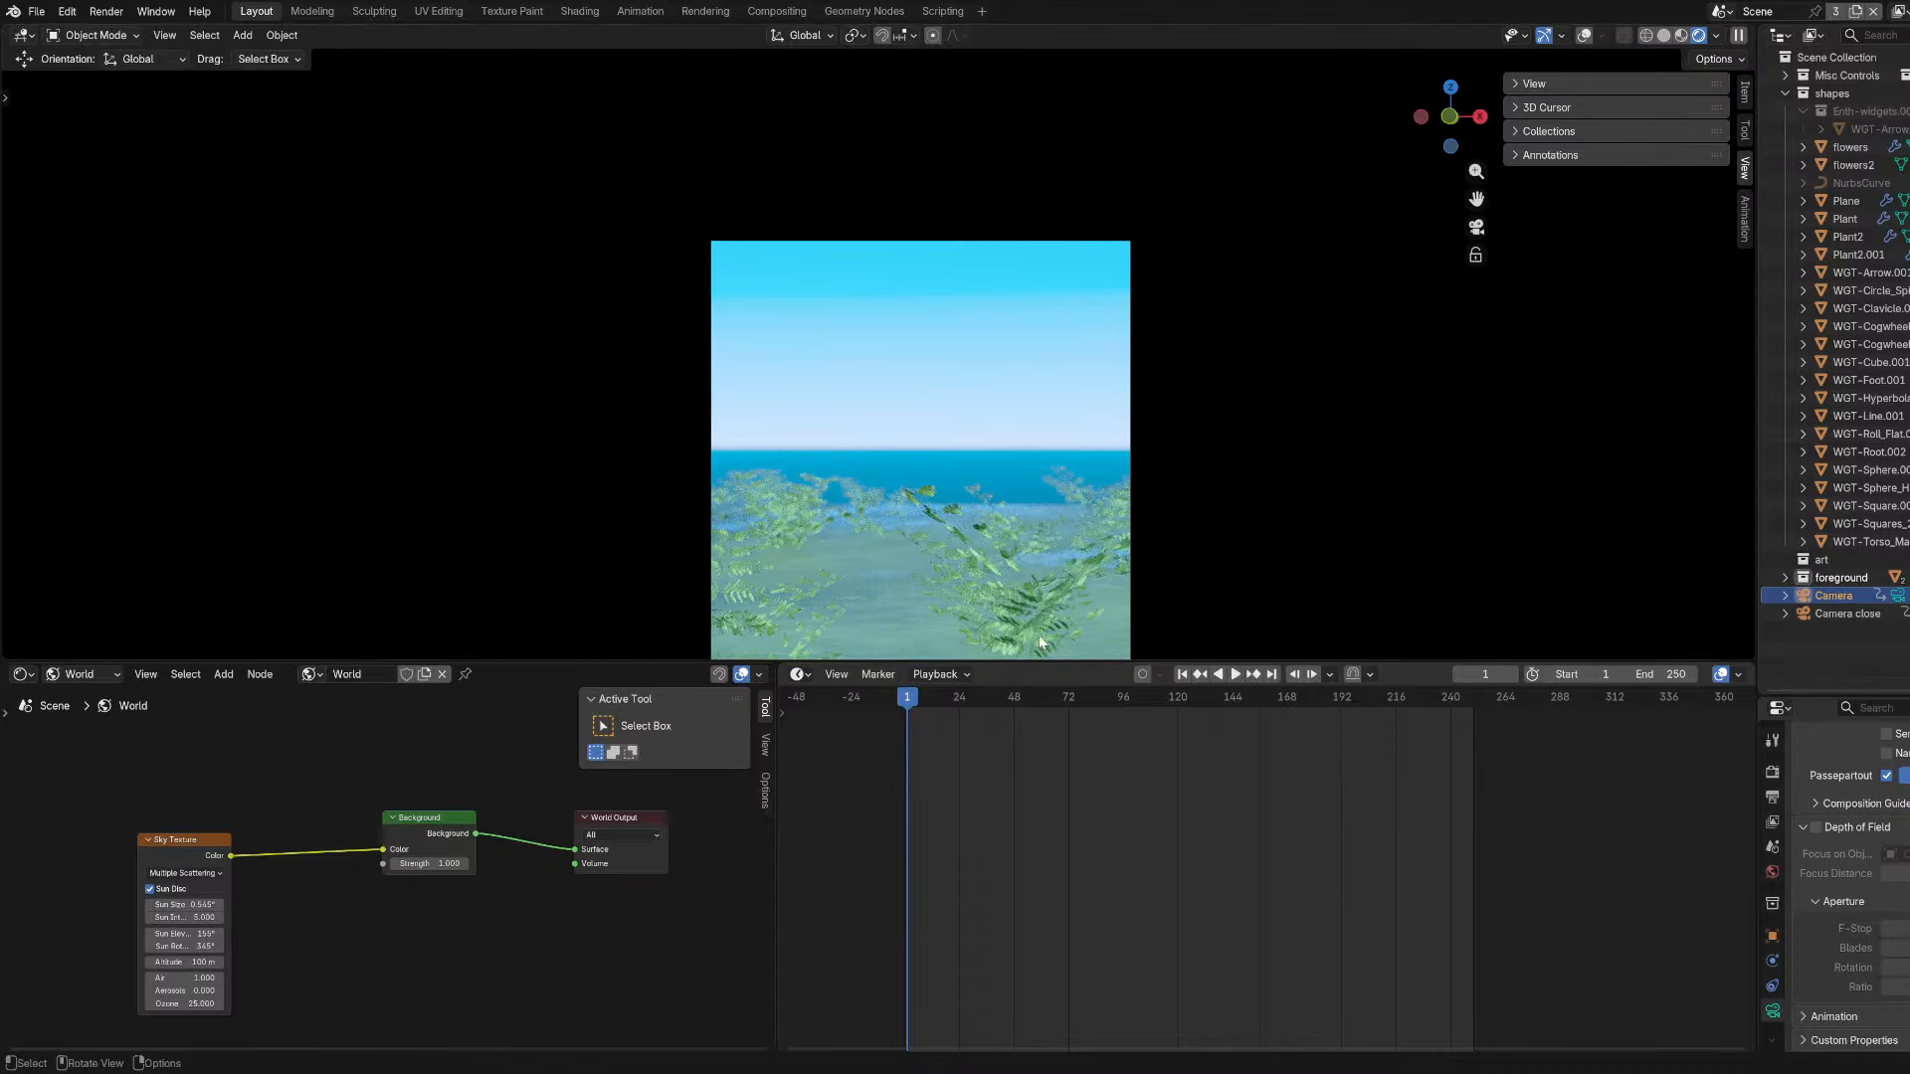
Delete the raised camera named Camera above the scene, keeping Camera close, and save the file.
scroll(887, 236, "down", 1)
scroll(887, 236, "down", 2)
scroll(953, 366, "up", 3)
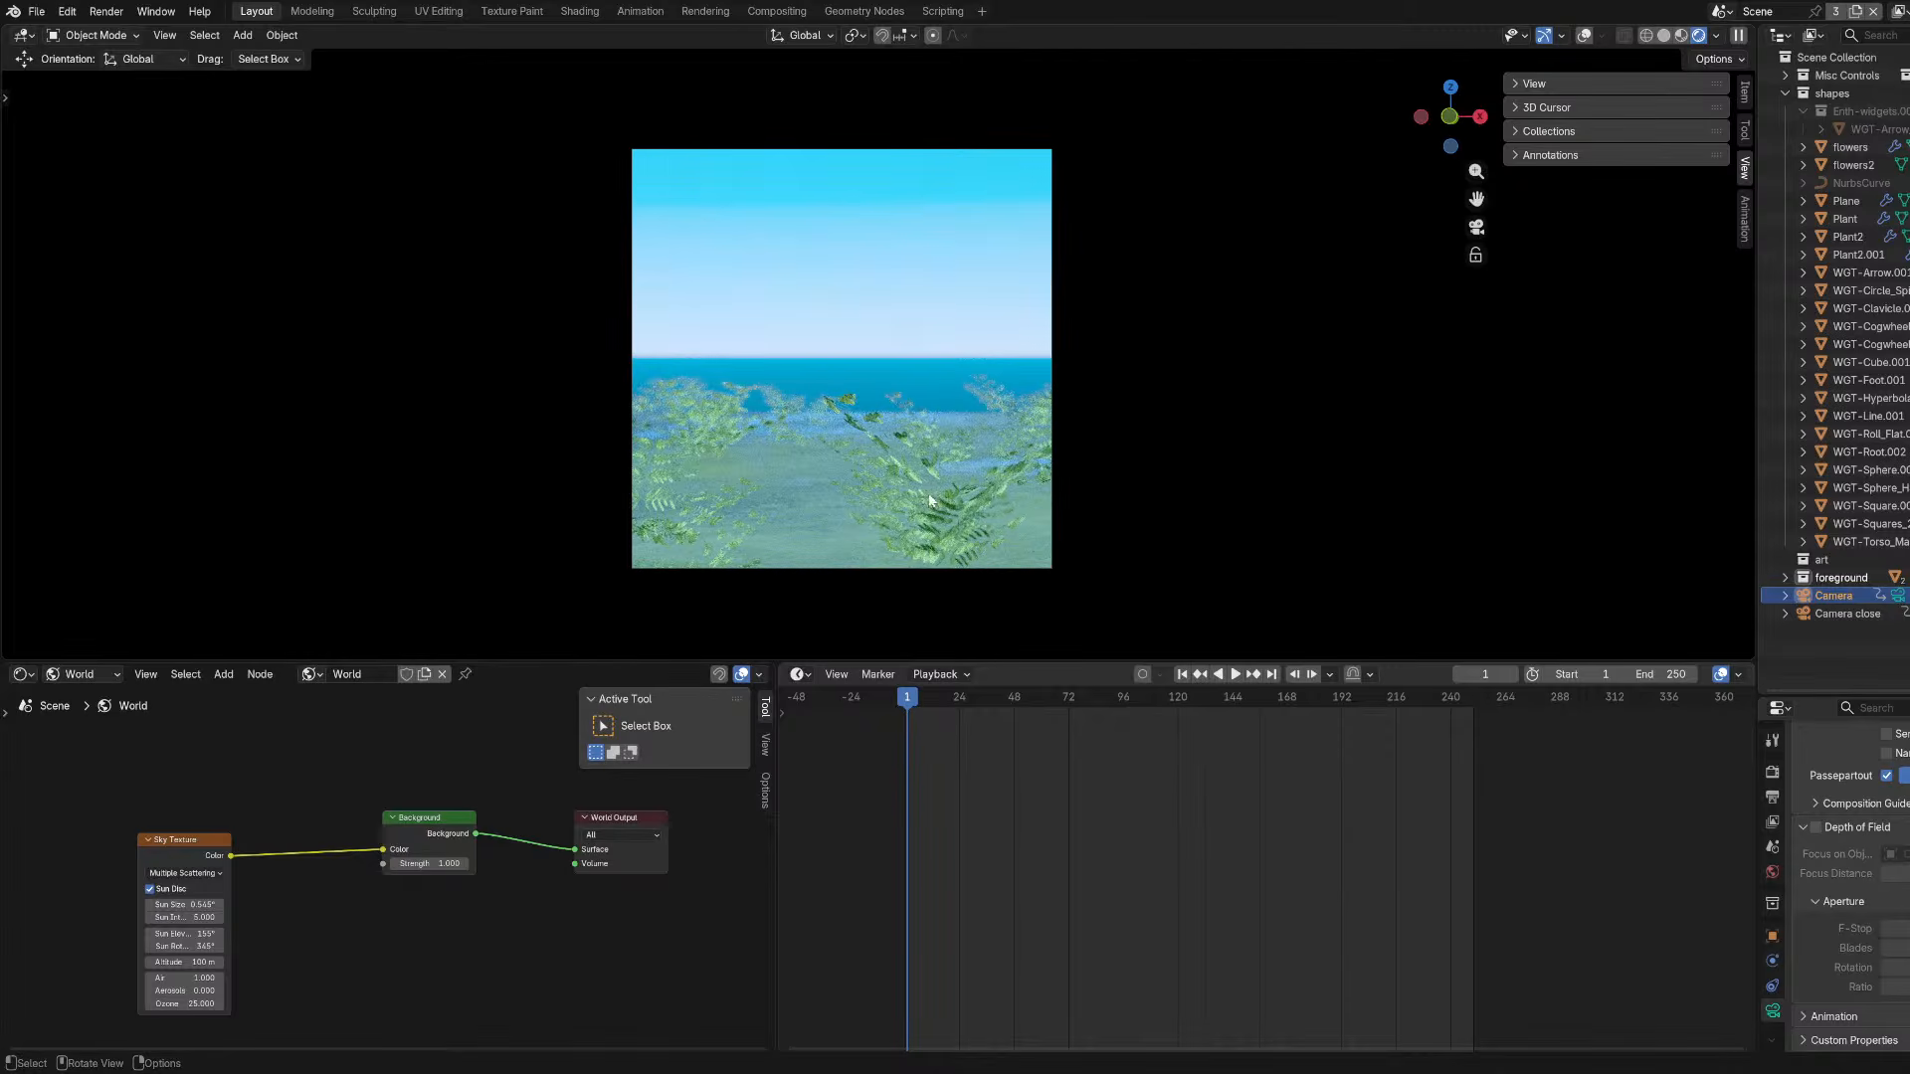
middle_click_drag(1025, 269, 1047, 243)
scroll(1045, 244, "down", 5)
left_click(890, 282)
left_click(882, 292)
middle_click_drag(875, 153, 917, 169)
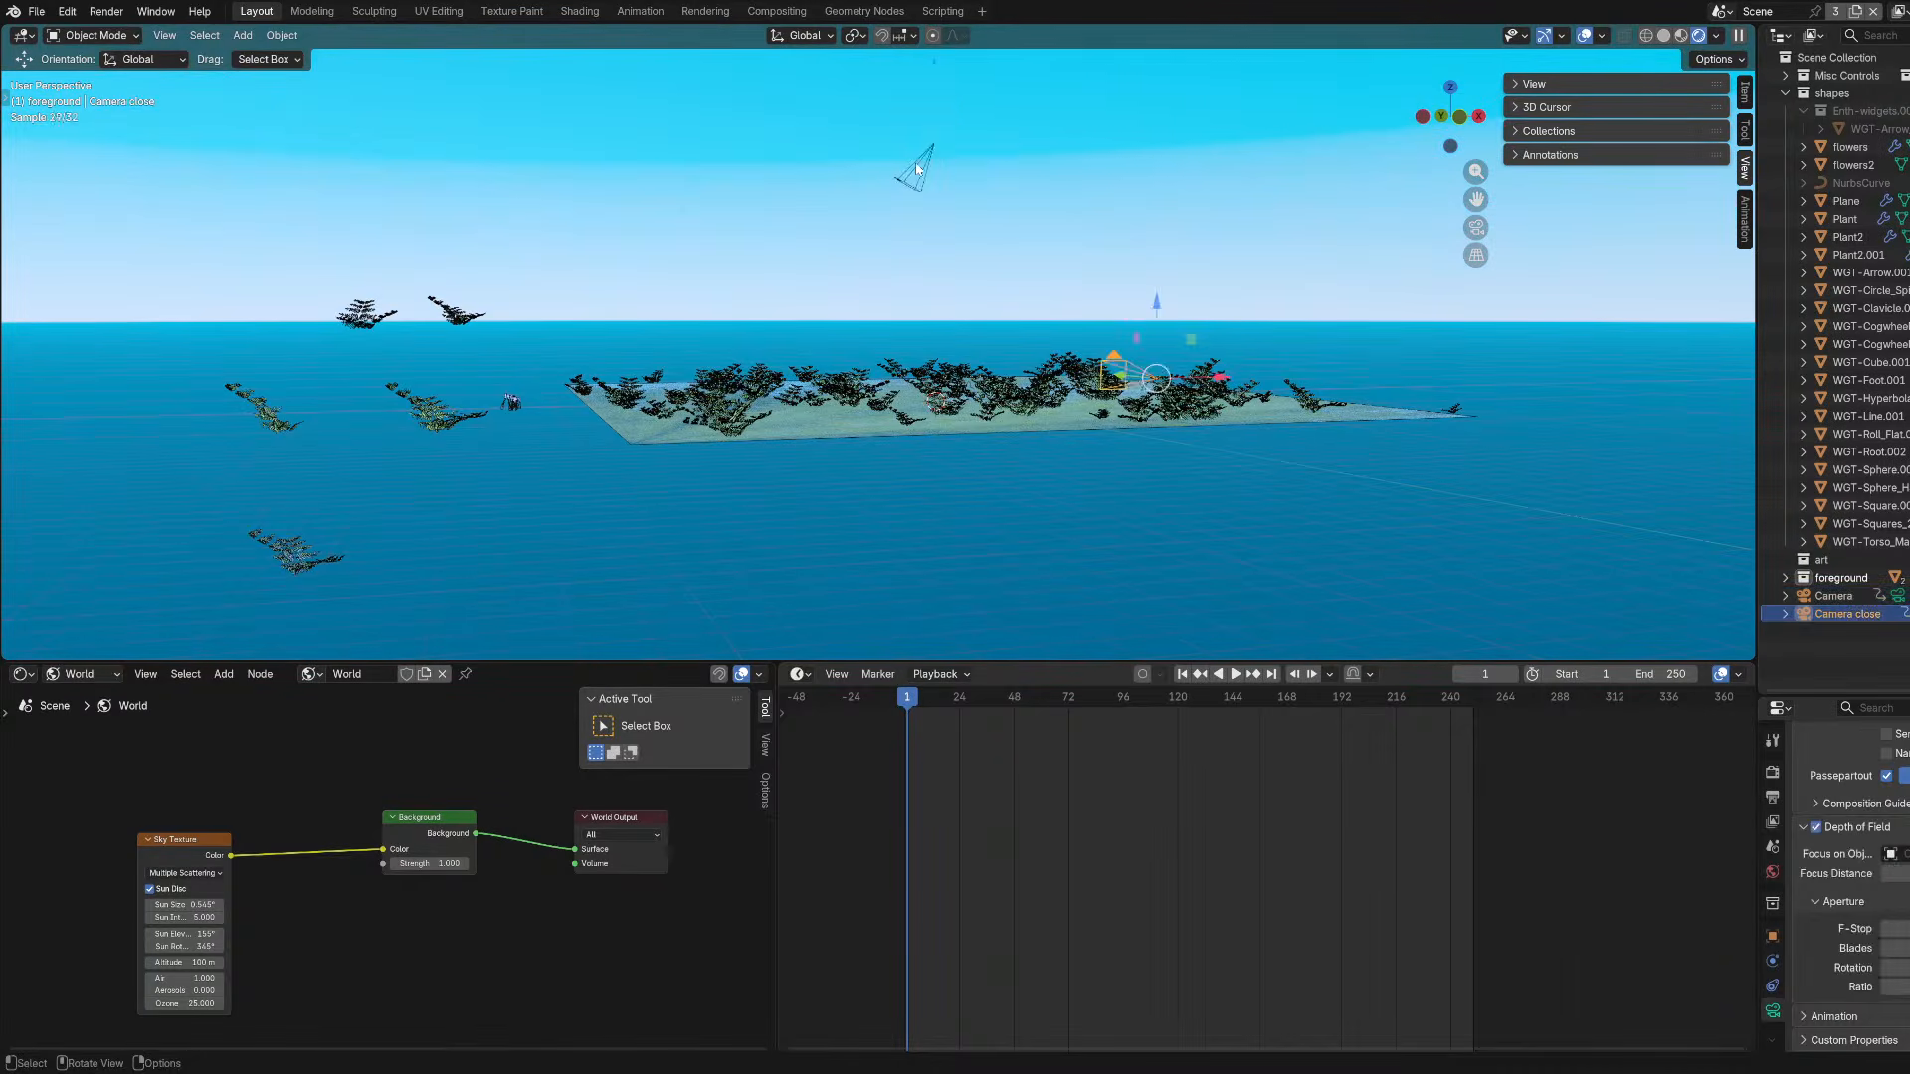
key("x")
left_click(921, 171)
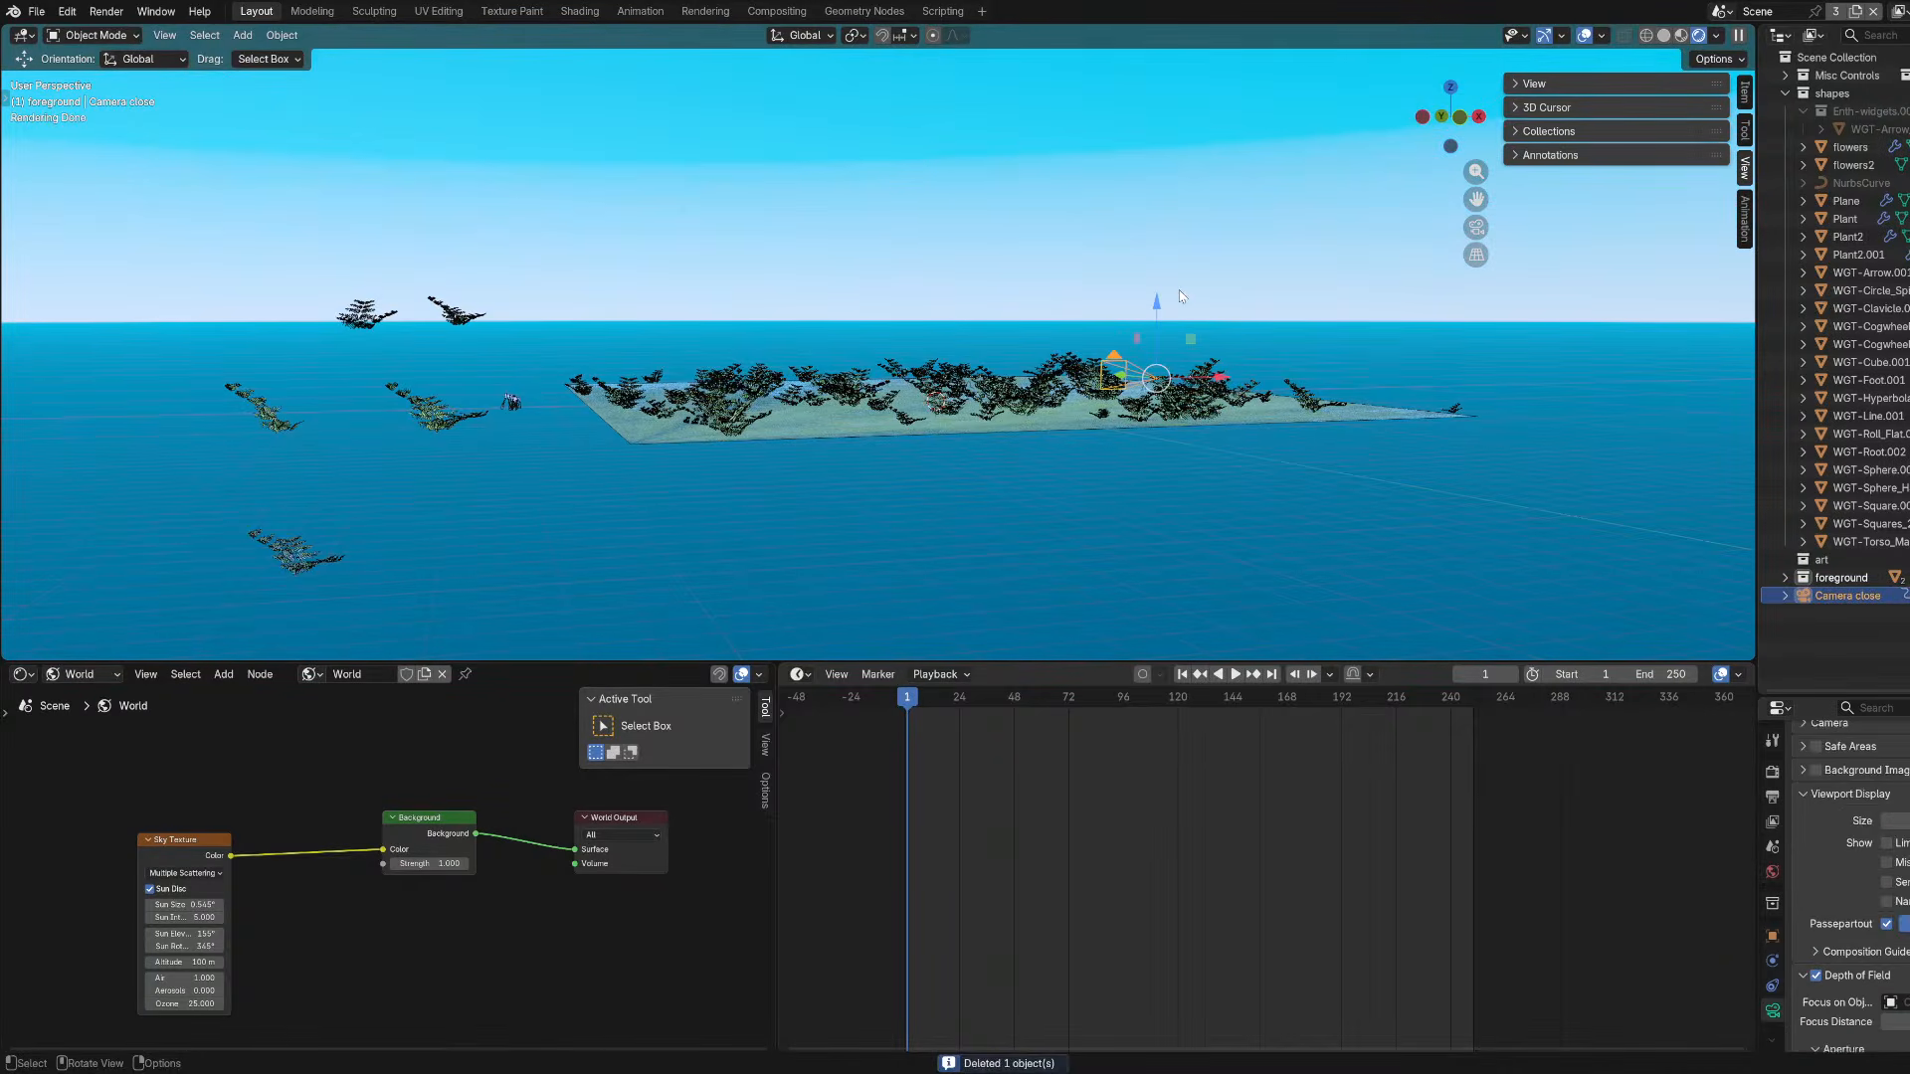
key("ctrl+s")
Select Camera close beside the ground plane and look through it as the active camera.
middle_click_drag(1184, 298, 1373, 533)
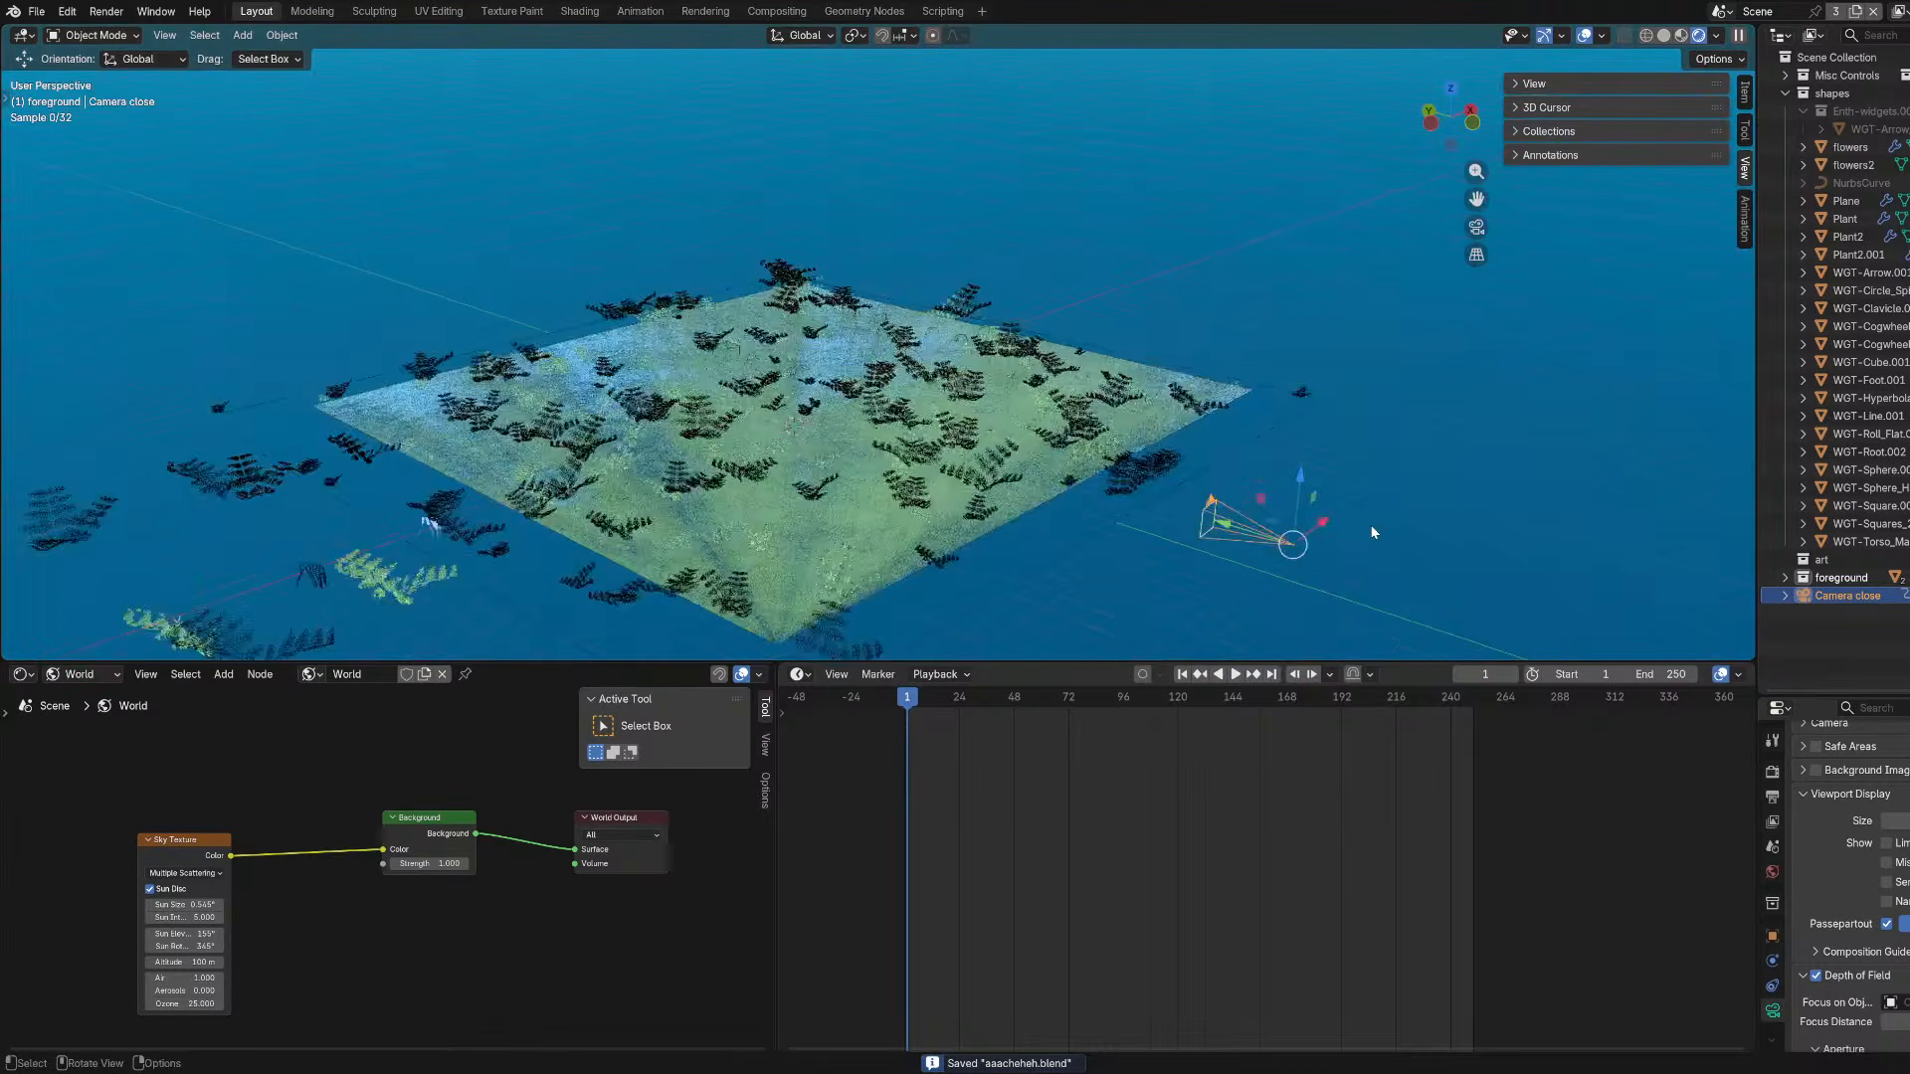
scroll(1373, 532, "up", 2)
left_click(1256, 489)
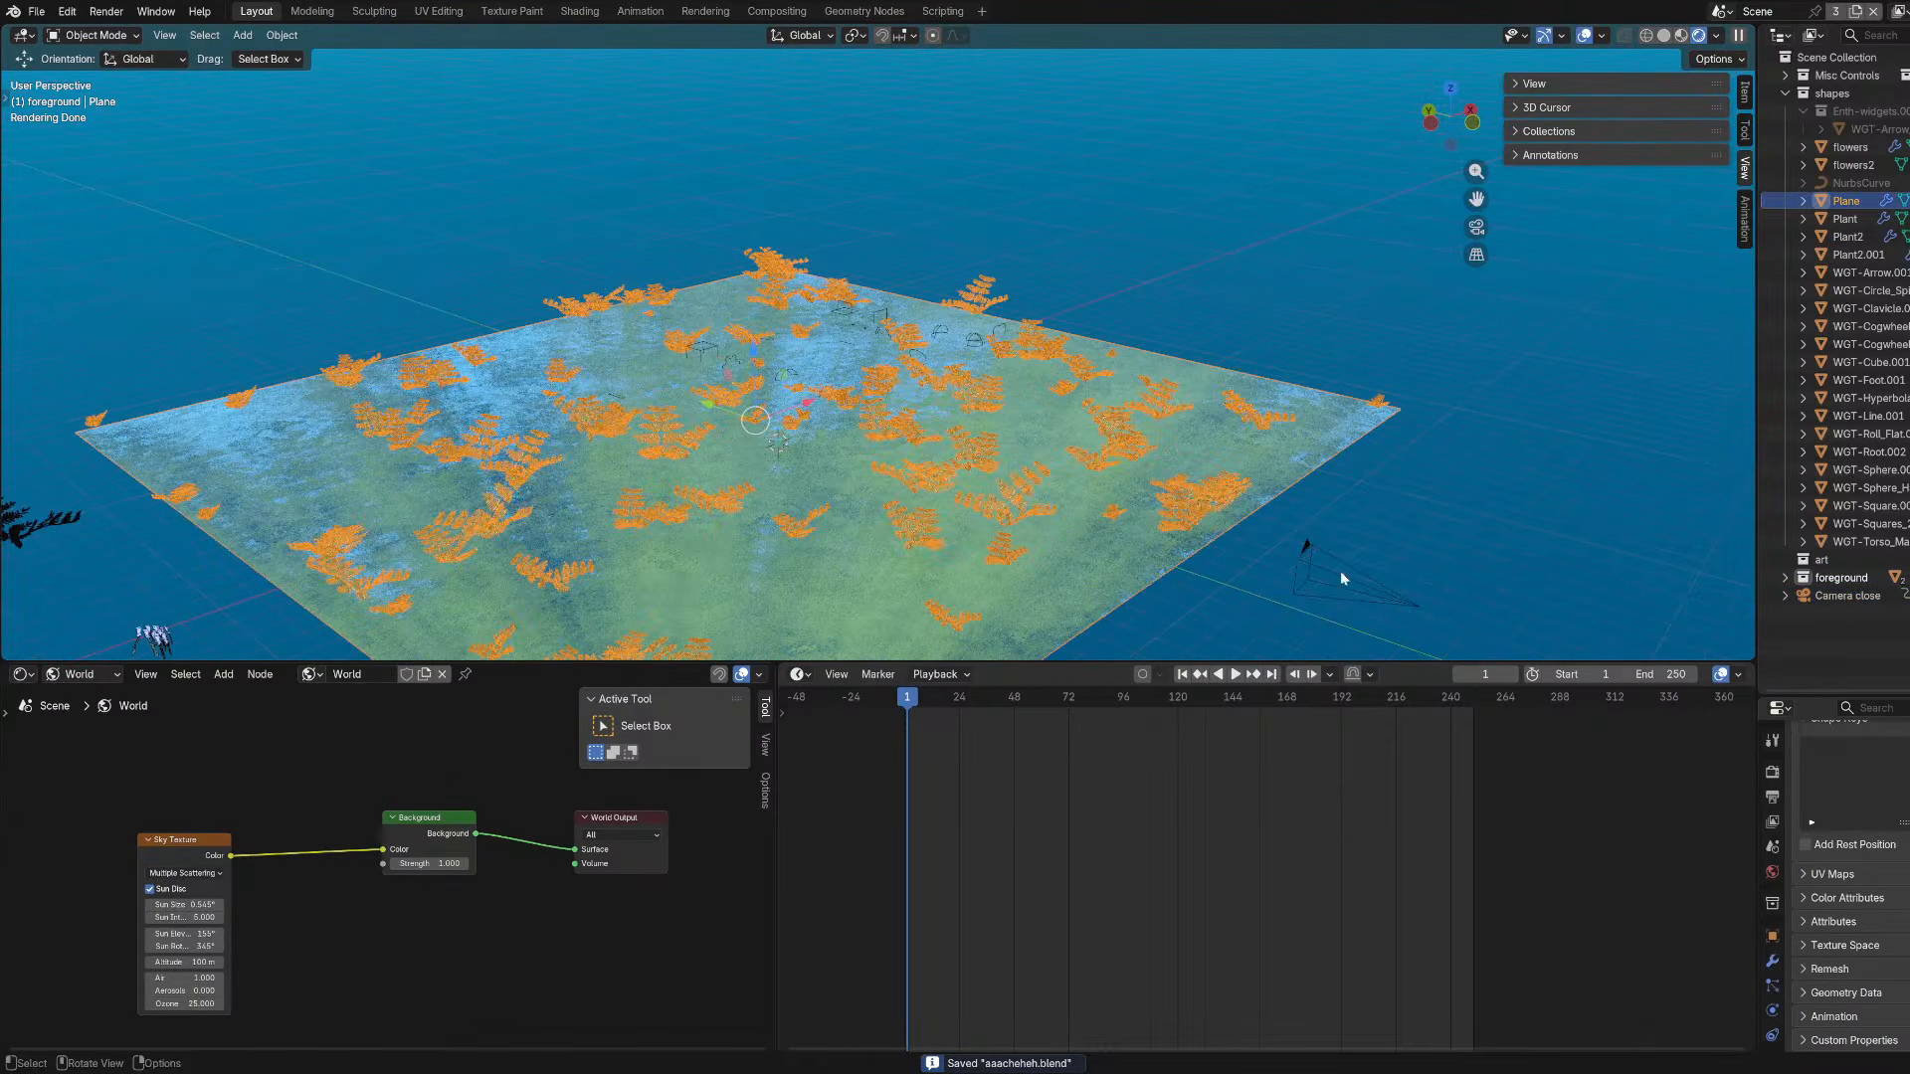
left_click(1243, 553)
left_click(1232, 530)
left_click(1371, 580)
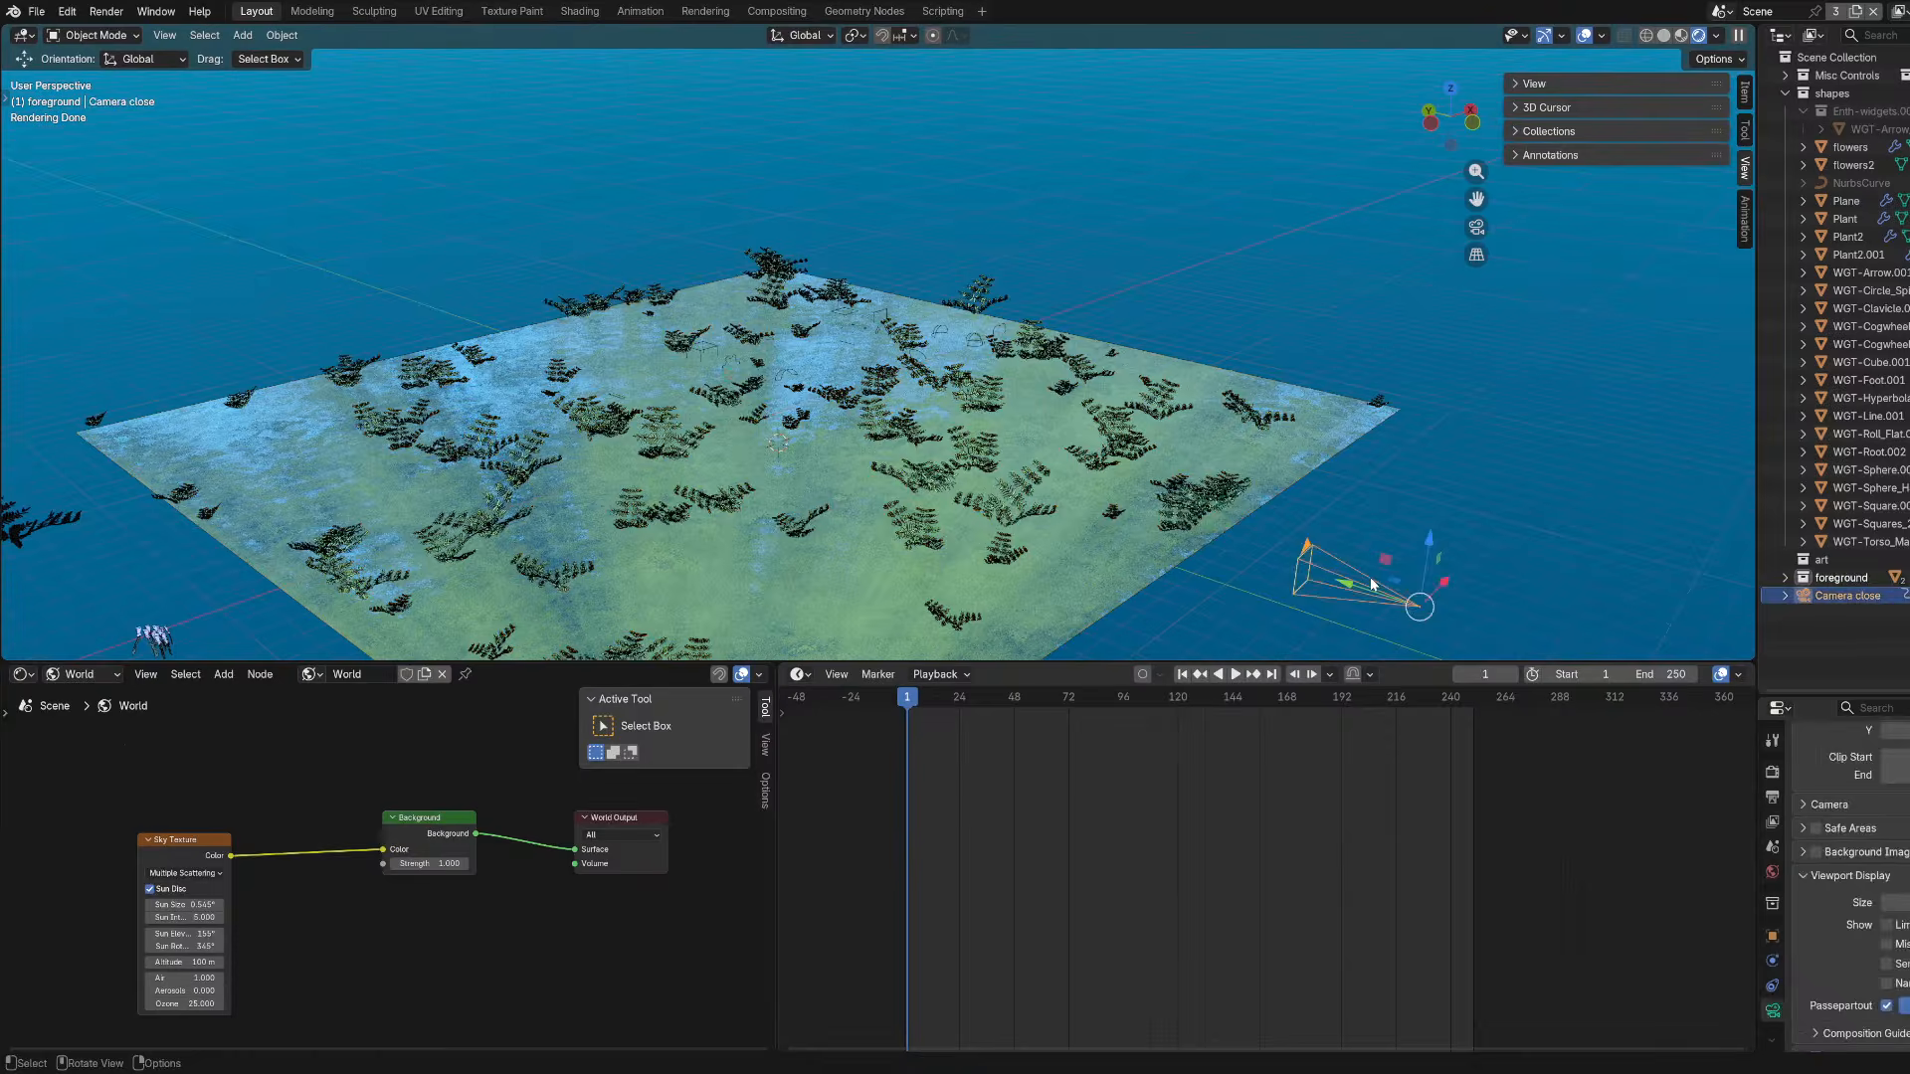
key("ctrl+KP_0")
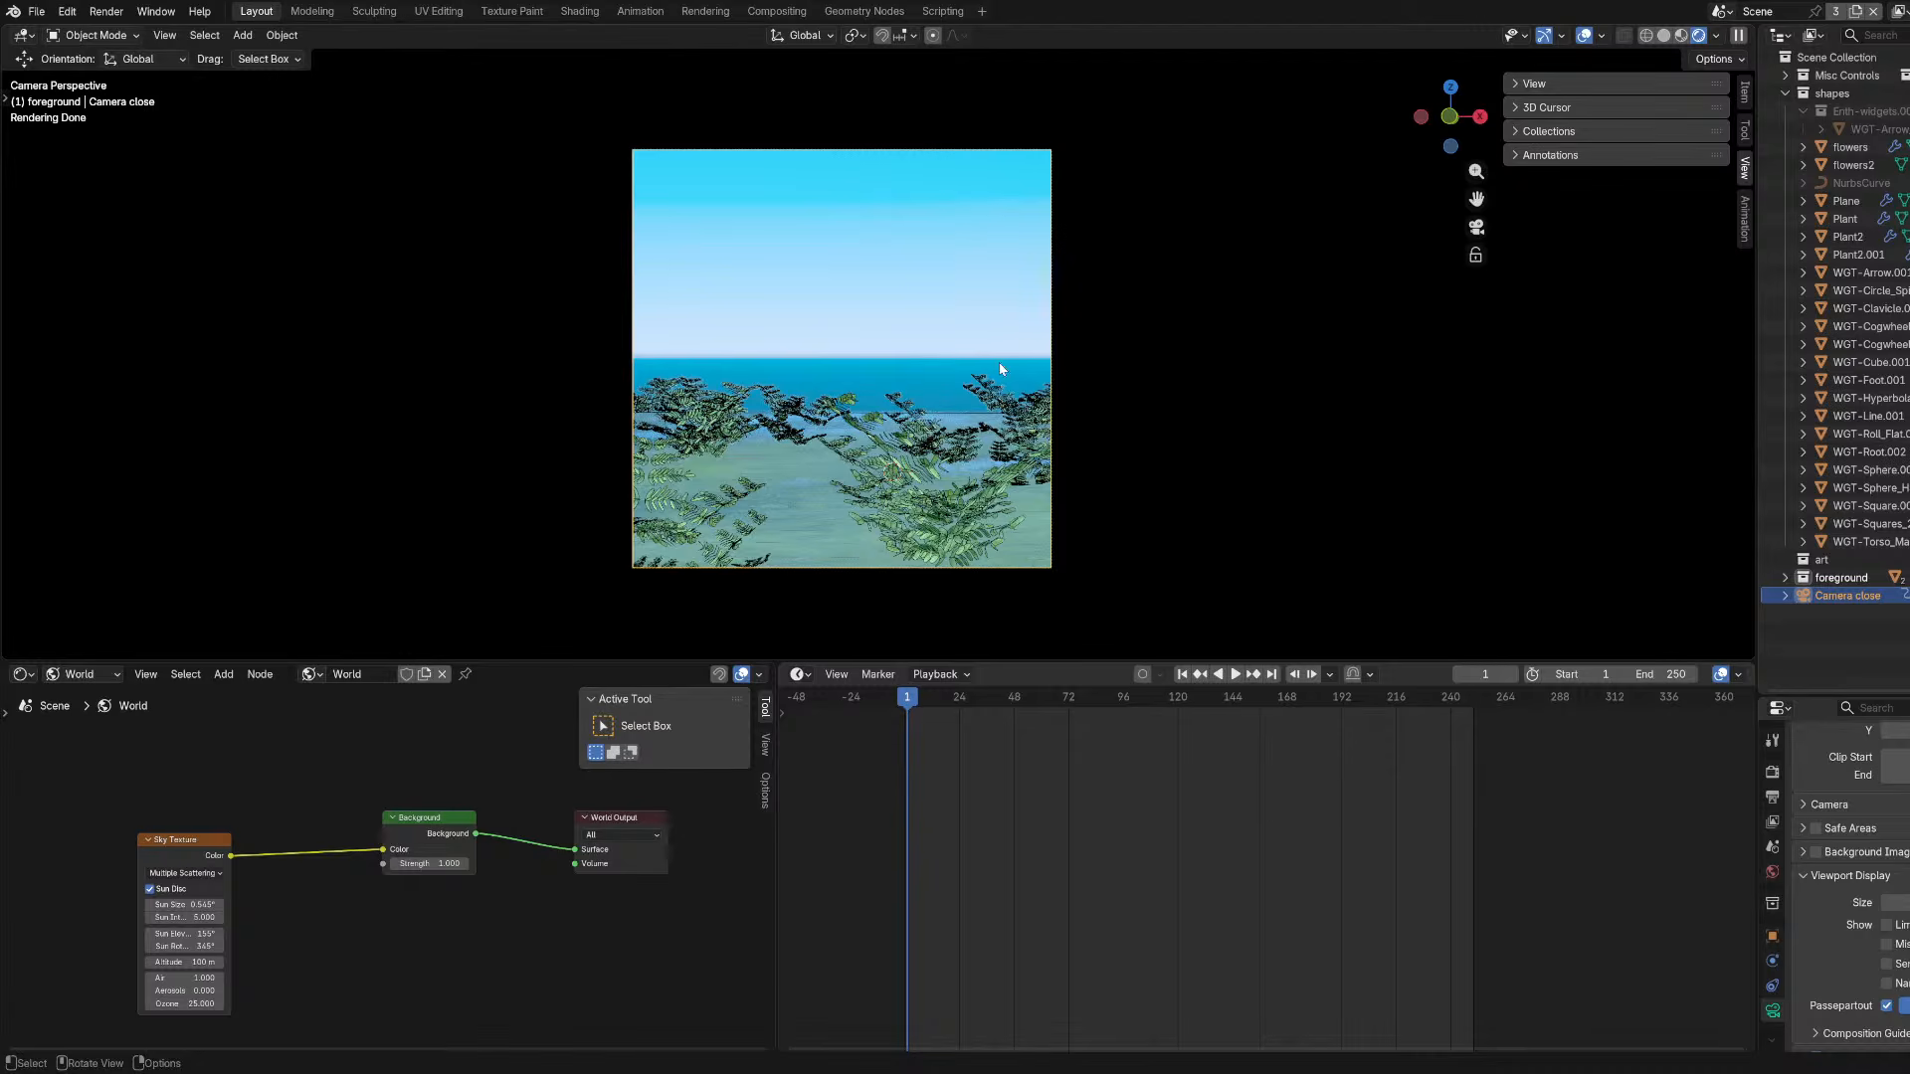
Turn off the viewport display of the ground plane's second scatter modifier to hide the plants.
left_click(848, 523)
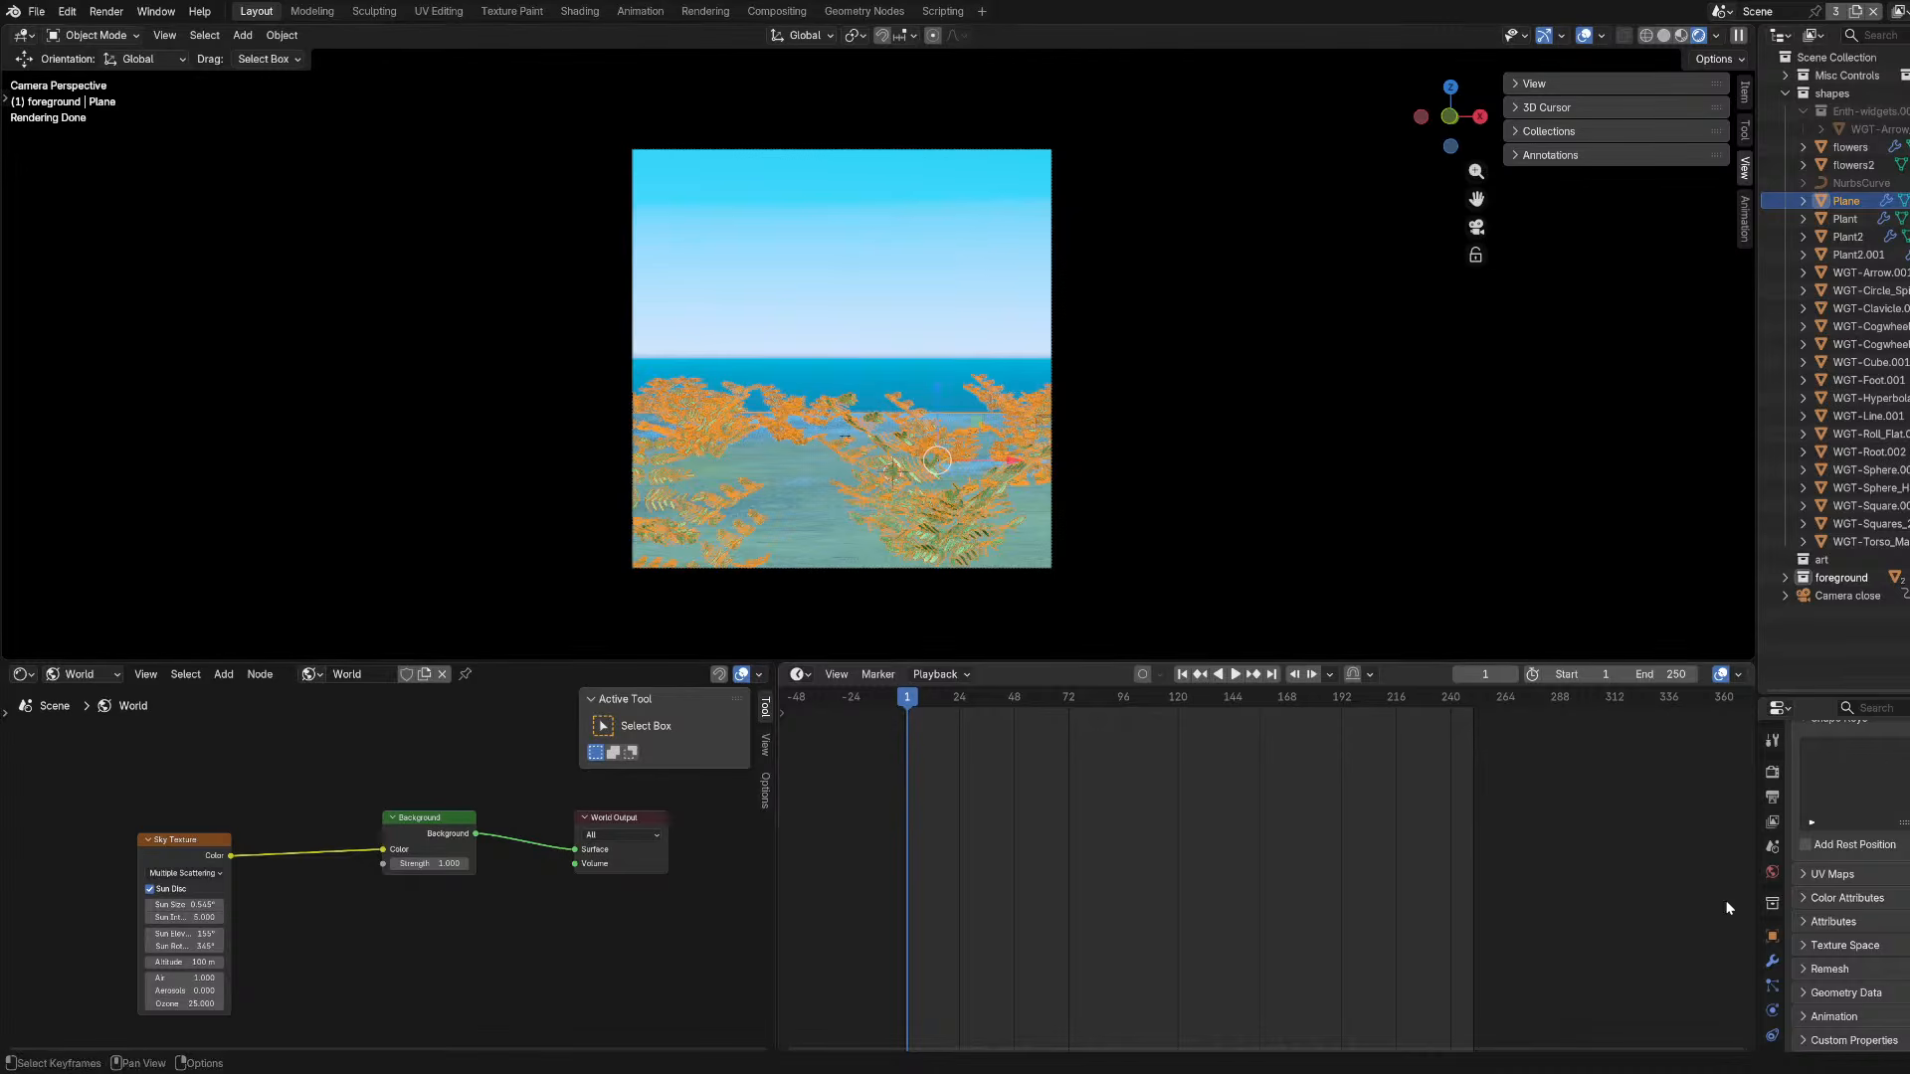
left_click(1772, 984)
left_click(1771, 1009)
left_click(1772, 958)
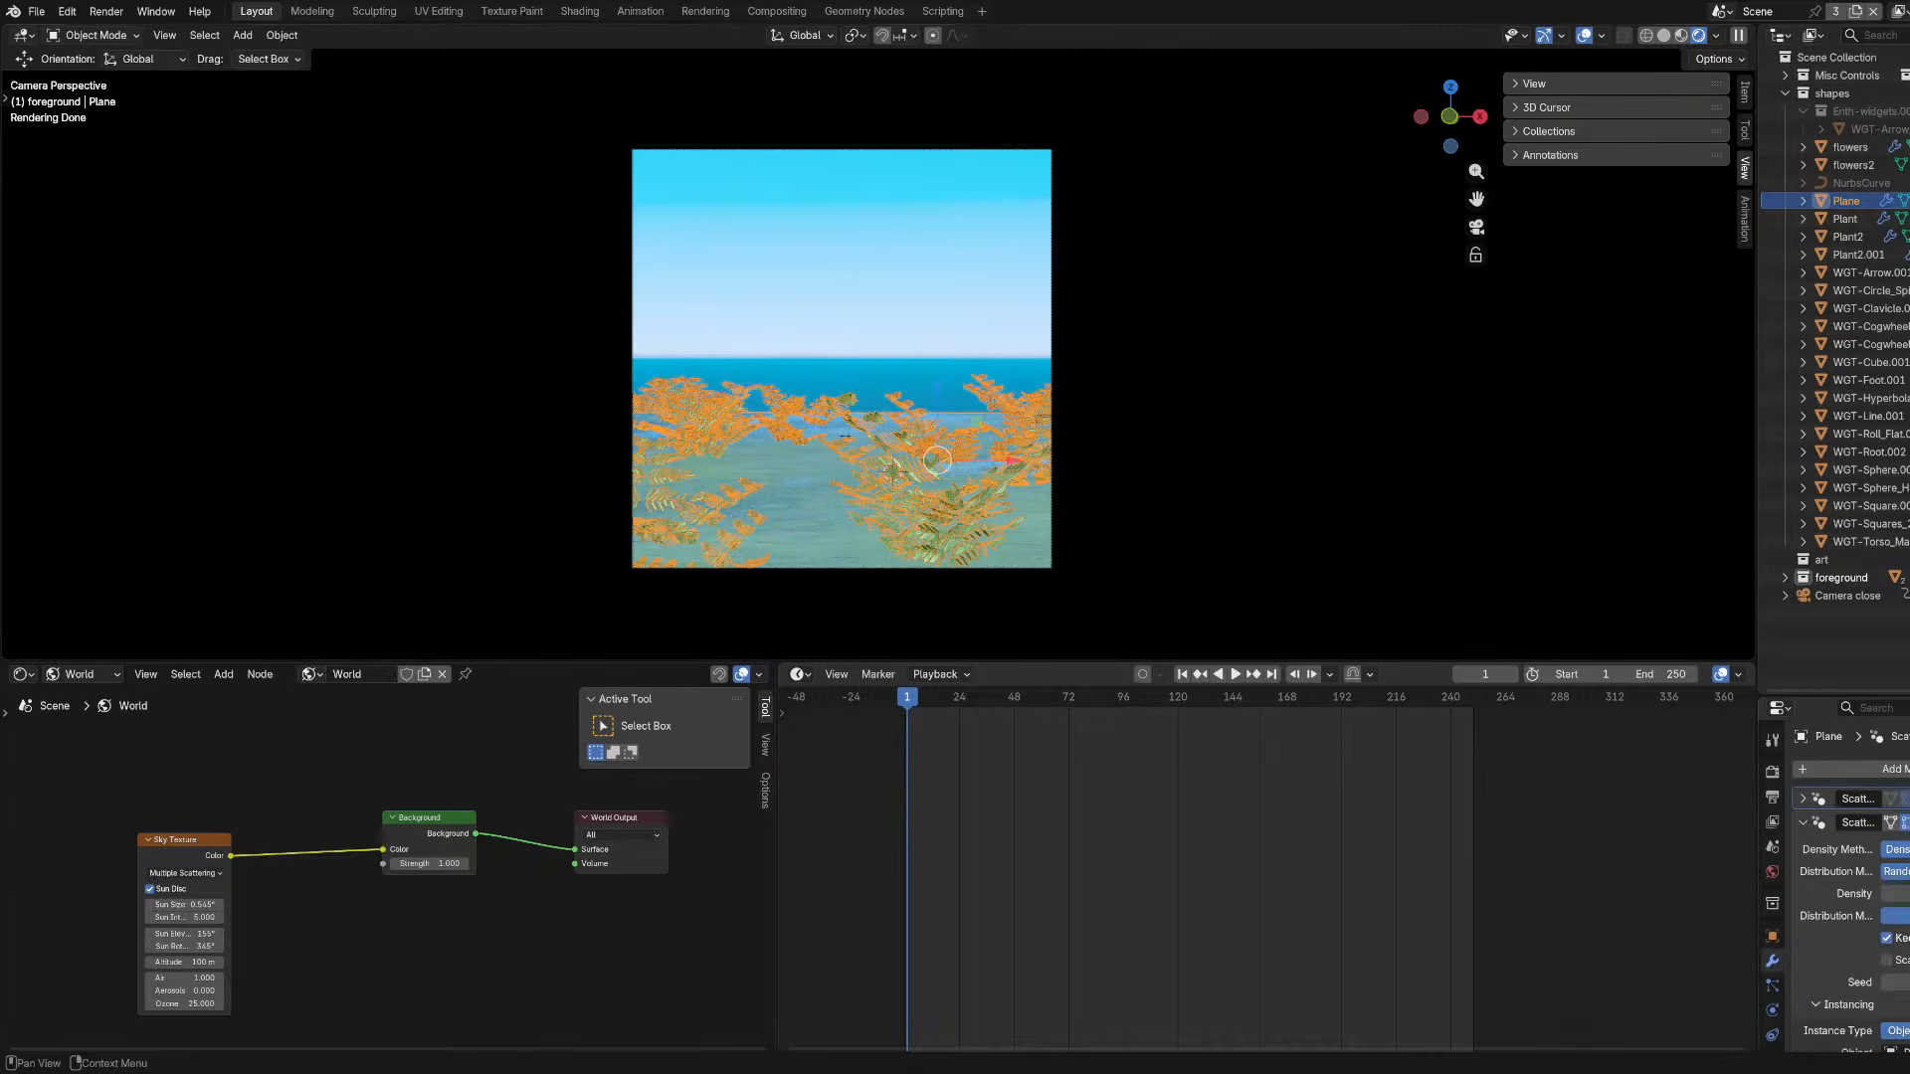
scroll(1771, 895, "down", 3)
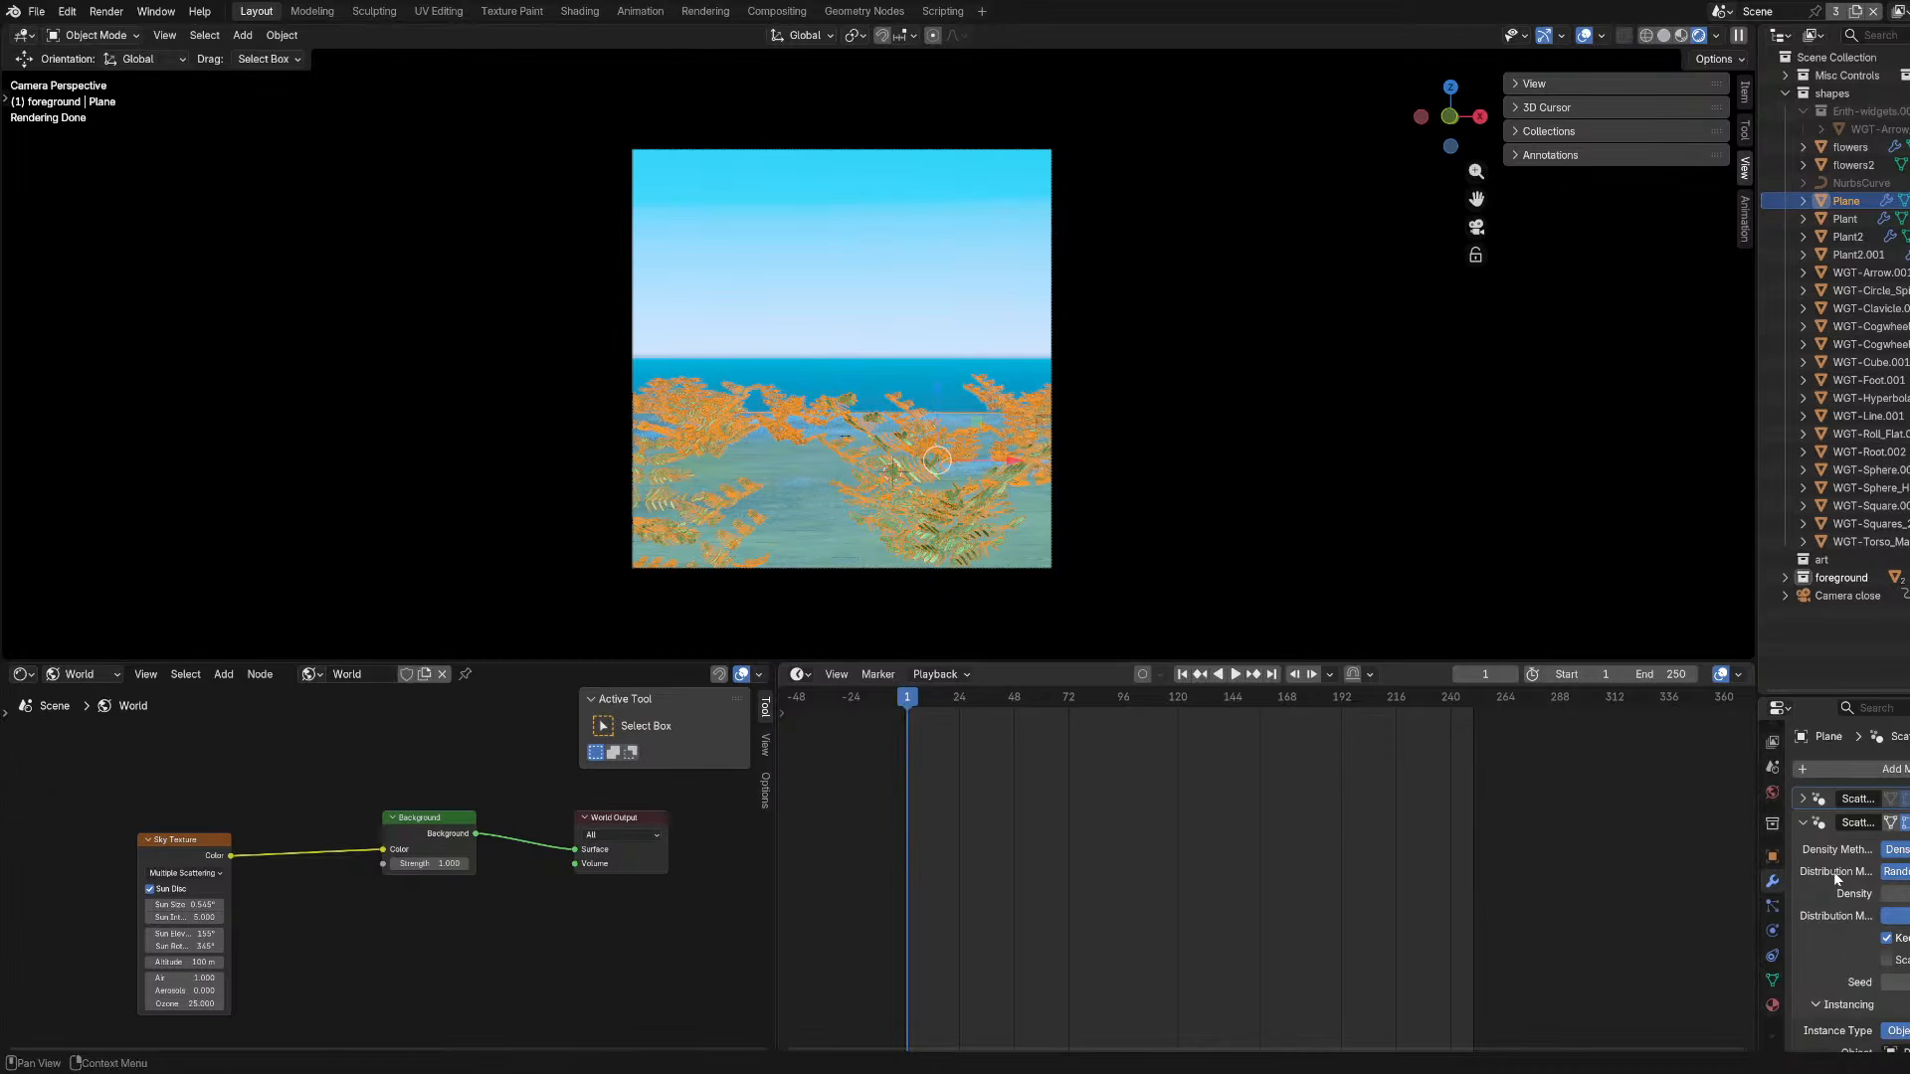
left_click(1805, 825)
left_click(1909, 823)
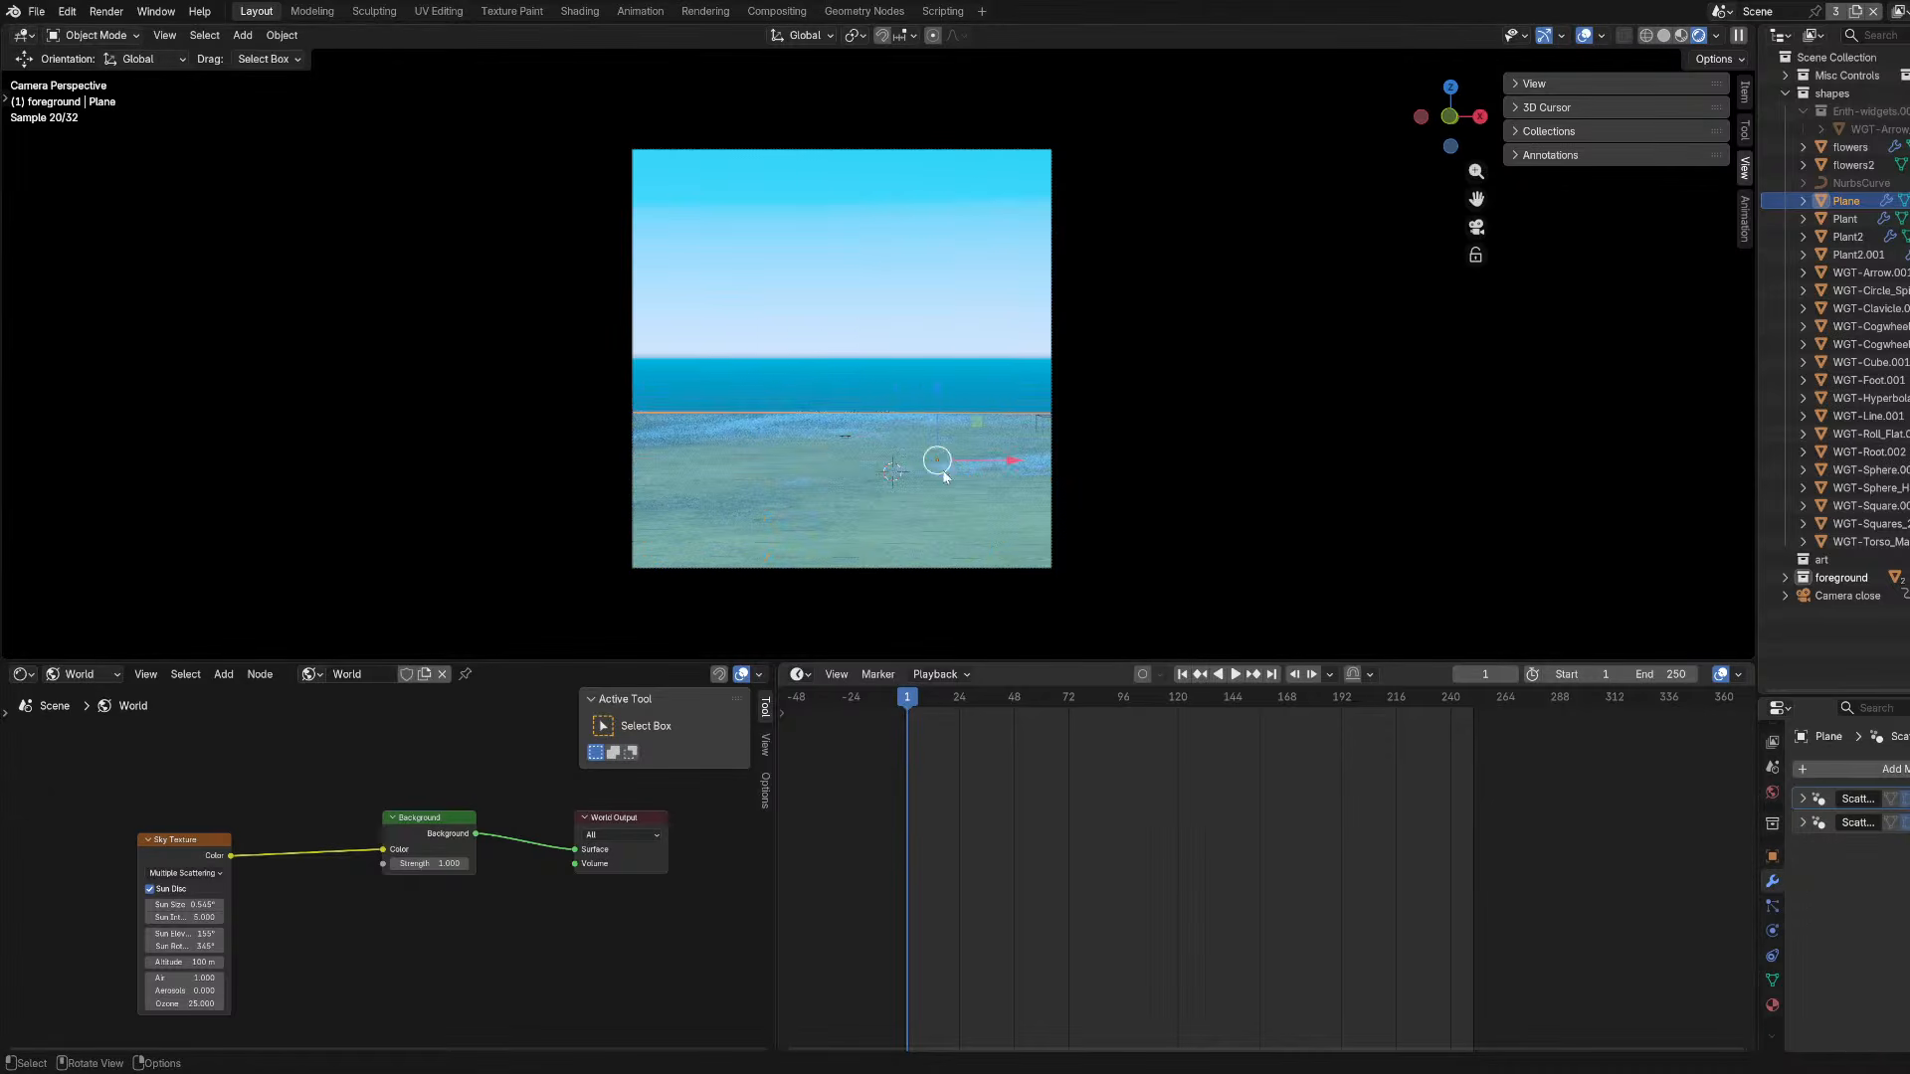
left_click(929, 367)
left_click(973, 448)
key("g")
key("z")
right_click(985, 536)
Snap the 3D cursor to the selected ground plane and add a new plane there.
key("shift+s")
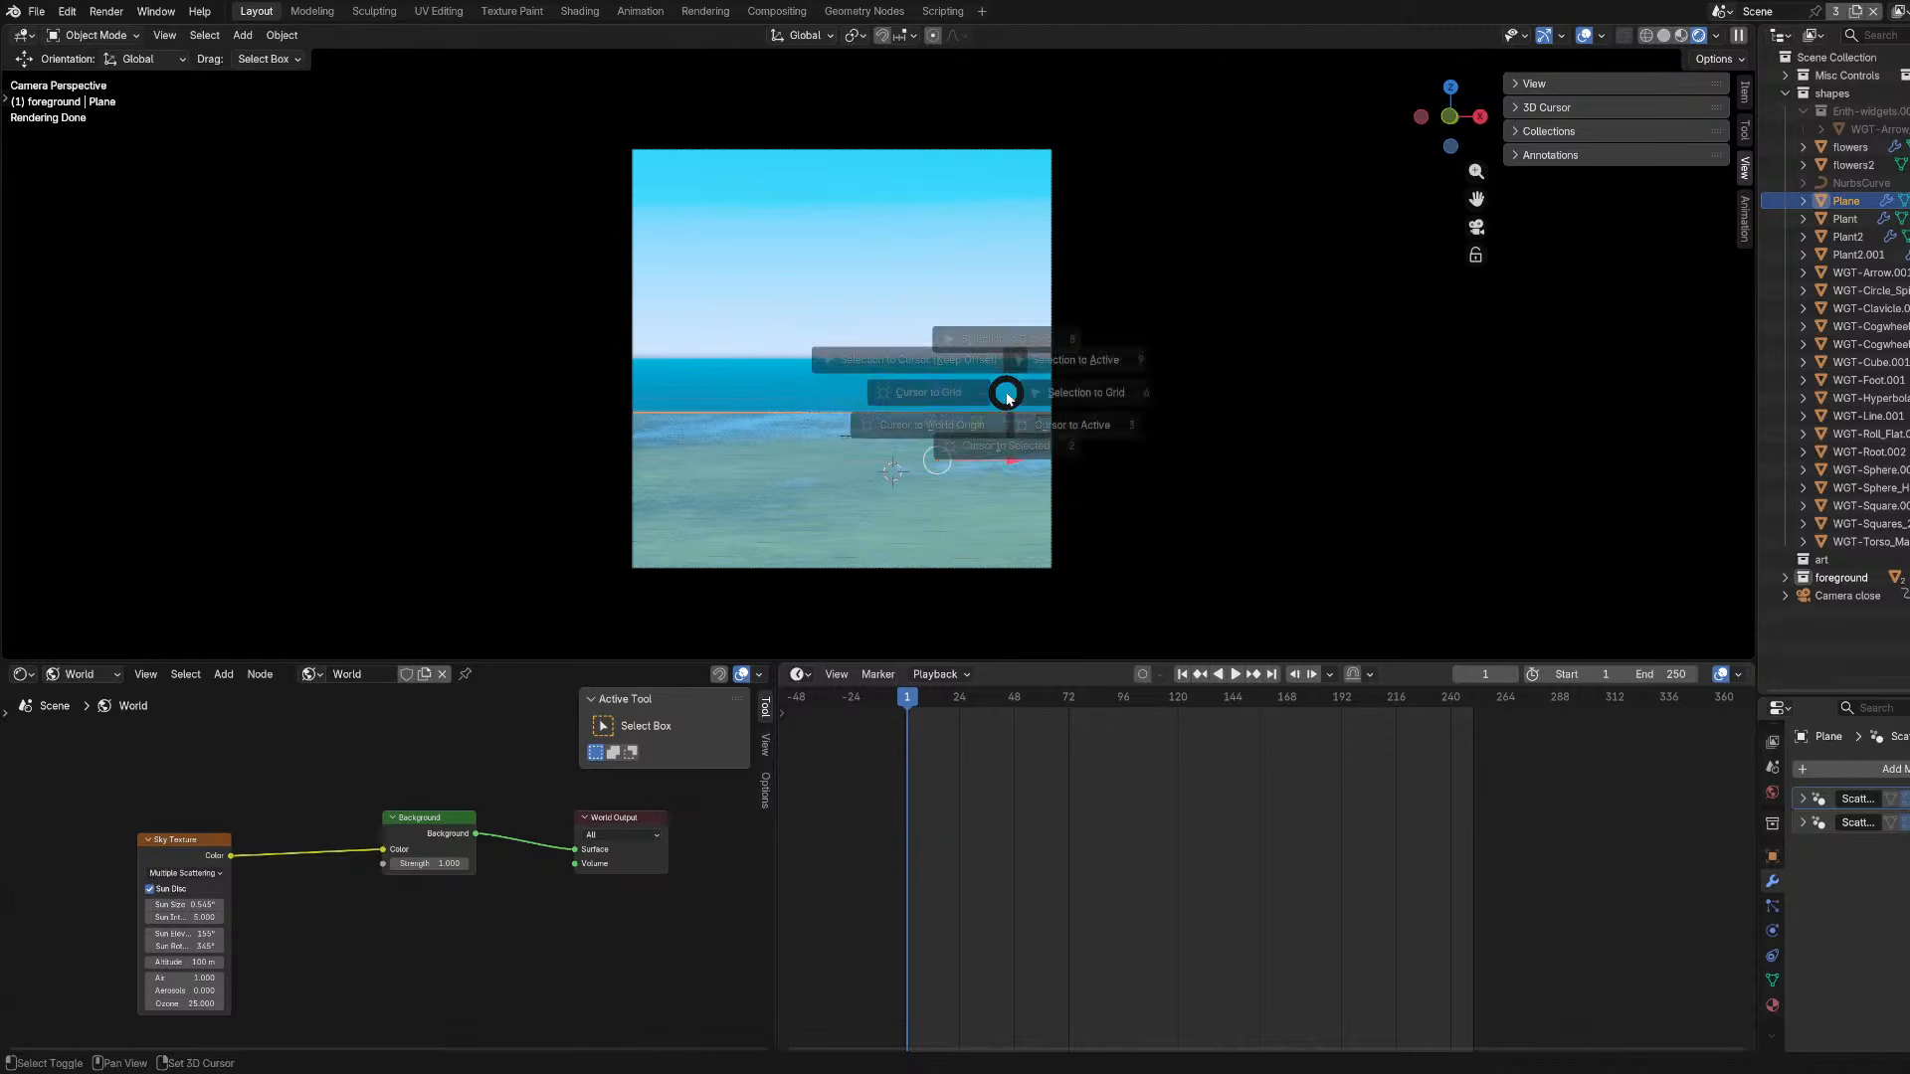
key("2")
key("shift+a")
left_click(1106, 415)
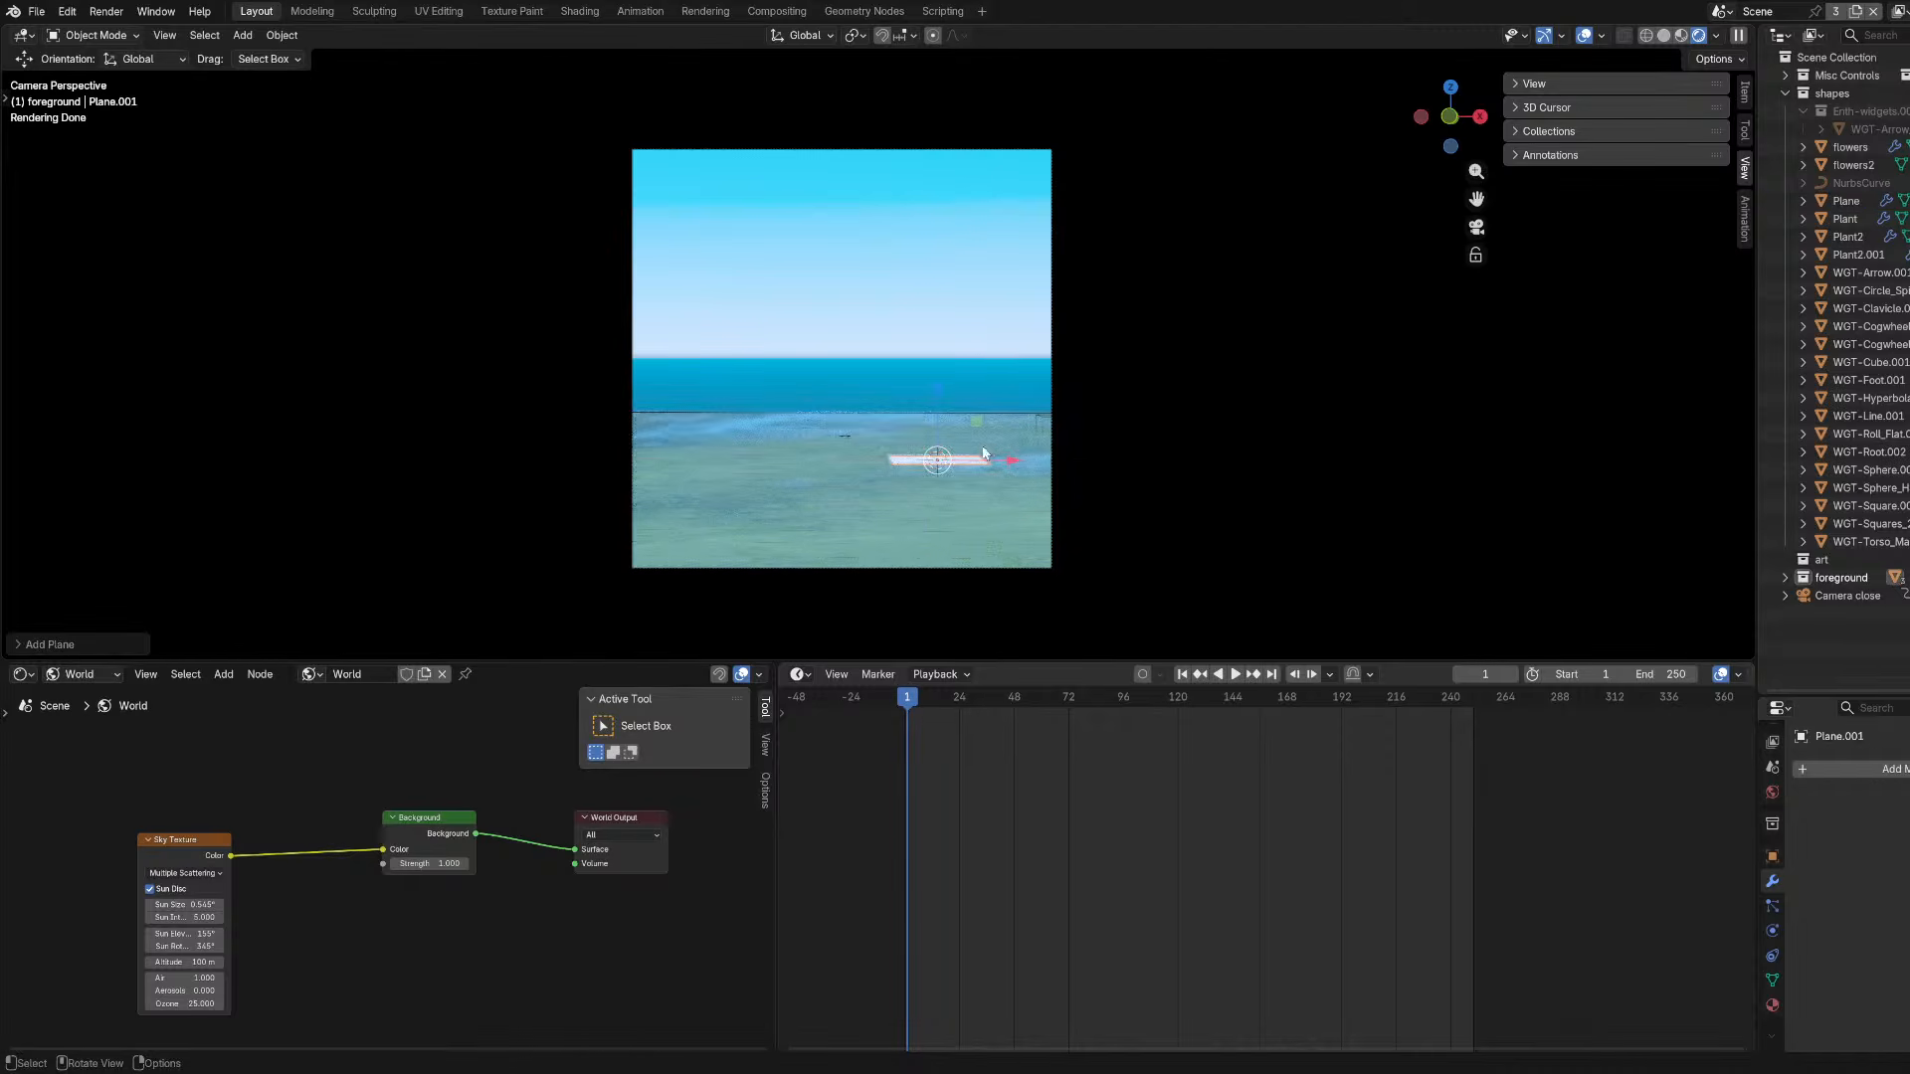
Scale the new plane up to cover the whole ground and raise it about 0.22 m along Z.
key("s")
left_click(801, 379)
key("g")
key("z")
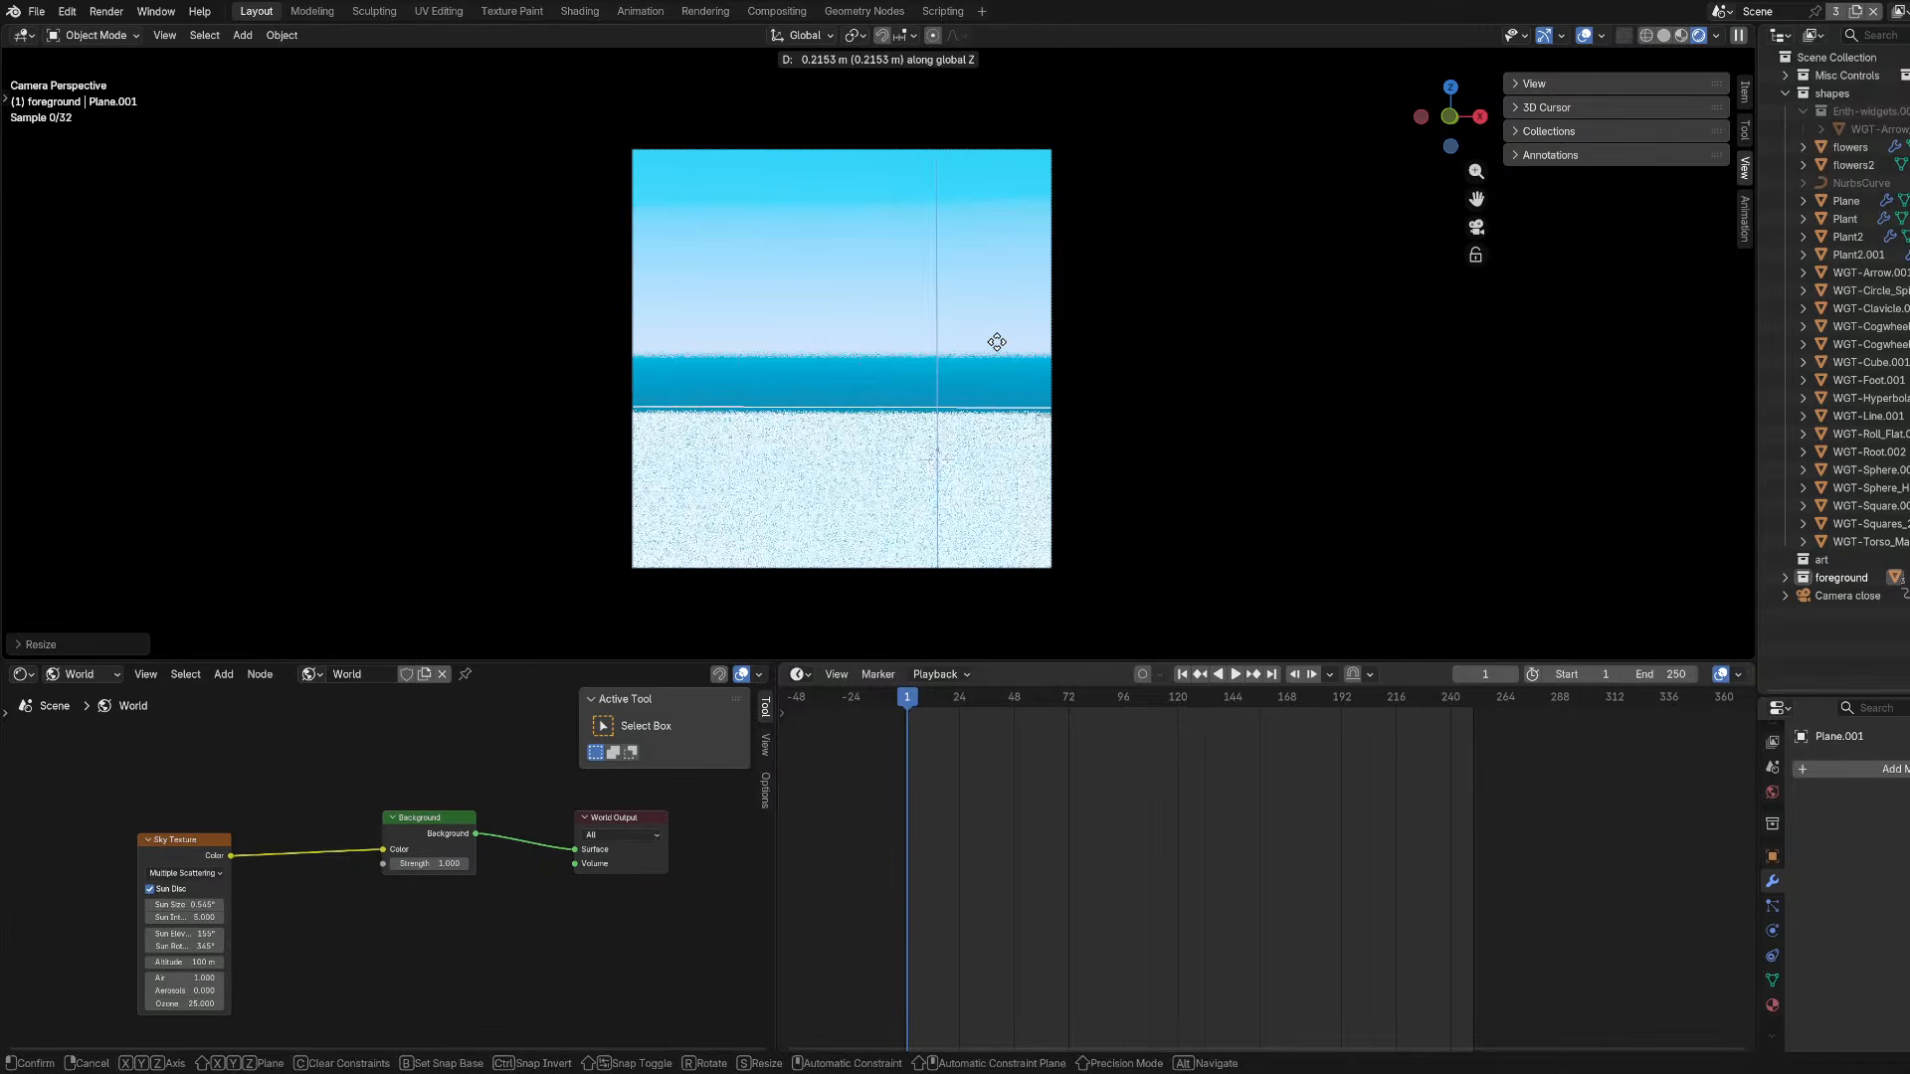
left_click(997, 342)
left_click(866, 502)
key("KP_0")
left_click(907, 489)
left_click(910, 482)
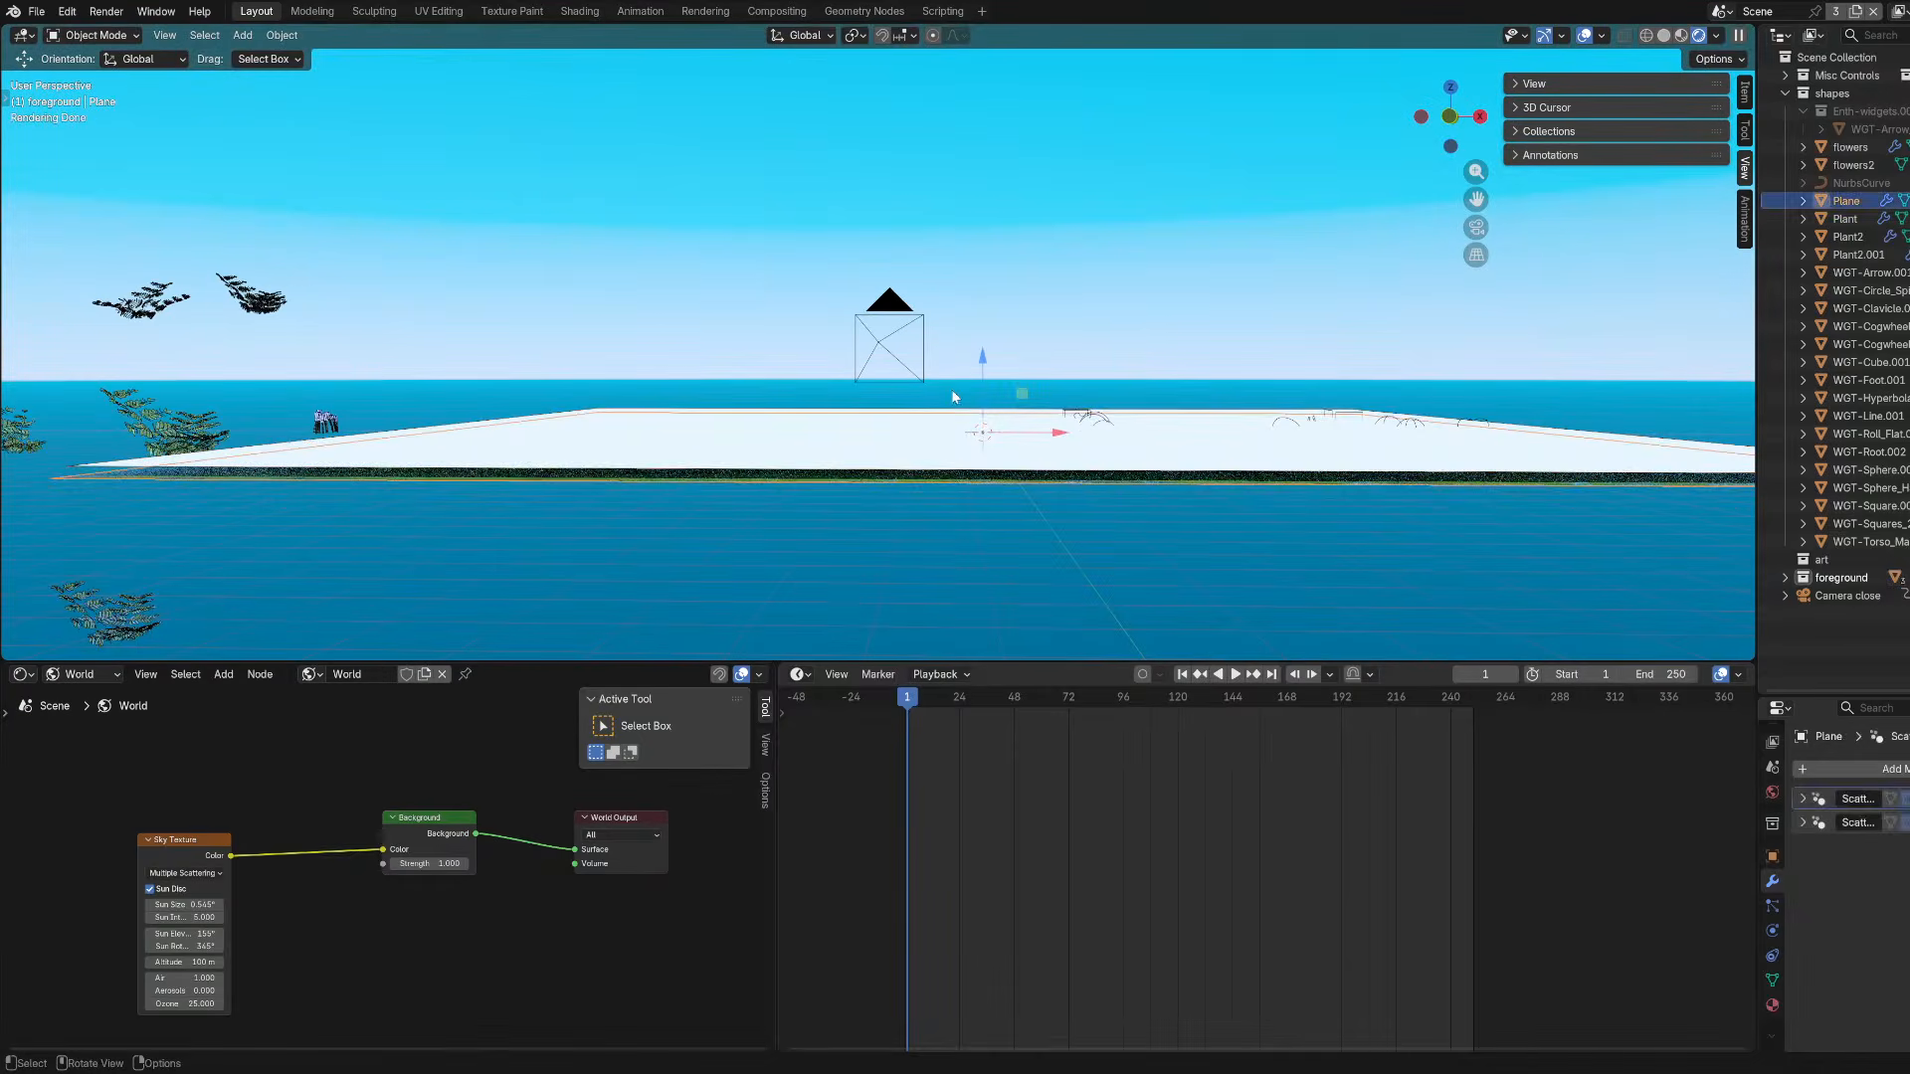
left_click(952, 395)
key("KP_0")
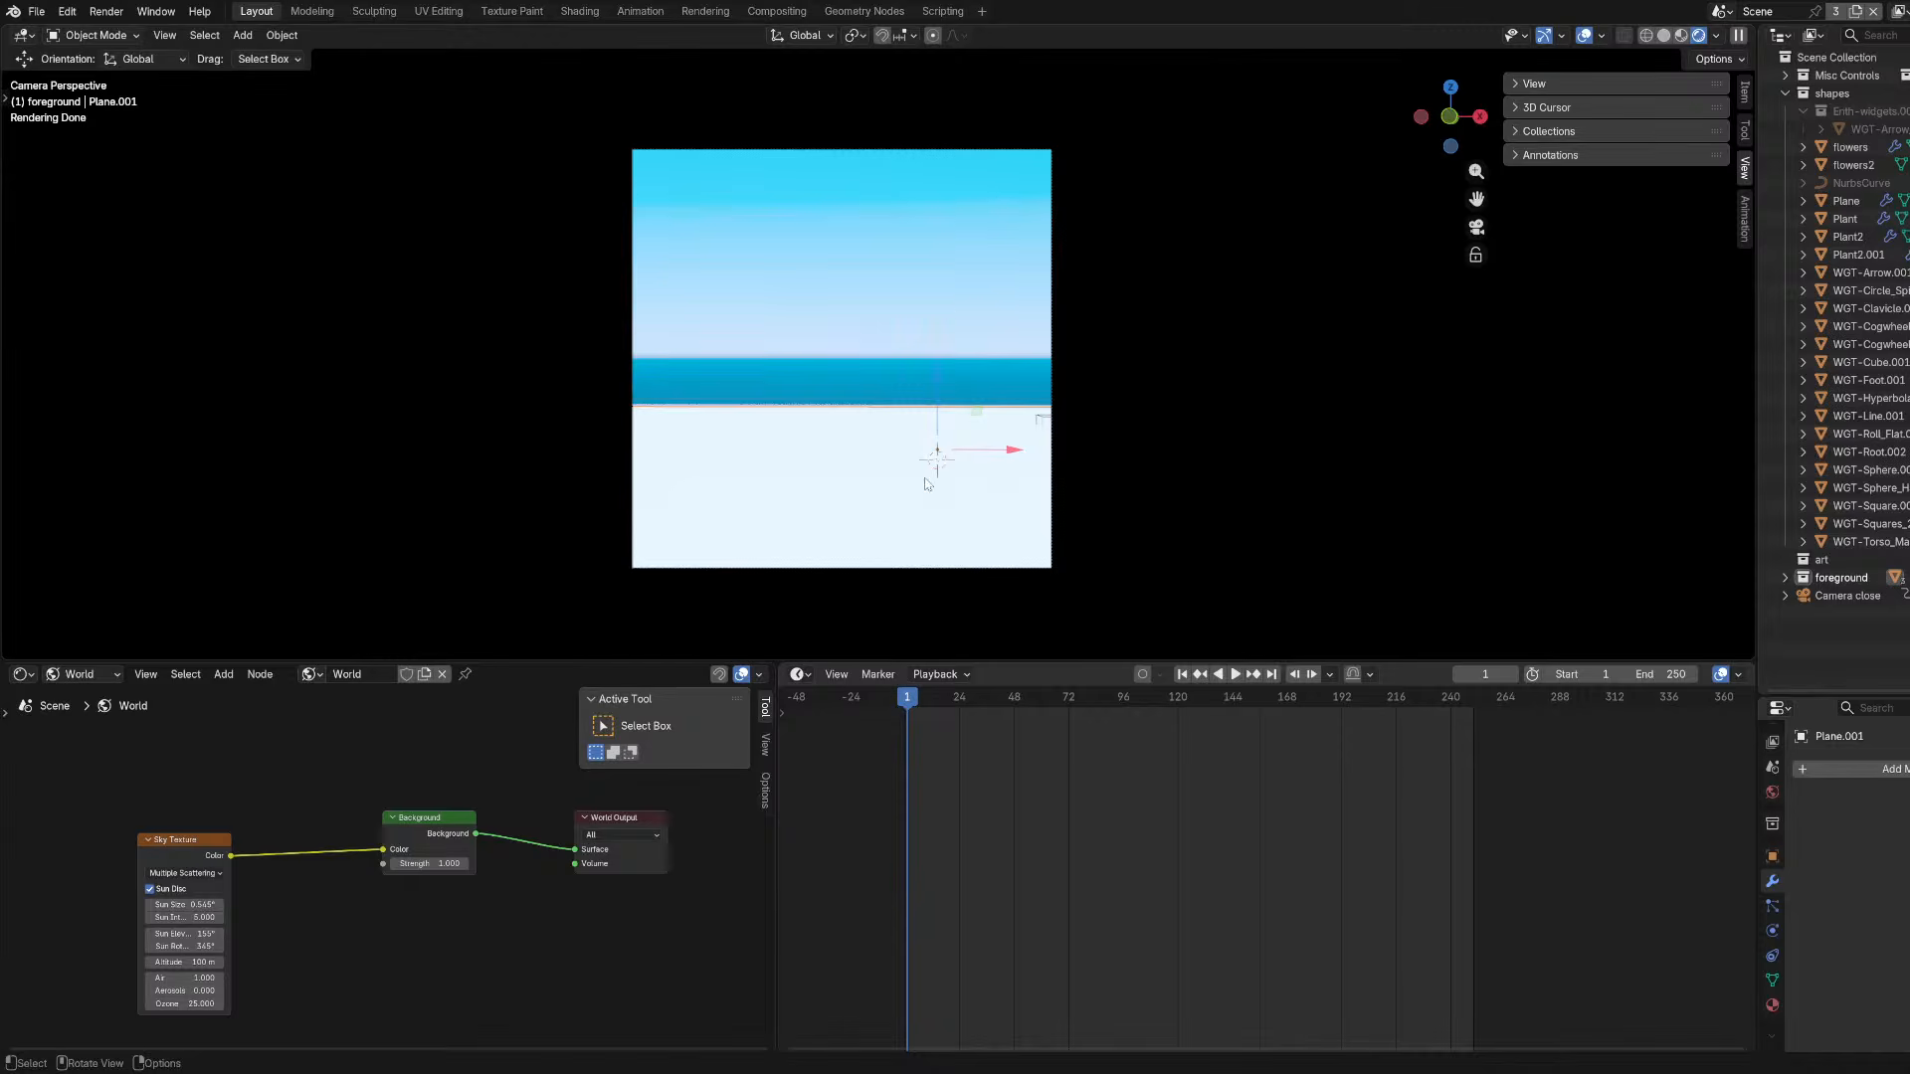
Add a cube and place it on the far left part of the plane as seen from the camera.
key("shift+a")
left_click(1062, 370)
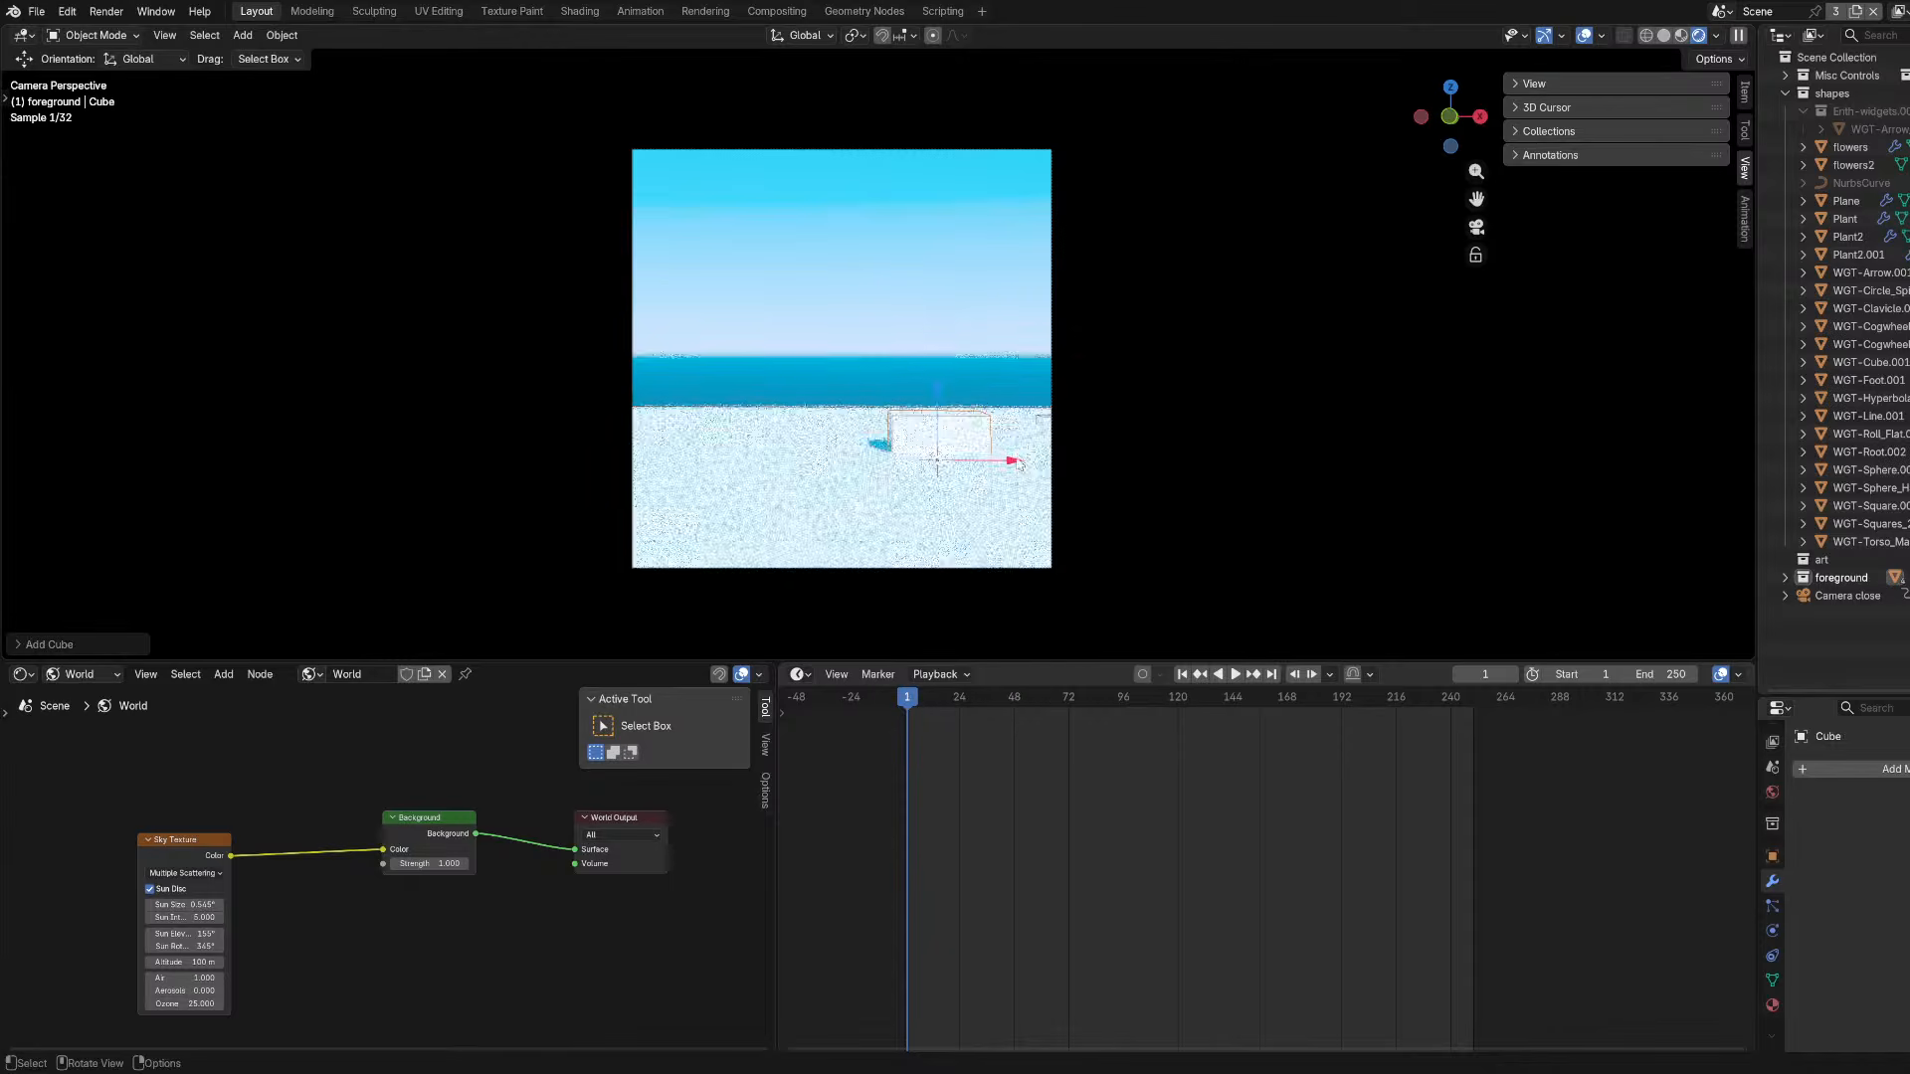
key("g")
left_click(758, 341)
middle_click_drag(764, 344, 968, 430)
scroll(965, 427, "down", 2)
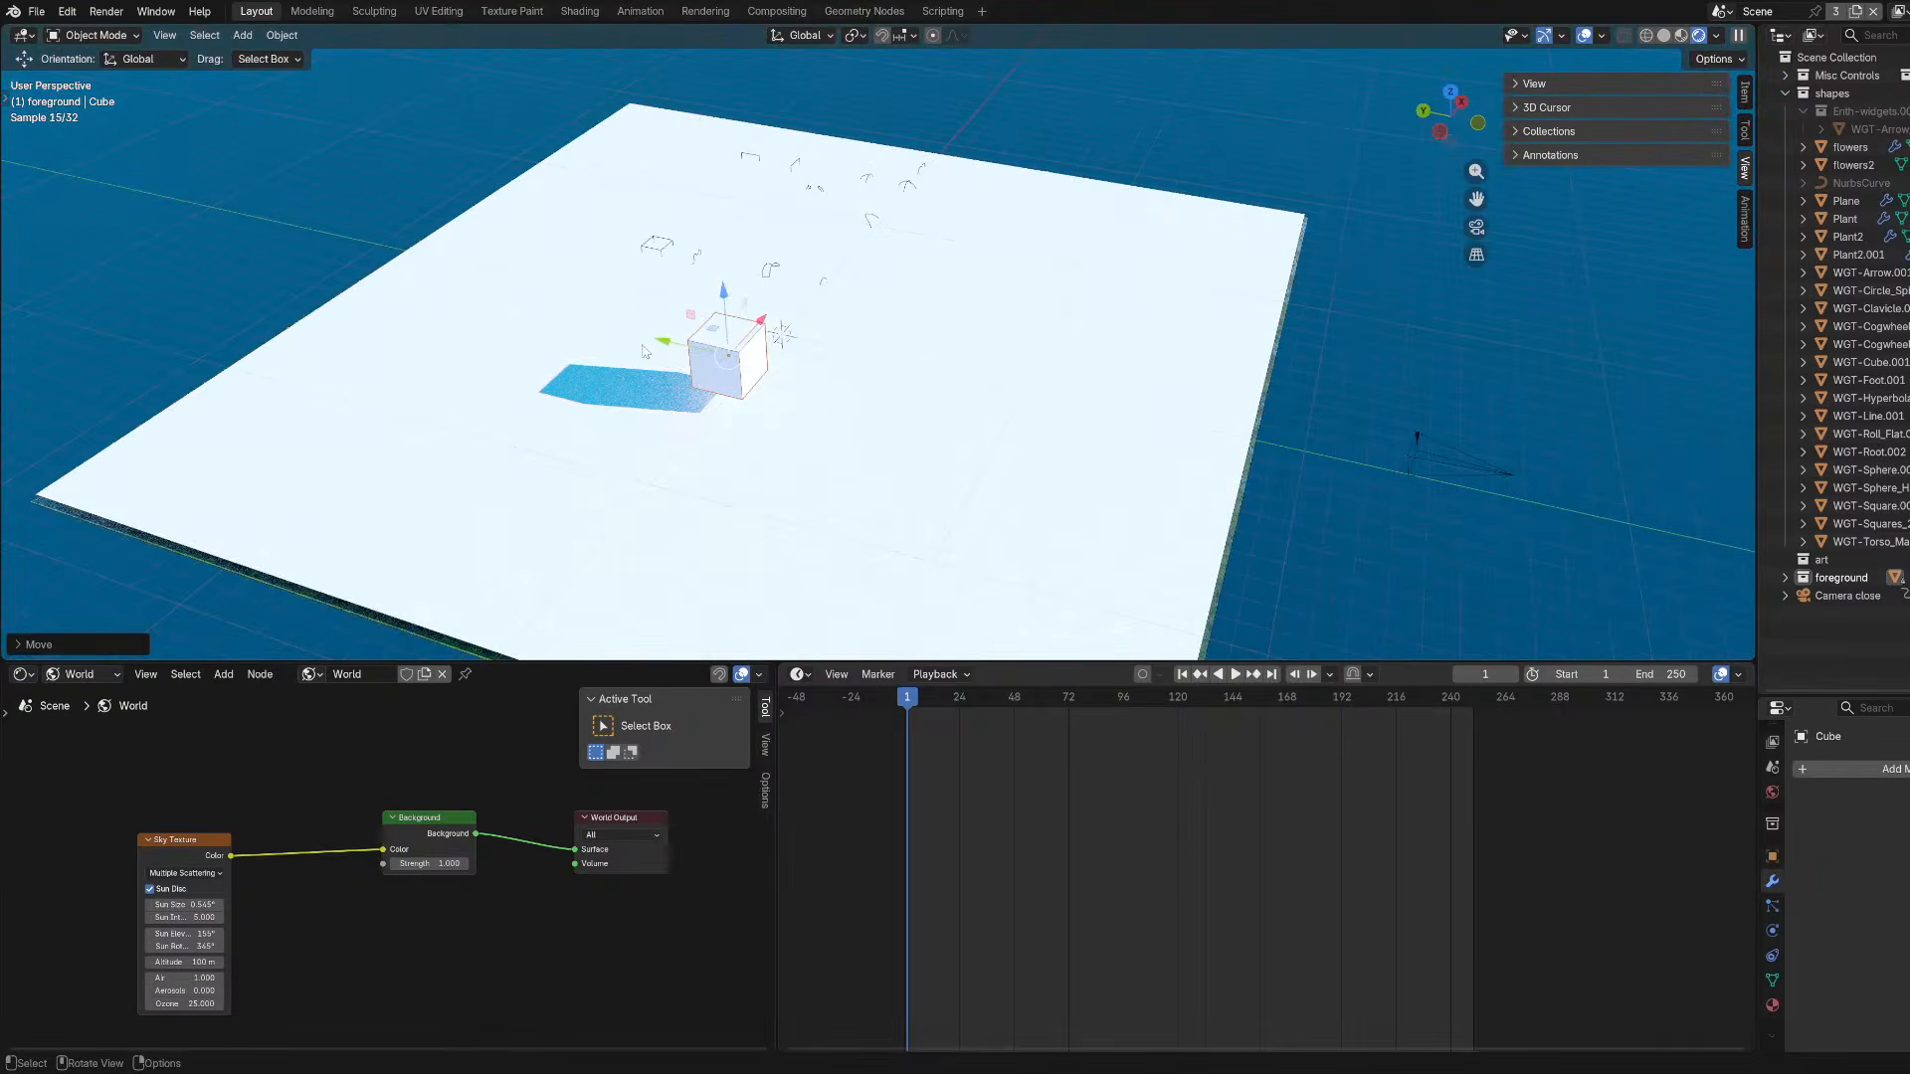
left_click_drag(653, 348, 545, 281)
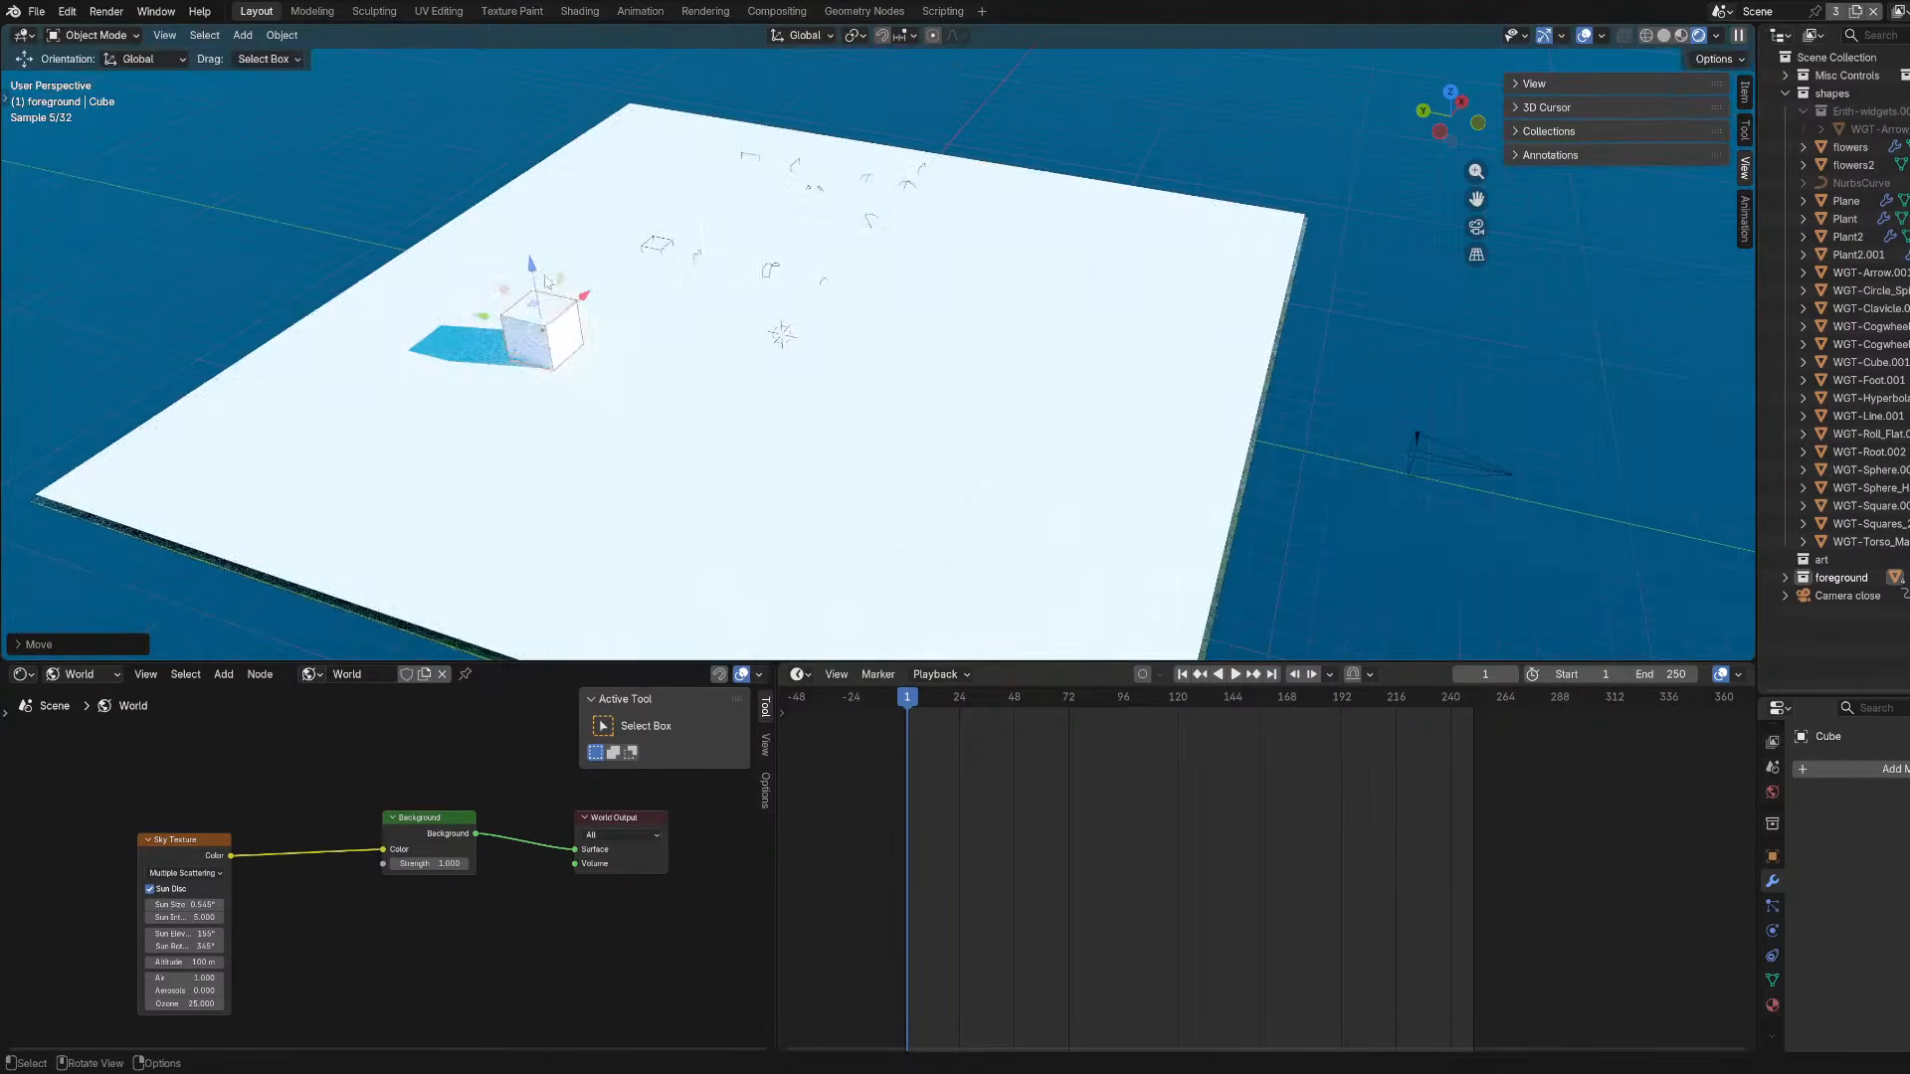
key("KP_0")
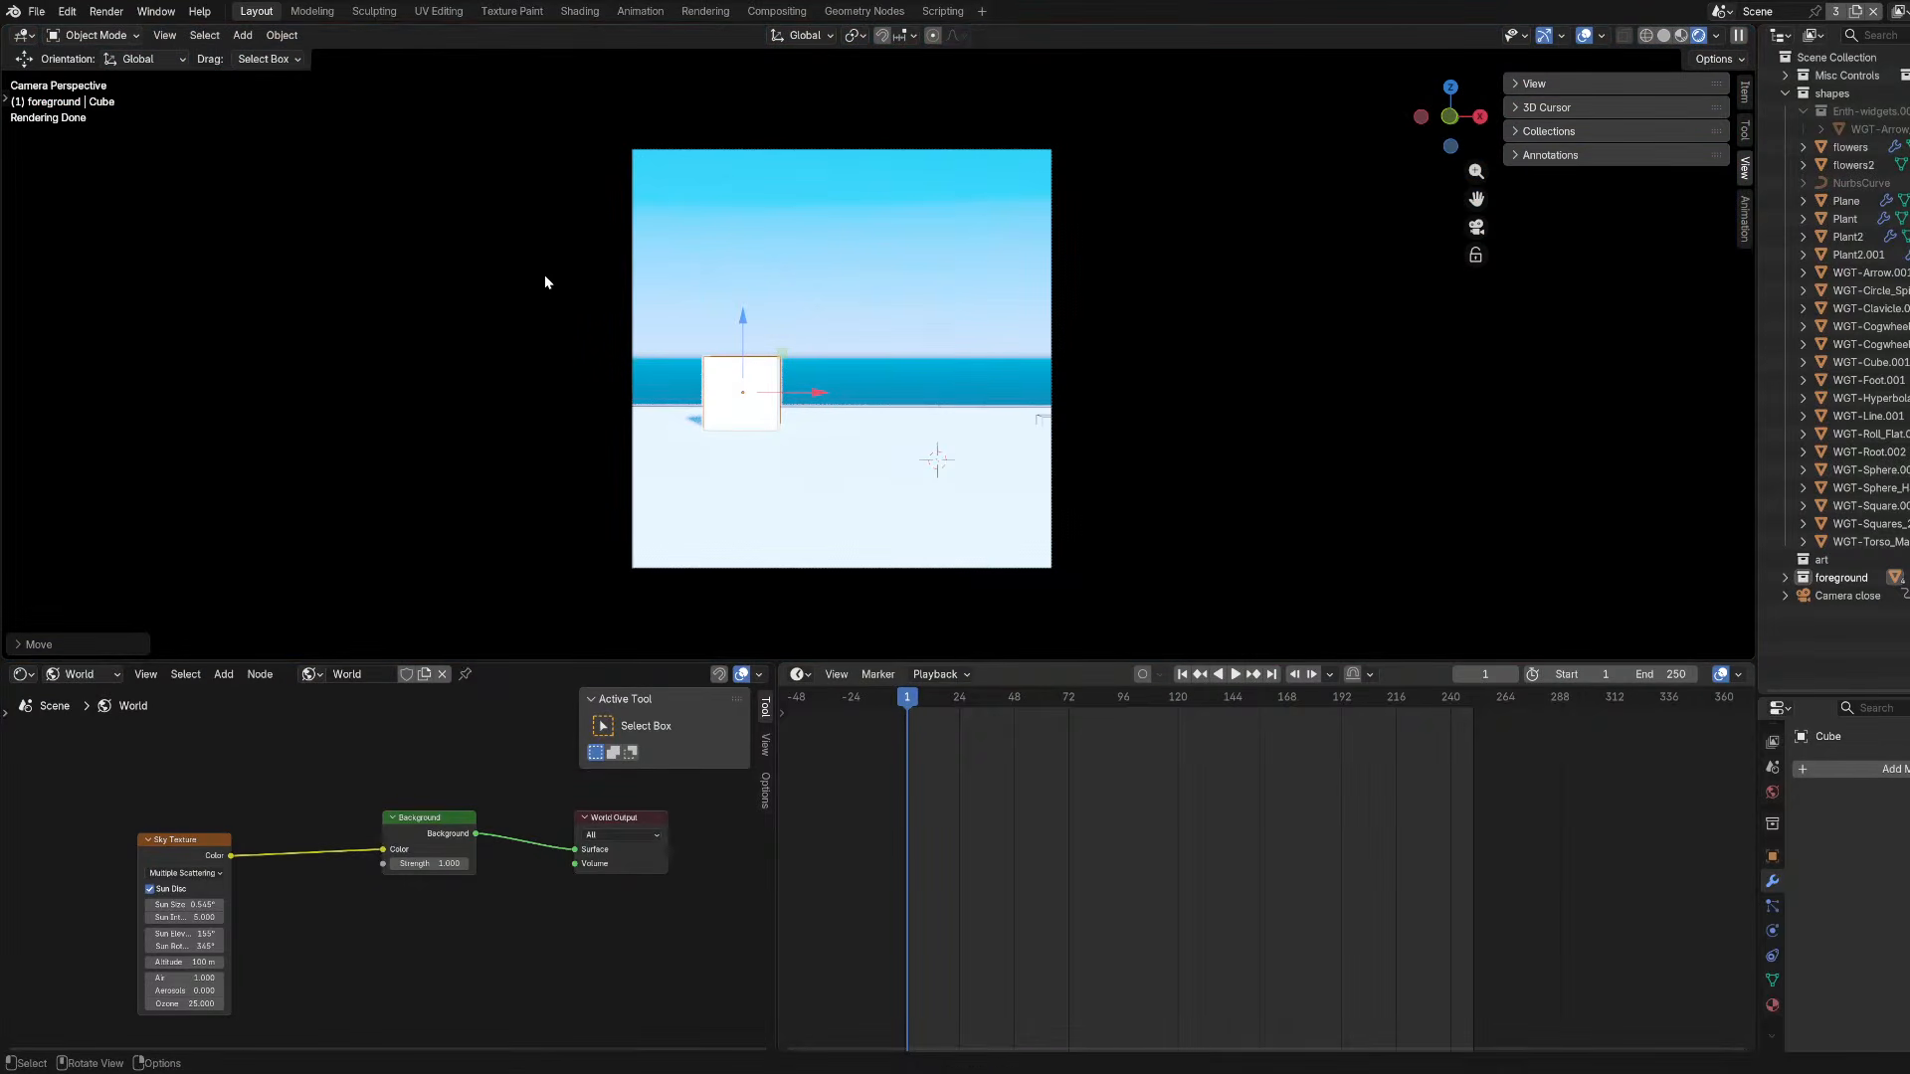
left_click(818, 289)
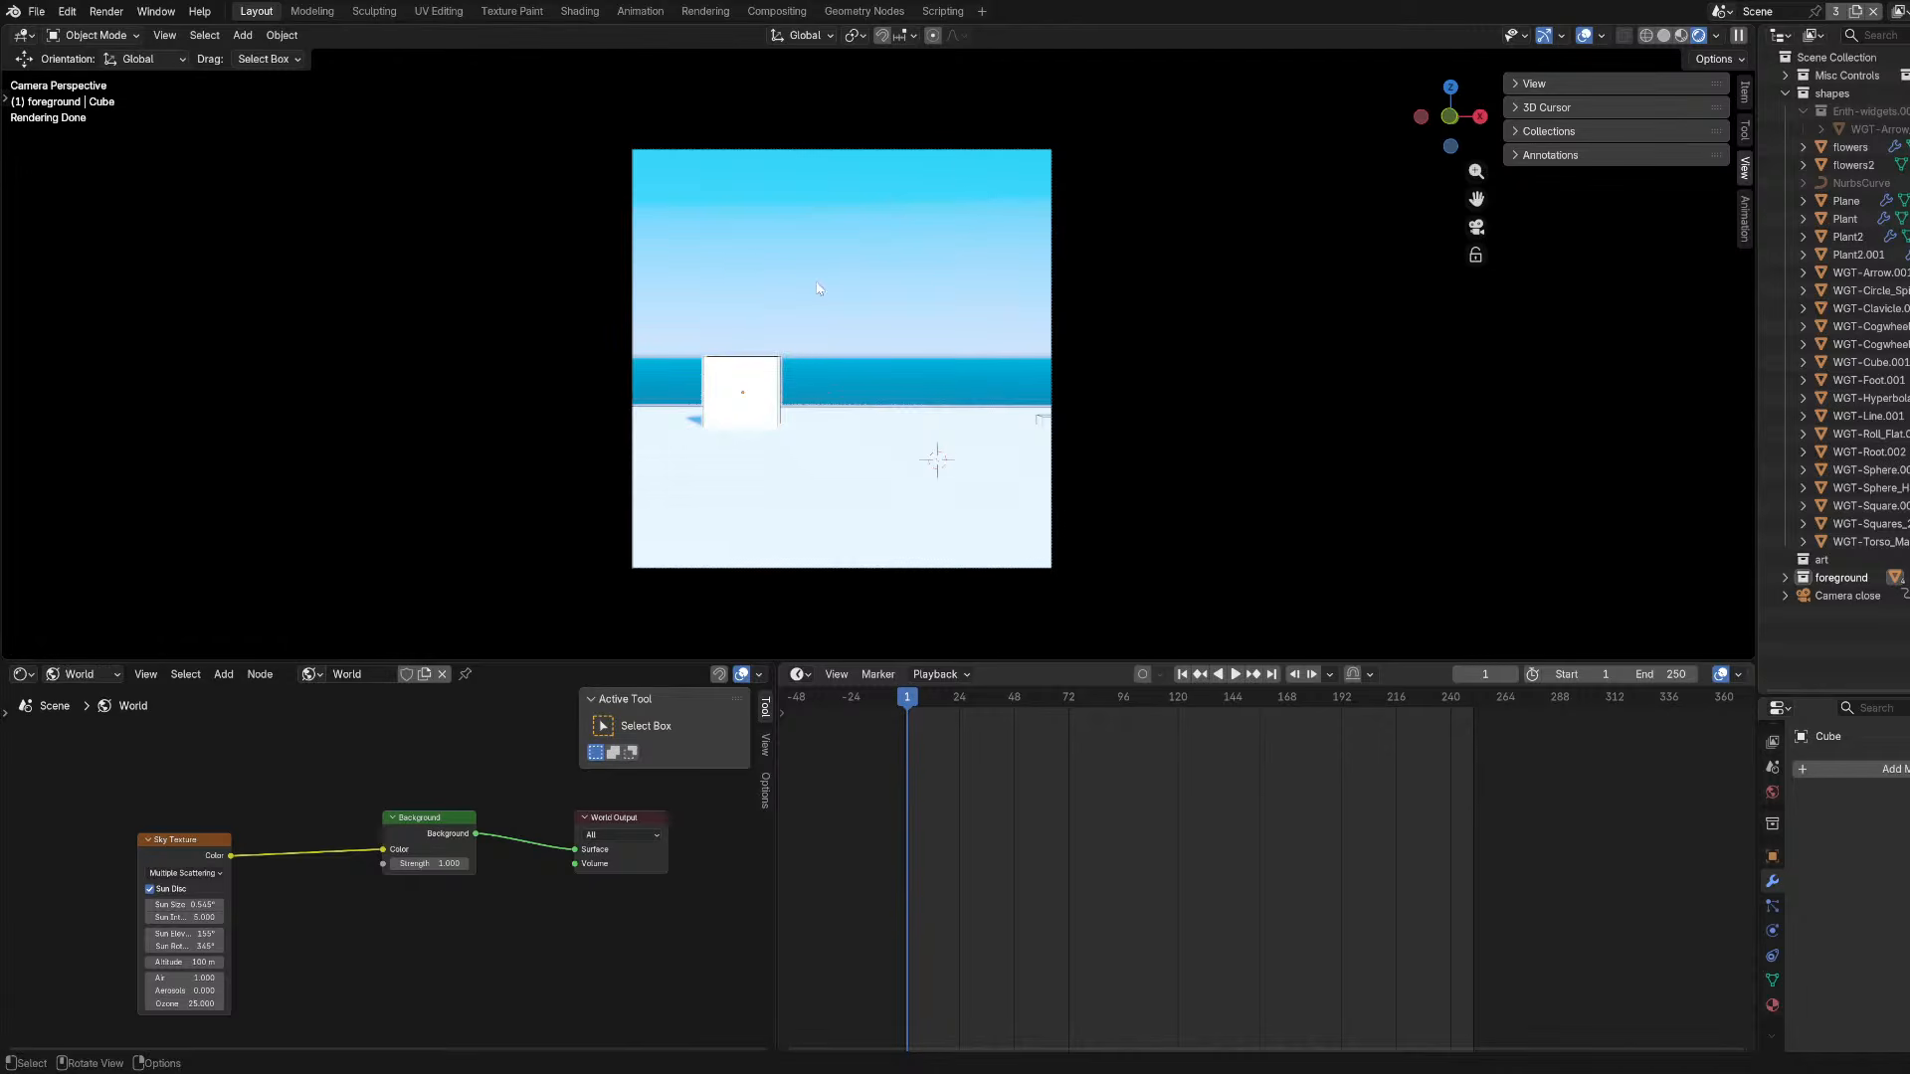
In Edit Mode with face selection, raise the cube's top face beyond the camera frame to form a tall pillar.
left_click(95, 35)
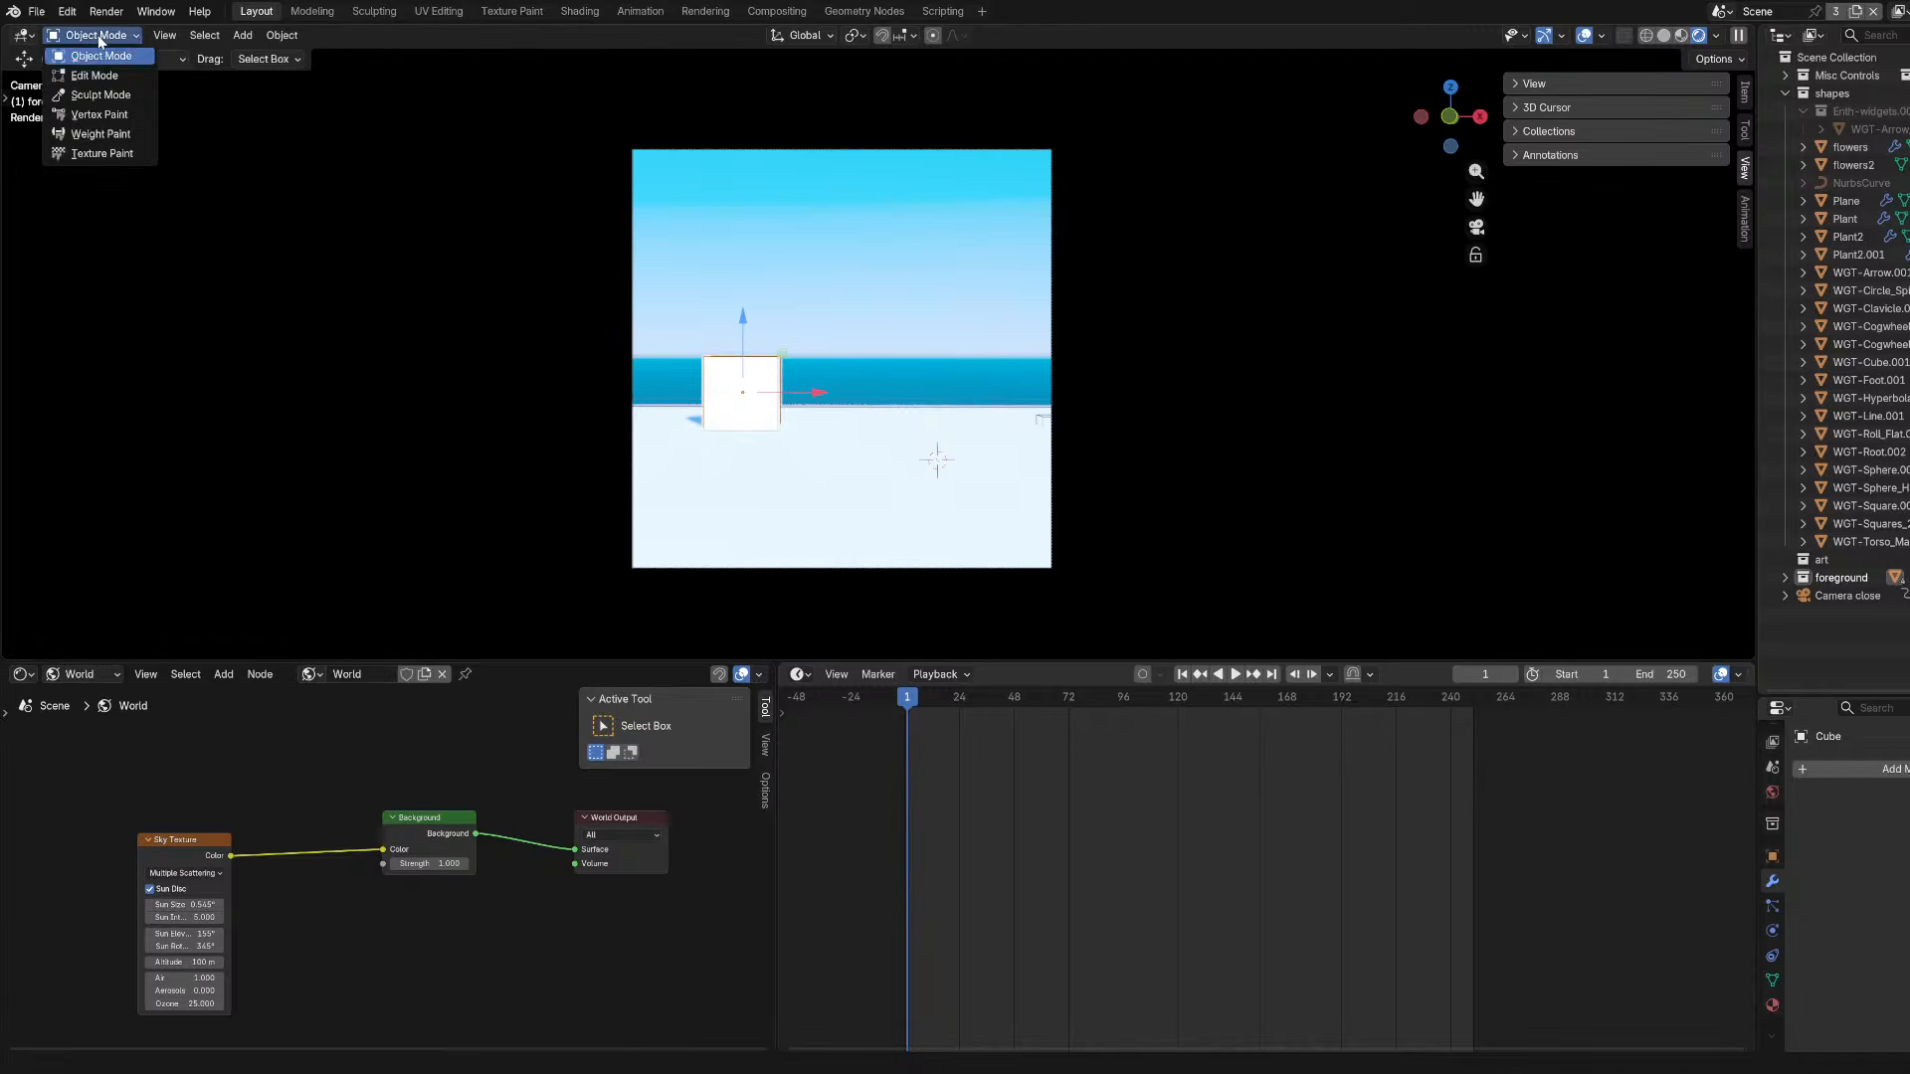
left_click(141, 87)
middle_click_drag(750, 349, 927, 180)
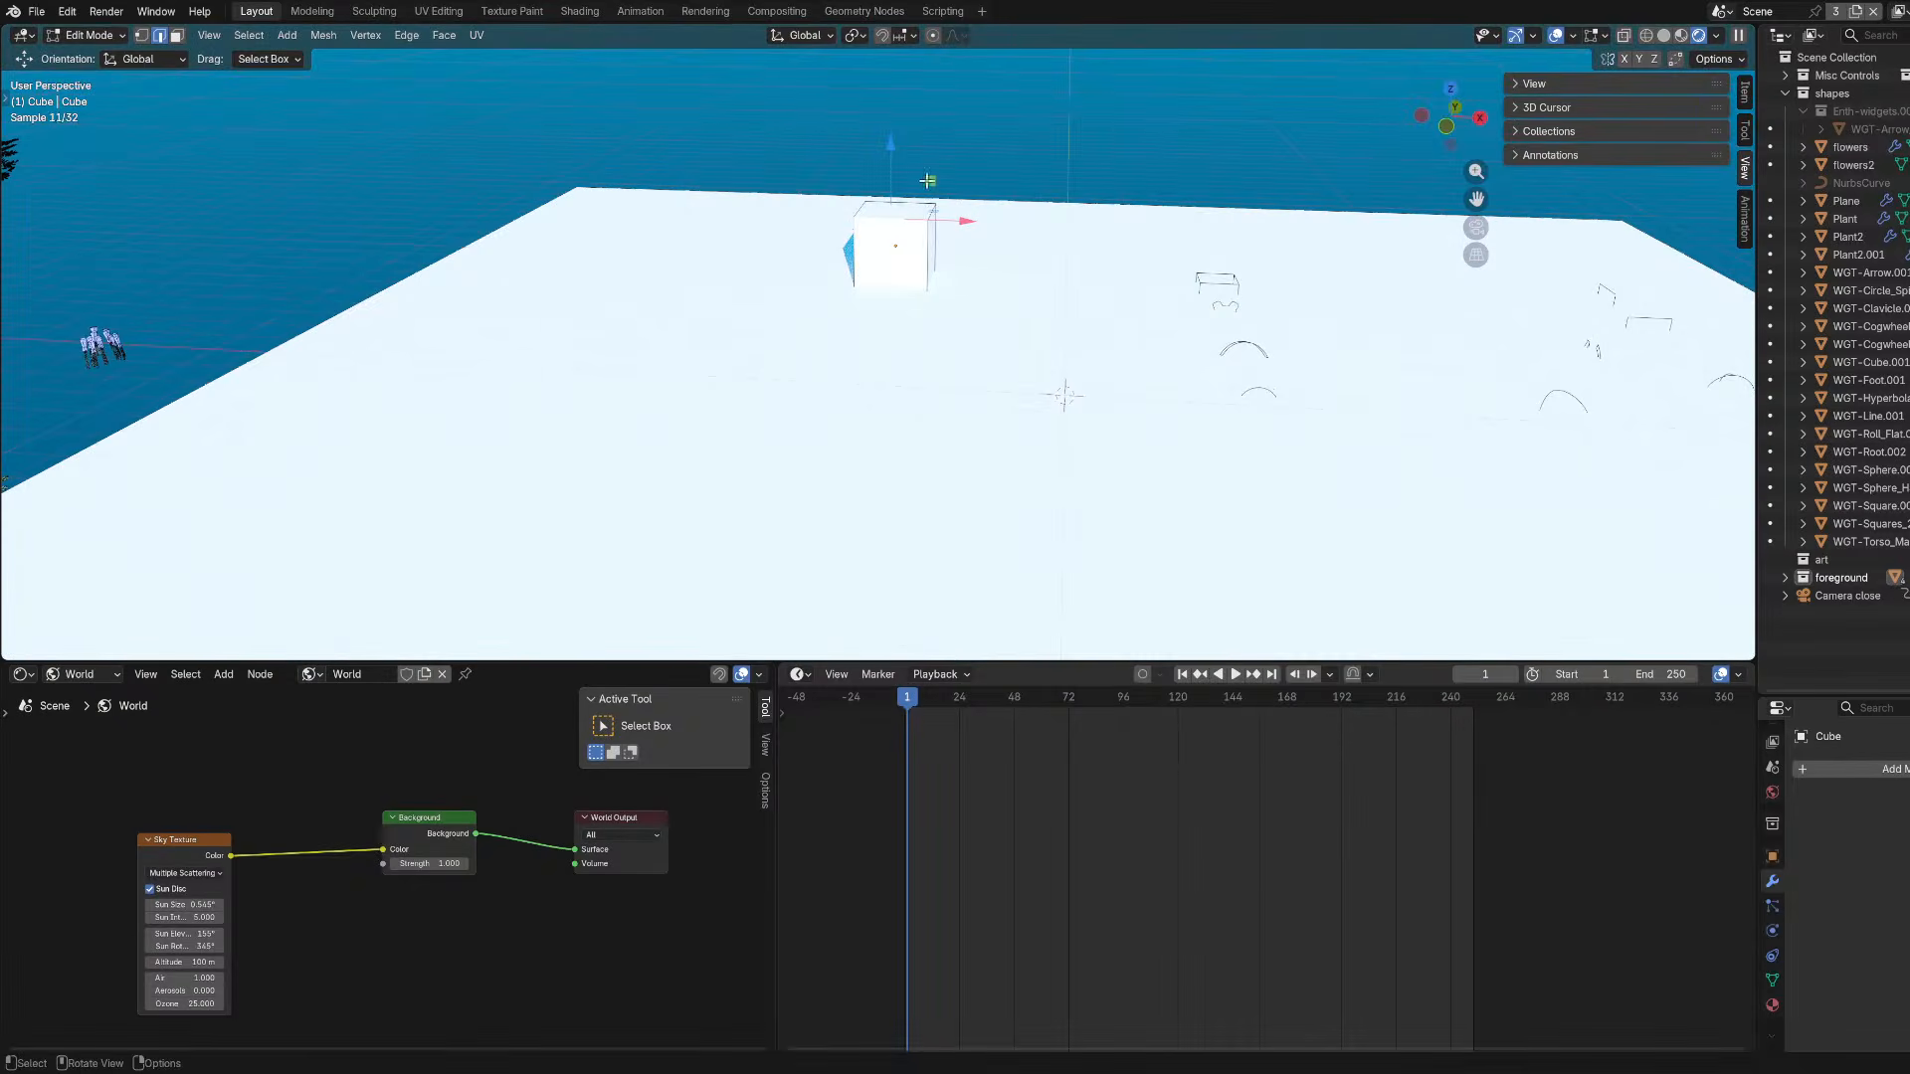
key("3")
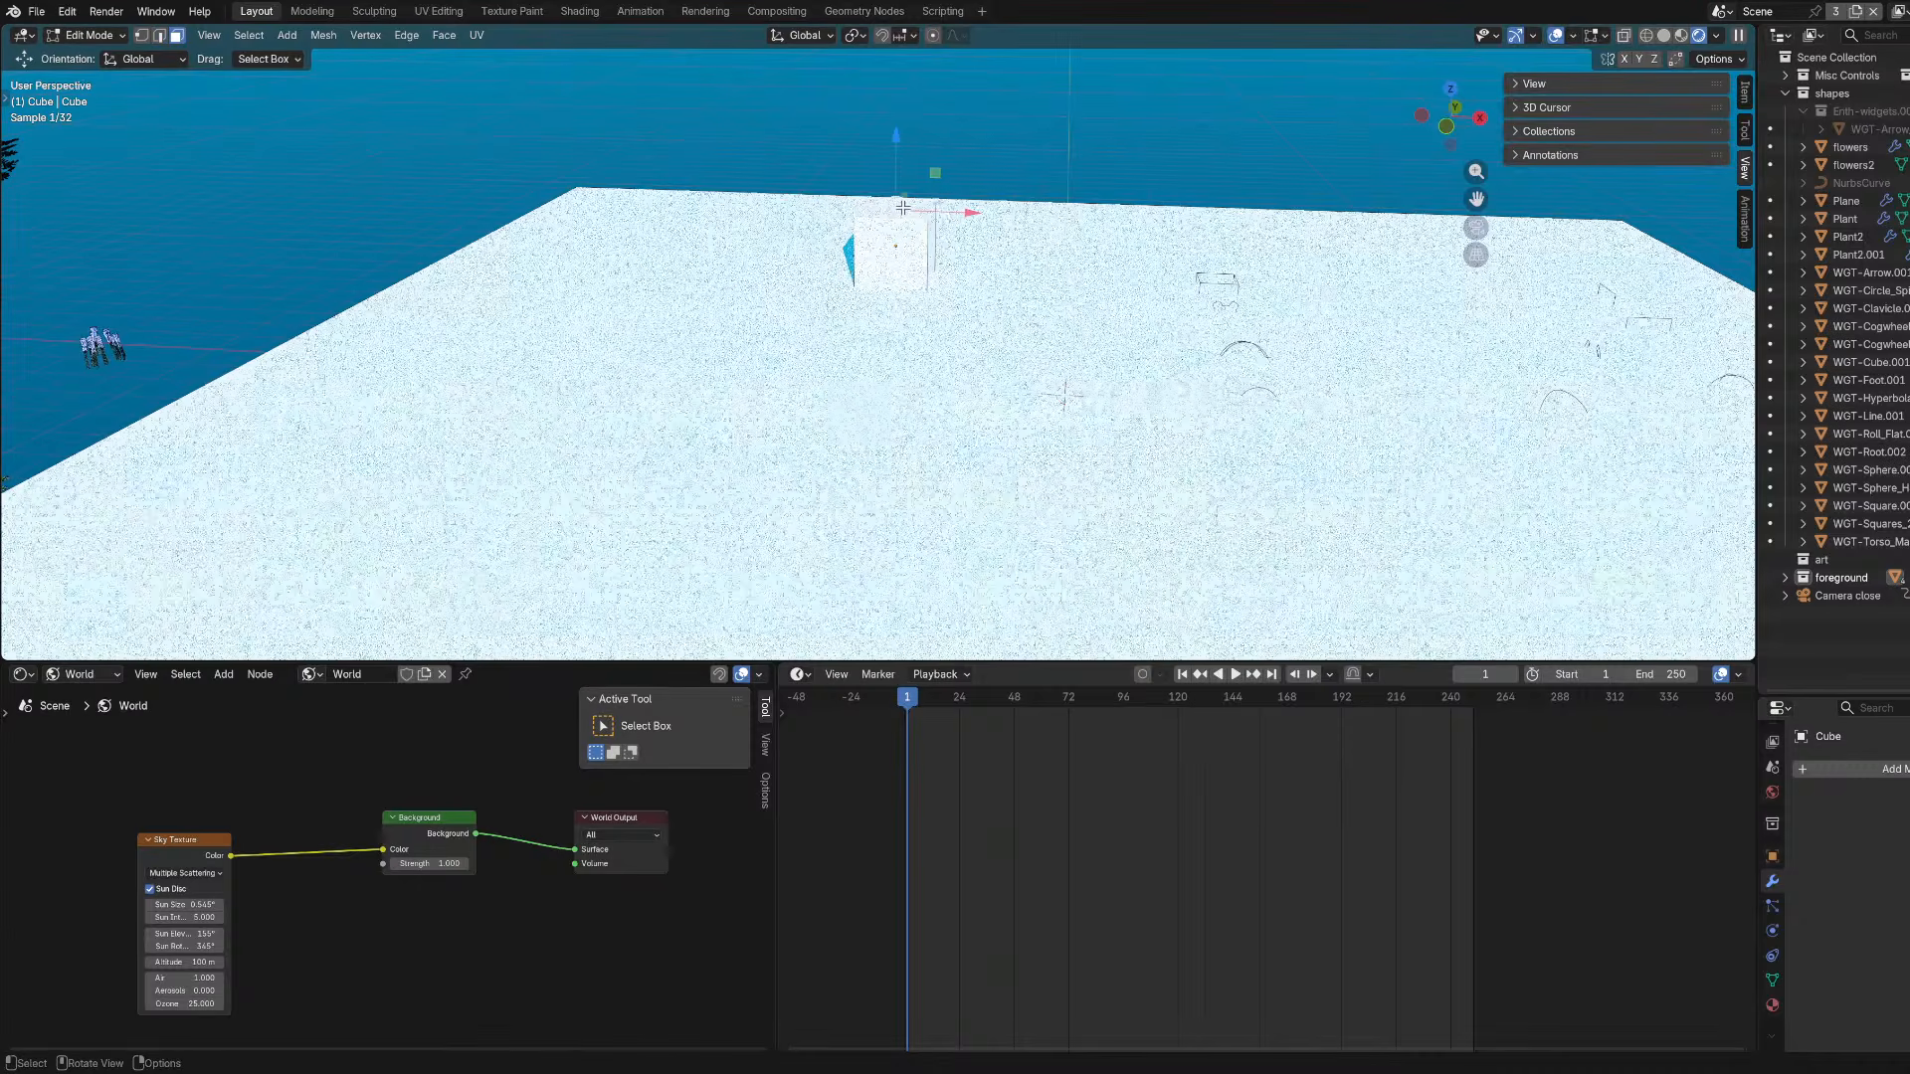
key("KP_0")
left_click_drag(753, 278, 789, 241)
key("ctrl+z")
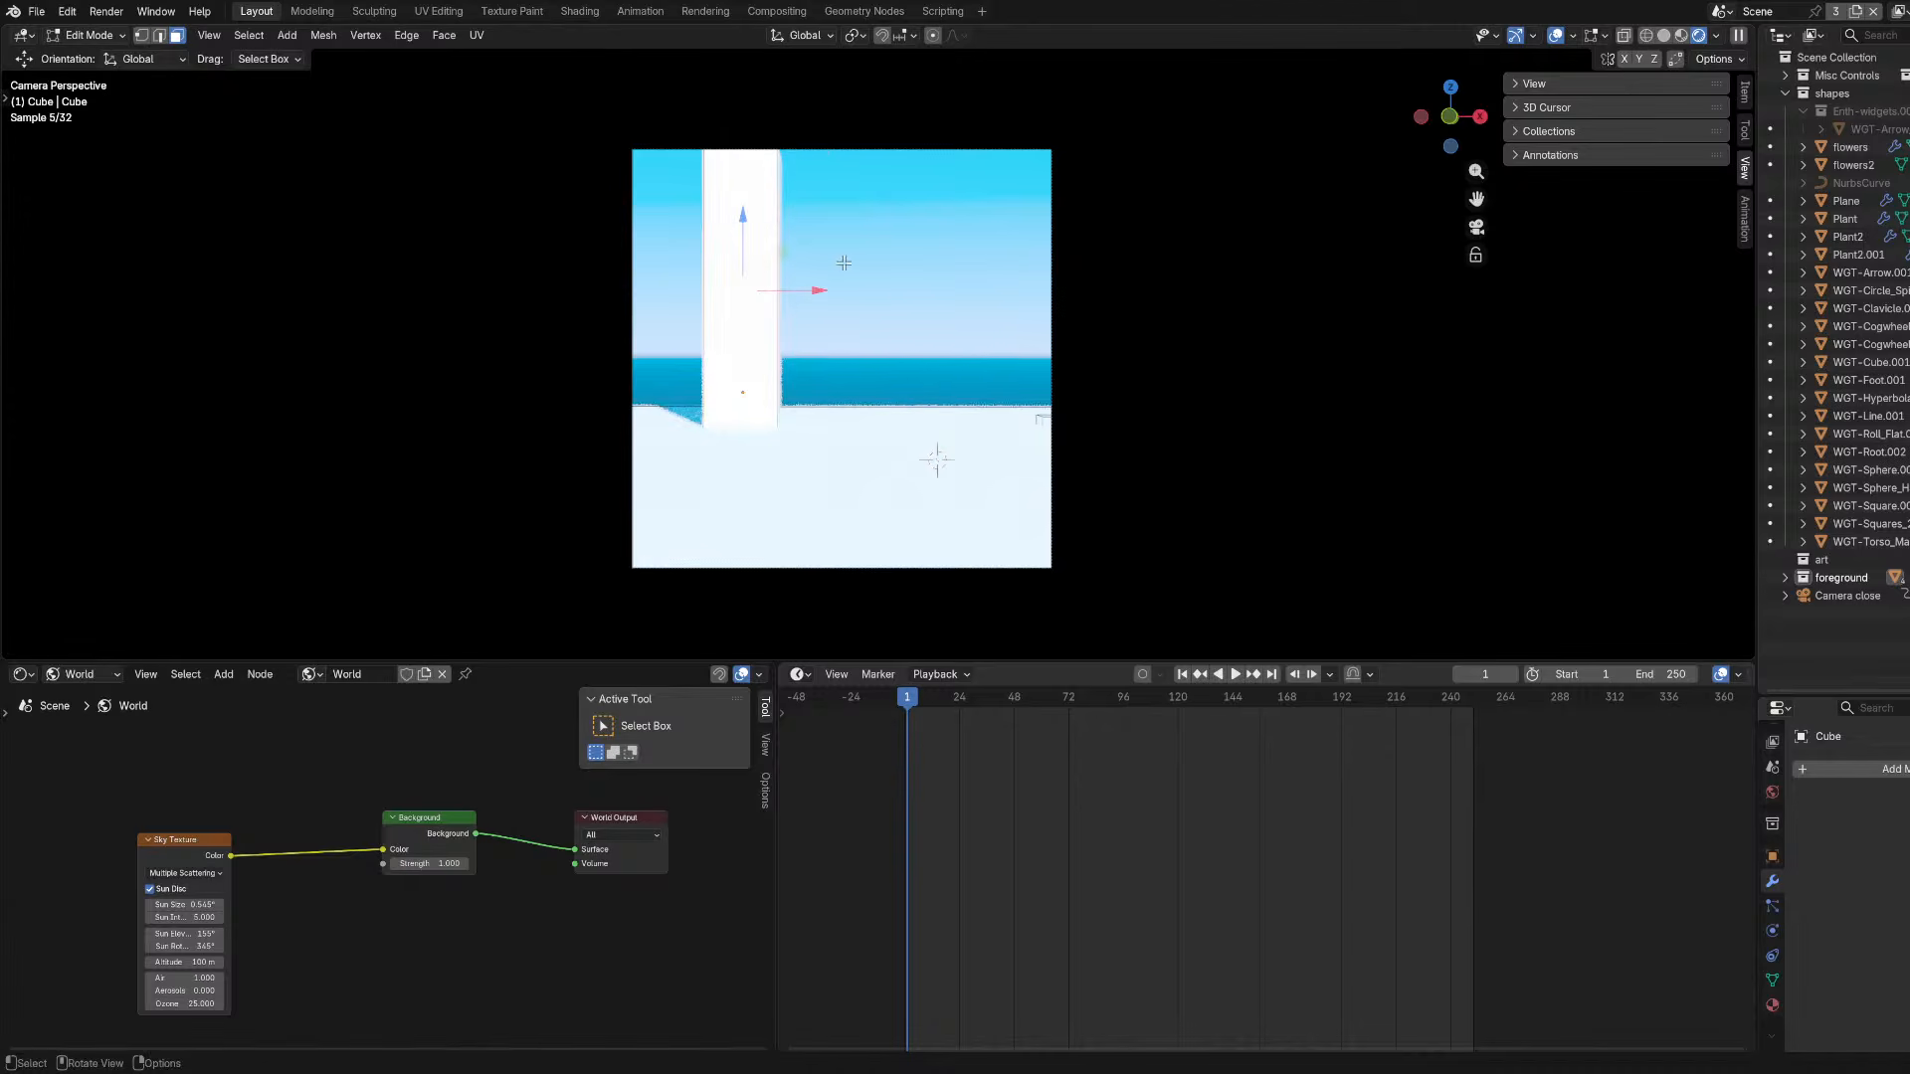
key("r")
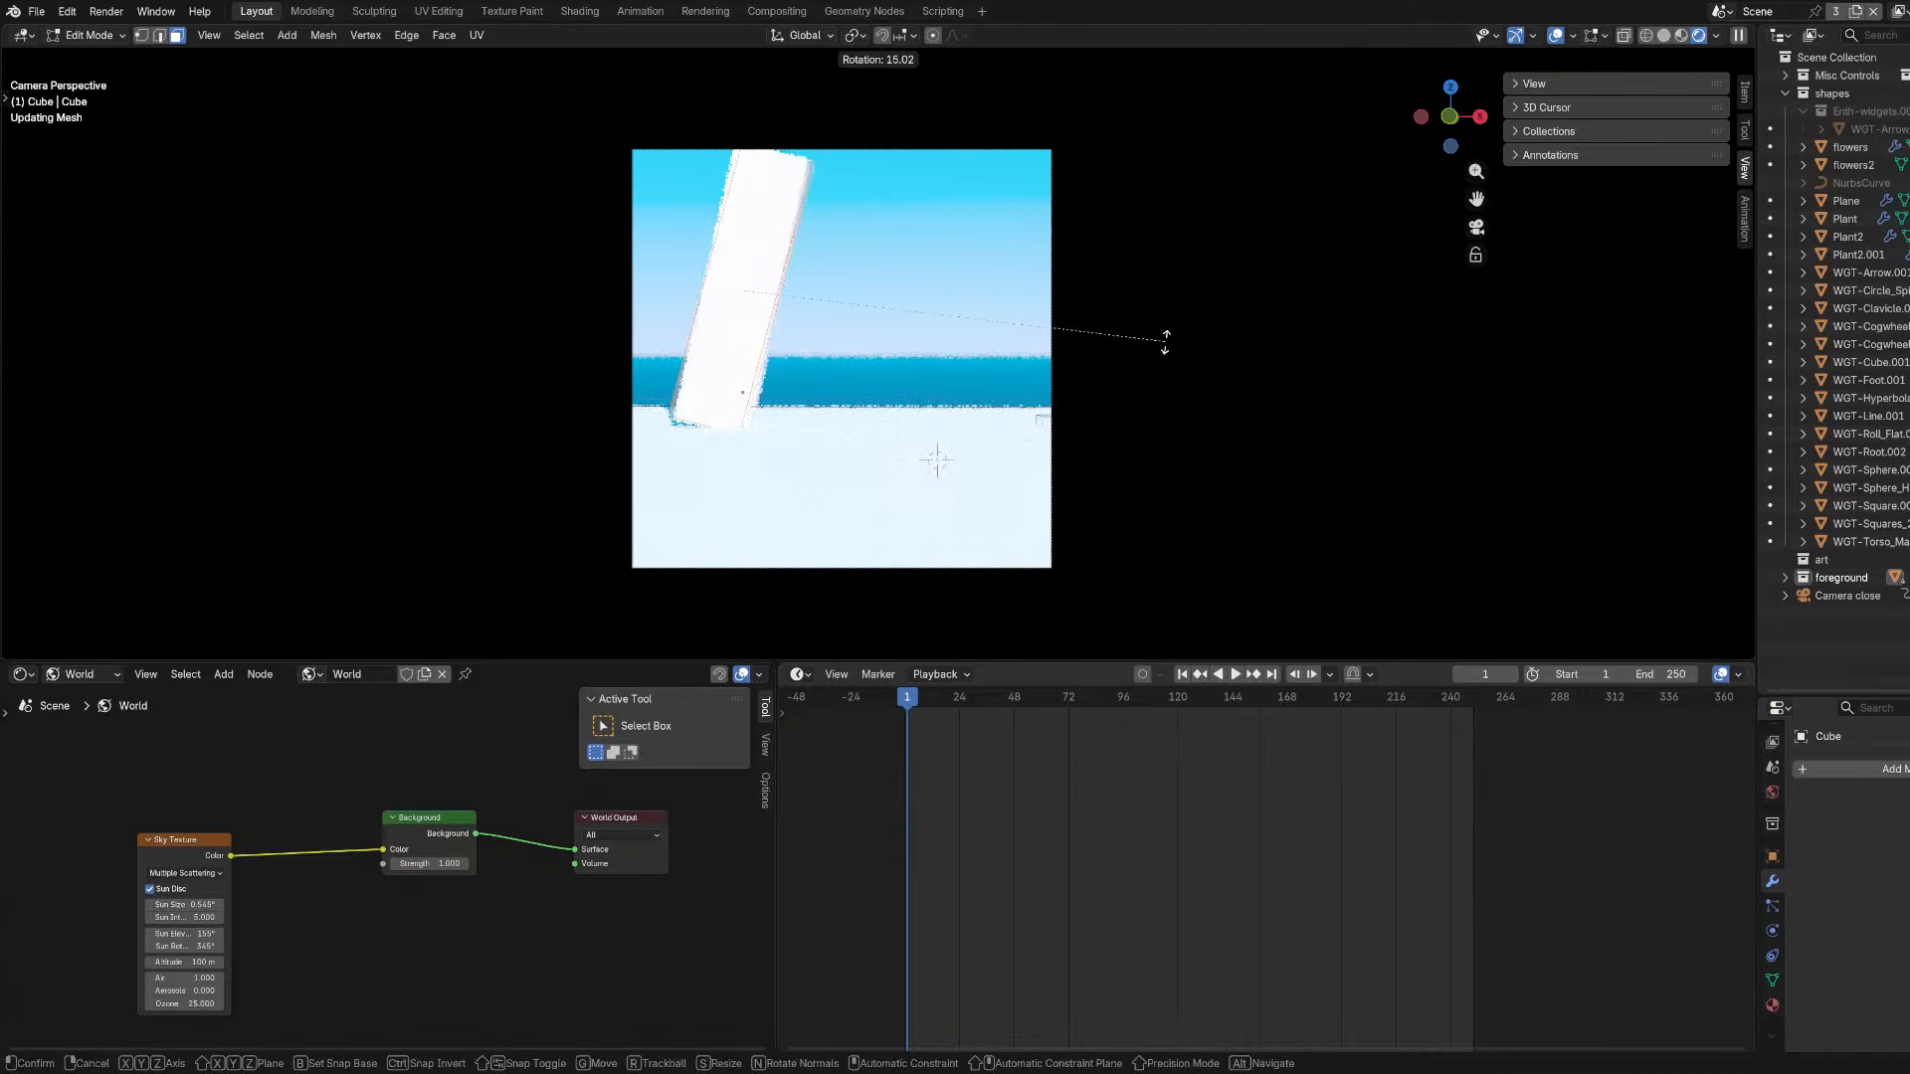
key("Escape")
key("r")
key("Escape")
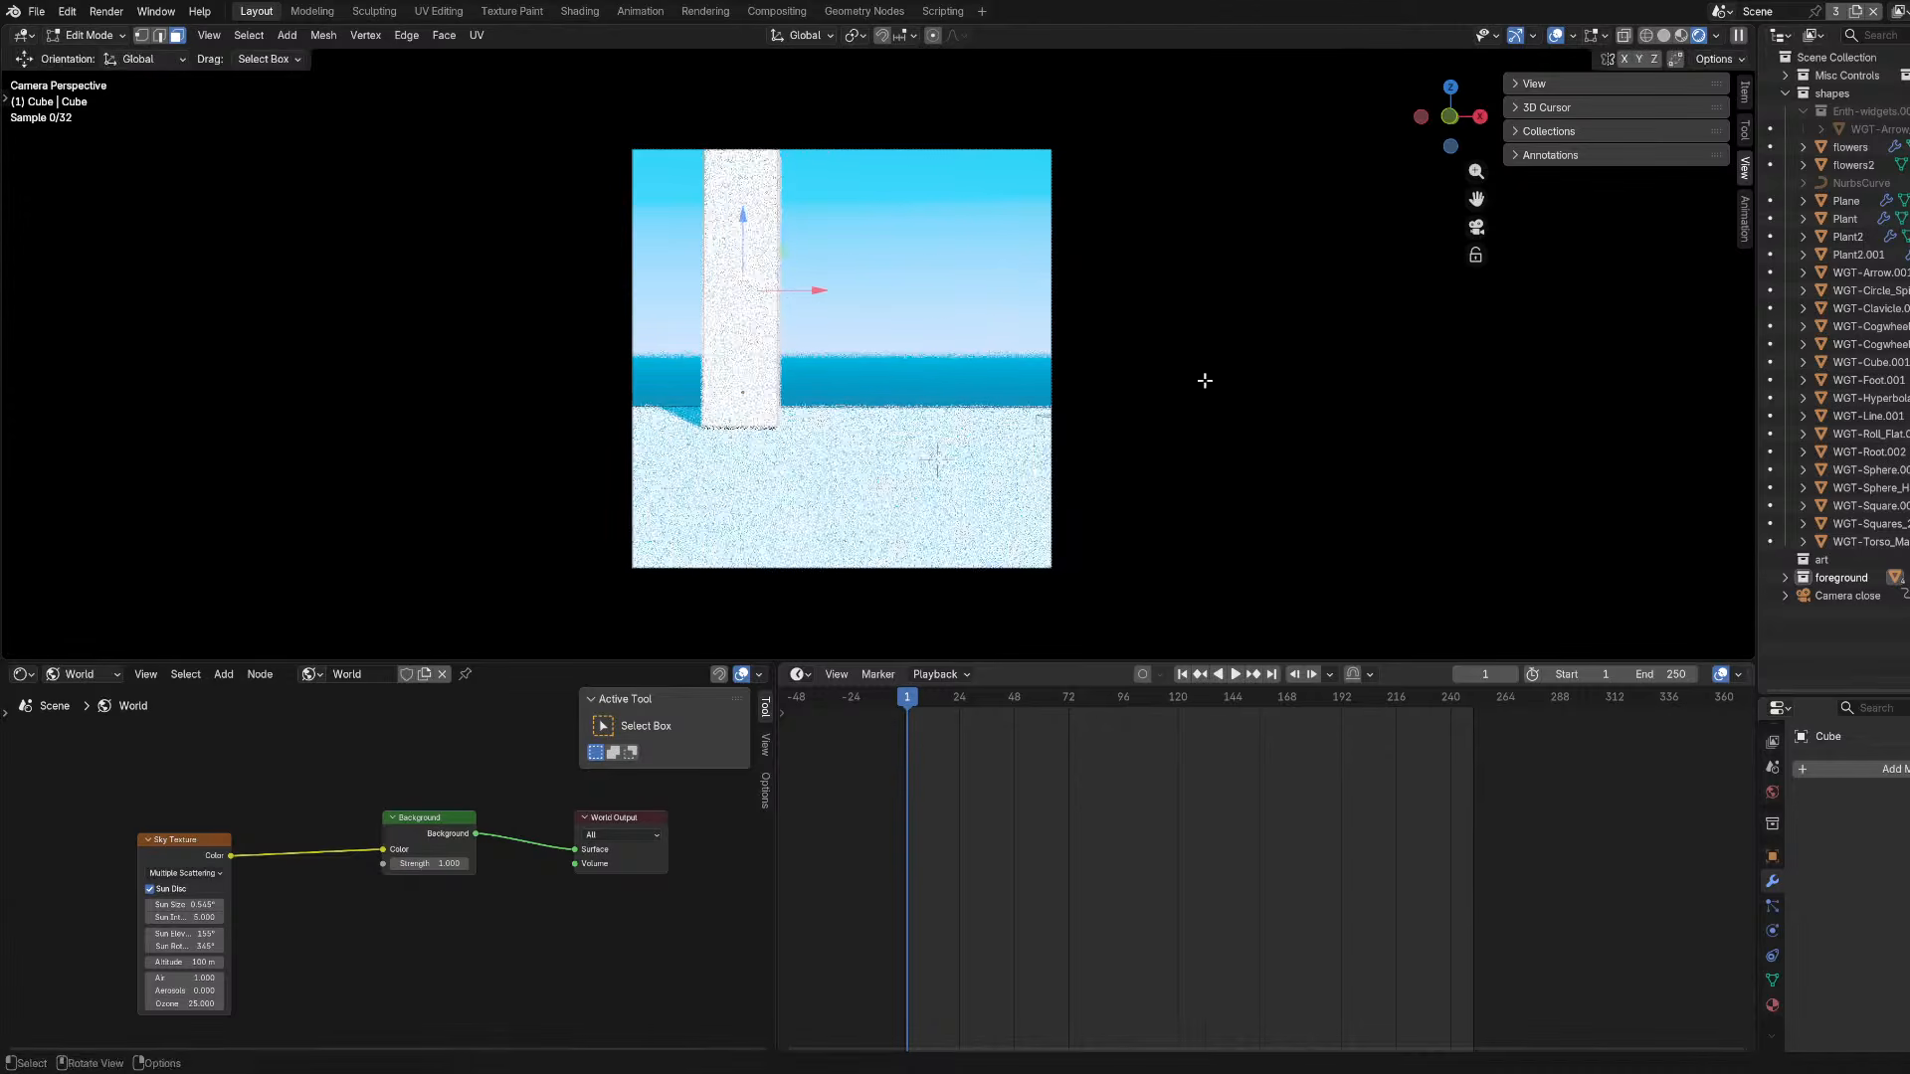
Rotate the pillar's mesh slightly about the Y axis so that it leans to the right.
key("r")
key("y")
left_click(1213, 412)
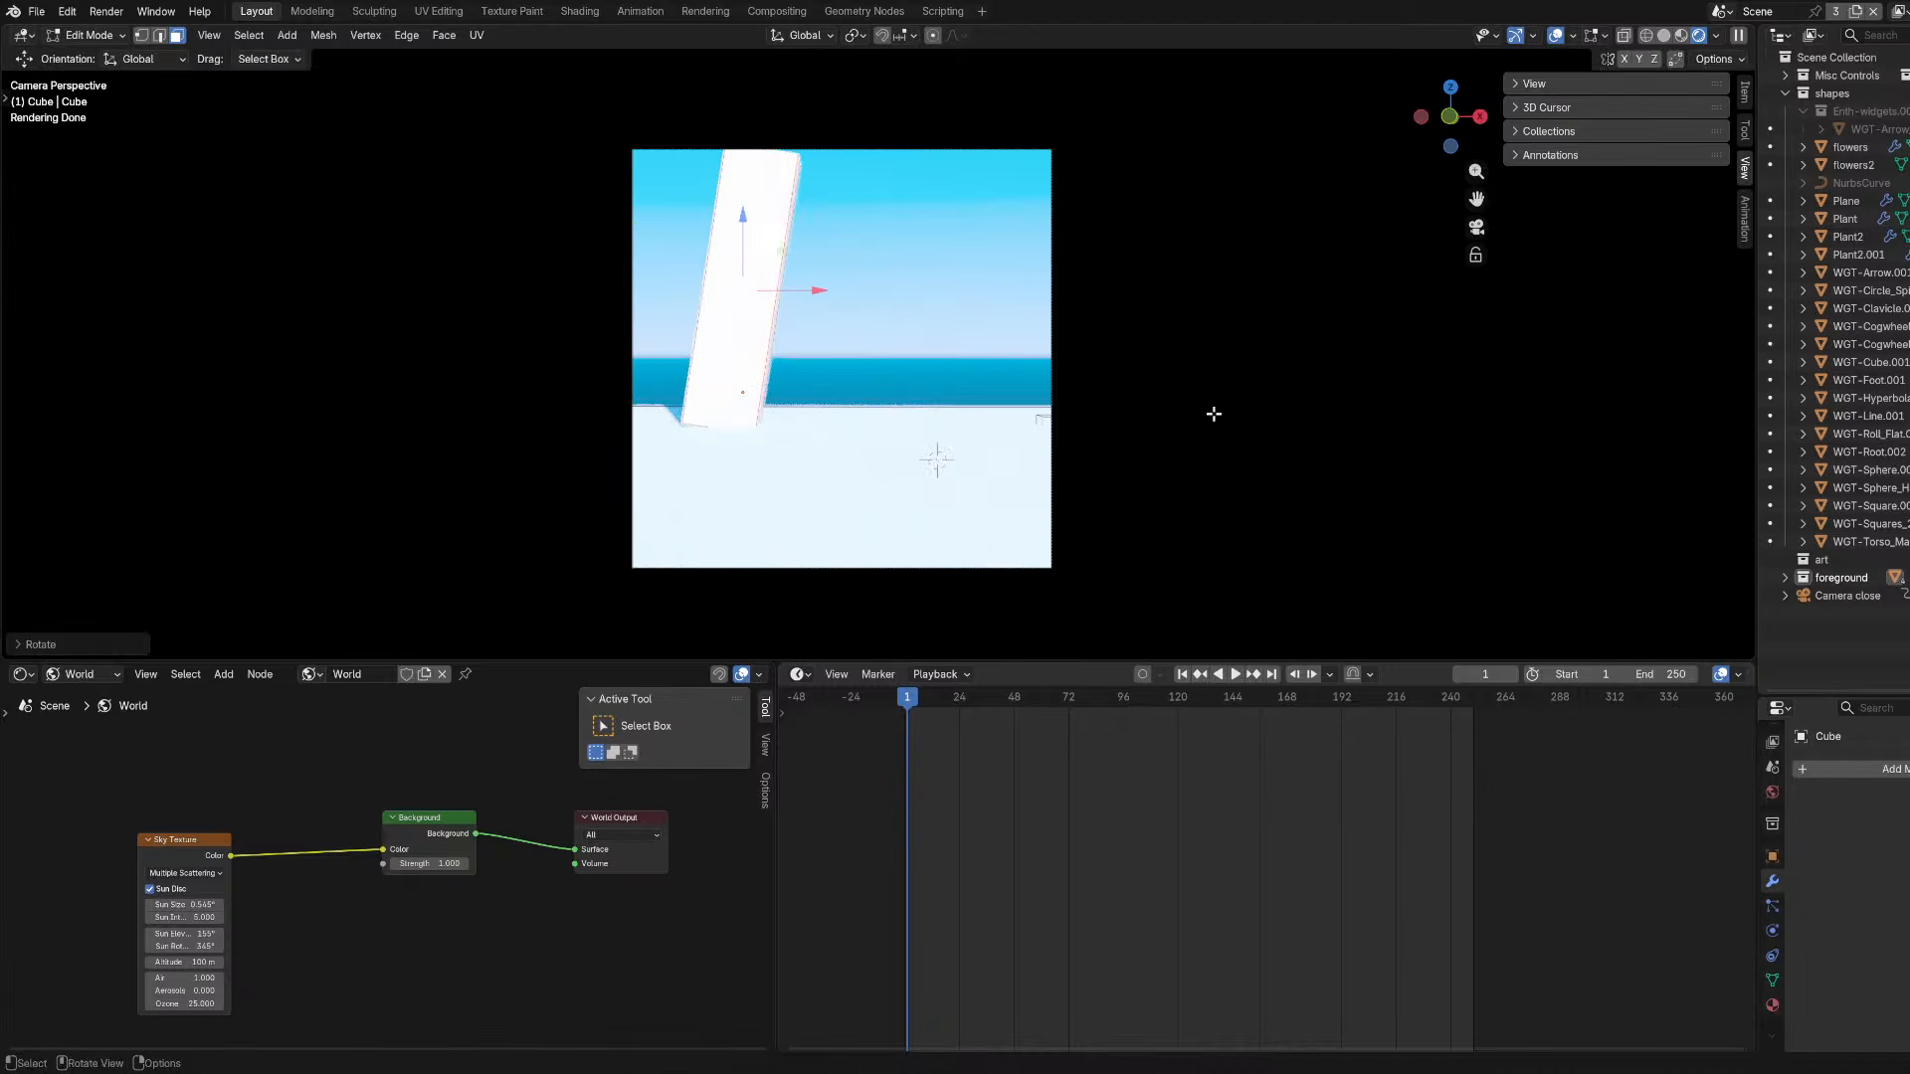
Shift the leaning pillar toward the left edge of the camera frame and adjust its height along Z.
key("g")
key("y")
left_click(1175, 415)
key("g")
key("z")
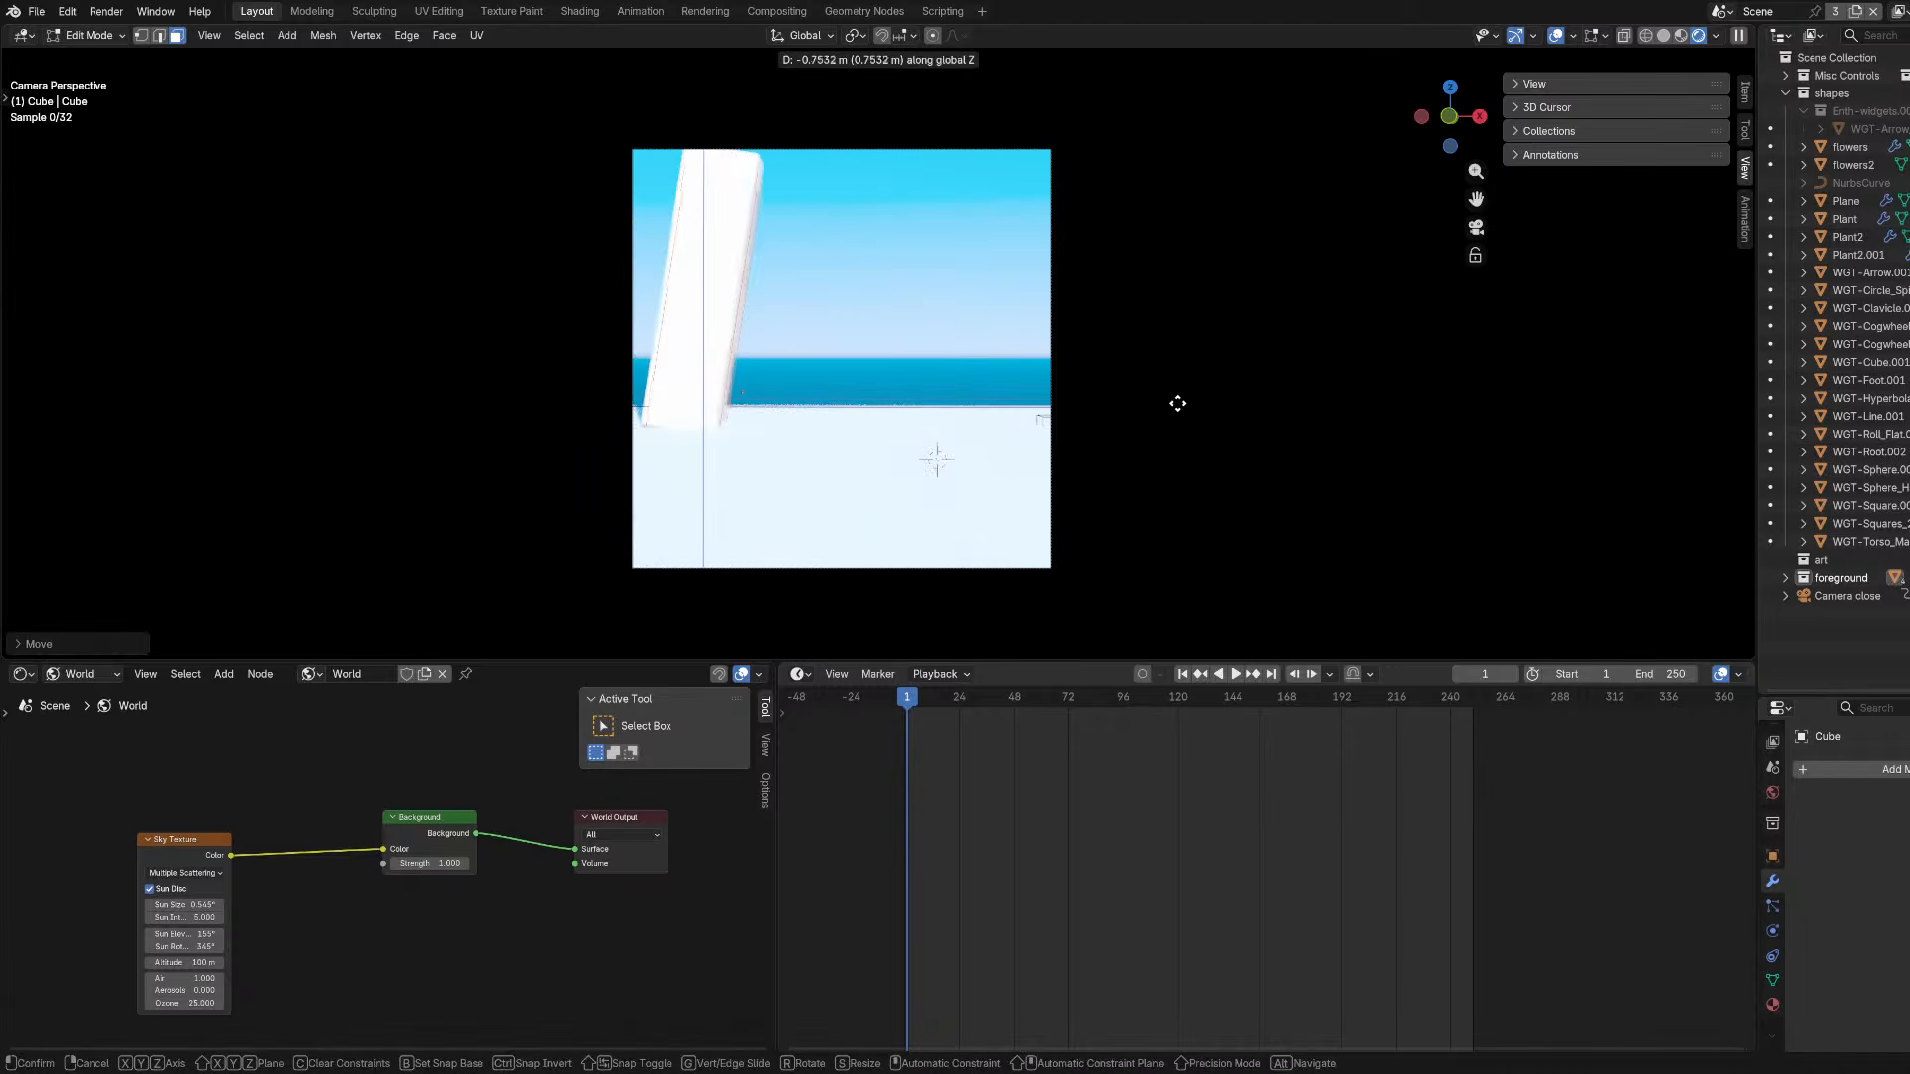
left_click(1186, 381)
Move the pillar's back face away from the camera along Y to turn it into a deep slab.
middle_click_drag(1186, 381, 1295, 362)
key("g")
key("y")
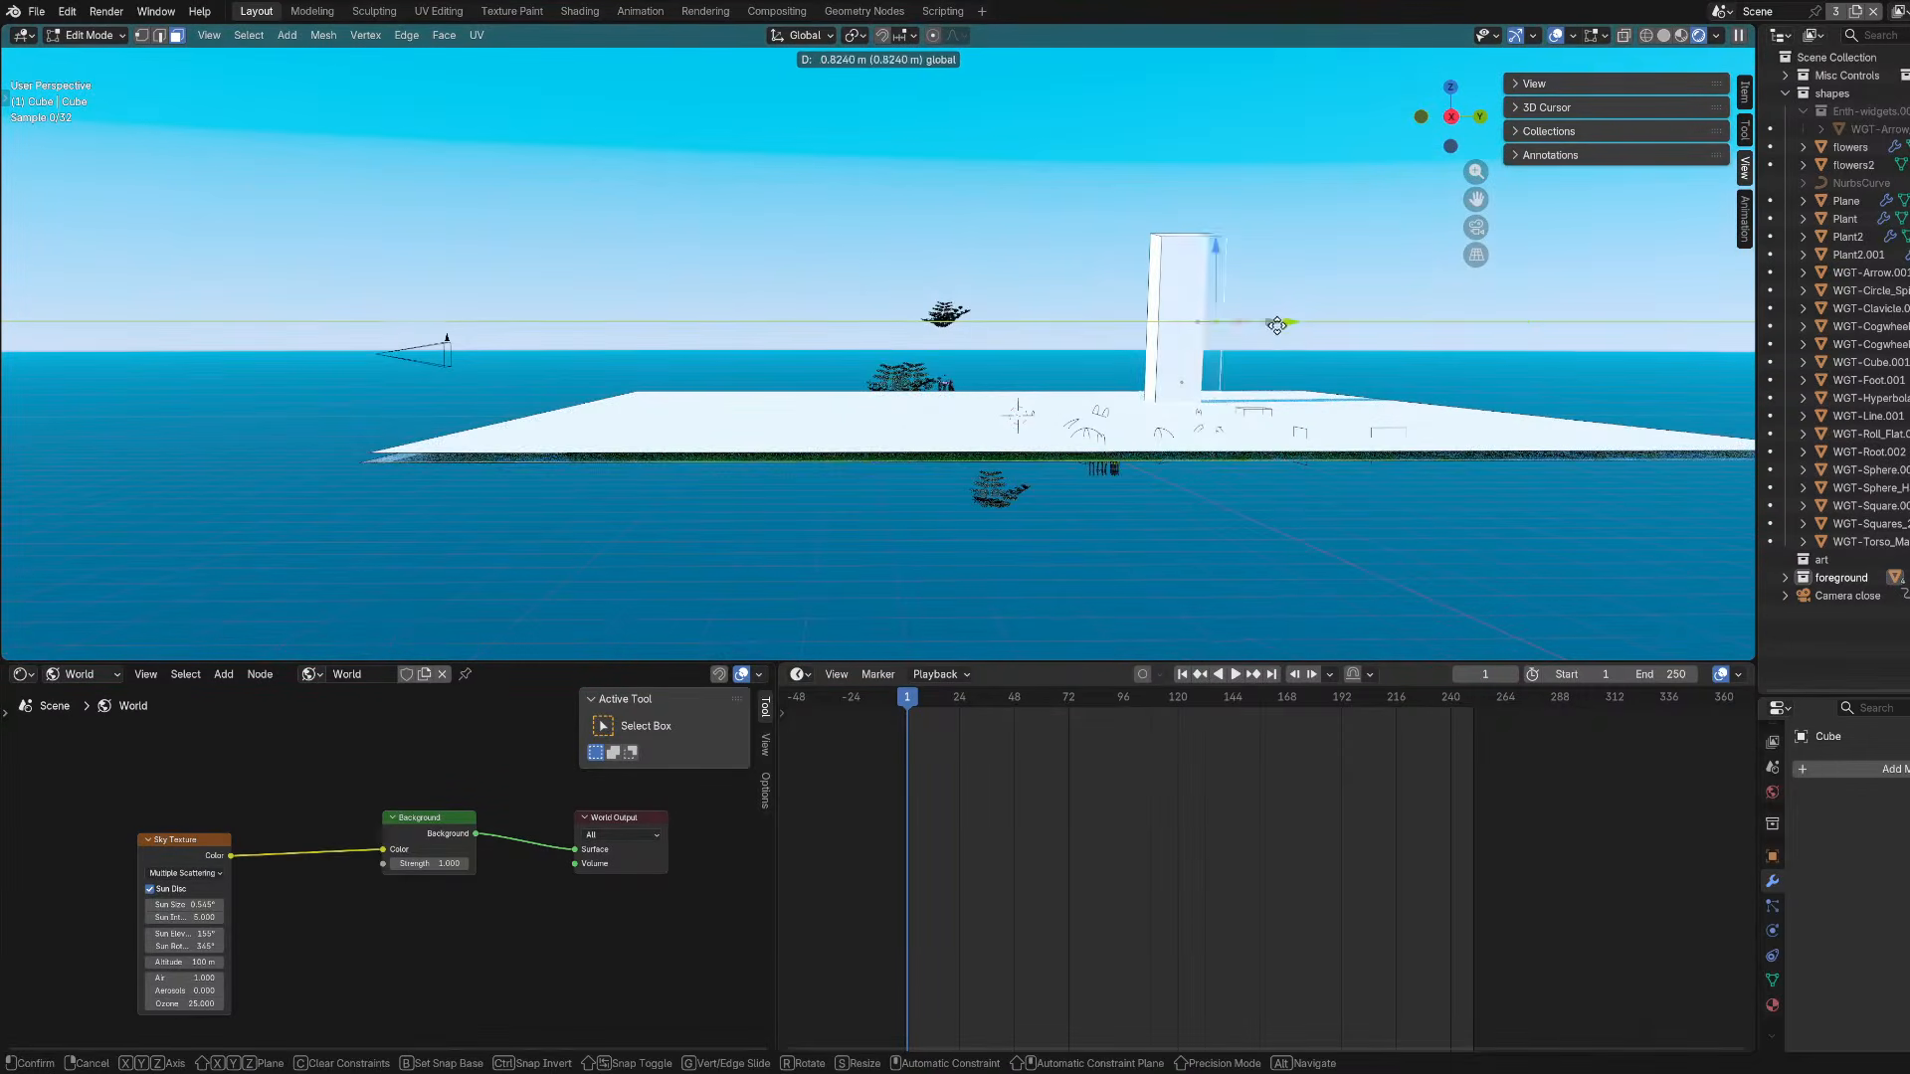
left_click(1365, 361)
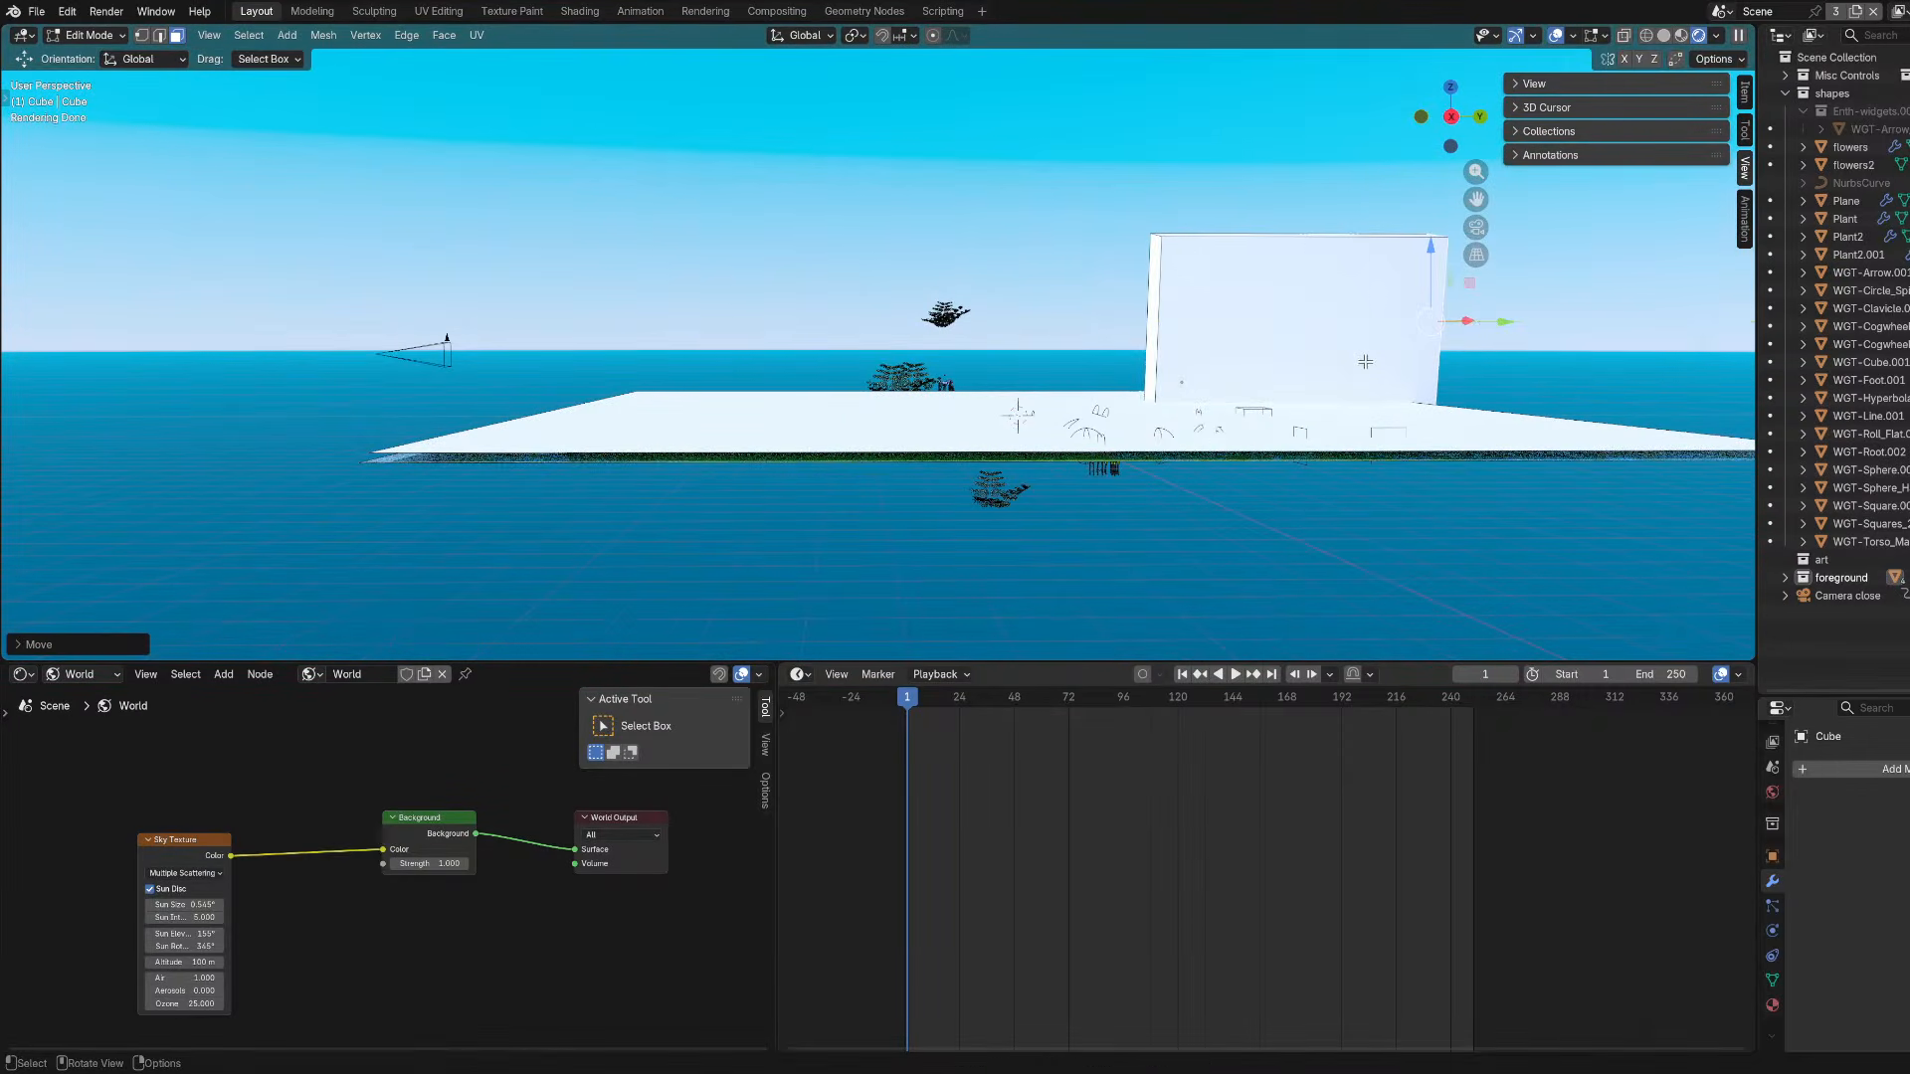
key("KP_0")
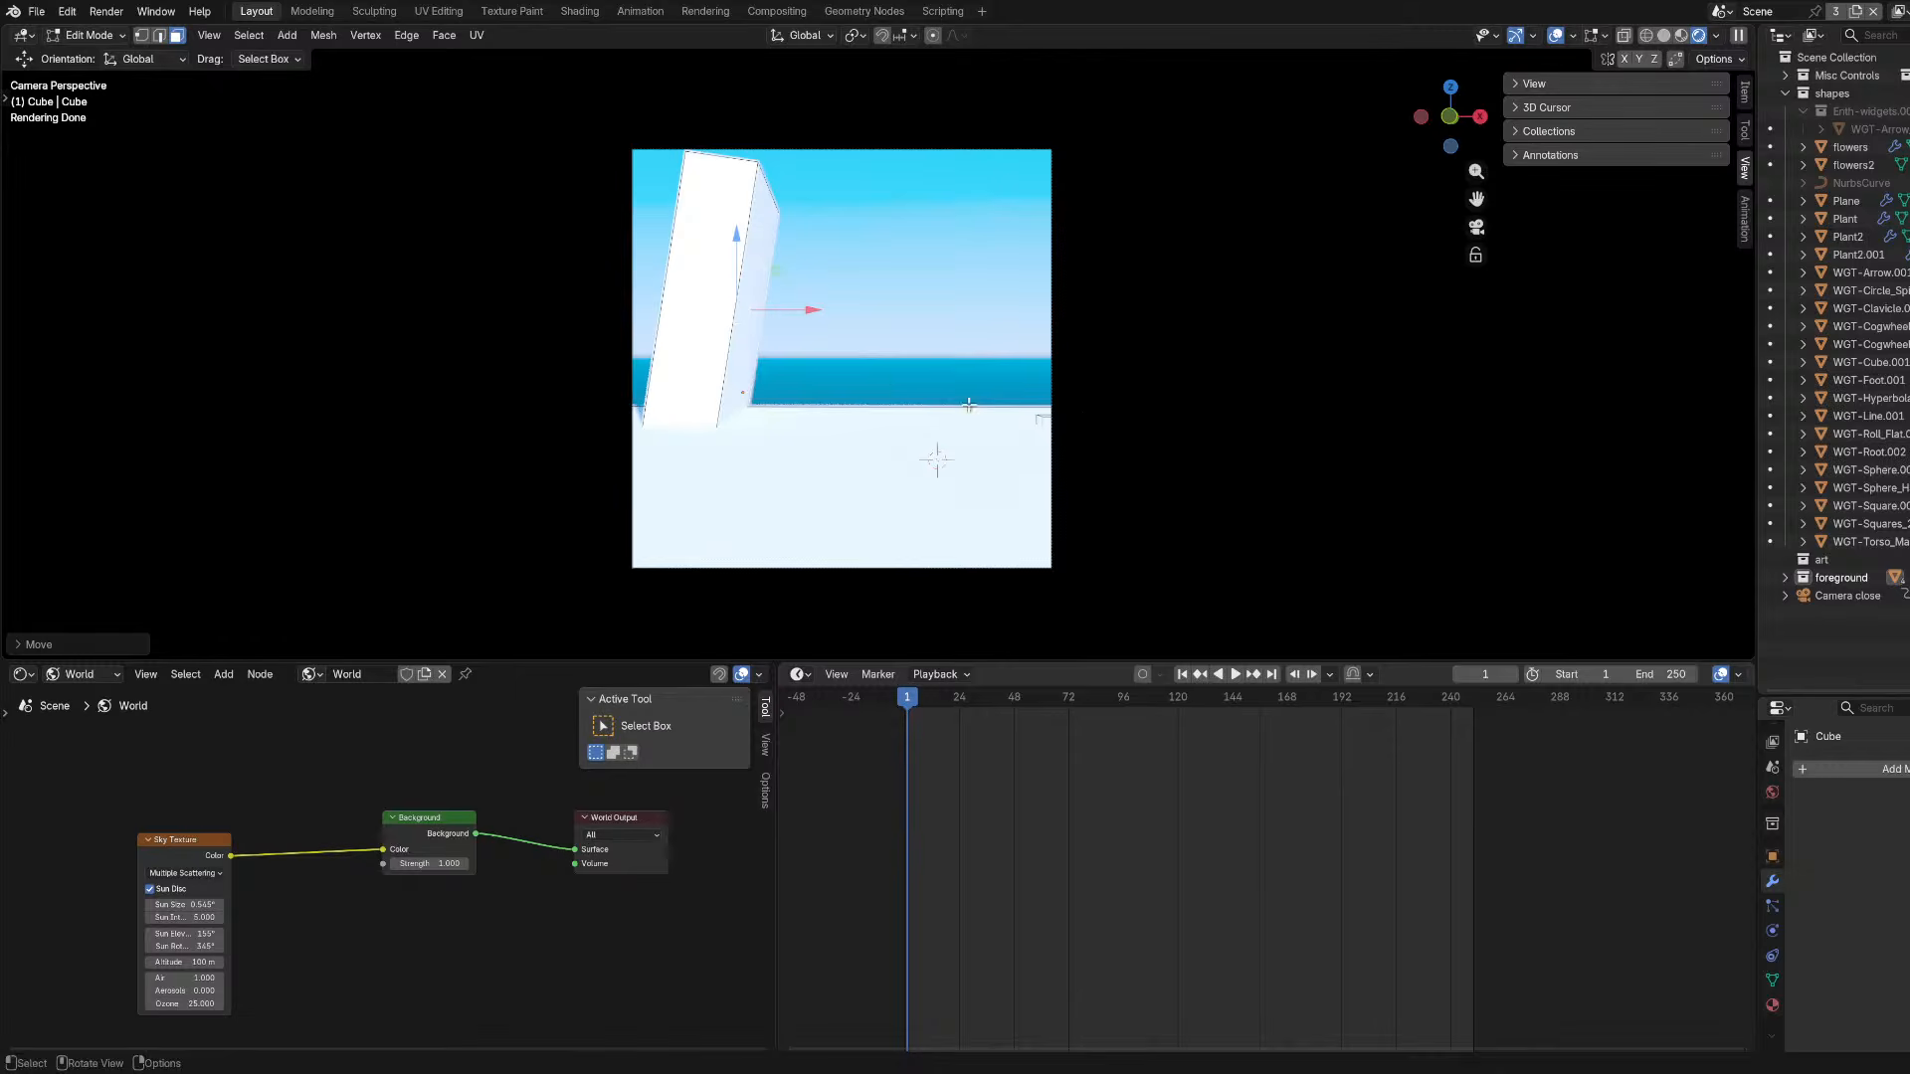
Pull the slab's left face outward along X until the block extends past the left side of the camera frame.
middle_click_drag(969, 405, 888, 394)
scroll(888, 394, "down", 3)
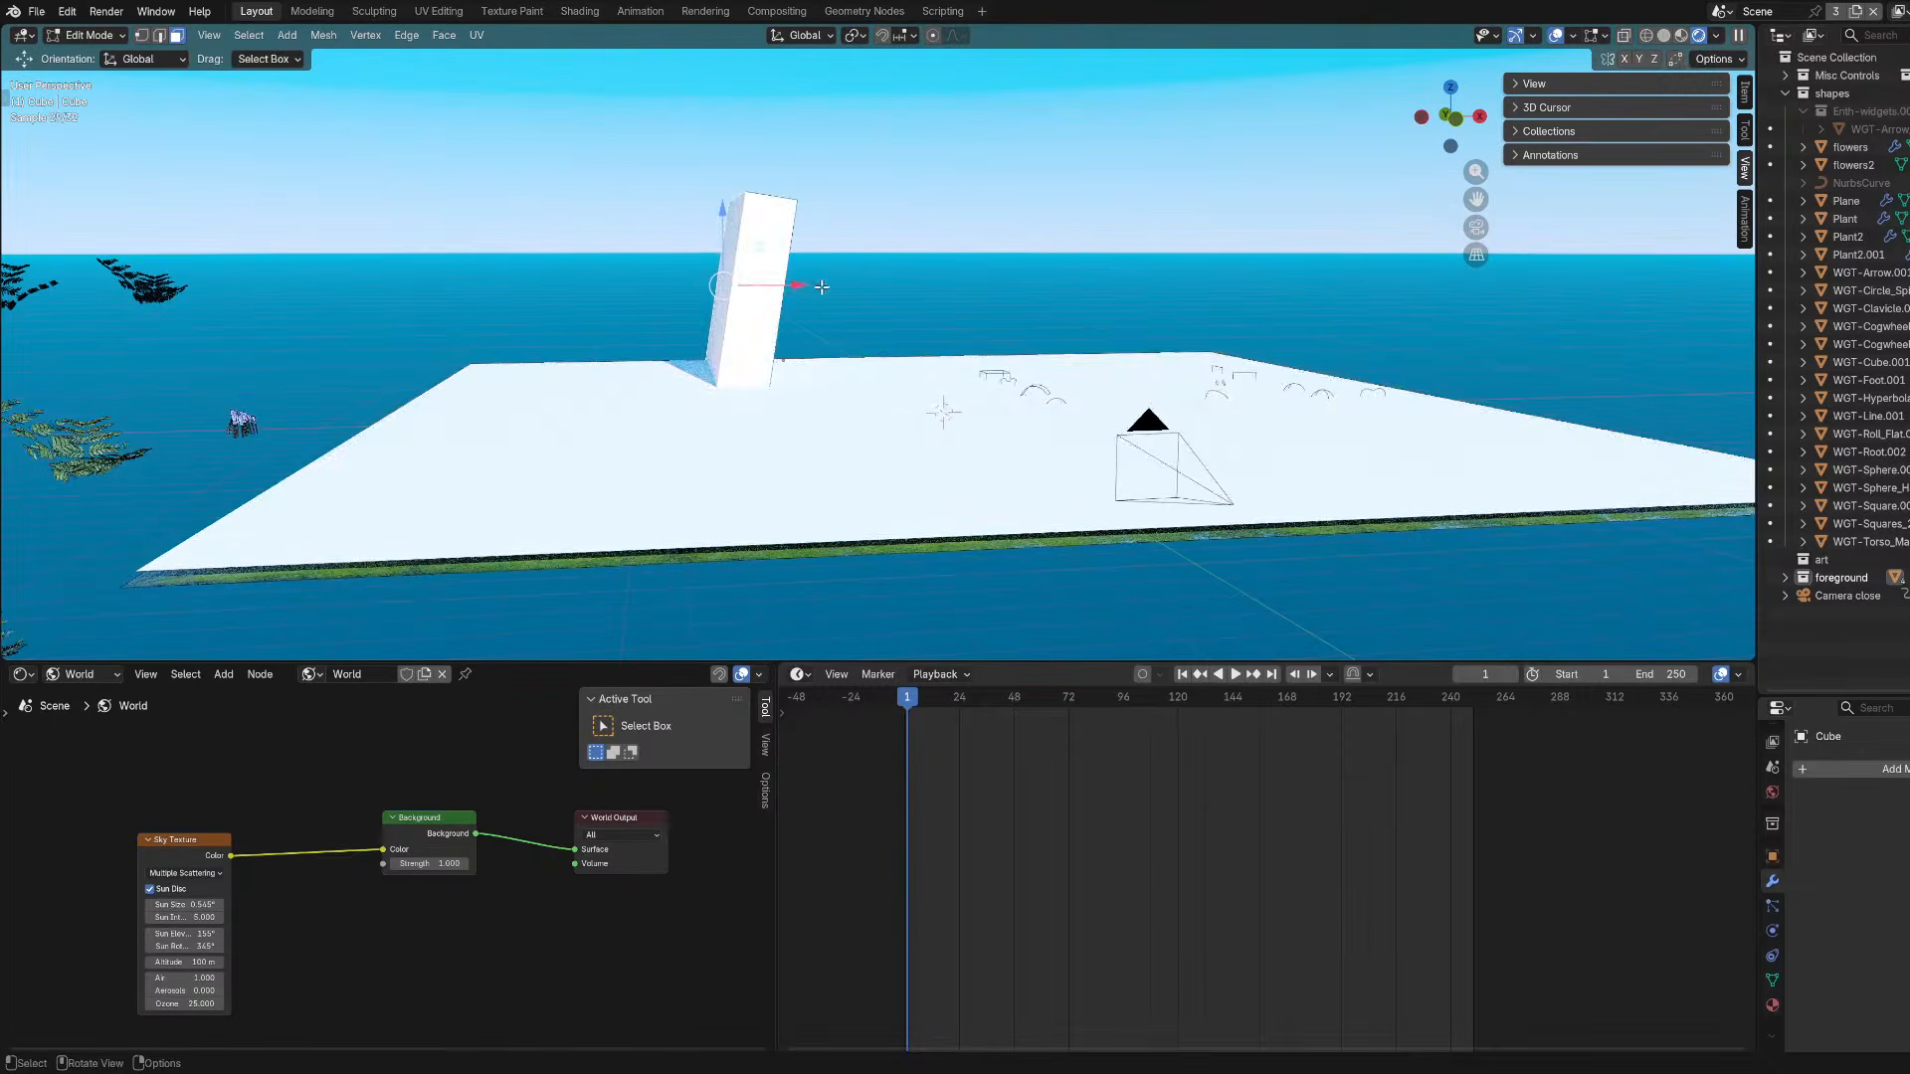
left_click_drag(821, 287, 627, 298)
scroll(791, 329, "up", 4)
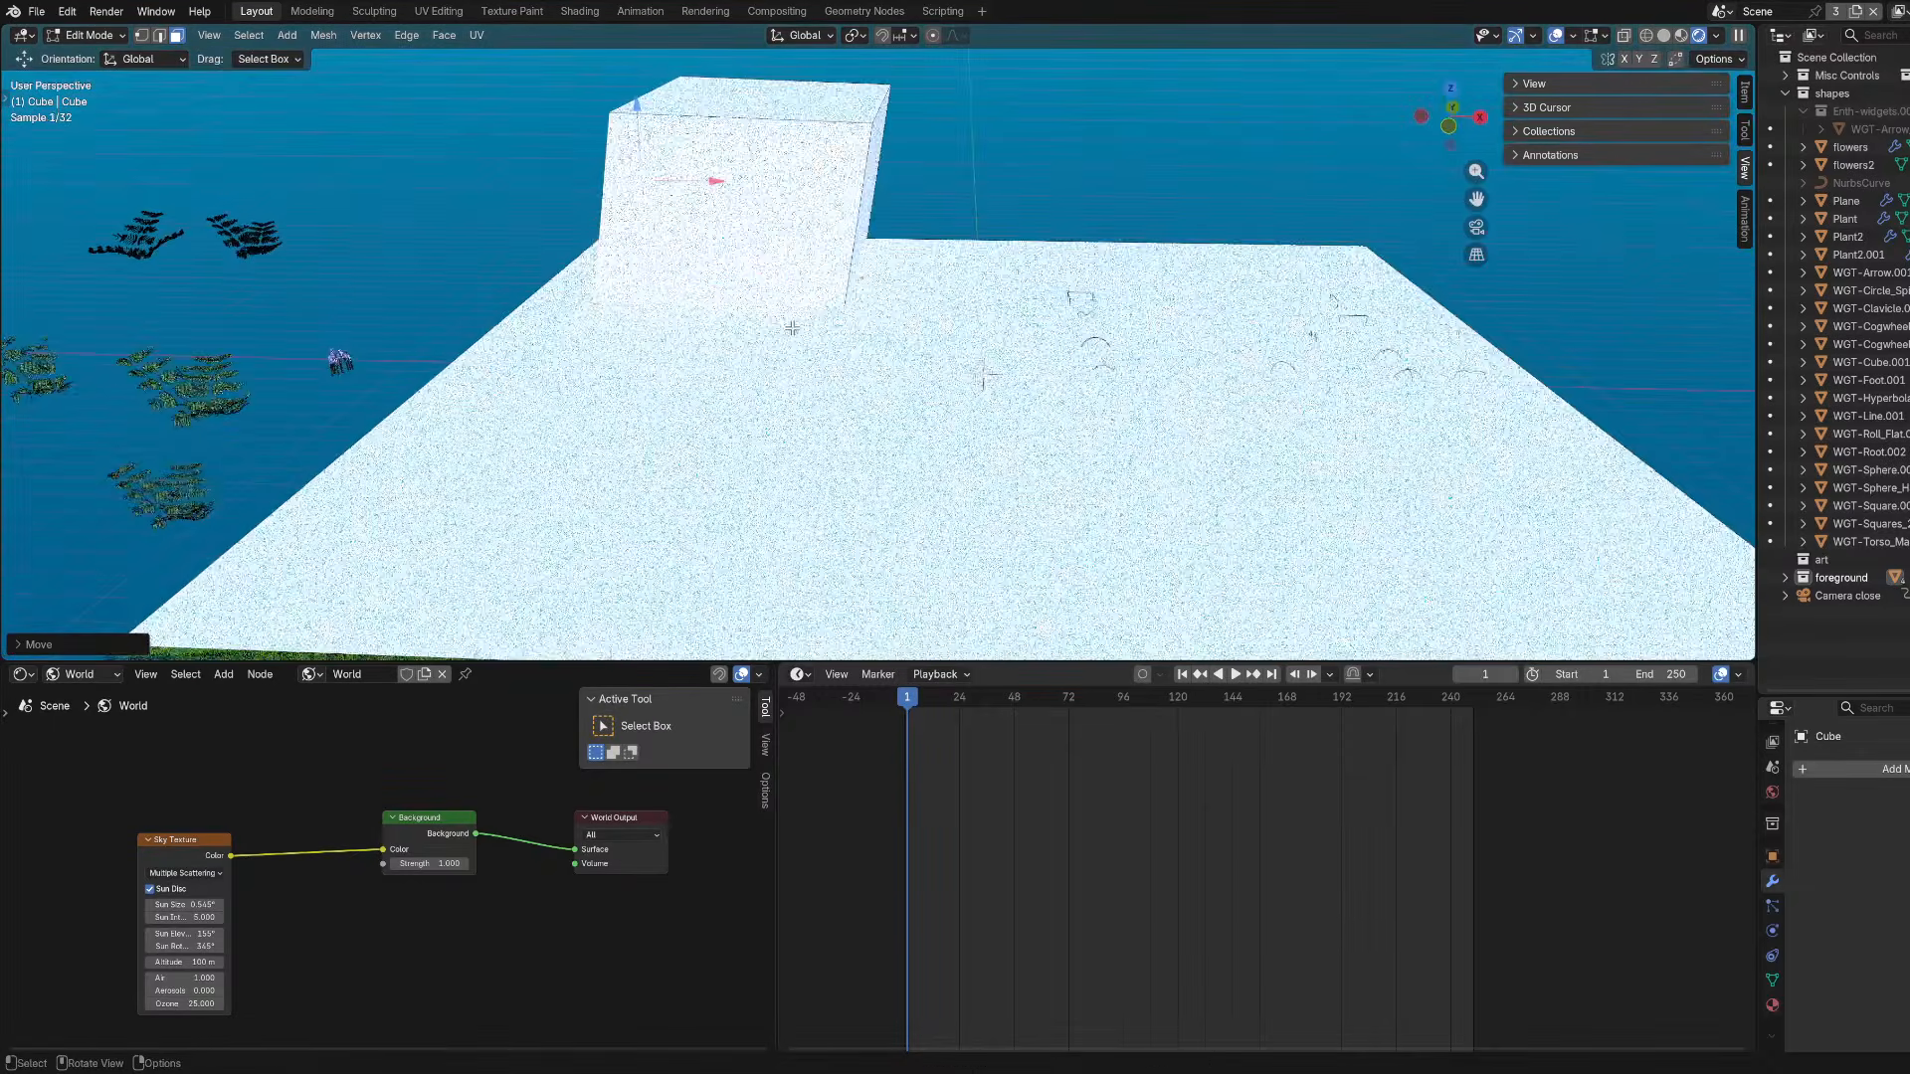
key("KP_0")
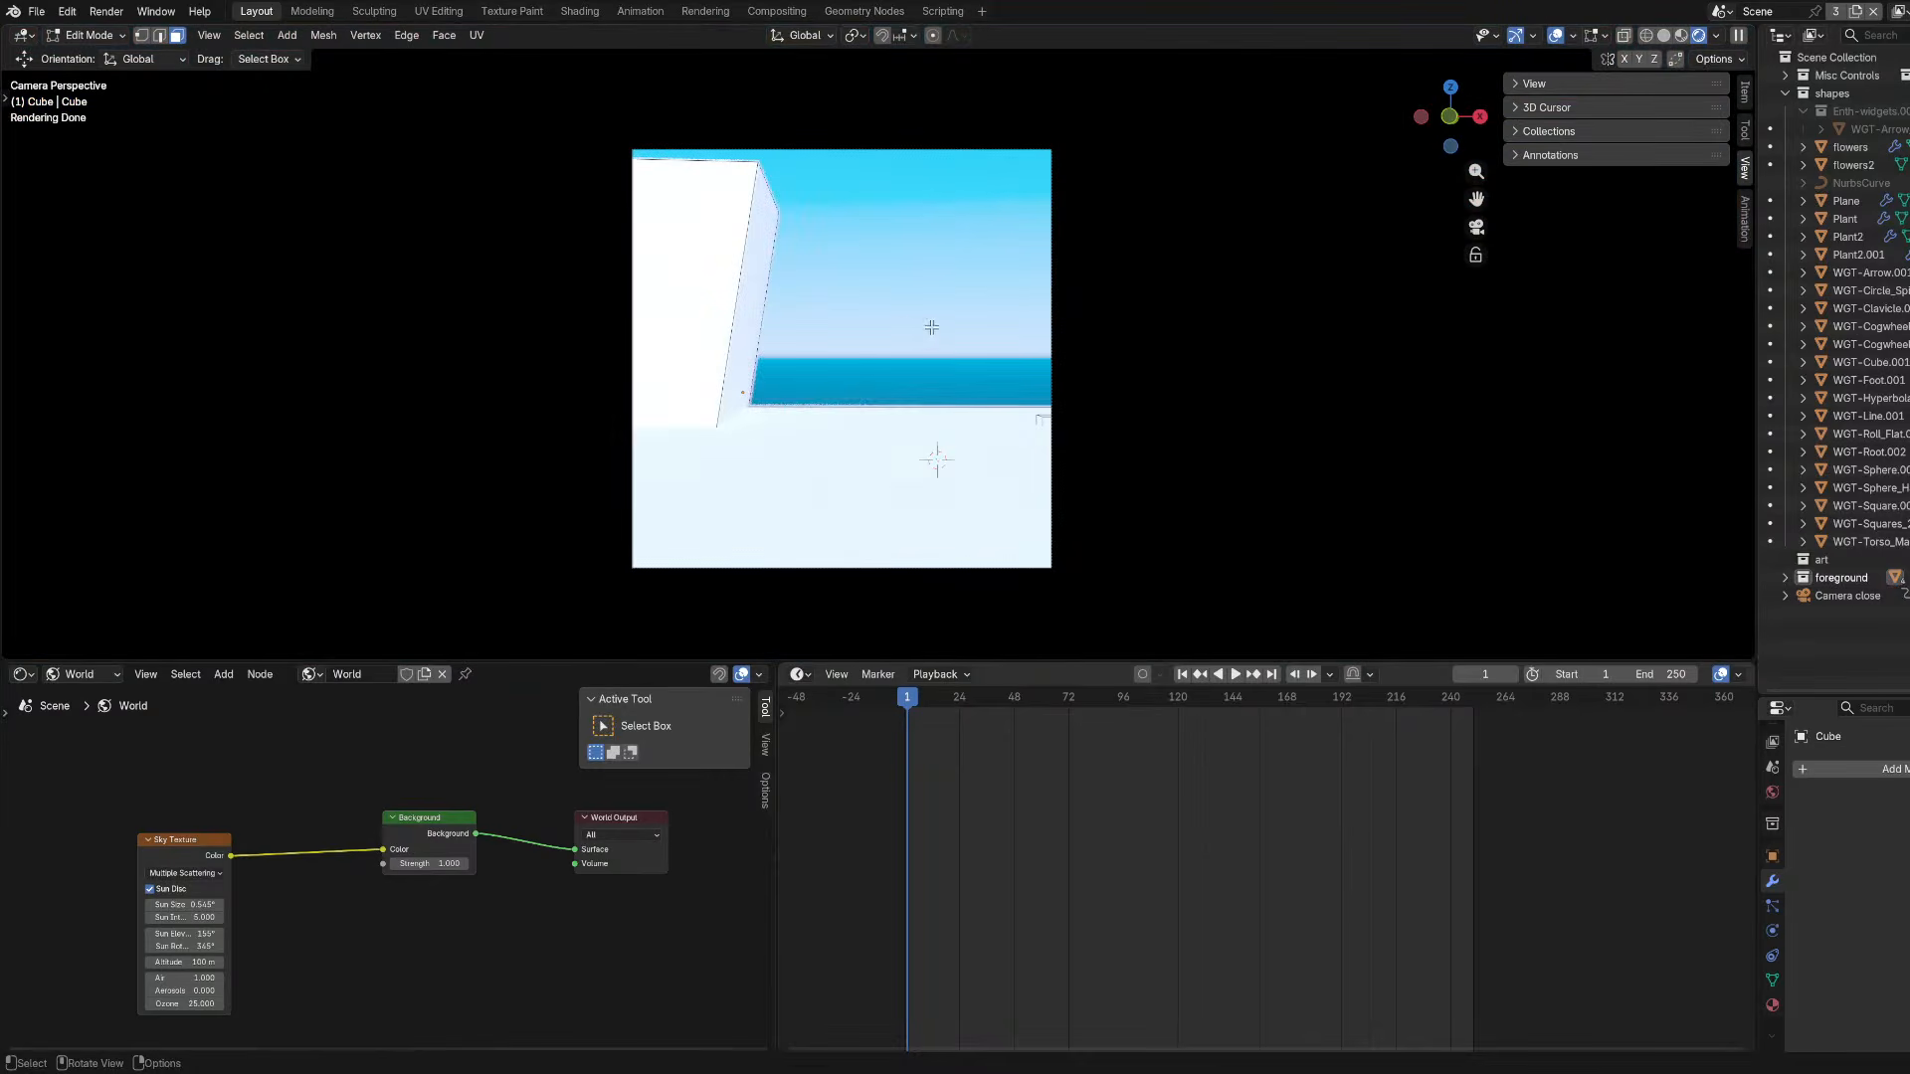
Return to Object Mode, duplicate the large left block, and place the copy above it and slightly to the right.
left_click(754, 329)
left_click(752, 174)
middle_click_drag(931, 115, 899, 154)
scroll(899, 154, "down", 3)
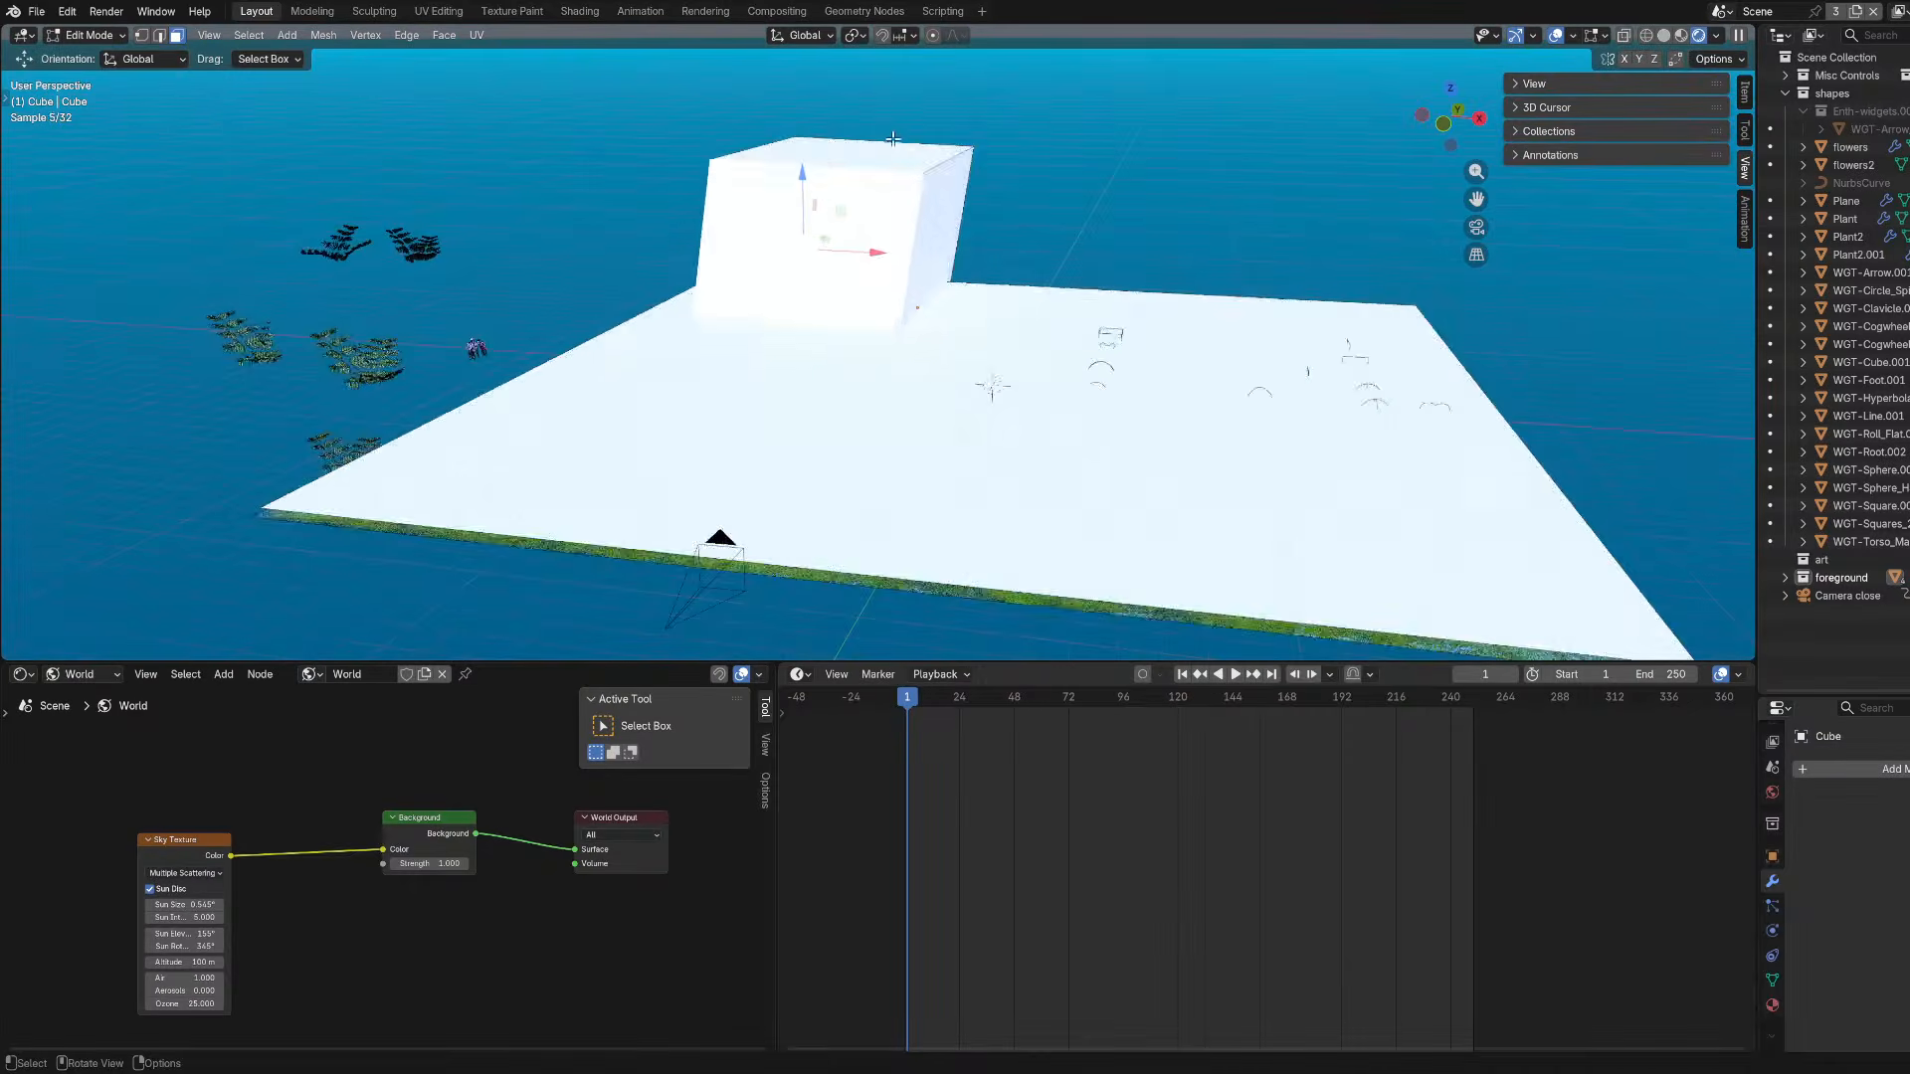
left_click(899, 152)
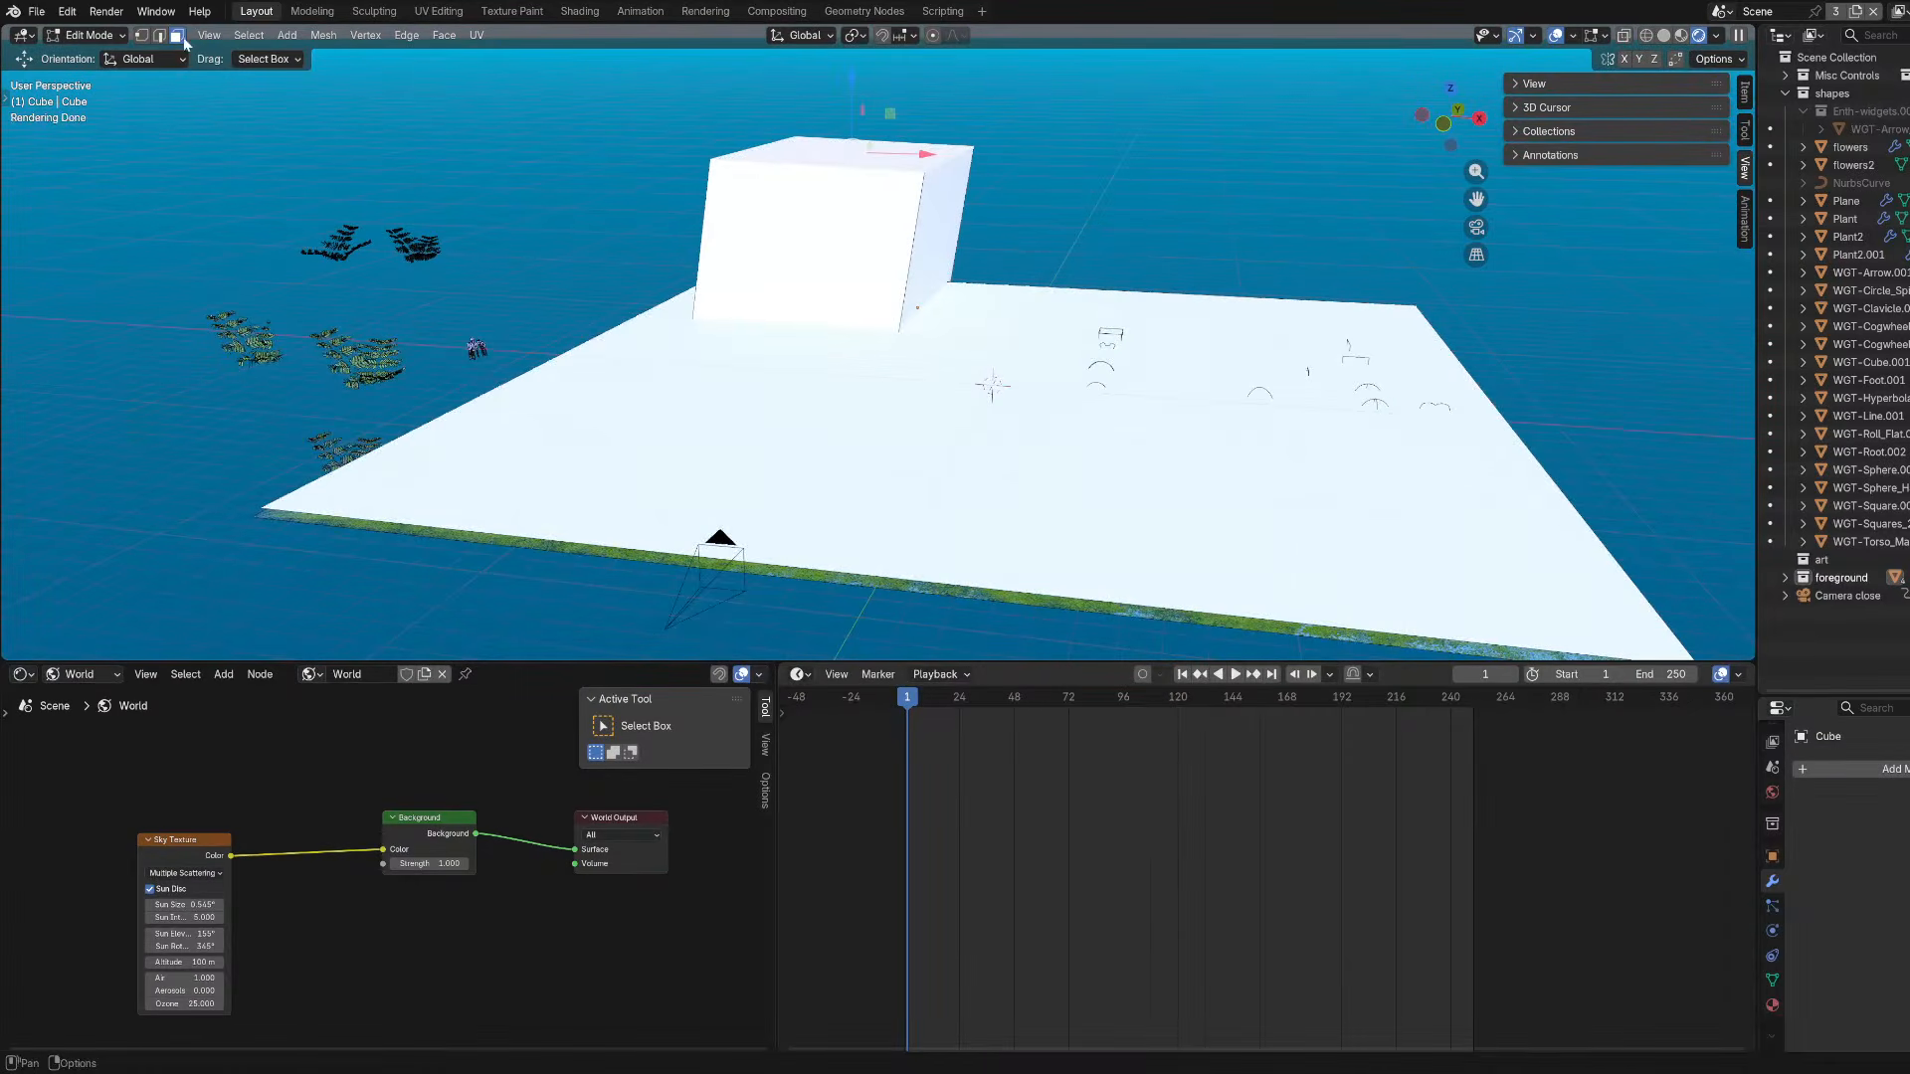
left_click(89, 35)
left_click(90, 57)
key("shift+d")
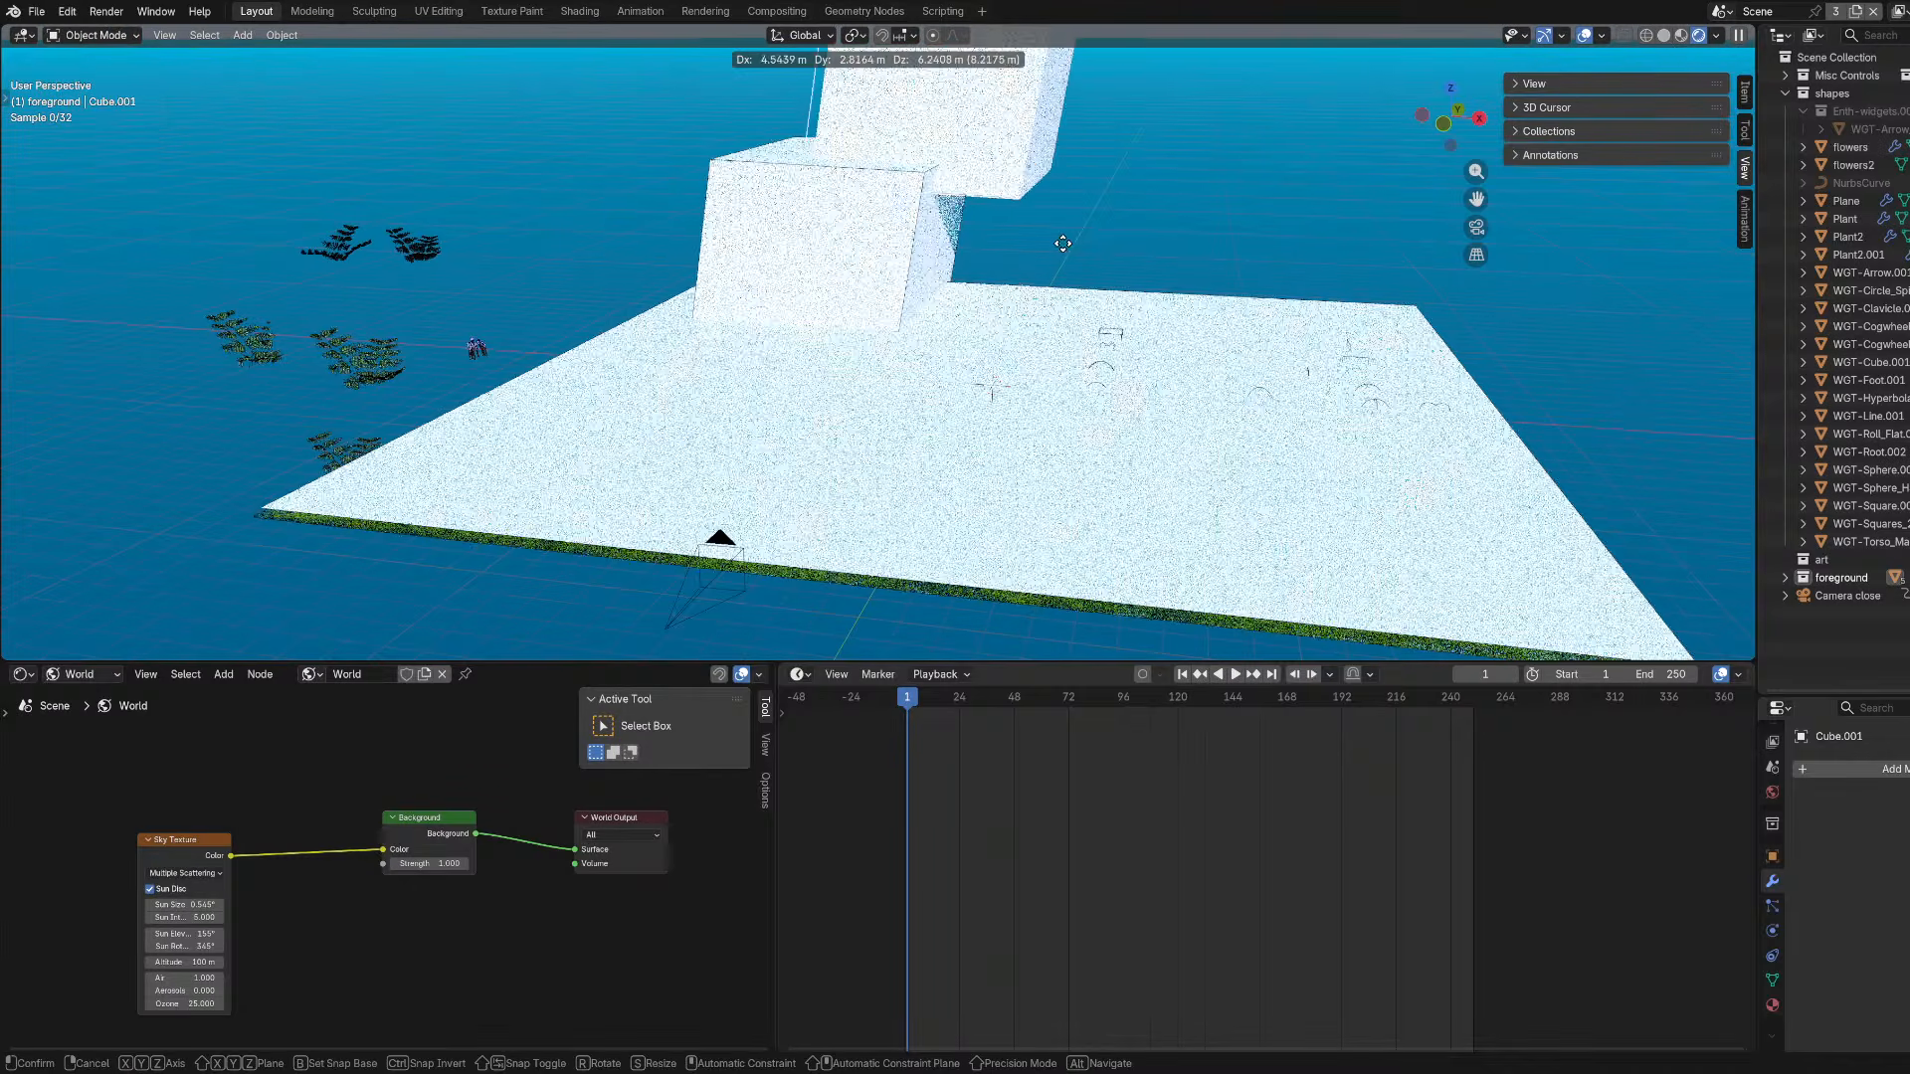
left_click(1036, 237)
key("KP_0")
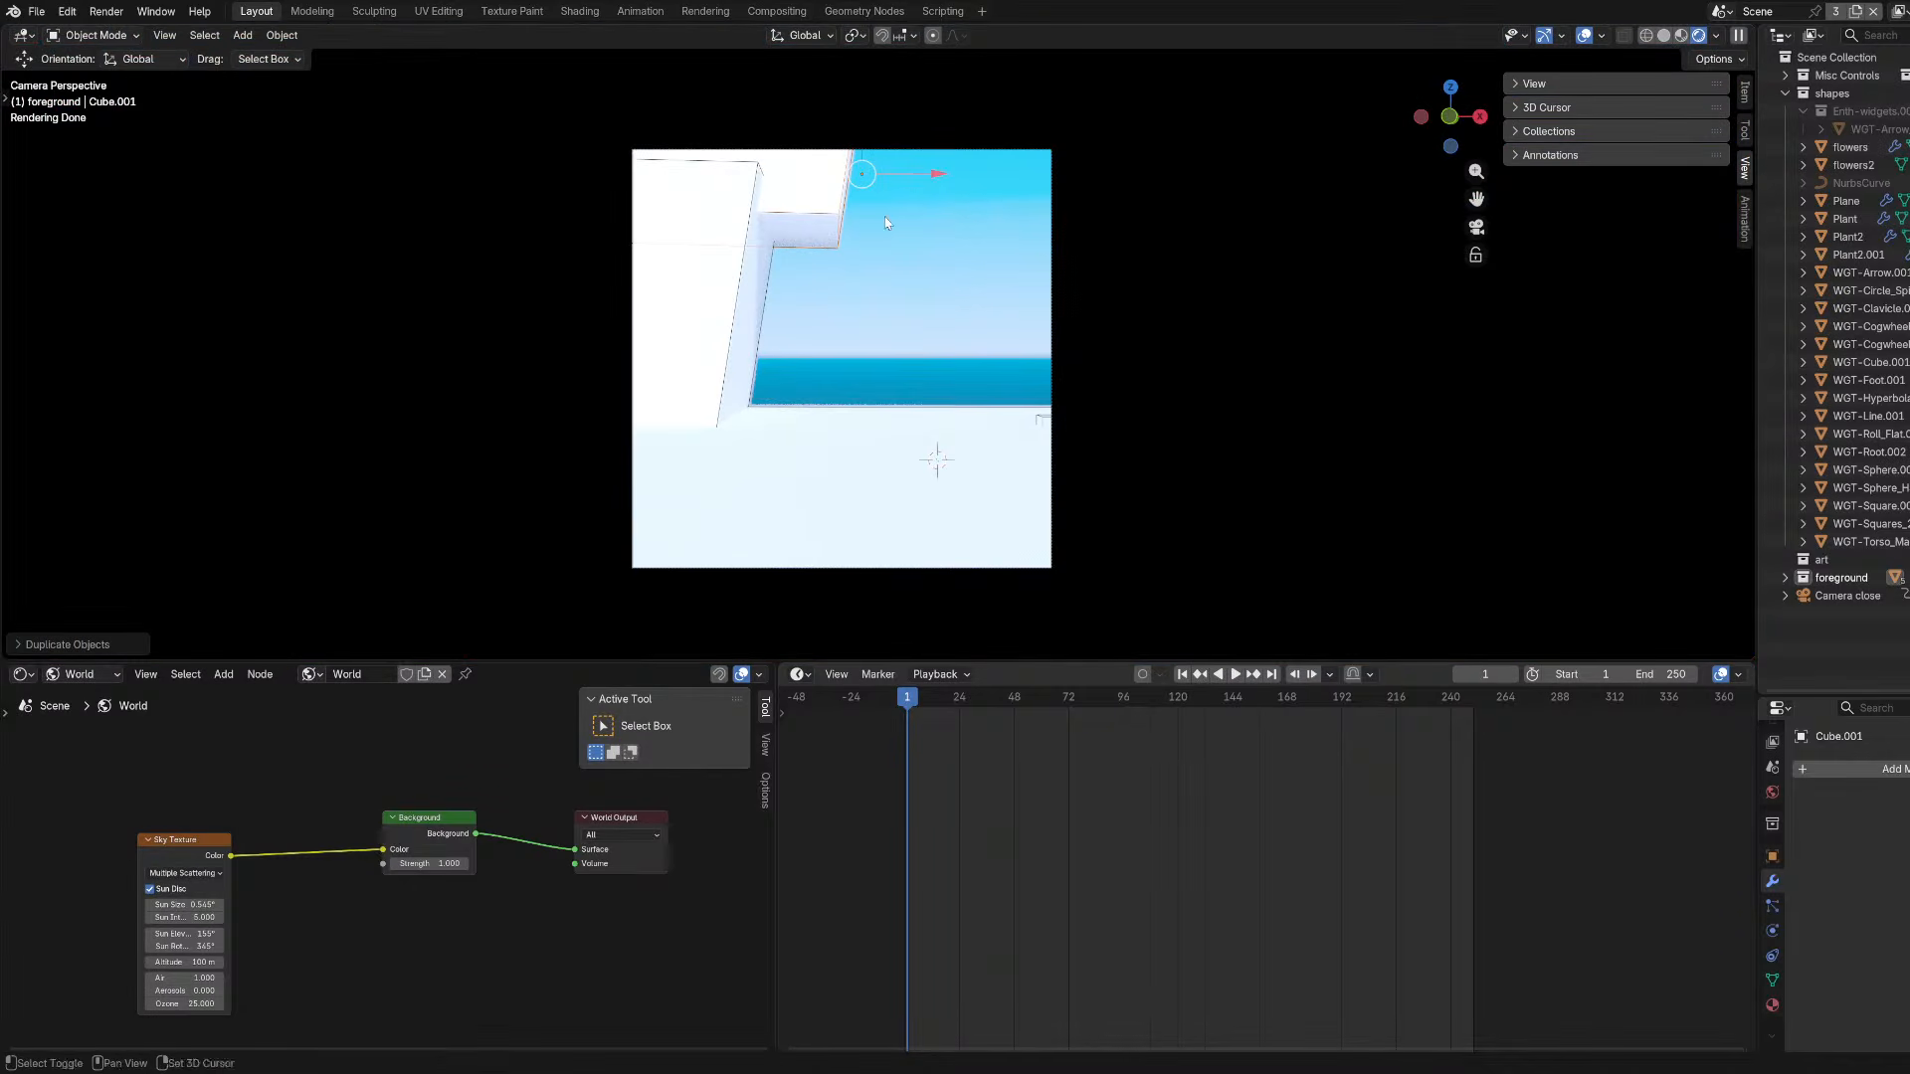
Duplicate the upper block to the right and reposition the copy so it spans the top-right part of the camera frame.
key("shift+d")
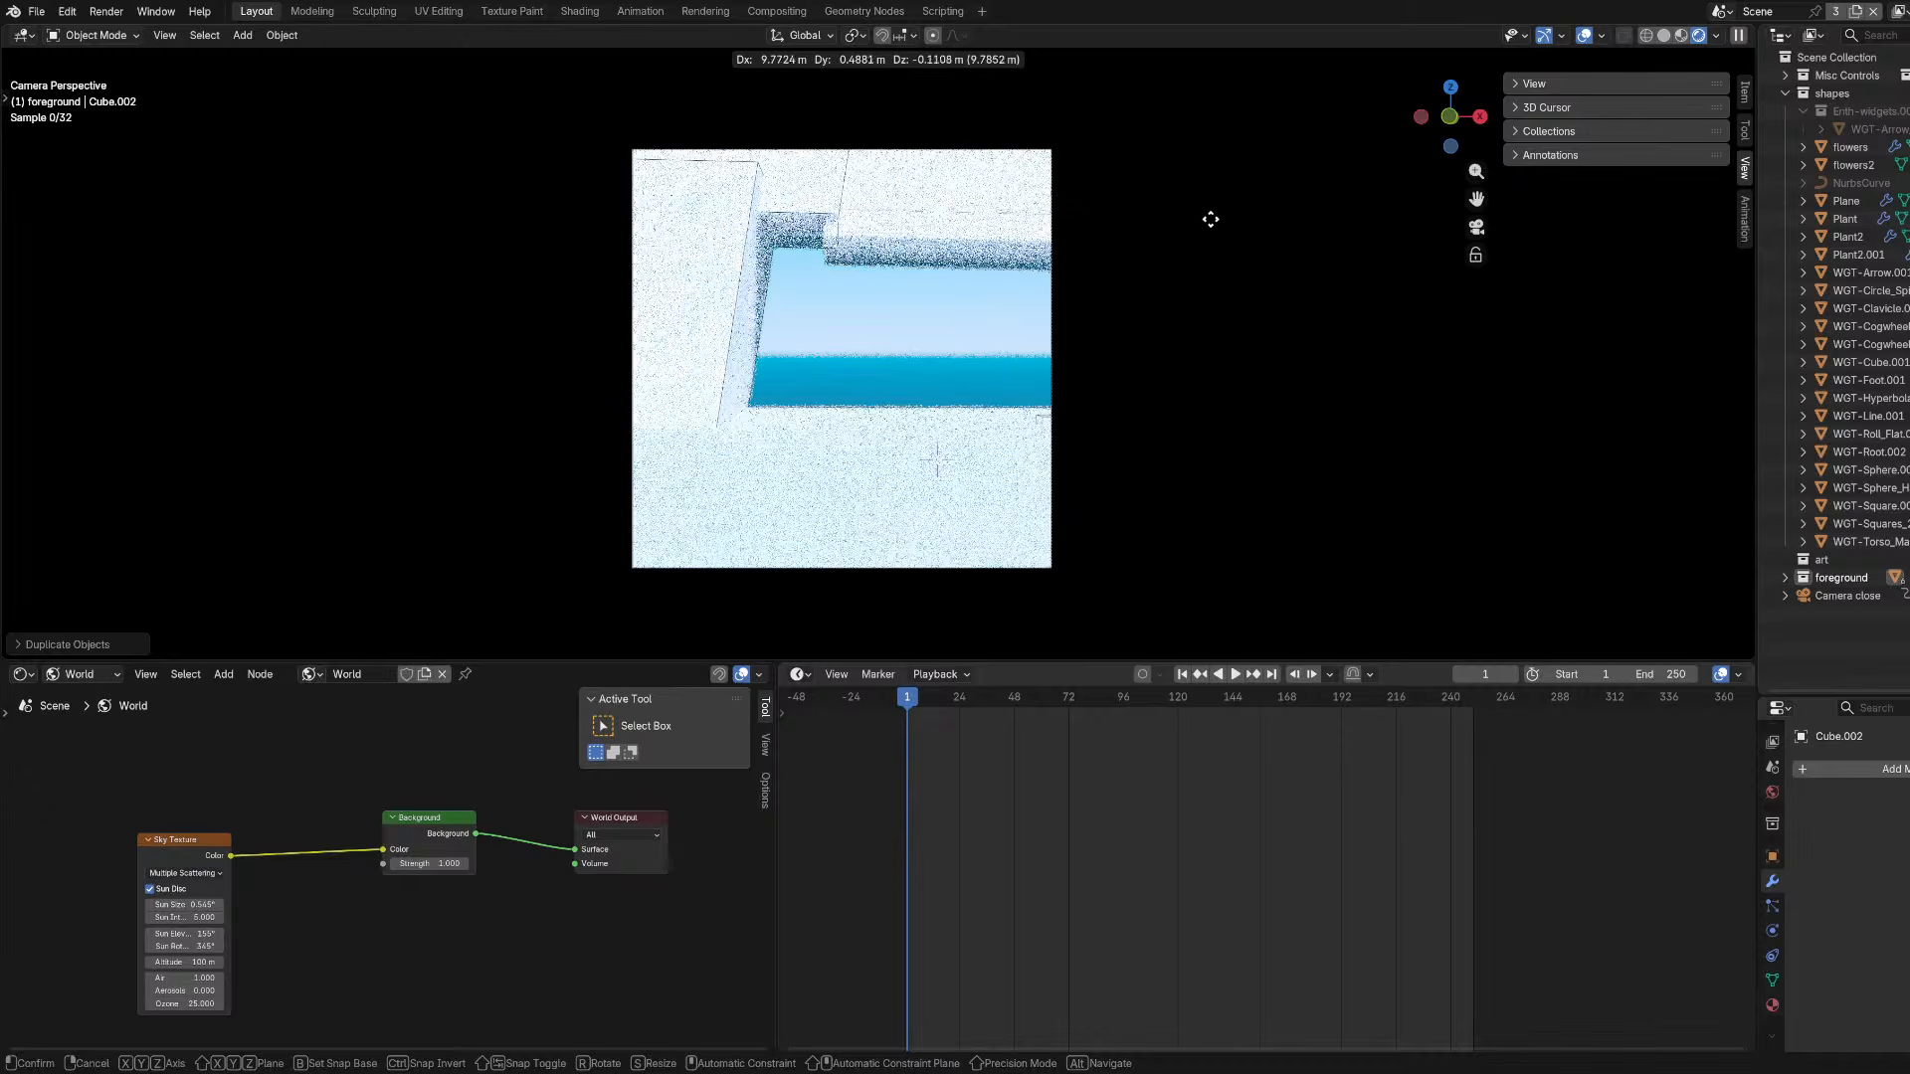
left_click(1206, 213)
middle_click_drag(1207, 213, 1114, 517)
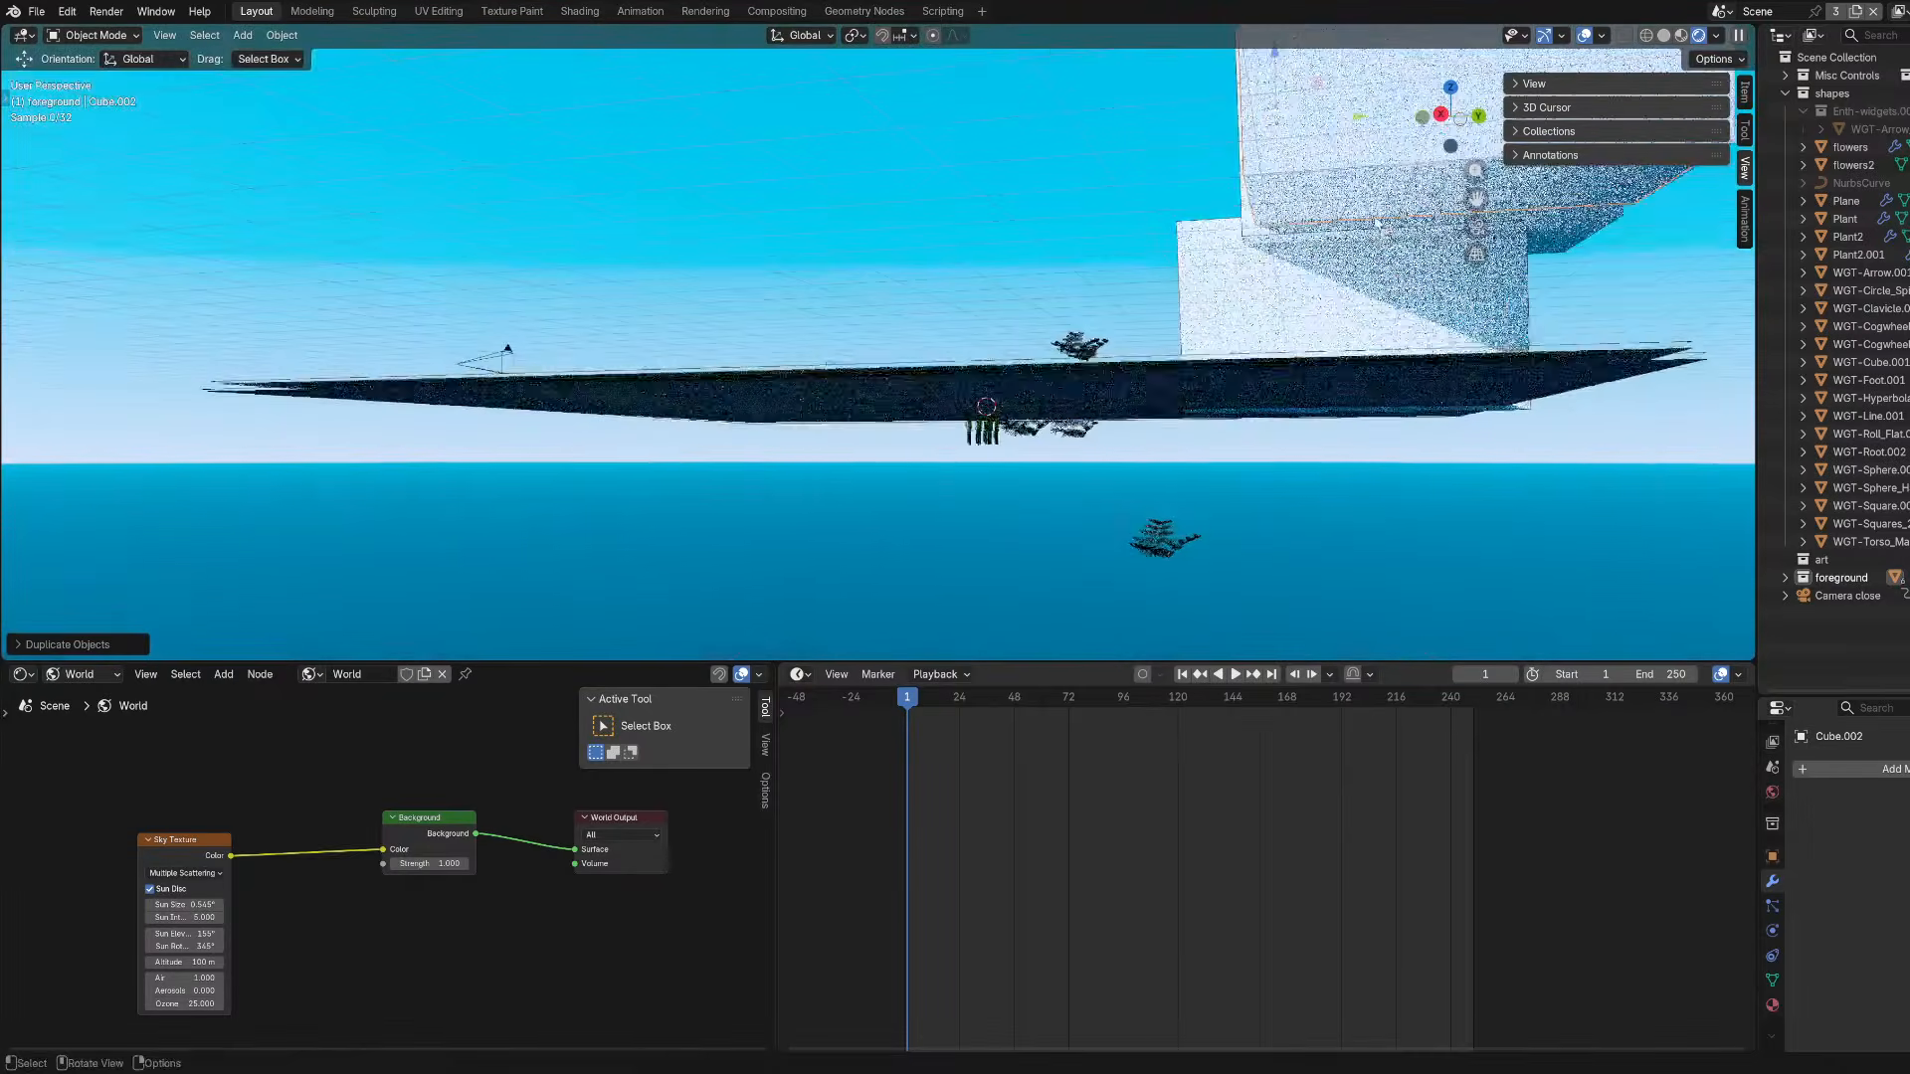
key("g")
left_click(1408, 297)
key("KP_0")
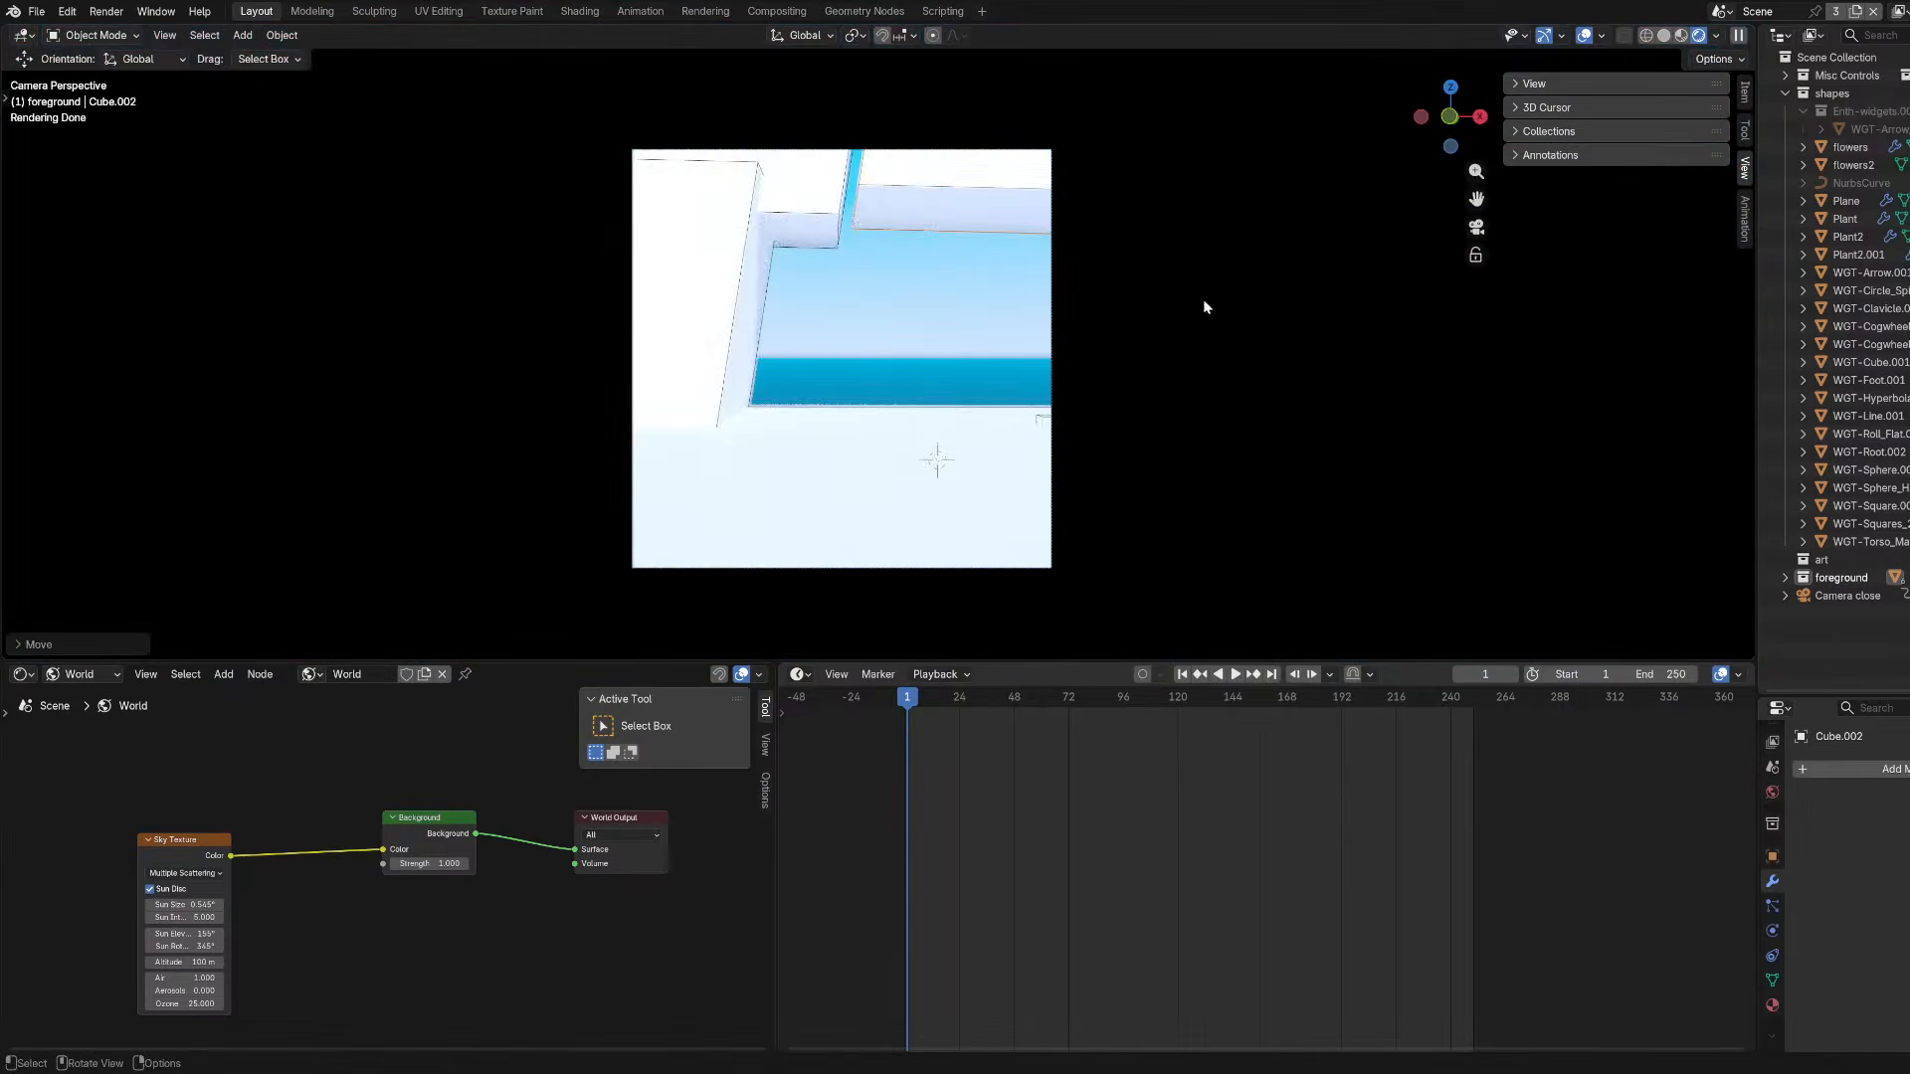
key("g")
left_click(1163, 272)
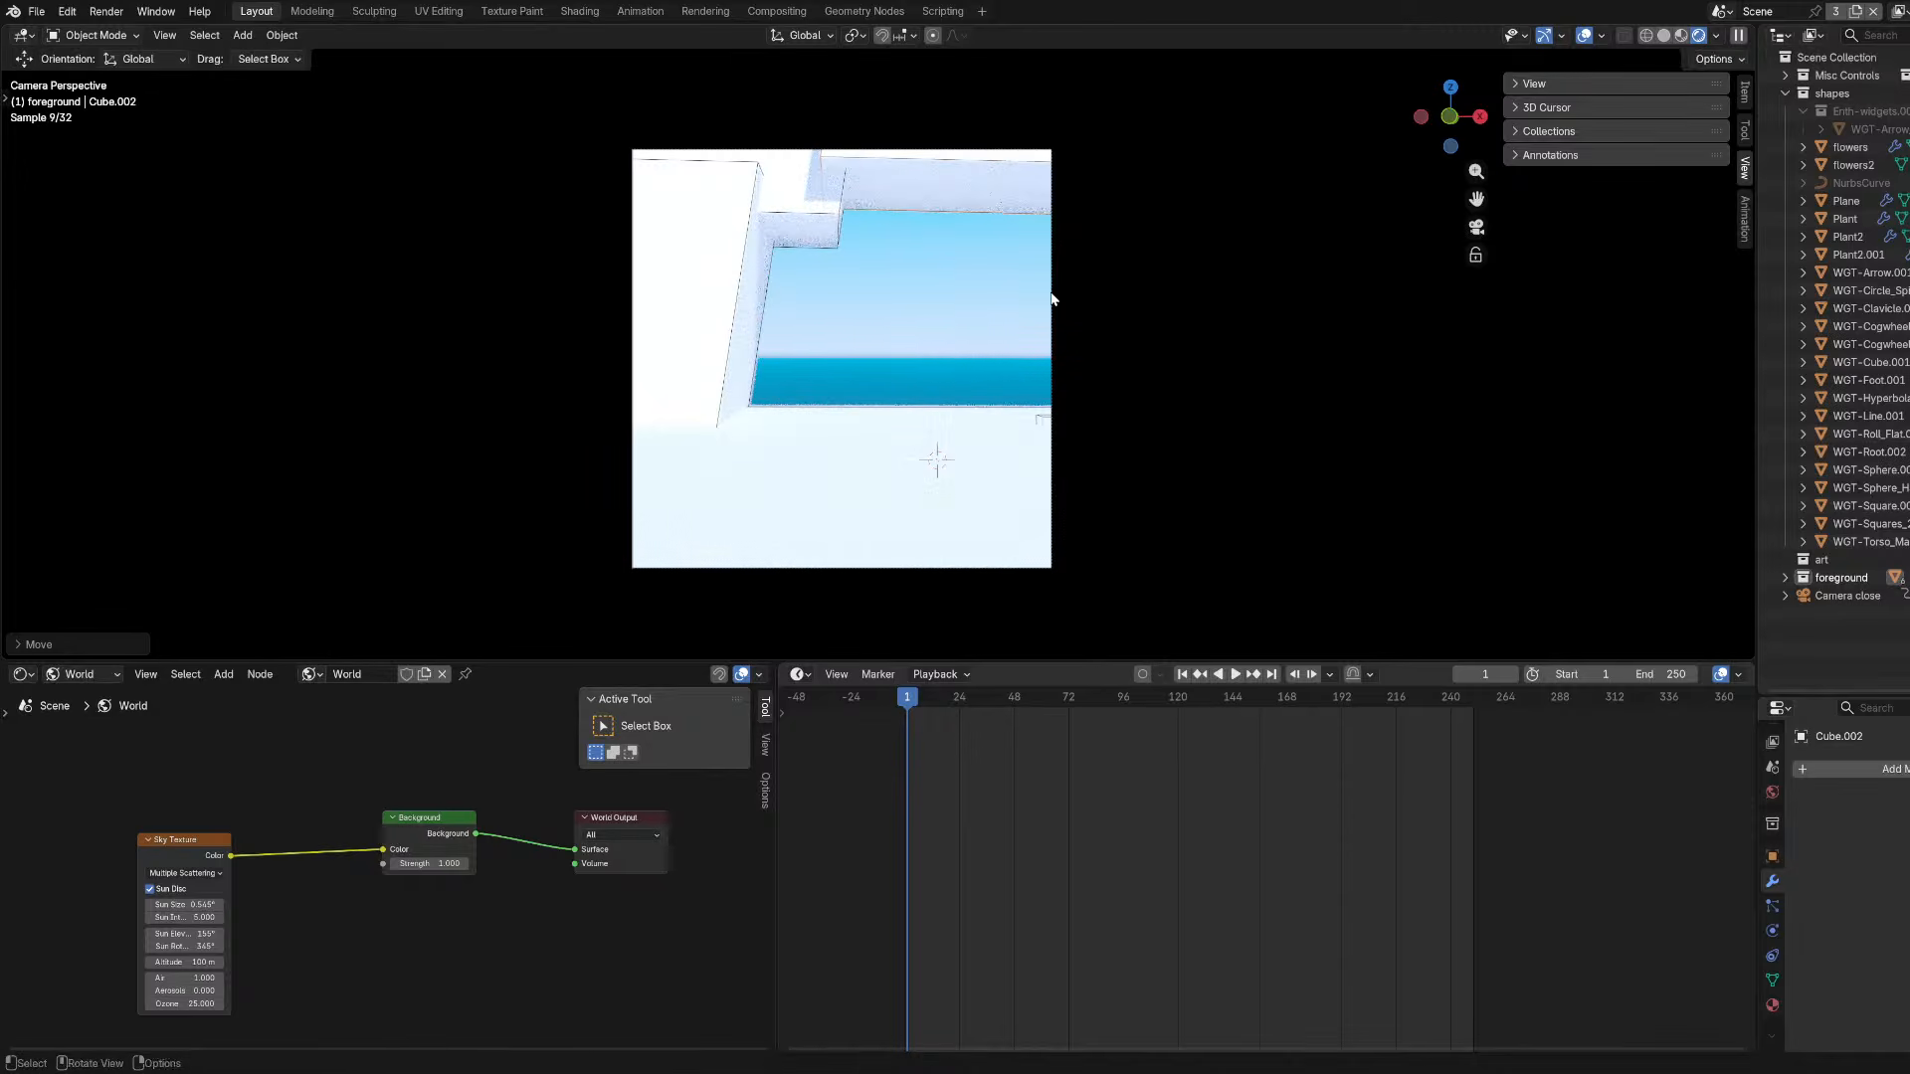
Duplicate the block twice more, stacking the copies down the right edge of the camera frame to enclose the sea view.
key("shift+d")
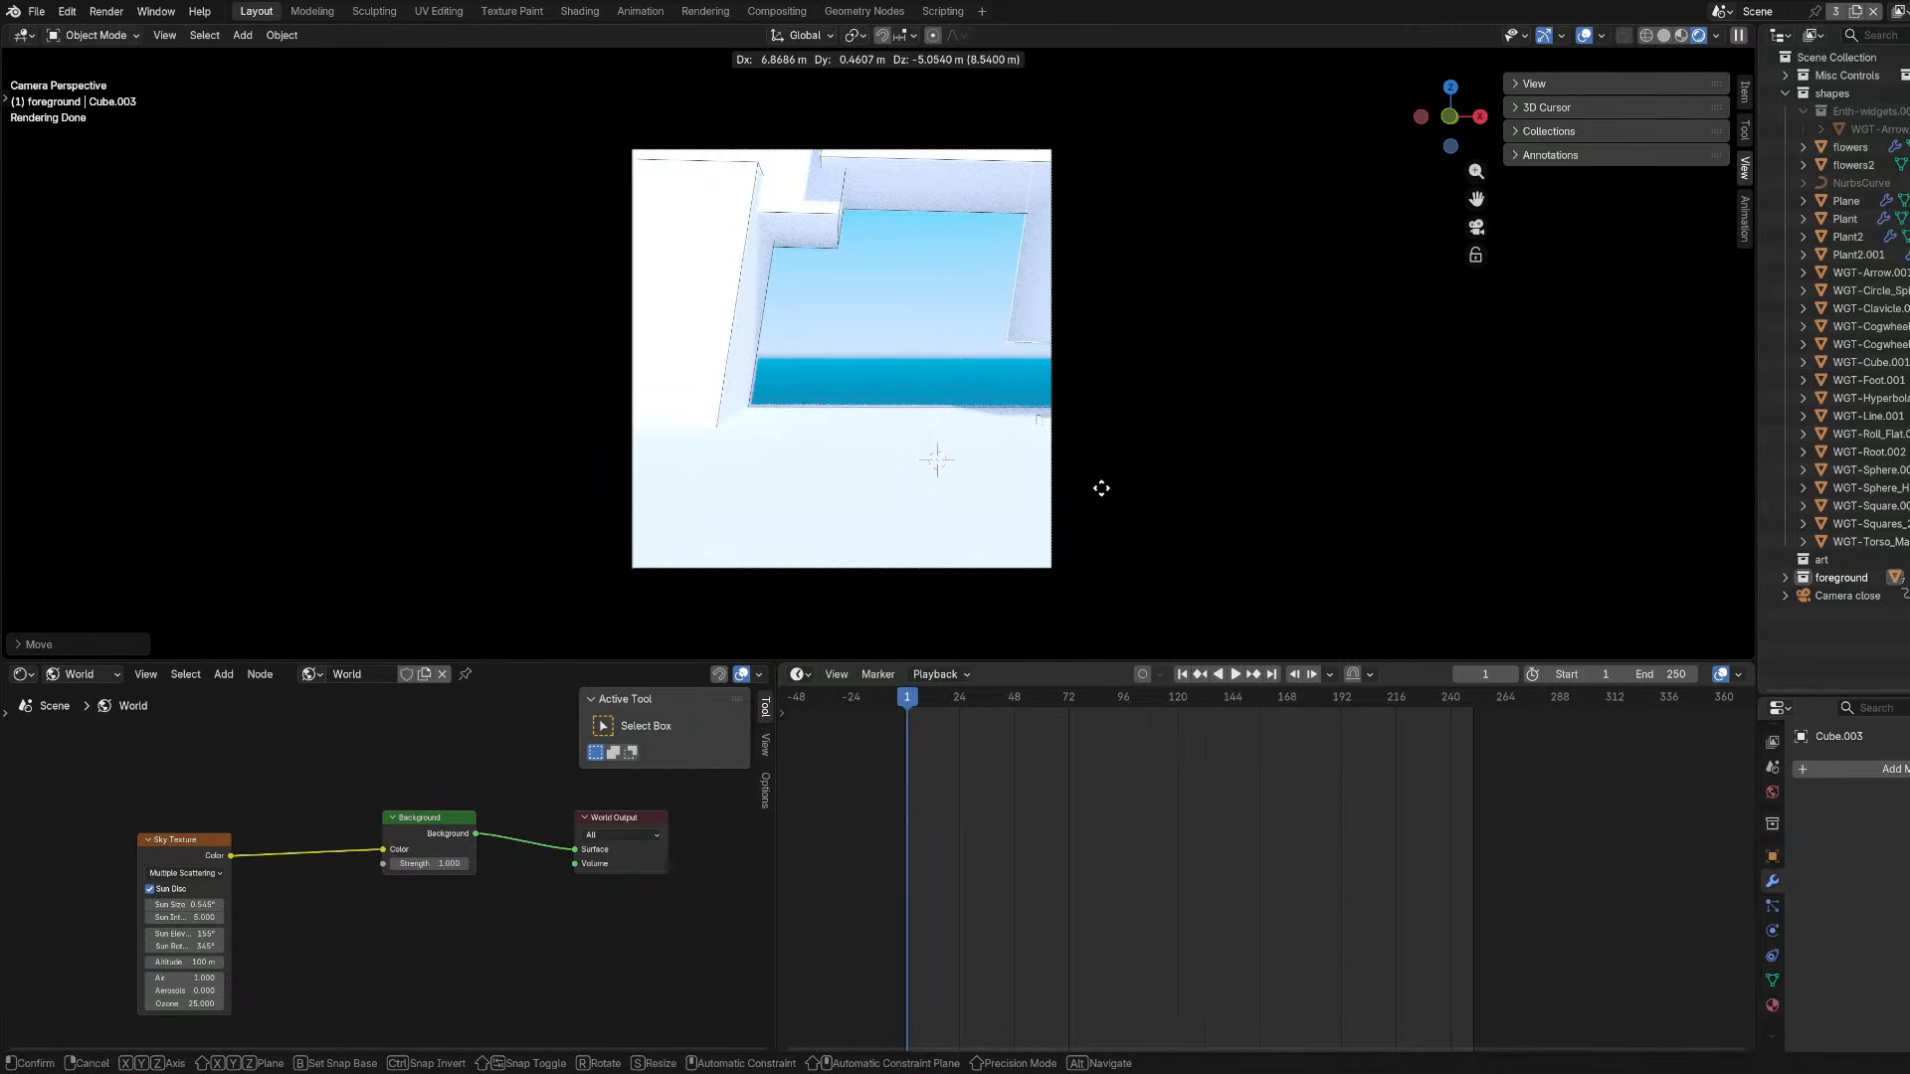
left_click(1101, 488)
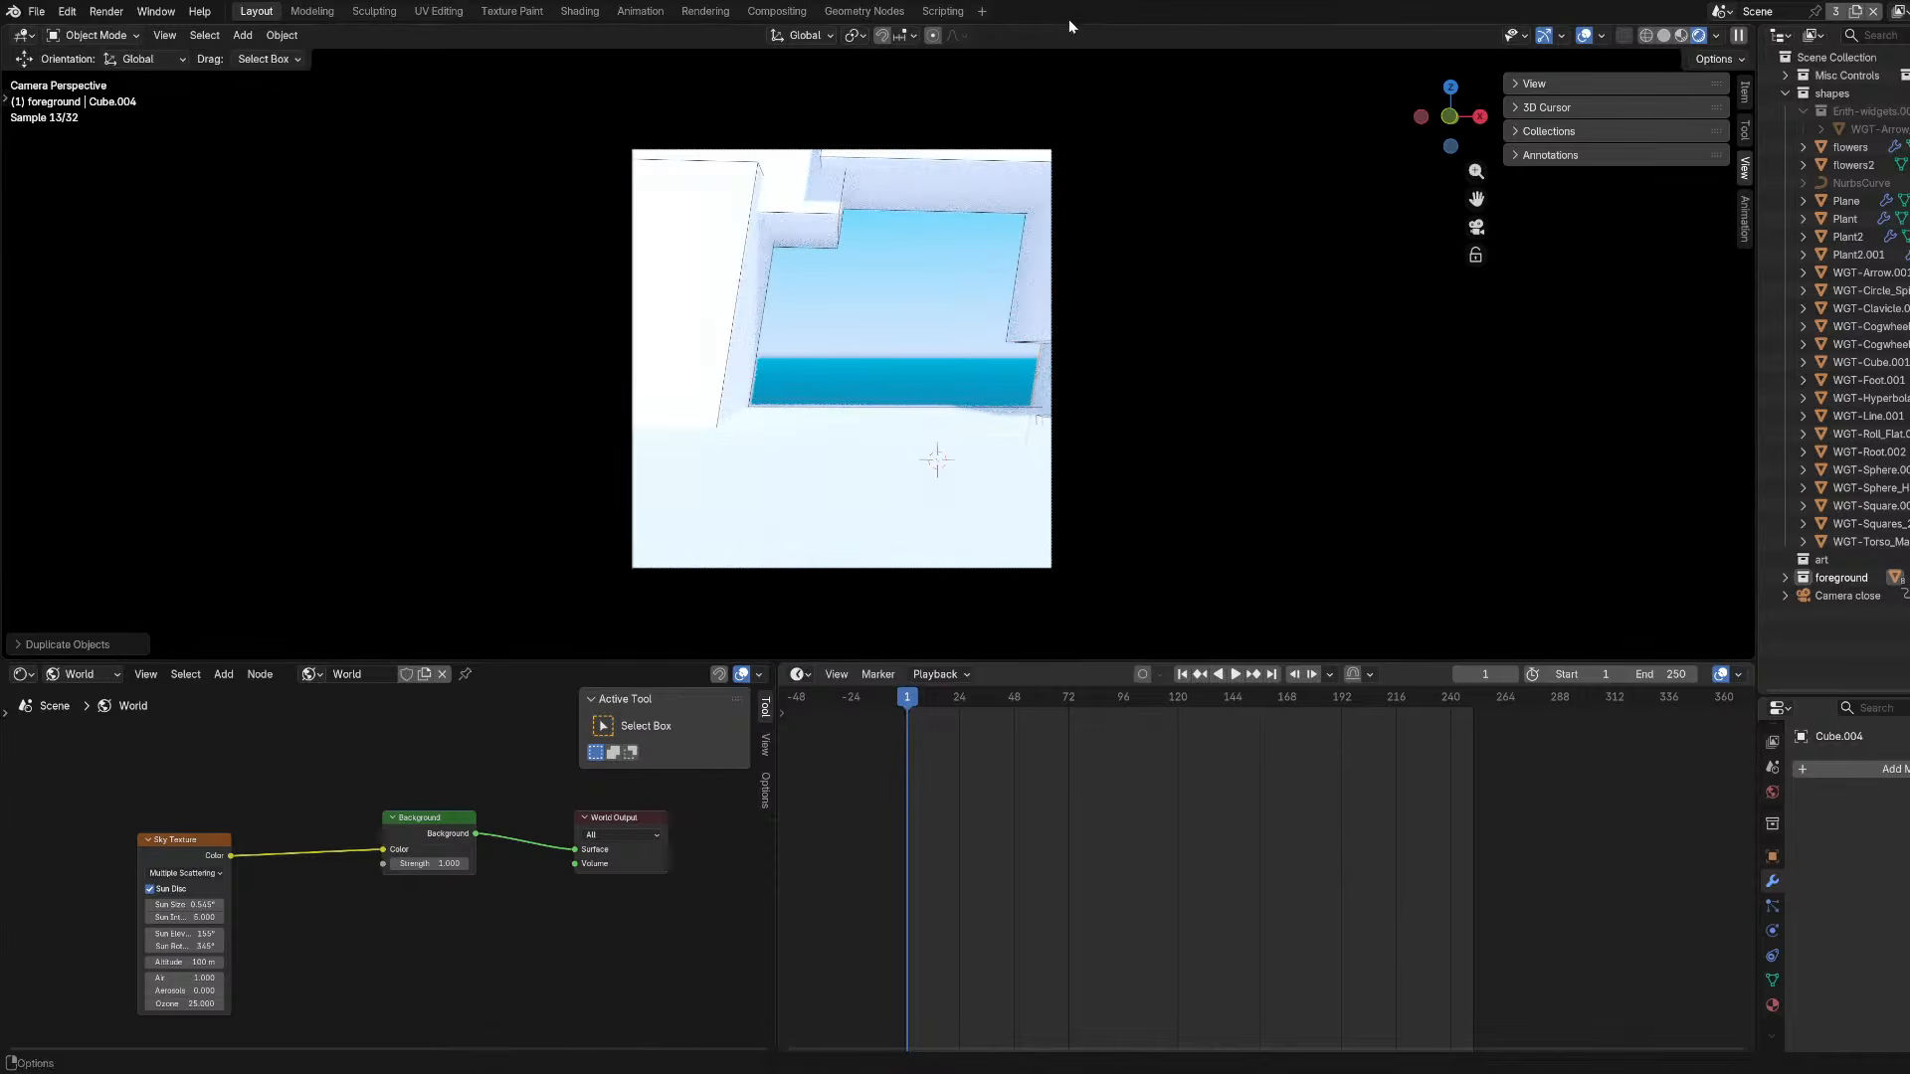
left_click(952, 266)
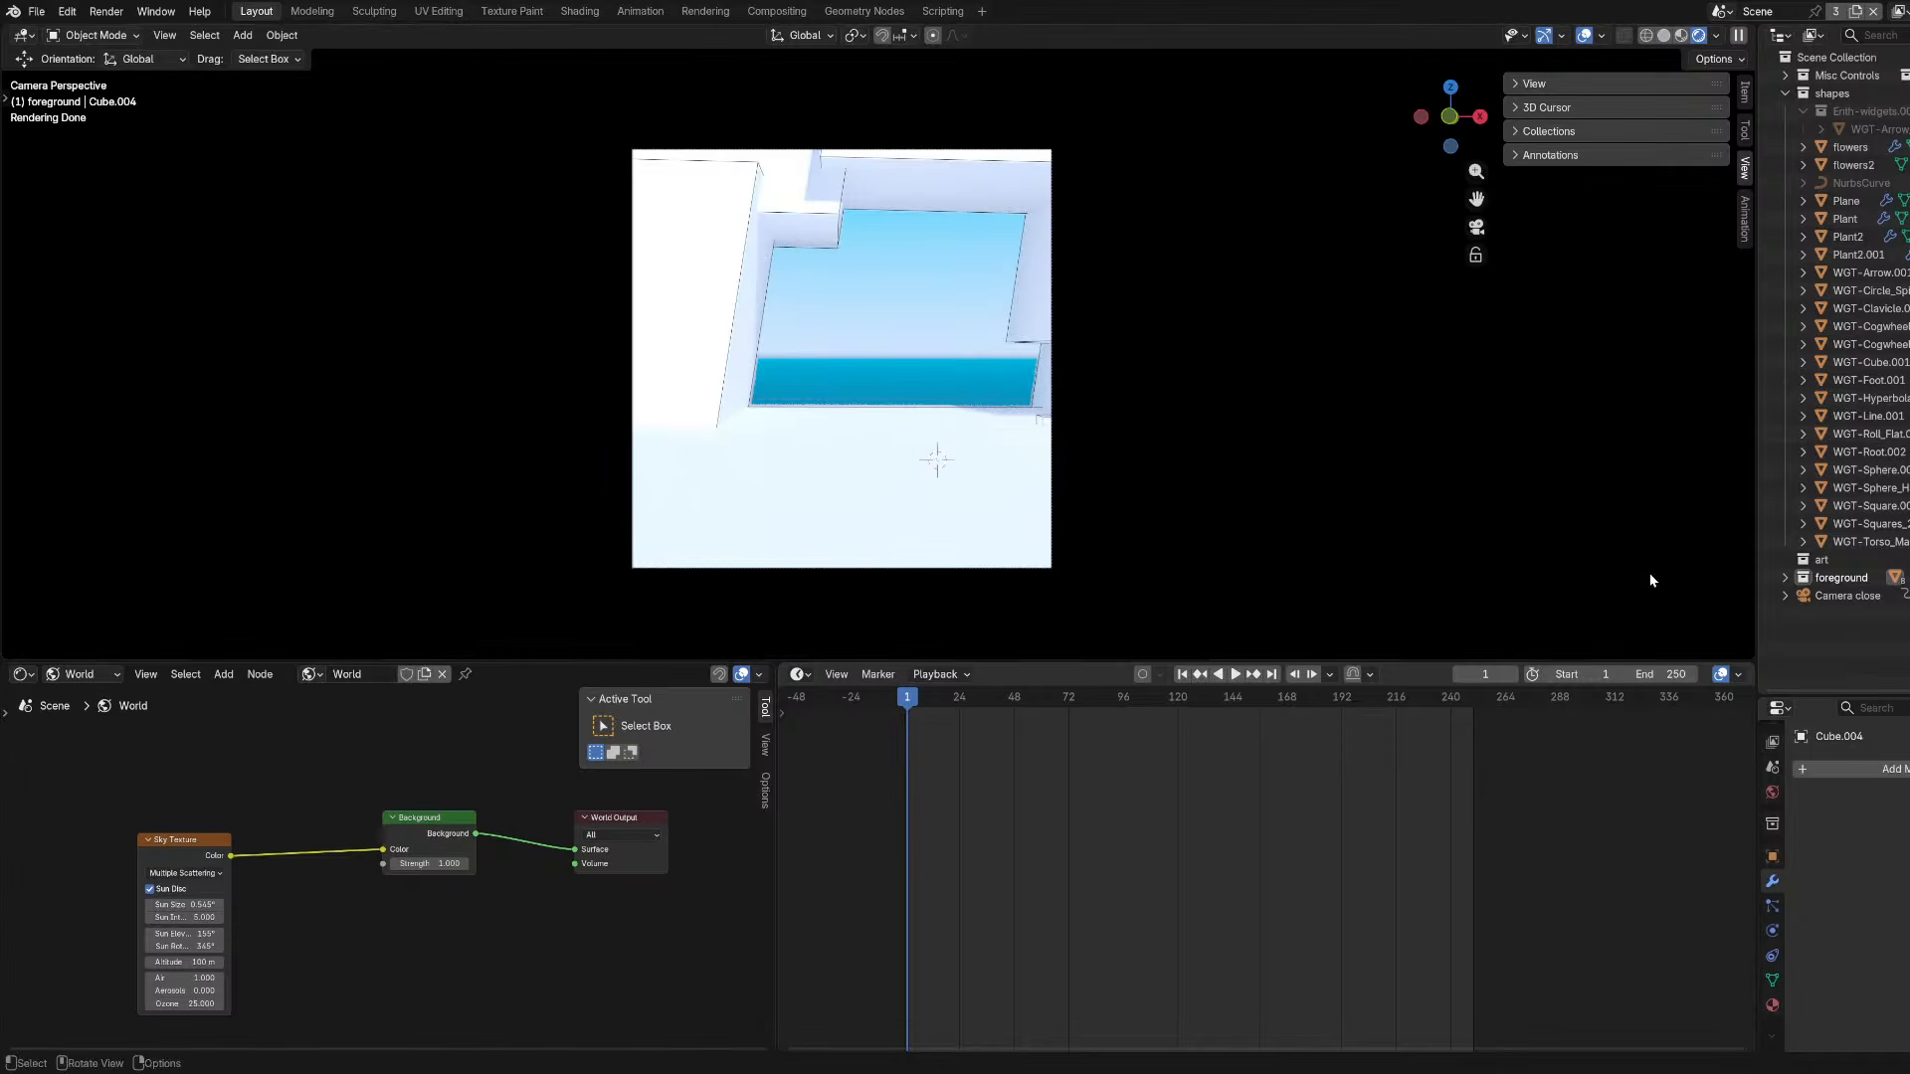
middle_click_drag(1035, 379, 1438, 422)
left_click(708, 567)
middle_click_drag(709, 571, 810, 600)
left_click(95, 35)
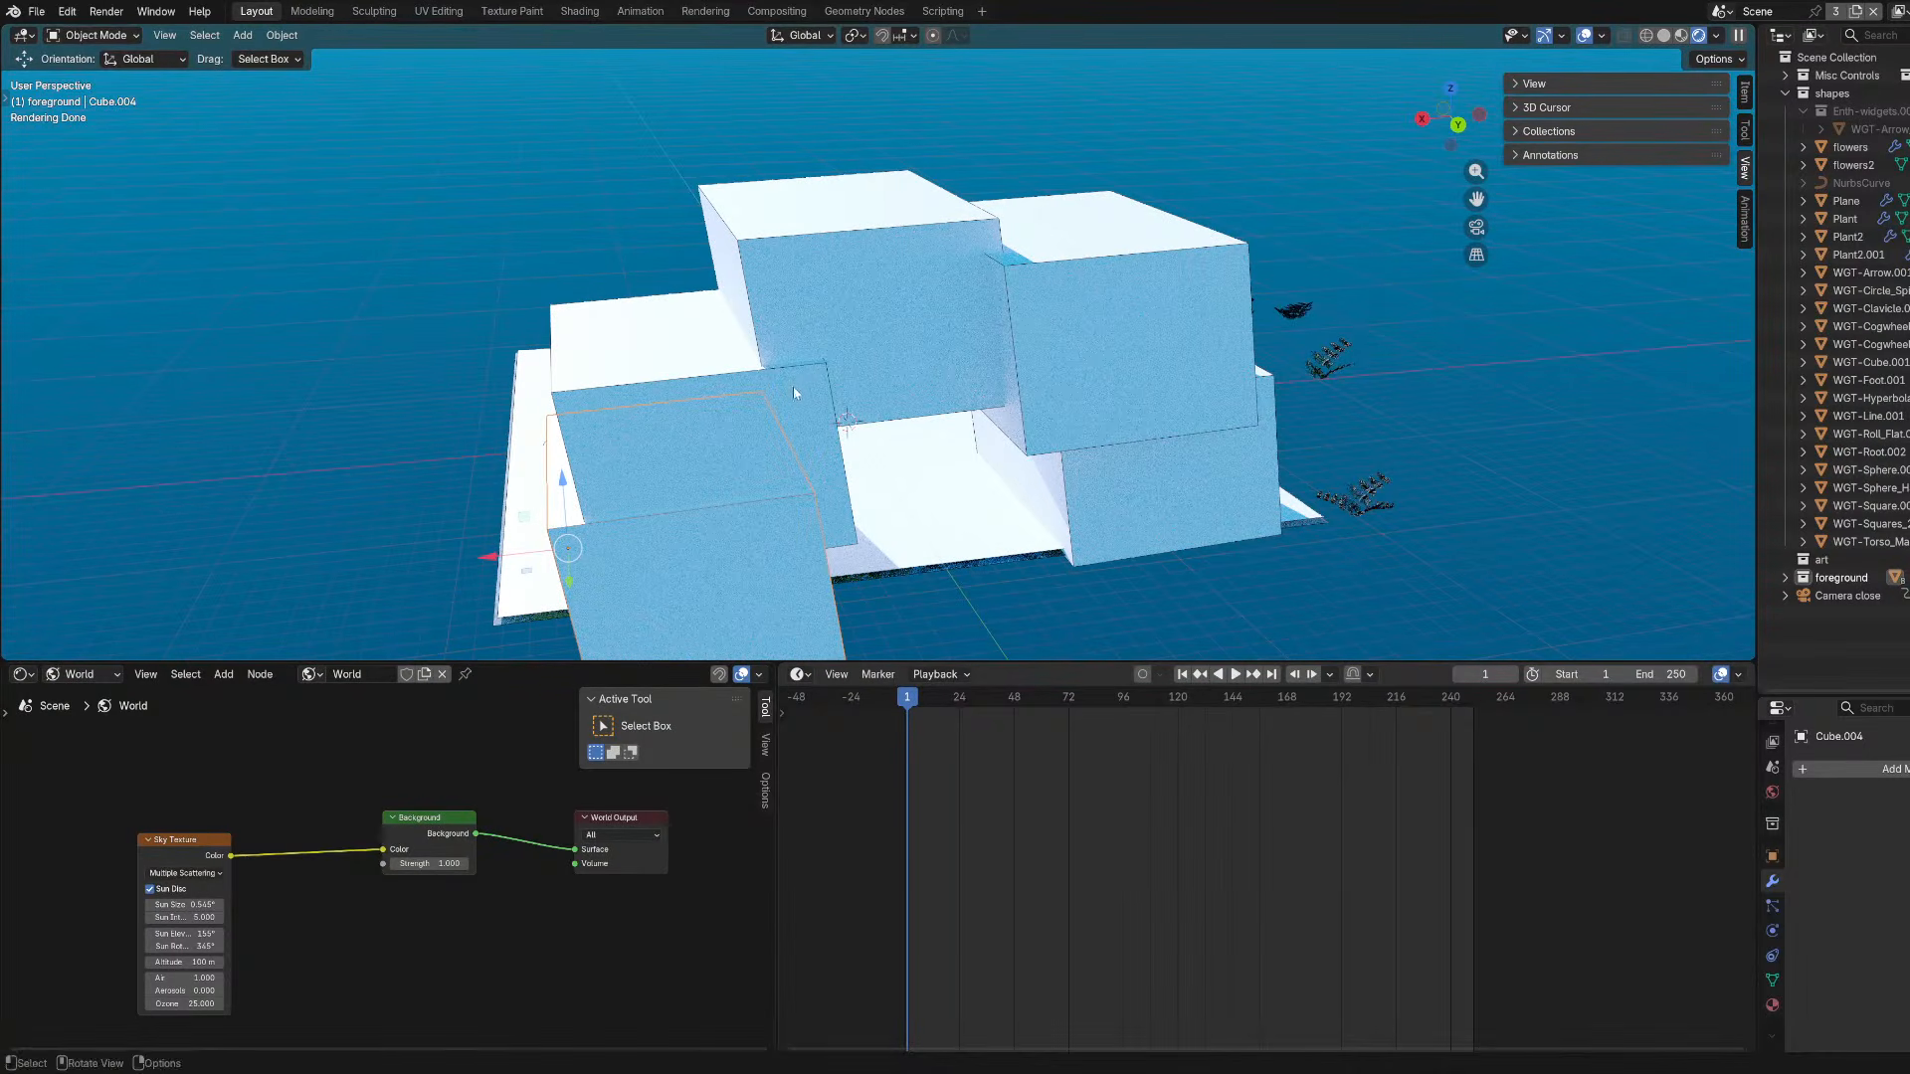
middle_click_drag(895, 482, 925, 505)
key("shift+d")
left_click(1114, 428)
middle_click_drag(1024, 398, 1289, 429)
key("KP_0")
key("s")
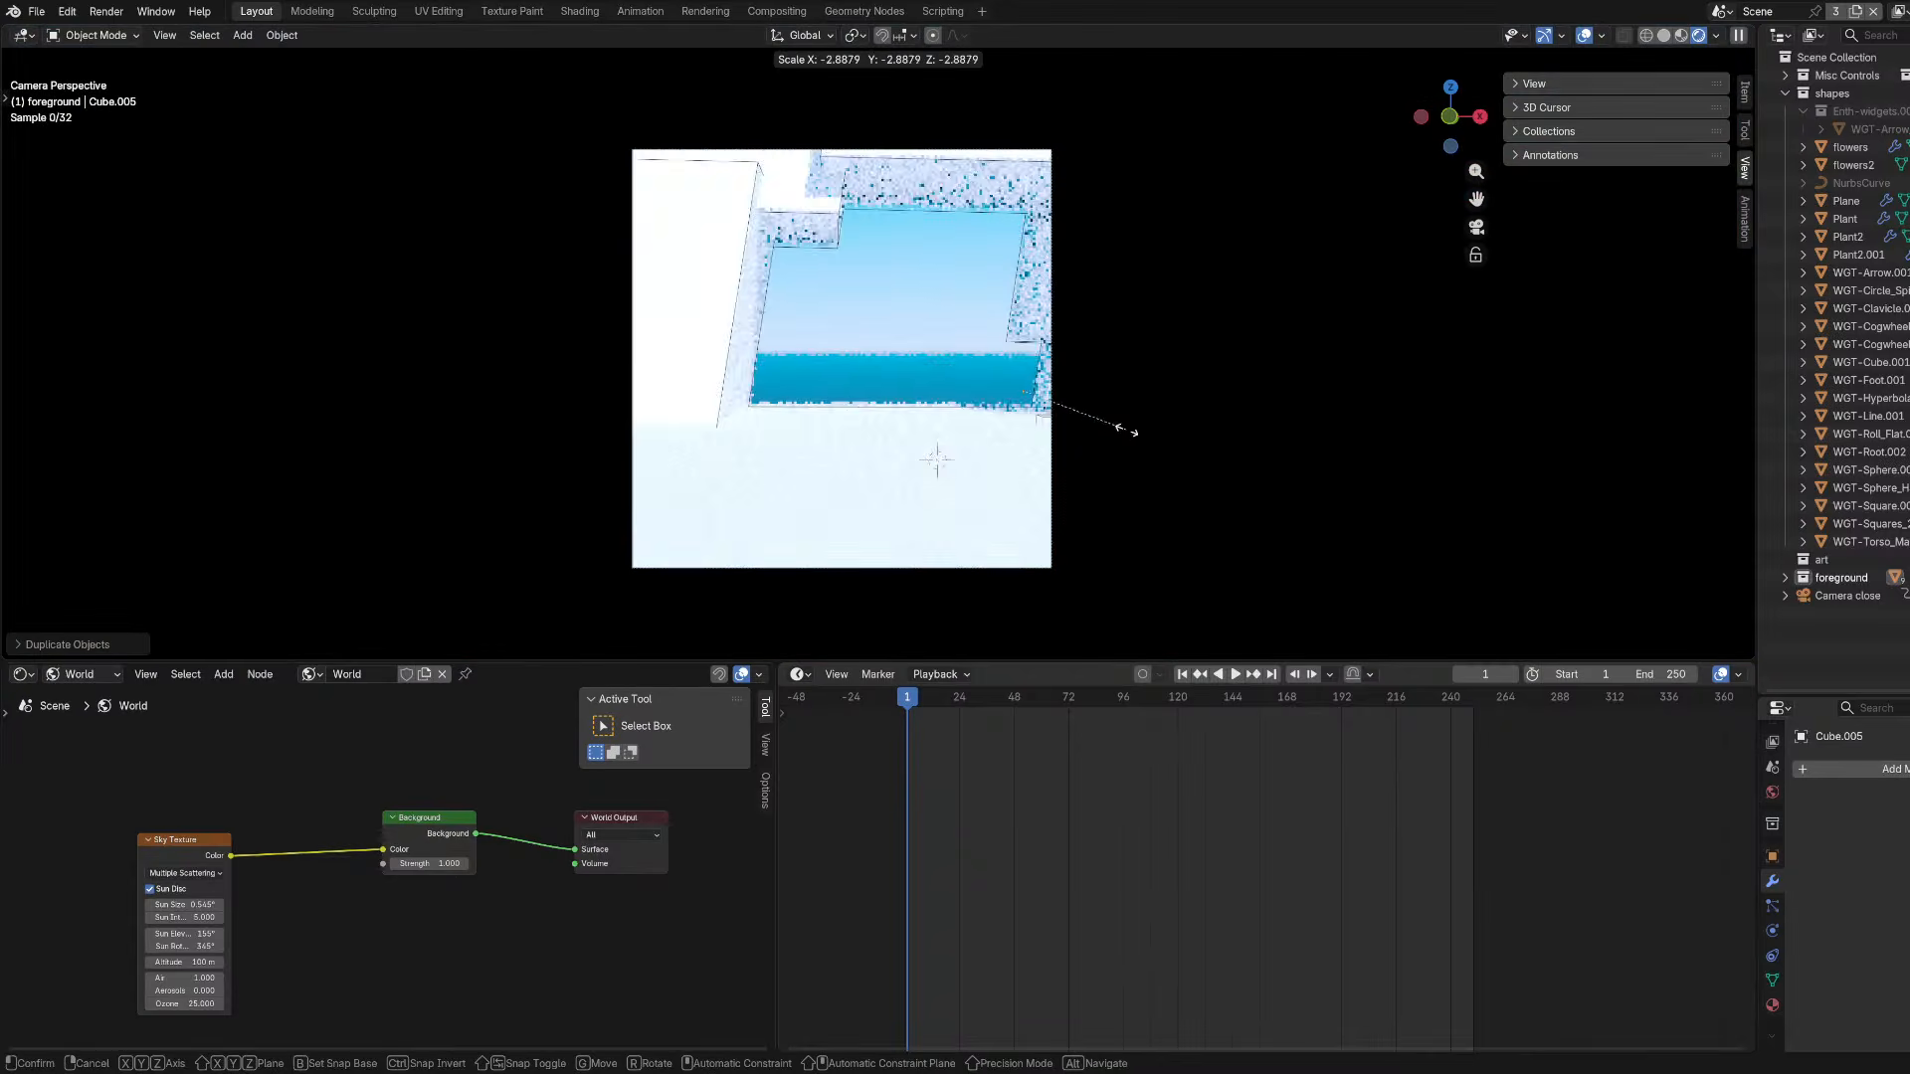
right_click(1074, 414)
middle_click_drag(1125, 360, 920, 388)
scroll(920, 388, "down", 4)
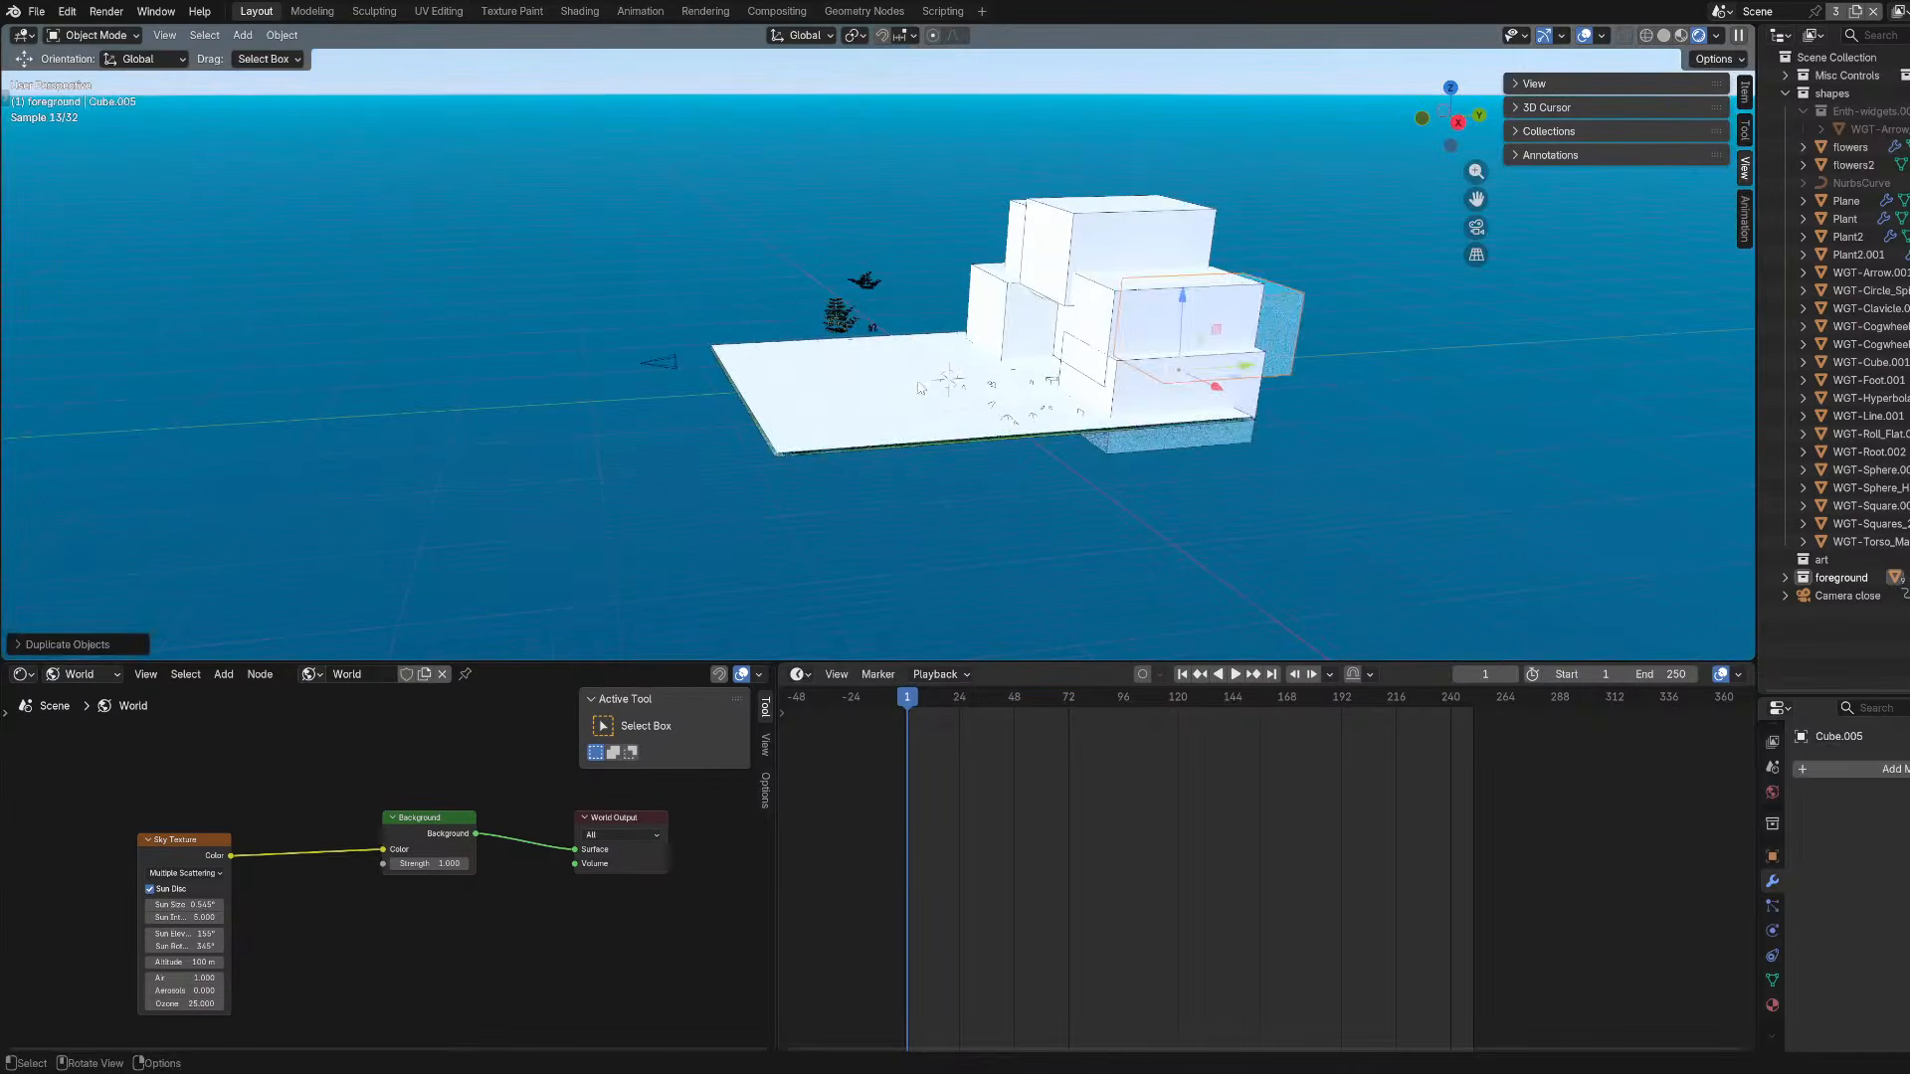
key("x")
left_click(920, 388)
Try to lengthen all the stacked blocks together by scaling them along the Y axis.
left_click(1241, 428)
left_click(1179, 327, "shift")
left_click(1049, 234, "shift")
left_click(1031, 227, "shift")
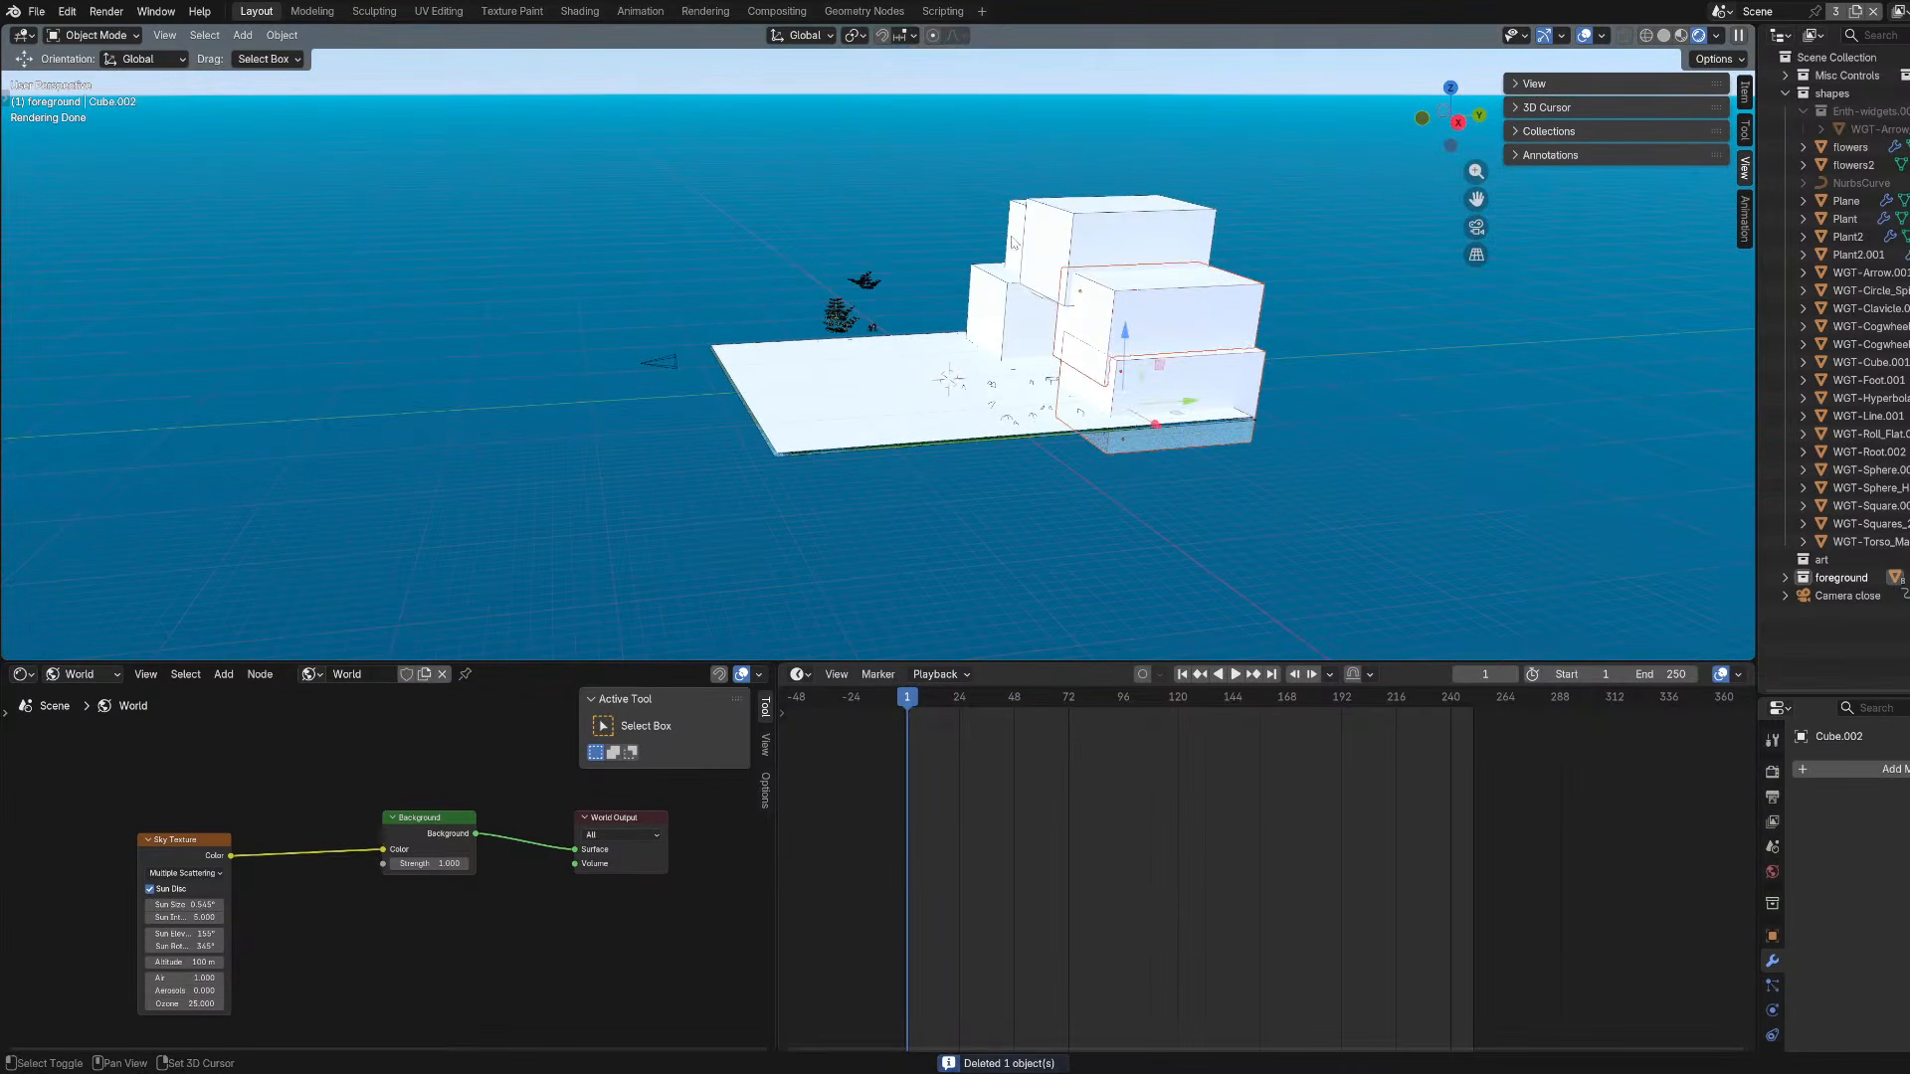
left_click(1014, 243, "shift")
left_click(994, 306, "shift")
middle_click_drag(994, 318, 1354, 340)
key("s")
key("x")
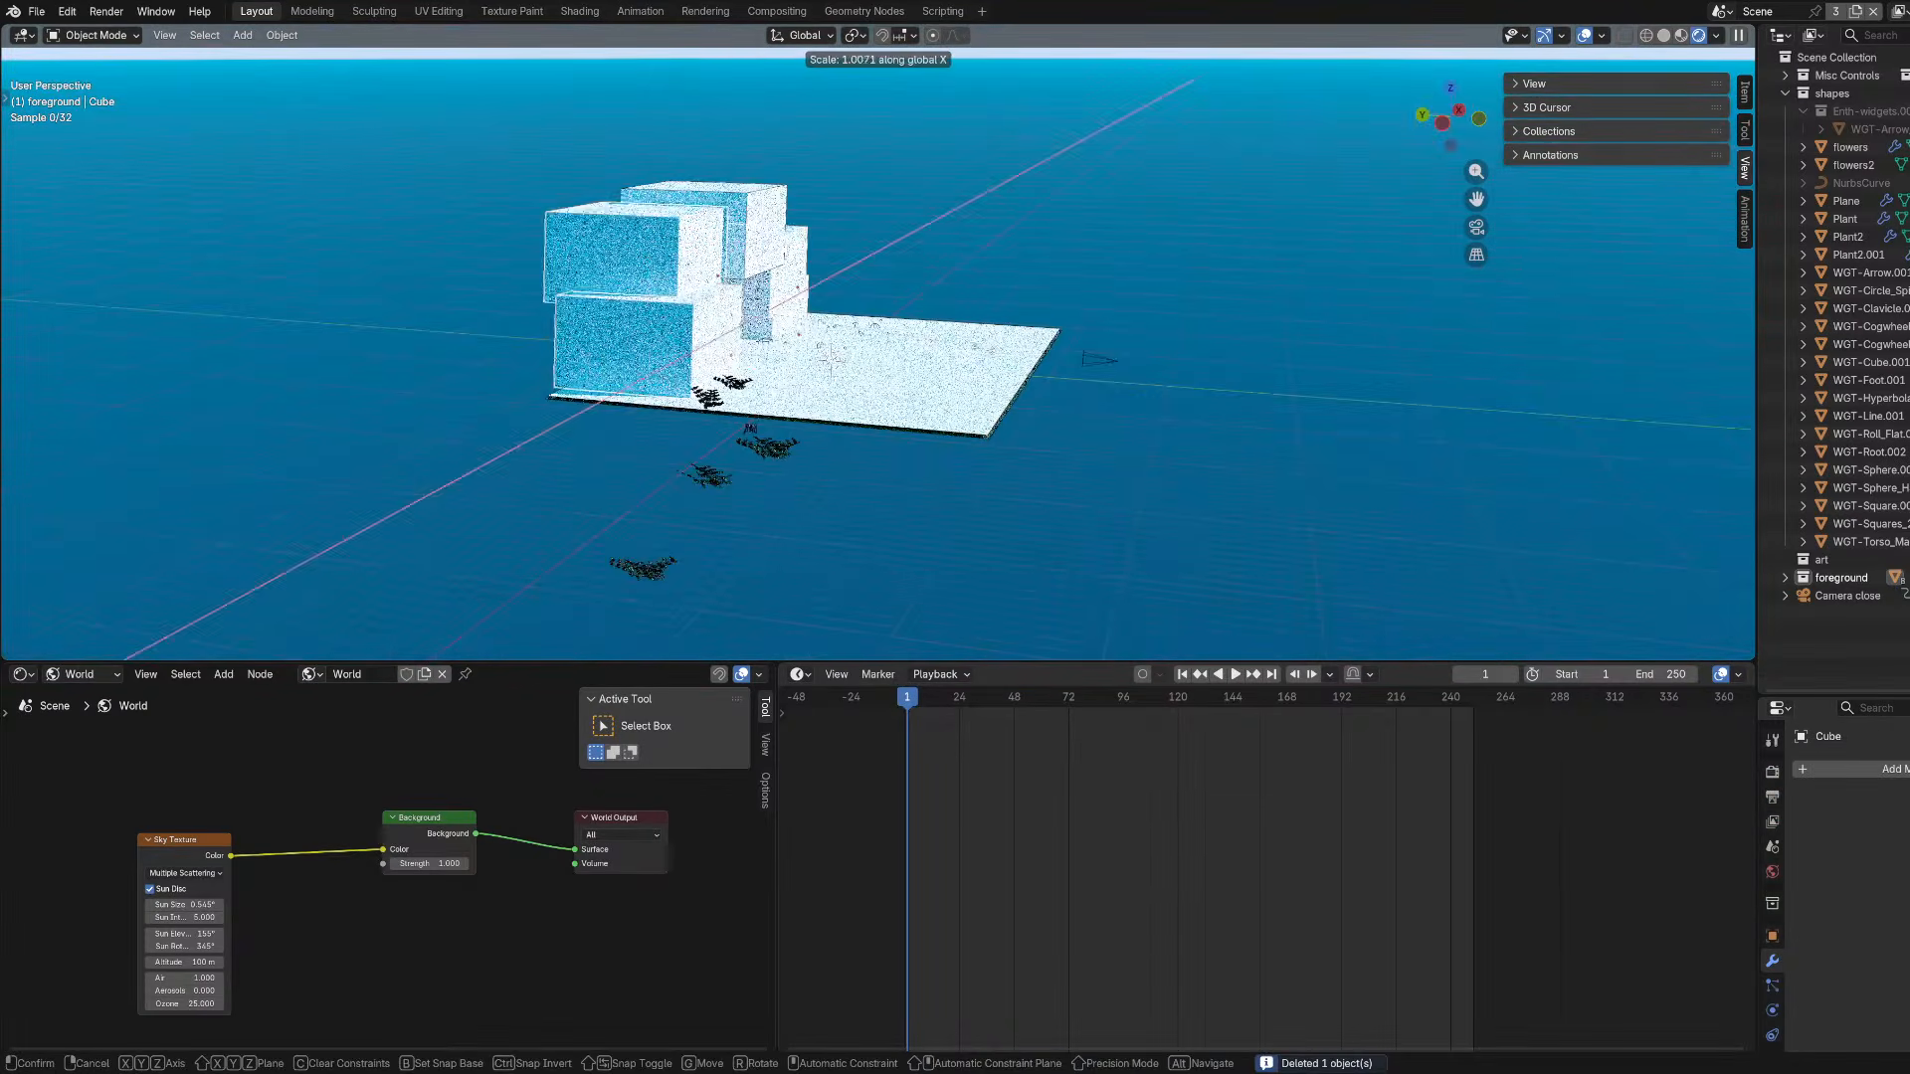
key("y")
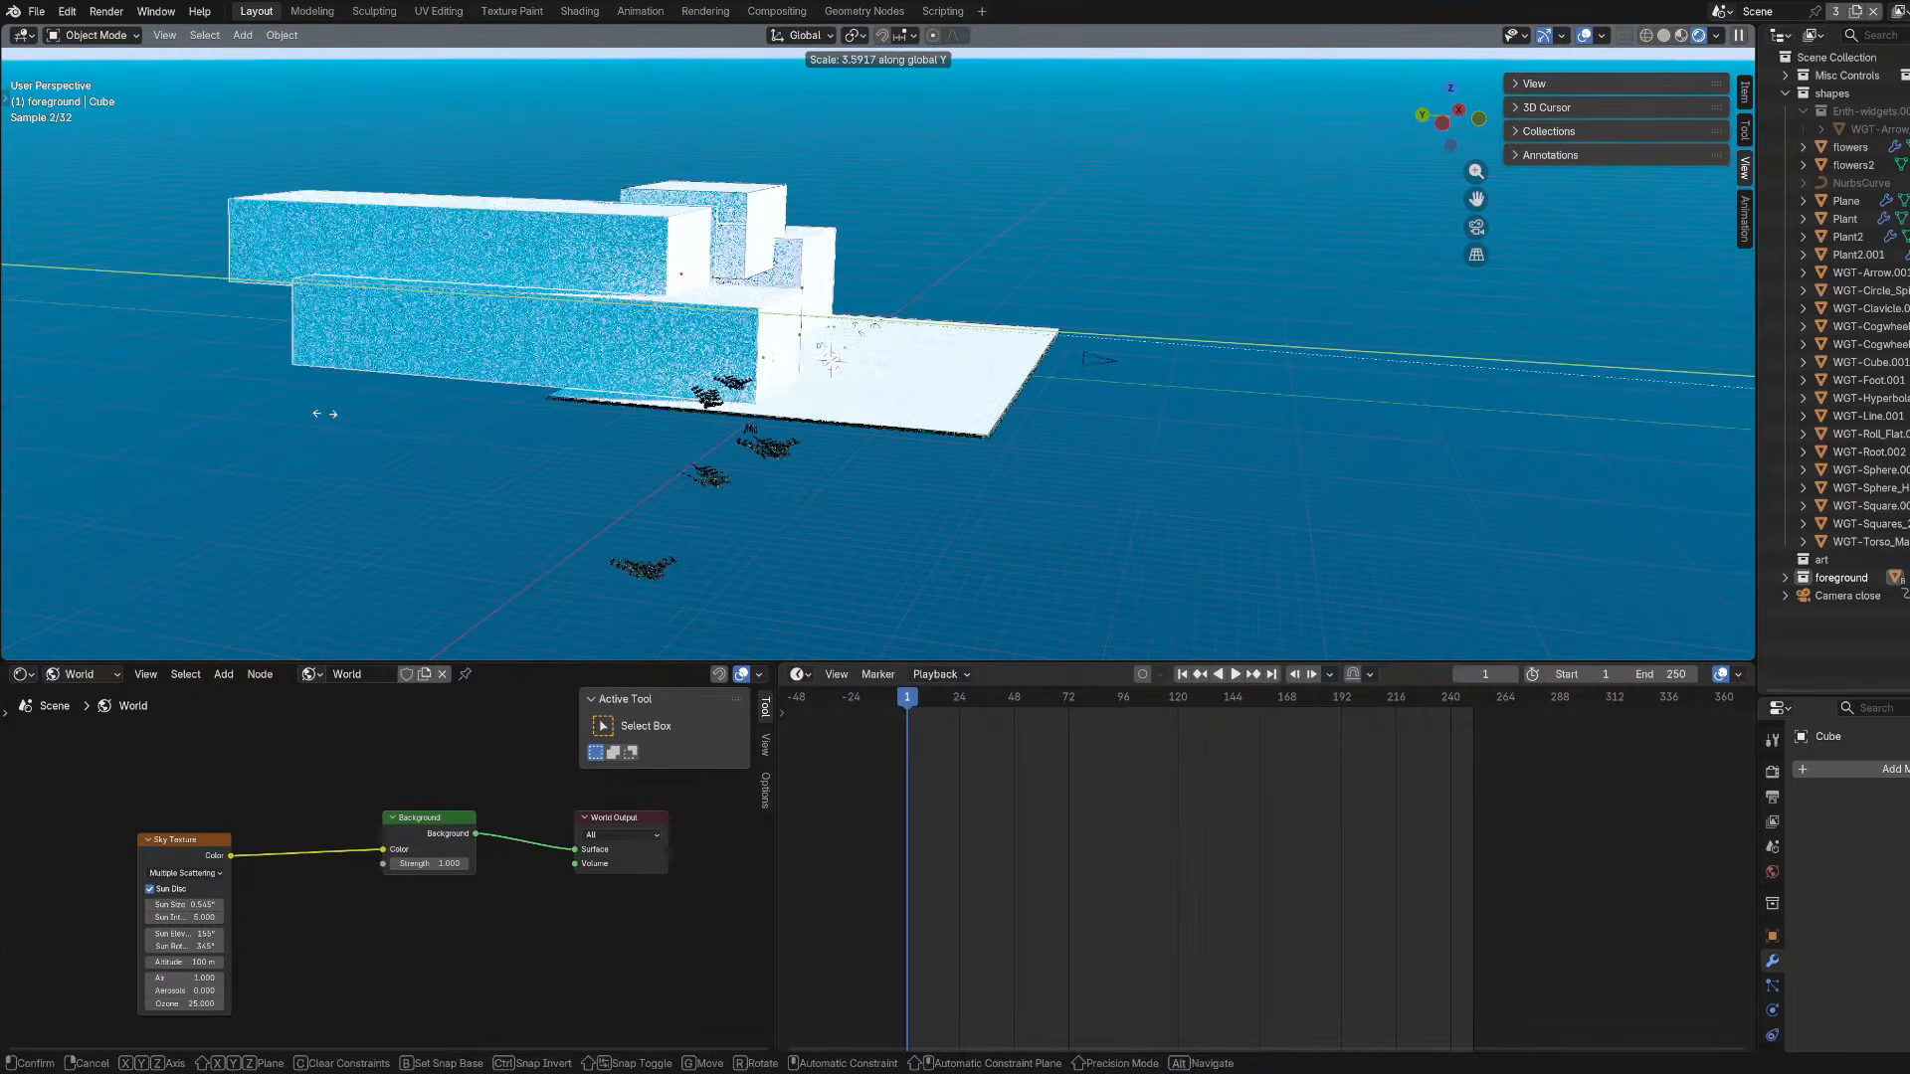
right_click(320, 412)
Examine the block arrangement from around the scene and through the close camera.
middle_click_drag(4, 371, 331, 364)
left_click(863, 536)
middle_click_drag(863, 535, 1283, 510)
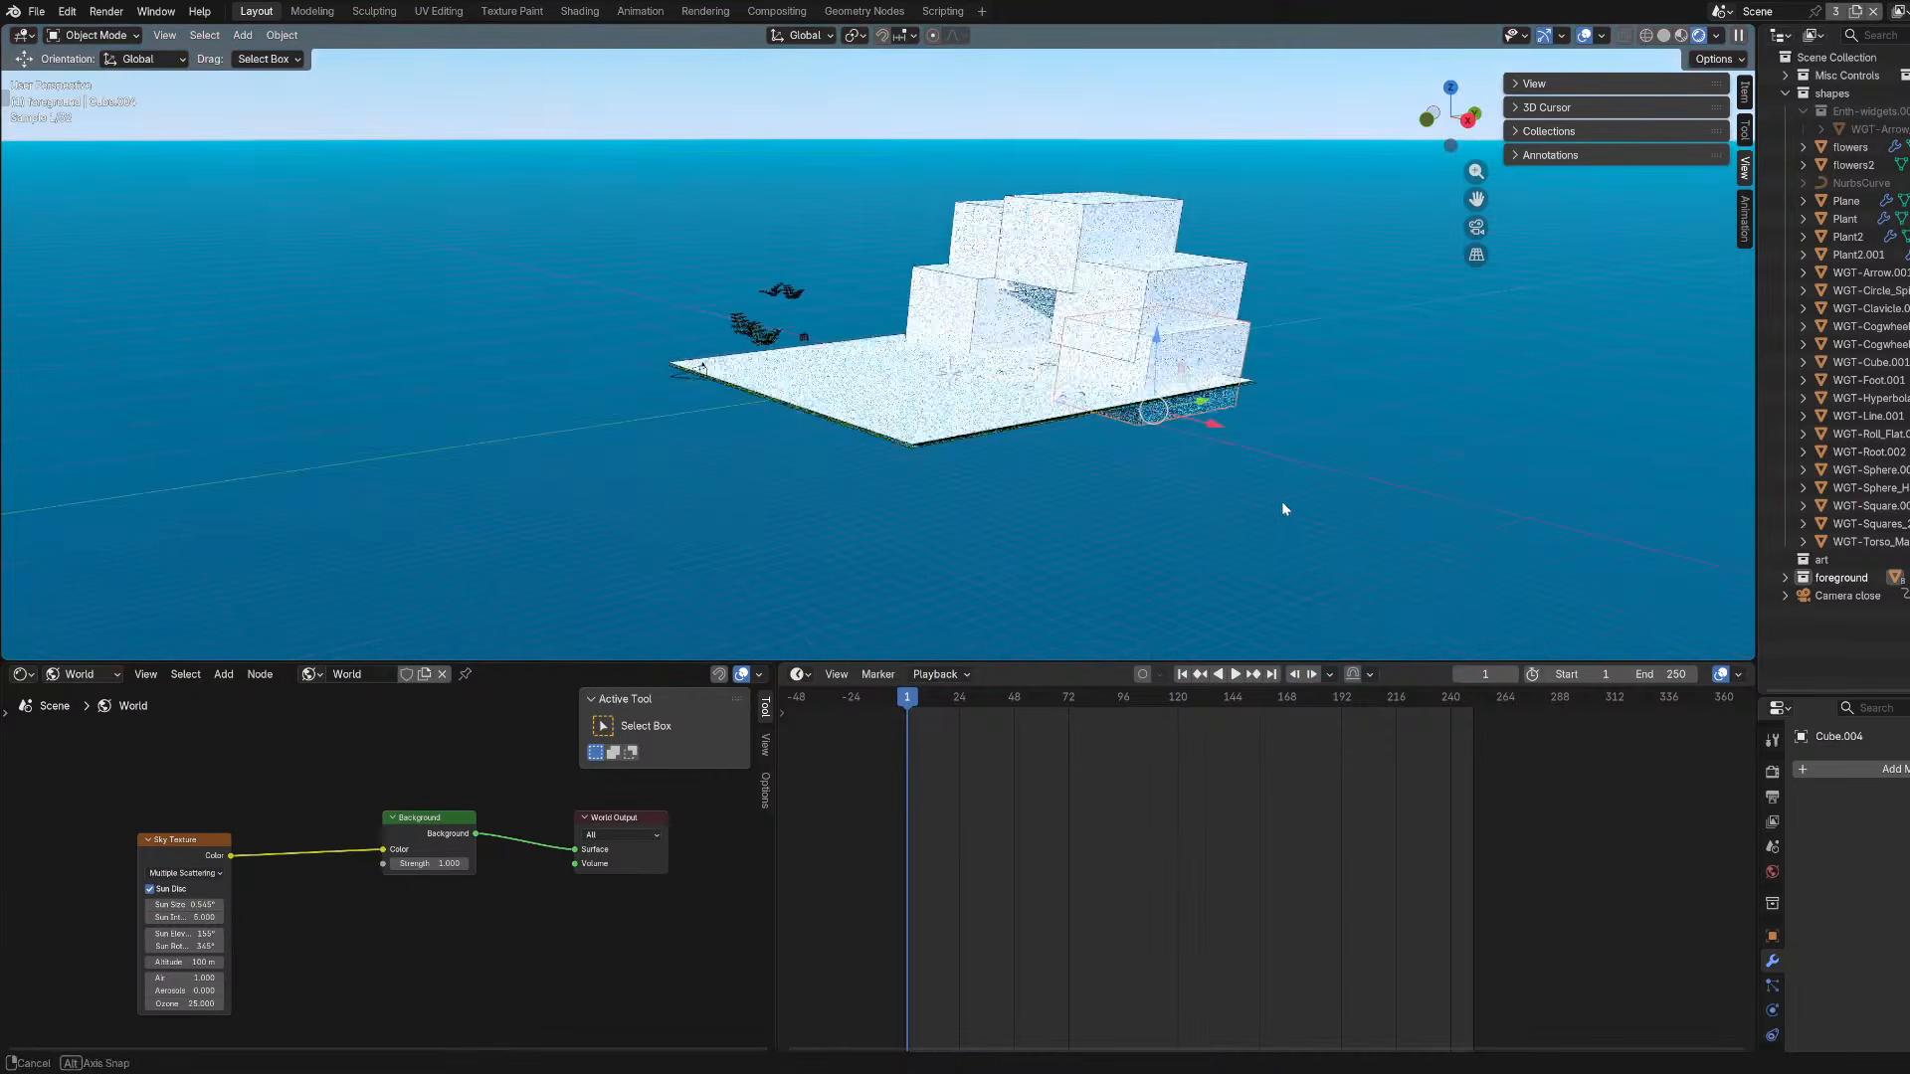
key("KP_0")
middle_click_drag(998, 472, 1001, 411)
scroll(1002, 410, "down", 4)
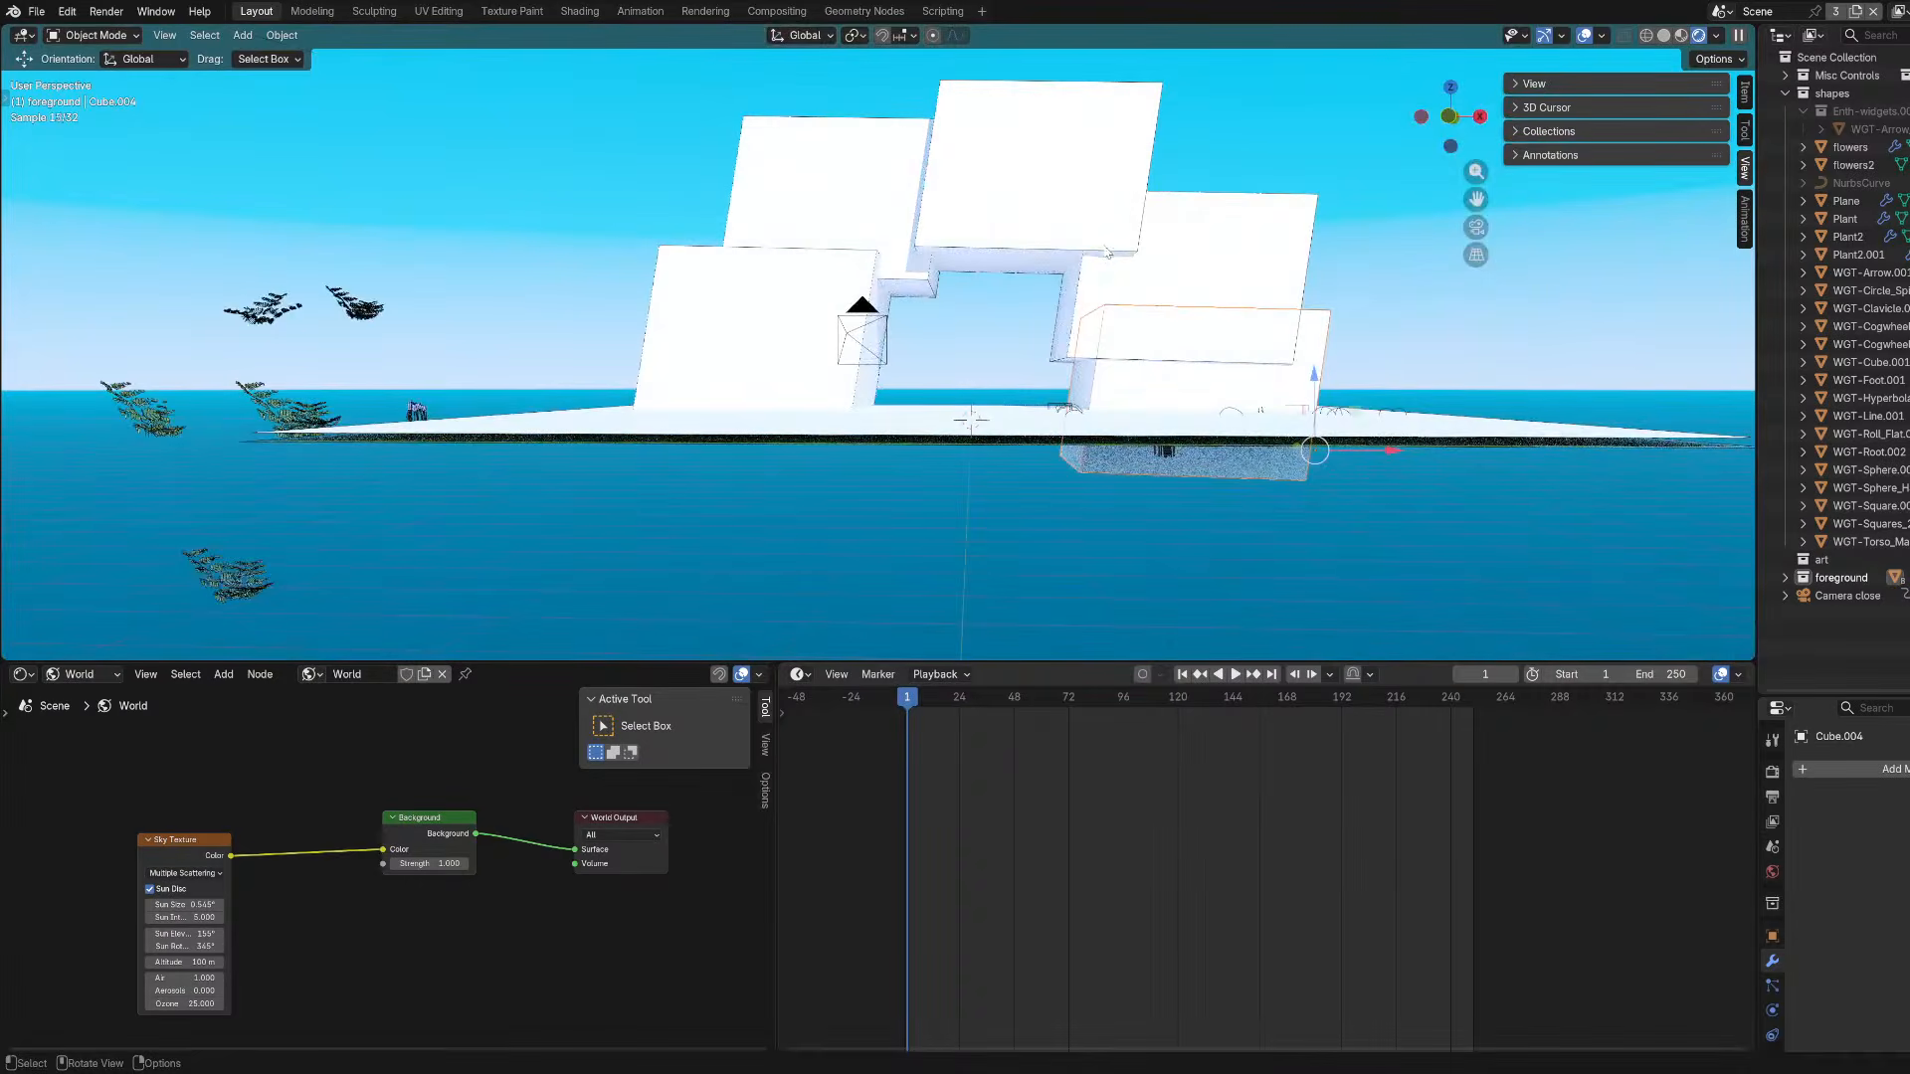
key("KP_0")
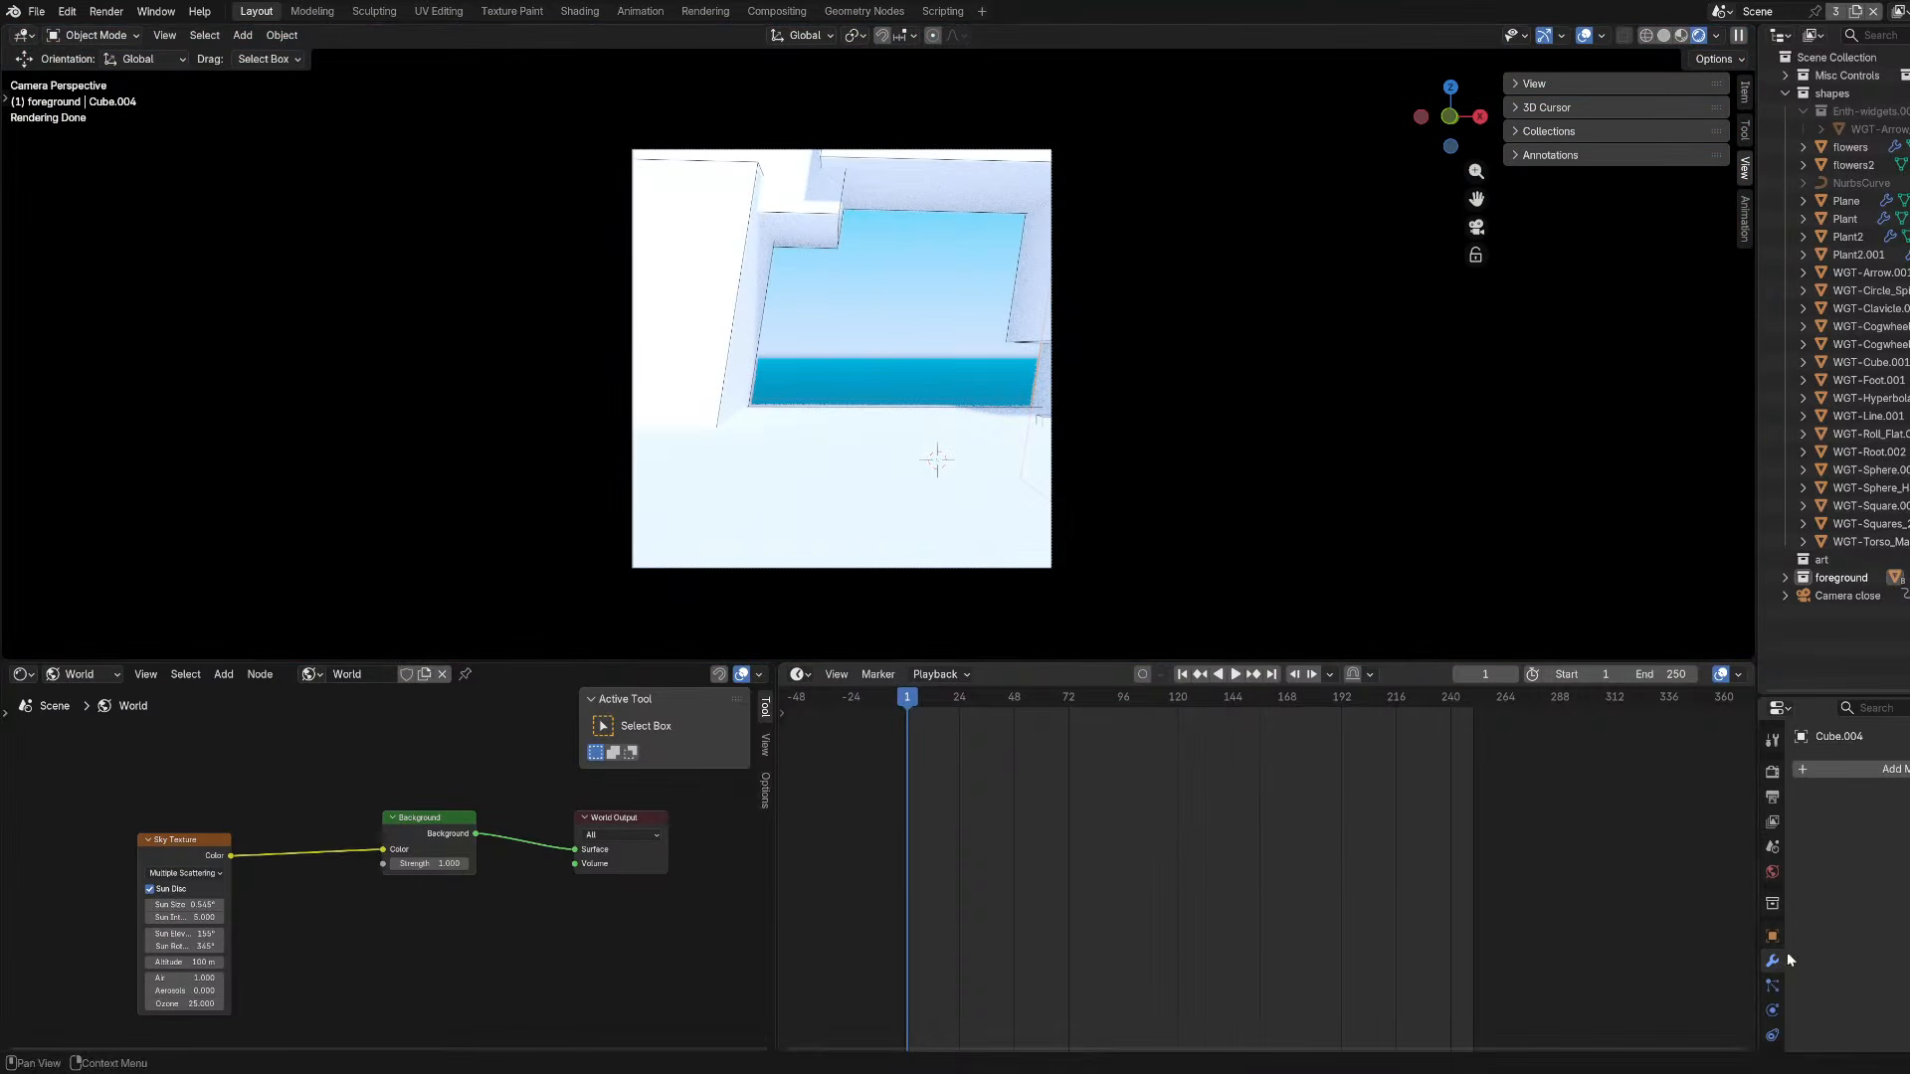
scroll(1770, 906, "down", 2)
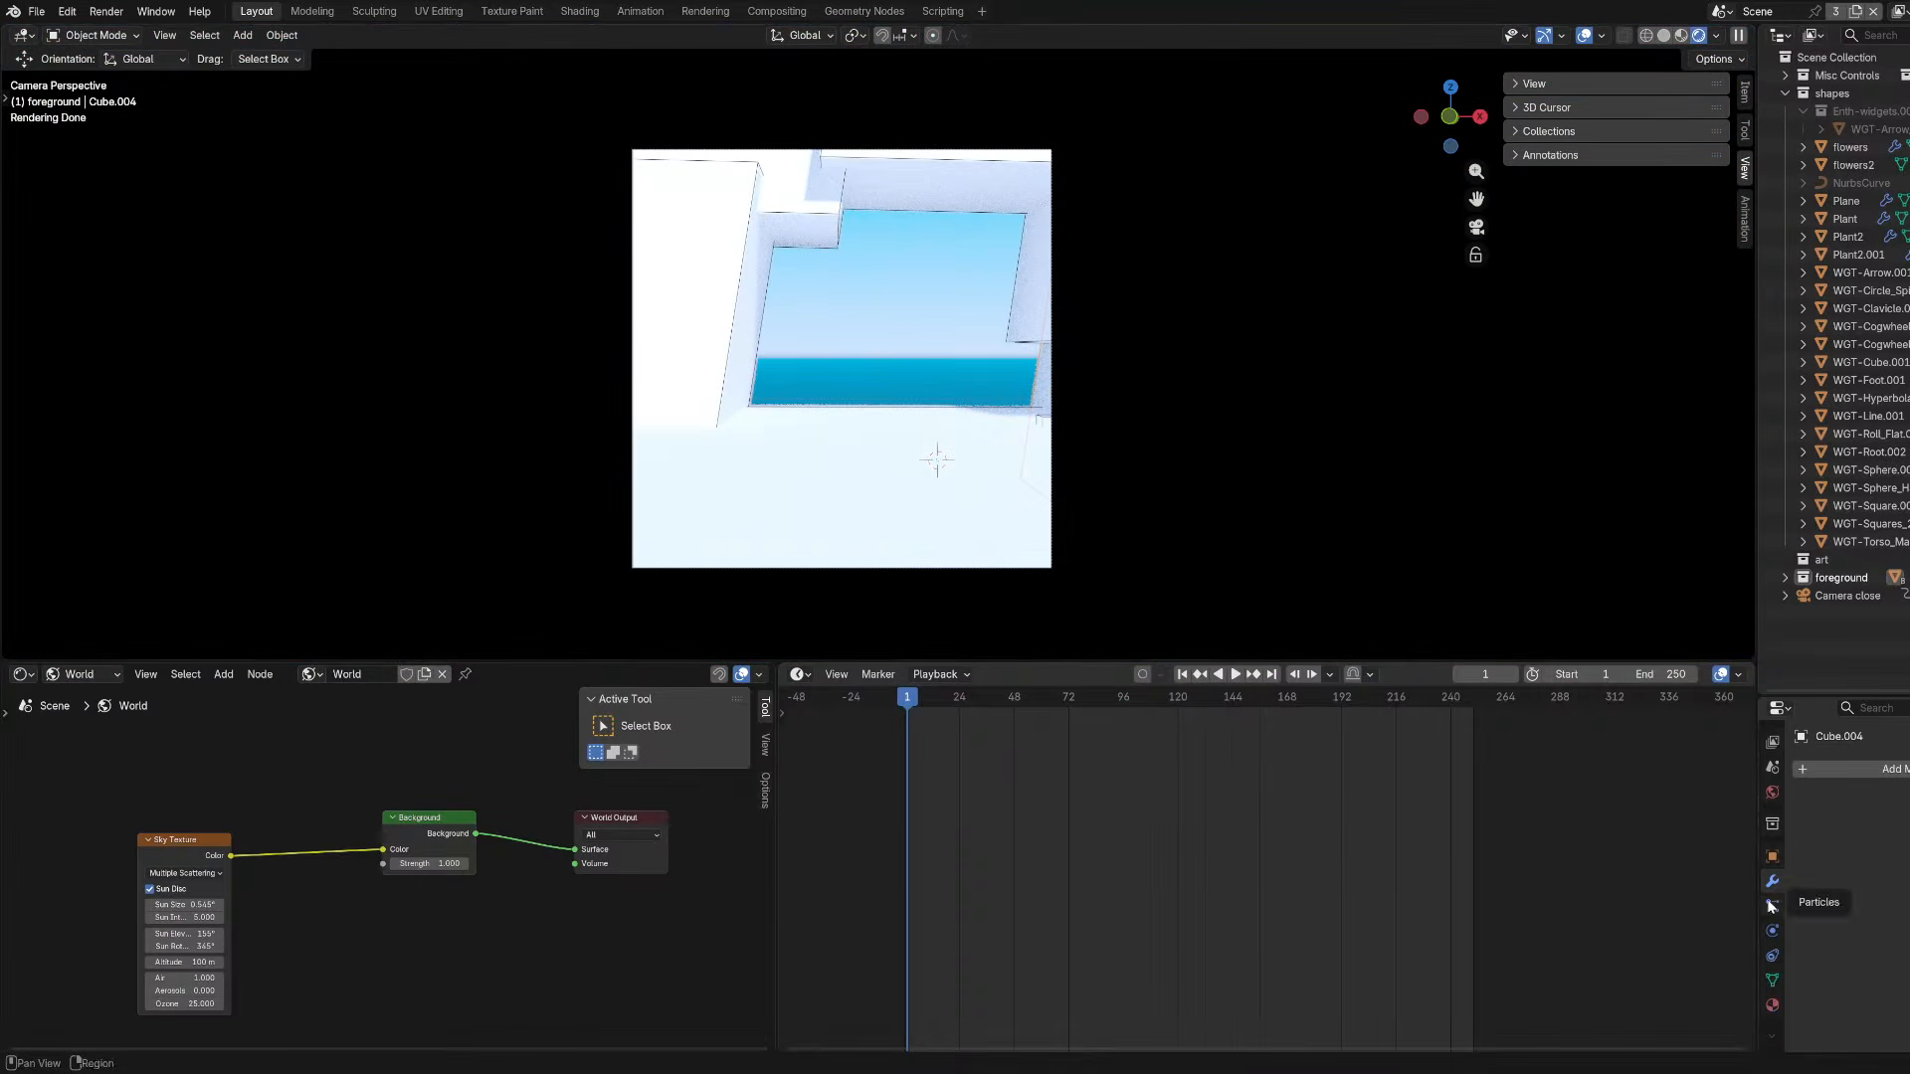
Duplicate the original lower-left block, place the copy behind the opening between the blocks, and scale it up.
key("KP_0")
middle_click_drag(748, 345, 951, 409)
scroll(949, 409, "down", 4)
left_click(636, 378)
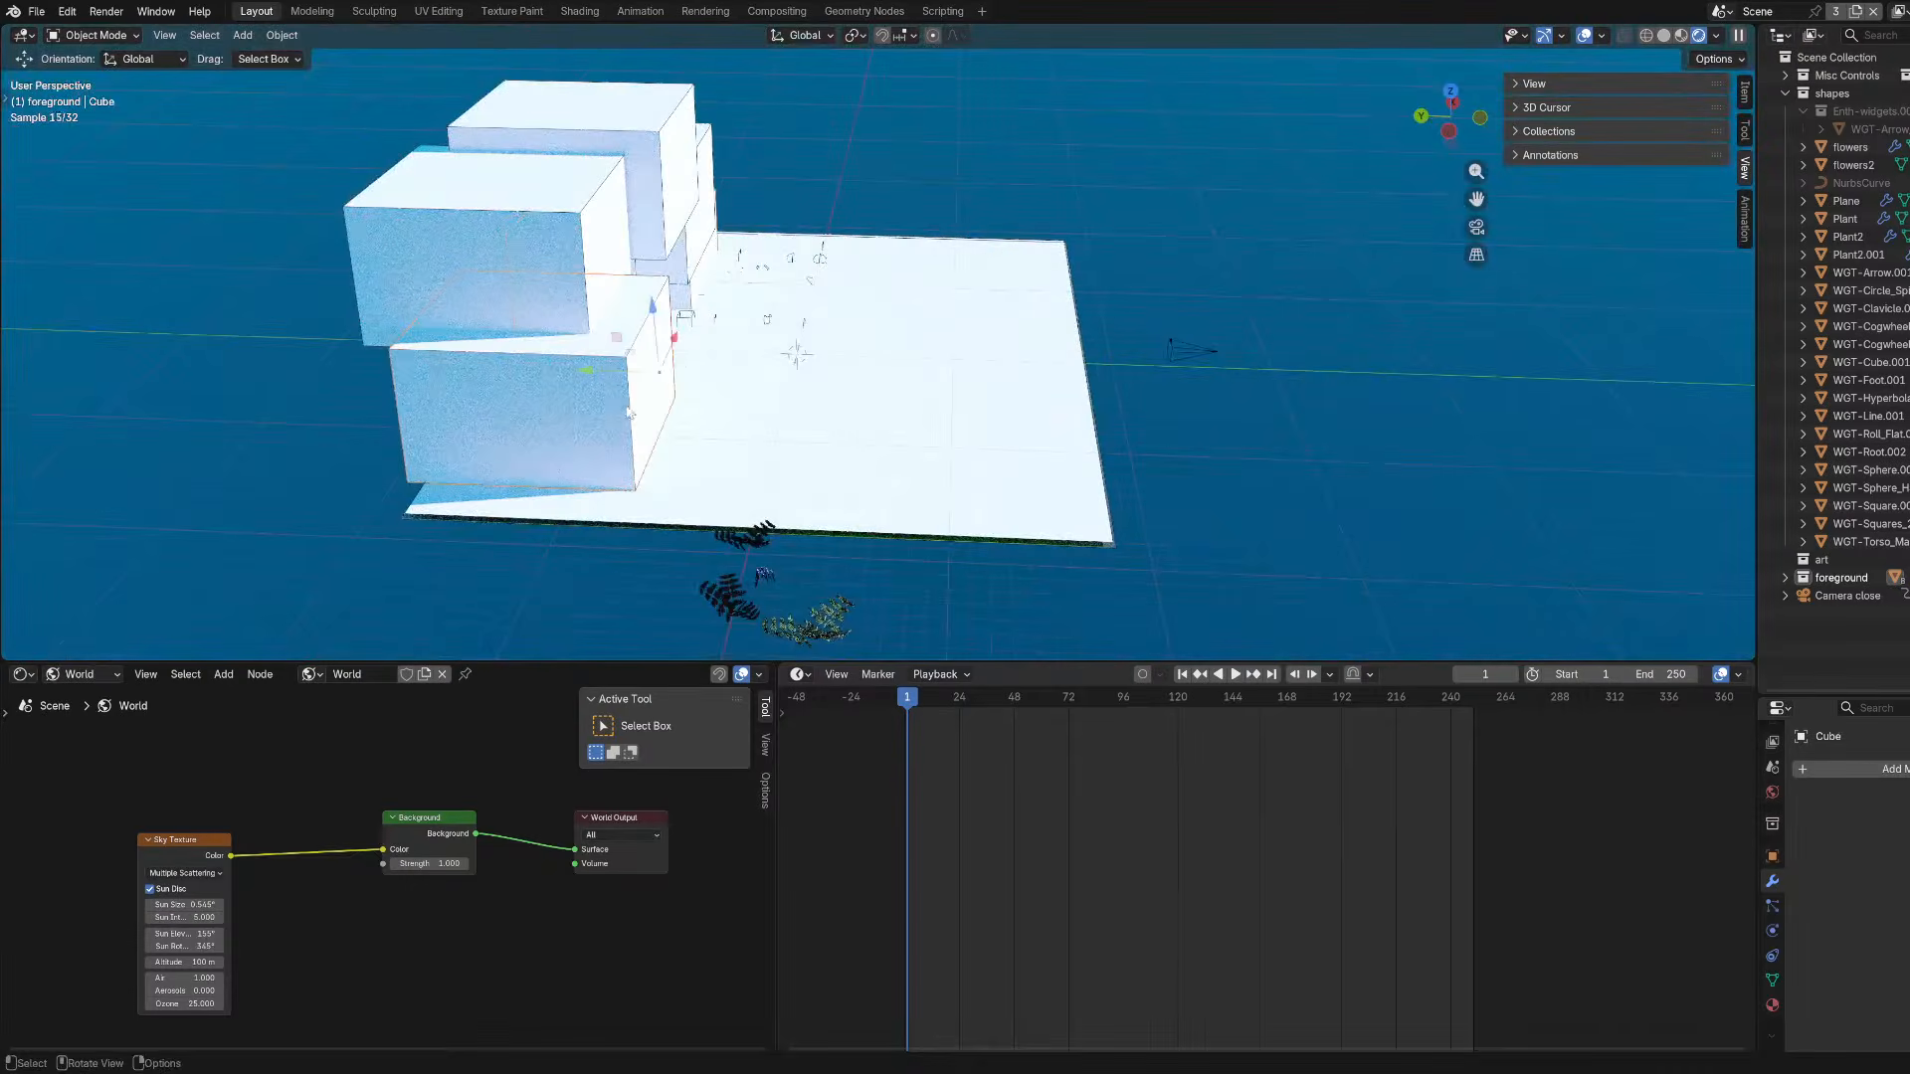
middle_click_drag(637, 378, 1094, 477, "shift")
middle_click_drag(1094, 477, 1270, 435)
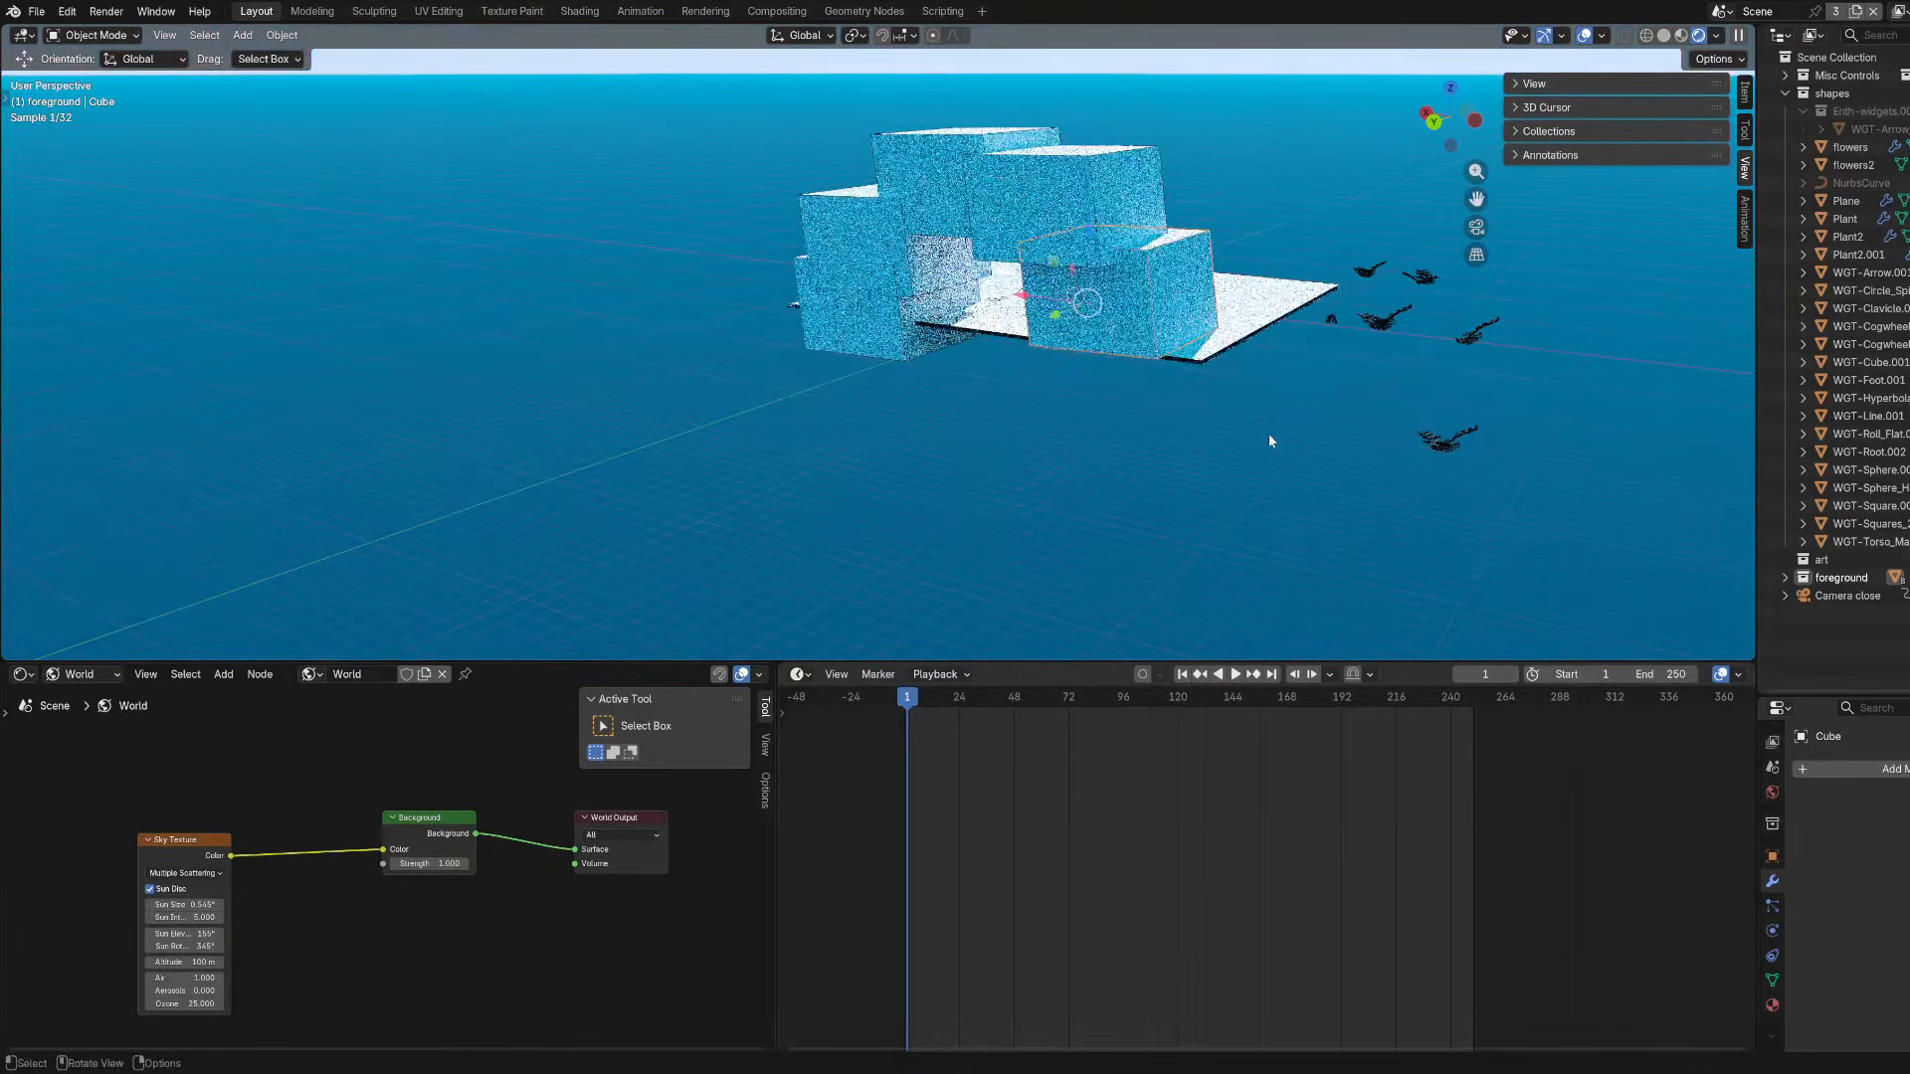
key("shift+d")
key("s")
key("z")
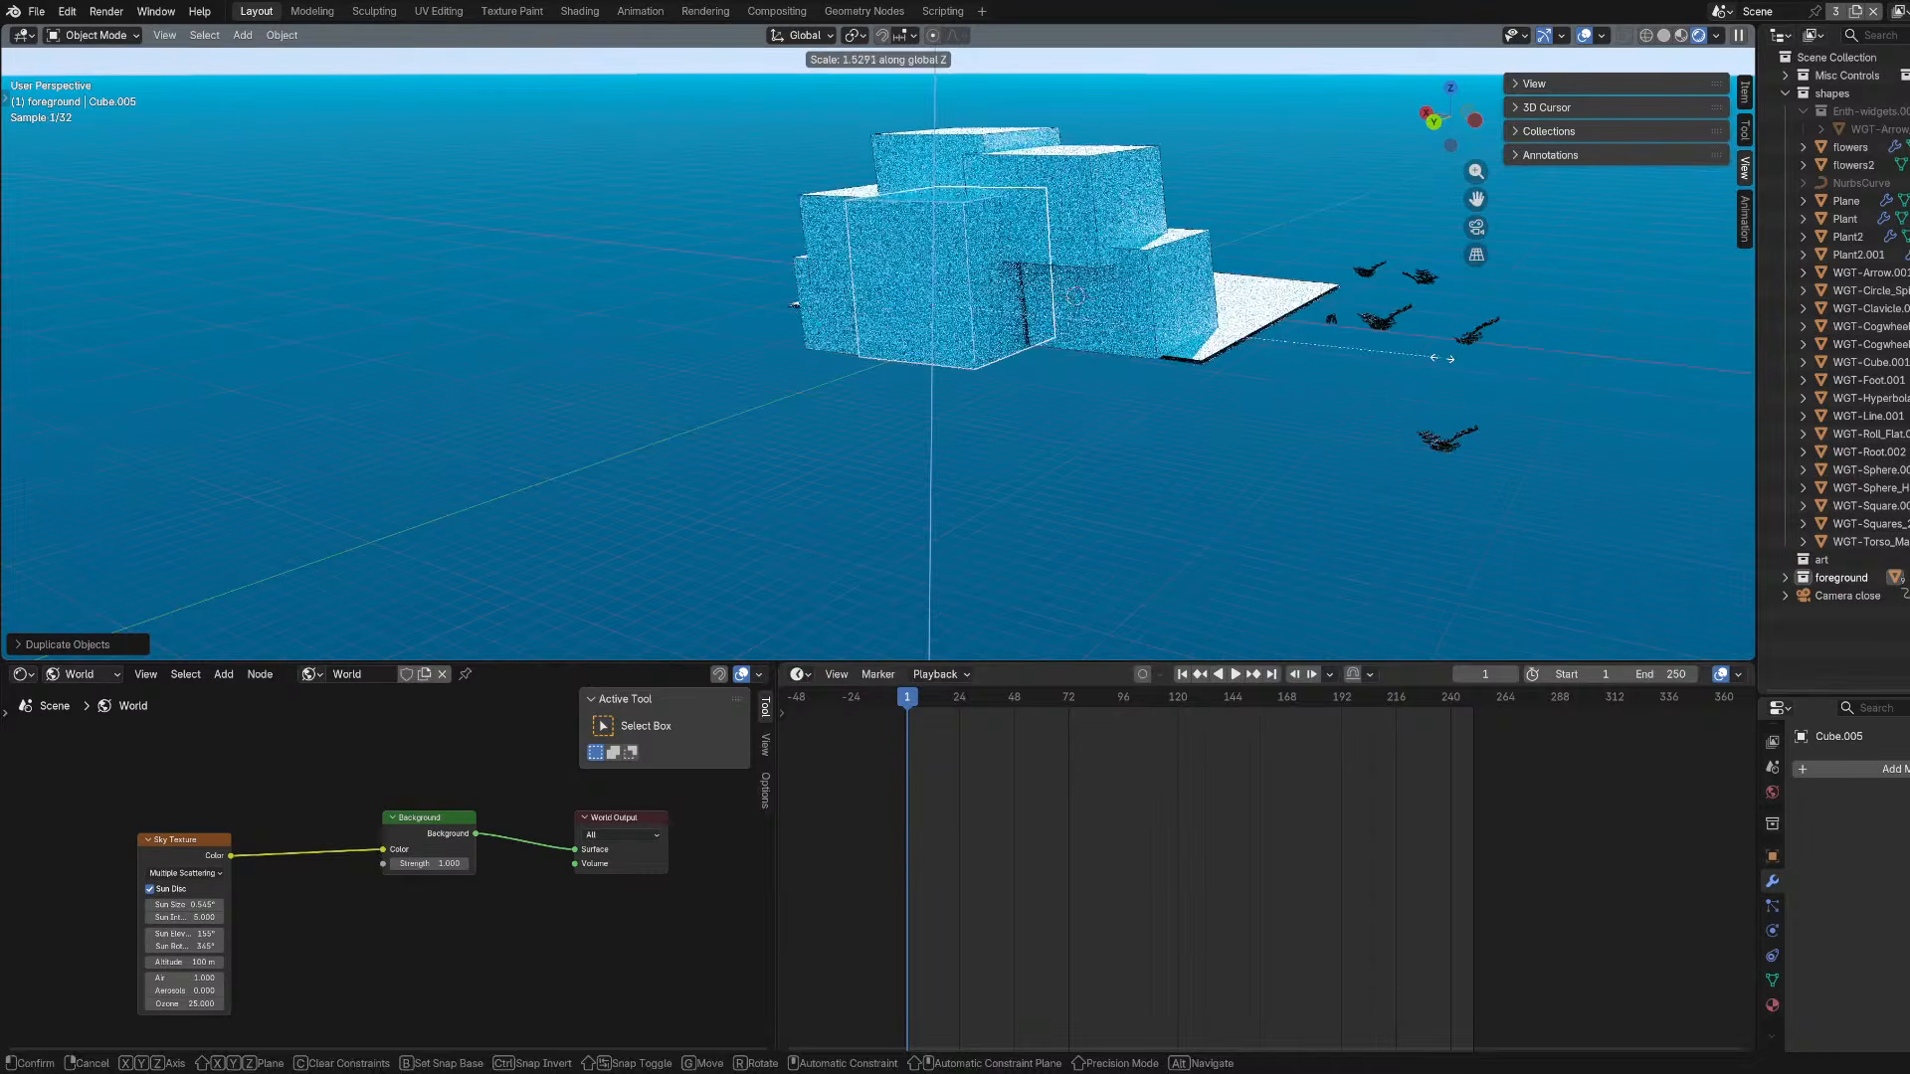
key("z")
key("z")
left_click(1131, 342)
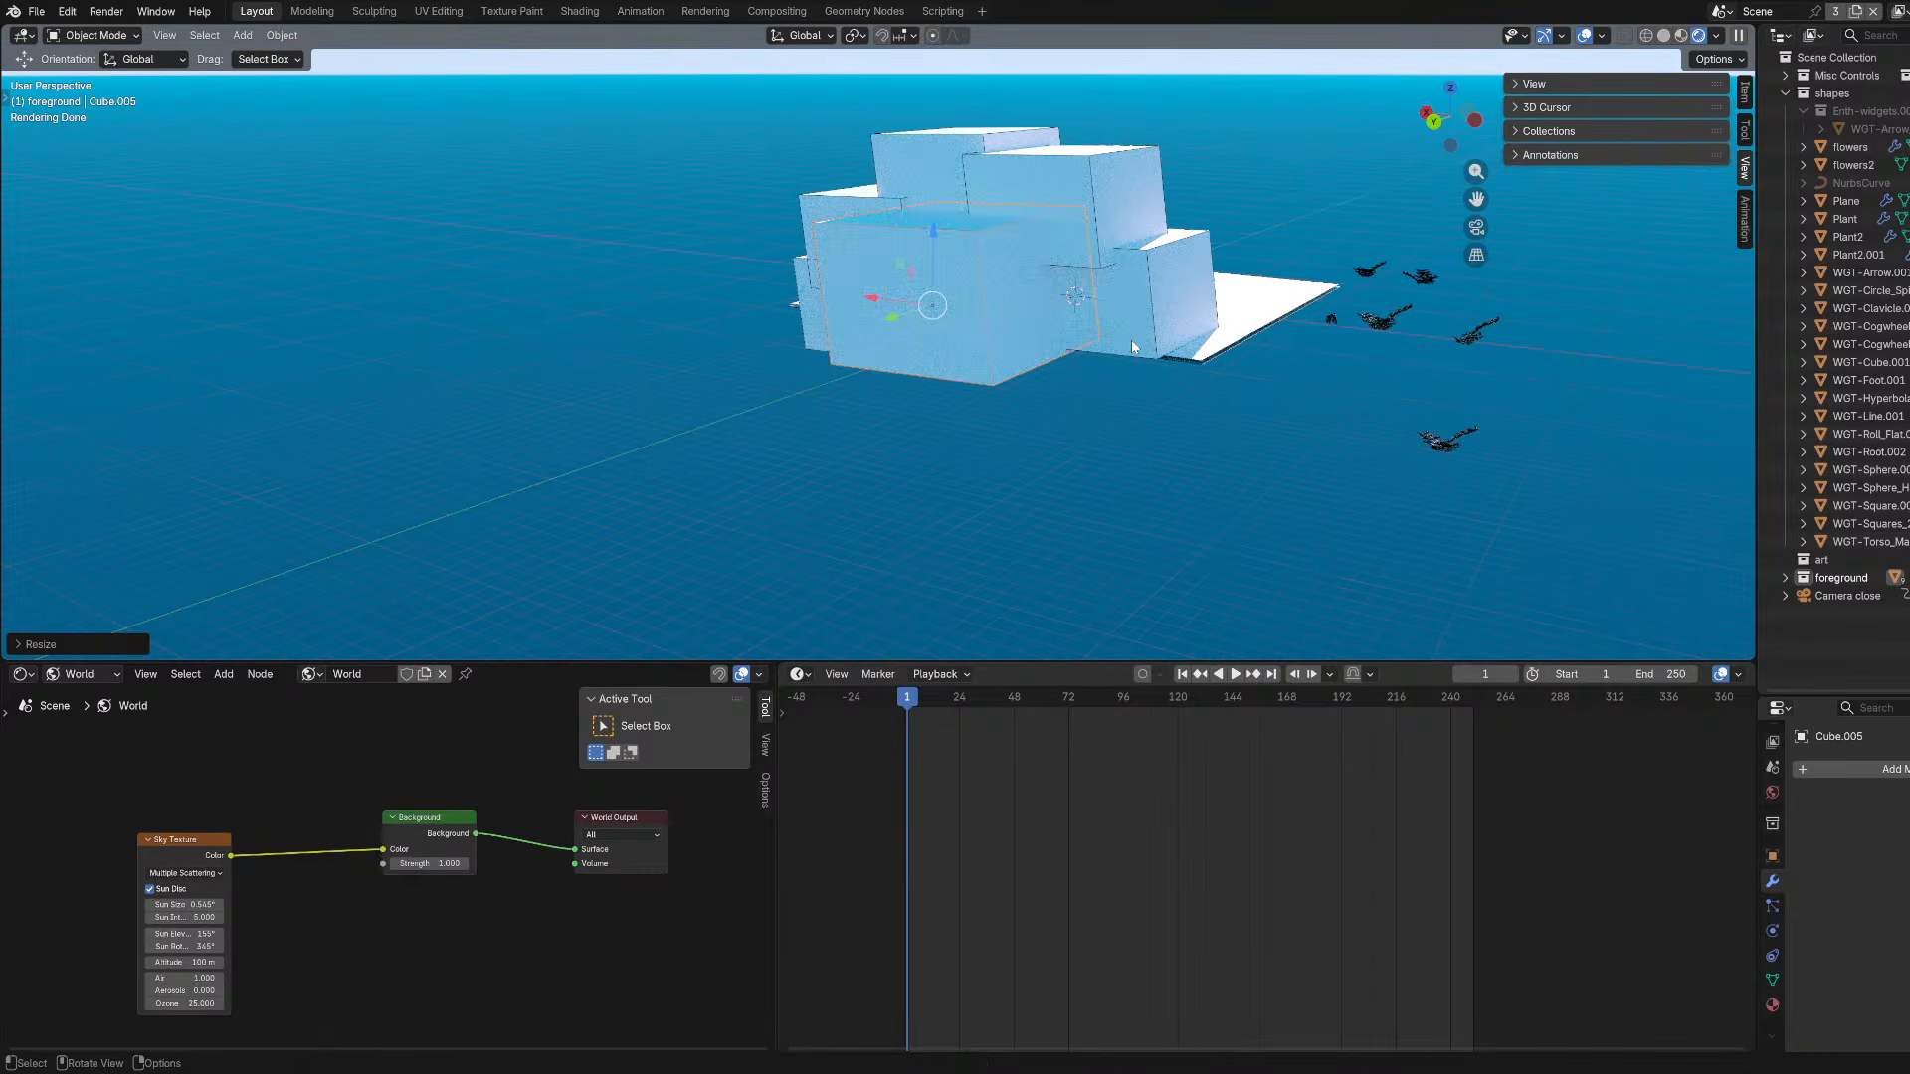
Move the enlarged block so that it closes off the opening in the camera frame.
key("KP_0")
middle_click_drag(1131, 341, 1193, 383)
scroll(1194, 383, "down", 5)
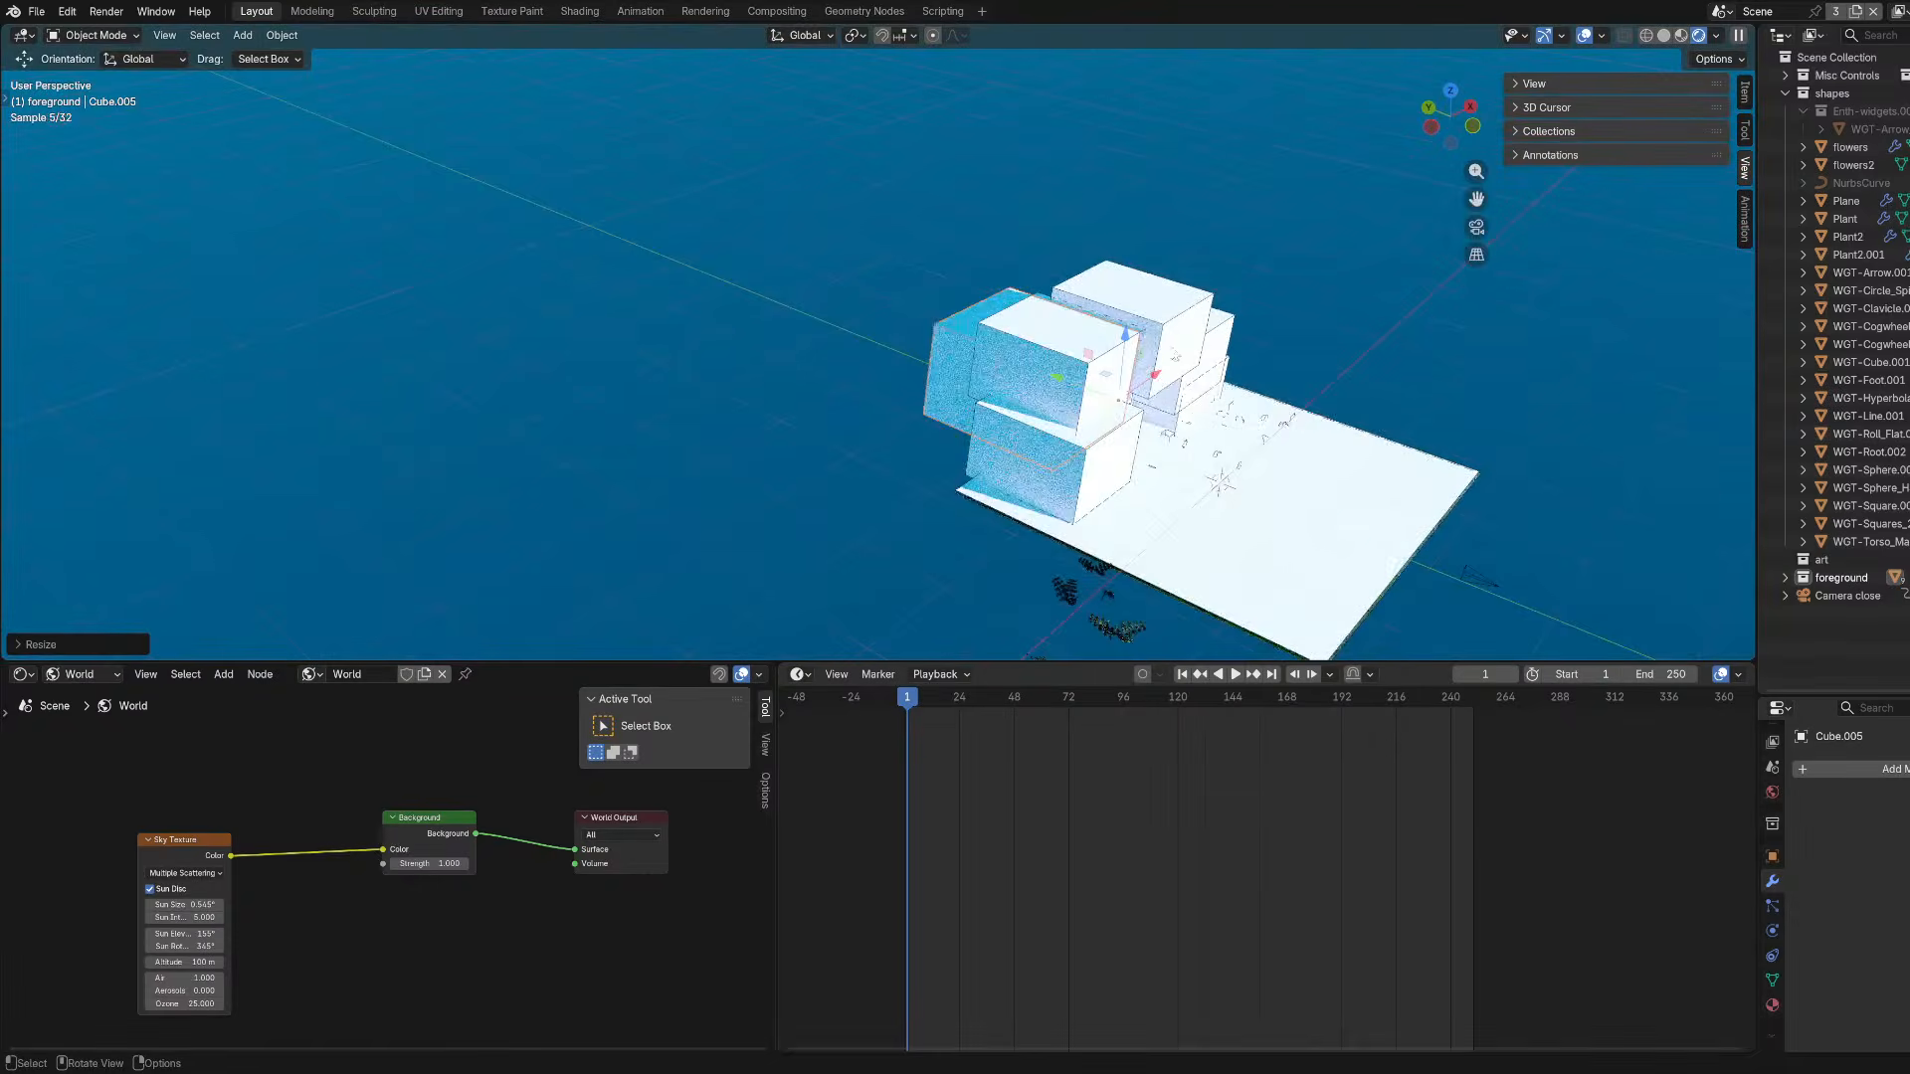
key("g")
left_click(1234, 395)
key("KP_0")
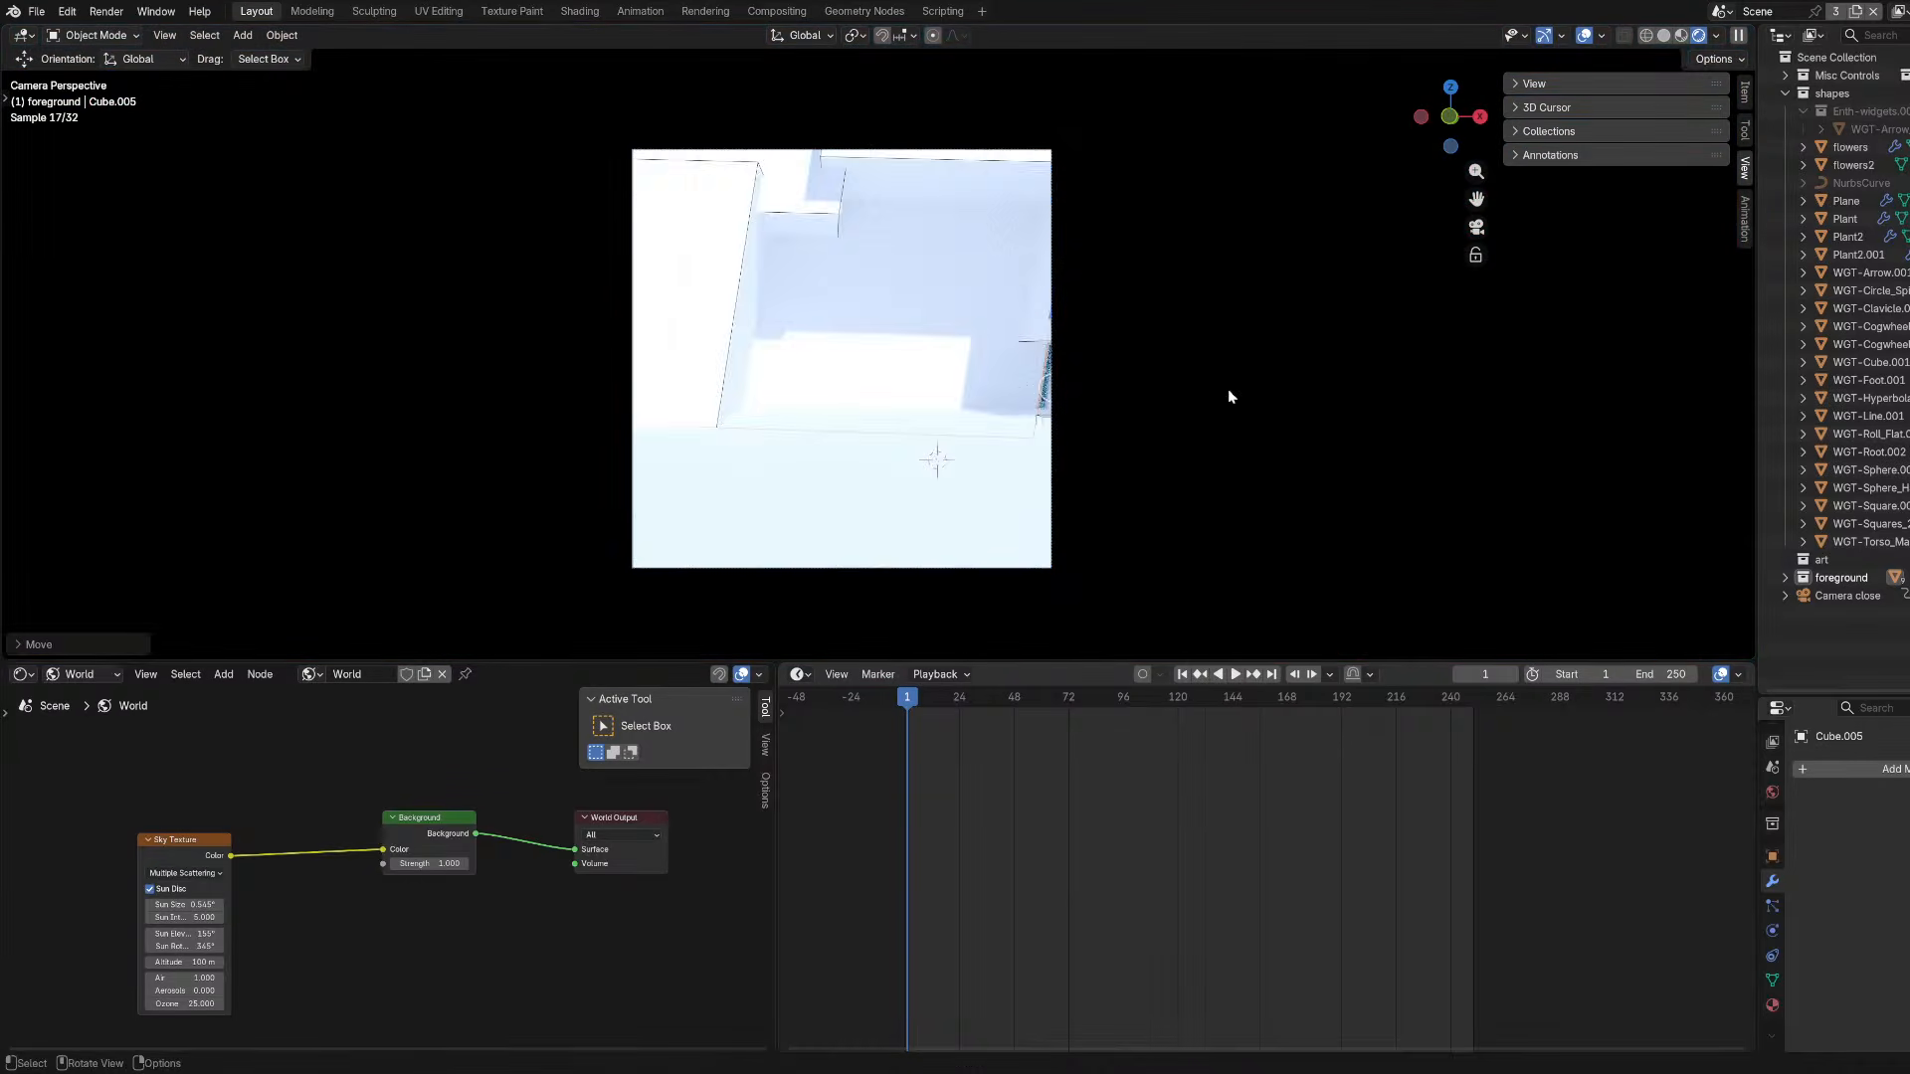
Push the enlarged backdrop block away from the camera along Y until it stands well behind the other blocks.
key("h")
key("g")
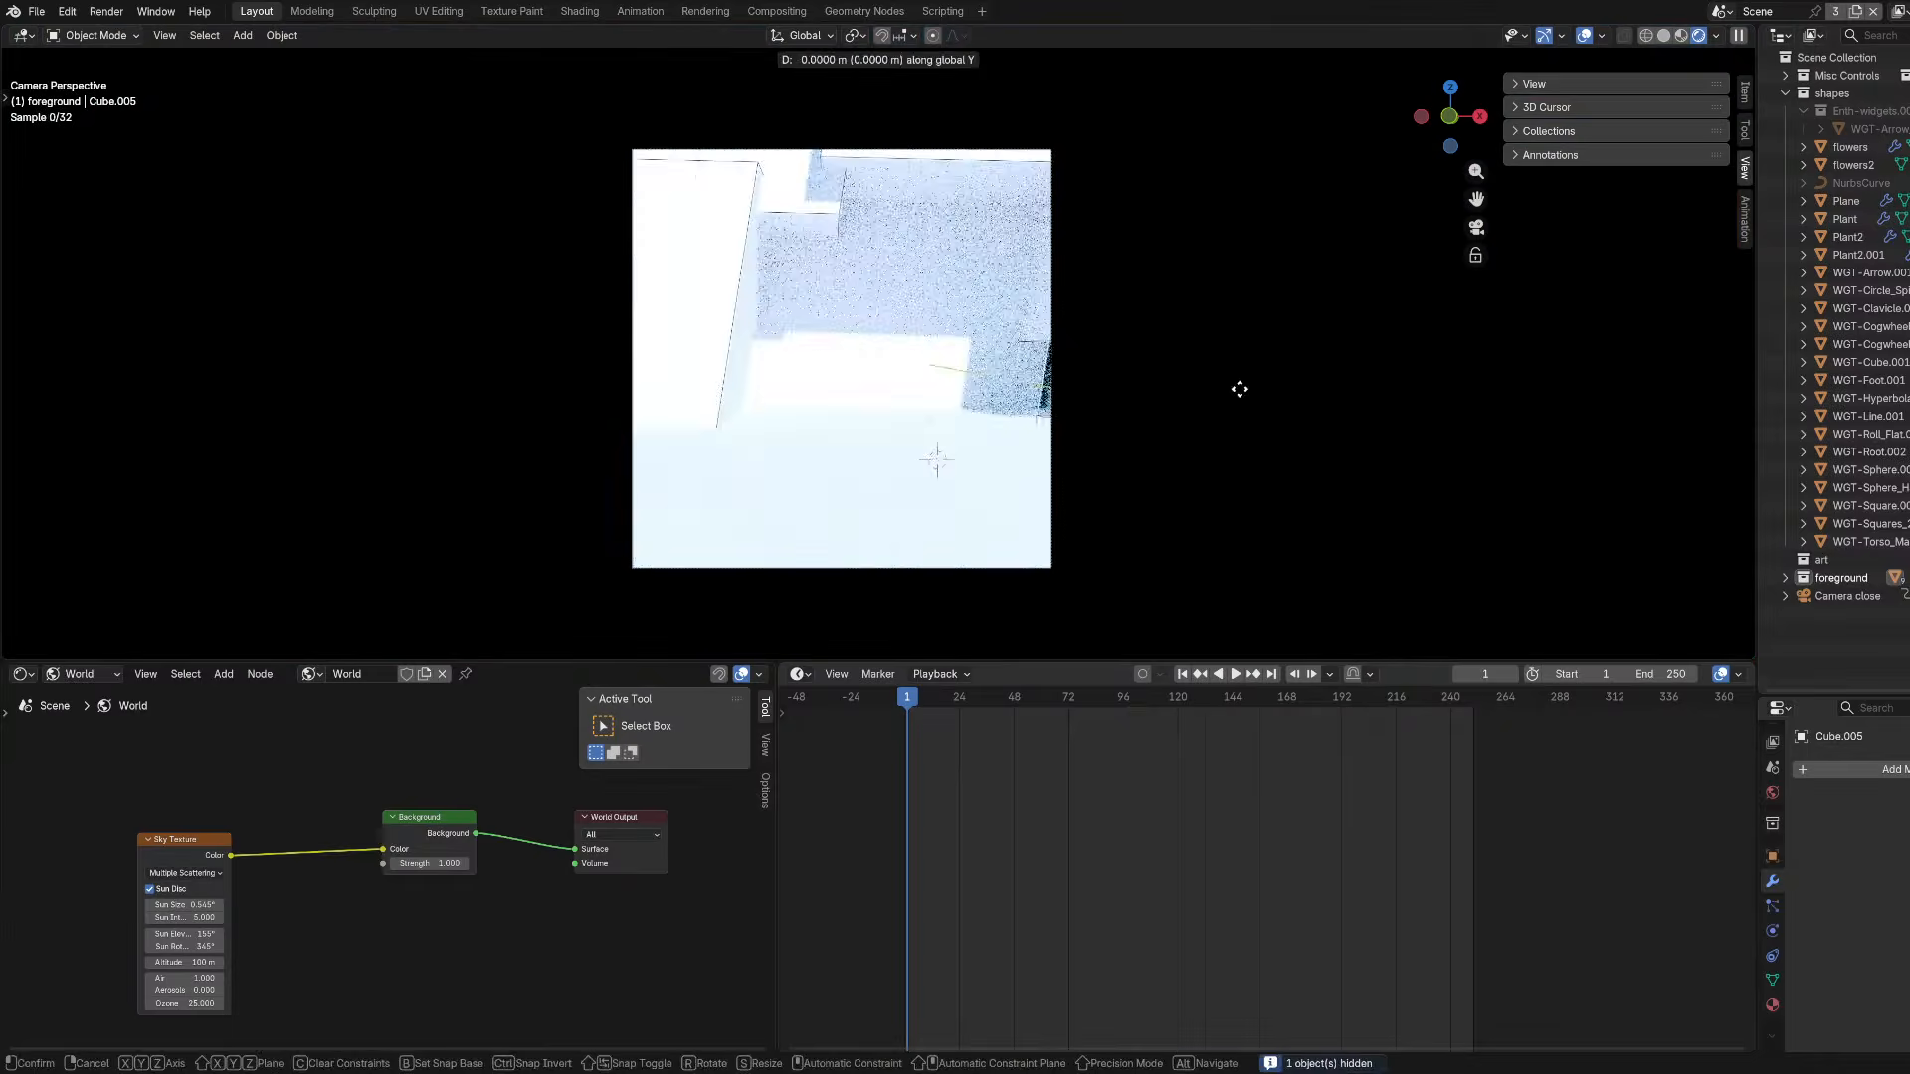
key("y")
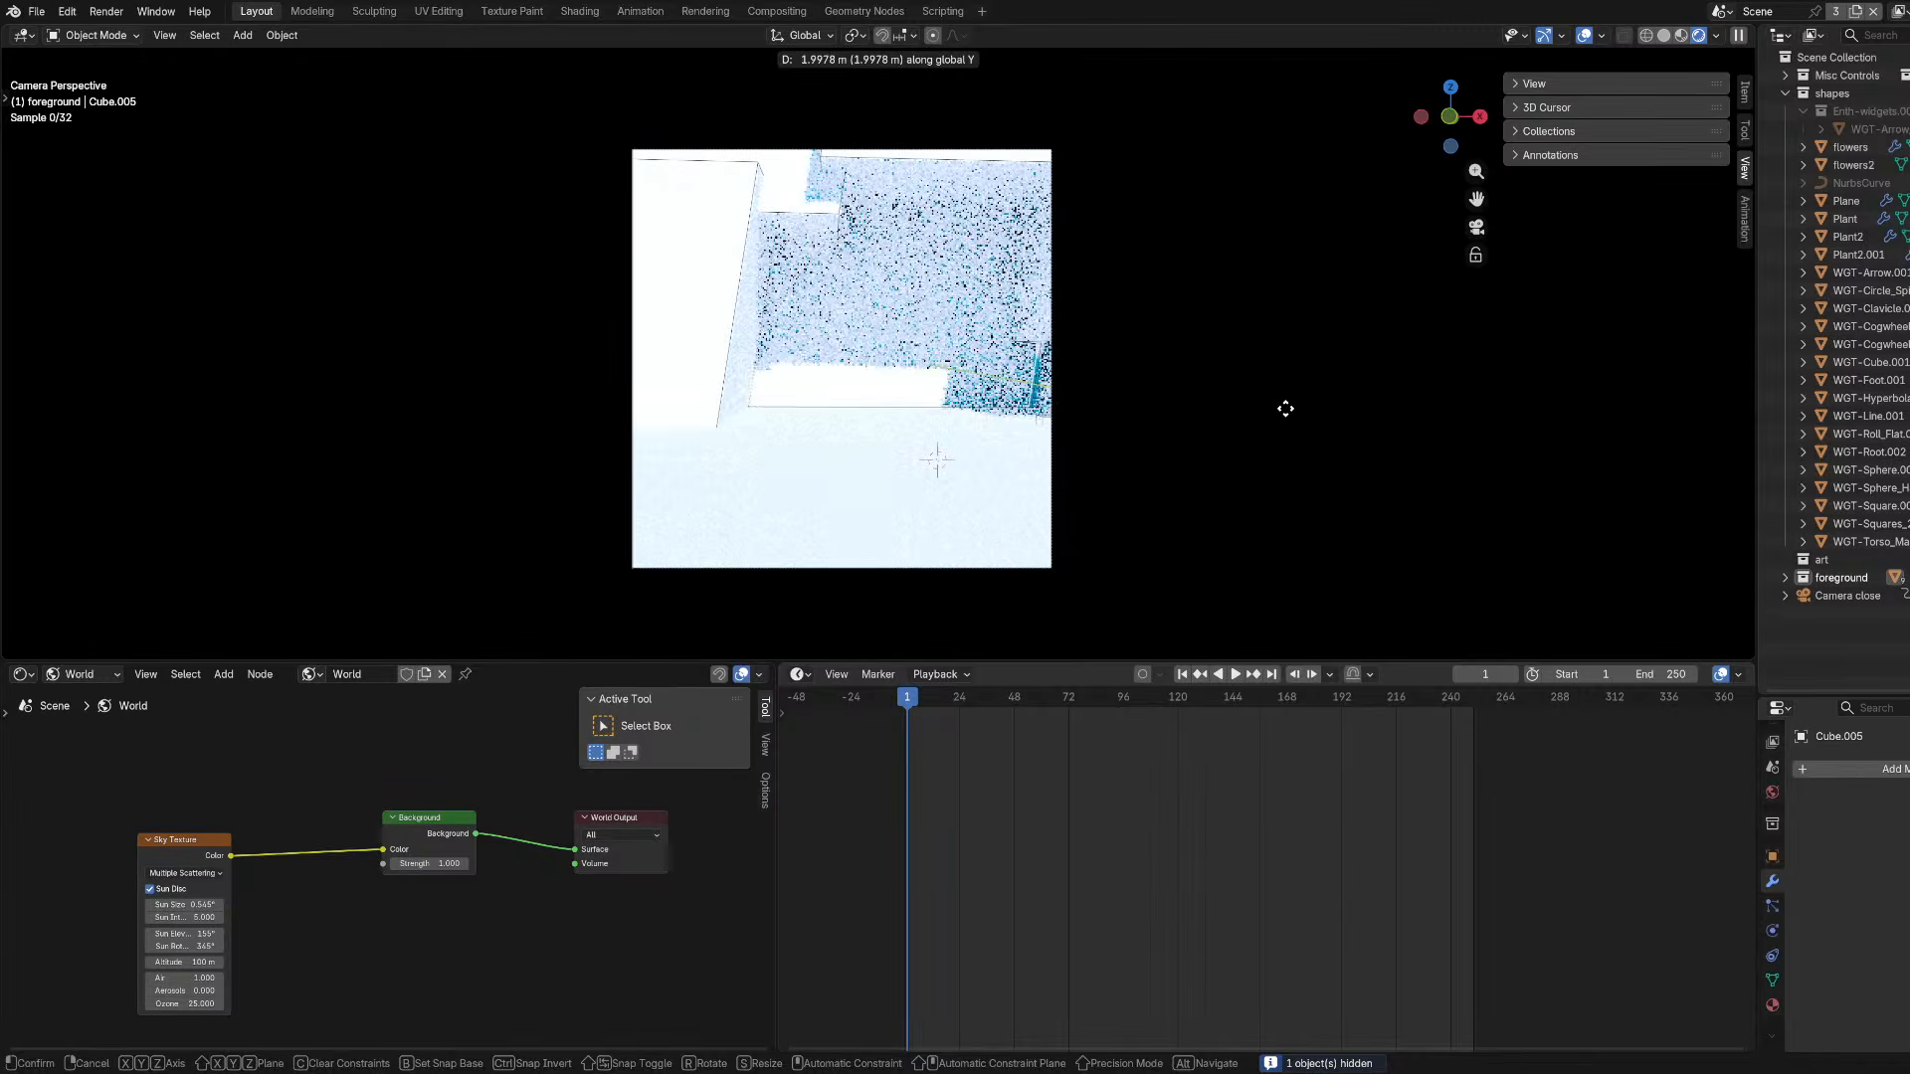
left_click(1290, 397)
key("KP_0")
middle_click_drag(777, 271, 943, 359)
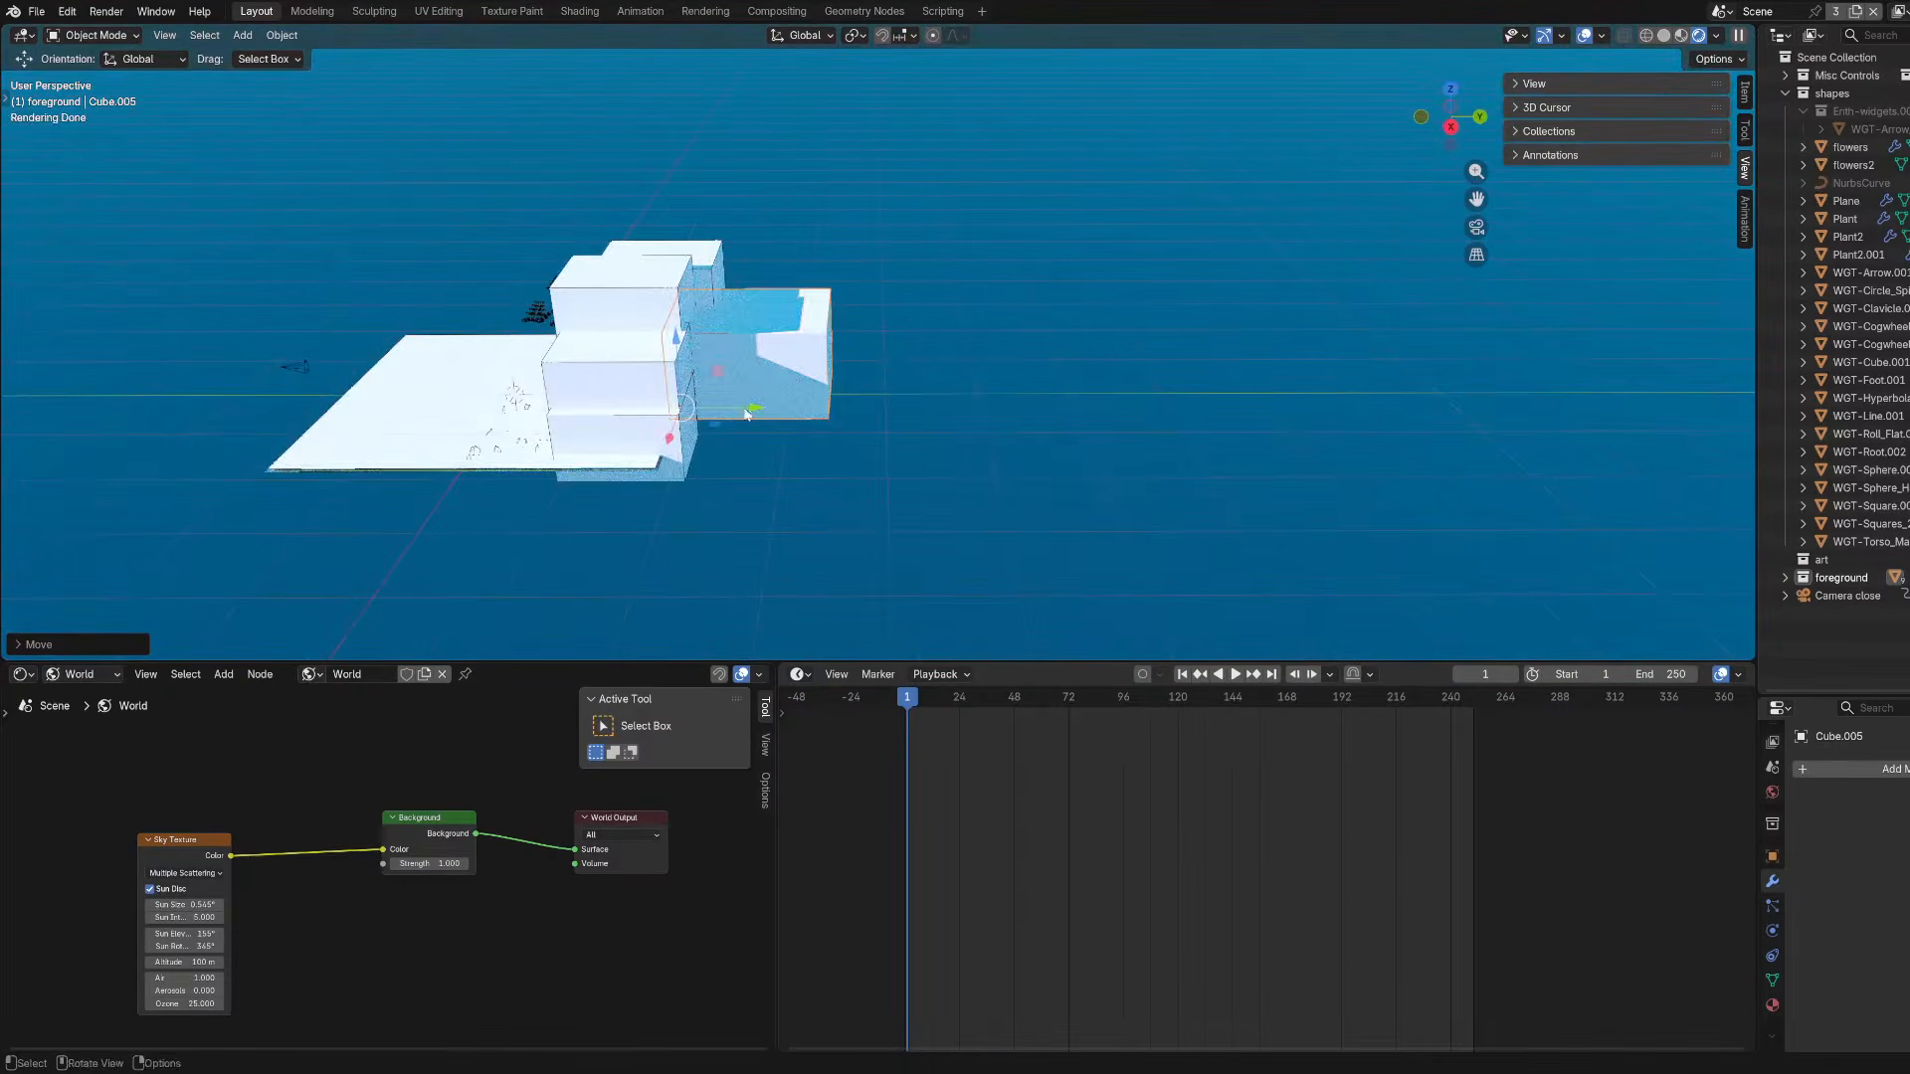
left_click_drag(750, 409, 1050, 408)
Select the blocks framing the opening and enter Edit Mode on them together.
left_click(637, 438)
left_click(641, 386, "shift")
left_click(649, 308, "shift")
left_click(700, 260, "shift")
middle_click_drag(700, 260, 736, 333)
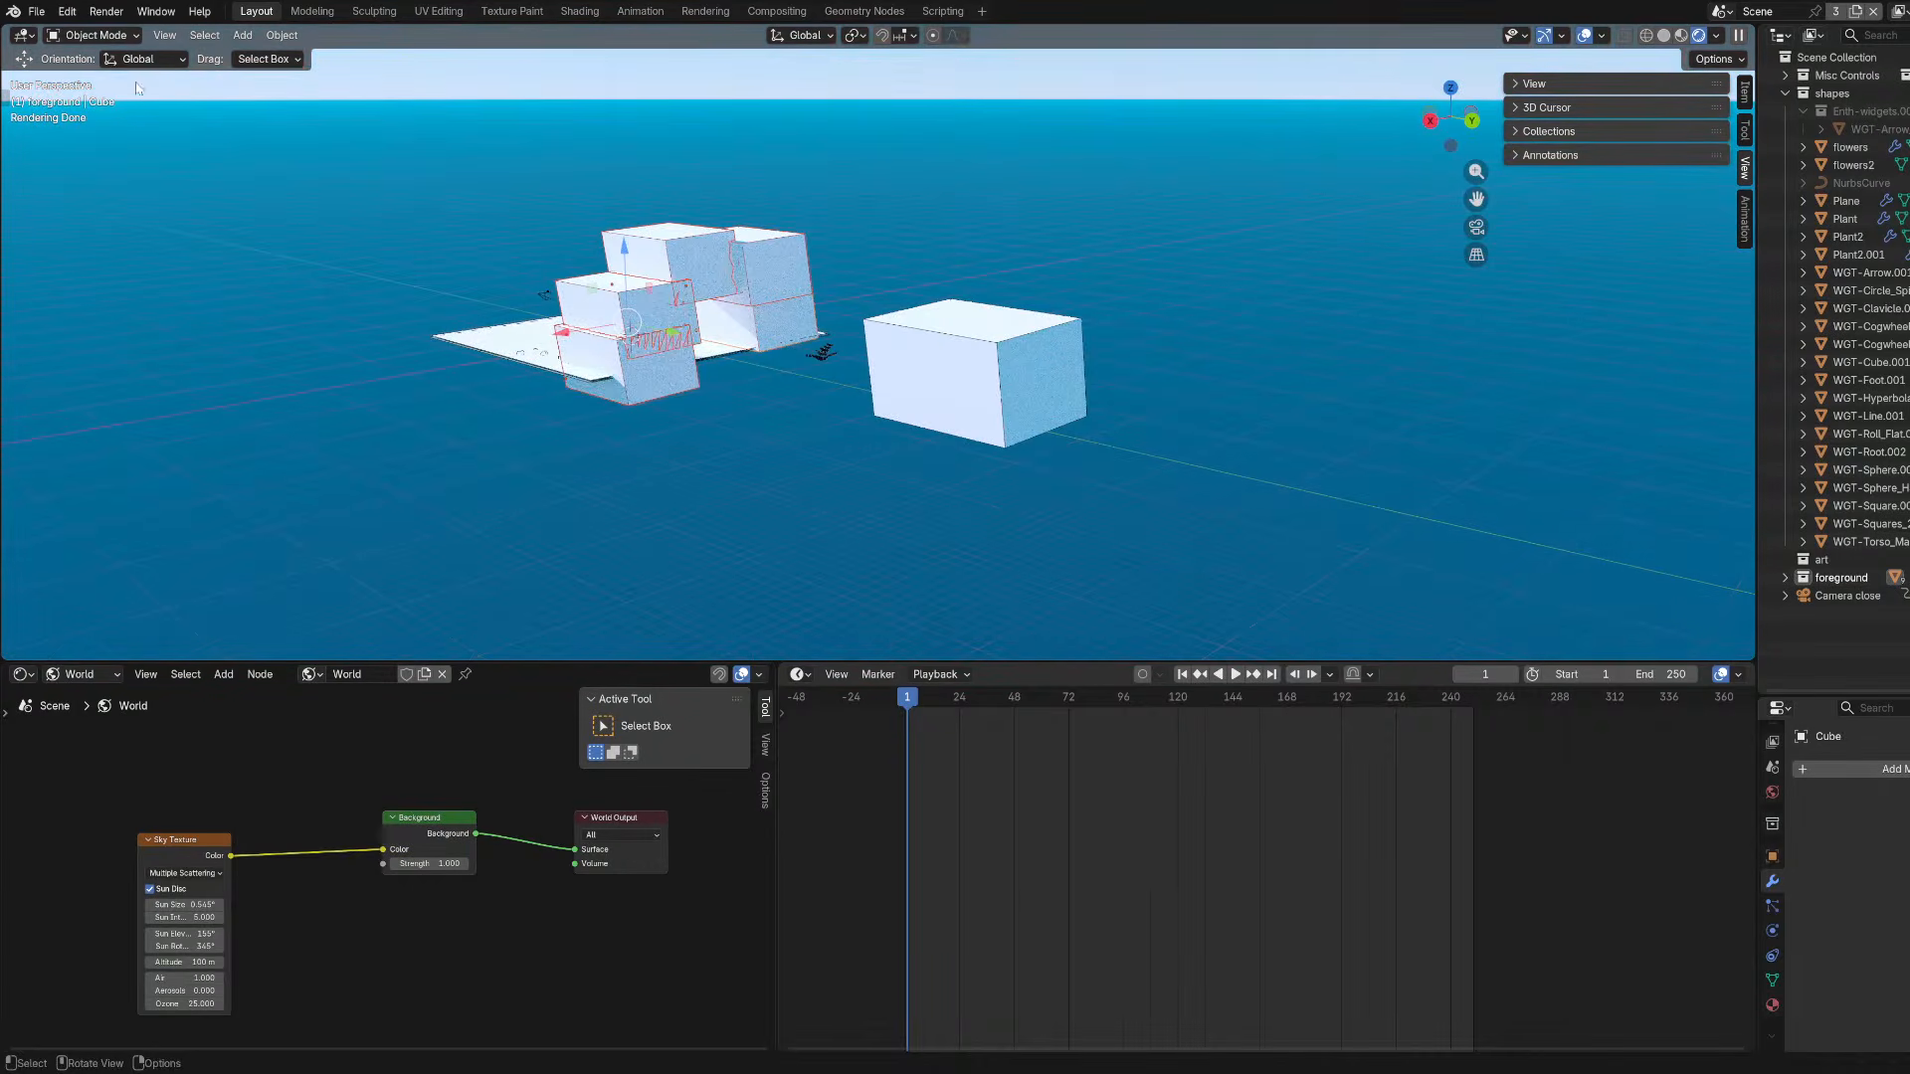
left_click(89, 35)
left_click(85, 74)
Move the rear faces of the framing blocks back along Y to extend the blocks toward the backdrop block.
scroll(435, 146, "up", 2)
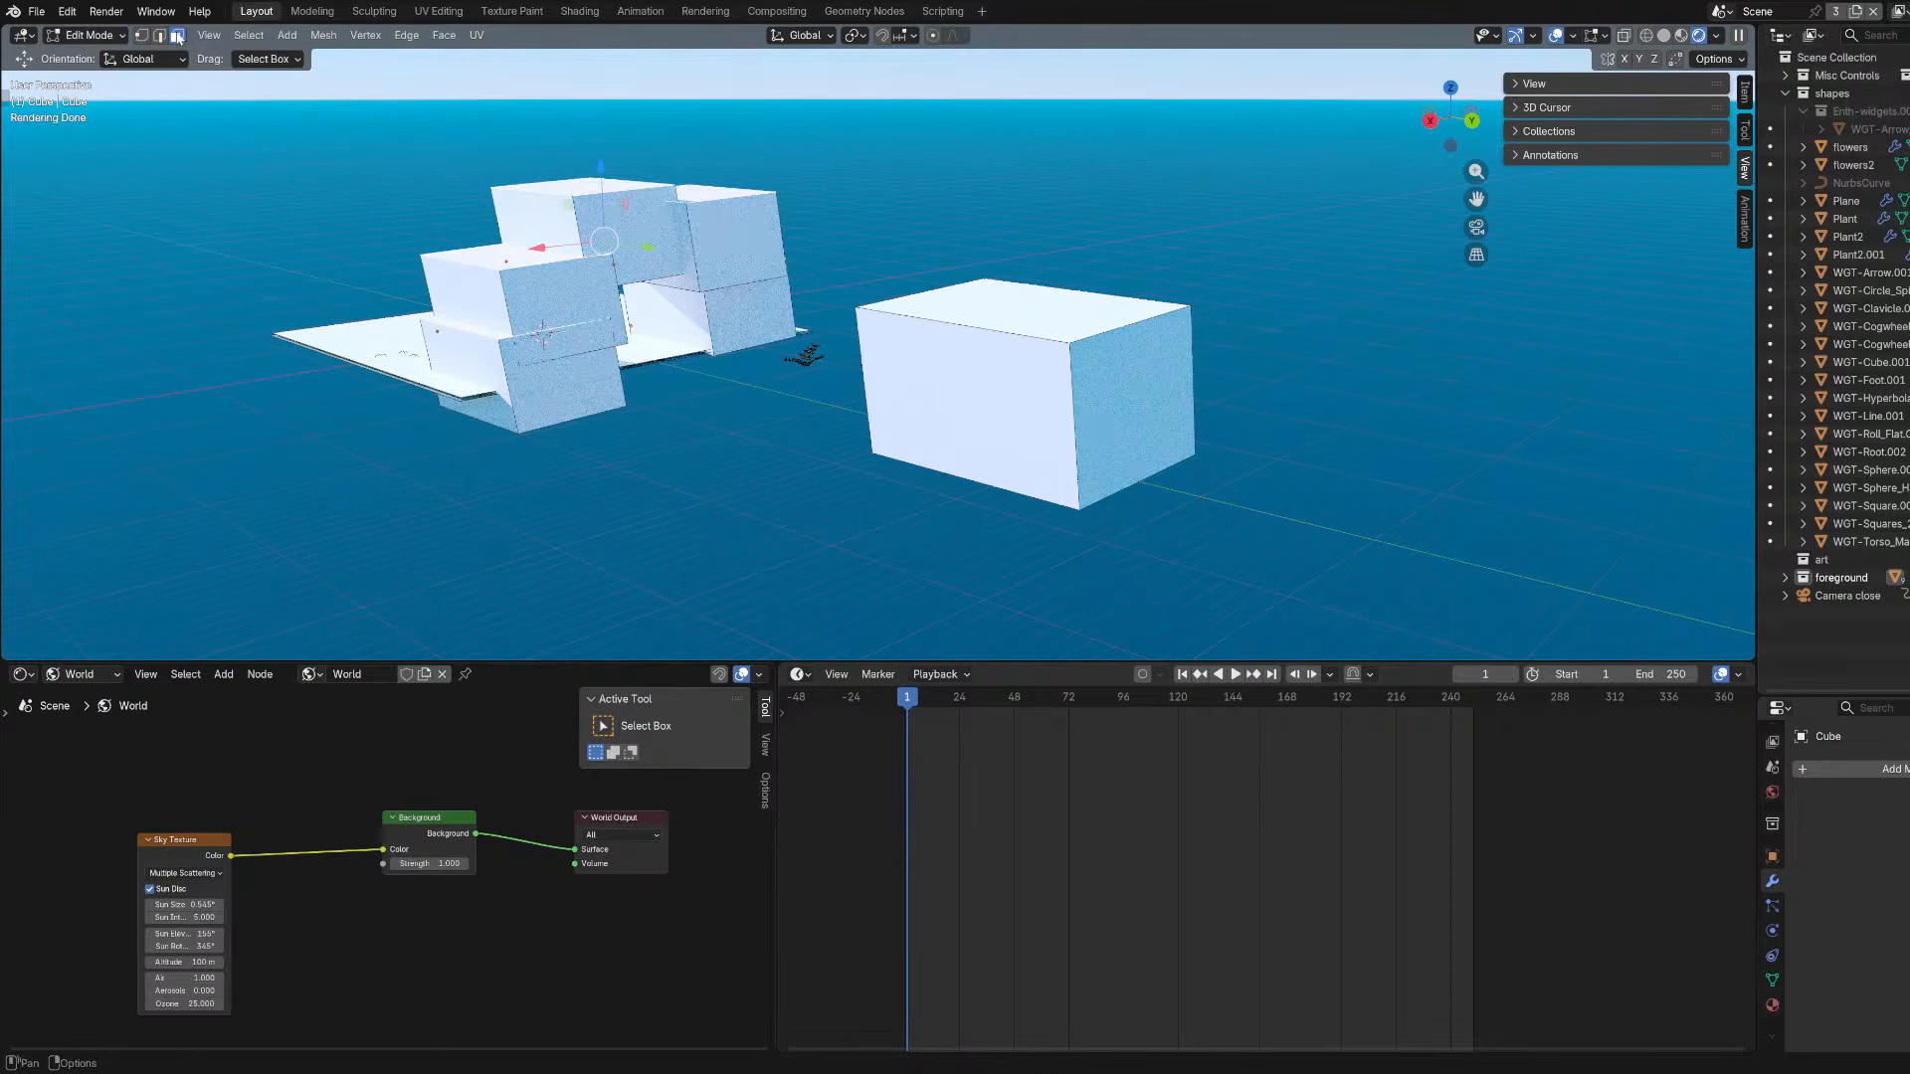
left_click(568, 381)
left_click(567, 304, "shift")
left_click(634, 235, "shift")
left_click(739, 246, "shift")
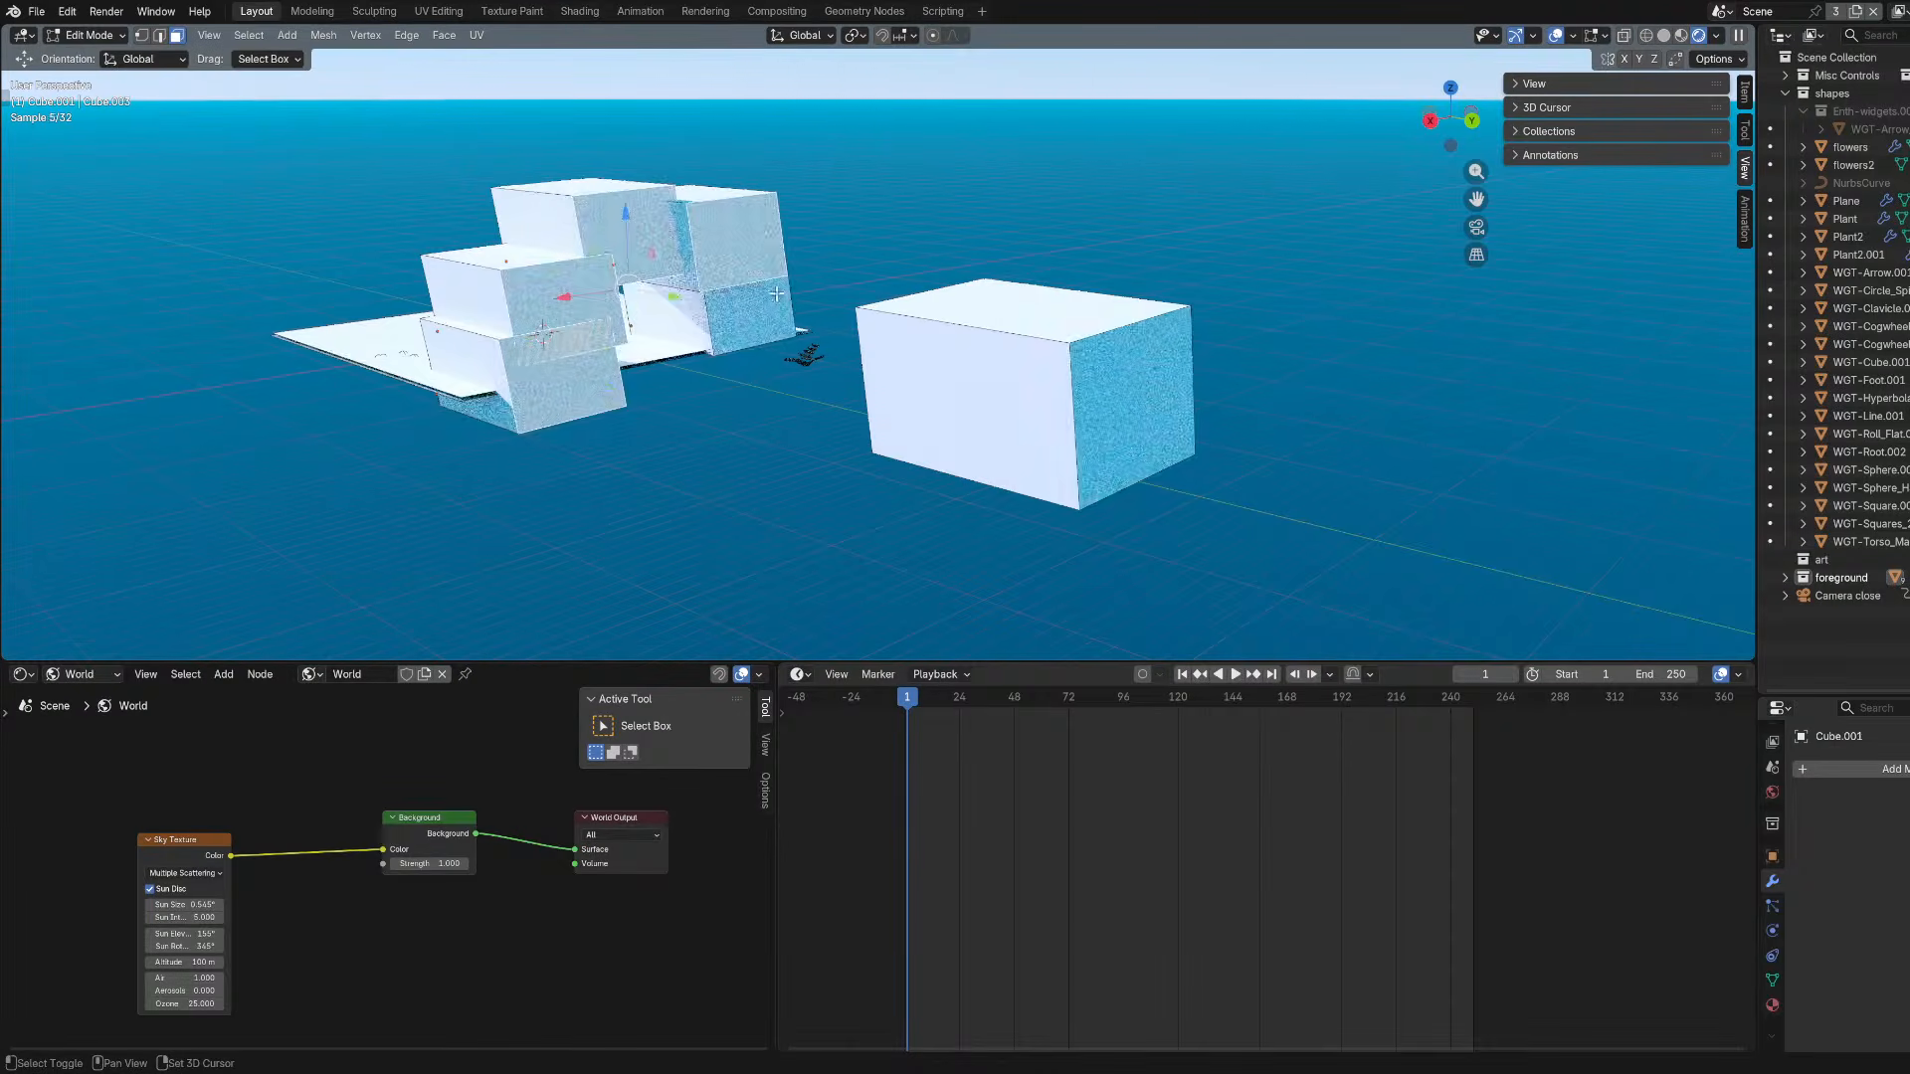
left_click(776, 294, "shift")
left_click_drag(701, 301, 771, 323)
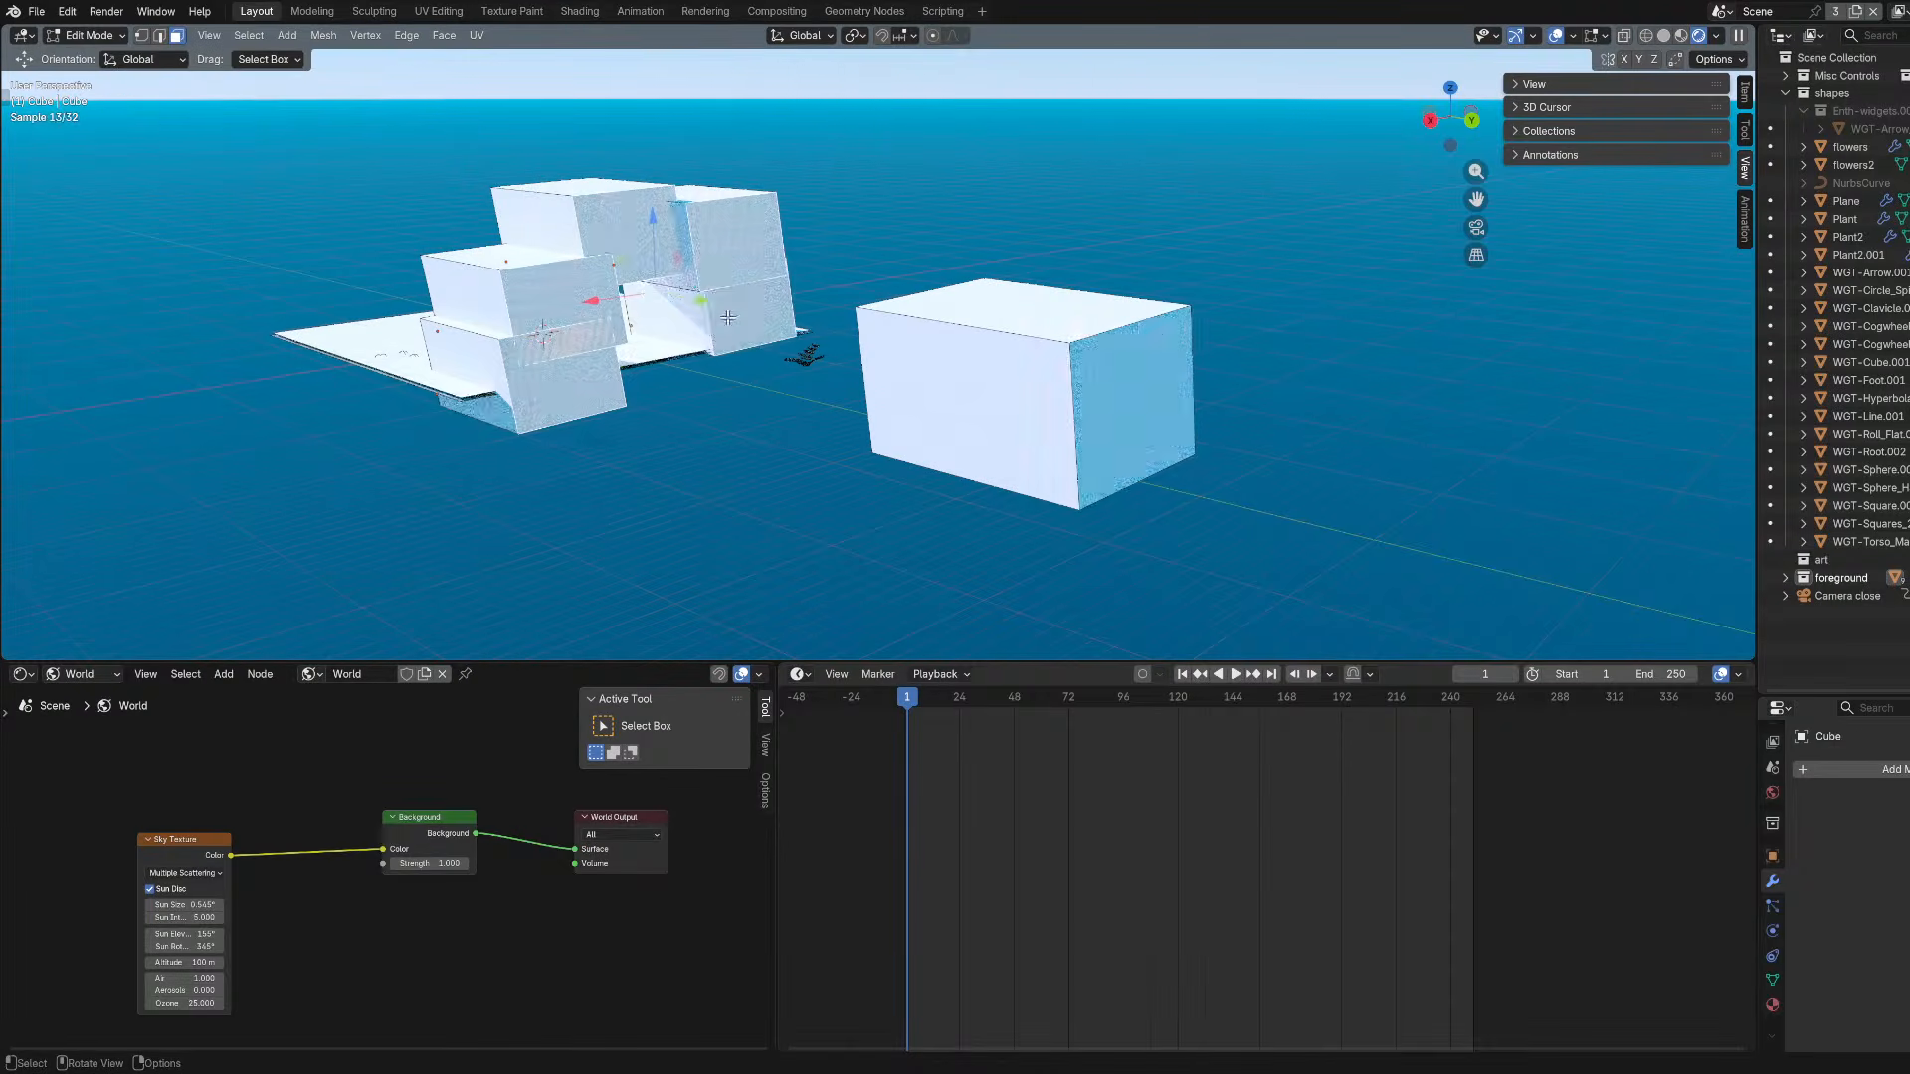
middle_click_drag(764, 324, 836, 344)
left_click_drag(685, 323, 970, 383)
middle_click_drag(970, 383, 922, 342)
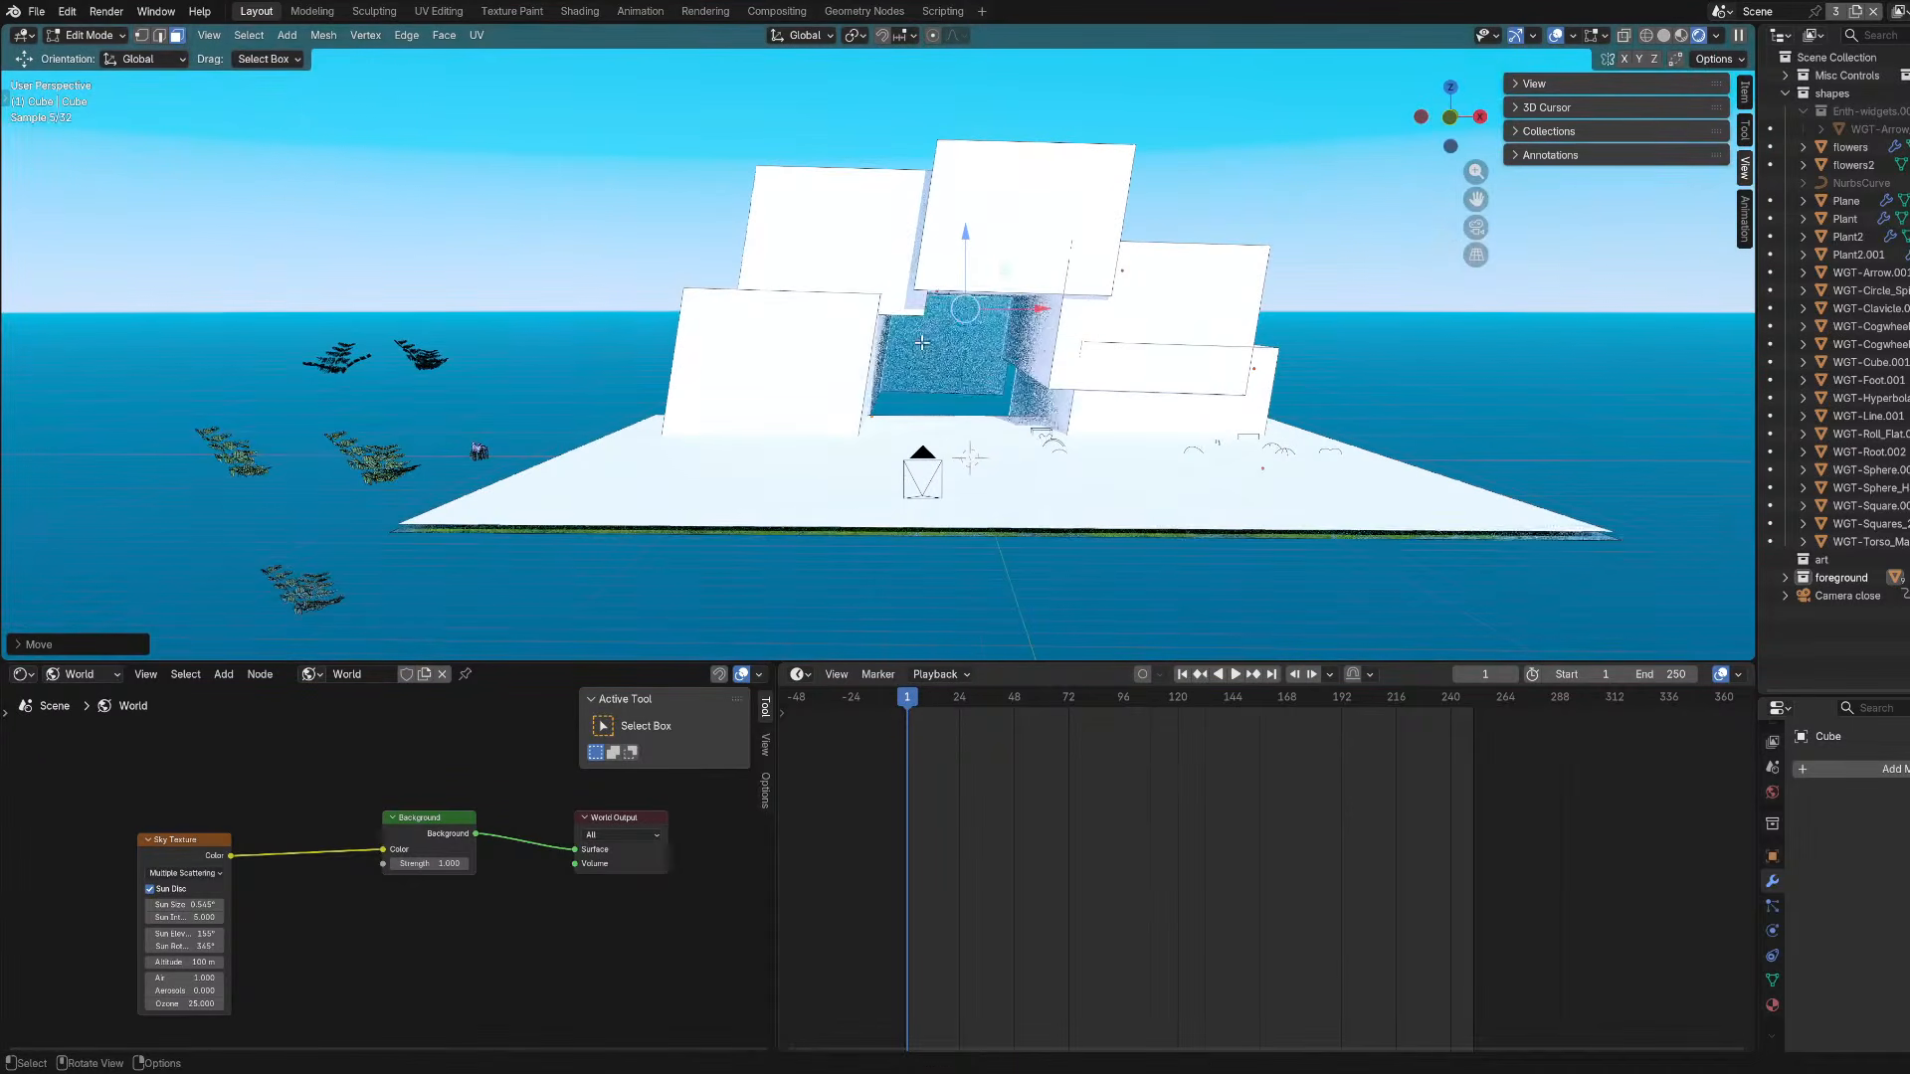
Leave Edit Mode on the framing blocks, select the ground plane and enter Edit Mode on it.
left_click(89, 36)
left_click(92, 56)
left_click(587, 479)
left_click(91, 37)
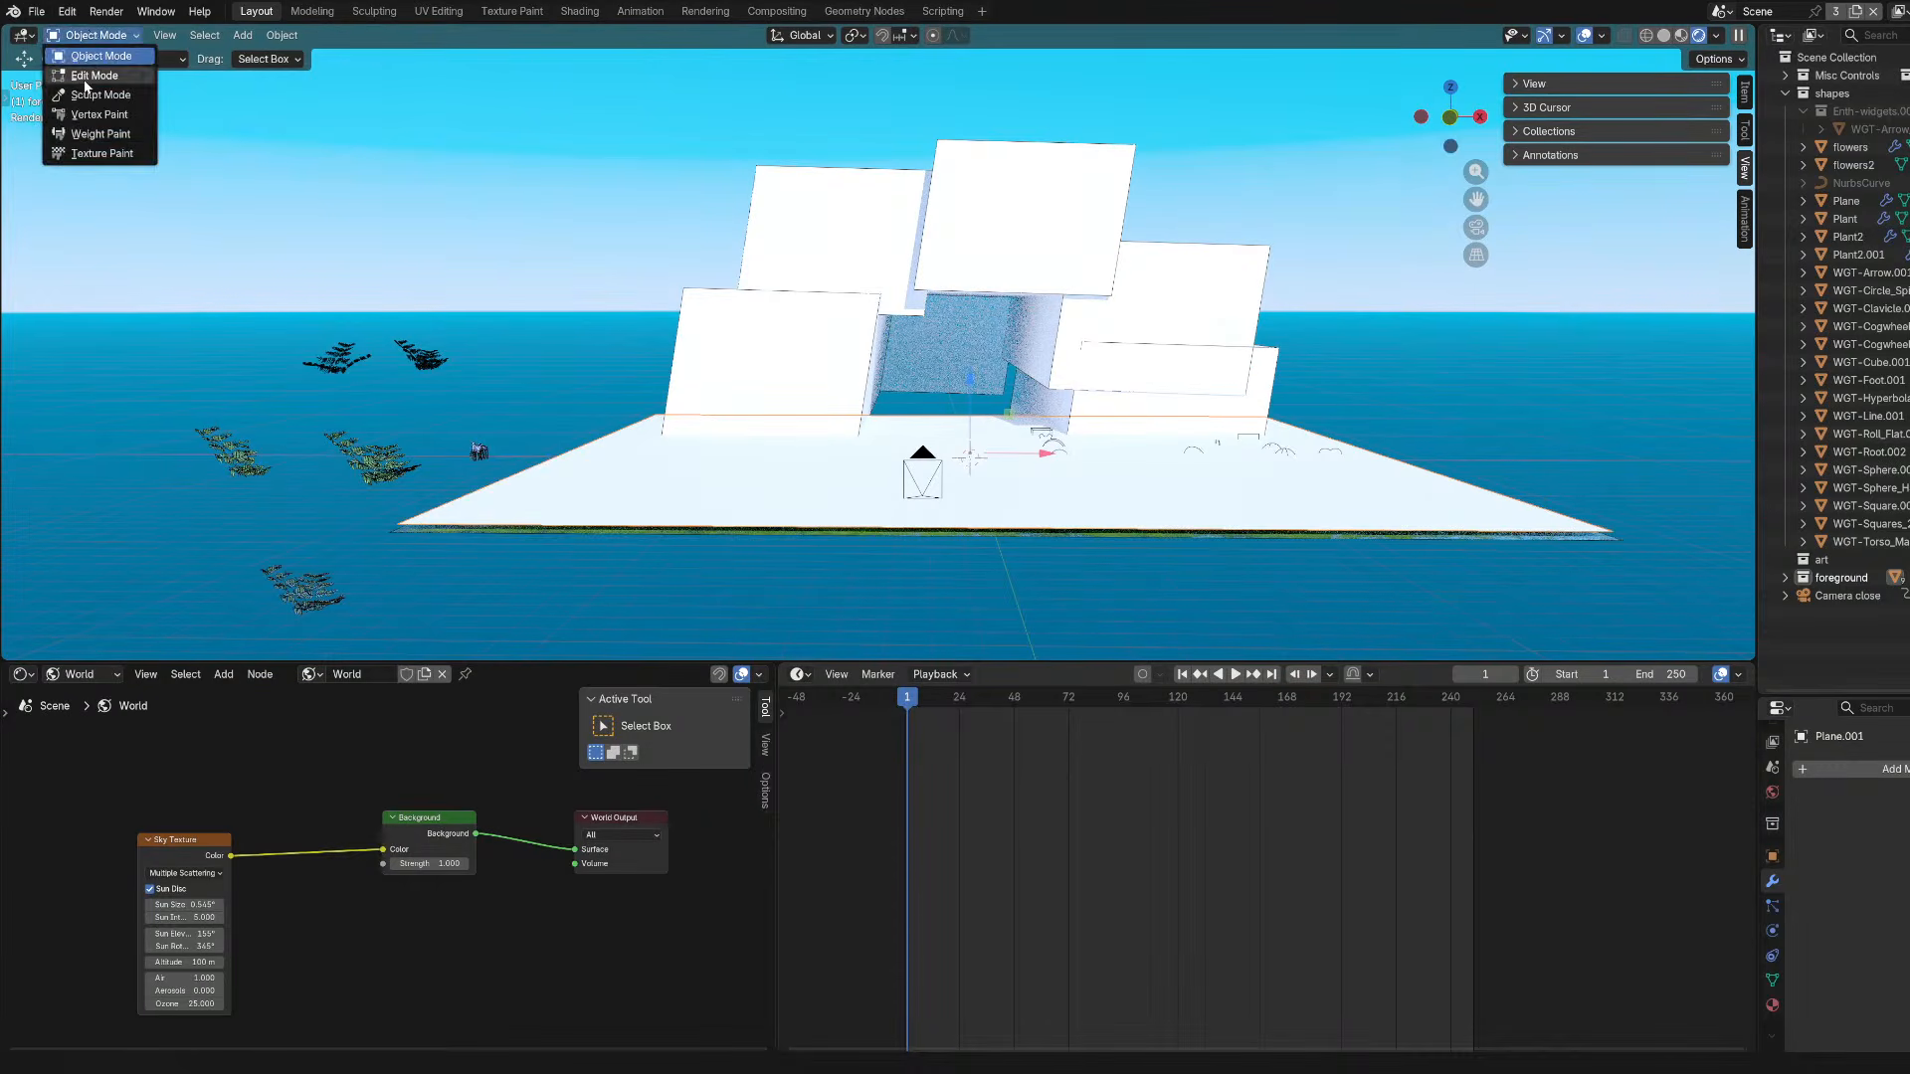
left_click(90, 78)
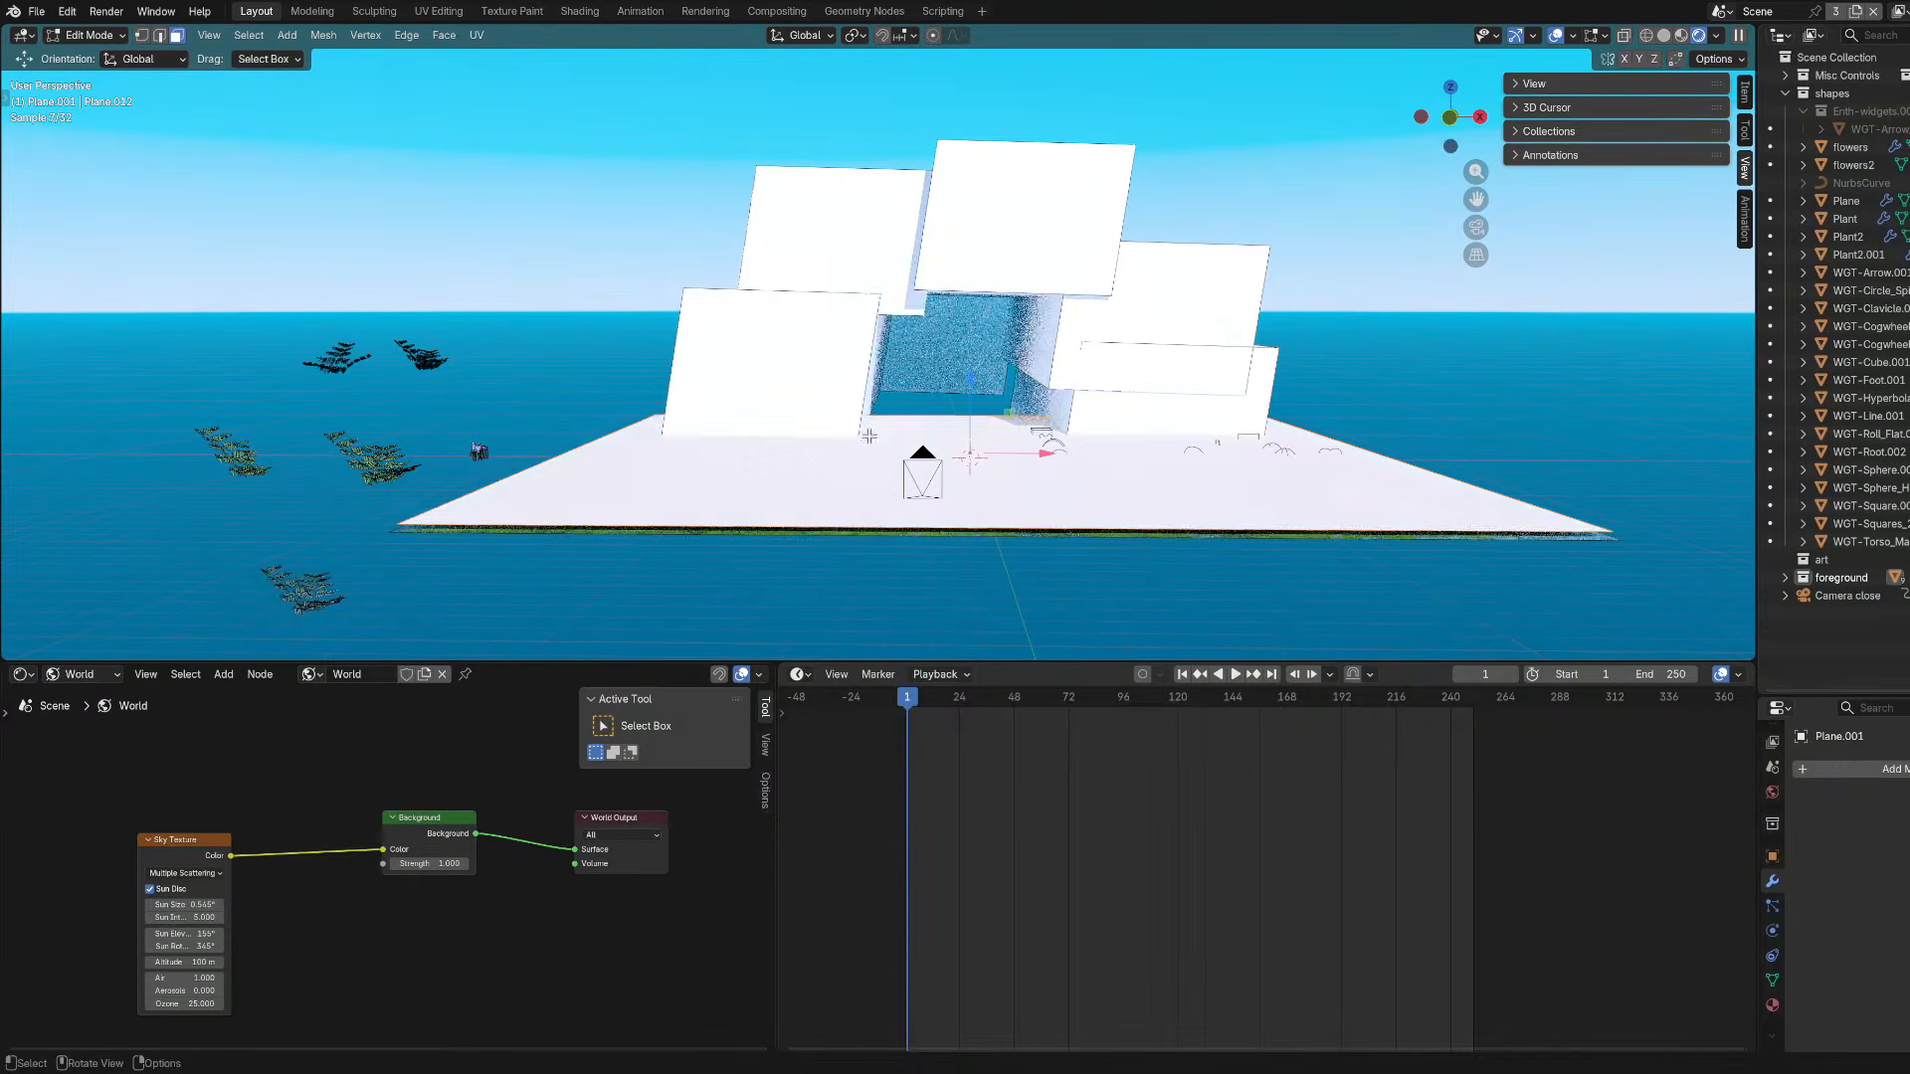
Move the ground plane's rear edge back along Y so the plane extends beneath the elongated blocks, and return to Object Mode.
left_click(167, 32)
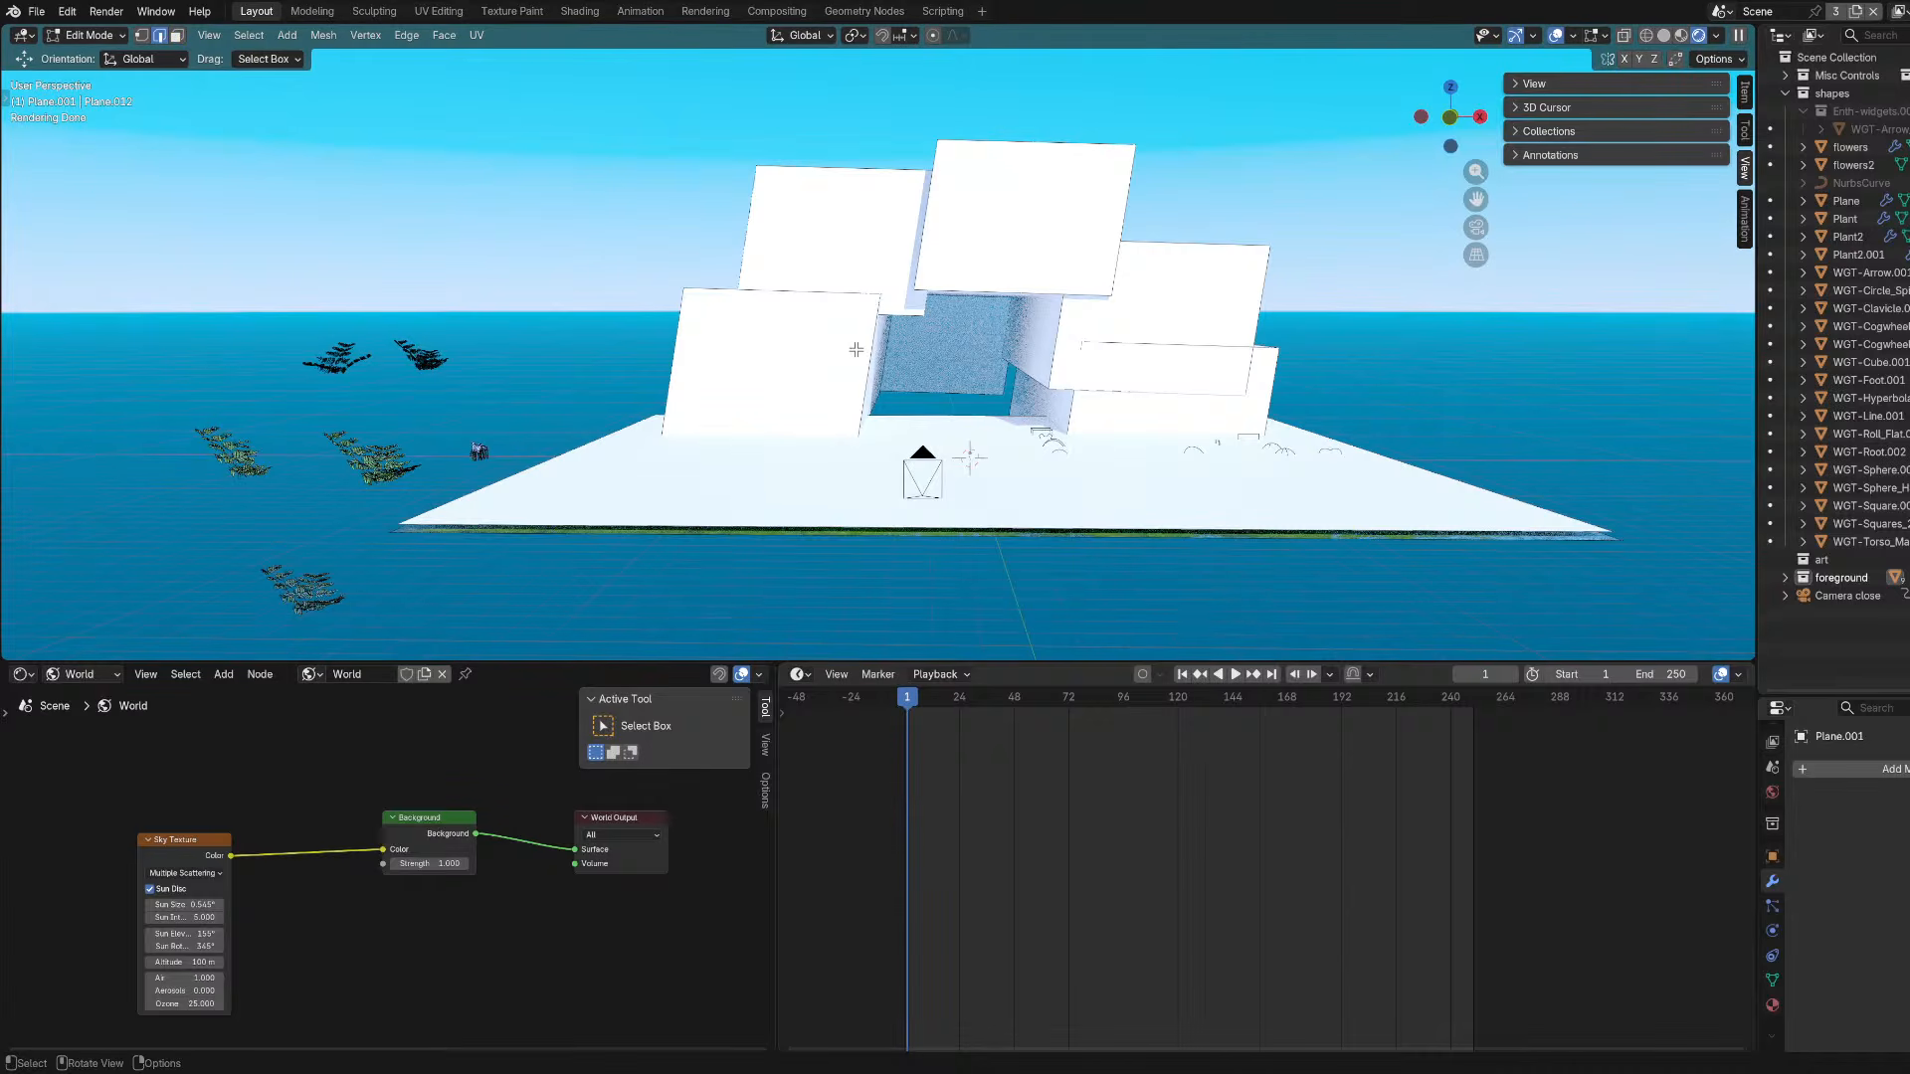
left_click(845, 430)
middle_click_drag(844, 430, 930, 480)
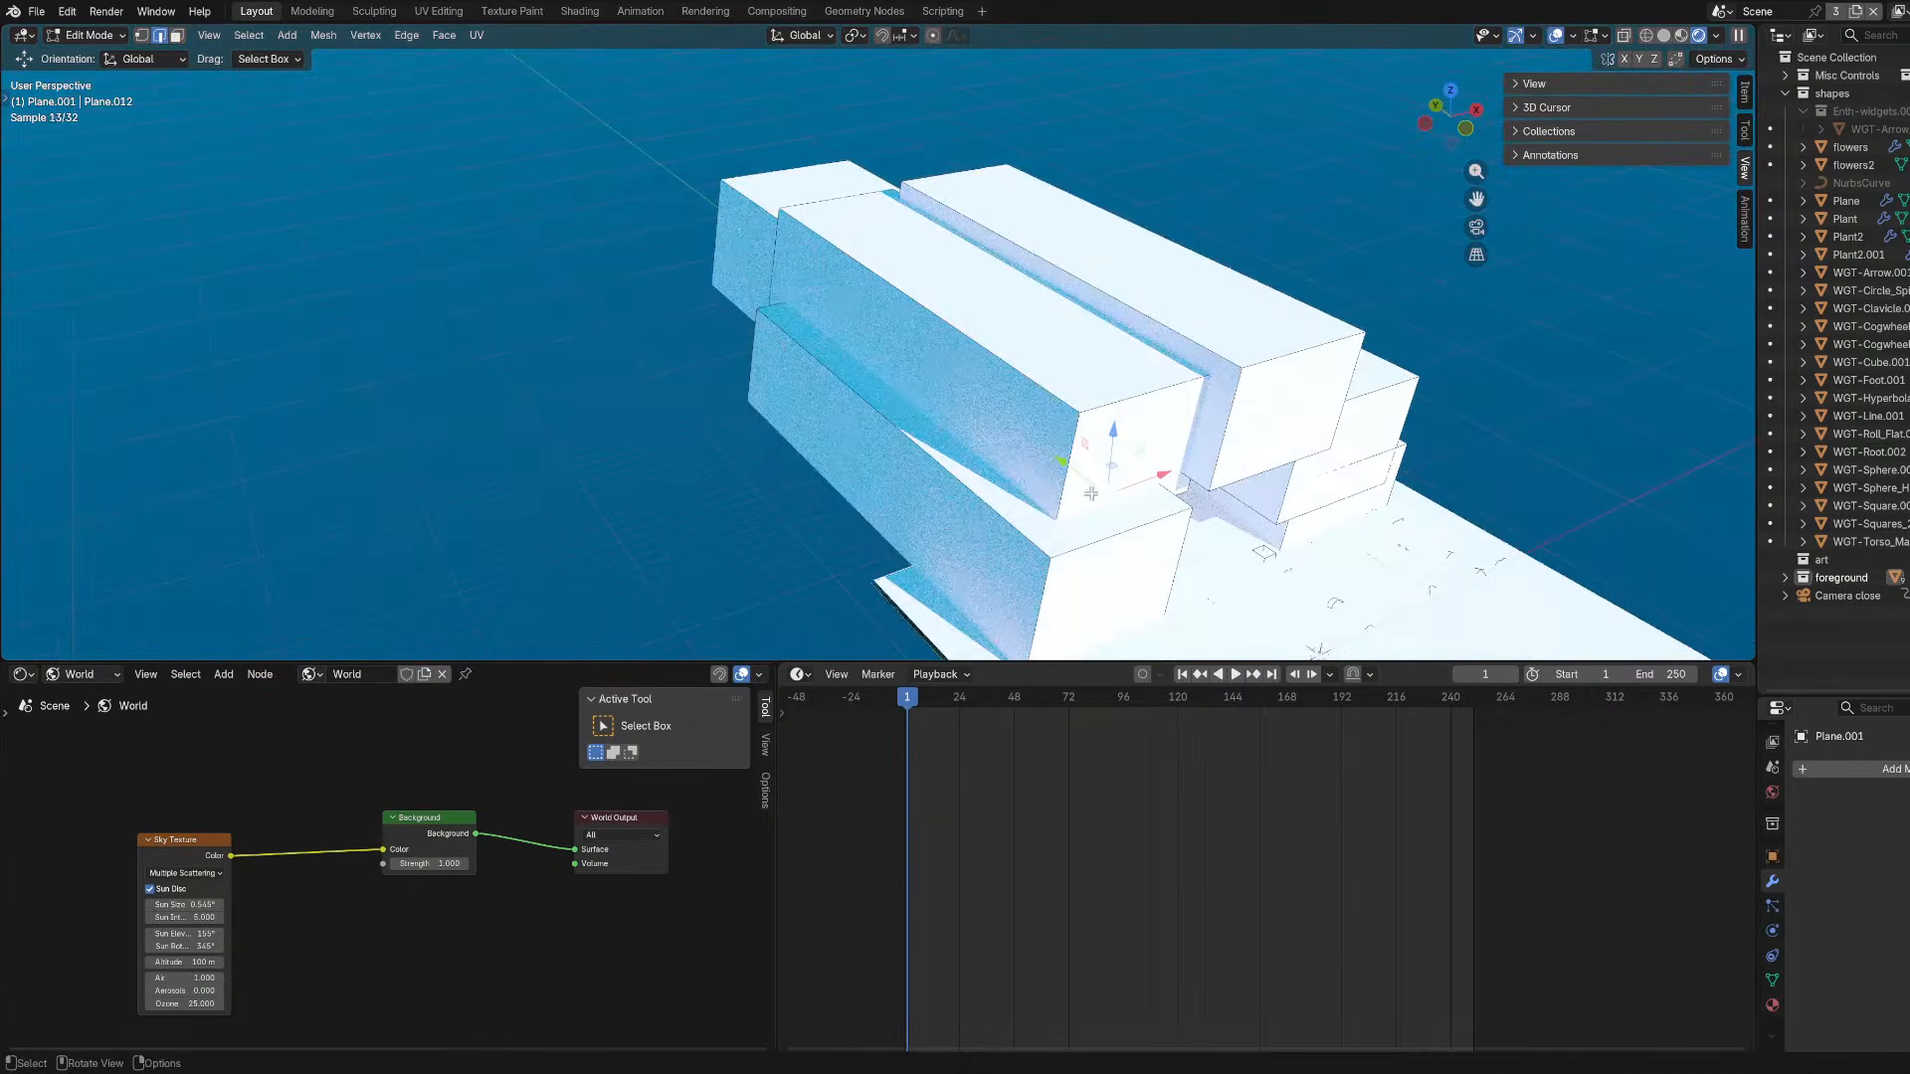
left_click_drag(1064, 462, 787, 191)
left_click(772, 177)
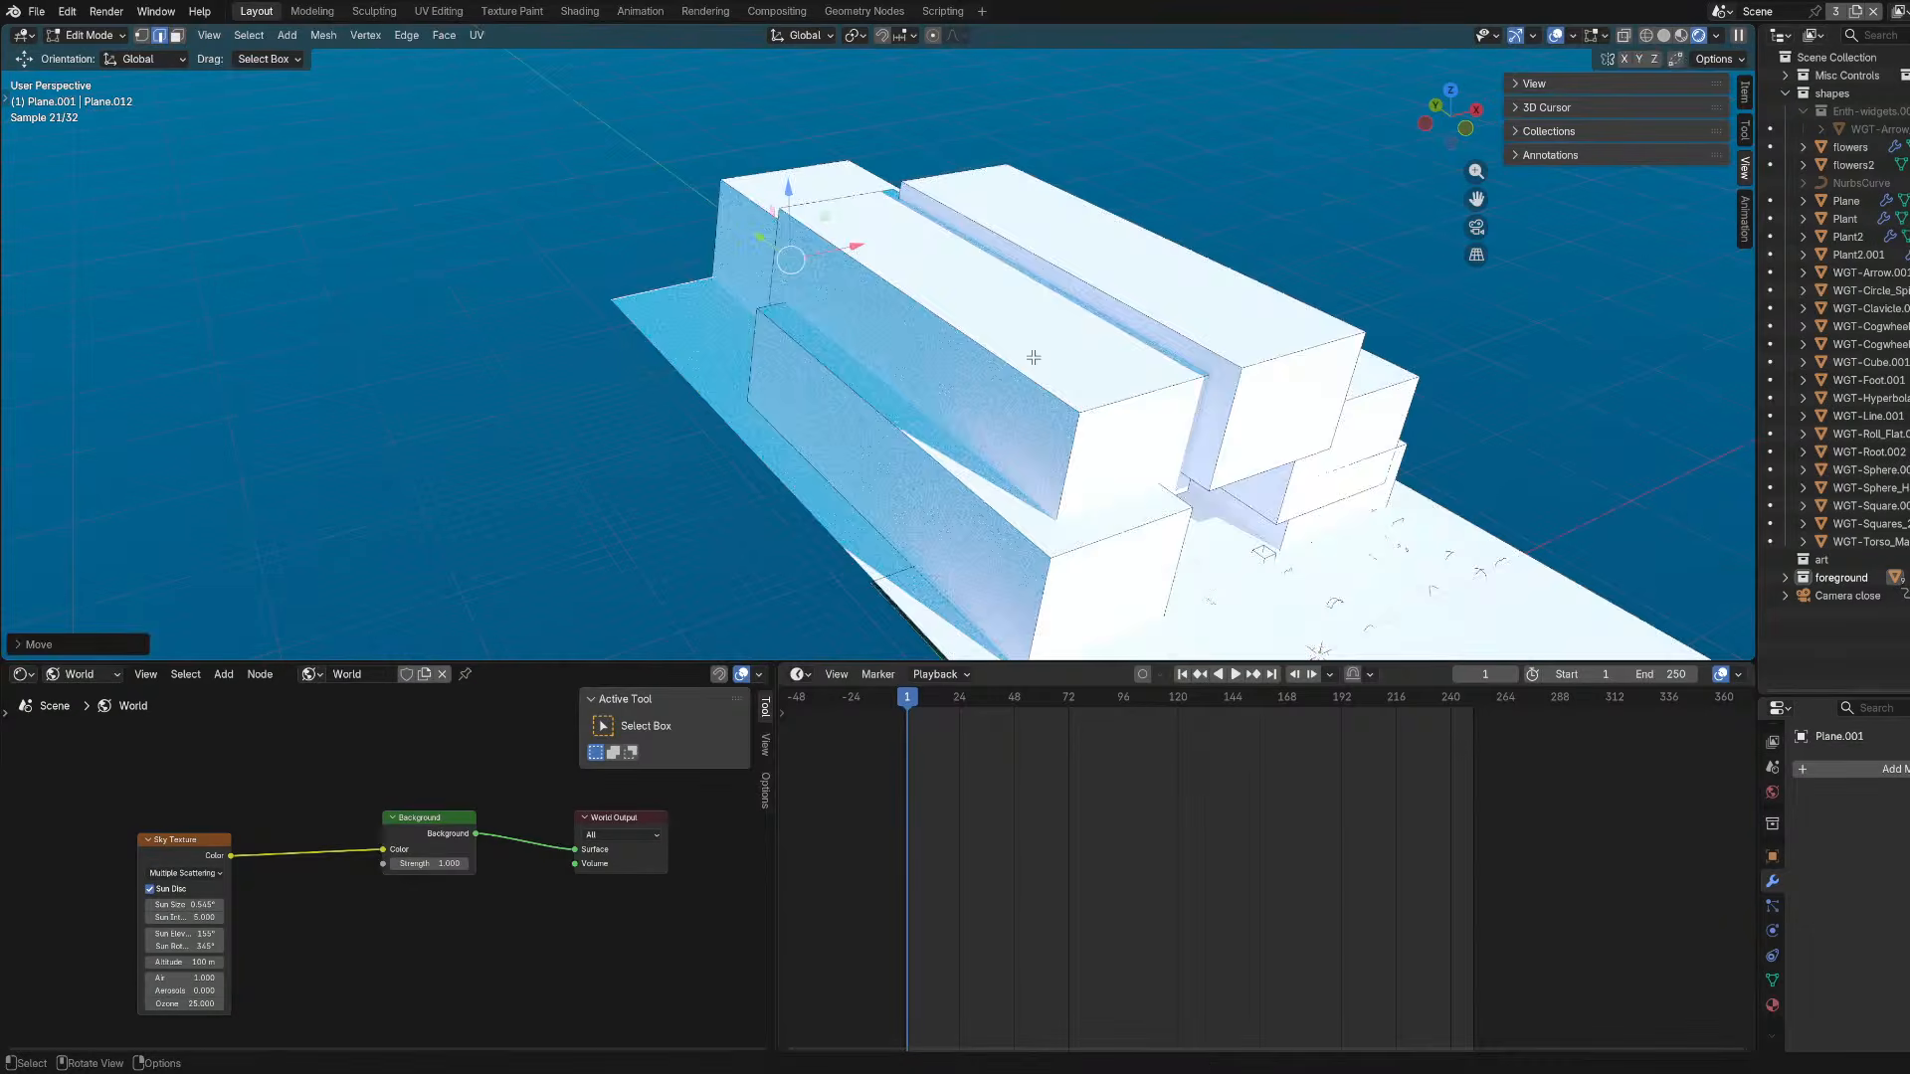
key("Tab")
middle_click_drag(876, 467, 1004, 437)
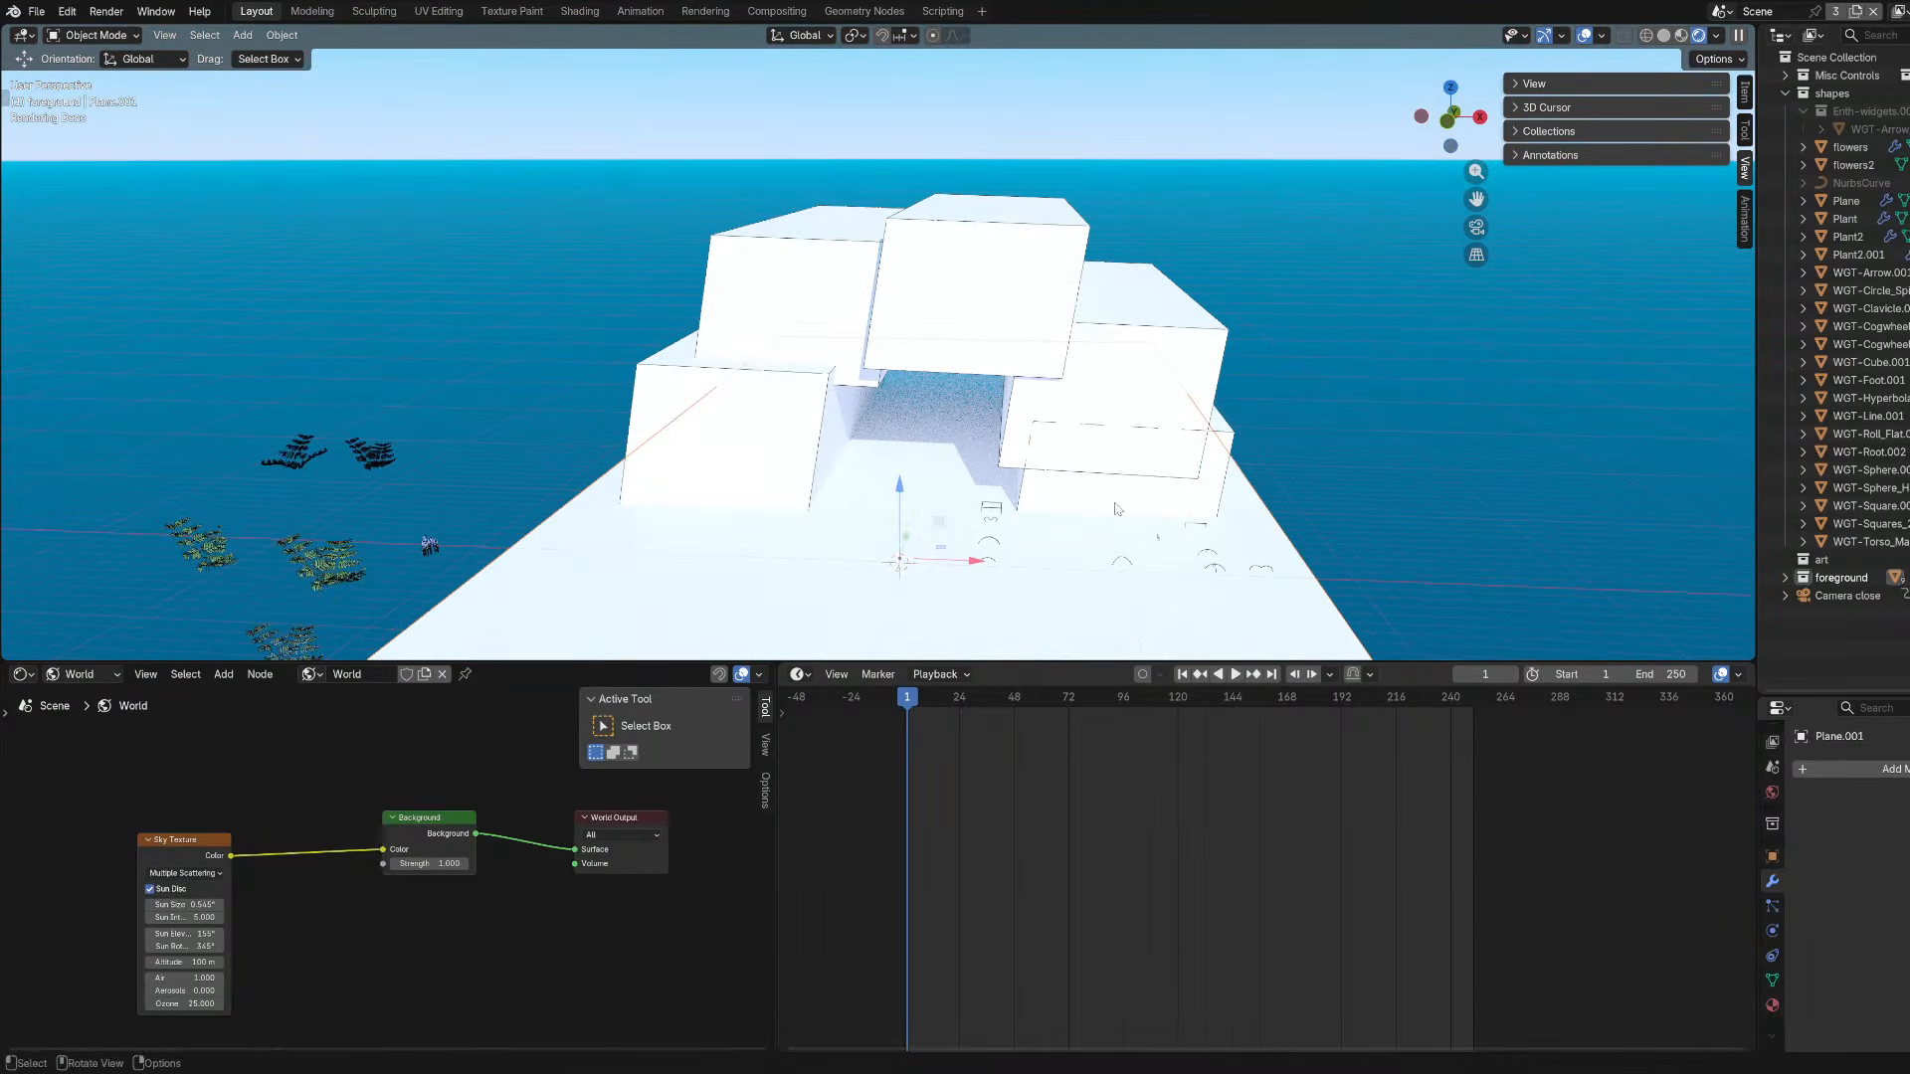
Shift the backdrop block sideways and down in the camera view to close the opening behind the framing blocks, and save the file.
key("KP_0")
left_click(869, 318)
key("g")
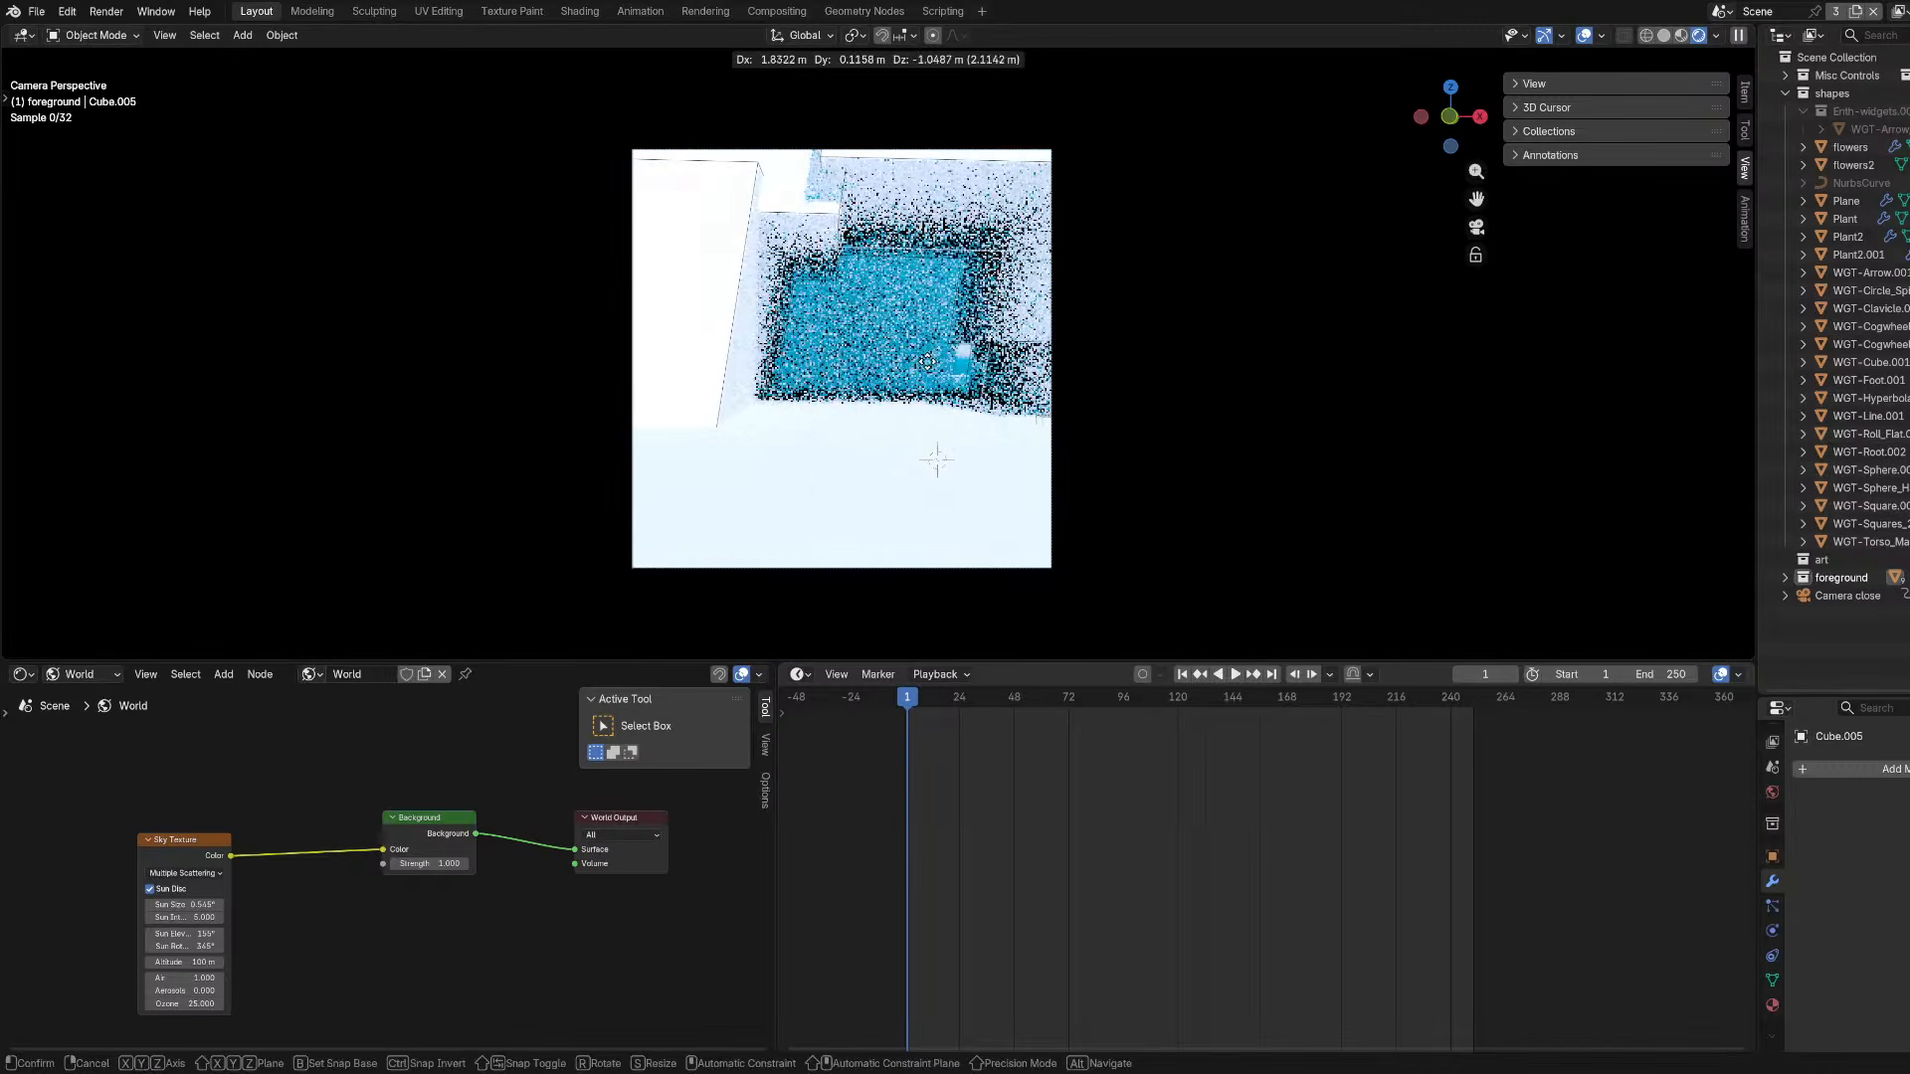
left_click(885, 416)
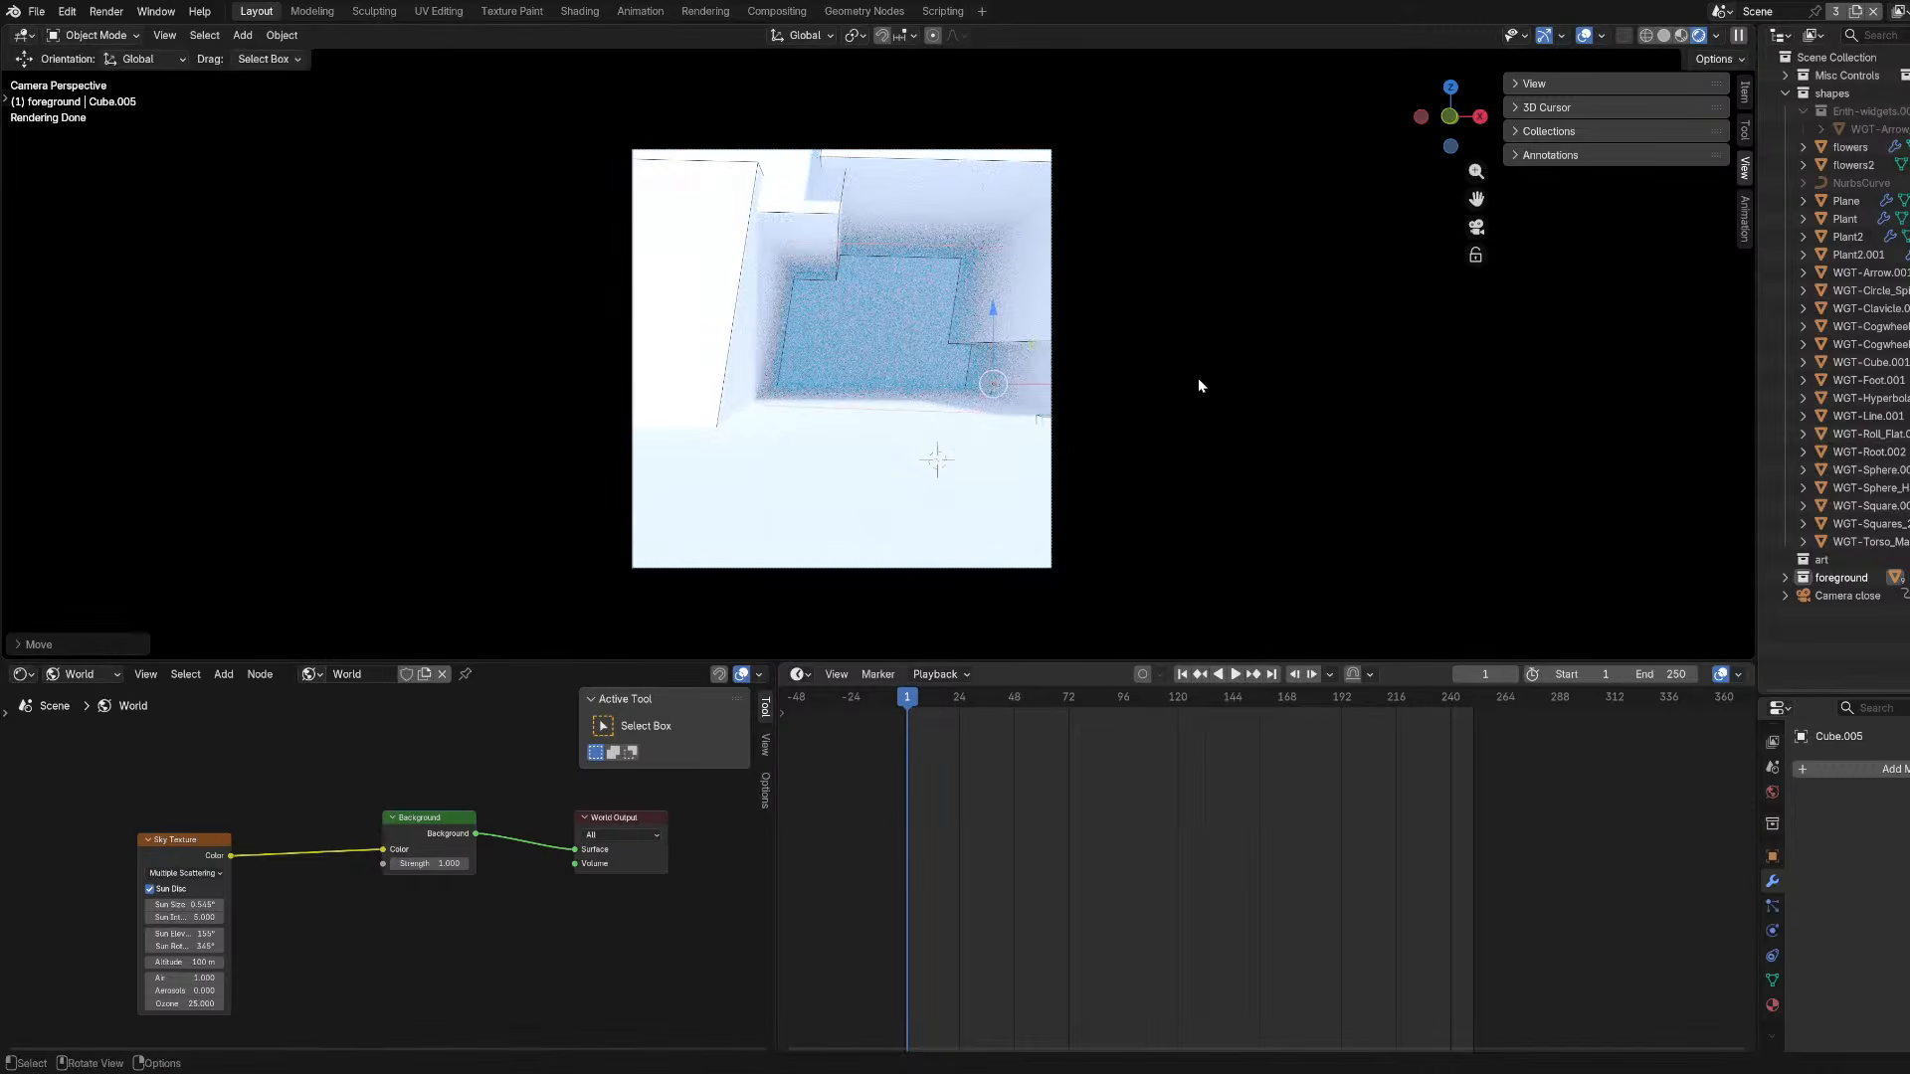
key("KP_0")
key("ctrl+s")
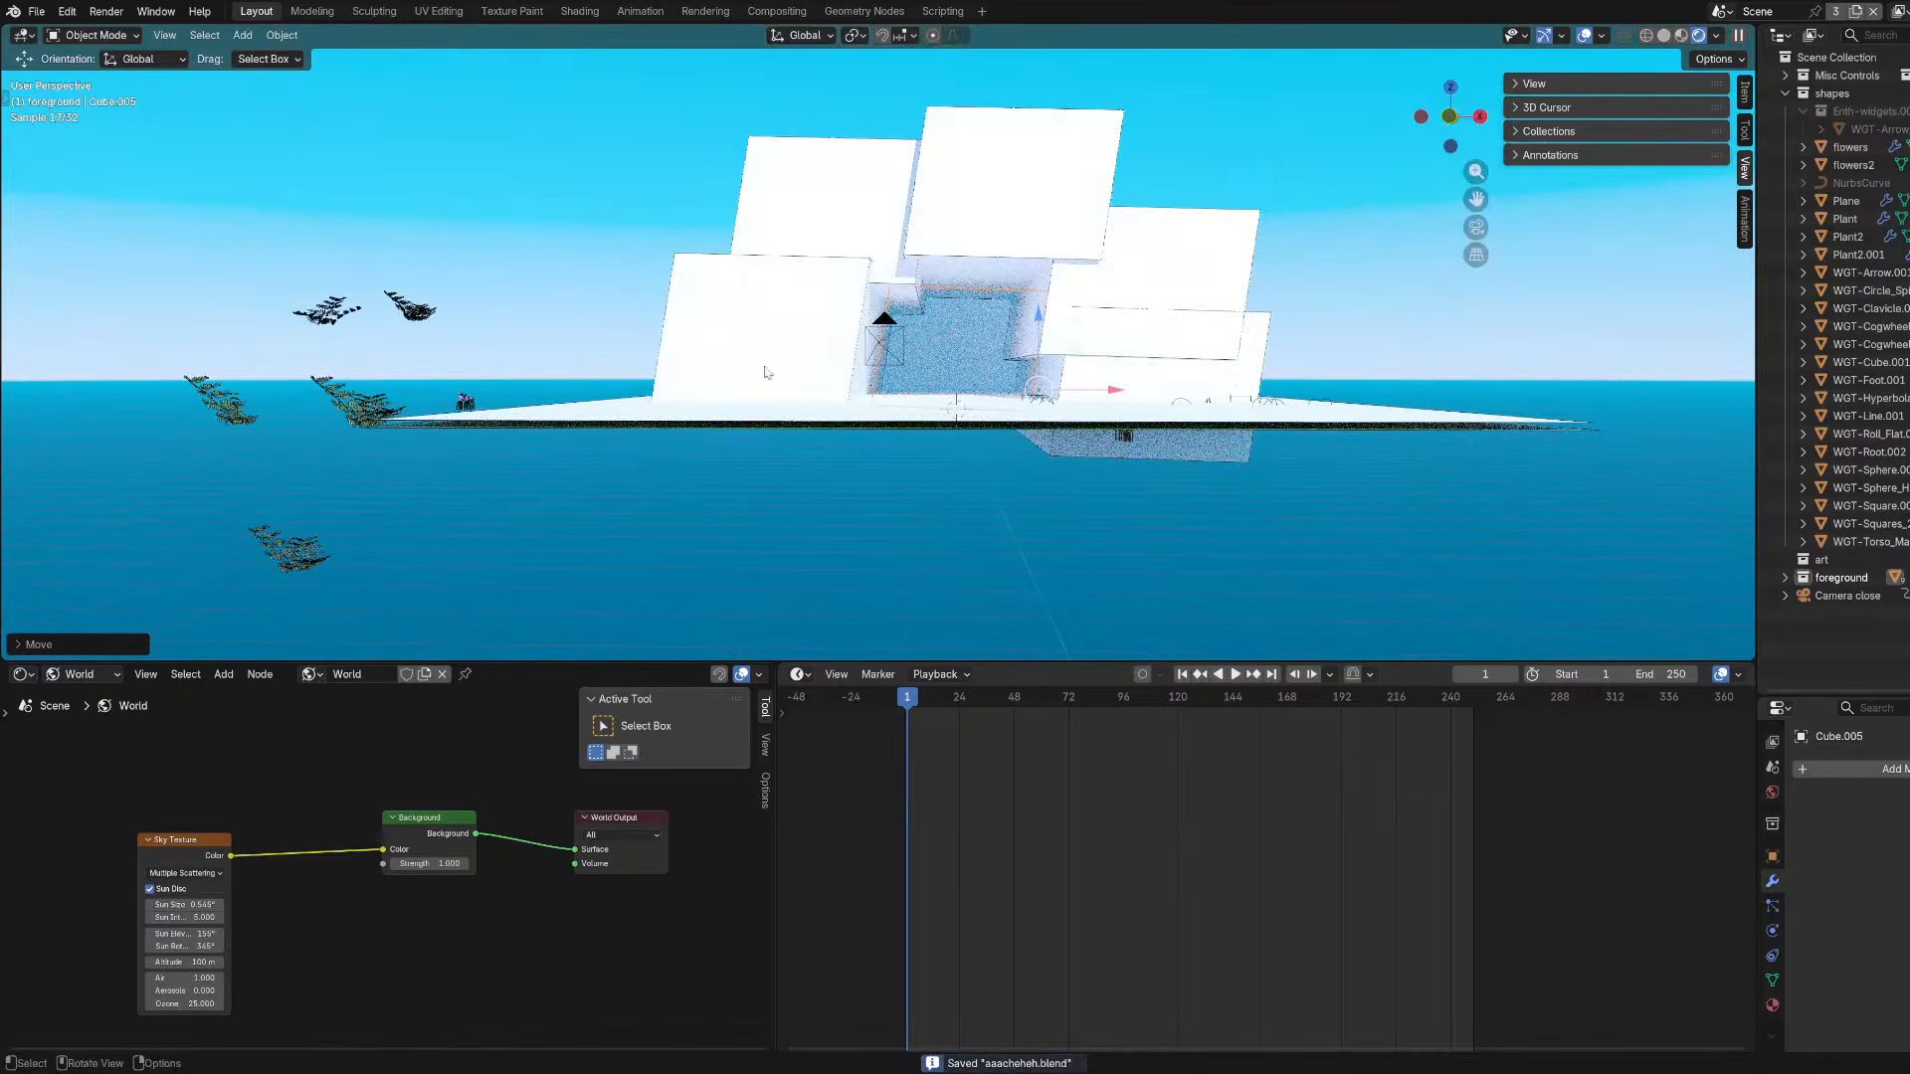
Select the blocks framing the opening together and move them about -2.1 m along X in the camera view.
key("KP_0")
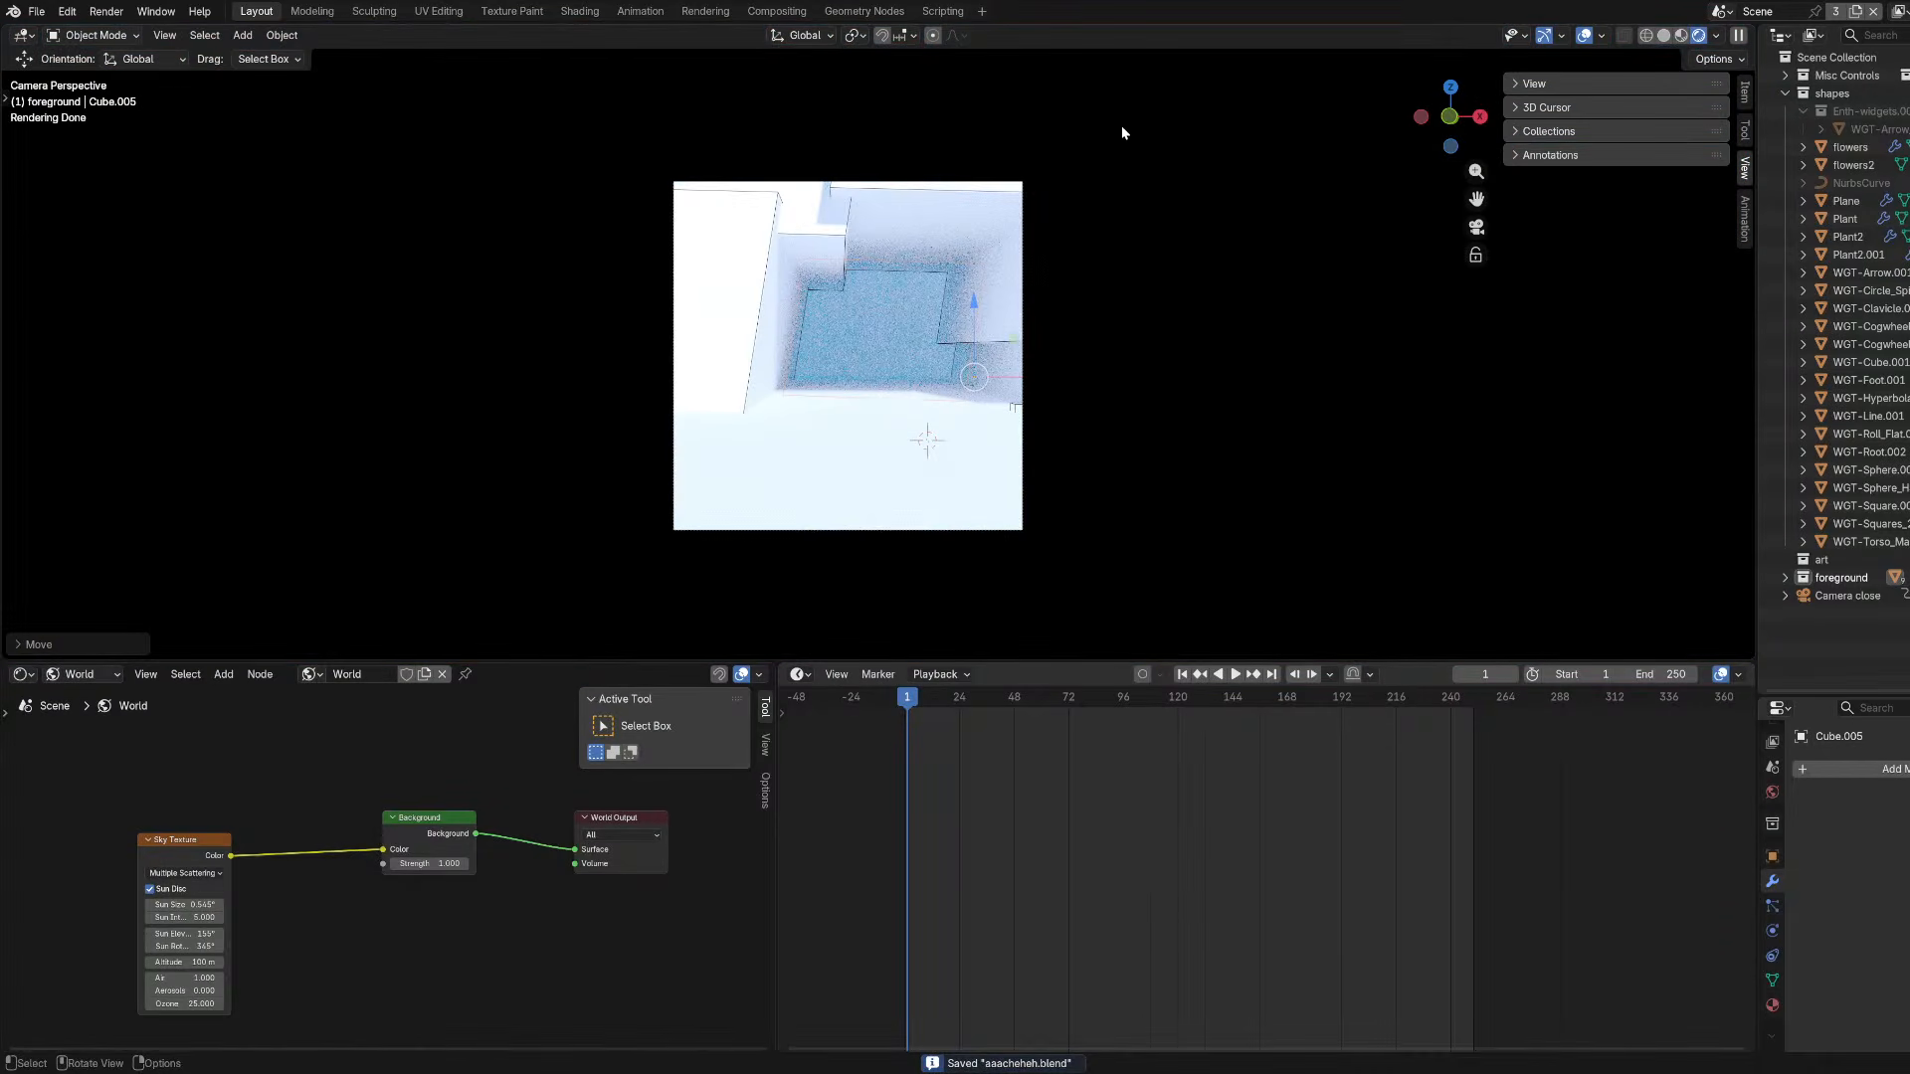
key("KP_0")
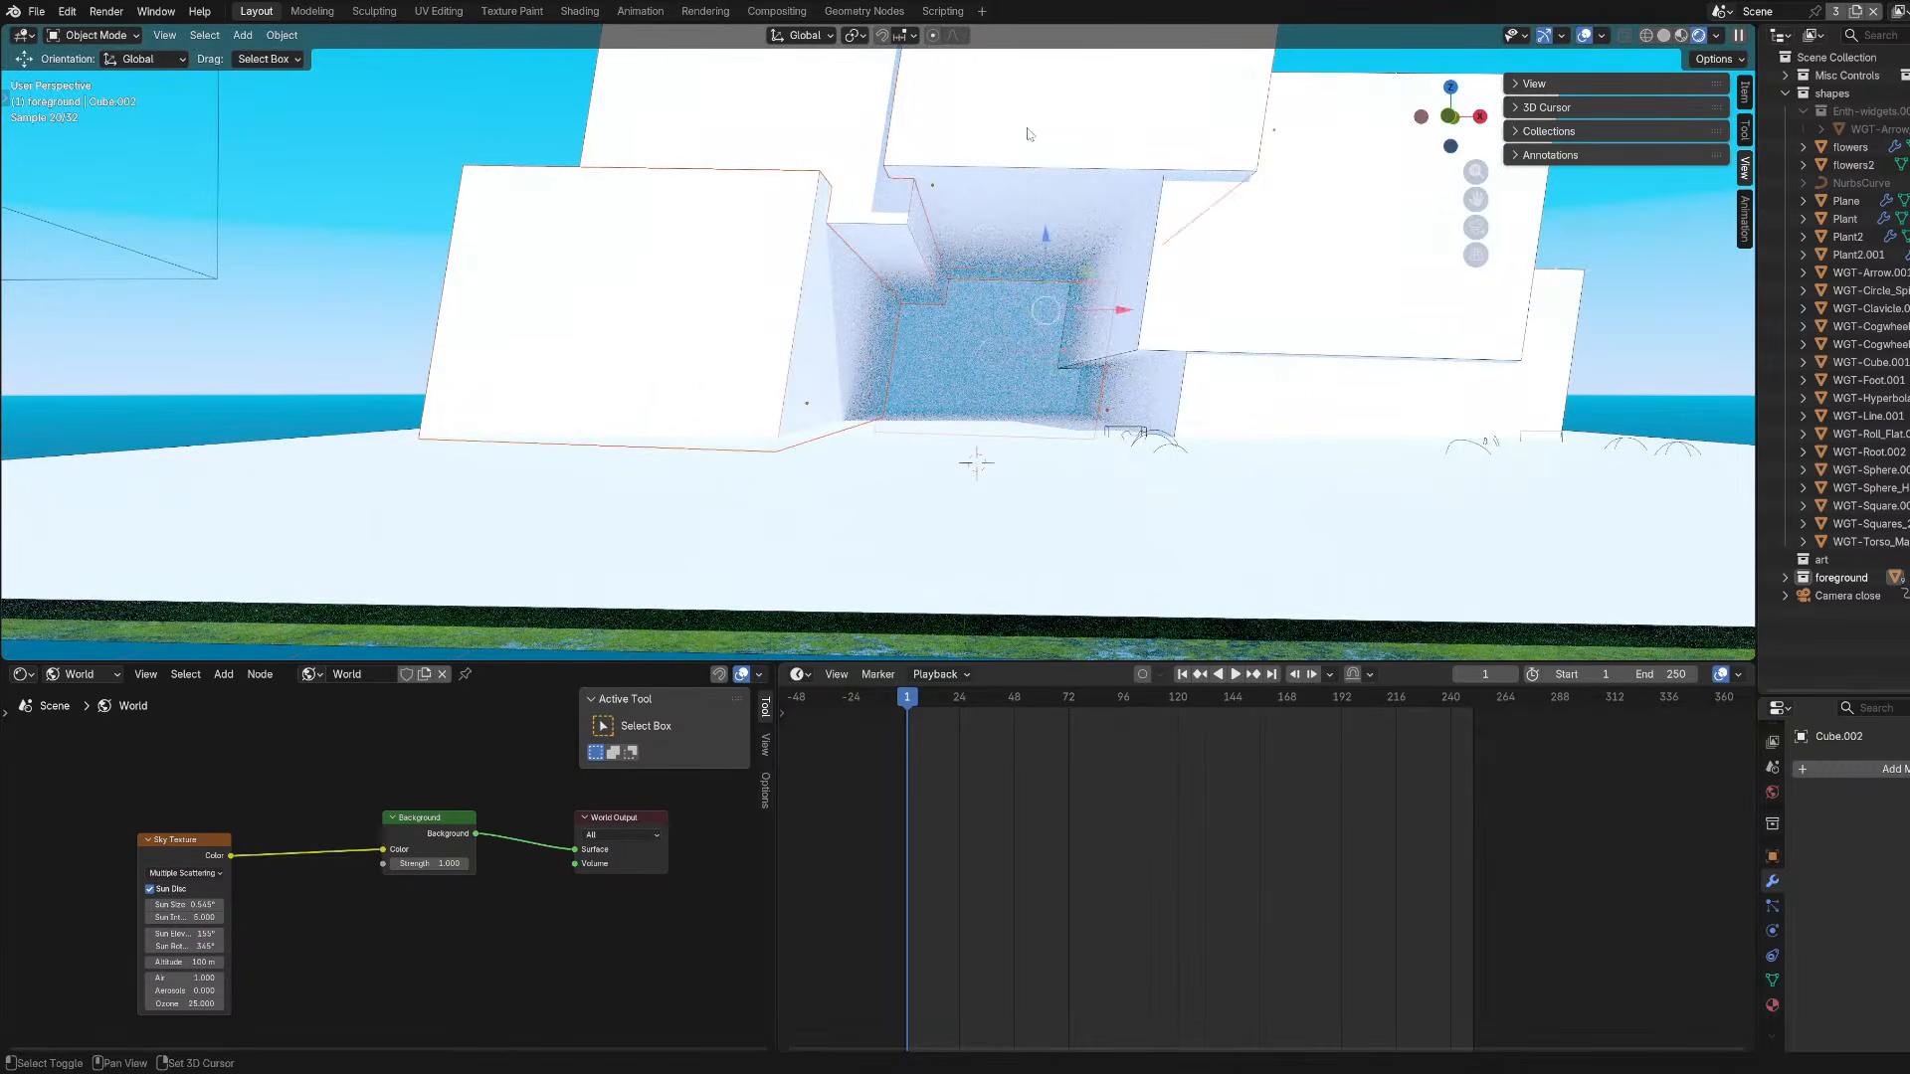
left_click(1371, 410, "shift")
key("KP_0")
key("g")
key("x")
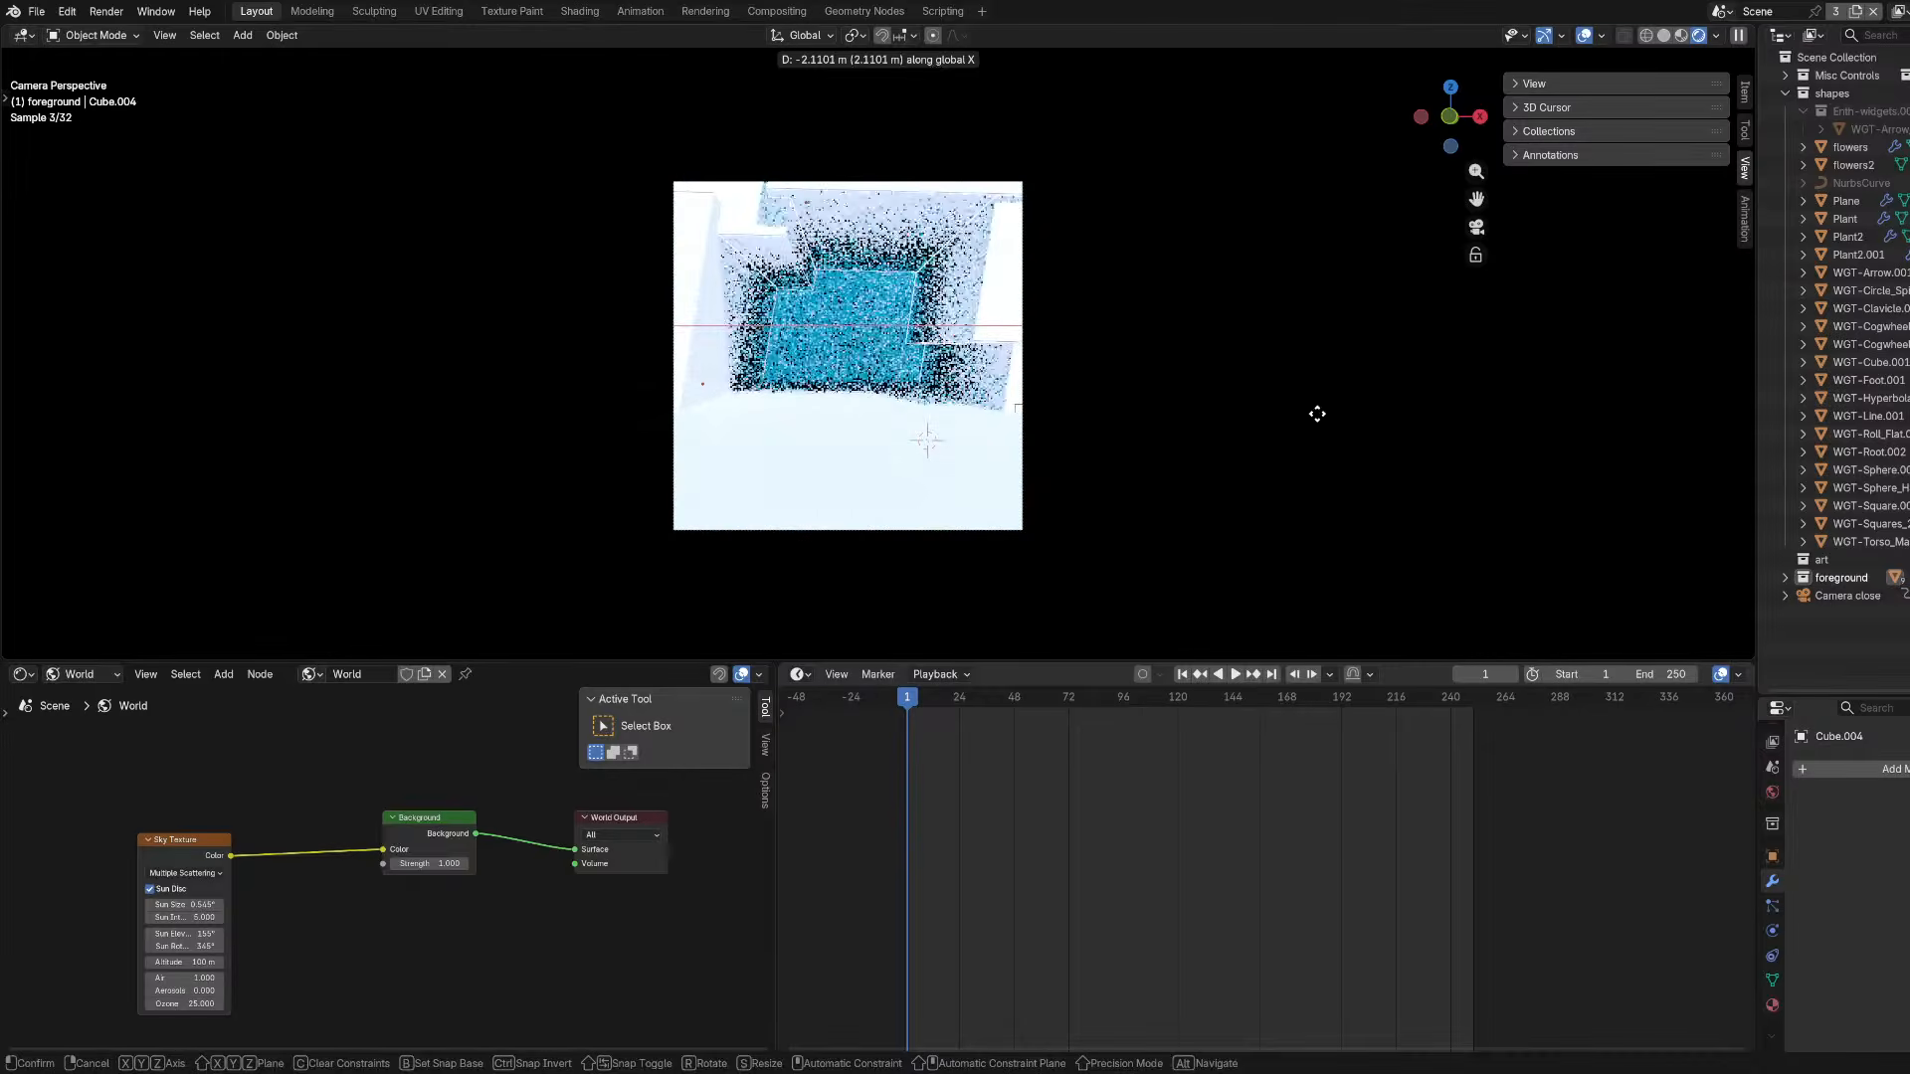
left_click(1227, 447)
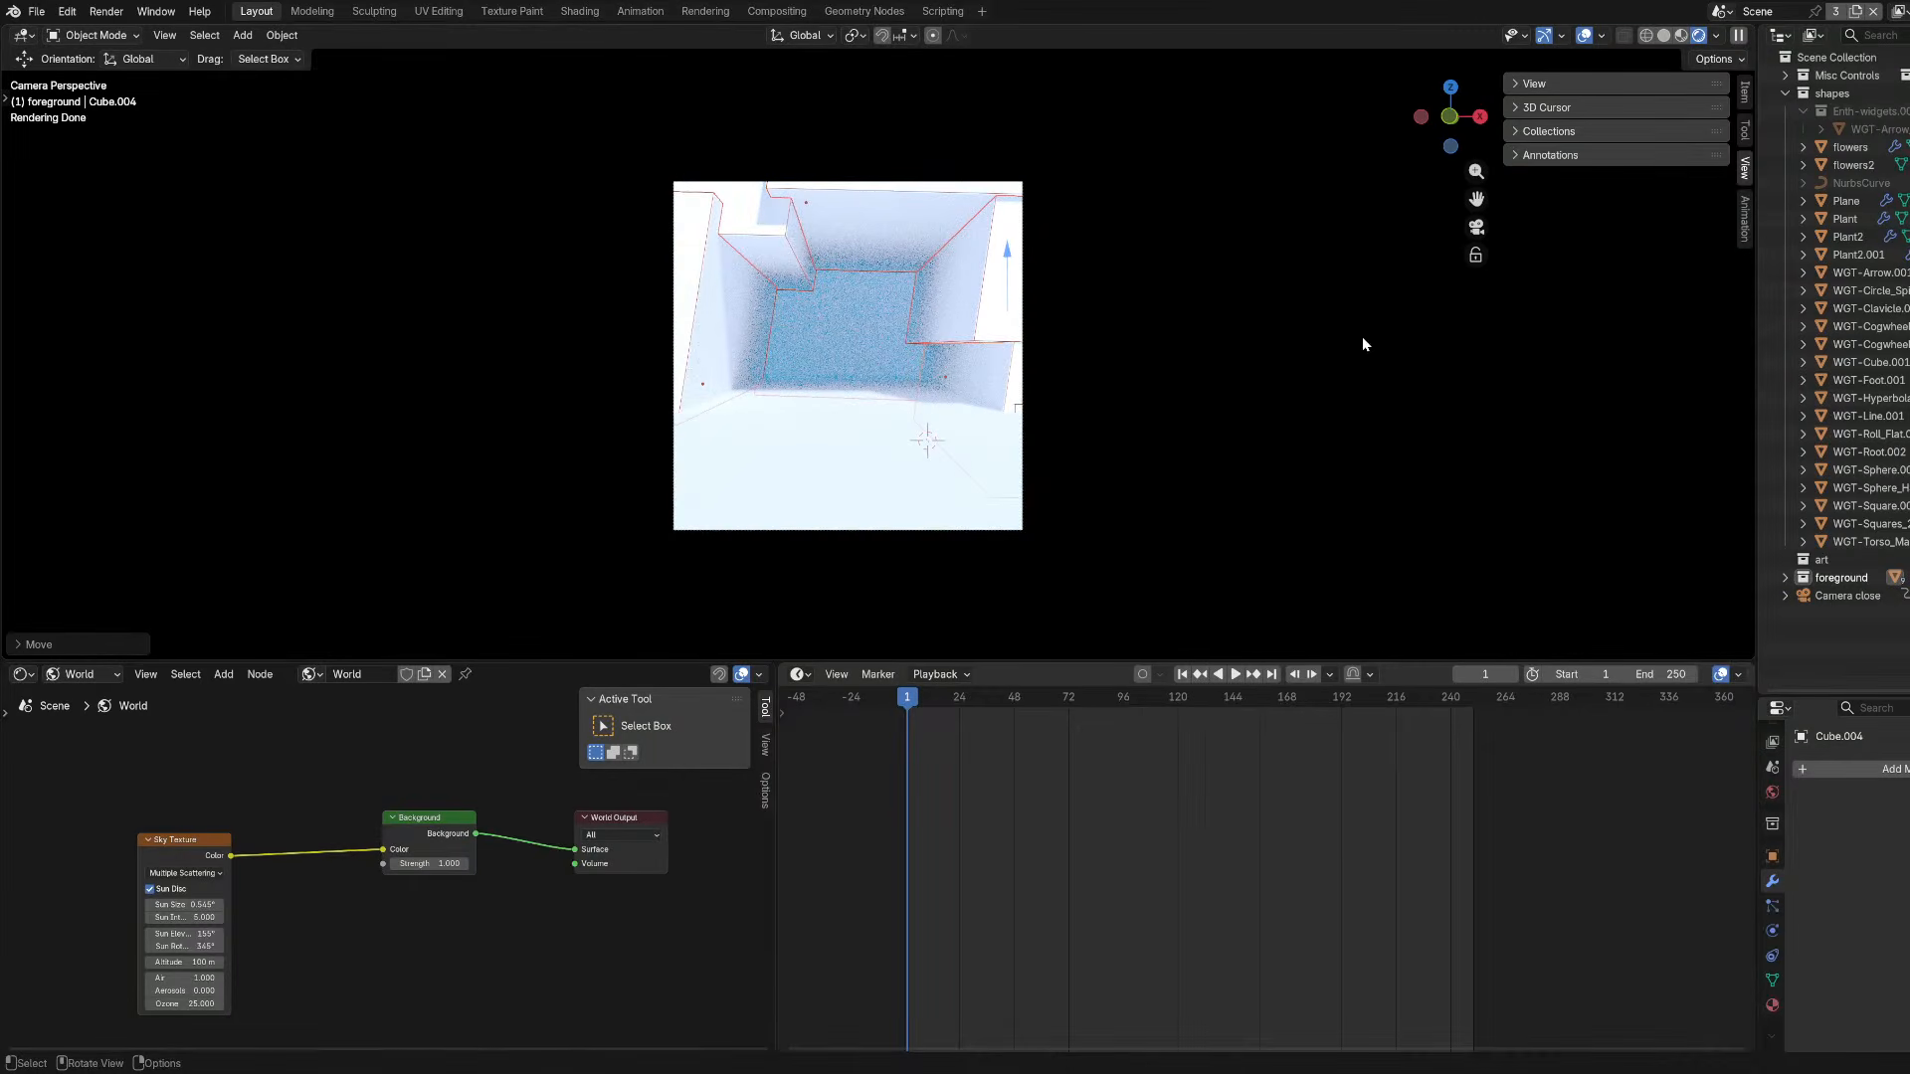
key("s")
key("z")
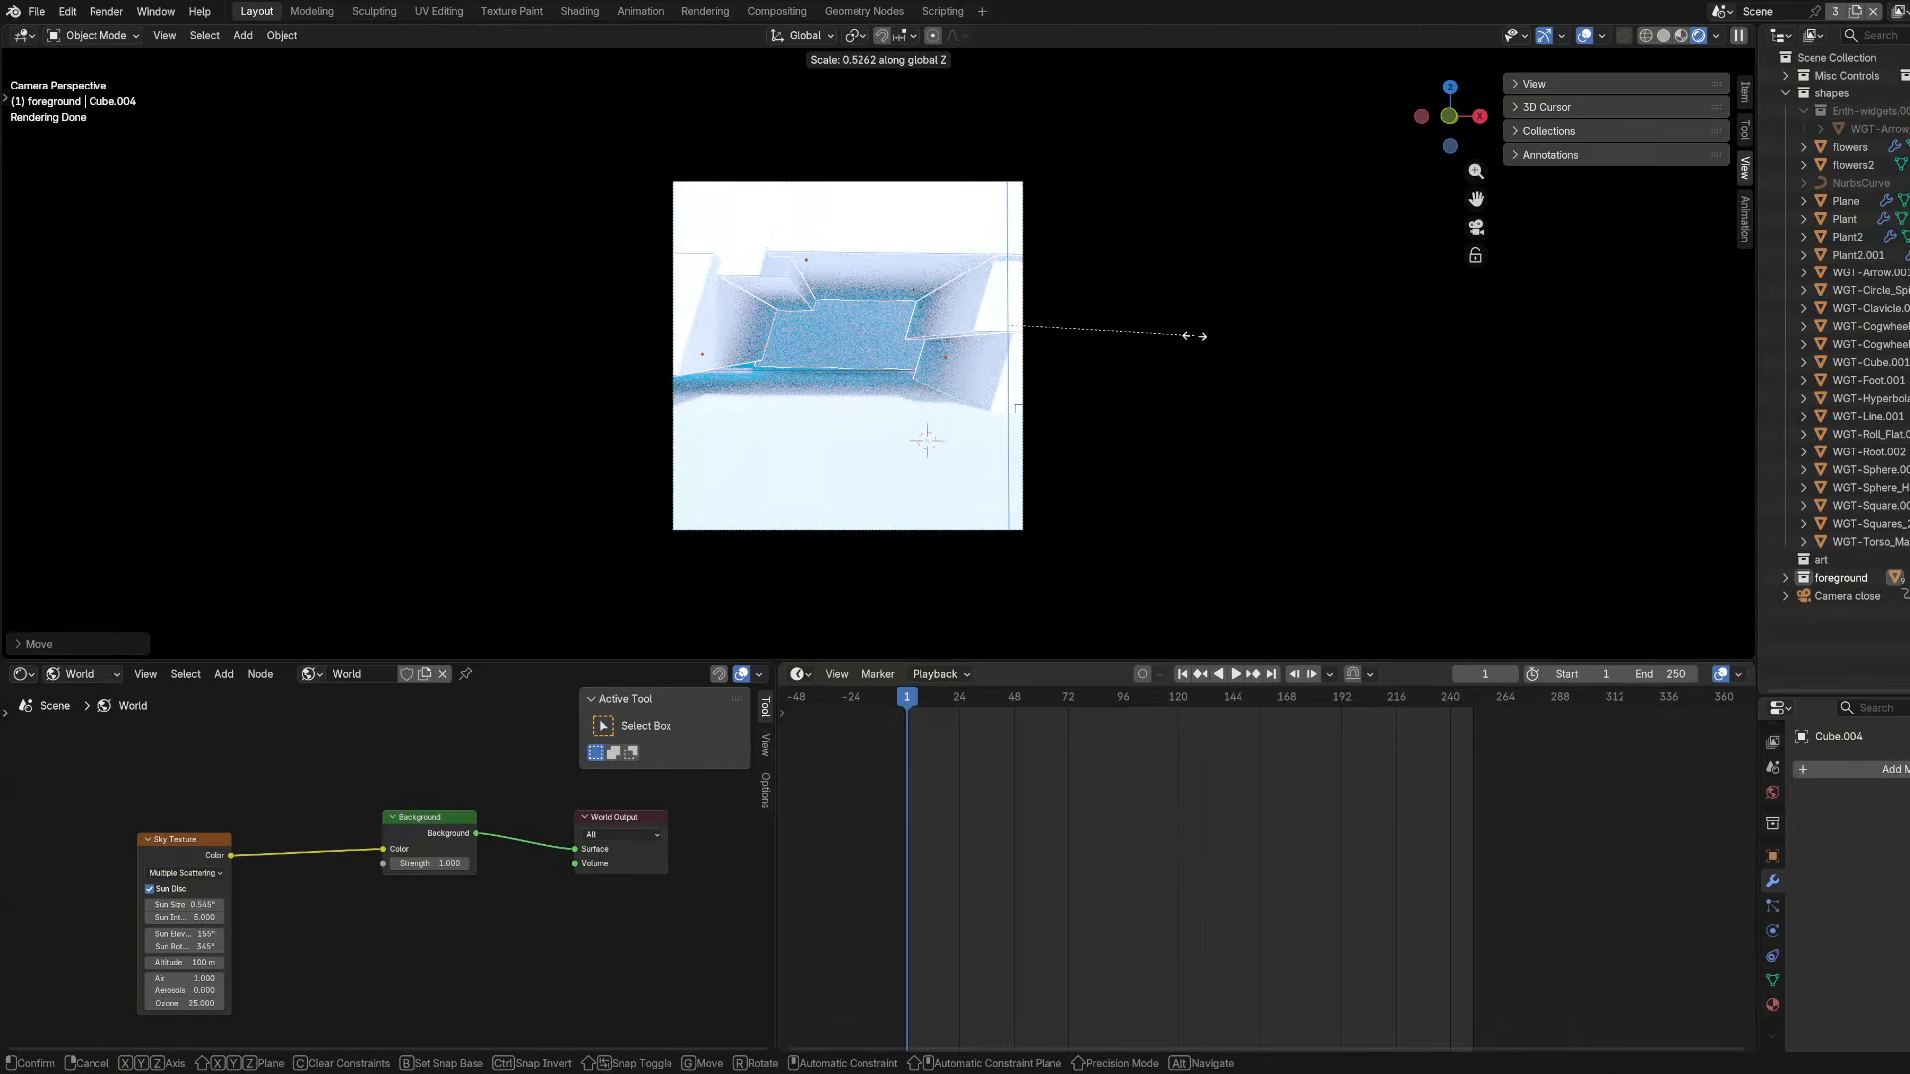
key("Escape")
Select the upper block above the opening and lower it slightly along Z in the camera view.
left_click(786, 246)
left_click(837, 277, "shift")
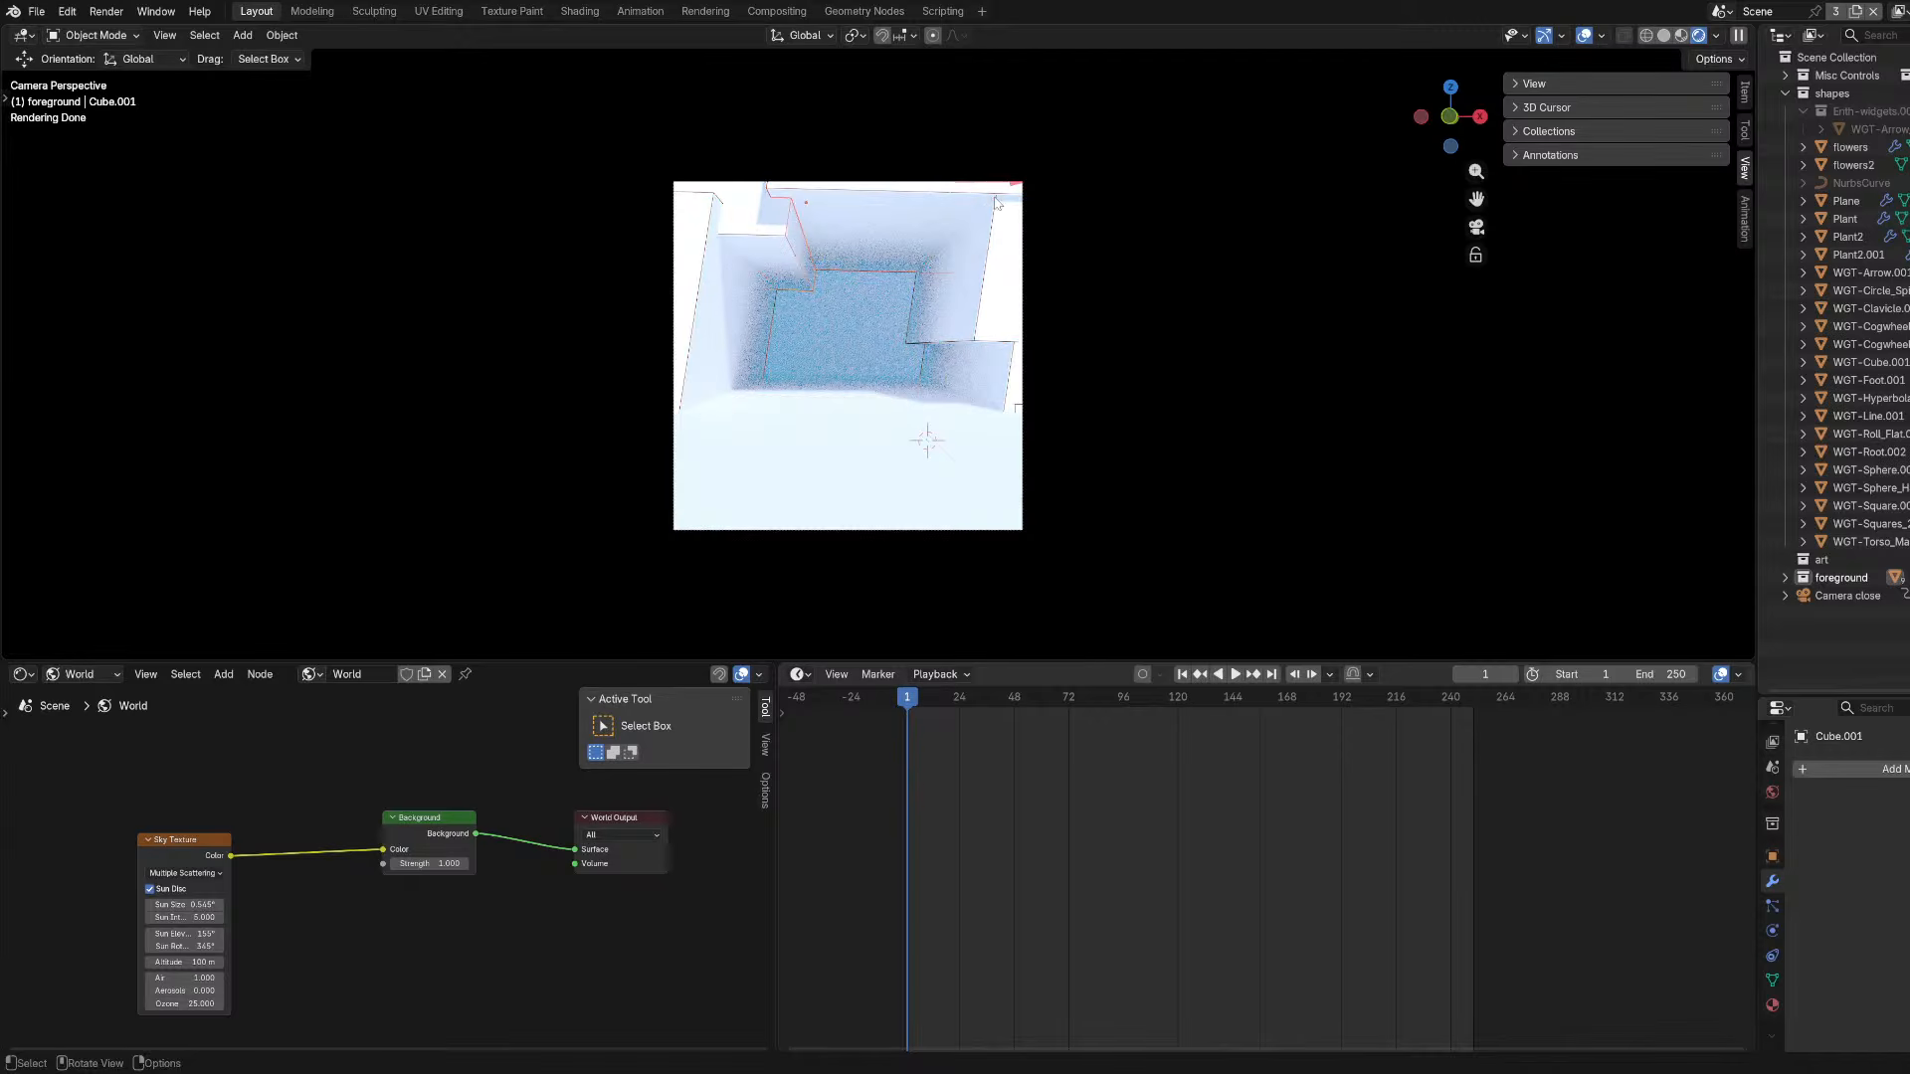
key("z")
key("Escape")
key("g")
key("z")
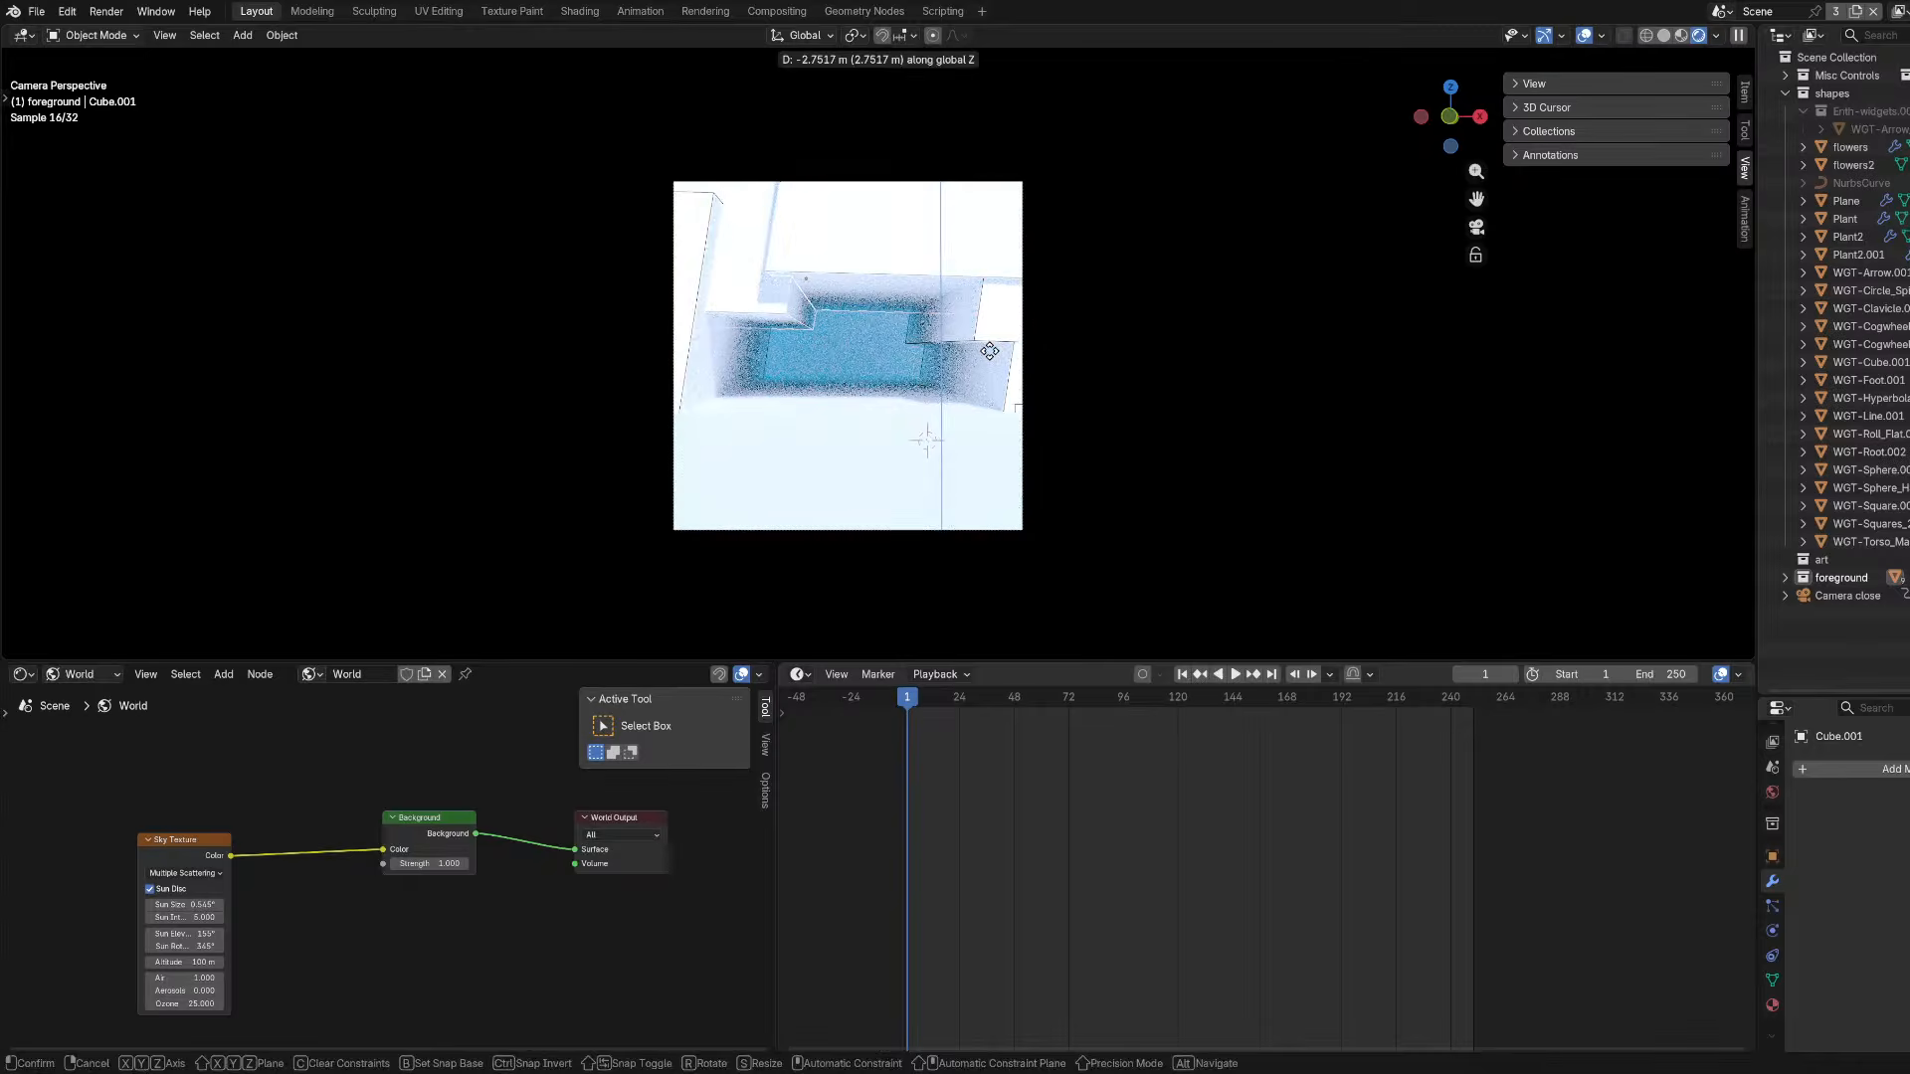
left_click(1001, 299)
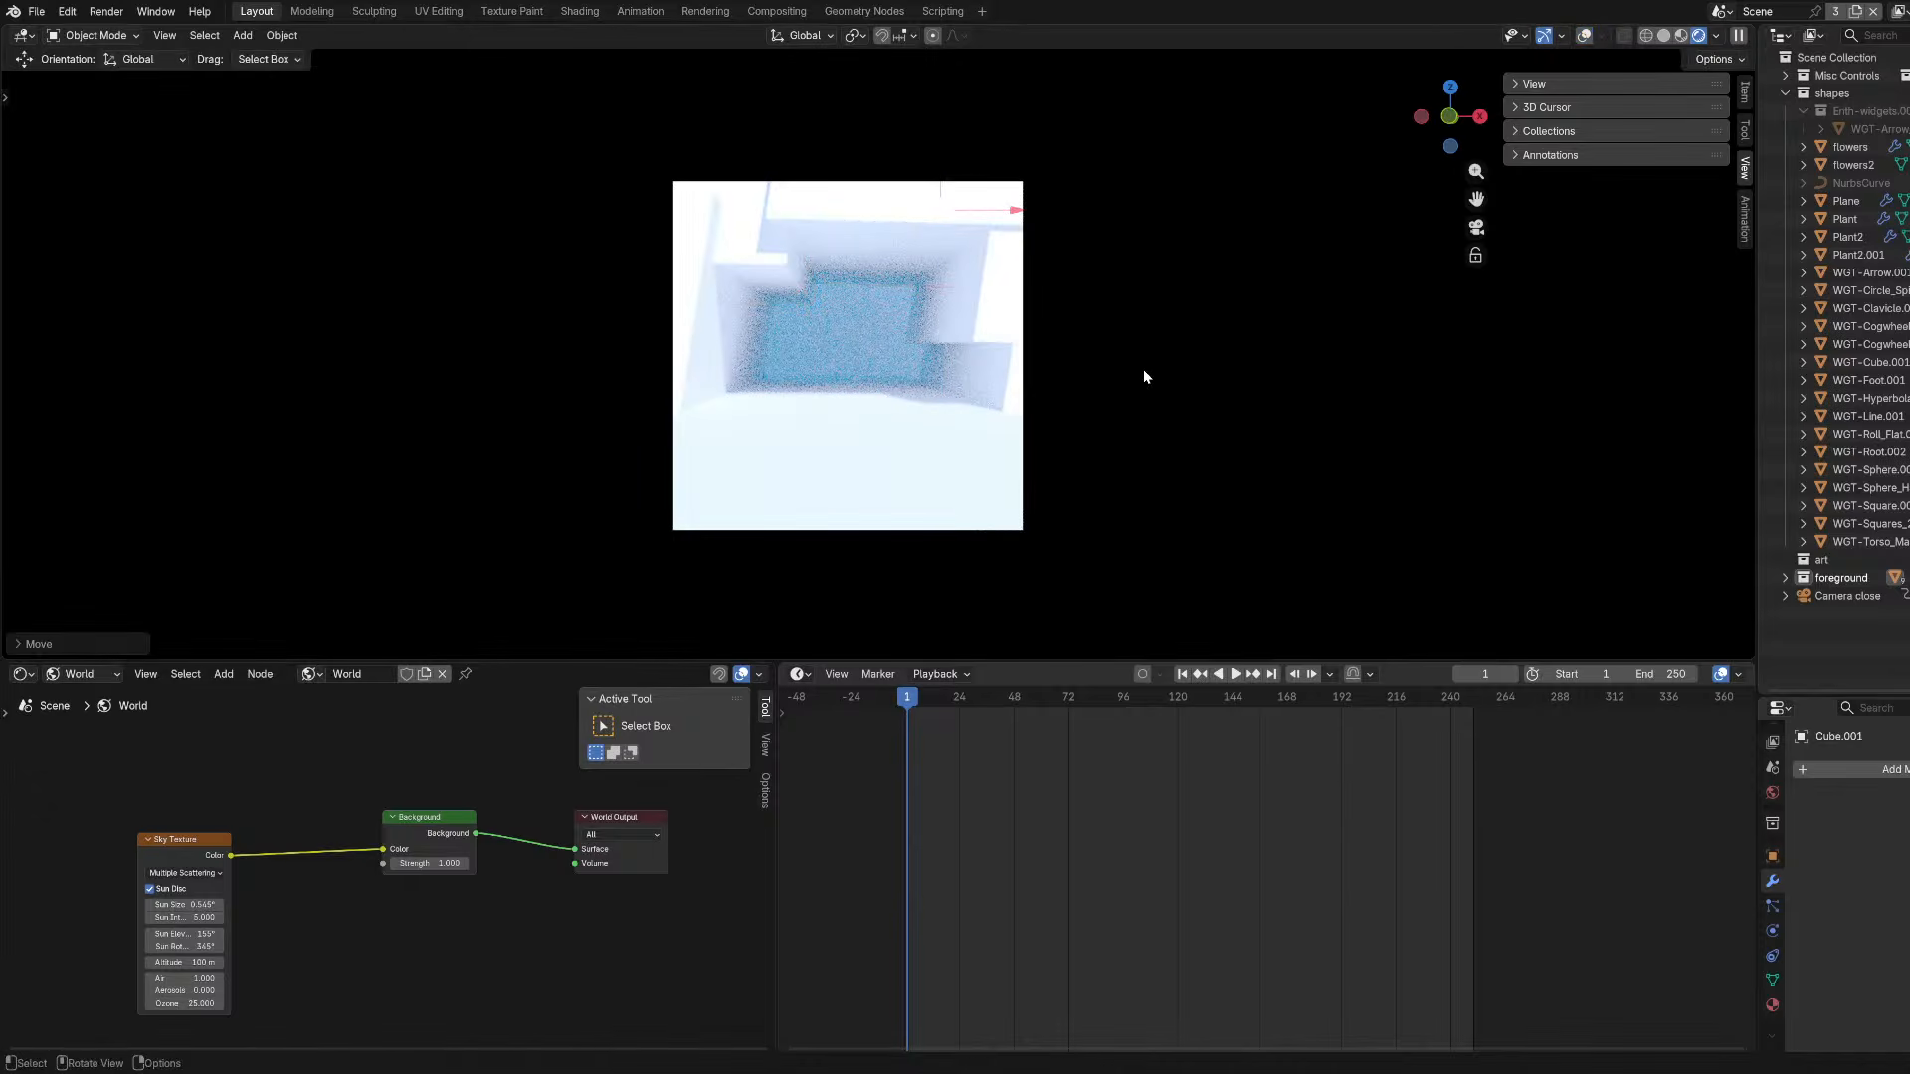
Select the block on the opening's left side and tilt it around the global Y axis.
left_click(738, 339)
key("r")
key("x")
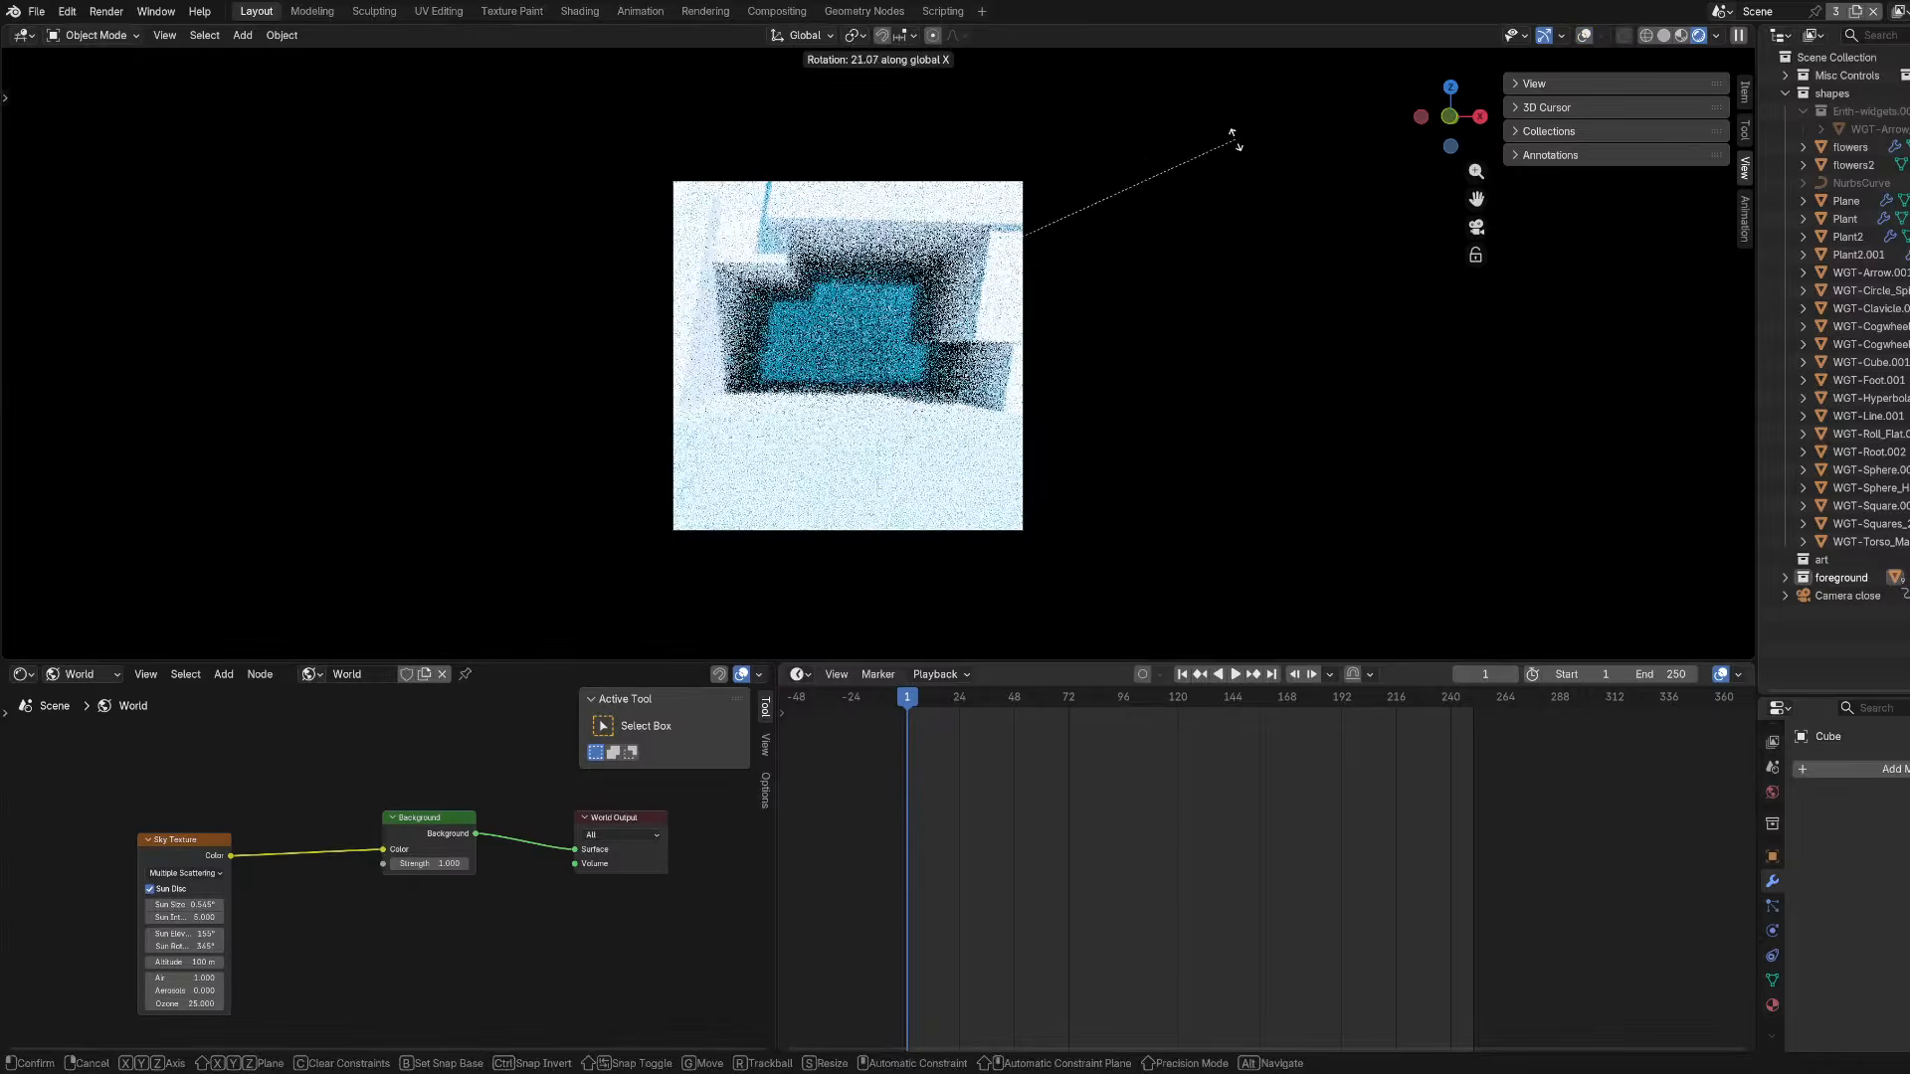
right_click(1223, 116)
key("r")
key("y")
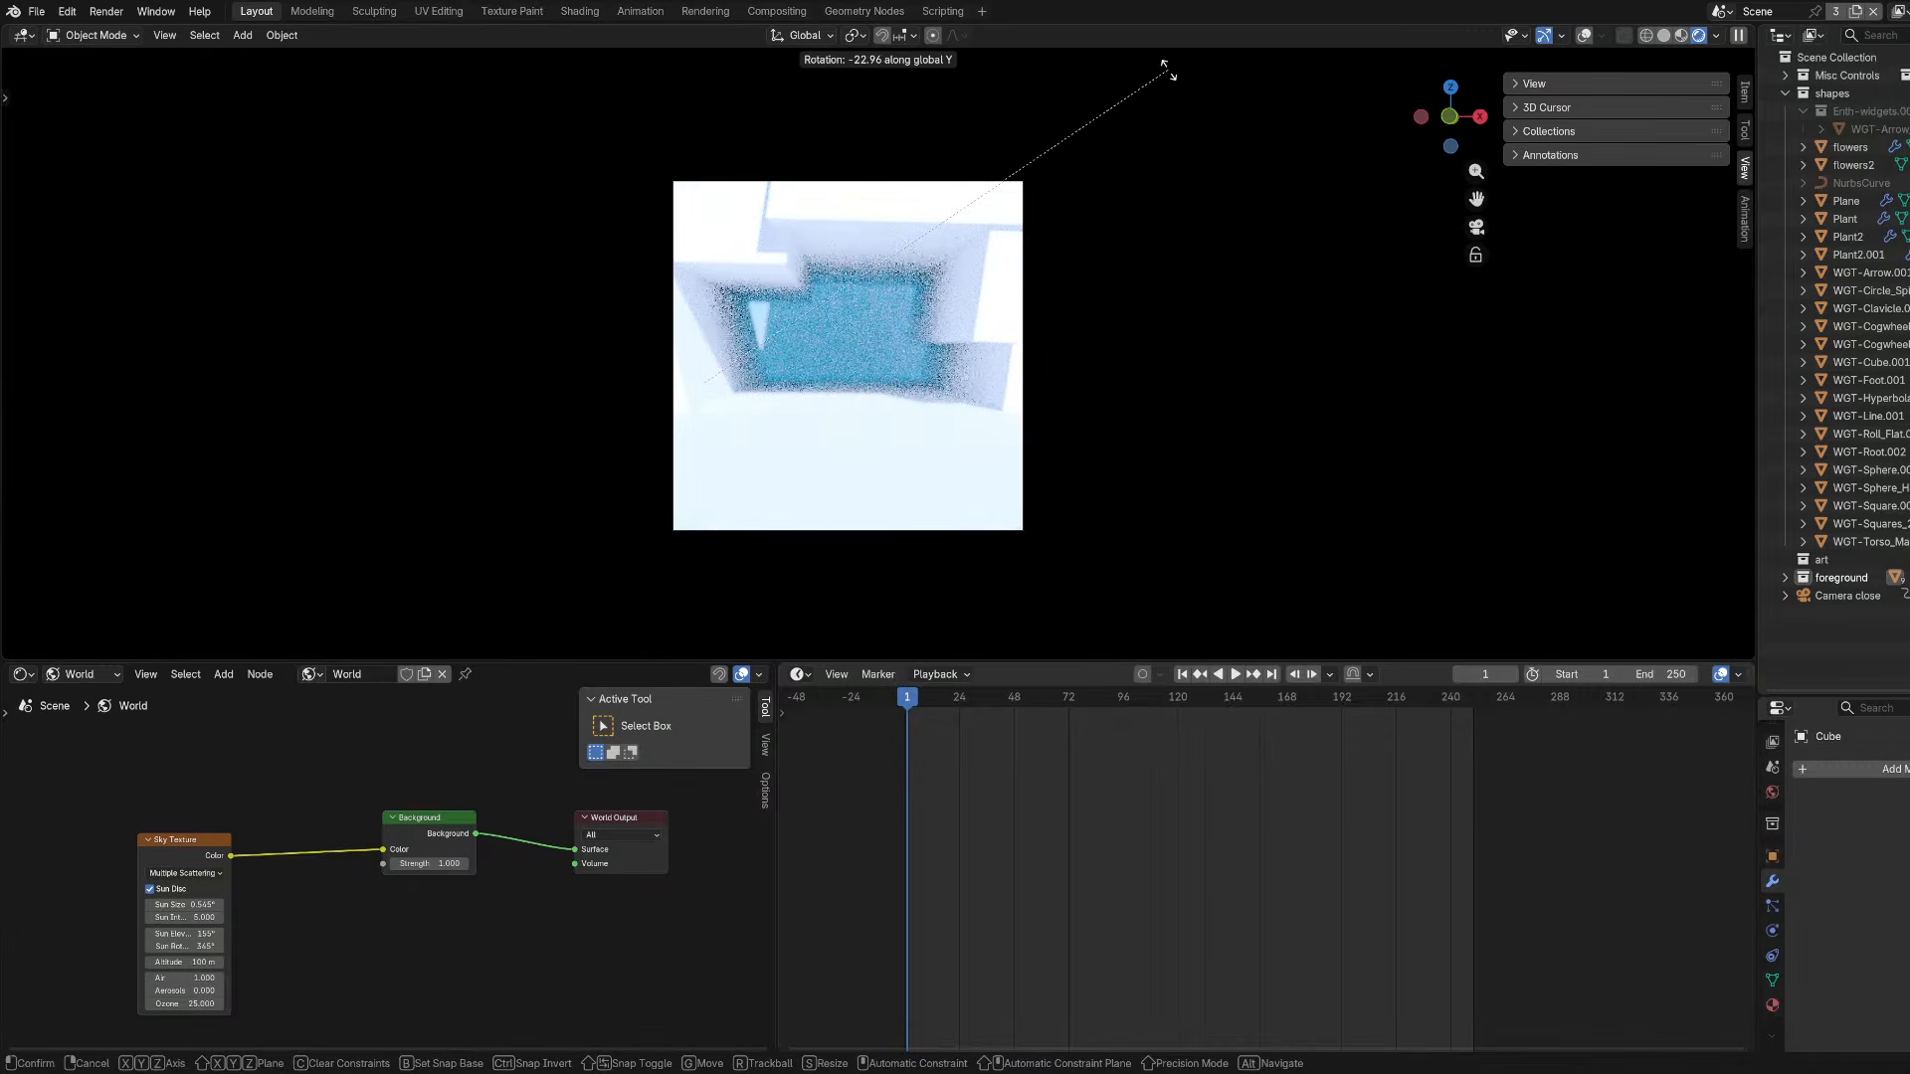
right_click(1178, 80)
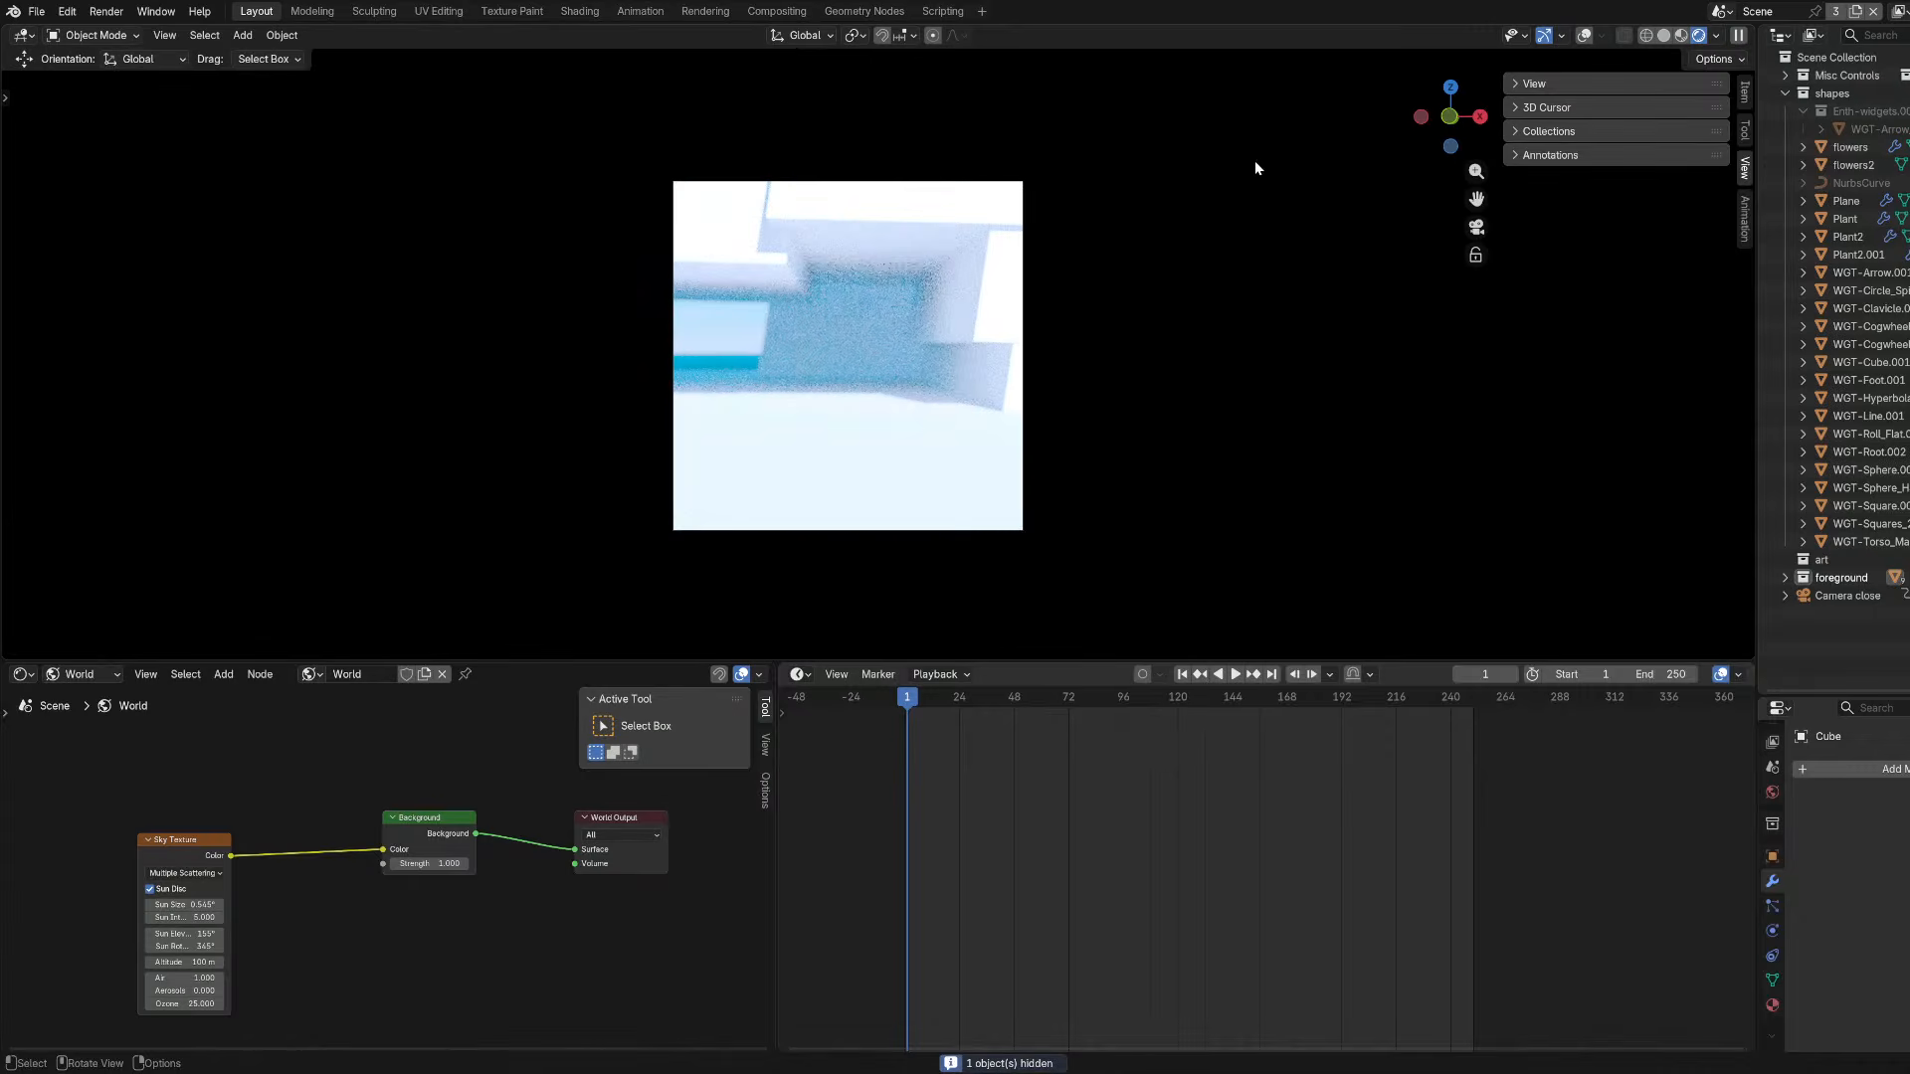
Move the tilted block about 2.07 m along X toward the opening and save the file.
key("g")
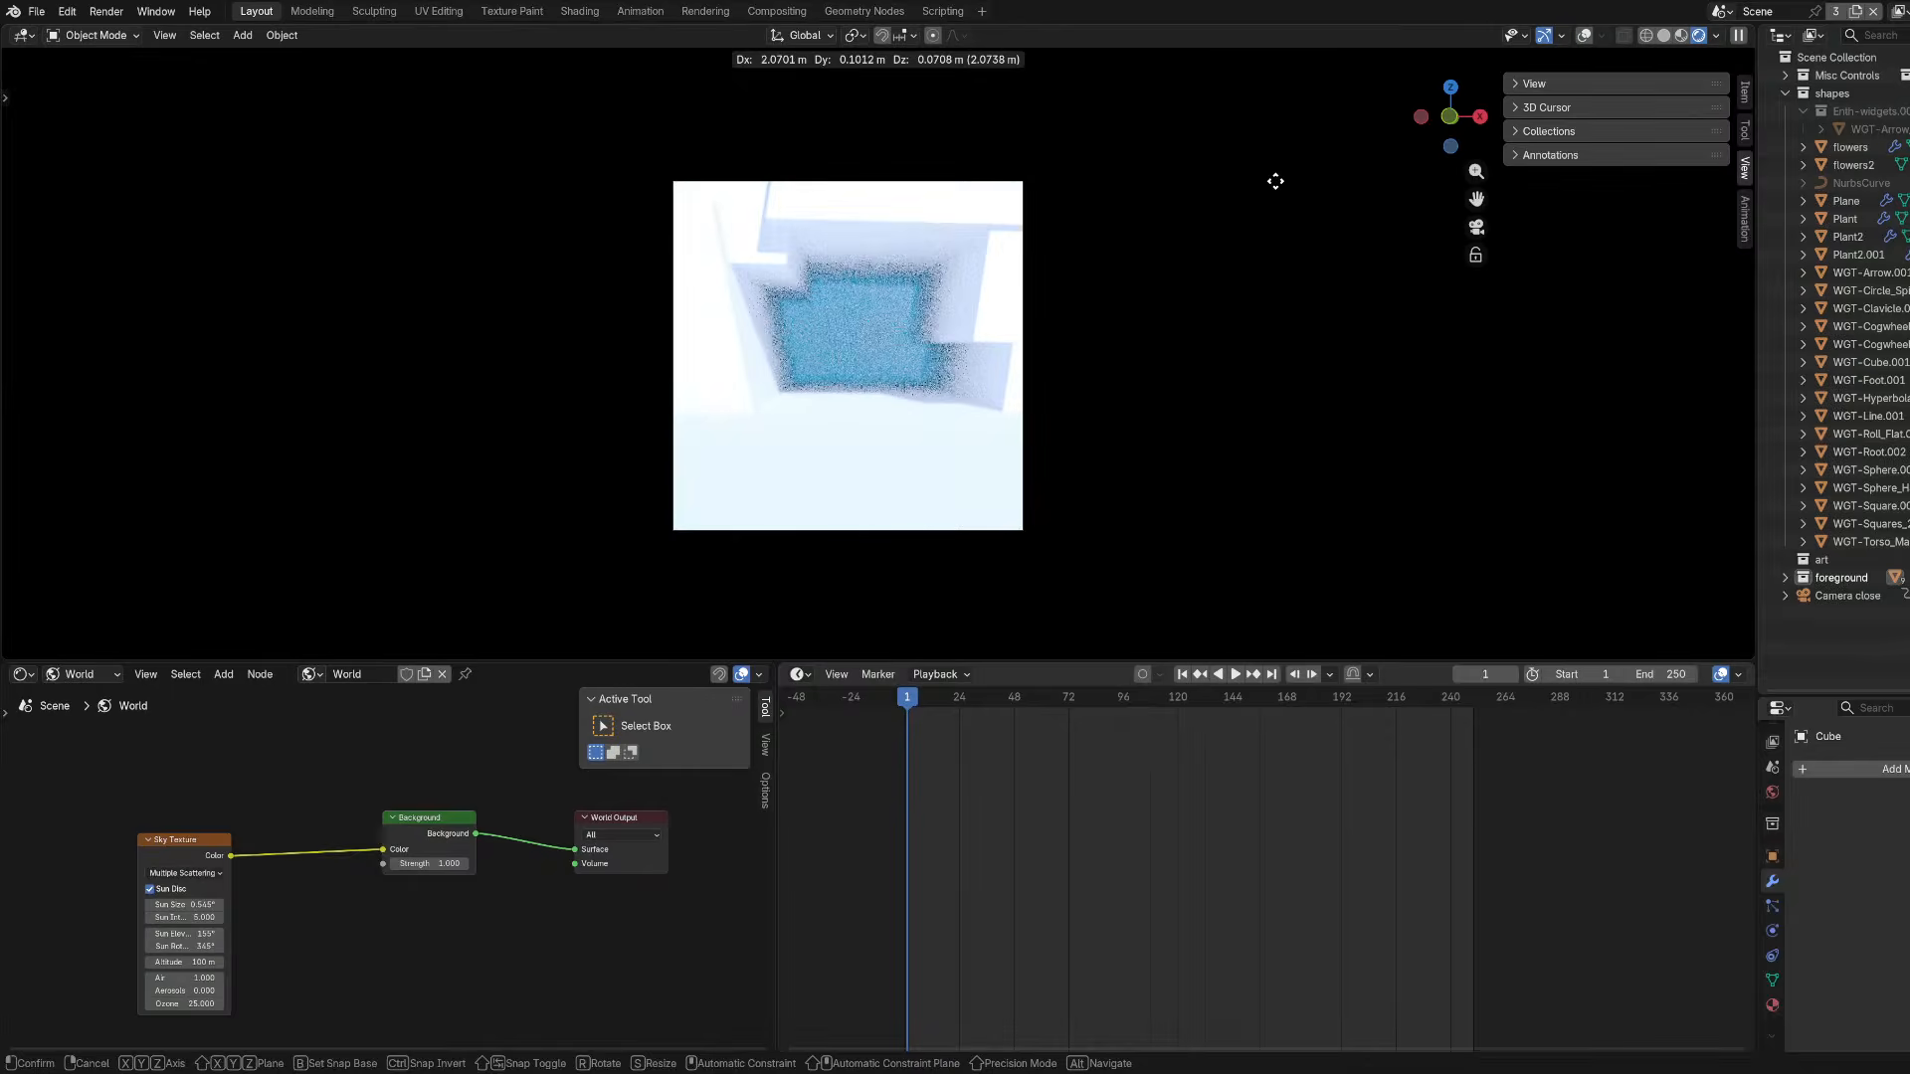
left_click(1275, 181)
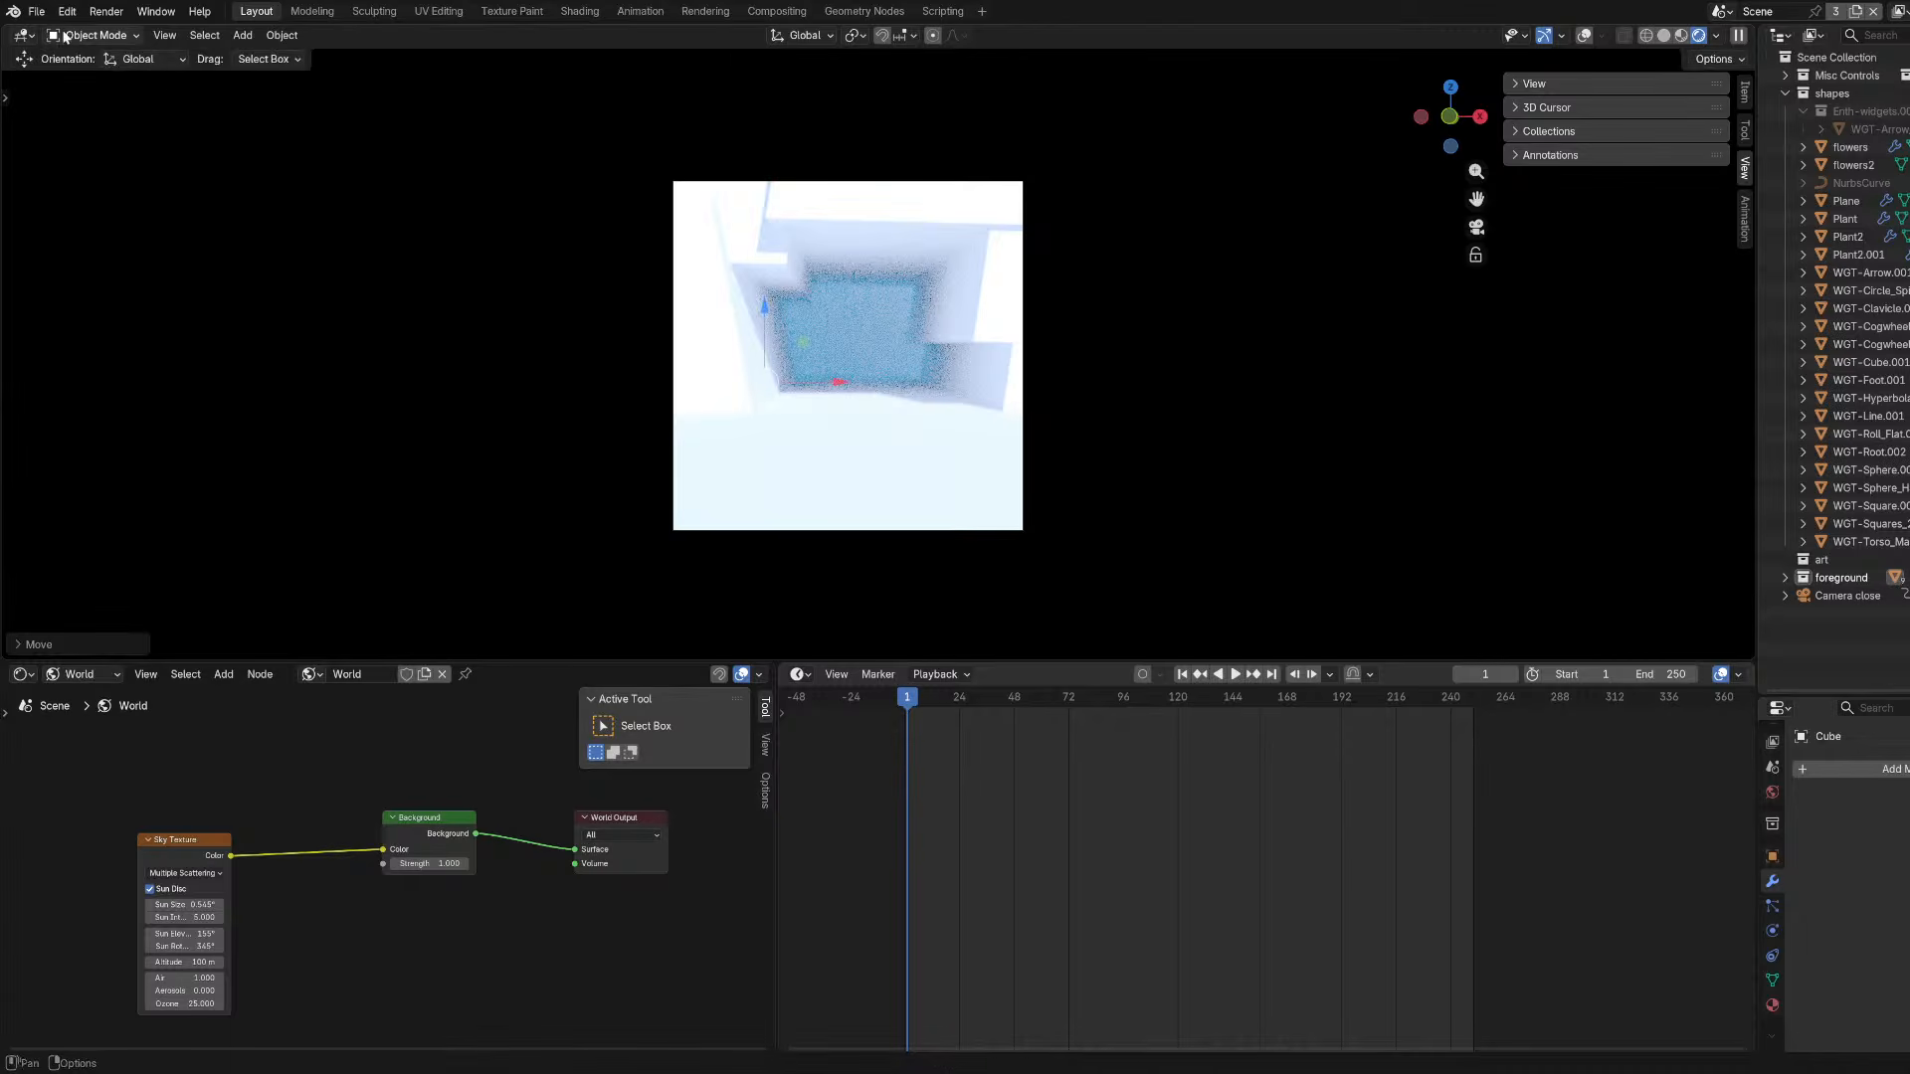
key("ctrl+s")
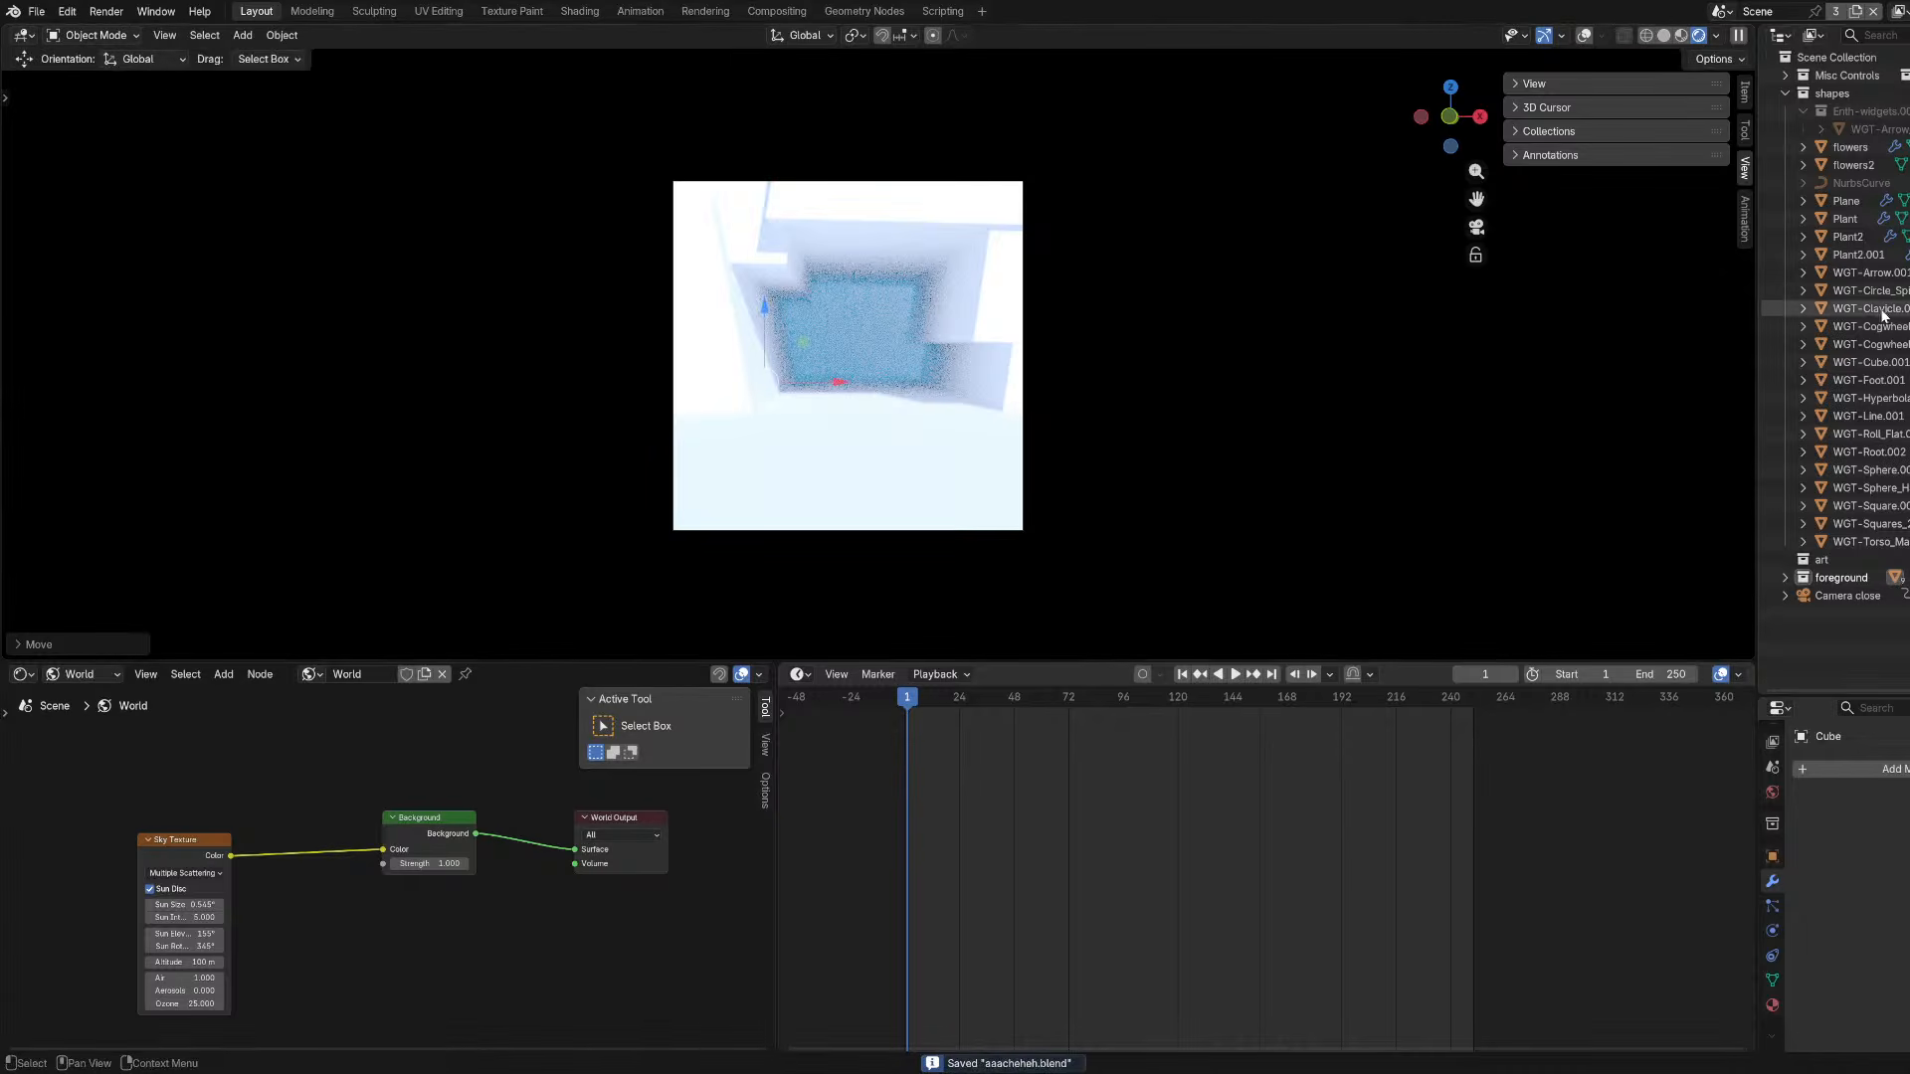
Turn off Depth of Field for the Camera close object and save the file.
left_click(1848, 595)
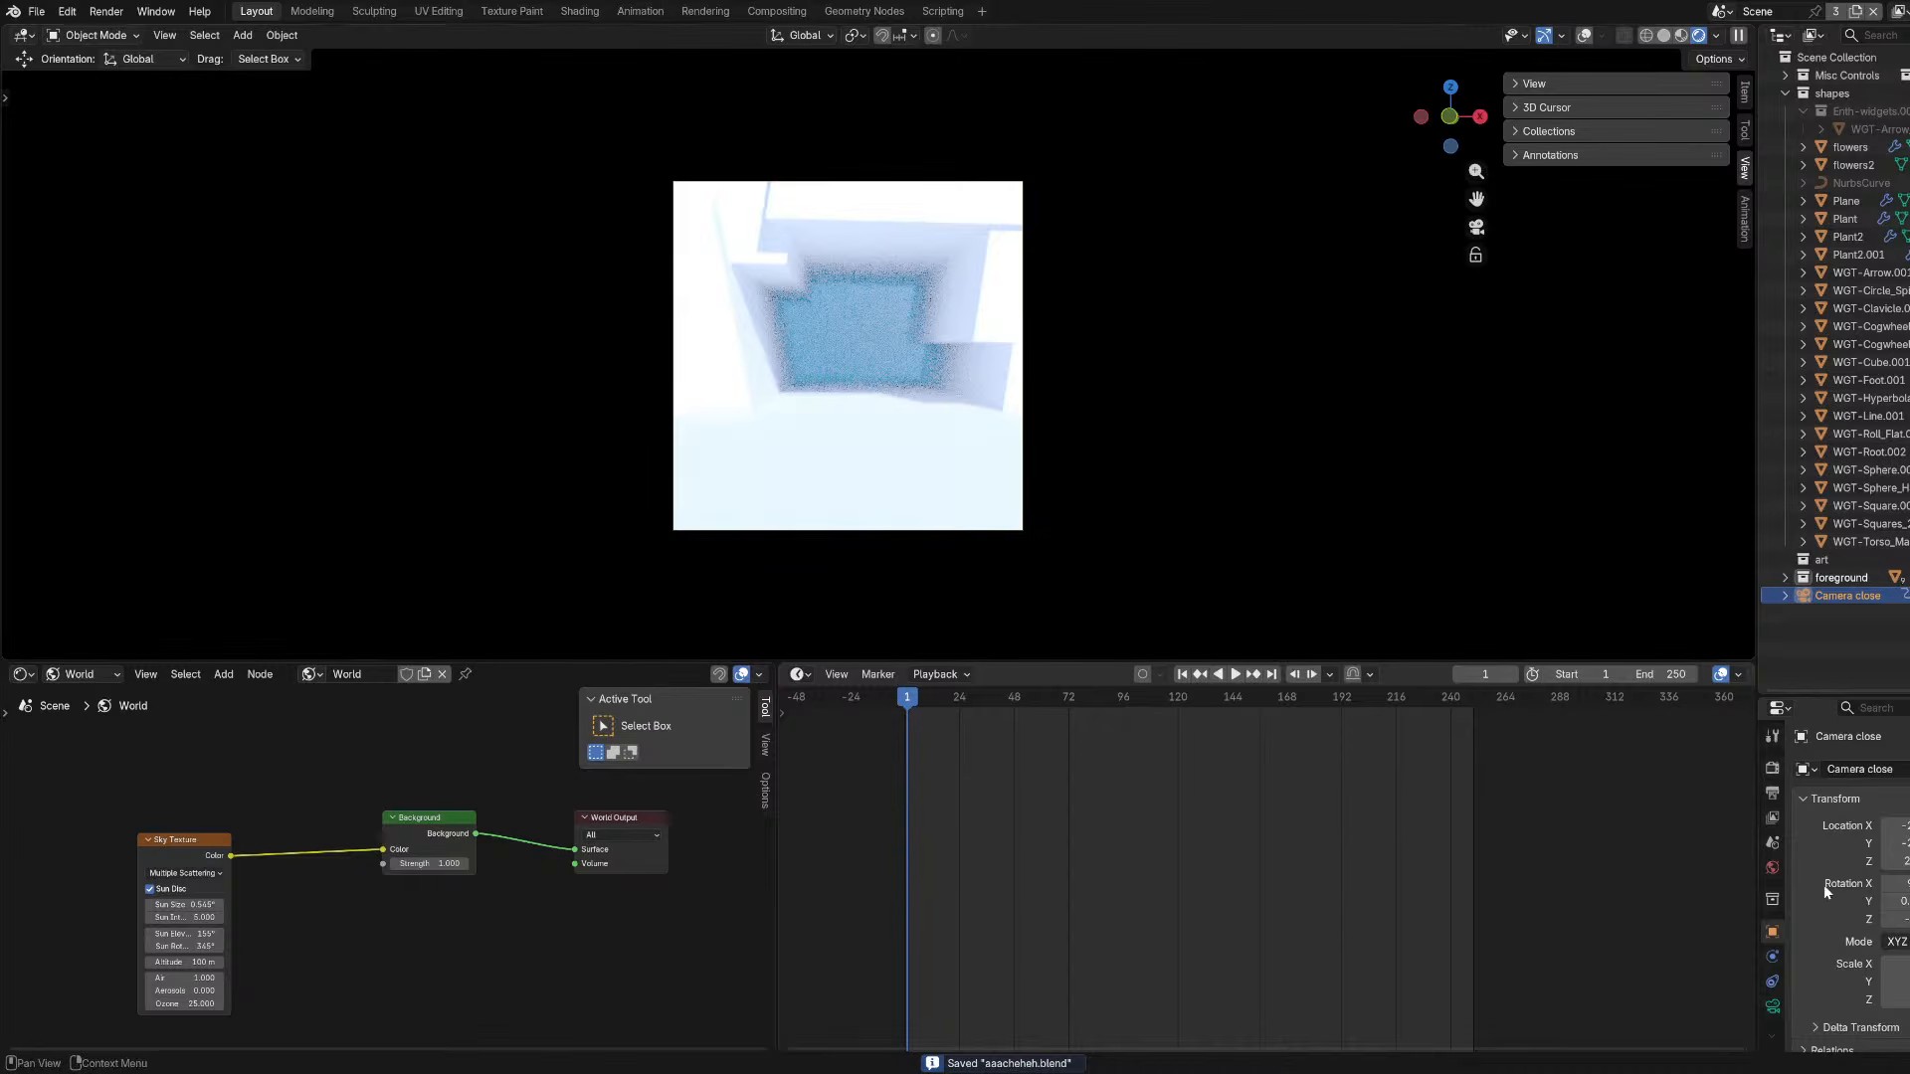
scroll(1830, 896, "down", 6)
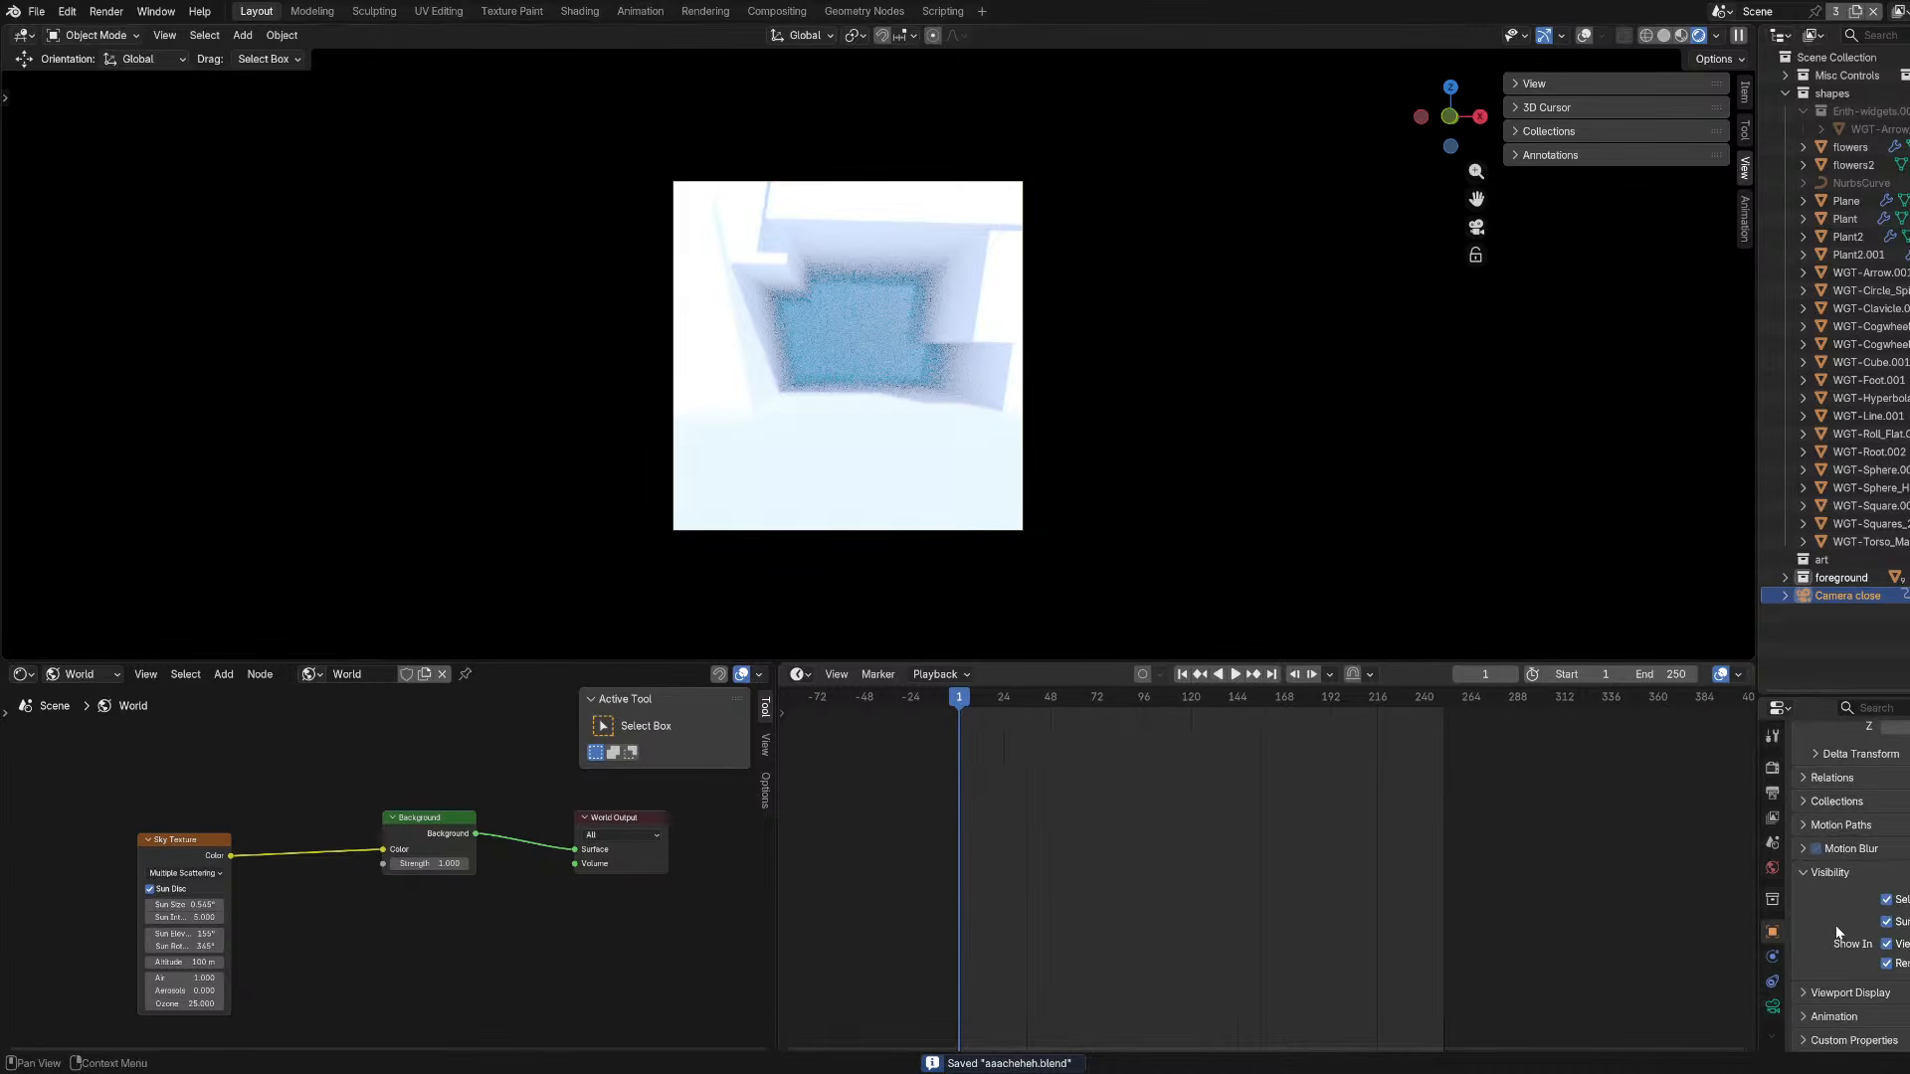
left_click(1773, 1007)
left_click(1816, 863)
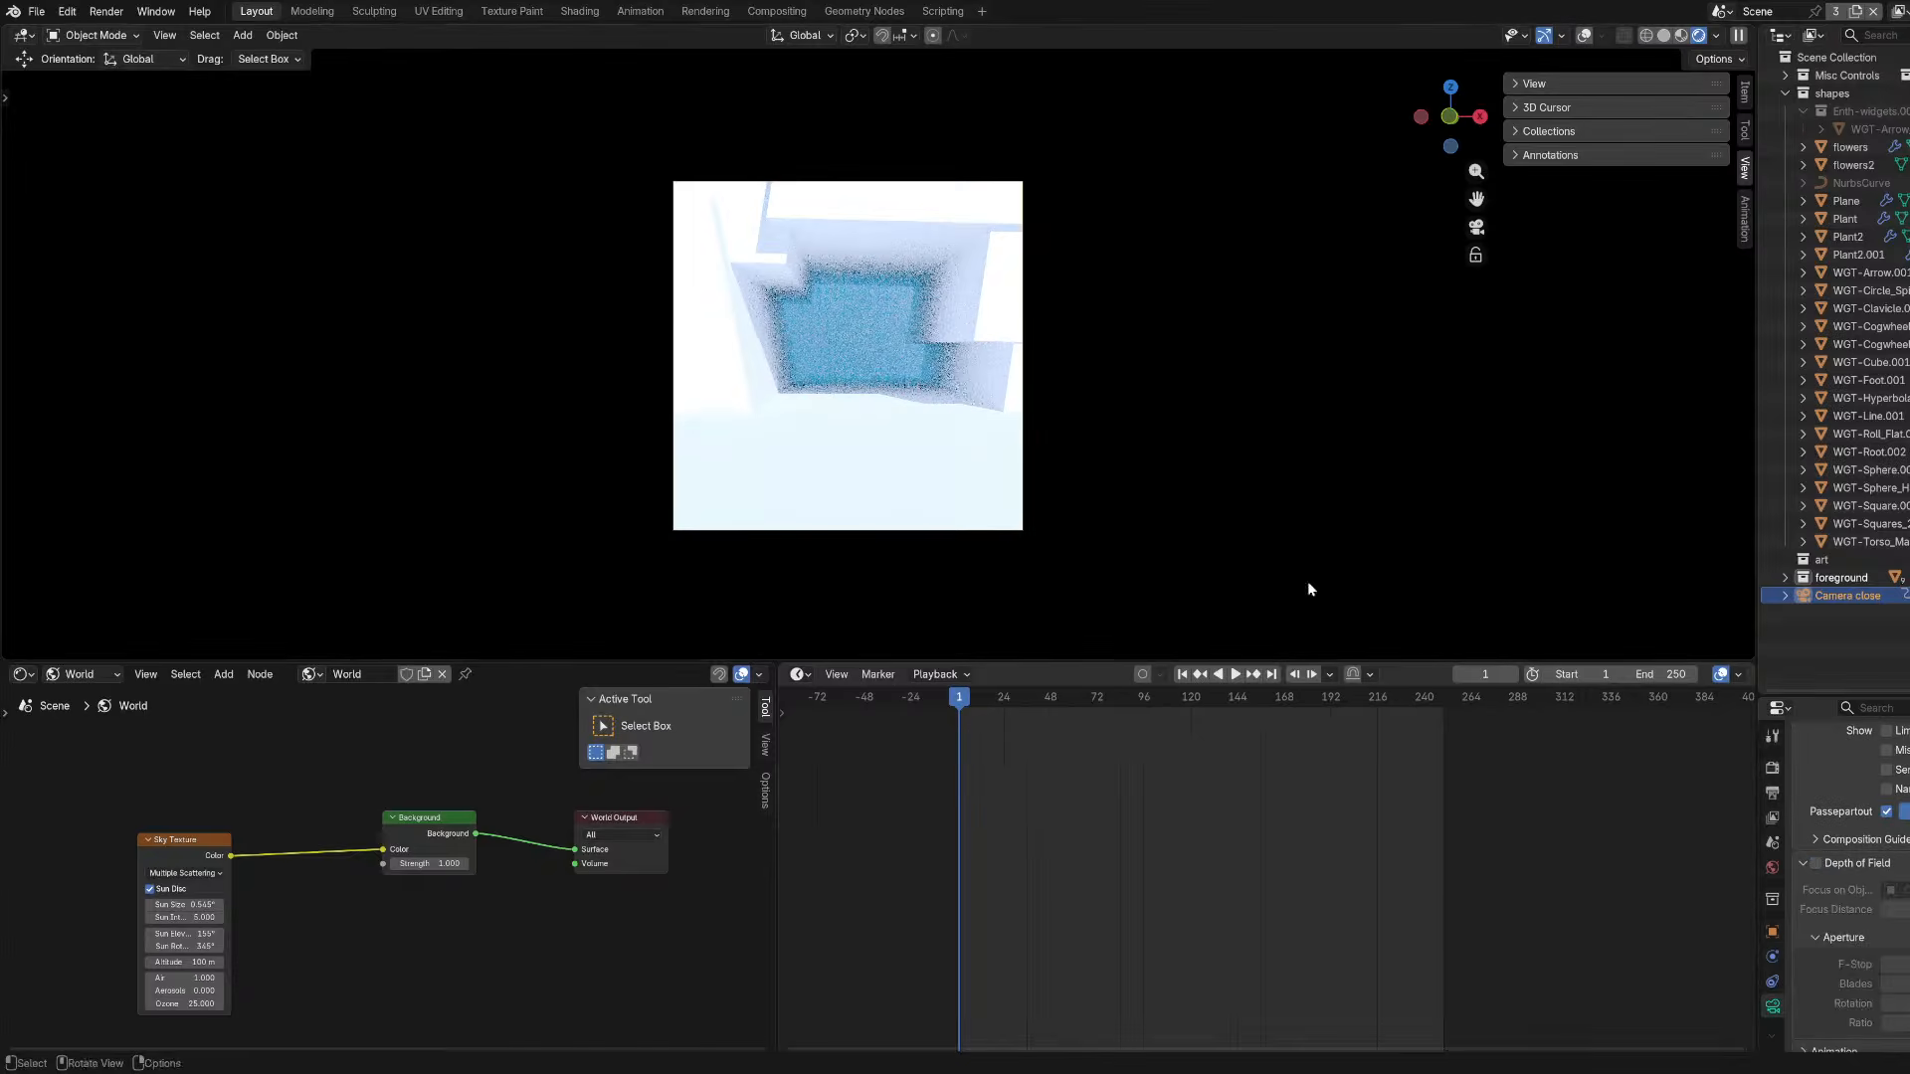
key("ctrl+s")
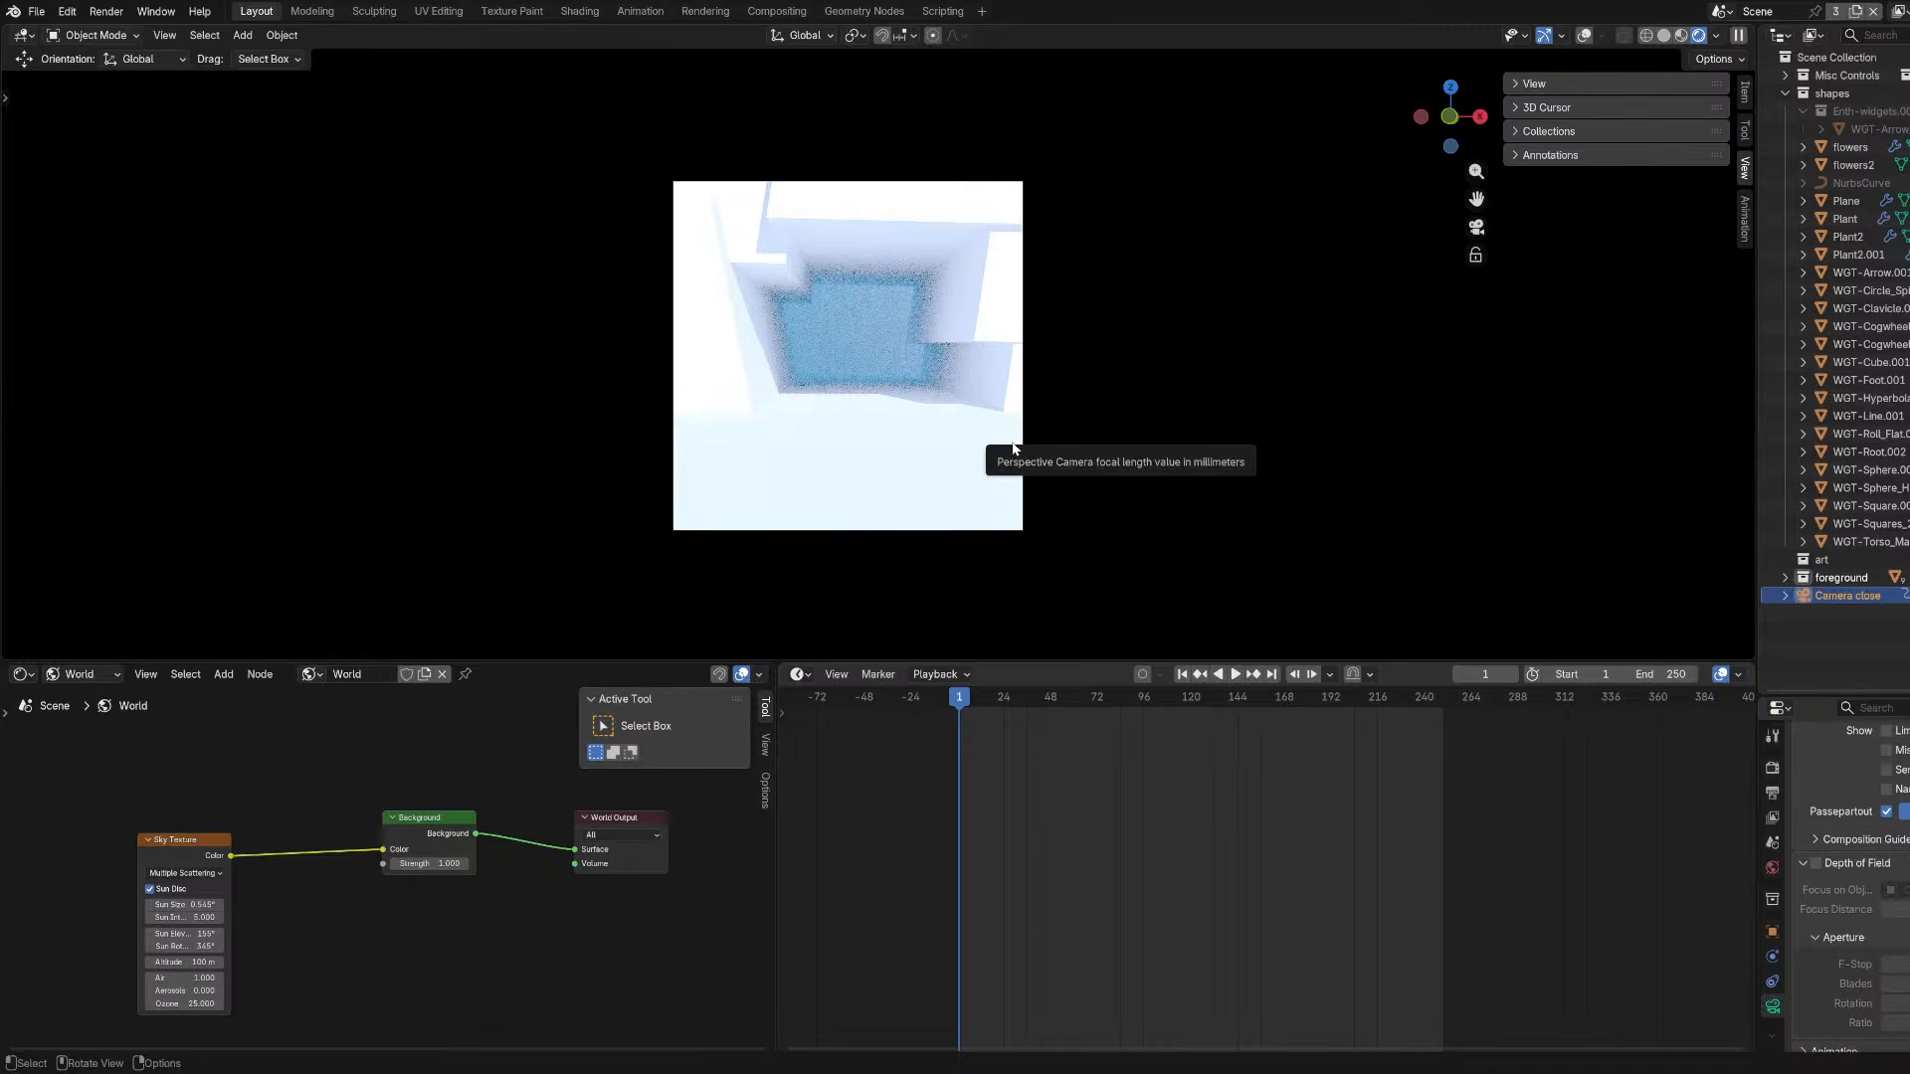
Show the viewport overlays again and shift the close camera slightly along X, checking the framing through the camera.
key("KP_0")
key("KP_0")
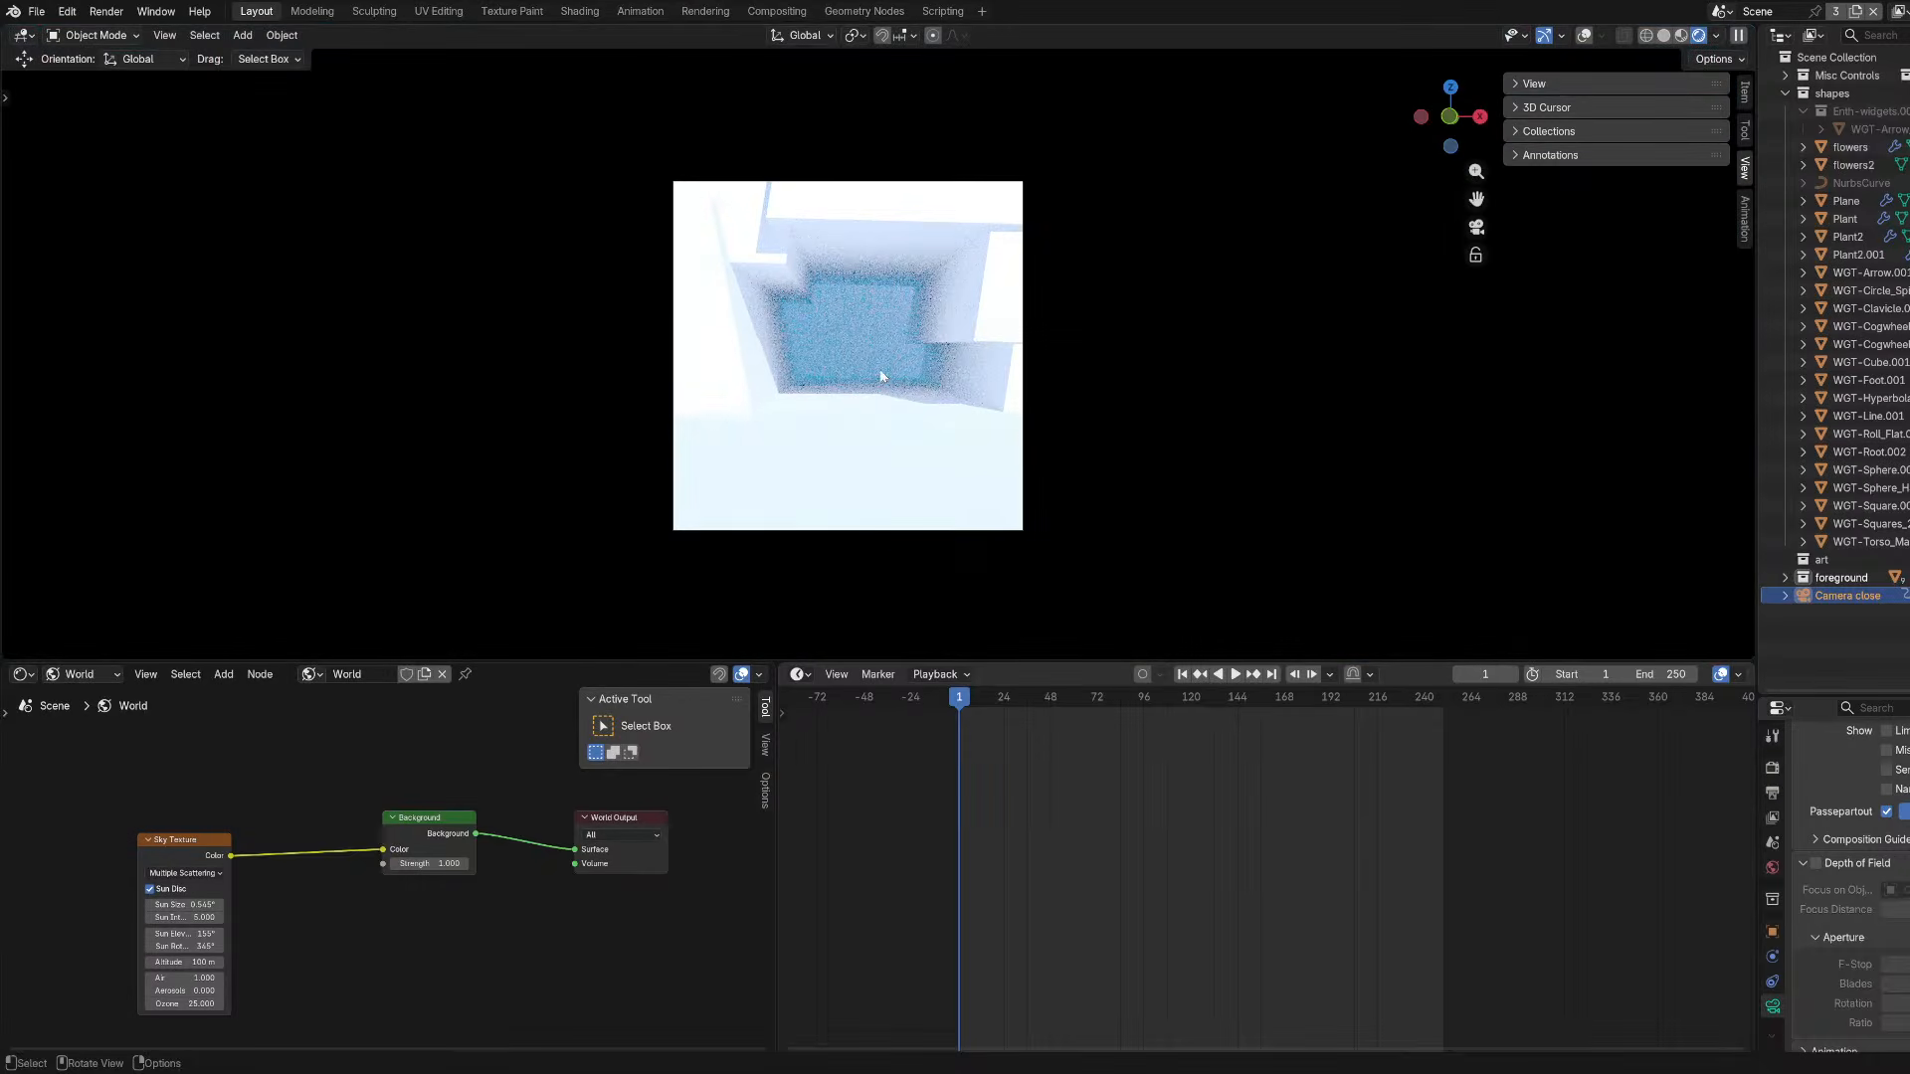
left_click(1564, 36)
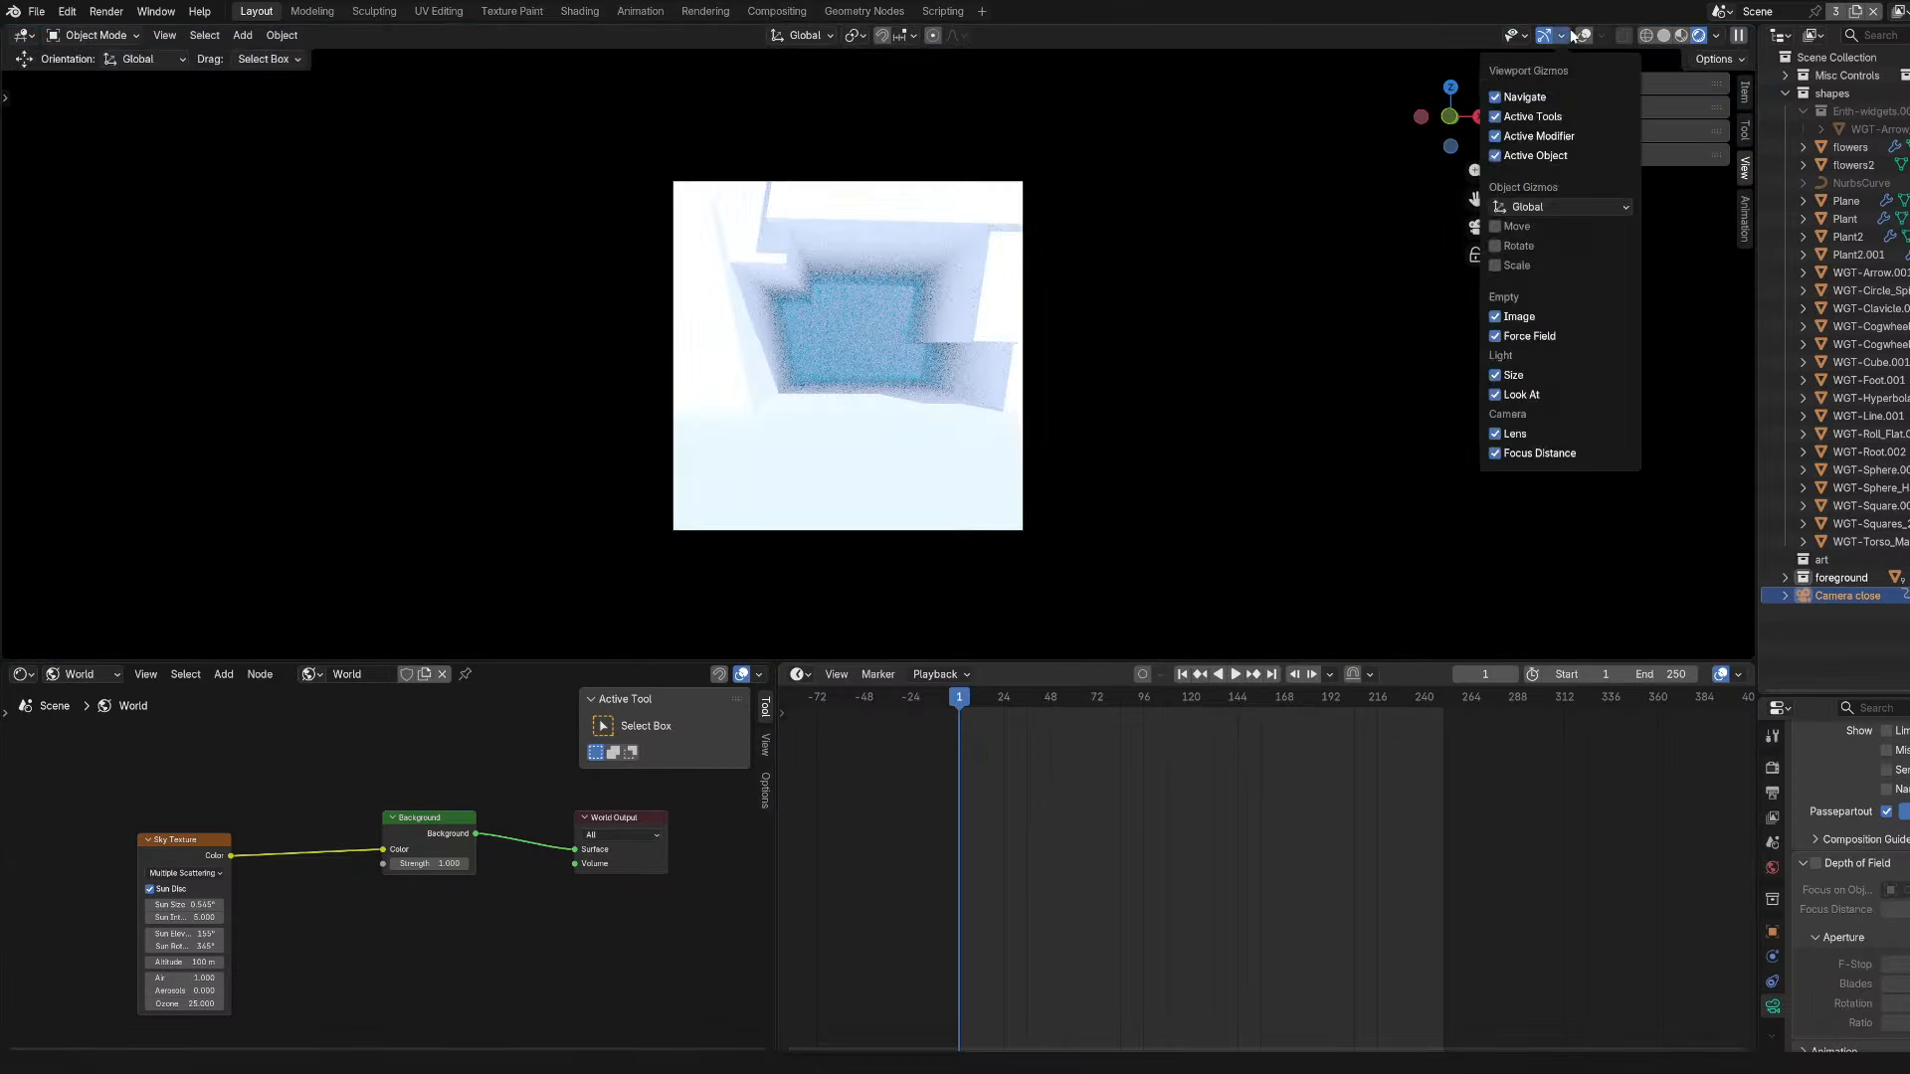
middle_click_drag(1070, 235, 910, 373)
key("g")
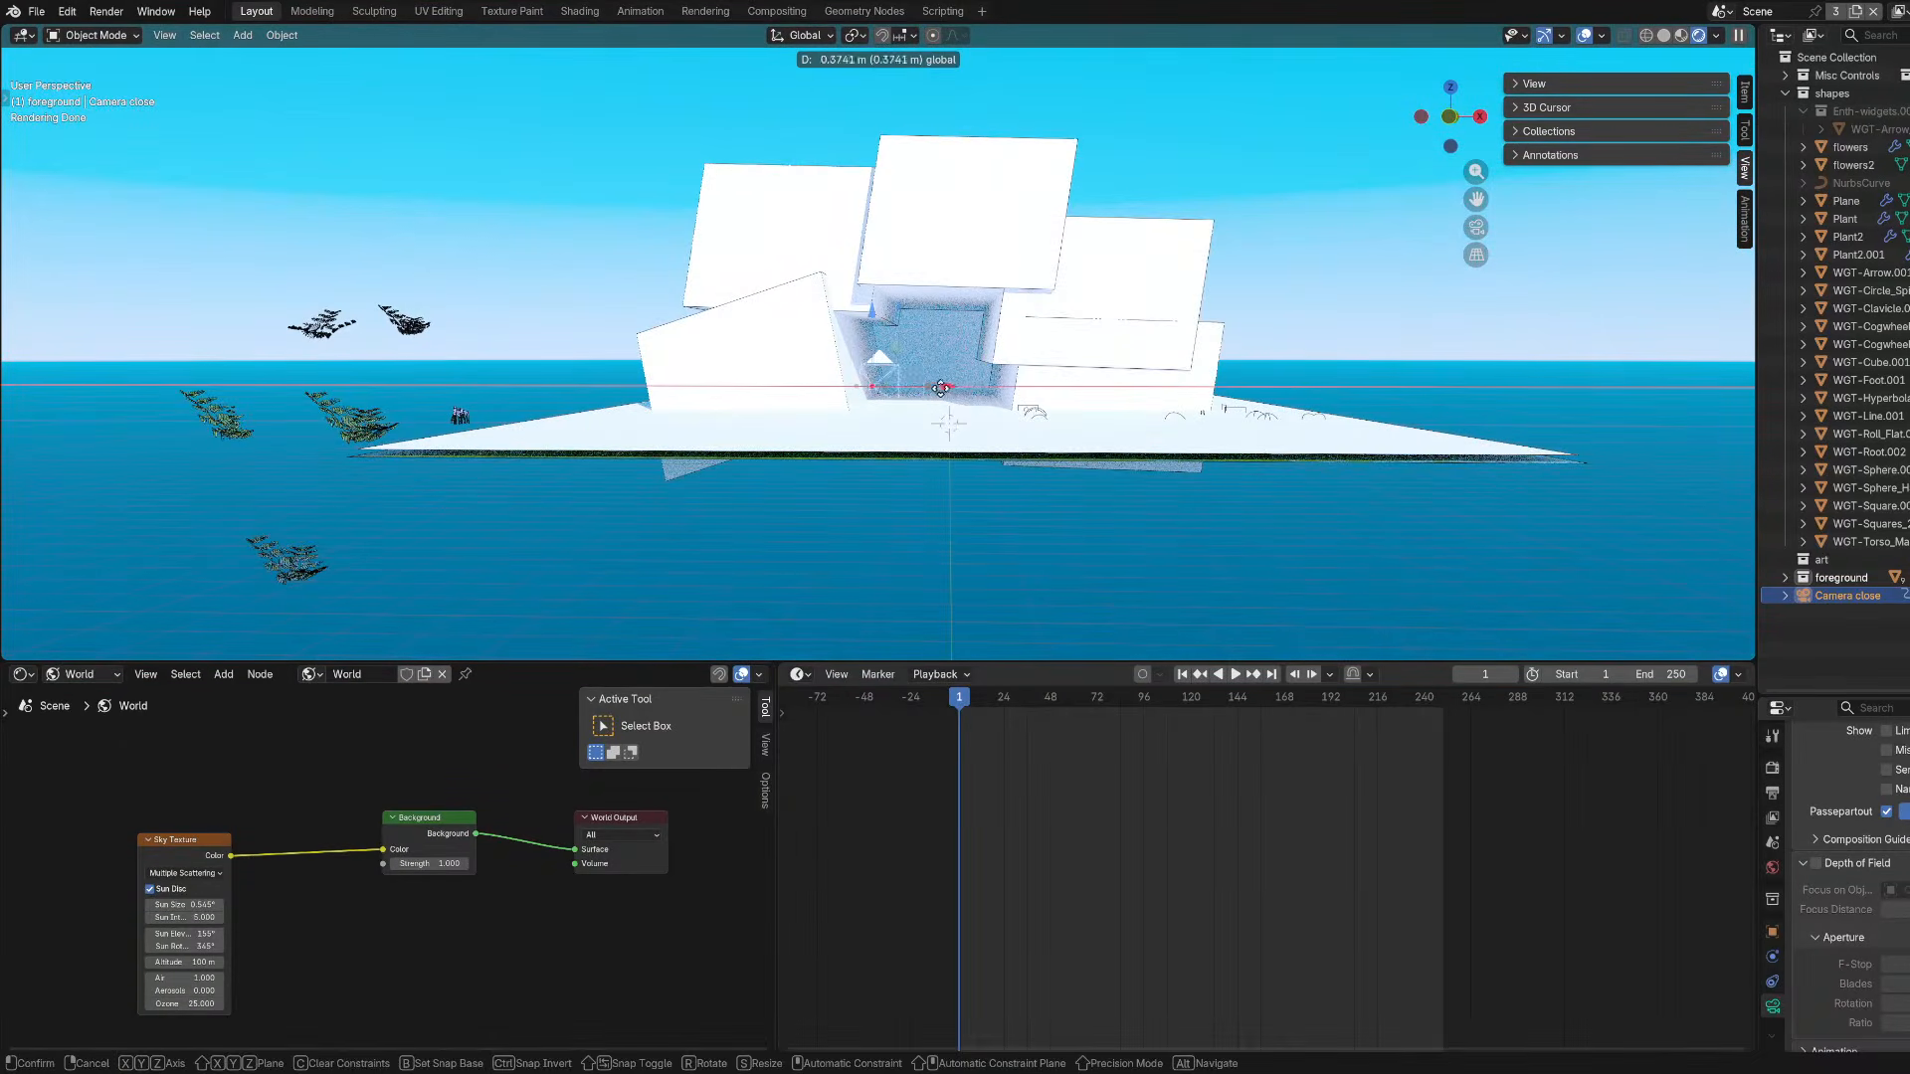
left_click(957, 394)
key("KP_0")
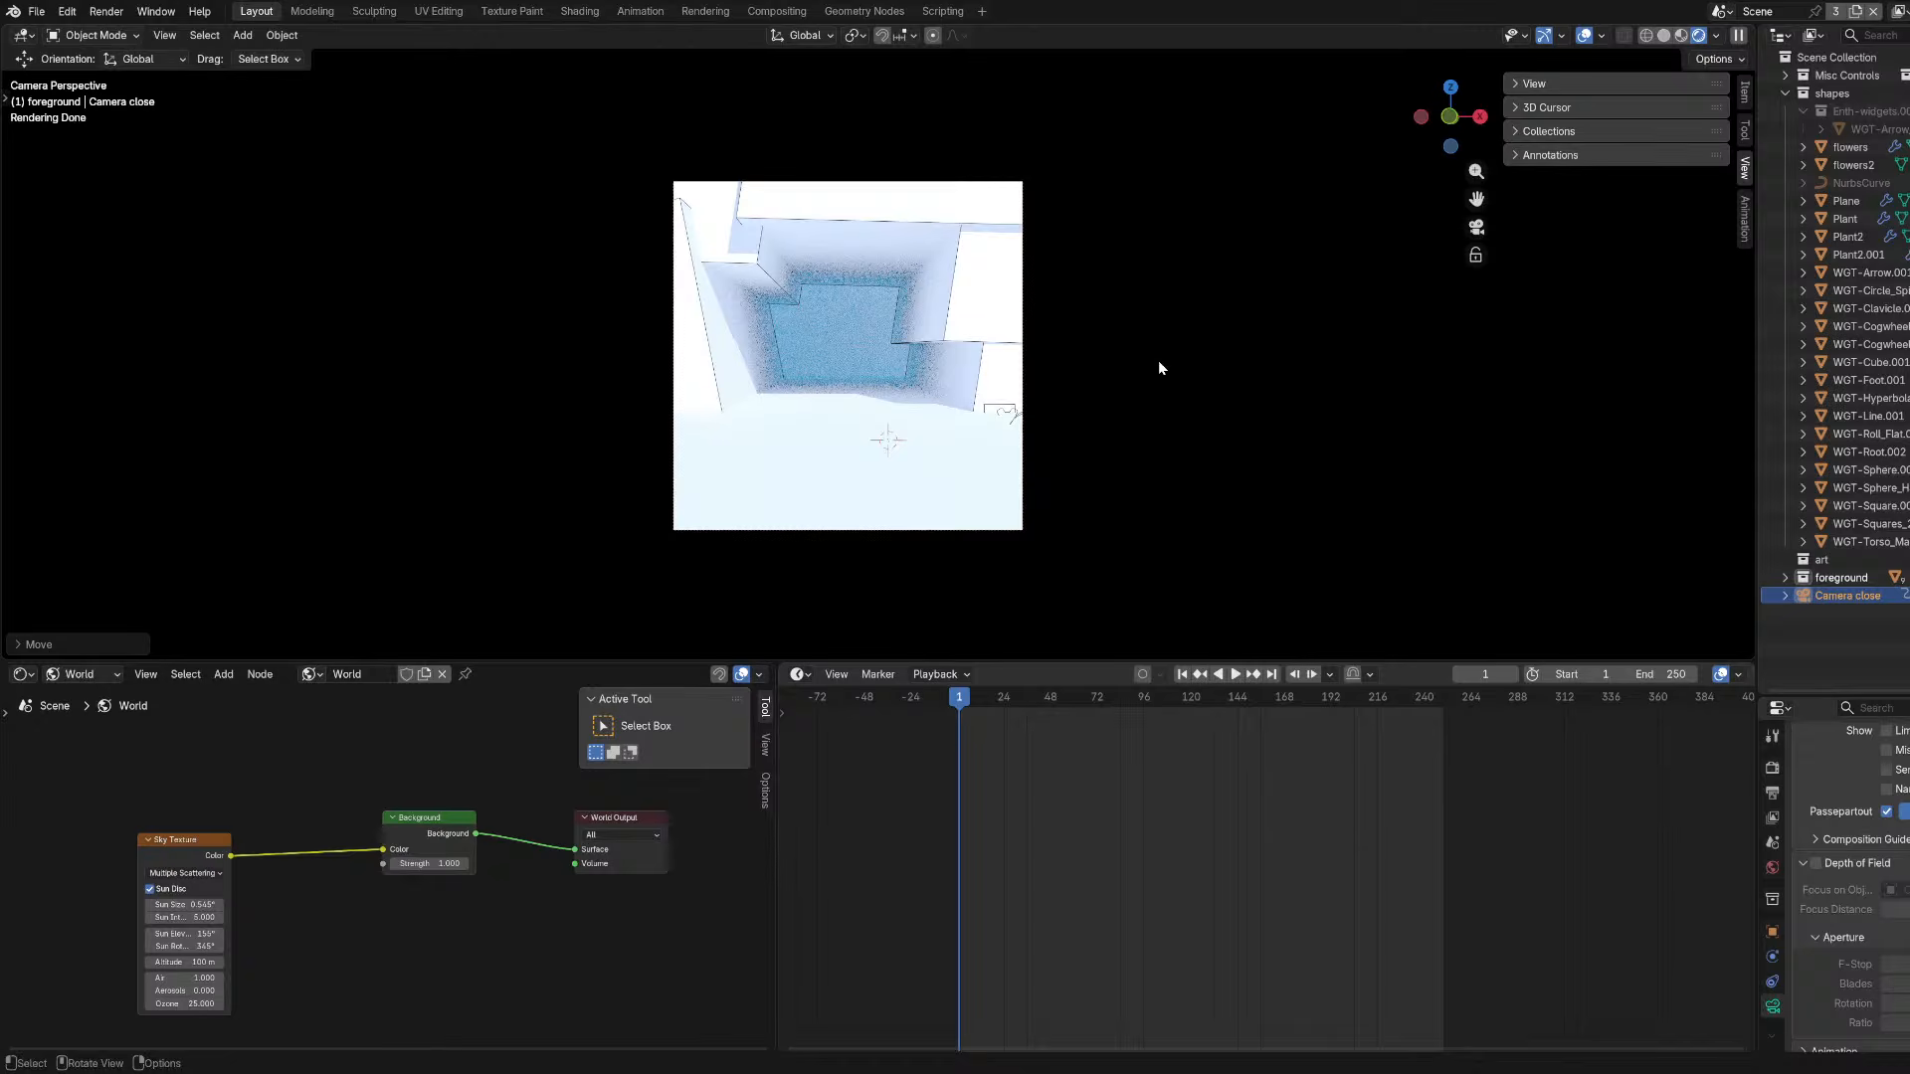
key("r")
key("x")
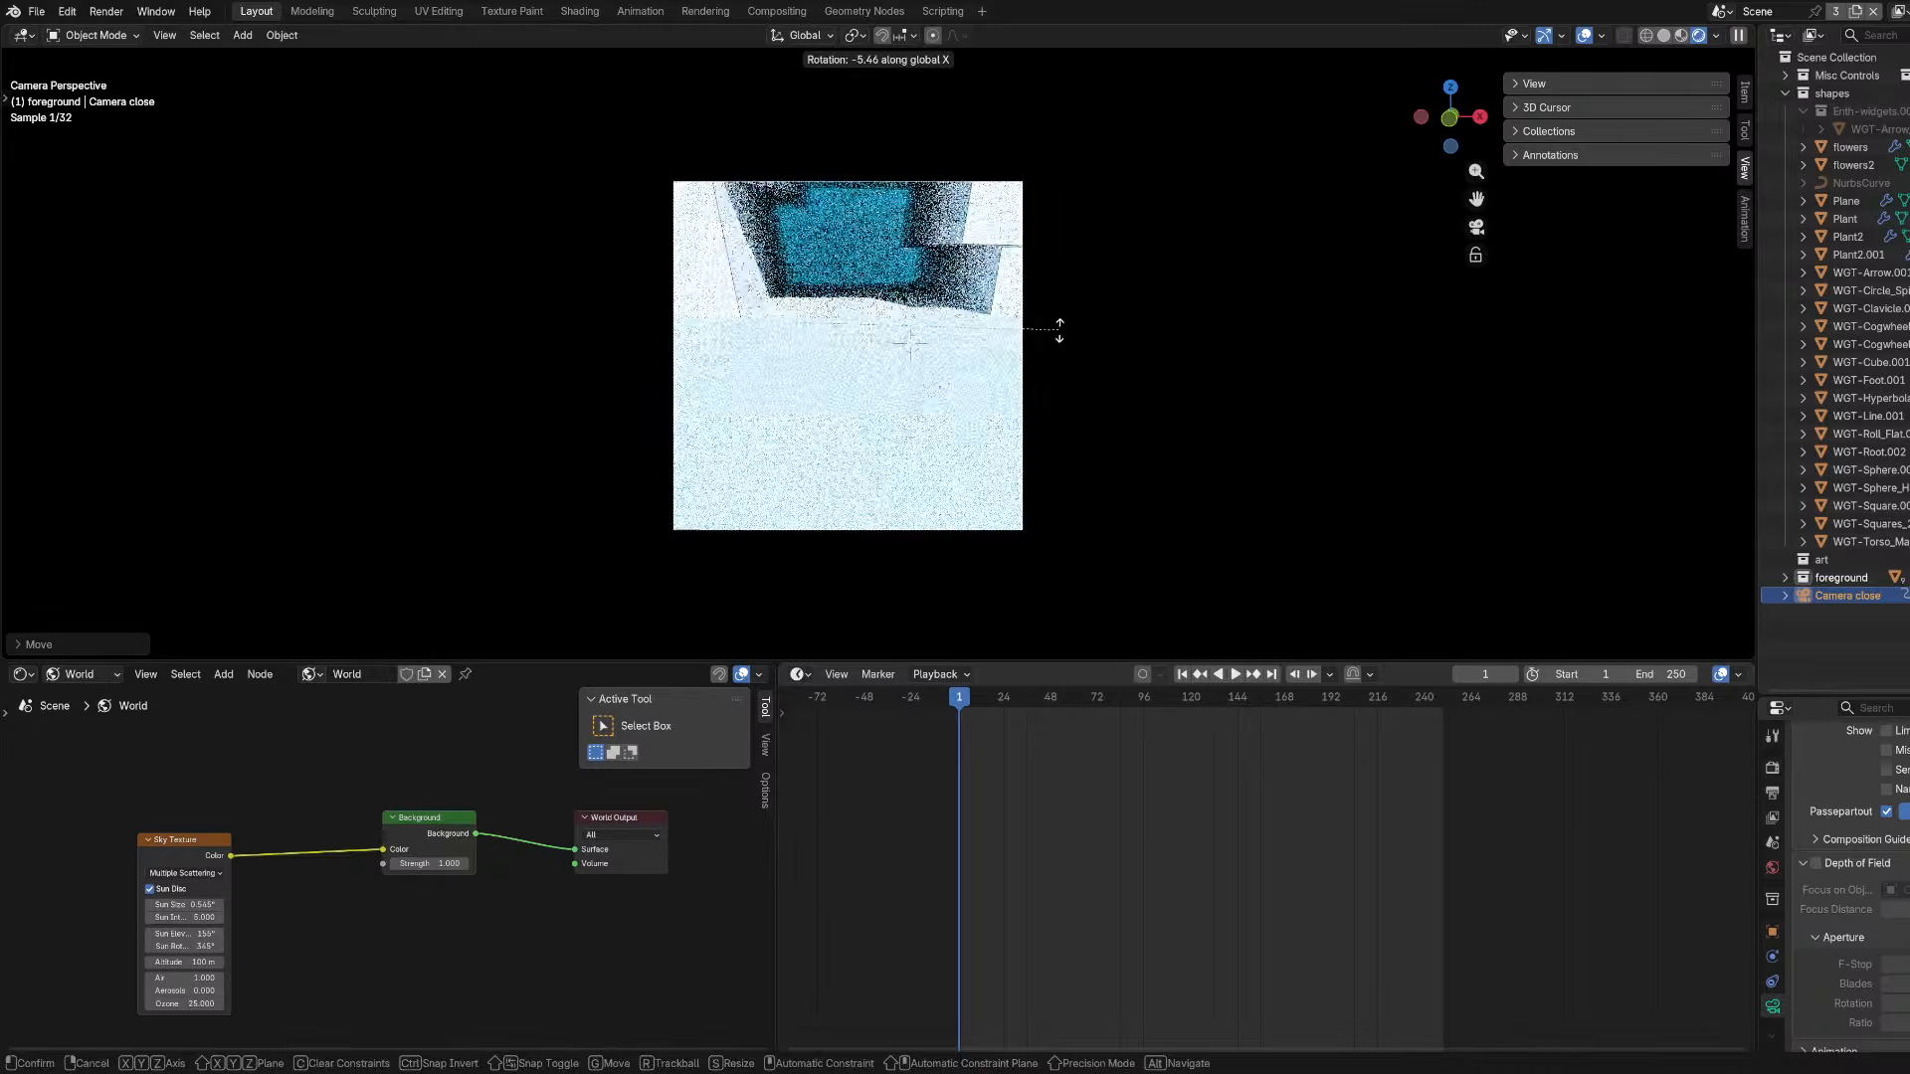
left_click(1059, 328)
Show the Camera close object's transform properties and adjust its X rotation.
left_click(1772, 931)
scroll(1878, 867, "up", 6)
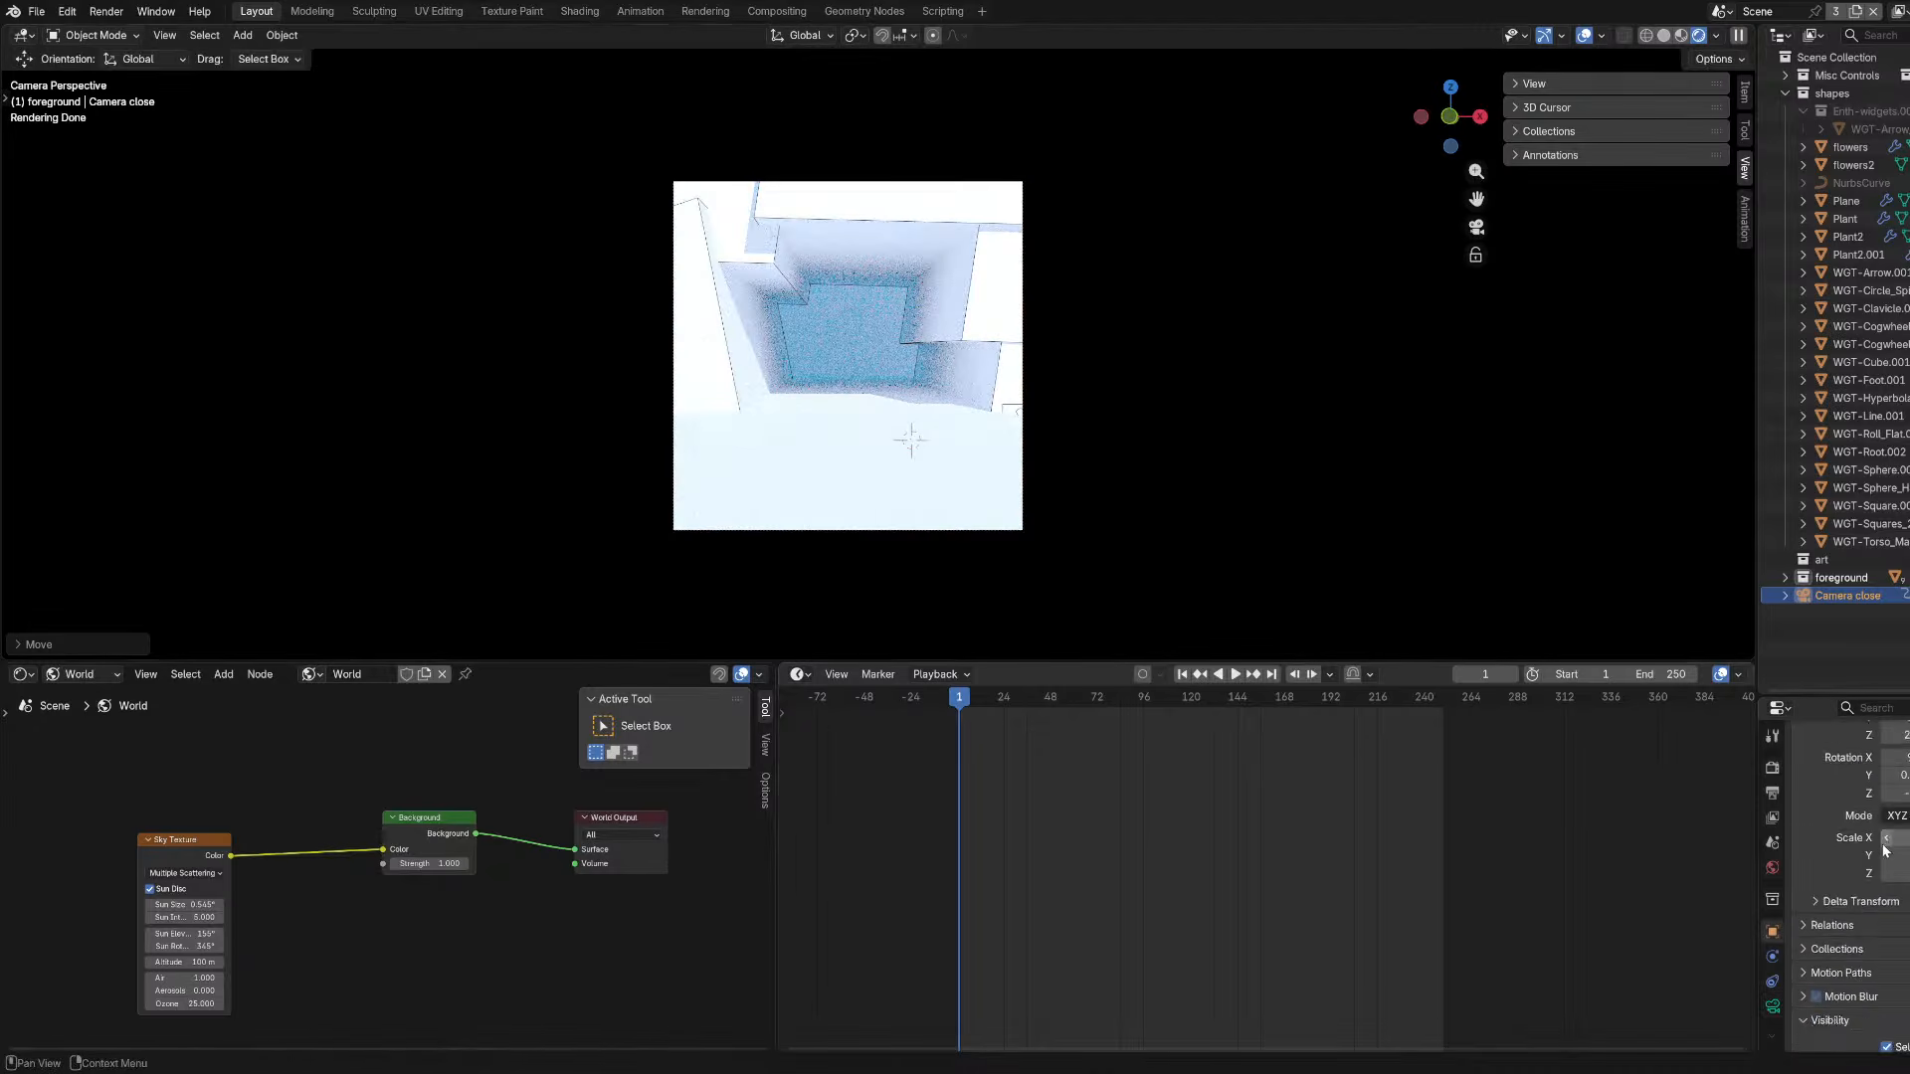
key("Return")
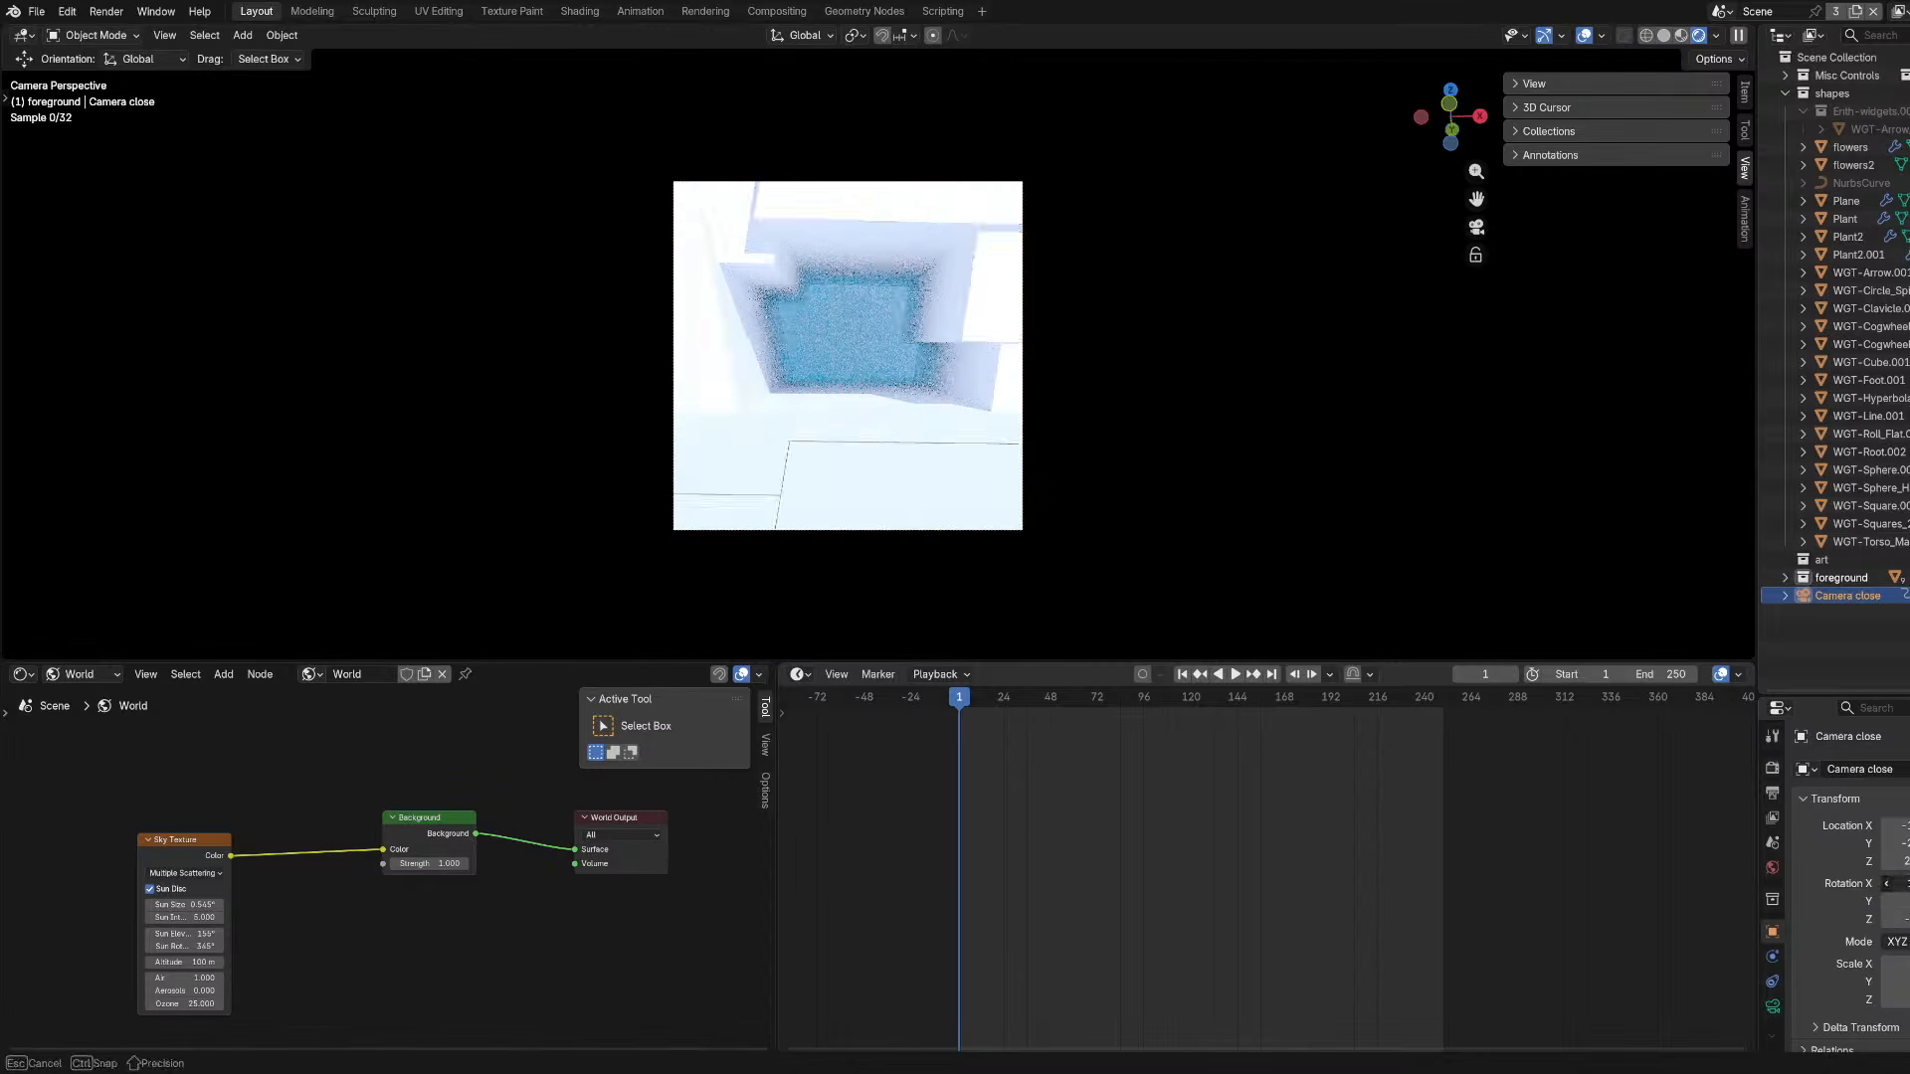
left_click_drag(1896, 883, 1909, 884)
Move the close camera along global Z and readjust its X rotation to reframe the opening.
key("g")
key("z")
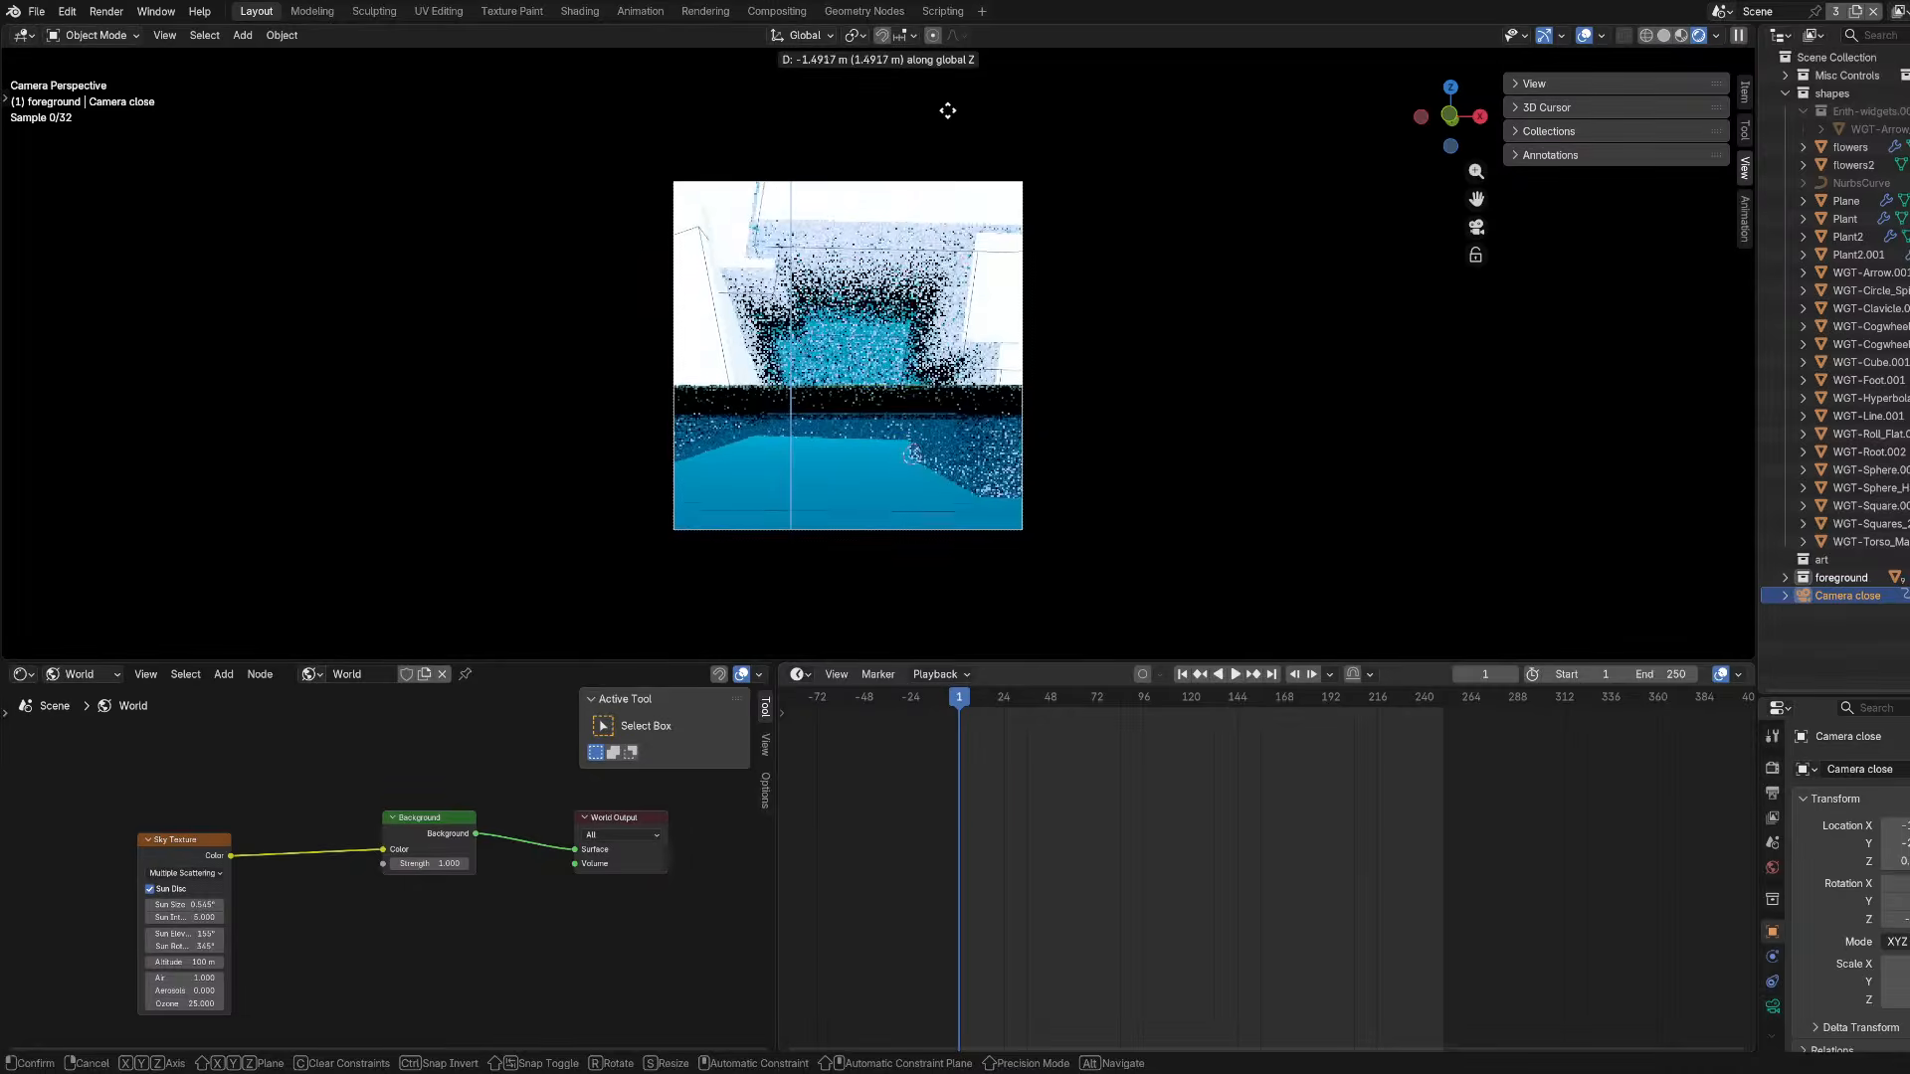
left_click(978, 641)
left_click_drag(1905, 883, 1904, 883)
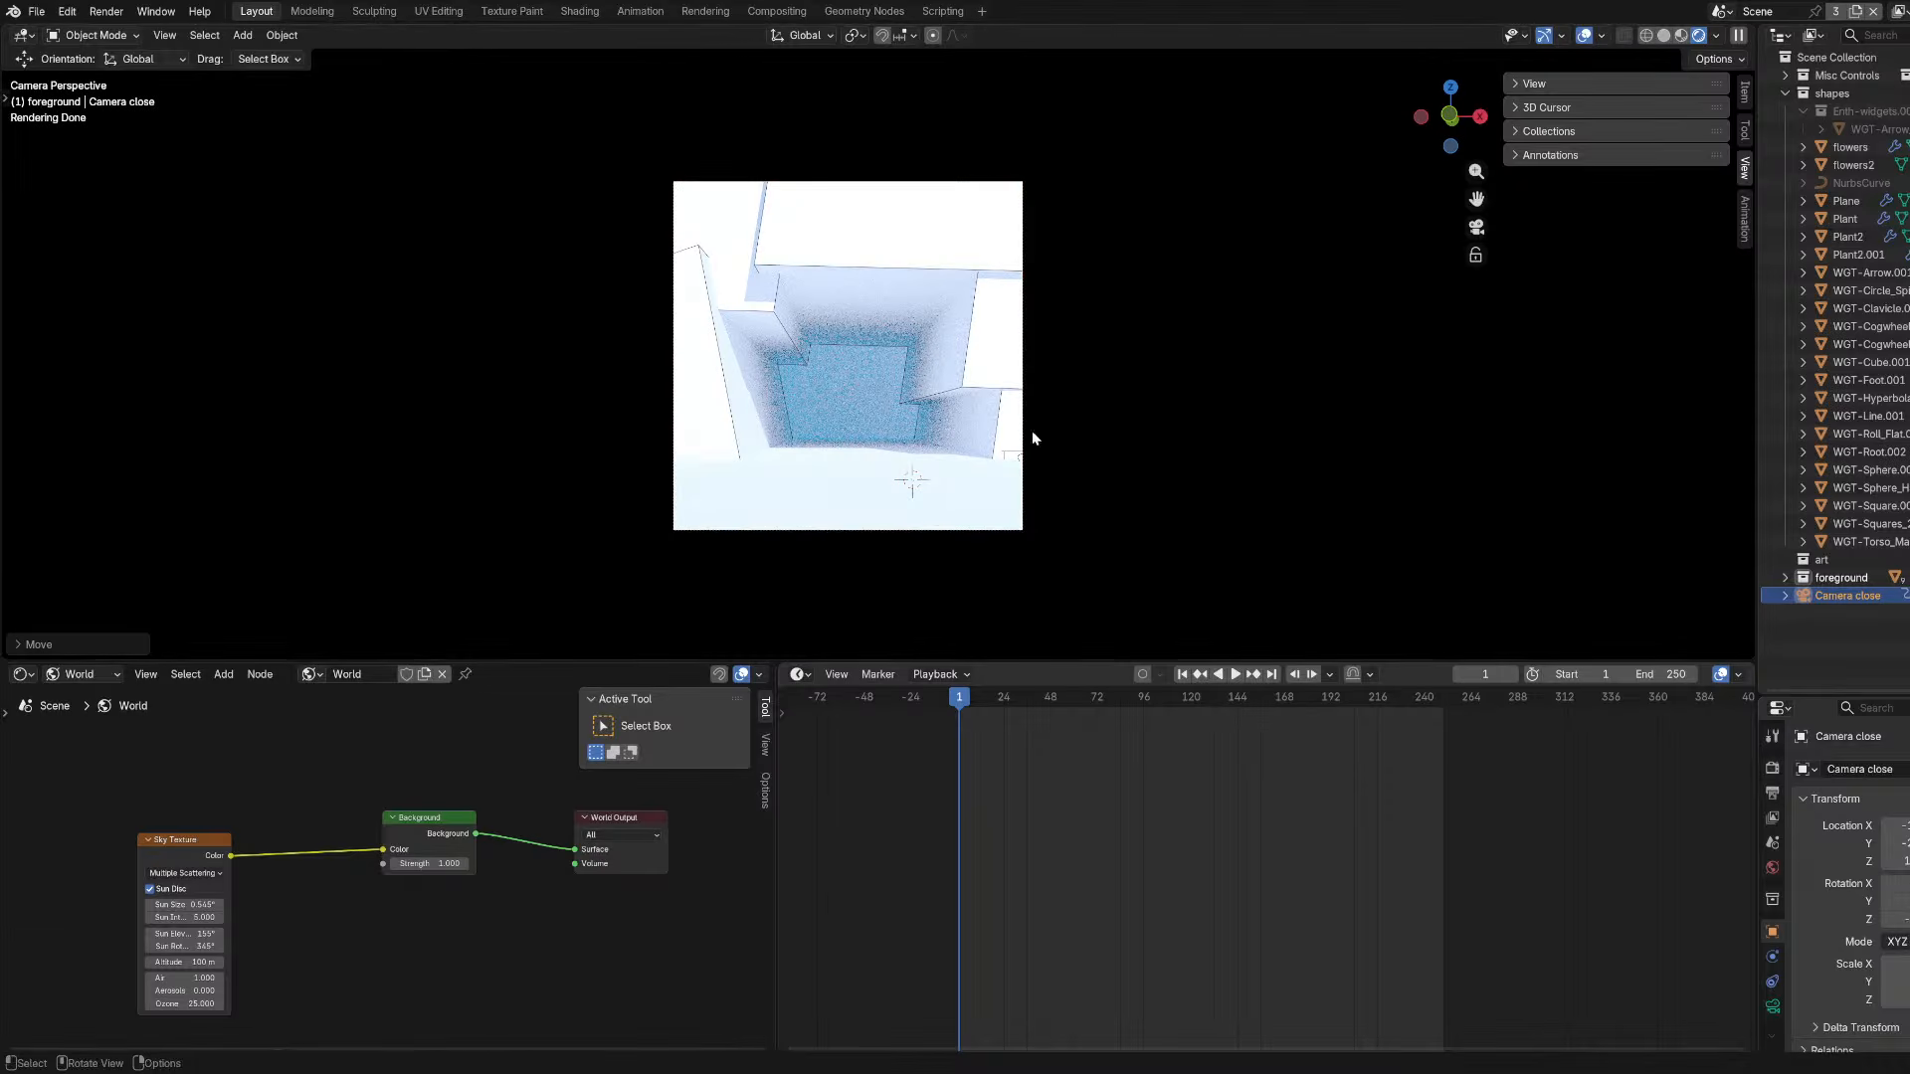
Select the upper block above the opening, save the file and enter Edit Mode with face selection.
left_click(793, 214)
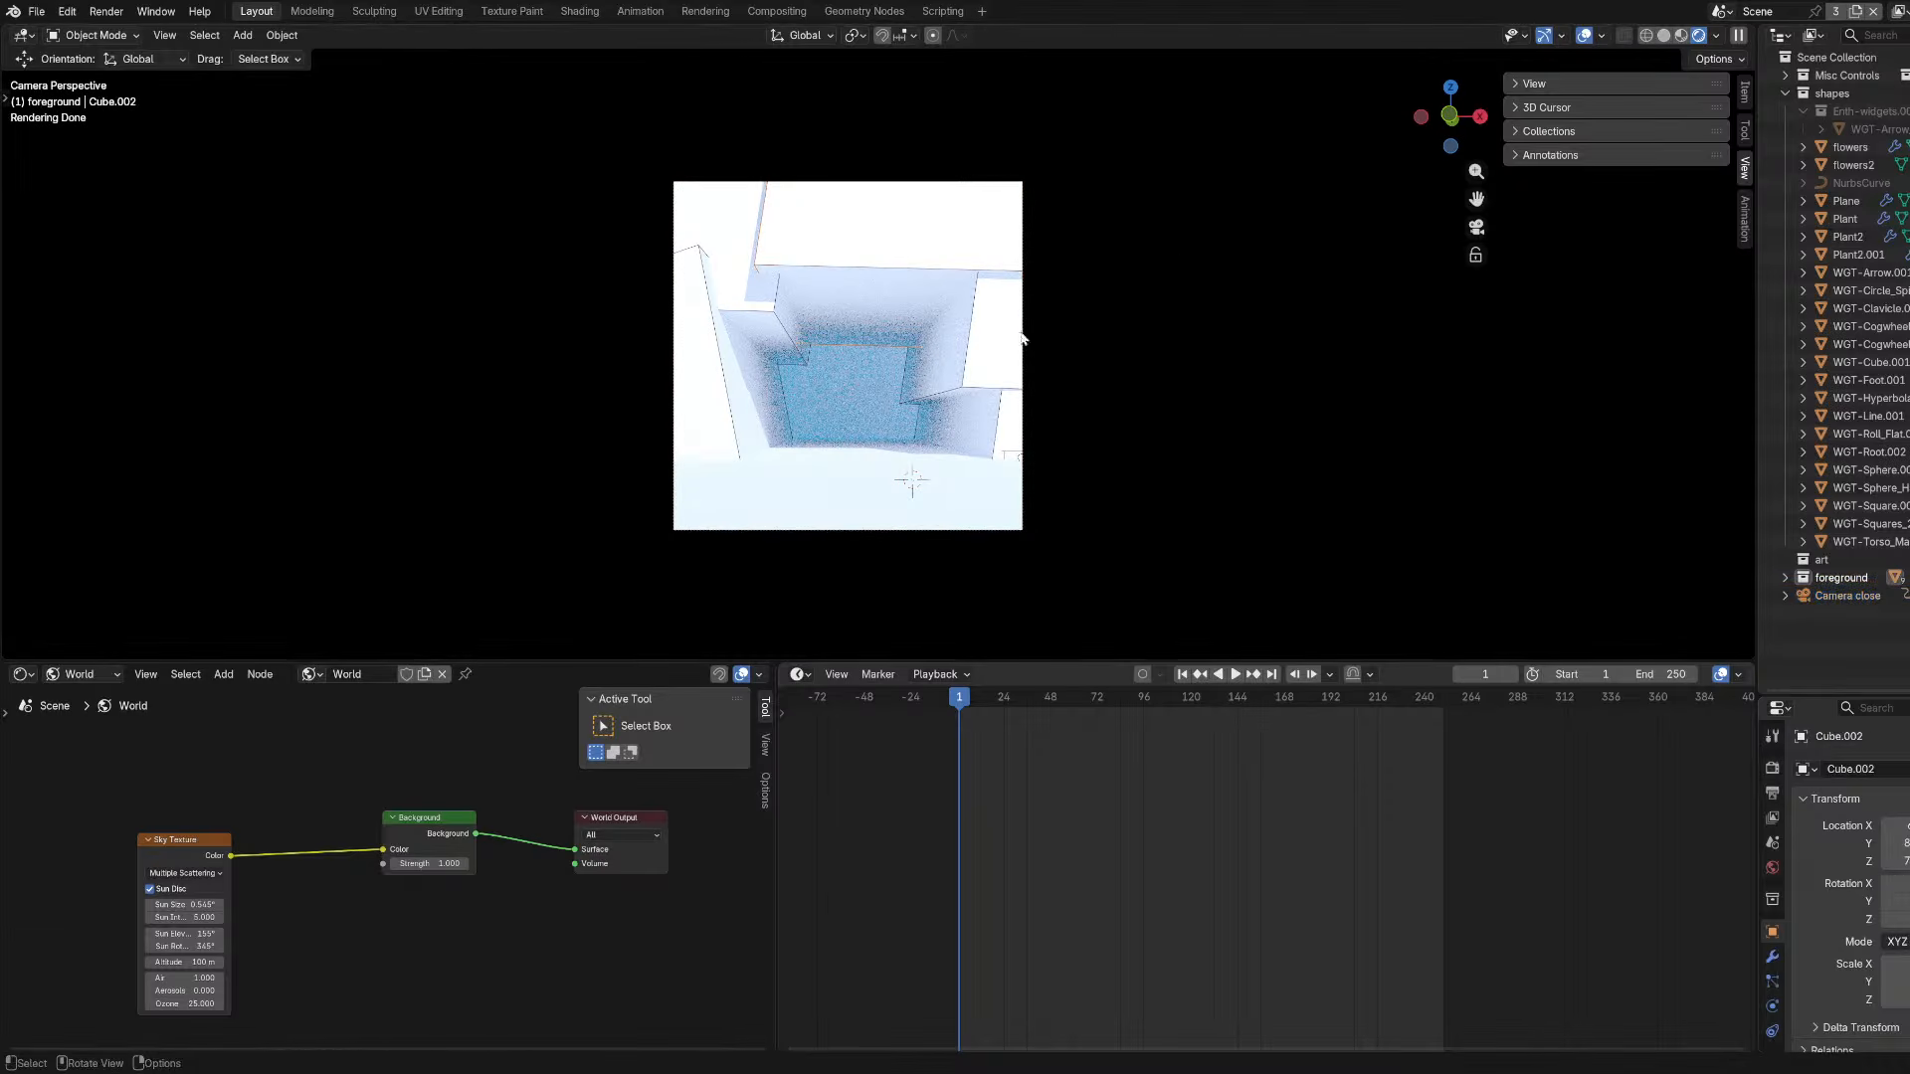
middle_click_drag(1024, 339, 933, 324)
key("ctrl+s")
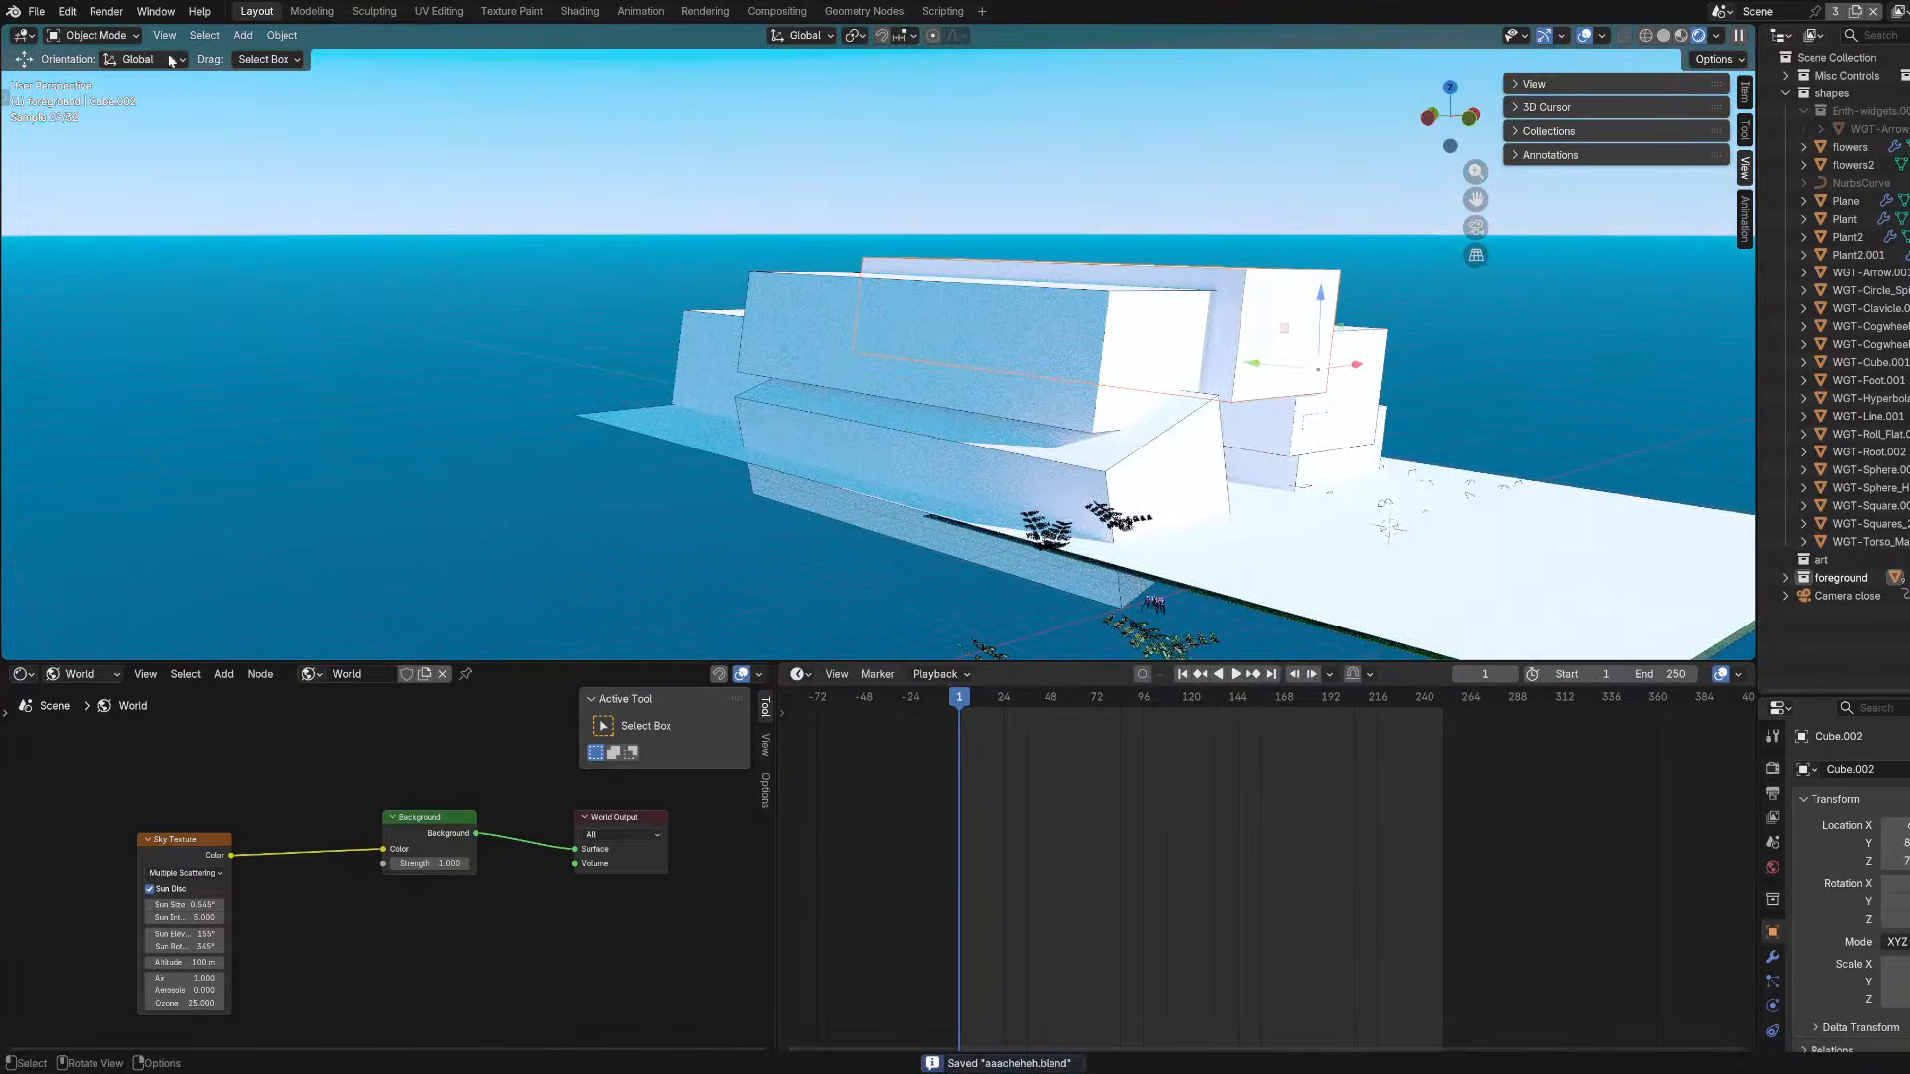
left_click(90, 35)
left_click(84, 79)
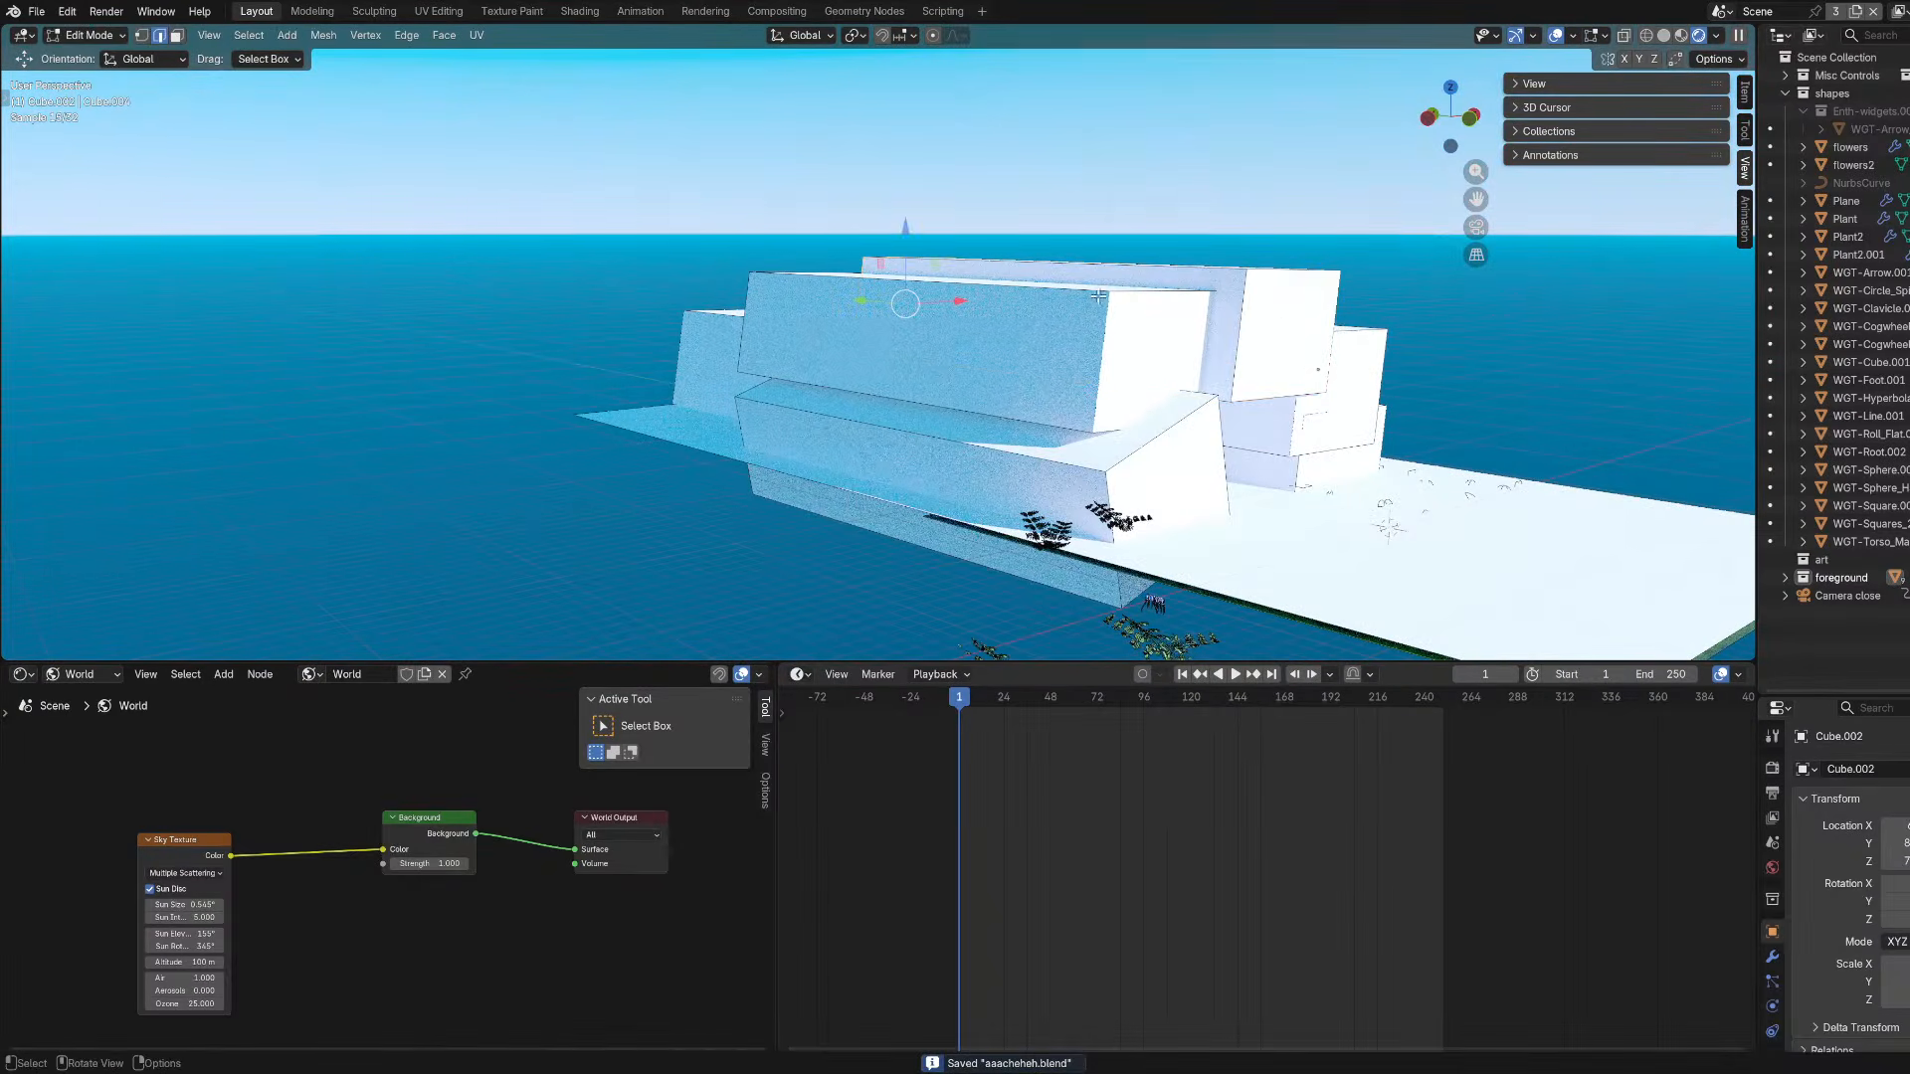
middle_click_drag(1070, 268, 1034, 289)
left_click(1112, 272)
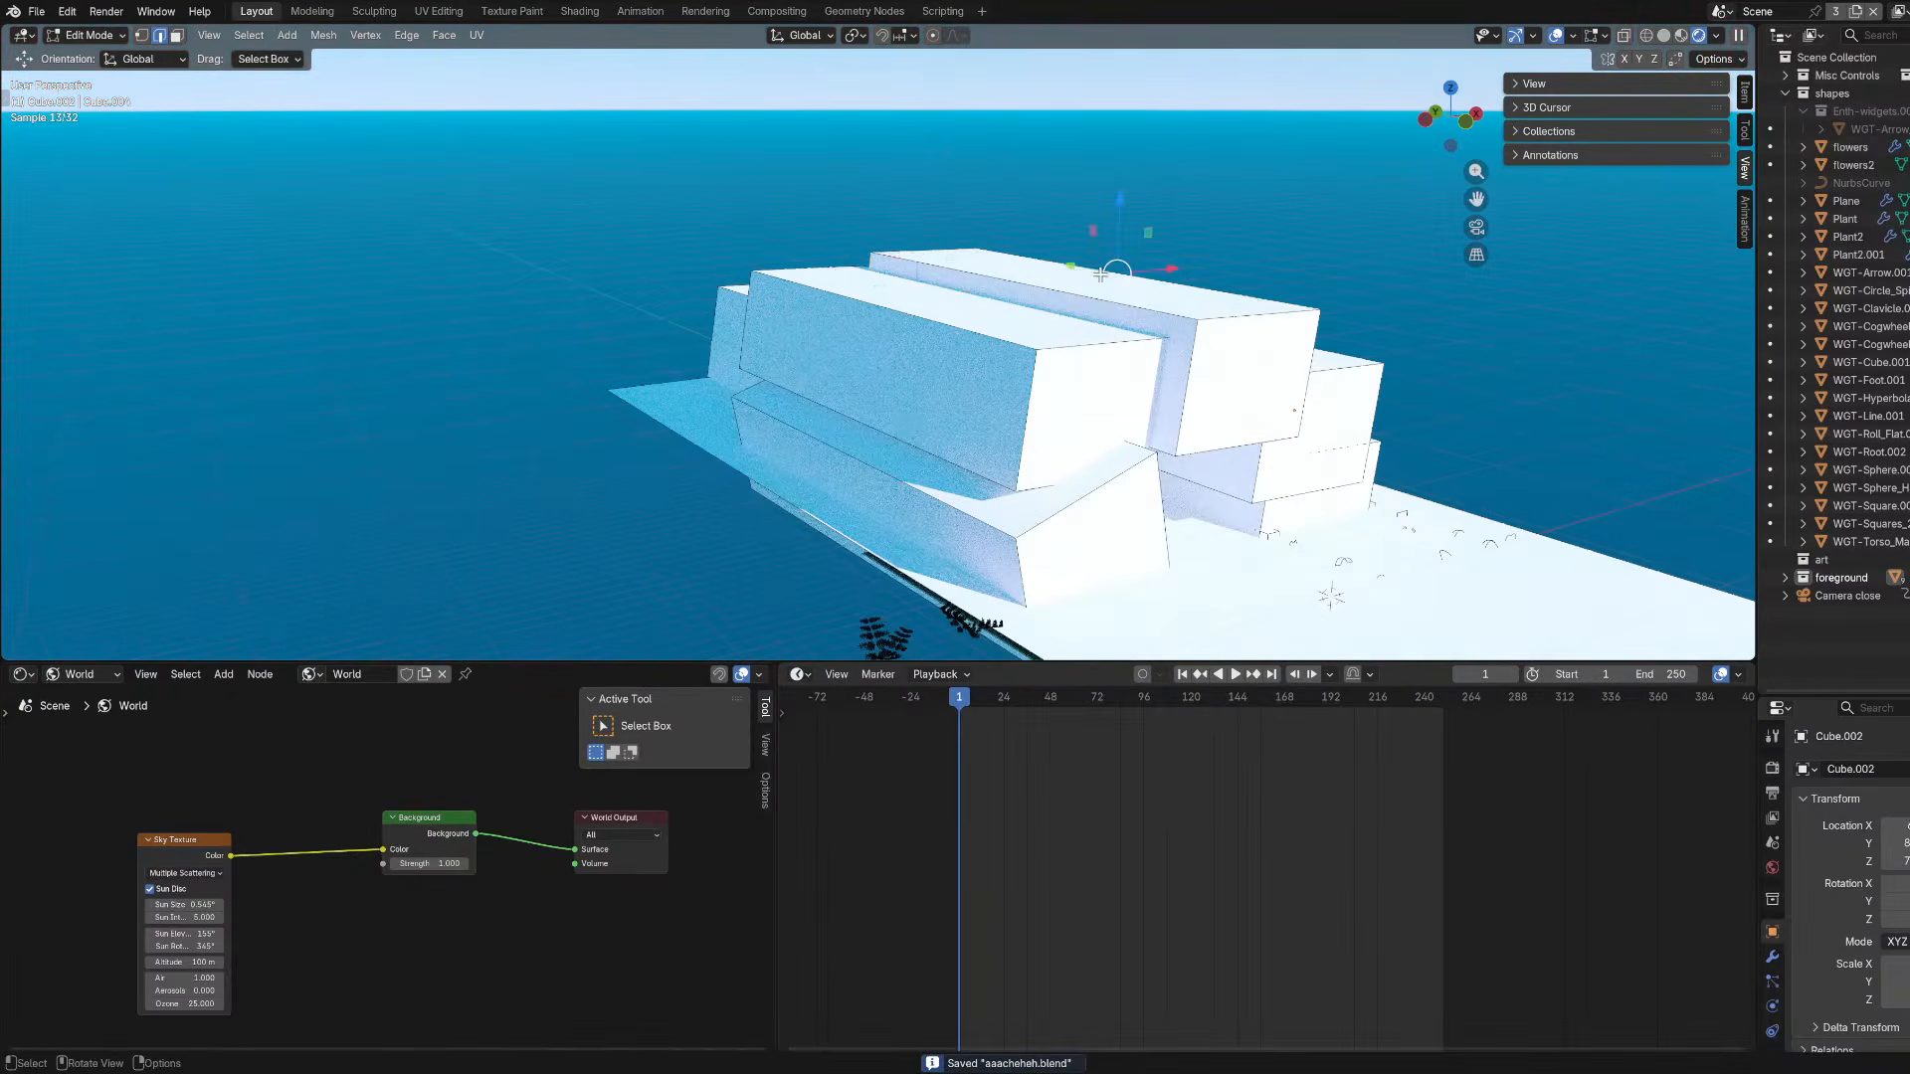
left_click(177, 37)
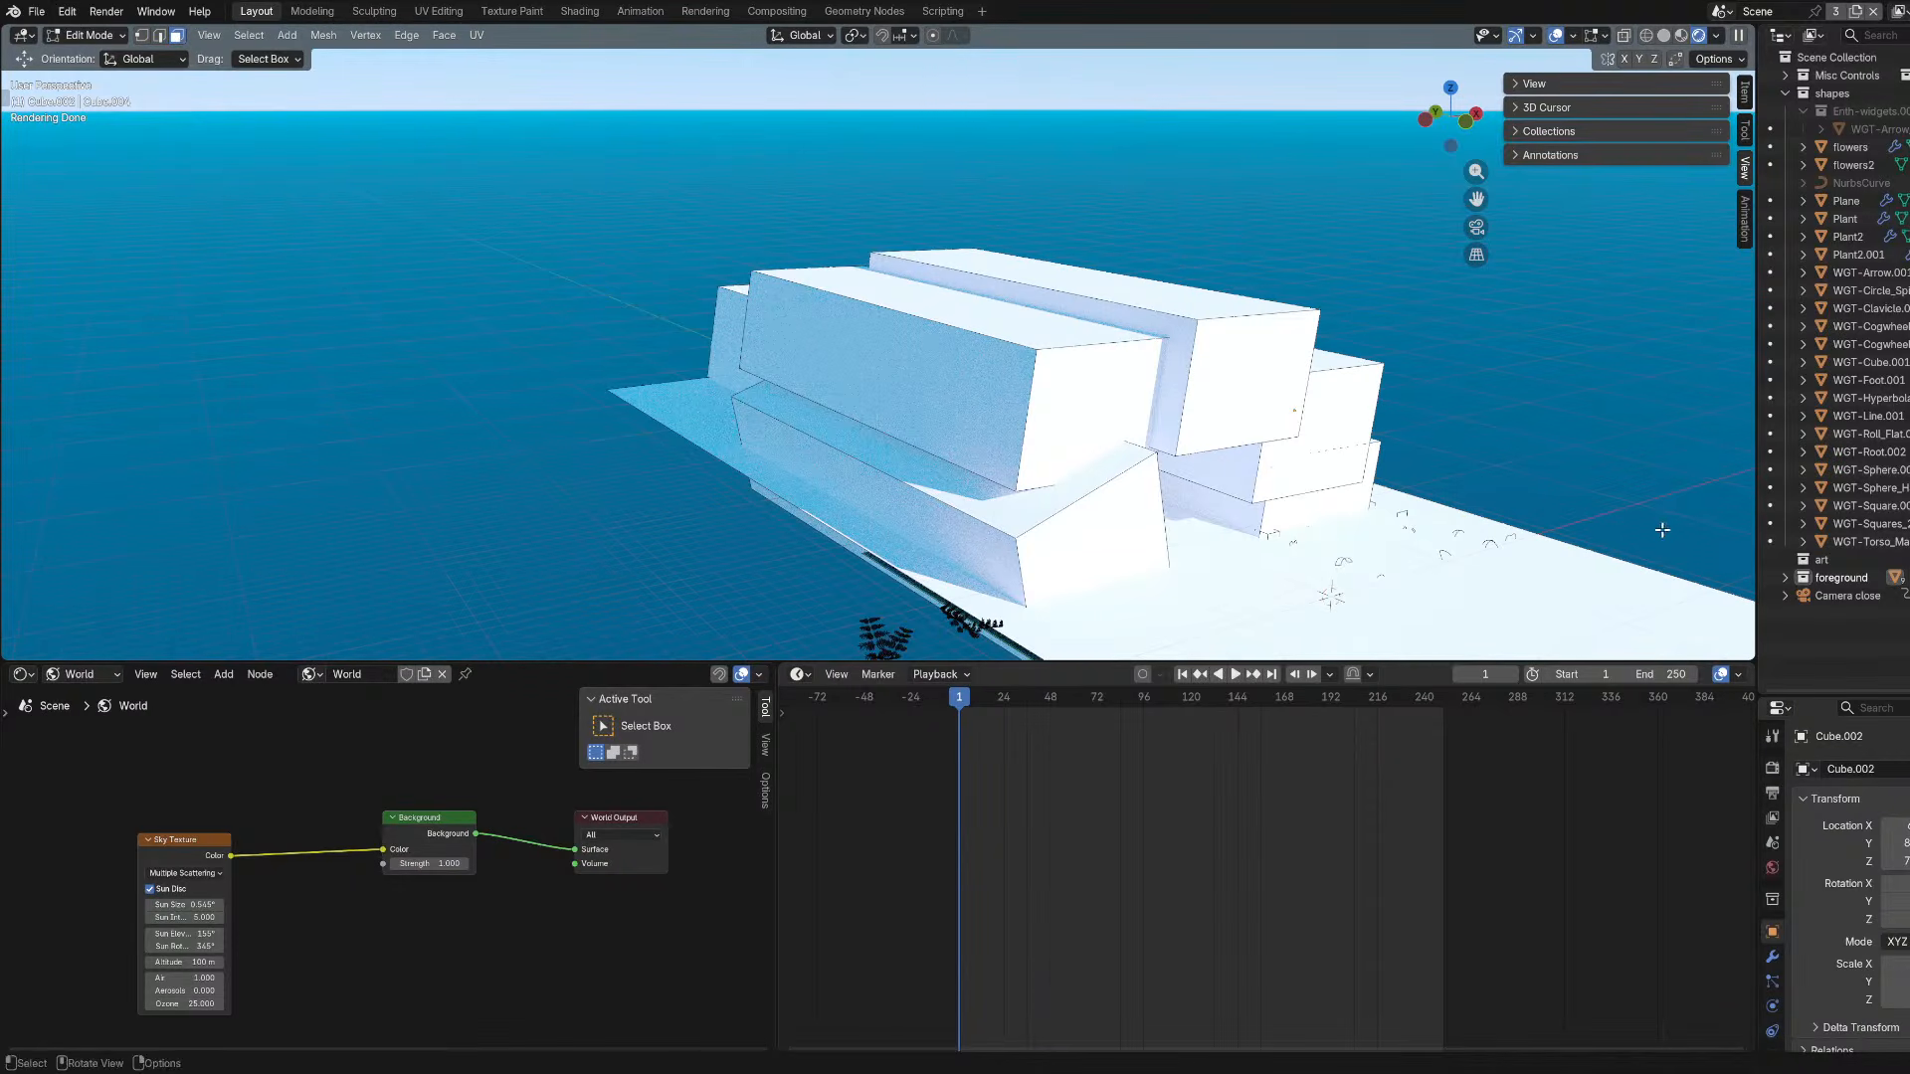
left_click(1070, 274)
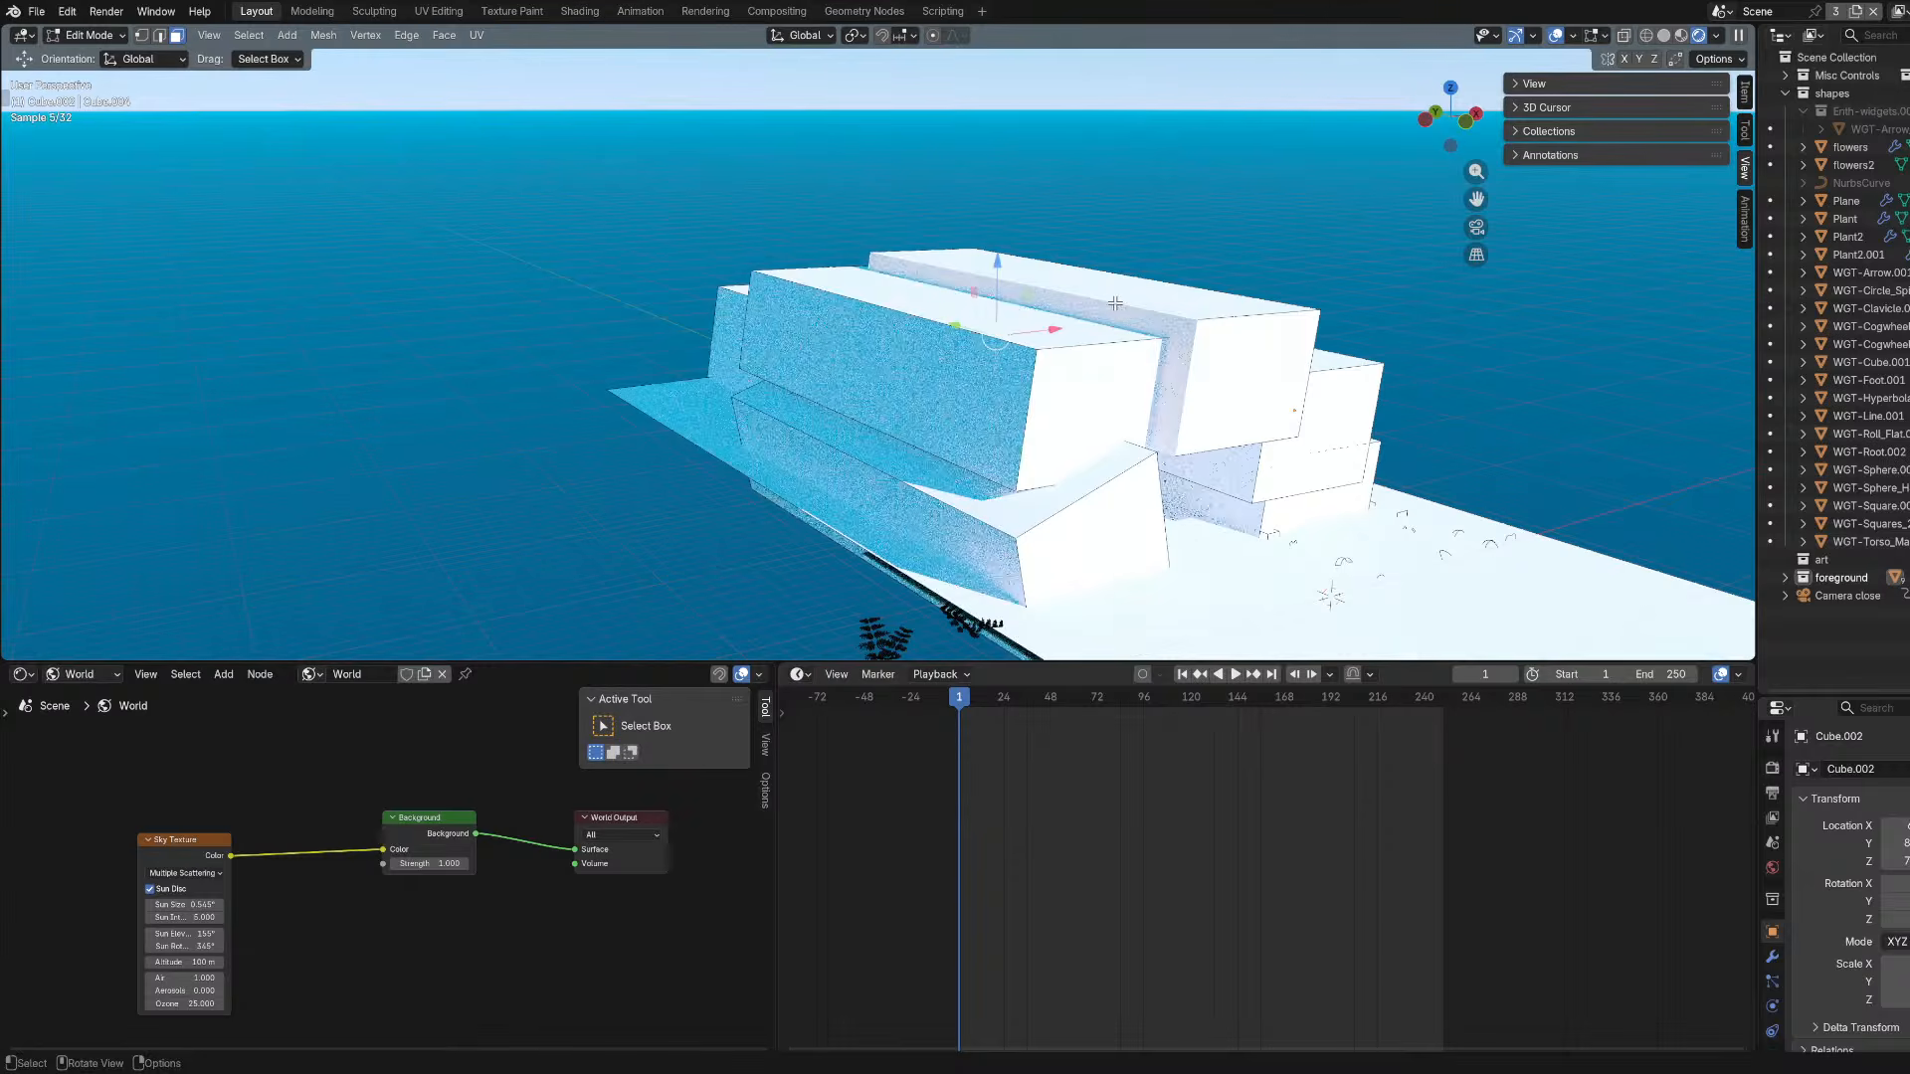
middle_click_drag(1009, 327, 917, 349)
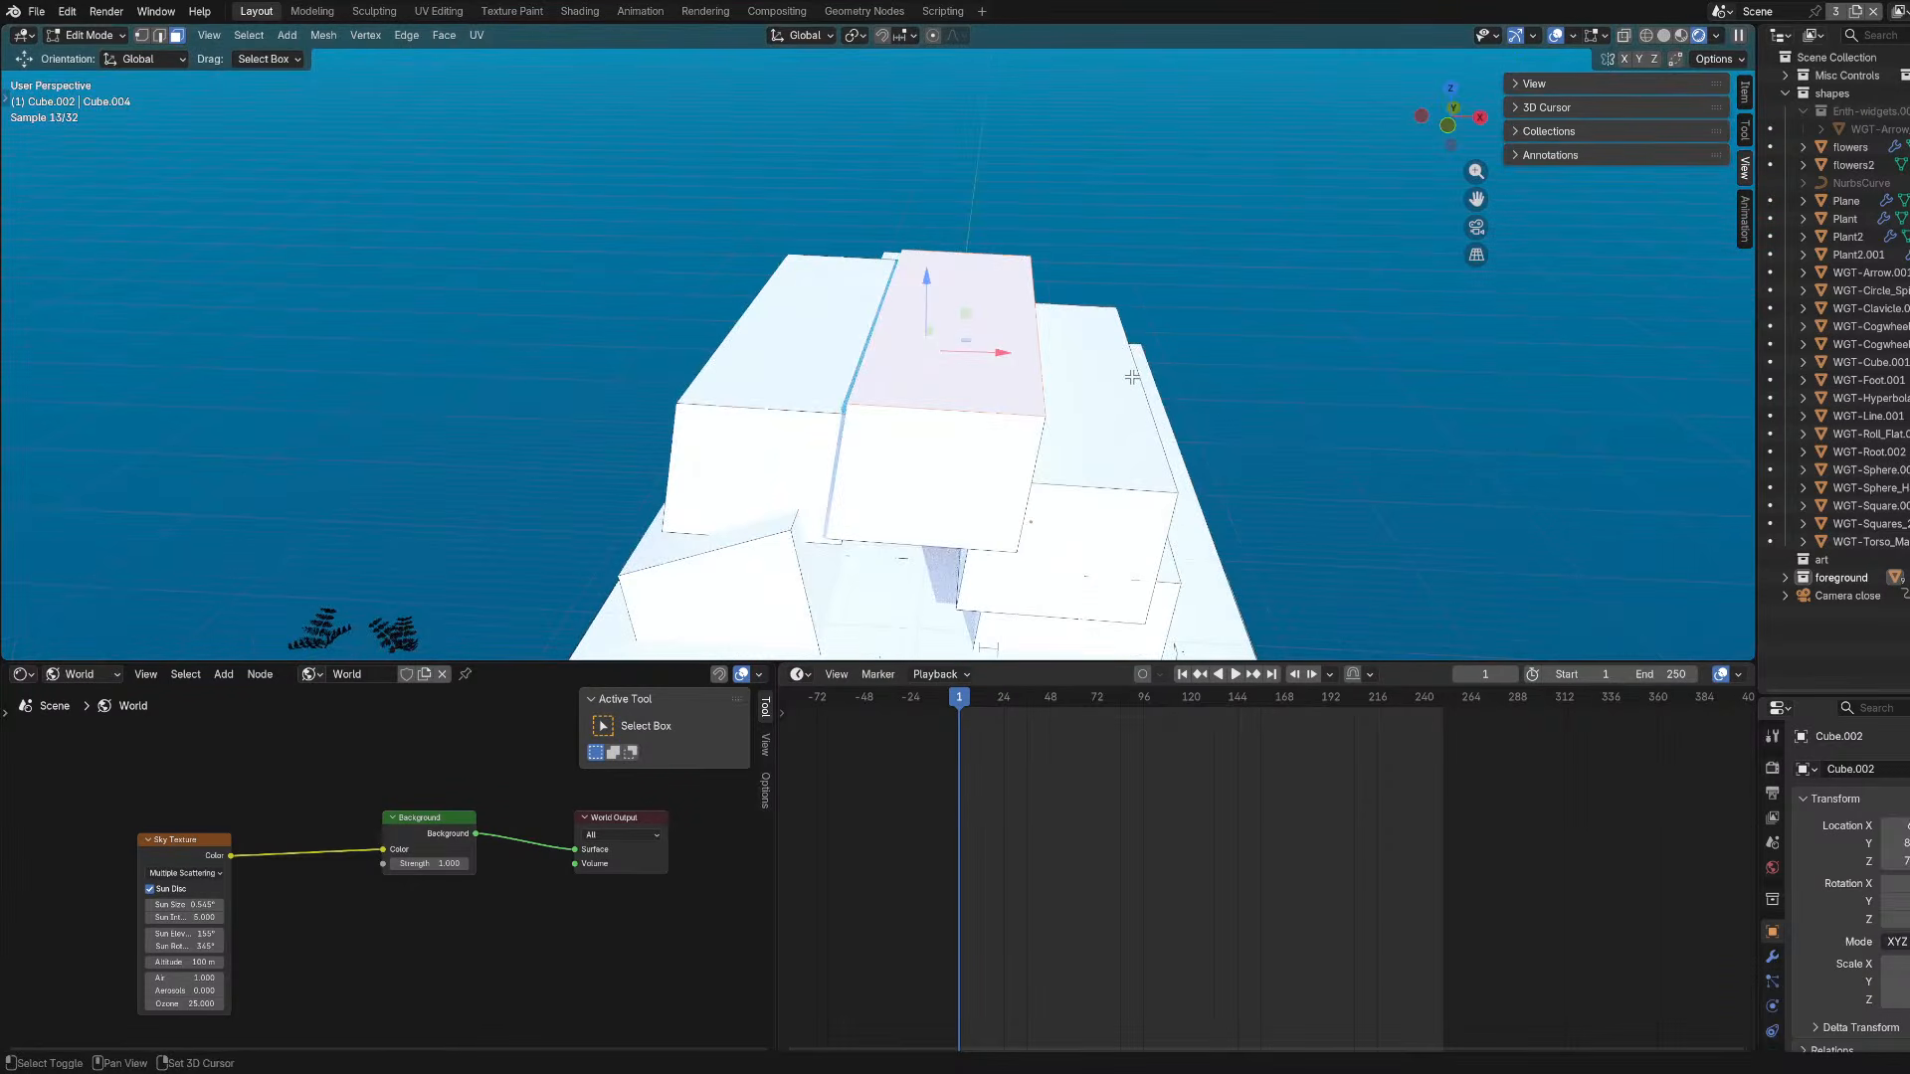
middle_click_drag(1099, 395, 734, 361)
left_click(304, 252)
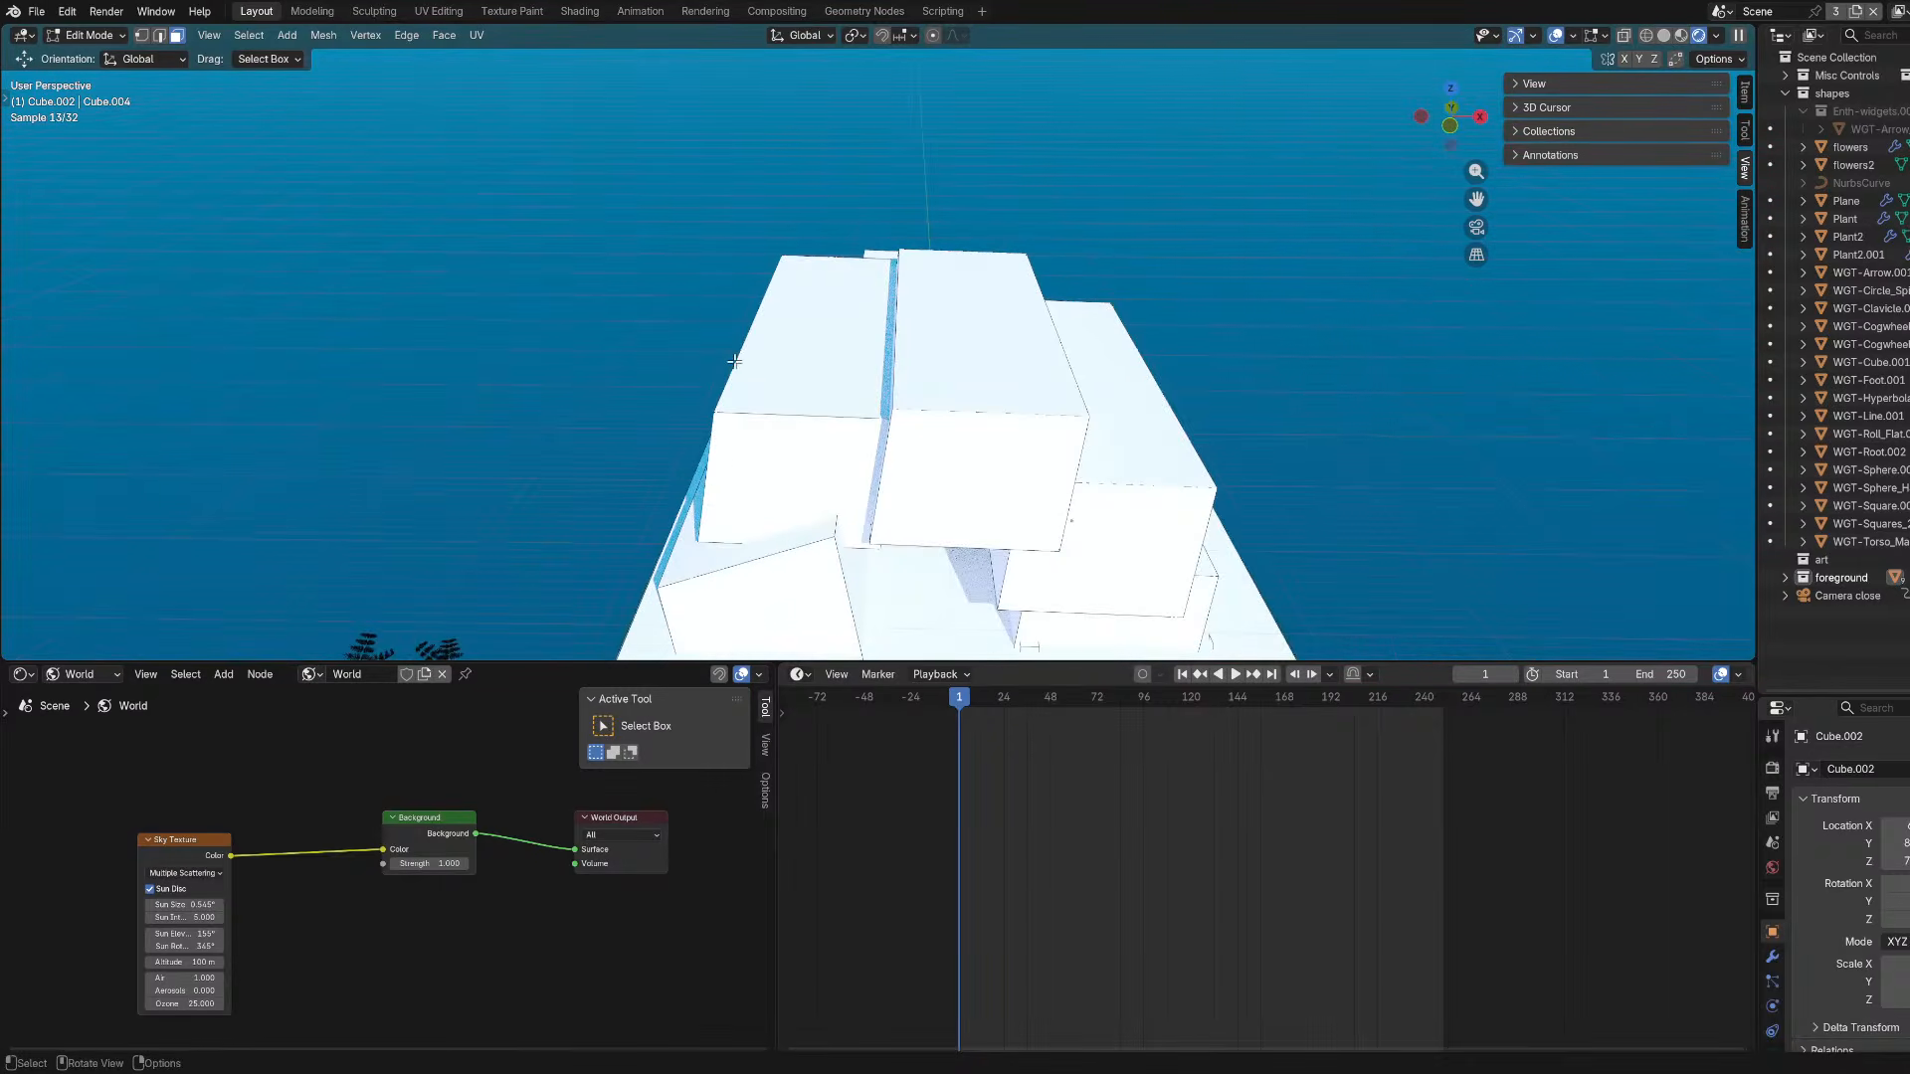
left_click(88, 35)
left_click(82, 73)
Select the three upper blocks around the opening and enter Edit Mode on all of them together.
left_click(982, 474)
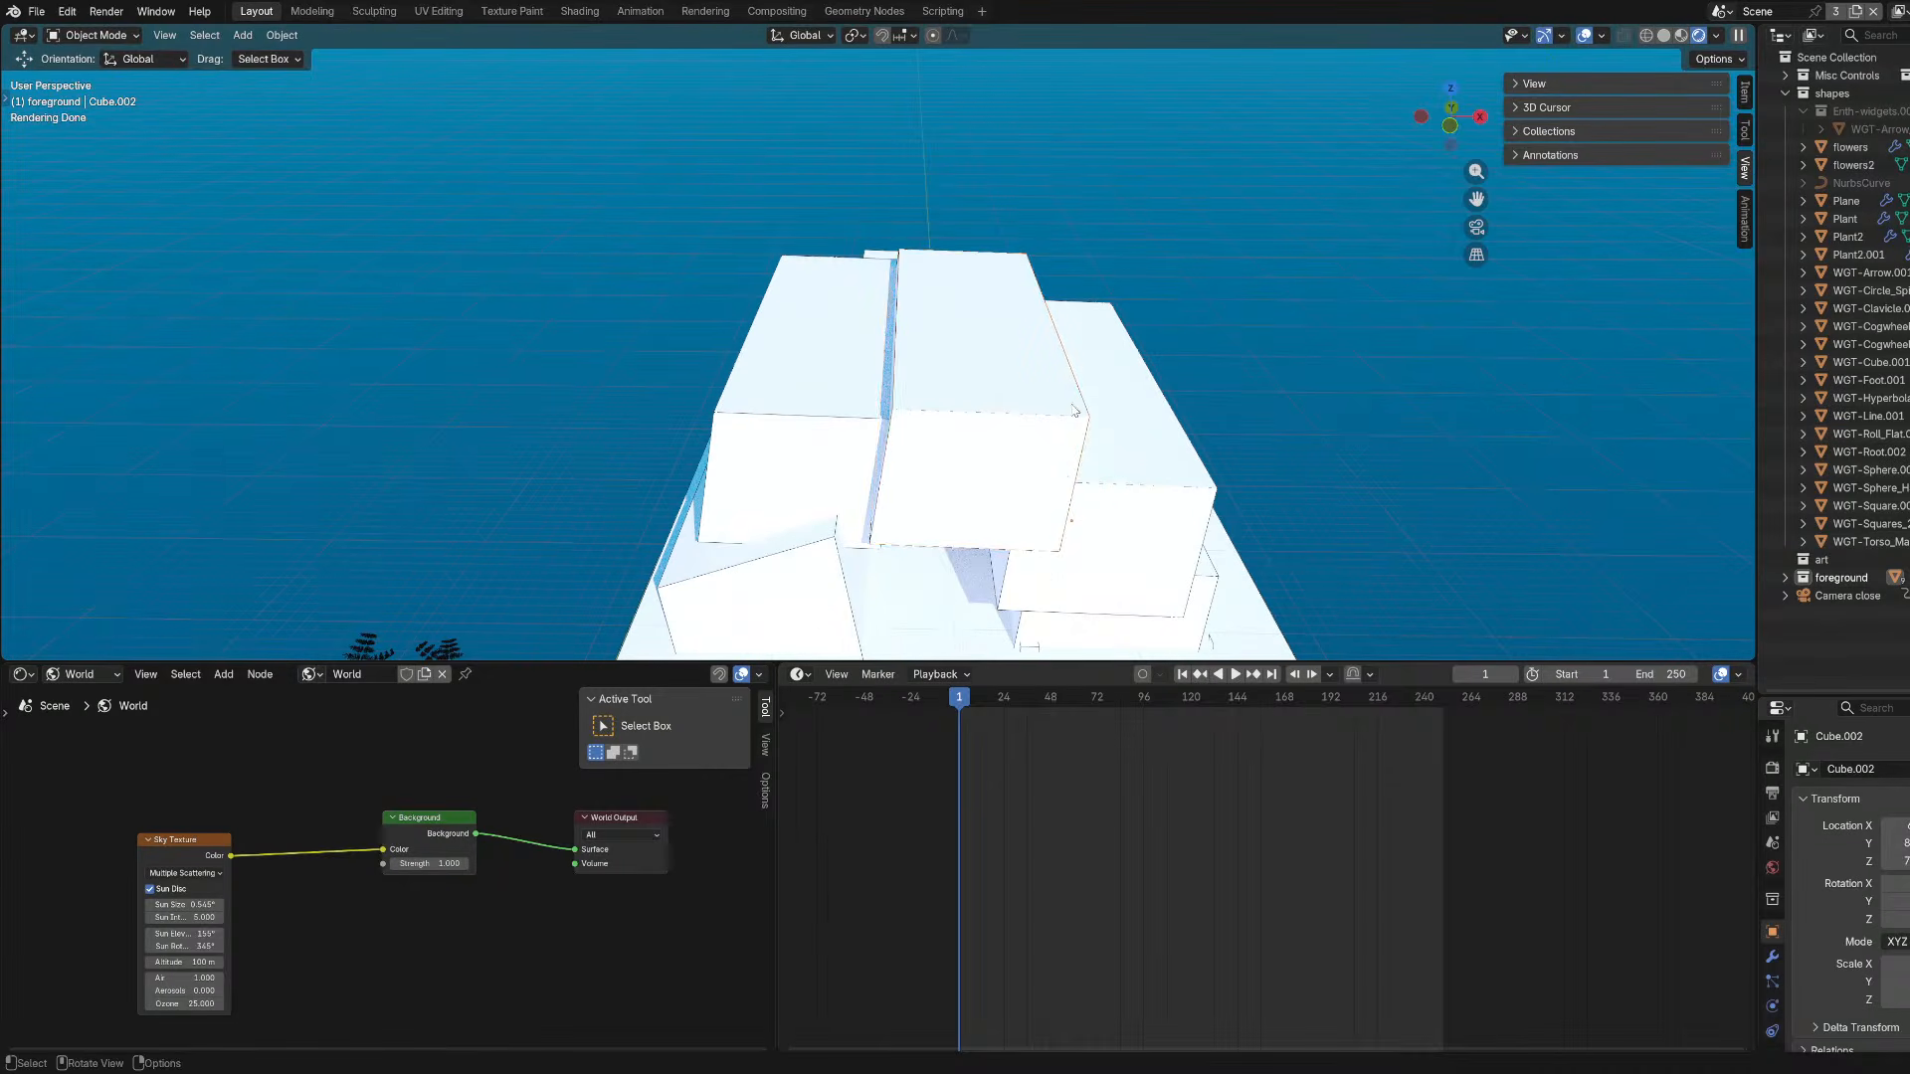
left_click(1157, 366)
left_click(990, 354, "shift")
left_click(832, 341, "shift")
key("KP_0")
left_click(87, 36)
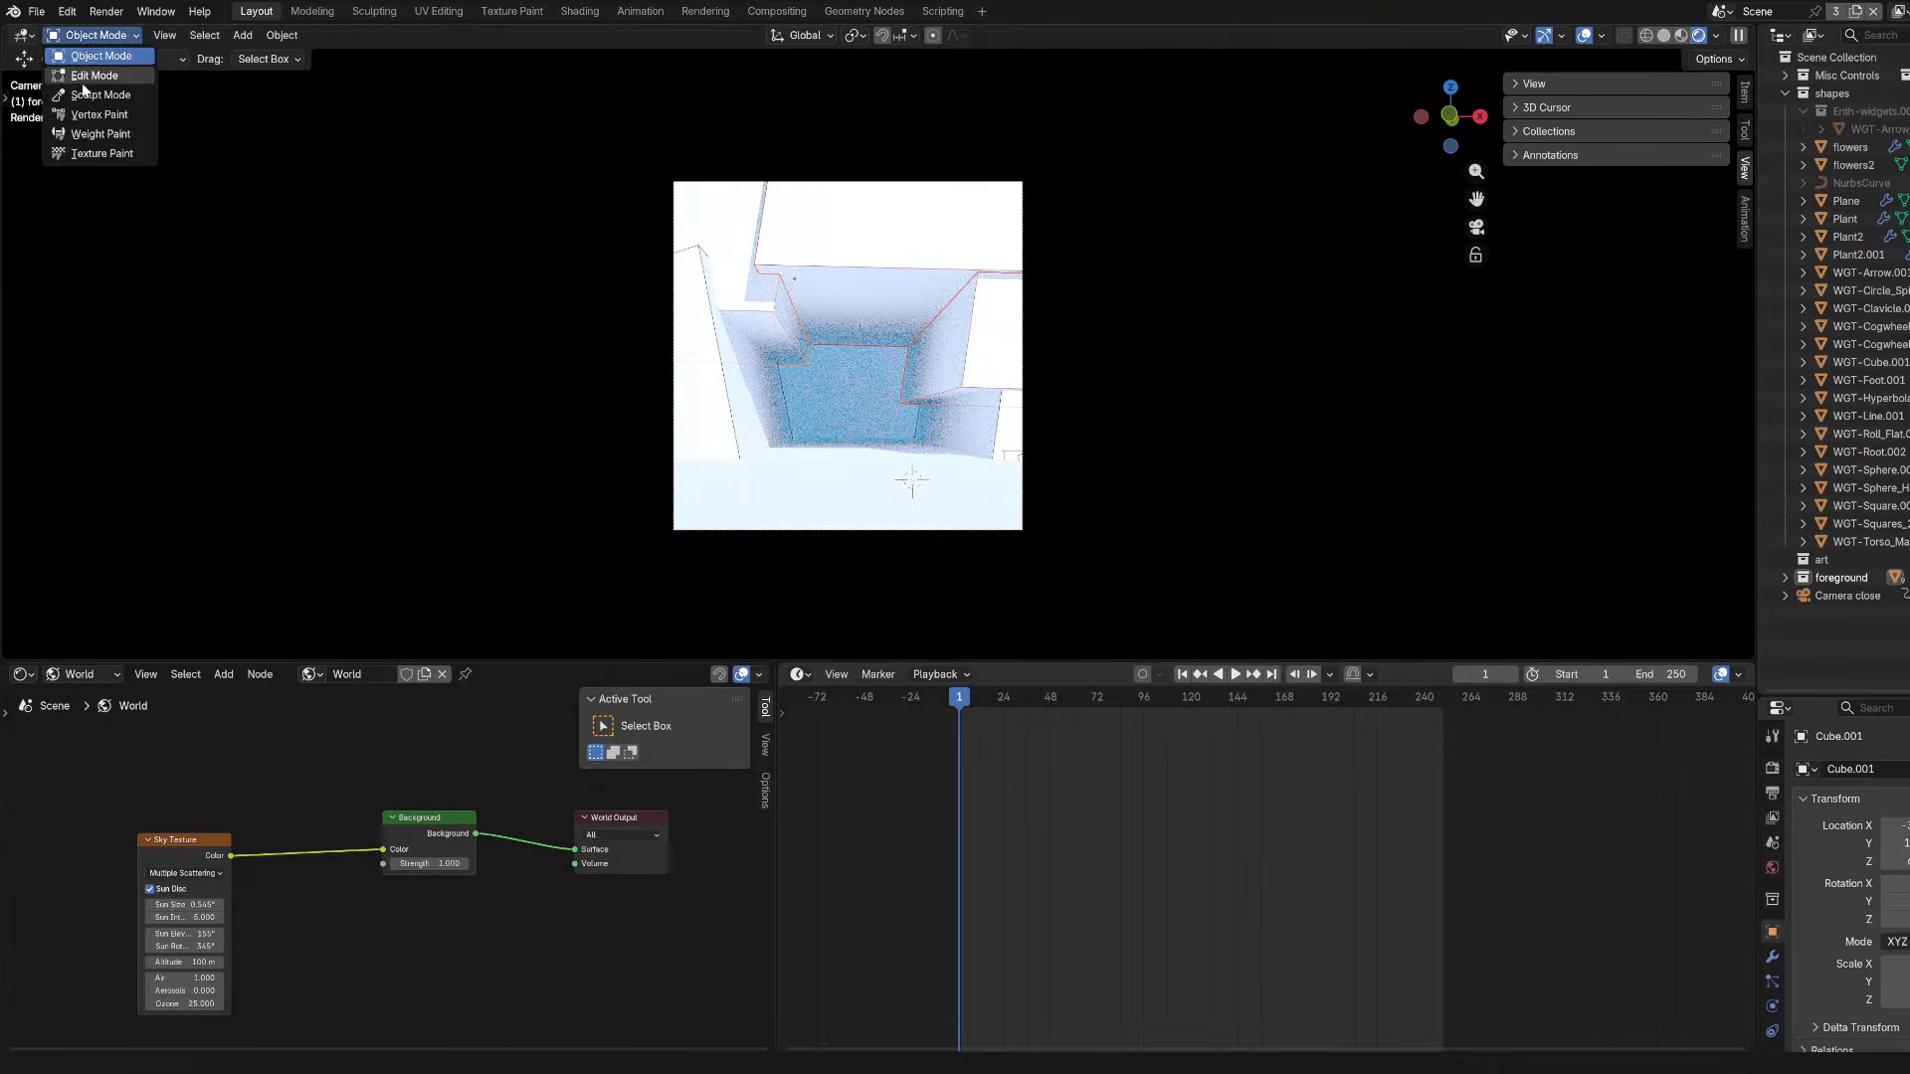
left_click(82, 78)
Select the top faces of all three upper blocks and check them through the camera.
middle_click_drag(823, 269, 1184, 561)
left_click(966, 509, "shift")
left_click(1138, 616, "shift")
key("KP_0")
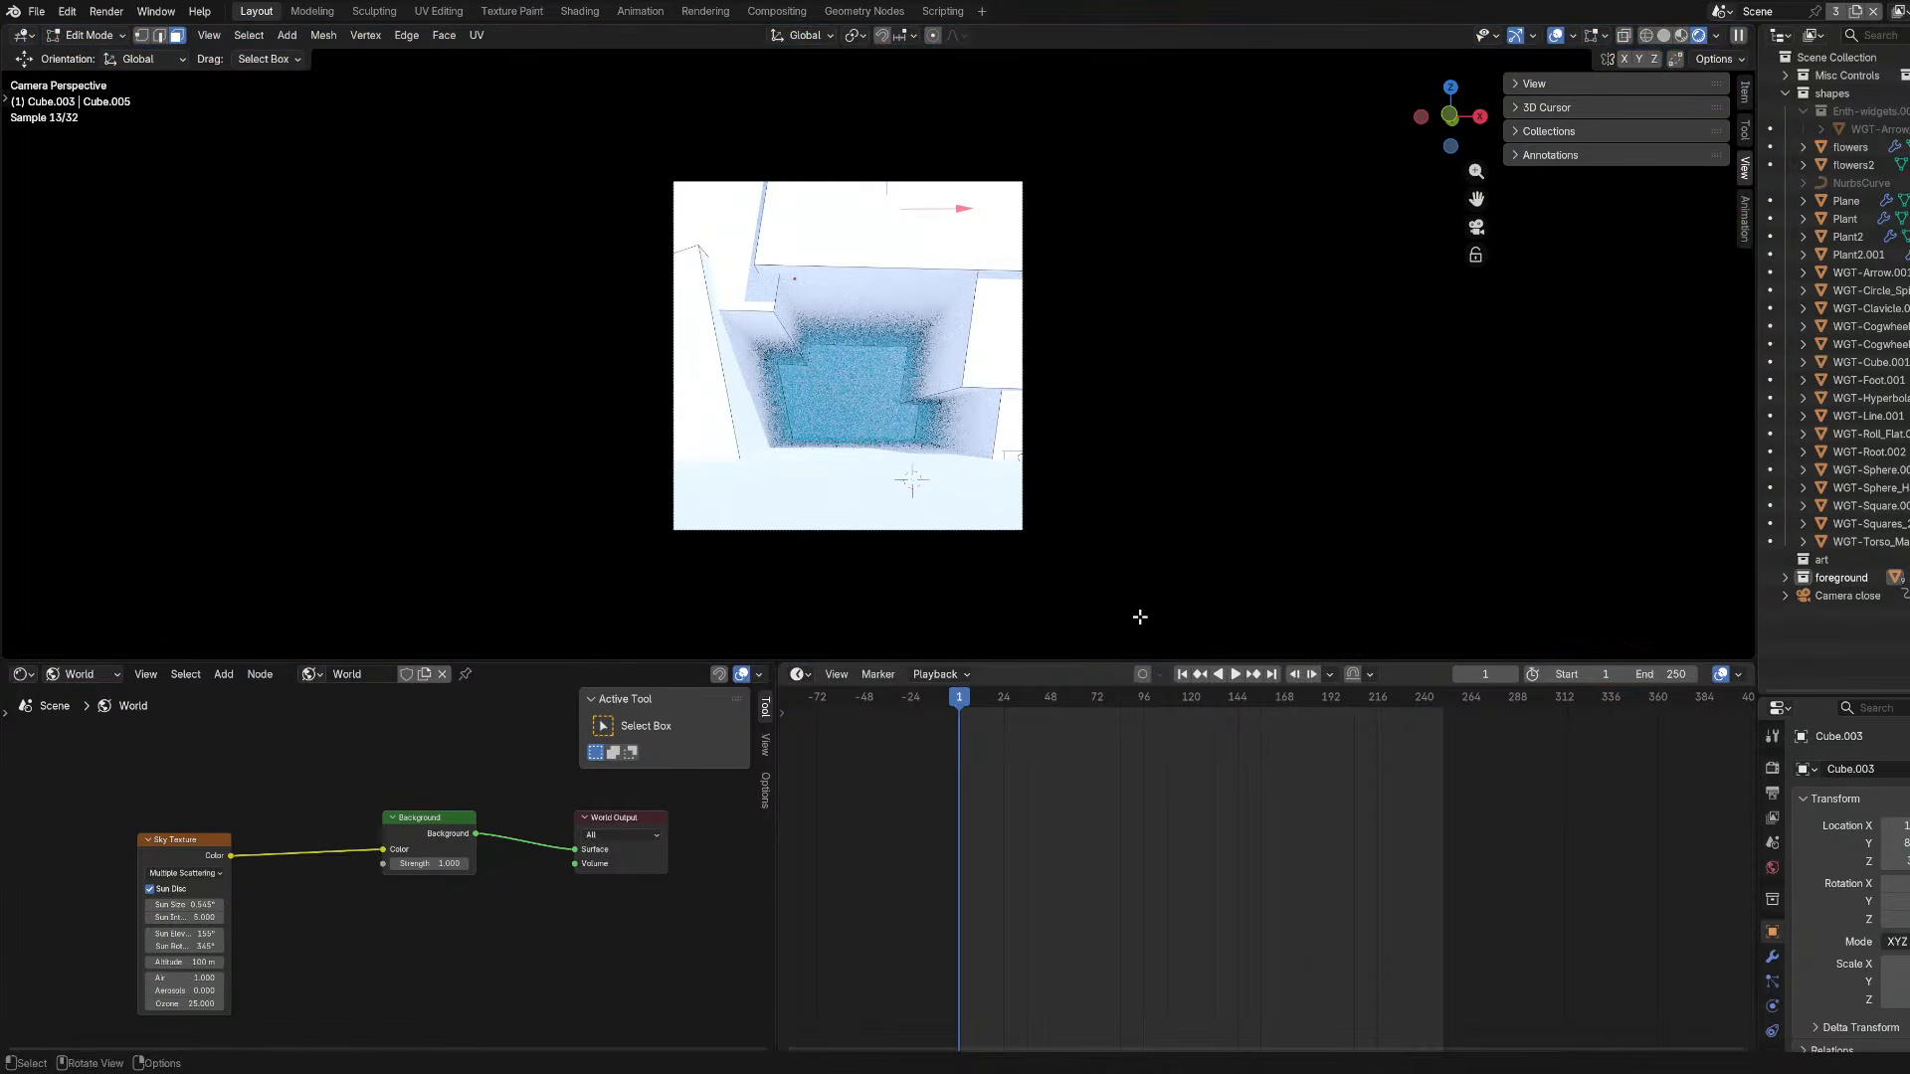
key("g")
key("z")
key("z")
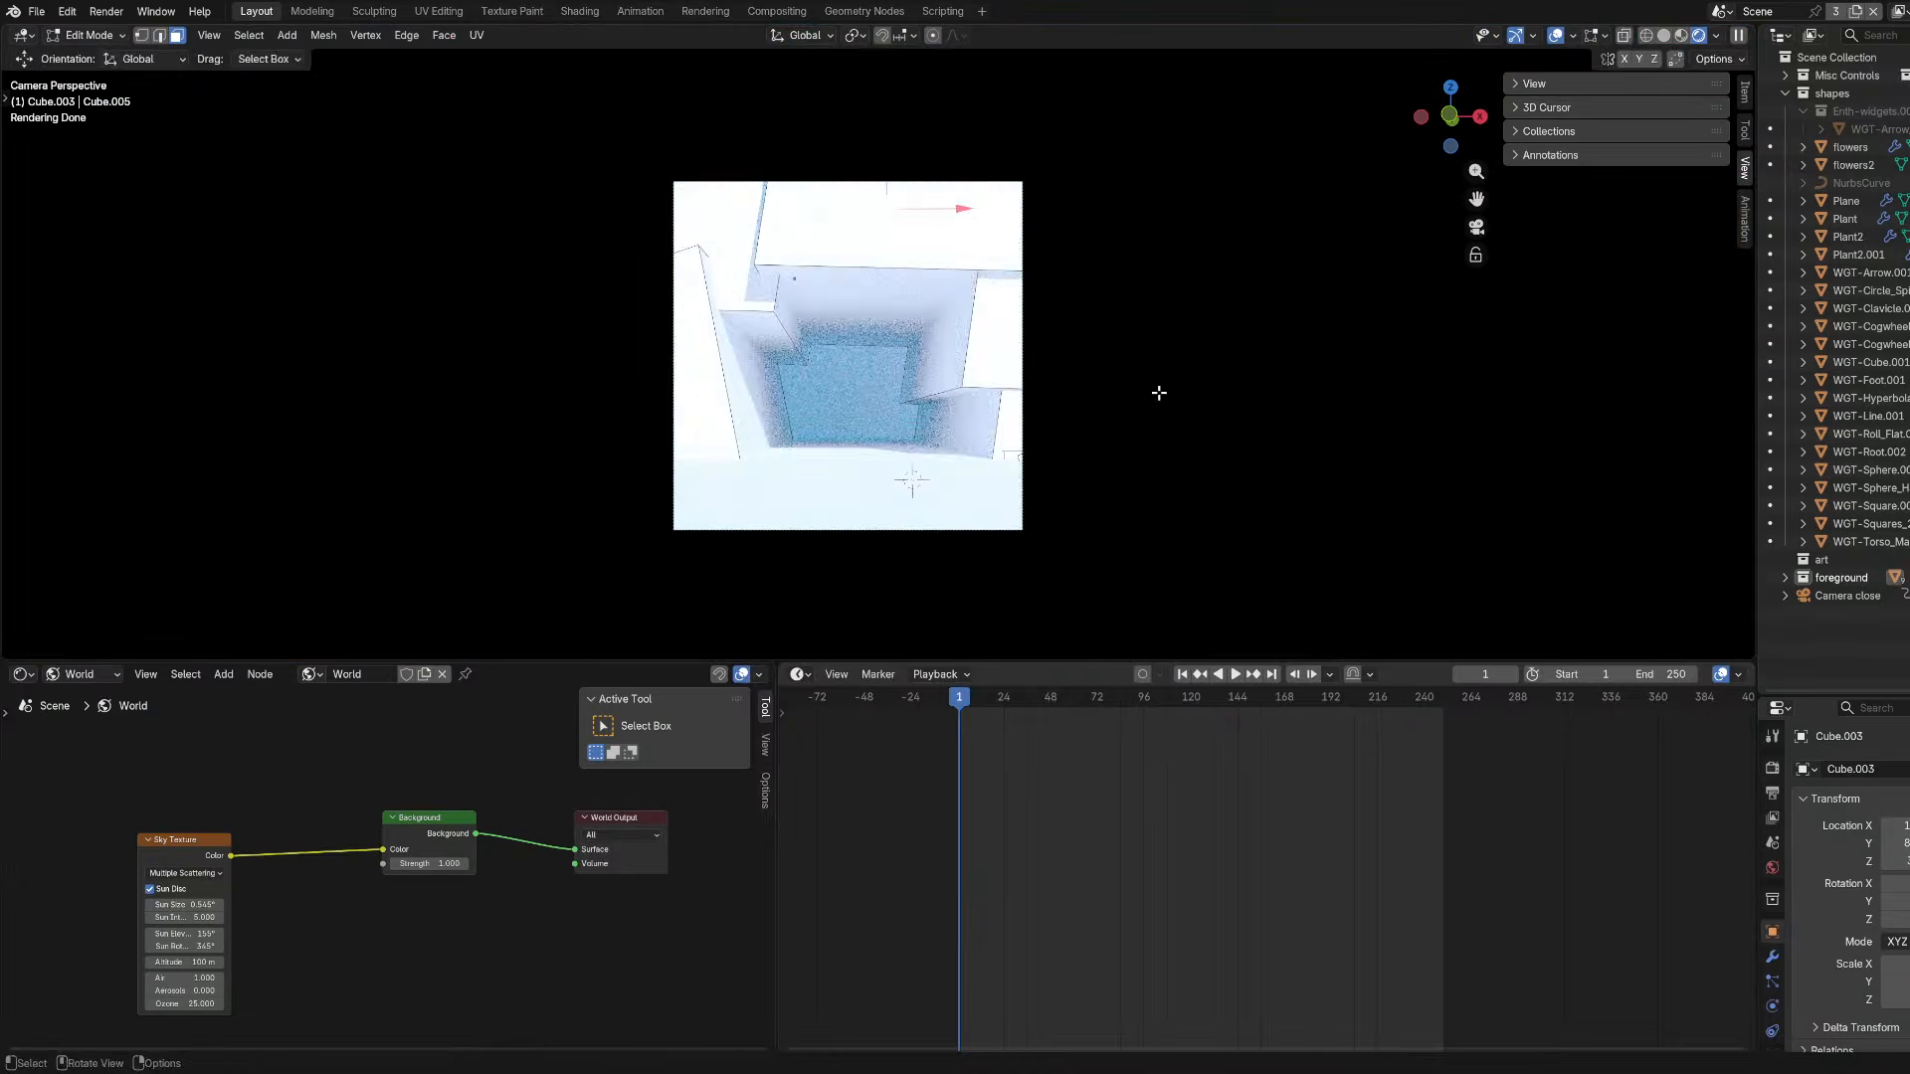
right_click(1159, 499)
key("KP_0")
middle_click_drag(1102, 244, 1049, 389, "shift")
key("g")
key("z")
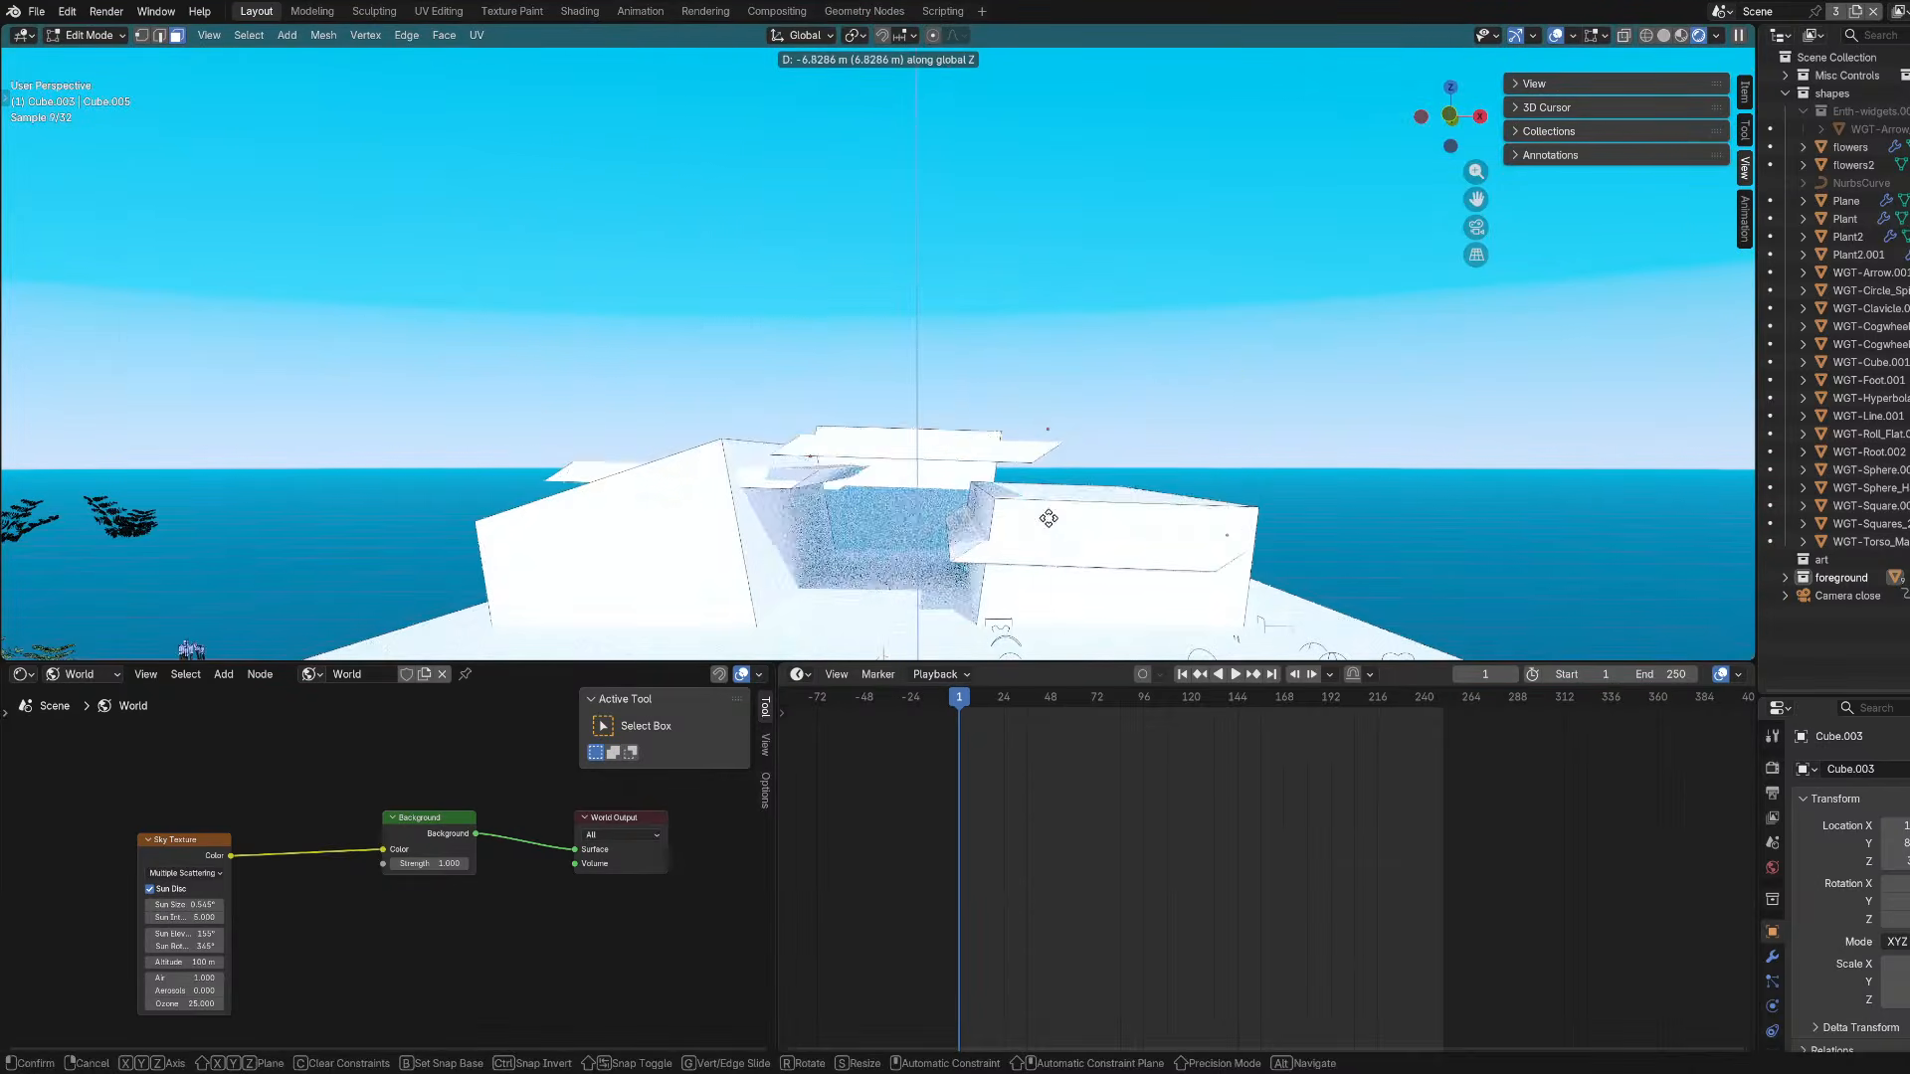
right_click(1056, 486)
key("g")
key("z")
right_click(1087, 414)
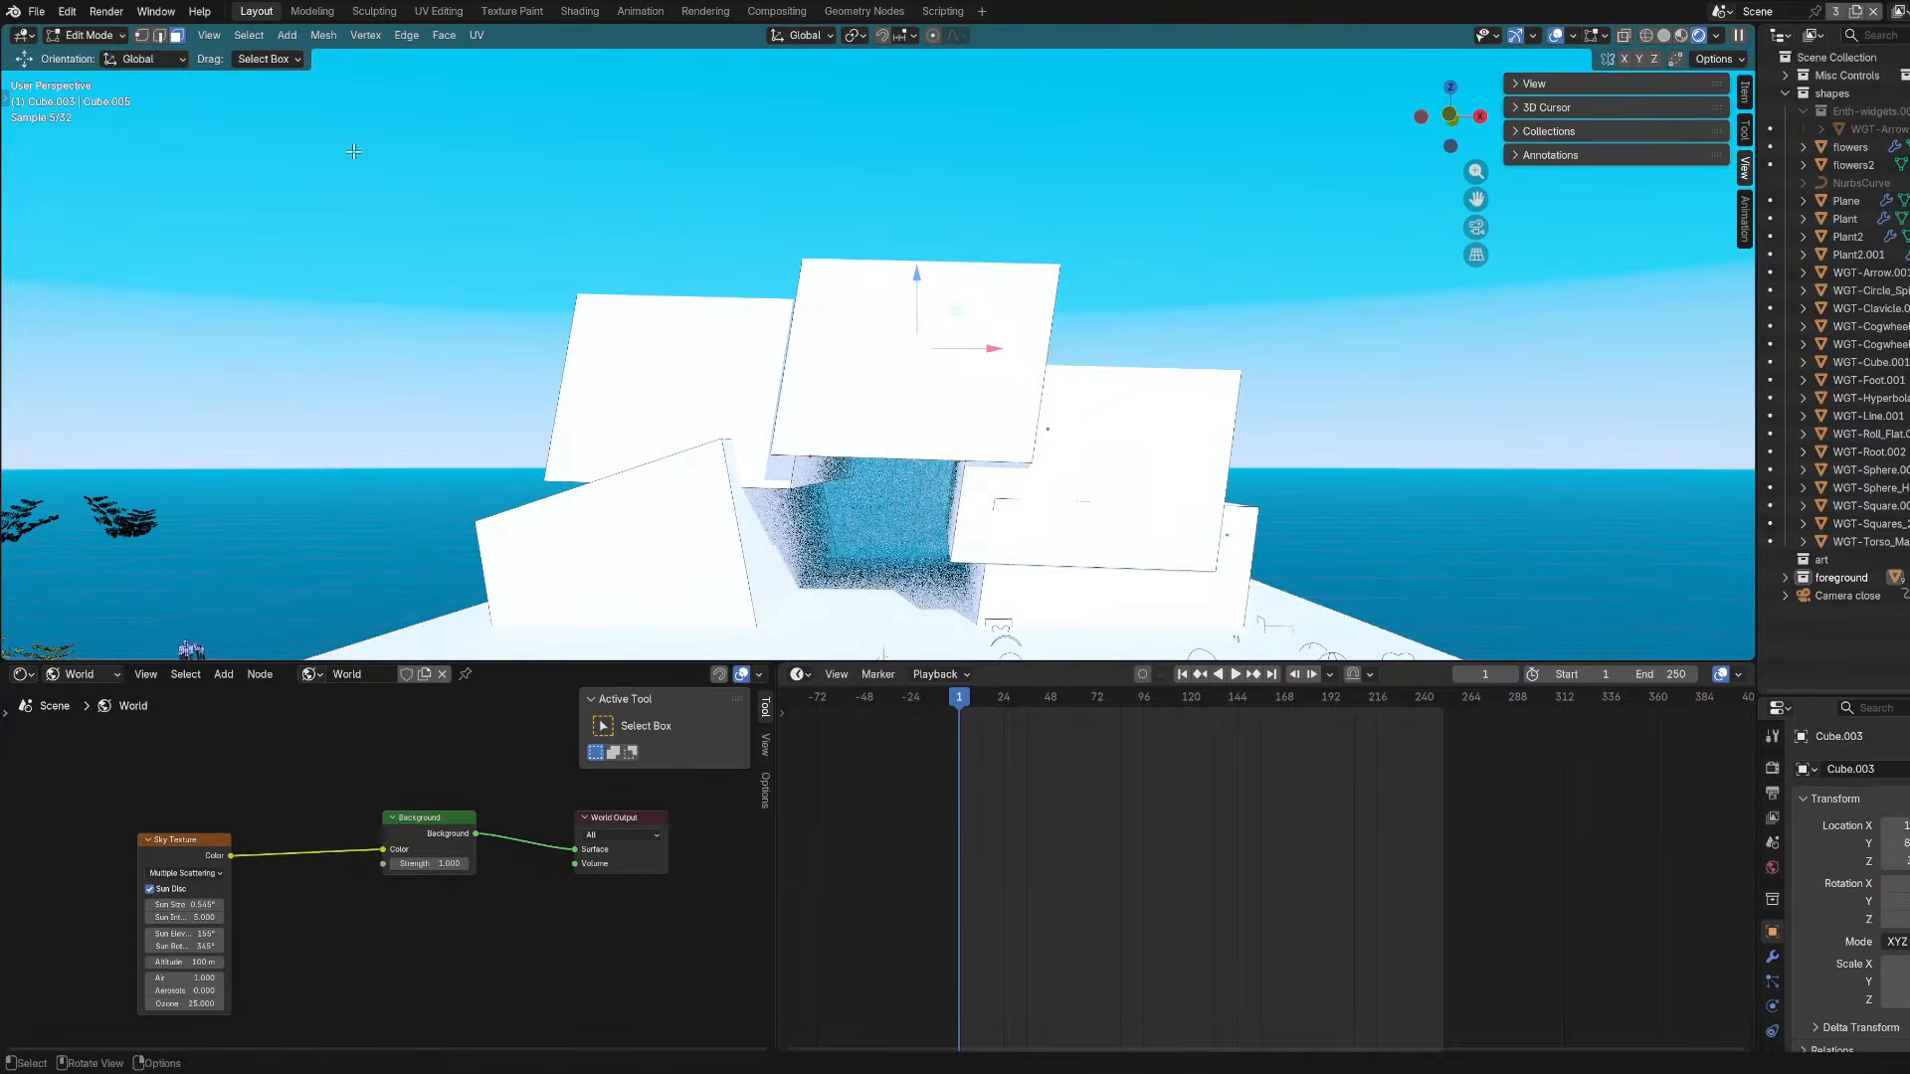
Set both the tool orientation and the transform orientation to Local.
left_click(143, 59)
left_click(139, 126)
key("g")
key("z")
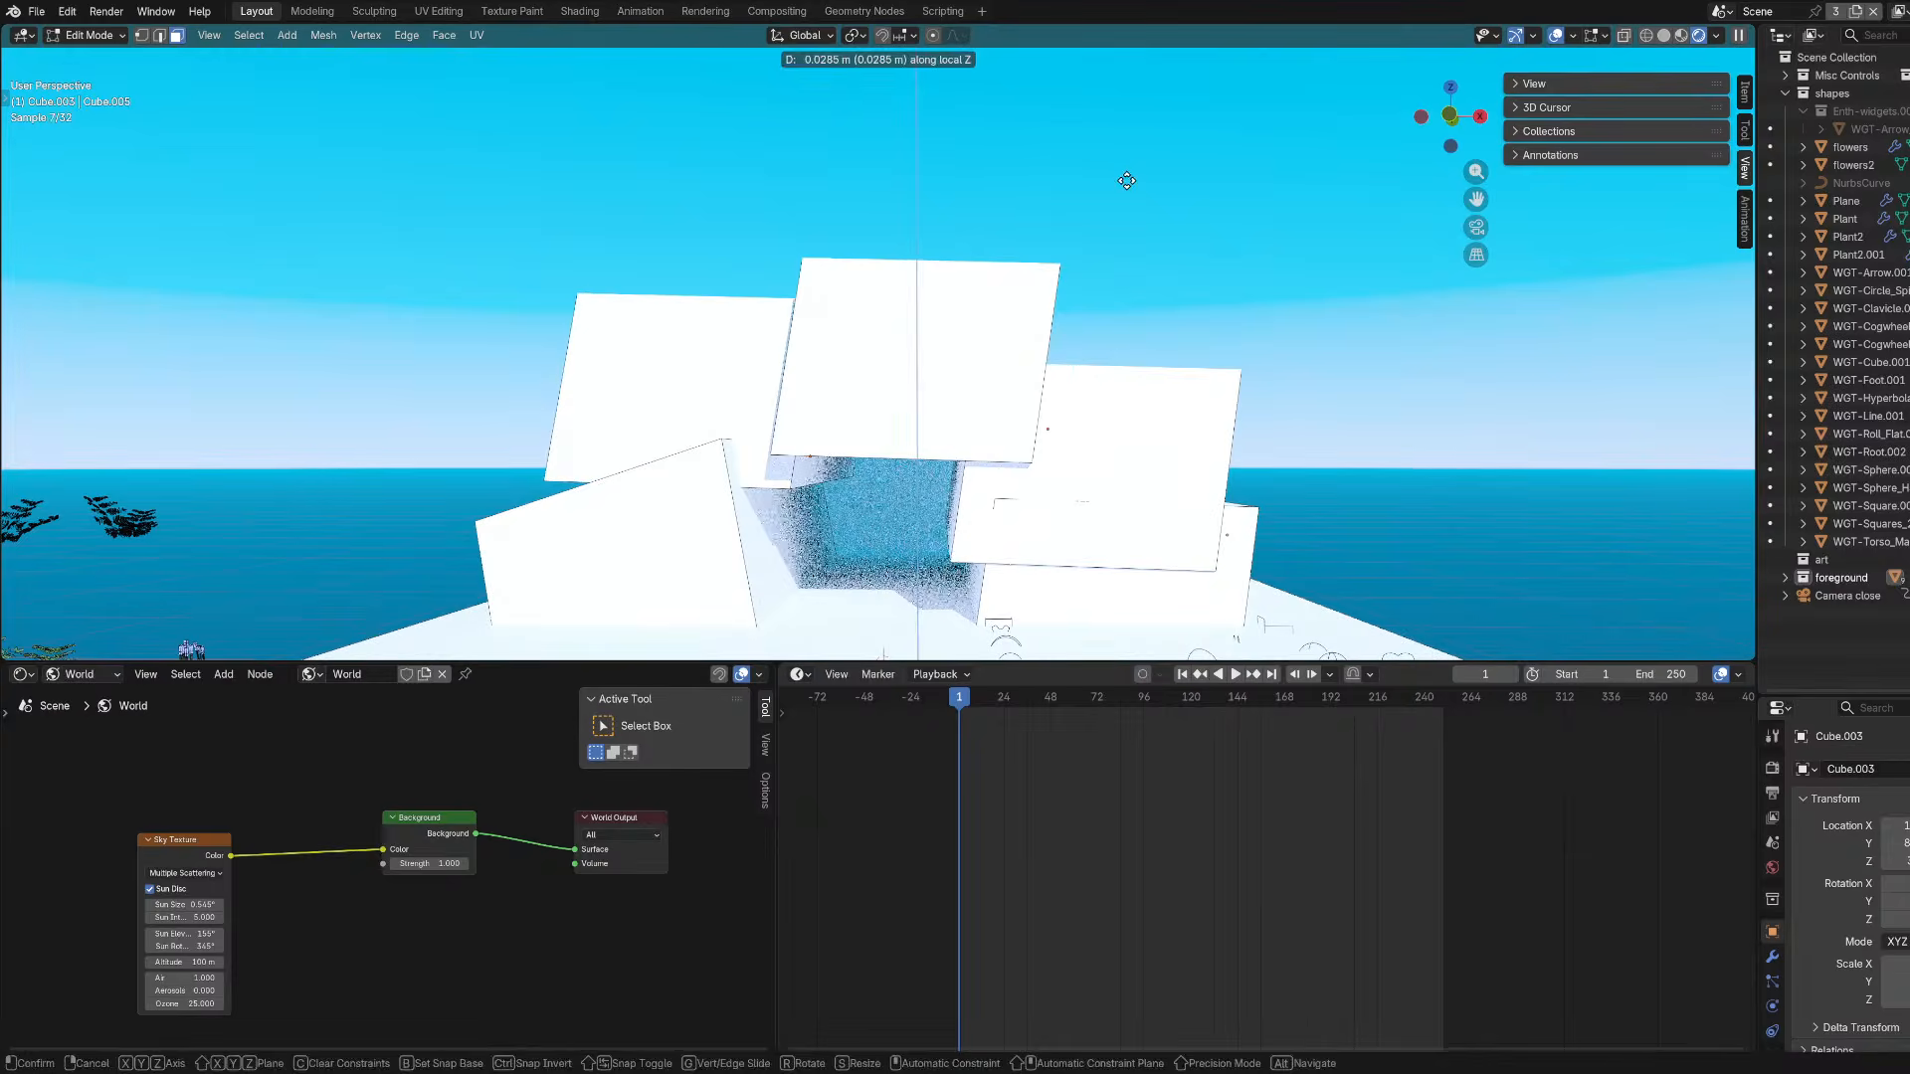
right_click(1135, 226)
left_click(802, 35)
left_click(815, 111)
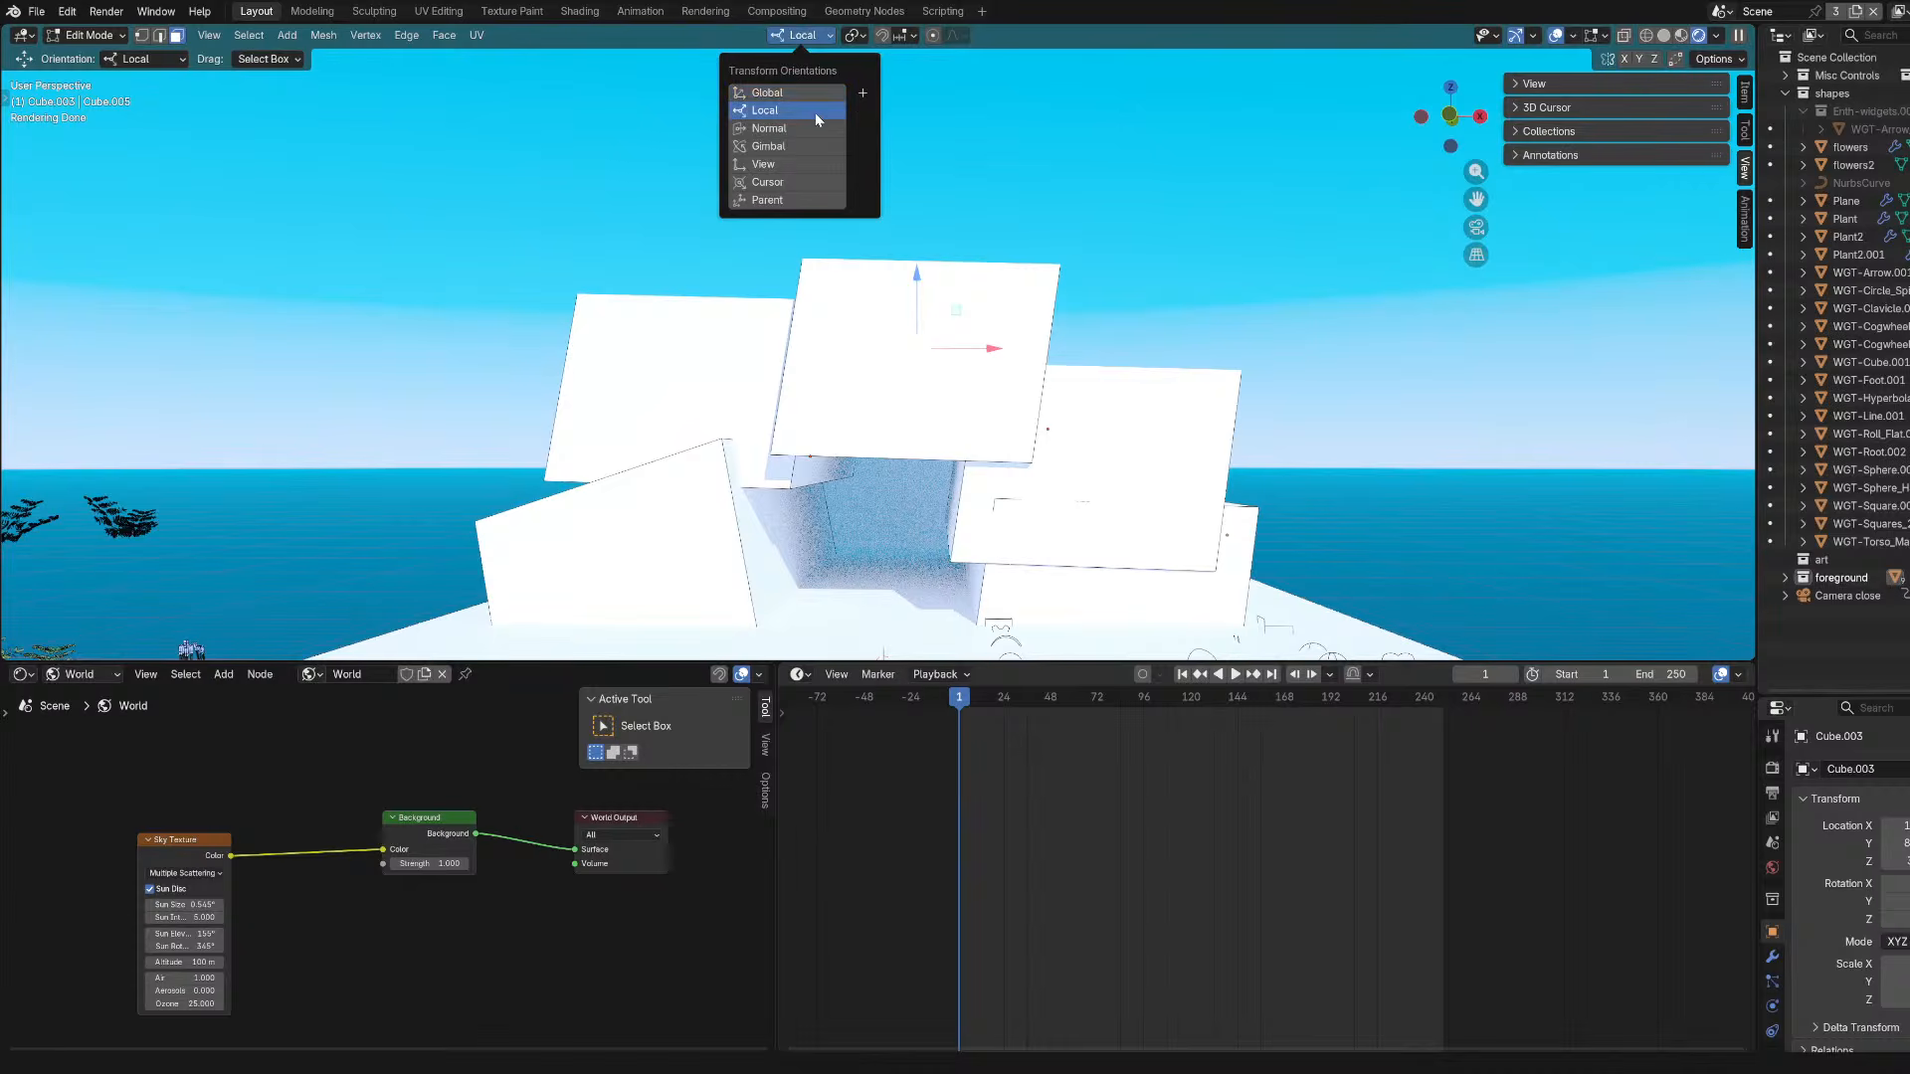
Lower the selected top faces of the three upper blocks along their local Z axes.
key("g")
key("z")
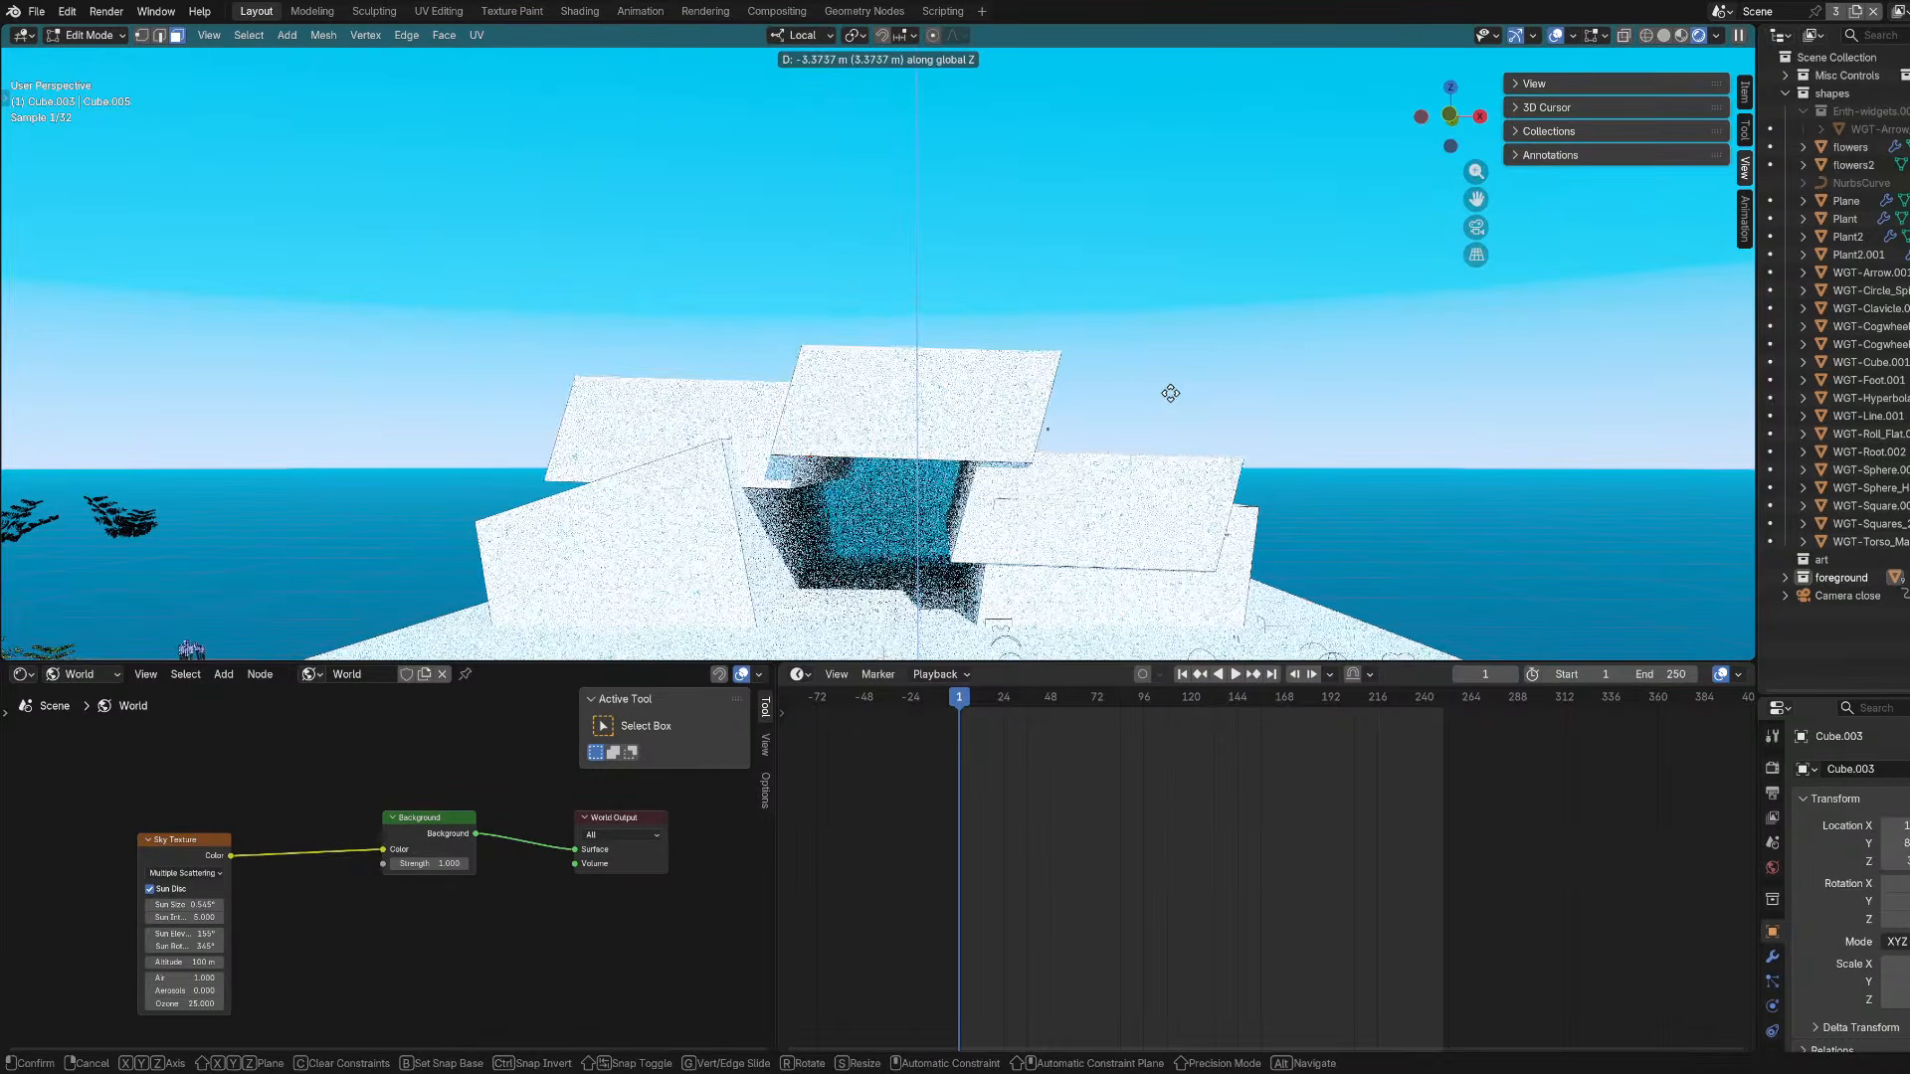
key("z")
key("z")
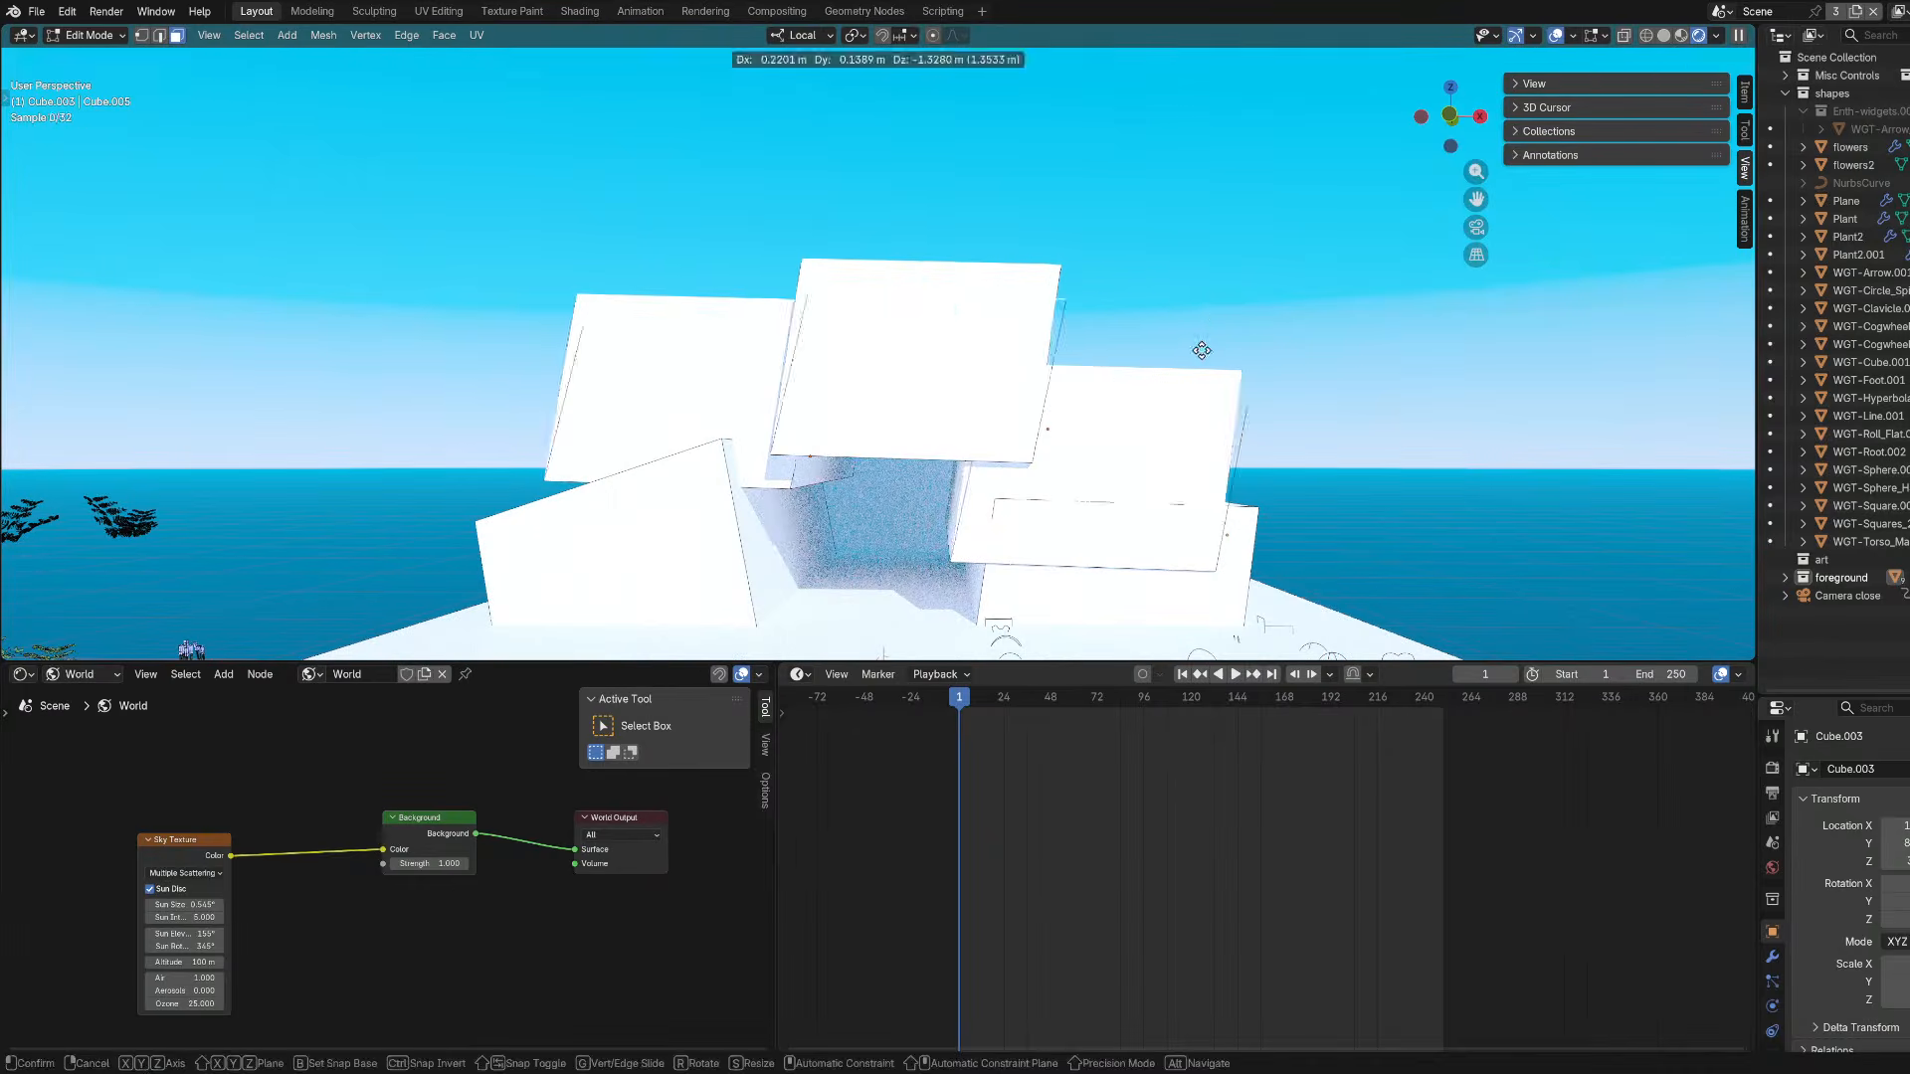
left_click(1185, 408)
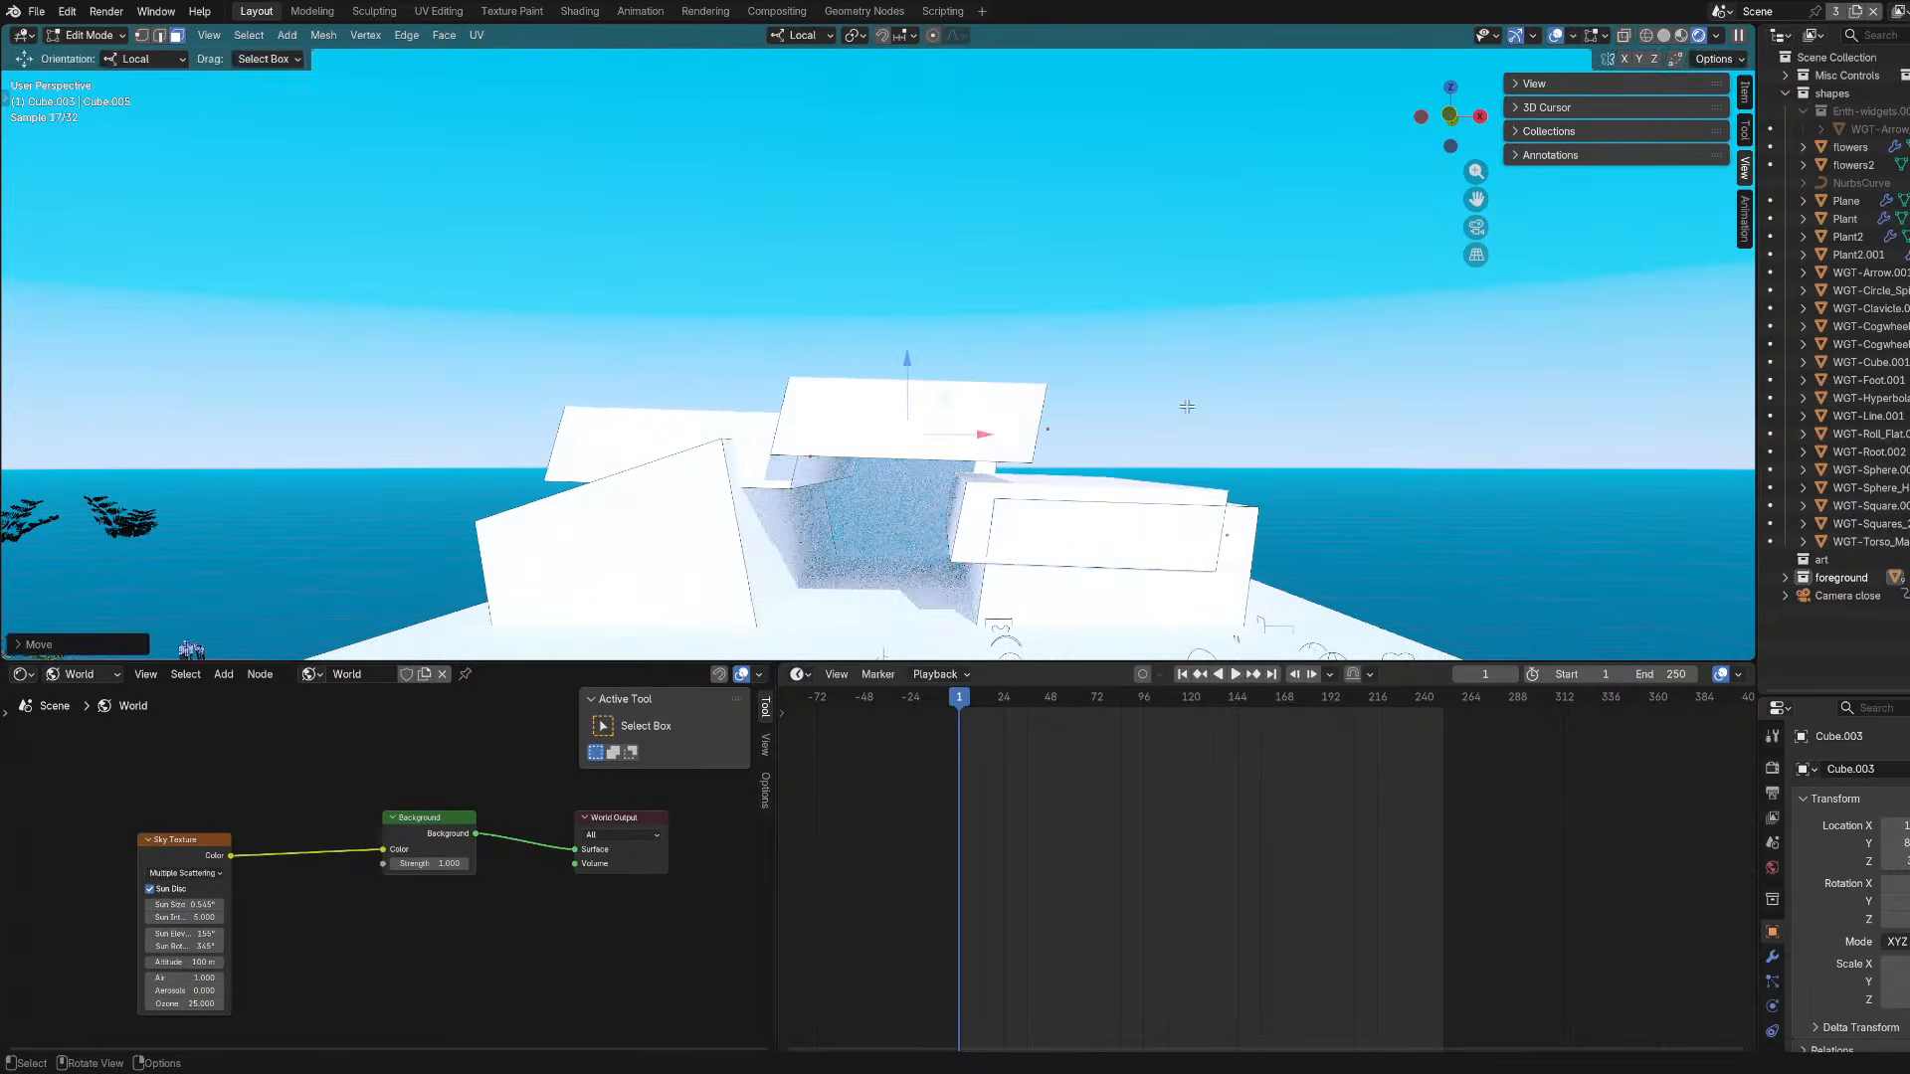
Raise the top face of the upper block right of the opening about 1.25 m along local Z, leave Edit Mode and save the file.
key("KP_0")
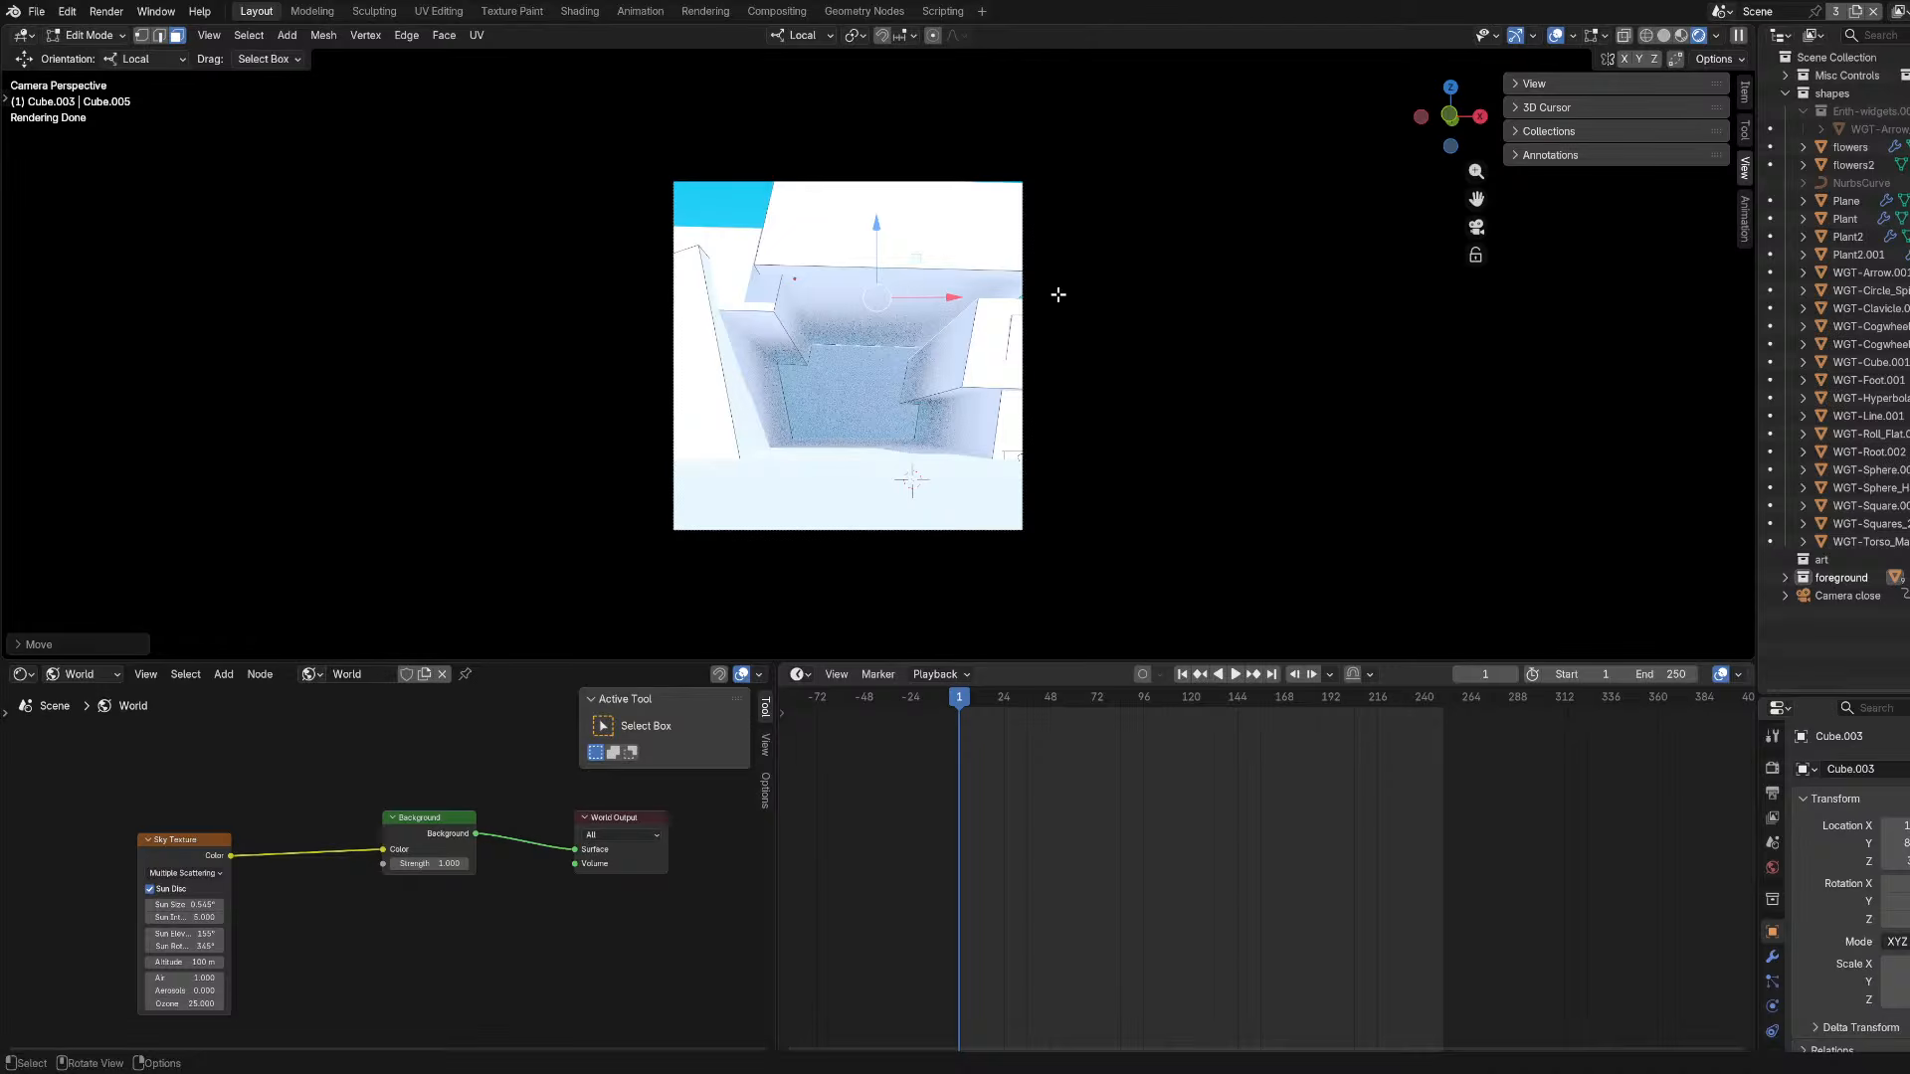
middle_click_drag(1057, 294, 1035, 483)
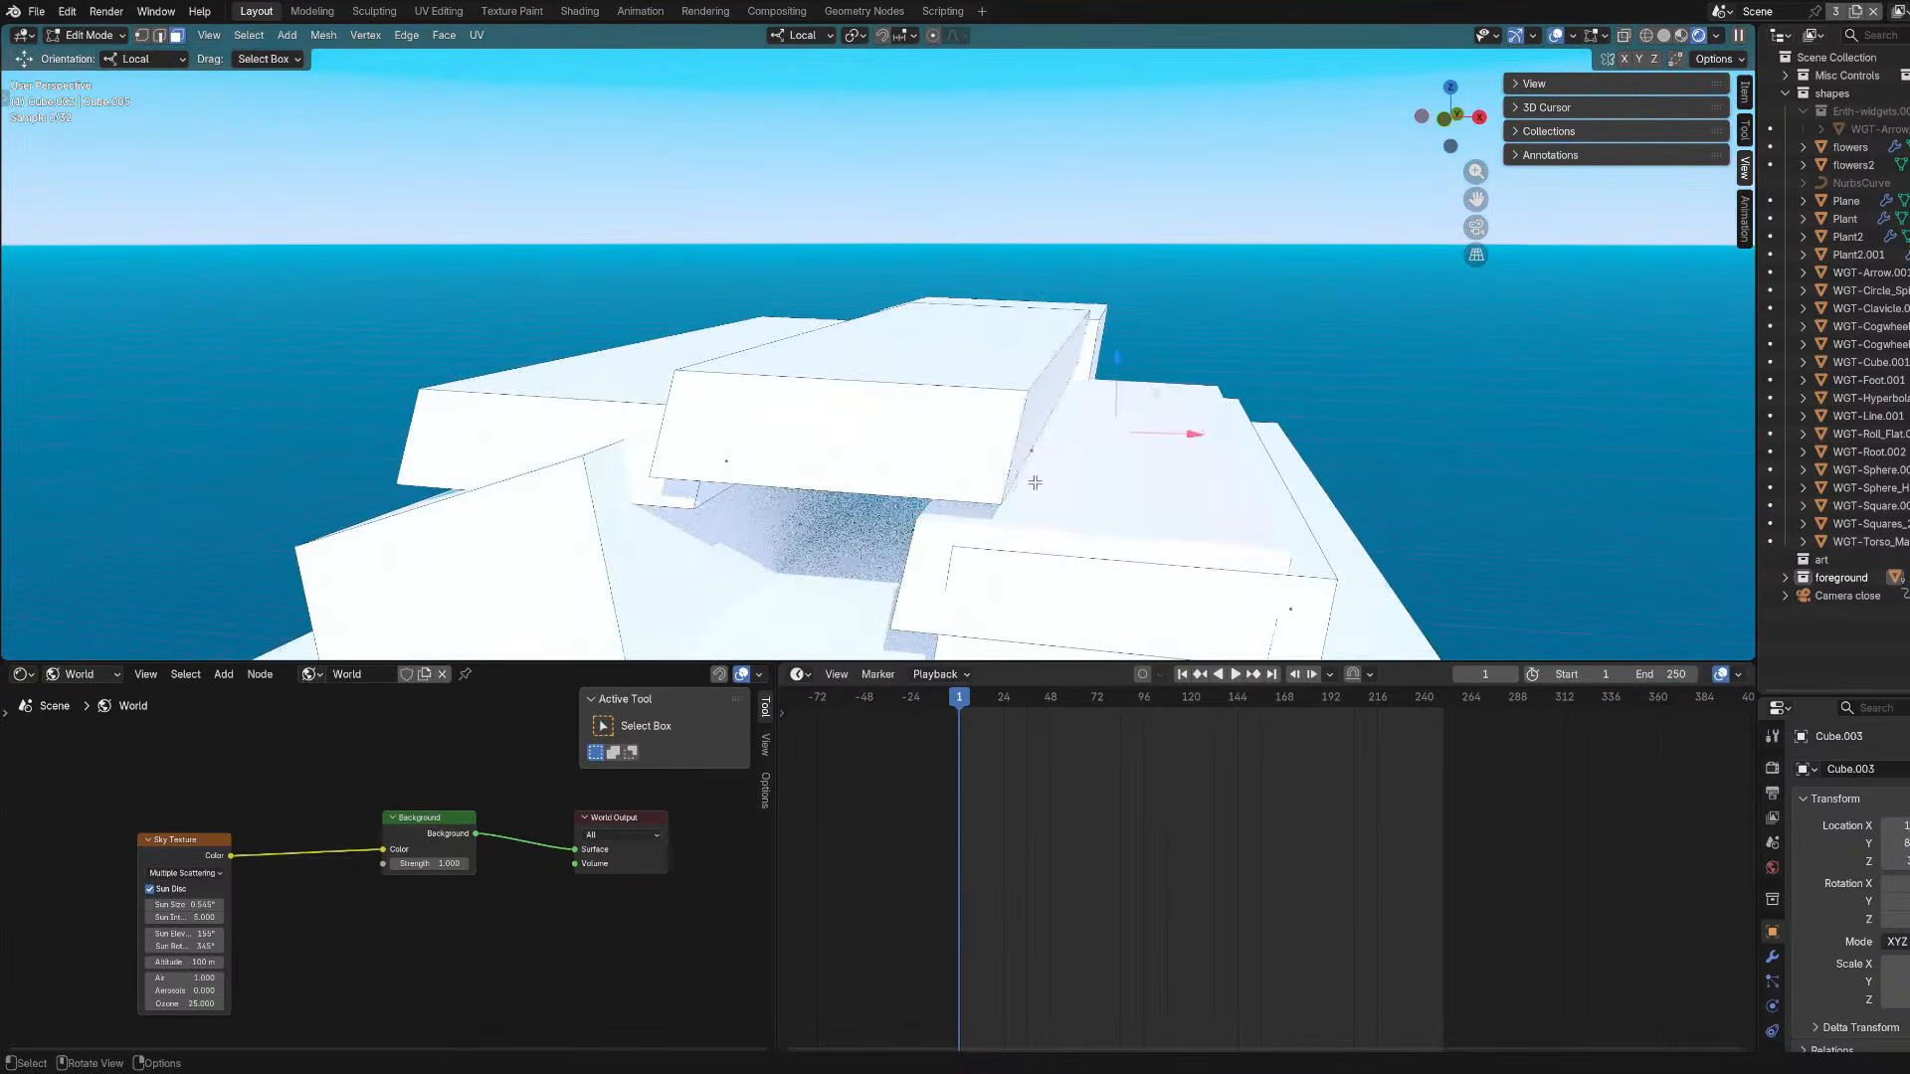
key("g")
key("z")
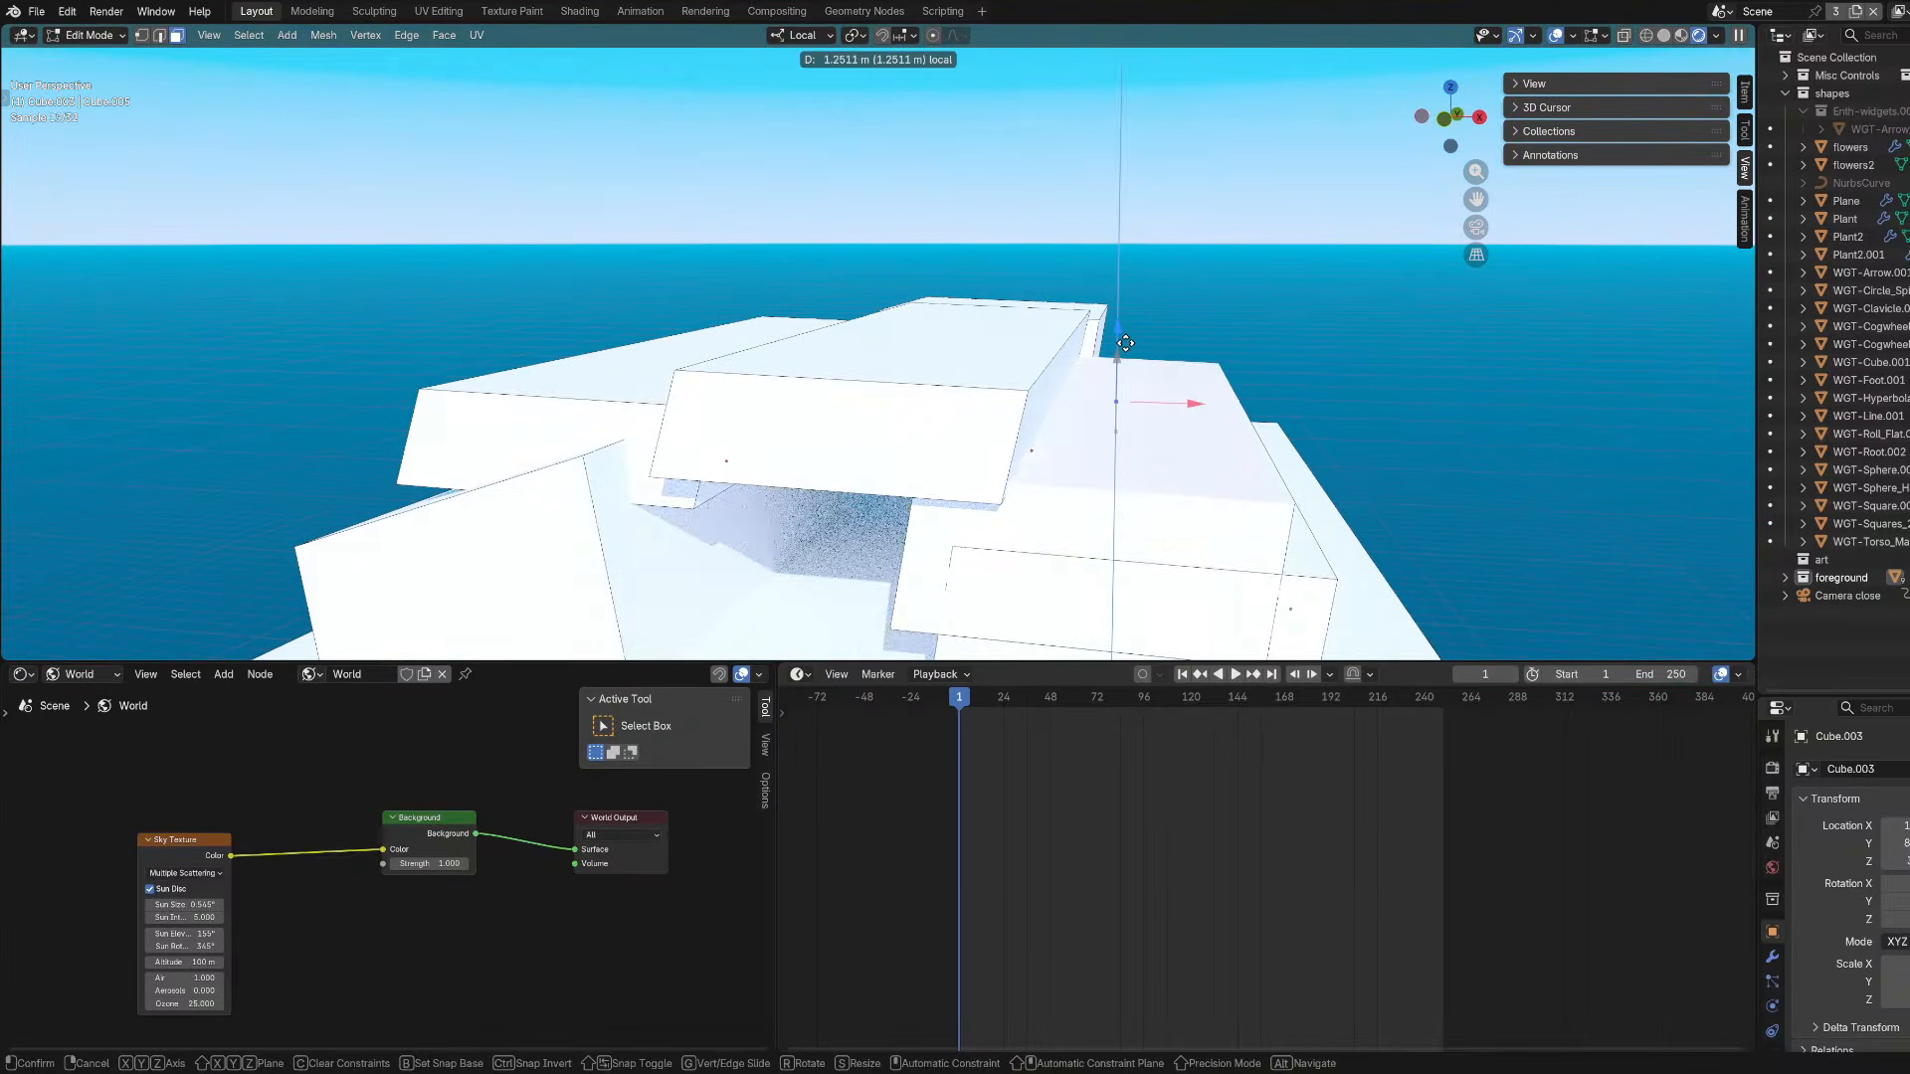
left_click(1125, 342)
key("Tab")
key("KP_0")
key("ctrl+s")
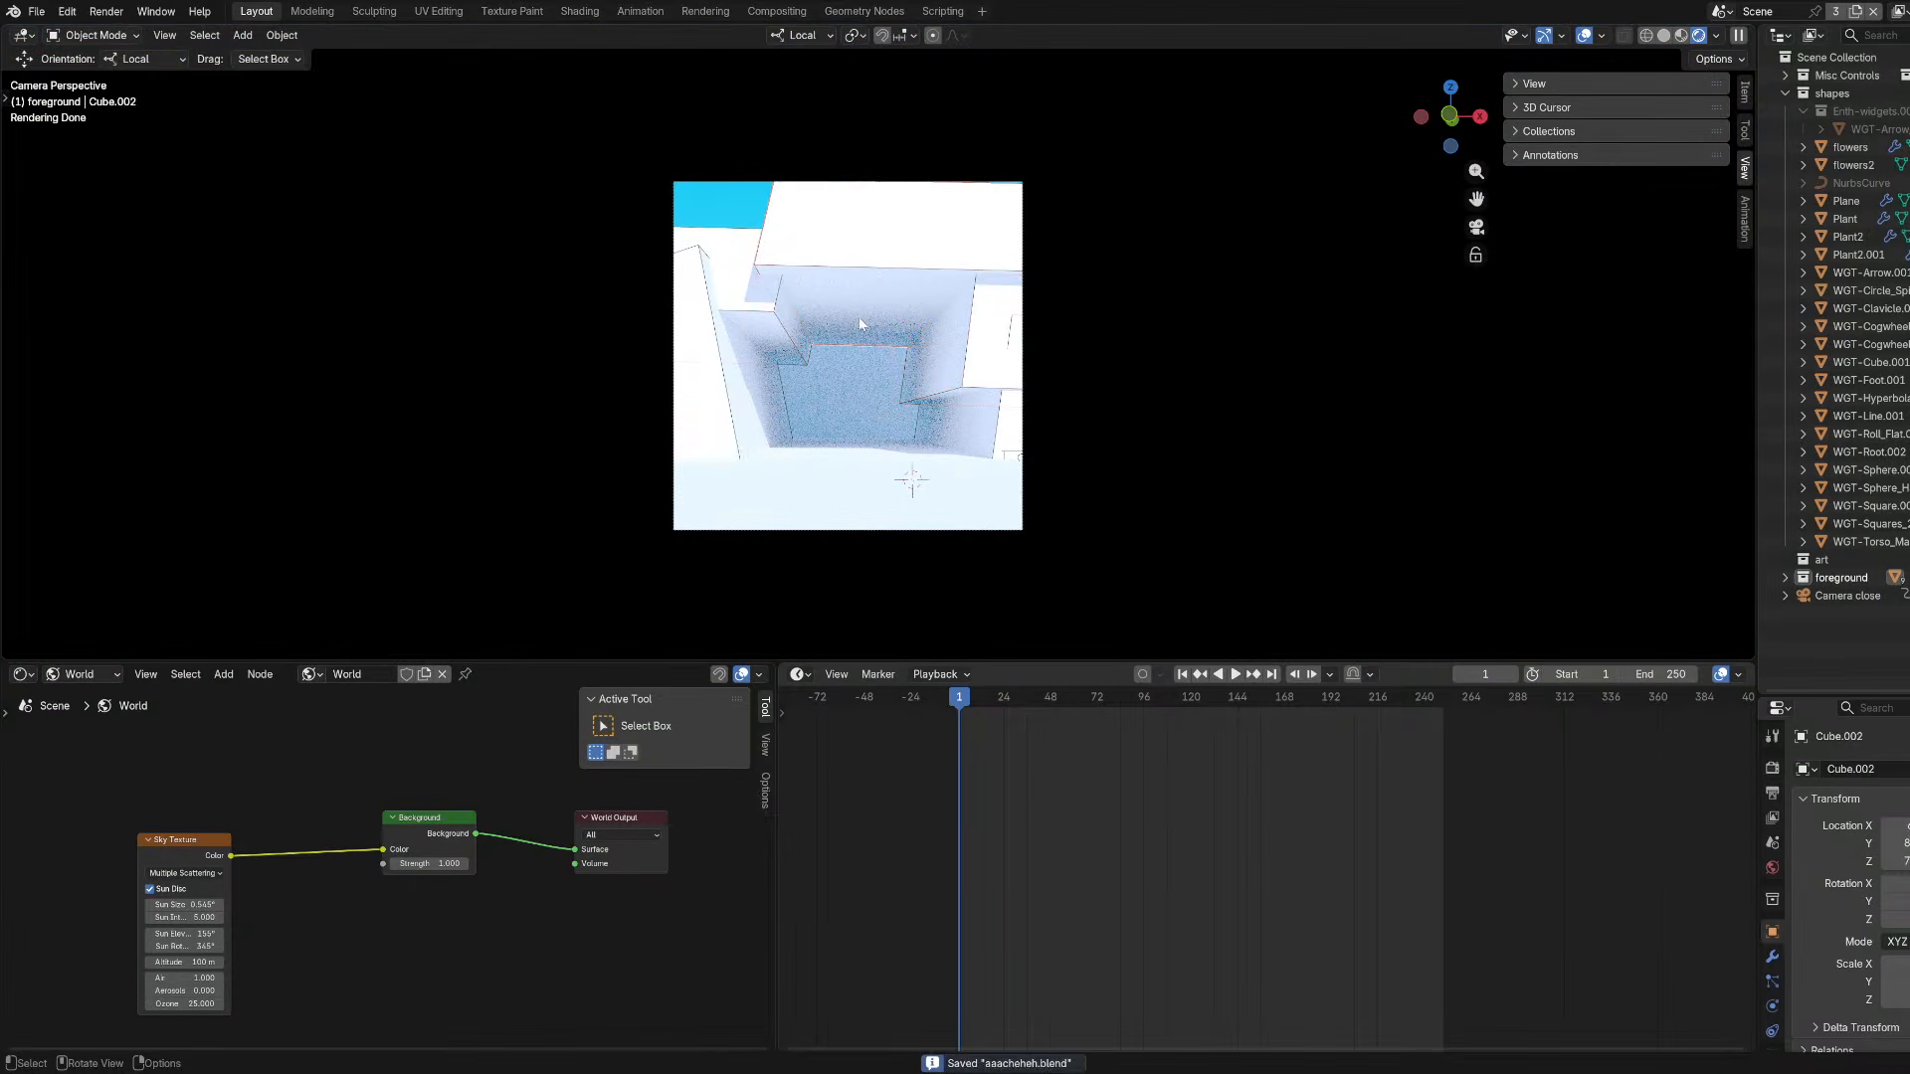
Select the Camera close object and show the World's sky settings.
left_click(753, 198)
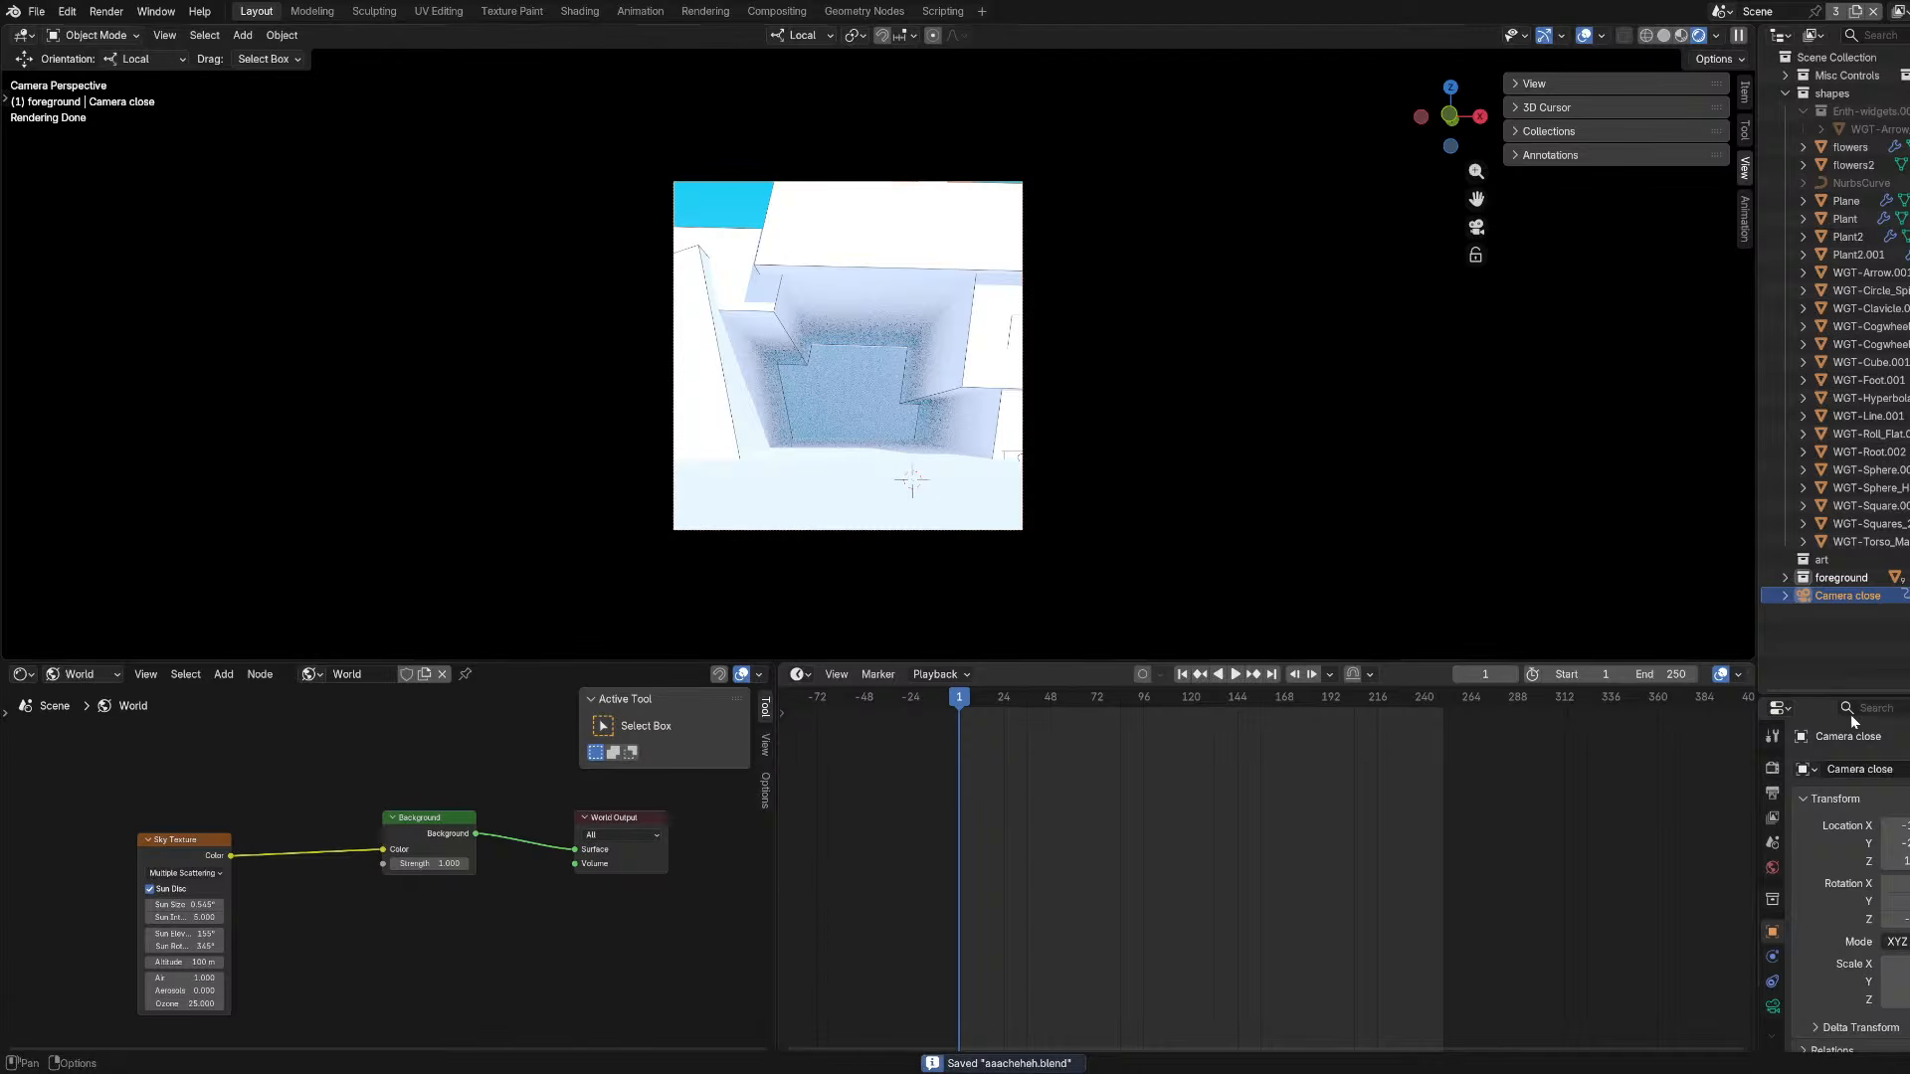
left_click(1771, 867)
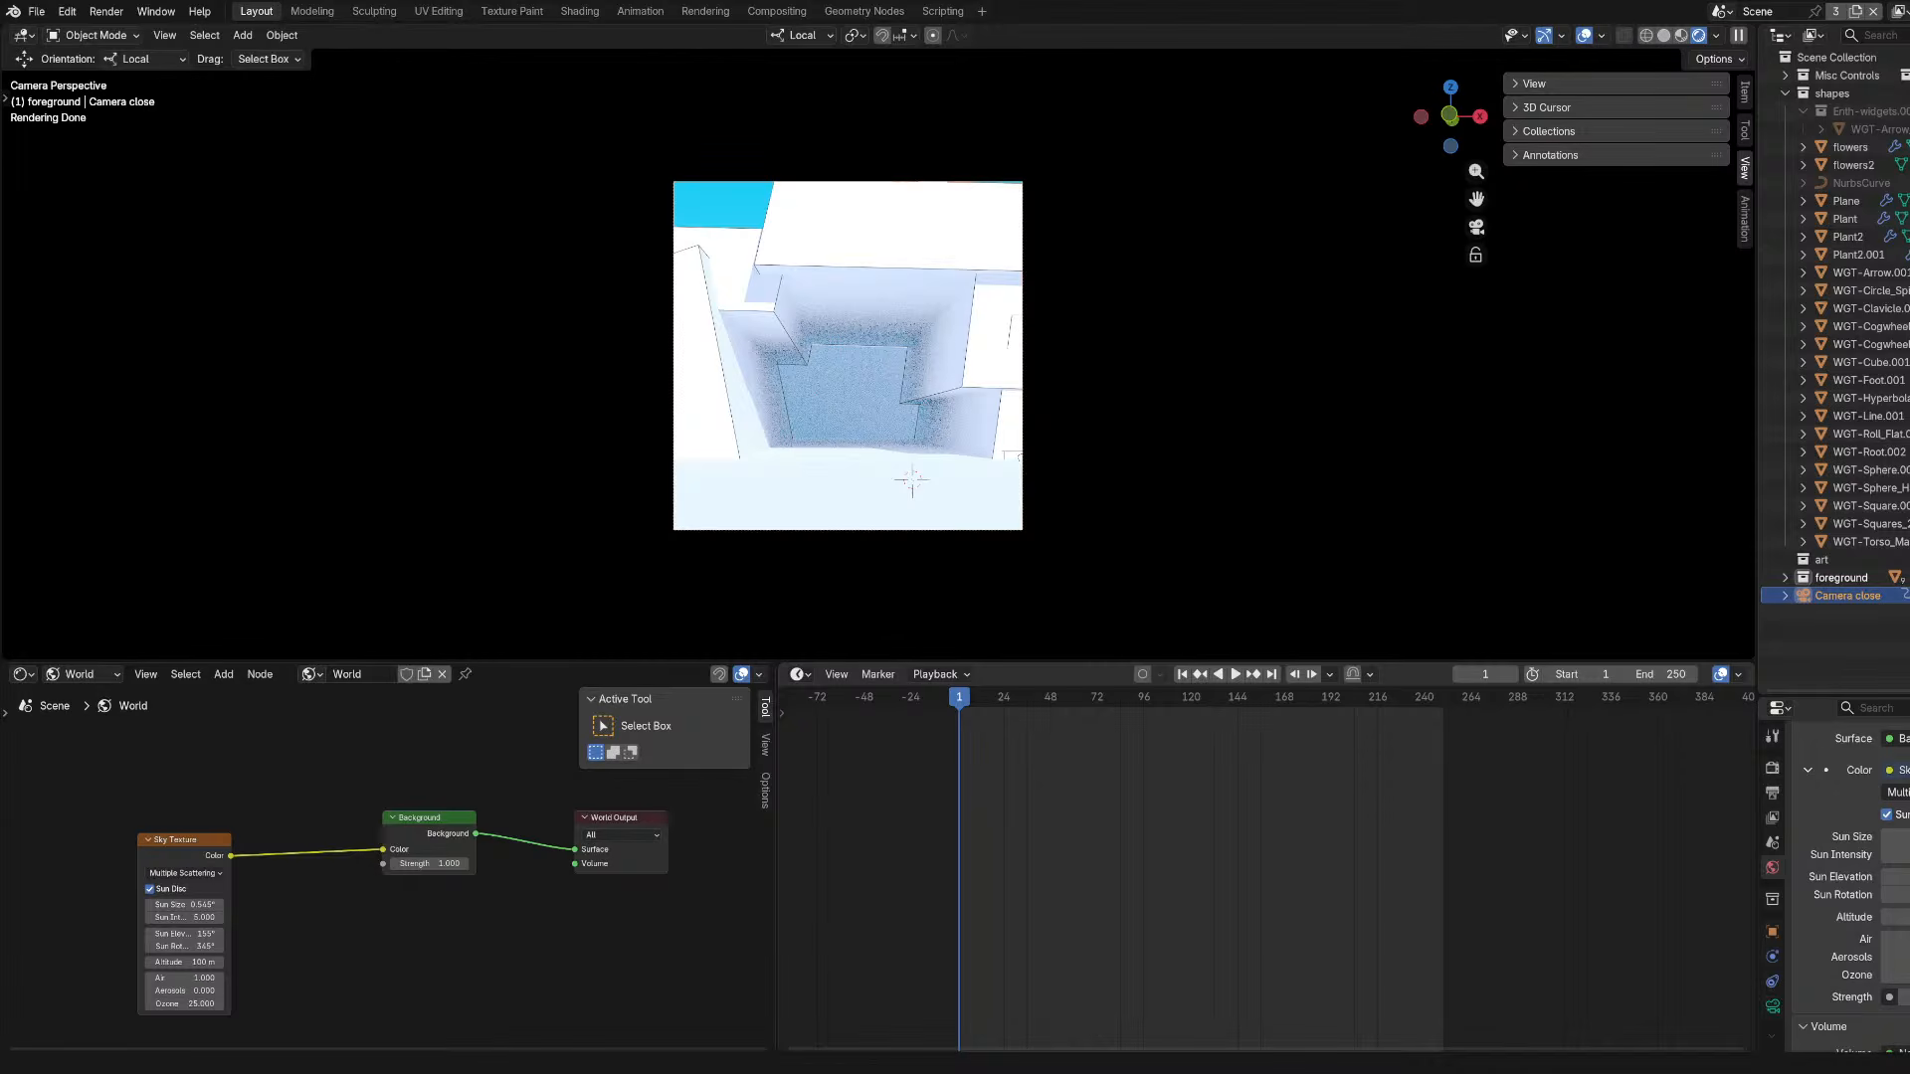
Move the separate rear block along its local Y axis toward the front blocks and save the file.
left_click(935, 221)
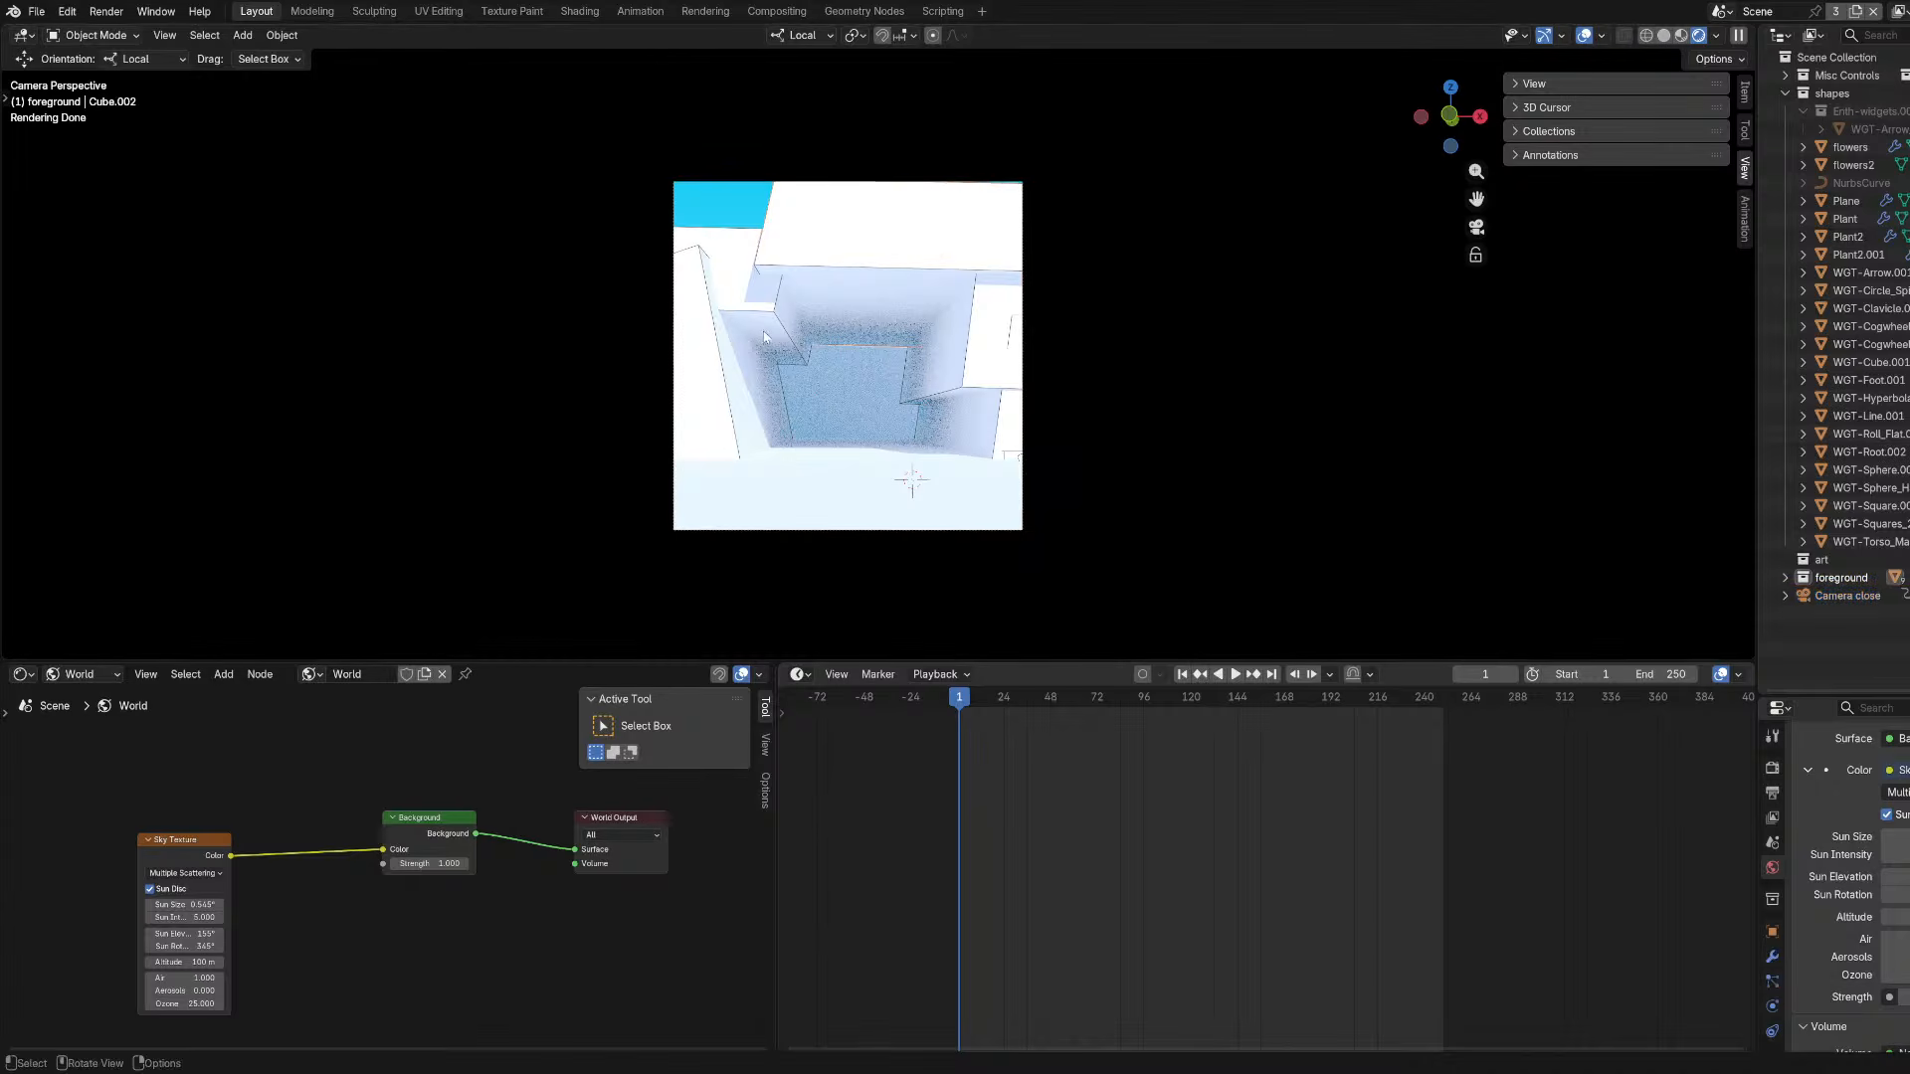
middle_click_drag(925, 234, 1084, 254)
left_click(667, 270)
key("KP_0")
middle_click_drag(911, 481, 756, 370)
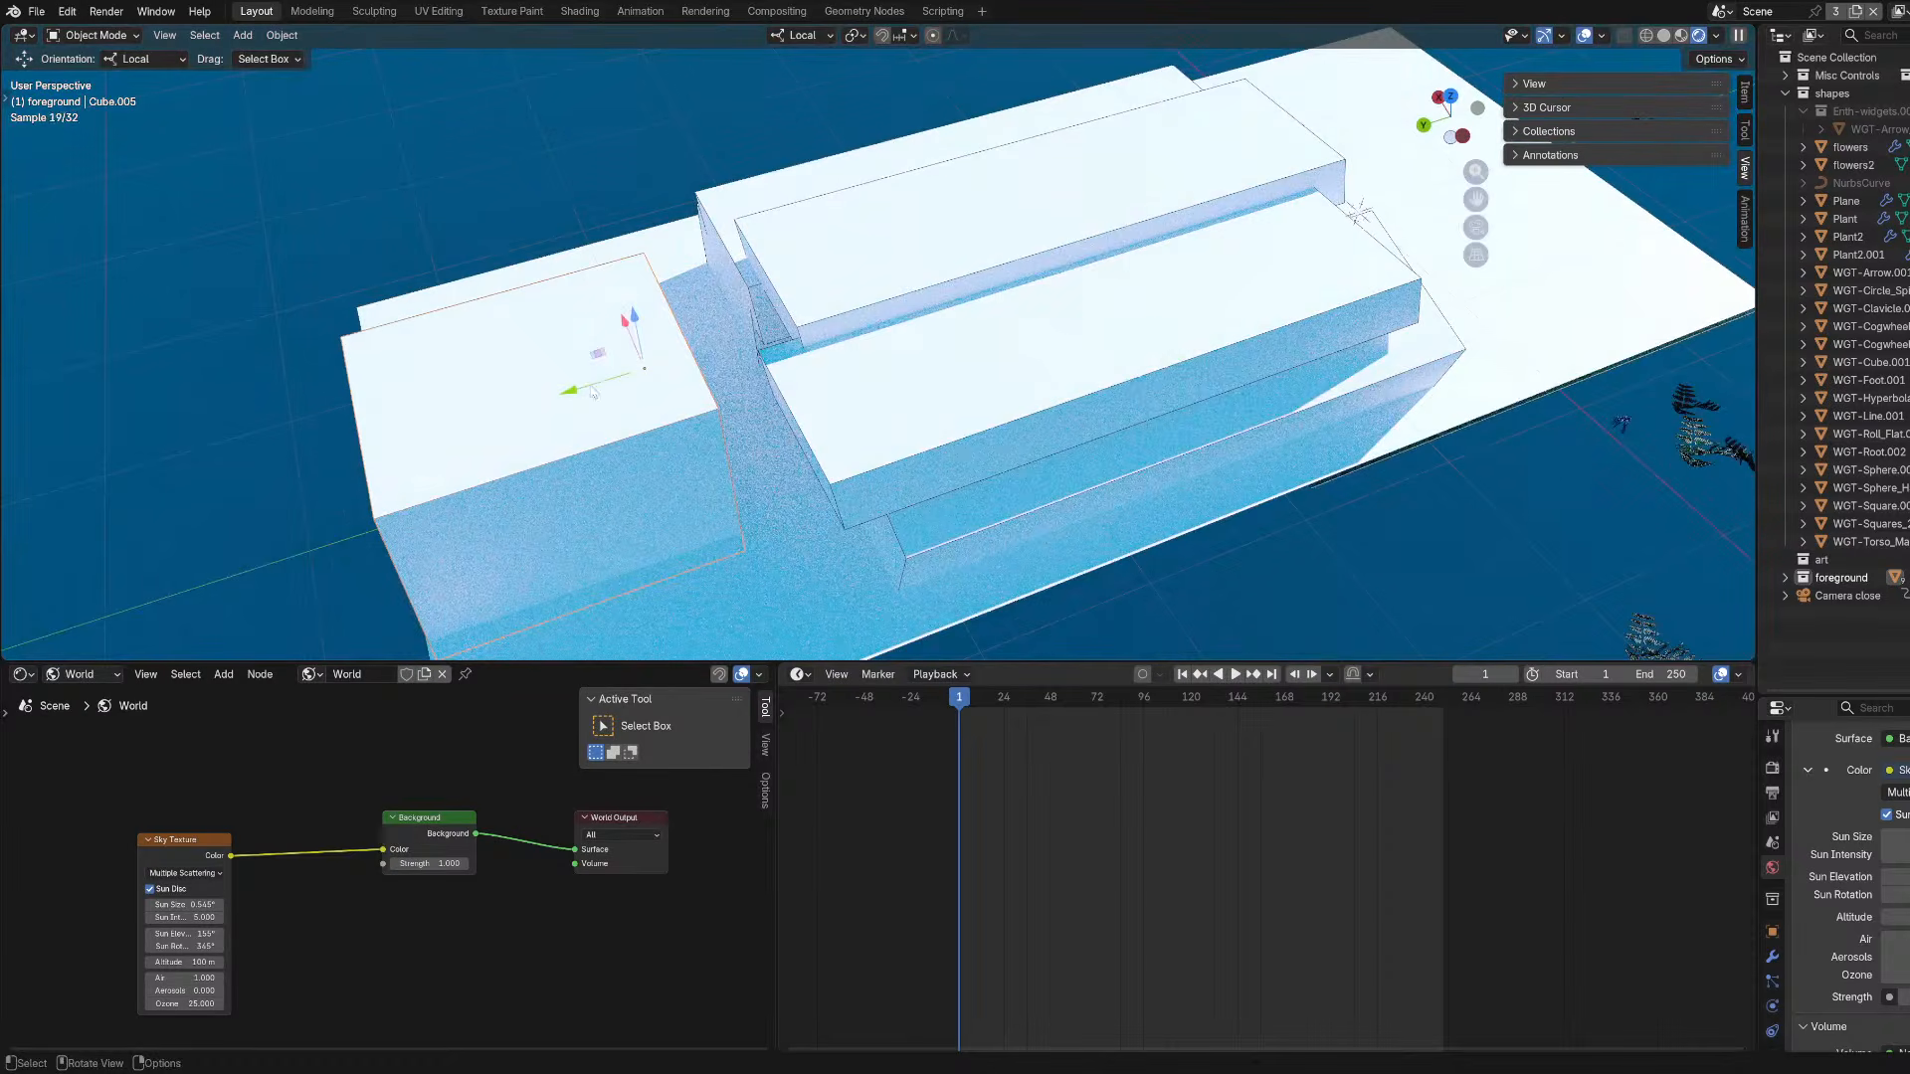
left_click_drag(582, 384, 677, 368)
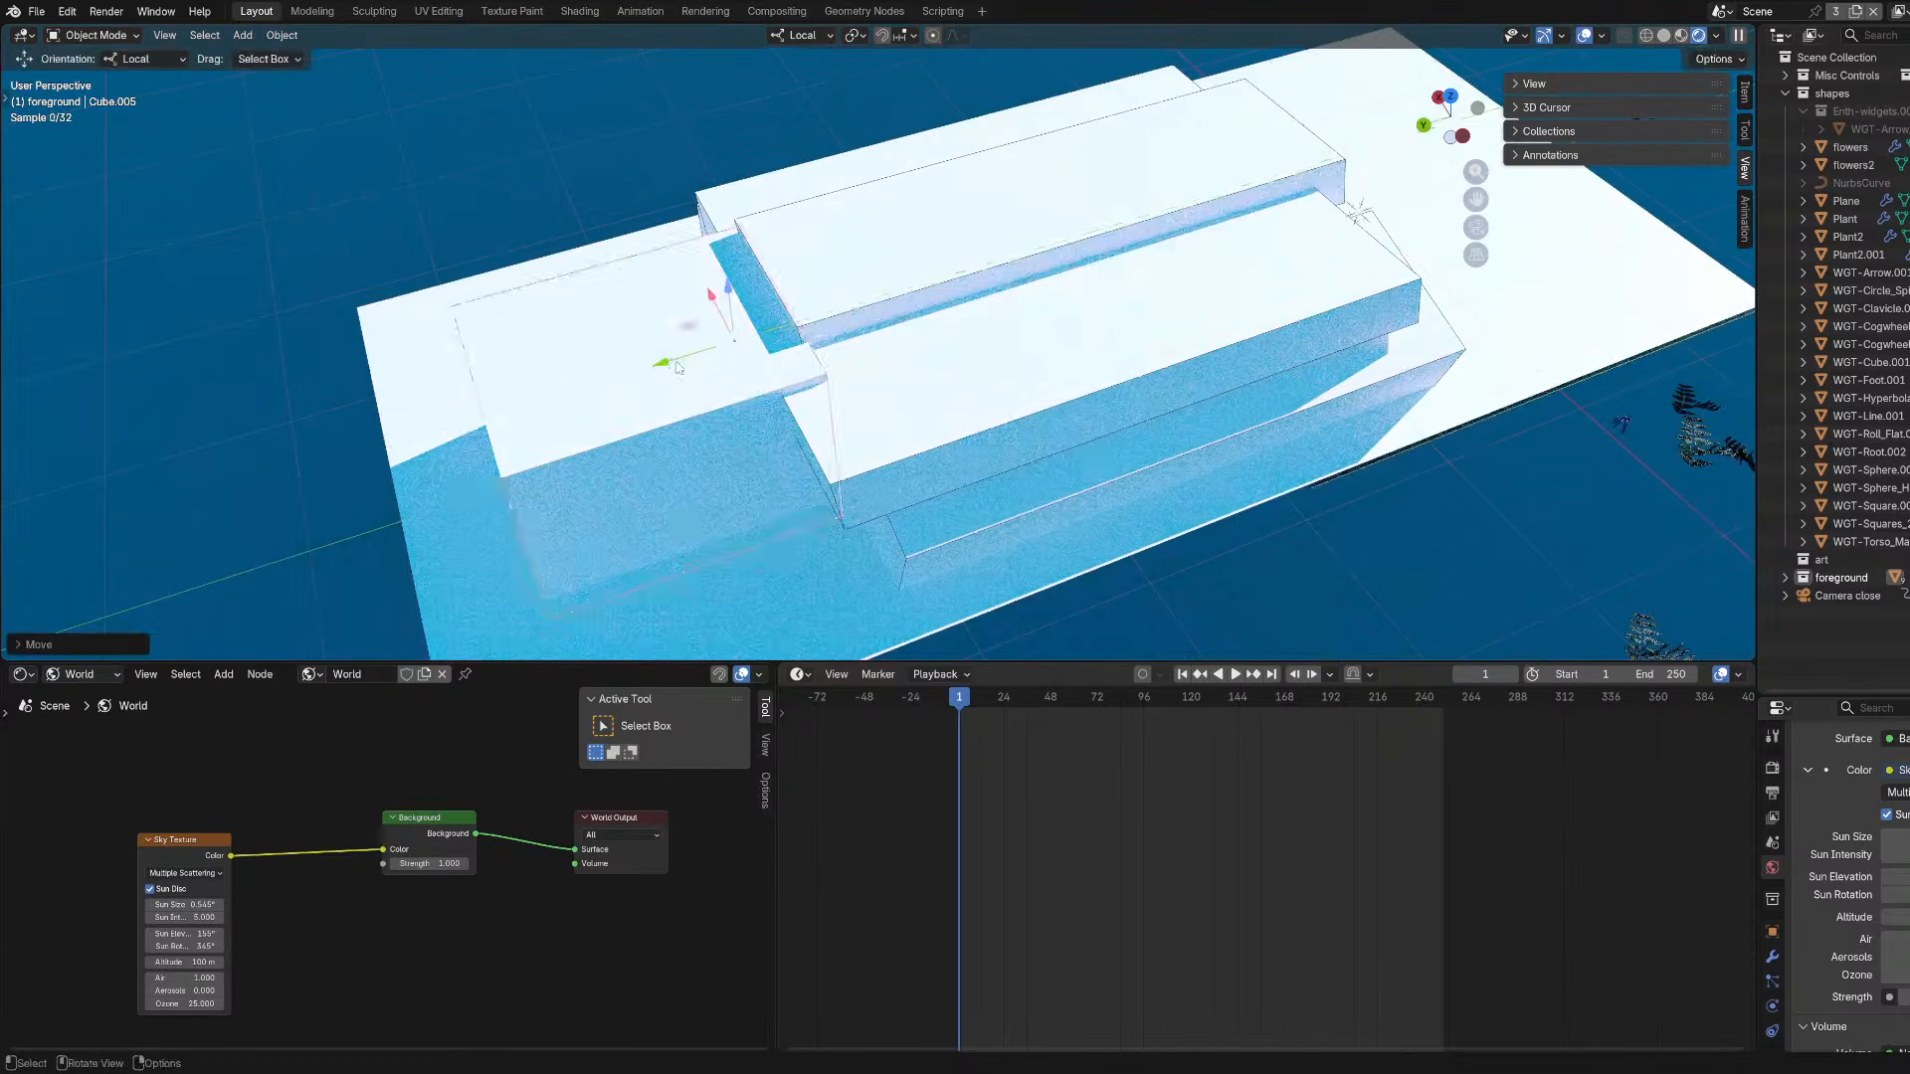
key("KP_0")
key("ctrl+s")
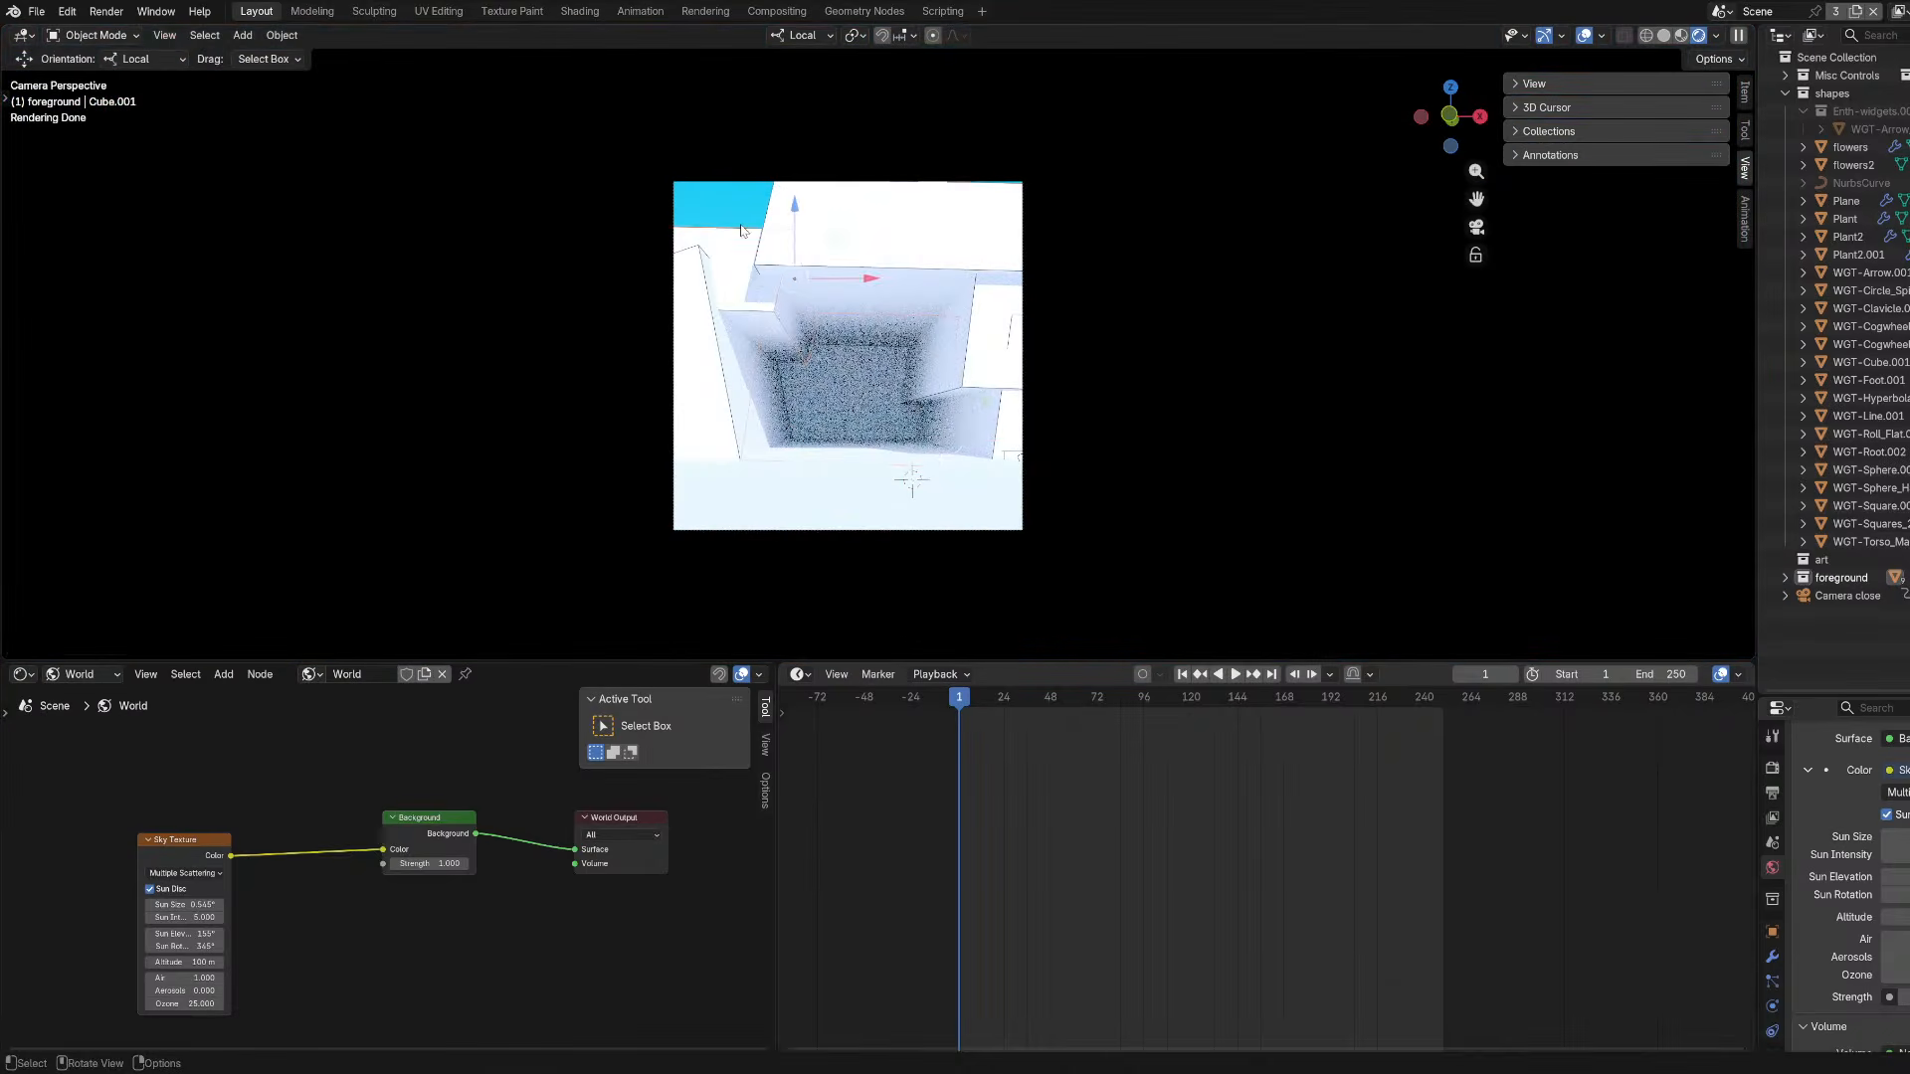
Hide the viewport overlays and gizmos in the camera view.
left_click(1585, 36)
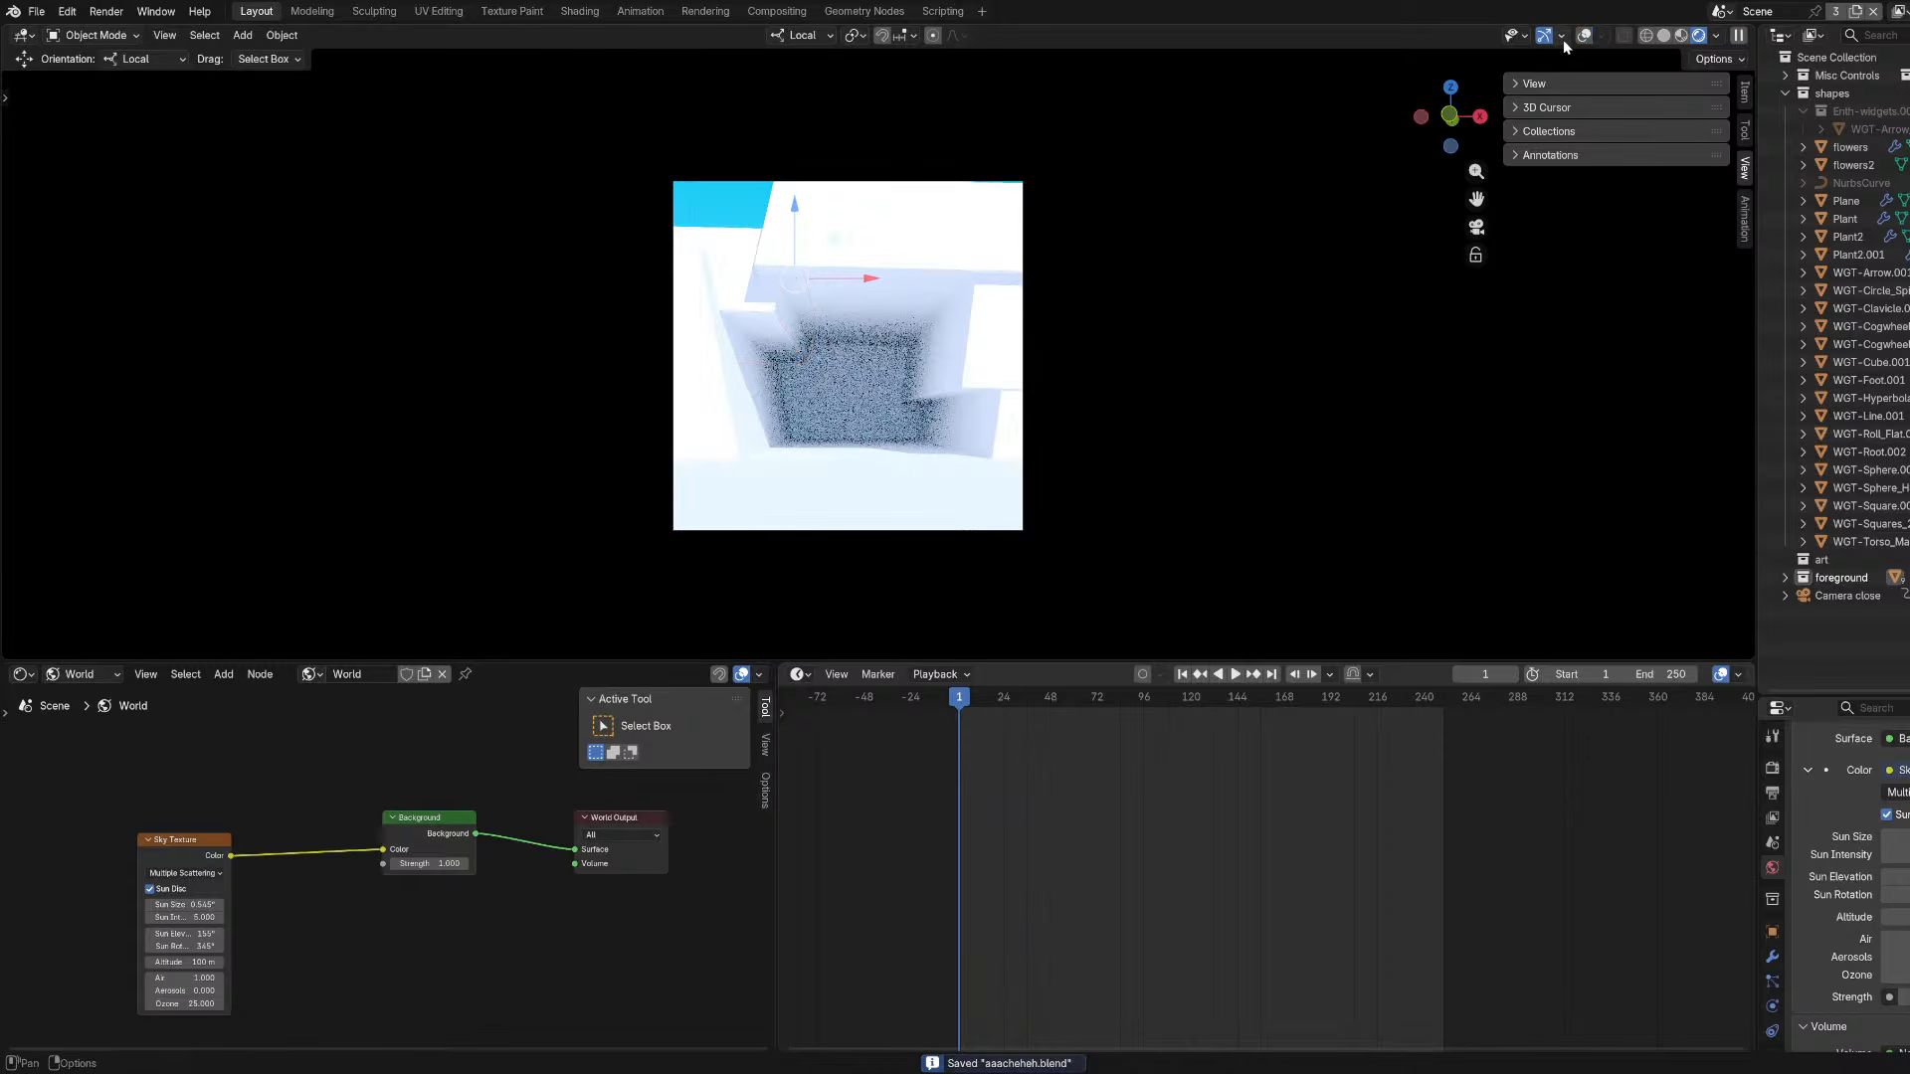
left_click(1543, 36)
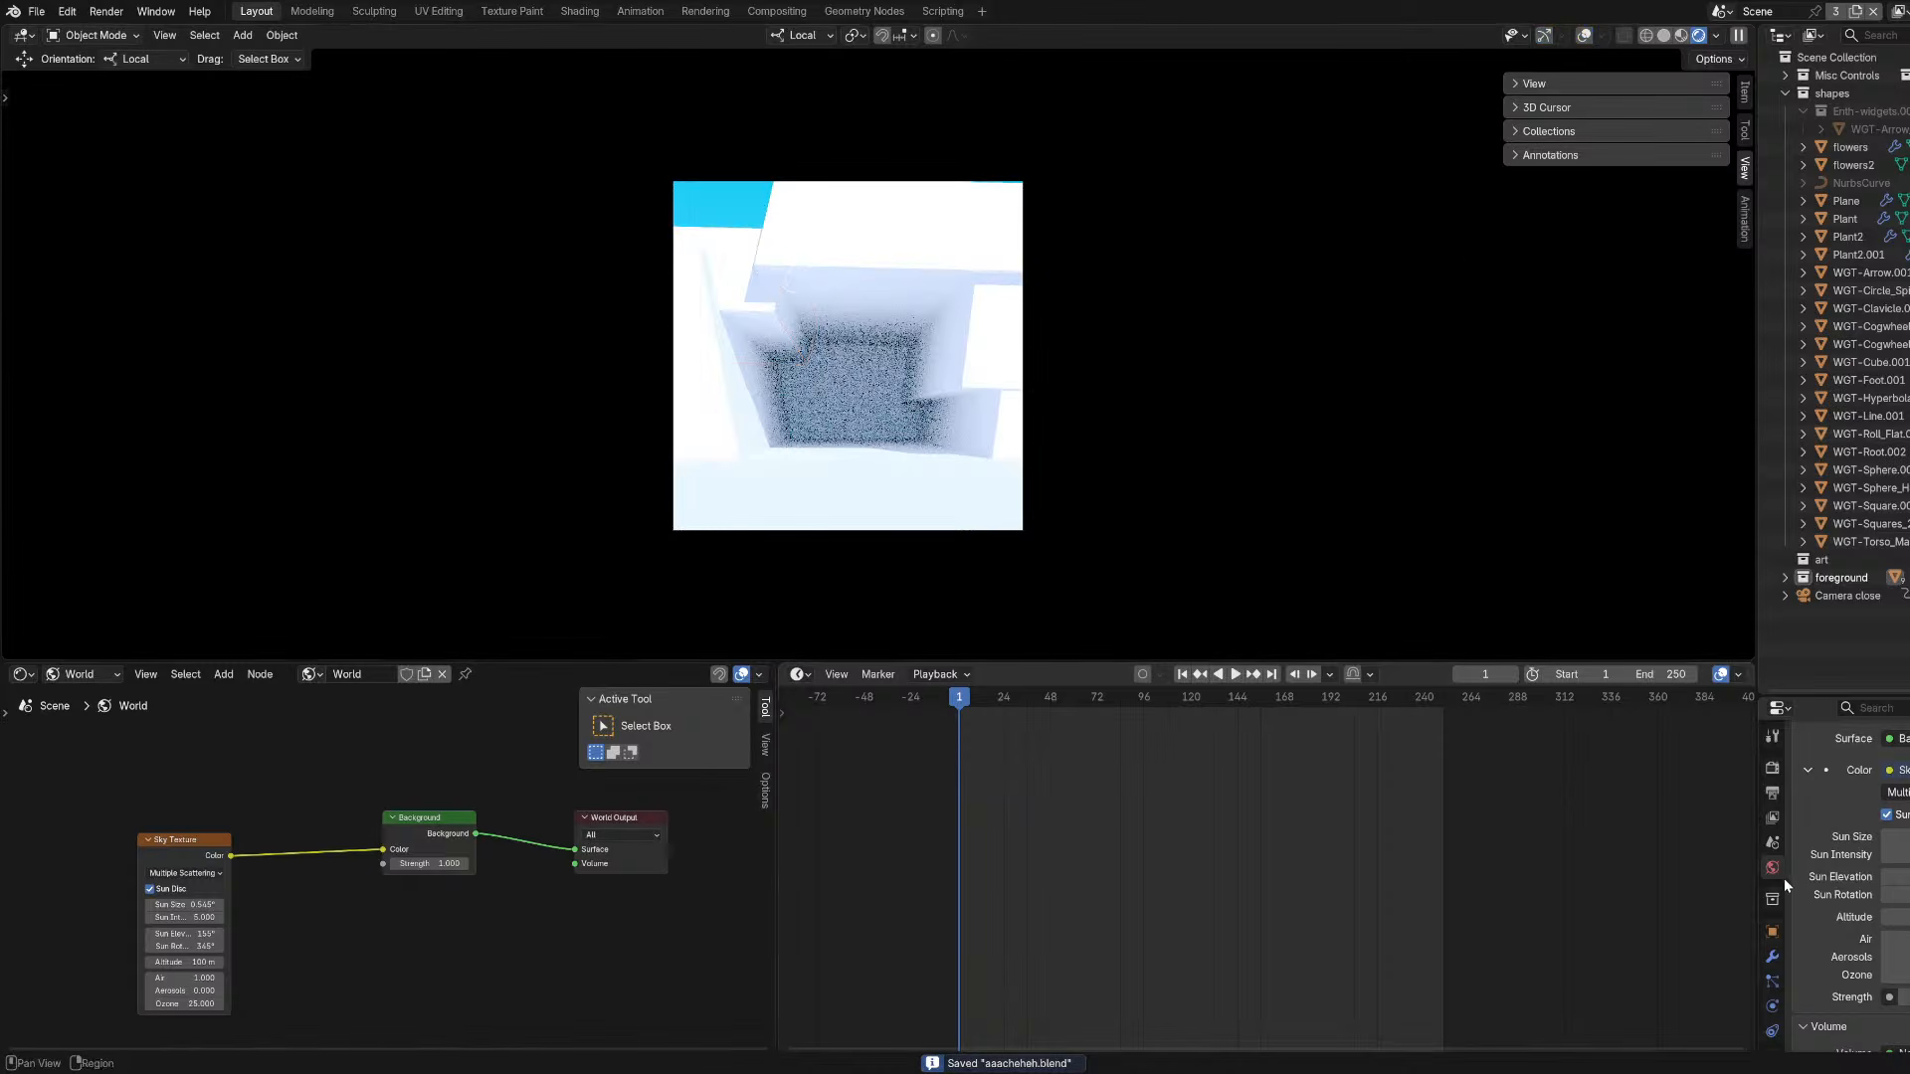
Try different Sun Elevation and Sun Rotation values on the World's sky texture and check the blocks' lighting.
mouse_move(1895, 876)
left_mouse_down()
mouse_move(1840, 876)
mouse_move(1898, 876)
left_mouse_up()
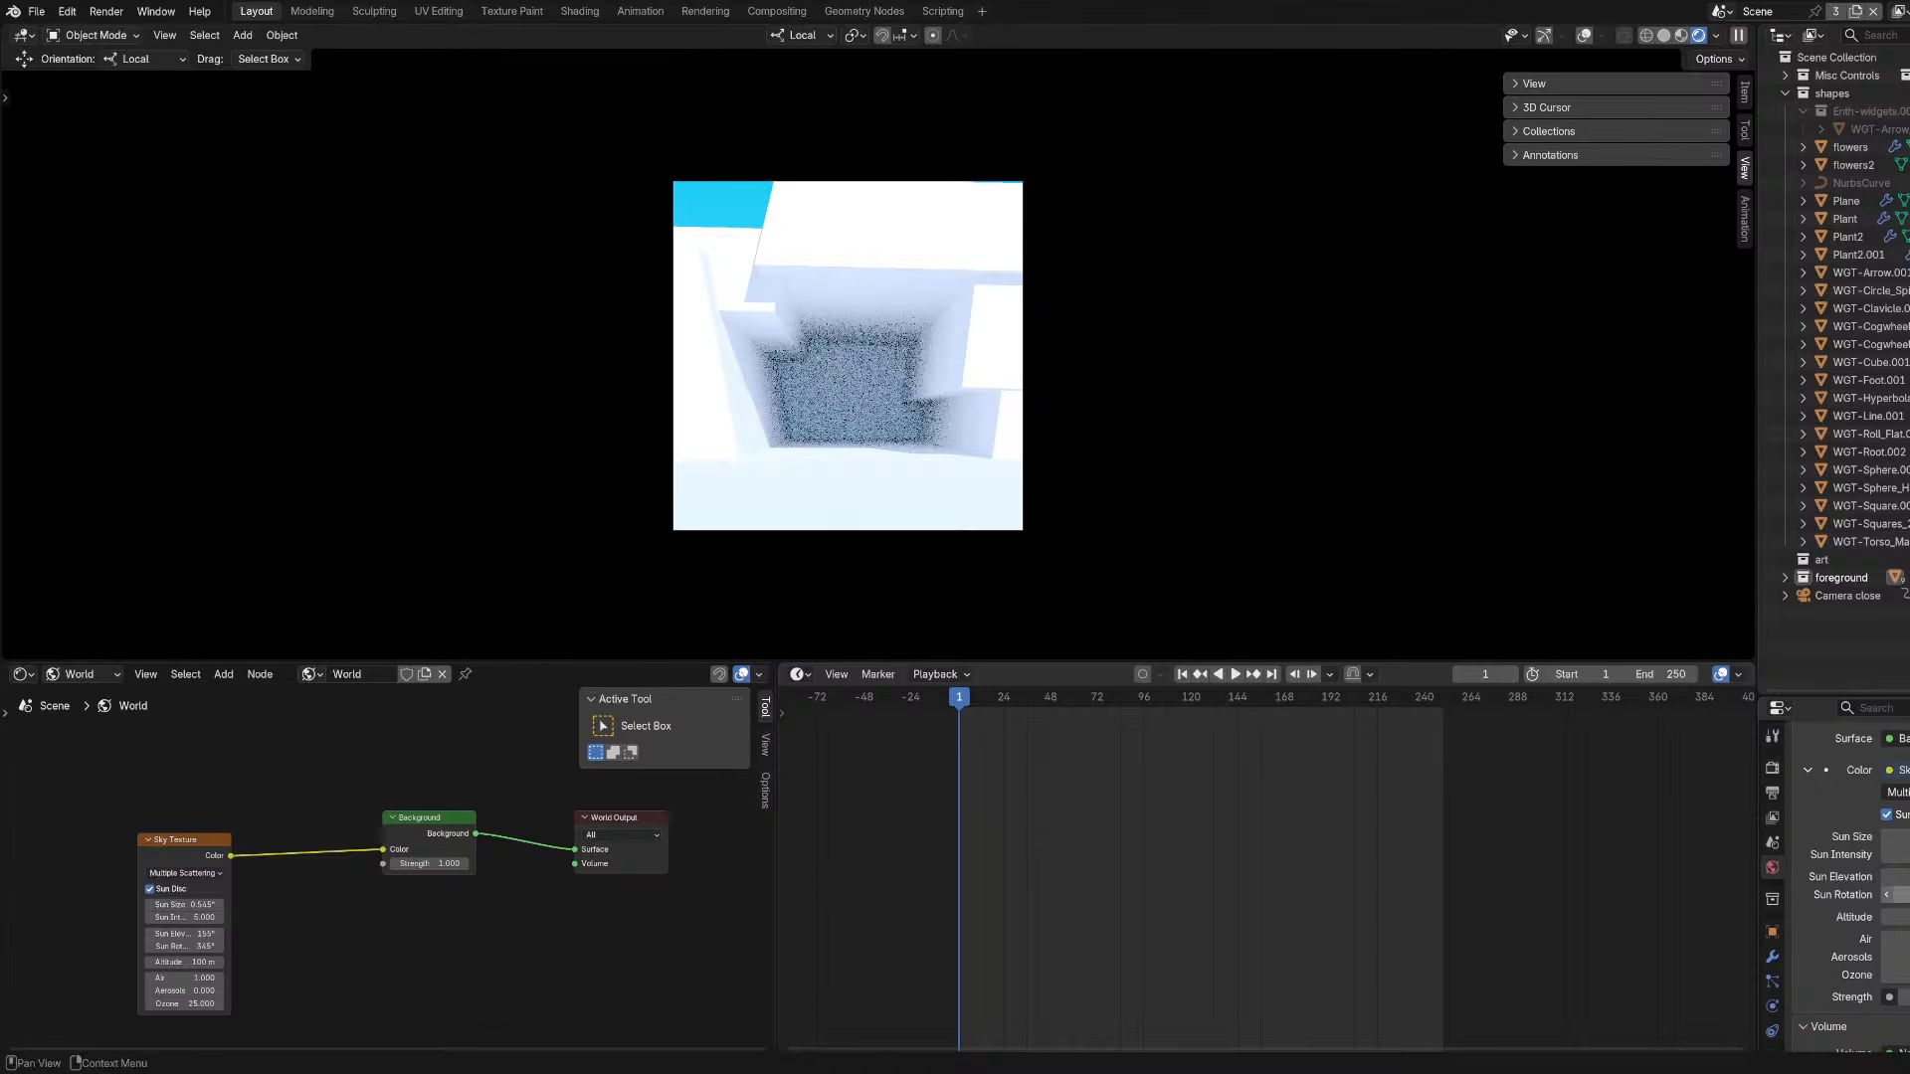
left_click_drag(1895, 894, 1900, 894)
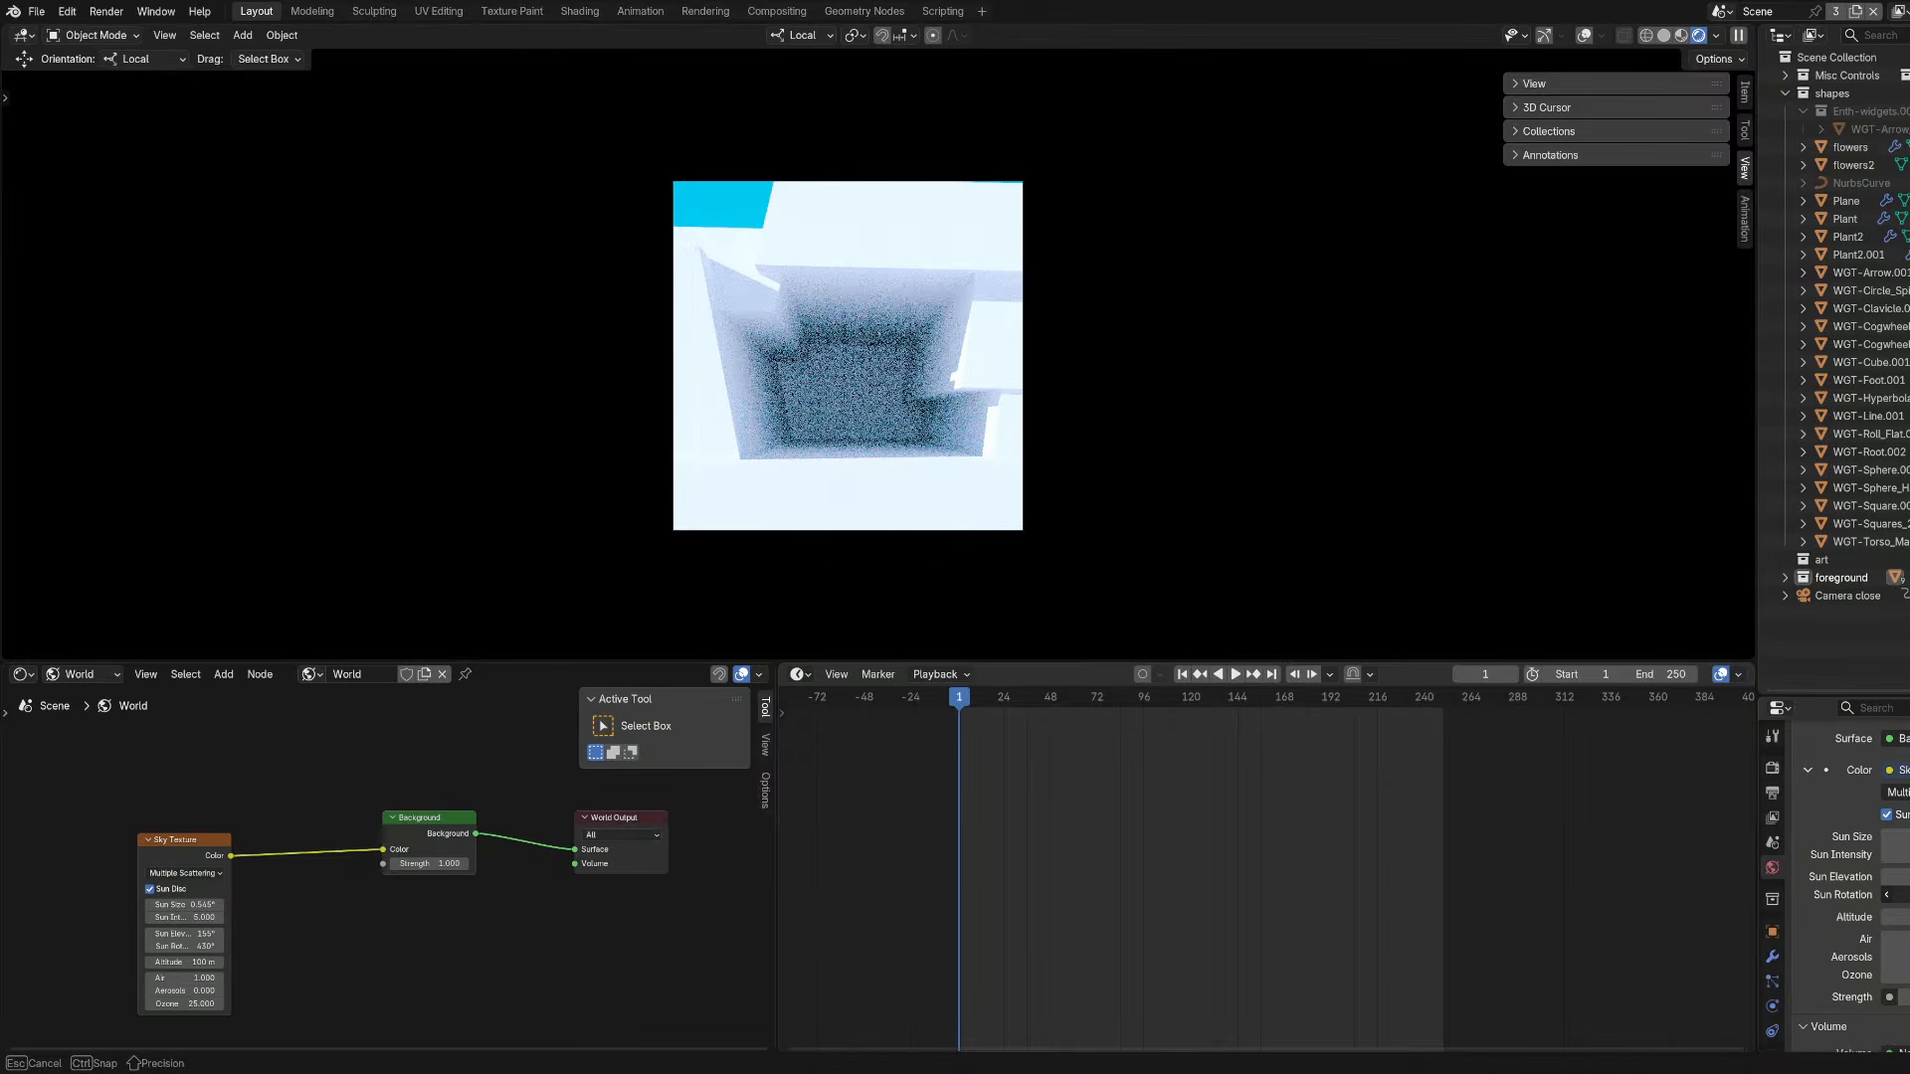
left_click_drag(1900, 894, 1900, 894)
left_click_drag(1899, 895, 1900, 894)
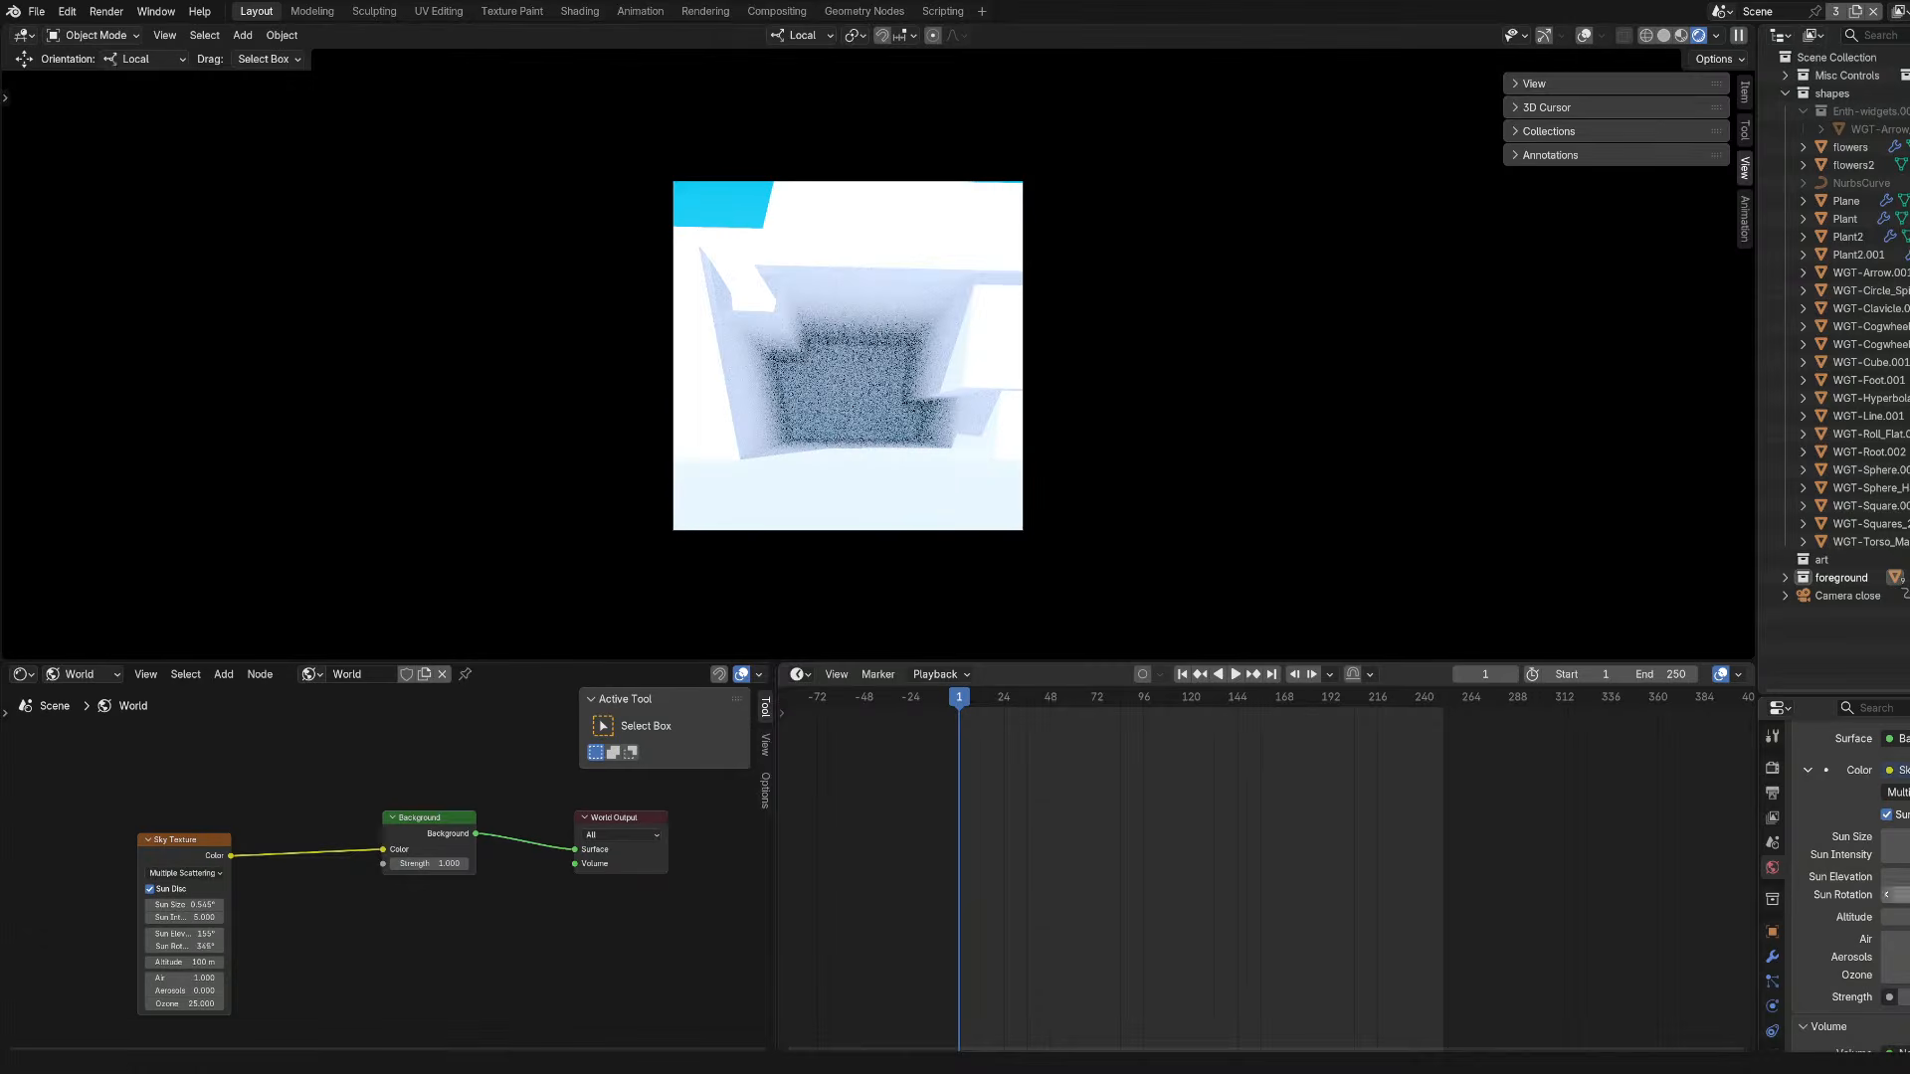
middle_click_drag(1144, 398, 464, 402)
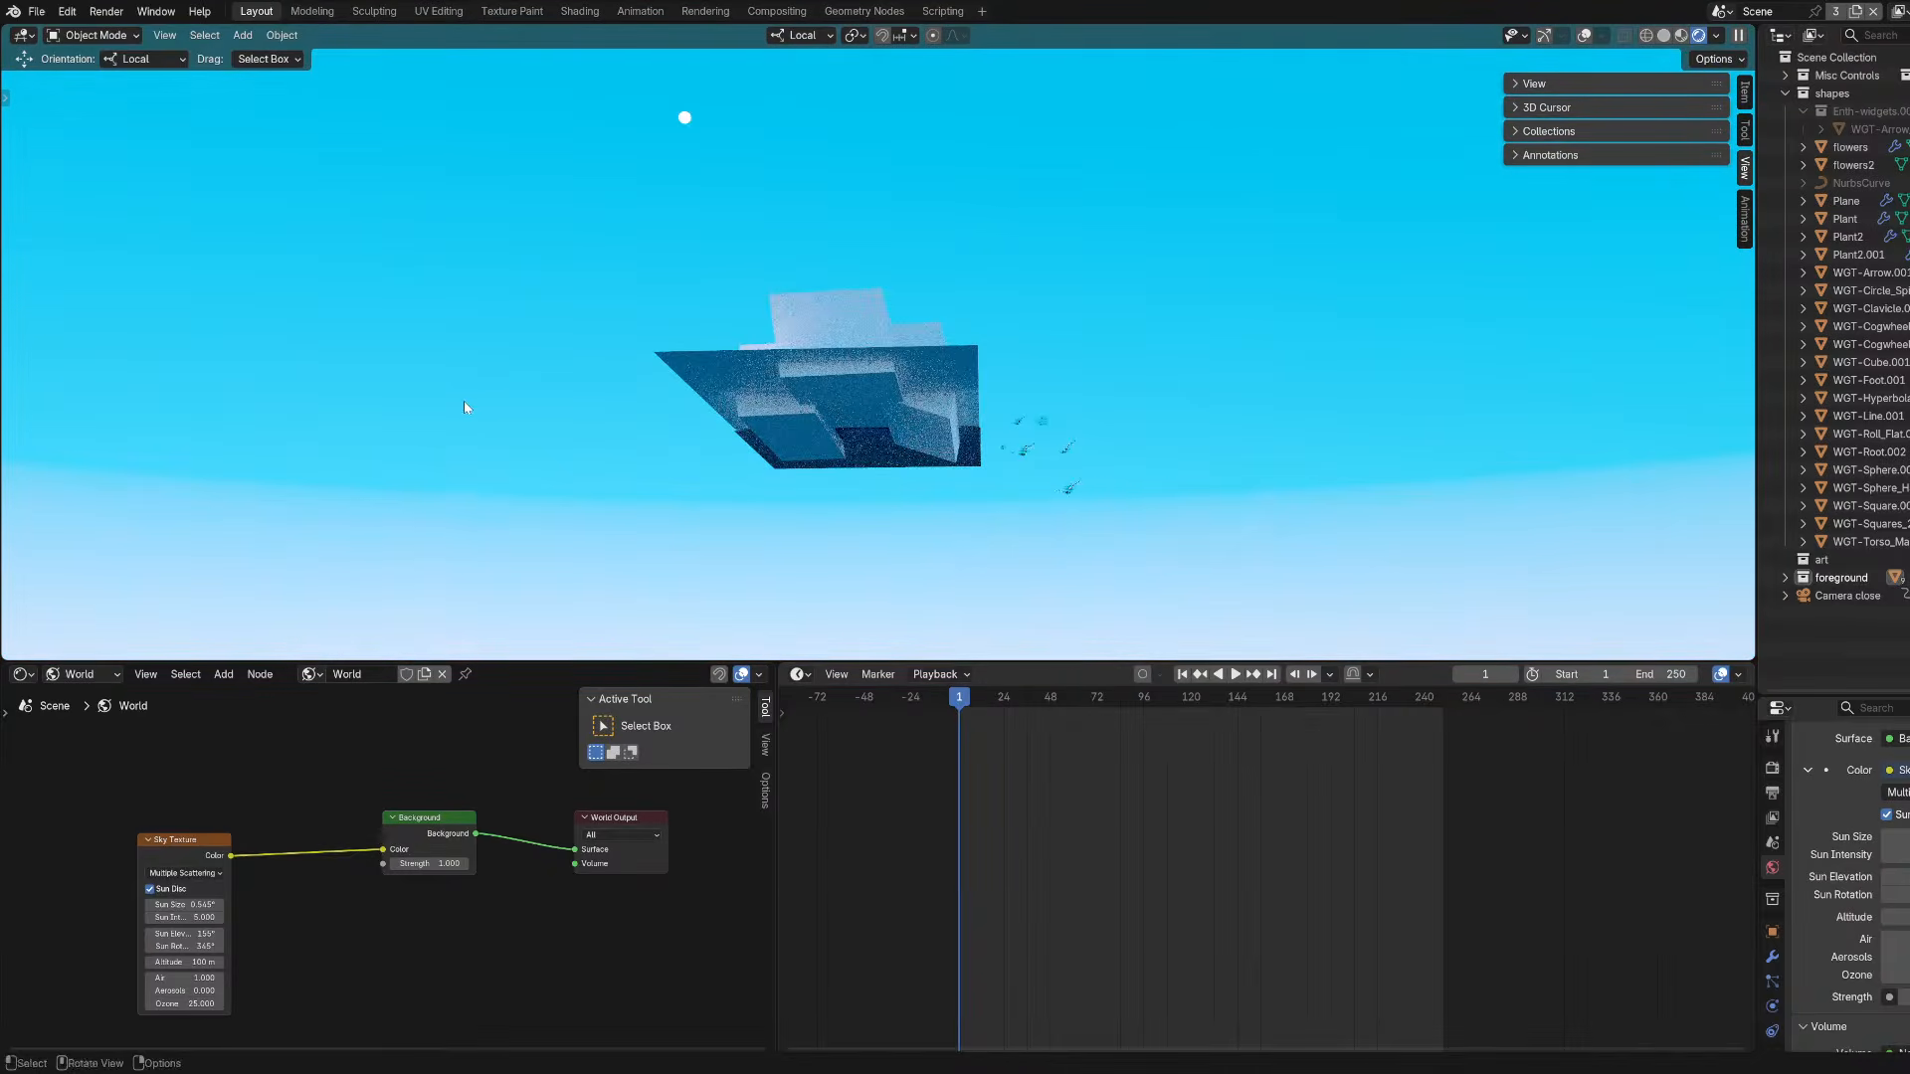
Set the sky texture's Sun Elevation to 107° and save the file.
mouse_move(1898, 876)
left_mouse_down()
mouse_move(1874, 876)
mouse_move(1898, 876)
left_mouse_up()
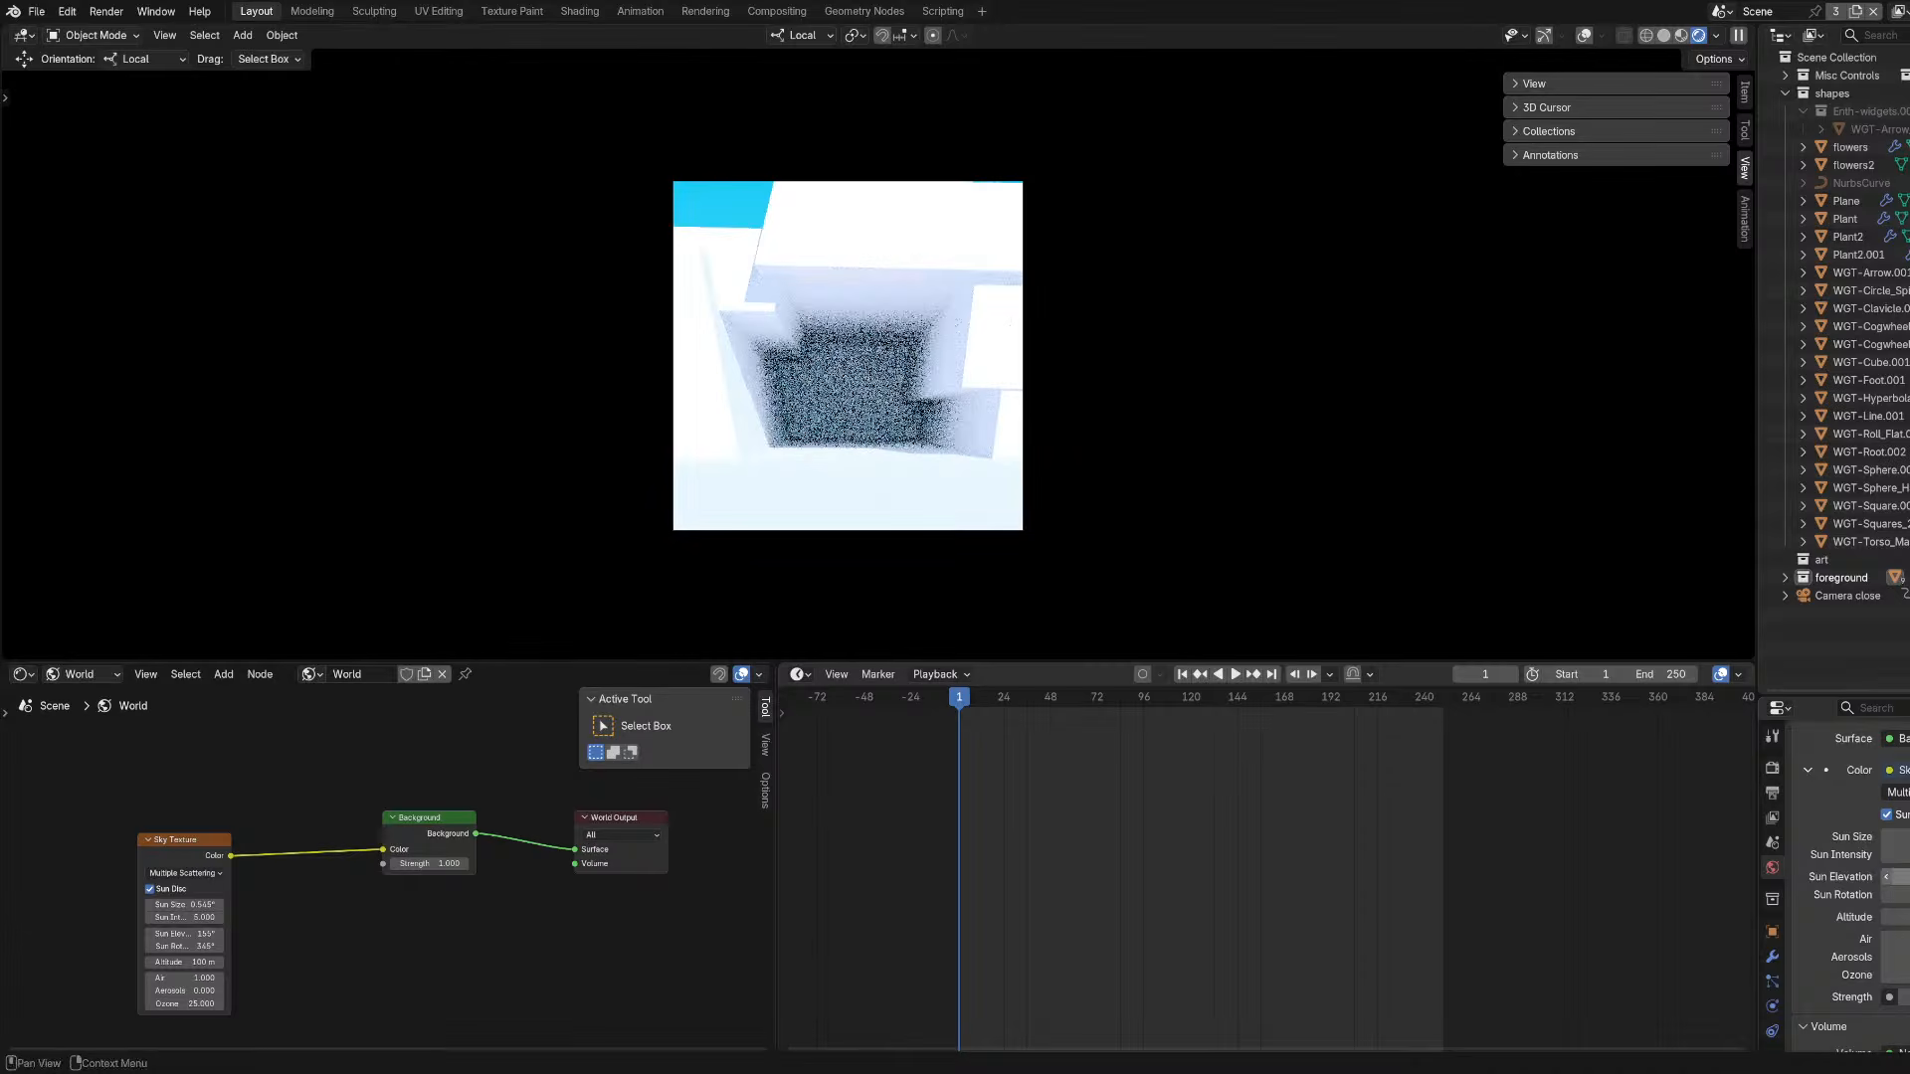
left_click(1898, 876)
type("90")
key("Return")
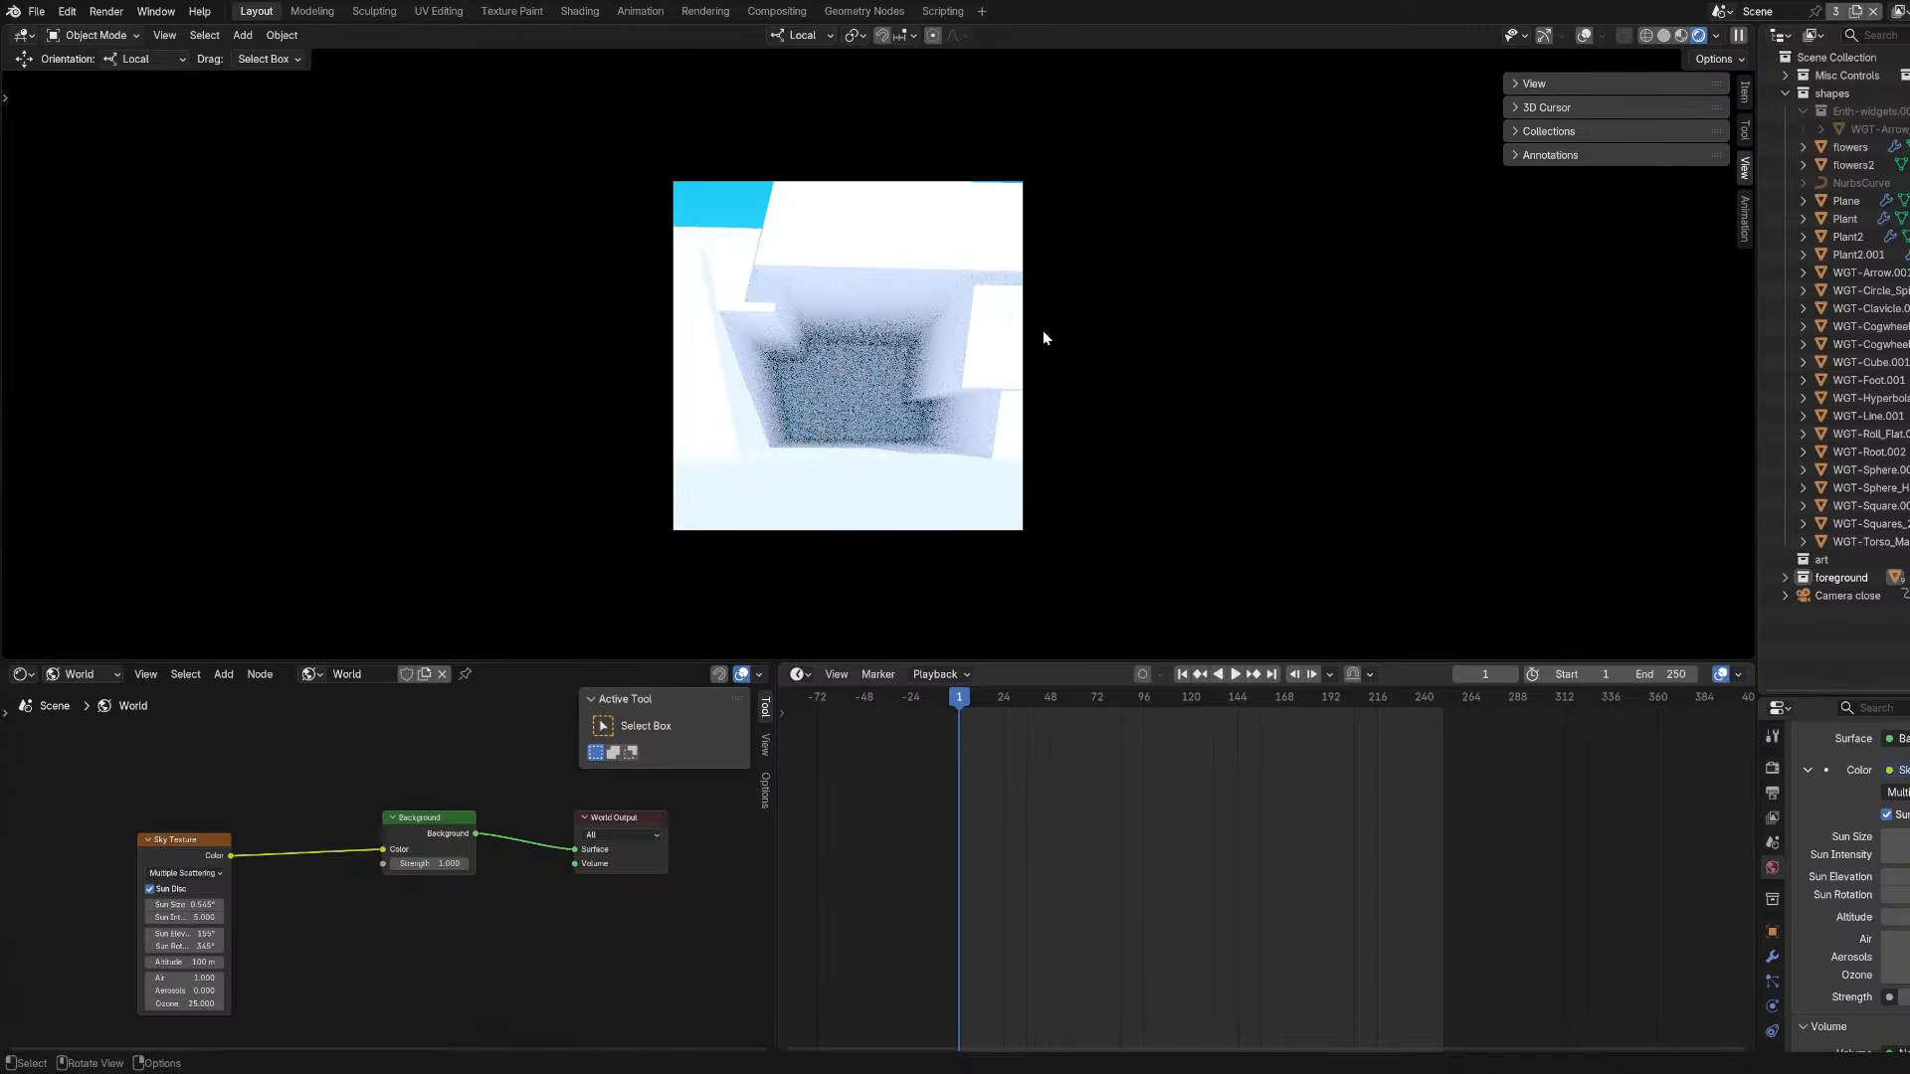
mouse_move(1895, 877)
left_mouse_down()
mouse_move(1837, 876)
mouse_move(1896, 894)
left_mouse_up()
key("ctrl+s")
key("Escape")
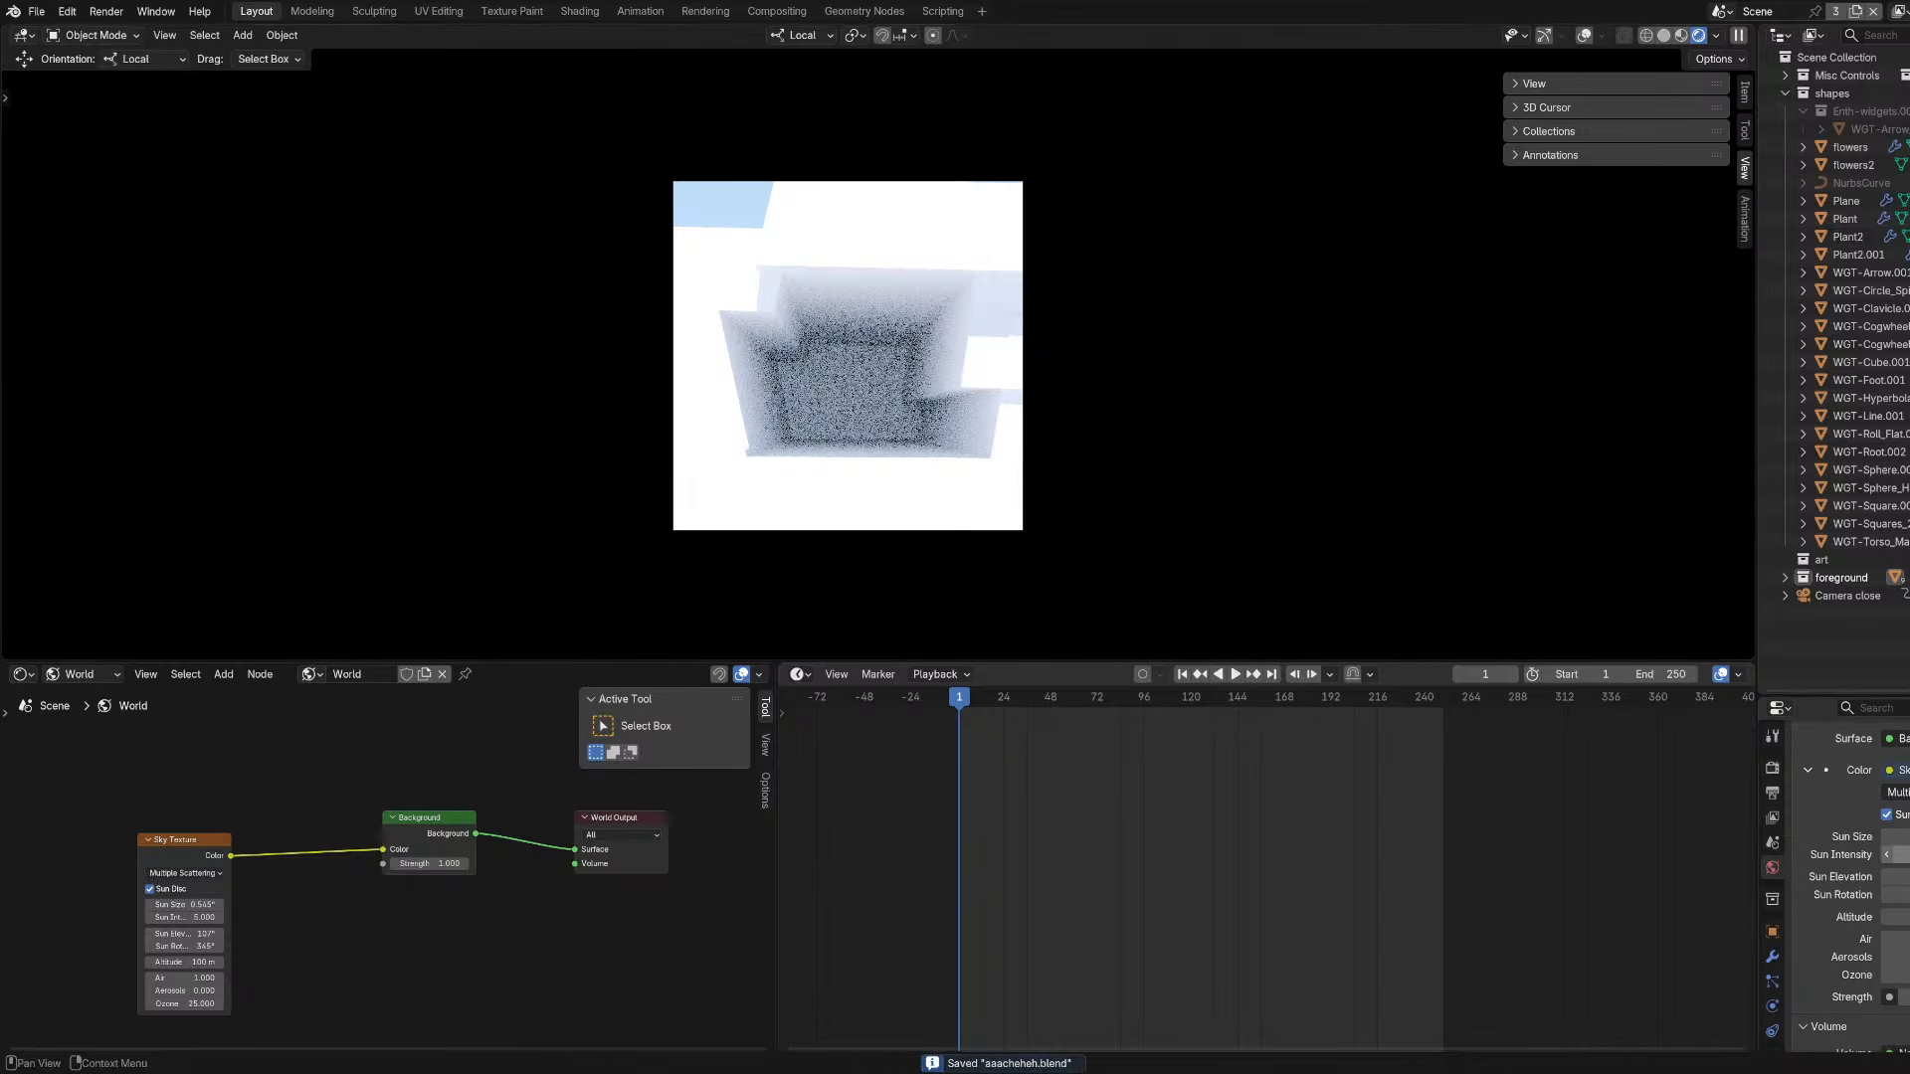
left_click_drag(1895, 854, 1908, 877)
key("Escape")
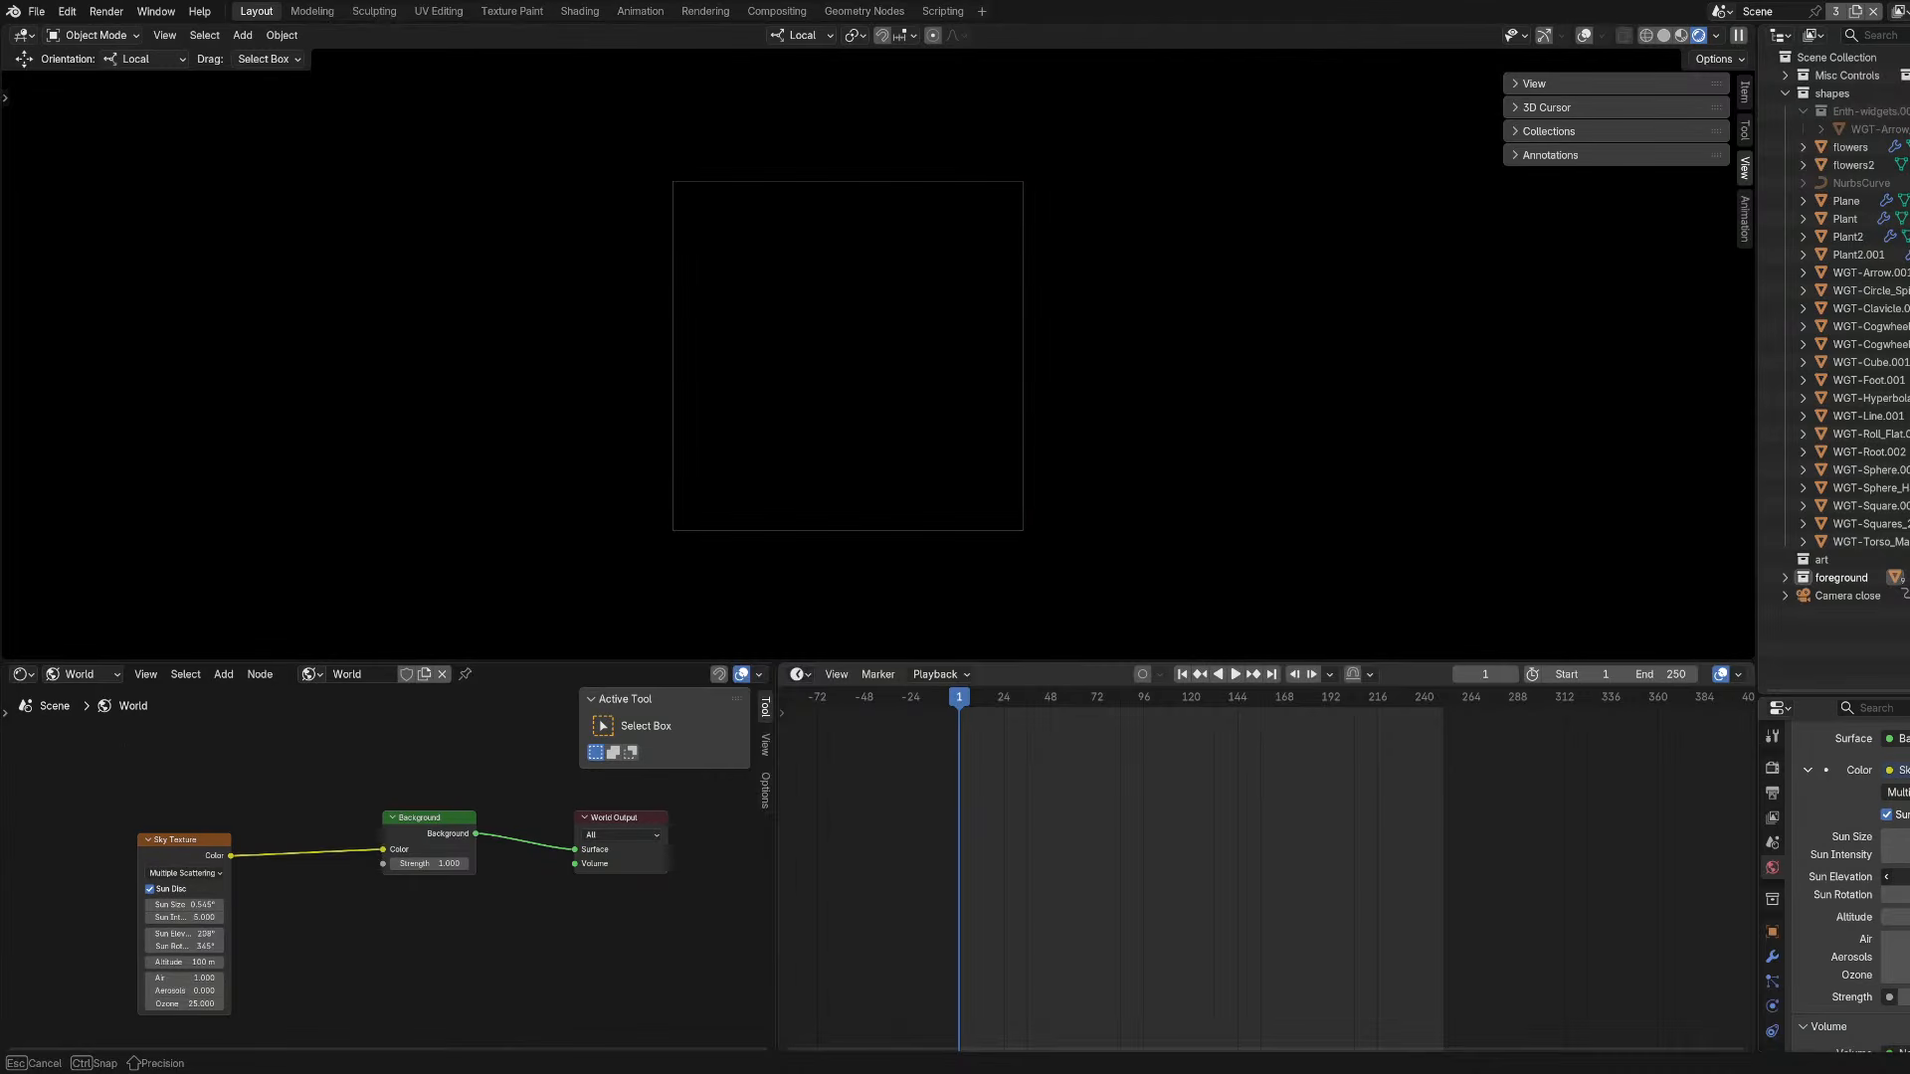
key("Escape")
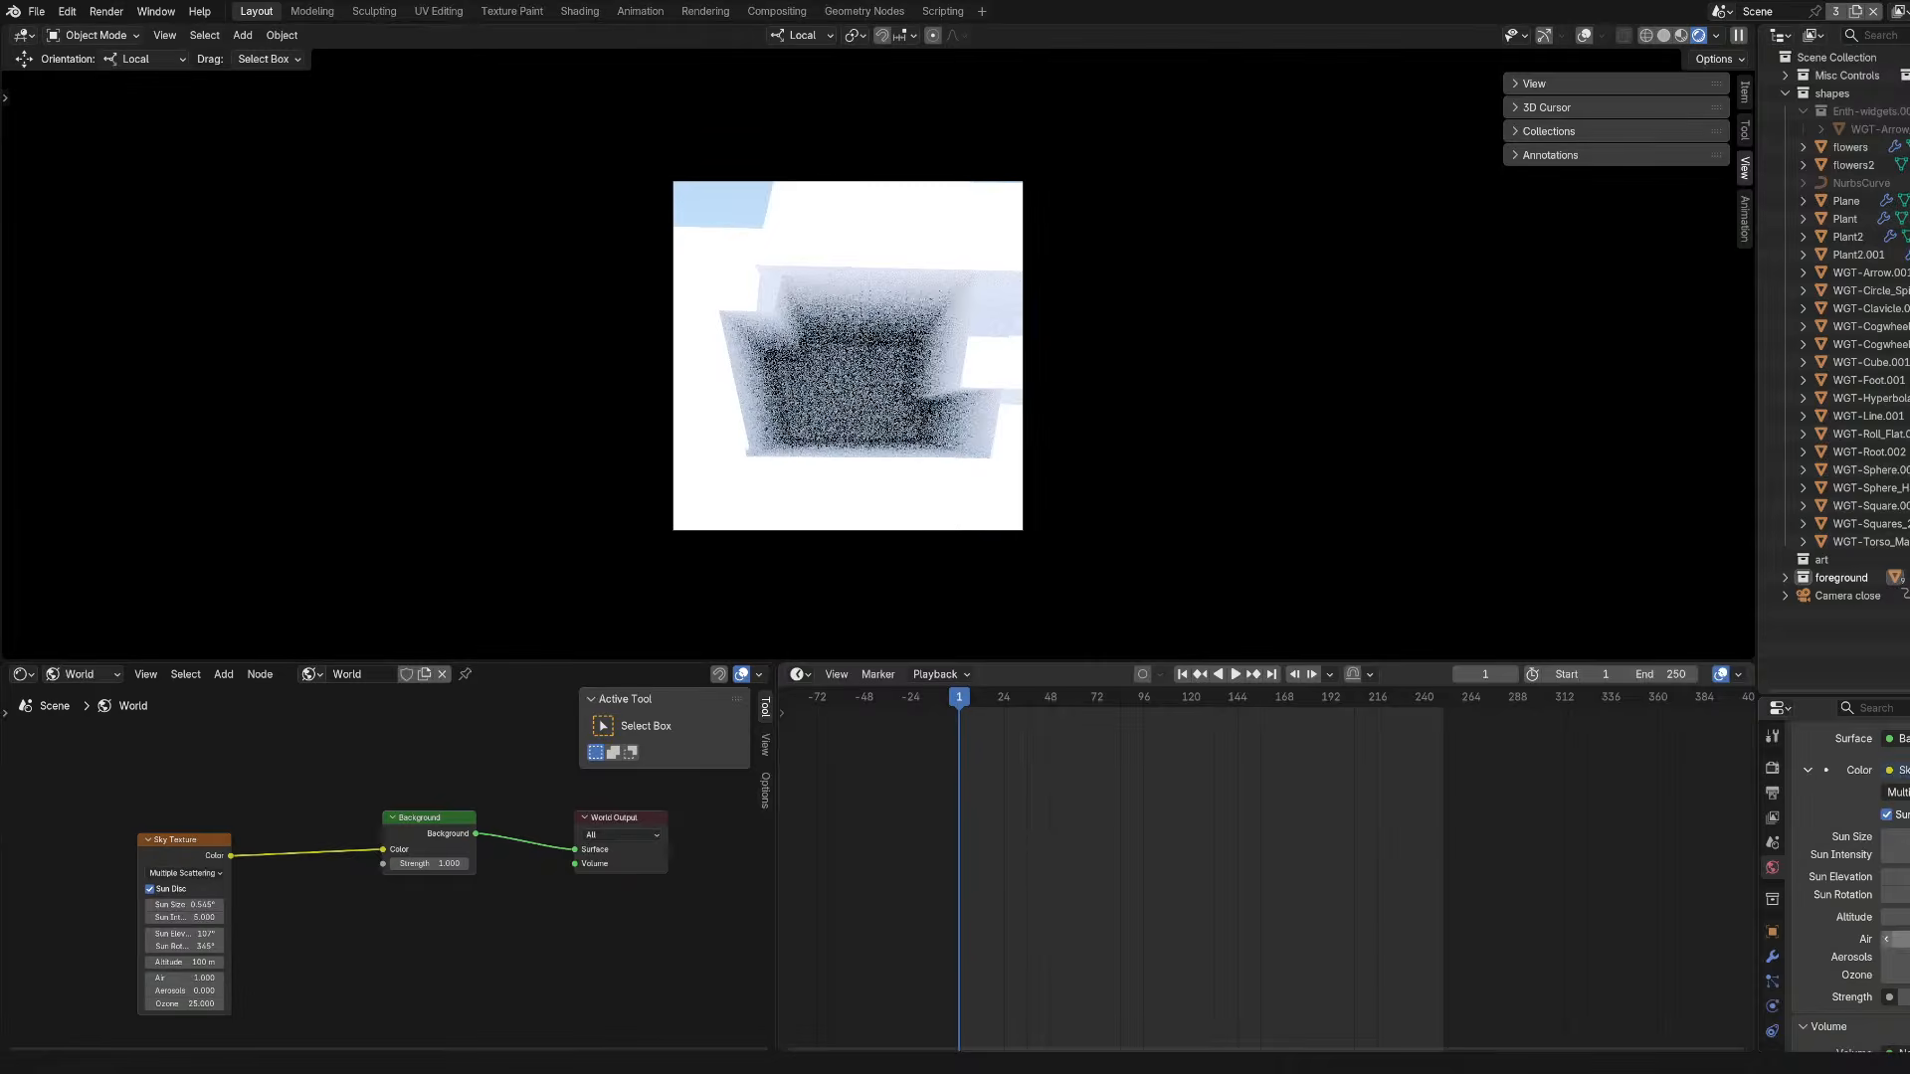
mouse_move(1901, 939)
left_mouse_down()
mouse_move(1890, 975)
mouse_move(1908, 975)
left_mouse_up()
key("Escape")
key("Escape")
Set the sky texture's Ozone to 50.
left_click(1896, 975)
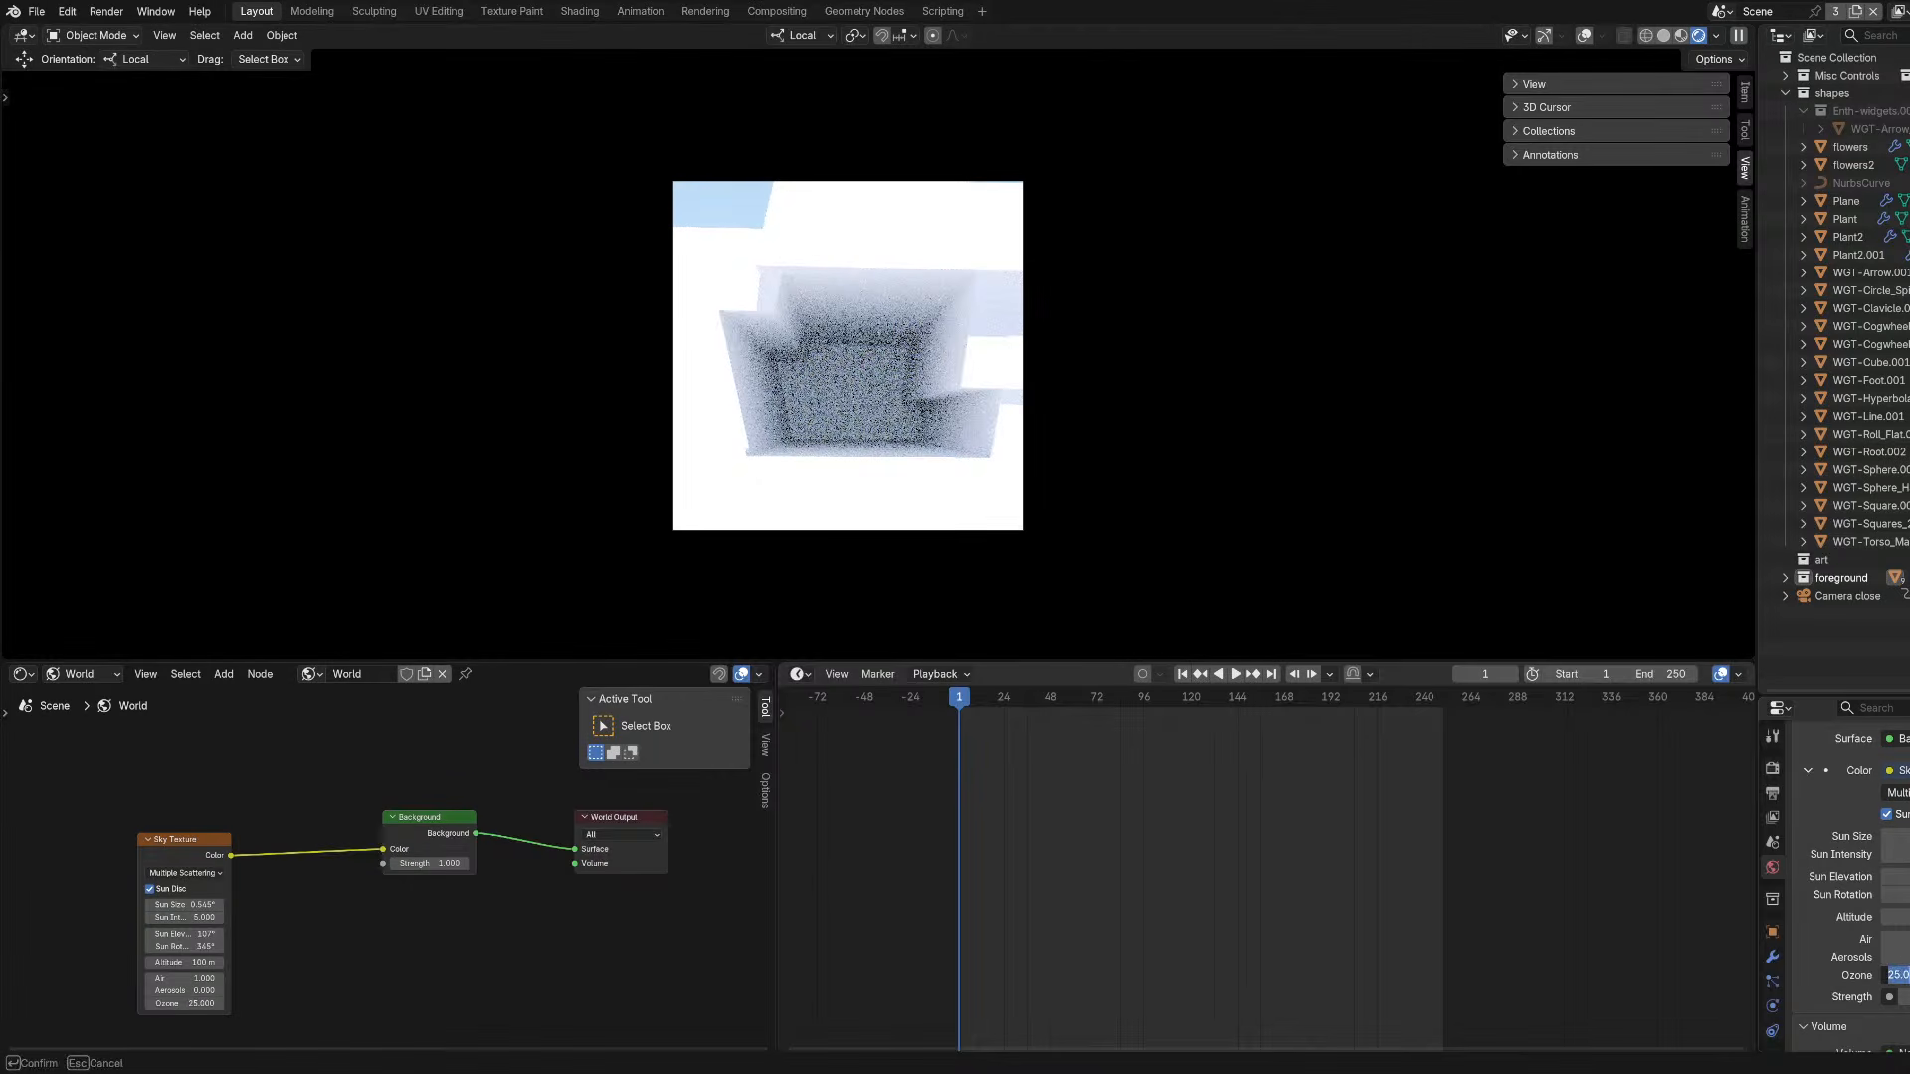
type("40")
key("Return")
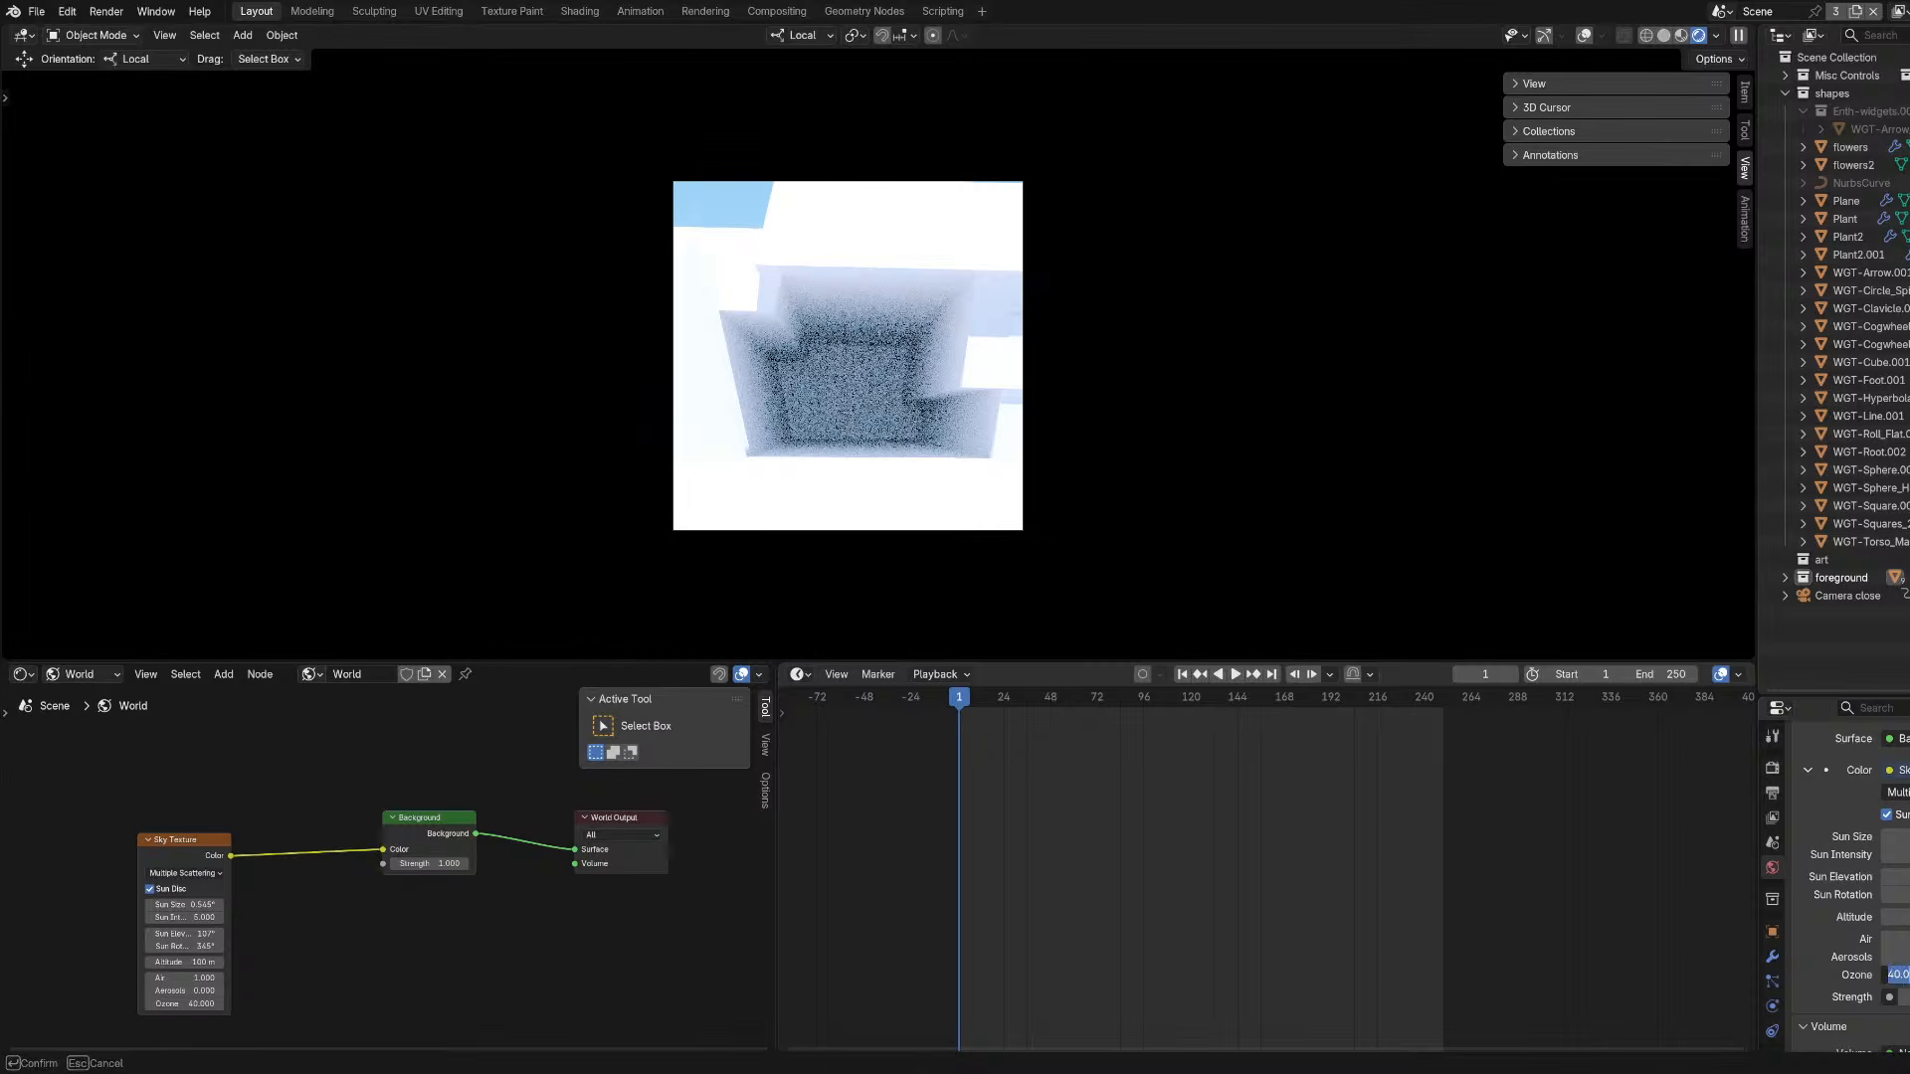
type("50")
key("Return")
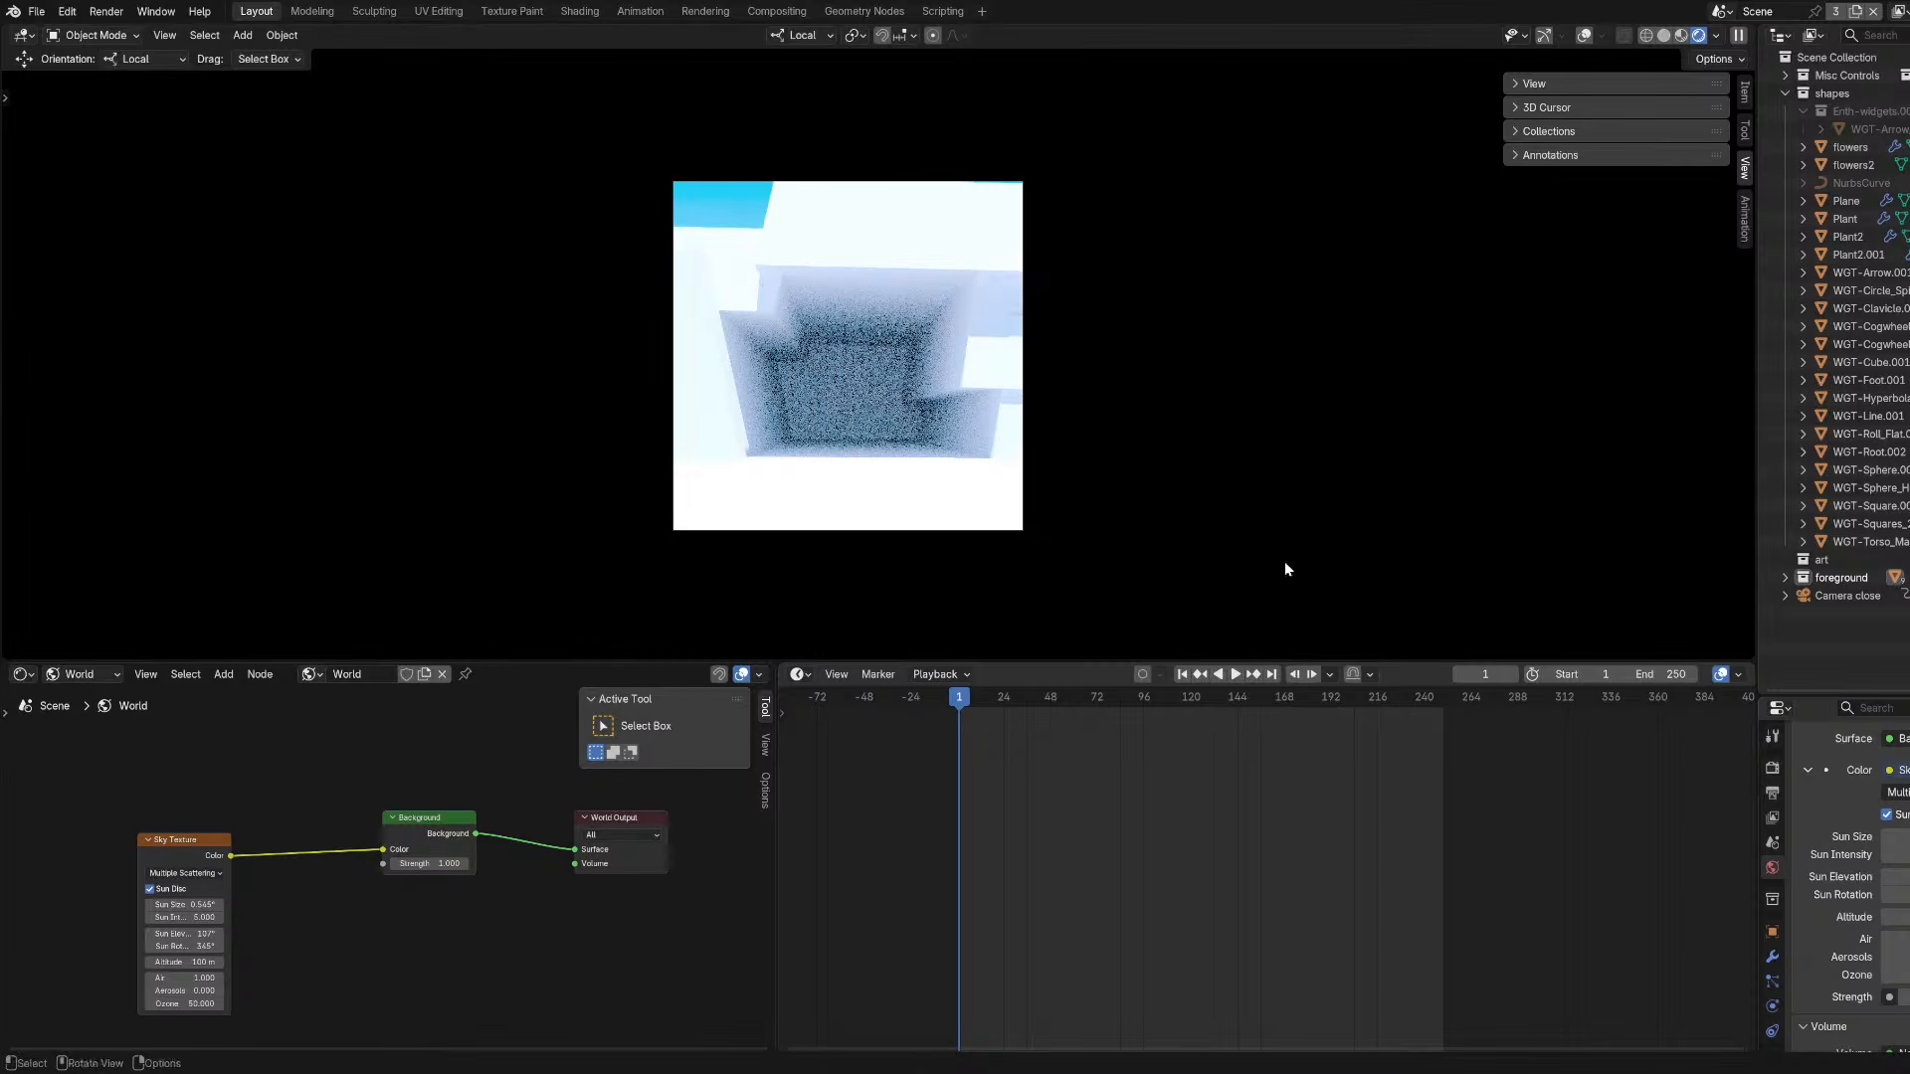
Try another angle for the close camera, save the file and undo the camera change.
middle_click_drag(1285, 561, 518, 229)
right_click(517, 229)
left_click(1898, 975)
type("7")
key("Return")
key("ctrl+s")
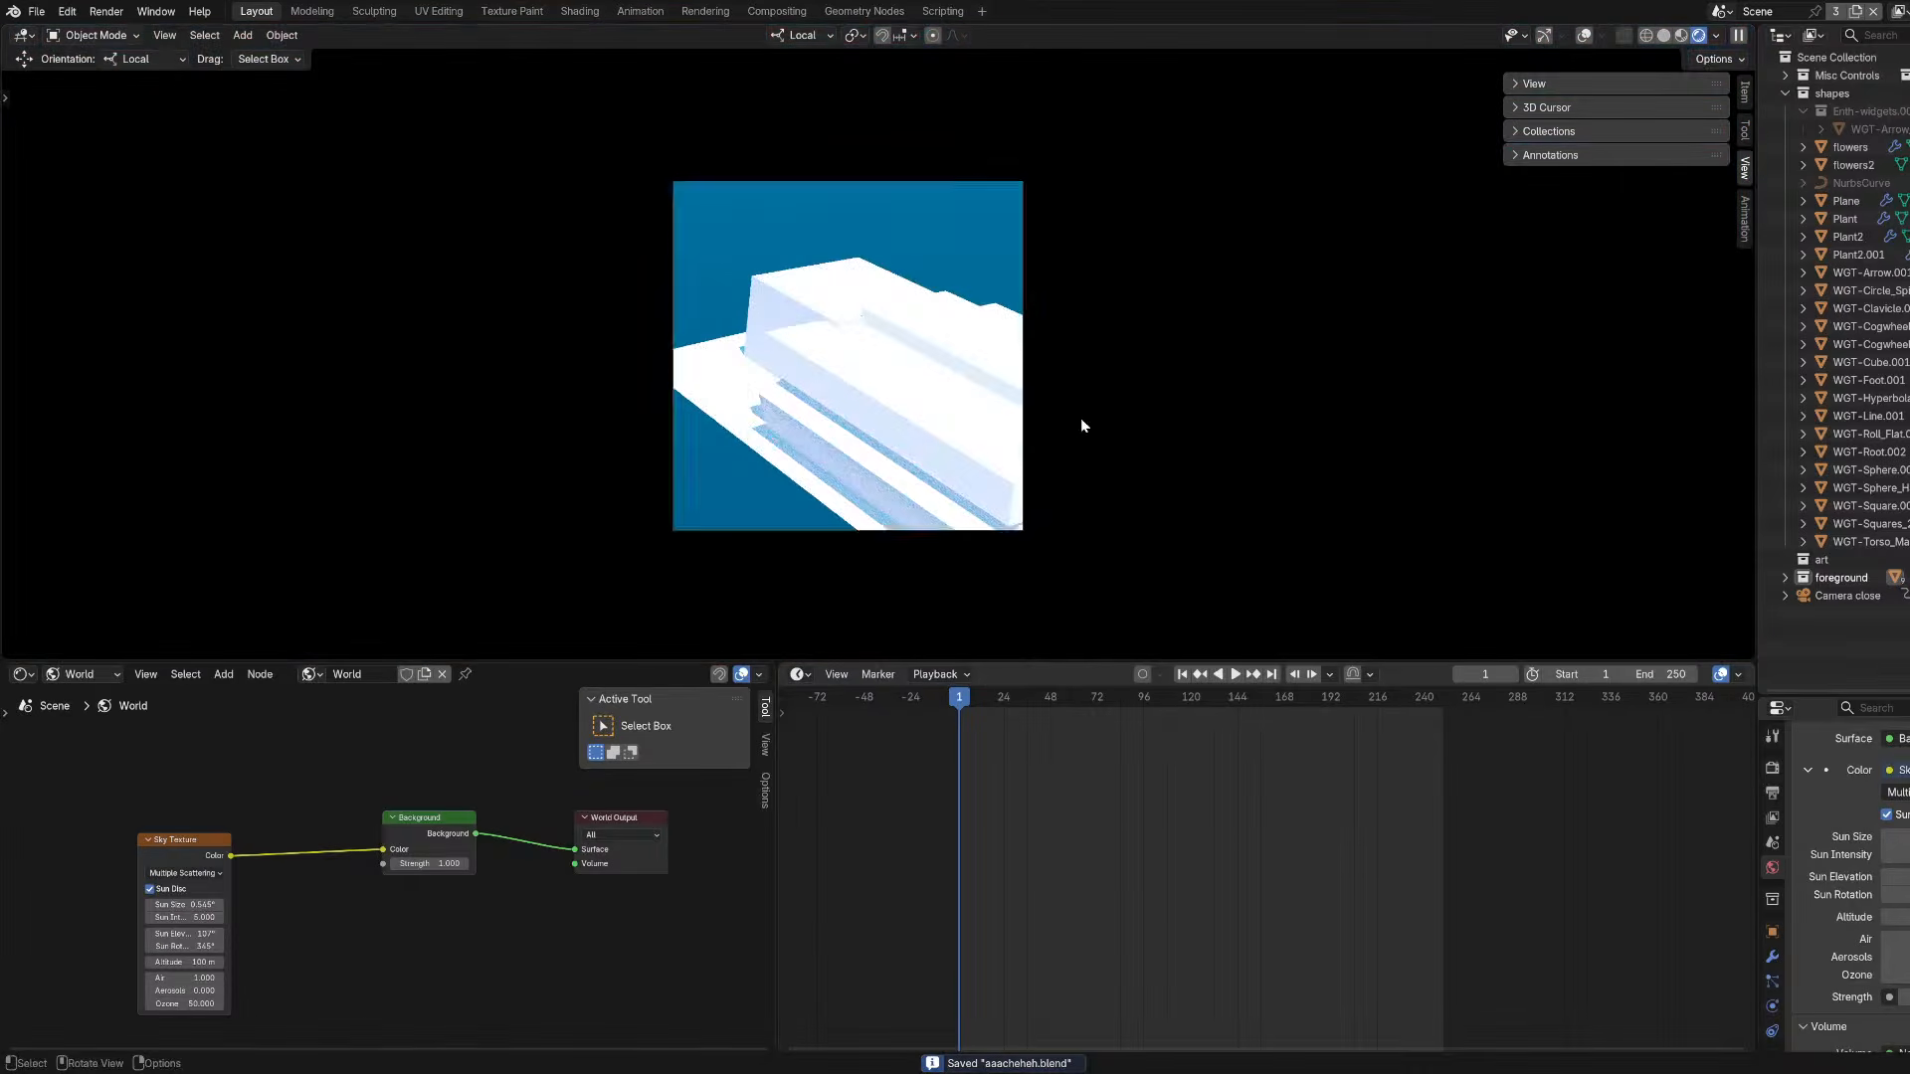
key("ctrl+z")
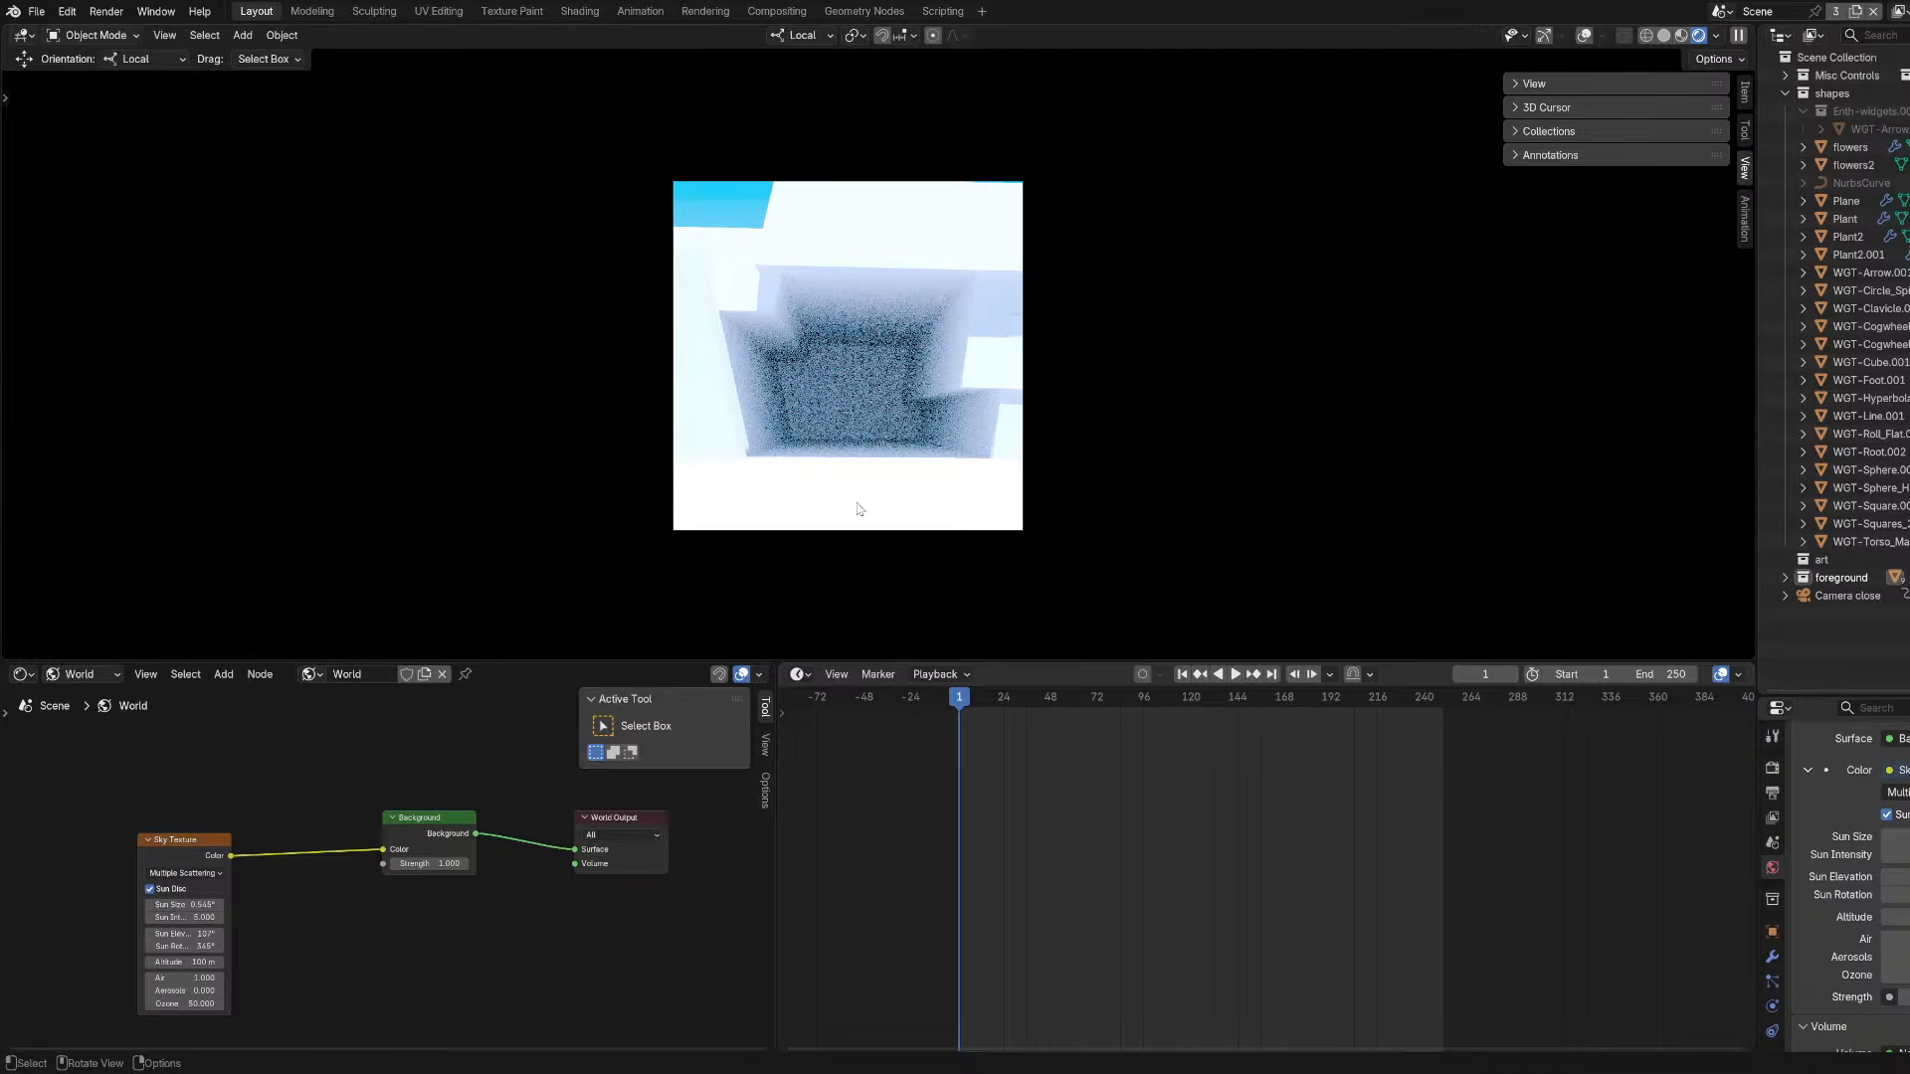
Raise the foreground ground plane along its local Z axis and scale it up about 1.88 times.
key("g")
key("z")
right_click(859, 469)
key("g")
key("z")
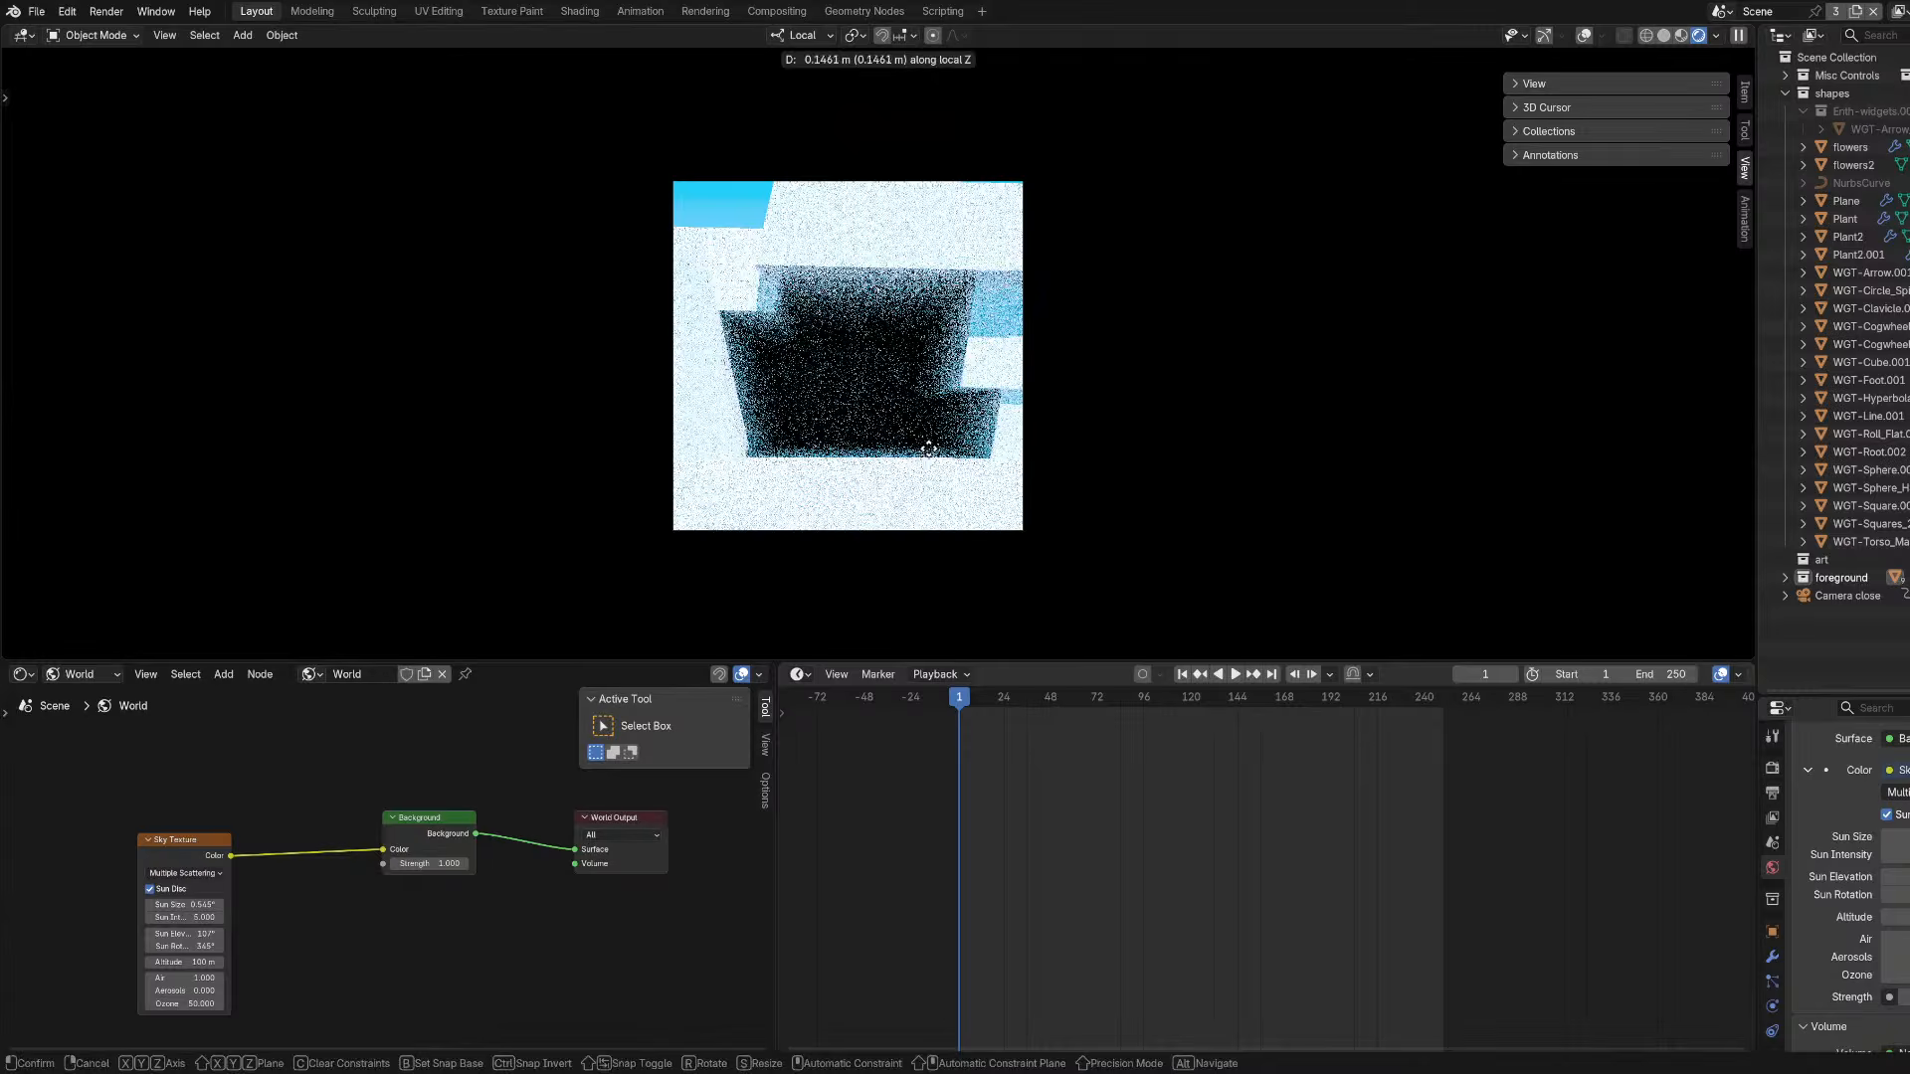
left_click(941, 311)
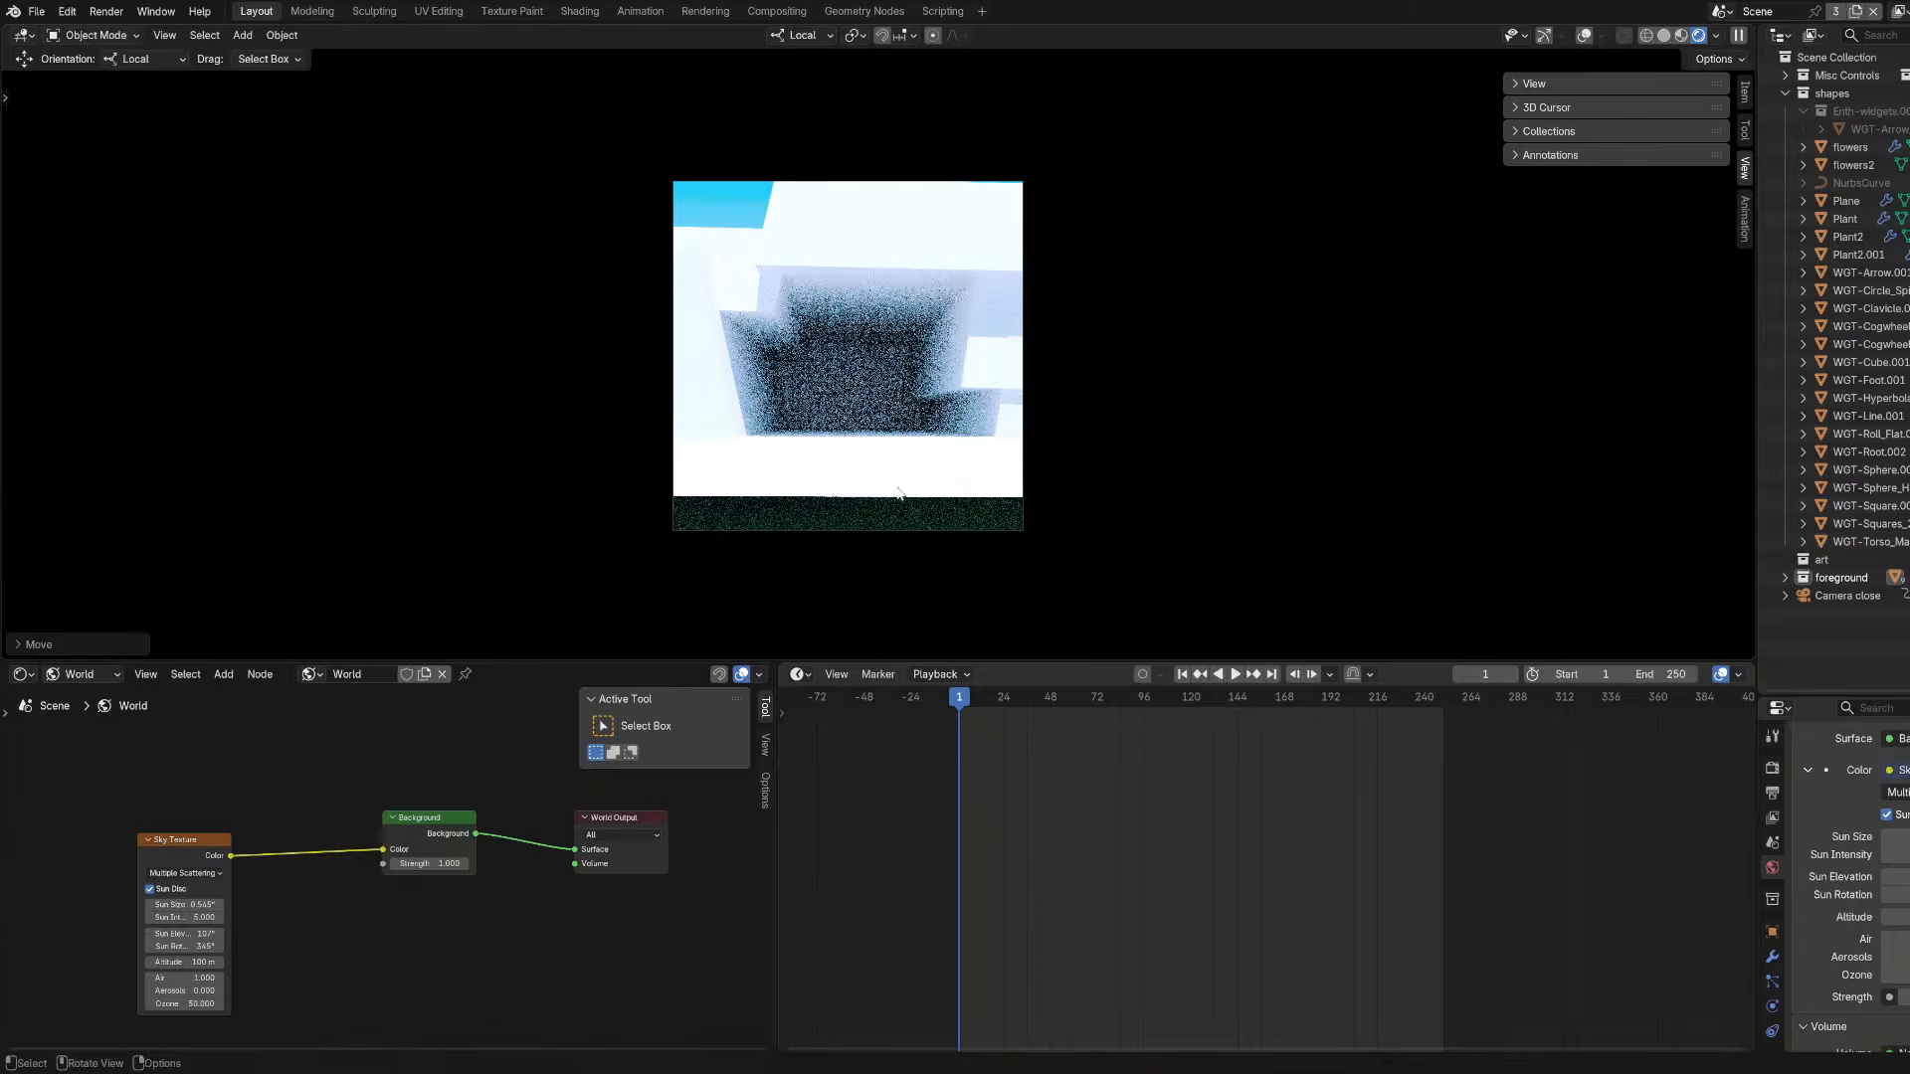
key("s")
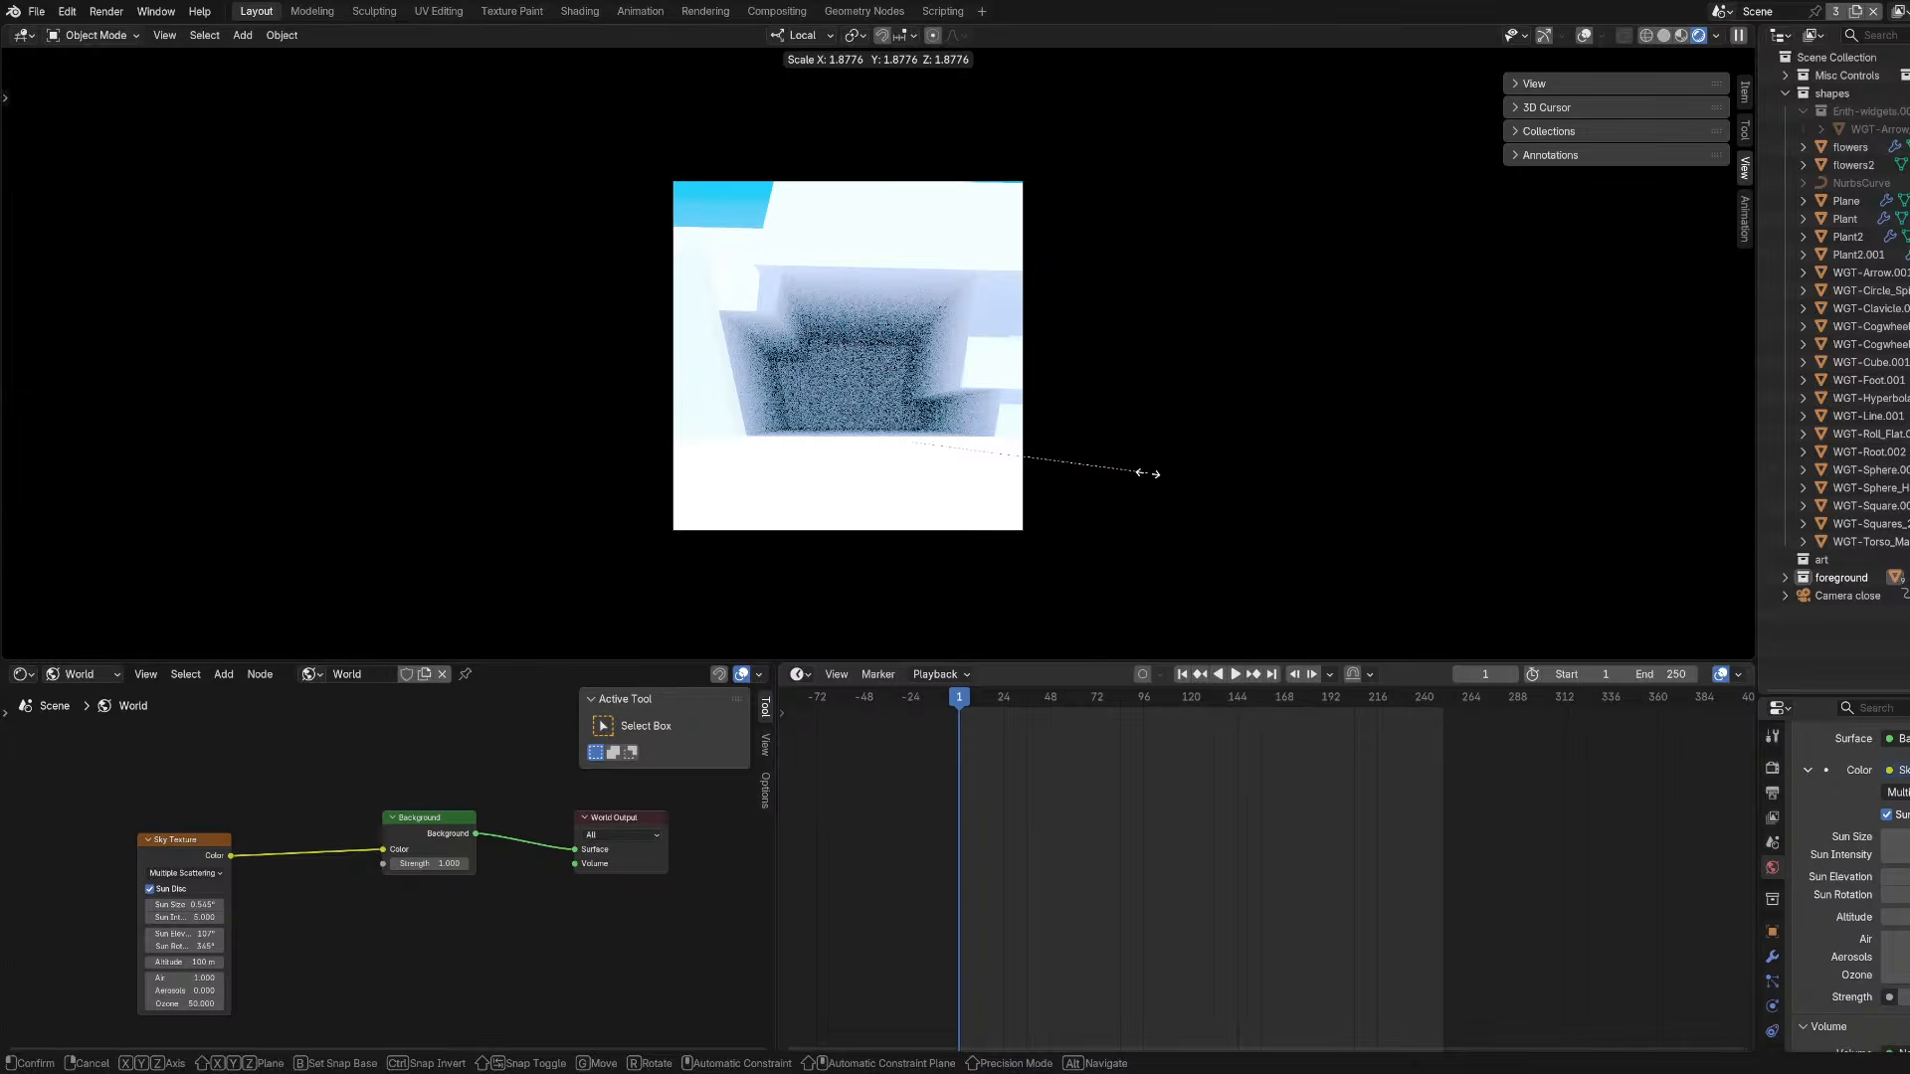
left_click(1148, 474)
Show the overlays again, leave the camera view and put the ground plane in Edit Mode with edge selection.
left_click(1584, 35)
key("KP_0")
mouse_move(1010, 410)
middle_mouse_down()
mouse_move(1091, 442)
mouse_move(1198, 396)
mouse_move(1238, 403)
middle_mouse_up()
left_click(93, 36)
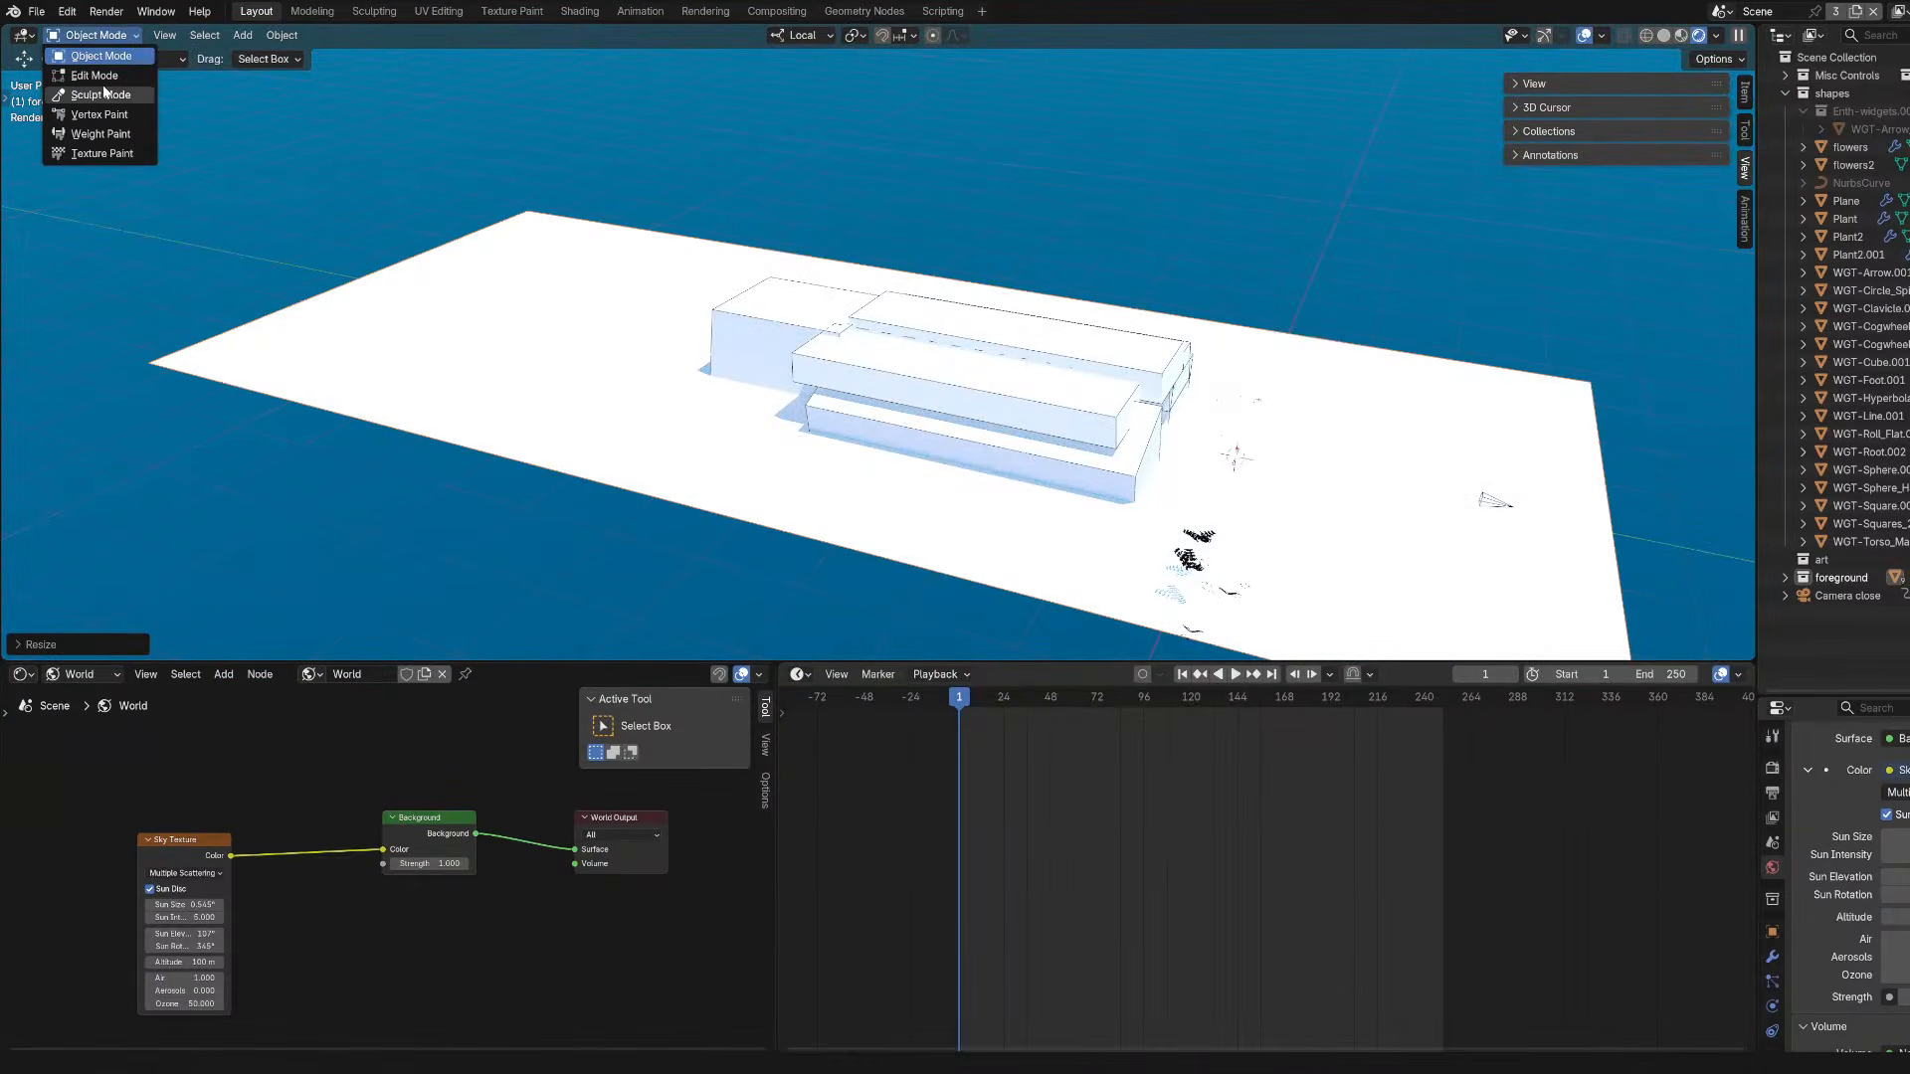
left_click(100, 95)
left_click(91, 35)
left_click(95, 75)
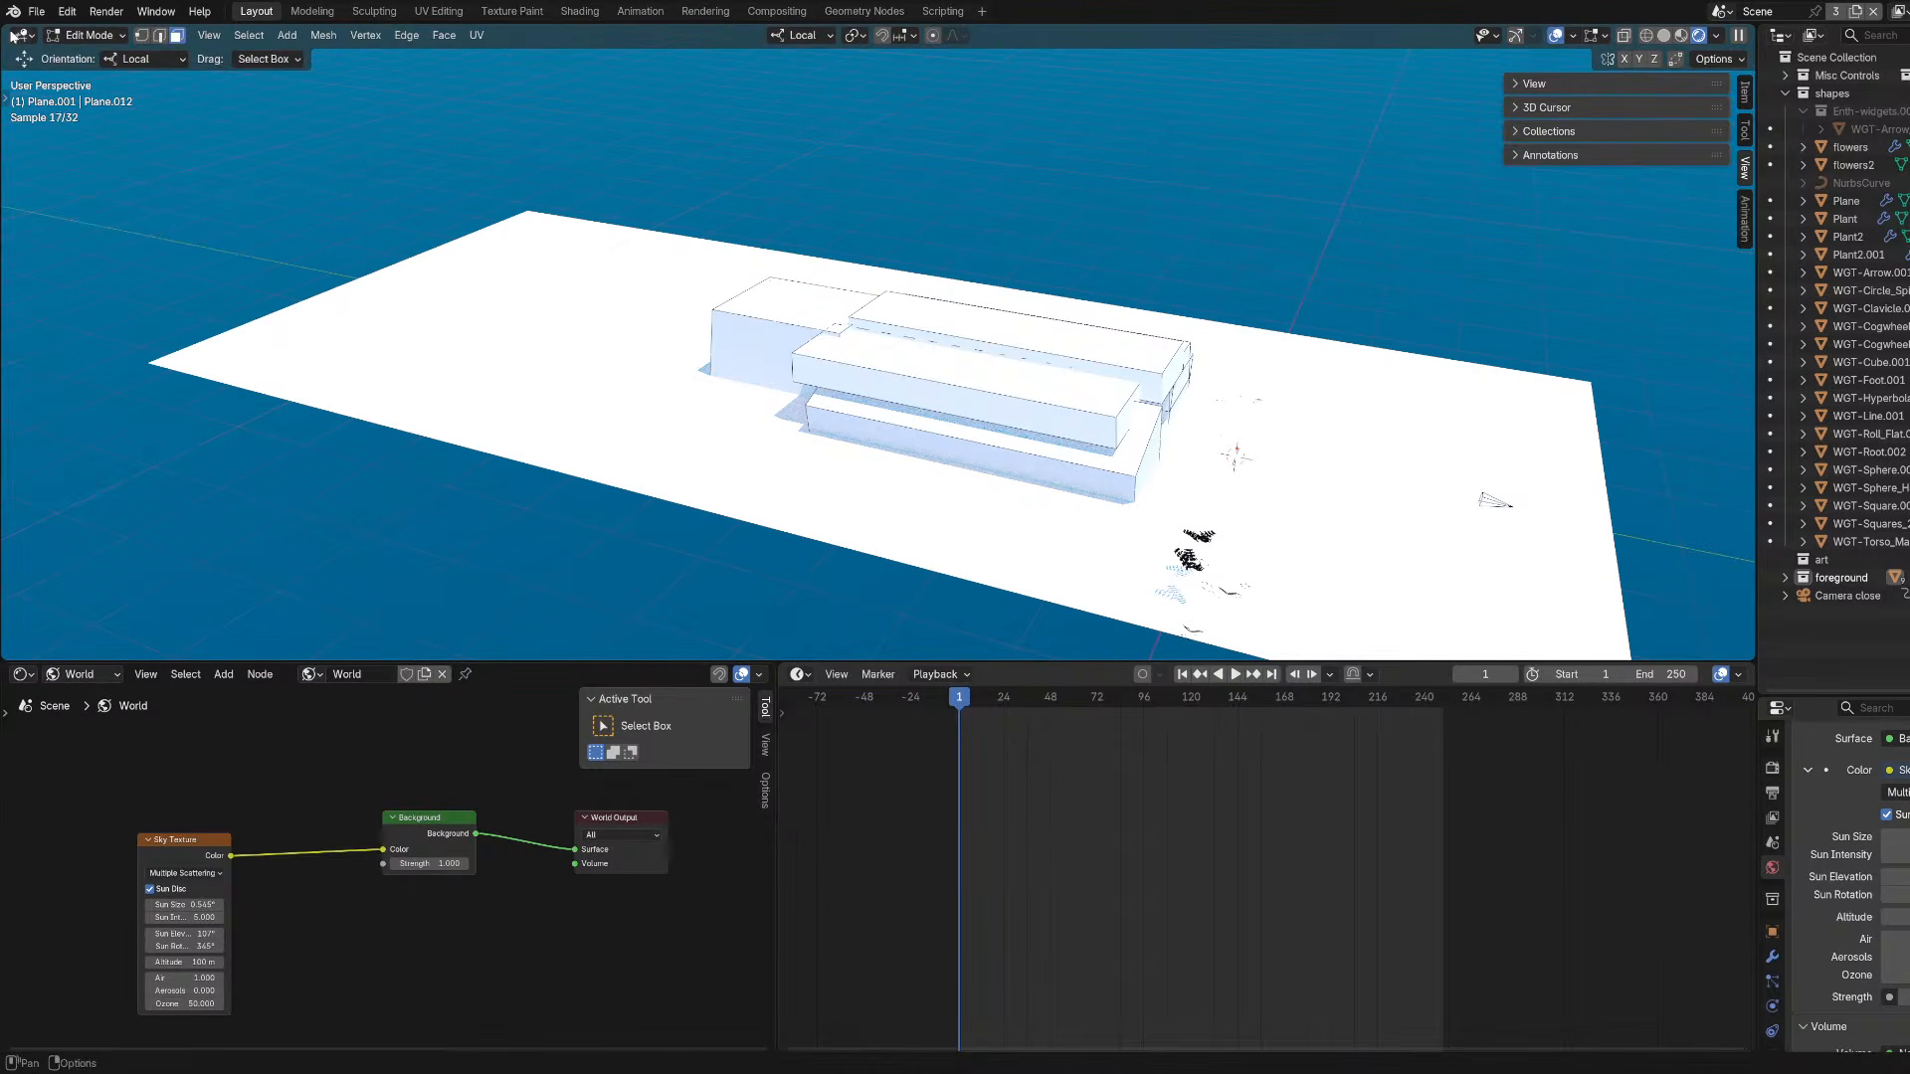
left_click(159, 35)
key("h")
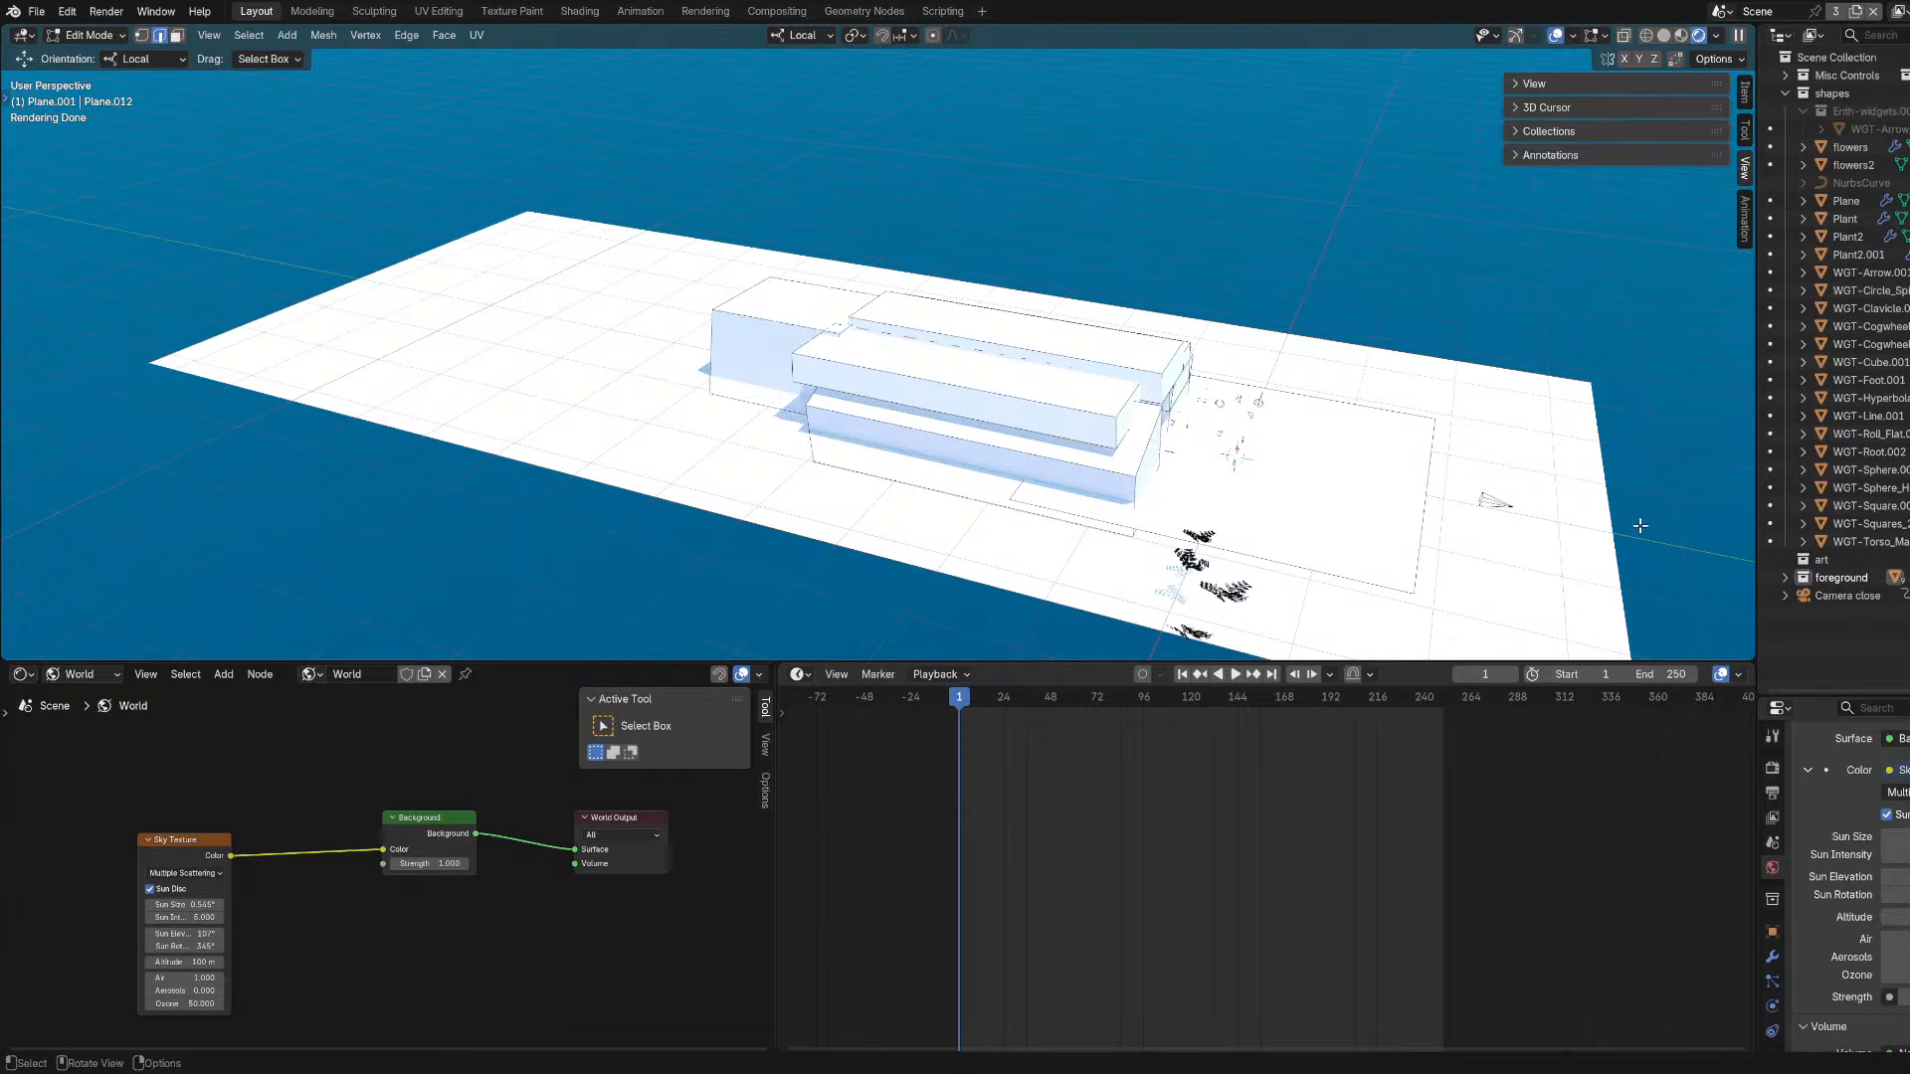
left_click(87, 34)
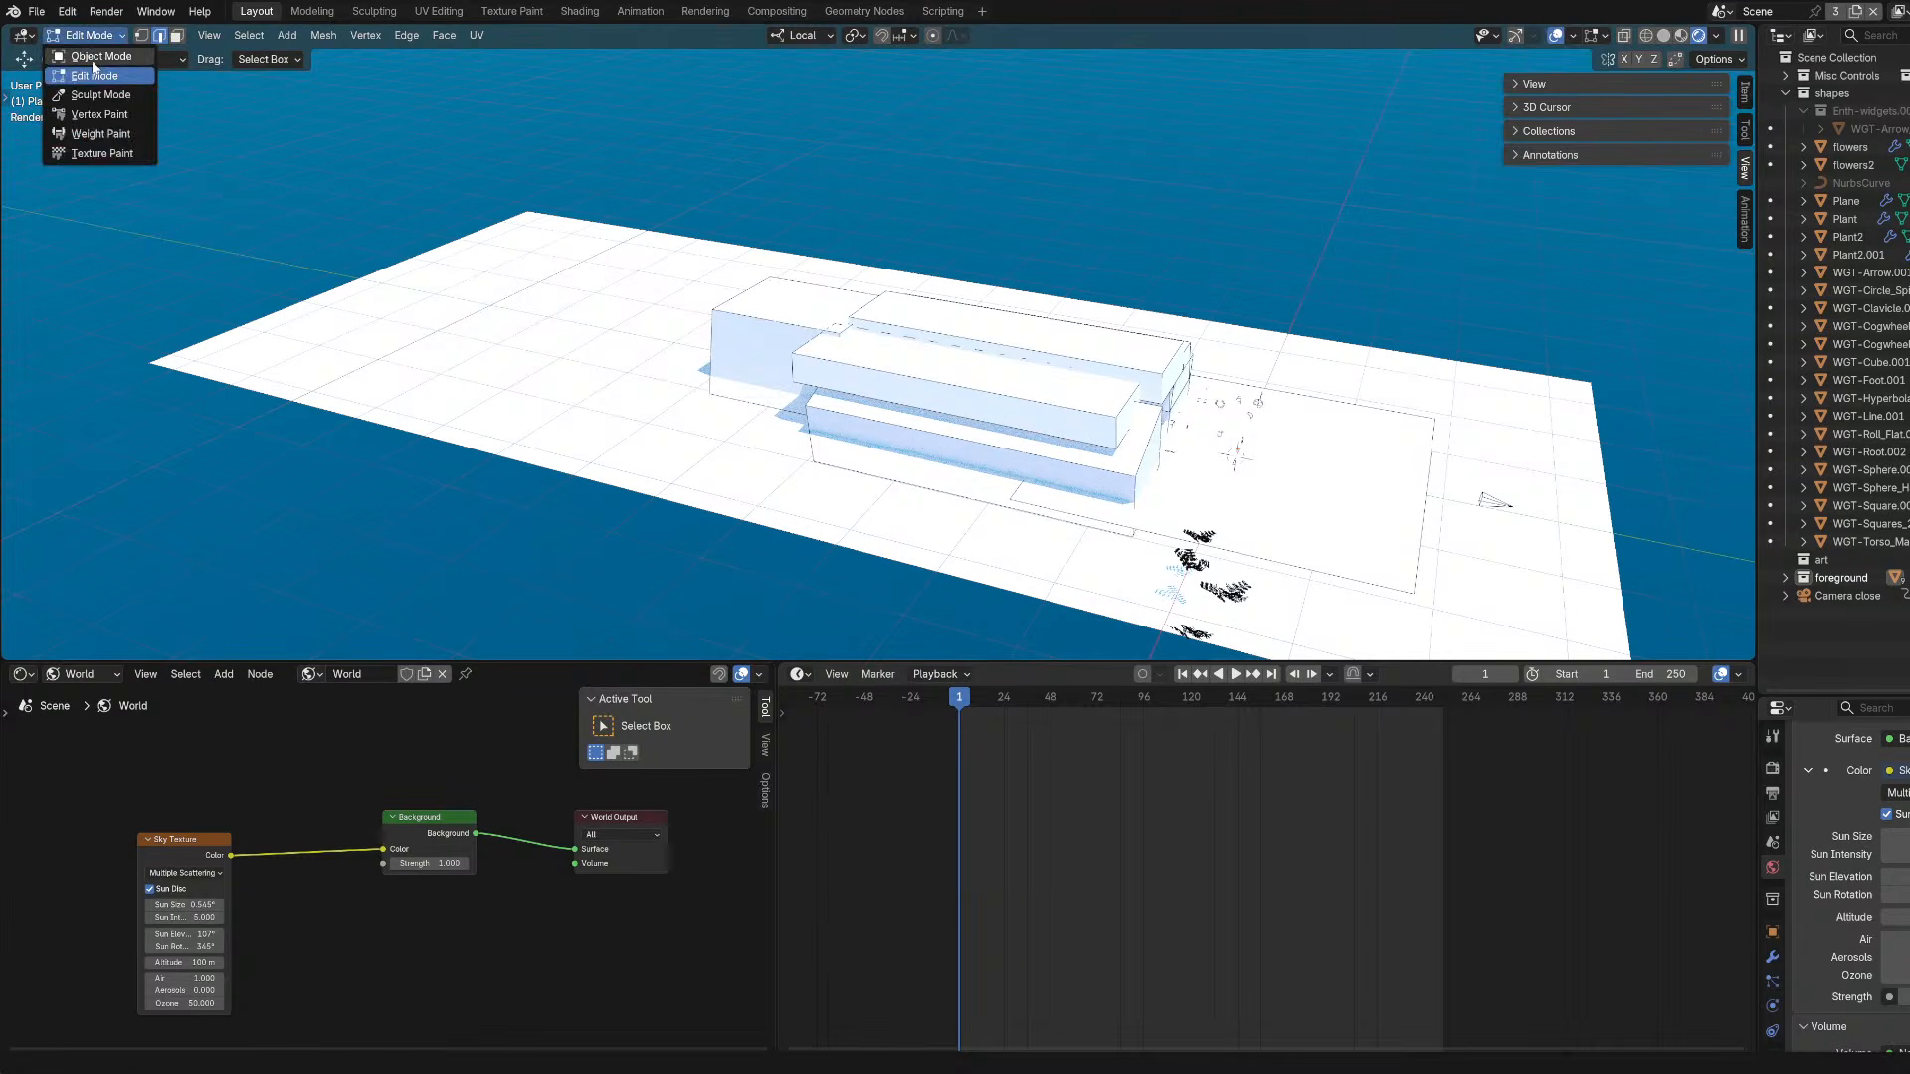
left_click(98, 55)
scroll(1351, 340, "down", 2)
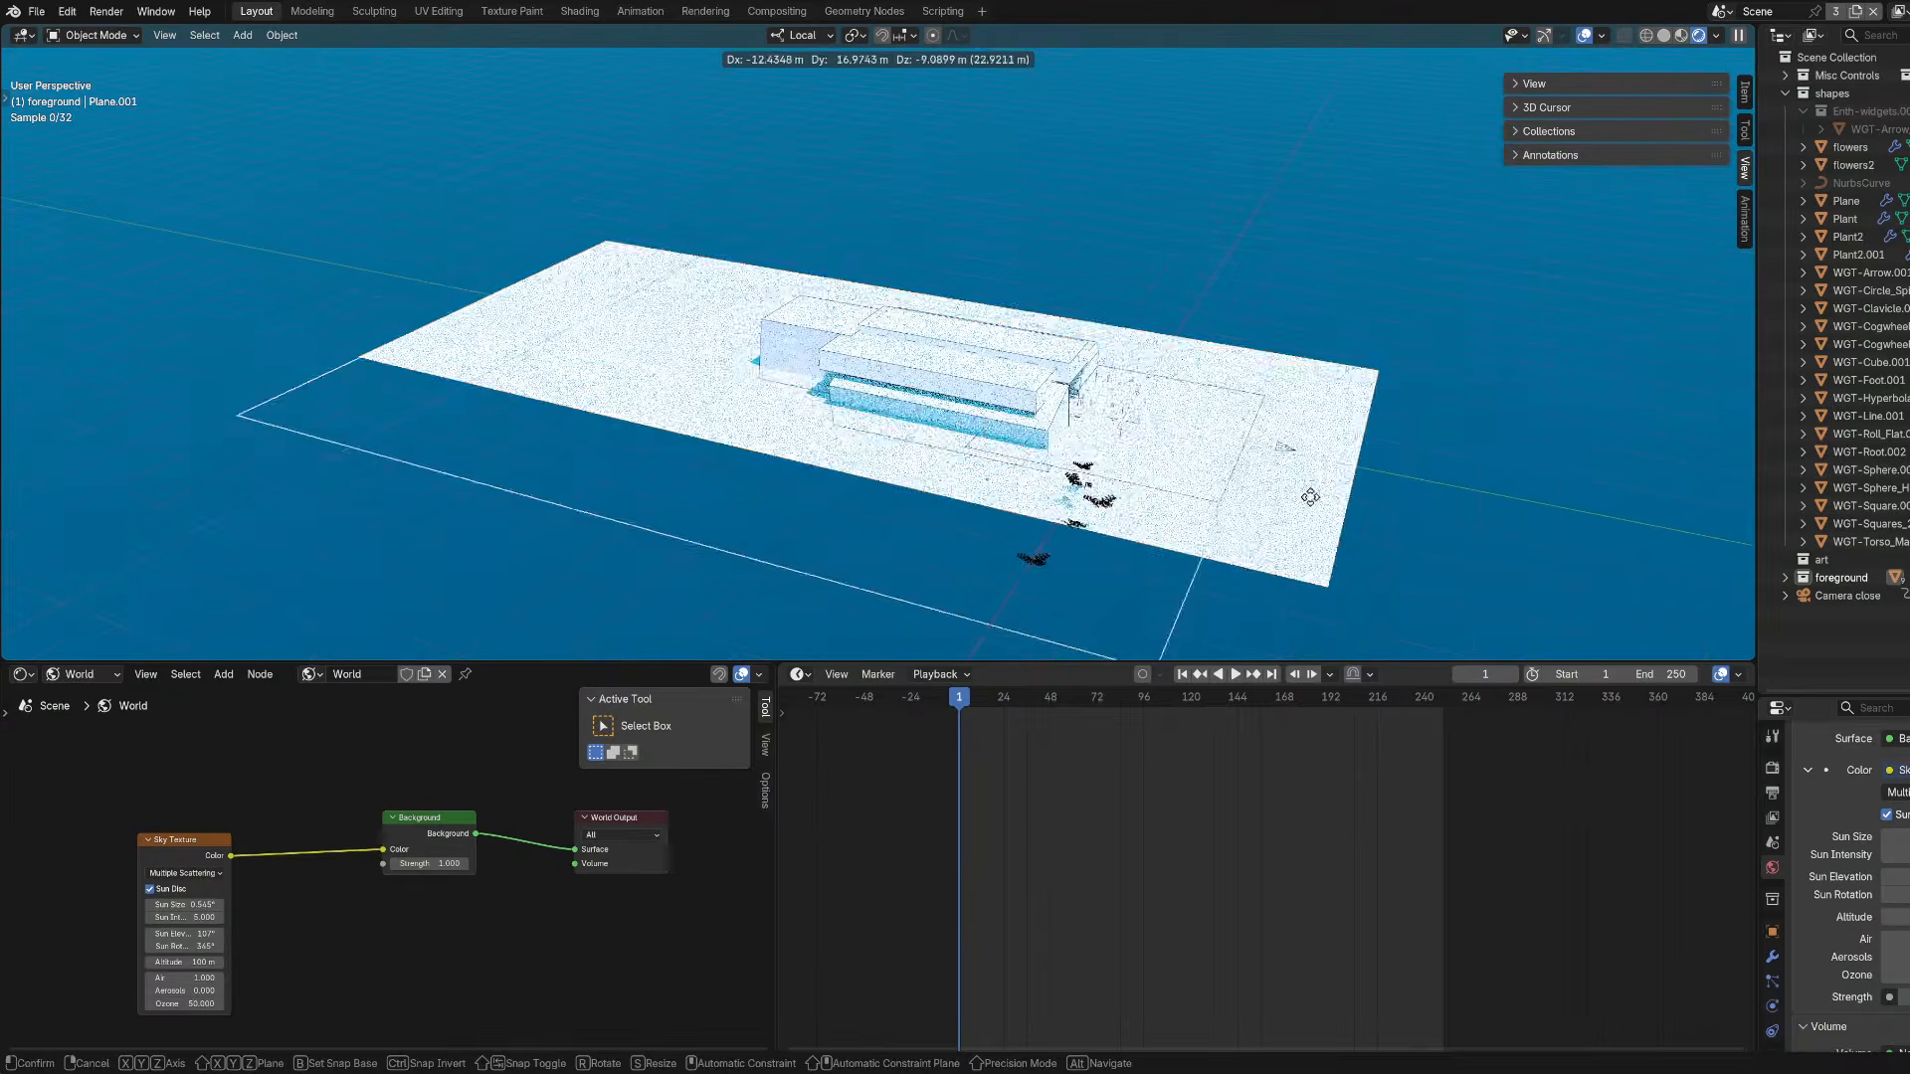
left_click(137, 34)
left_click(100, 76)
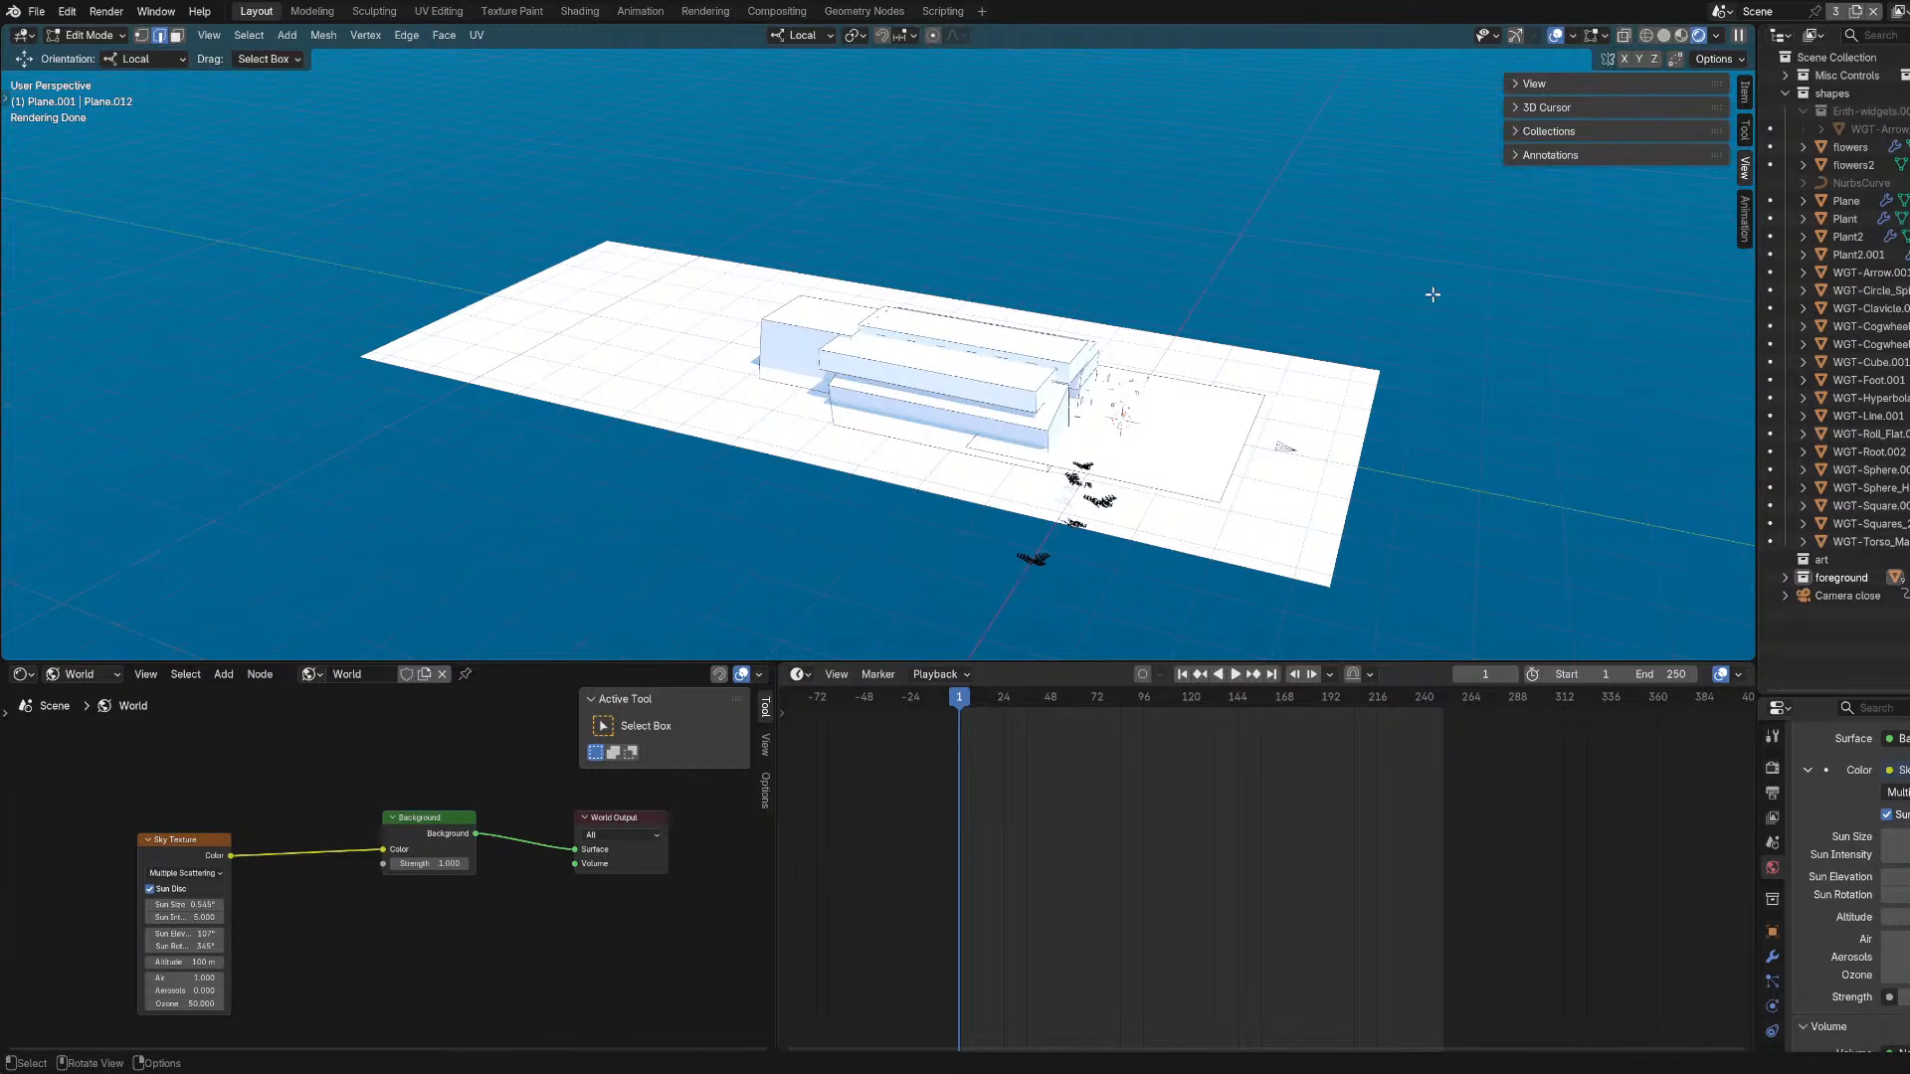
Change the transform orientation from Local to Global.
scroll(1433, 294, "up", 3)
middle_click_drag(1432, 295, 734, 142, "shift")
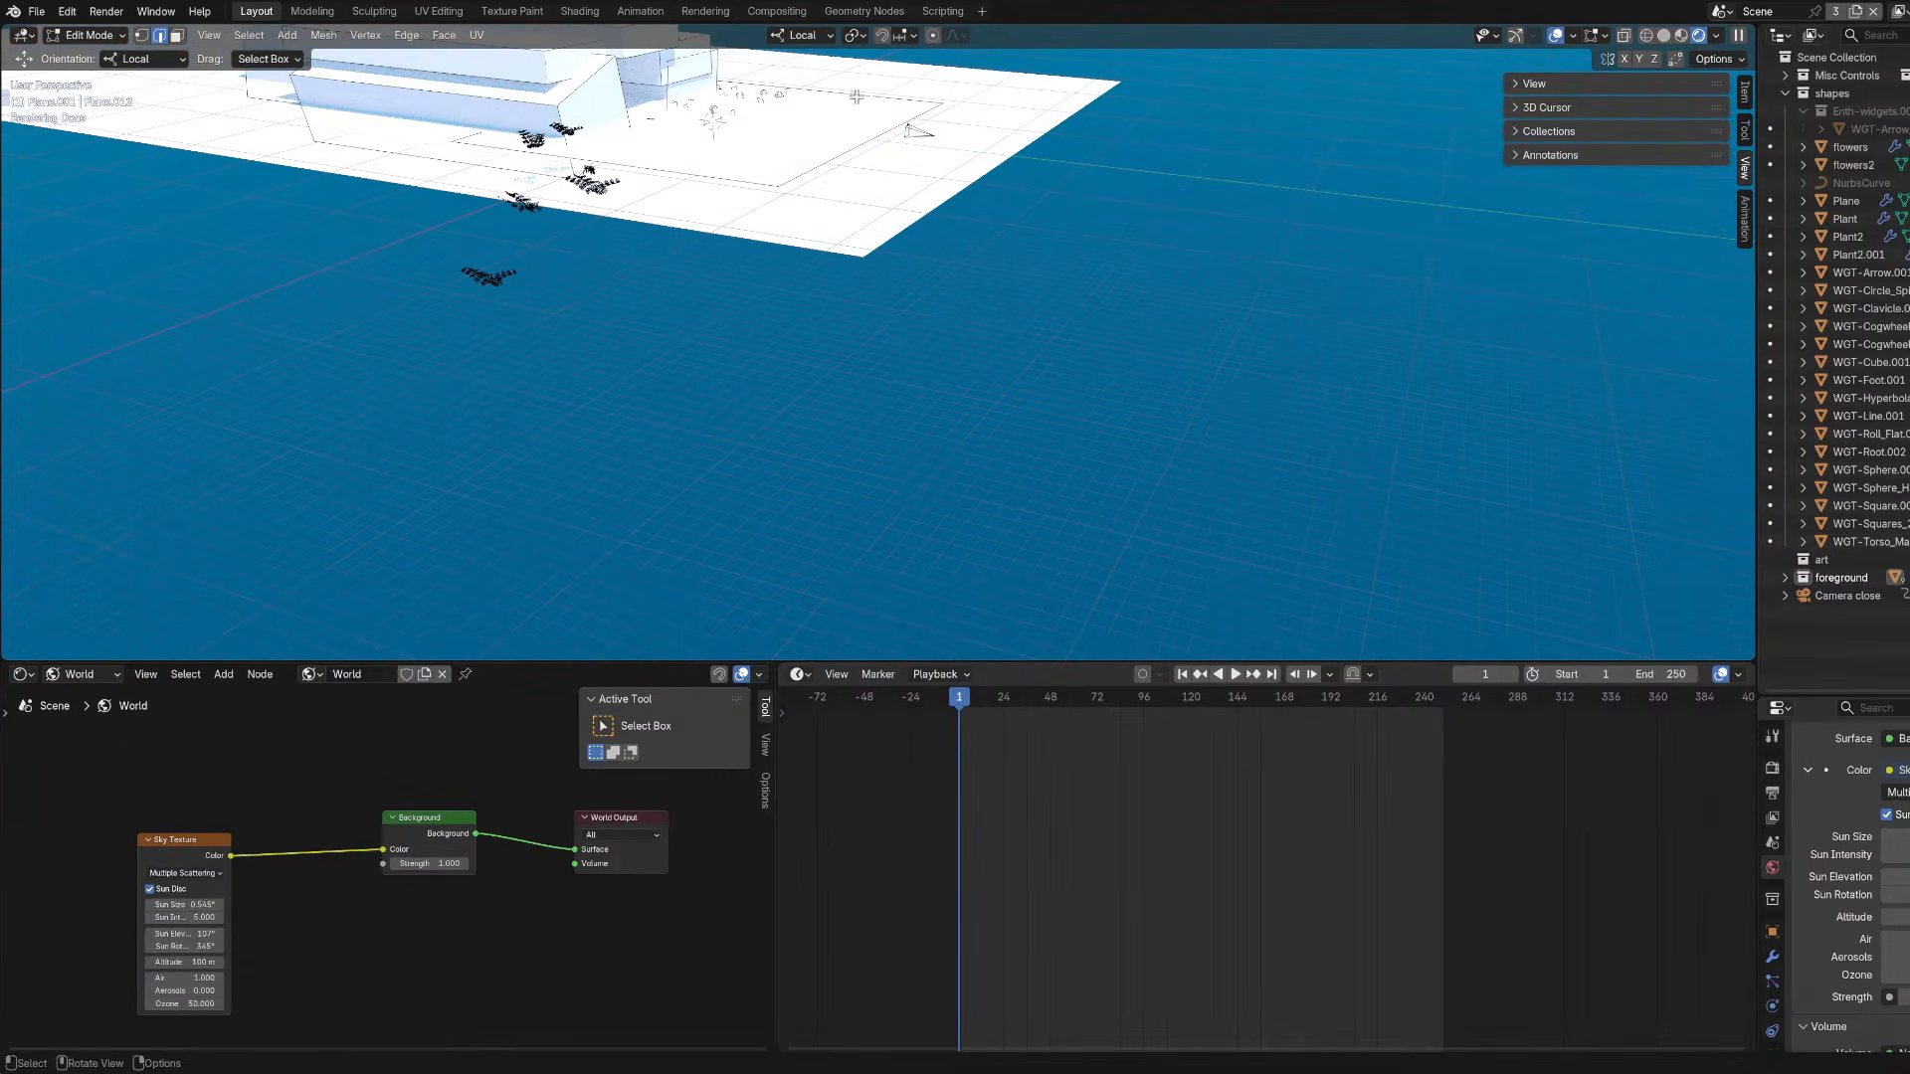
left_click(802, 35)
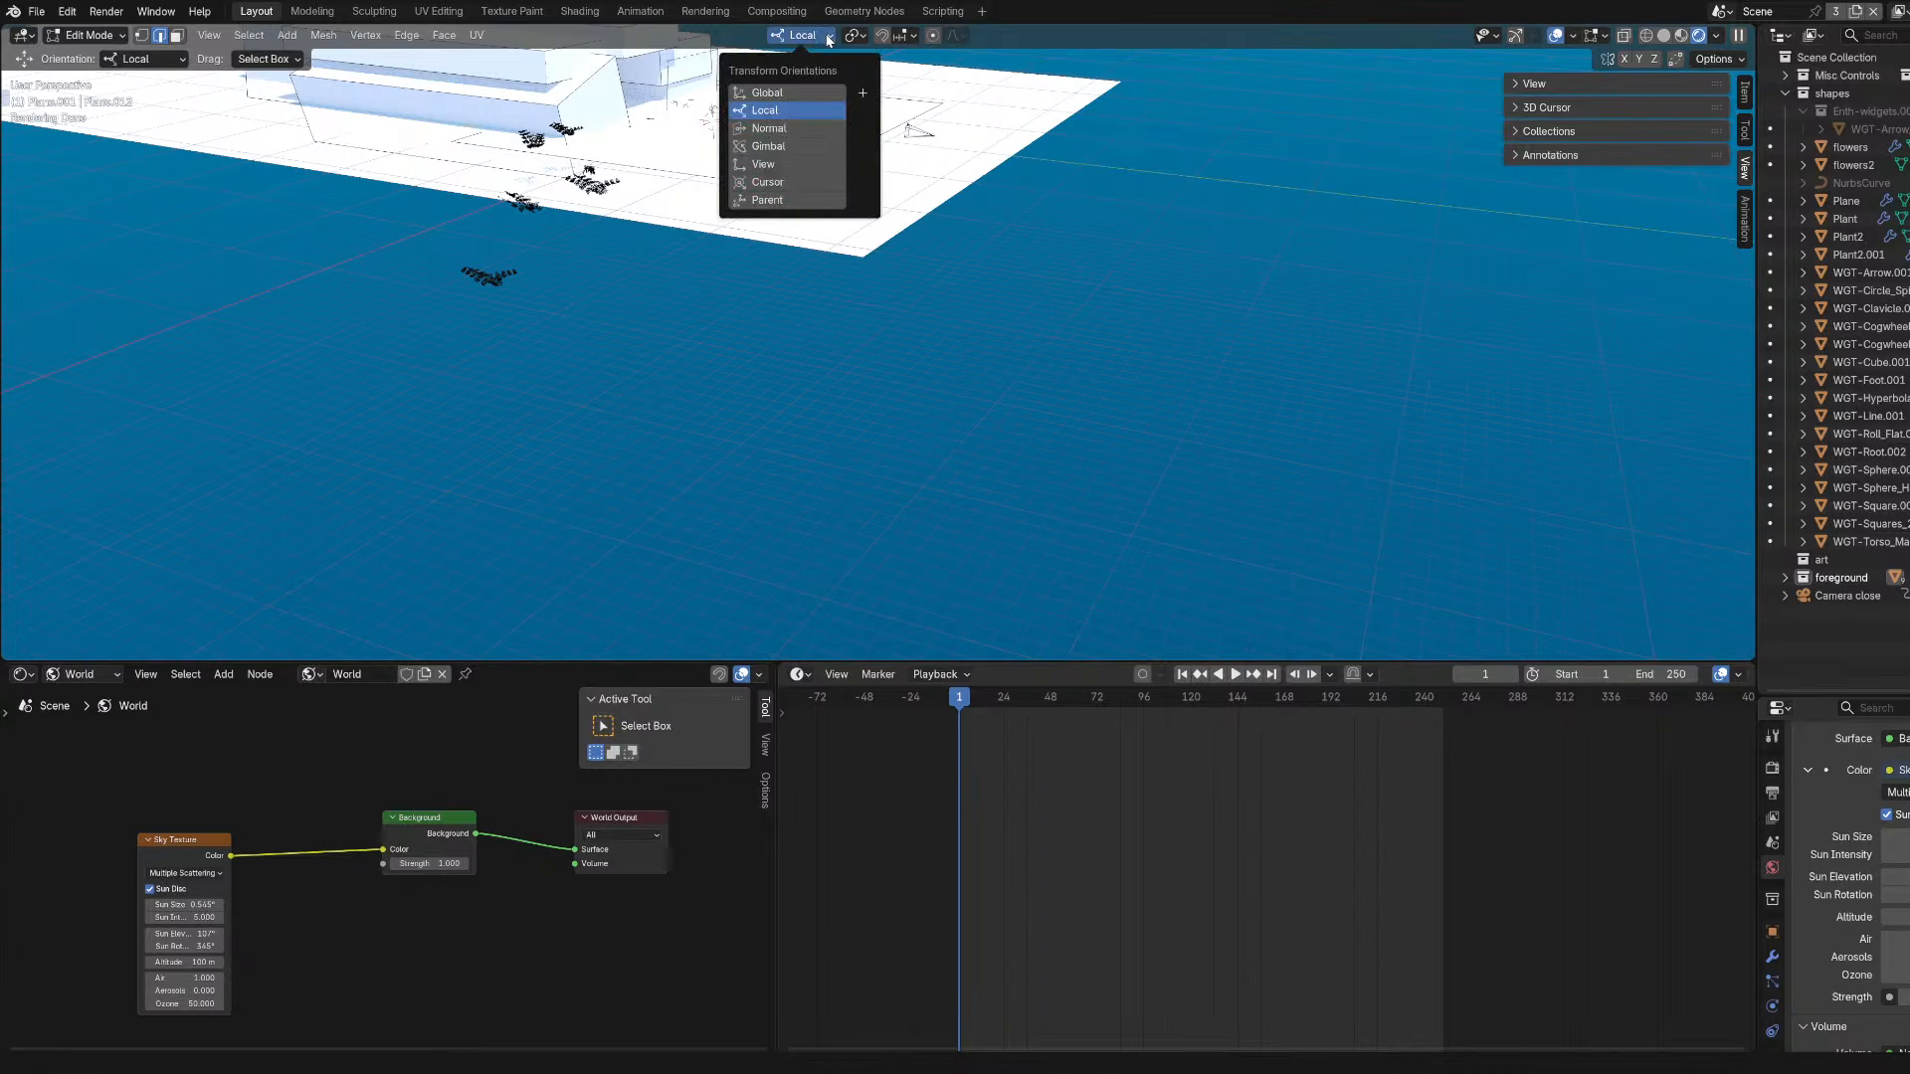
left_click(786, 83)
left_click(132, 59)
left_click(144, 107)
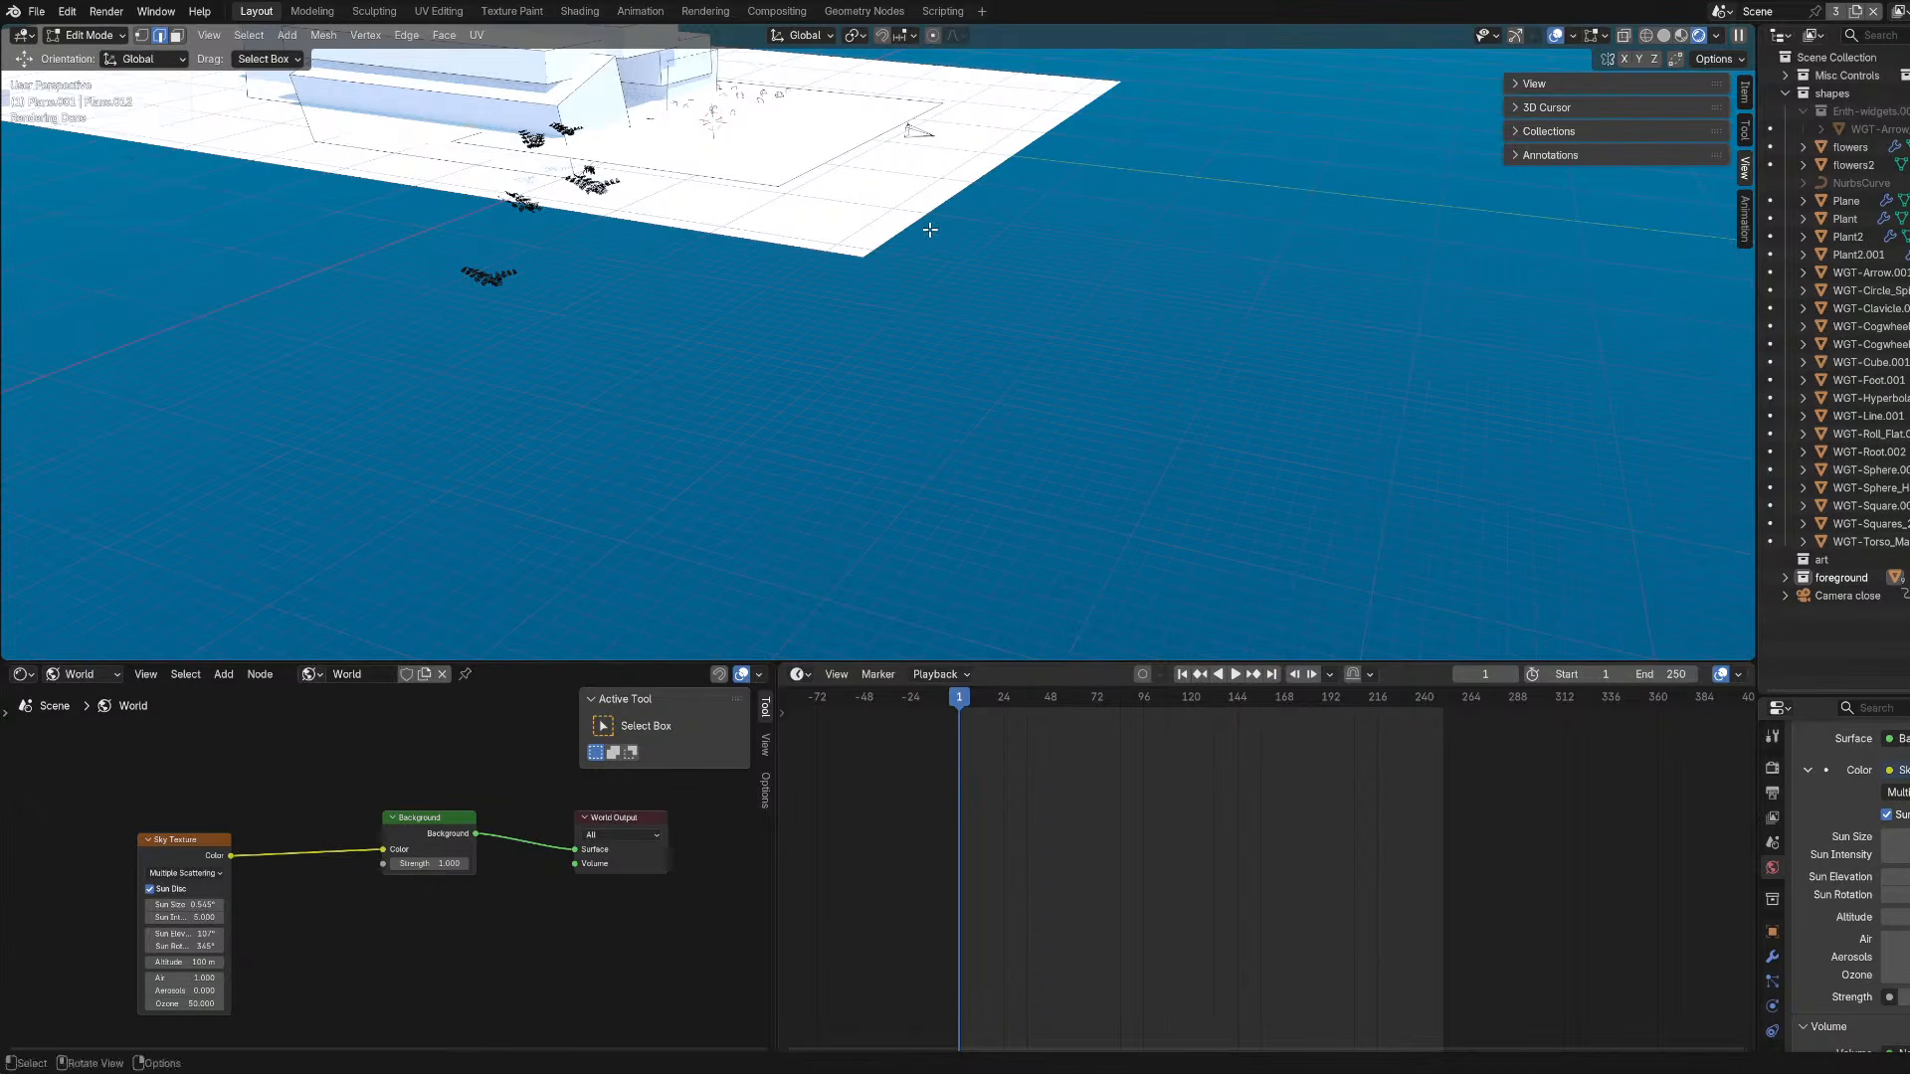
middle_click_drag(756, 298, 858, 337)
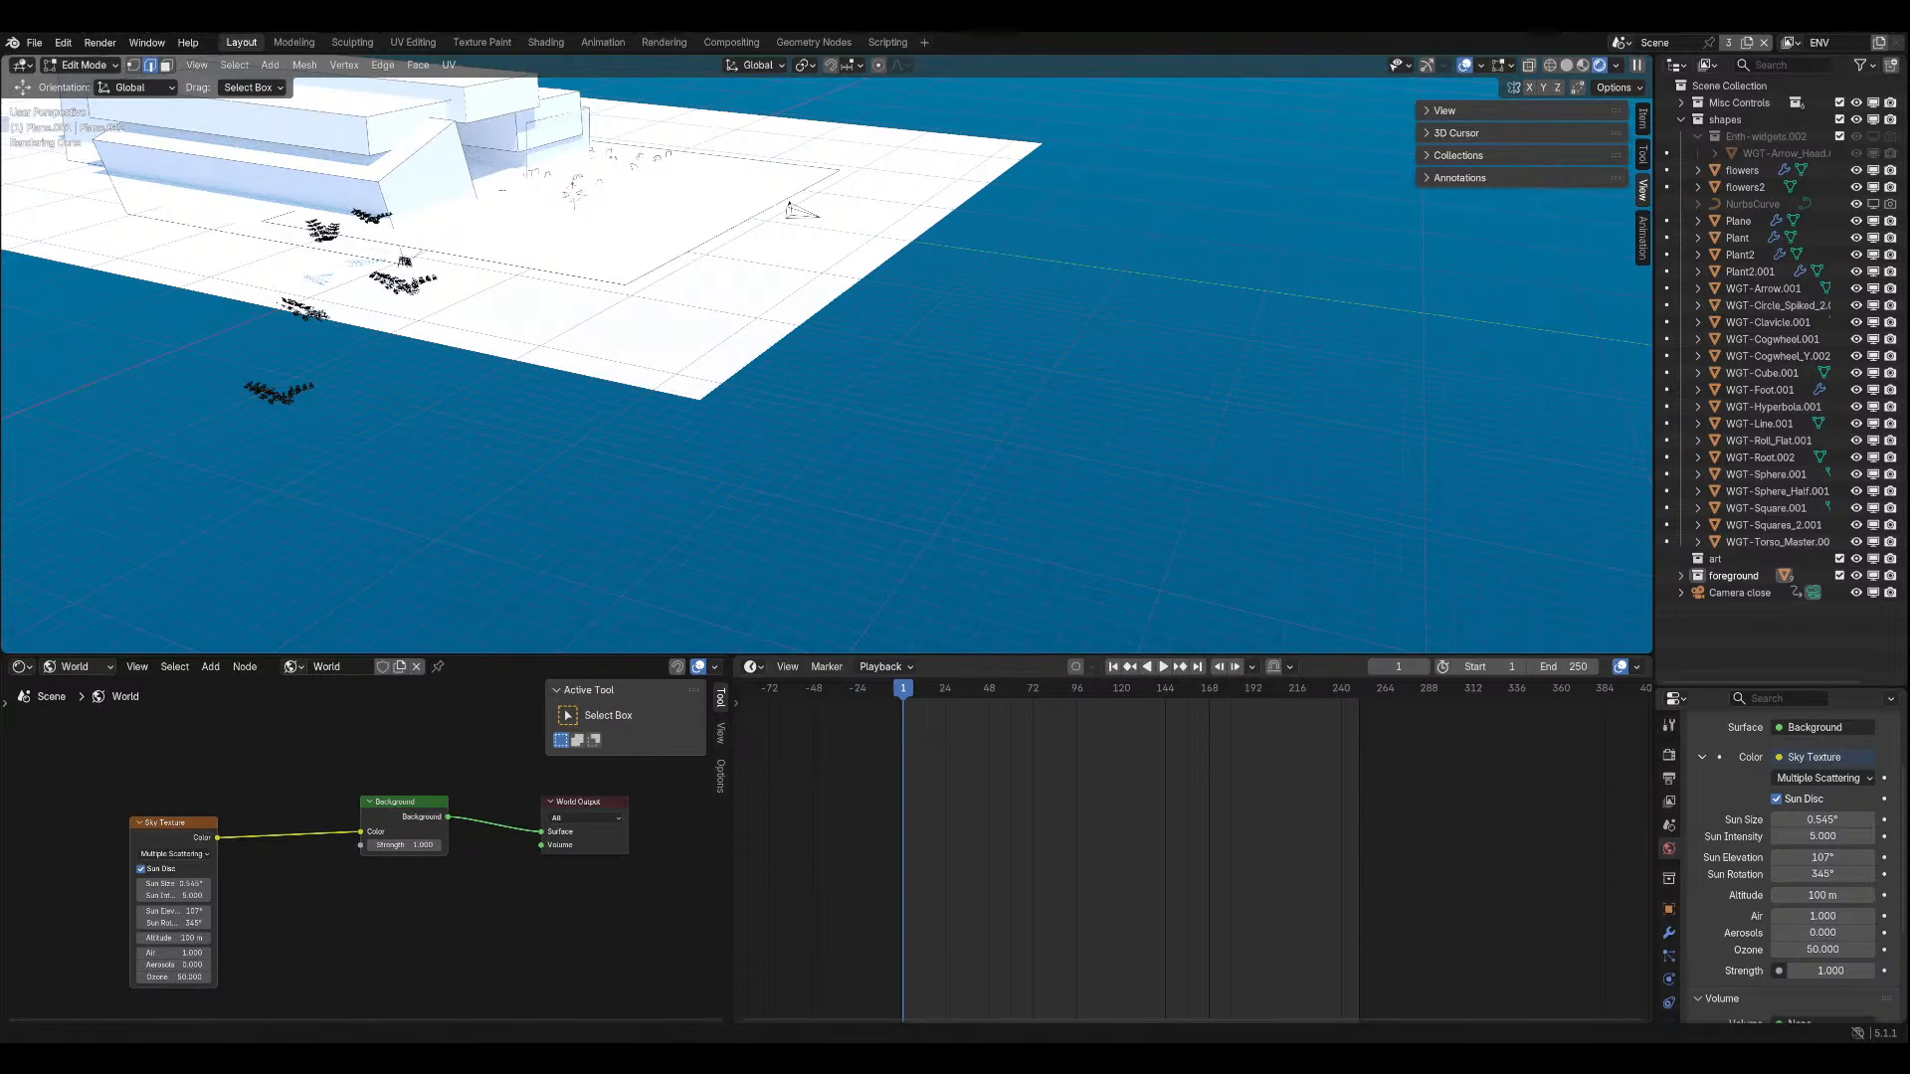
middle_click_drag(756, 378, 789, 294)
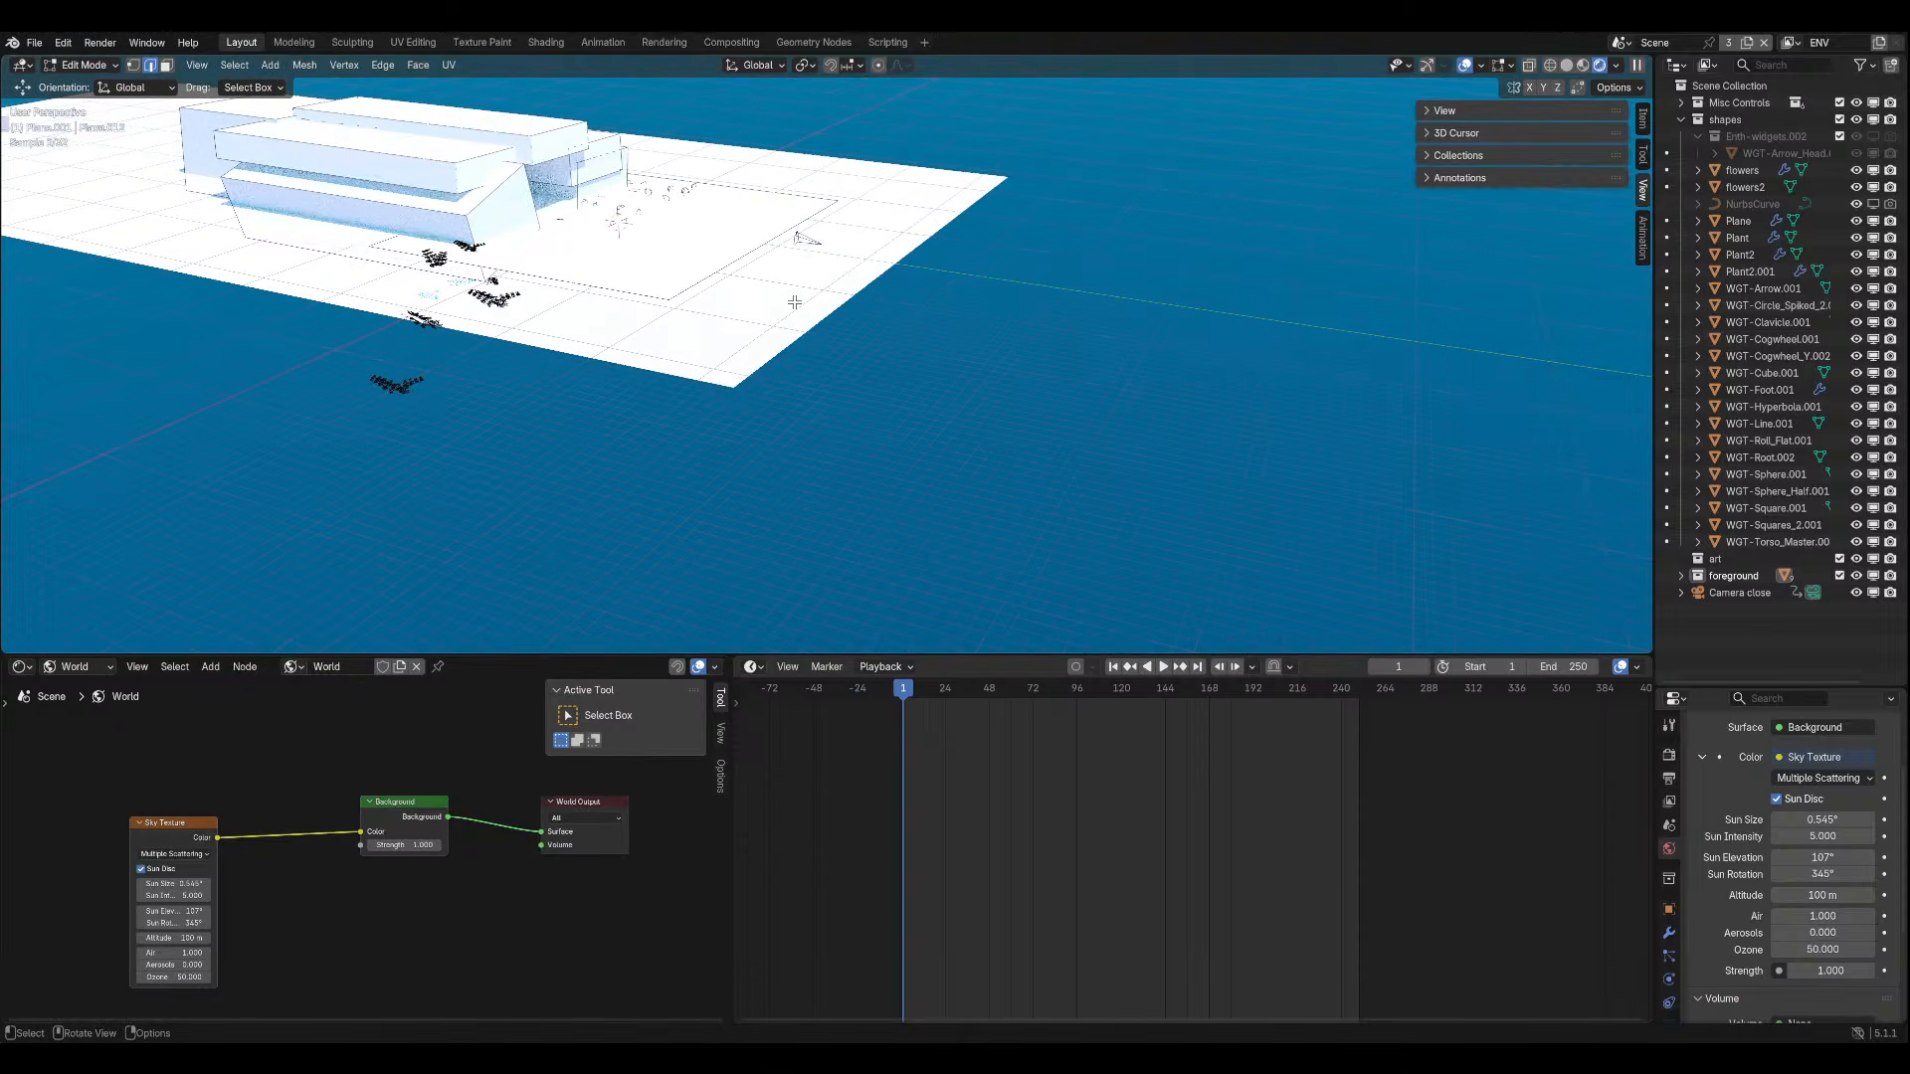
left_click(63, 66)
left_click(77, 84)
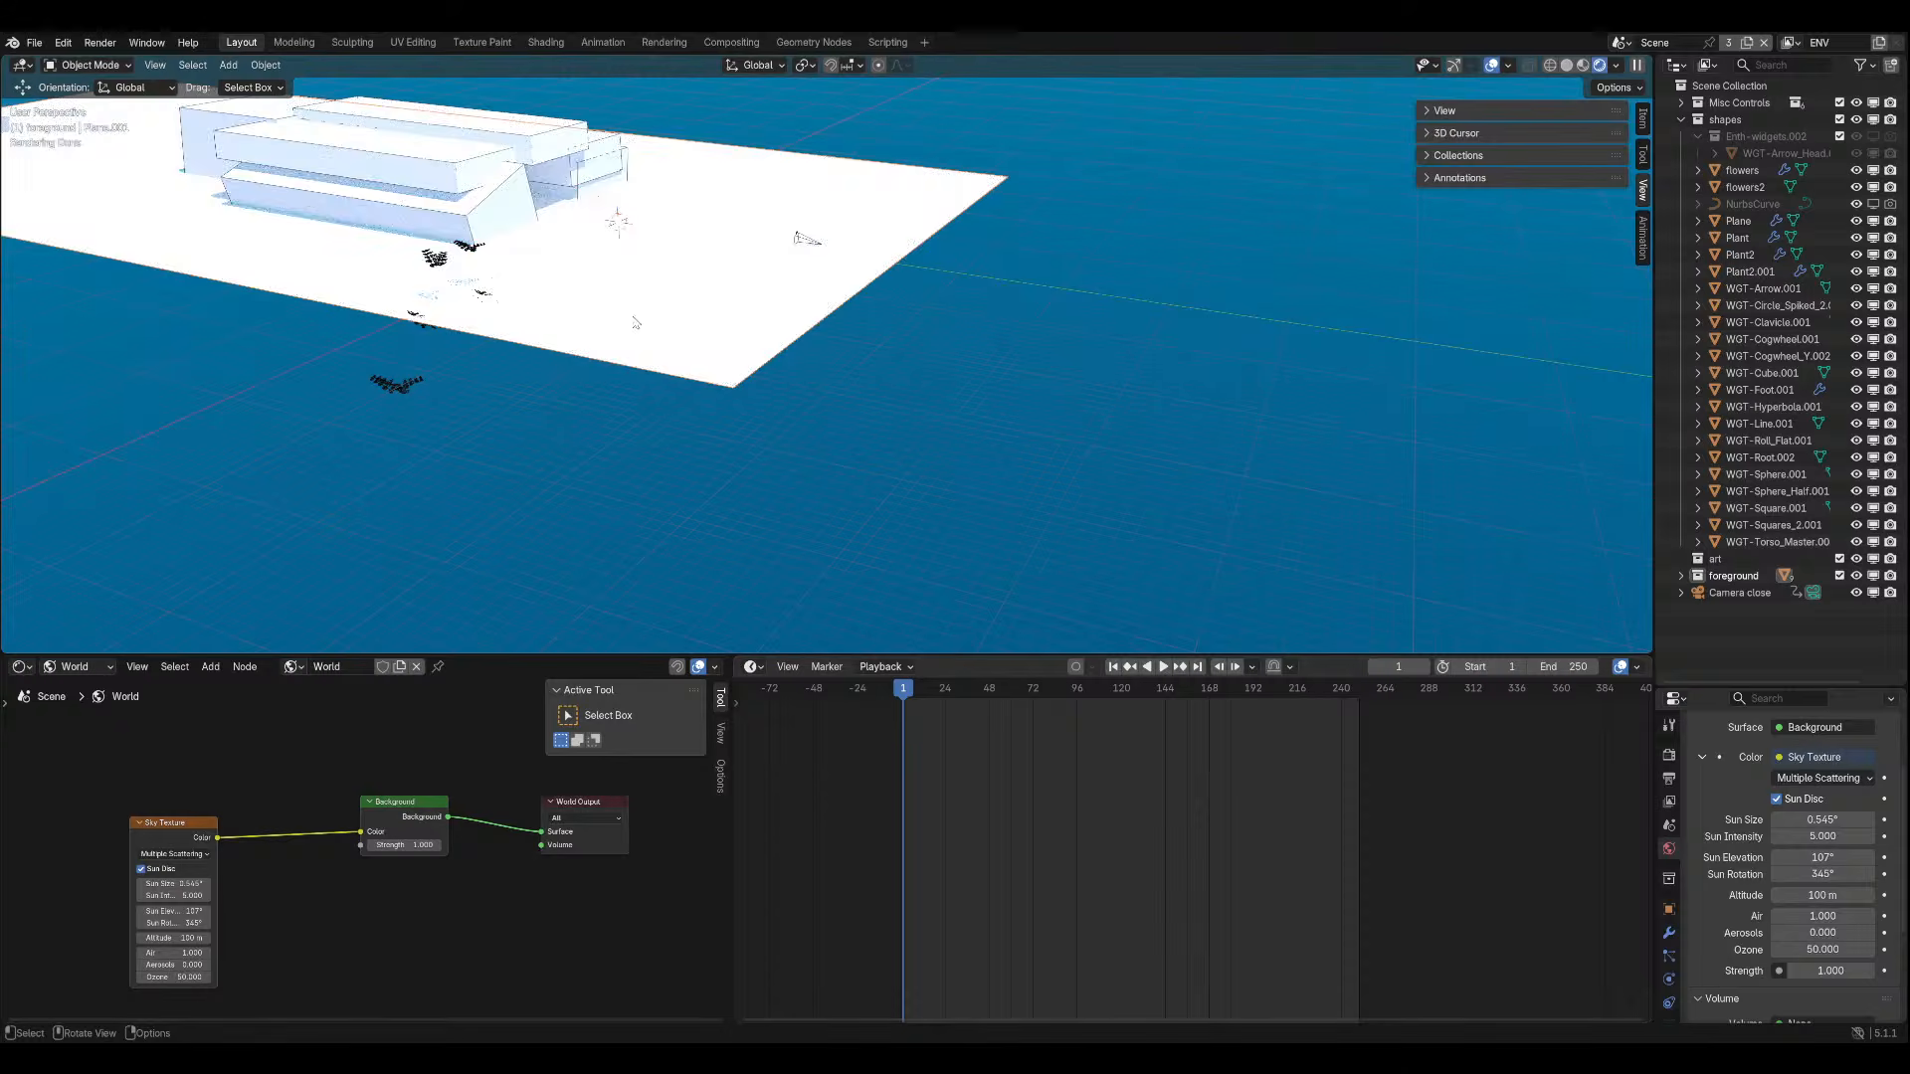
key("g")
key("Escape")
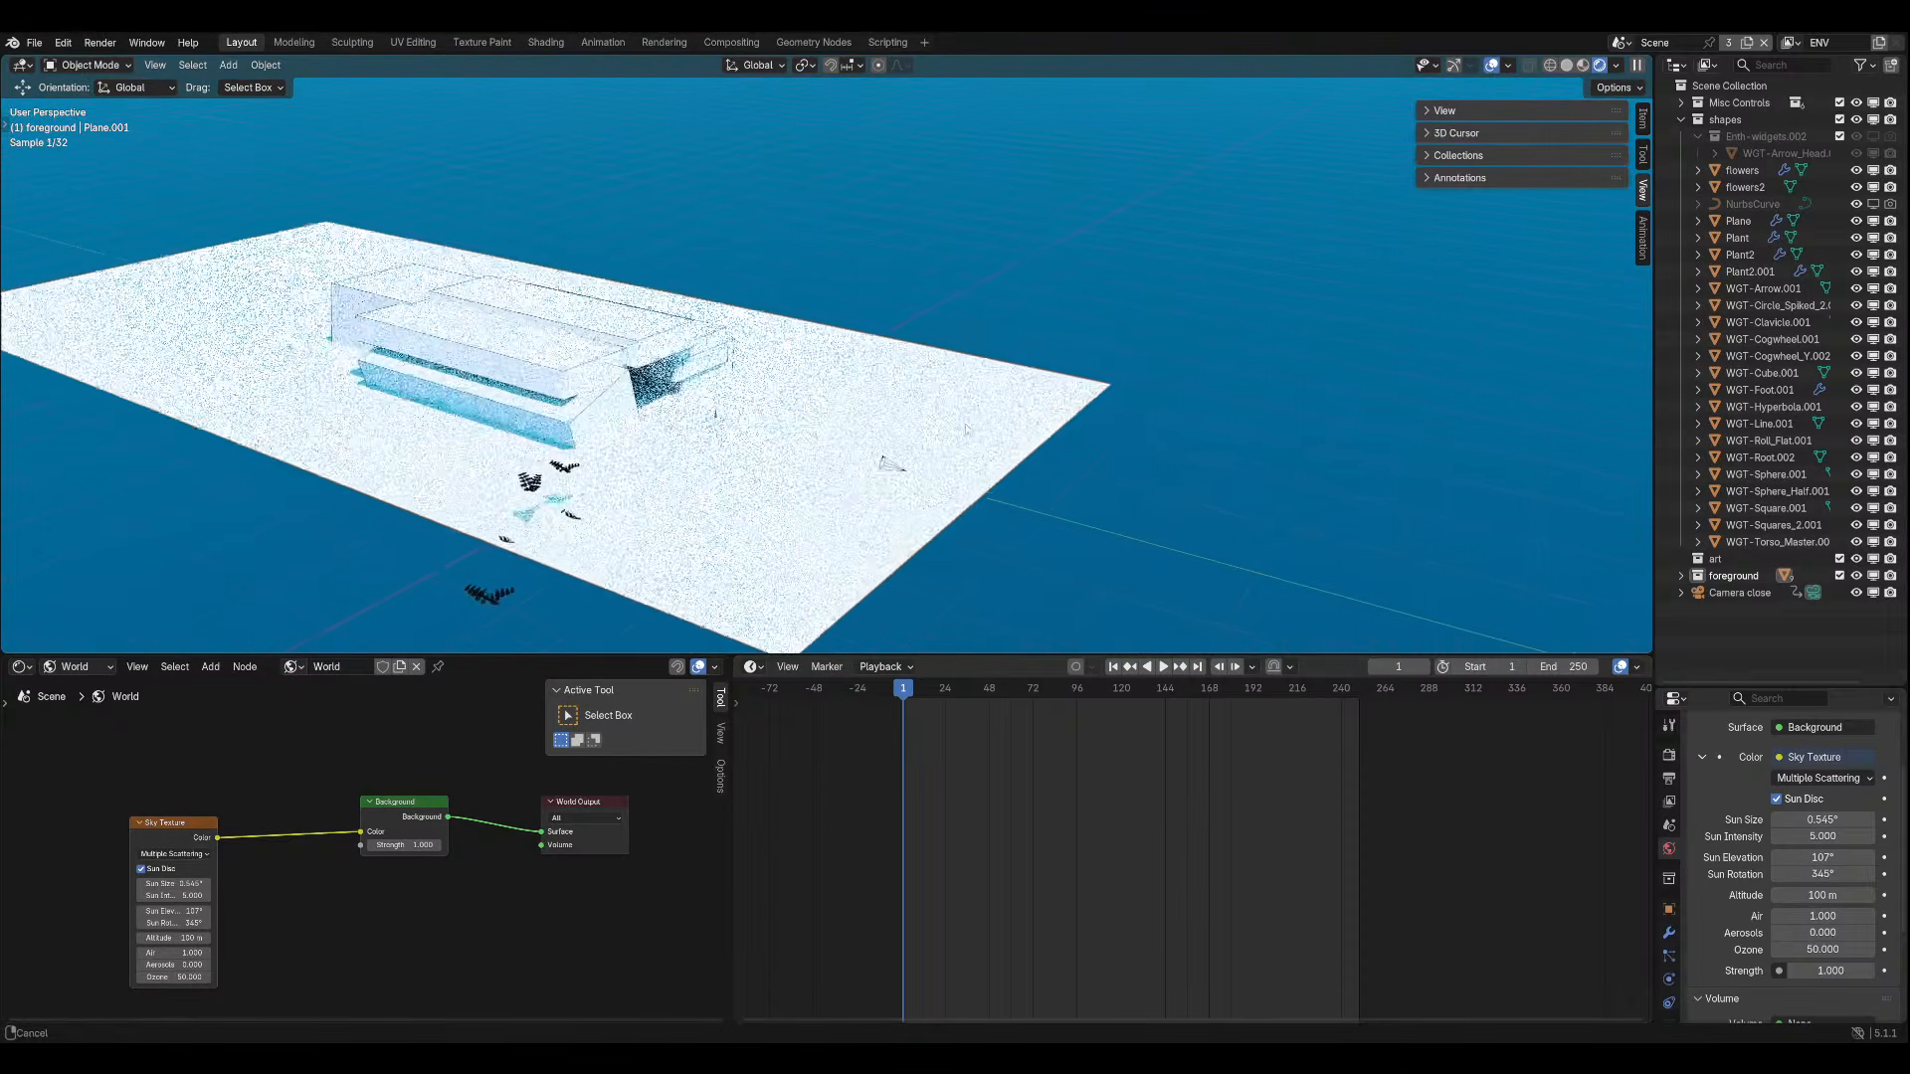
left_click(87, 66)
left_click(88, 103)
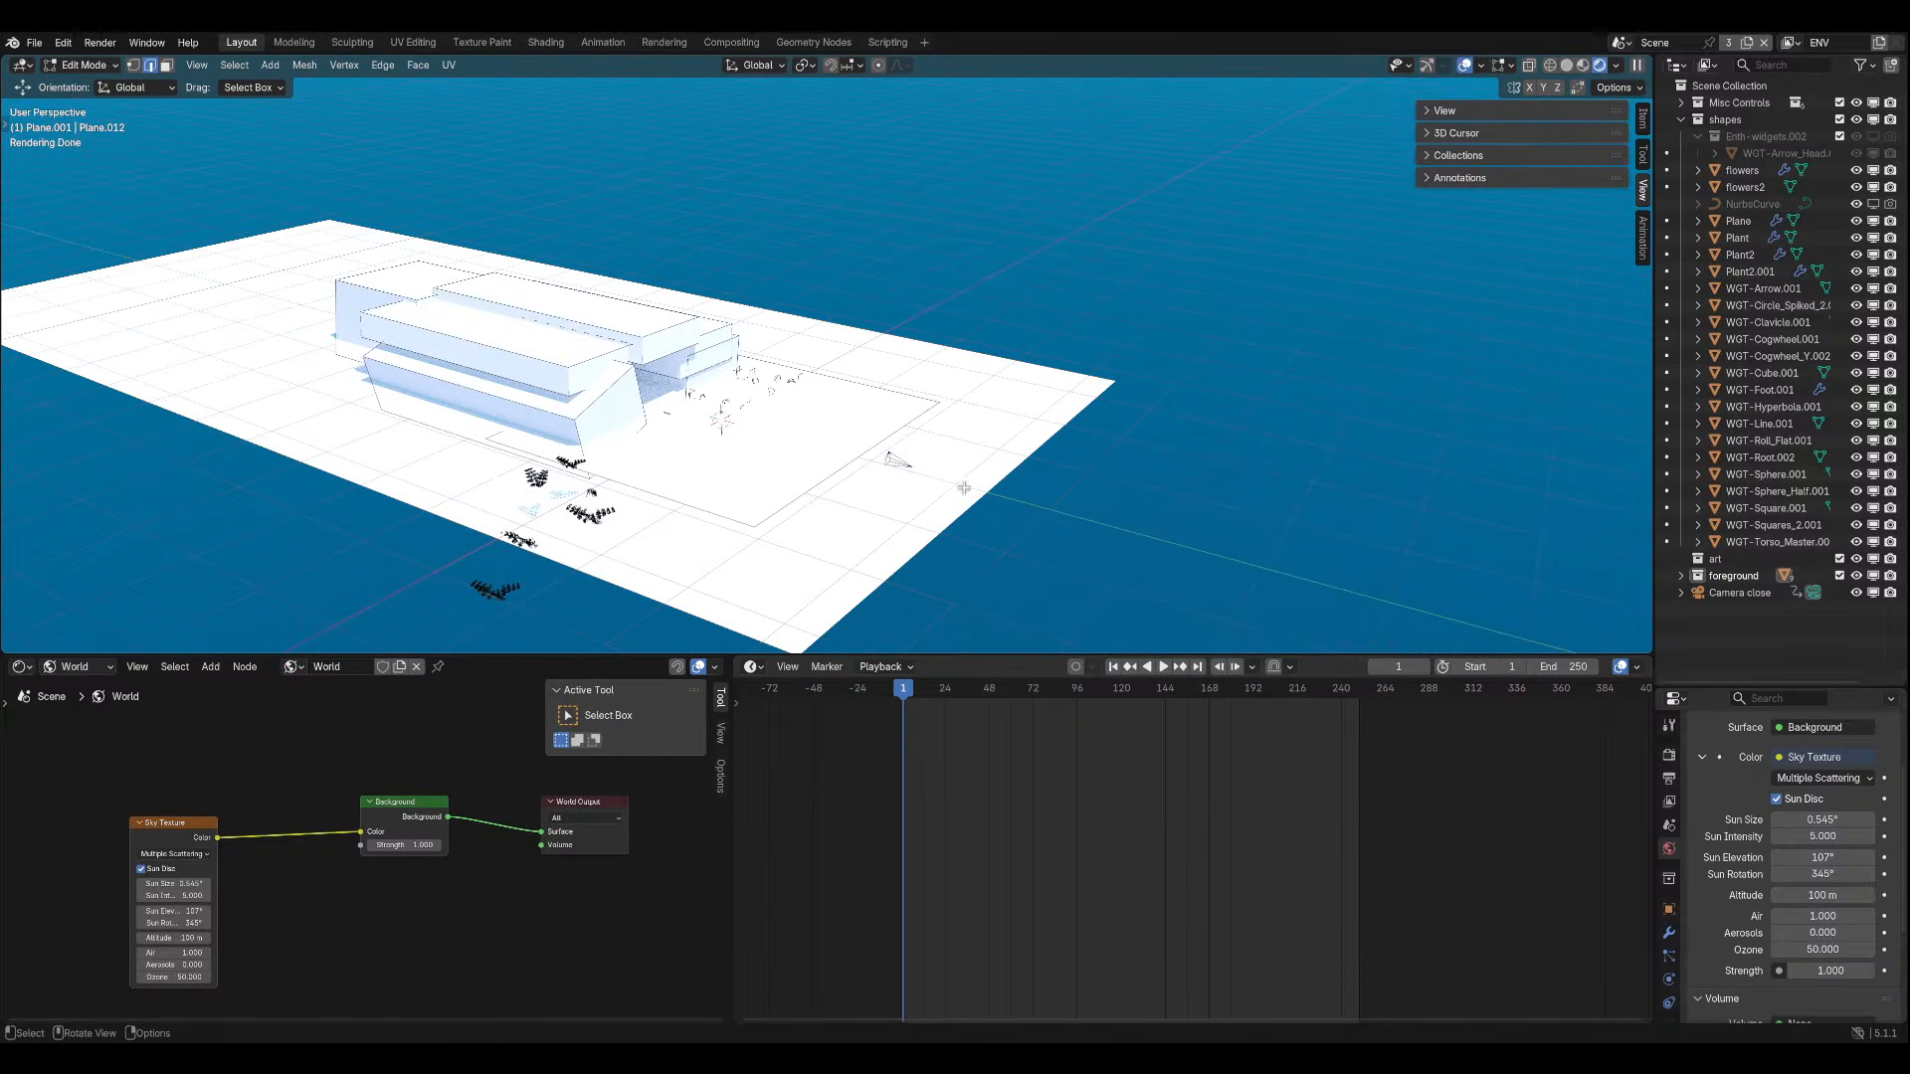
Turn the viewport gizmos back on while editing the ground plane.
left_click(920, 502)
left_click(932, 537)
left_click(1429, 66)
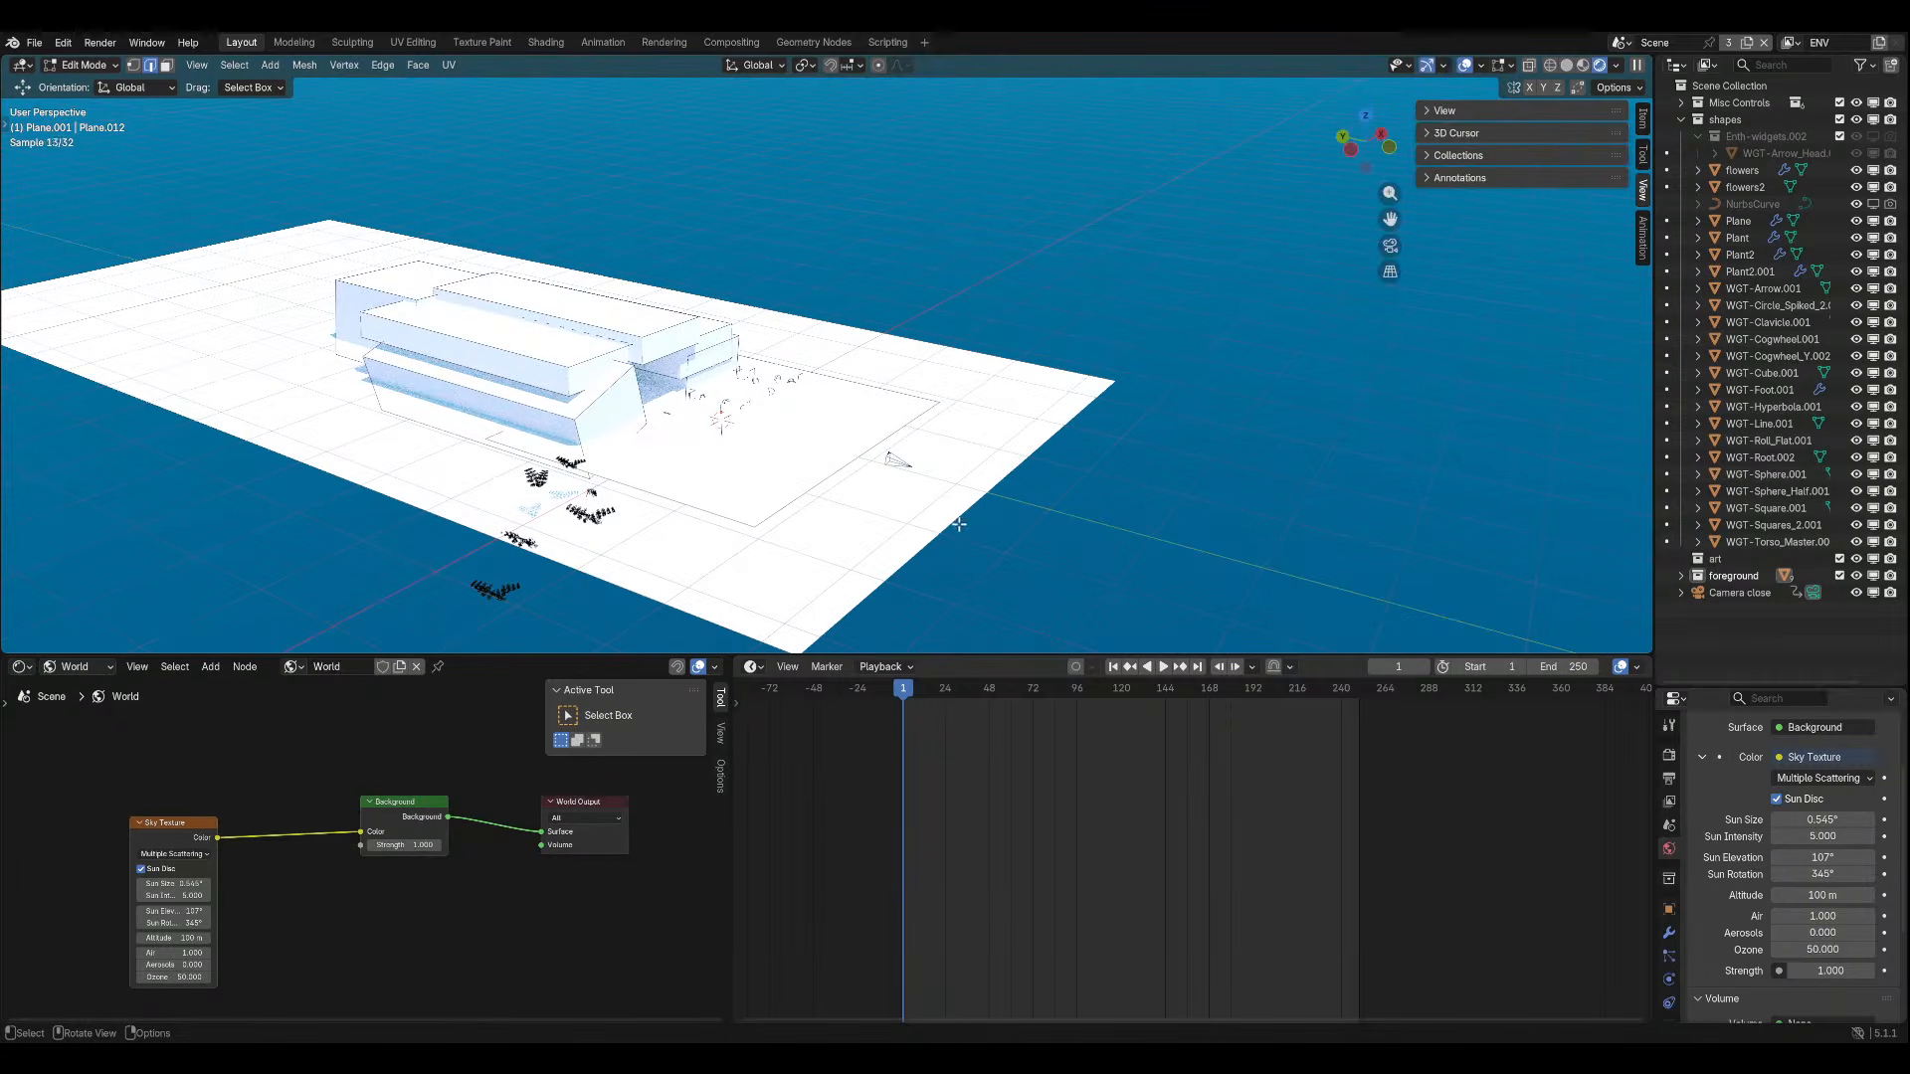
key("a")
key("g")
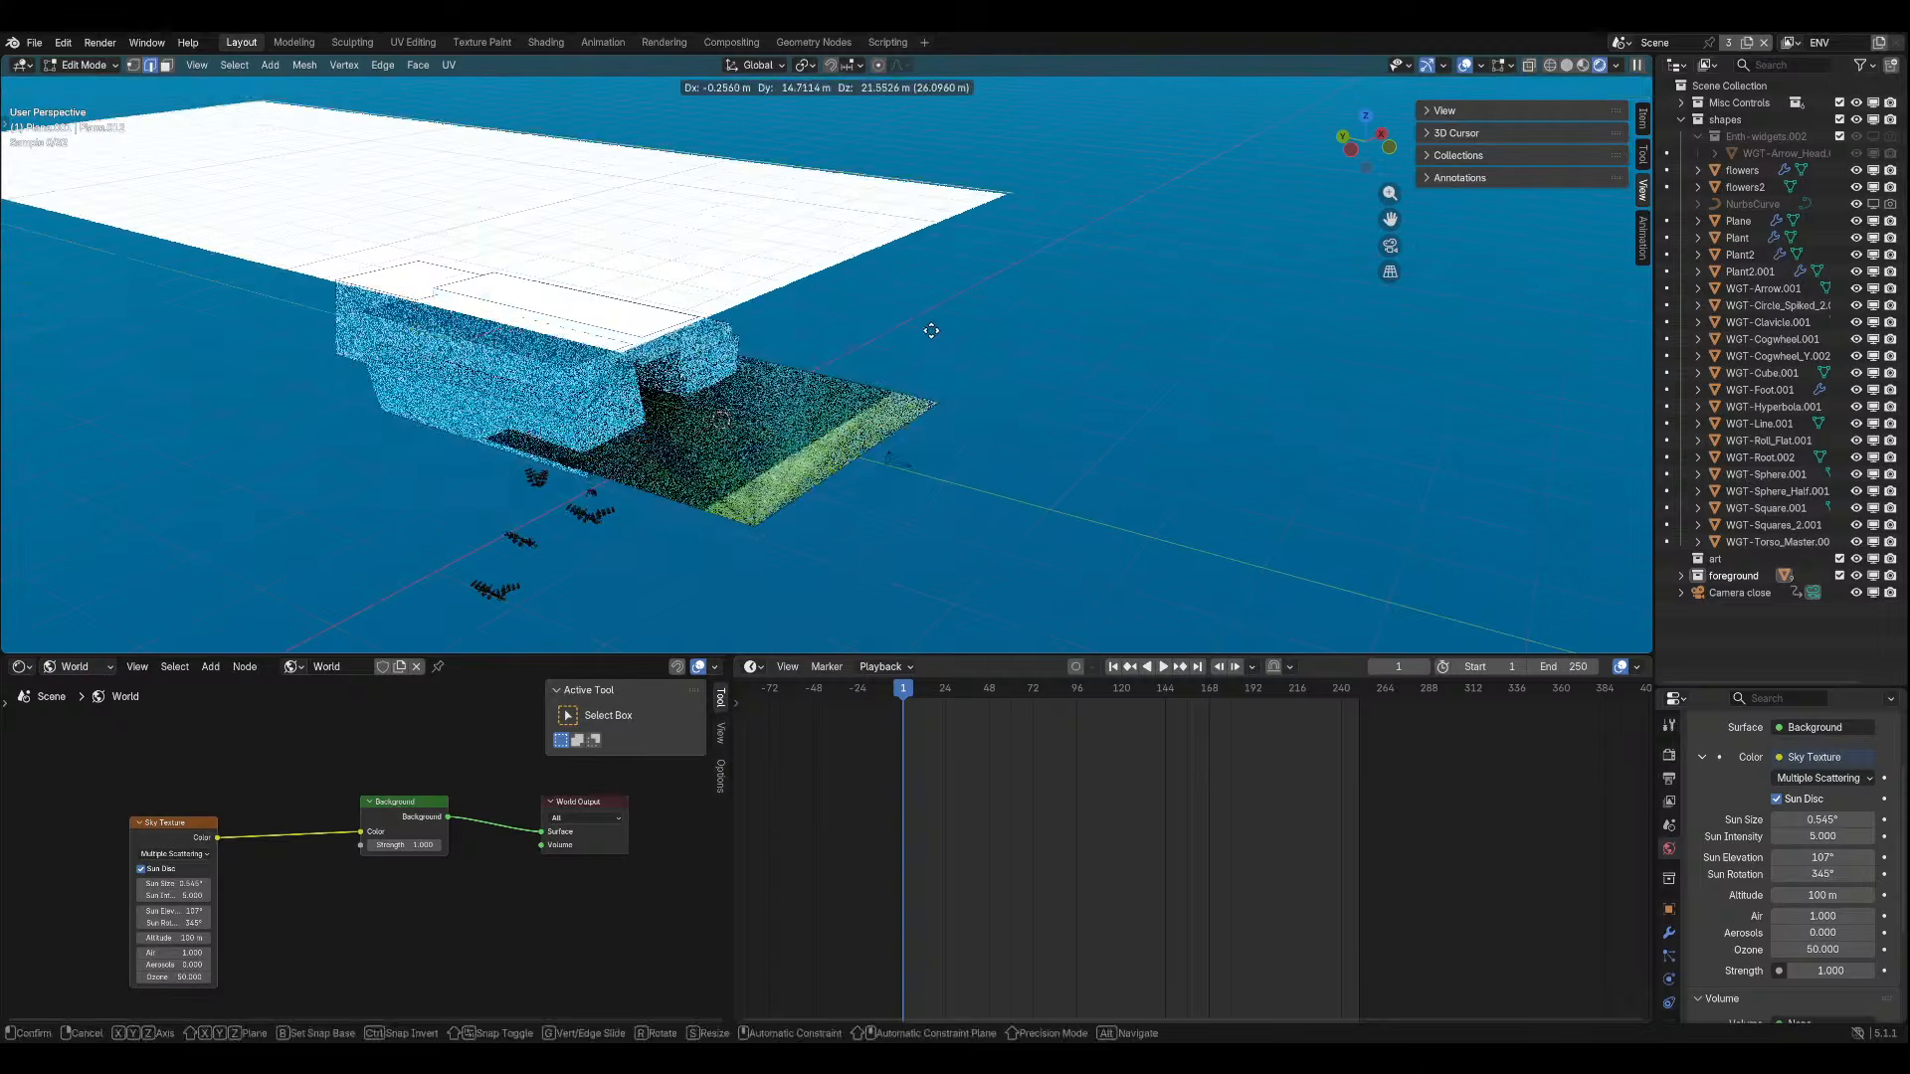
right_click(931, 338)
Try to select and move the camera-side edge of the foreground ground plane.
scroll(1091, 588, "up", 2)
middle_click_drag(984, 569, 951, 417, "shift")
scroll(963, 428, "up", 3)
scroll(966, 429, "up", 2)
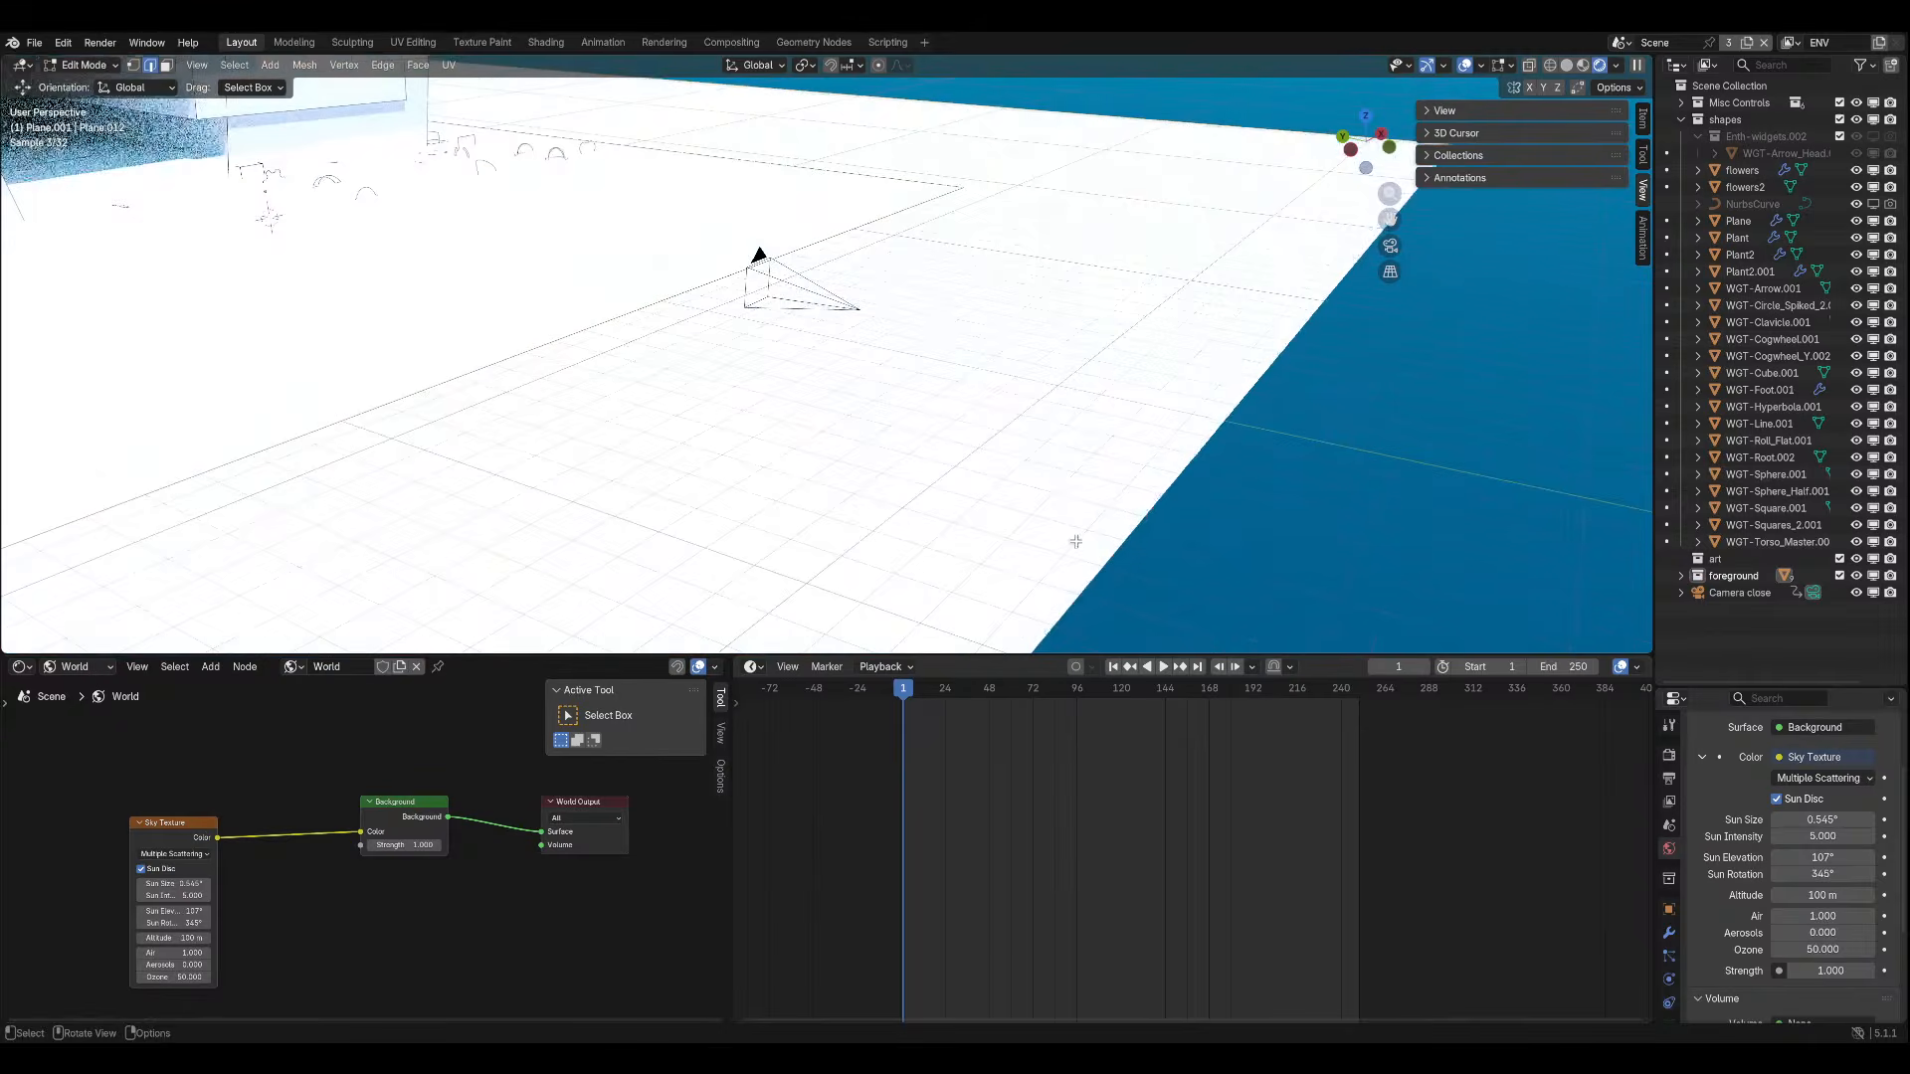
left_click(1029, 417)
left_click(1029, 412)
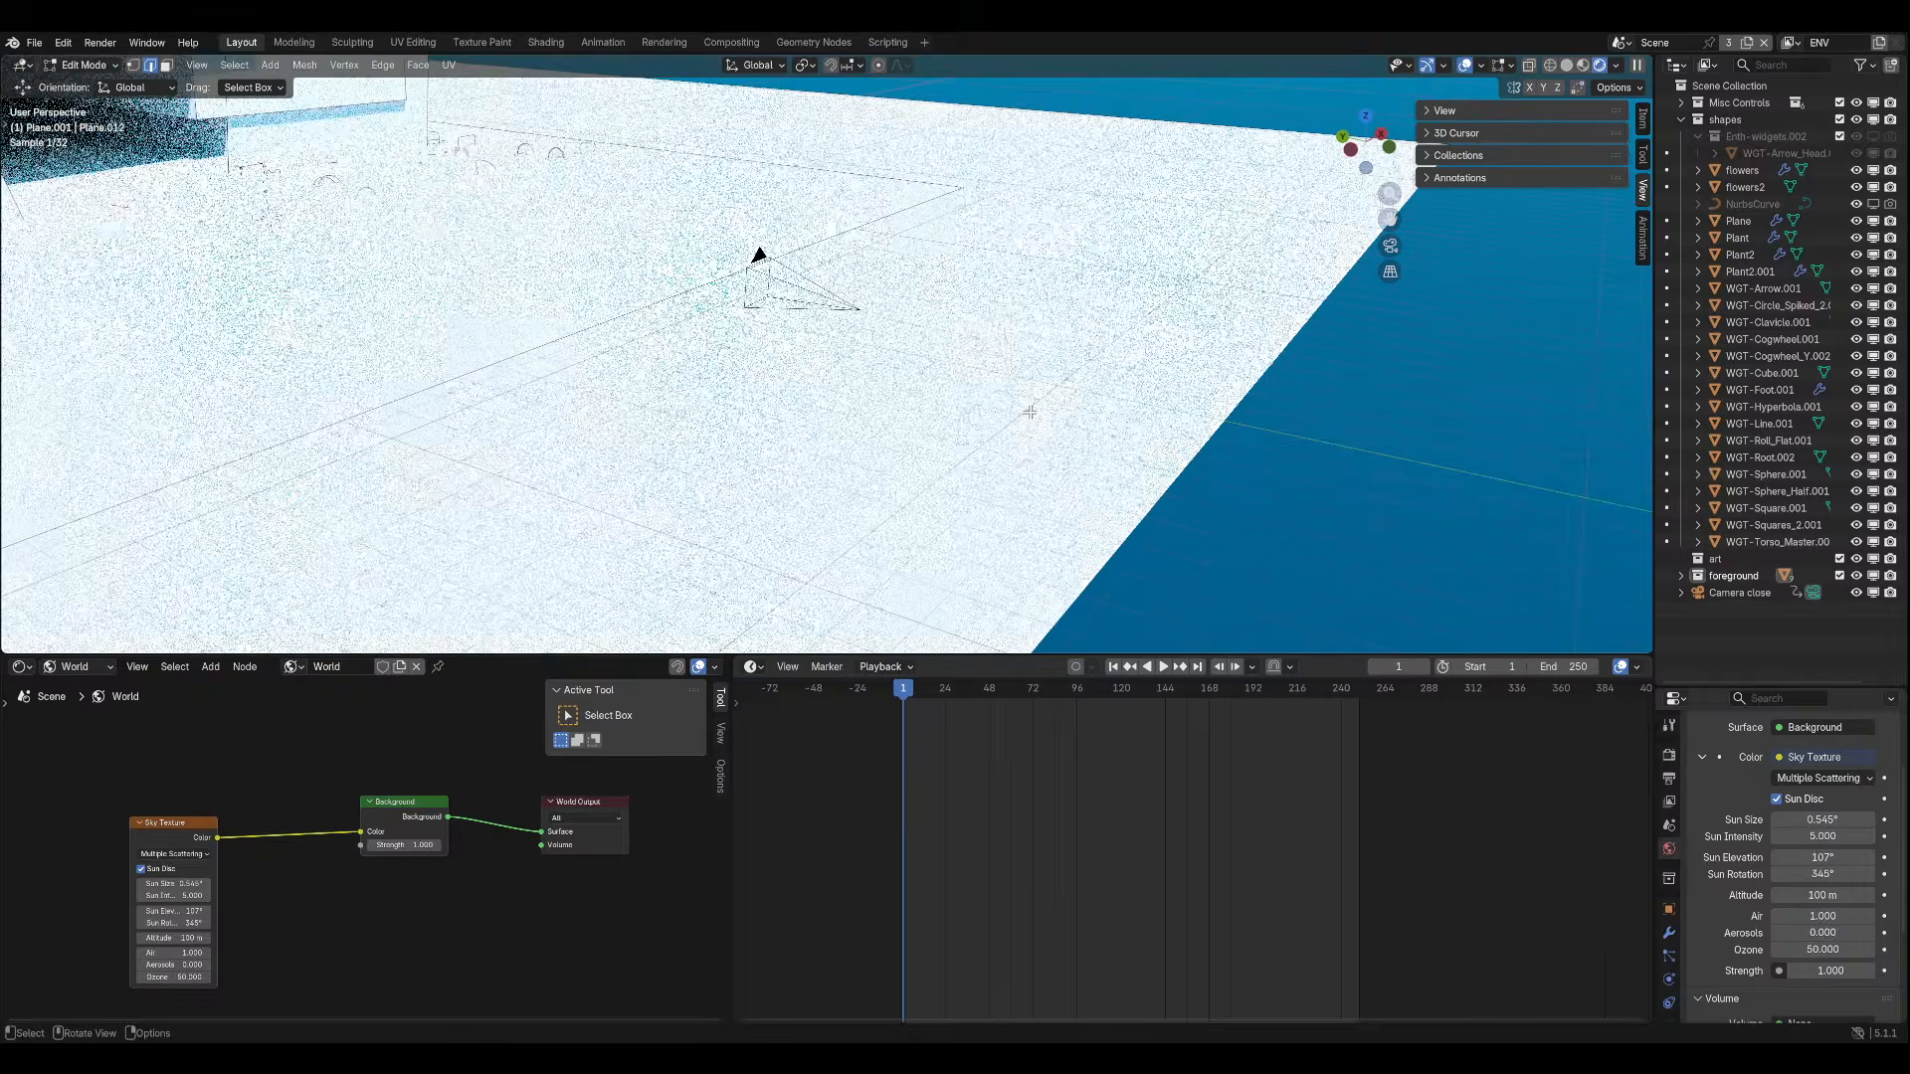
mouse_move(1075, 405)
left_mouse_down()
mouse_move(1249, 565)
mouse_move(1335, 586)
left_mouse_up()
scroll(1233, 425, "down", 4)
mouse_move(1134, 418)
middle_mouse_down()
mouse_move(1180, 388)
mouse_move(1253, 386)
middle_mouse_up()
key("g")
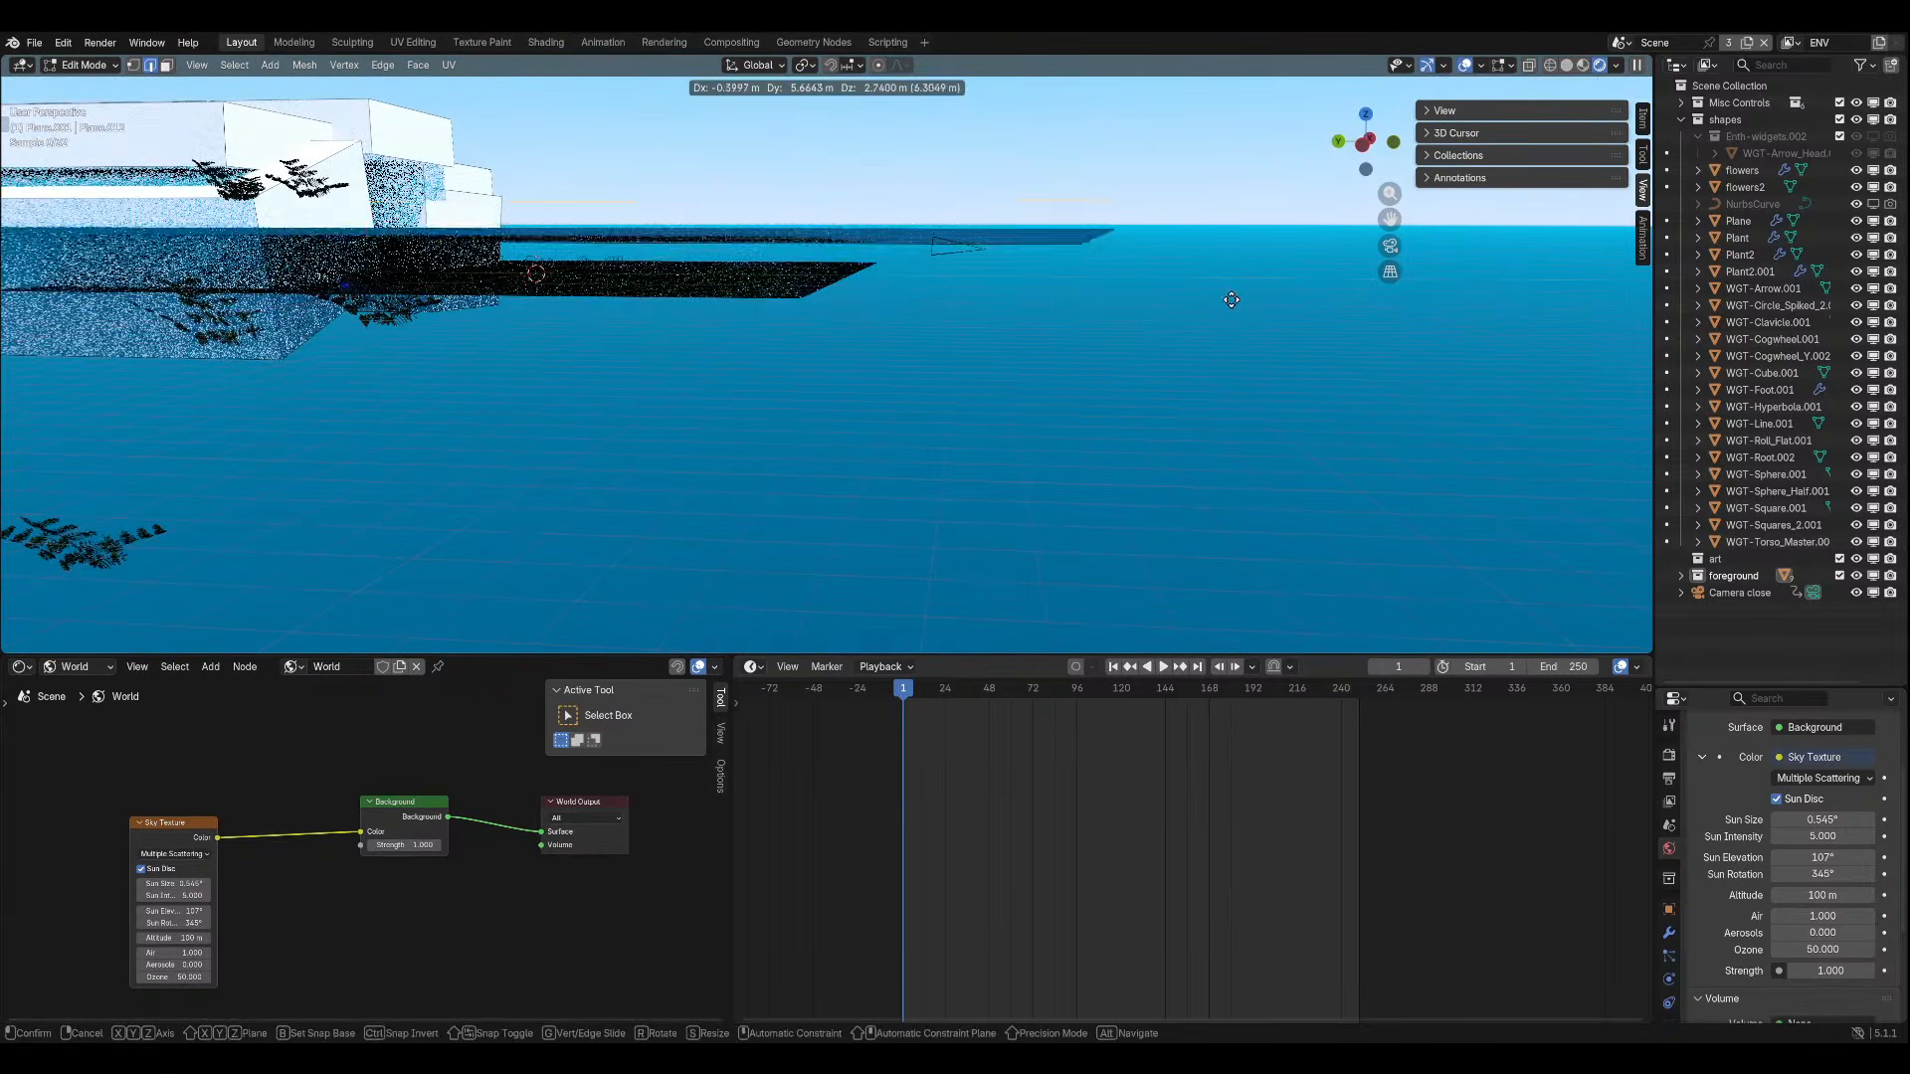
right_click(1149, 263)
left_click(1138, 261)
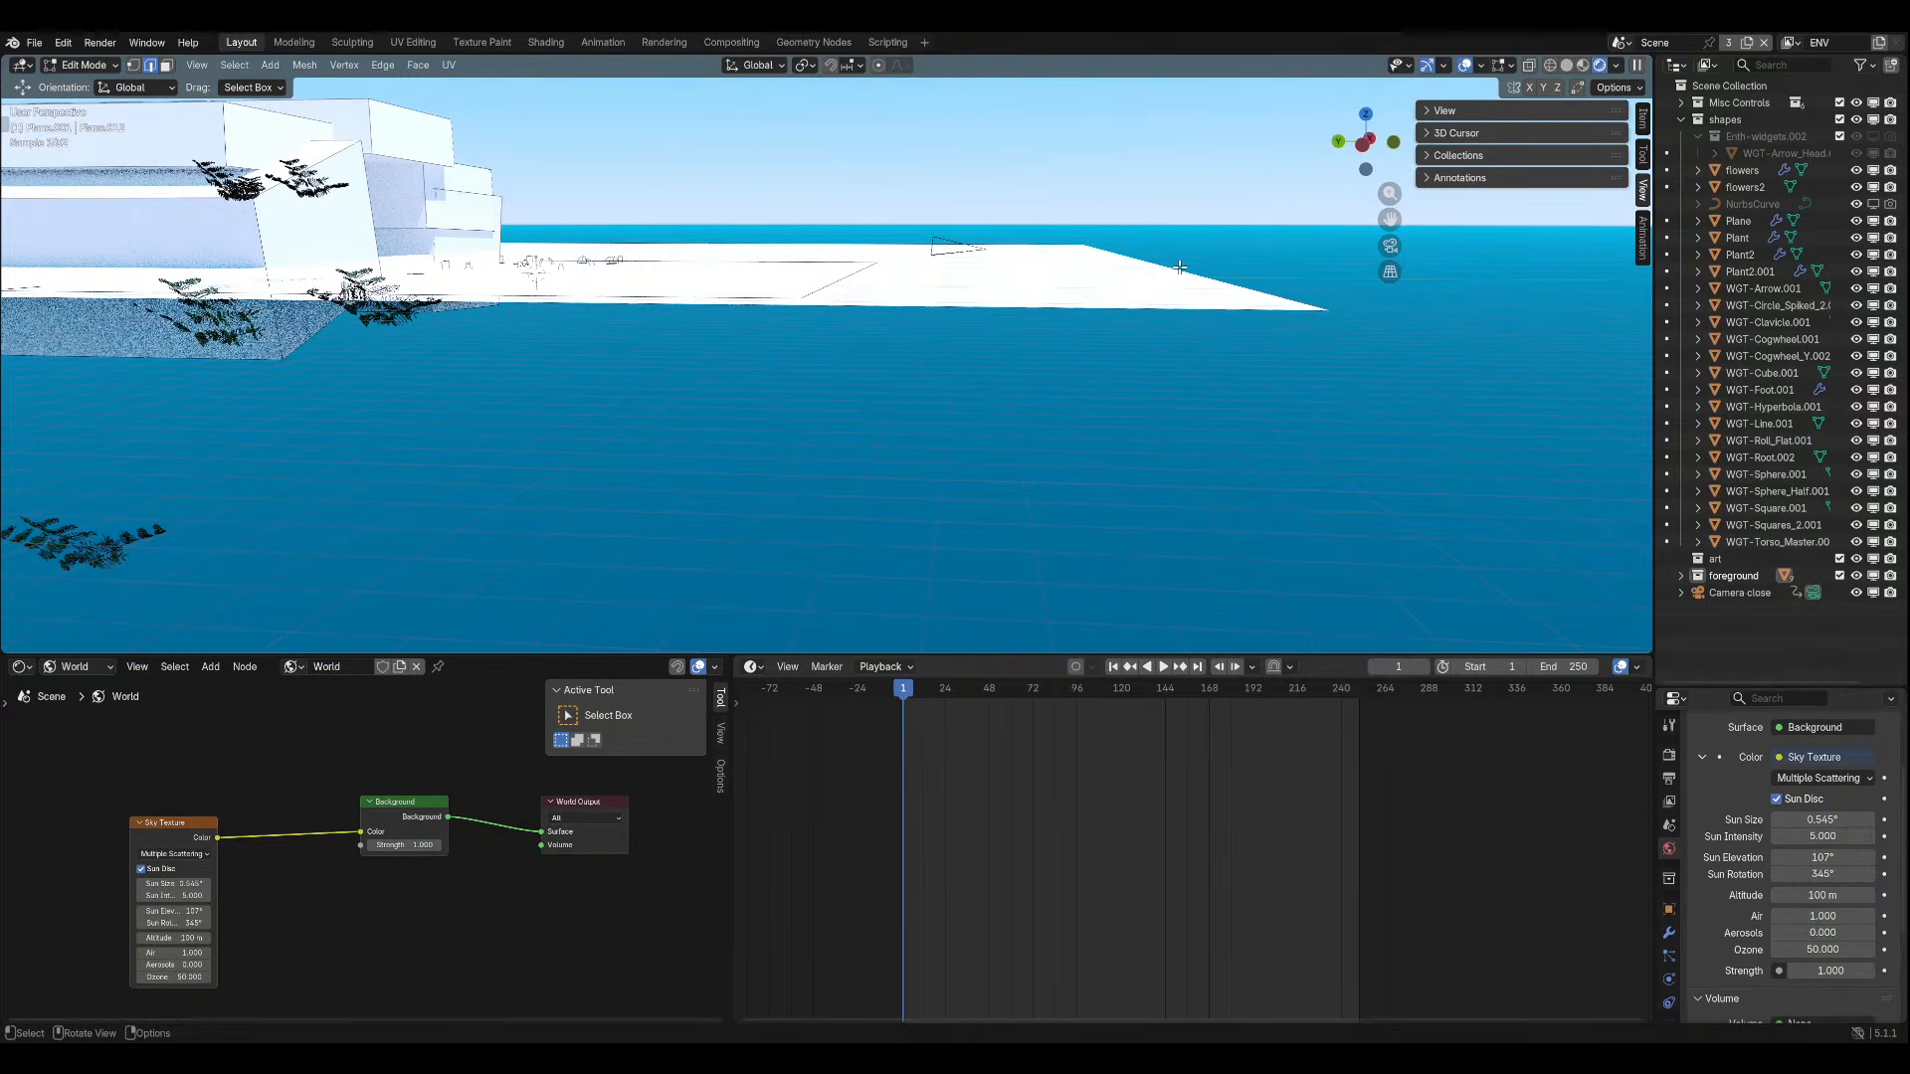
left_click(1174, 274)
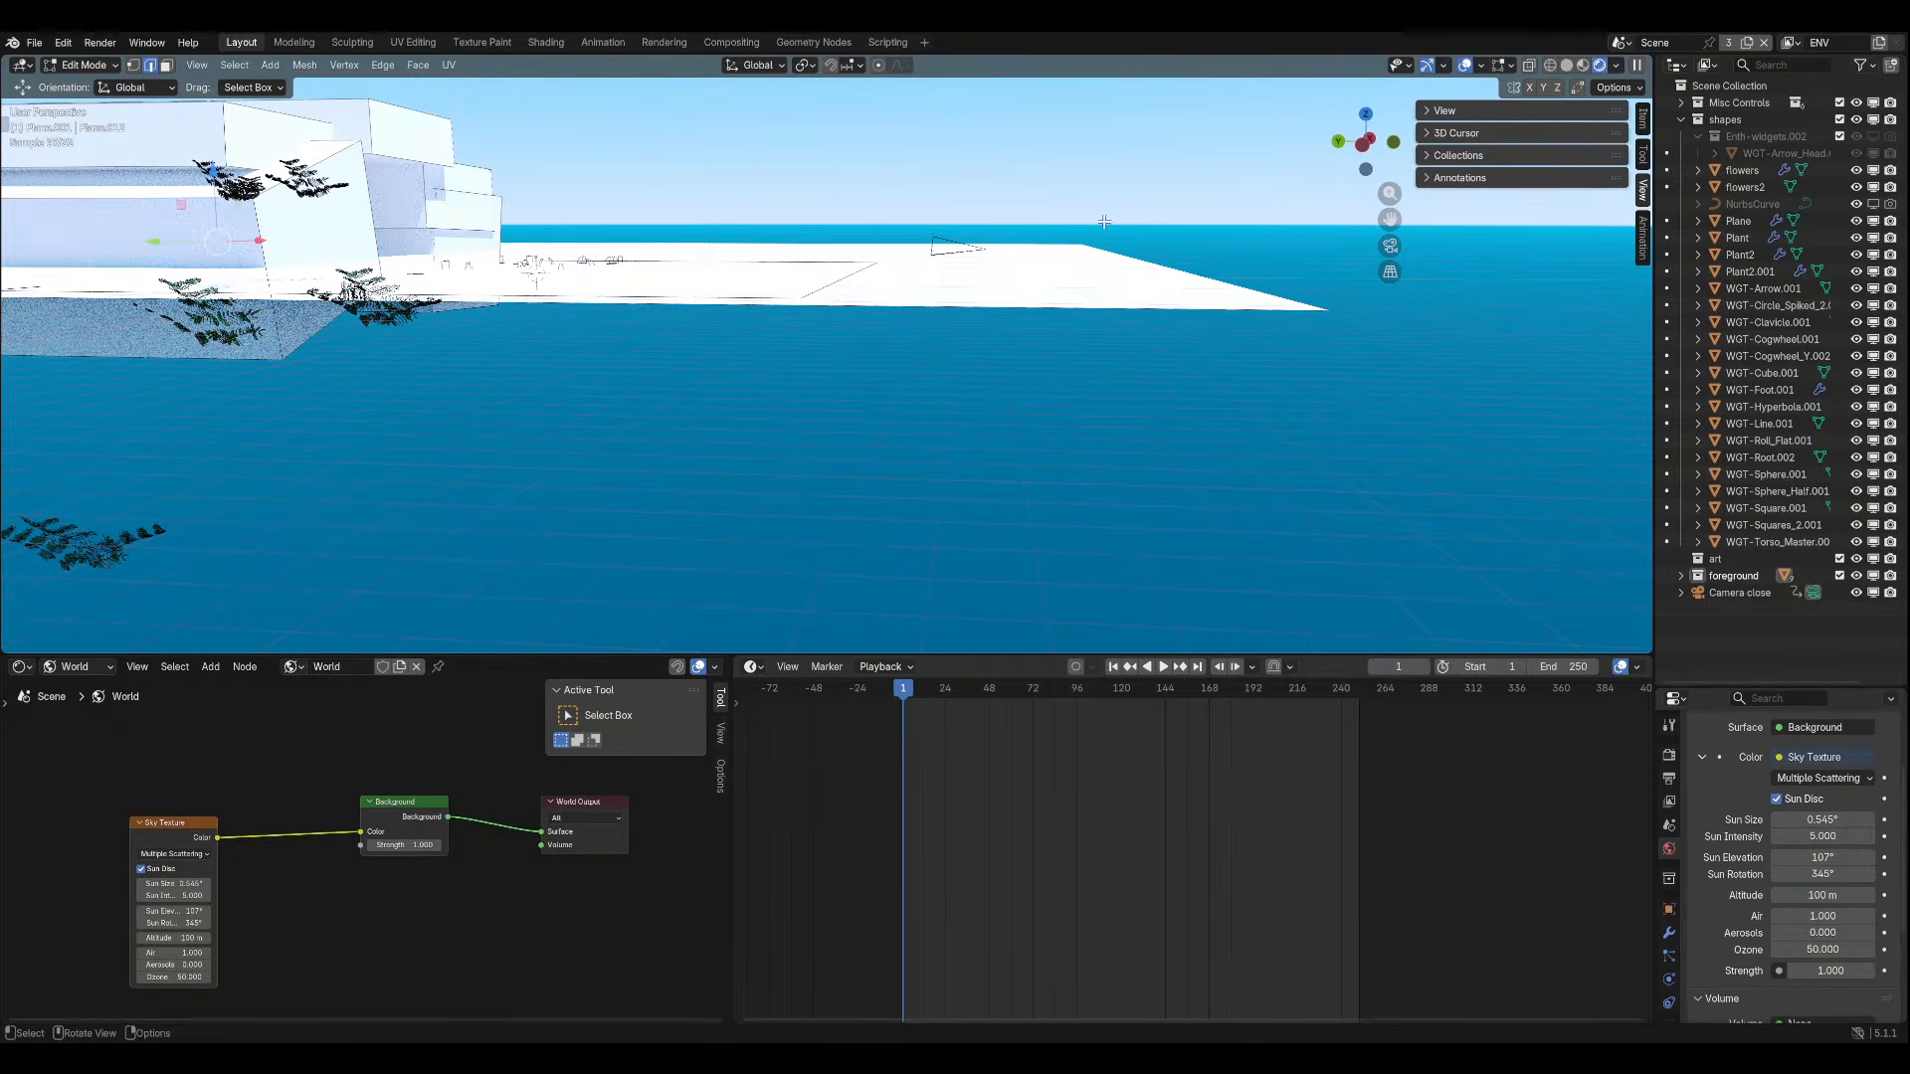
left_click(1152, 180)
middle_click_drag(1154, 182, 770, 411)
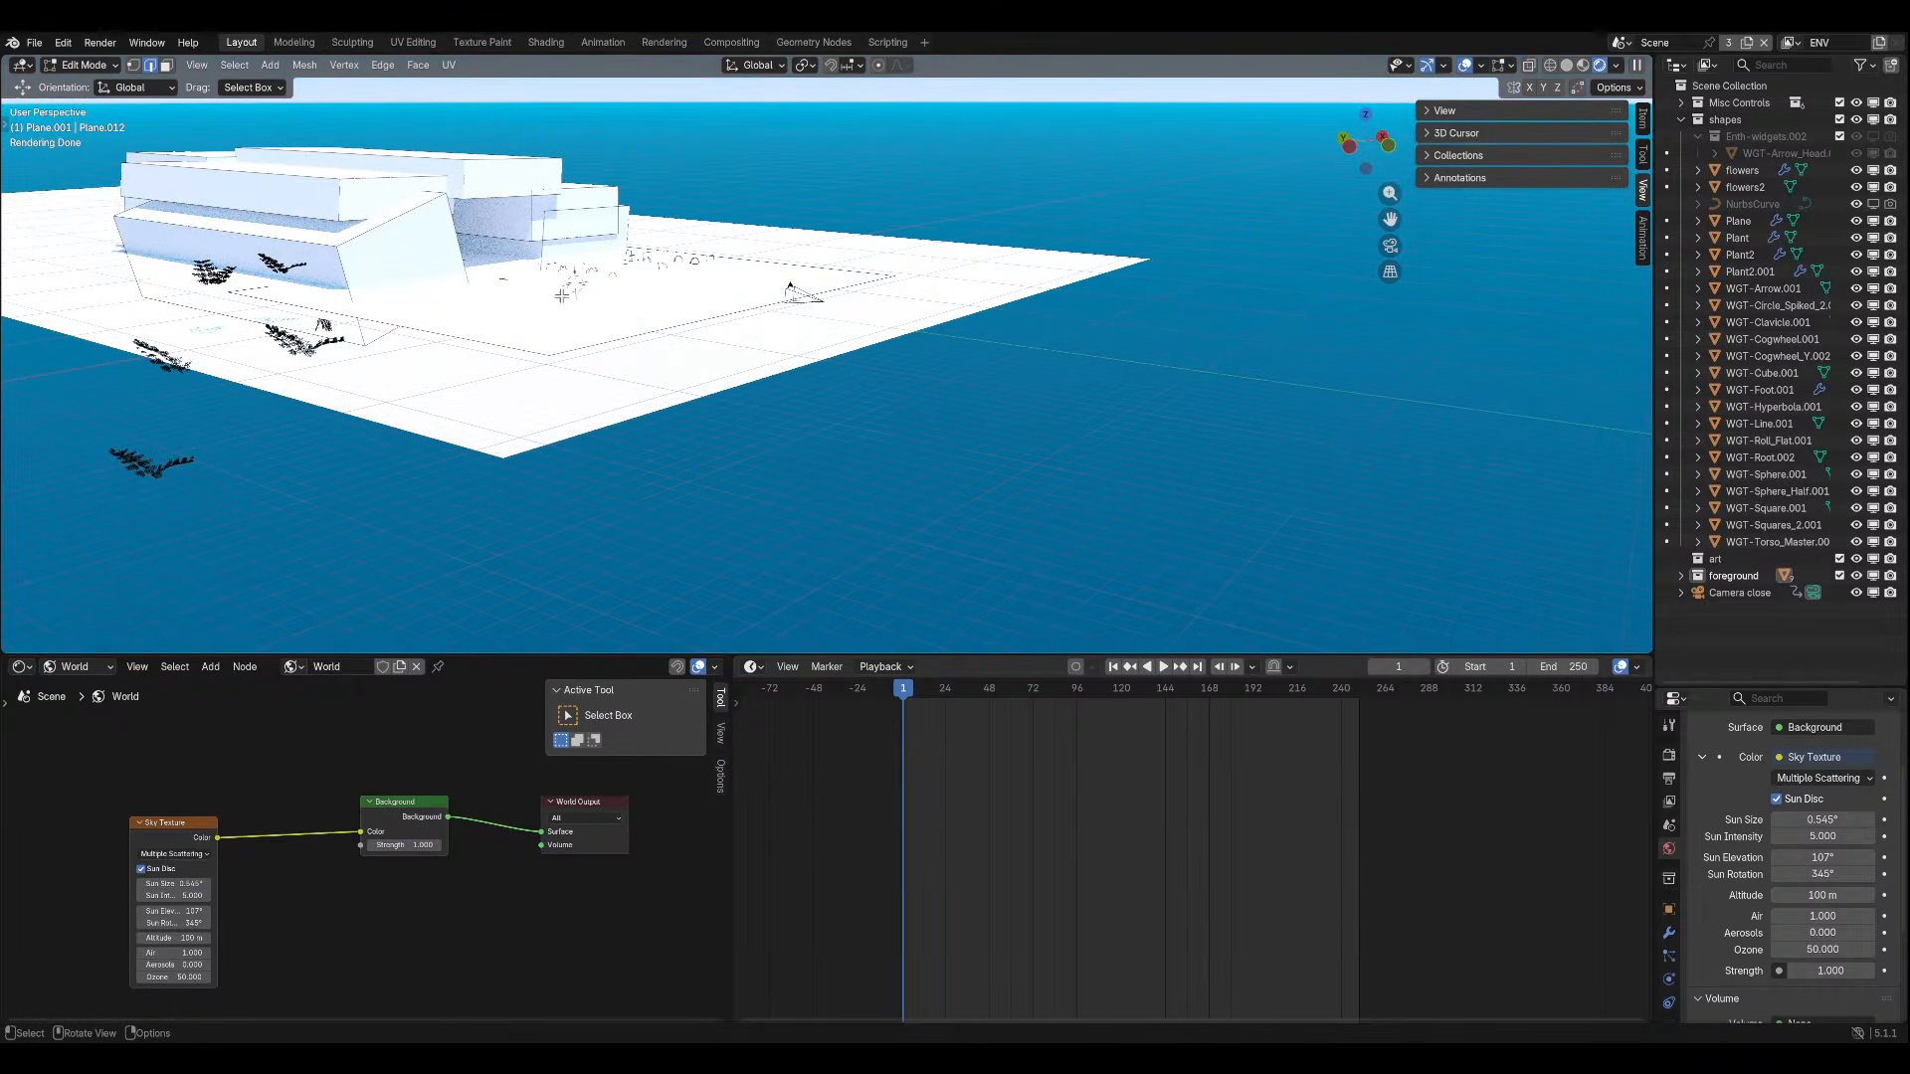
Return to Object Mode and shift the whole ground plane vertically along the global Z axis.
left_click(94, 84)
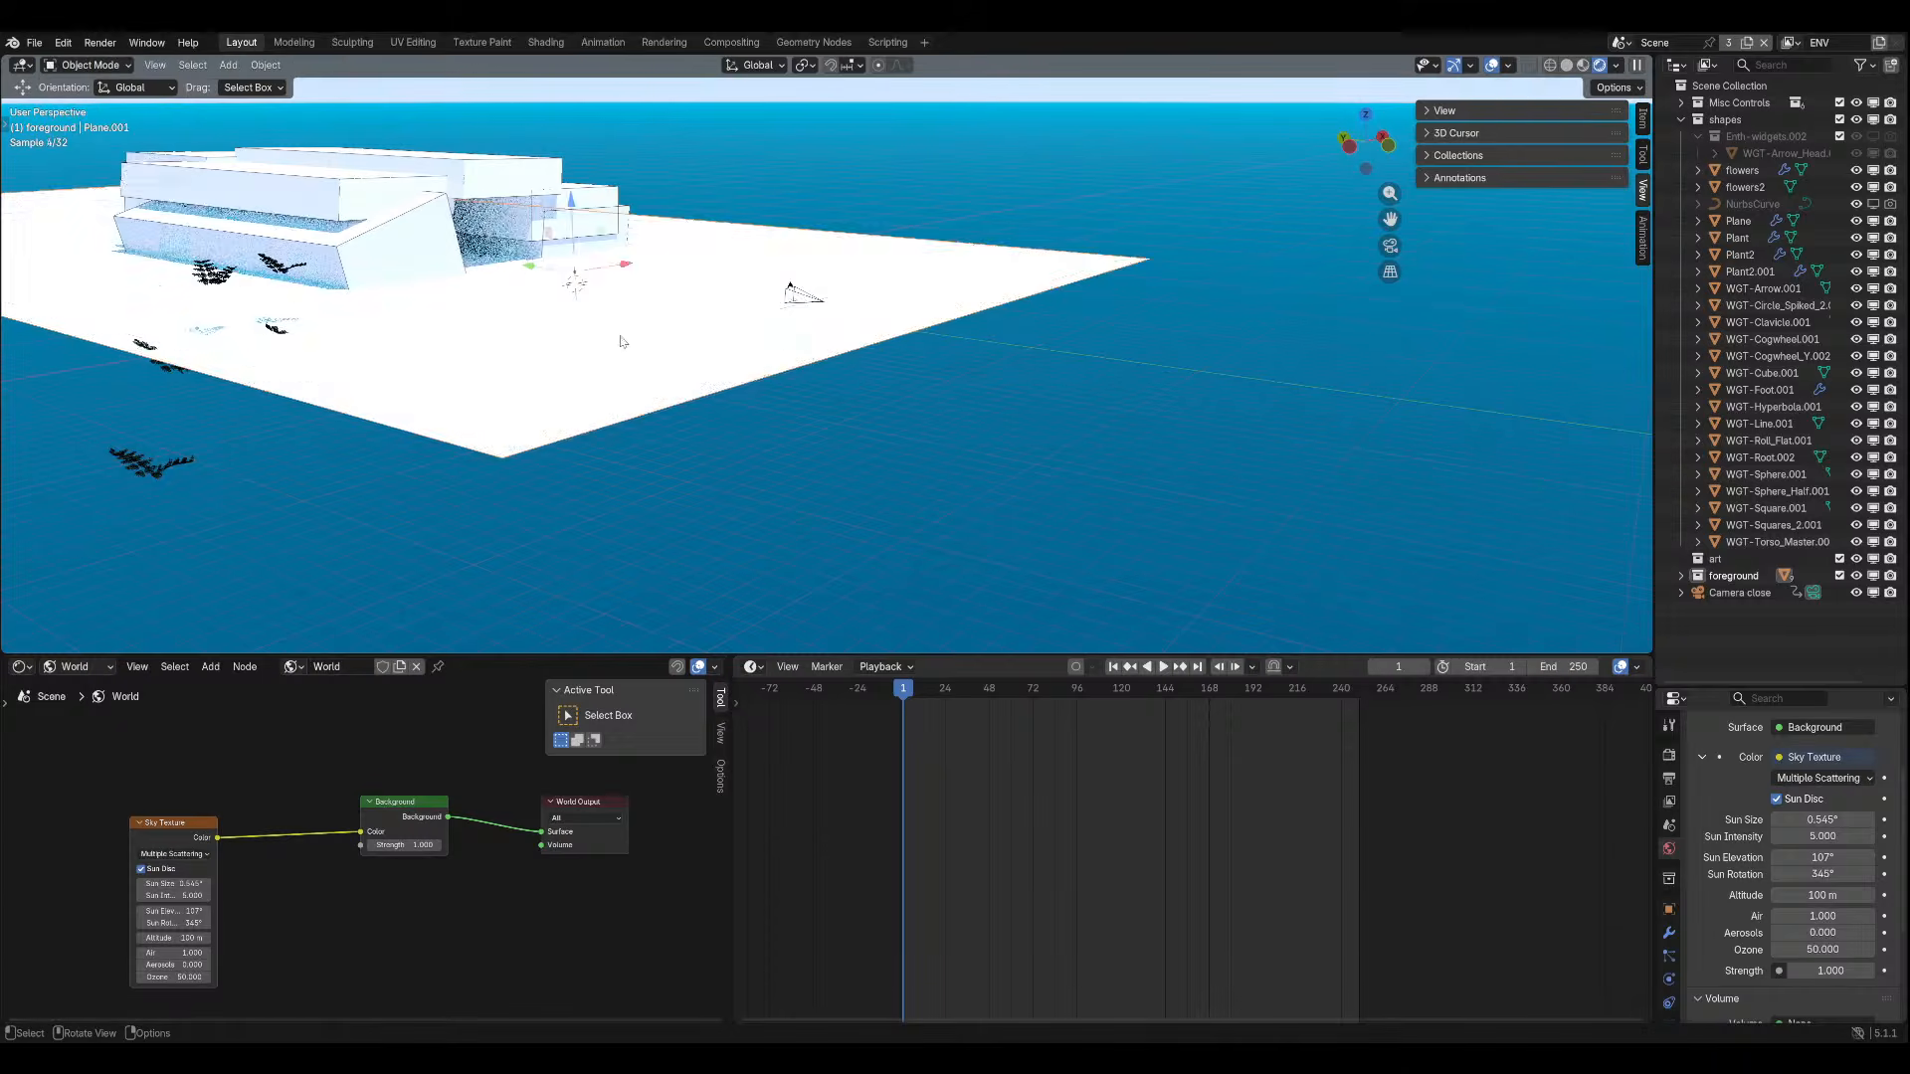
key("g")
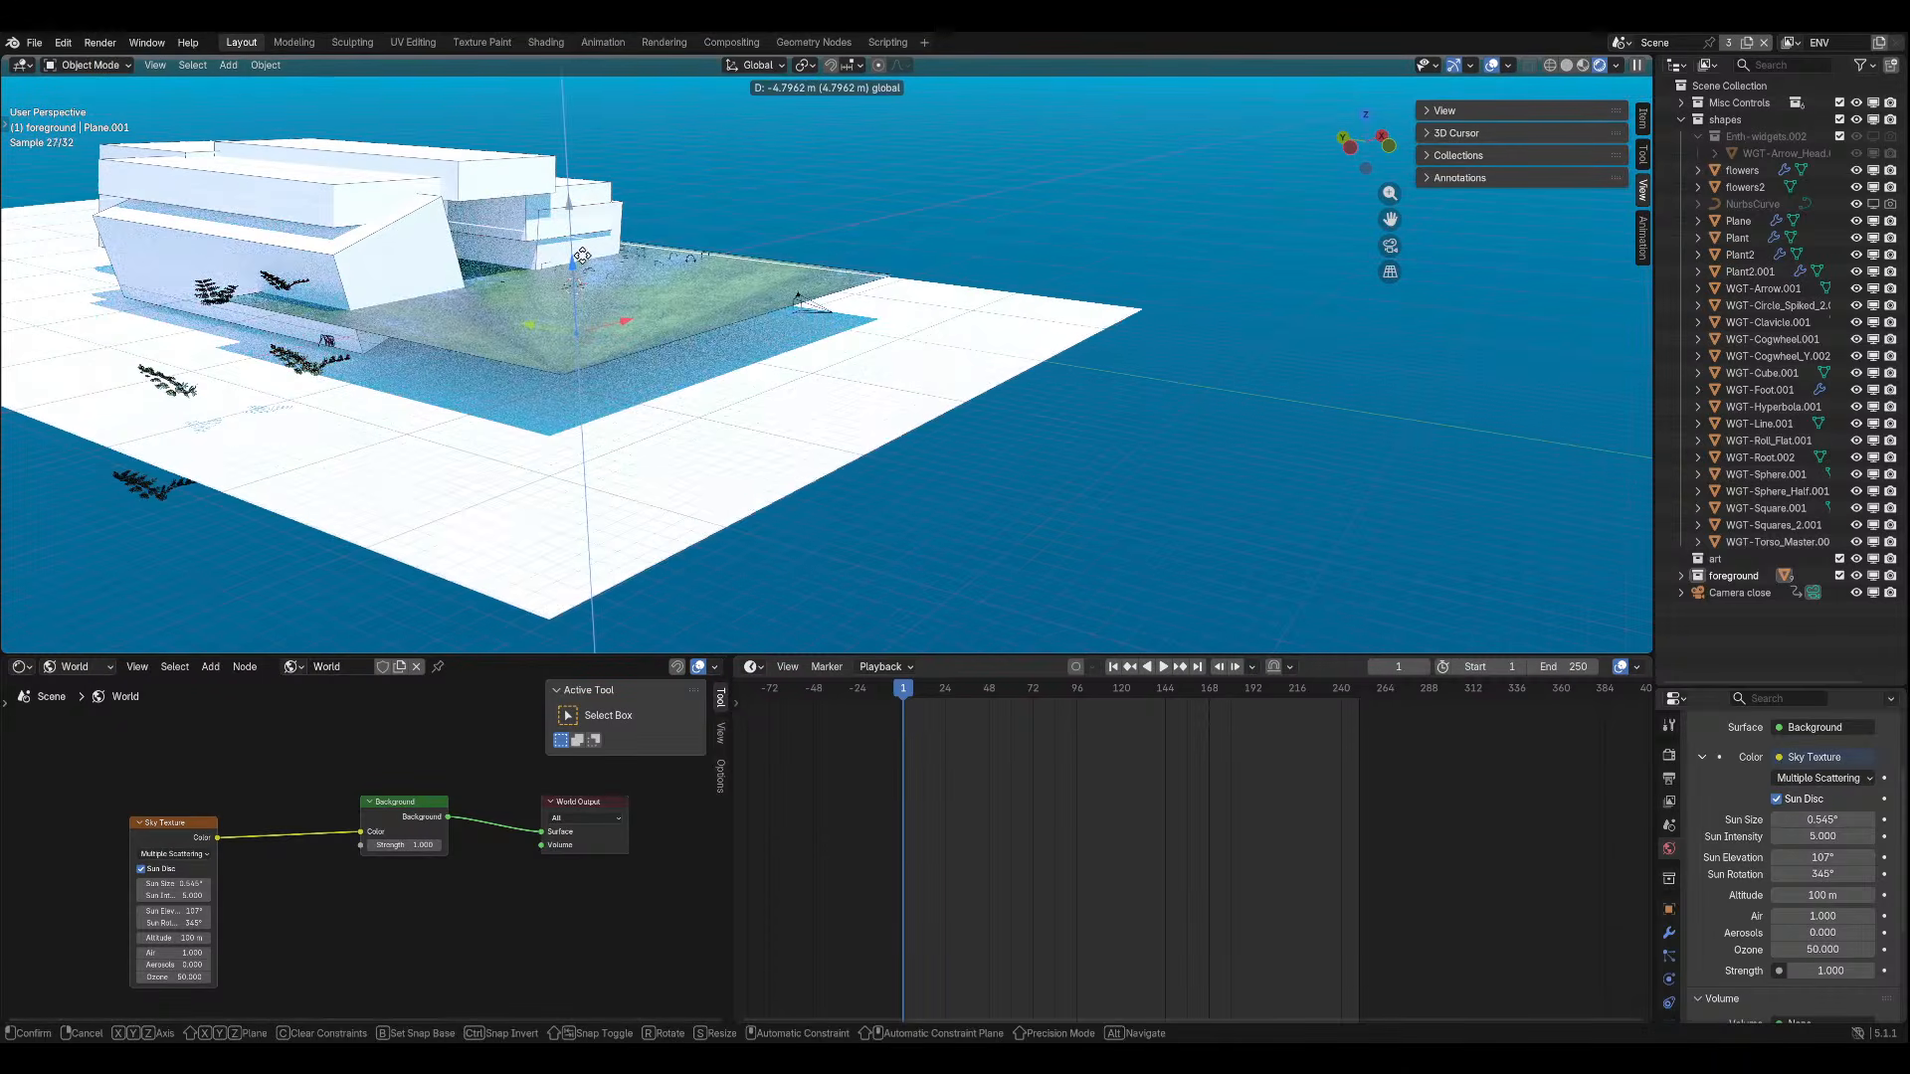
left_click(644, 648)
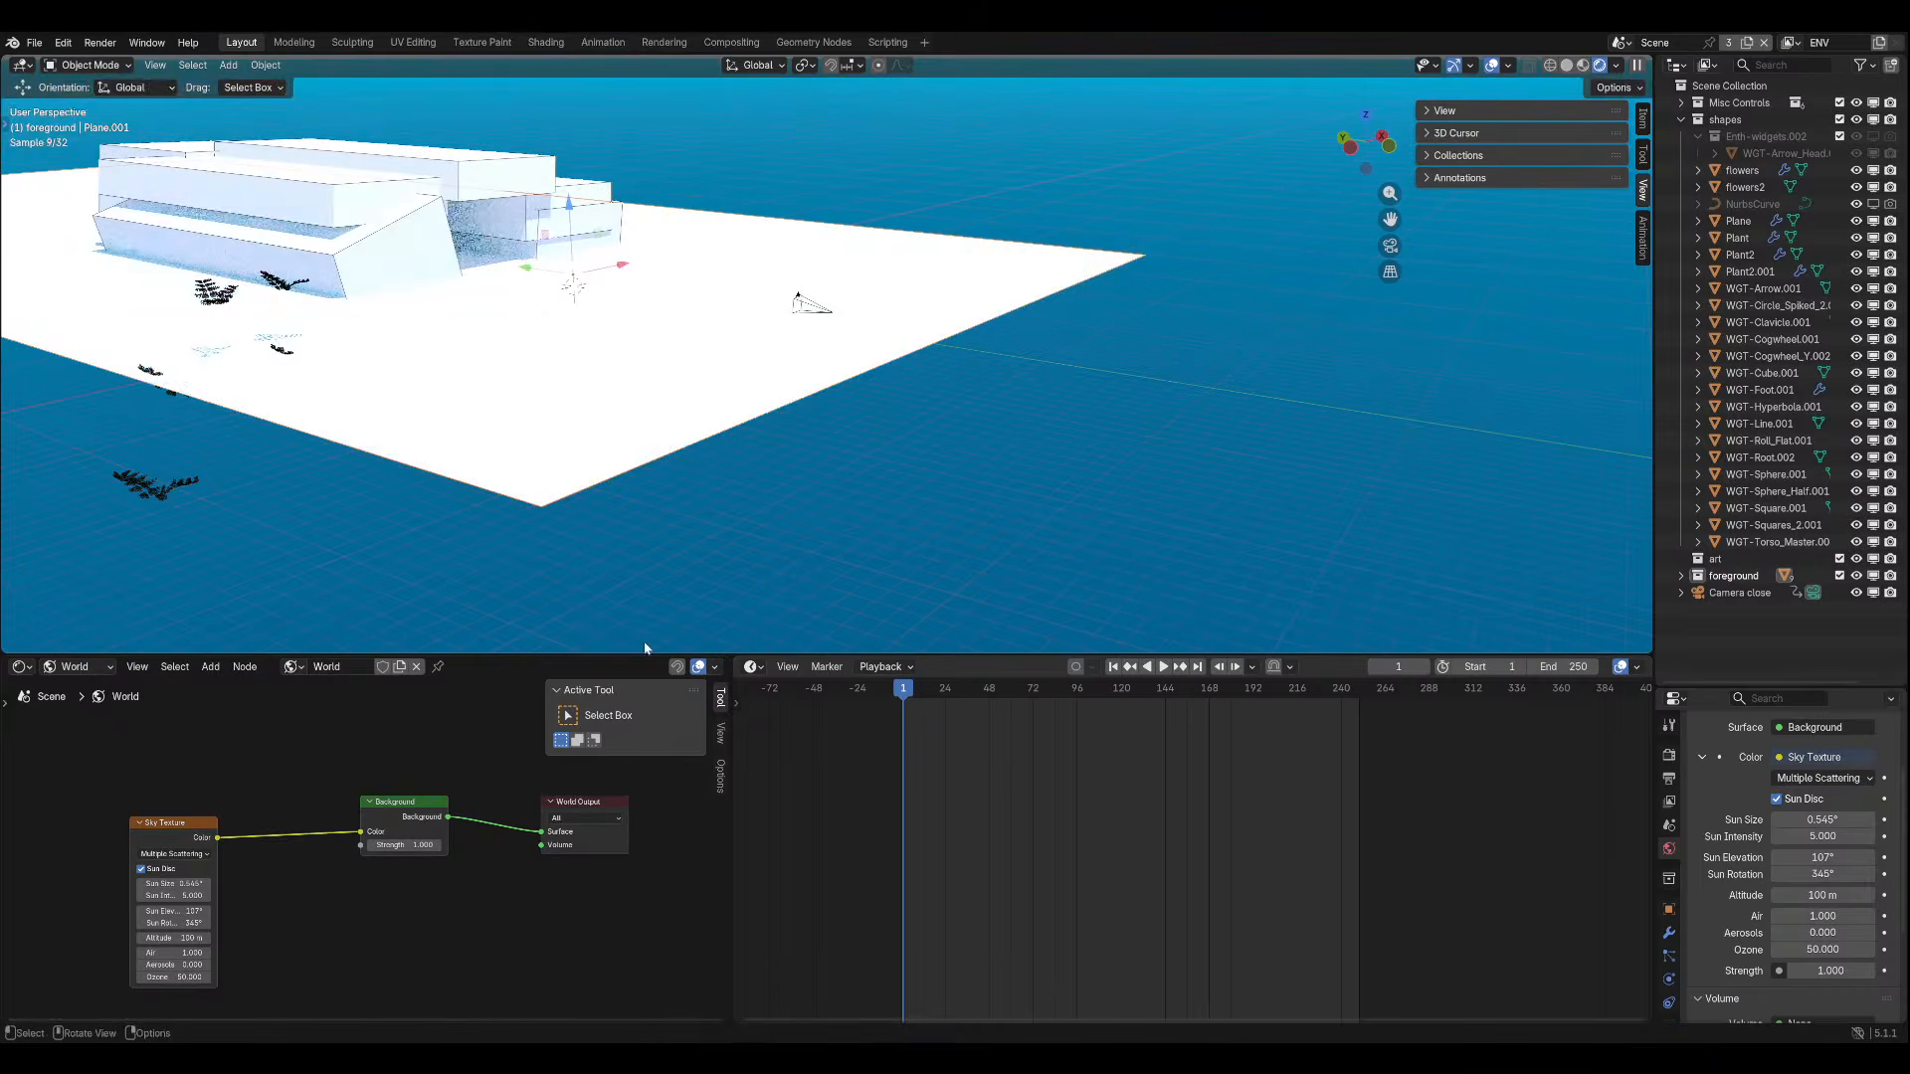
Delete the foreground ground plane and add a new mesh plane at the 3D cursor in its place.
key("x")
left_click(814, 350)
key("shift+a")
mouse_move(814, 353)
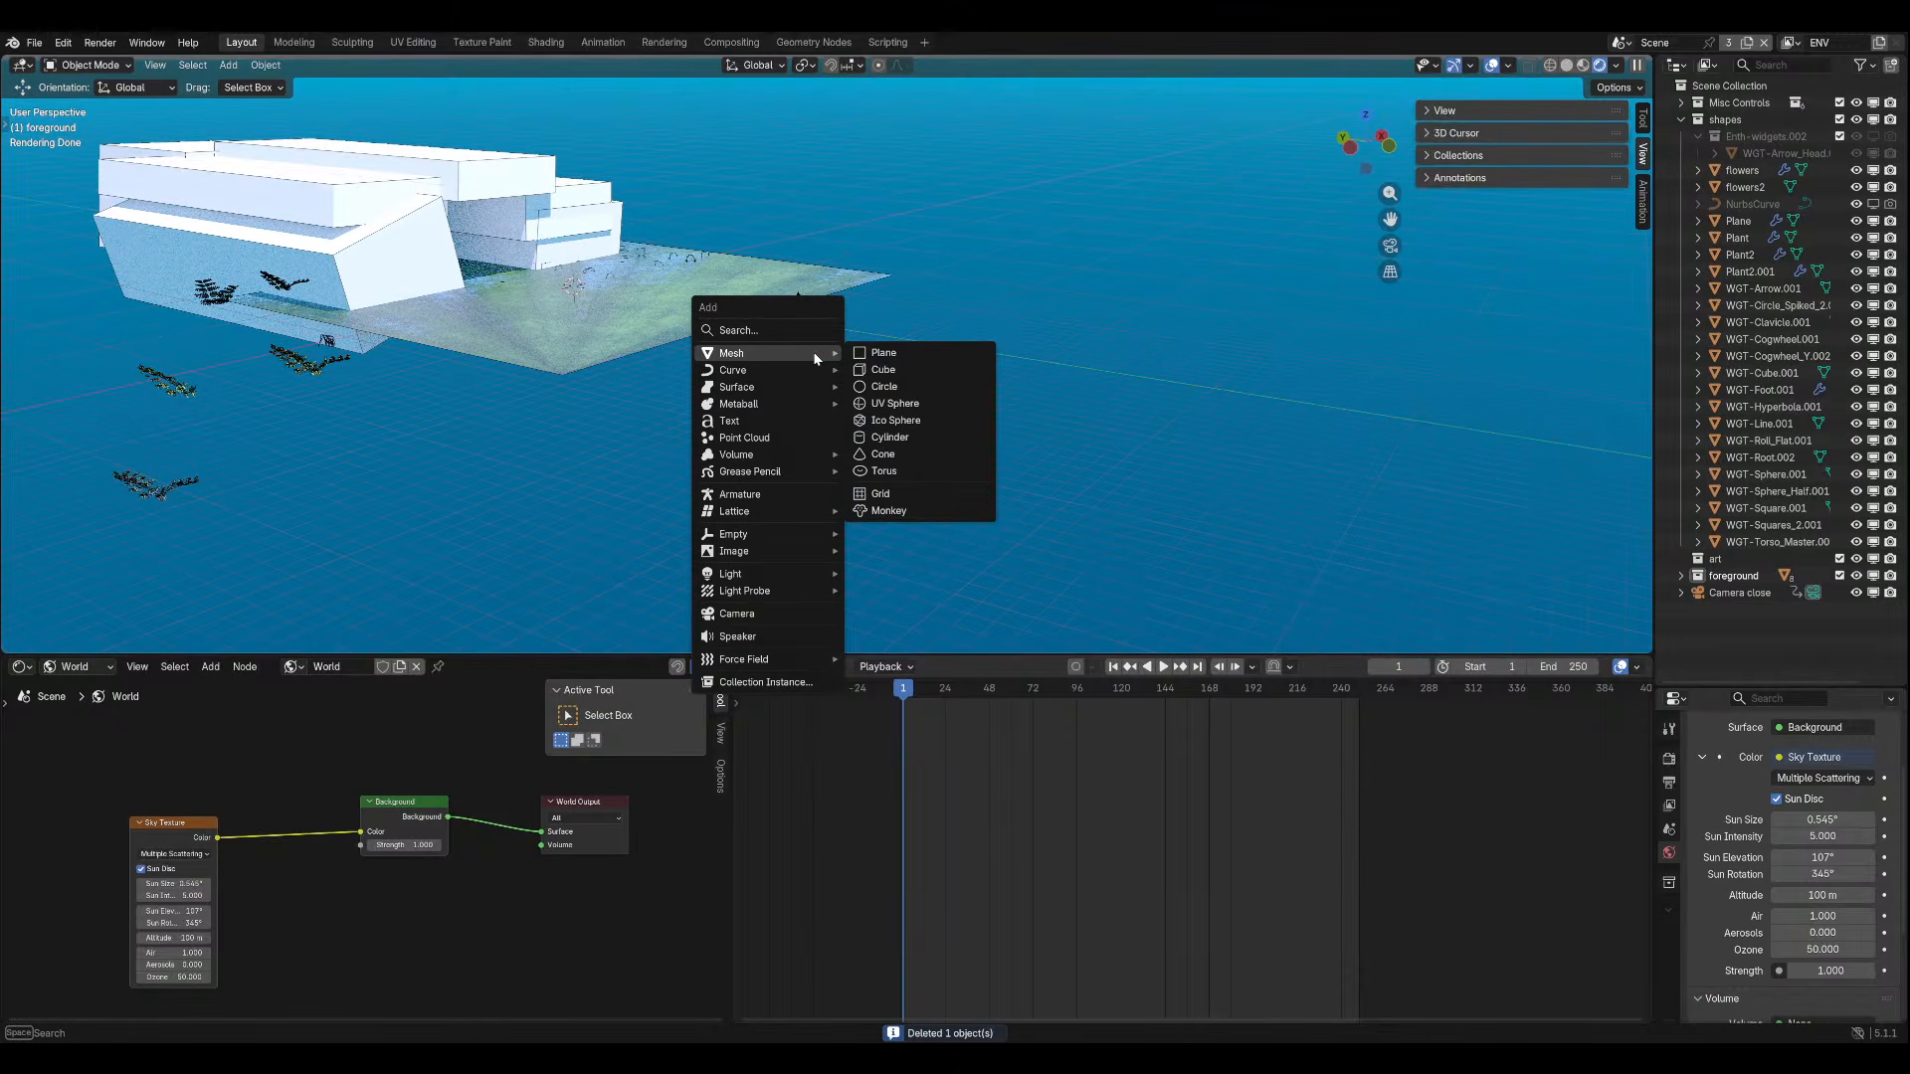
left_click(884, 352)
key("shift+s")
left_click(976, 344)
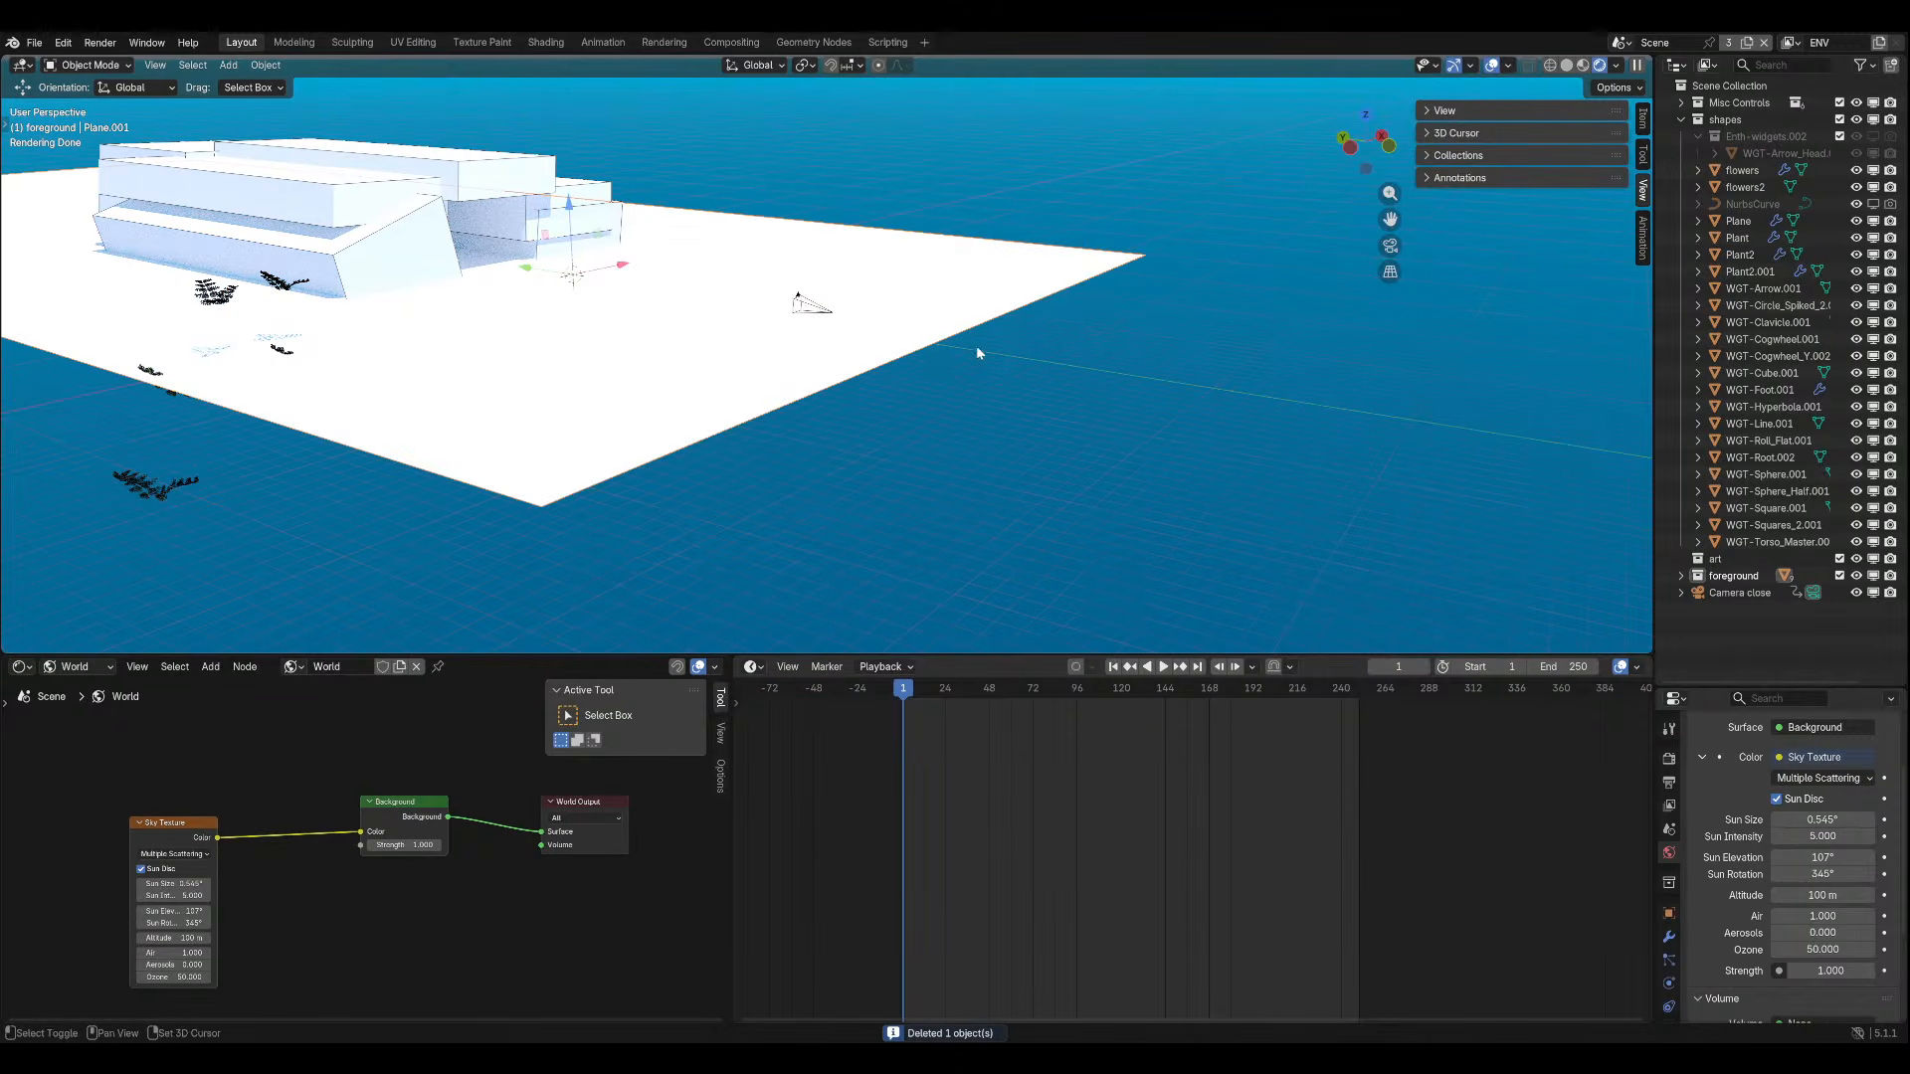
key("ctrl+z")
key("shift+a")
mouse_move(976, 348)
left_click(1079, 347)
Scale the new plane up in two passes until it extends well beyond the buildings and the camera.
key("s")
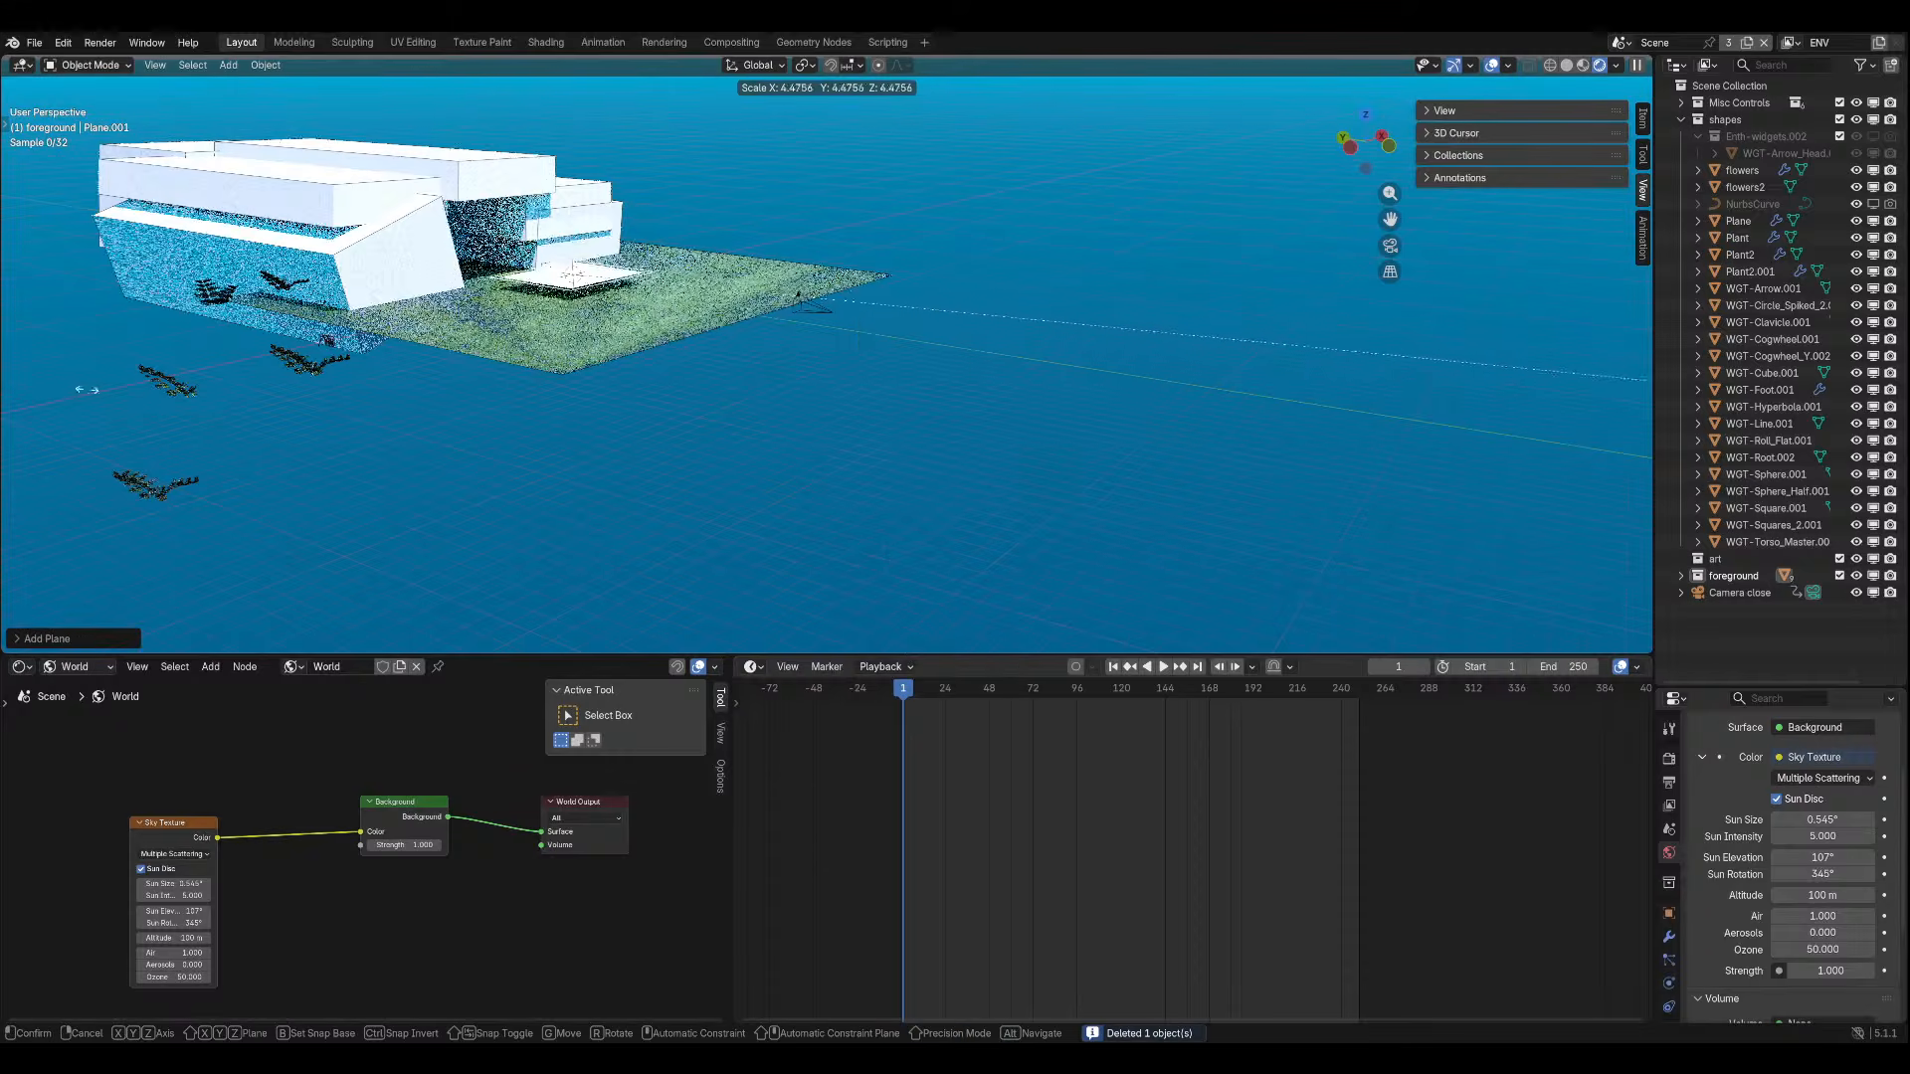
left_click(87, 389)
key("s")
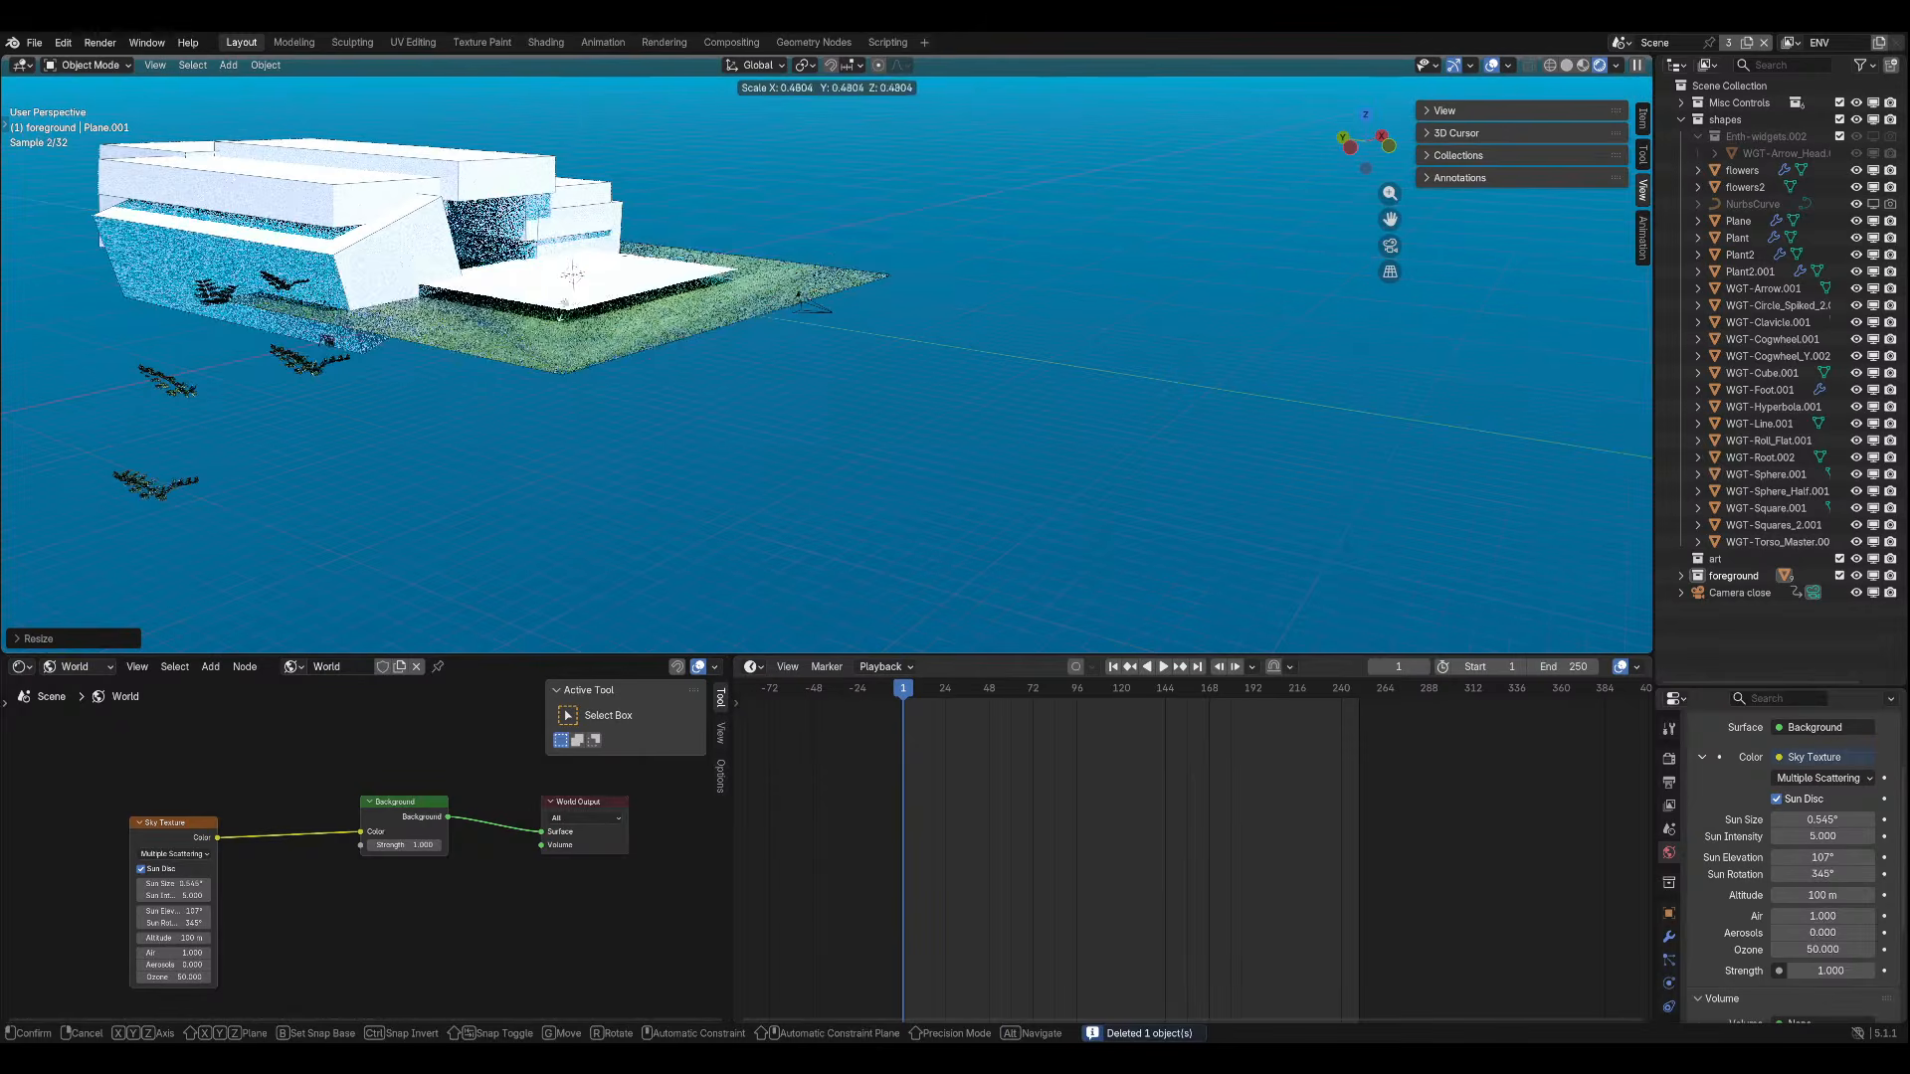
left_click(321, 217)
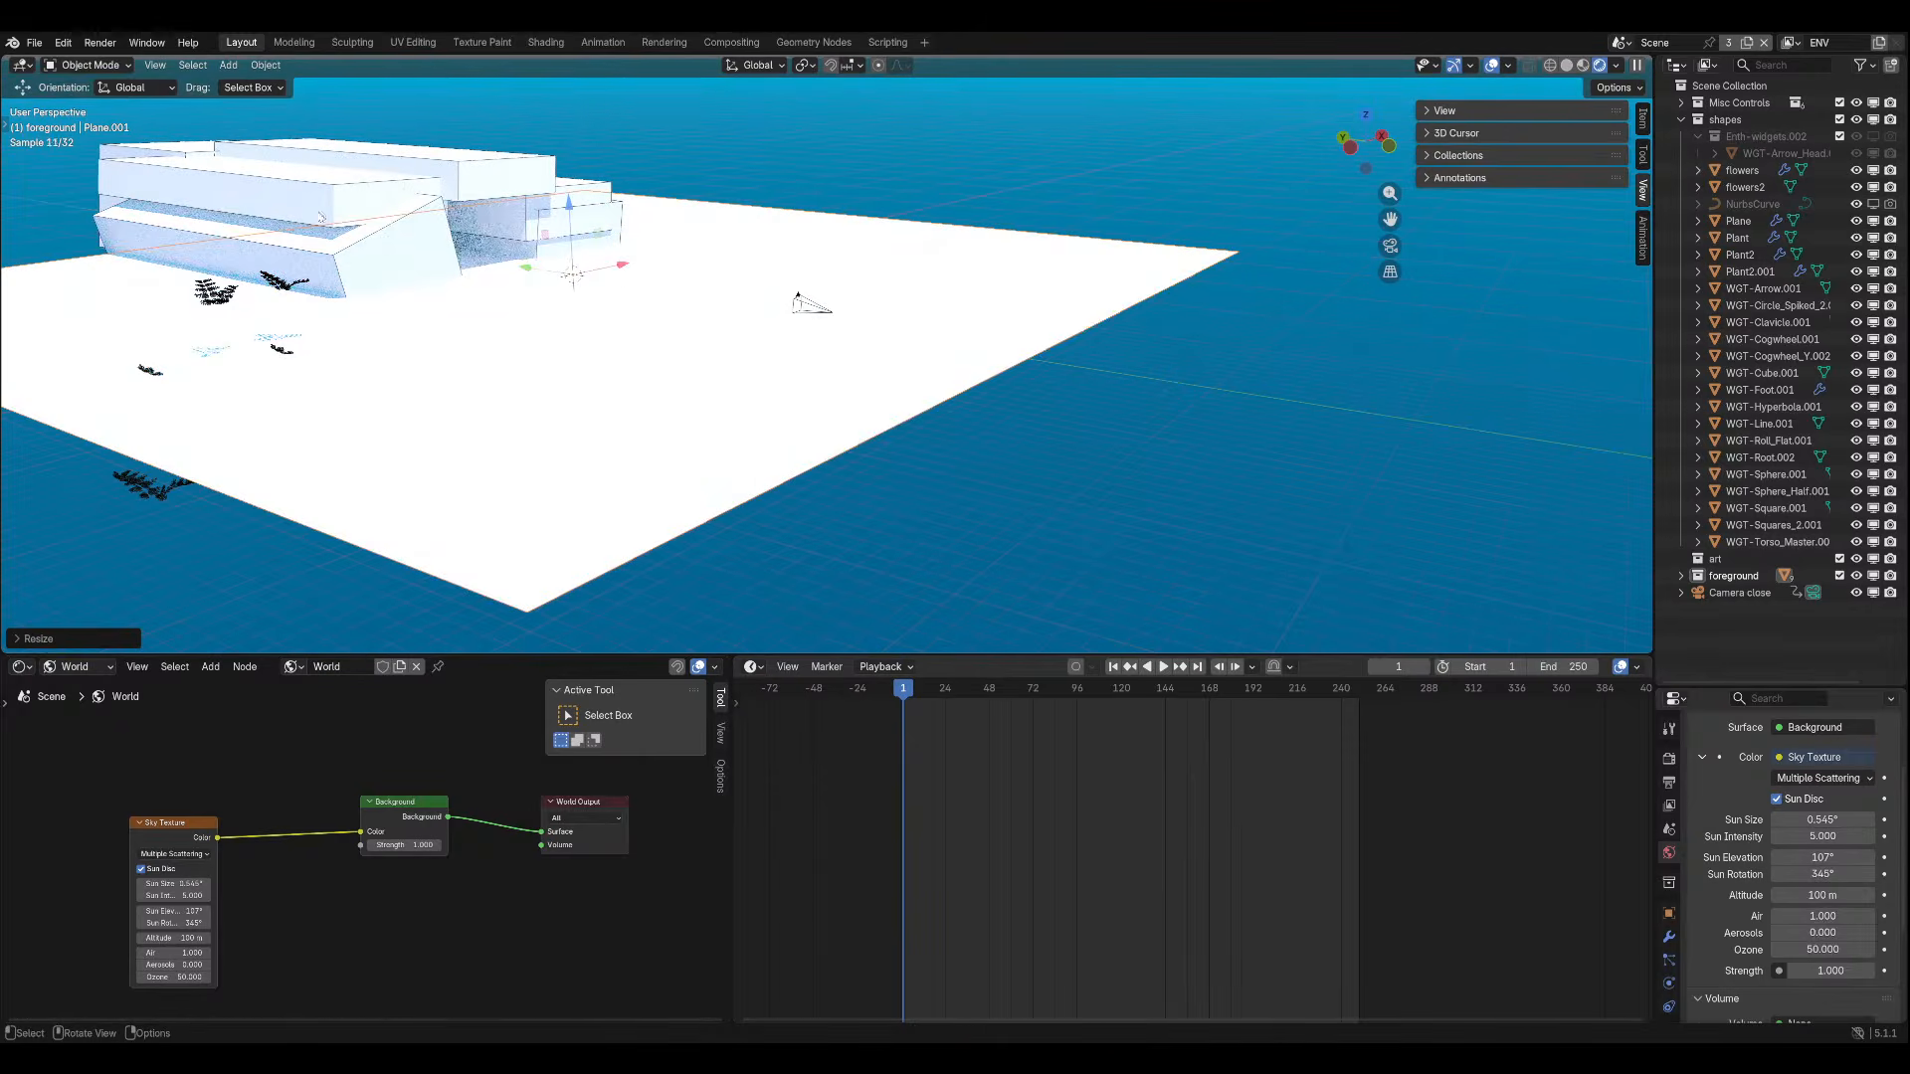
In Edit Mode, pull the new plane's camera-side edge back along global Y toward the buildings.
left_click(87, 64)
left_click(109, 101)
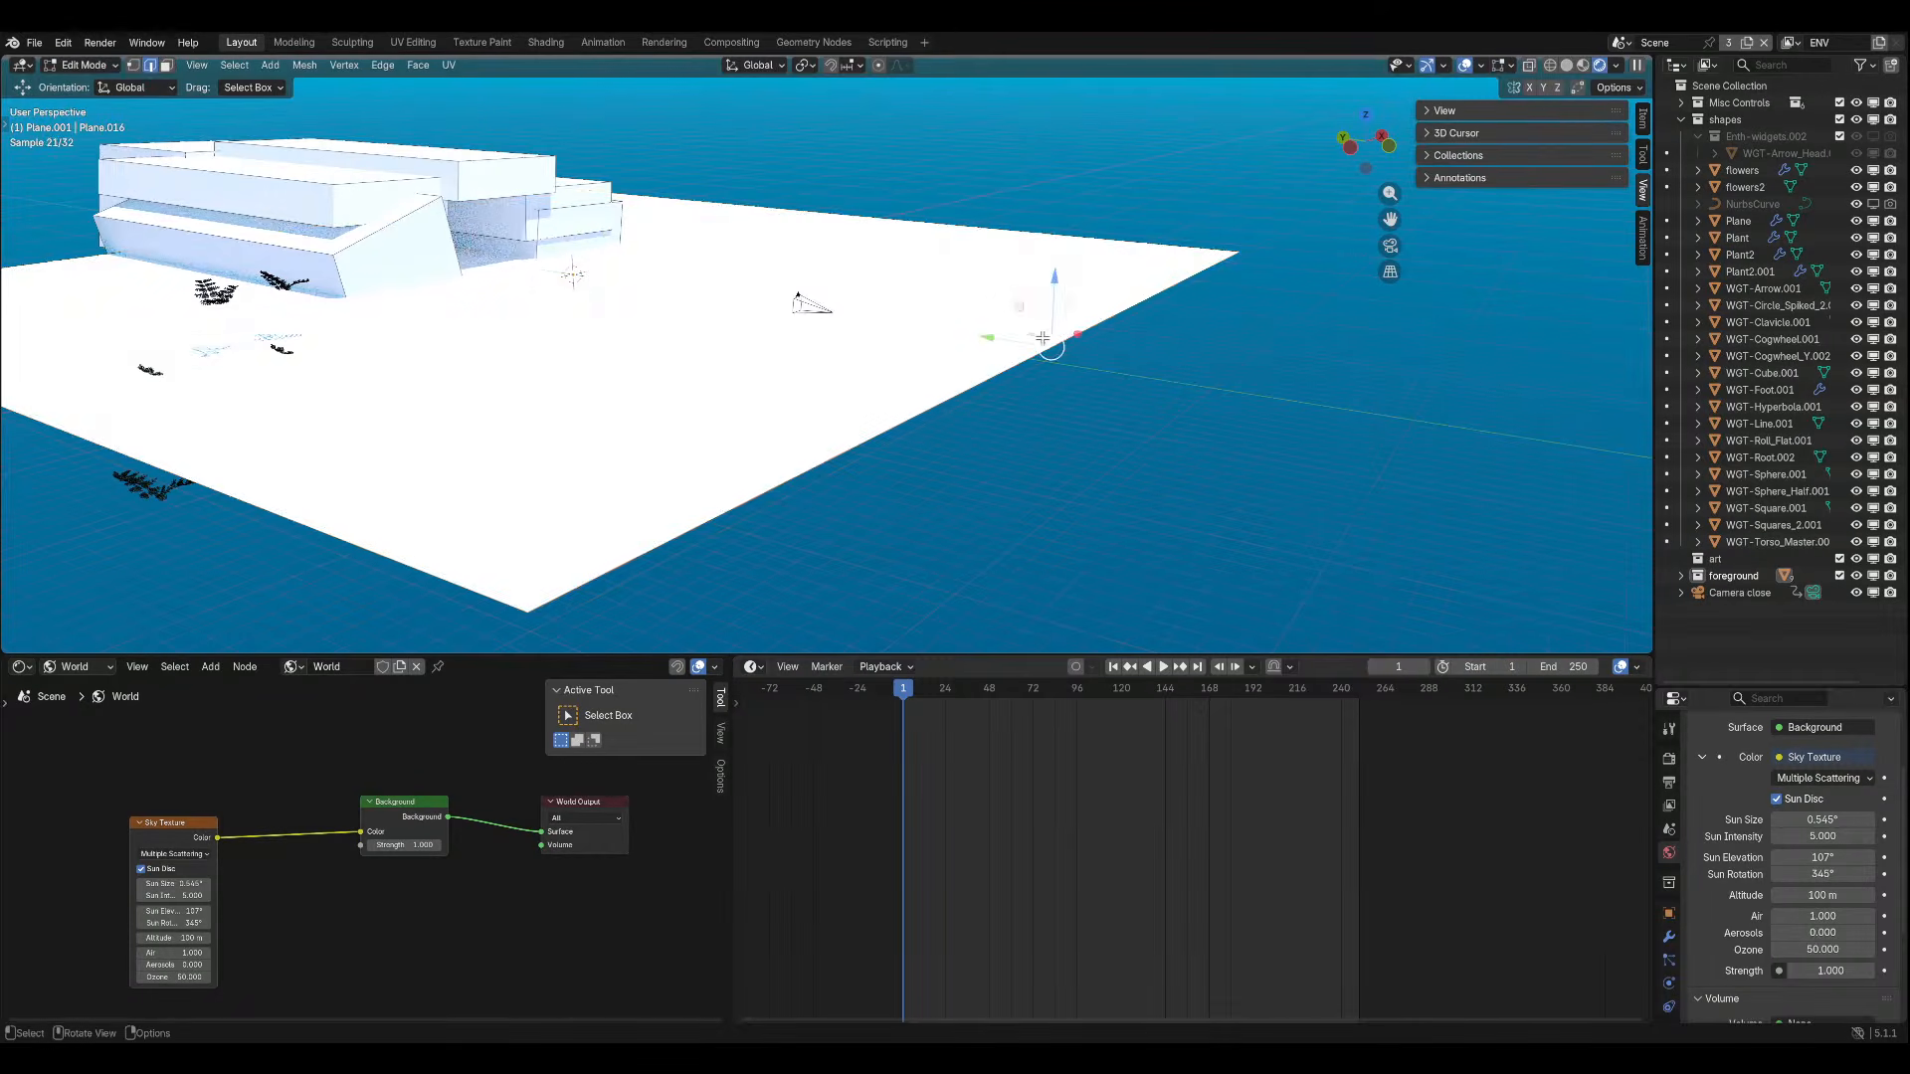
left_click_drag(1042, 338, 140, 184)
middle_click_drag(139, 184, 285, 451)
scroll(285, 452, "down", 3)
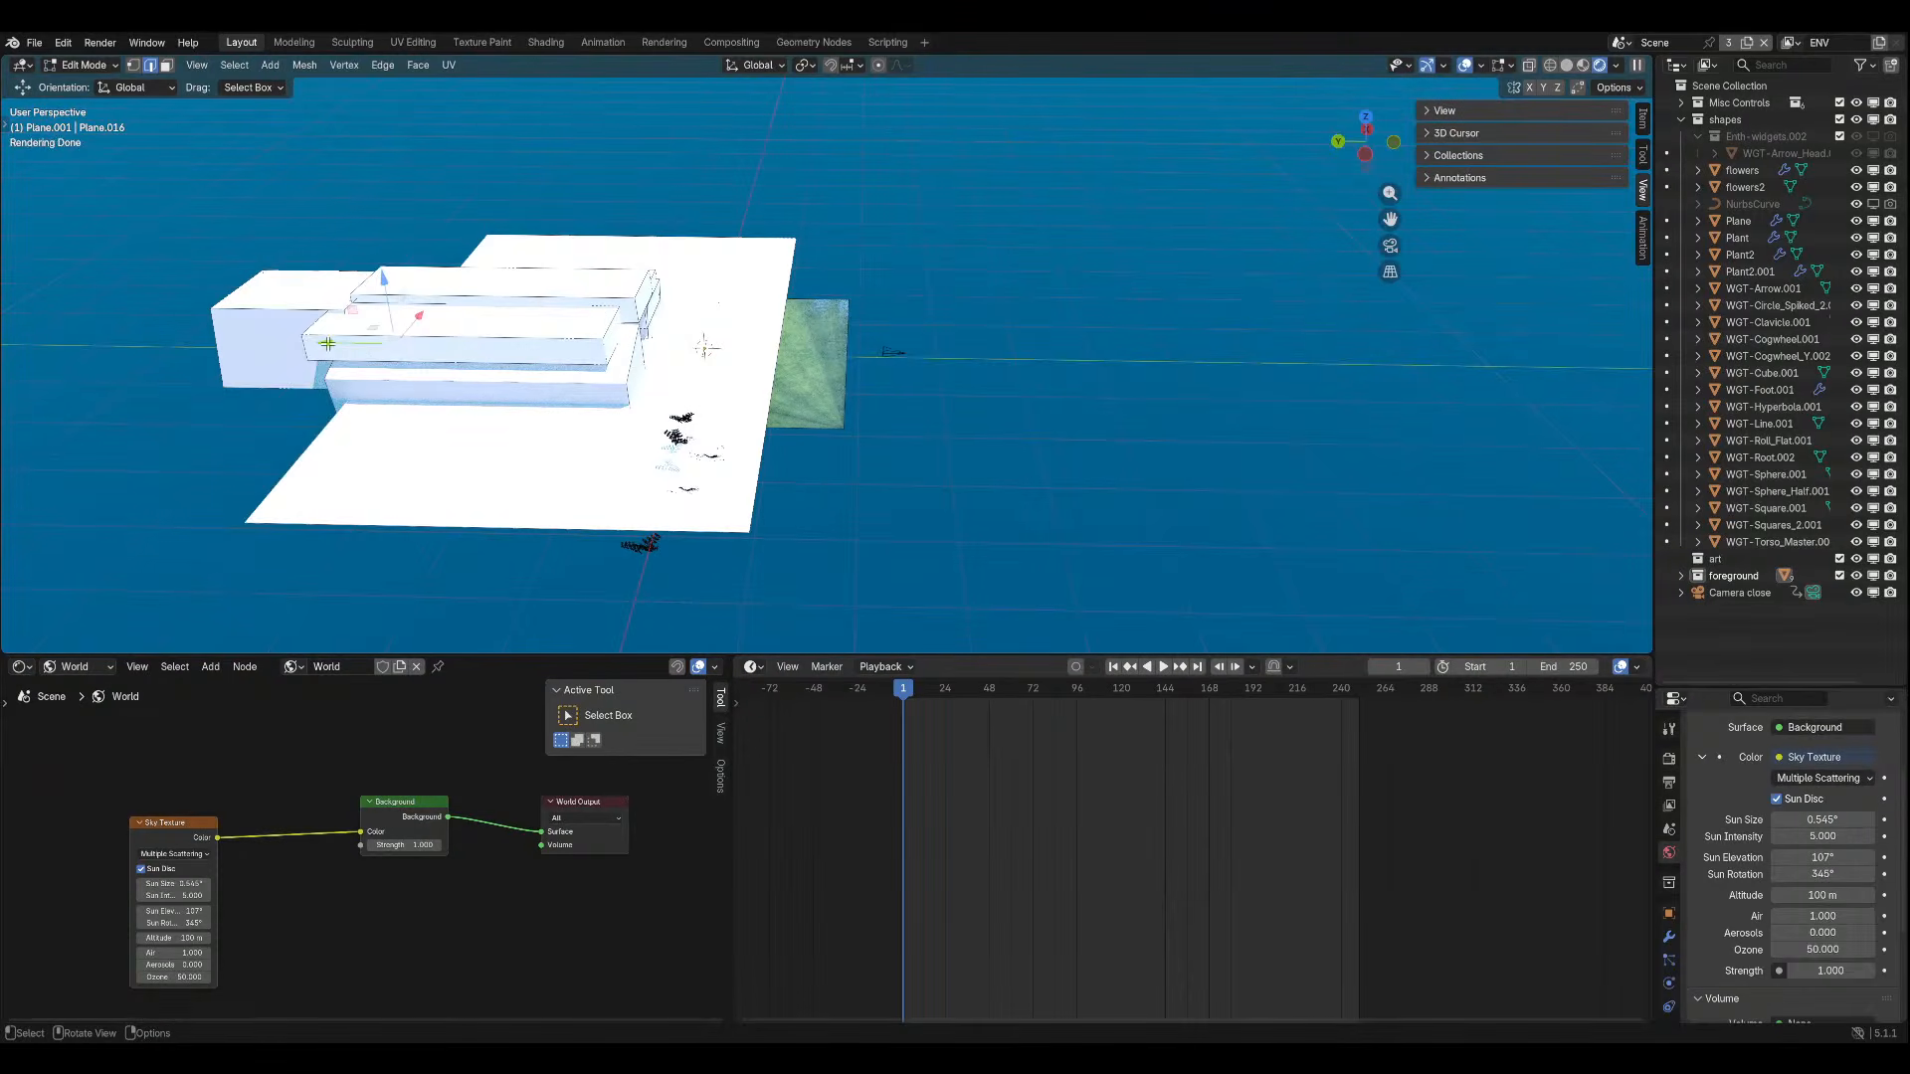
middle_click_drag(766, 356, 731, 340)
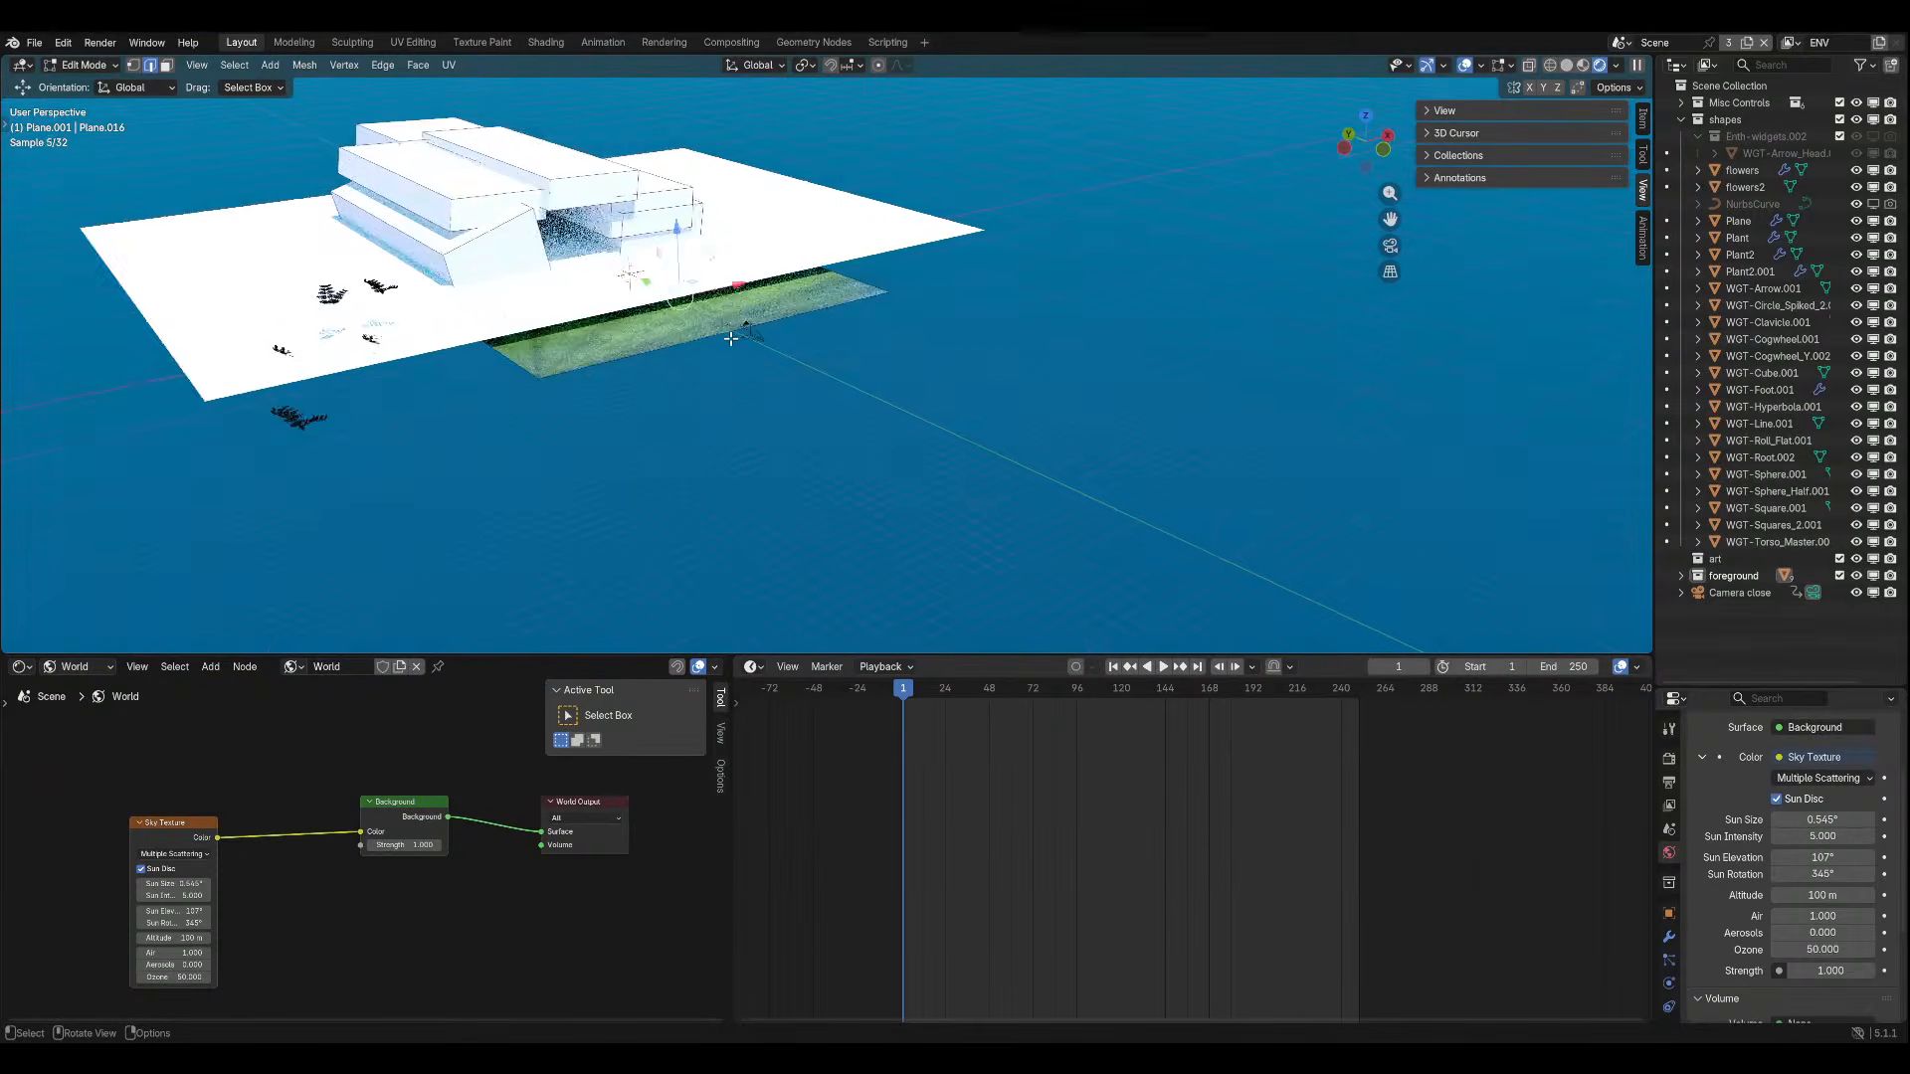
Rotate the plane's front edge around global Z and slide it slightly back along global Y.
key("KP_0")
middle_click_drag(932, 383, 950, 517)
key("r")
key("z")
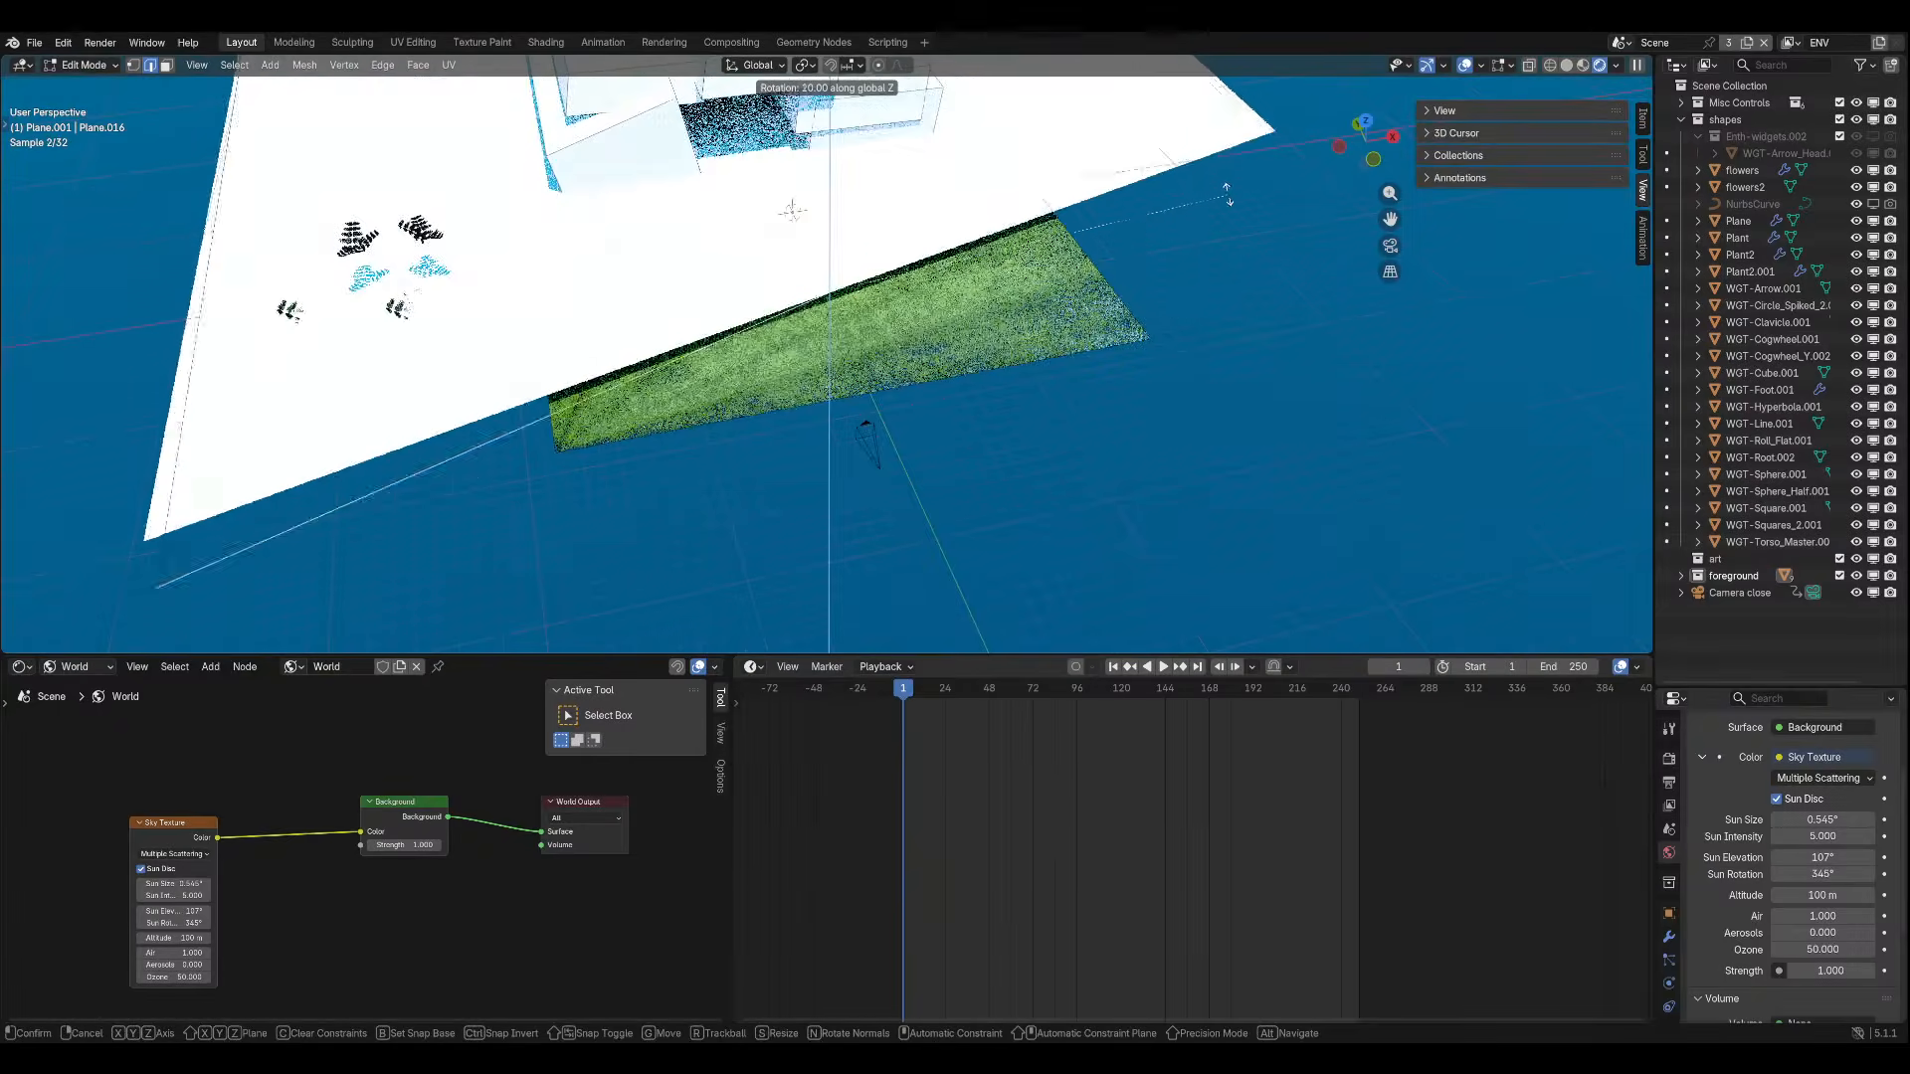
left_click(786, 241)
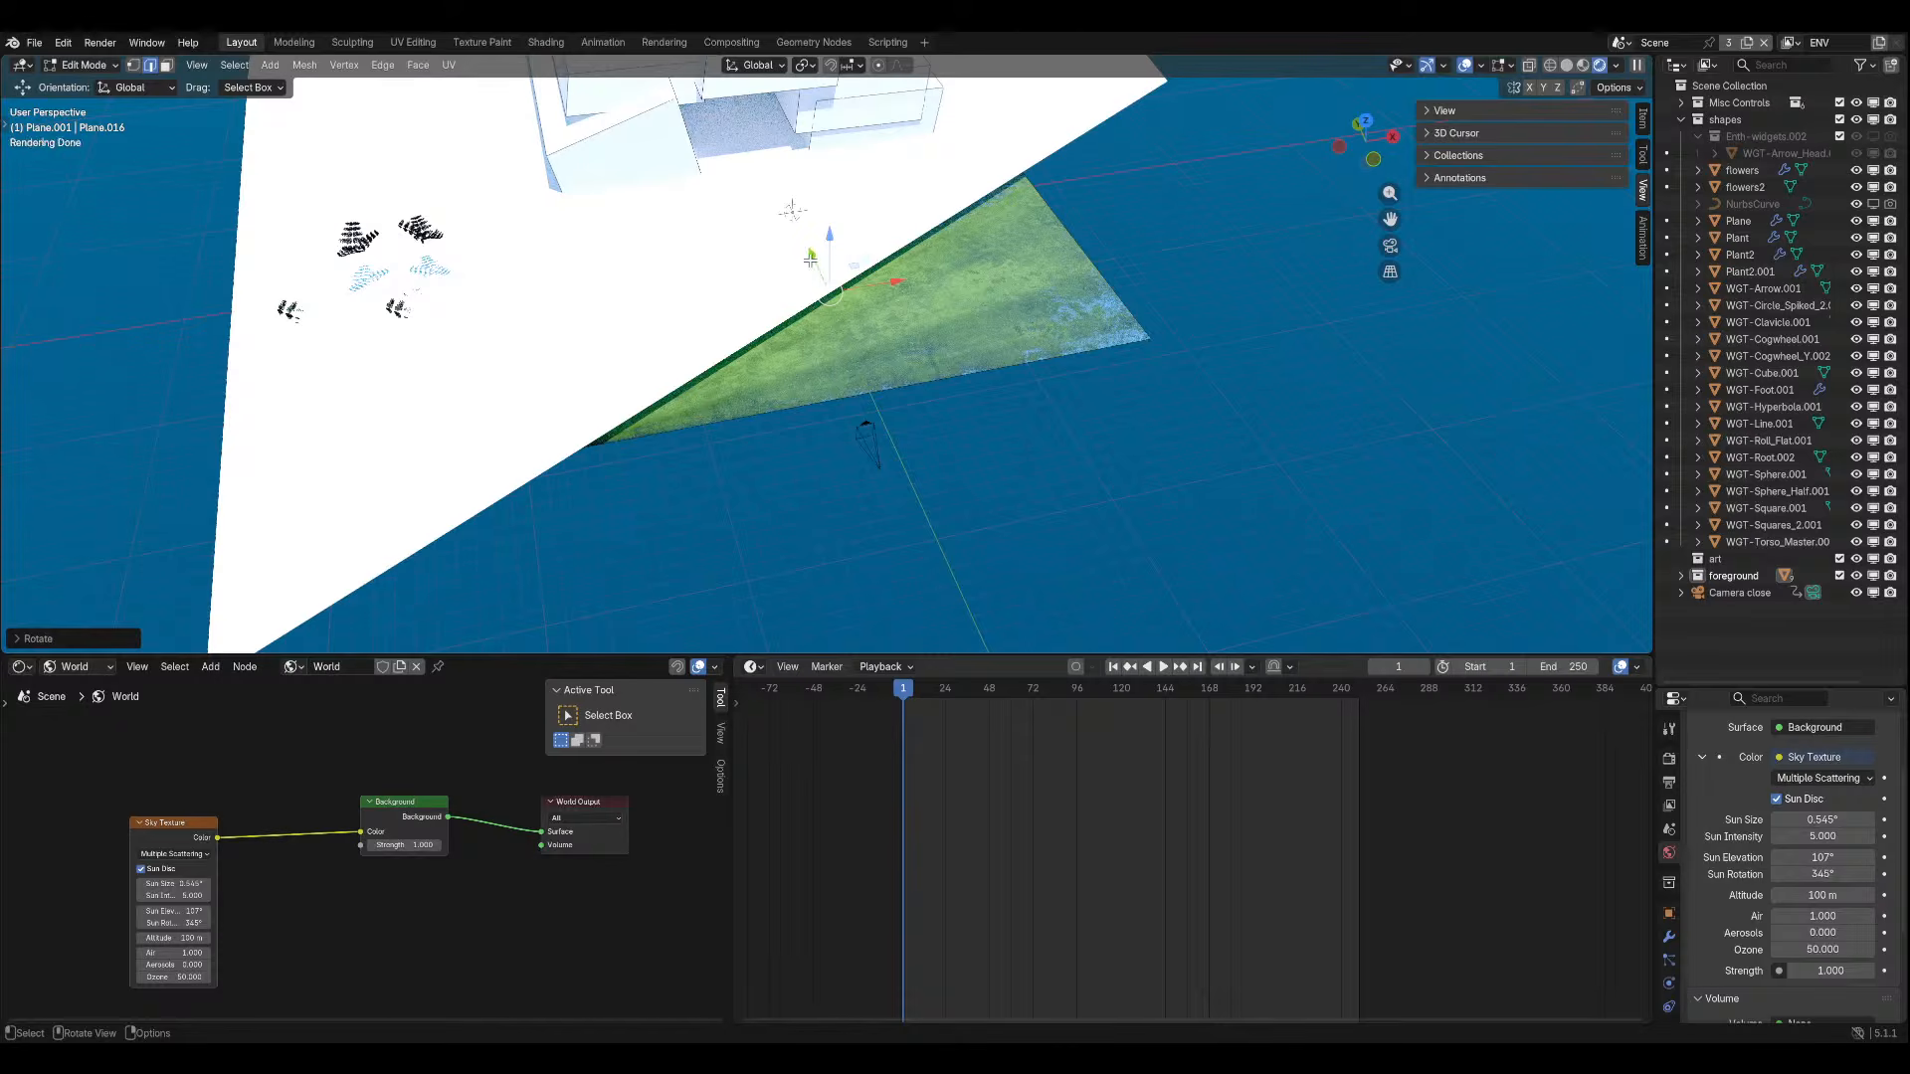
left_click_drag(811, 260, 788, 210)
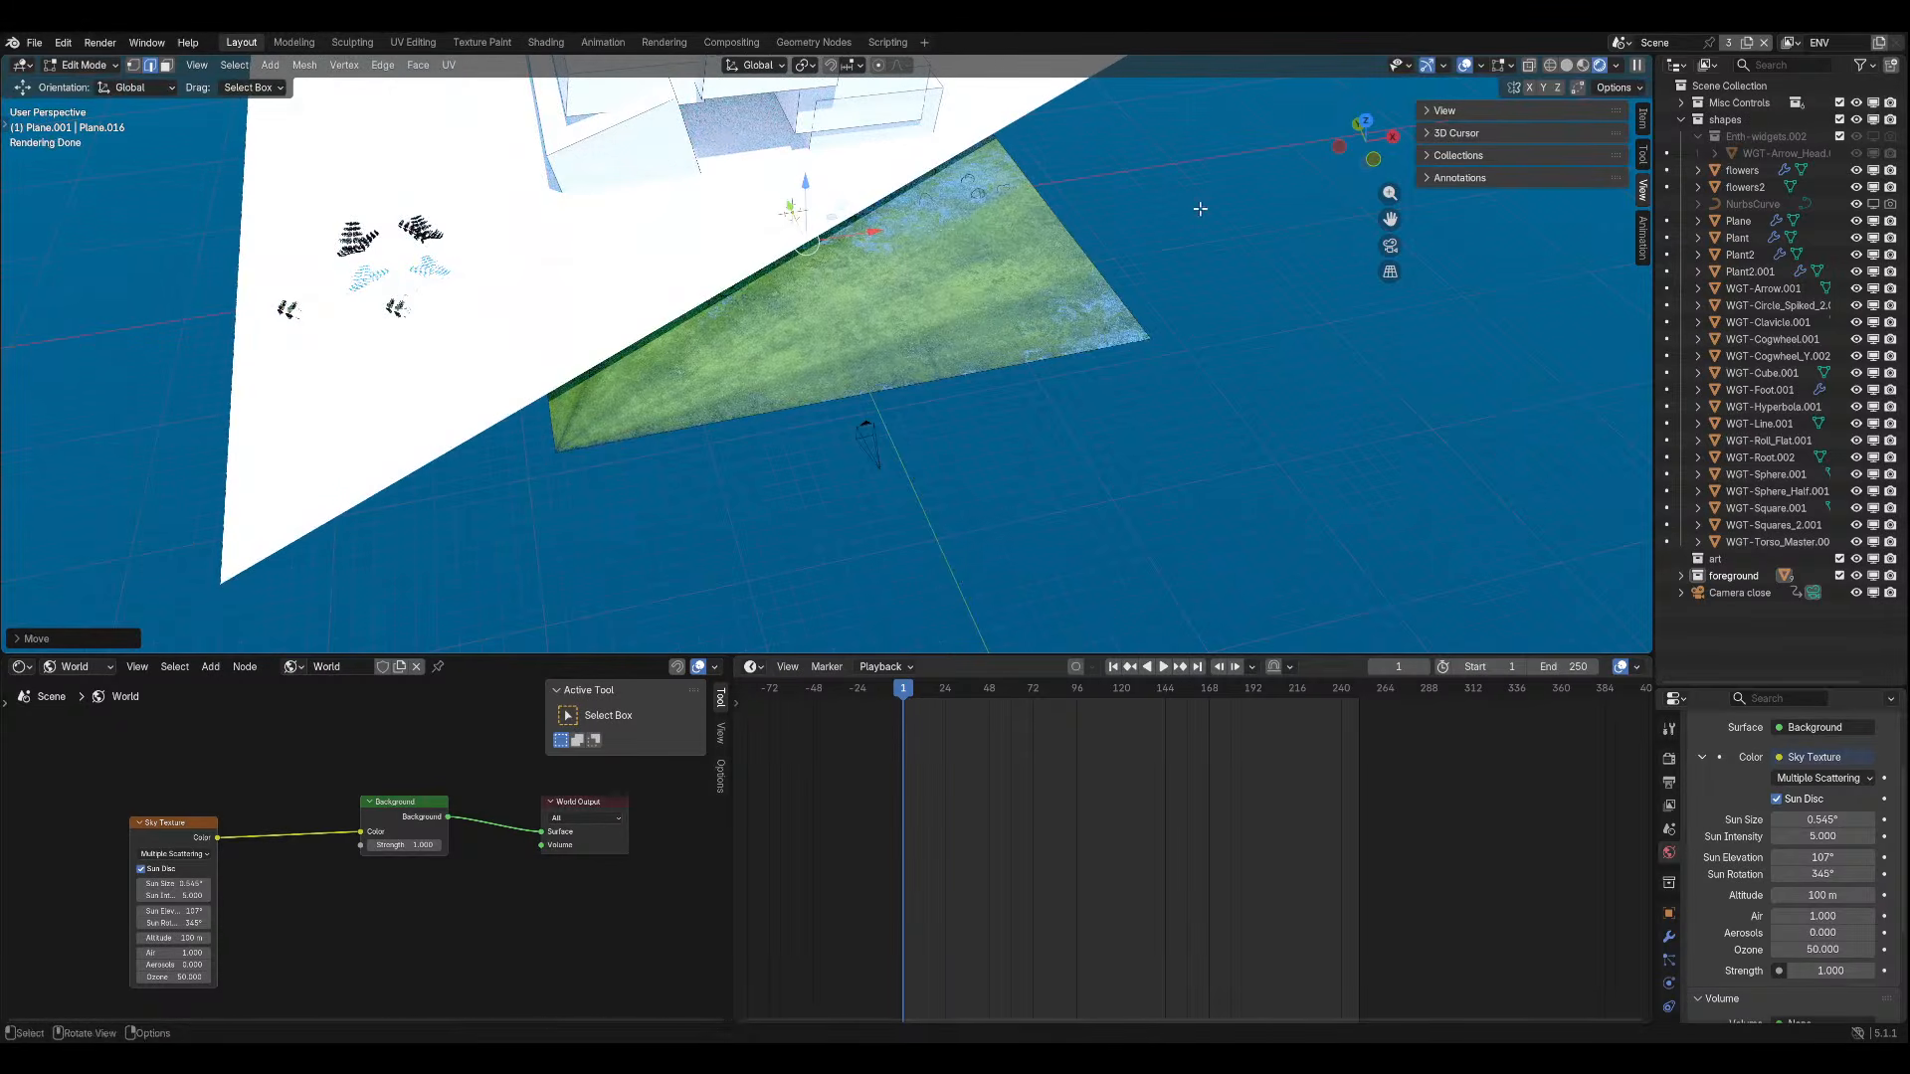
Readjust the rotation of the plane's front edge so it slants in front of the opening.
key("r")
key("z")
right_click(1257, 360)
key("r")
left_click(1279, 457)
middle_click_drag(1279, 457, 1118, 300)
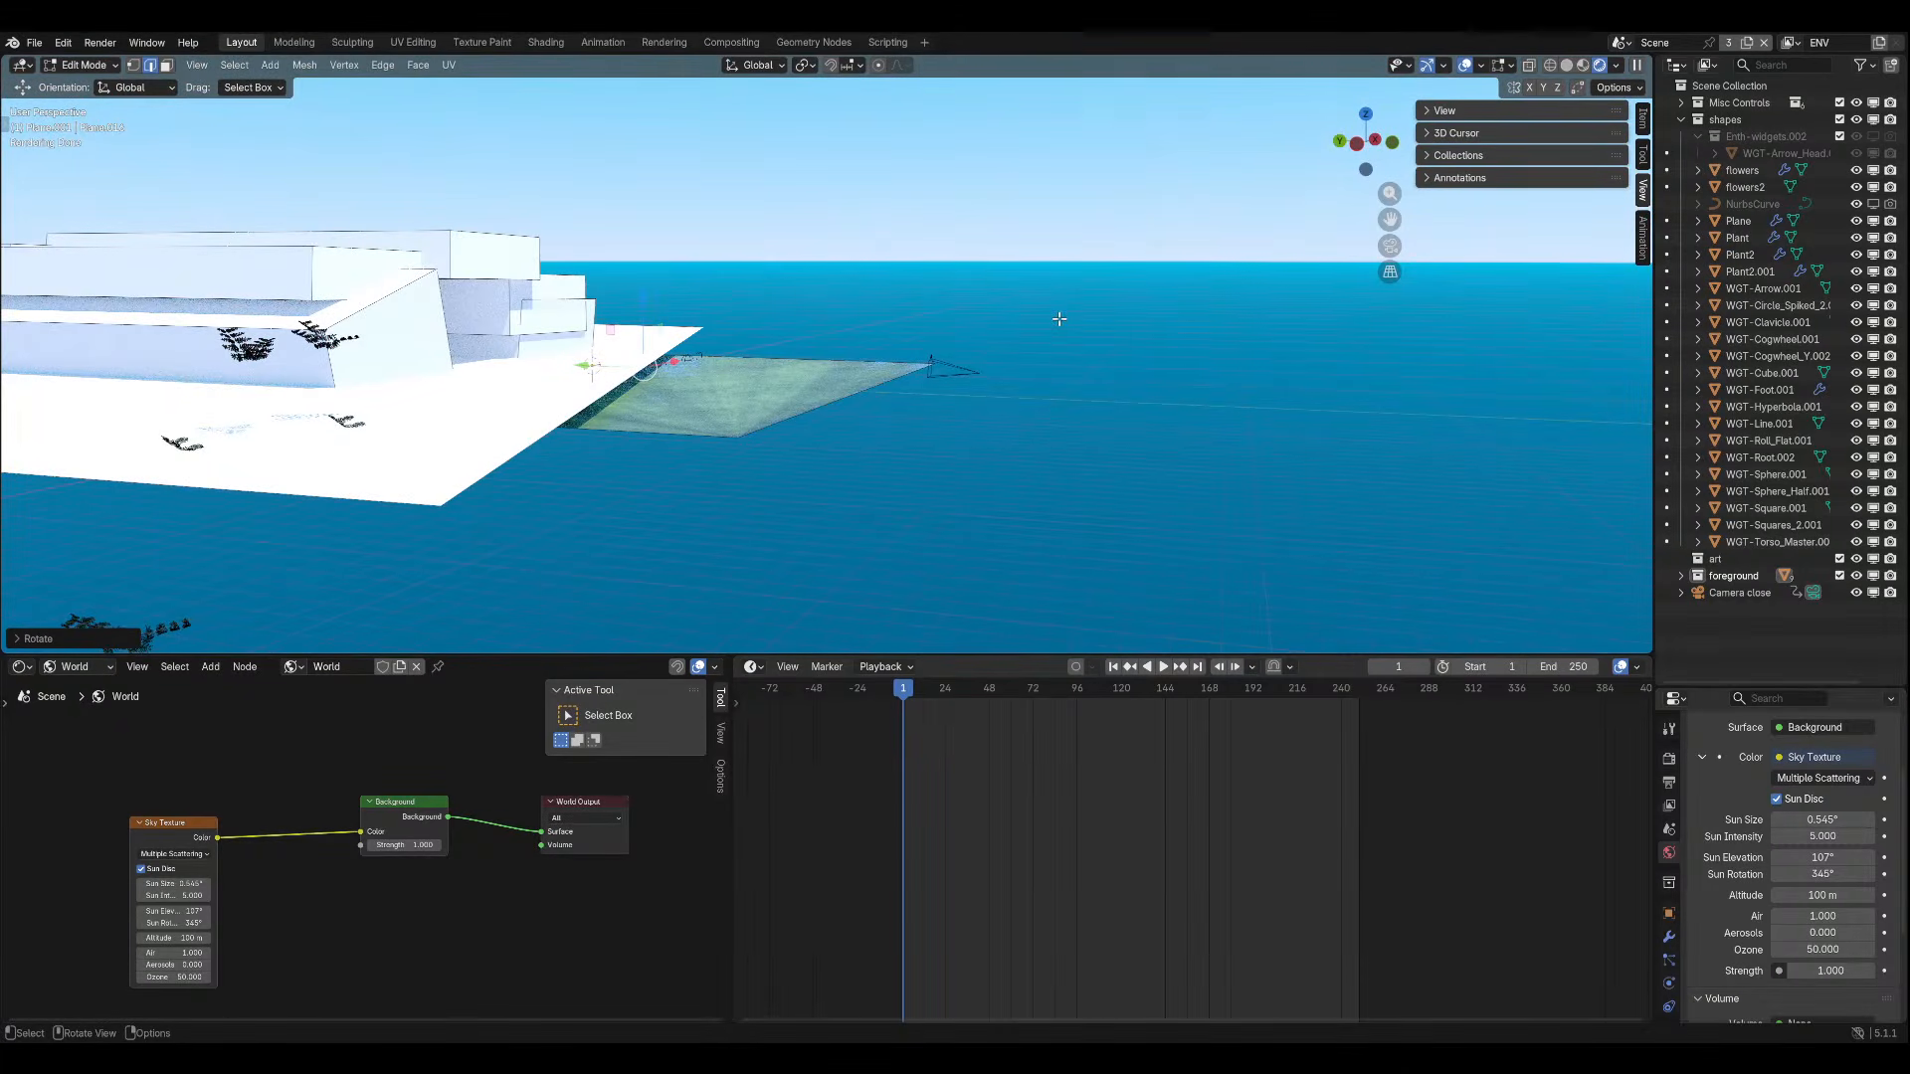
Extrude the plane's front edge downward along global Z to form a short vertical step.
key("g")
key("z")
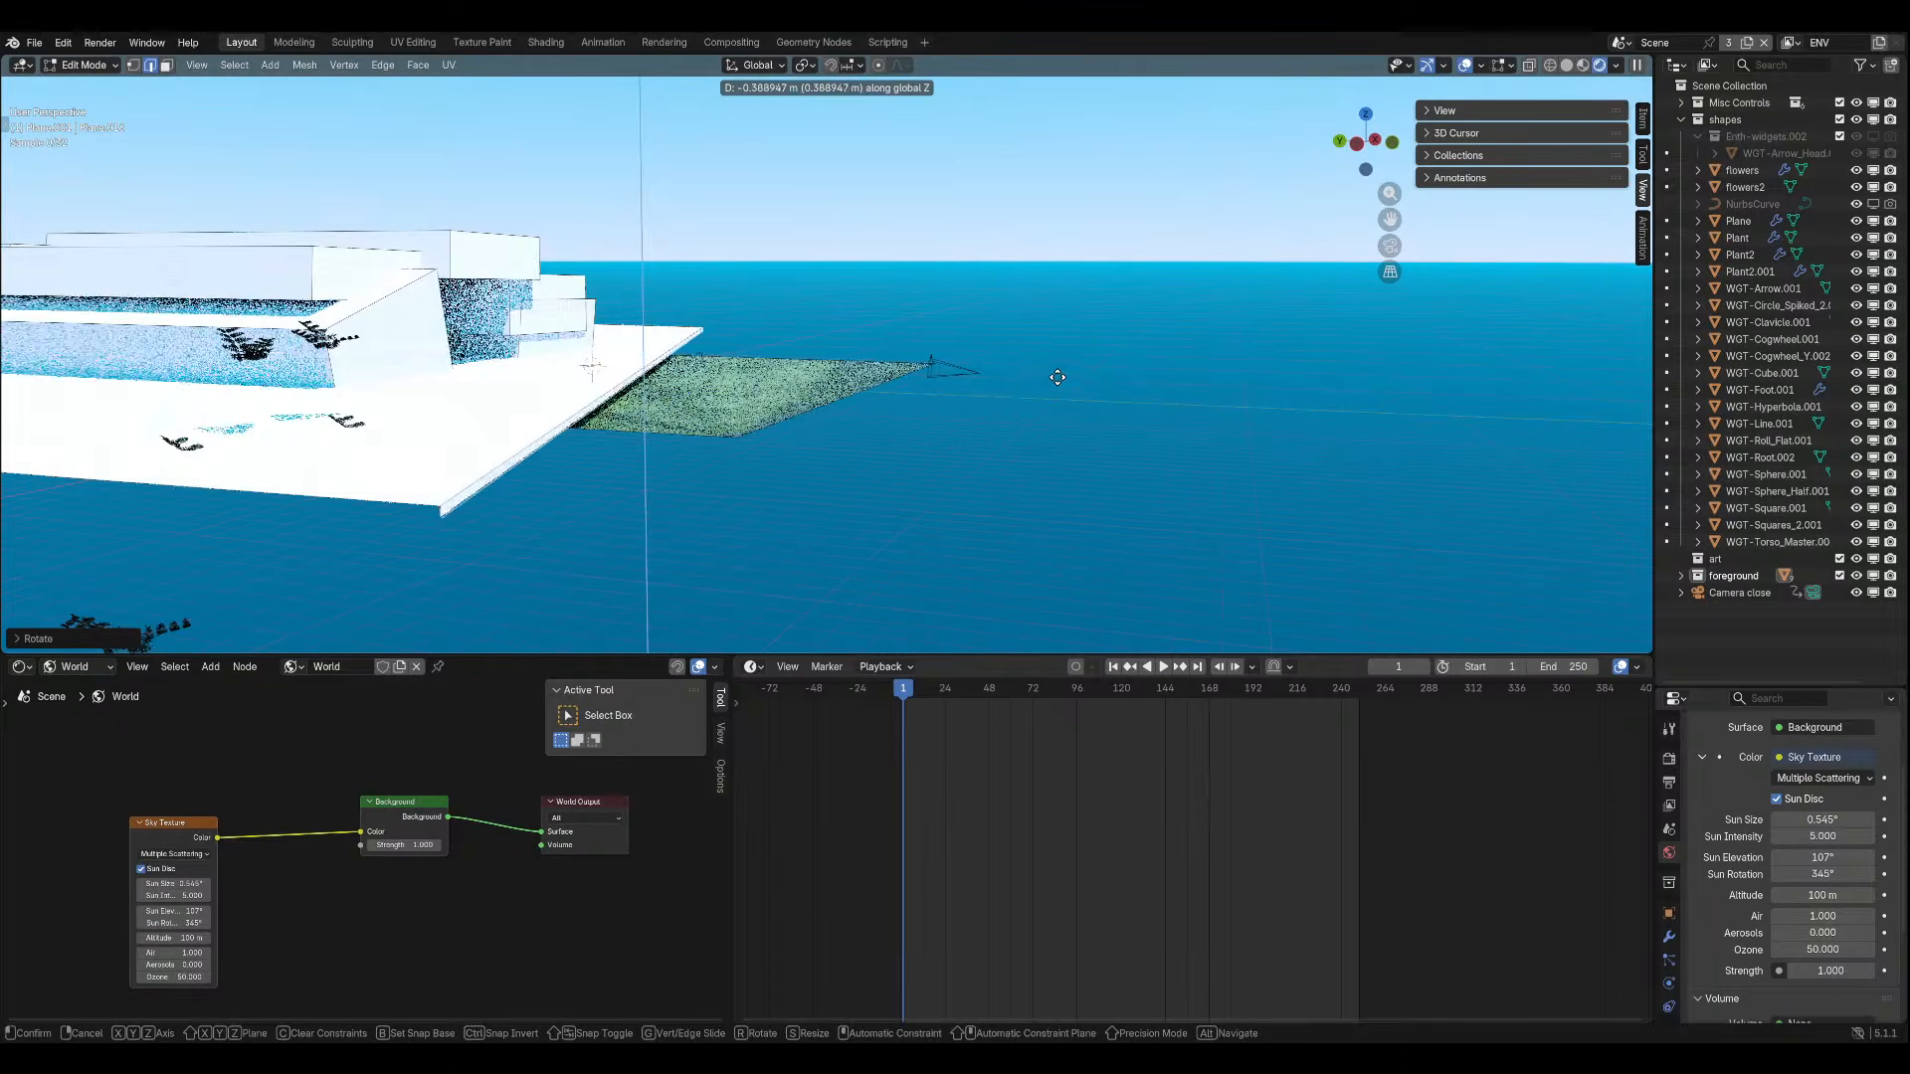
left_click(1048, 456)
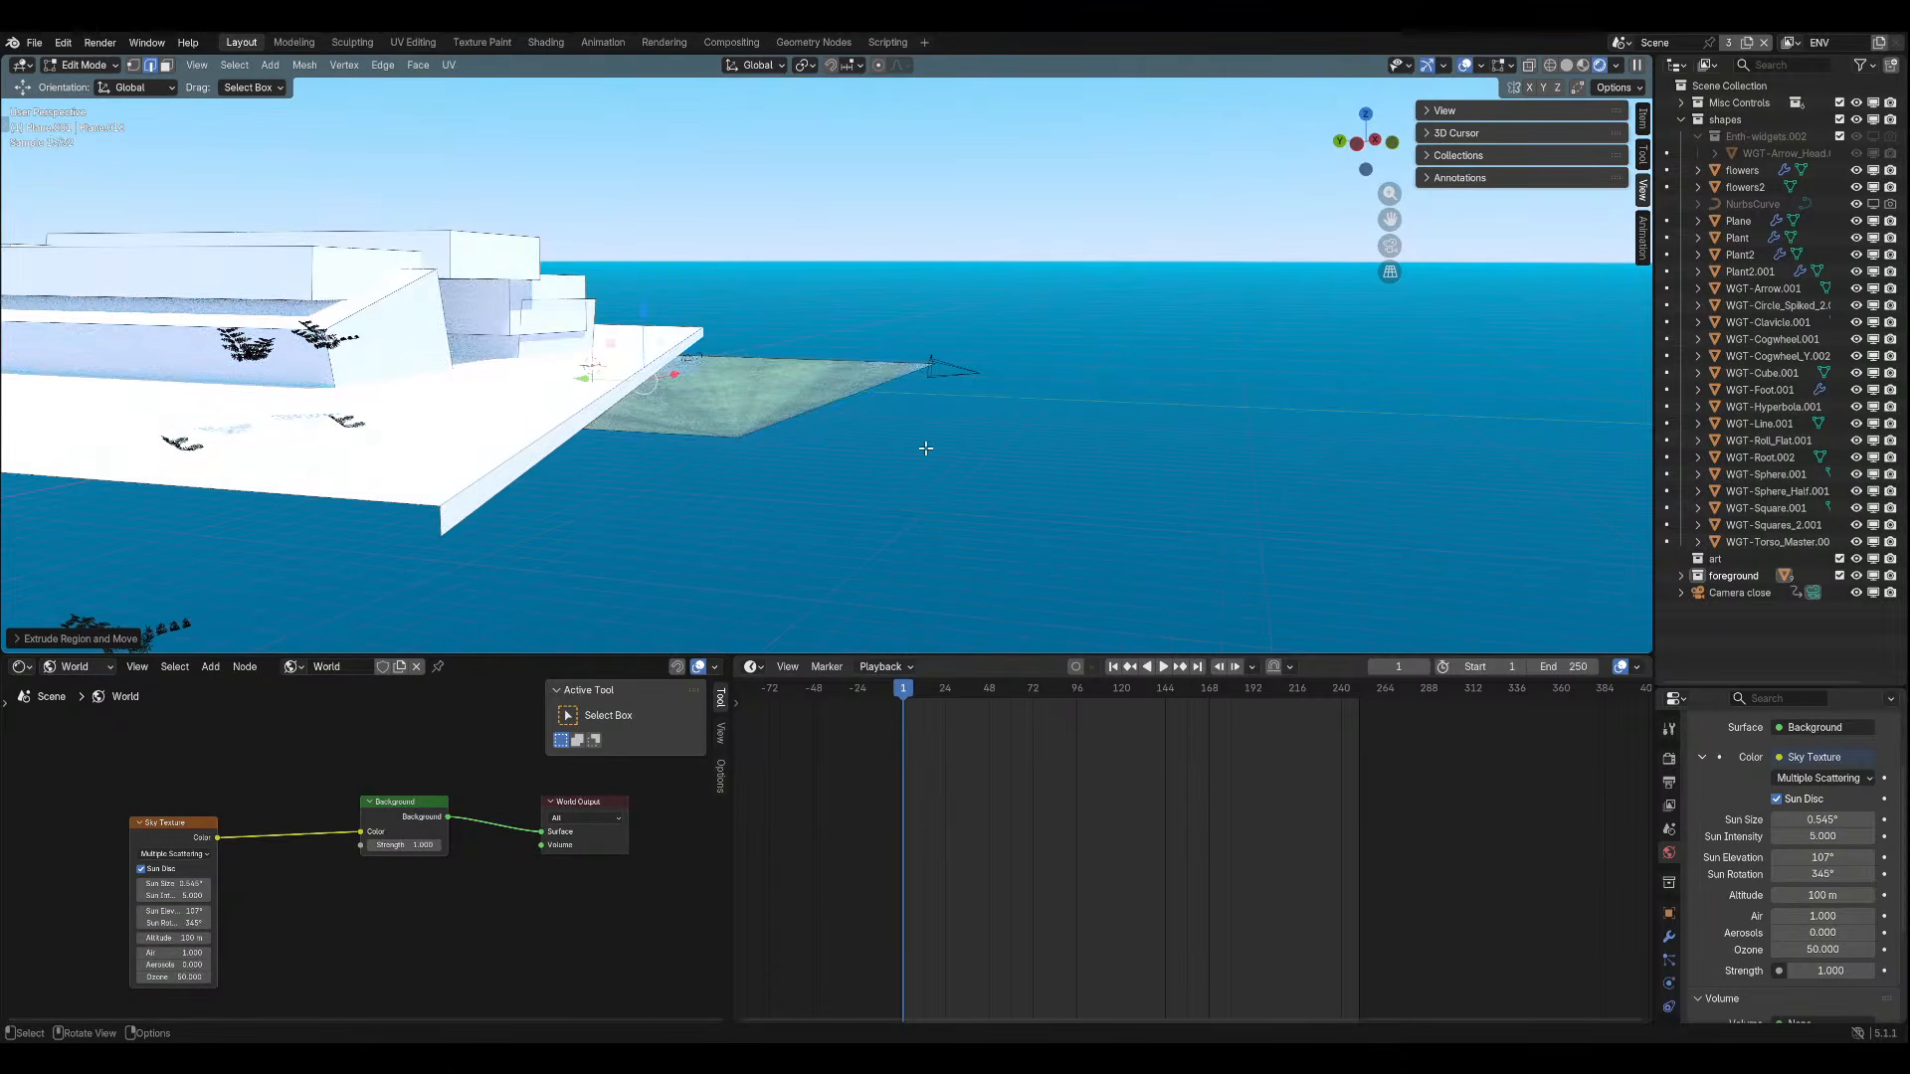
Extrude the lower edge along global Y out to the camera and rotate it about -18° around global Z.
key("e")
key("y")
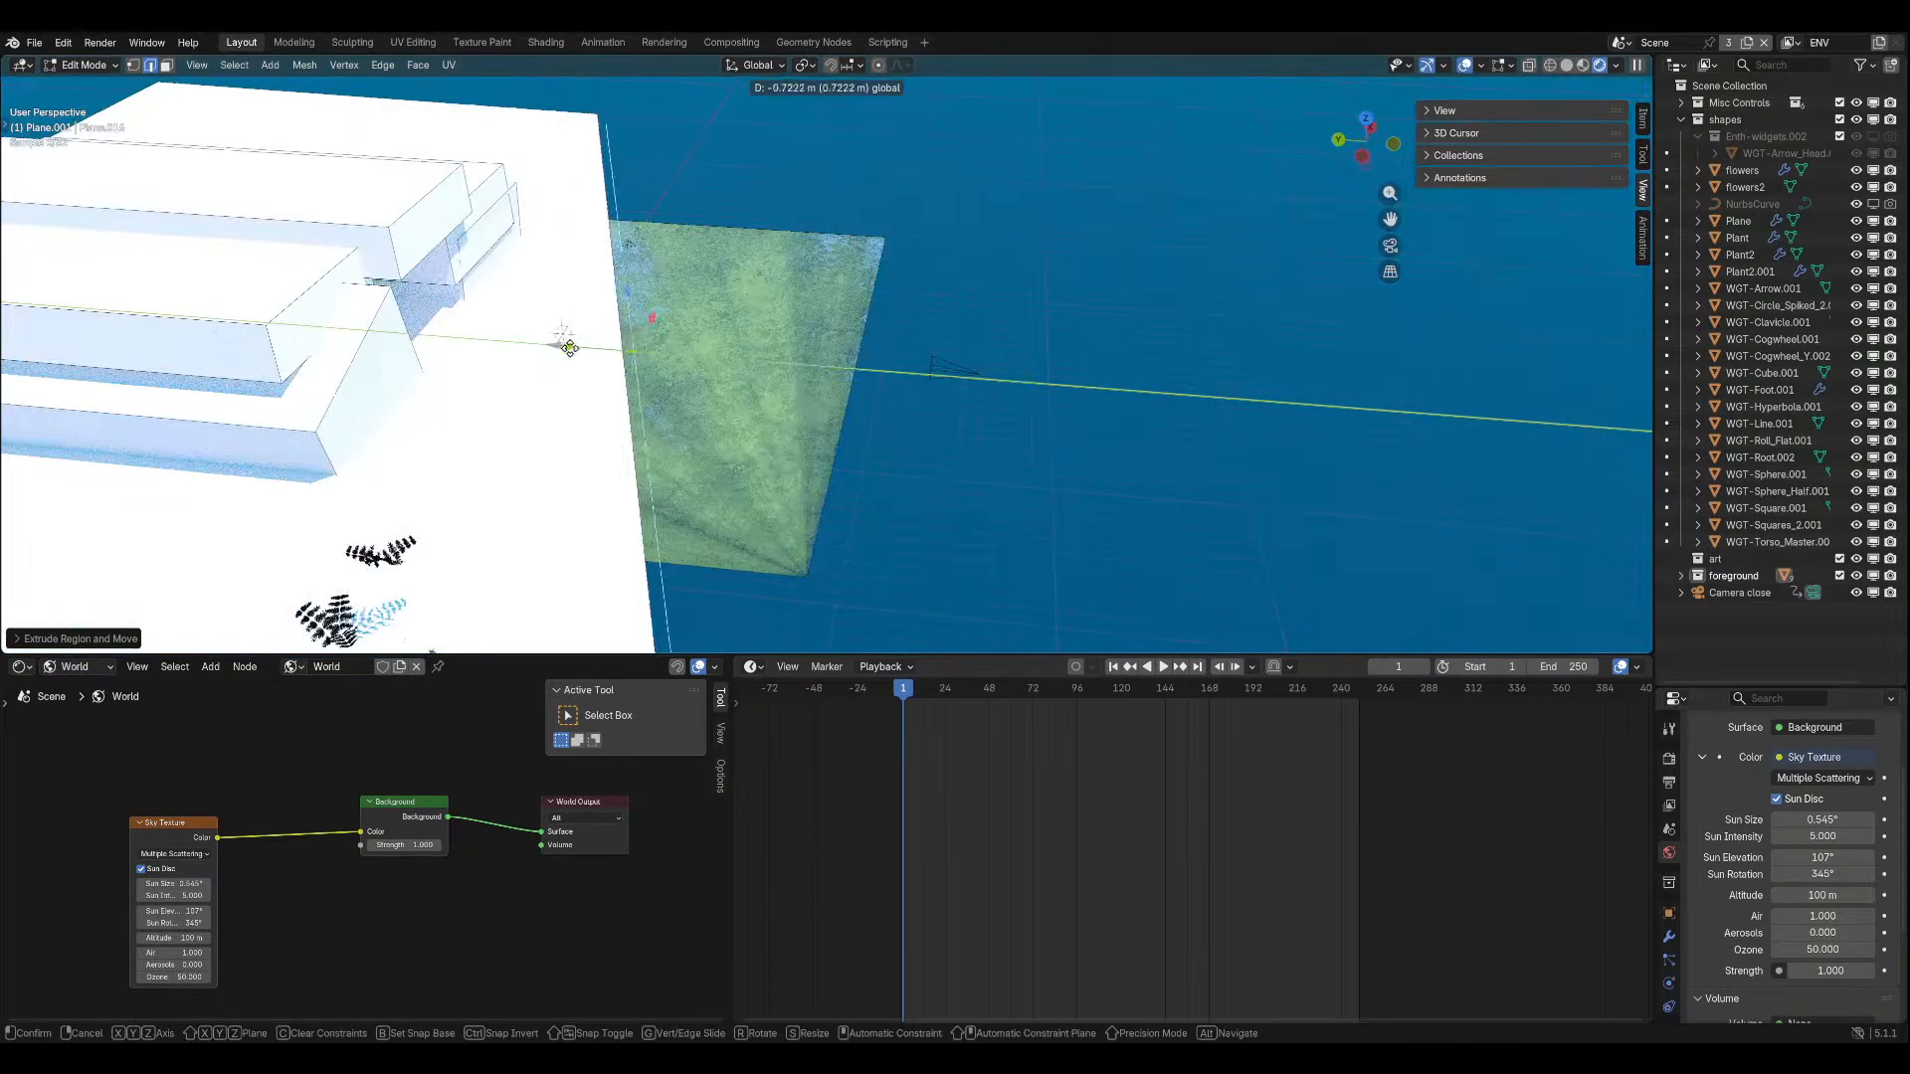
left_click(840, 348)
key("r")
key("z")
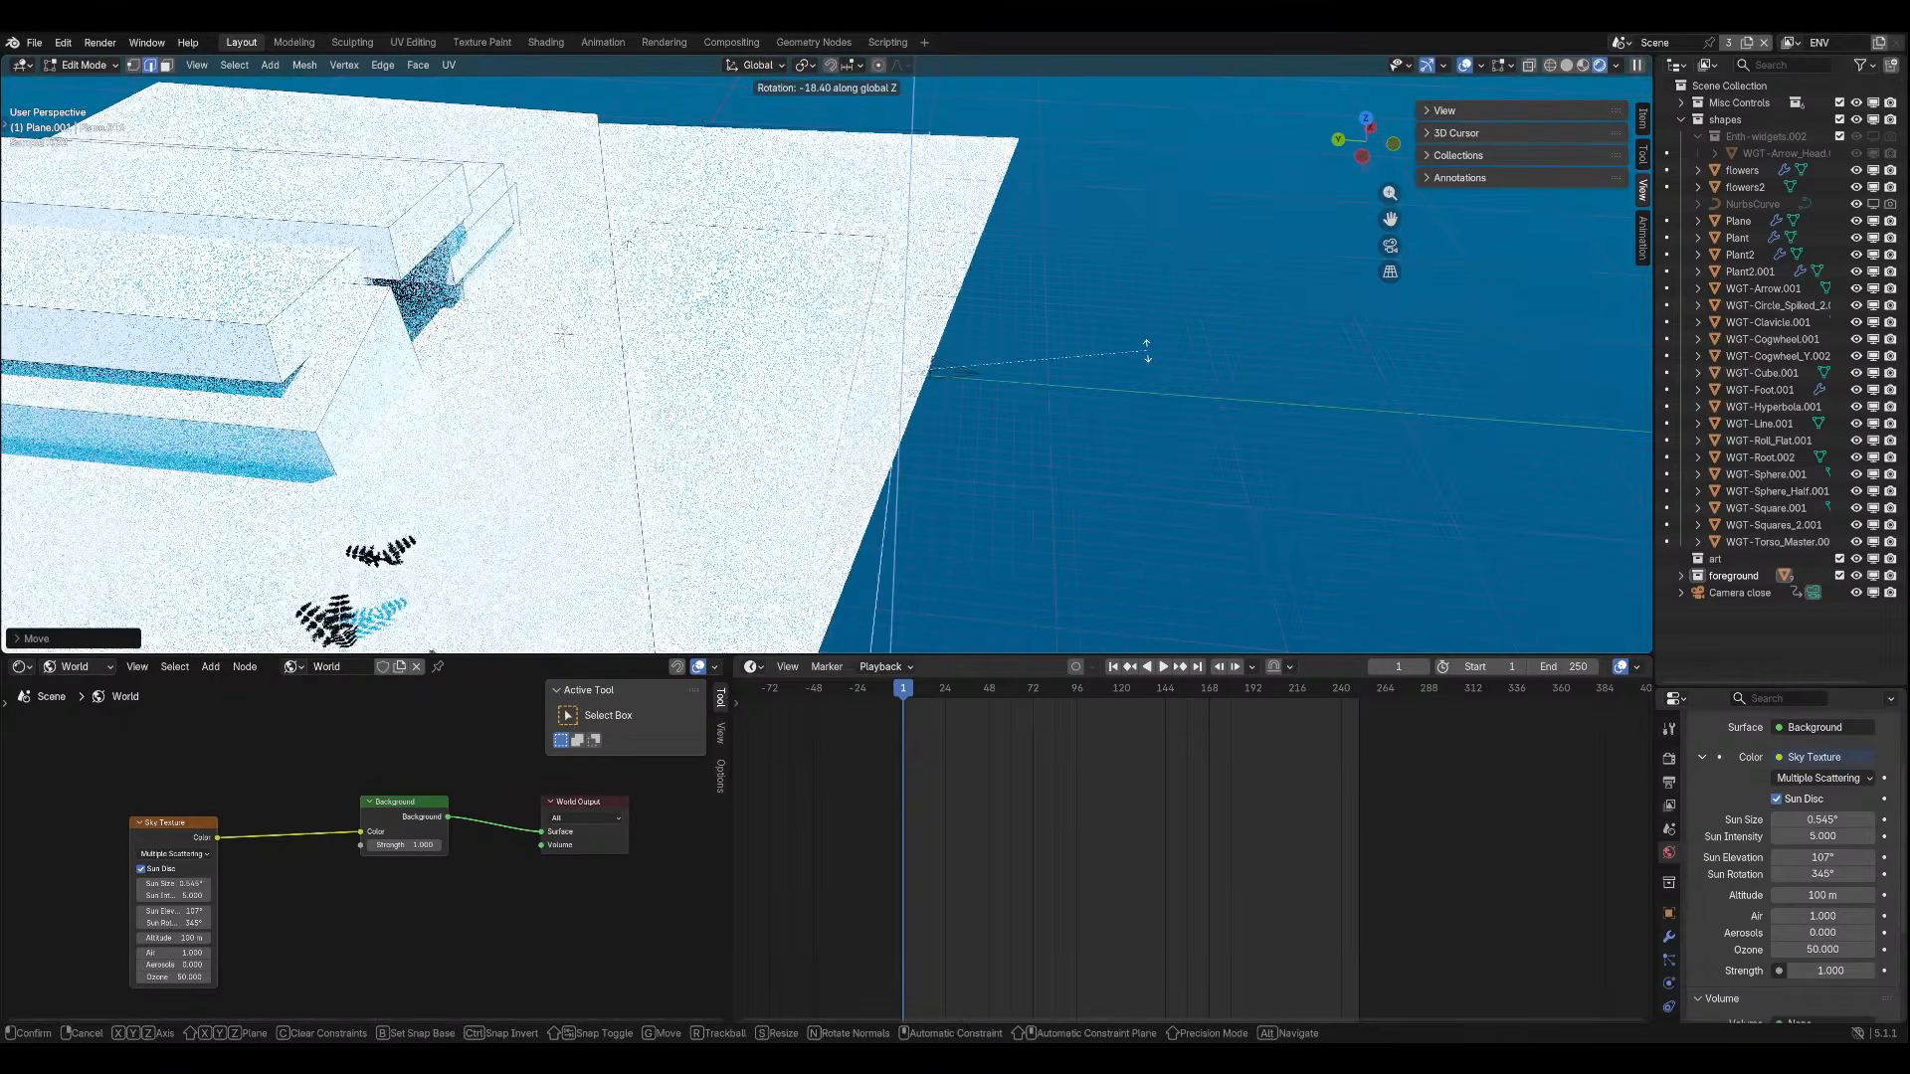
left_click(1147, 343)
key("Tab")
key("KP_0")
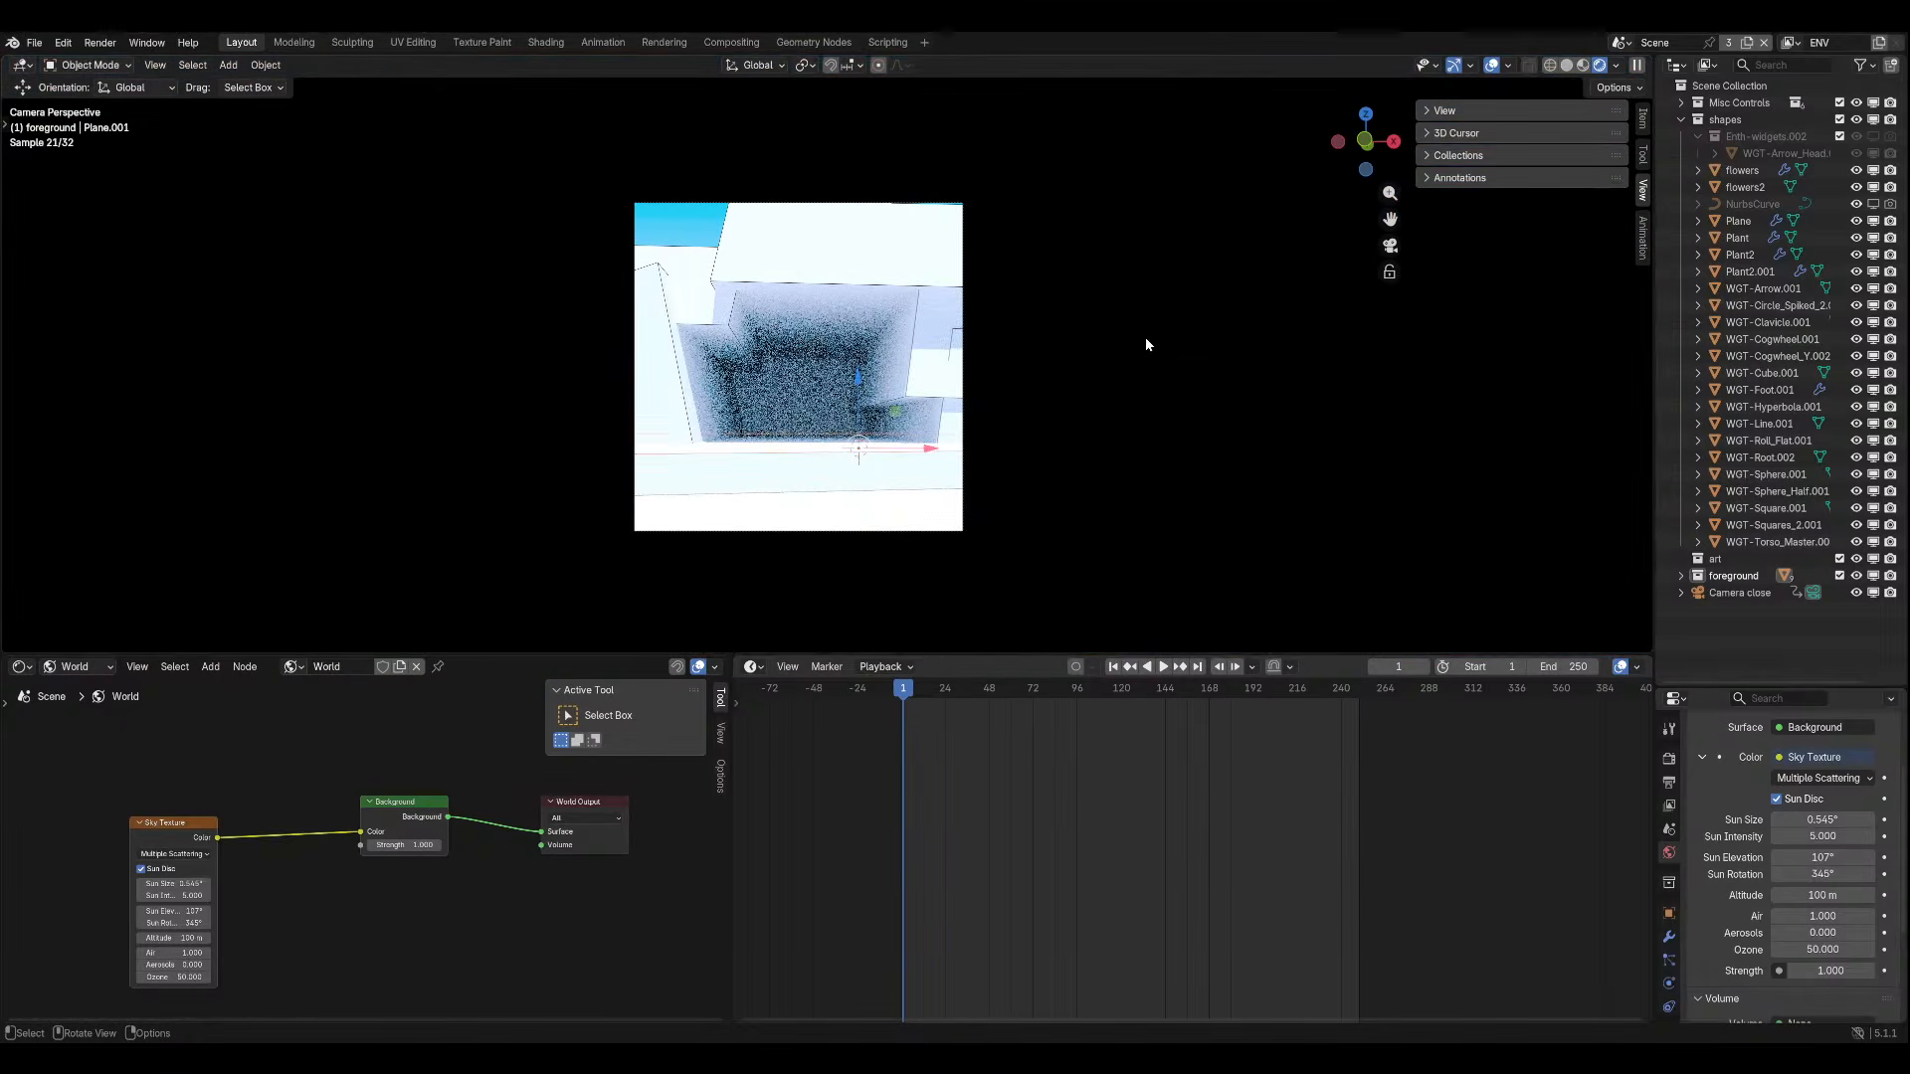
In face select mode, raise the lower ground face about 0.33 m along global Z.
left_click(82, 65)
left_click(87, 106)
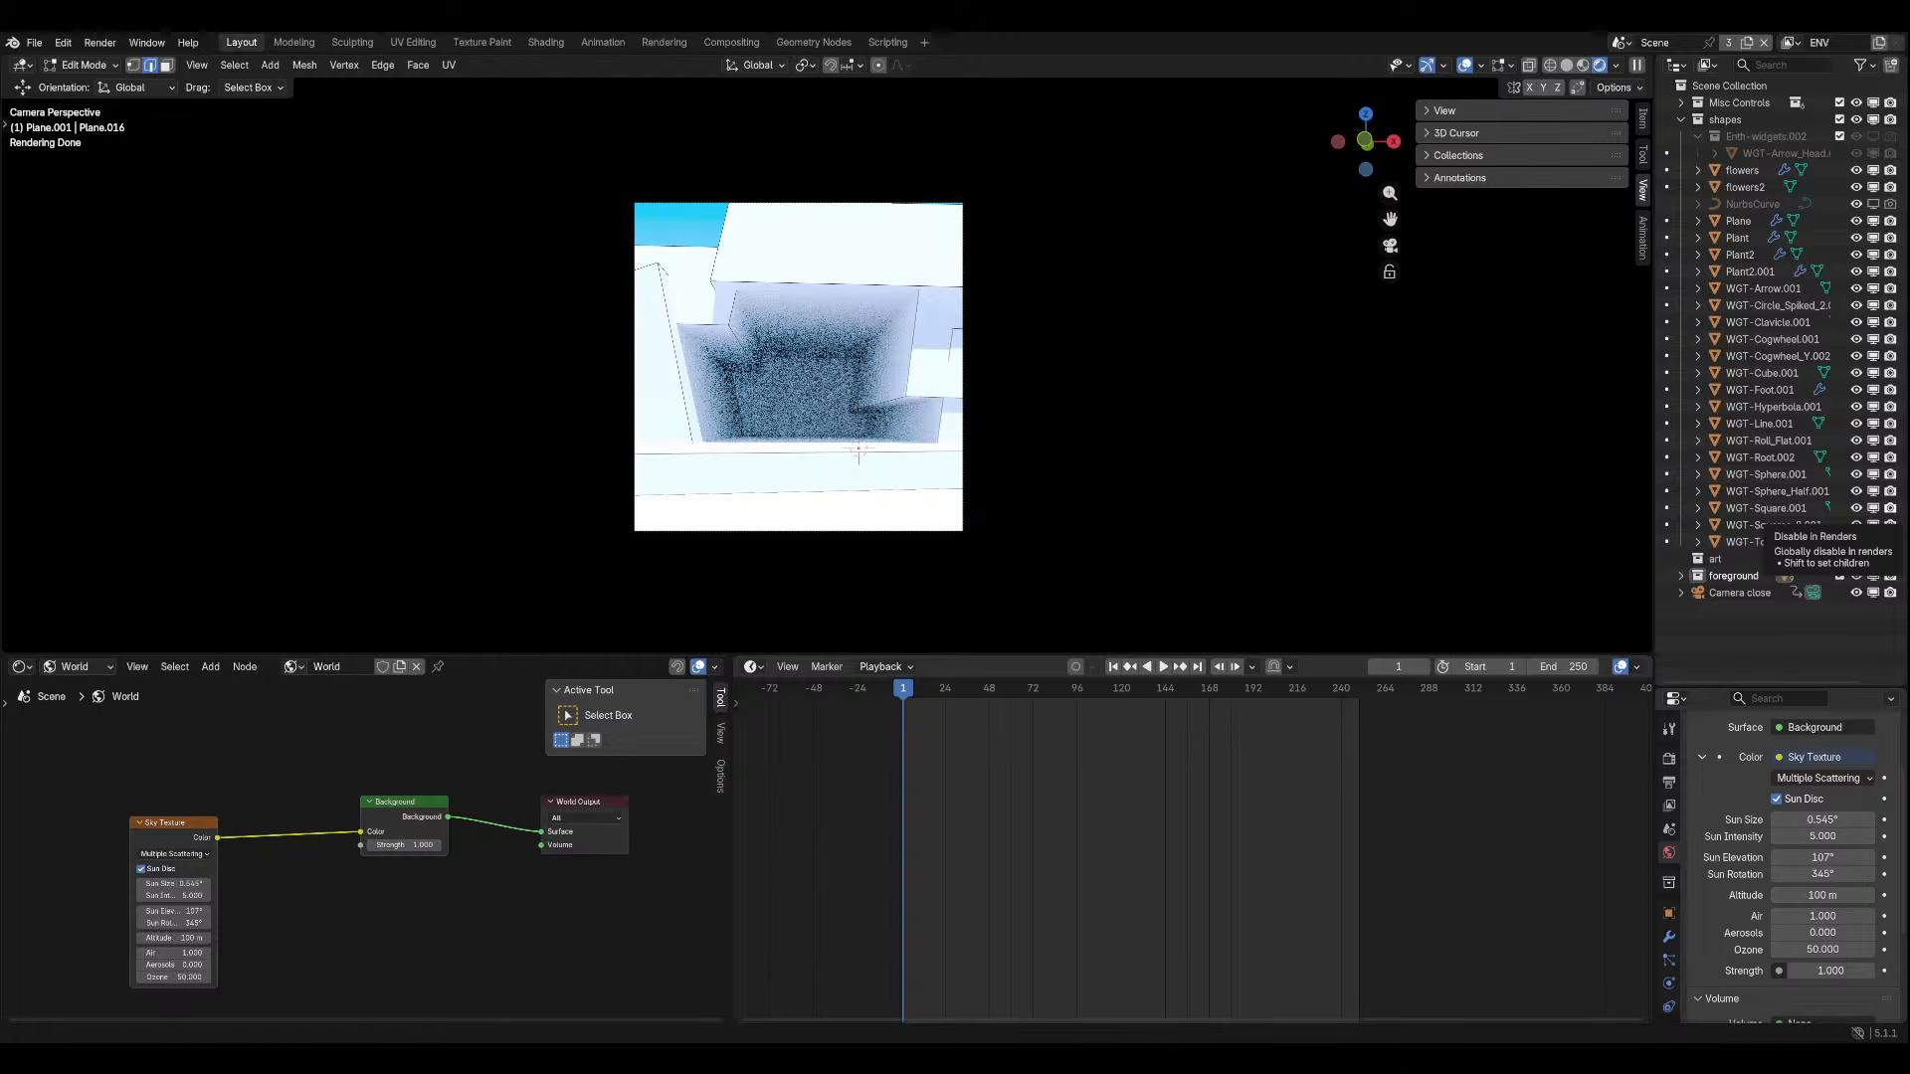
key("KP_0")
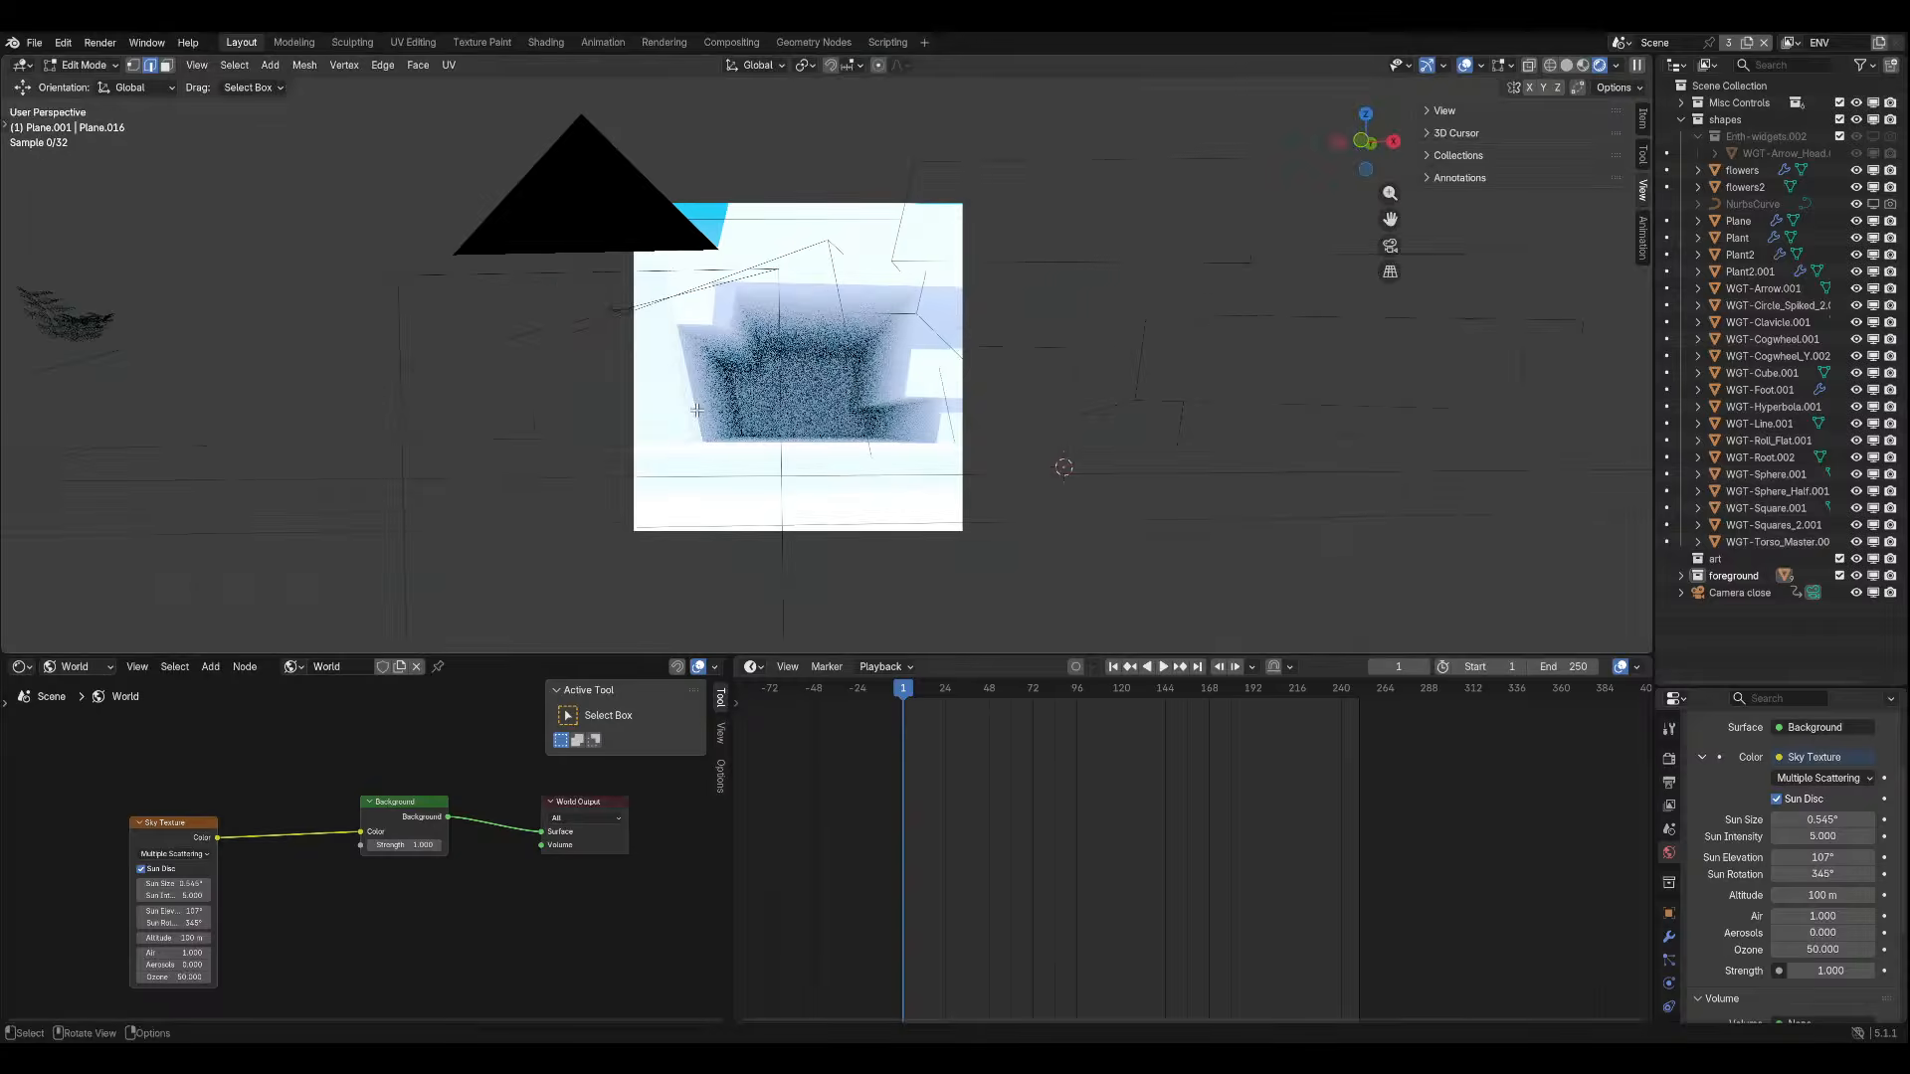
left_click(169, 66)
left_click(993, 528)
mouse_move(1035, 273)
middle_mouse_down()
mouse_move(1056, 348)
mouse_move(1078, 334)
mouse_move(1034, 307)
middle_mouse_up()
key("g")
key("z")
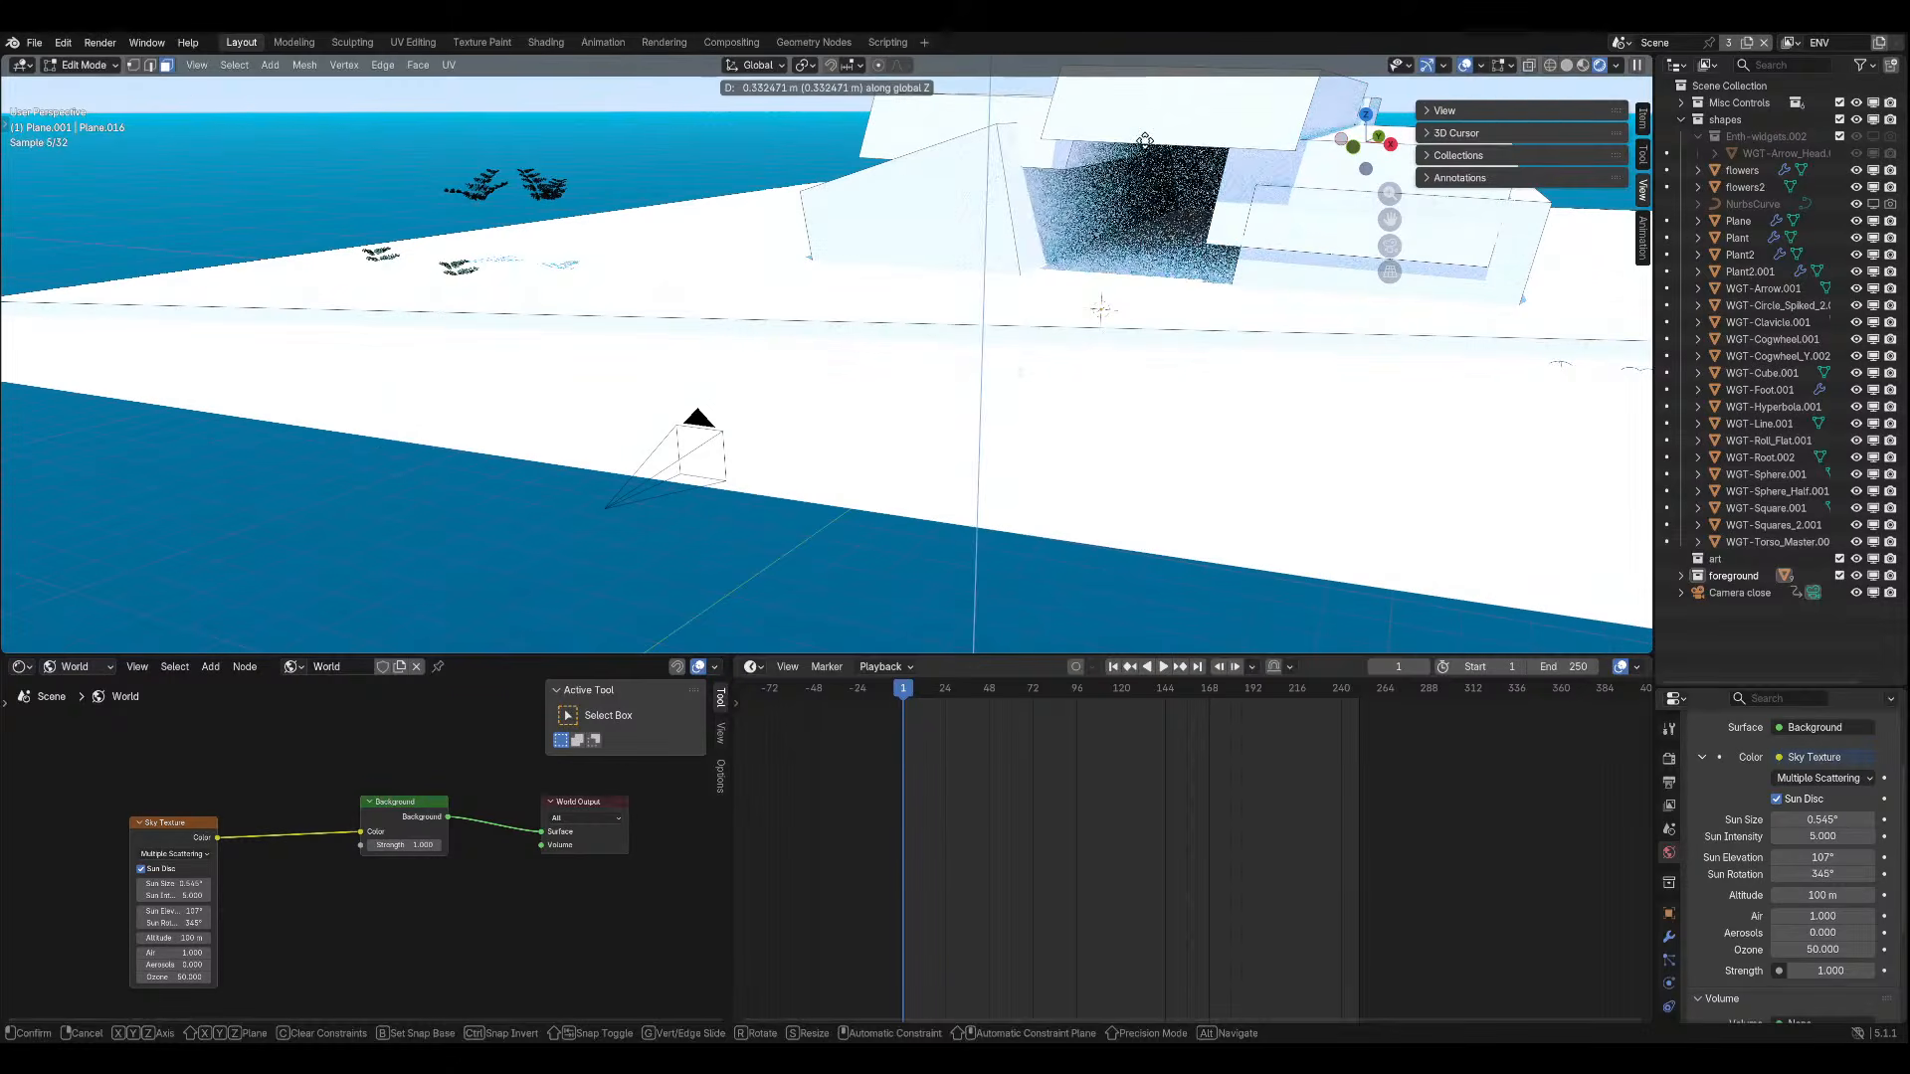
left_click(1145, 141)
With the overlays and gizmos hidden in the camera view, return to Object Mode and save the file.
key("KP_0")
left_click(1464, 65)
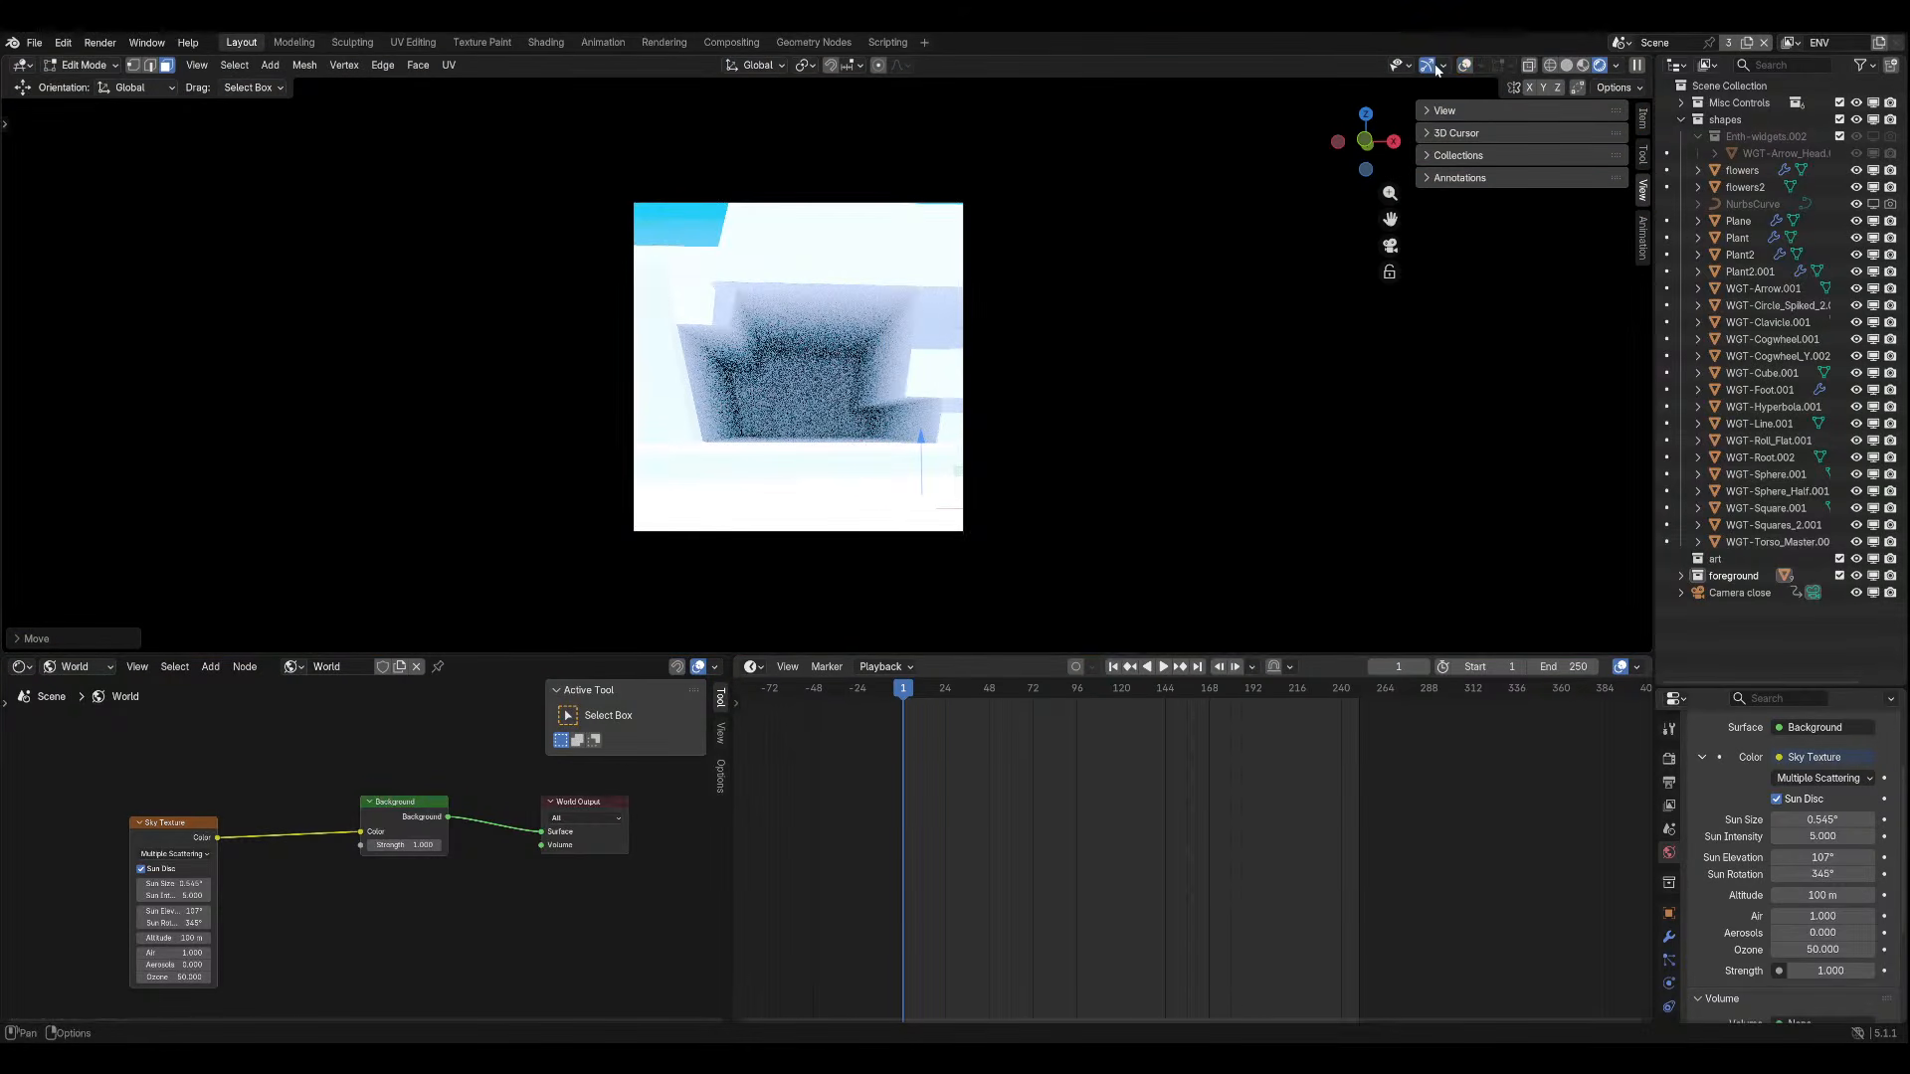
left_click(1426, 64)
key("ctrl+s")
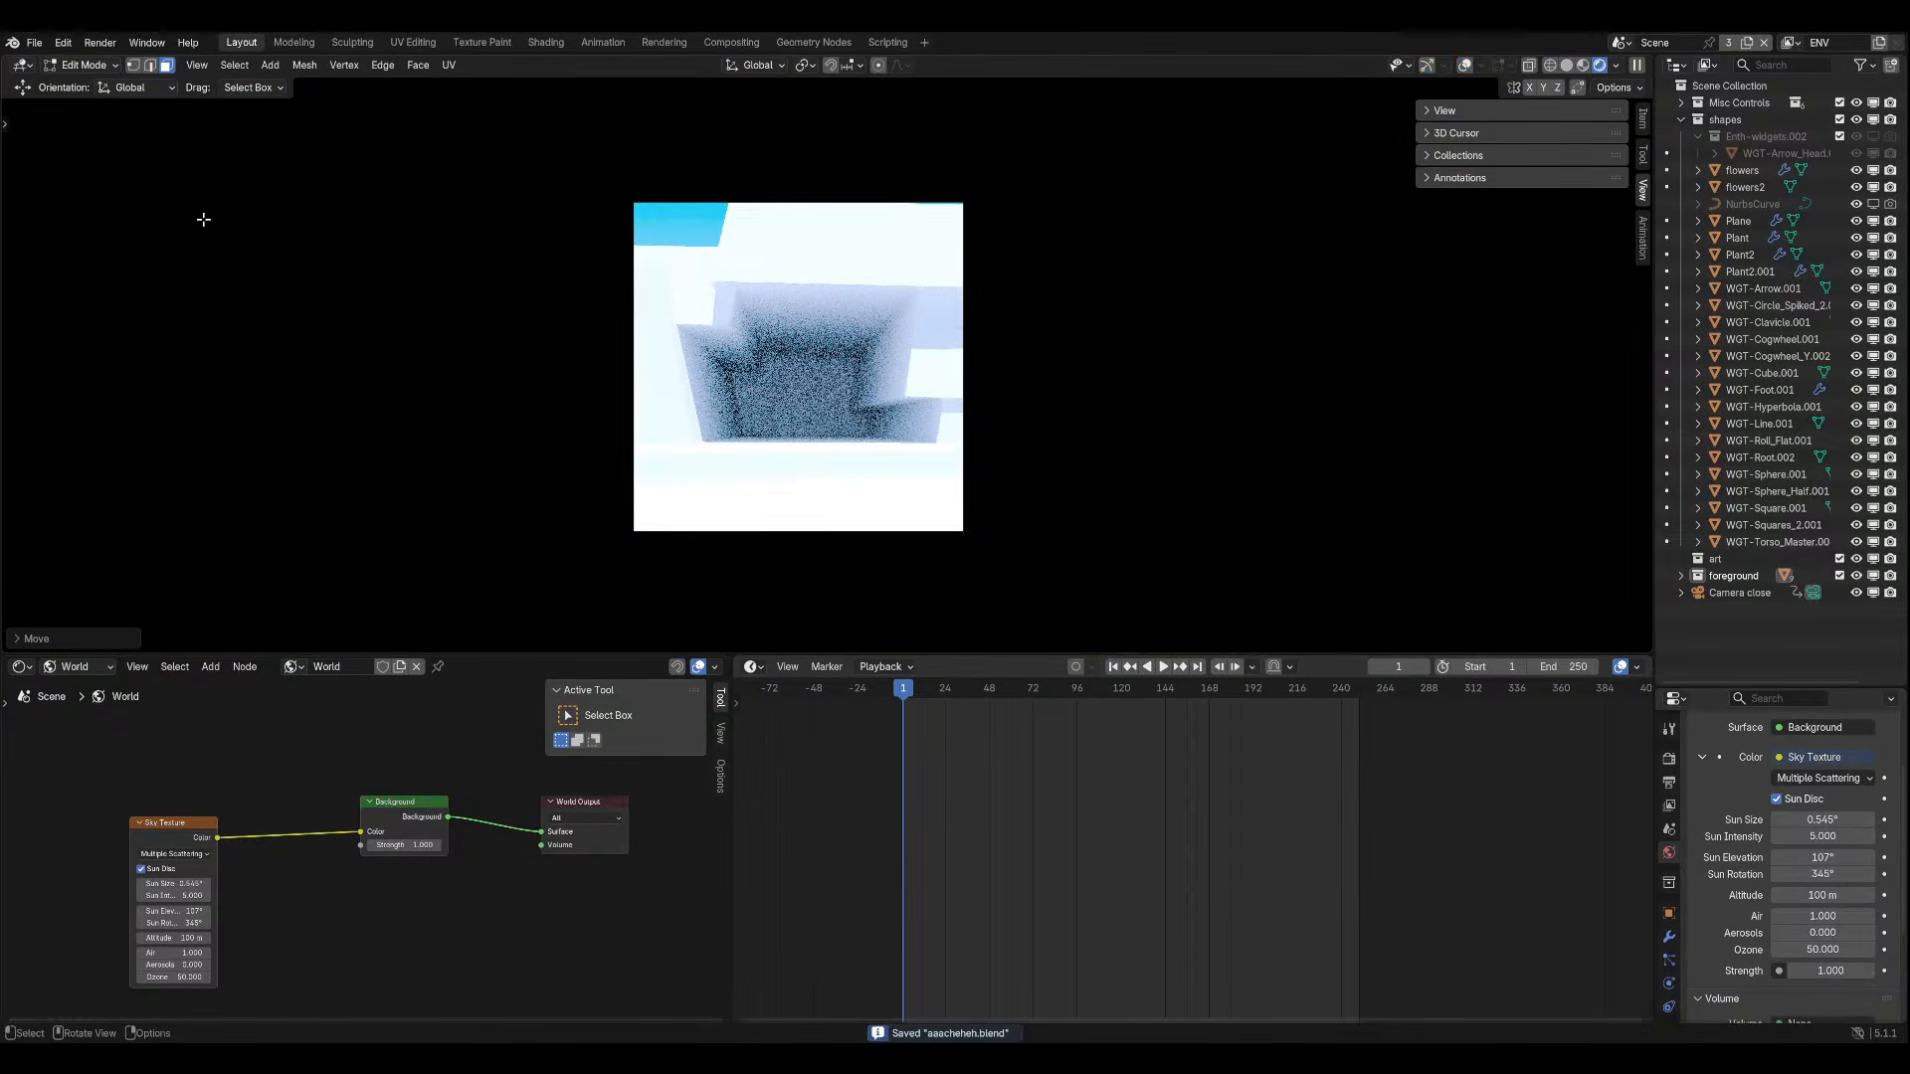
left_click(80, 64)
left_click(80, 86)
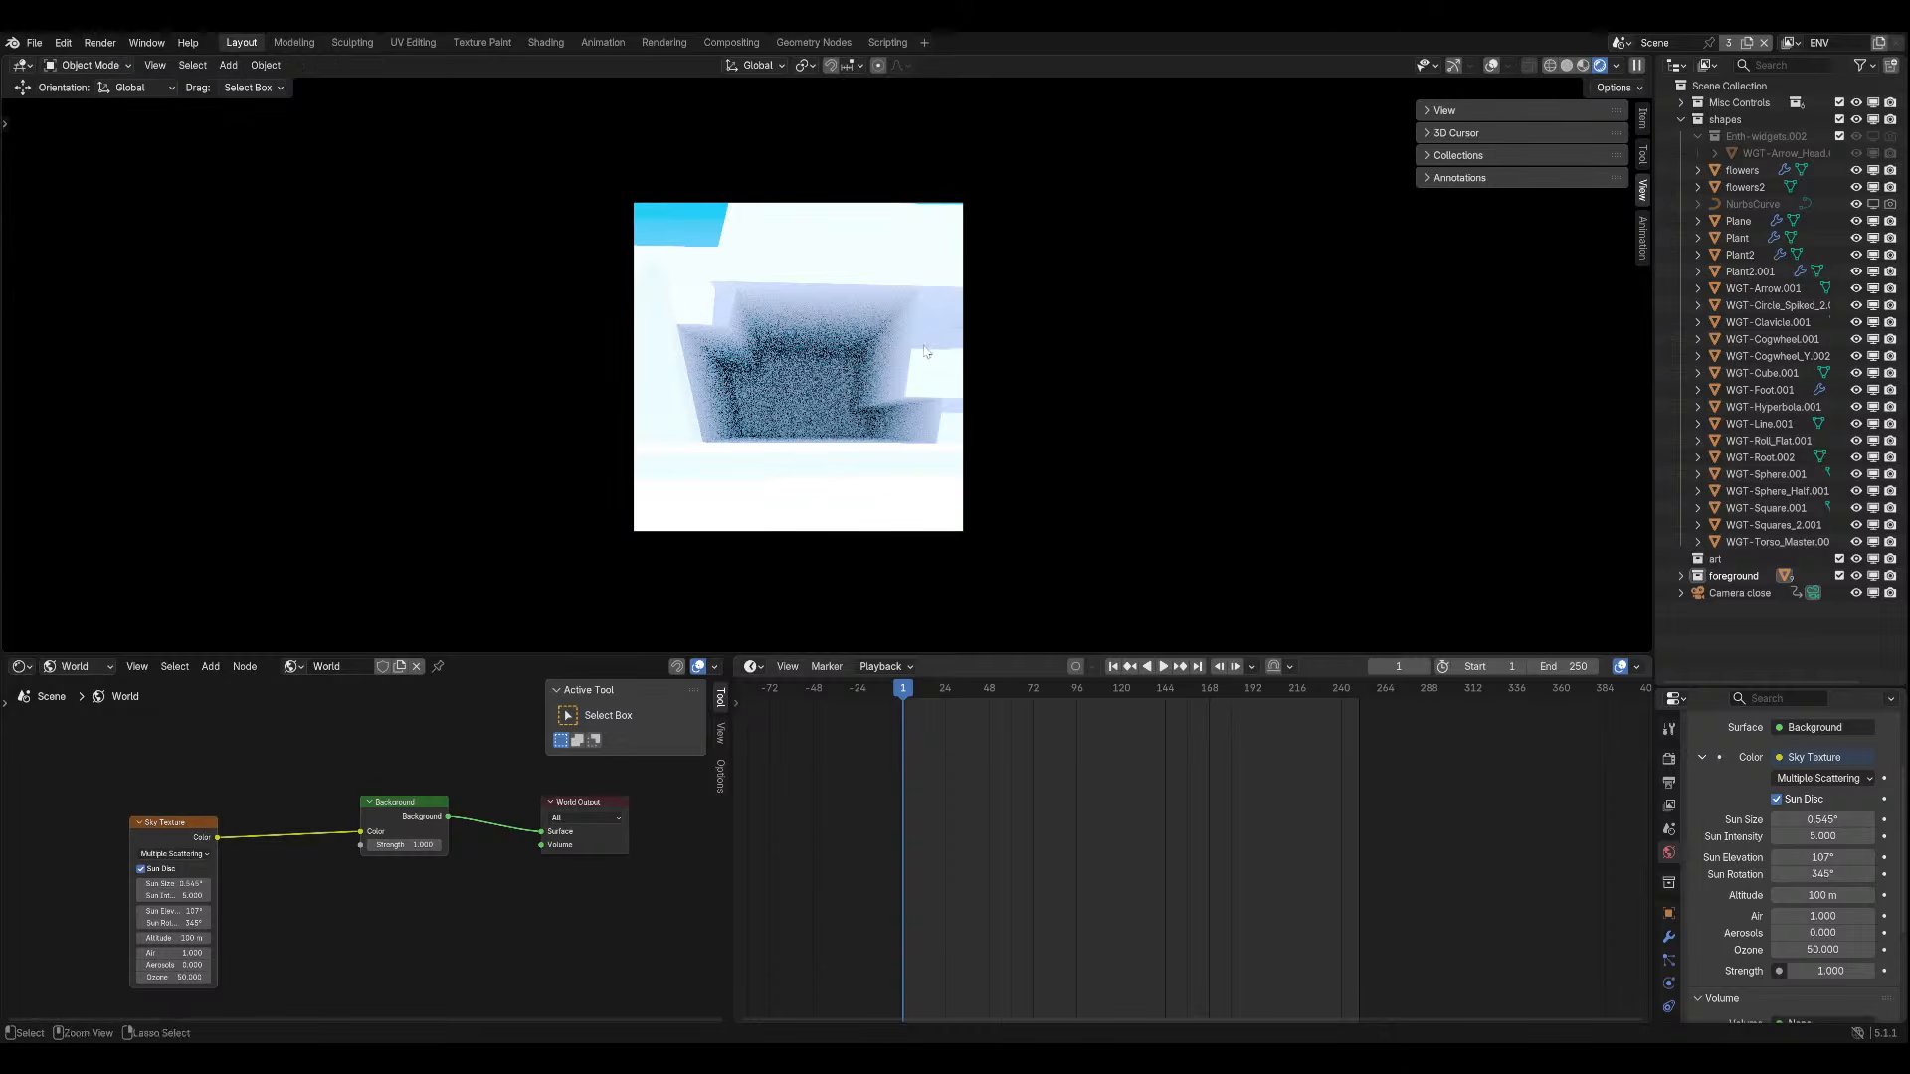
key("ctrl+s")
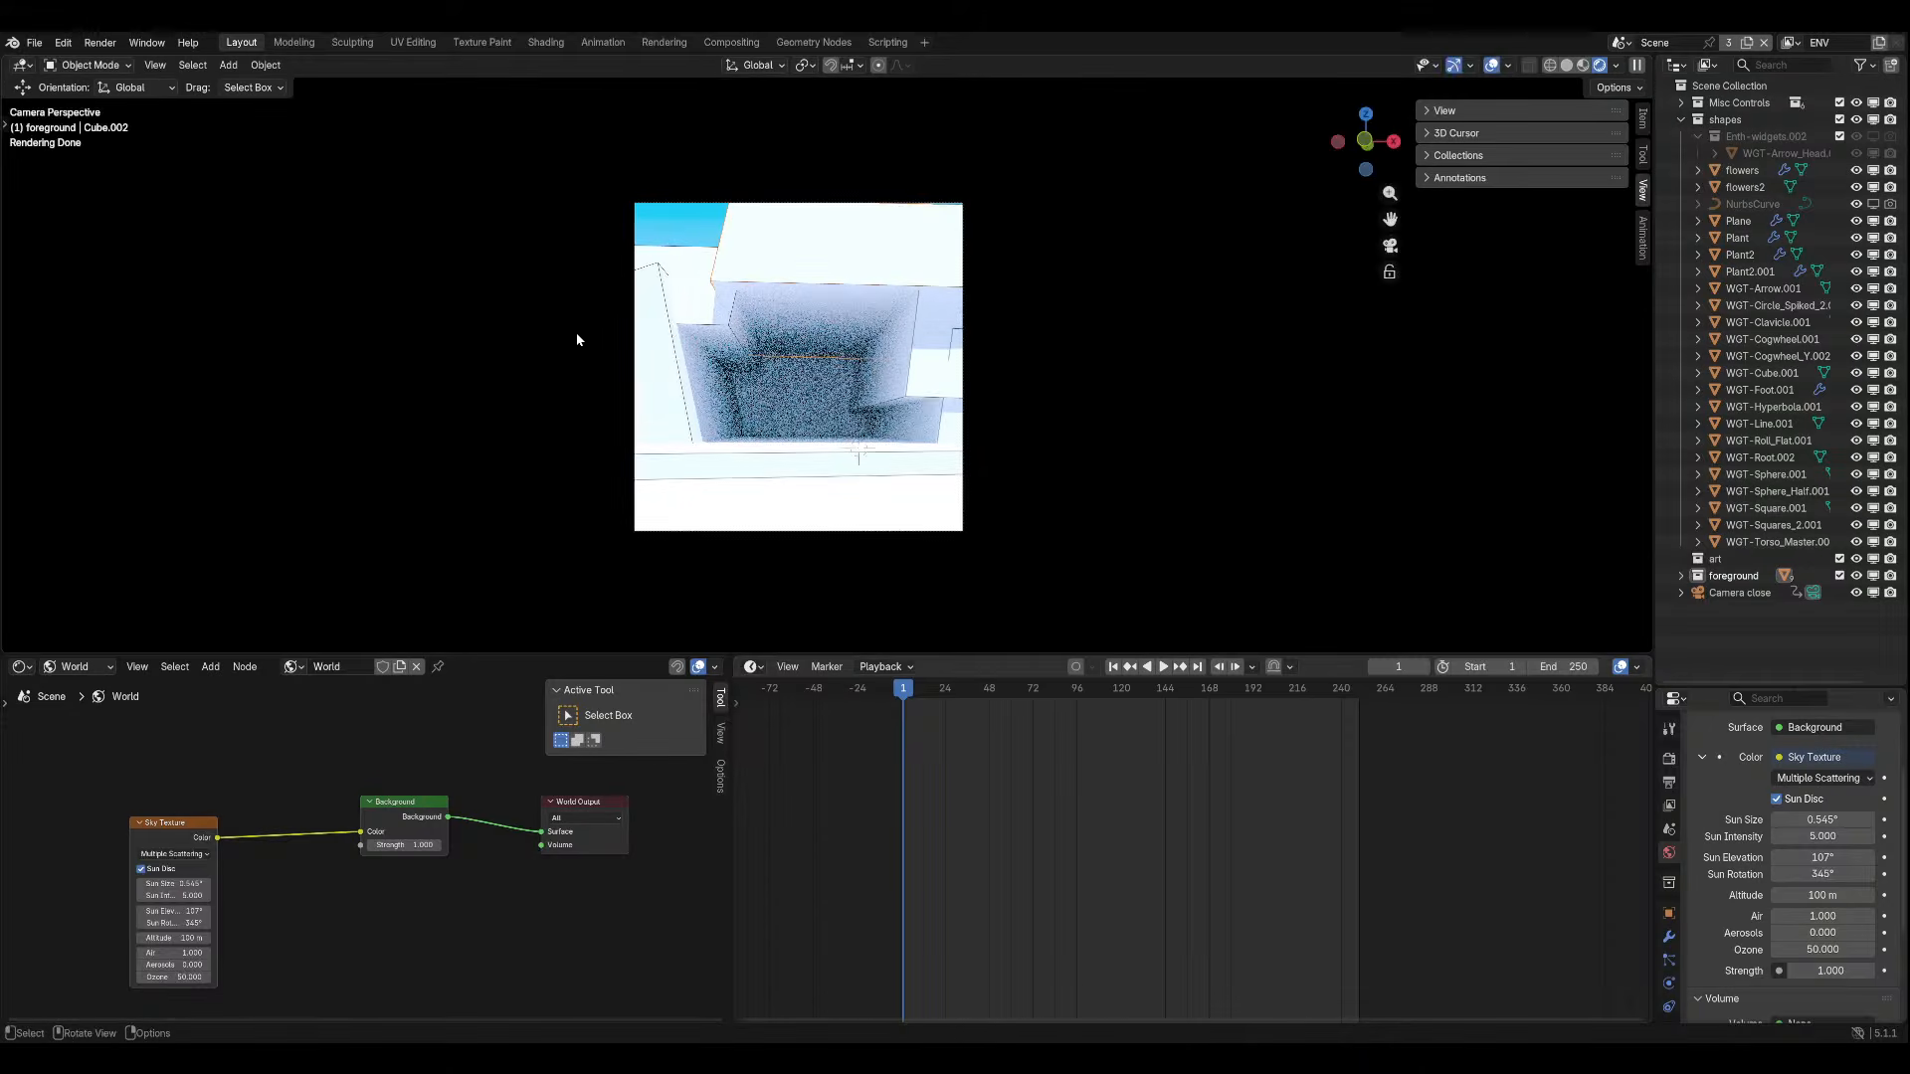
Save the file and select the blockout cubes surrounding the opening, ending in the camera view.
key("KP_0")
key("ctrl+s")
left_click(1195, 438)
left_click(1174, 343, "shift")
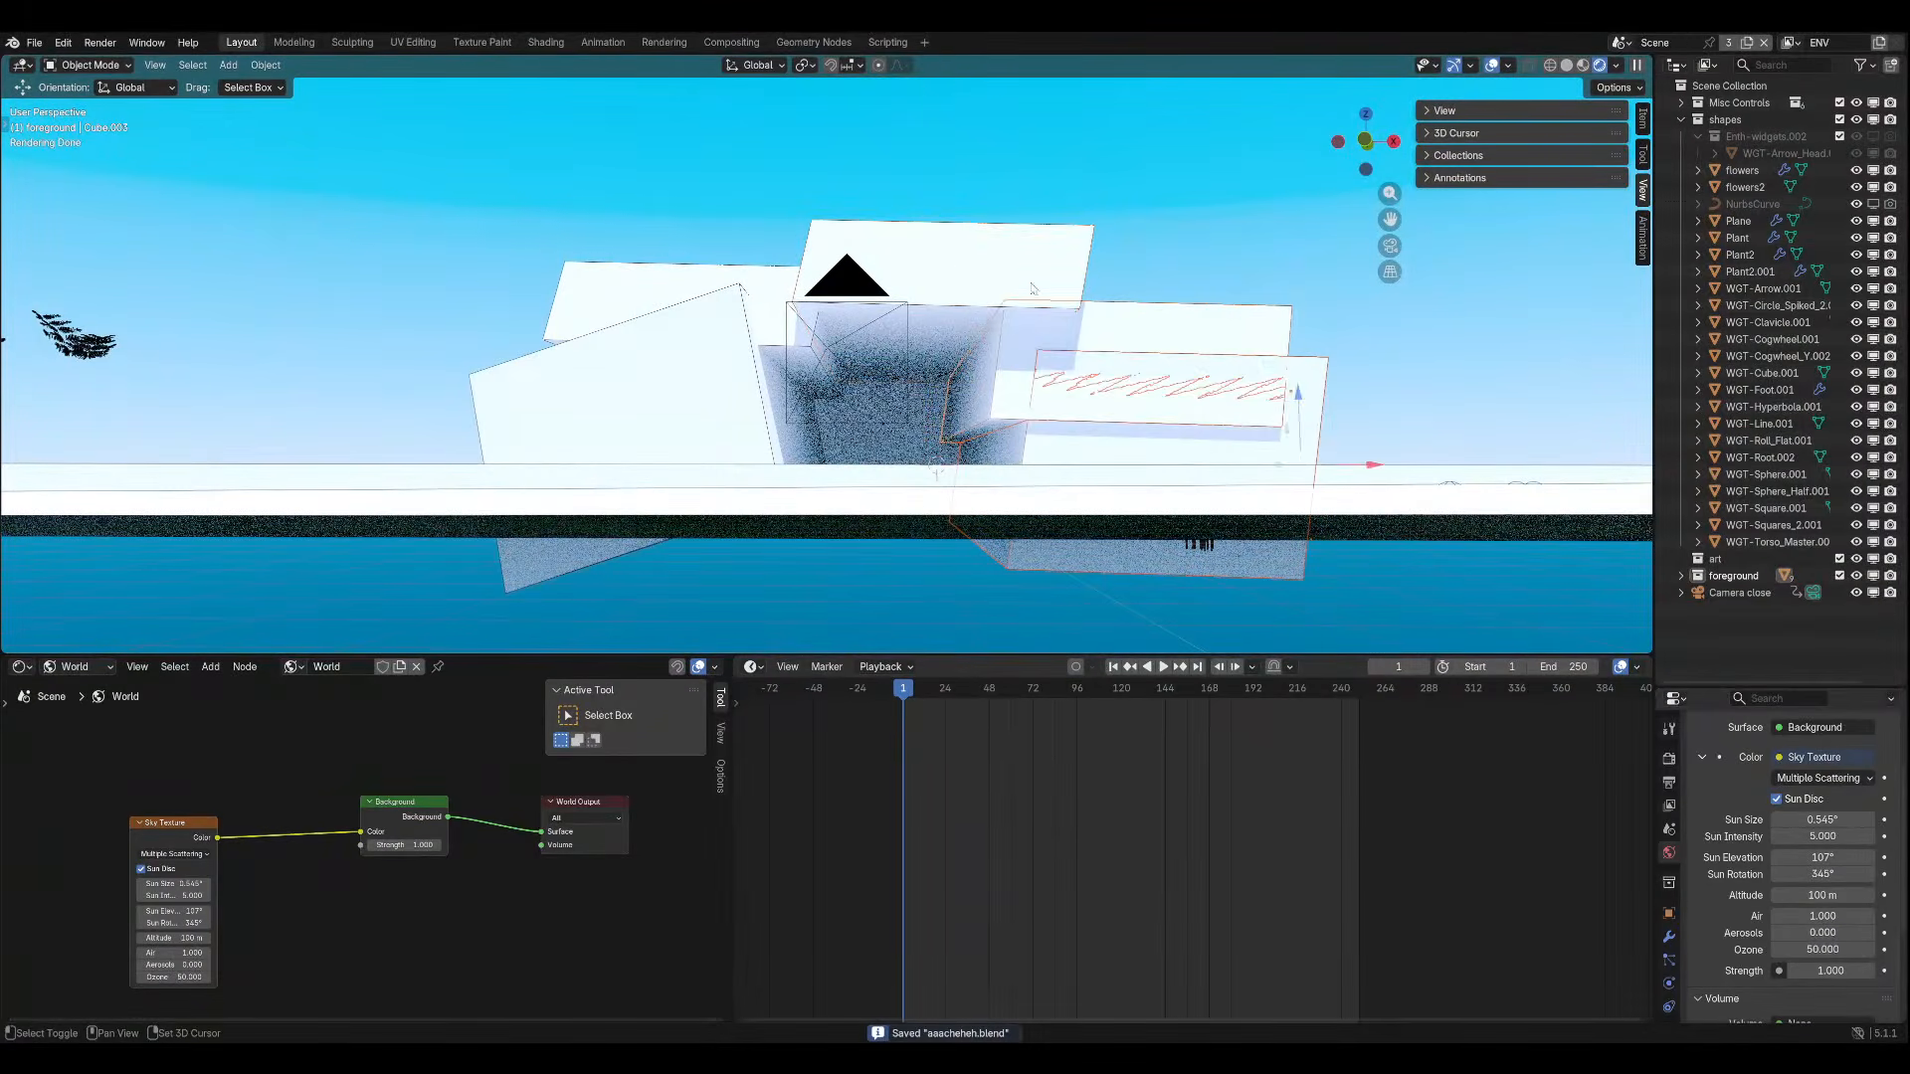
left_click(1000, 270, "shift")
left_click(662, 363, "shift")
left_click(587, 290, "shift")
middle_click_drag(853, 286, 1114, 423)
scroll(945, 353, "down", 5)
key("KP_0")
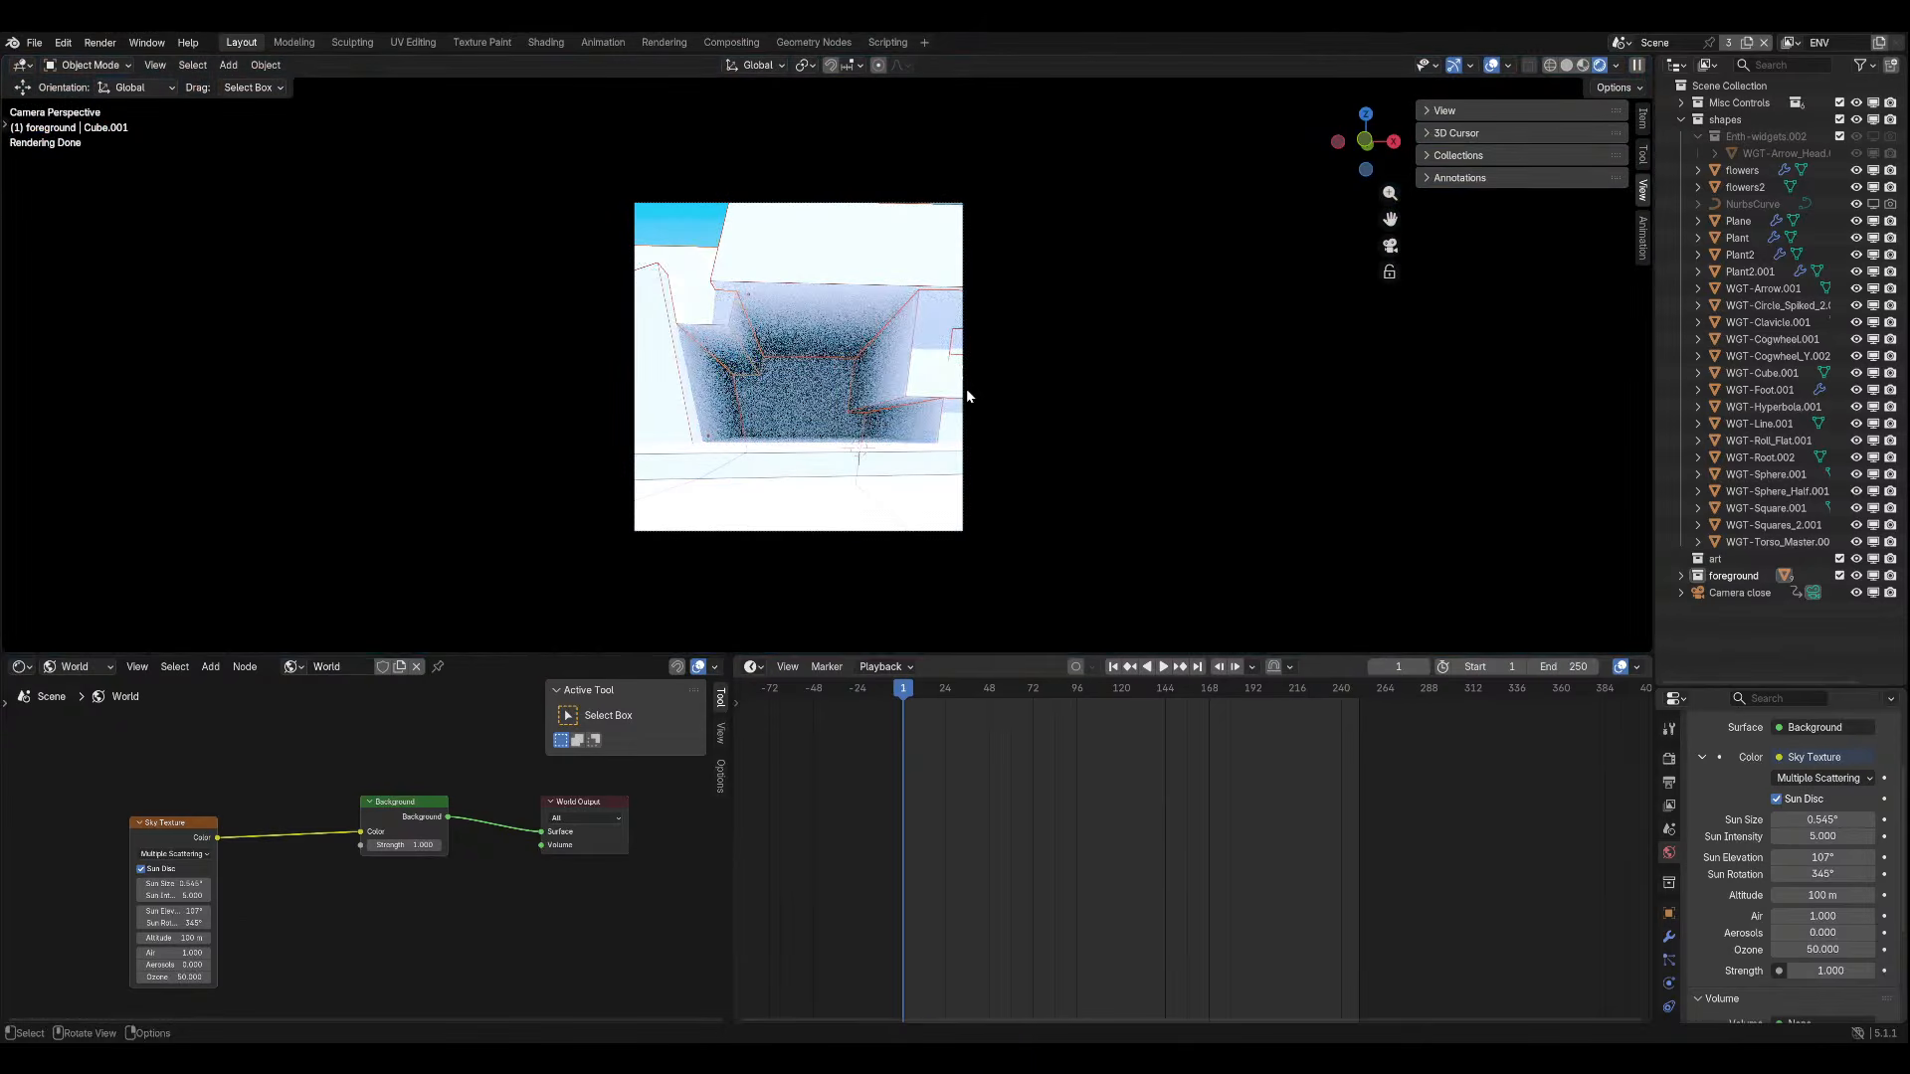
Hide the overlays and inspect the blockout from outside the camera, ending in the camera view with the world strength left as is.
left_click(1491, 66)
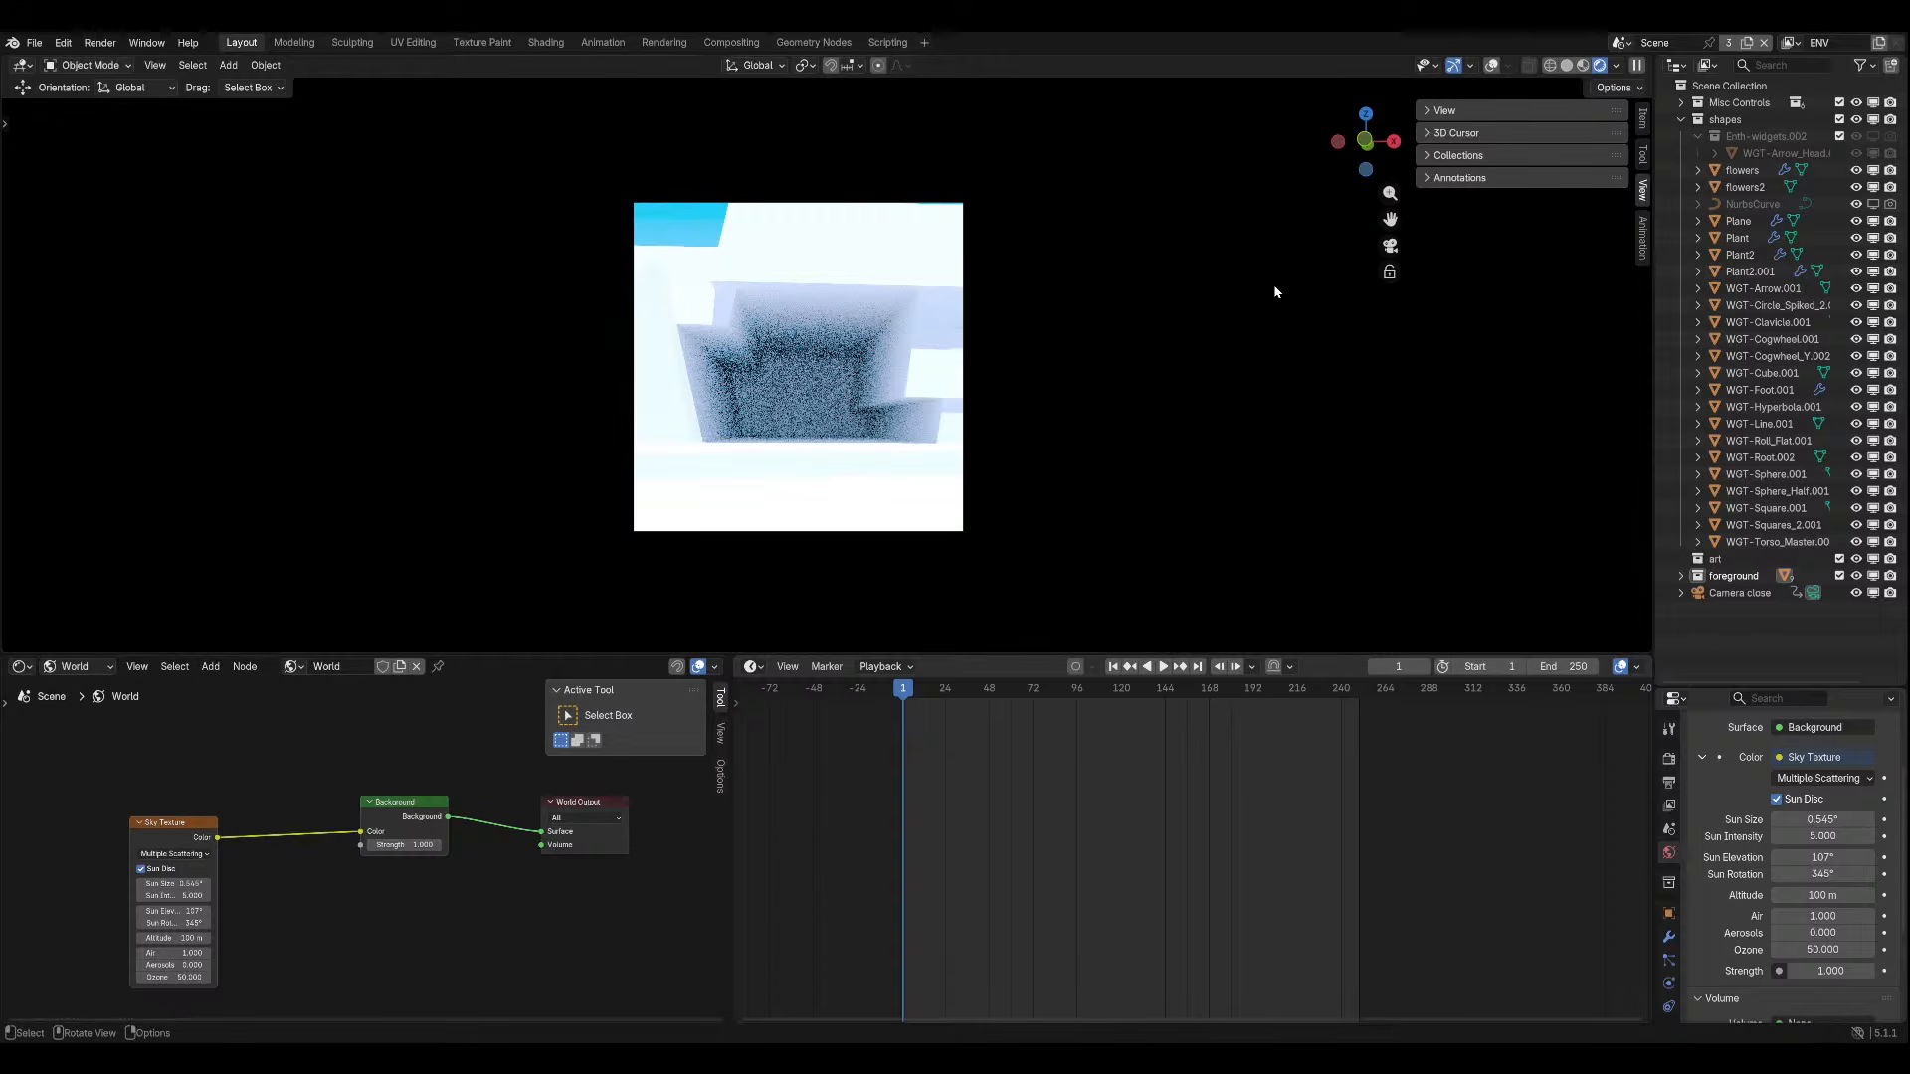
middle_click_drag(1274, 291, 886, 440)
scroll(795, 437, "up", 4)
middle_click_drag(617, 423, 1184, 419)
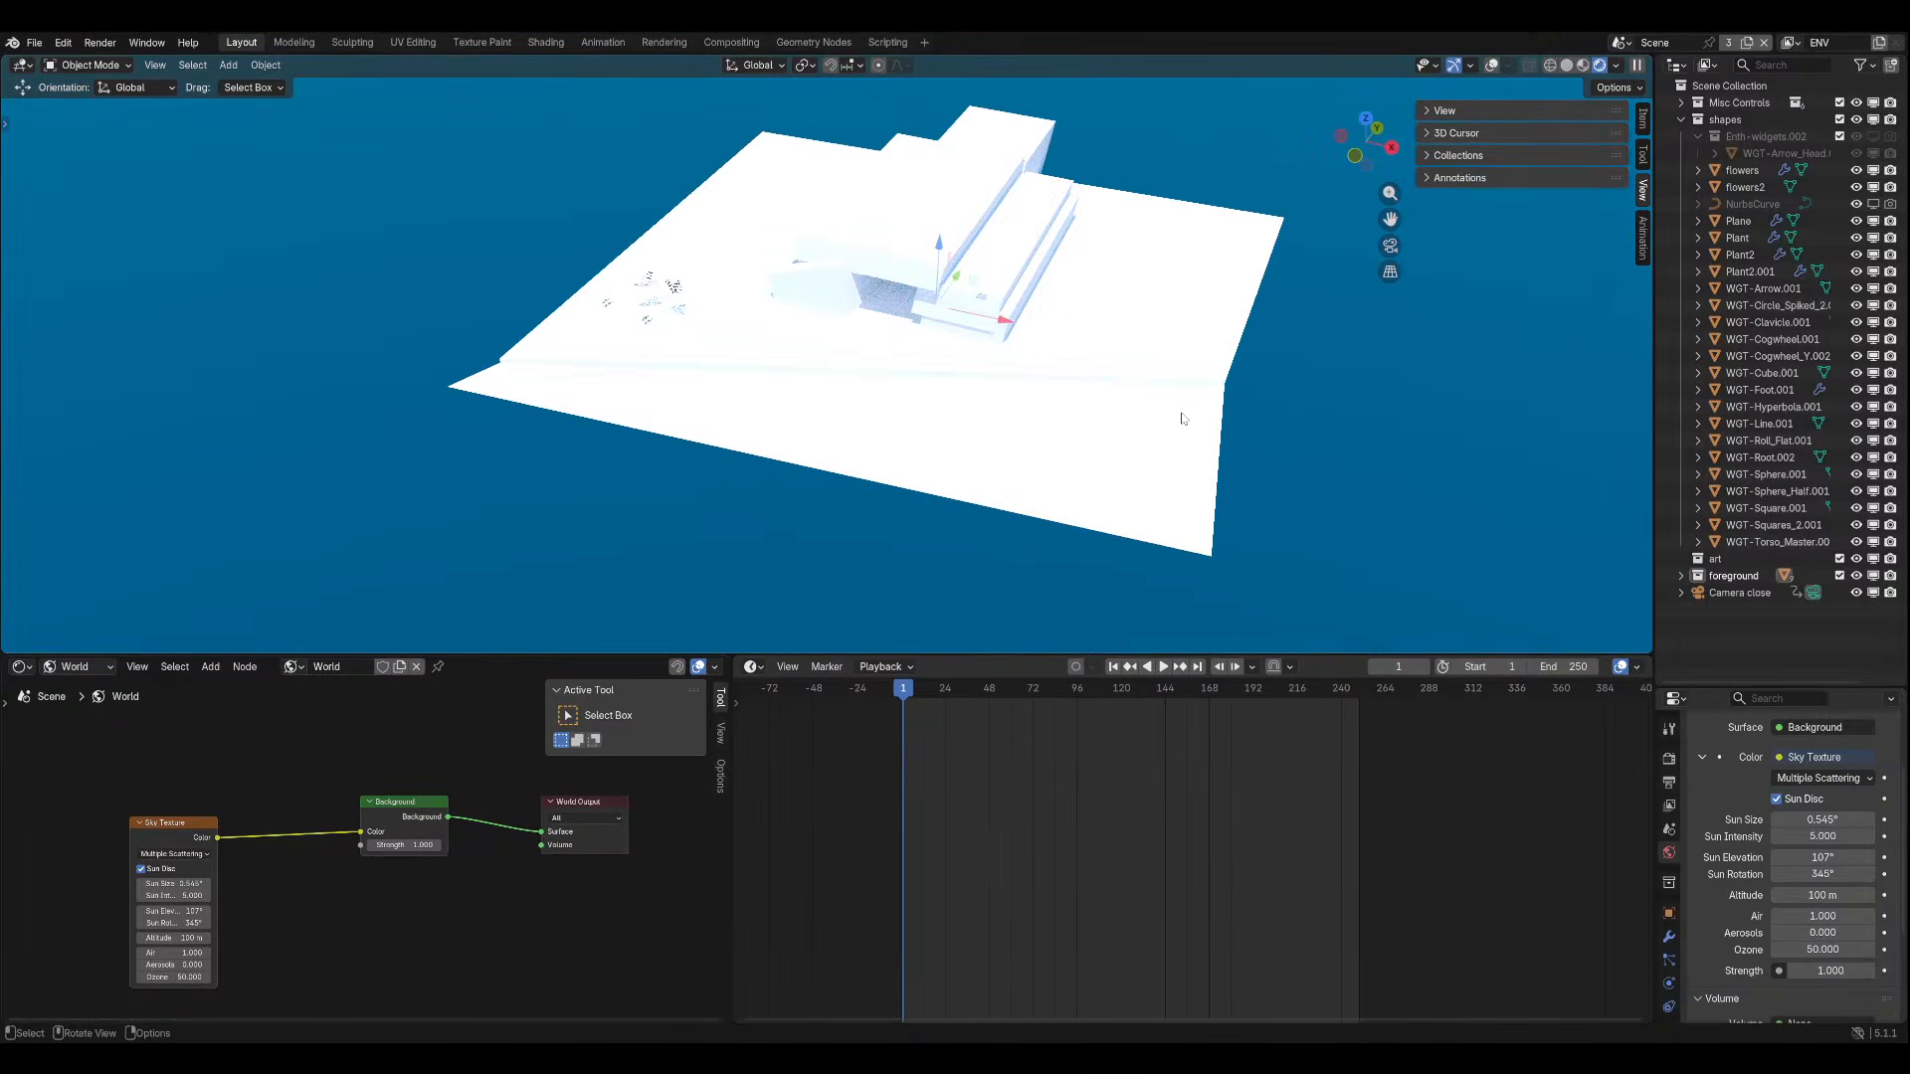
key("KP_0")
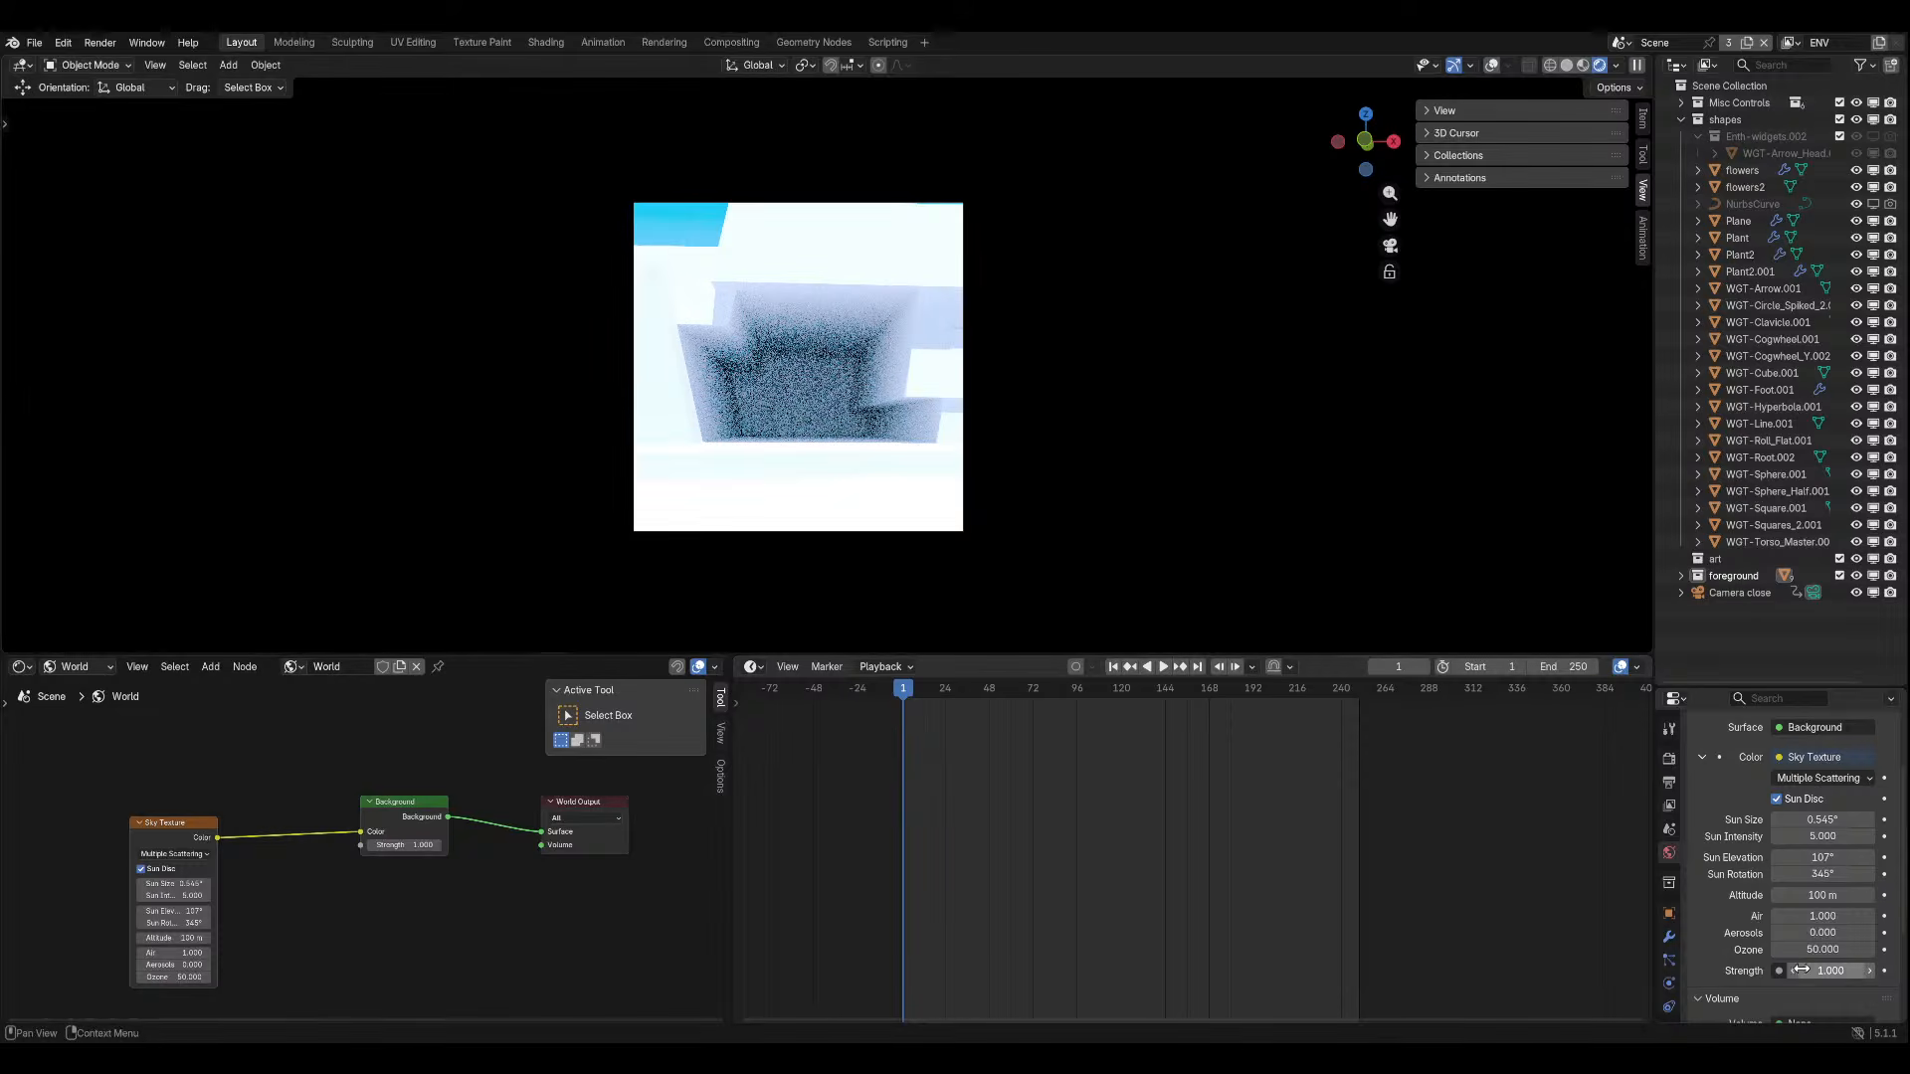
left_click_drag(1795, 971, 1735, 971)
key("Escape")
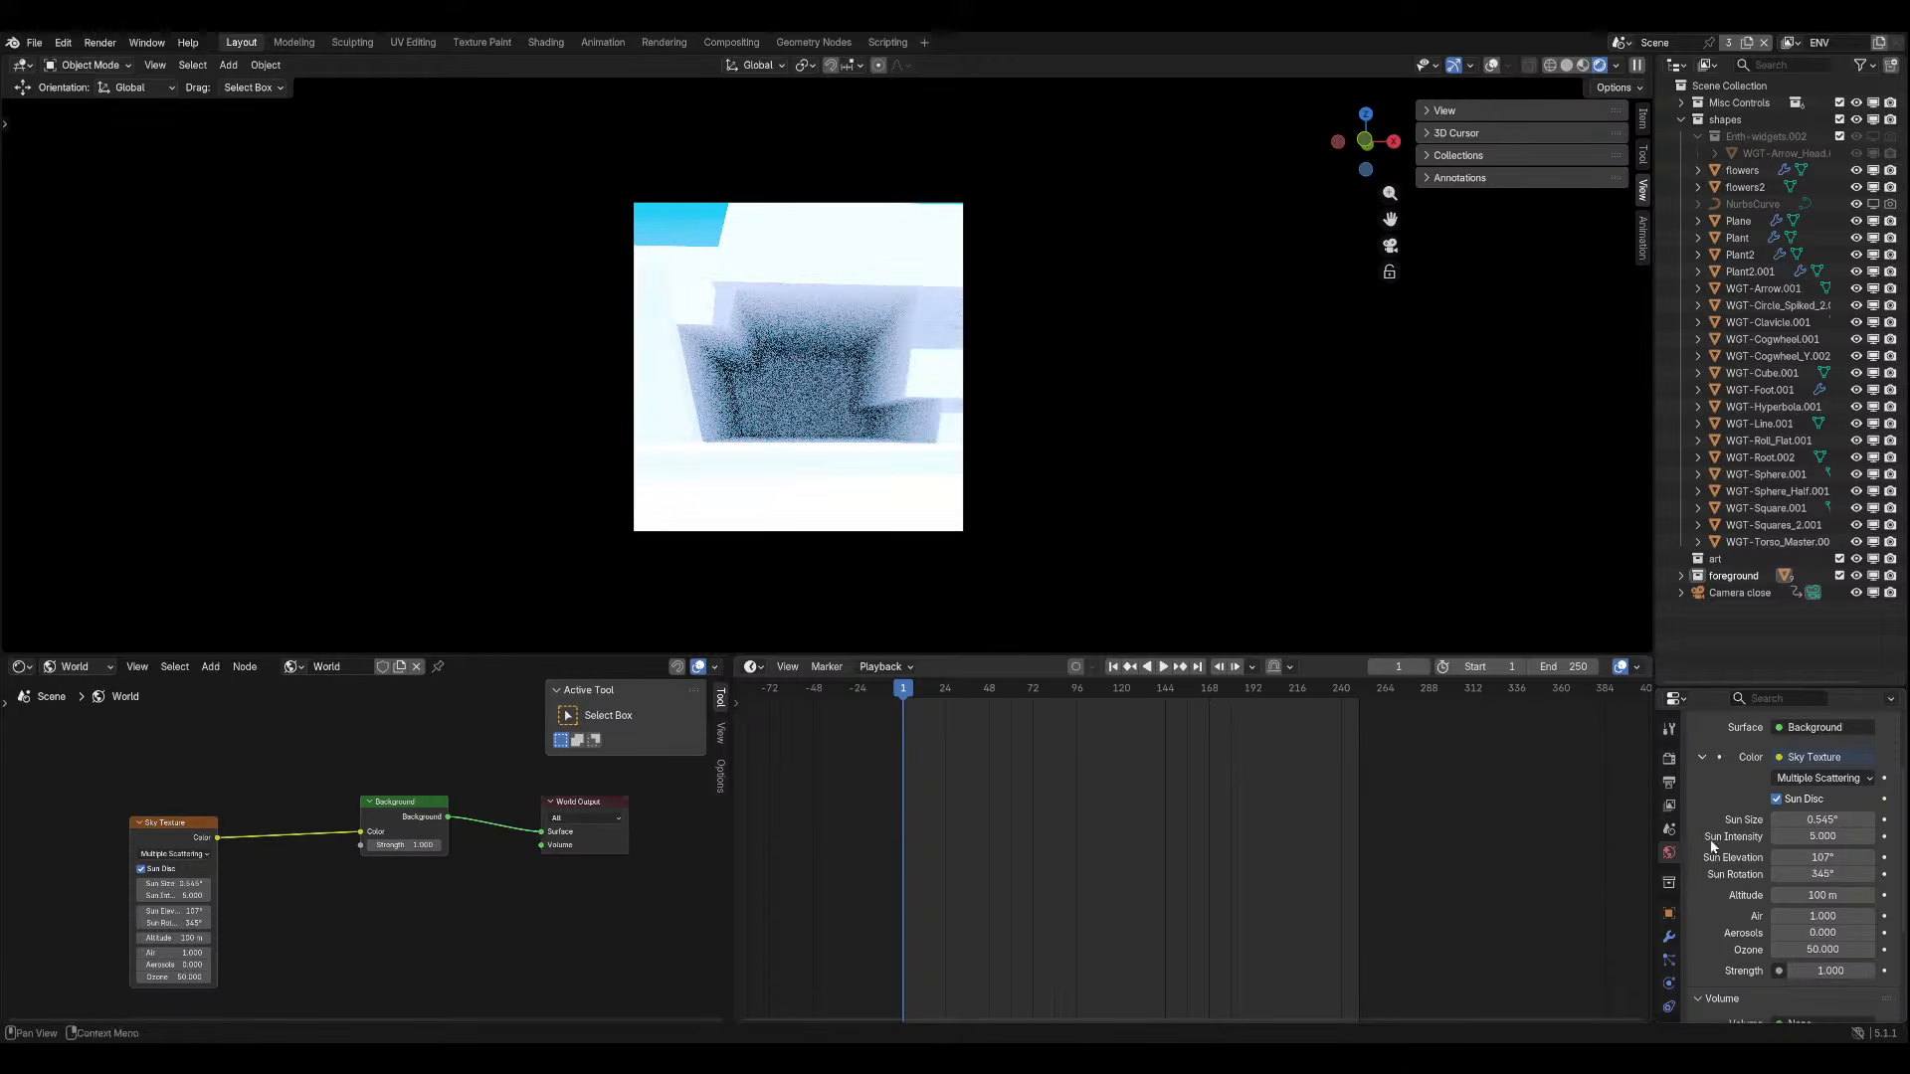
Try the Filmic view transform in the render color management, then undo the change.
left_click(1669, 760)
scroll(1707, 886, "down", 10)
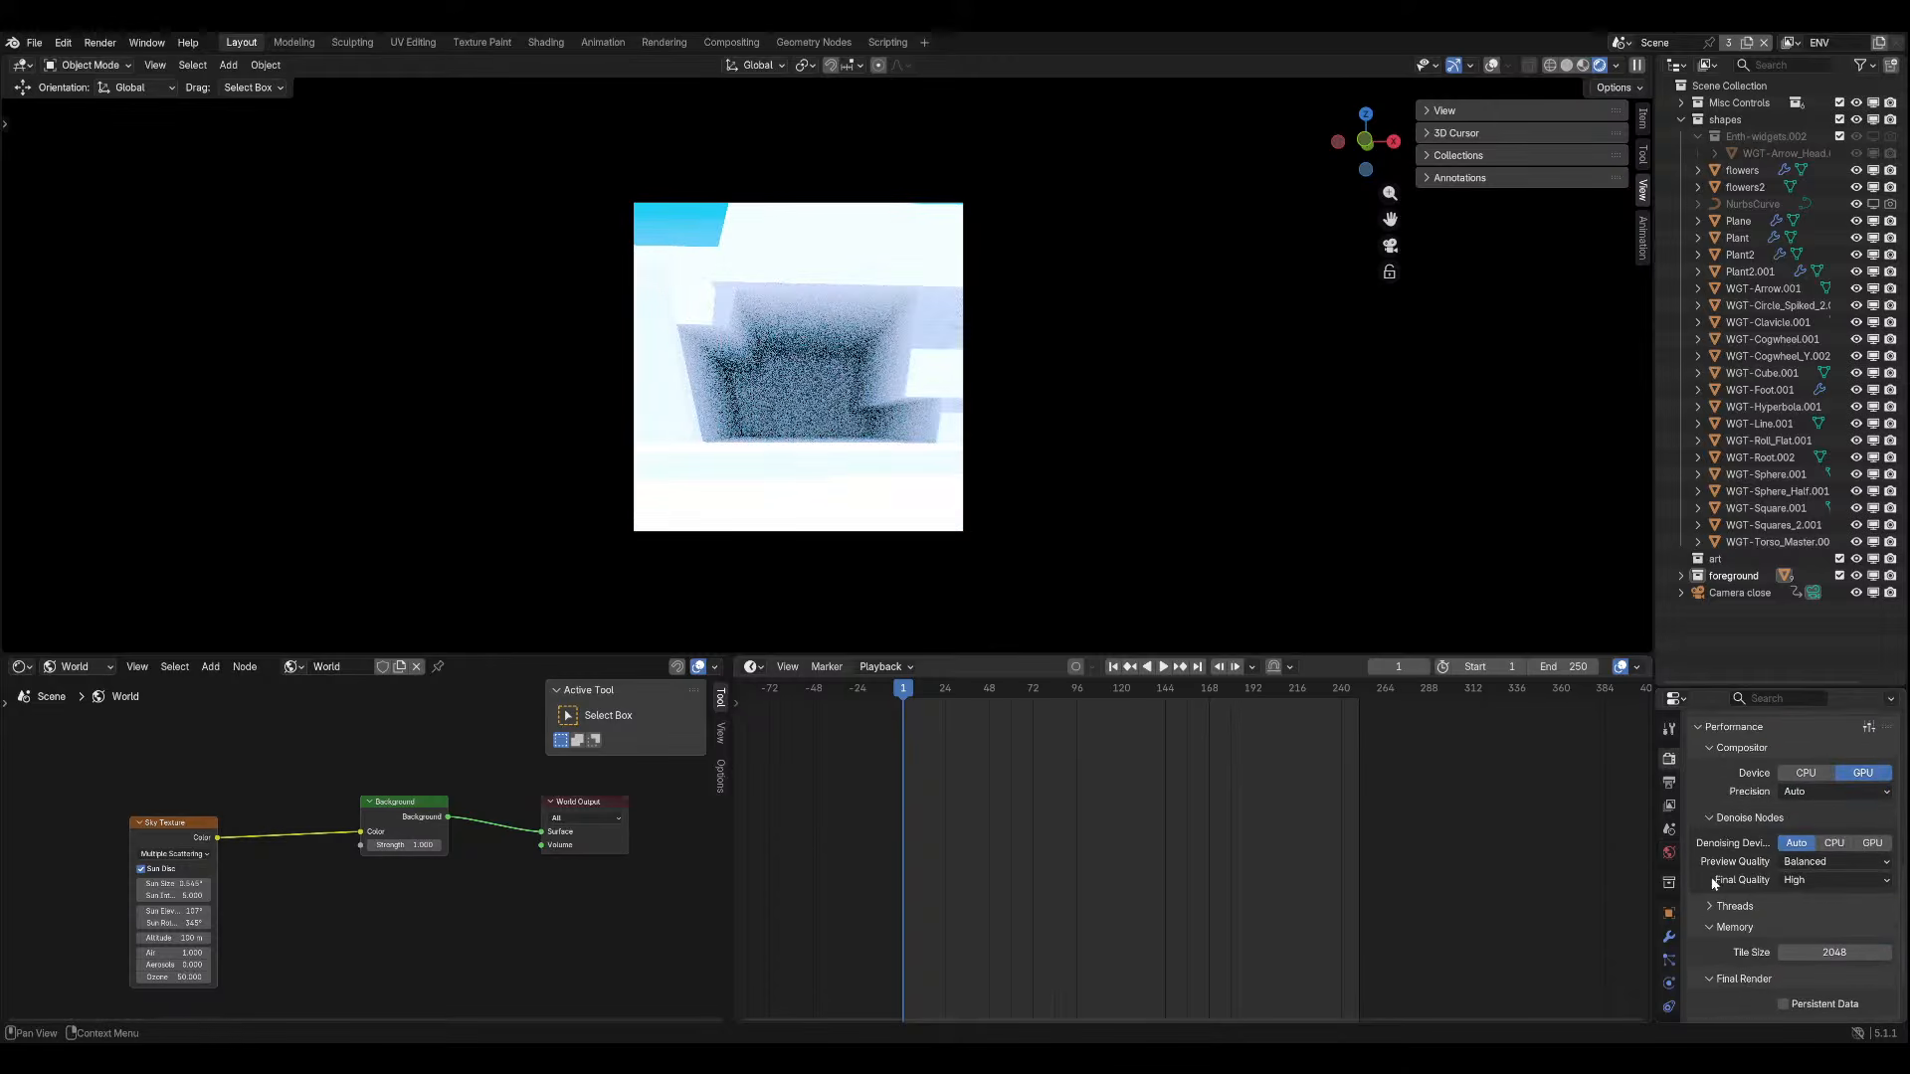
scroll(1731, 855, "up", 4)
scroll(1761, 825, "down", 3)
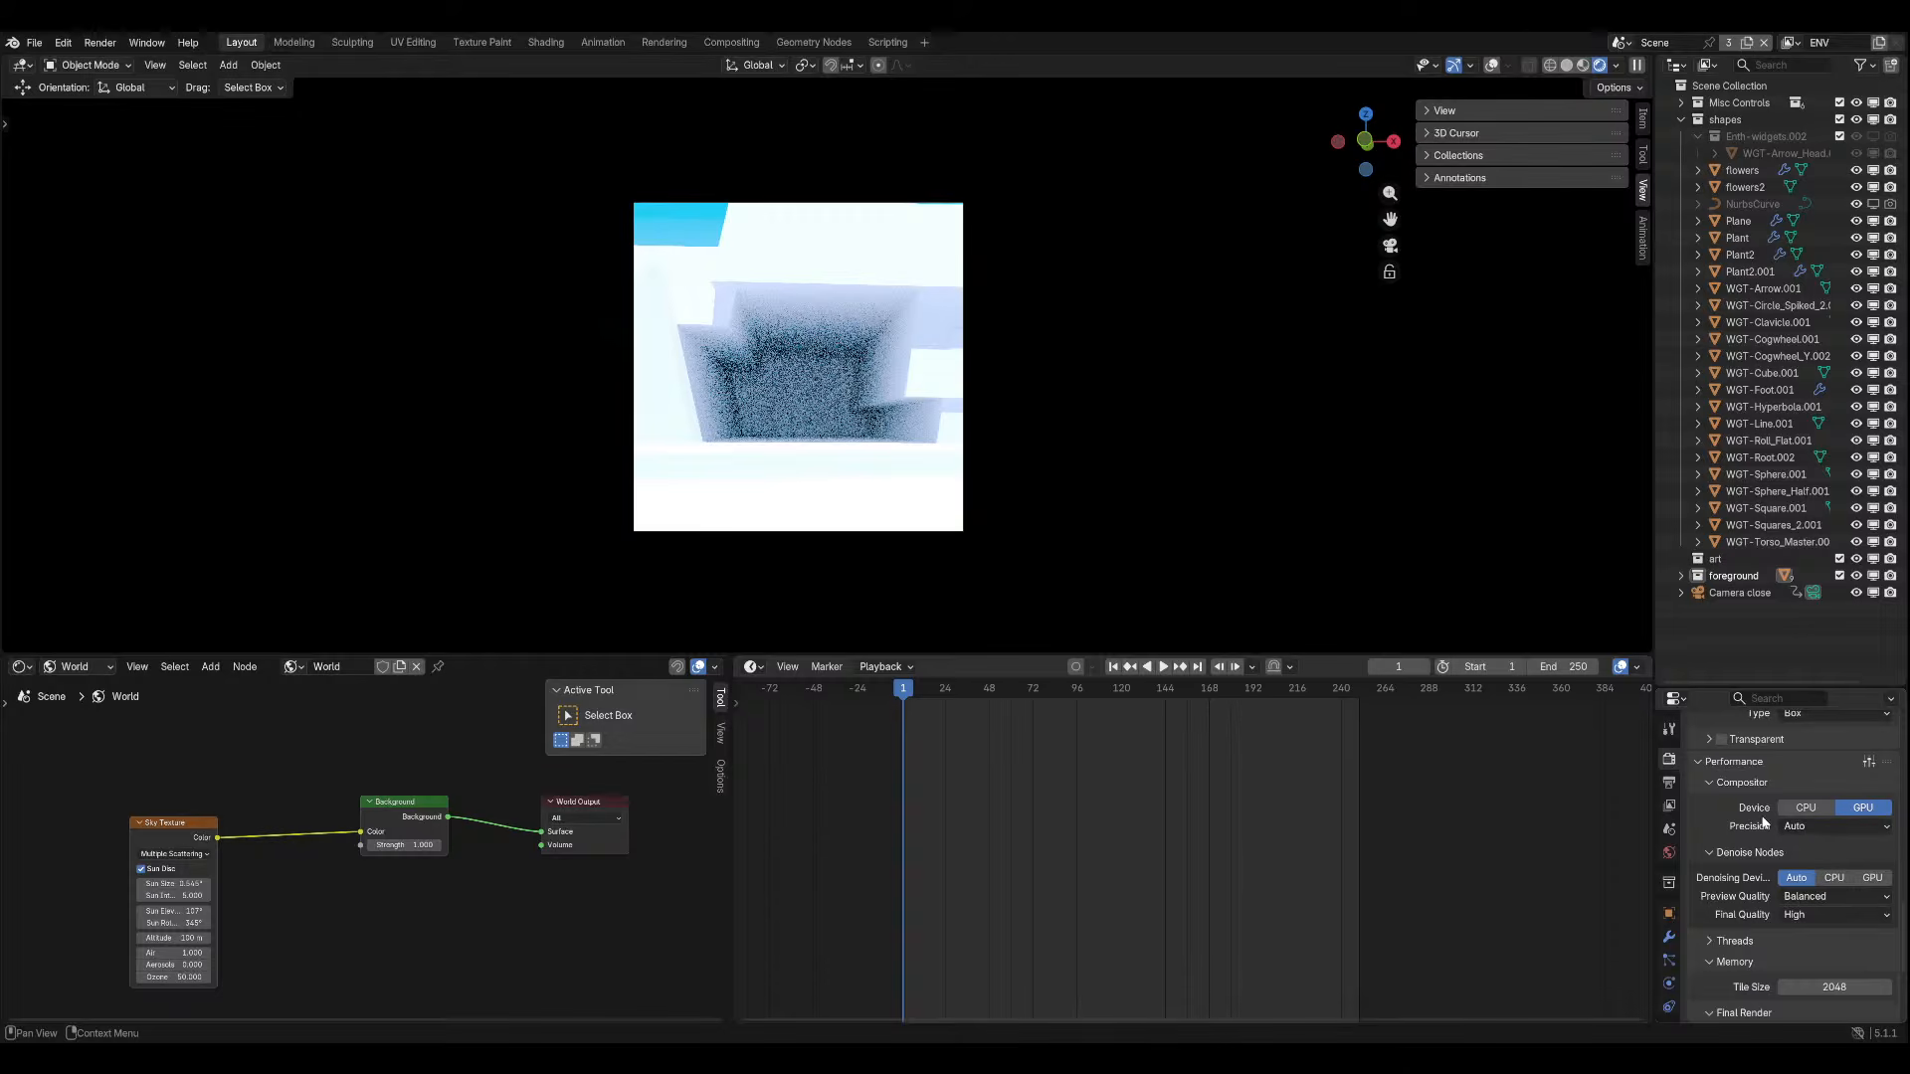
scroll(1750, 821, "up", 5)
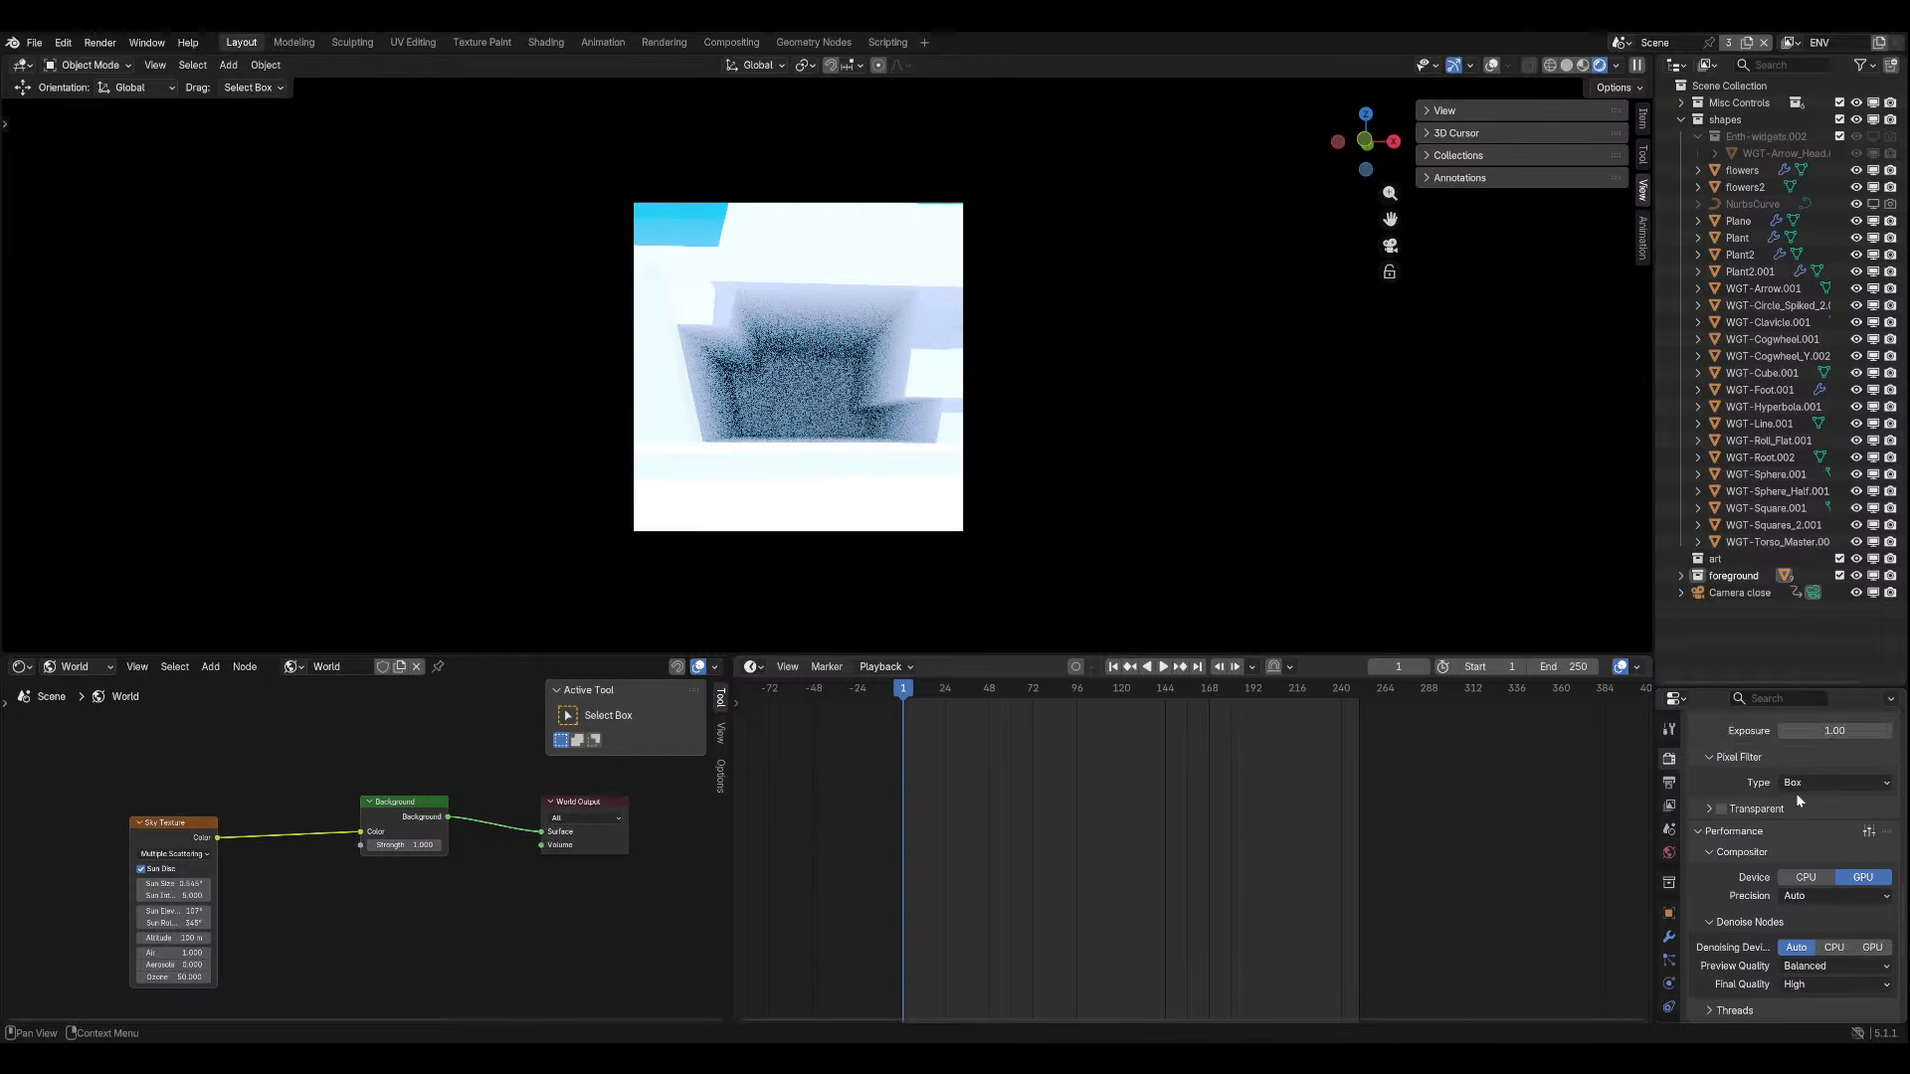
left_click(1726, 777)
left_click(1731, 796)
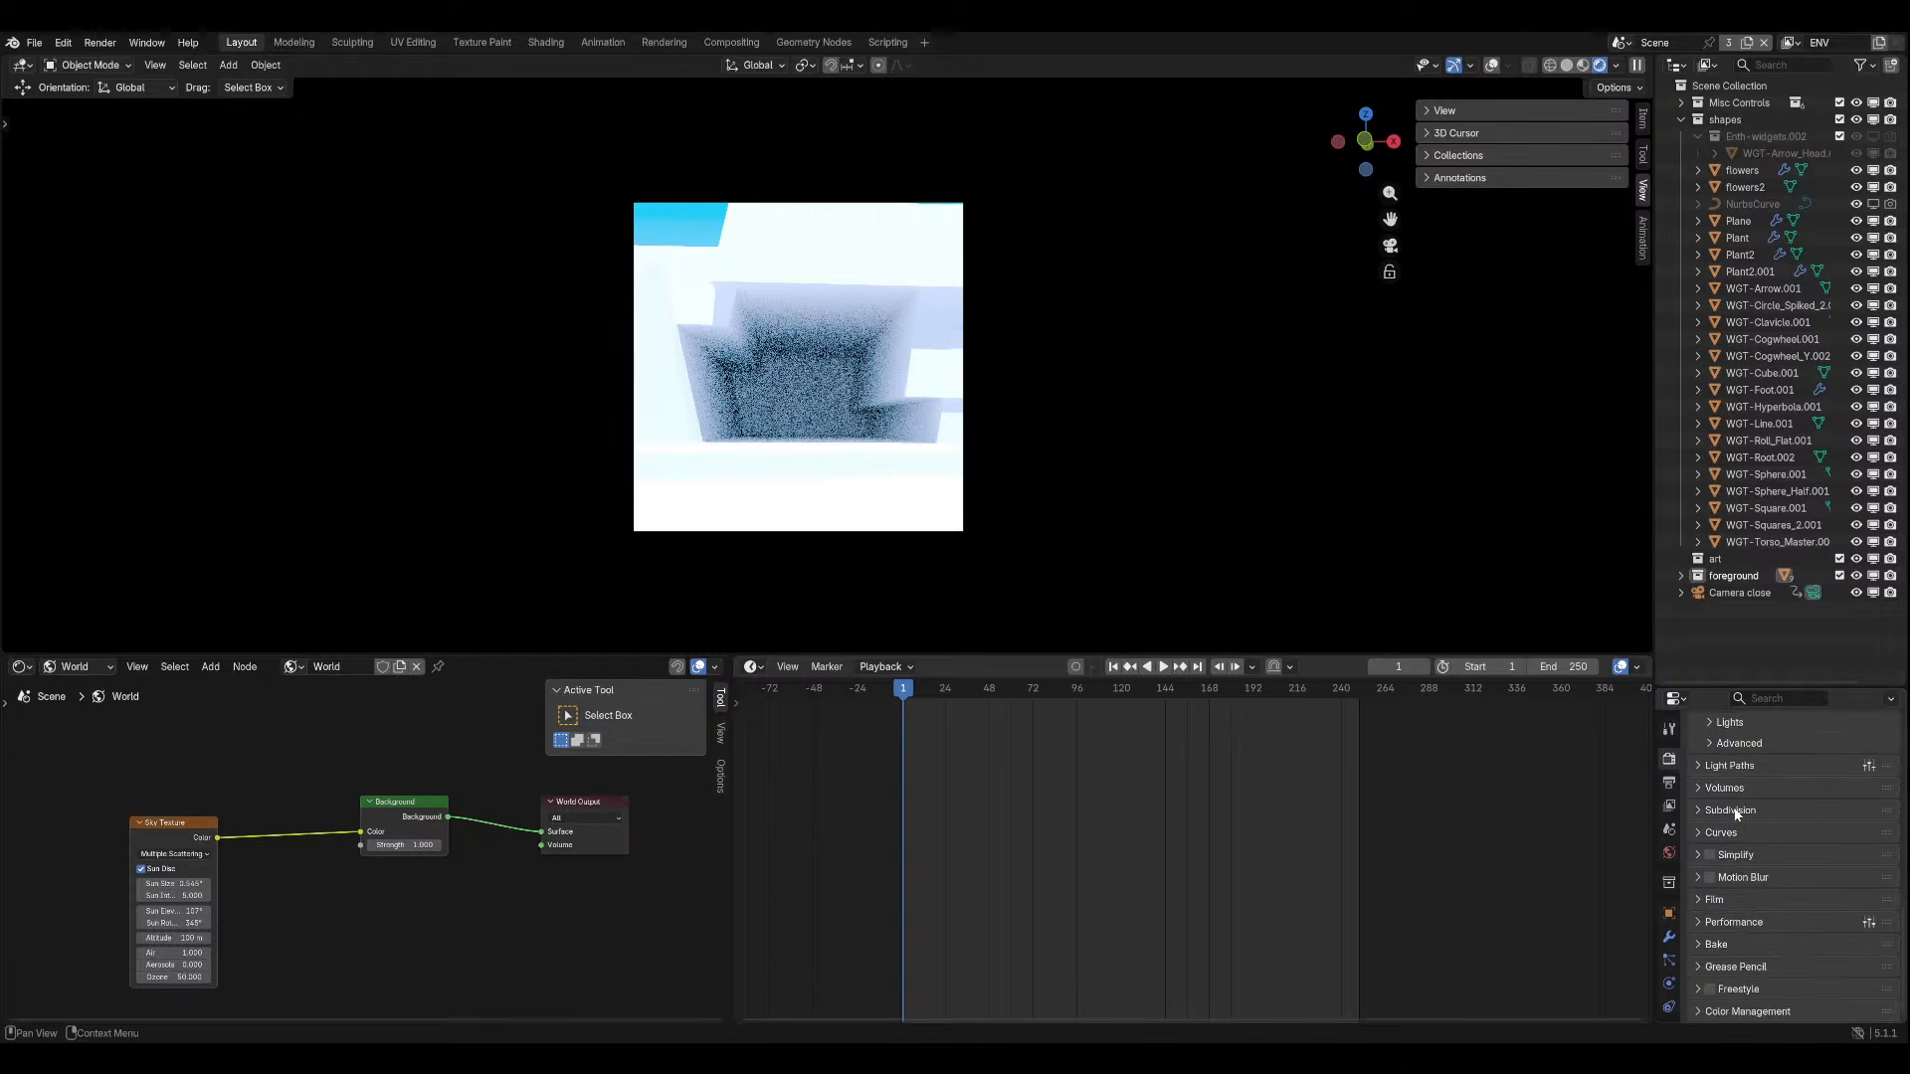
scroll(1743, 1008, "down", 5)
left_click(1821, 868)
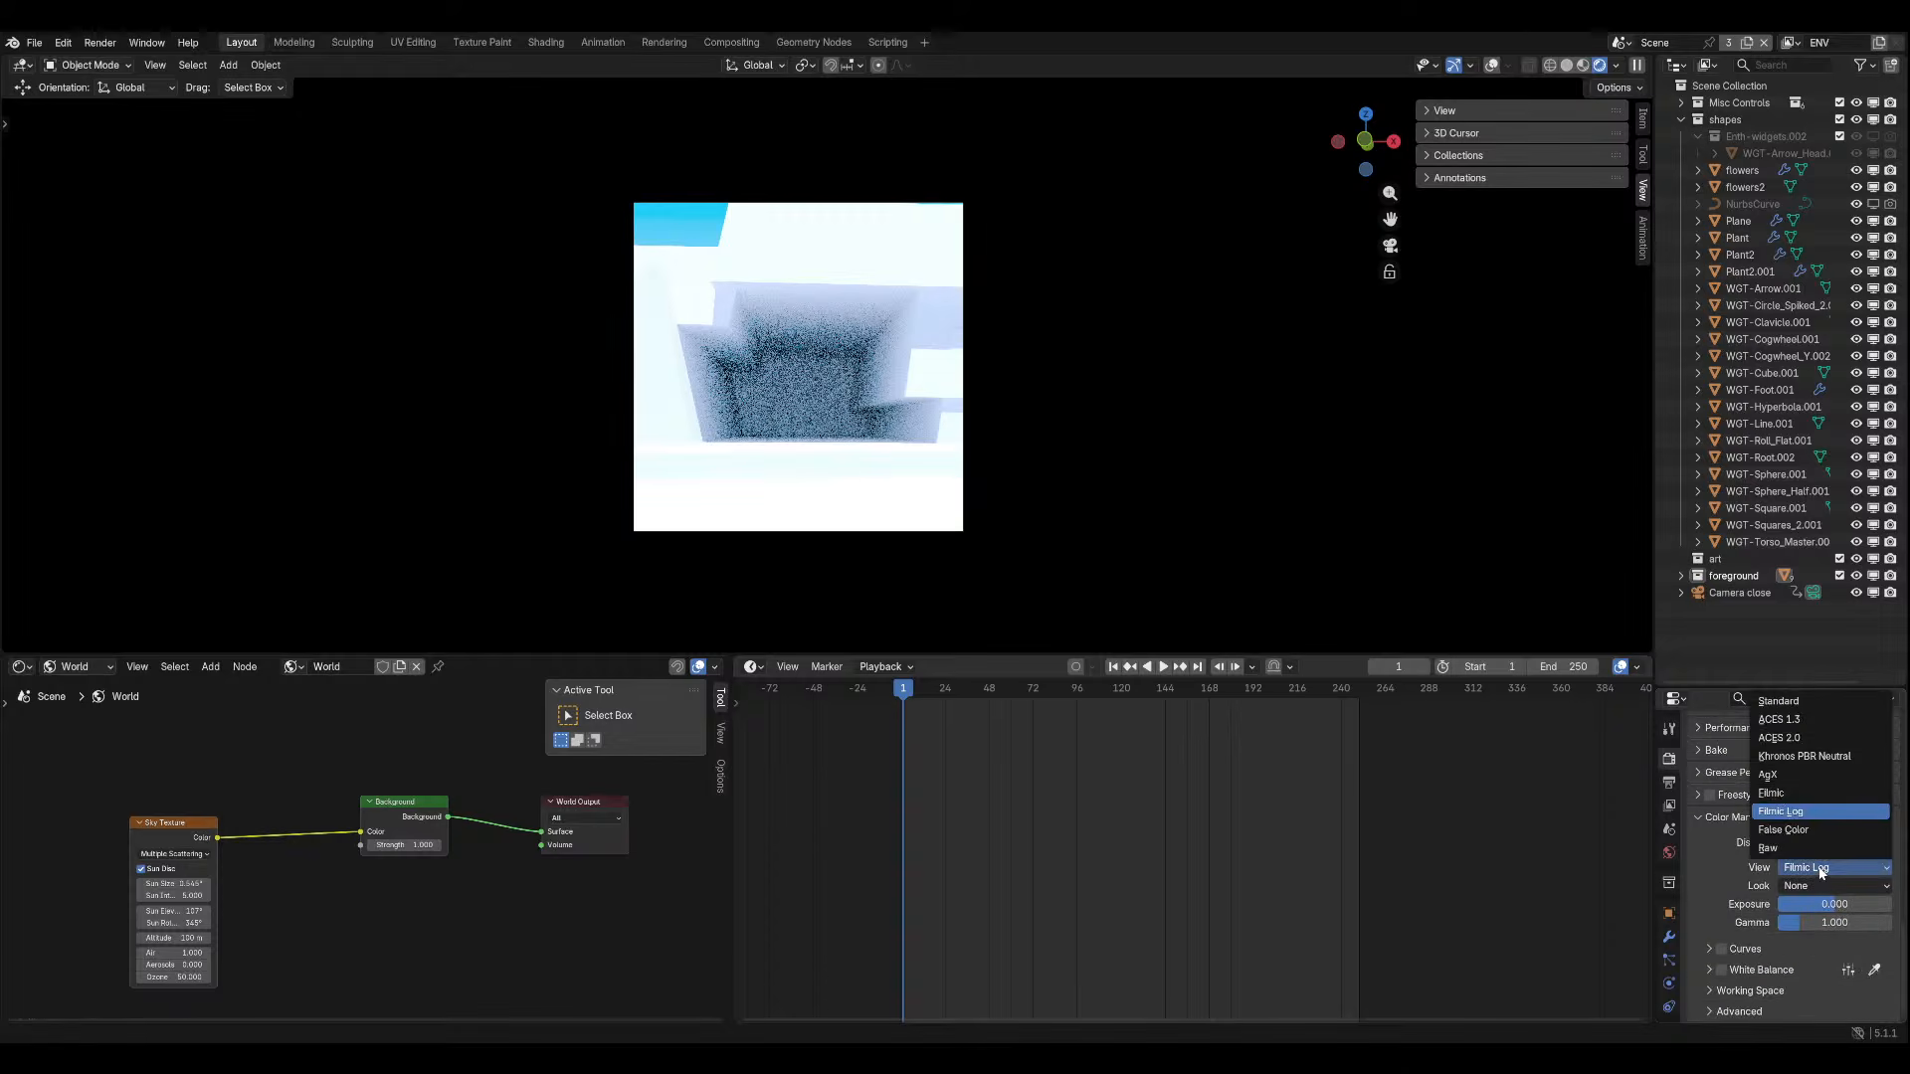
left_click(1780, 796)
key("ctrl+z")
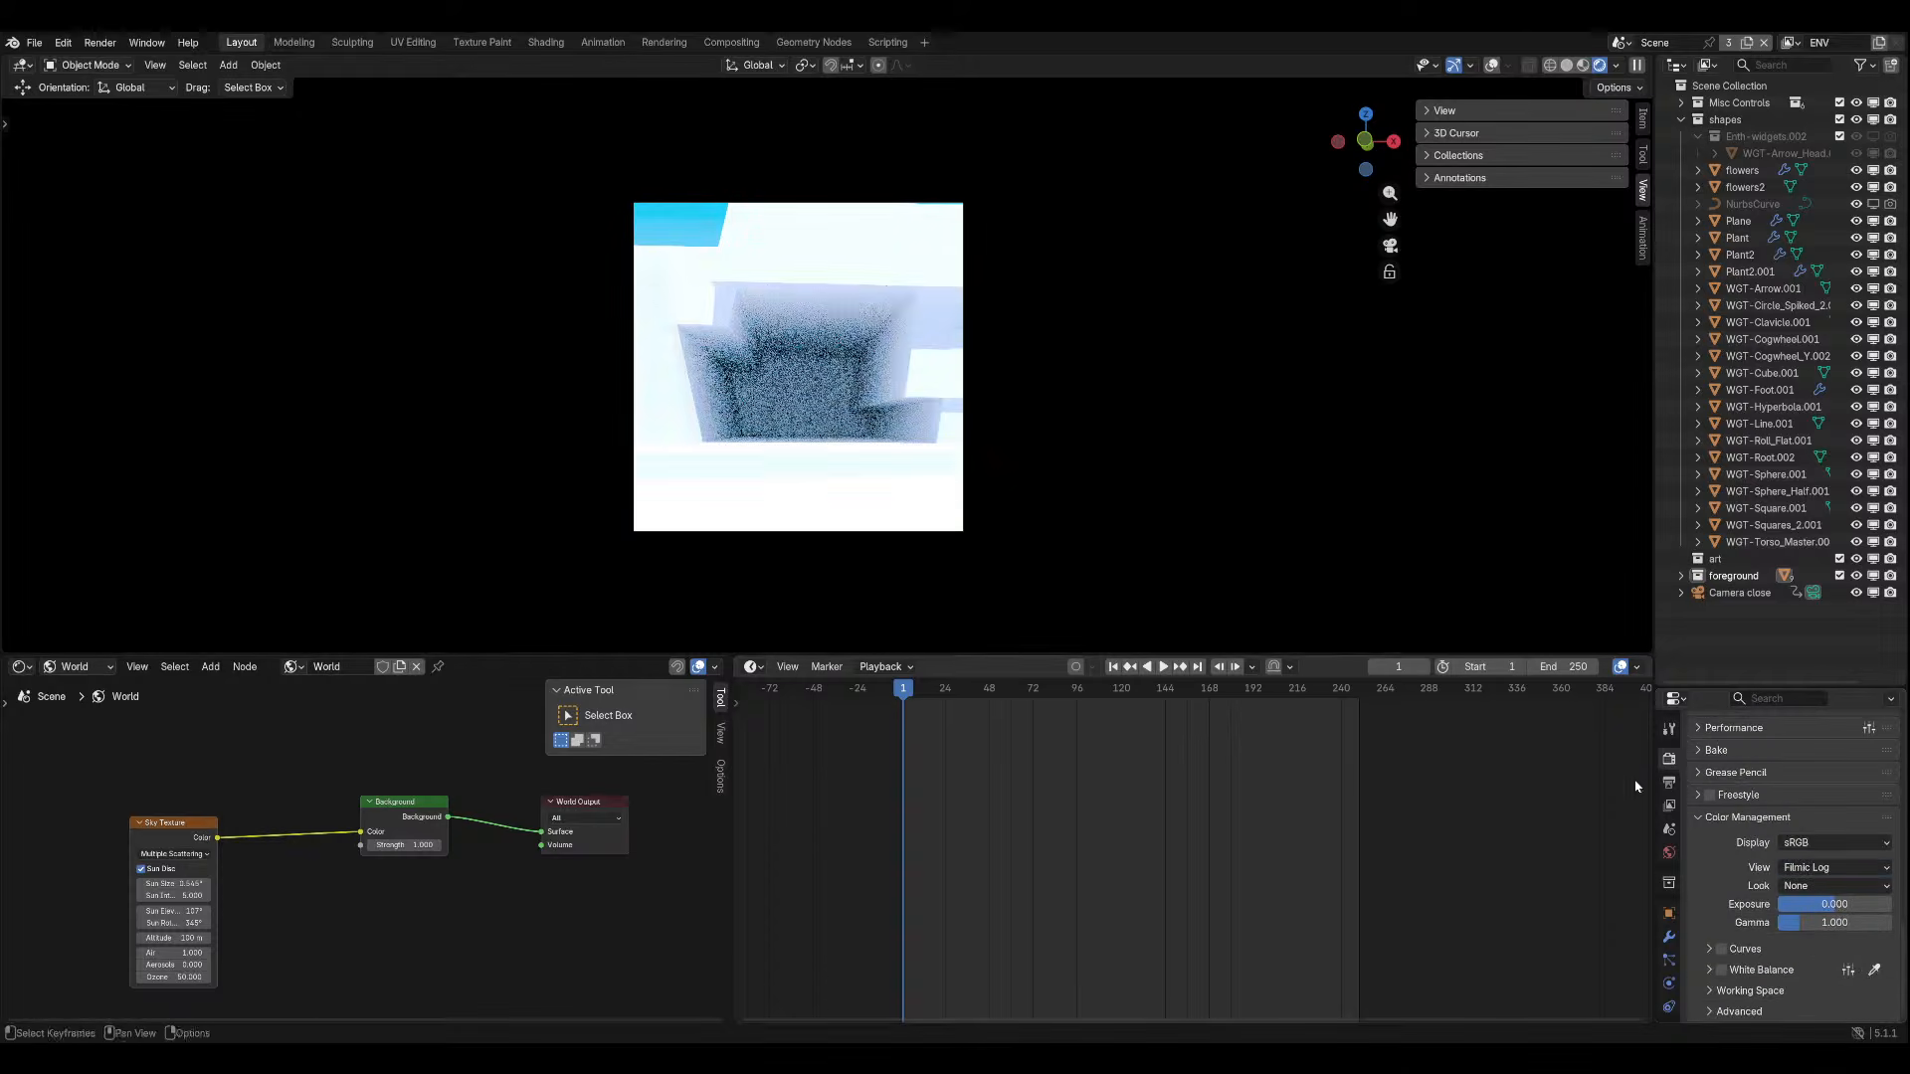
Keep Filmic Log as the view transform and save the file.
left_click(1824, 872)
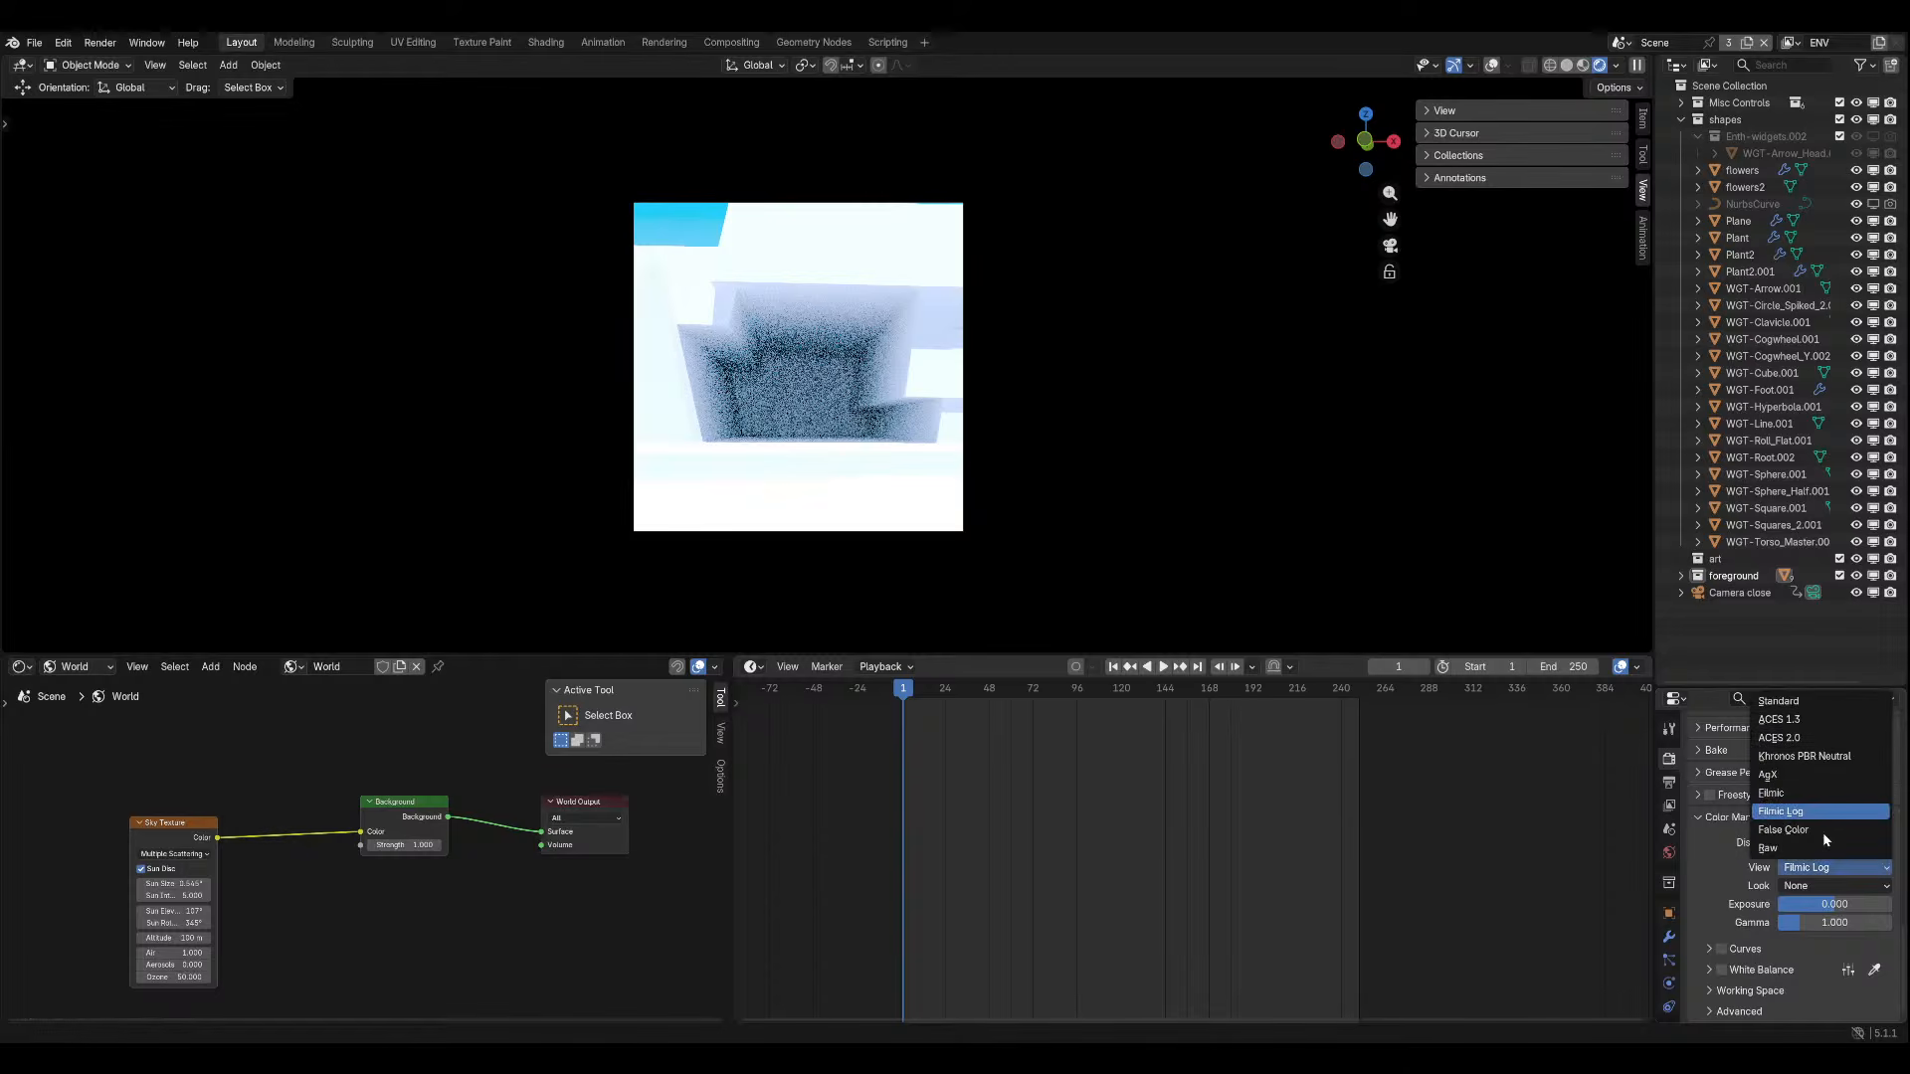
key("ctrl+s")
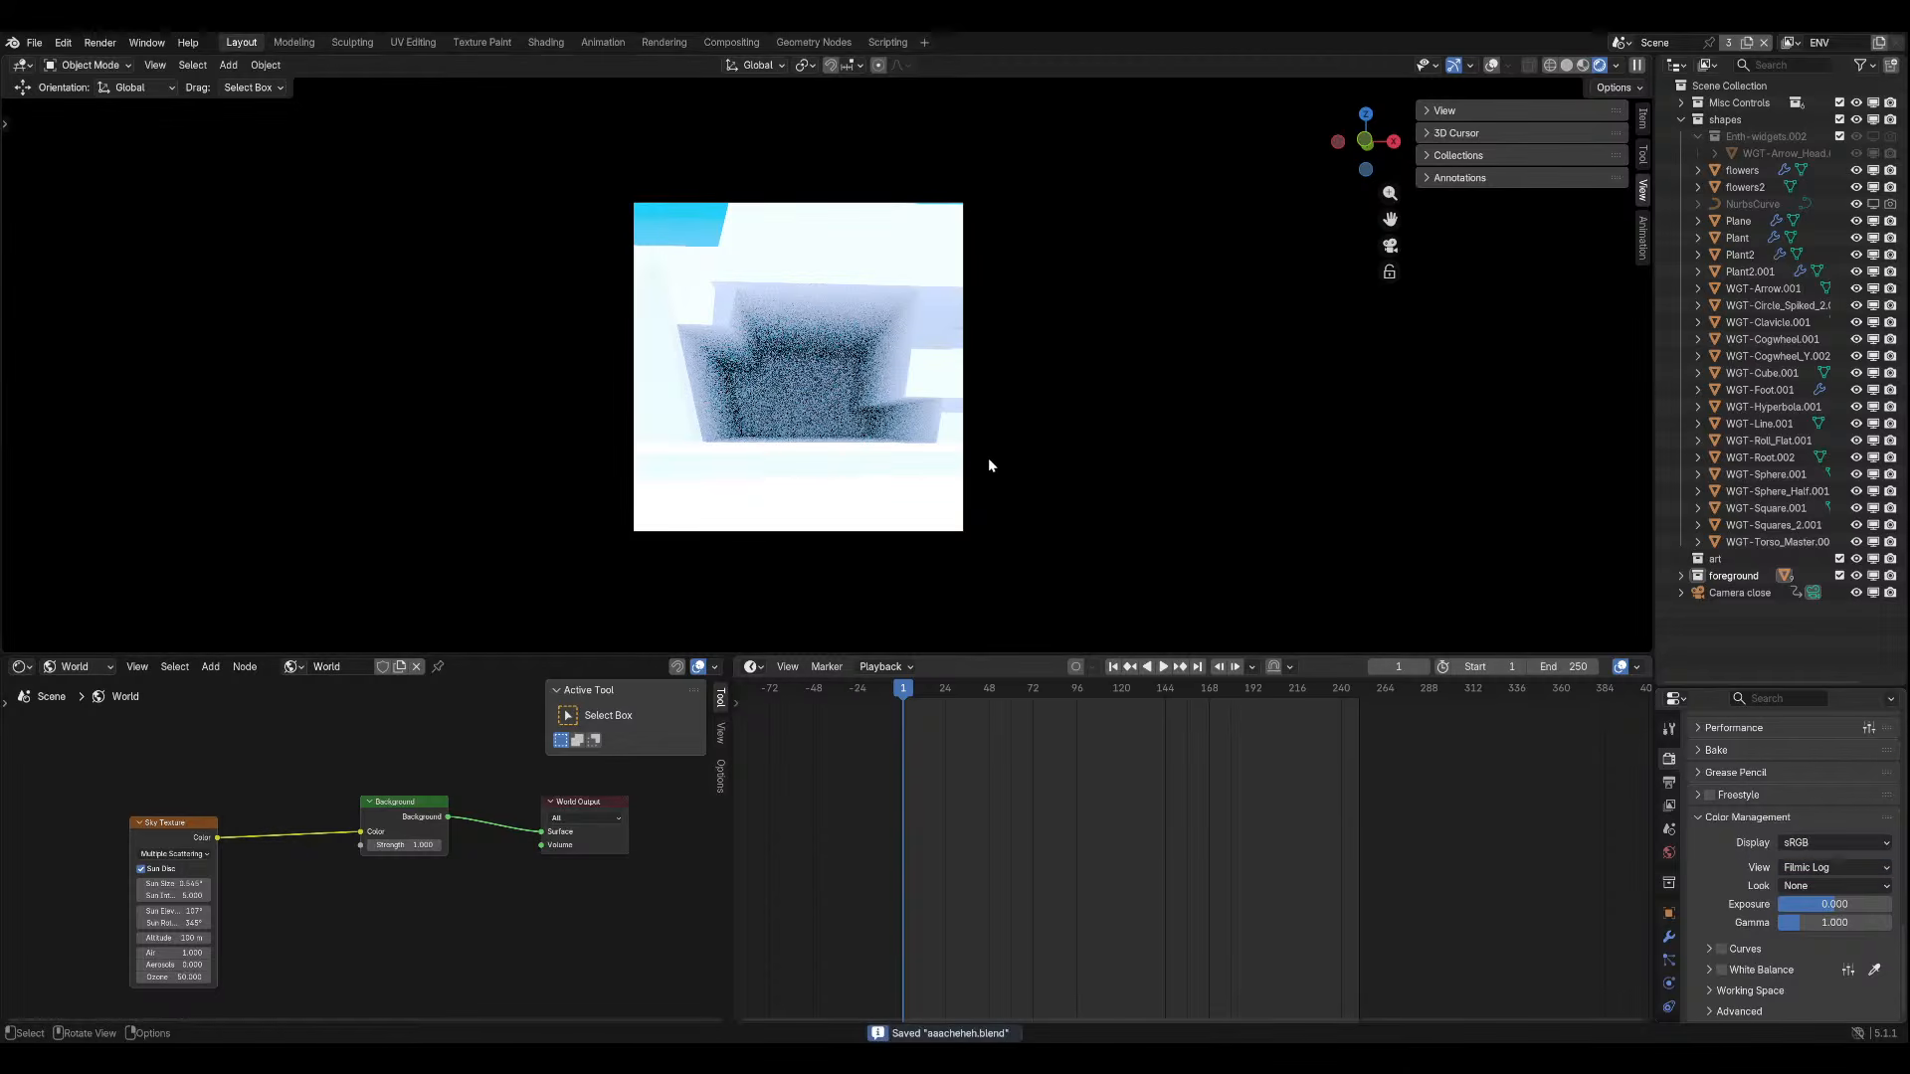
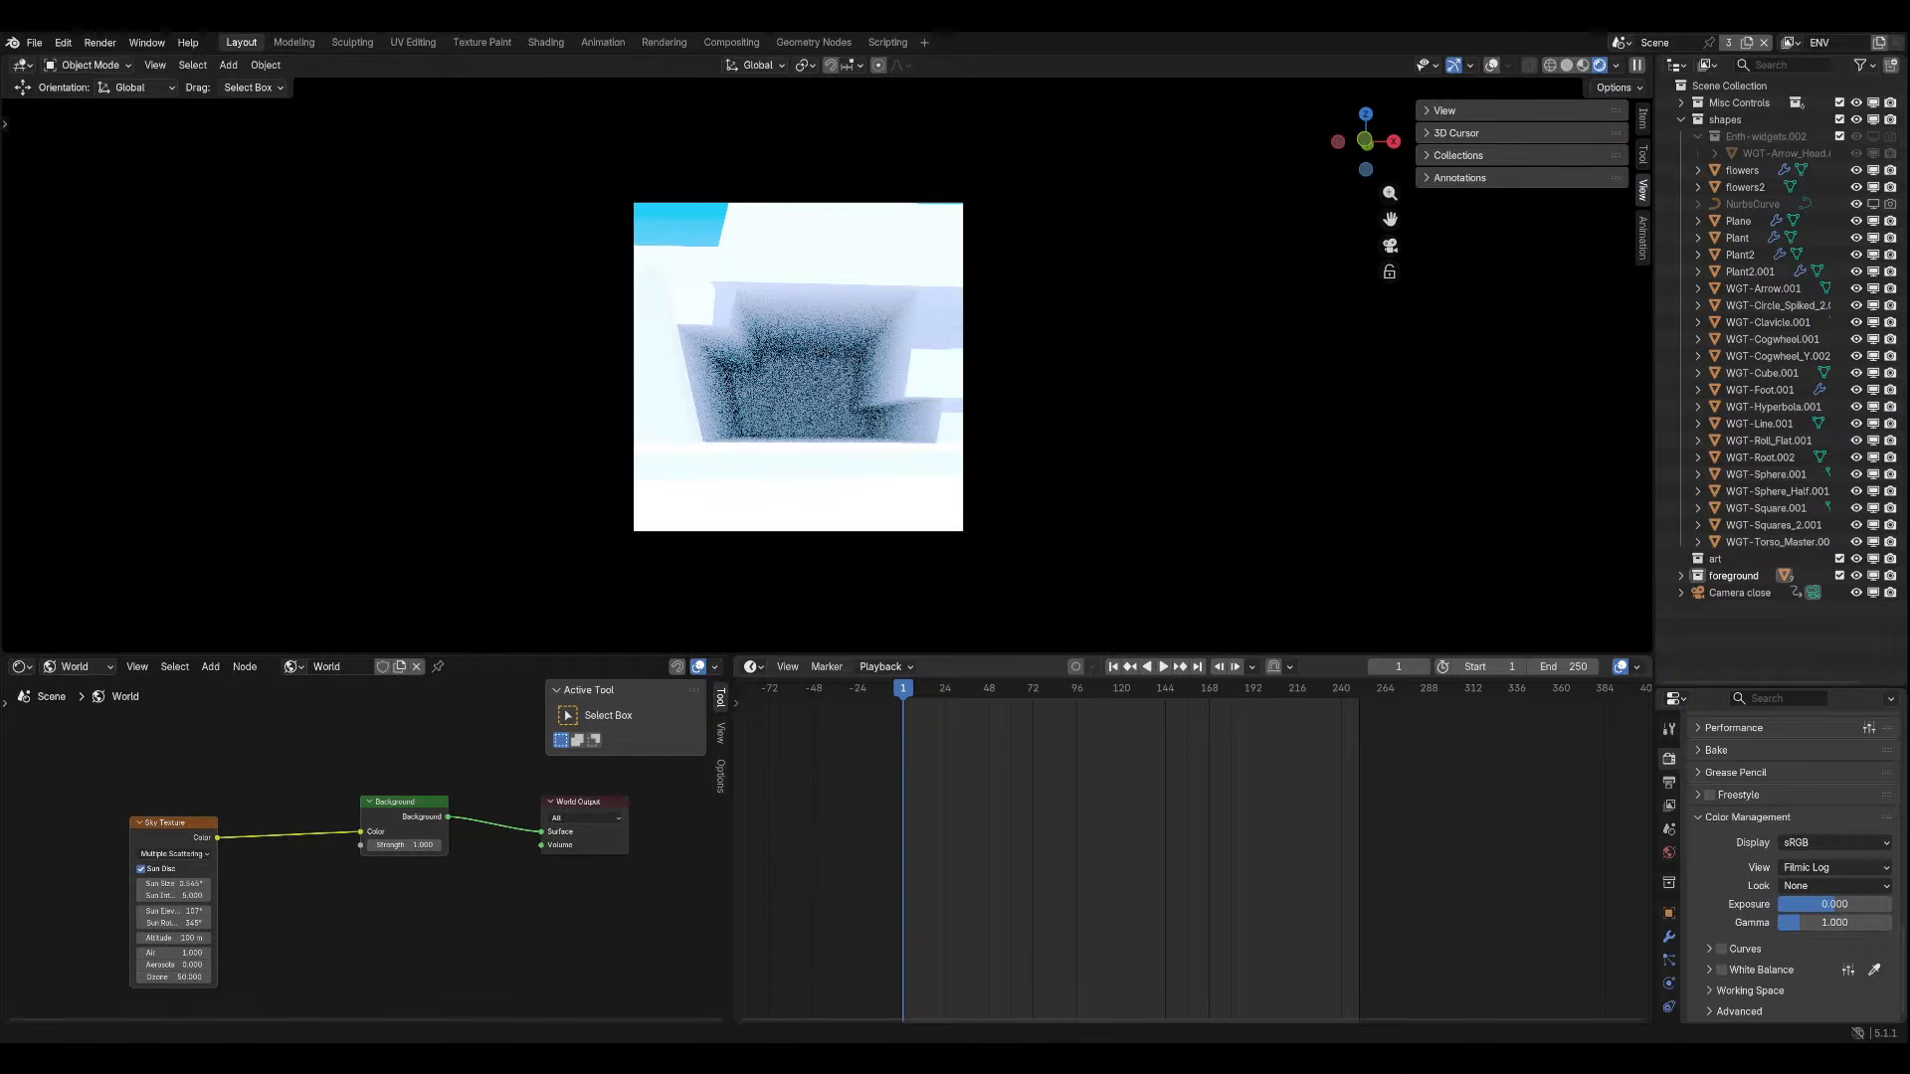
scroll(815, 418, "up", 2)
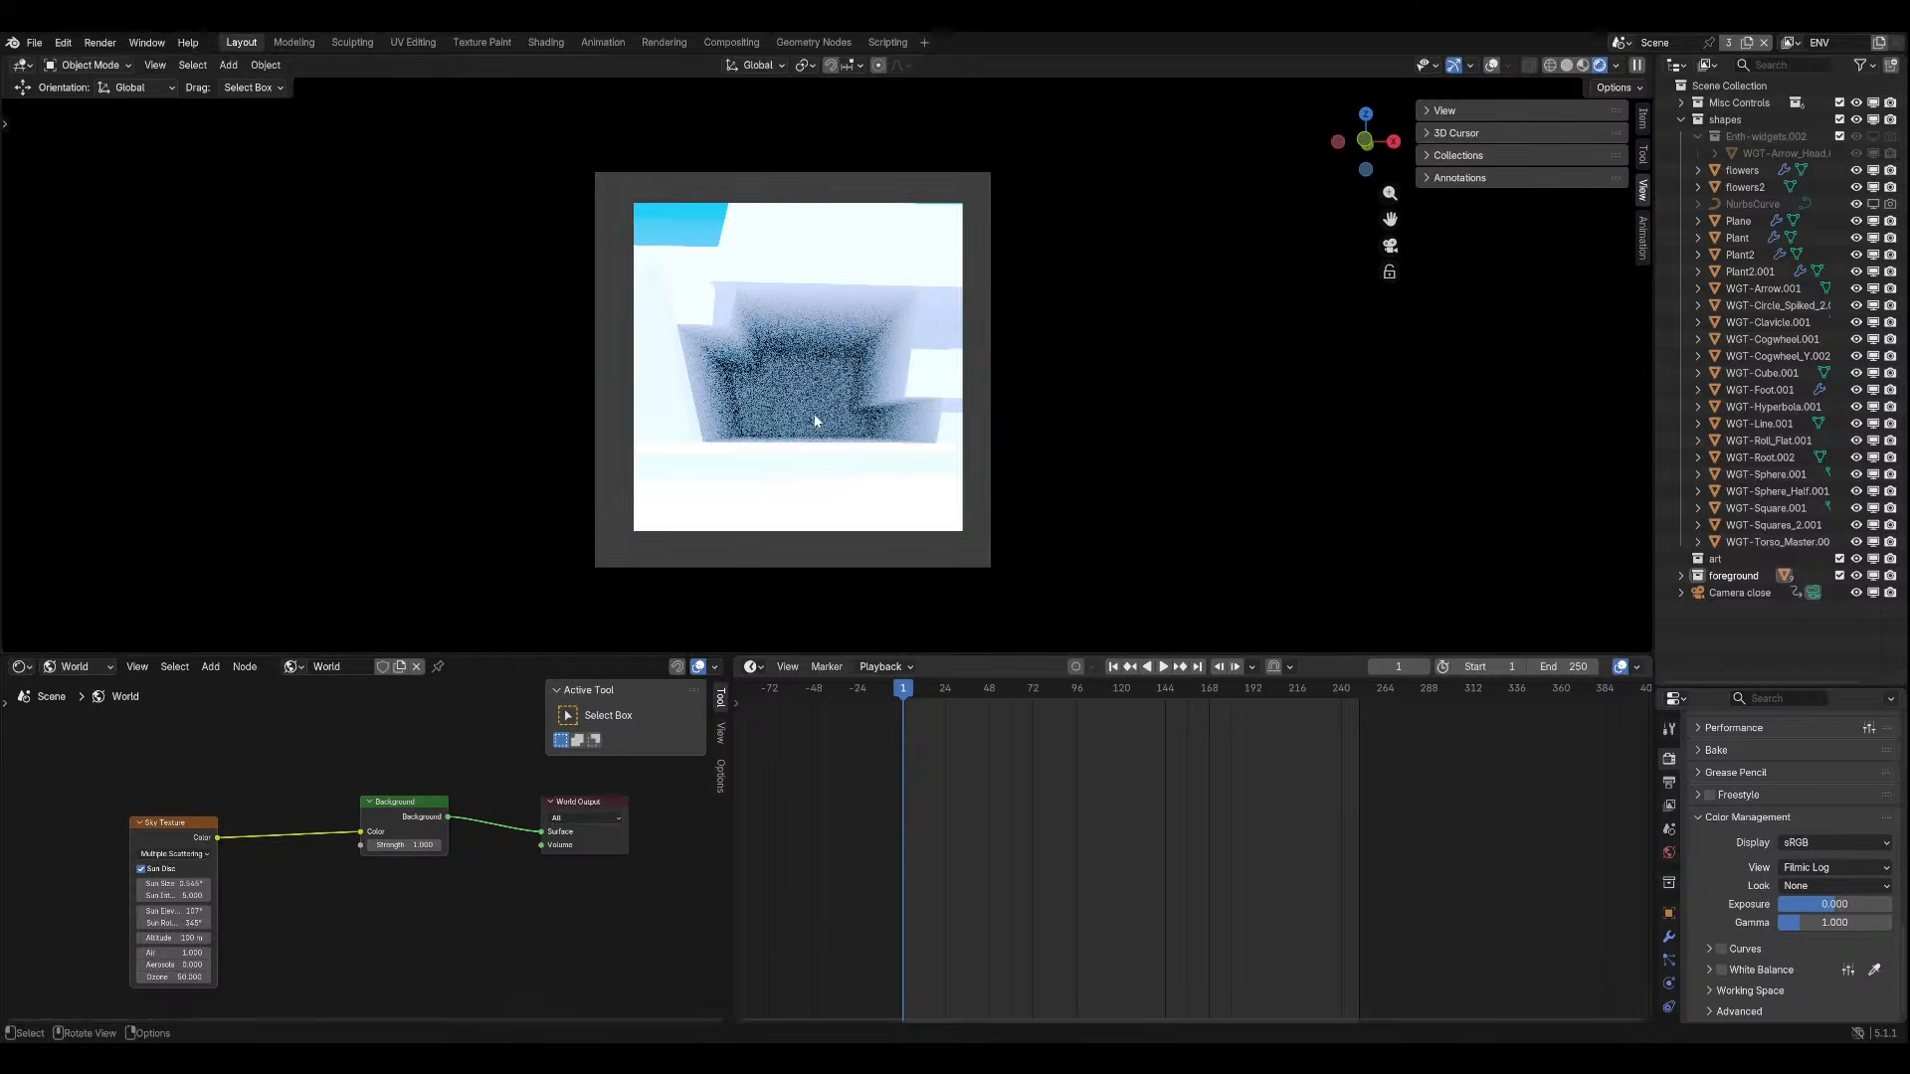
key("ctrl+s")
scroll(816, 420, "up", 1)
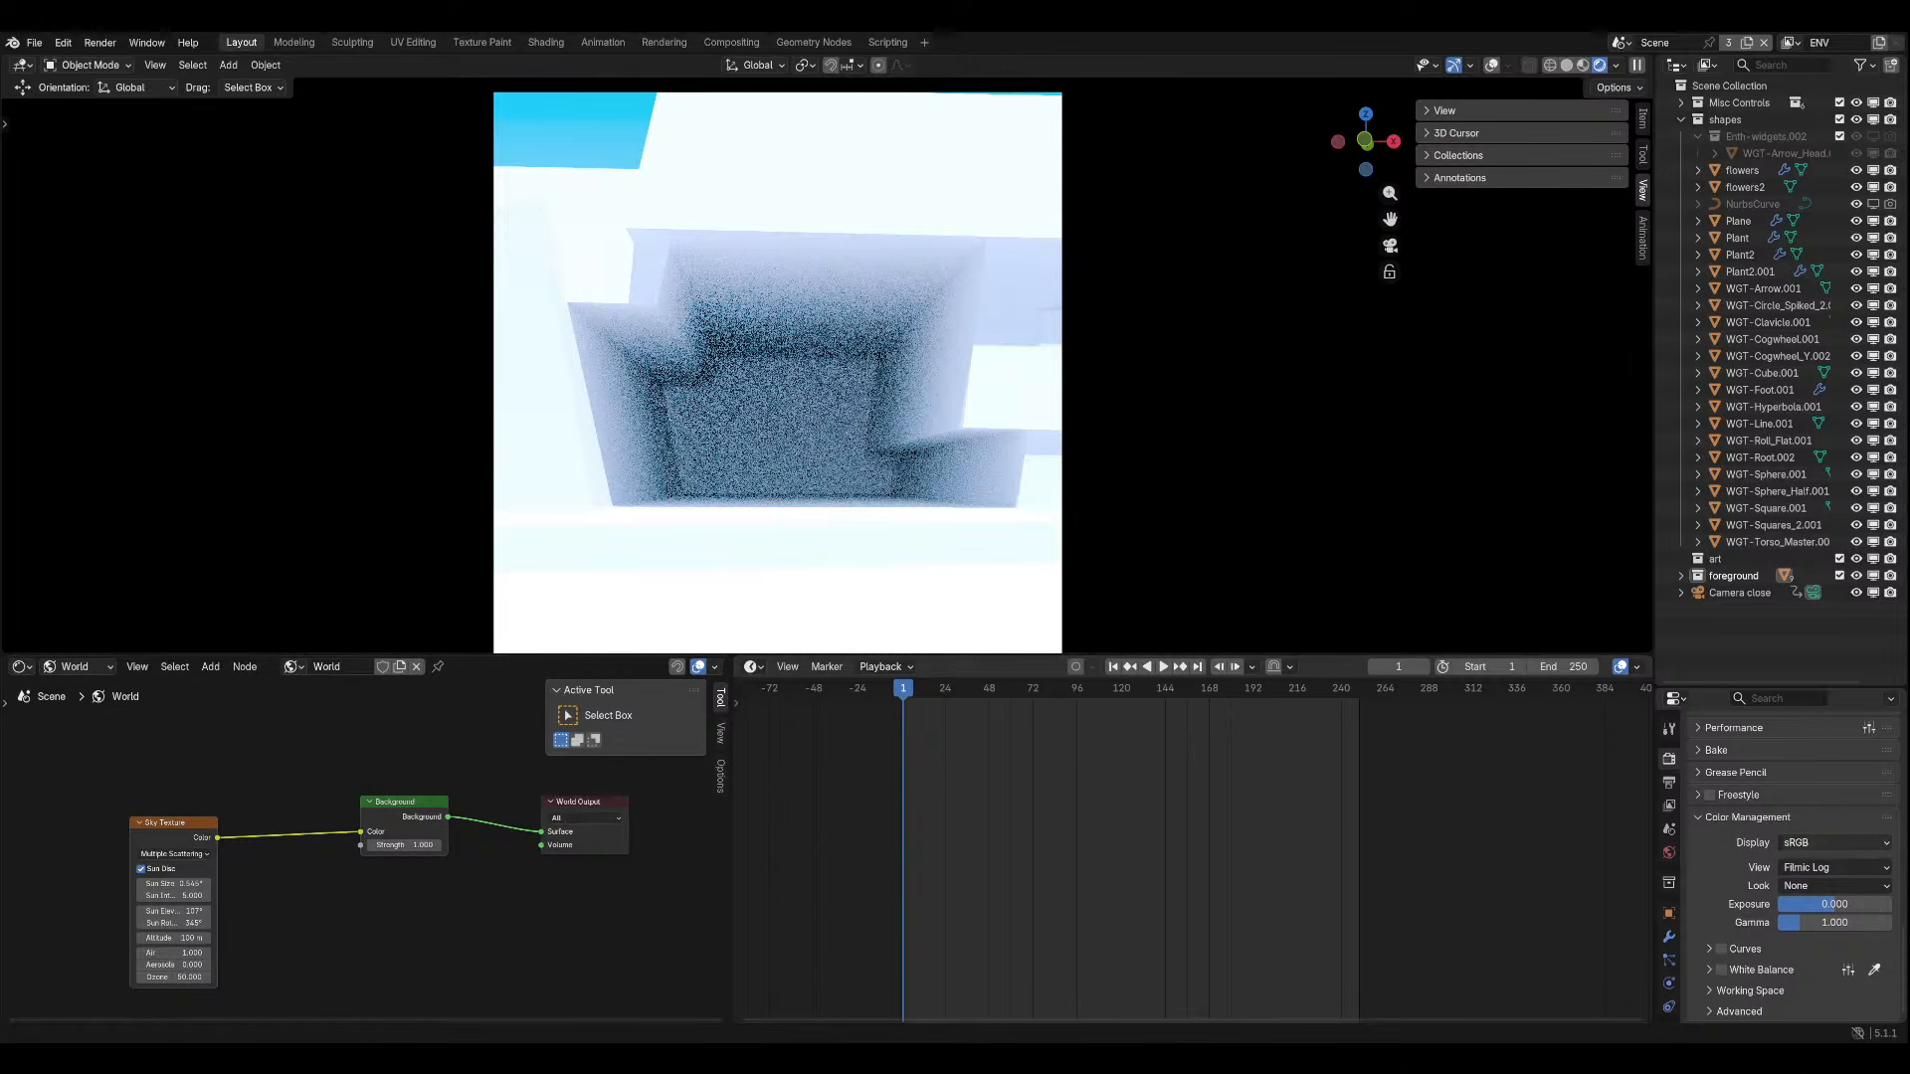
left_click(1831, 868)
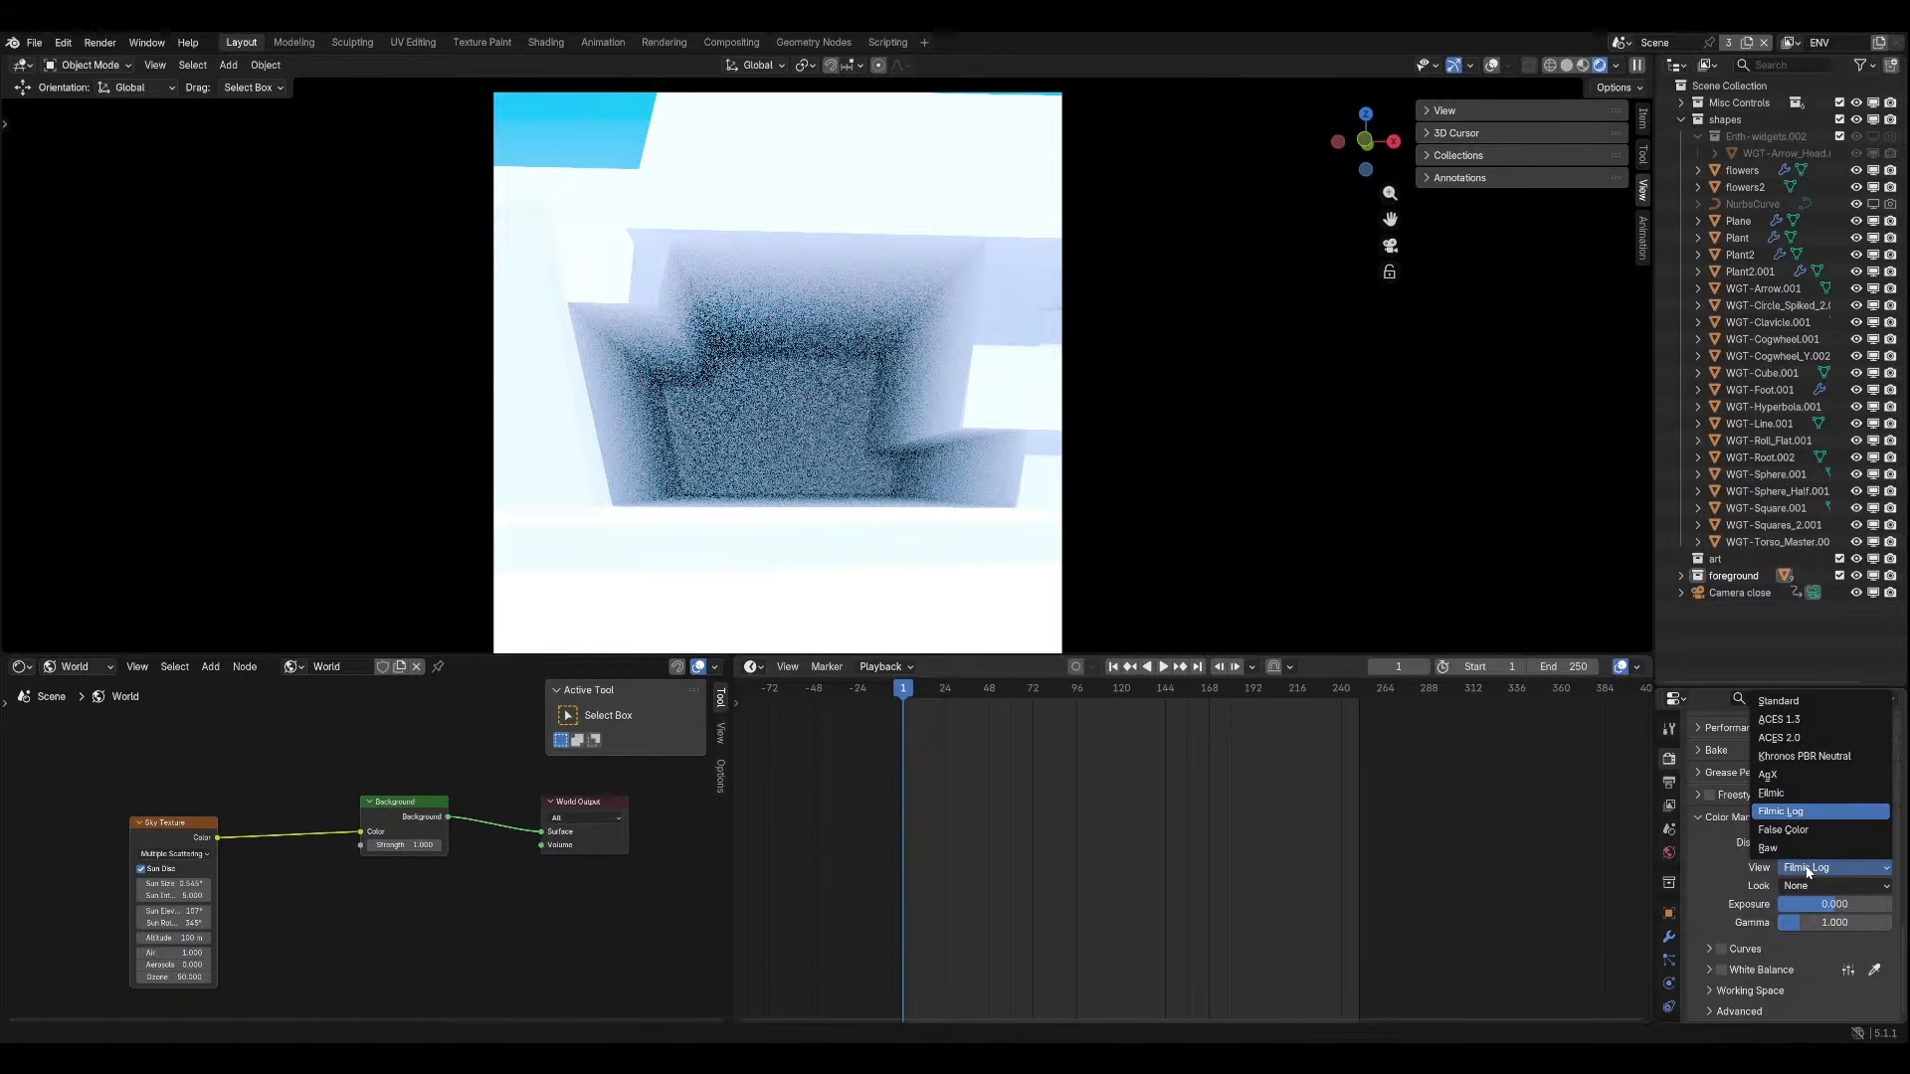
left_click(1856, 886)
left_click(1257, 825)
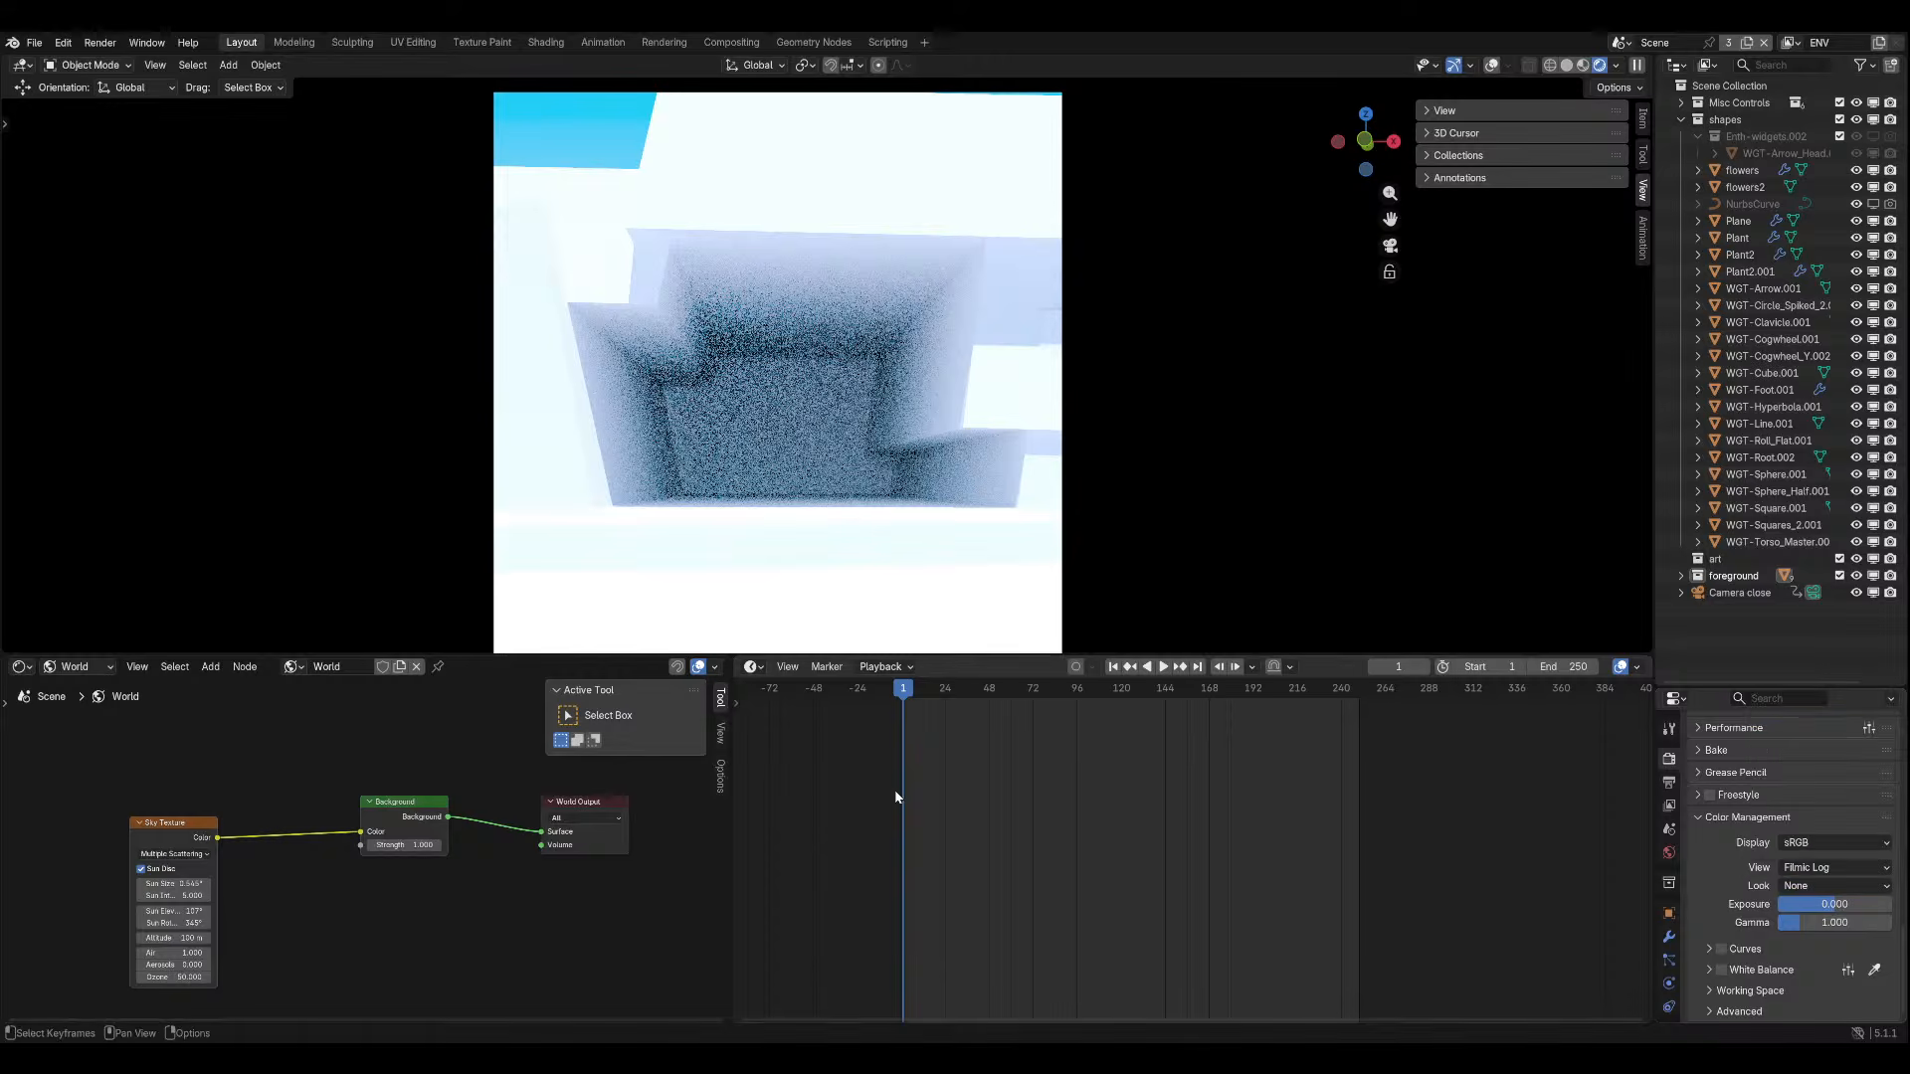
scroll(872, 786, "down", 5)
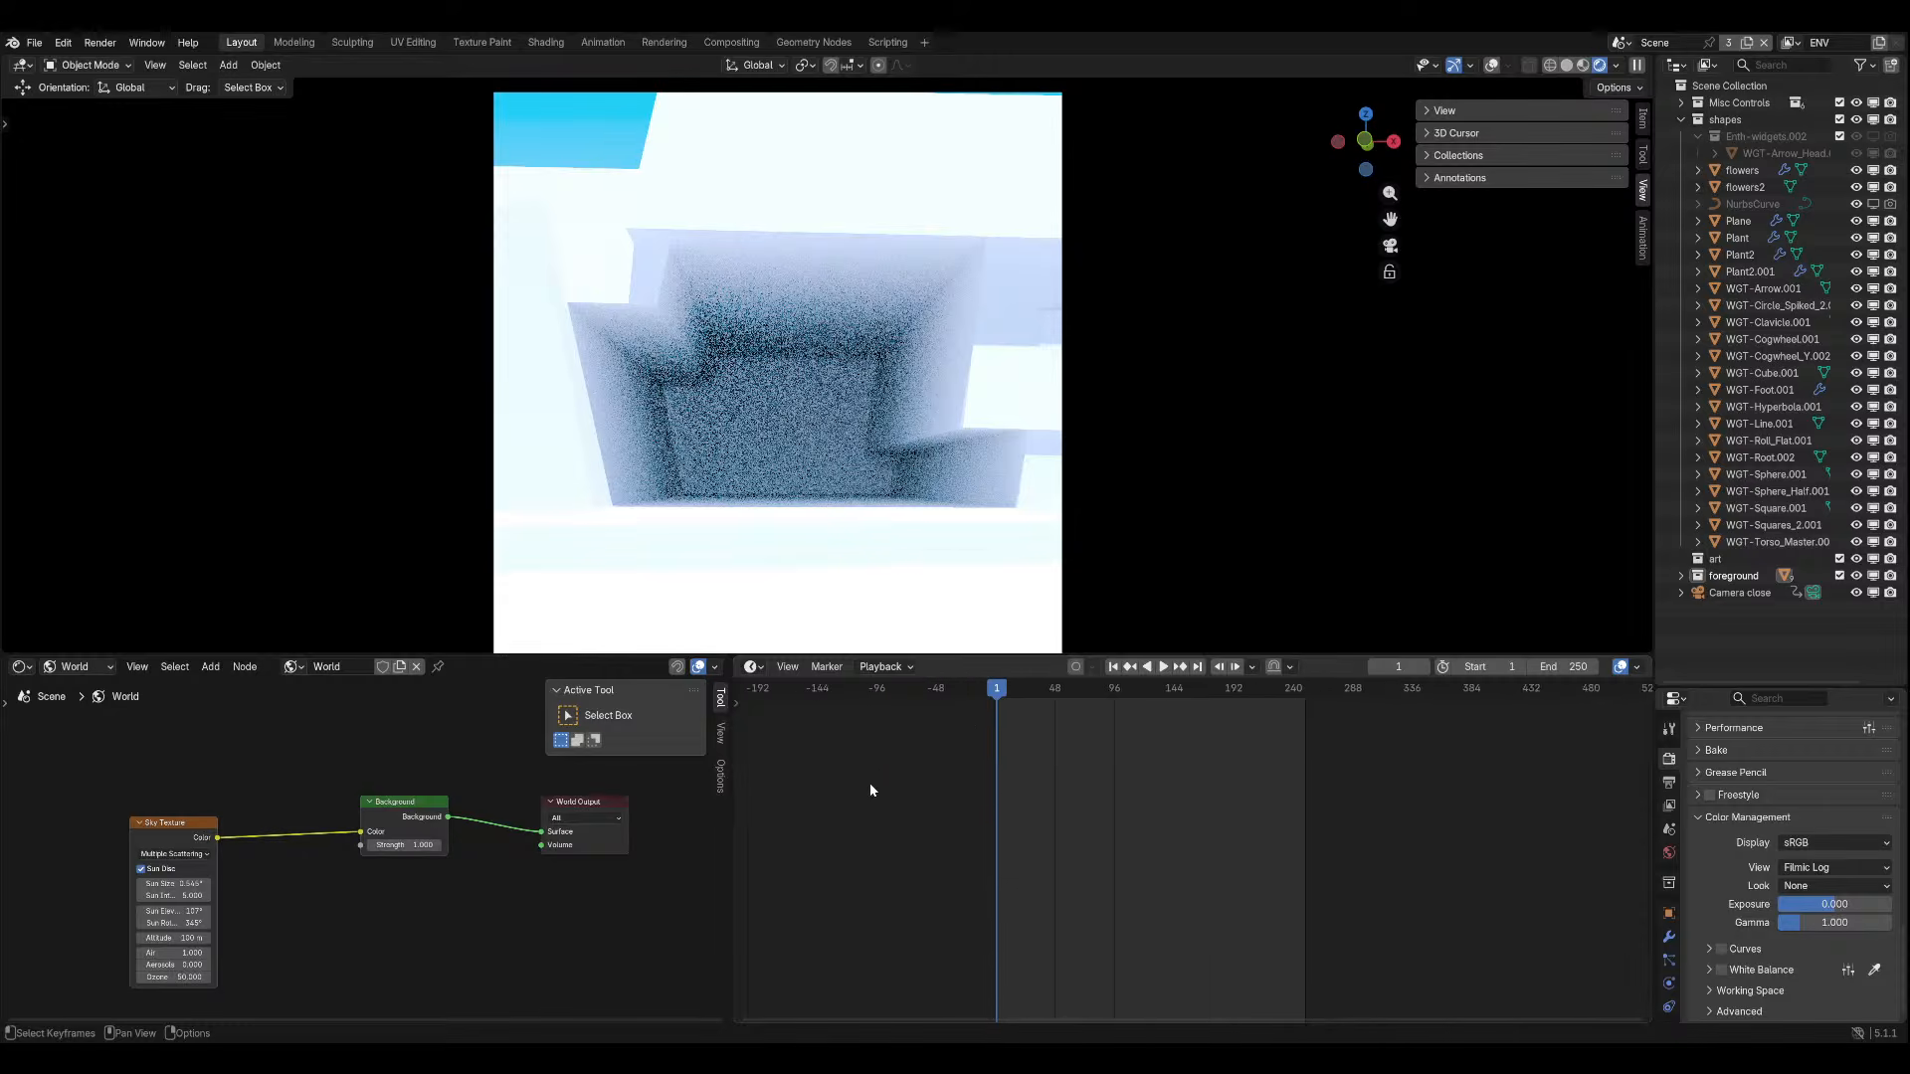
scroll(863, 792, "up", 3)
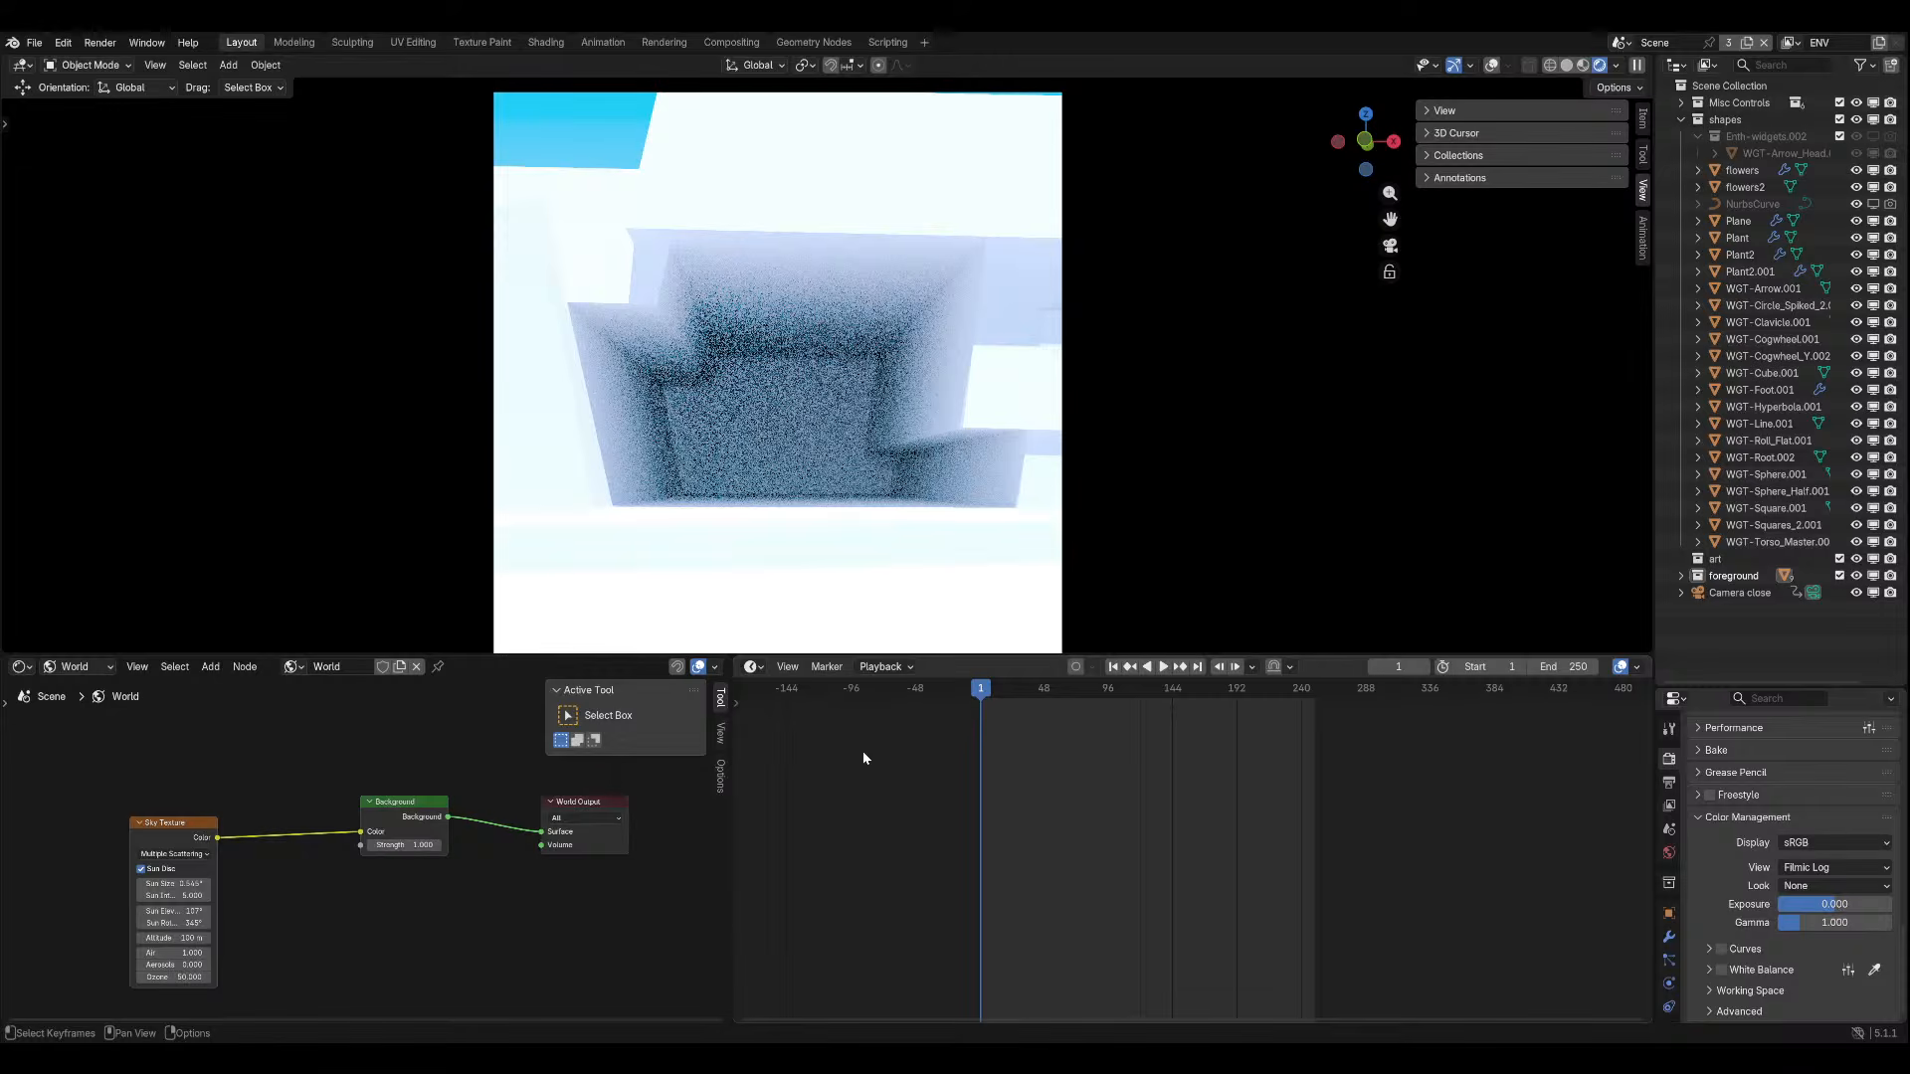
Show the viewport overlays again and save the file, ending in the camera view after checking the blockout from an angle.
left_click(1492, 66)
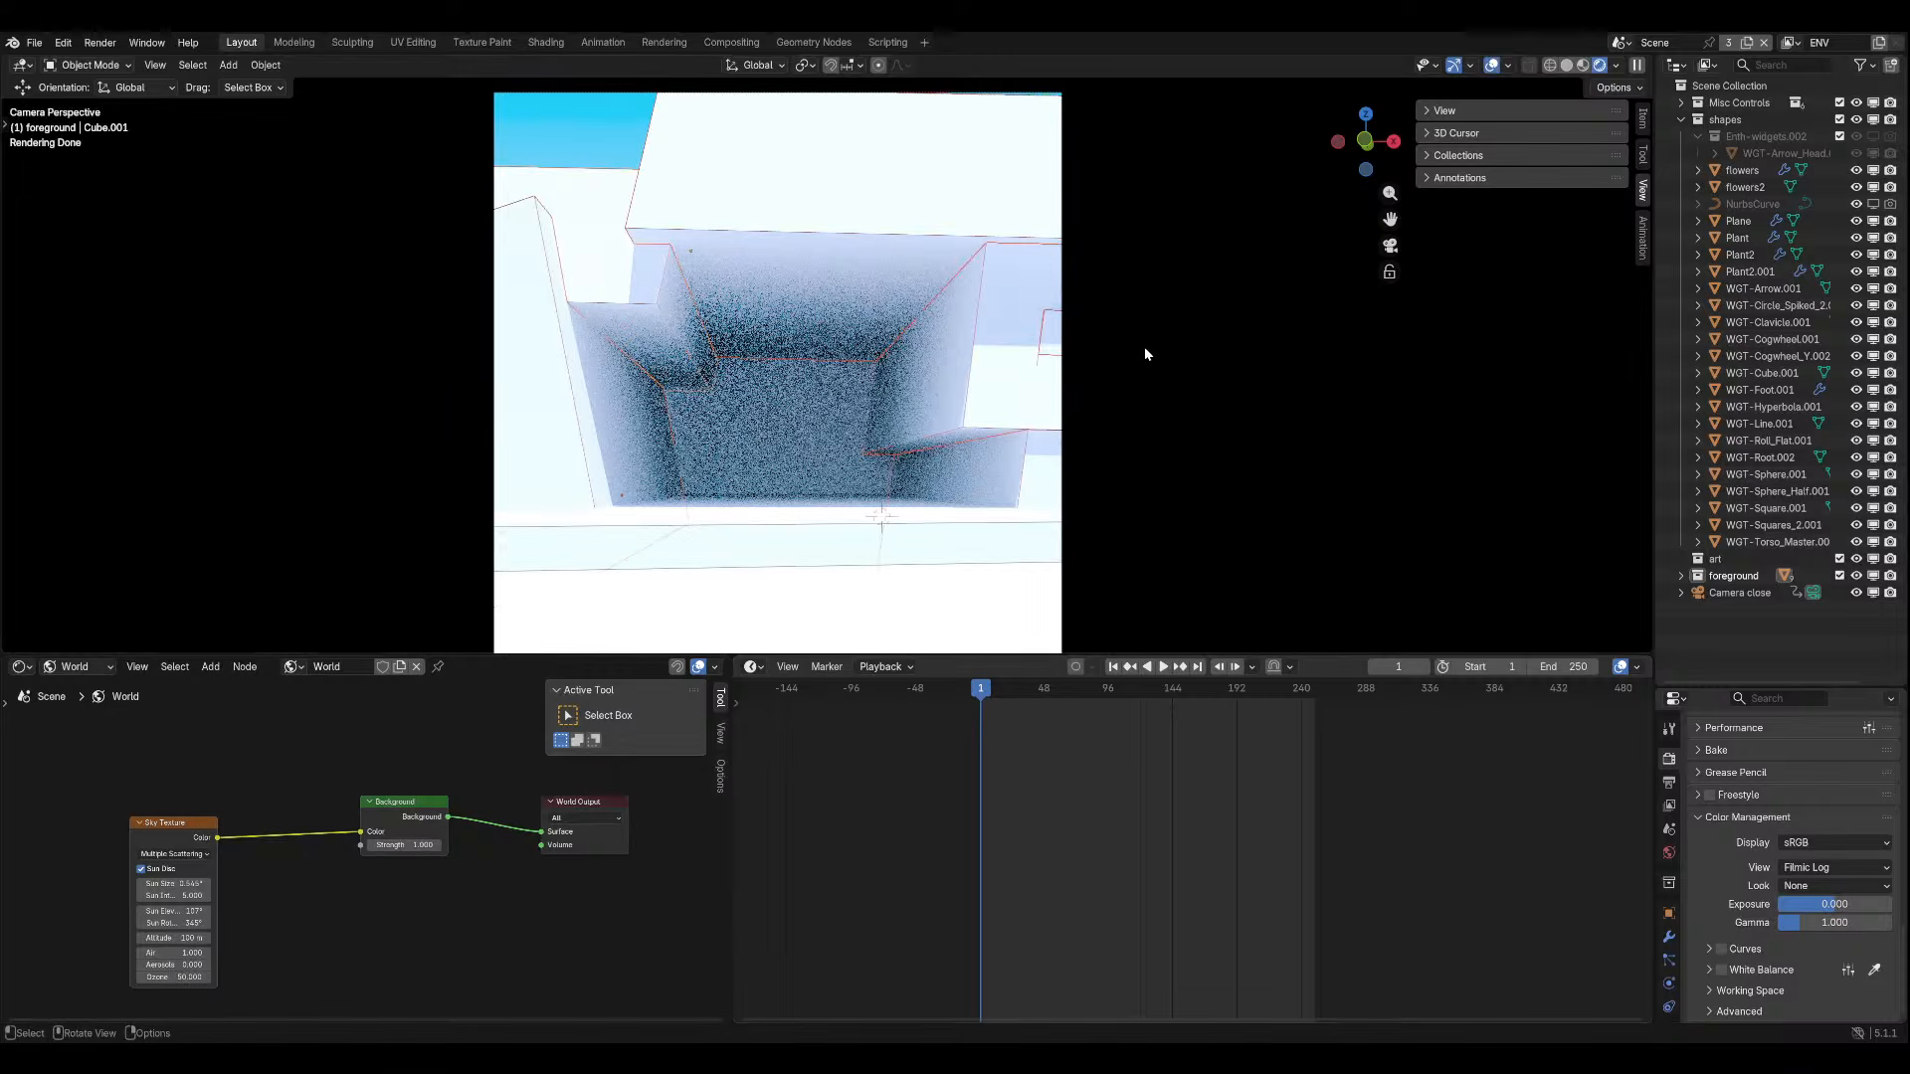
key("ctrl+s")
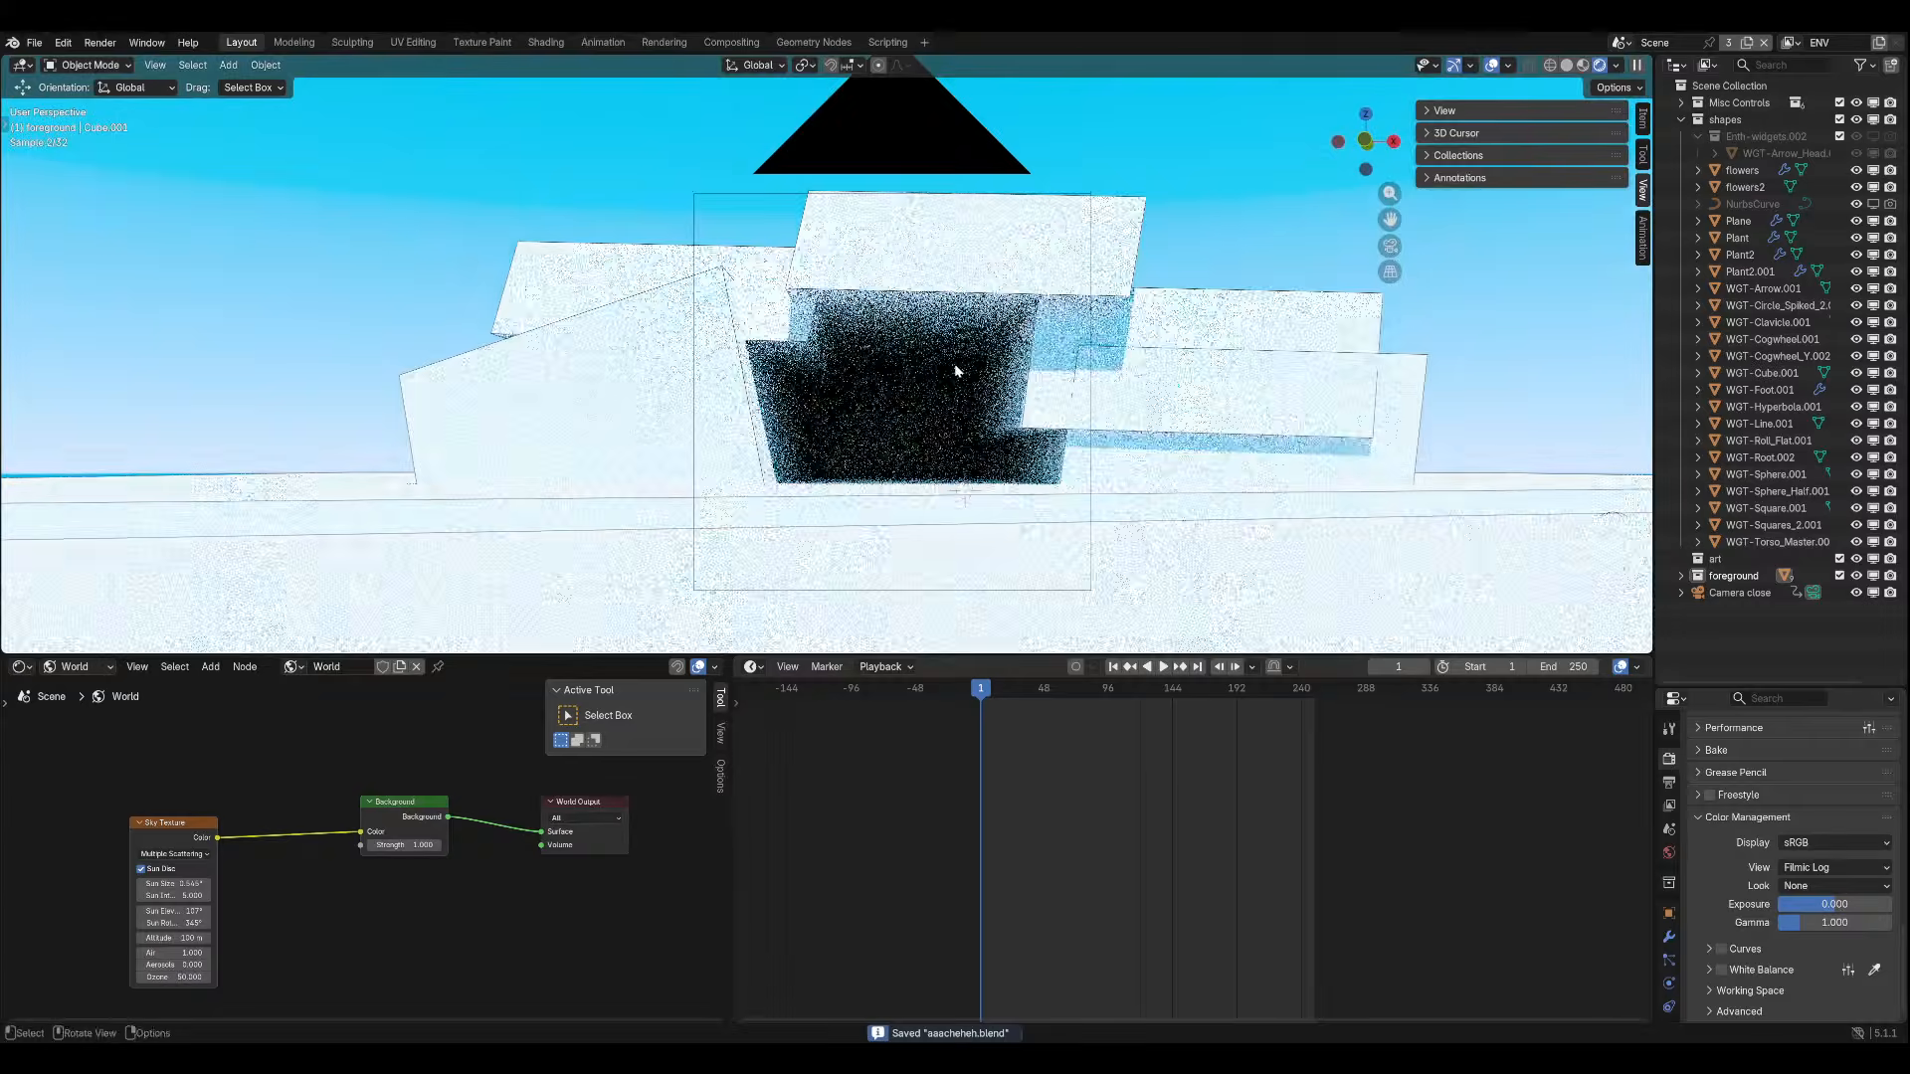
middle_click_drag(575, 129, 1106, 575)
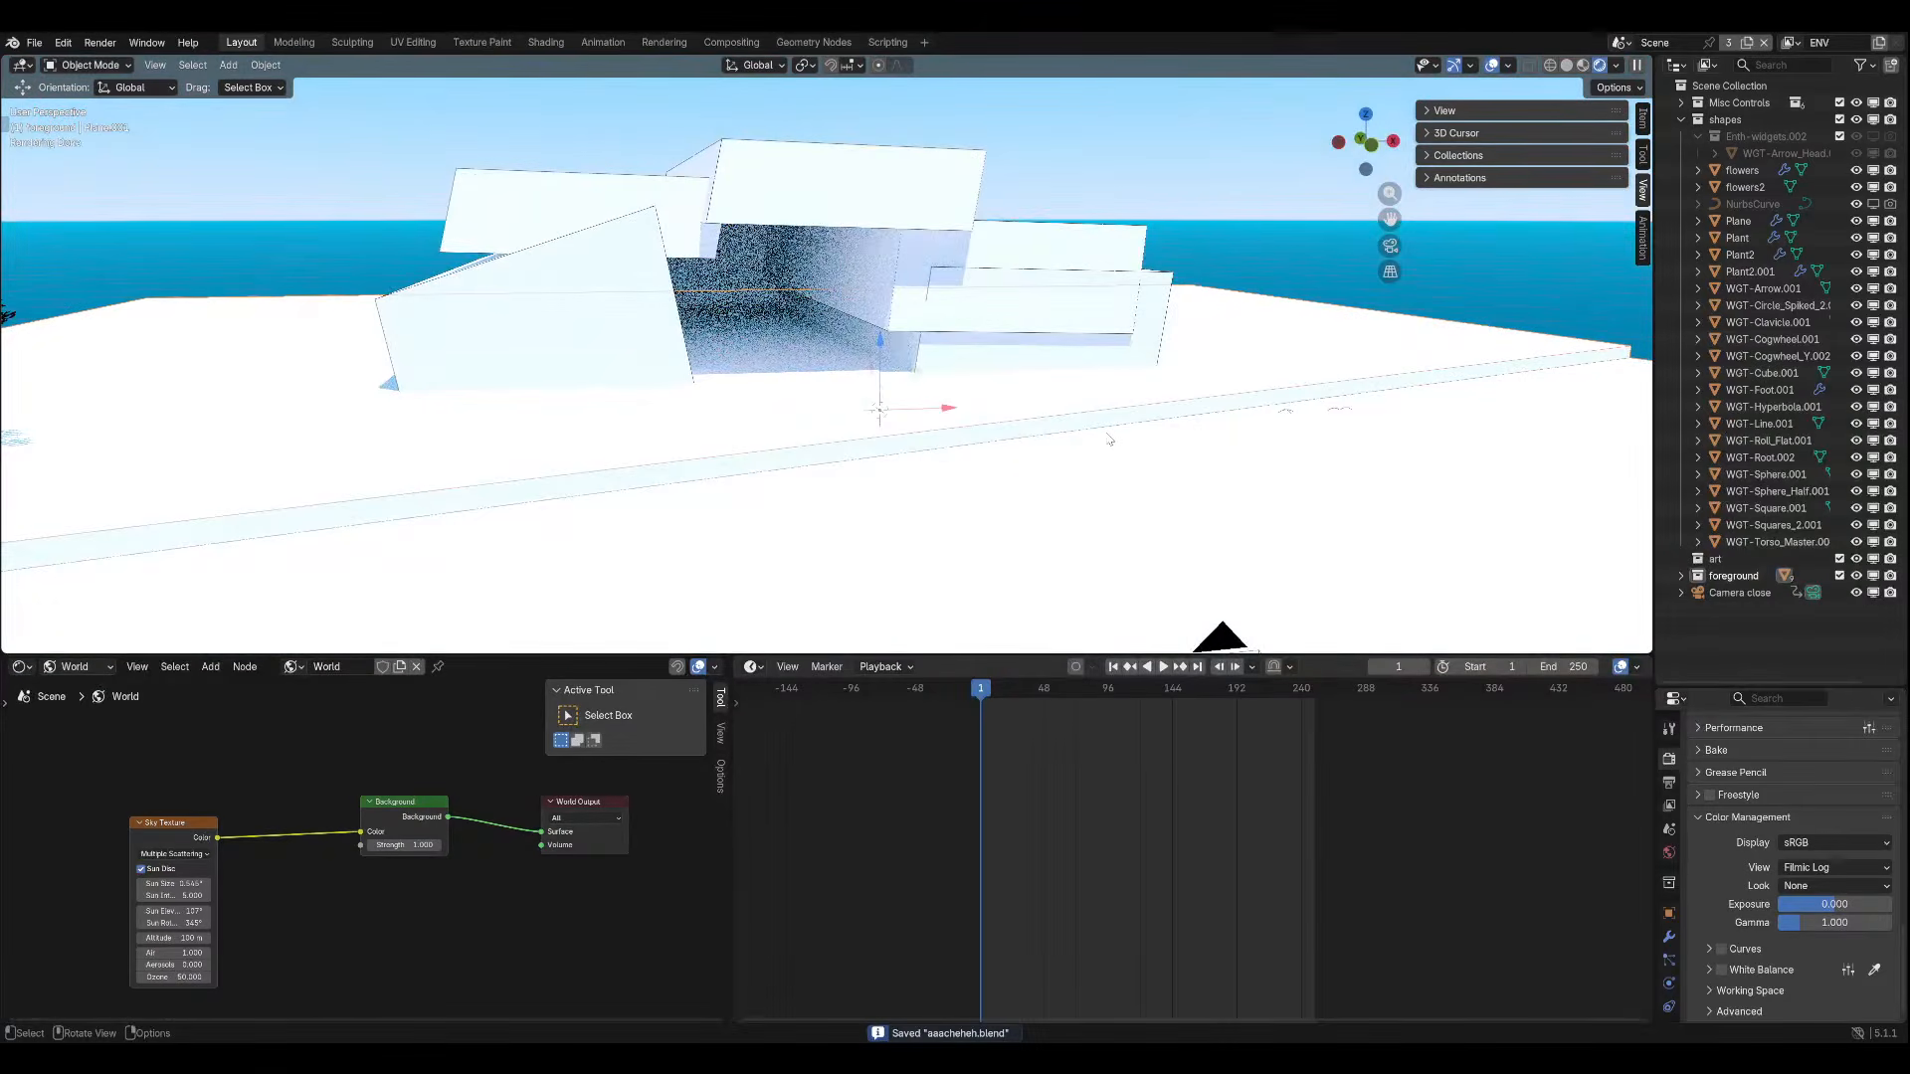
key("KP_0")
scroll(1106, 432, "down", 4)
scroll(1106, 431, "up", 1)
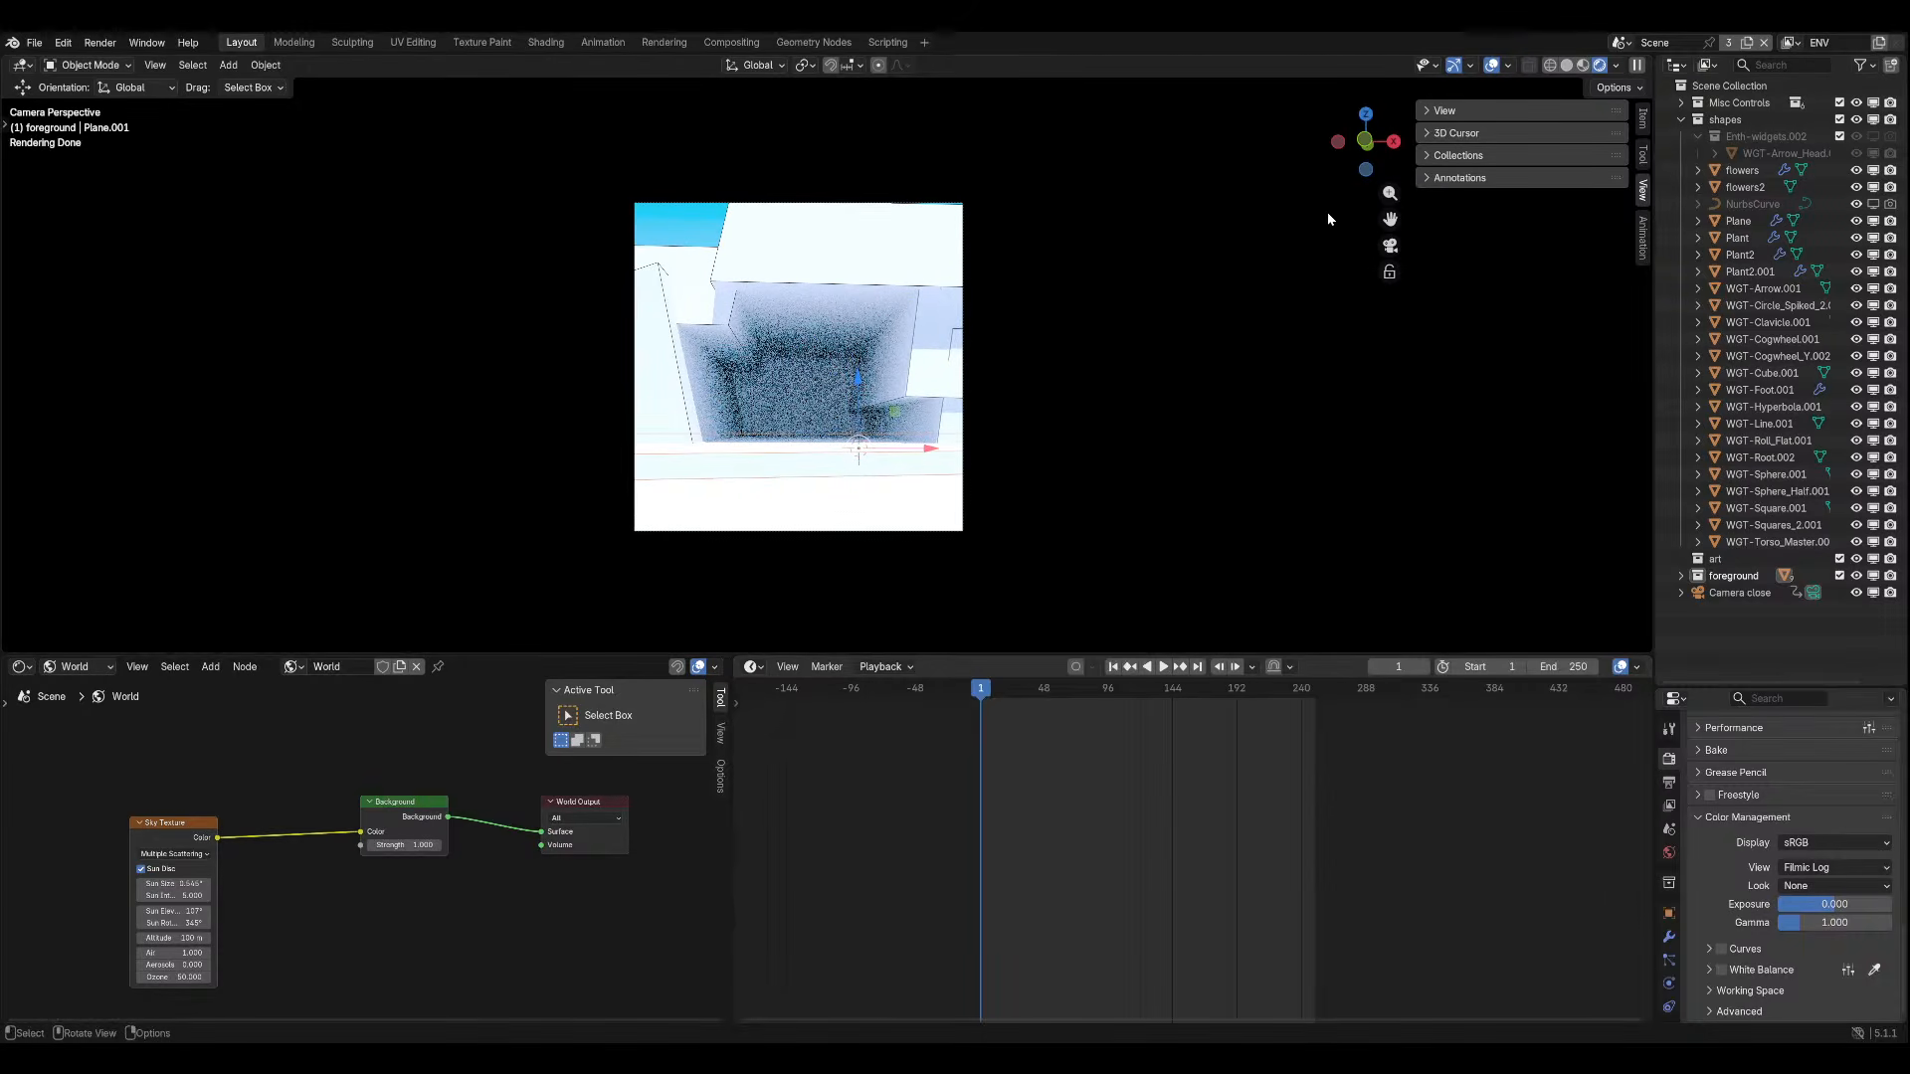
Select the cube at the back of the opening and assign the existing Material.001 to it.
left_click(870, 339)
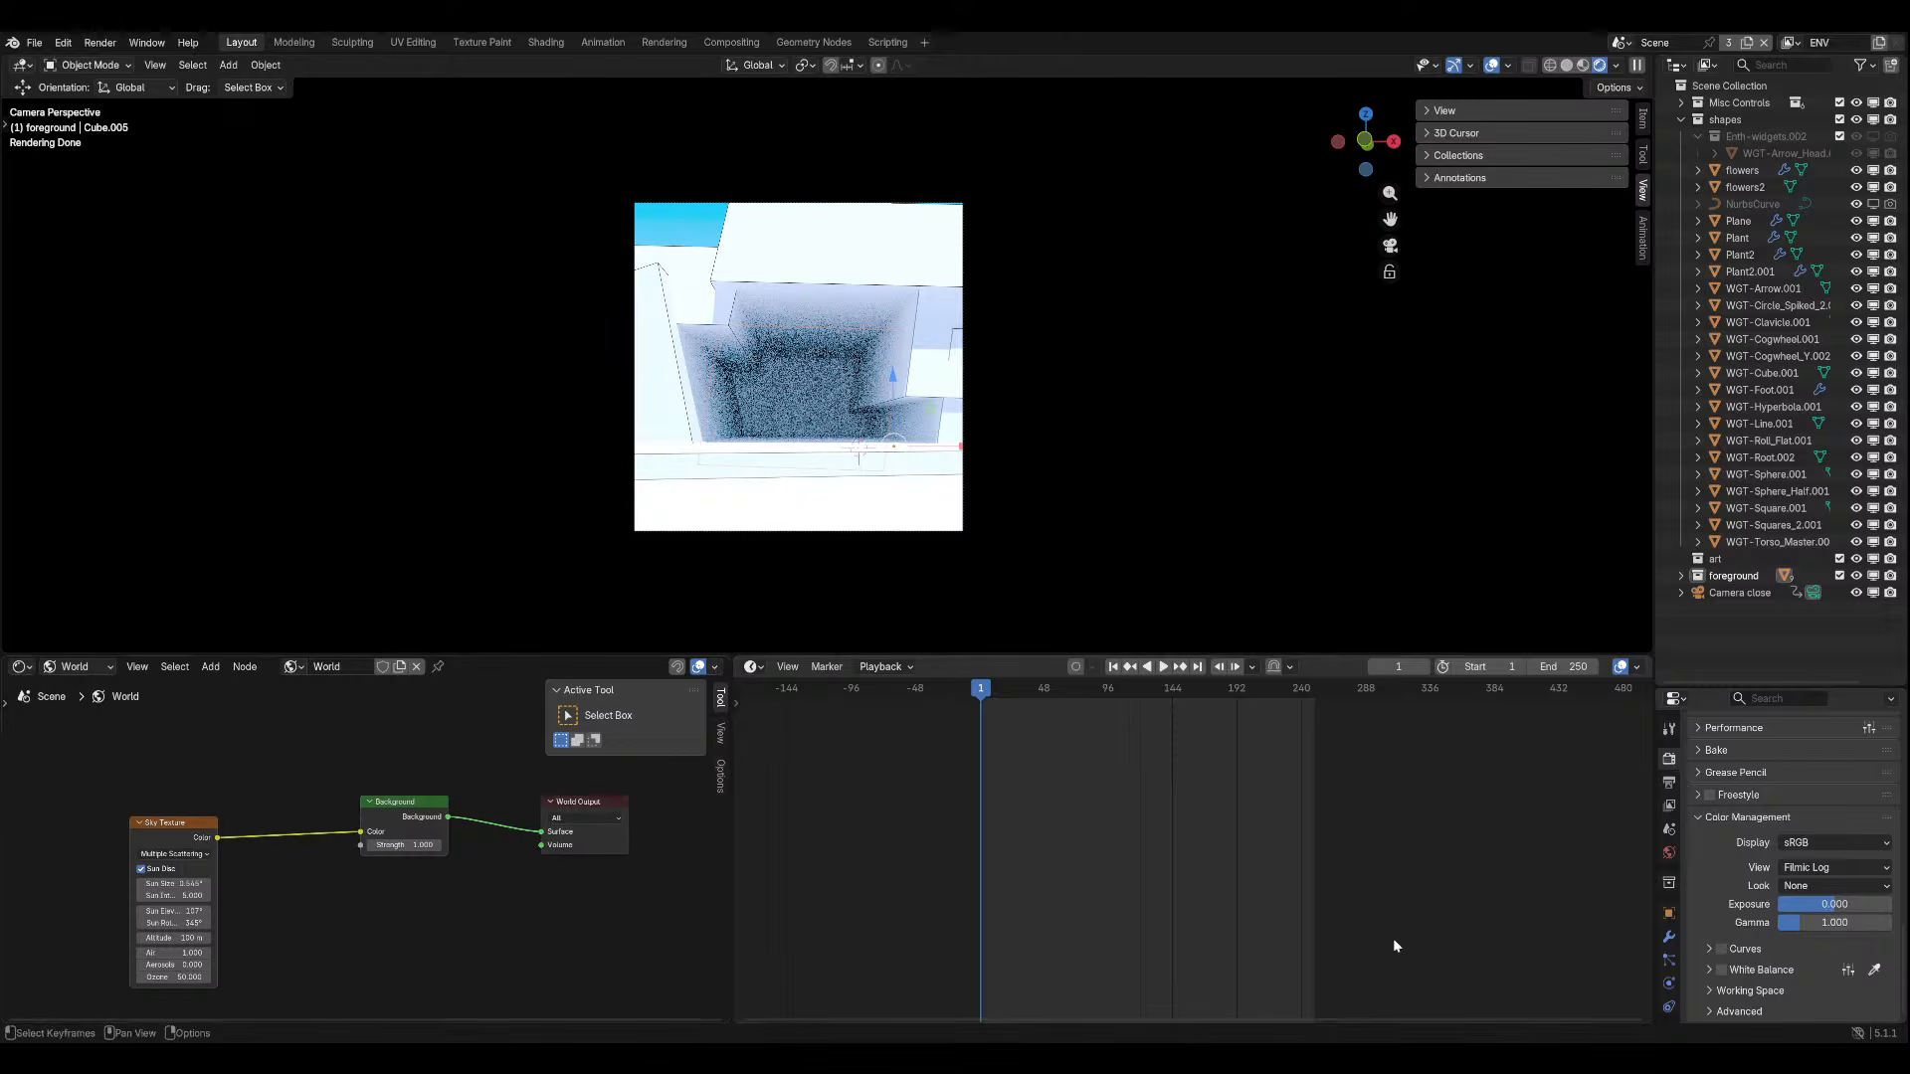
scroll(1671, 937, "down", 3)
left_click(1669, 978)
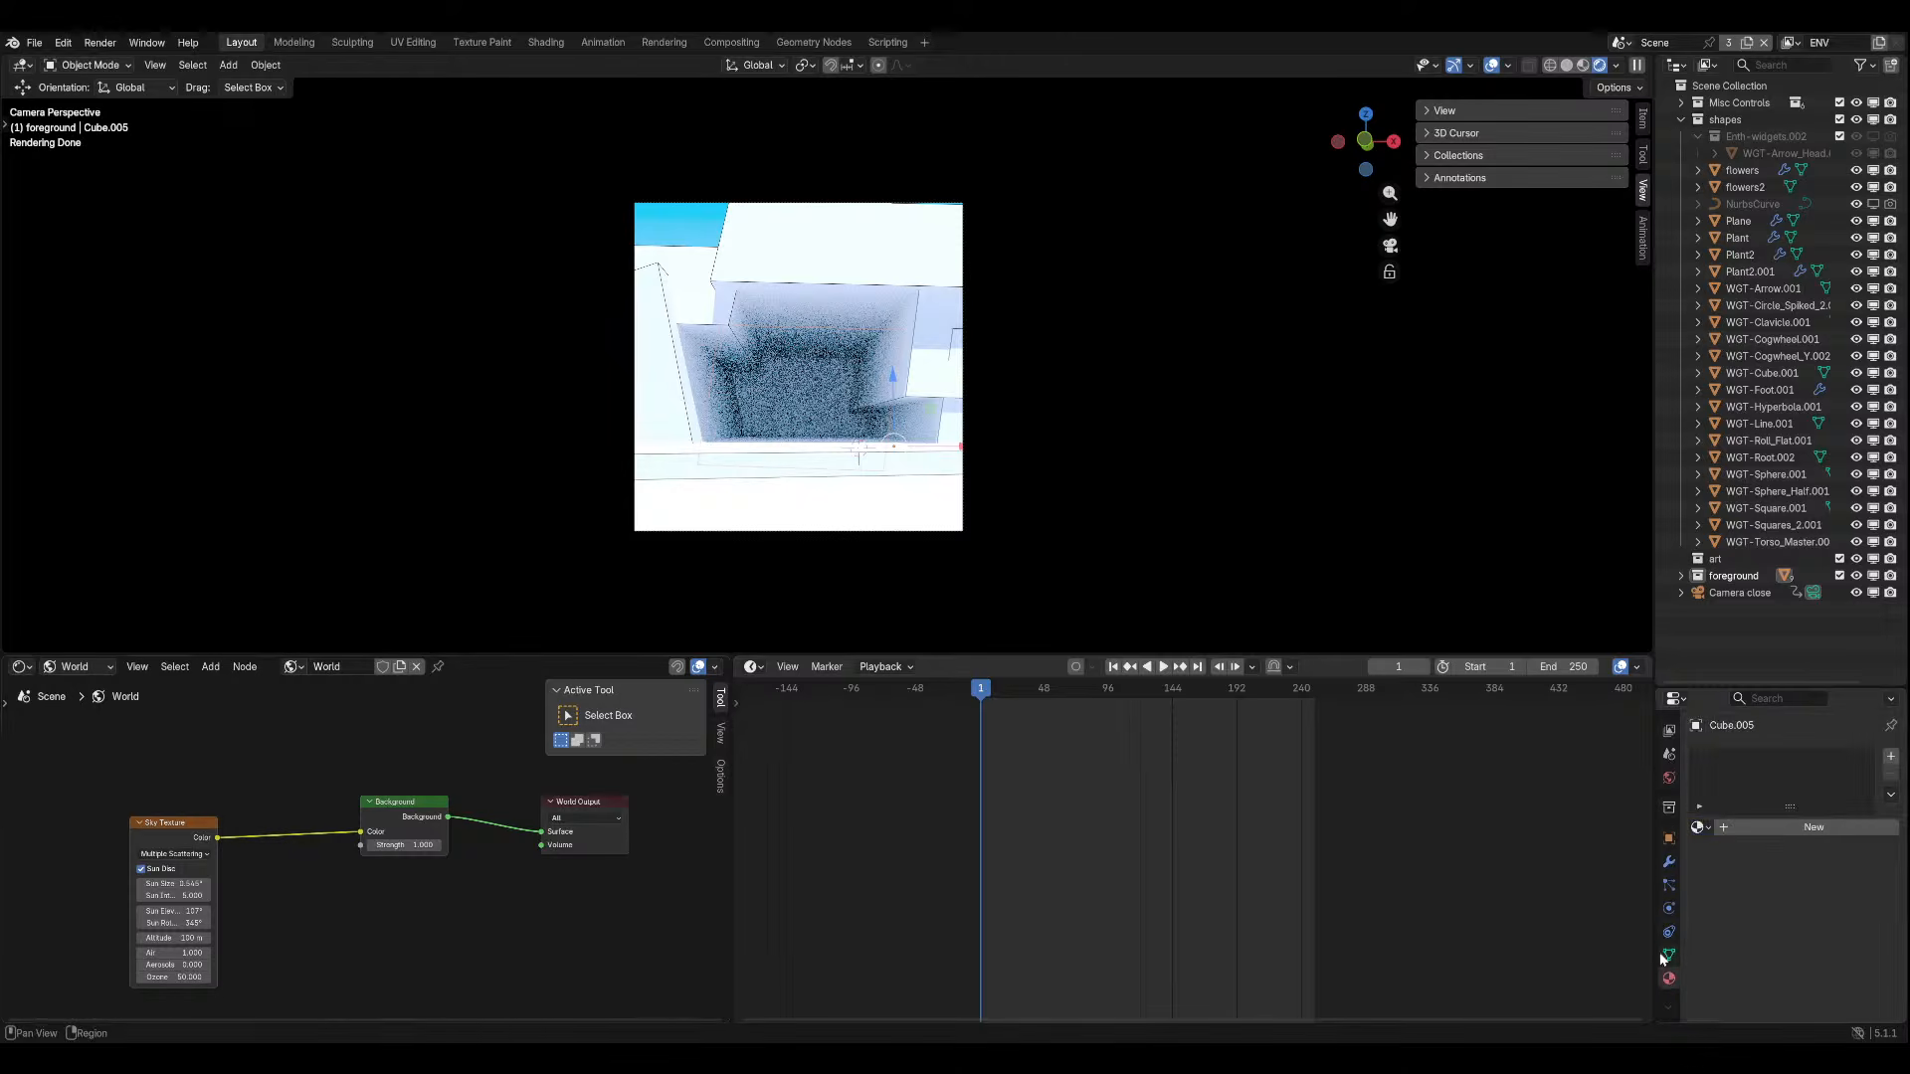
left_click(1701, 827)
scroll(1573, 675, "down", 6)
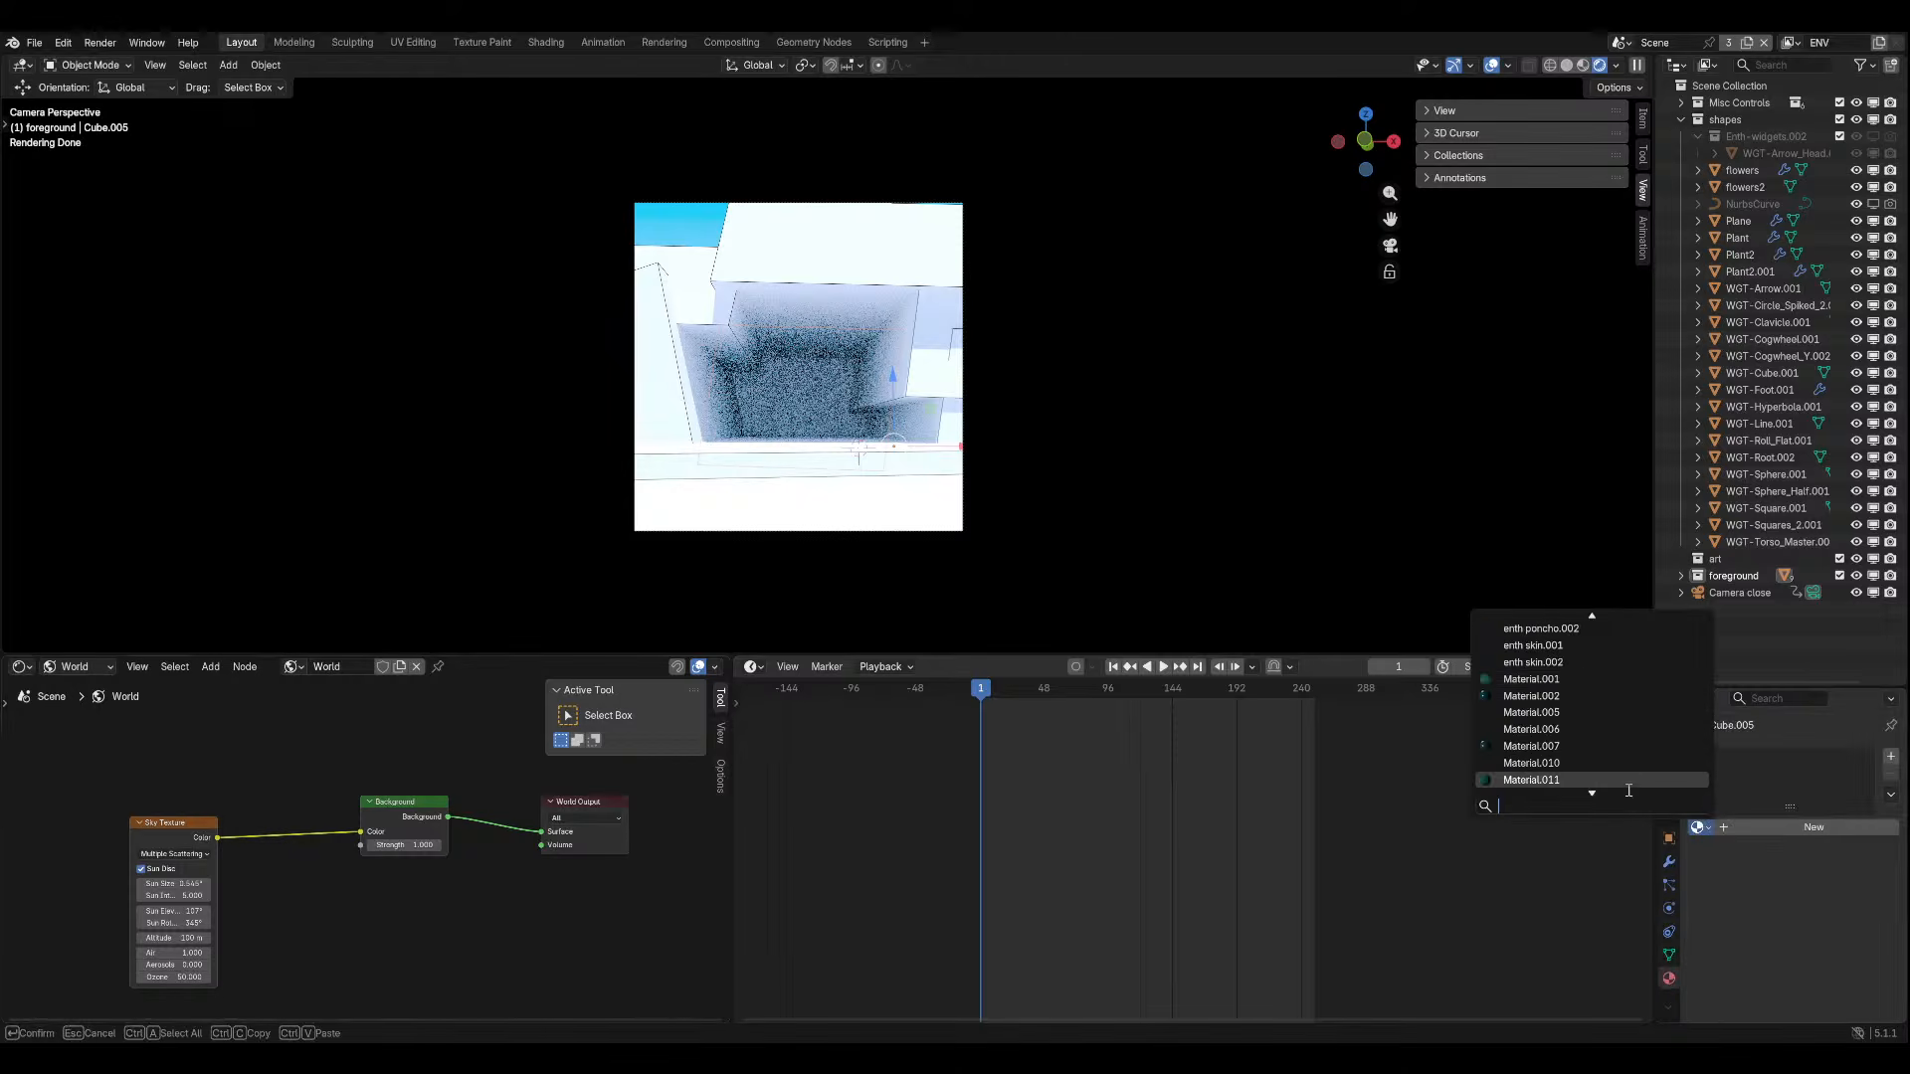
left_click(1572, 679)
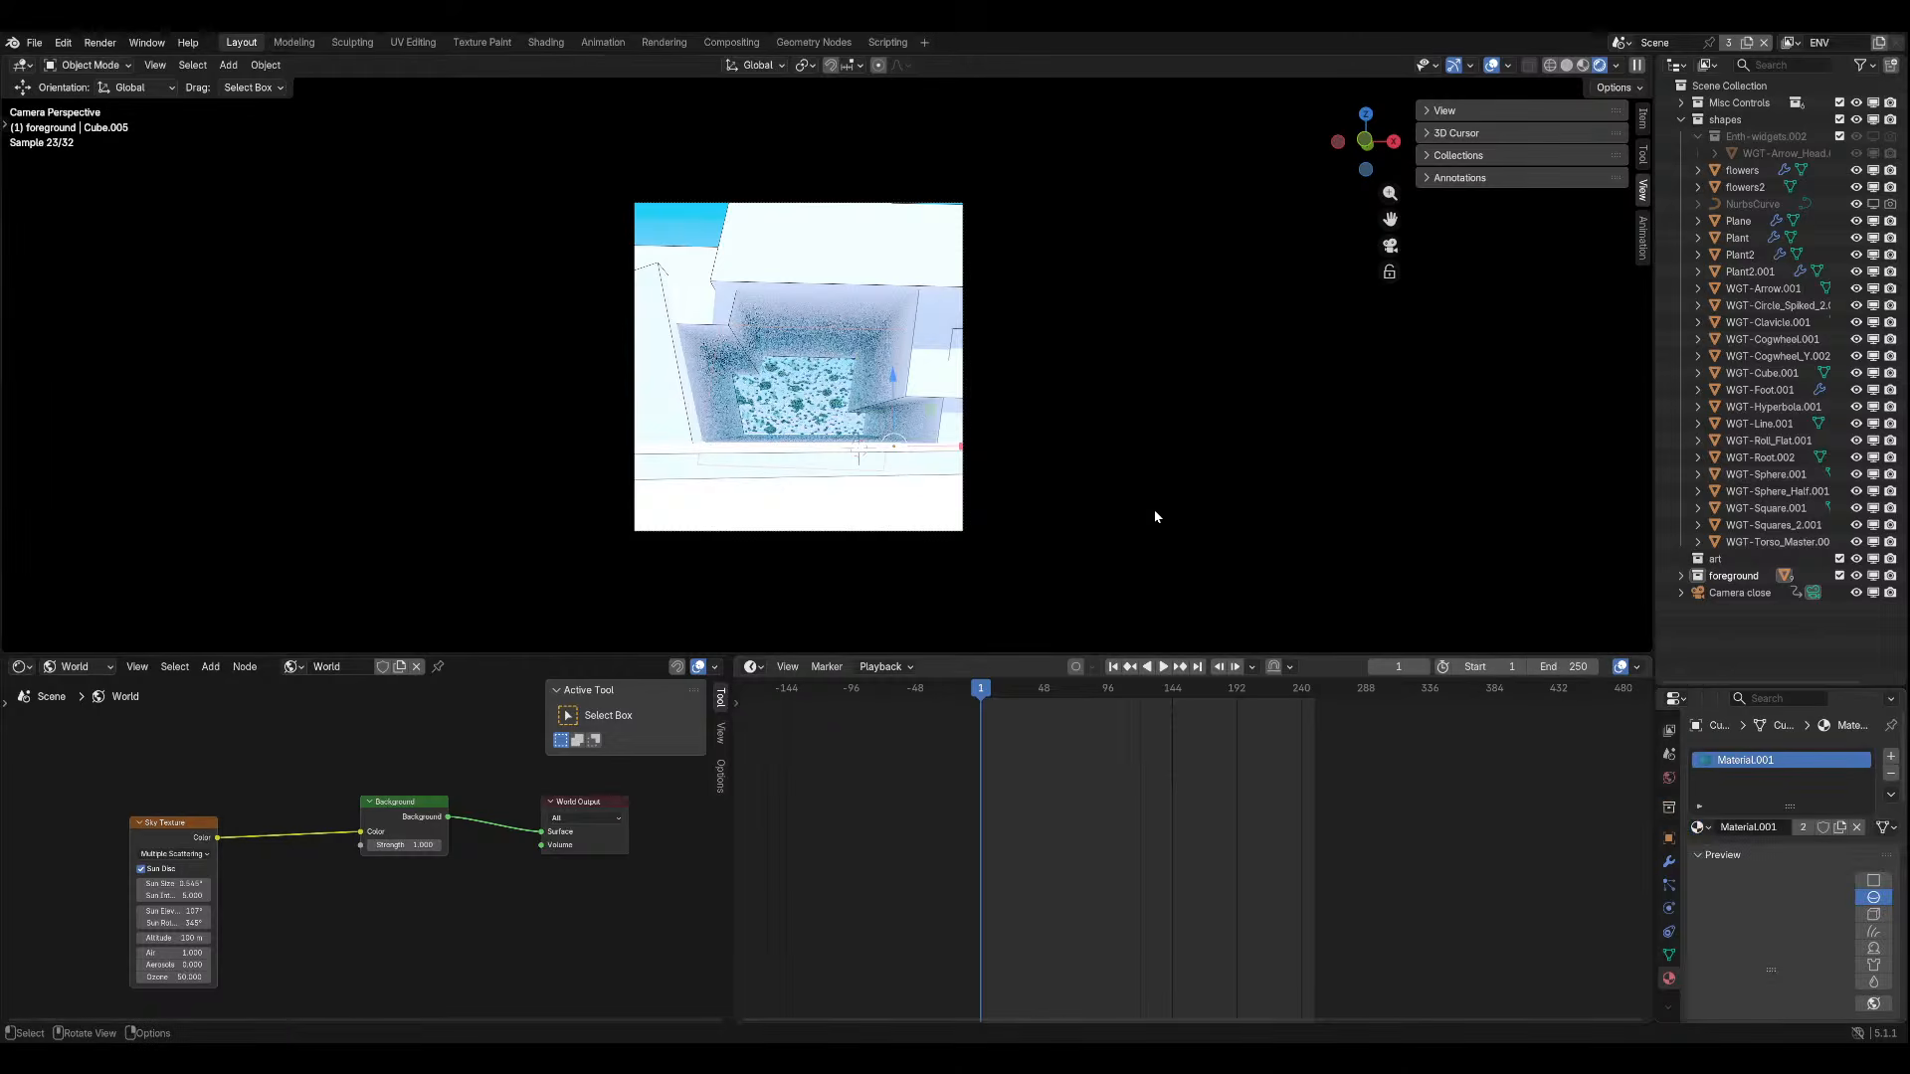
Try Material.002, Material.005 and Material.011 on the selected cube, ending in the camera view.
middle_click_drag(1120, 509, 955, 438)
left_click(1698, 827)
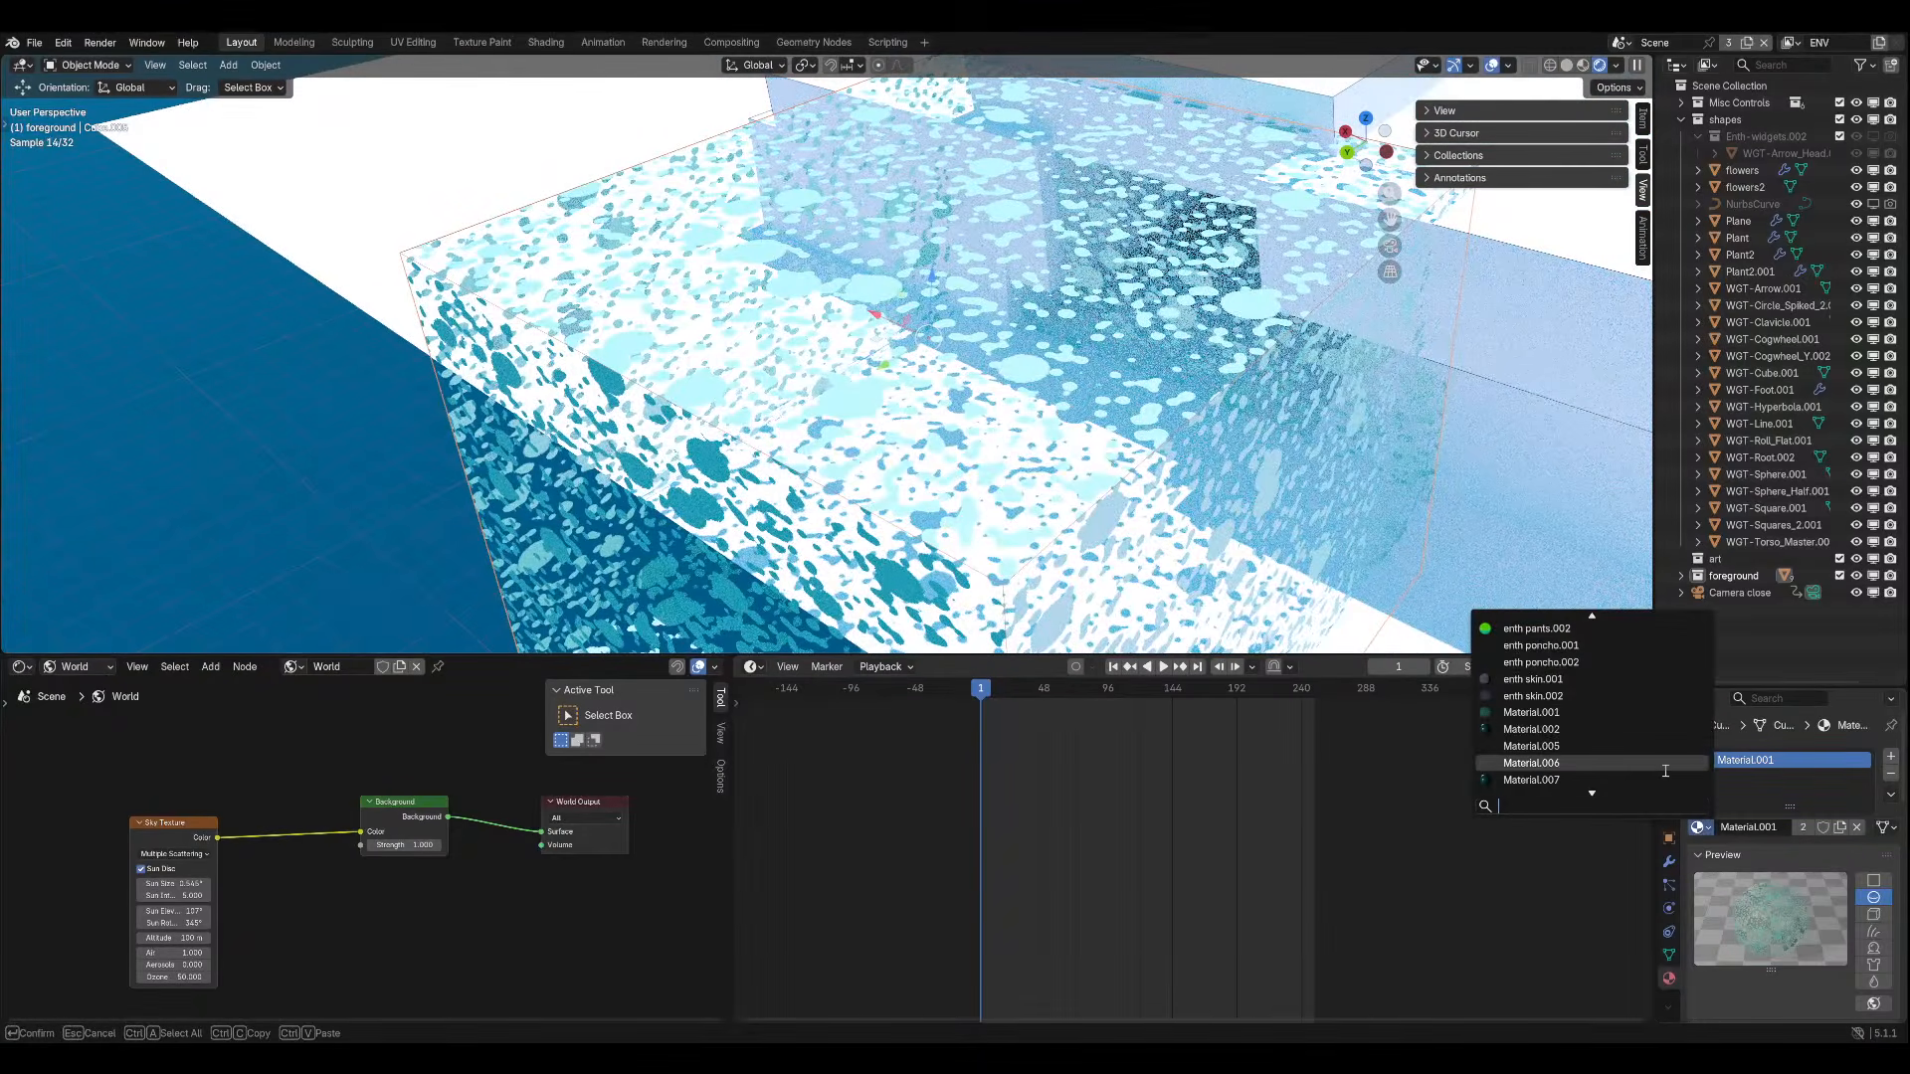
left_click(1637, 729)
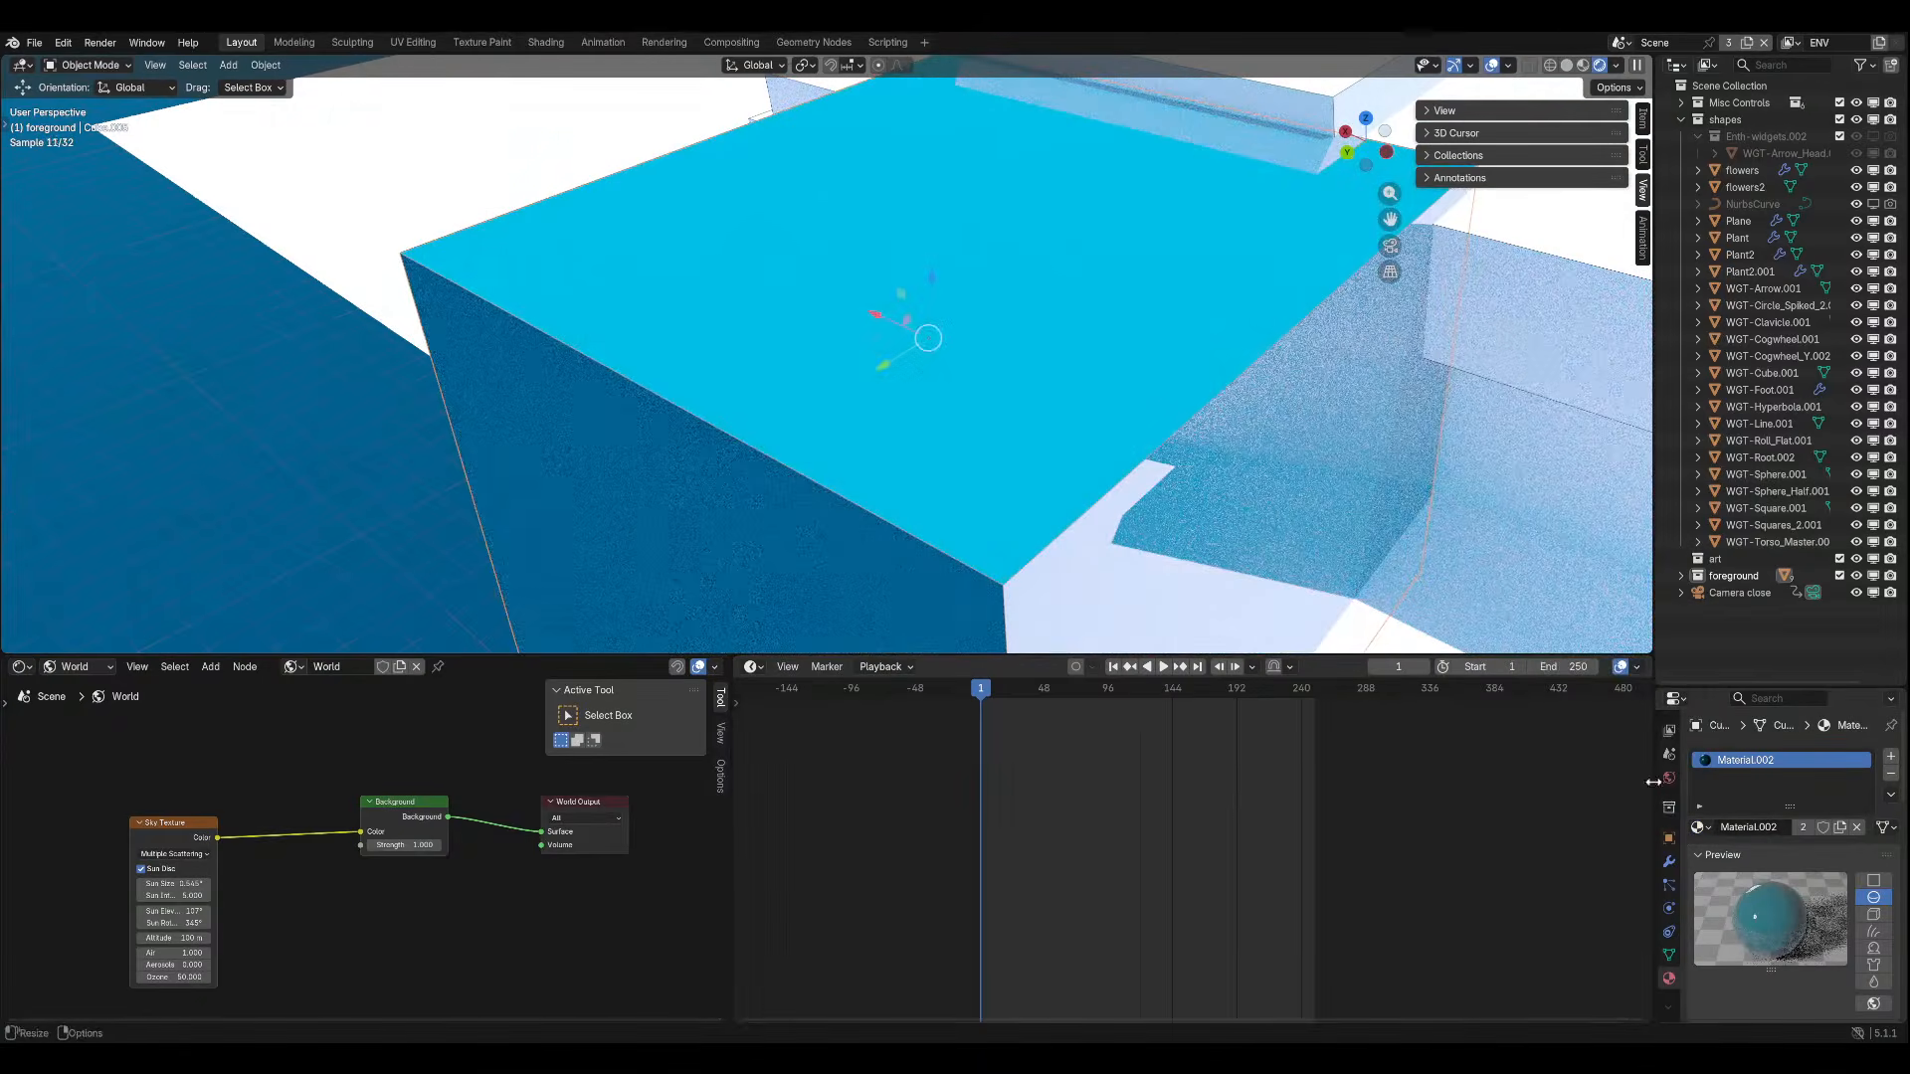
left_click(1698, 826)
key("Down")
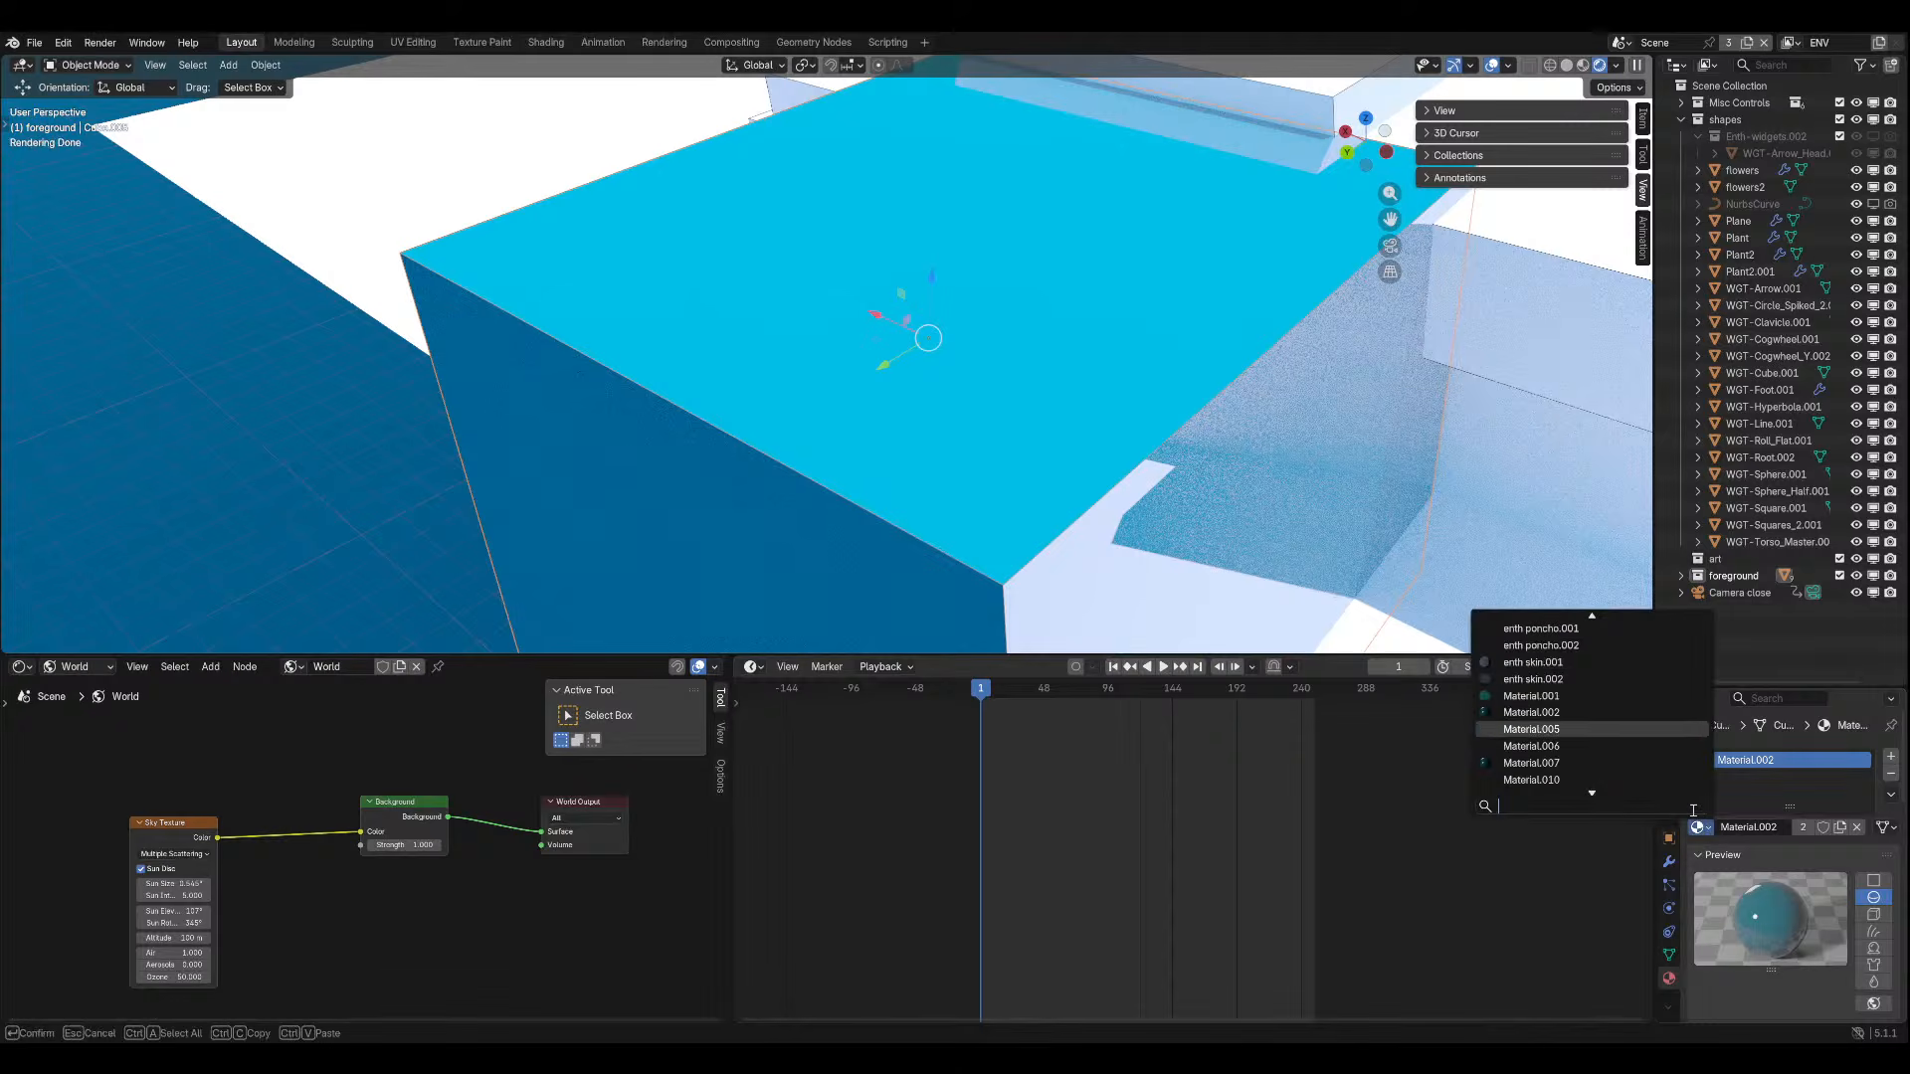
key("Return")
left_click(1698, 826)
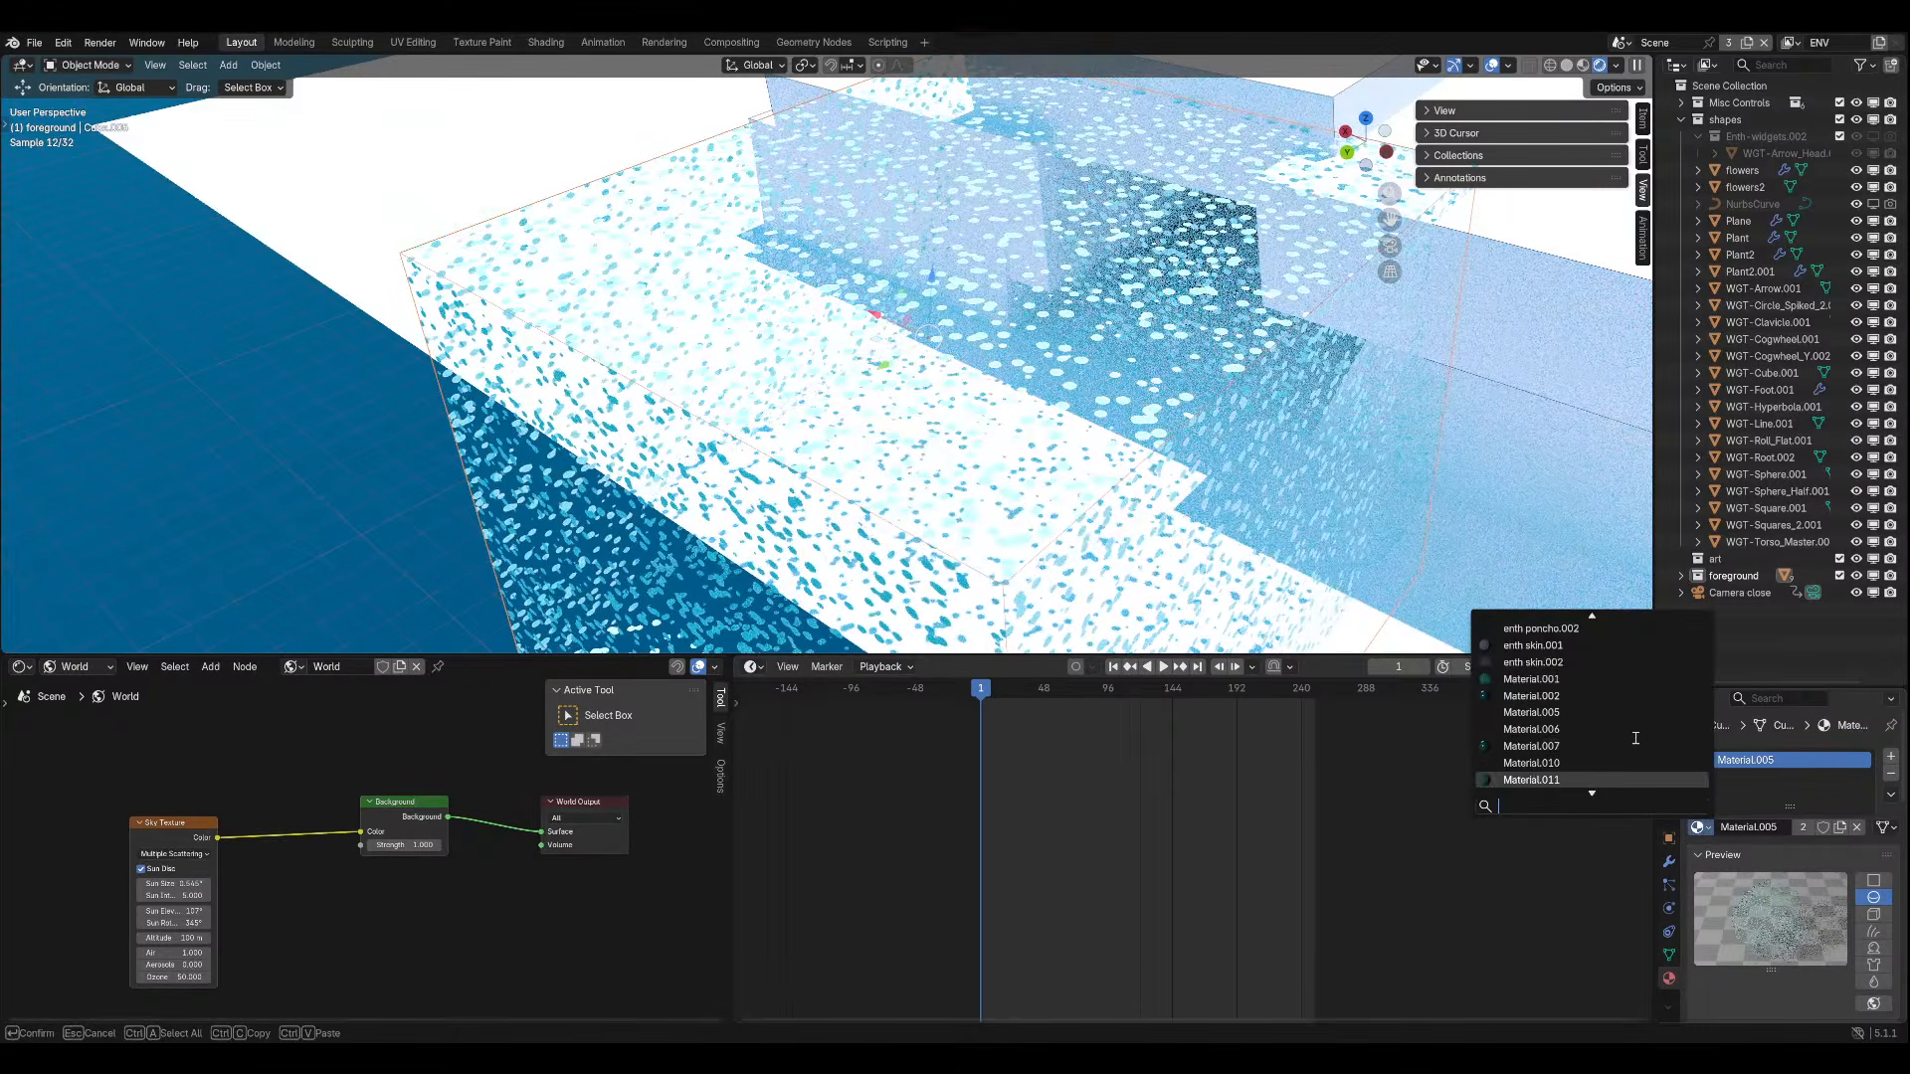
left_click(1566, 781)
key("KP_0")
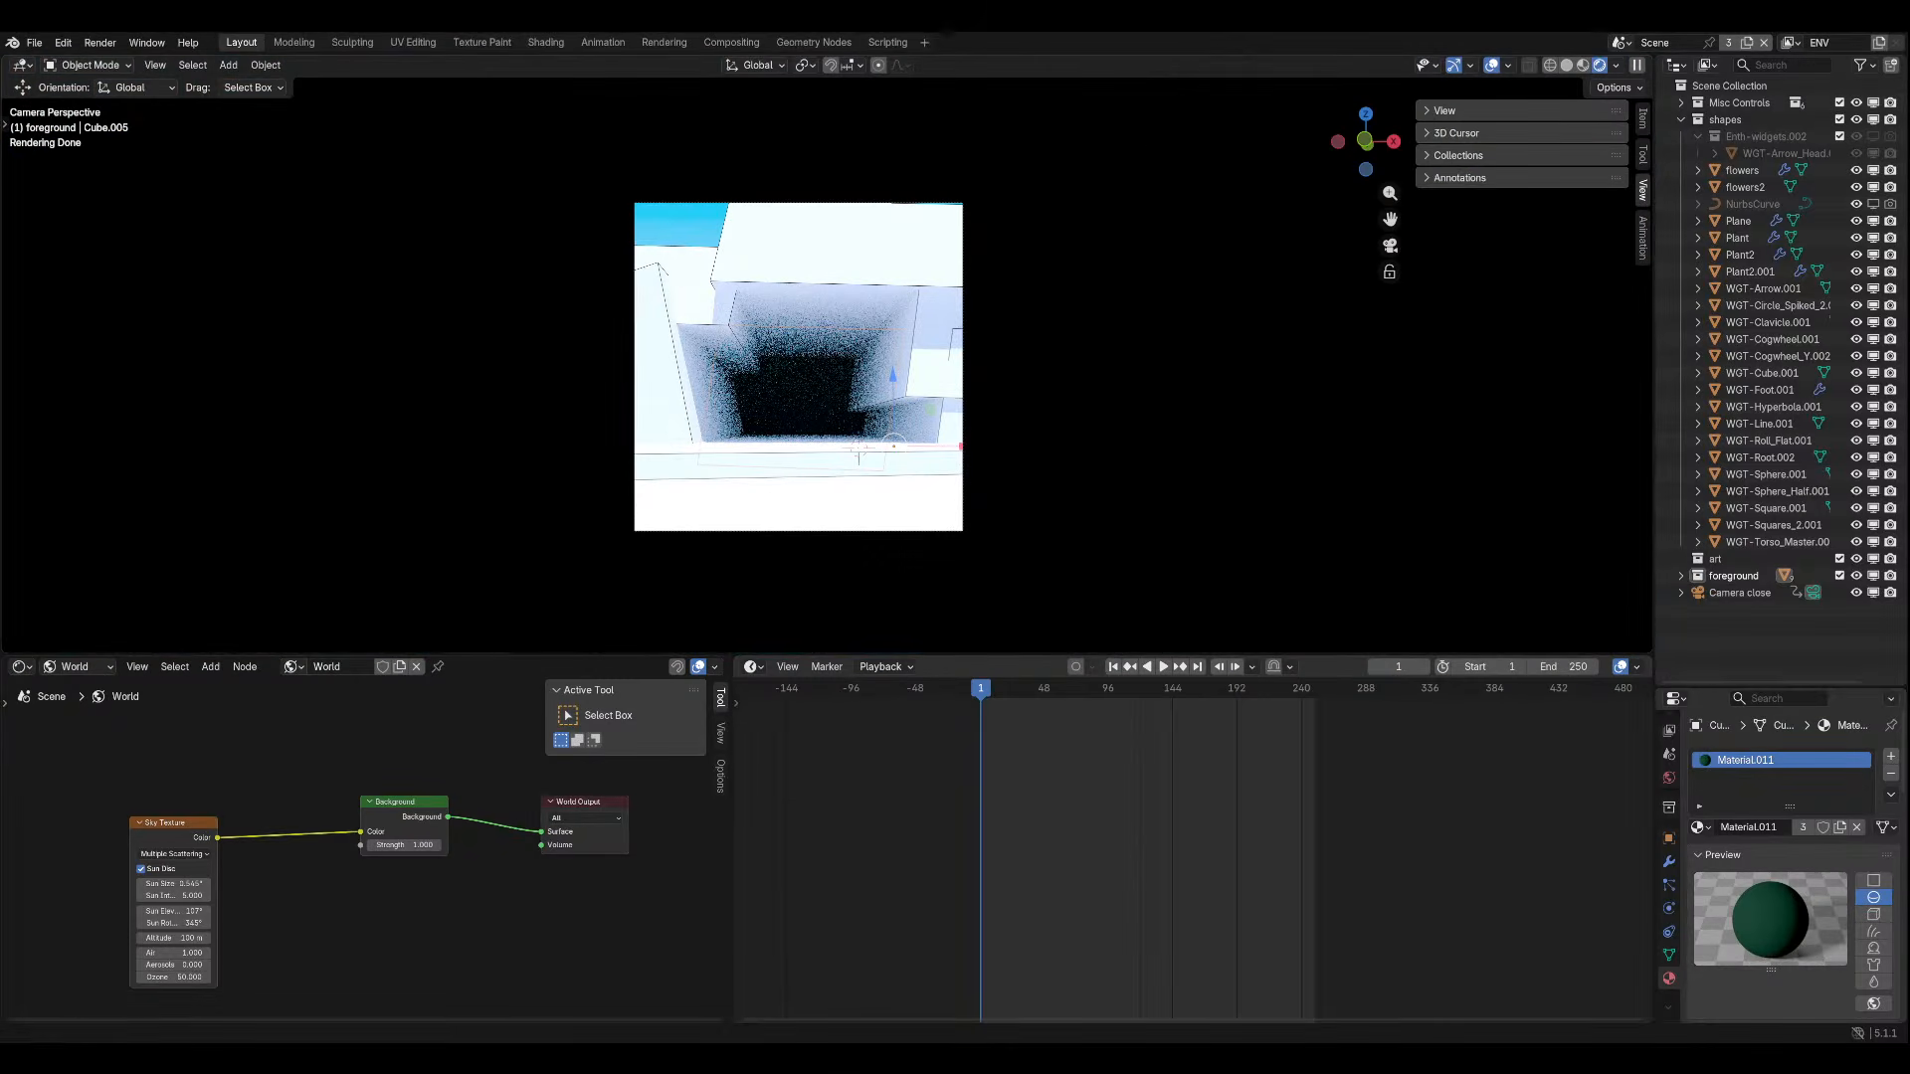
Hide the viewport gizmos while keeping the overlays shown.
left_click(1491, 66)
left_click(1489, 68)
left_click(1453, 64)
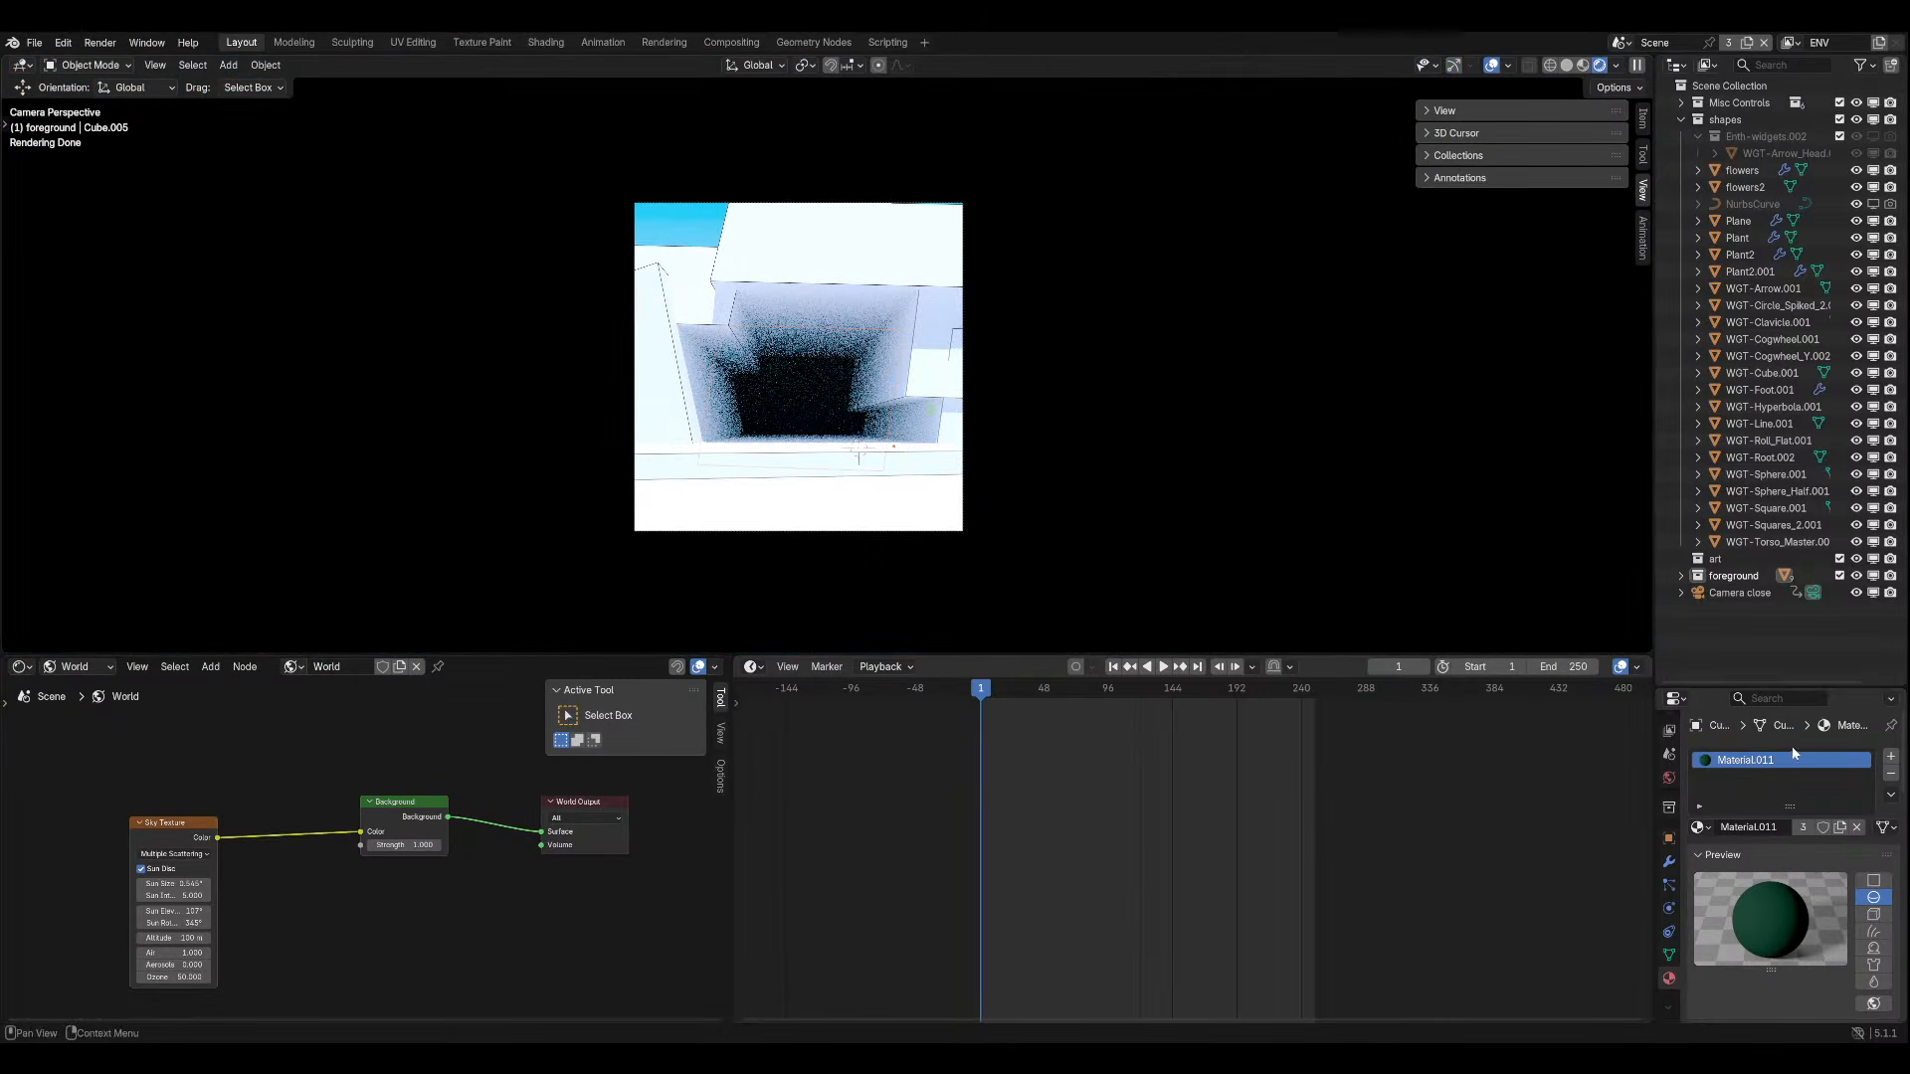
Replace Material.011 on the selected cube with a new material and darken its base color to a value of 0.007.
left_click(1856, 826)
left_click(1890, 758)
left_click(1807, 855)
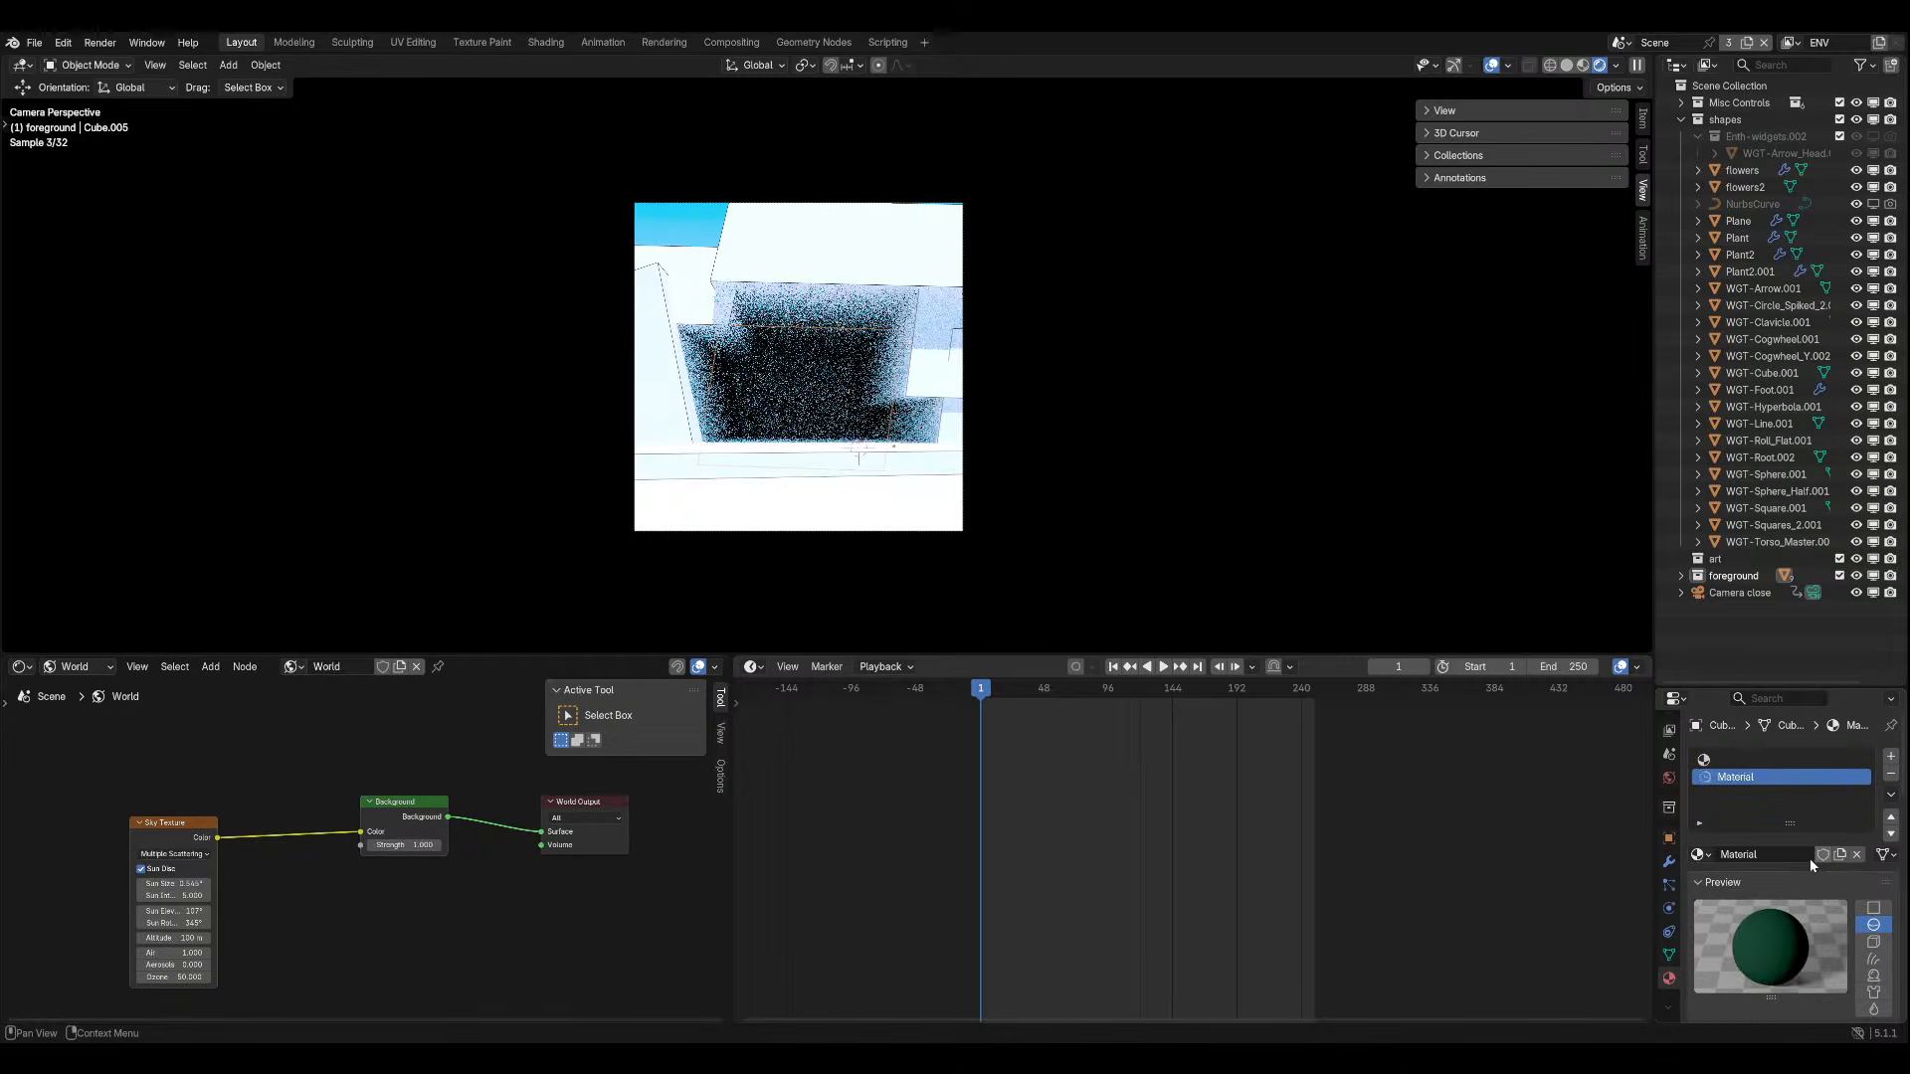
left_click(1810, 978)
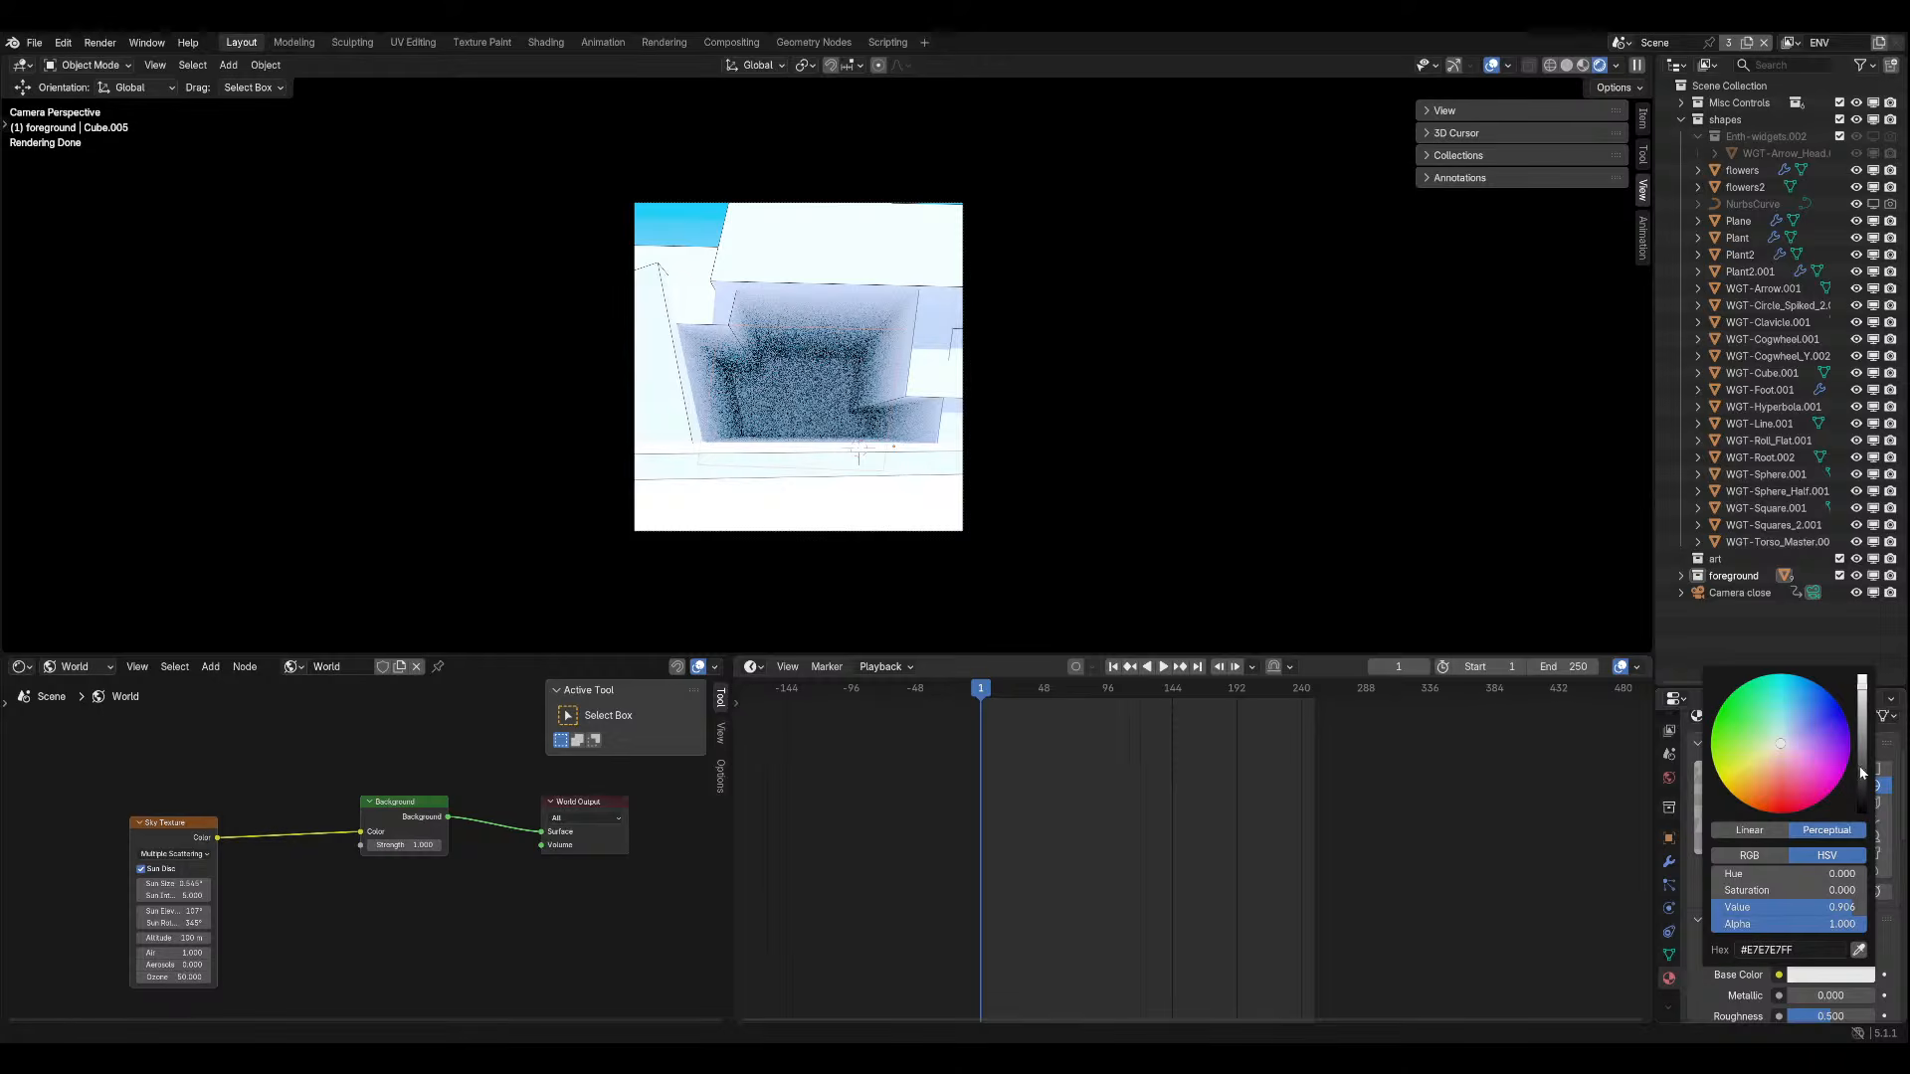
left_click_drag(1860, 776, 1861, 811)
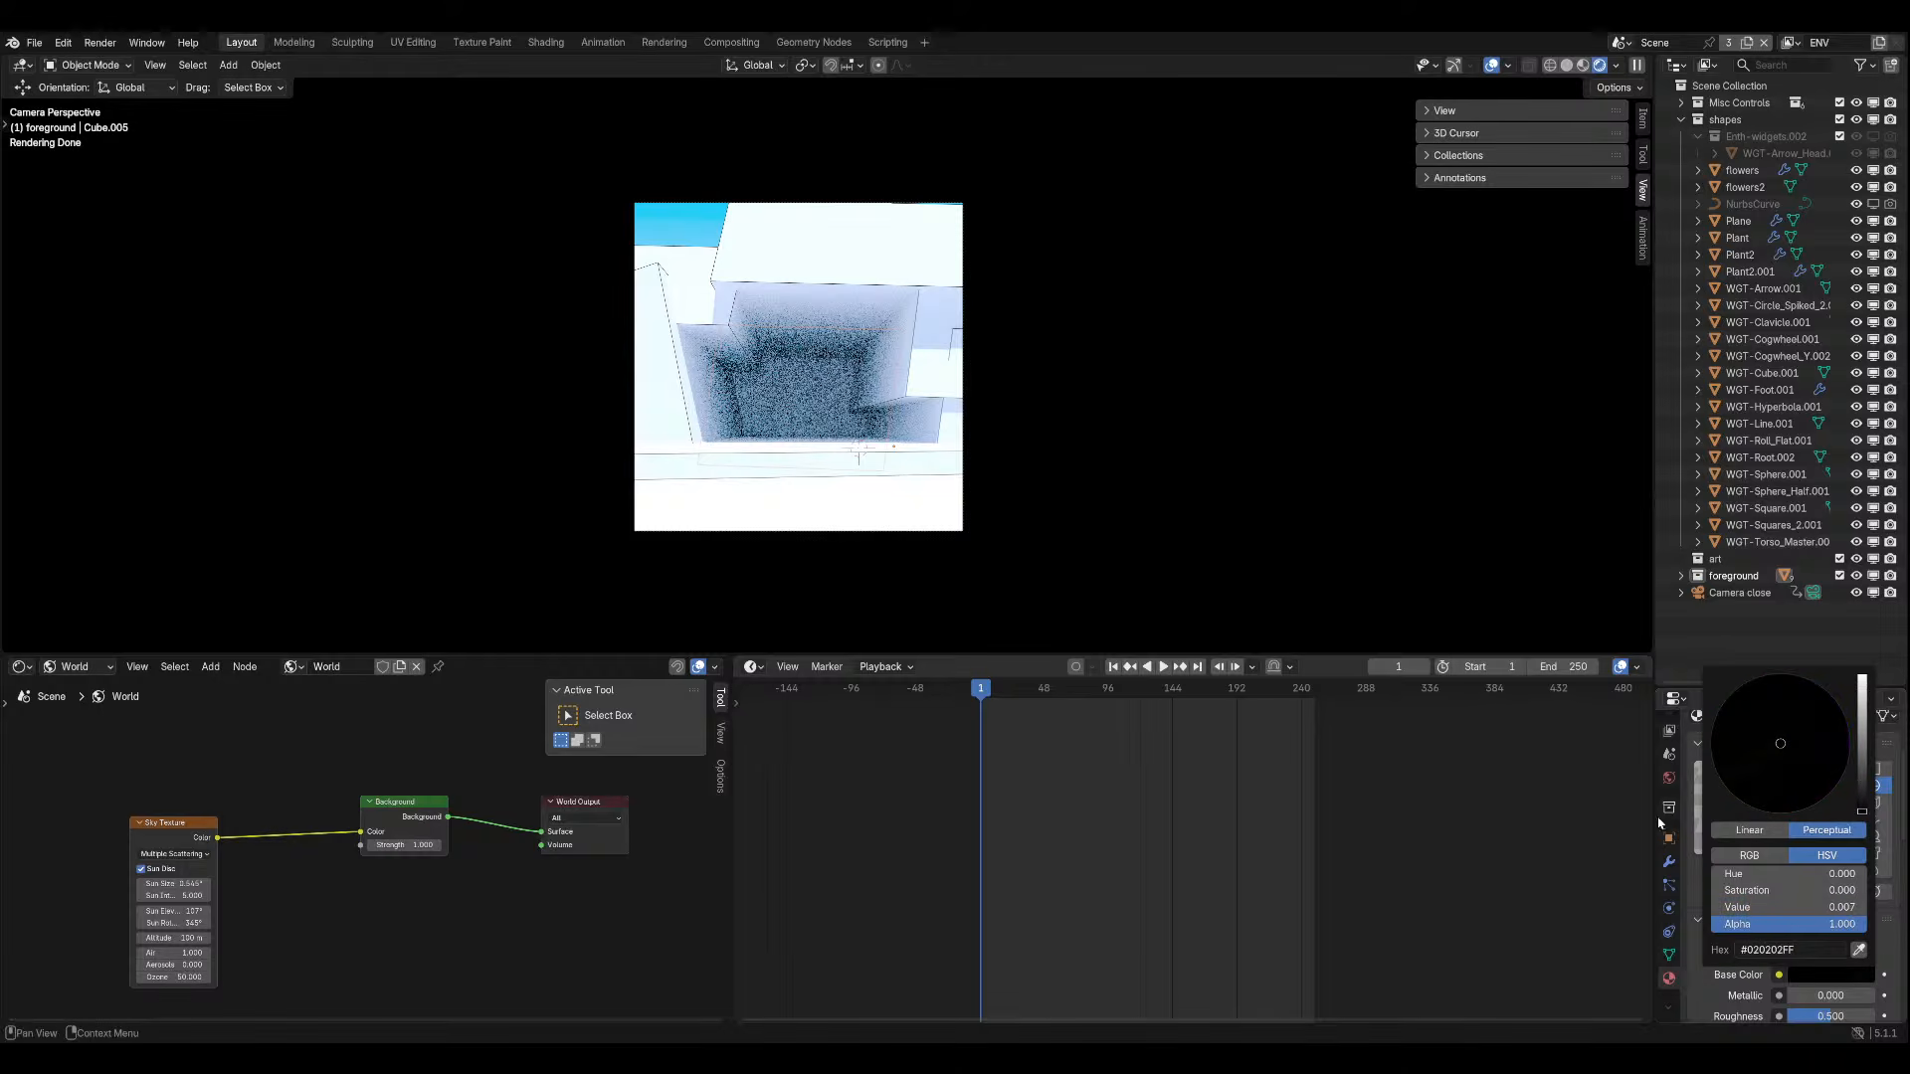
Try a higher roughness on the new black material.
scroll(1830, 909, "down", 1)
scroll(1831, 909, "down", 4)
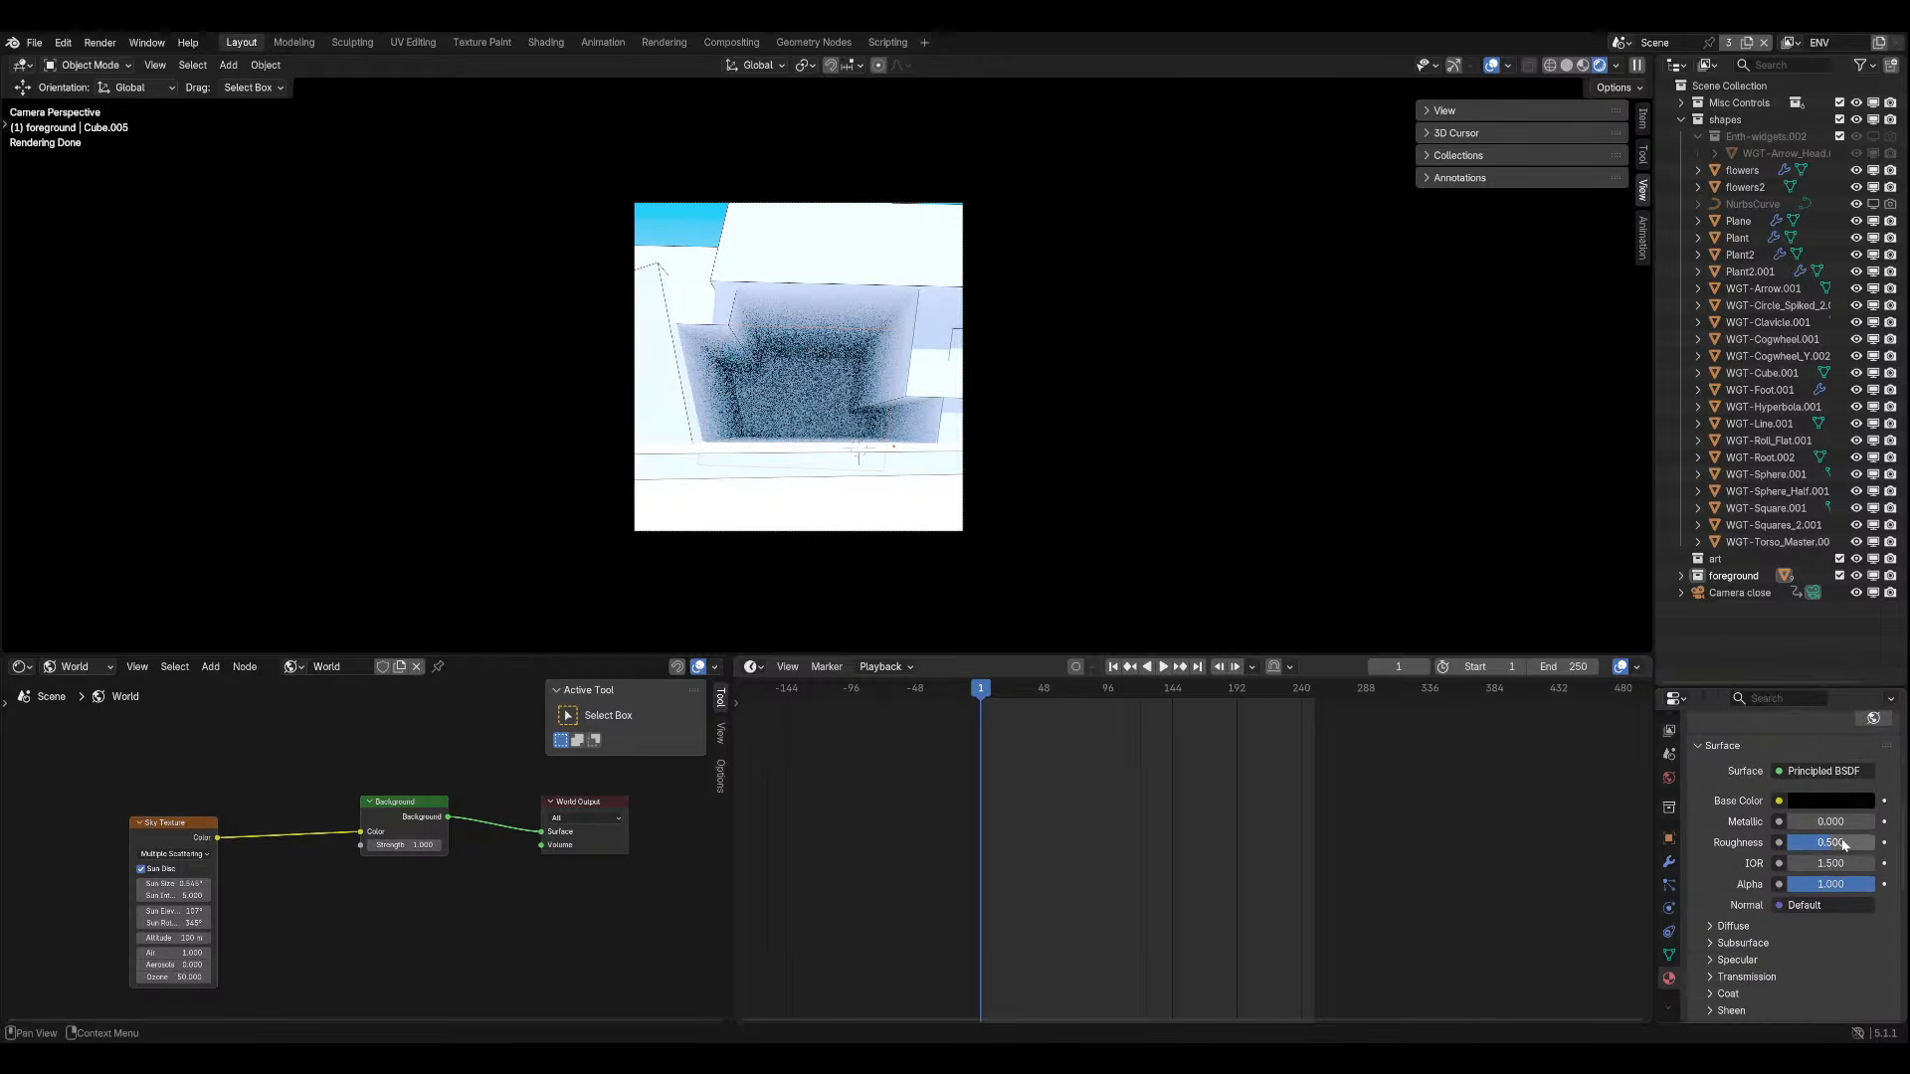
left_click_drag(1838, 842, 1890, 841)
scroll(1755, 844, "up", 6)
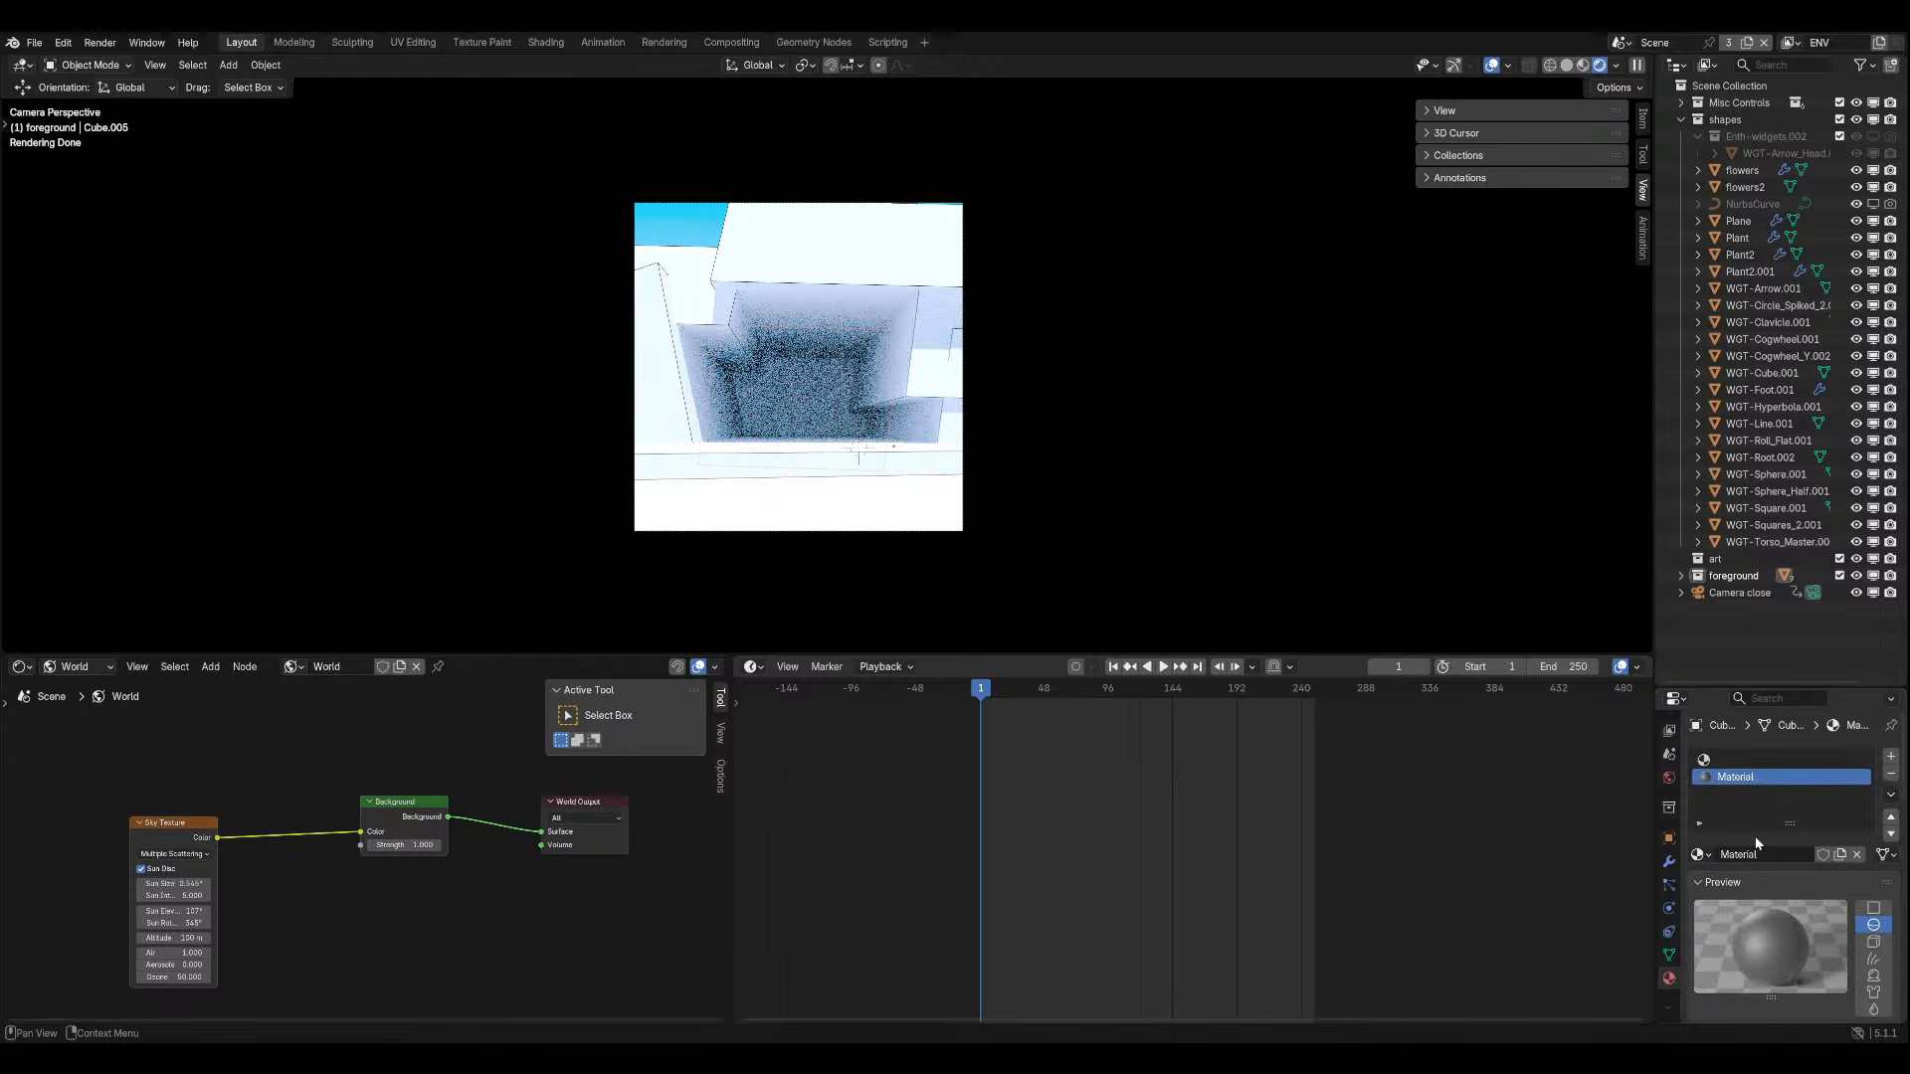
Remove the cube's empty material slot and rename the remaining material THE SHADOW.
left_click(1852, 761)
left_click(1892, 777)
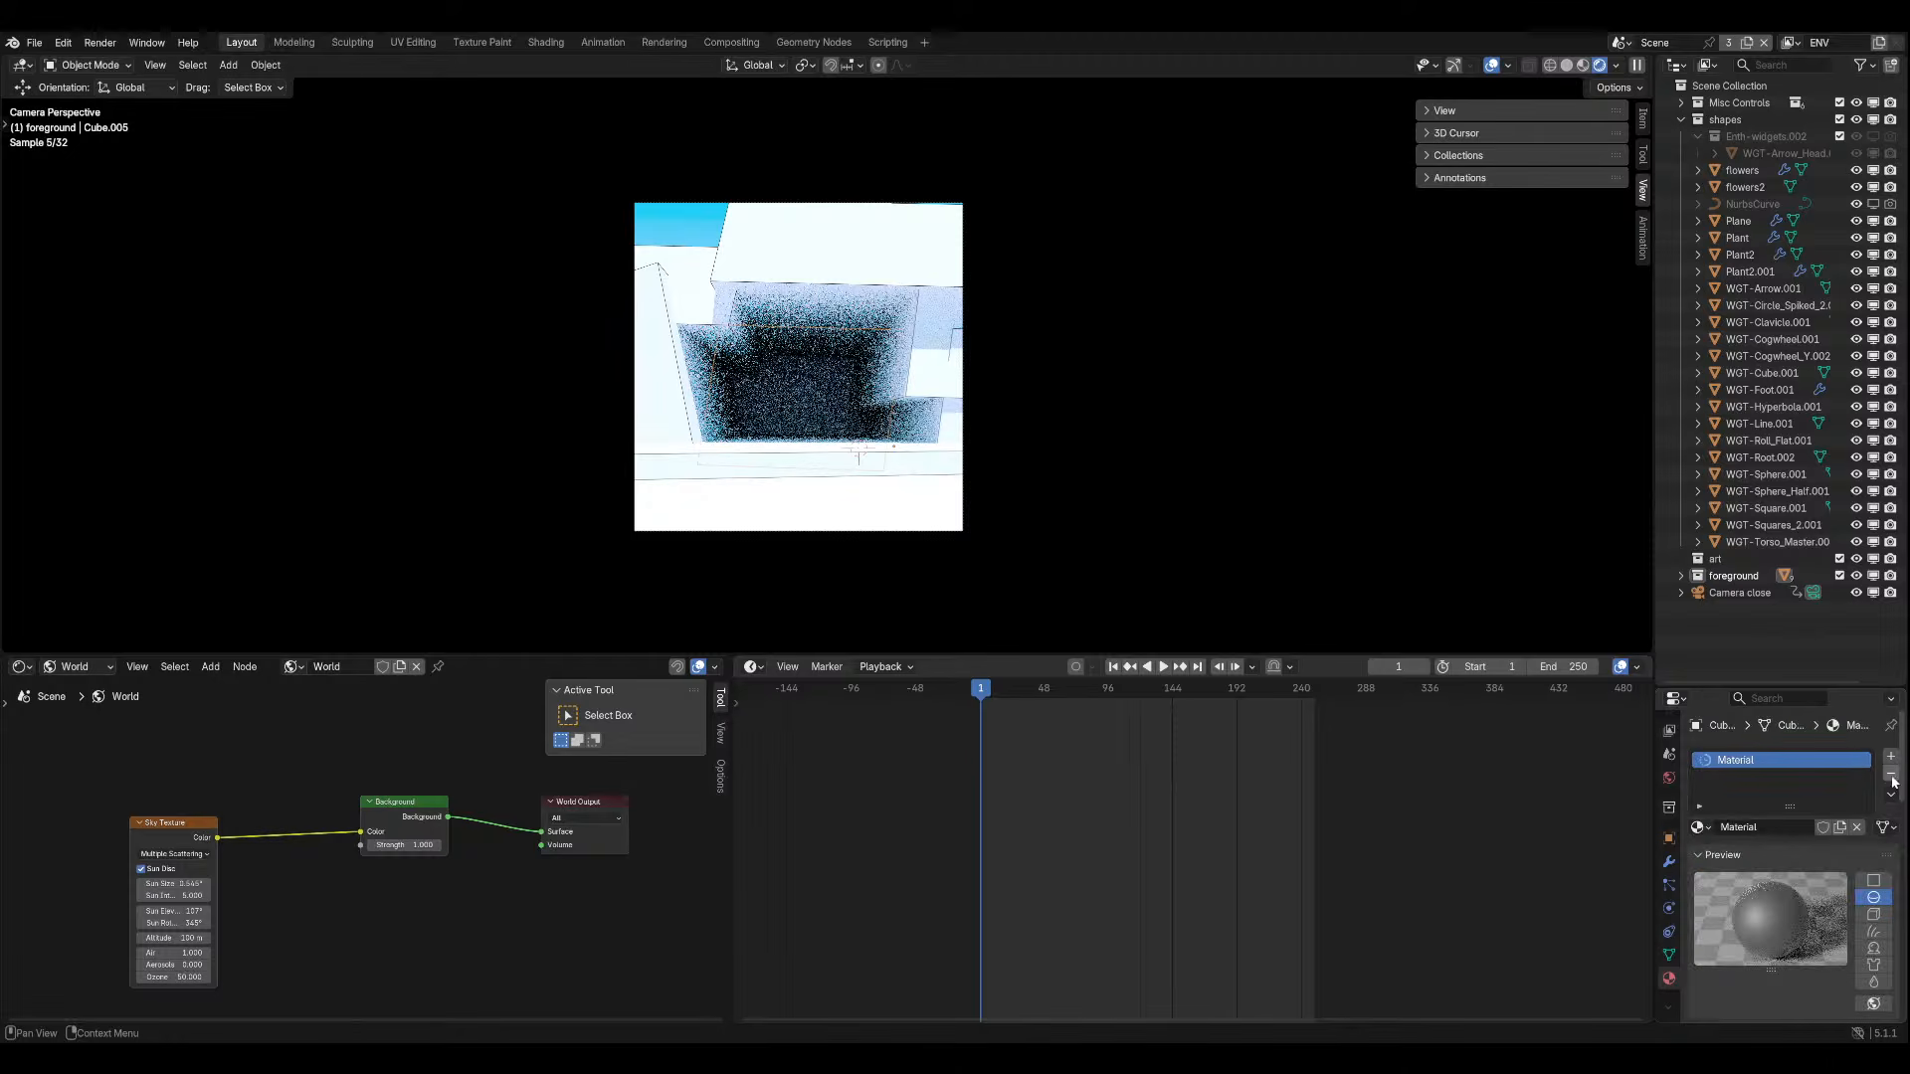
left_click(1759, 827)
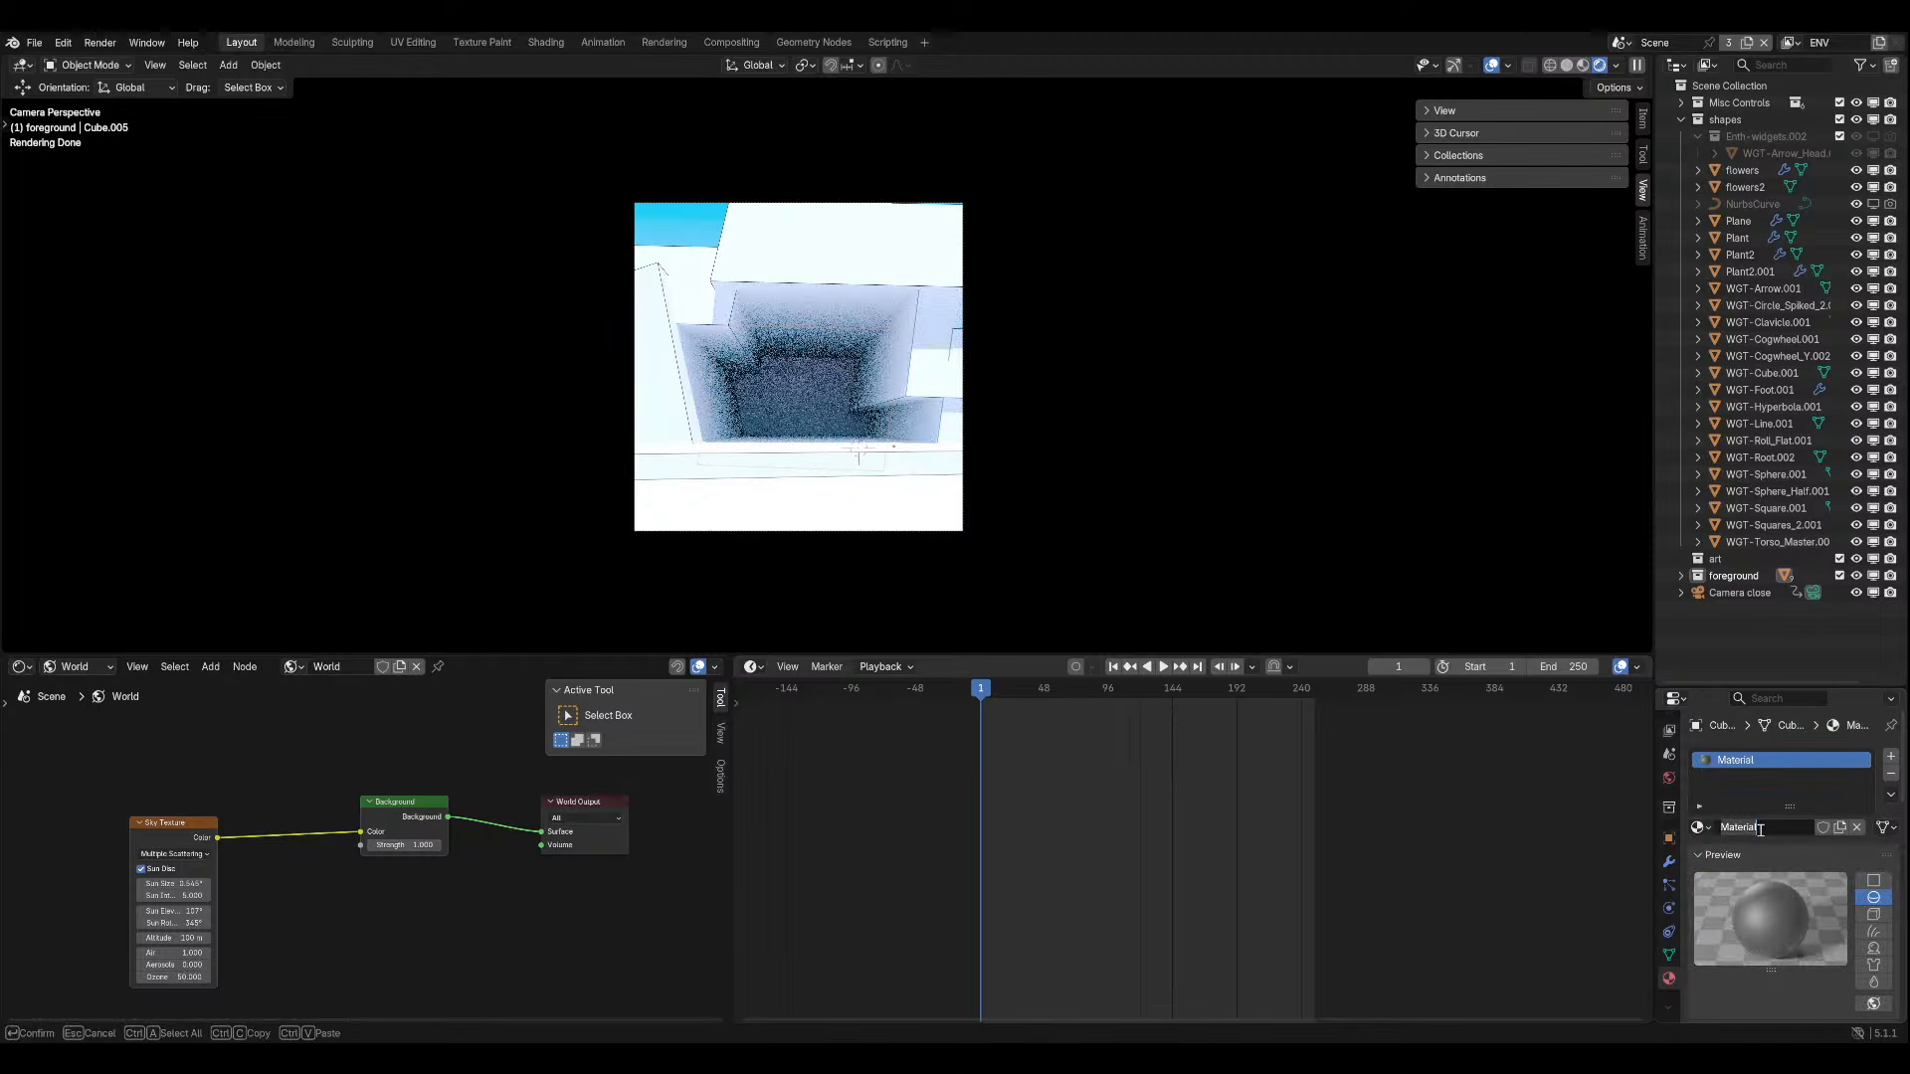
type("THE SHADOW")
key("Return")
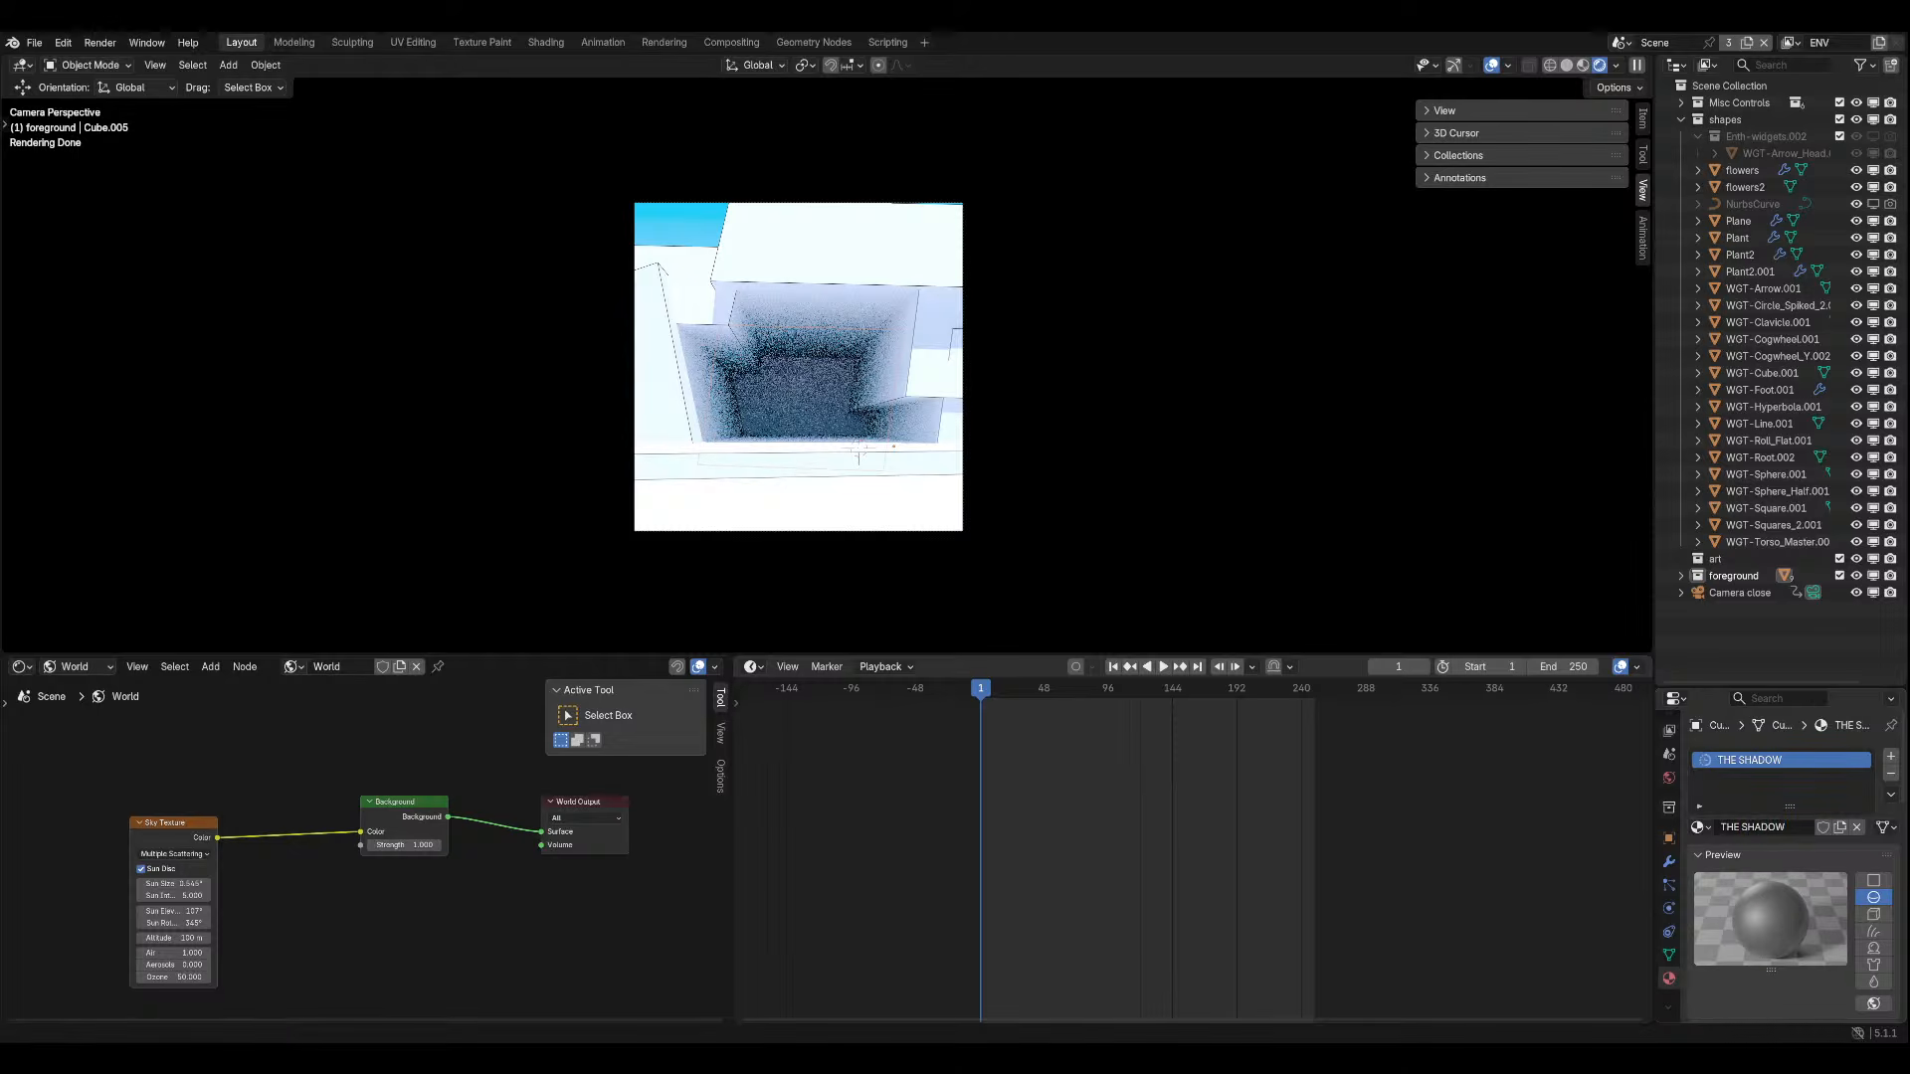
Test THE SHADOW material at roughness 0.000, undo that, and set its roughness to 1.000.
scroll(1759, 796, "down", 10)
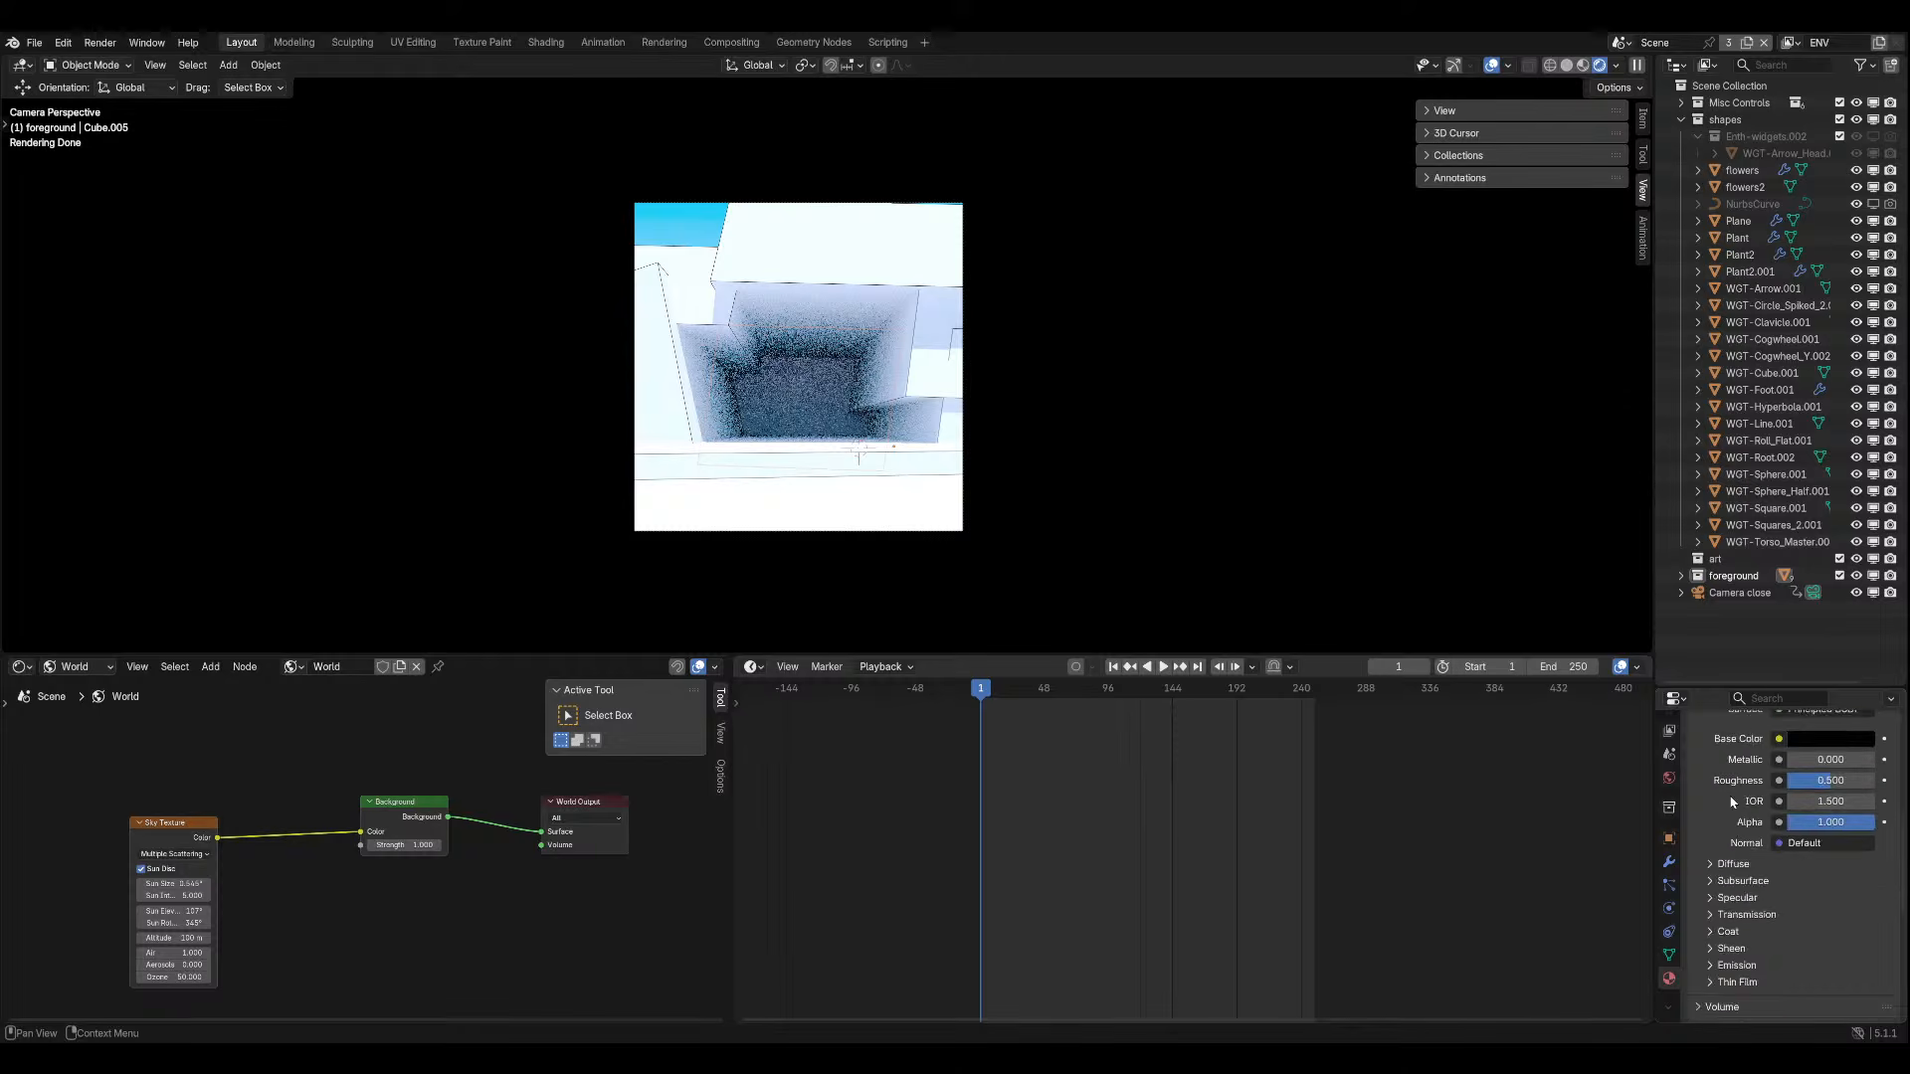
scroll(1732, 802, "up", 5)
scroll(1732, 802, "down", 6)
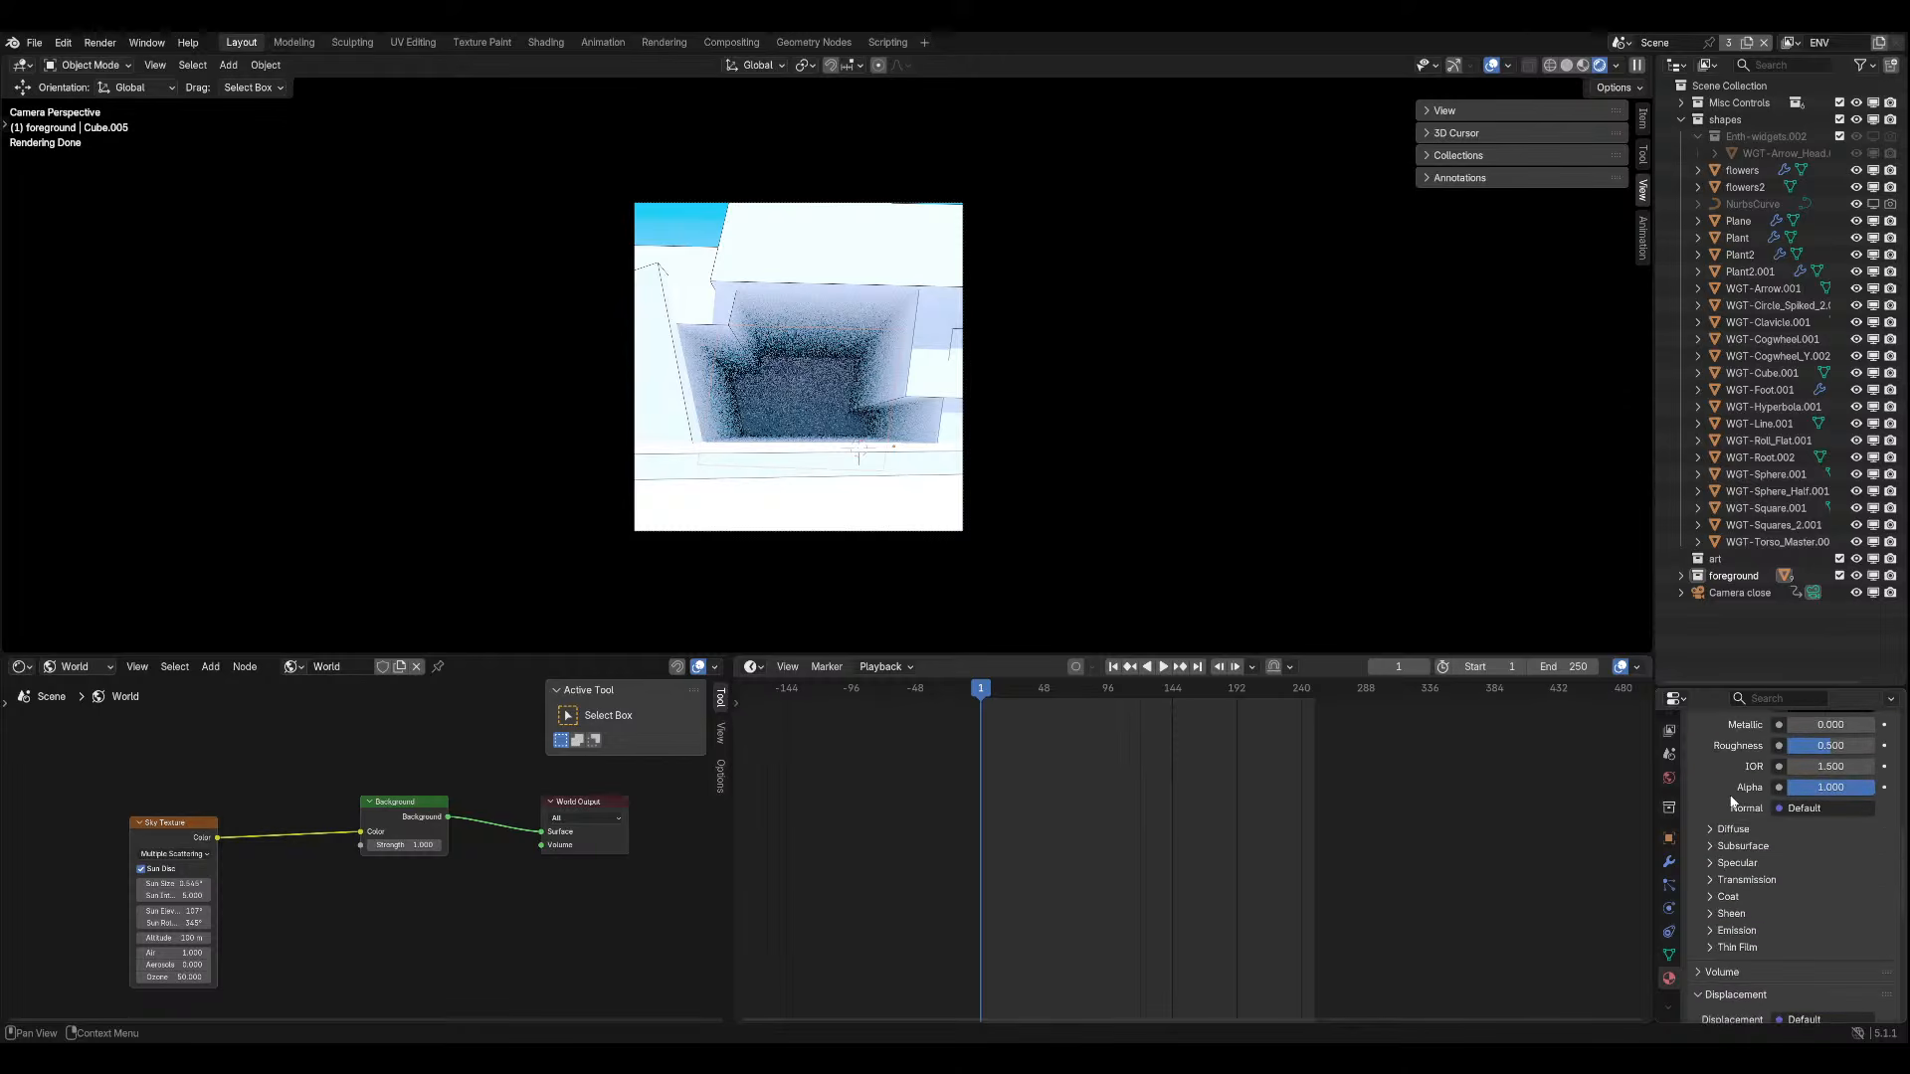
scroll(1732, 802, "up", 3)
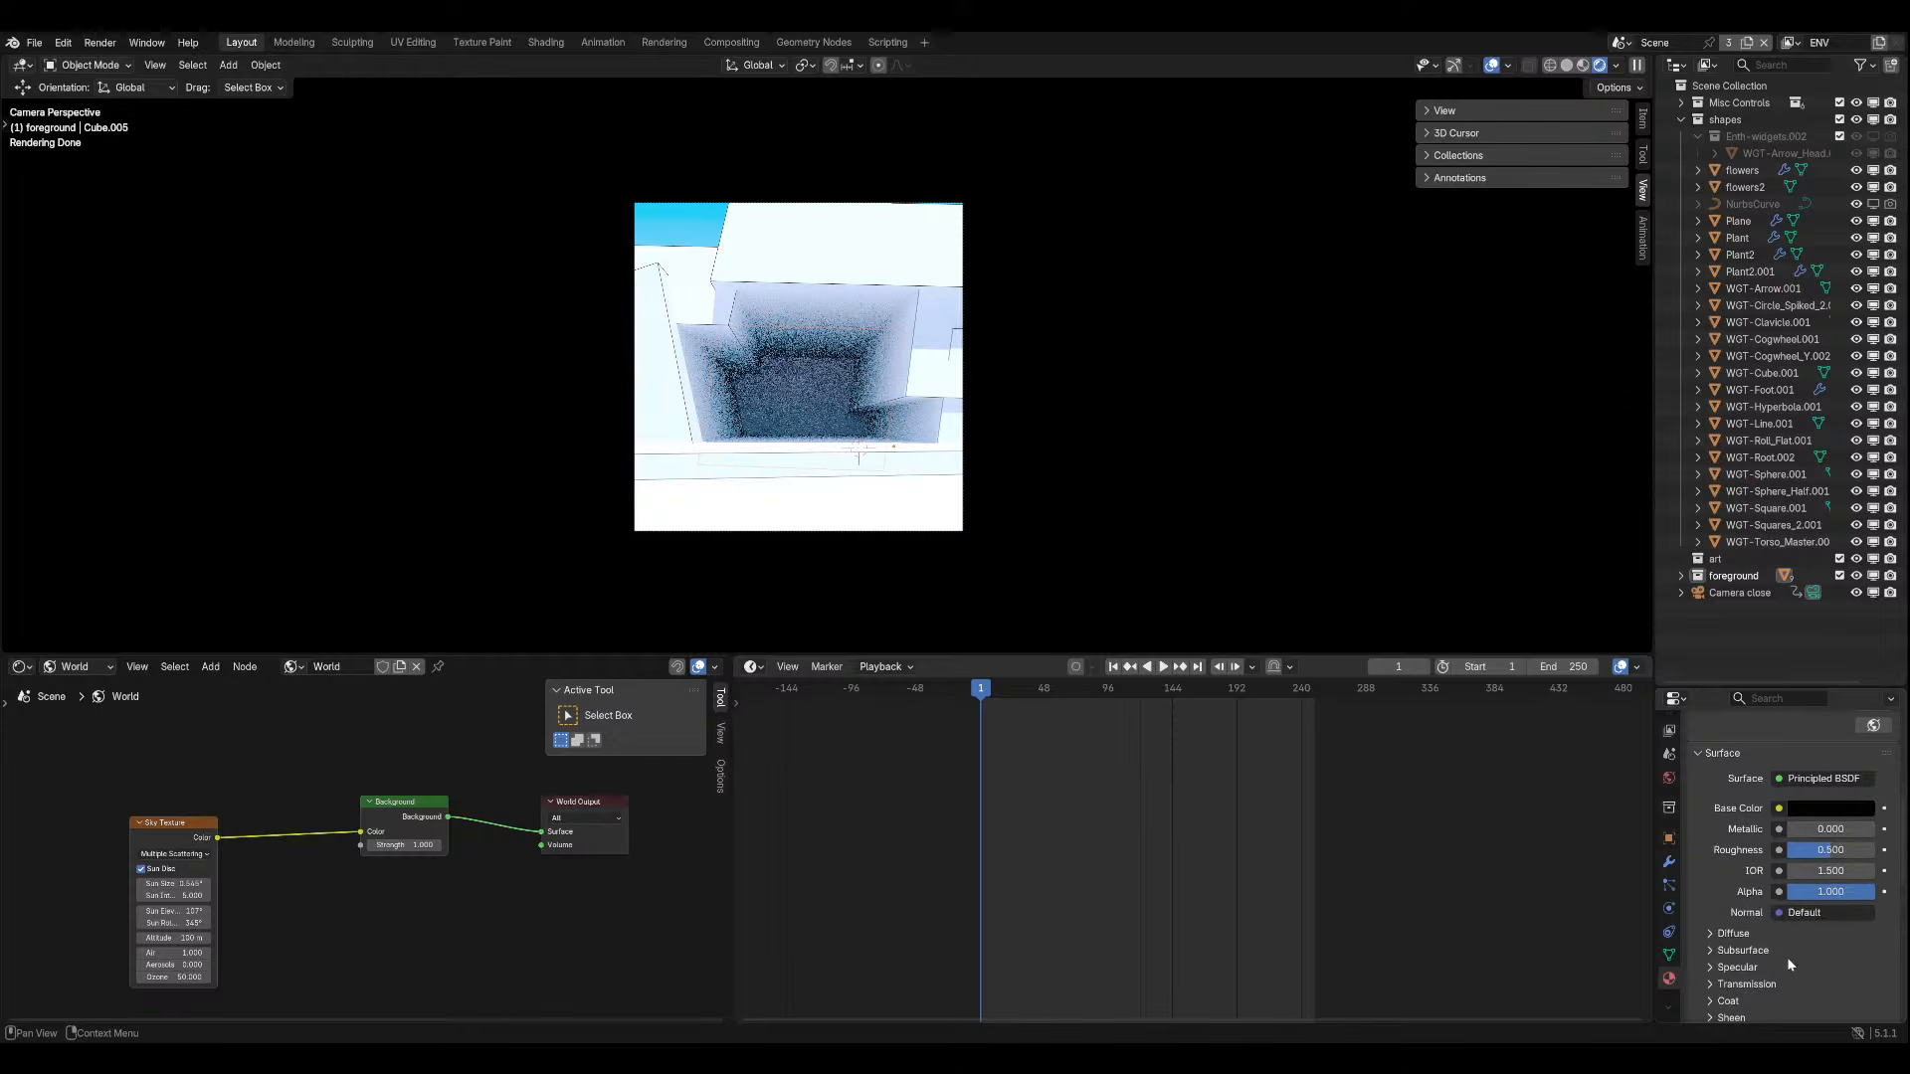
scroll(1833, 875, "down", 3)
scroll(1834, 876, "up", 2)
left_click_drag(1836, 781, 1788, 781)
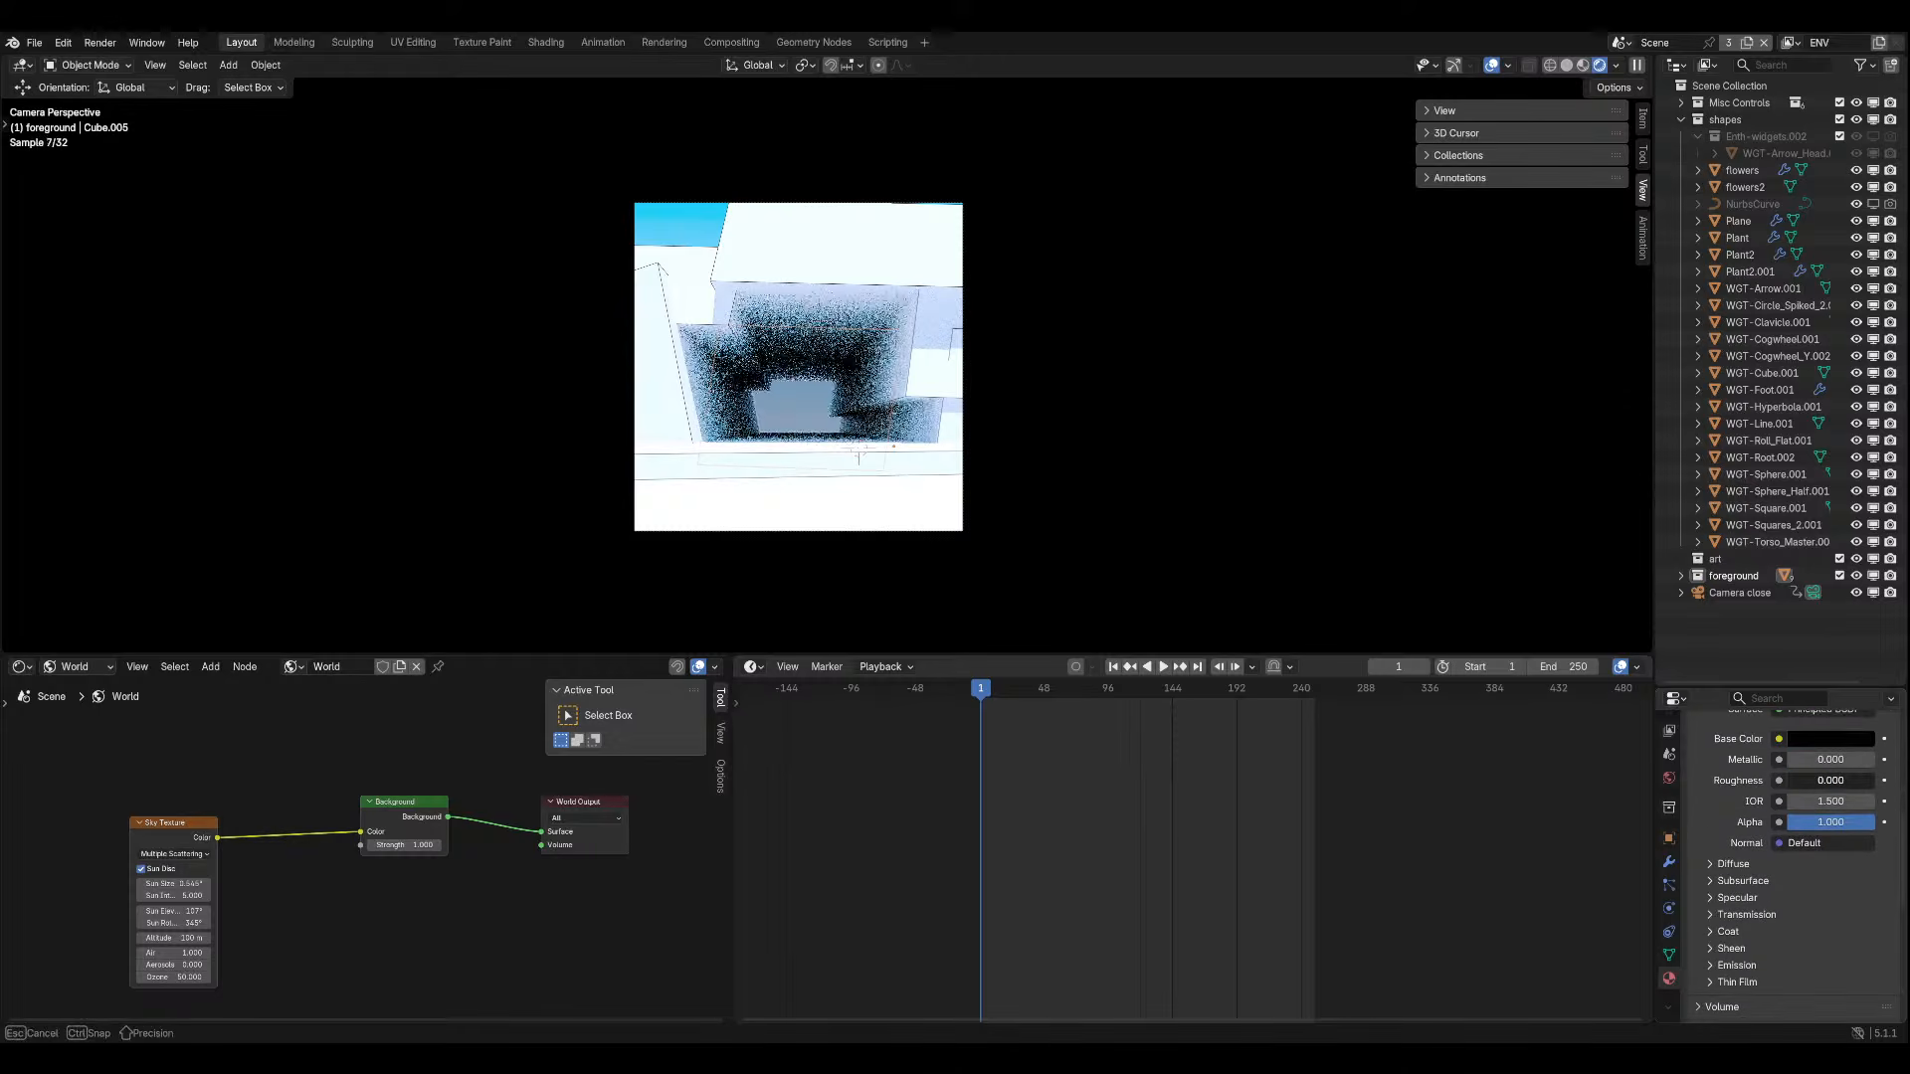
key("ctrl+z")
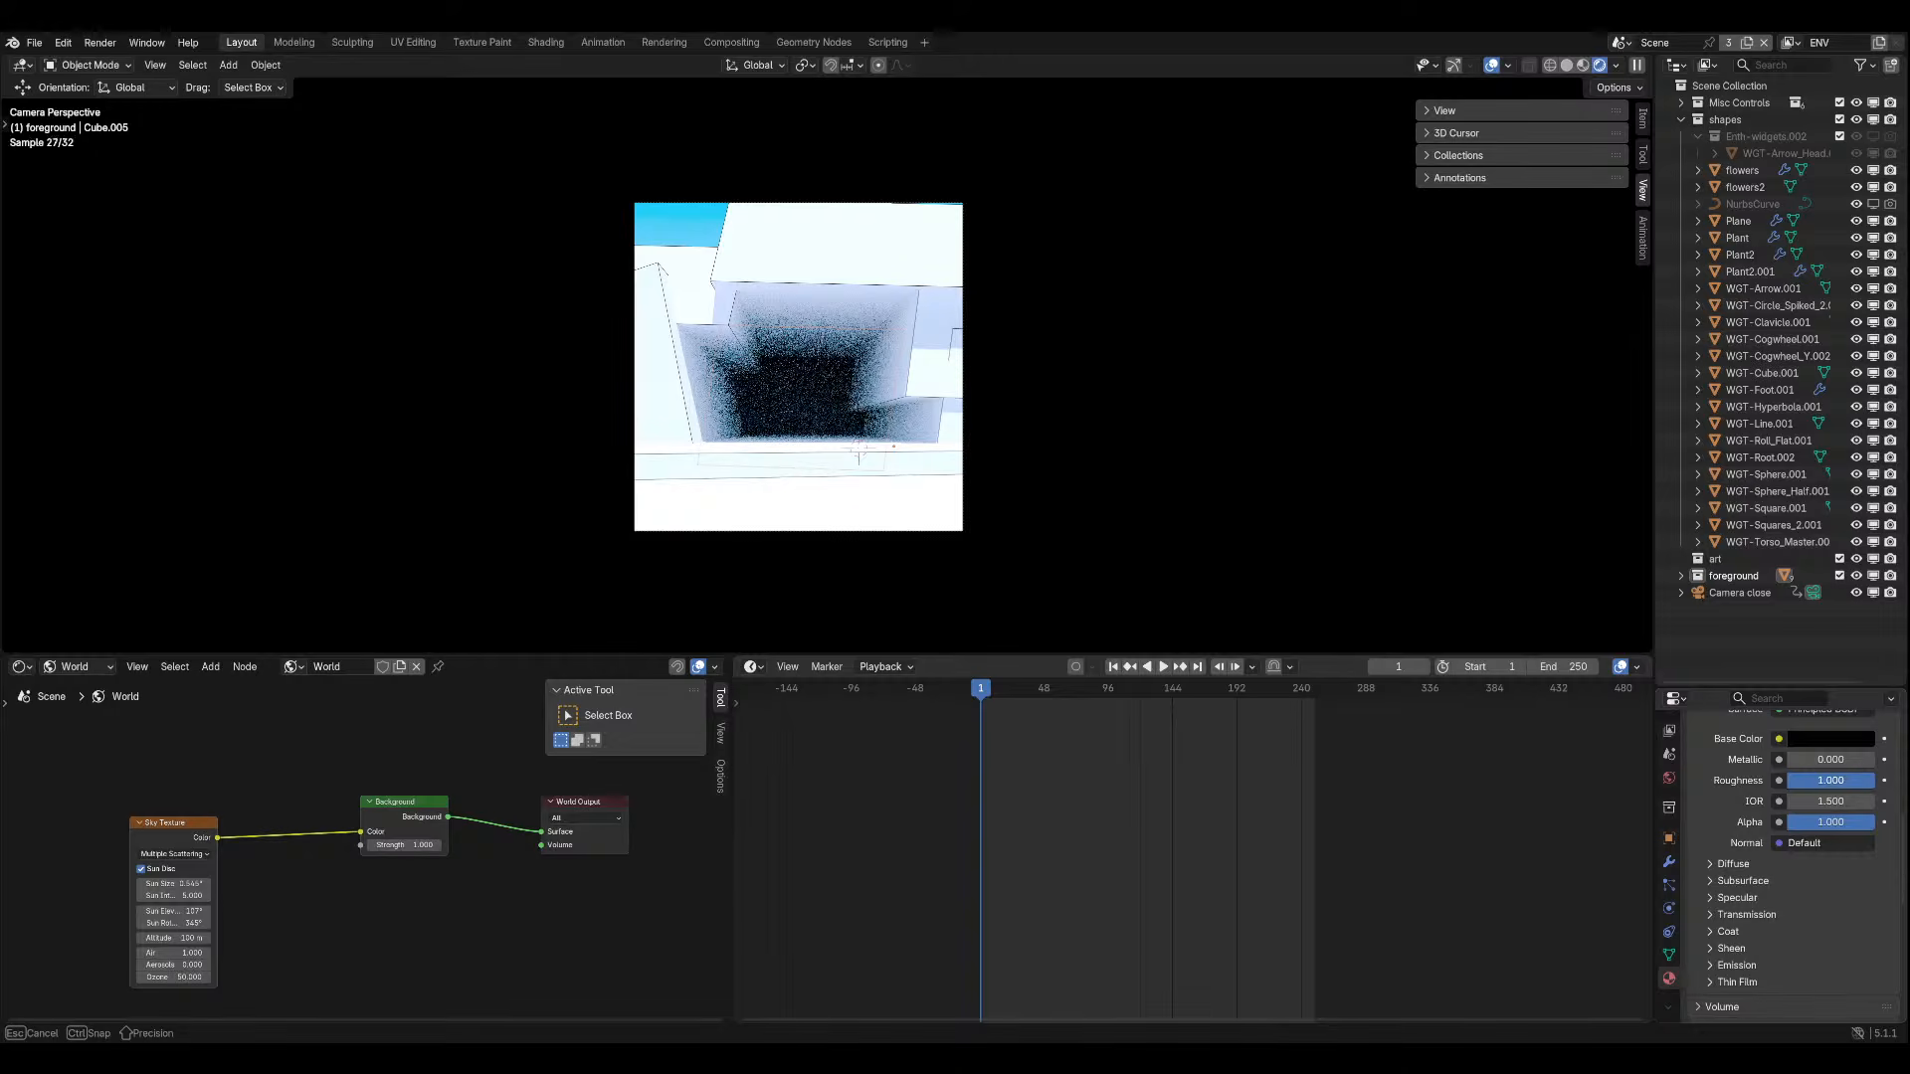
left_click_drag(1876, 785, 1785, 782)
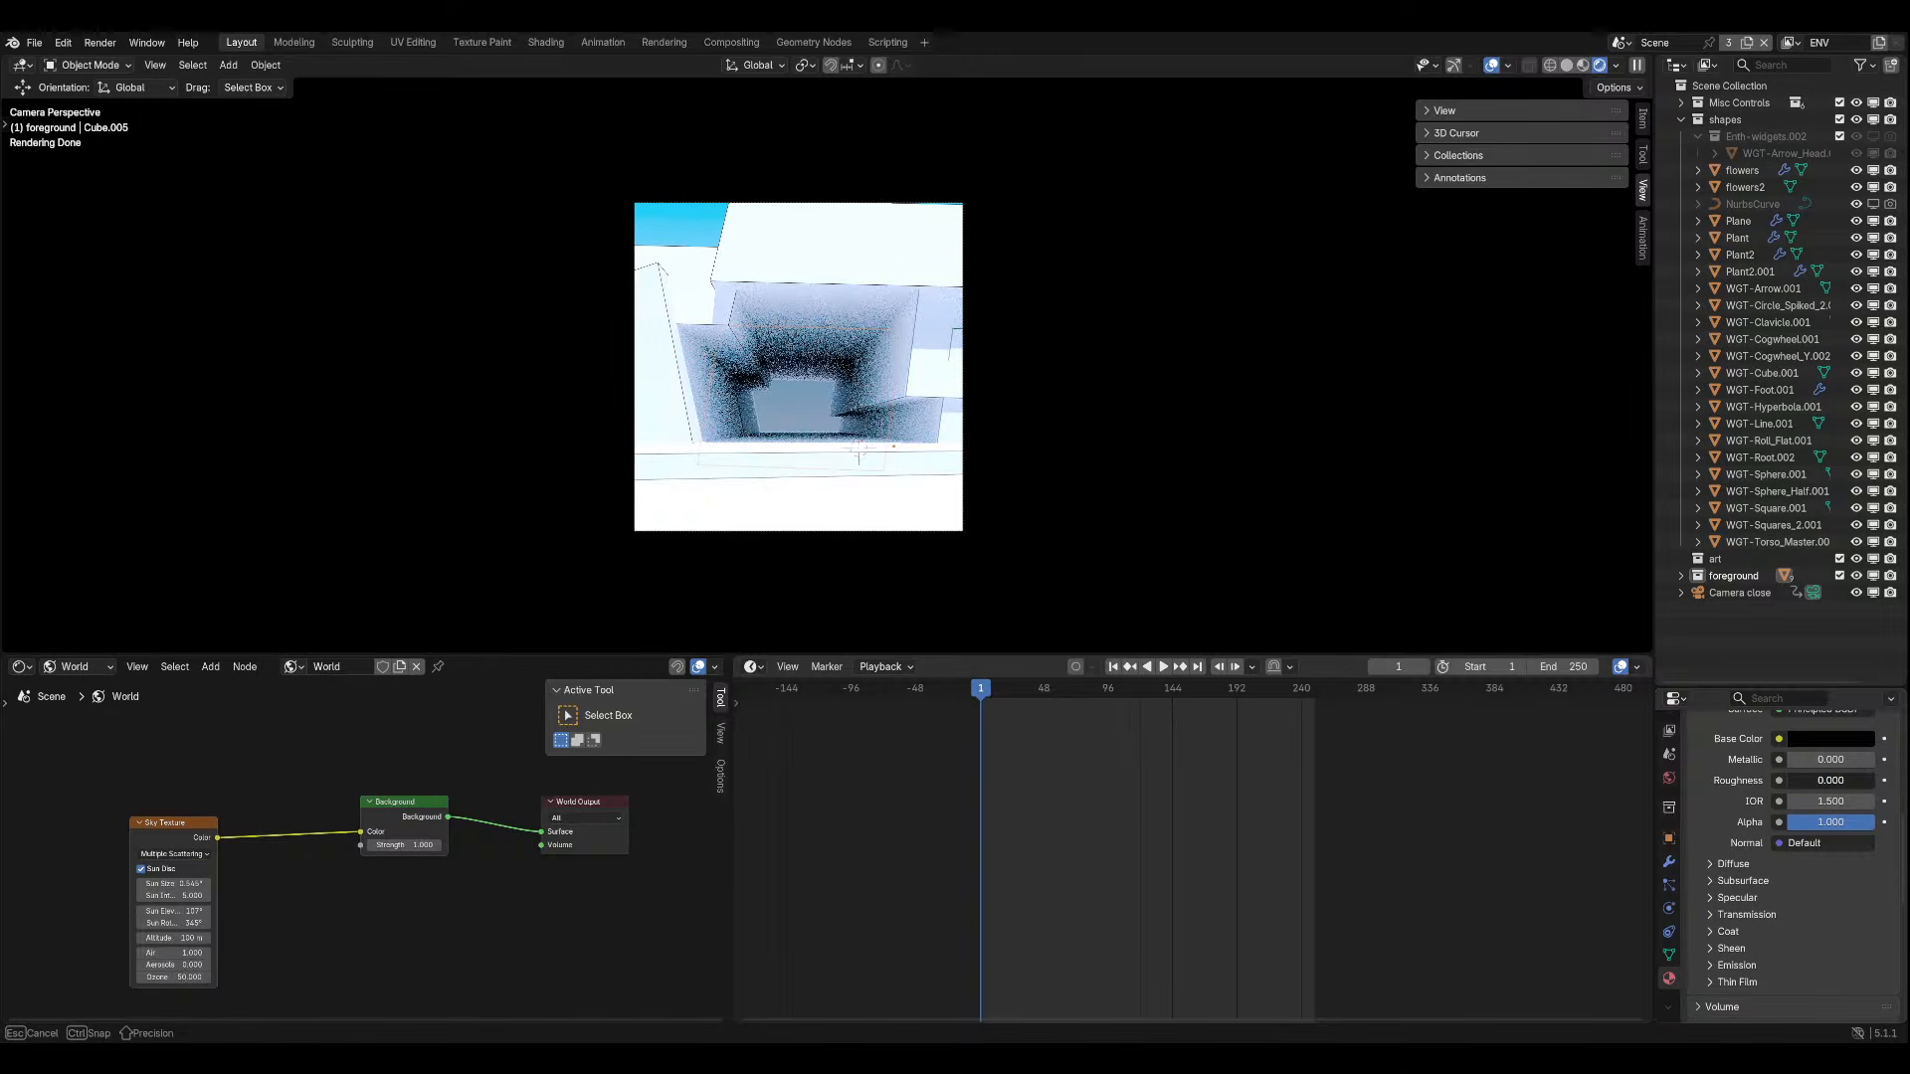
middle_click_drag(584, 397, 916, 422)
key("ctrl+z")
key("KP_0")
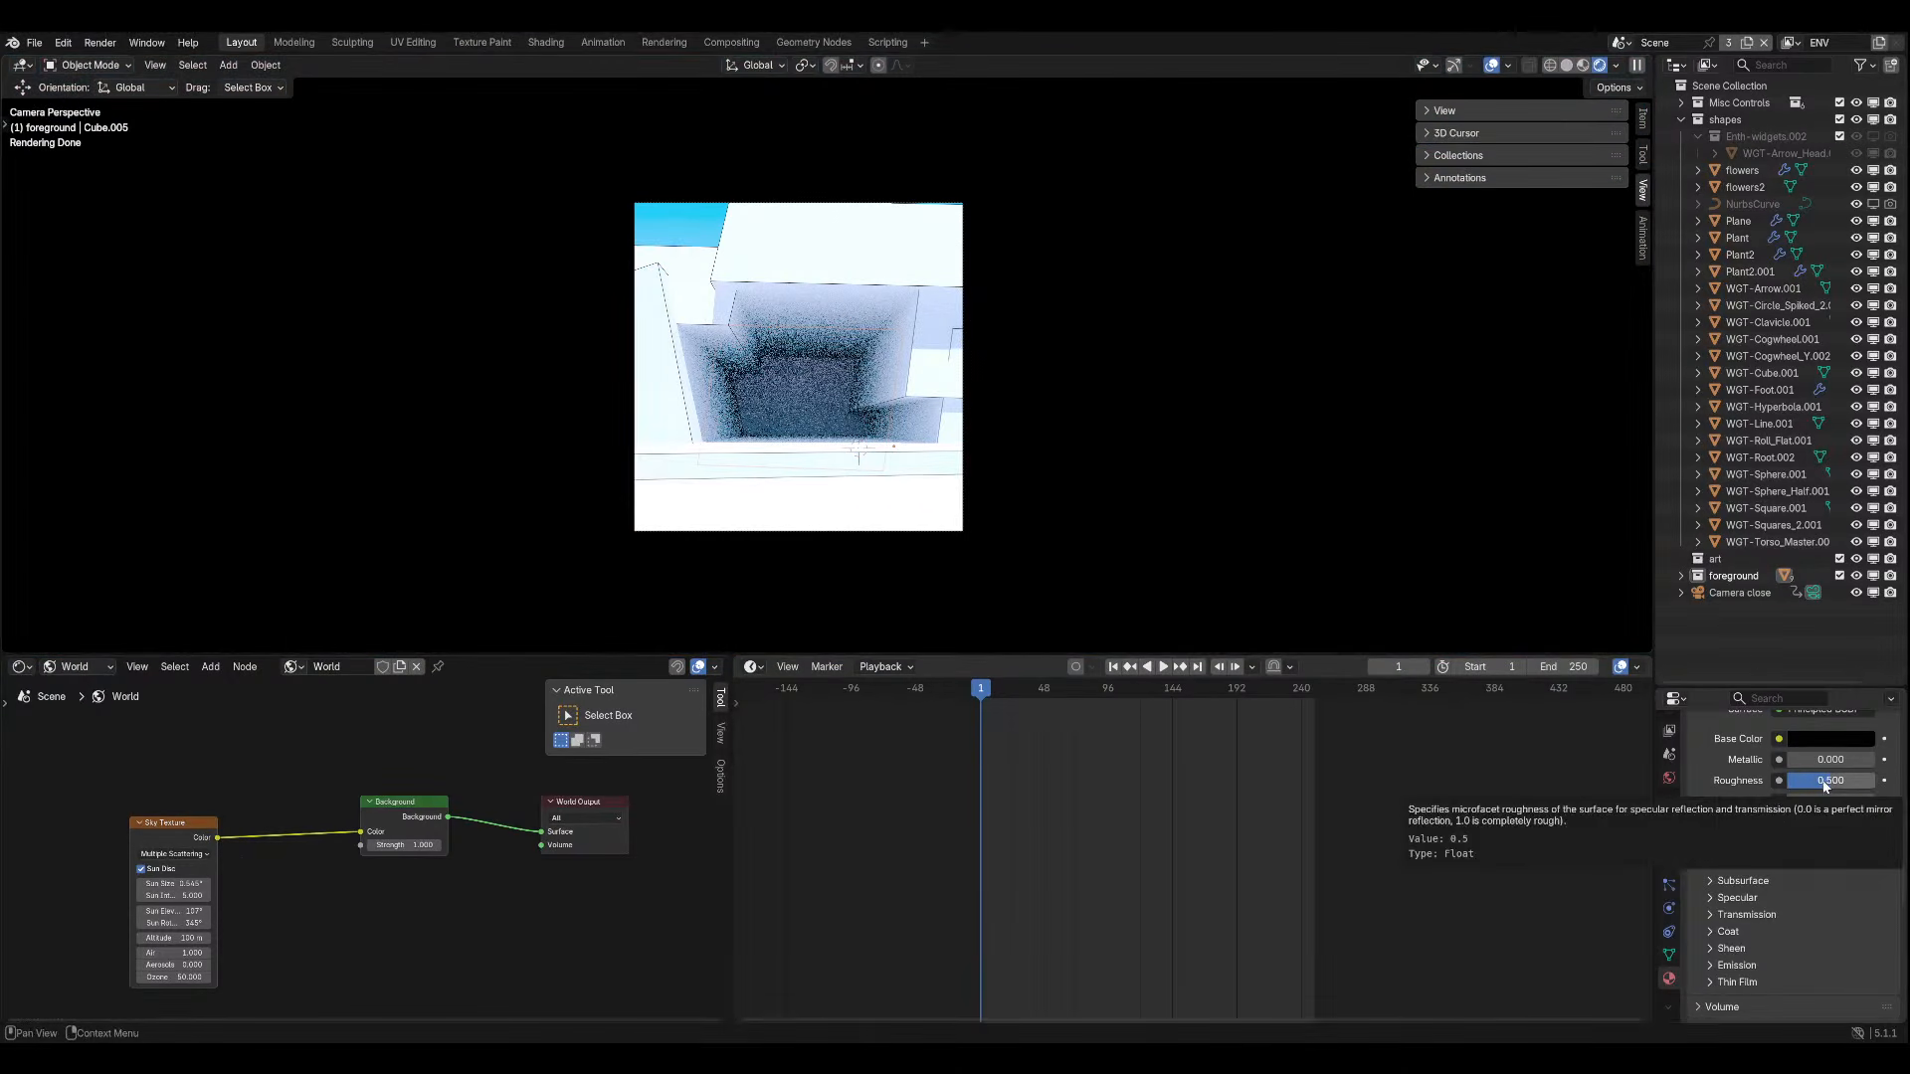
left_click_drag(1819, 783, 1876, 784)
Move the cube at the back of the opening along global Y, return to the camera view and save the file.
middle_click_drag(1005, 547, 374, 514)
scroll(383, 511, "up", 3)
key("g")
key("y")
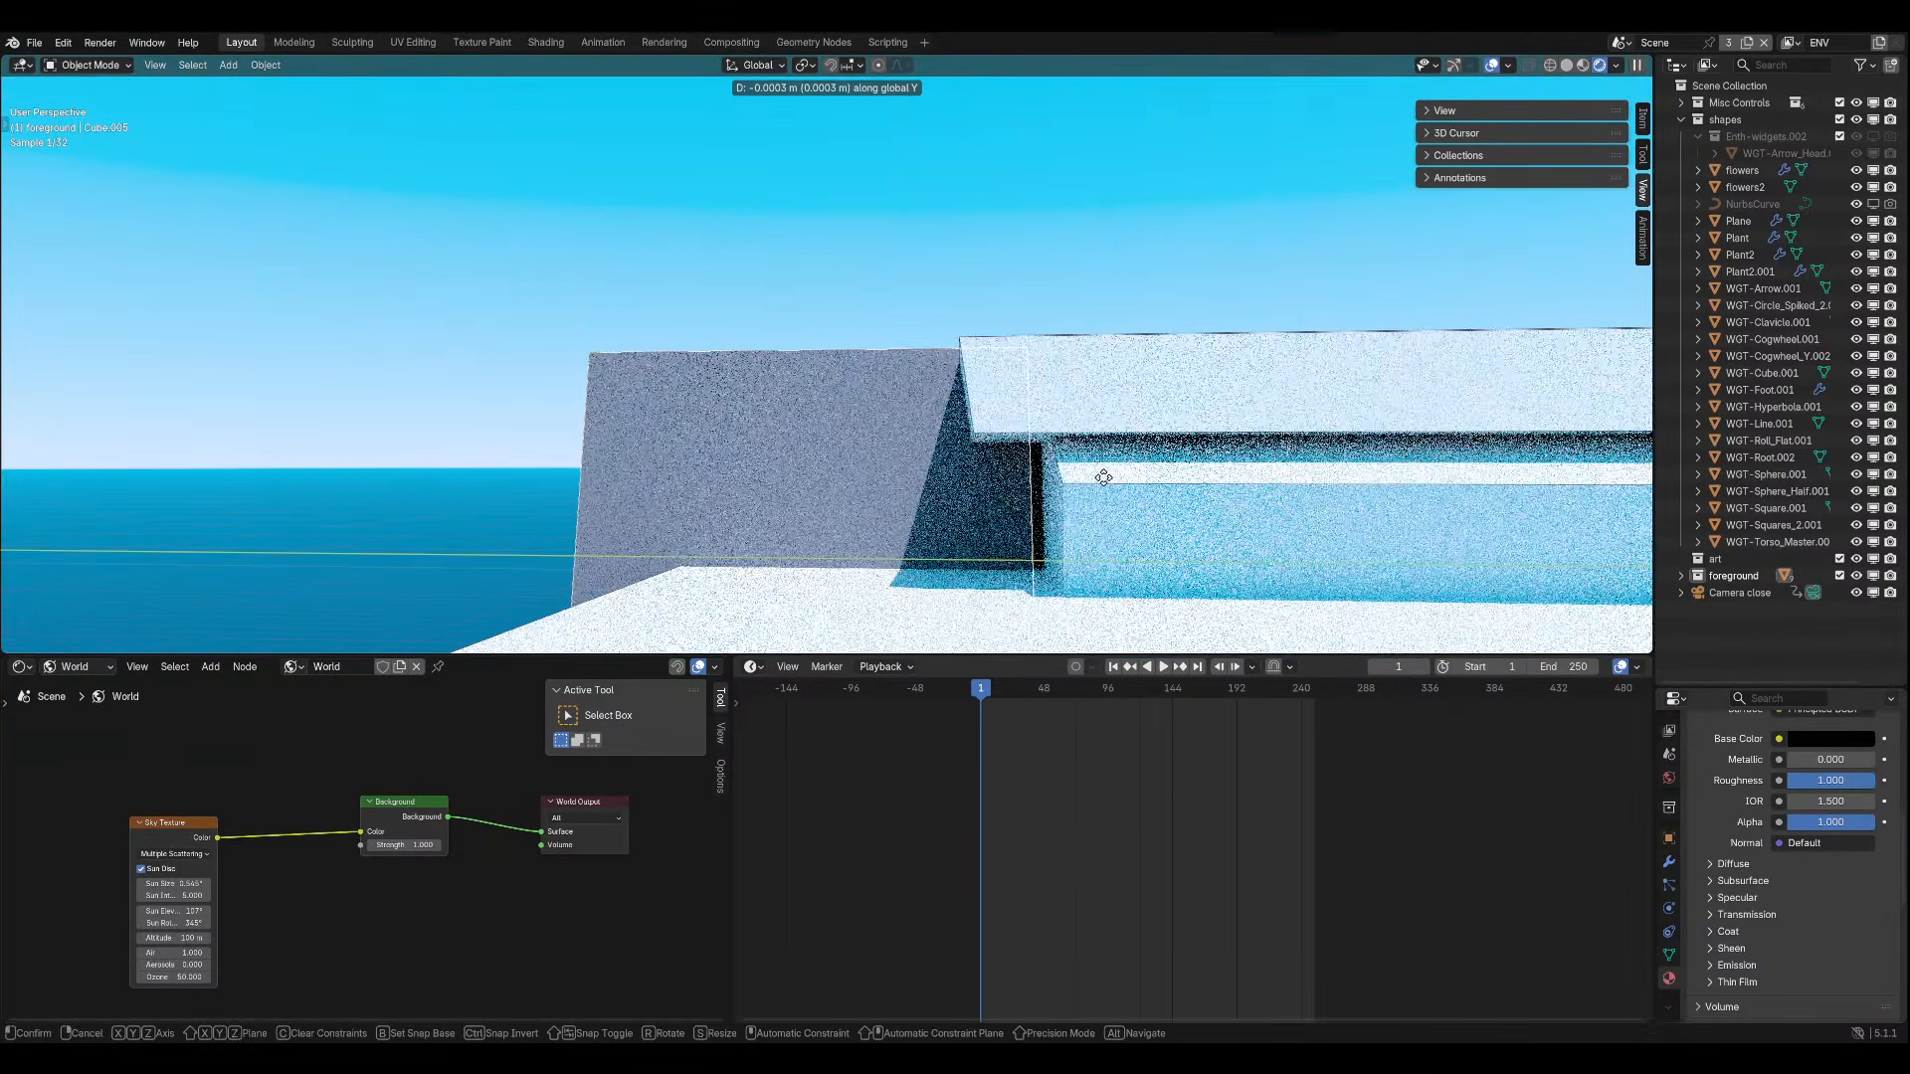
left_click(1121, 475)
key("KP_0")
key("ctrl+s")
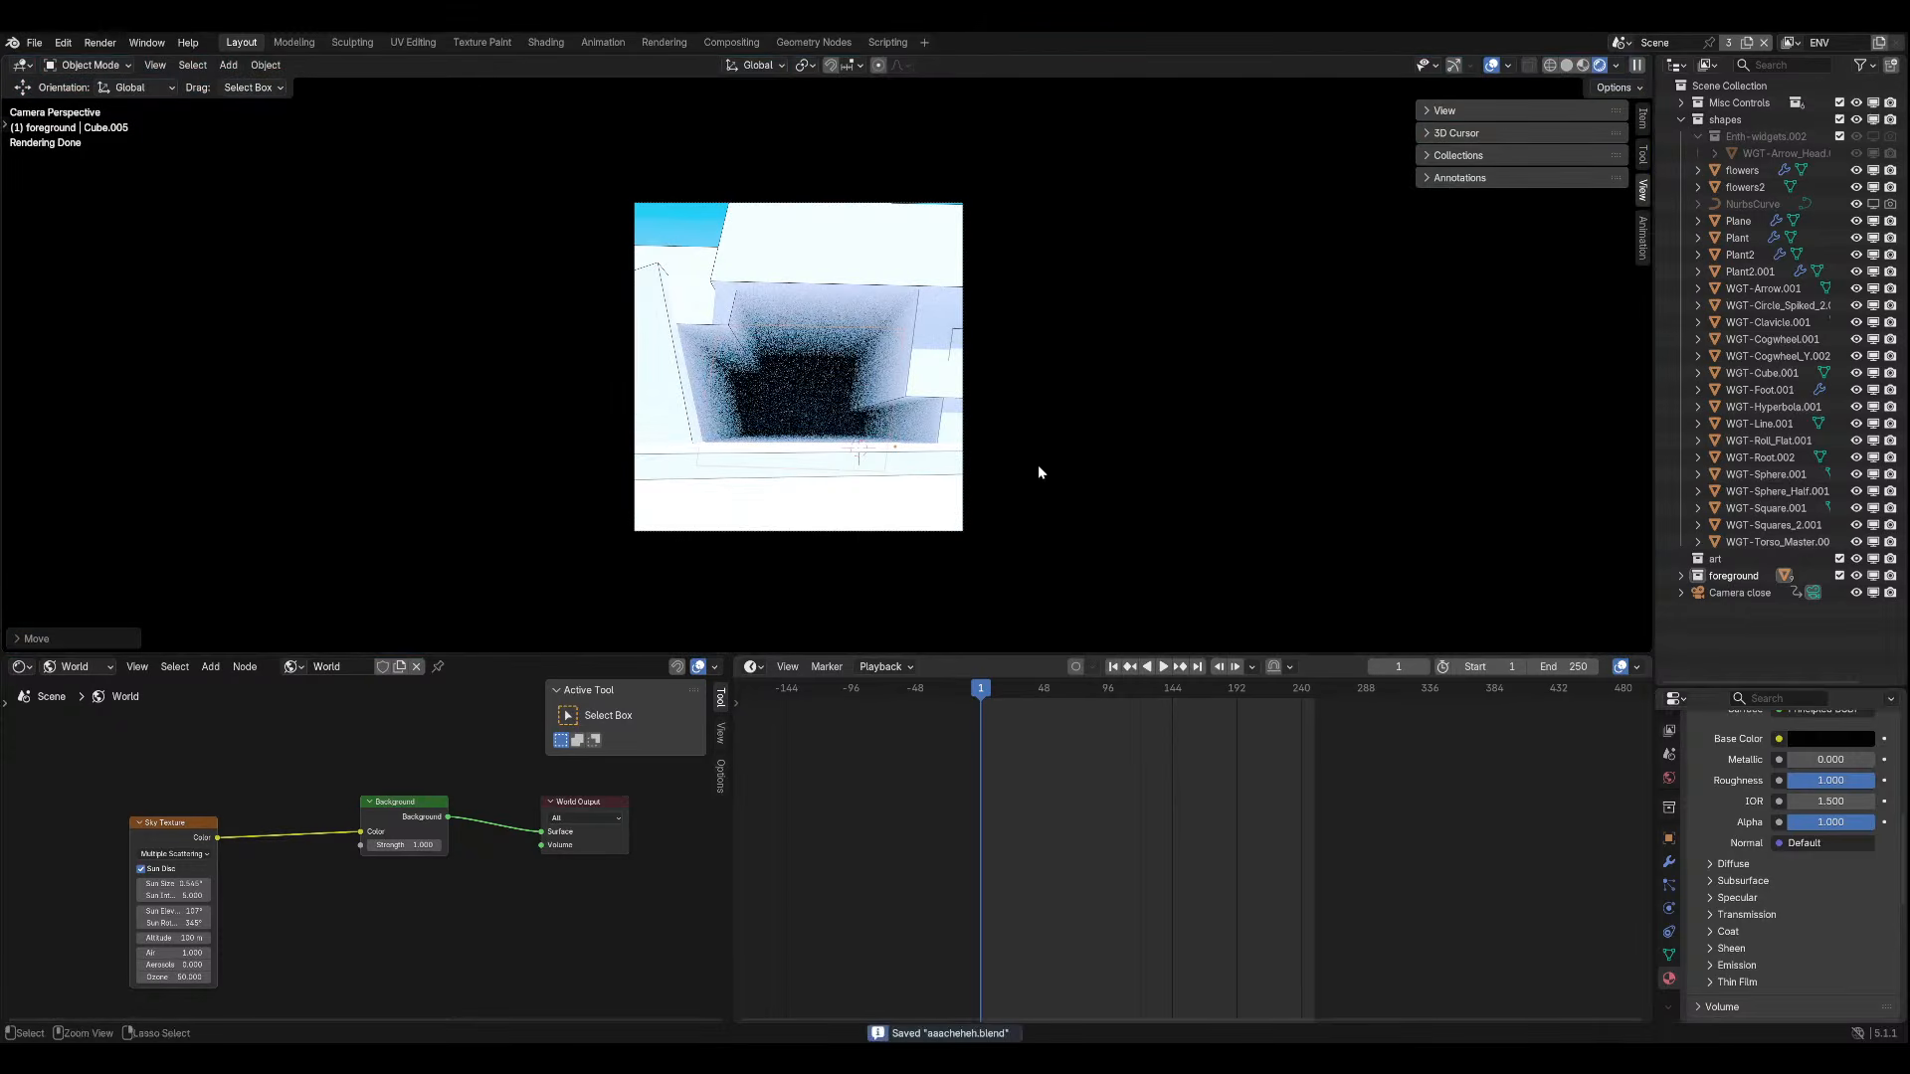
Hide the viewport overlays and set the specular IOR Level of THE SHADOW to 0.000.
left_click(1491, 65)
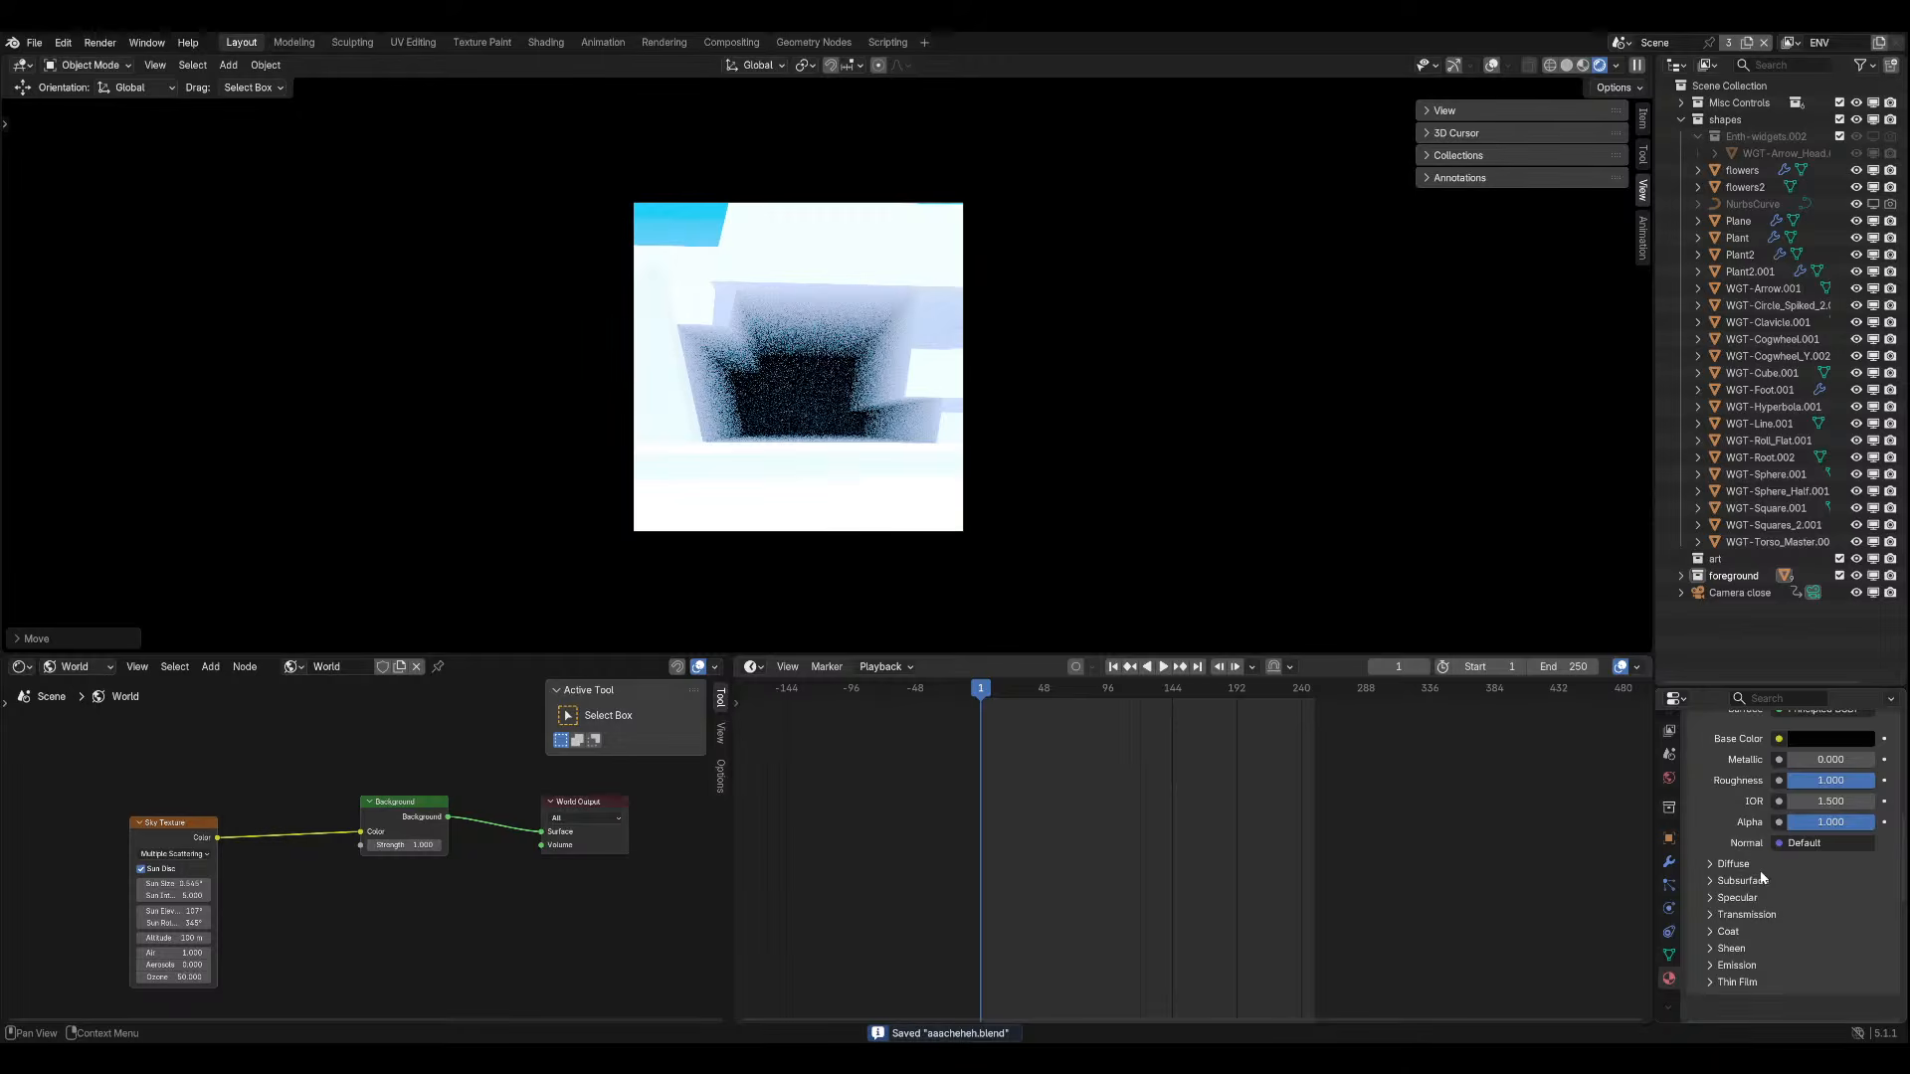
left_click(1766, 897)
key("BackSpace")
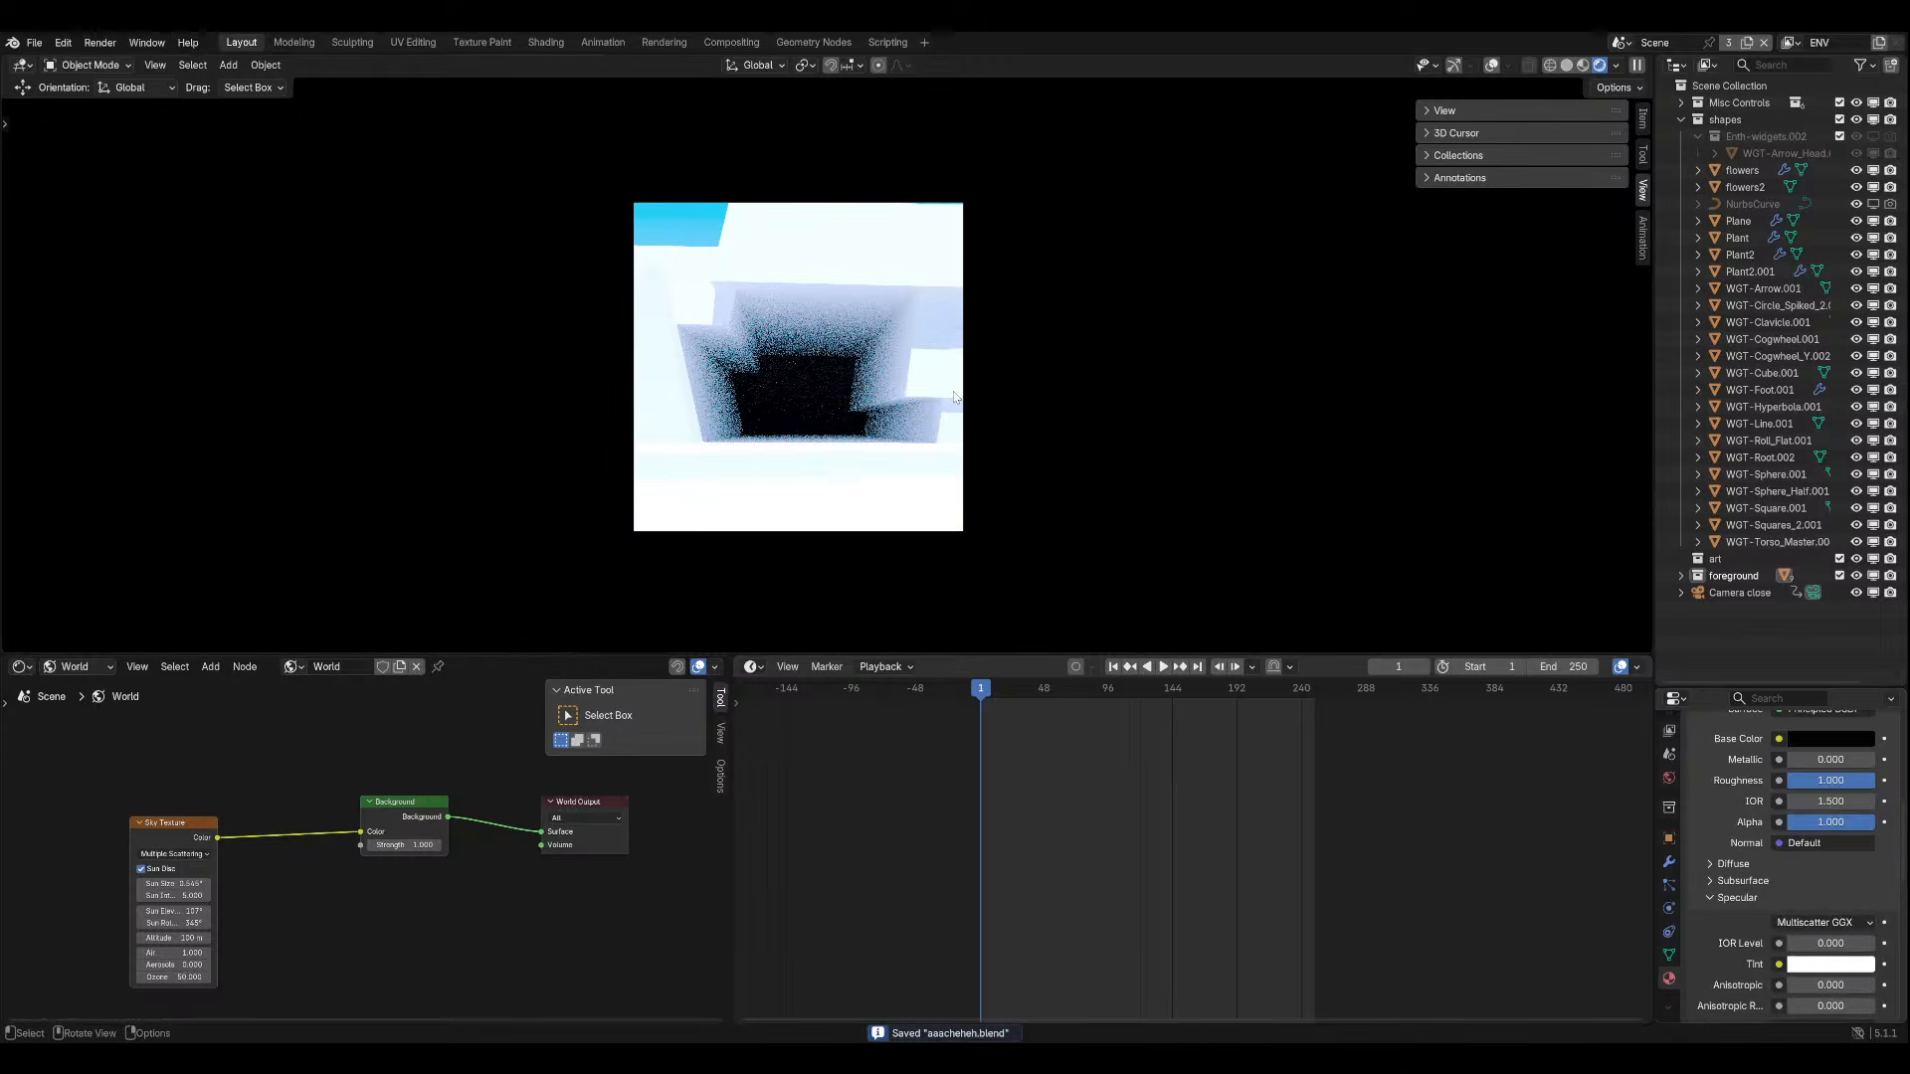
scroll(1842, 901, "up", 10)
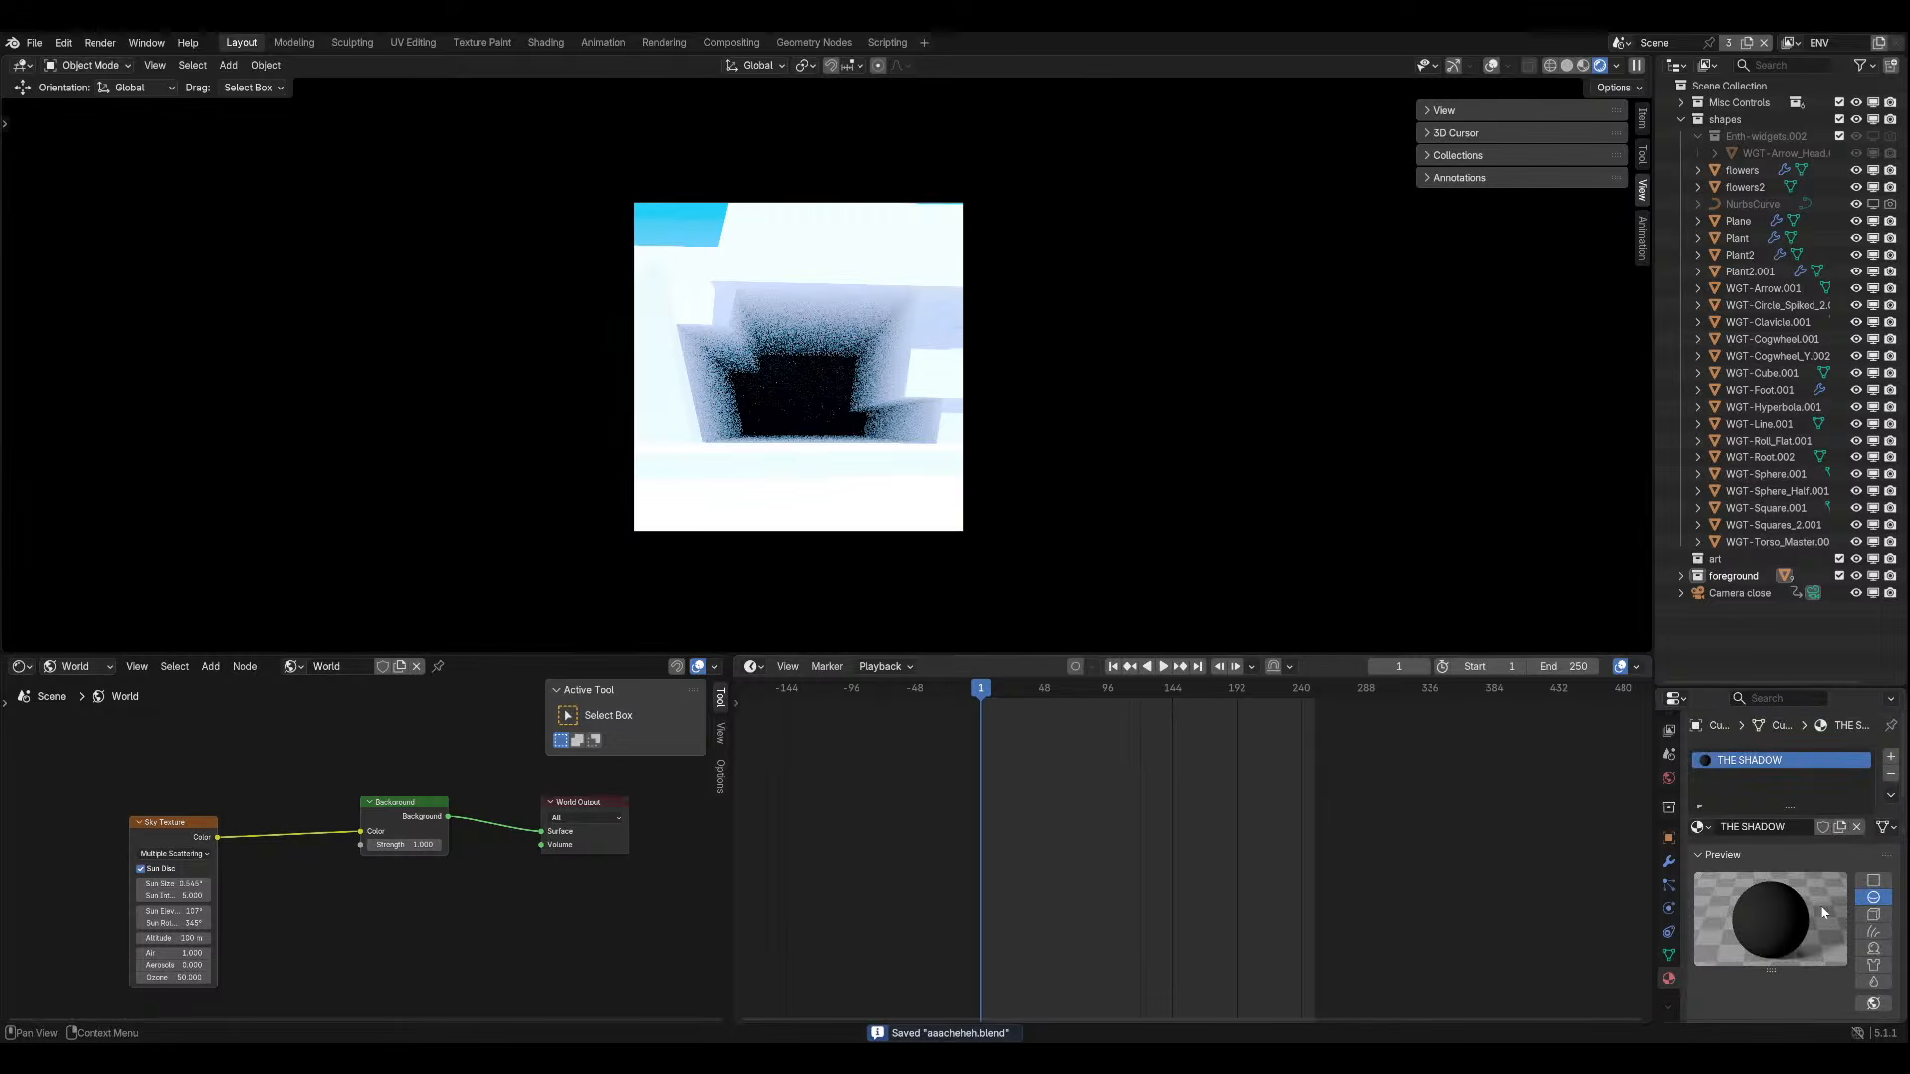
Shift the THE SHADOW cube along global Y while checking the camera view, and save the file.
key("g")
key("y")
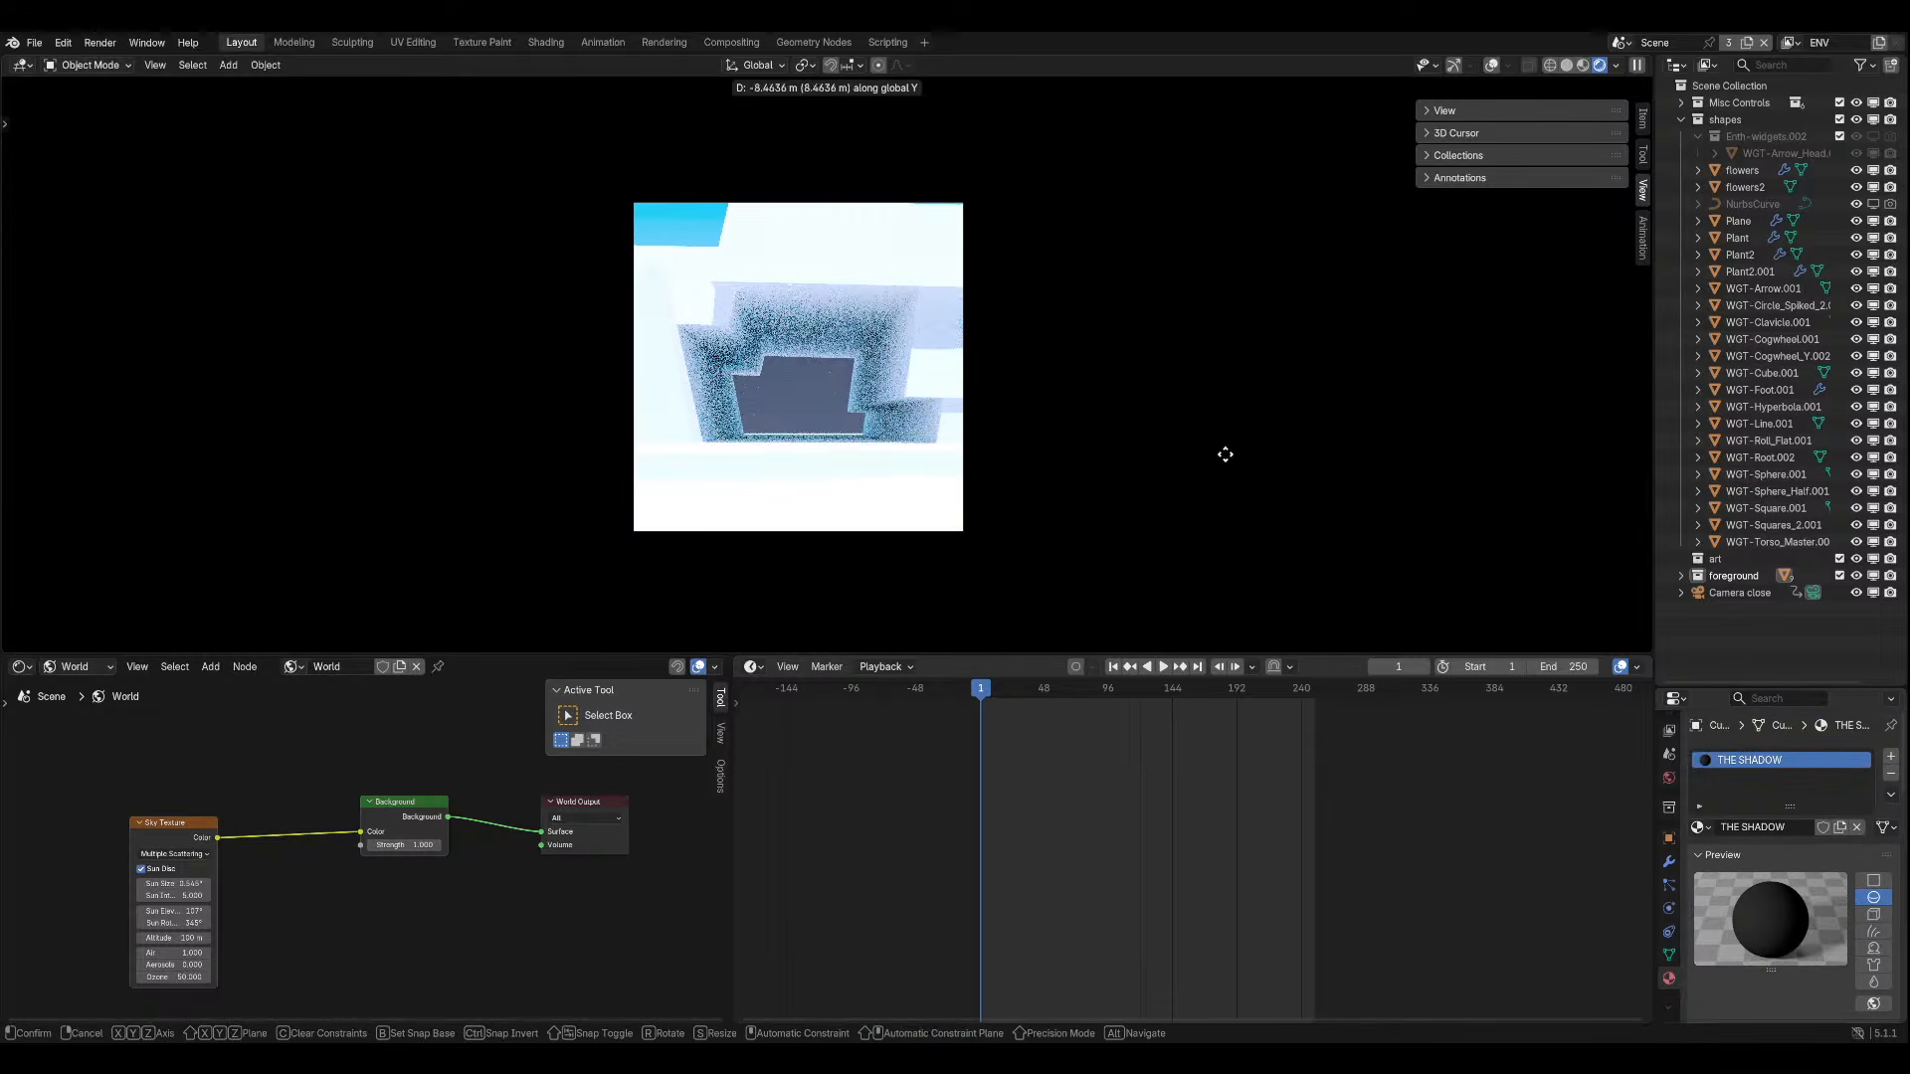
left_click(1249, 422)
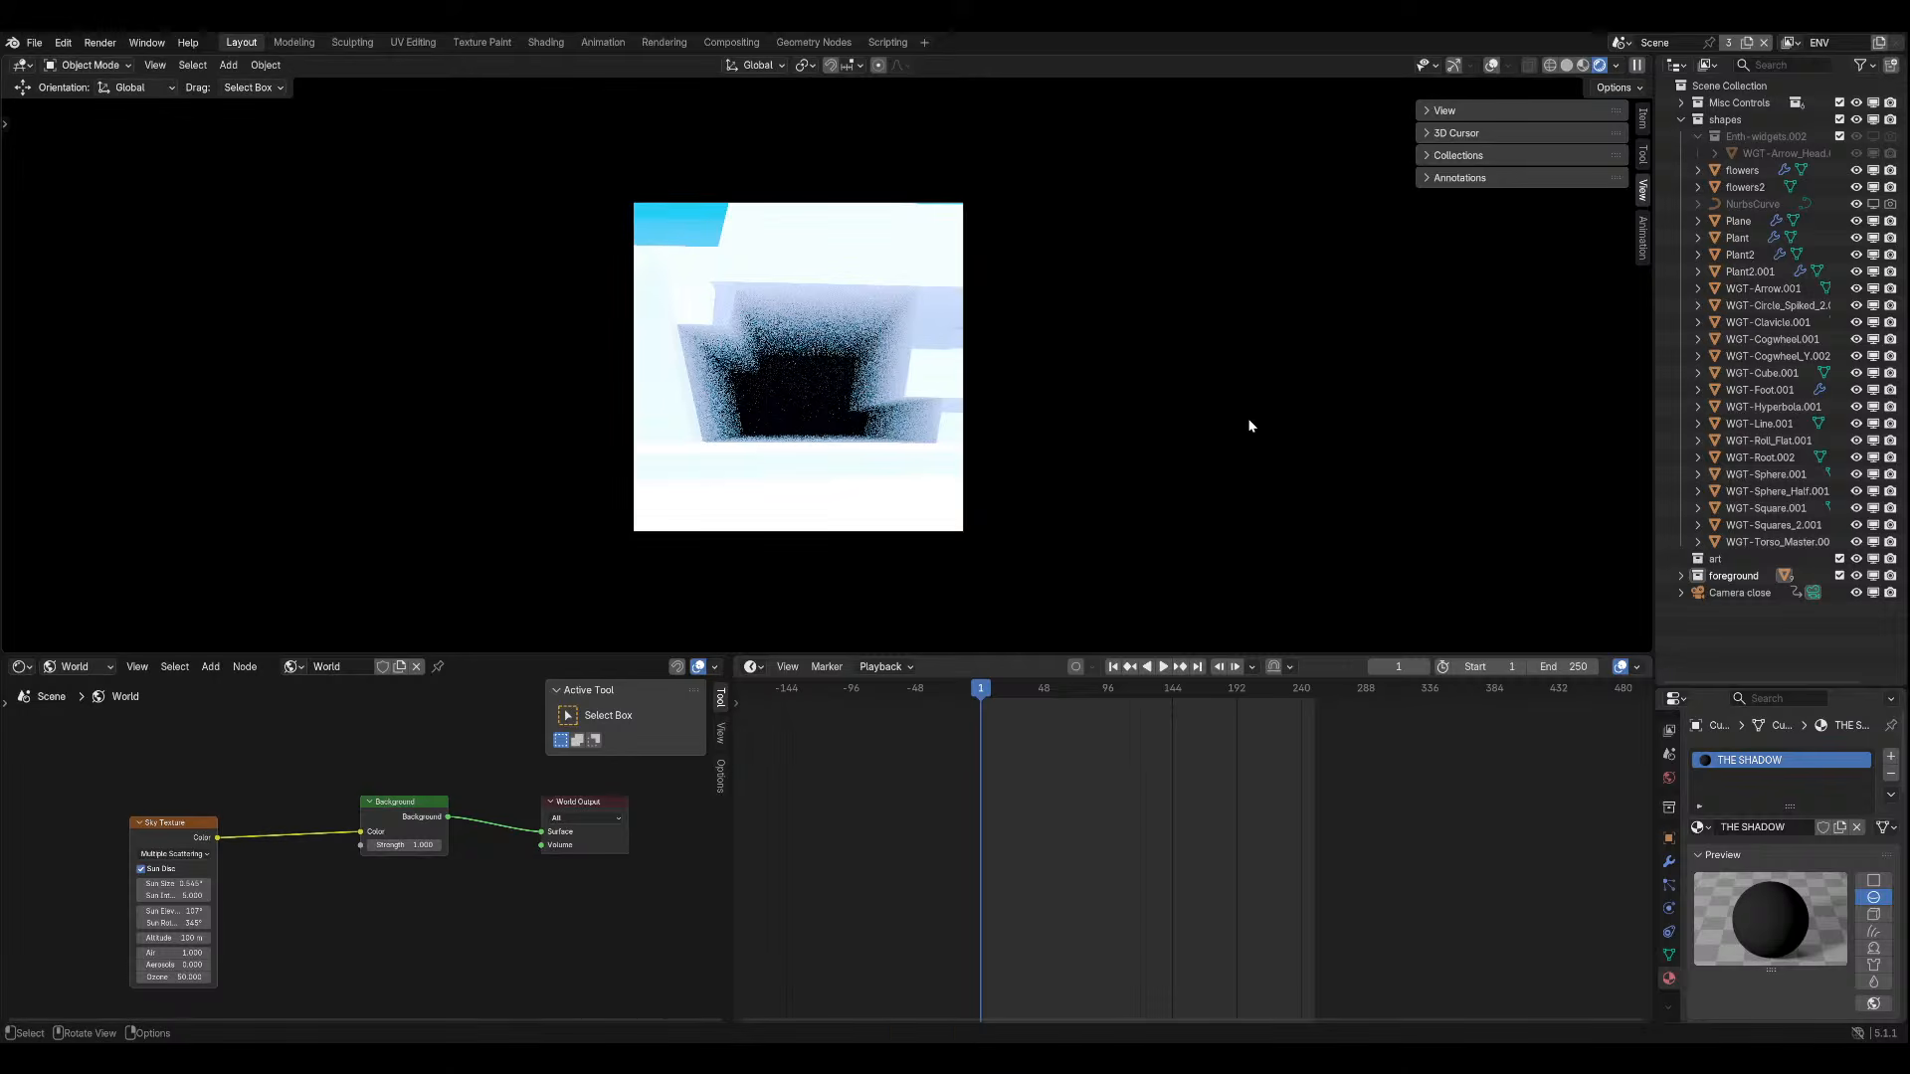
key("ctrl+s")
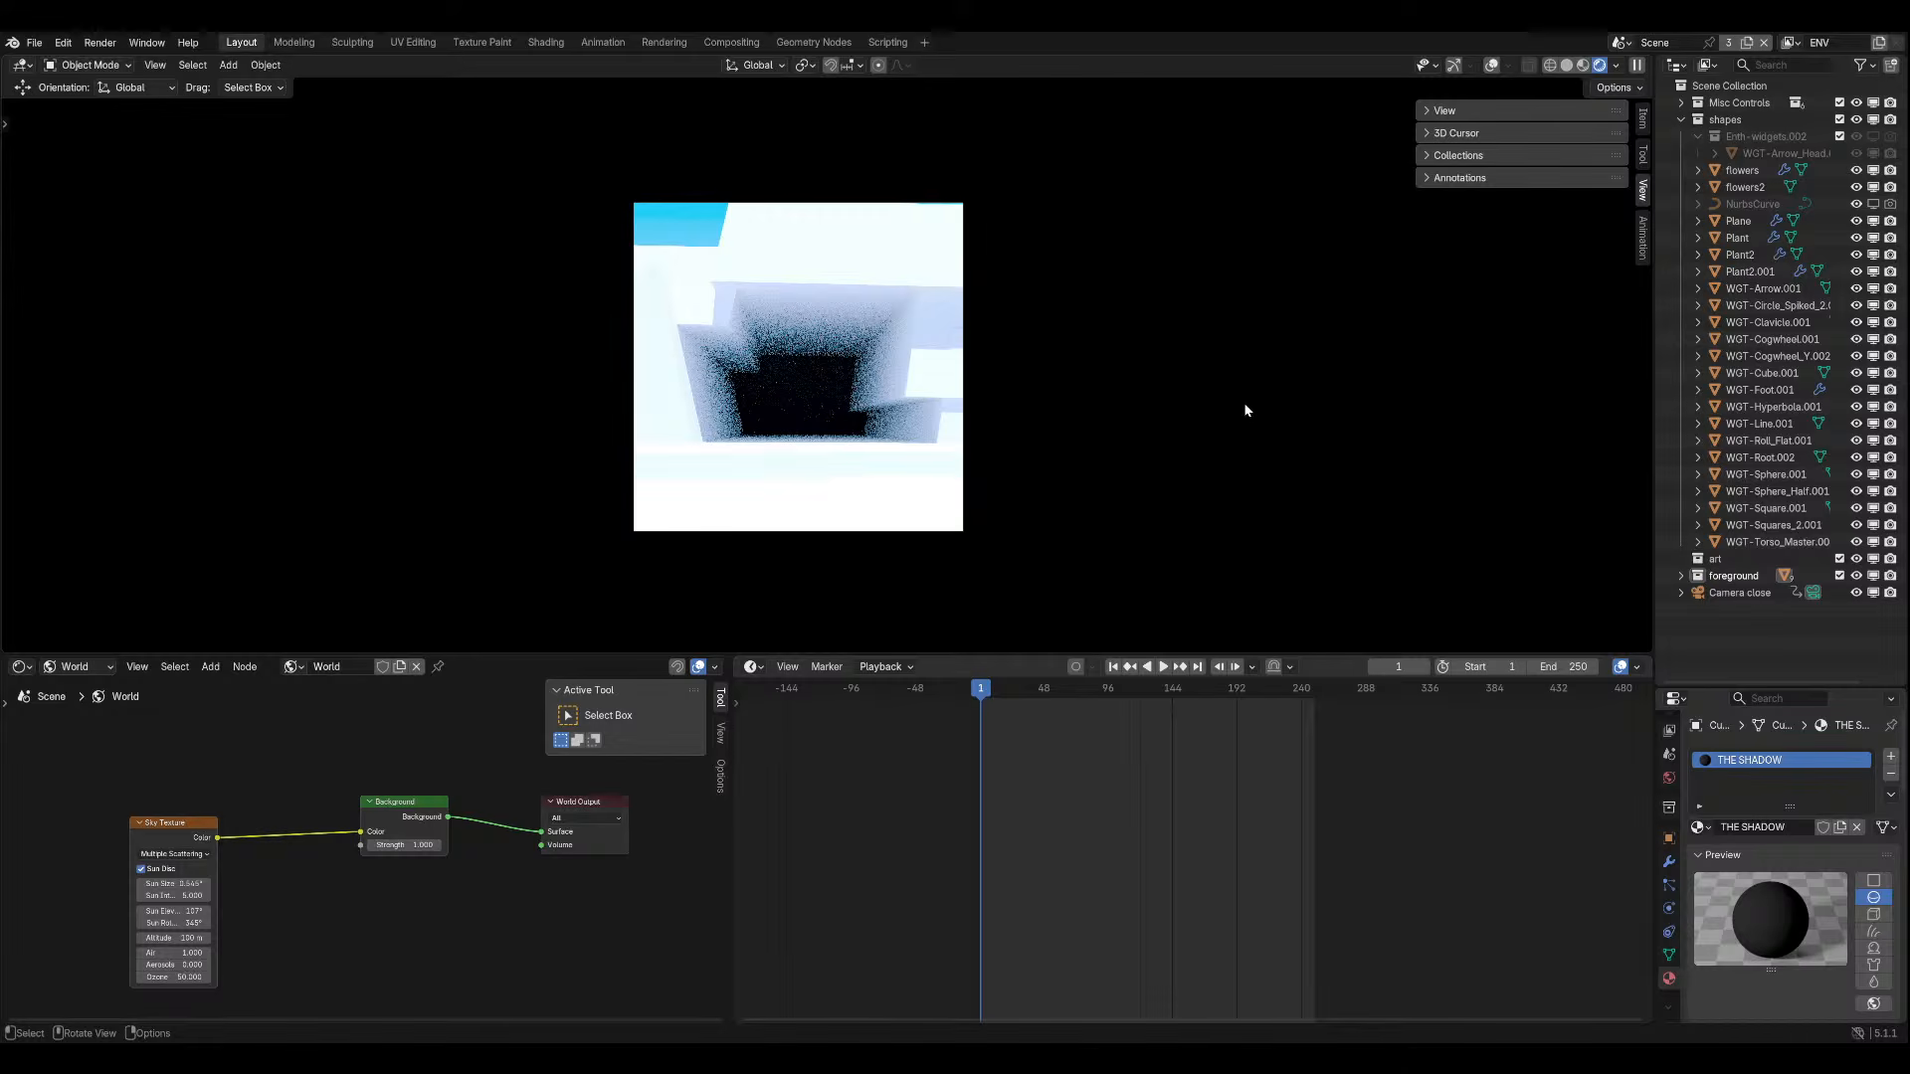
Save the file with the overlays shown again and select the large block above the opening, ending in the camera view.
left_click(984, 185)
middle_click_drag(1198, 311, 1002, 427)
key("ctrl+s")
scroll(1001, 428, "up", 6)
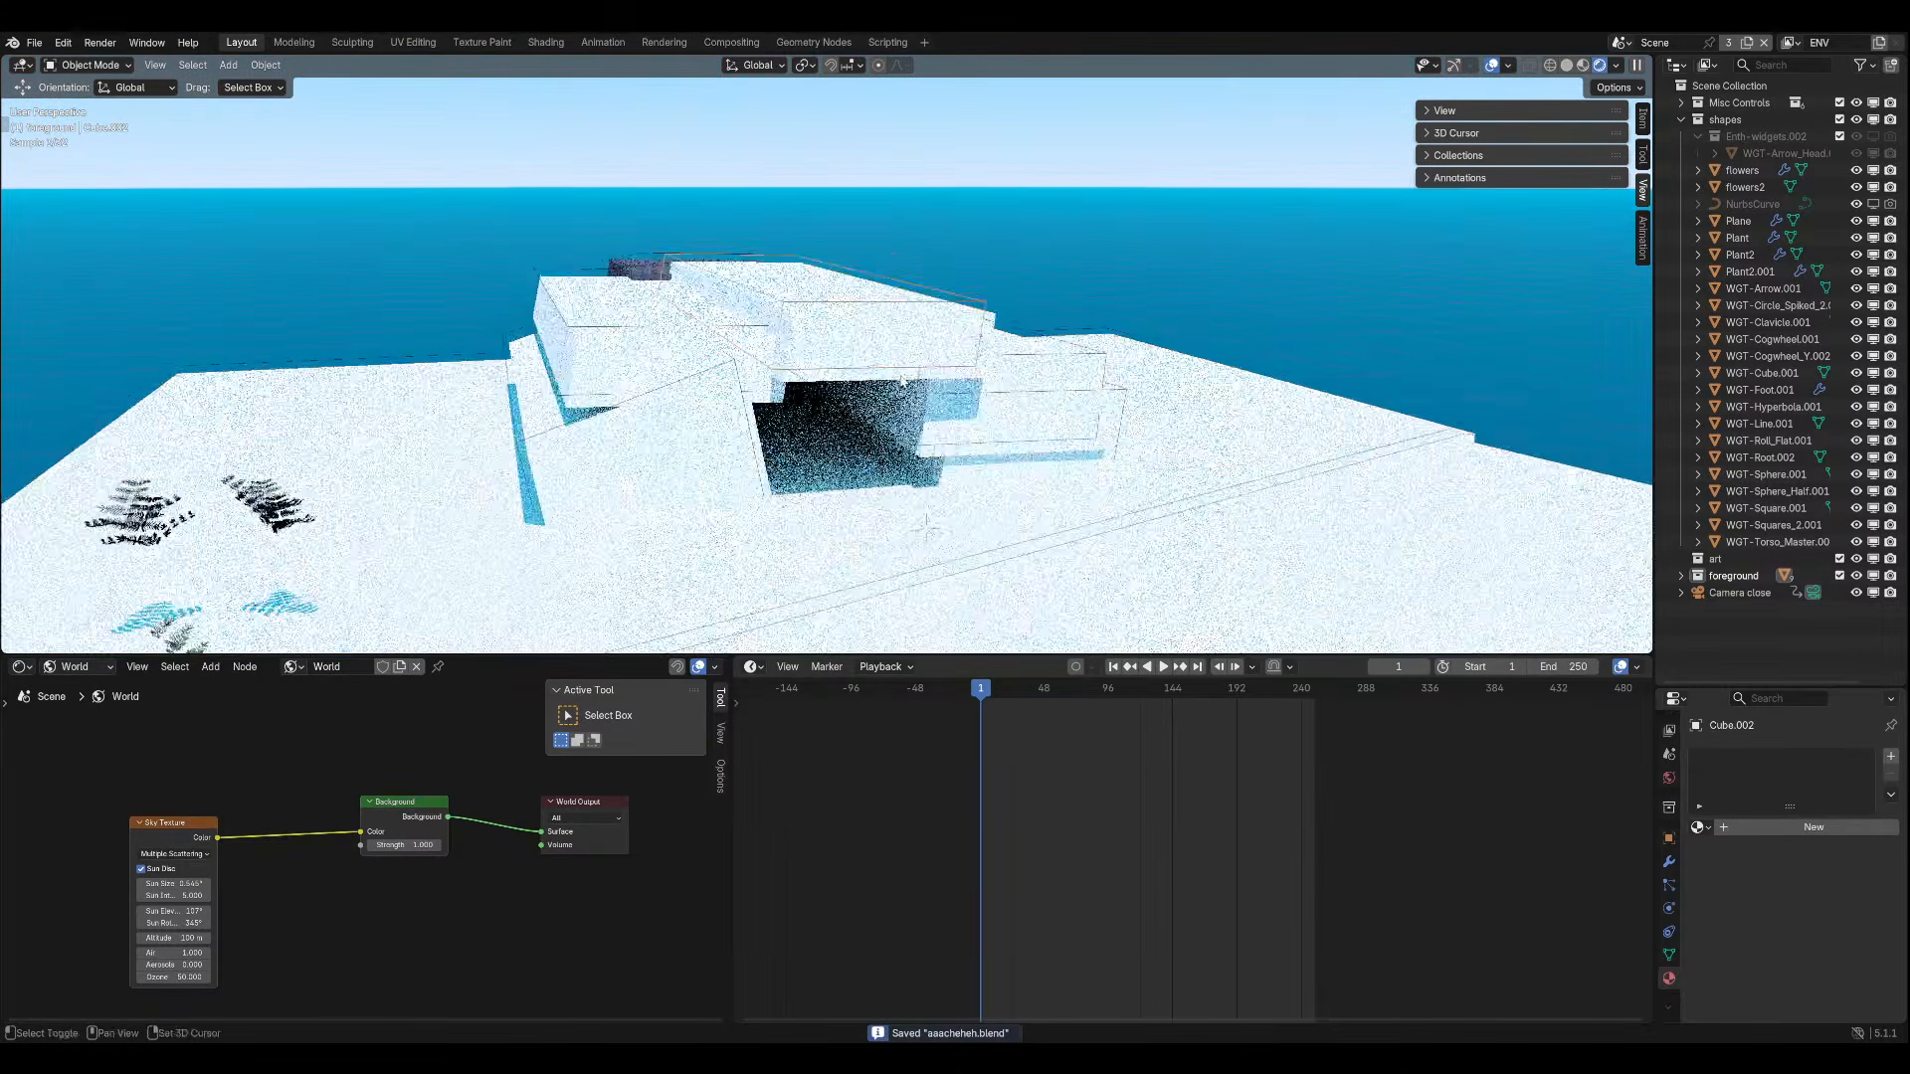
key("KP_0")
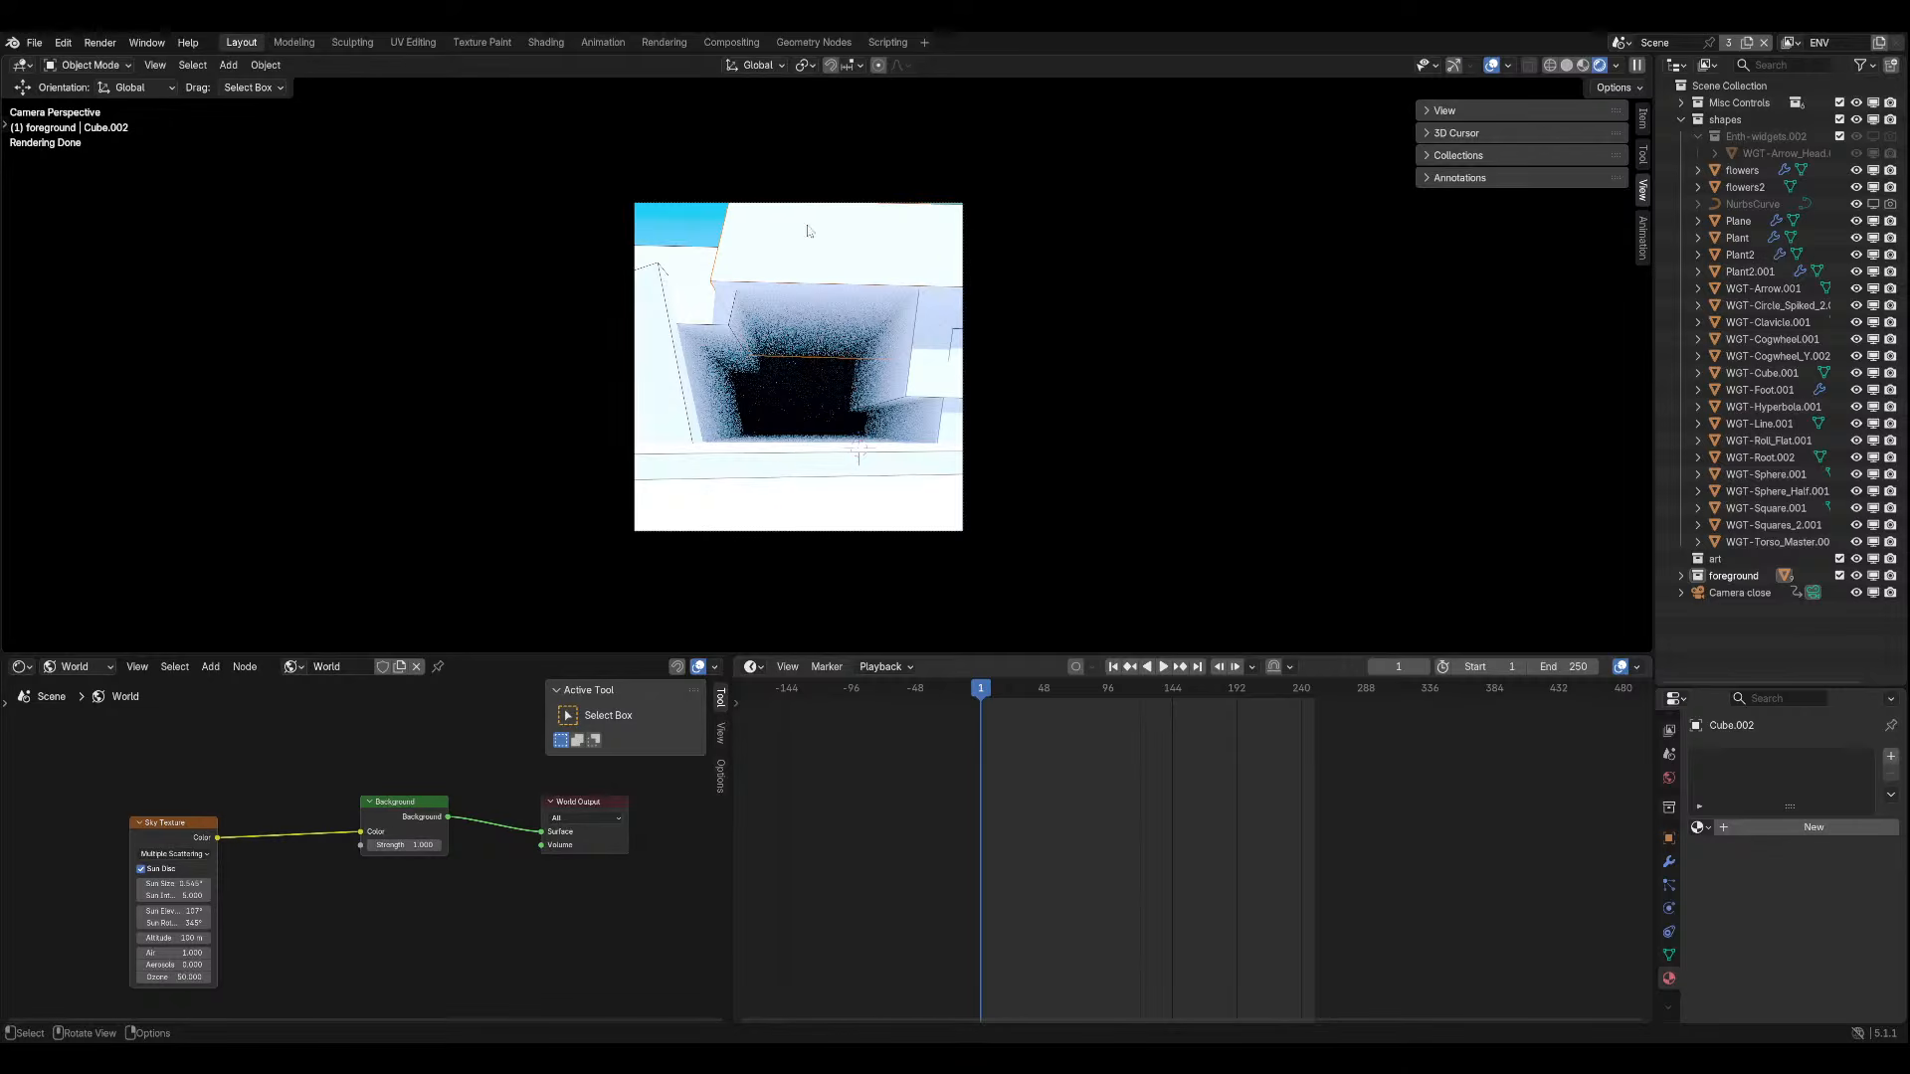
Assign the existing rust material to the selected block above the opening.
left_click(1698, 827)
scroll(1590, 771, "down", 6)
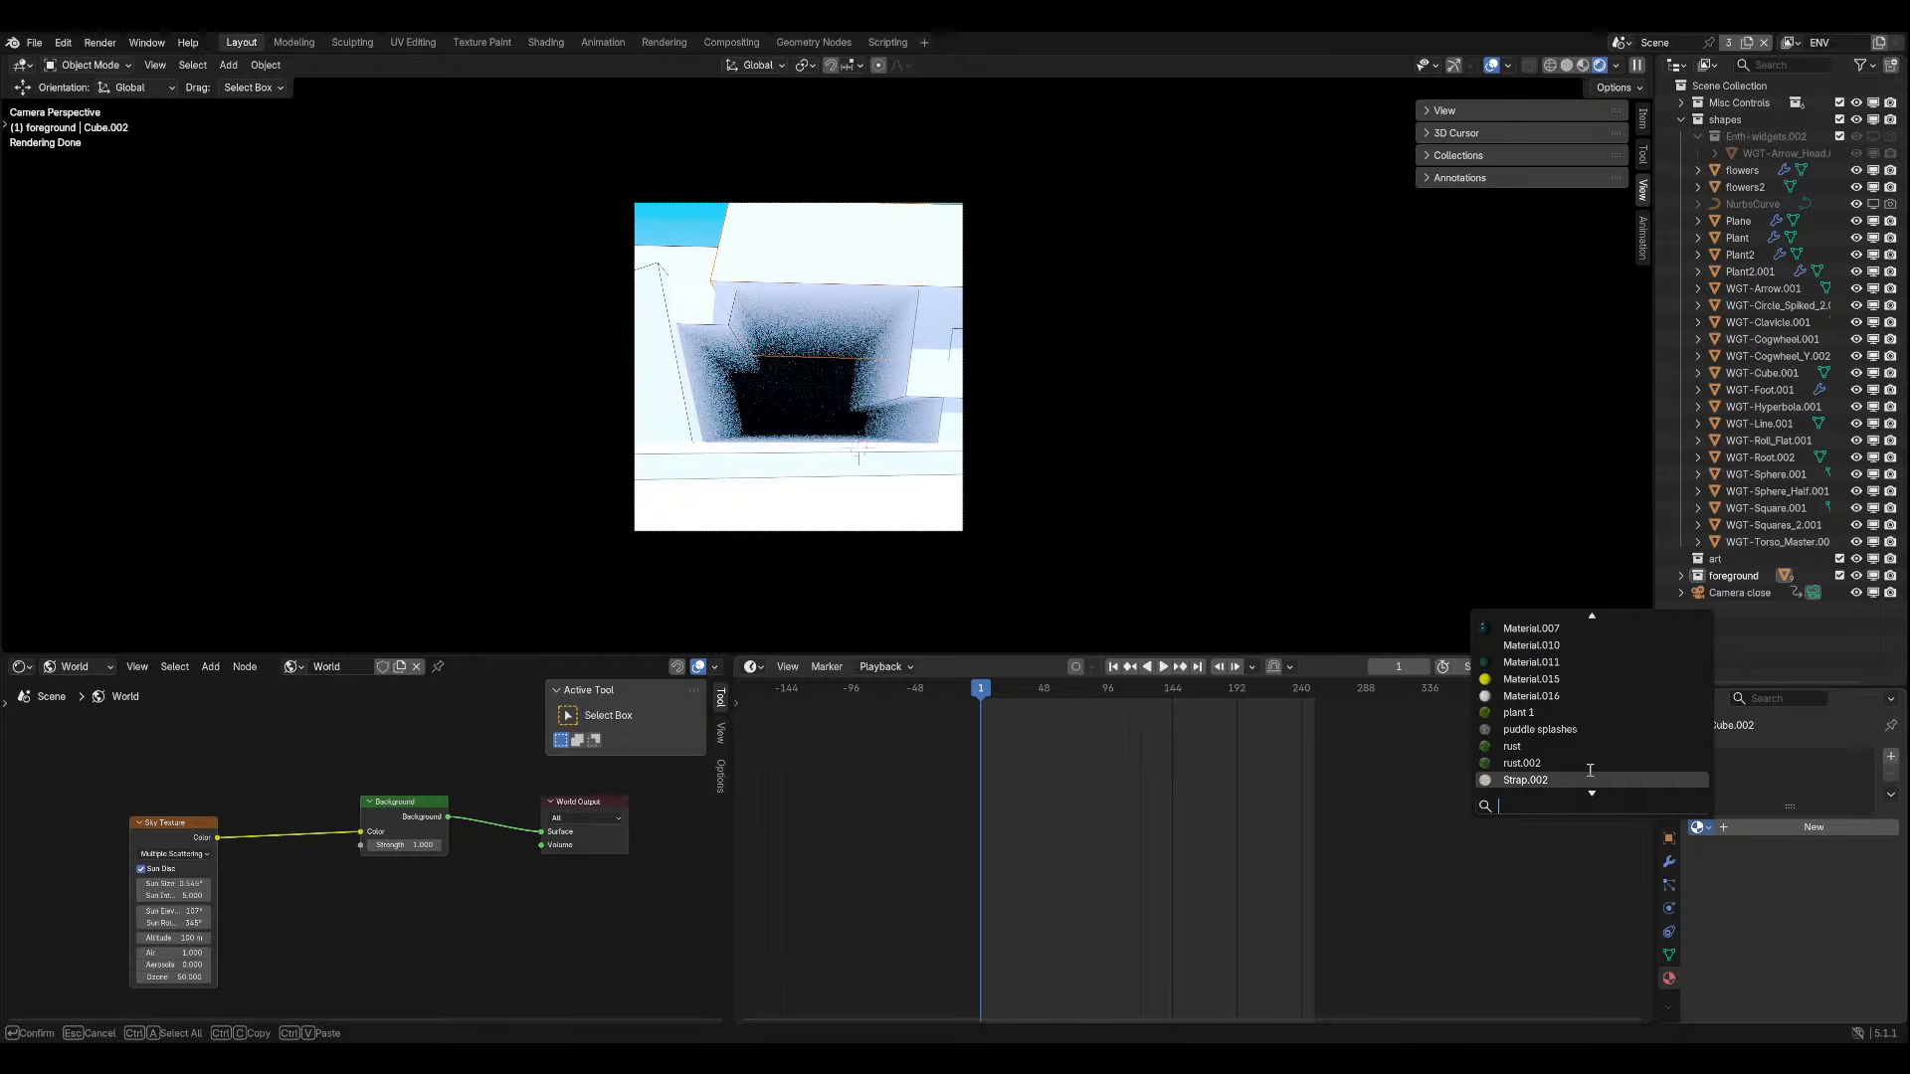
left_click(1569, 708)
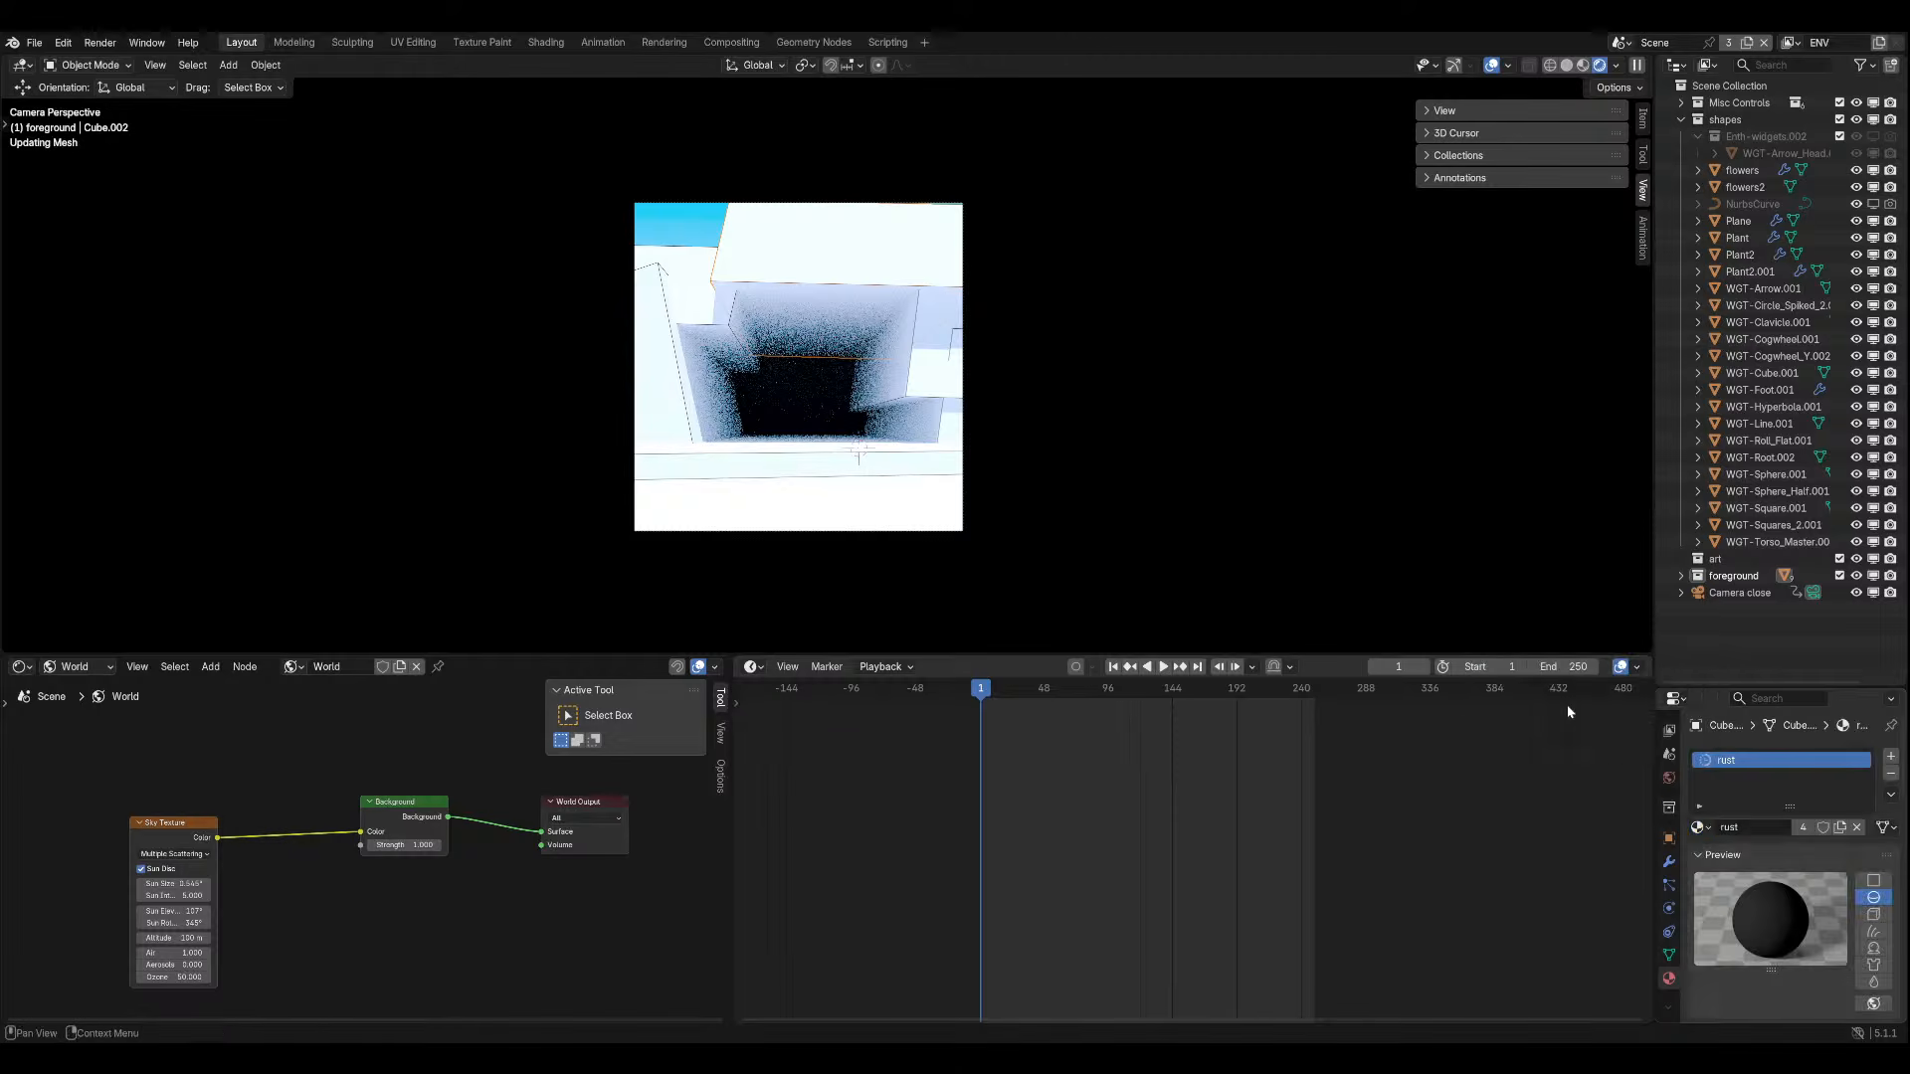
Select the blocks on both sides of the opening and assign the plant 1 material to the active low block, Cube.004.
left_click(734, 334)
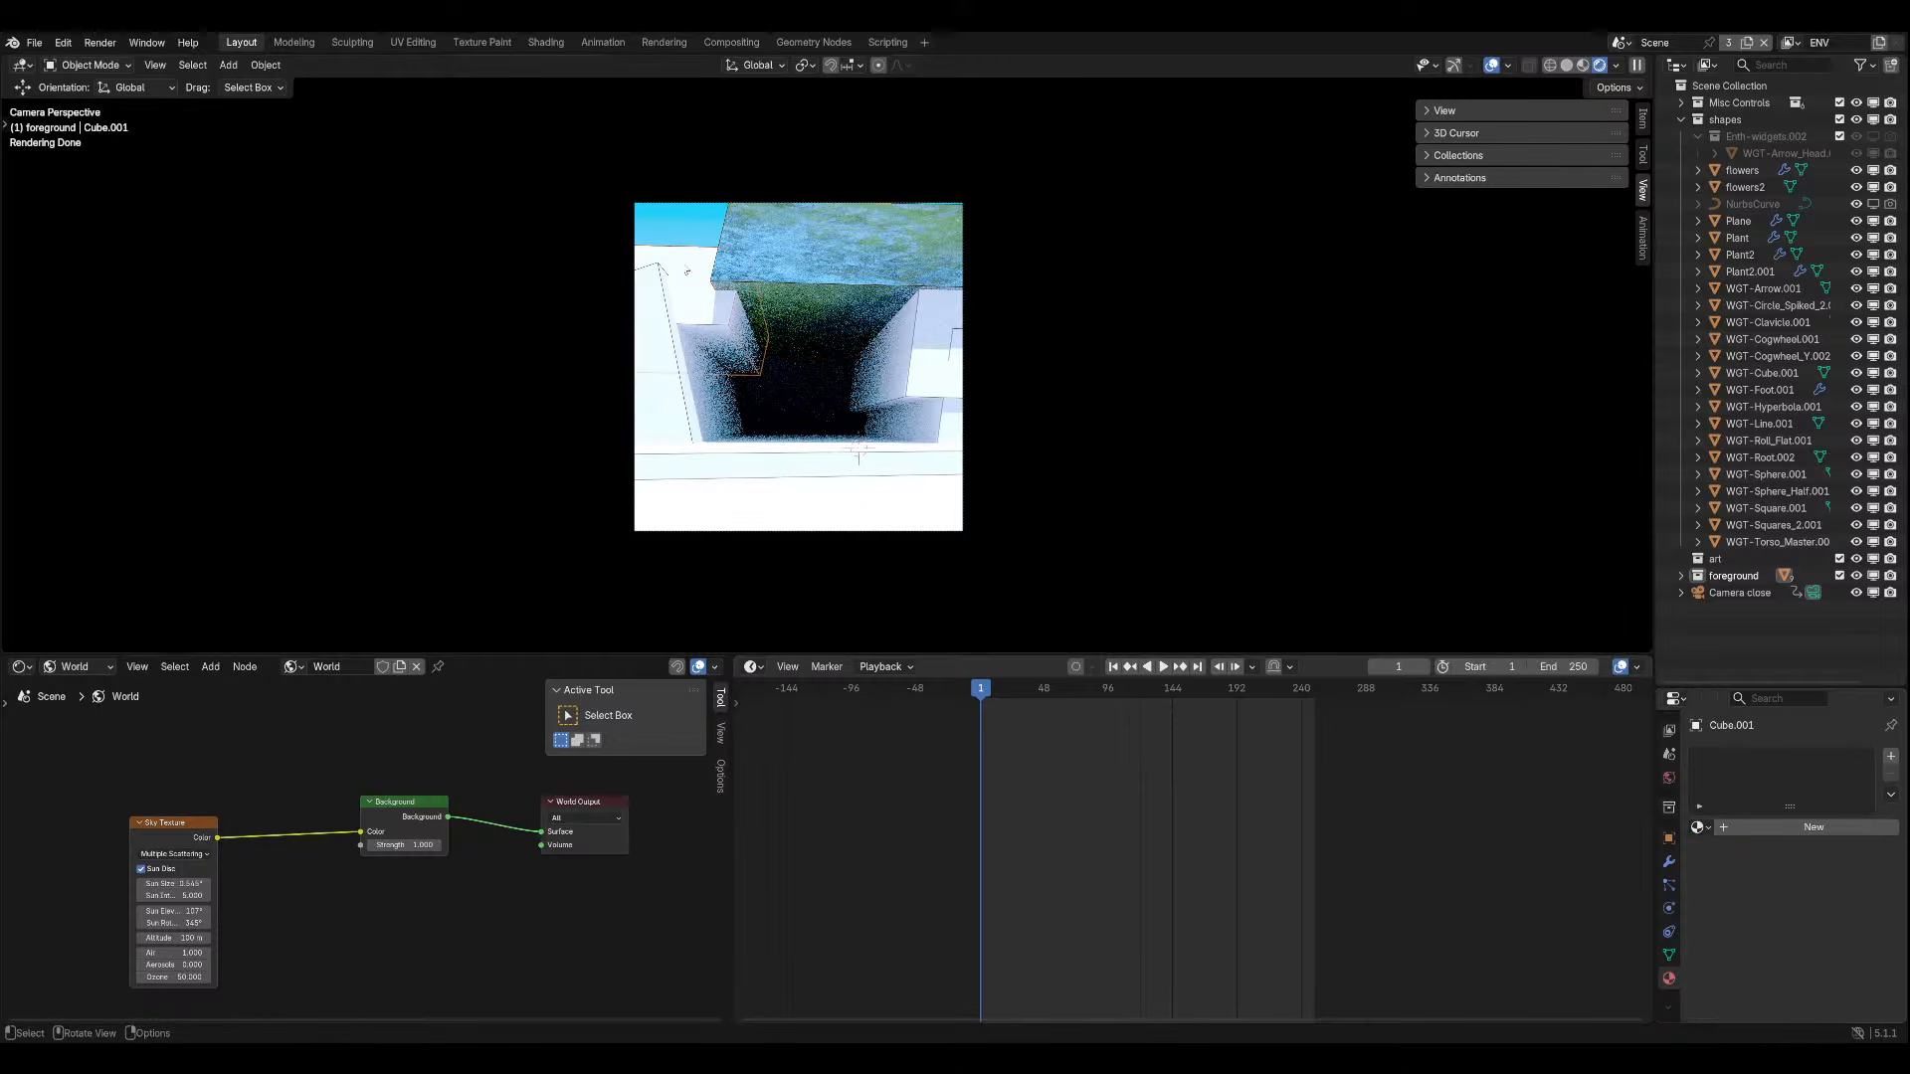
left_click(958, 398)
left_click(1698, 827)
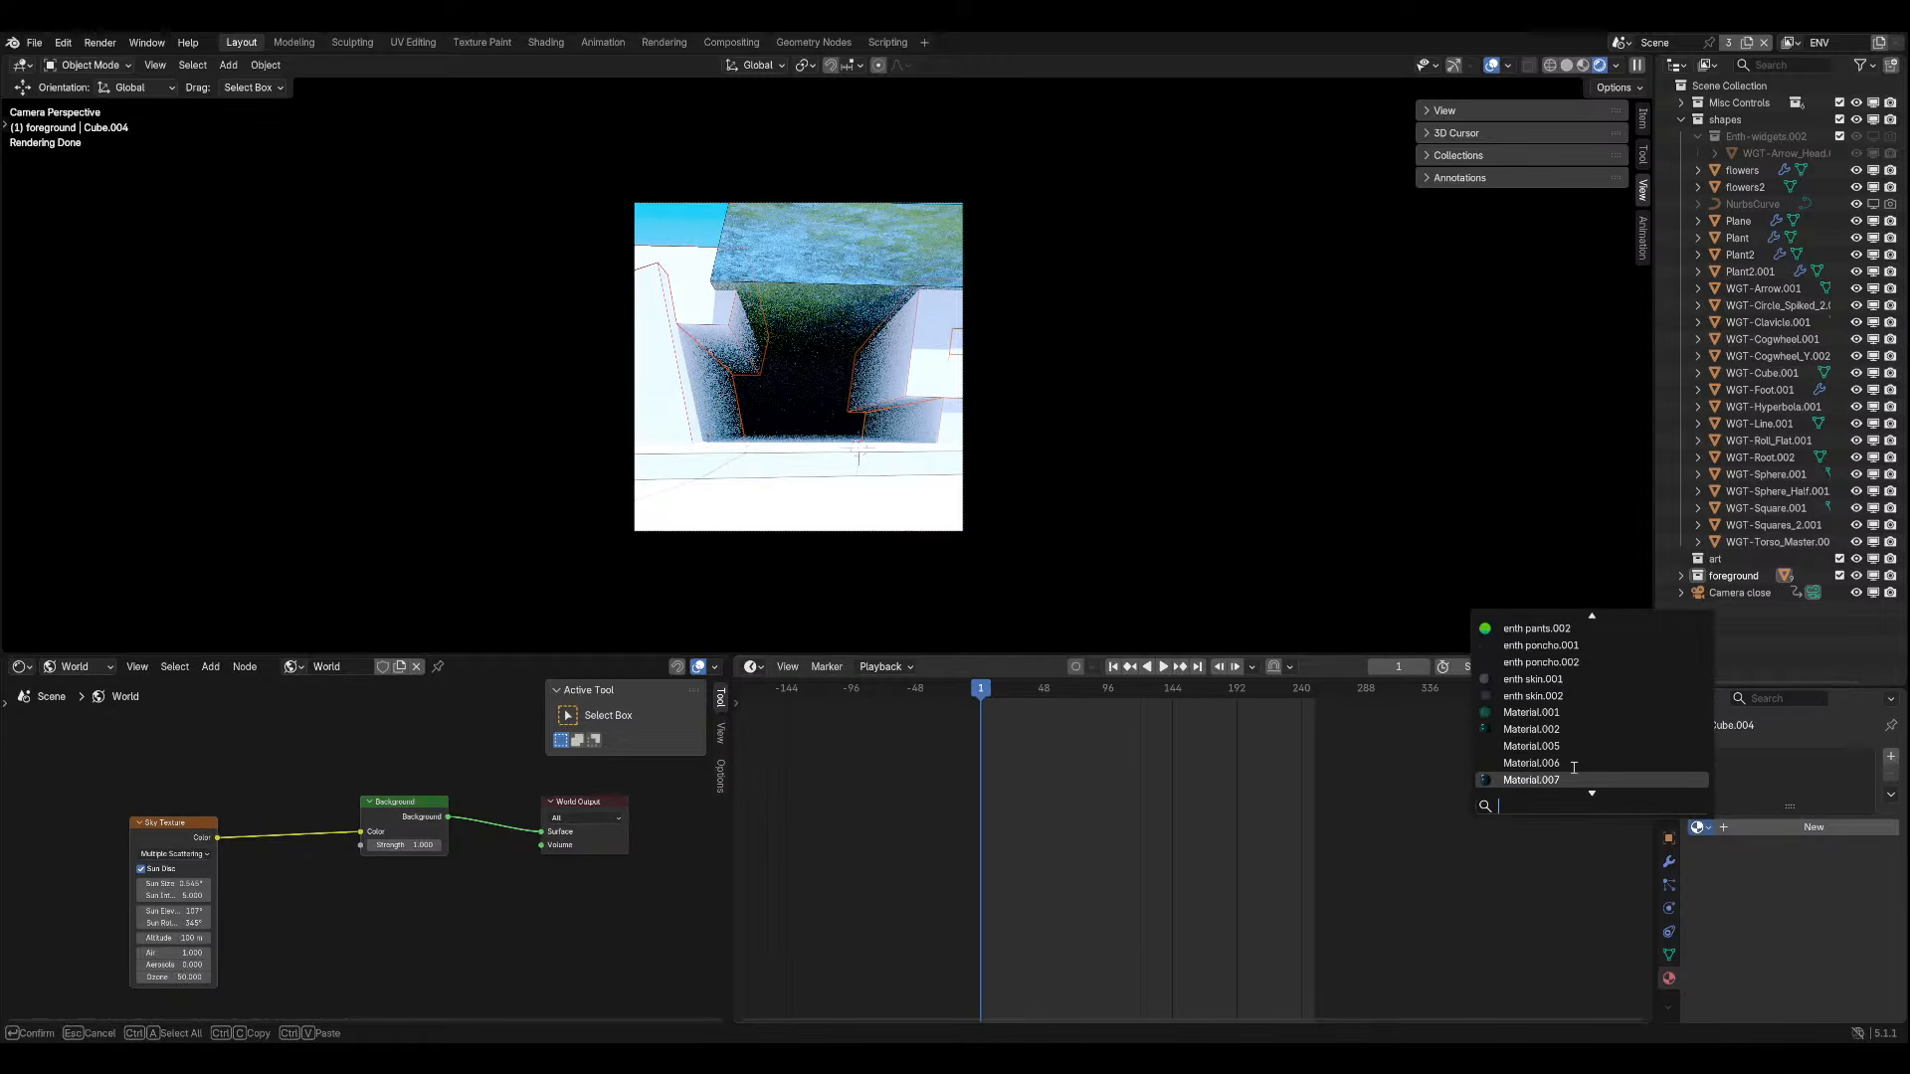
scroll(1574, 767, "down", 12)
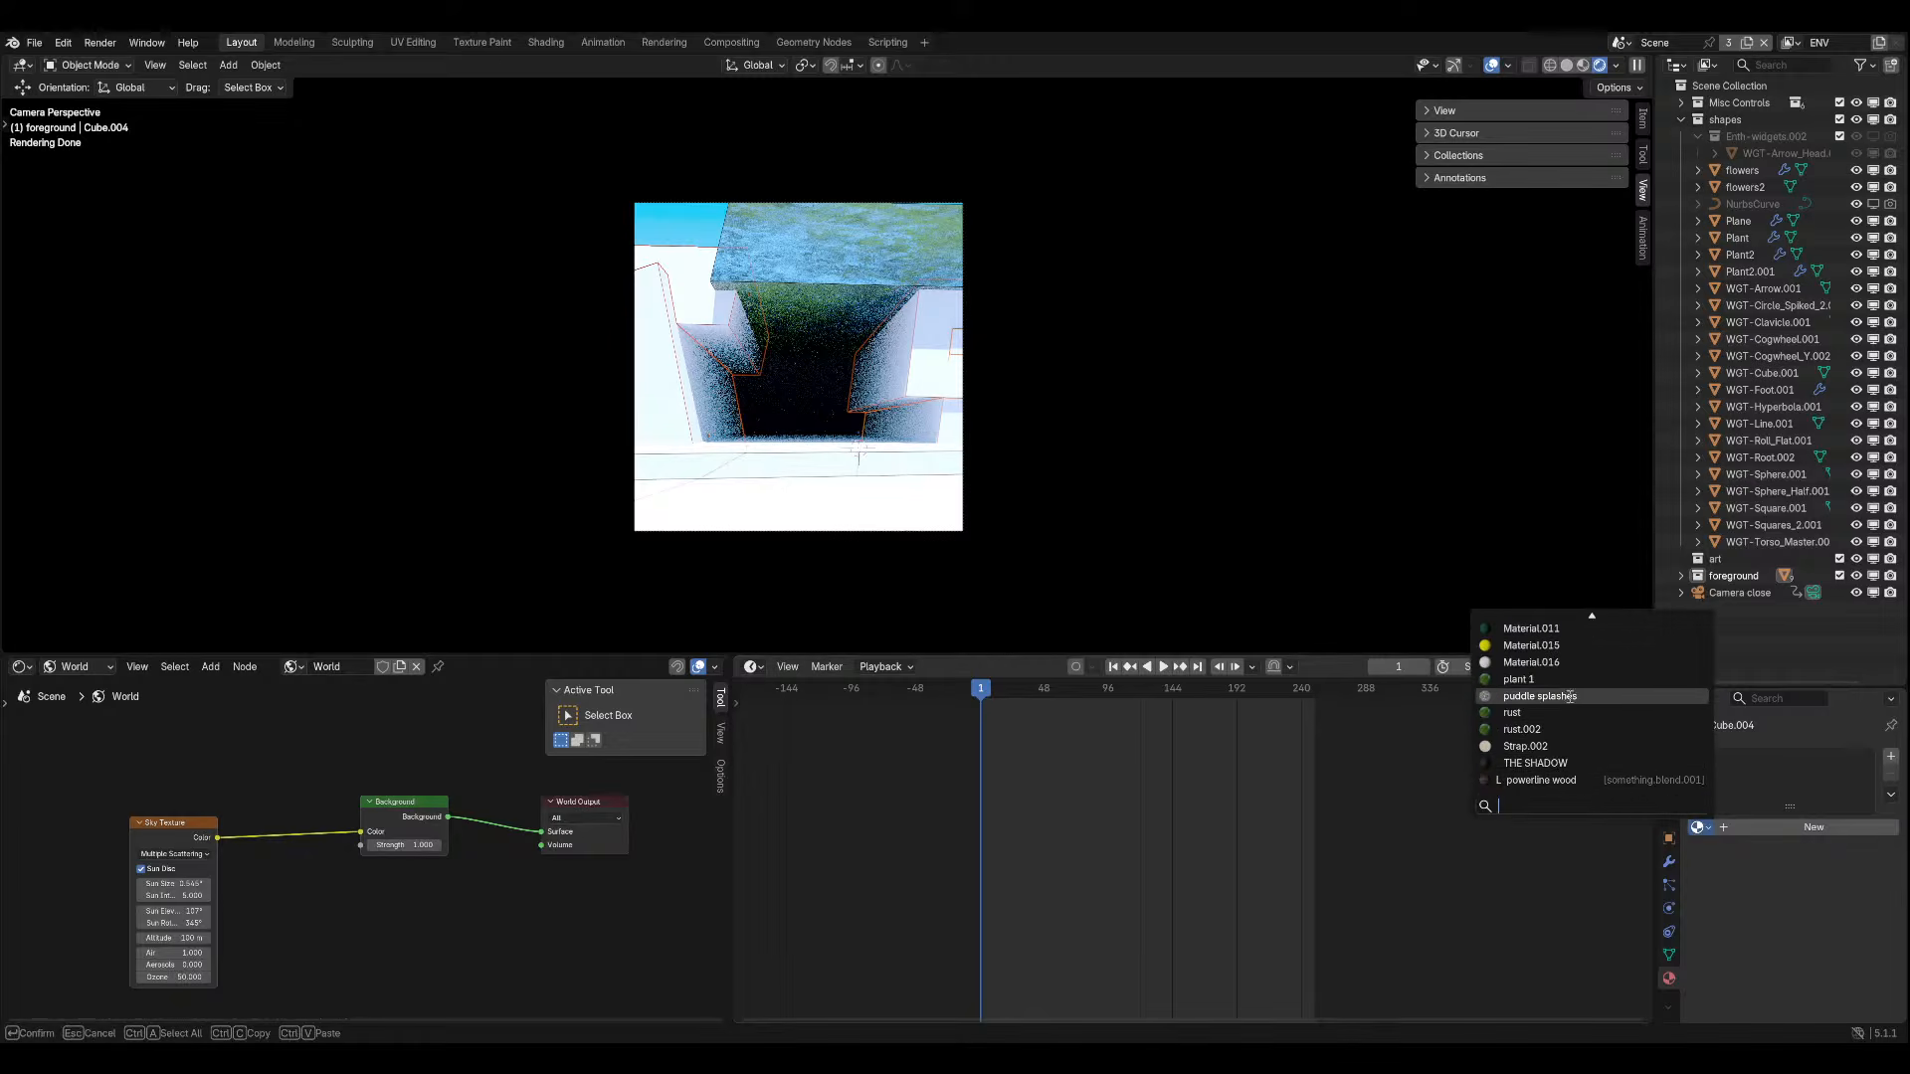
left_click(1520, 679)
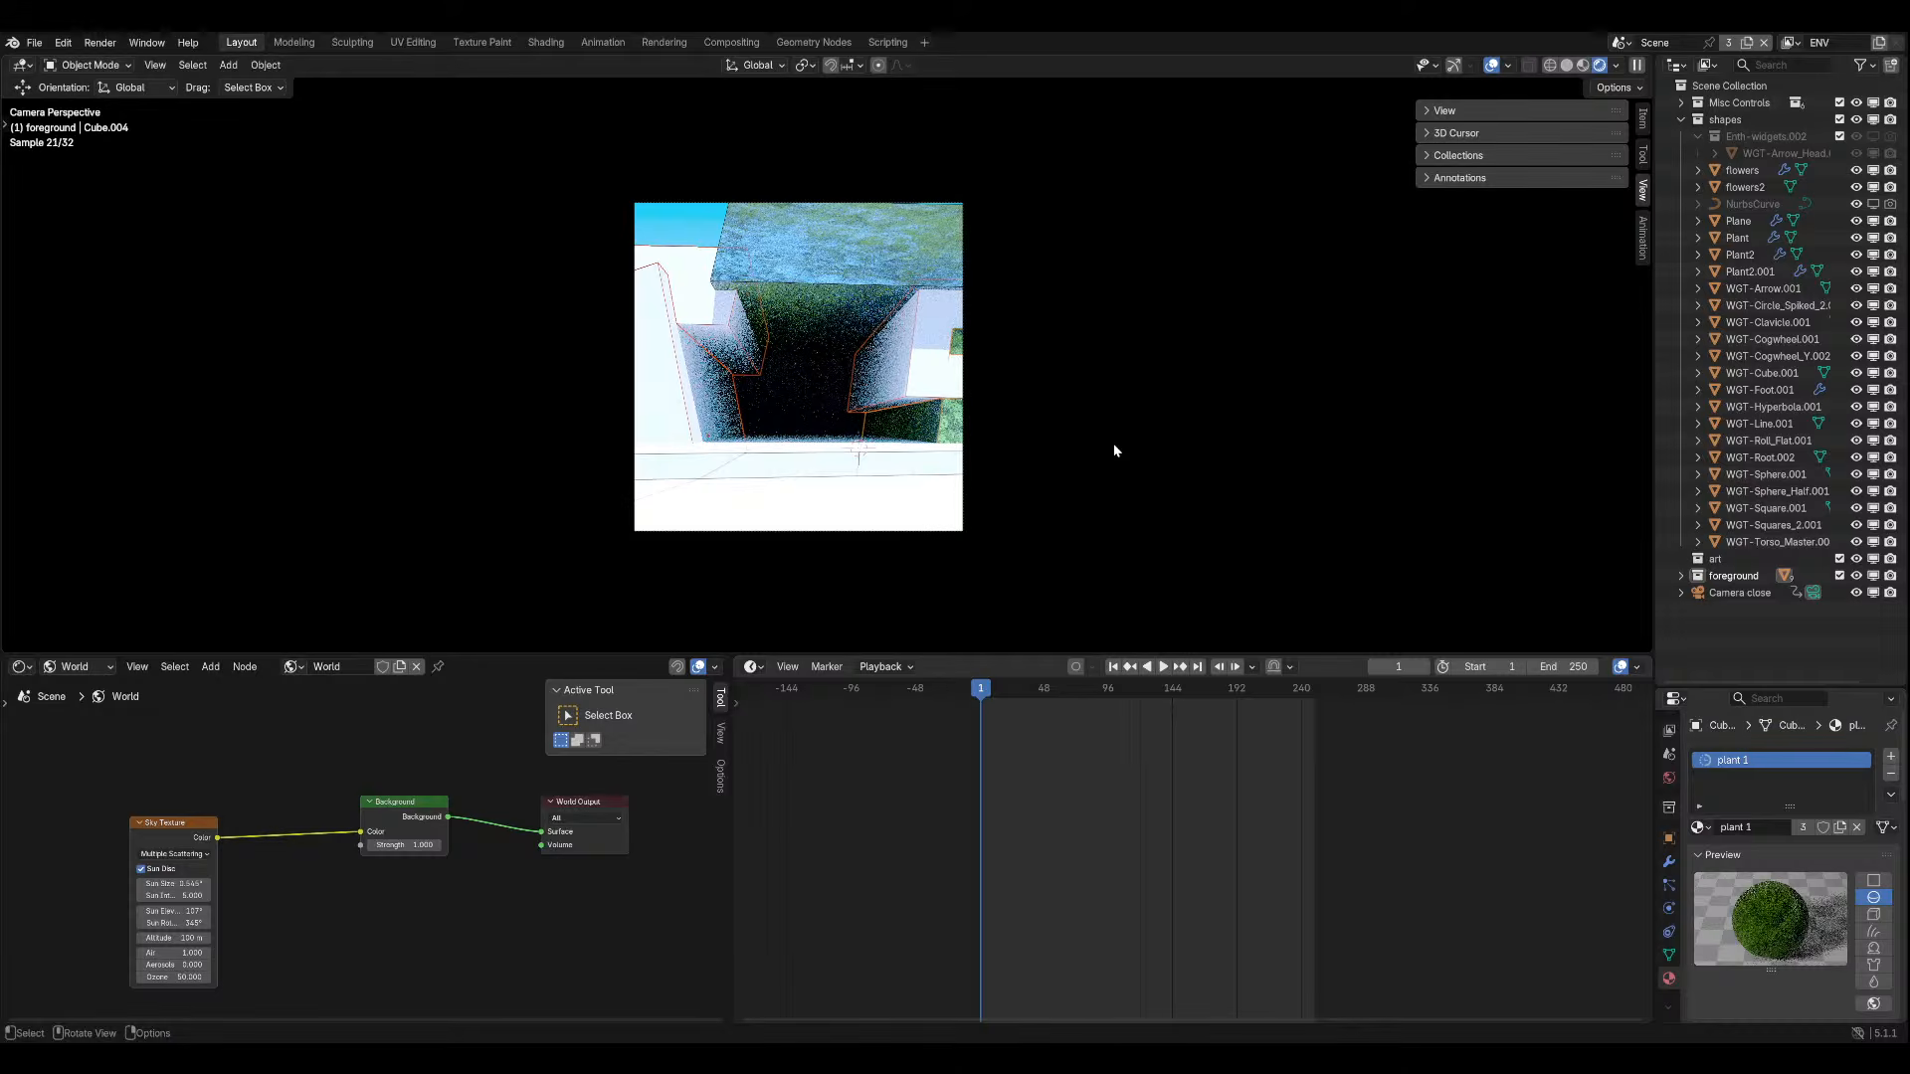
Check the plant 1 texture on Cube.004 up close and replace it with the rust material.
middle_click_drag(1114, 450, 926, 467)
scroll(825, 477, "up", 4)
middle_click_drag(776, 482, 858, 501)
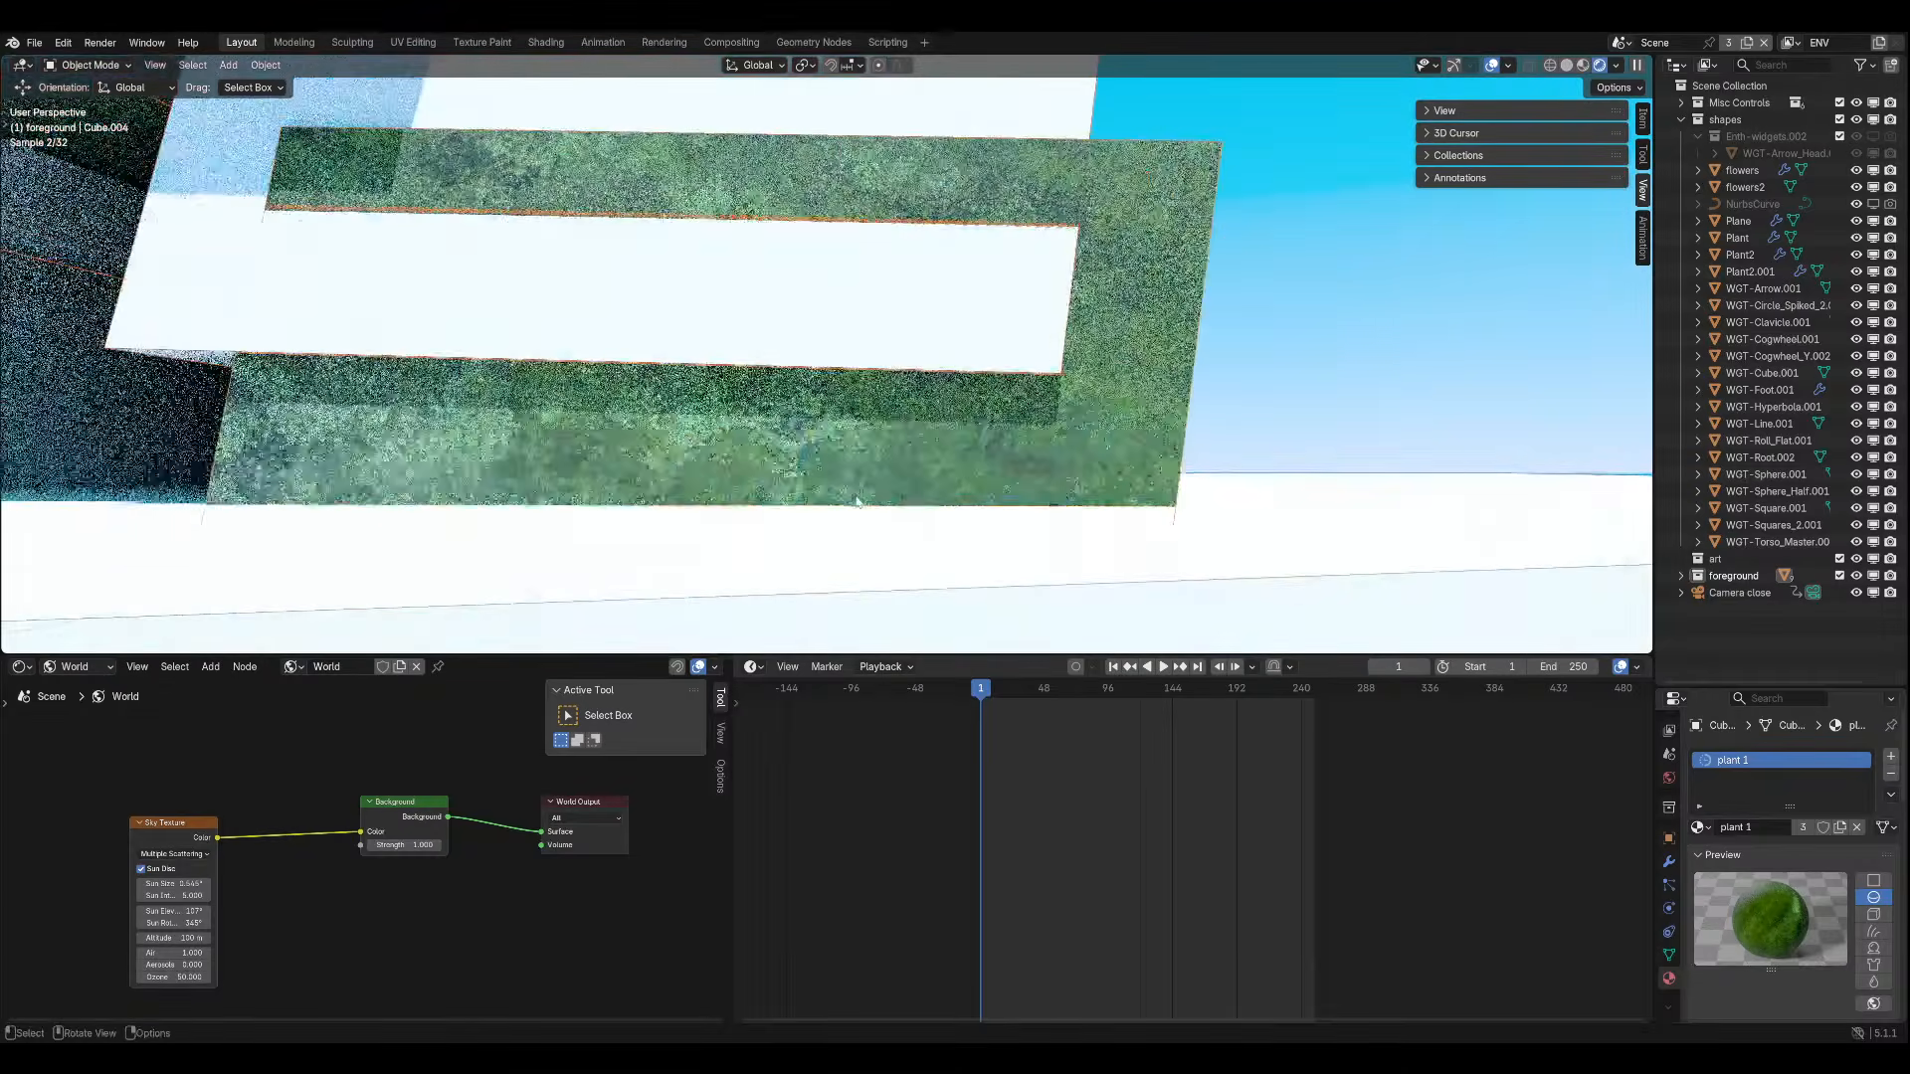
left_click(1701, 828)
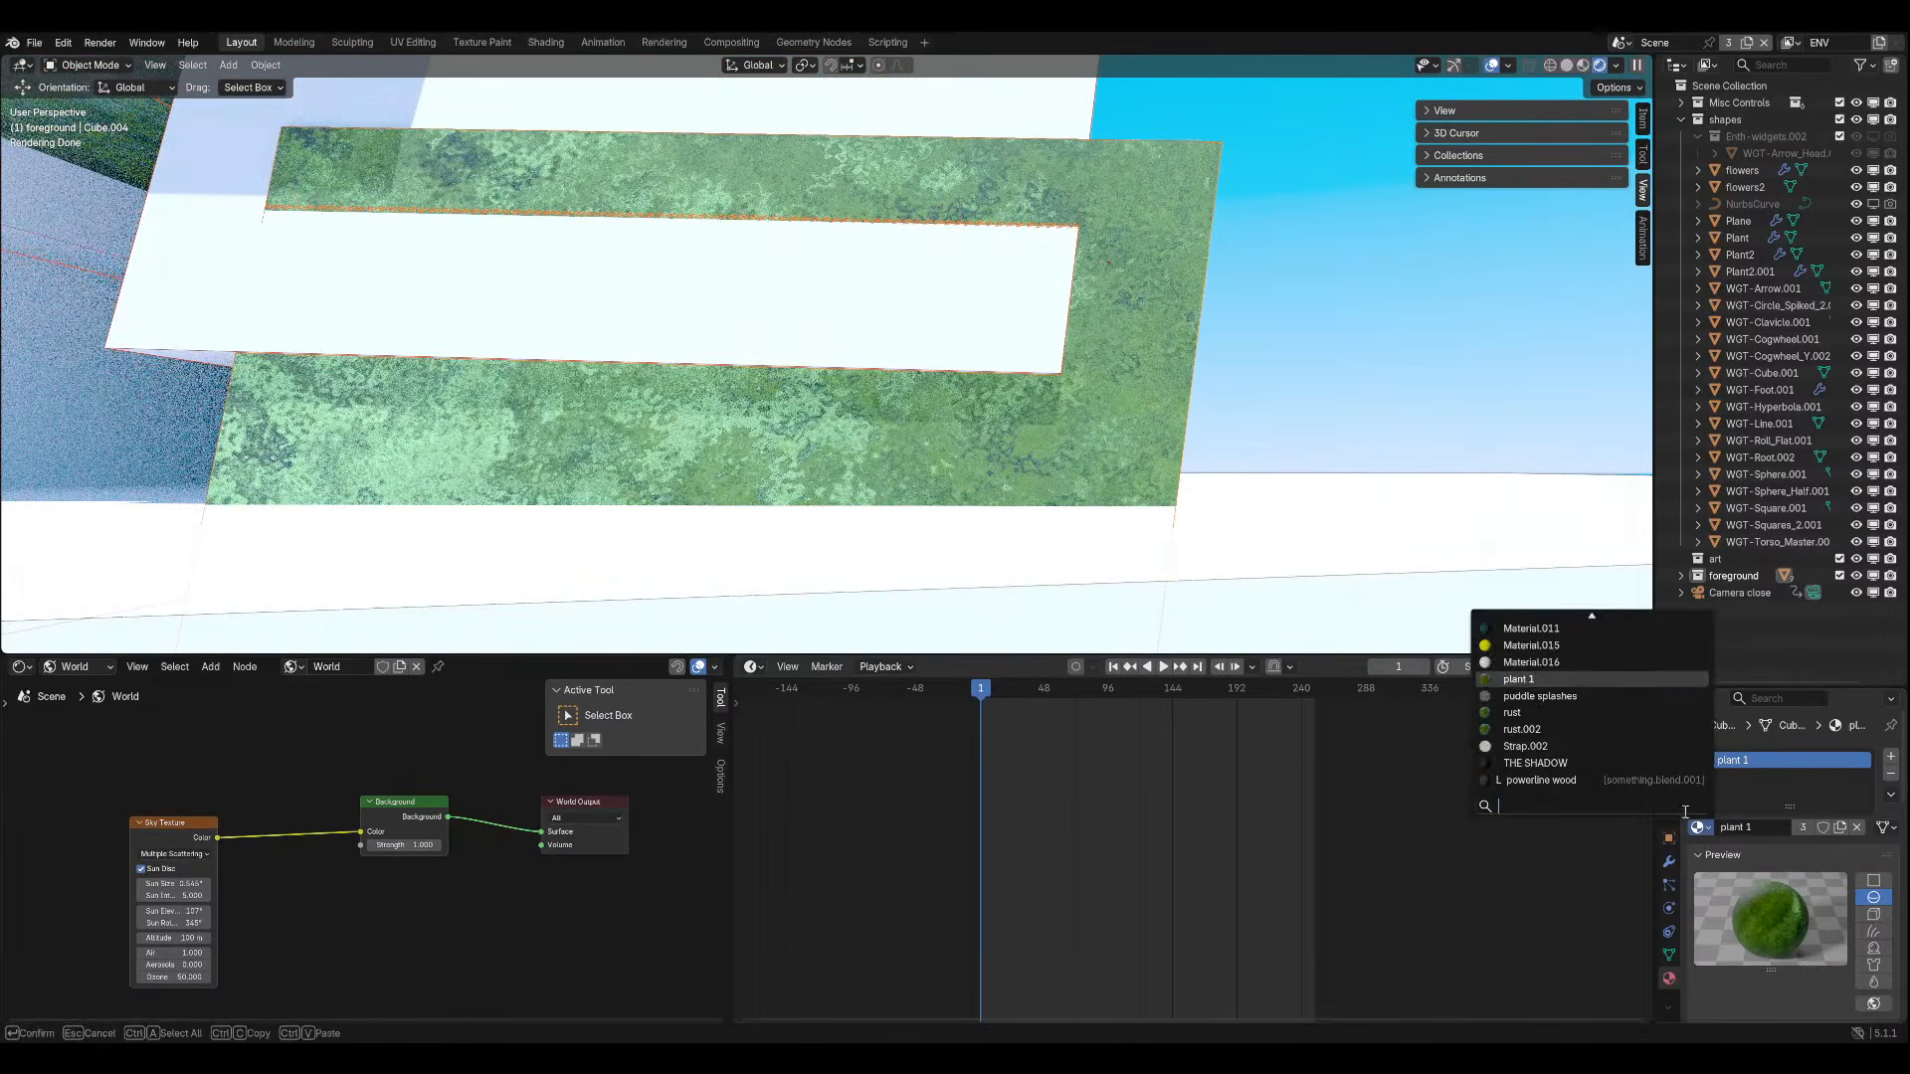
left_click(1516, 713)
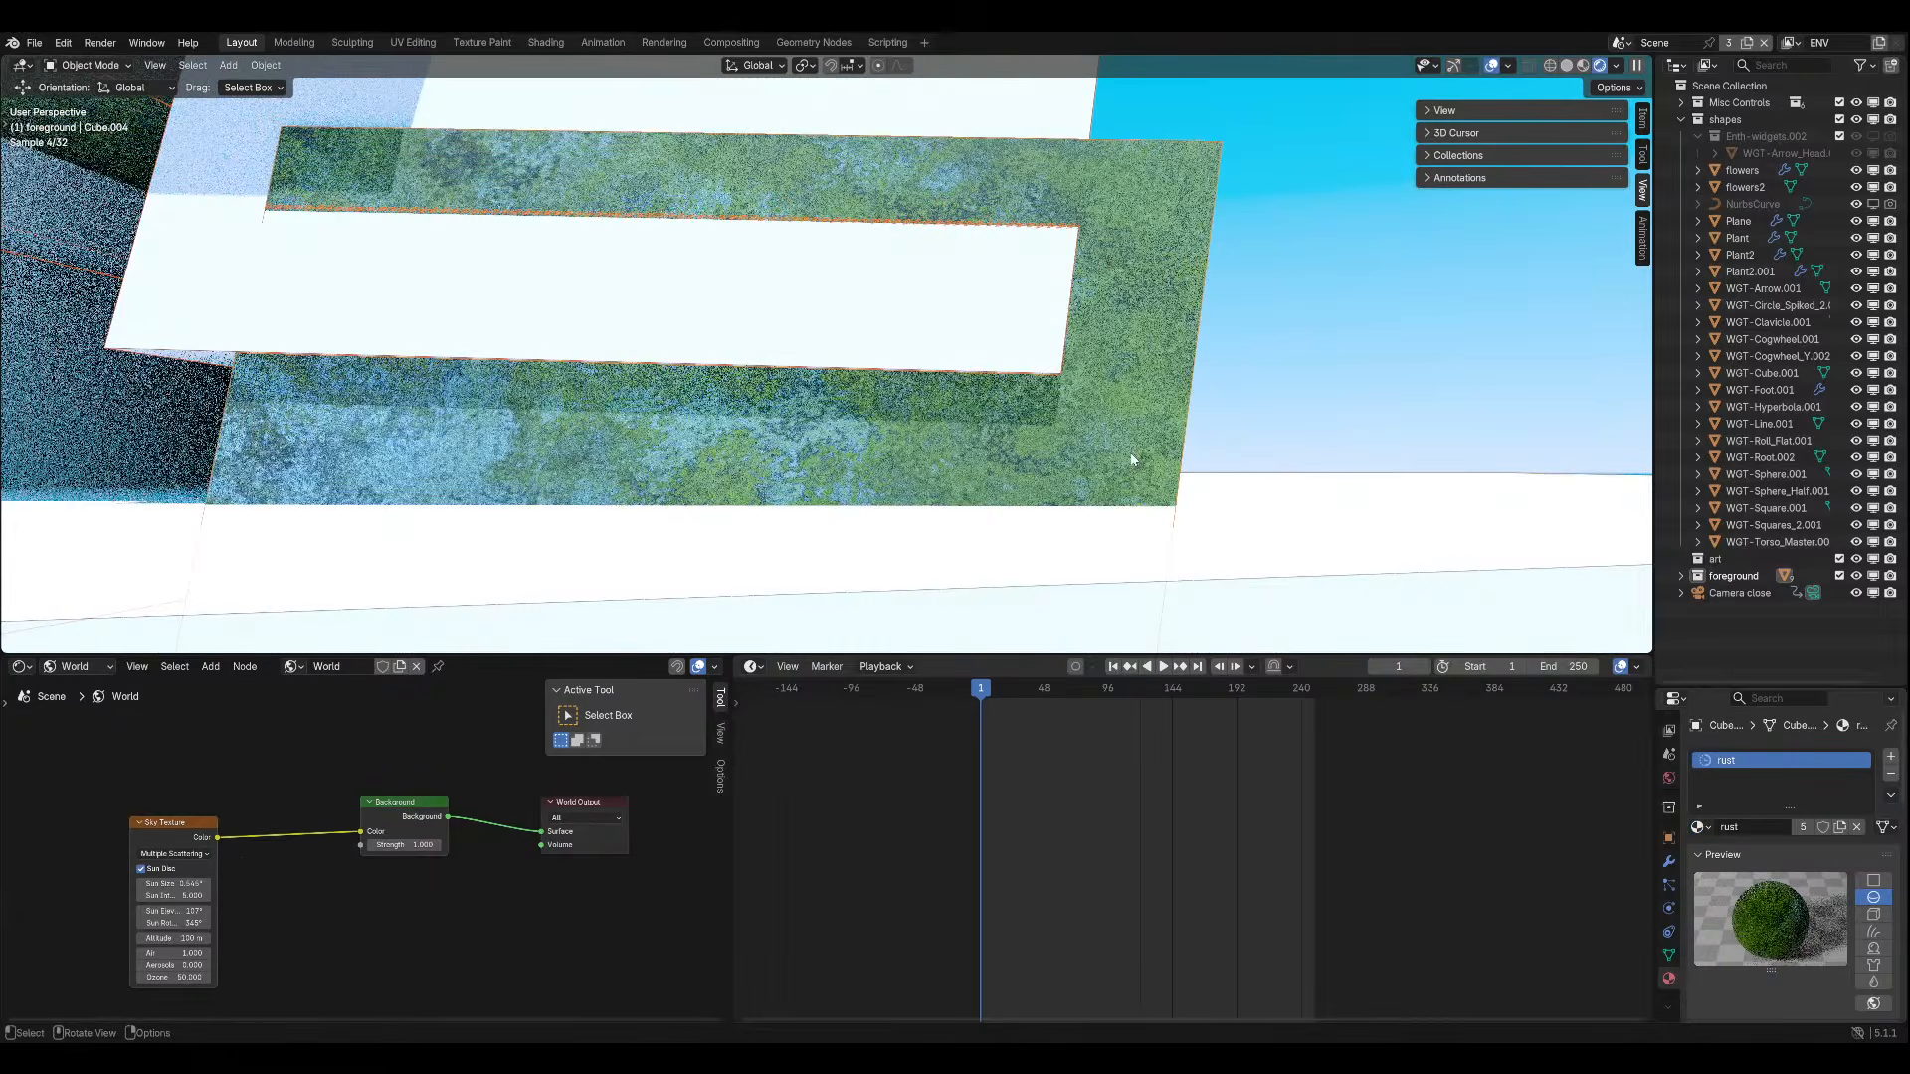
Rename the rust material on Cube.004 to Rock.
scroll(1132, 459, "down", 5)
left_click(1748, 828)
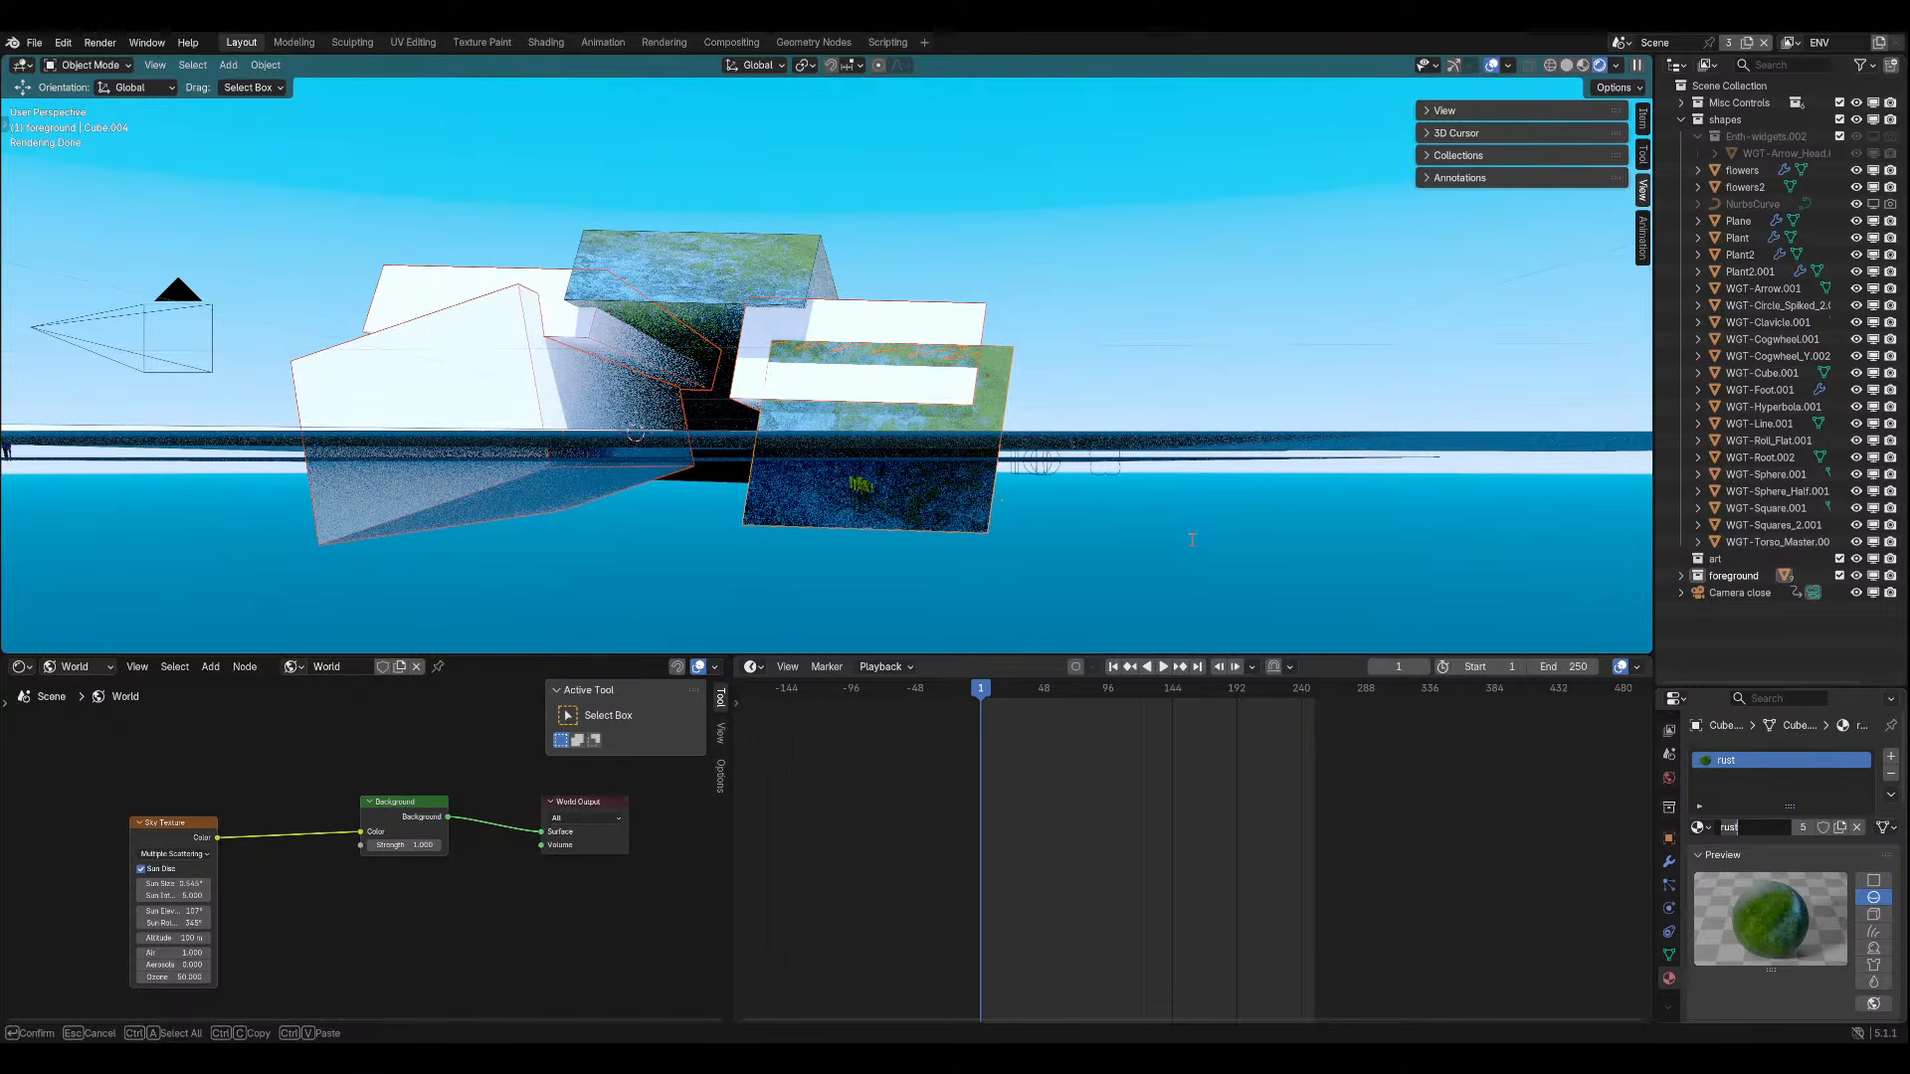
type("Rock")
key("Return")
Assign the existing Rock material to the untextured block behind Cube.004.
left_click(874, 317)
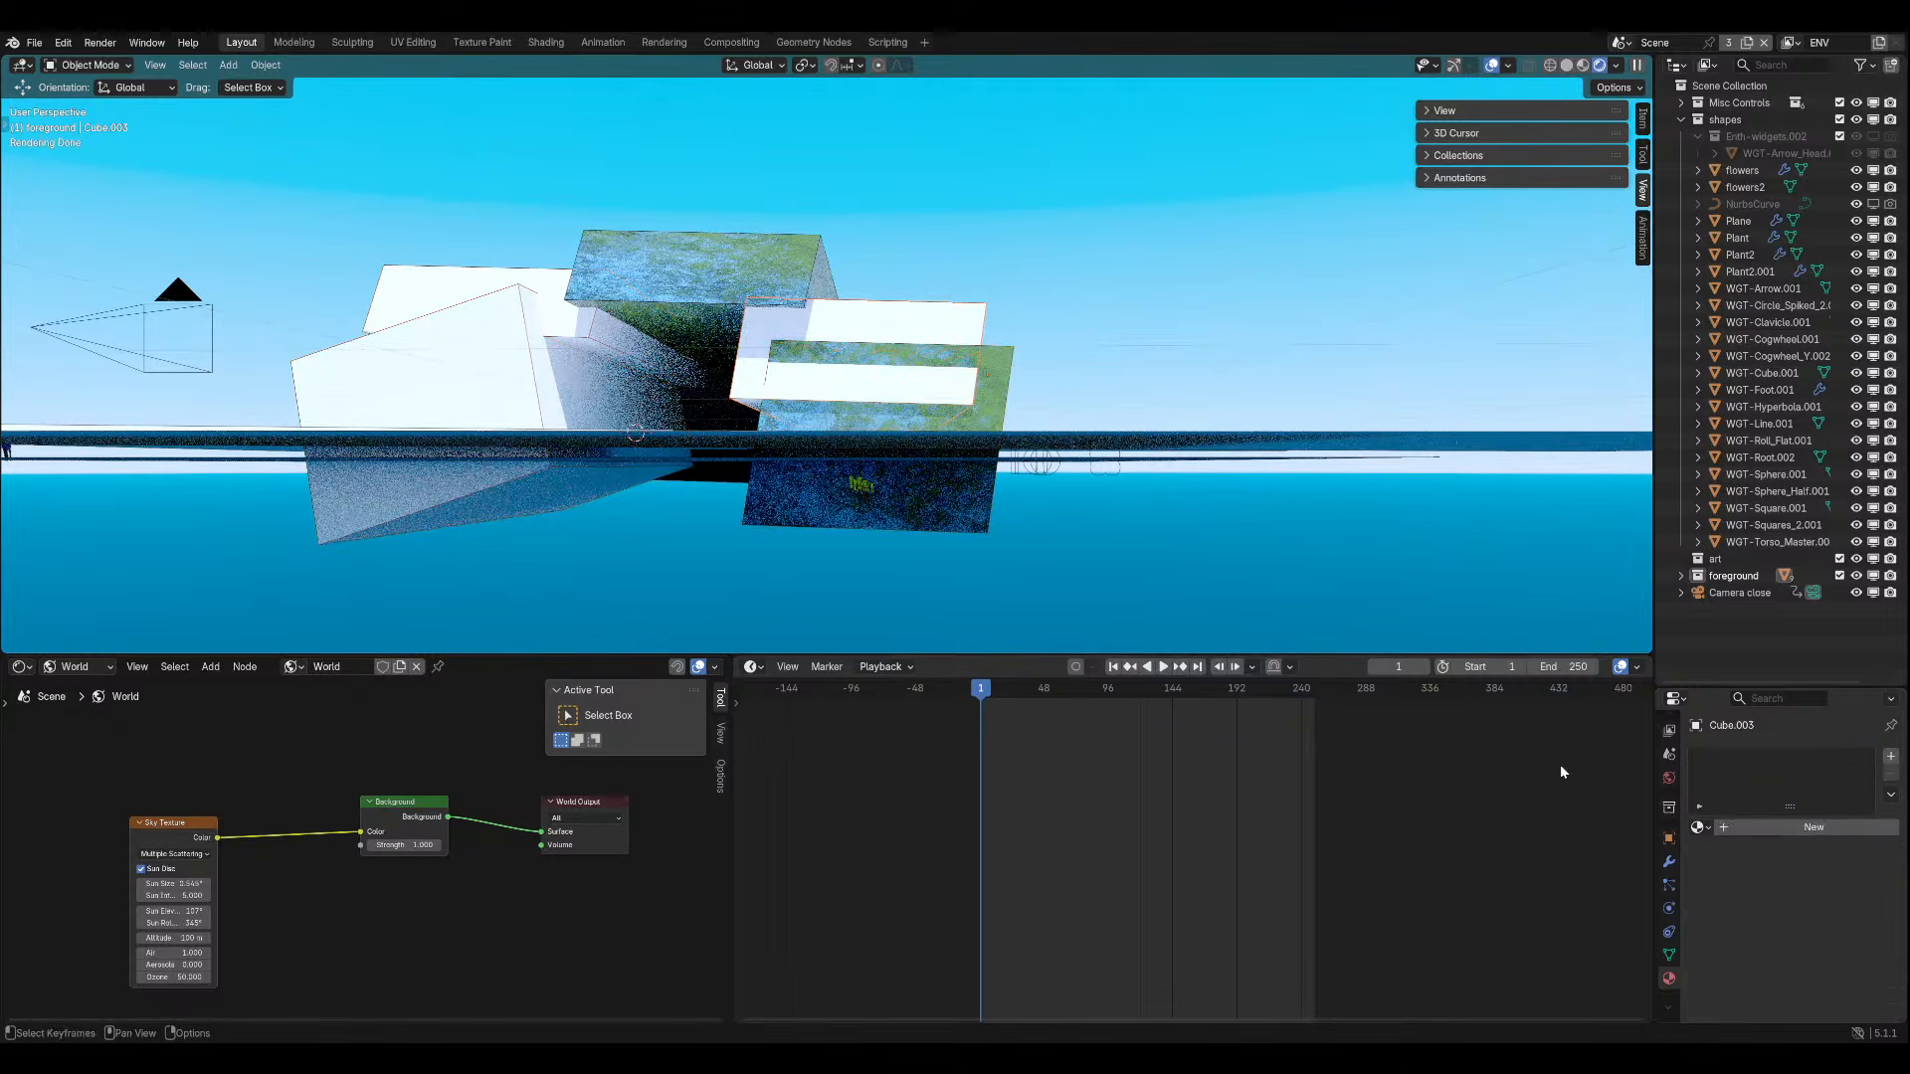
left_click(1698, 828)
type("ro")
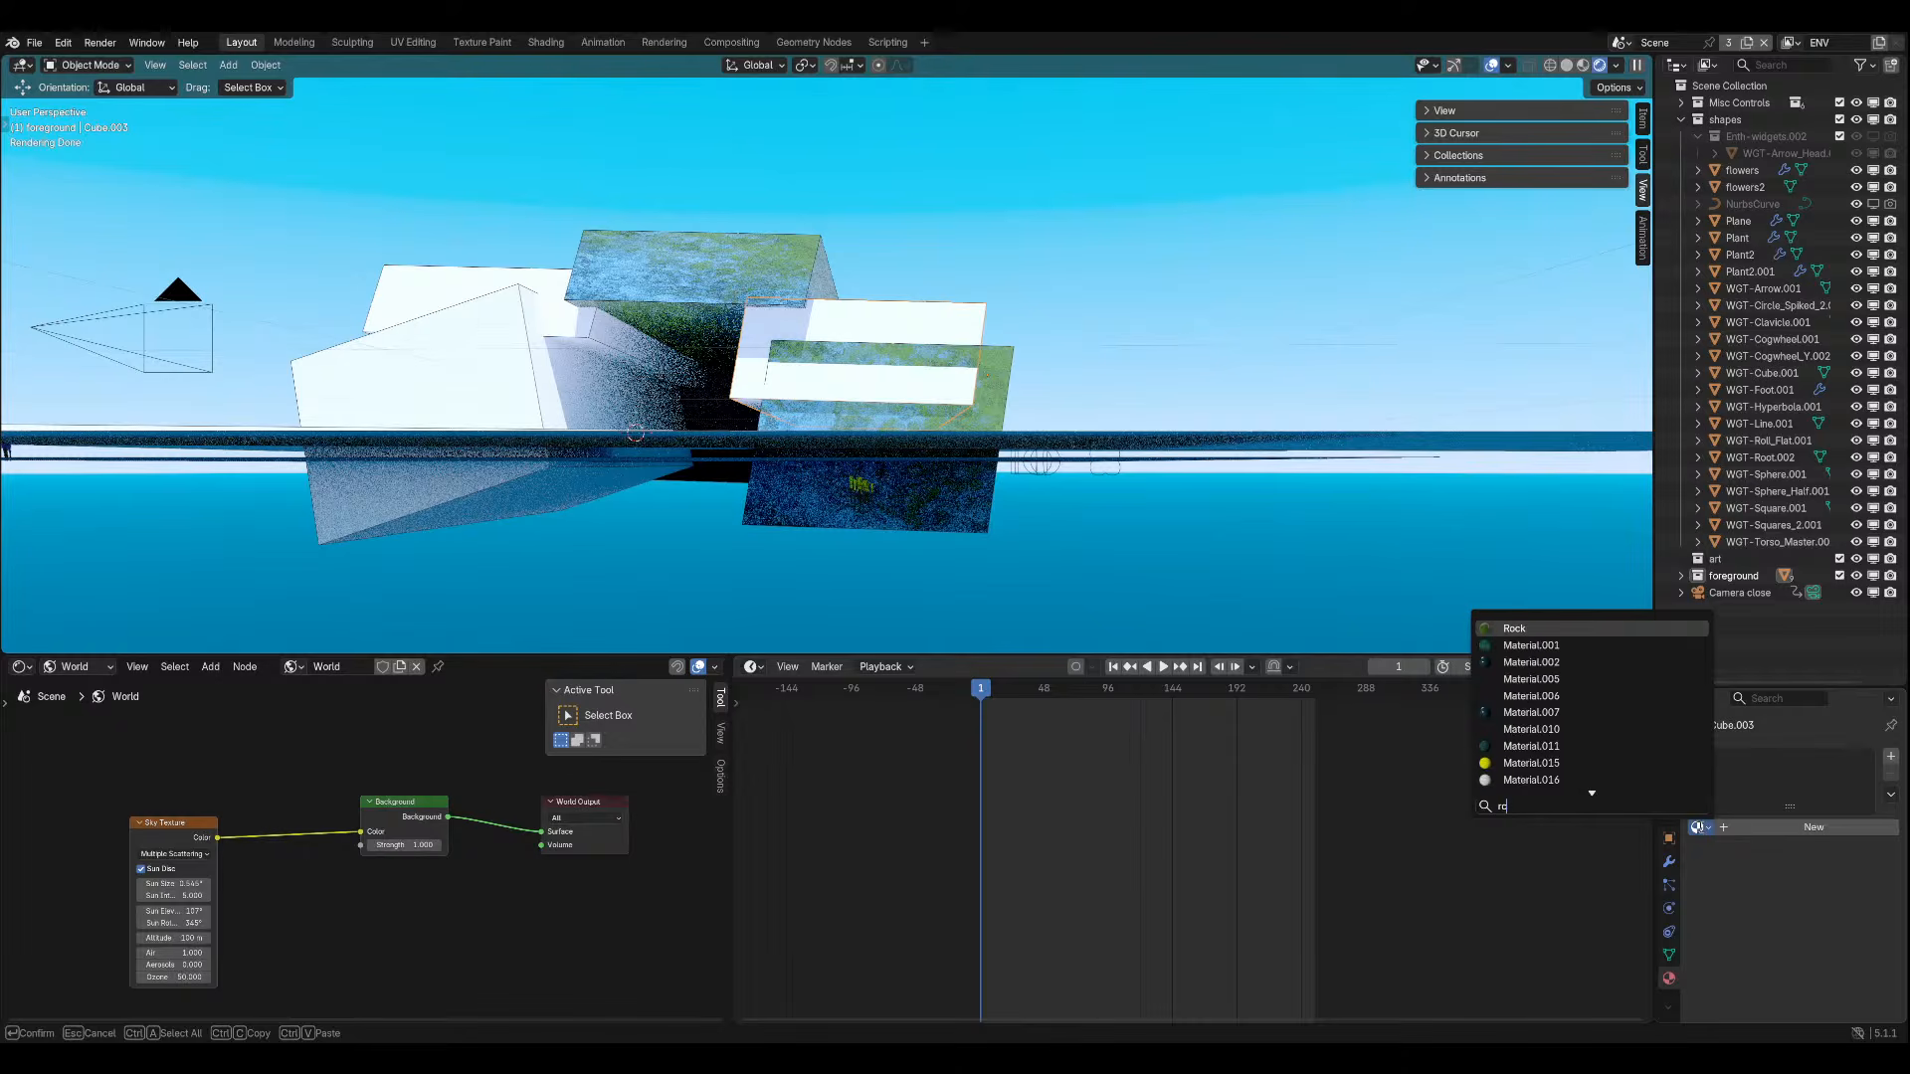
key("Return")
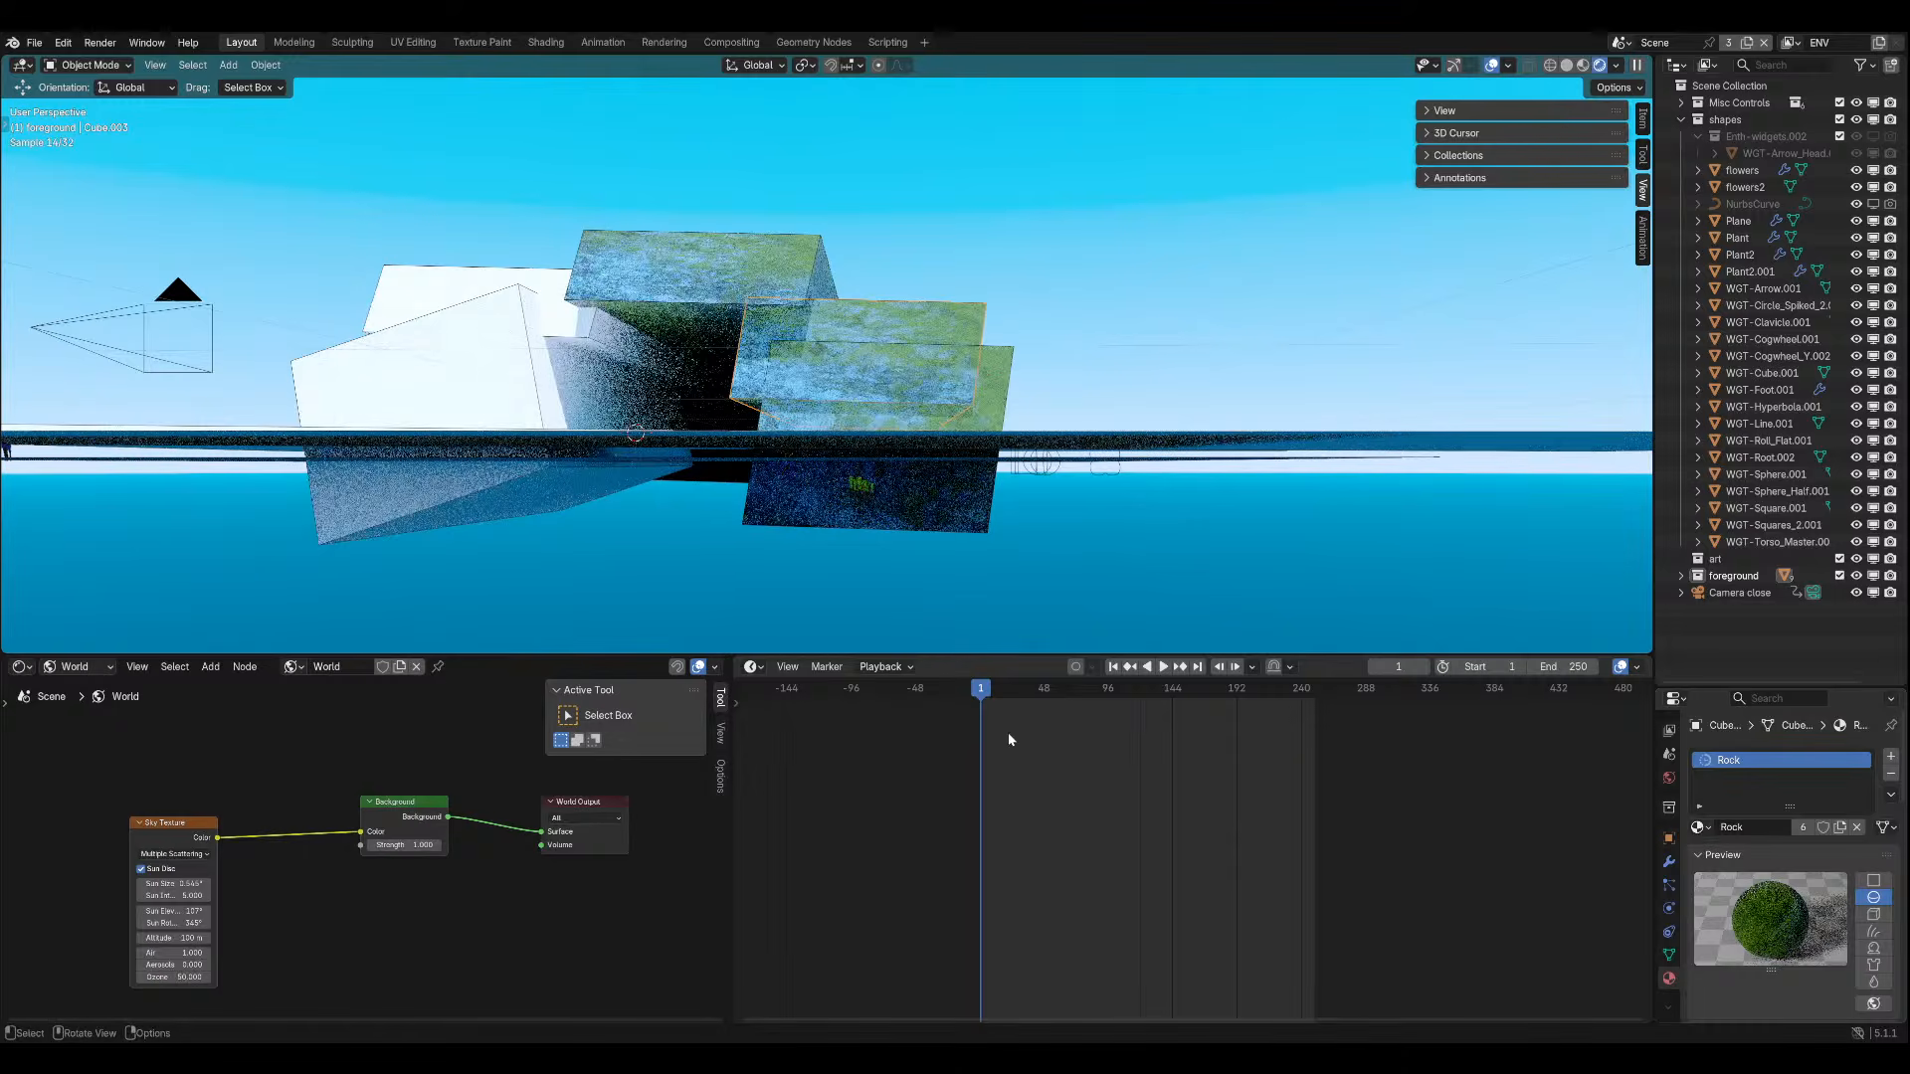
Assign the Rock material to the two remaining white blocks on the camera side, Cube and Cube.001.
left_click(439, 362)
left_click(1698, 828)
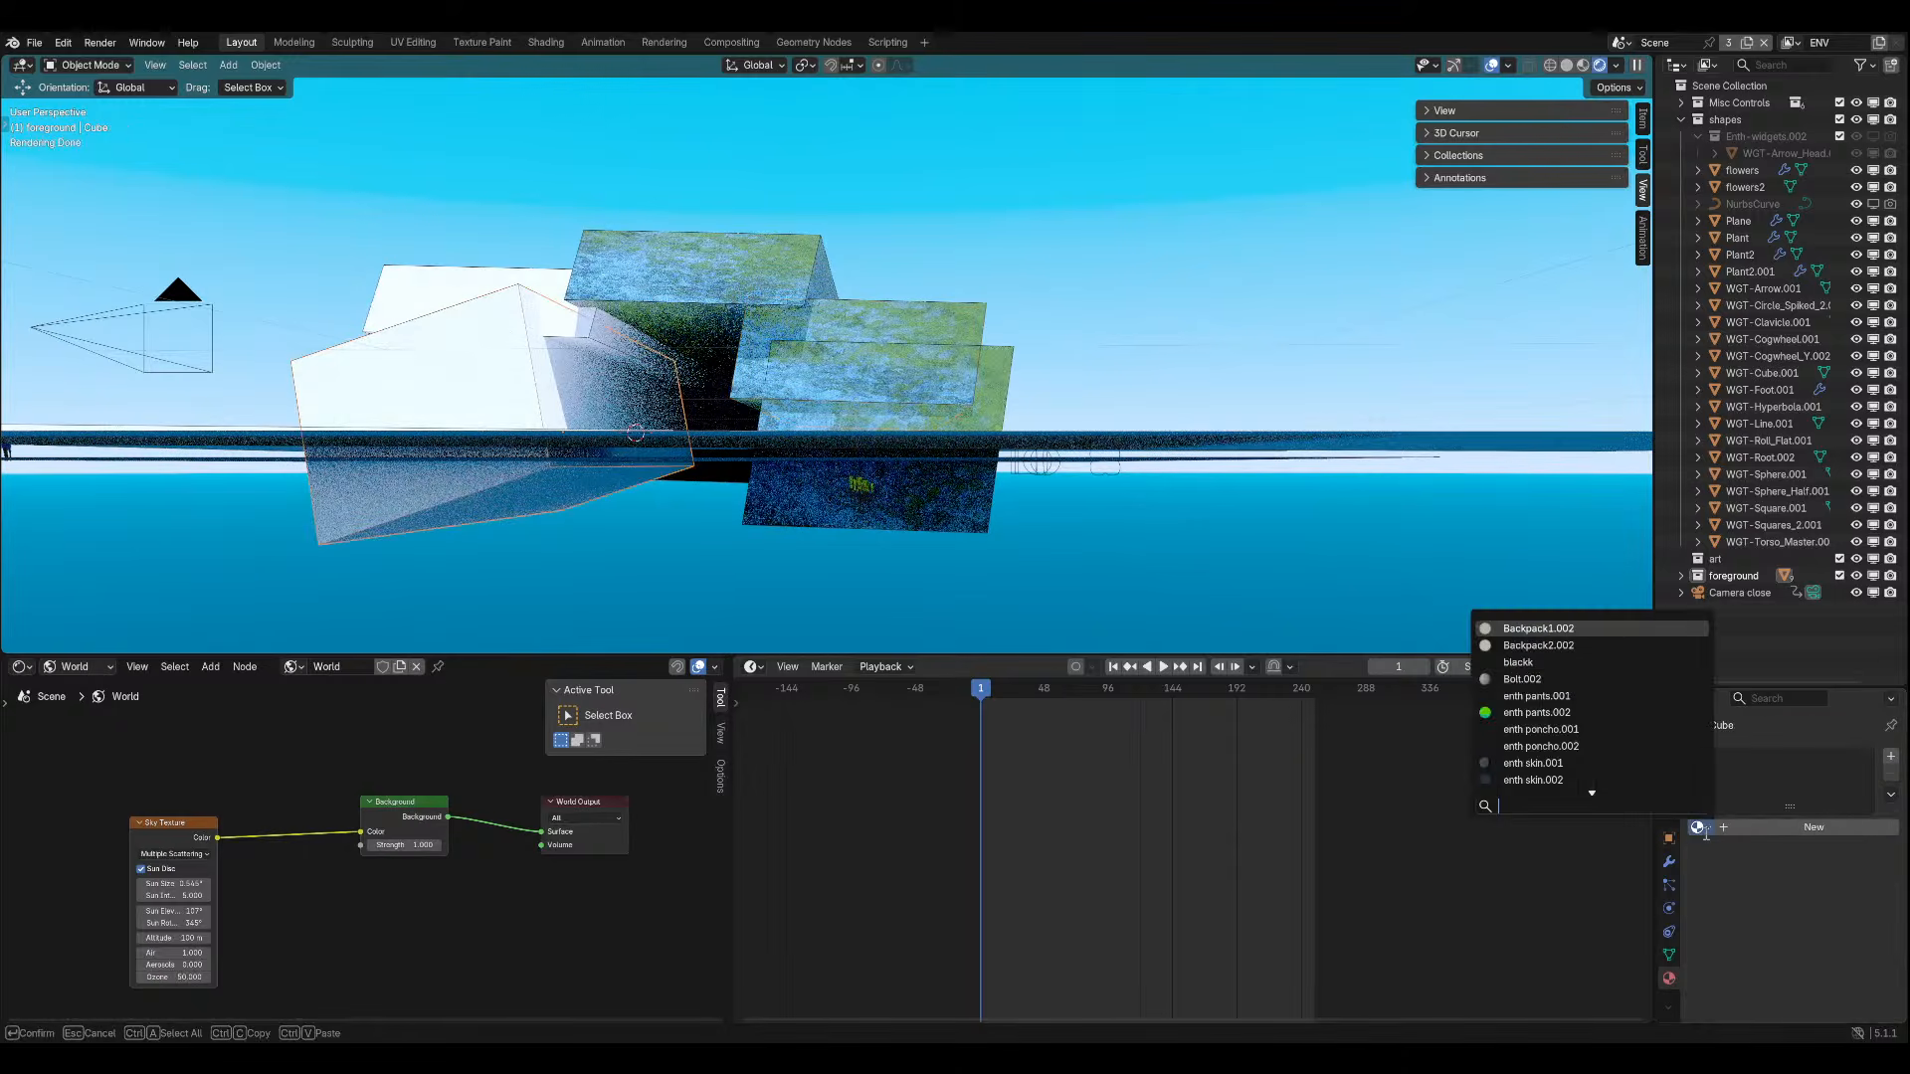
type("rock")
key("Return")
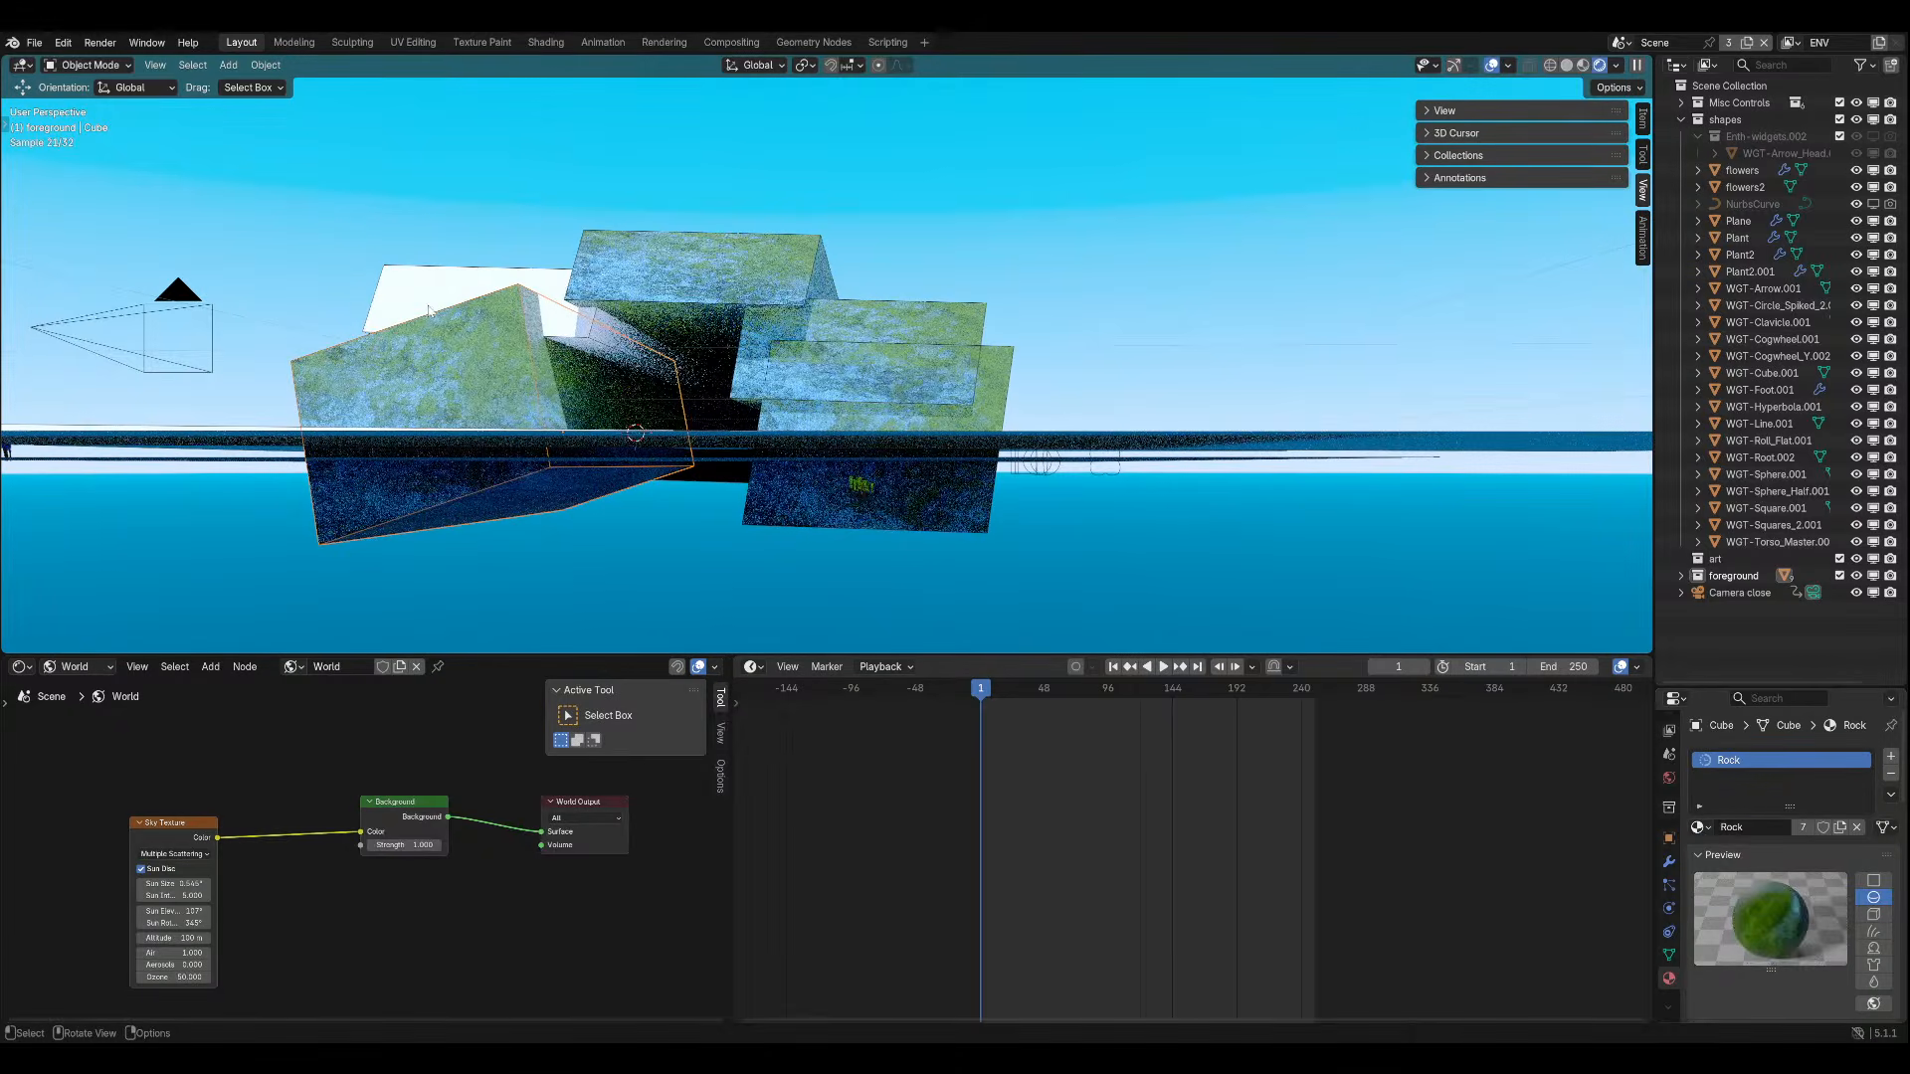
left_click(430, 311)
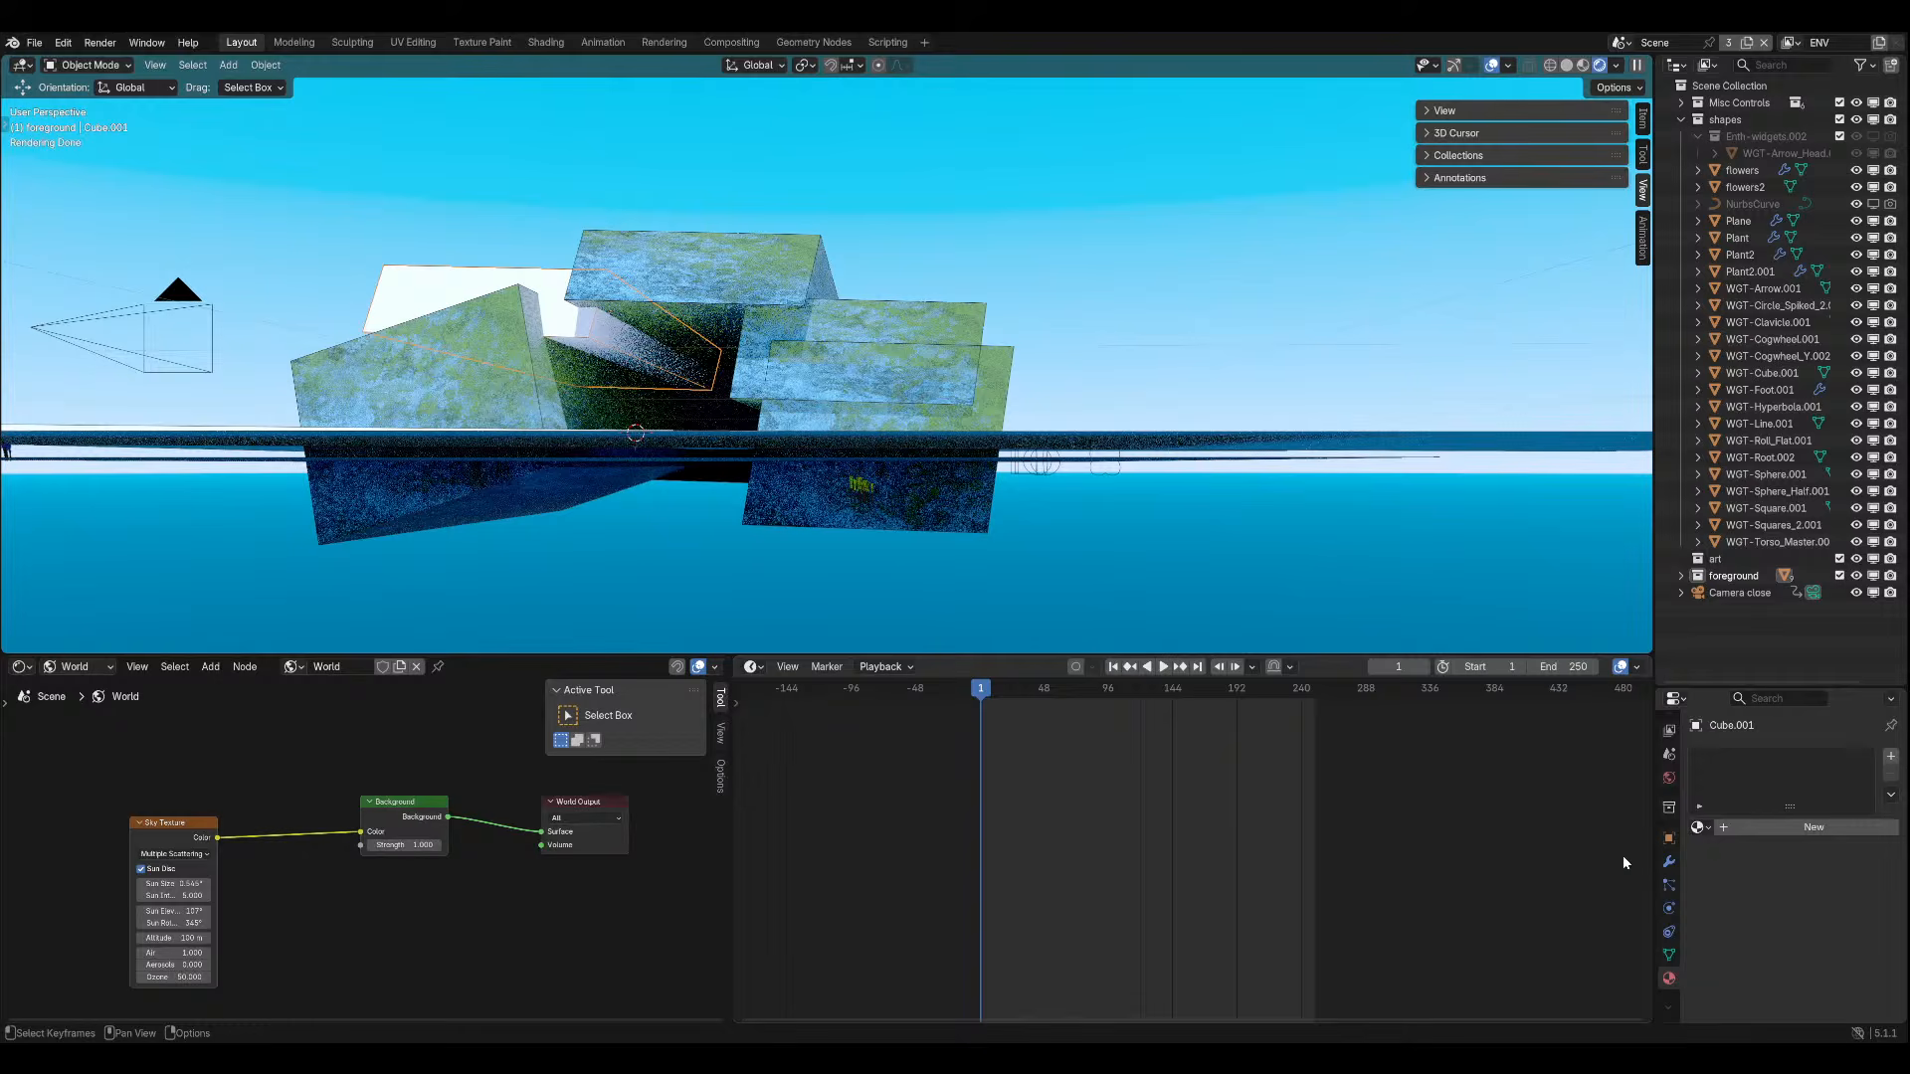
left_click(1698, 828)
type("rock")
key("Return")
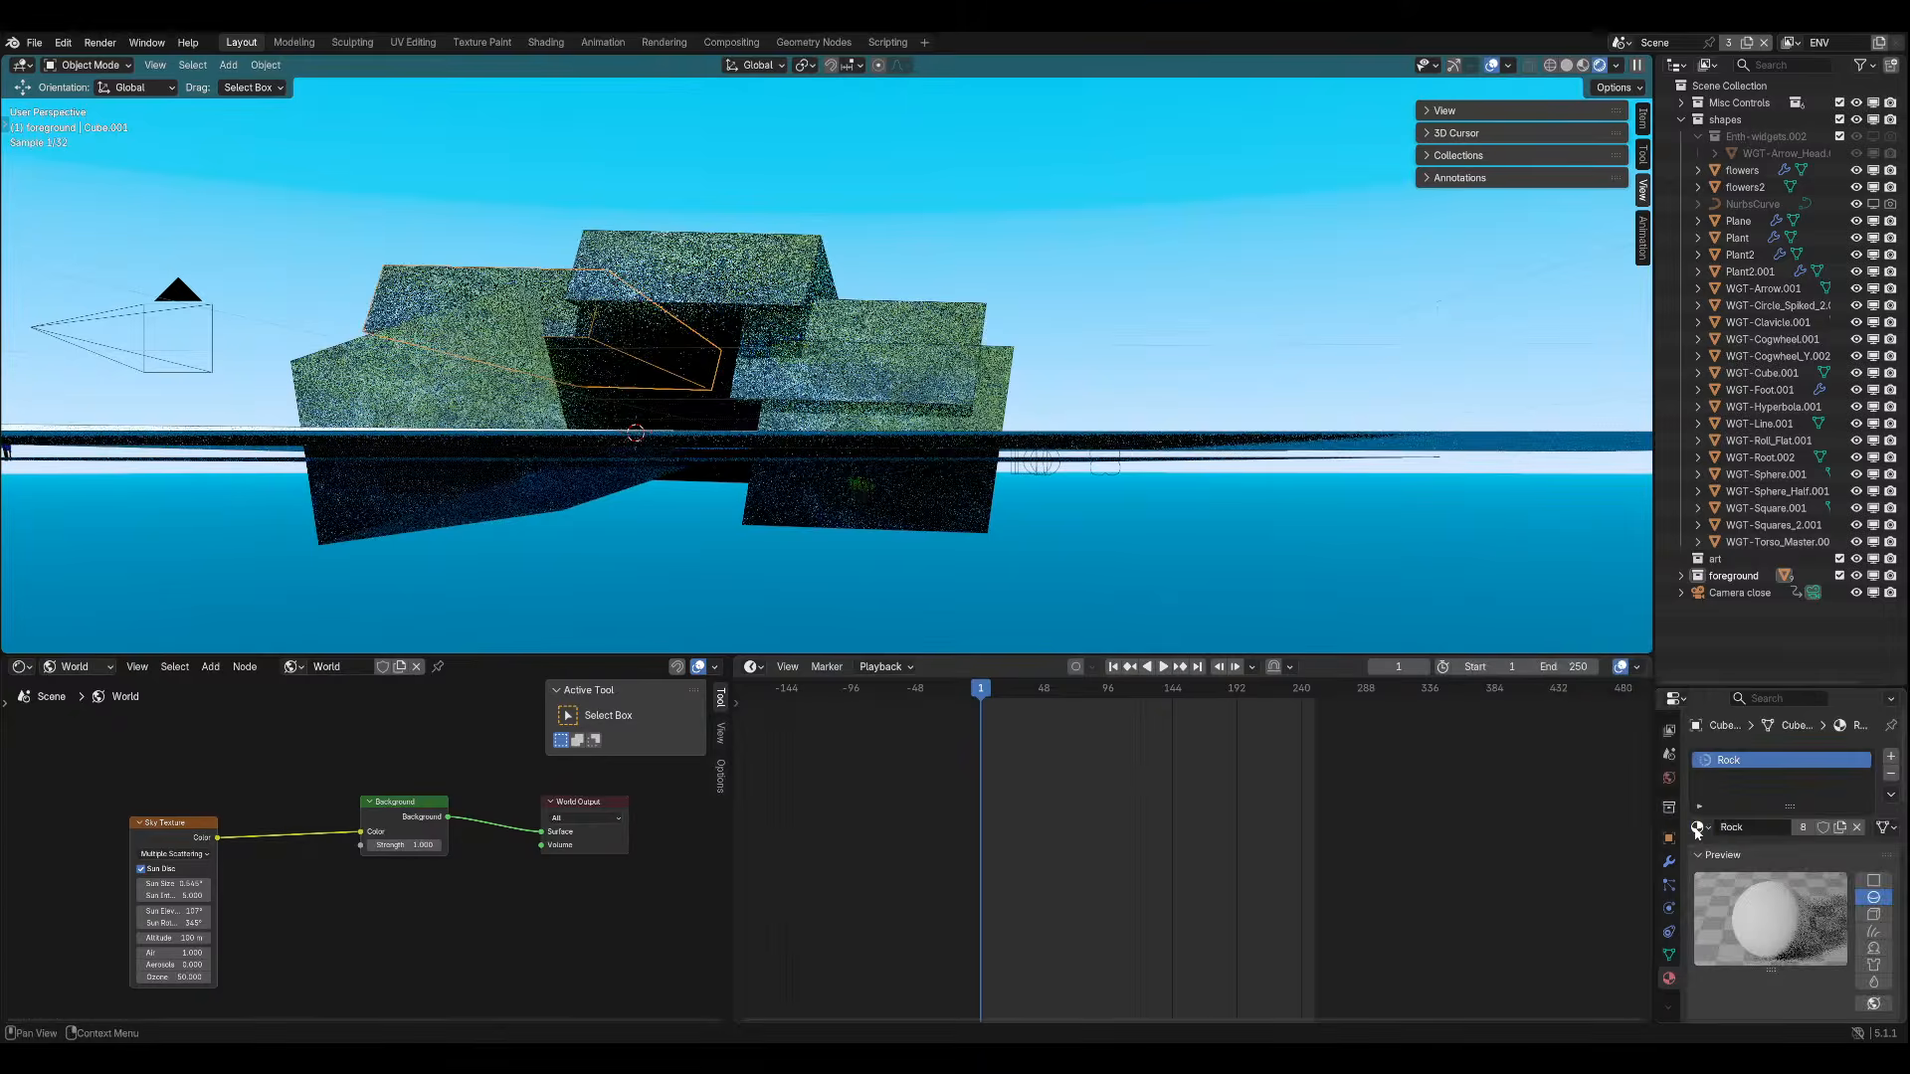
Check the textured blocks through the camera with the overlays temporarily hidden.
key("KP_0")
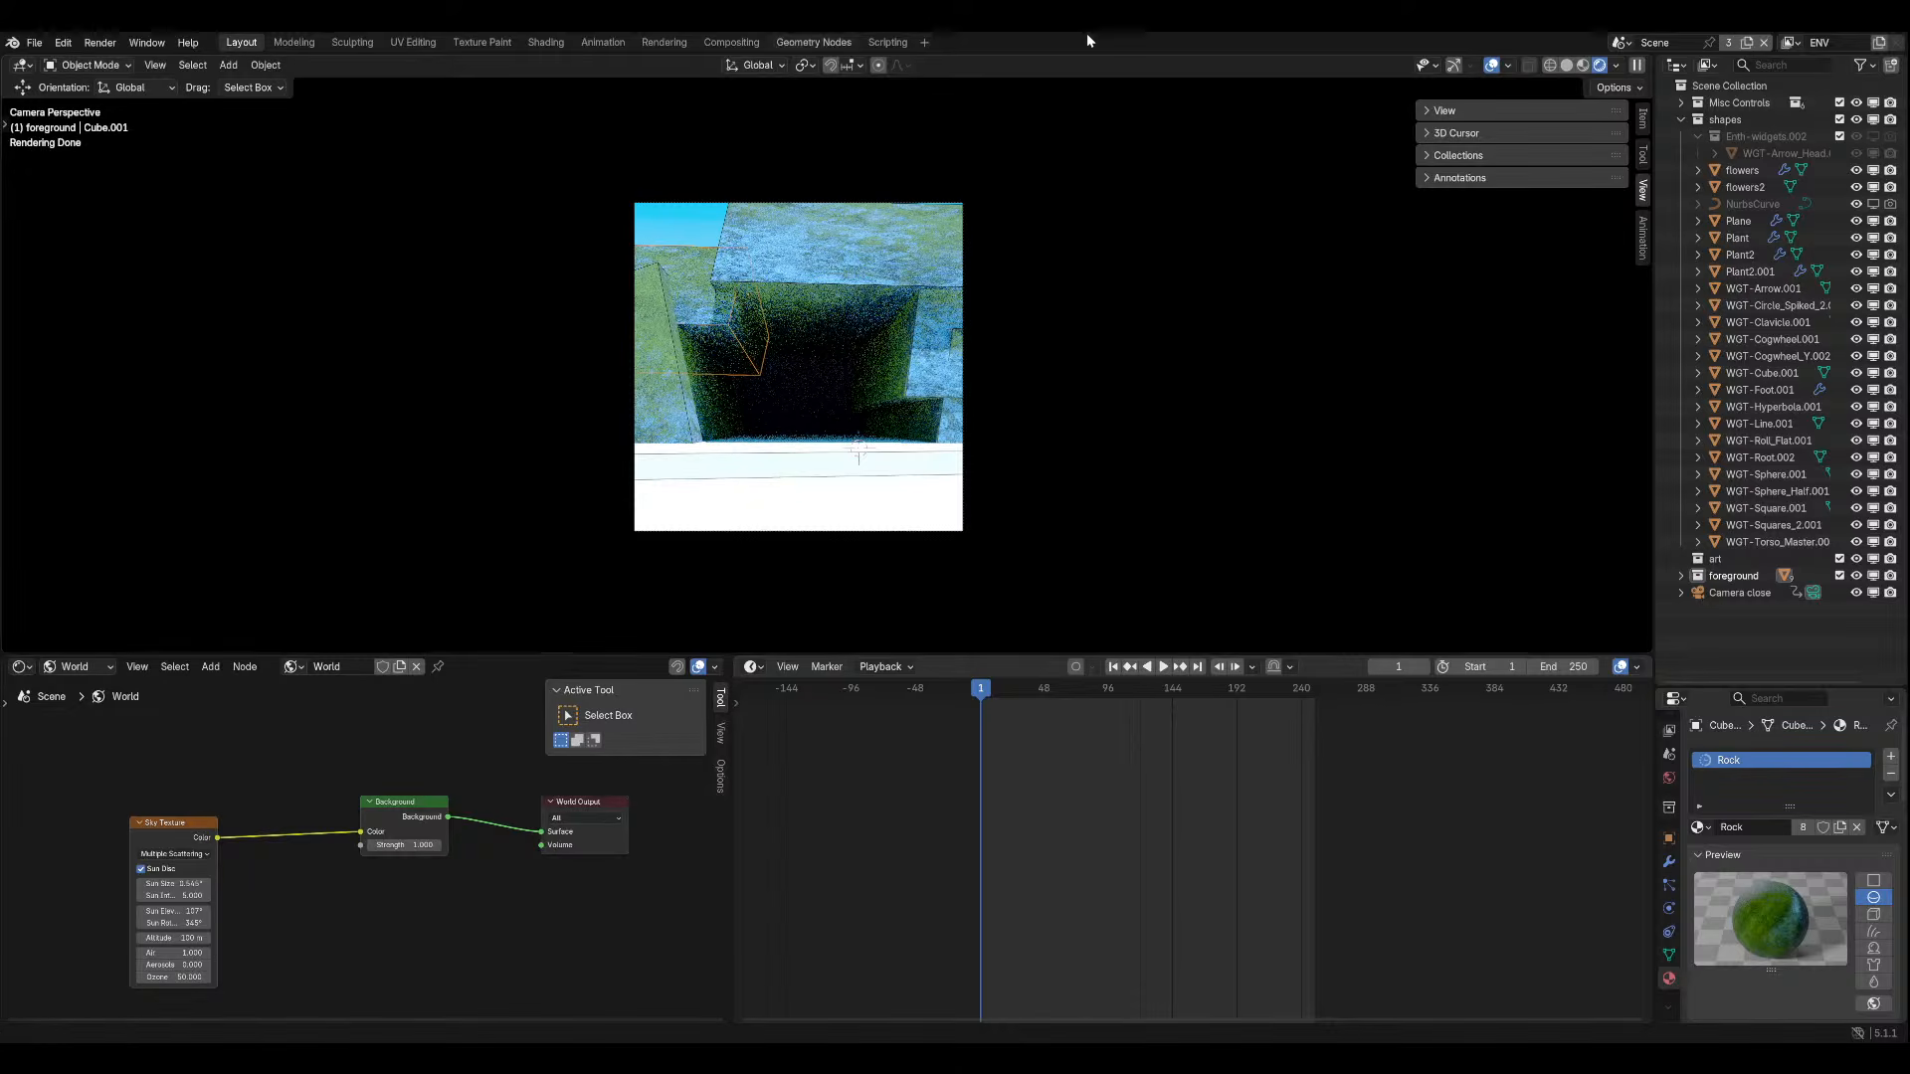
key("shift+alt+z")
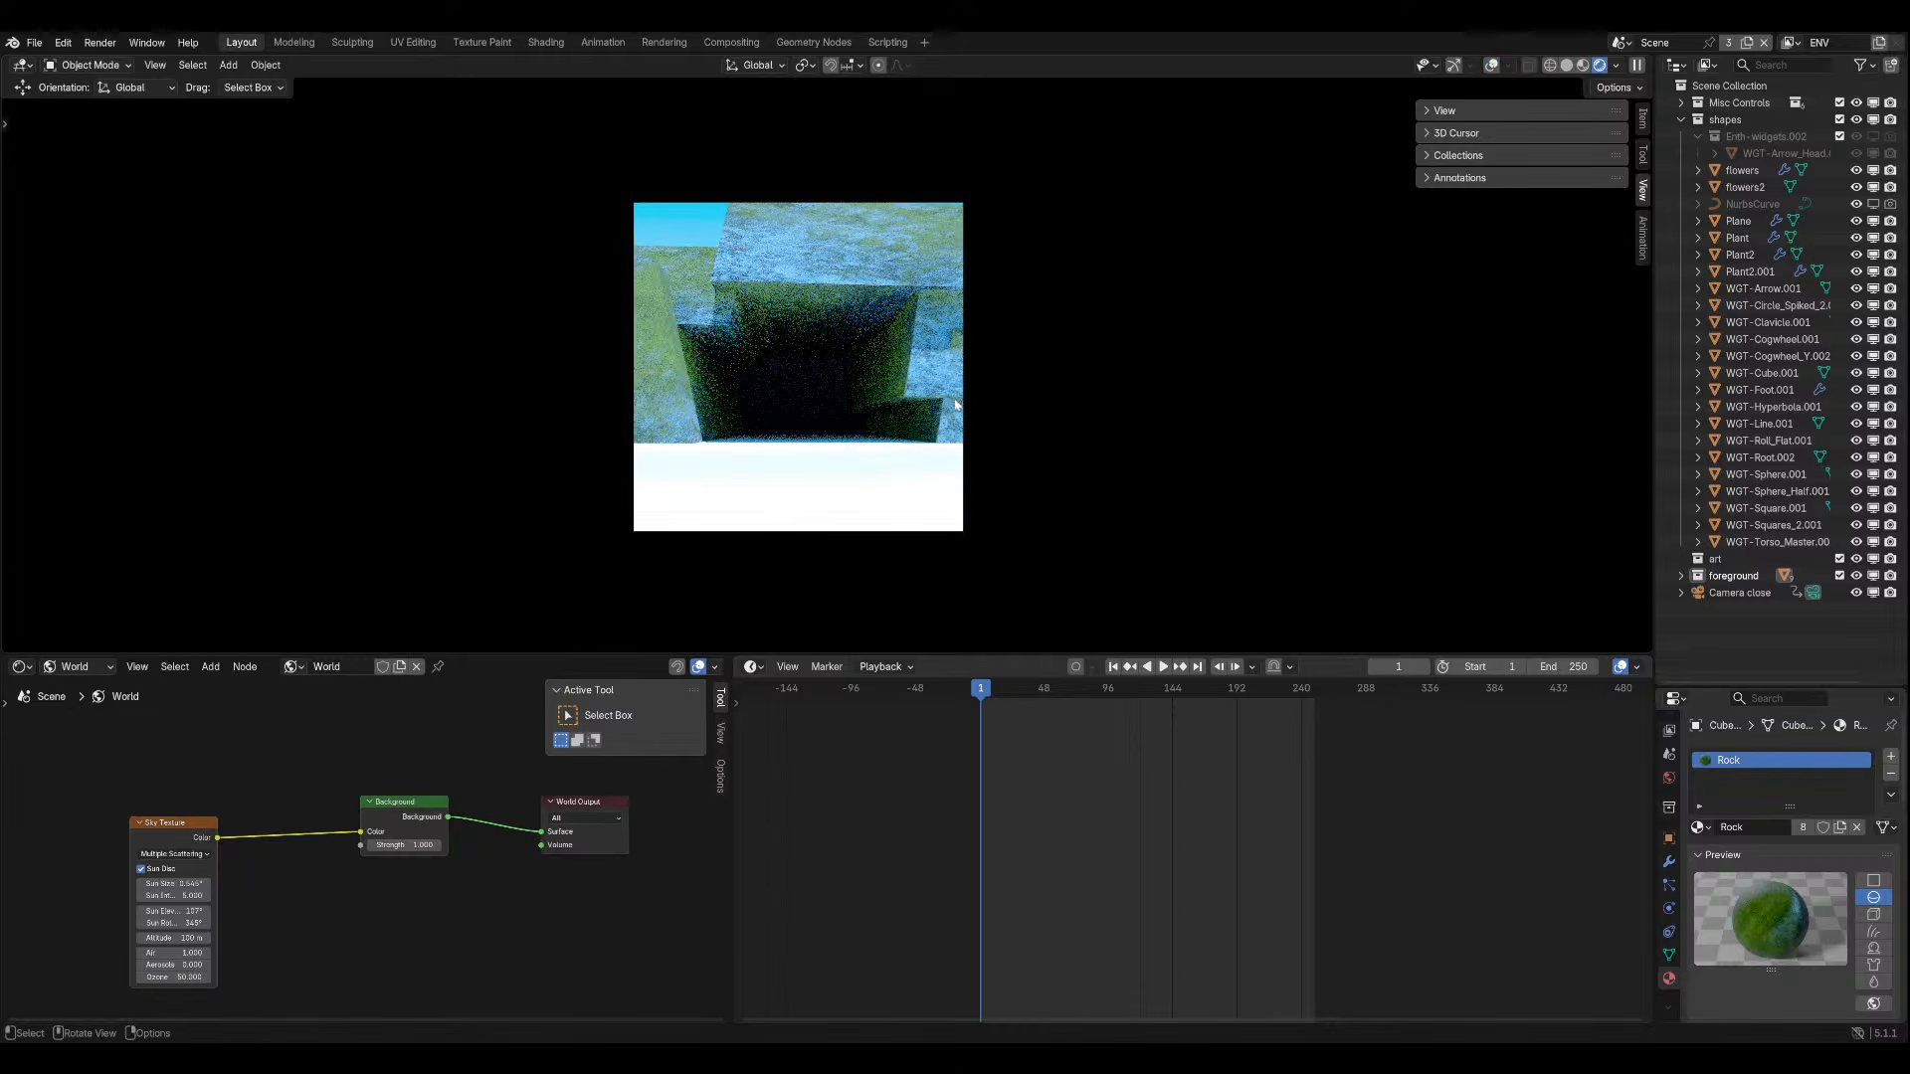
key("shift+alt+z")
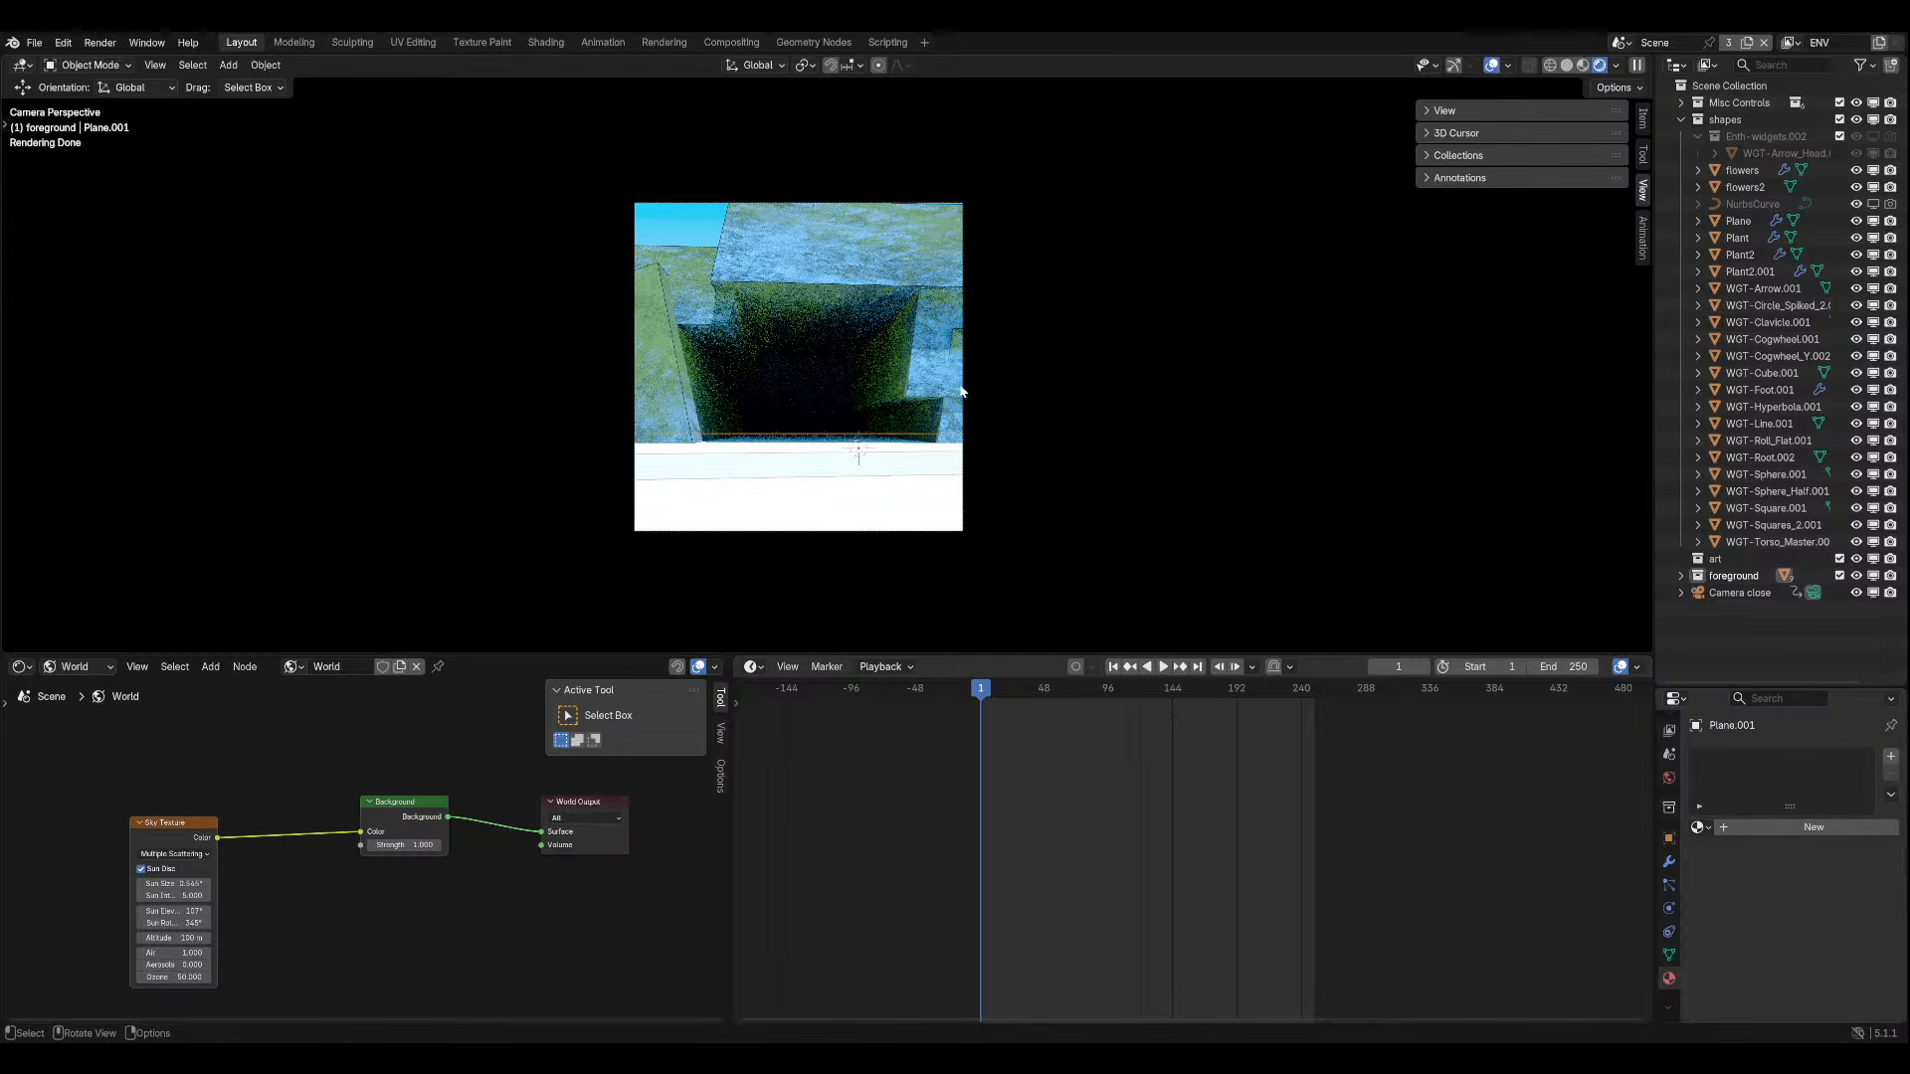
Save a v1 copy of the file and join the blocks around the opening into one object.
left_click(756, 348)
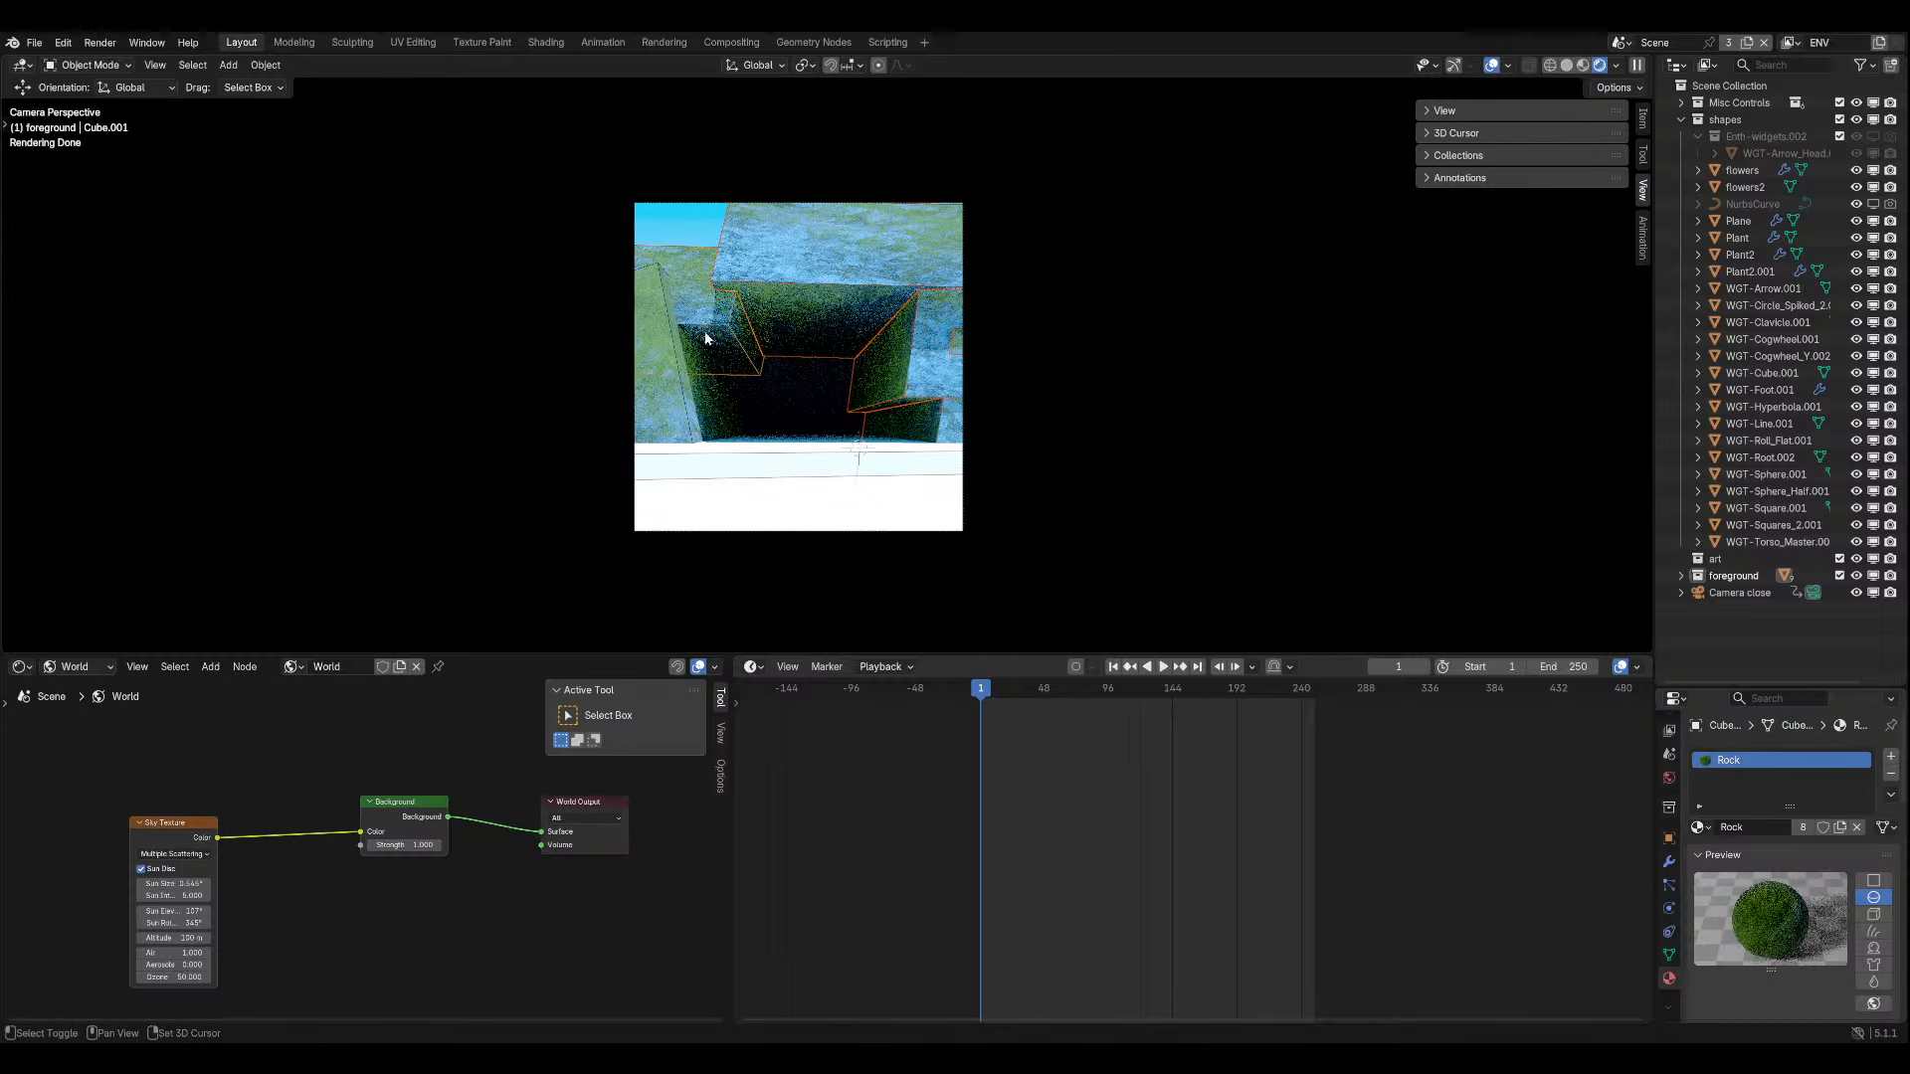
key("ctrl+s")
left_click(42, 40)
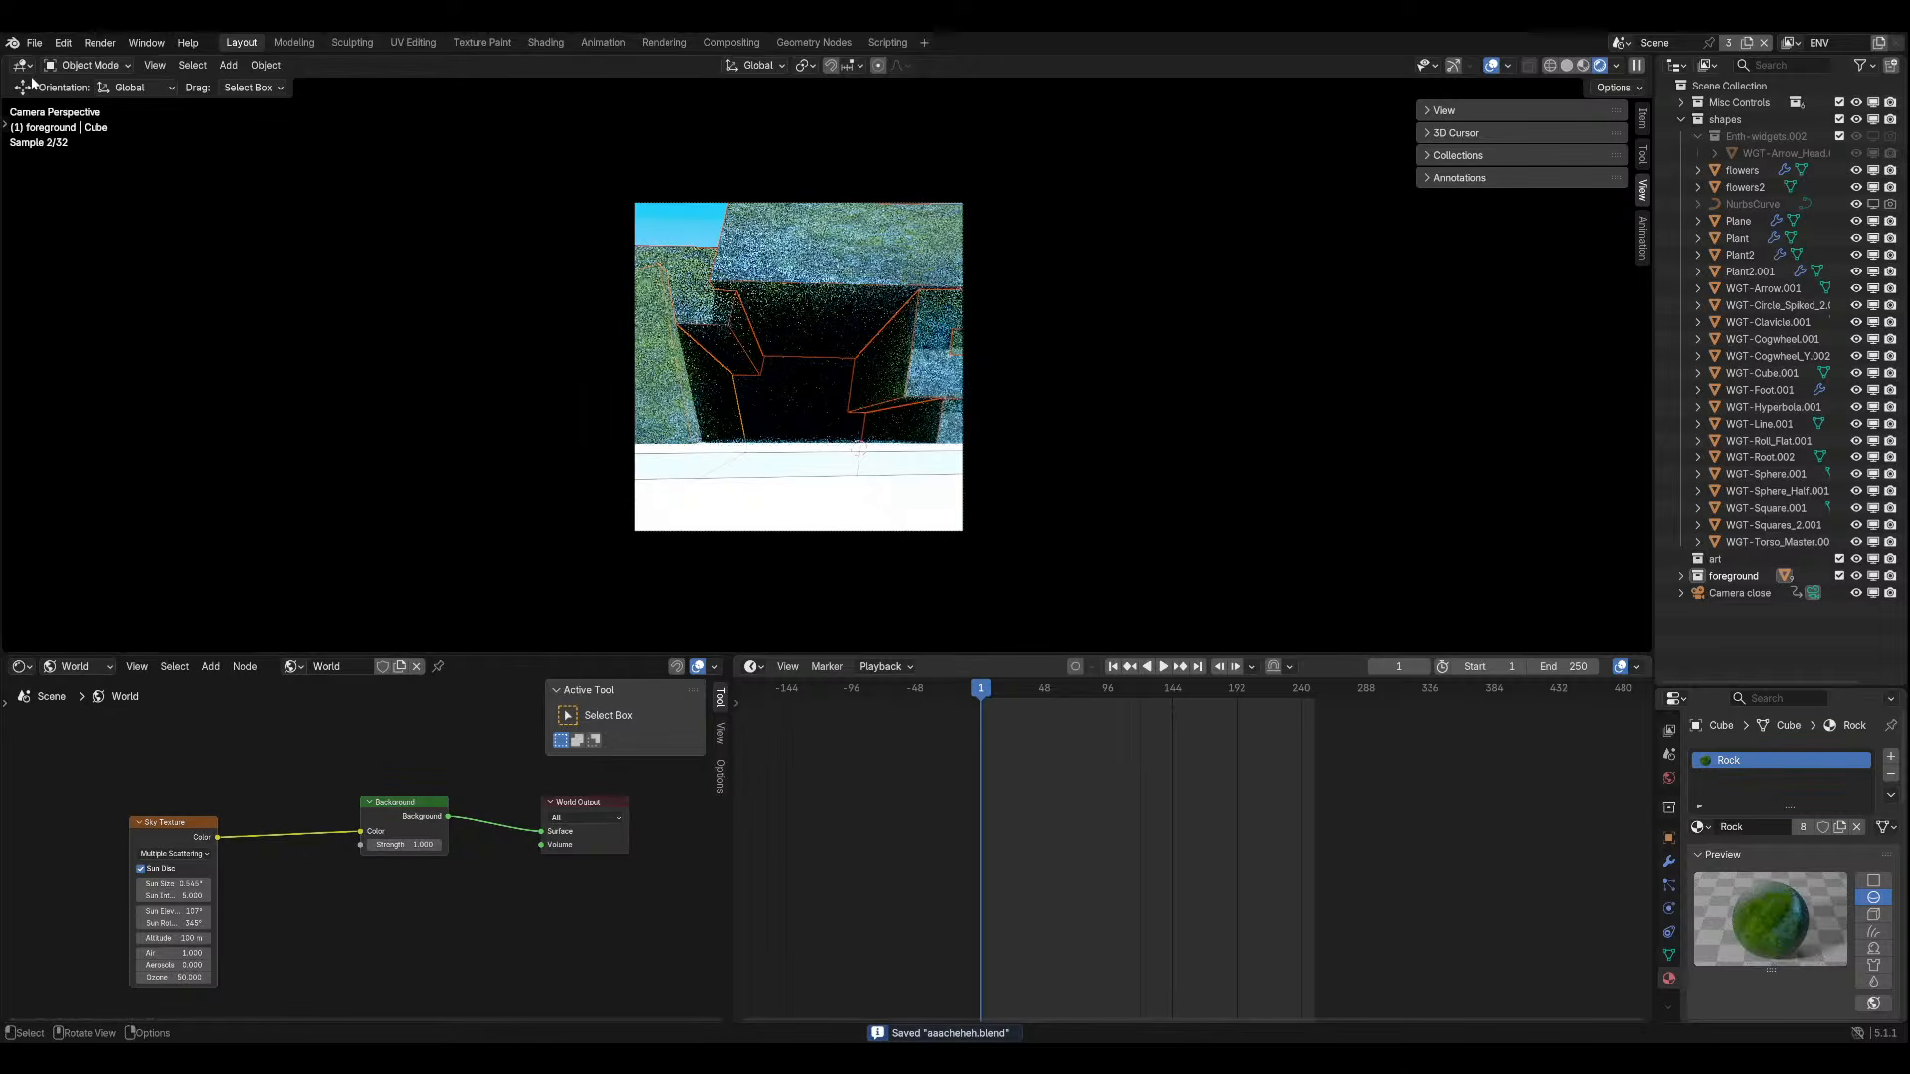
left_click(34, 42)
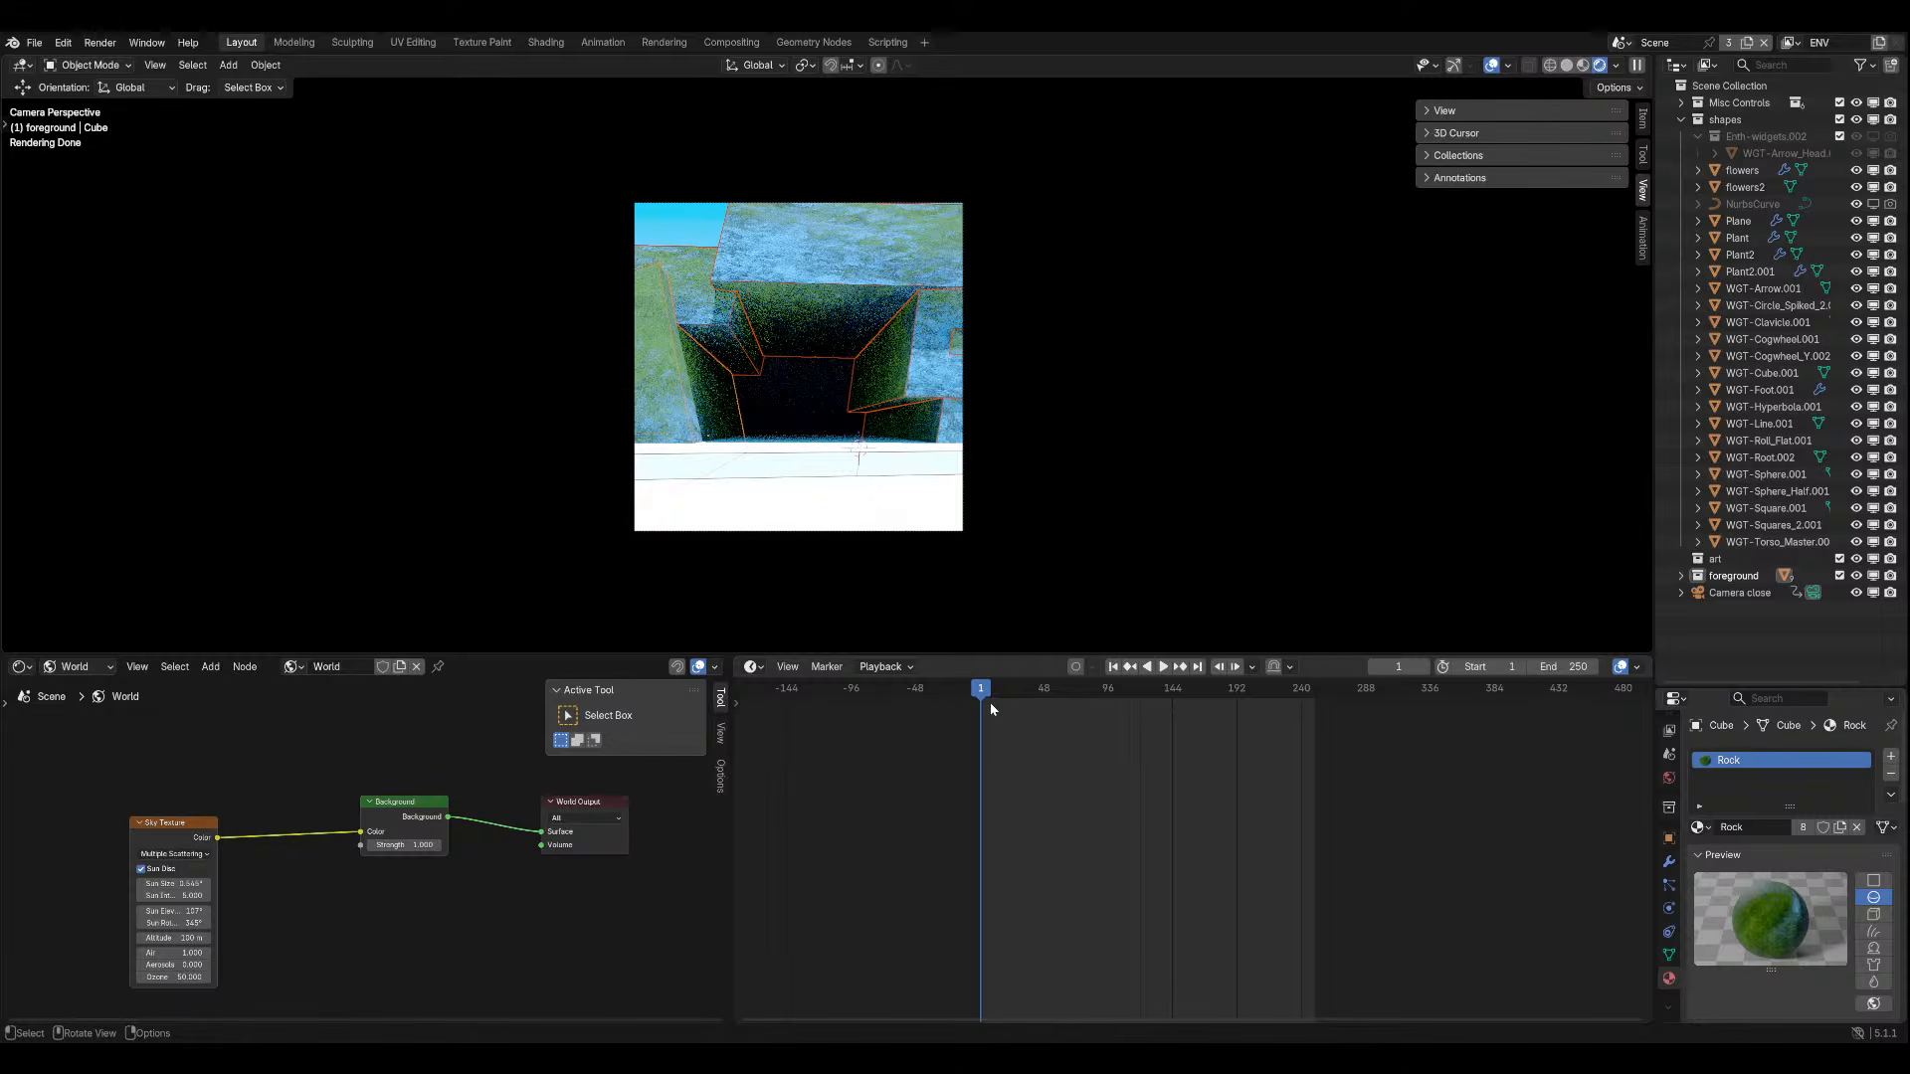
left_click(34, 42)
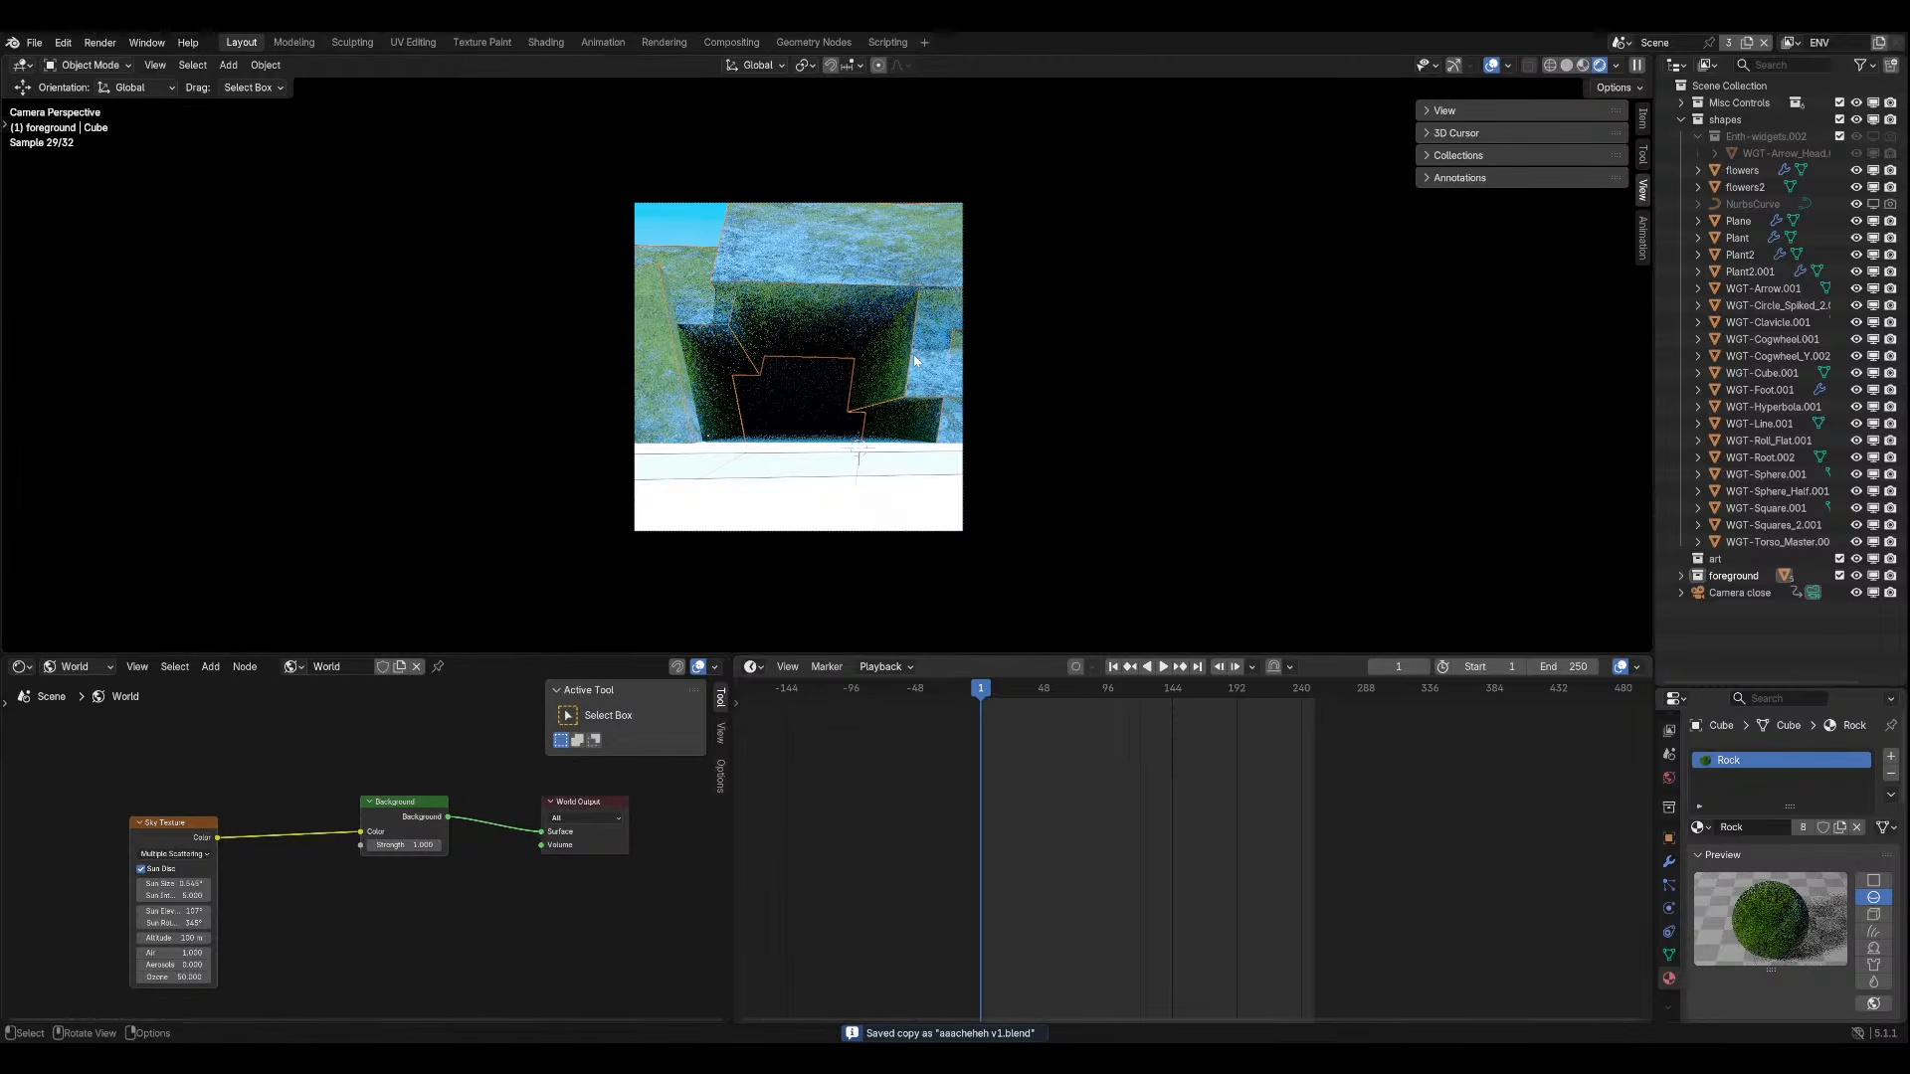
key("ctrl+s")
Add a Remesh modifier to the joined block object and save the file with the overlays hidden.
left_click(1669, 863)
left_click(1750, 756)
left_click(1710, 746)
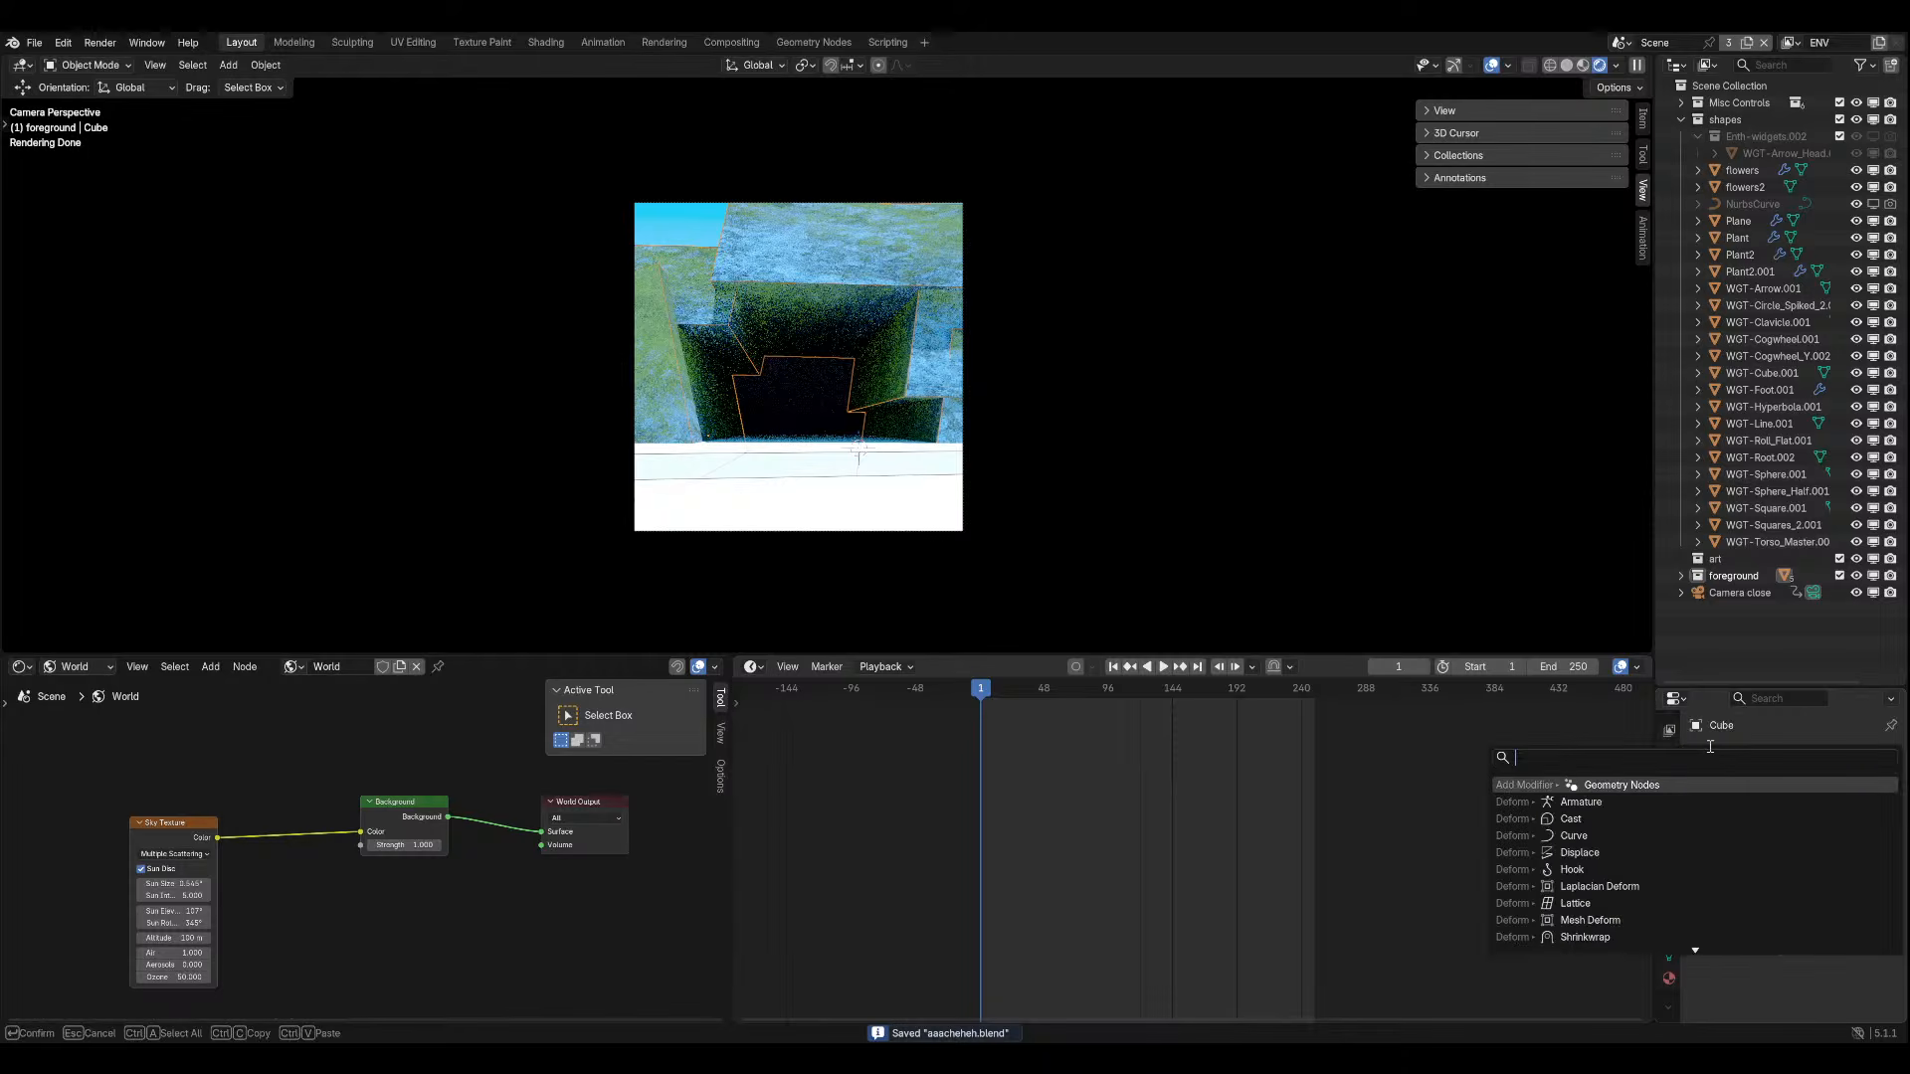
type("remi")
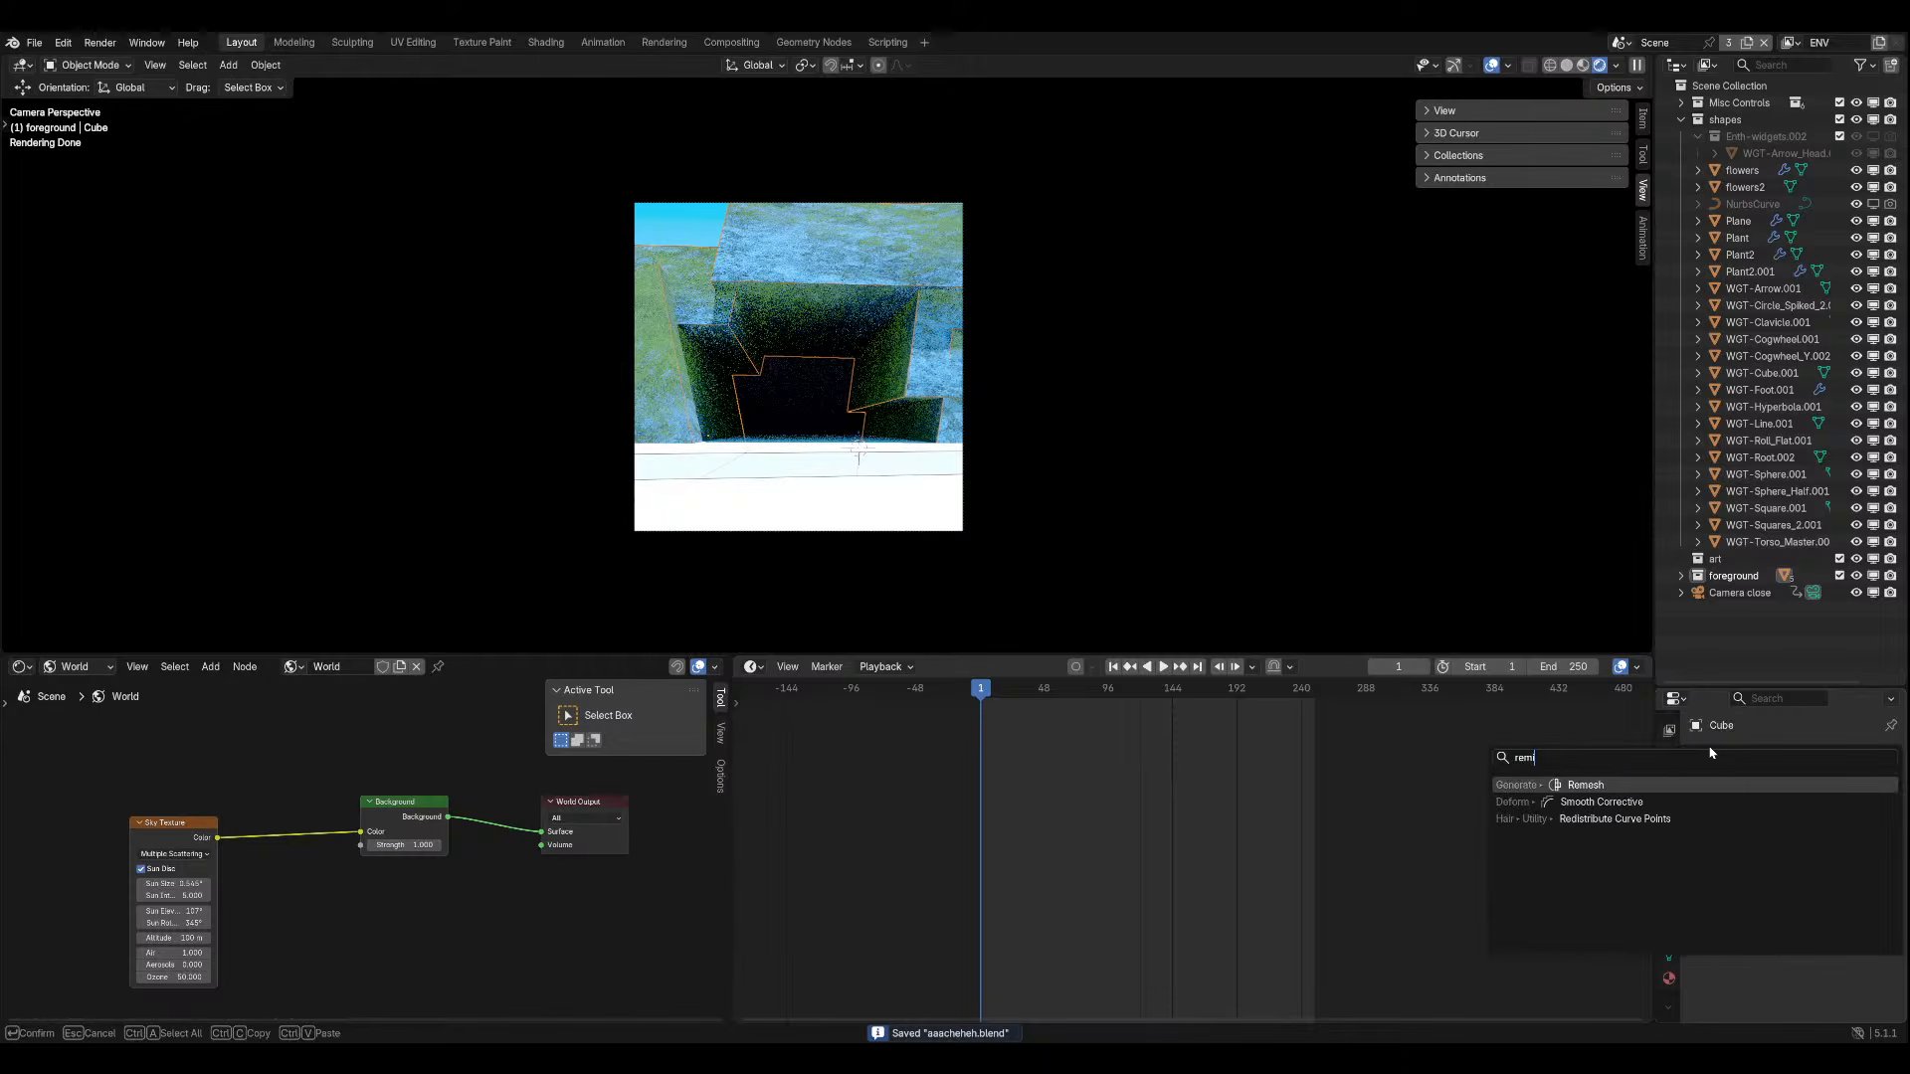
key("Return")
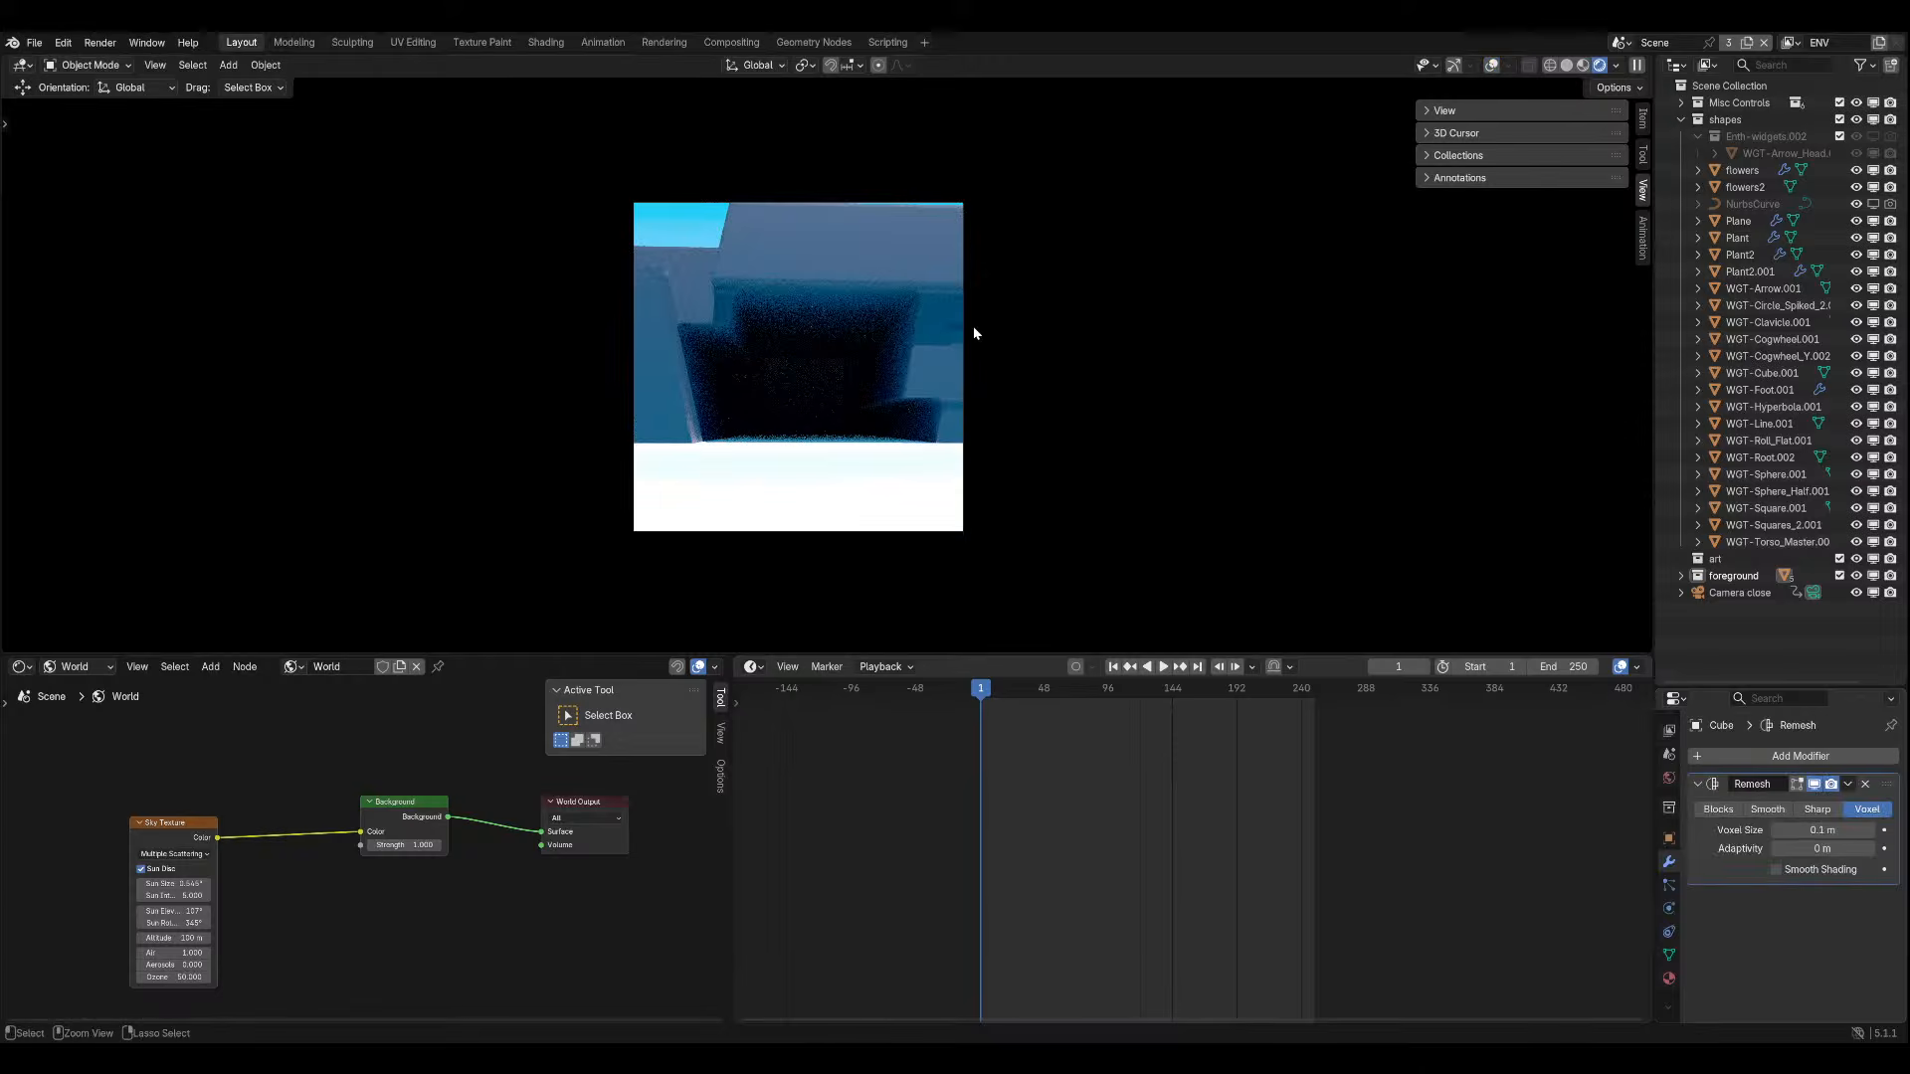
key("ctrl+s")
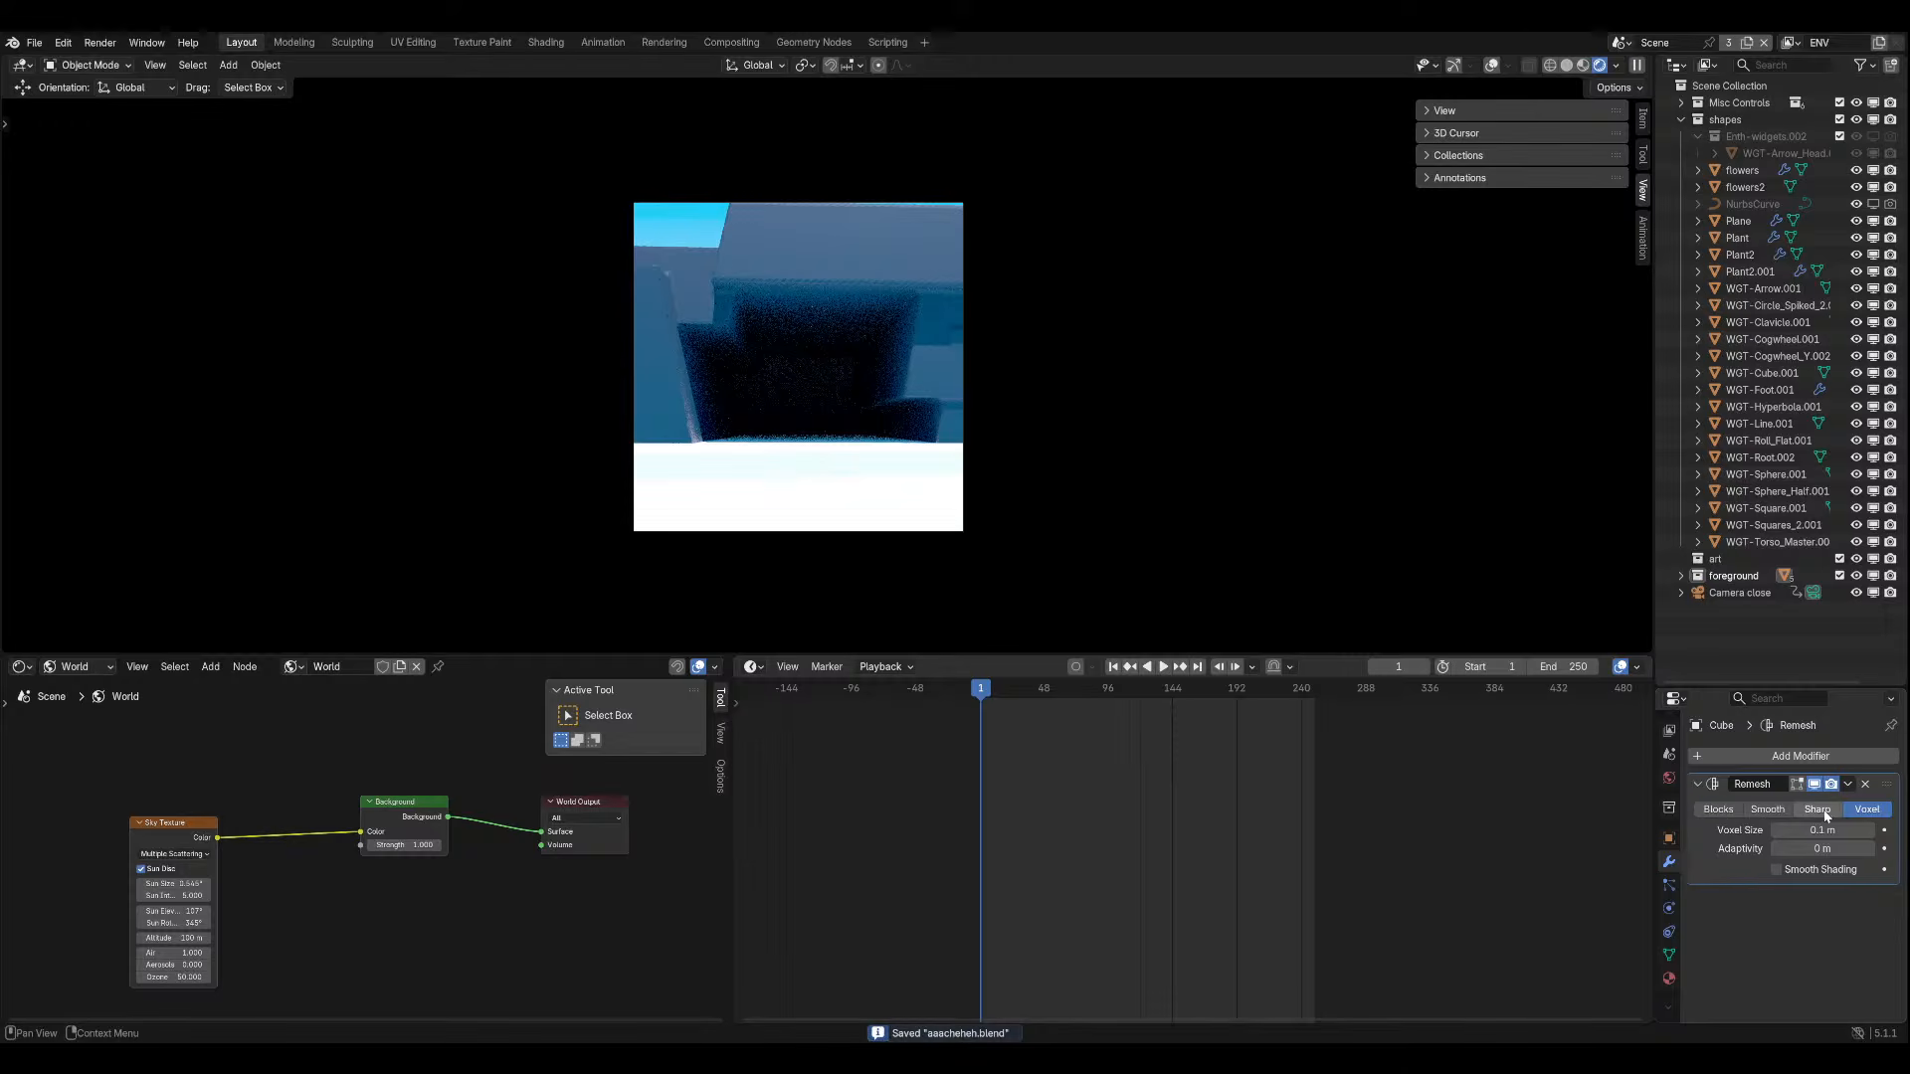
Try the Remesh modifier in Smooth mode with octree depths between 3 and 5.
left_click(1780, 811)
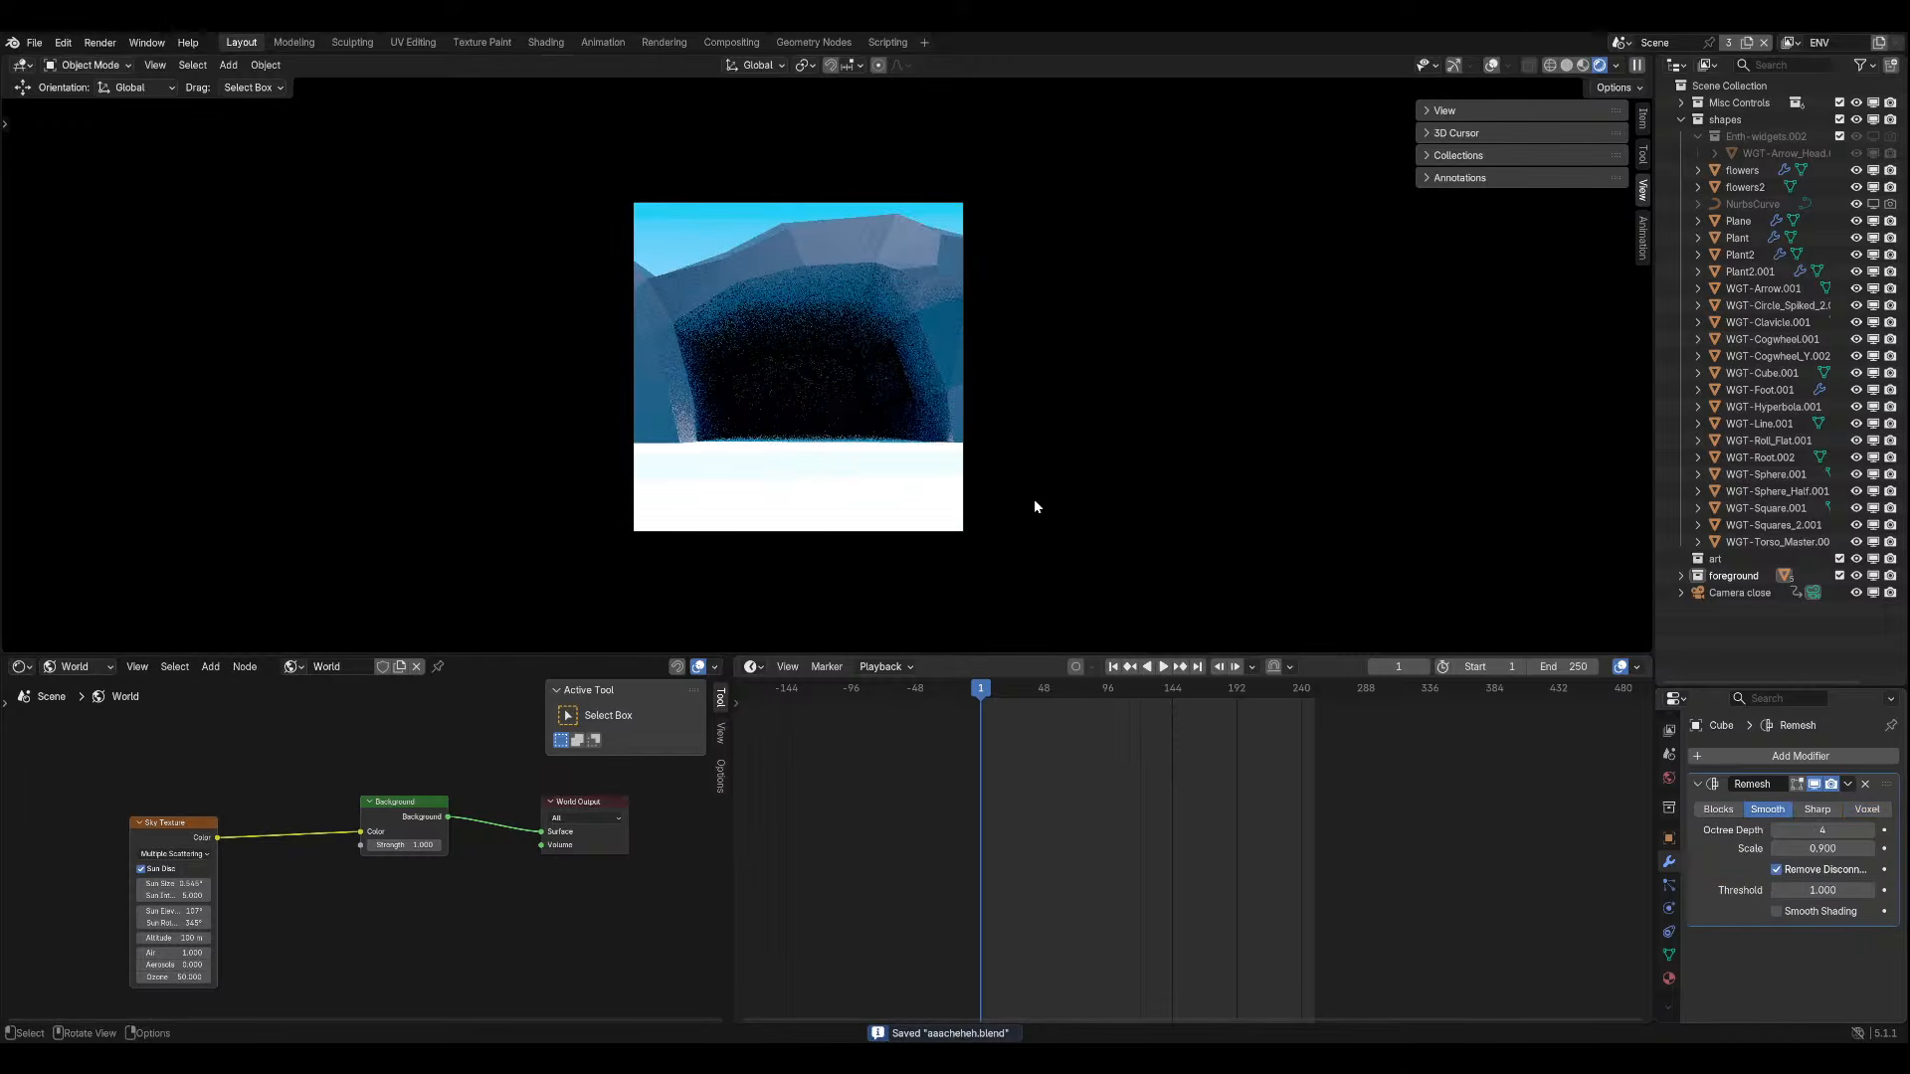
left_click_drag(1821, 830, 1820, 830)
left_click(1870, 833)
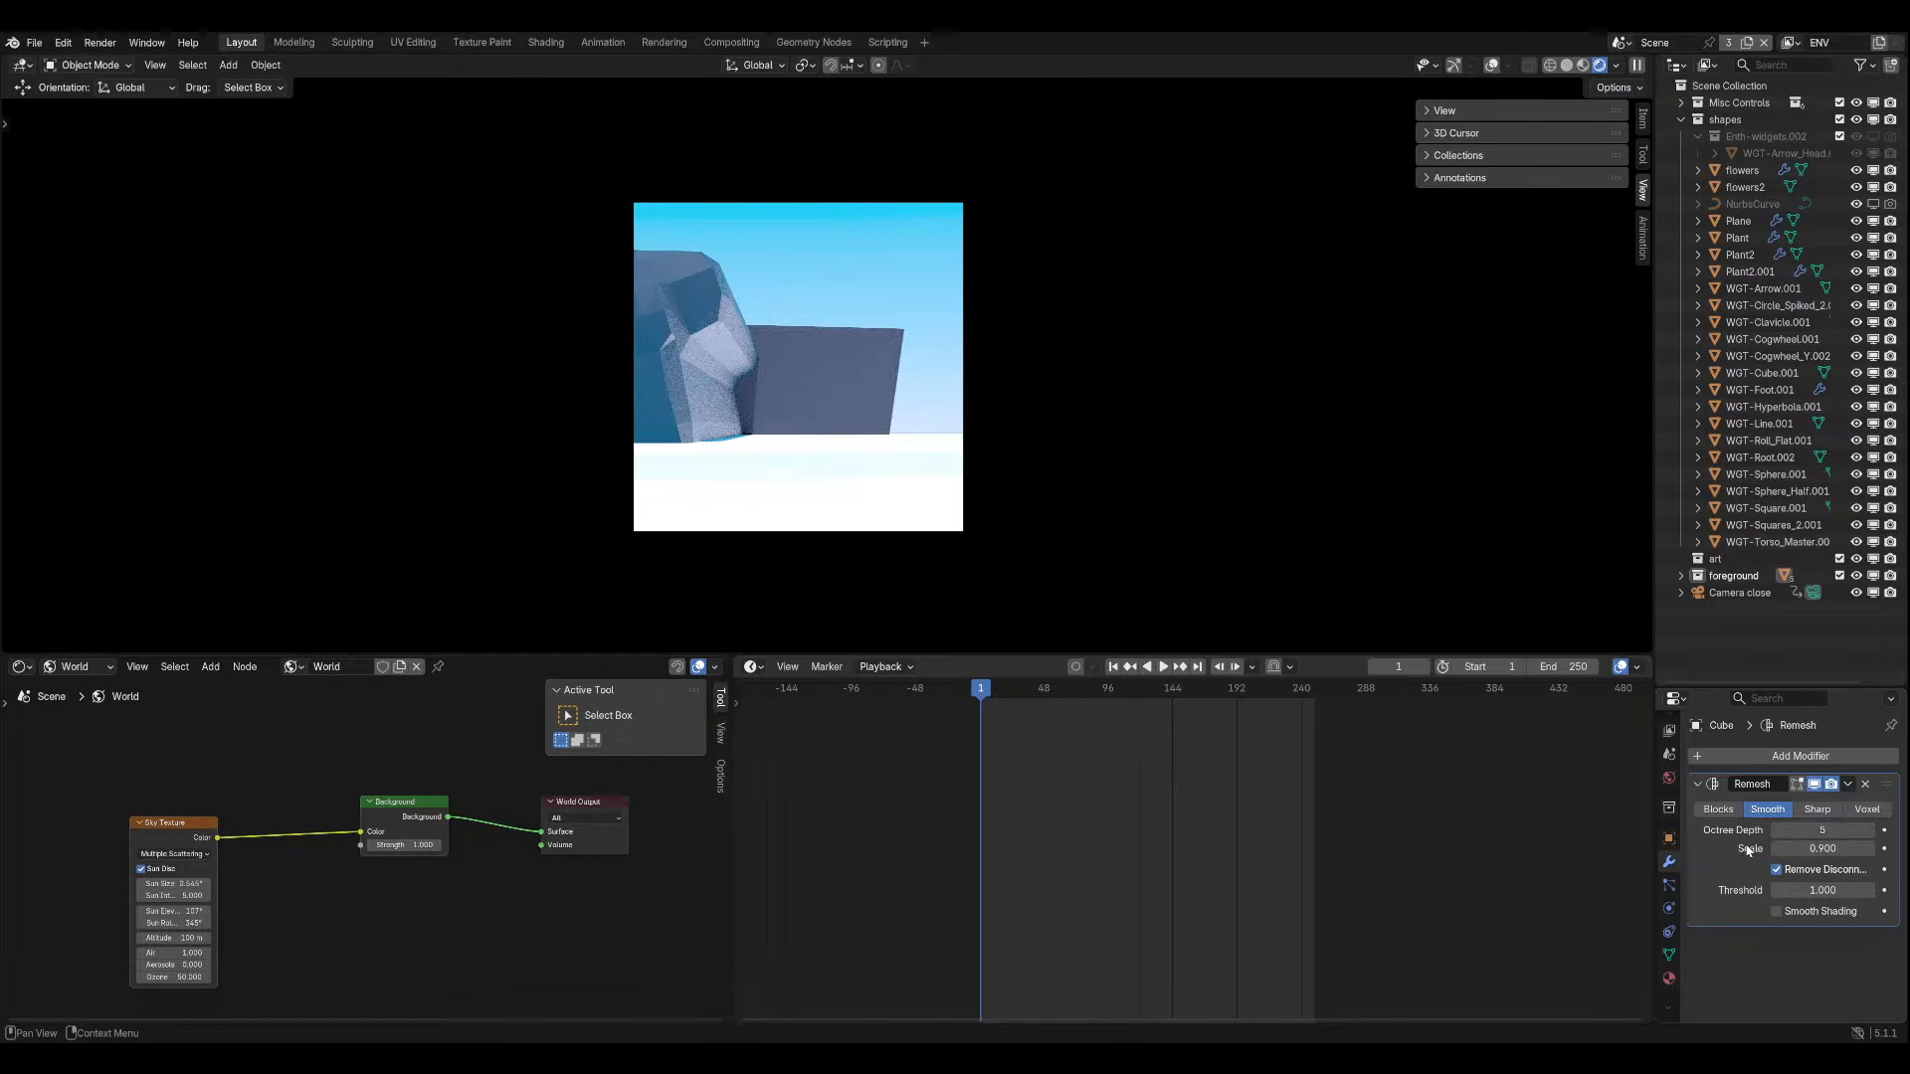
left_click(1776, 833)
left_click(1778, 835)
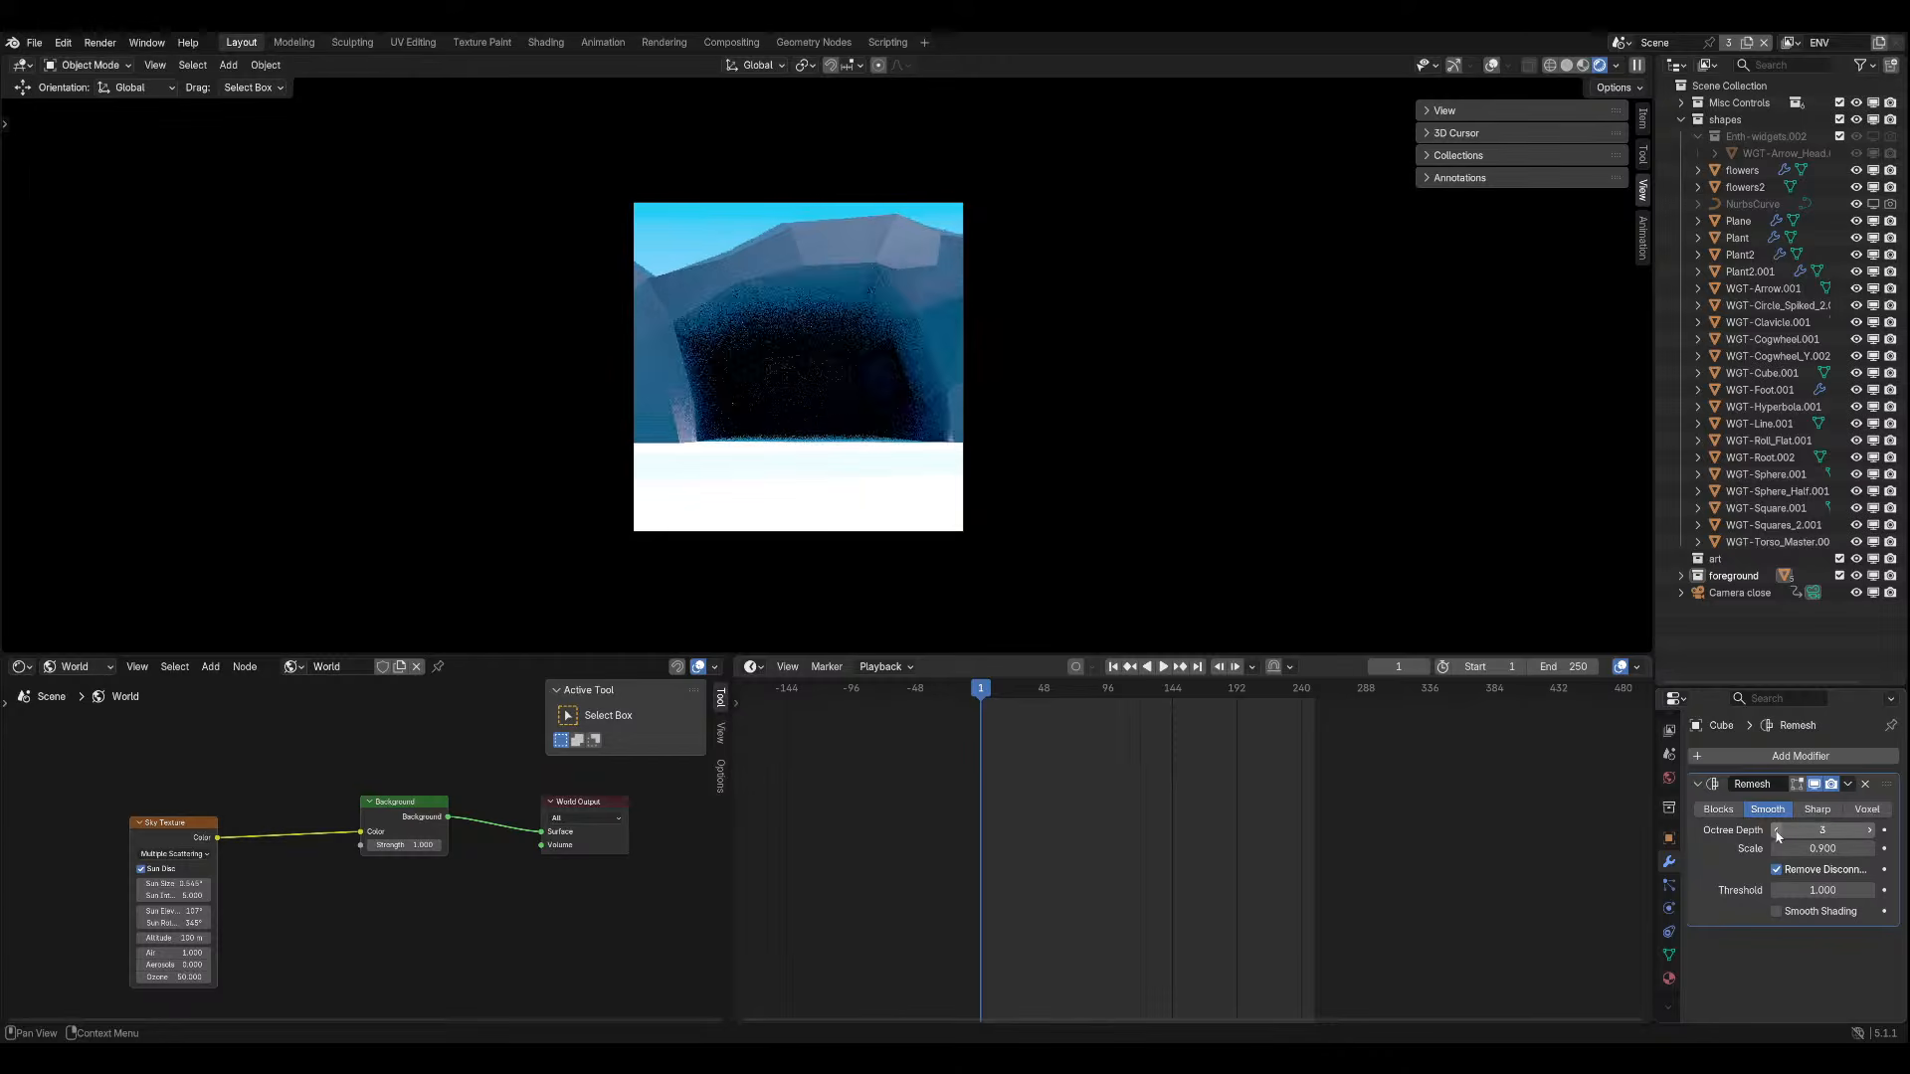
left_click(1870, 832)
left_click(1870, 831)
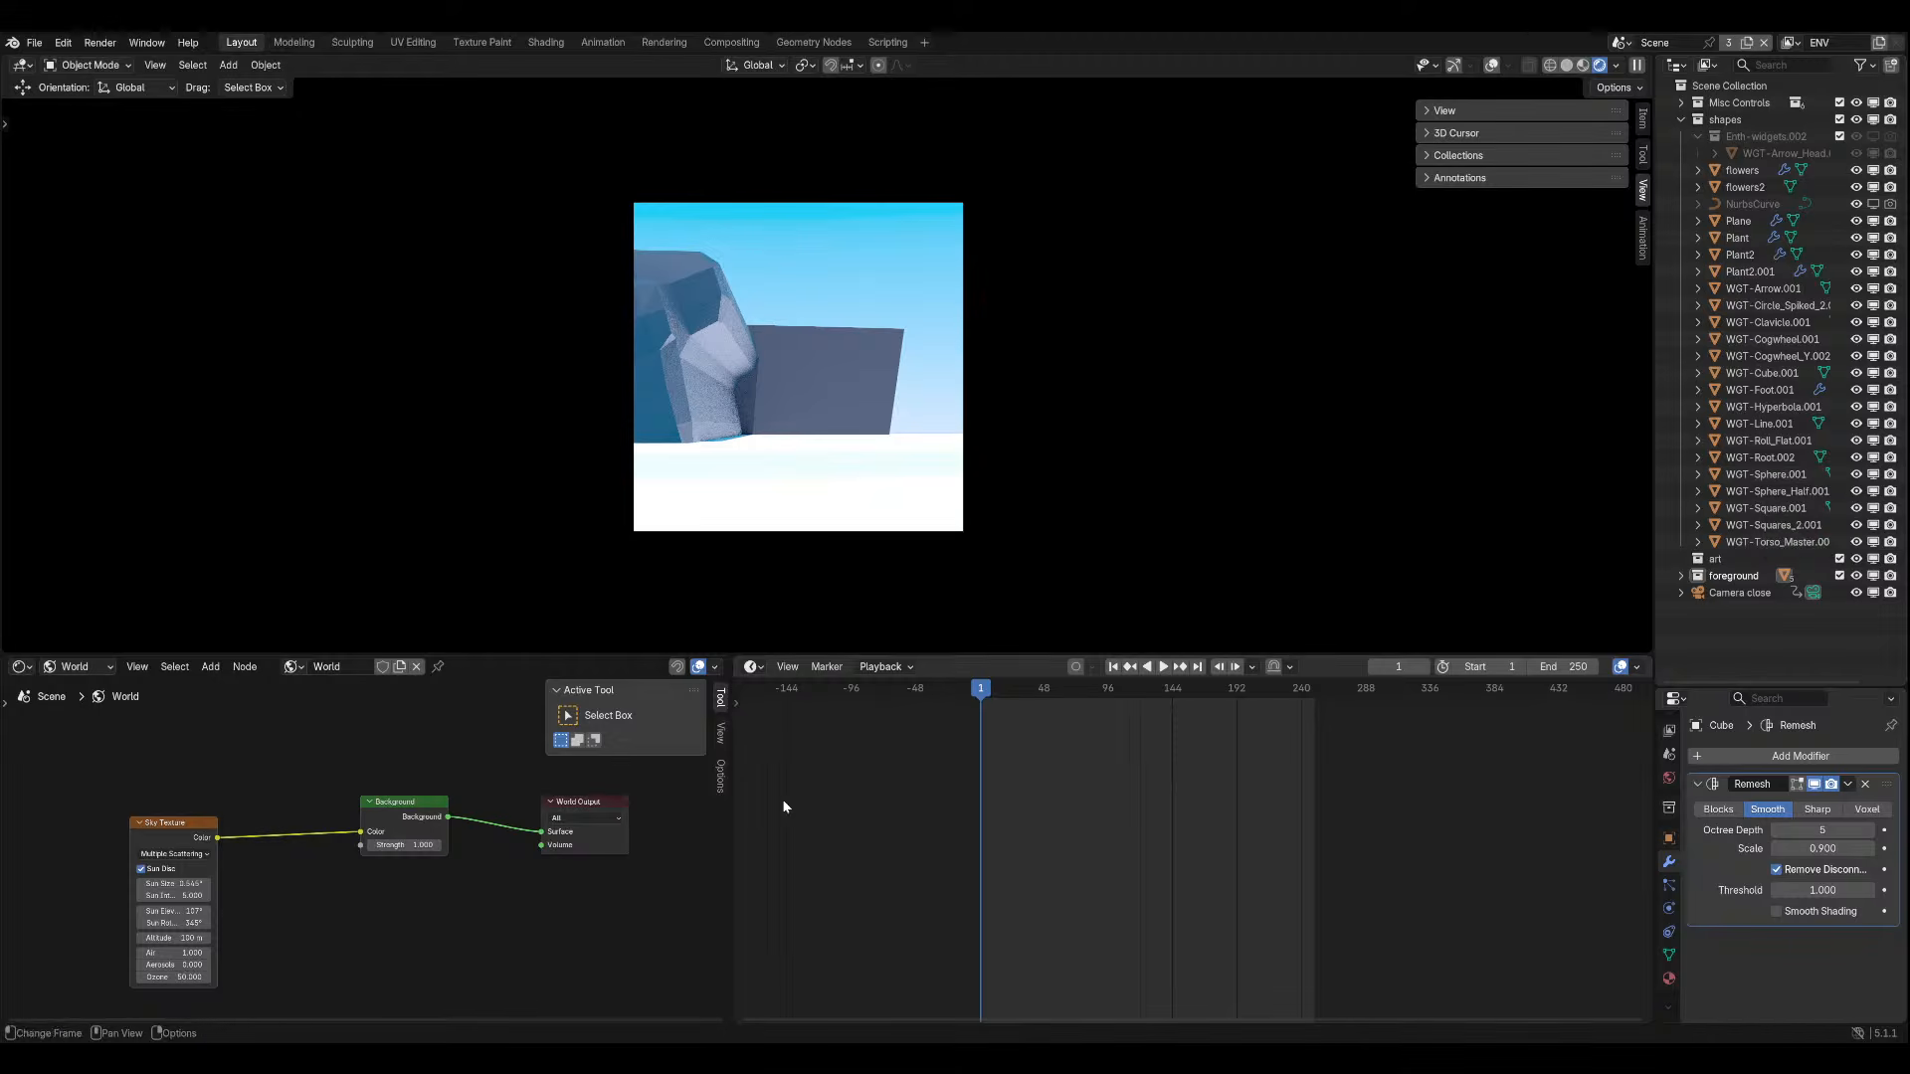
Raise the Remesh octree depth to 8 while checking the mesh overlay, and try the Sharp and Blocks modes.
left_click(1491, 65)
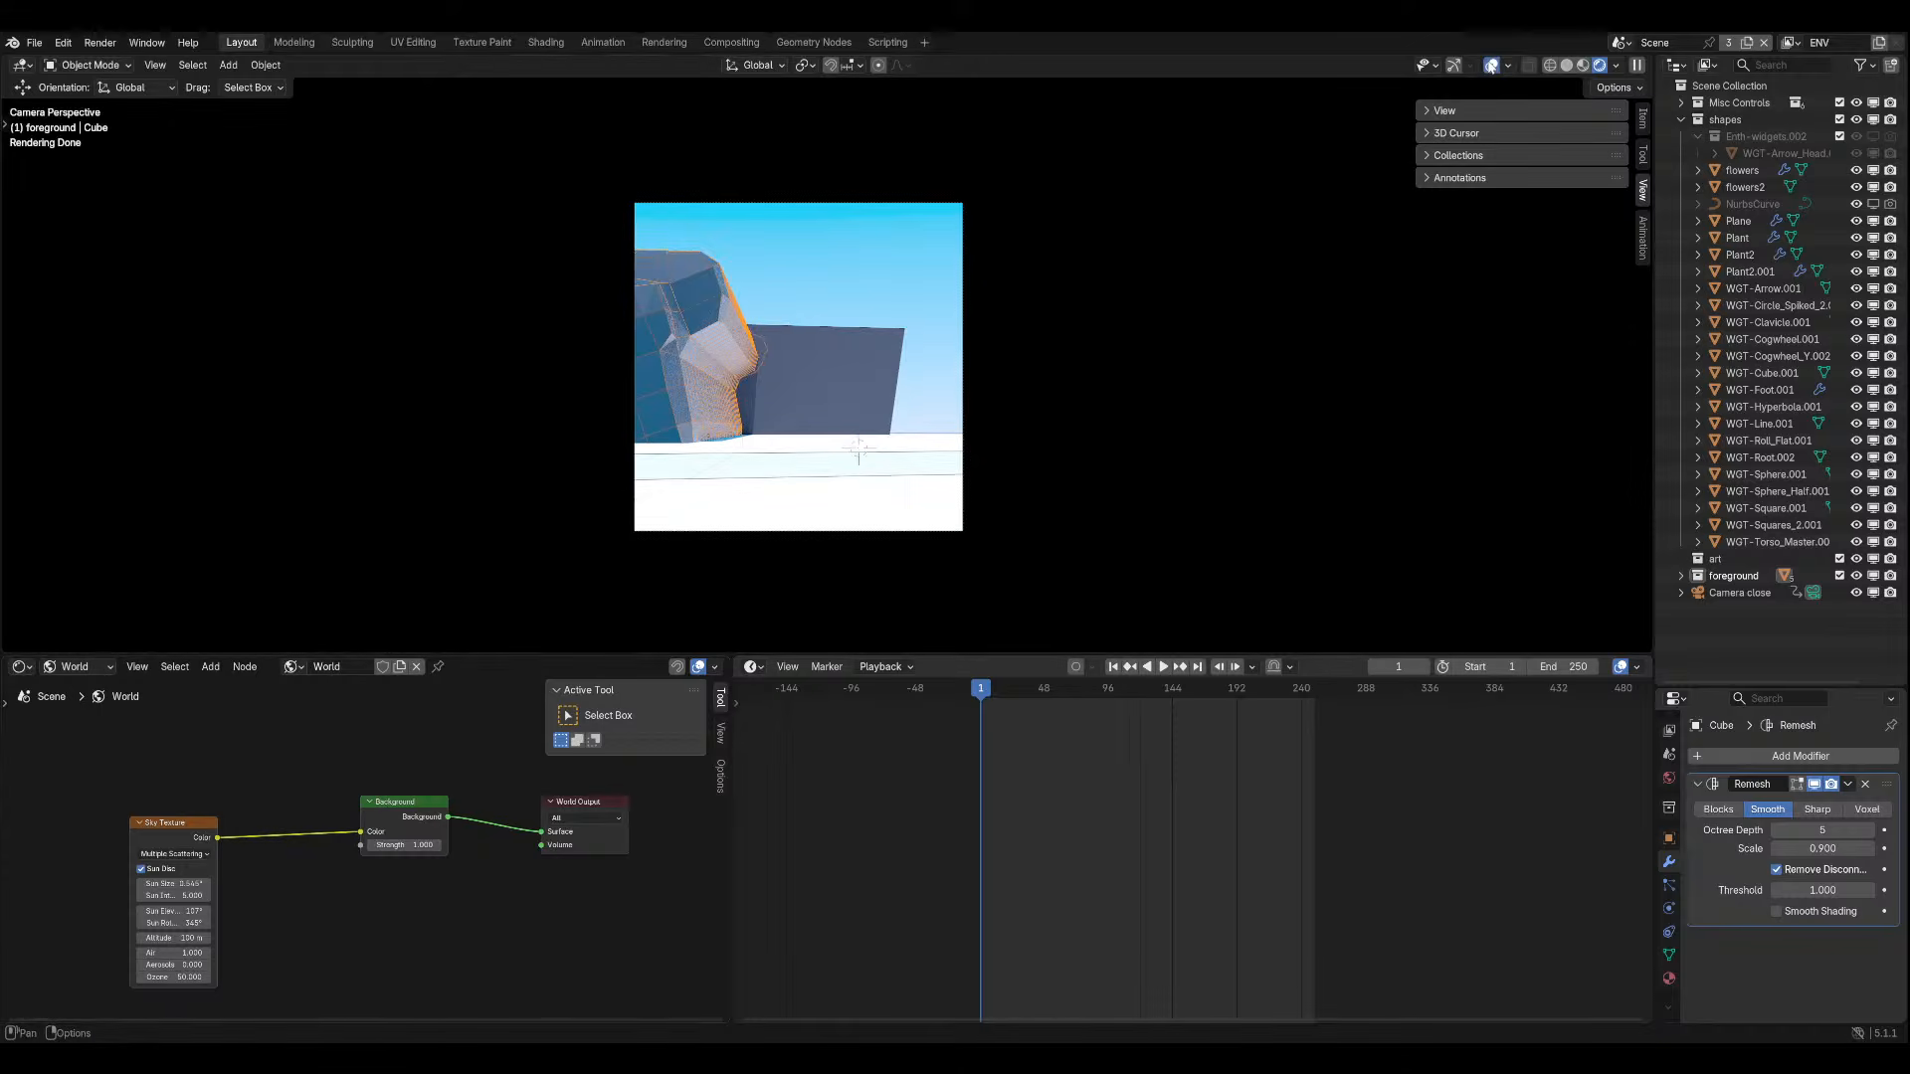
left_click(1869, 831)
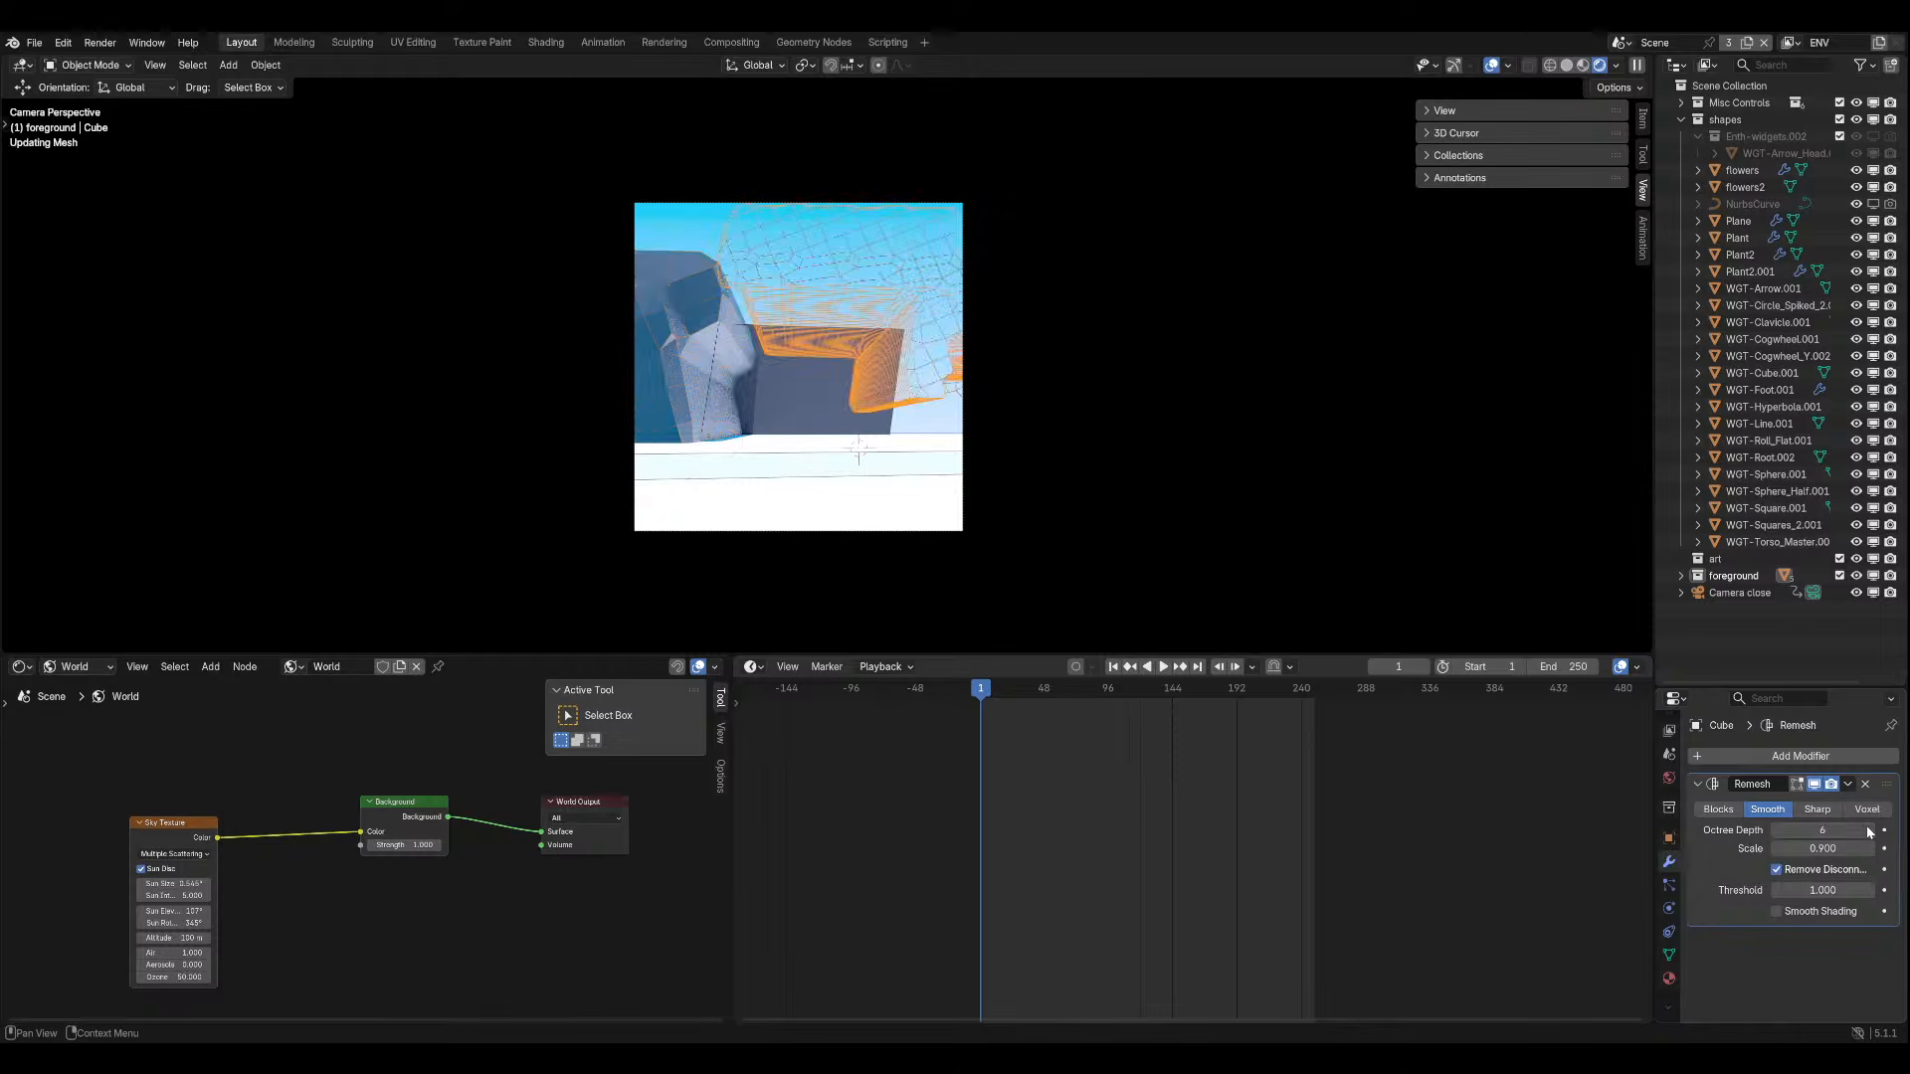
left_click(1869, 831)
left_click(1869, 831)
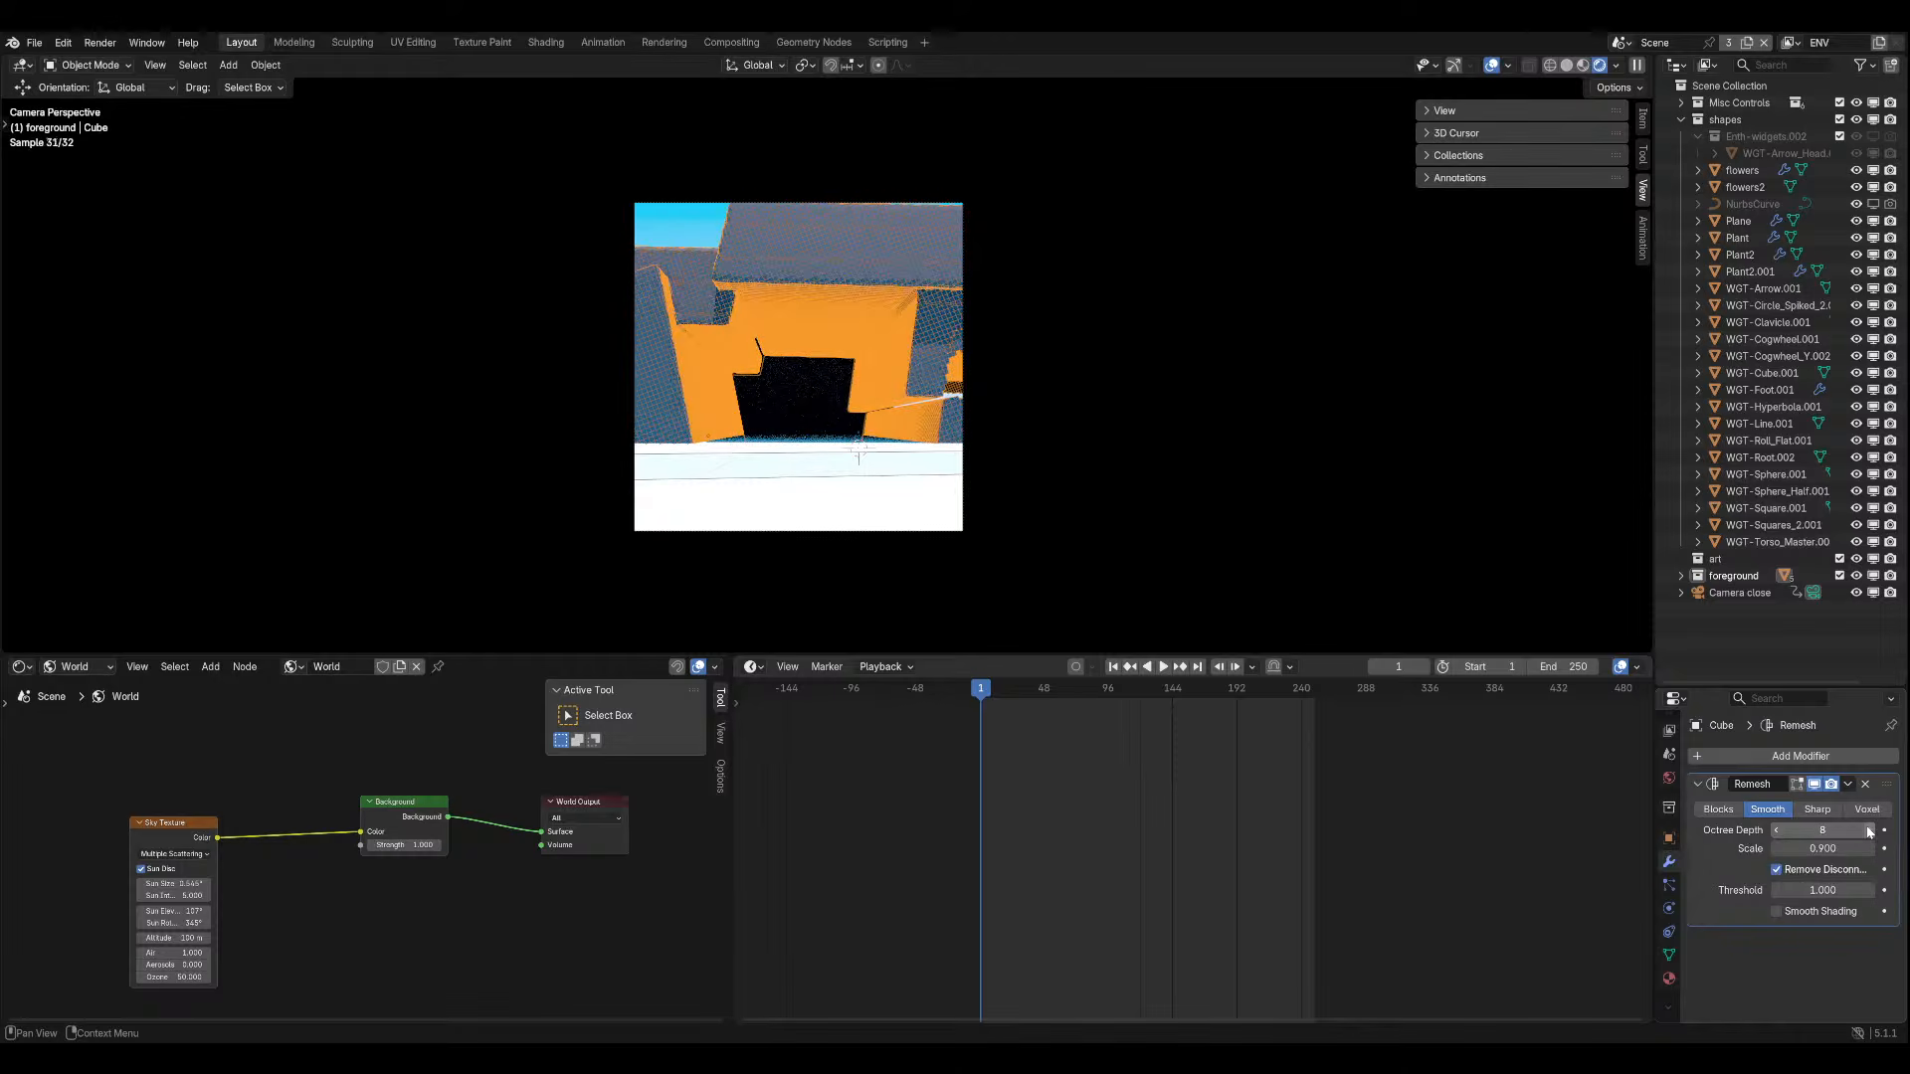
left_click(1492, 66)
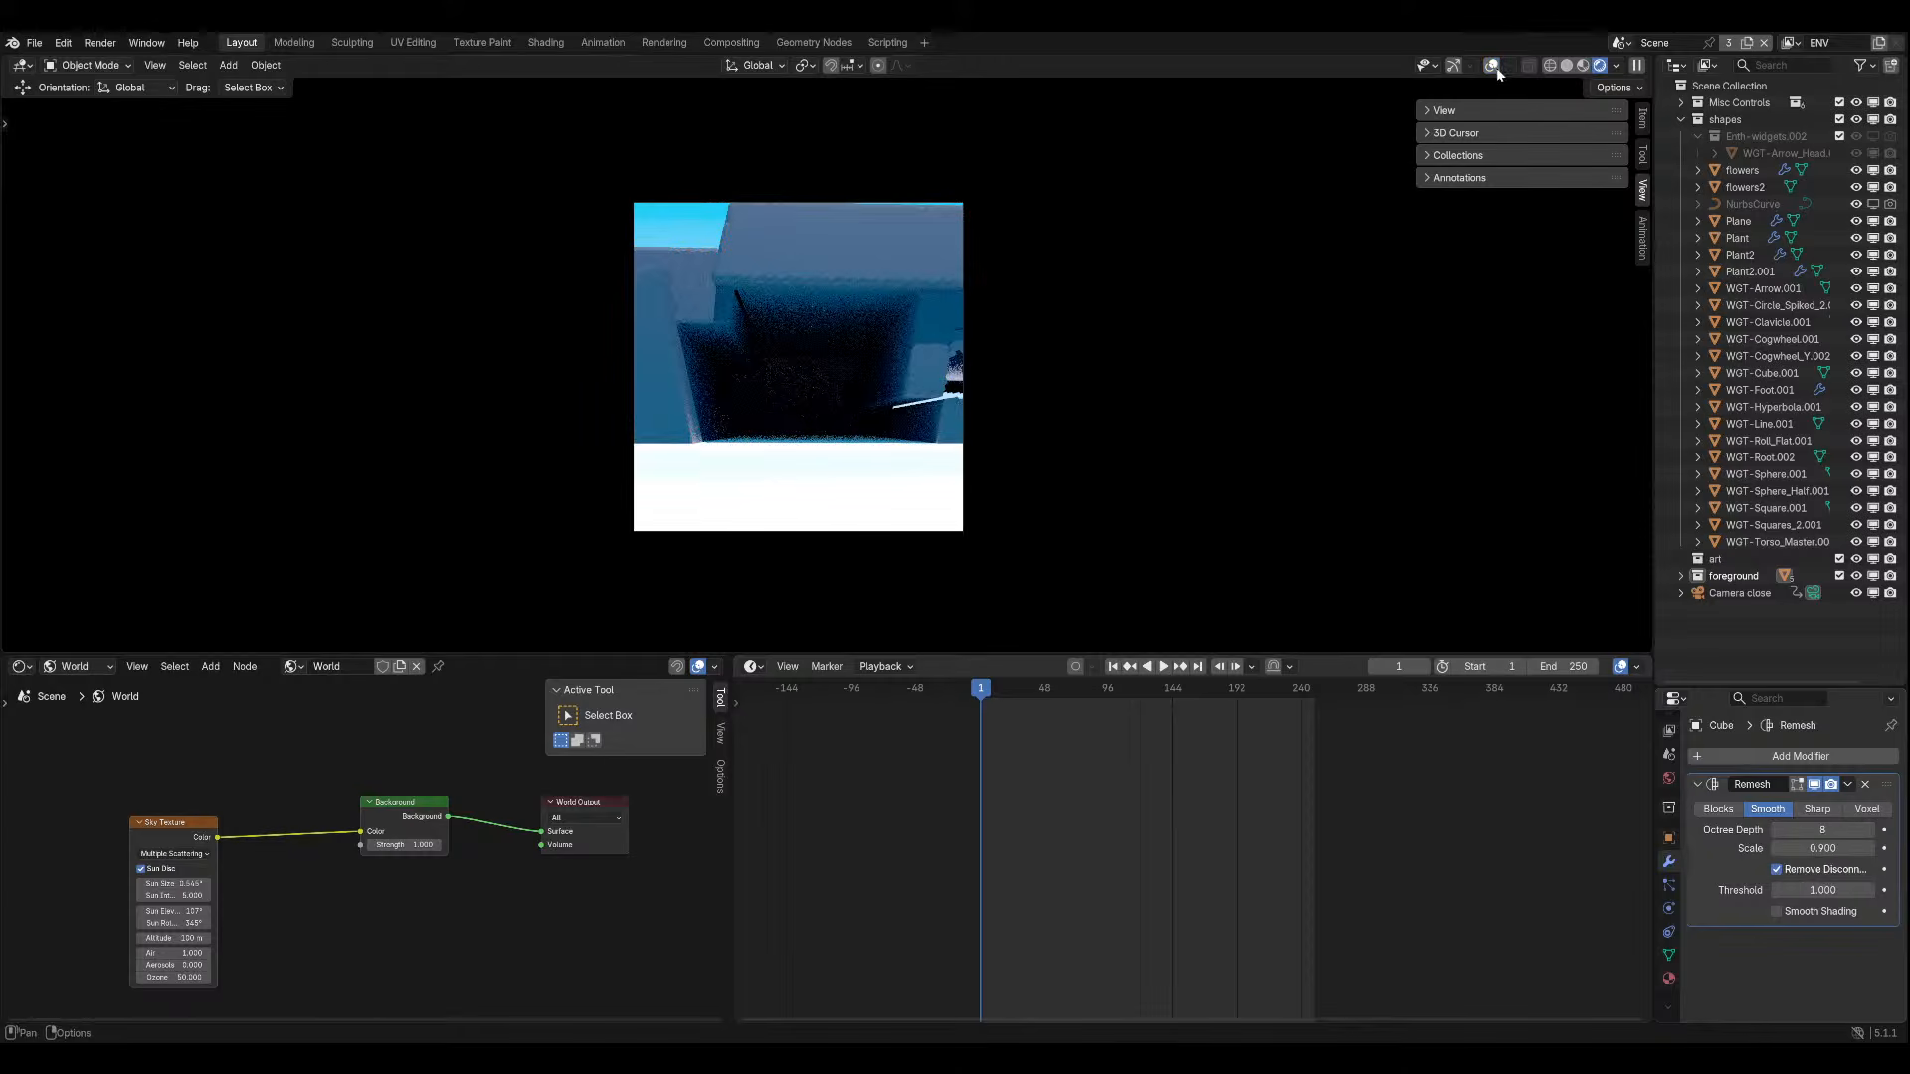
left_click(1812, 811)
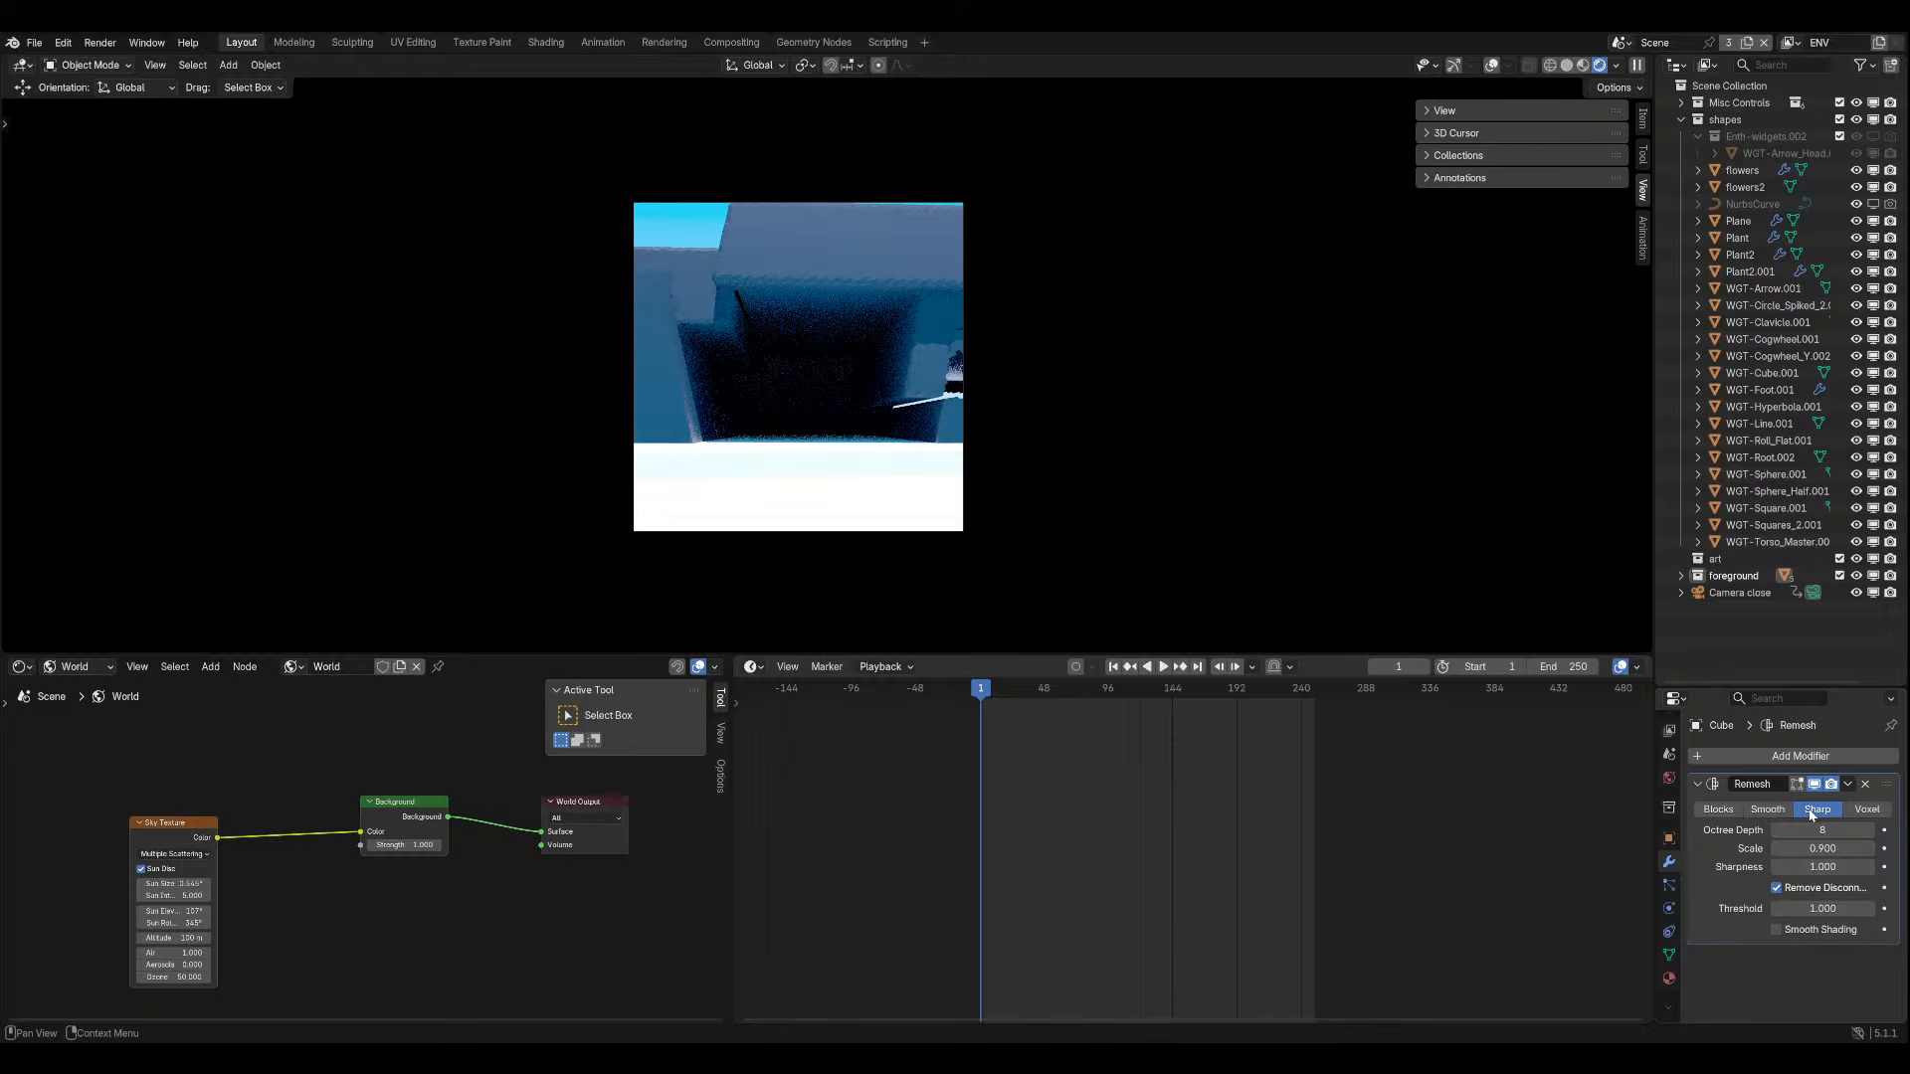
left_click(1718, 809)
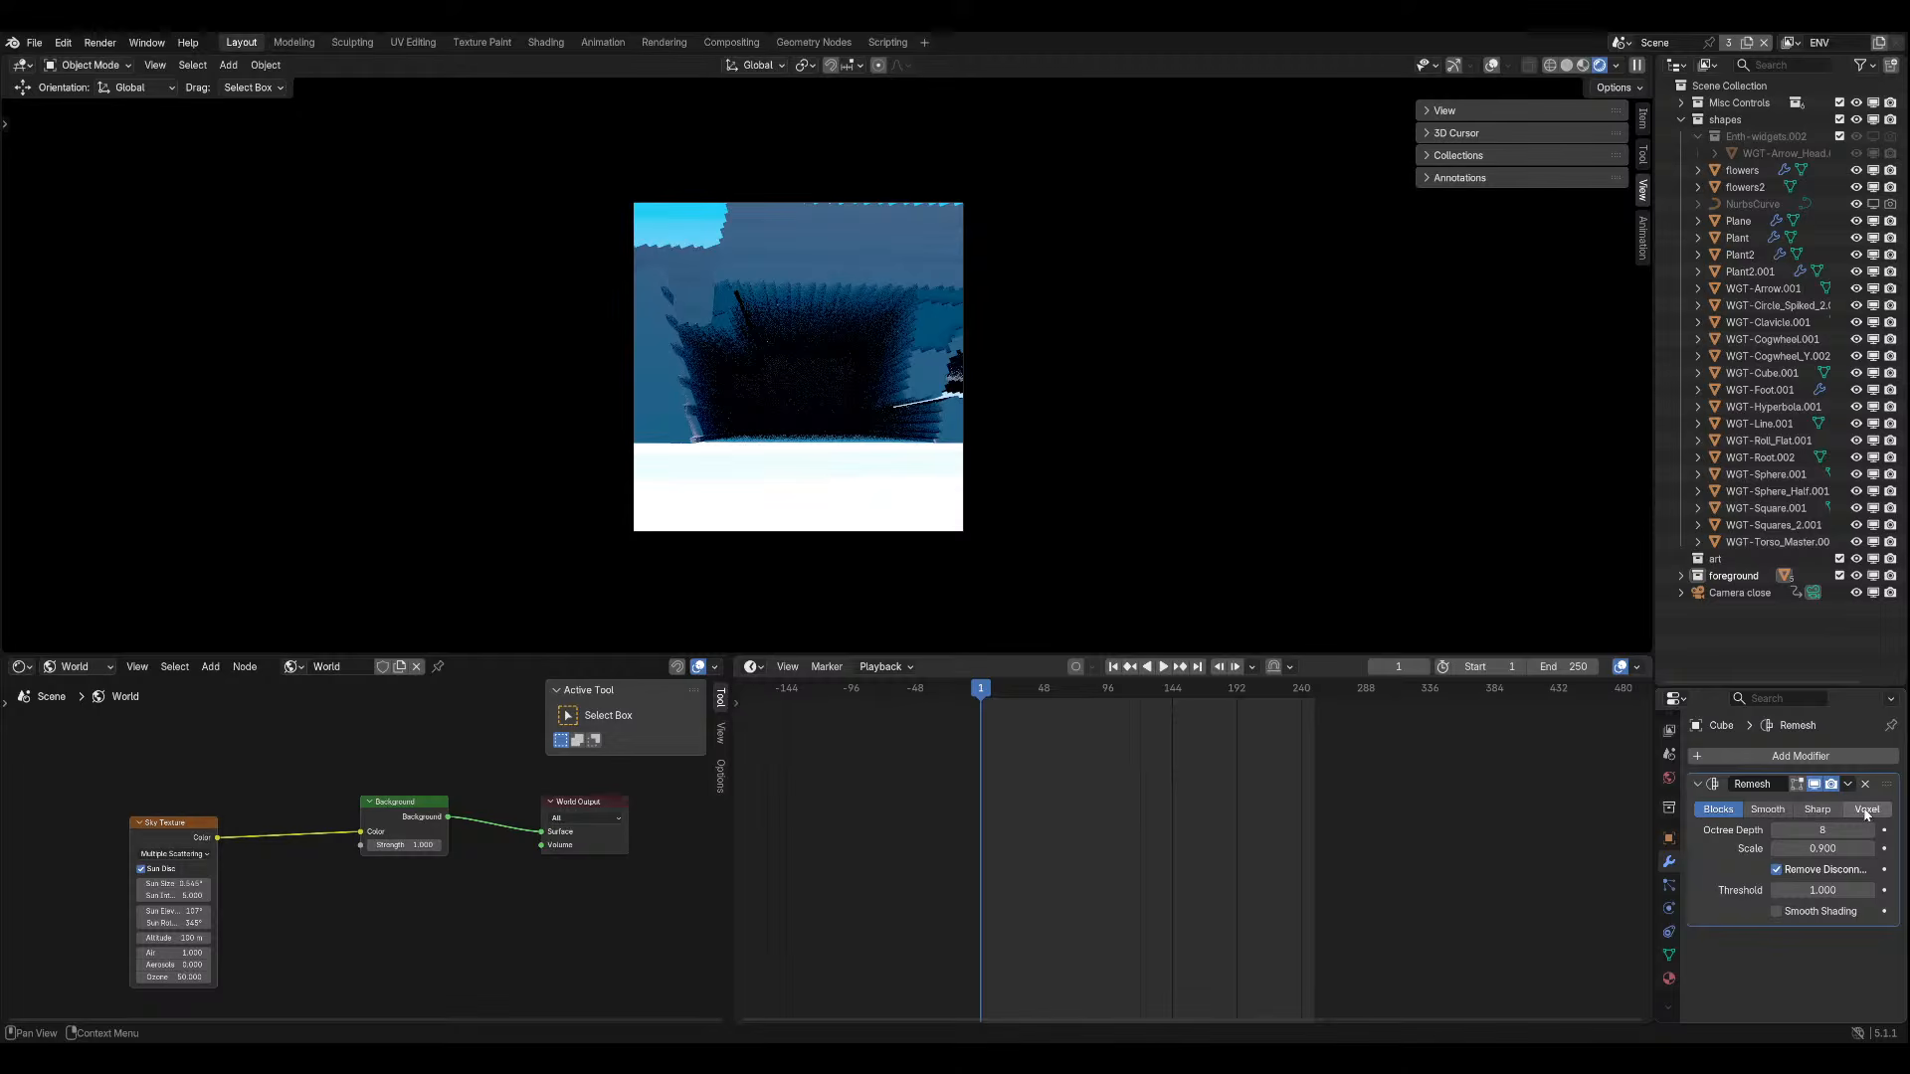
Set the Remesh modifier to Voxel mode with a voxel size of 1.02 m and save the file.
left_click(1866, 810)
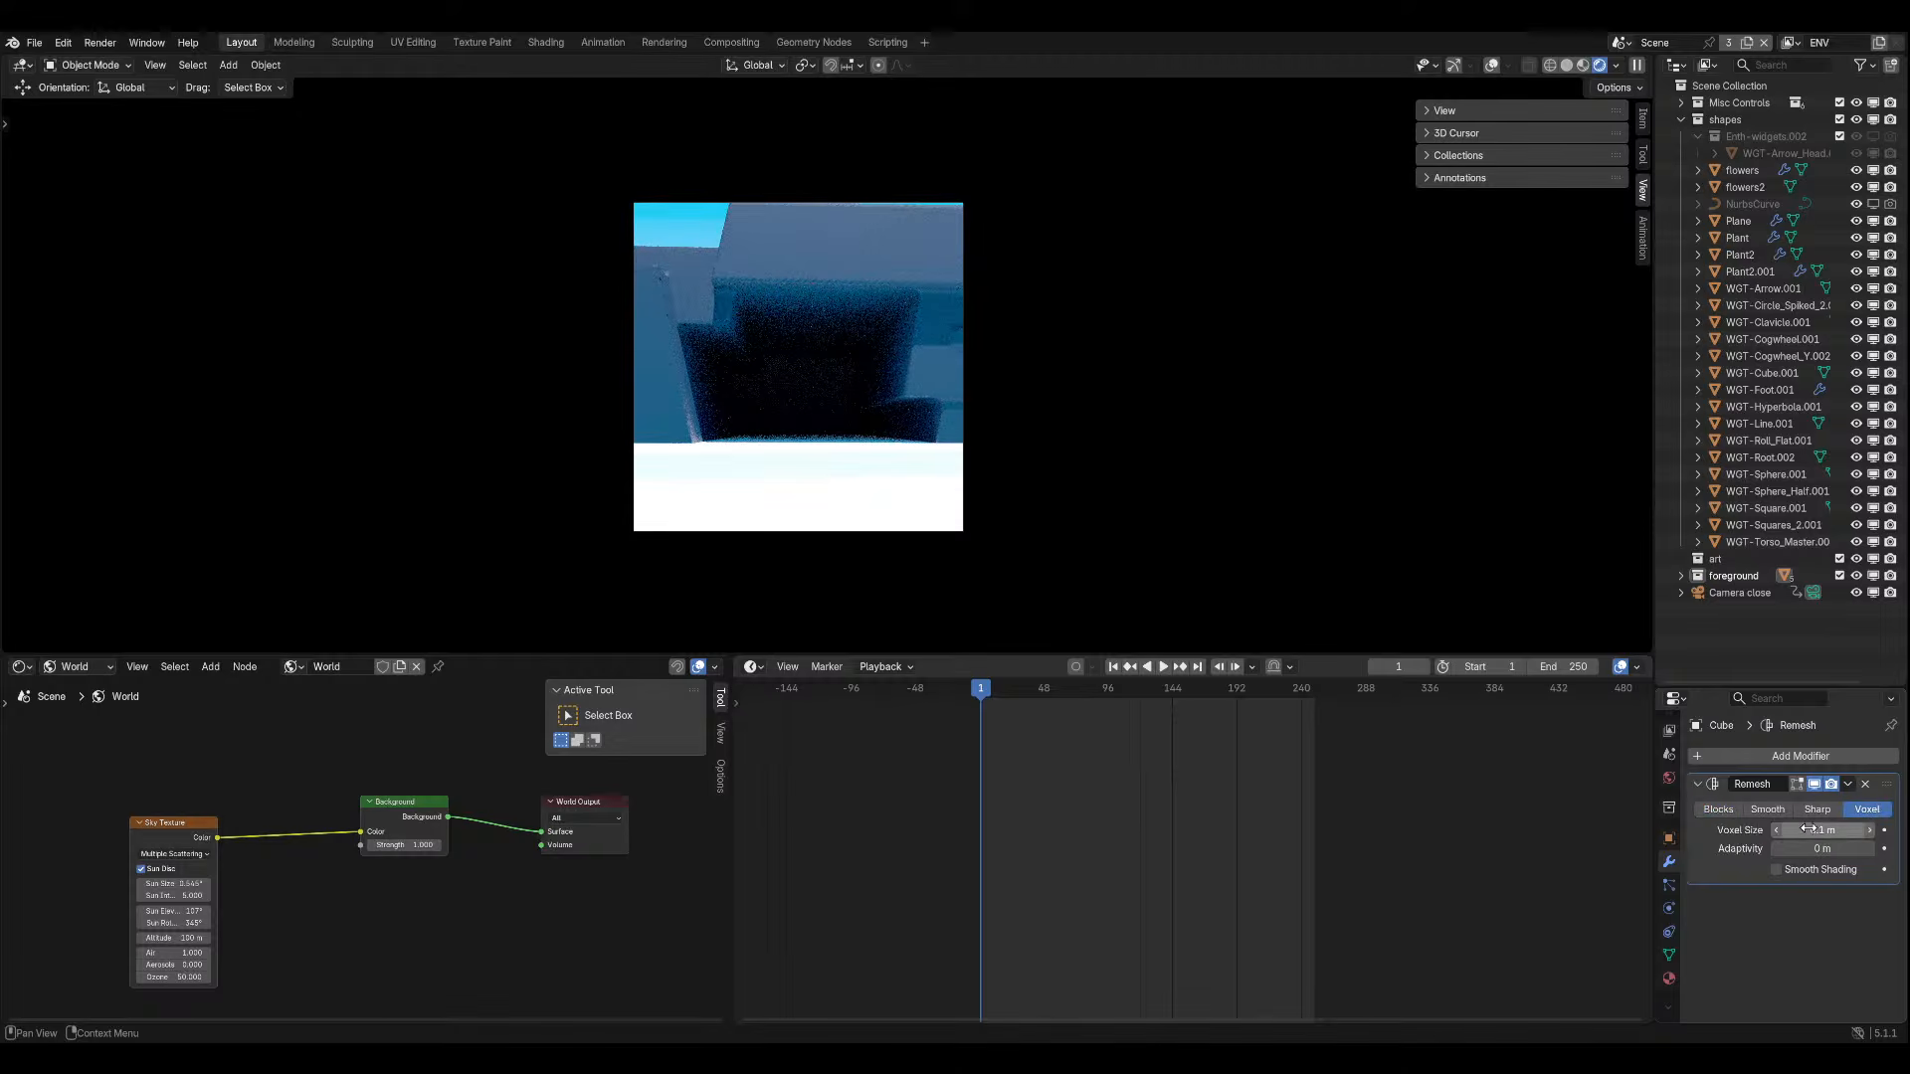
left_click_drag(1809, 830, 1908, 829)
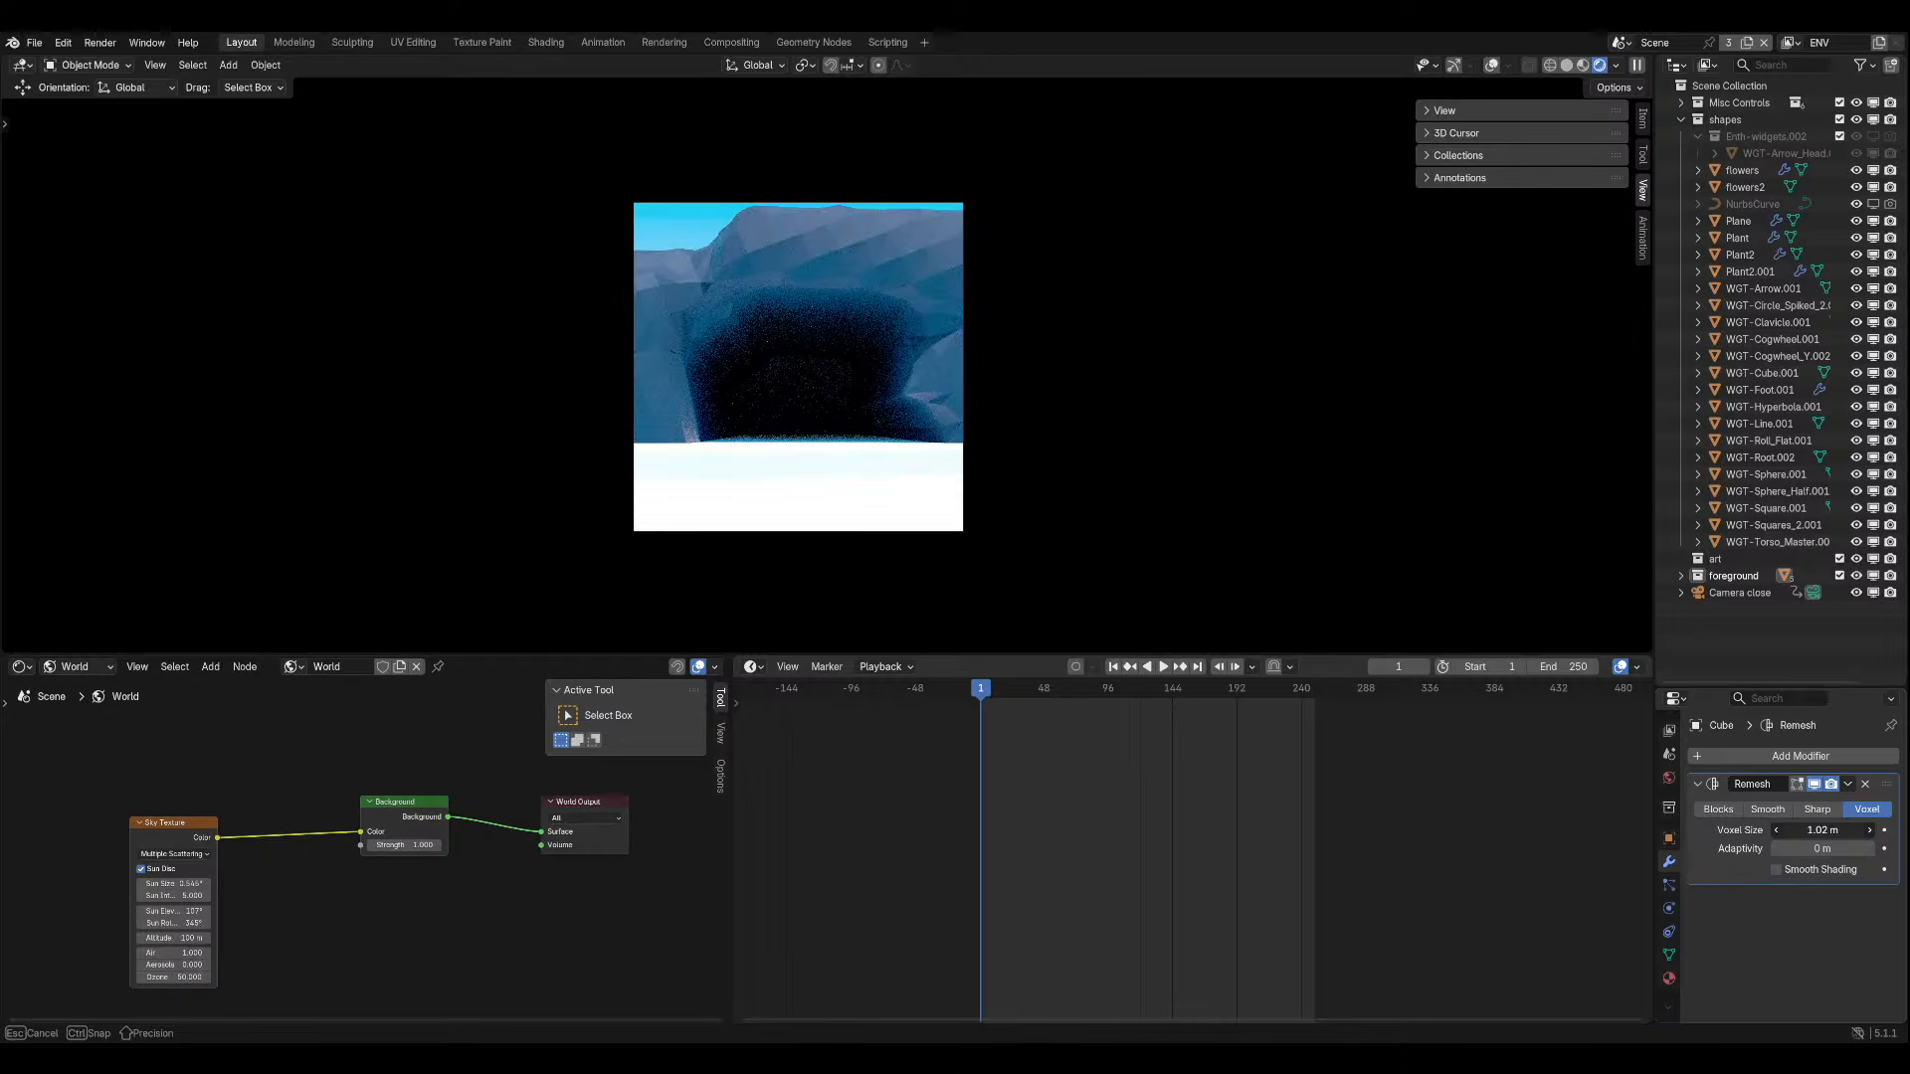
key("ctrl+s")
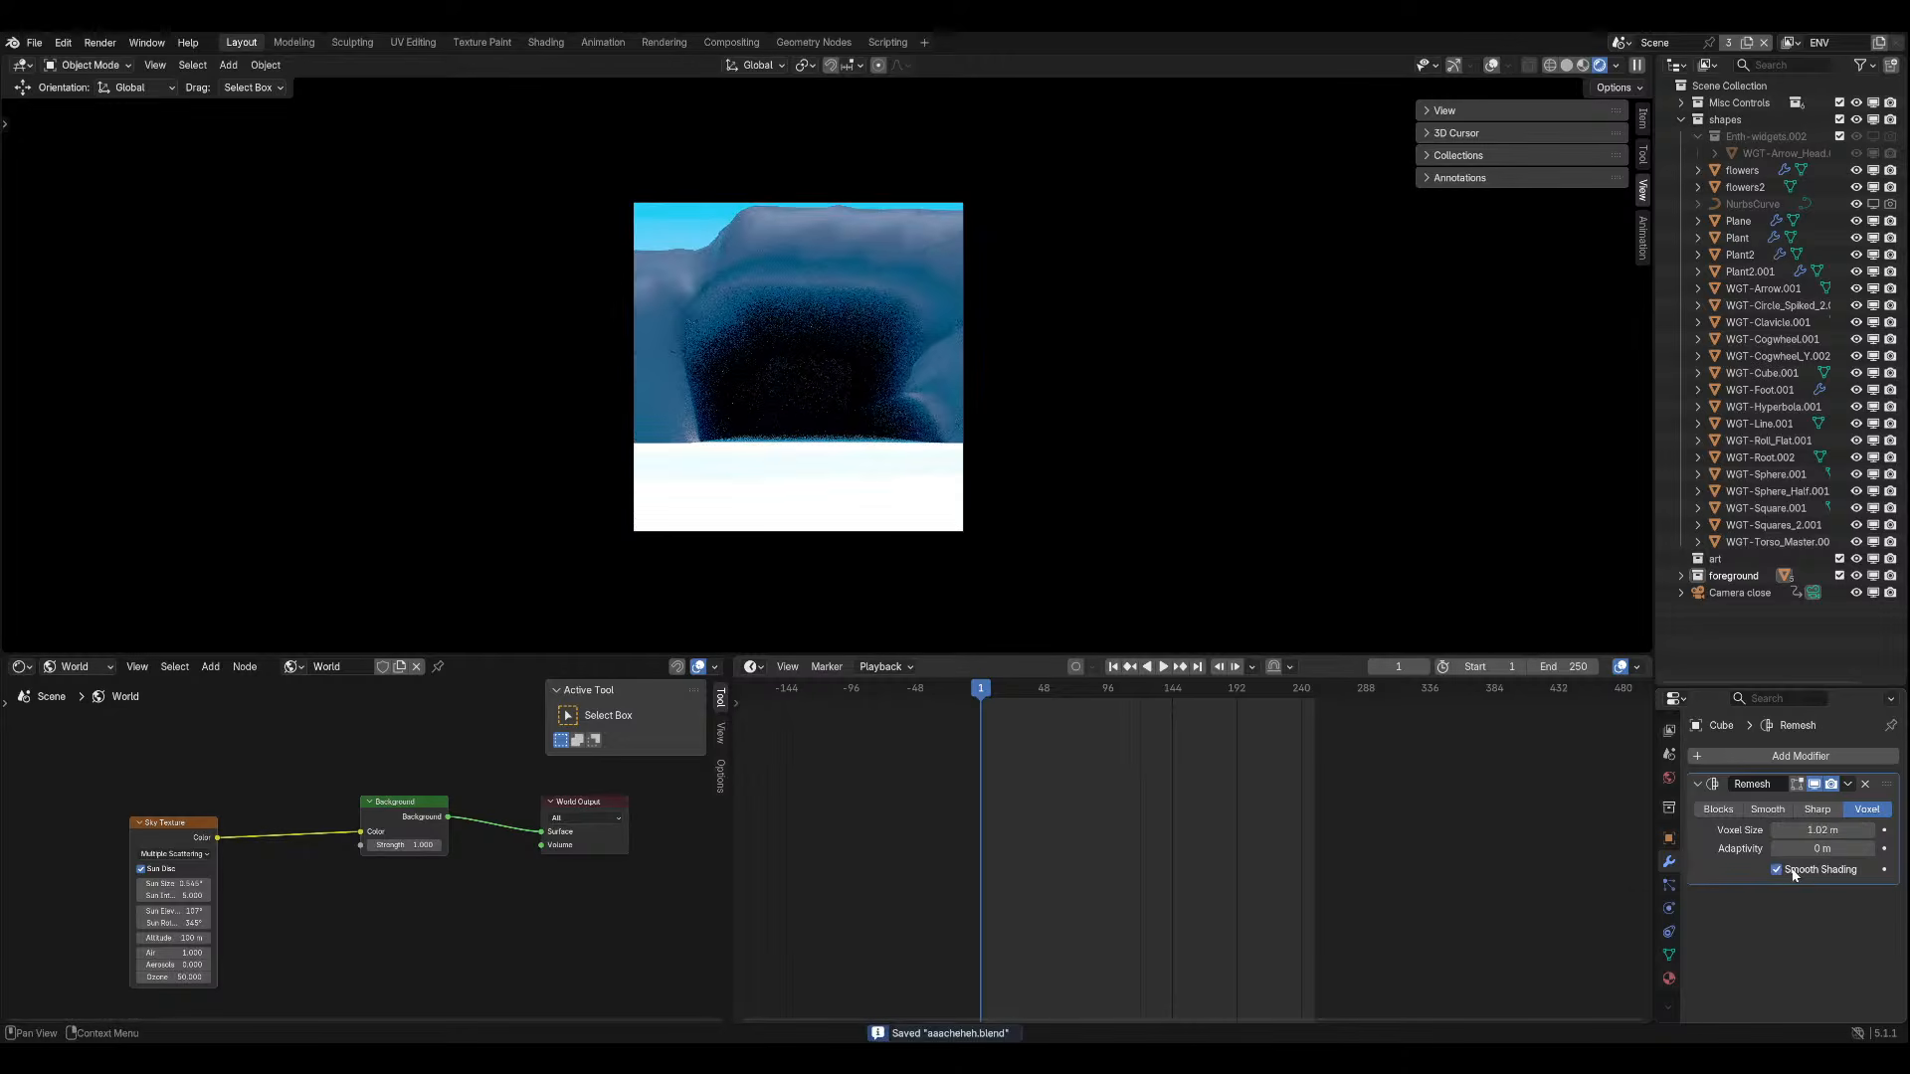
Review the Rock material's surface settings on the remeshed object up close in the camera view and save the file.
left_click(1670, 971)
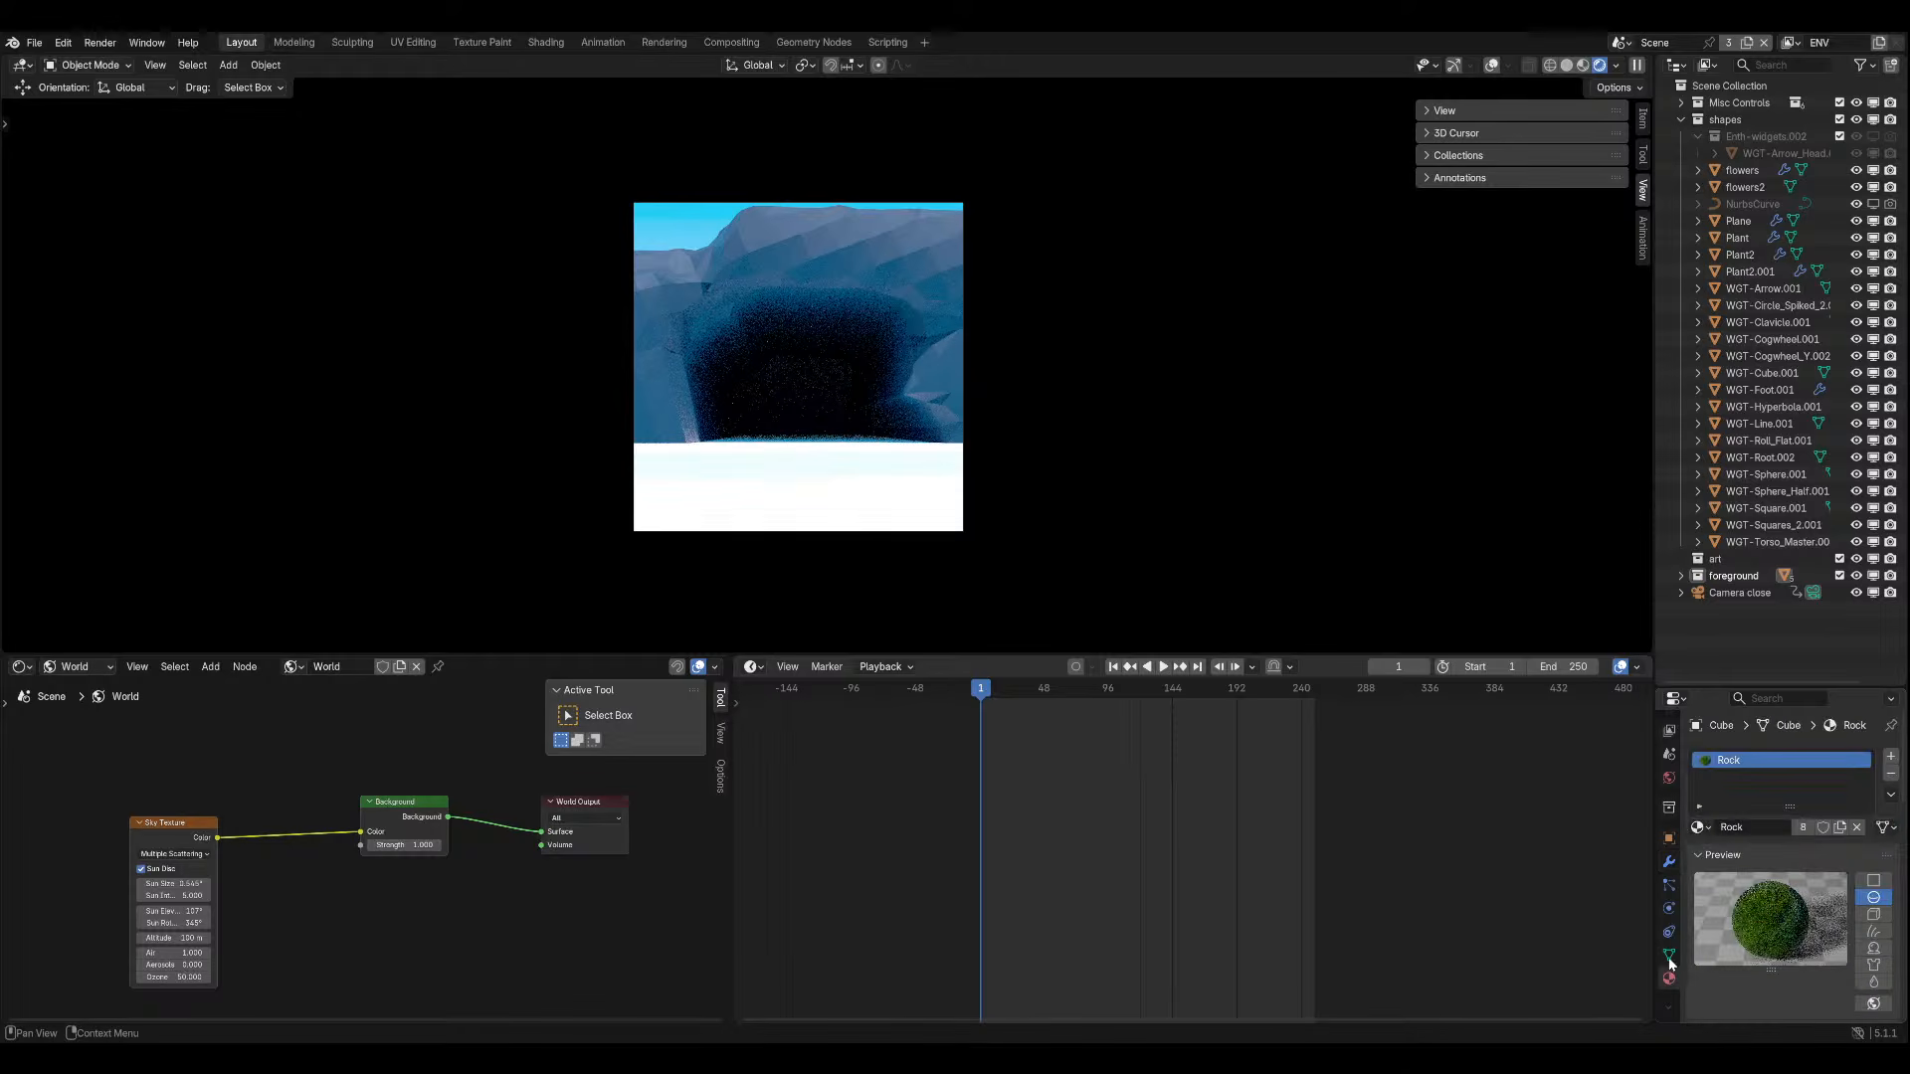
scroll(1798, 821, "down", 5)
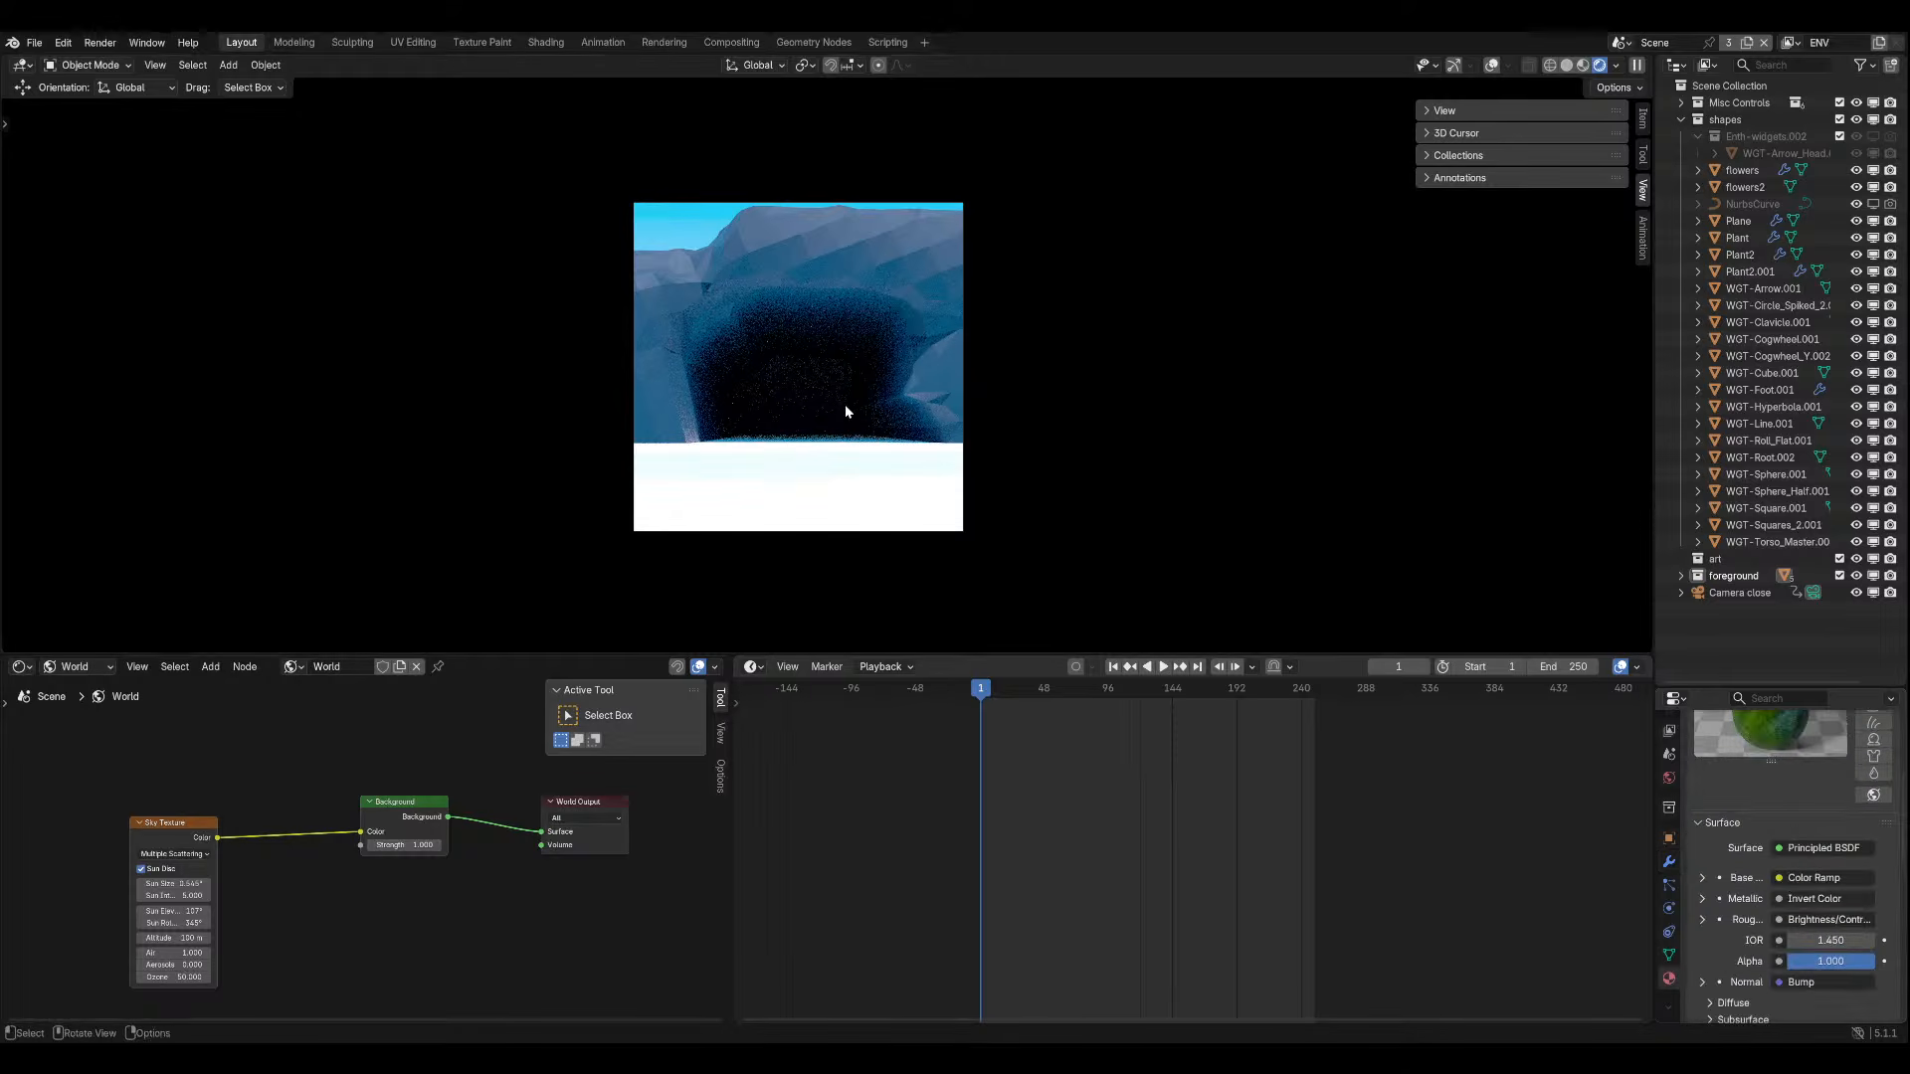
scroll(814, 500, "down", 1)
scroll(814, 501, "up", 1)
scroll(814, 500, "up", 1)
key("ctrl+s")
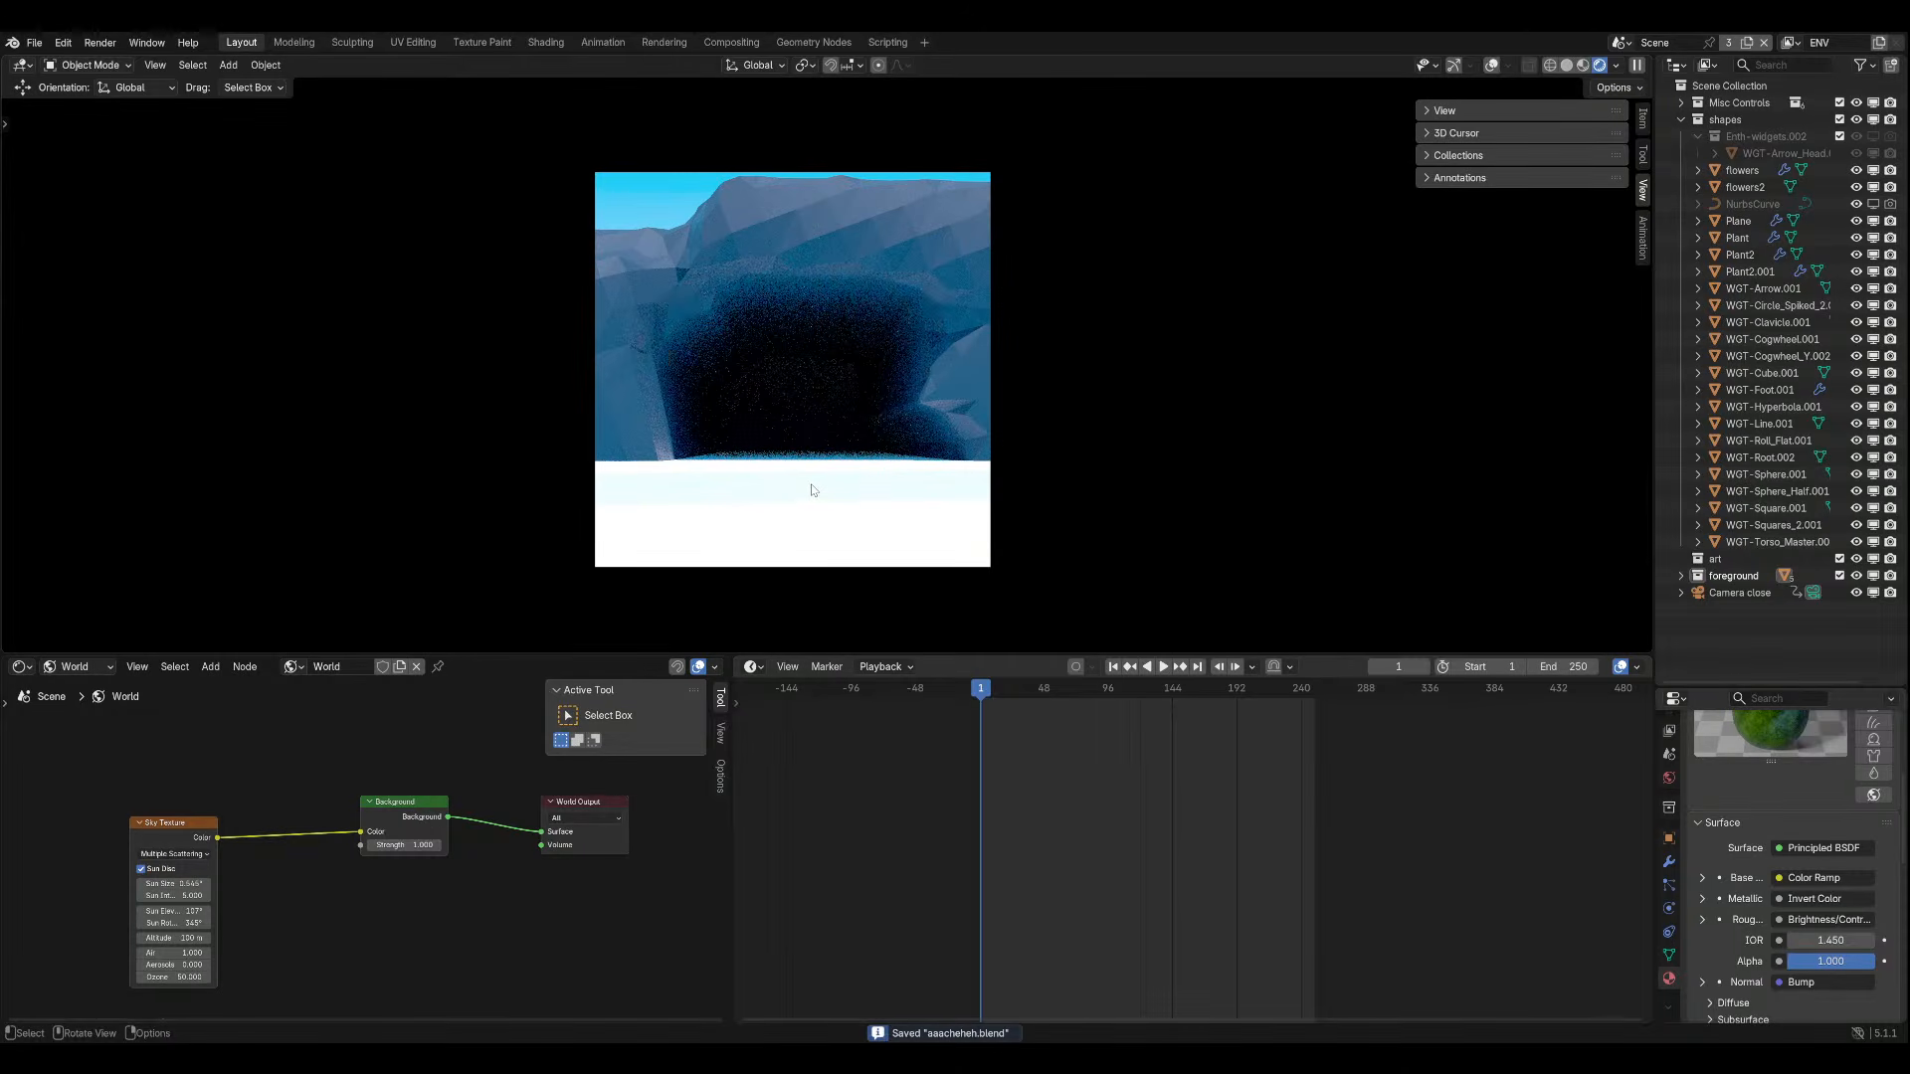
Add a Decimate modifier to the remeshed rock with a collapse ratio of 0.0142 and save the file.
left_click(1669, 861)
key("s")
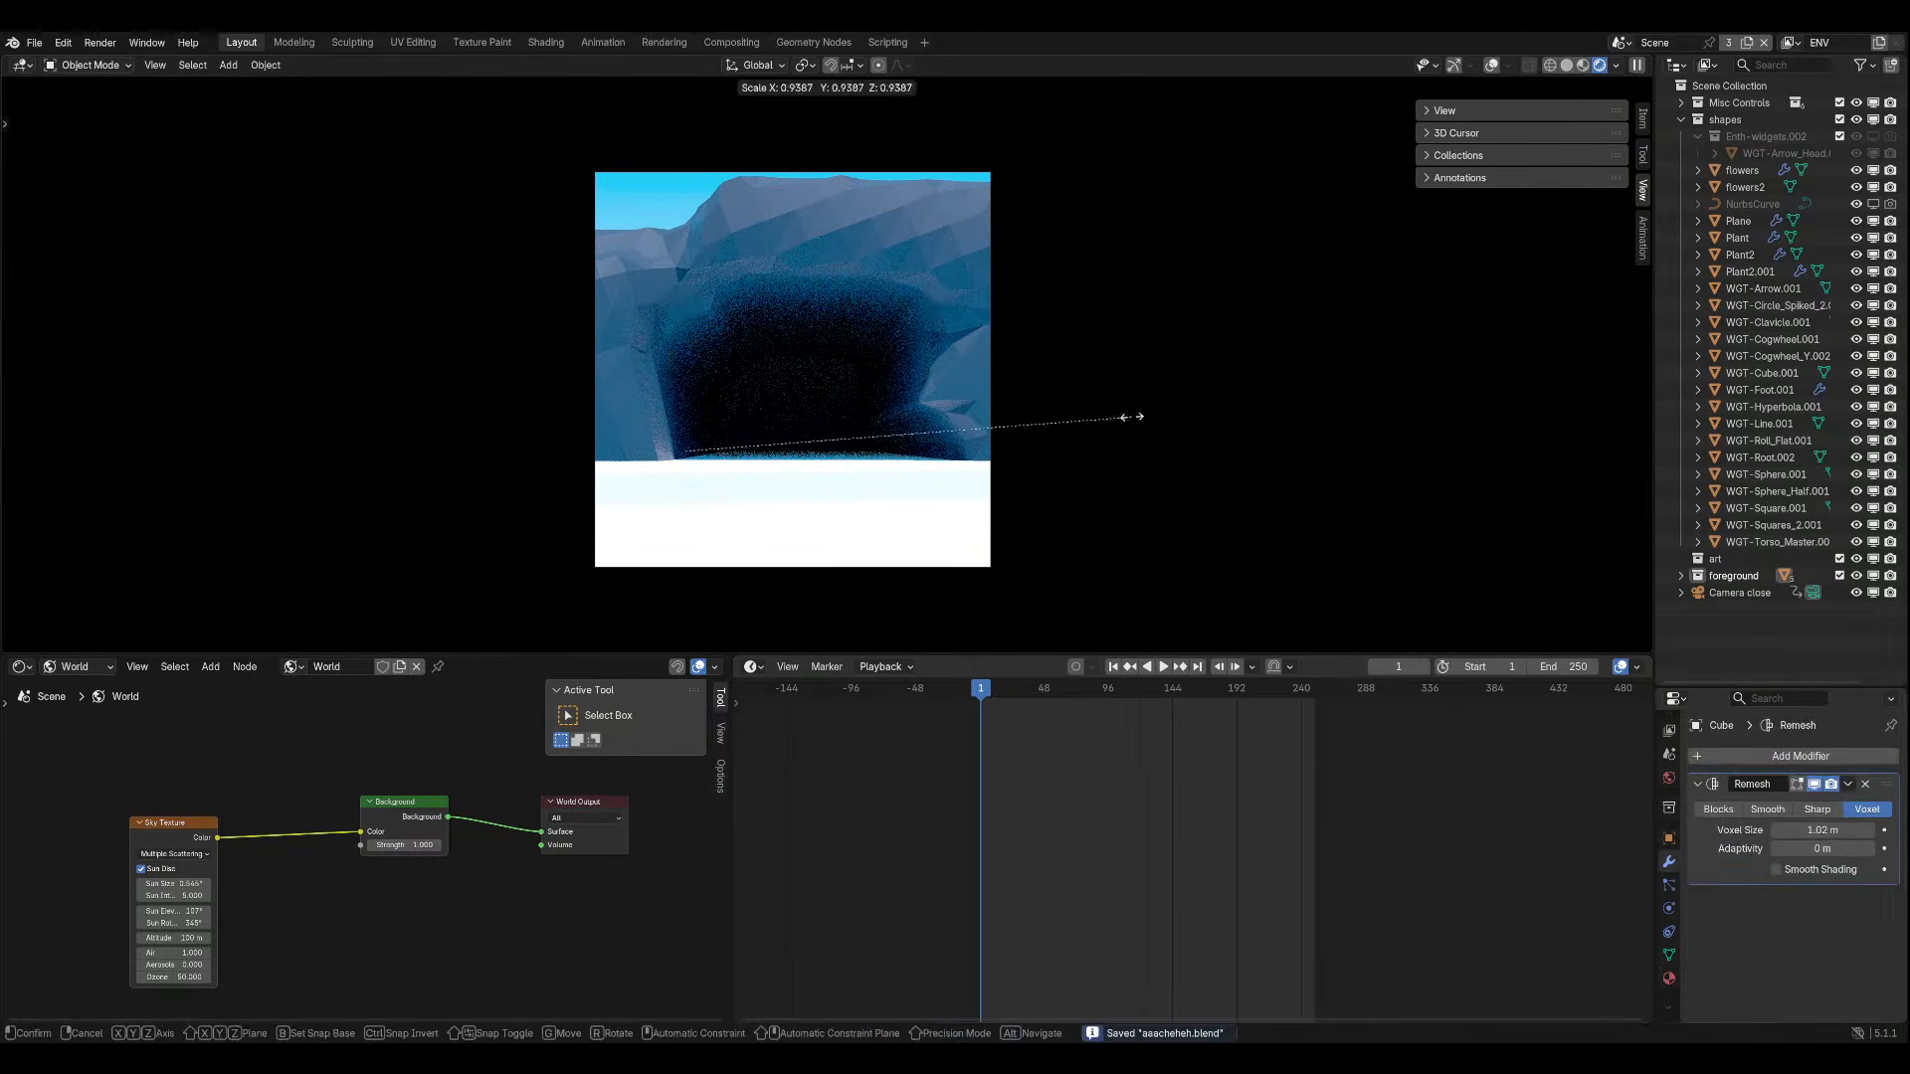
left_click(1069, 422)
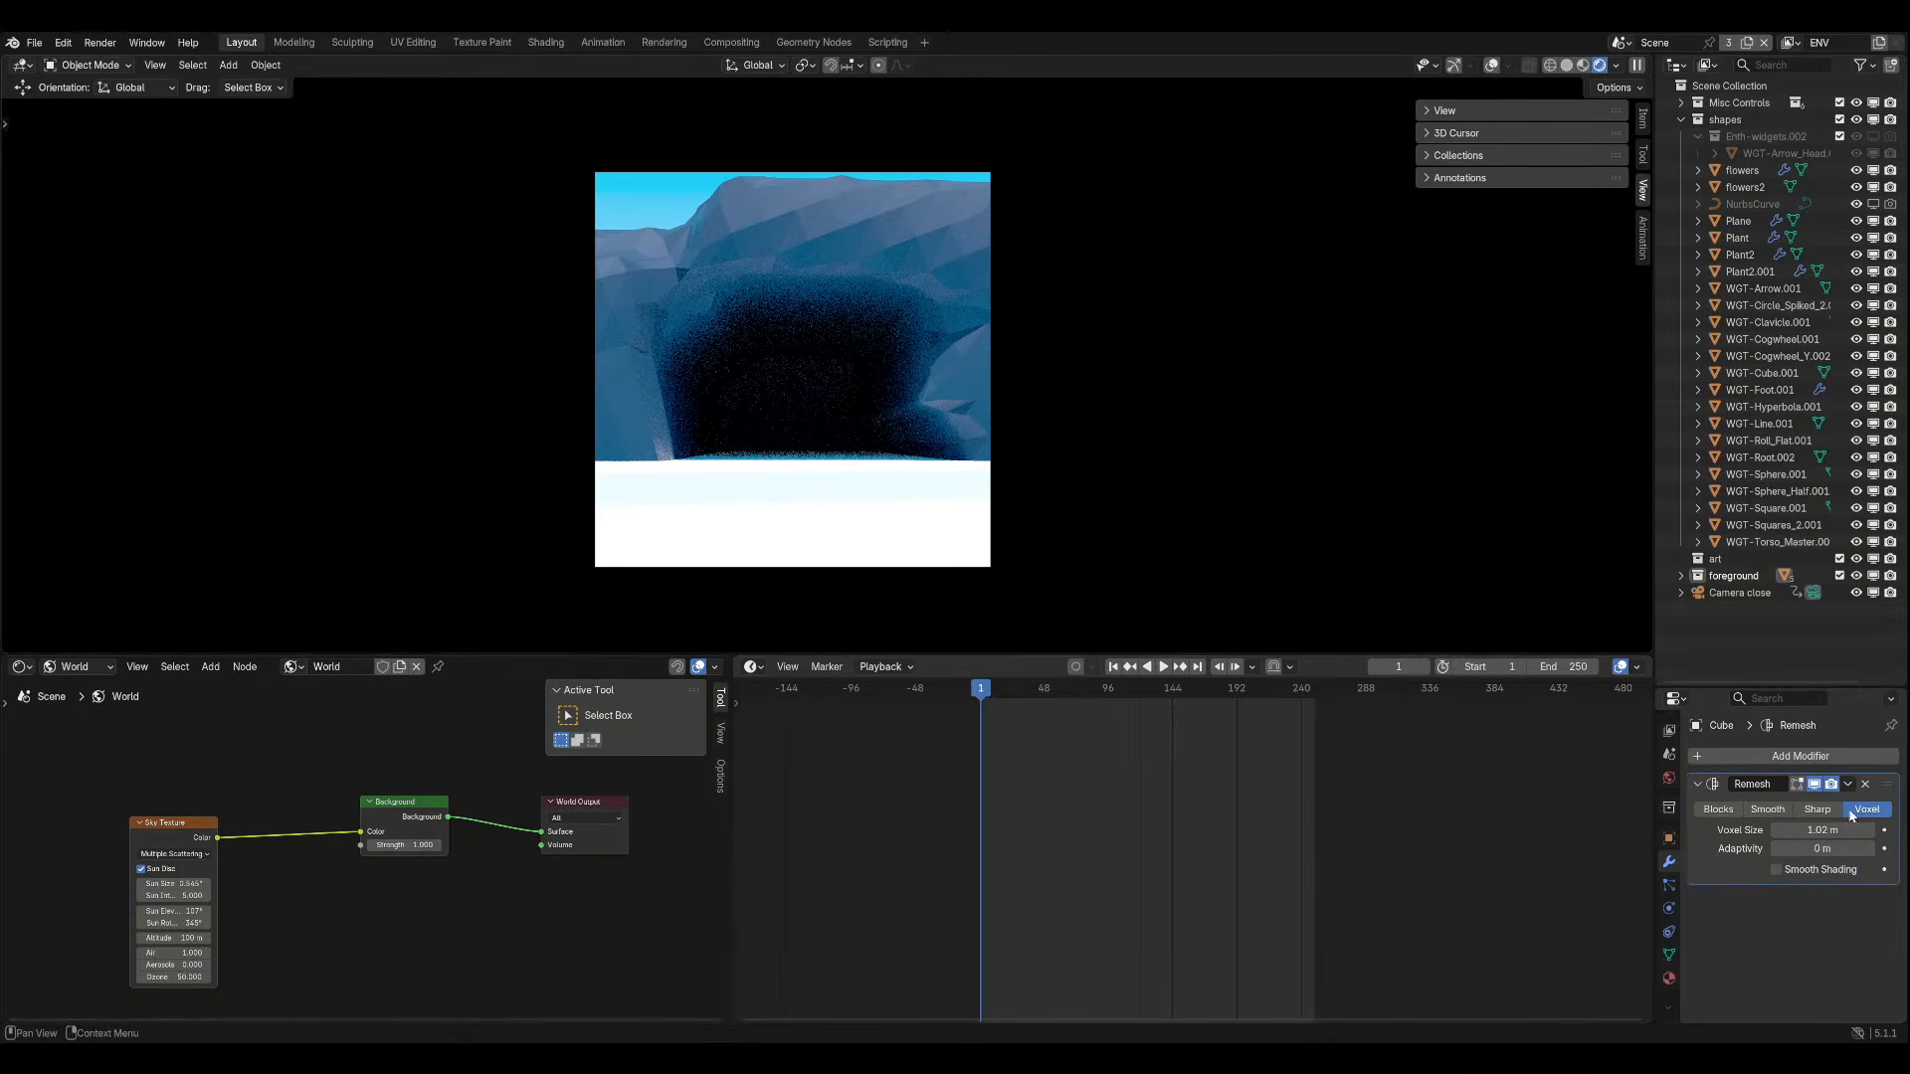
left_click(1745, 756)
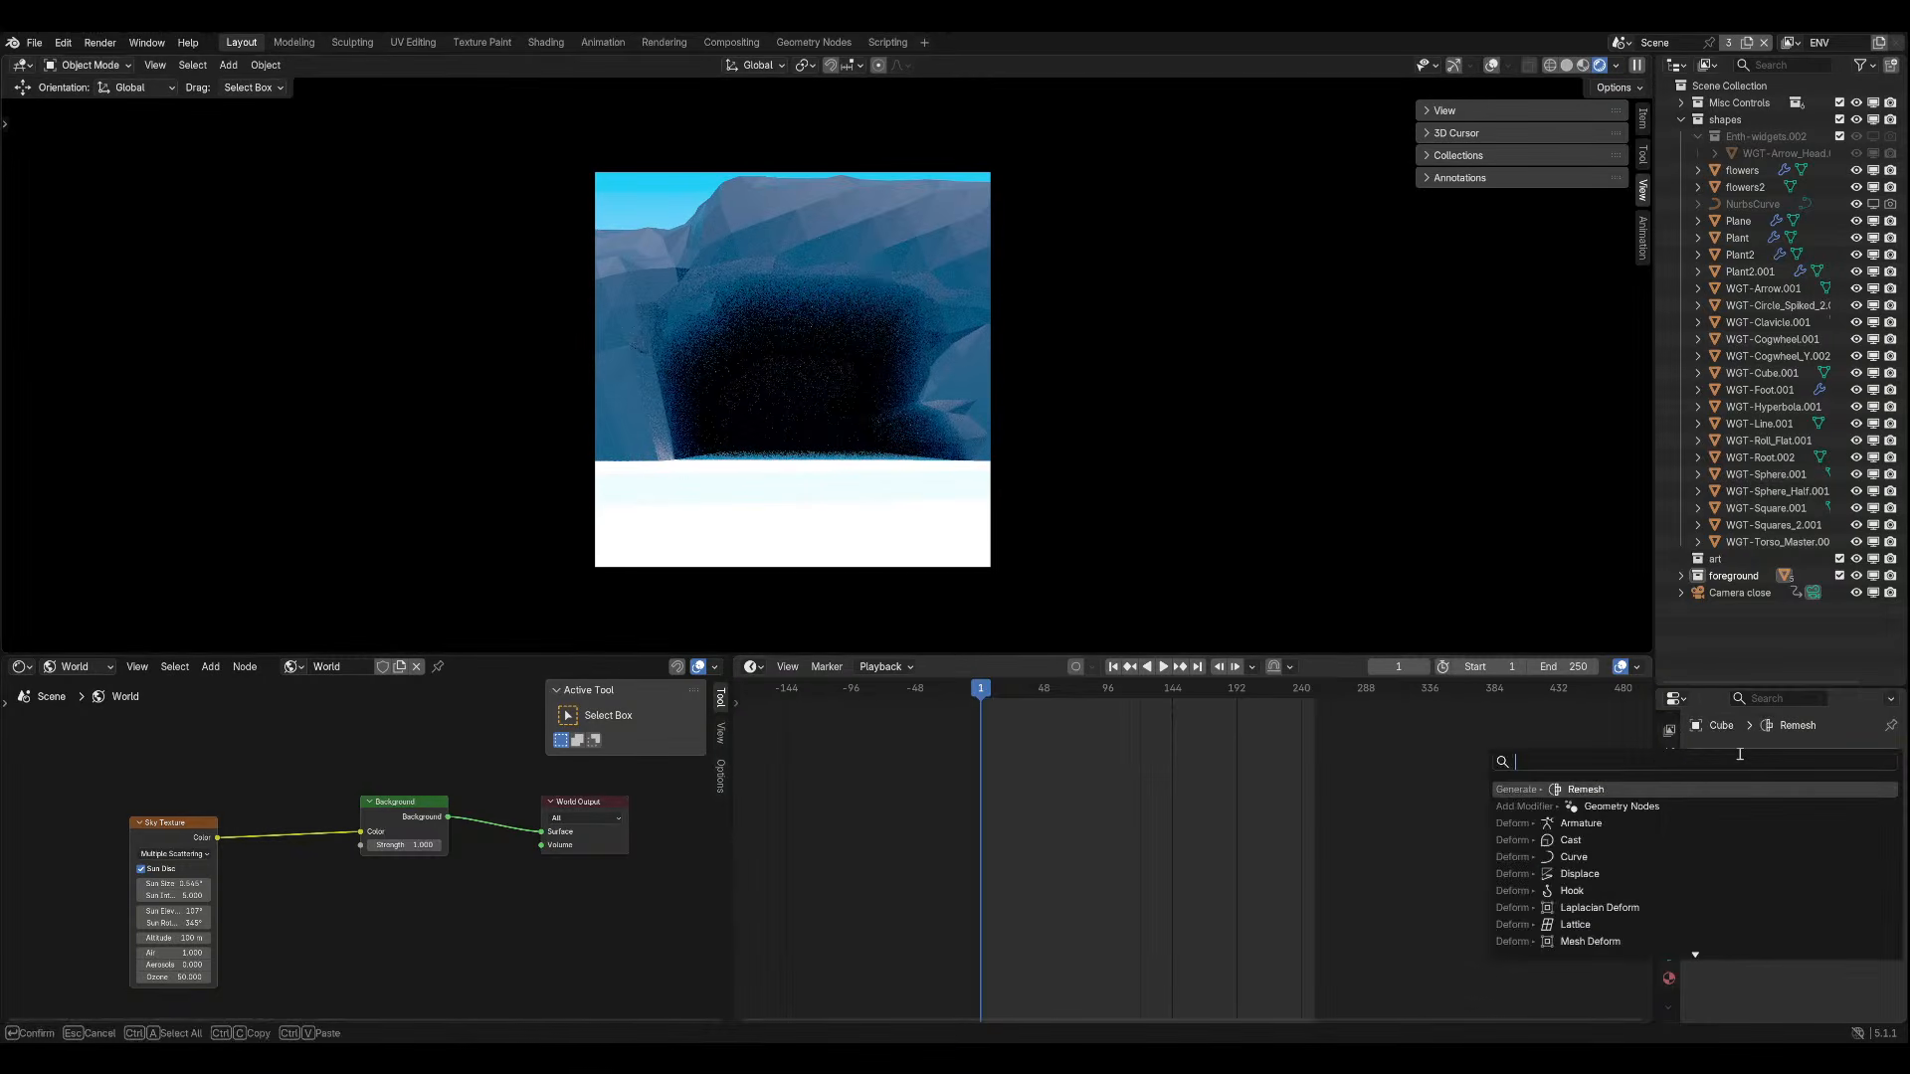
type("deci")
key("Return")
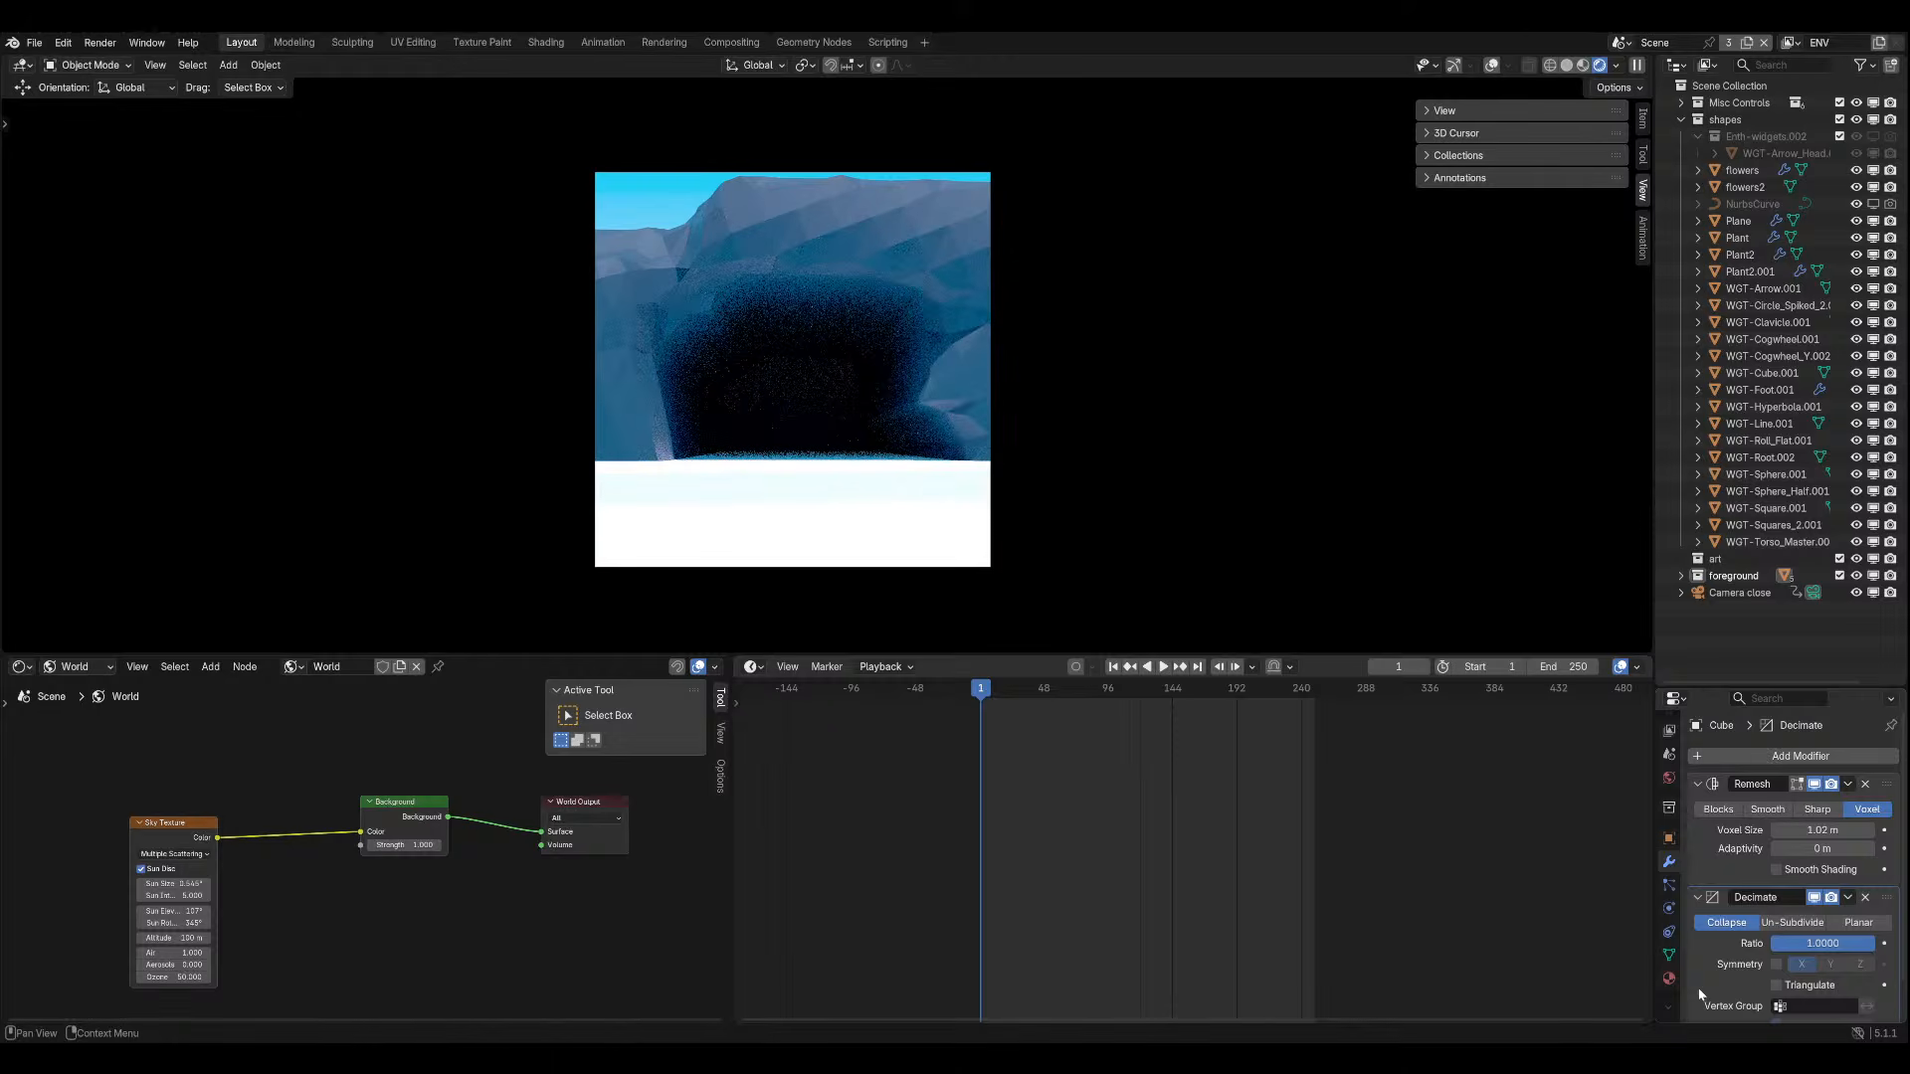
left_click_drag(1838, 947, 1770, 947)
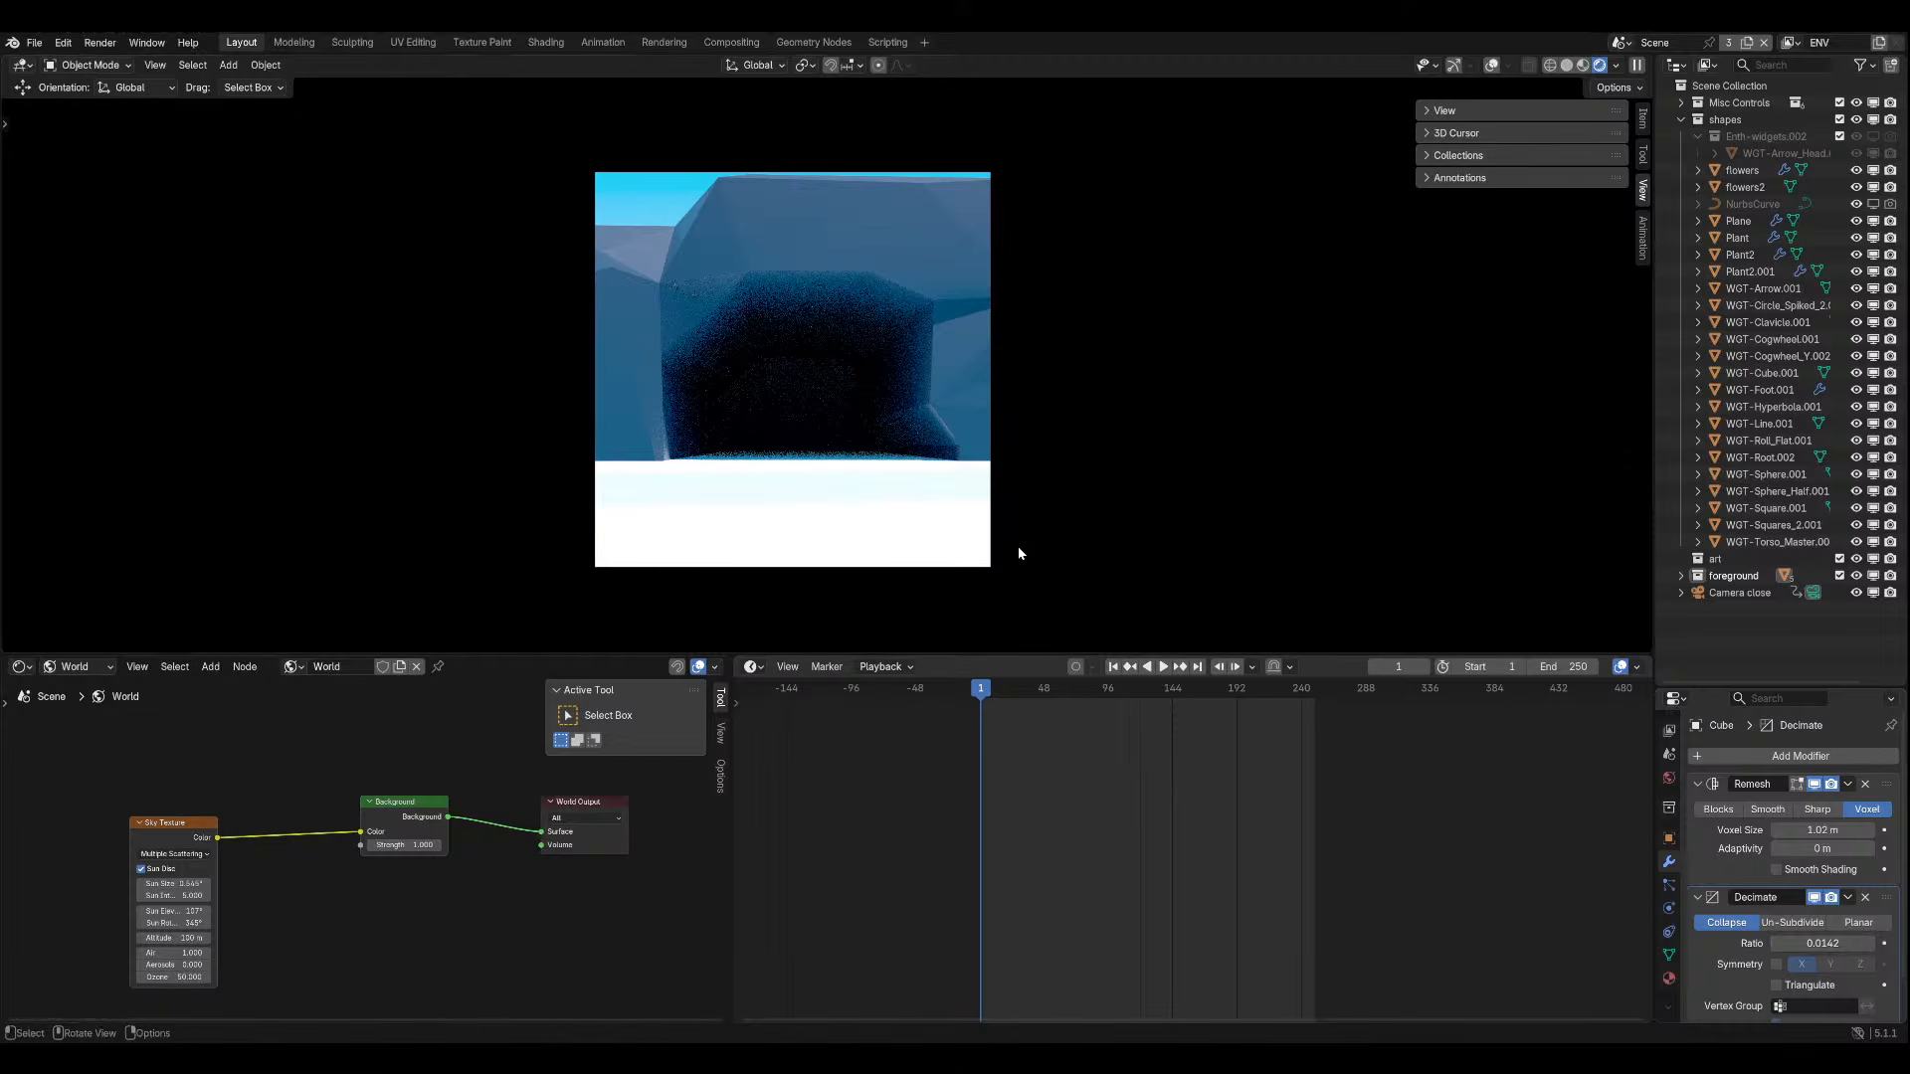
key("ctrl+s")
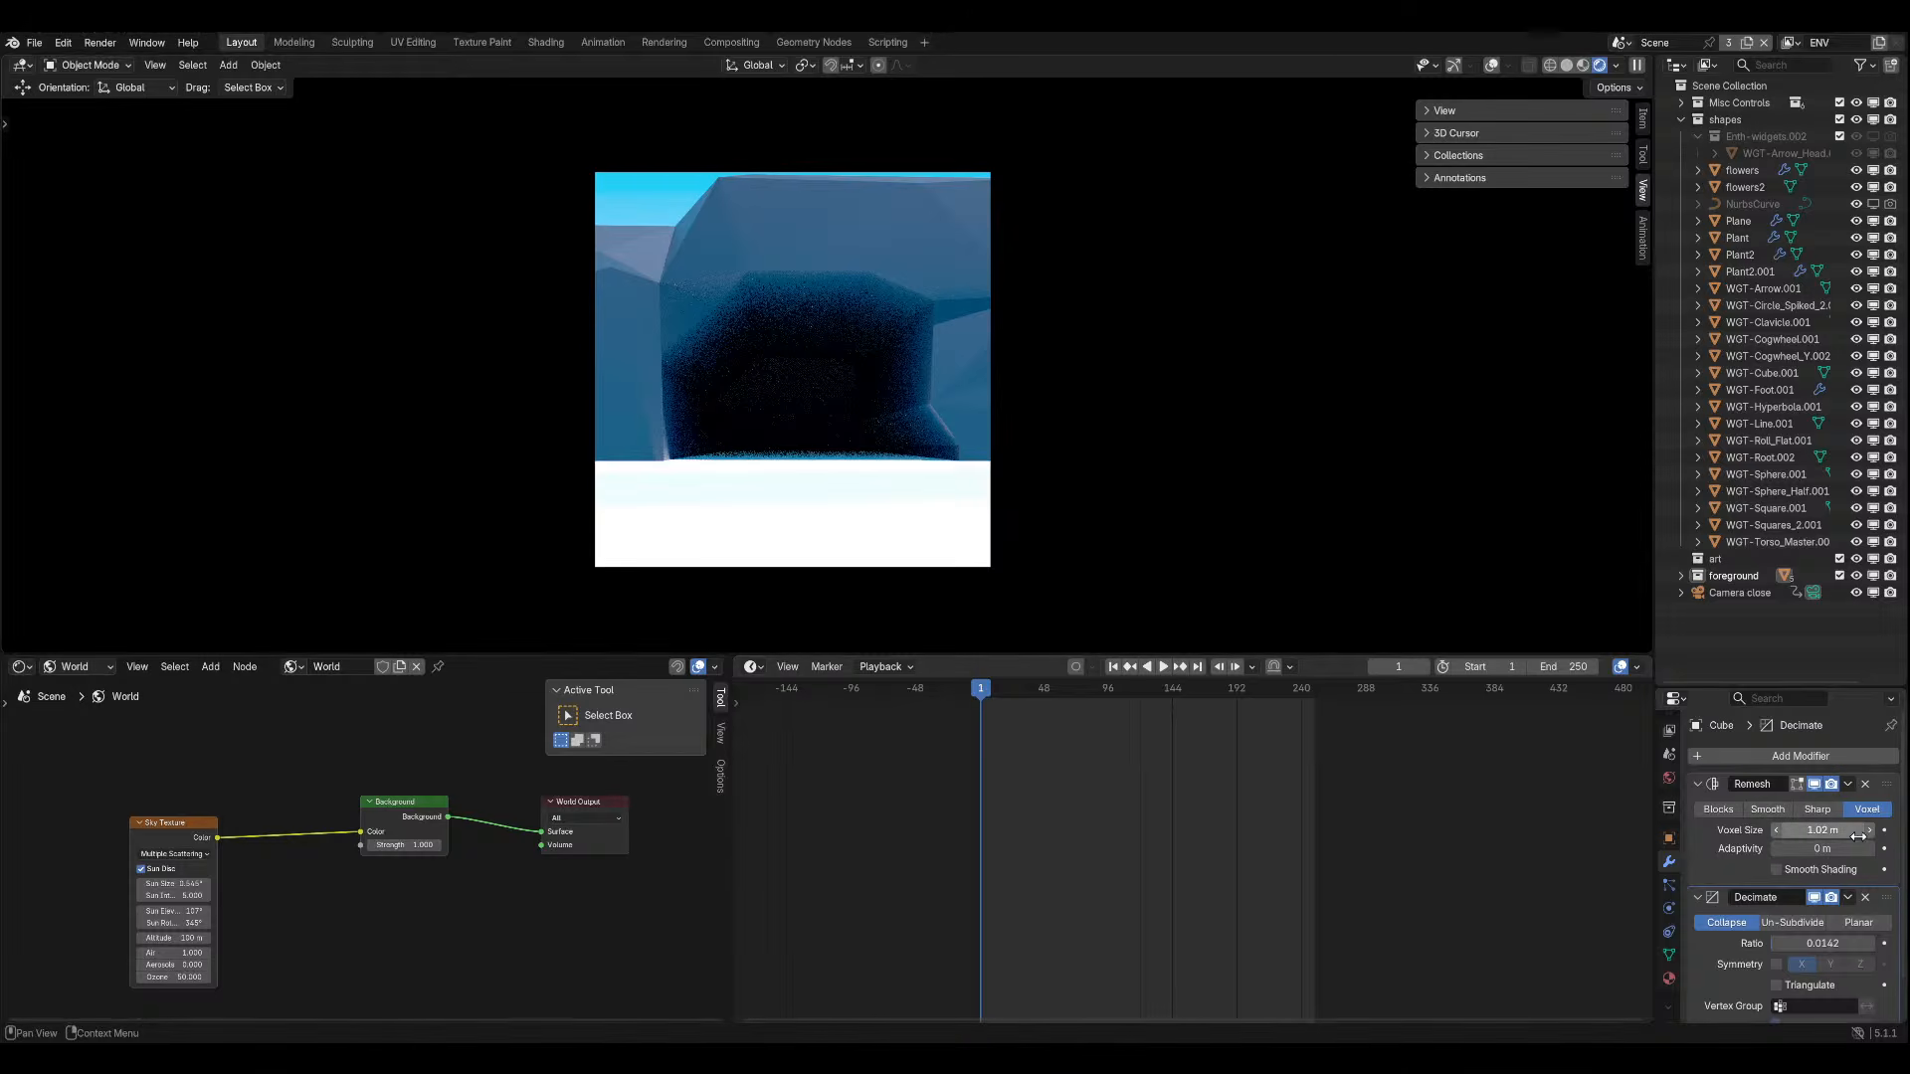
Set the rock's Remesh voxel size to 0.548 m, save the file and check the cave through the camera.
mouse_move(1820, 830)
left_mouse_down()
mouse_move(1850, 830)
mouse_move(1789, 829)
left_mouse_up()
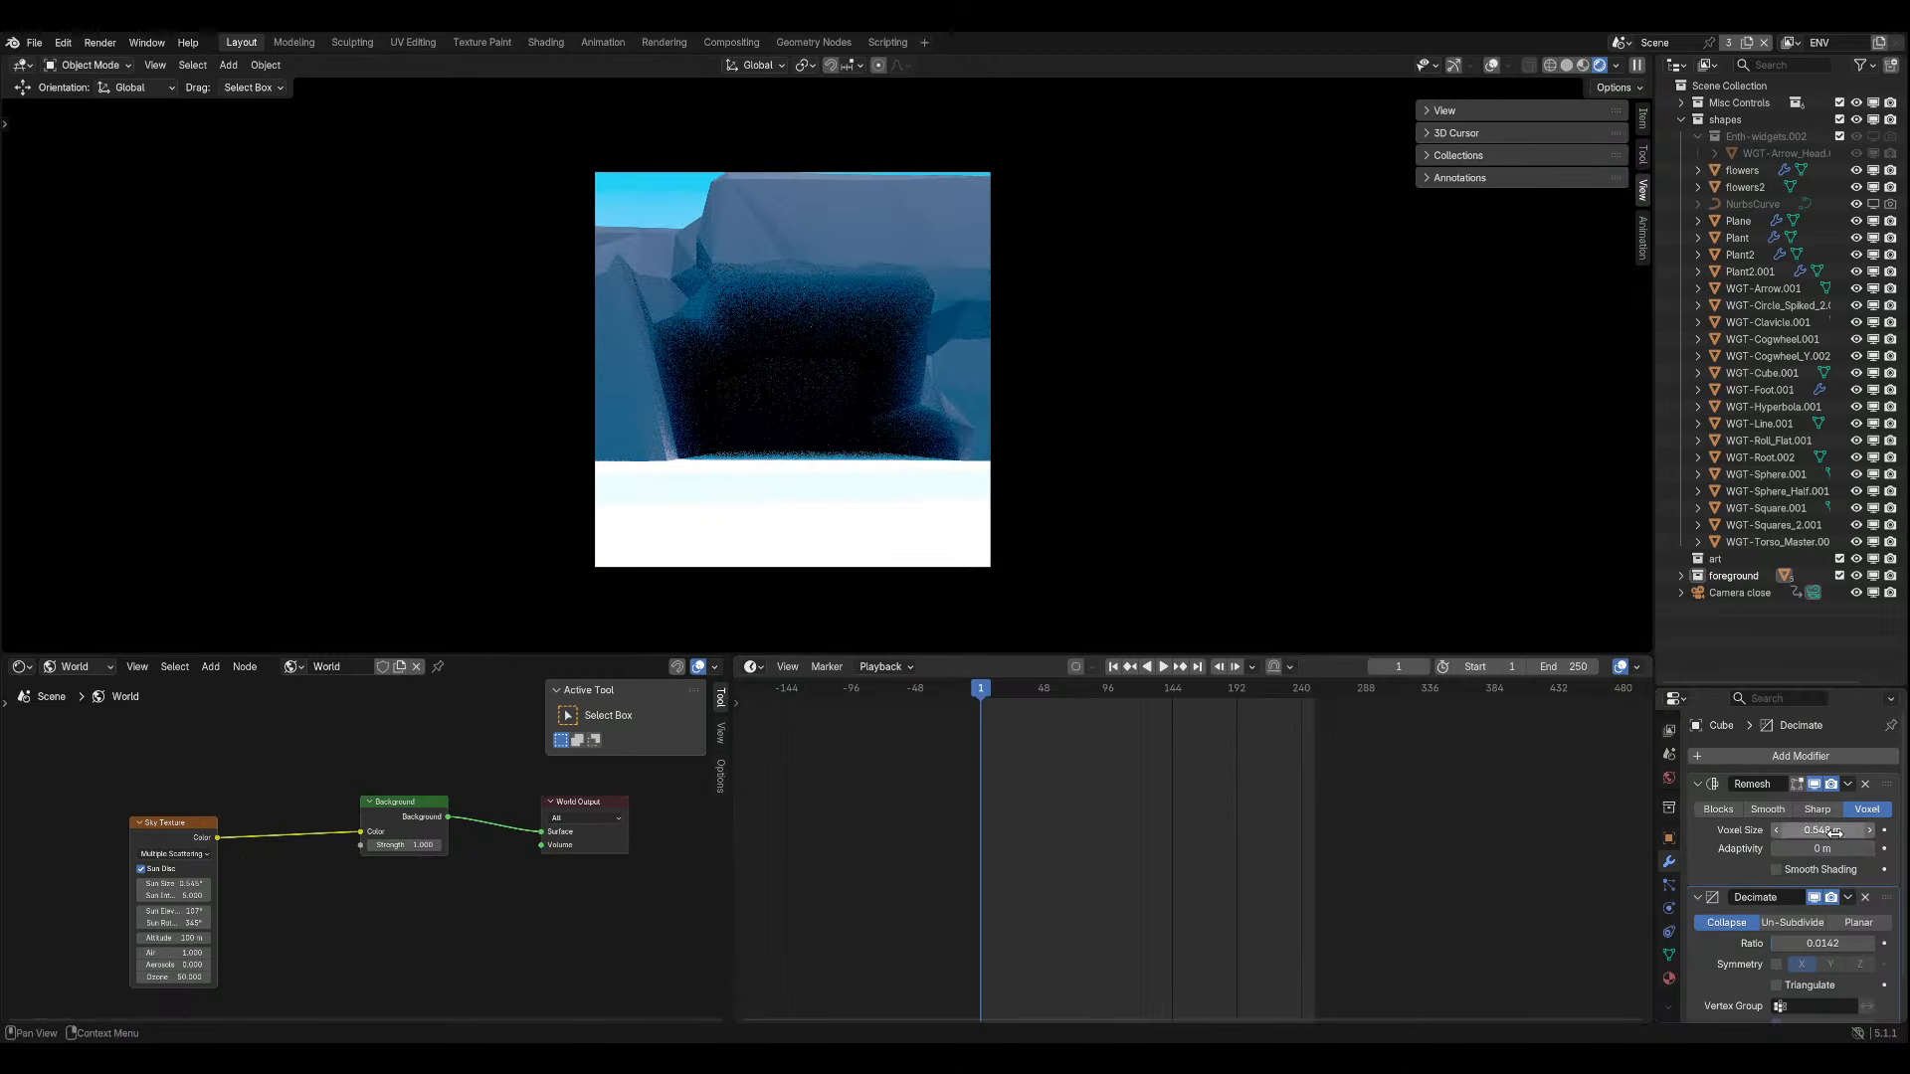
key("ctrl+s")
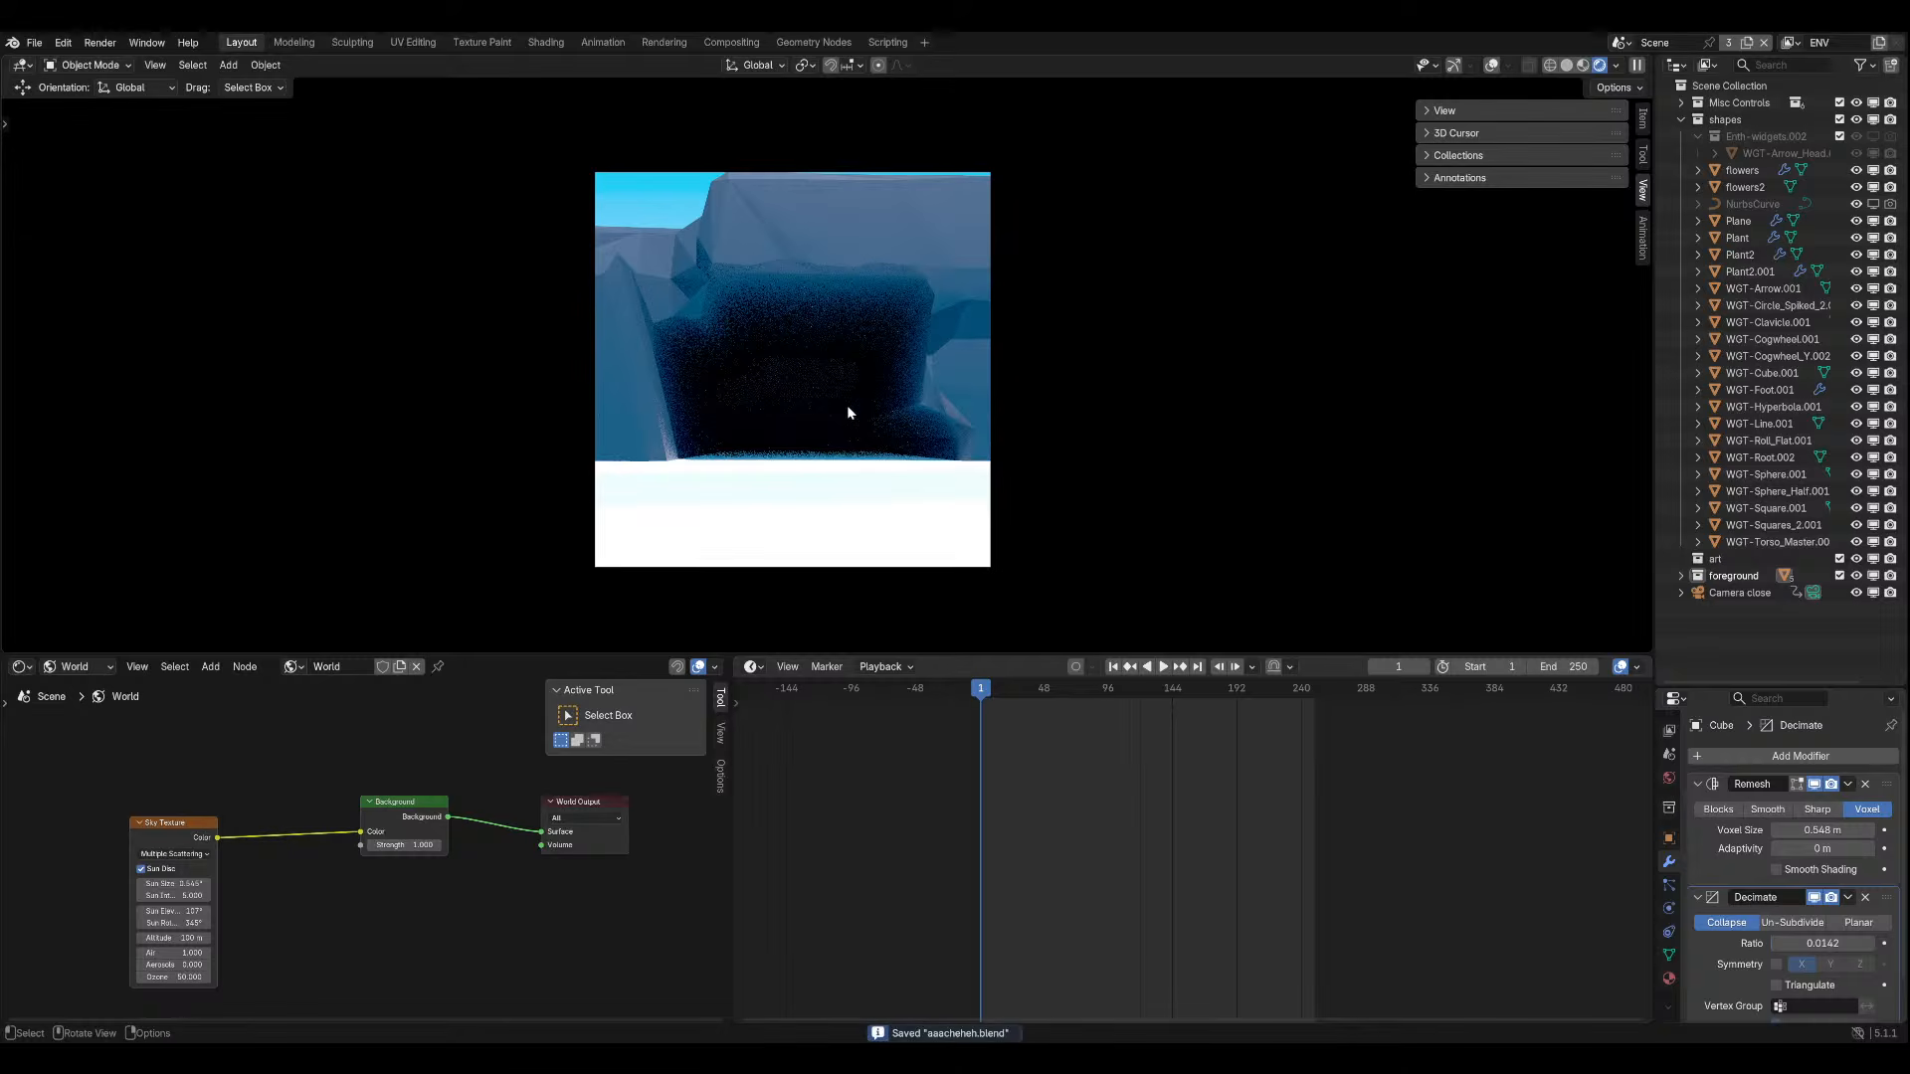
mouse_move(849, 412)
middle_mouse_down()
mouse_move(1024, 481)
mouse_move(853, 411)
middle_mouse_up()
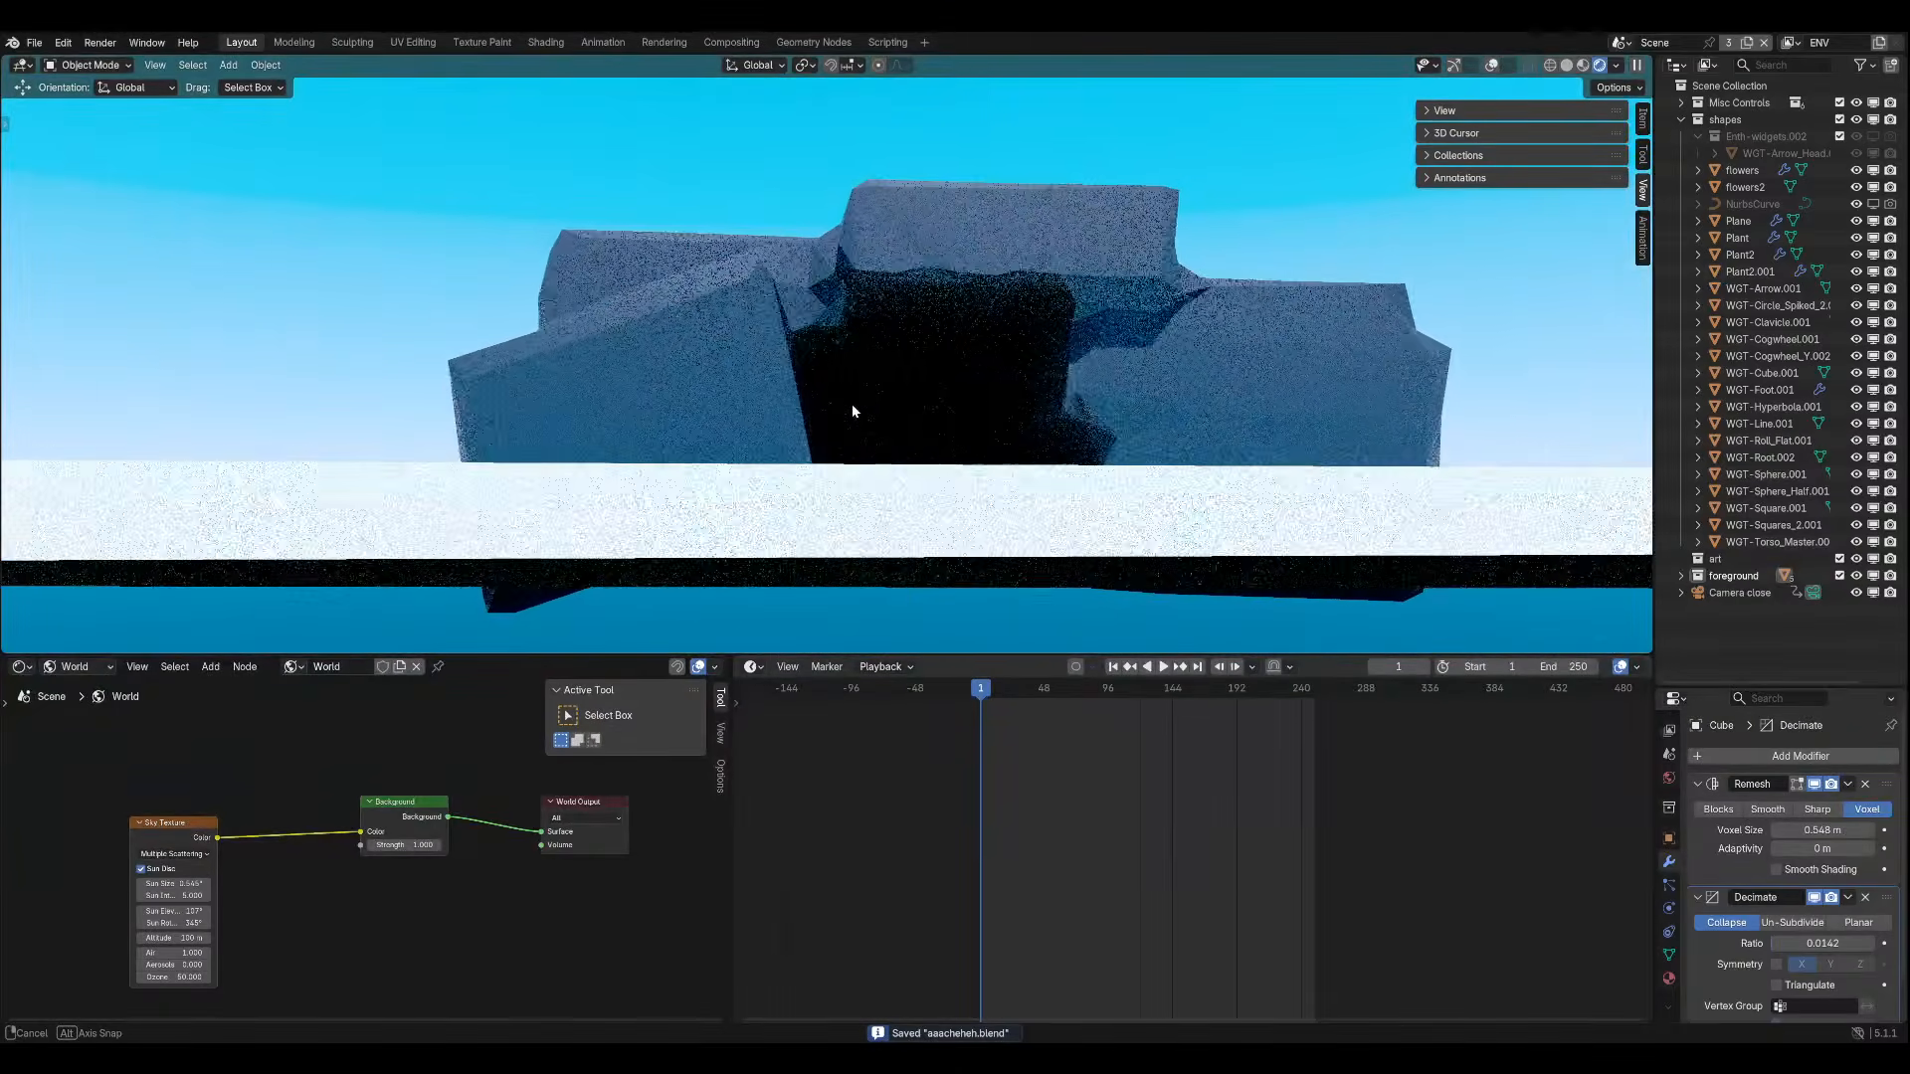
key("KP_0")
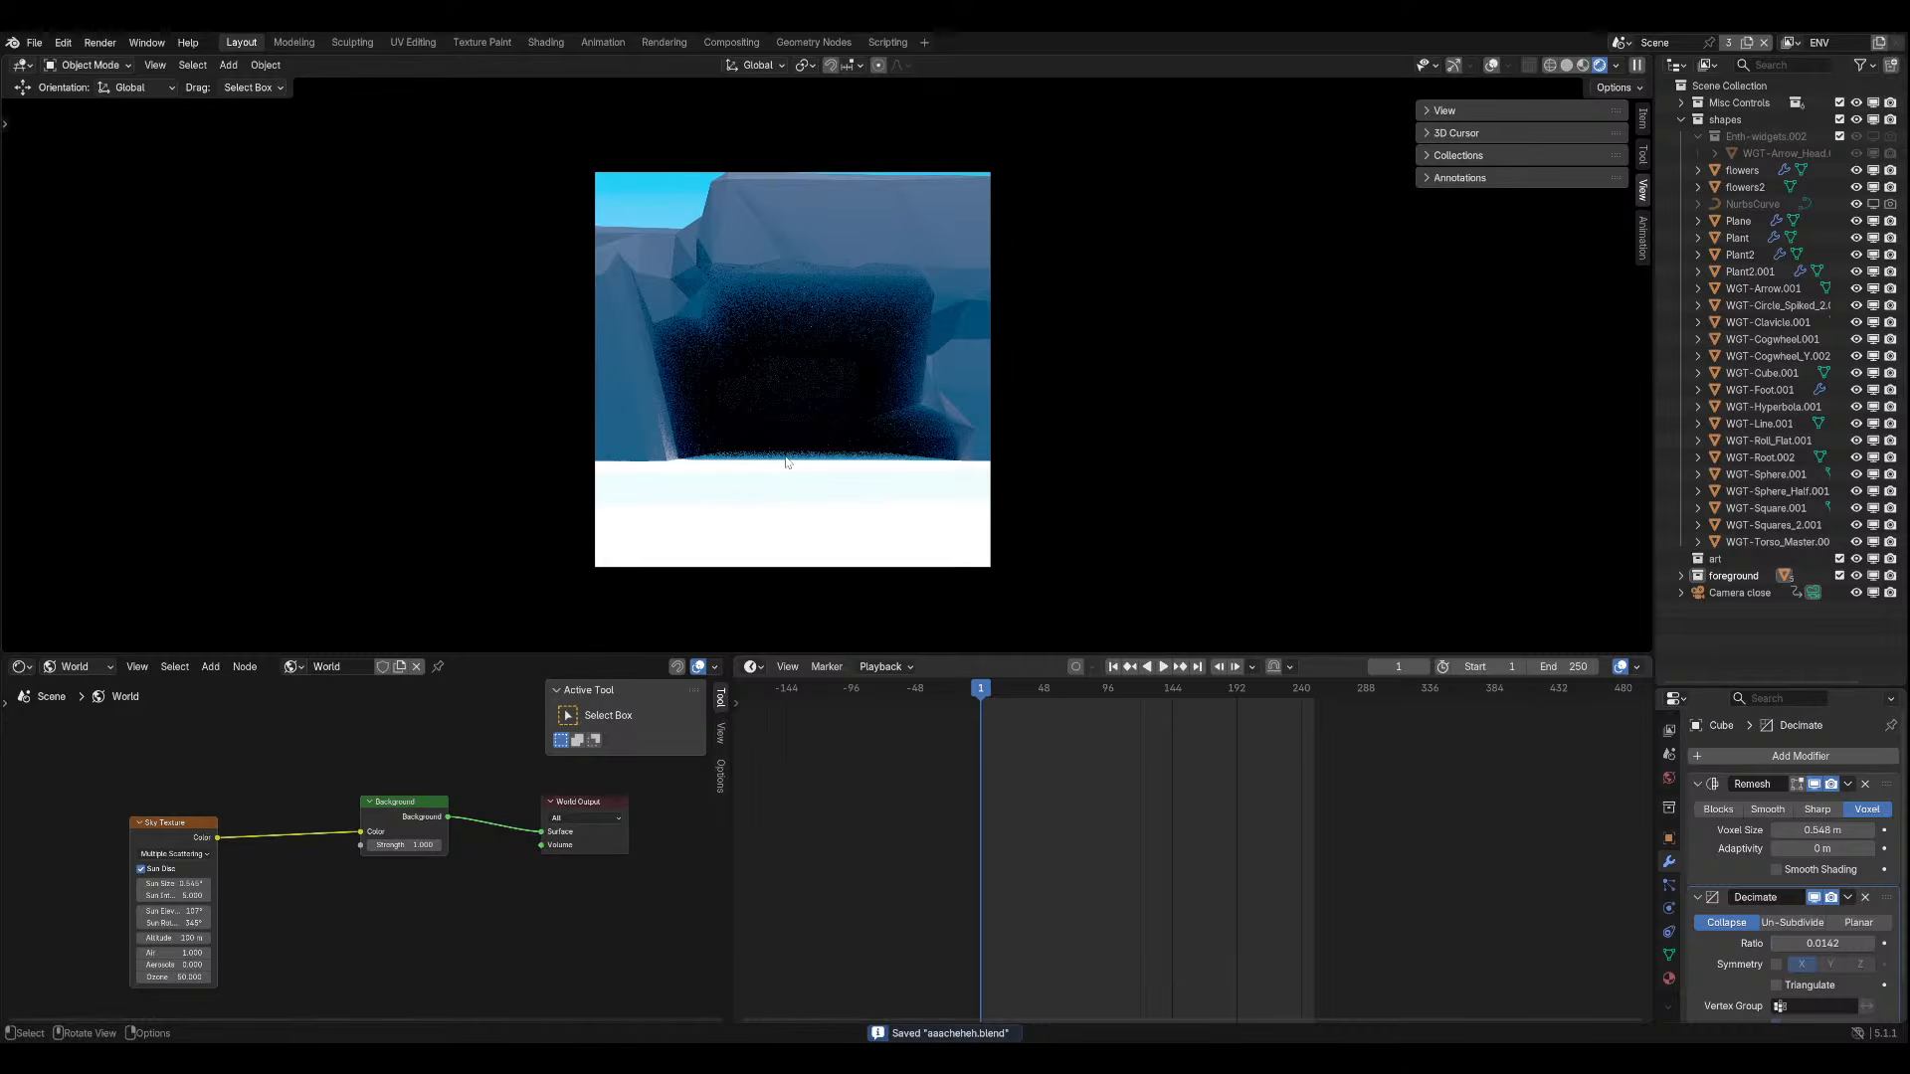
Show the viewport overlays and try to scale down the white ground plane.
left_click(1491, 65)
left_click(782, 541)
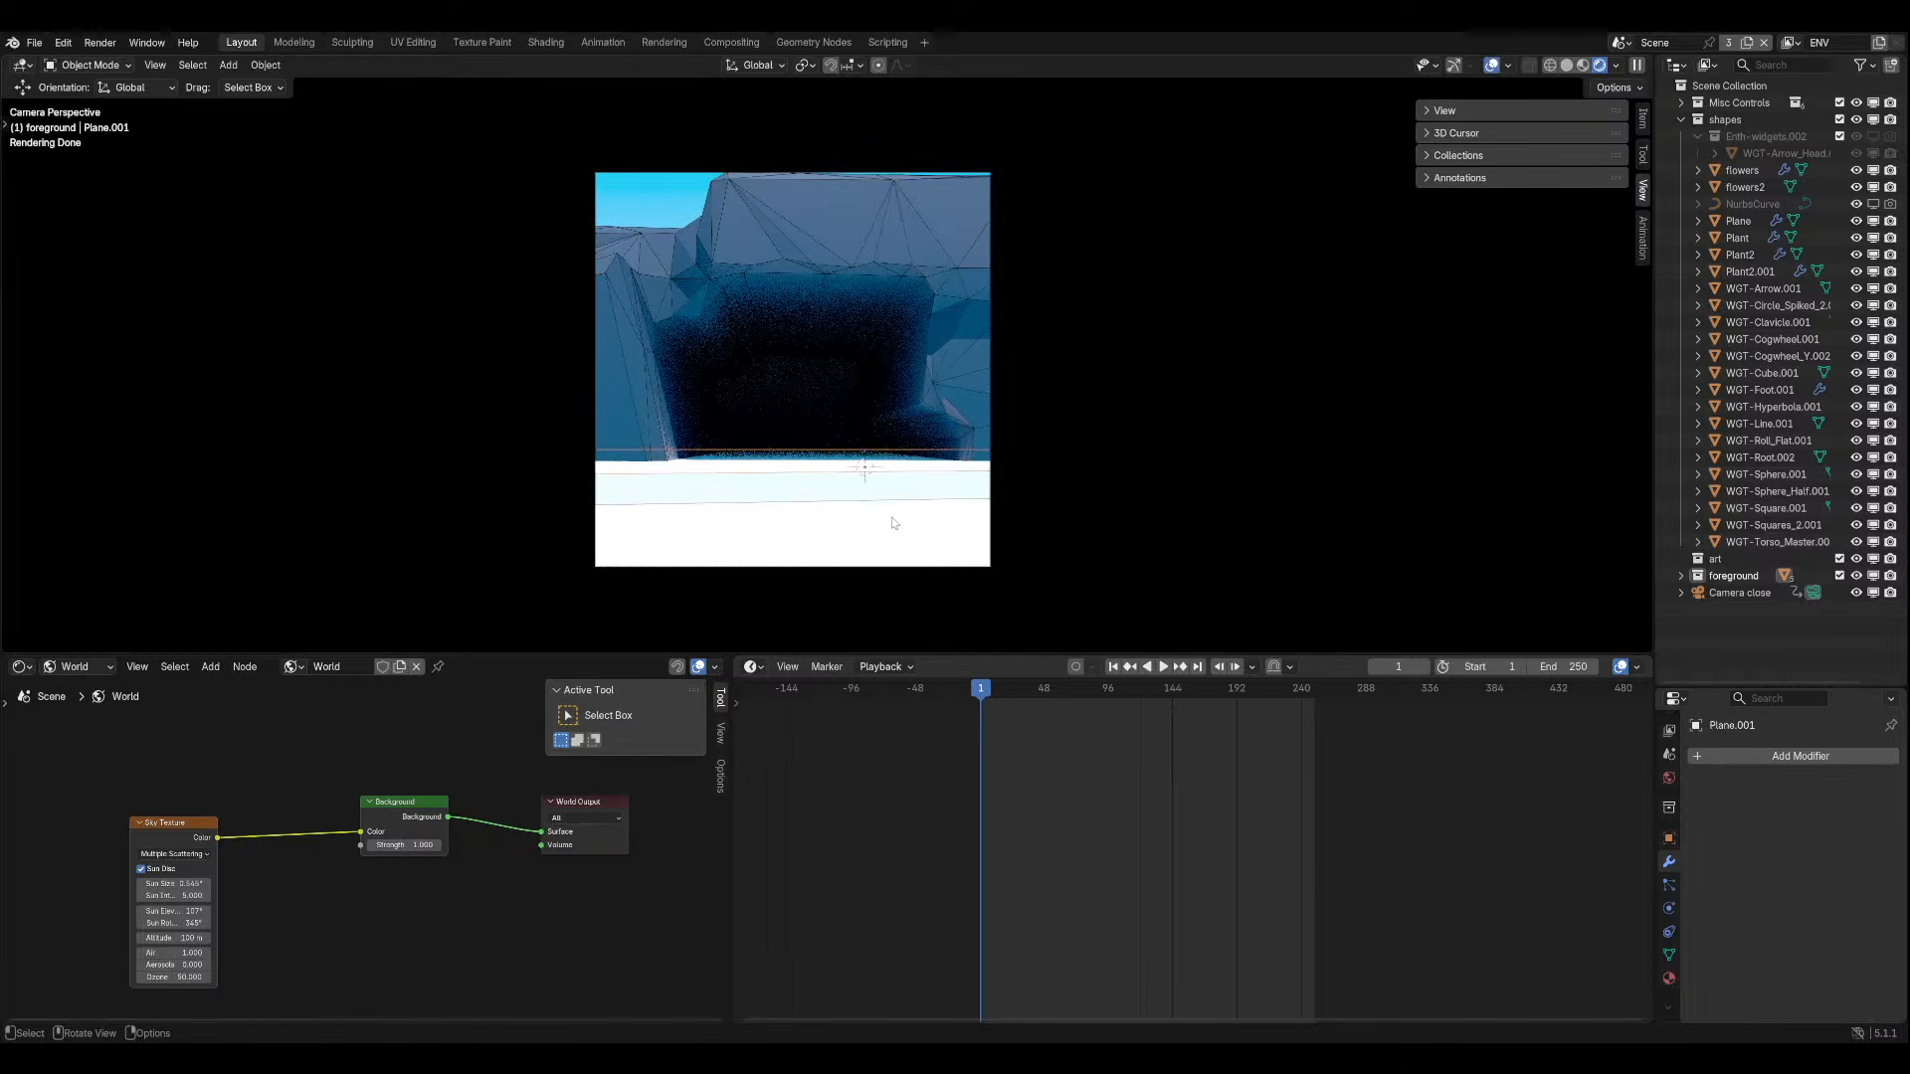
middle_click_drag(919, 526, 1268, 438)
key("s")
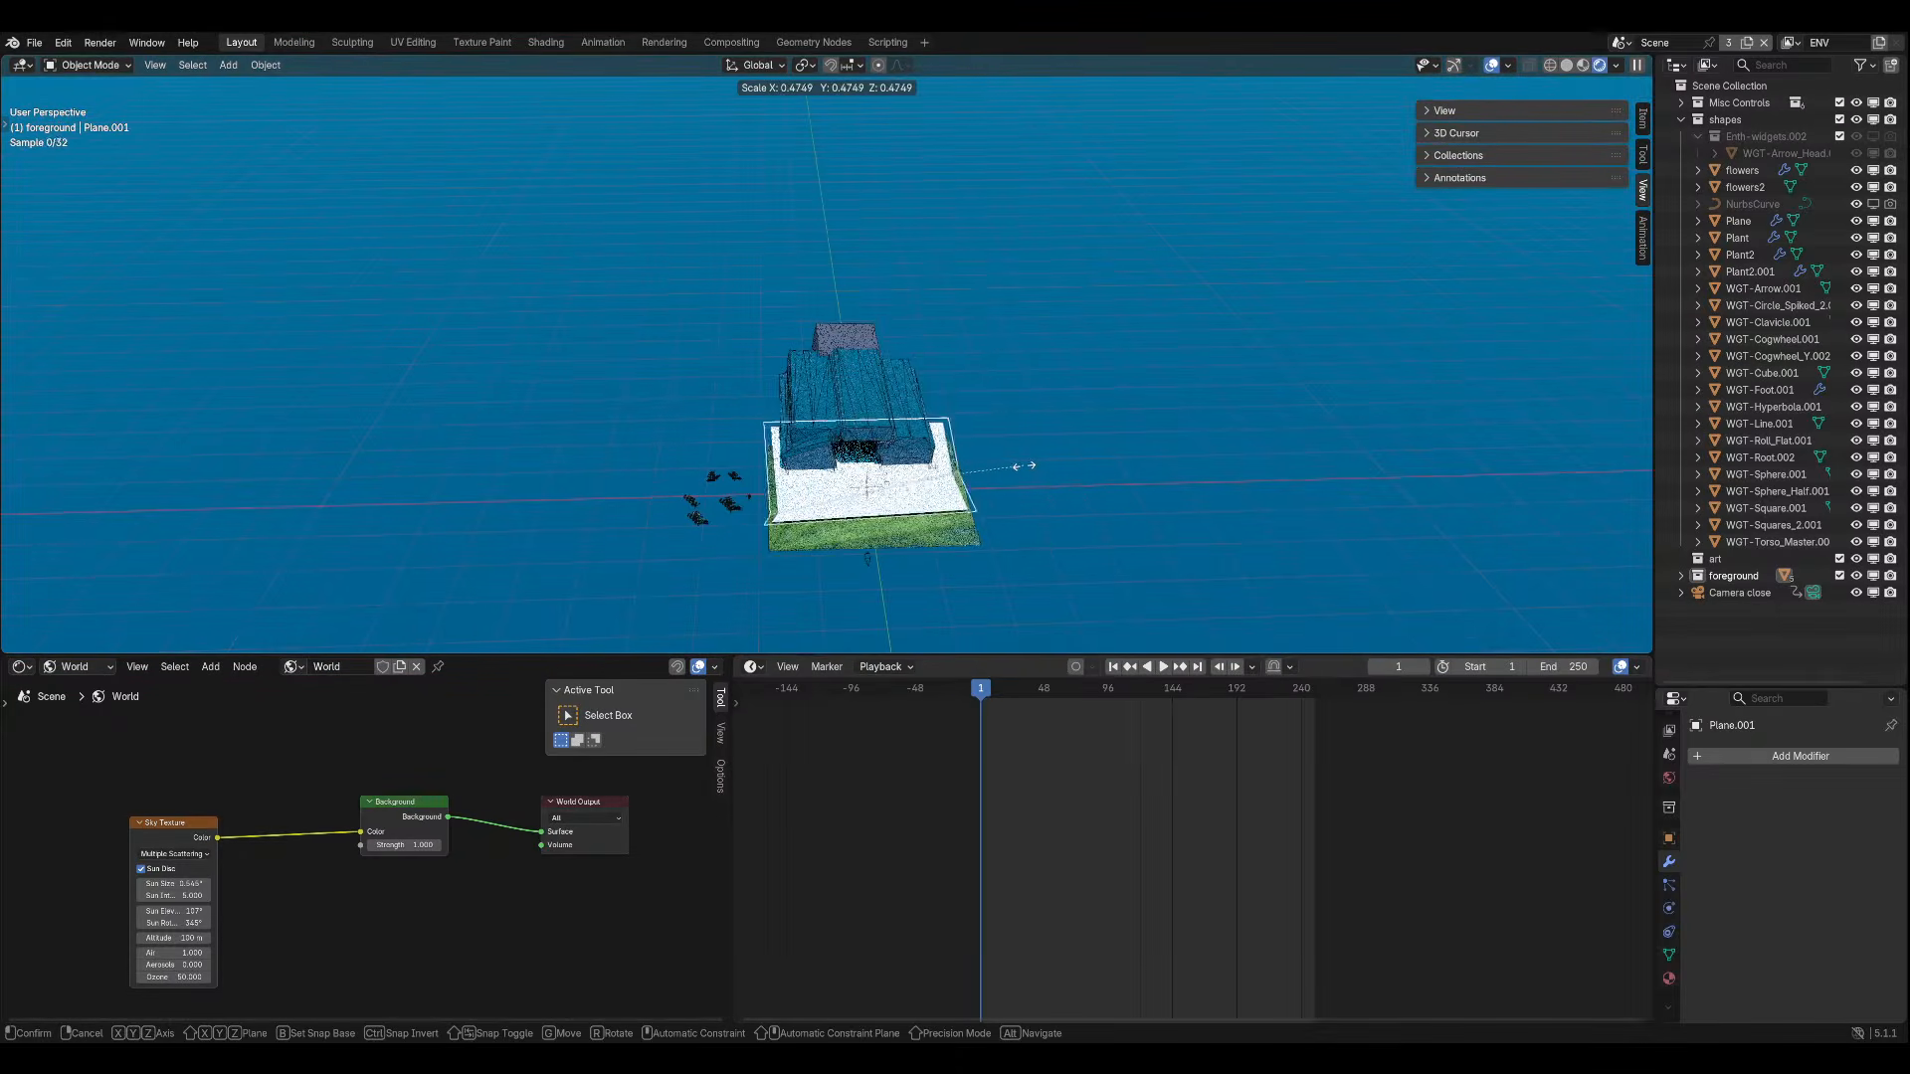
key("Escape")
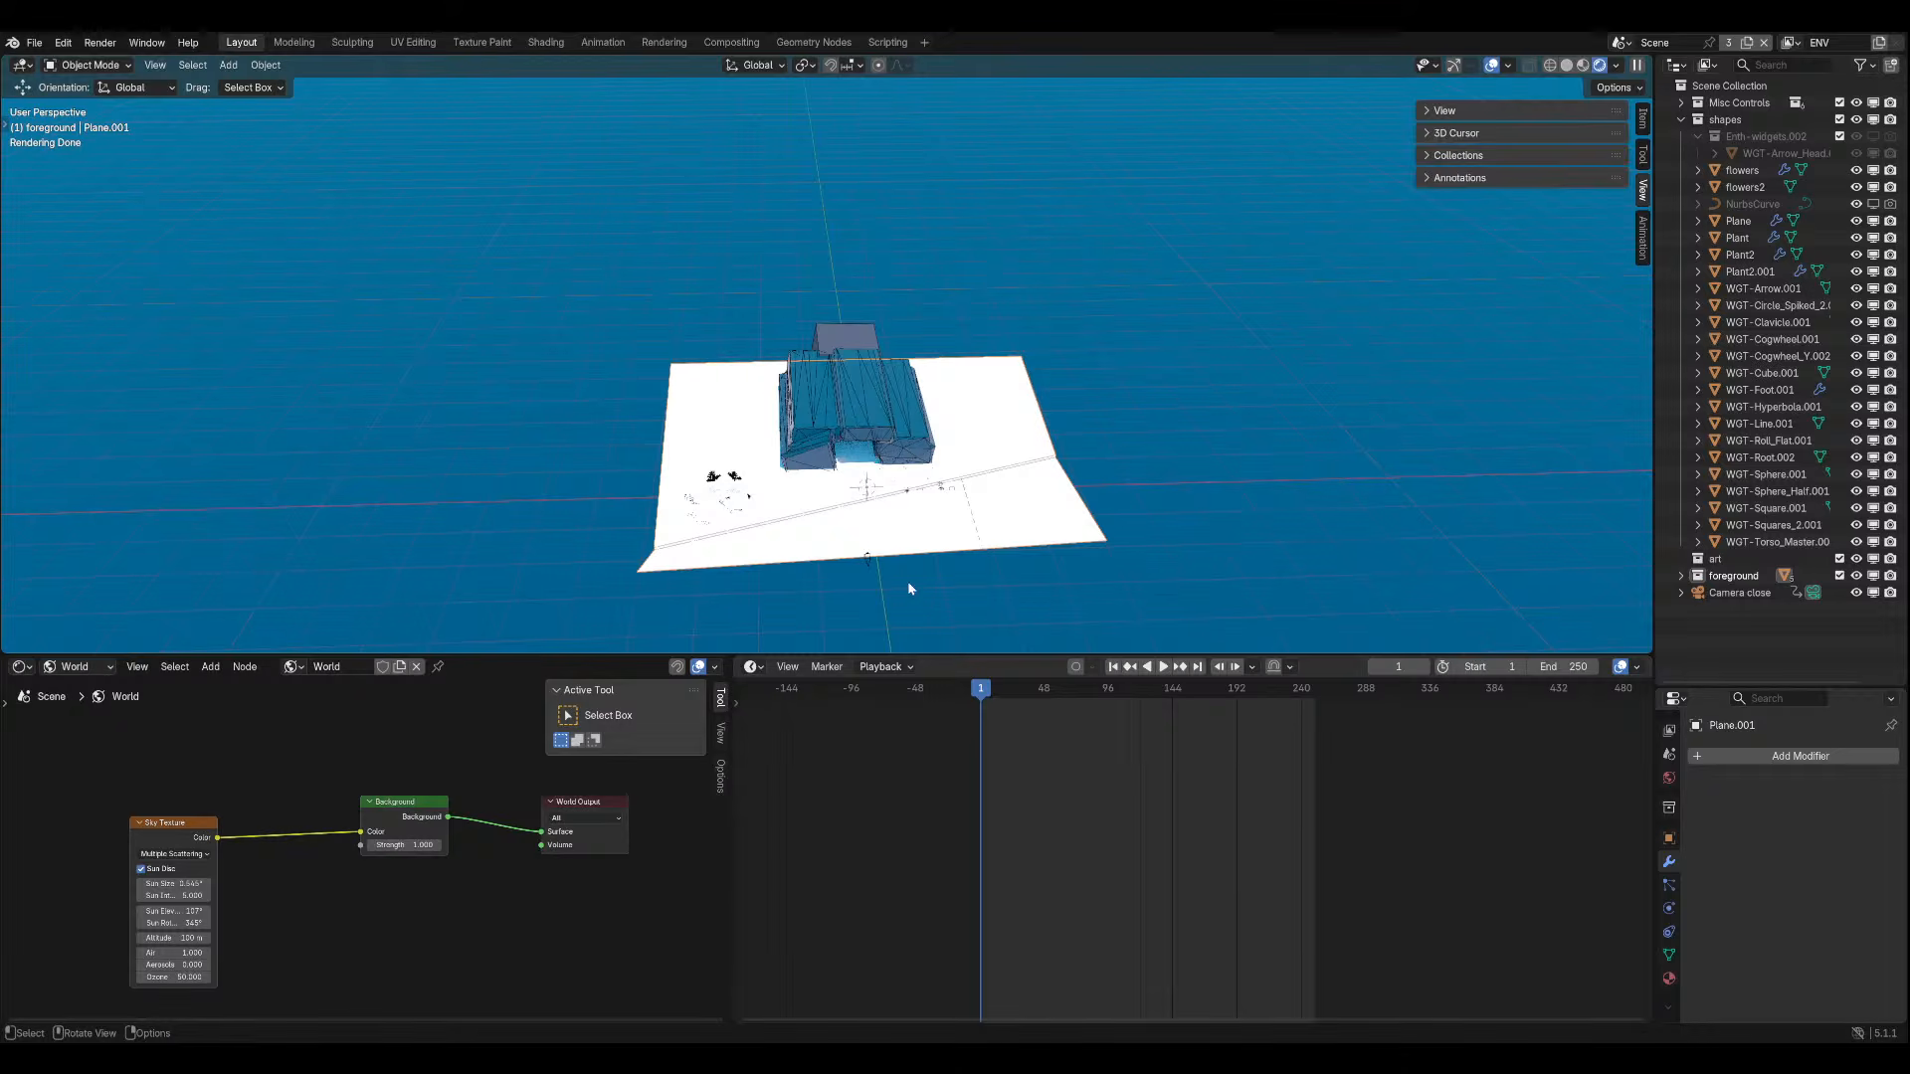
Raise the grass plane along Z above the white ground and check it in the camera view.
middle_click_drag(907, 587, 823, 398)
left_click(711, 436)
key("g")
key("z")
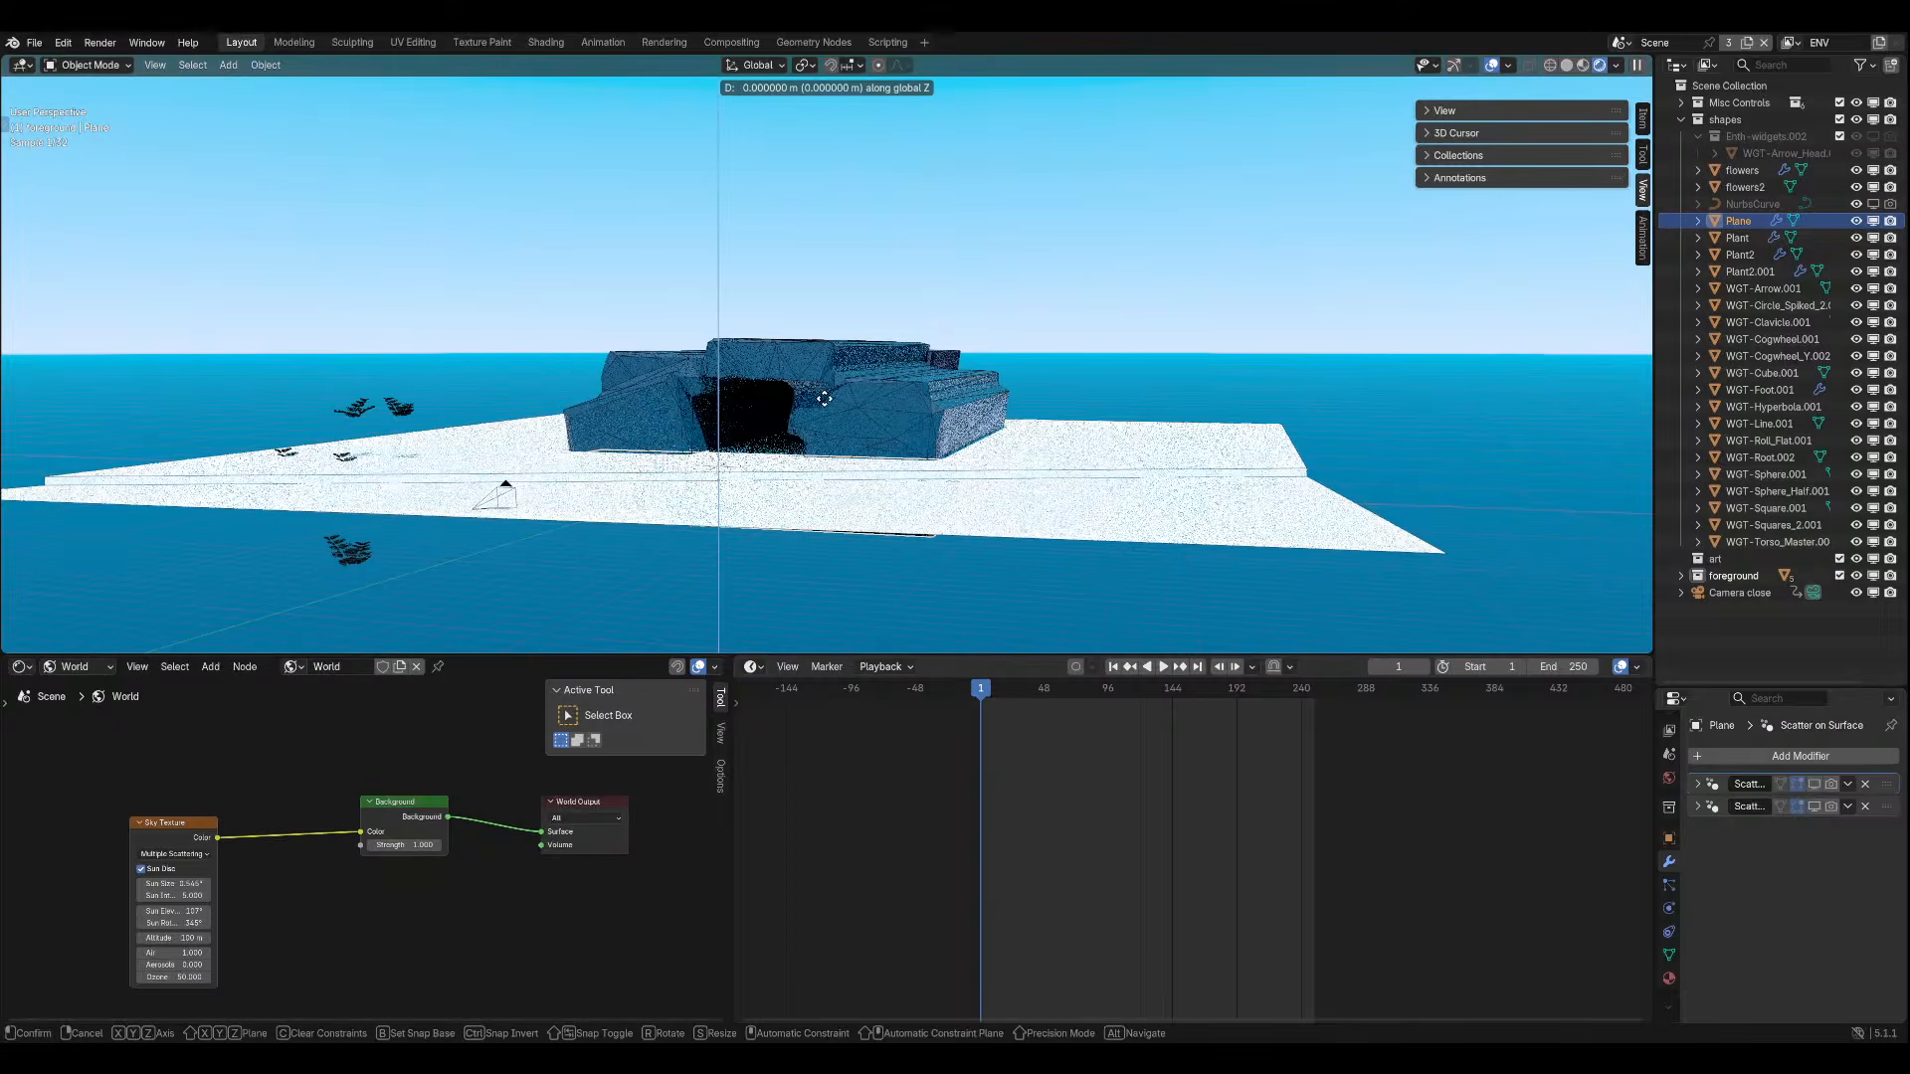
left_click(883, 338)
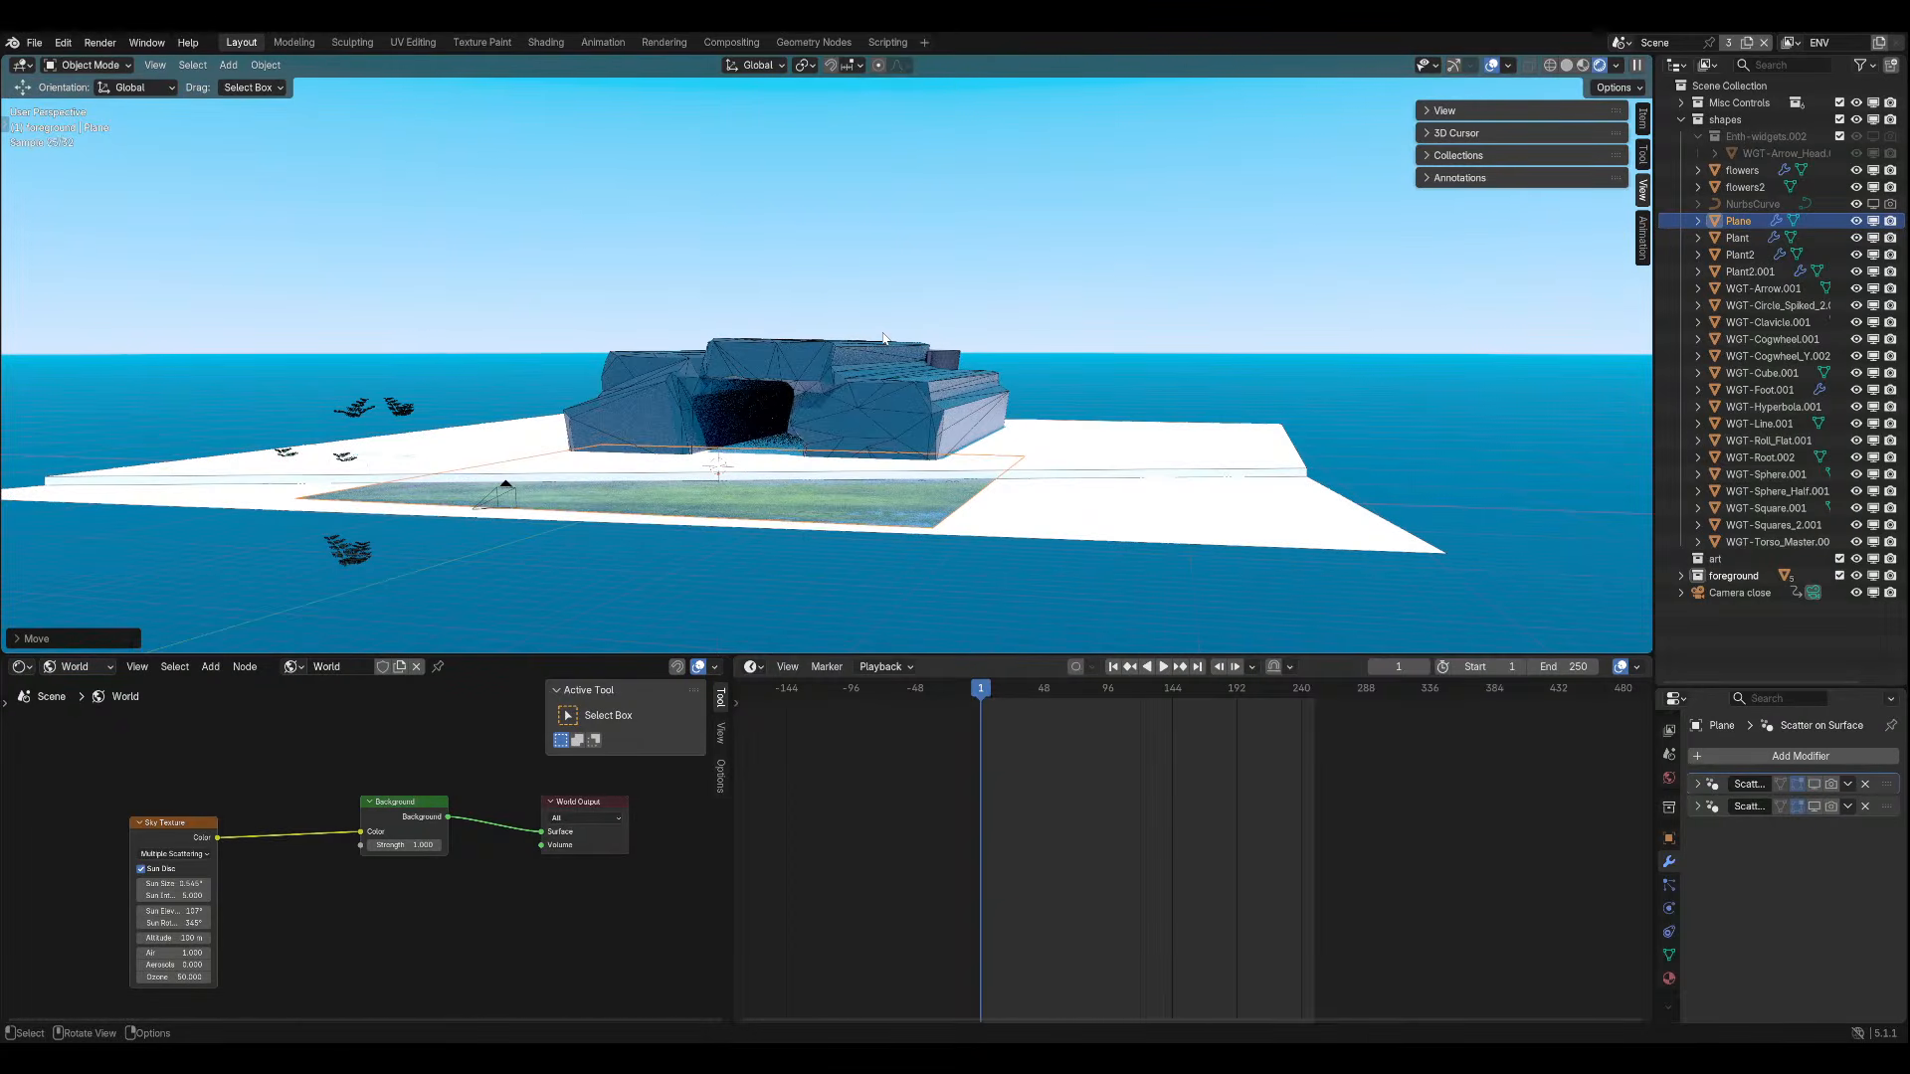
key("KP_0")
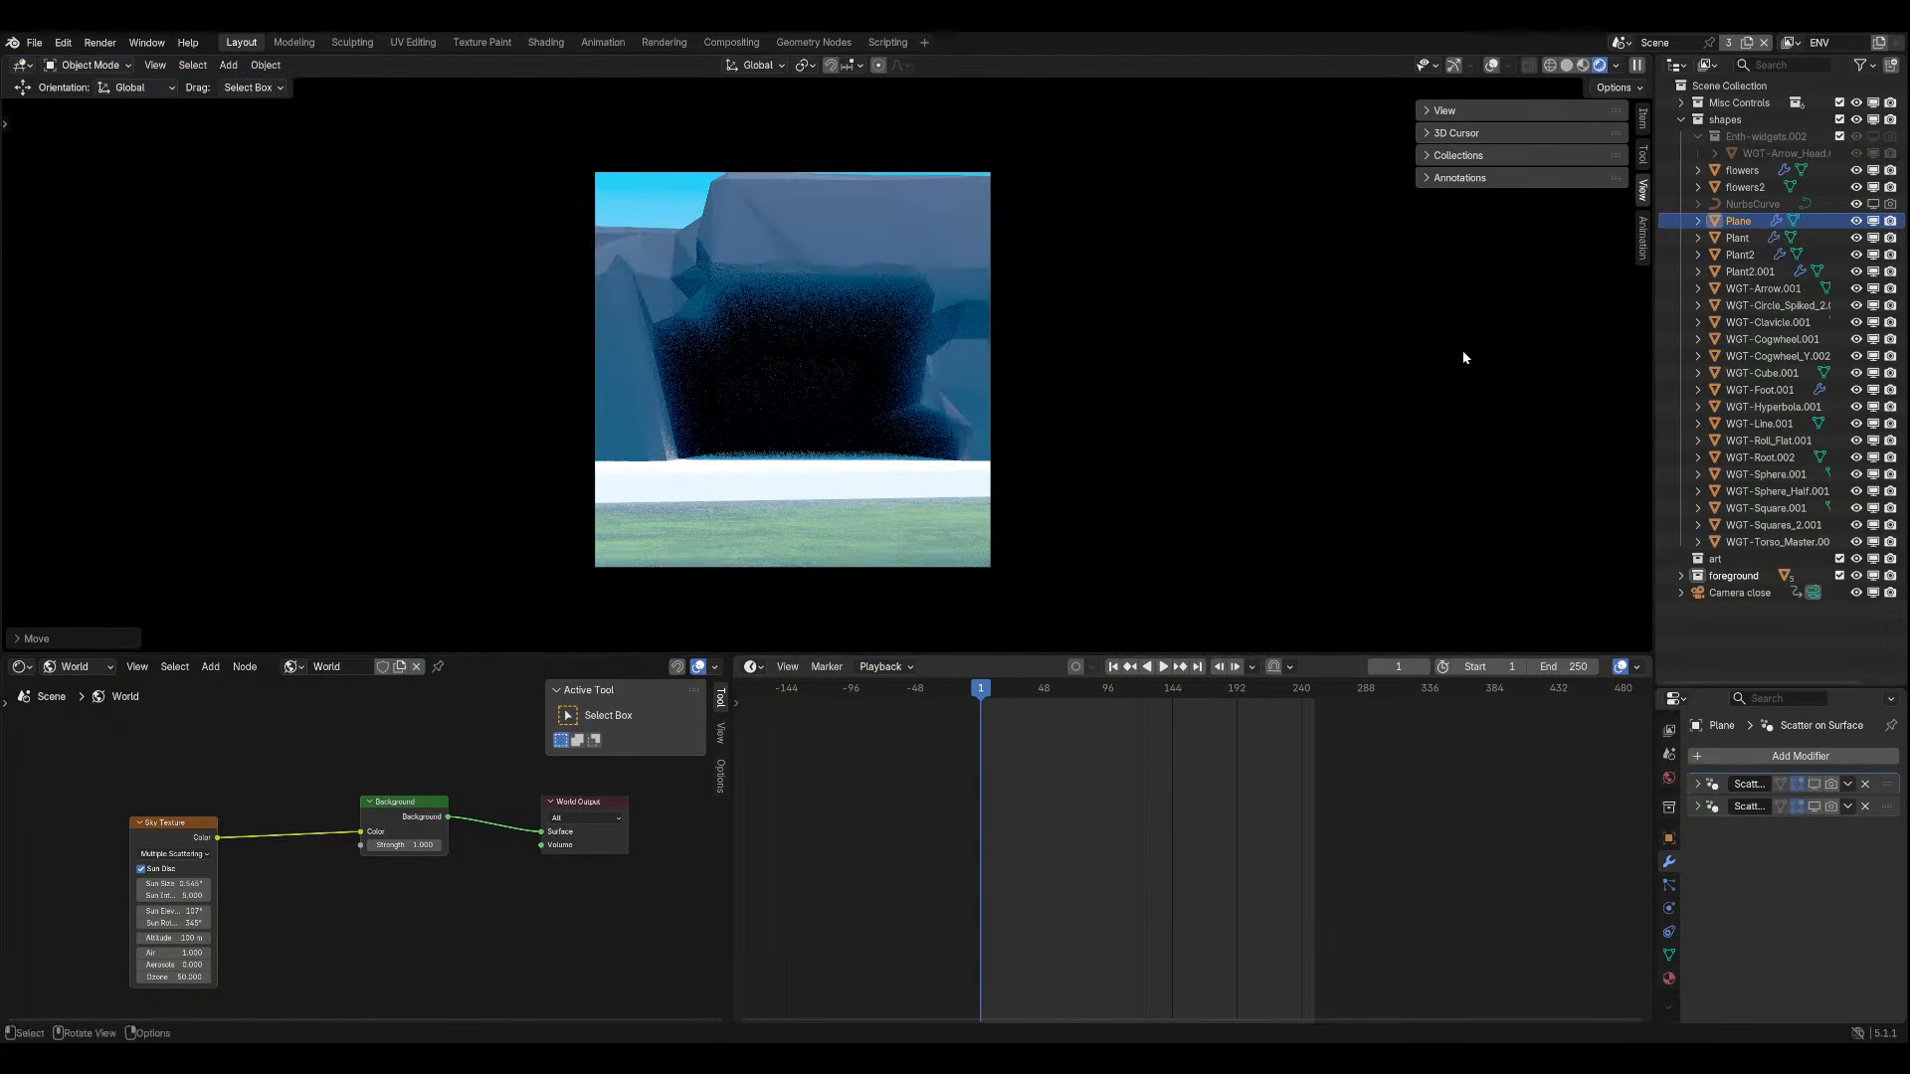
Turn on viewport display for the grass plane's second scatter modifier and expand its Plant2 scattering settings.
left_click(1818, 806)
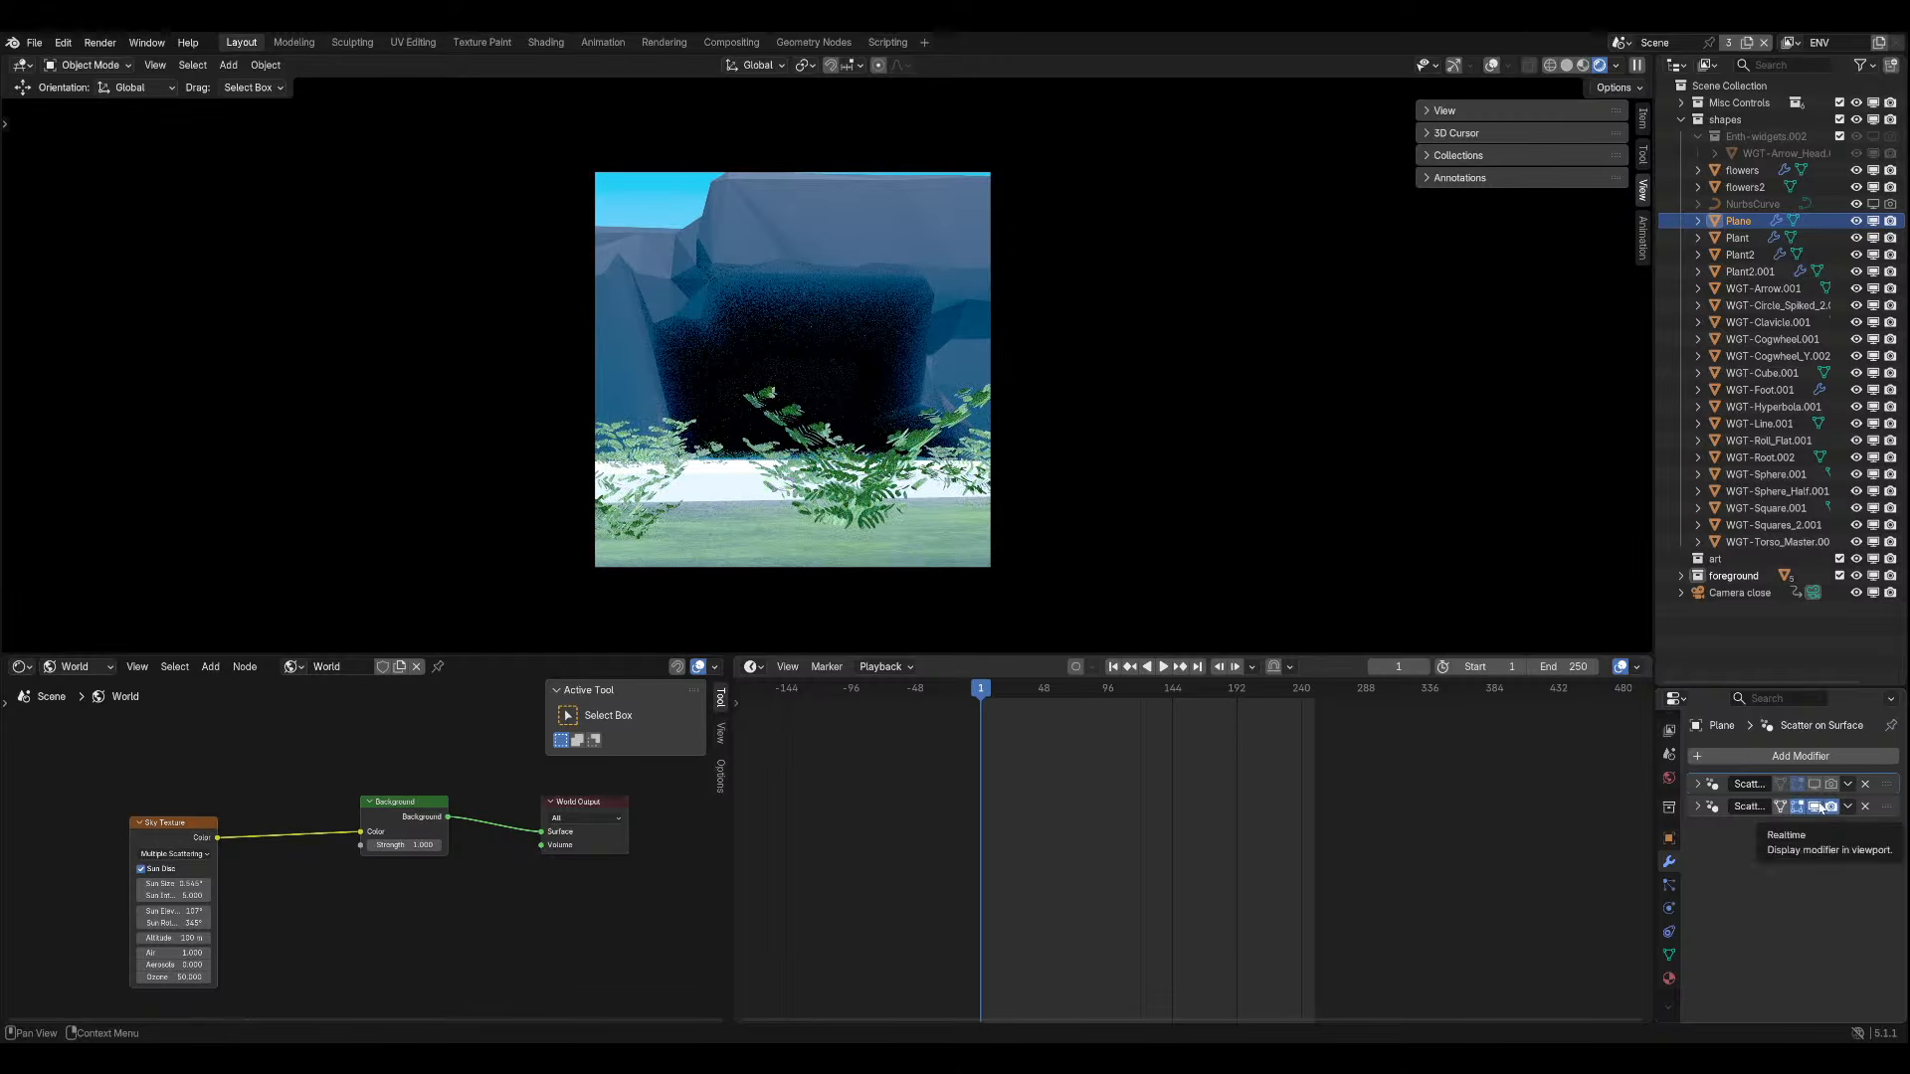
left_click(1710, 808)
scroll(1703, 804, "down", 2)
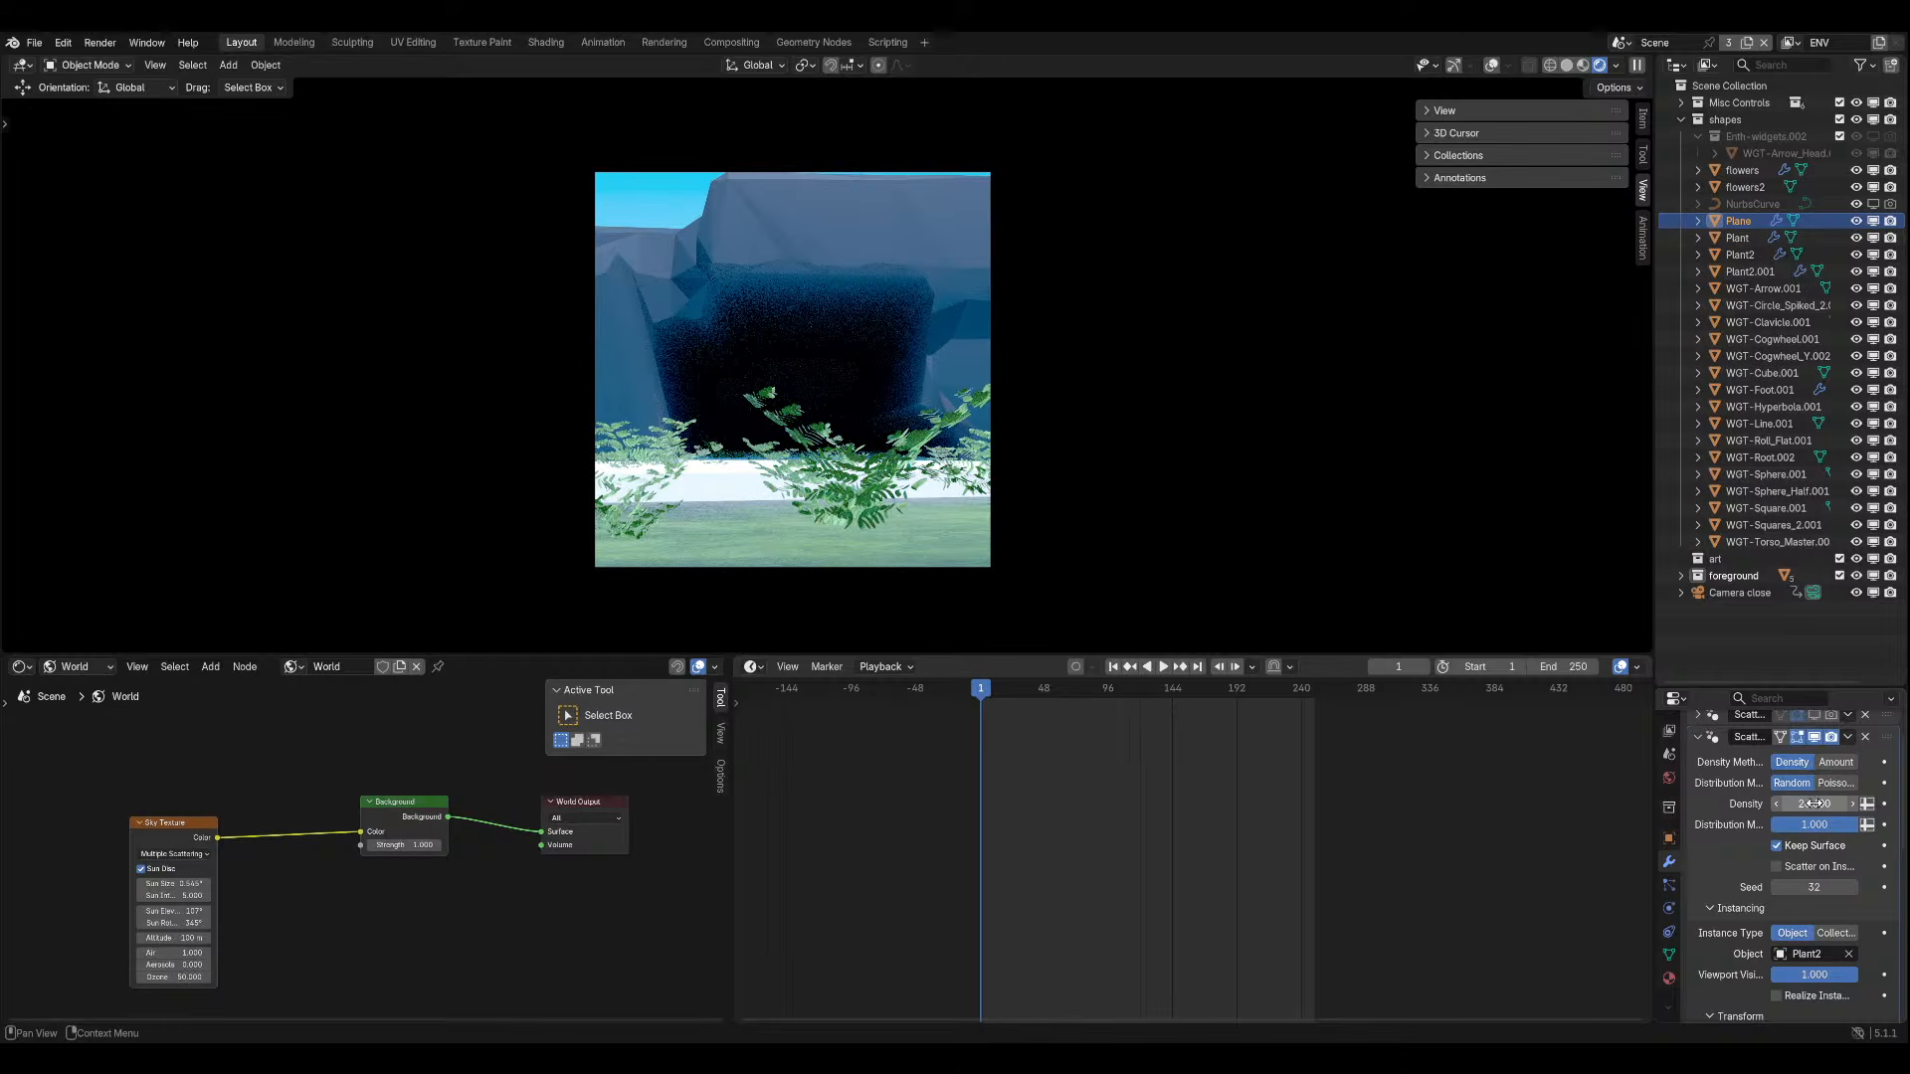
middle_click_drag(697, 355, 776, 405)
key("KP_0")
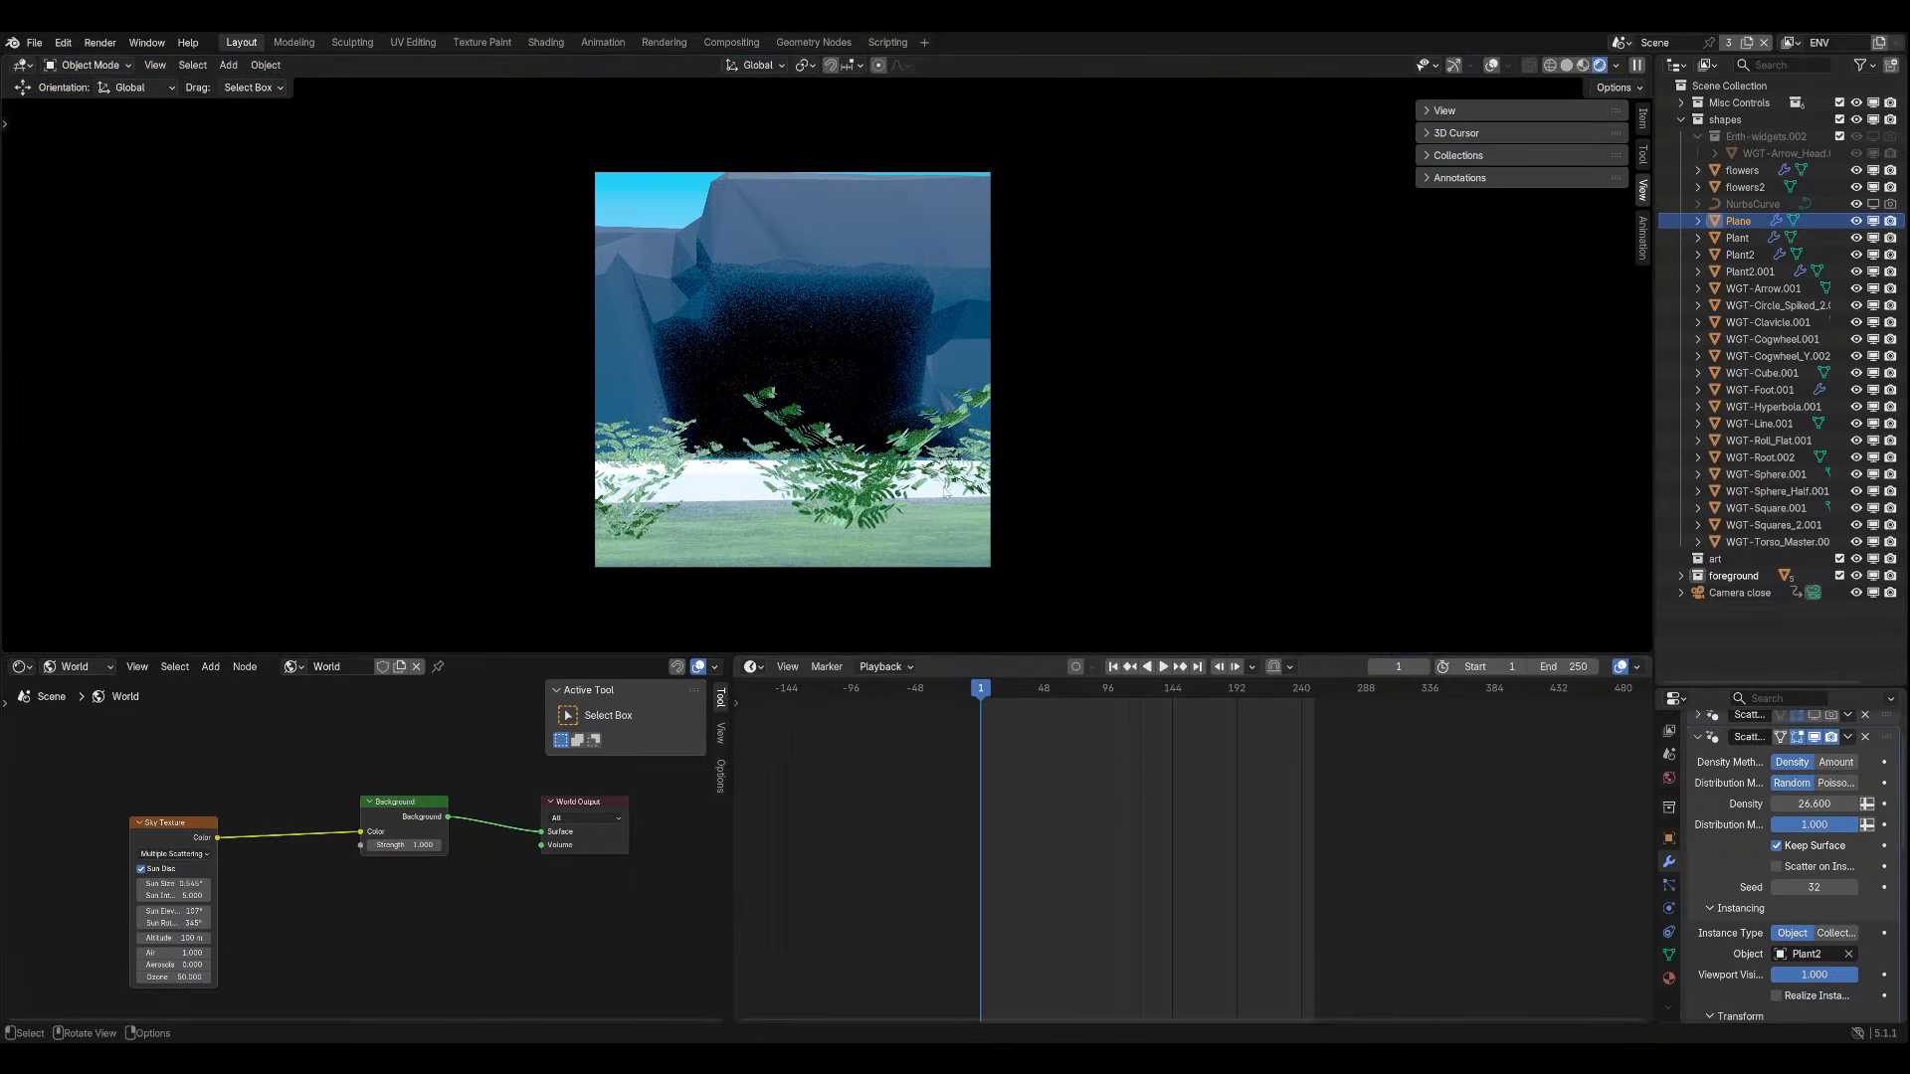
Scale down the grass plane and move it along X and Y in front of the cave mouth.
middle_click_drag(888, 435, 1032, 354)
scroll(845, 414, "down", 2)
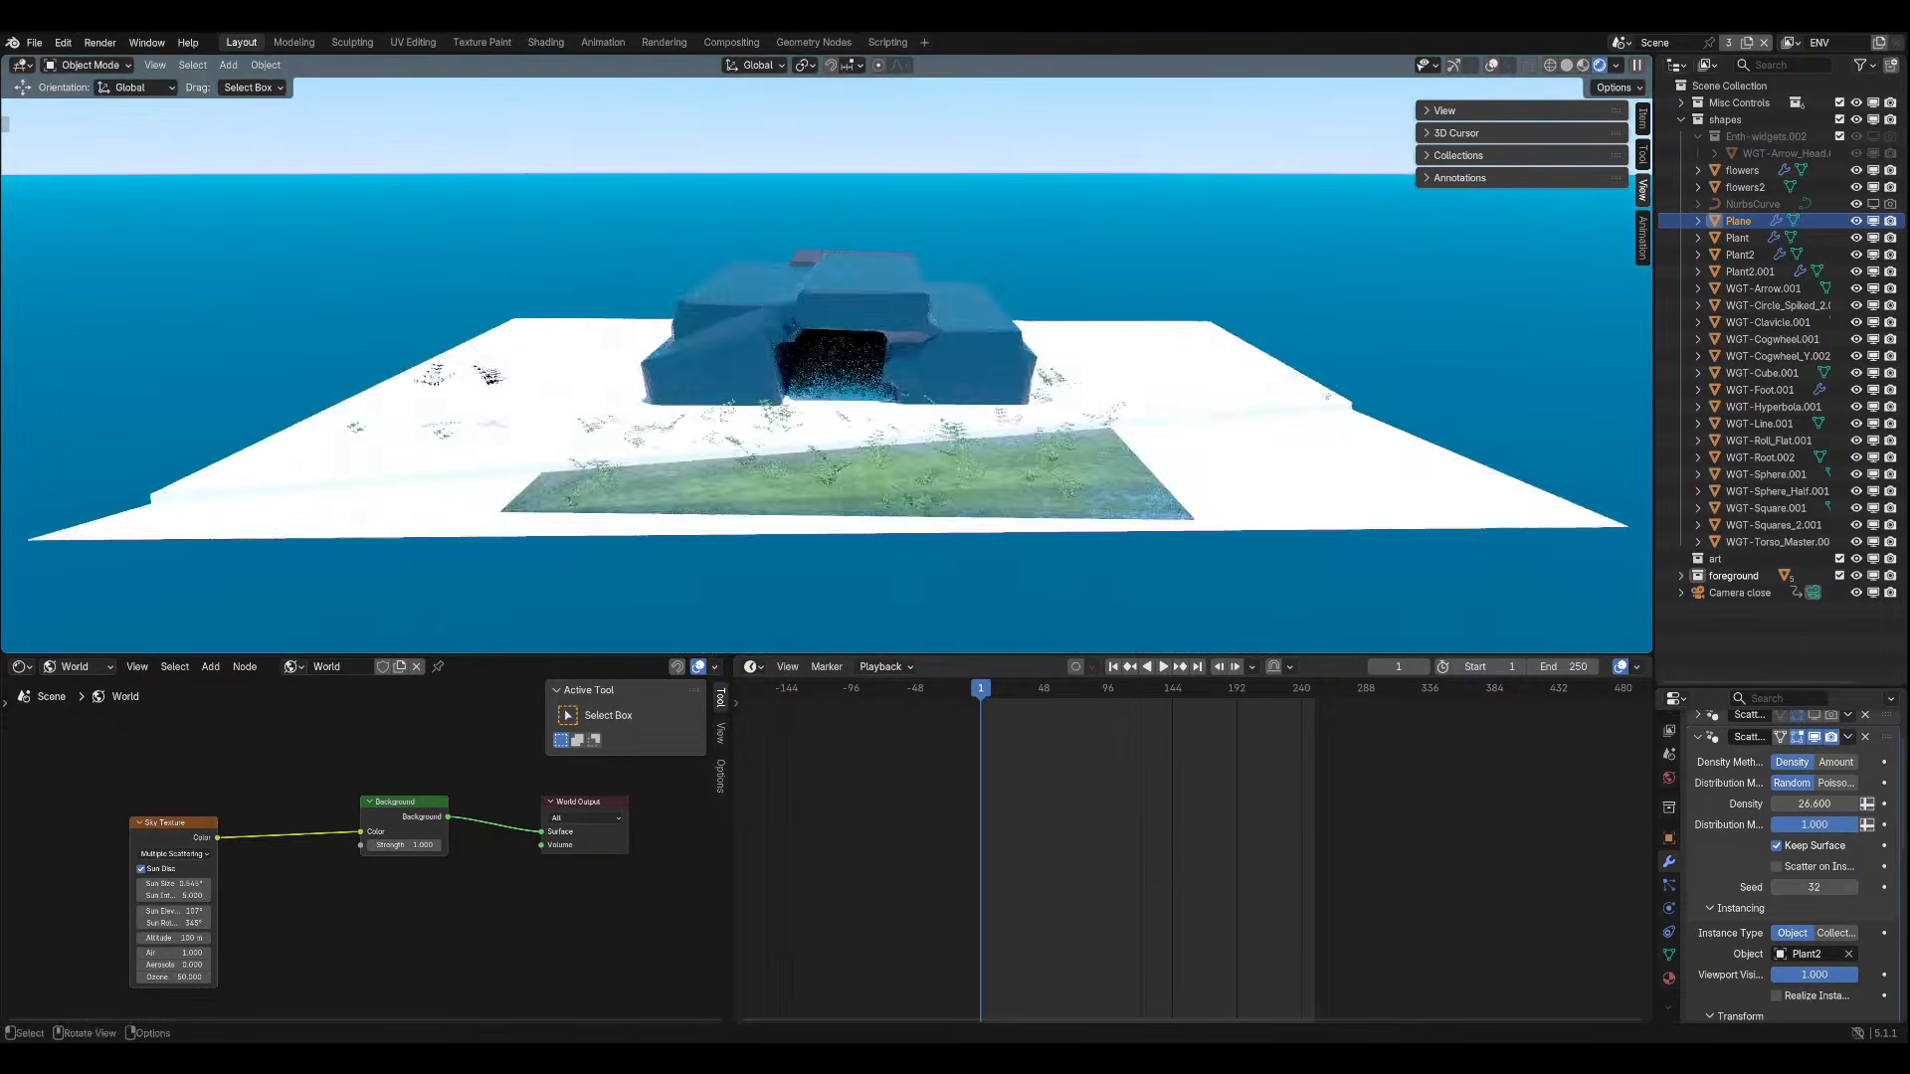
key("s")
left_click(1079, 435)
mouse_move(1079, 434)
middle_mouse_down()
mouse_move(1015, 451)
mouse_move(1095, 425)
middle_mouse_up()
key("g")
key("y")
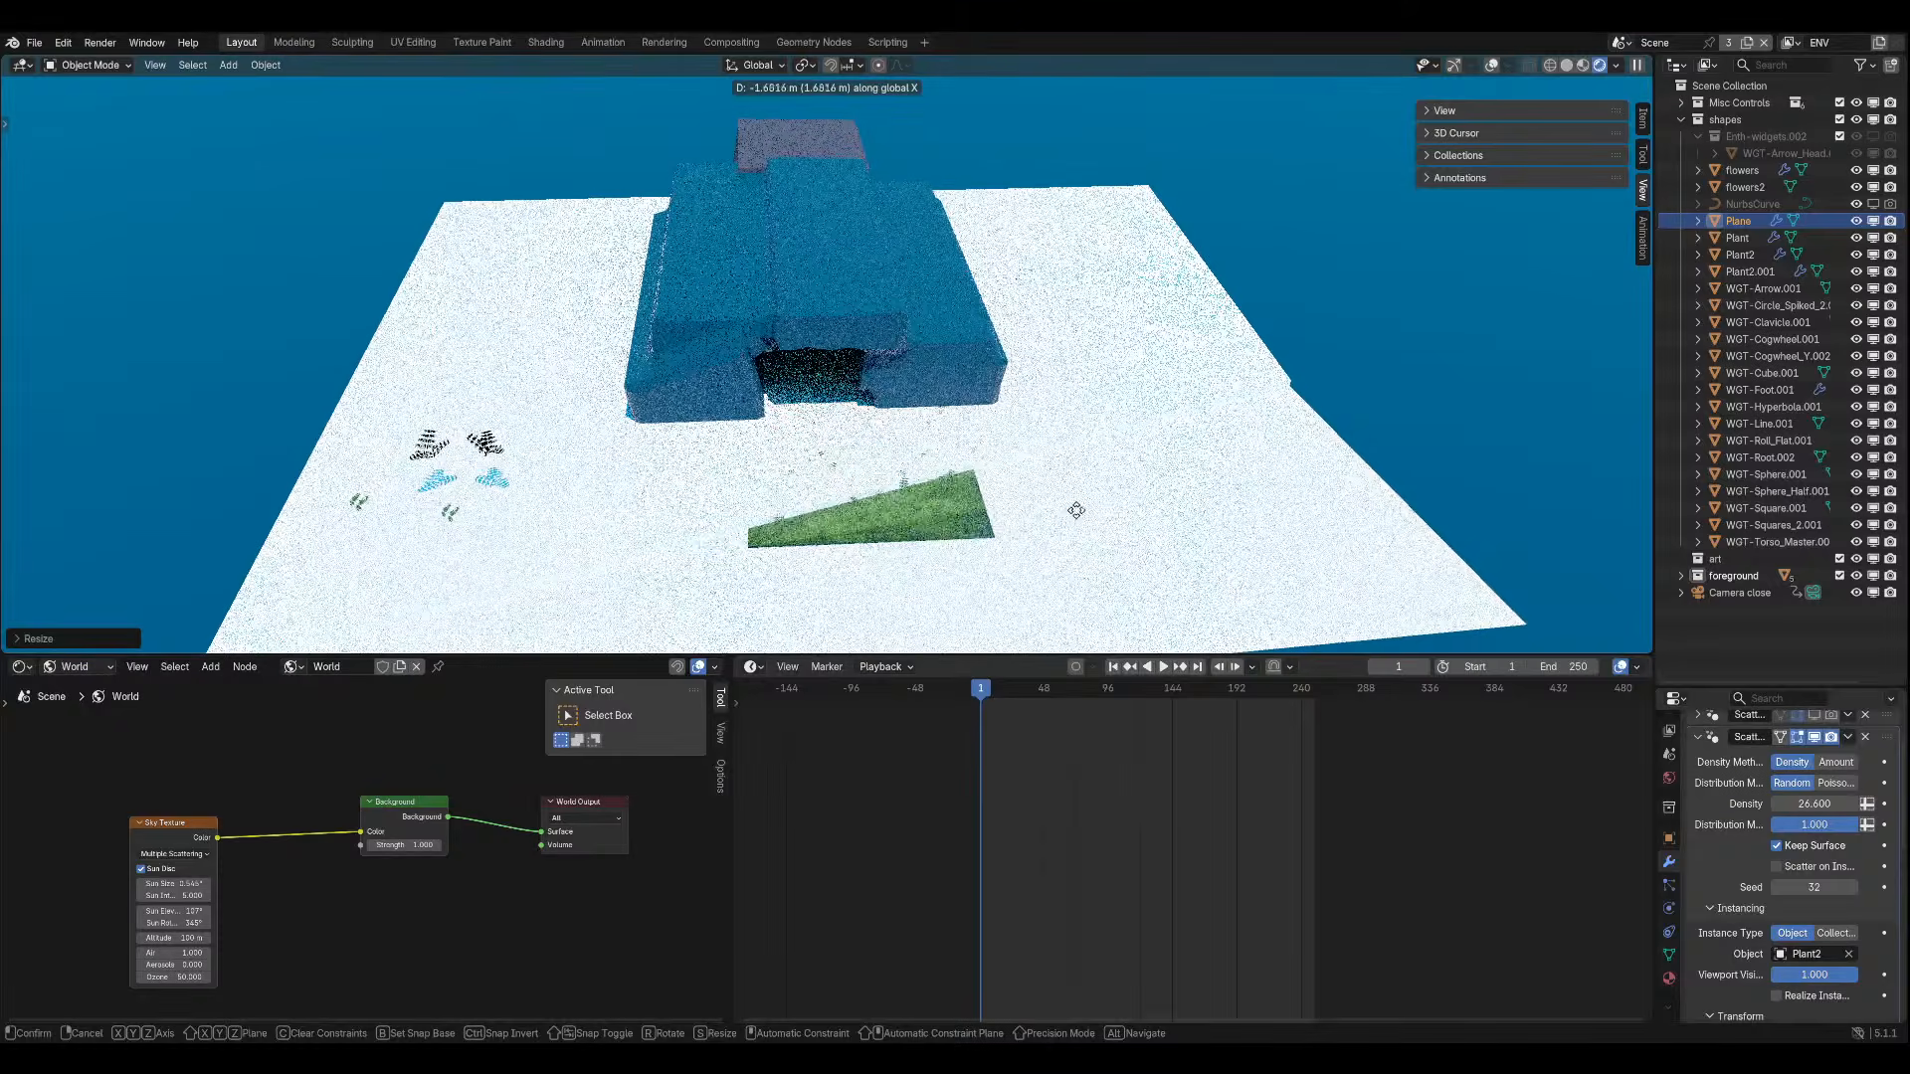
left_click(1078, 503)
key("g")
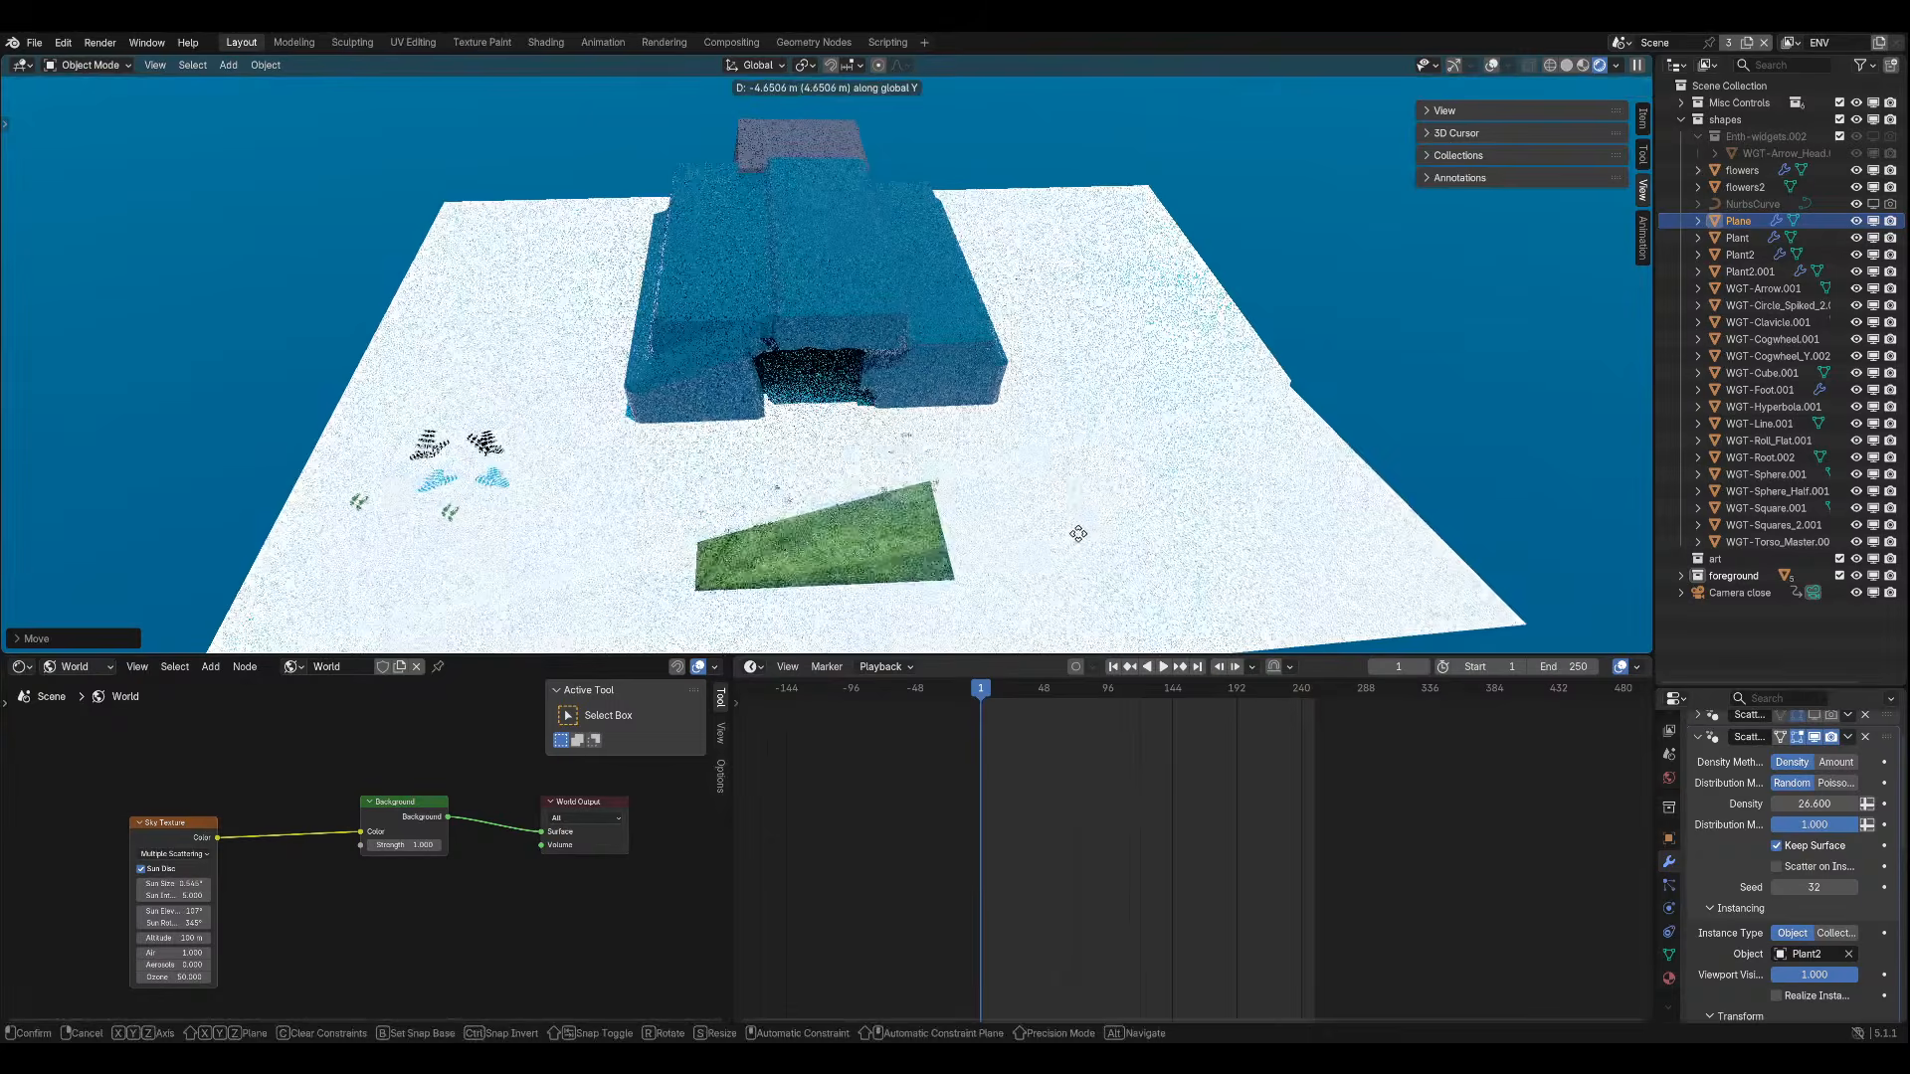
left_click(1084, 602)
Scale the white ground plane down along X to about a third, check it through the camera and save the file.
left_click(1101, 341)
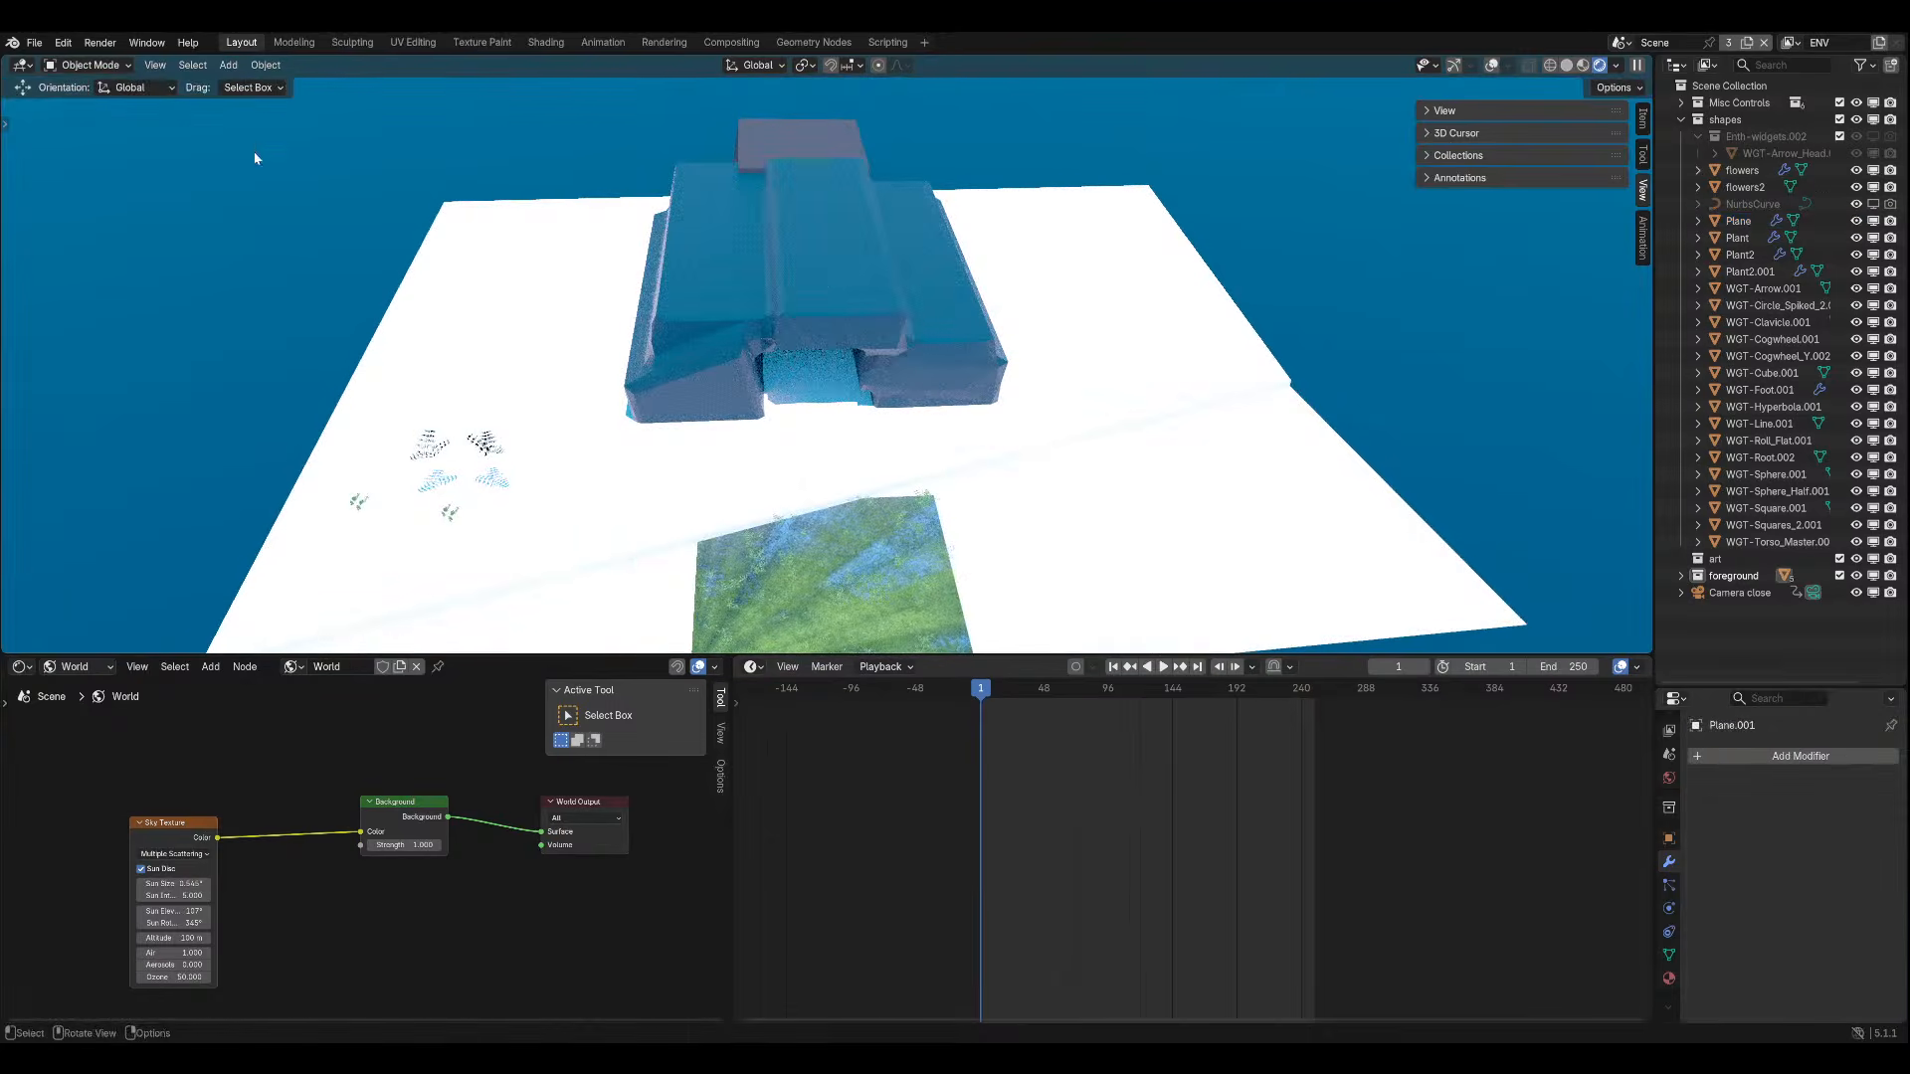
key("s")
key("x")
right_click(528, 491)
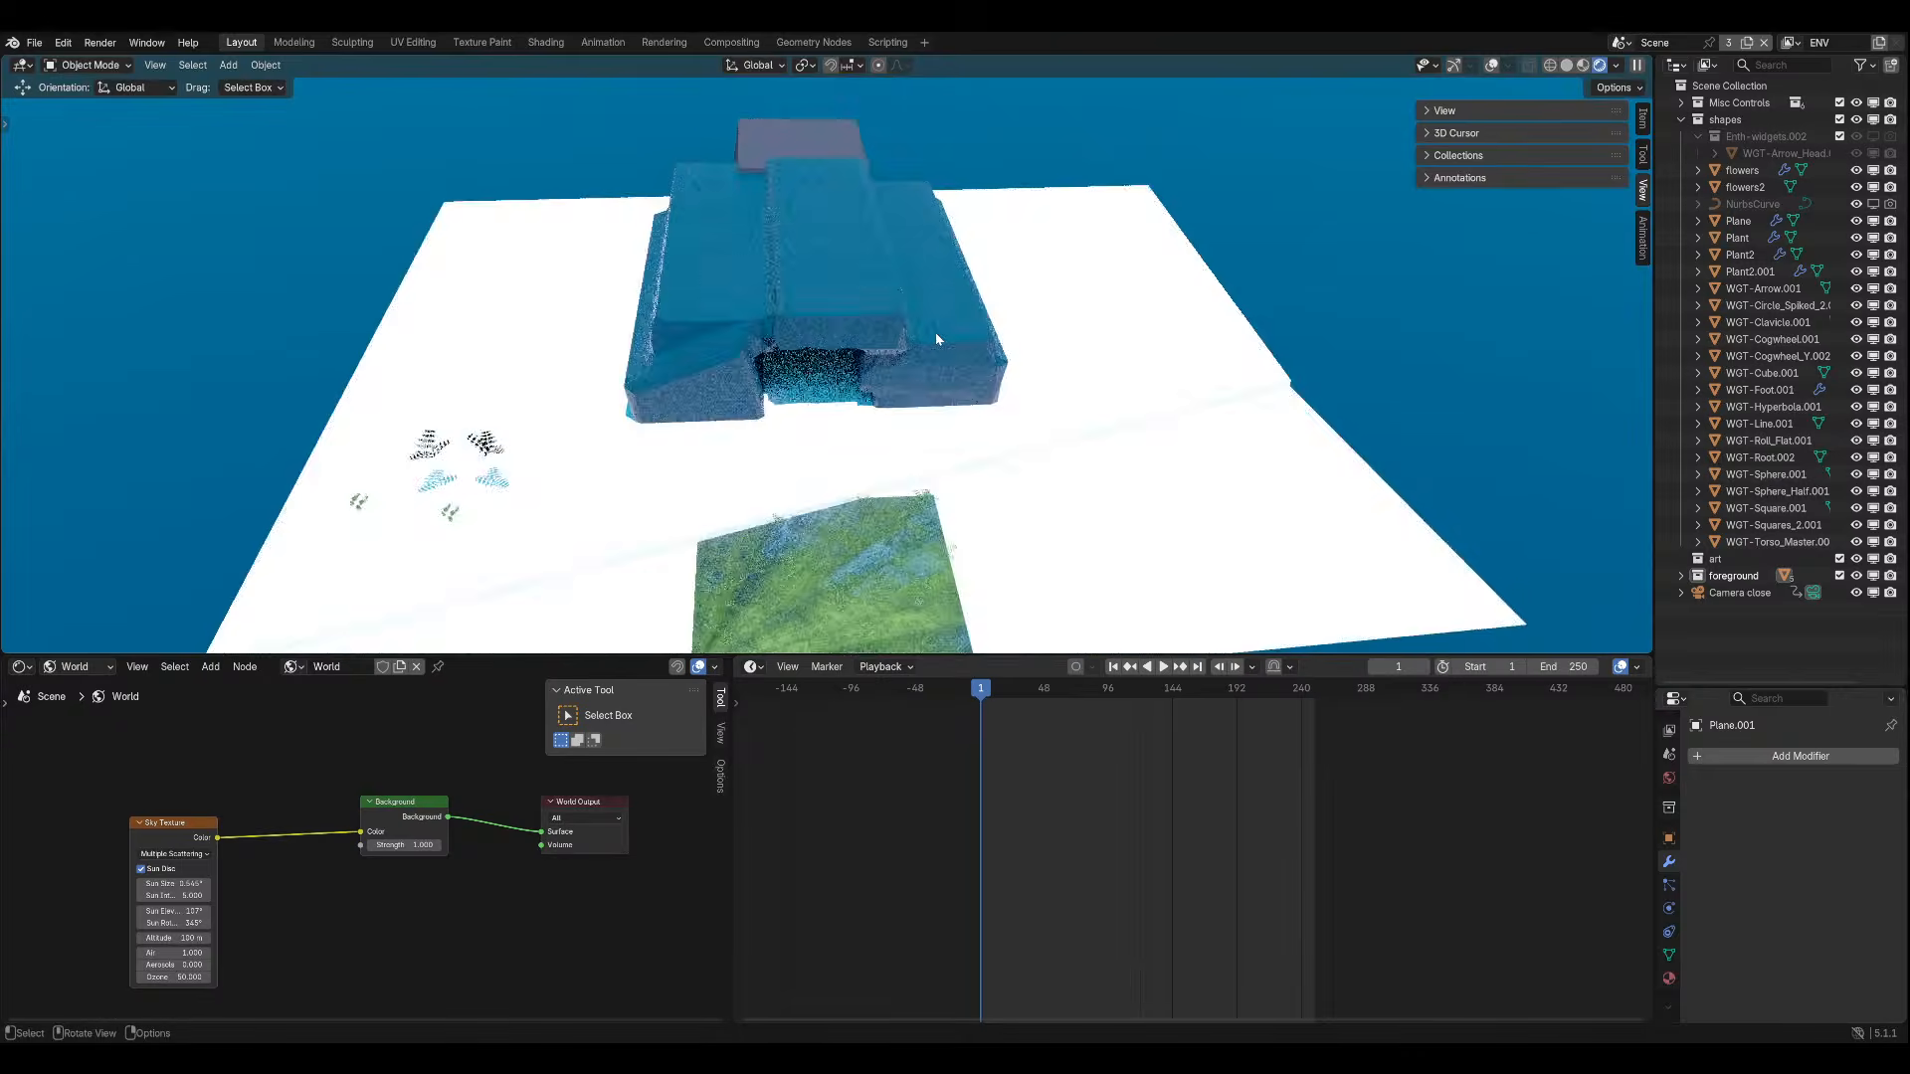
key("KP_0")
key("s")
key("x")
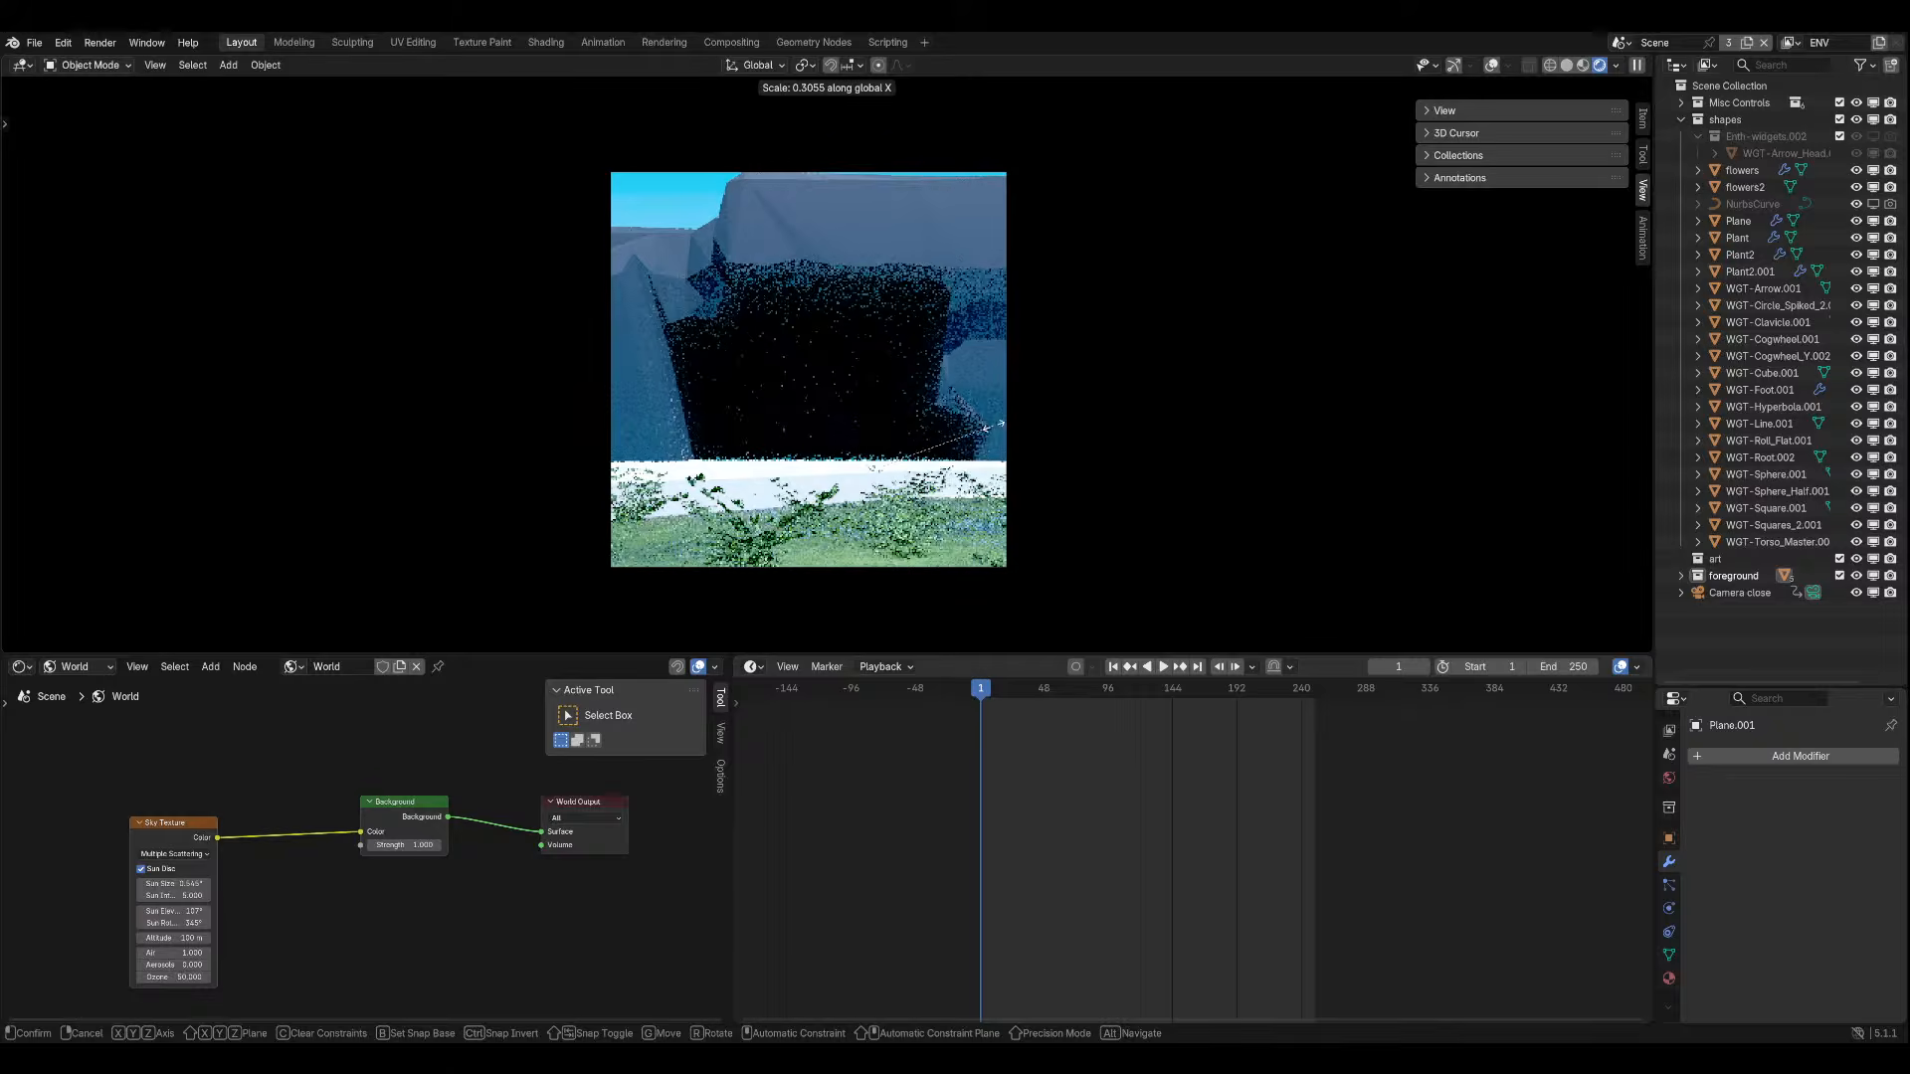
left_click(967, 342)
key("KP_0")
key("ctrl+s")
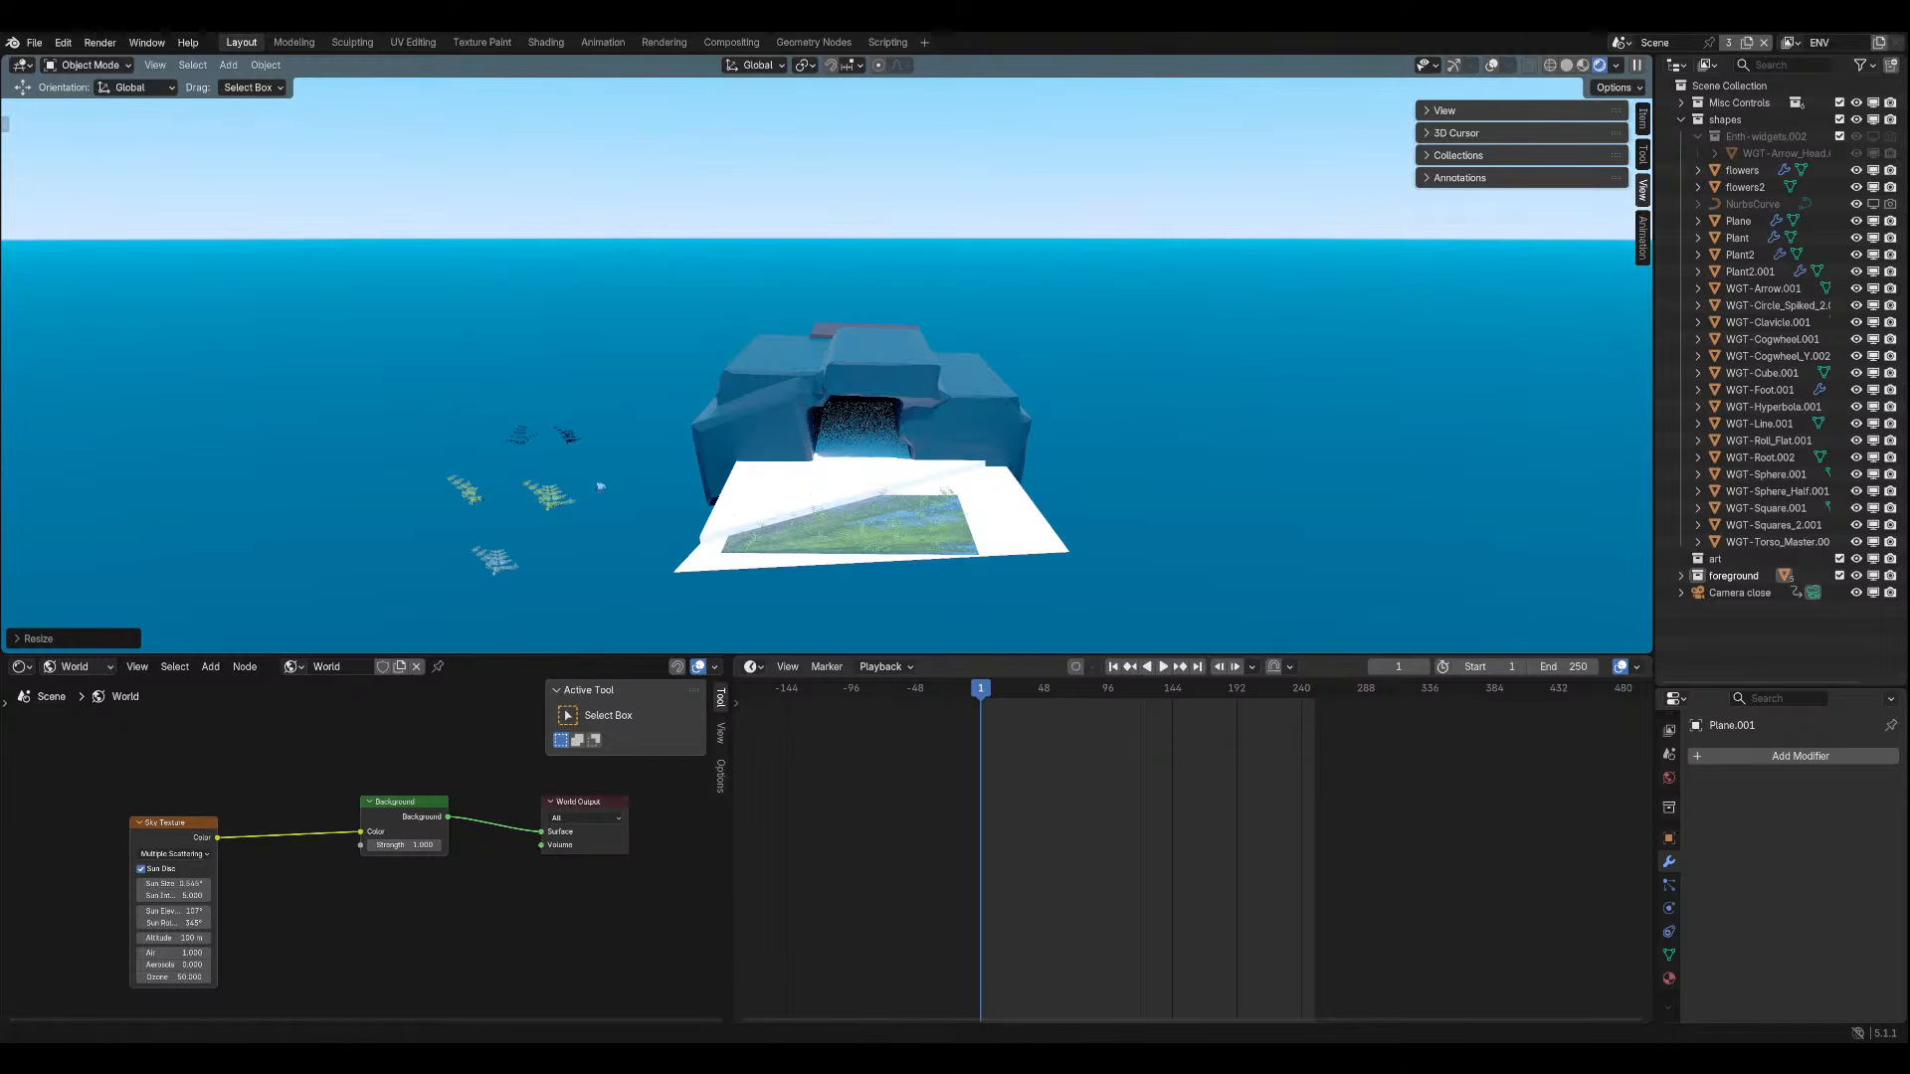
key("KP_0")
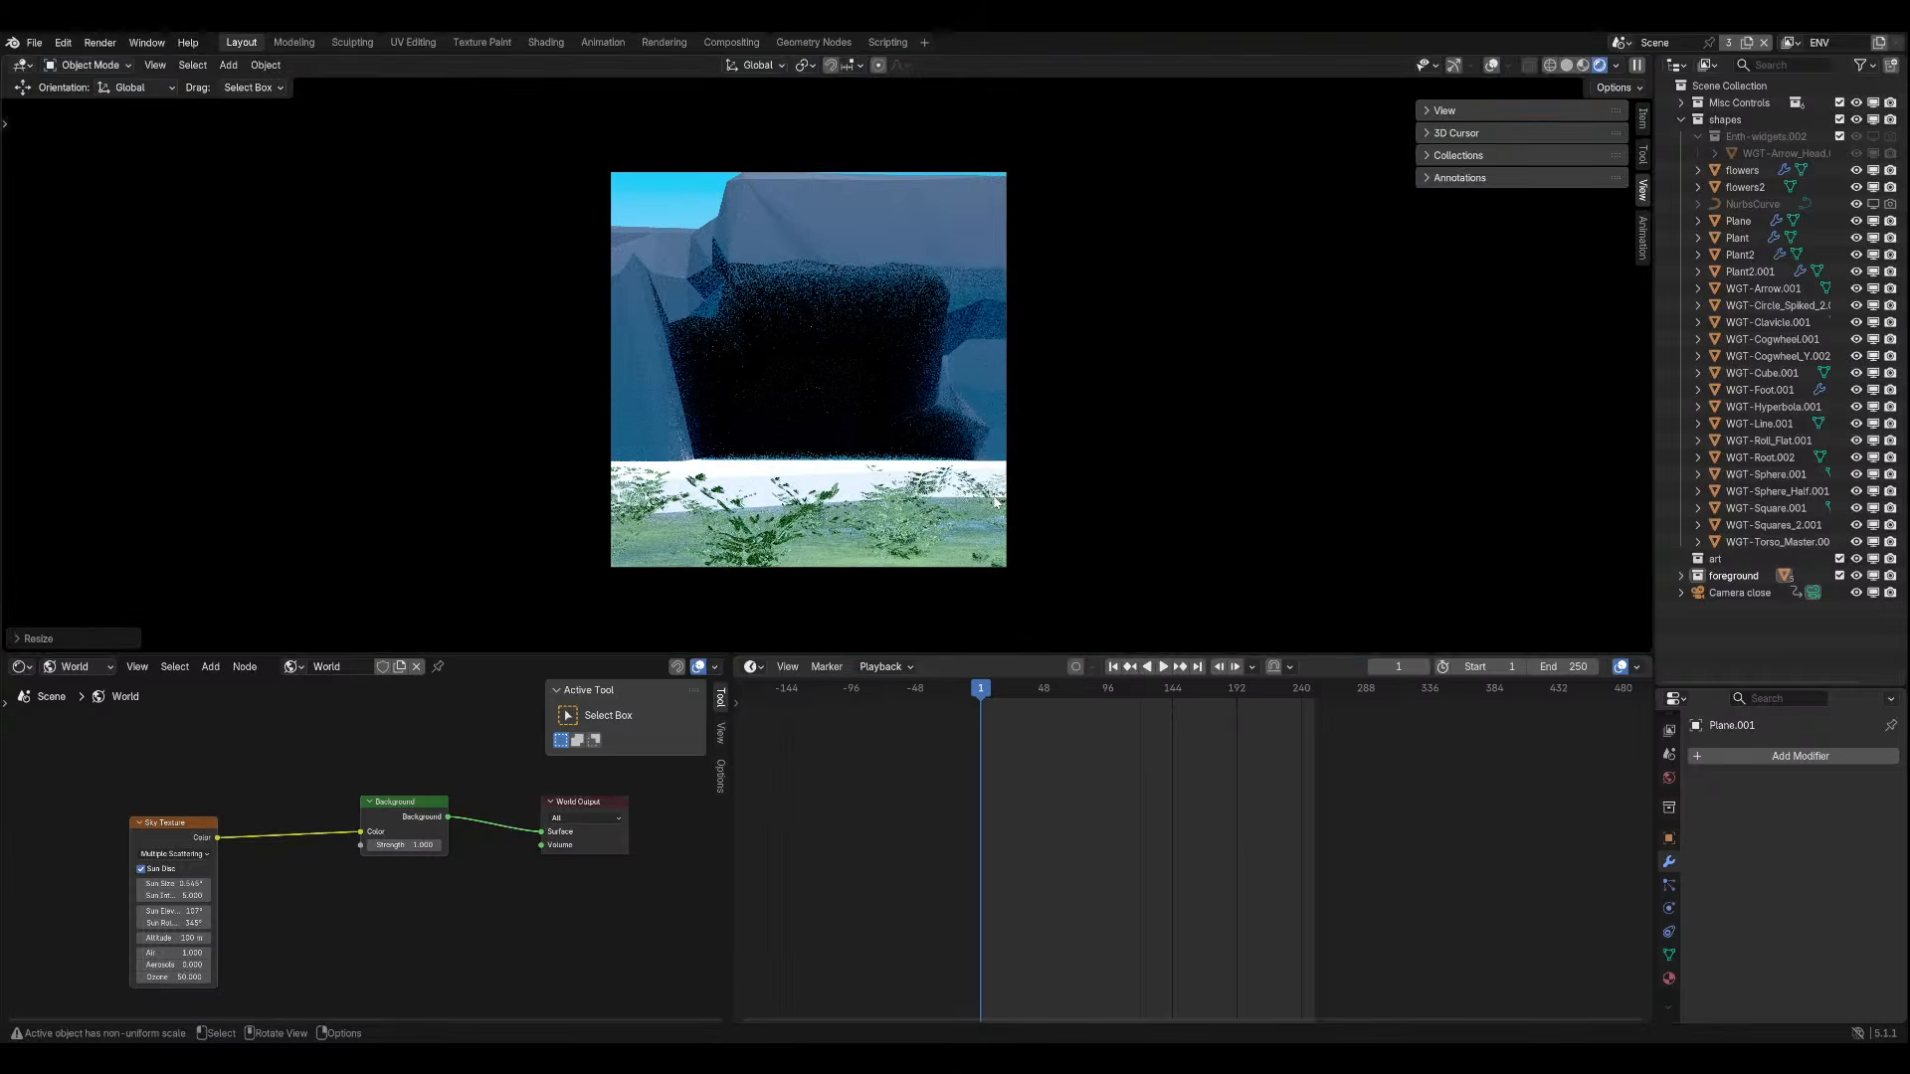
Lower the grass plane along Z just below the white ground and scale it down.
mouse_move(855, 368)
middle_mouse_down()
mouse_move(881, 376)
mouse_move(866, 431)
mouse_move(852, 328)
mouse_move(836, 388)
middle_mouse_up()
left_click(835, 388)
key("g")
key("z")
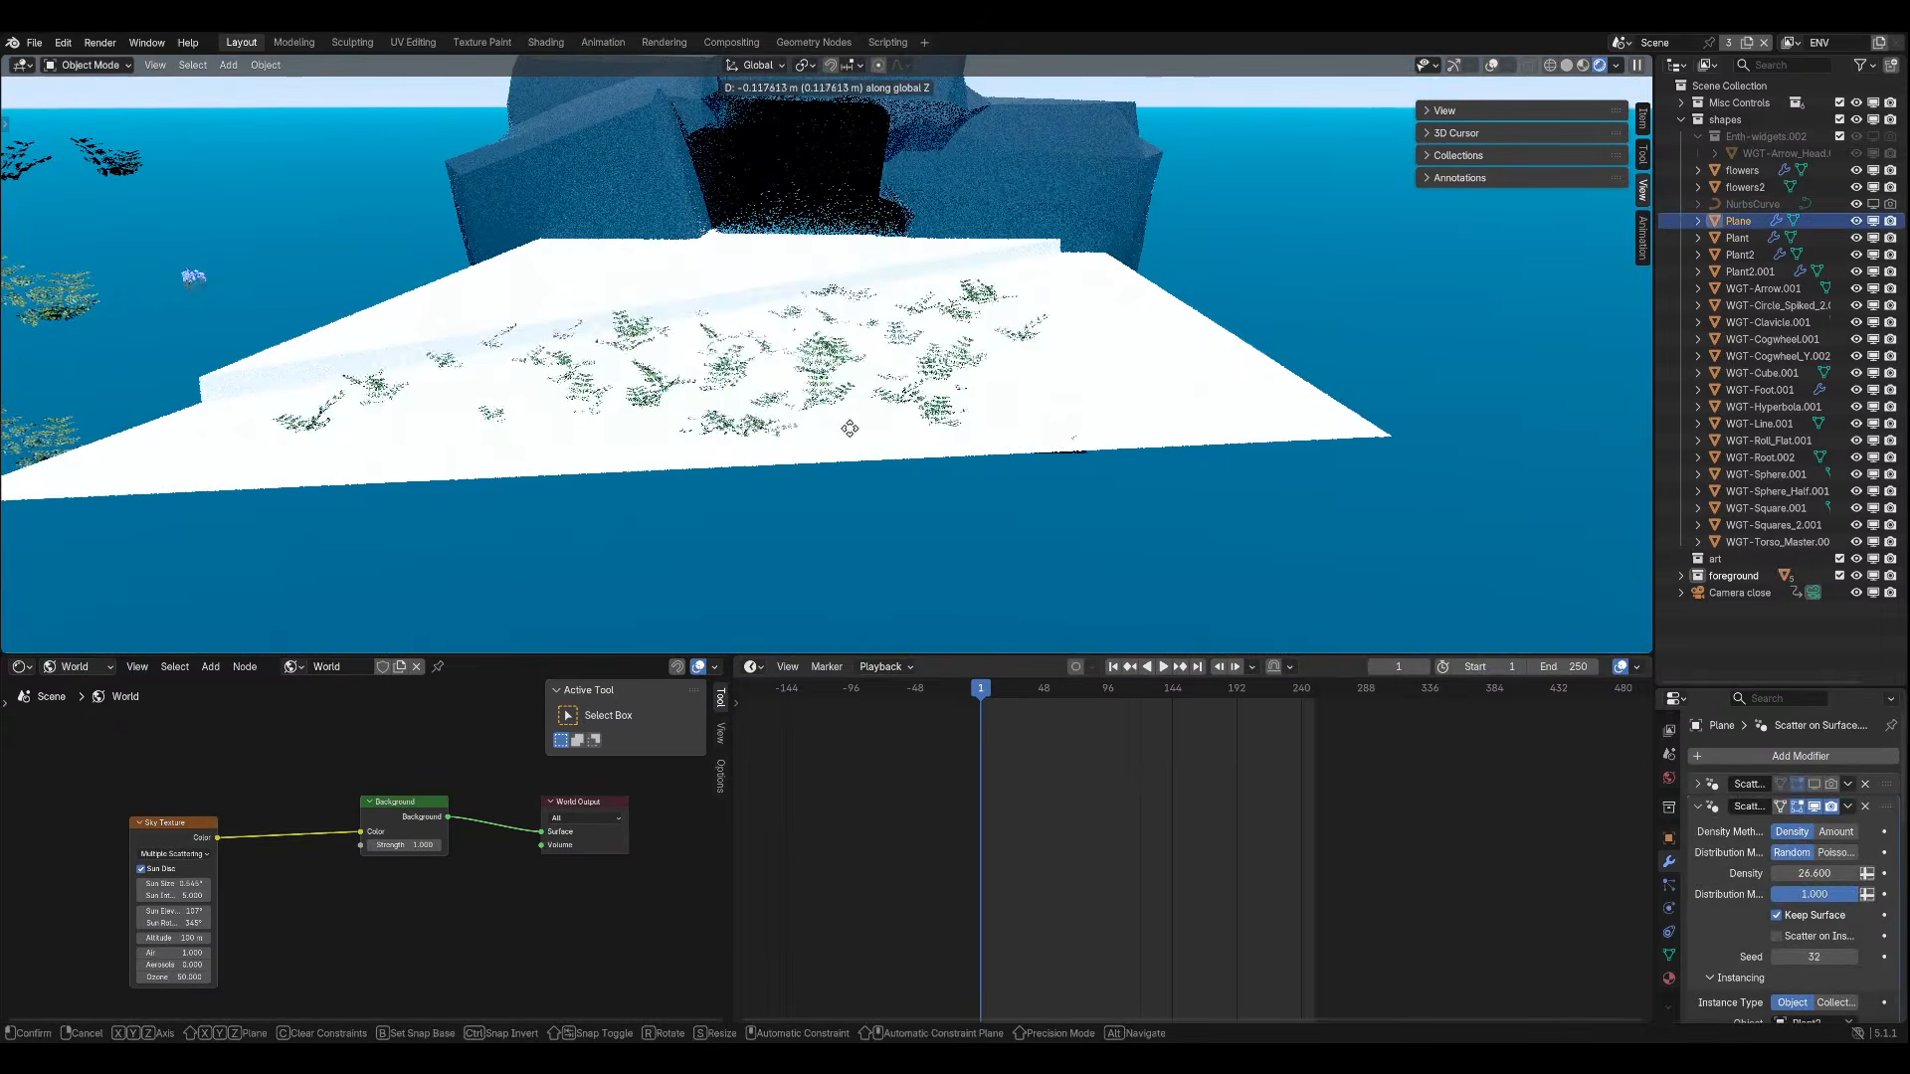
left_click(863, 414)
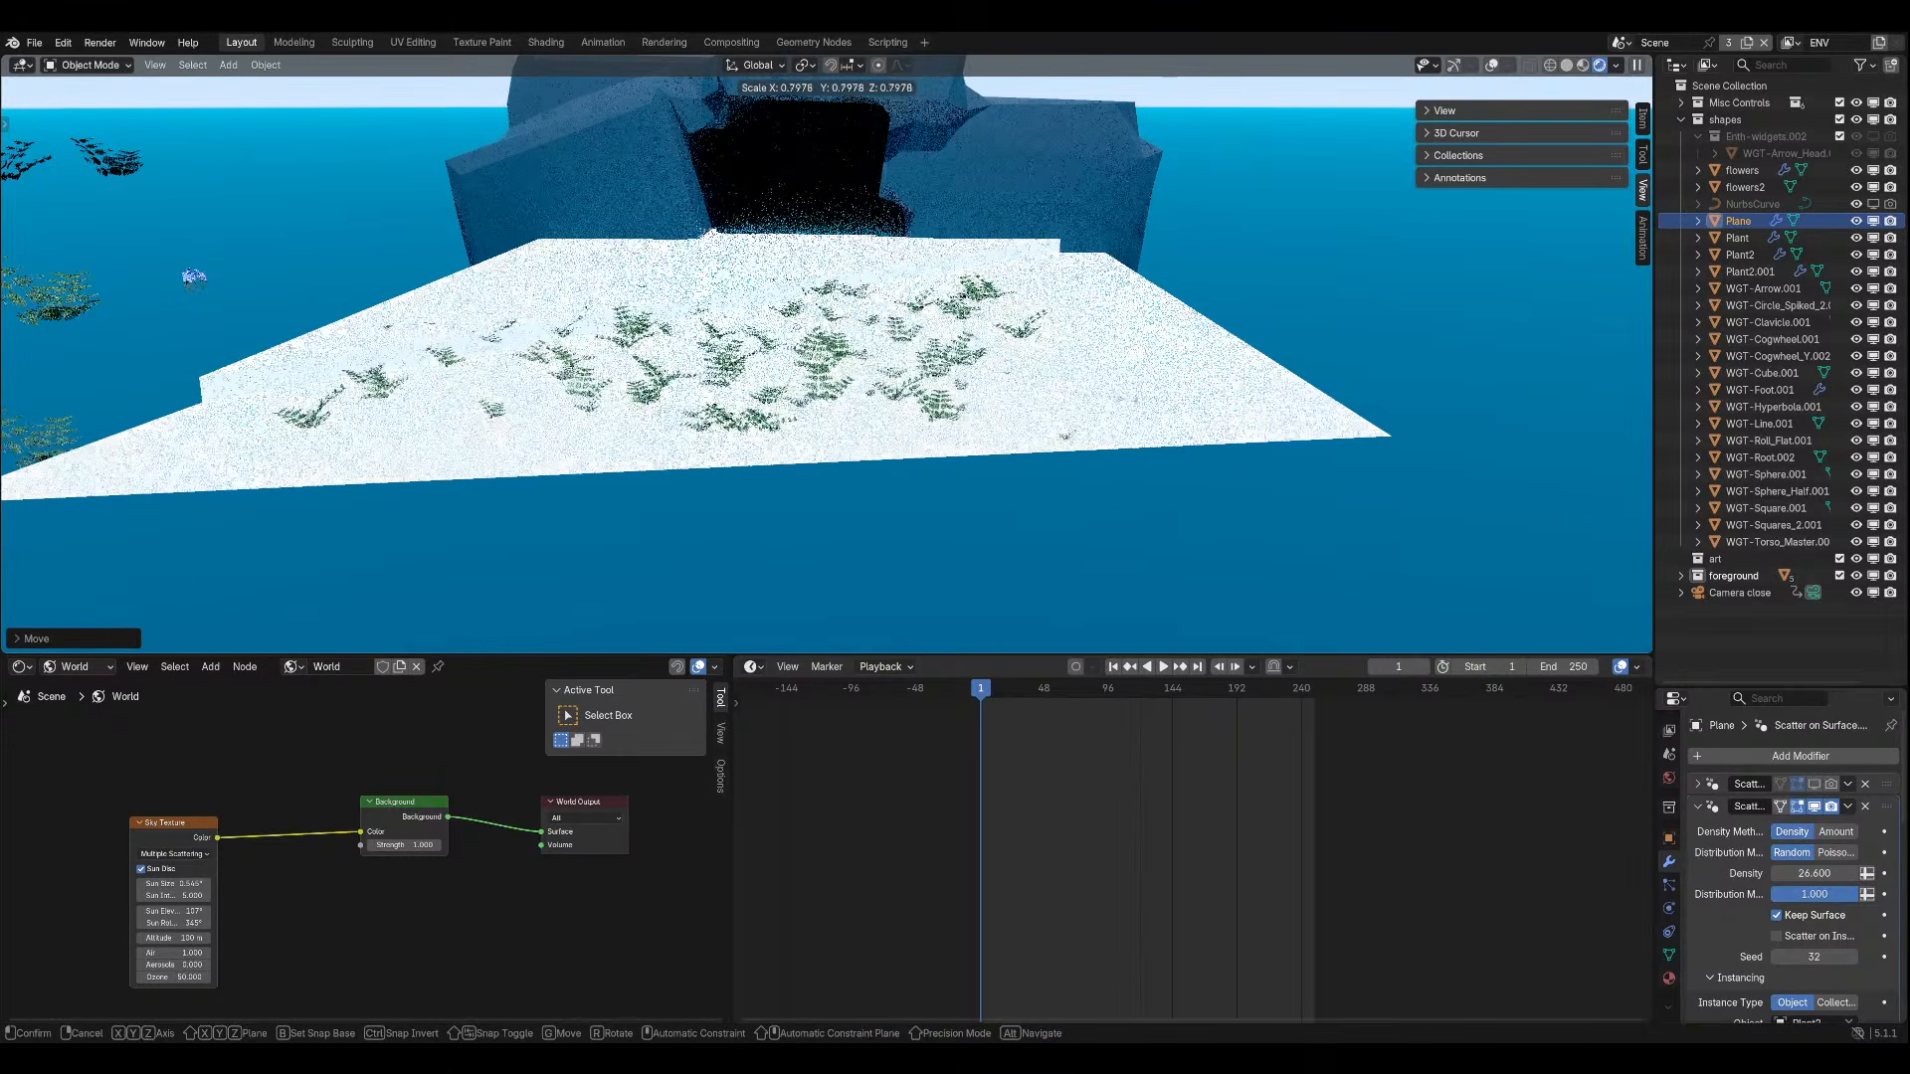
key("s")
key("Return")
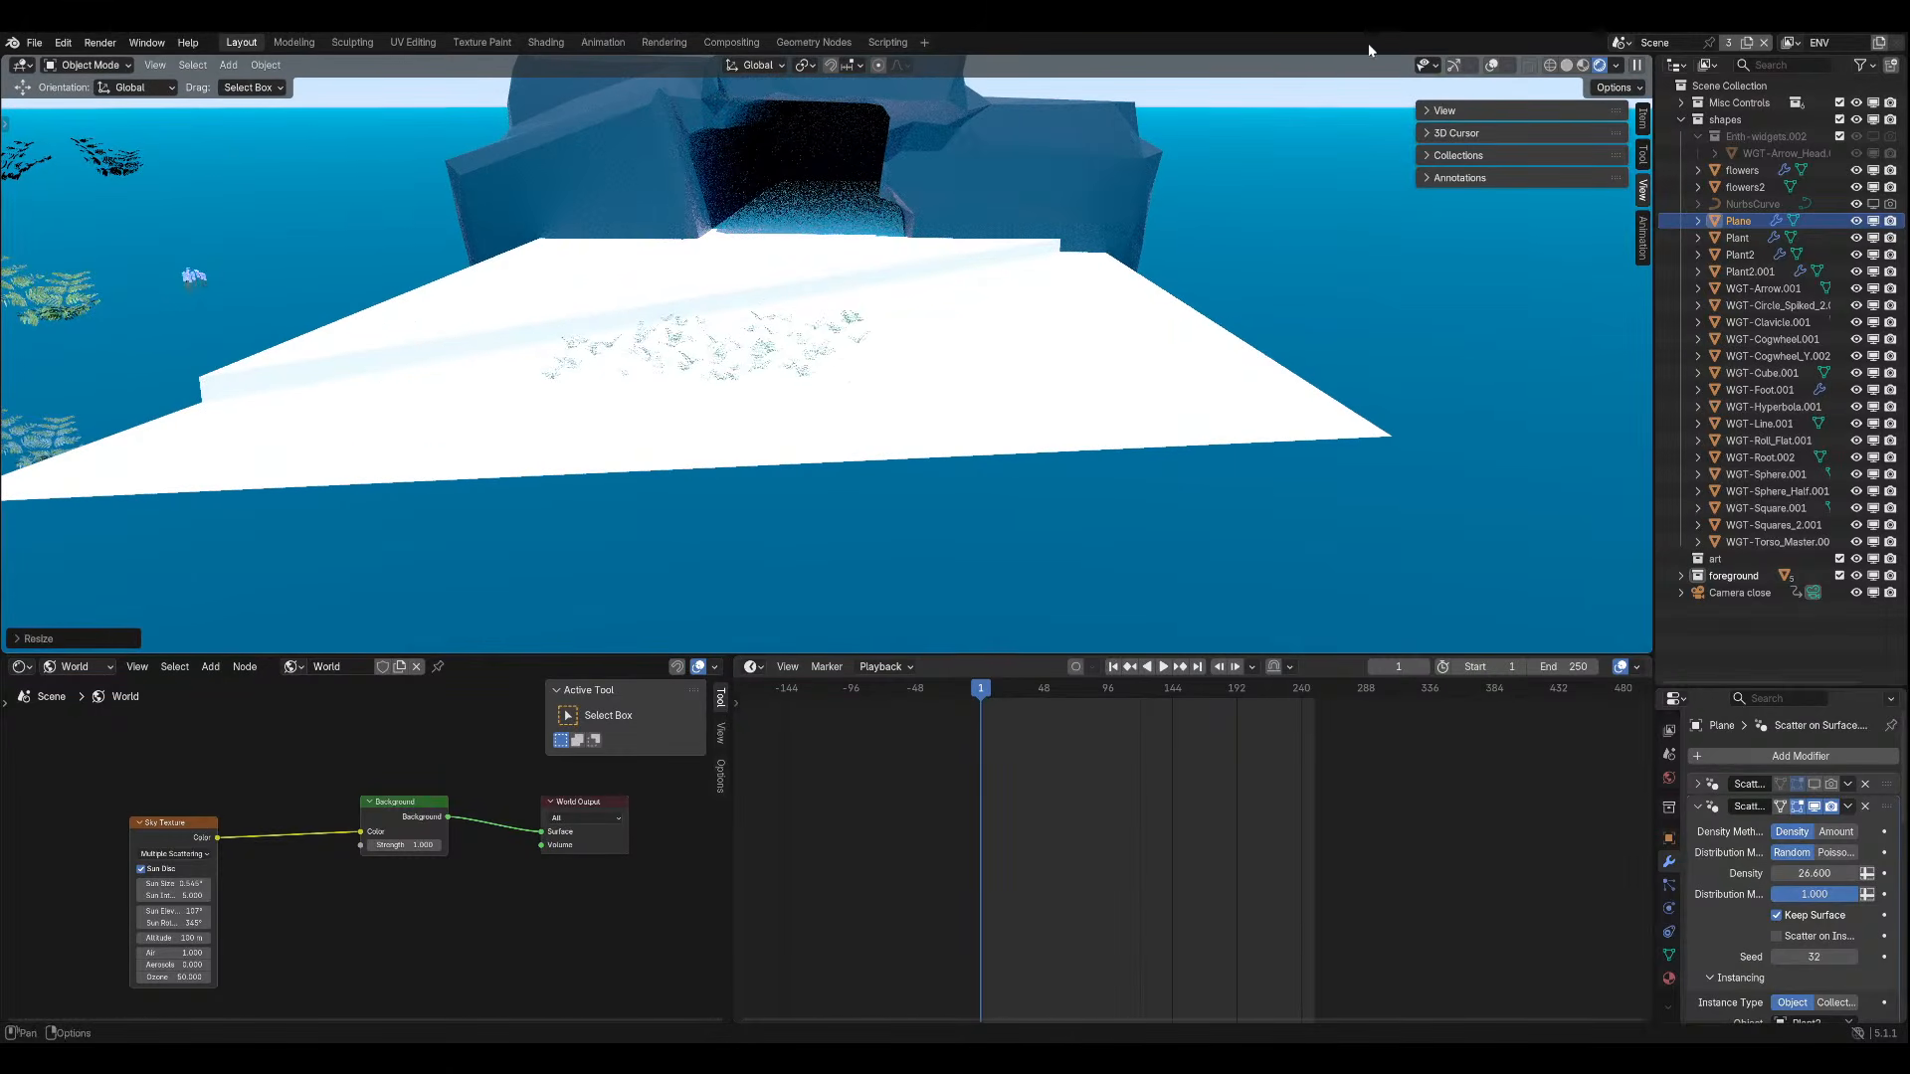
With overlays shown, edit the grass plane's mesh and move its front edge along Y to extend the scattered plants toward the camera.
left_click(1491, 65)
middle_click_drag(584, 383, 597, 299)
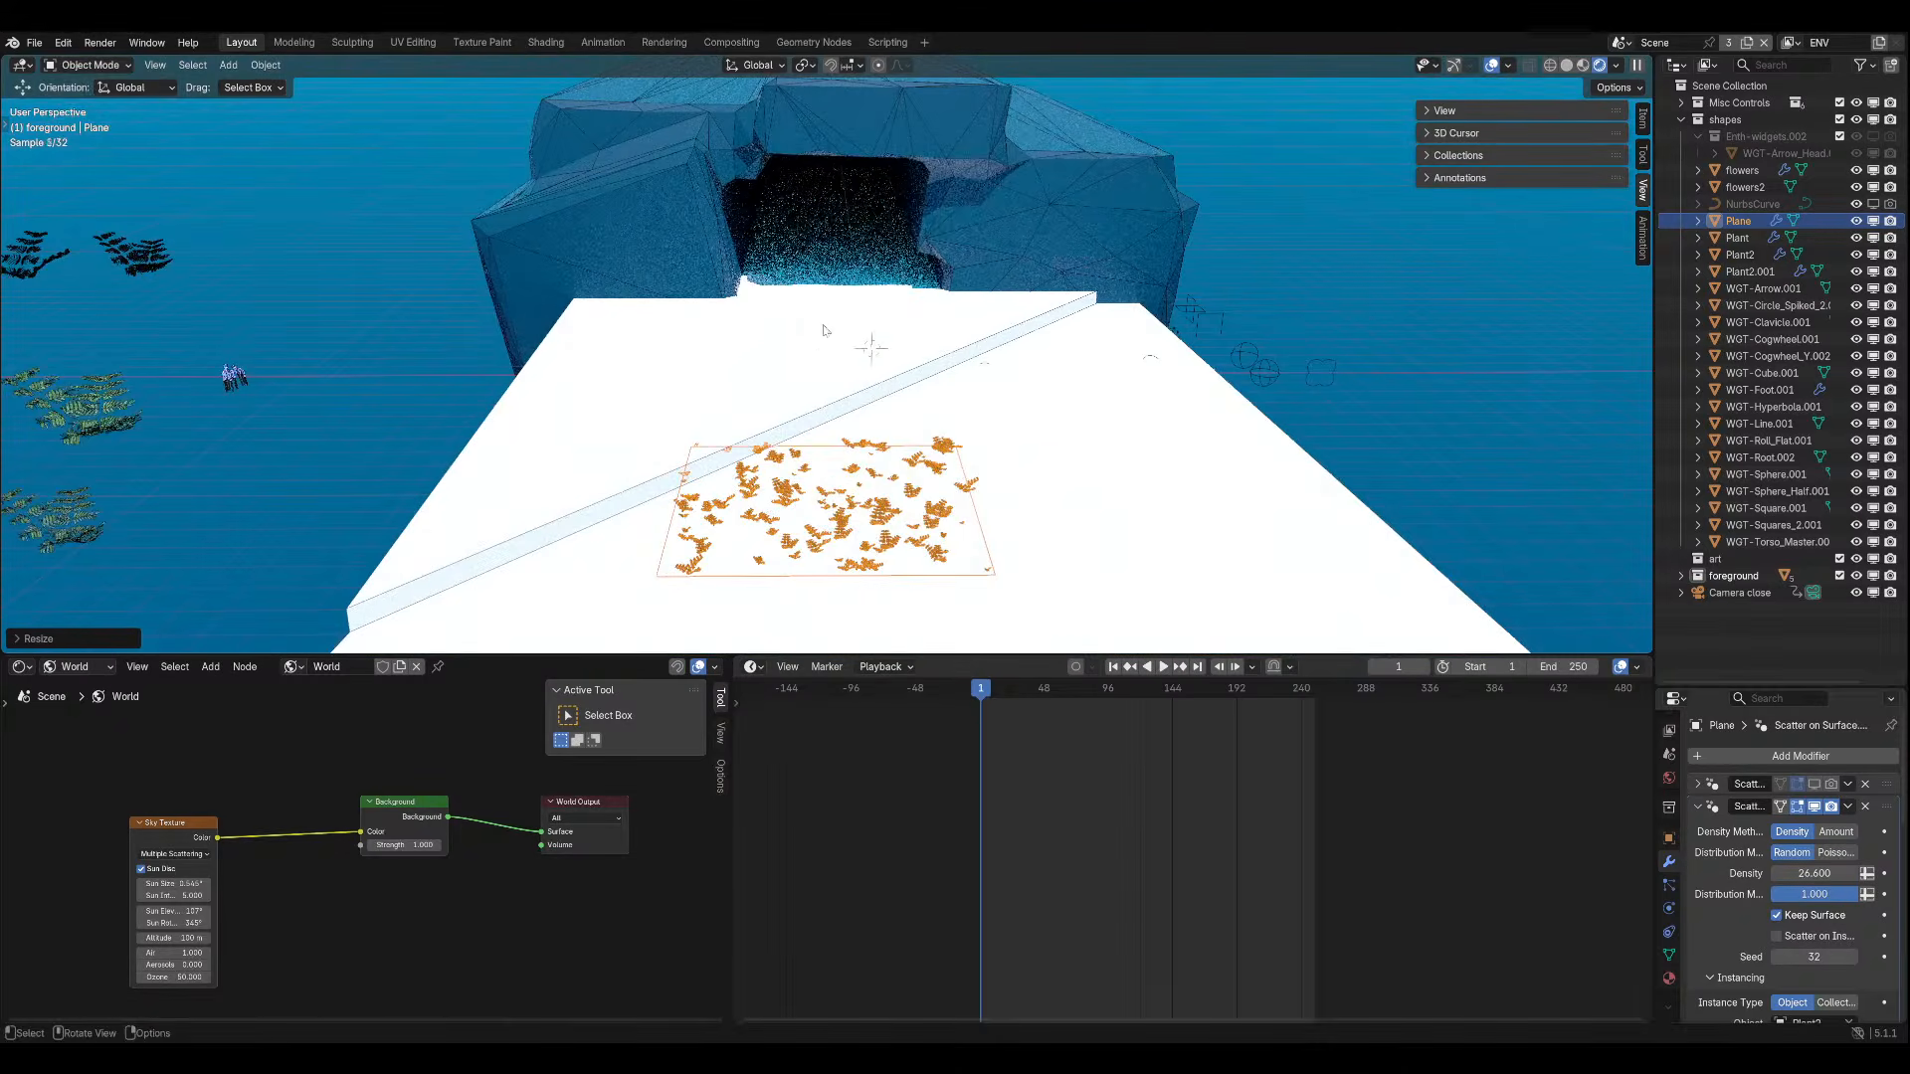
left_click(87, 65)
left_click(85, 104)
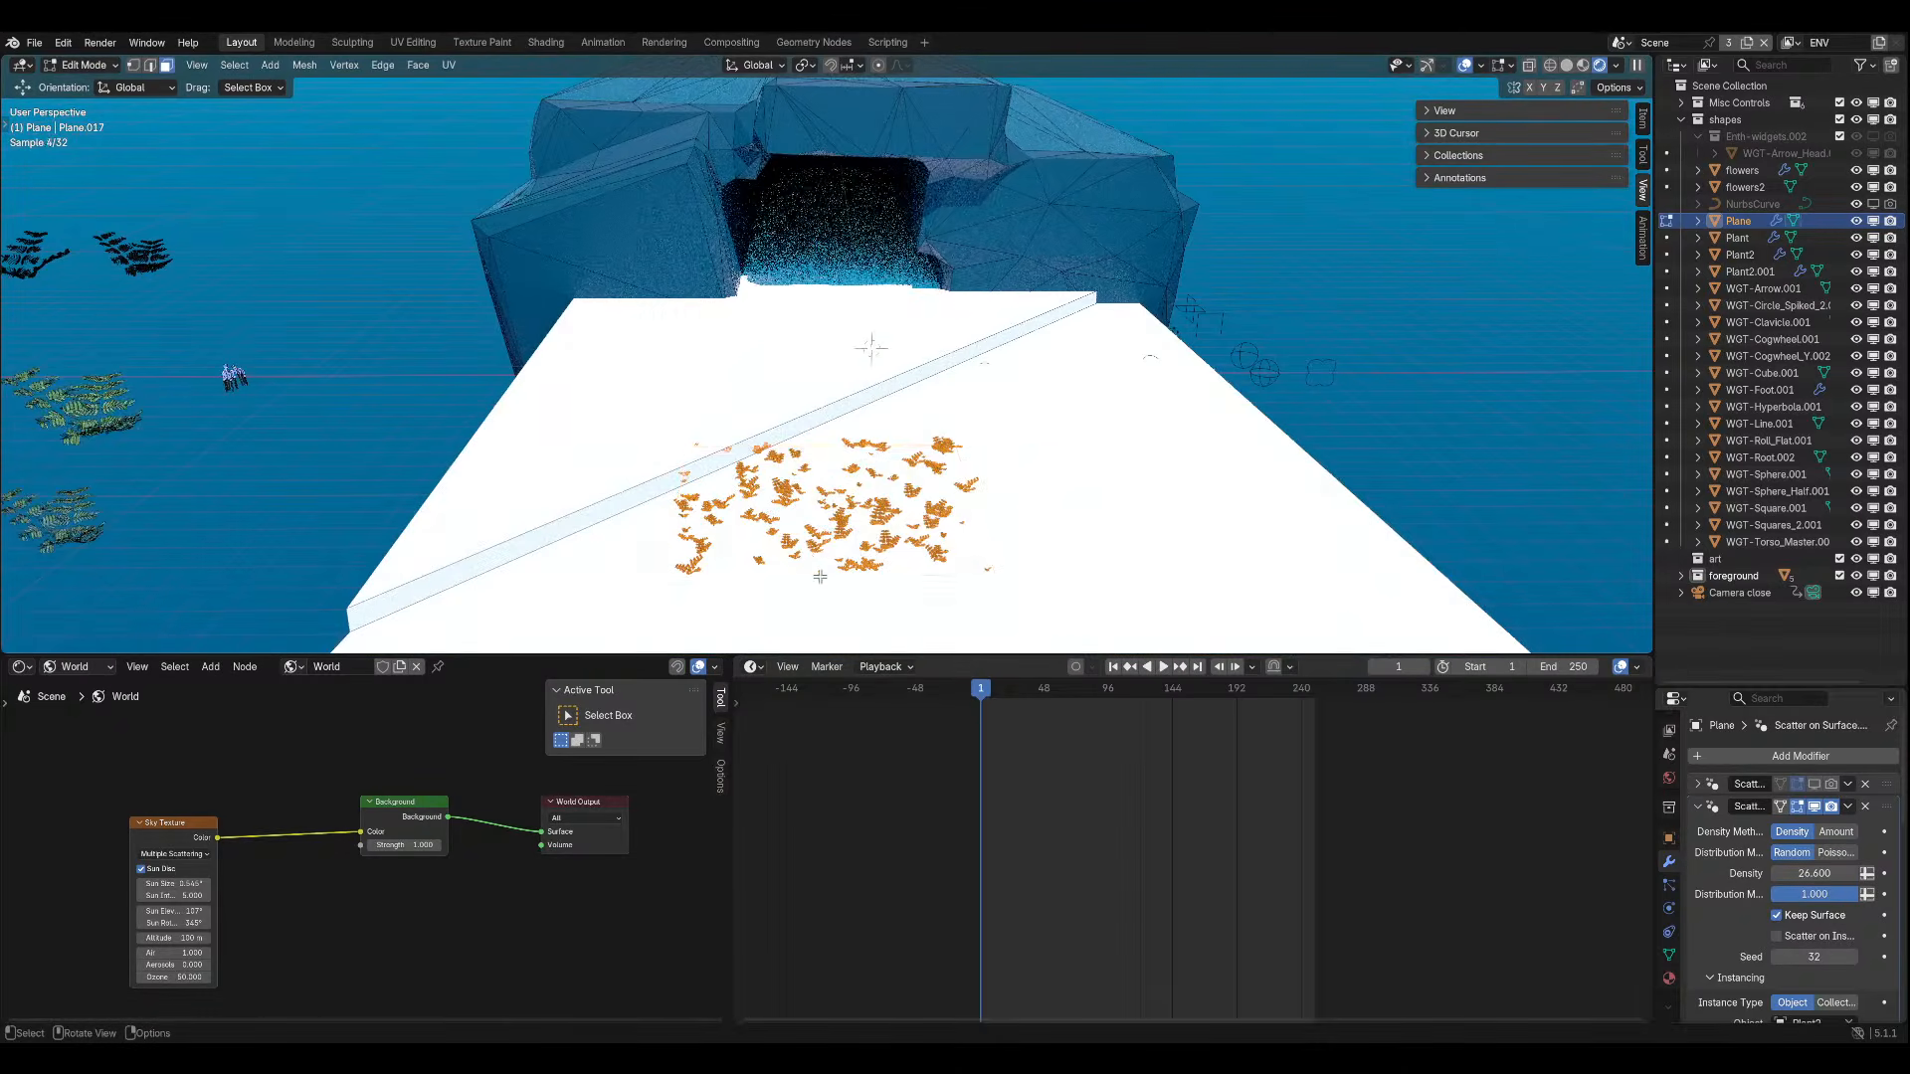
left_click(148, 65)
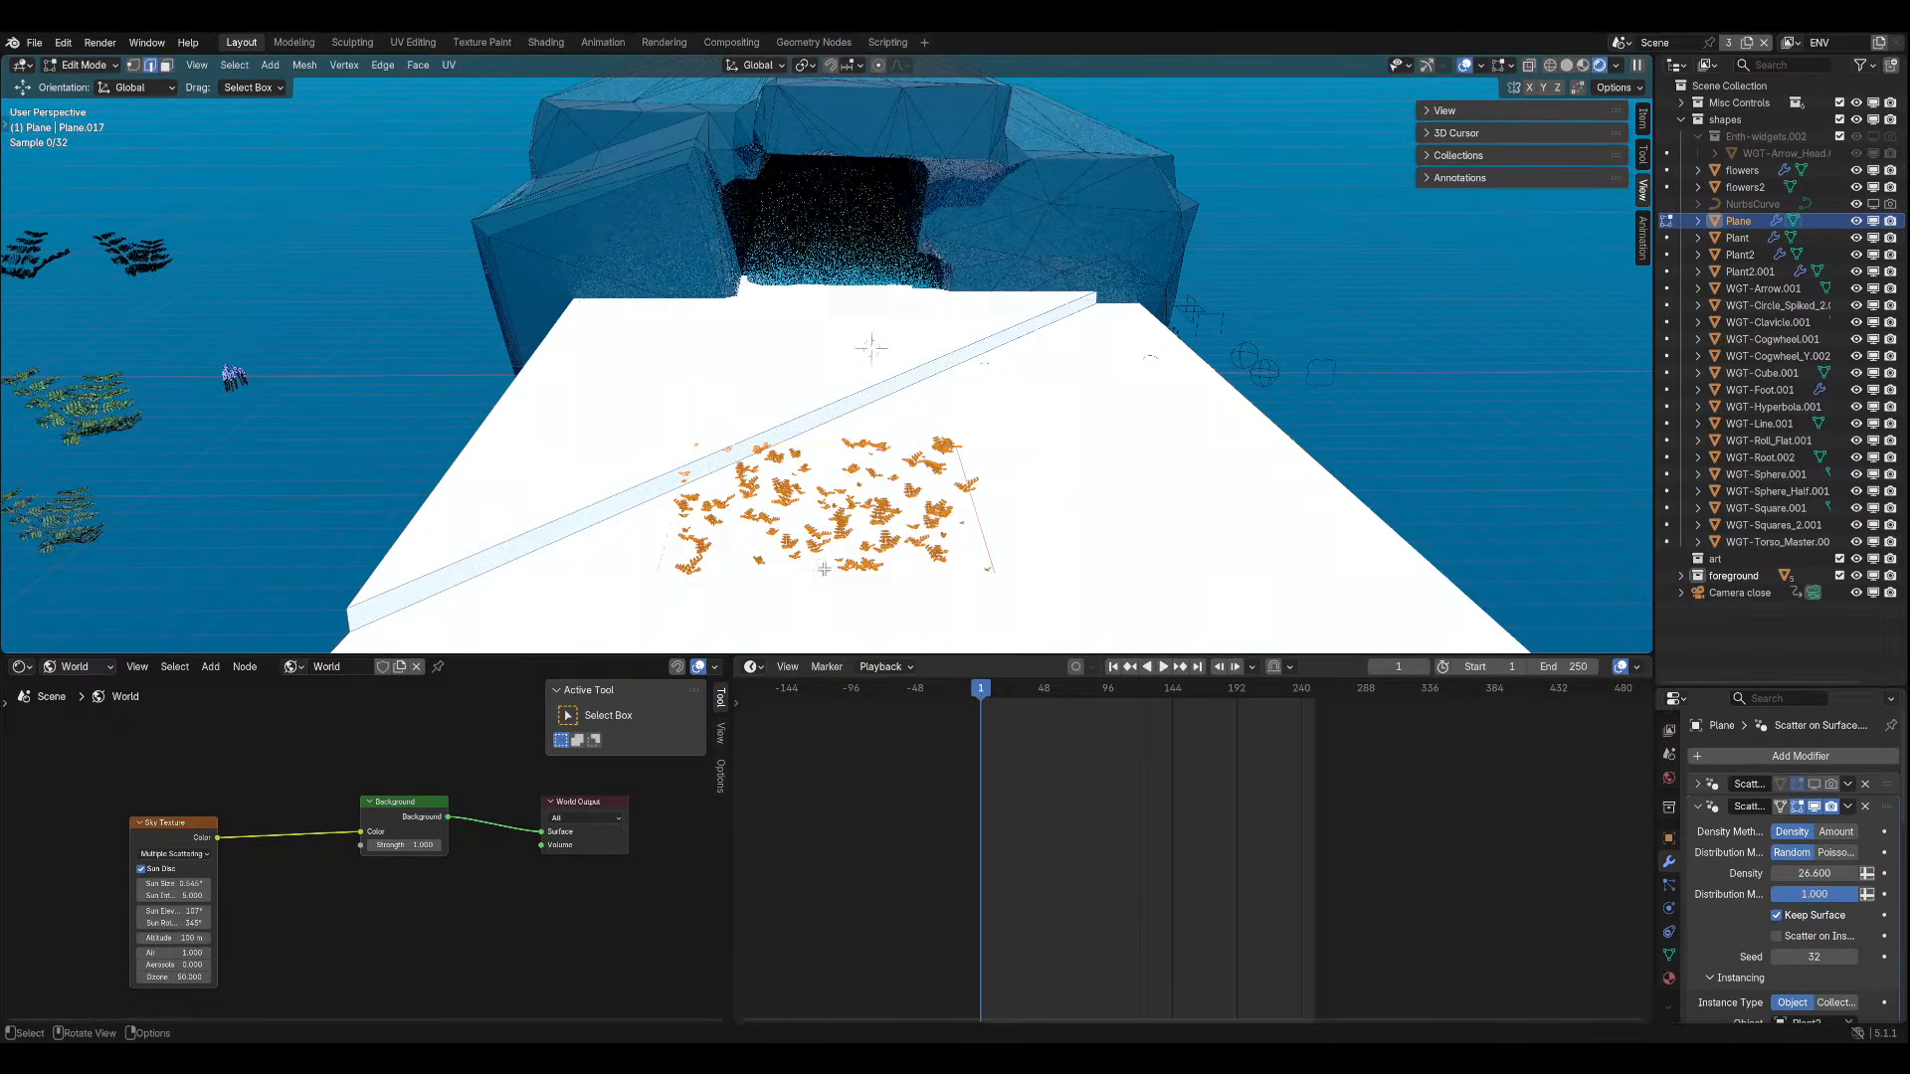
scroll(904, 385, "down", 4)
middle_click_drag(904, 385, 895, 313, "shift")
scroll(895, 313, "up", 3)
middle_click_drag(895, 239, 935, 310)
key("g")
key("y")
left_click(989, 460)
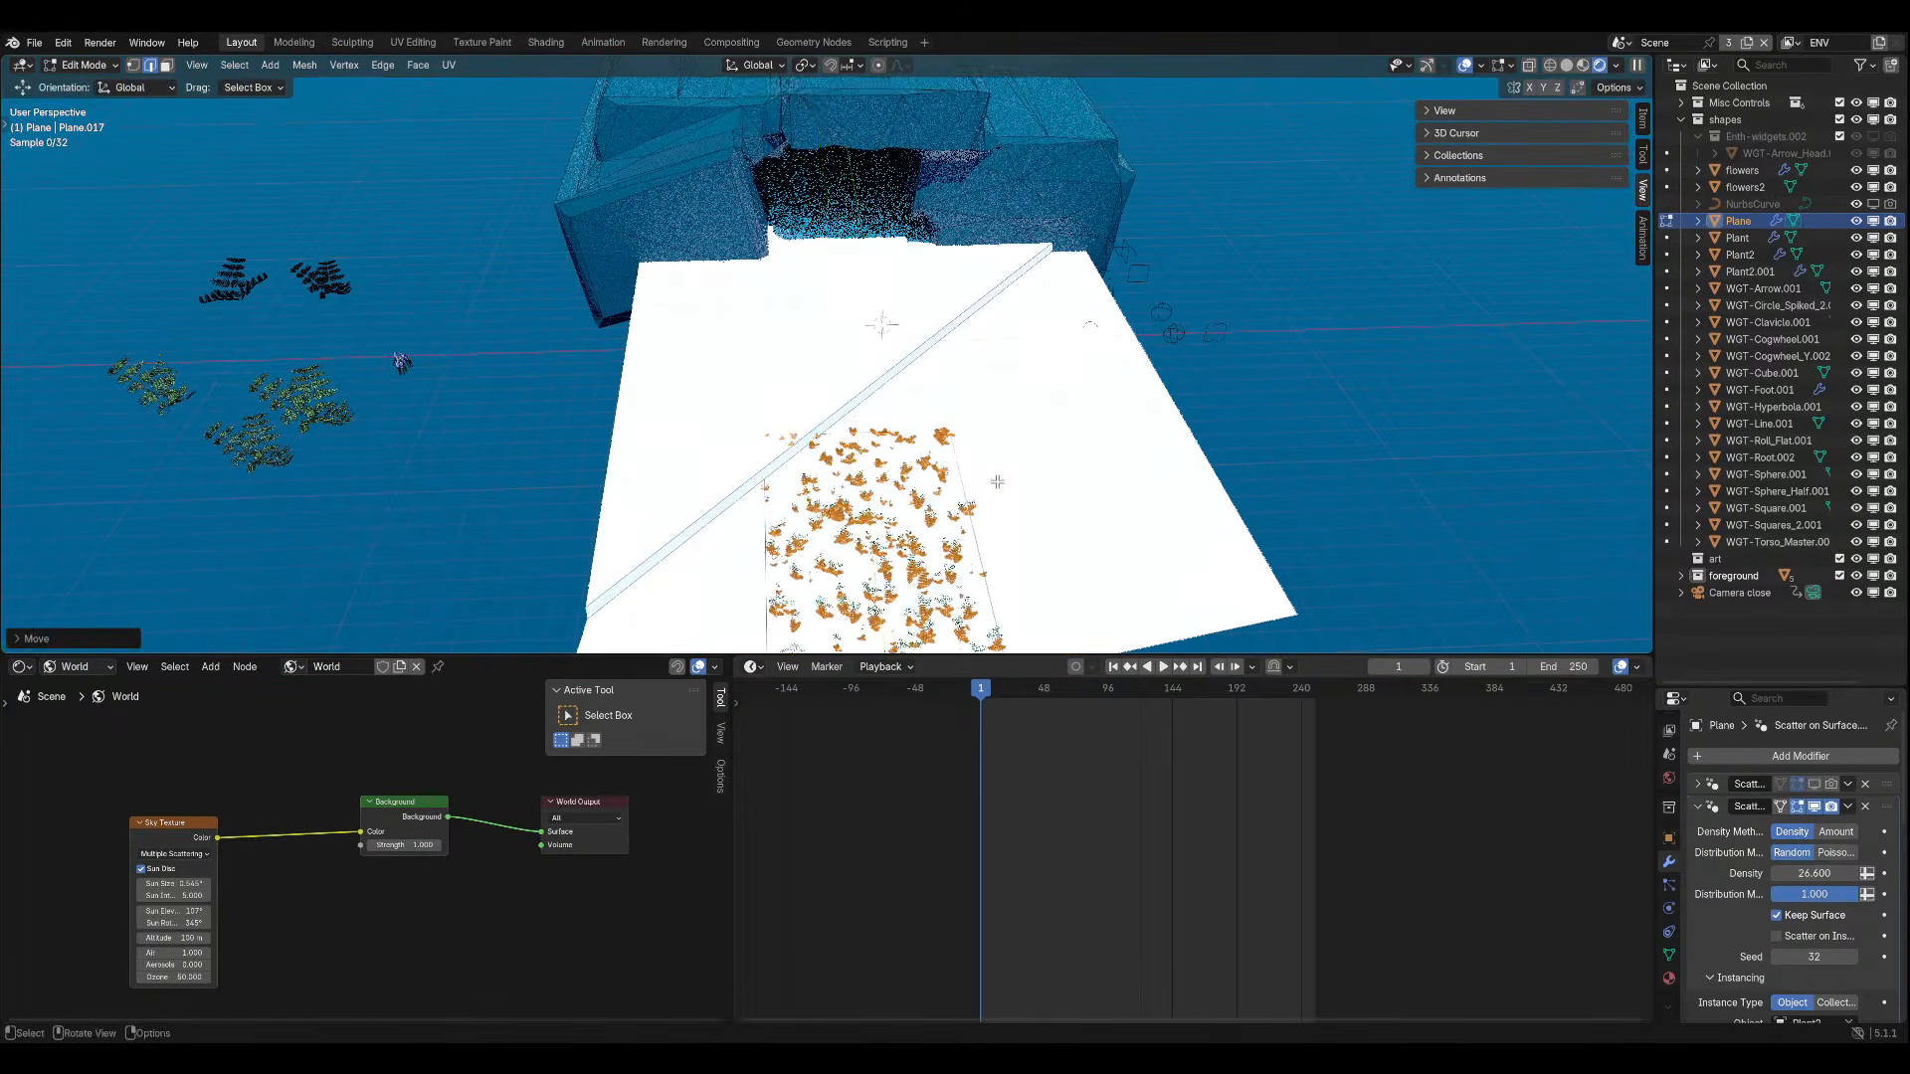
middle_click_drag(989, 461, 1021, 405)
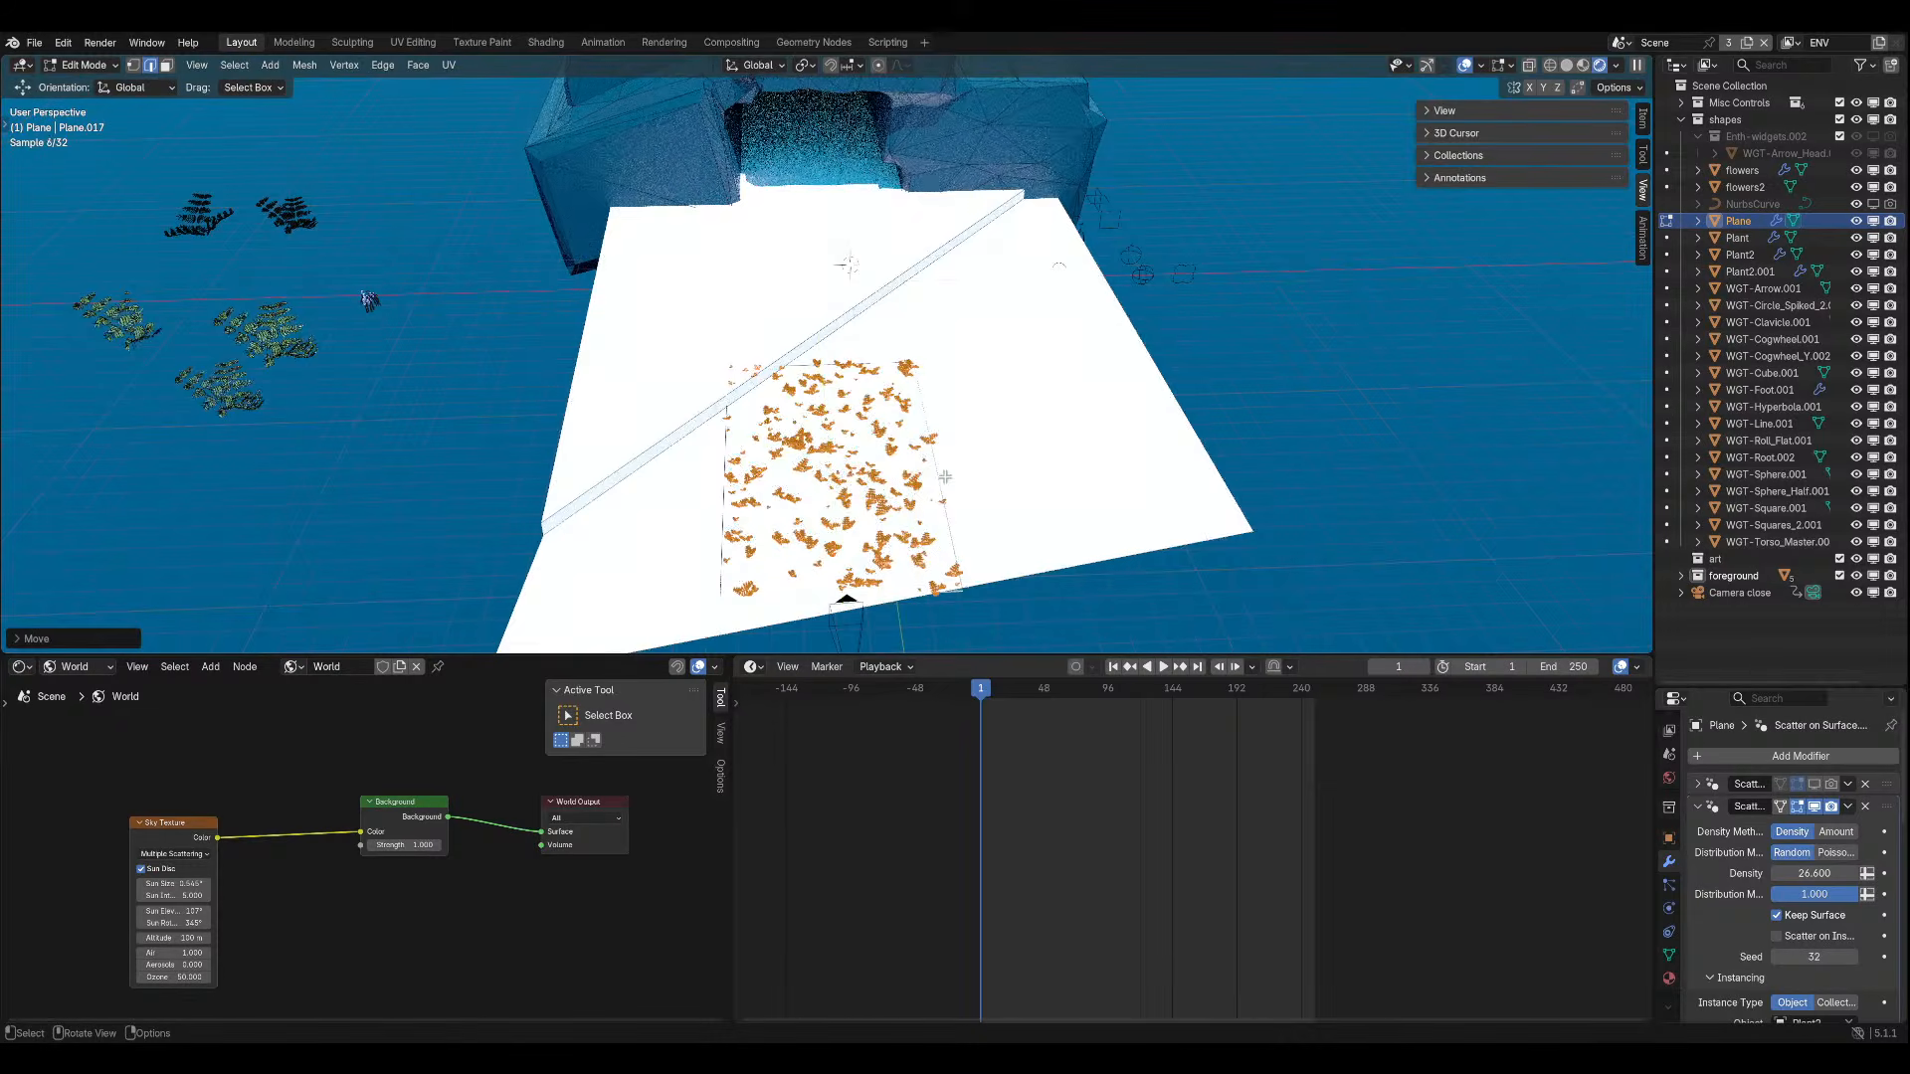
Widen the grass plane's far edge along X and rotate it about Z to follow the white ground's diagonal ledge.
left_click(997, 466)
key("s")
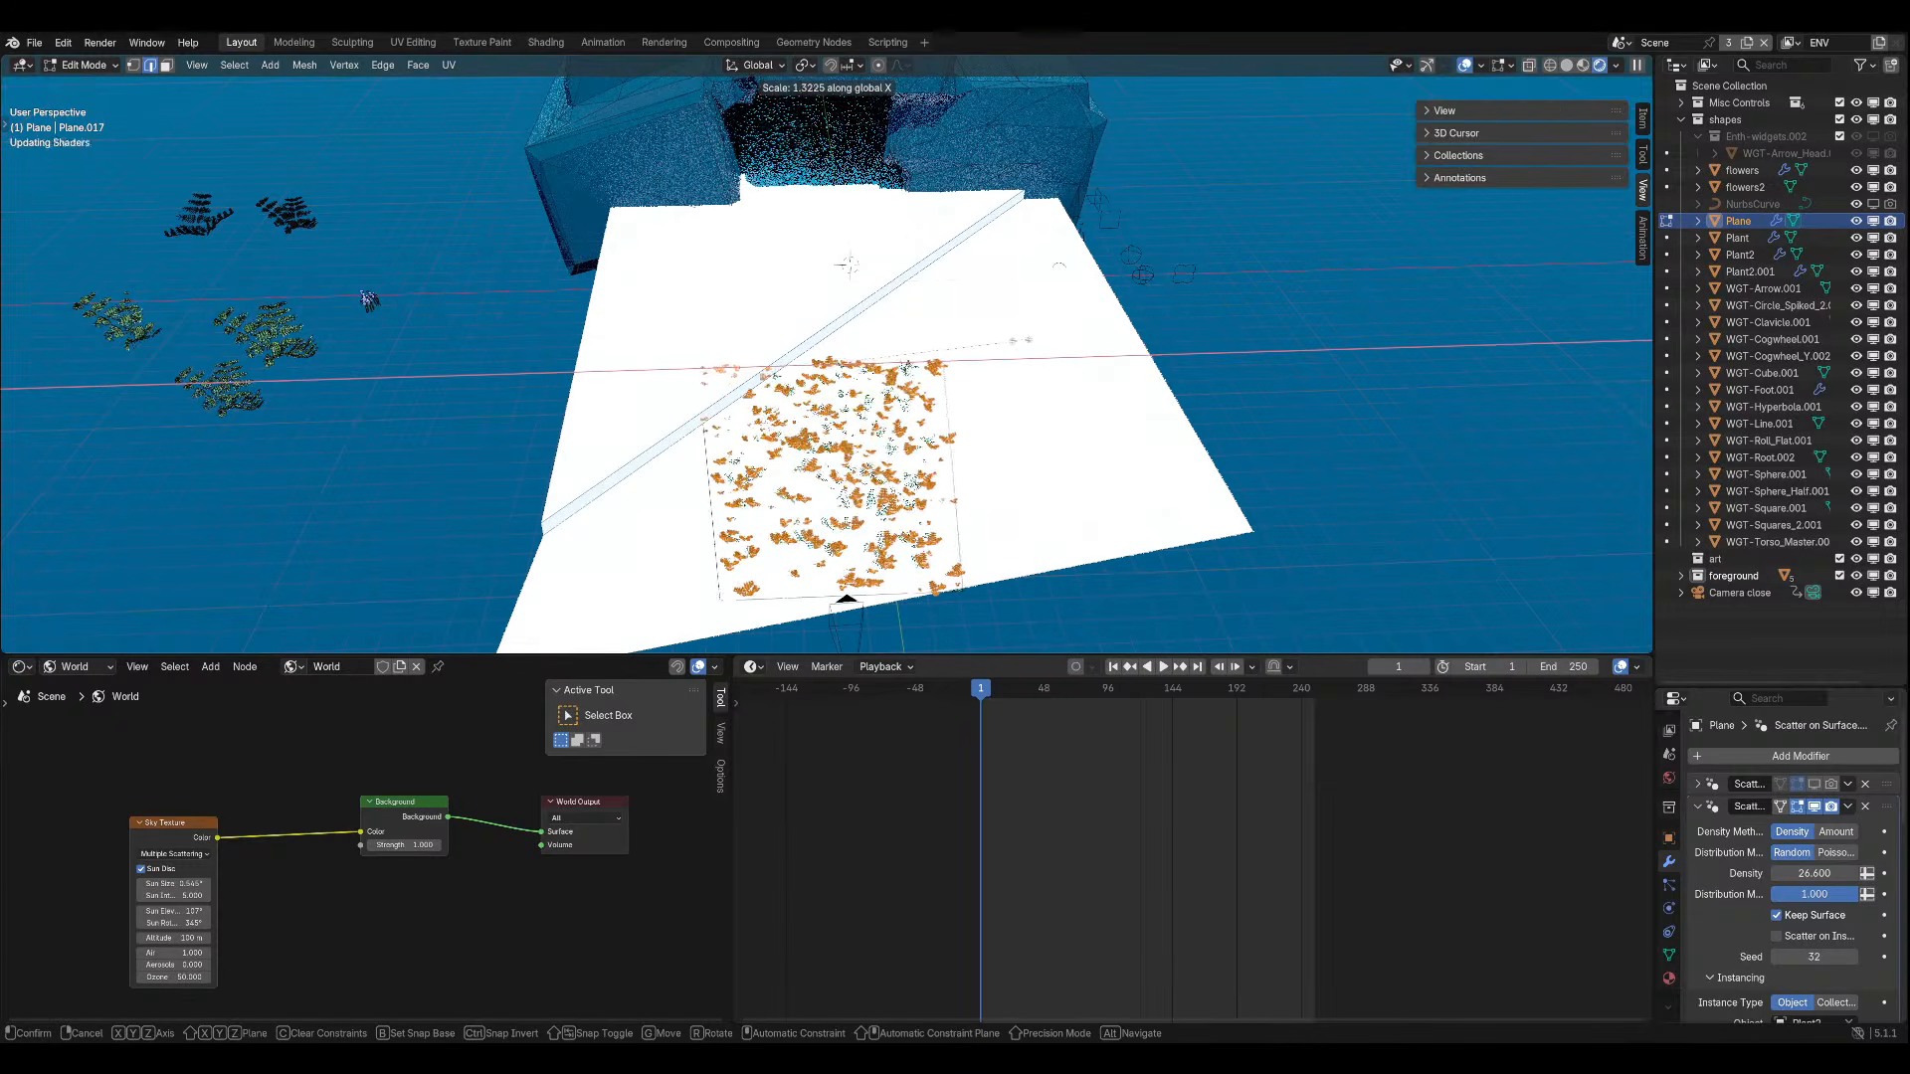
left_click(1062, 340)
key("r")
key("z")
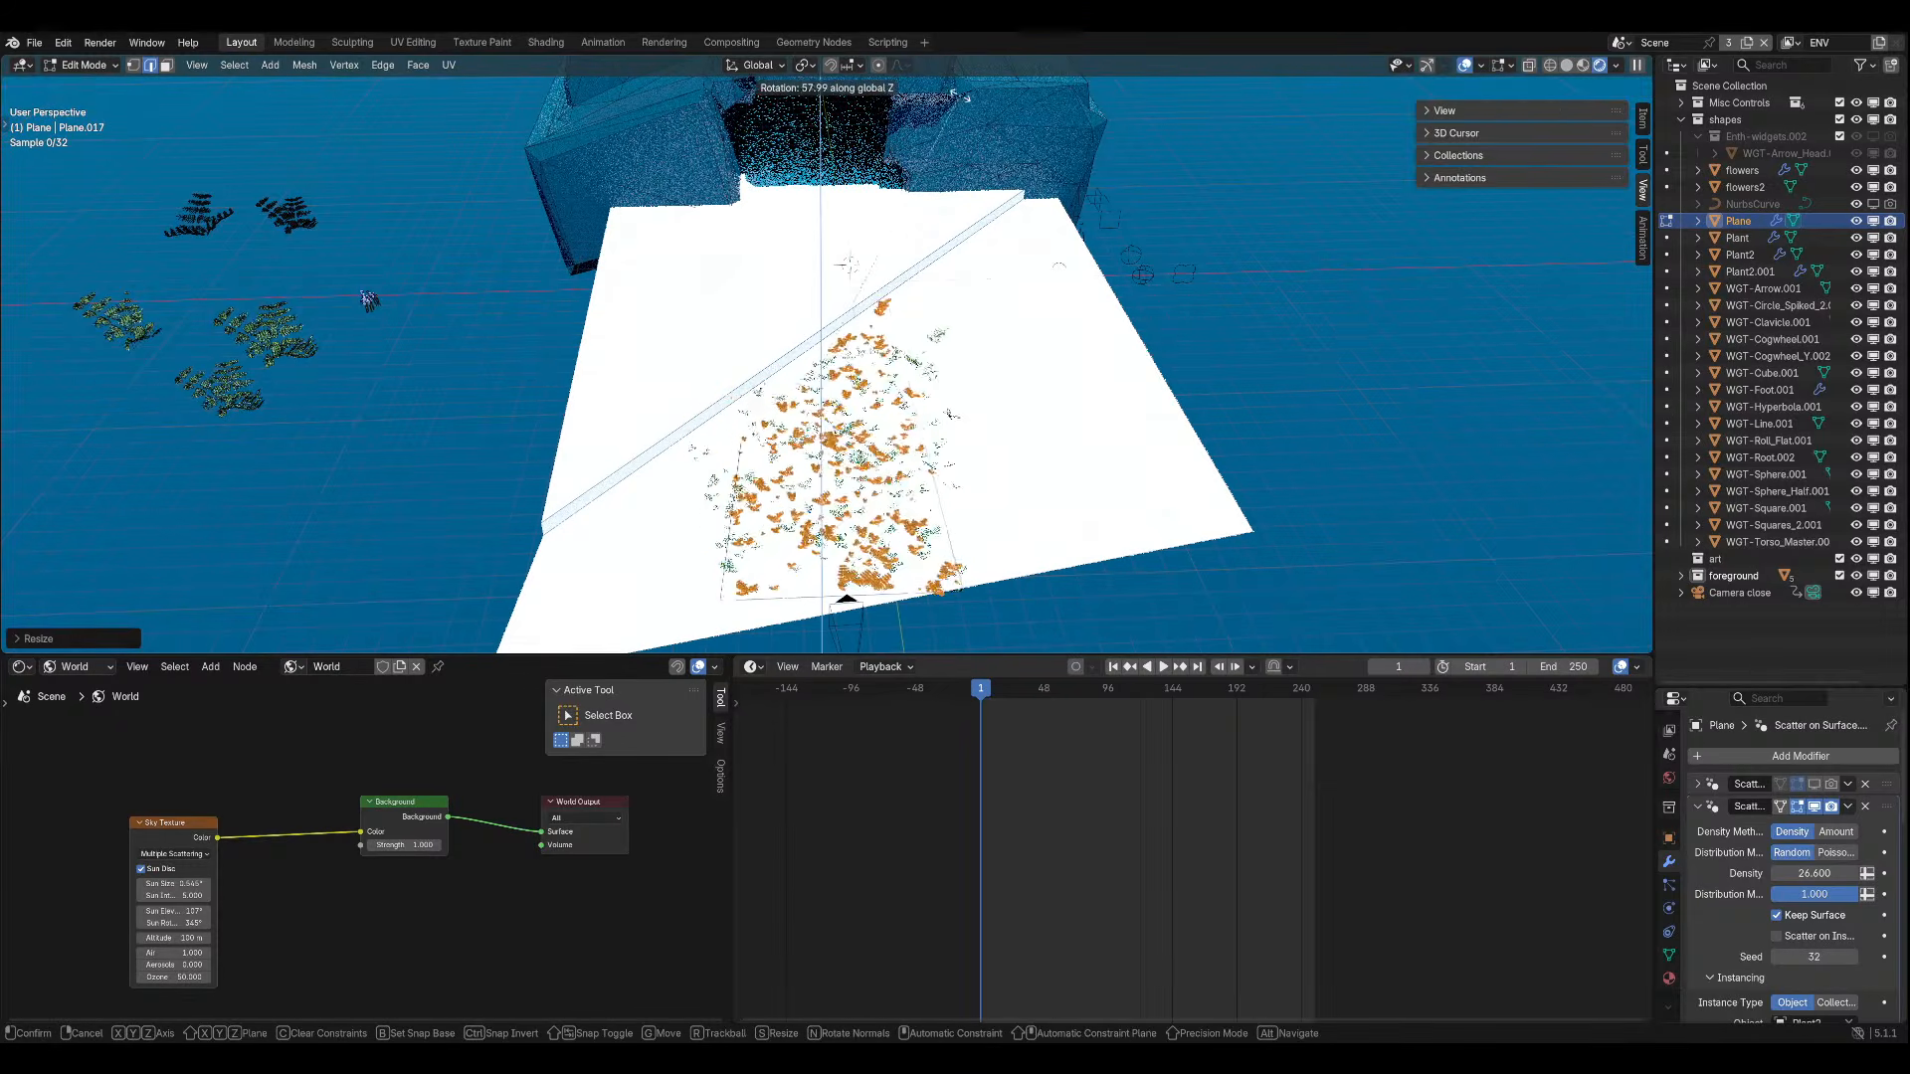
right_click(1029, 204)
mouse_move(1055, 229)
middle_mouse_down()
mouse_move(1139, 159)
mouse_move(1039, 239)
middle_mouse_up()
key("r")
key("z")
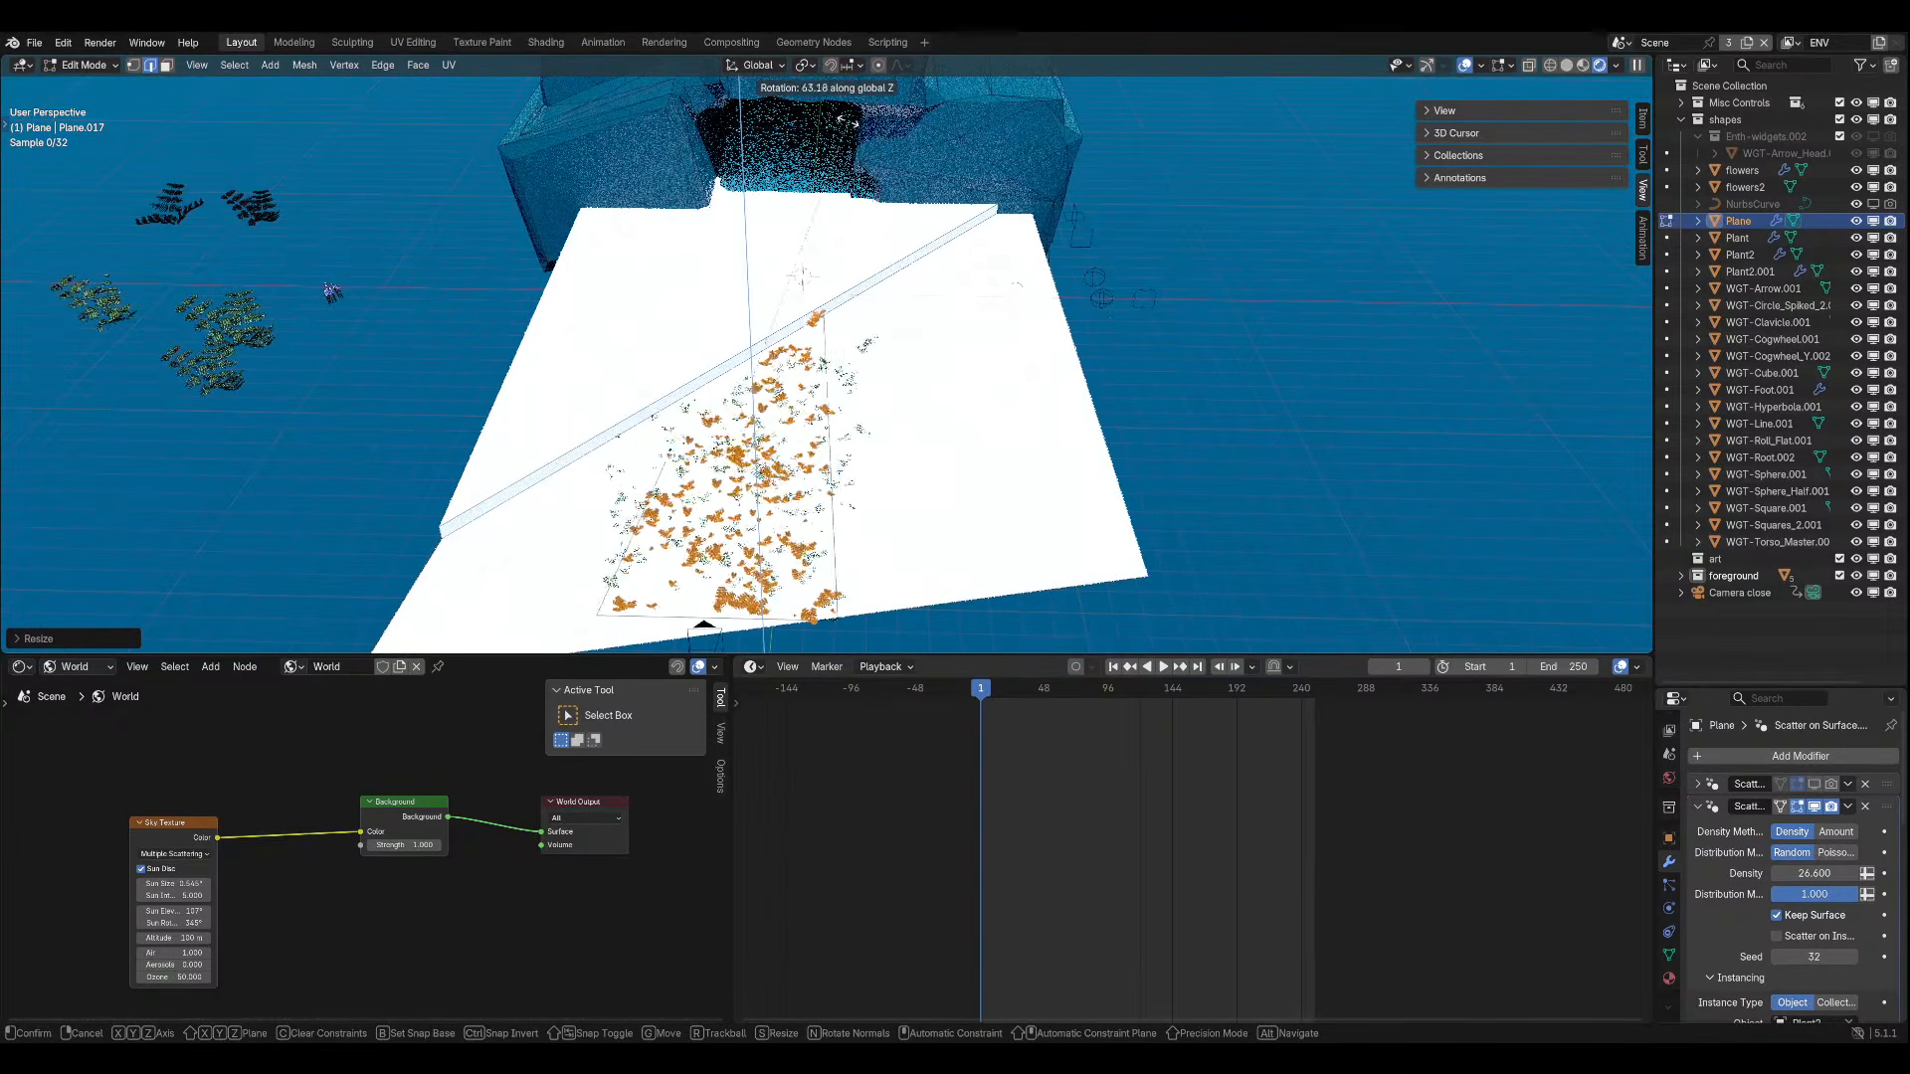
left_click(942, 147)
middle_click_drag(942, 148, 851, 378)
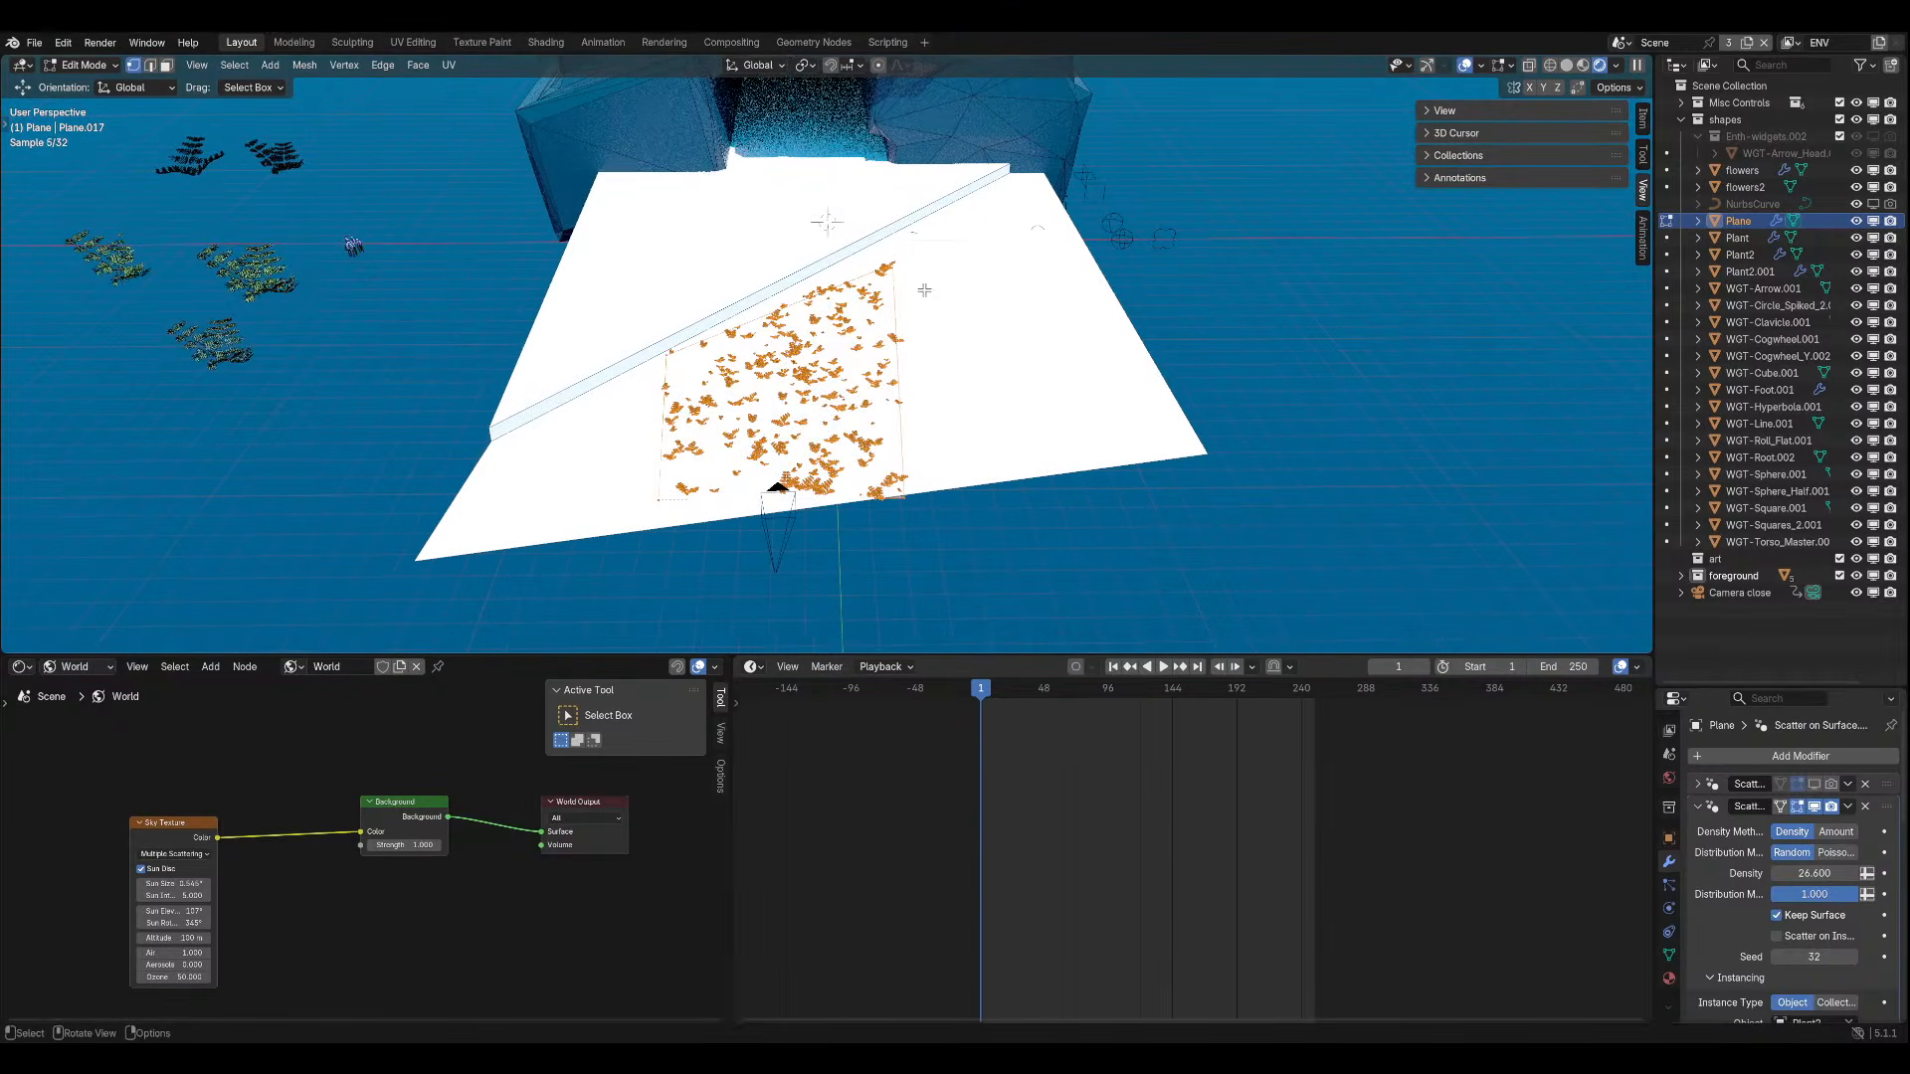
In vertex selection, move the grass plane's far +X corner back along Y and its near -X corner toward the camera along Y.
left_click(133, 66)
key("g")
key("y")
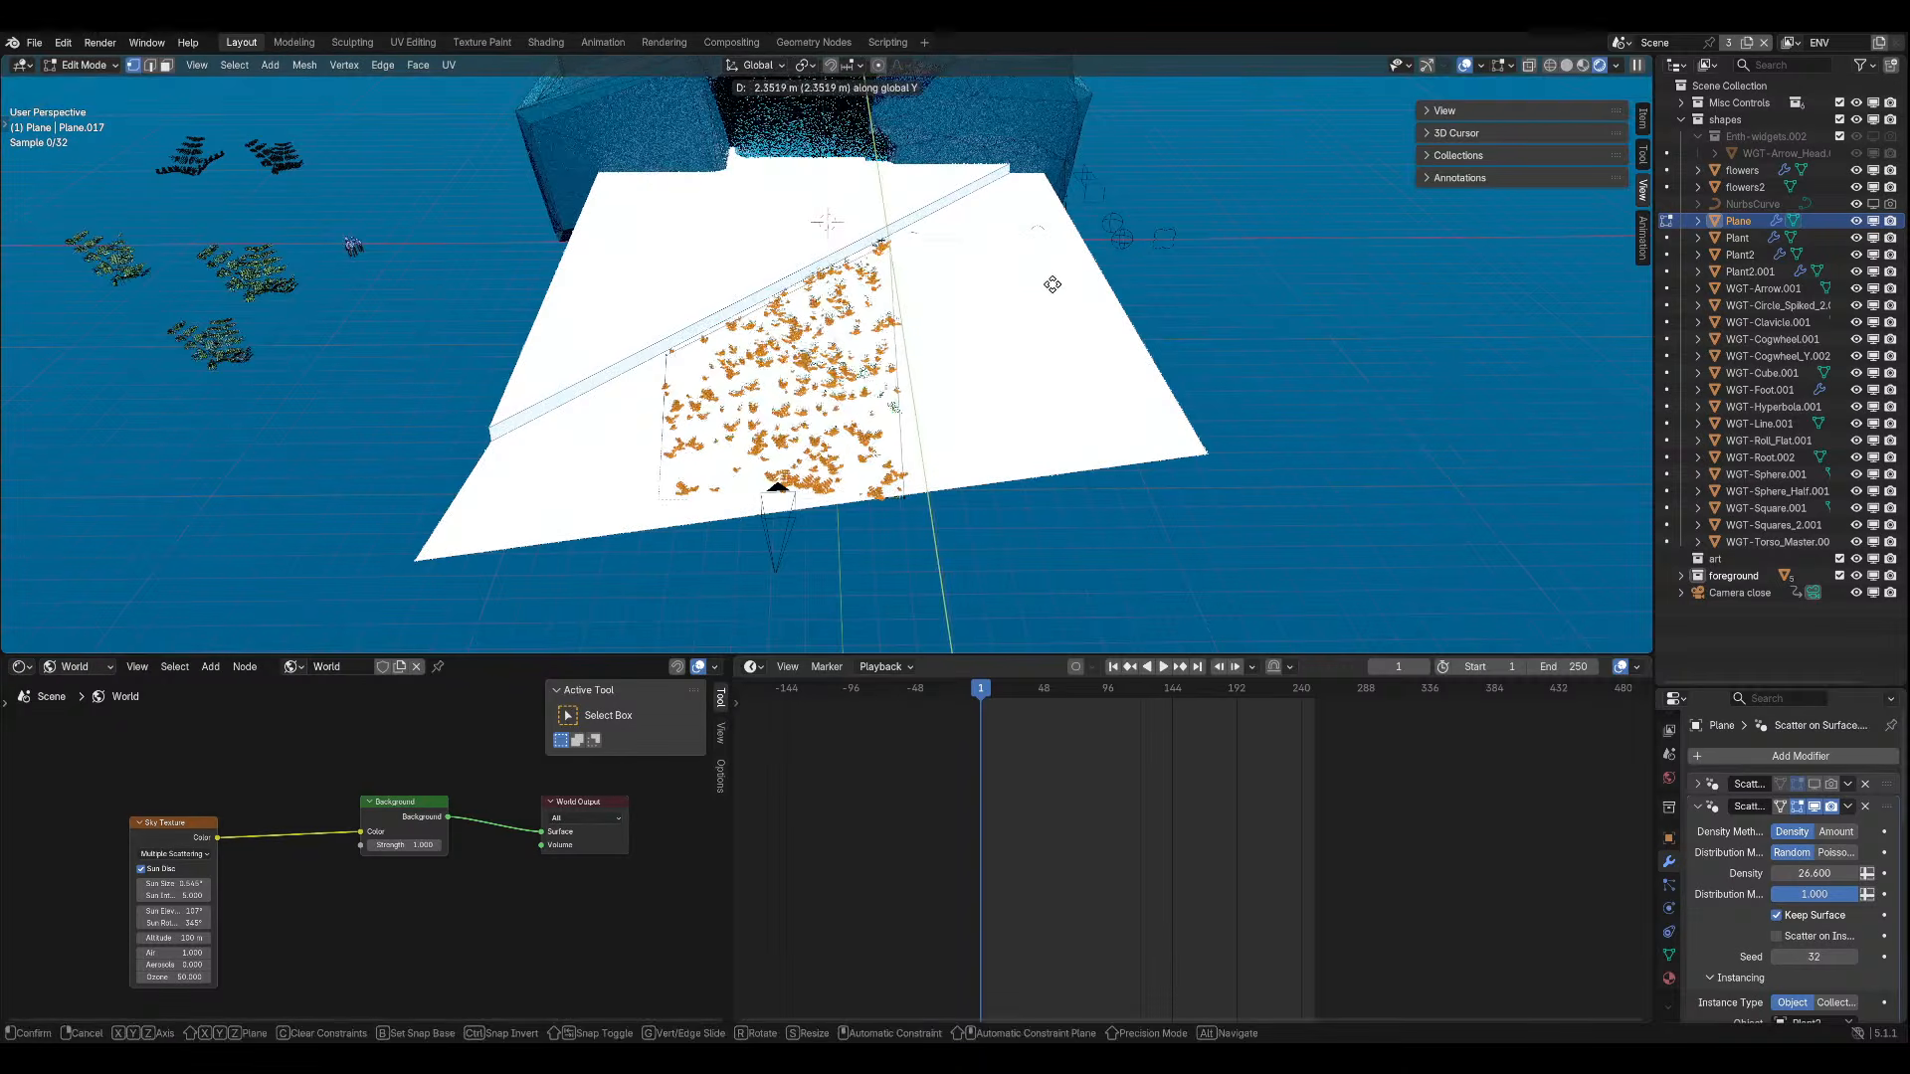
left_click(1052, 284)
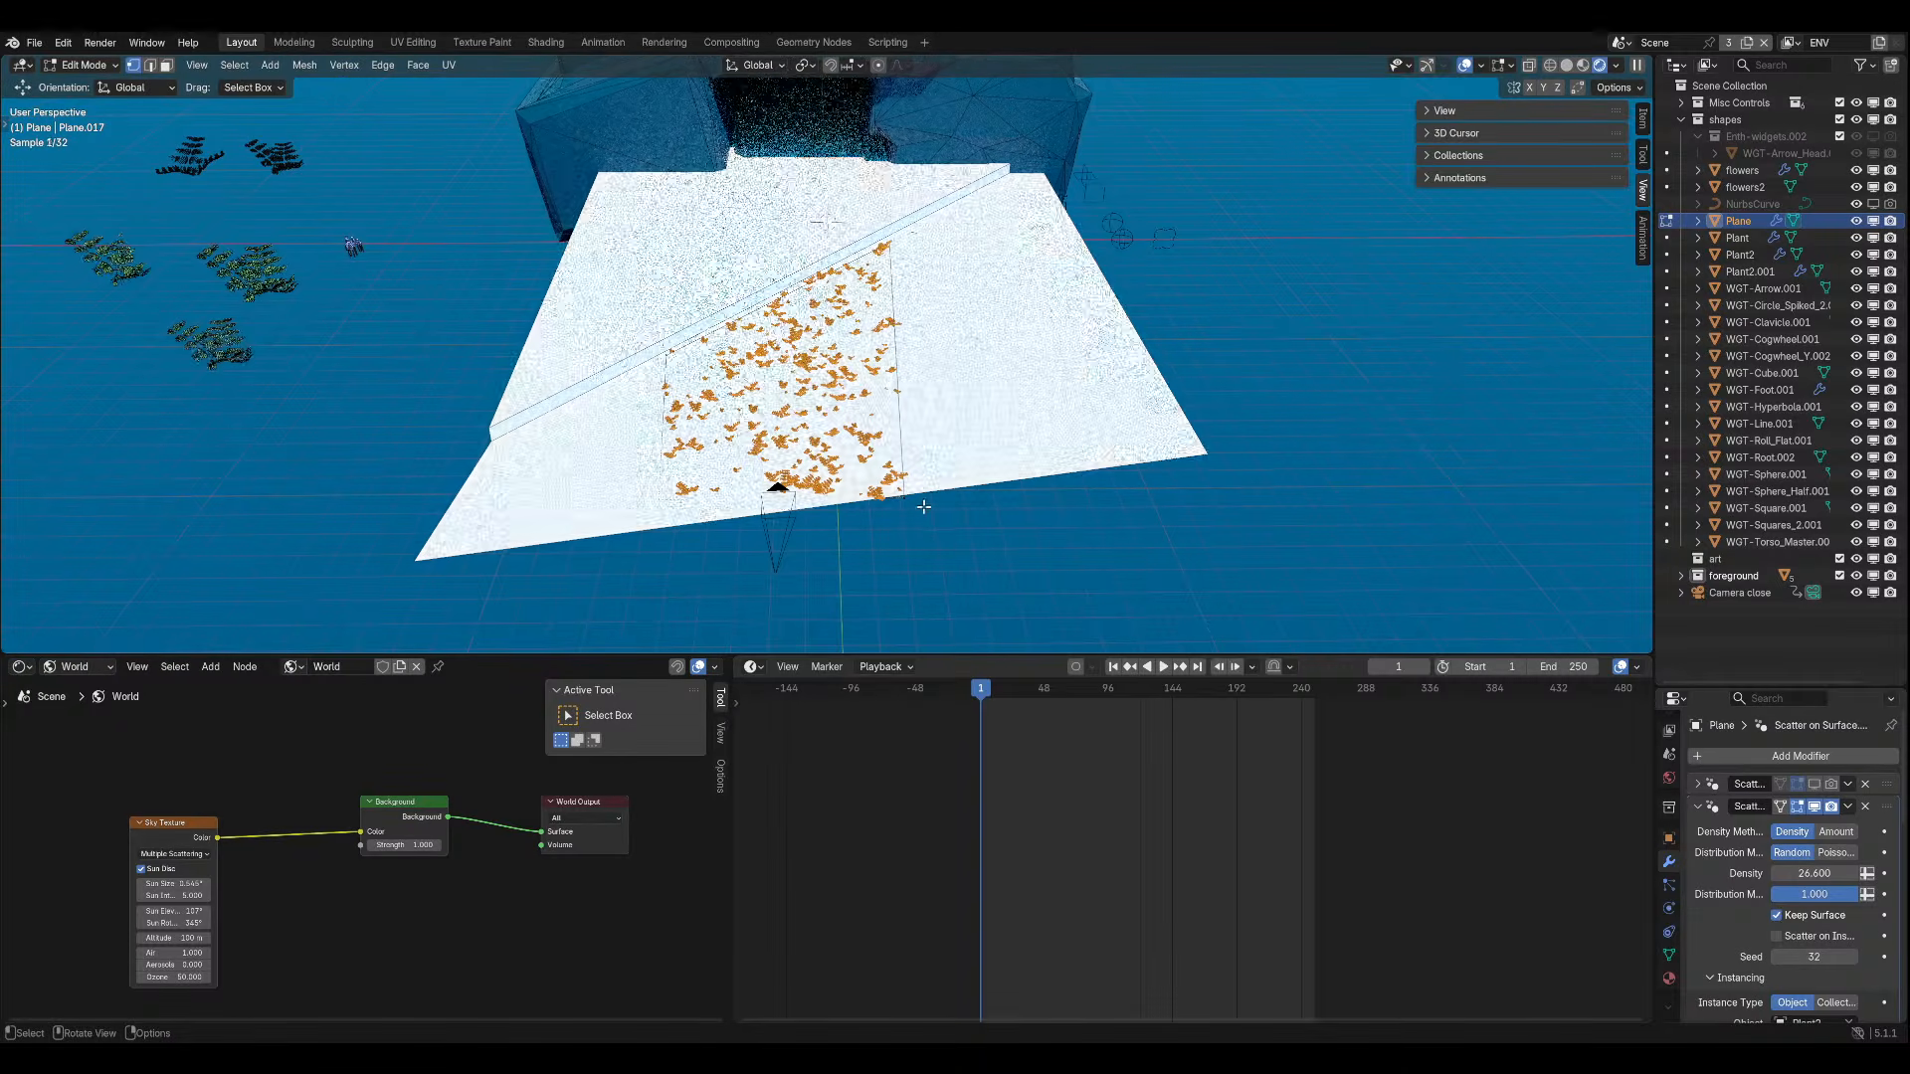
key("g")
key("y")
left_click(929, 538)
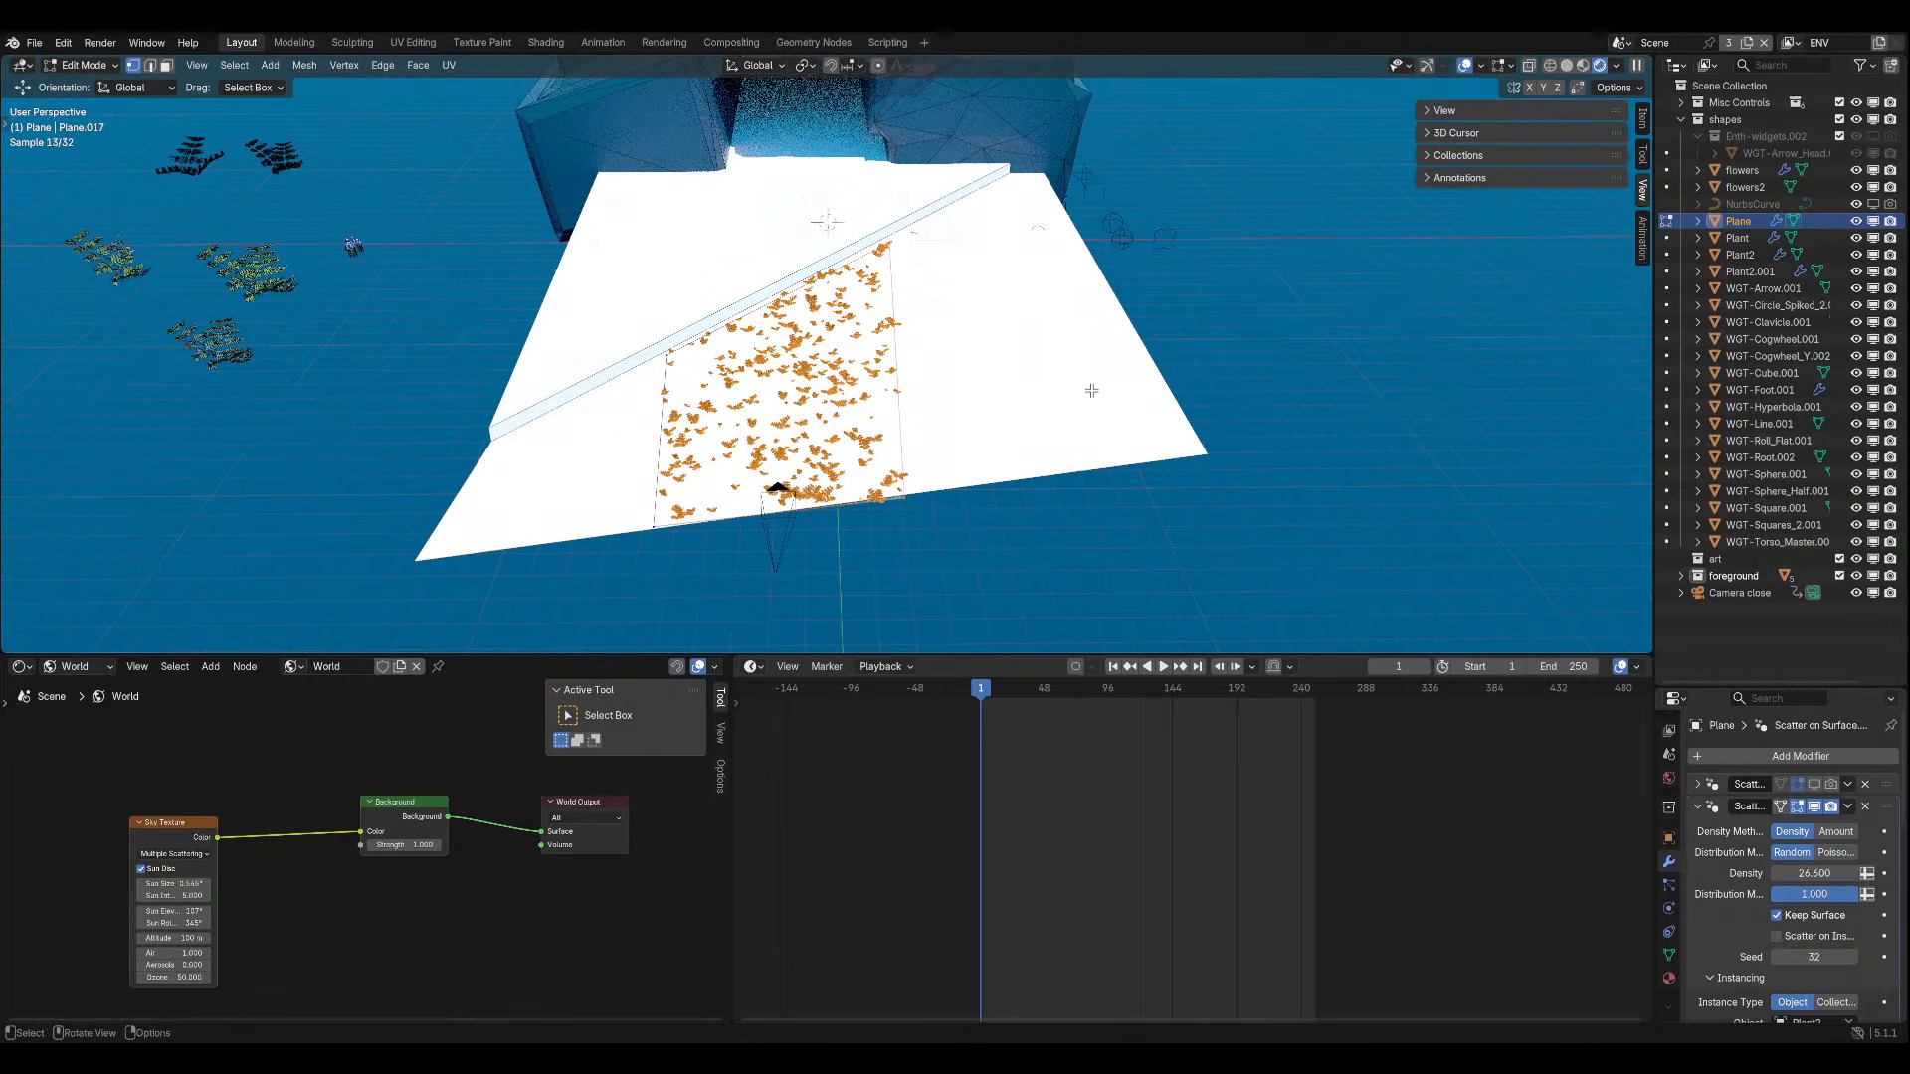
Move the grass plane's +X side edge outward along X toward the ground's border and back along Y.
key("g")
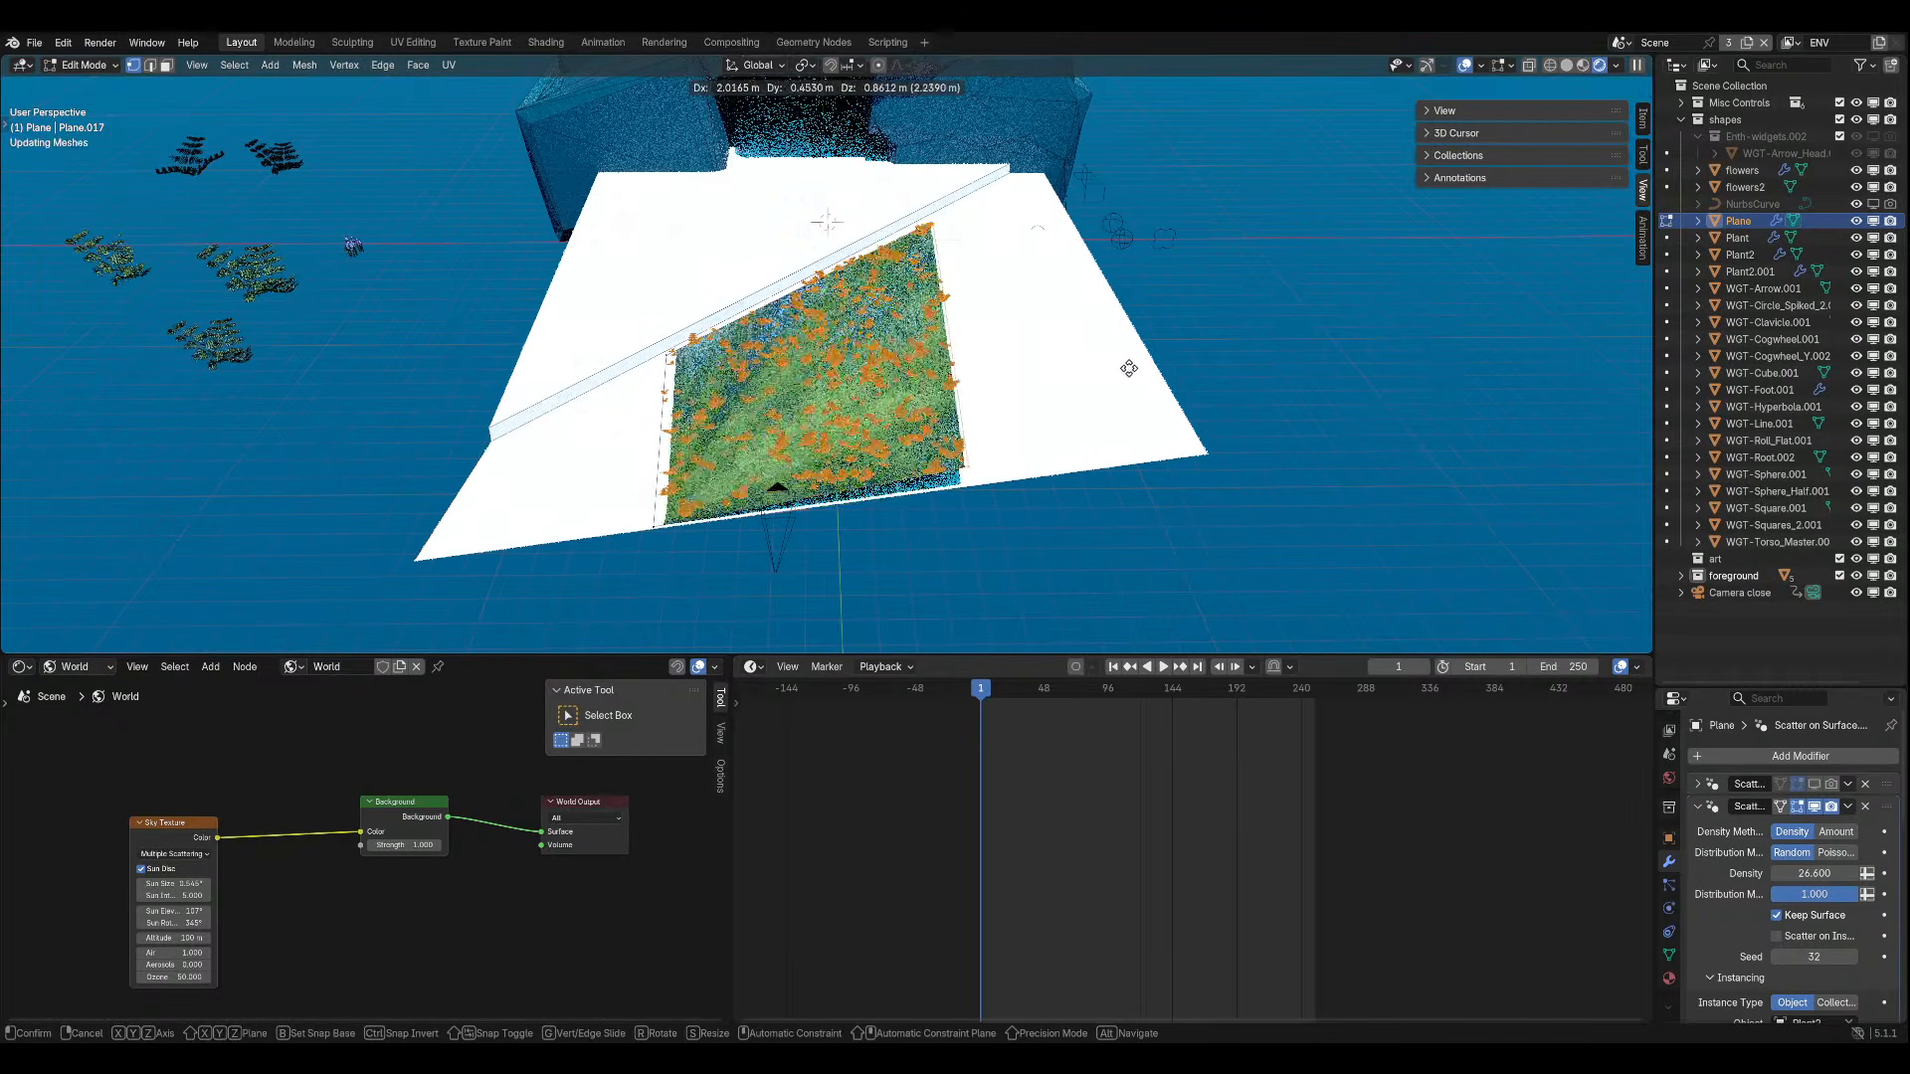
left_click(1124, 373)
key("g")
key("x")
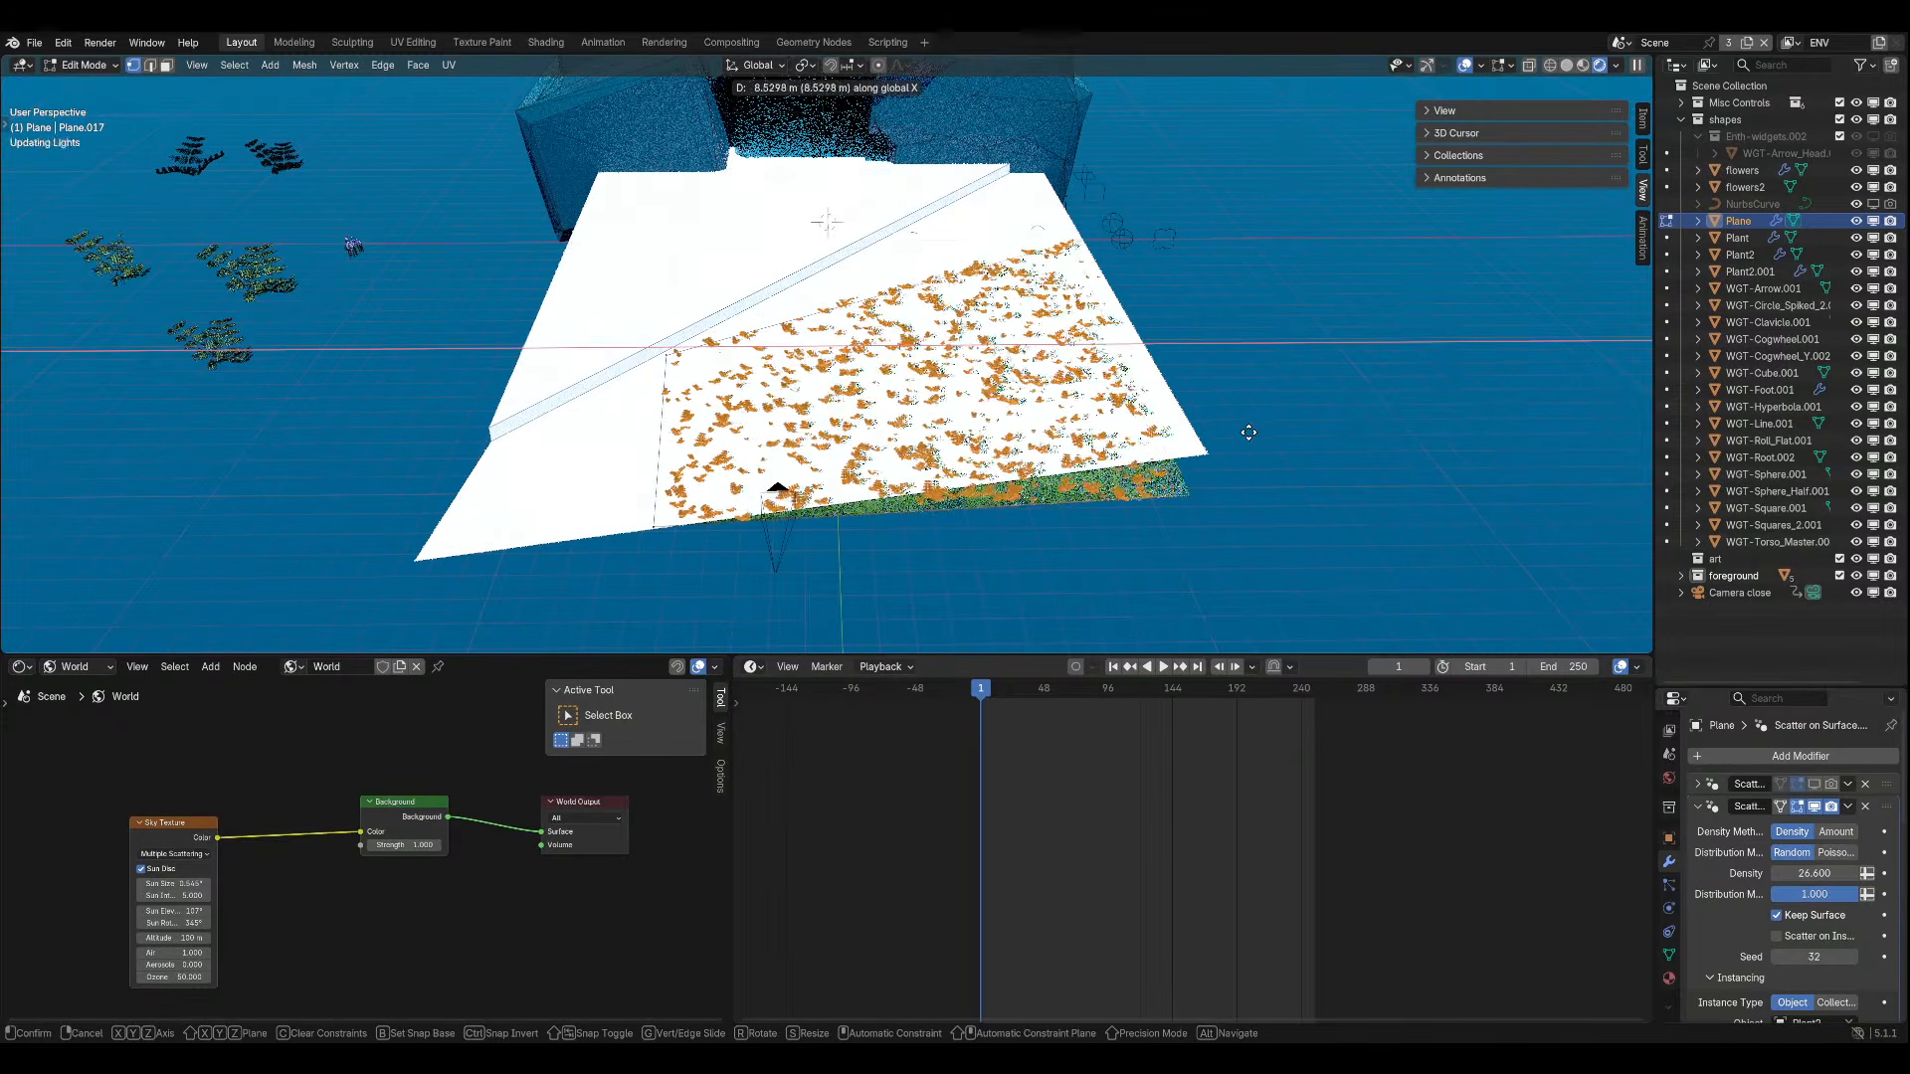
key("y")
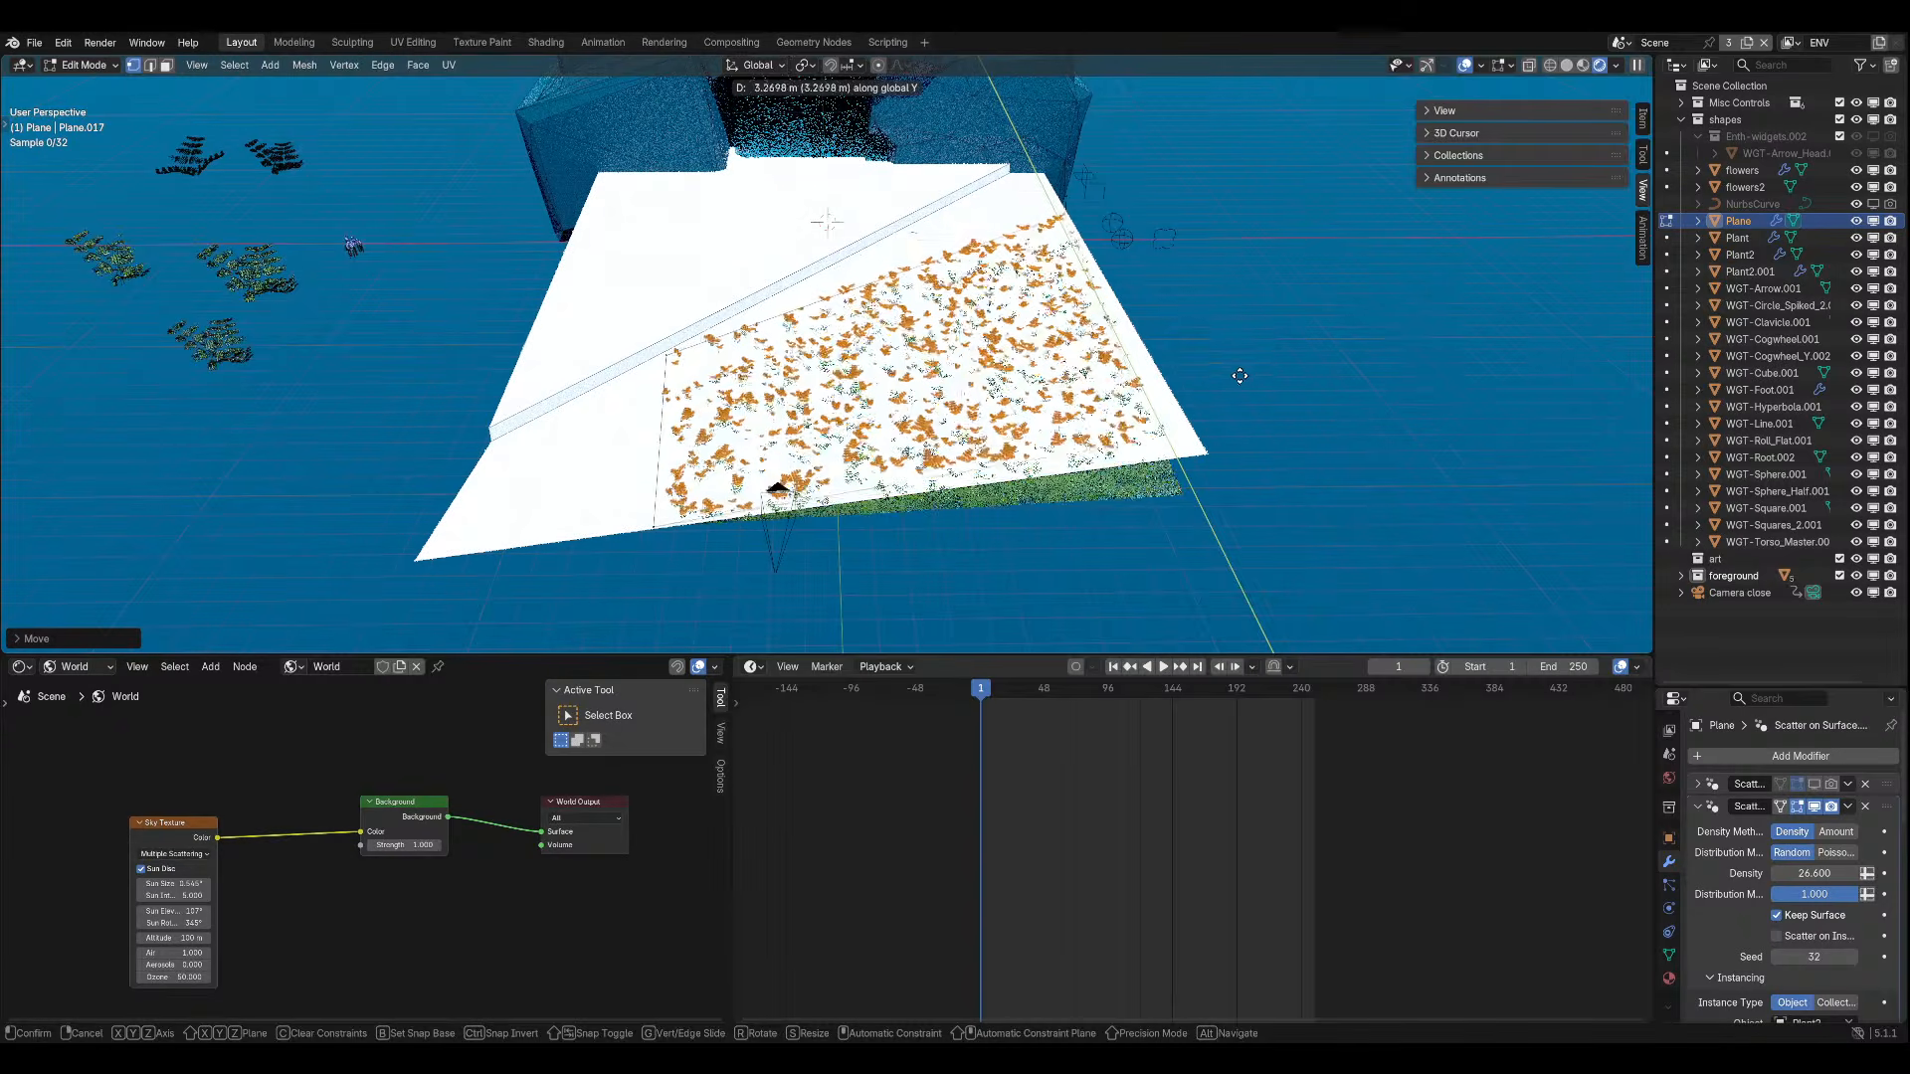
left_click(1224, 355)
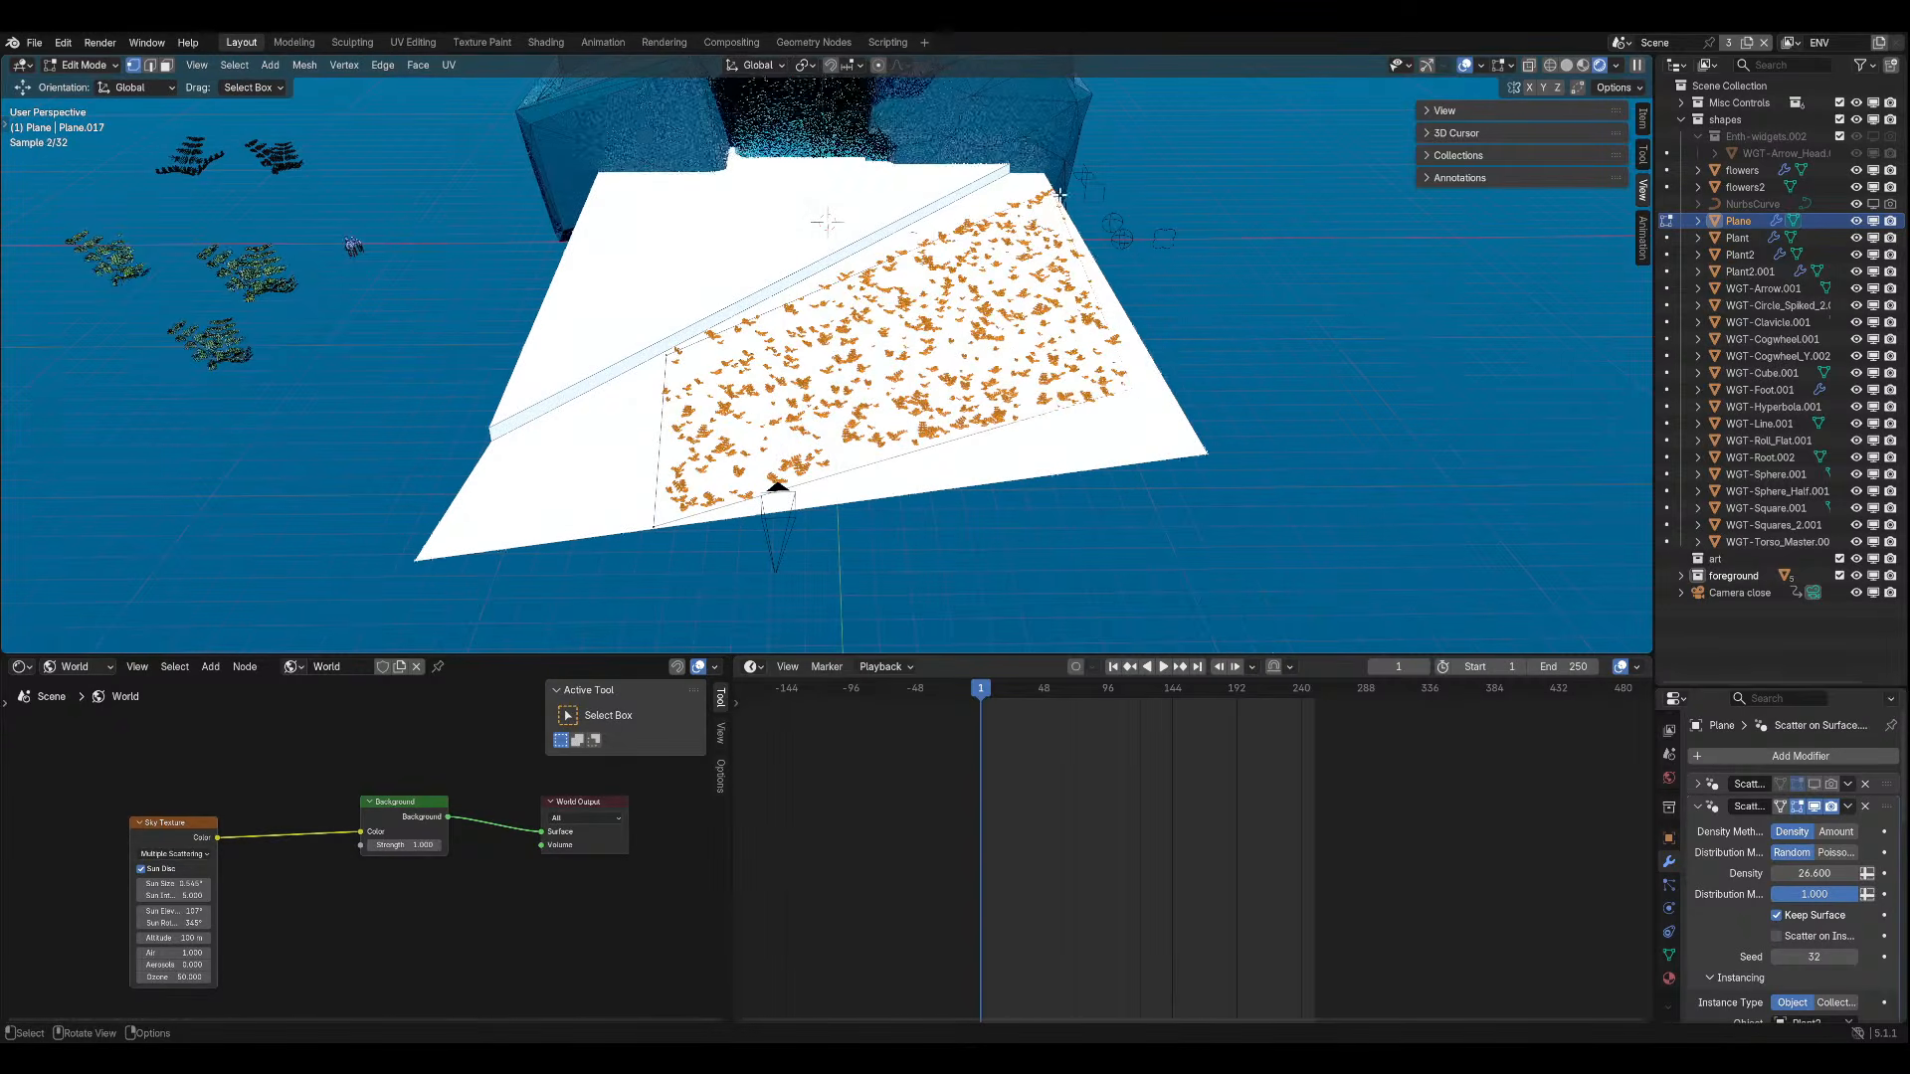
Move the grass plane's far +X corner back along Y until it reaches the end of the diagonal ledge.
key("g")
key("y")
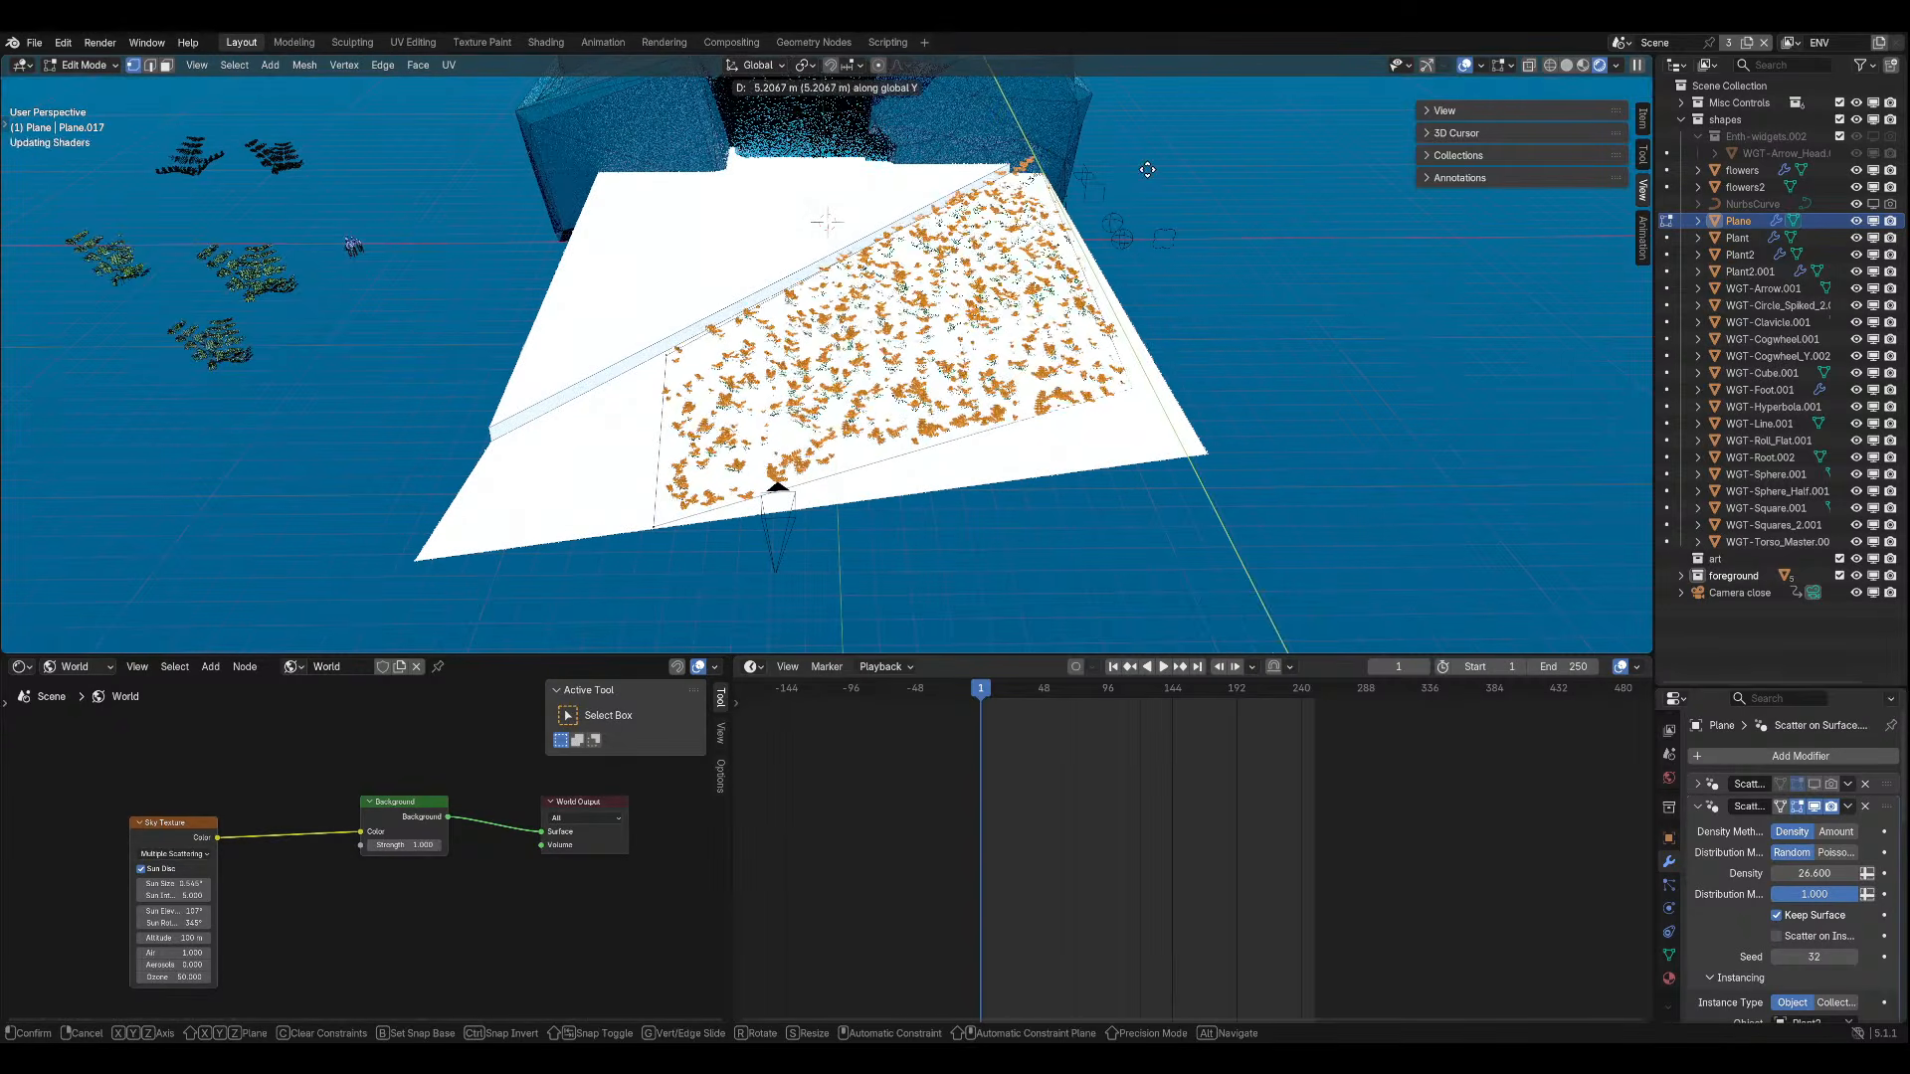
left_click(1161, 189)
key("g")
key("y")
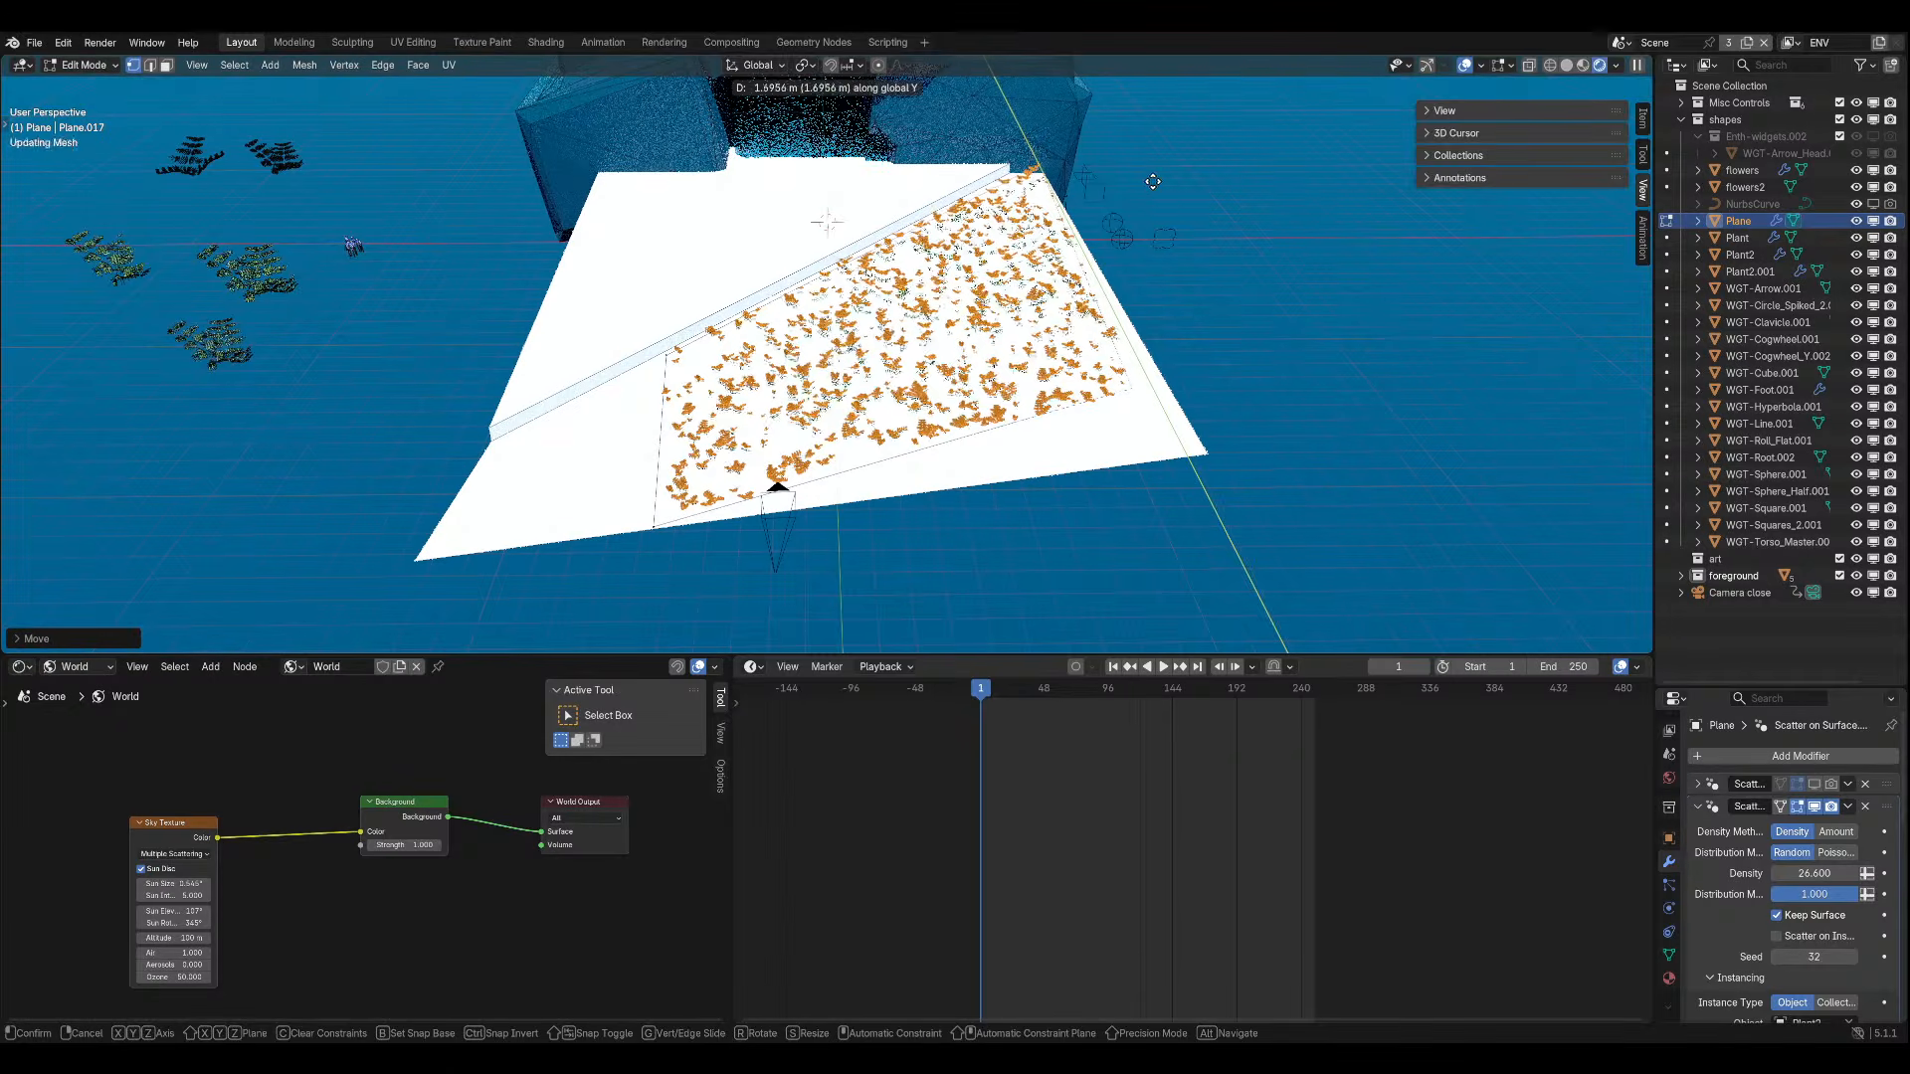
left_click(1152, 181)
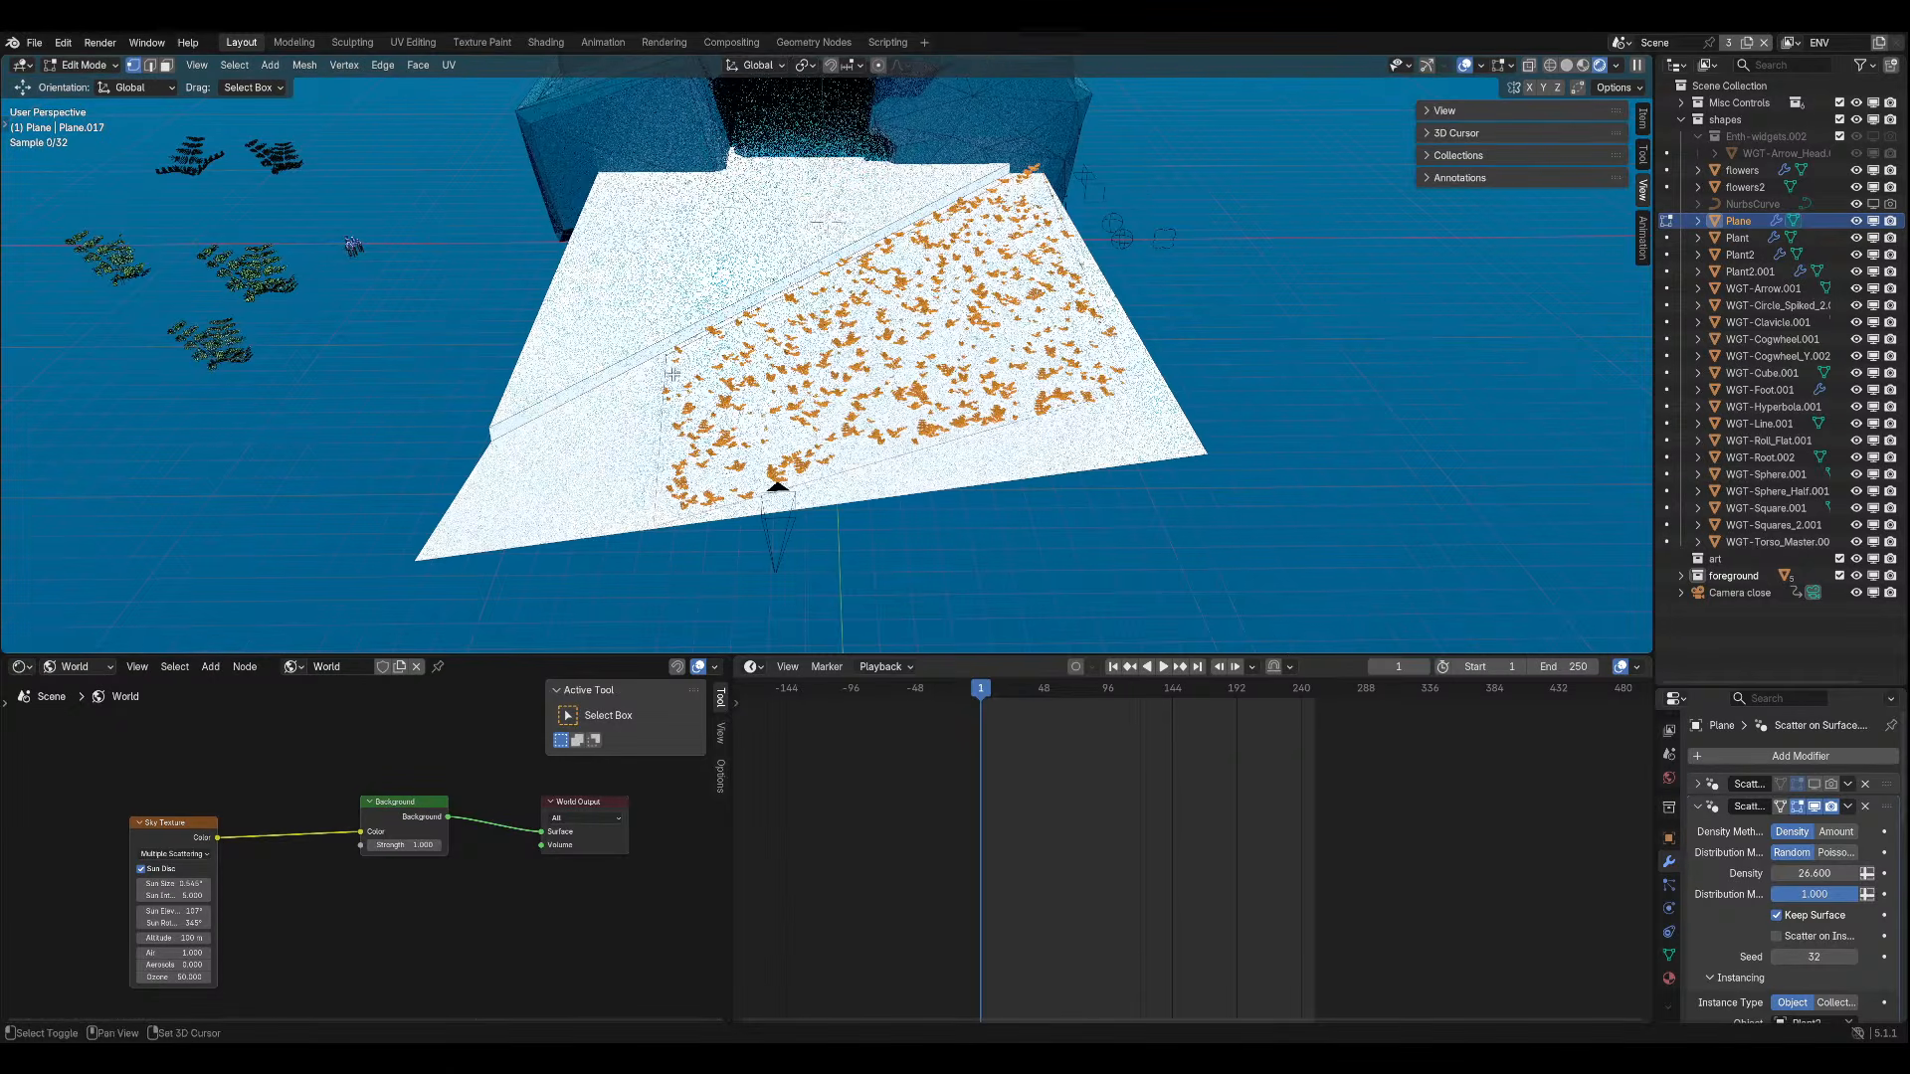
Move the grass plane's -X side edge outward along X to the ground's border and forward along Y.
key("g")
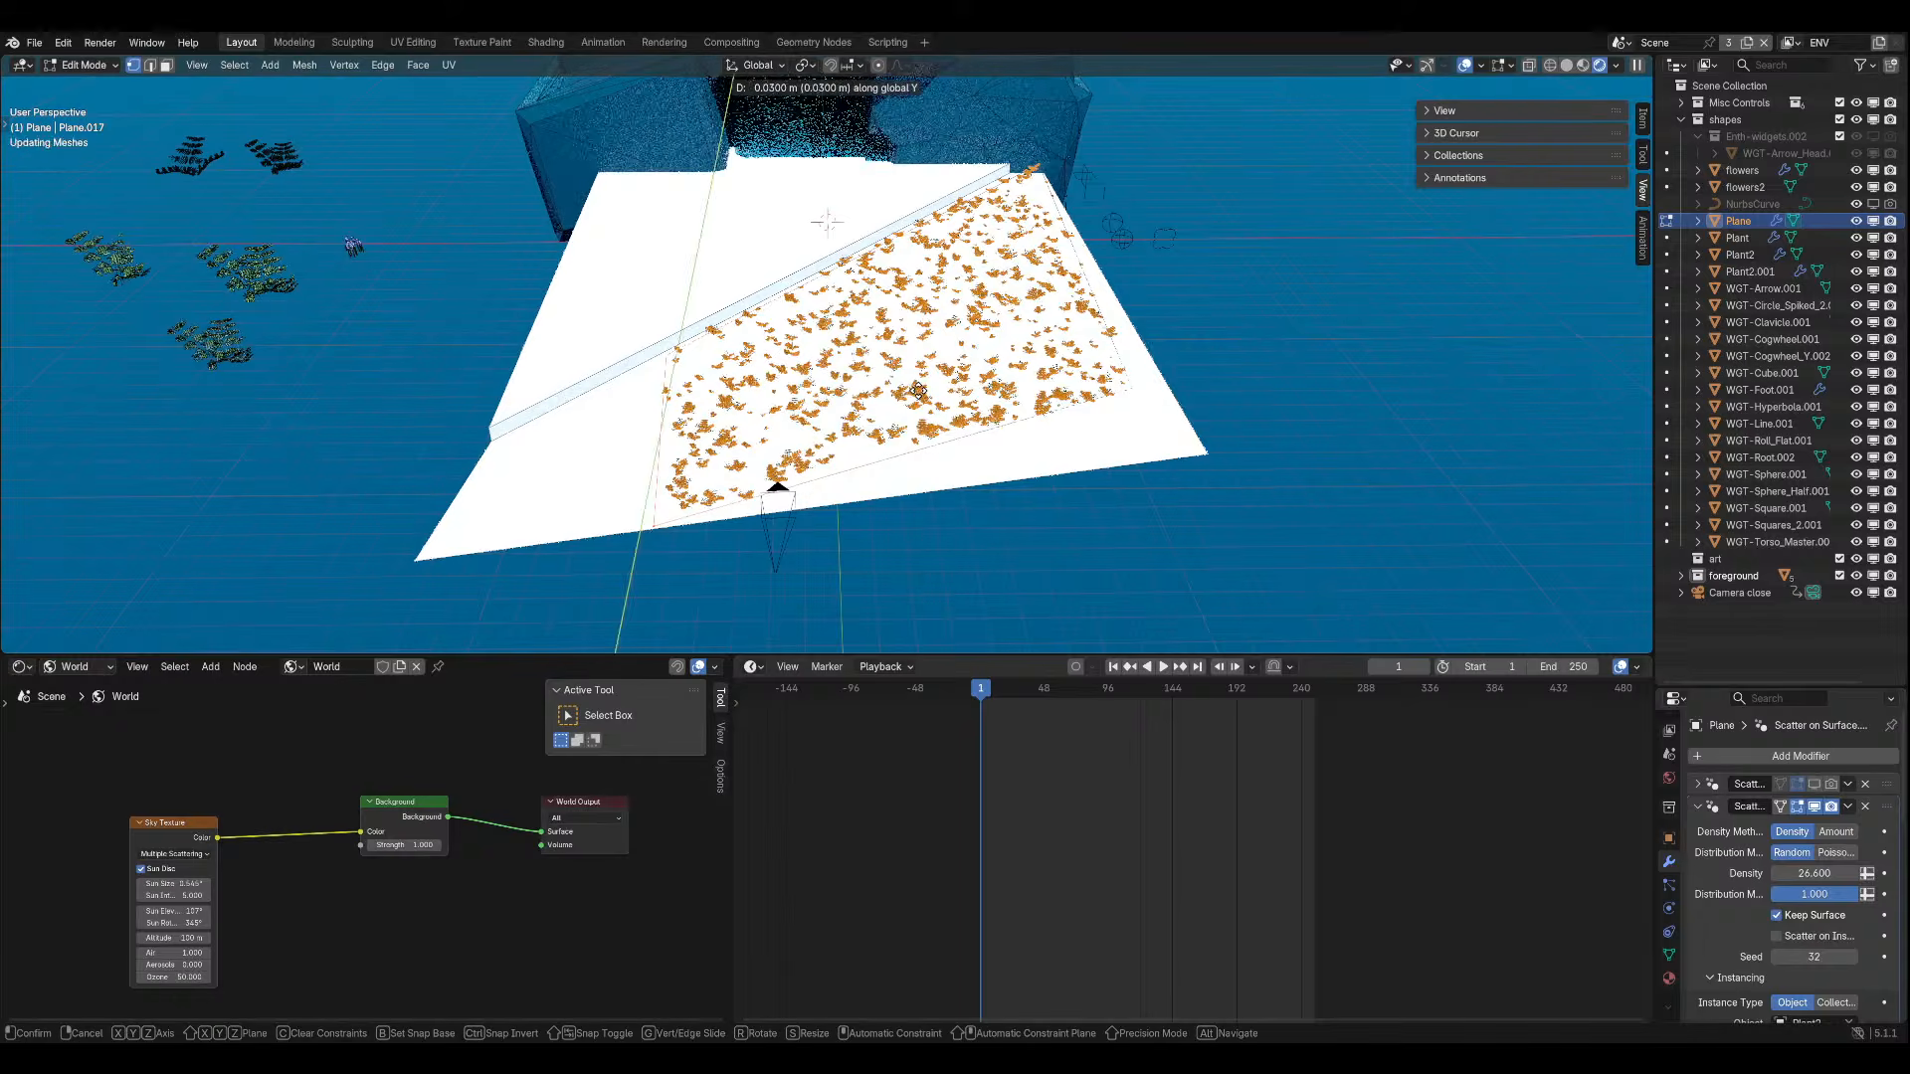
key("x")
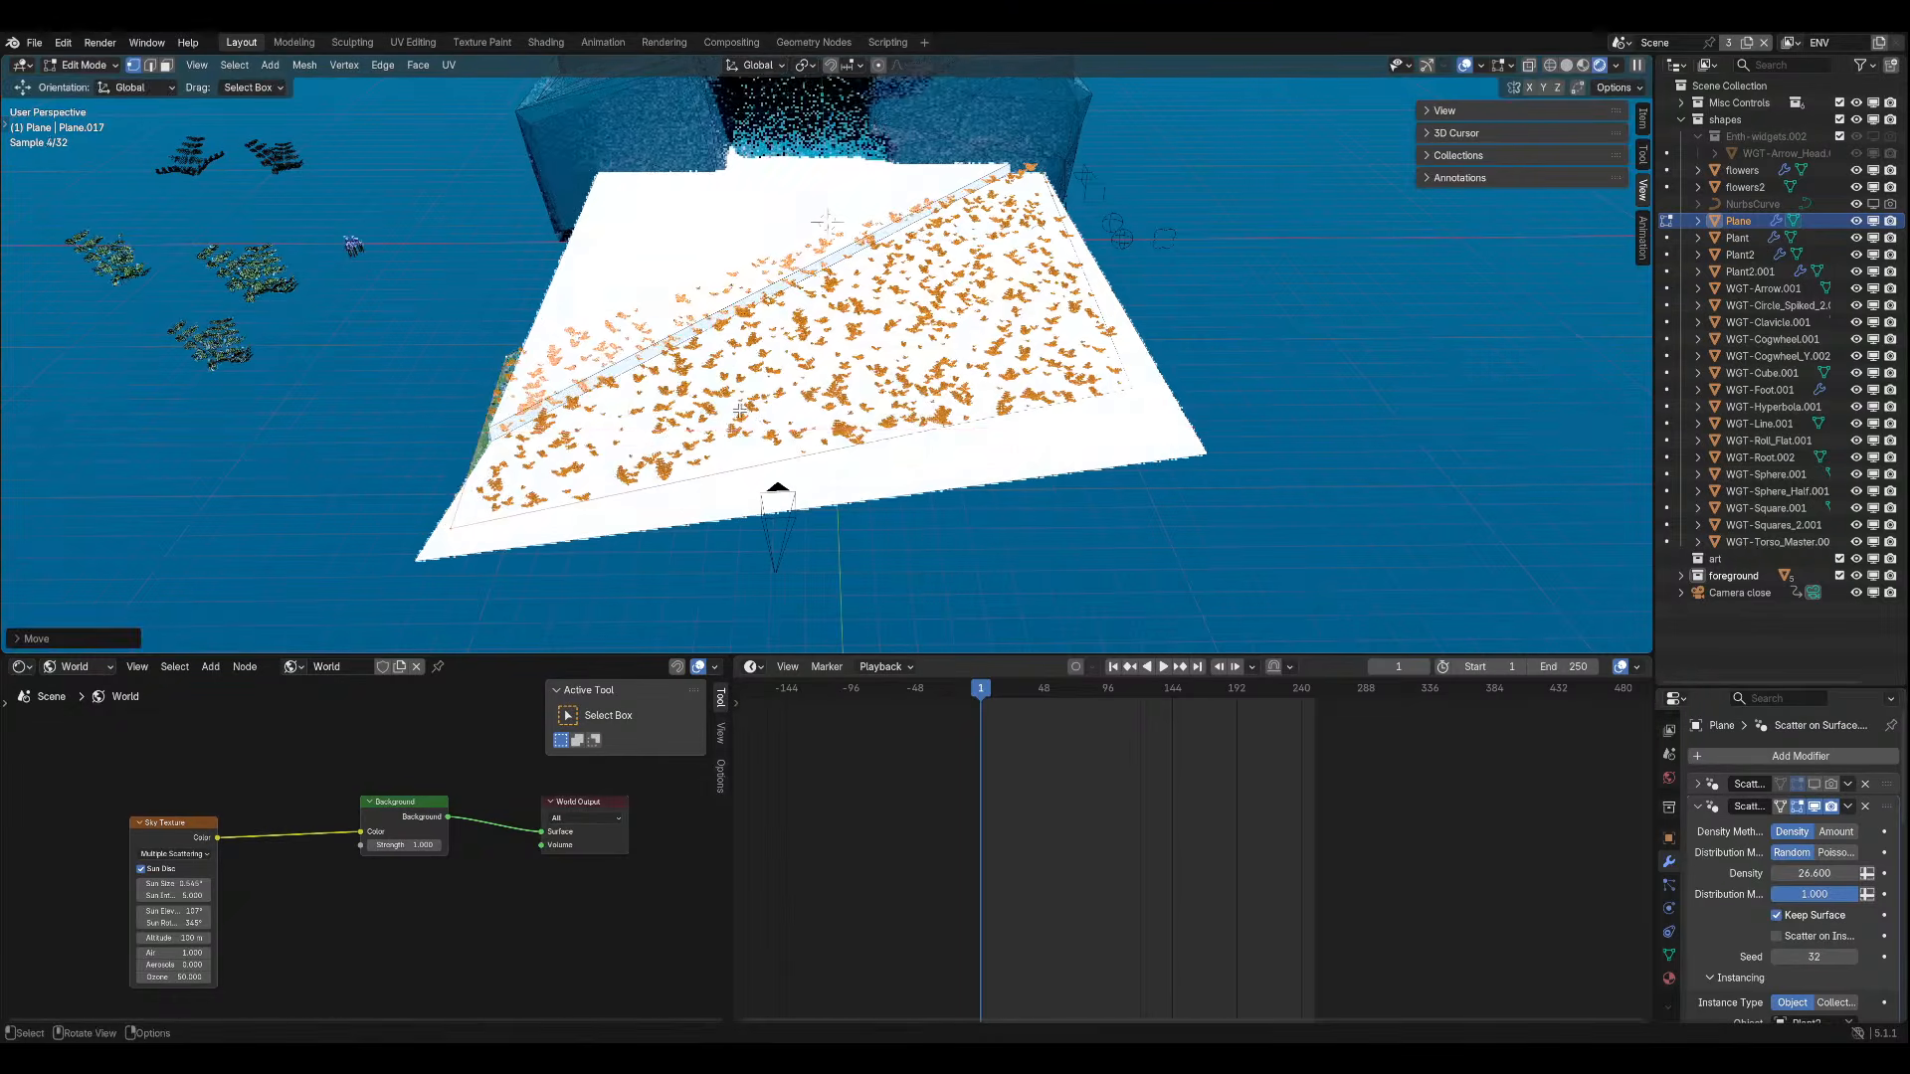
key("y")
left_click(641, 345)
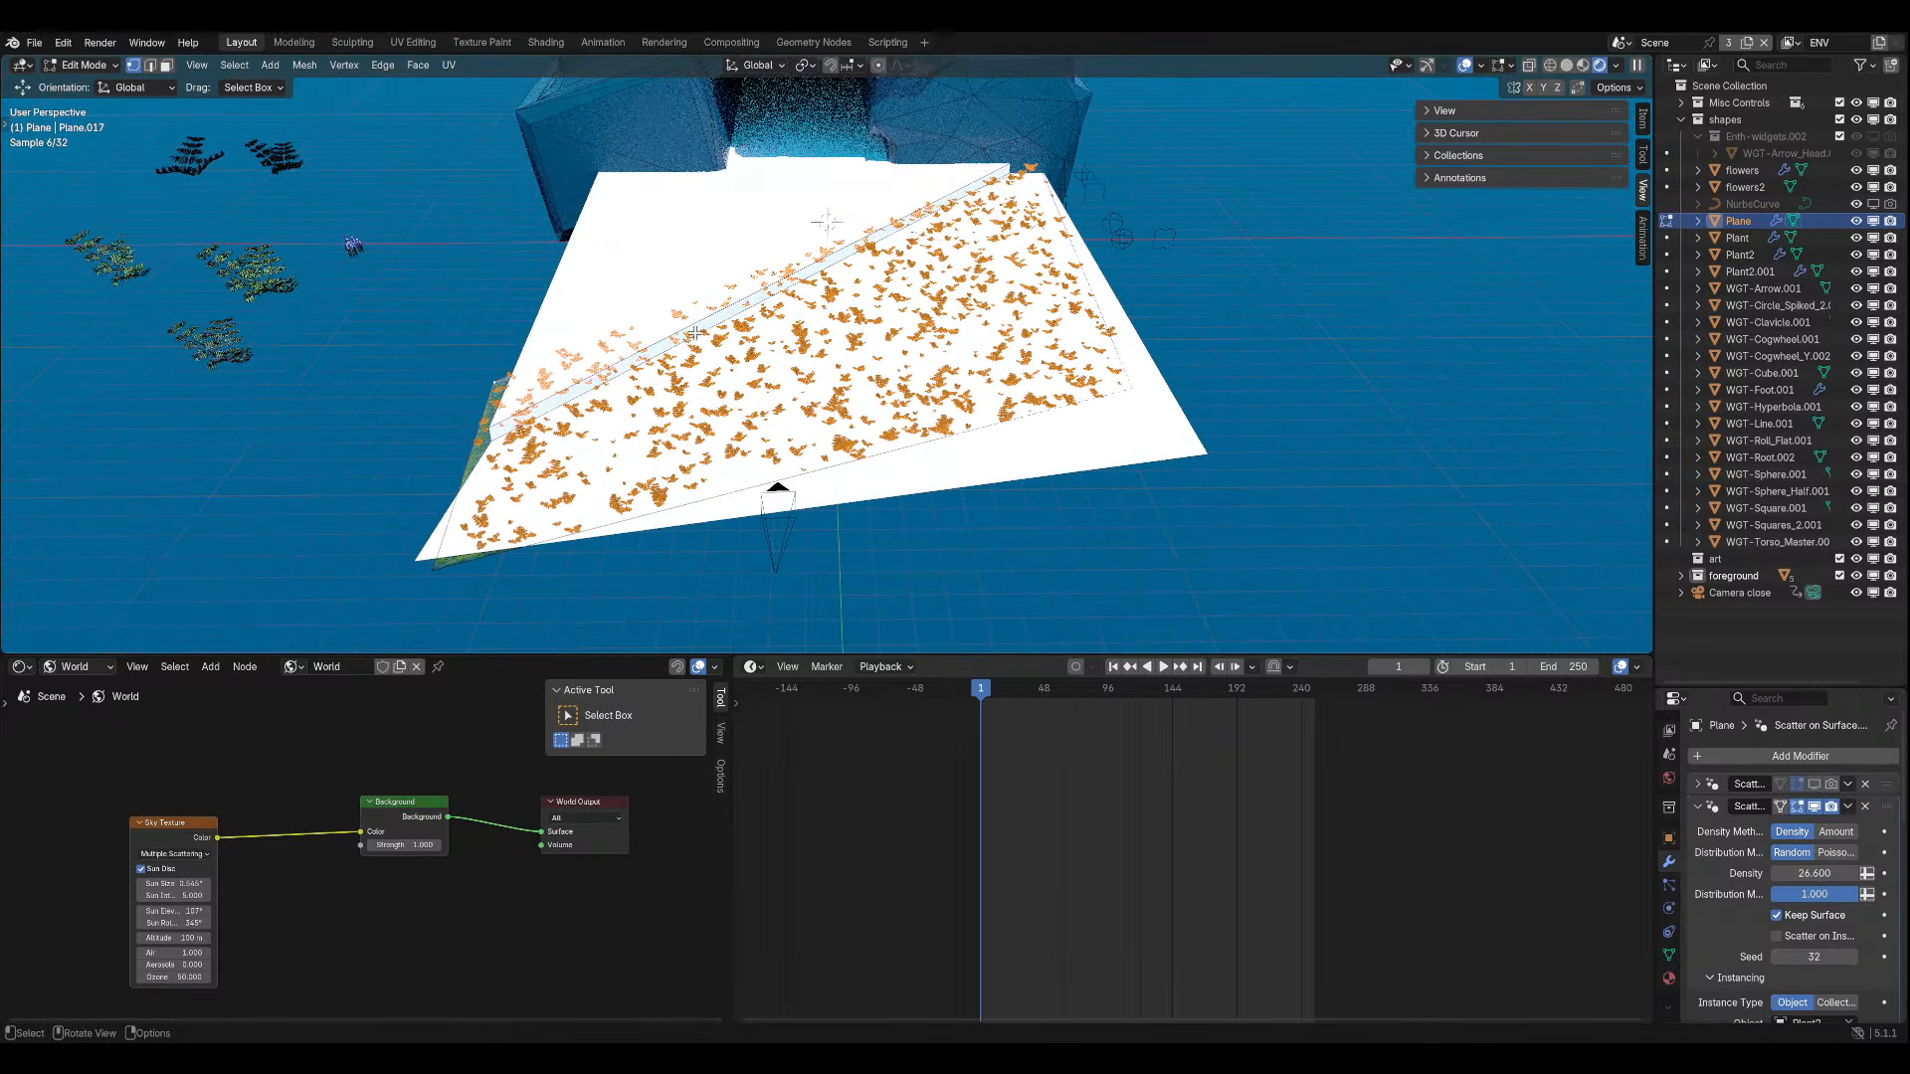
Adjust the grass plane's far -X corner along Y and X to sit in front of the diagonal ledge, and save the file.
key("g")
key("y")
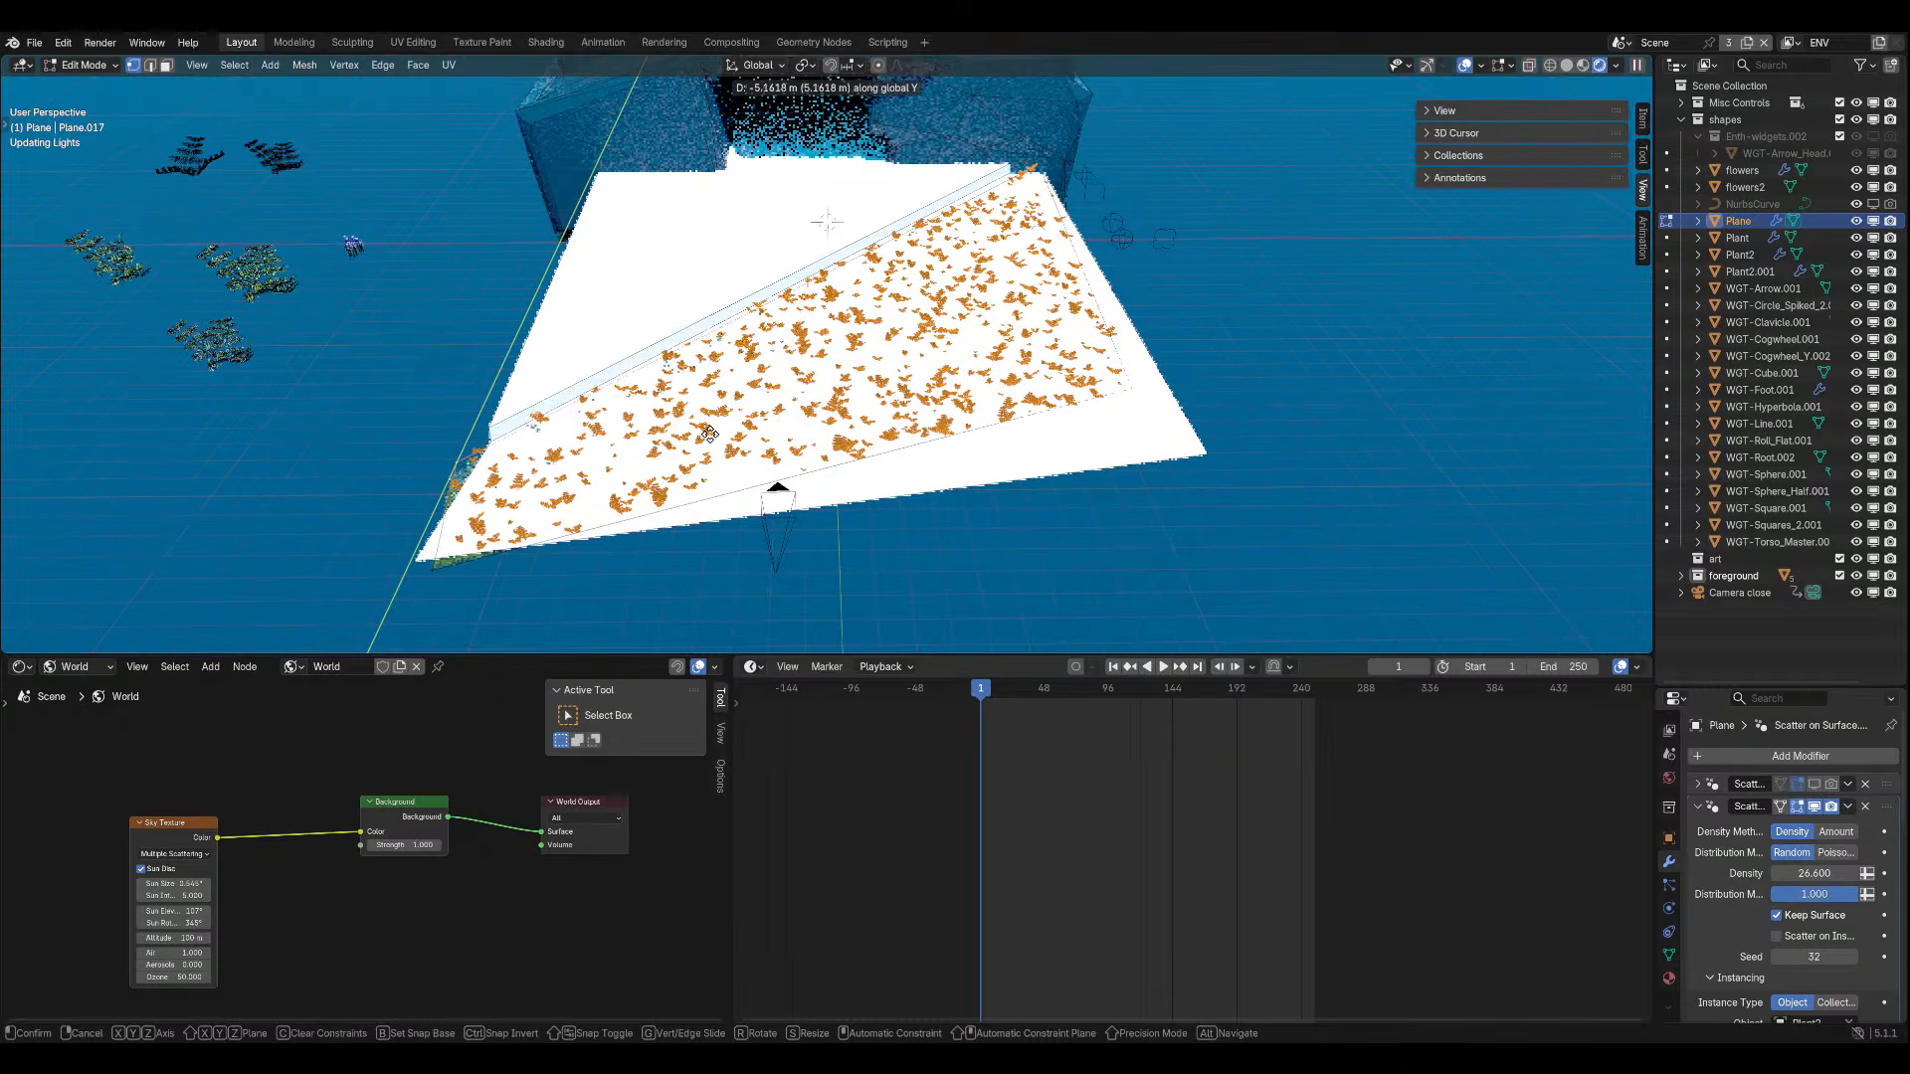
key("x")
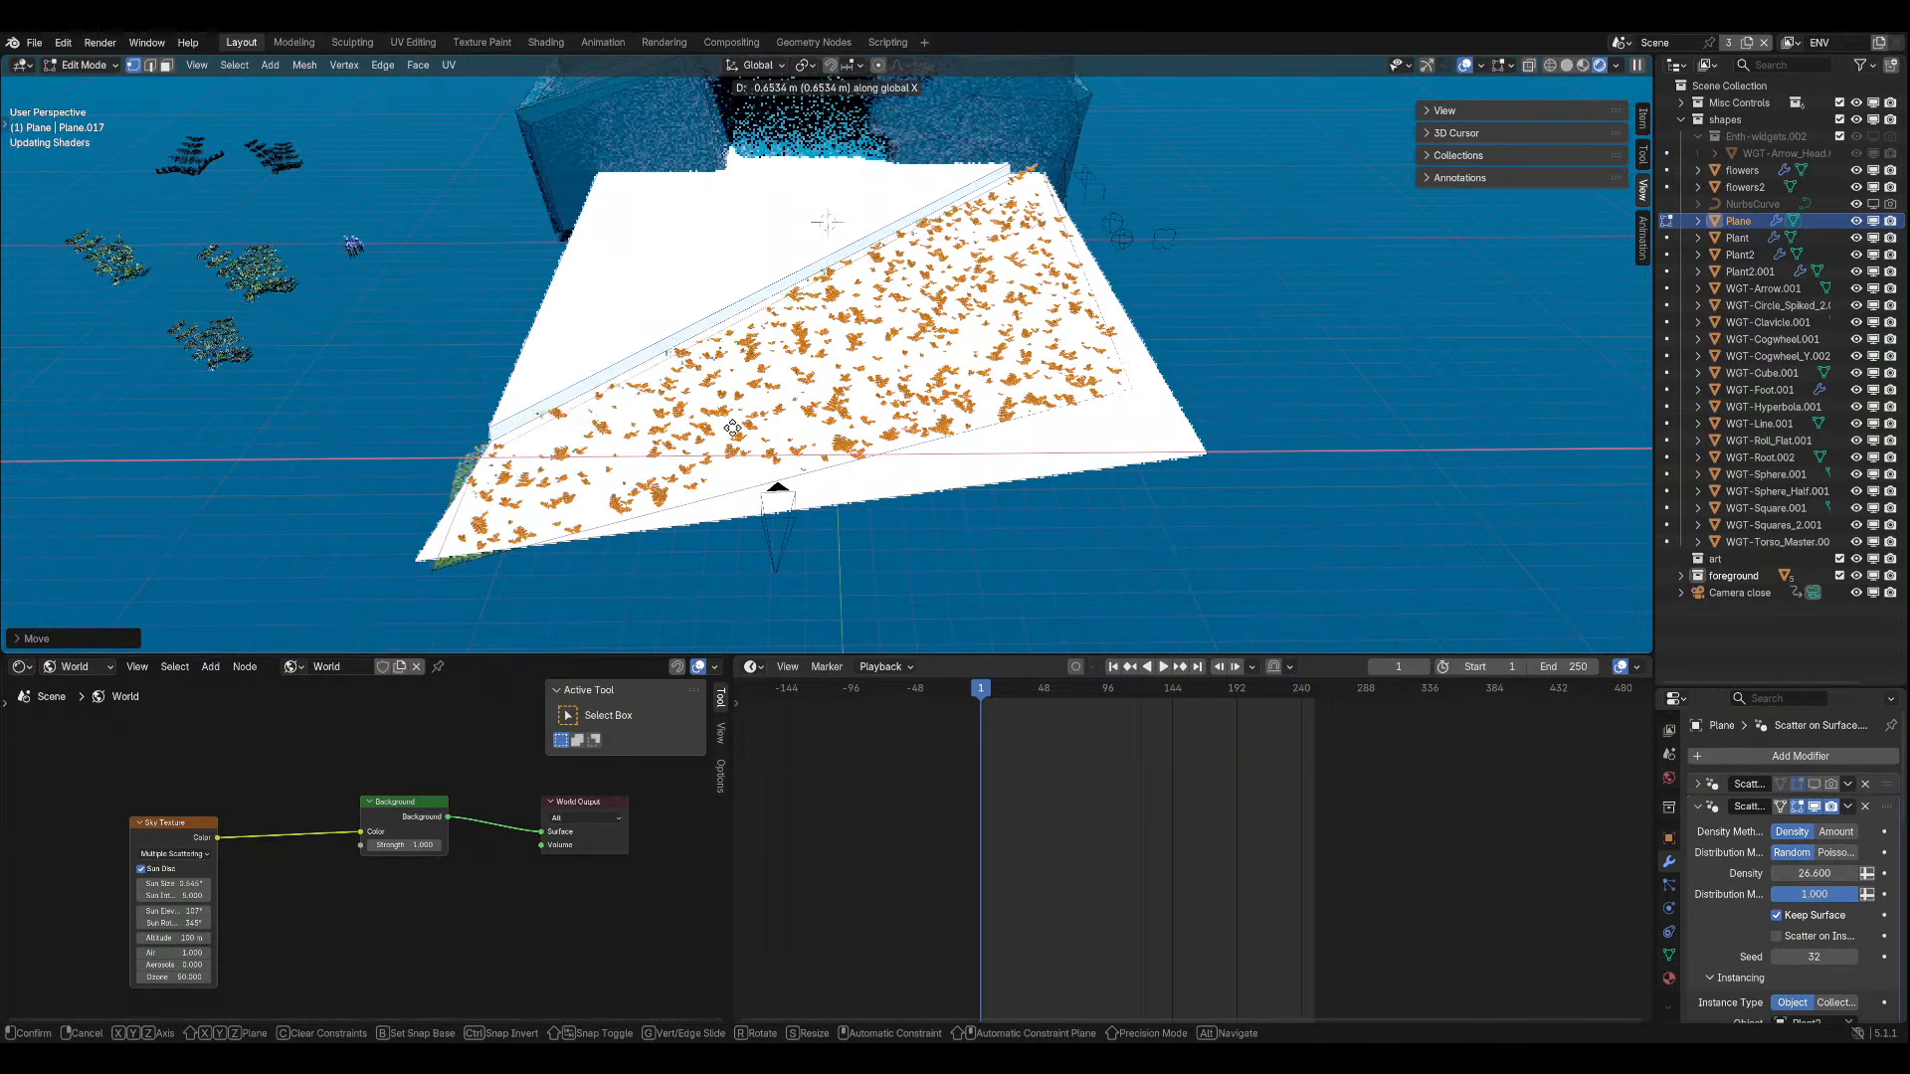
key("y")
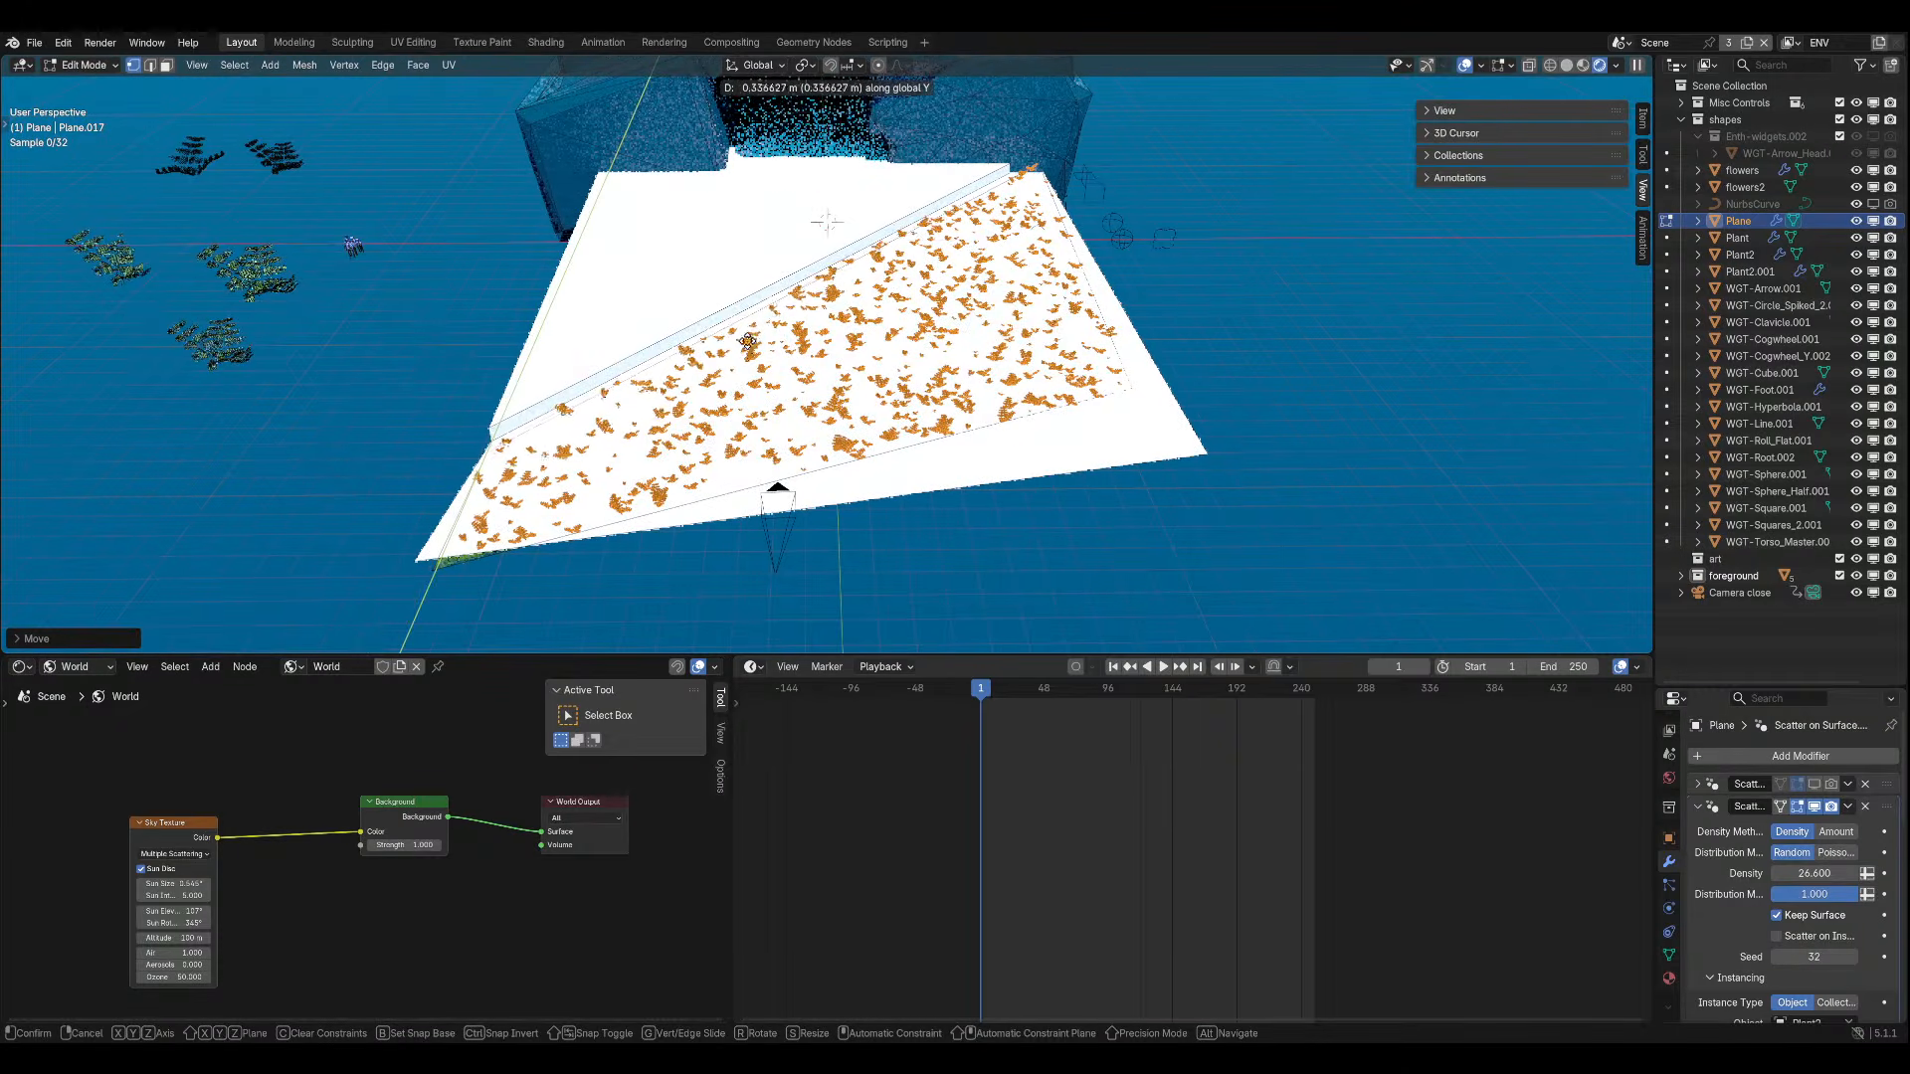
left_click(768, 329)
key("ctrl+s")
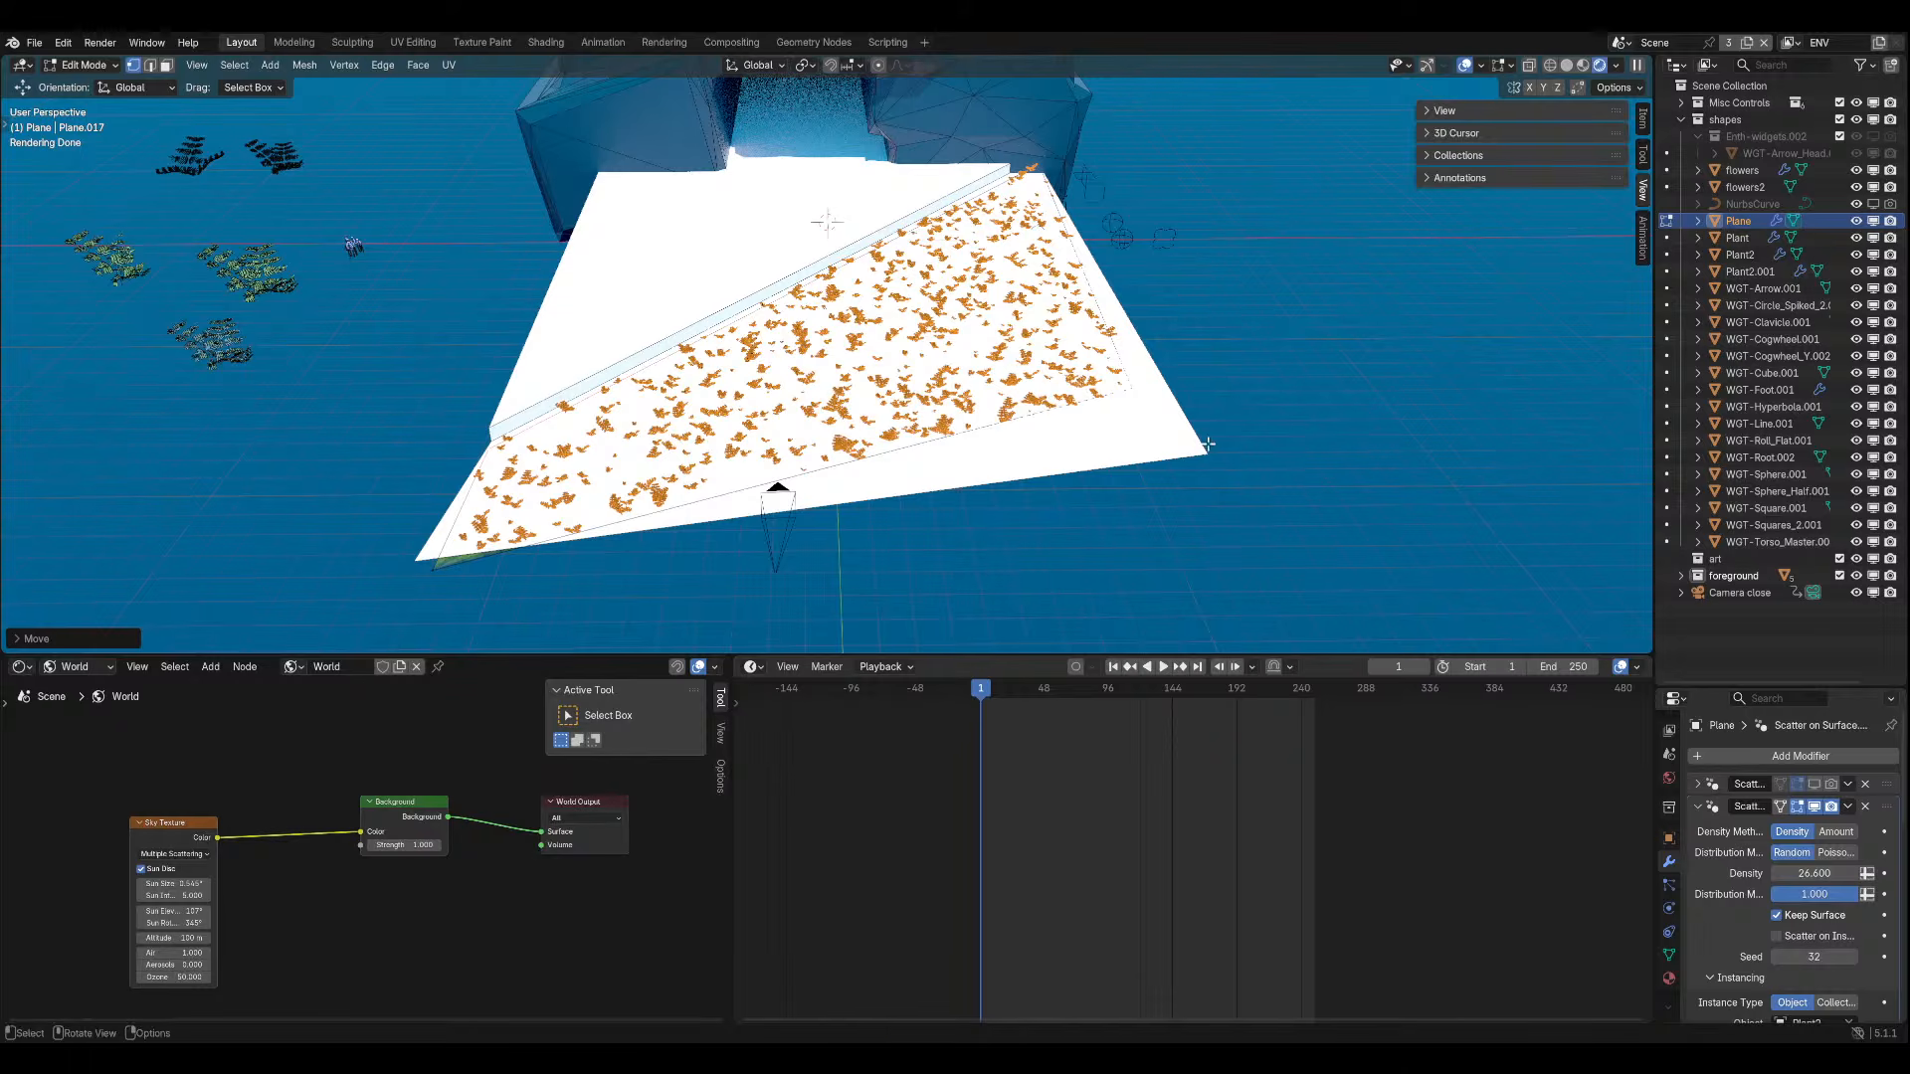
View the scene through the camera at frame 2 in Object Mode with overlays hidden, and save the file.
key("KP_0")
key("Right")
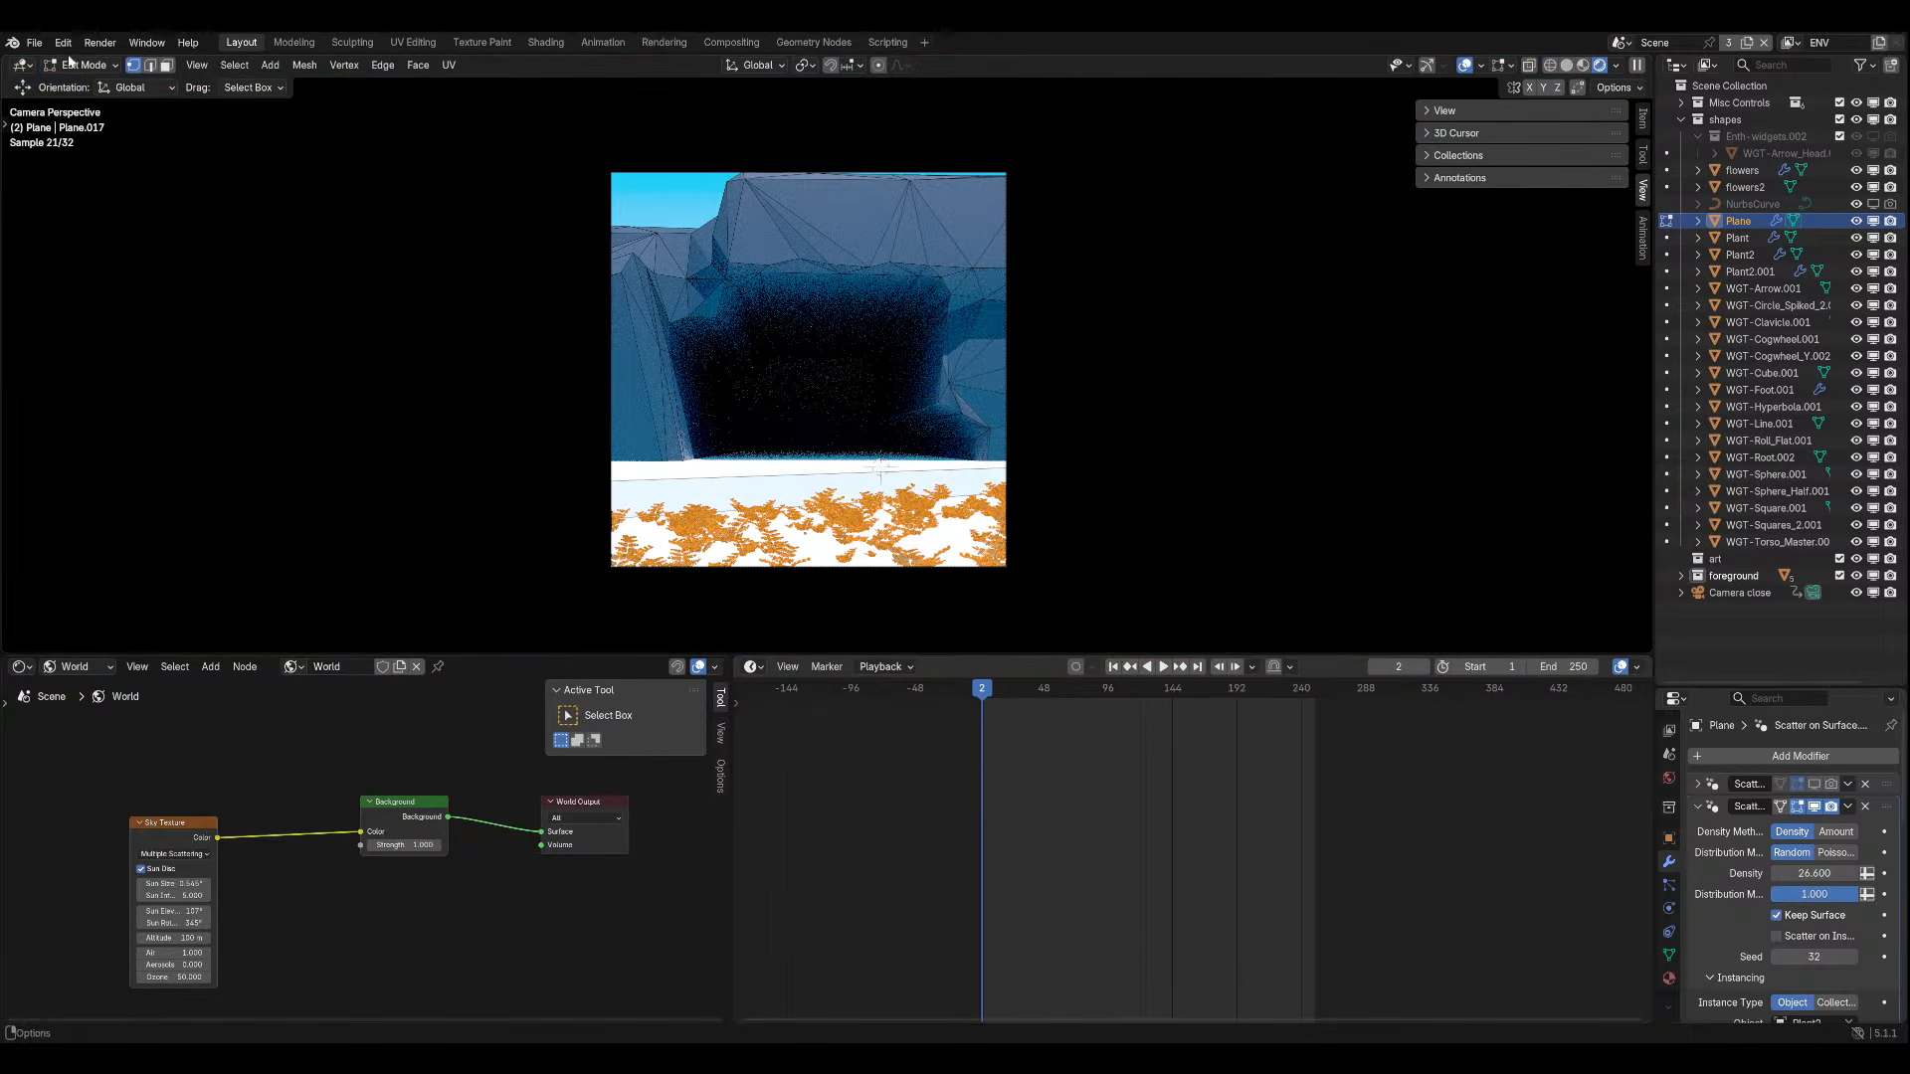
left_click(87, 65)
left_click(84, 84)
left_click(1491, 64)
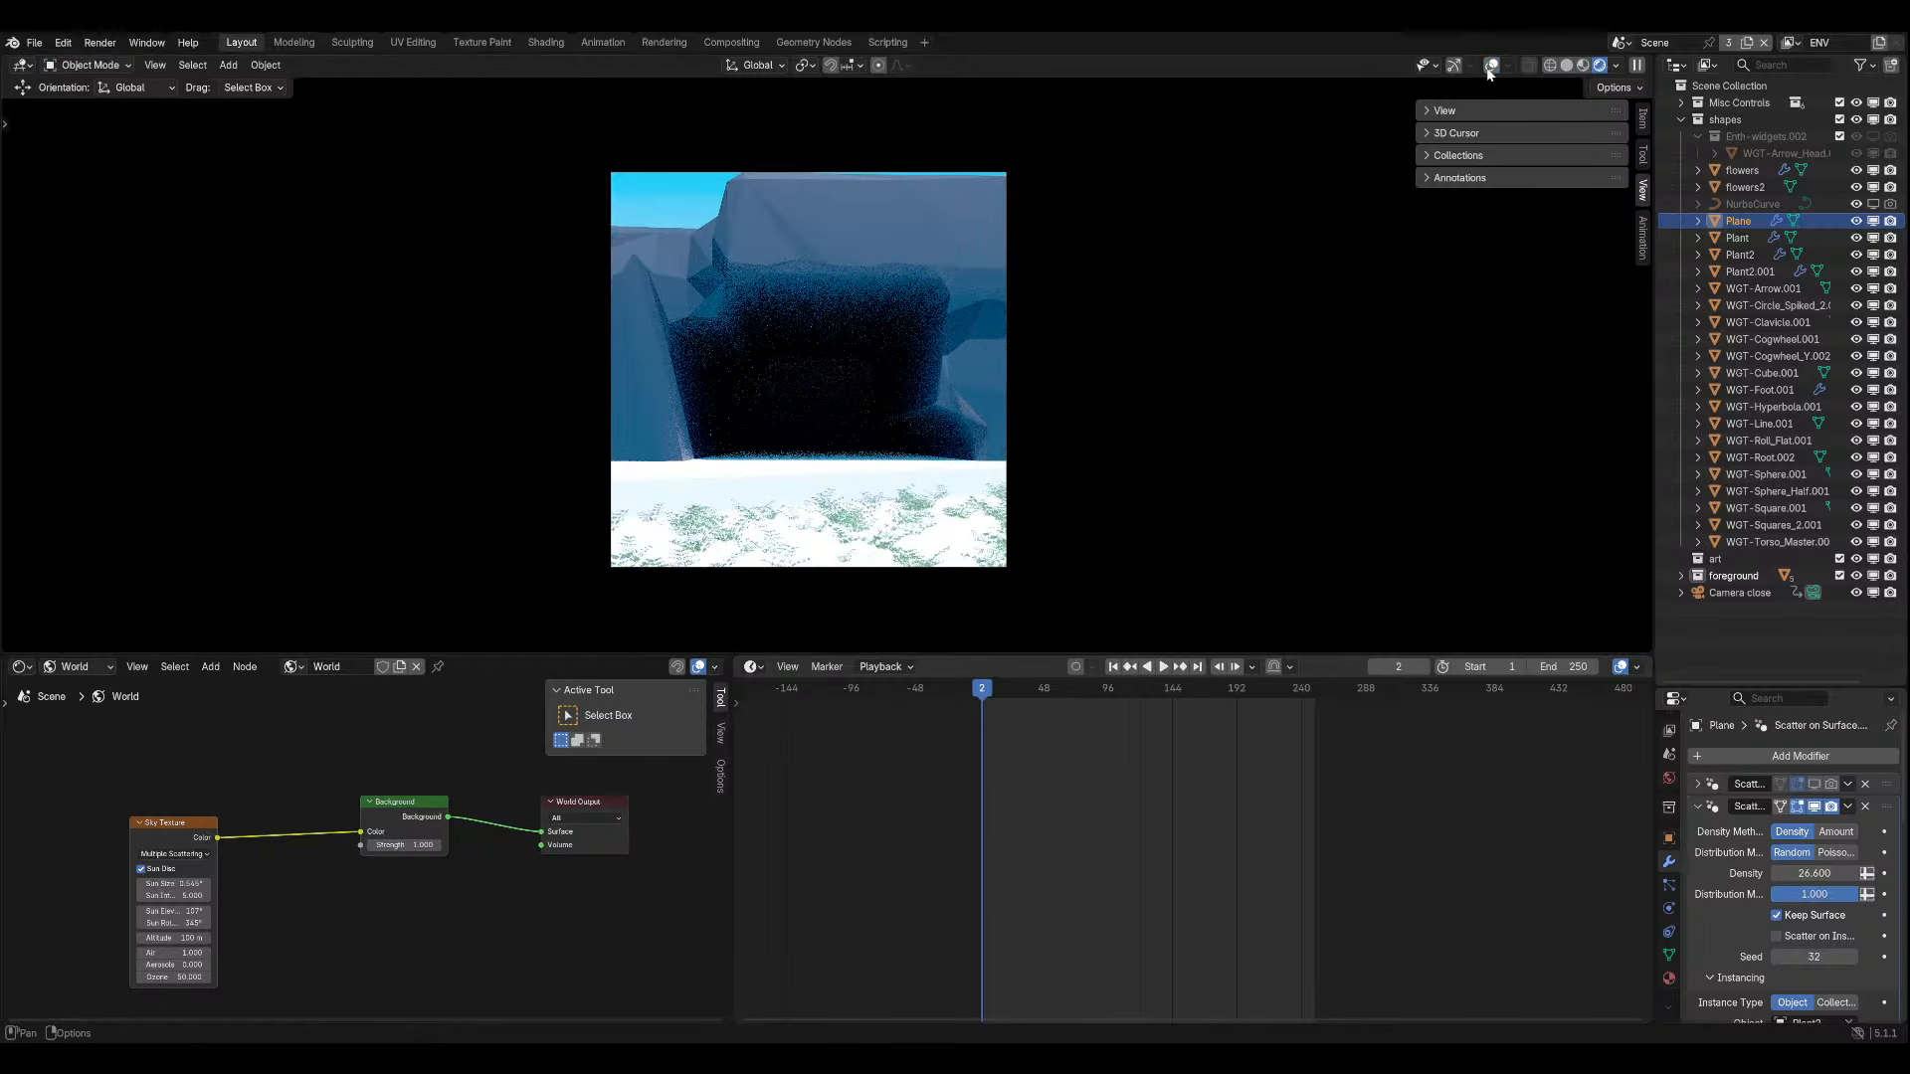
key("ctrl+s")
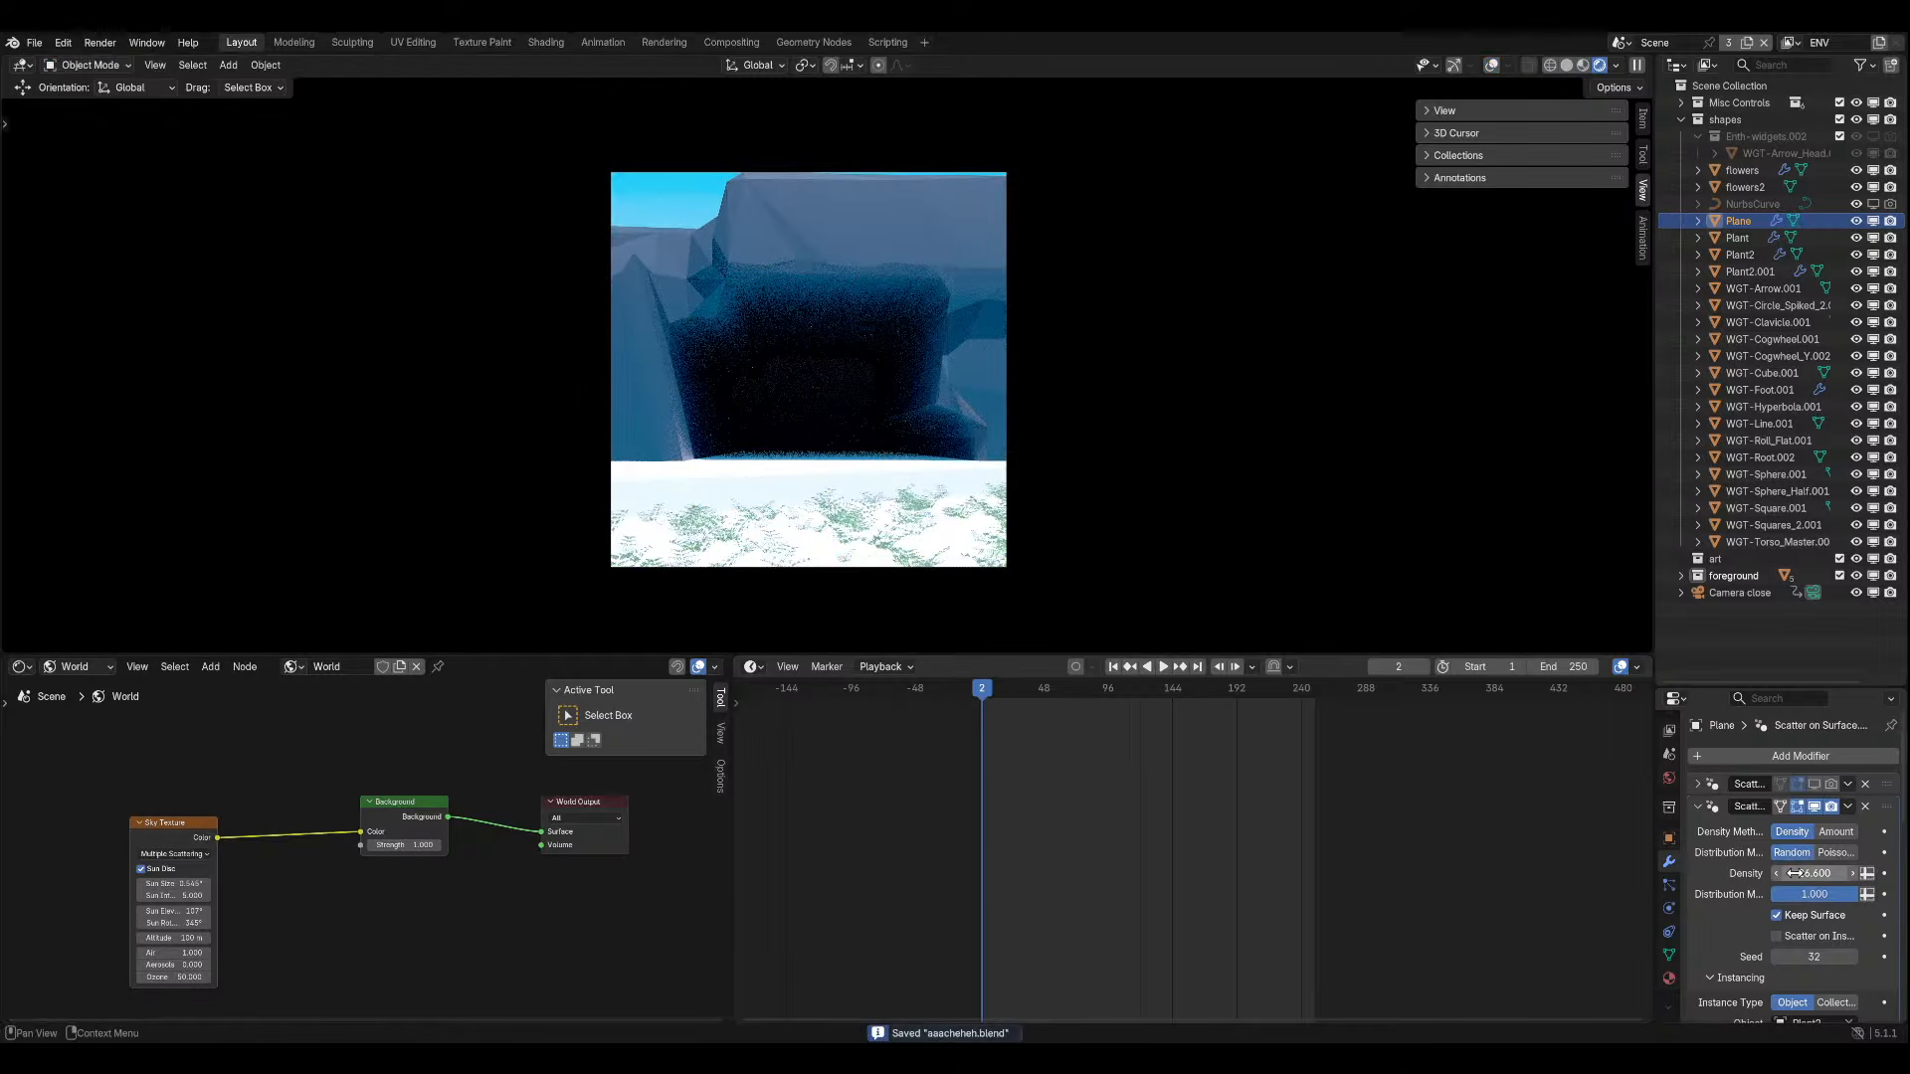
Examine the scattered plants up close through the camera and review the grass plane's scatter settings.
scroll(928, 595, "up", 1)
middle_click_drag(928, 596, 865, 416, "shift")
scroll(865, 416, "up", 1)
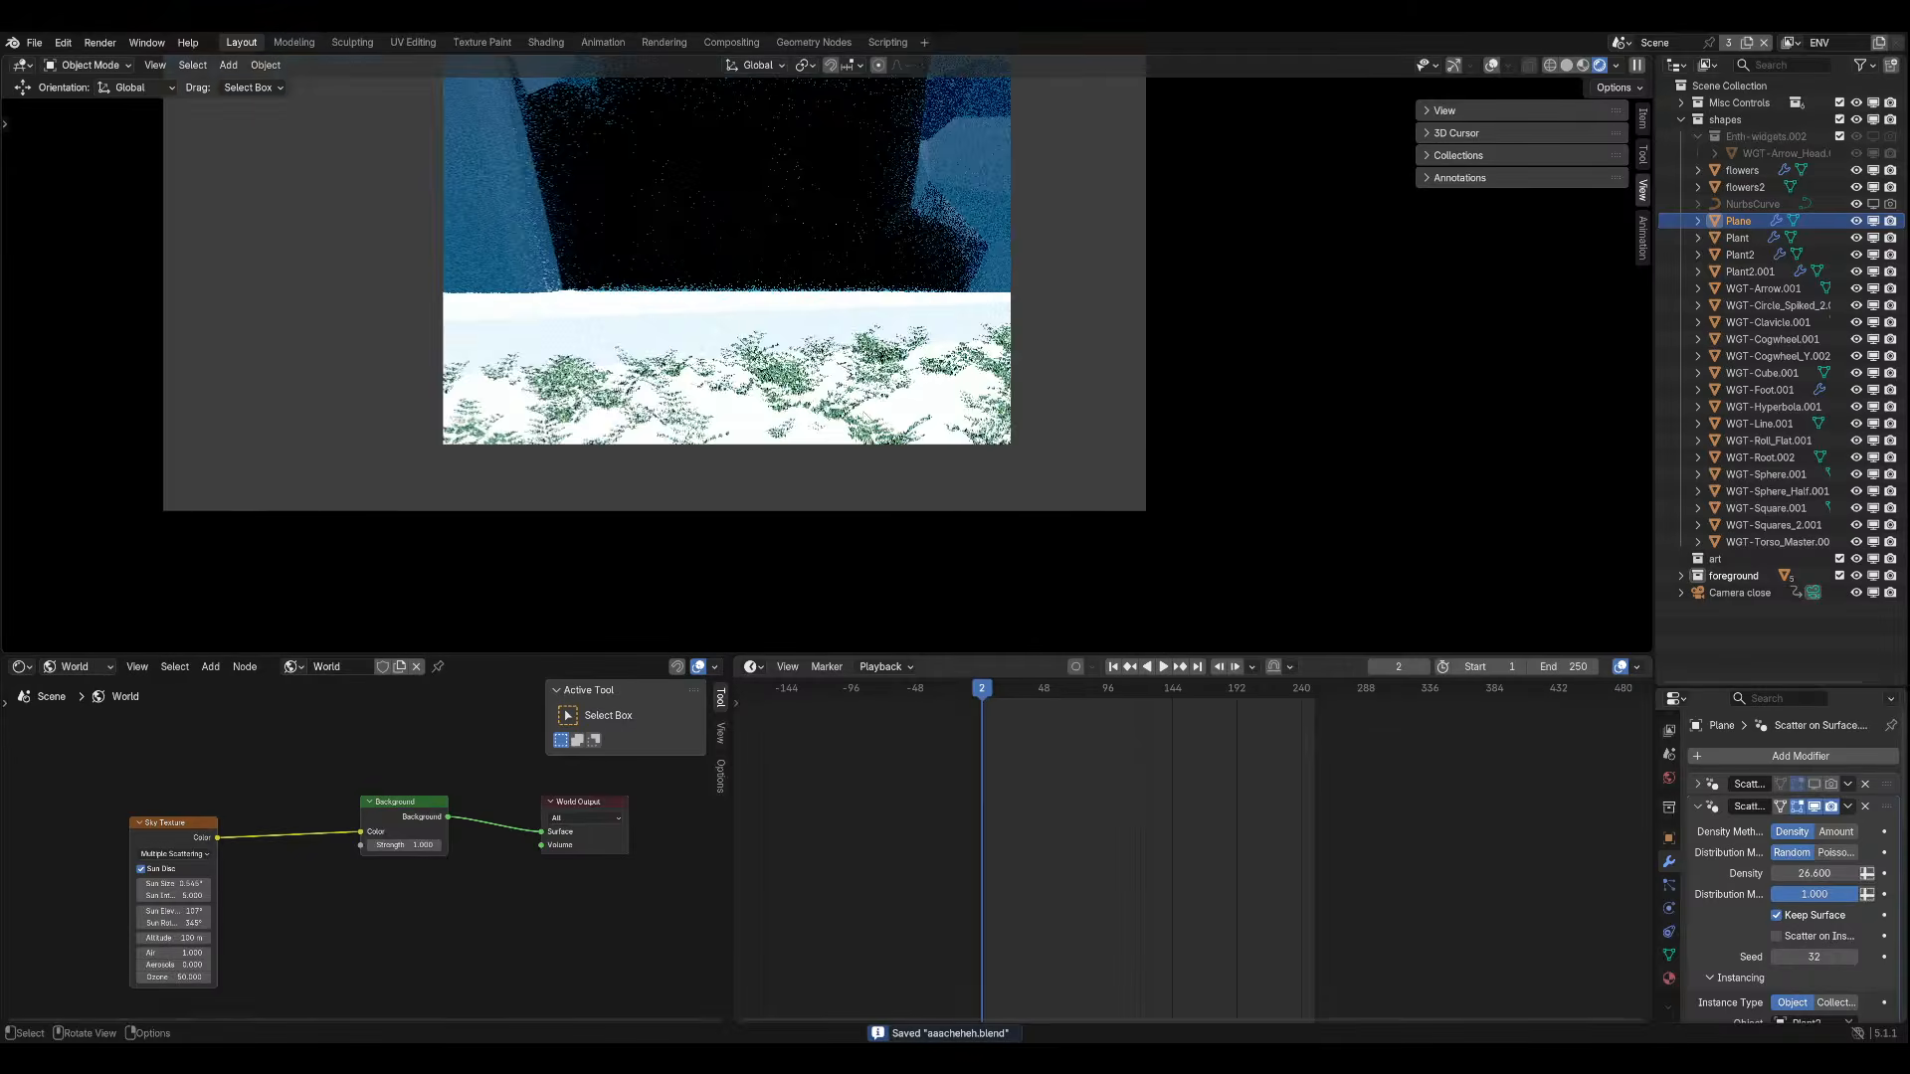
scroll(866, 415, "up", 3)
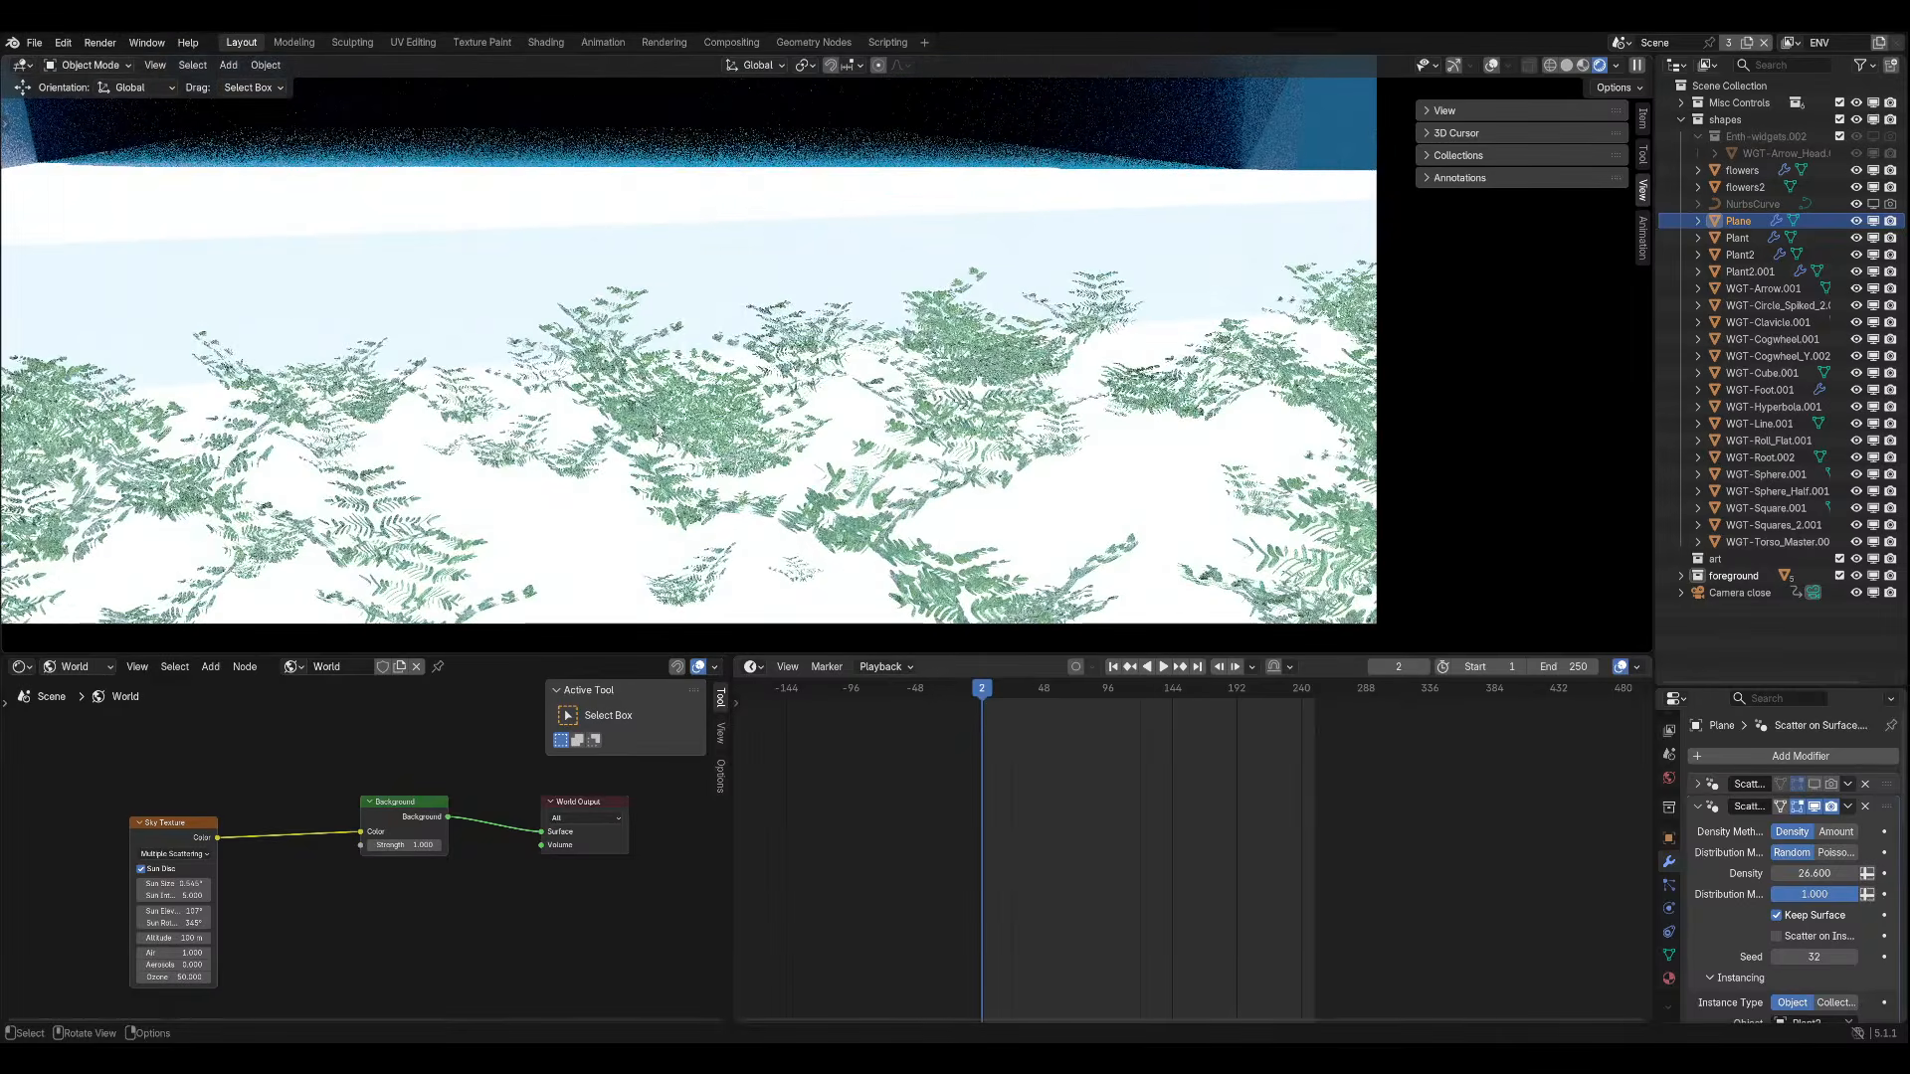
scroll(1750, 985, "down", 5)
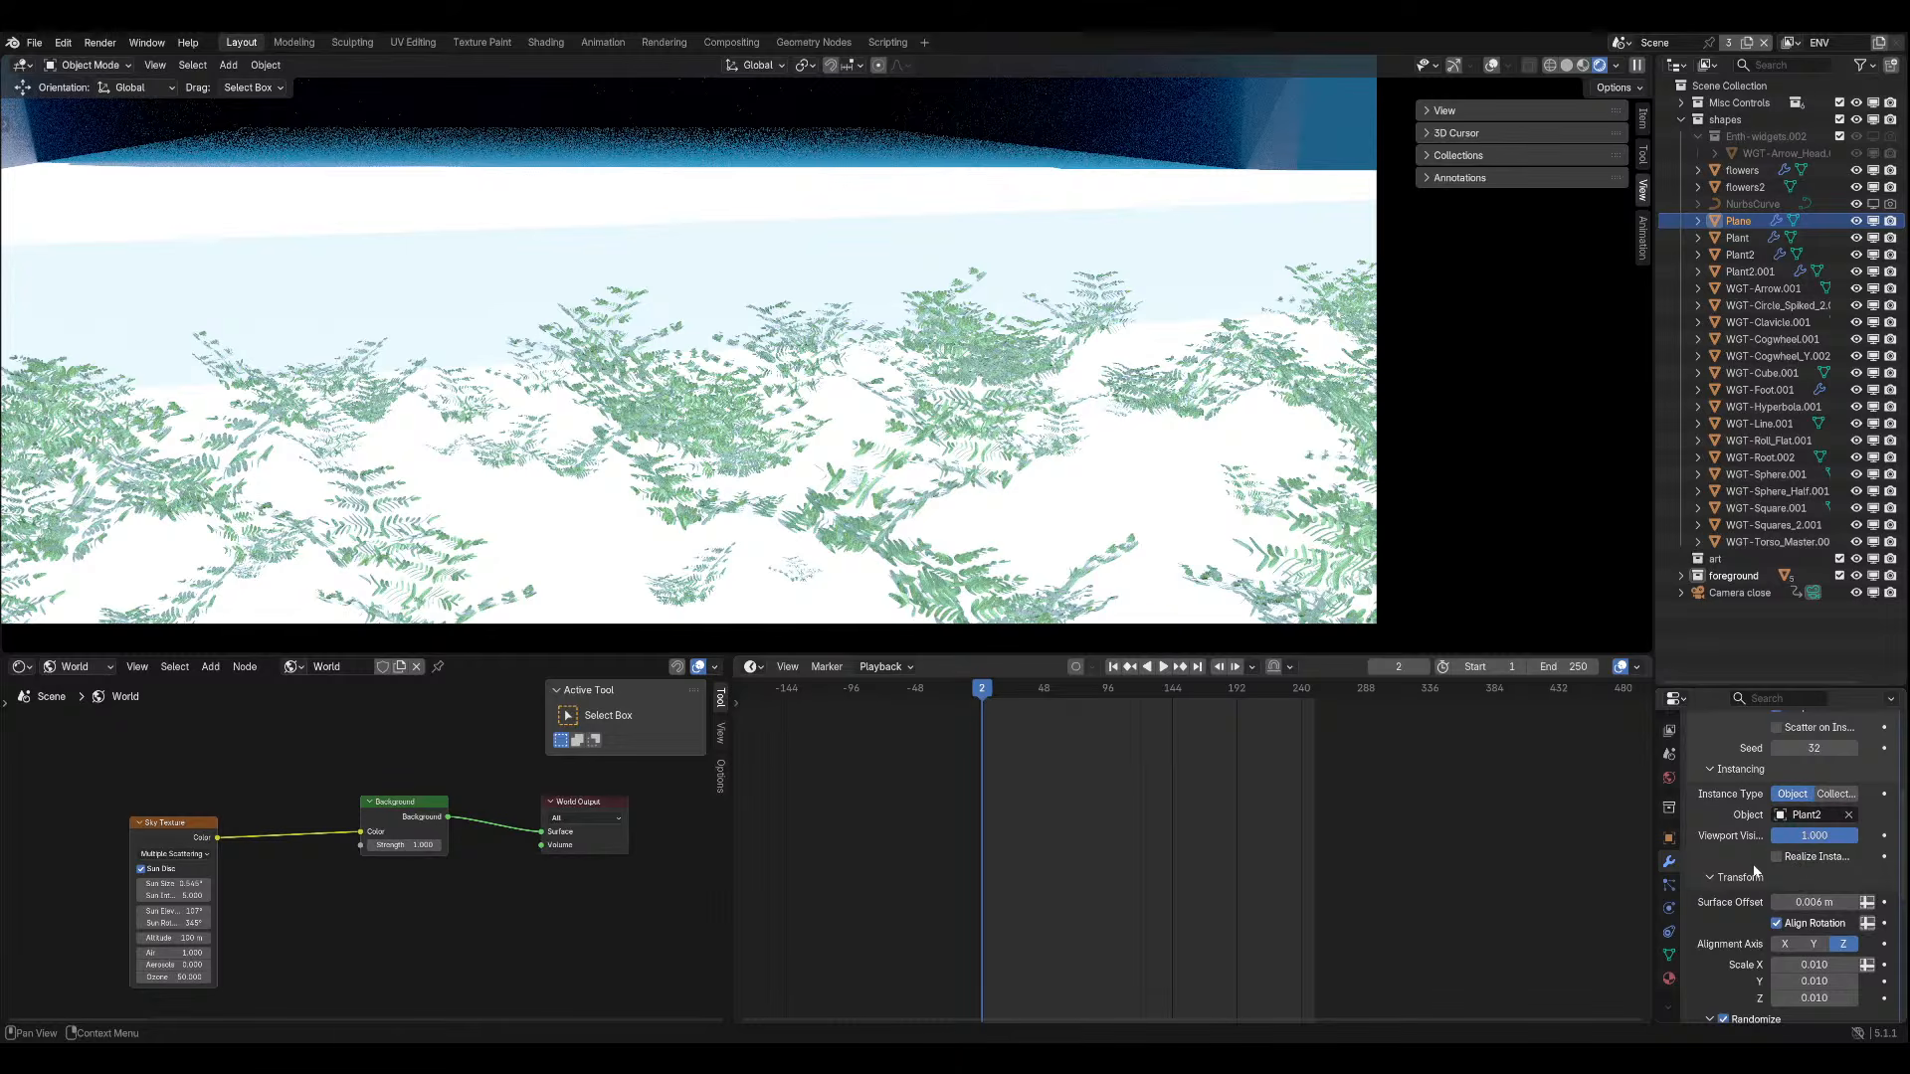
scroll(1754, 871, "up", 5)
mouse_move(1790, 874)
left_mouse_down()
mouse_move(1860, 873)
mouse_move(1800, 873)
left_mouse_up()
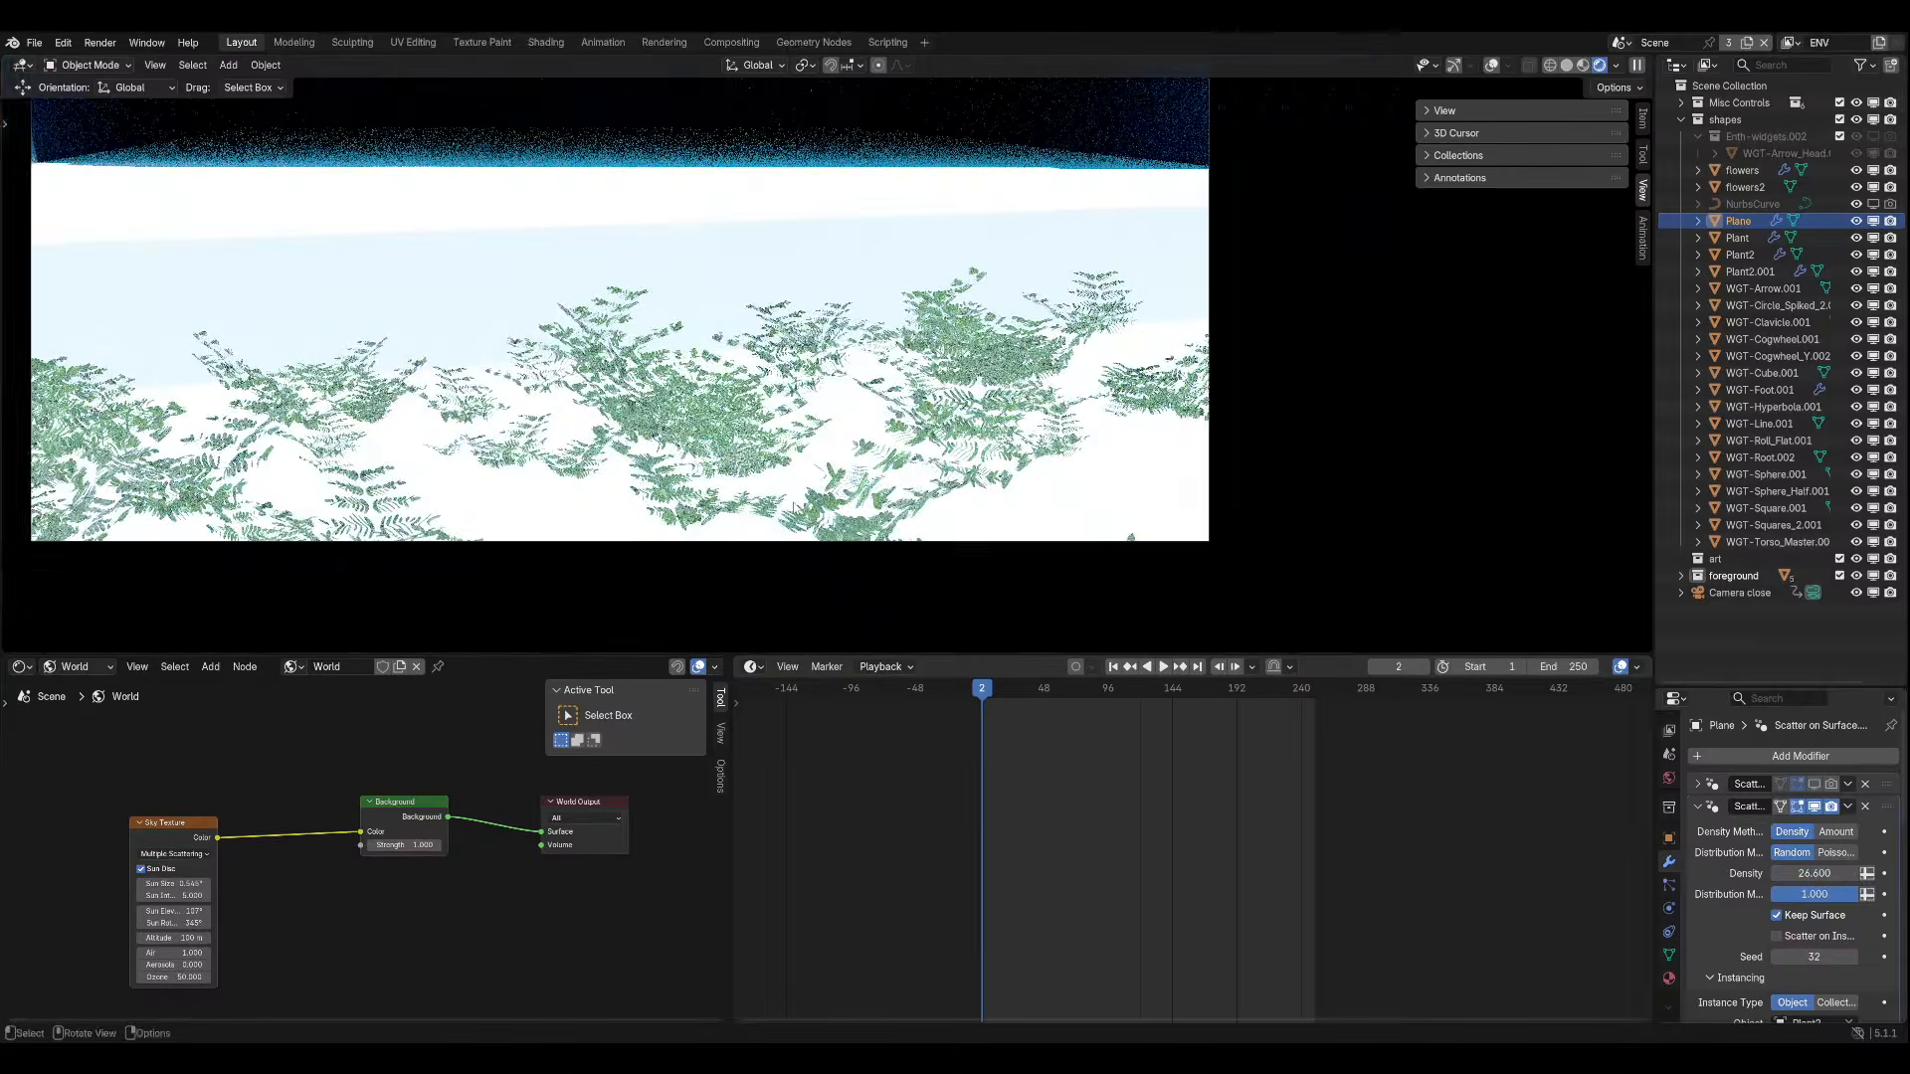
scroll(794, 506, "down", 2)
middle_click_drag(794, 506, 837, 613, "shift")
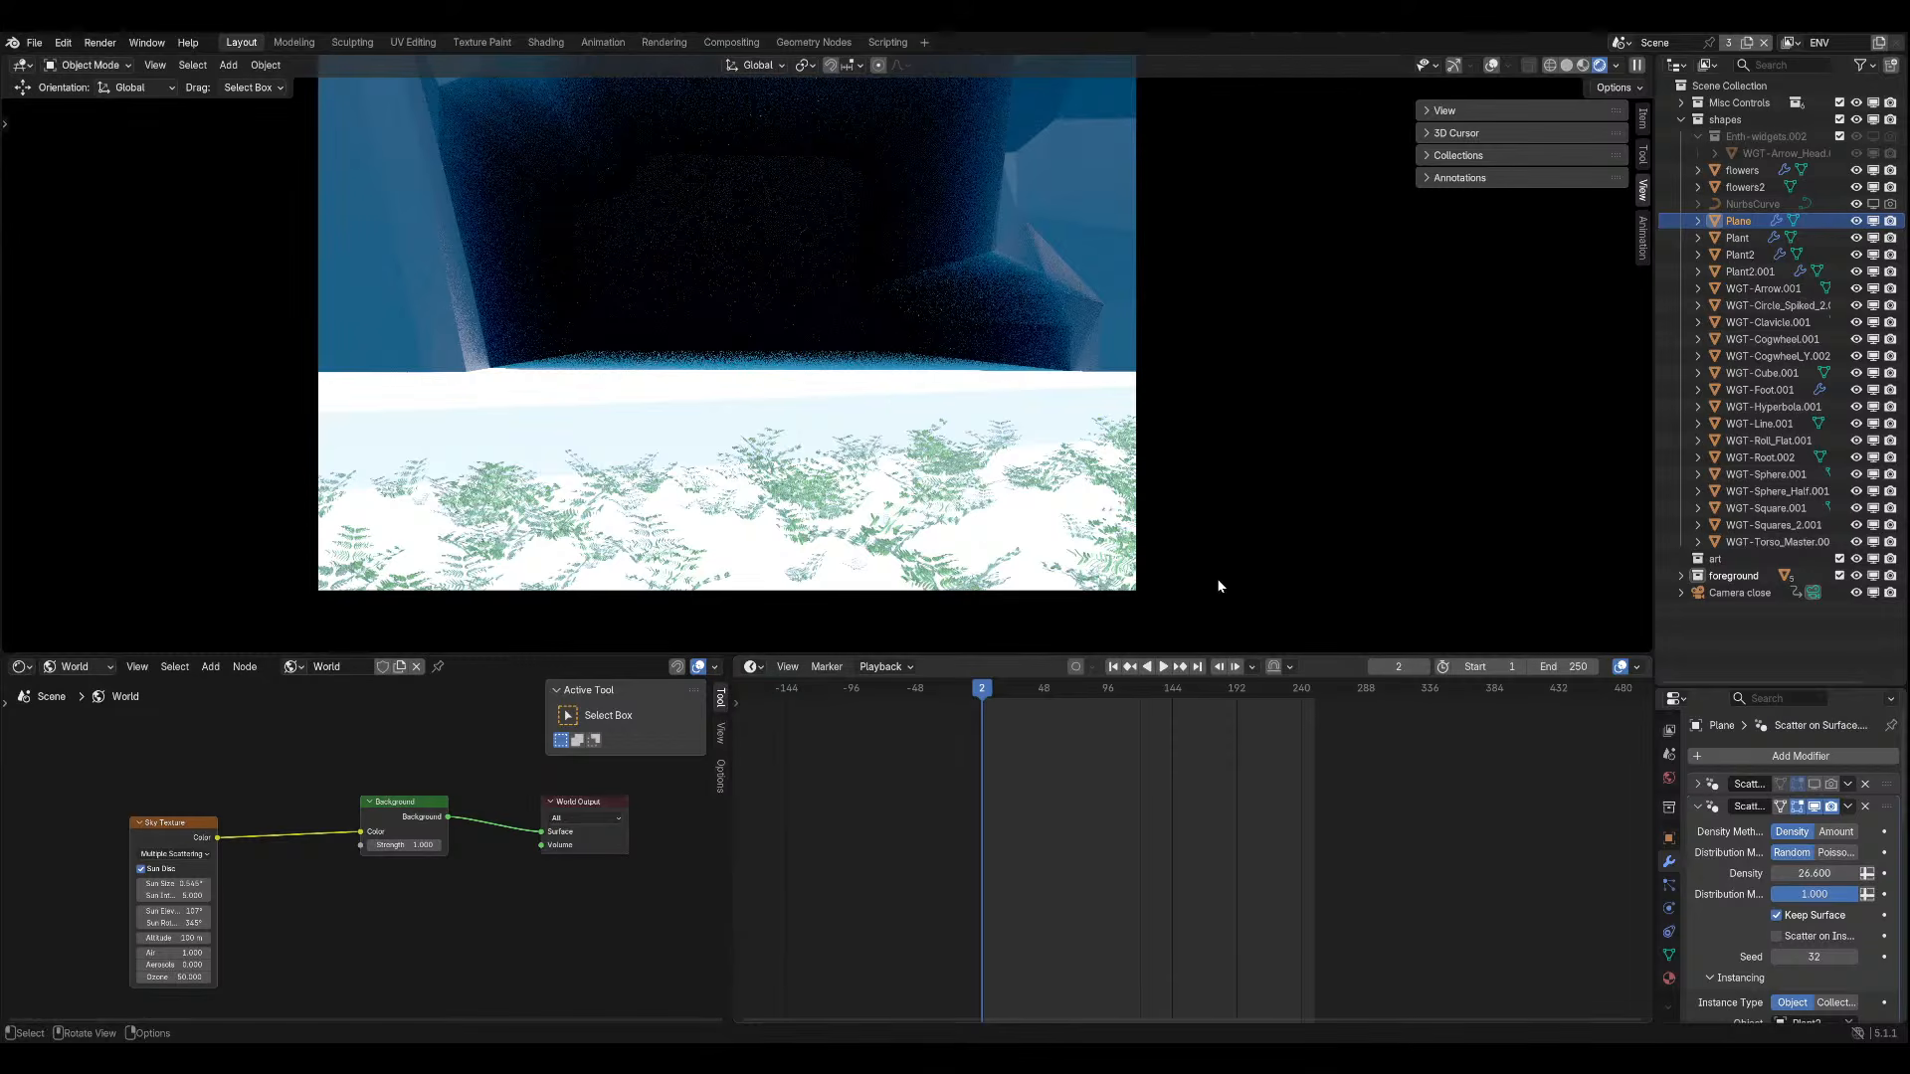
scroll(1217, 579, "down", 1)
middle_click_drag(929, 318, 906, 438, "shift")
scroll(933, 364, "down", 1)
scroll(932, 368, "down", 1)
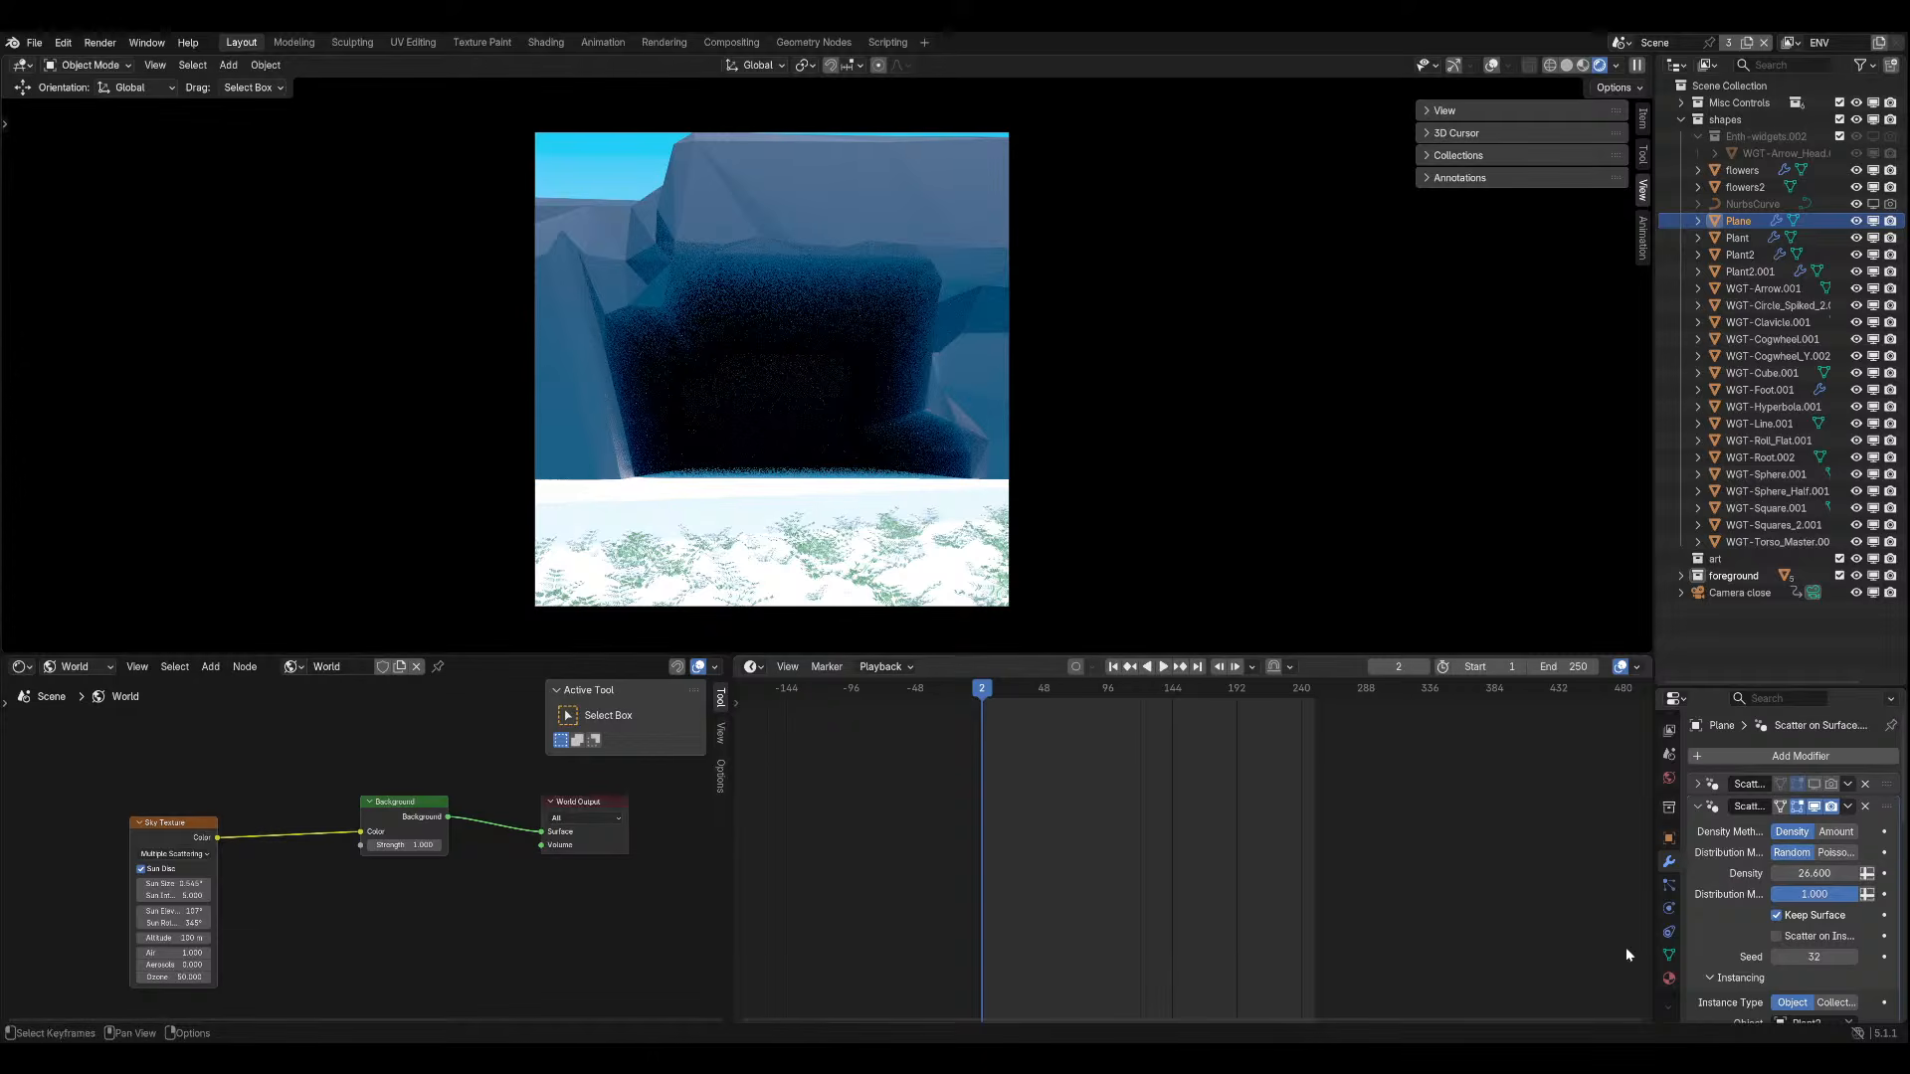
Try assigning the plant 1 material to the grass plane and undo the assignment.
left_click(1670, 978)
scroll(1787, 929, "down", 6)
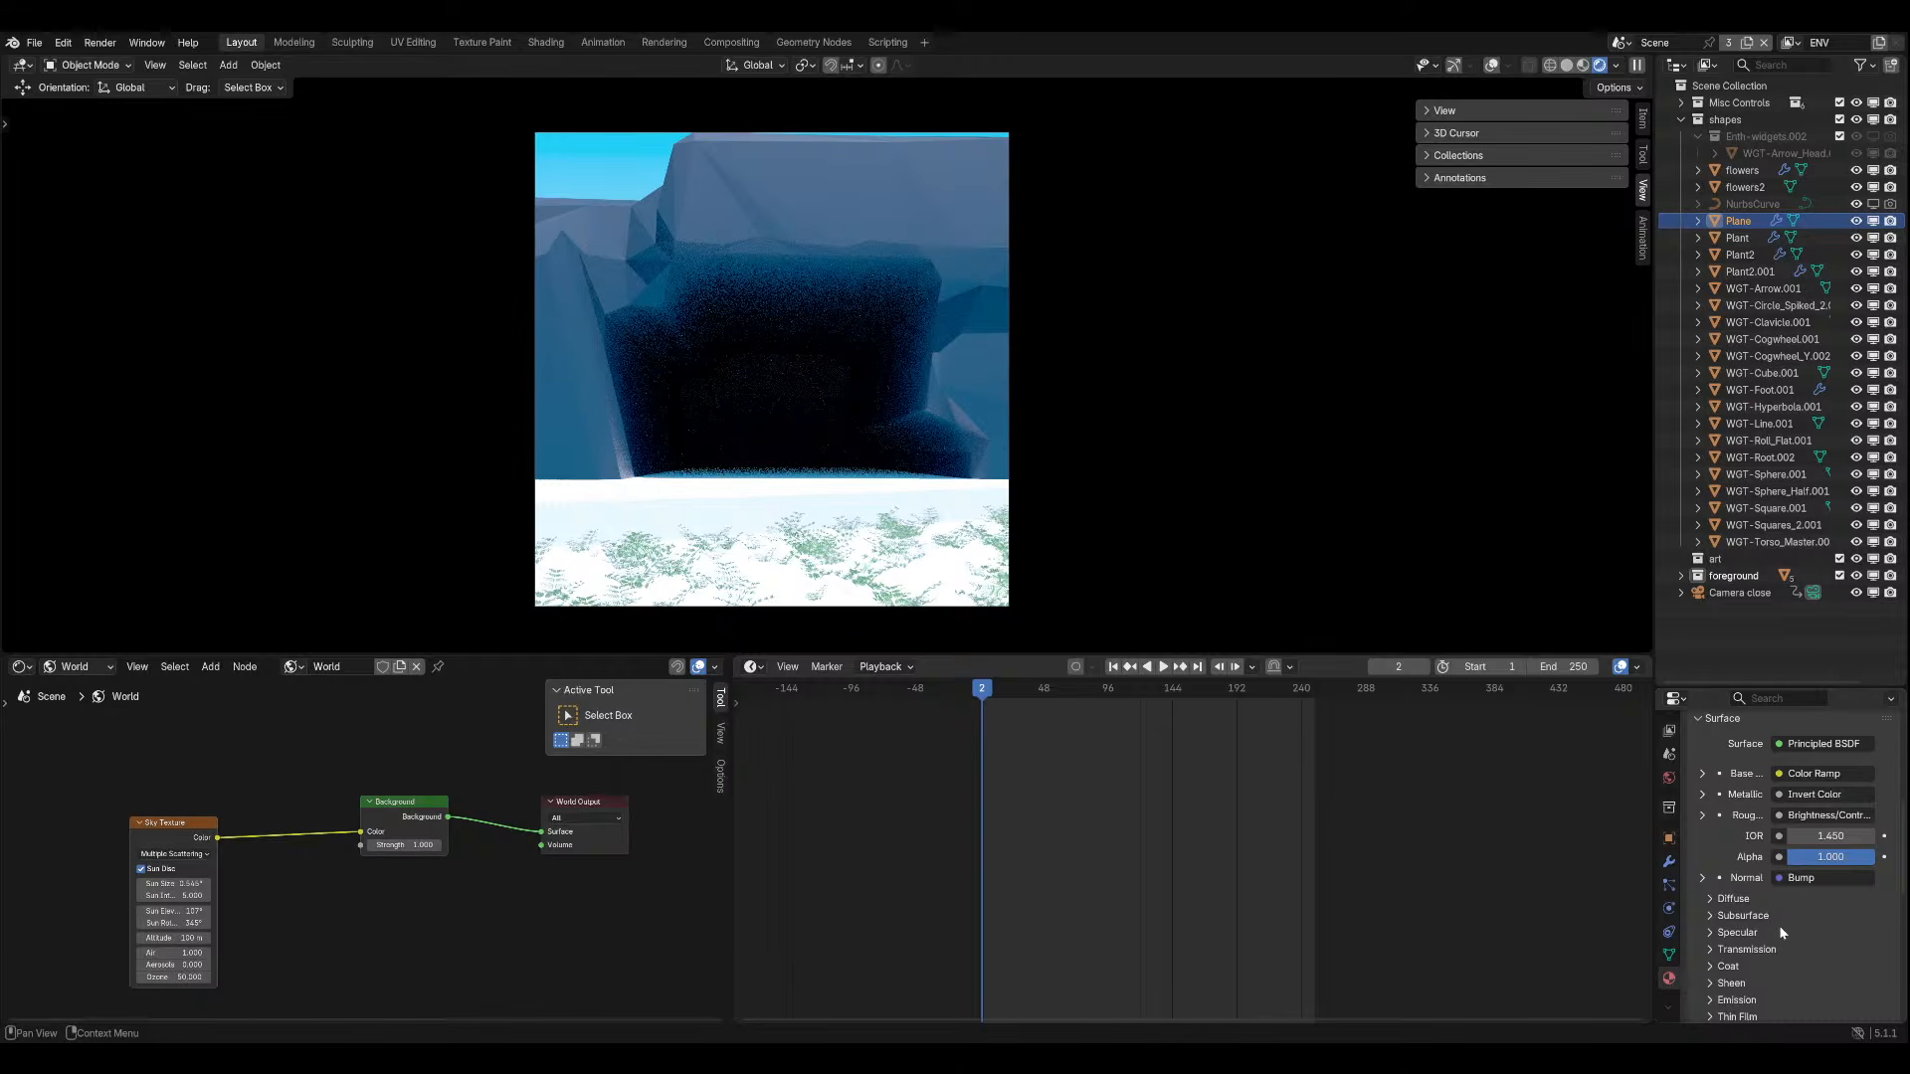
scroll(1778, 925, "up", 6)
left_click(1699, 792)
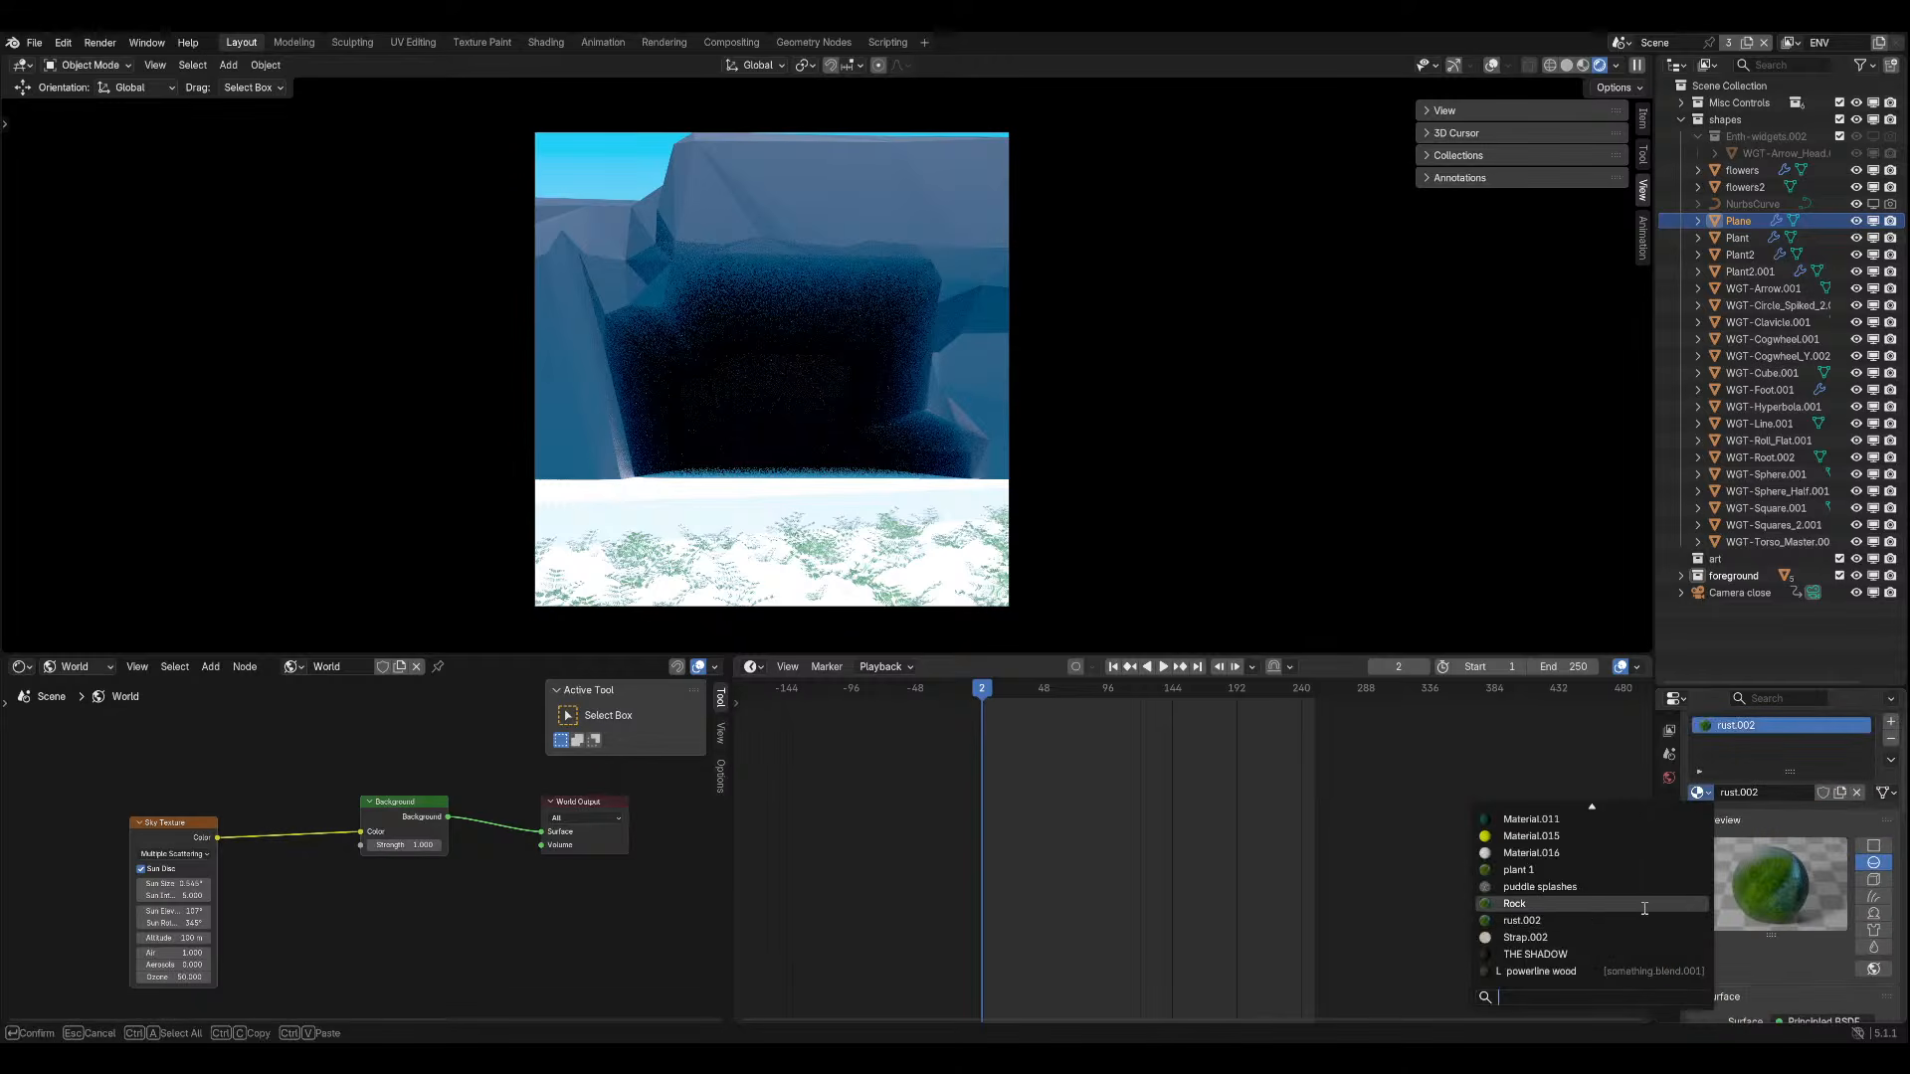
left_click(1630, 880)
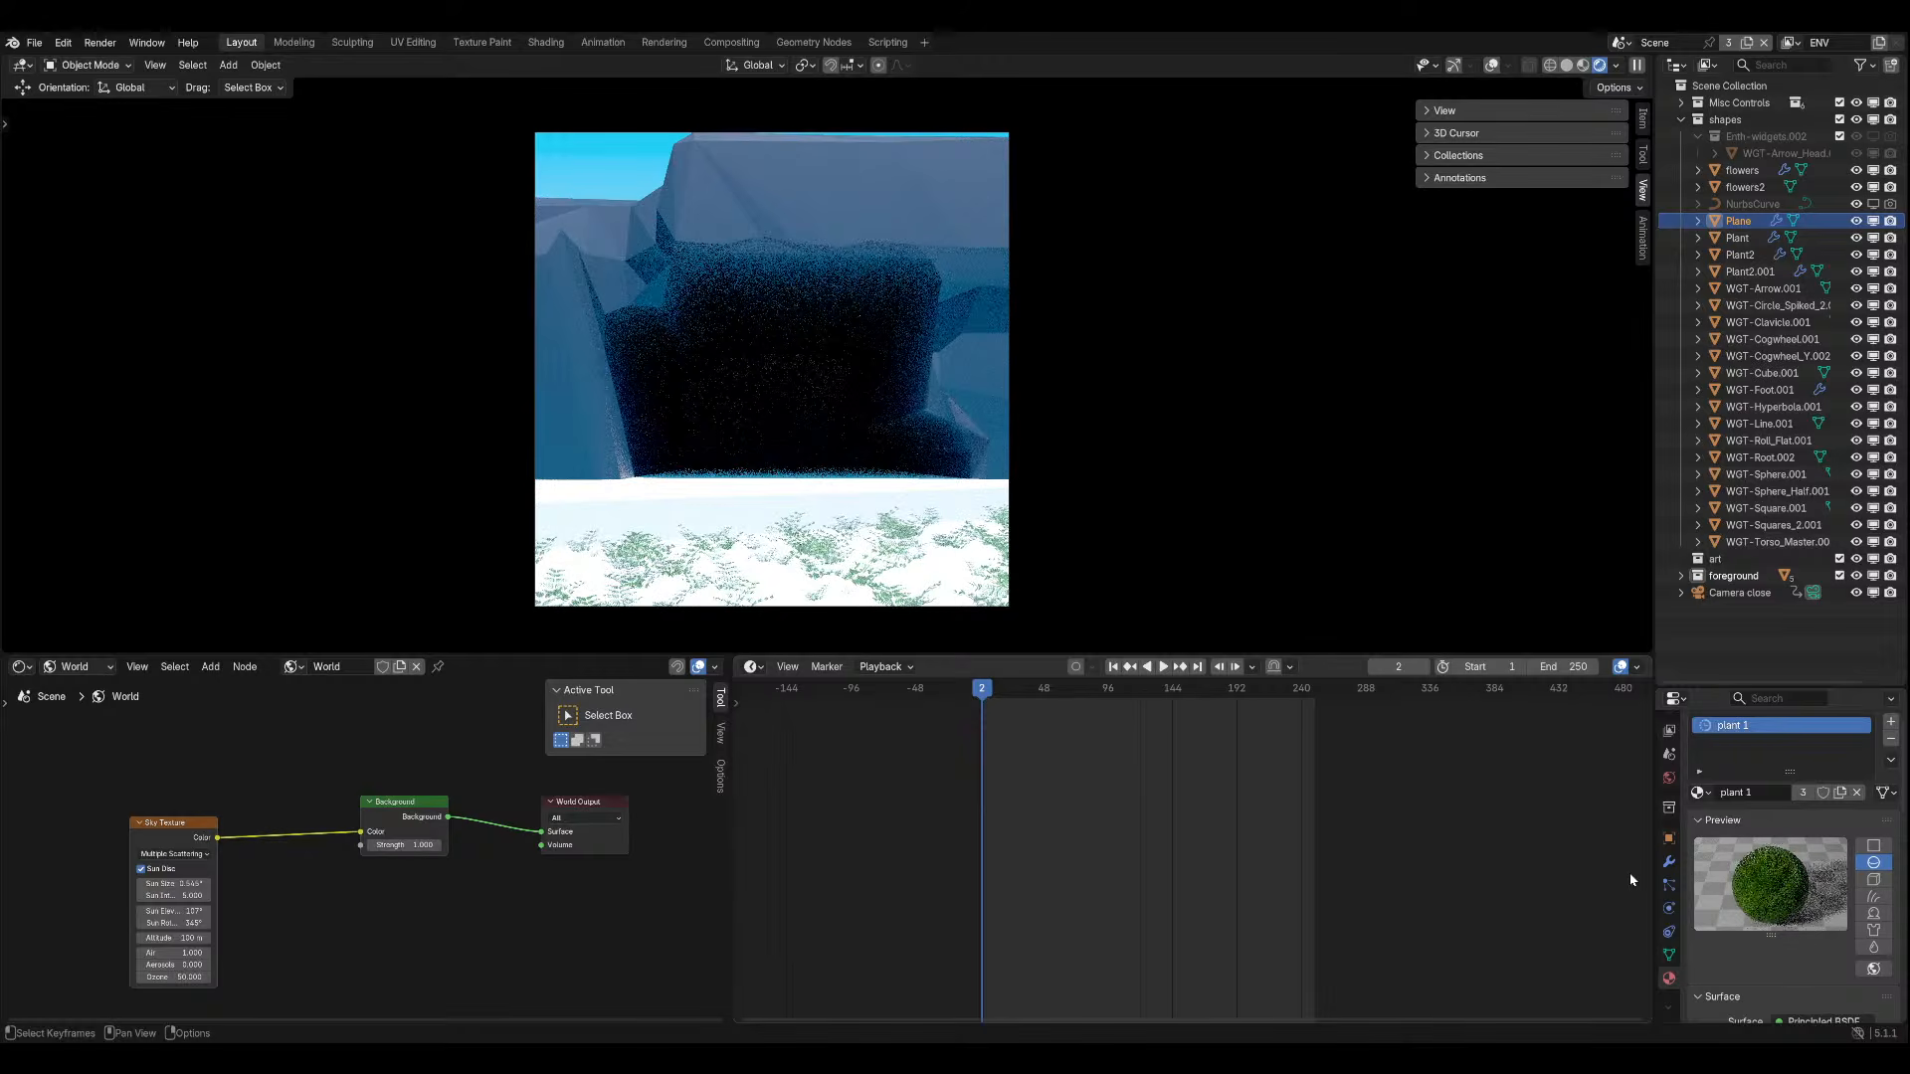
key("ctrl+z")
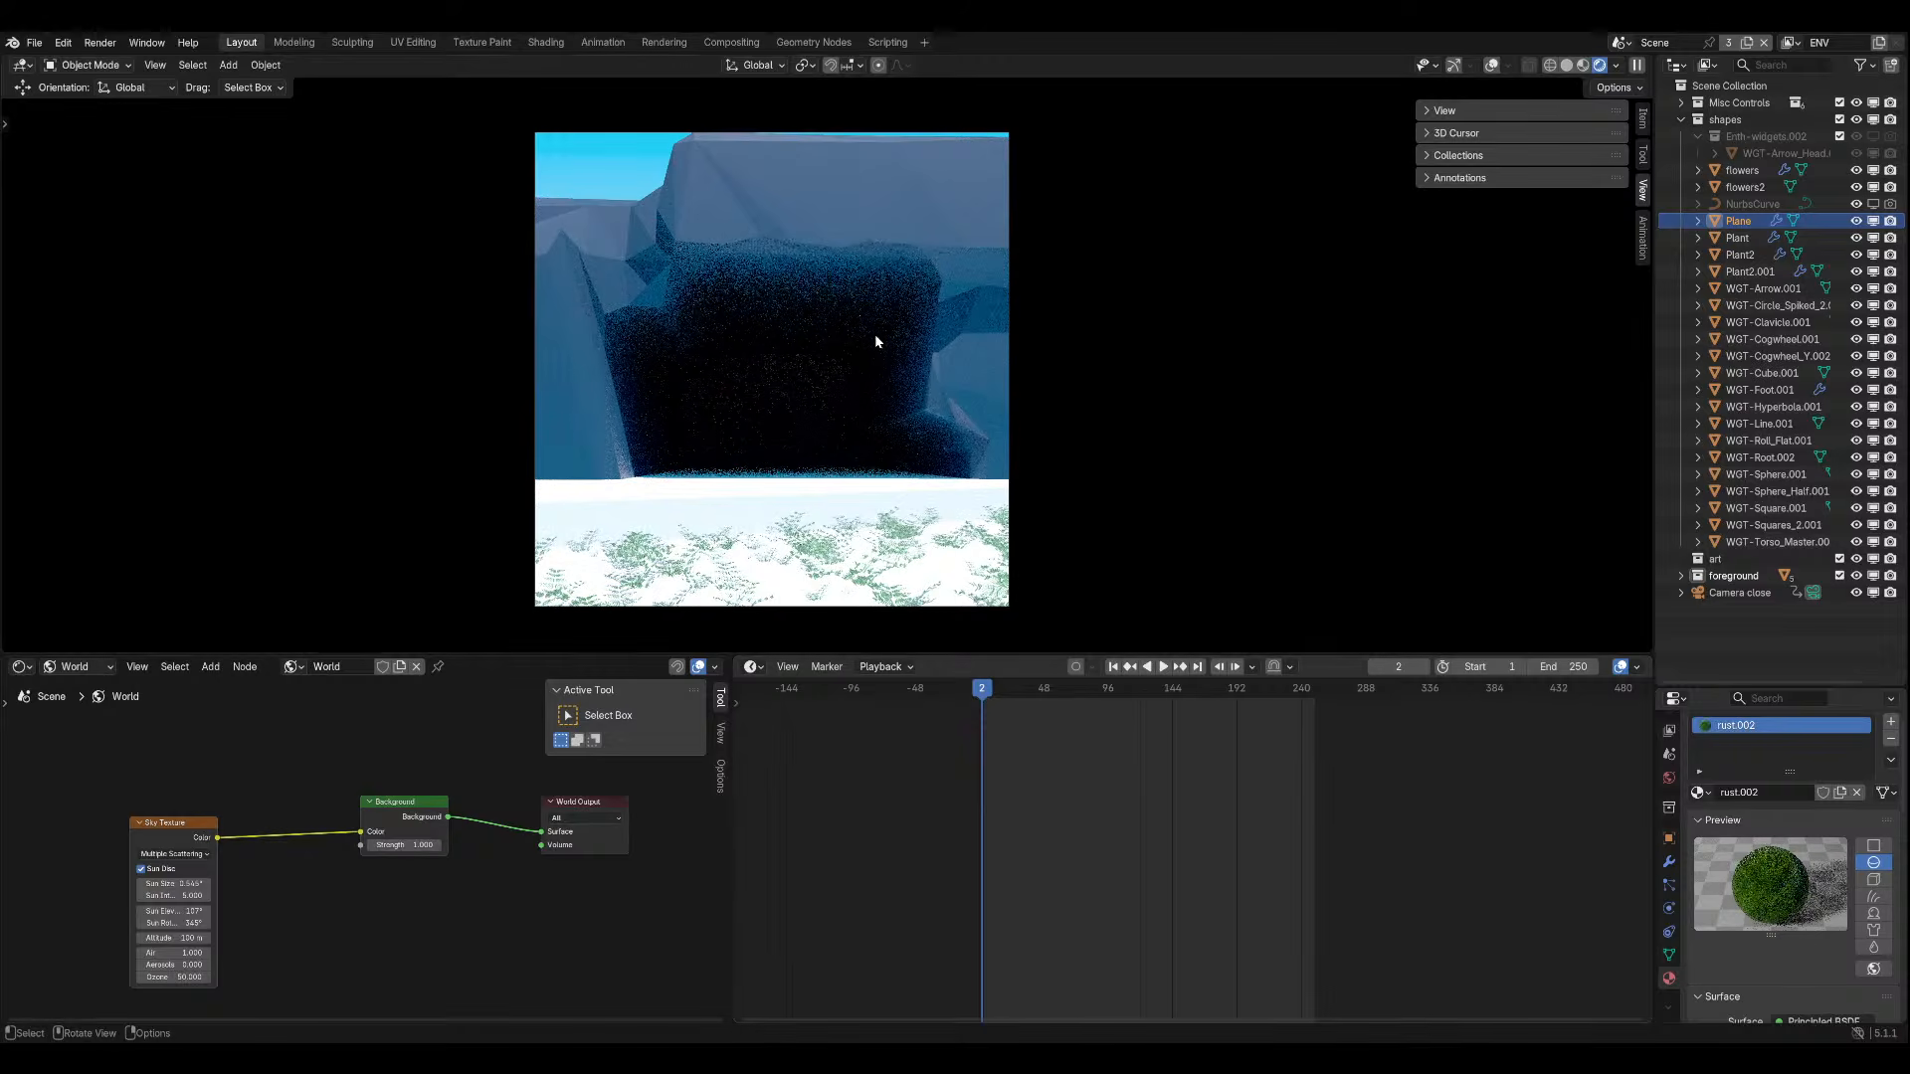
Select the Plant2 source object beside the scene with overlays shown, and return to the camera view with overlays hidden.
left_click(1491, 67)
middle_click_drag(1074, 368, 743, 390)
left_click(423, 515)
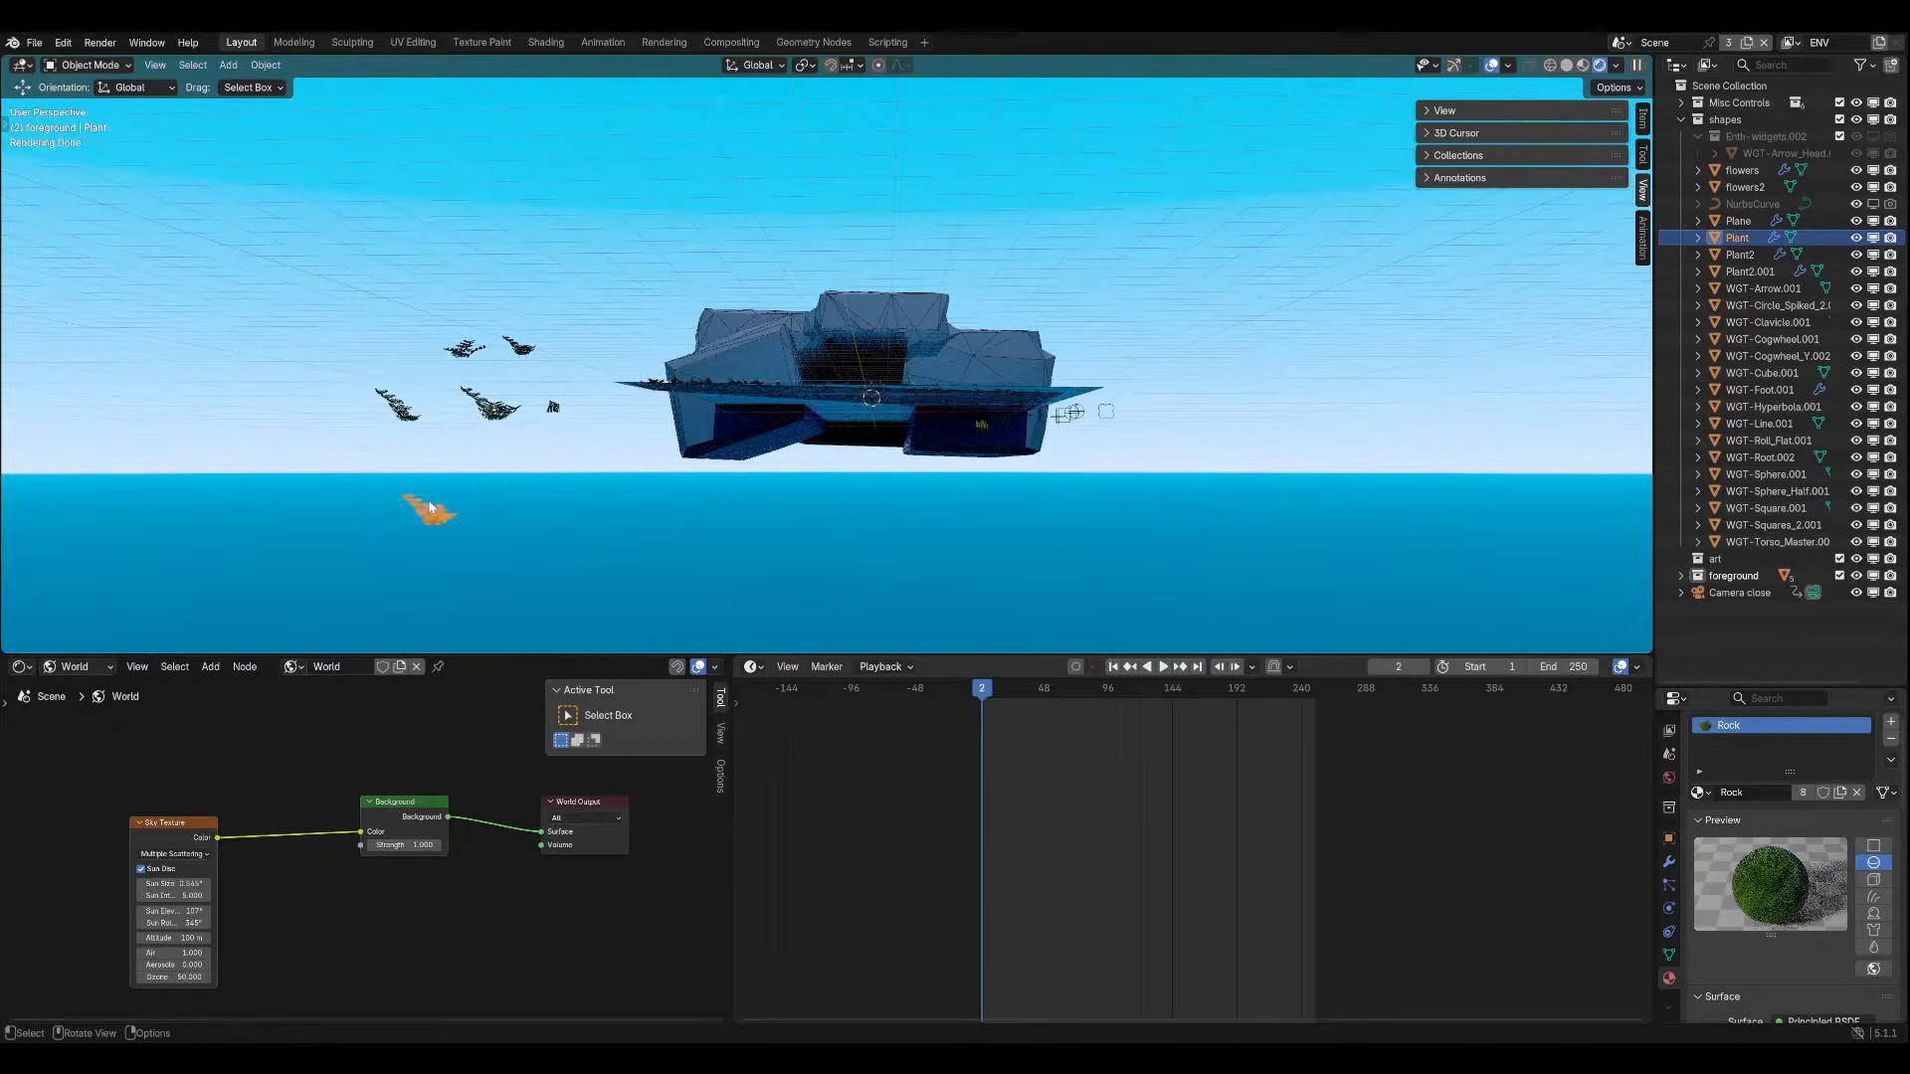
middle_click_drag(422, 515, 488, 534)
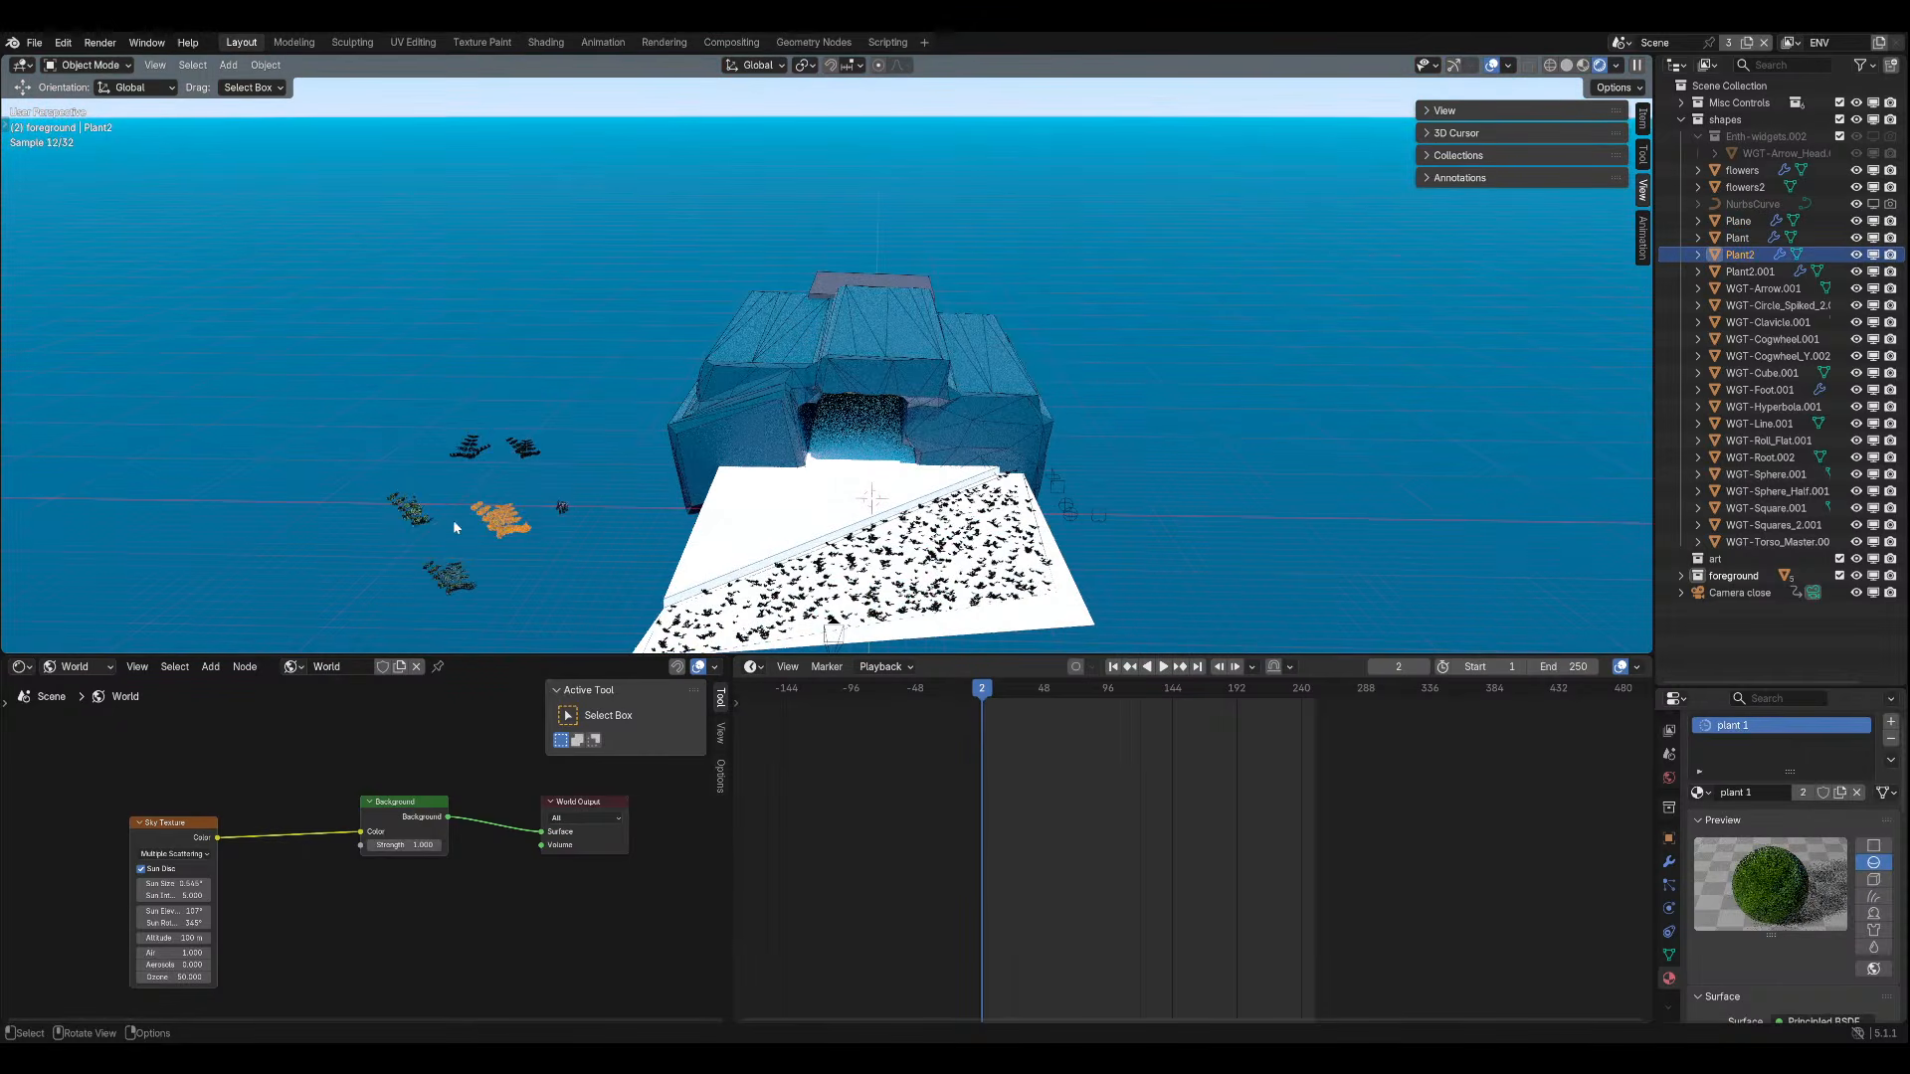
left_click(454, 522)
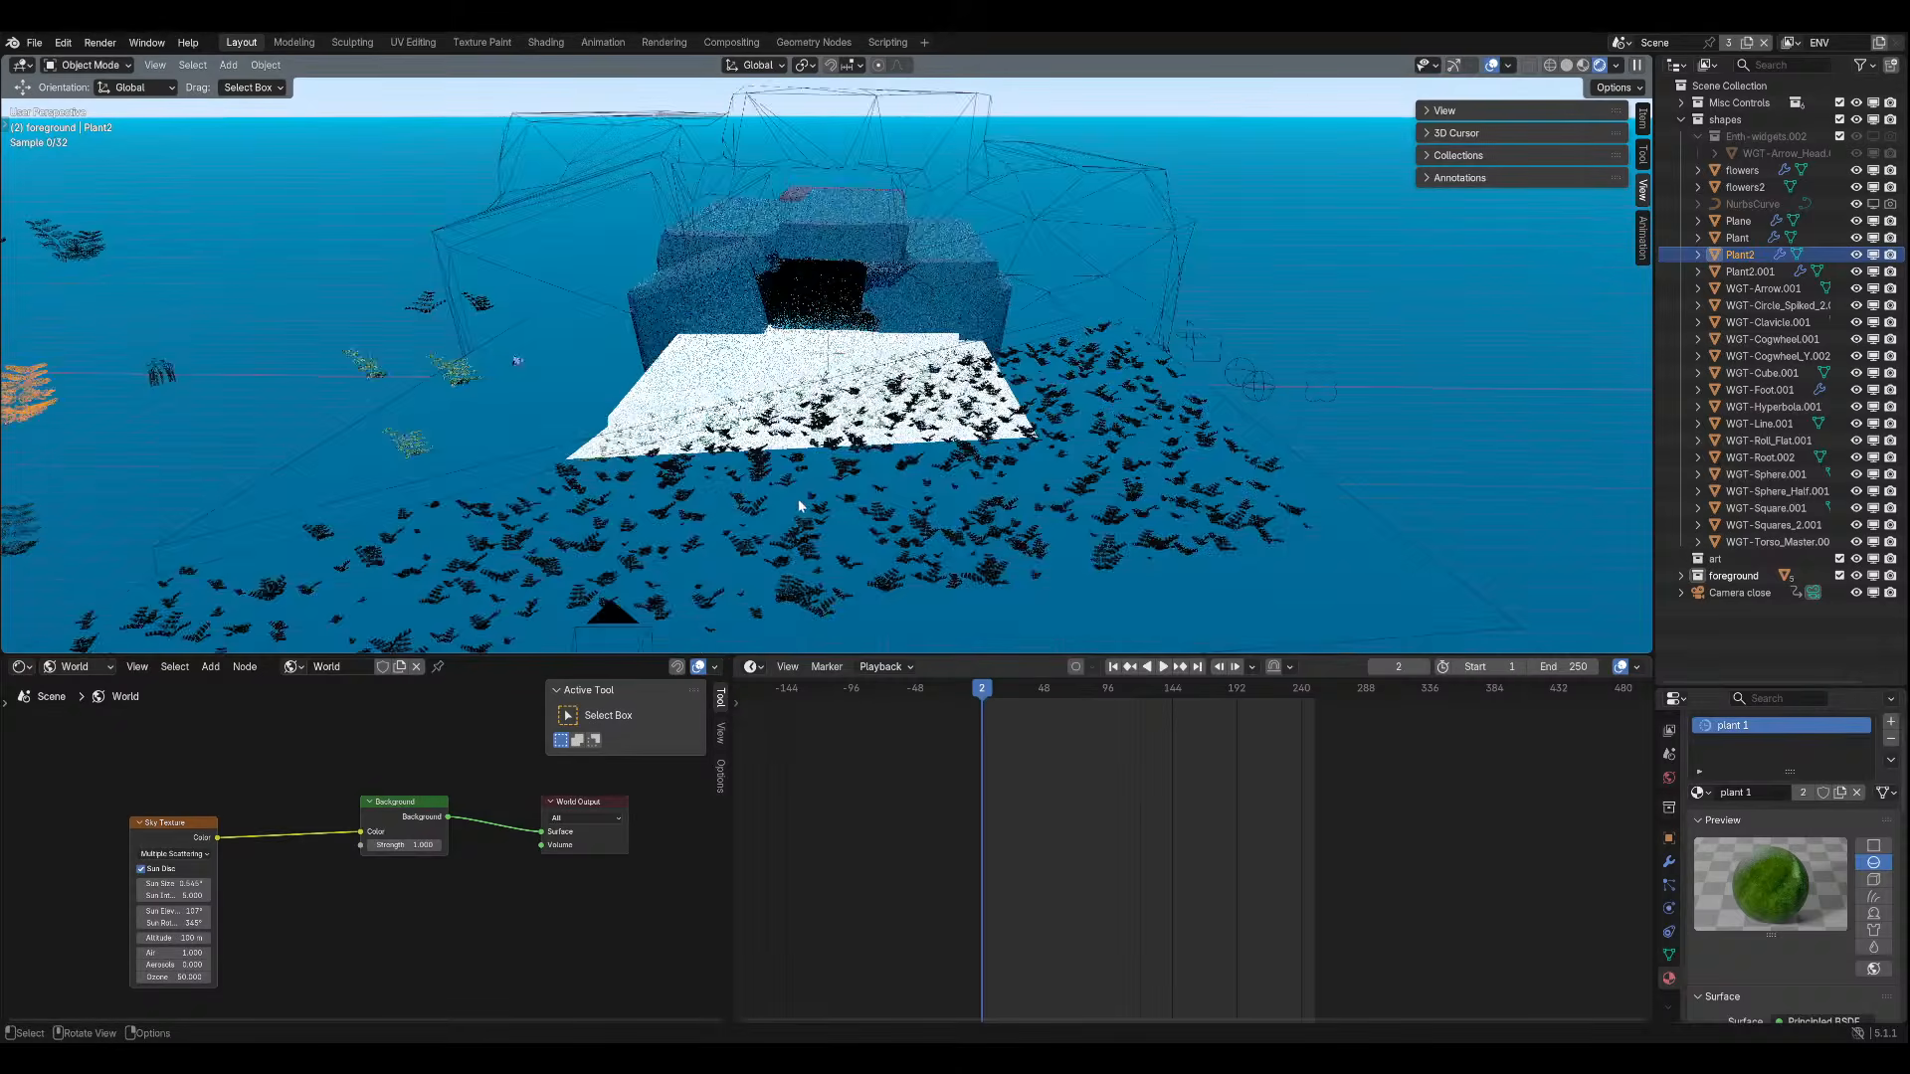
key("KP_0")
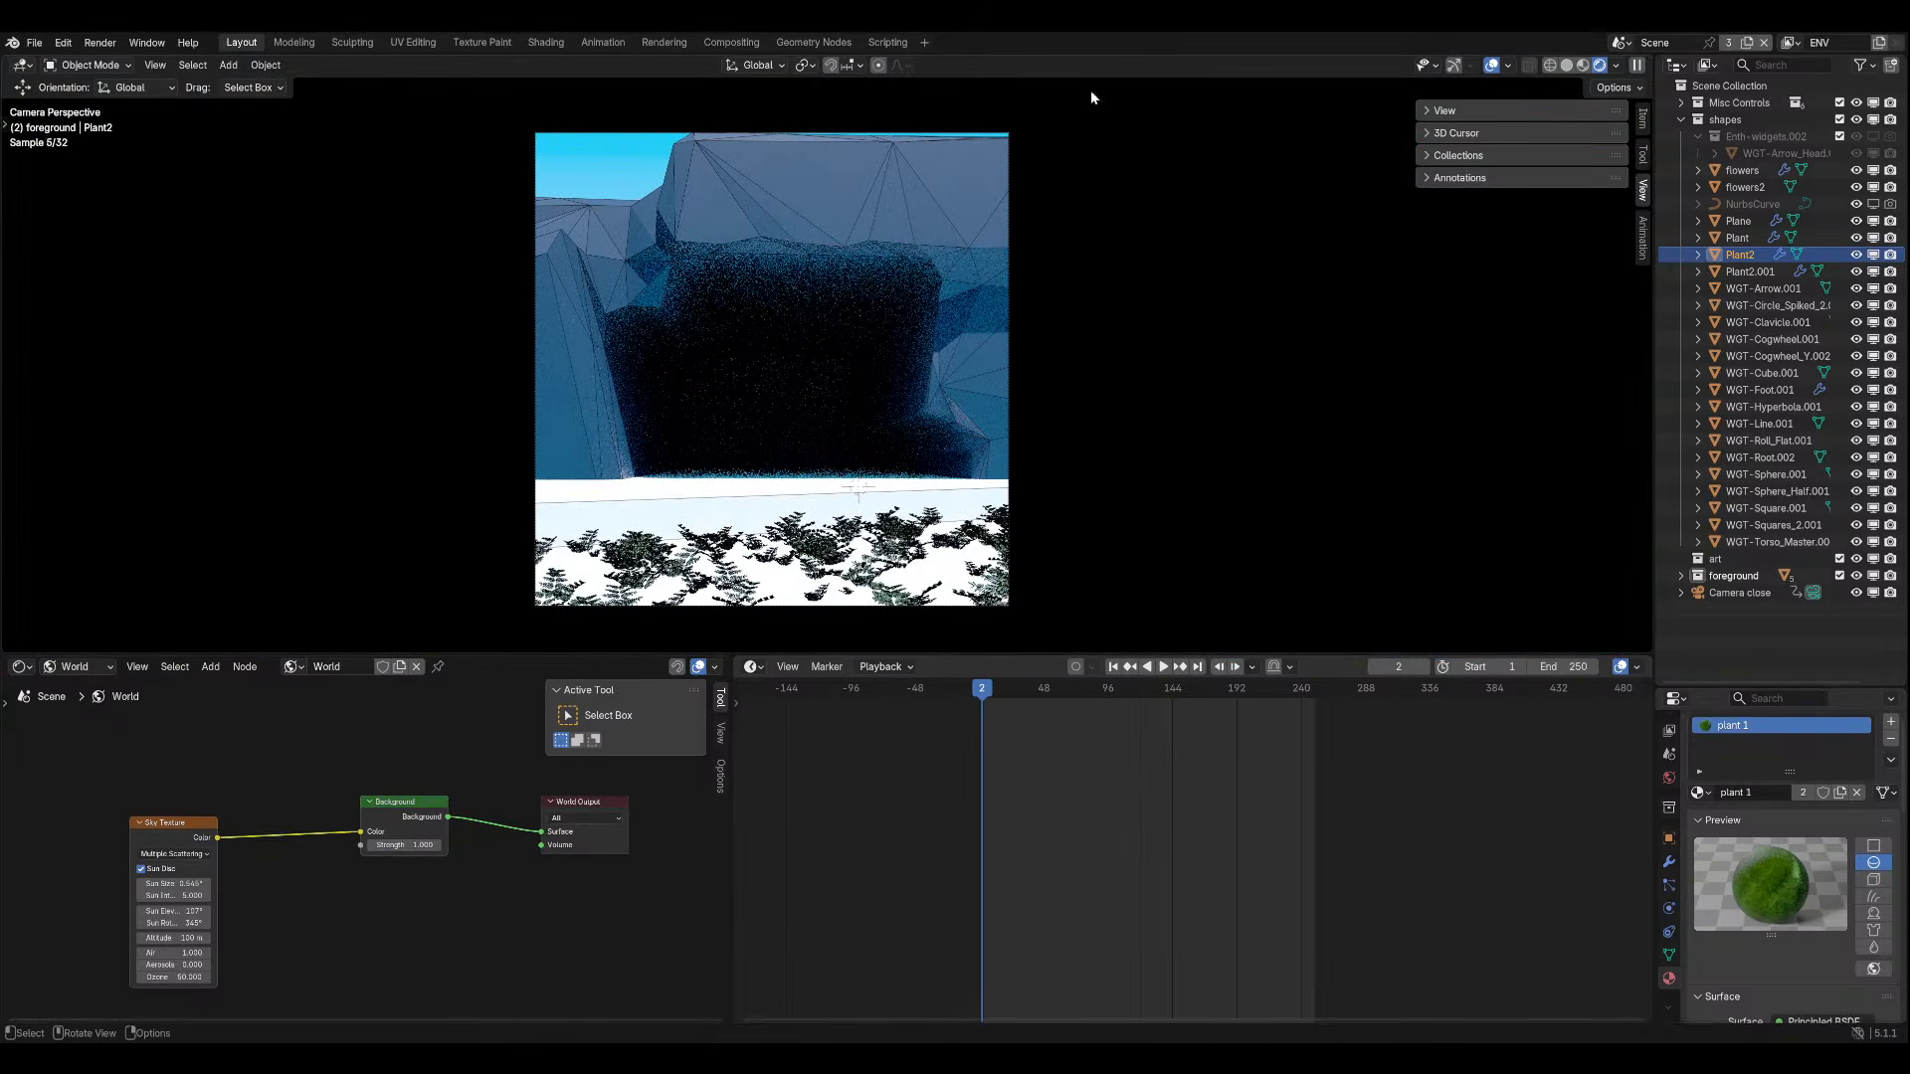
left_click(1491, 64)
Expand and examine the Specular settings in the surface properties of the plant 1 material.
scroll(1791, 857, "down", 4)
scroll(1785, 866, "down", 5)
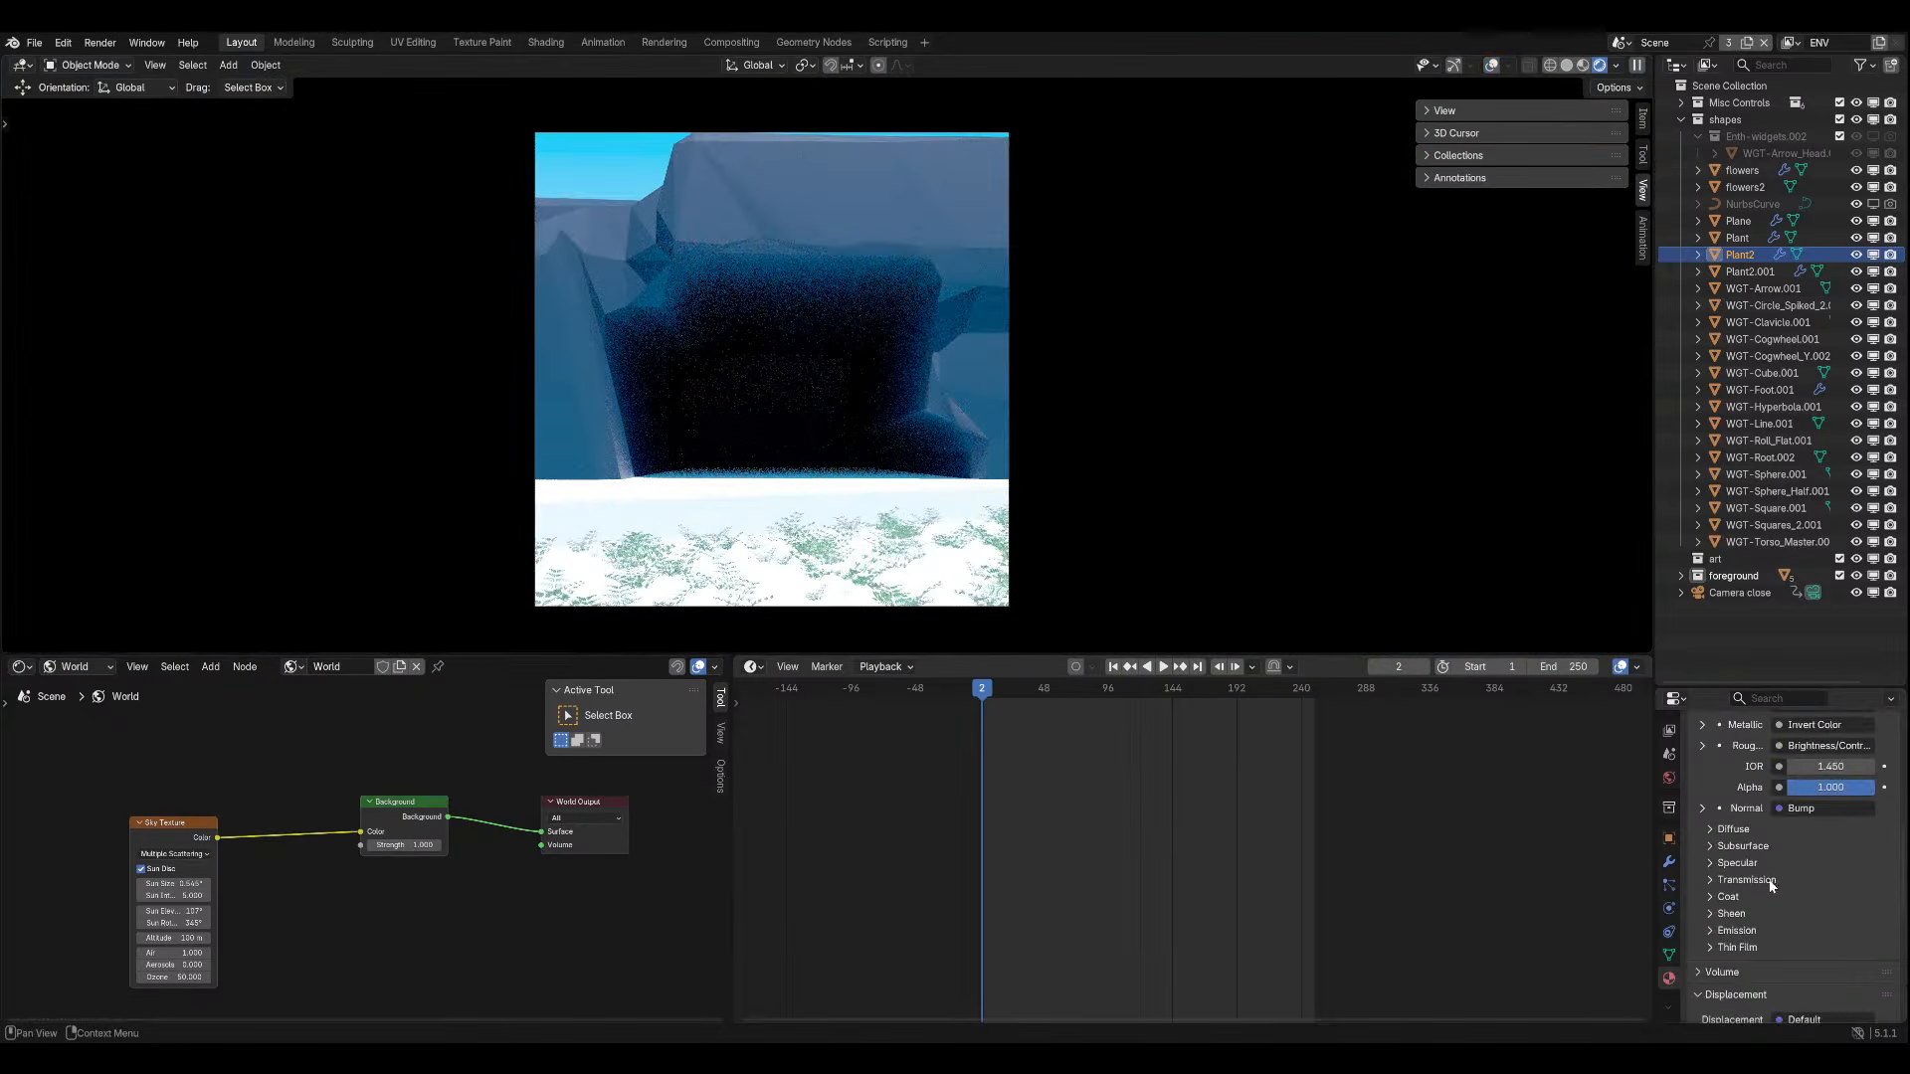
left_click(1737, 863)
left_click_drag(1830, 950, 1790, 950)
scroll(1722, 922, "down", 3)
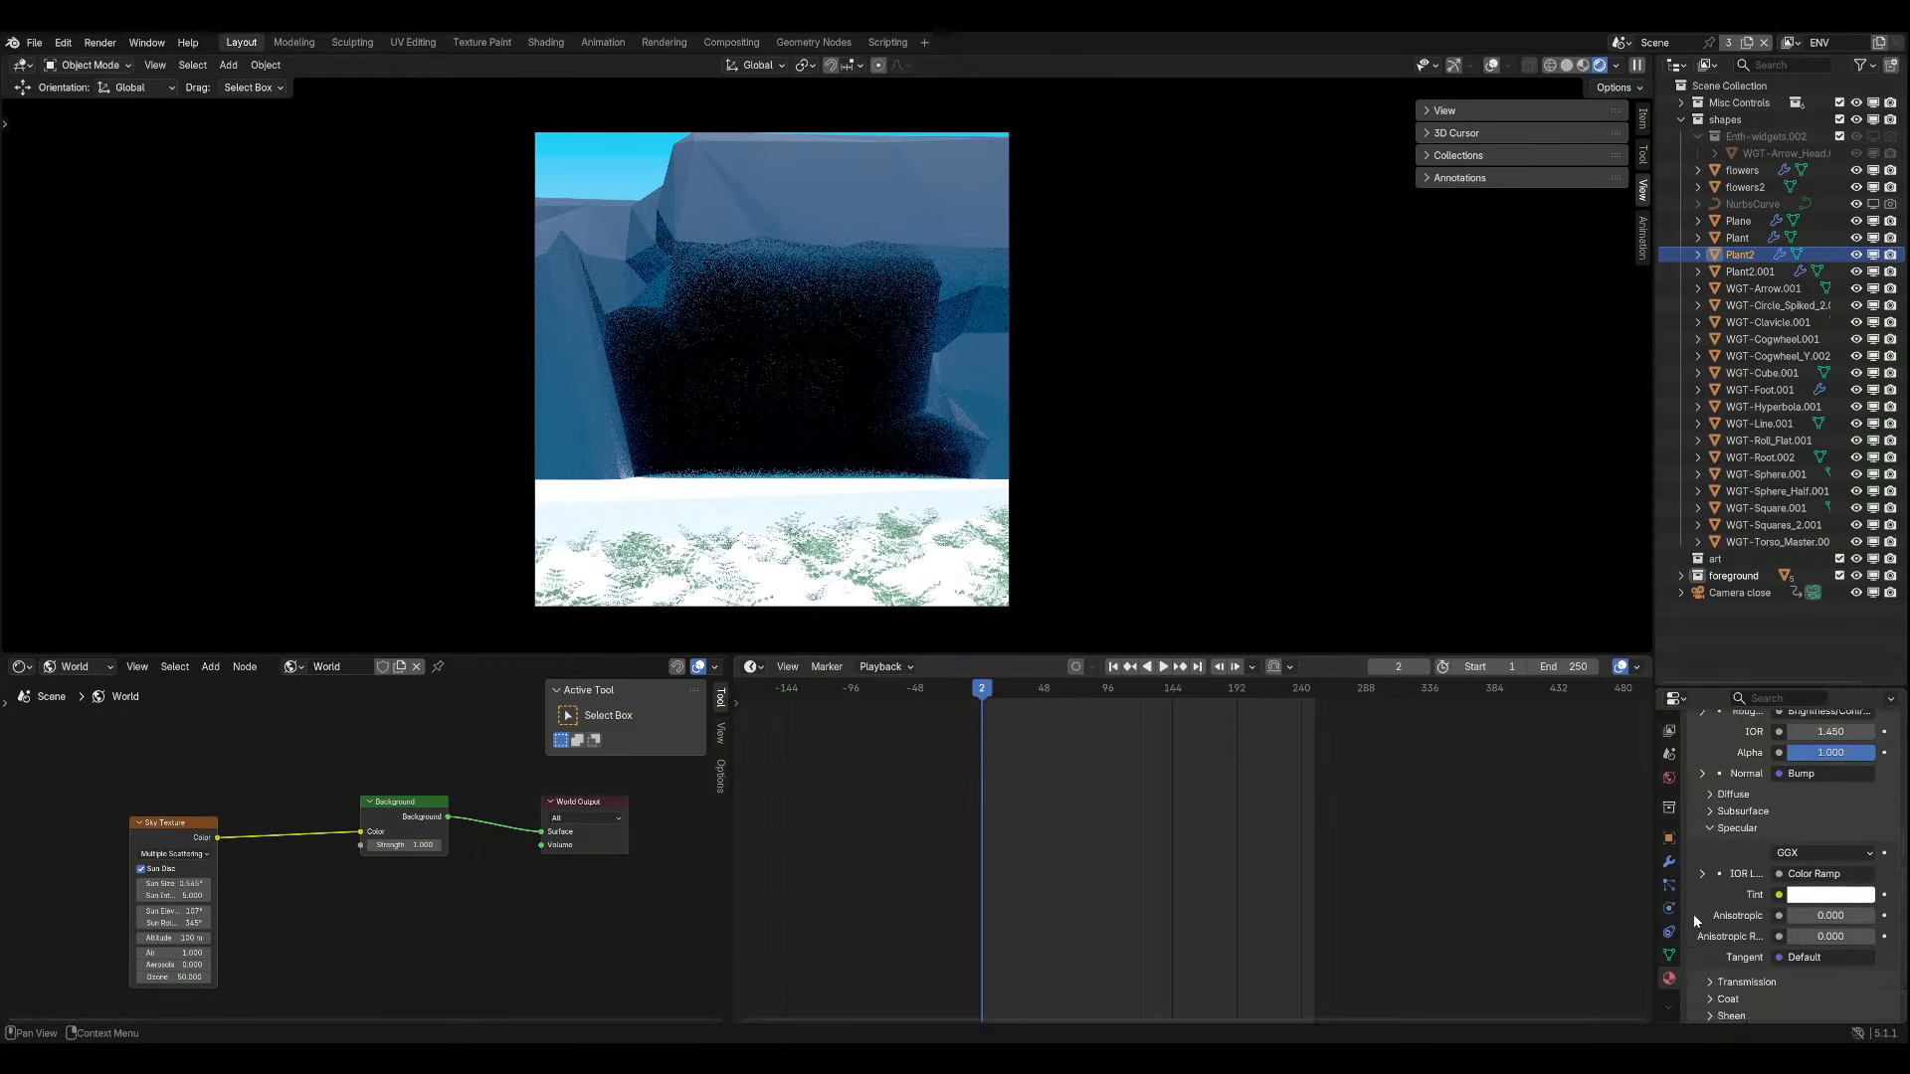
scroll(1722, 922, "up", 6)
left_click_drag(1791, 873, 1782, 873)
scroll(1781, 873, "up", 3)
Switch the shader editor from World to Object shading to show the Principled BSDF of the plant 1 material.
left_click(75, 667)
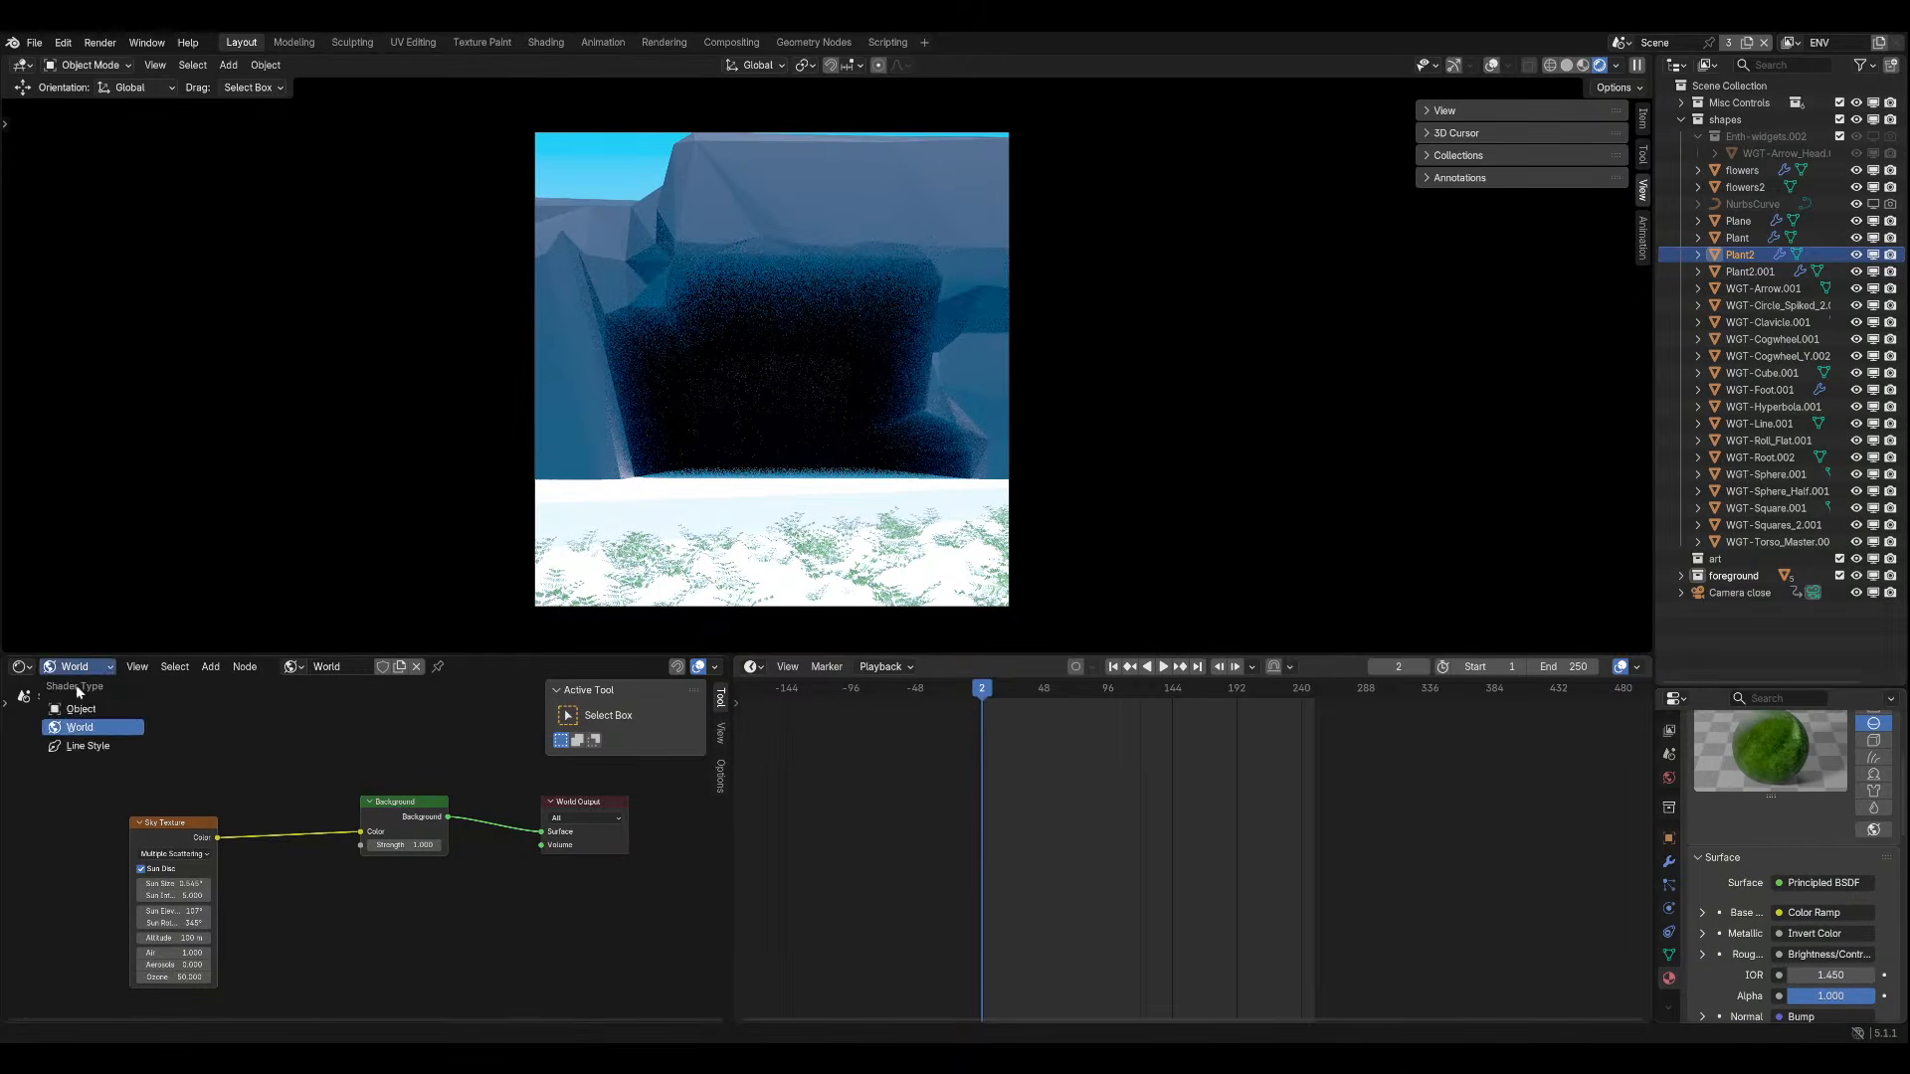
left_click(129, 708)
scroll(209, 806, "right", 6)
scroll(209, 806, "down", 2)
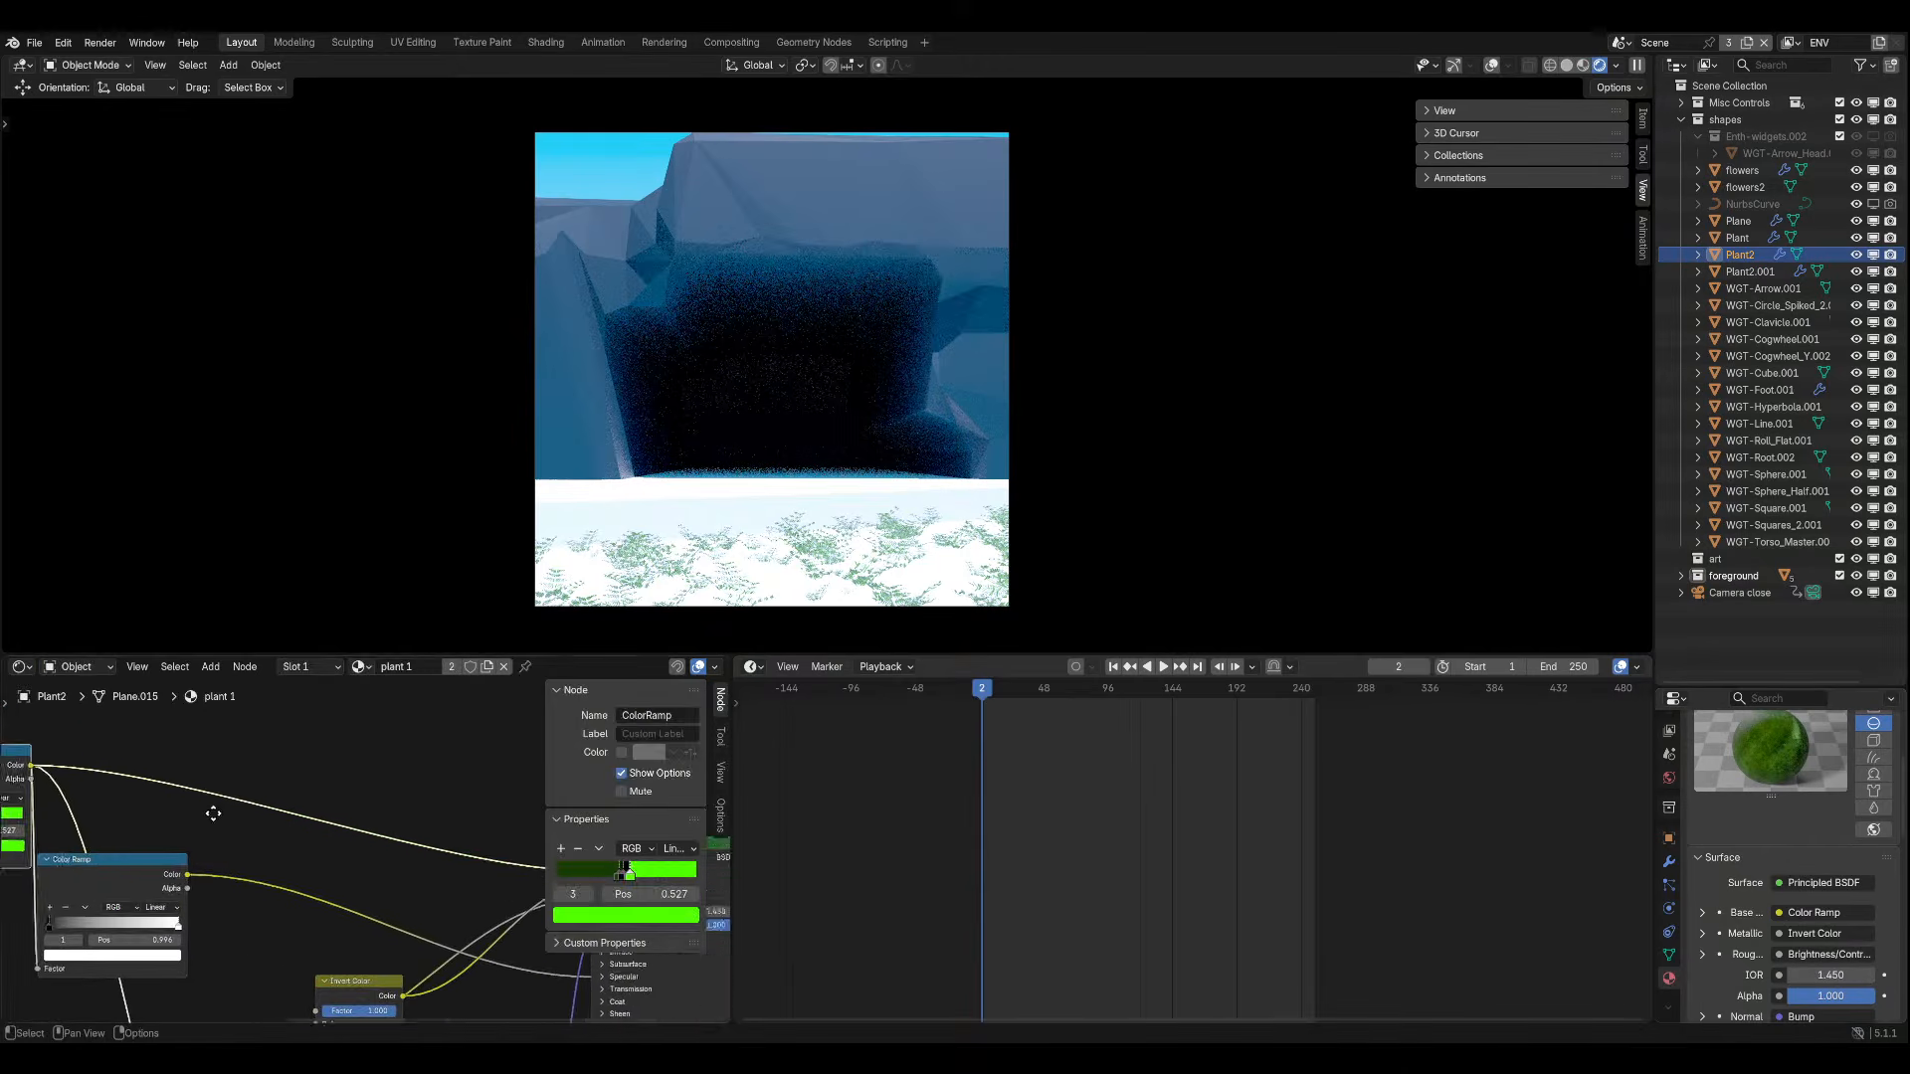
left_click(575, 689)
scroll(339, 870, "up", 2)
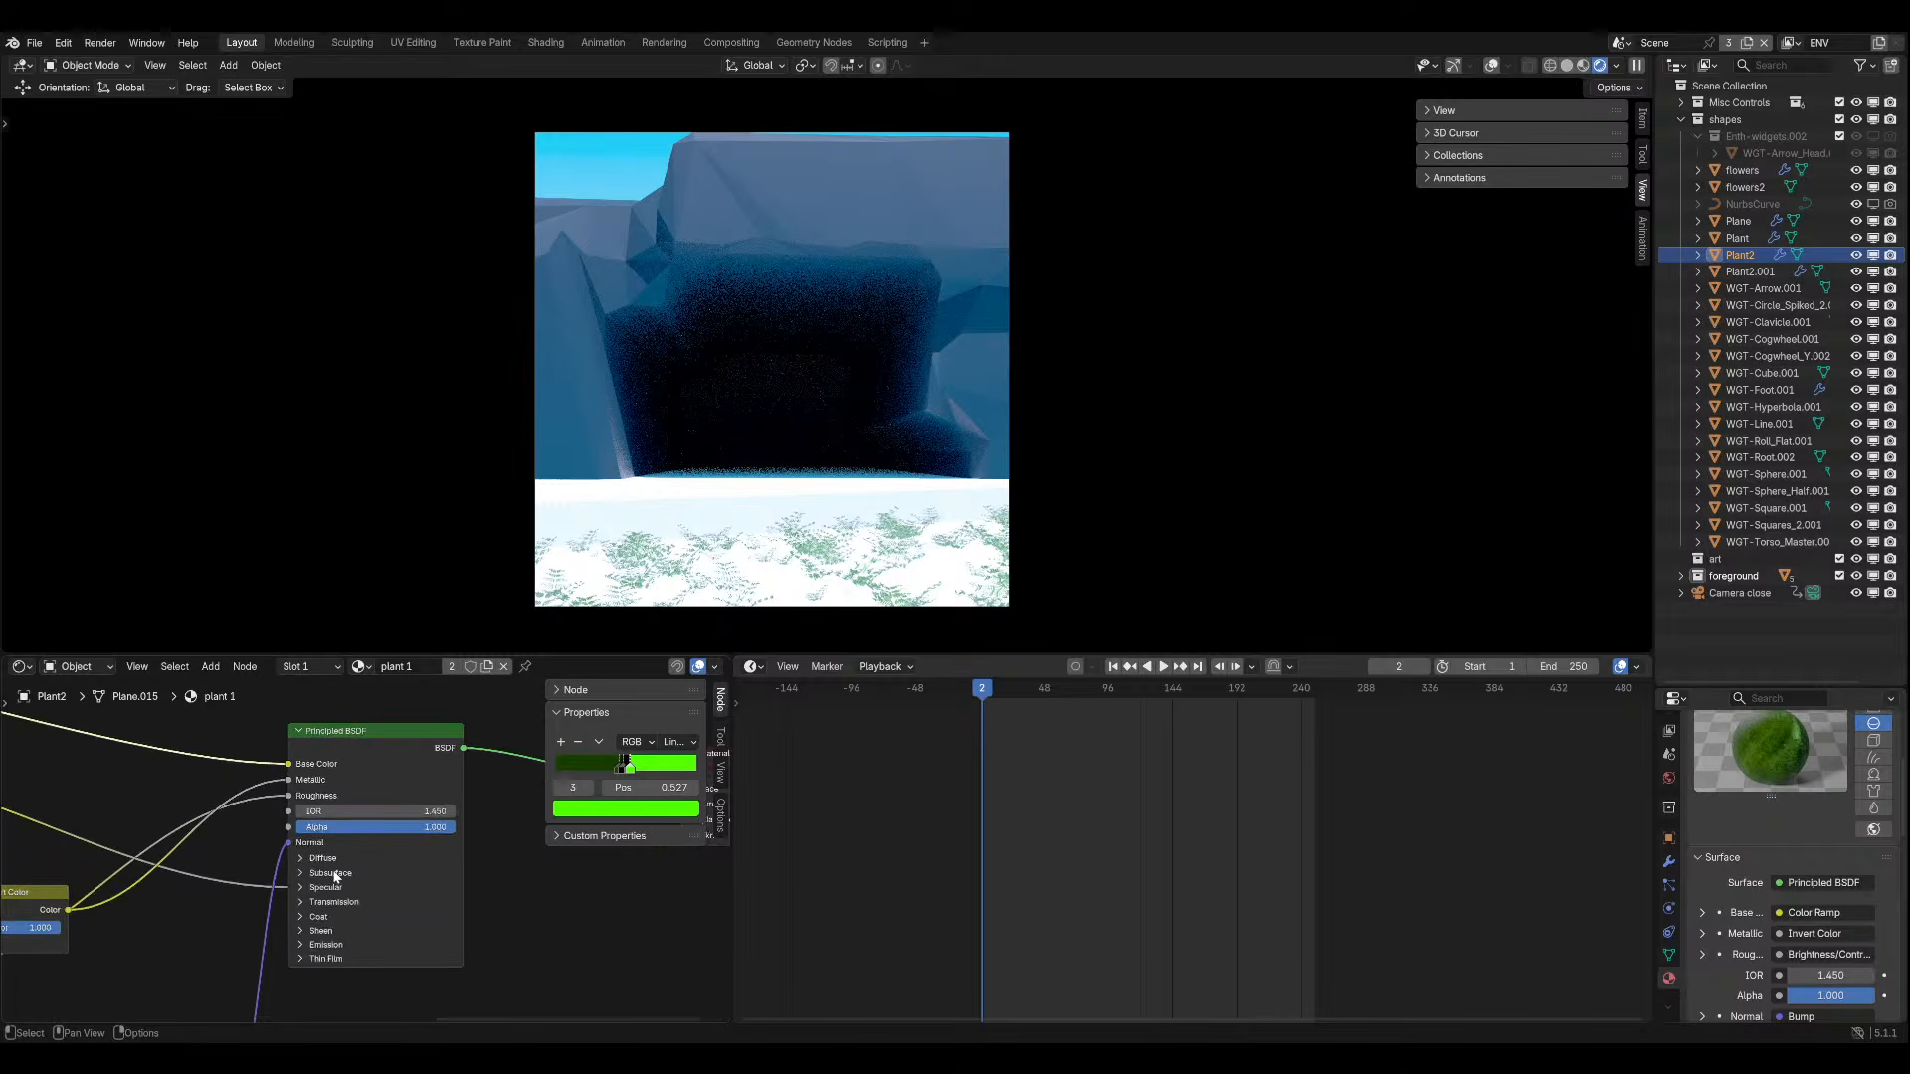
Expand the Specular section on the Principled BSDF node and examine the nodes feeding it.
left_click(308, 890)
left_click_drag(368, 962, 458, 962)
scroll(448, 876, "down", 4)
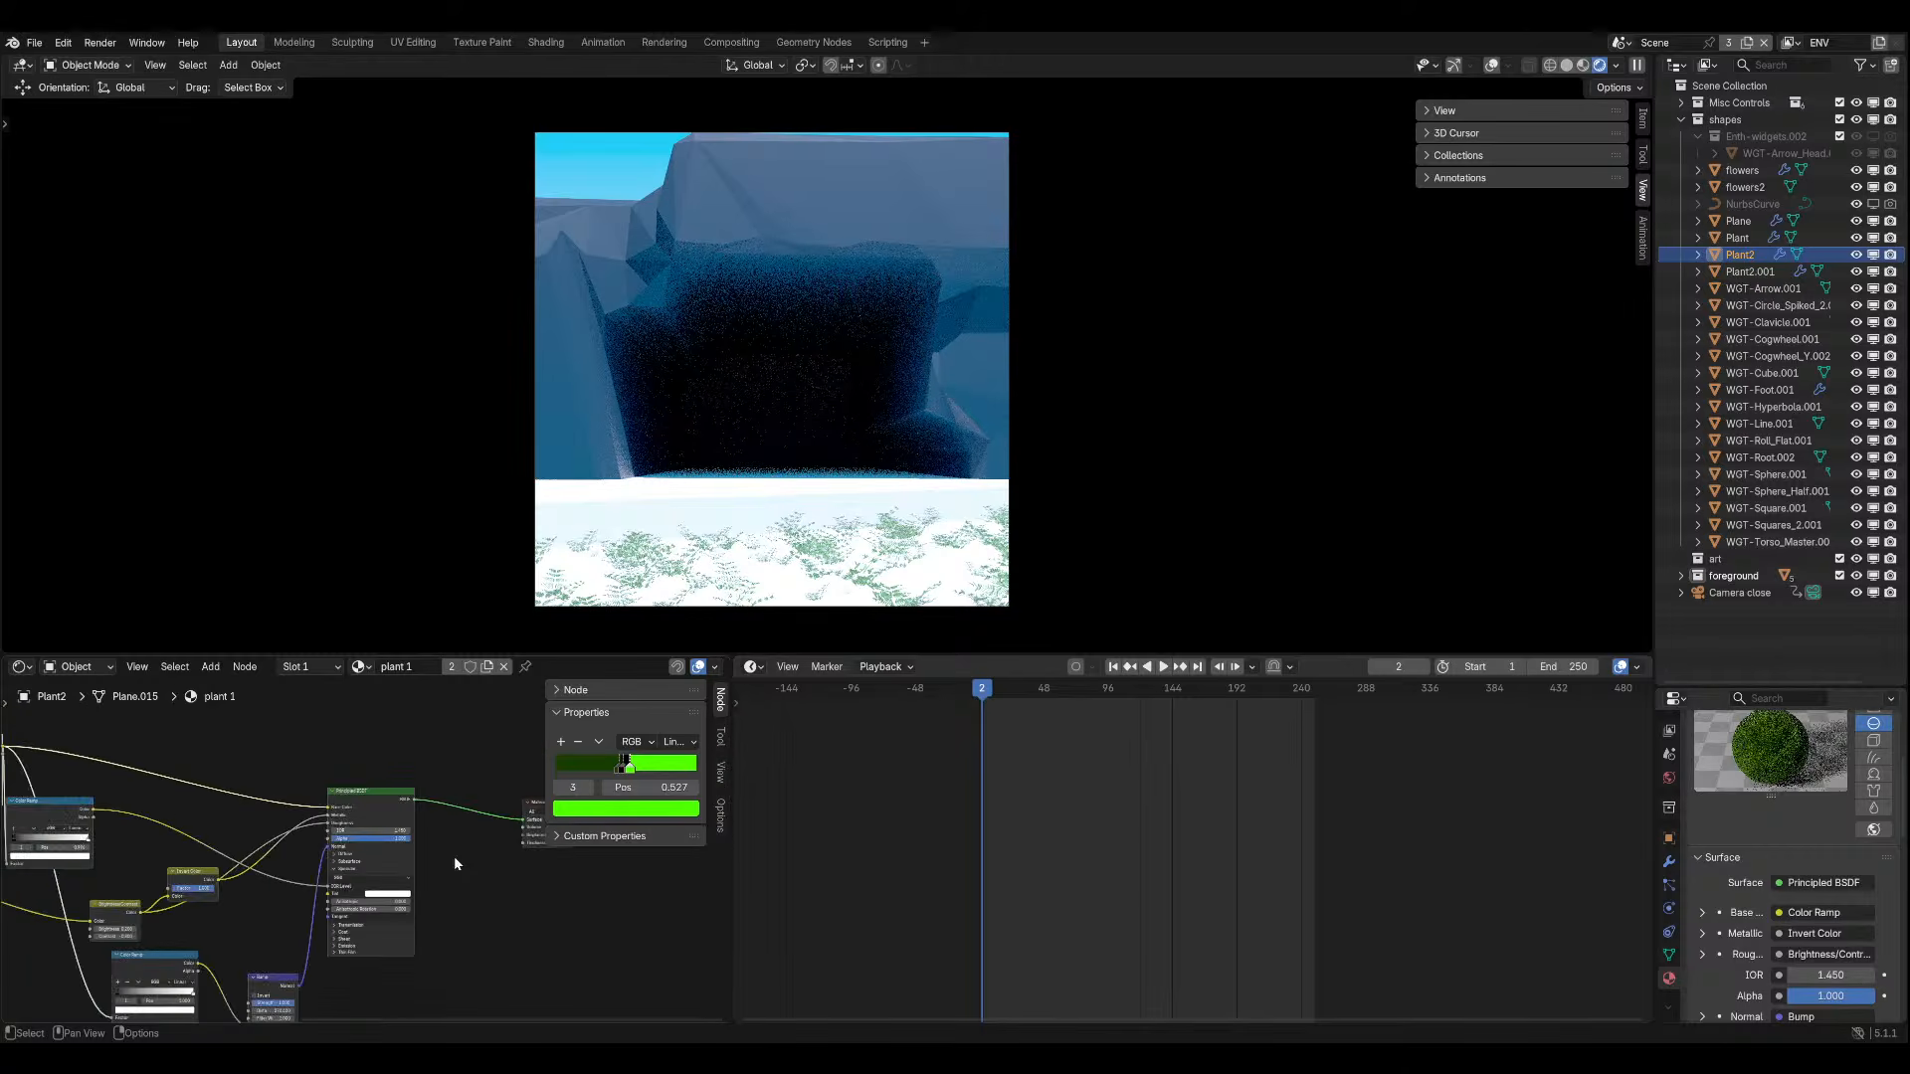
left_click(428, 827)
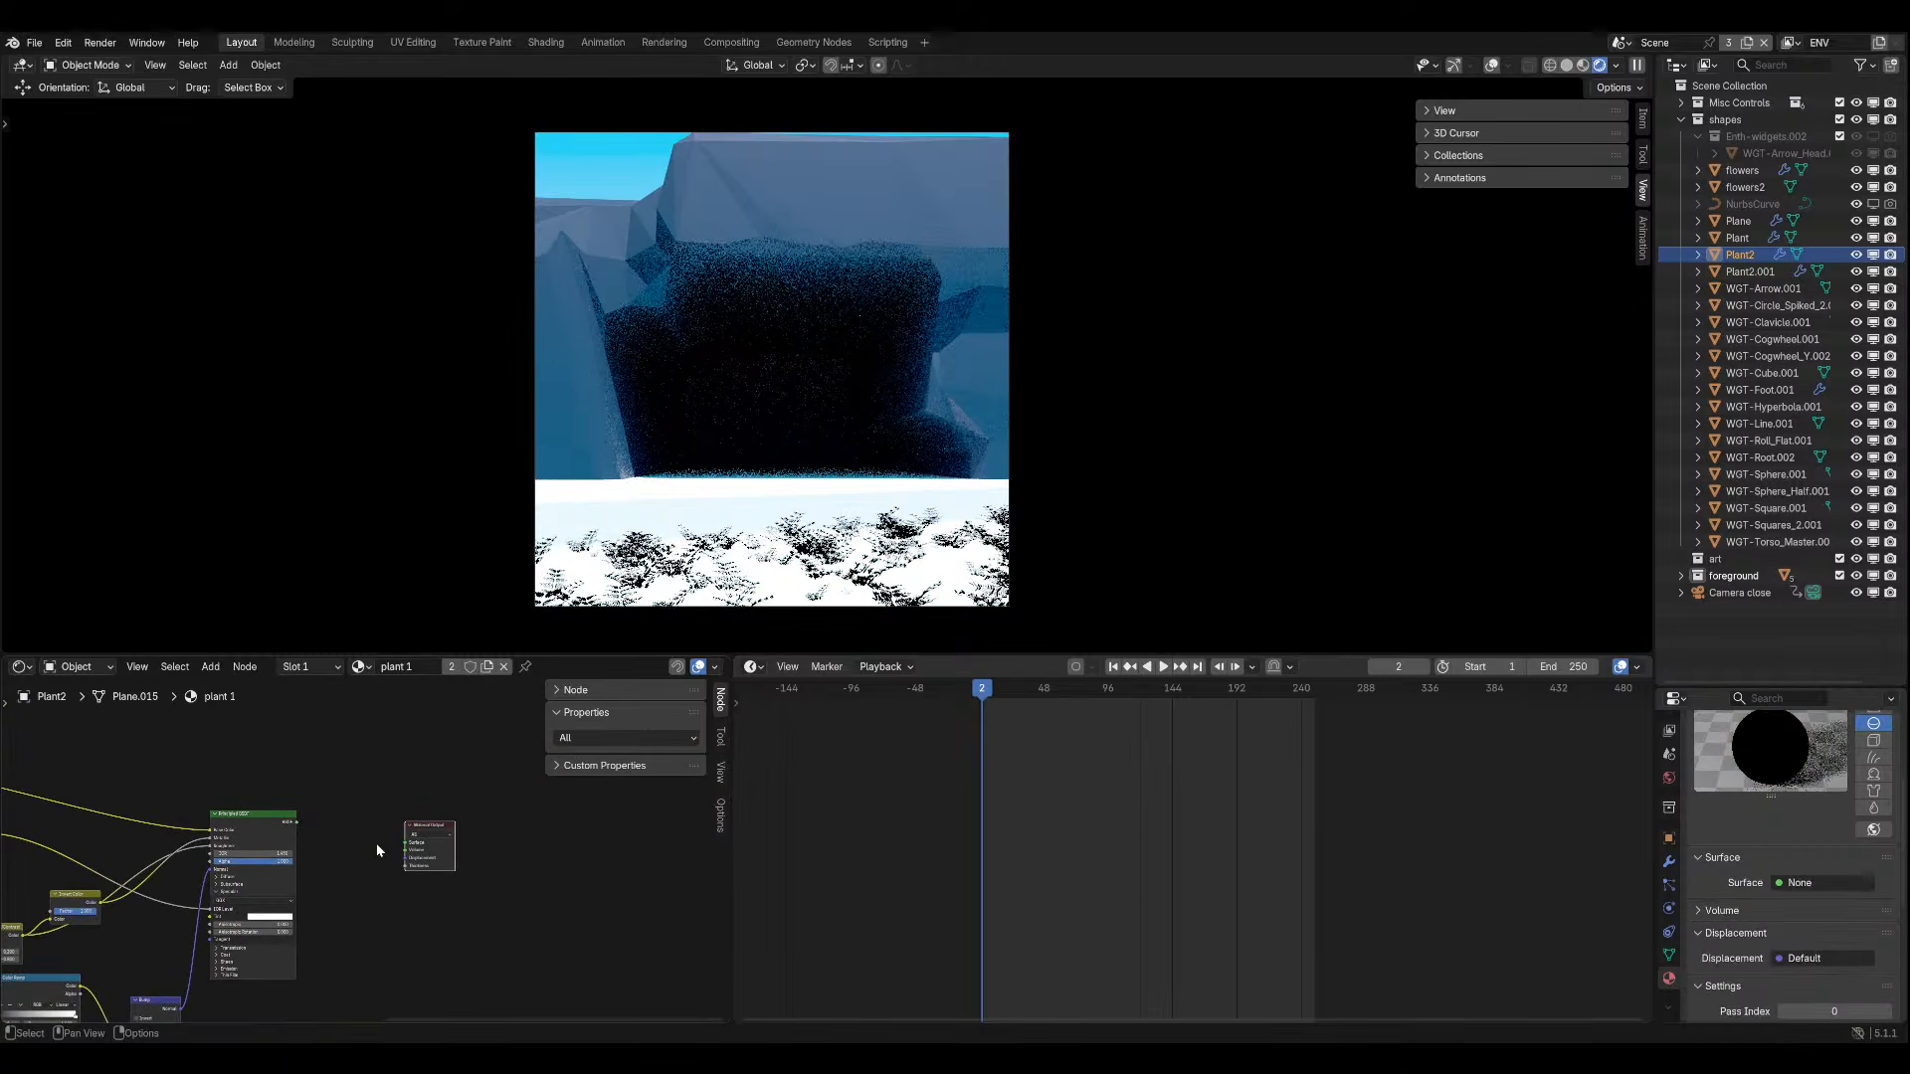
middle_click_drag(374, 920, 557, 793)
scroll(394, 830, "up", 3)
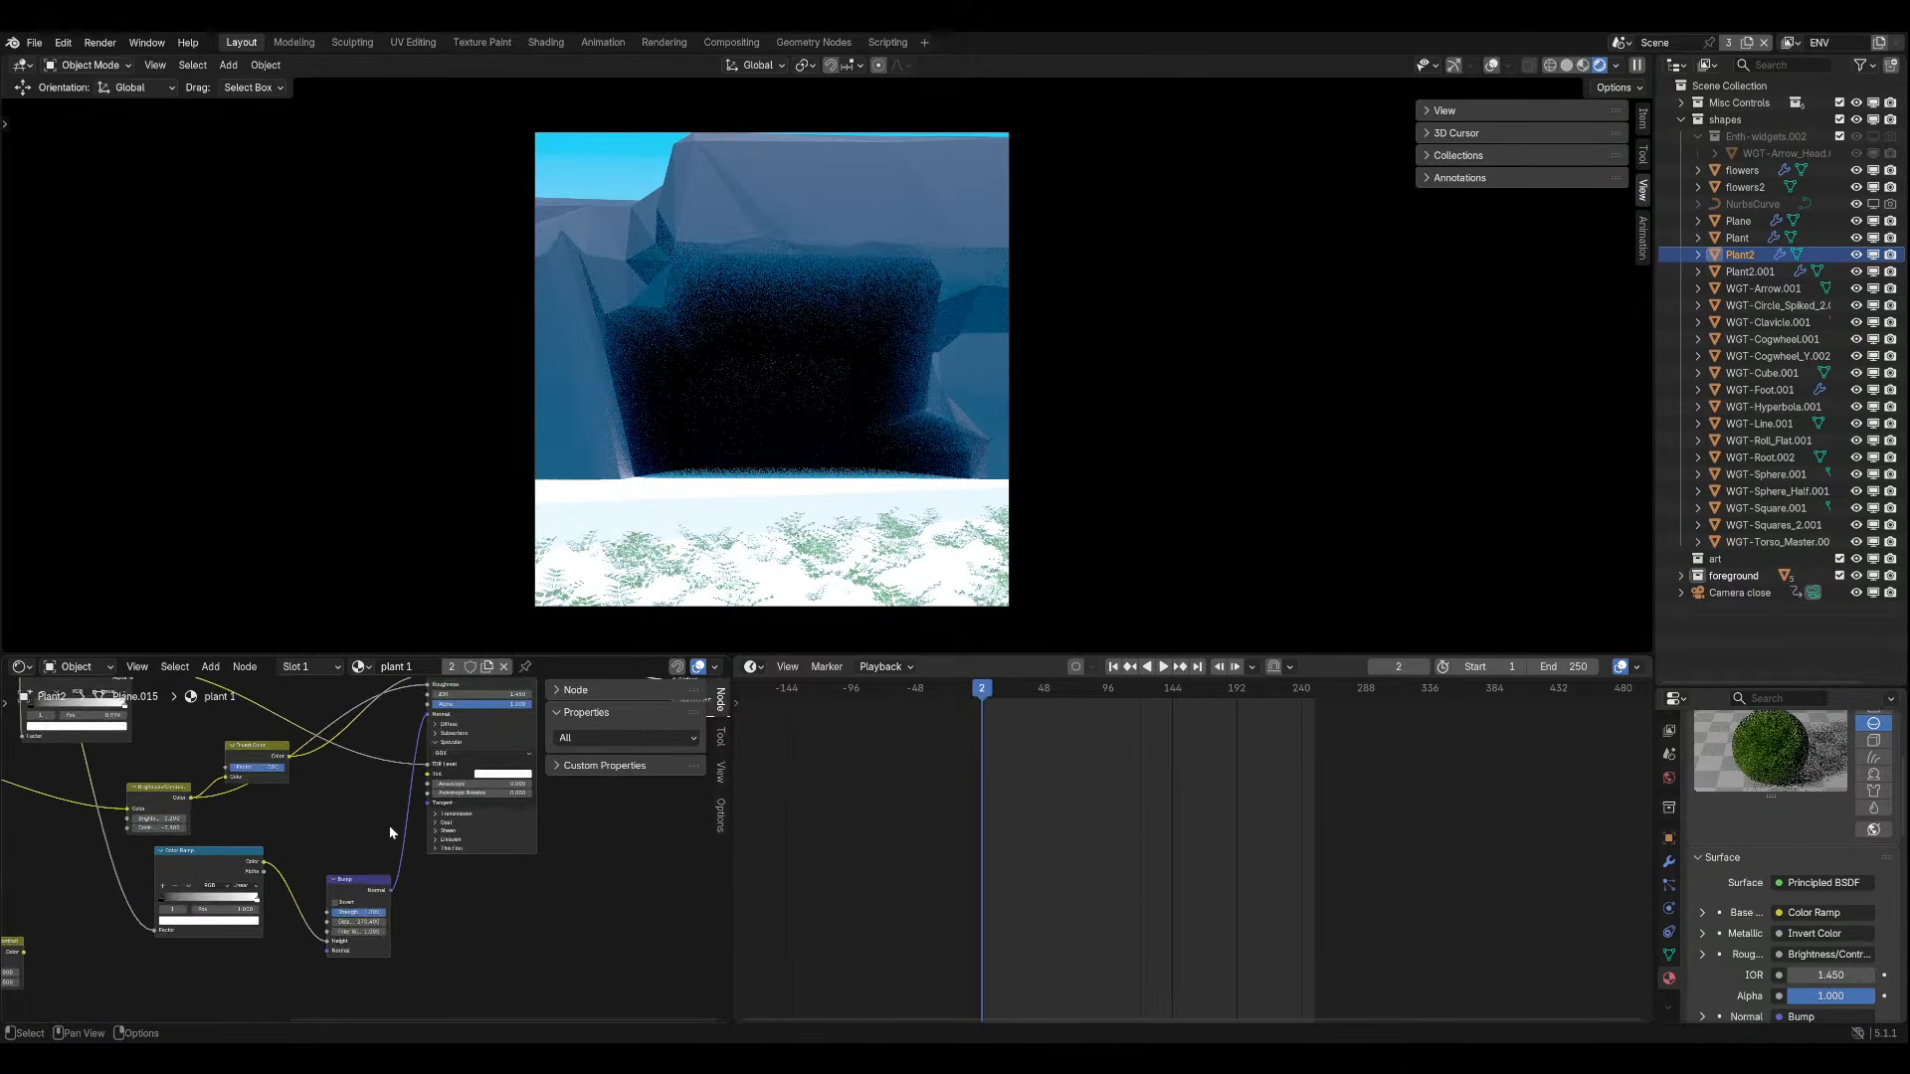
middle_click_drag(390, 804, 356, 859)
scroll(357, 858, "up", 3)
middle_click_drag(368, 713, 357, 754)
scroll(359, 756, "up", 2)
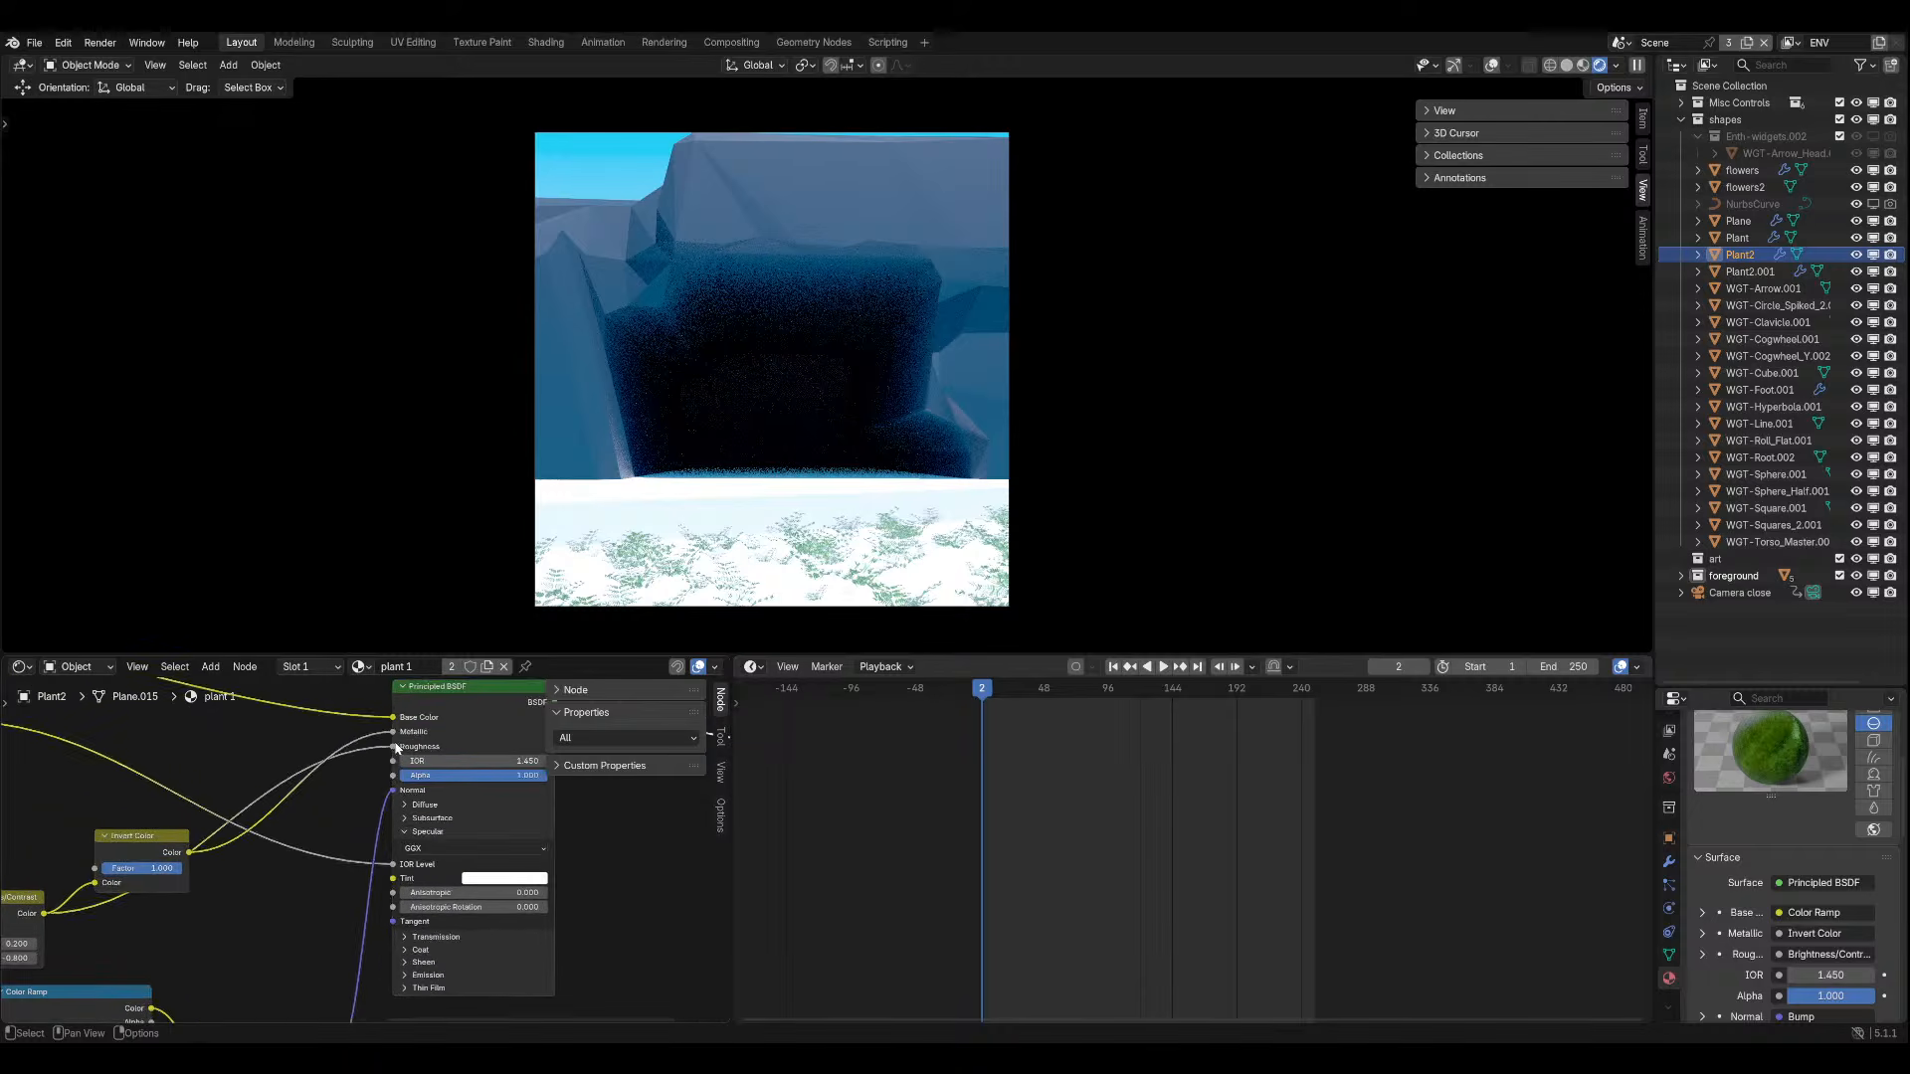
Disconnect Invert Color from the Metallic input of the Principled BSDF and try out a different Metallic value.
left_click_drag(394, 732, 355, 744)
middle_click_drag(451, 746, 391, 778)
left_click_drag(370, 764, 489, 765)
key("ctrl+z")
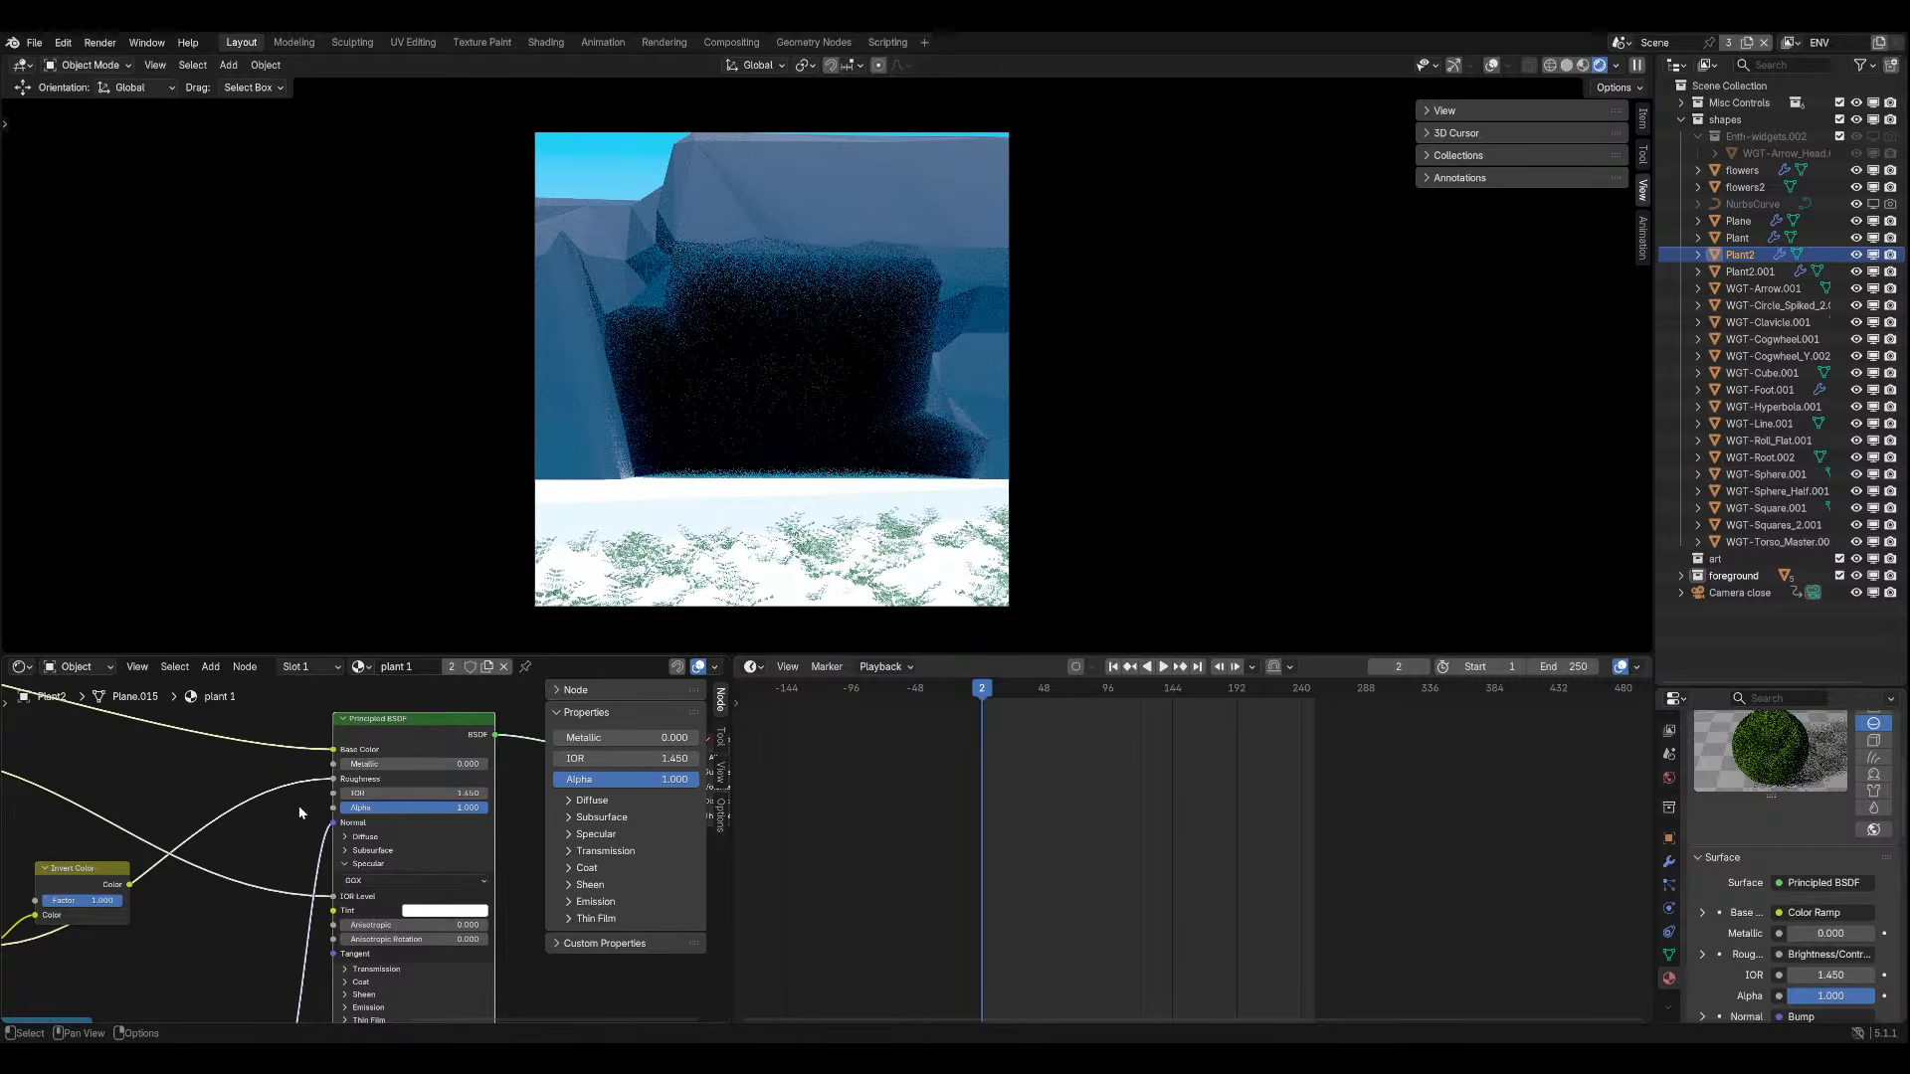
Cut the link into the Principled BSDF's Roughness input and try a roughness of 1.000.
right_click_drag(280, 803, 285, 774, "ctrl")
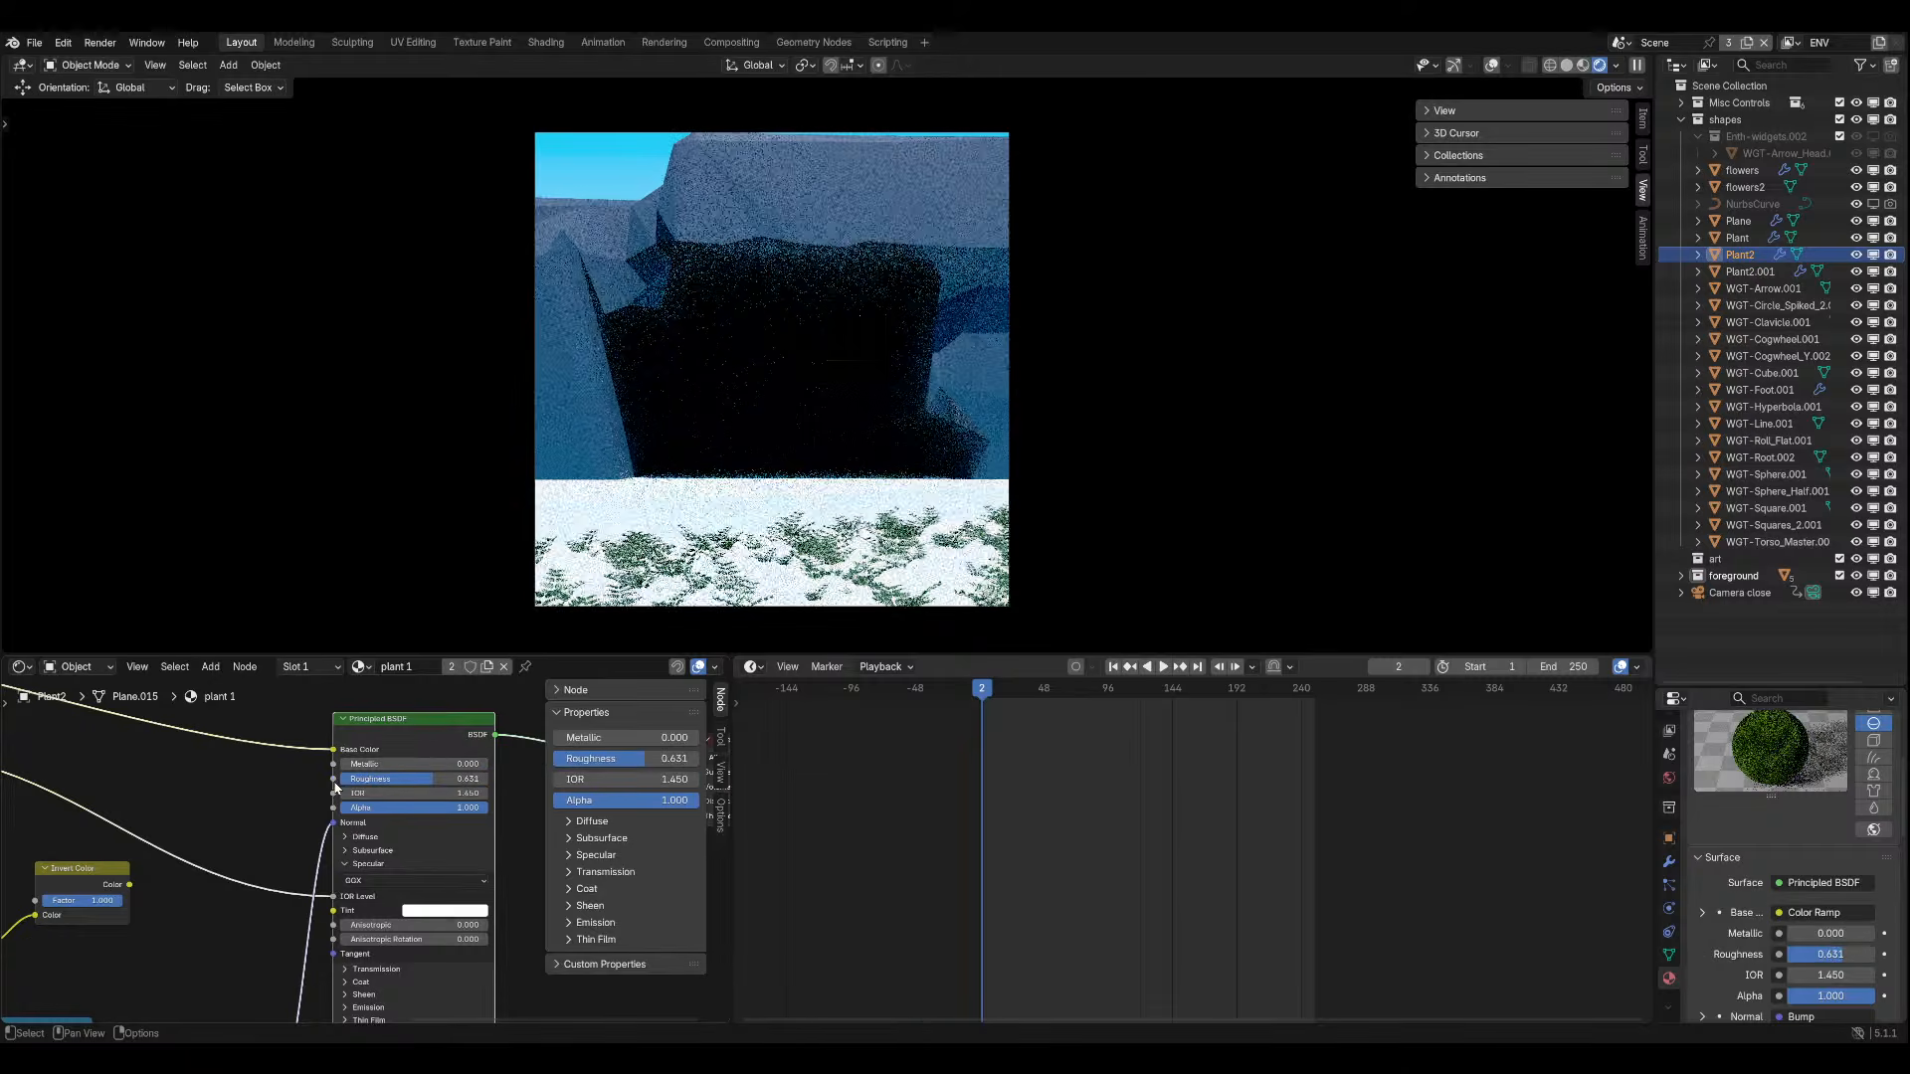
left_click_drag(334, 779, 487, 779)
key("Escape")
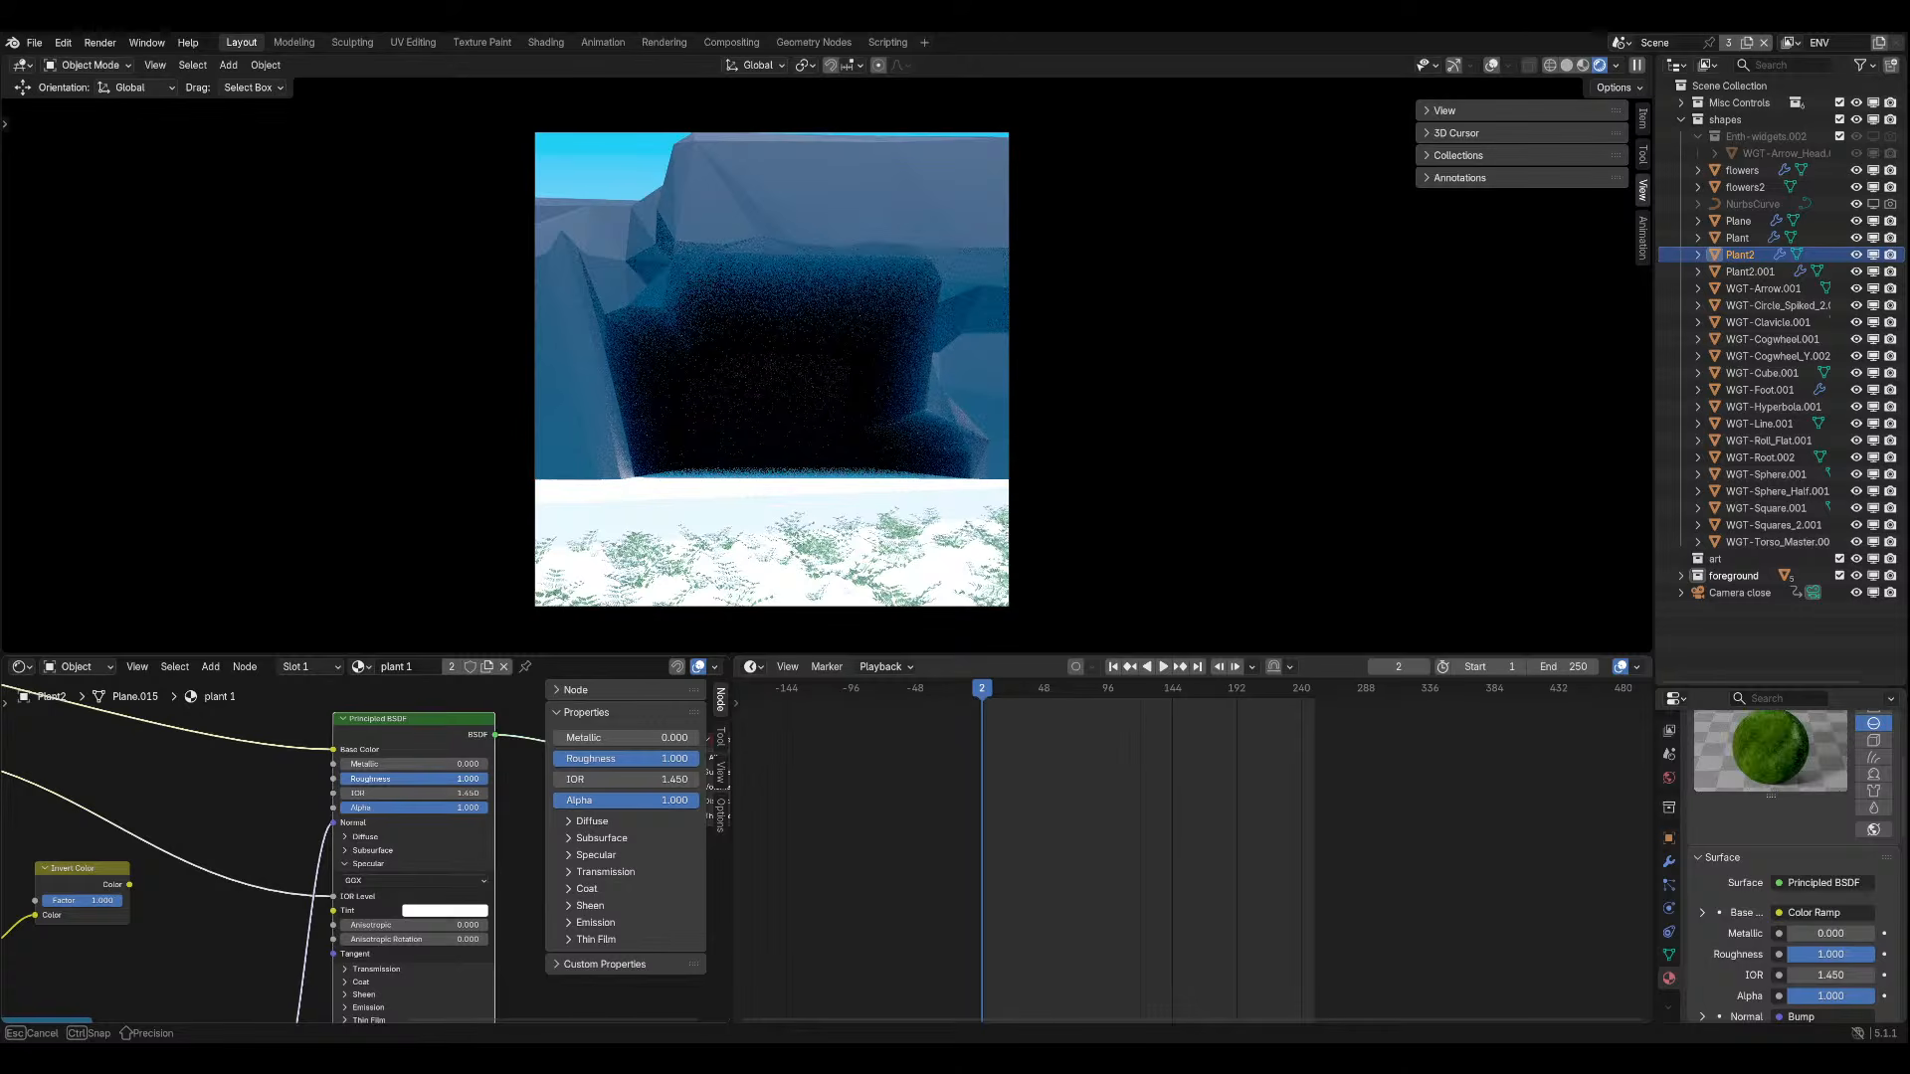
key("Escape")
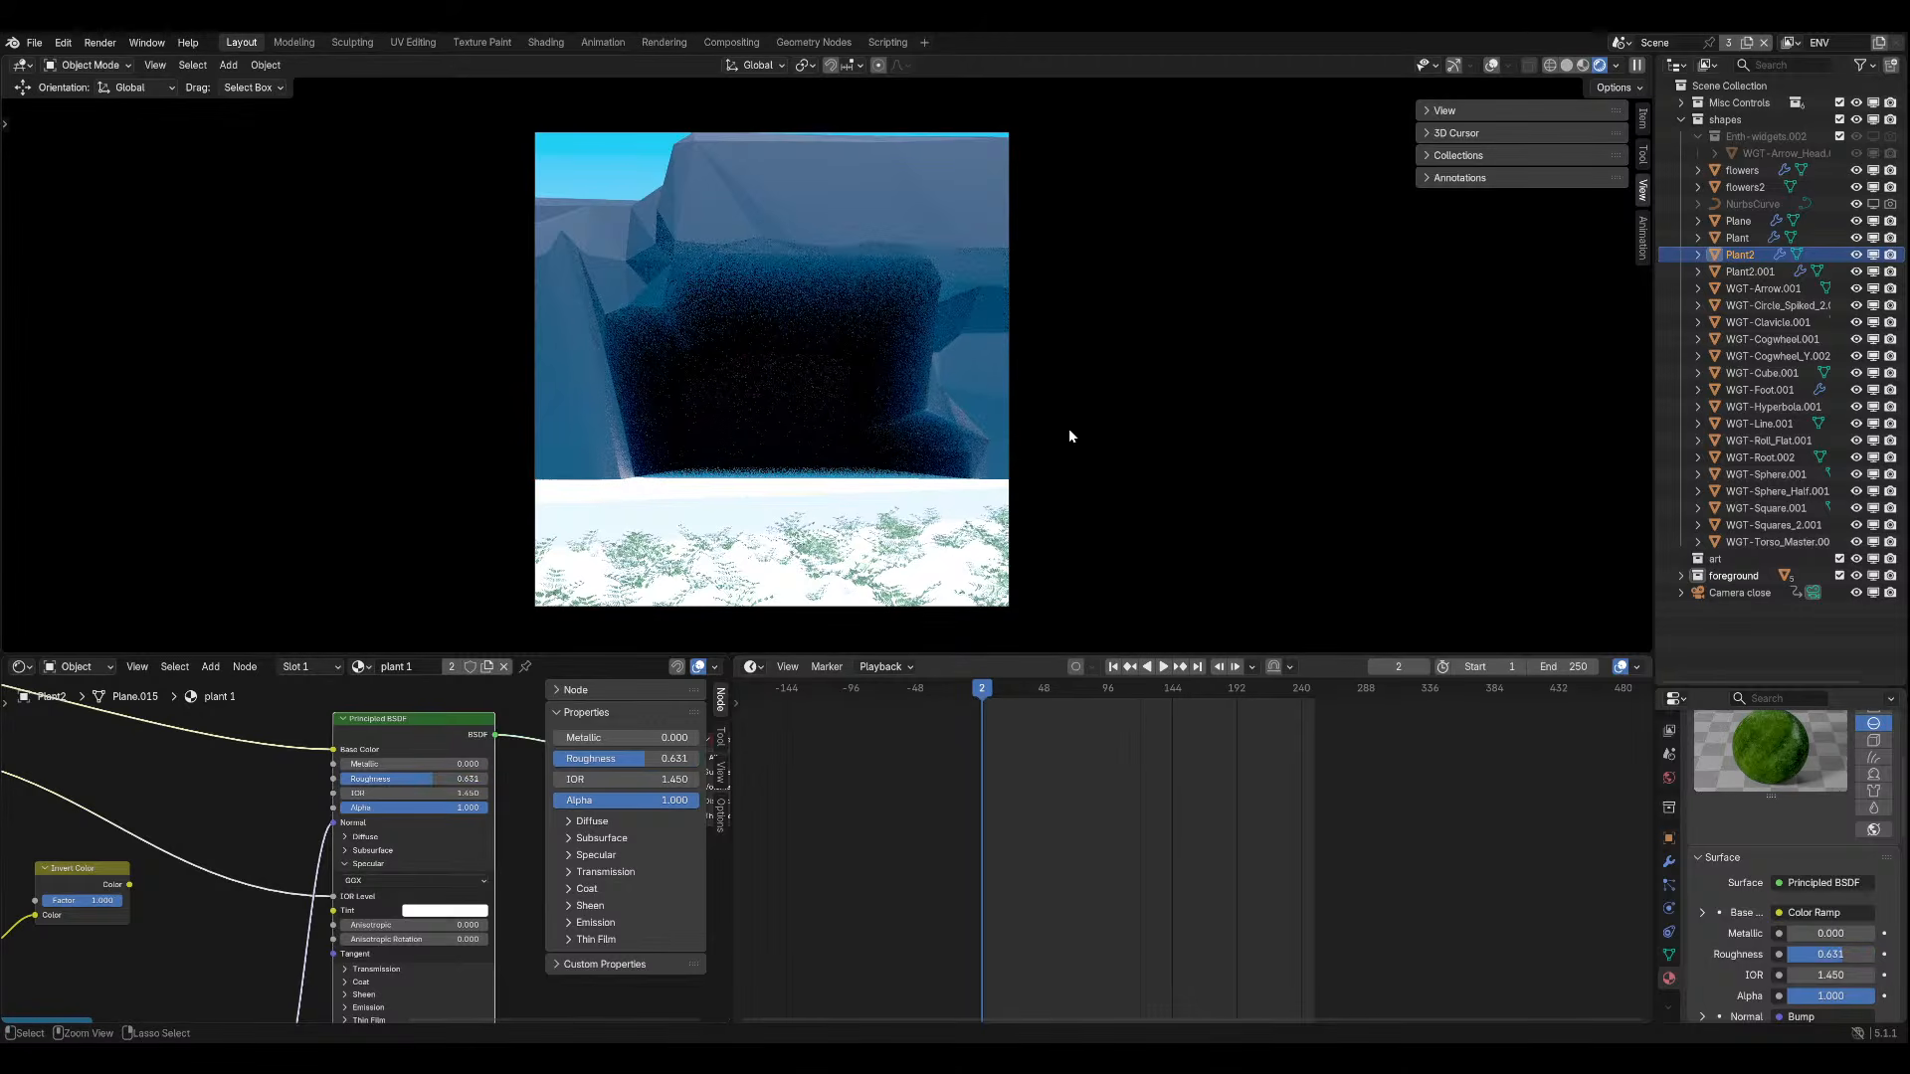
Undo the link removals on the Roughness and Metallic inputs of the plant 1 material.
key("ctrl+z")
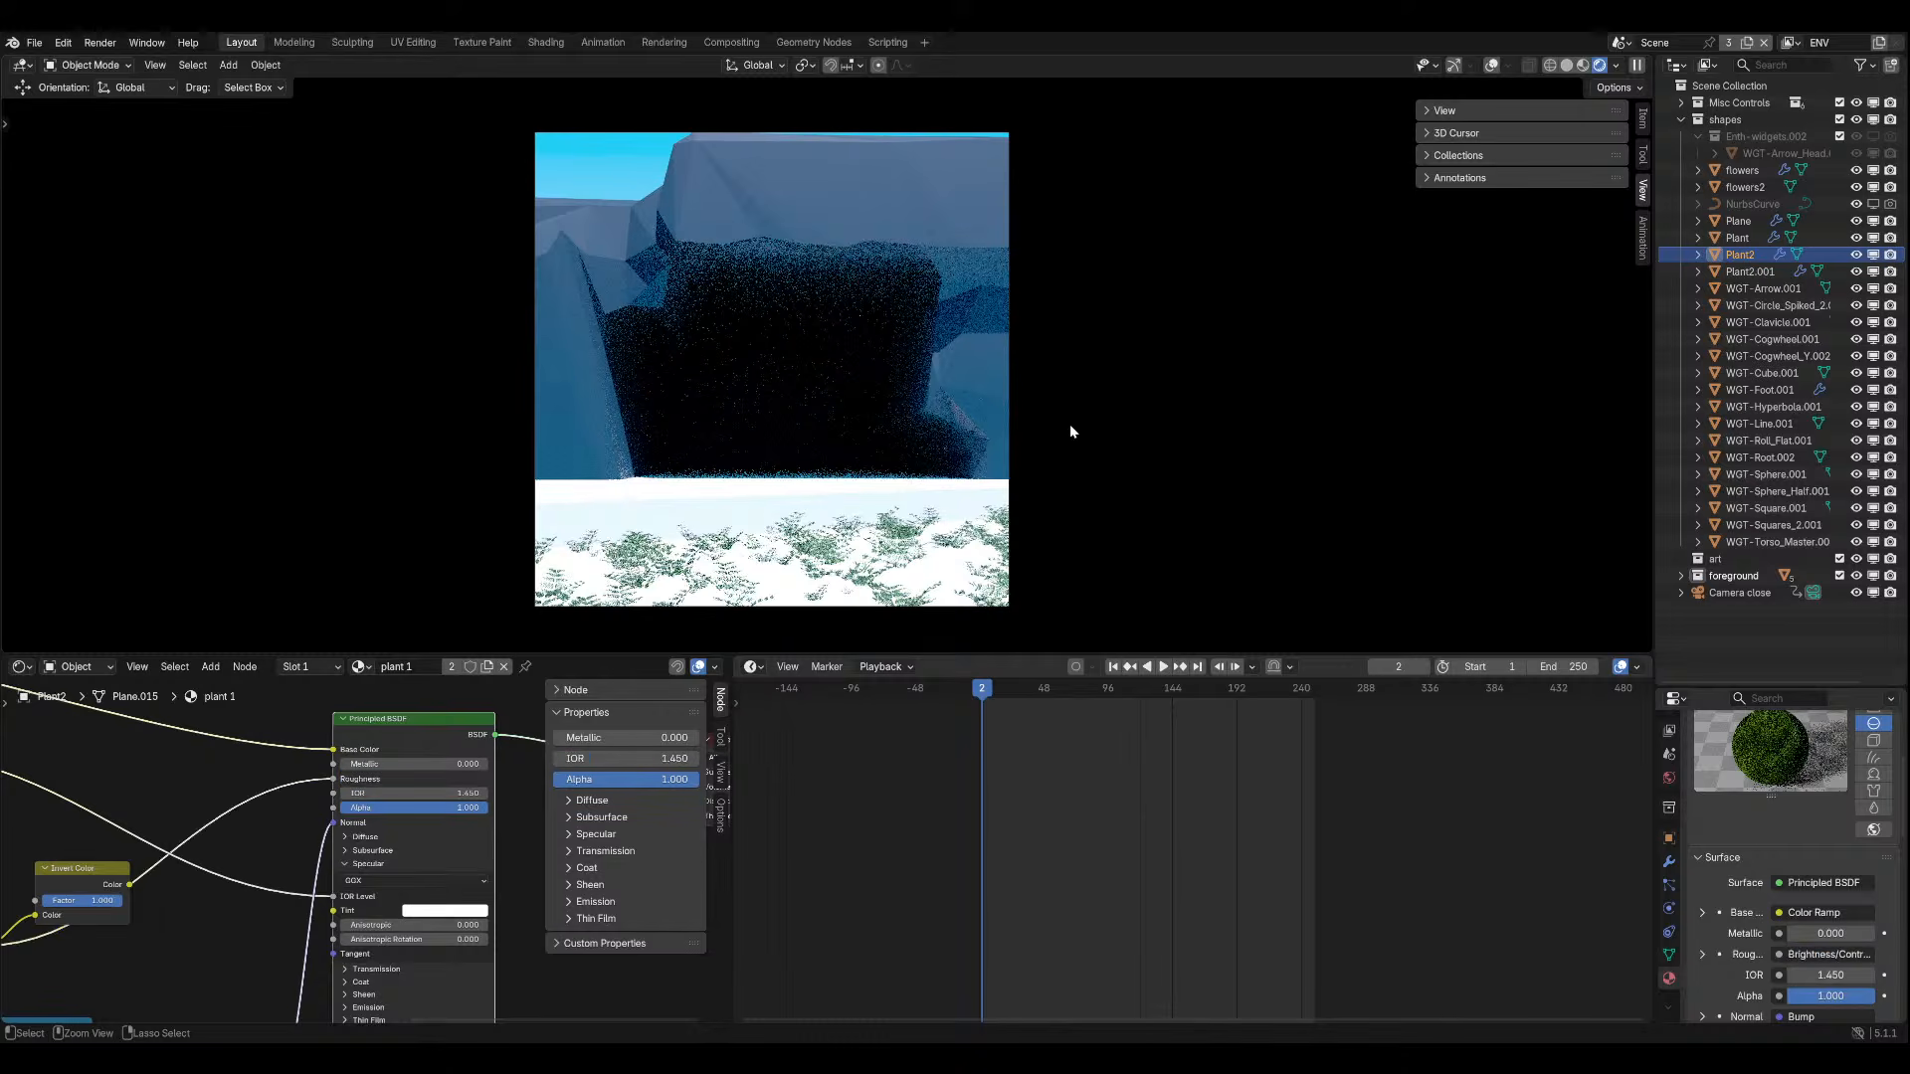
key("ctrl+z")
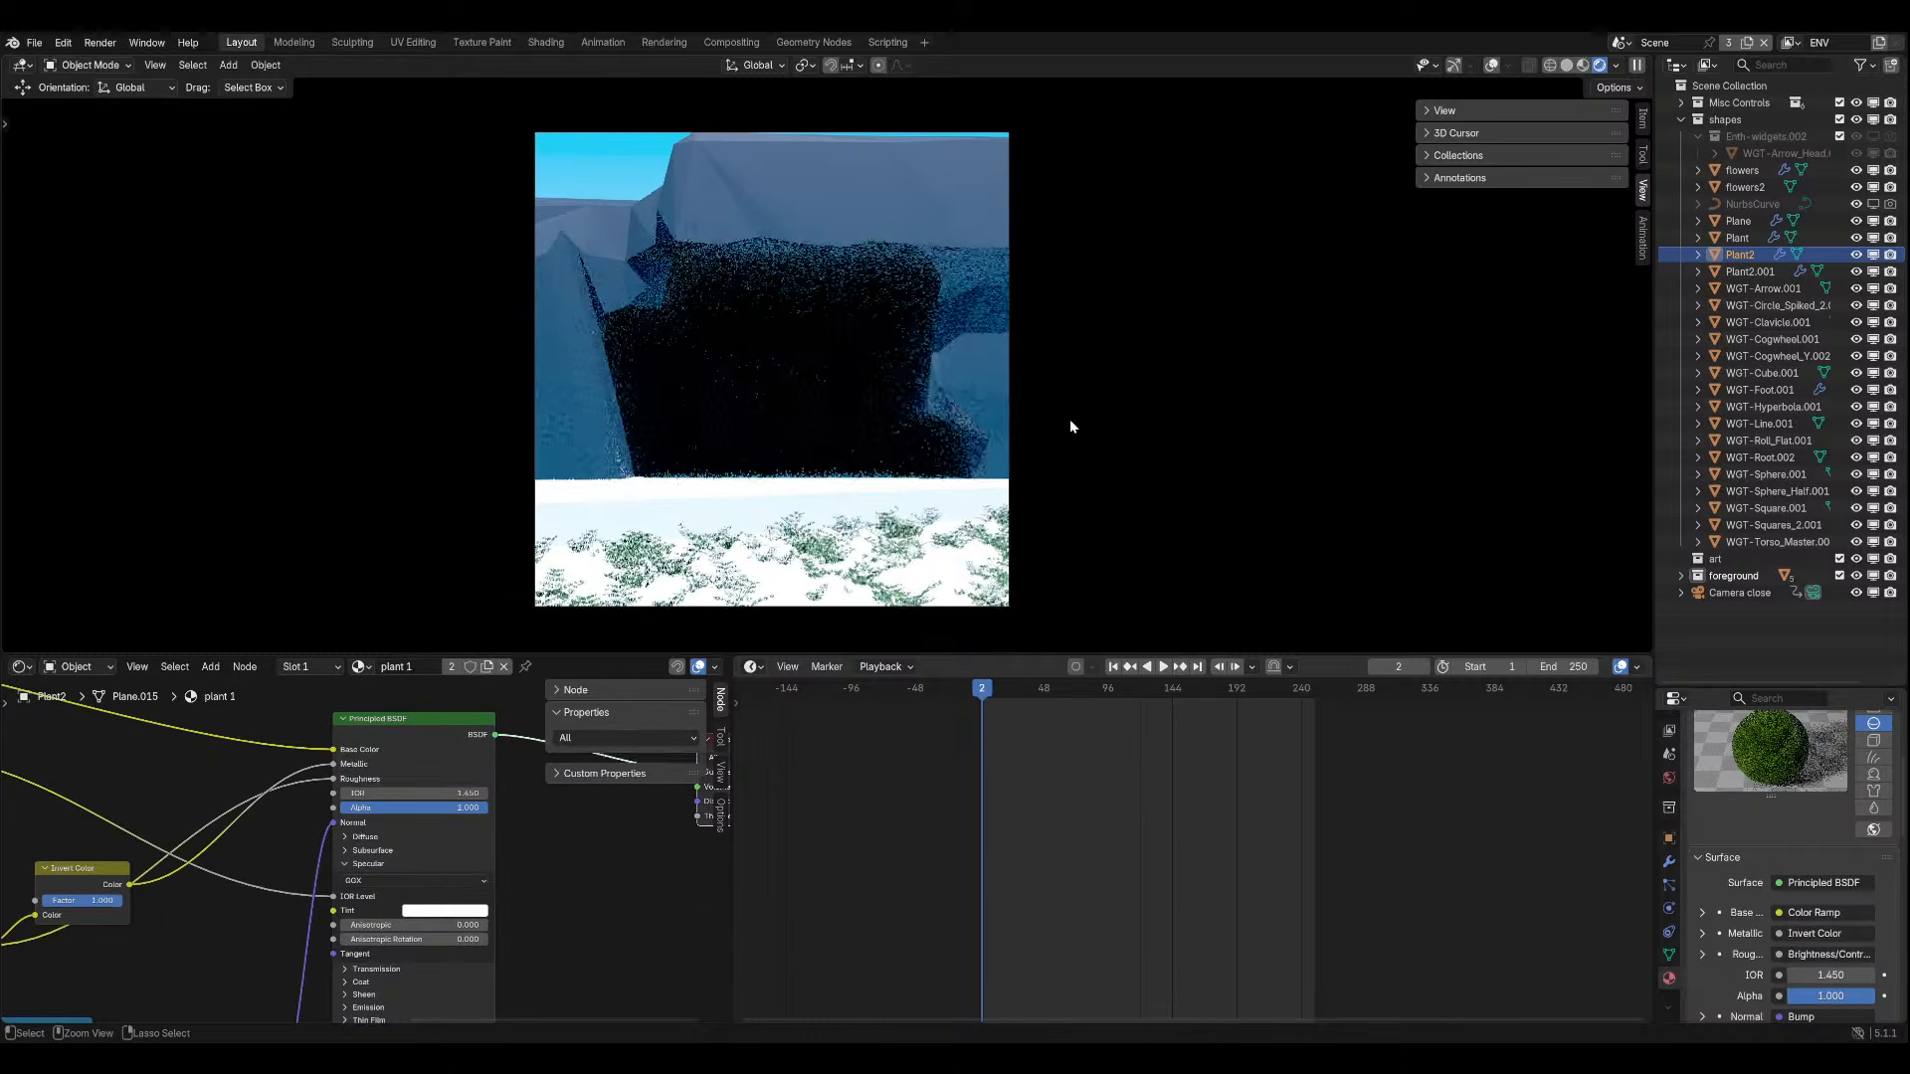
key("ctrl+z")
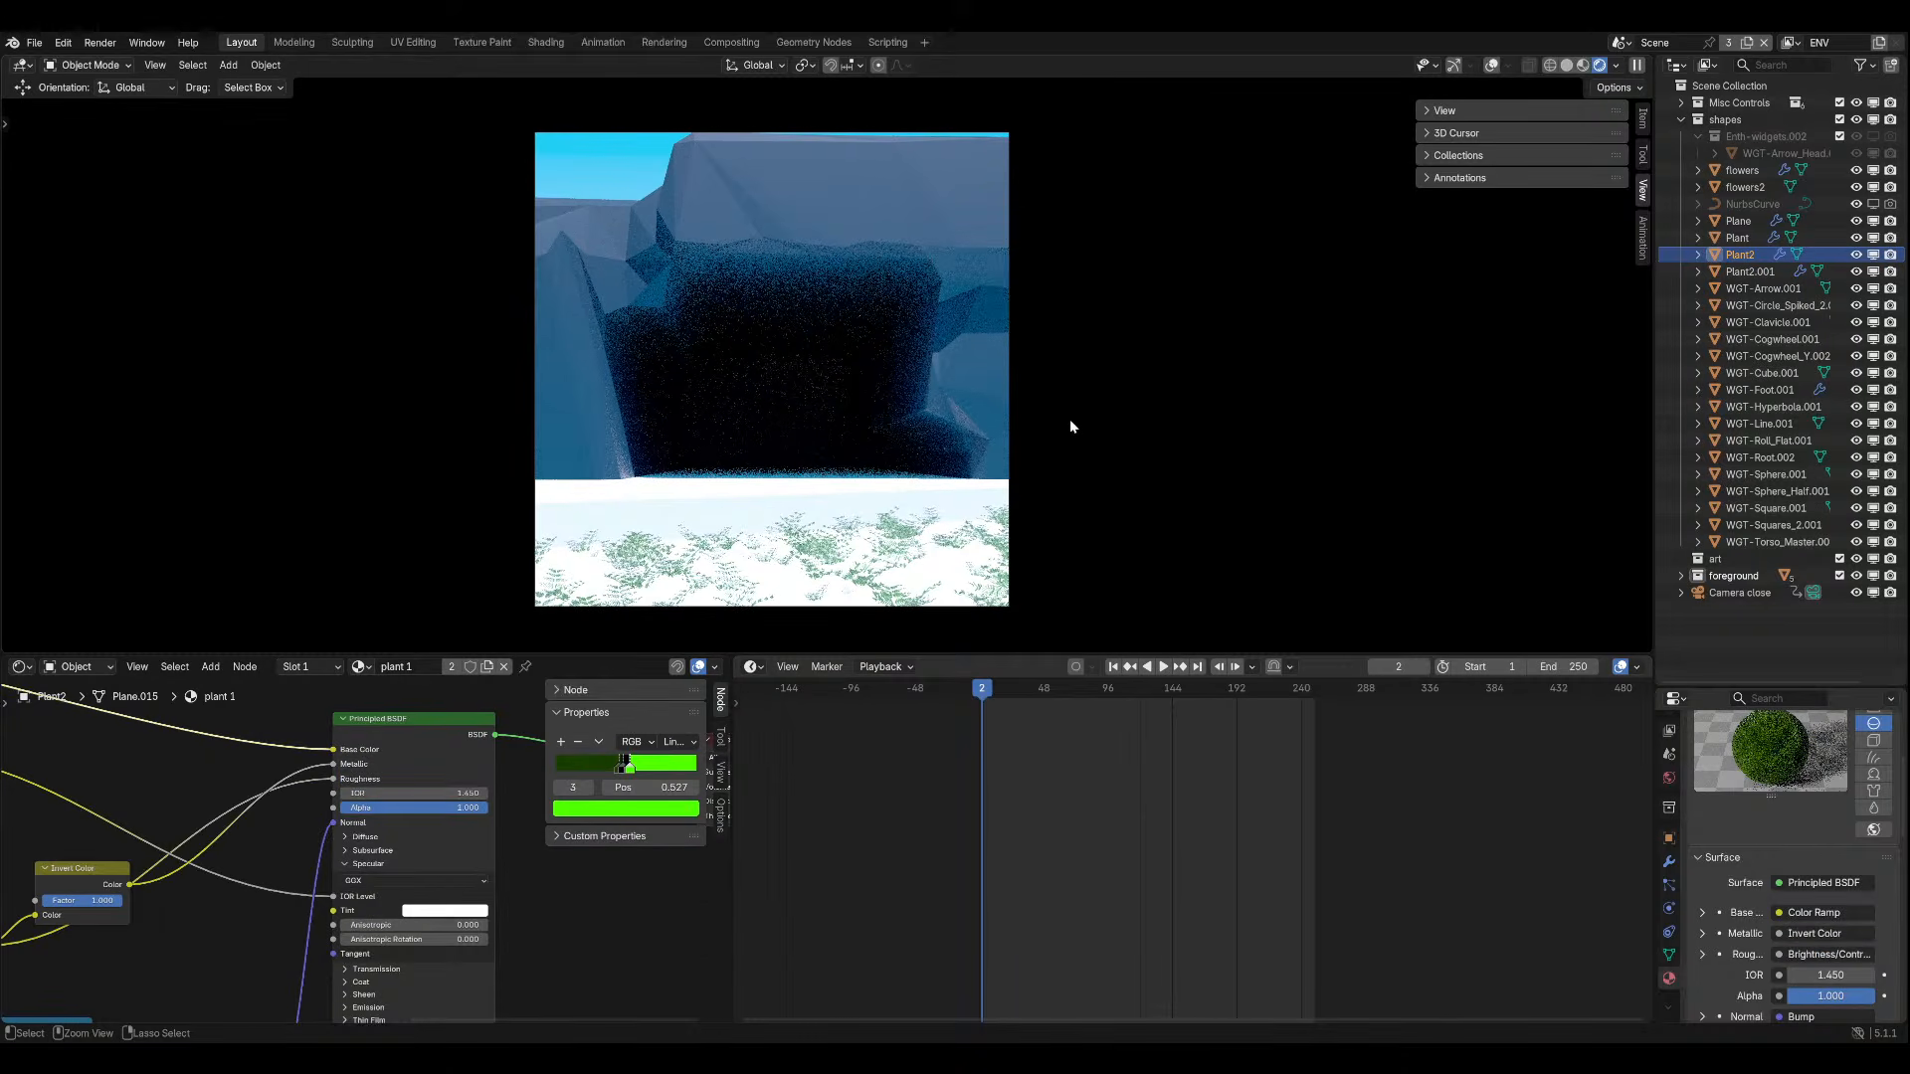
Inspect the scattered plants up close, return to the camera view and save the file.
middle_click_drag(1071, 462, 1236, 500)
key("KP_7")
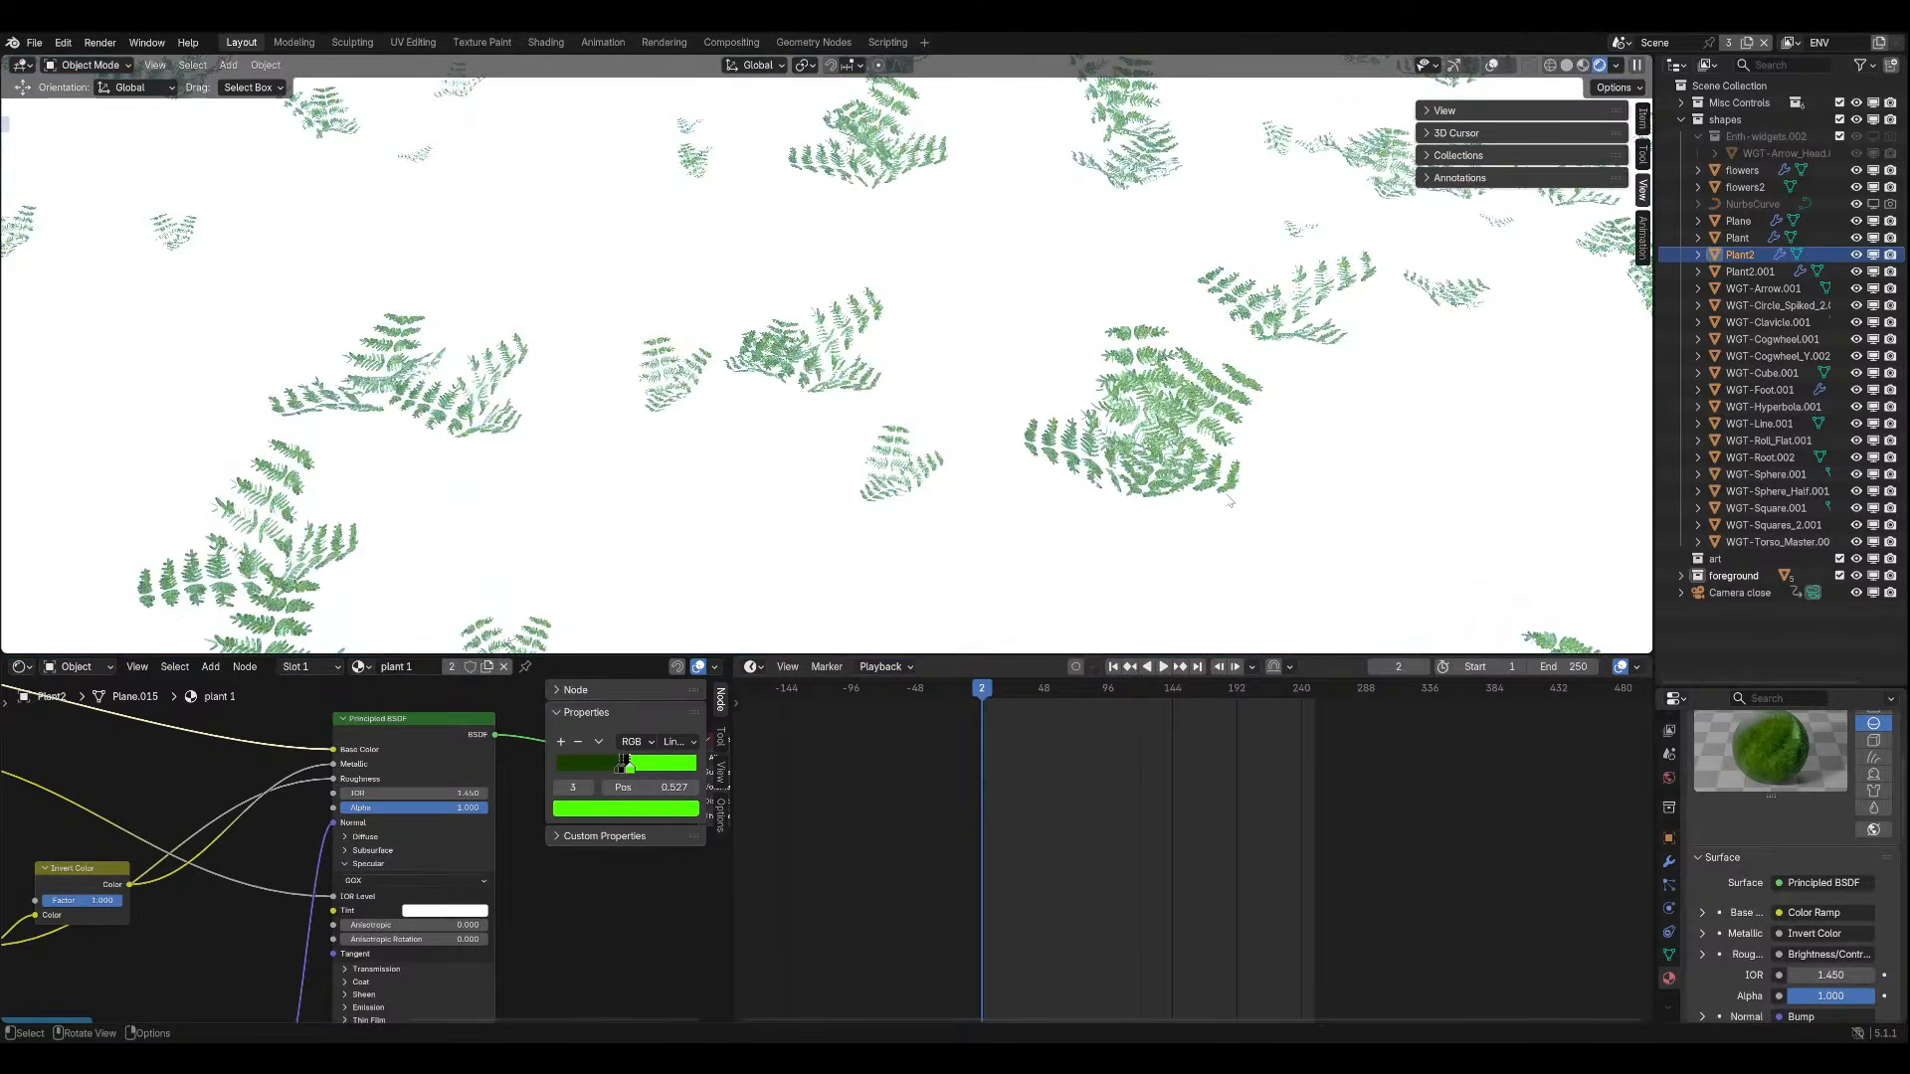
key("KP_0")
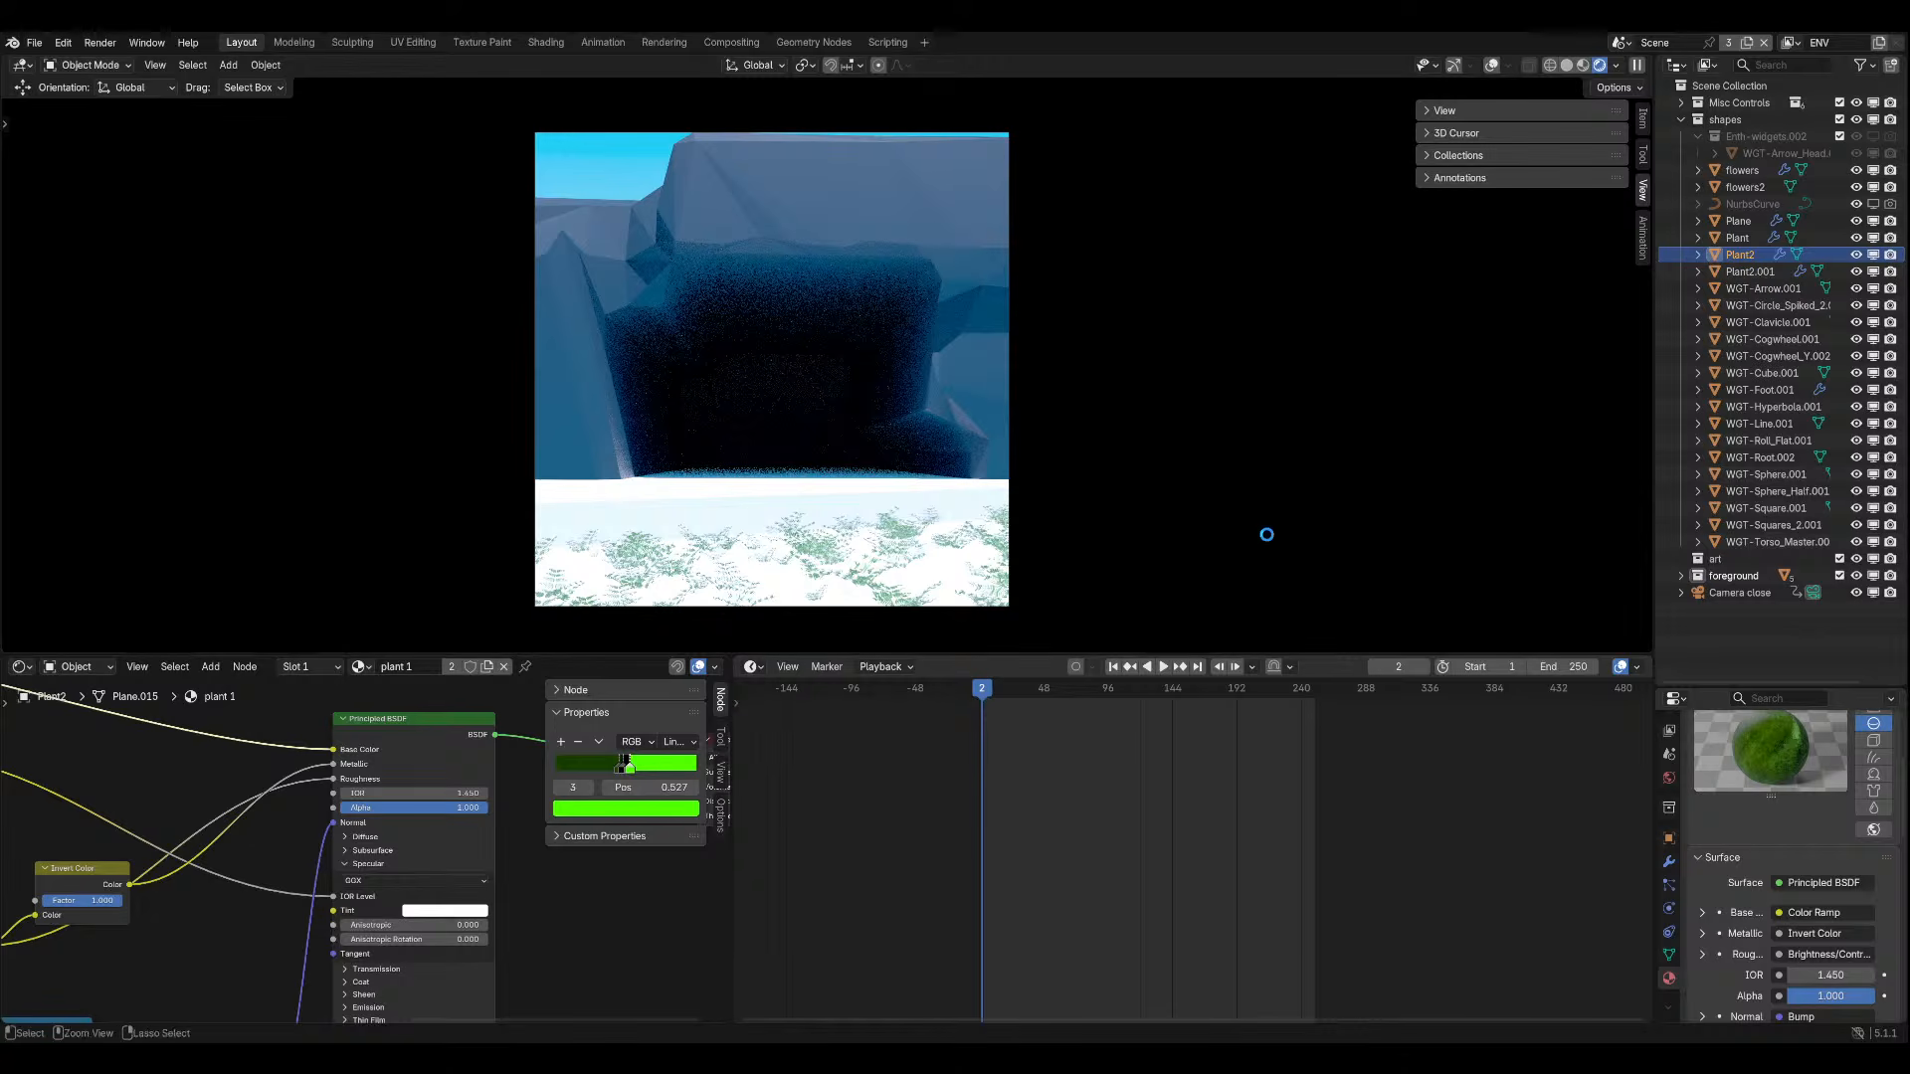
key("ctrl+s")
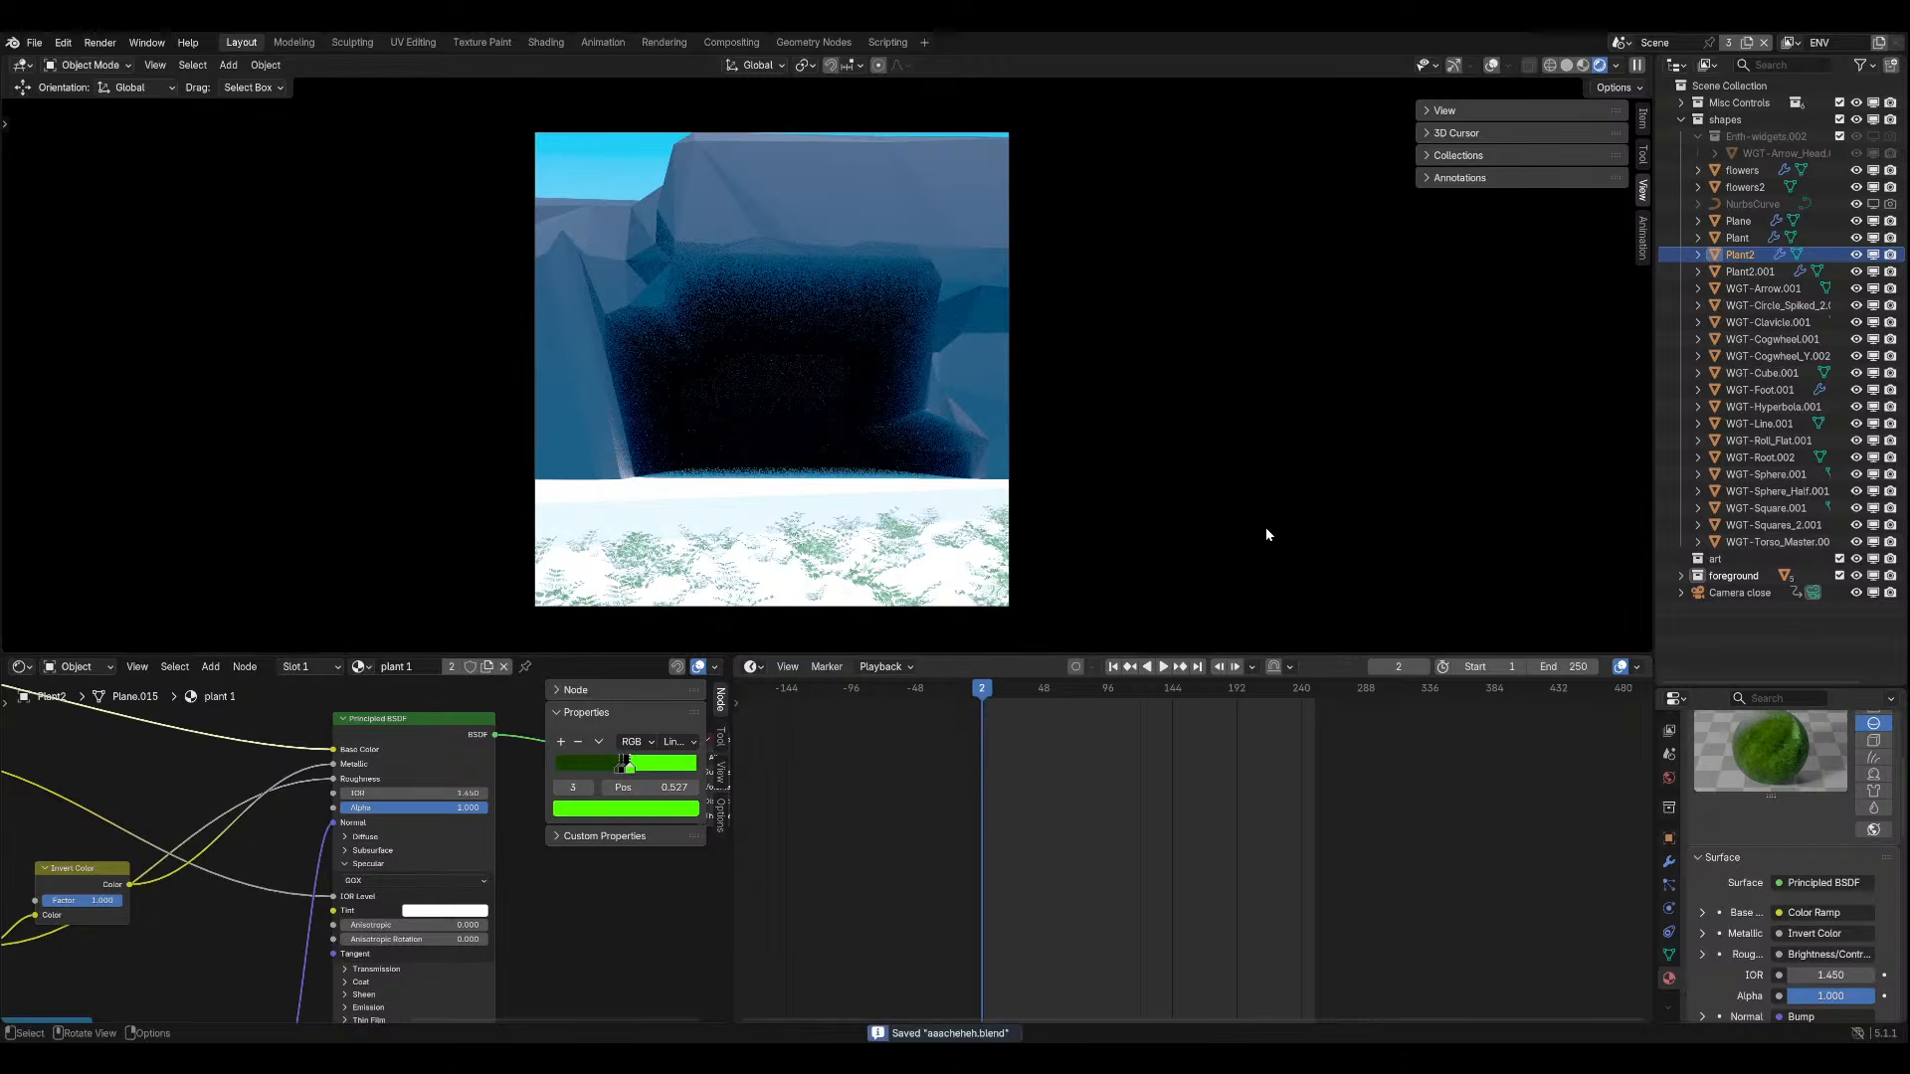
Select the rock cube forming the cave and show its Rock material properties.
left_click(861, 214)
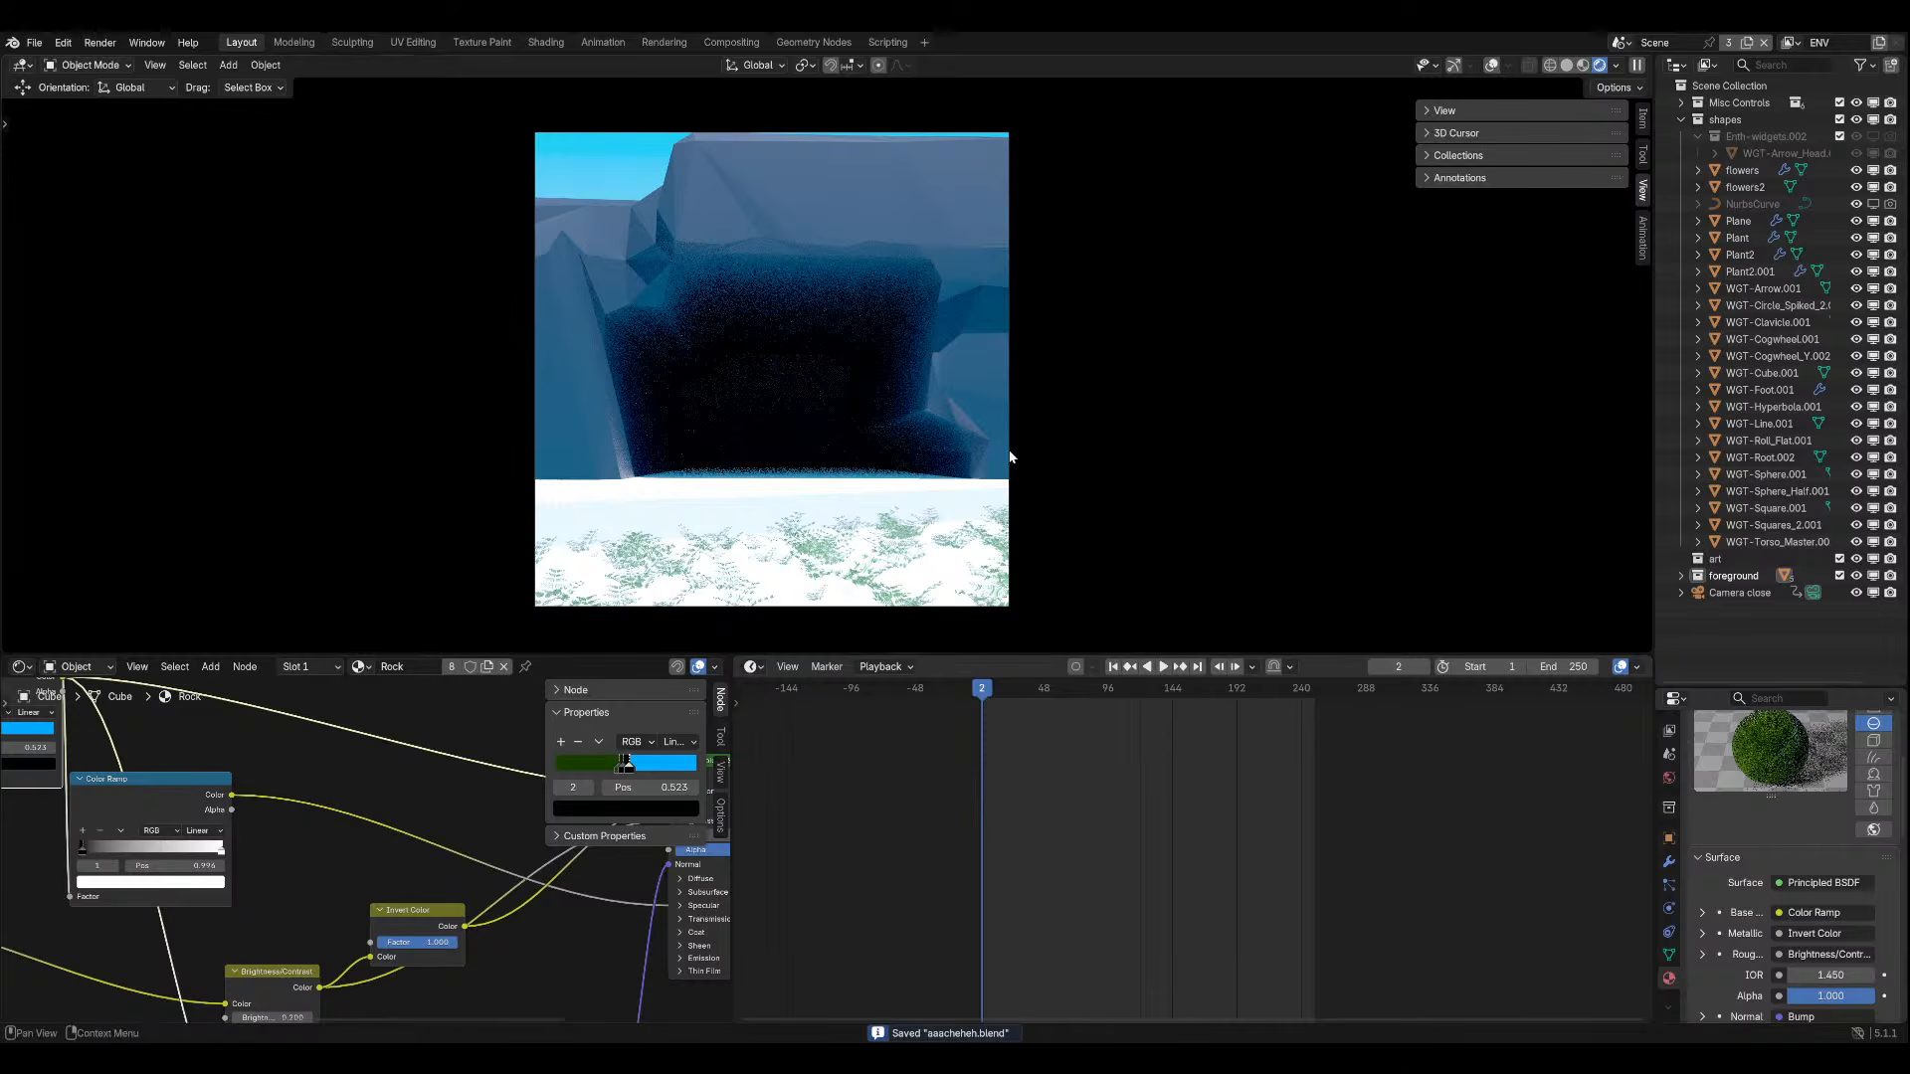
left_click(1669, 861)
scroll(1540, 934, "up", 1)
left_click(1669, 978)
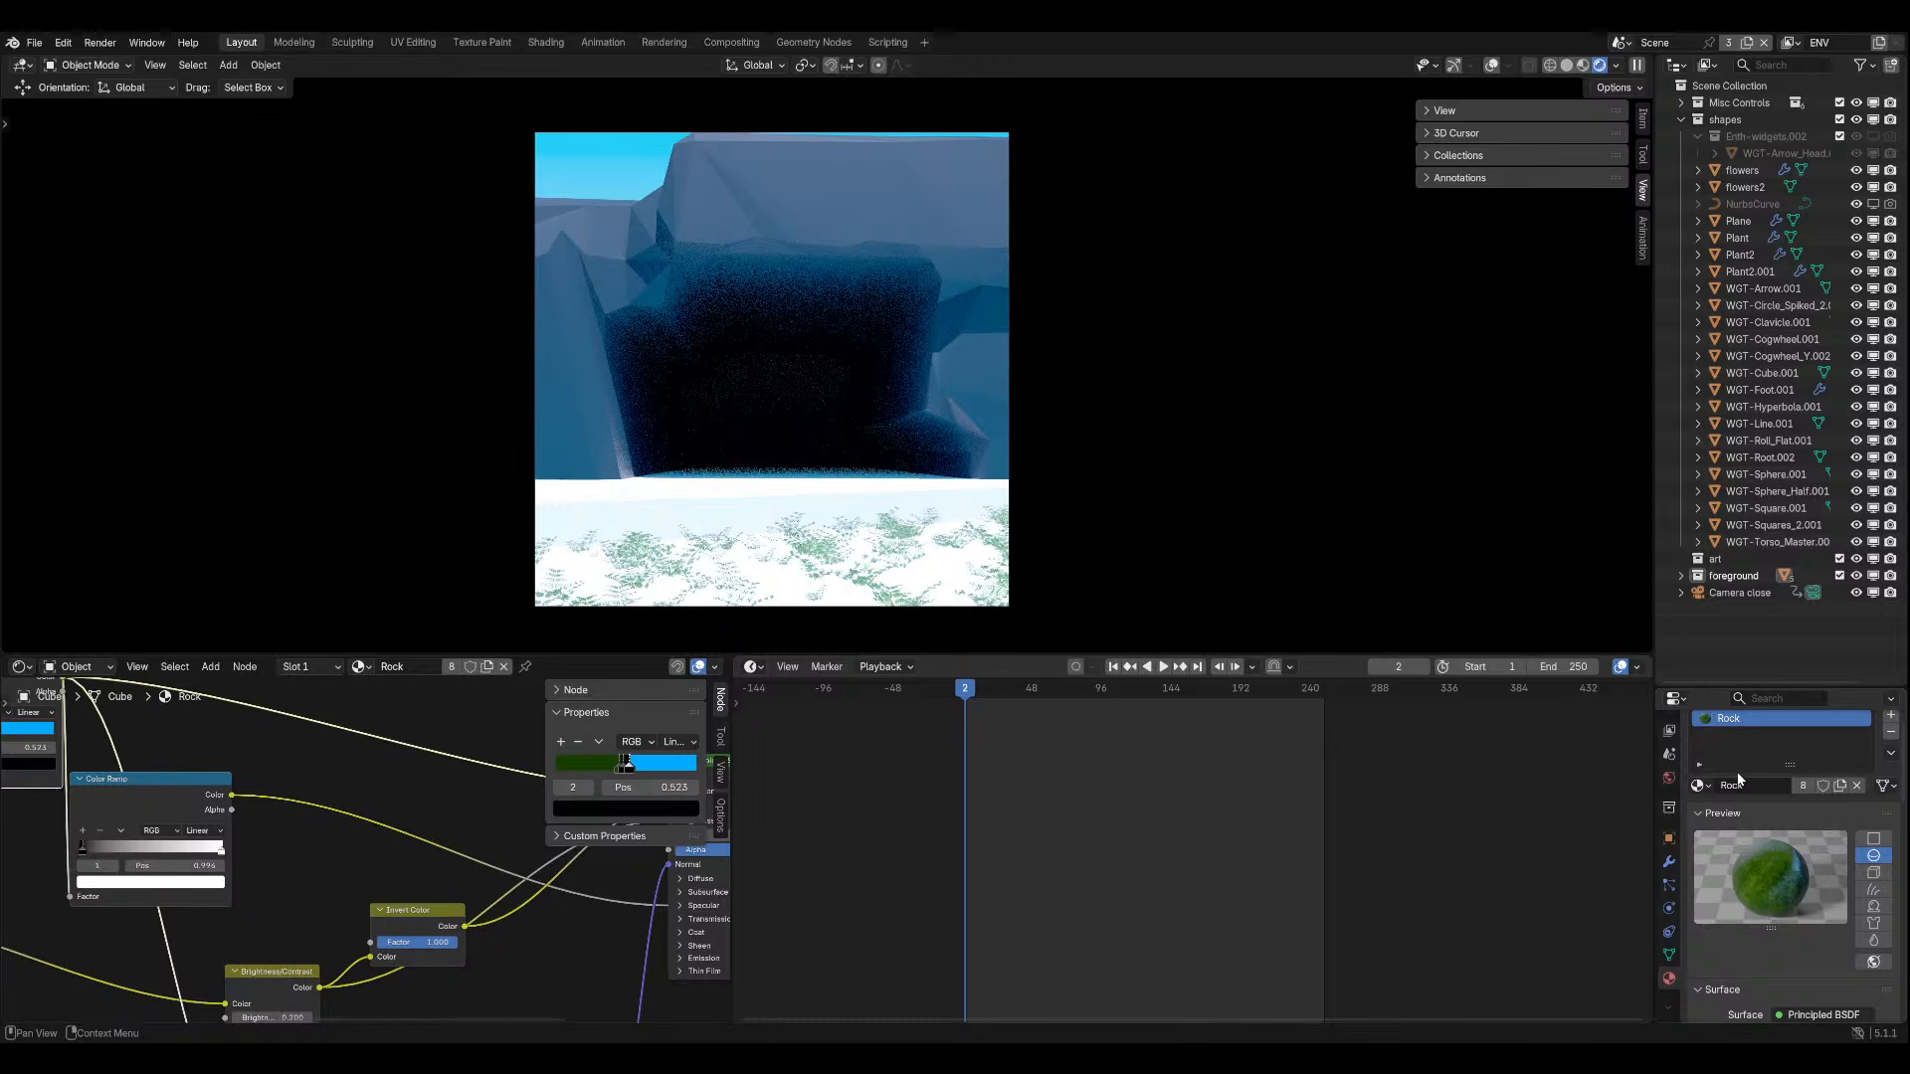
Connect the Generated texture coordinates to the Vector inputs of the upper two Mapping nodes in the Rock material, and save the file.
scroll(415, 814, "down", 8)
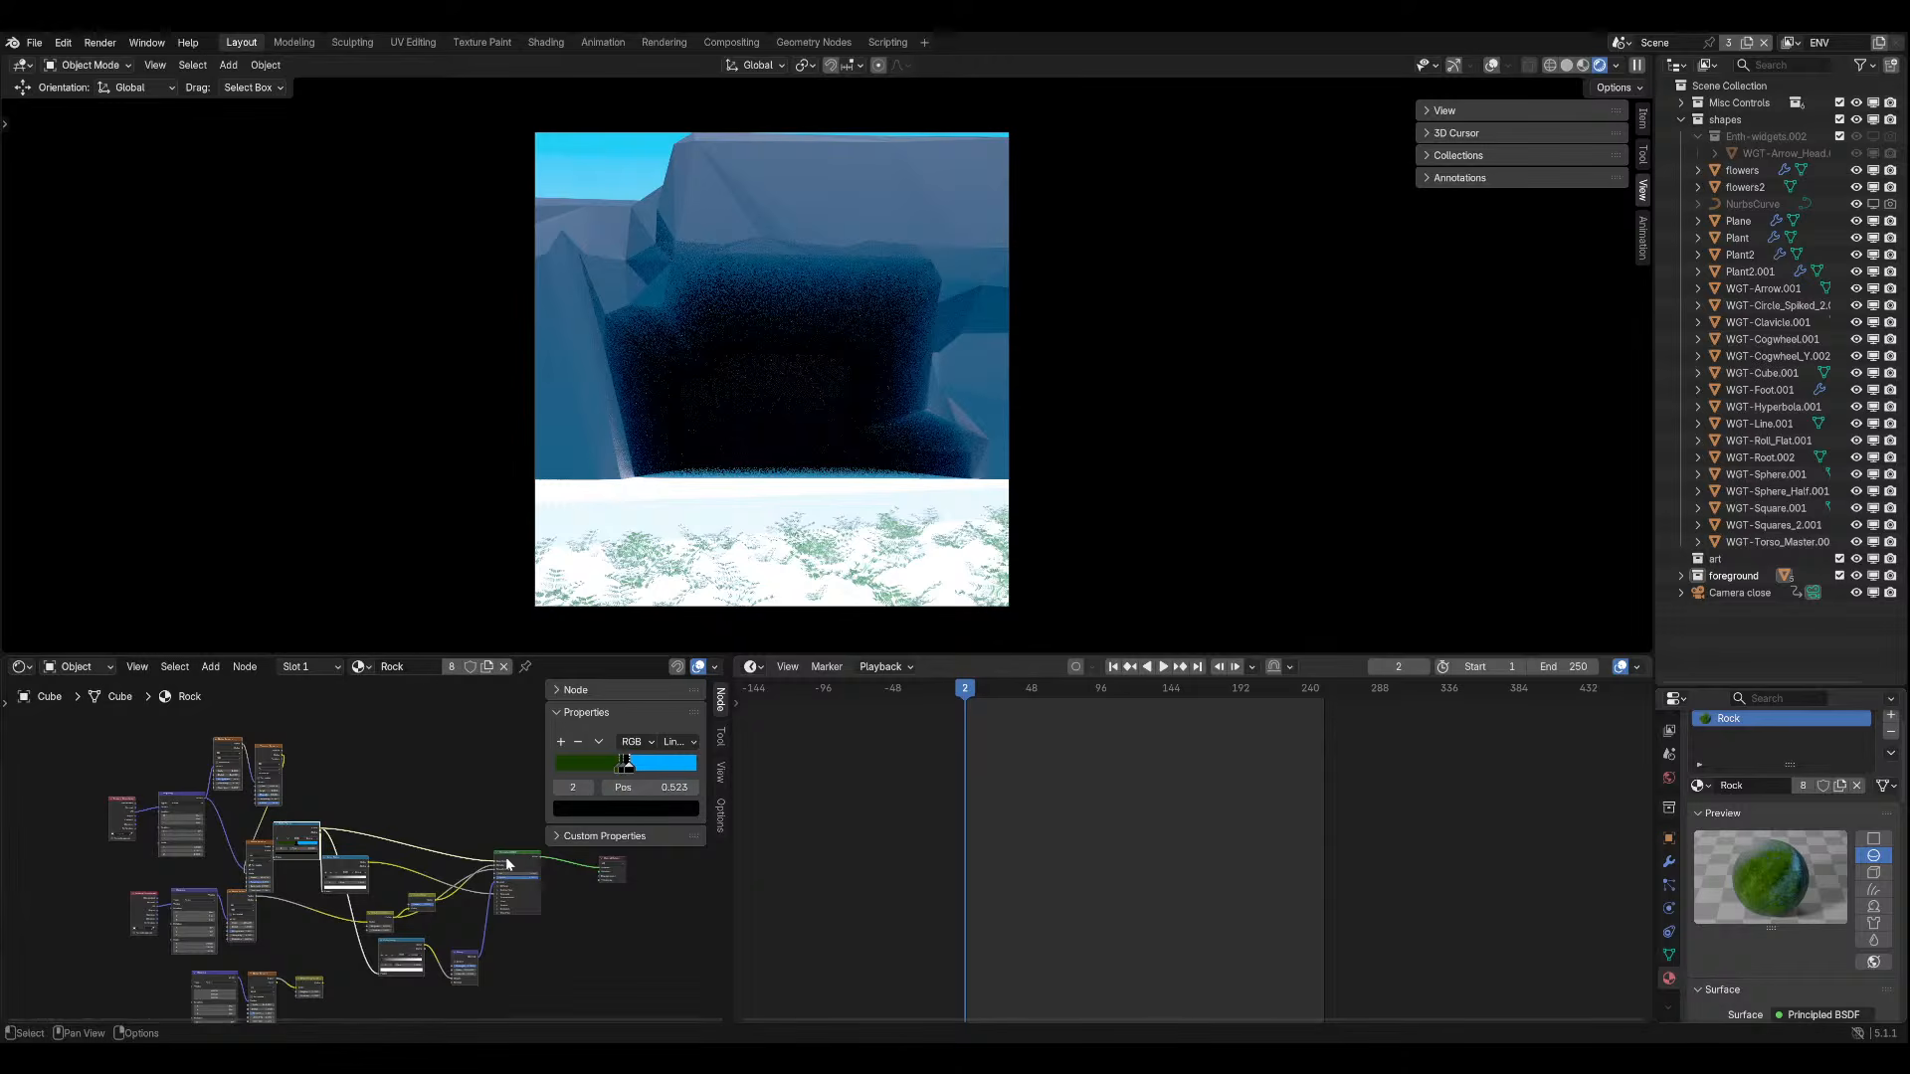
scroll(243, 855, "up", 6)
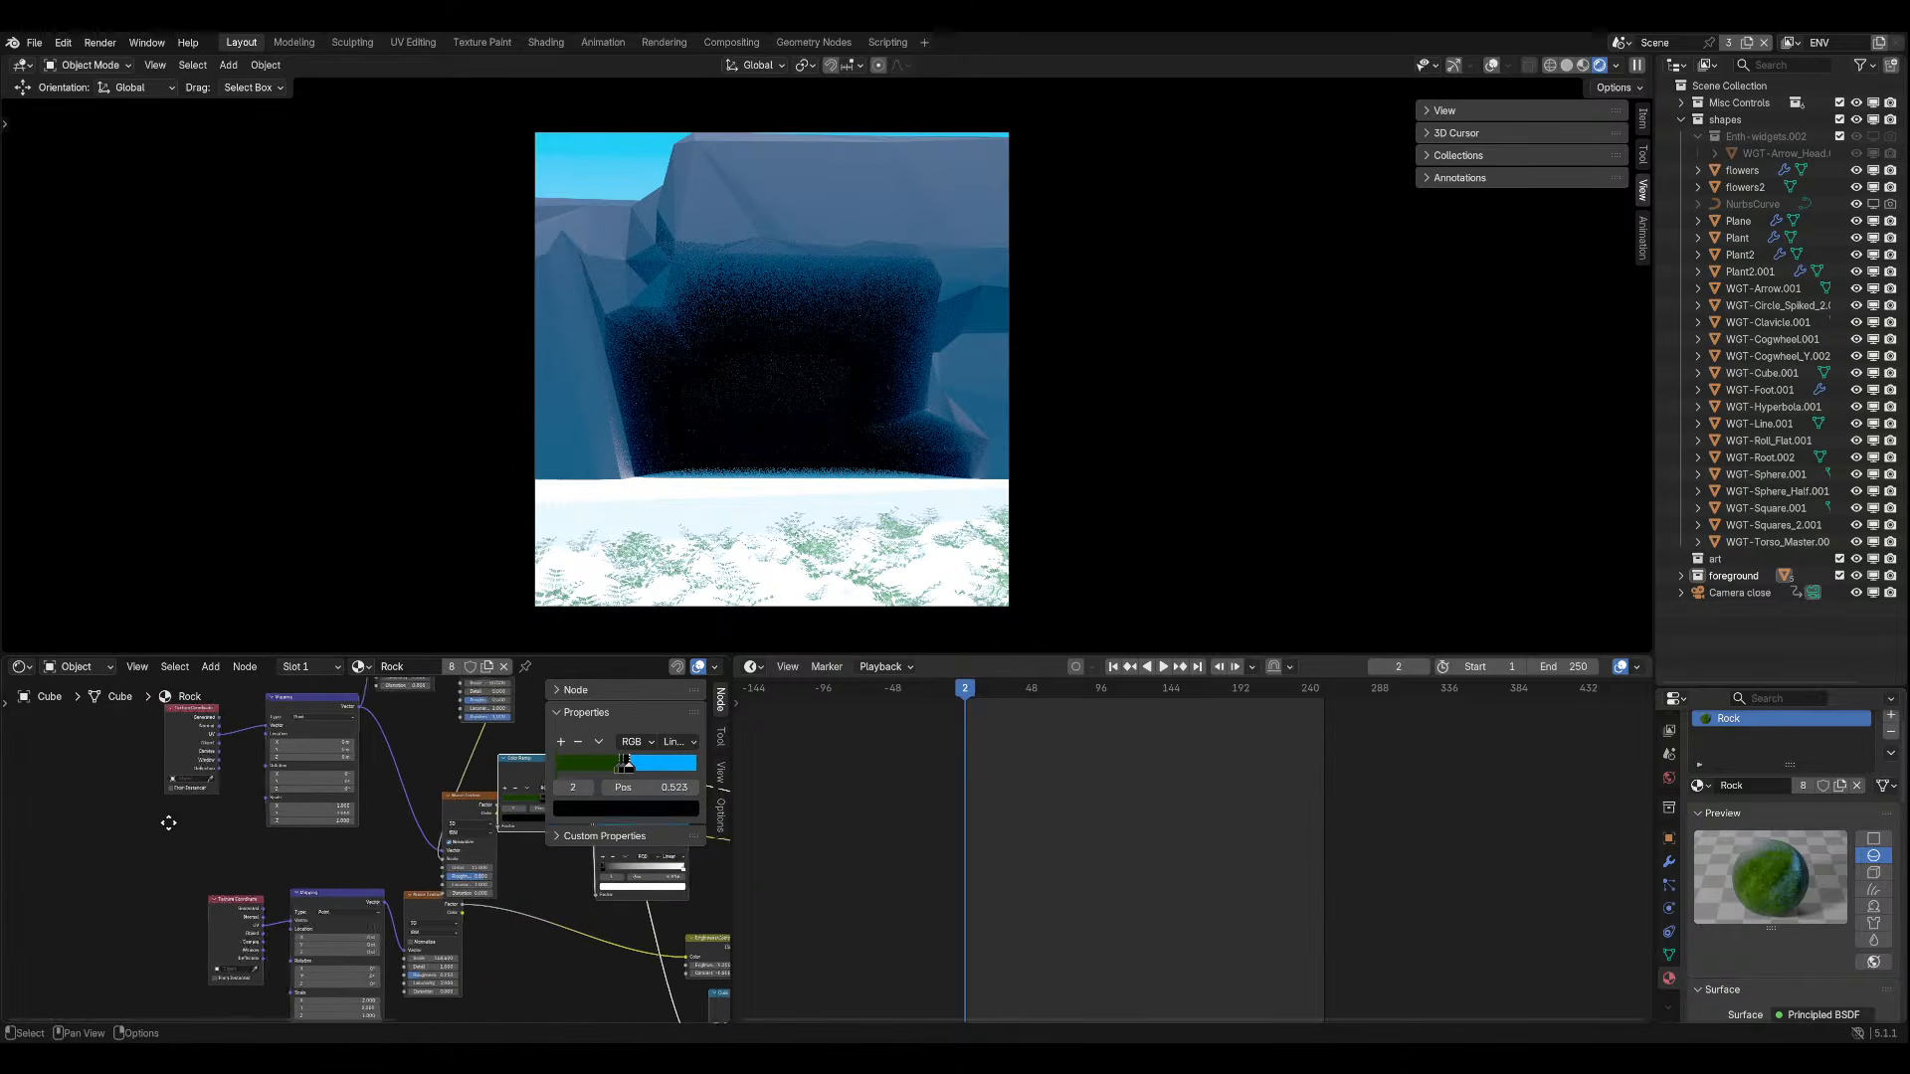
left_click(209, 714)
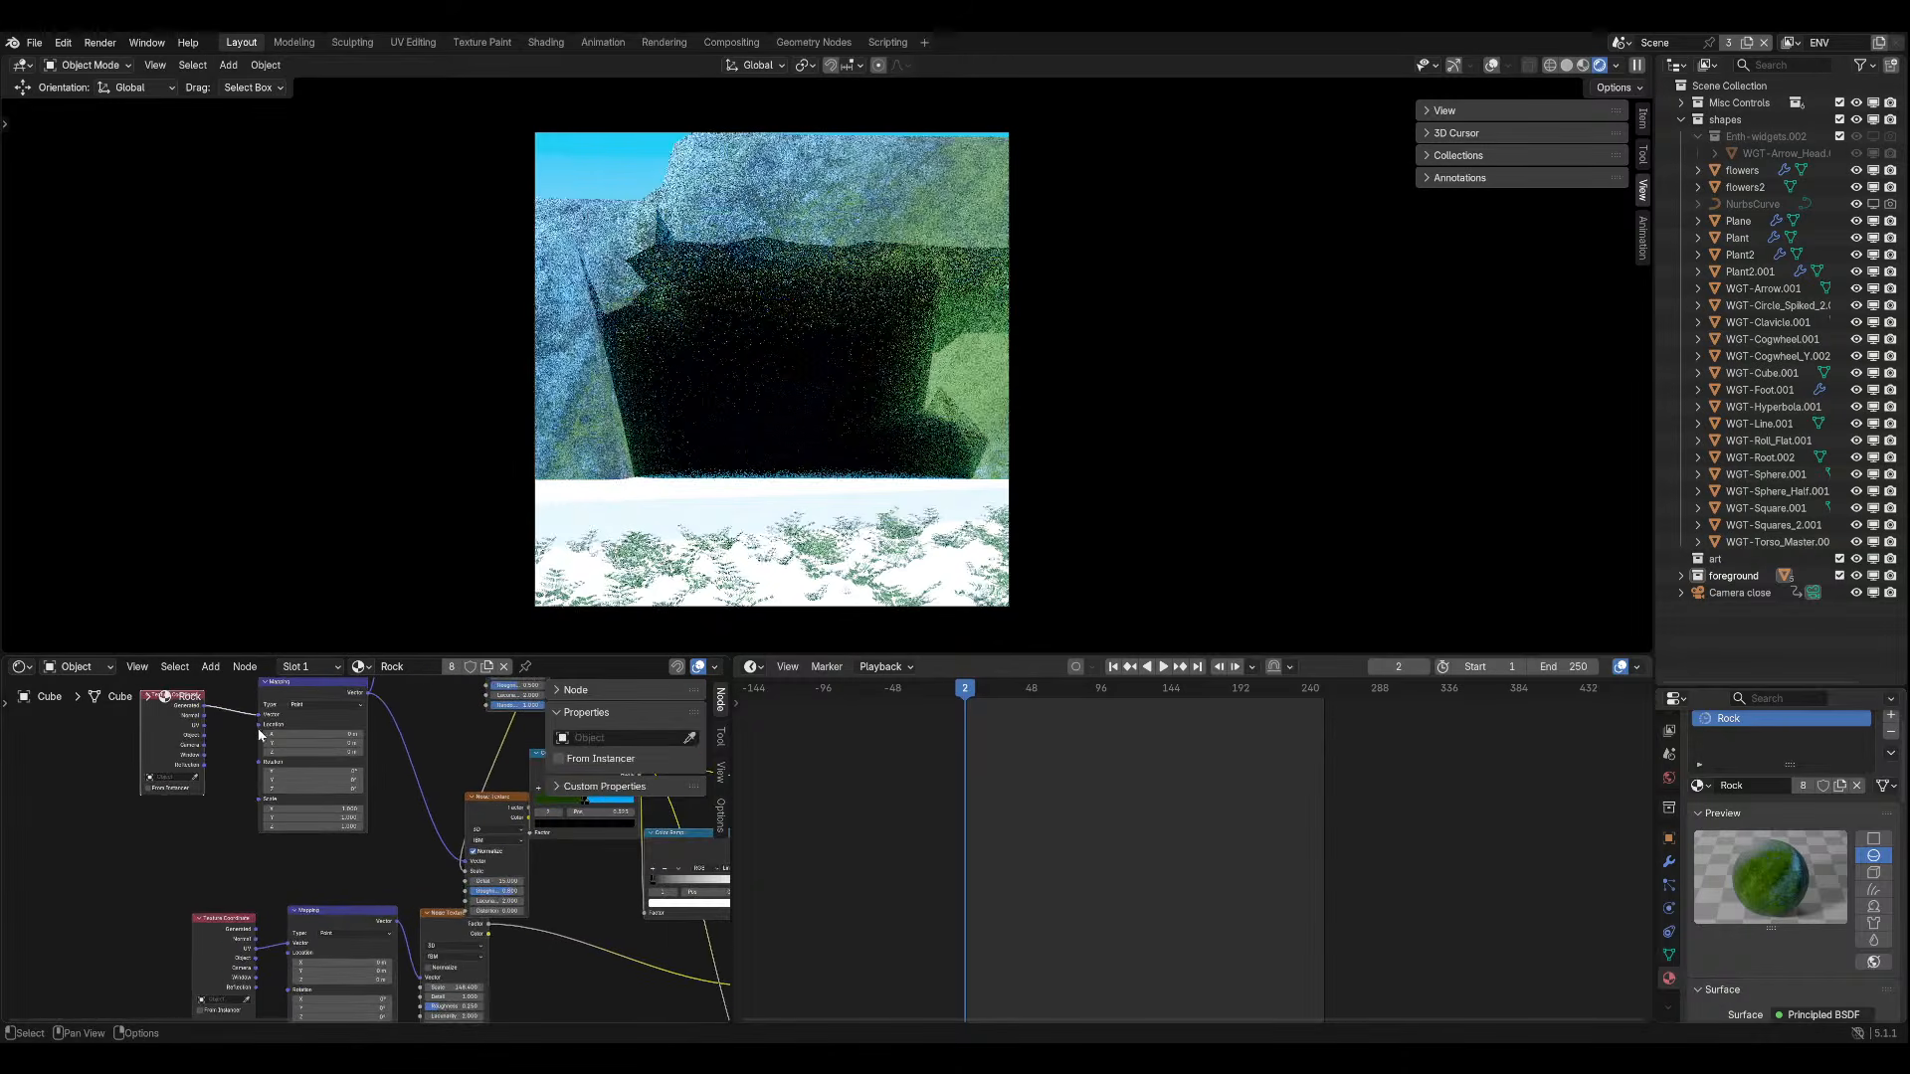
middle_click_drag(235, 834, 212, 743)
scroll(243, 843, "up", 2)
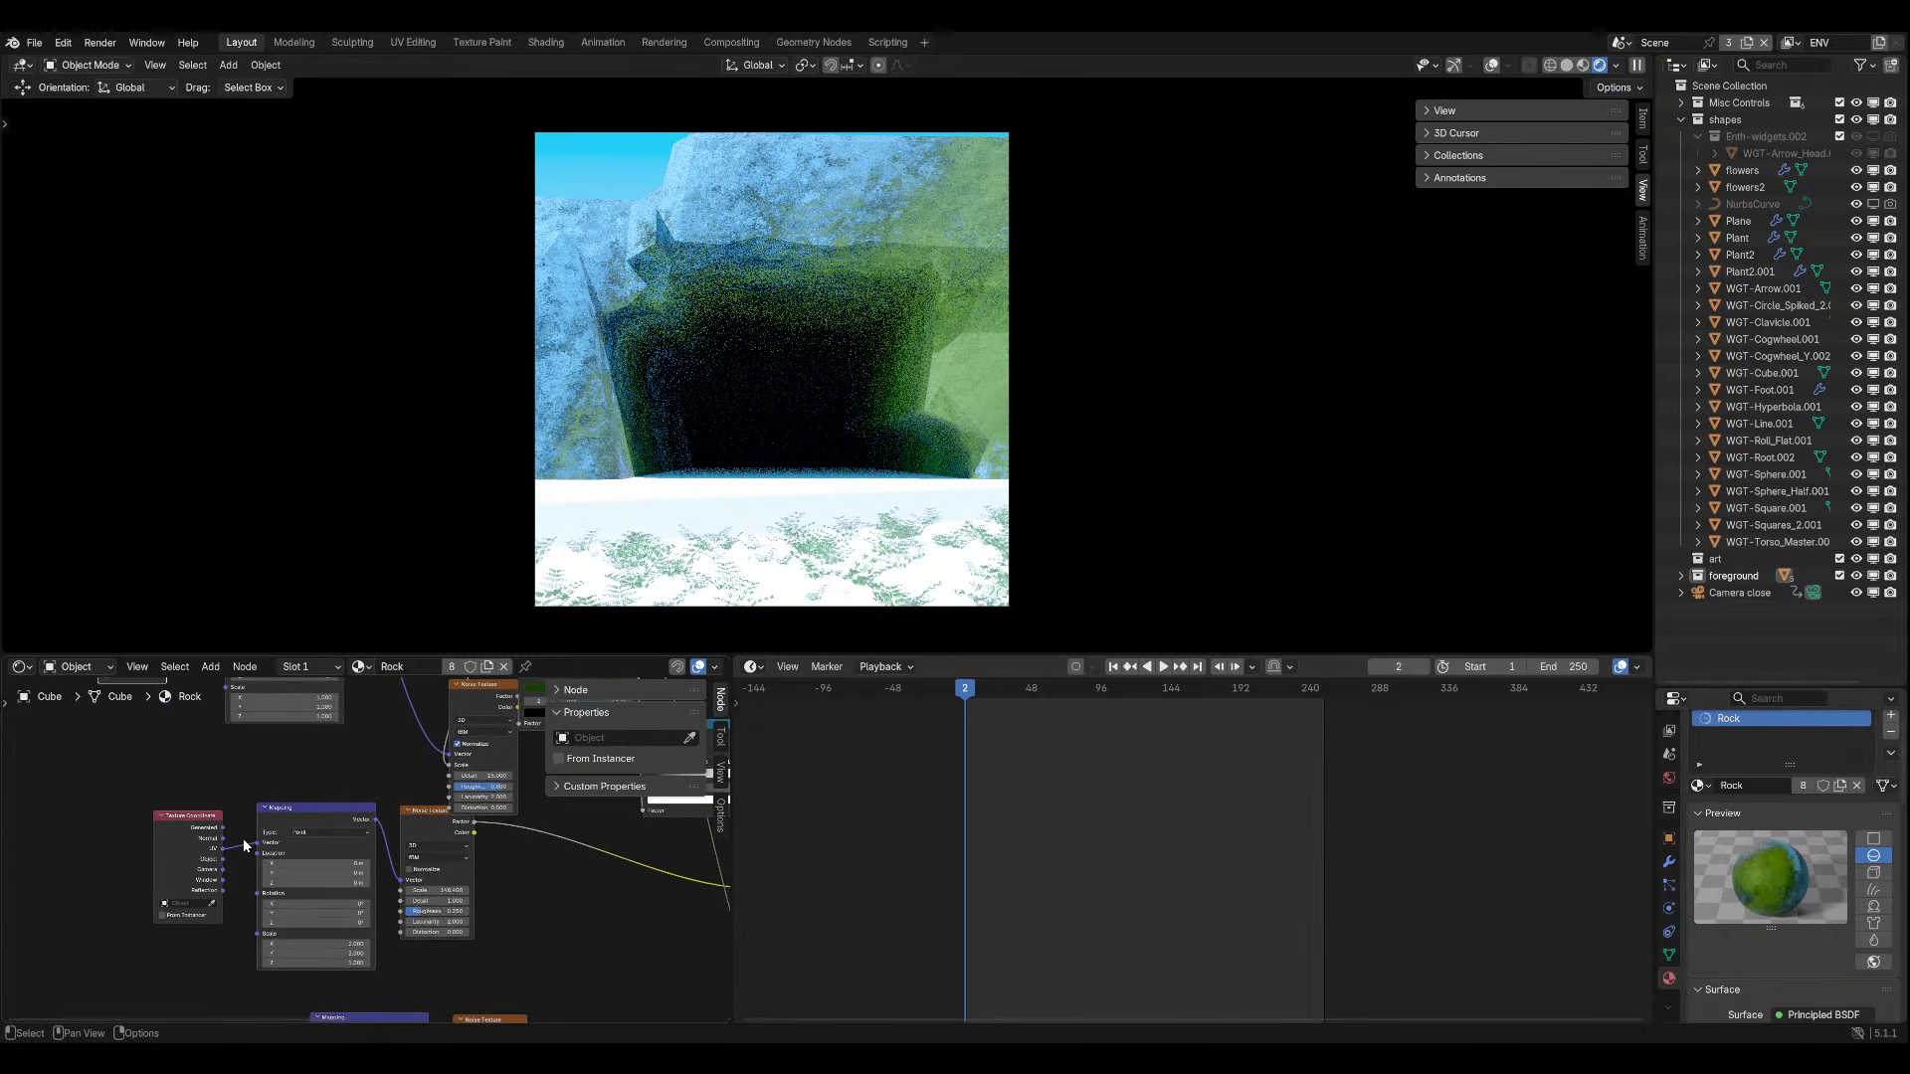
left_click_drag(211, 826, 249, 843)
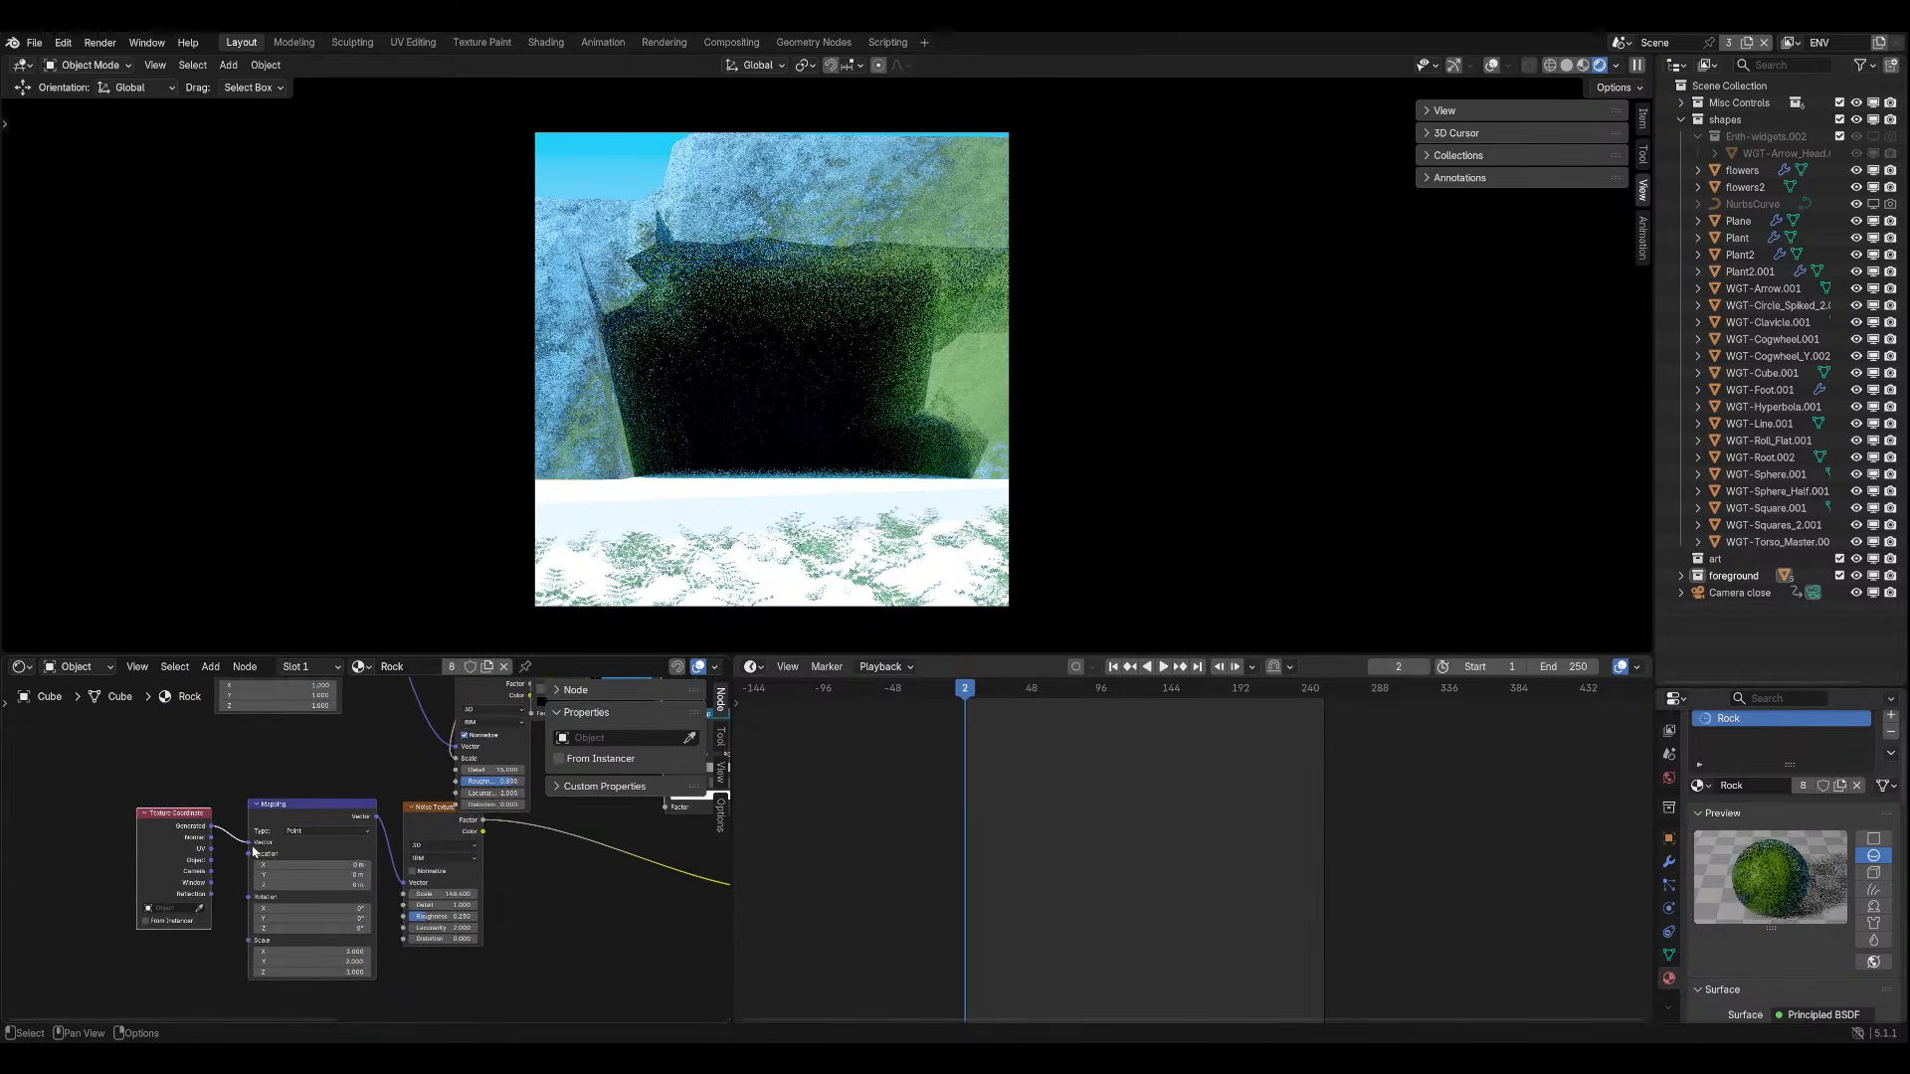
key("ctrl+s")
Set the saturation of the blue stop in the Rock material's green-blue Color Ramp to 0, making it white (#FFFFFFFF).
scroll(295, 816, "down", 2)
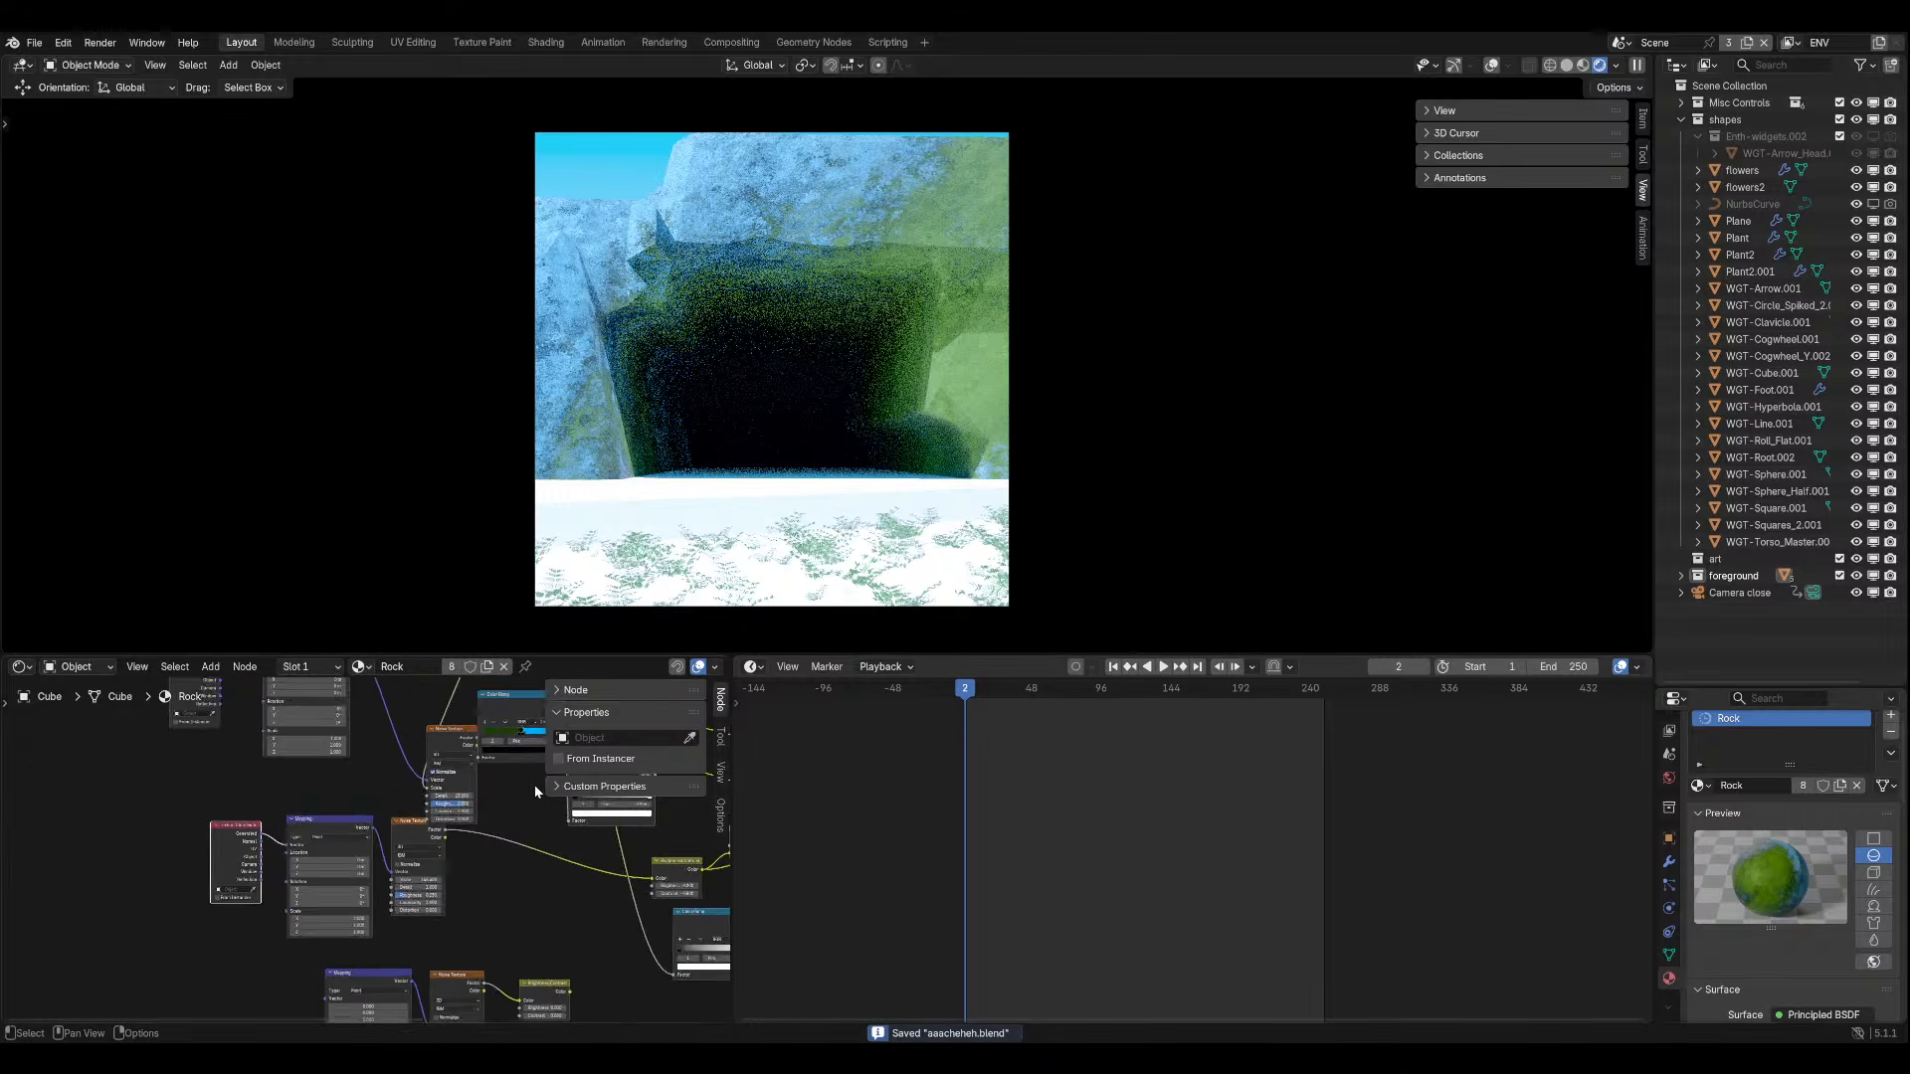
scroll(304, 817, "down", 1)
middle_click_drag(503, 776, 431, 725)
scroll(298, 855, "up", 5)
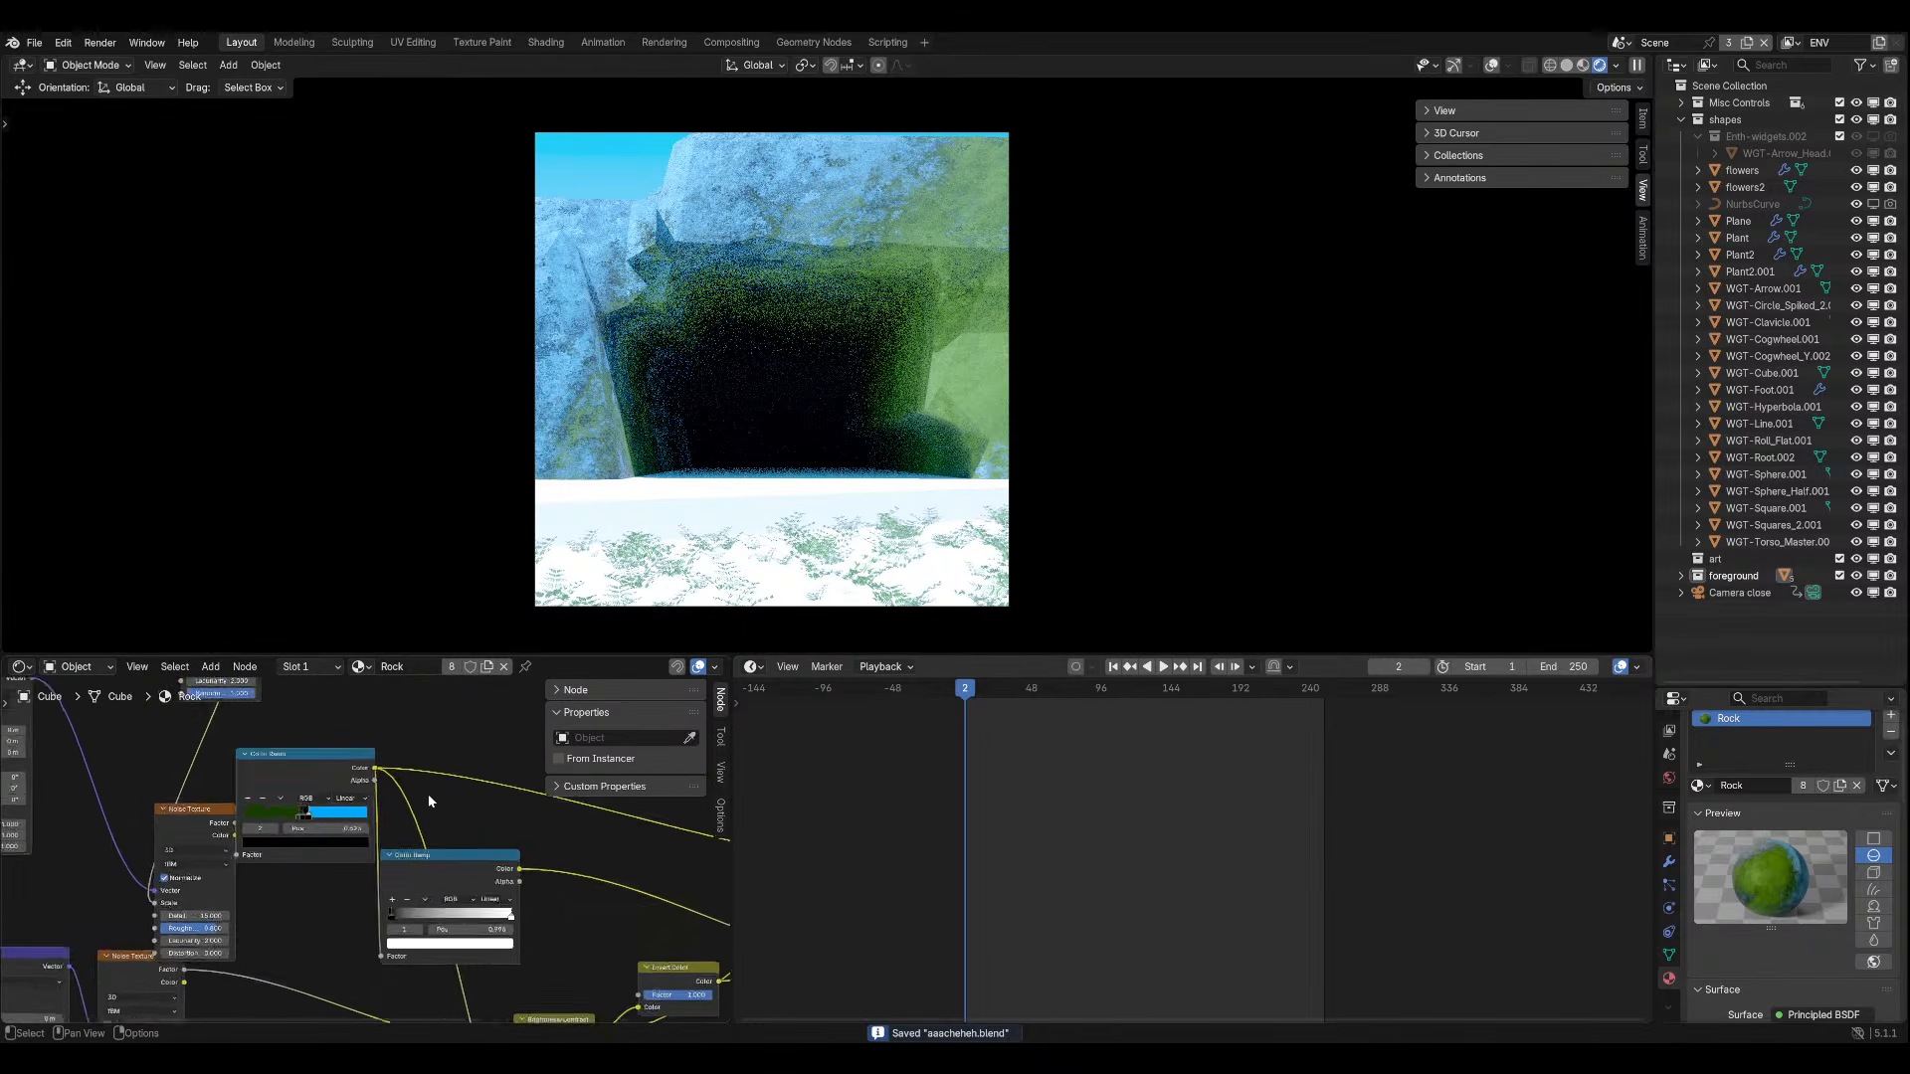
scroll(363, 846, "up", 2)
left_click(283, 837)
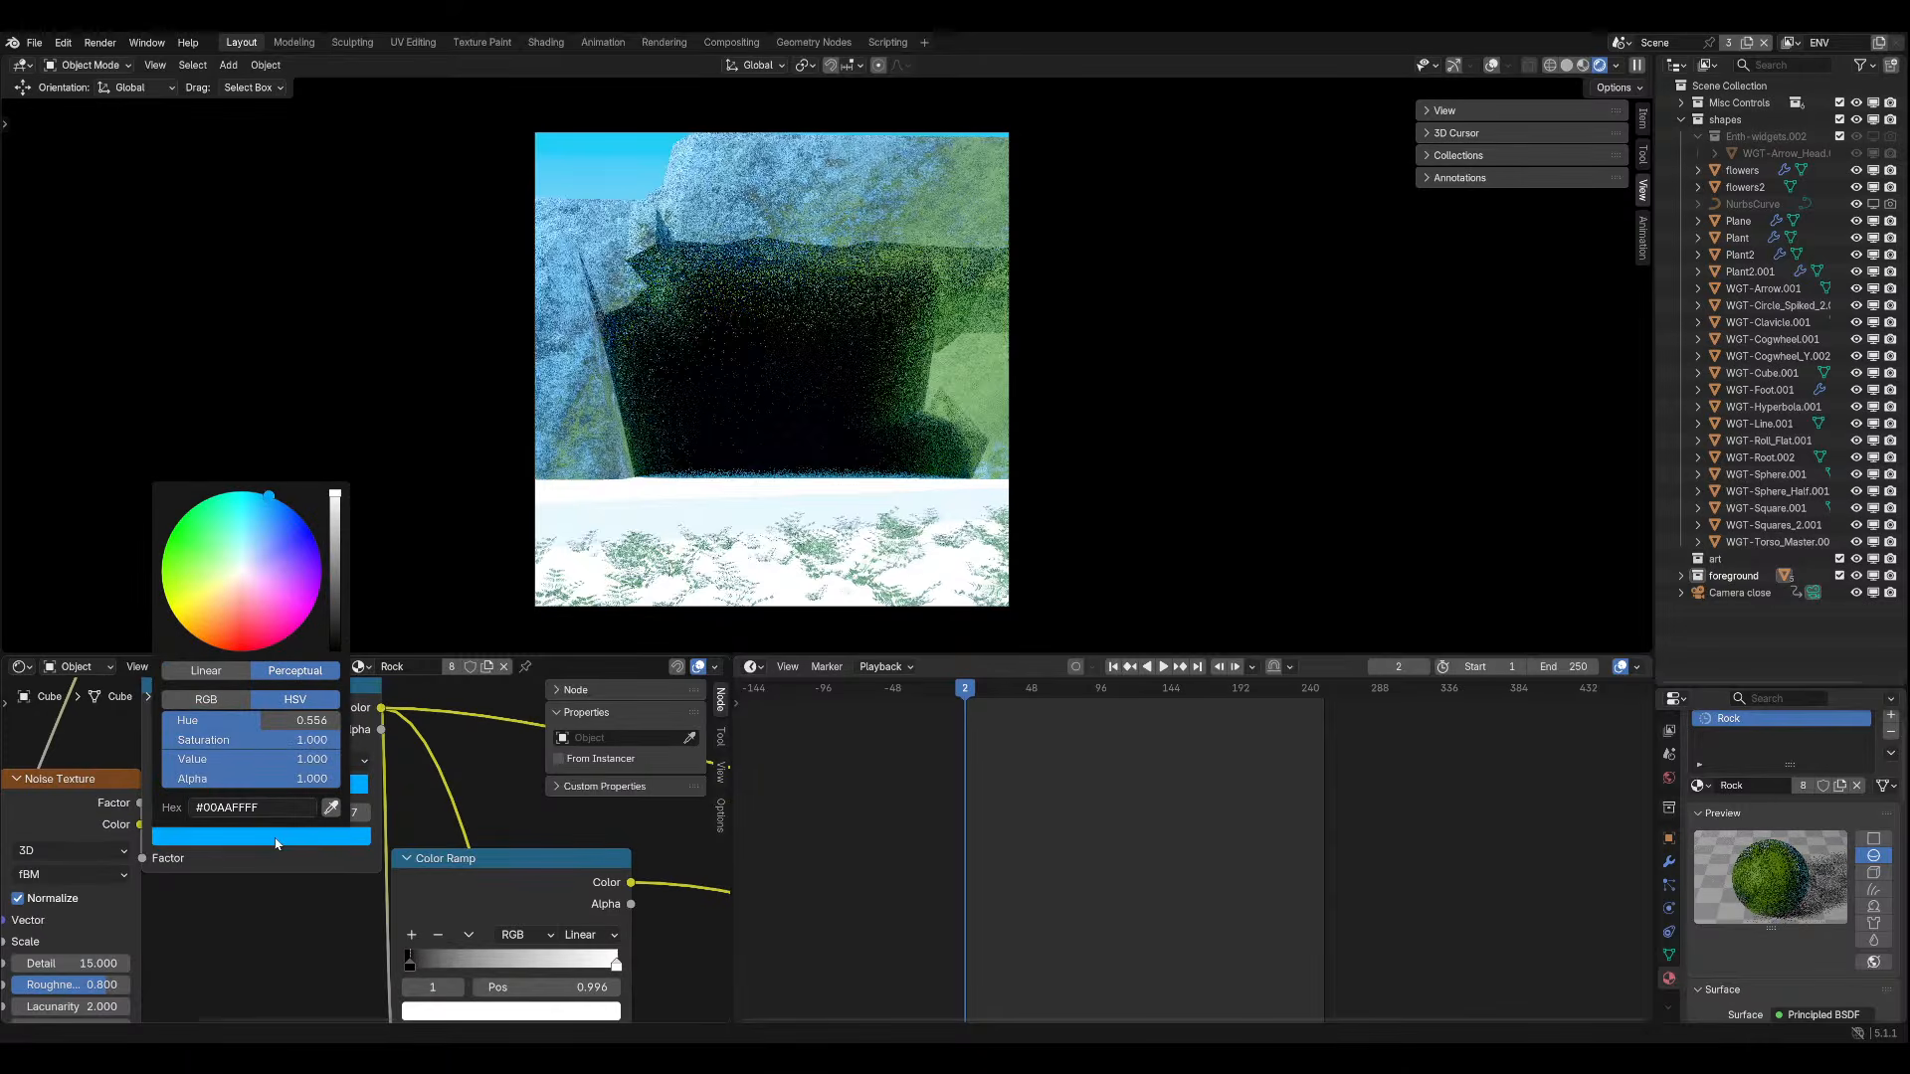
left_click_drag(292, 734, 199, 736)
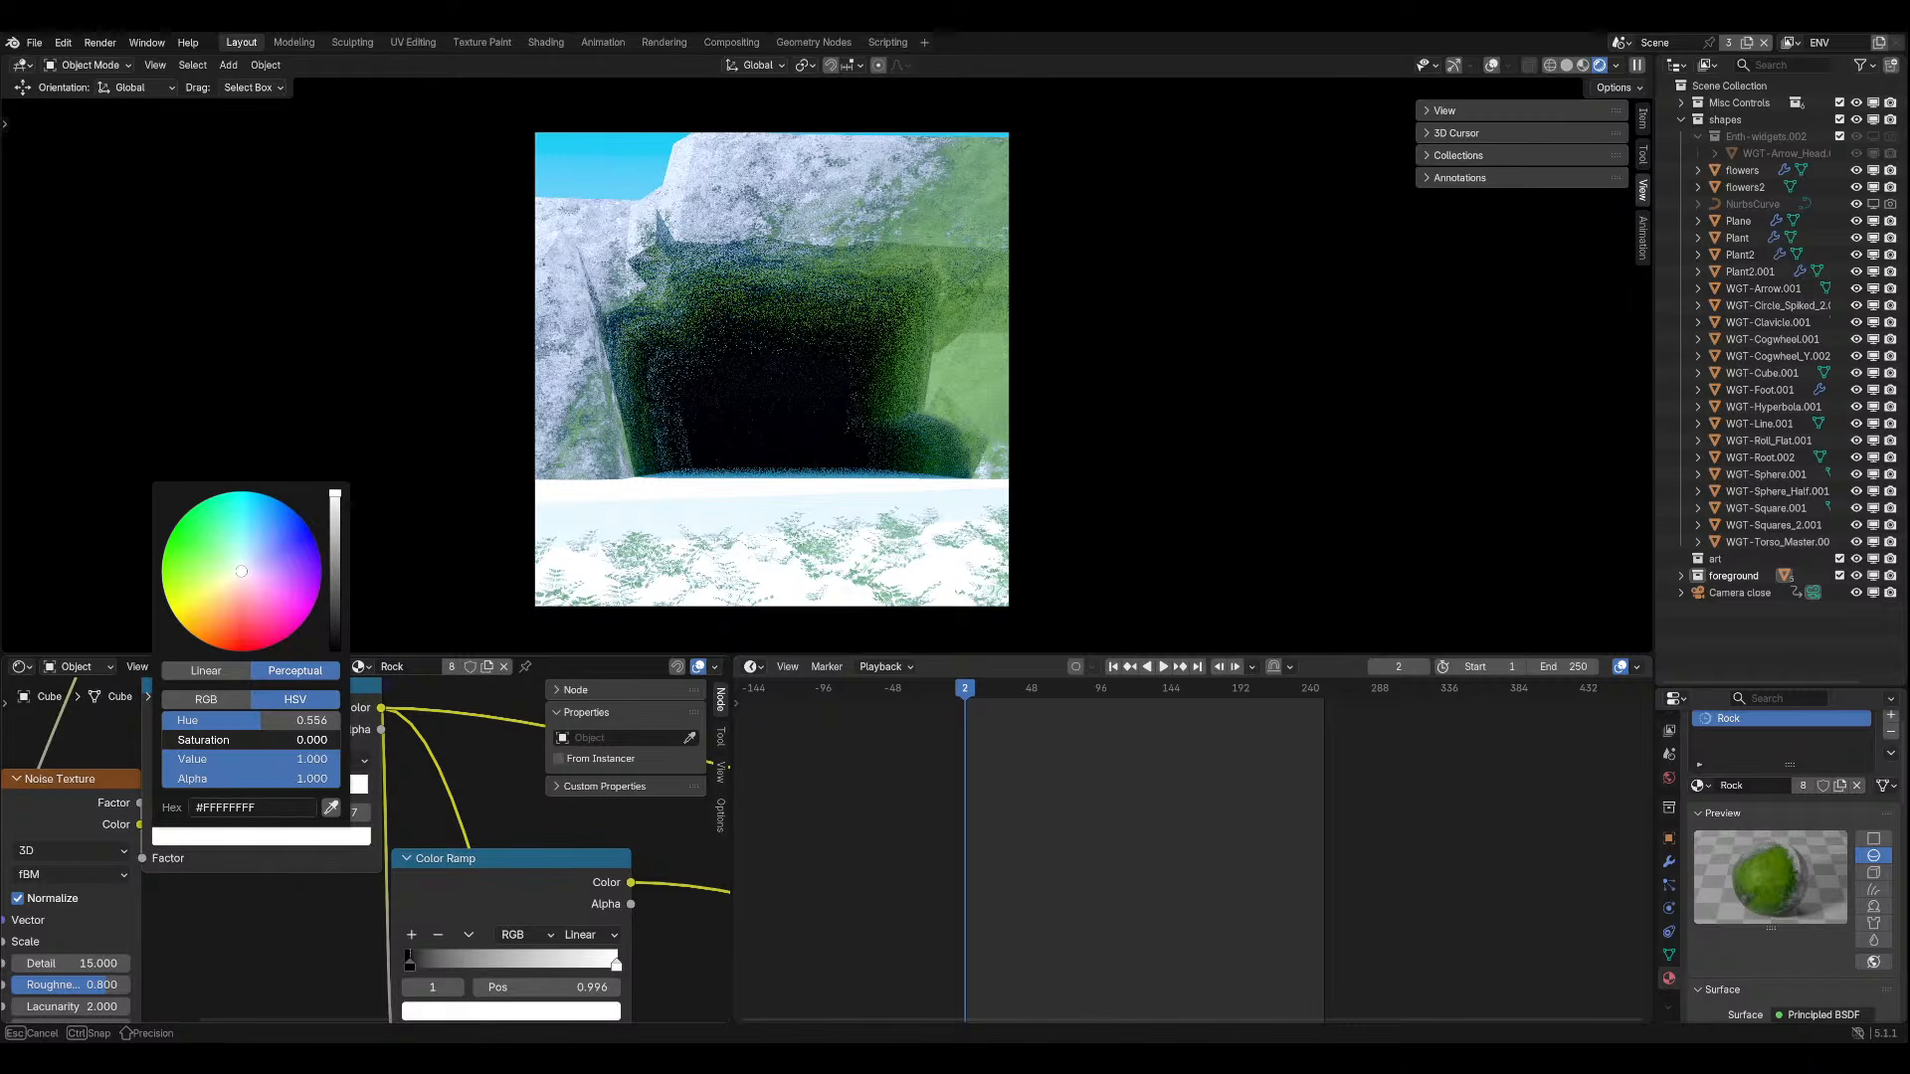
left_click_drag(199, 736, 199, 736)
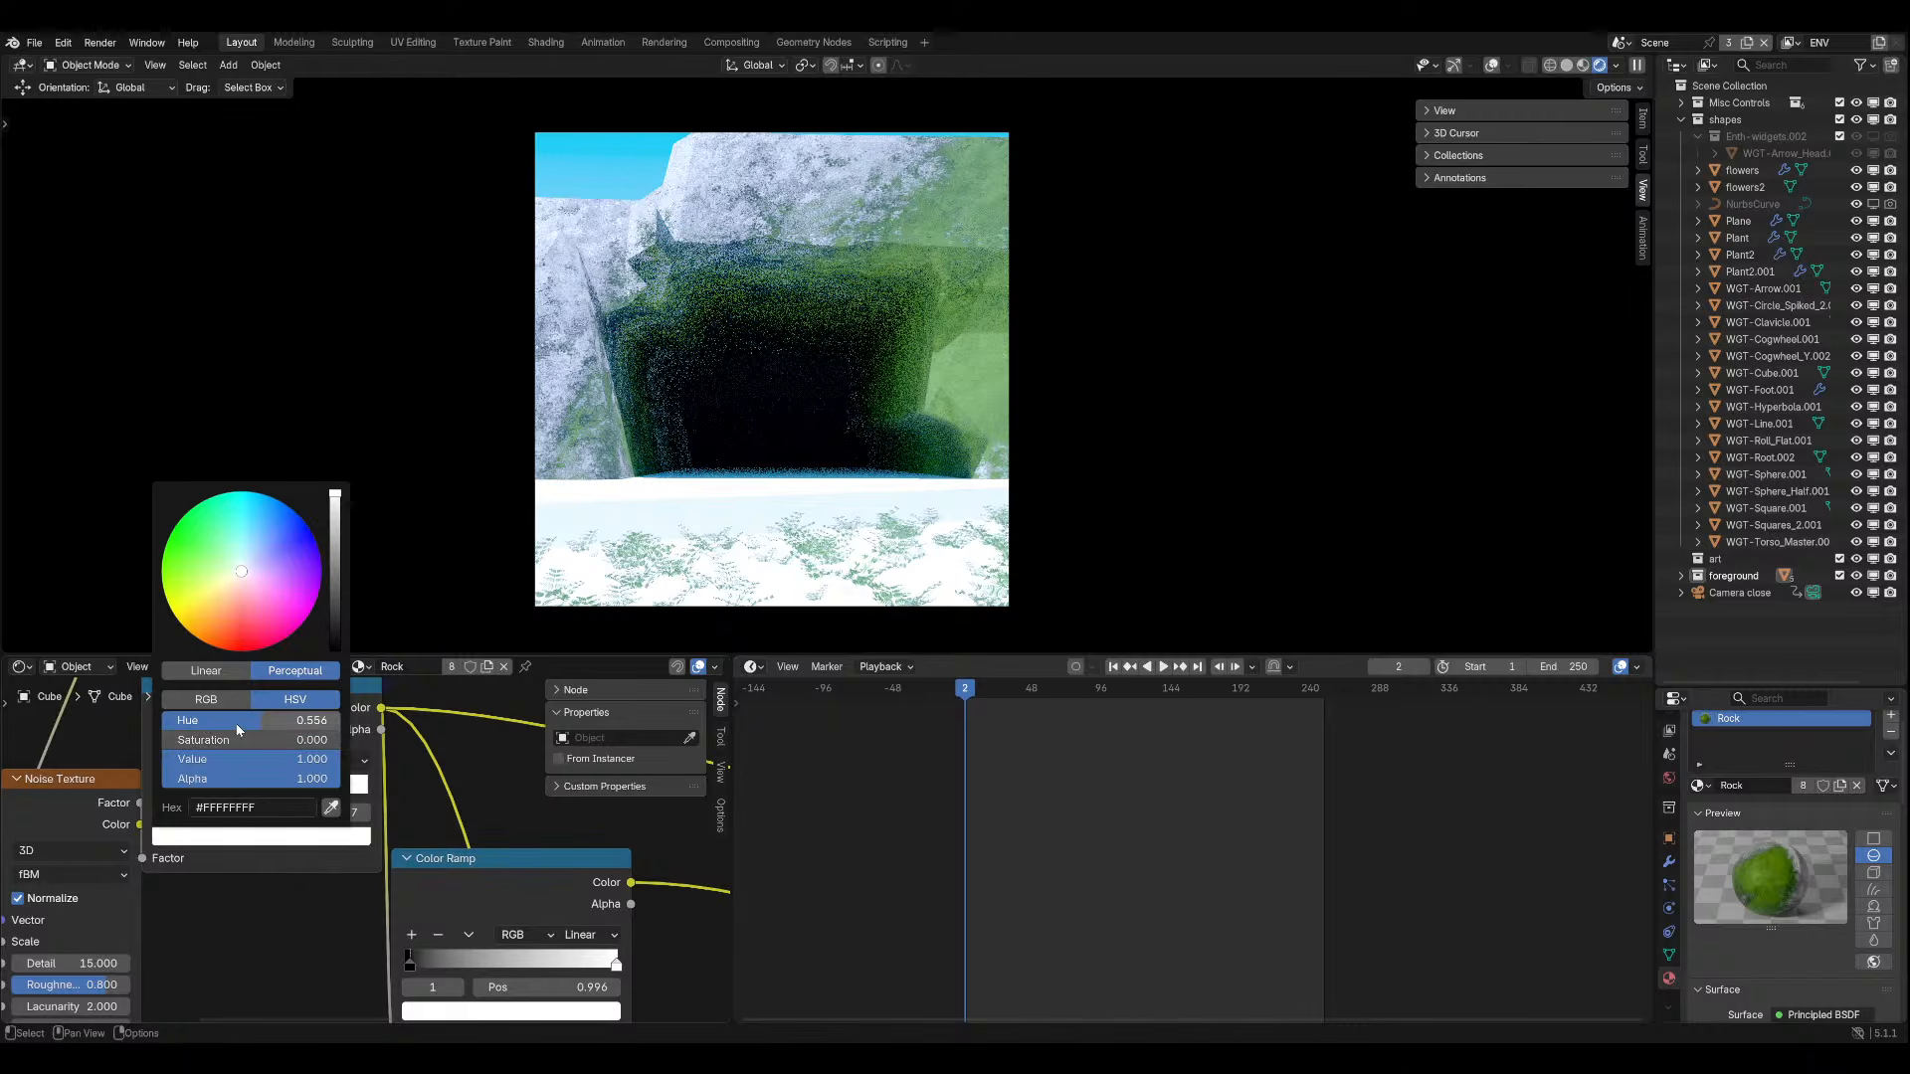
Set the black stop of the Rock material's green-white Color Ramp to dark teal #001D20FF and save the file.
left_click(257, 793)
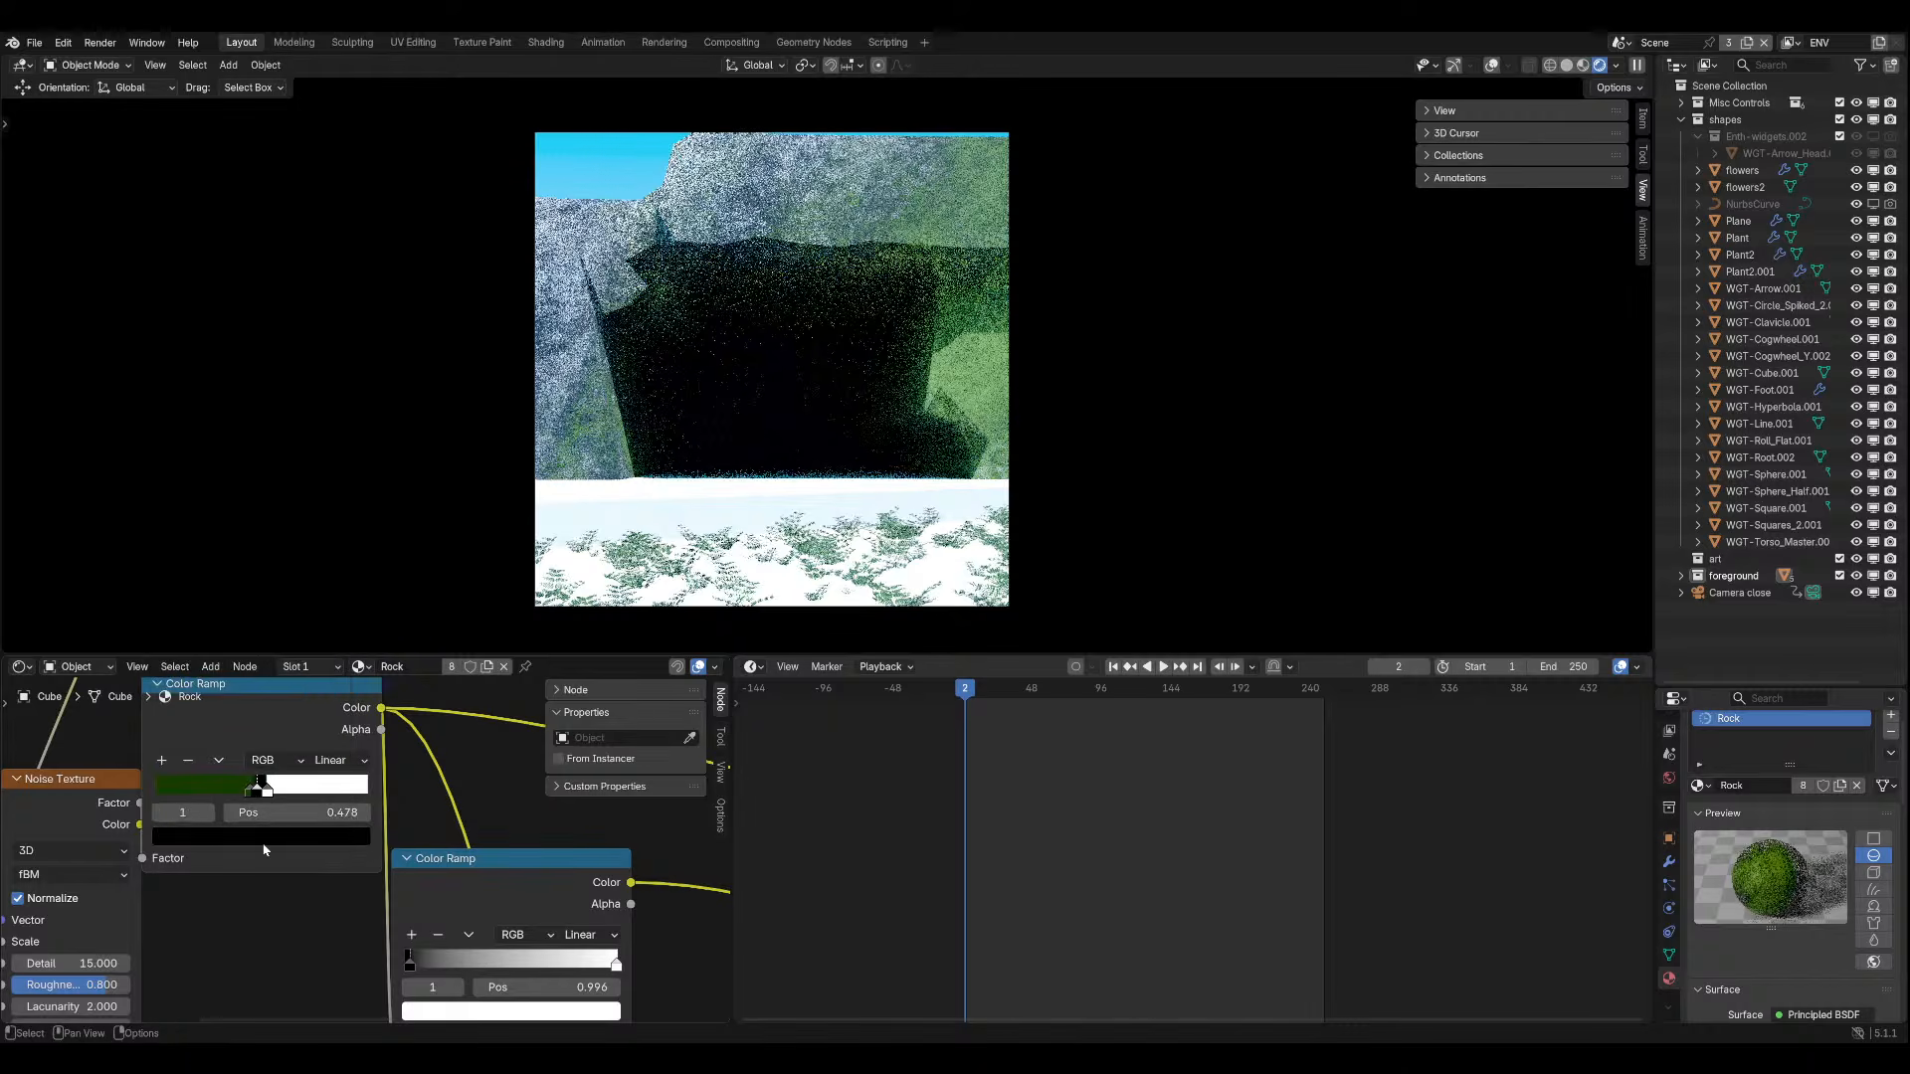
left_click(264, 839)
left_click_drag(249, 760, 428, 760)
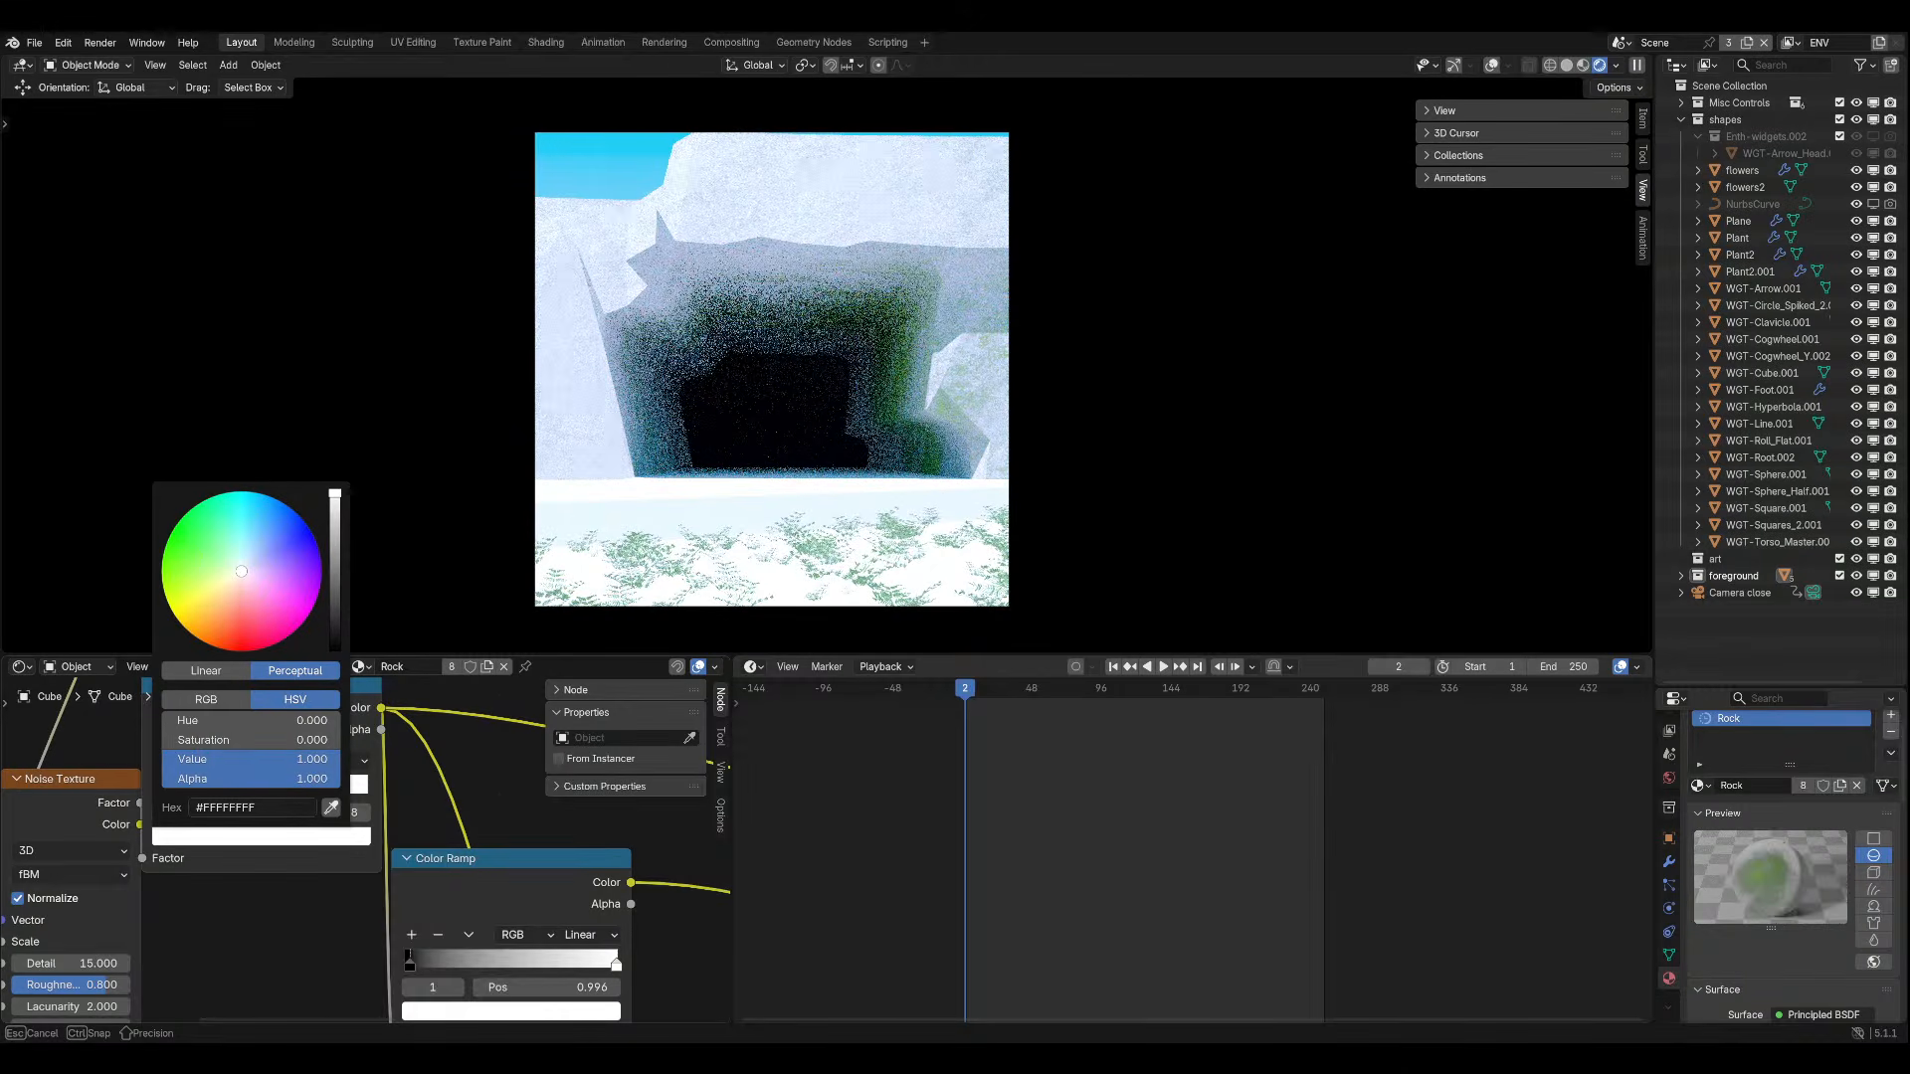
left_click_drag(428, 760, 272, 760)
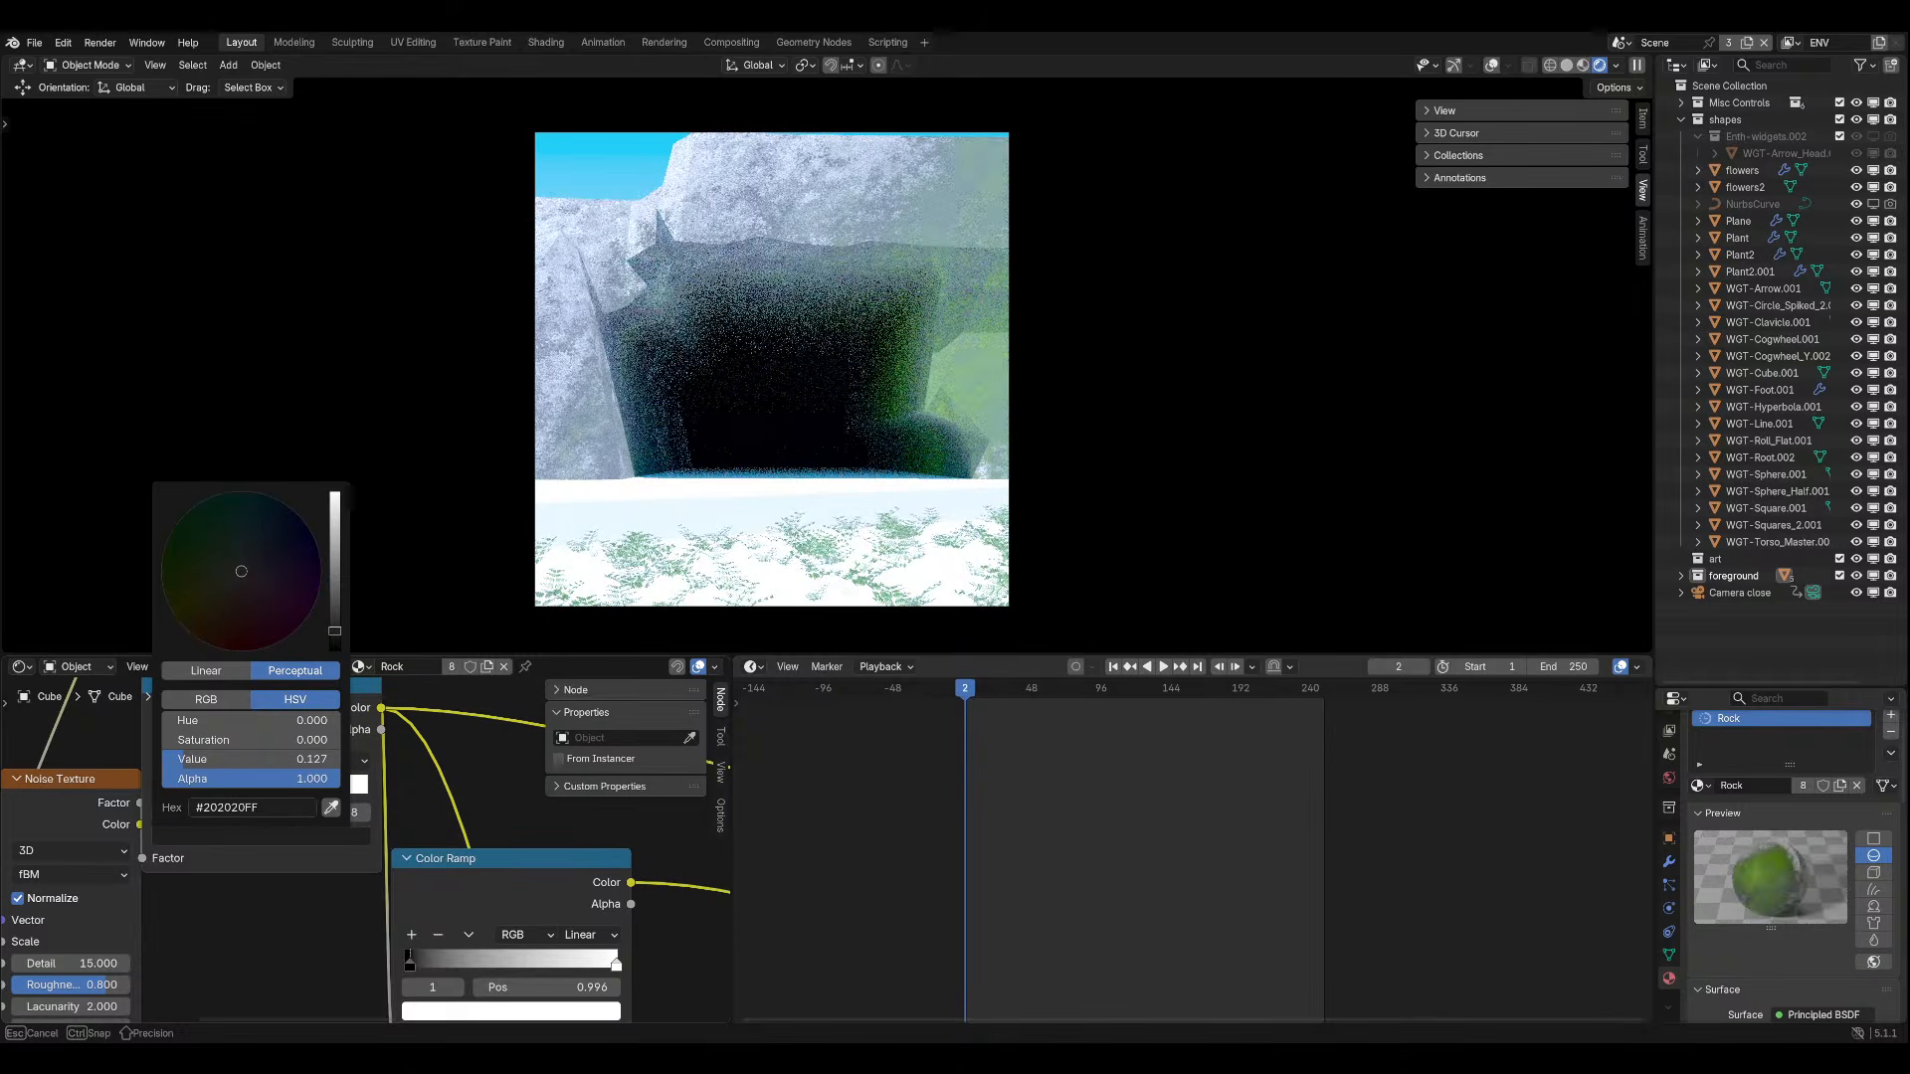
left_click(314, 579)
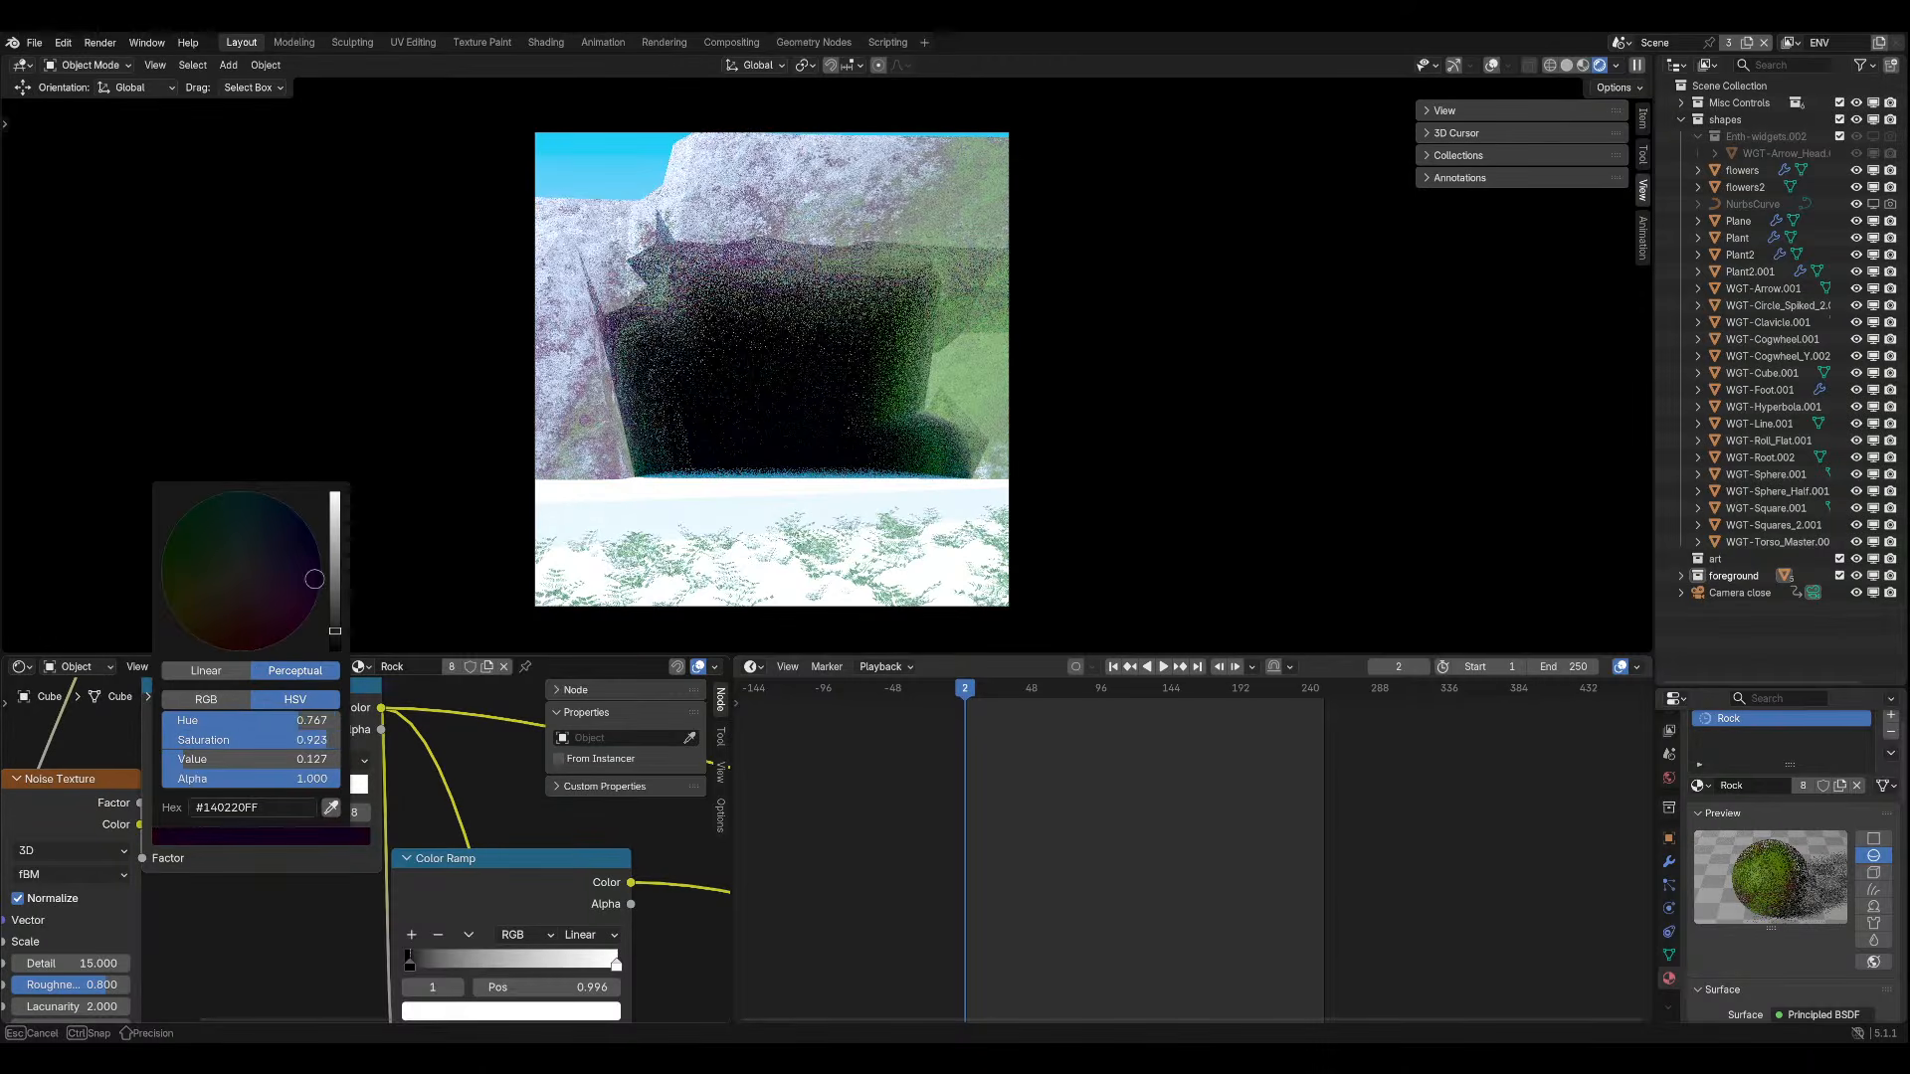
mouse_move(314, 579)
left_mouse_down()
mouse_move(318, 551)
mouse_move(249, 492)
left_mouse_up()
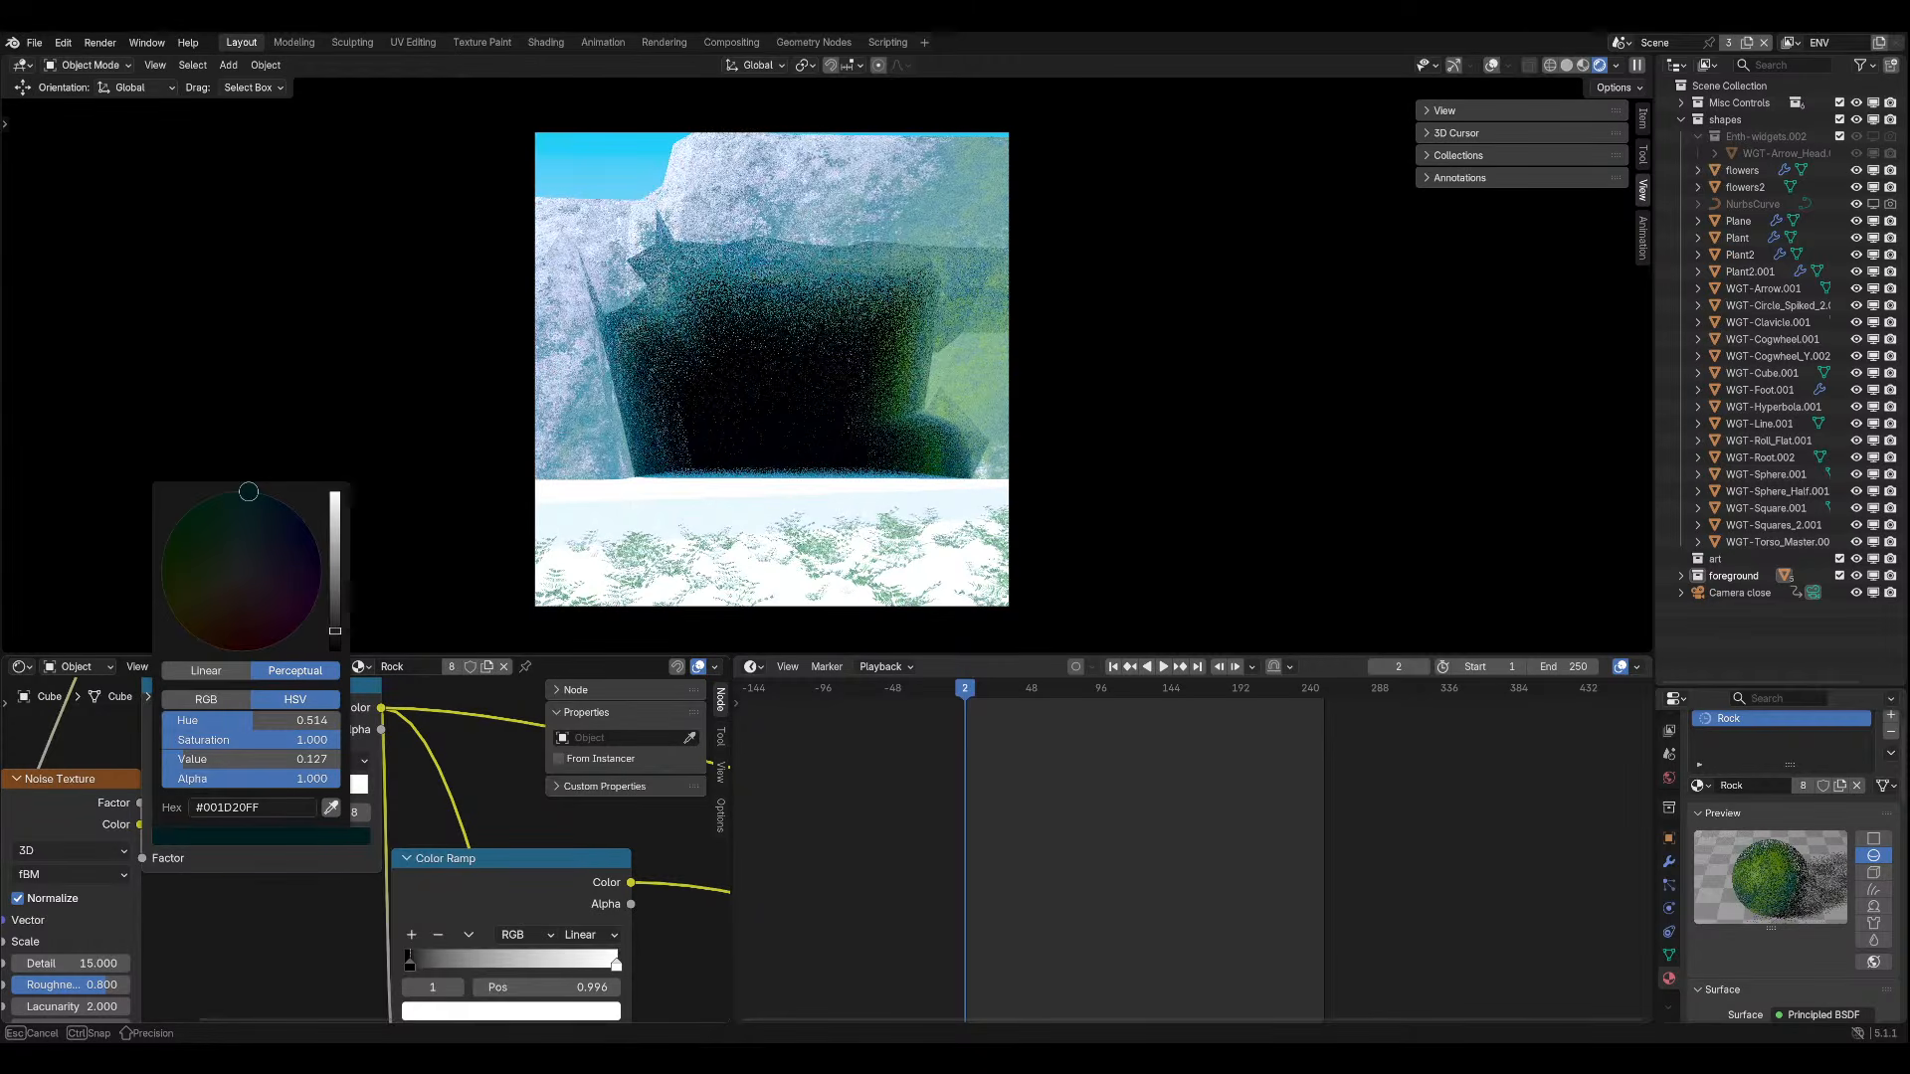
key("ctrl+s")
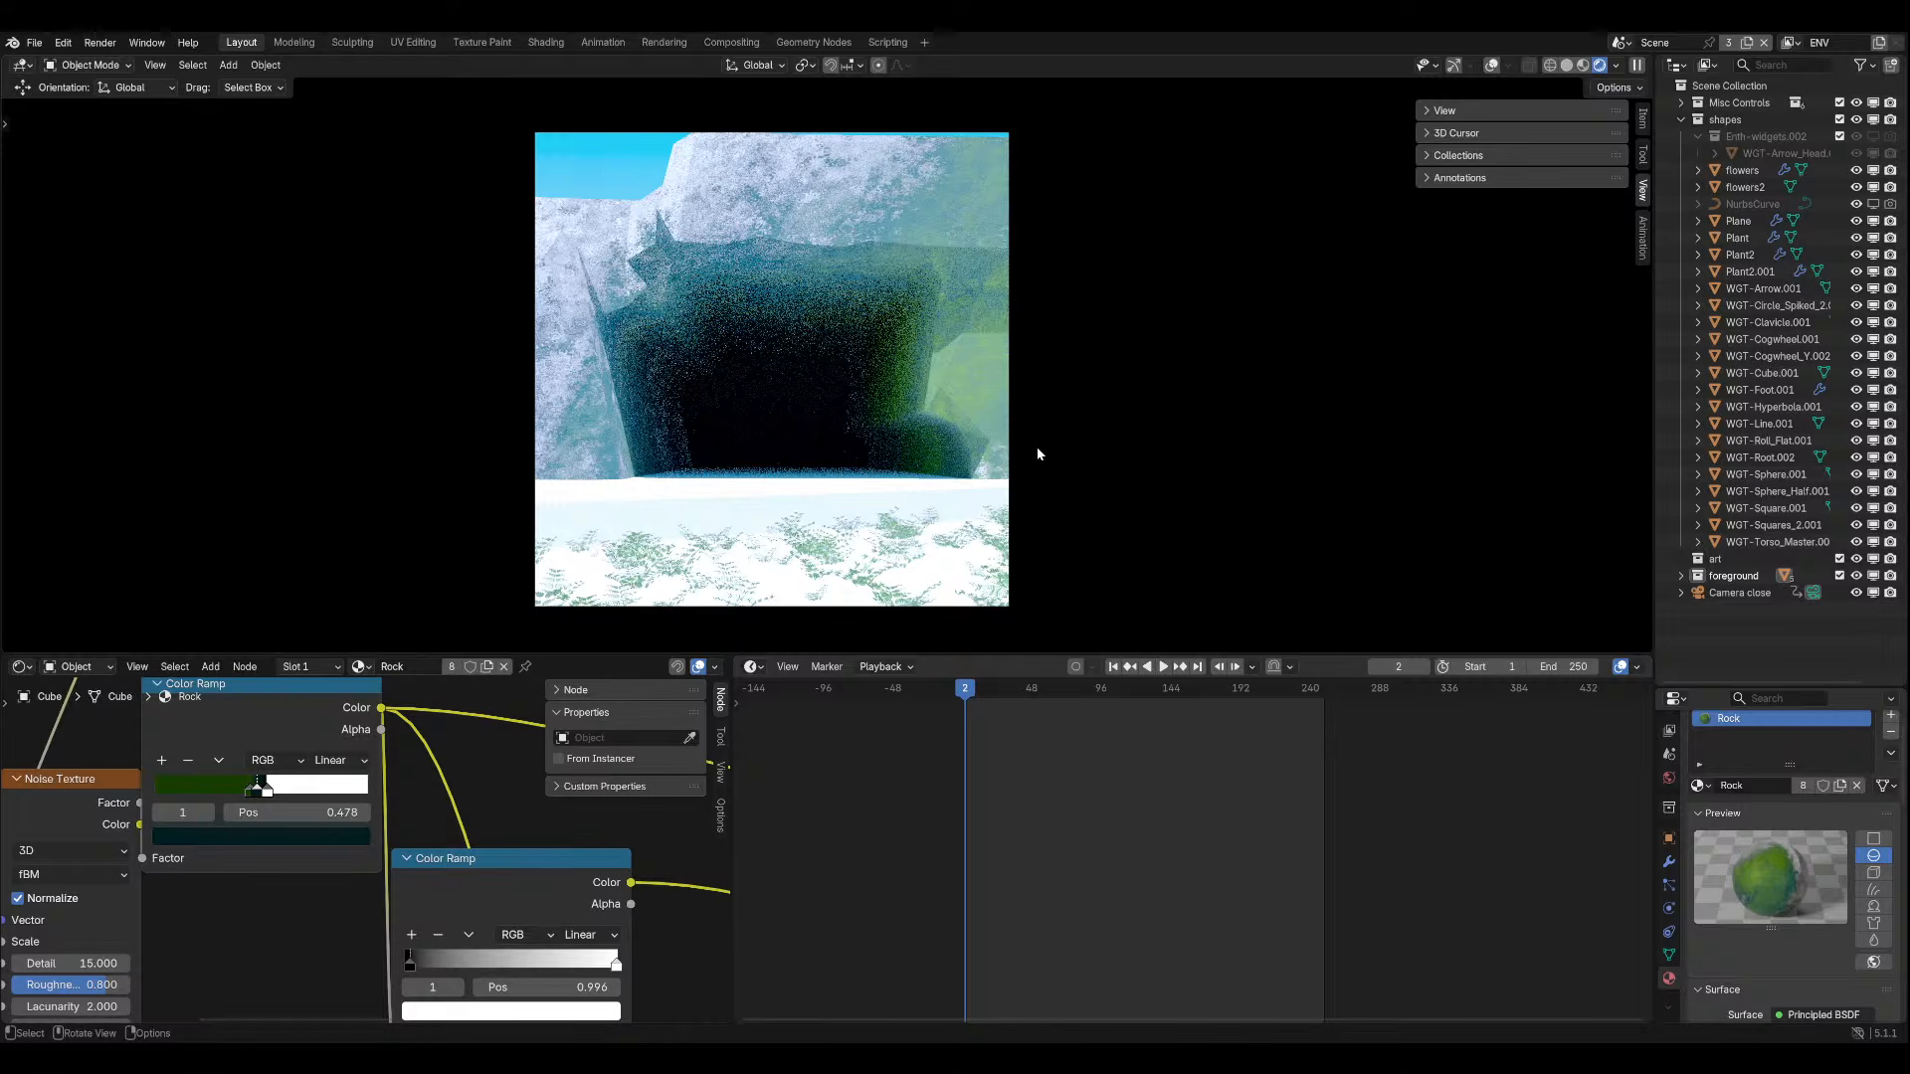
Select the plane carrying the foreground plants and inspect it with overlays shown, both outside and inside the camera view.
left_click(830, 582)
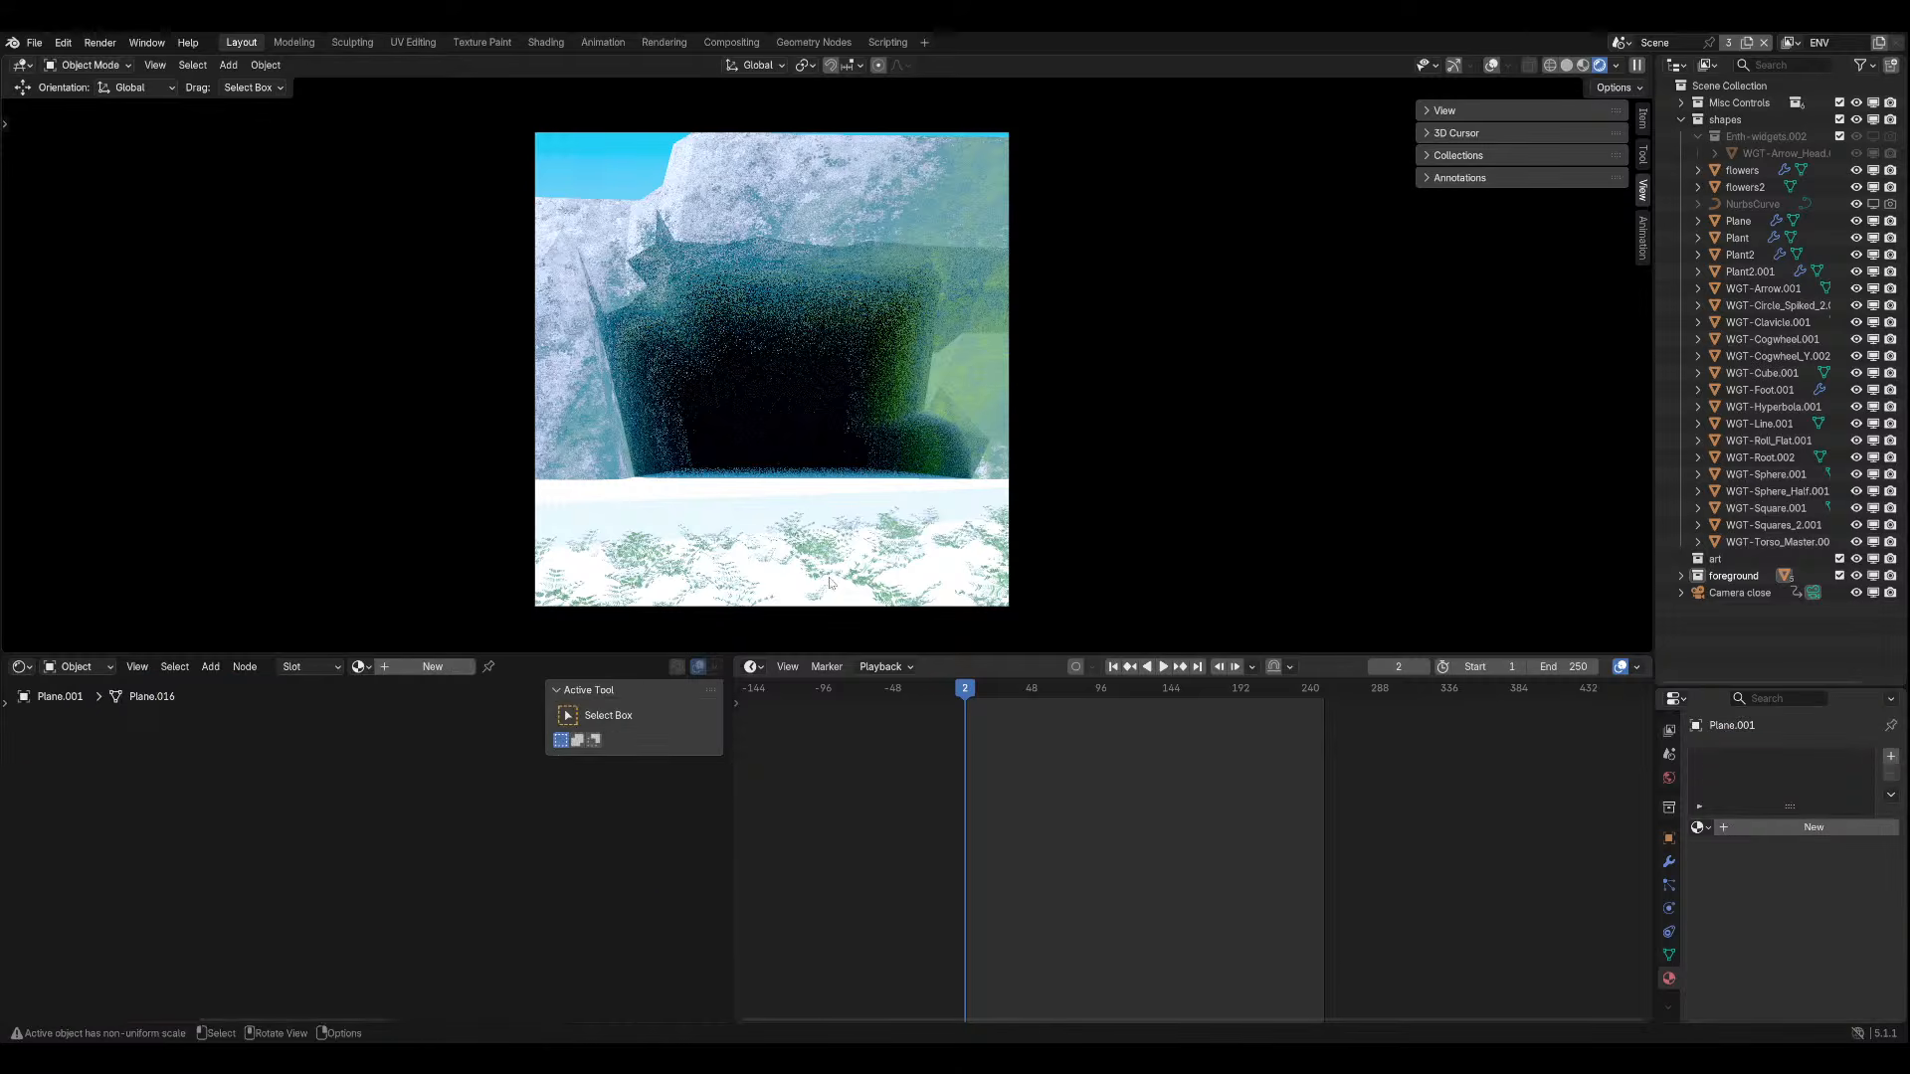
left_click(828, 565)
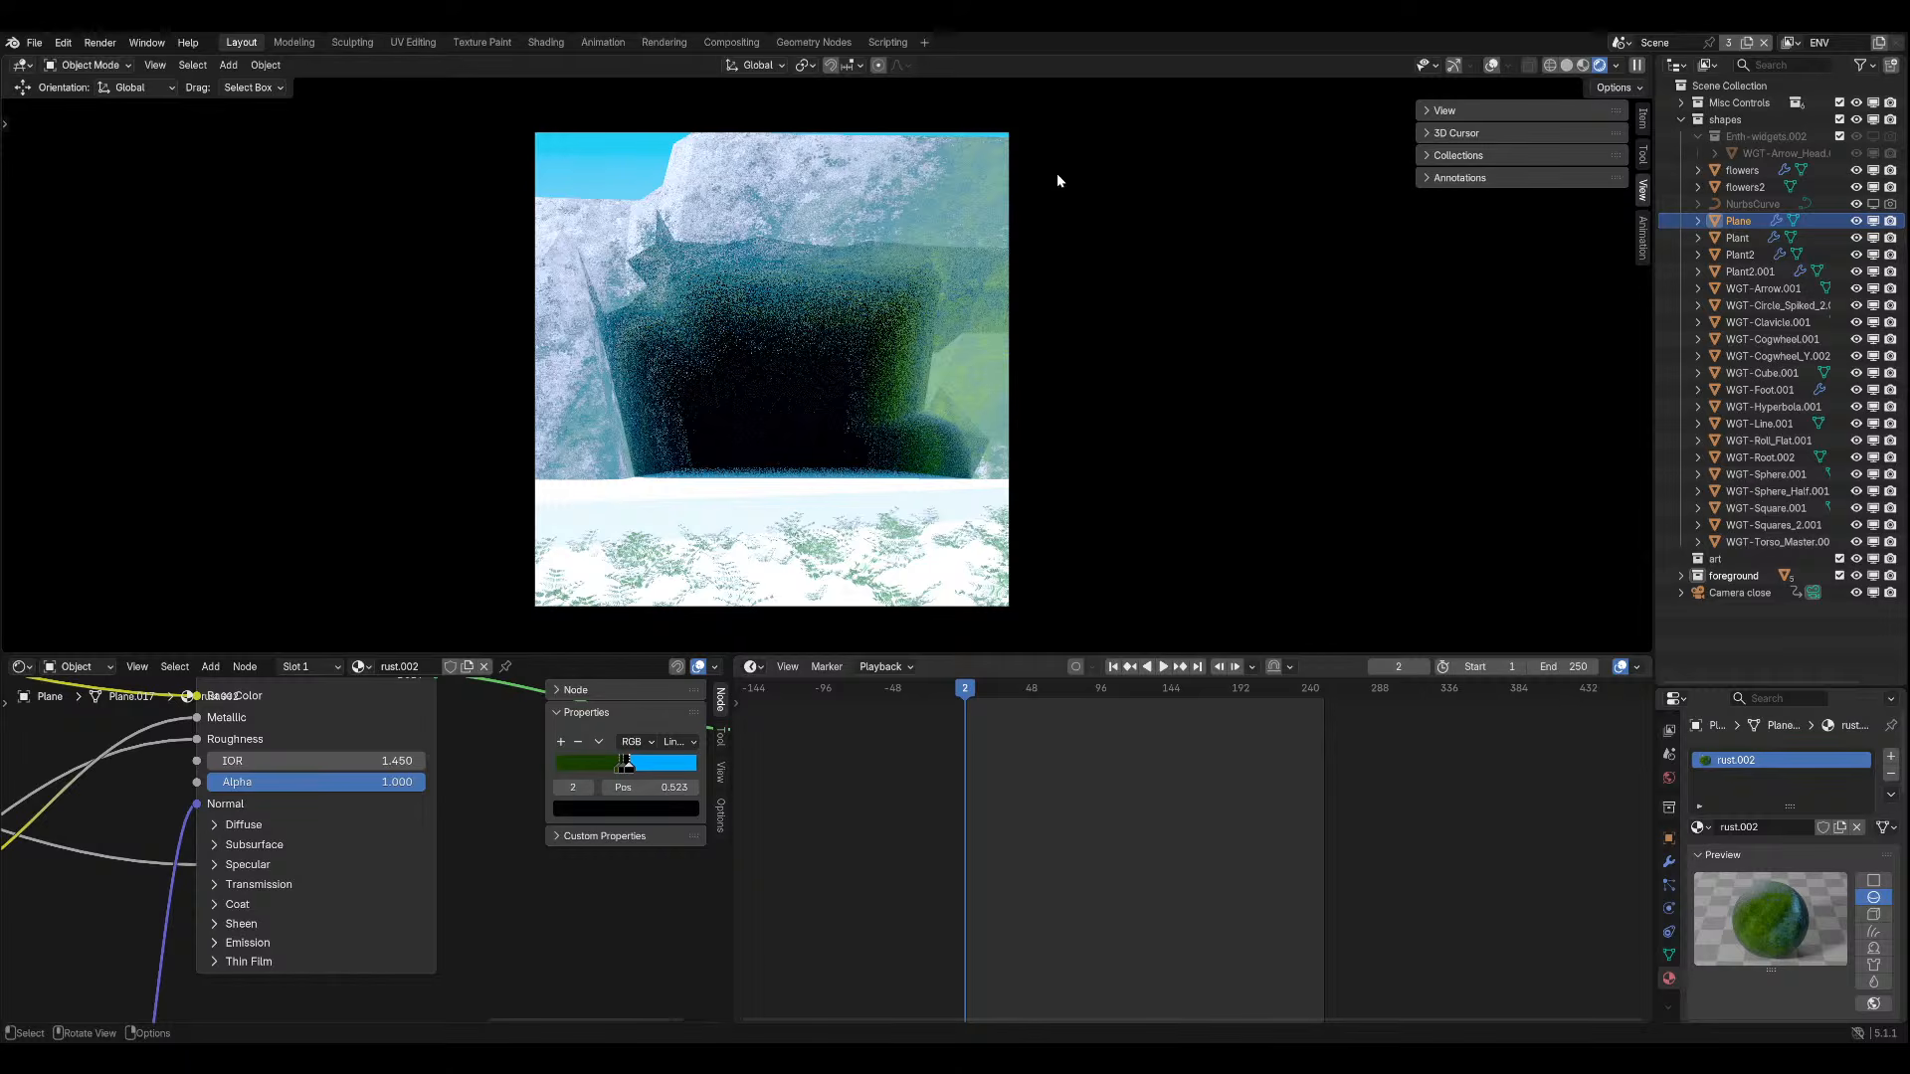
left_click(1508, 64)
left_click(1492, 65)
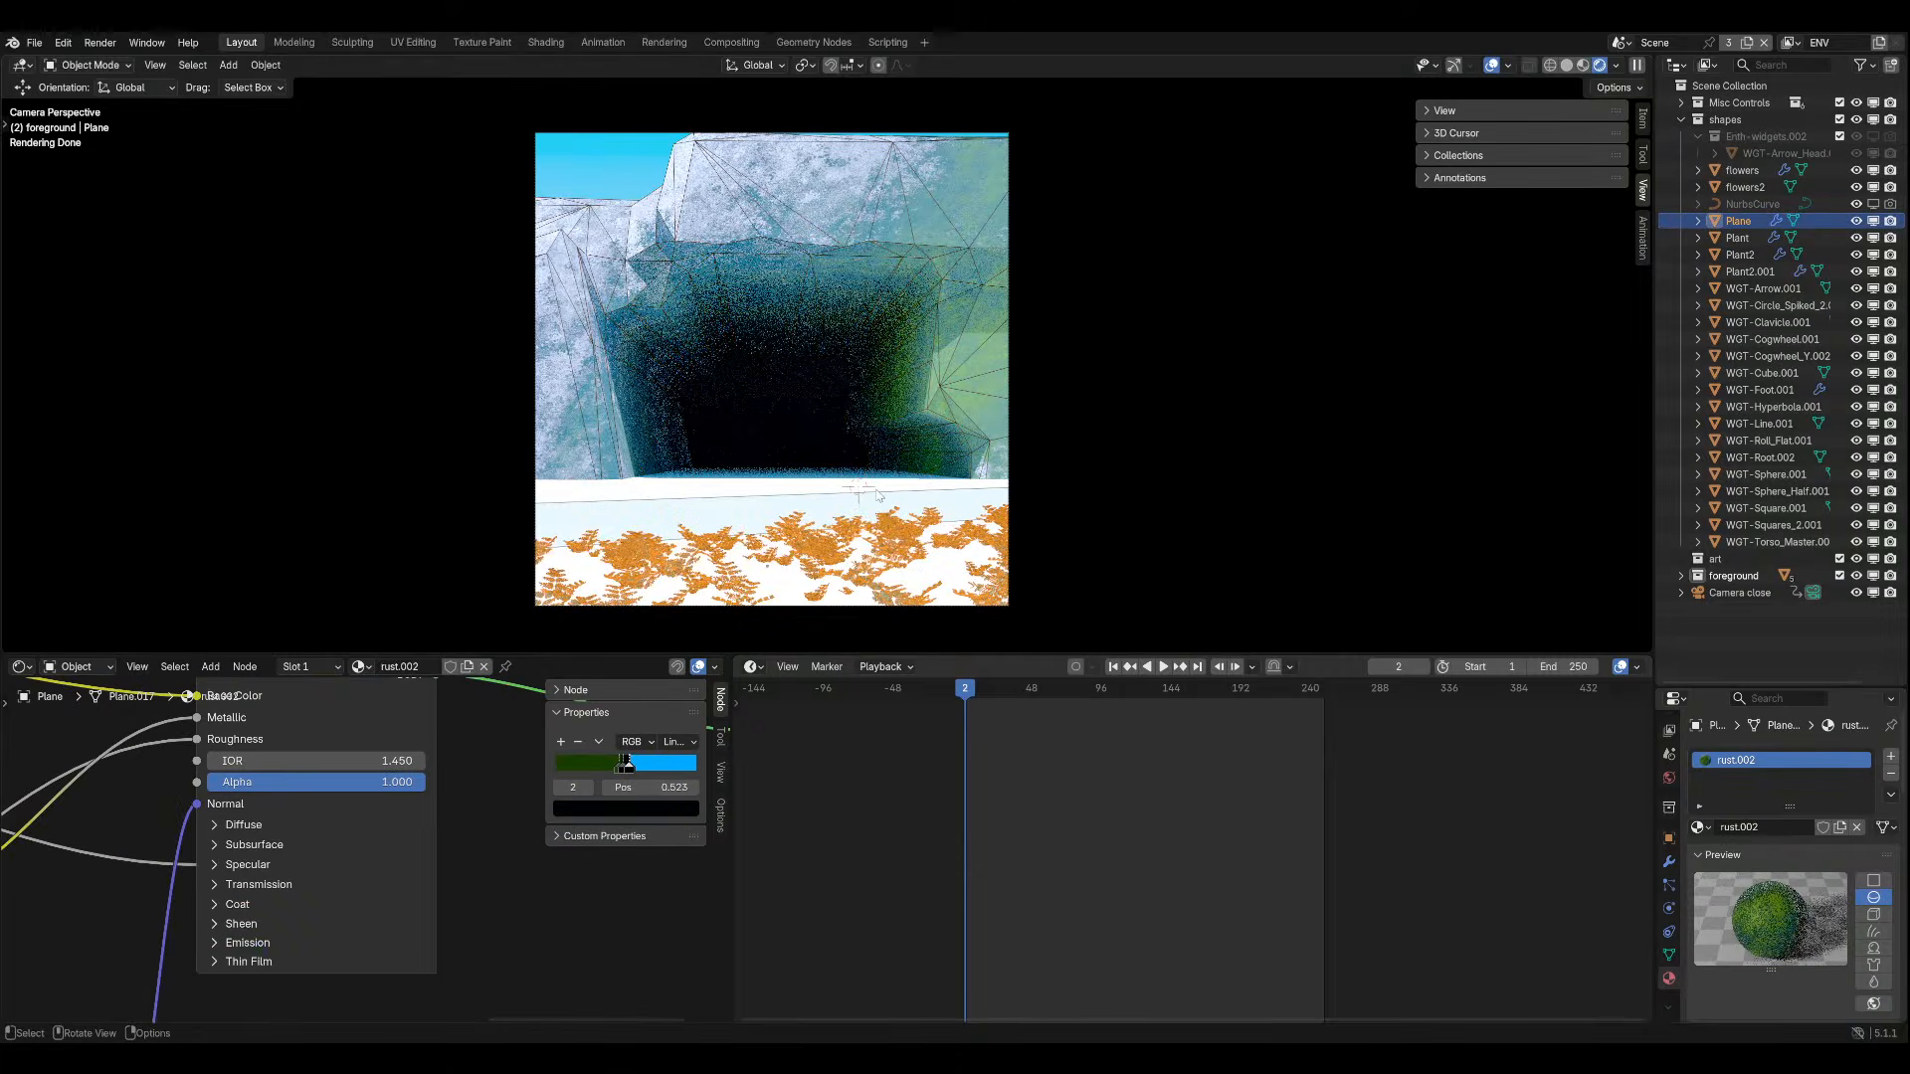
key("KP_0")
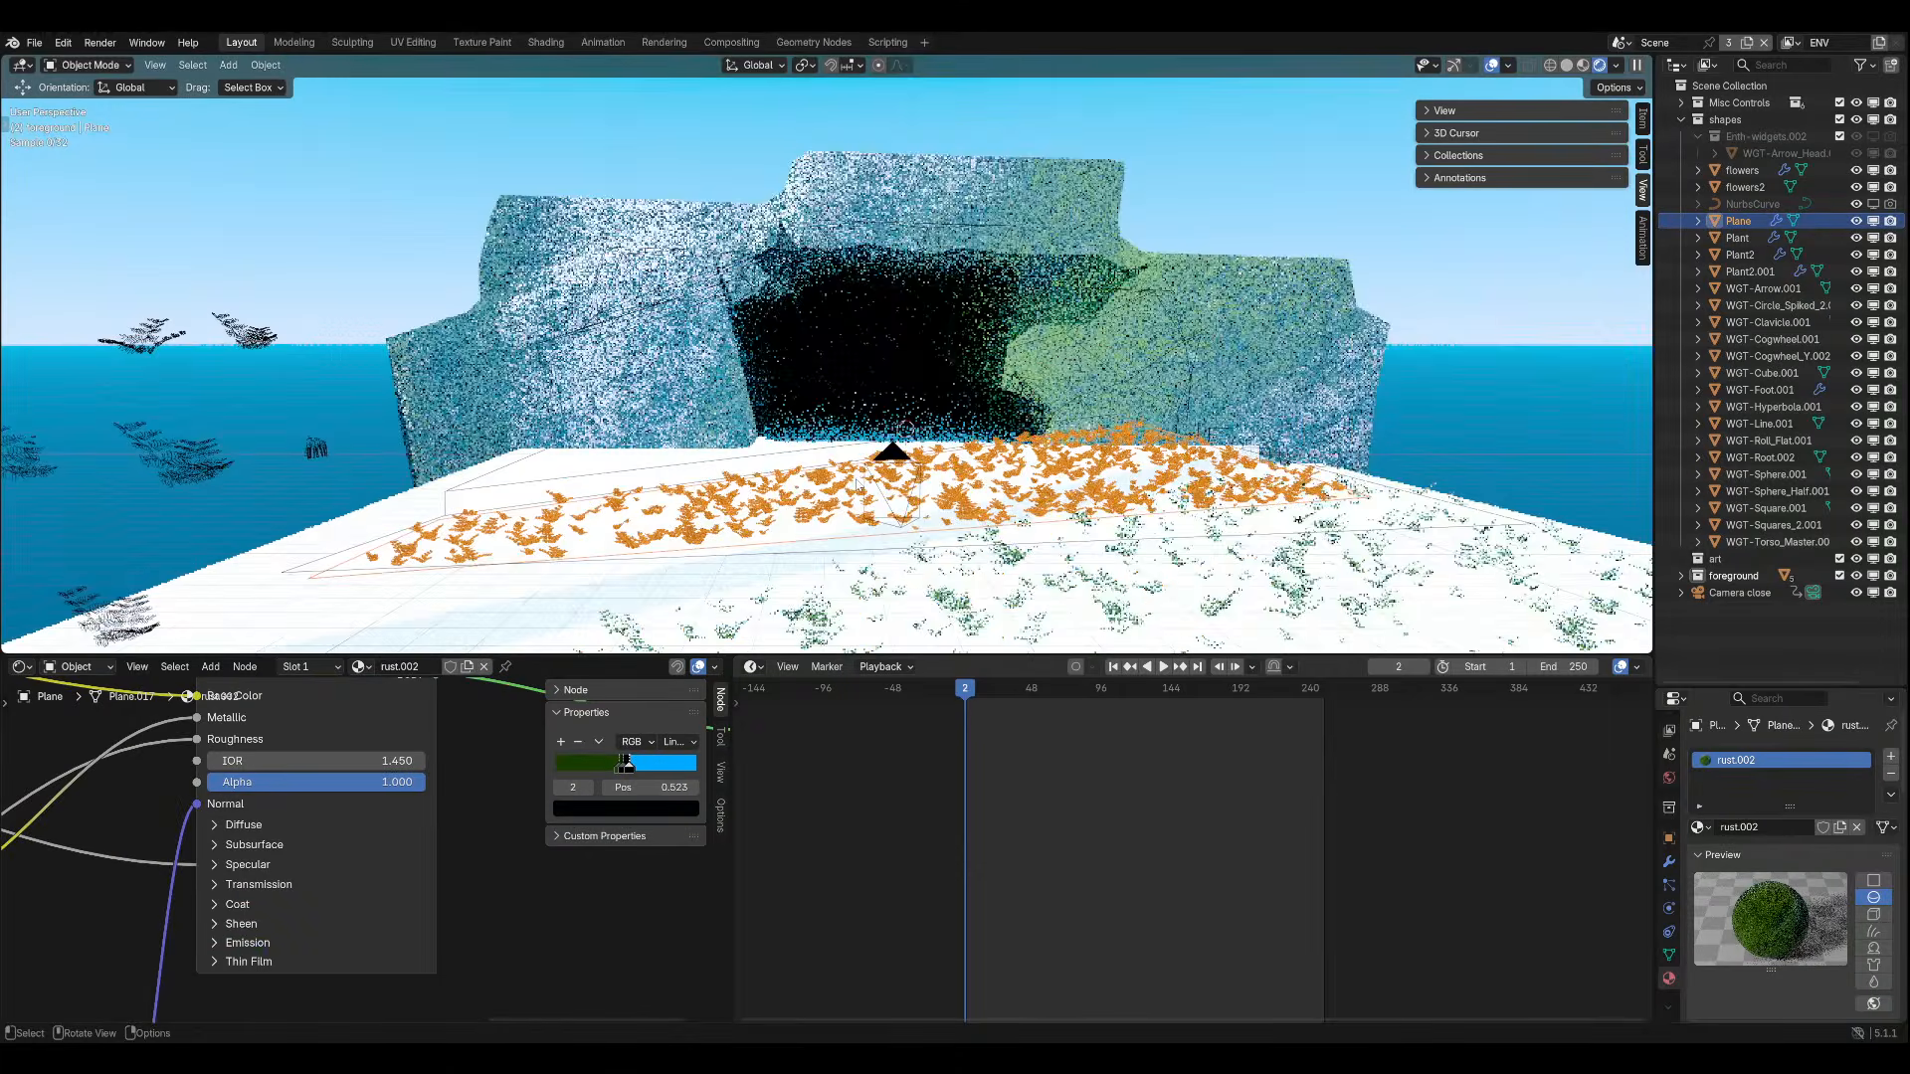
key("KP_0")
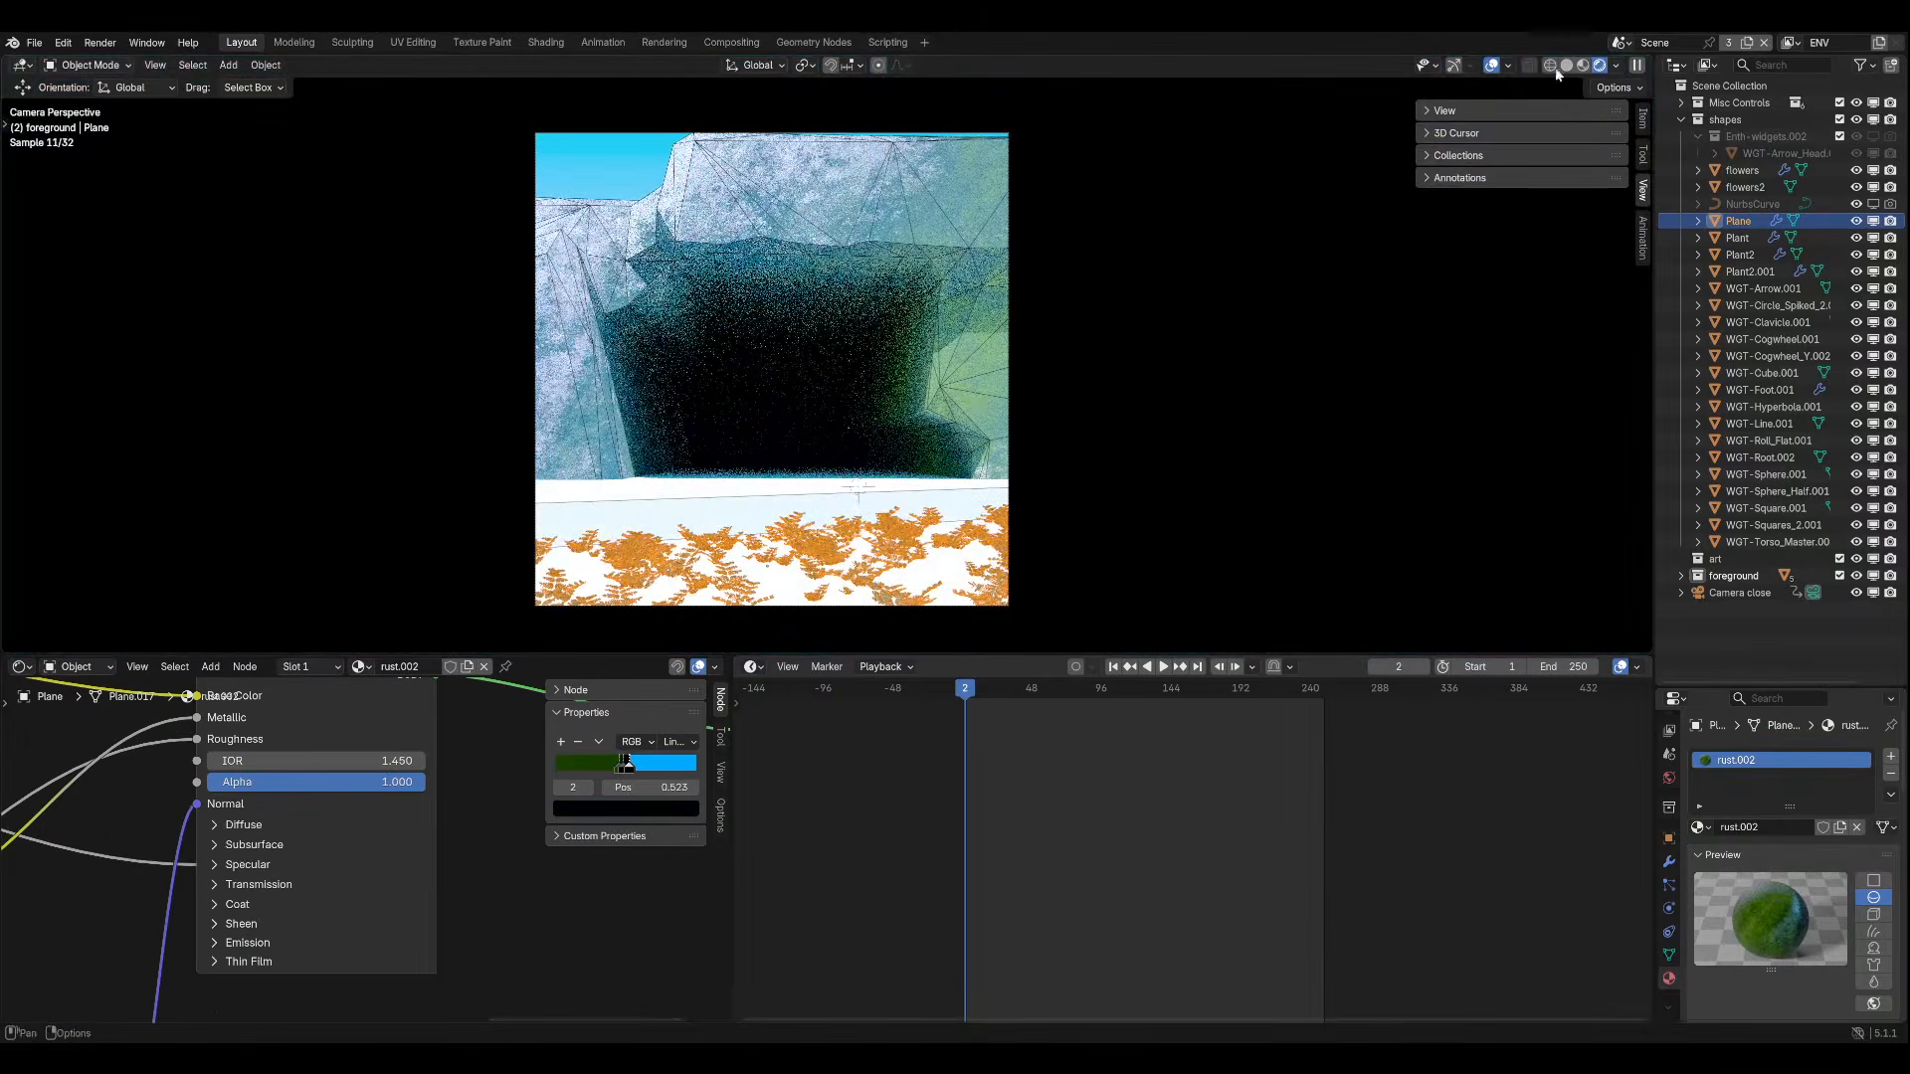
left_click(1508, 65)
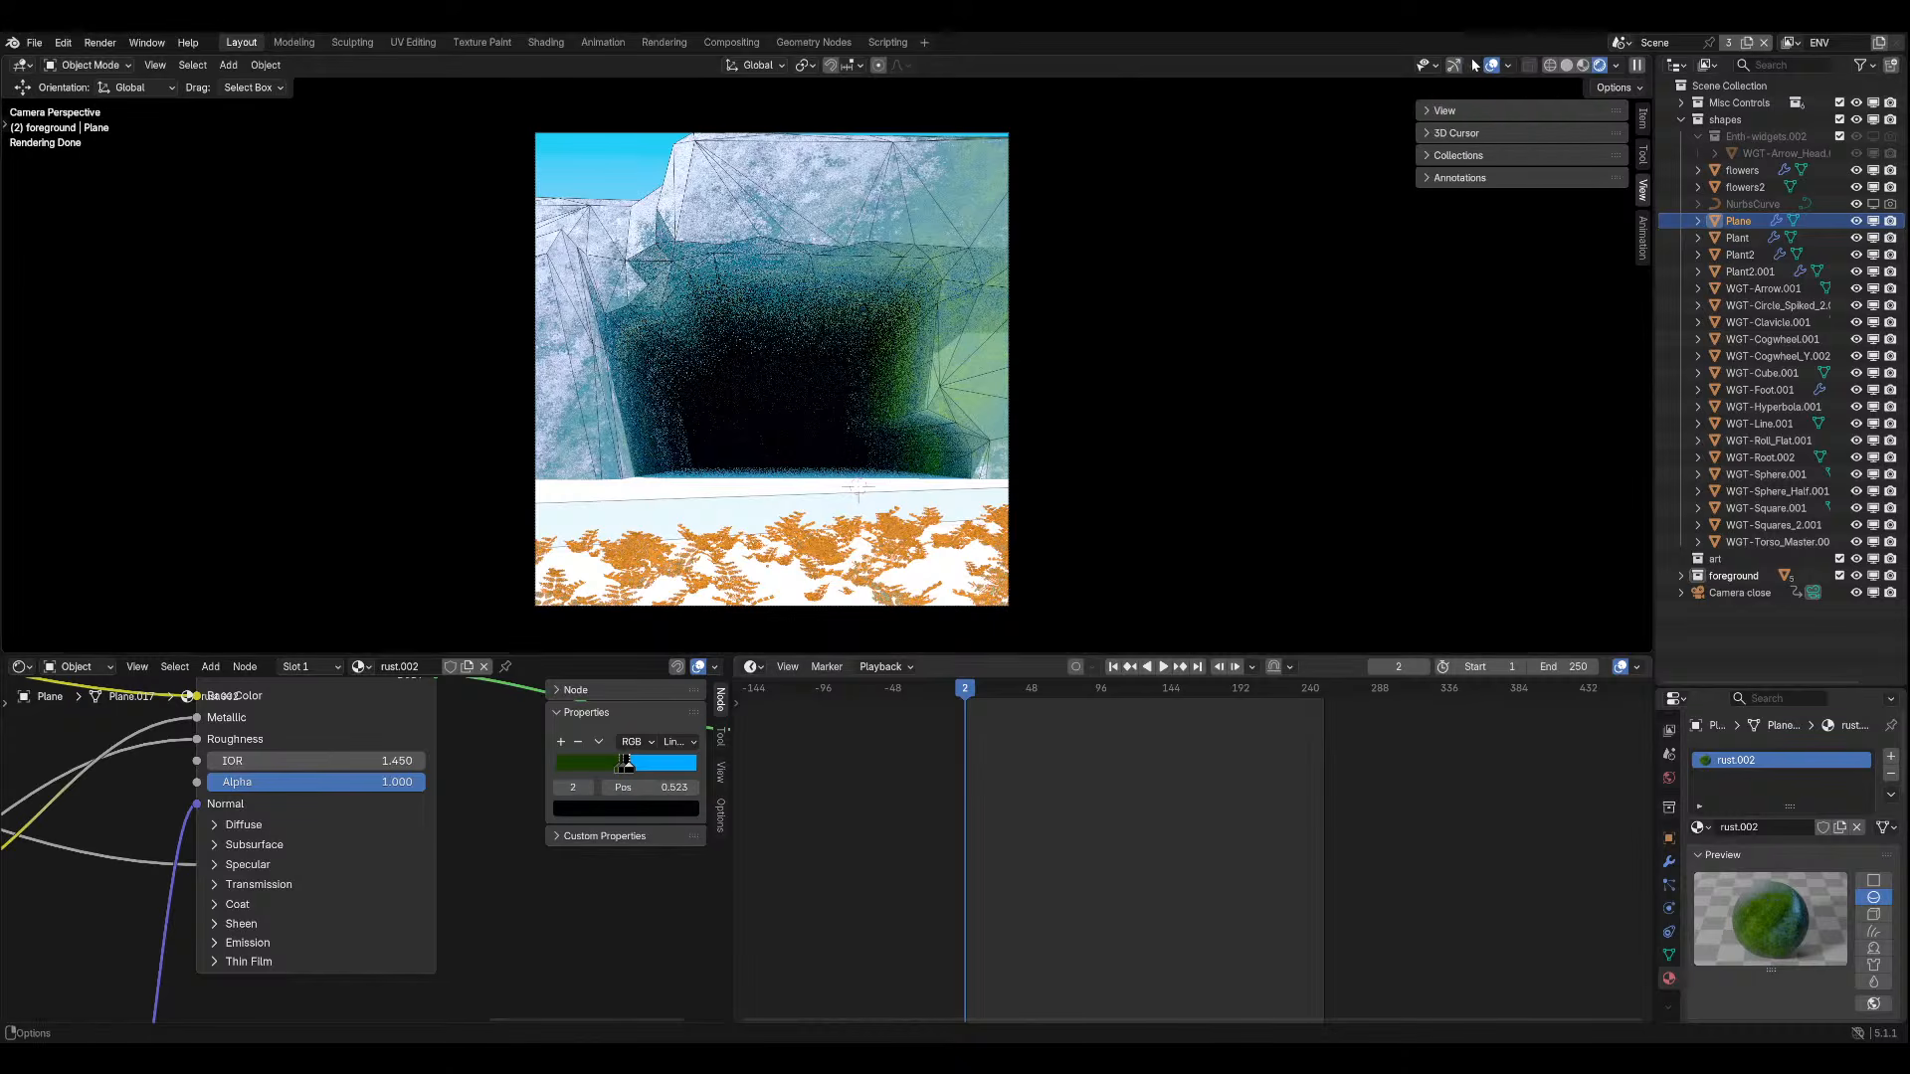
left_click(1491, 65)
Show the plane's Scatter on Surface modifiers, widen the properties area to read their settings, and save the file.
left_click(1669, 861)
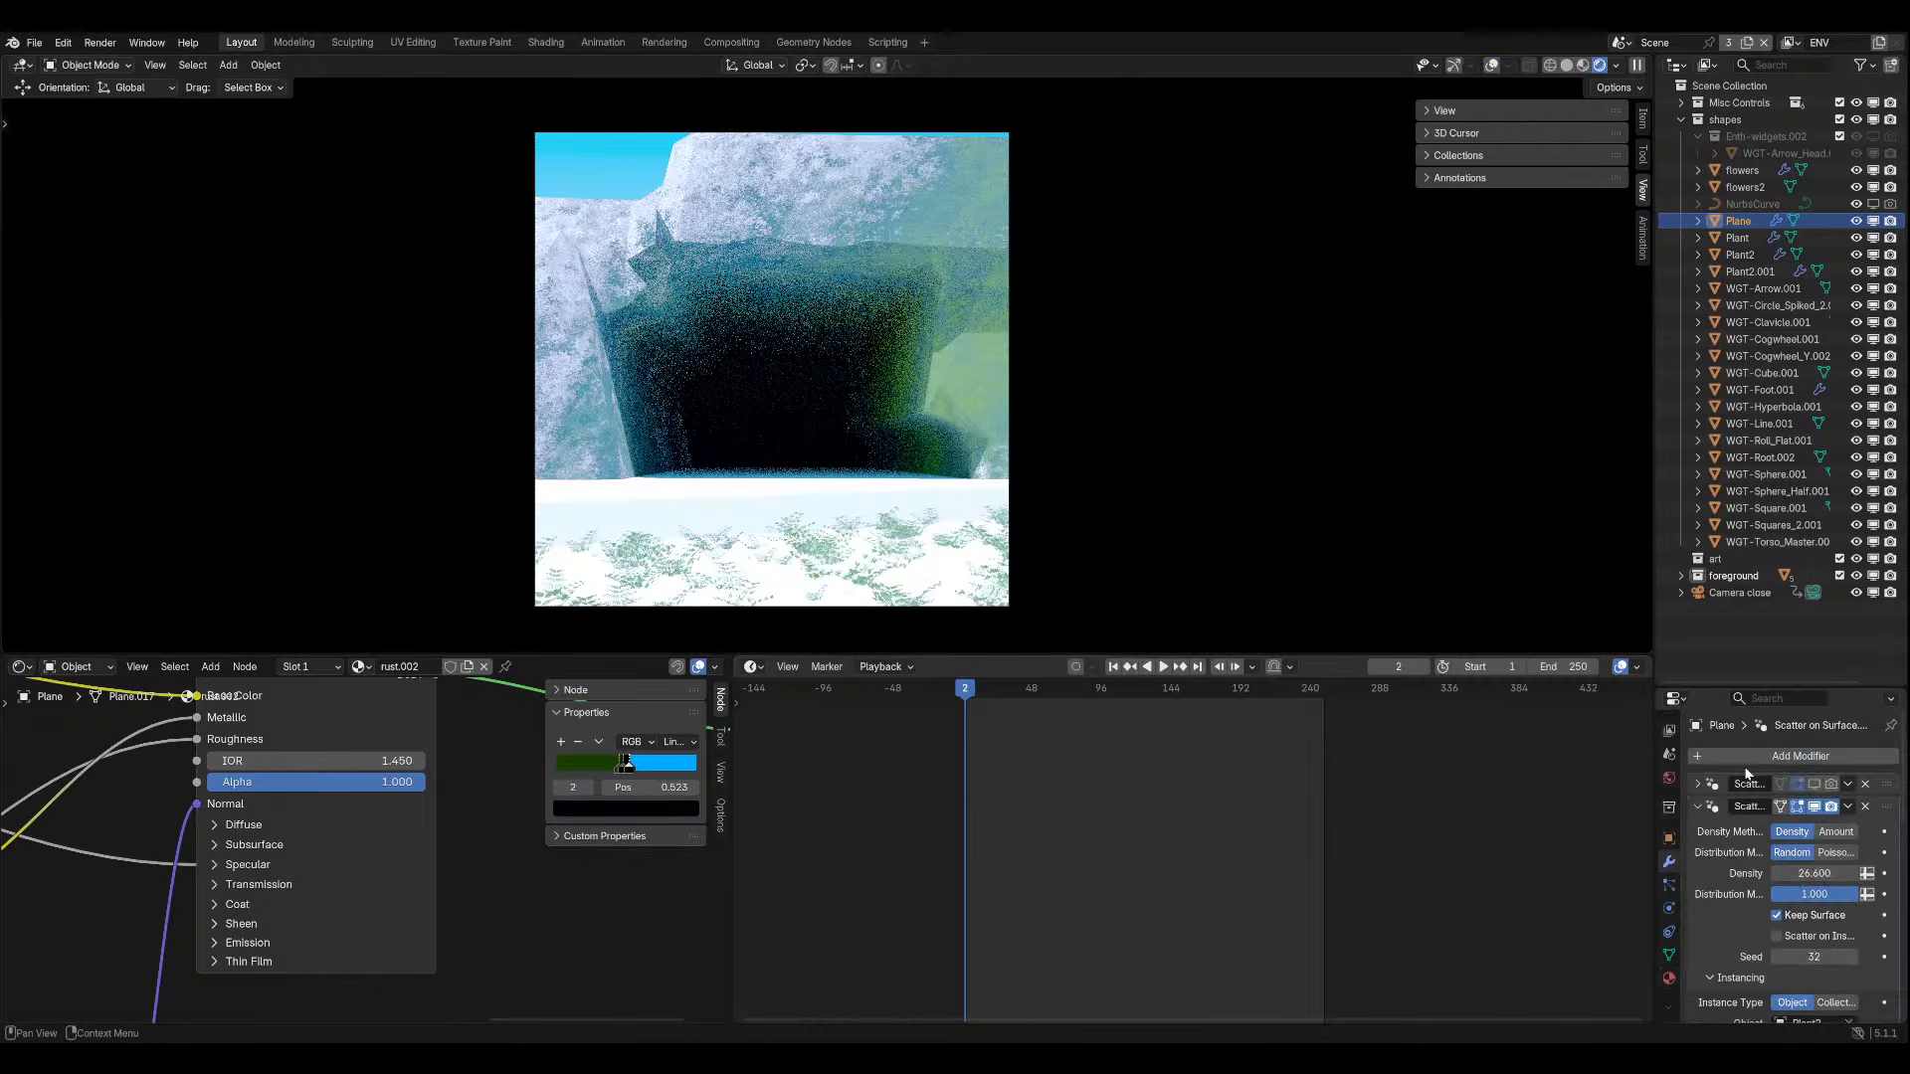
scroll(1746, 781, "down", 2)
scroll(1746, 802, "up", 2)
left_click_drag(1658, 835, 1581, 836)
scroll(1091, 543, "up", 1)
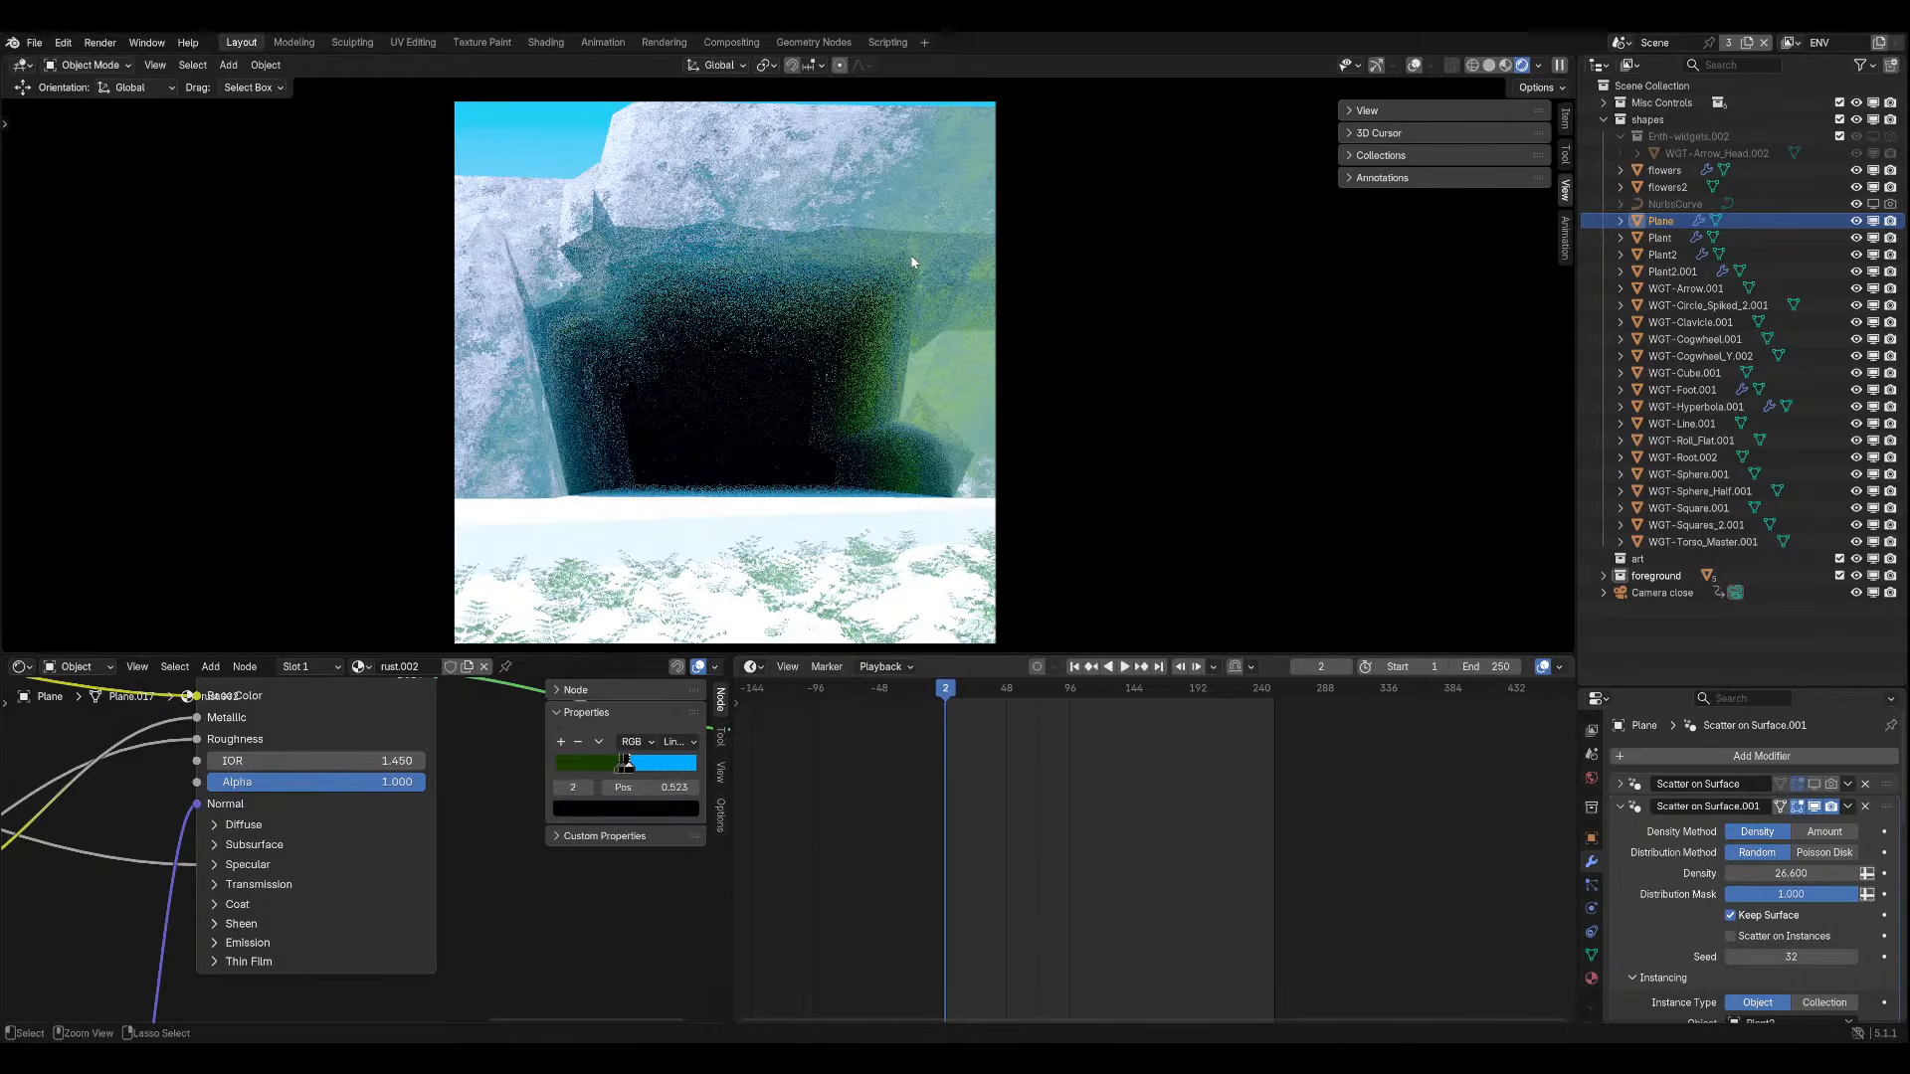
key("ctrl+s")
Select the rock cube forming the cave, show overlays, and enter Edit Mode with face selection.
left_click(796, 229)
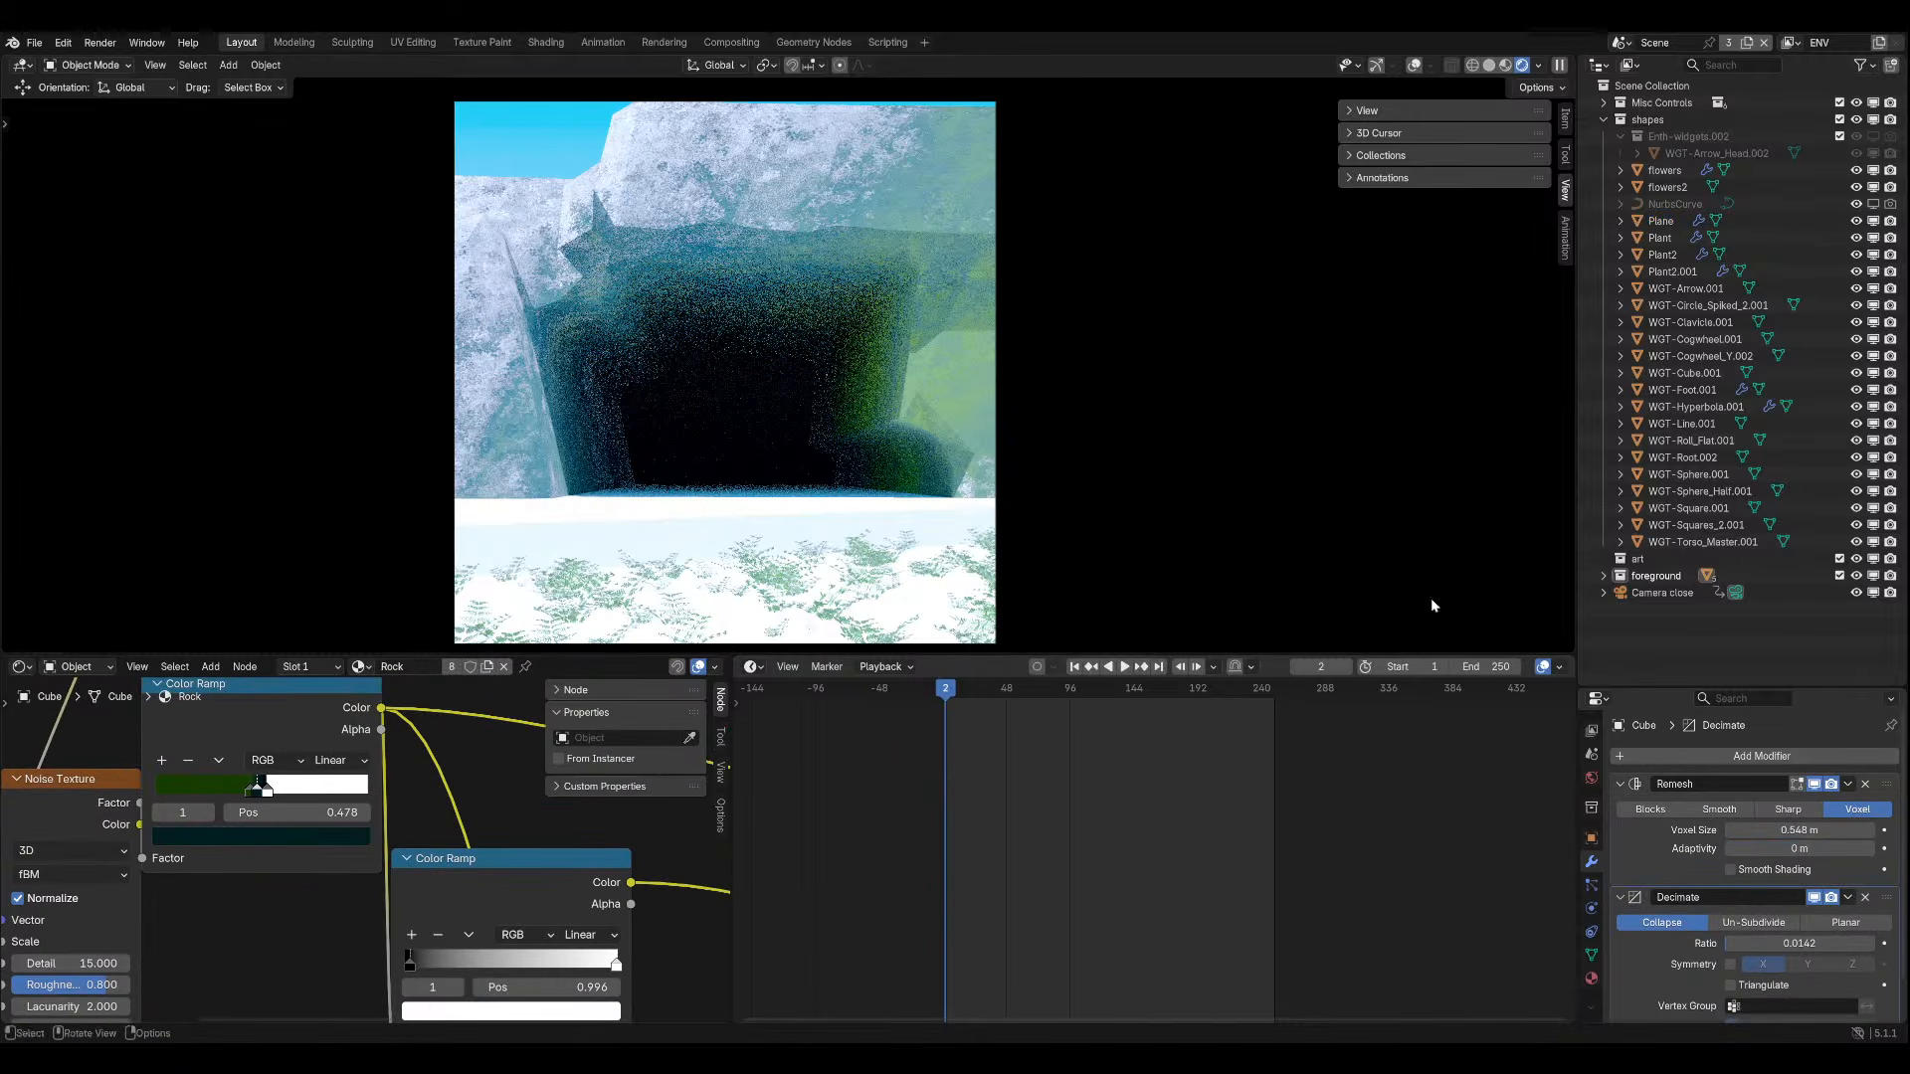
left_click(1413, 65)
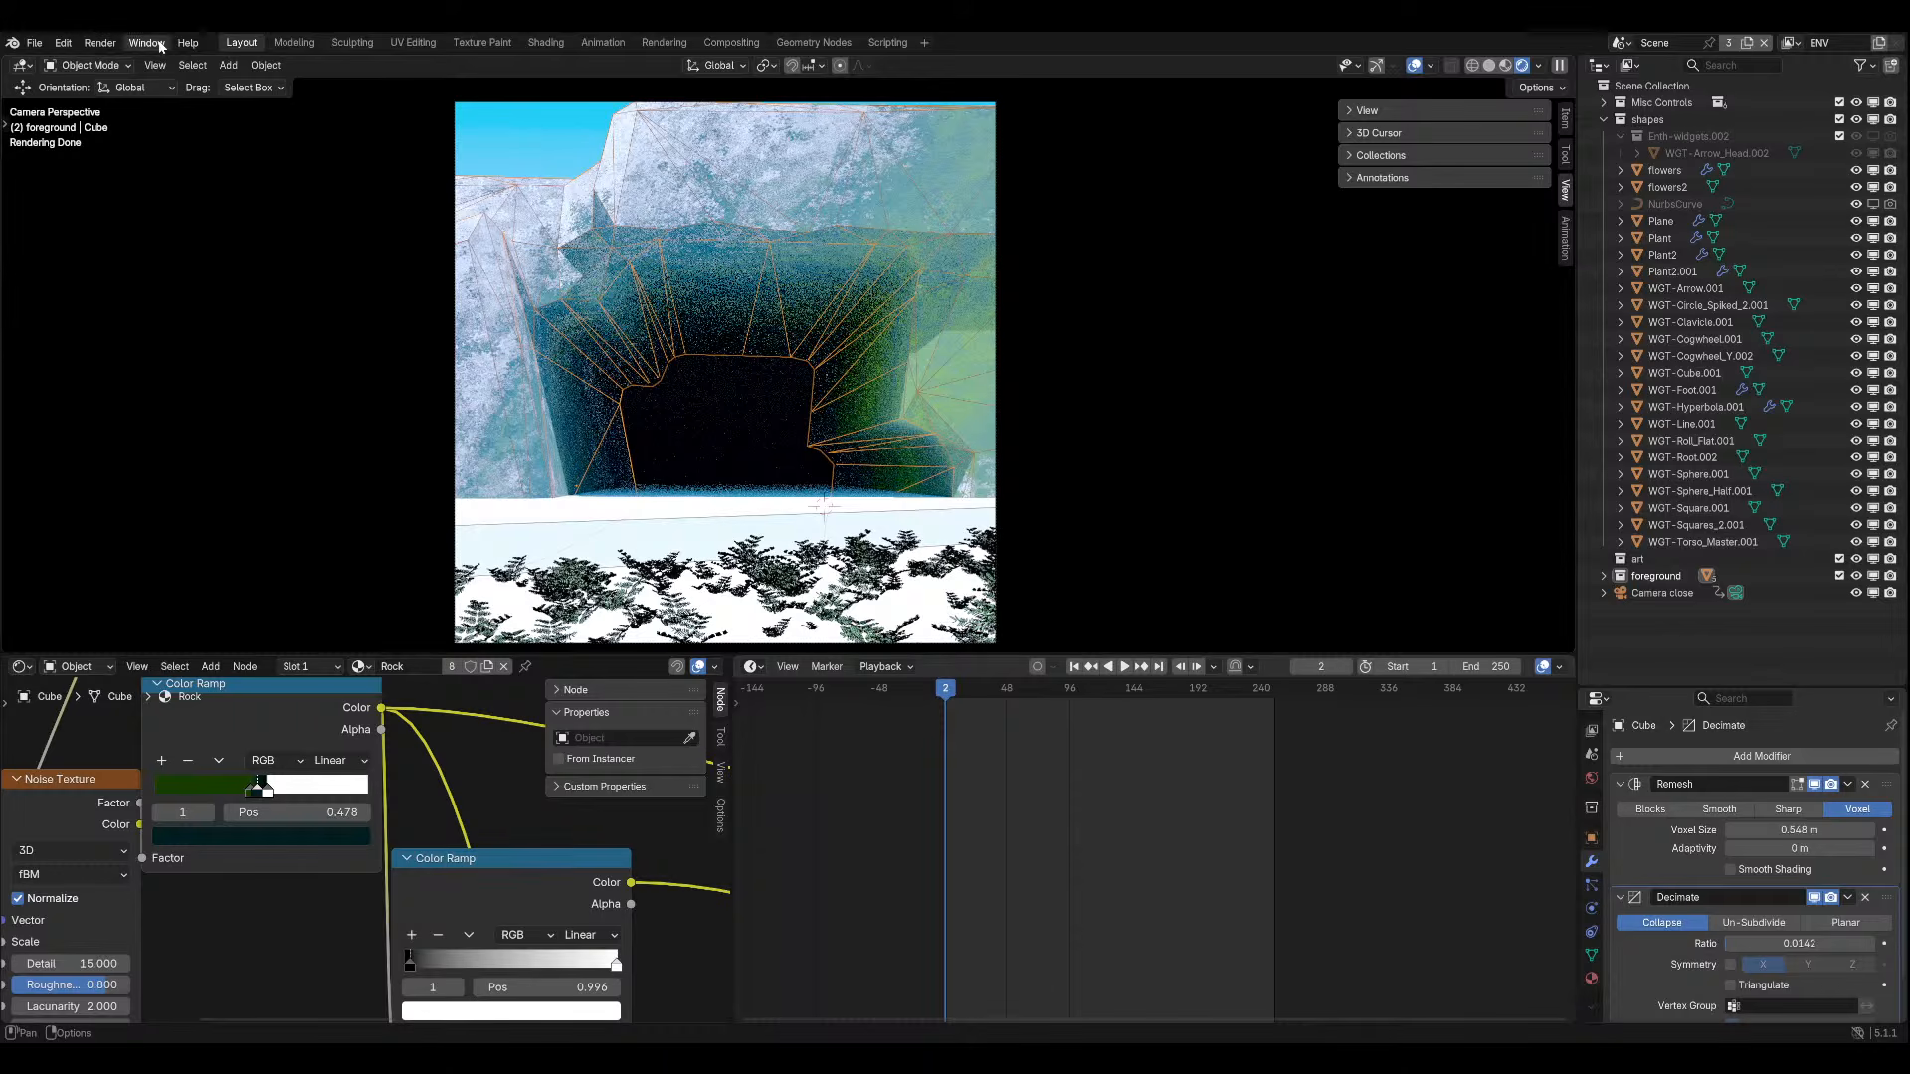
left_click(87, 64)
left_click(79, 104)
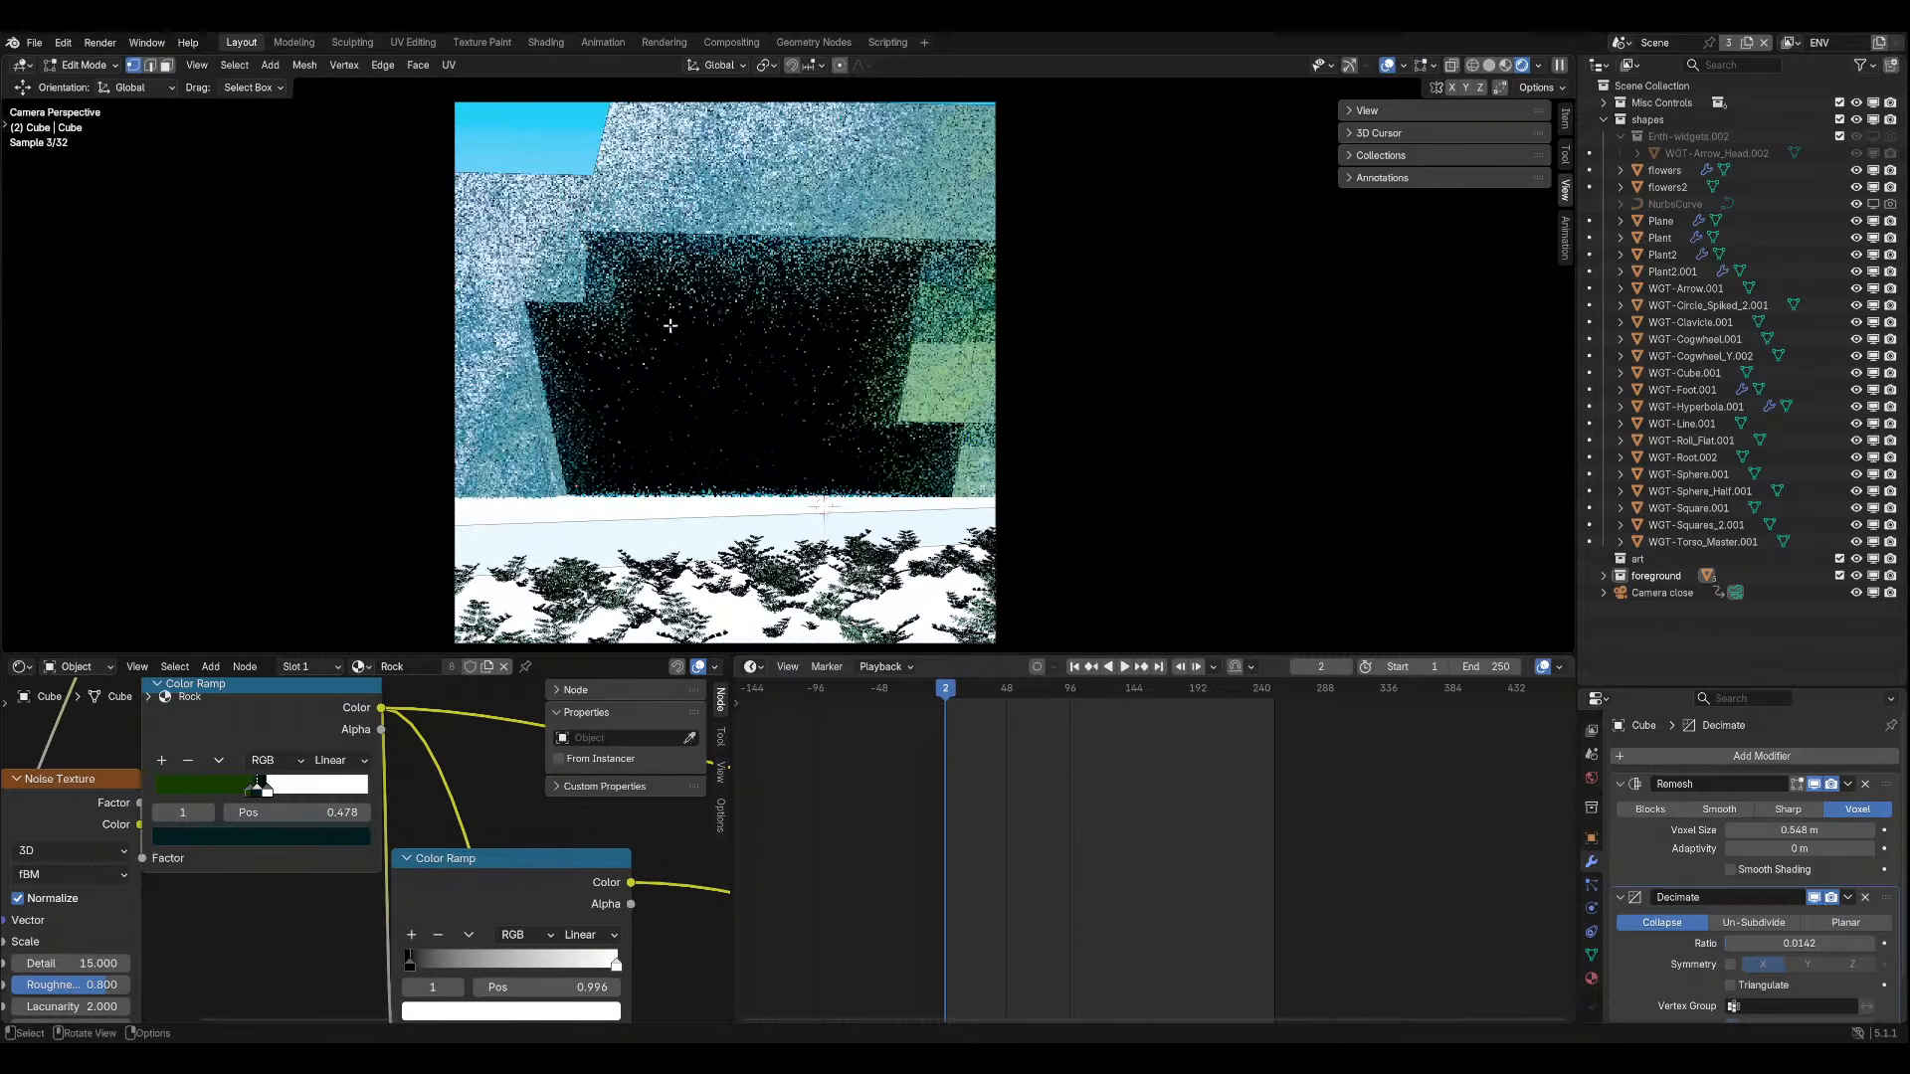
left_click(166, 65)
Try to move the linked block at the cave opening's upper-left corner up and outward, and view it in Object Mode.
left_click(599, 272)
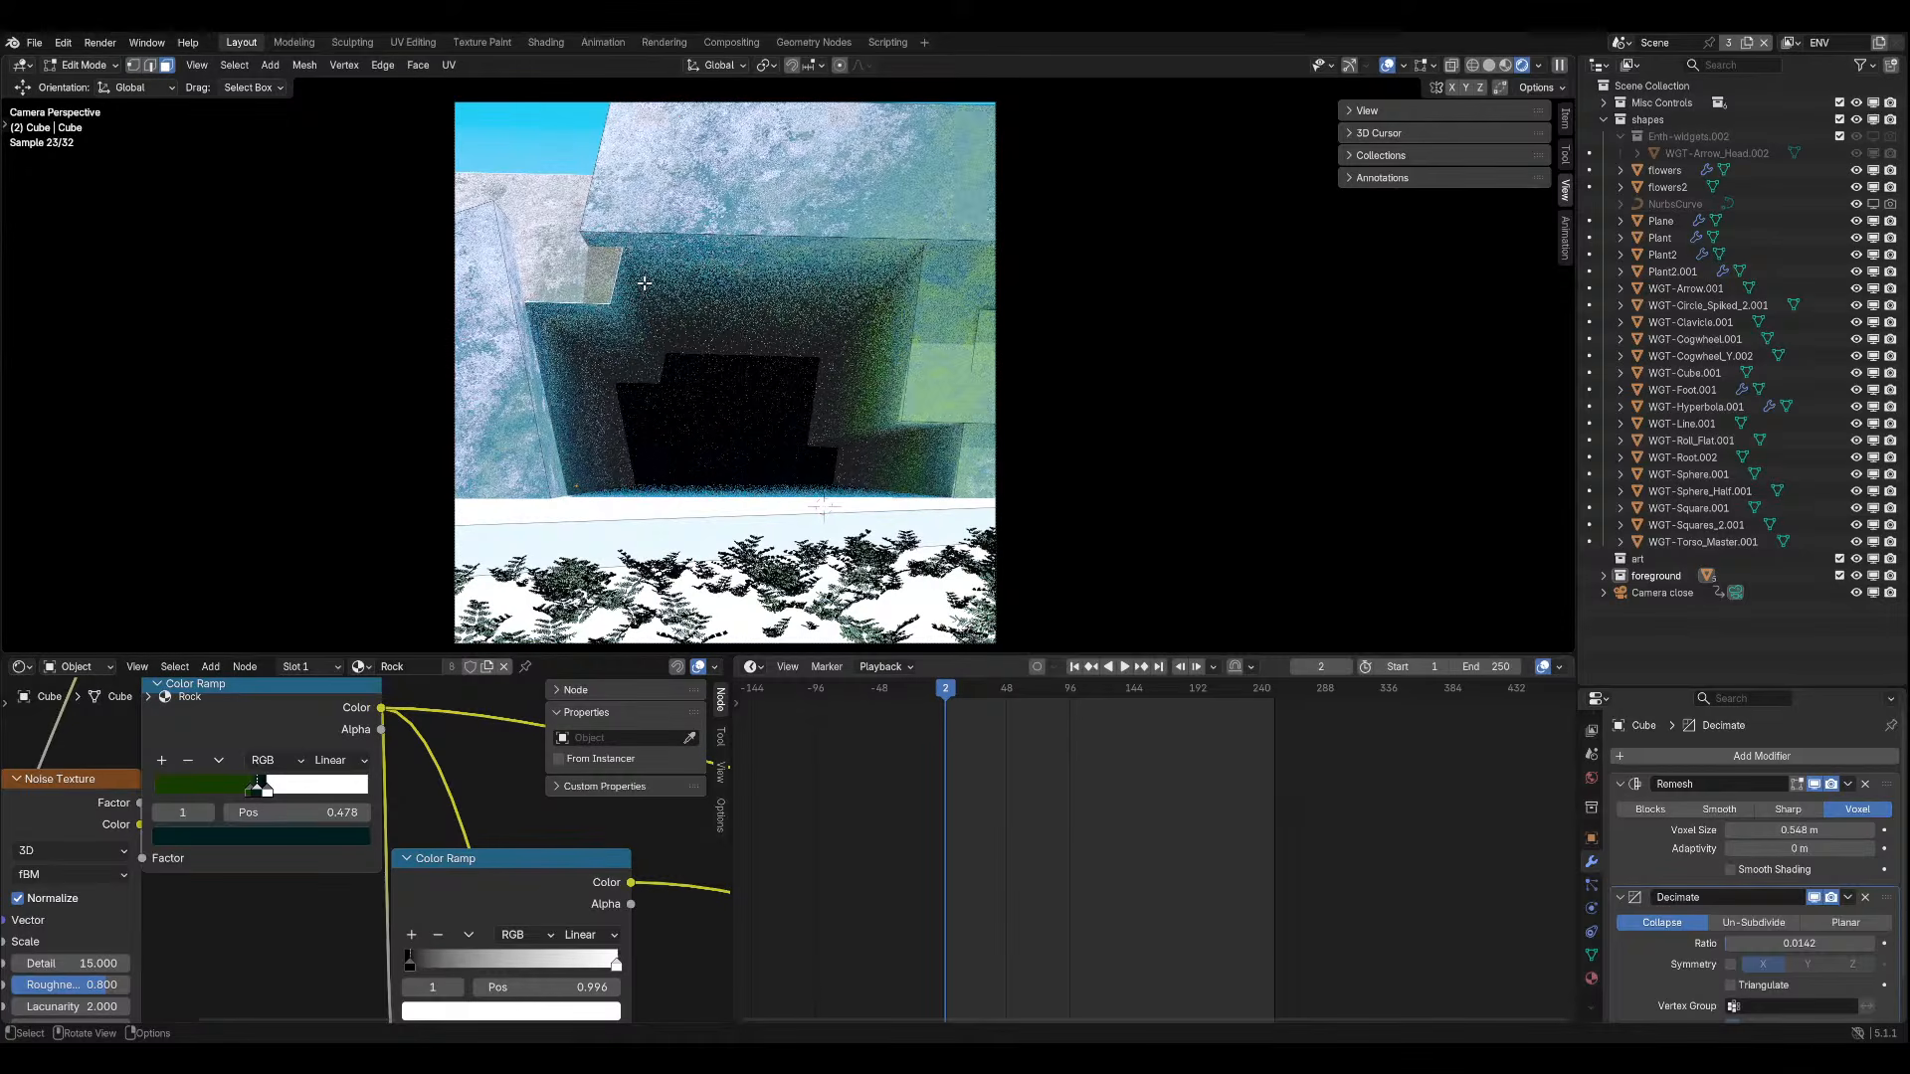
left_click(598, 332)
key("ctrl+l")
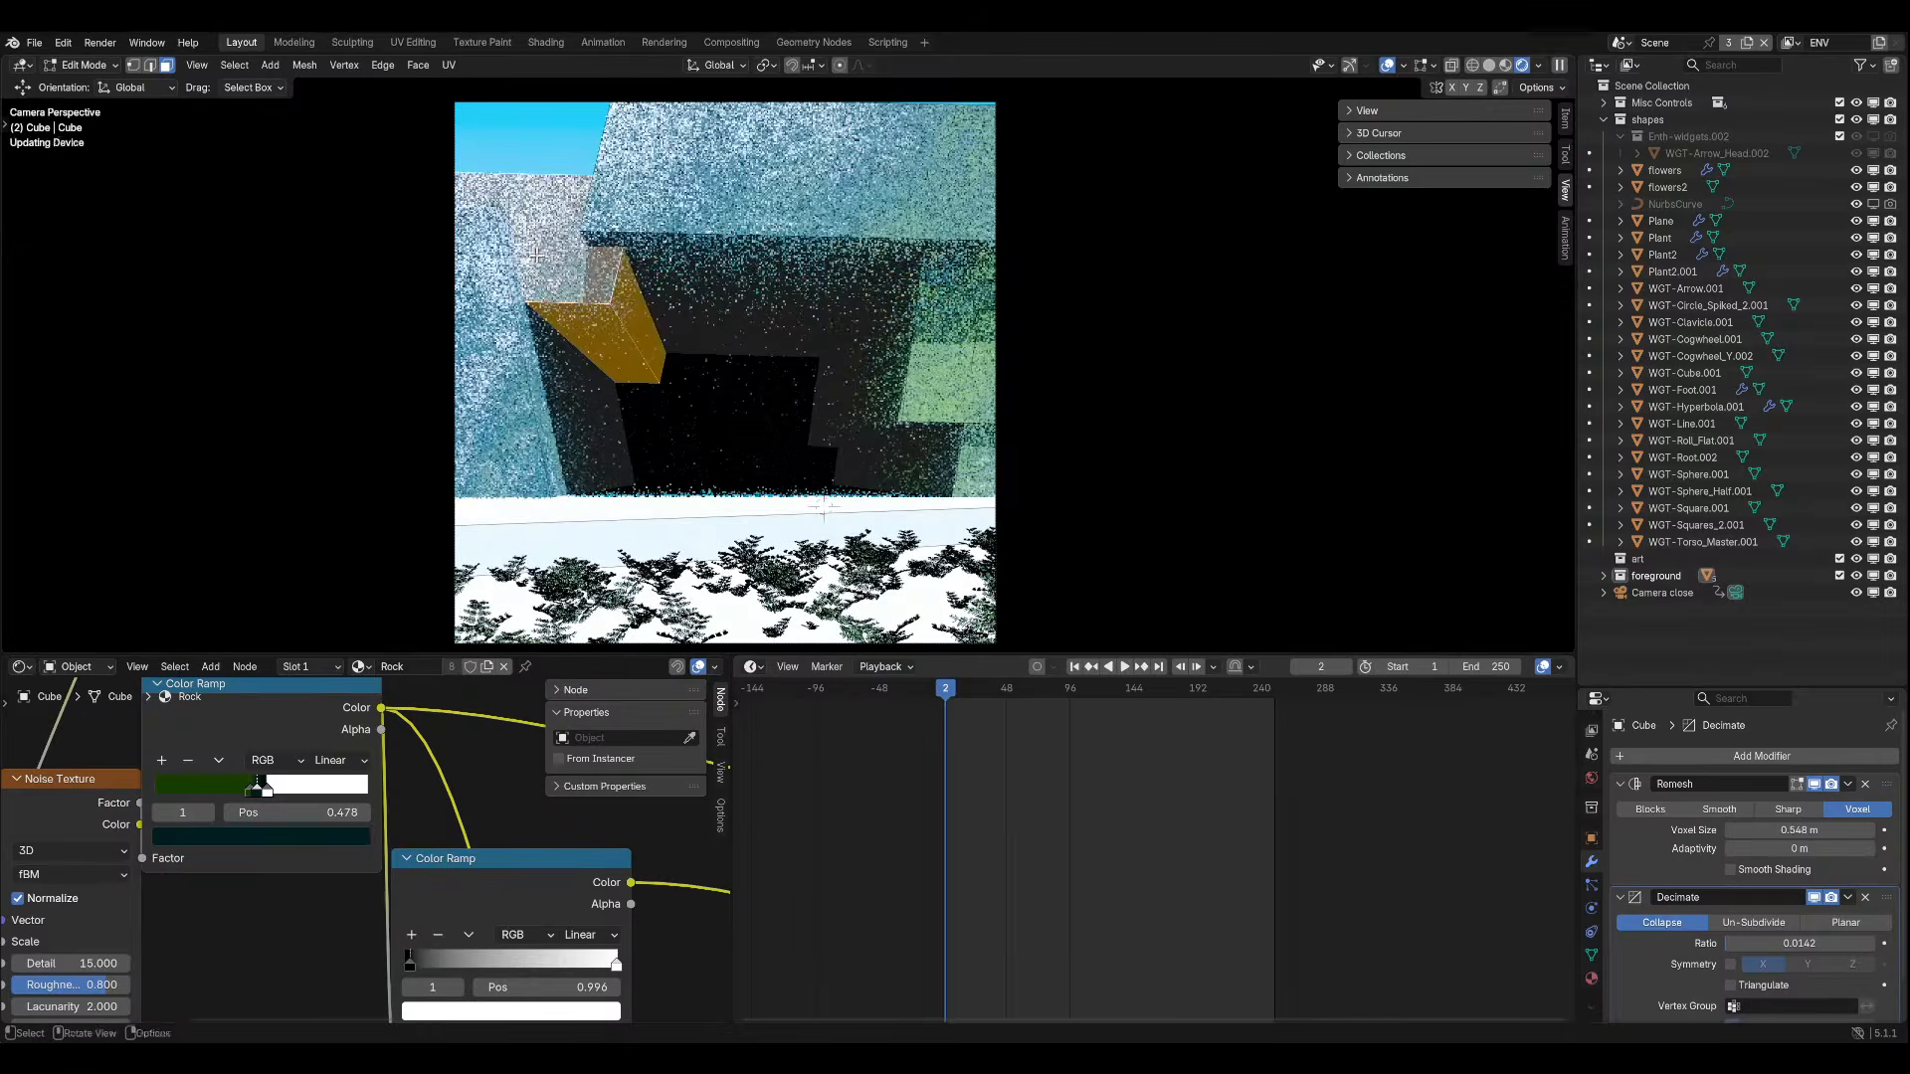
key("g")
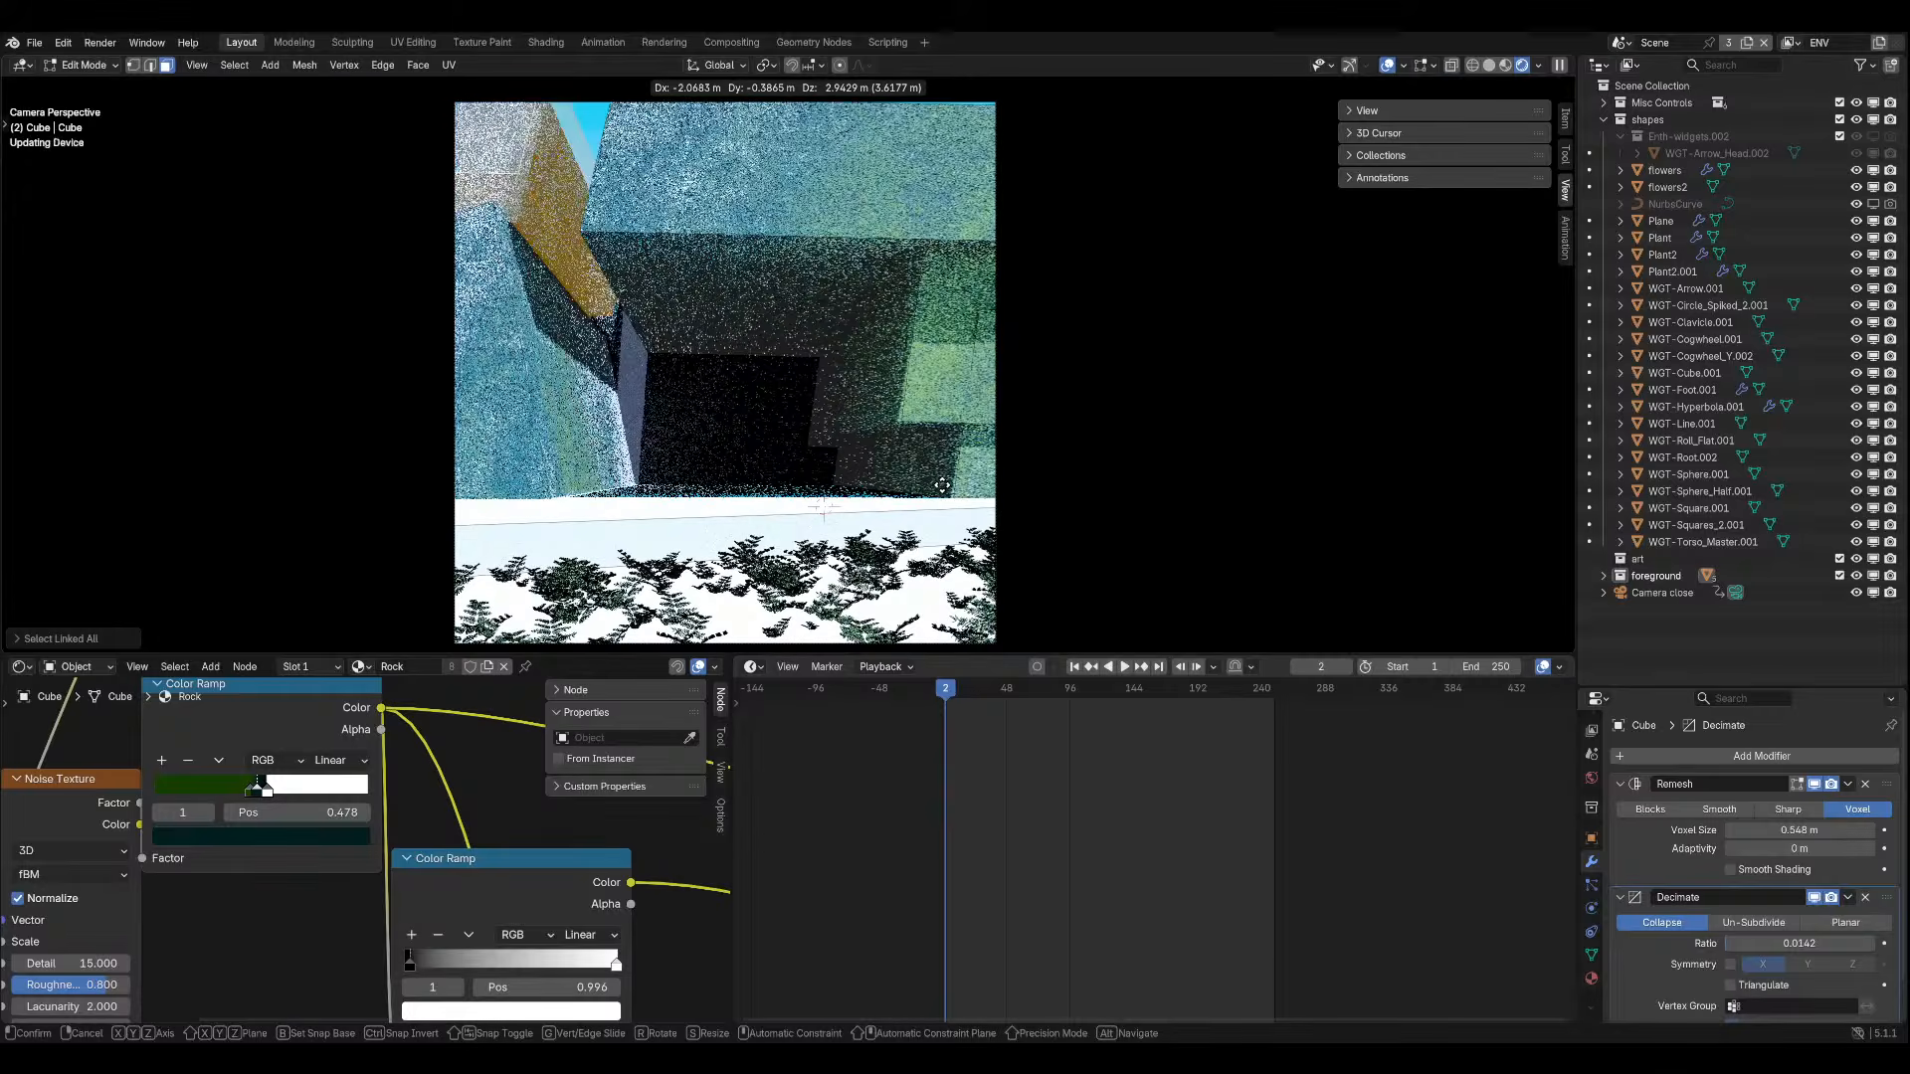
left_click(965, 483)
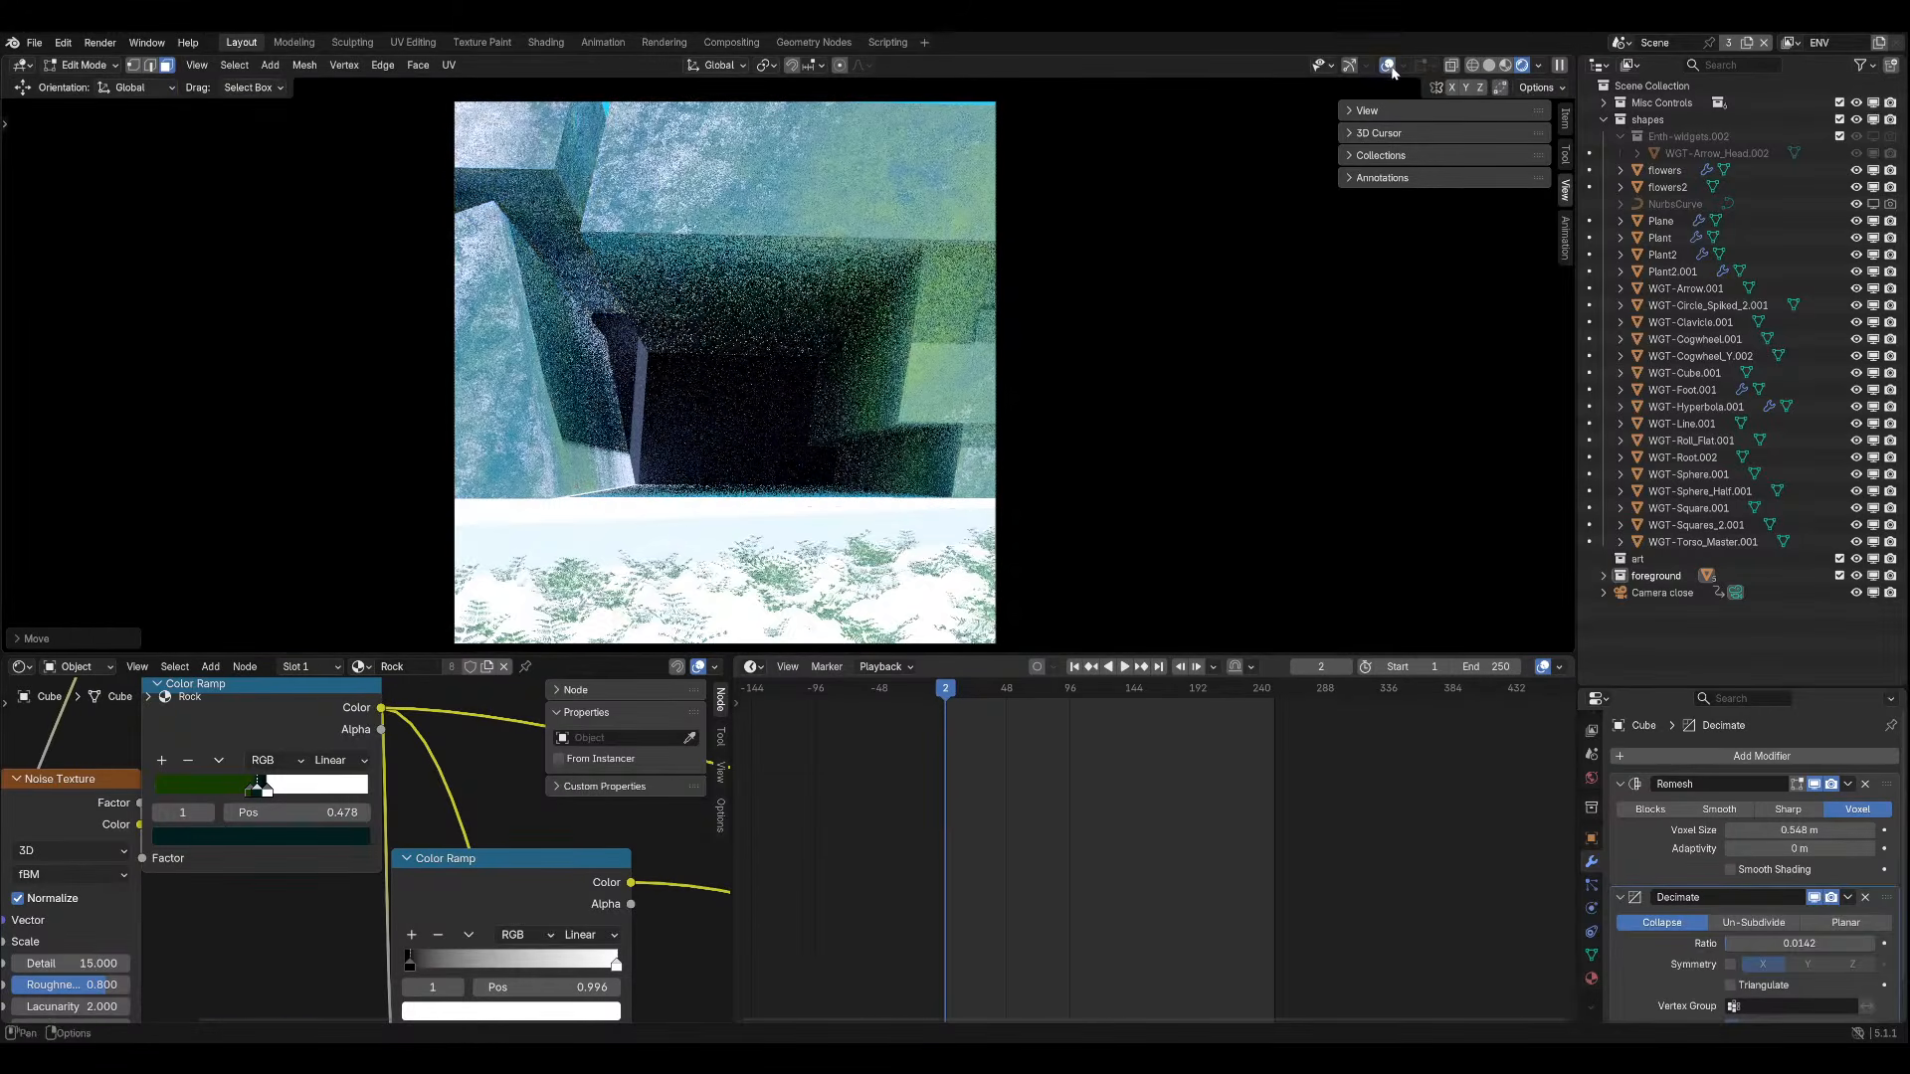
key("Tab")
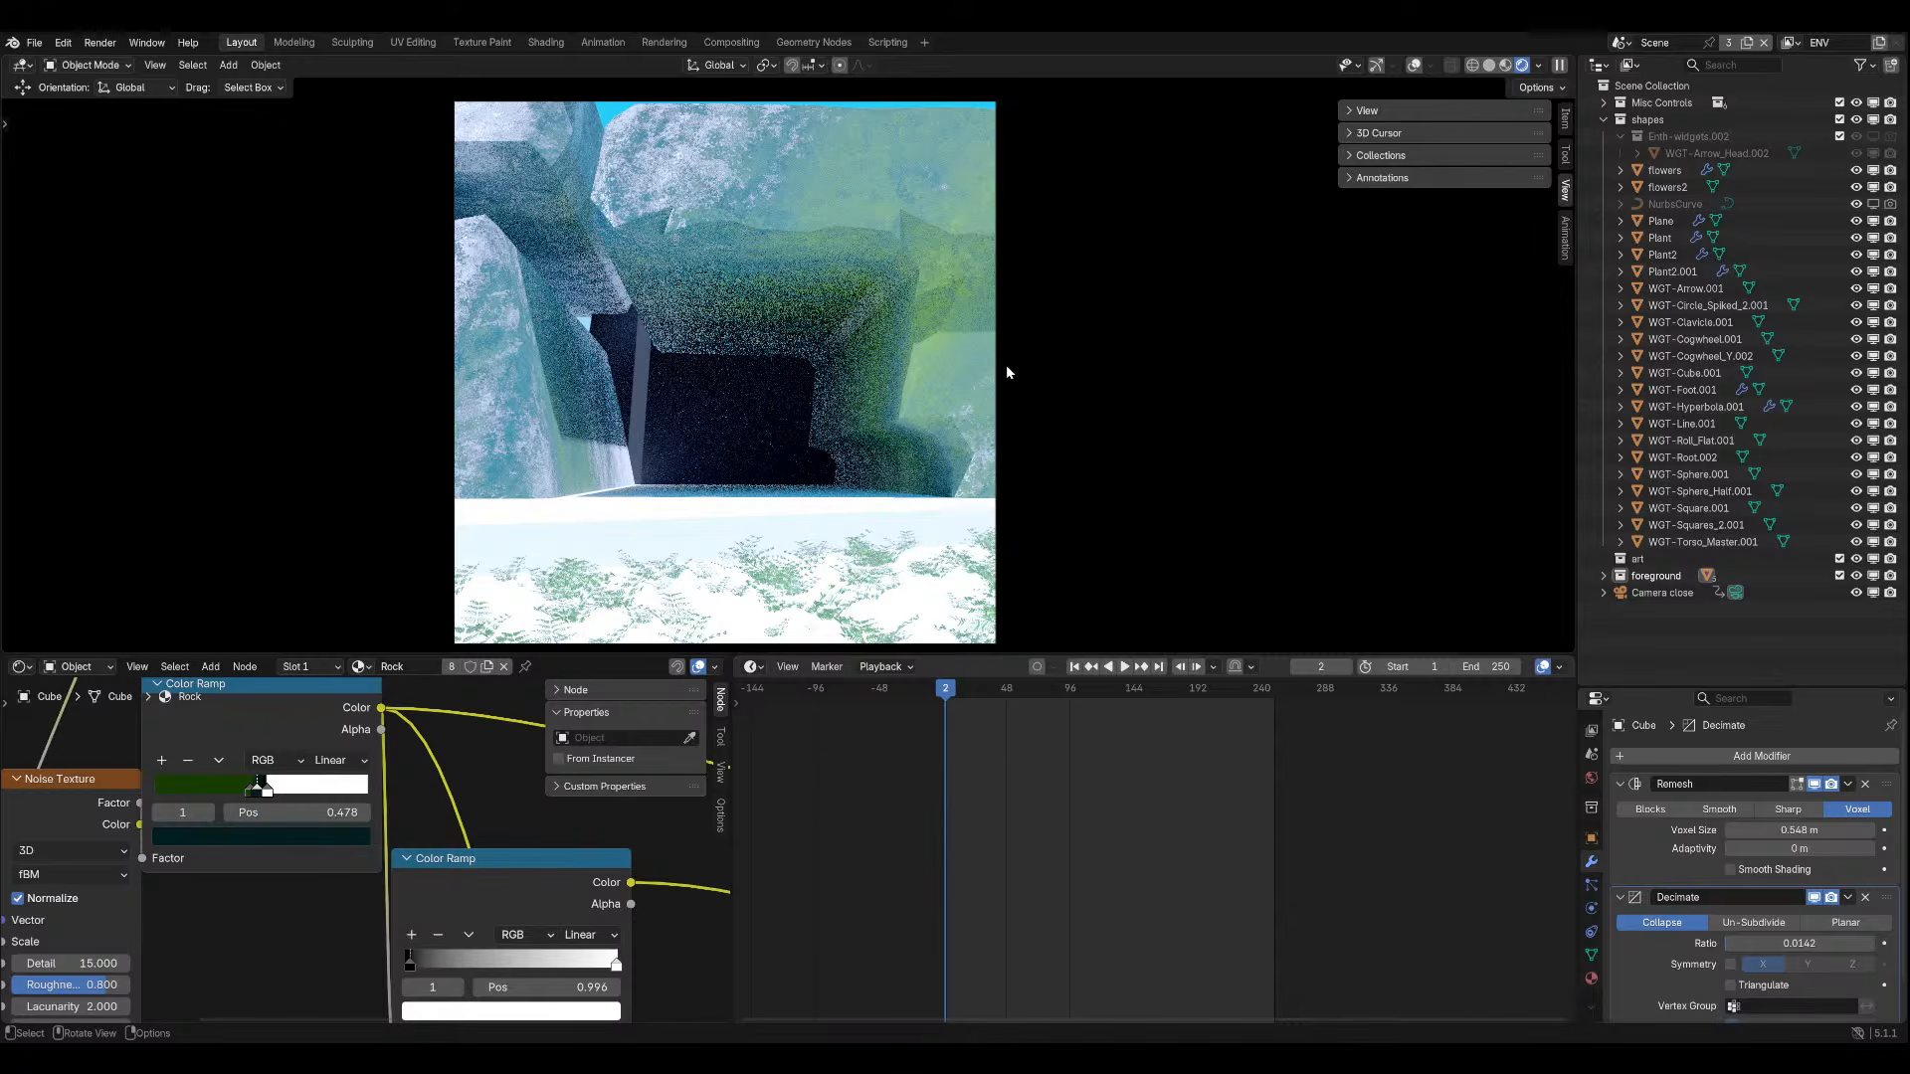
Try to move the same upper-left block about 4.2 m inward and down across the cave opening.
key("Tab")
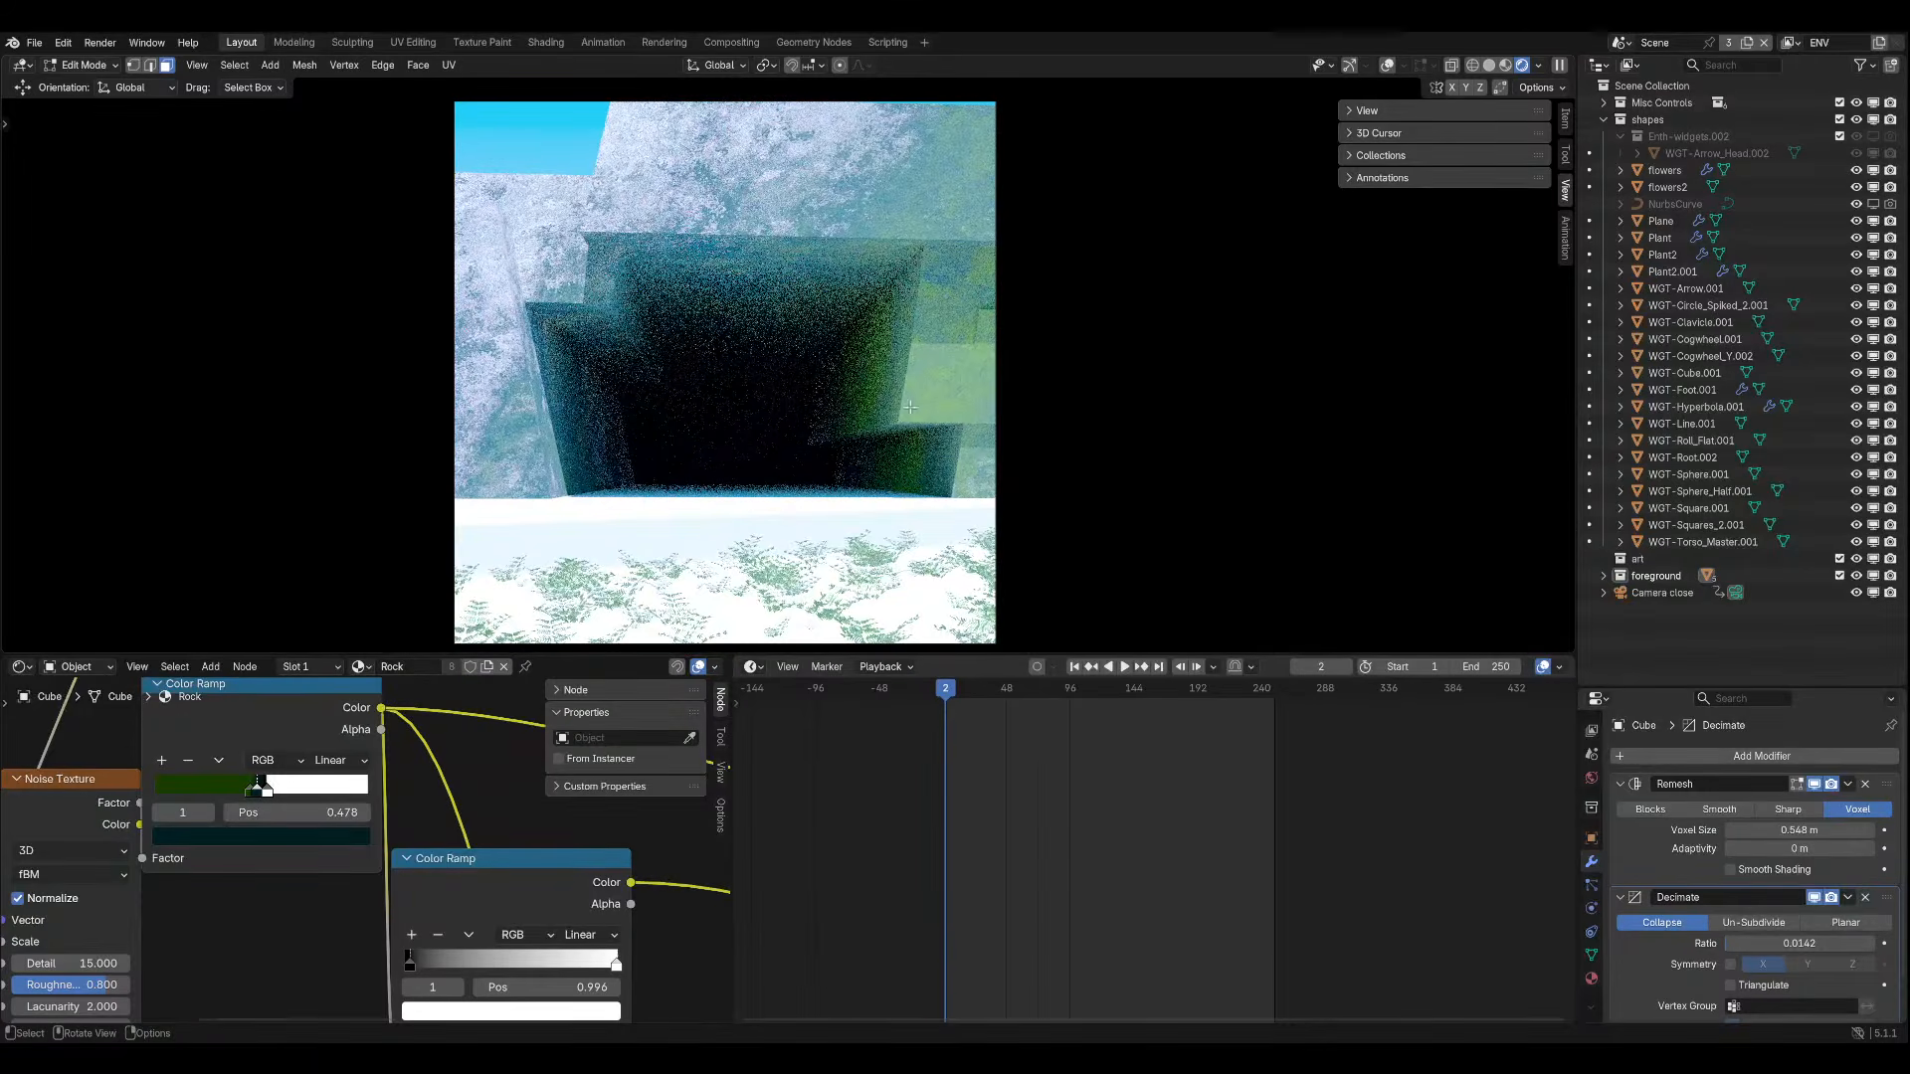
key("g")
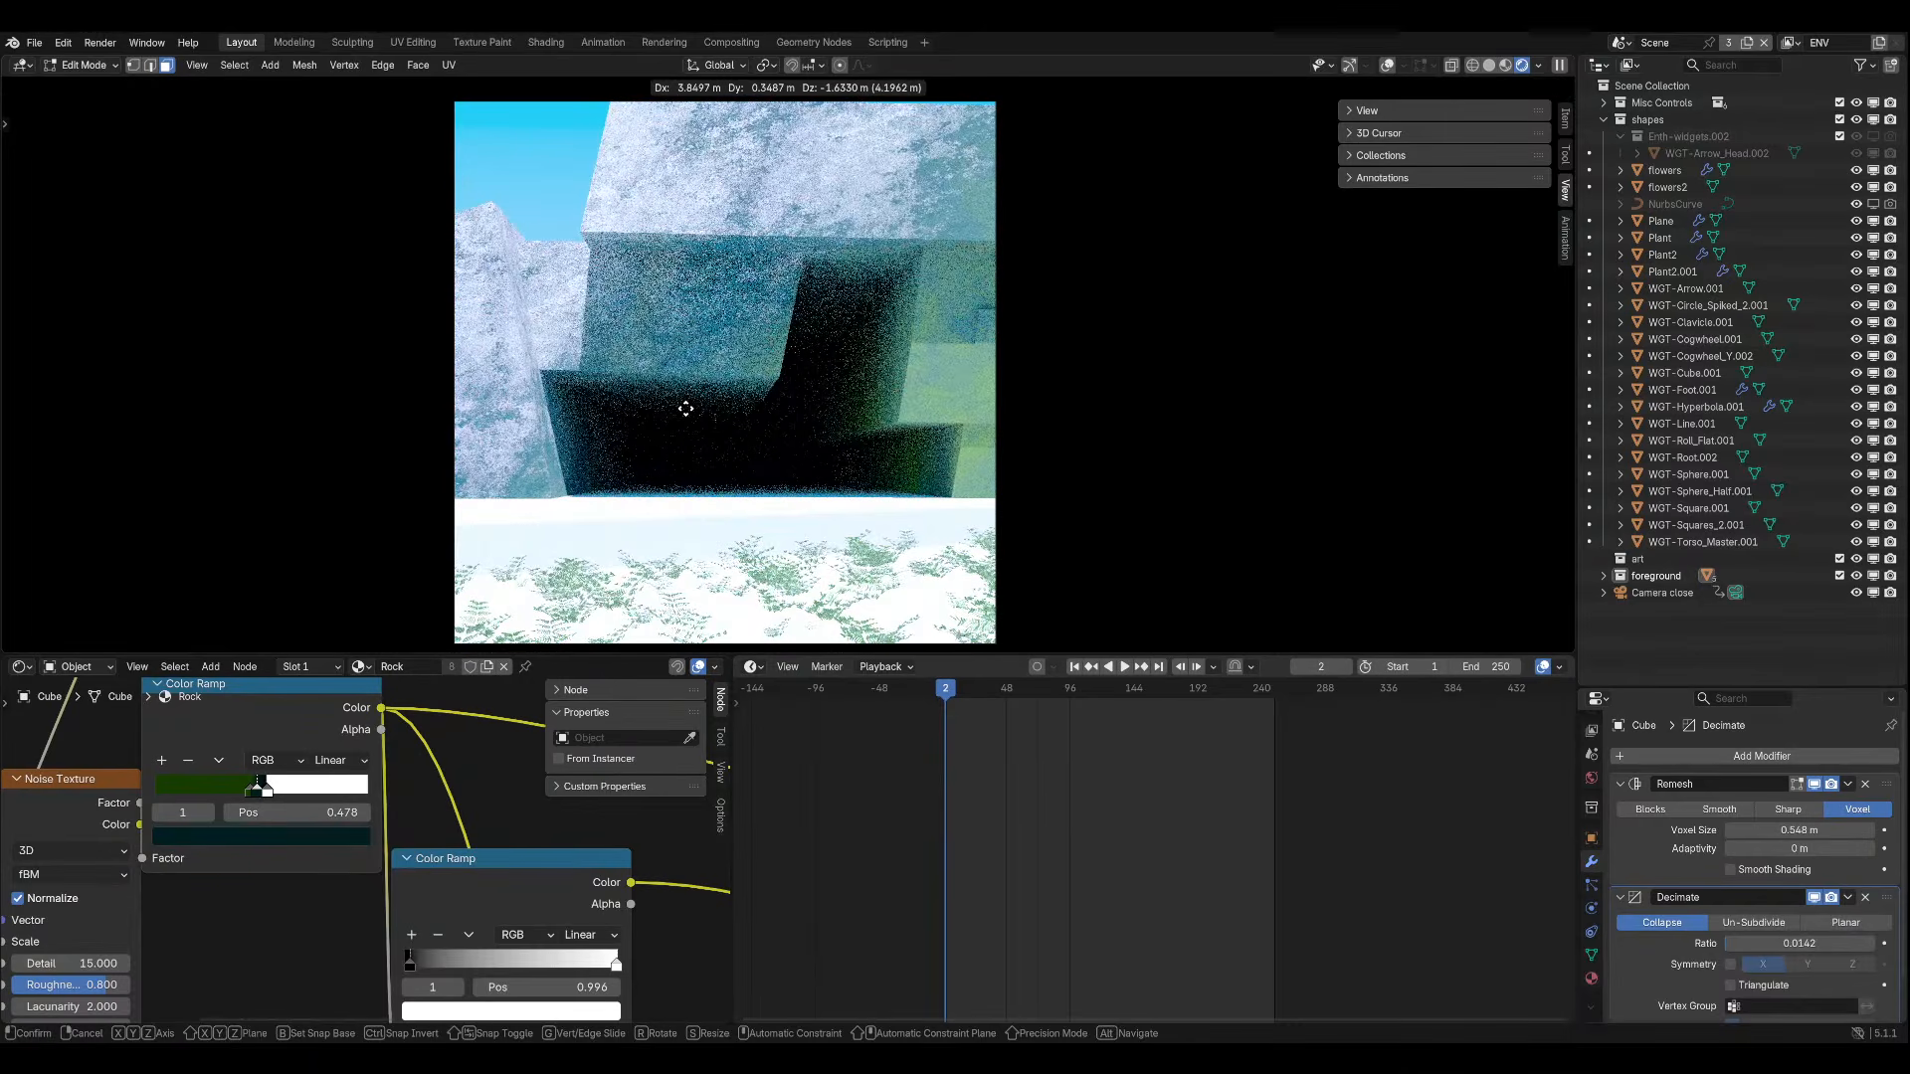
left_click(686, 407)
key("Tab")
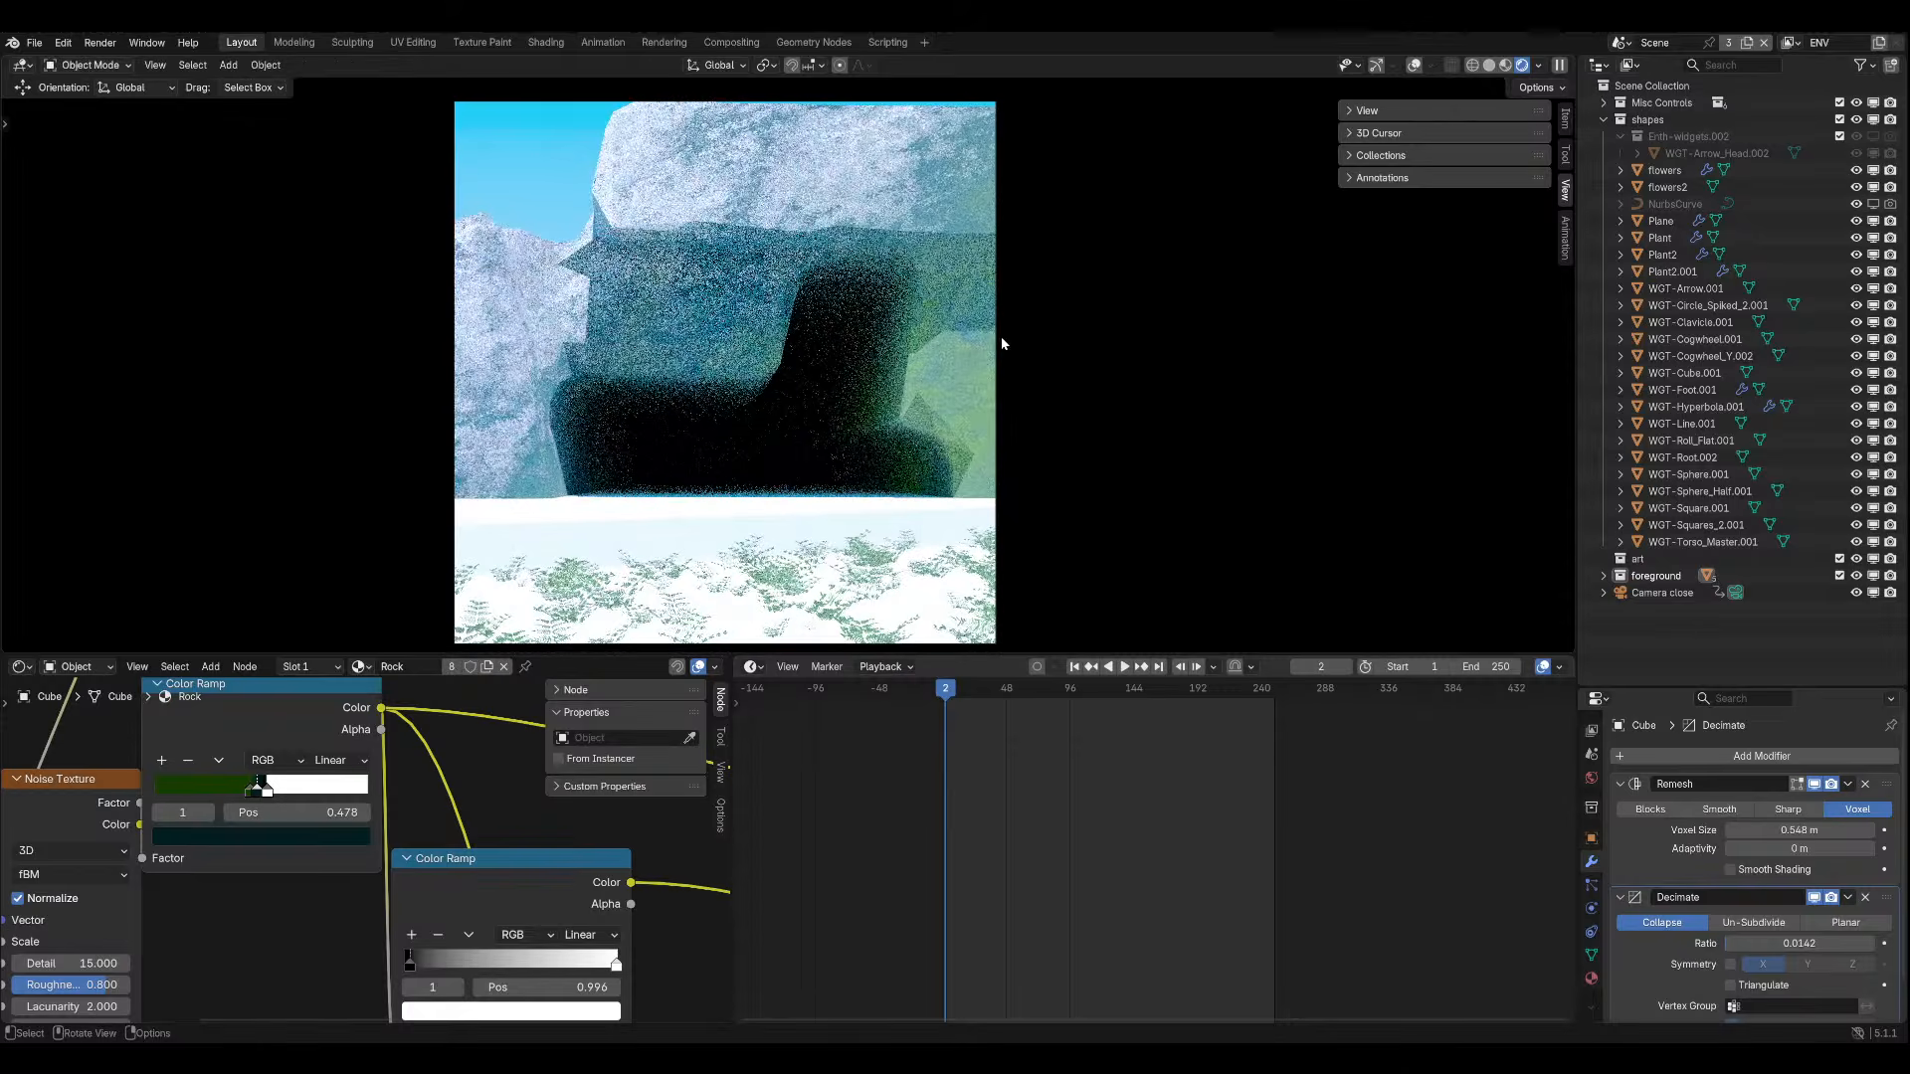
Select all linked geometry of the block above the cave opening, lower it about 2.4 m, and return to Object Mode.
key("Tab")
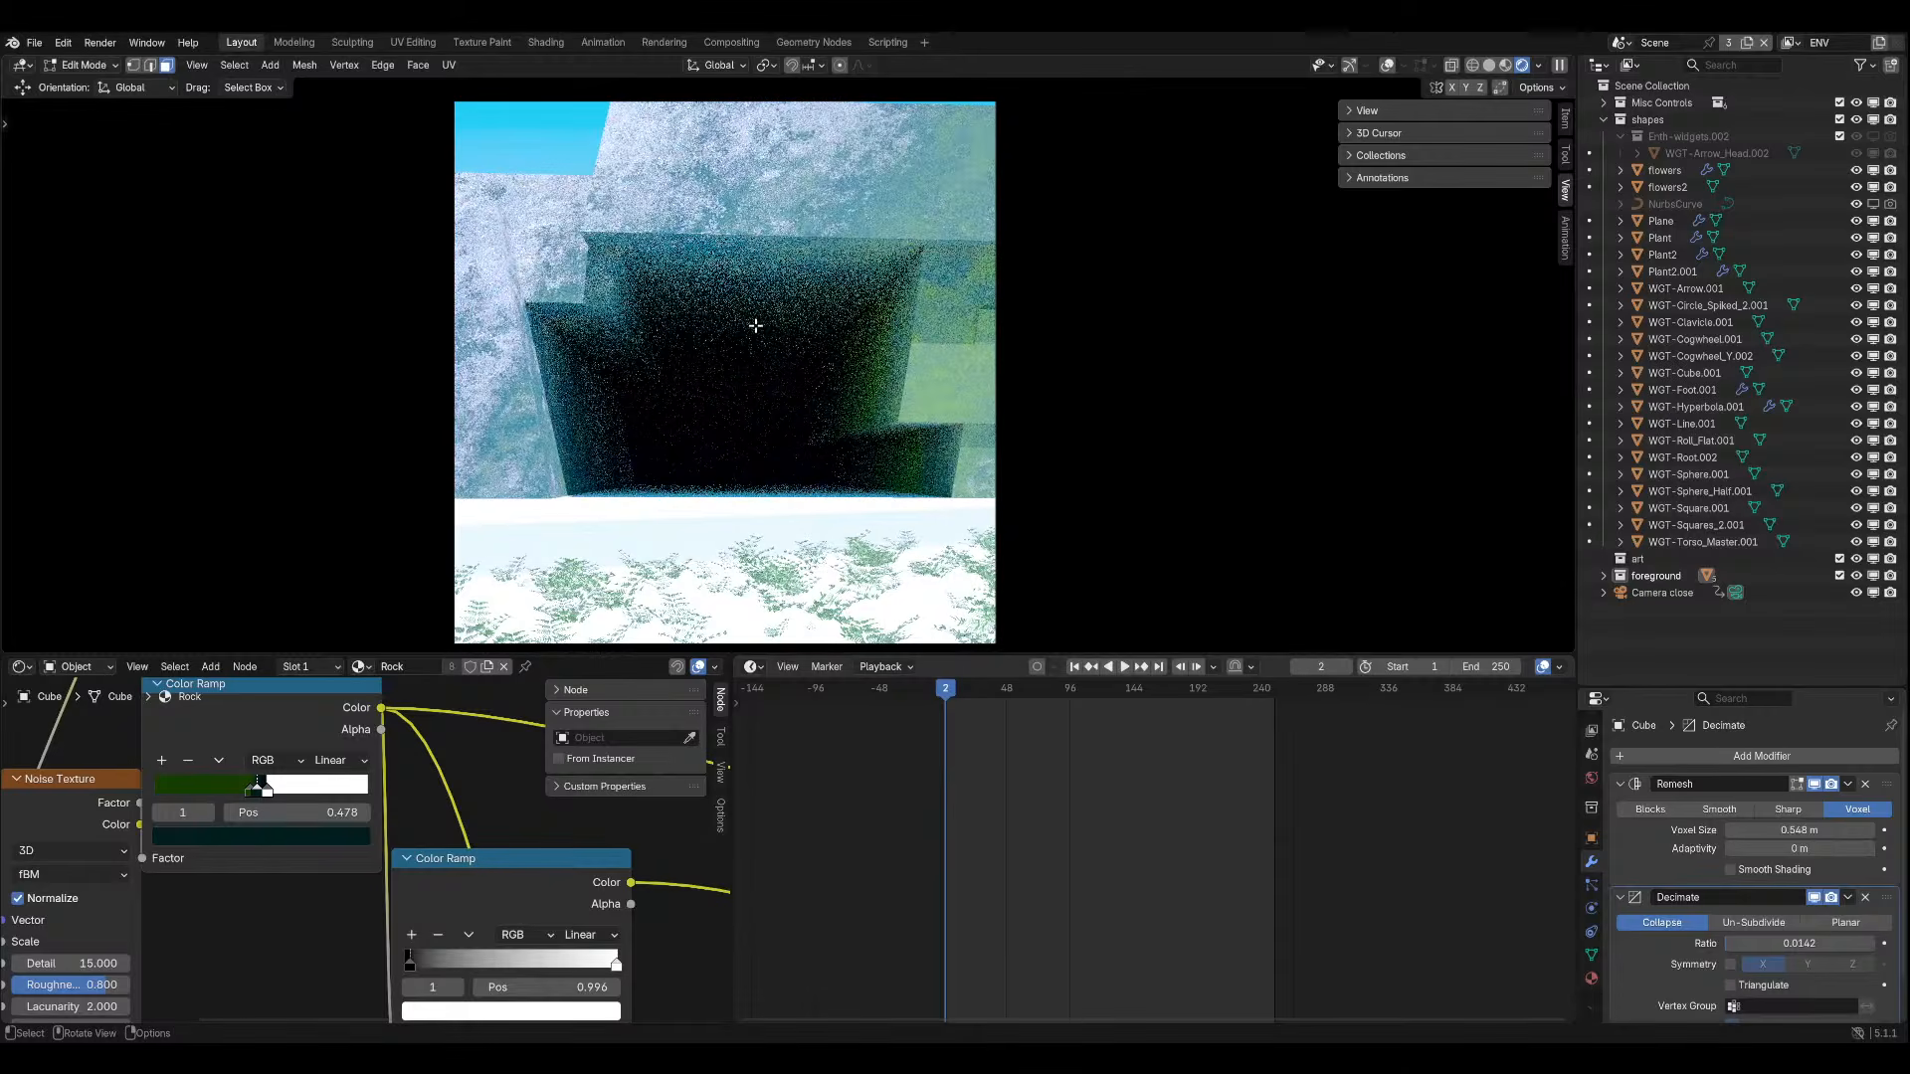
key("ctrl+l")
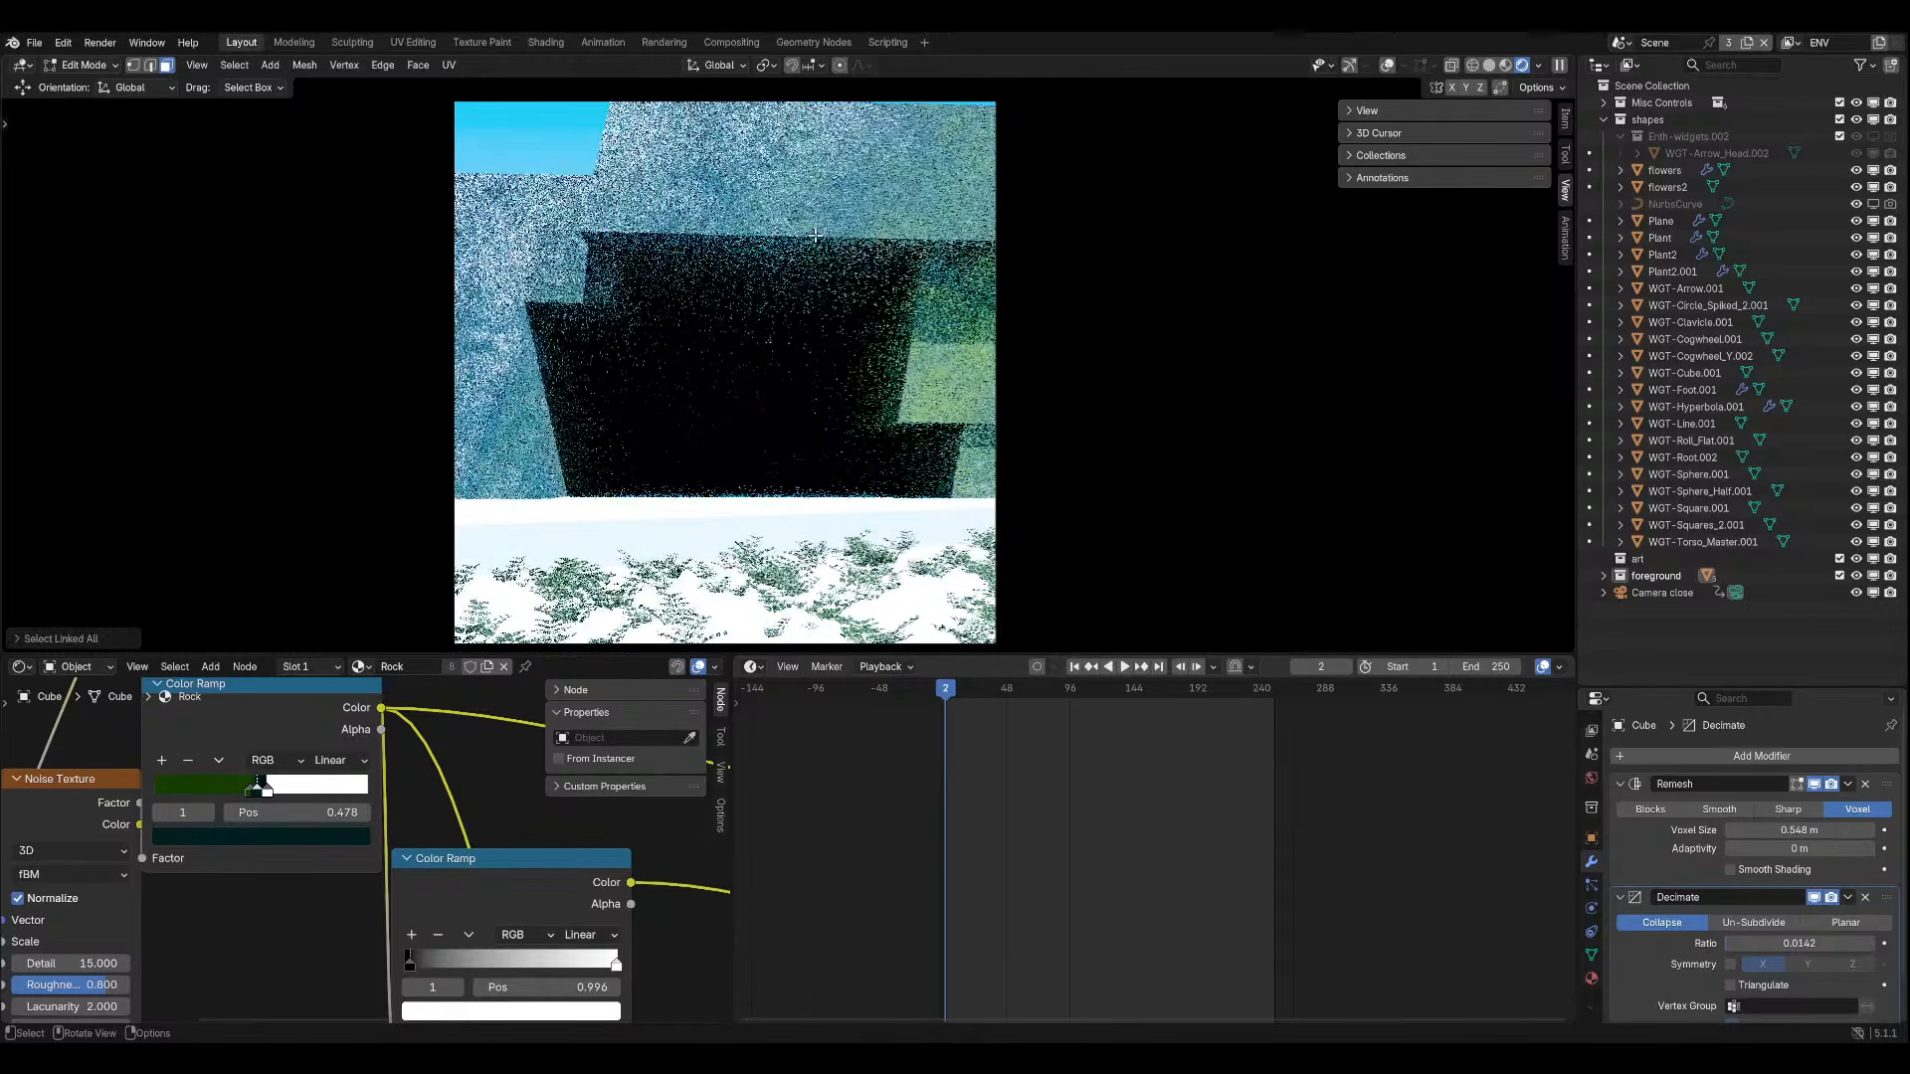
key("g")
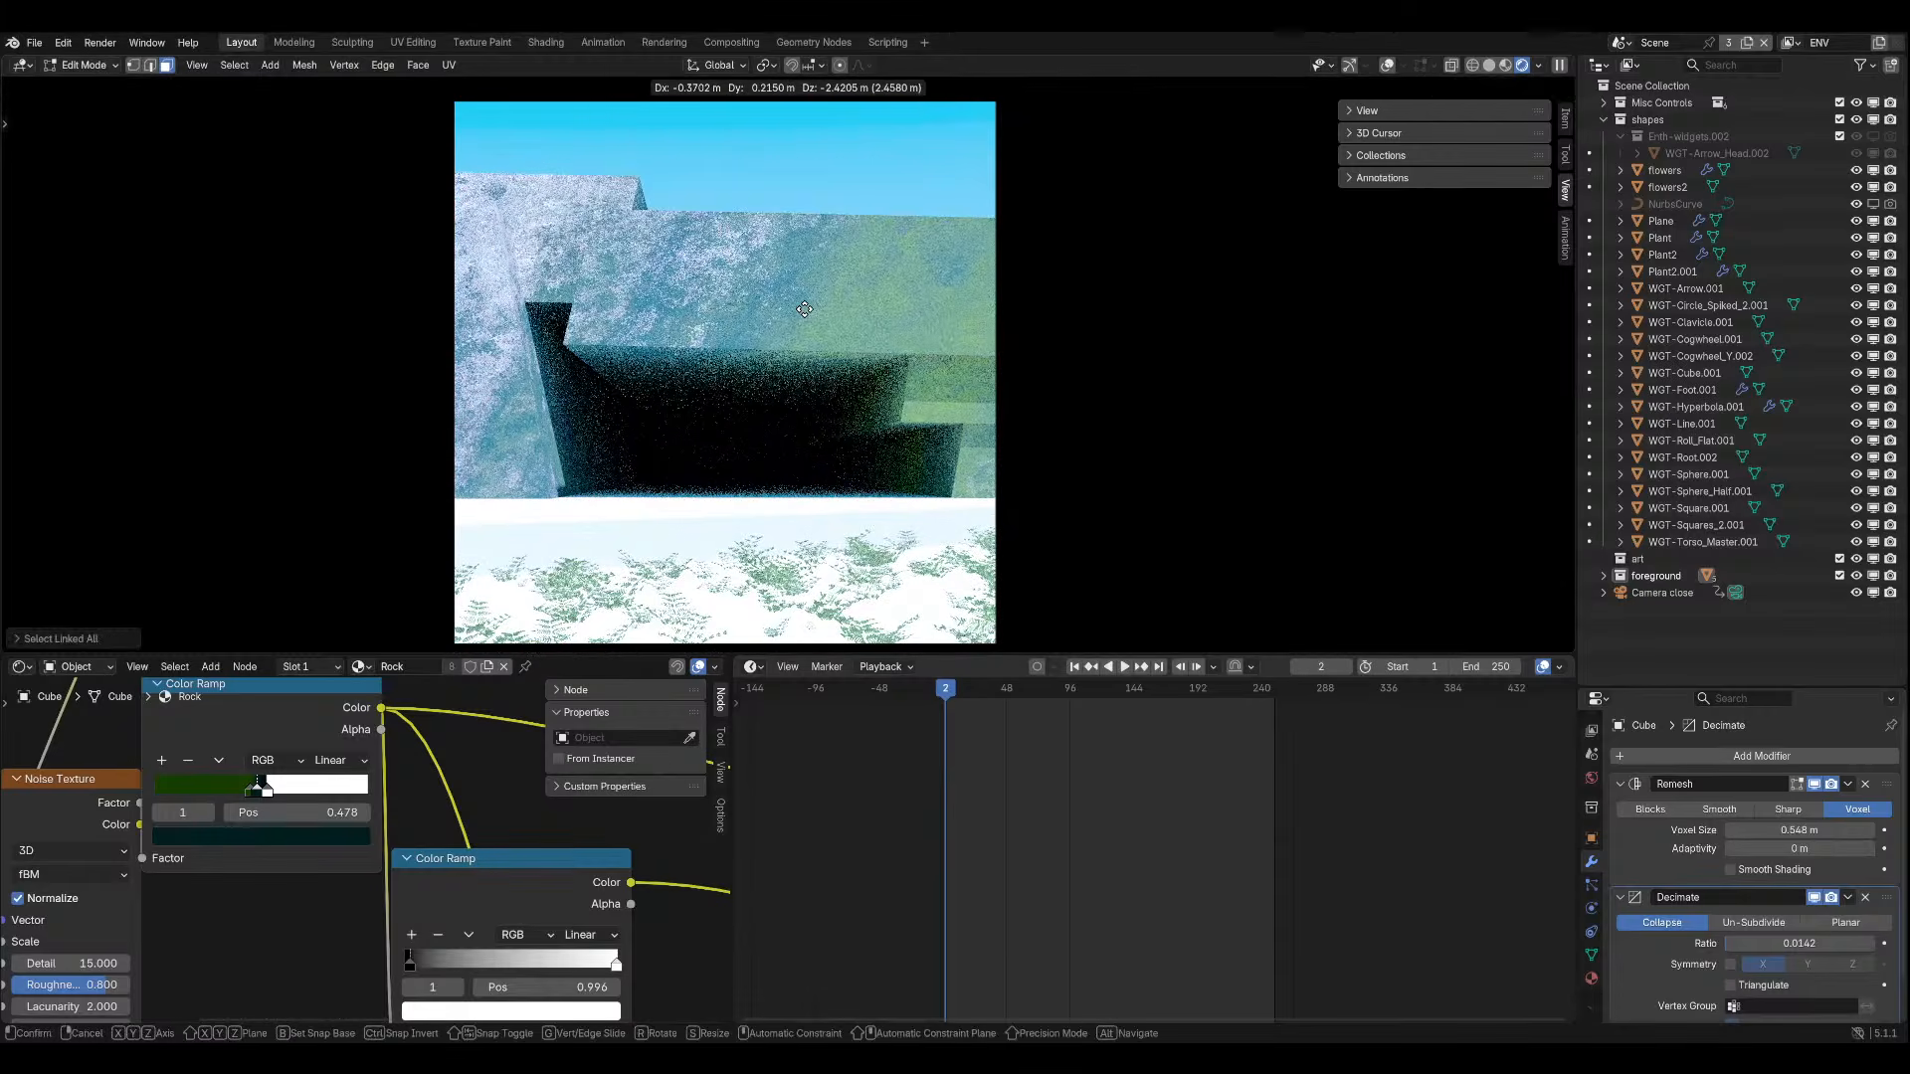
left_click(804, 309)
key("Tab")
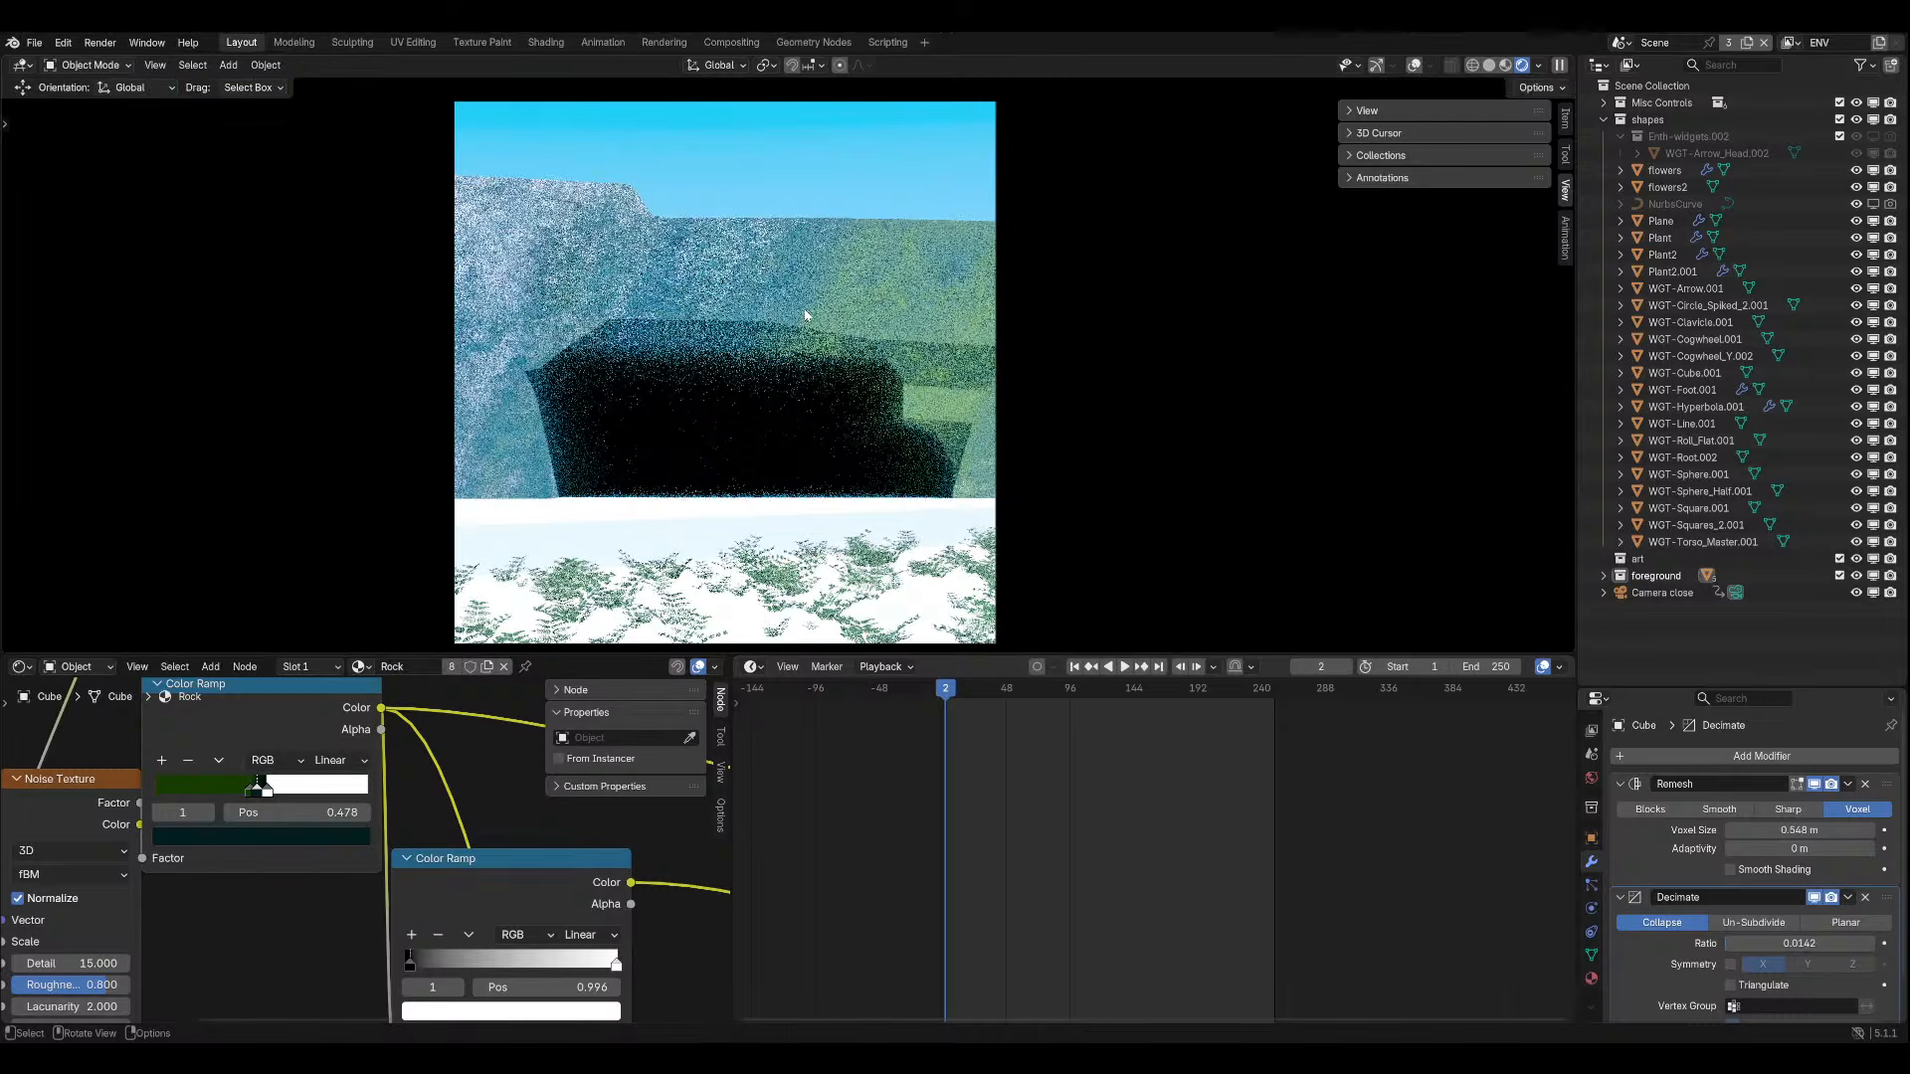
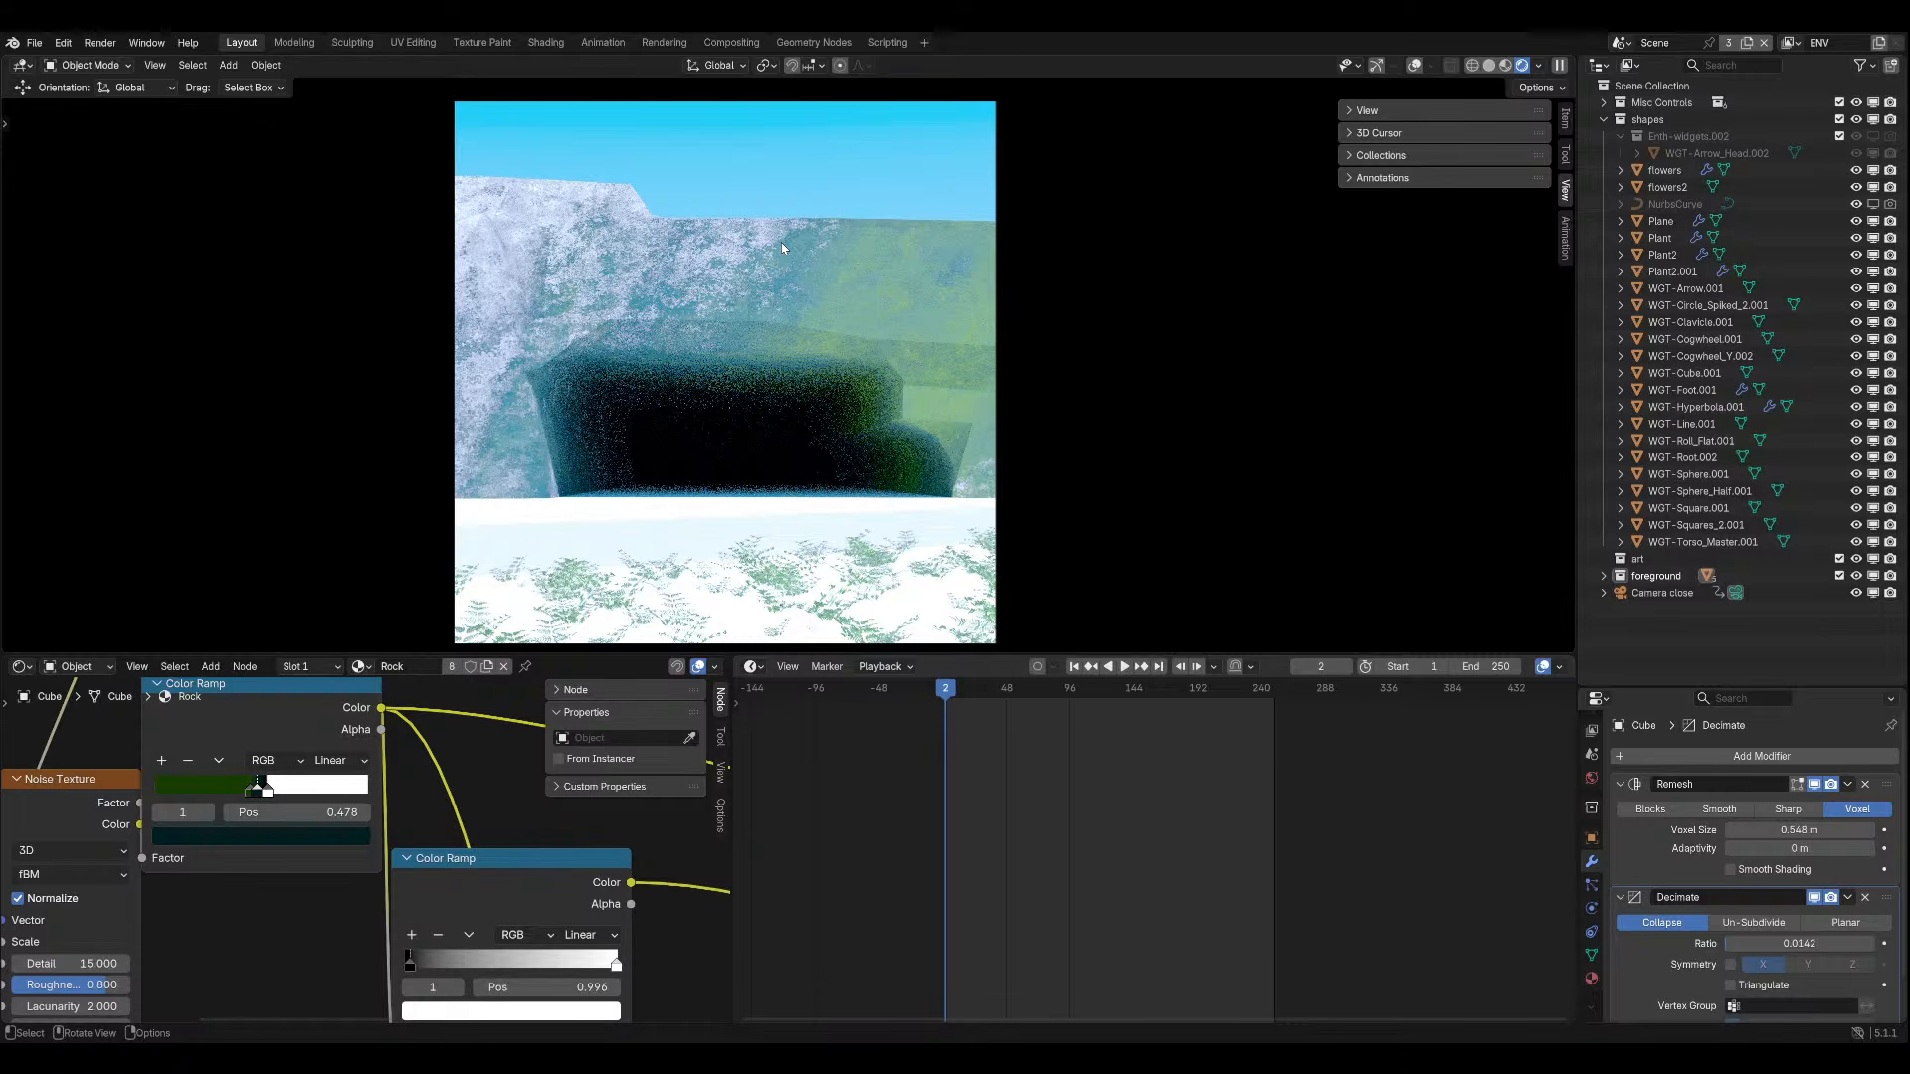
Duplicate the lowered block in Edit Mode, place the copy above it, and shift the copy about 5 m along negative Y.
left_click(1414, 68)
left_click(89, 65)
left_click(82, 103)
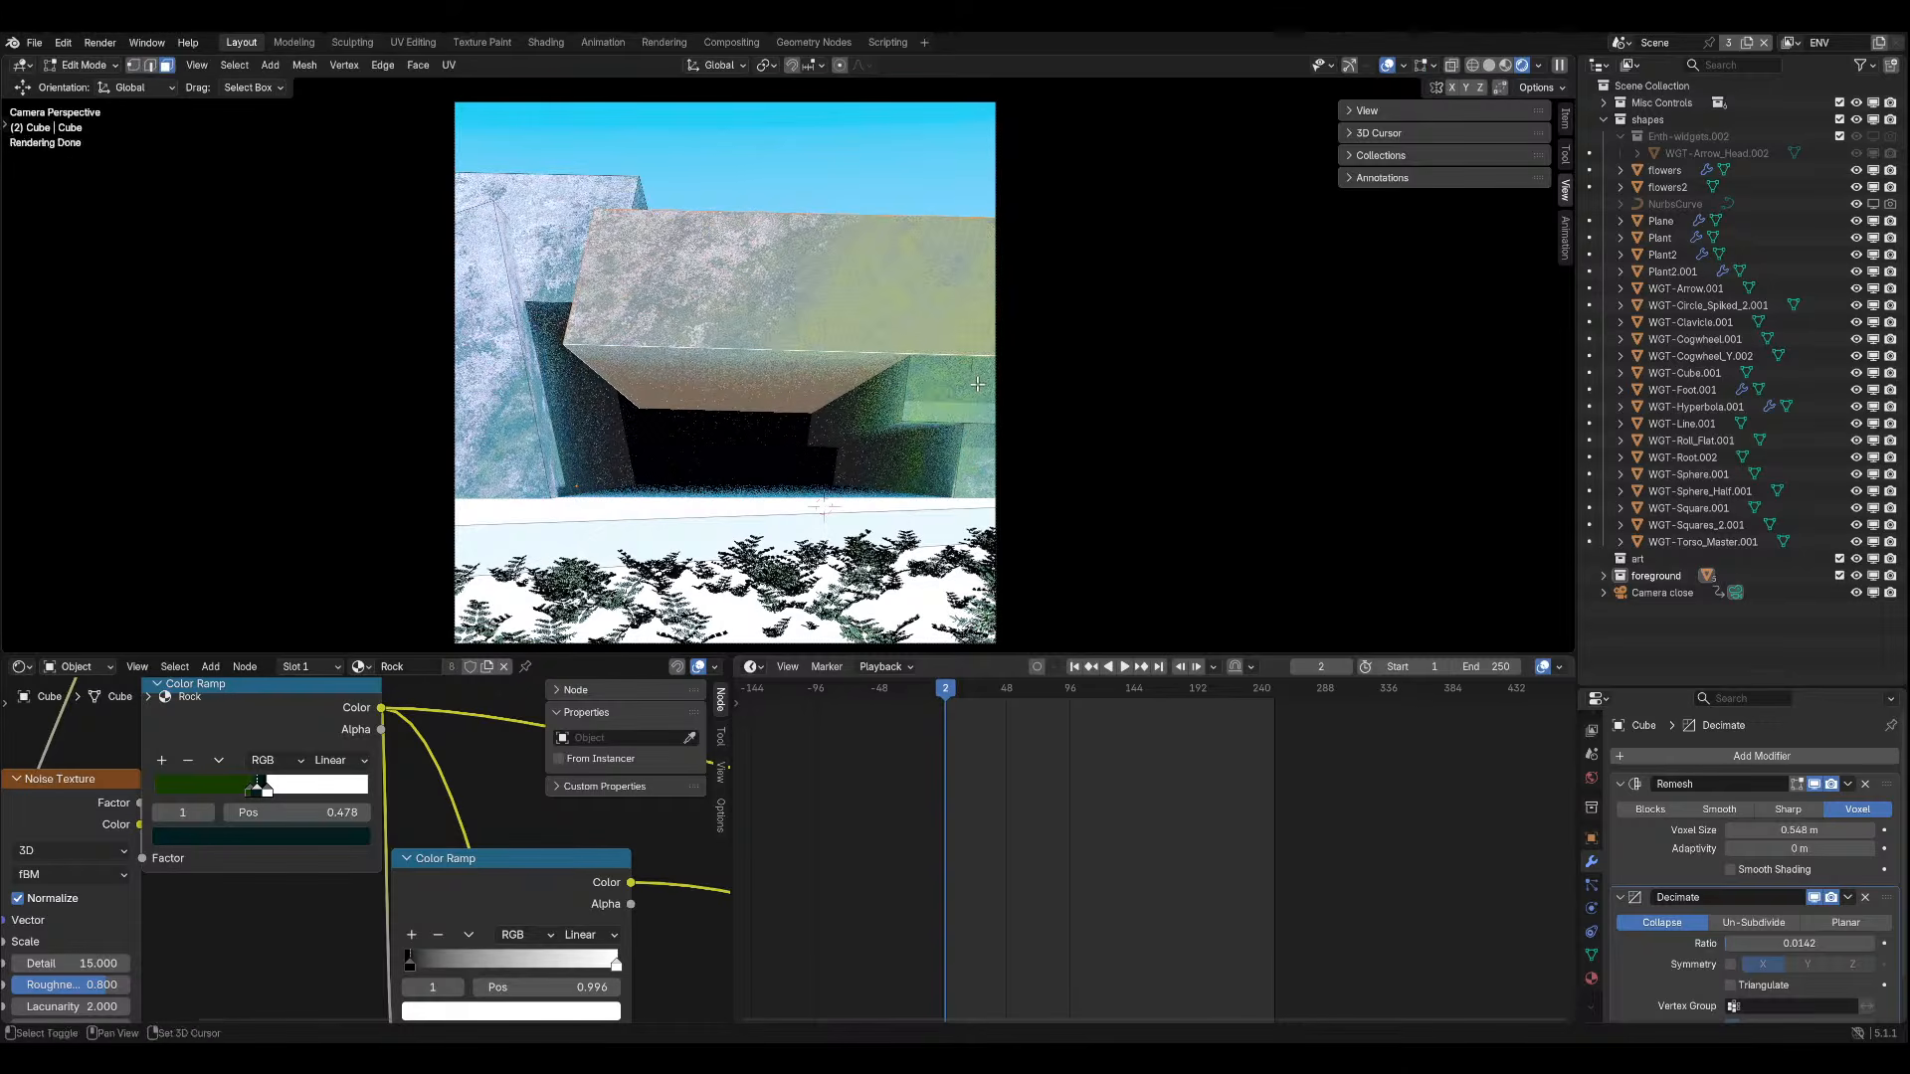
key("shift+d")
left_click(949, 294)
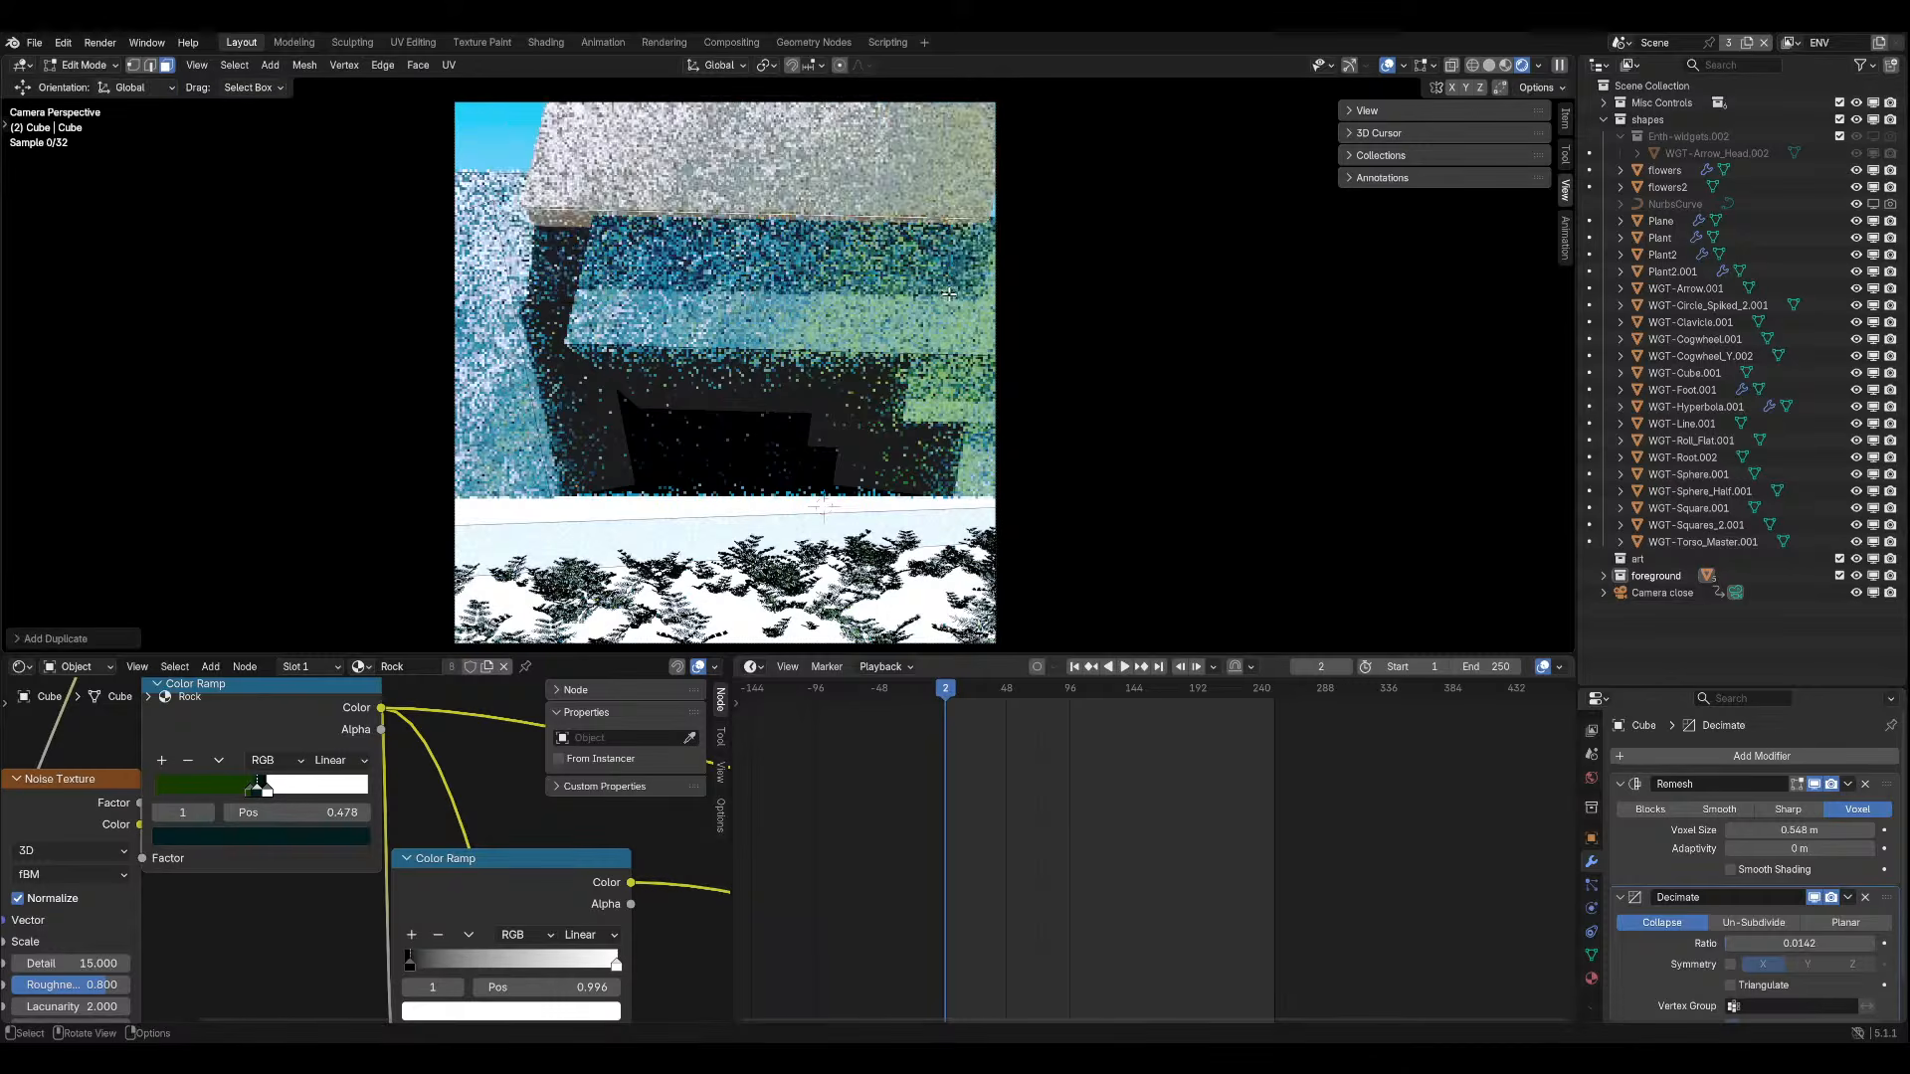
key("g")
key("y")
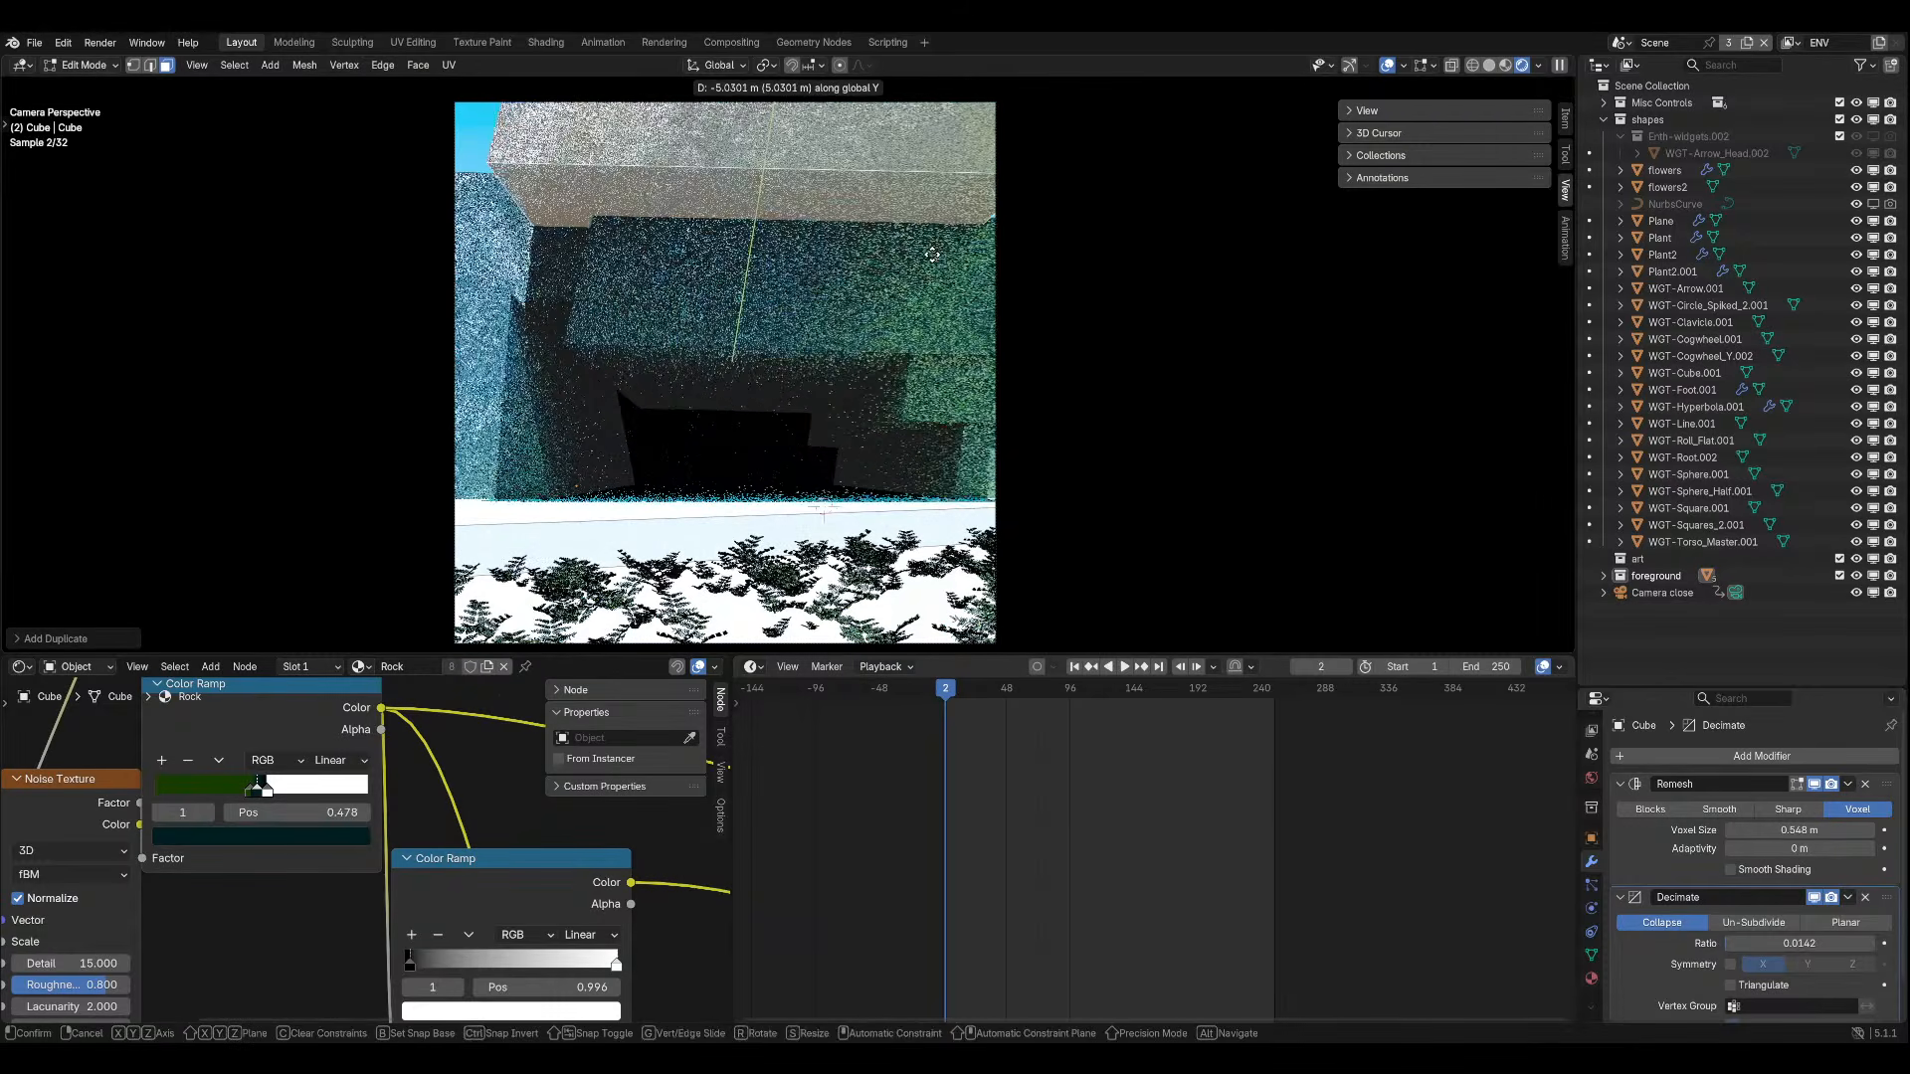
left_click(932, 254)
Widen the copied block along the X axis so it spans the full width of the camera view.
key("s")
key("x")
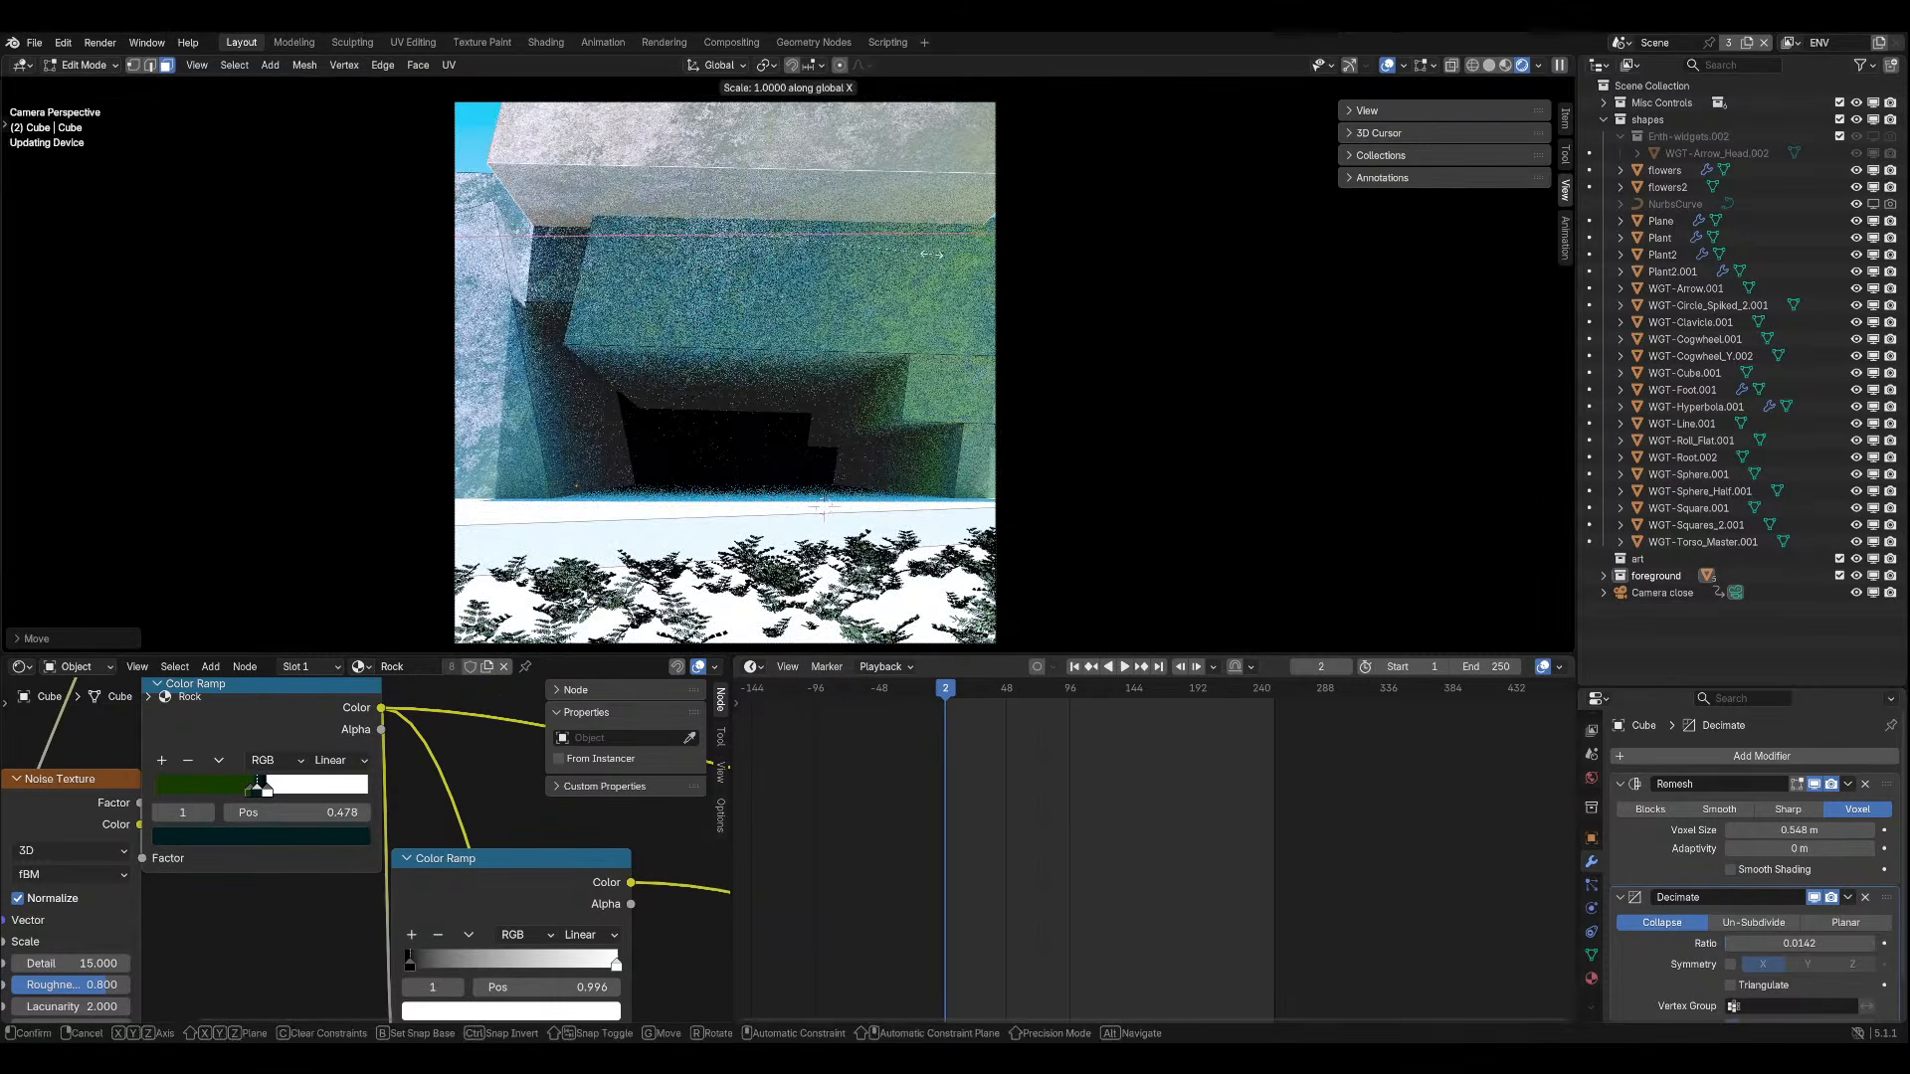
left_click(972, 263)
key("g")
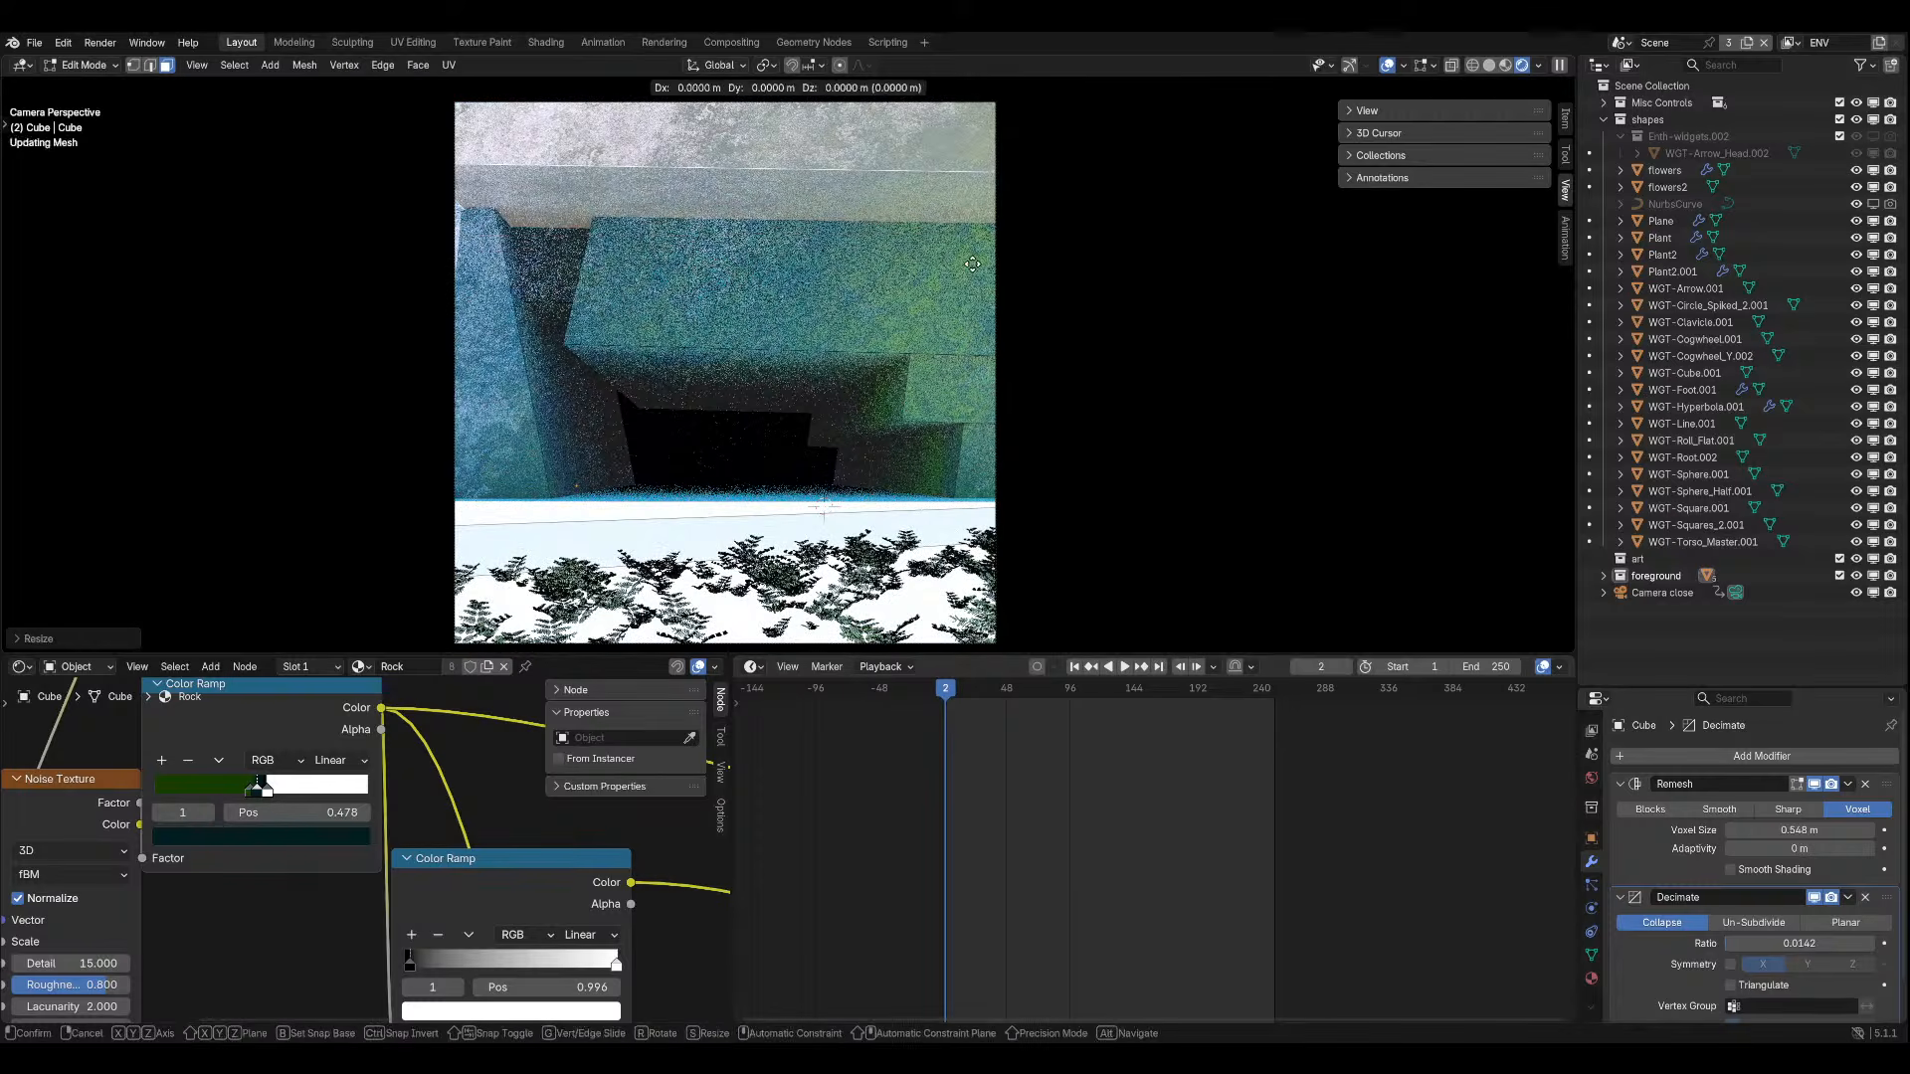
key("Escape")
key("h")
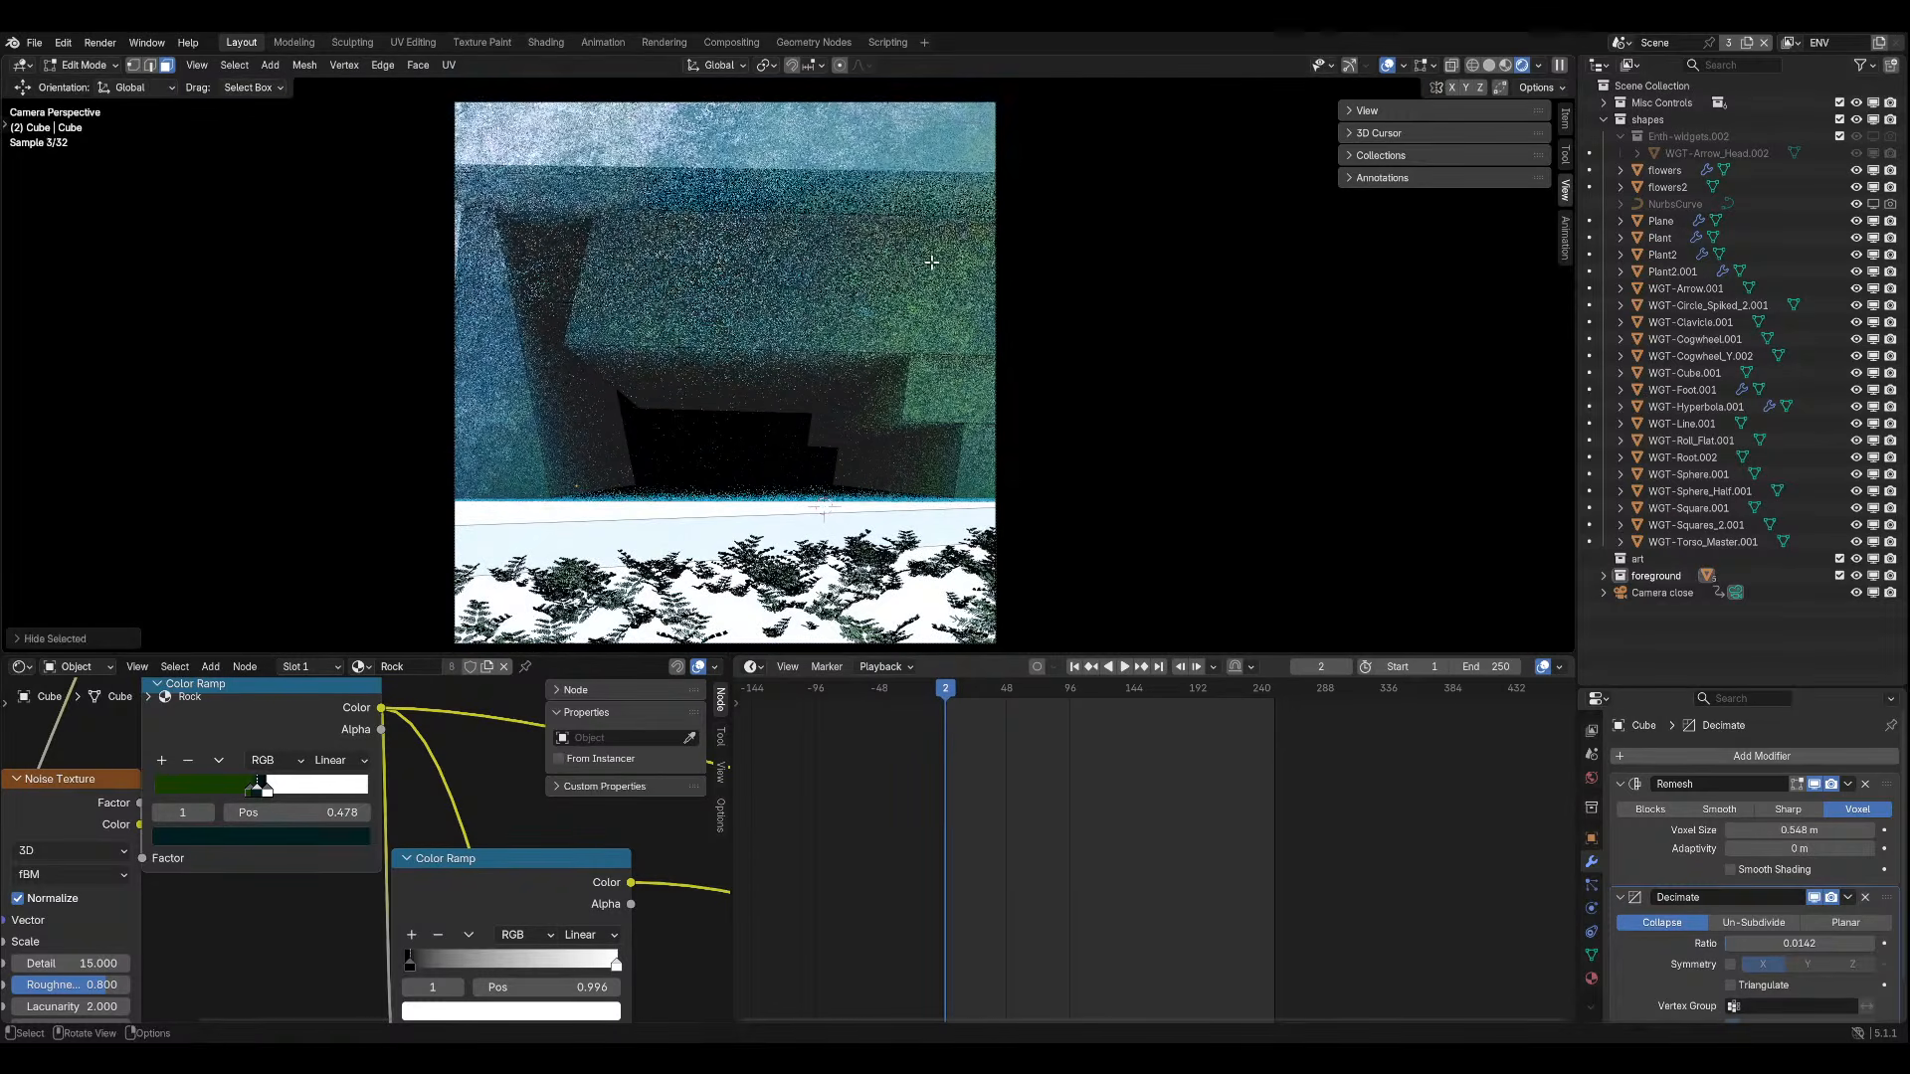
Shift the widened upper block about 0.7 m along negative X and return to Object Mode.
key("g")
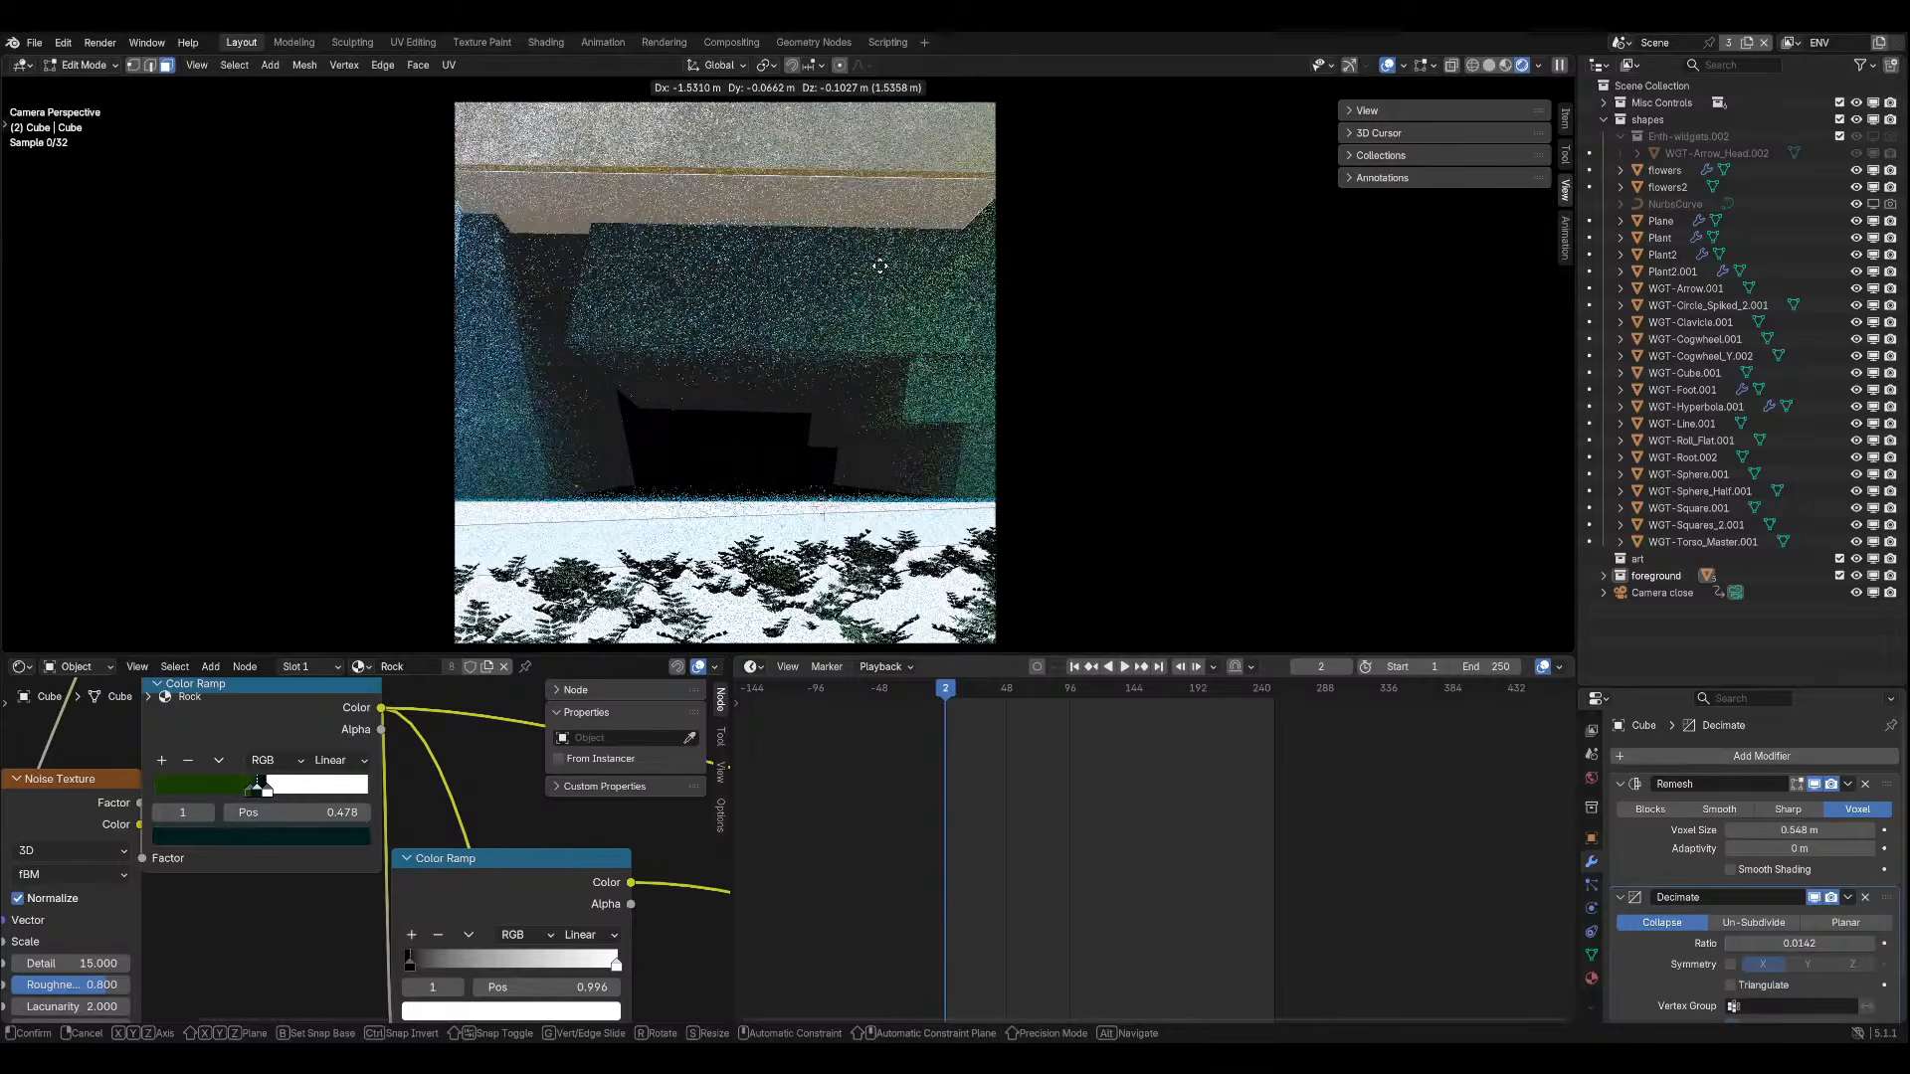
key("x")
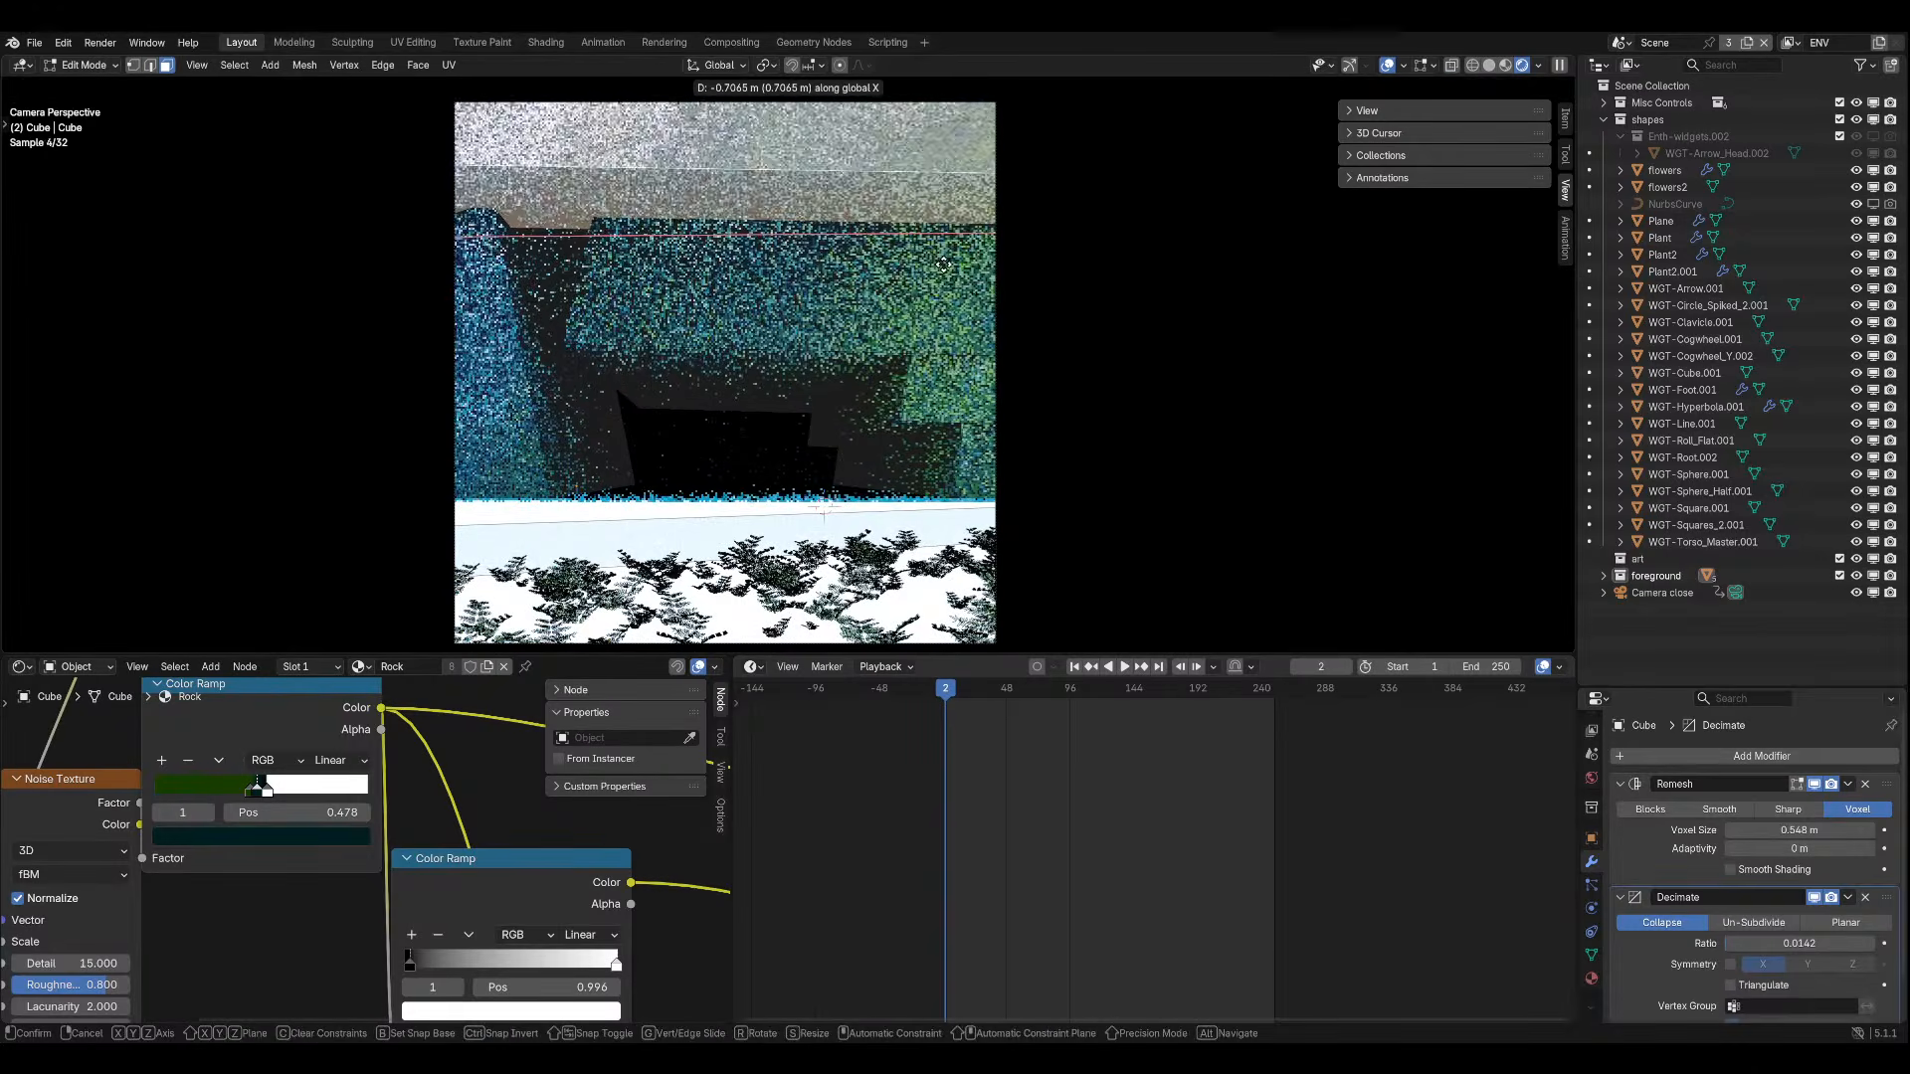
left_click(943, 264)
key("Tab")
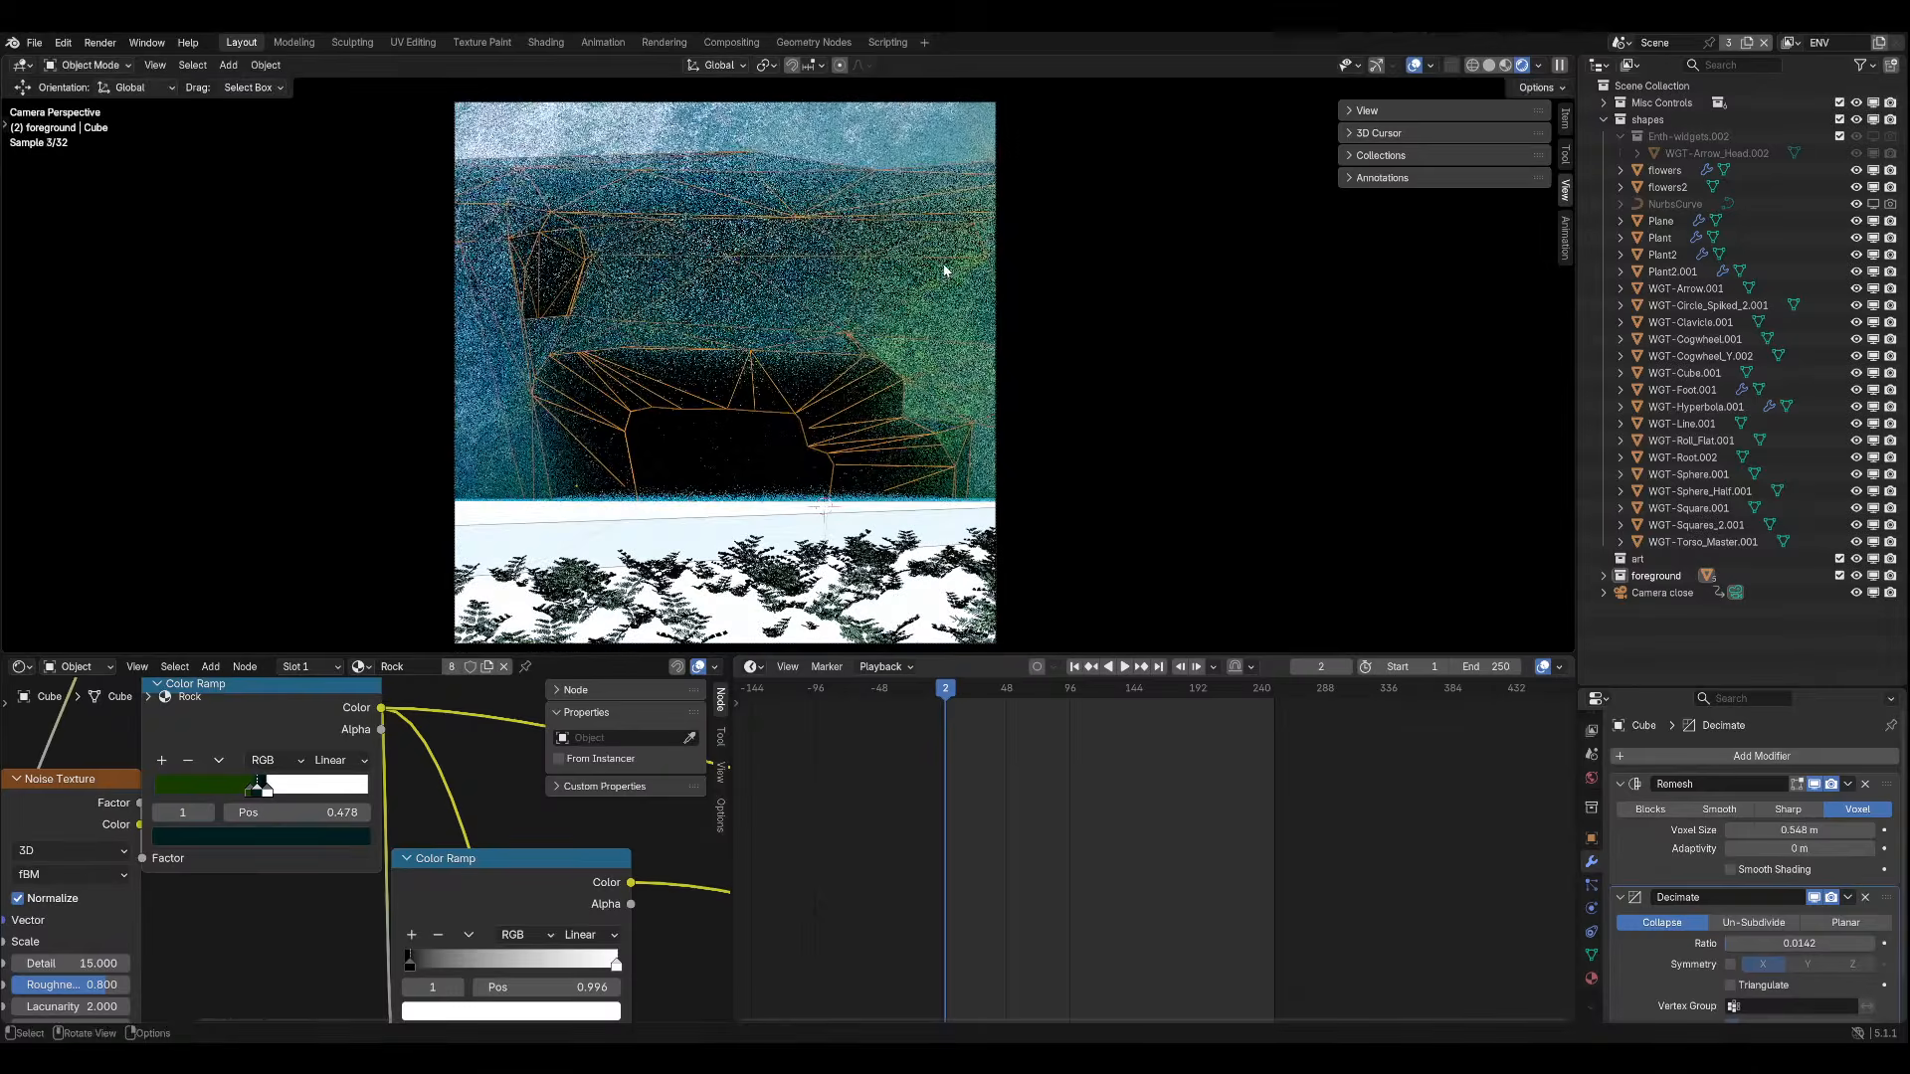
Inspect the rock object from outside the camera, return to the camera view, and hide the viewport overlays.
left_click(749, 449)
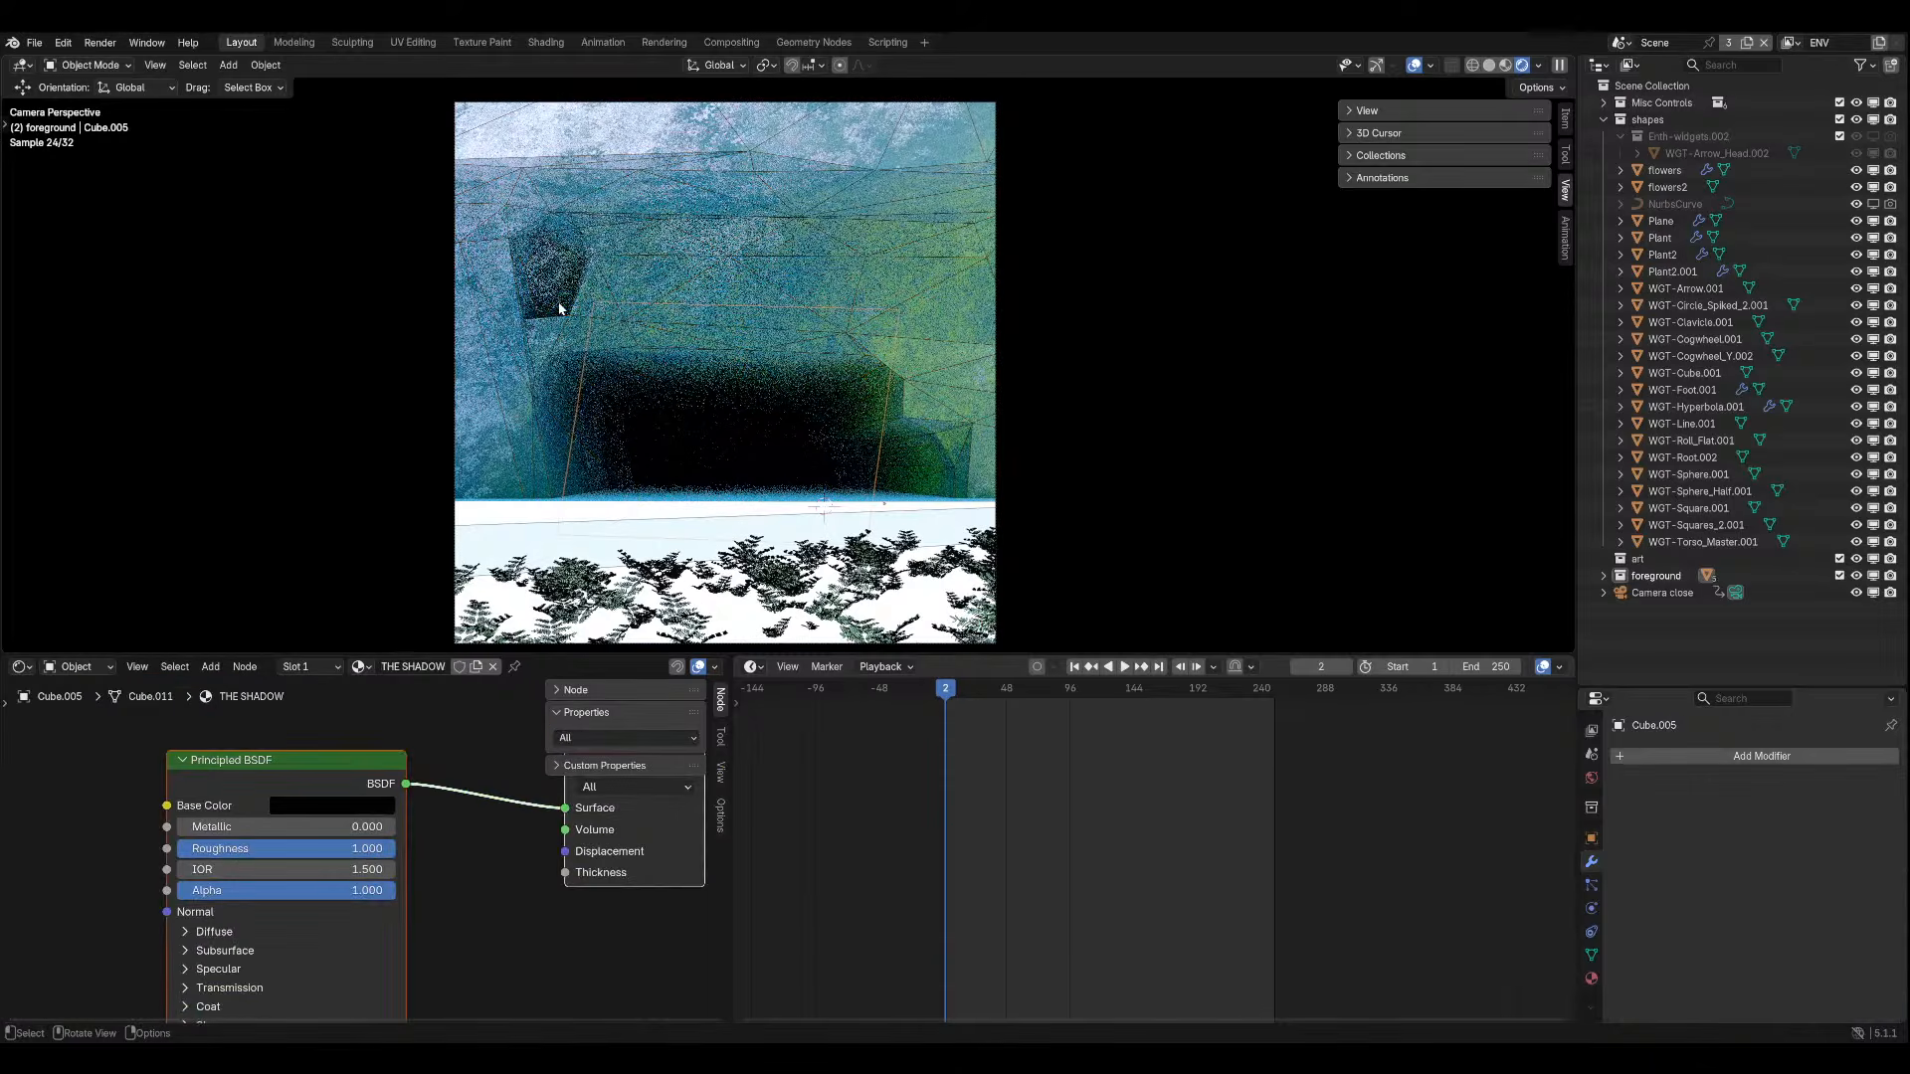
left_click(907, 332)
key("KP_0")
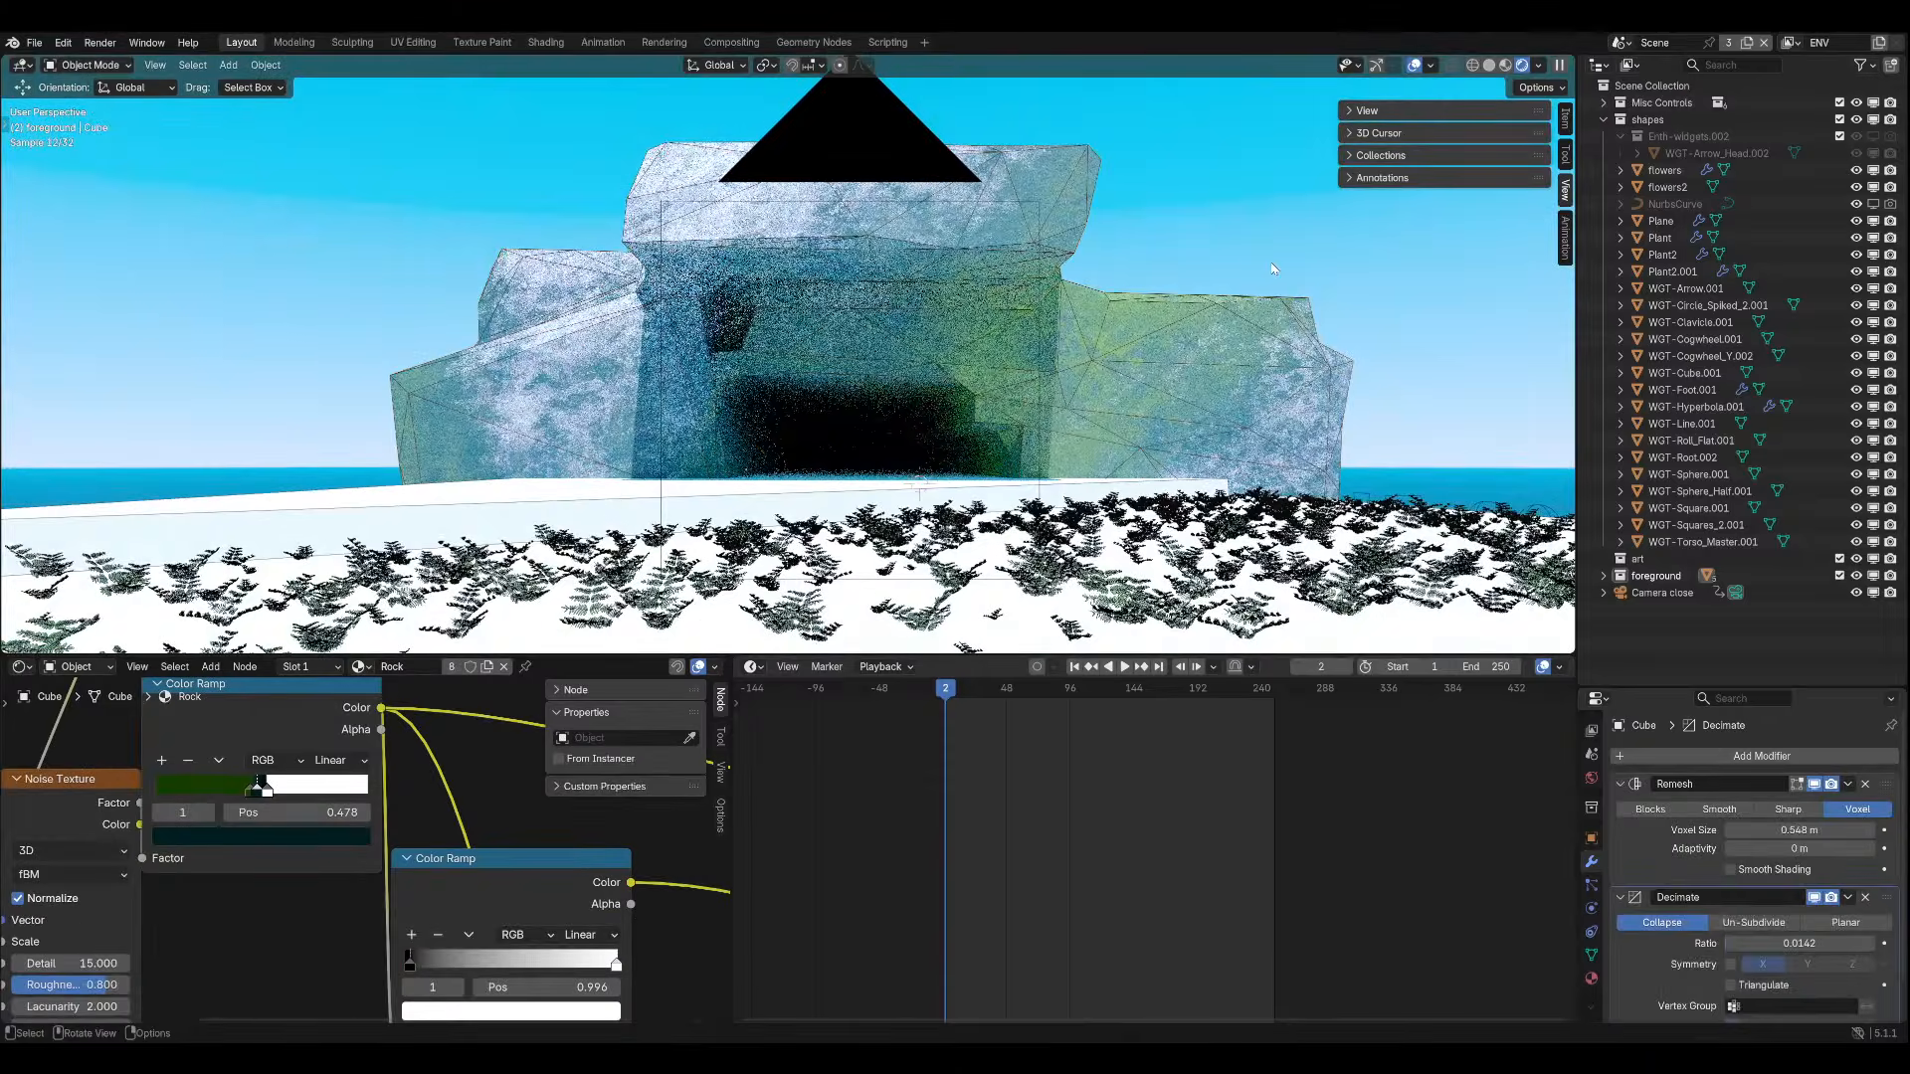
key("KP_0")
left_click(1414, 66)
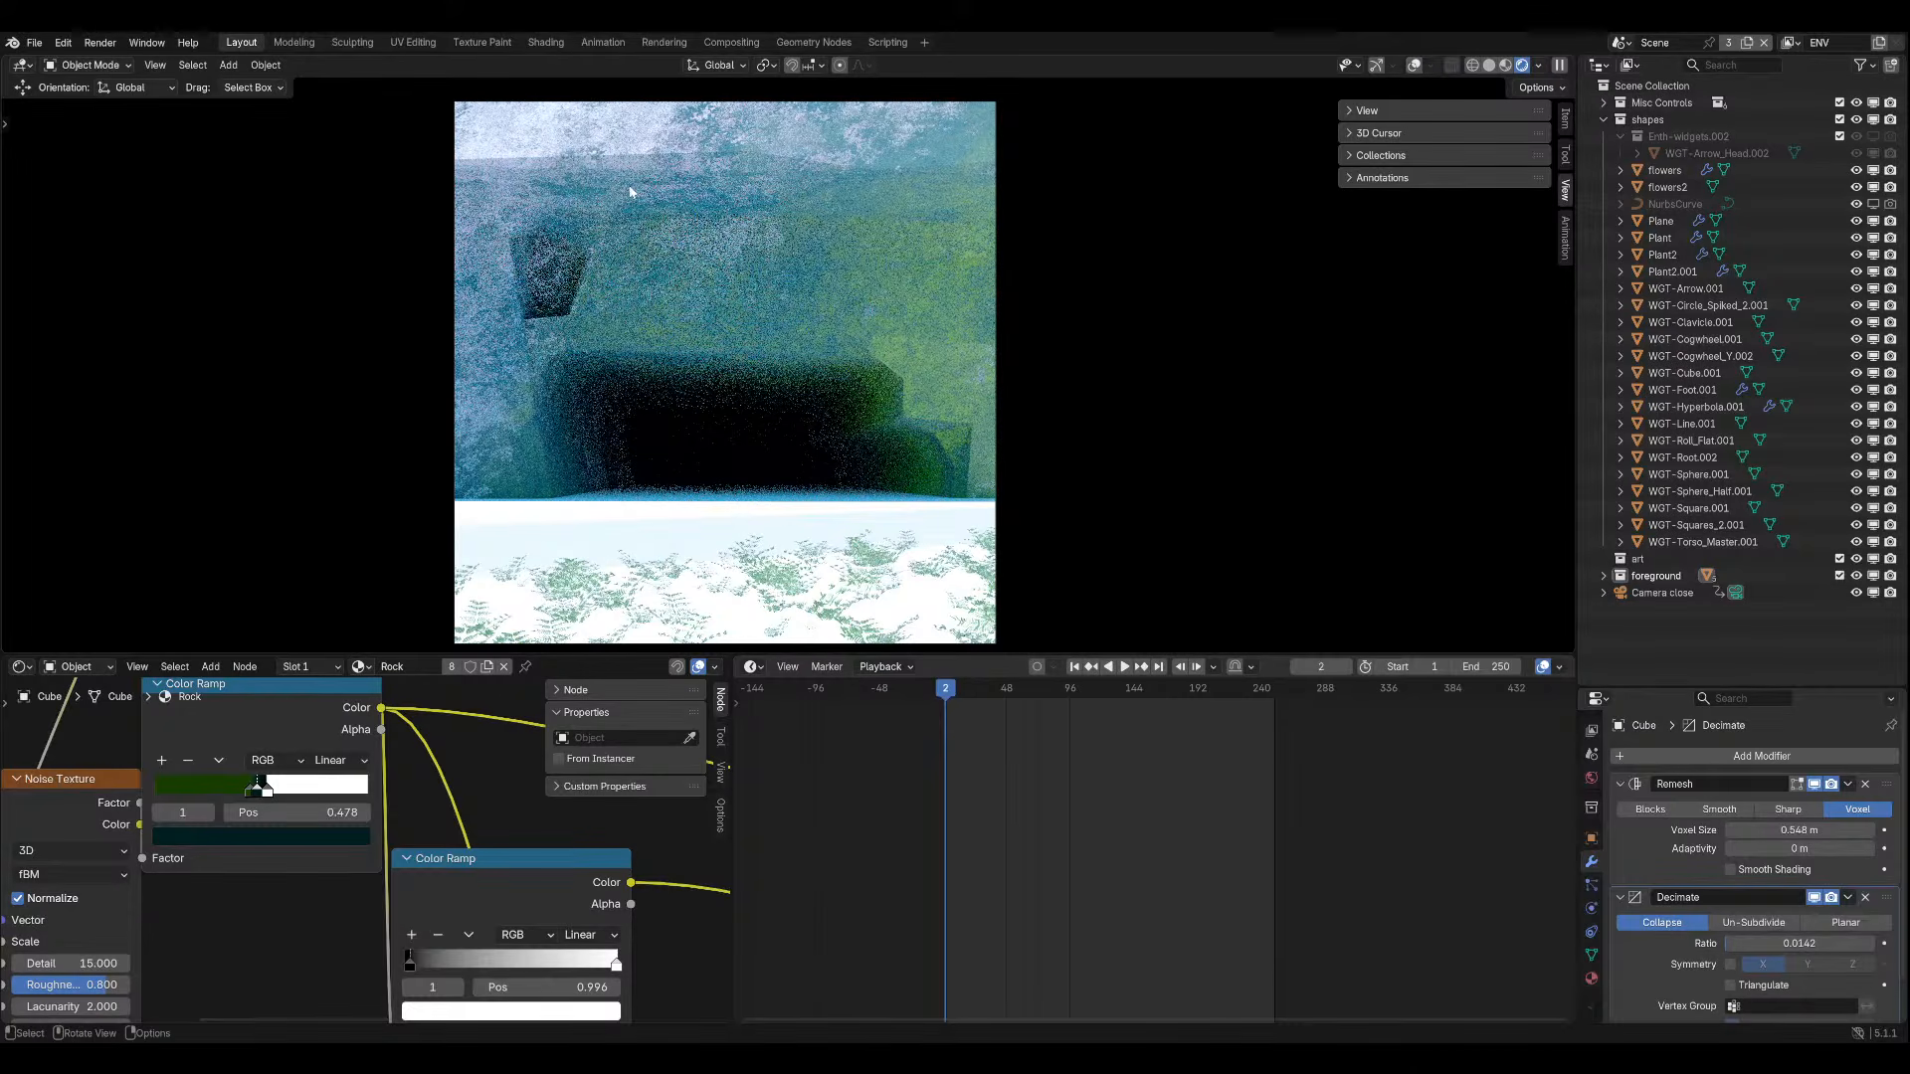
Lower the upper block about 1.5 m along Z in Edit Mode and return to Object Mode.
left_click(90, 65)
left_click(85, 102)
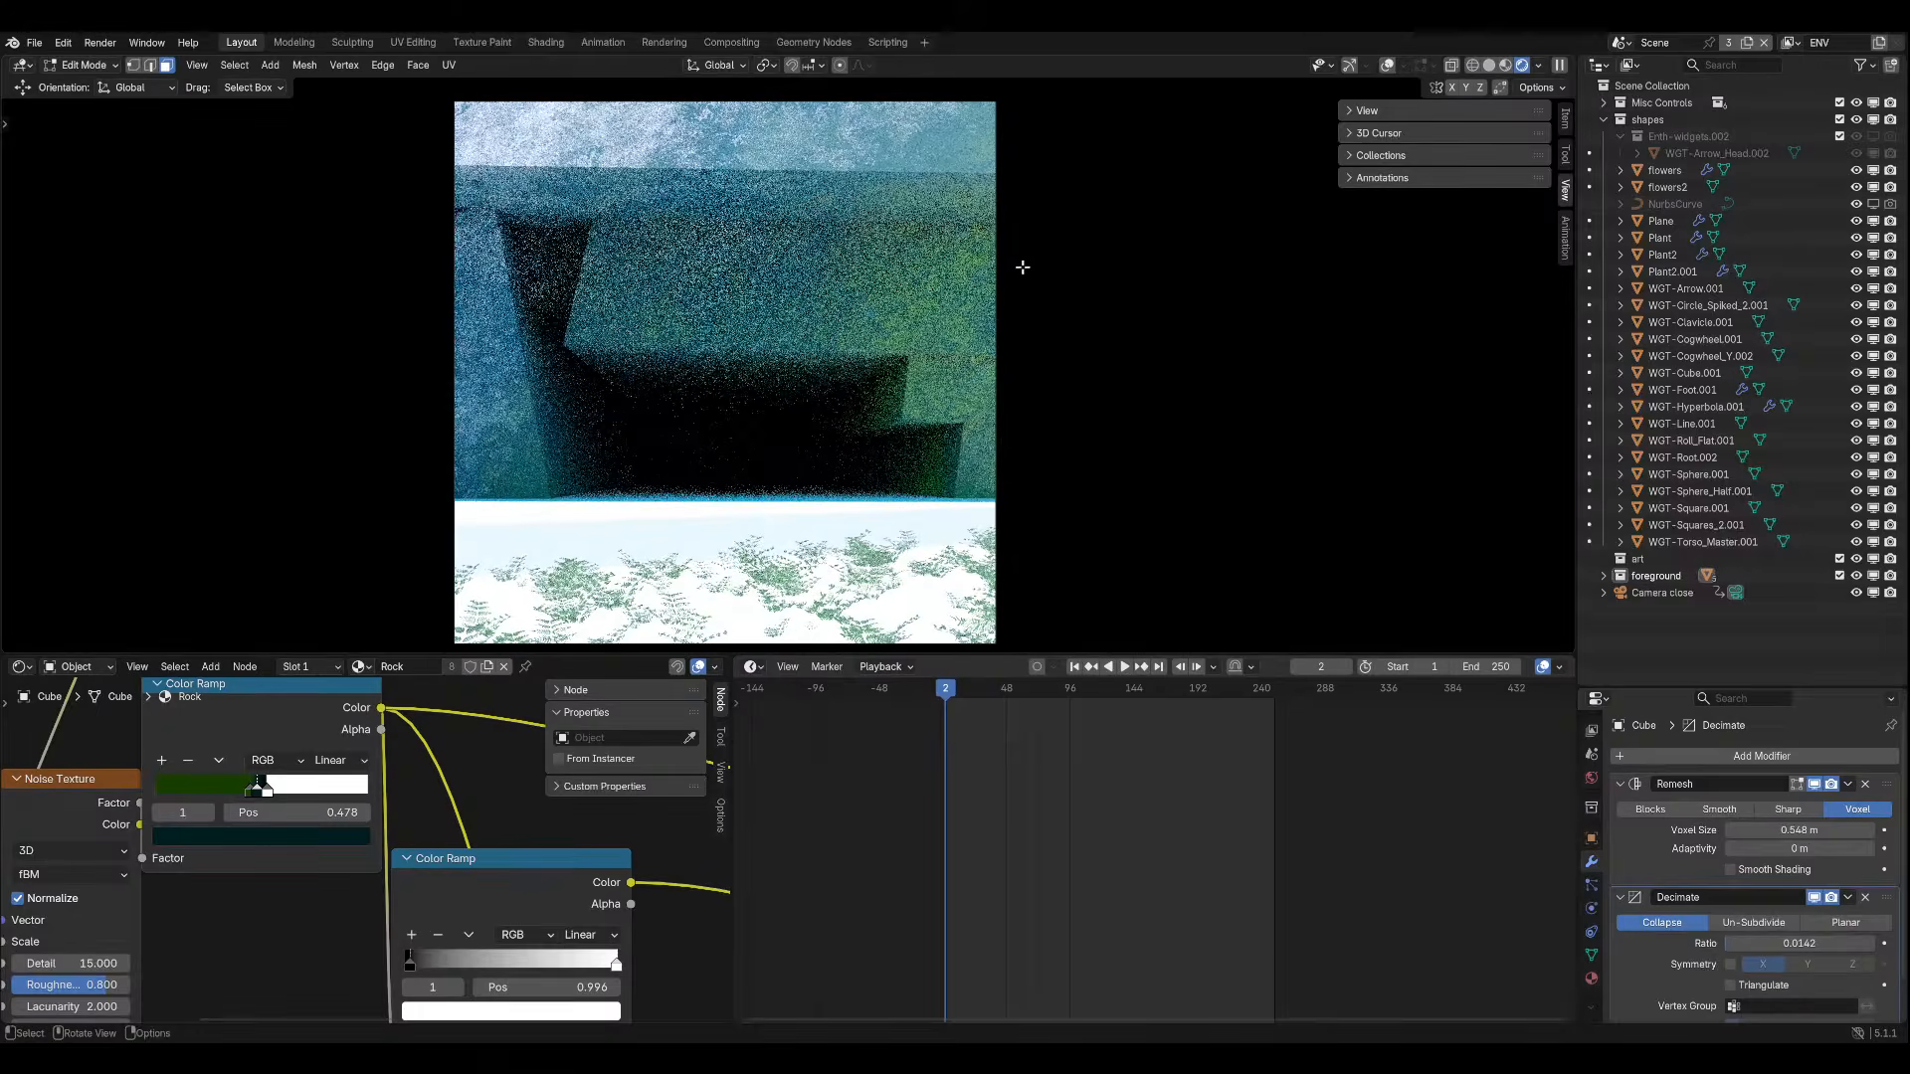
key("g")
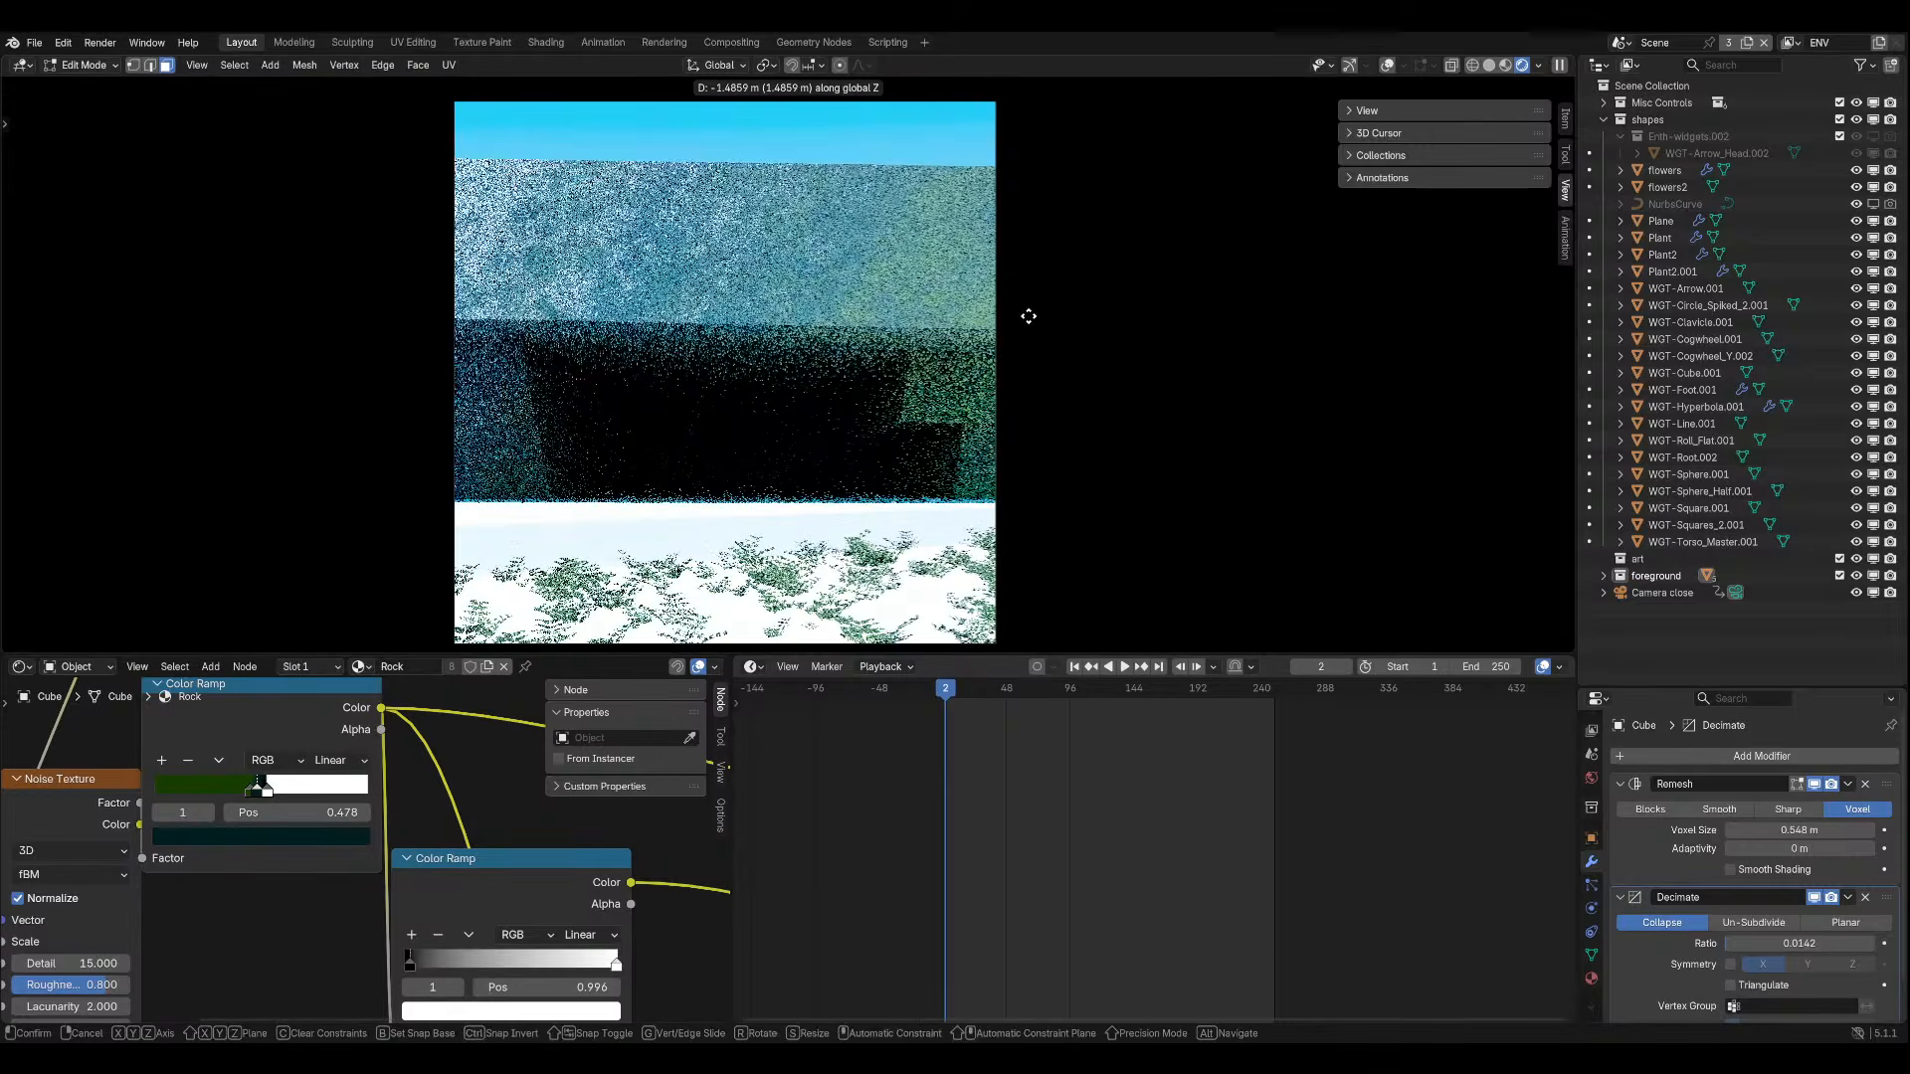
left_click(1029, 316)
key("Tab")
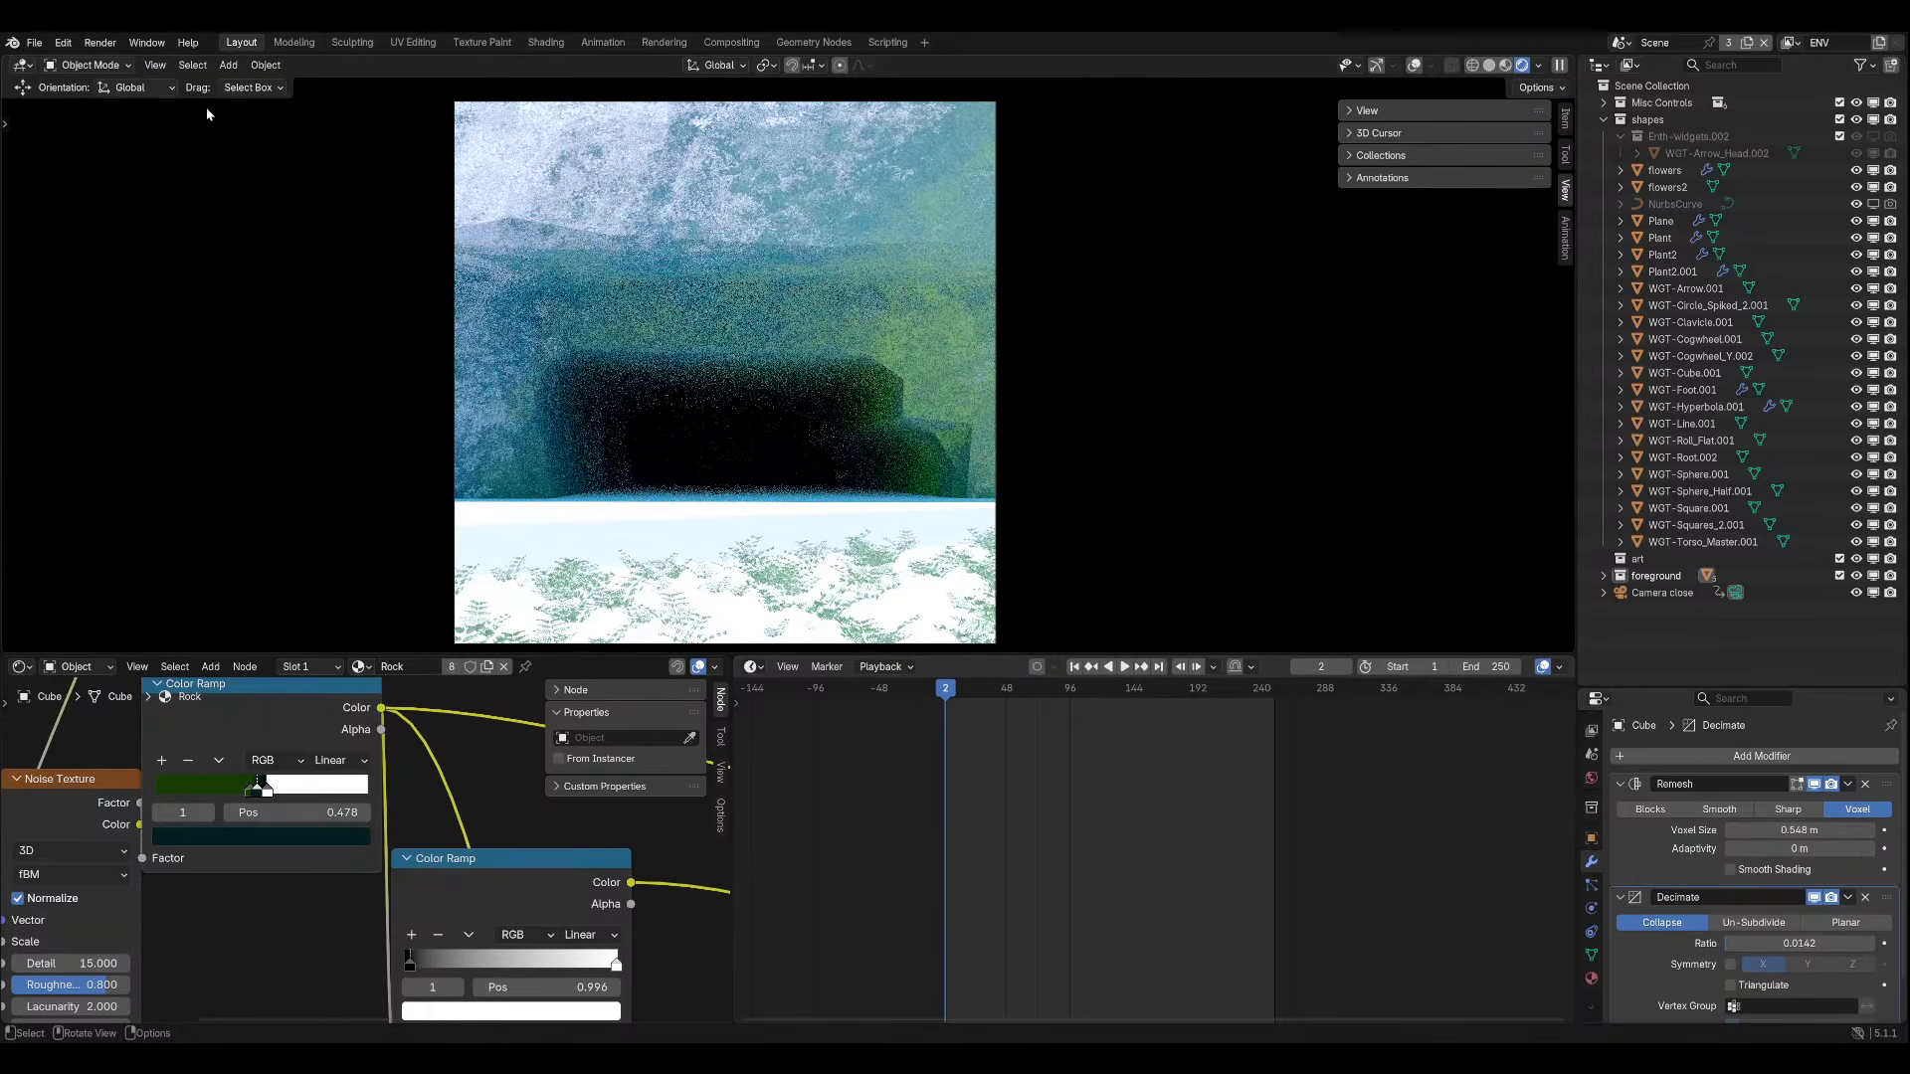
Try to flatten the upper block to about 0.46 of its height along Z, and view it in Object Mode.
left_click(99, 64)
left_click(88, 102)
key("s")
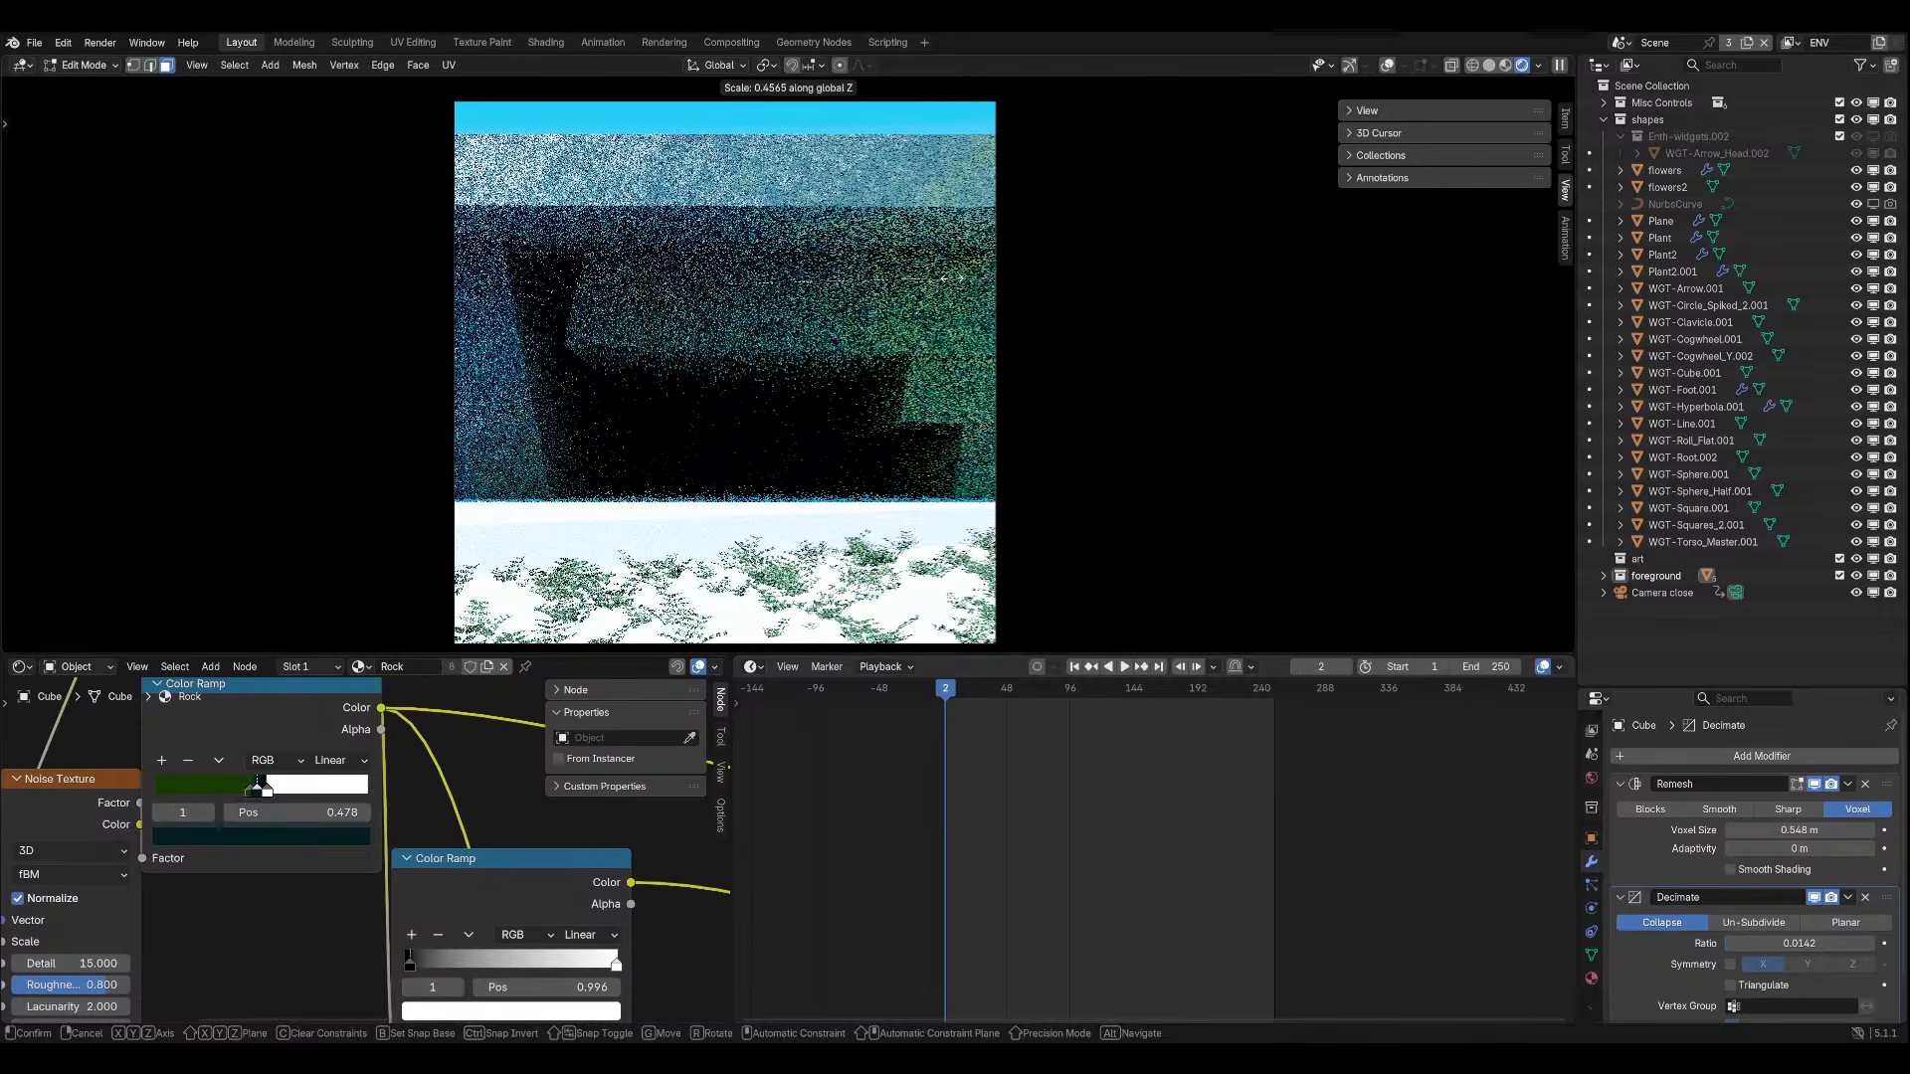
left_click(952, 278)
key("Tab")
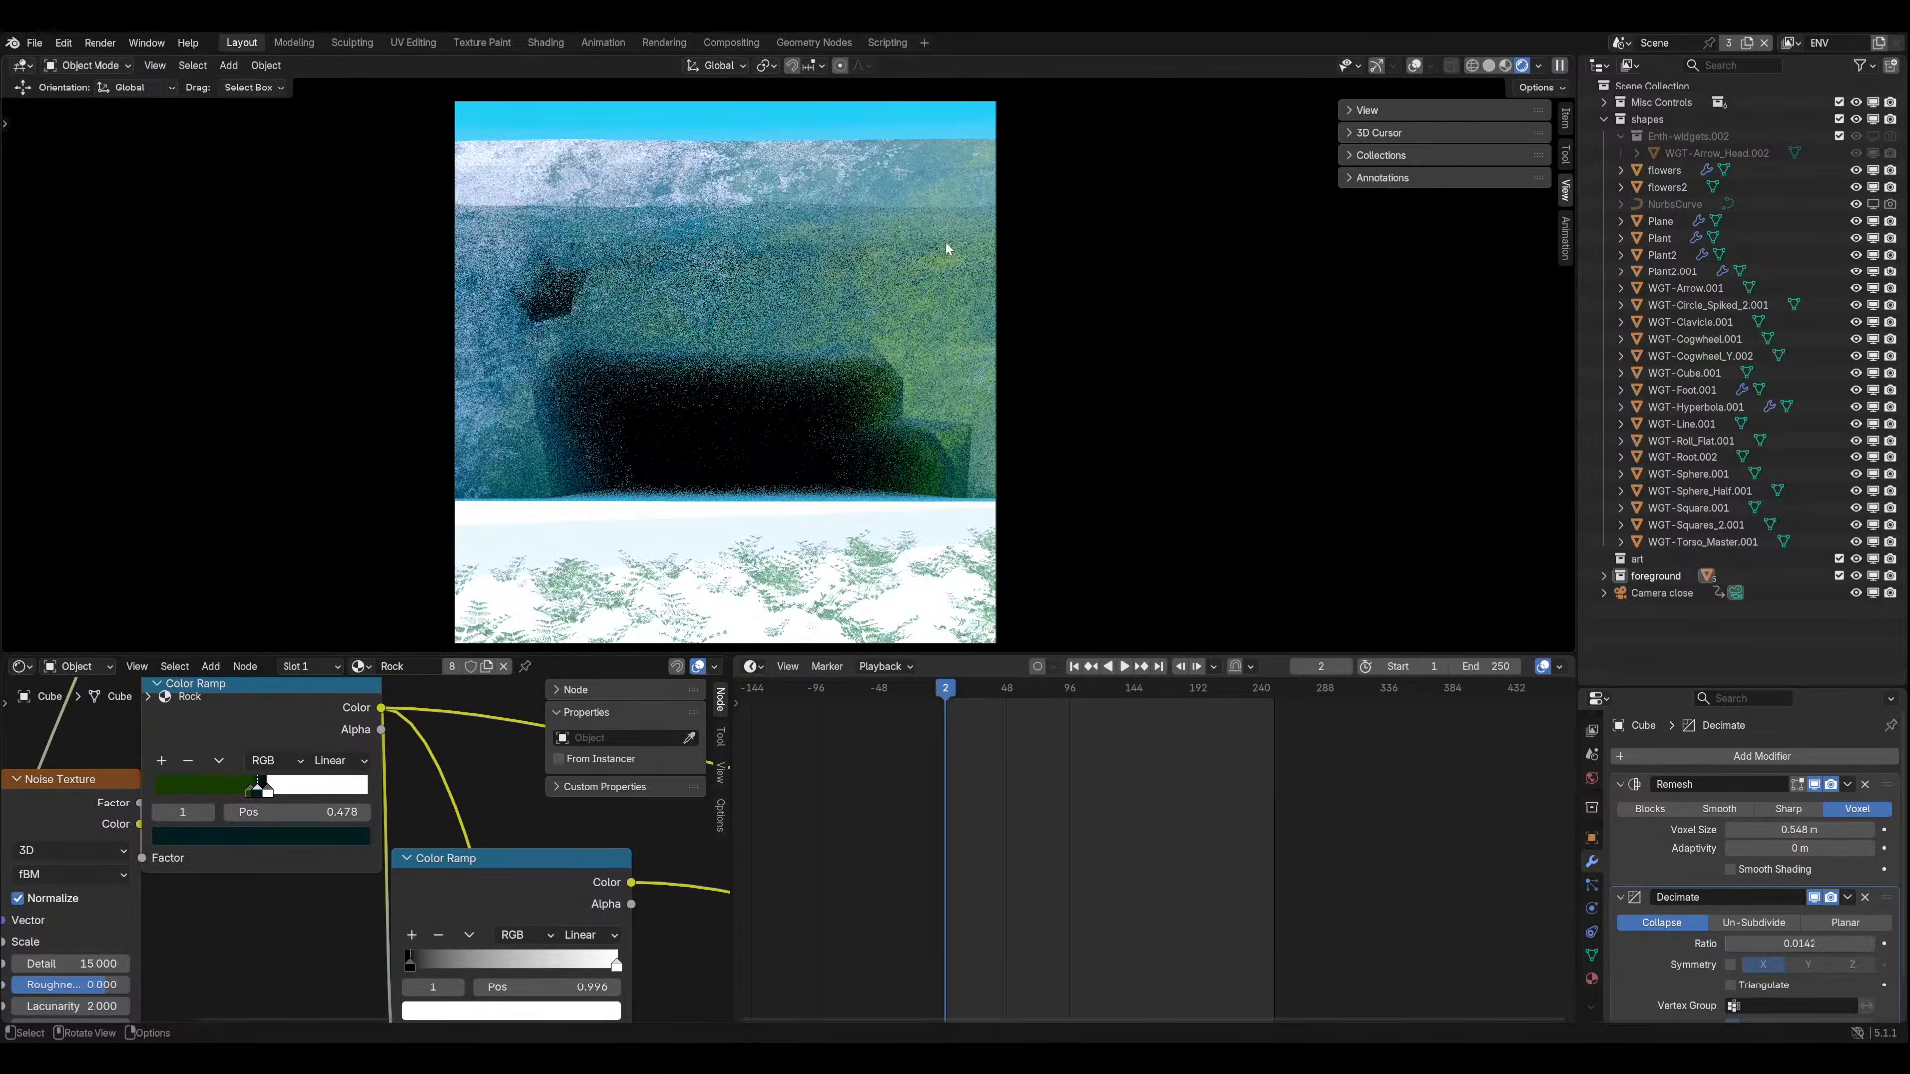
Show the viewport overlays and select all linked geometry of the flattened upper block in Edit Mode.
left_click(72, 64)
left_click(88, 102)
key("h")
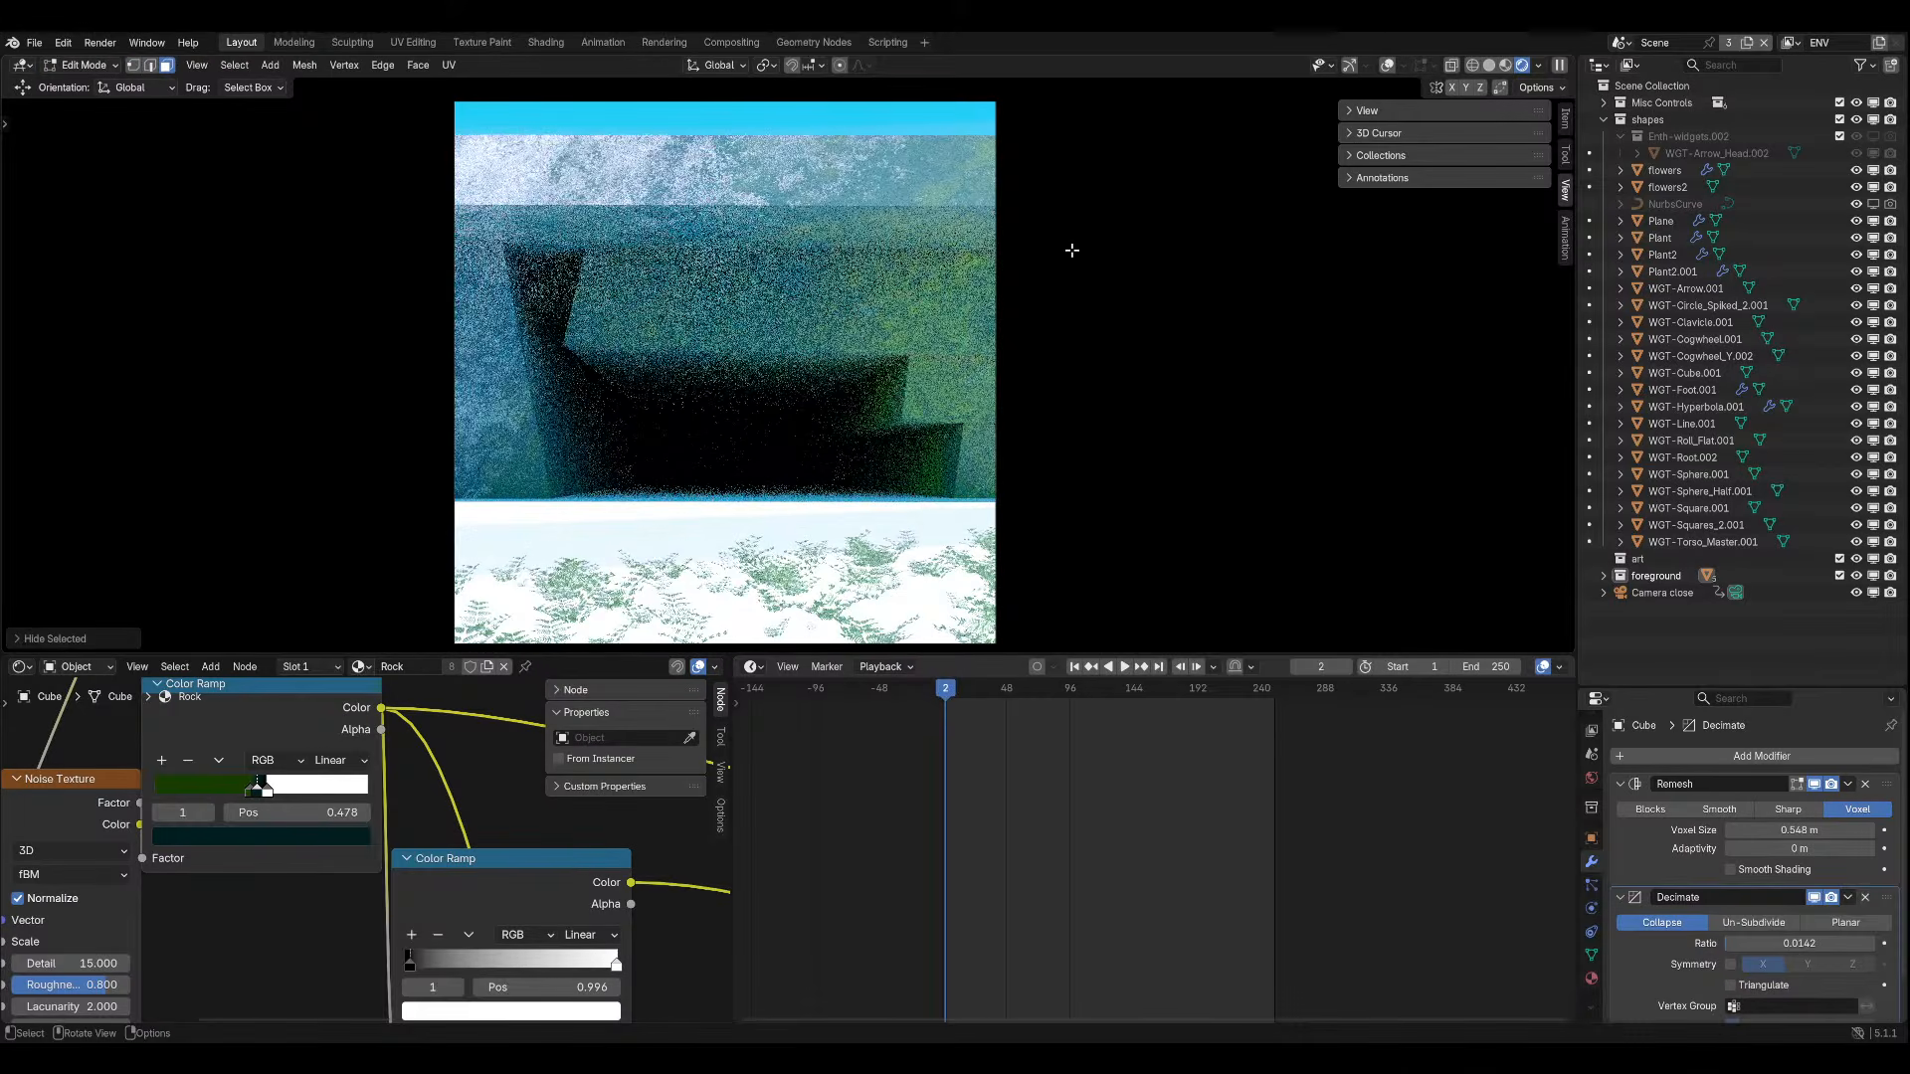
key("ctrl+l")
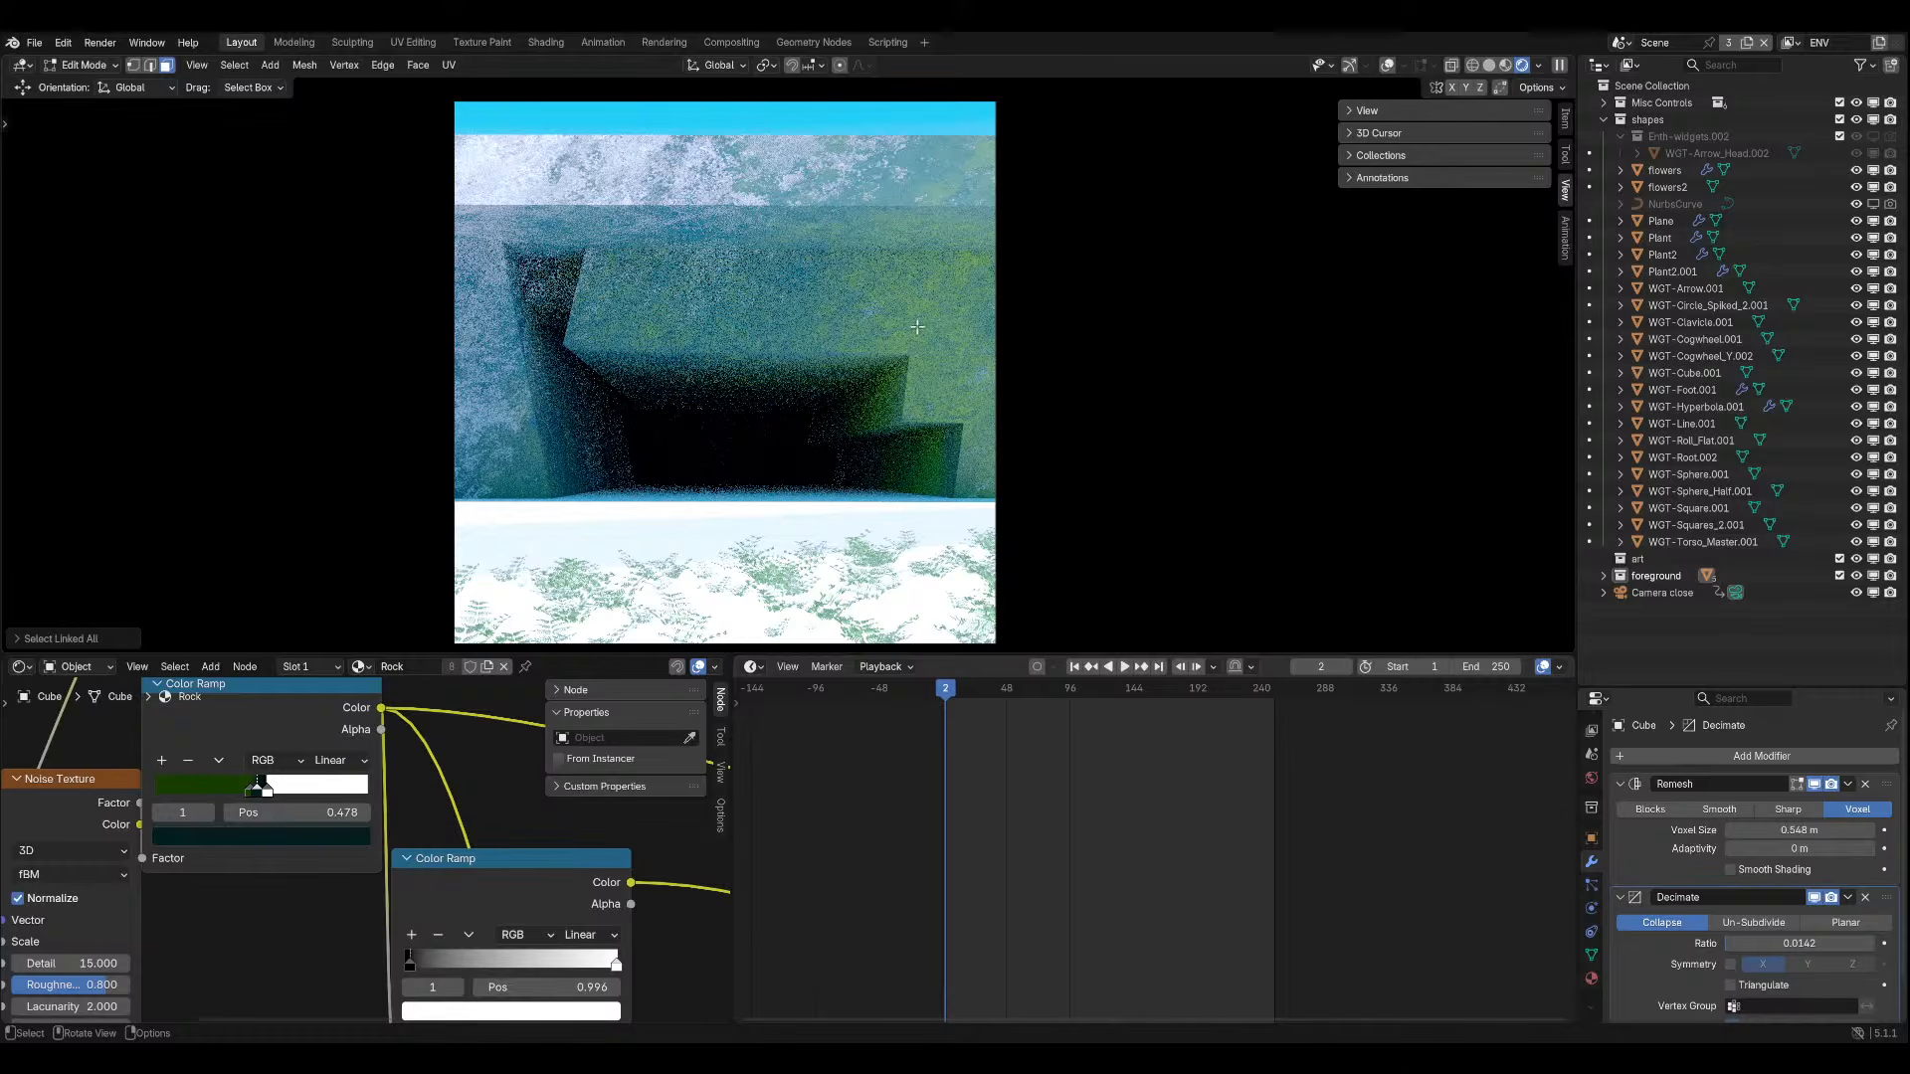
left_click(1388, 66)
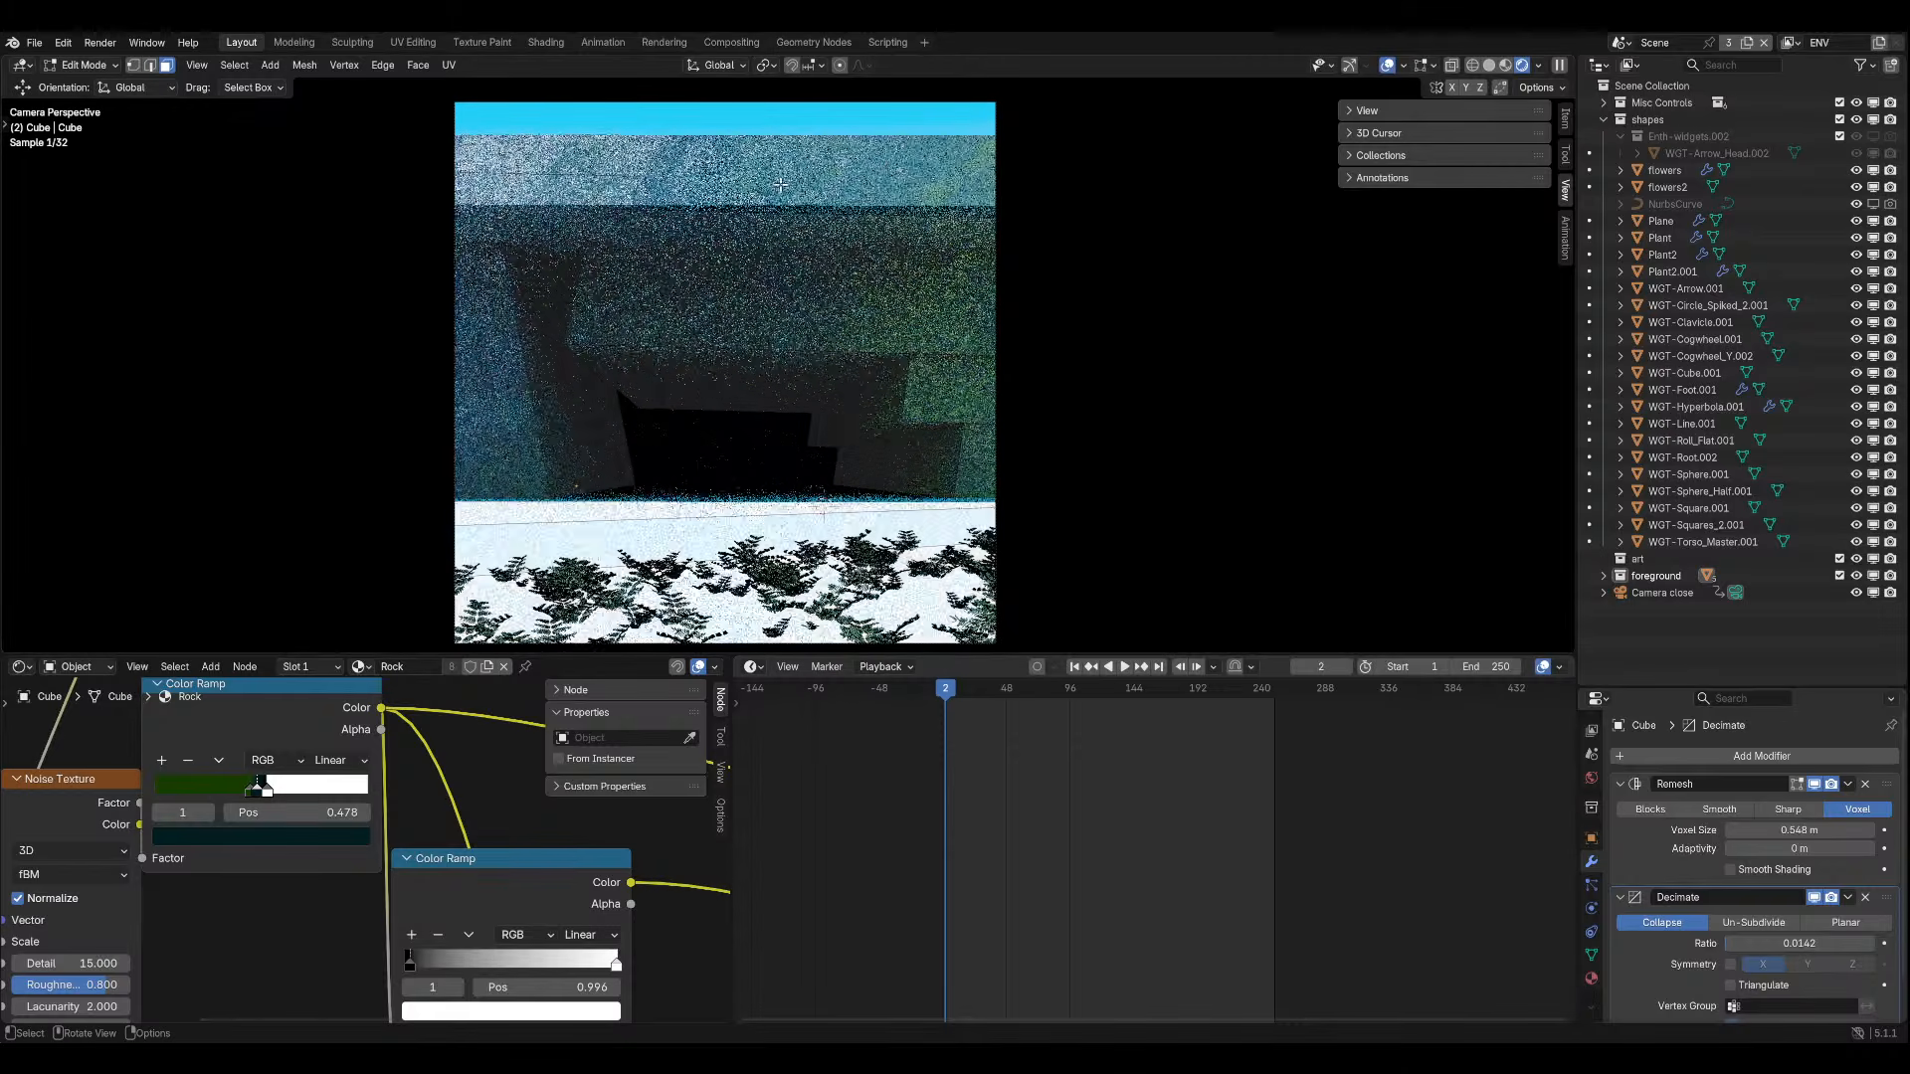
left_click(94, 66)
left_click(95, 85)
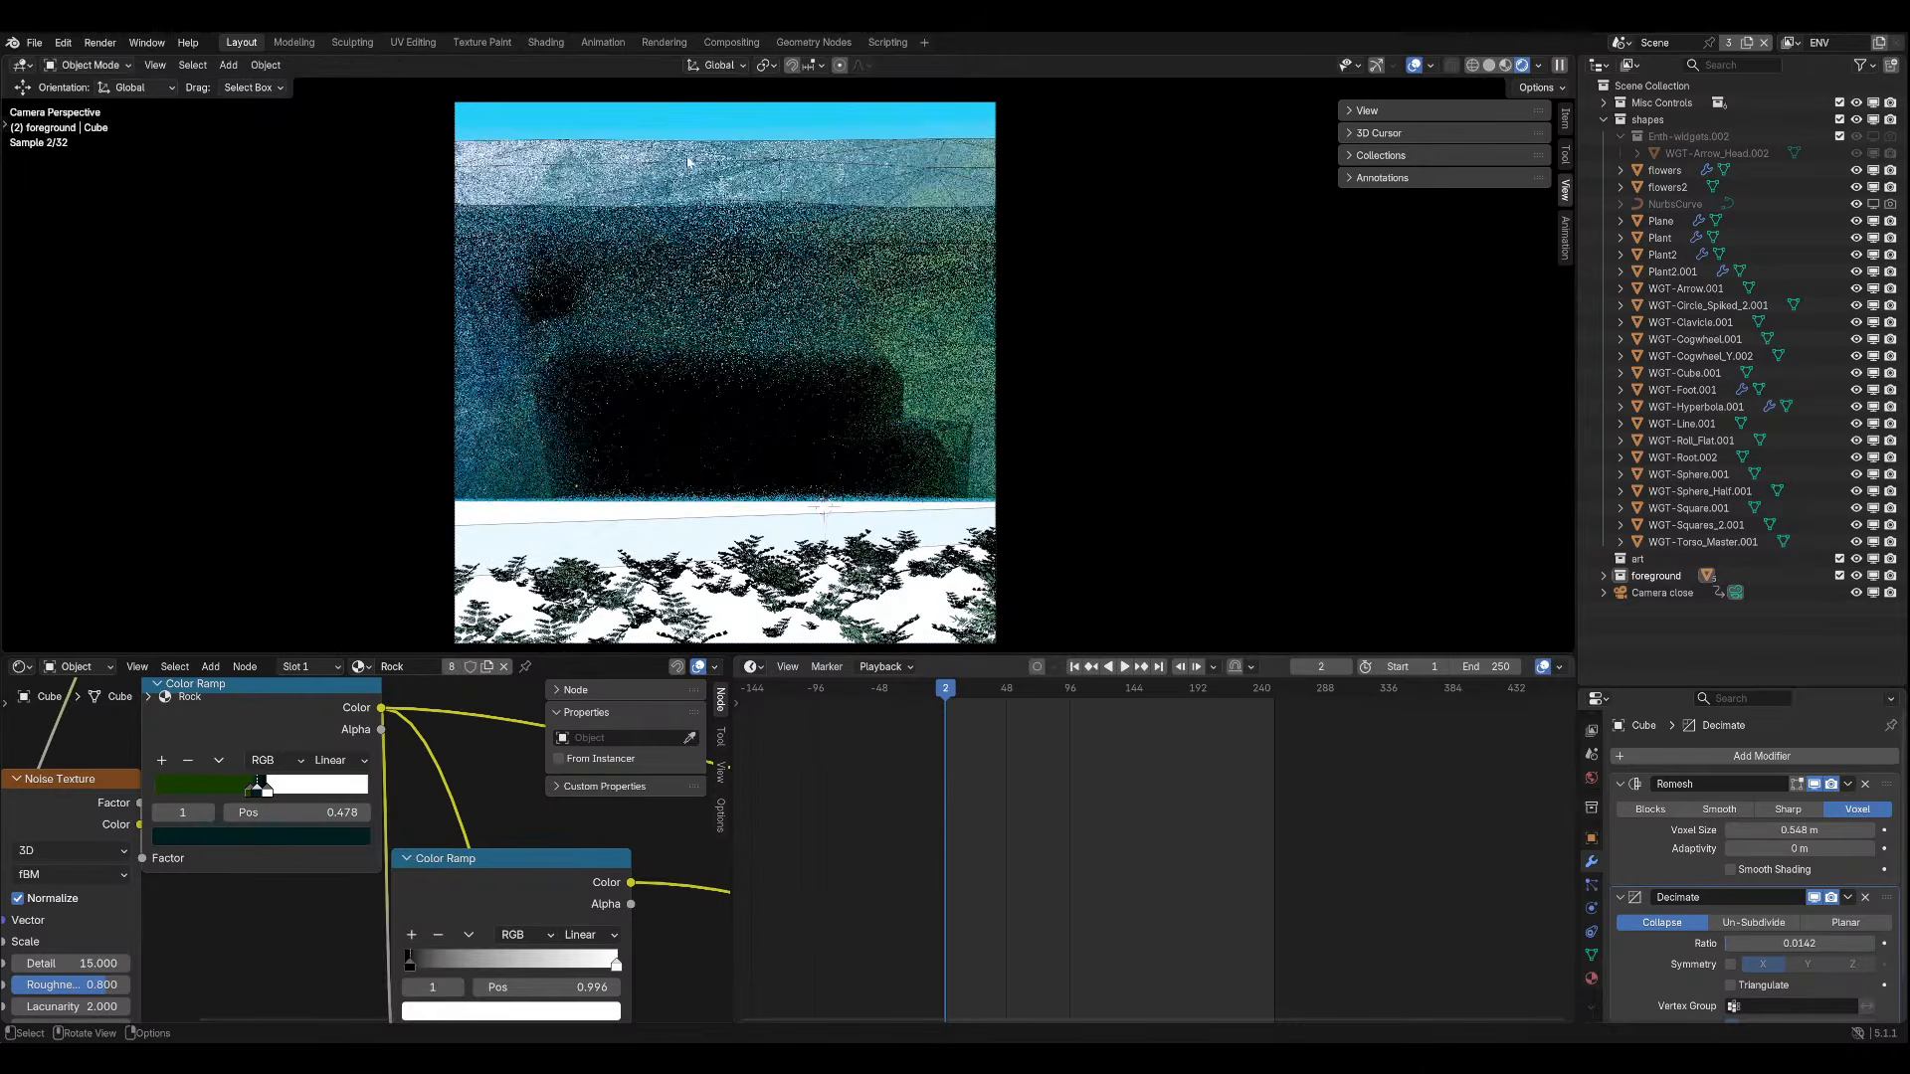
key("Tab")
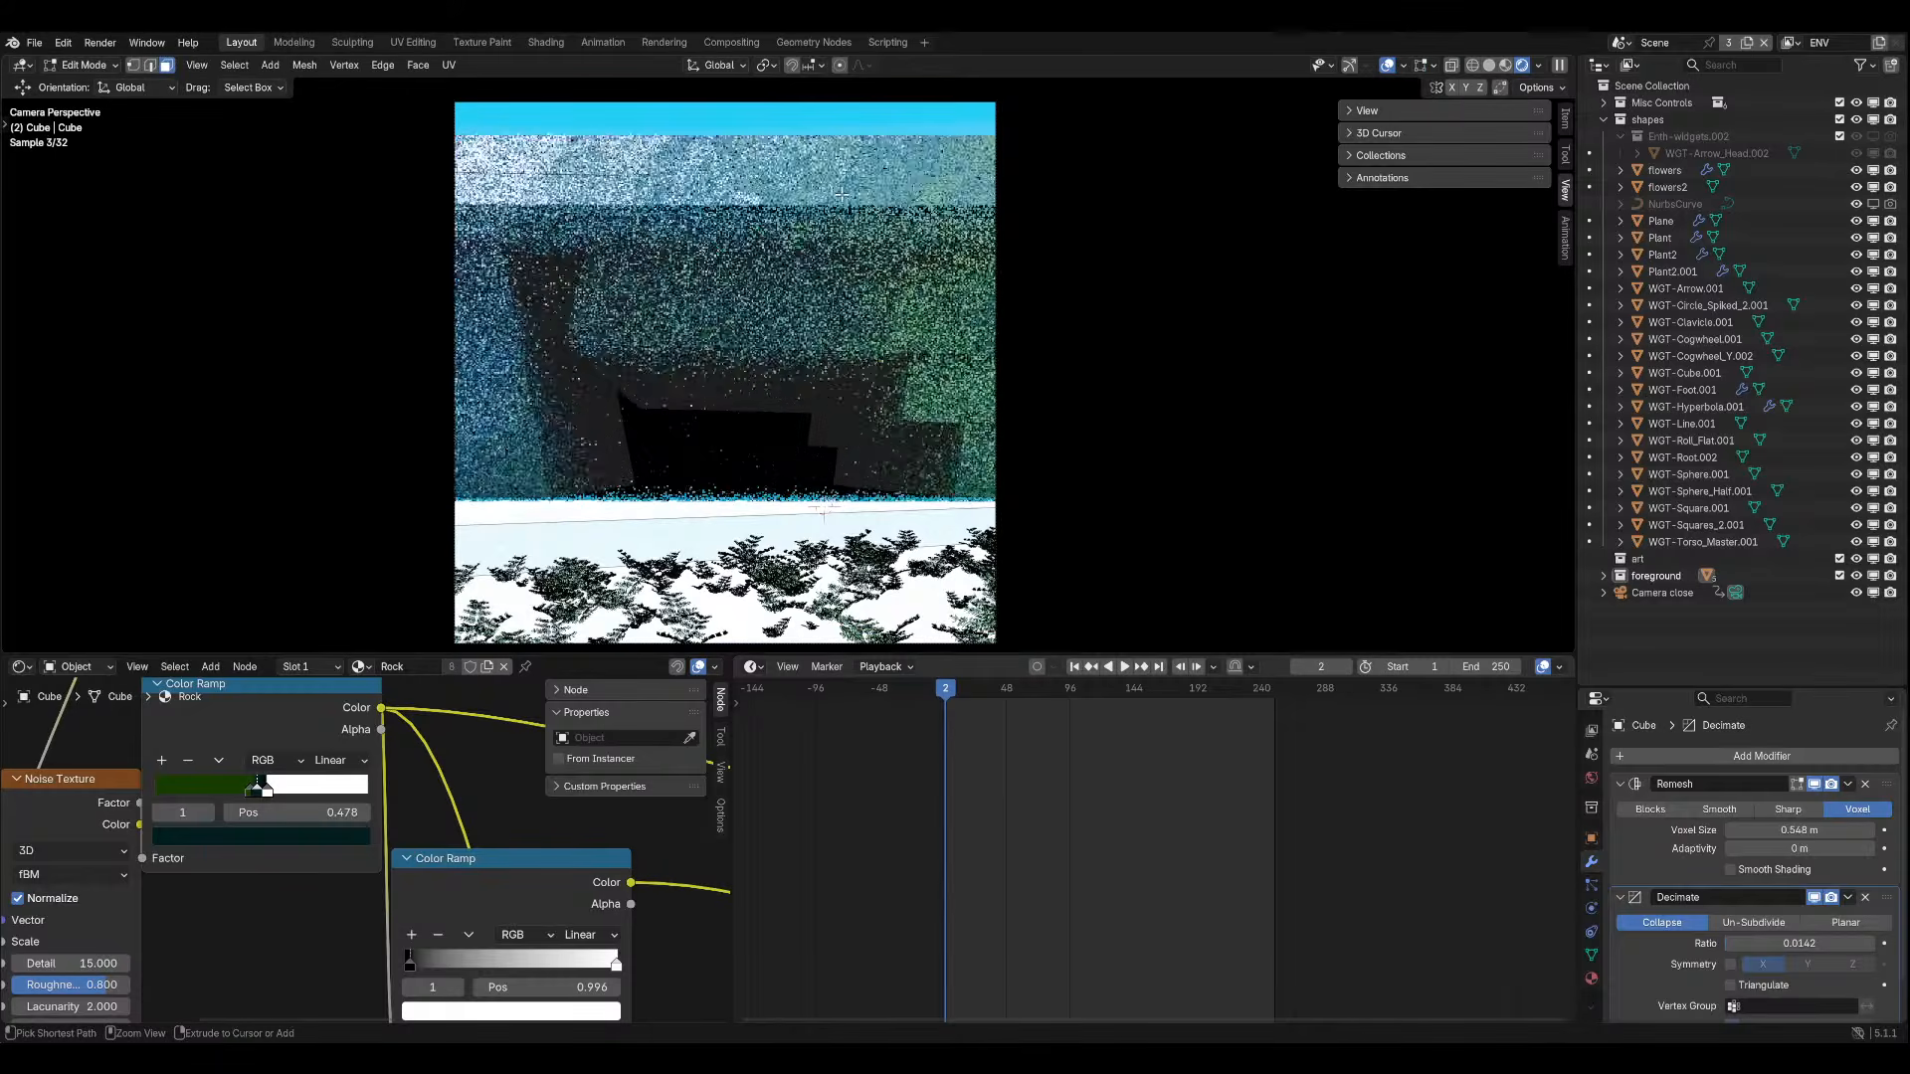
key("ctrl+l")
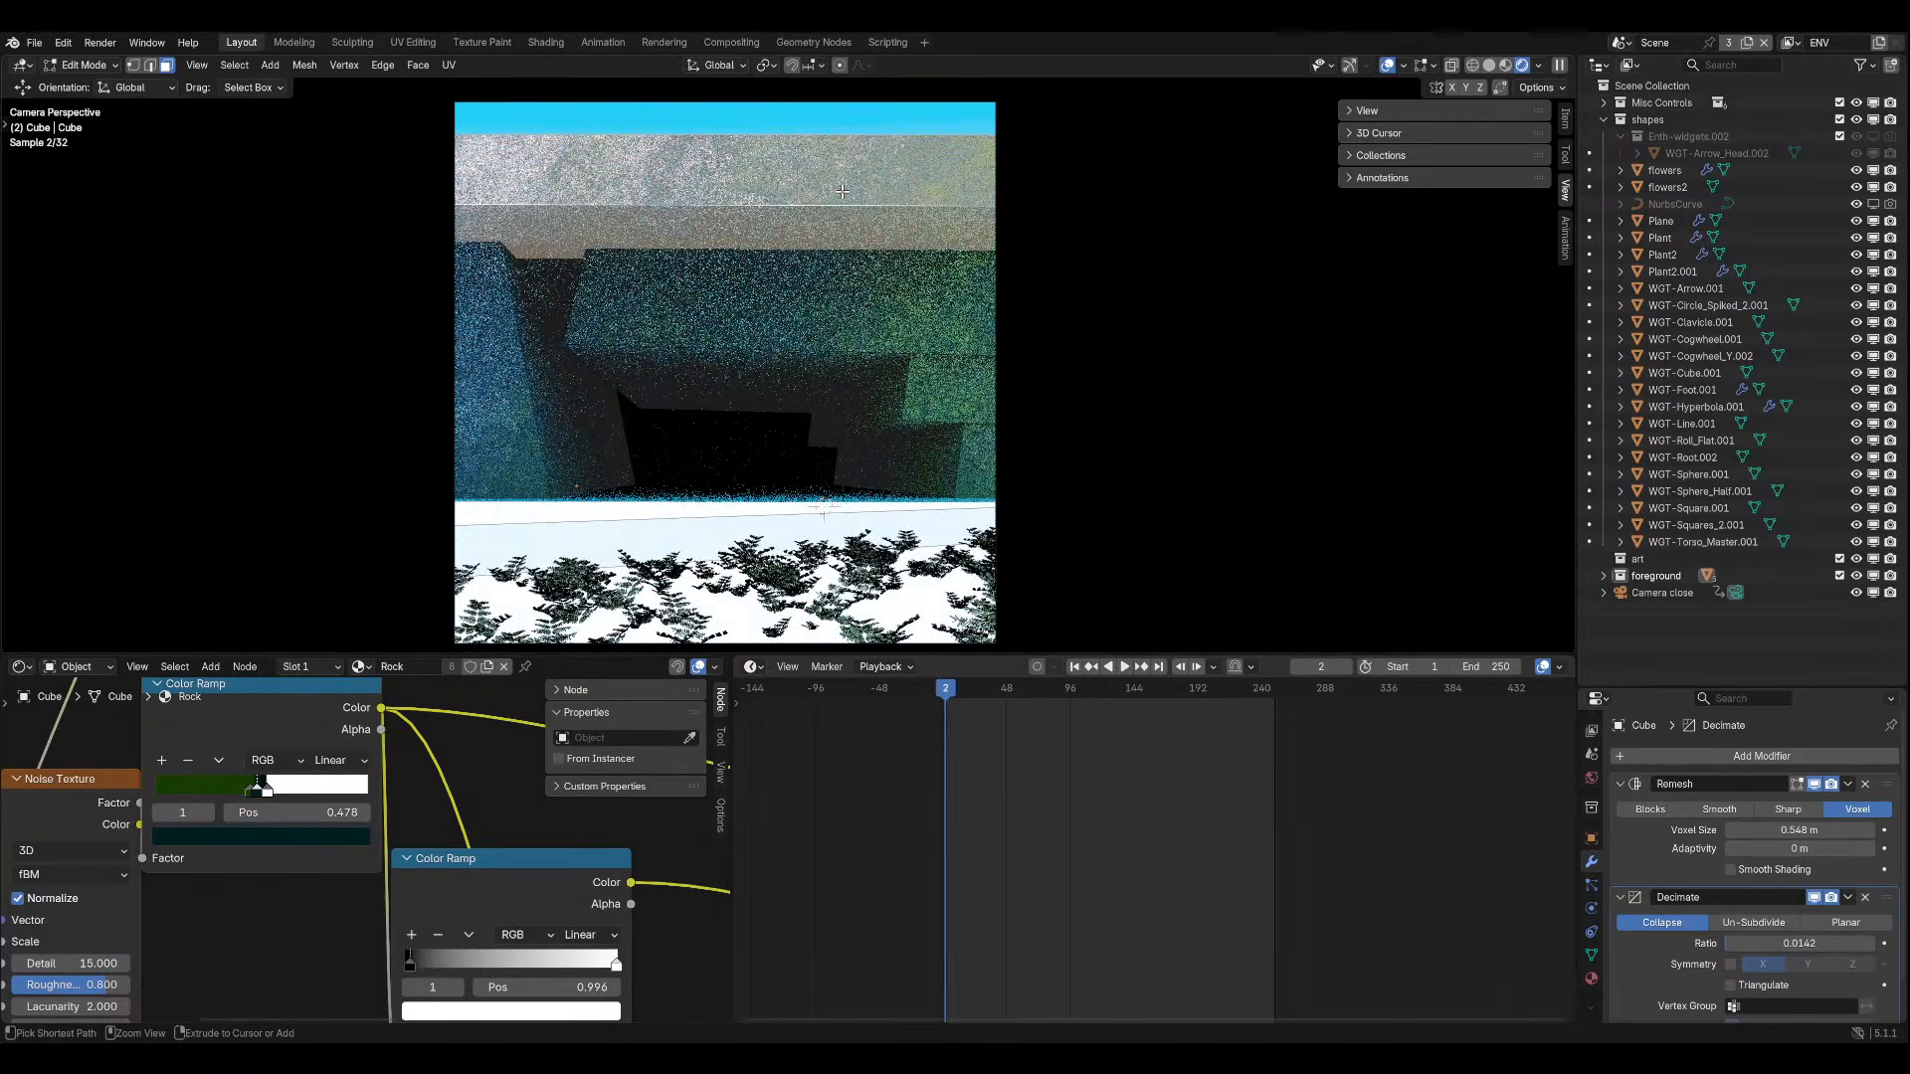
key("KP_0")
key("KP_0")
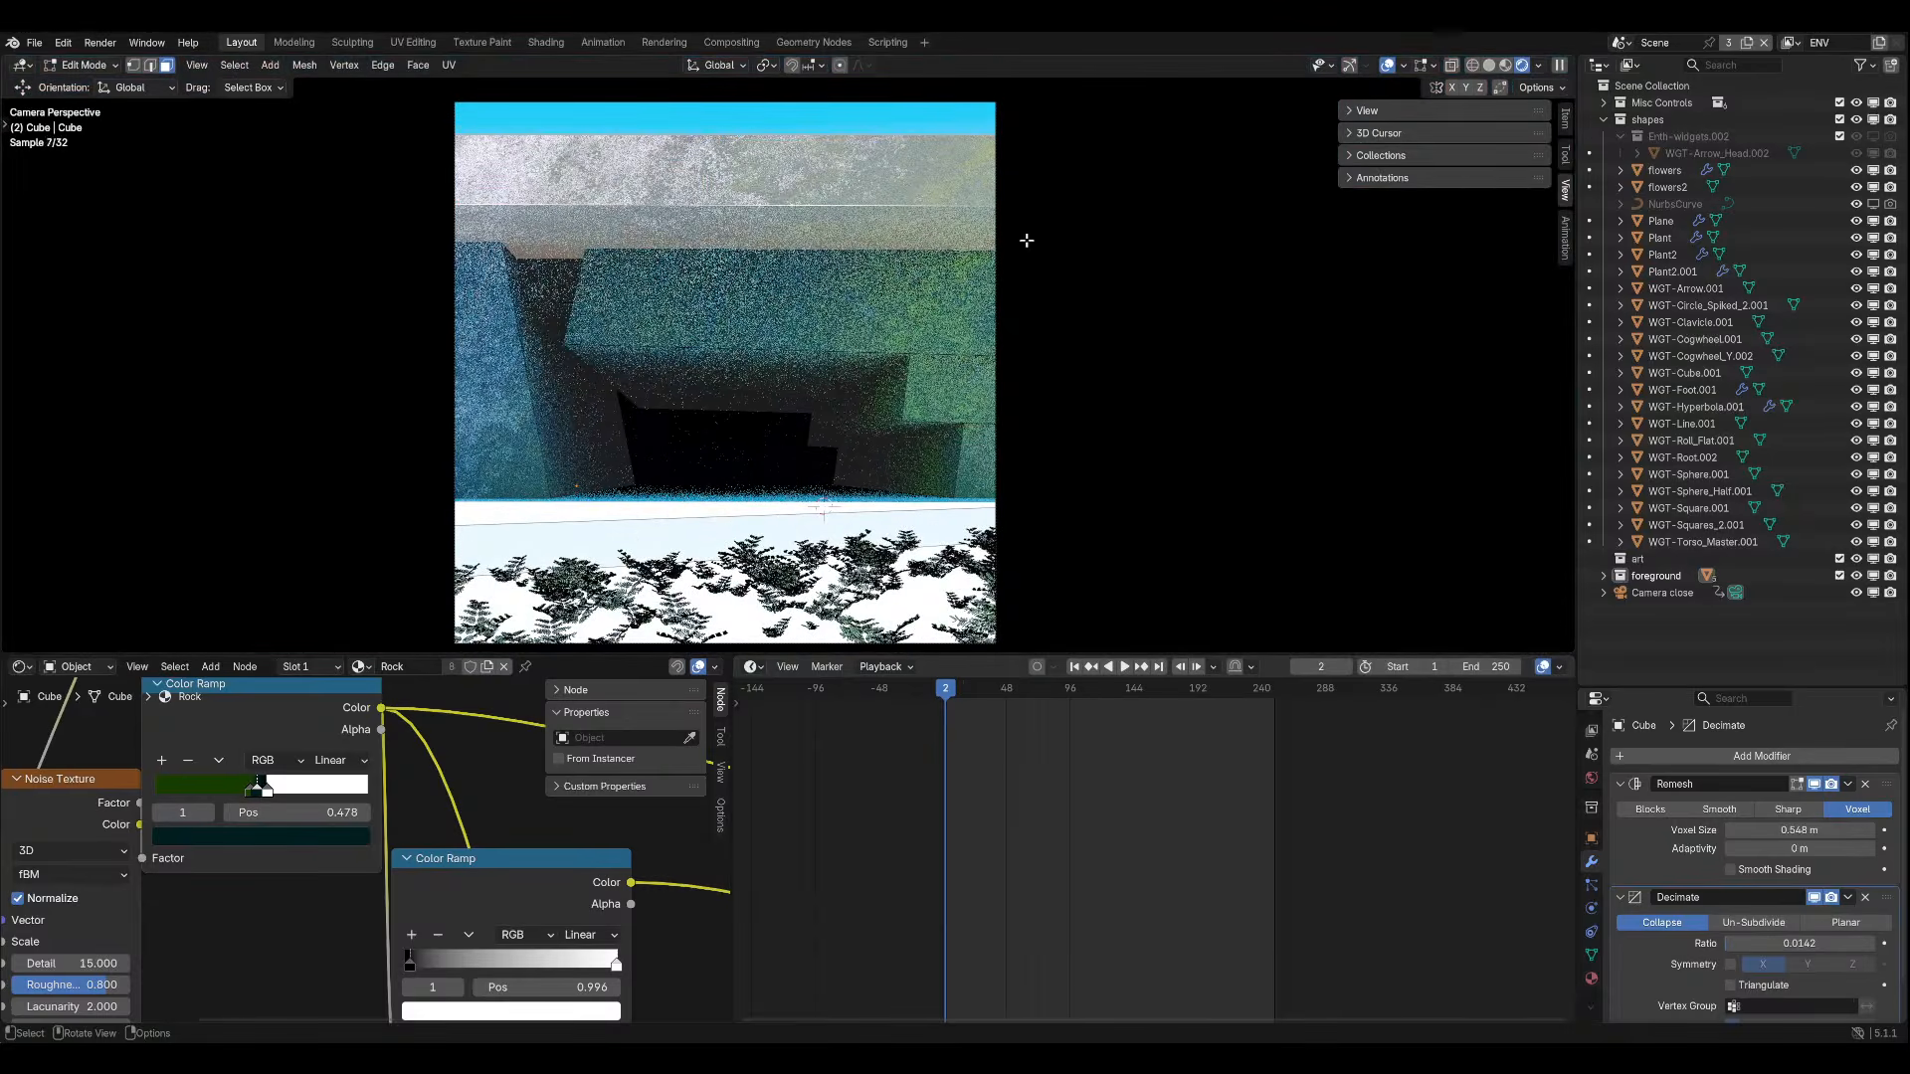
Try to scale the upper block to about 0.49 along Z and lower it about 0.45 m, viewed in Object Mode without overlays.
key("s")
key("z")
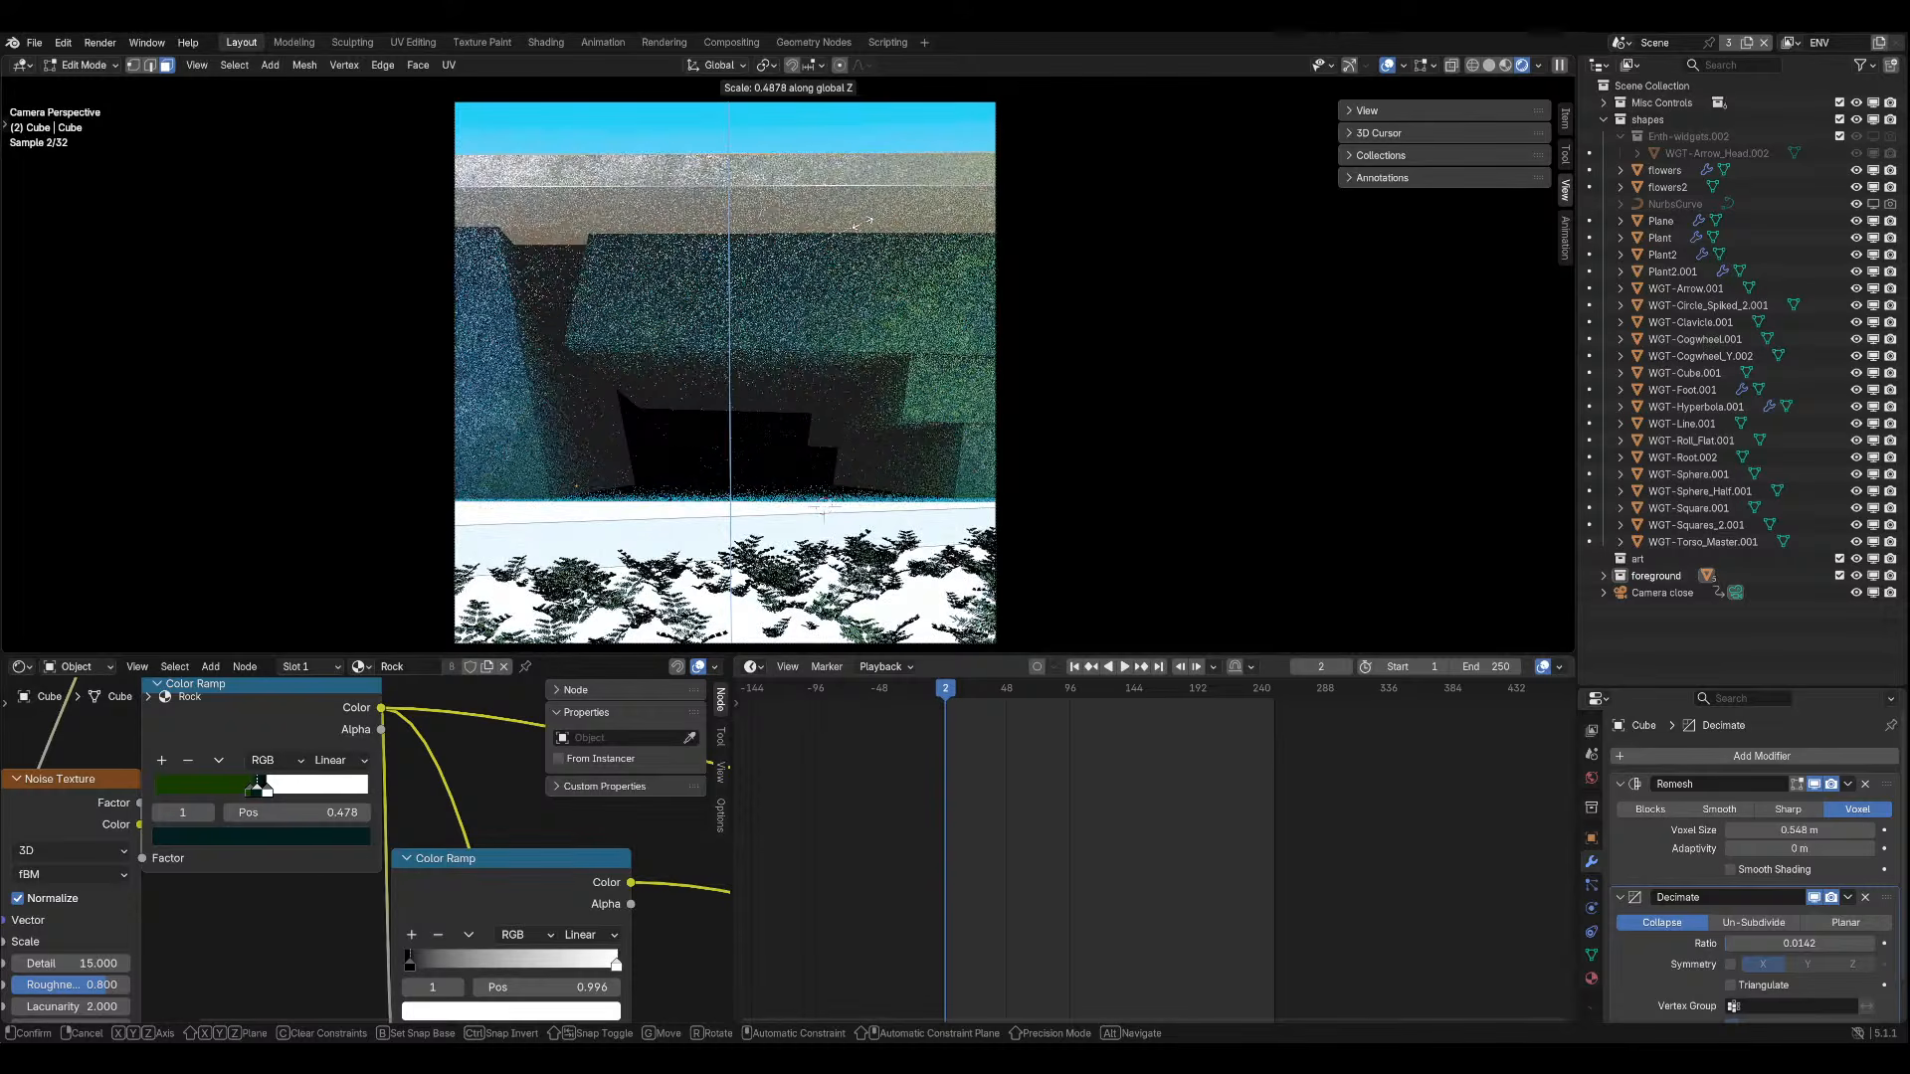
key("Return")
key("g")
key("z")
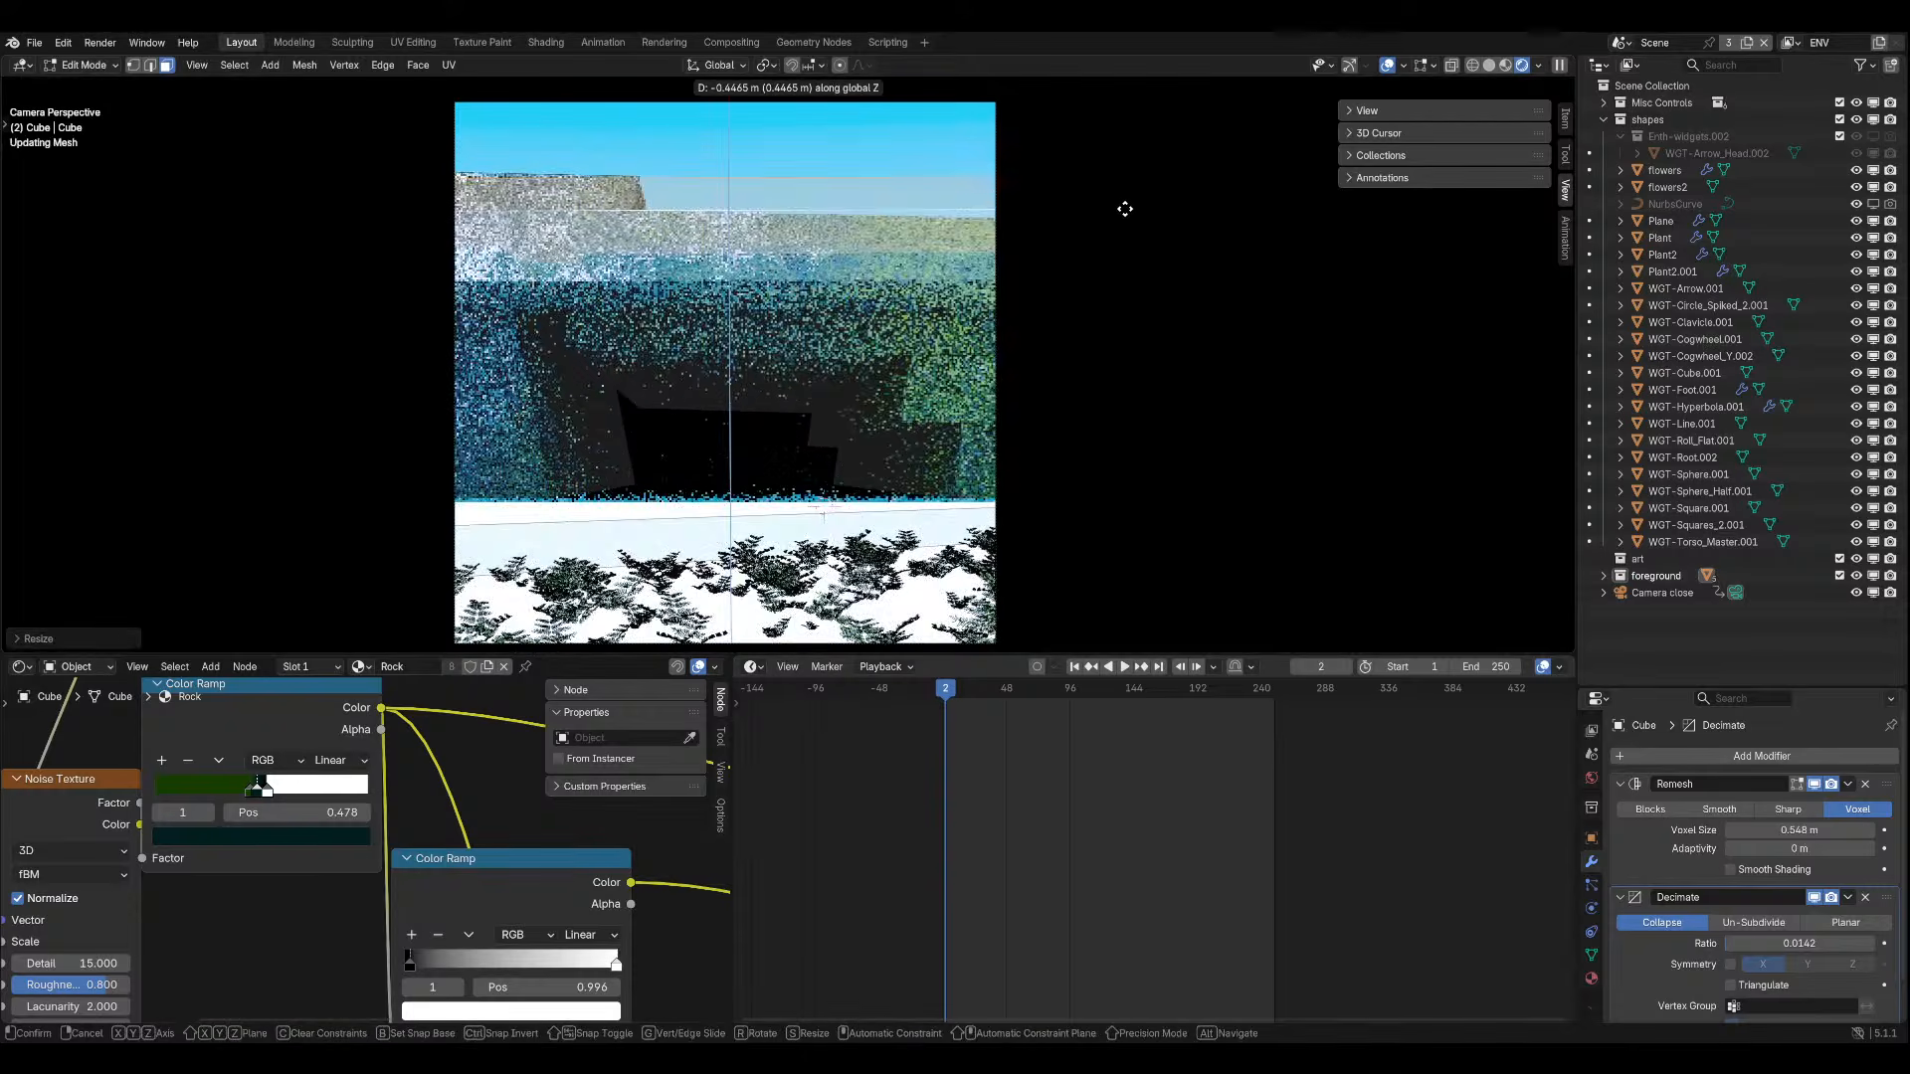
key("Return")
key("Tab")
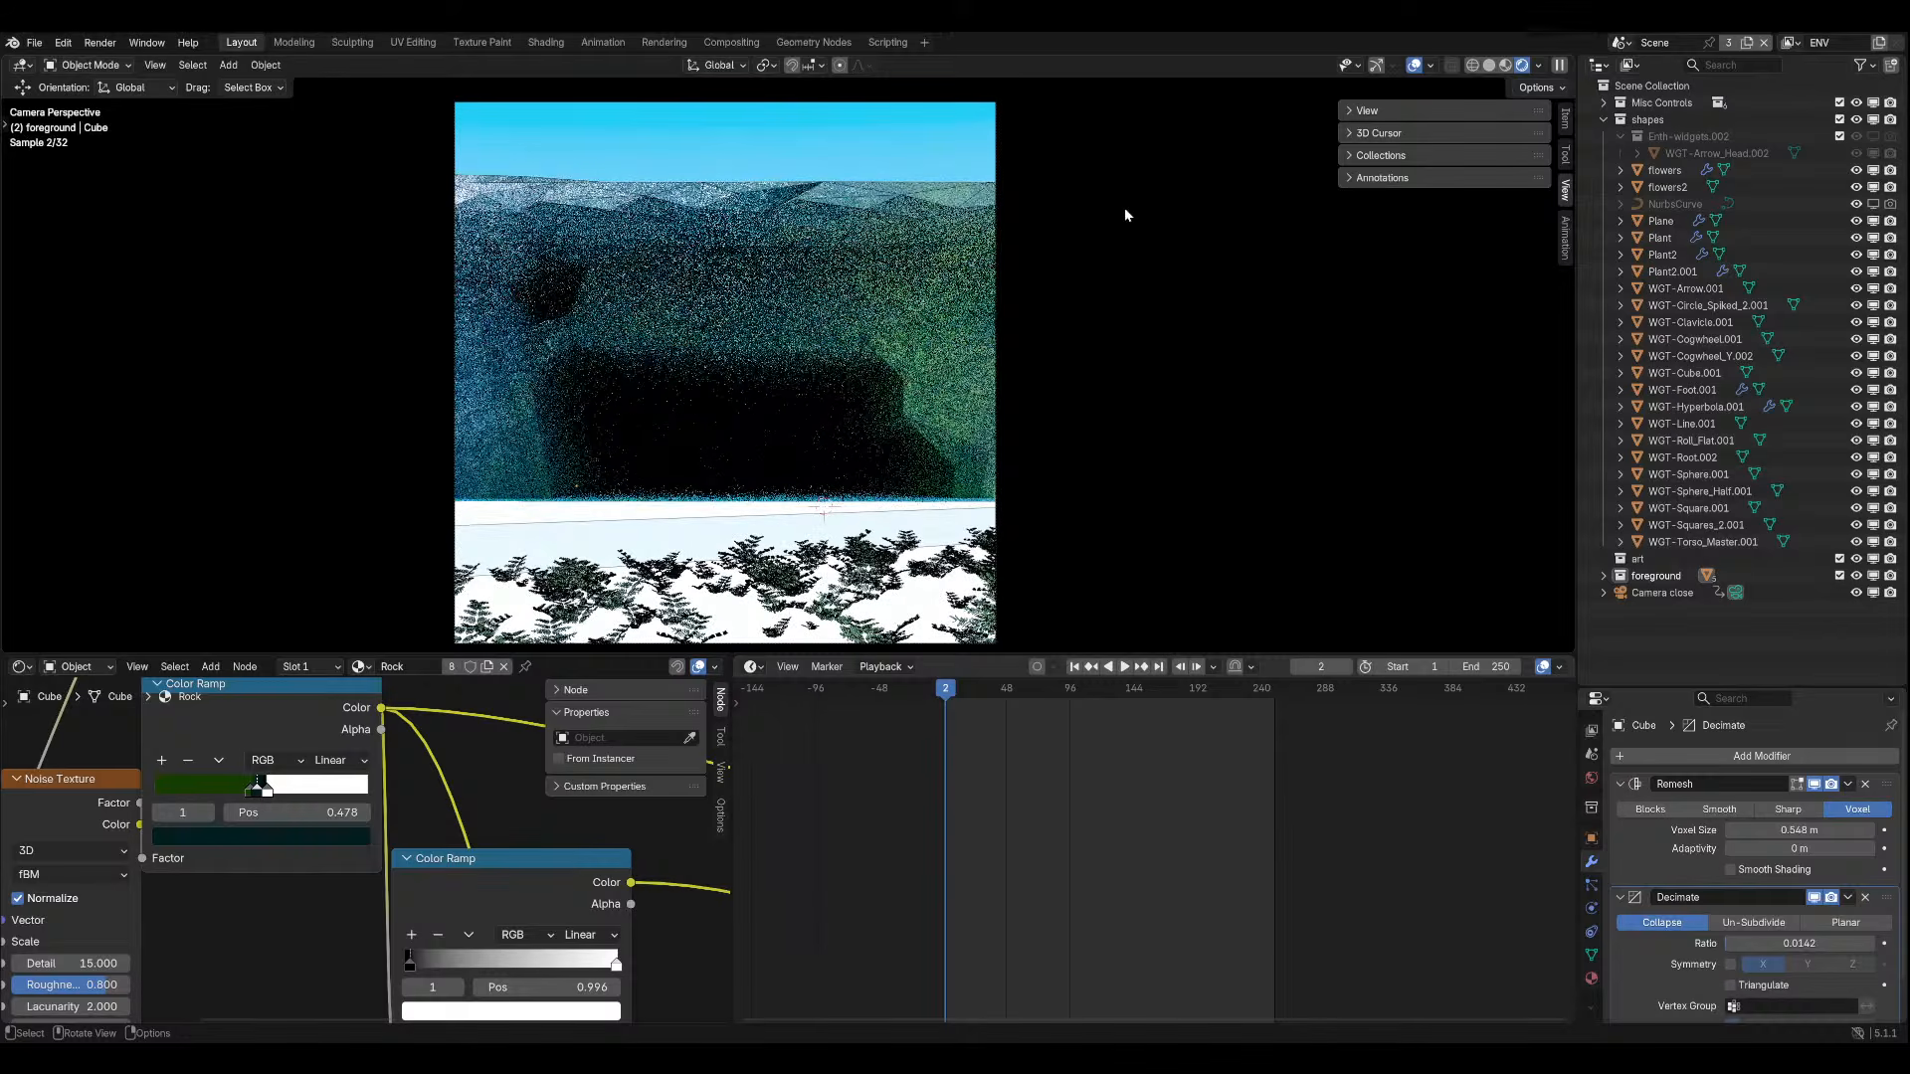
left_click(1413, 65)
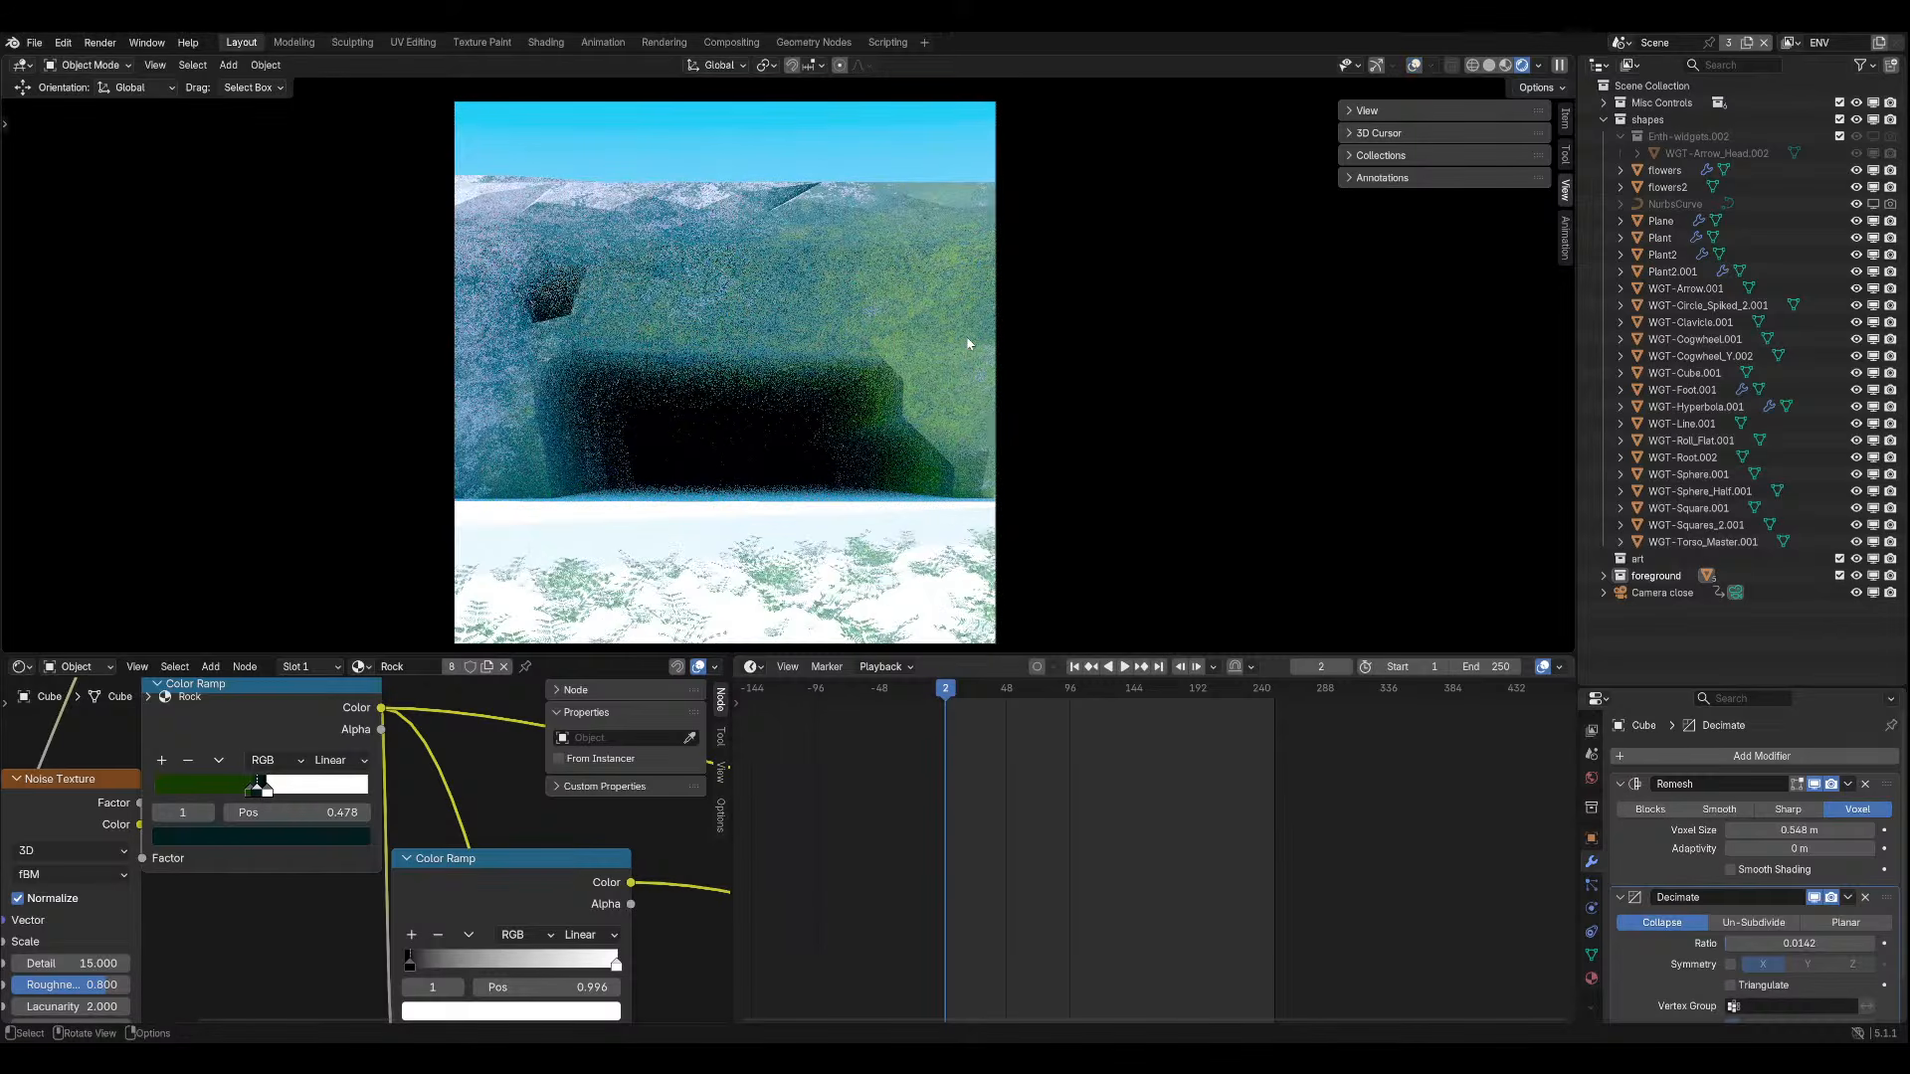
Undo the flattening and the last lowering of the upper block in Edit Mode.
key("Tab")
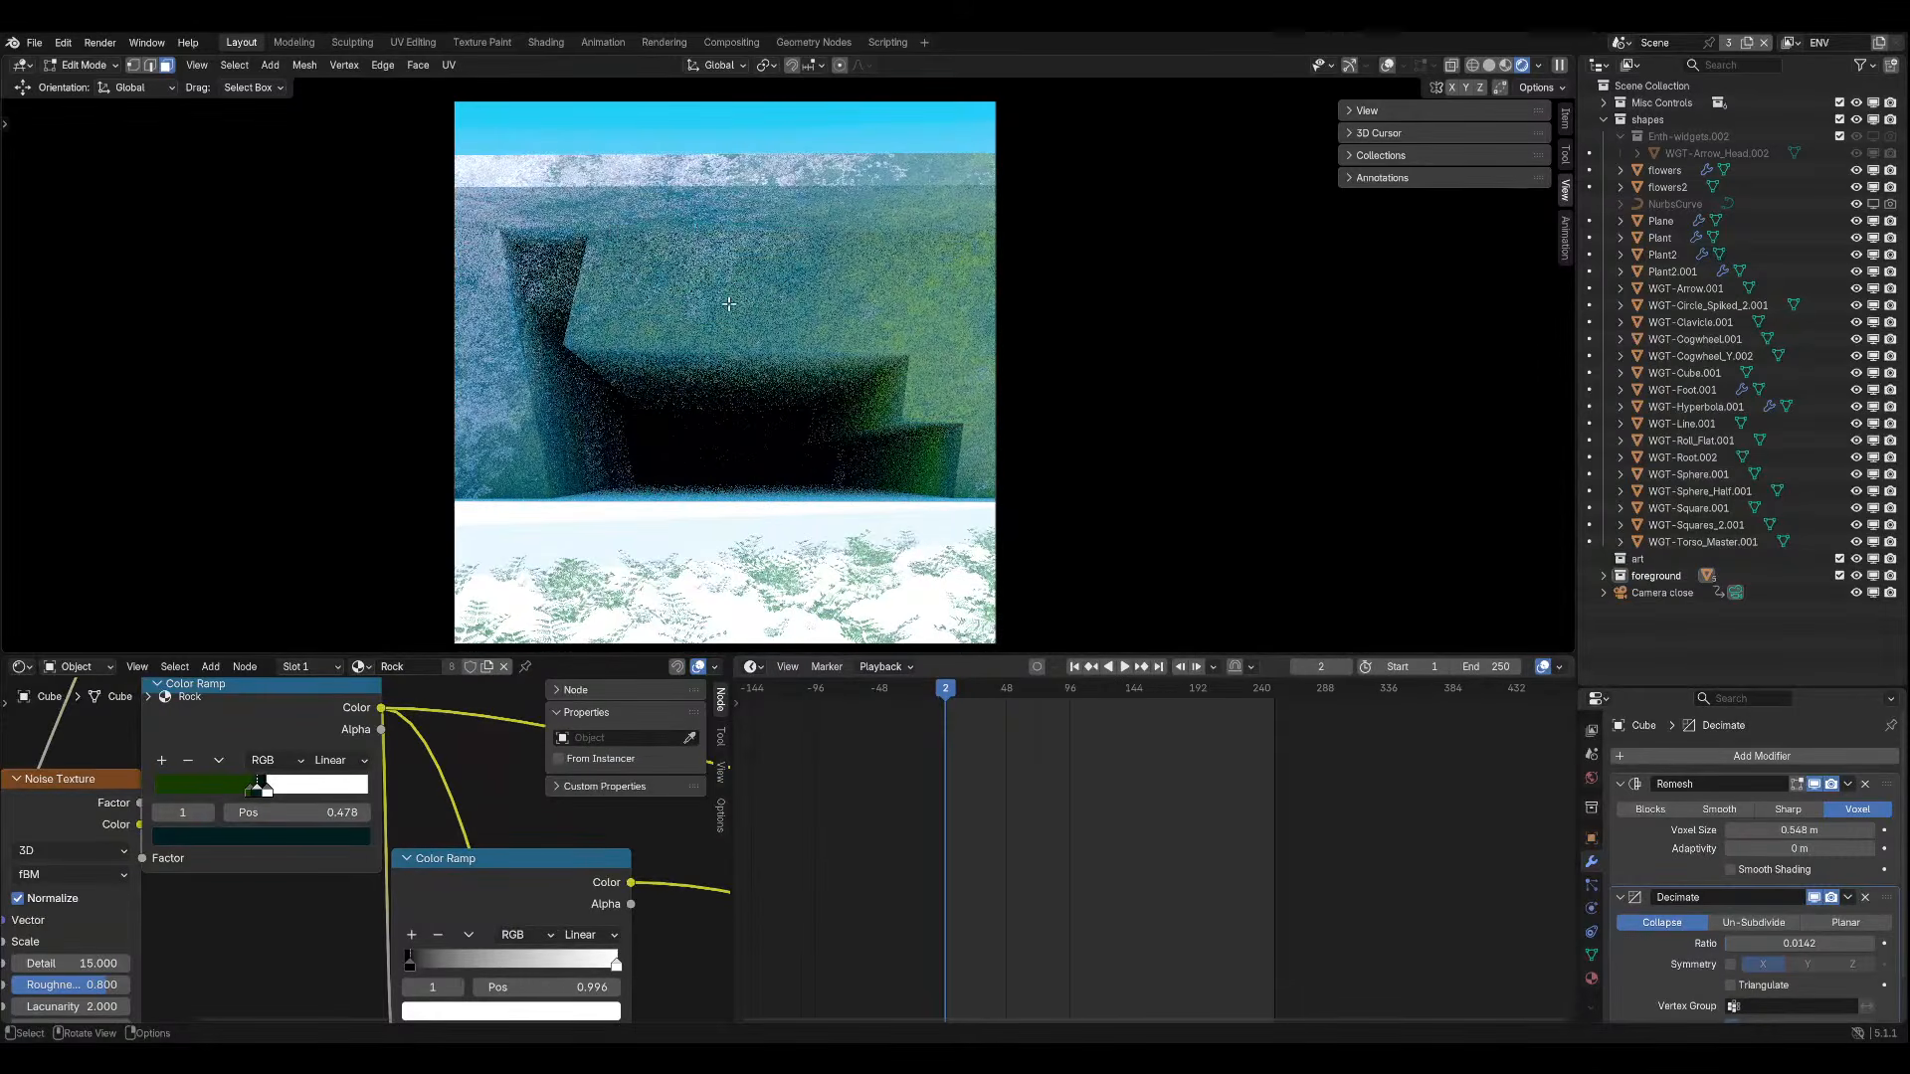
key("h")
key("ctrl+z")
key("ctrl+z")
key("ctrl+z")
key("ctrl+z")
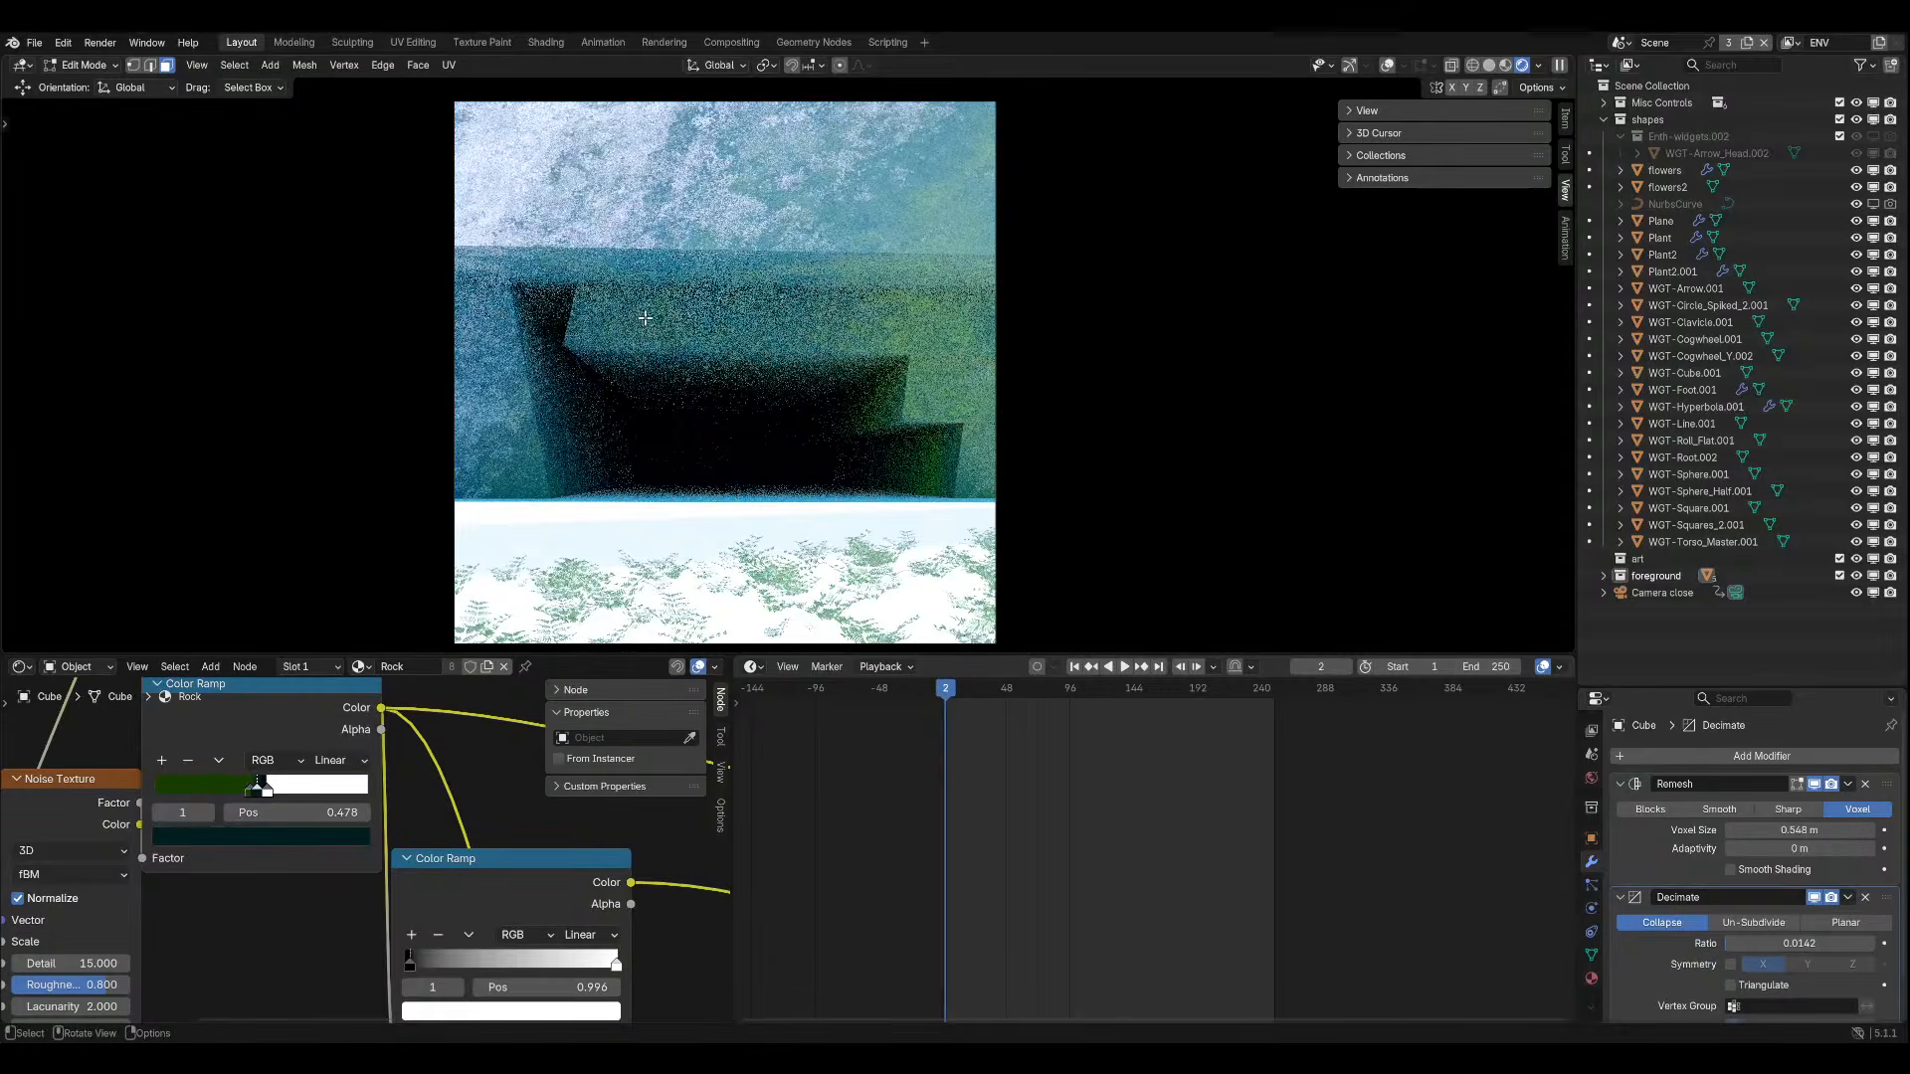
key("h")
key("ctrl+z")
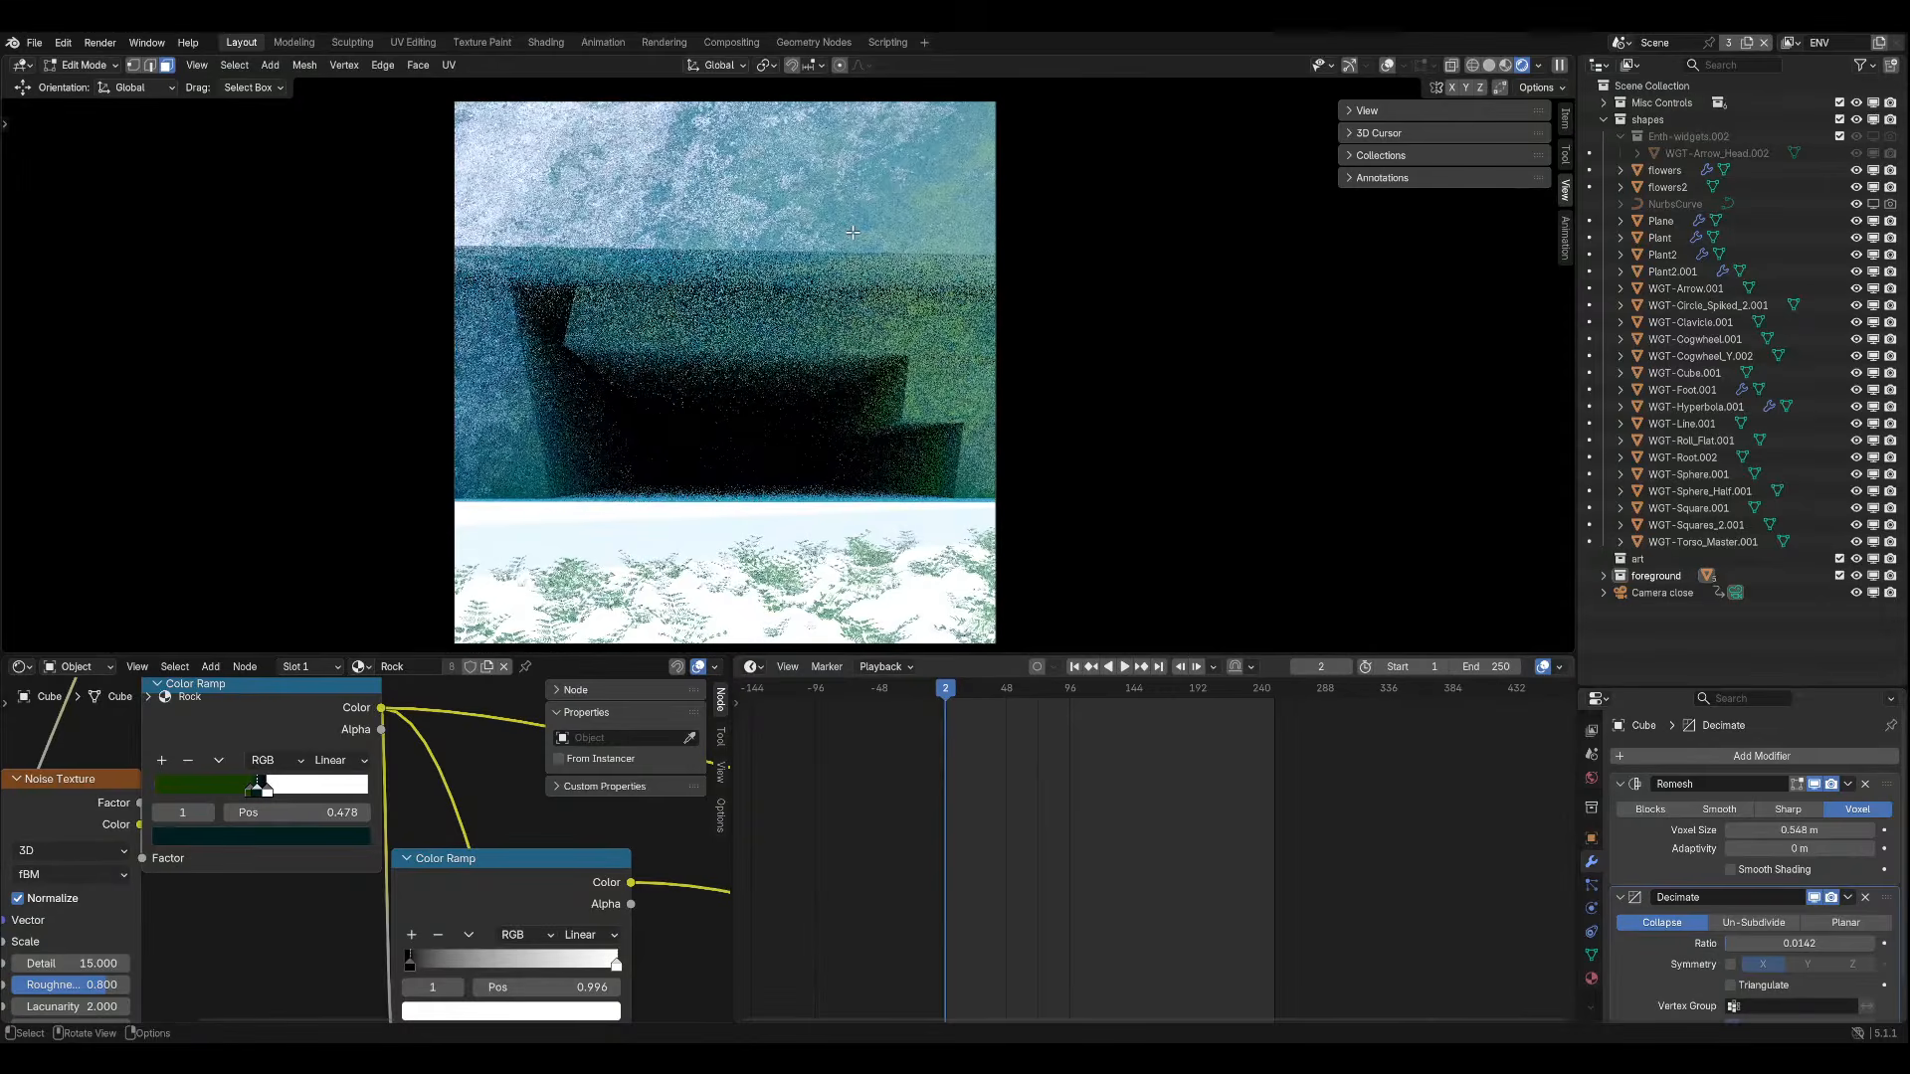
Move the upper block about 3.9 m along X and 1.4 m up, and view it in Object Mode.
key("g")
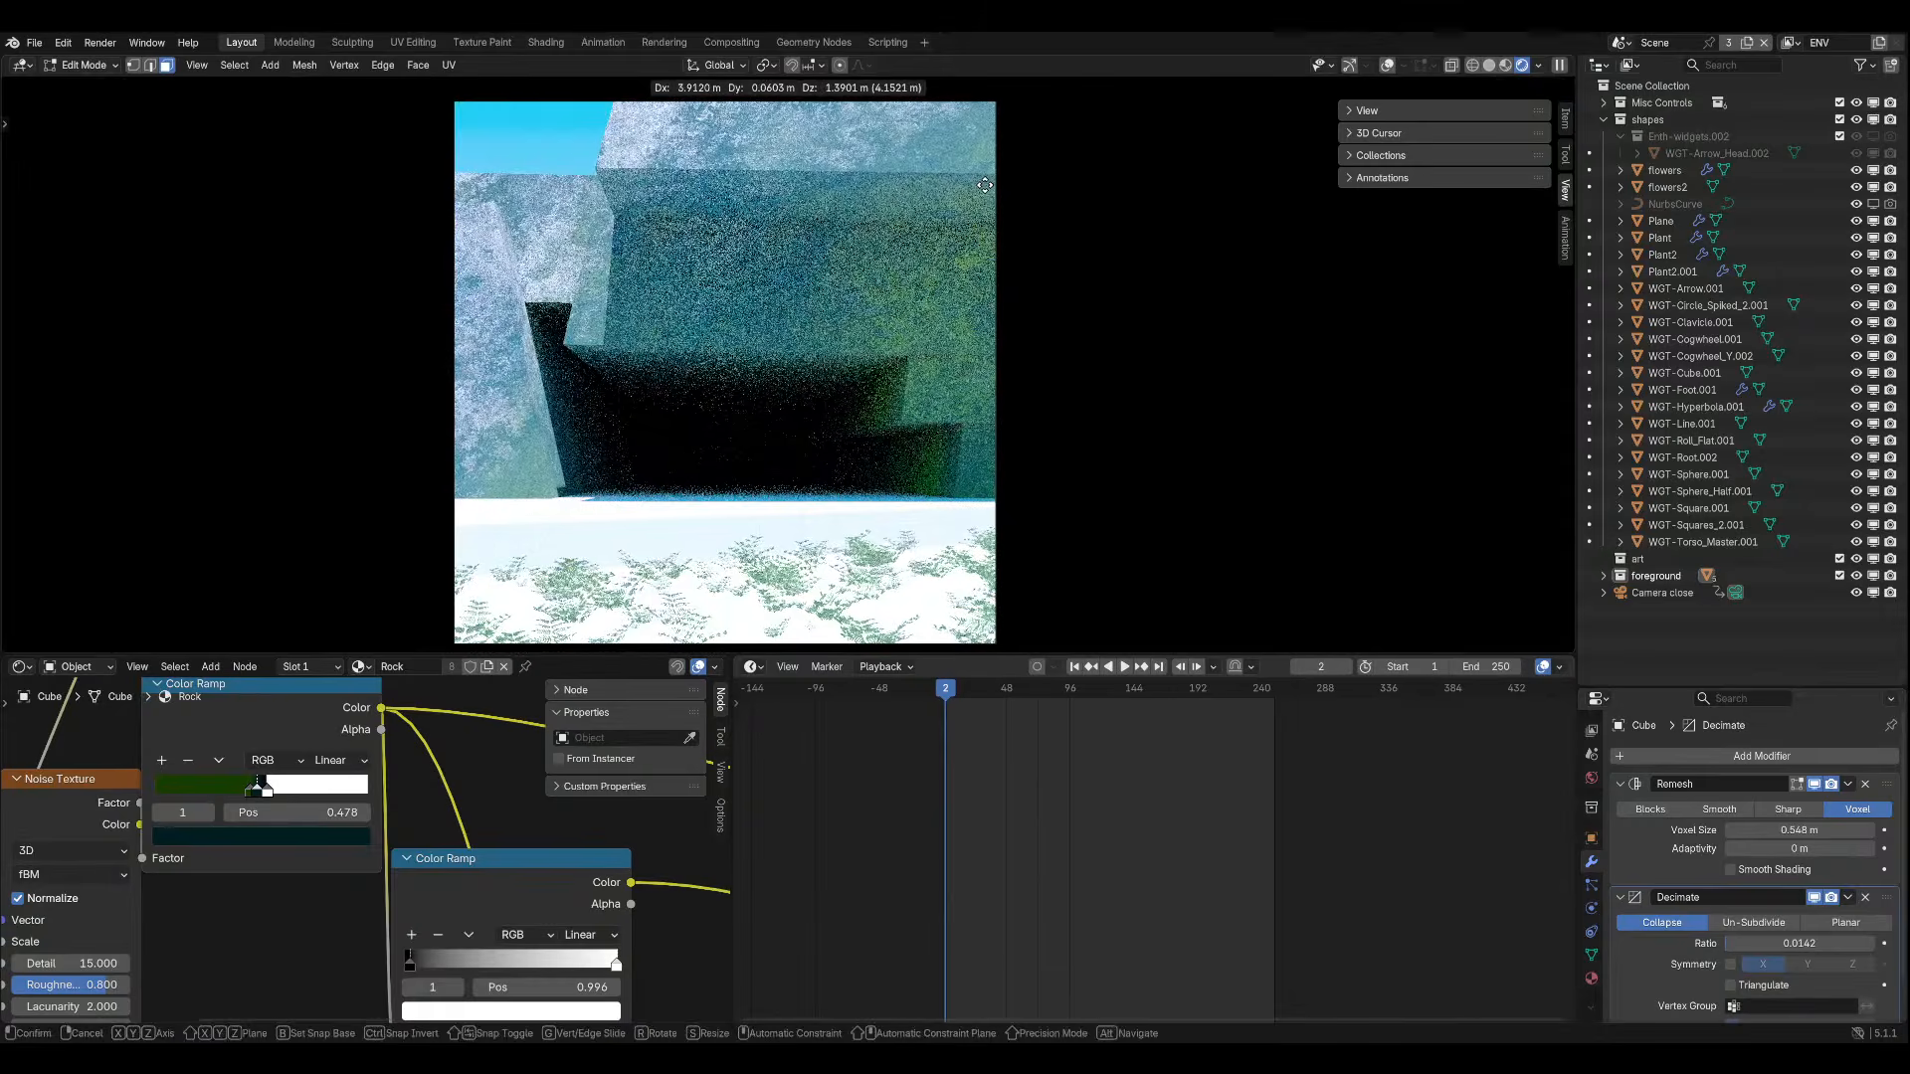
left_click(984, 185)
key("Tab")
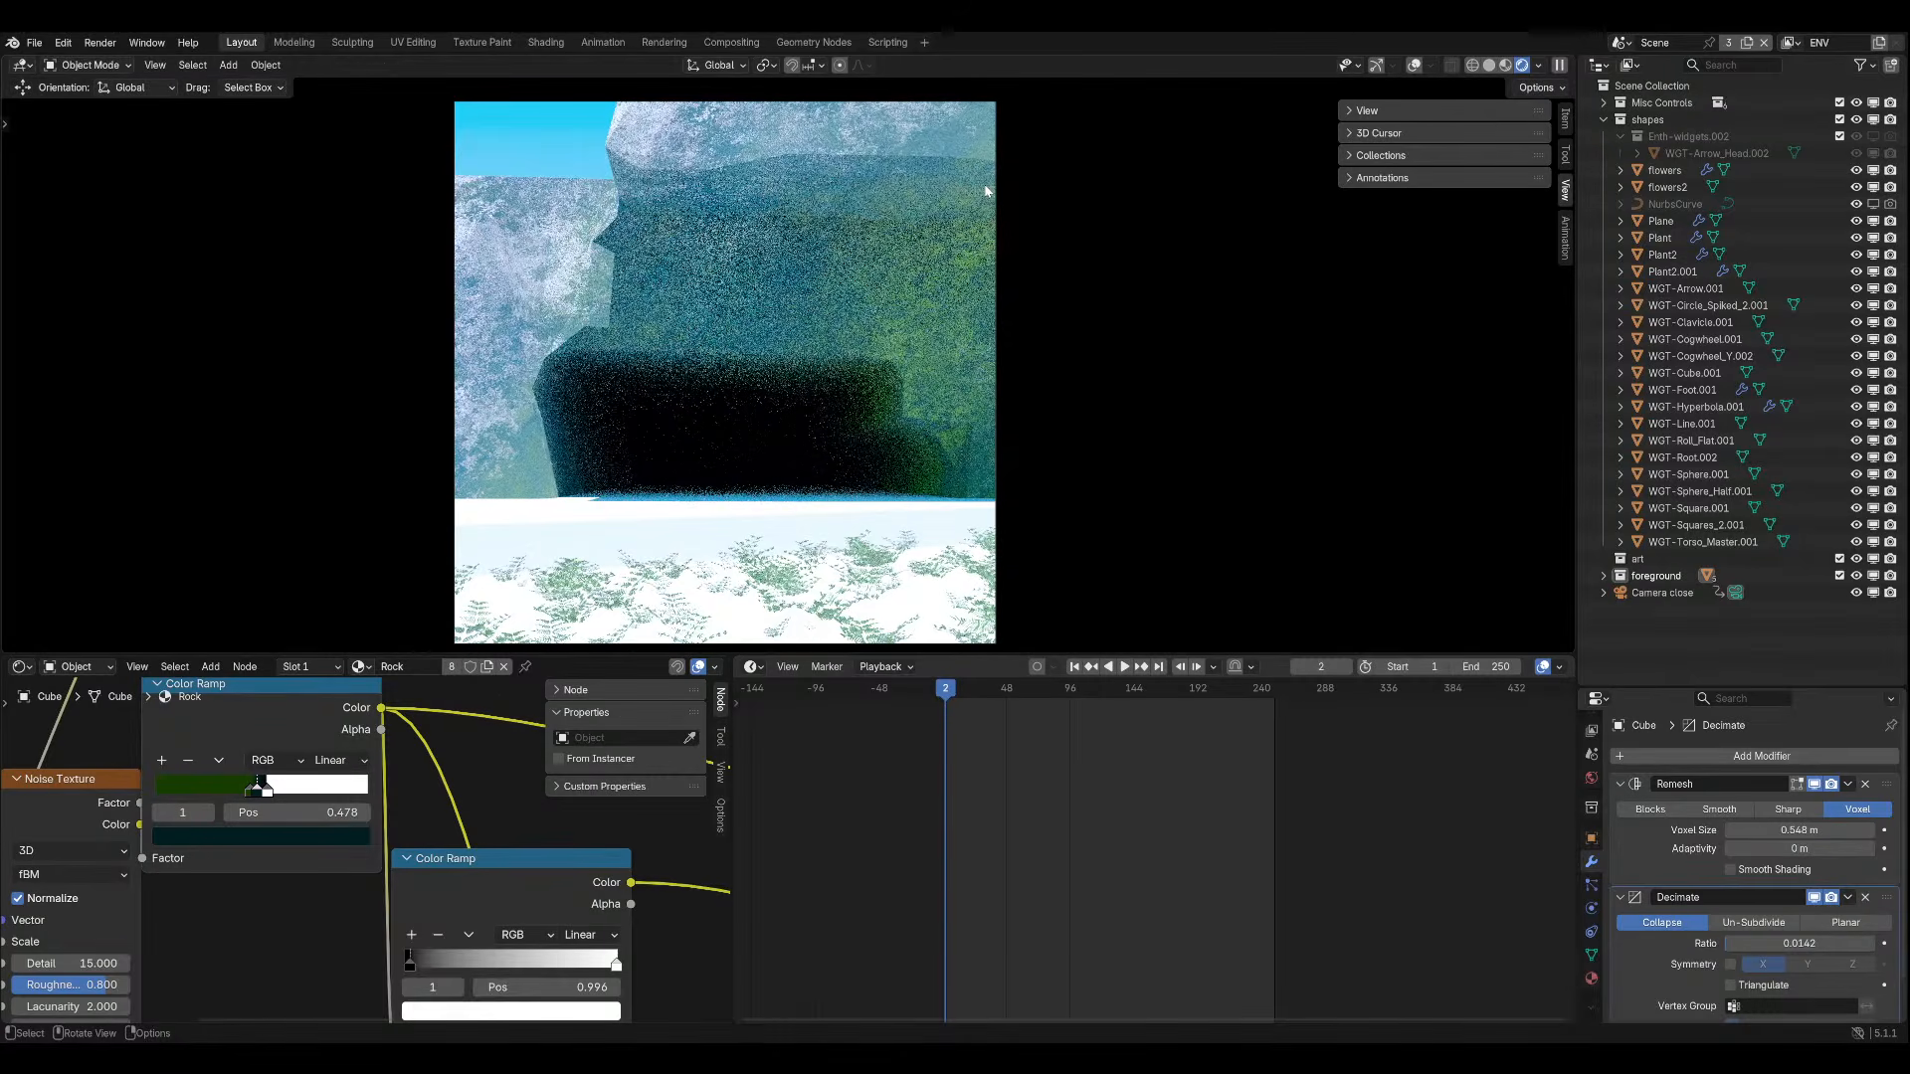
Rotate the upper block about -18° around the X axis, view it in Object Mode, and return to Edit Mode.
left_click(90, 65)
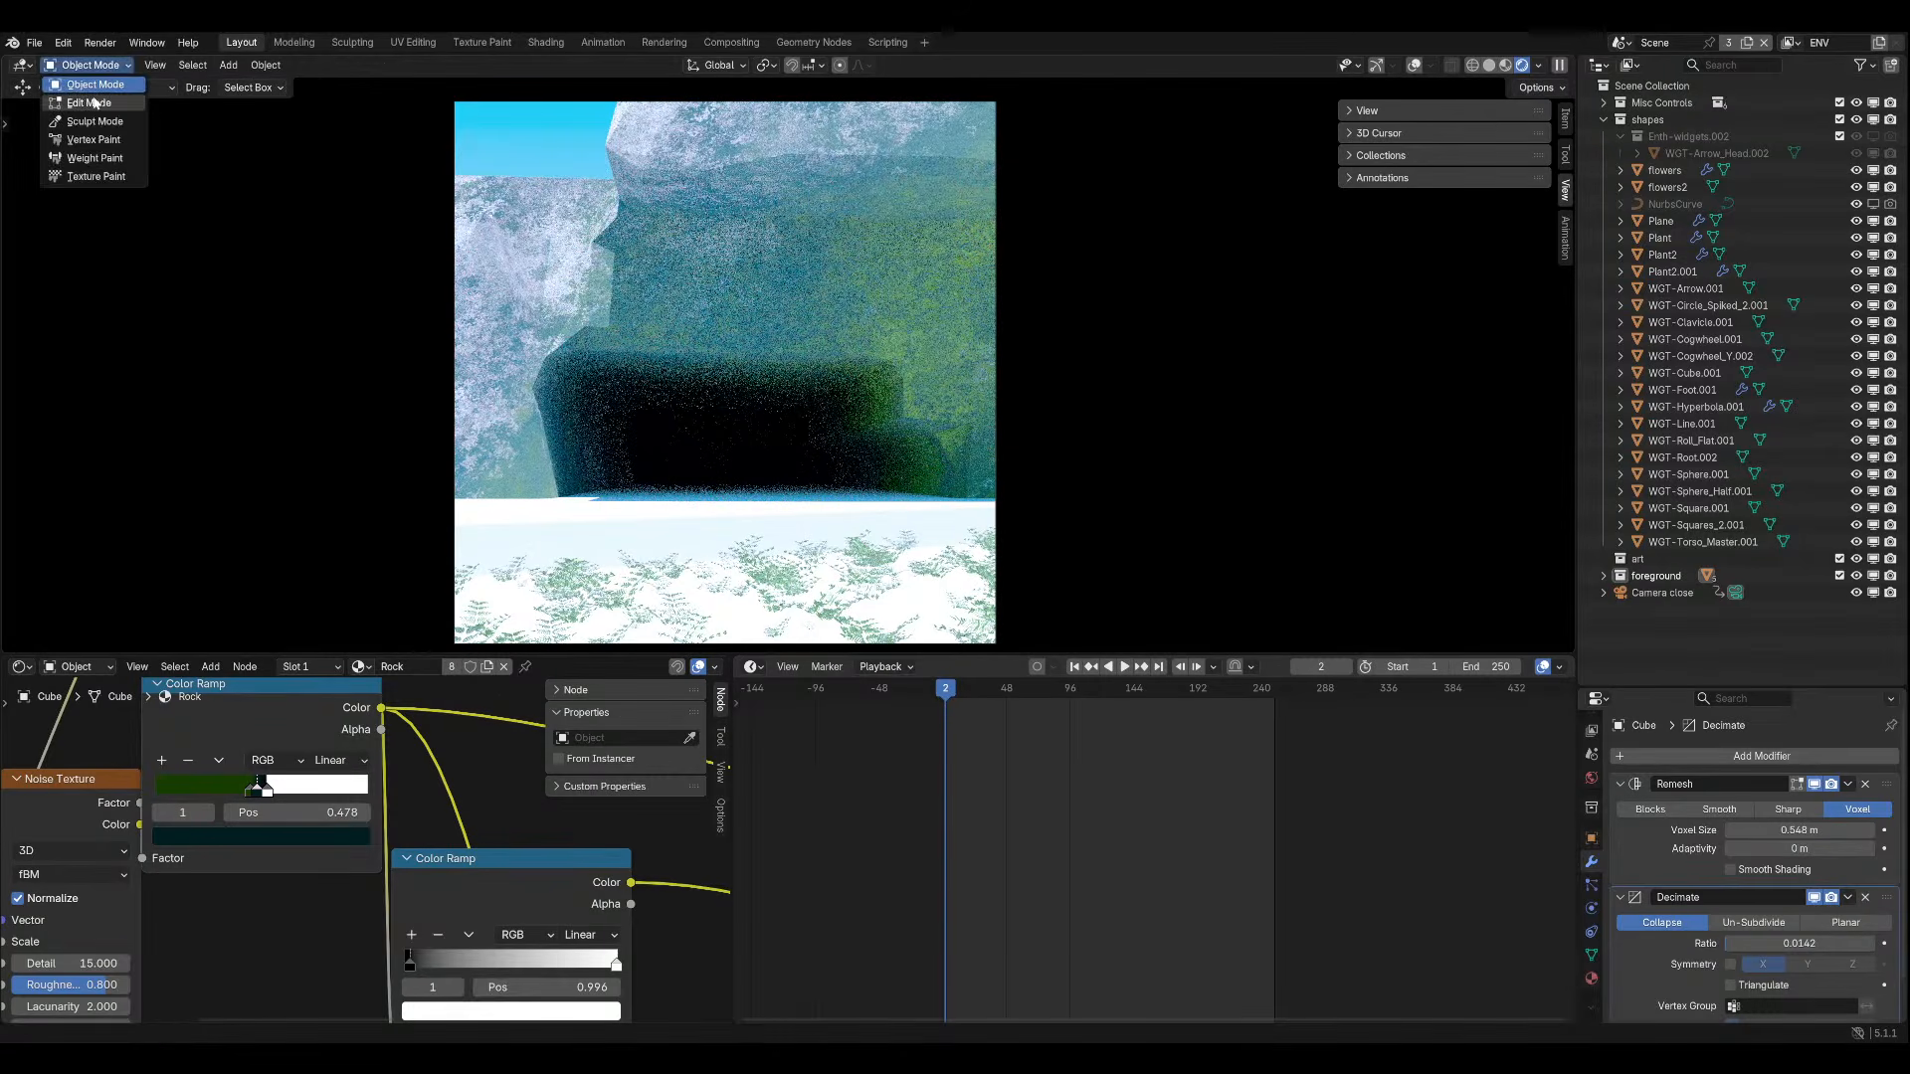
left_click(93, 102)
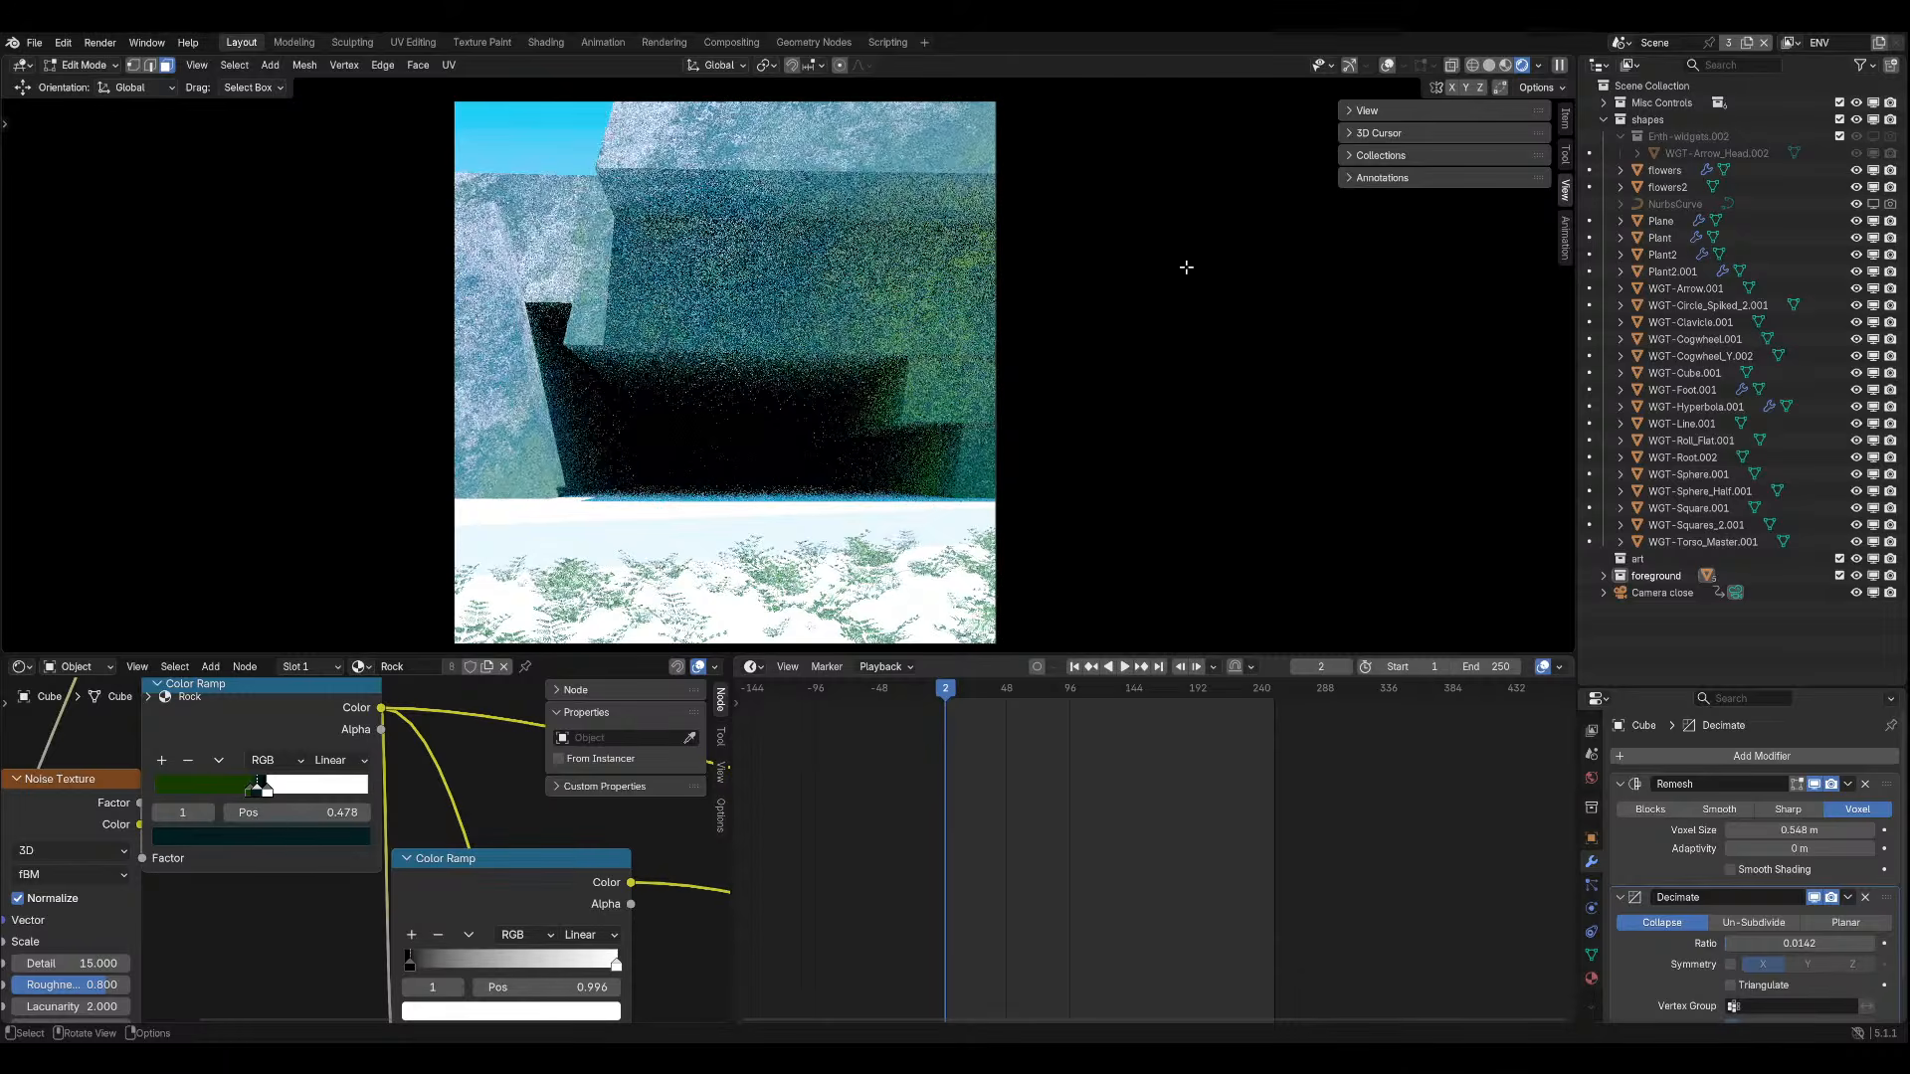
key("r")
key("x")
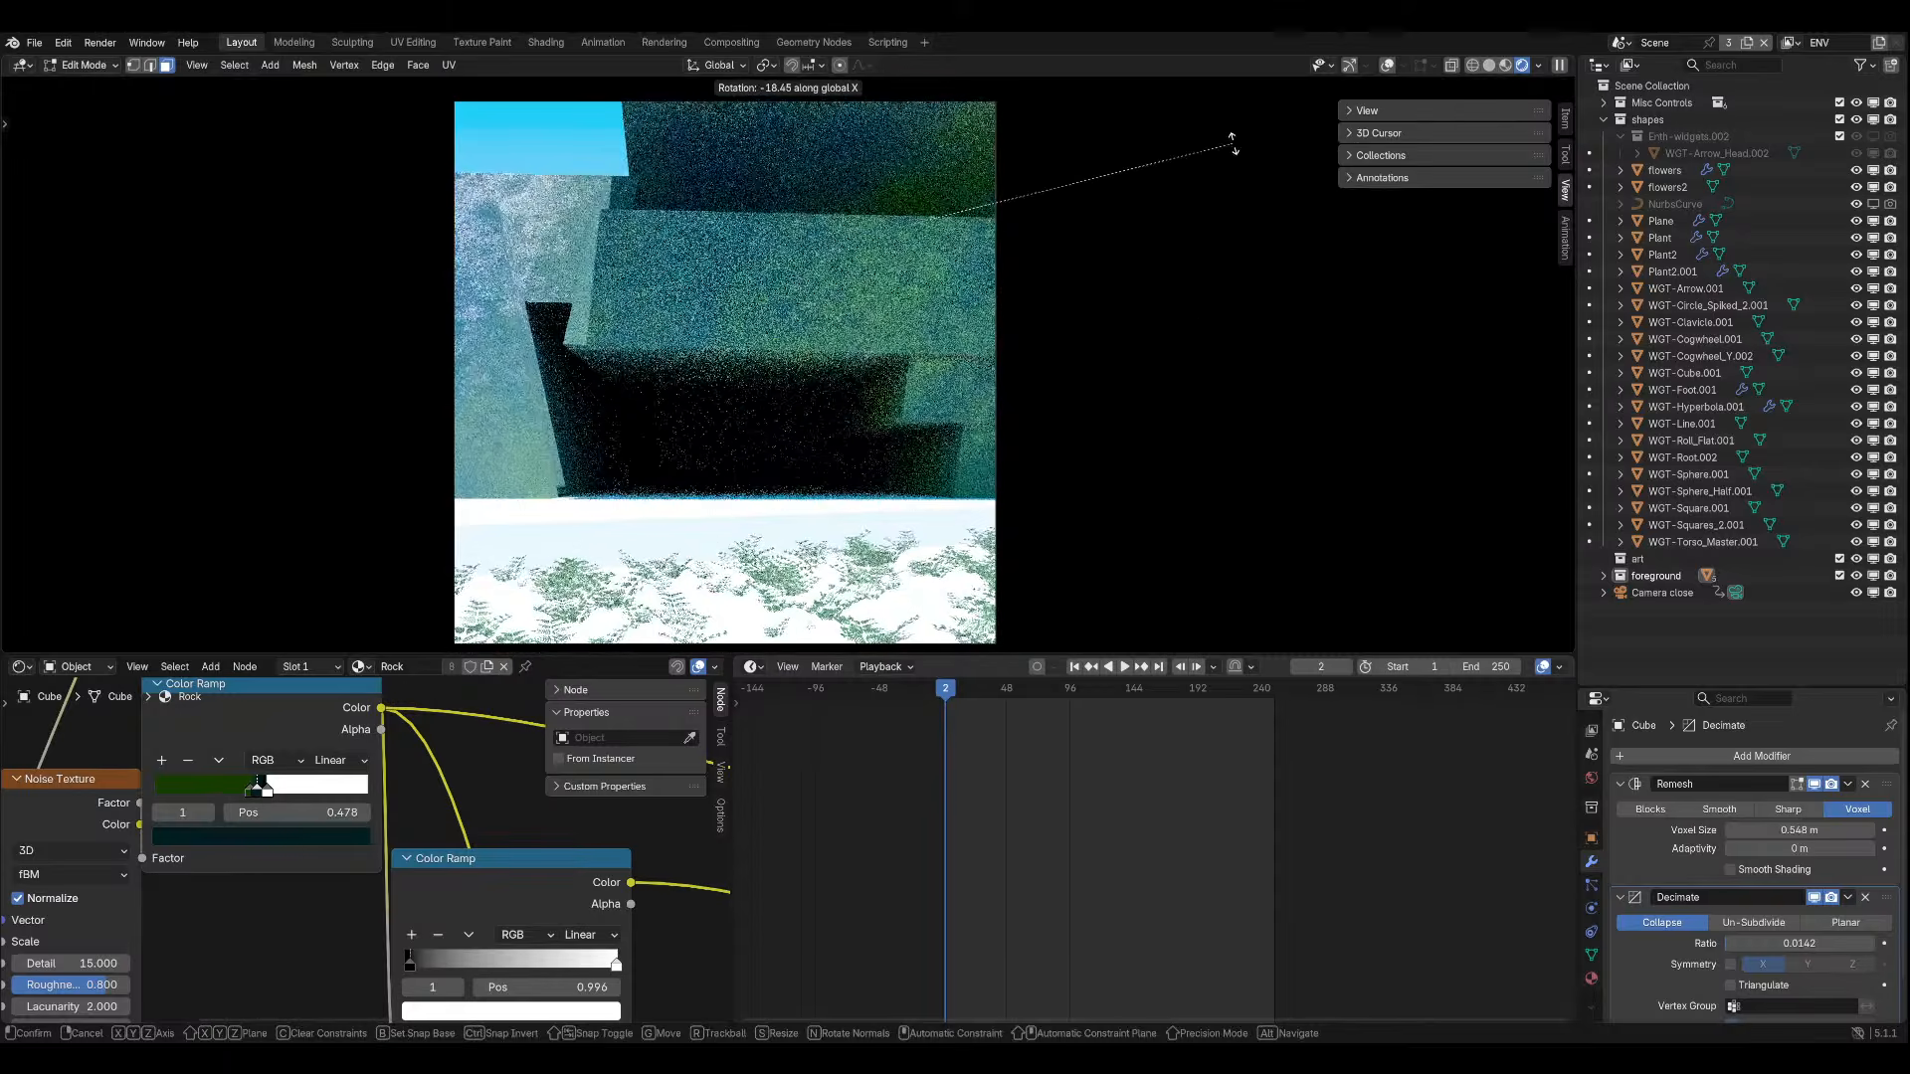
left_click(1233, 150)
key("Tab")
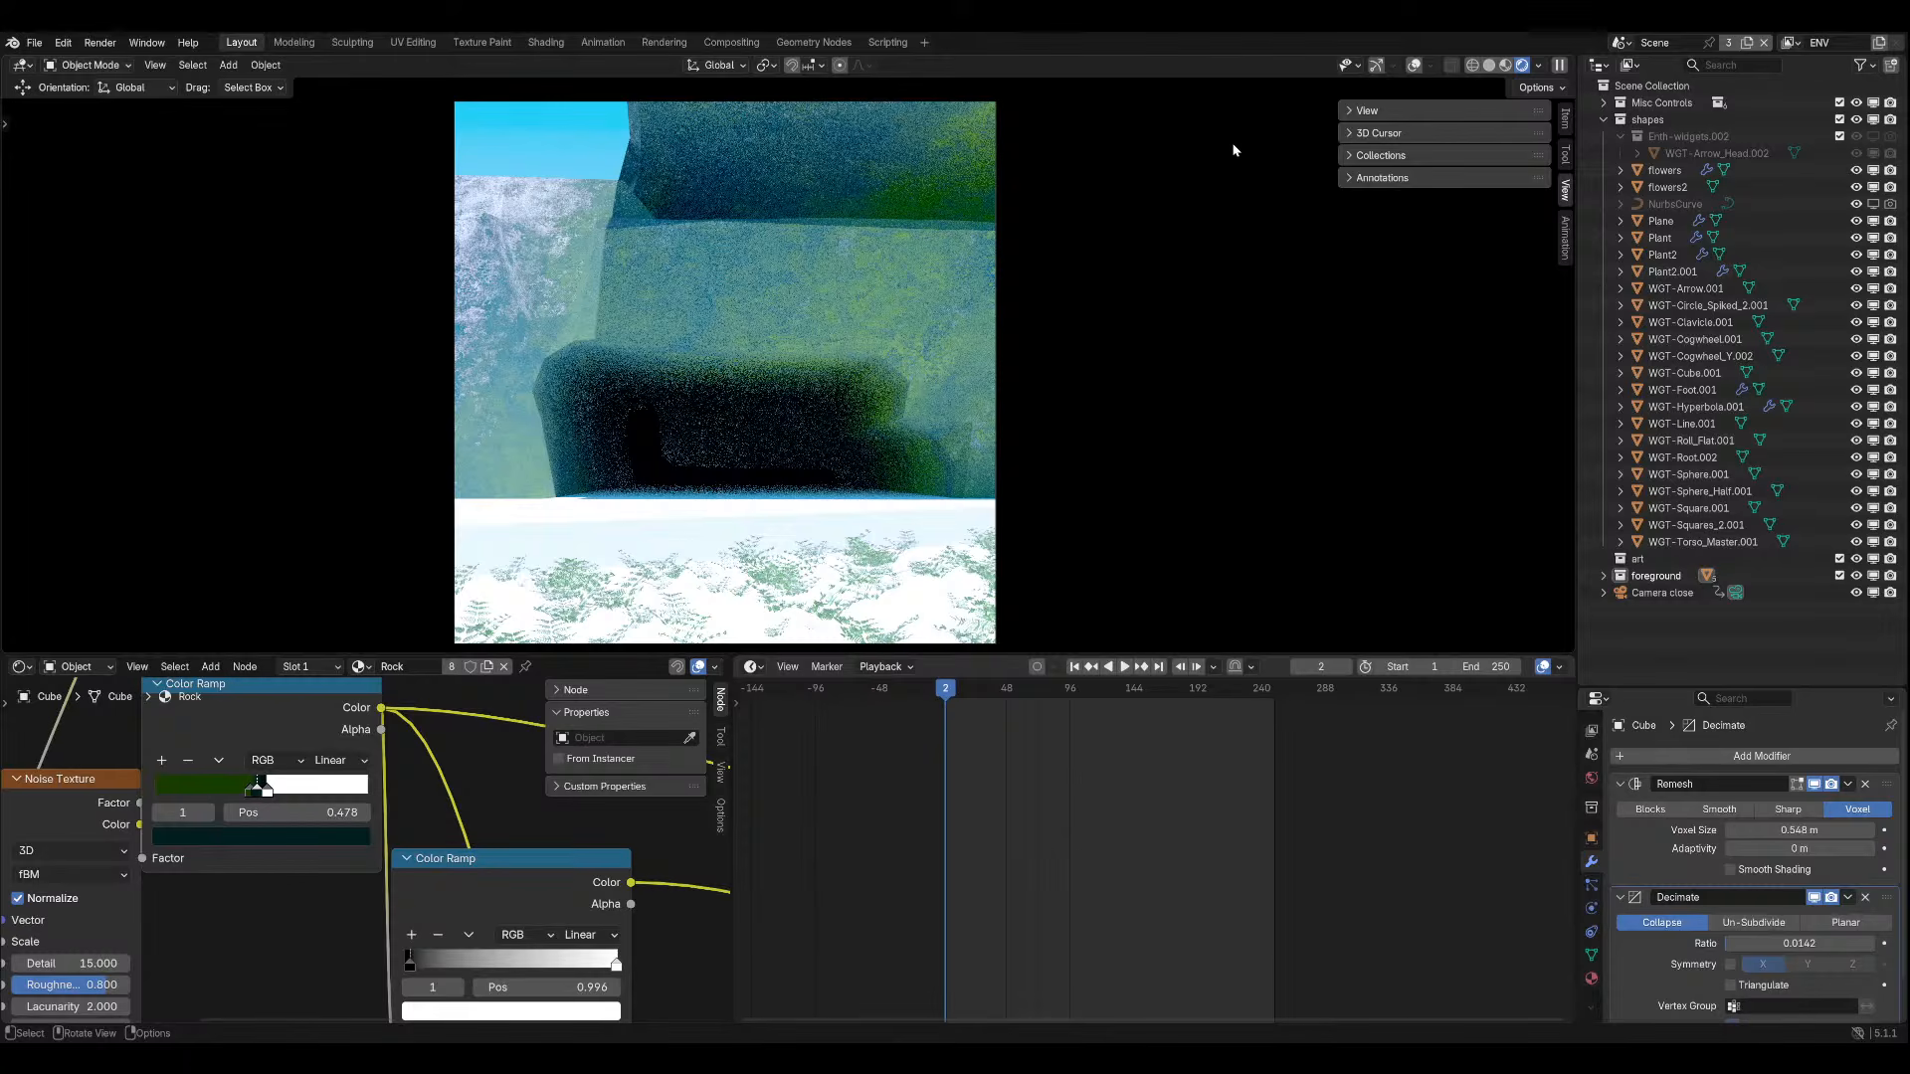
left_click(87, 64)
left_click(93, 103)
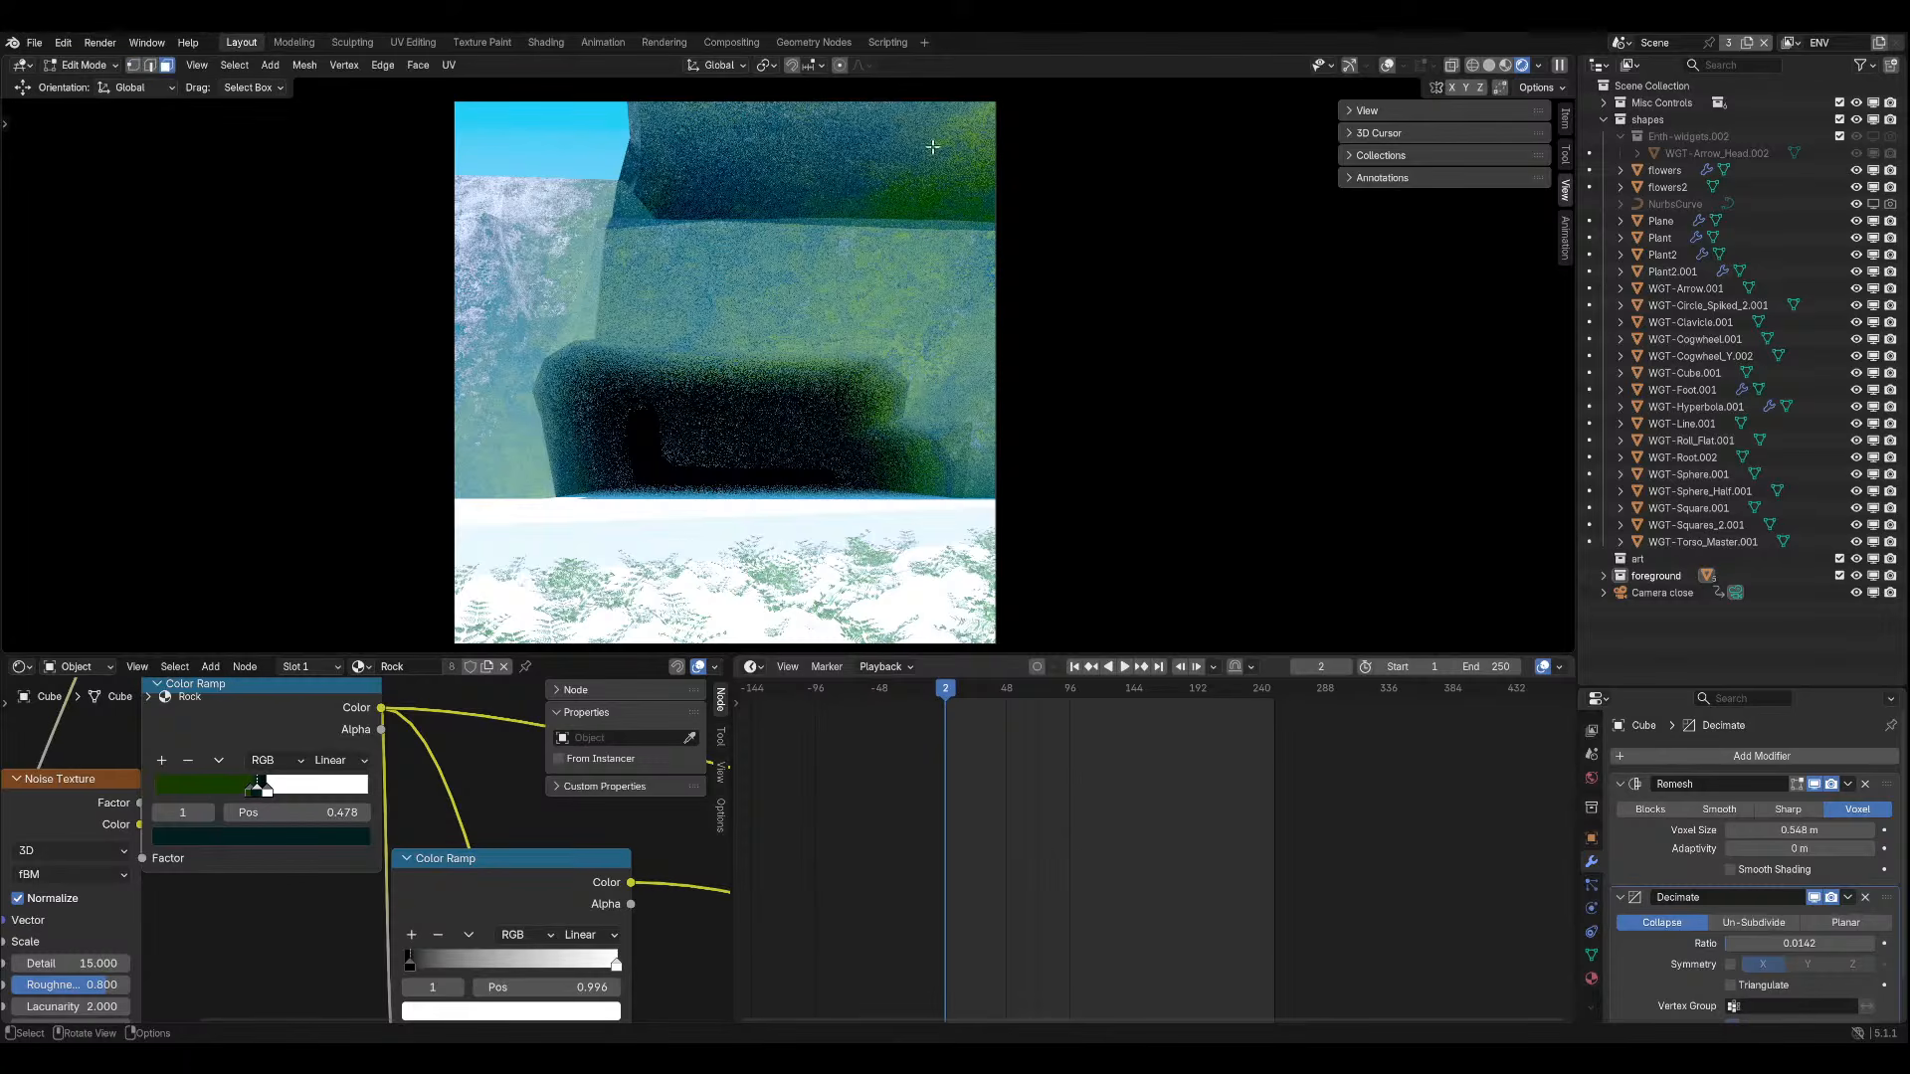
Scale the upper block along X, rotate it around the X axis, and view it in Object Mode.
key("s")
key("x")
left_click(1051, 194)
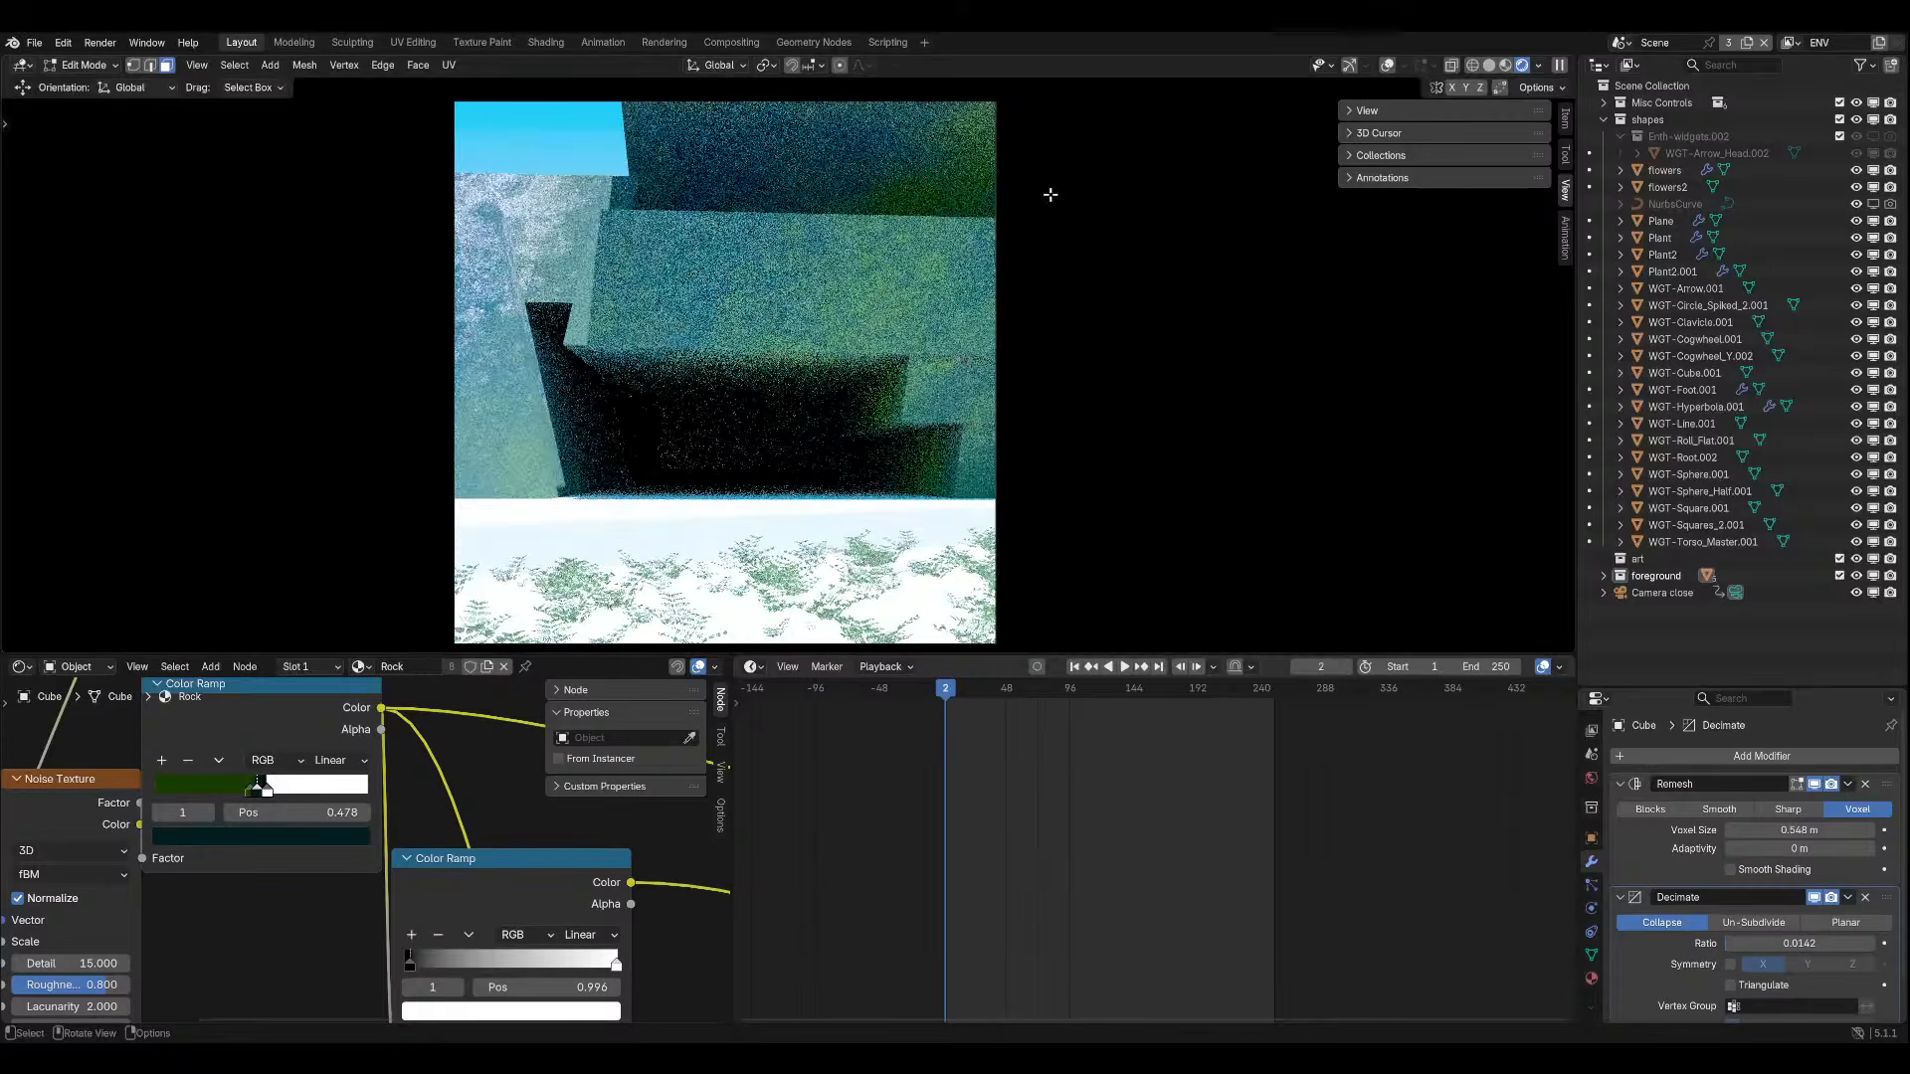
key("r")
key("y")
key("z")
key("x")
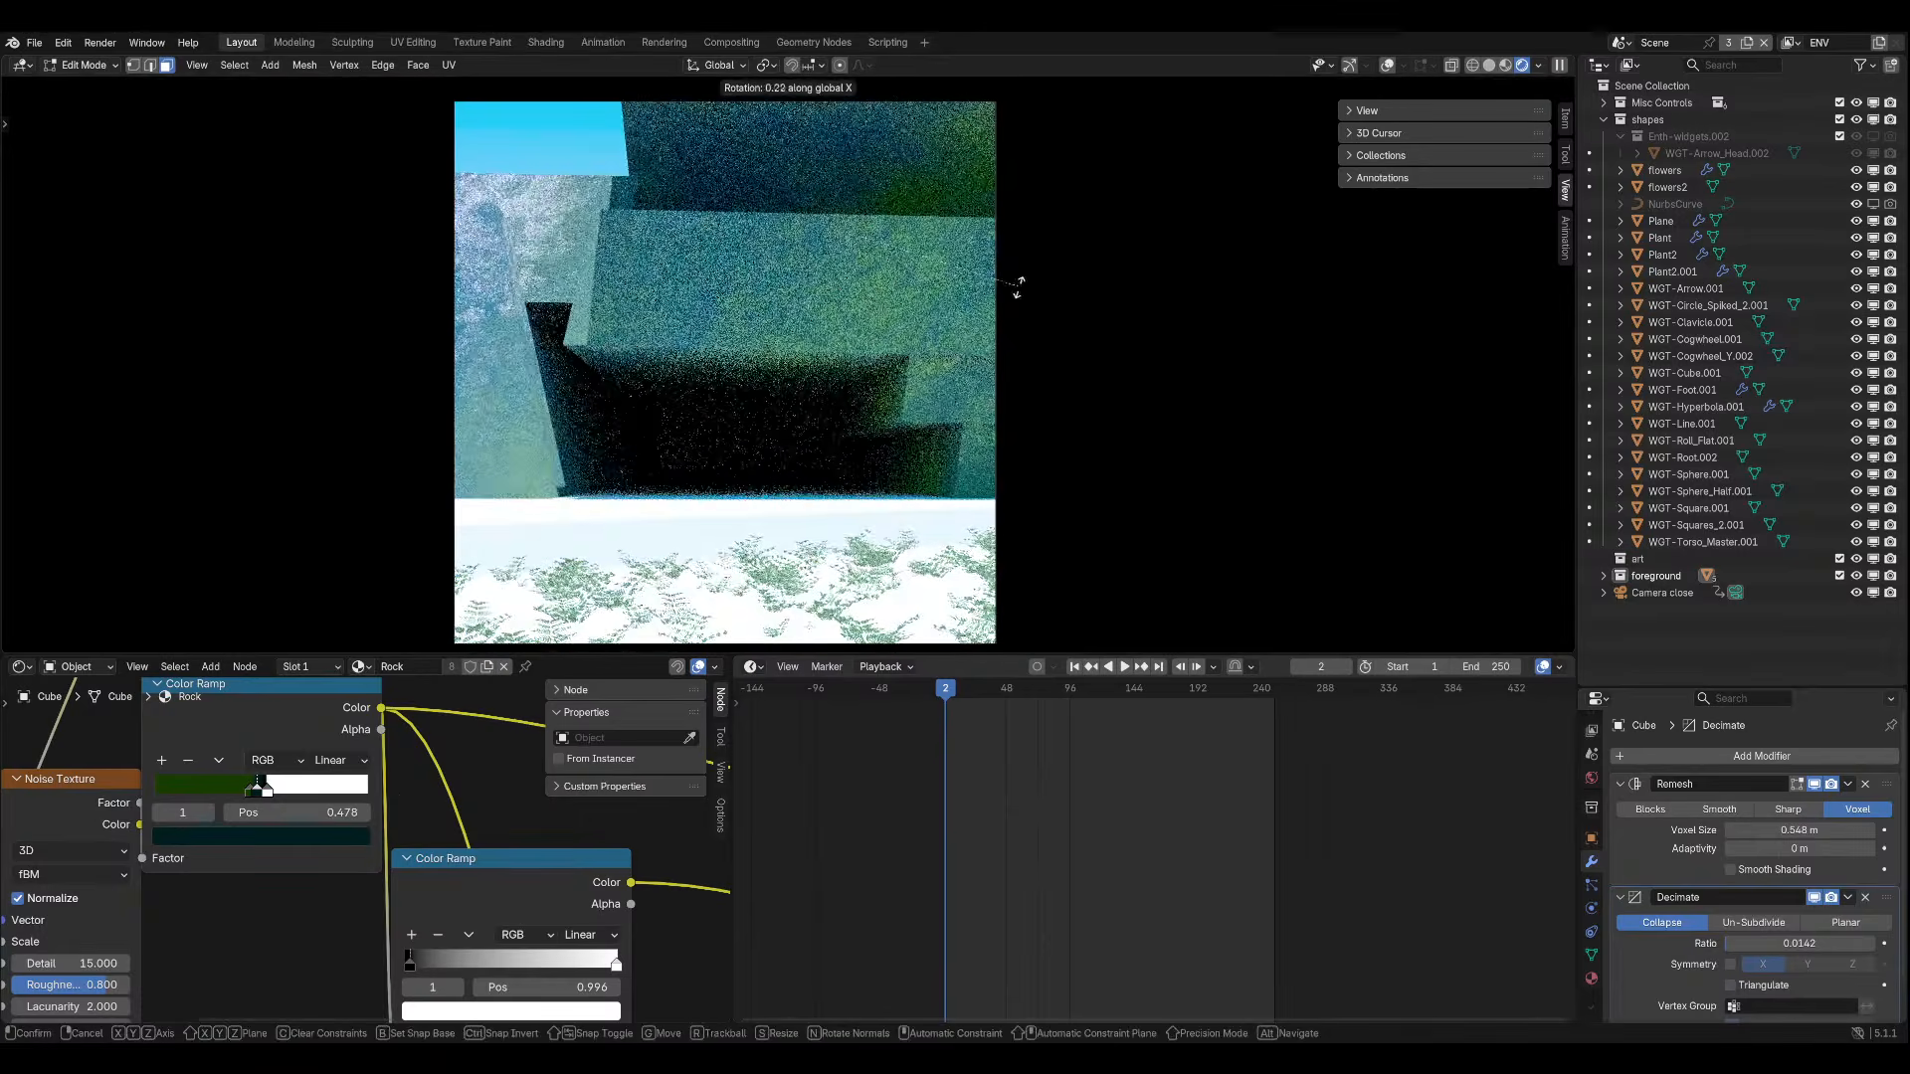
left_click(1002, 323)
key("Tab")
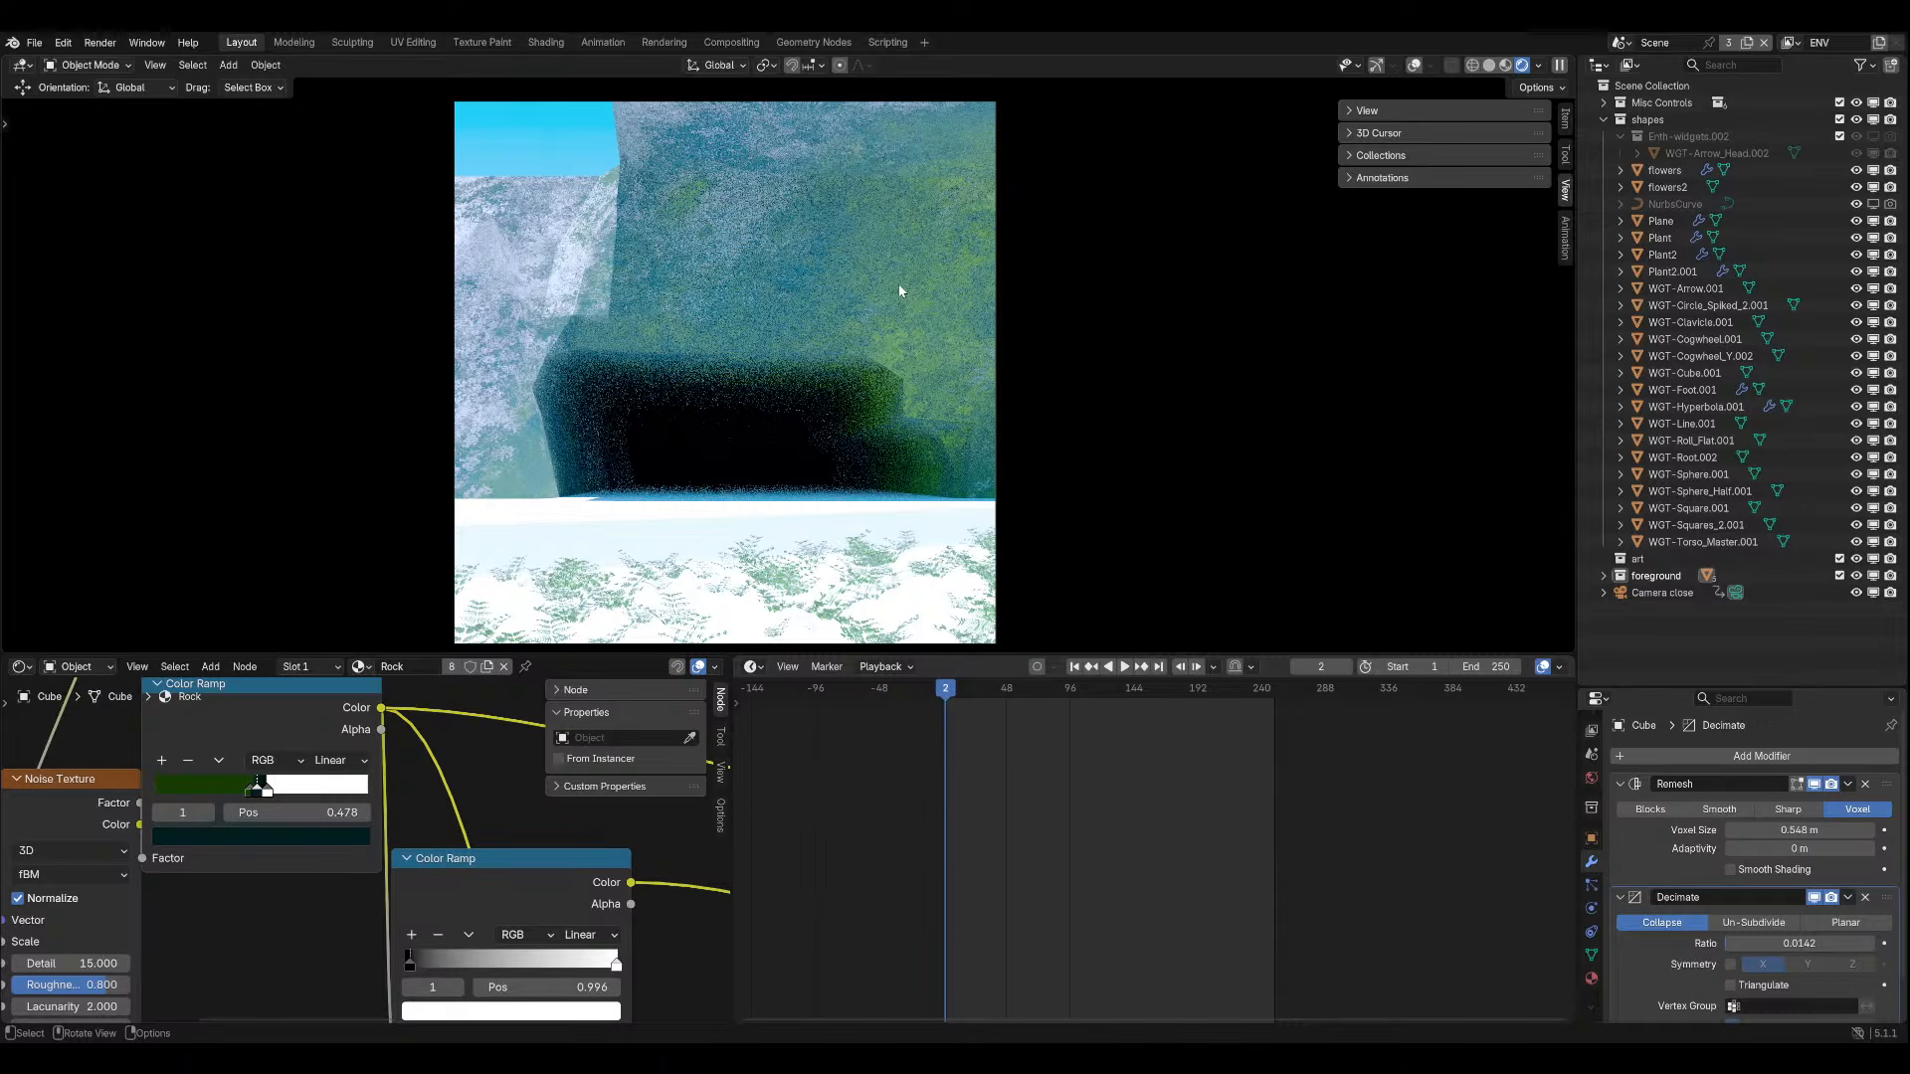
Select the whole block above the cave opening in Edit Mode, raise it, and view it in Object Mode.
left_click(90, 64)
left_click(81, 103)
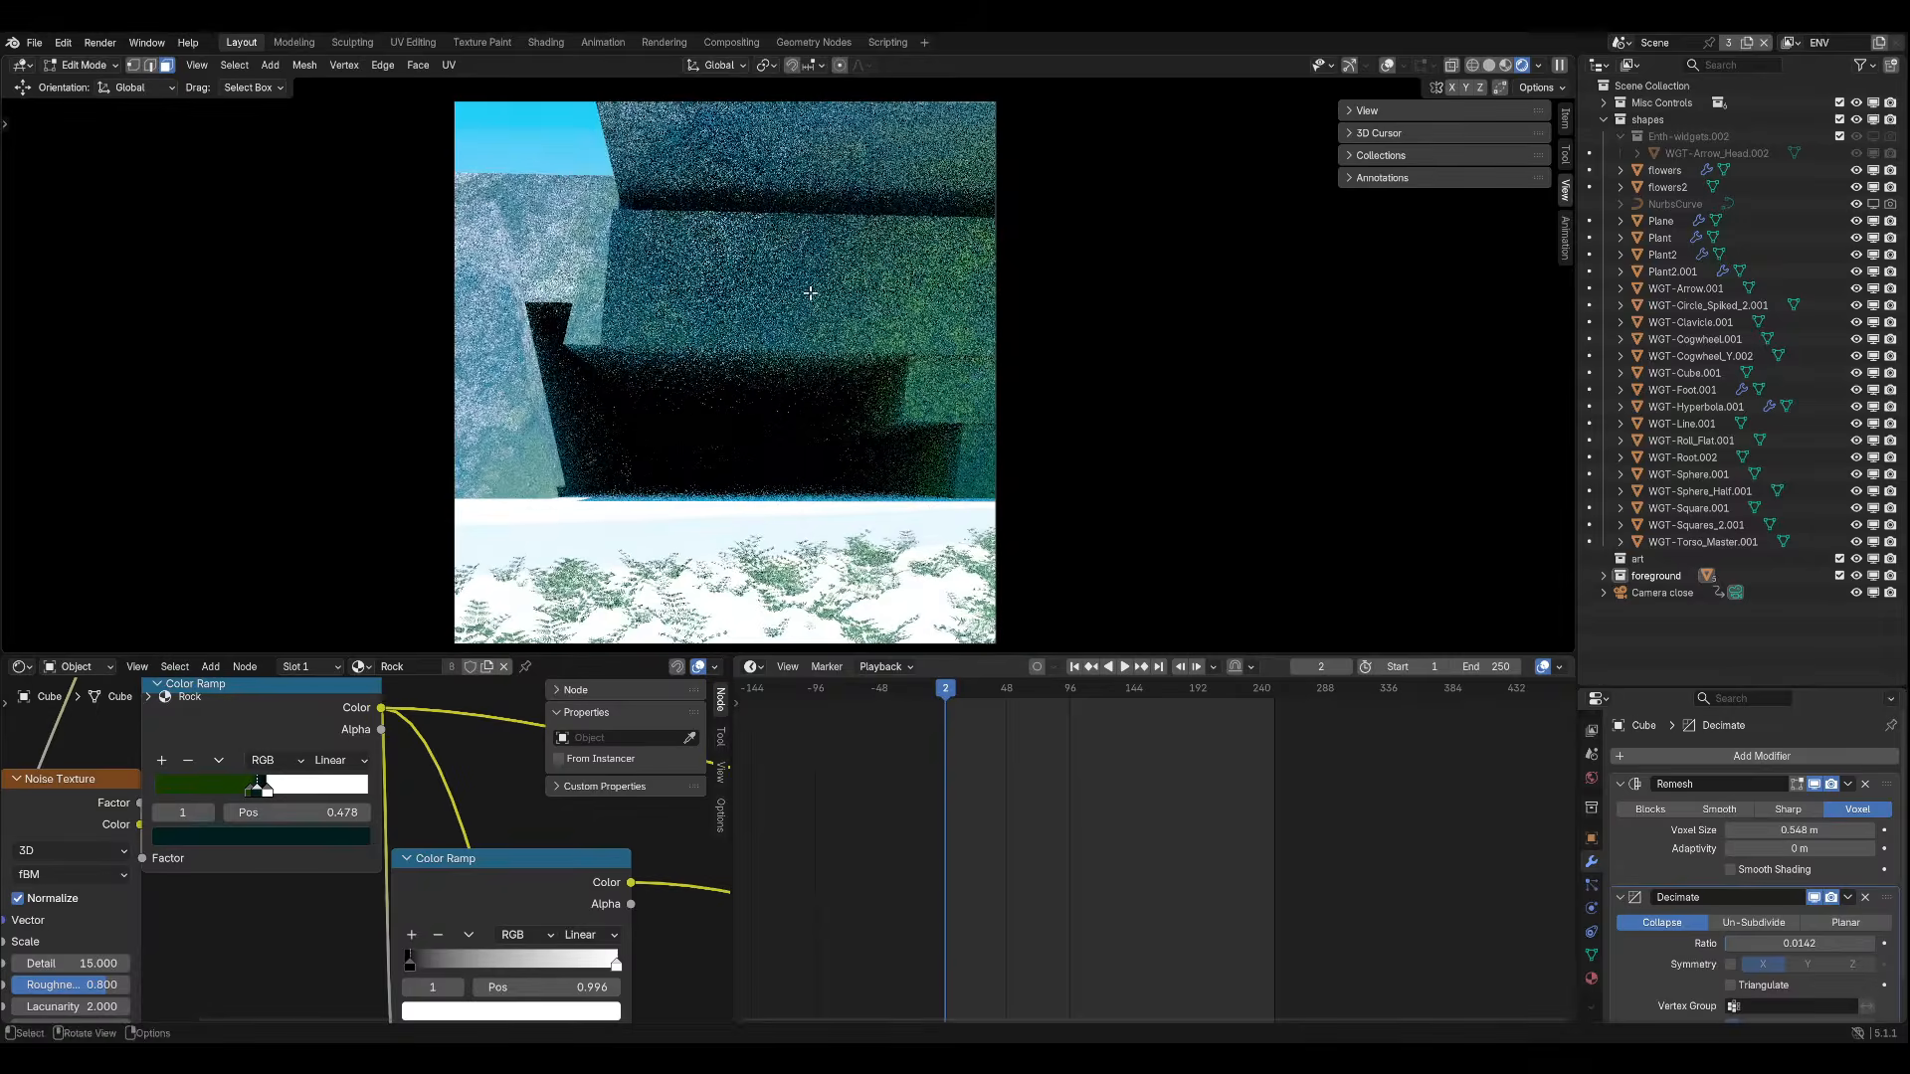
key("ctrl+l")
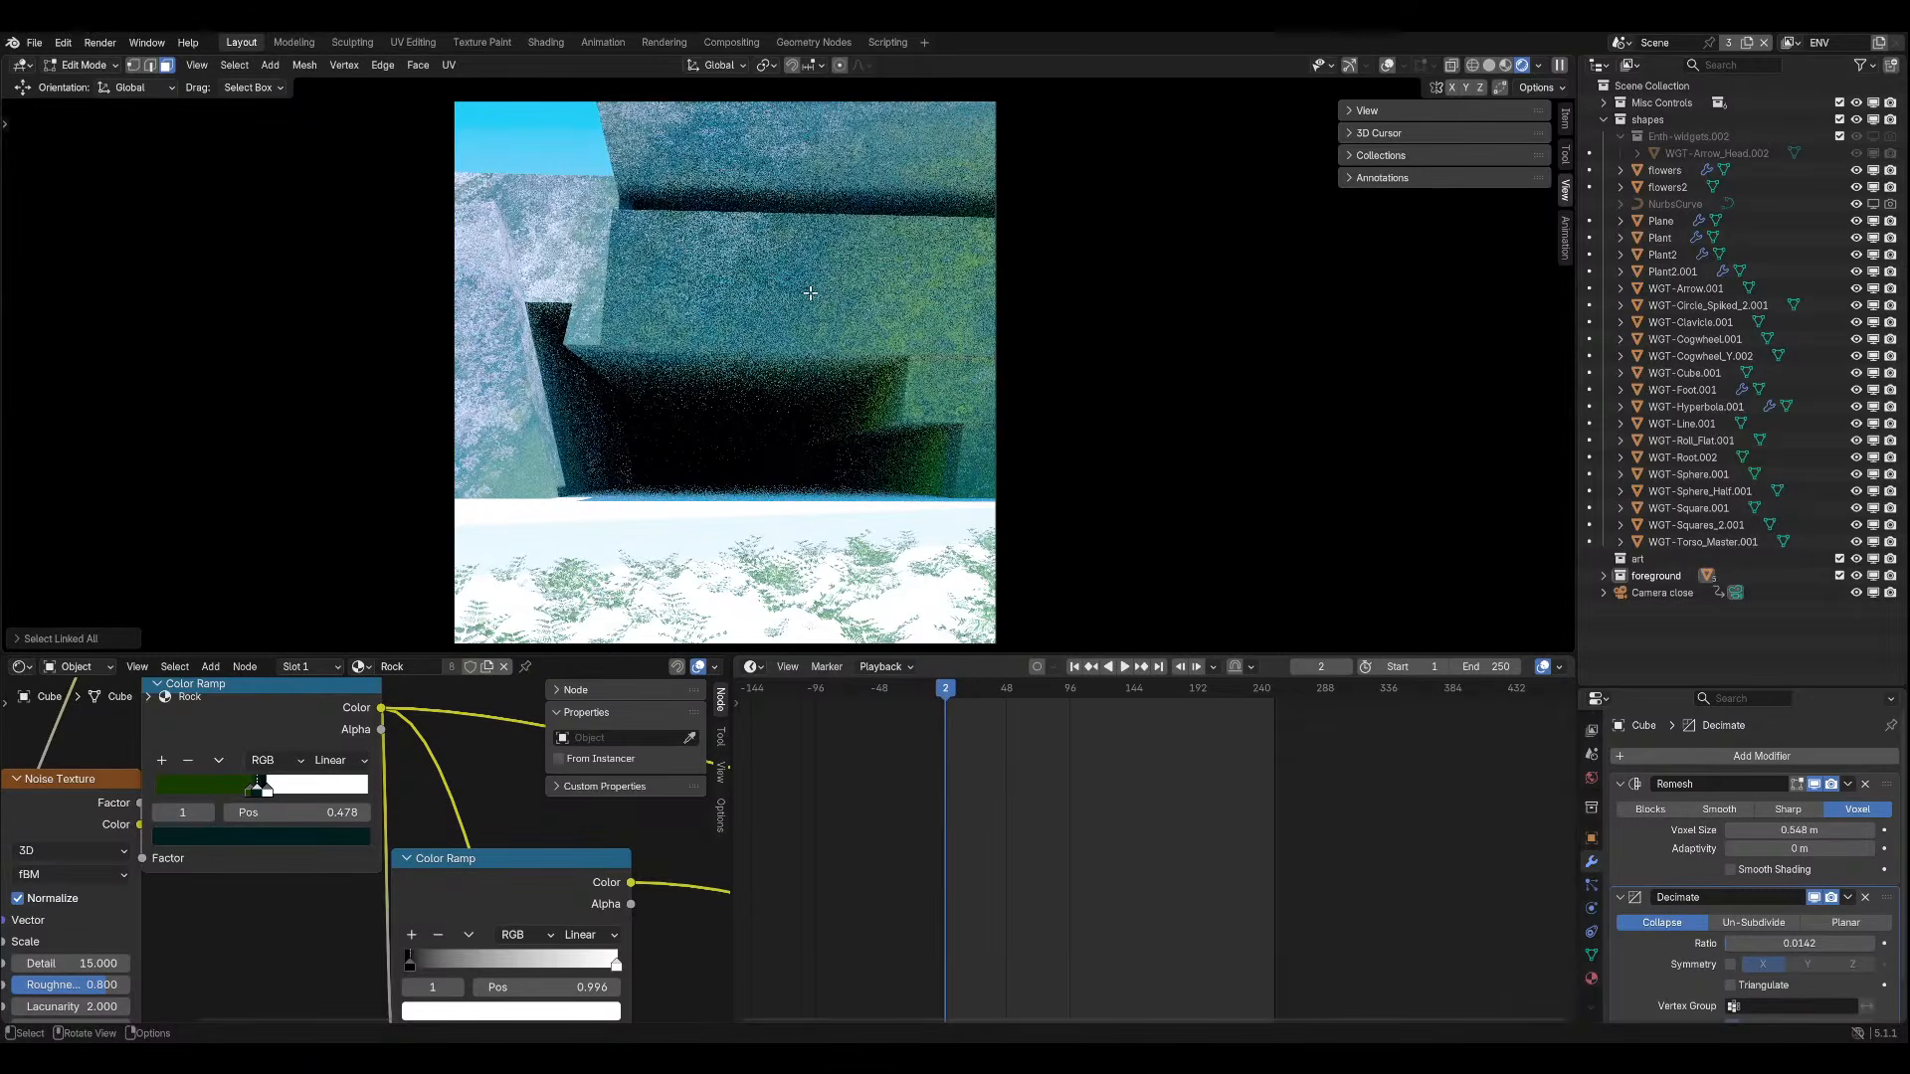
key("g")
left_click(841, 241)
key("Tab")
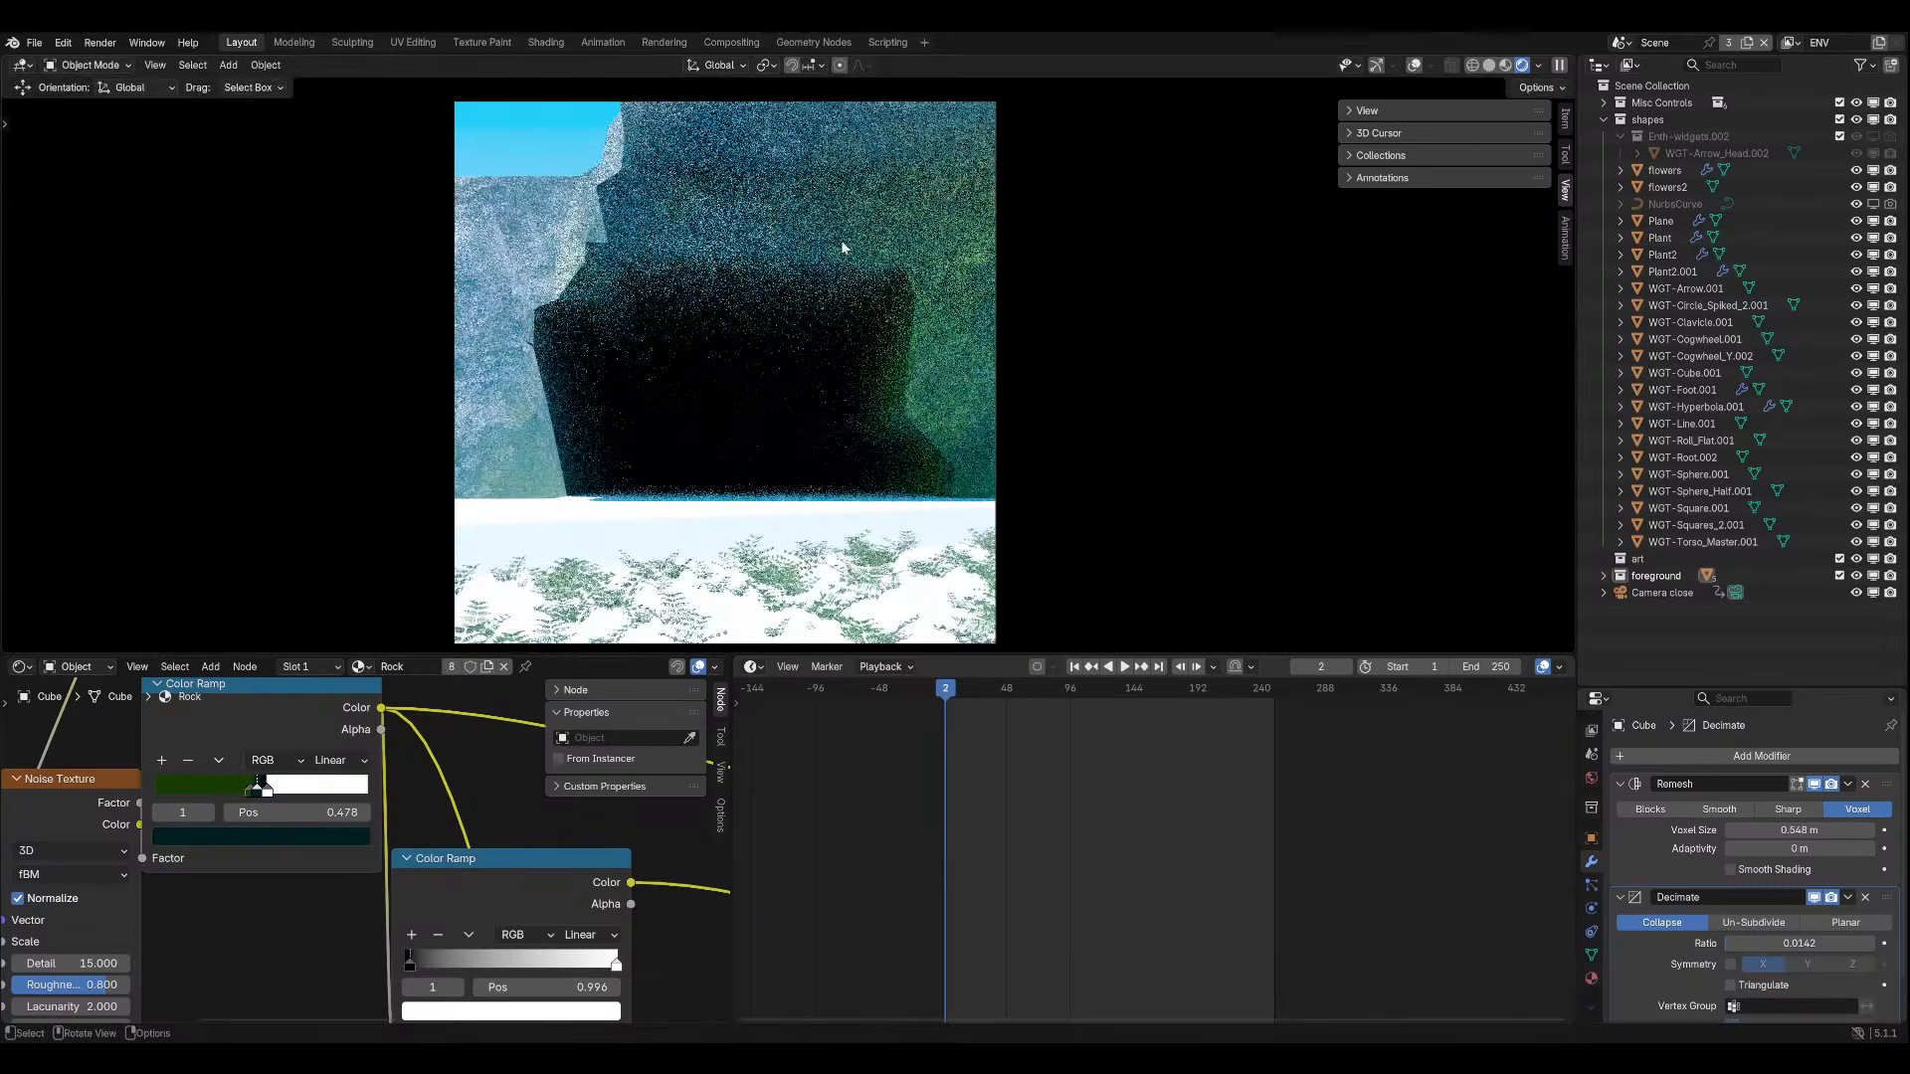
Lower the block above the opening along Z in Edit Mode and view it in Object Mode.
key("Tab")
key("g")
key("z")
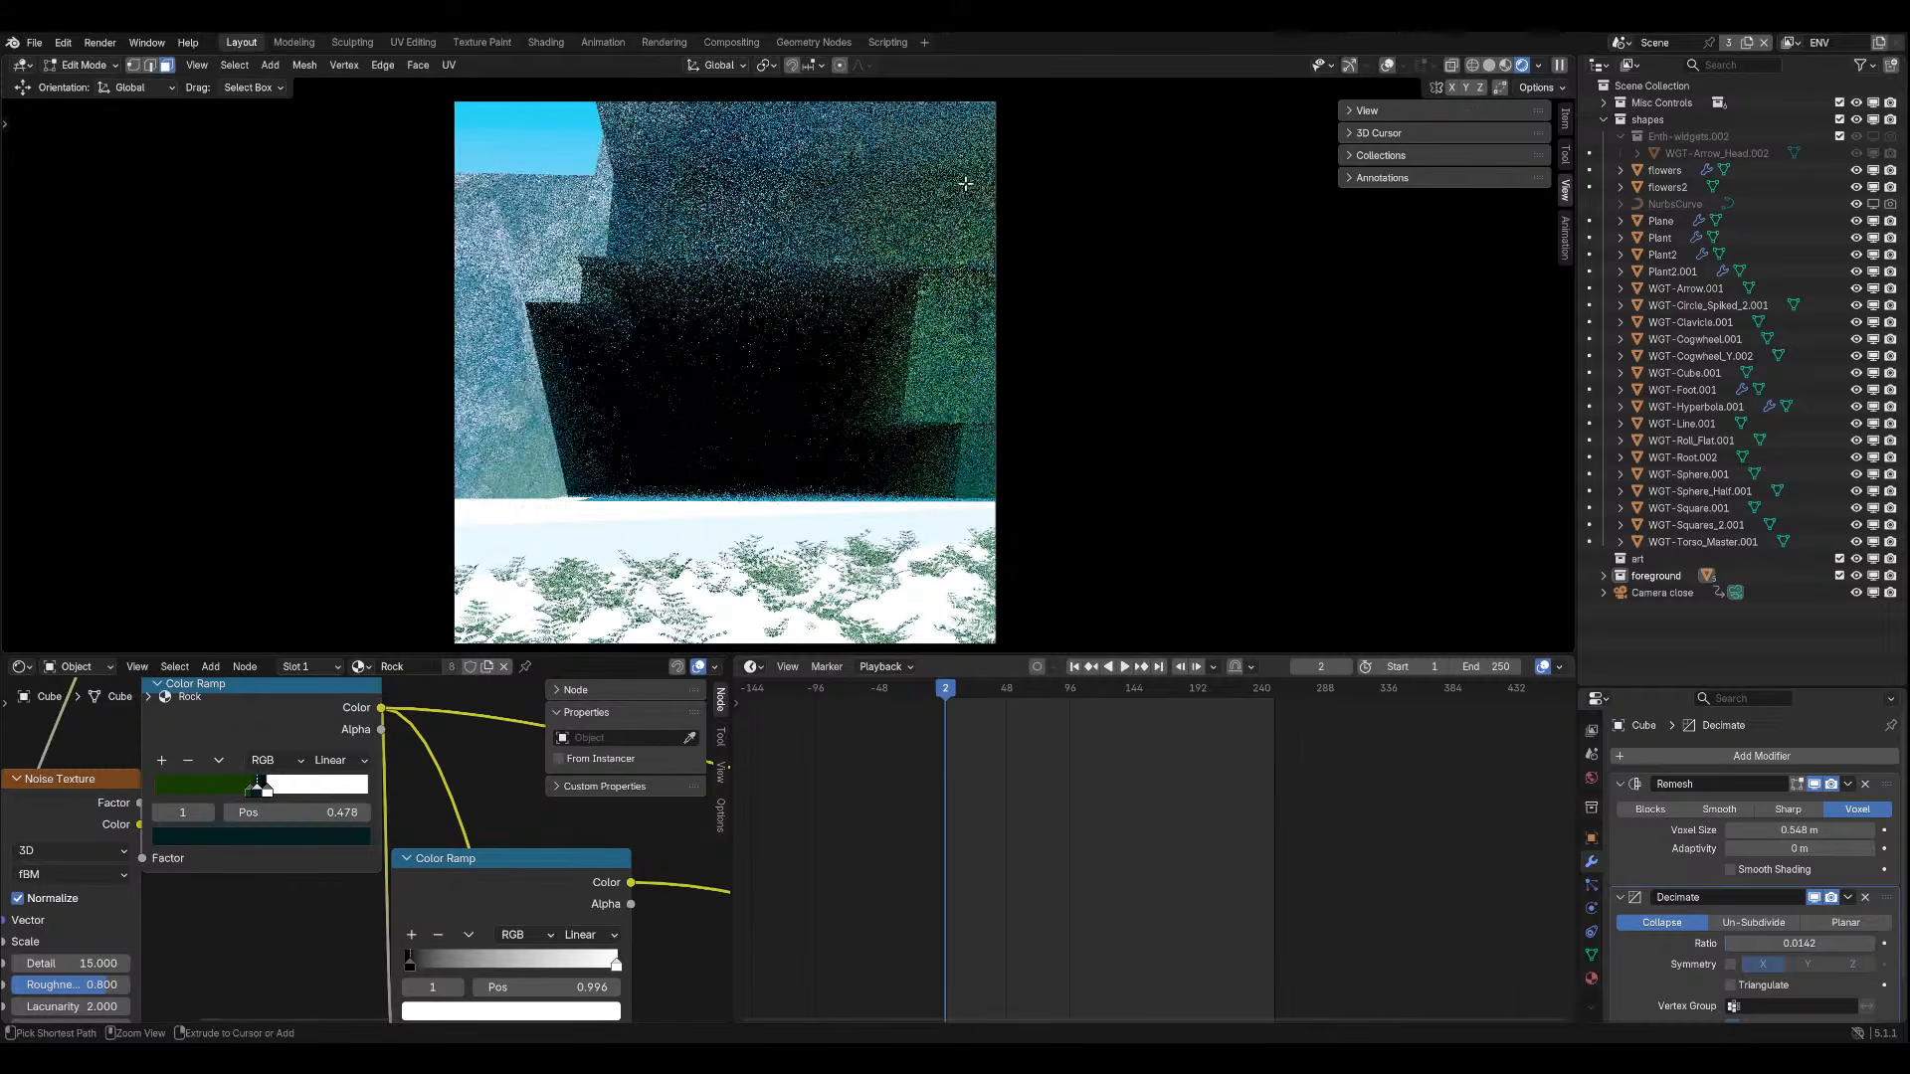
left_click(945, 301)
key("Tab")
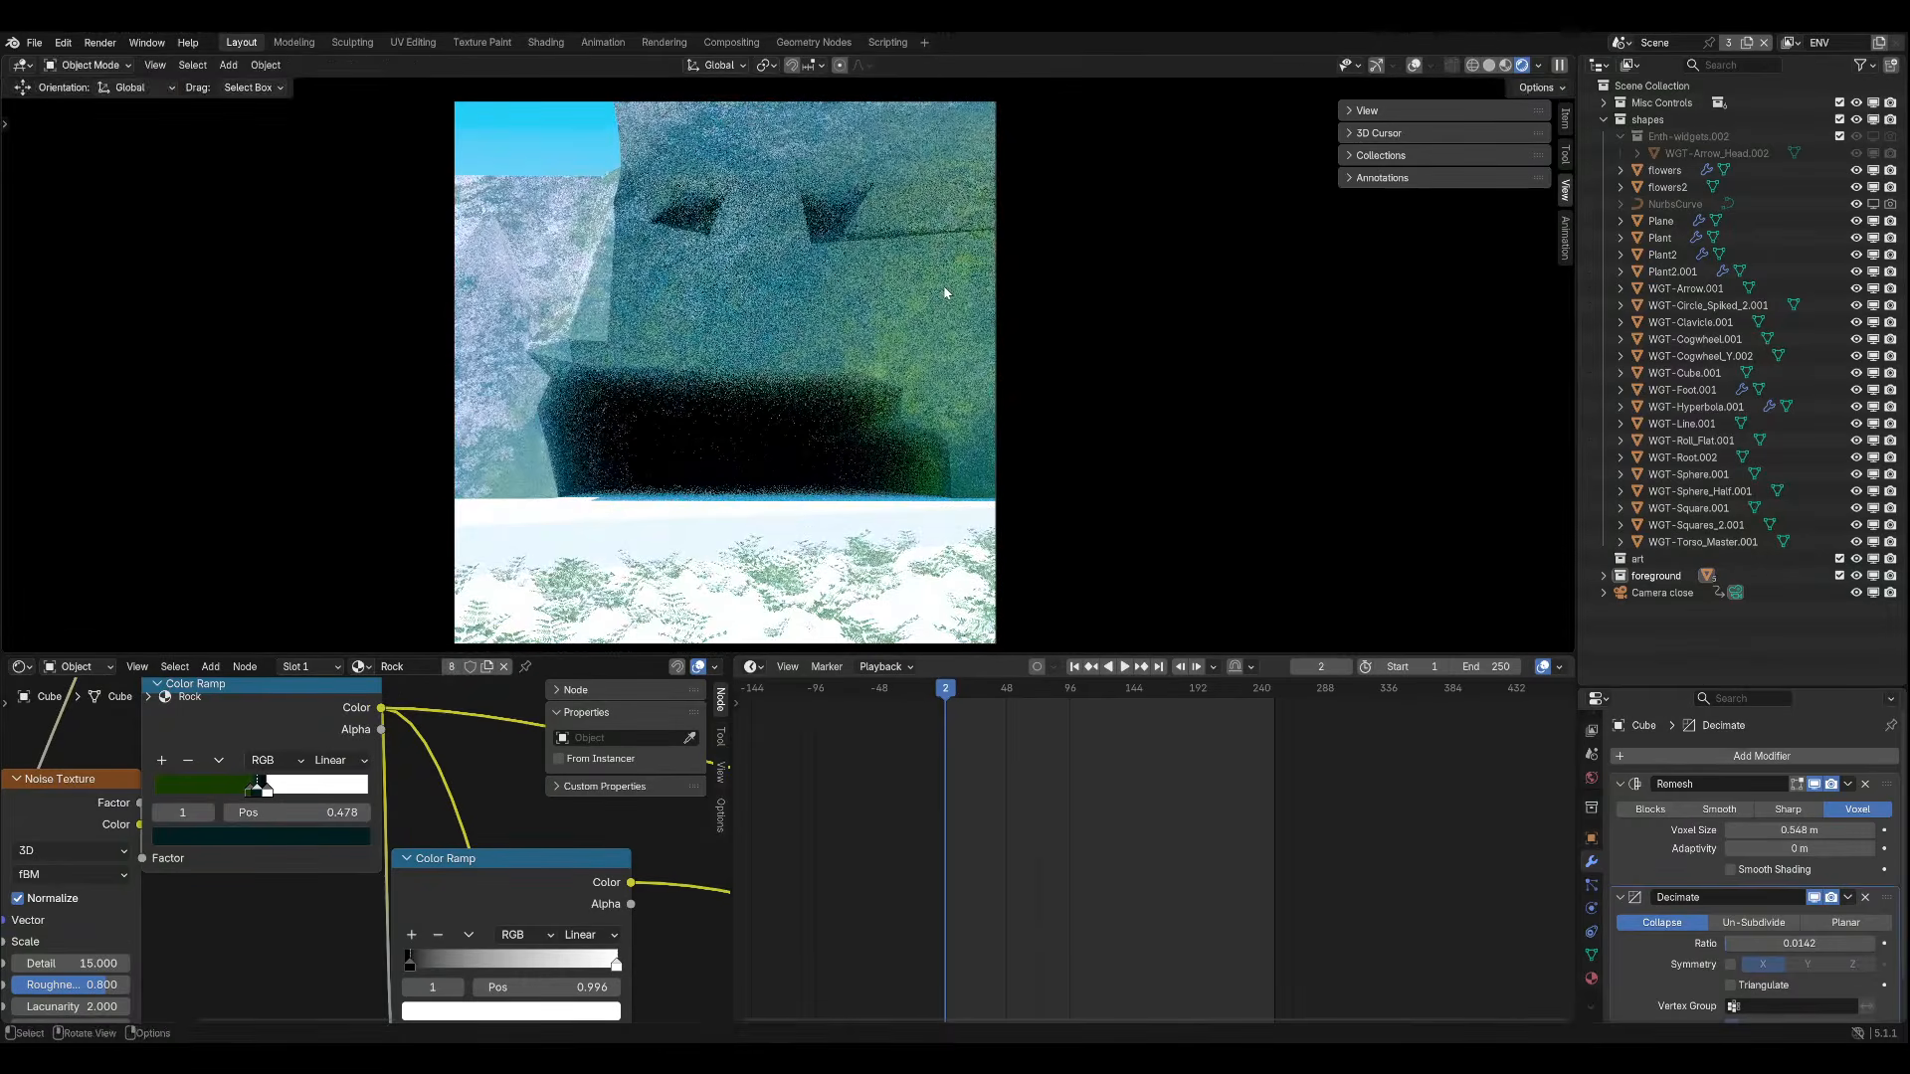
Select the whole upper block in Edit Mode, move it along Y, and view it in Object Mode.
key("Tab")
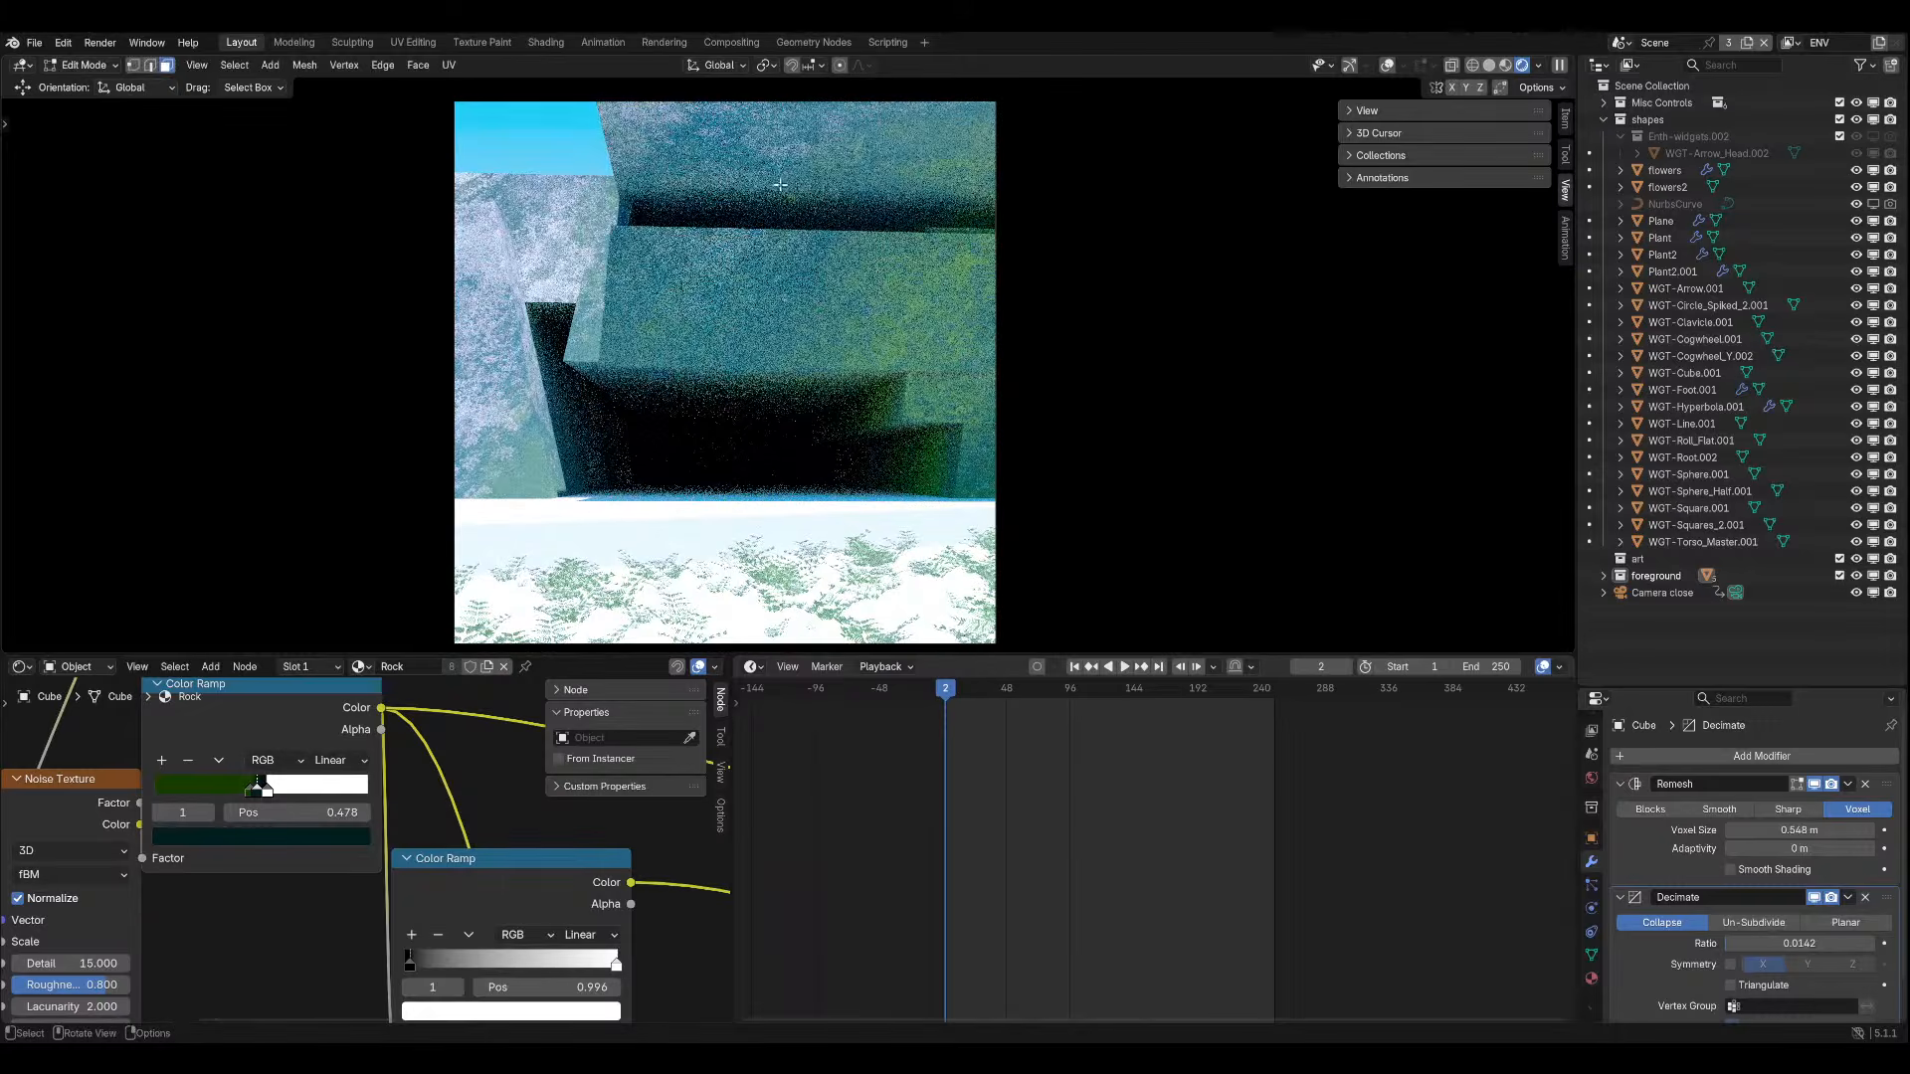
key("ctrl+l")
key("g")
key("y")
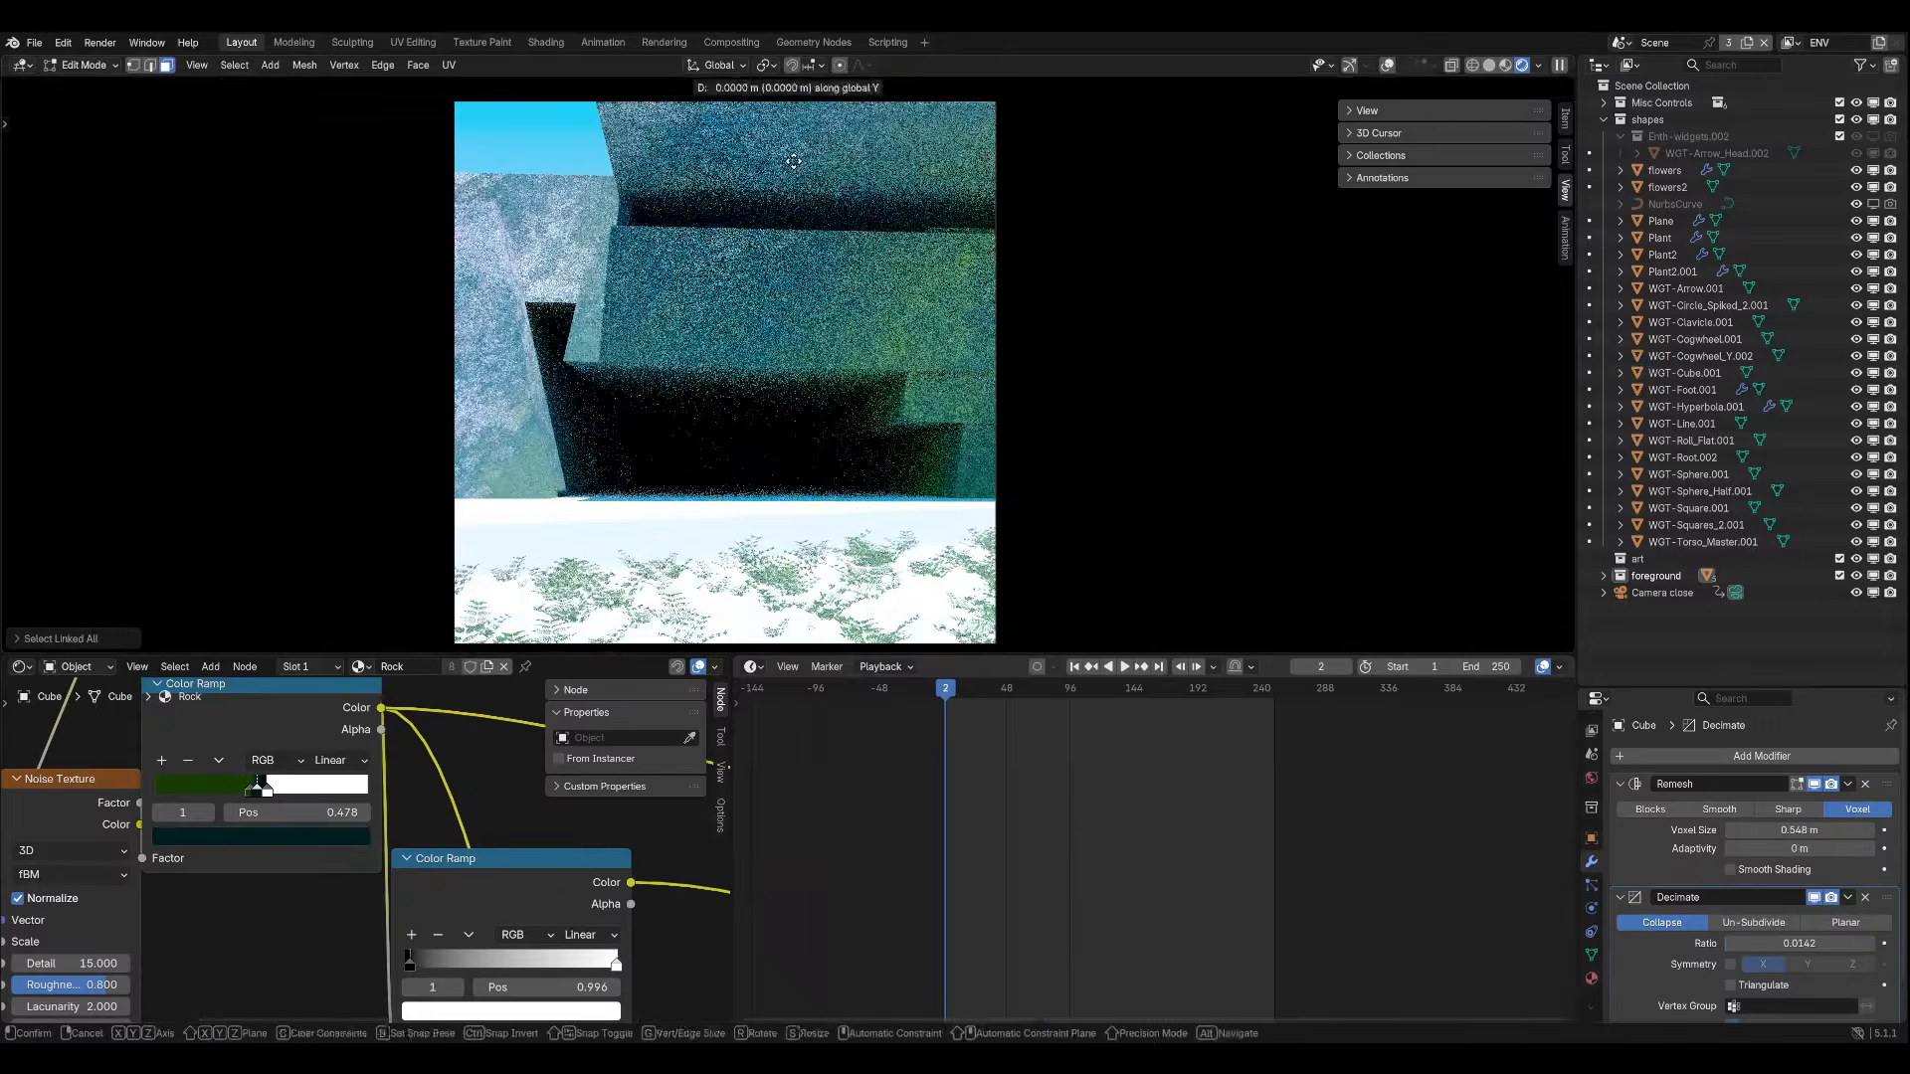
left_click(804, 187)
key("Tab")
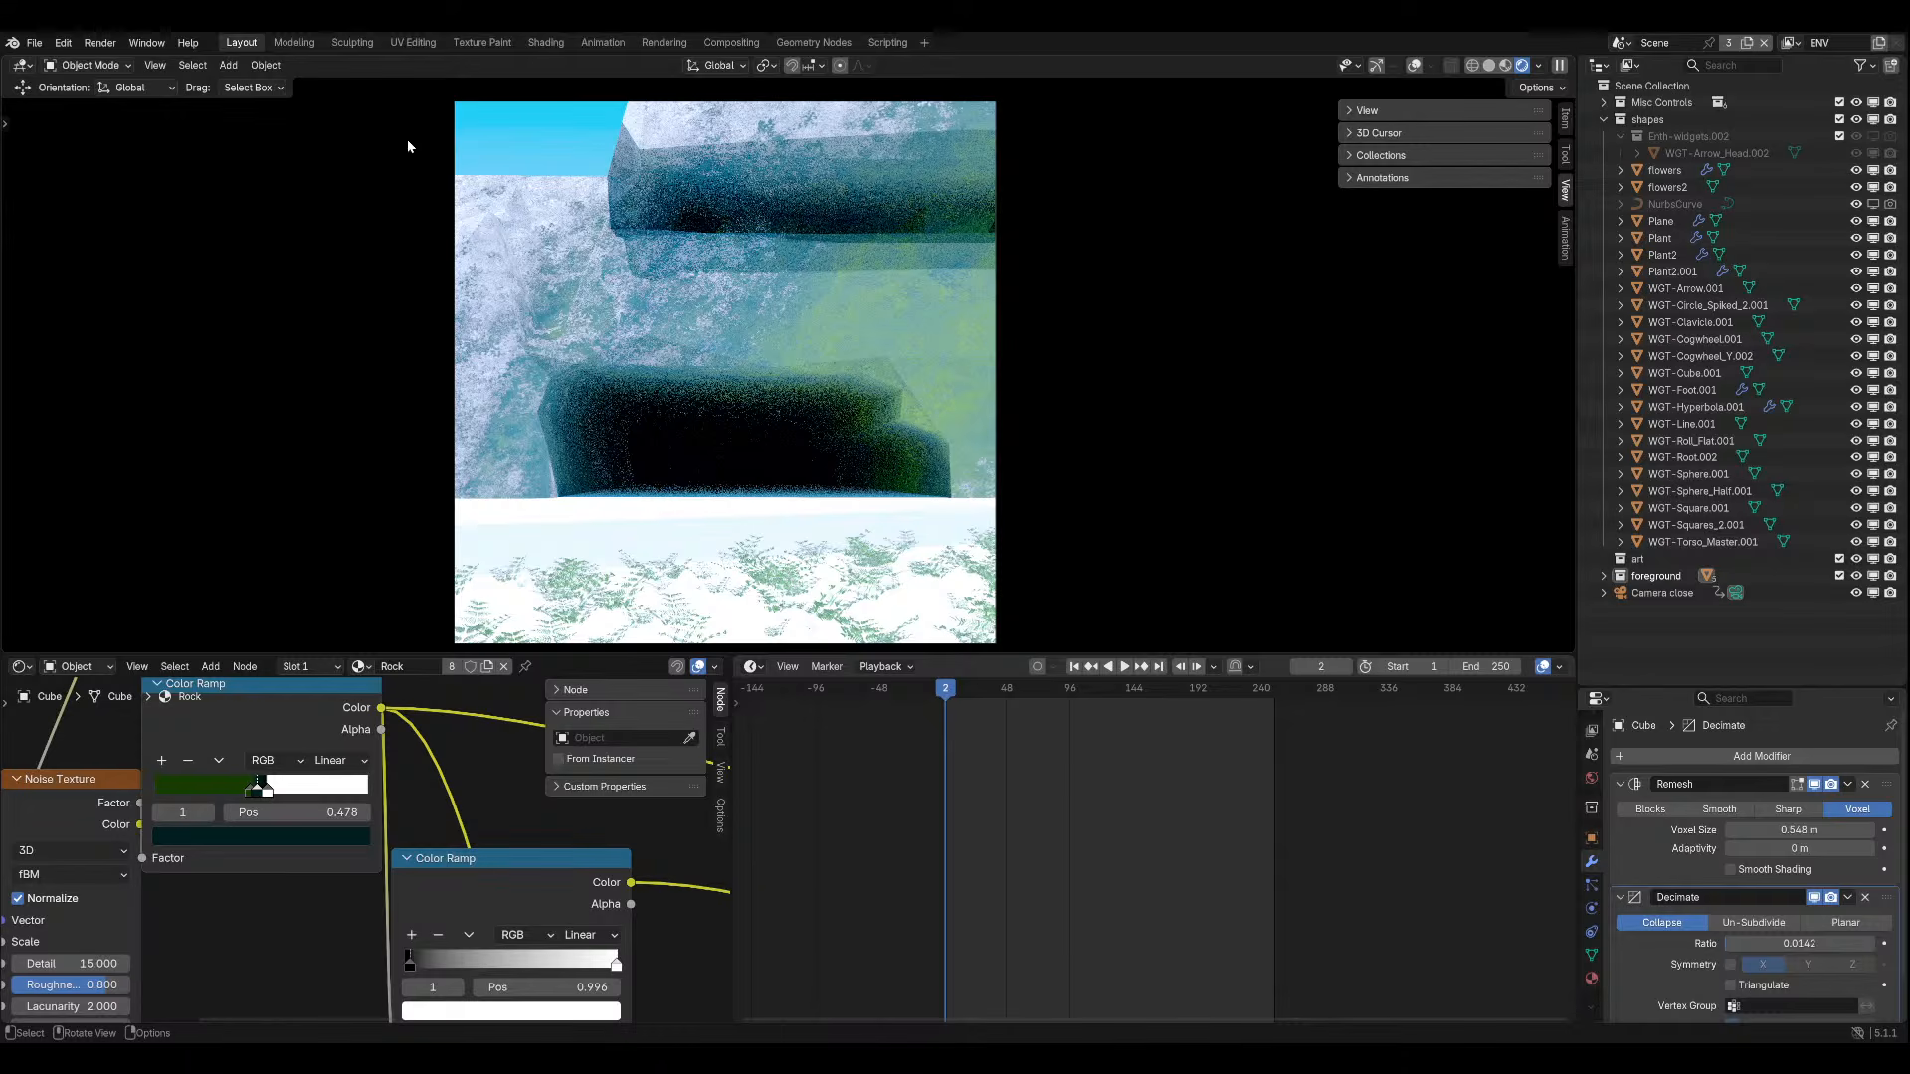
Select the whole left rock block, move it about 1.26 m down and -0.31 m along X, and view it in Object Mode.
left_click(50, 67)
left_click(100, 105)
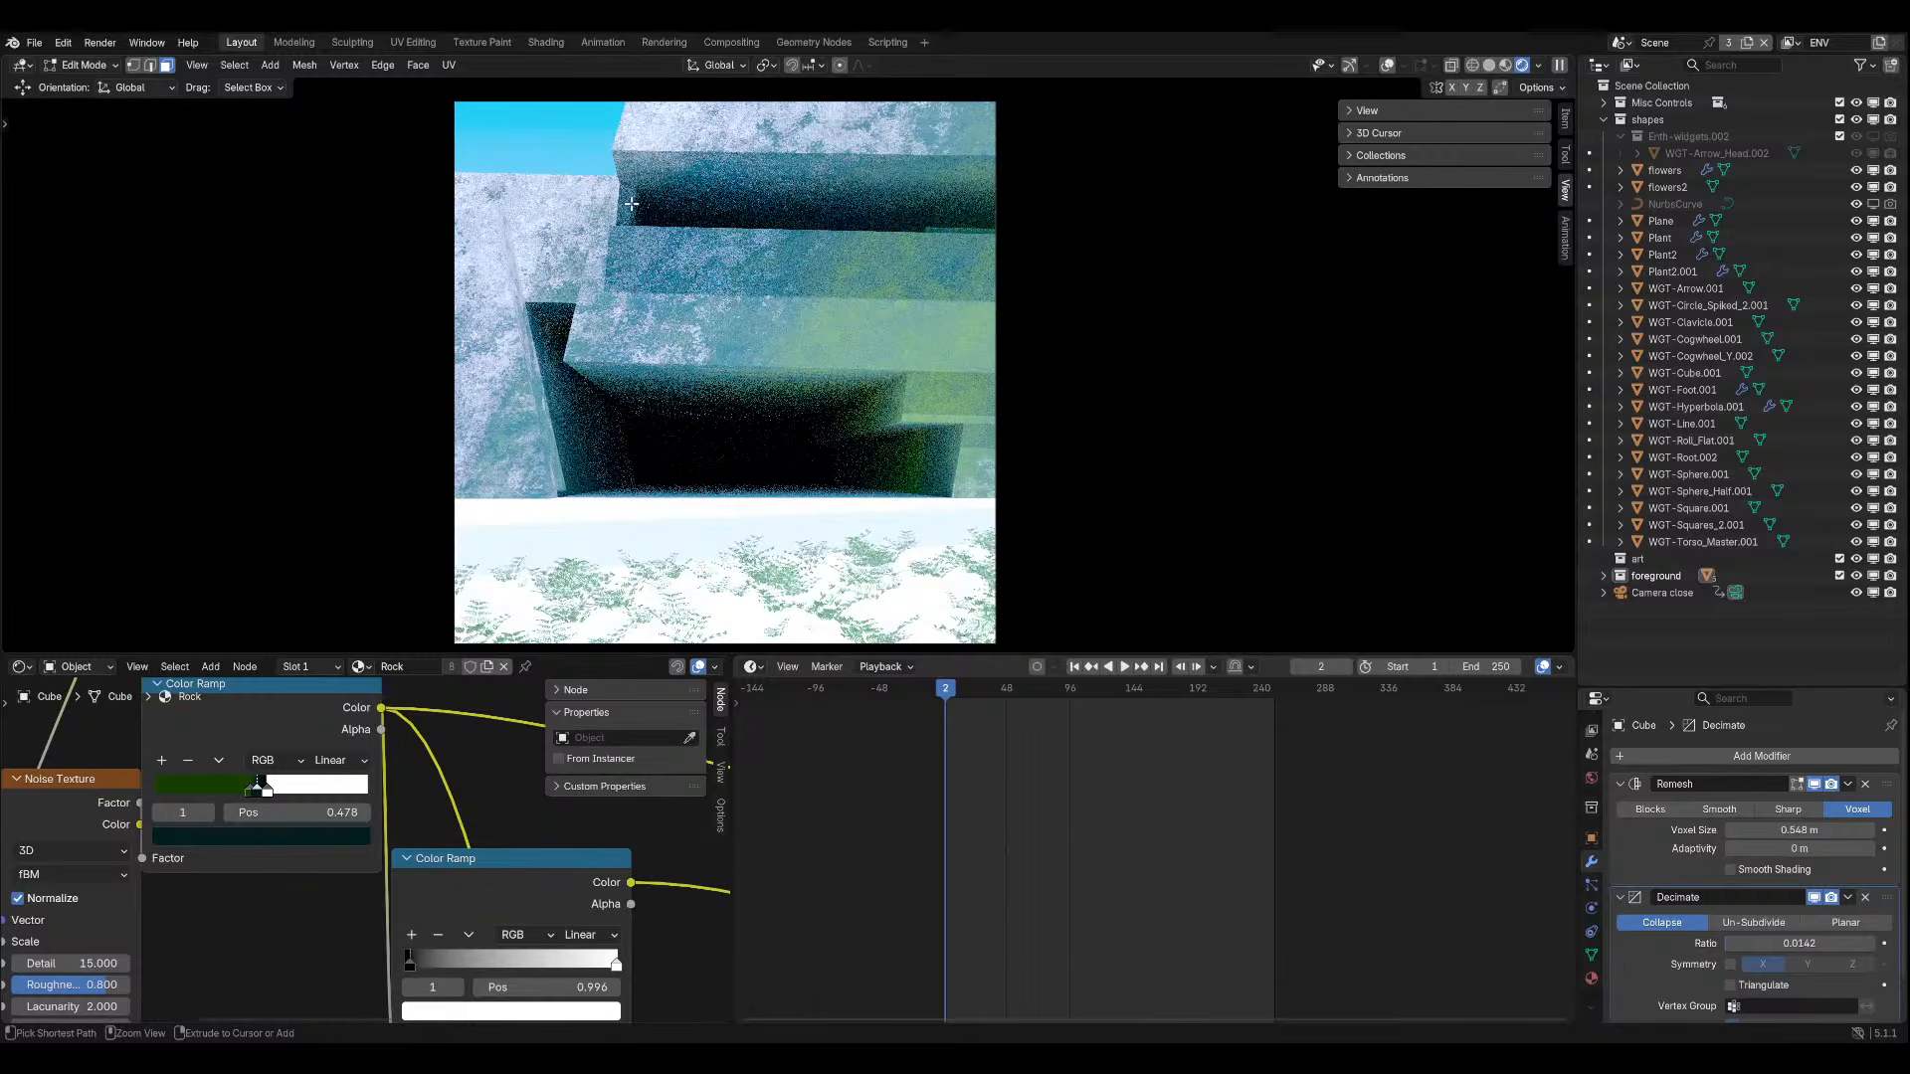
key("ctrl+l")
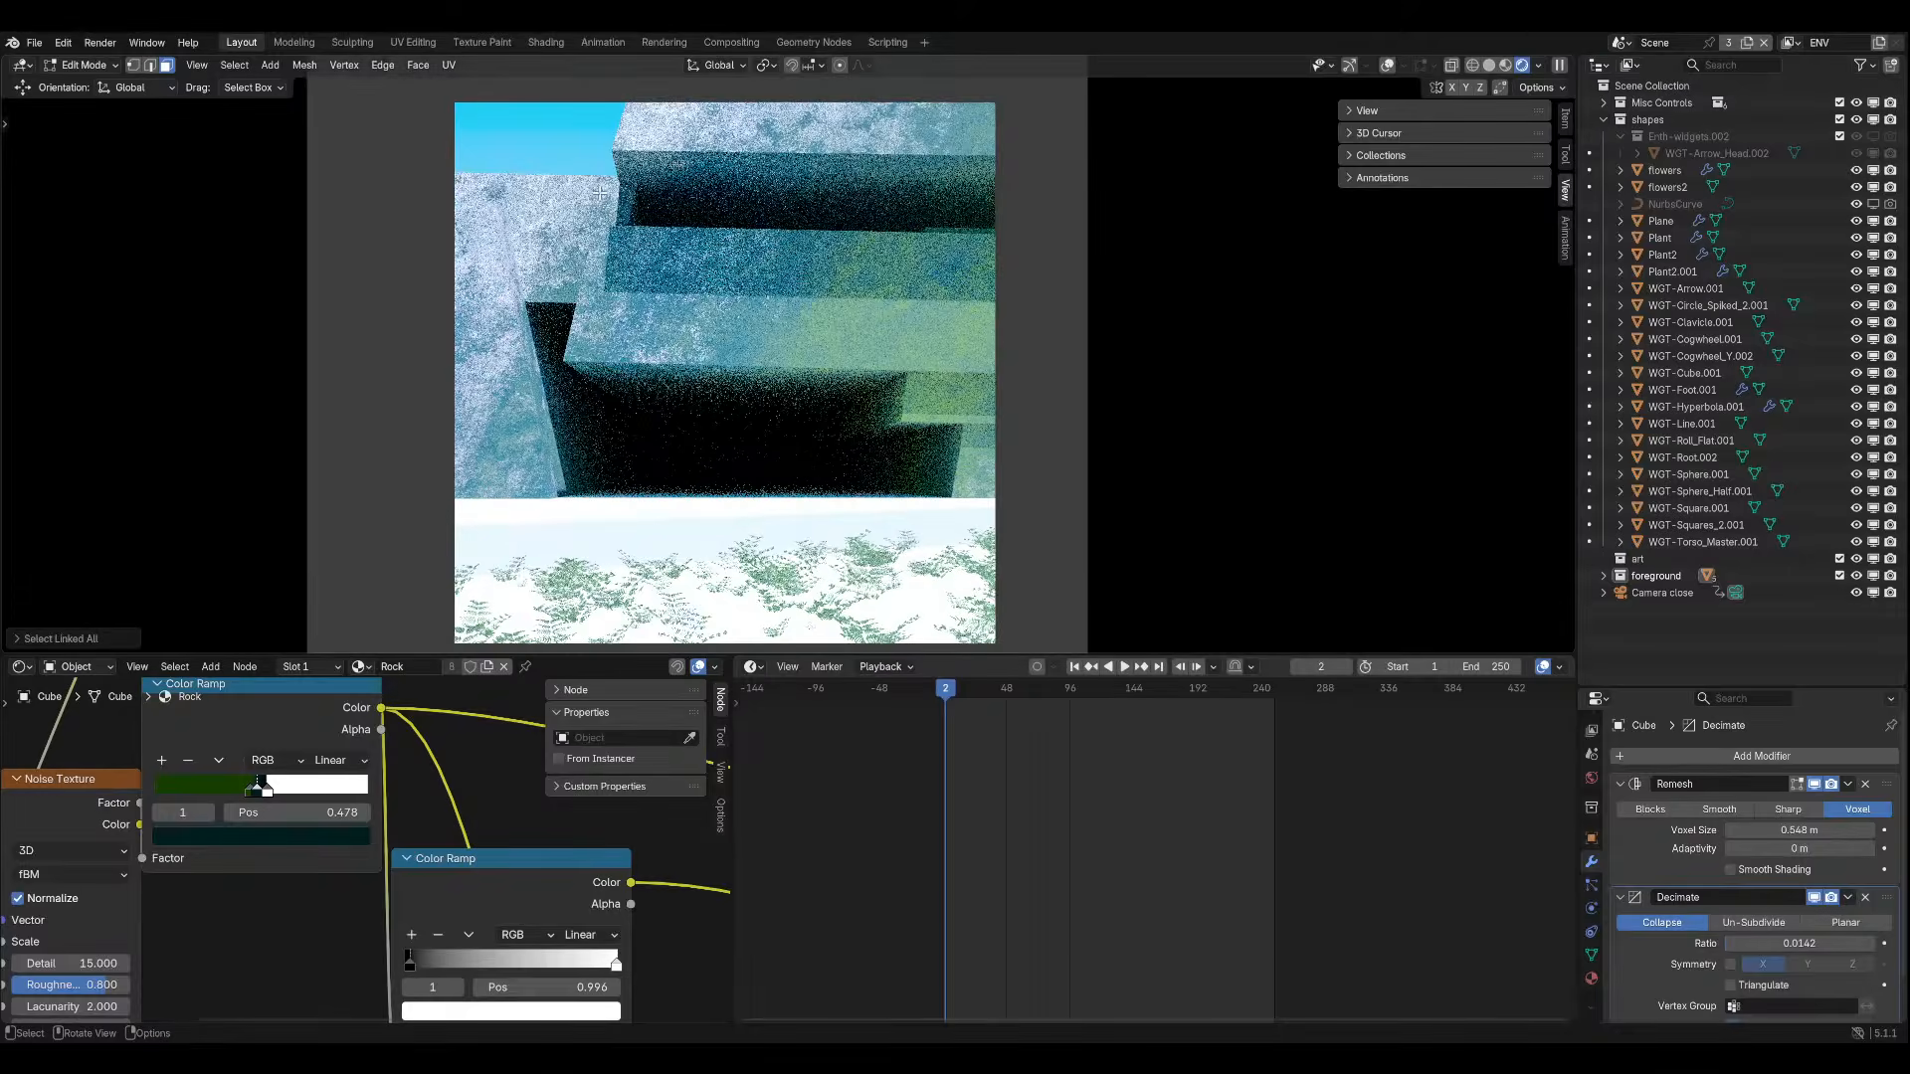
key("g")
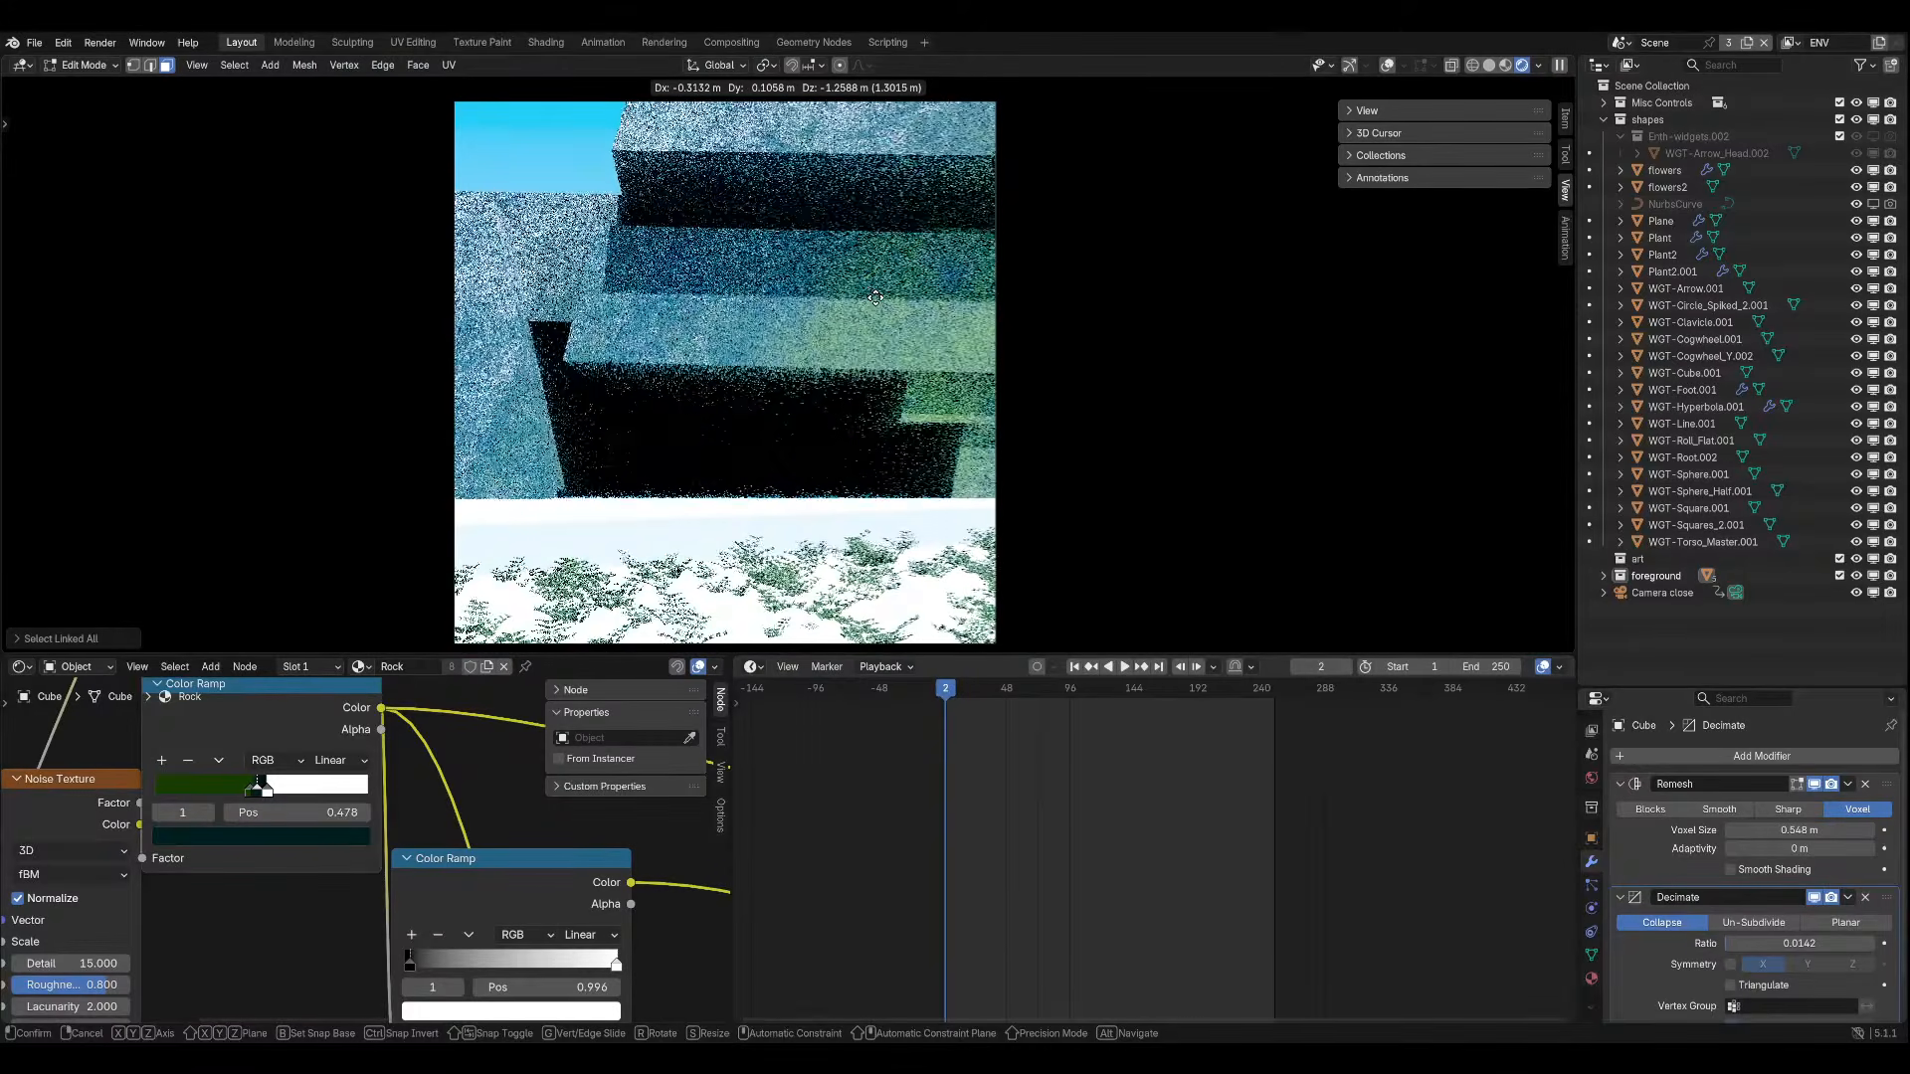
left_click(875, 297)
key("Tab")
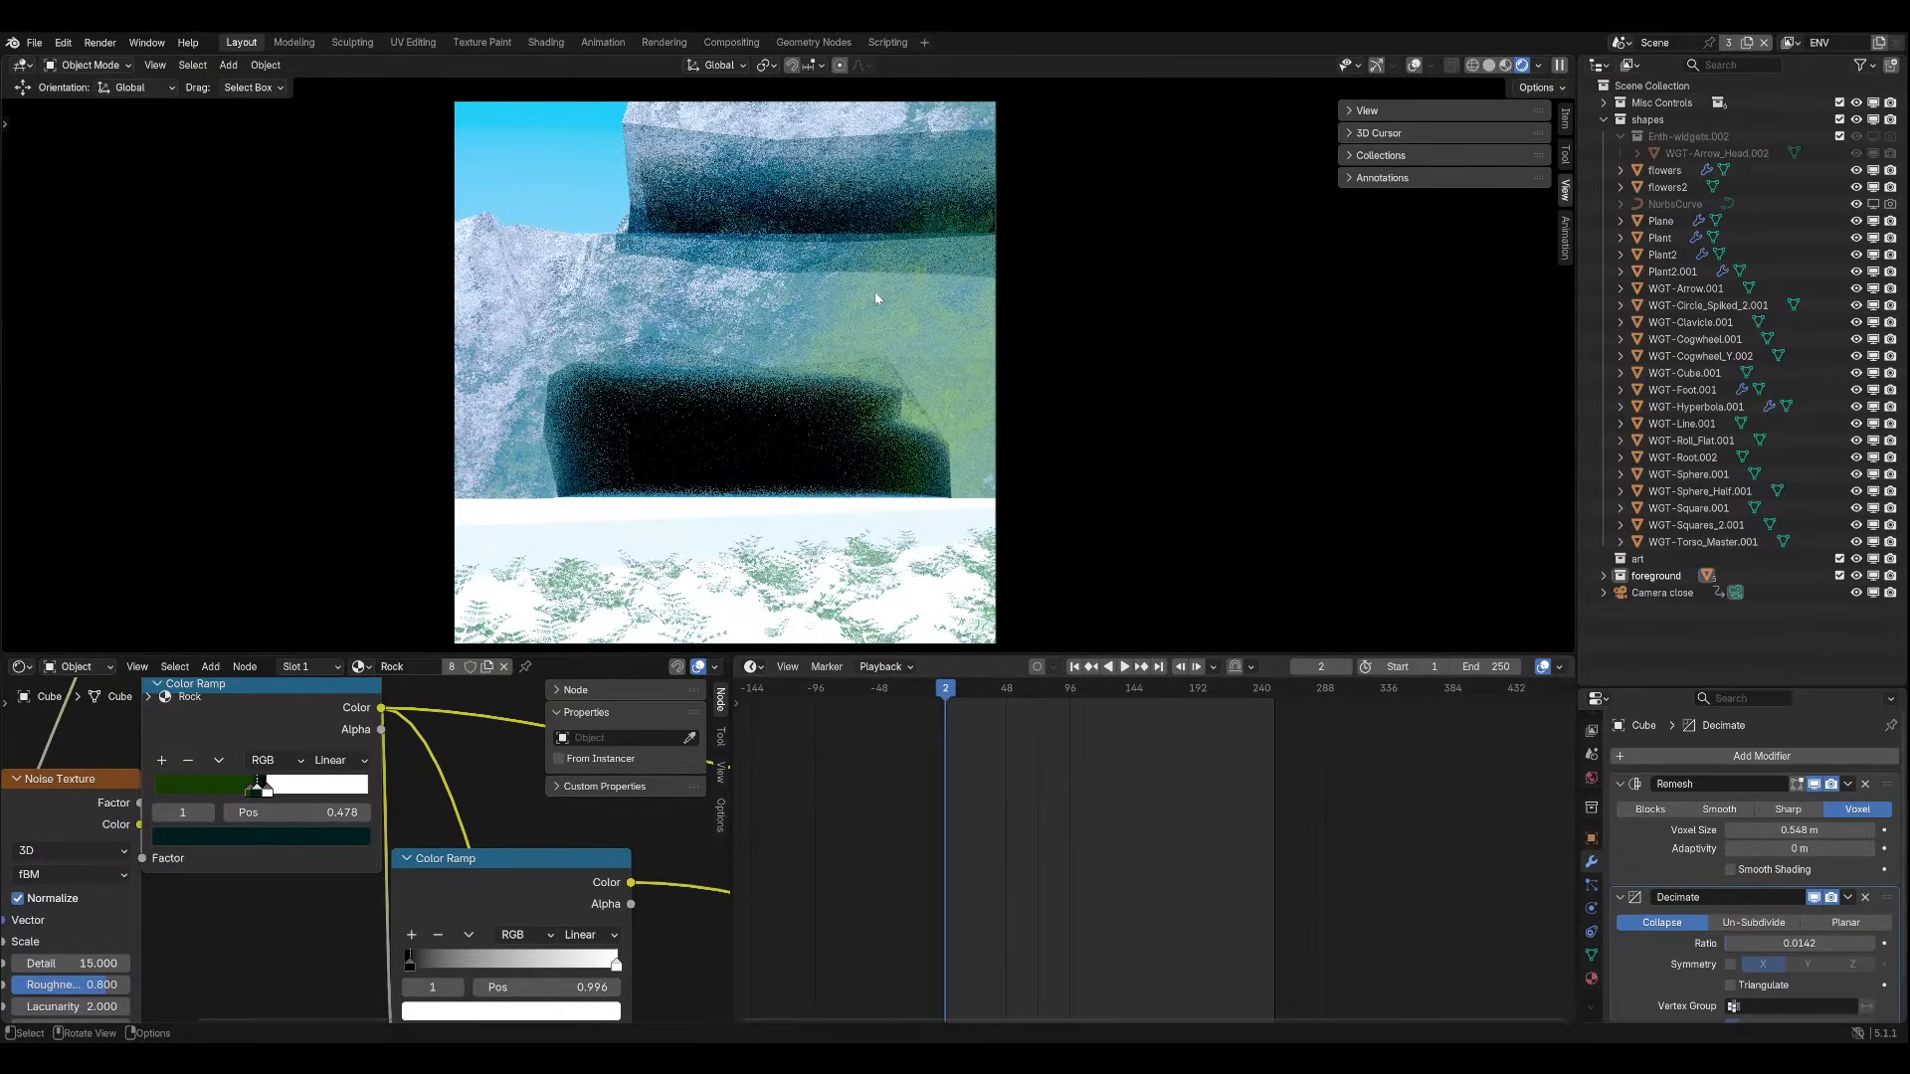
Move the left rock block along Y in Edit Mode and view it in Object Mode.
key("Tab")
key("g")
key("y")
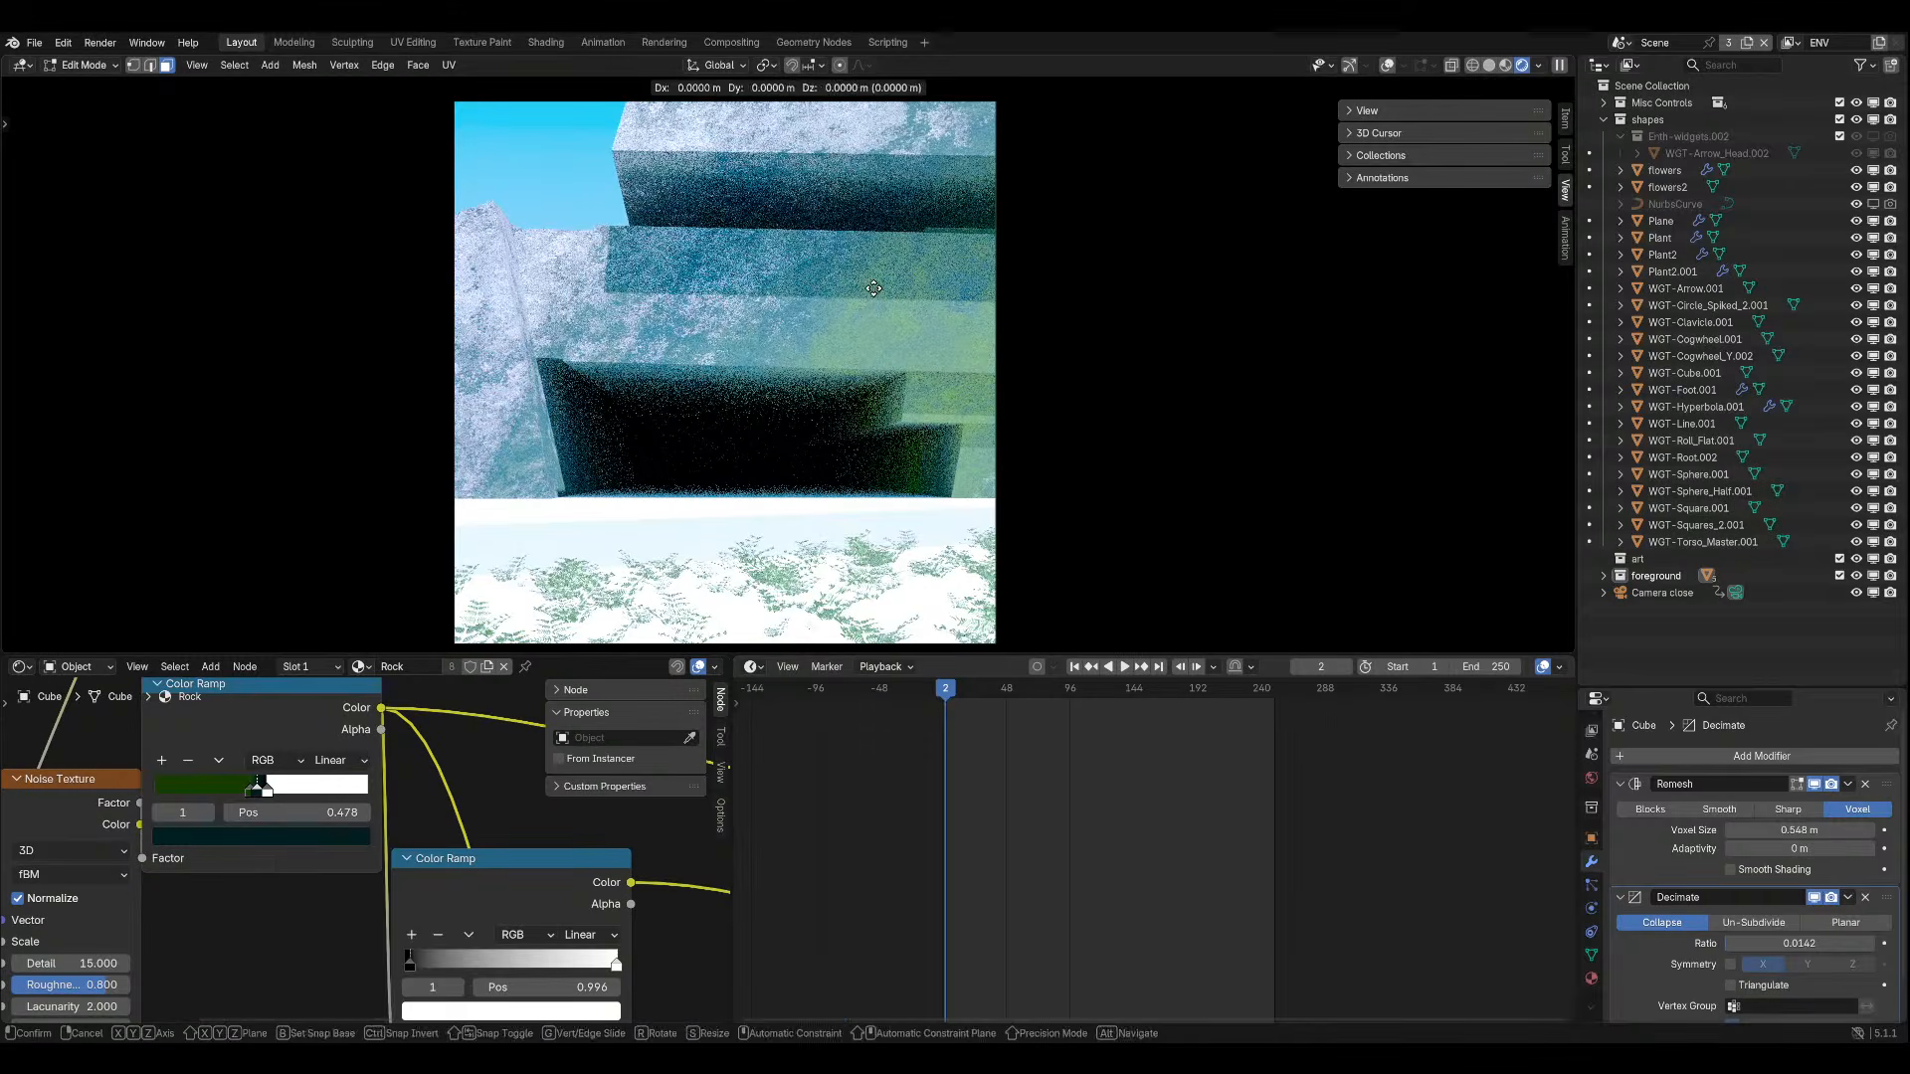
left_click(868, 262)
key("Tab")
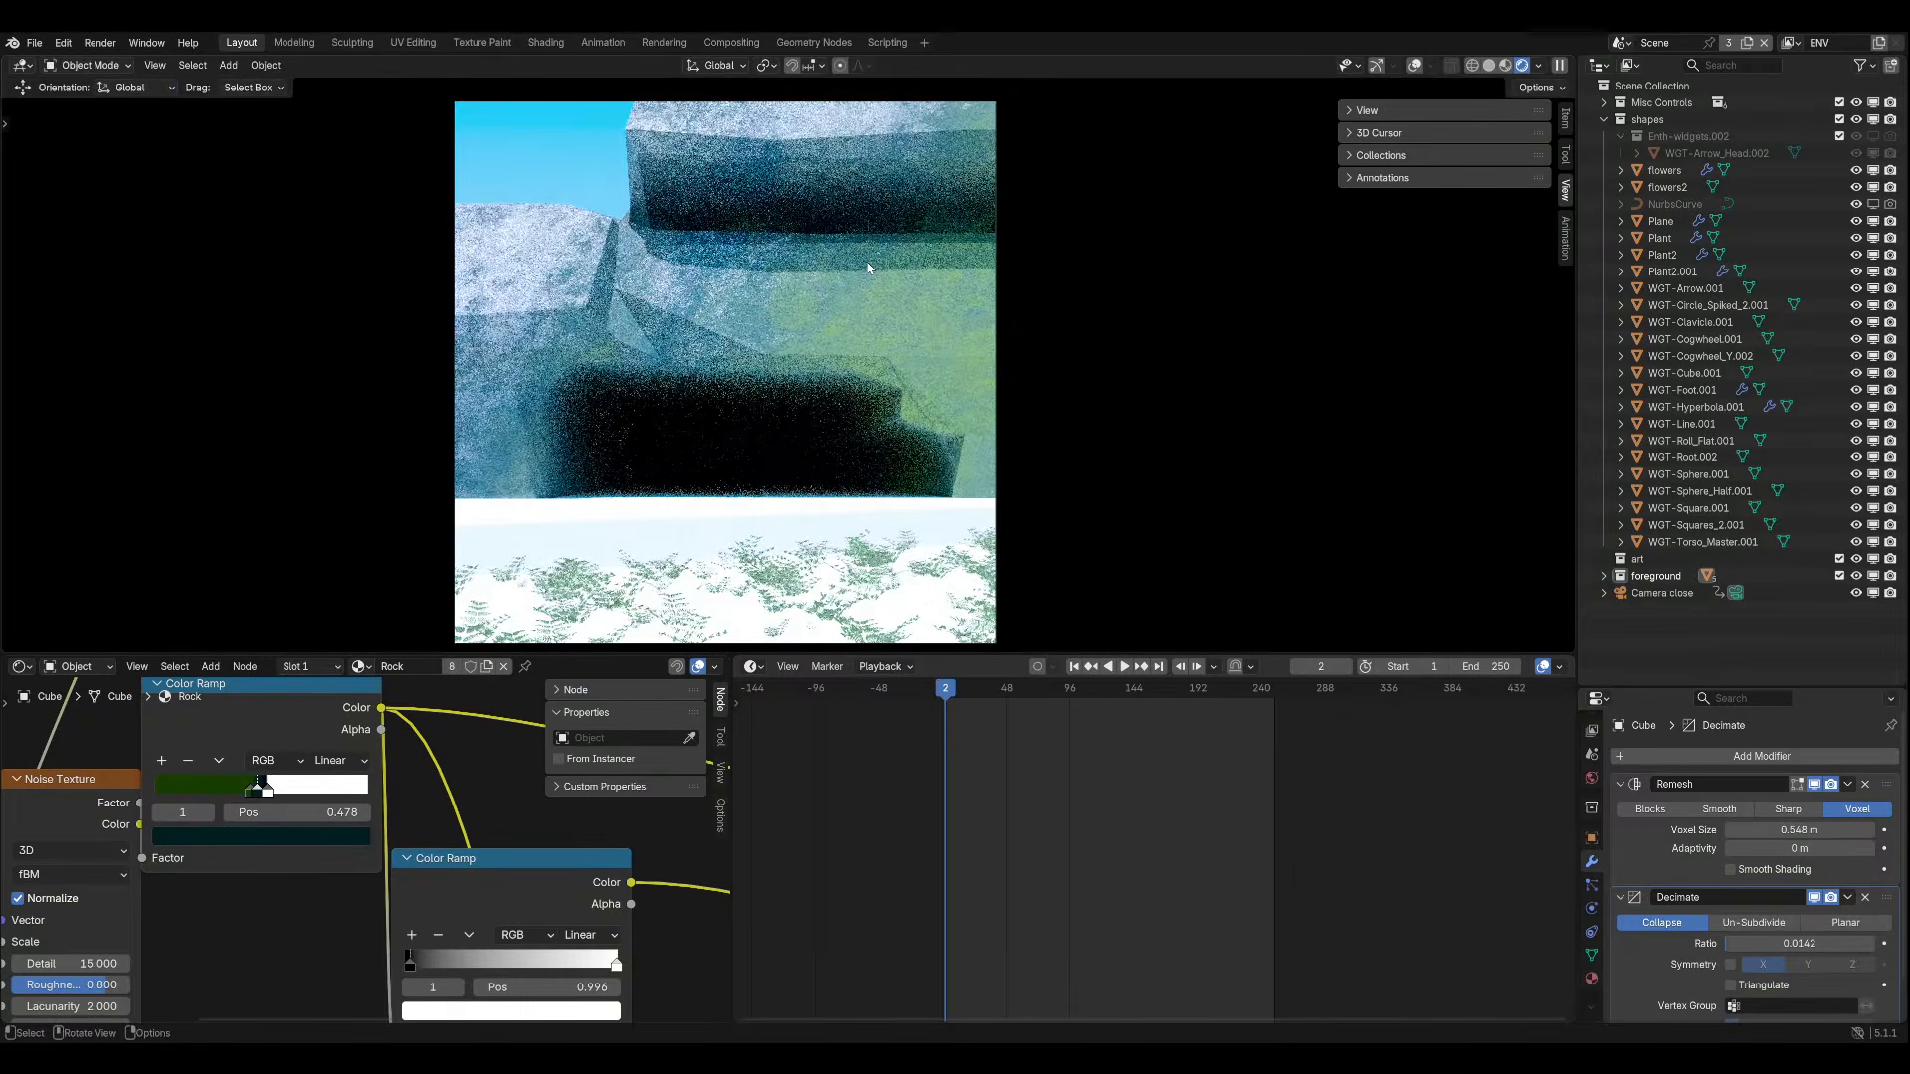
Try to move the left rock block about 1.4 m further along Y, and return to Object Mode.
key("Tab")
key("g")
key("y")
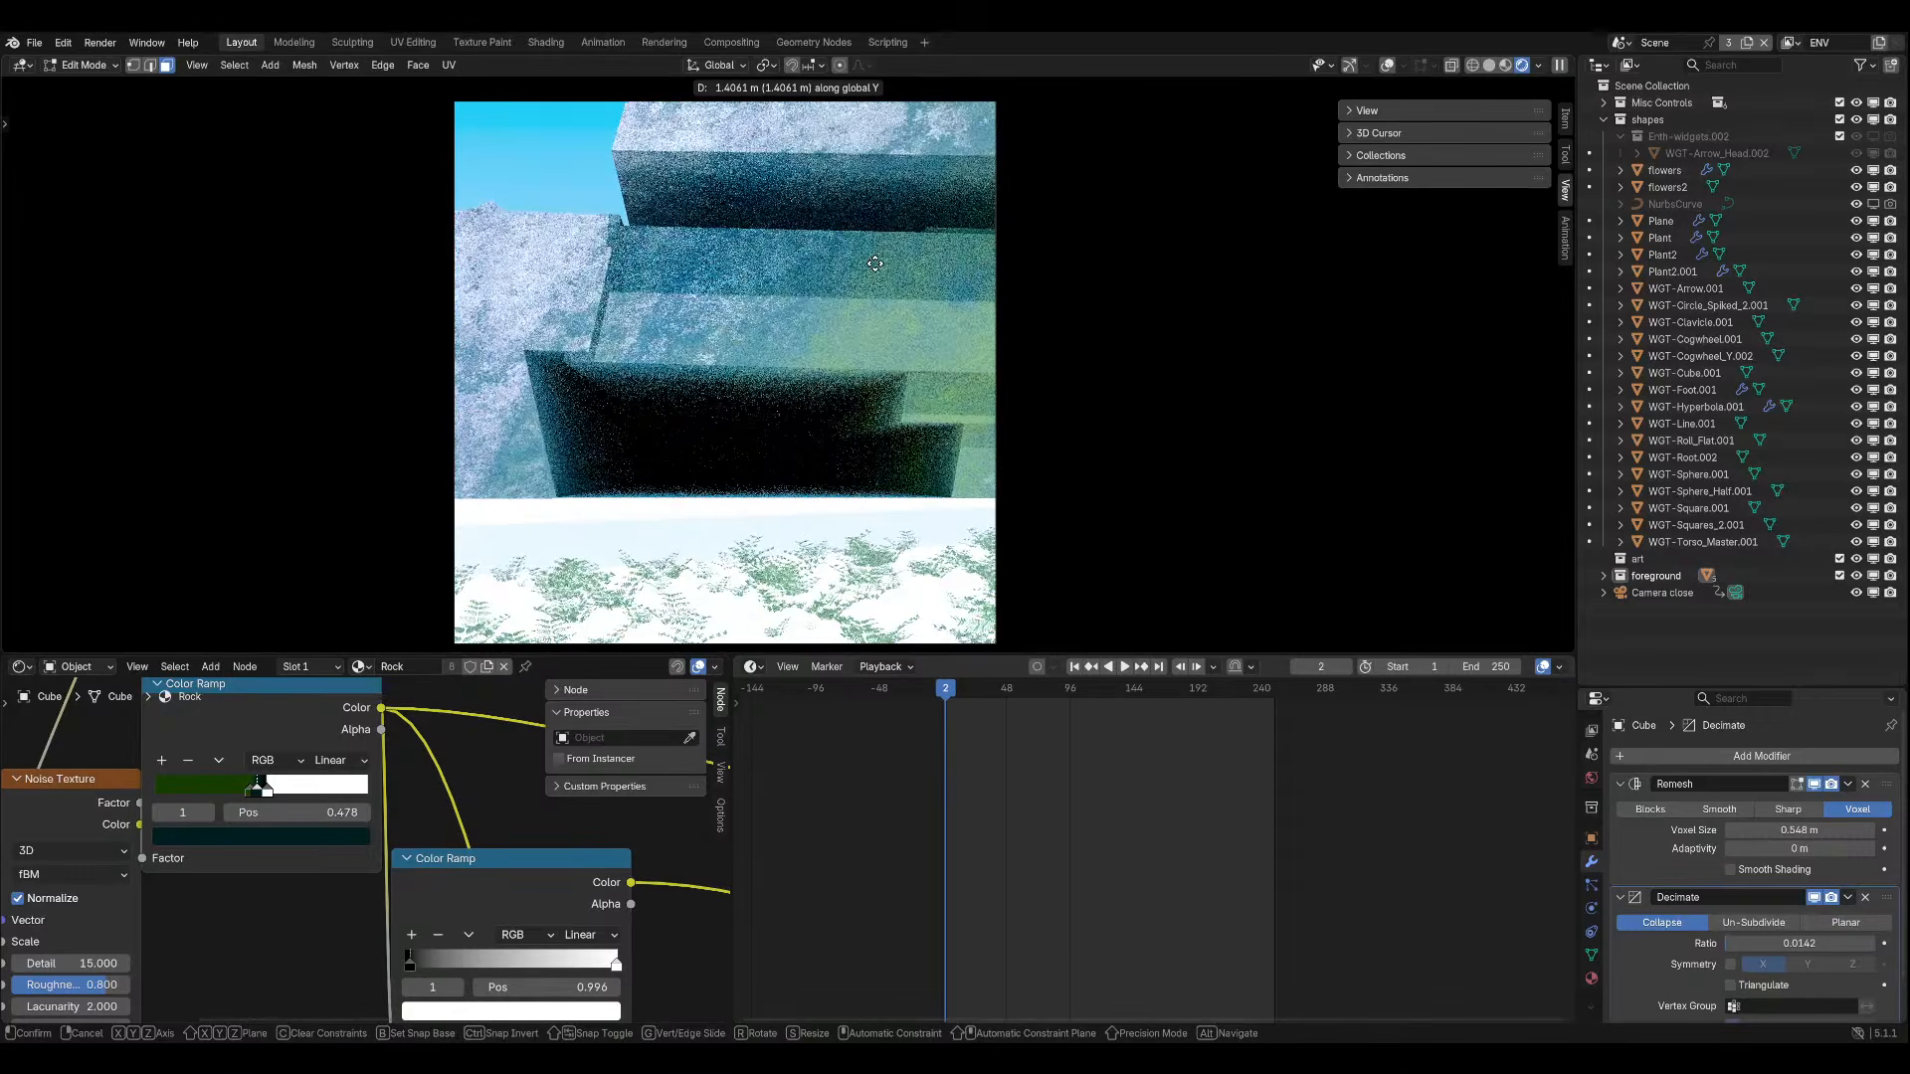
left_click(874, 263)
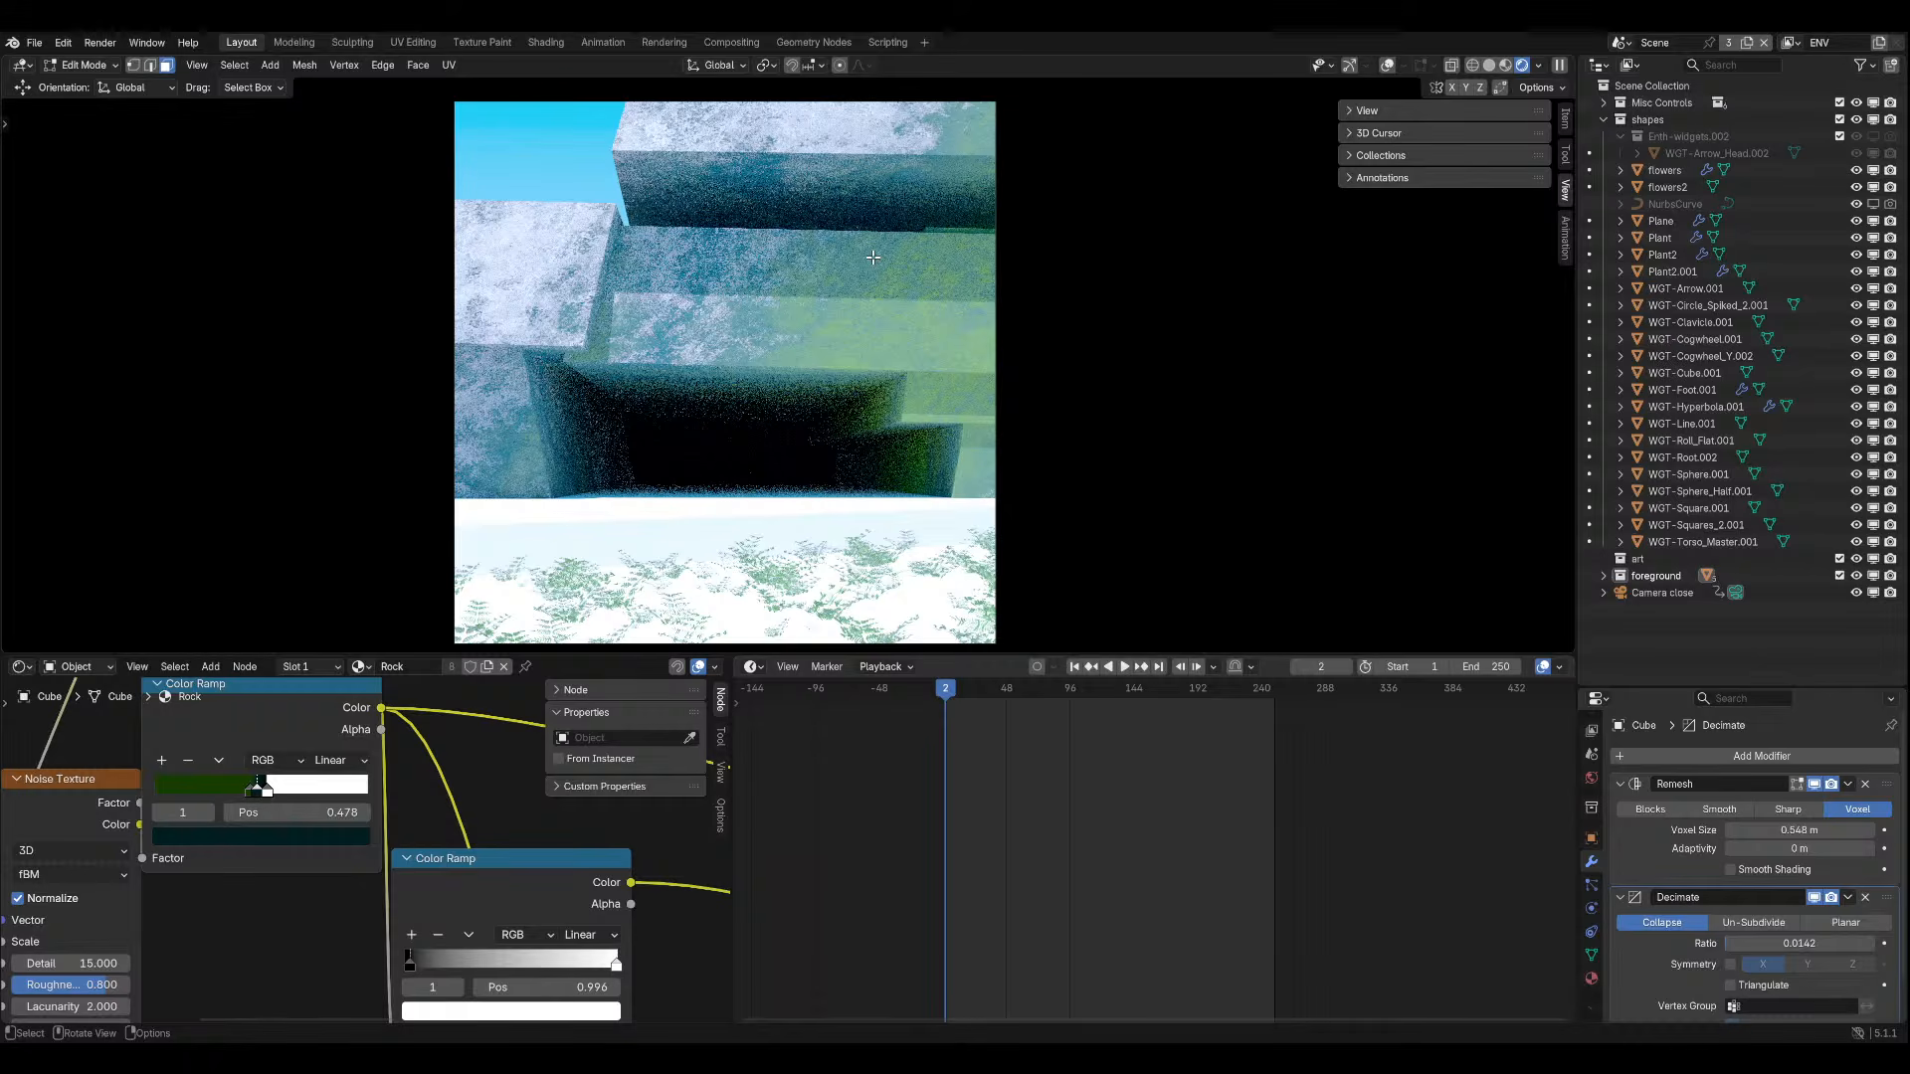
key("Tab")
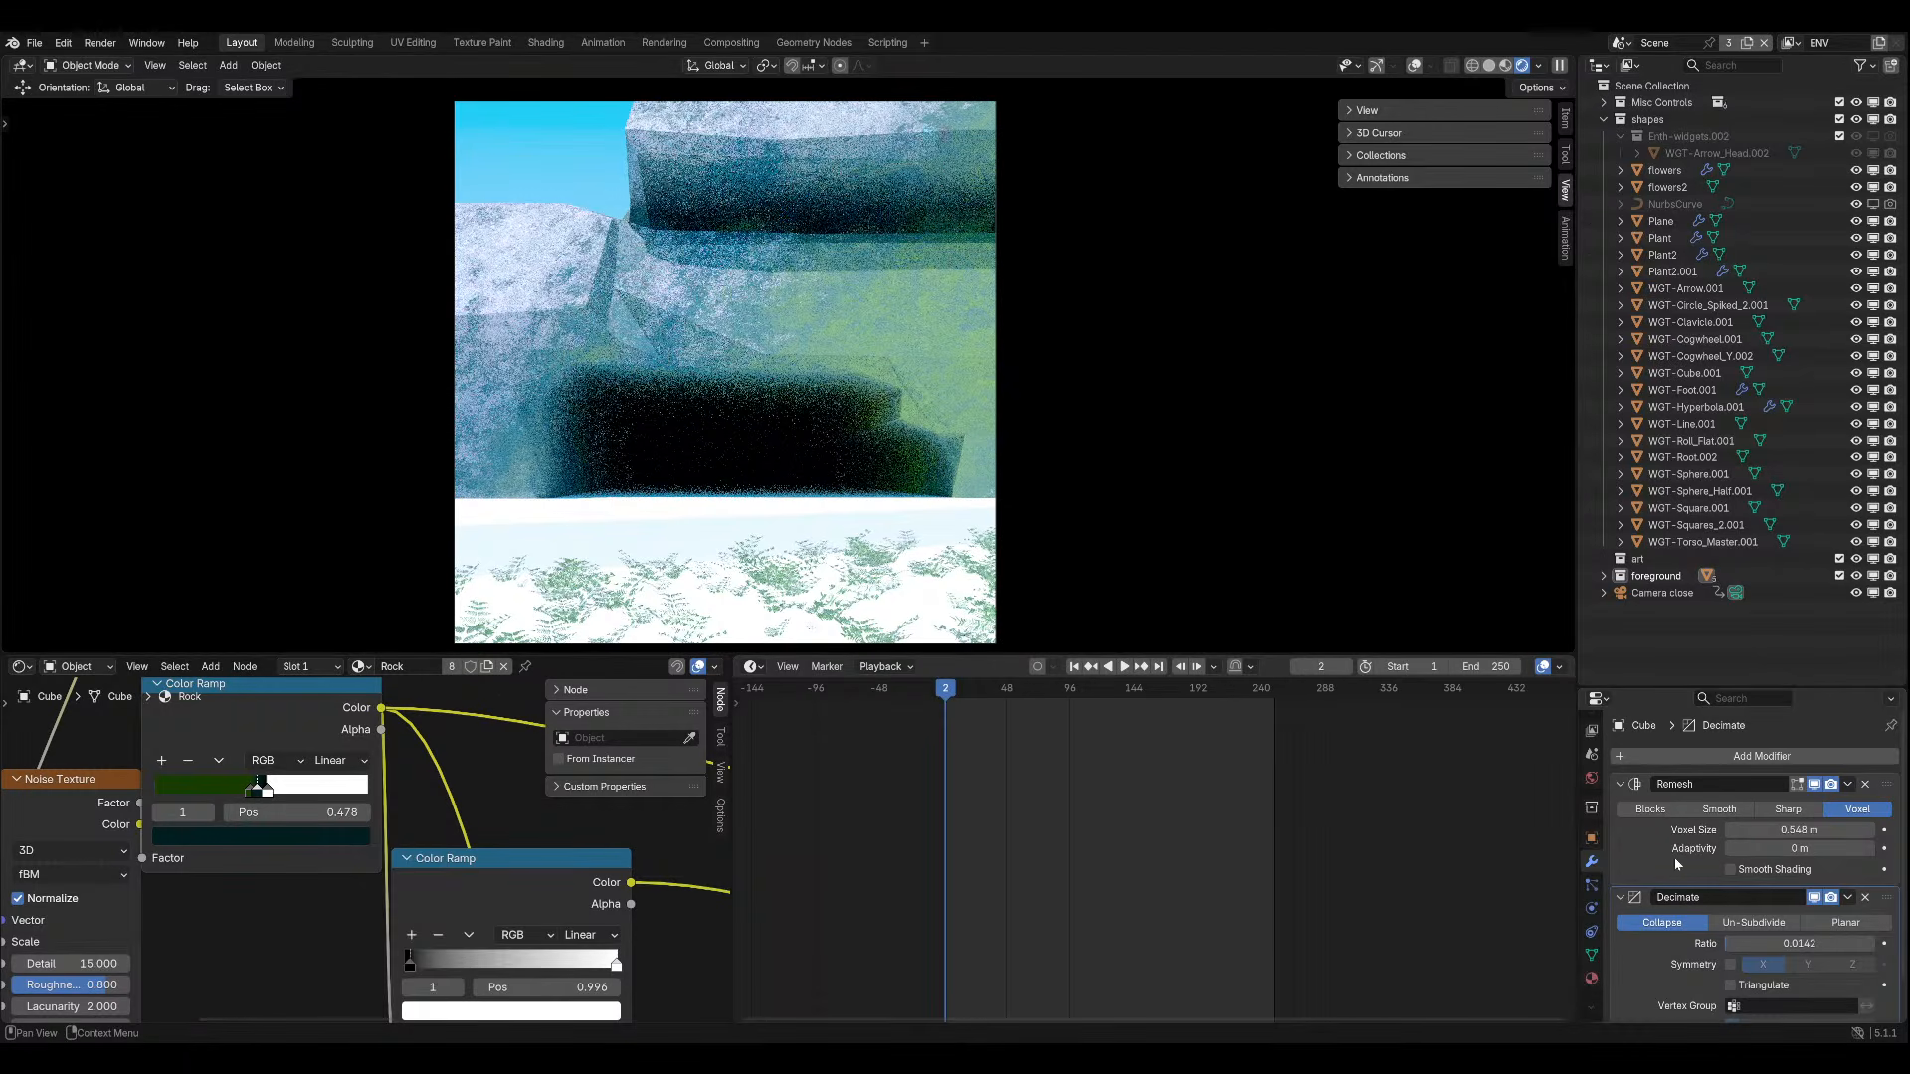
Try the rocks without the Remesh modifier and separately without the Decimate modifier, undoing each removal.
left_click(1866, 784)
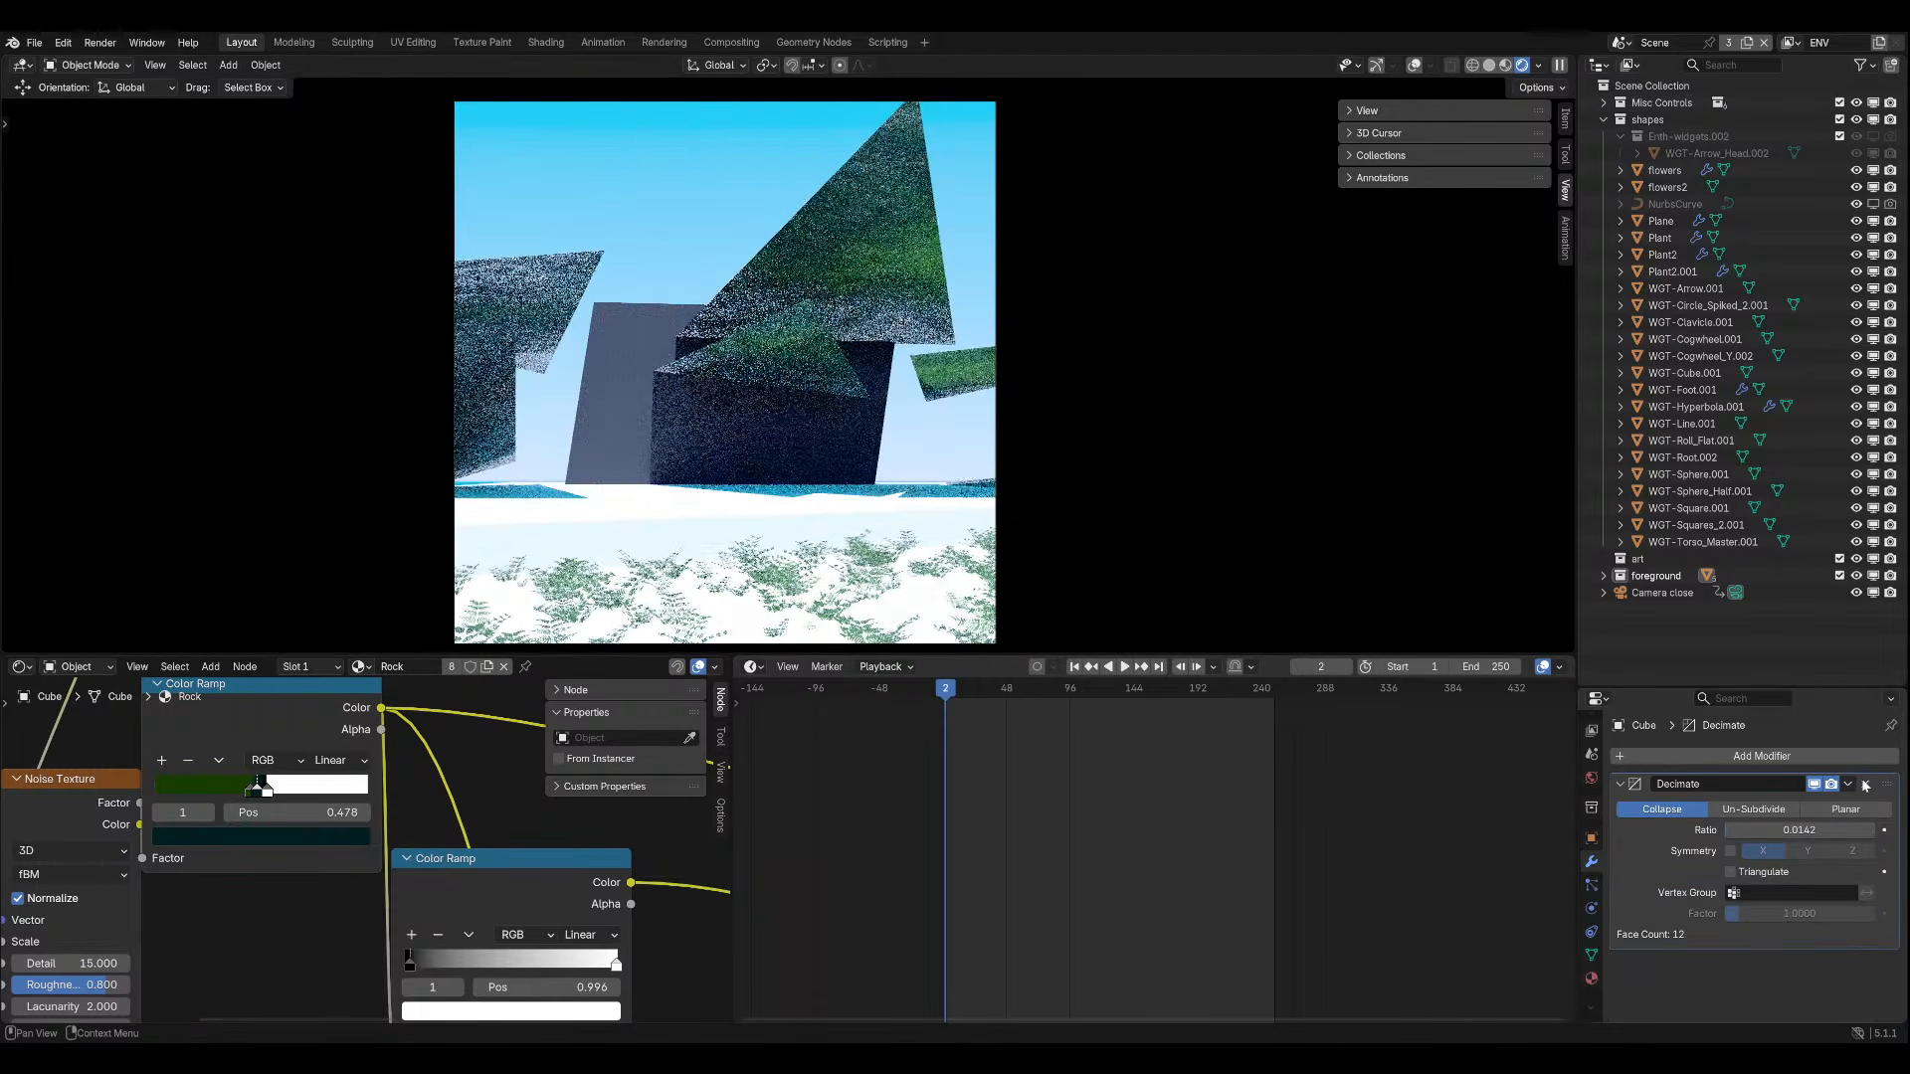
key("ctrl+z")
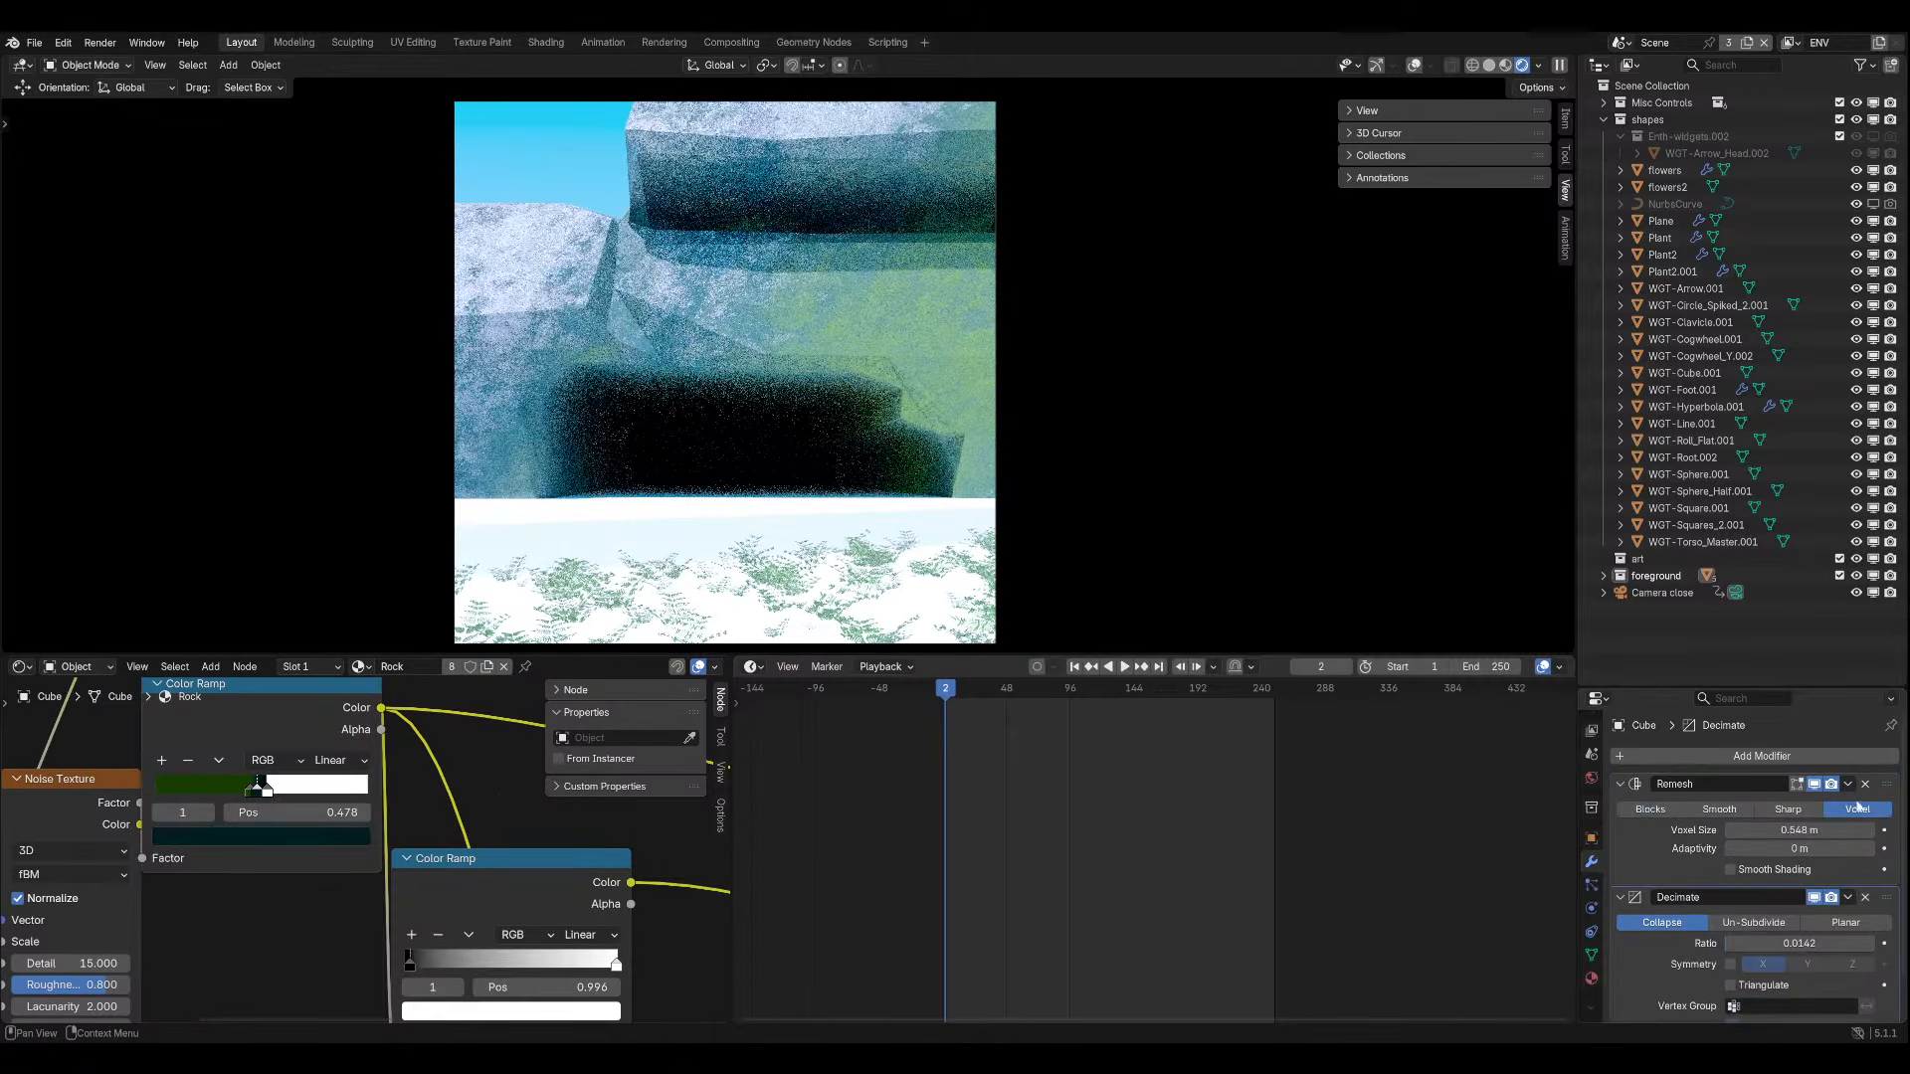
left_click(1852, 898)
left_click(1865, 897)
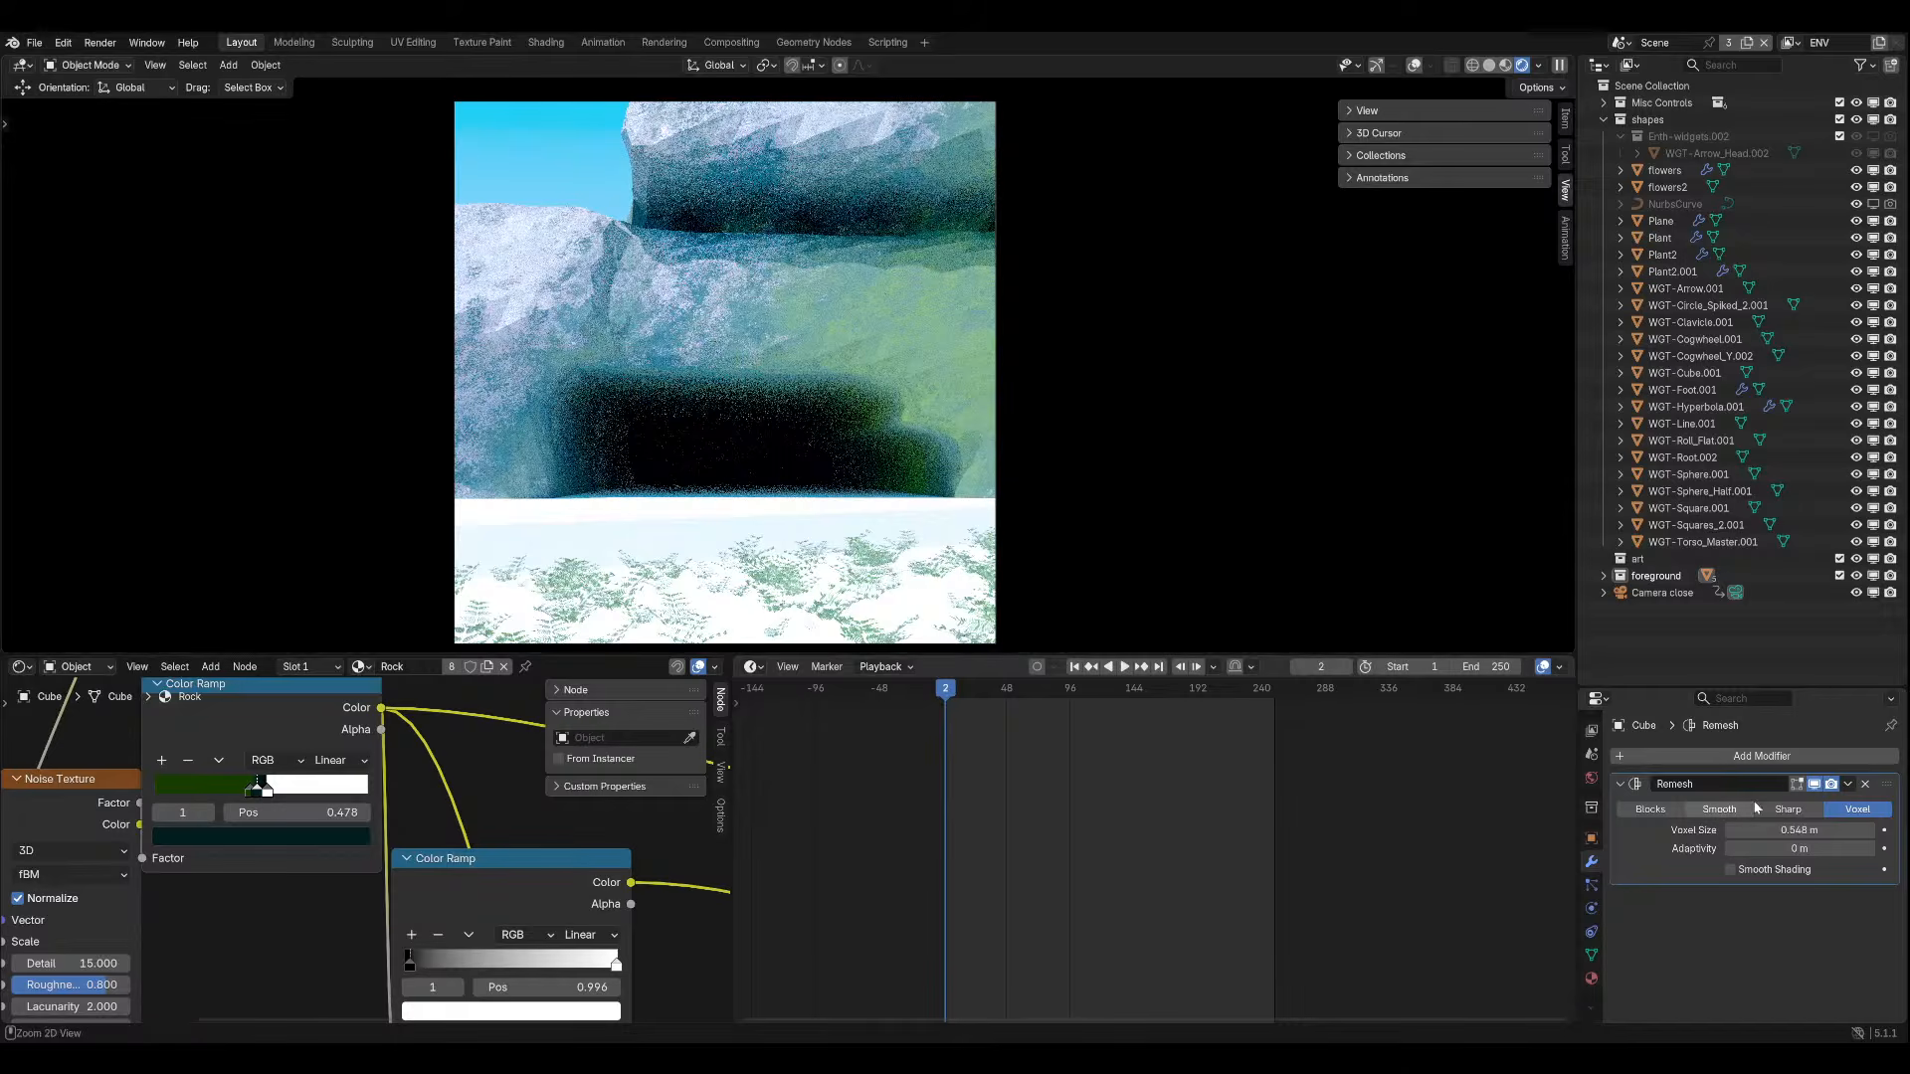
key("ctrl+z")
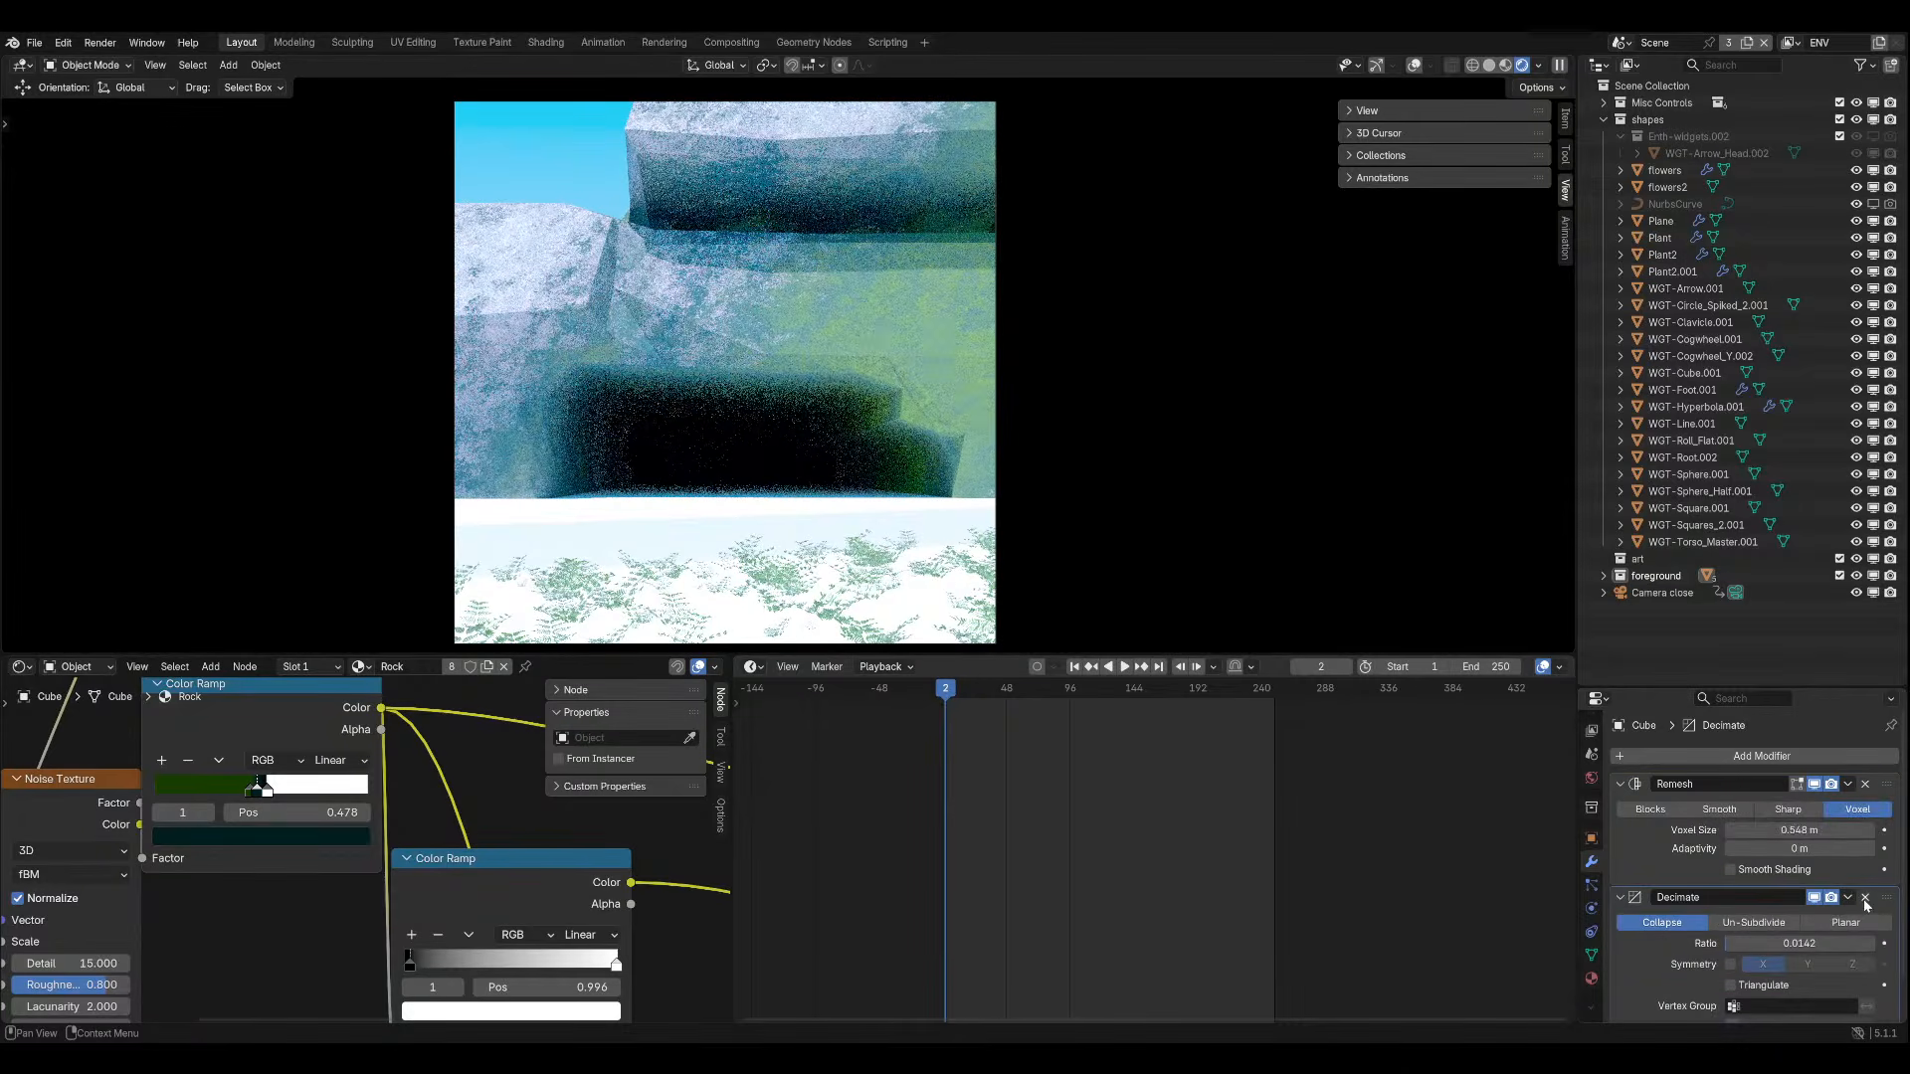
Remove the Remesh and Decimate modifiers from the rock object.
left_click(1865, 785)
left_click(1865, 785)
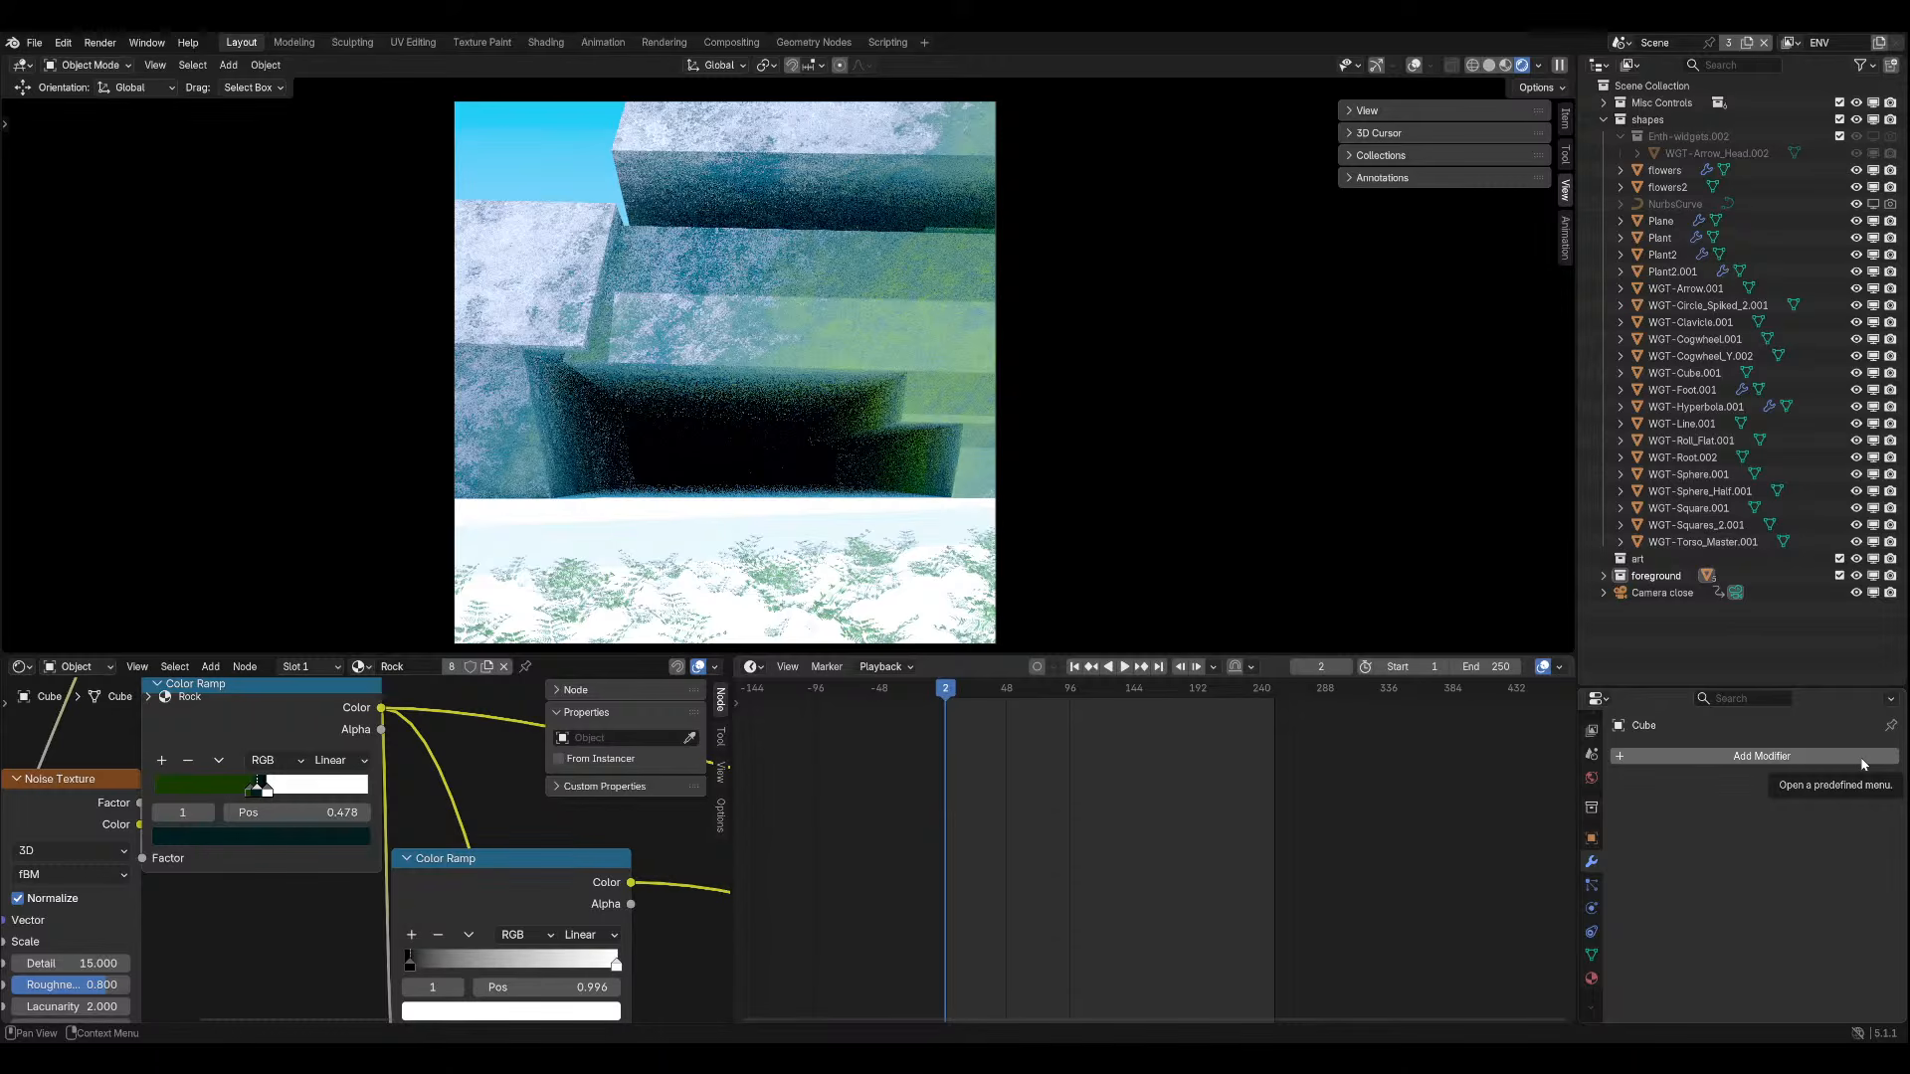
Try to raise the whole block above the cave opening along Z, and view it in Object Mode without overlays.
left_click(1414, 65)
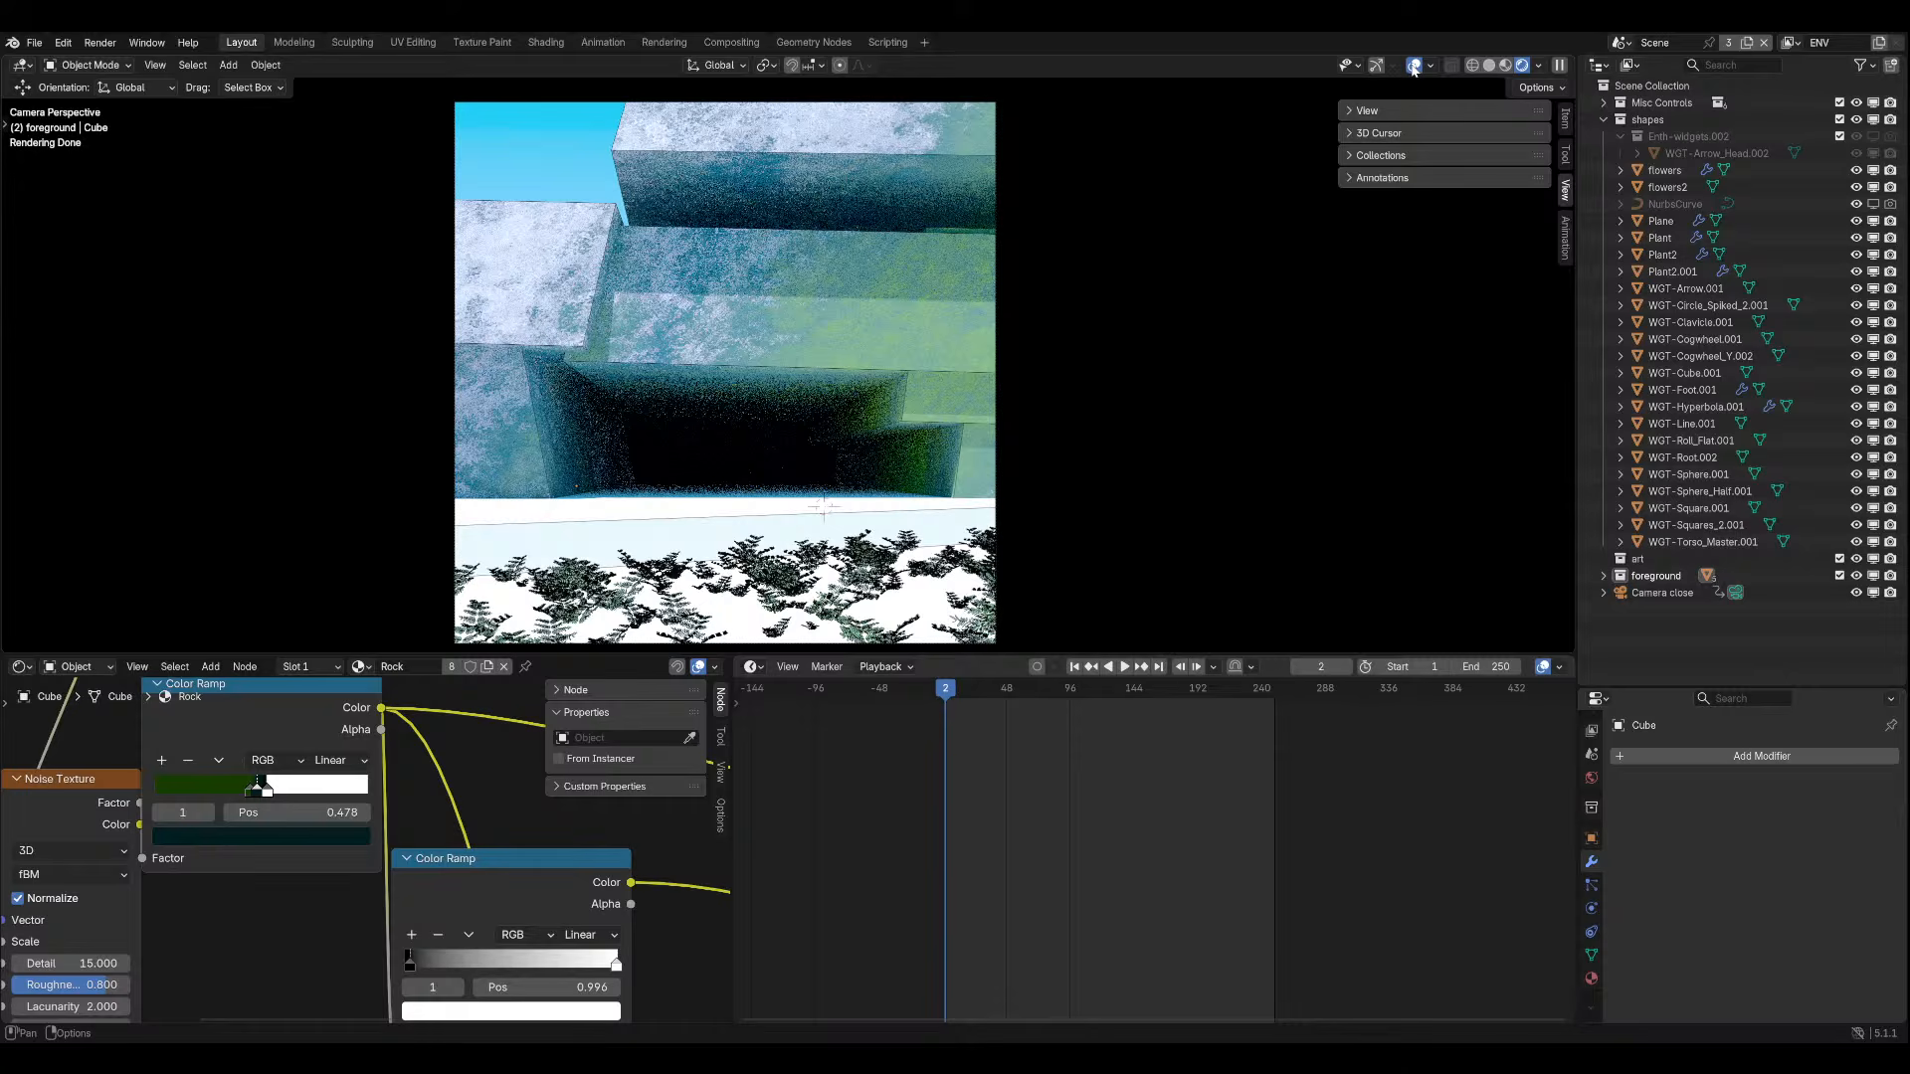
left_click(89, 65)
left_click(87, 100)
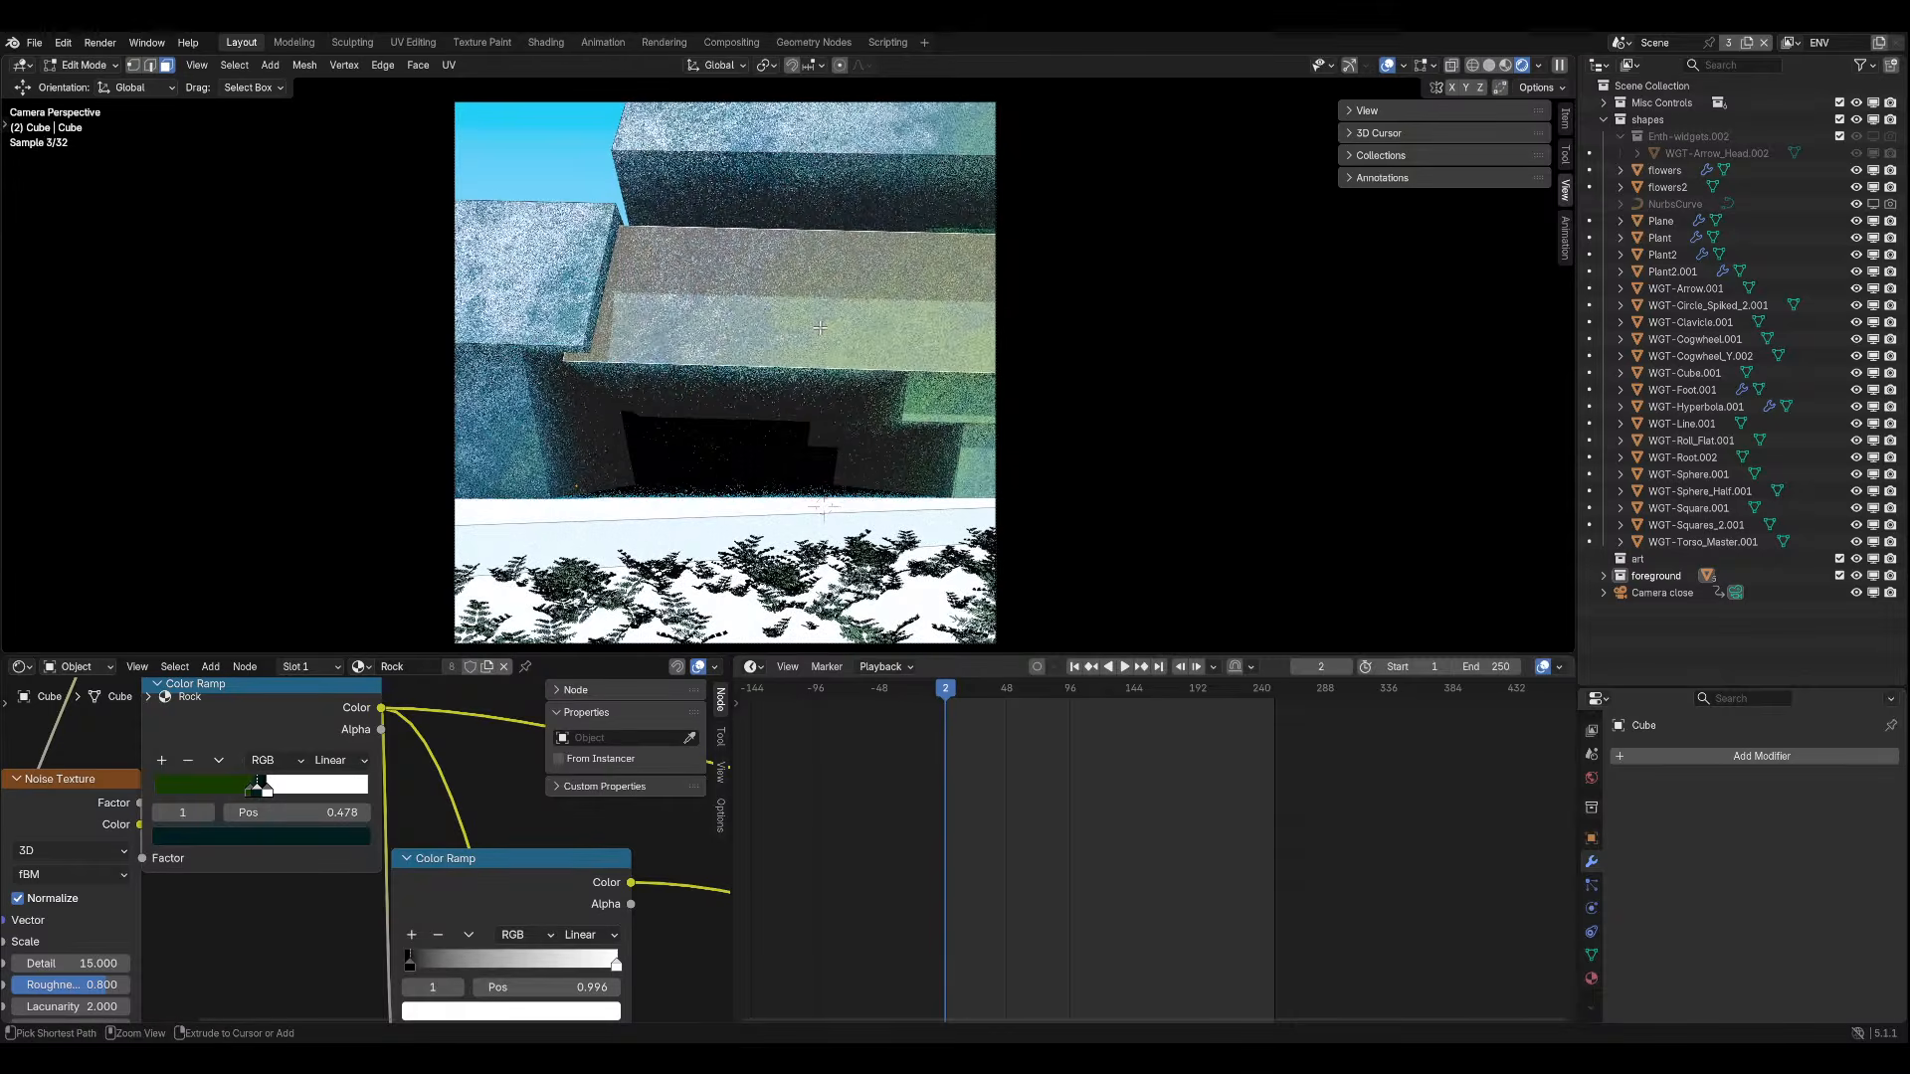
key("ctrl+l")
key("g")
key("z")
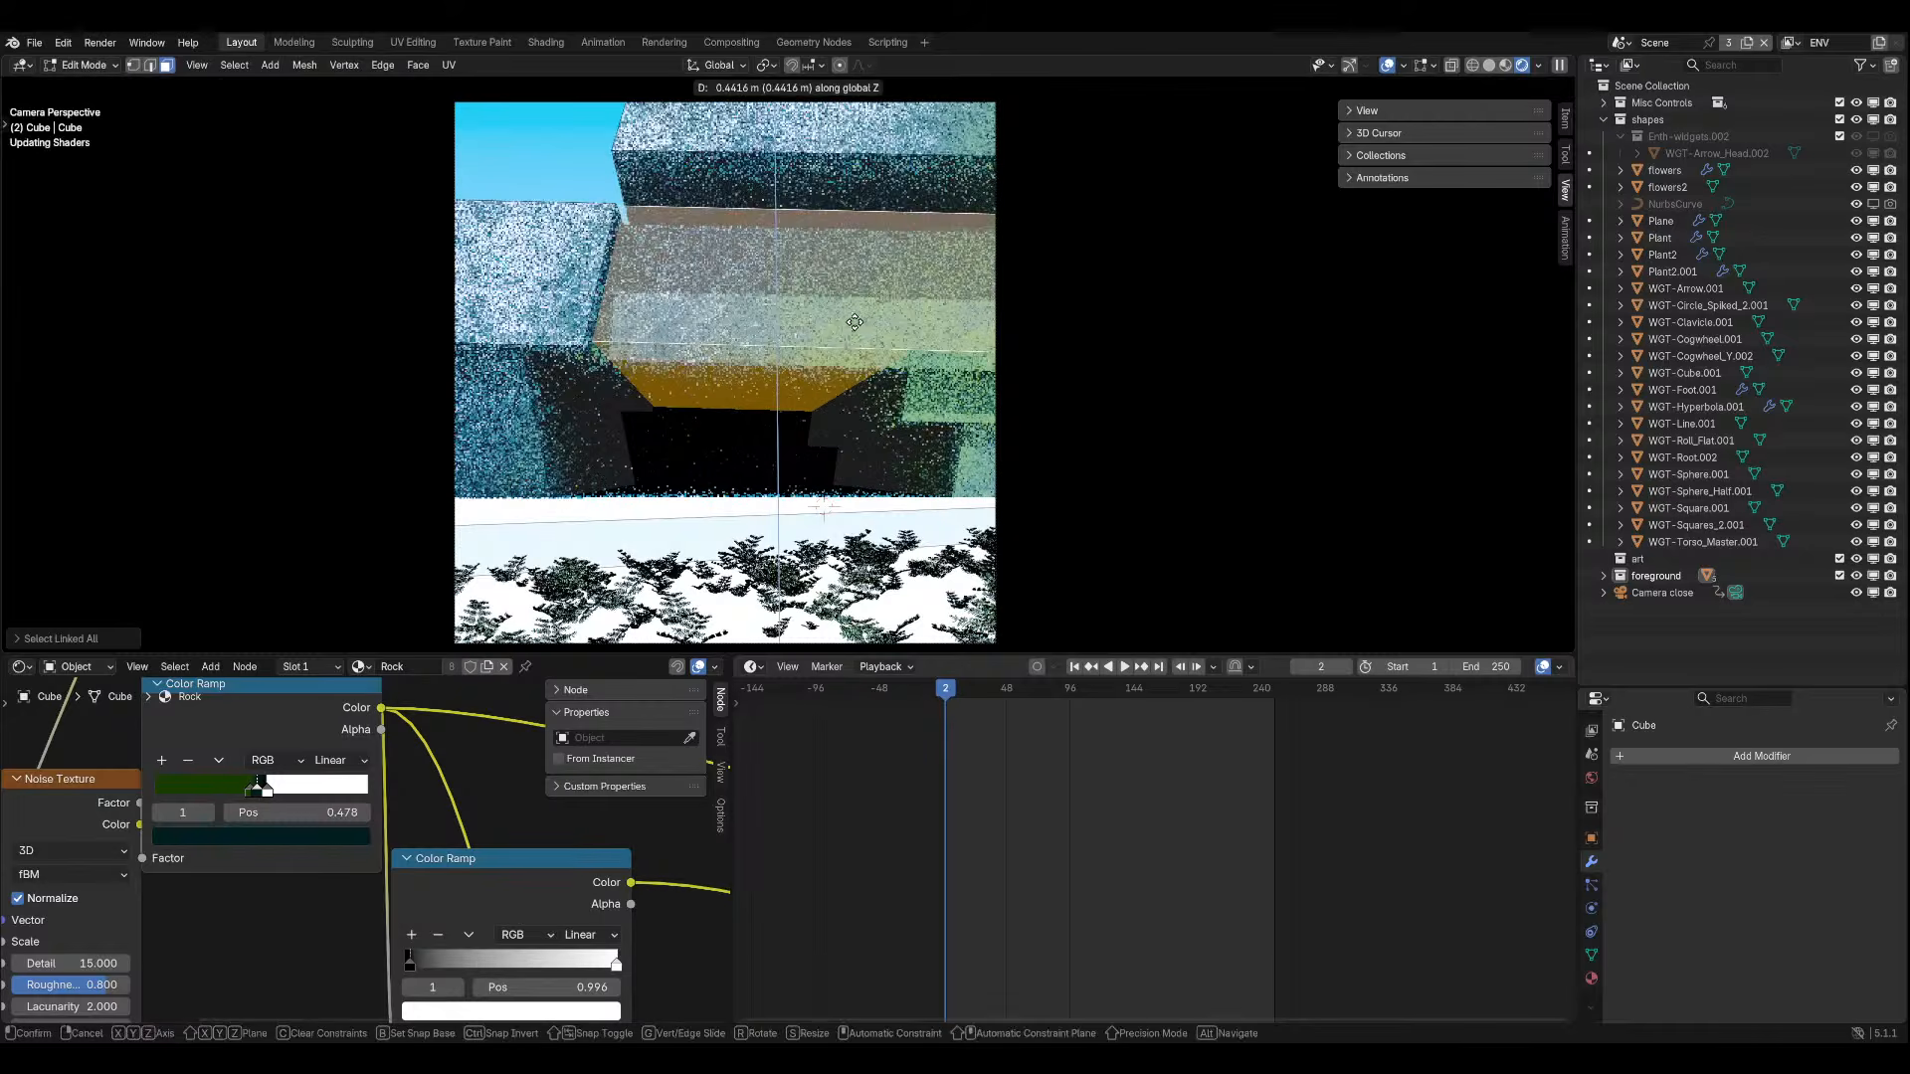
left_click(1342, 90)
key("shift+alt+z")
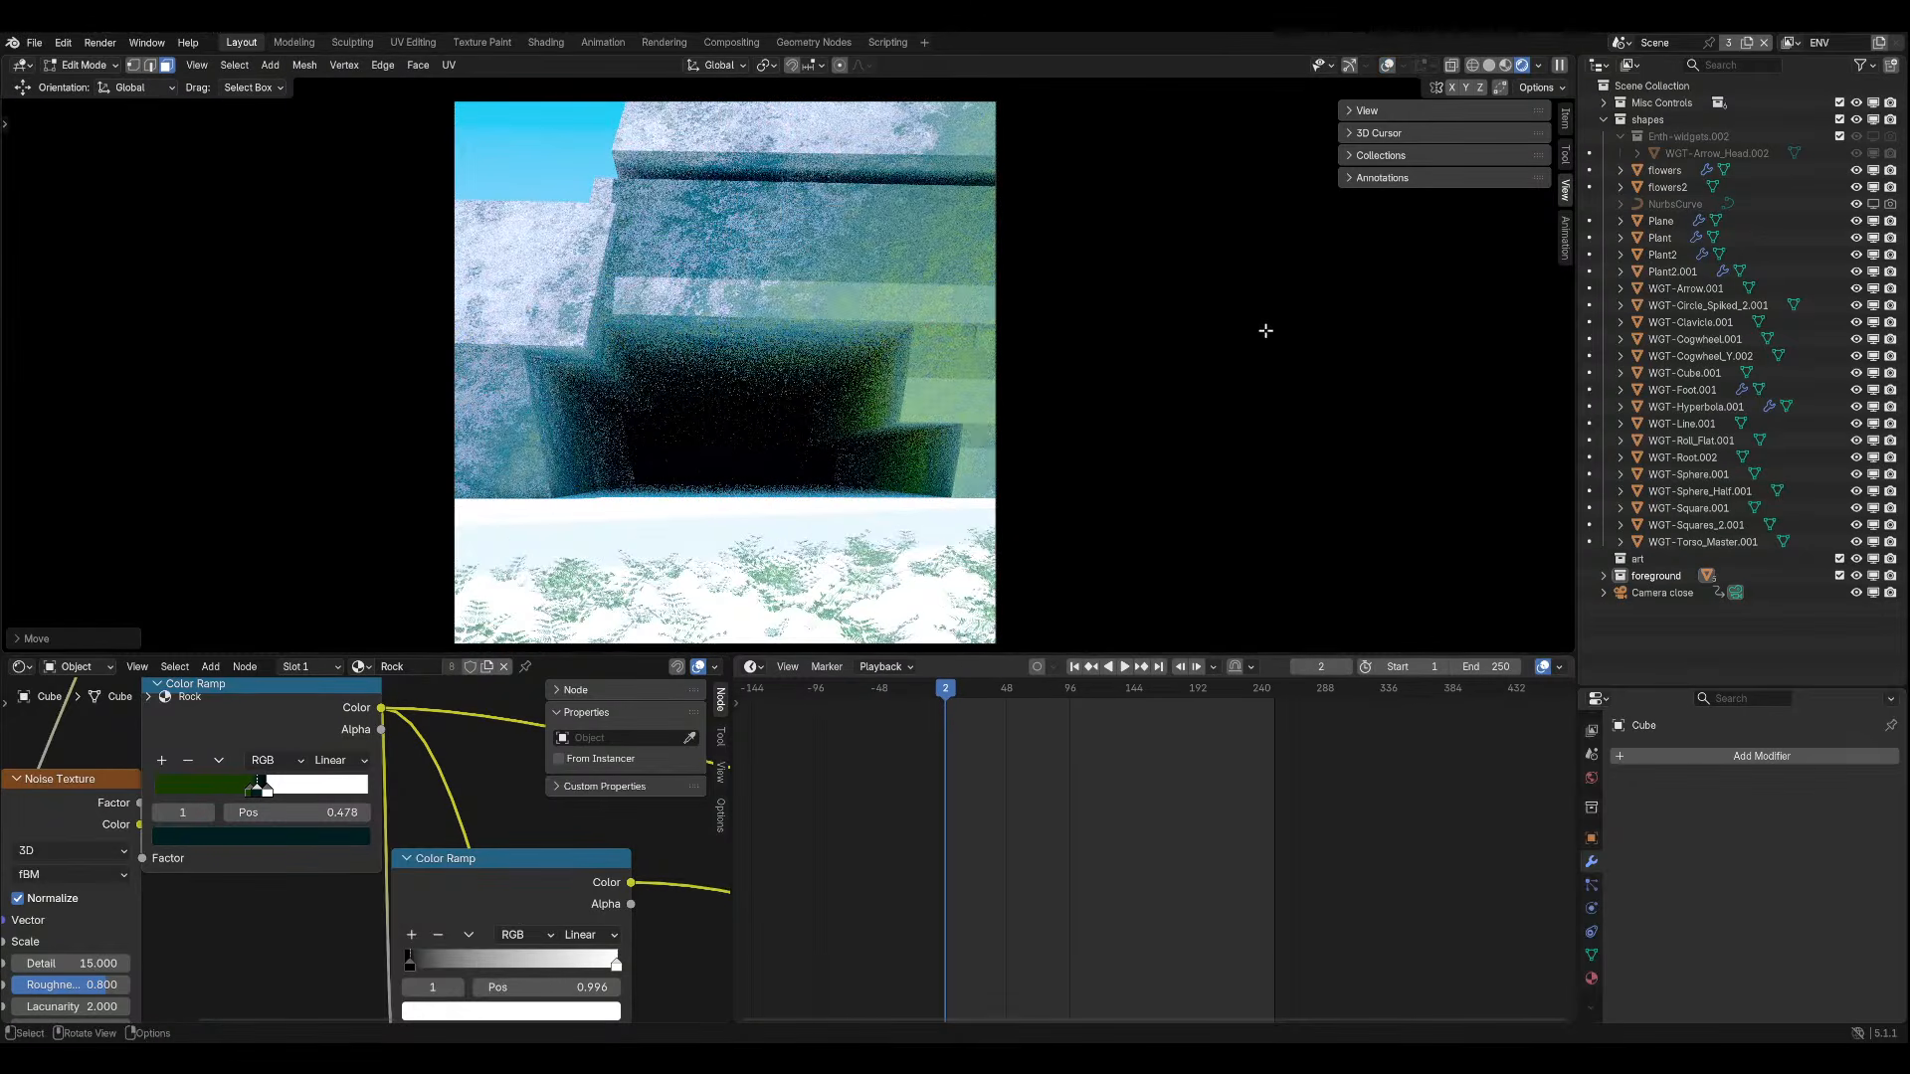
key("Tab")
scroll(1037, 258, "down", 1)
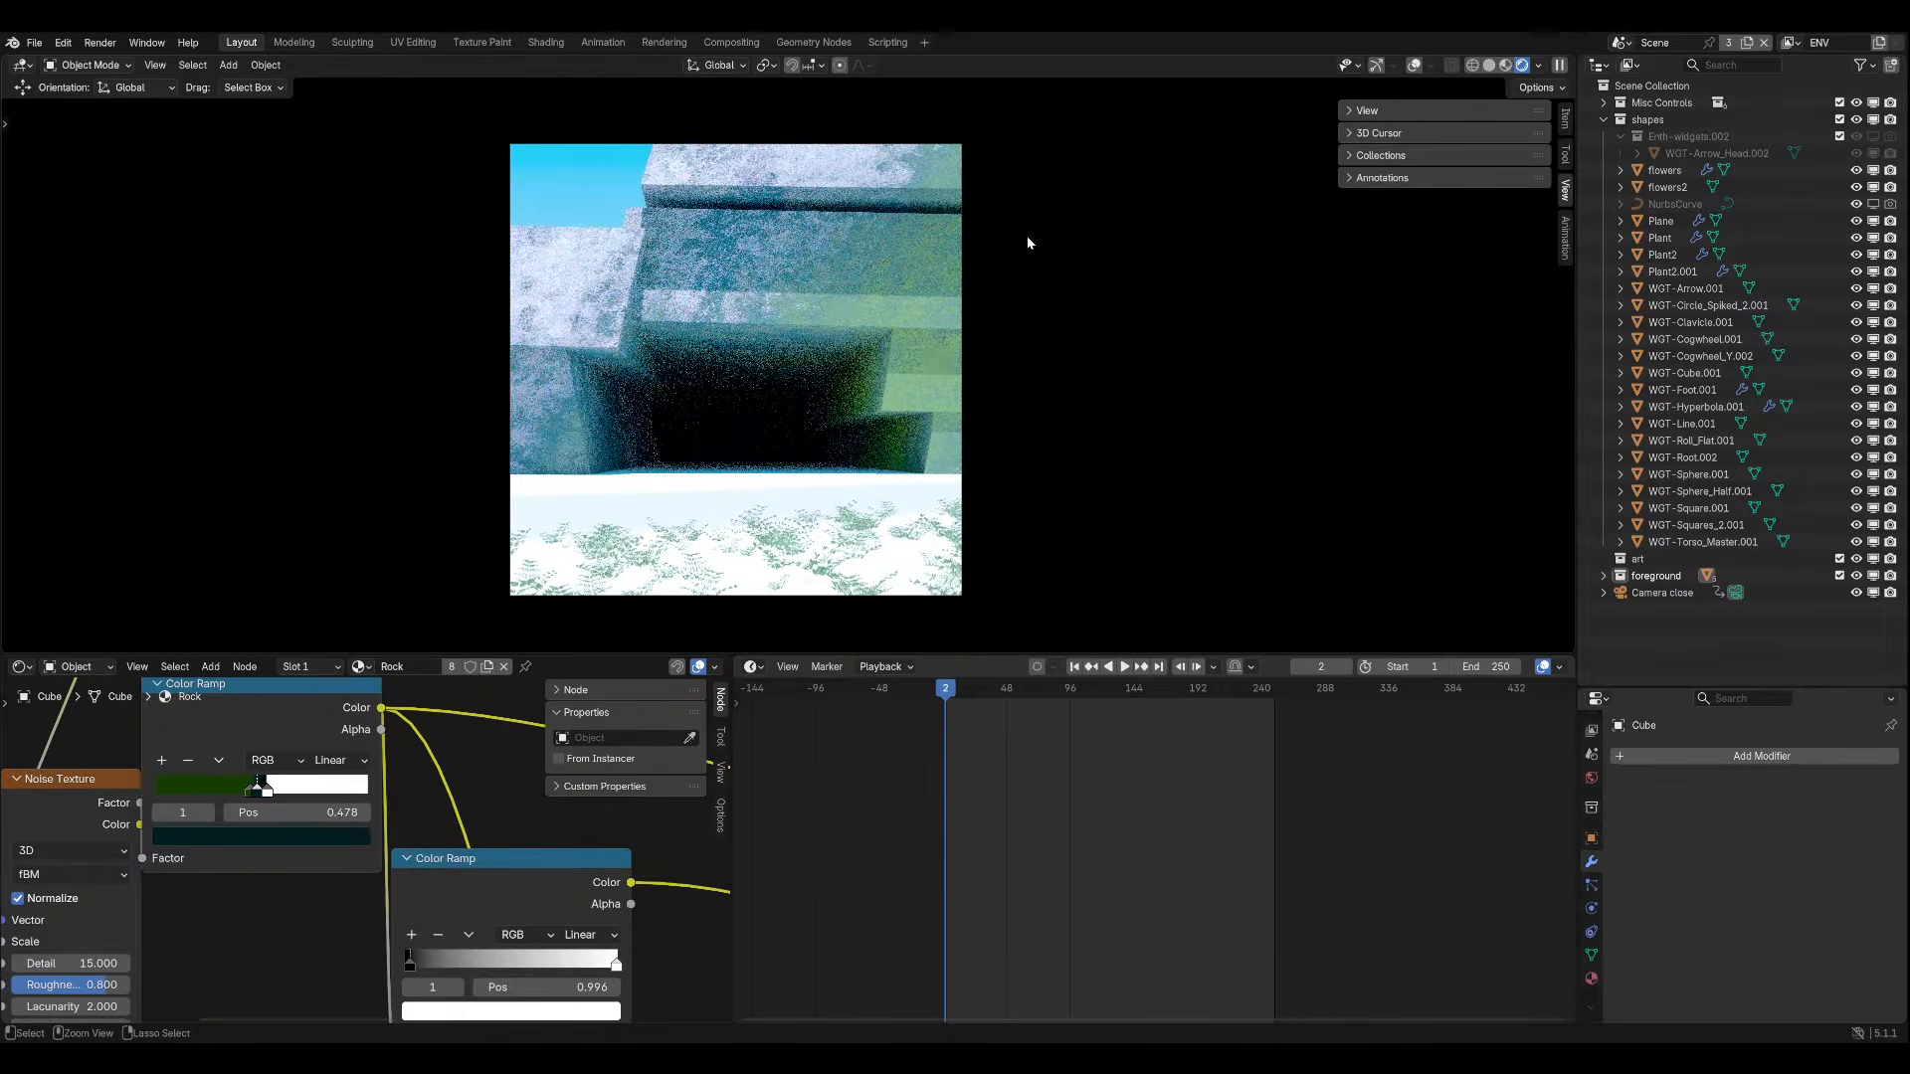
Lower the upper block along Z toward the block beneath it in Edit Mode, and return to the camera view.
key("Tab")
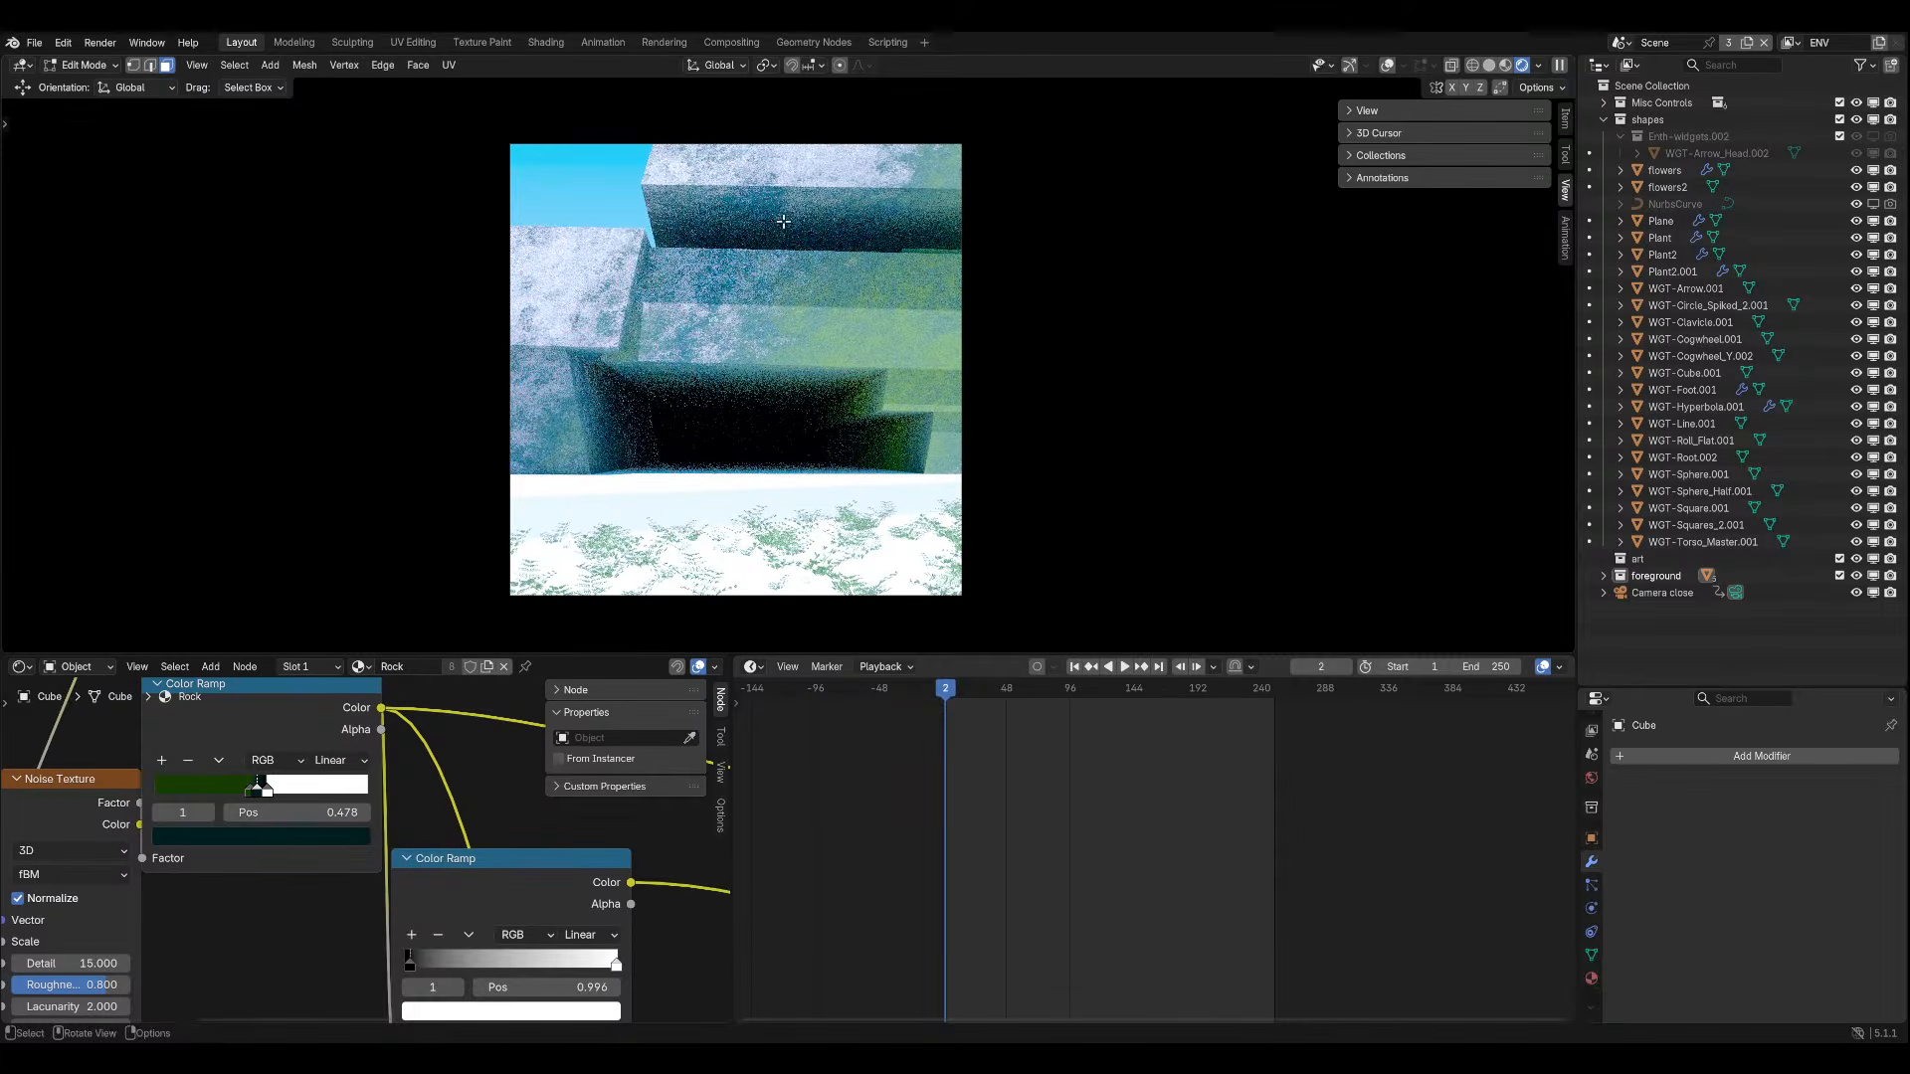
key("g")
key("z")
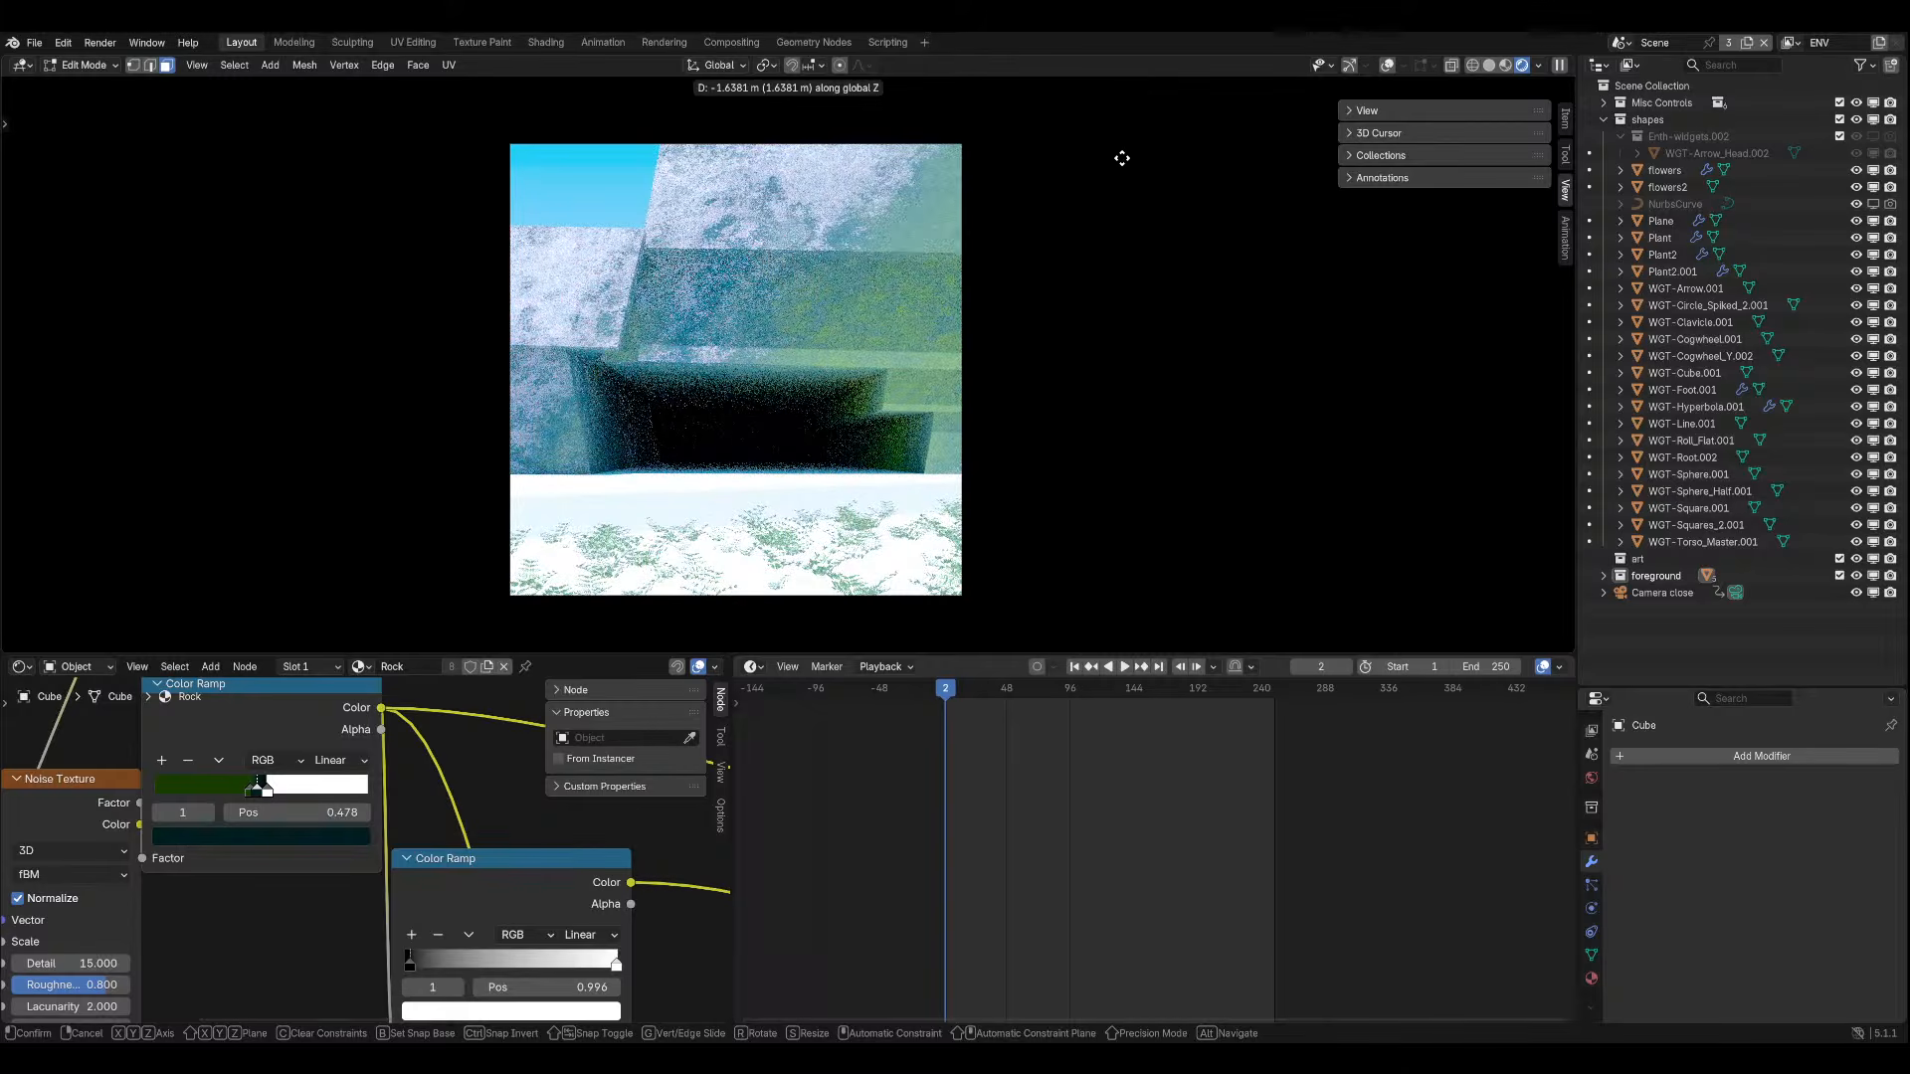
left_click(1128, 142)
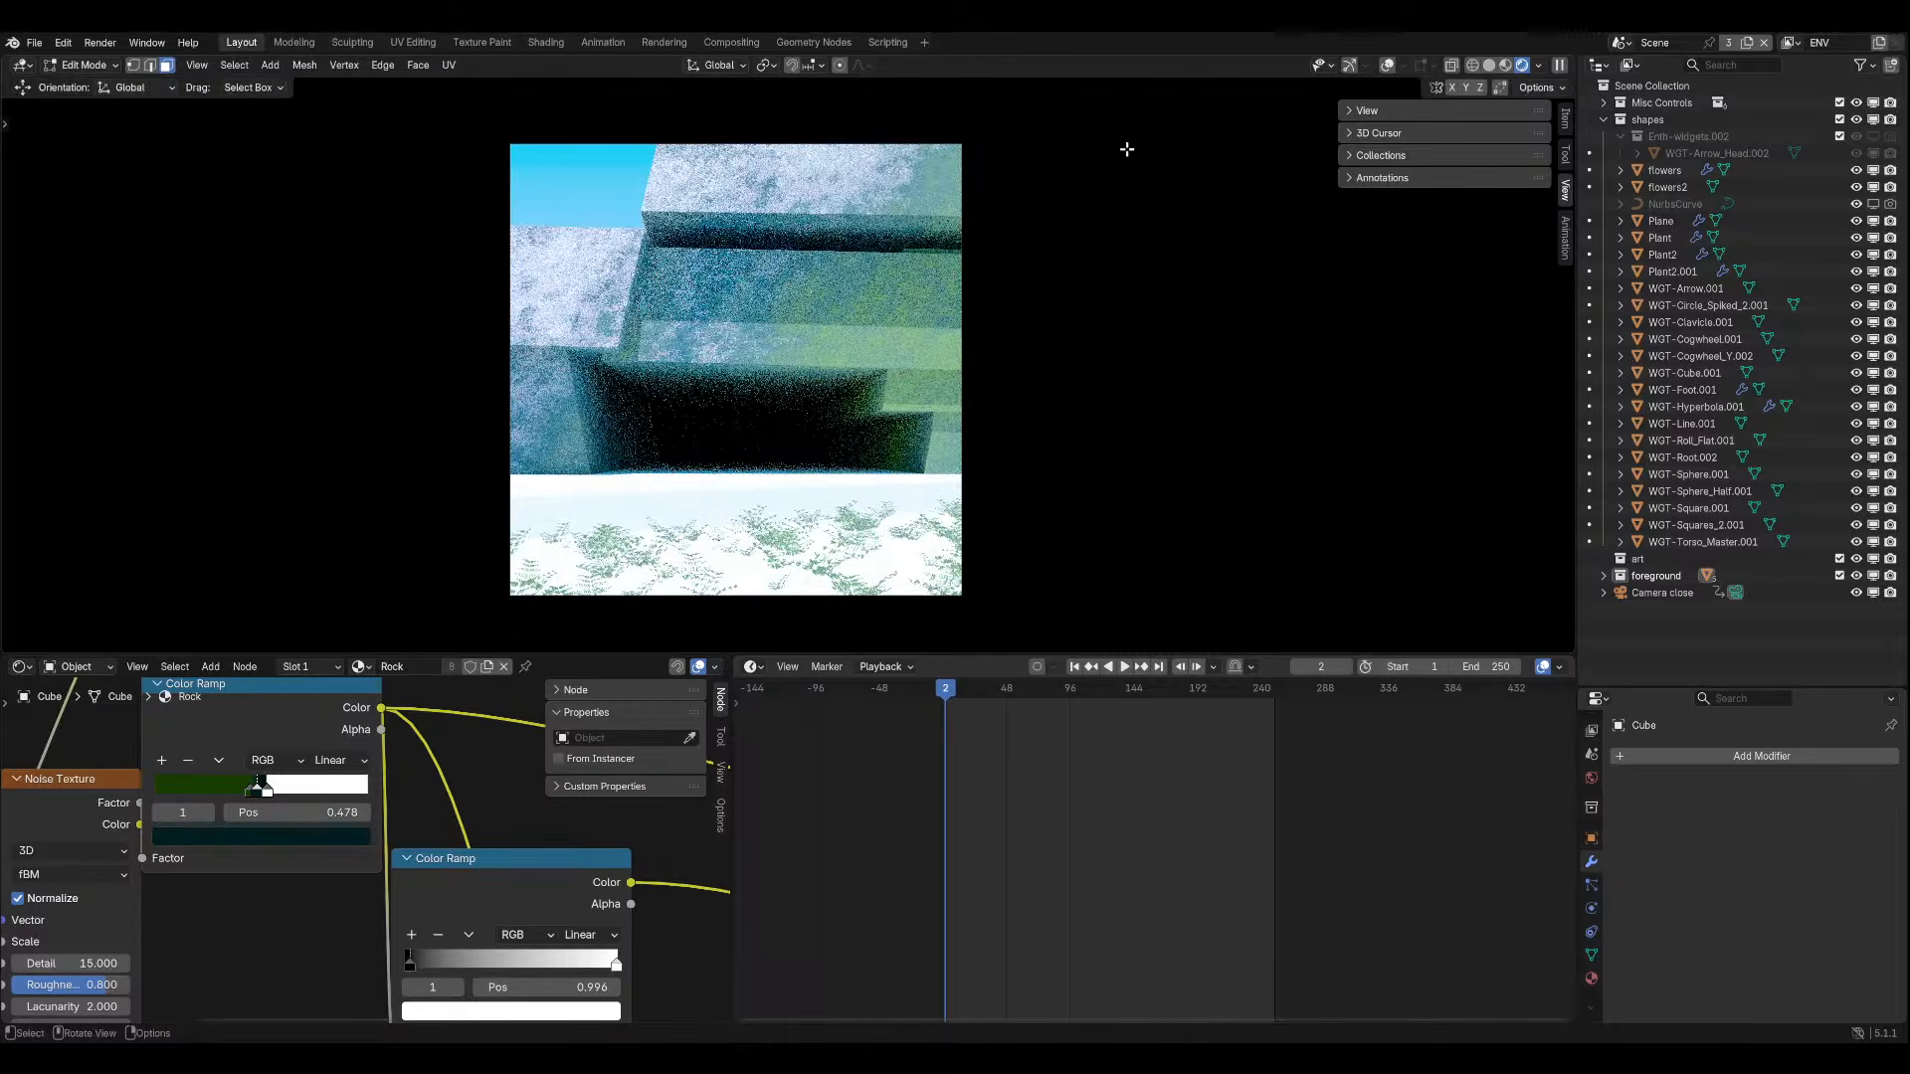
key("g")
key("z")
left_click(1144, 239)
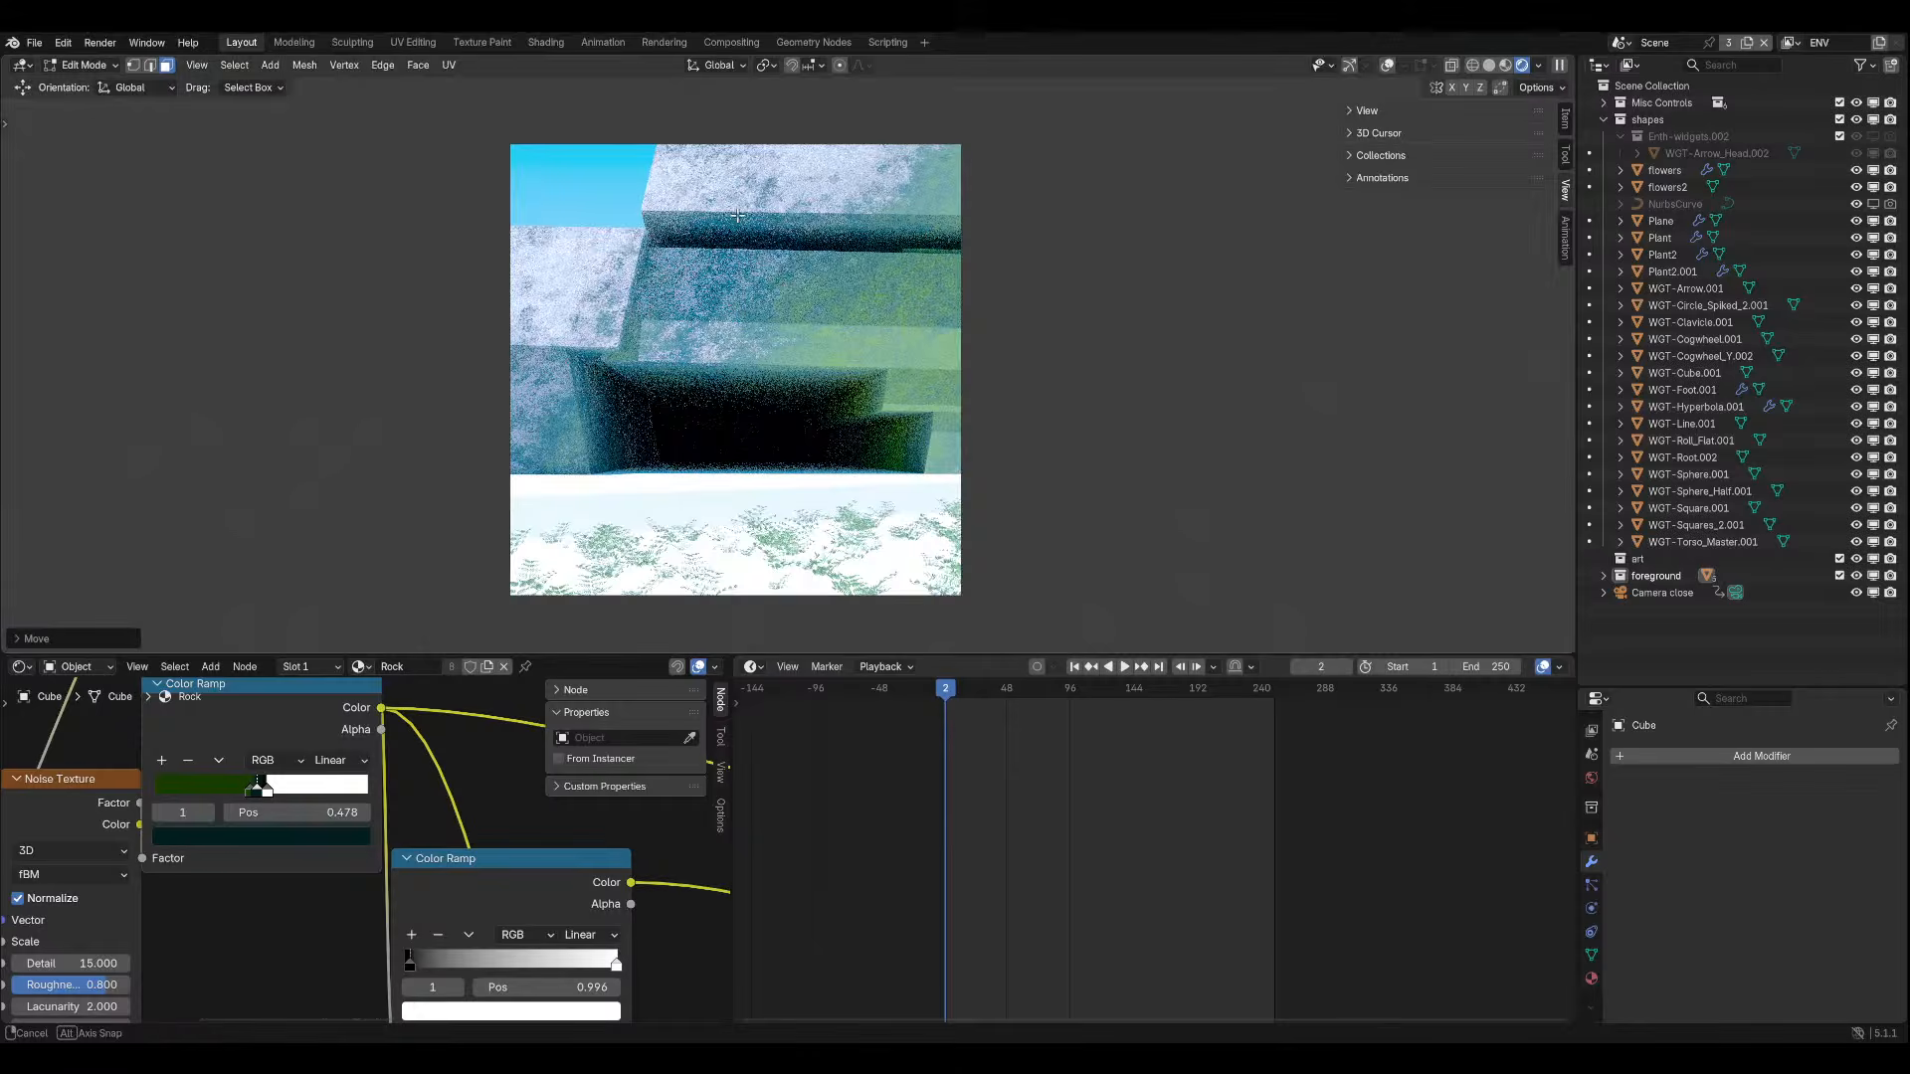
key("KP_0")
key("KP_0")
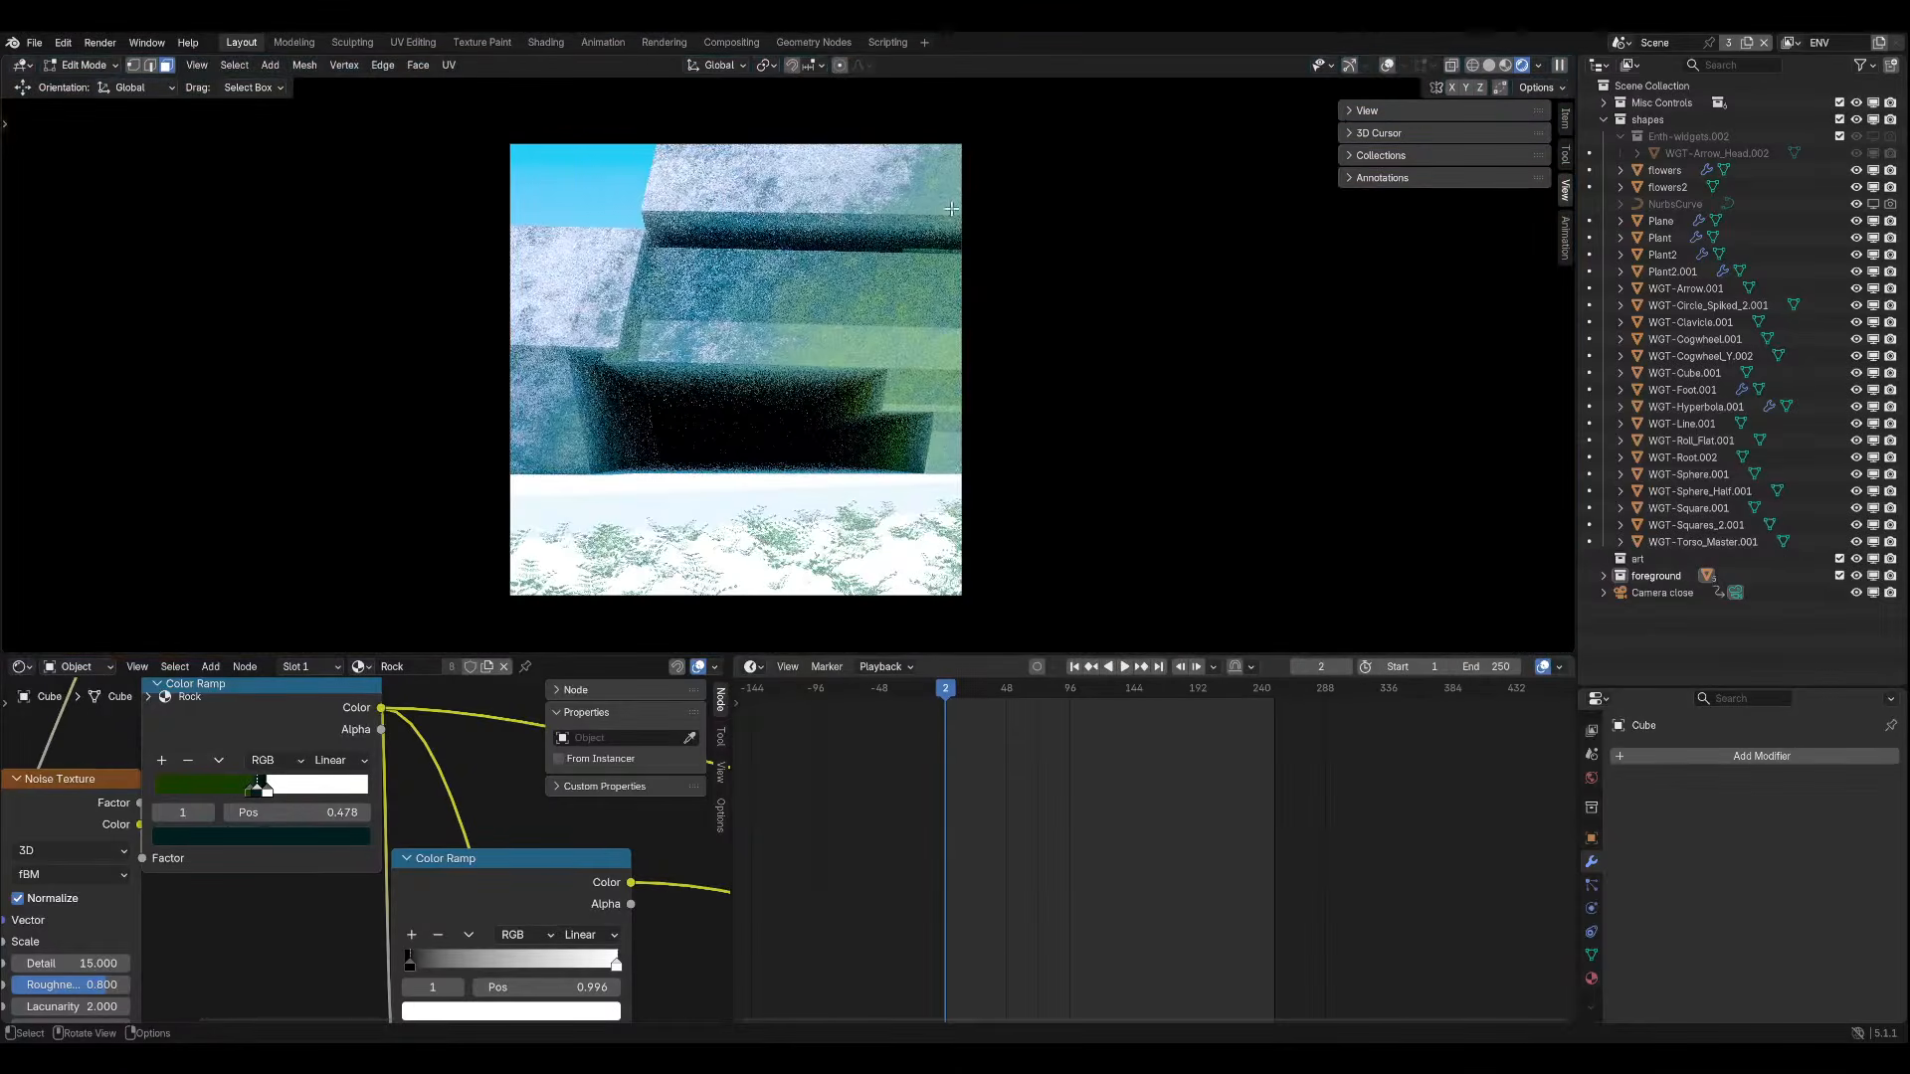
Move the uppermost rock block about -1.25 m along global X, return to Object Mode and save the file.
key("g")
key("x")
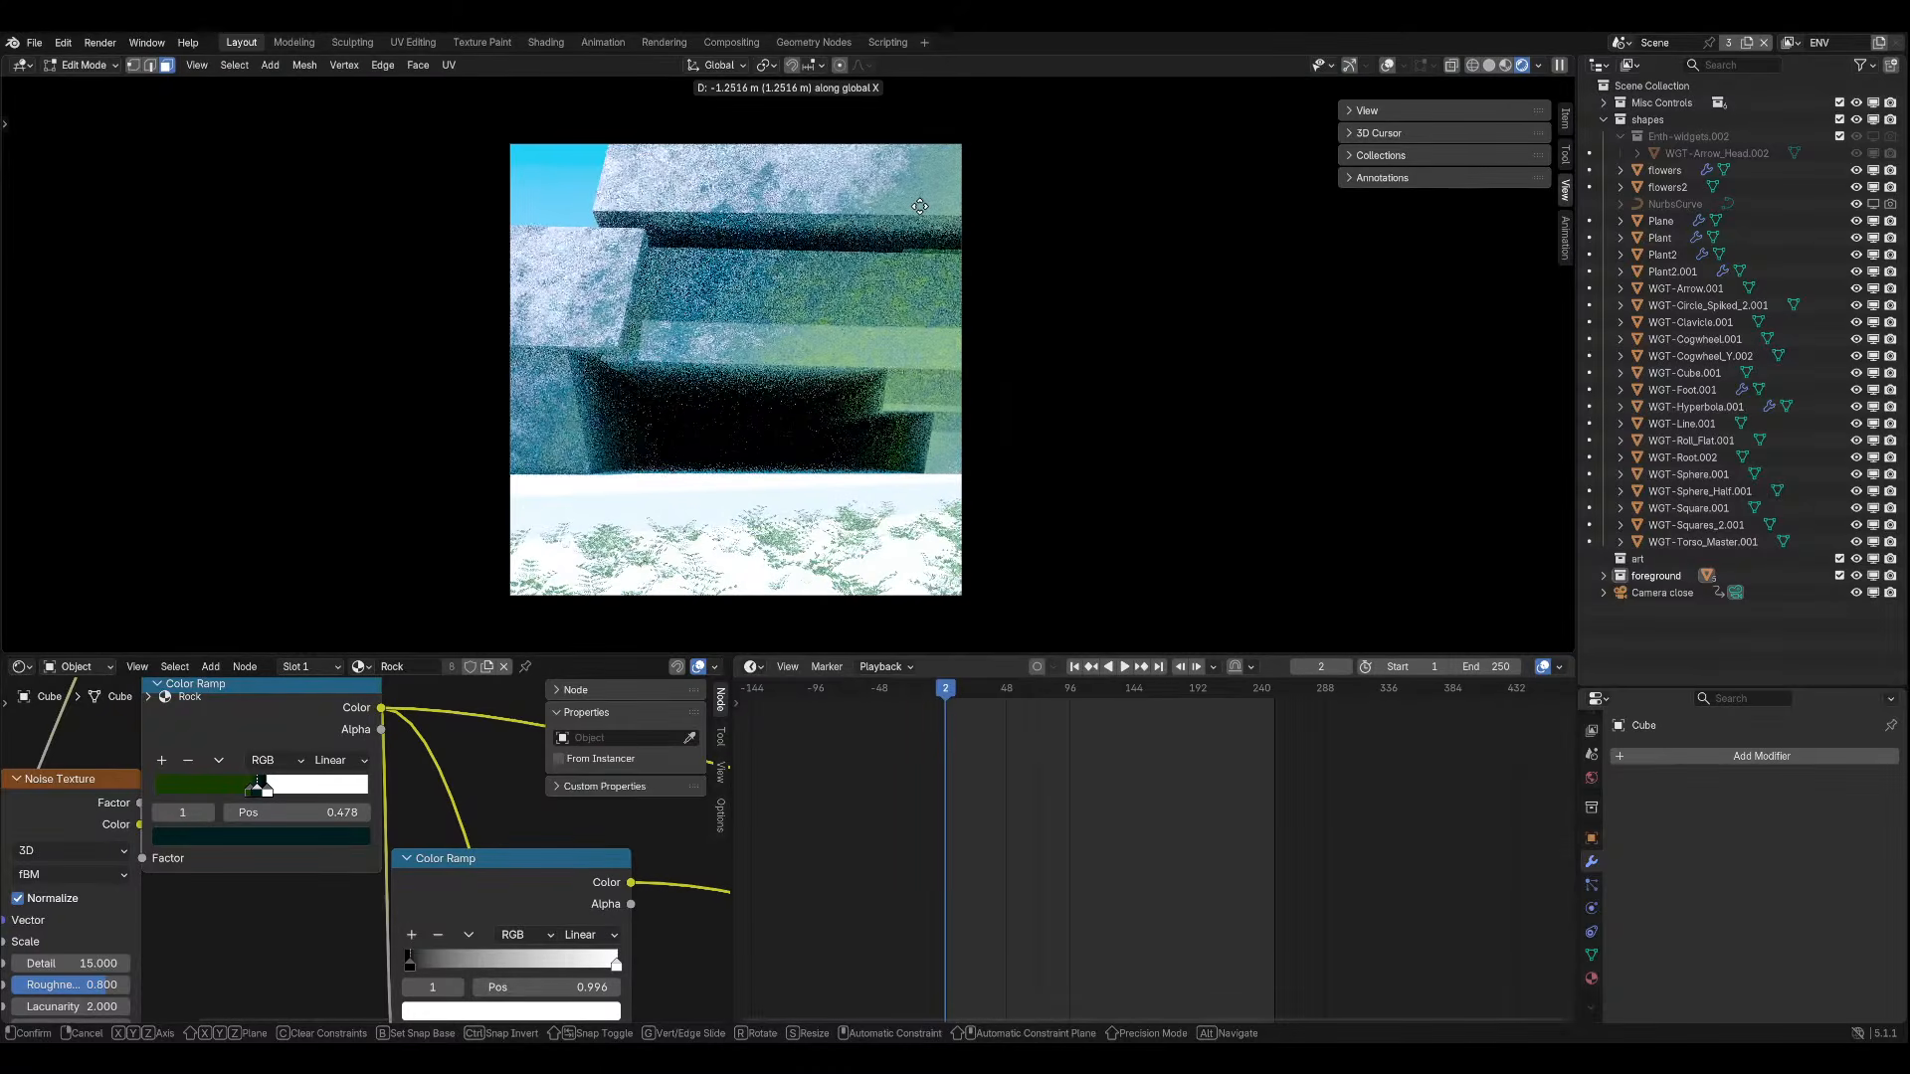
left_click(920, 207)
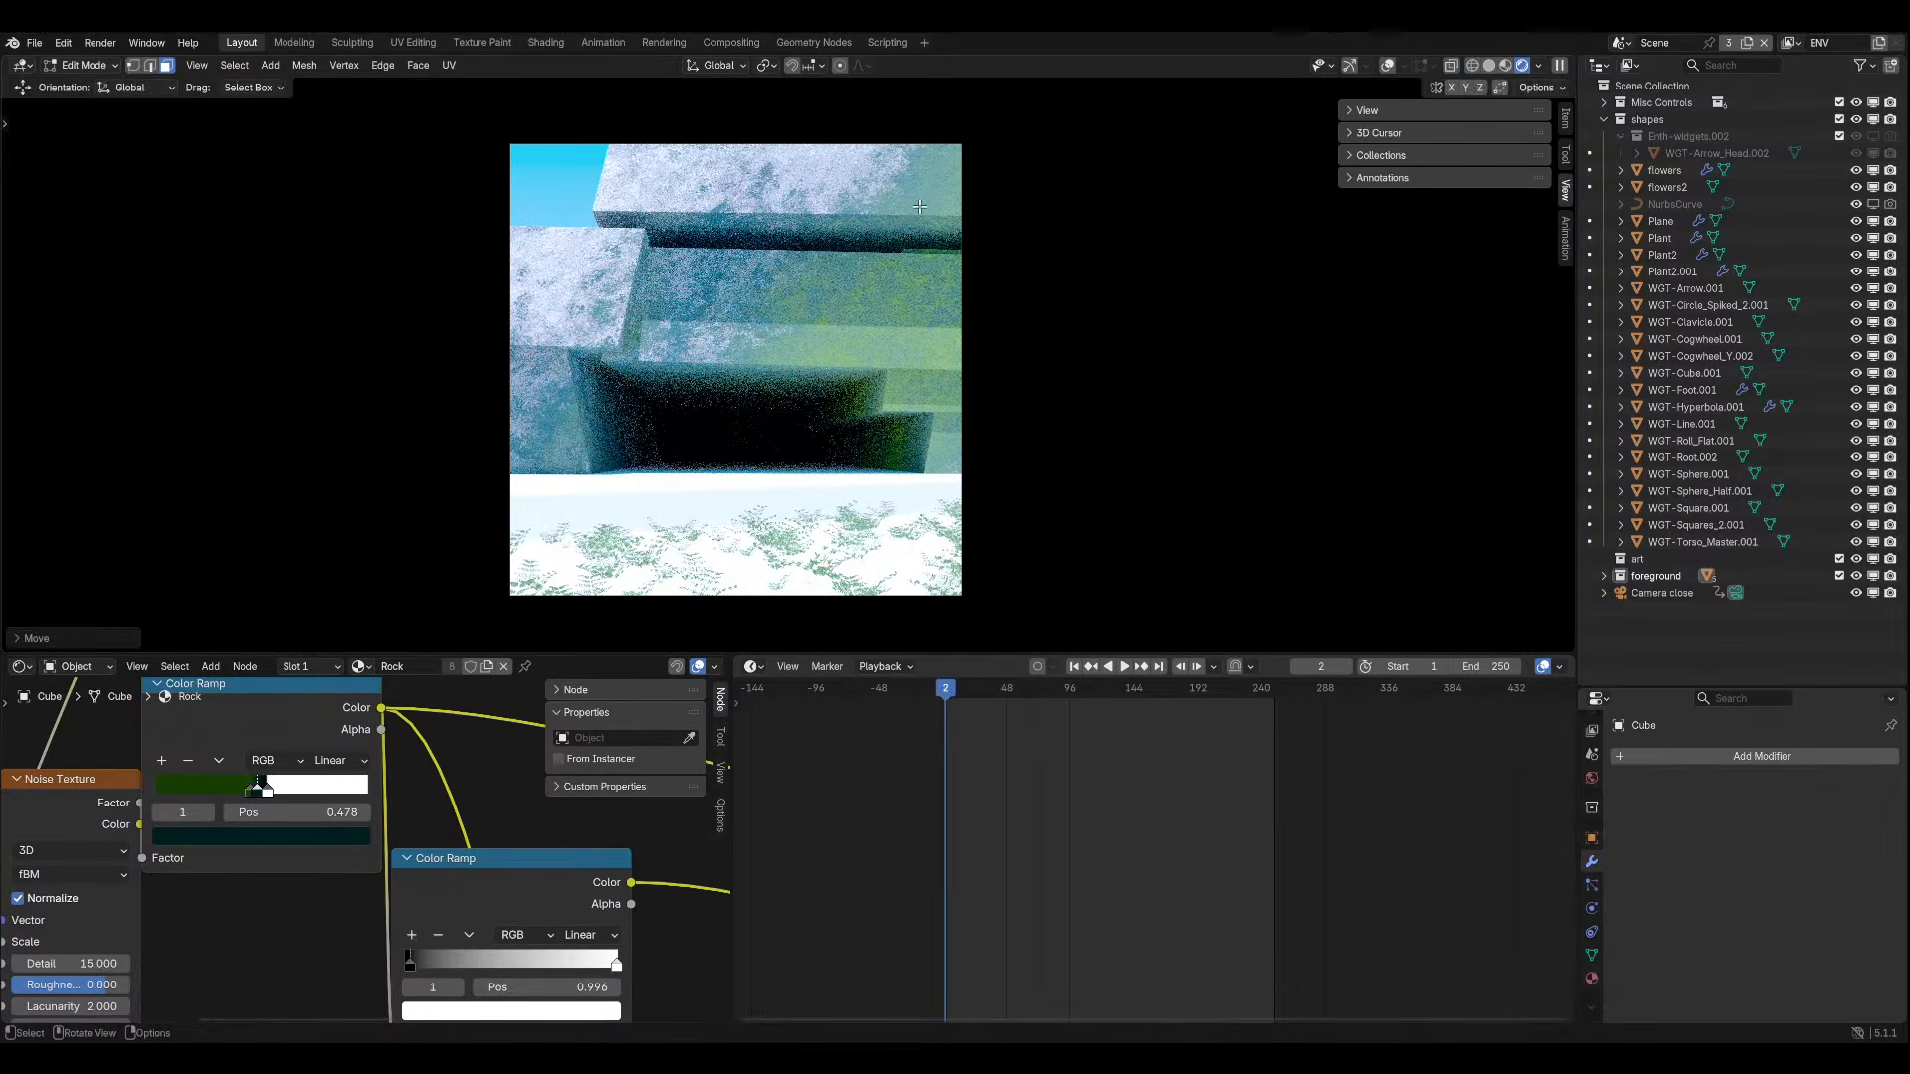
key("Tab")
key("ctrl+s")
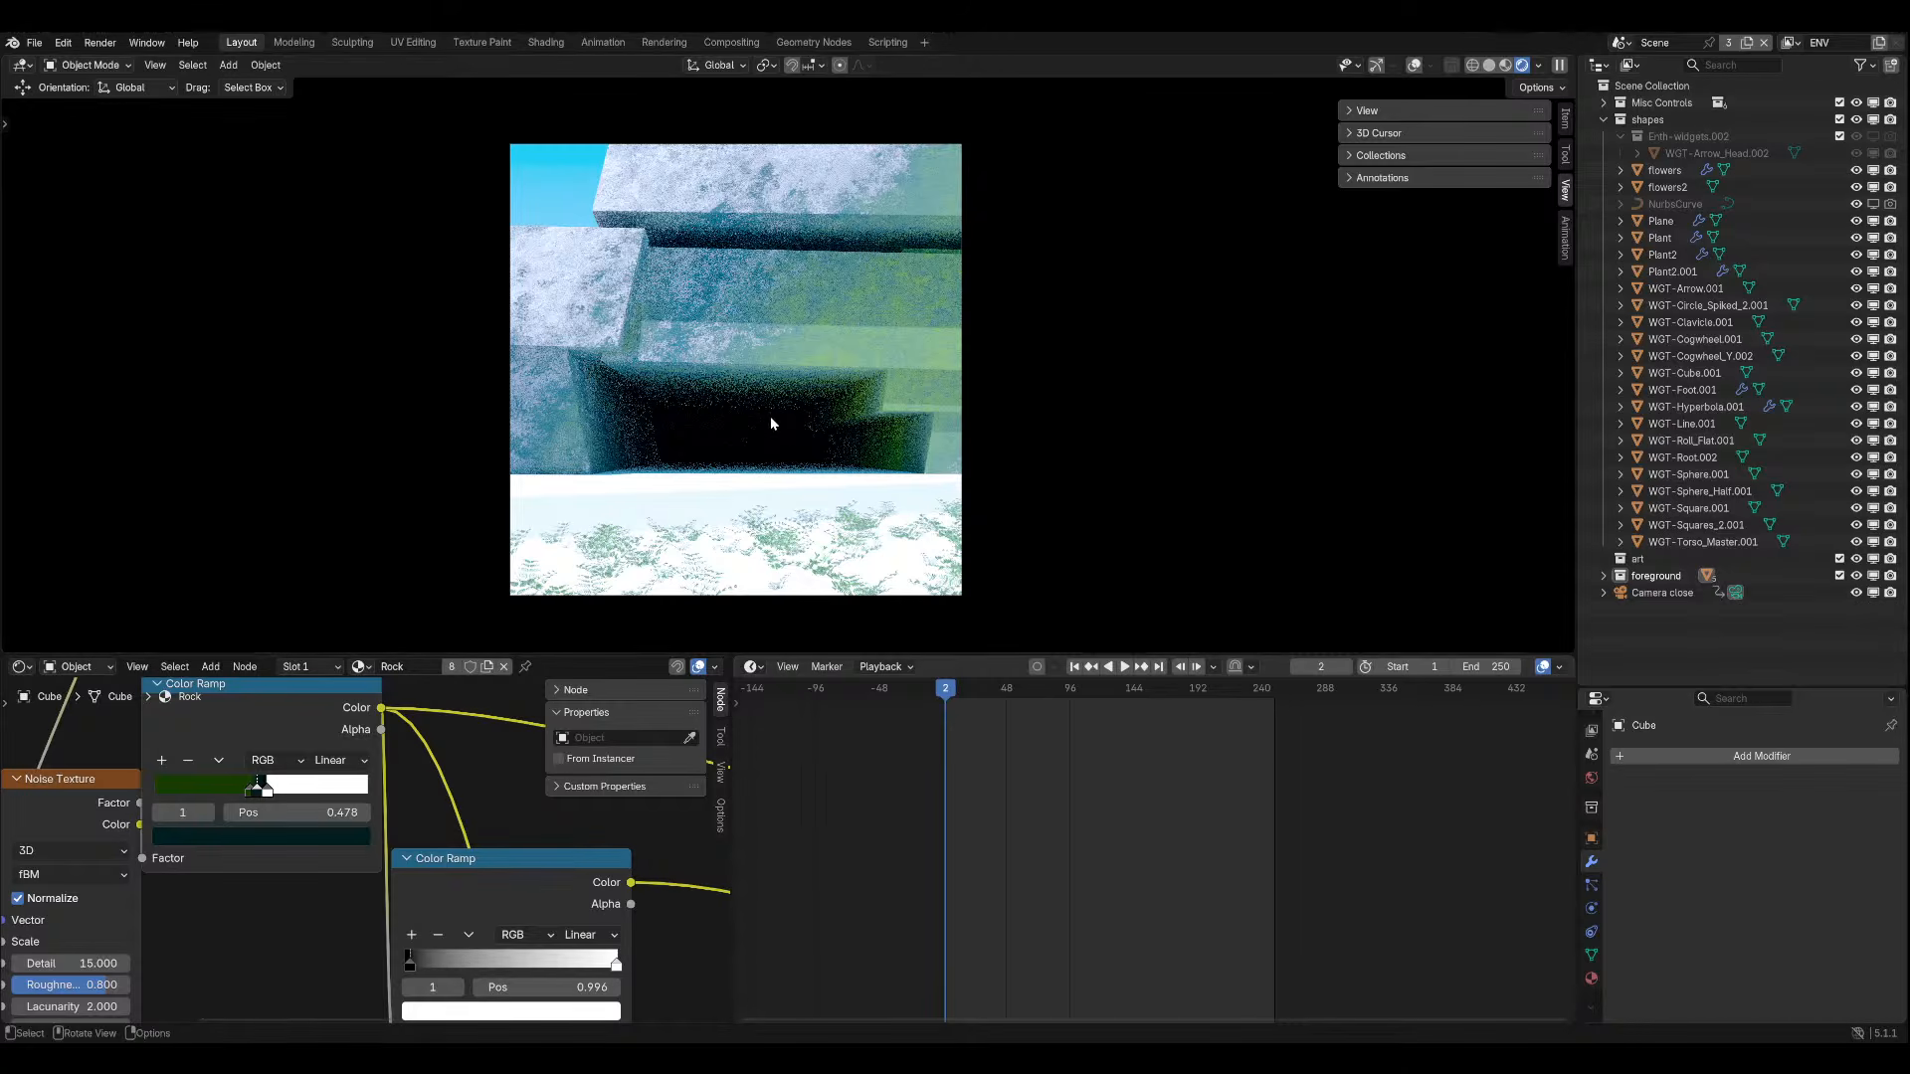
key("ctrl+s")
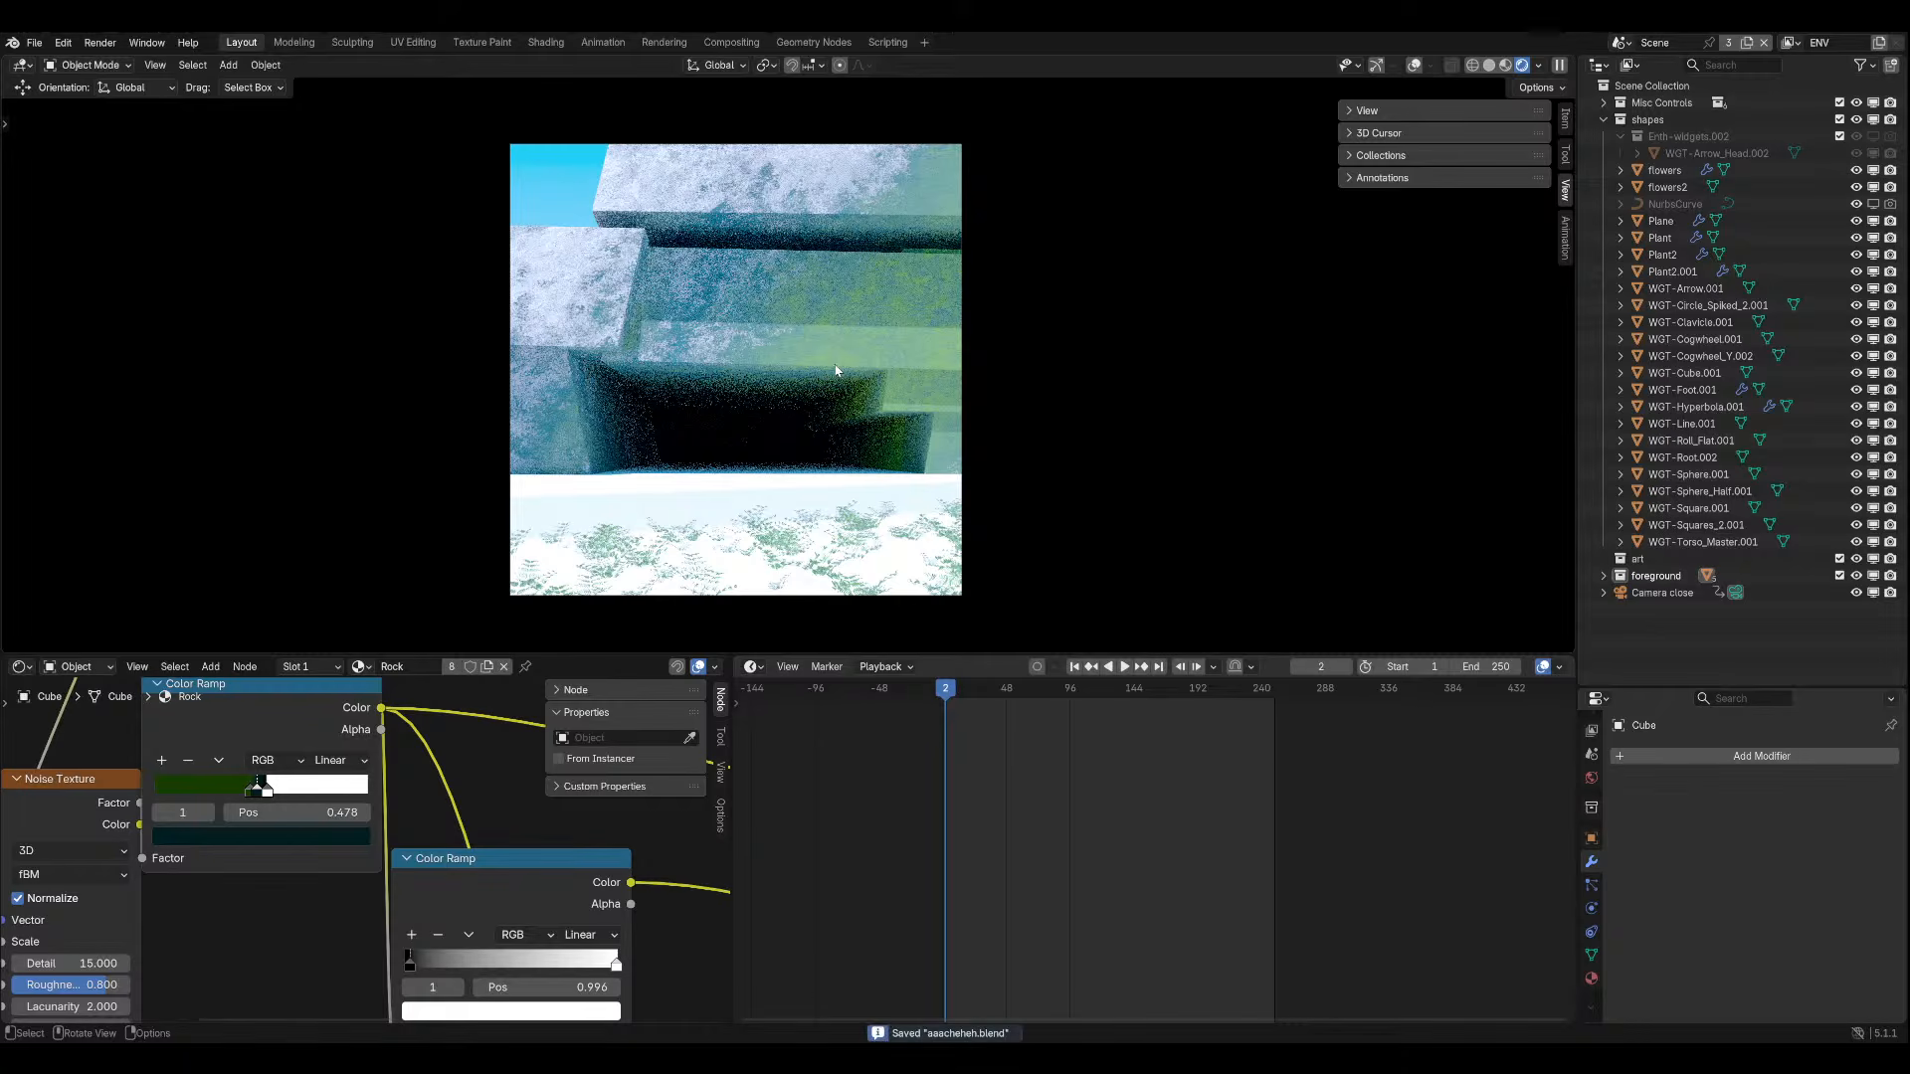
Assign the existing rust.002 material to the ground plane in front of the cave and save the file.
left_click(719, 514)
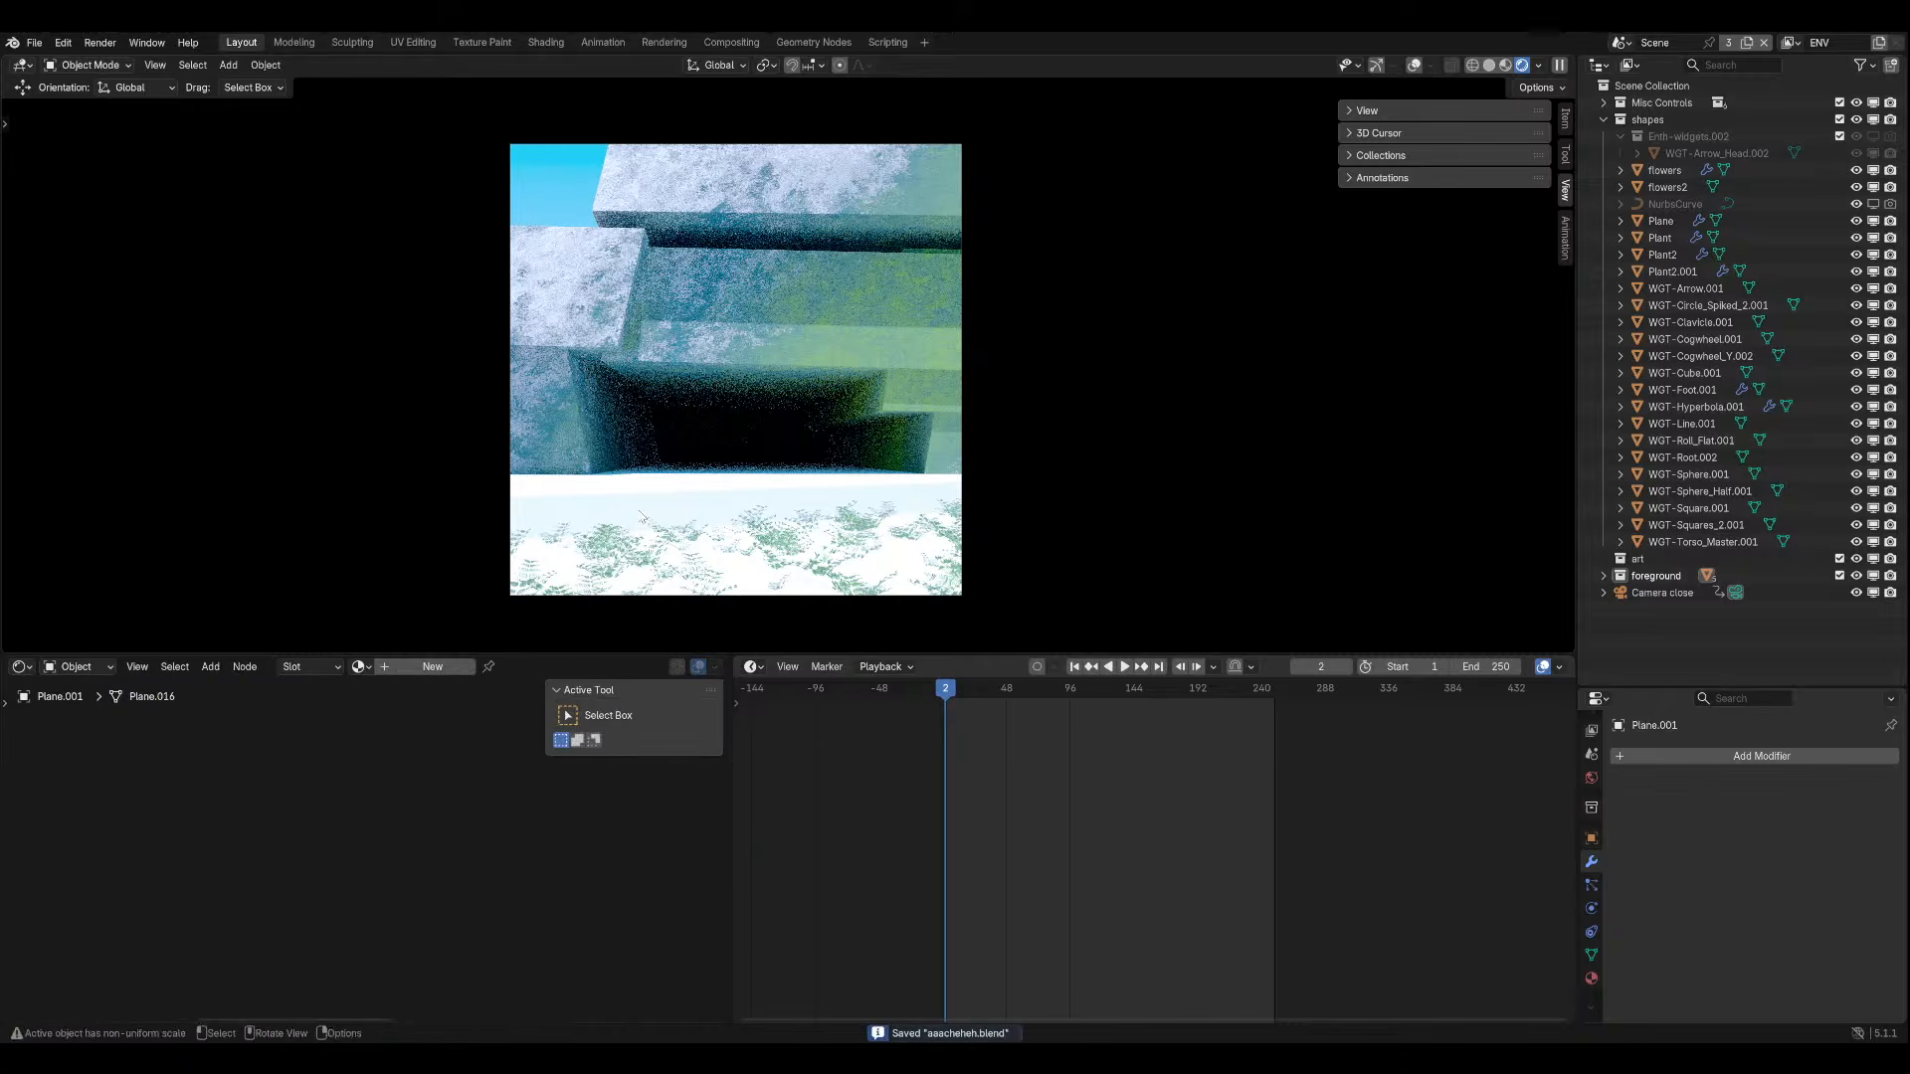
left_click(1590, 978)
left_click(1622, 828)
scroll(1725, 786, "down", 3)
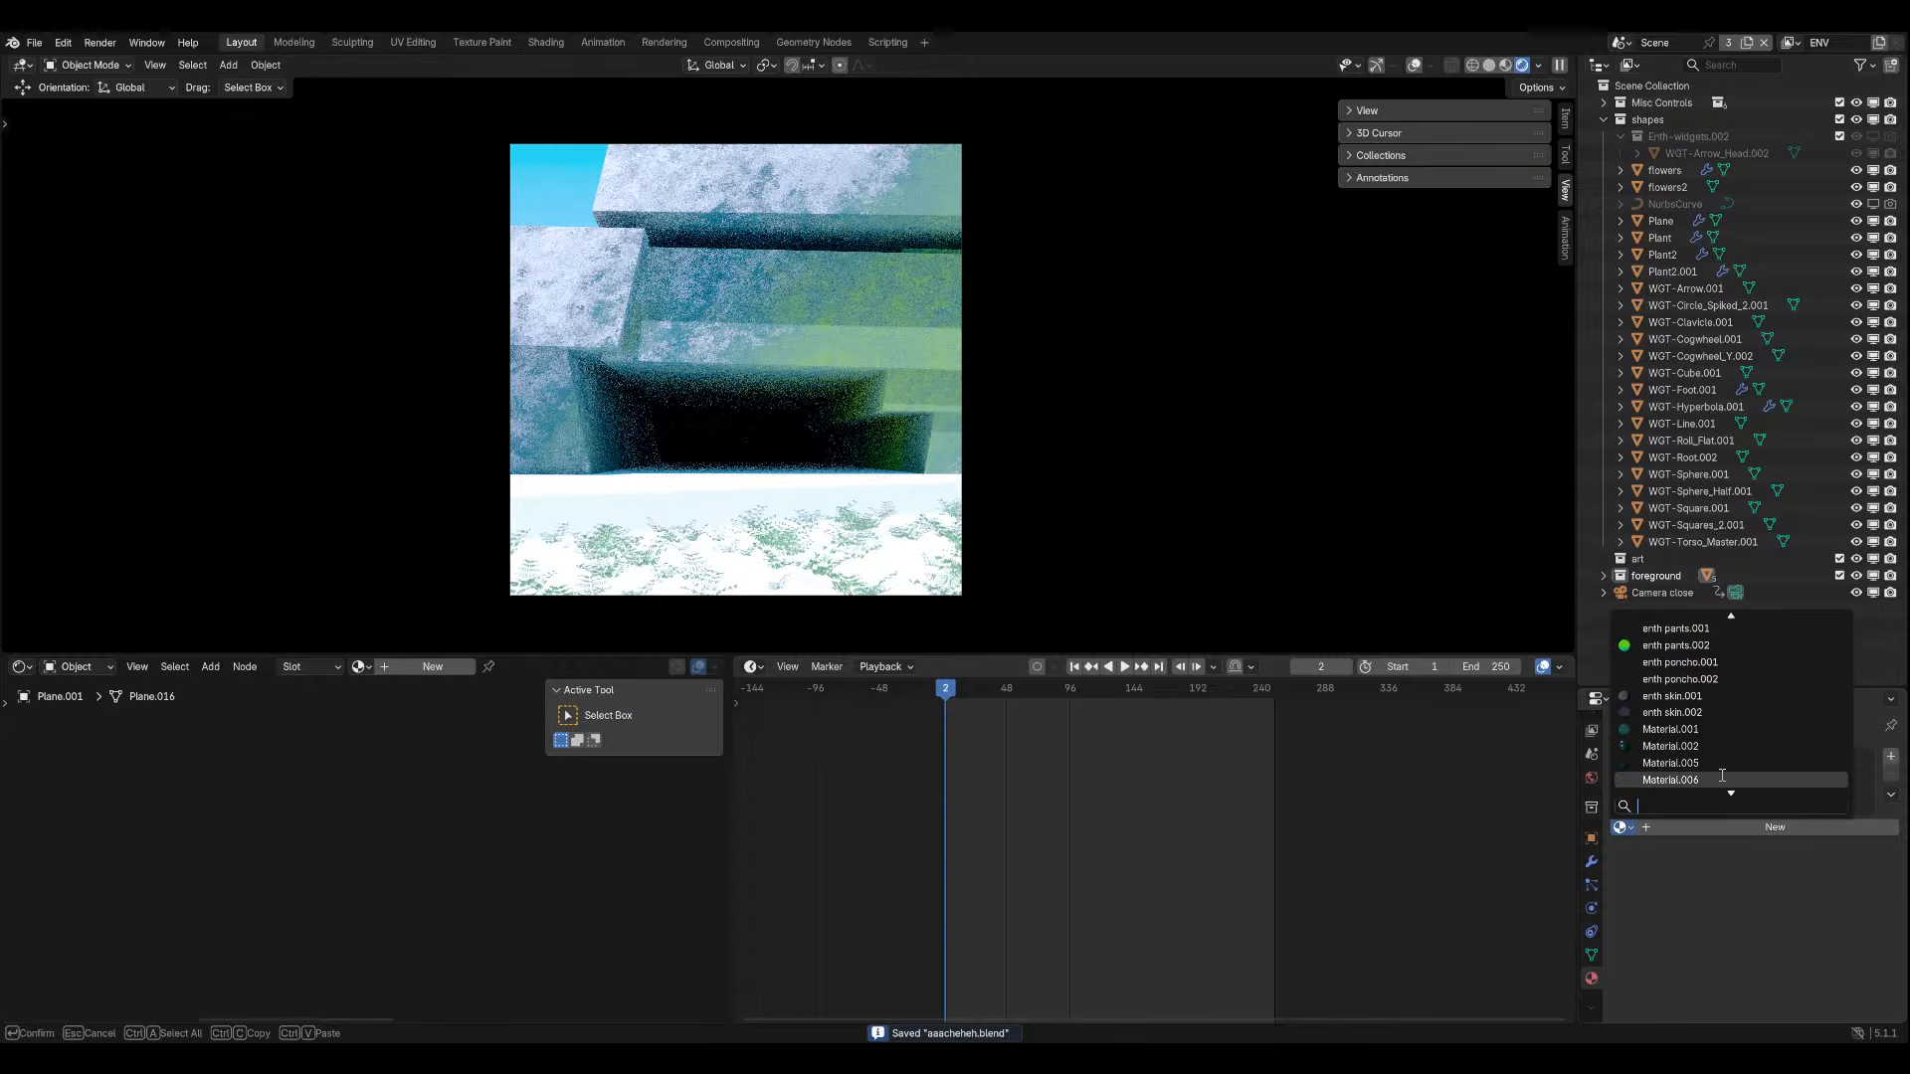
scroll(1681, 781, "down", 6)
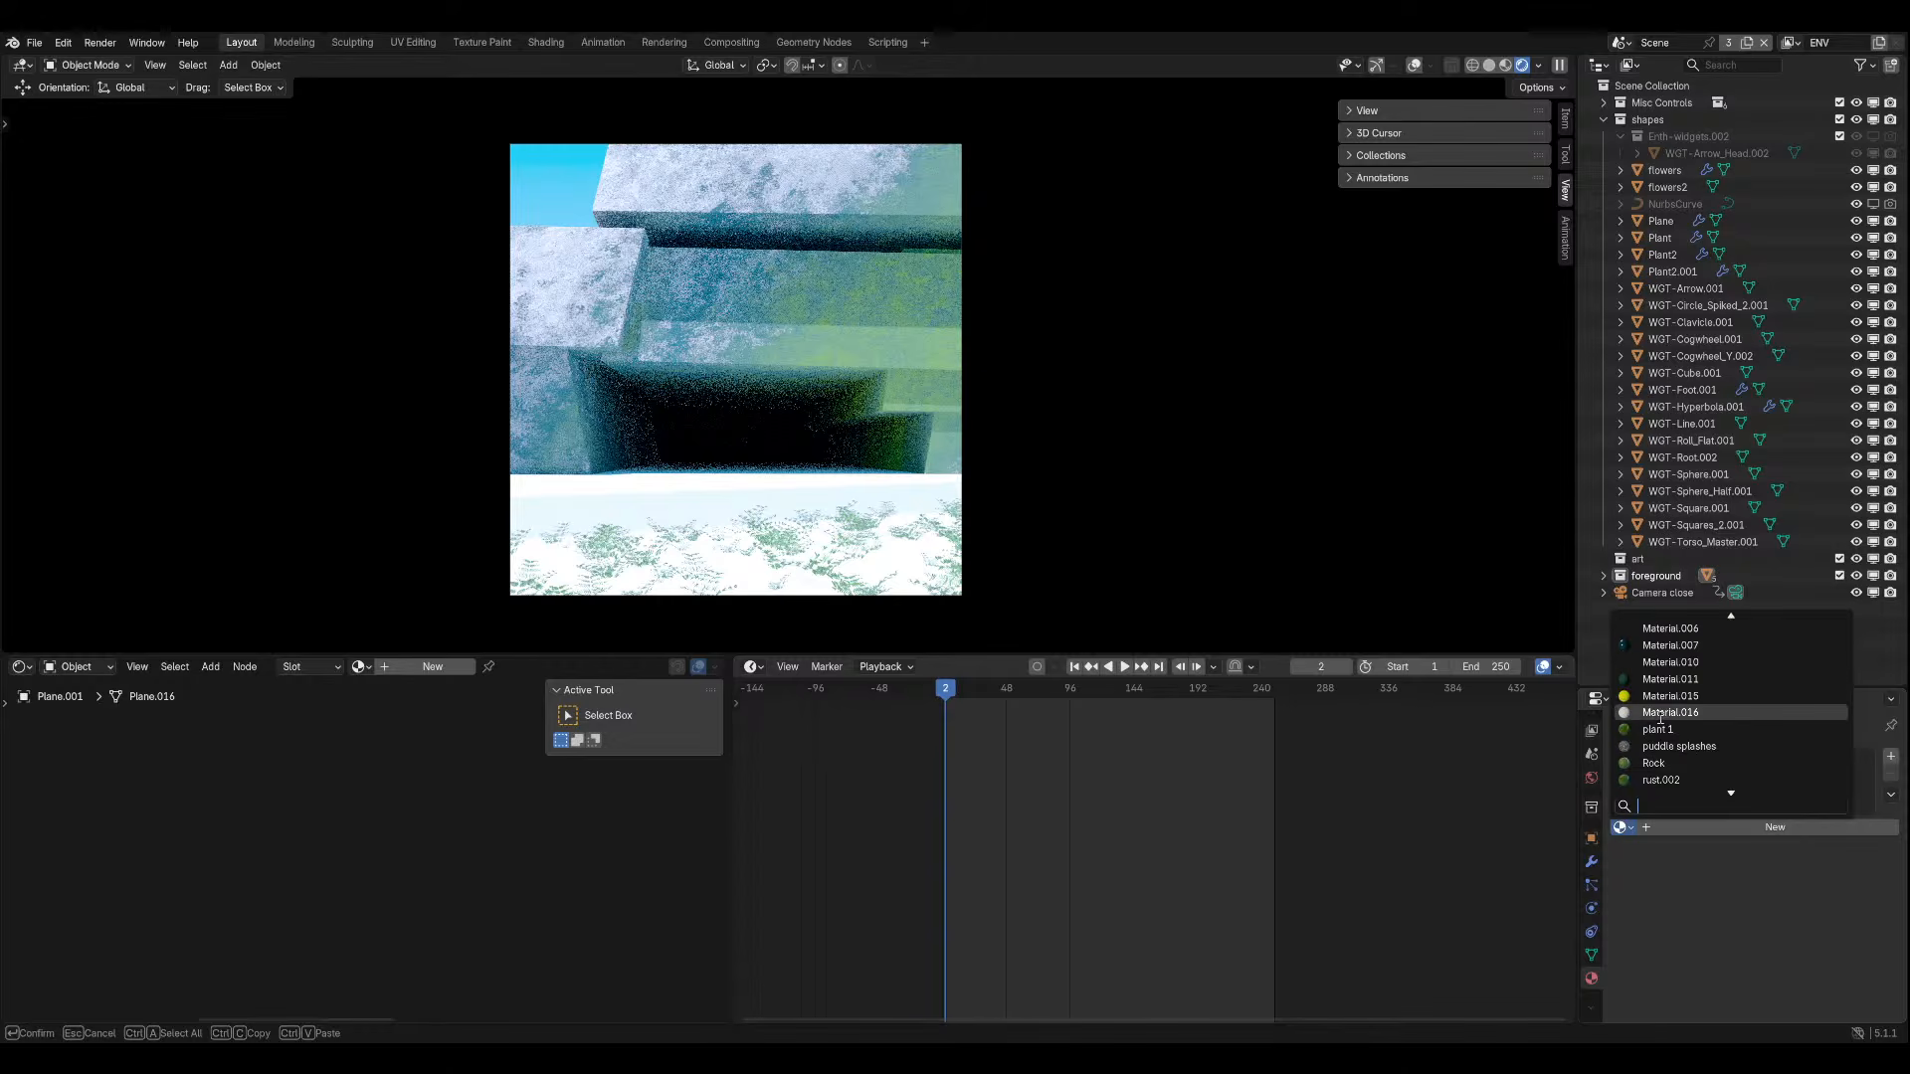
left_click(1681, 779)
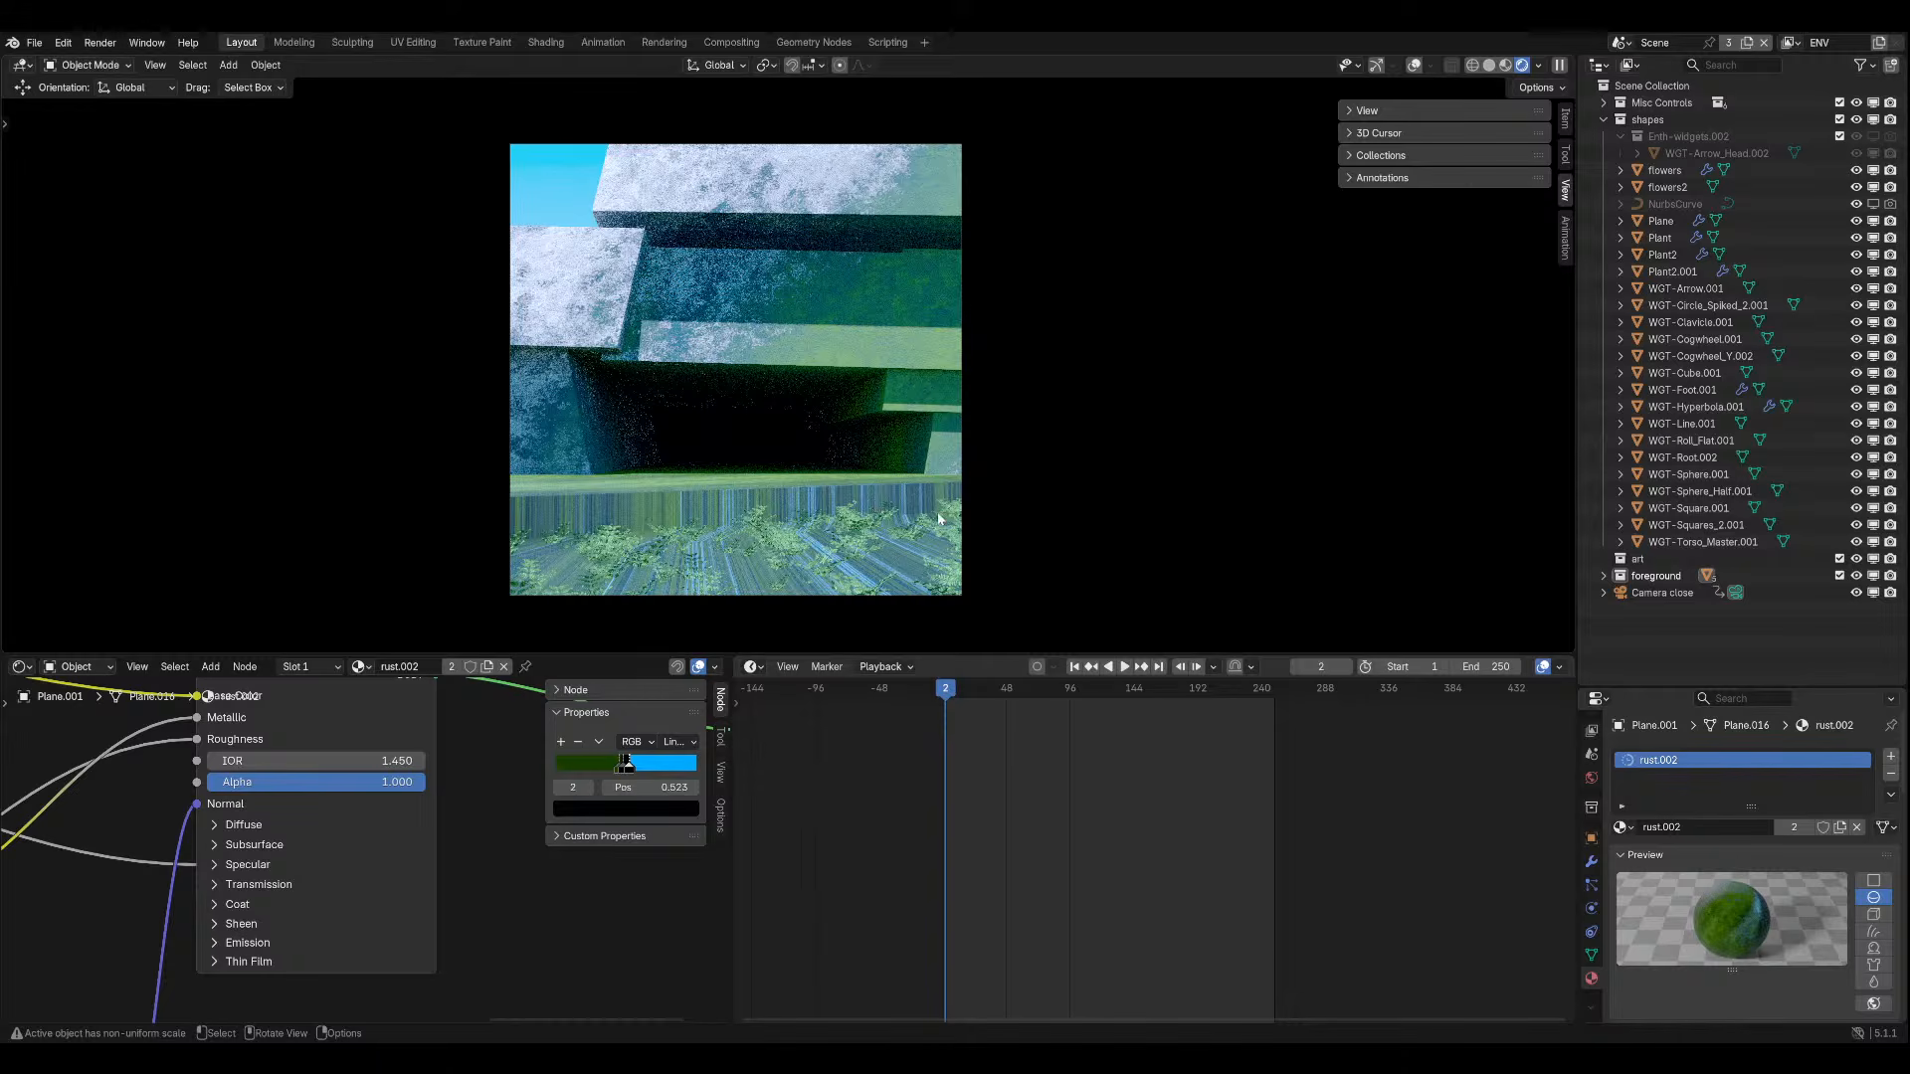
key("ctrl+s")
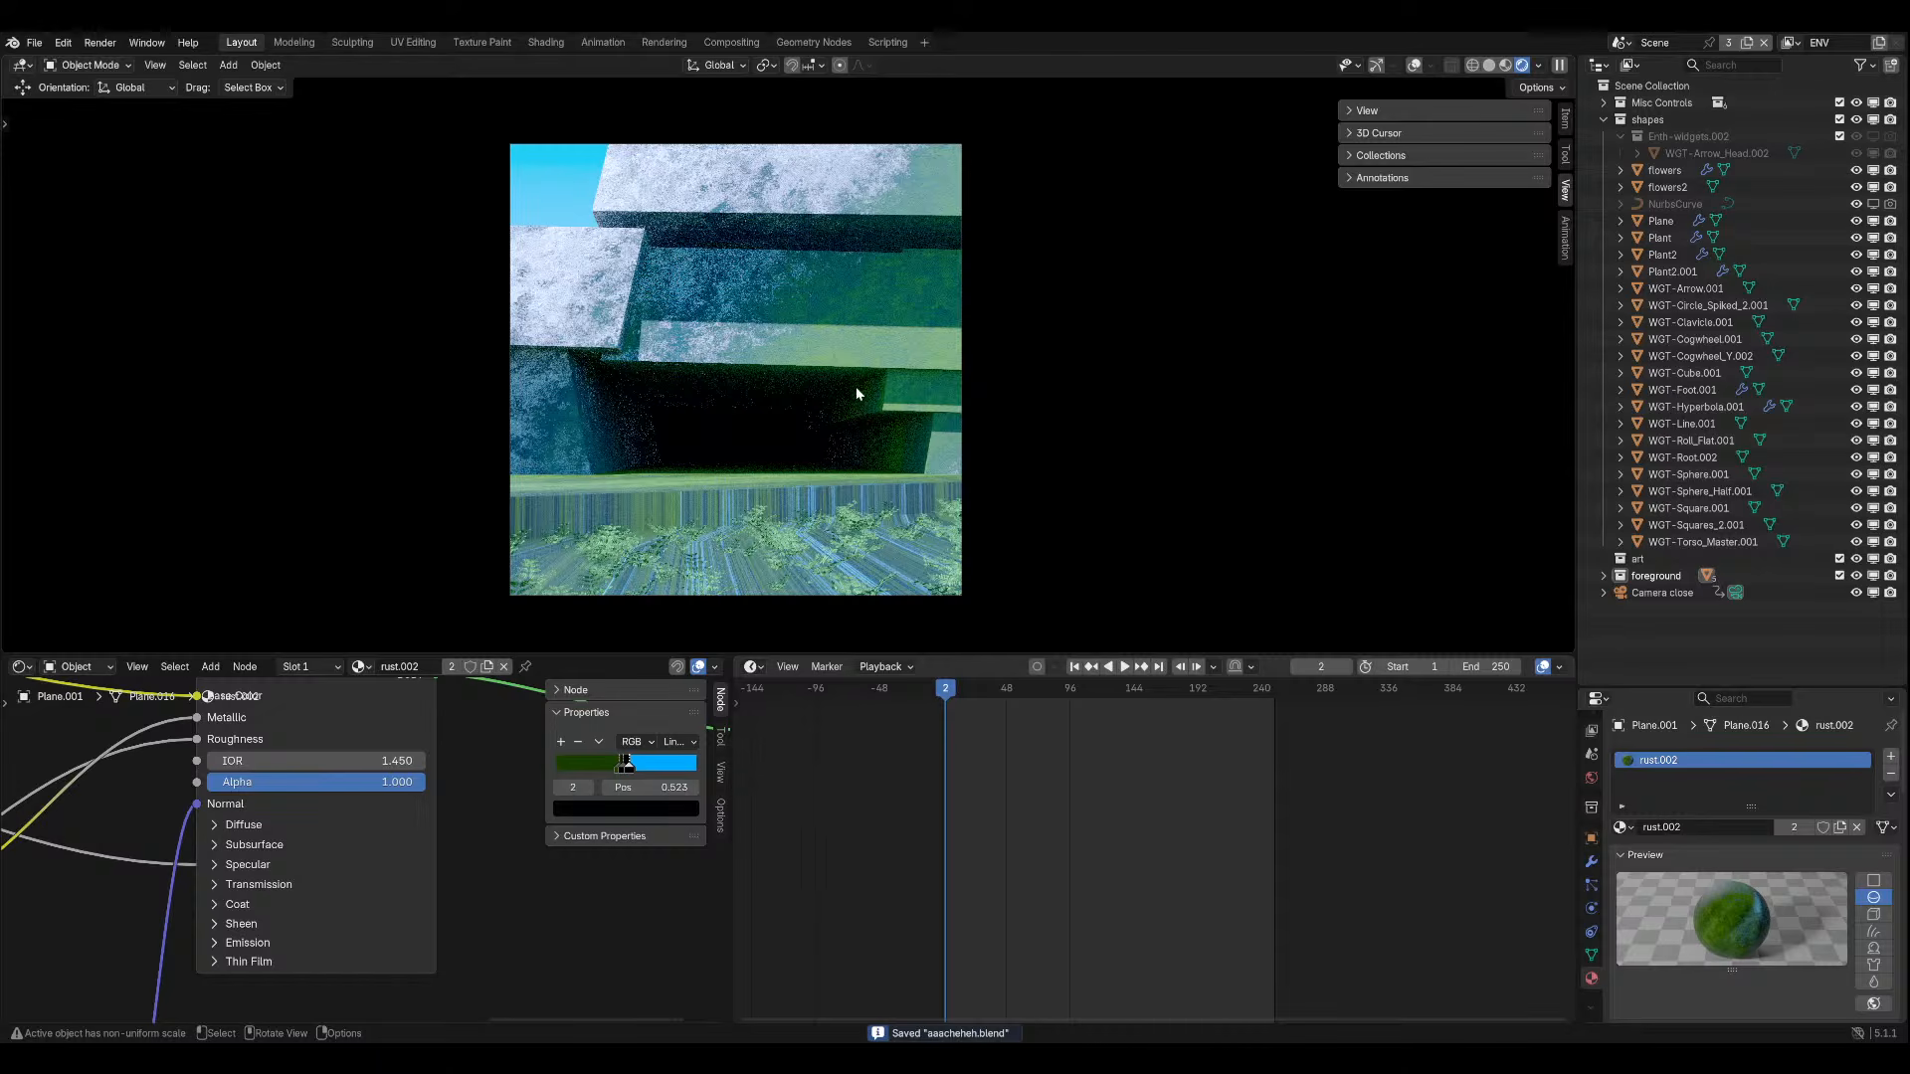
Select the plant-covered Plane object in the foreground, hide it from the viewport, and save the file.
middle_click_drag(855, 386, 887, 426)
scroll(887, 425, "down", 4)
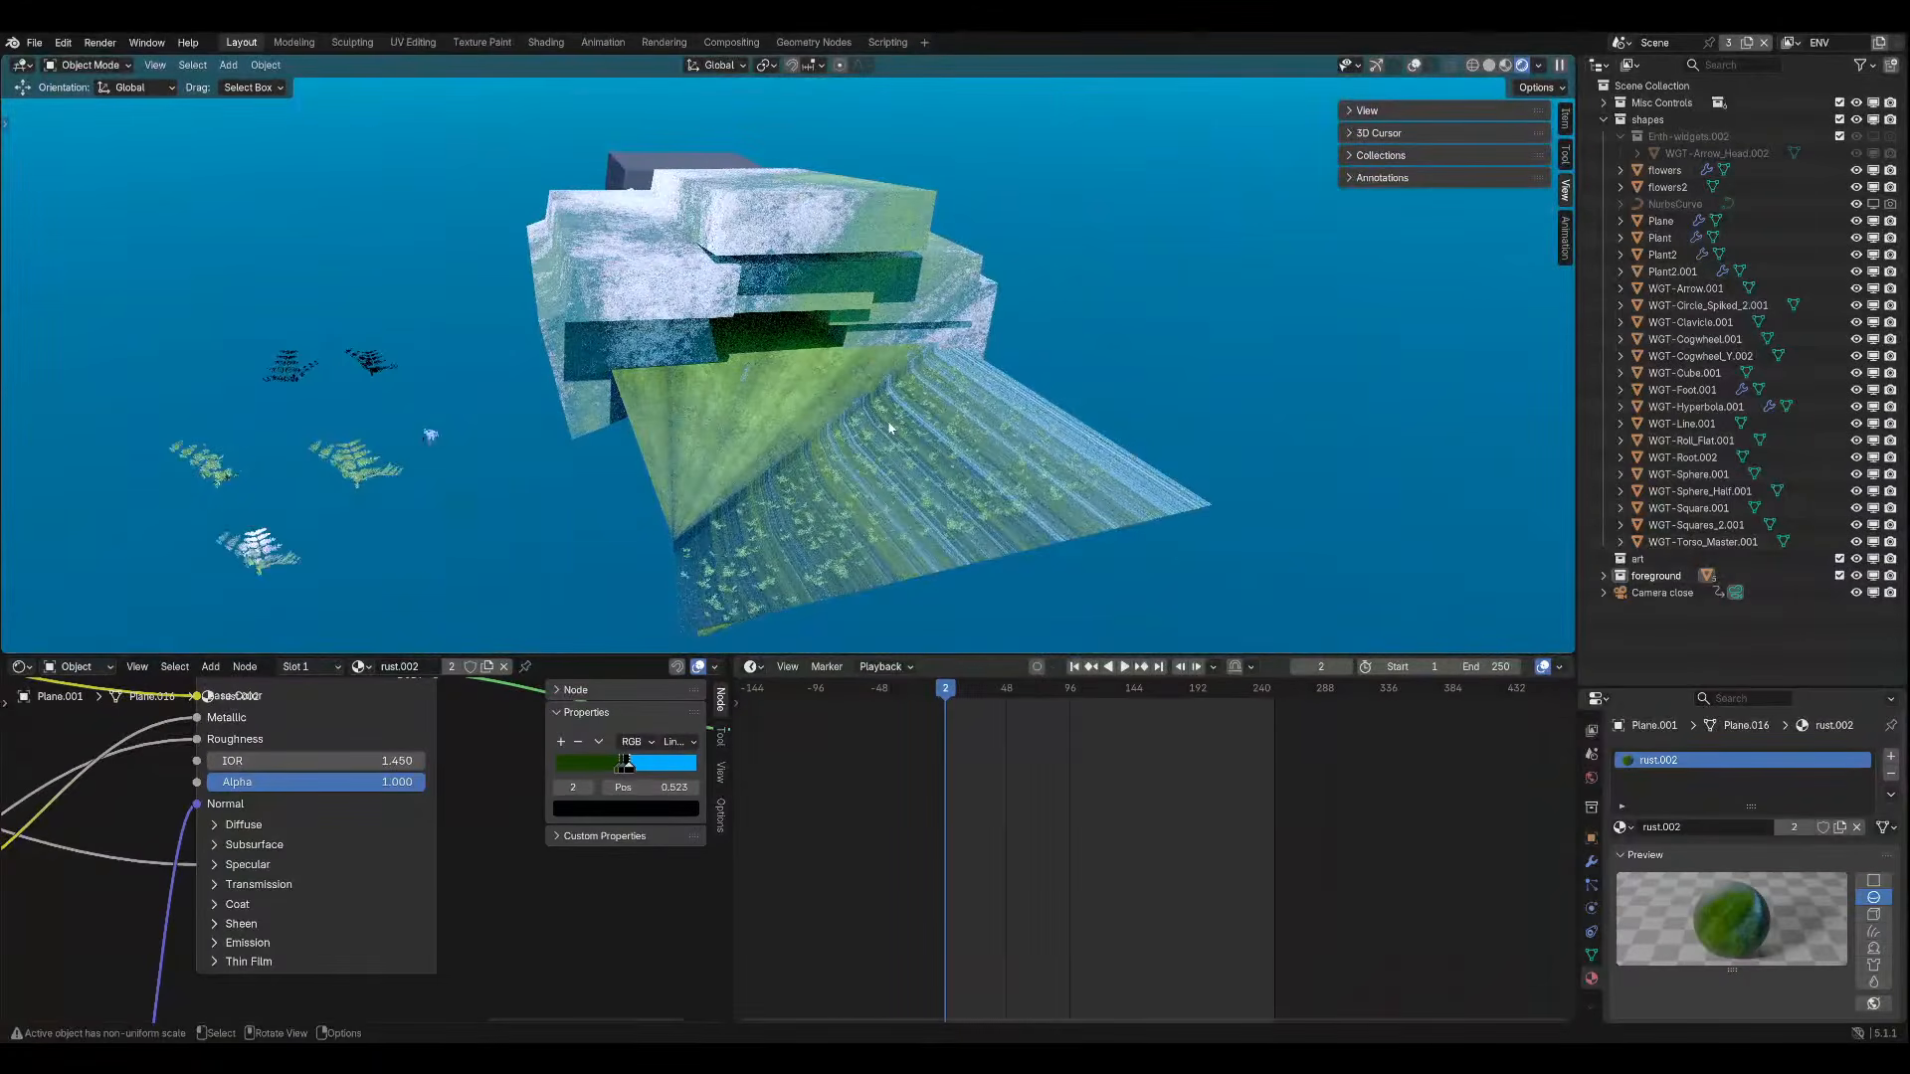
key("KP_0")
left_click(889, 416)
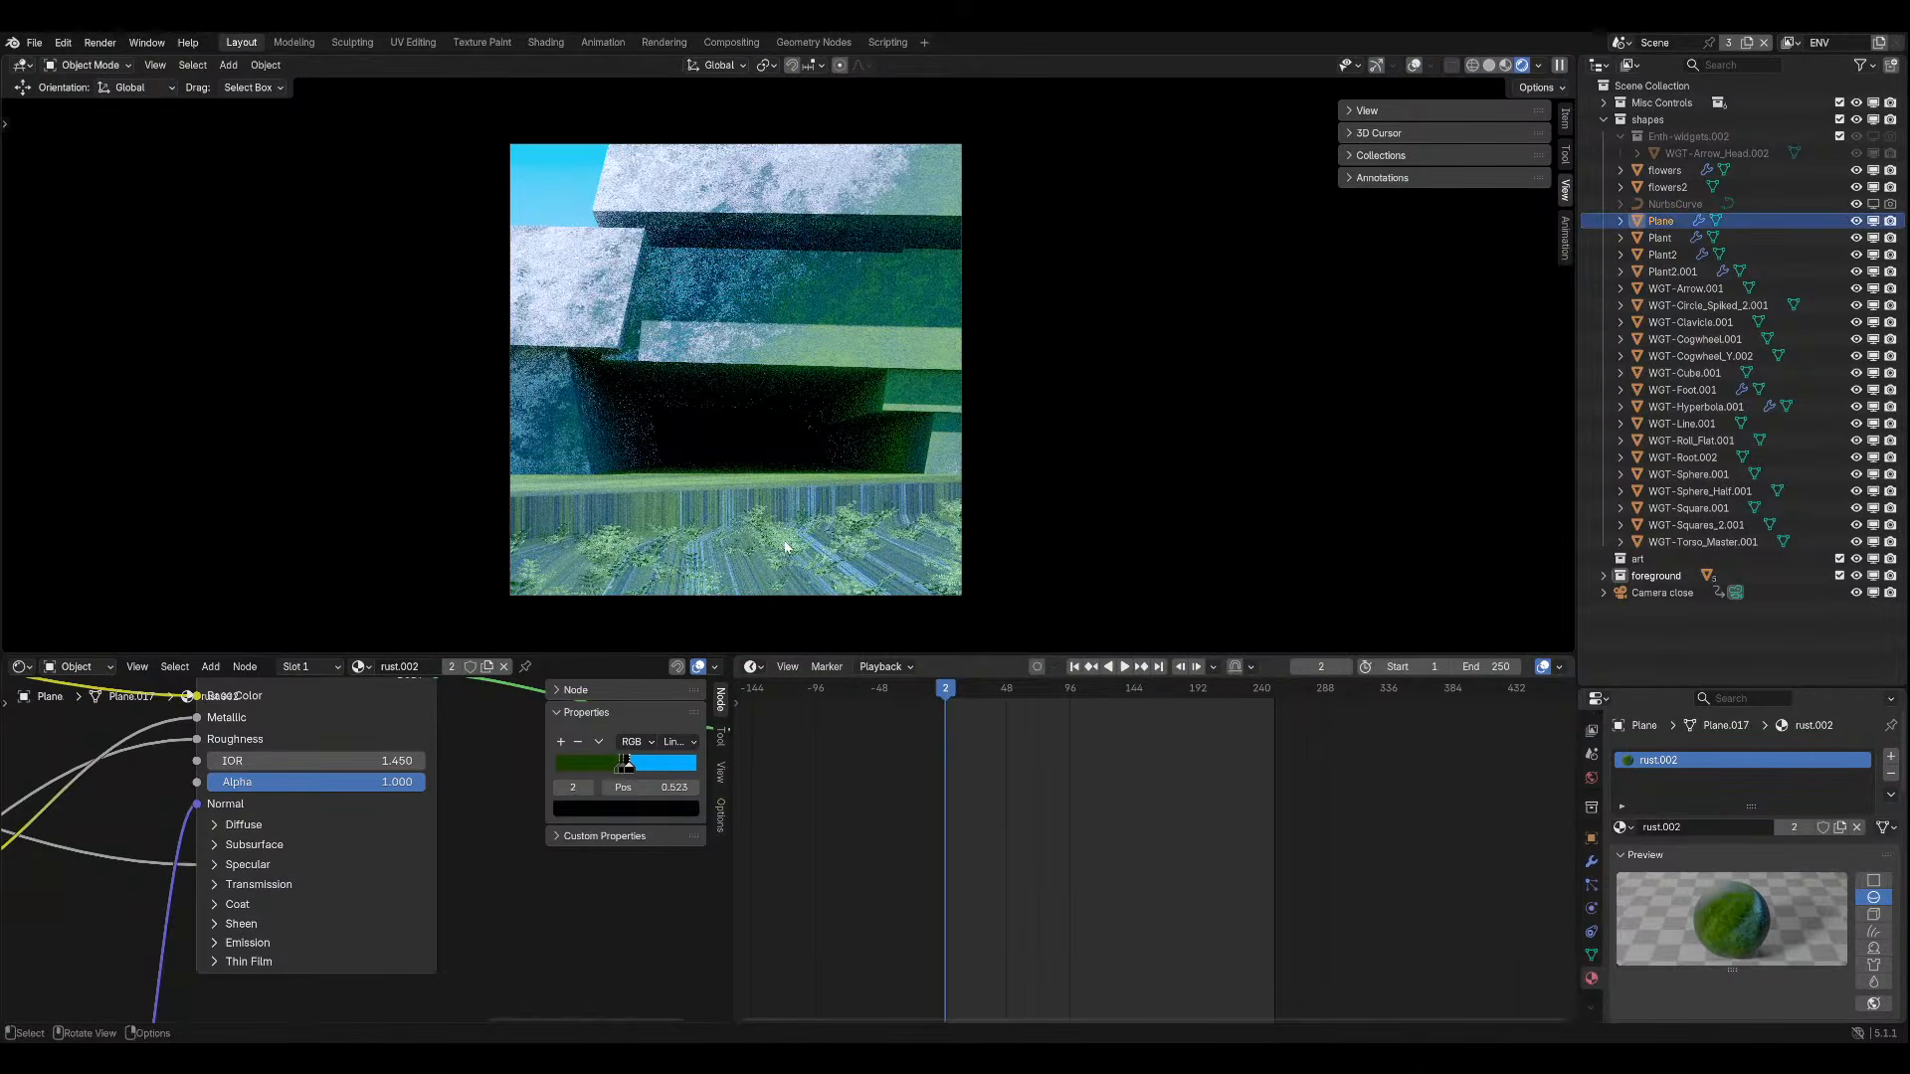
key("g")
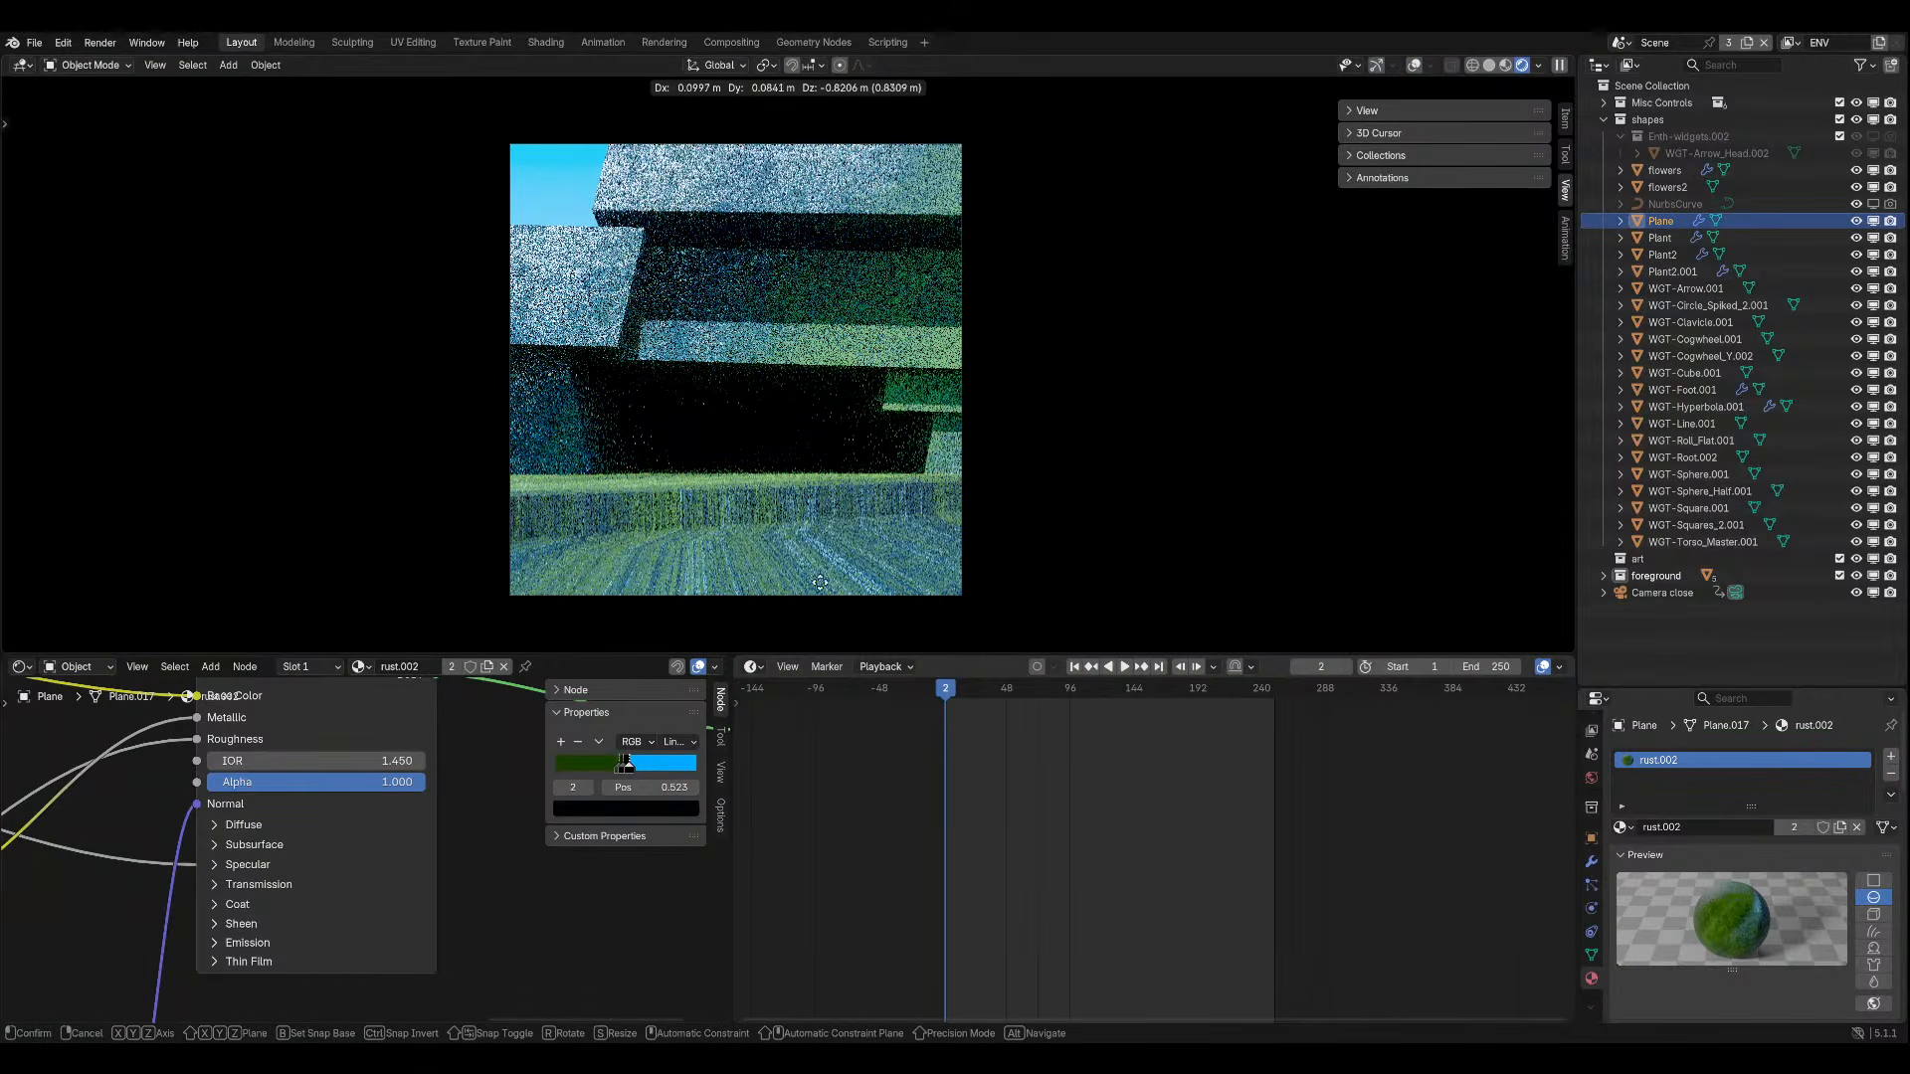
left_click(833, 516)
key("h")
key("ctrl+s")
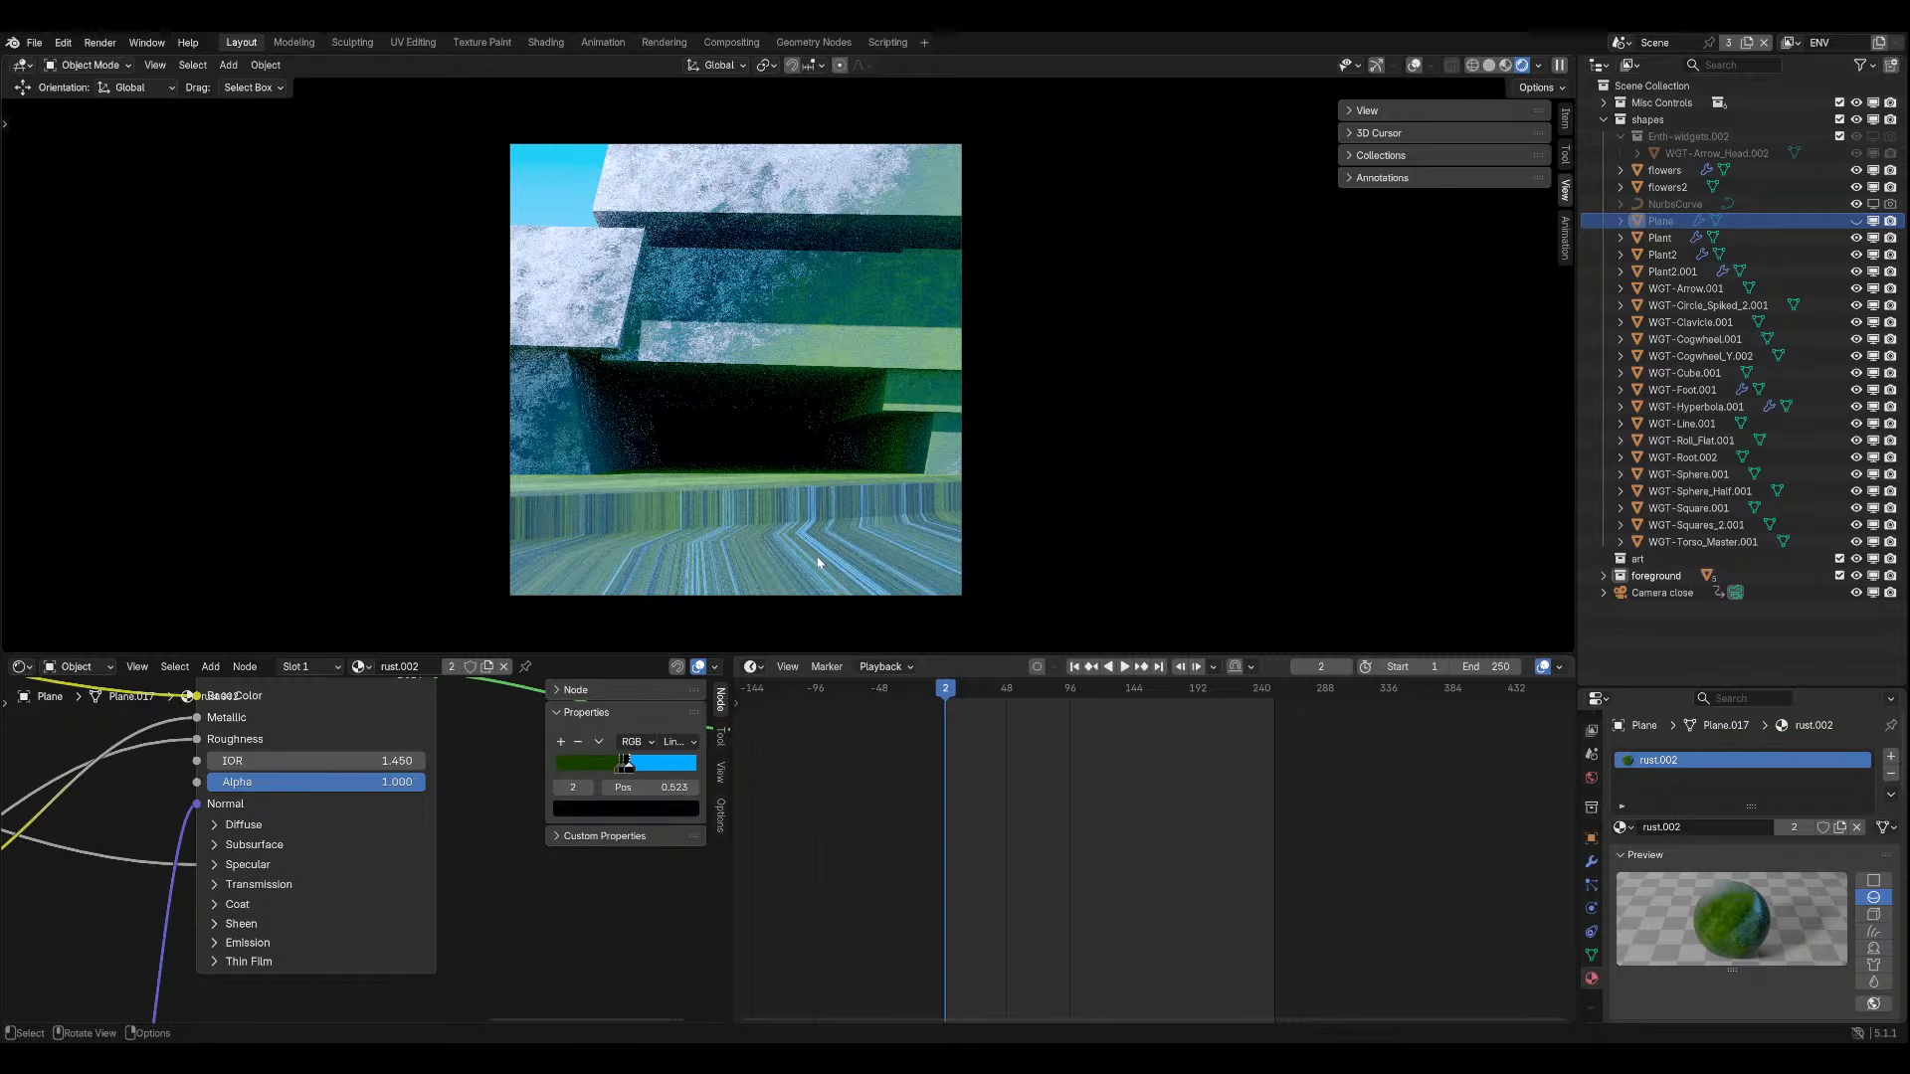
Examine the ground's texture up close in the camera view and select the ground plane with overlays shown.
scroll(839, 521, "up", 5)
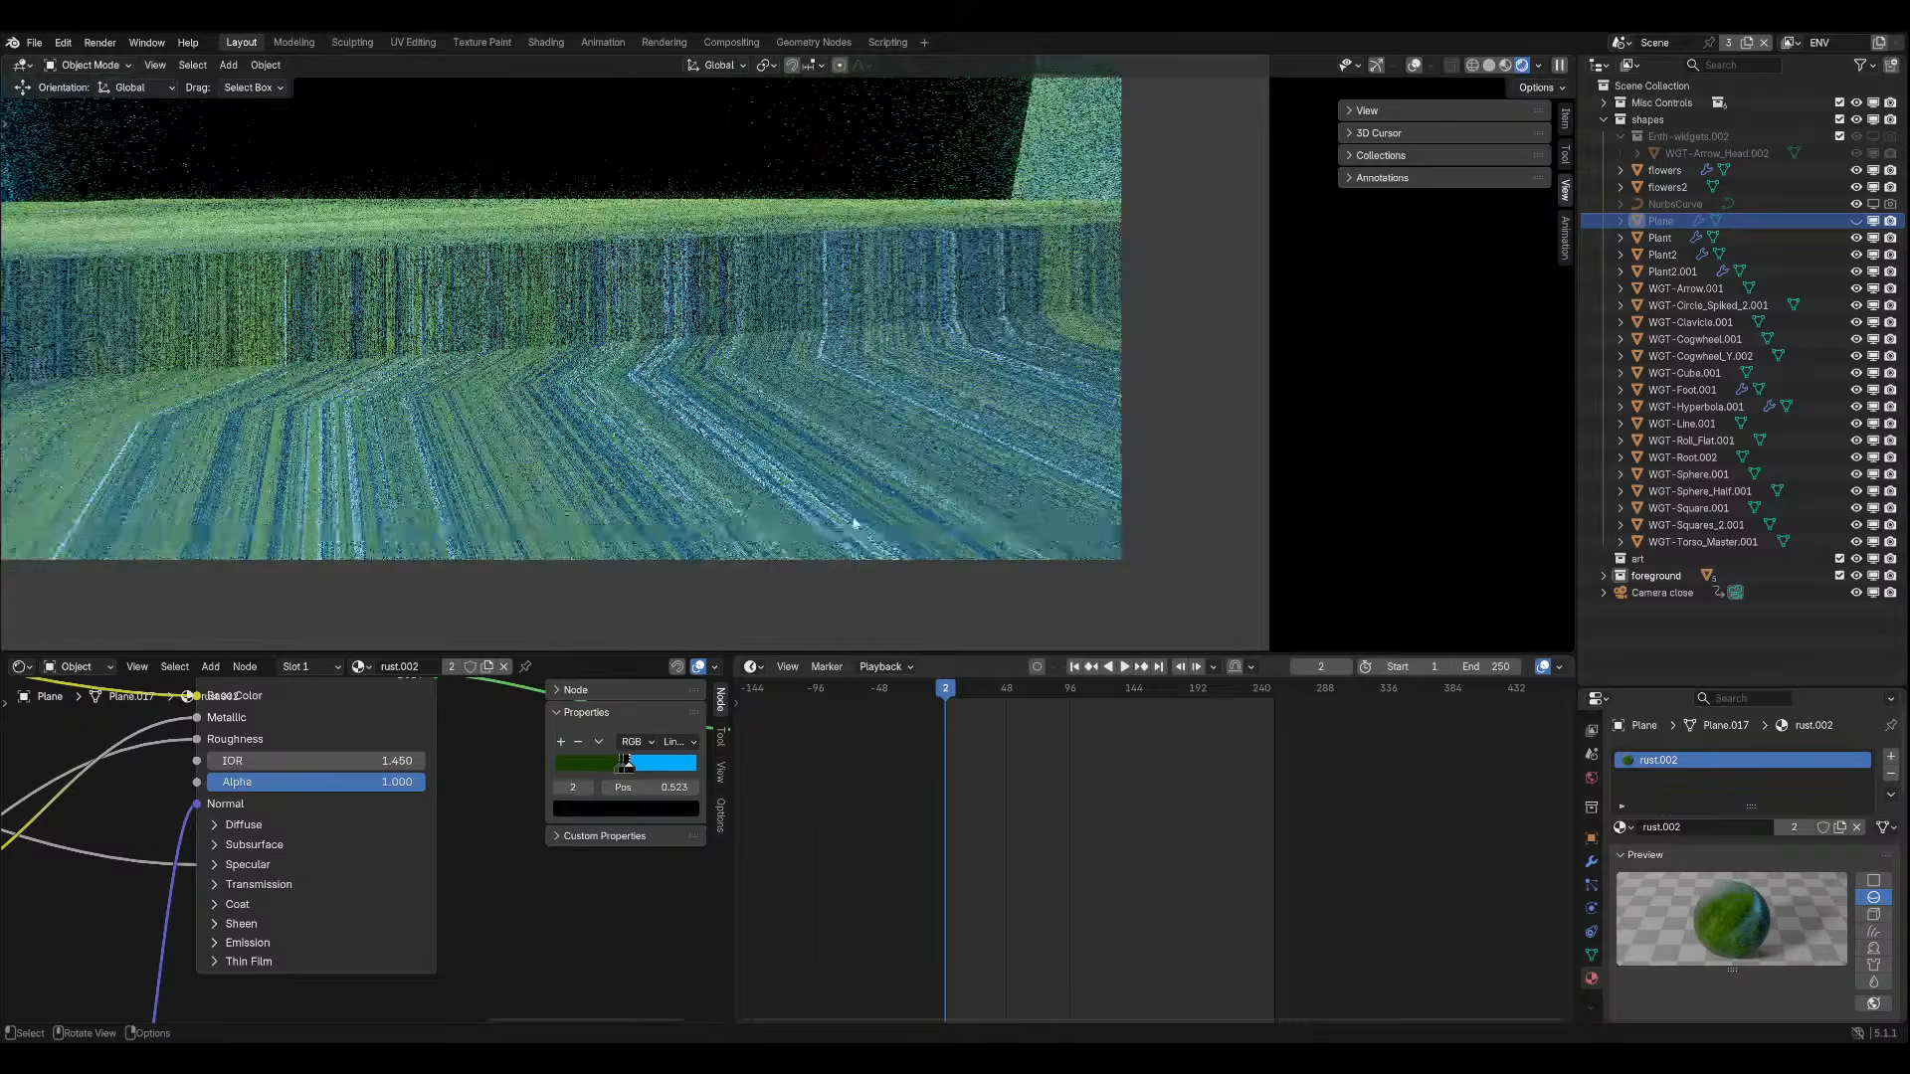
scroll(853, 522, "up", 3)
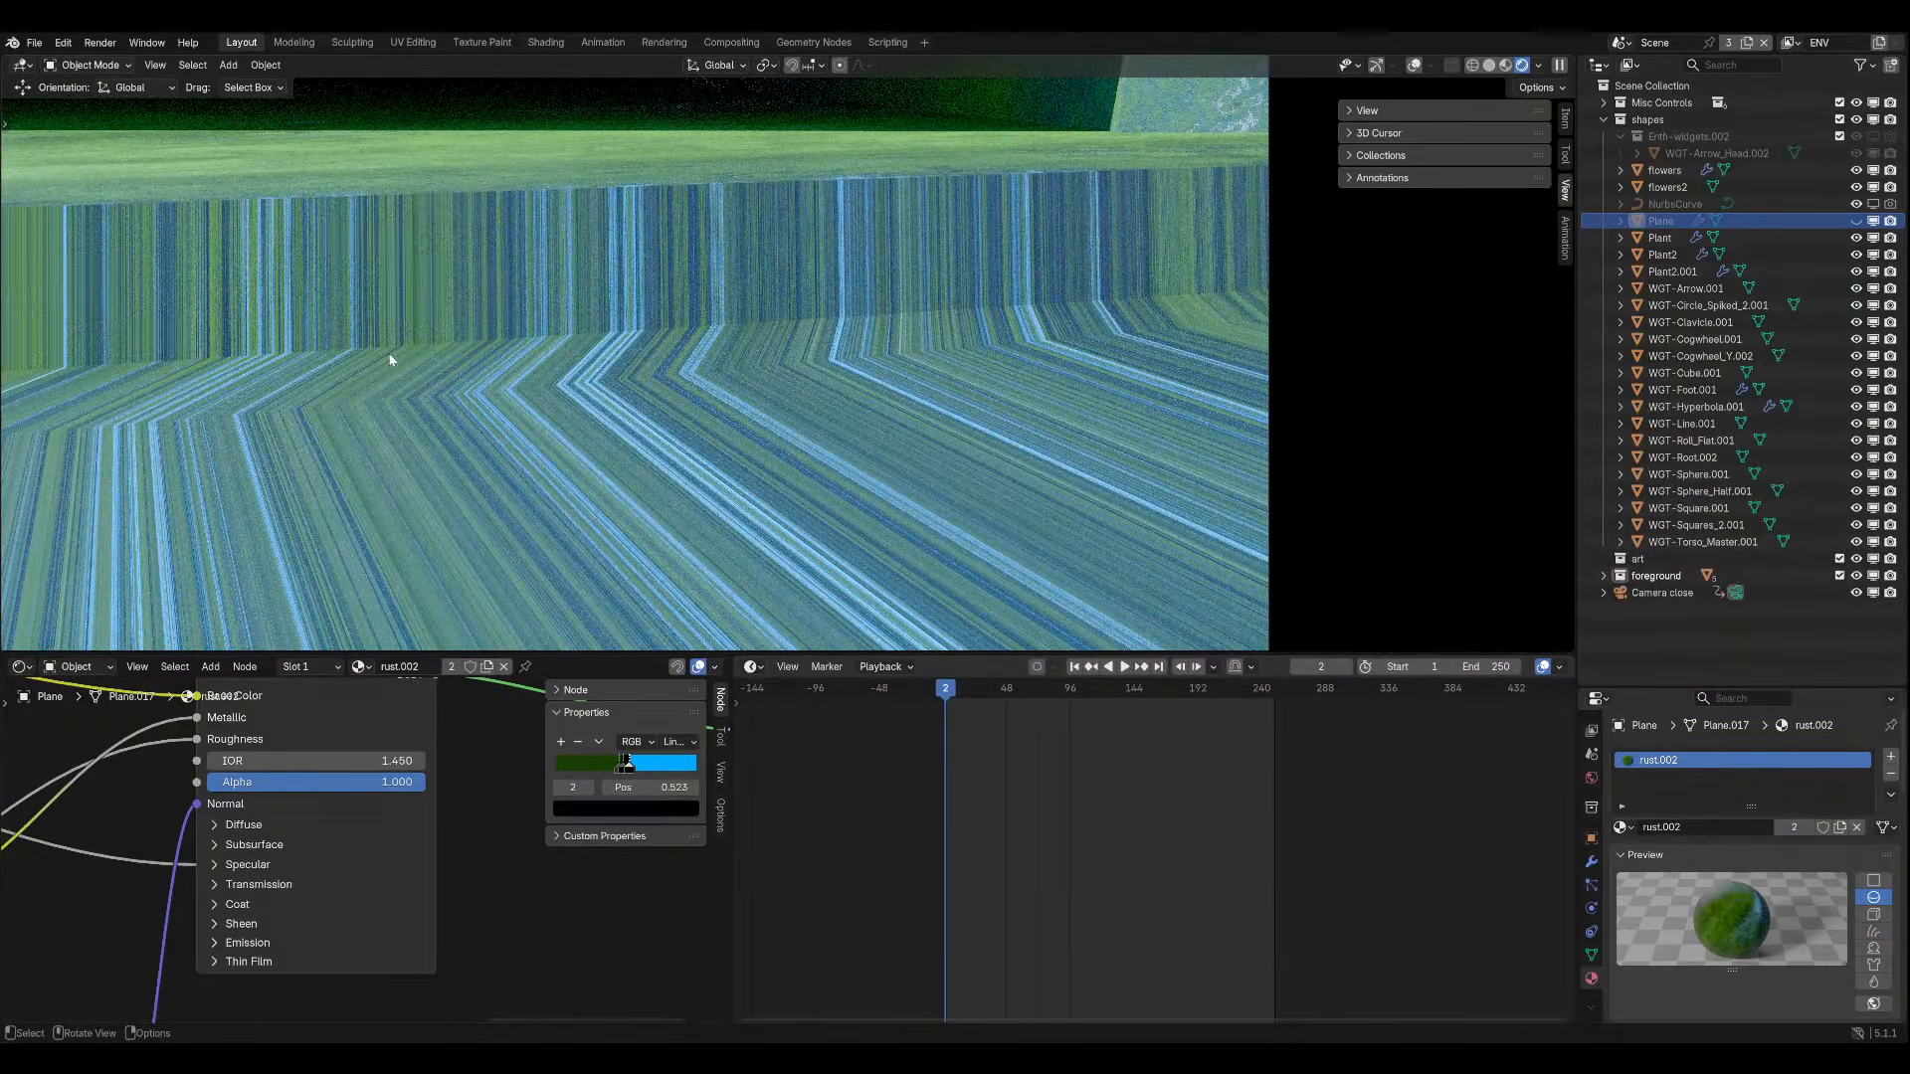
scroll(387, 347, "down", 4)
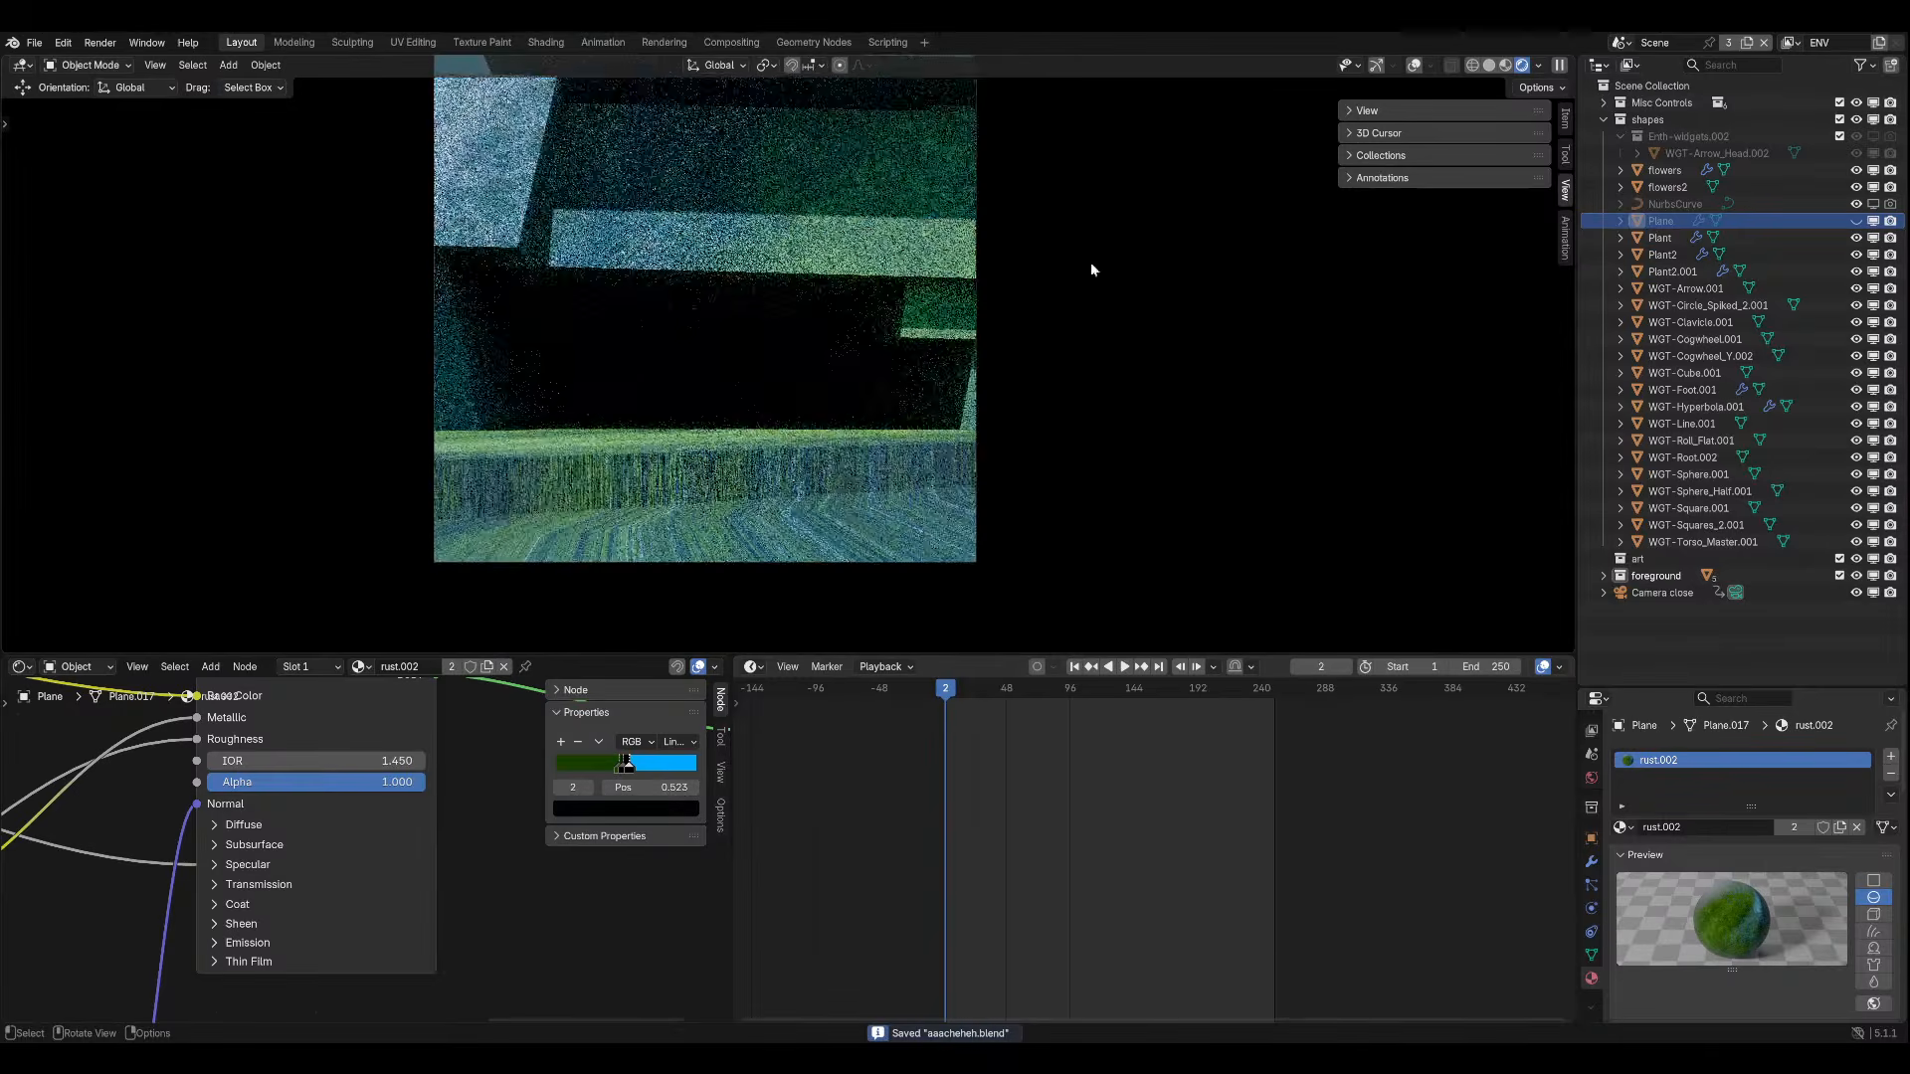
key("shift+alt+z")
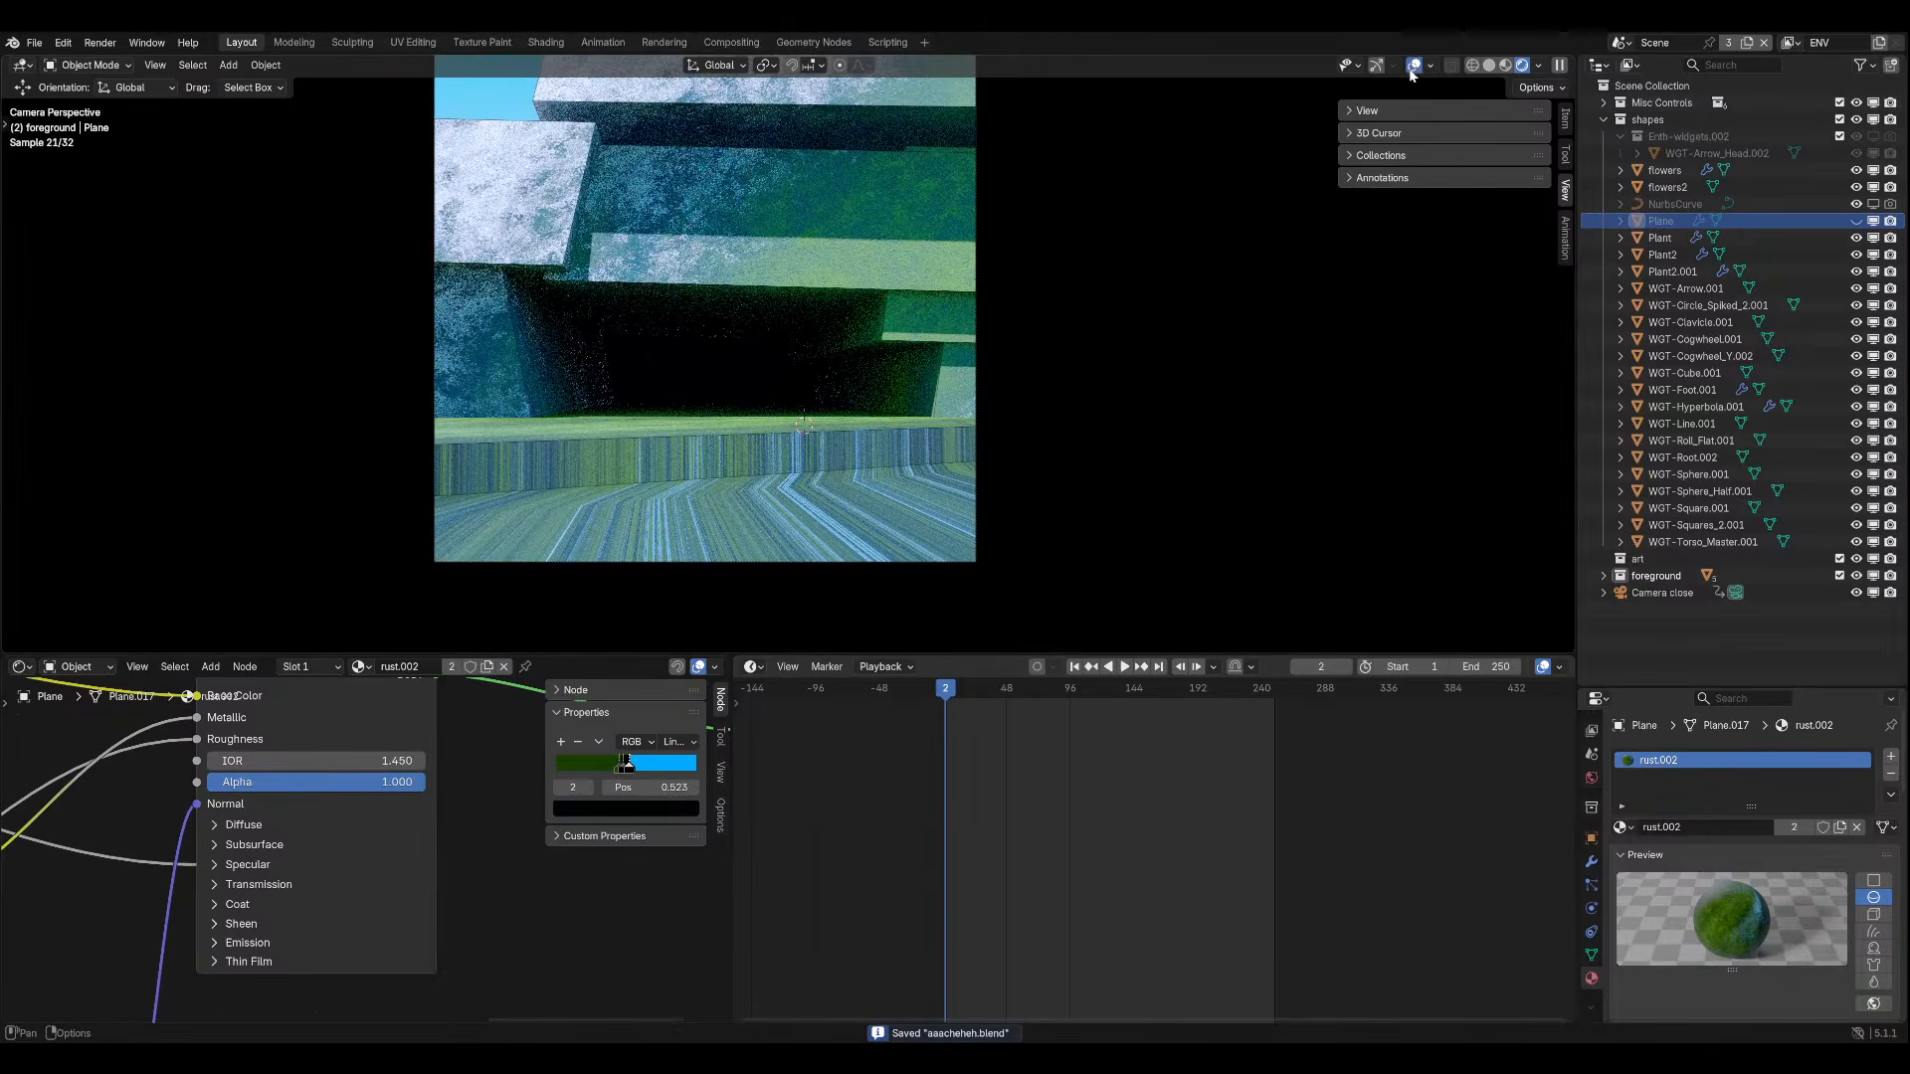
left_click(738, 438)
left_click(1416, 66)
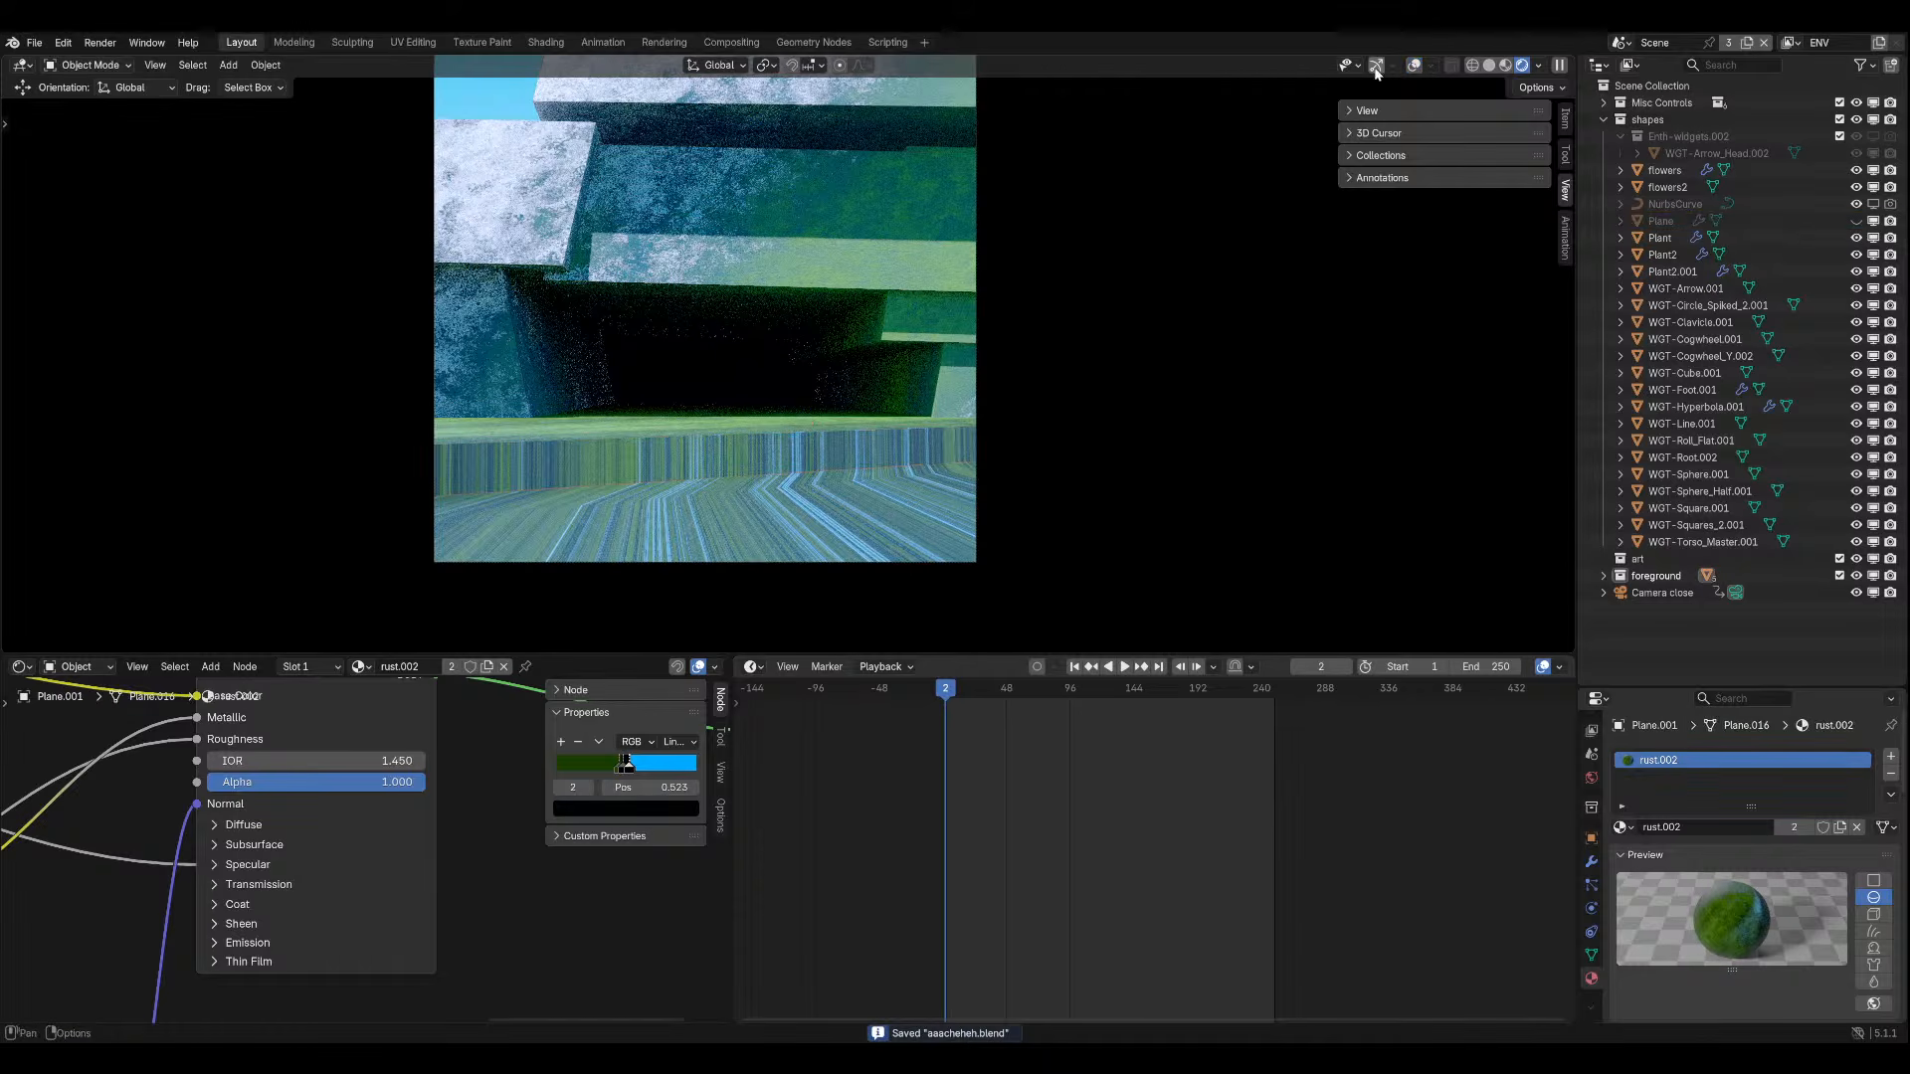
scroll(286, 792, "down", 2)
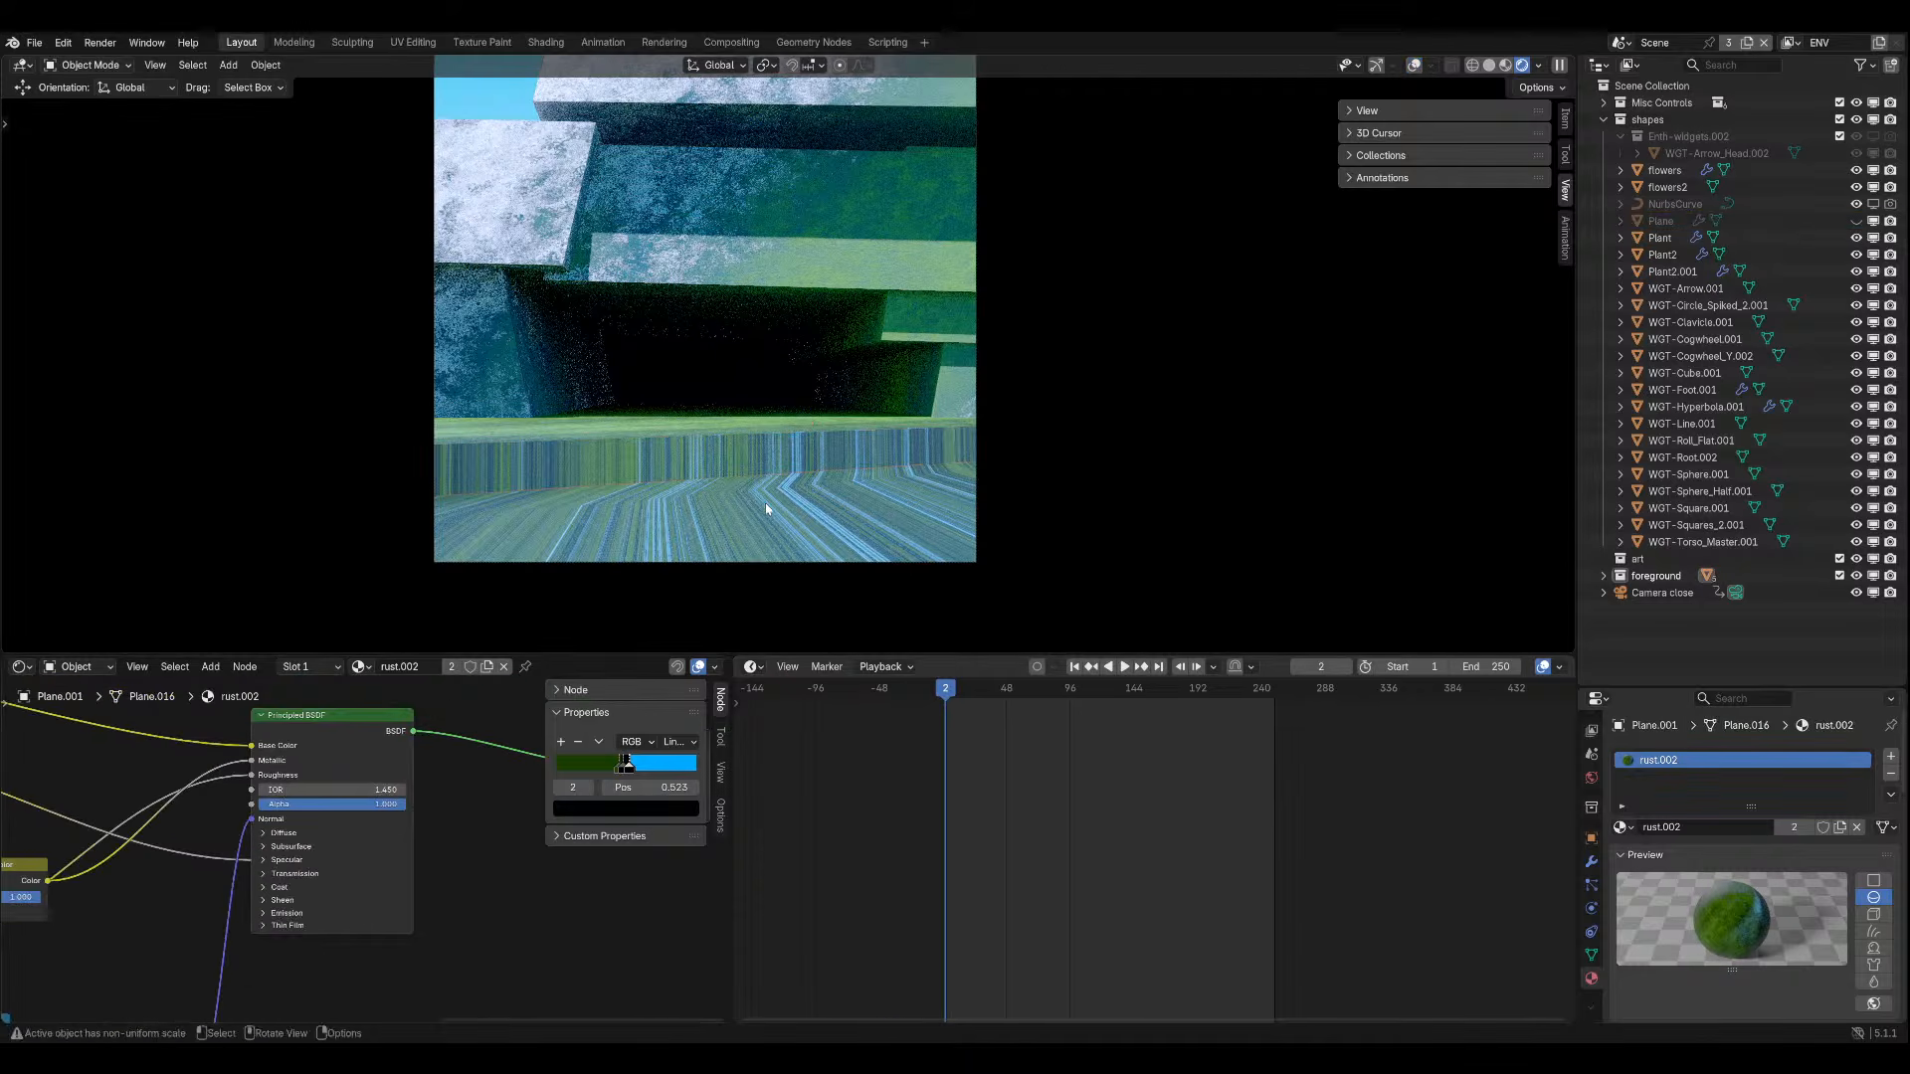
scroll(366, 854, "down", 1)
left_click(1413, 66)
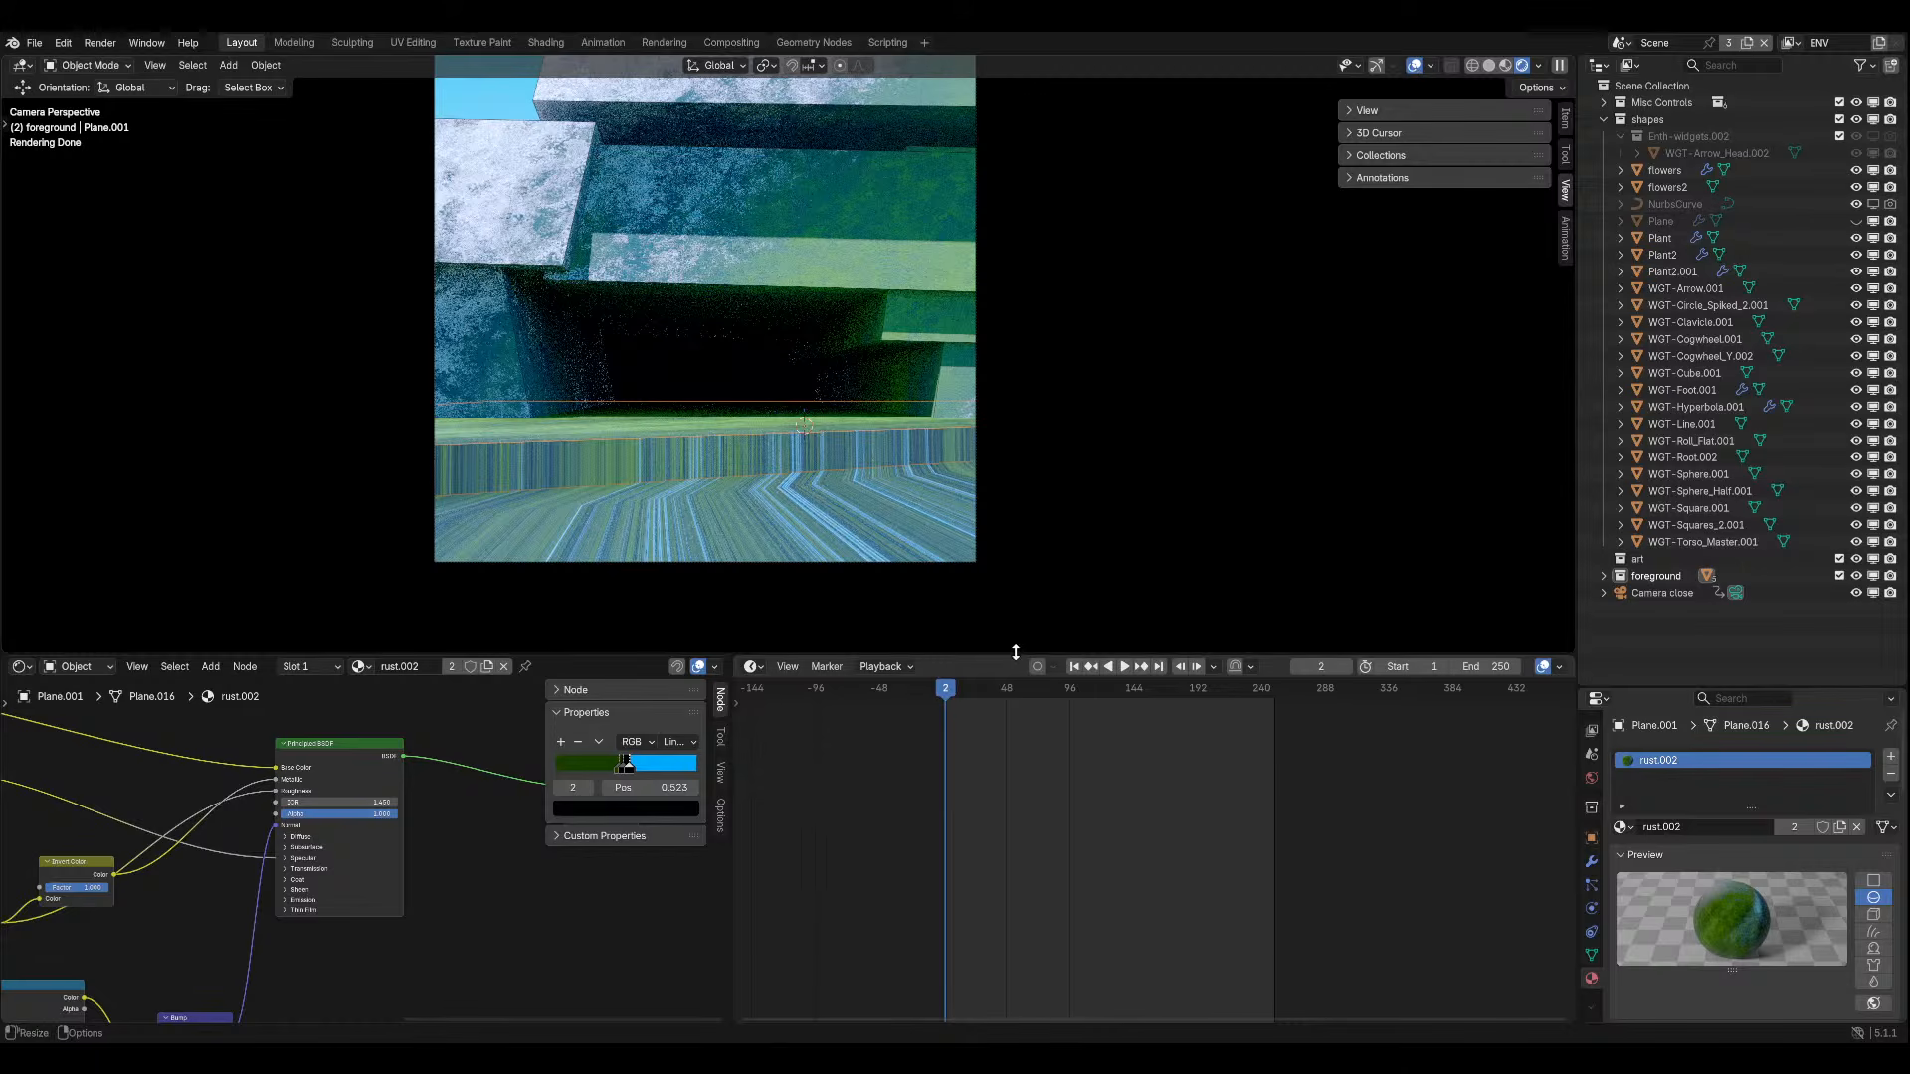
Try linking the Generated texture coordinates to a noise texture's Mapping node in the rust.002 material.
middle_click_drag(364, 868, 567, 840)
scroll(373, 845, "down", 4)
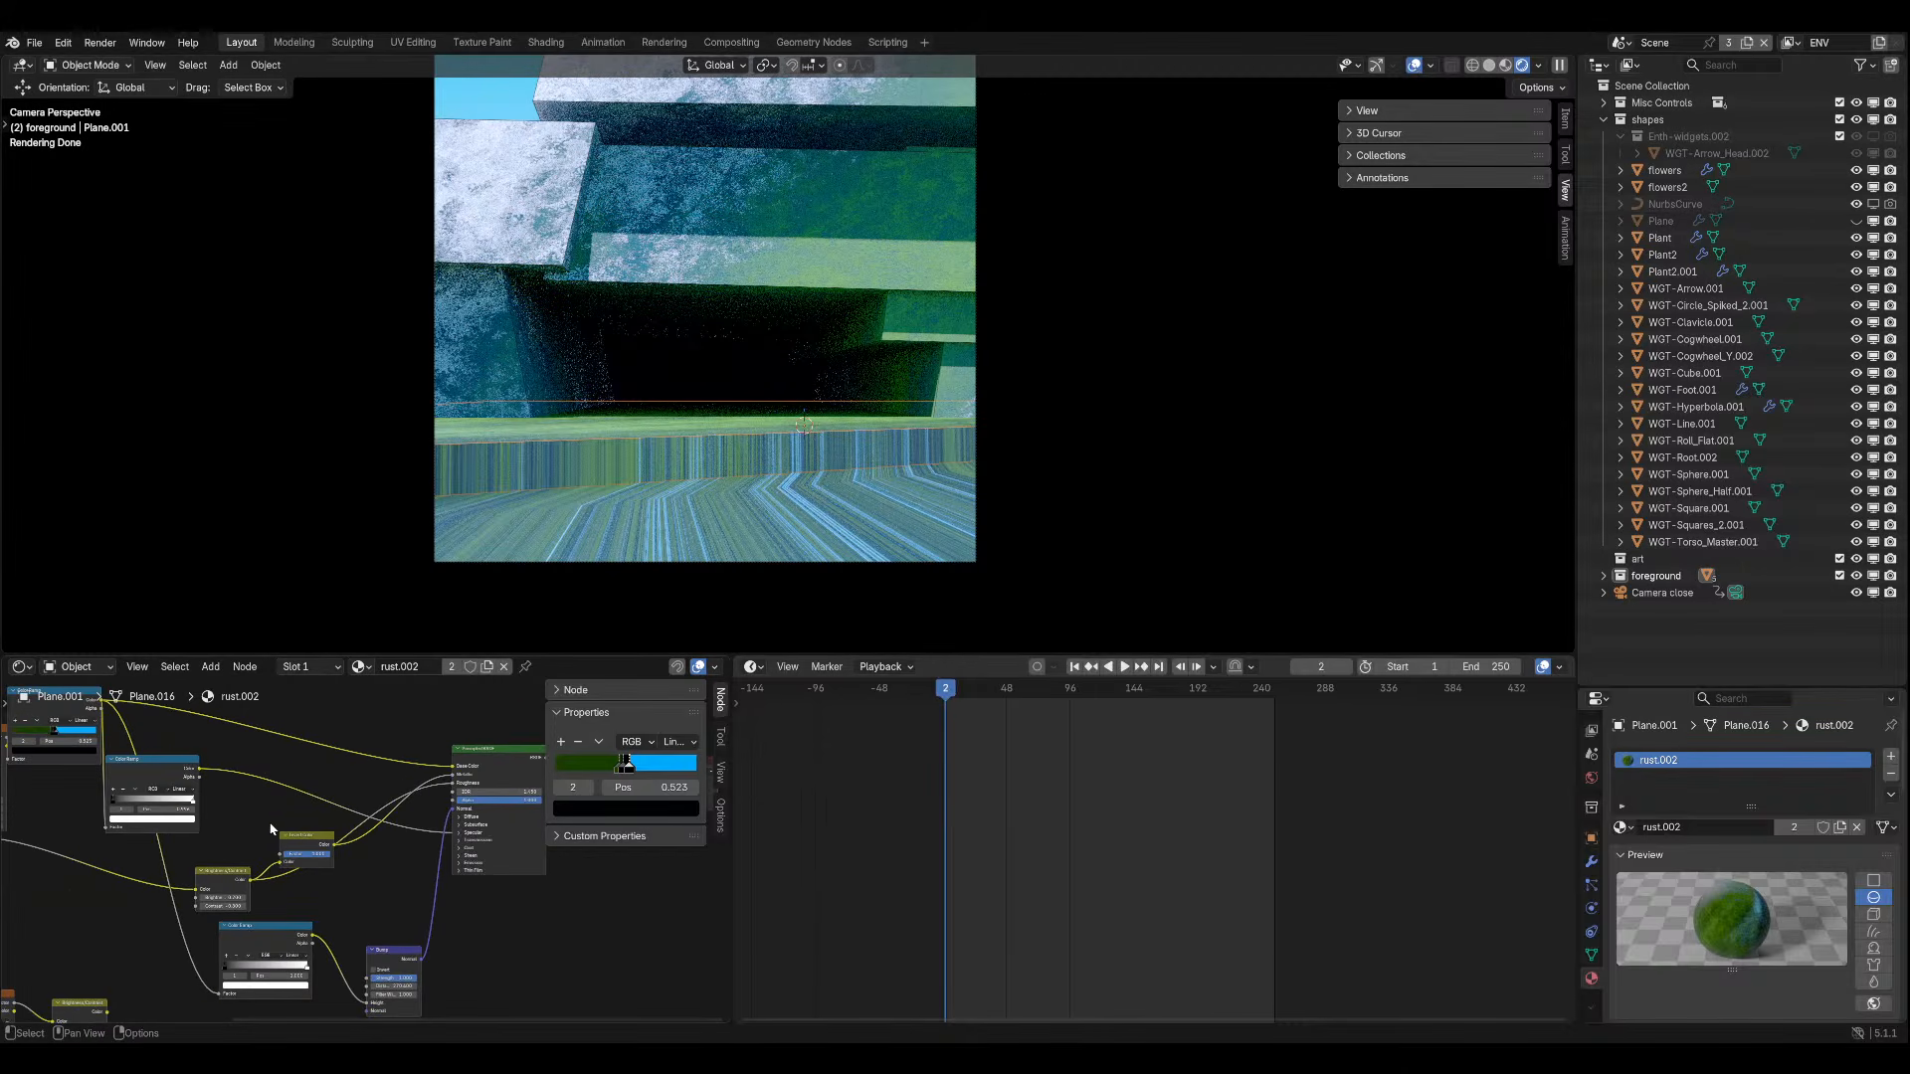
middle_click_drag(286, 802, 613, 727)
middle_click_drag(415, 795, 493, 814)
scroll(145, 863, "up", 3)
middle_click_drag(69, 812, 183, 810)
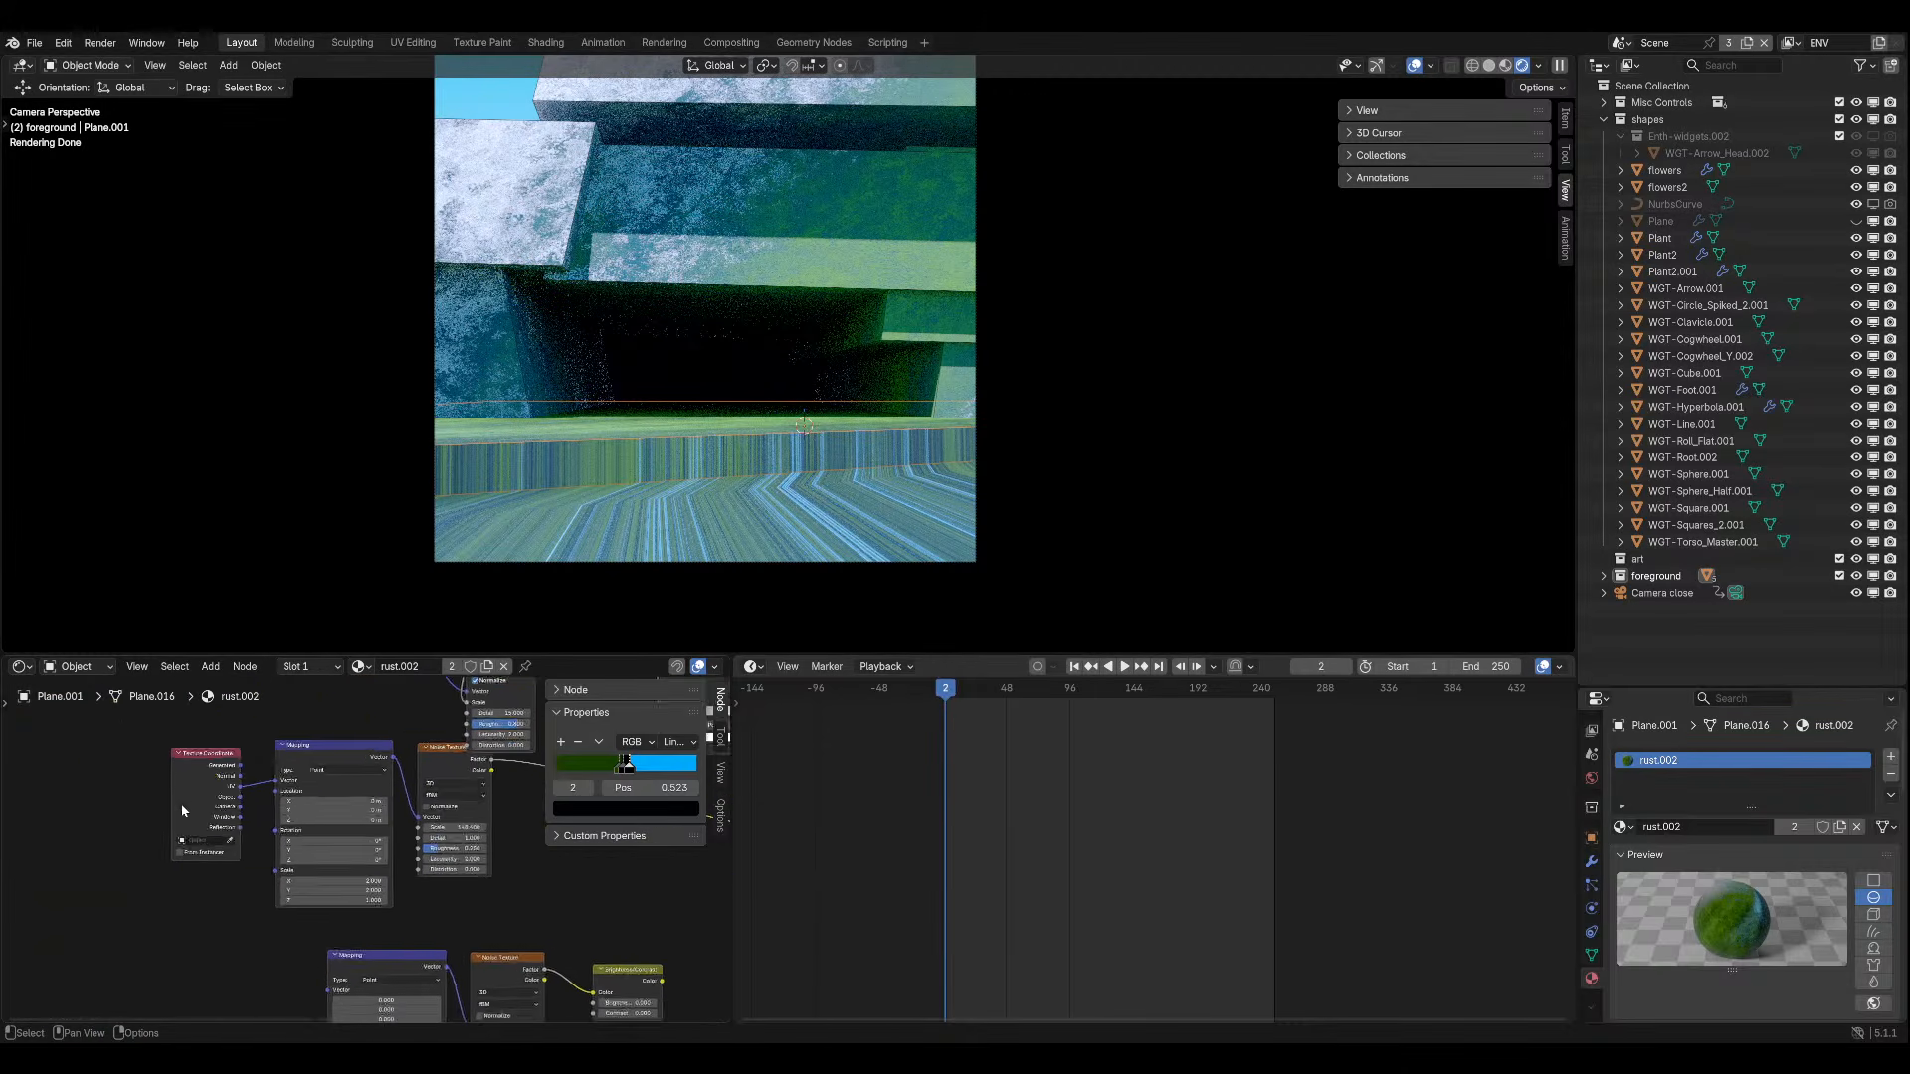
scroll(183, 810, "up", 2)
left_click_drag(219, 752, 250, 773)
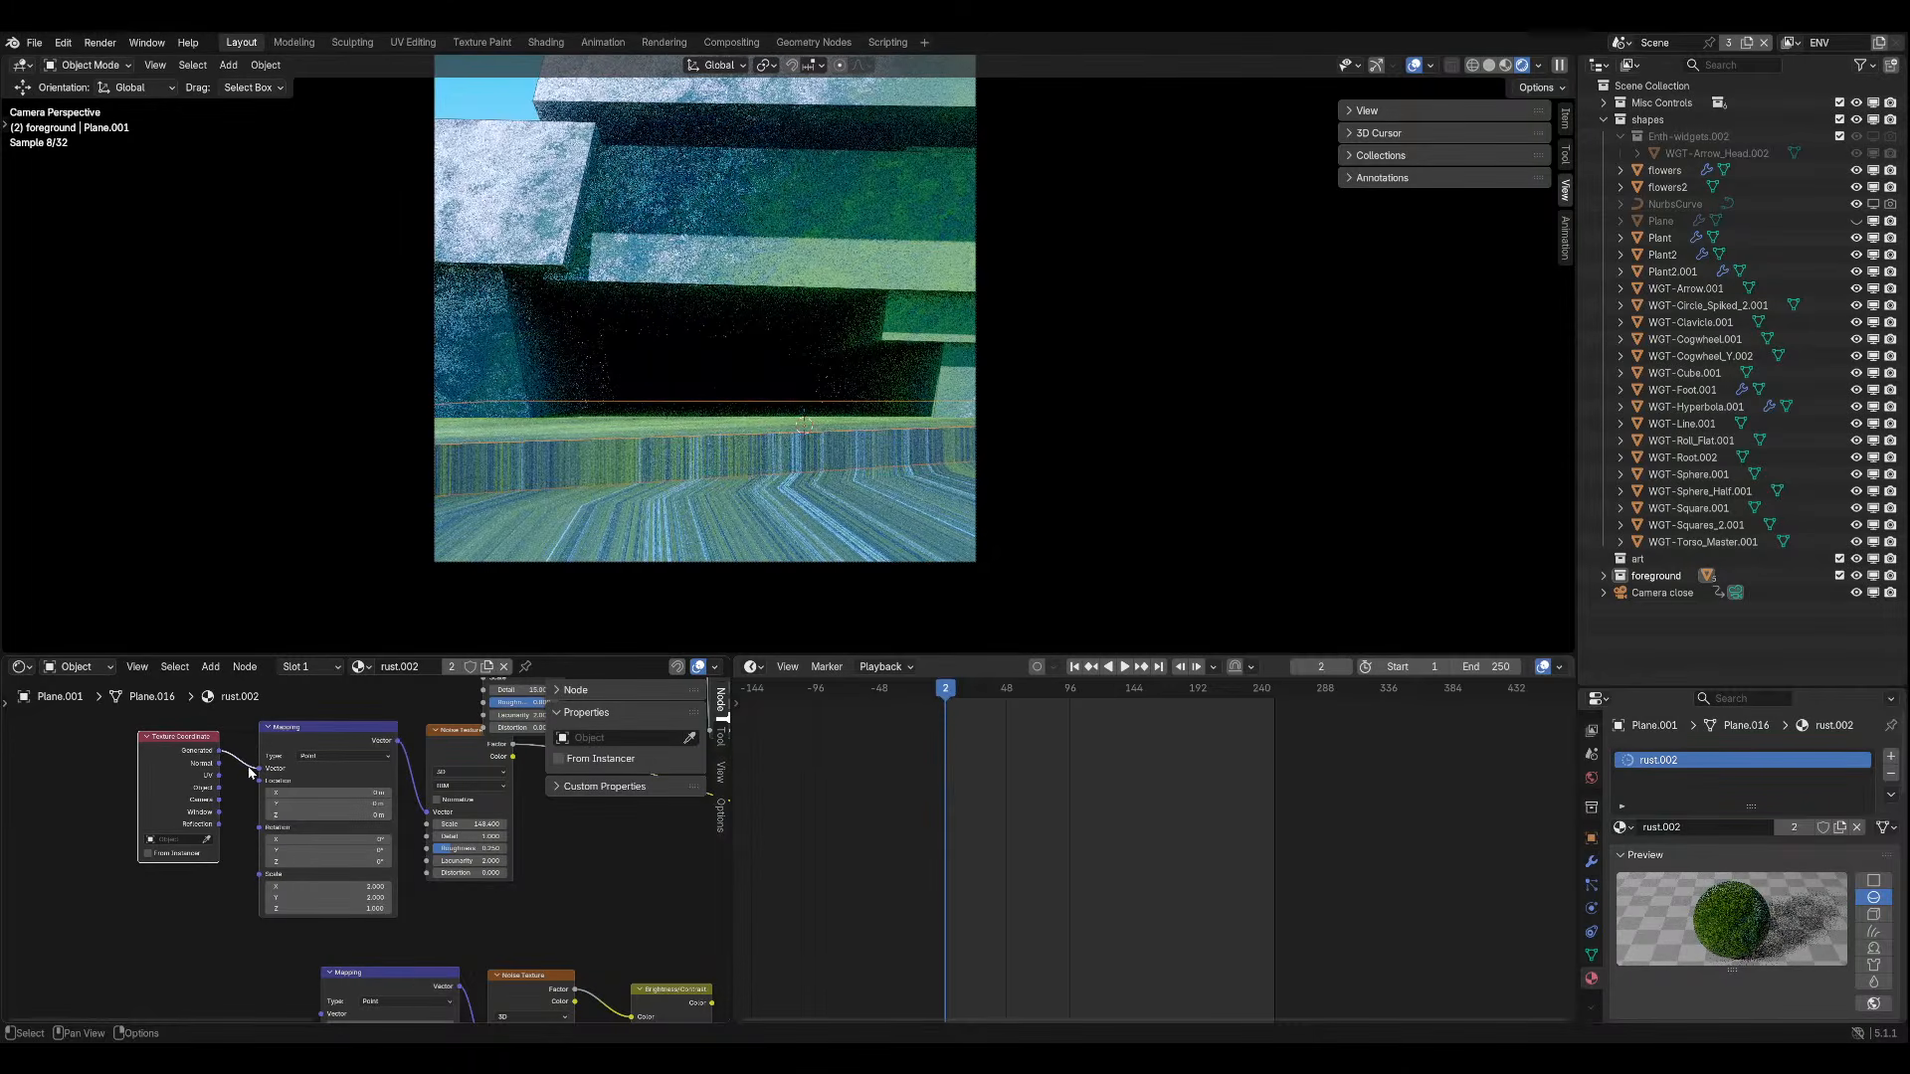
Make the ground plane's rust.002 material a single-user copy.
scroll(247, 876, "down", 4)
middle_click_drag(233, 808, 278, 917)
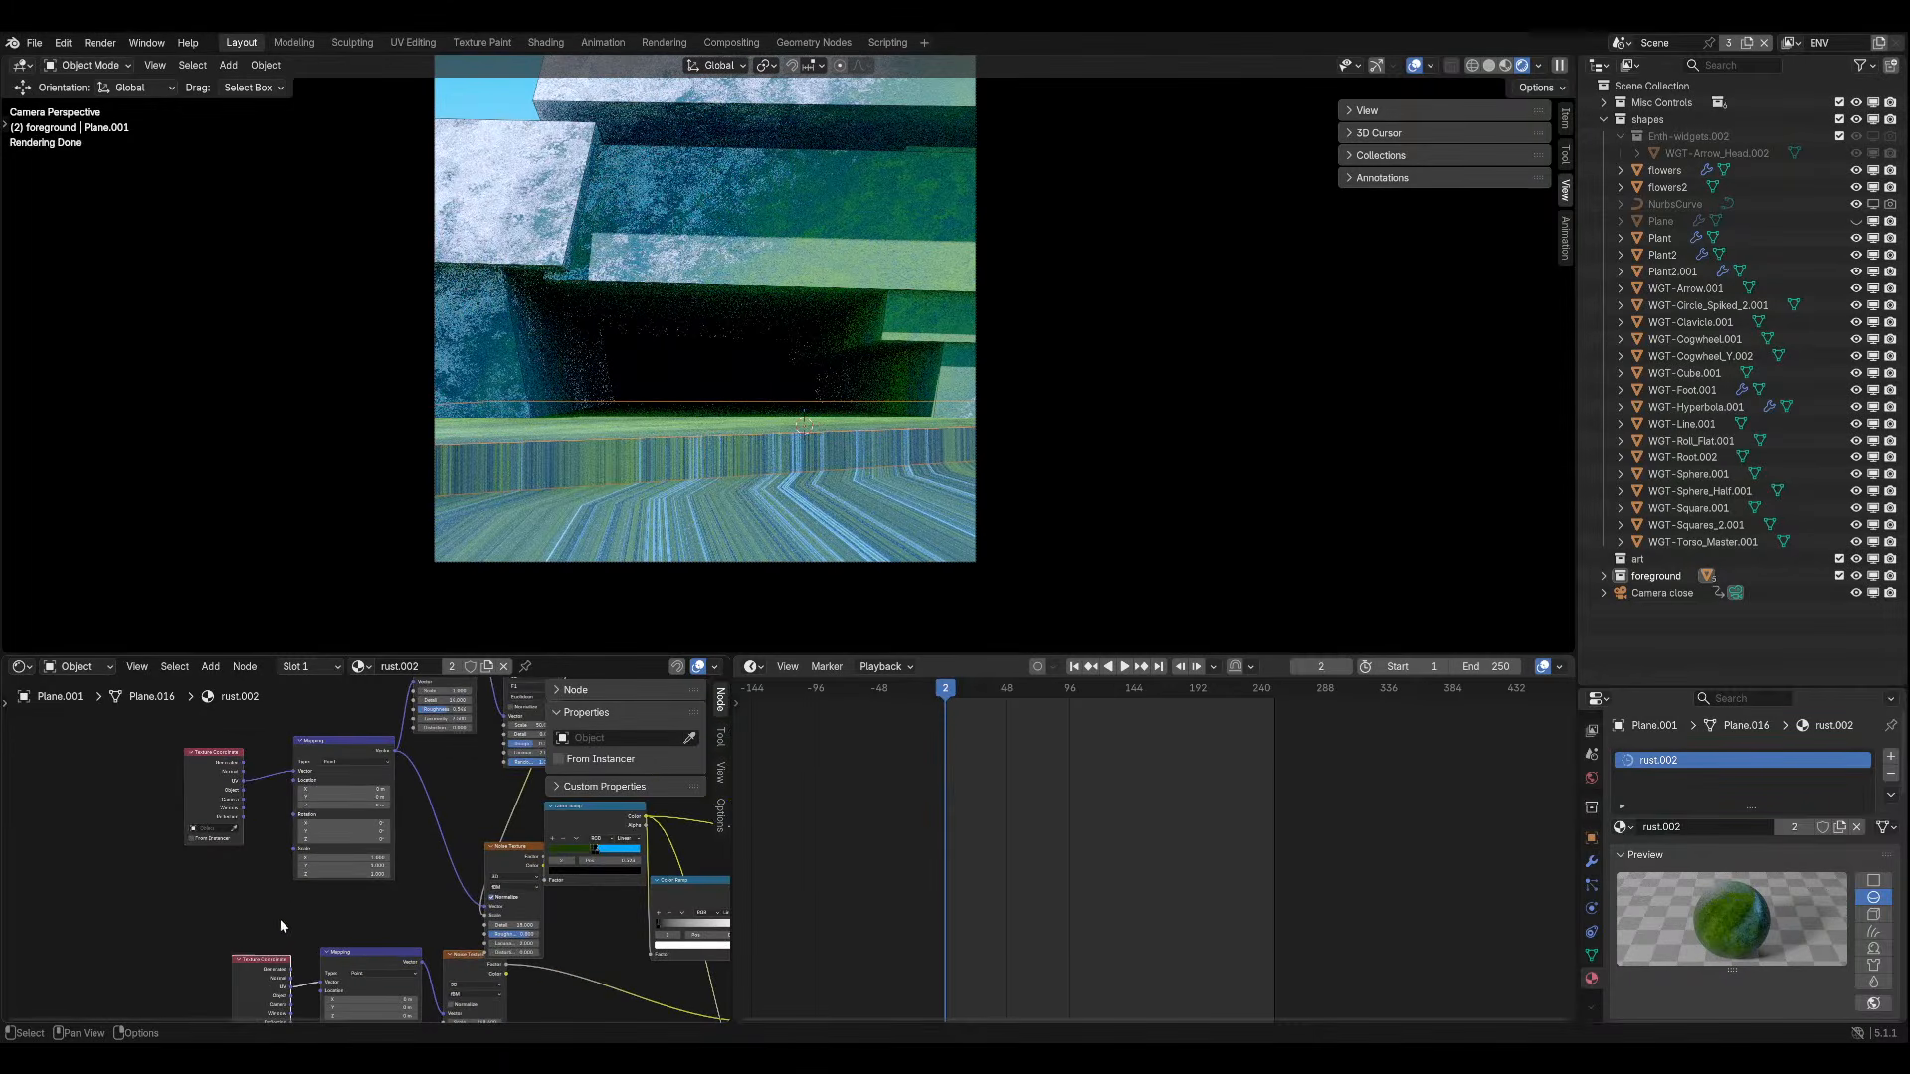
left_click(1791, 829)
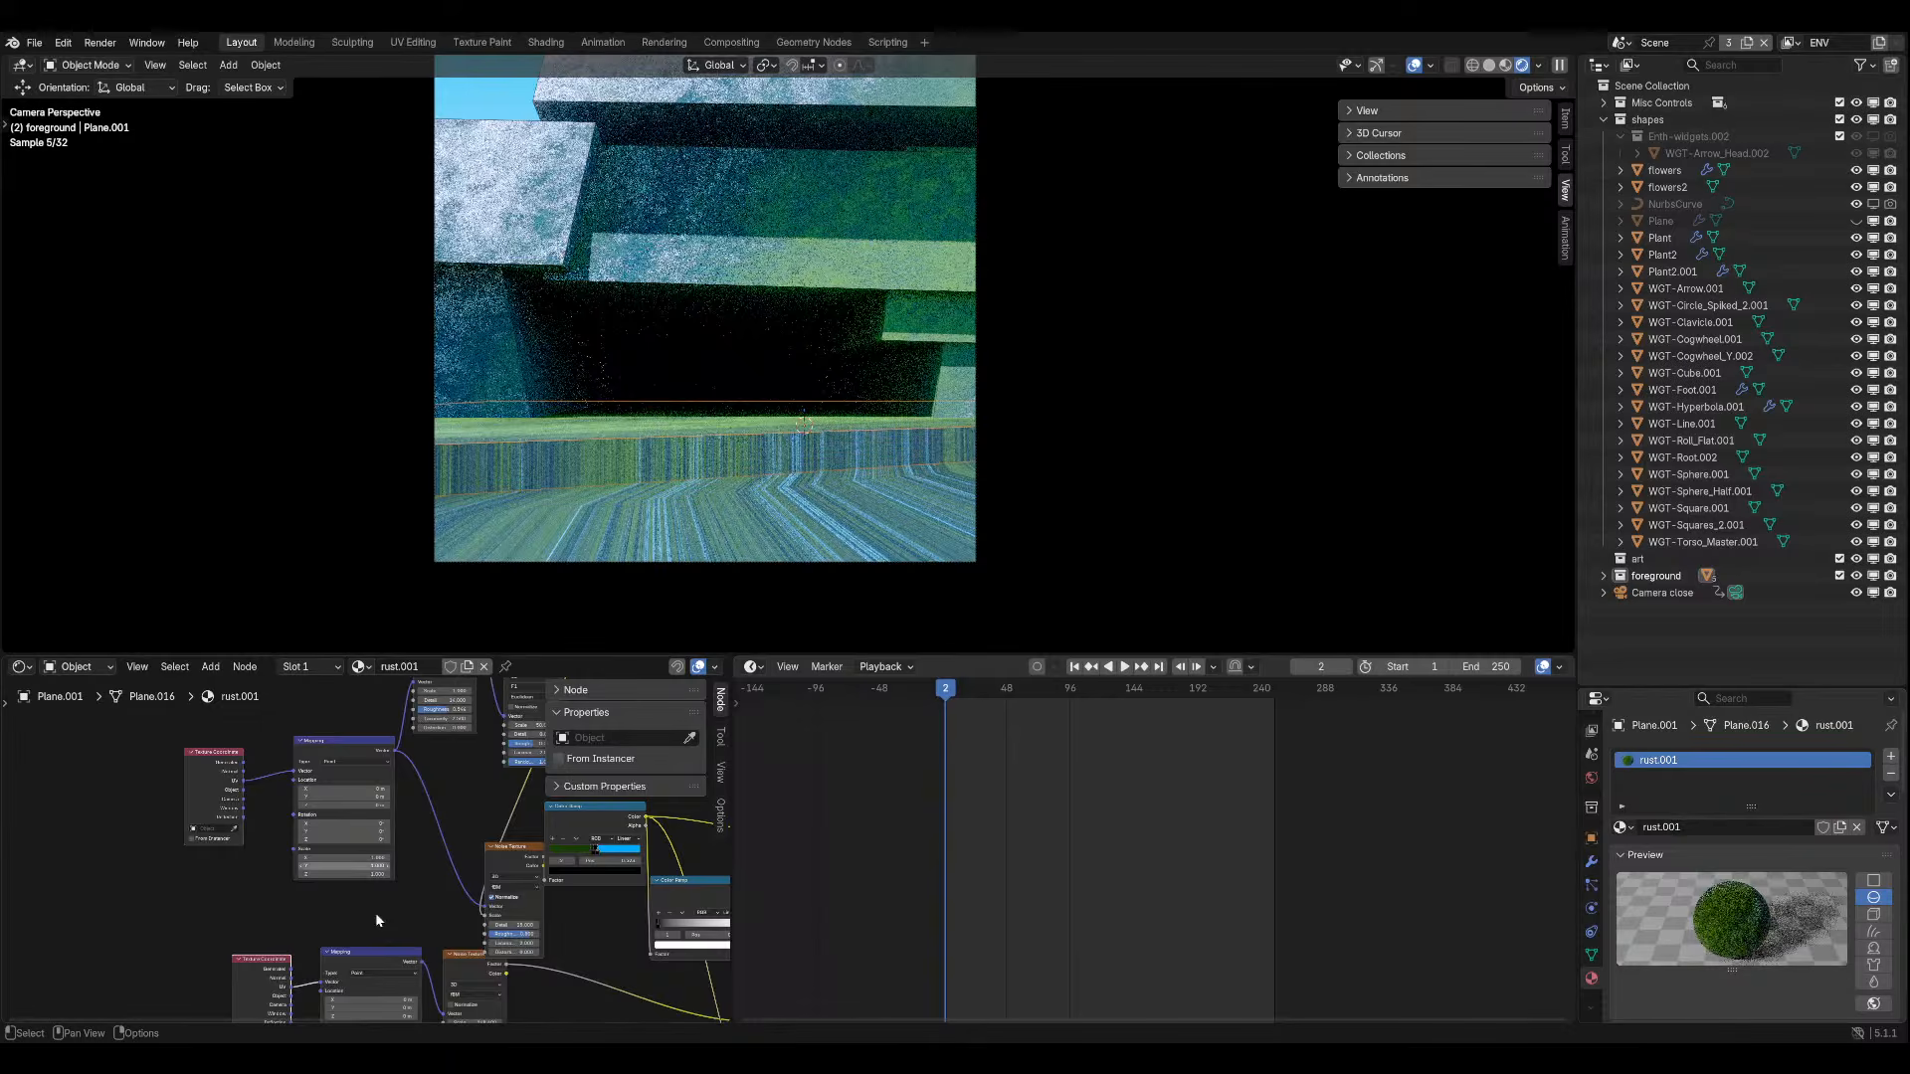
Try driving the upper Mapping node from Generated coordinates, undo that link, and save the file.
scroll(374, 911, "up", 3)
left_click_drag(222, 774, 300, 788)
left_click(1414, 66)
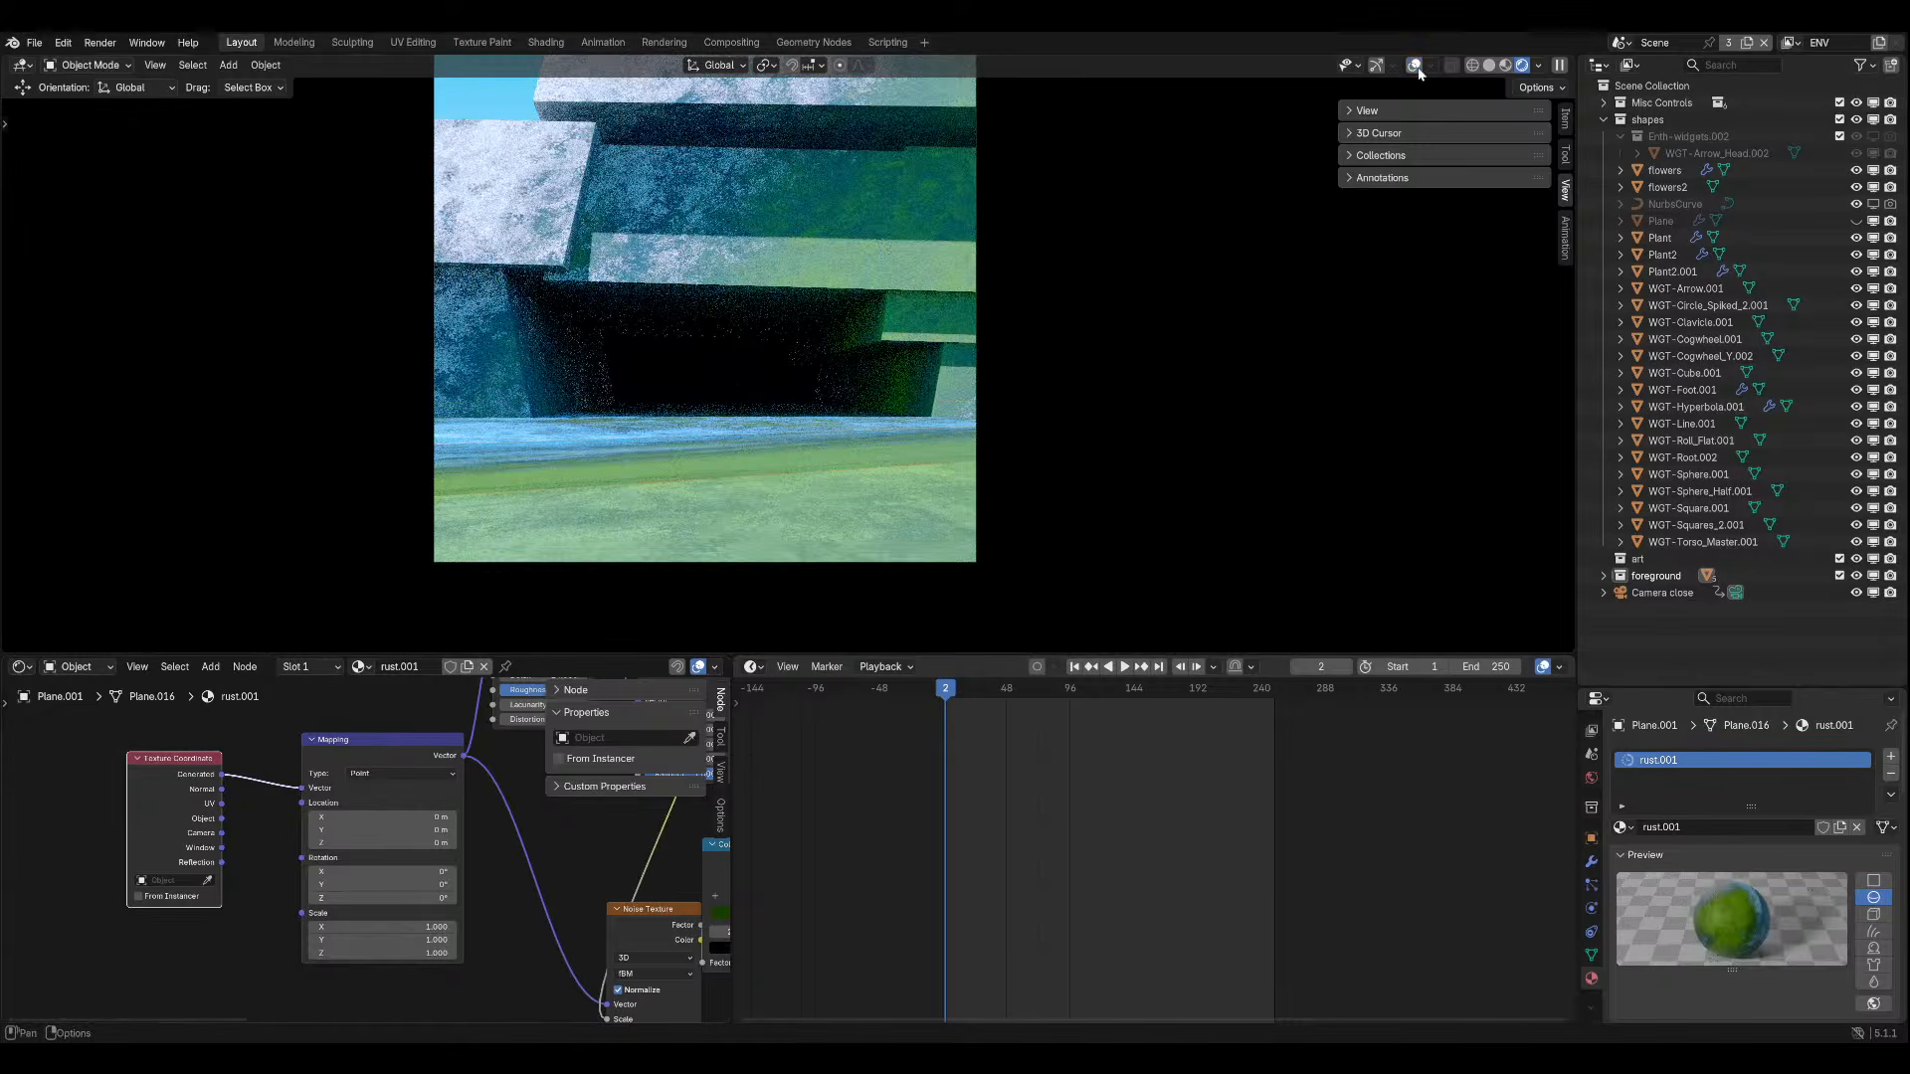
key("ctrl+z")
scroll(824, 386, "down", 4)
key("ctrl+s")
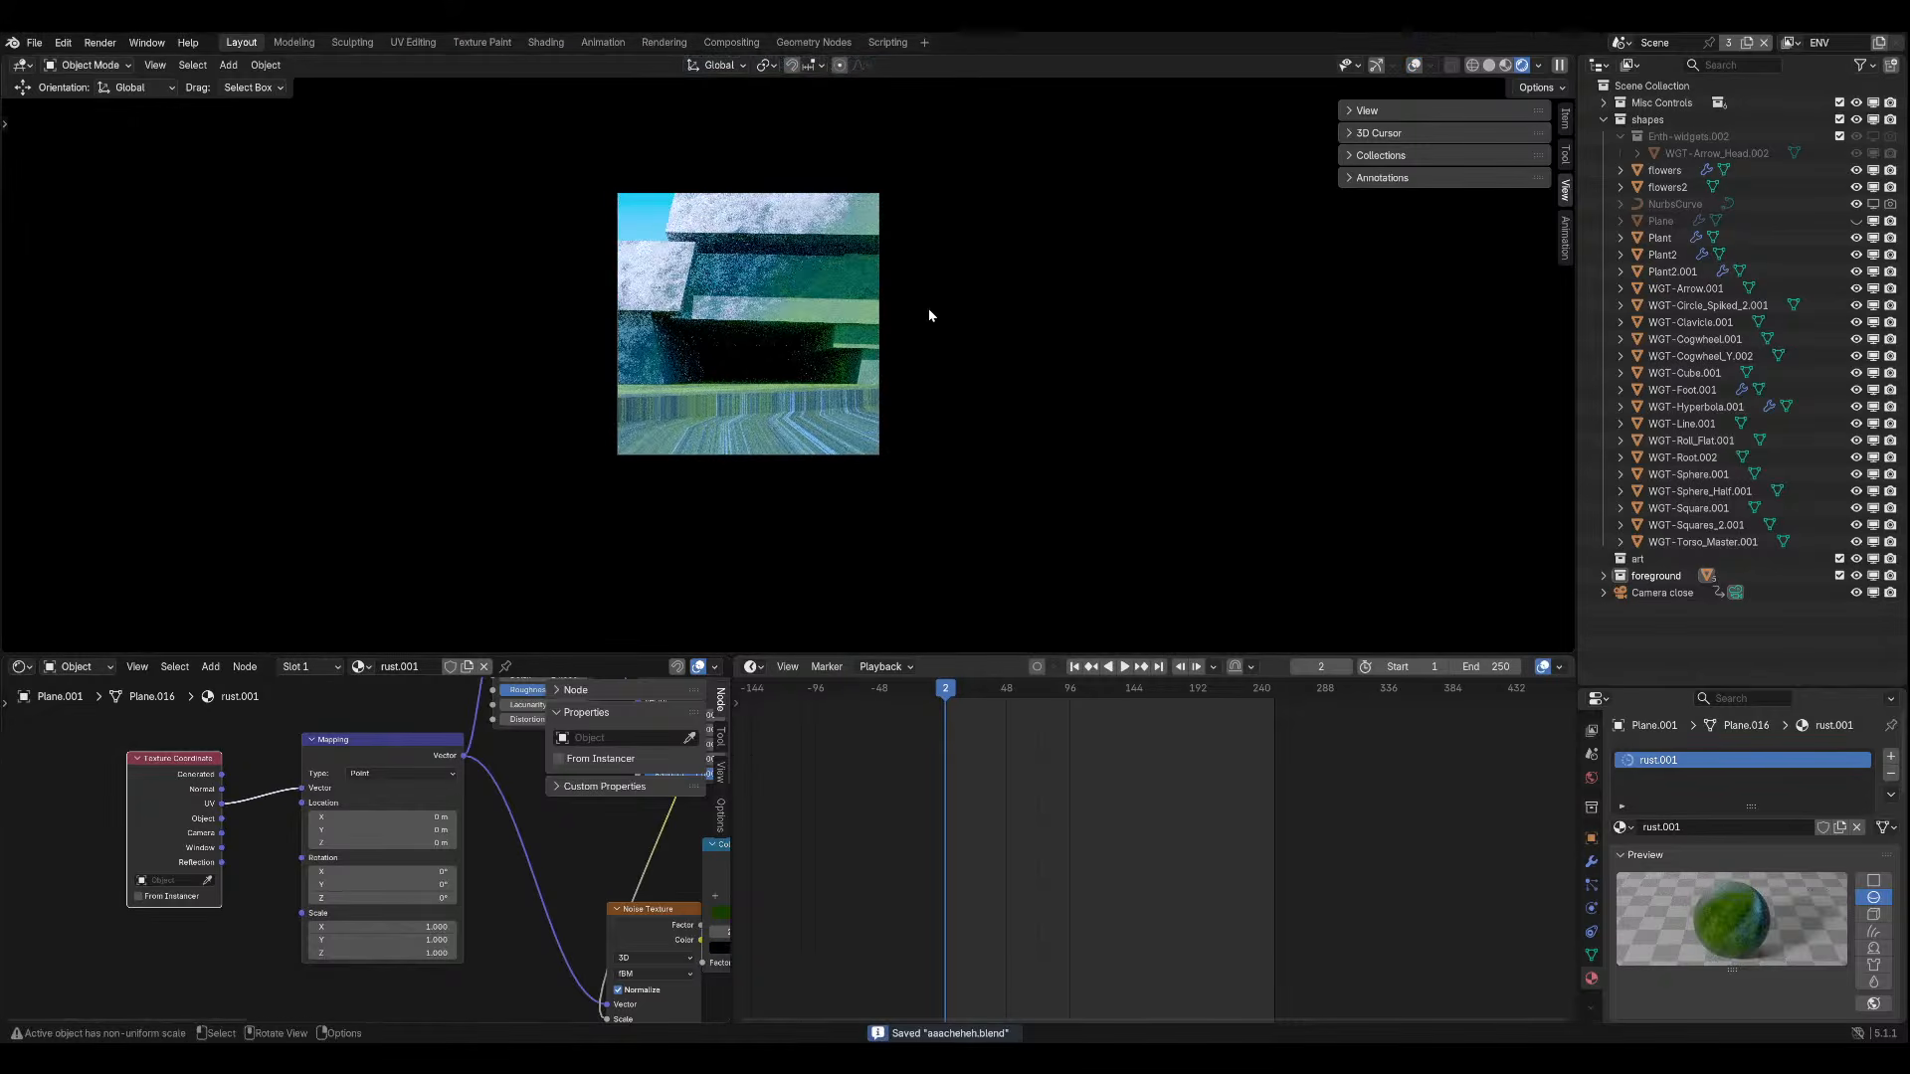
Try a scale of 0 on the Mapping node's X, Y and Z axes in turn, undoing the X and Z changes.
left_click(366, 926)
type("0")
key("Return")
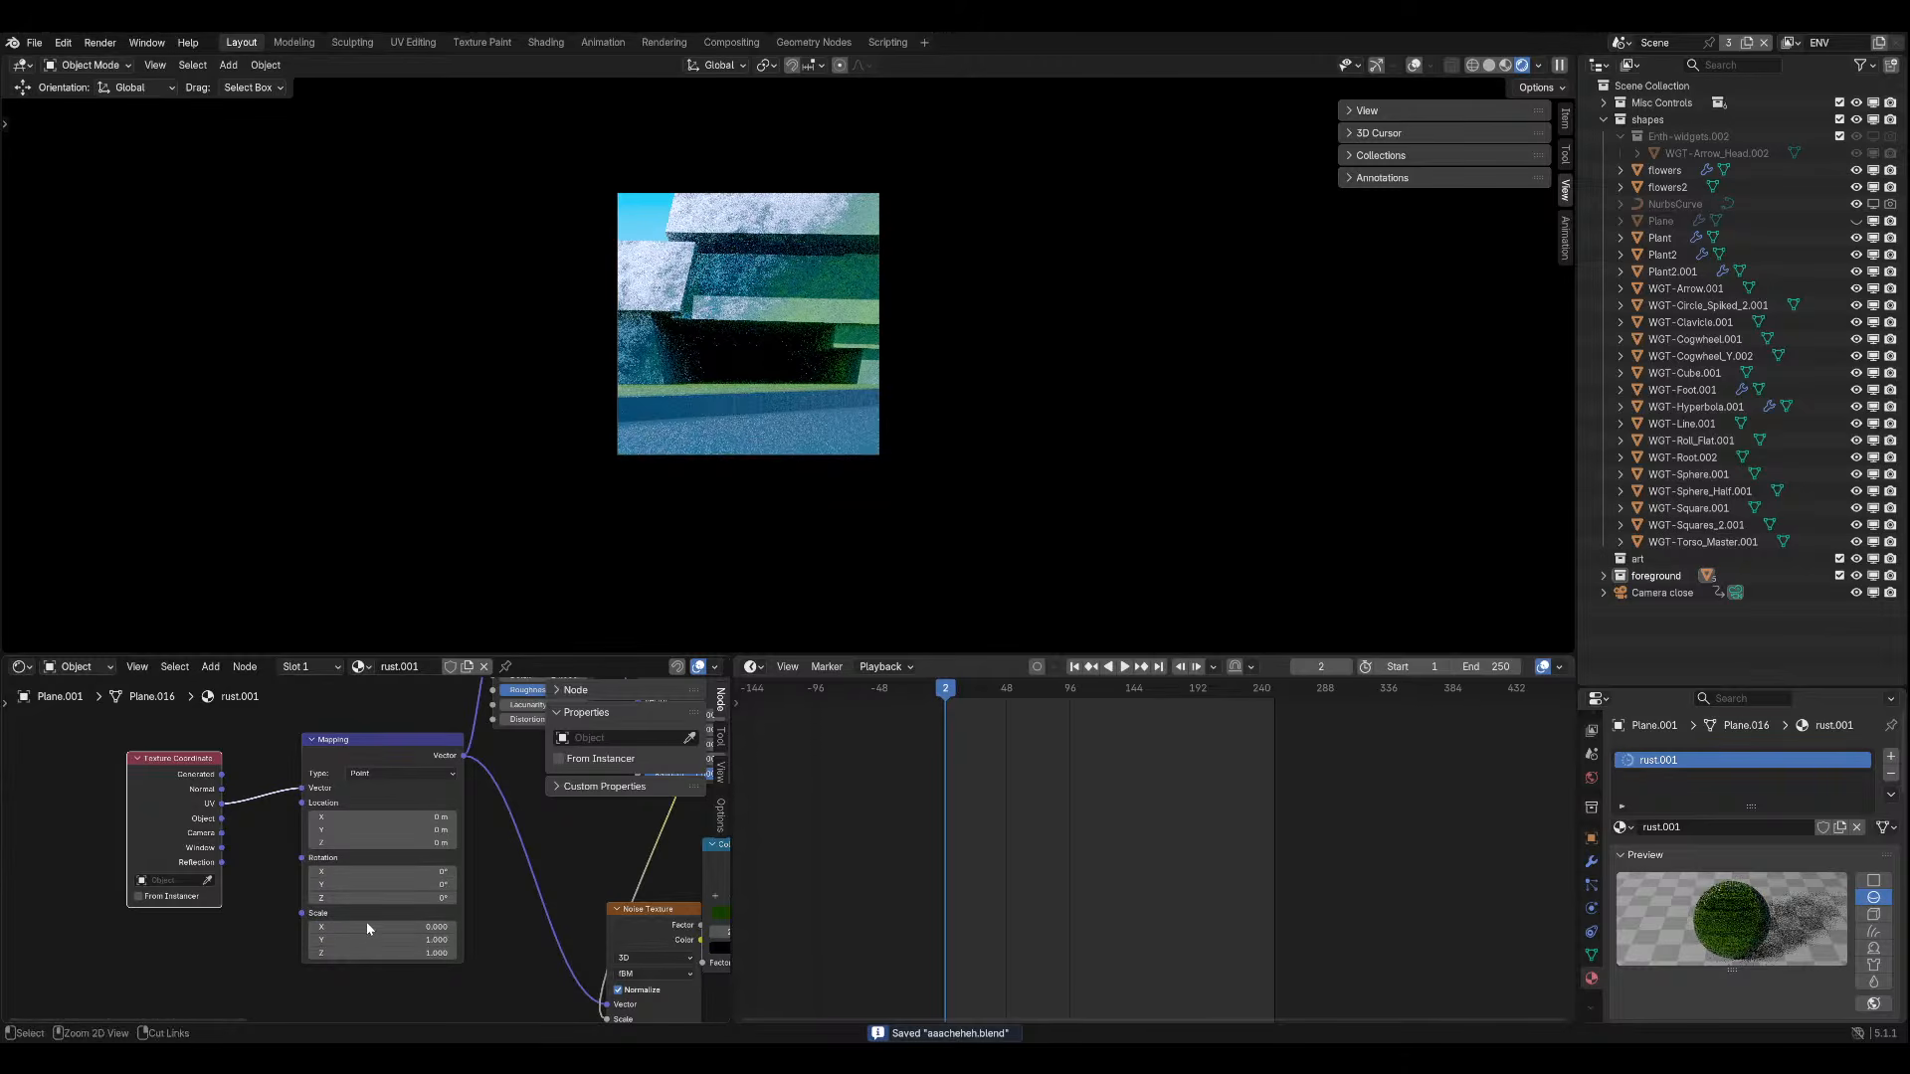
key("ctrl+z")
left_click(370, 939)
type("0")
key("Return")
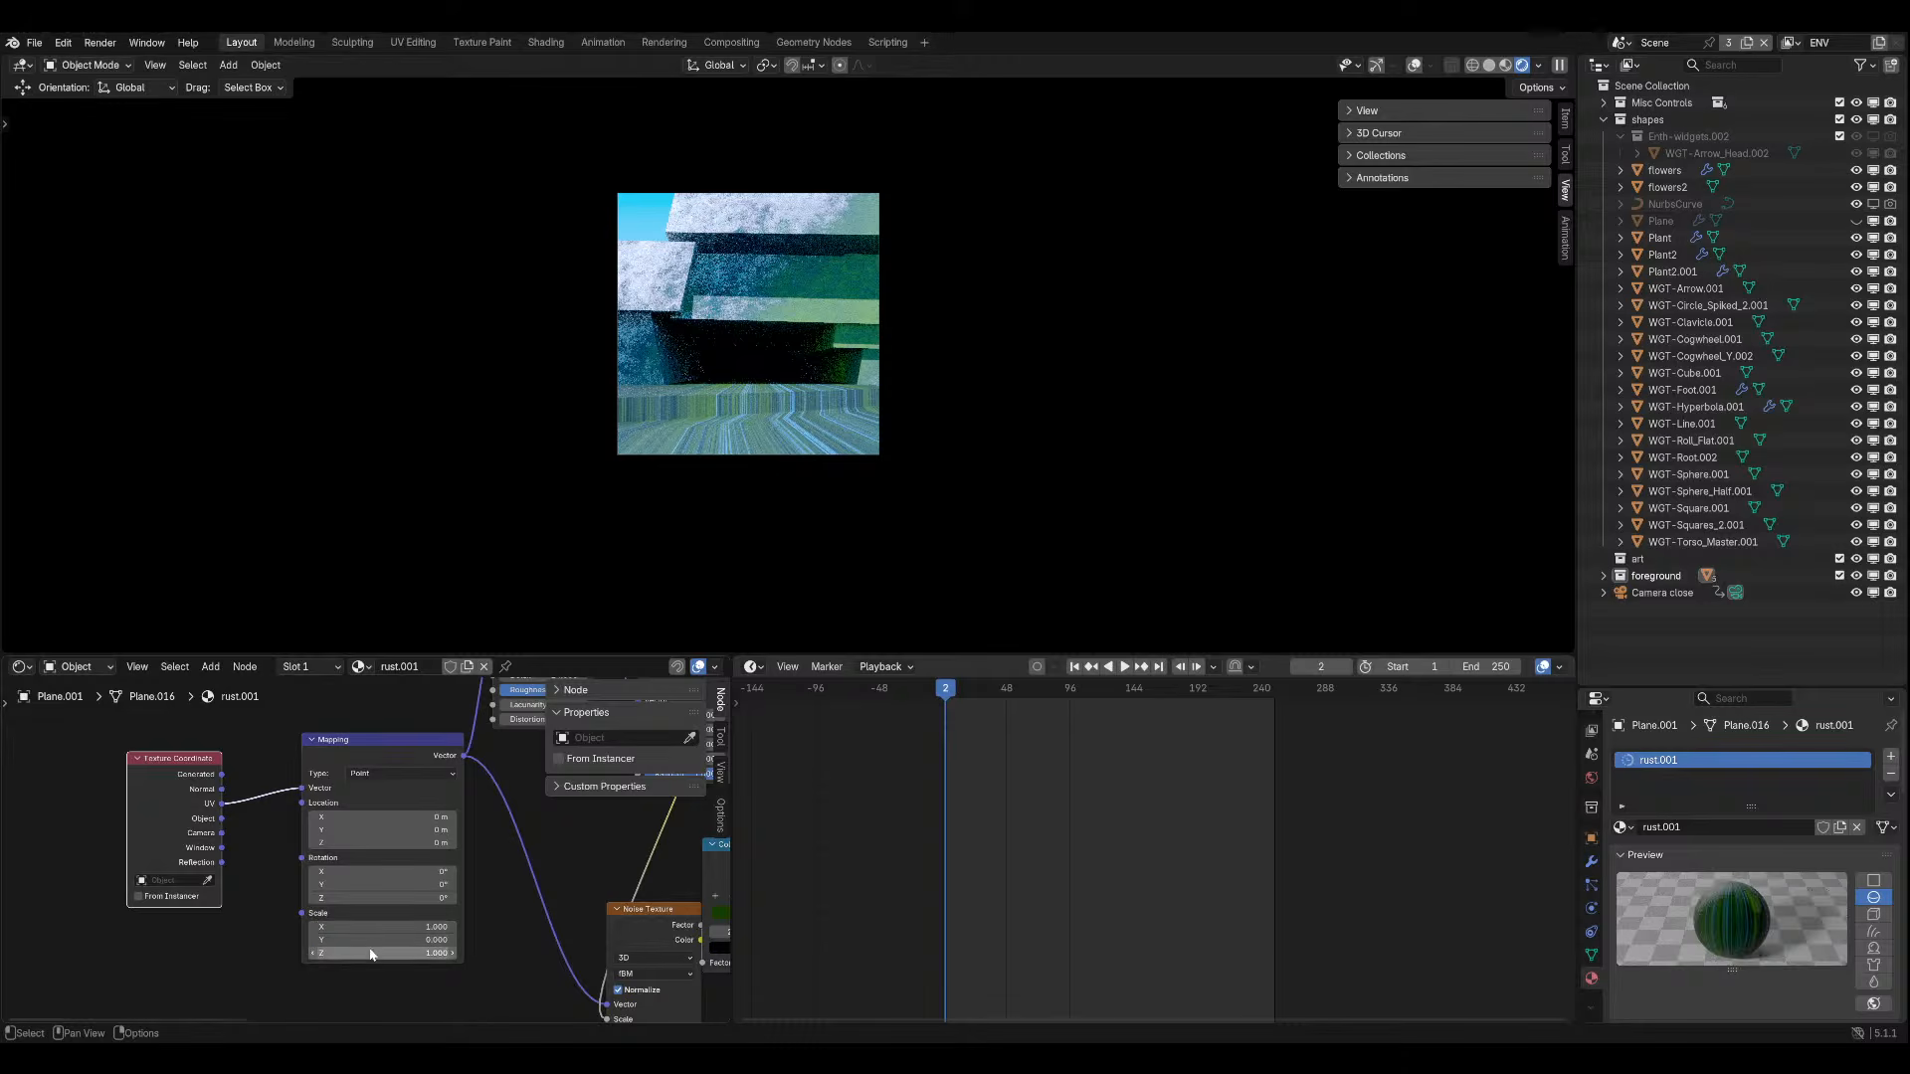
left_click(369, 950)
type("0")
key("Return")
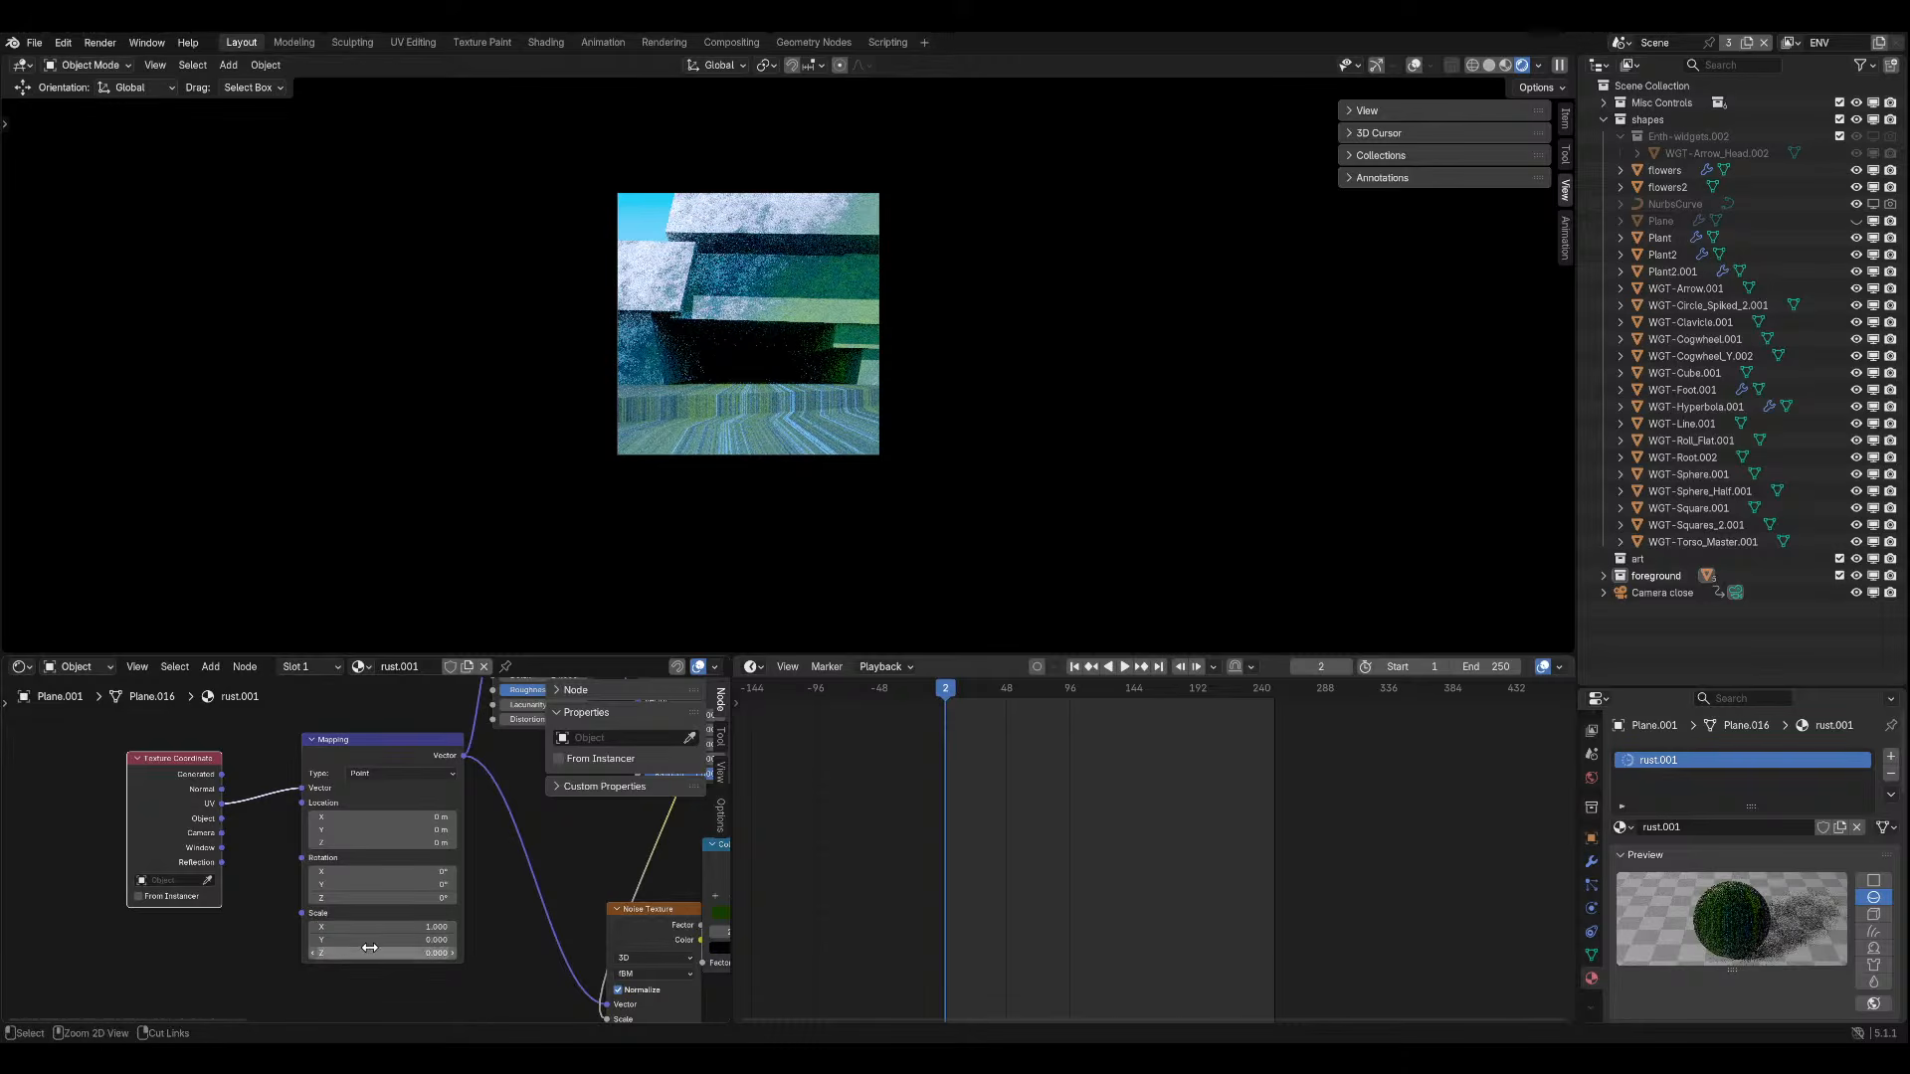
key("ctrl+z")
Set the Mapping node's Y scale to 0.1 and save the file.
left_click(397, 940)
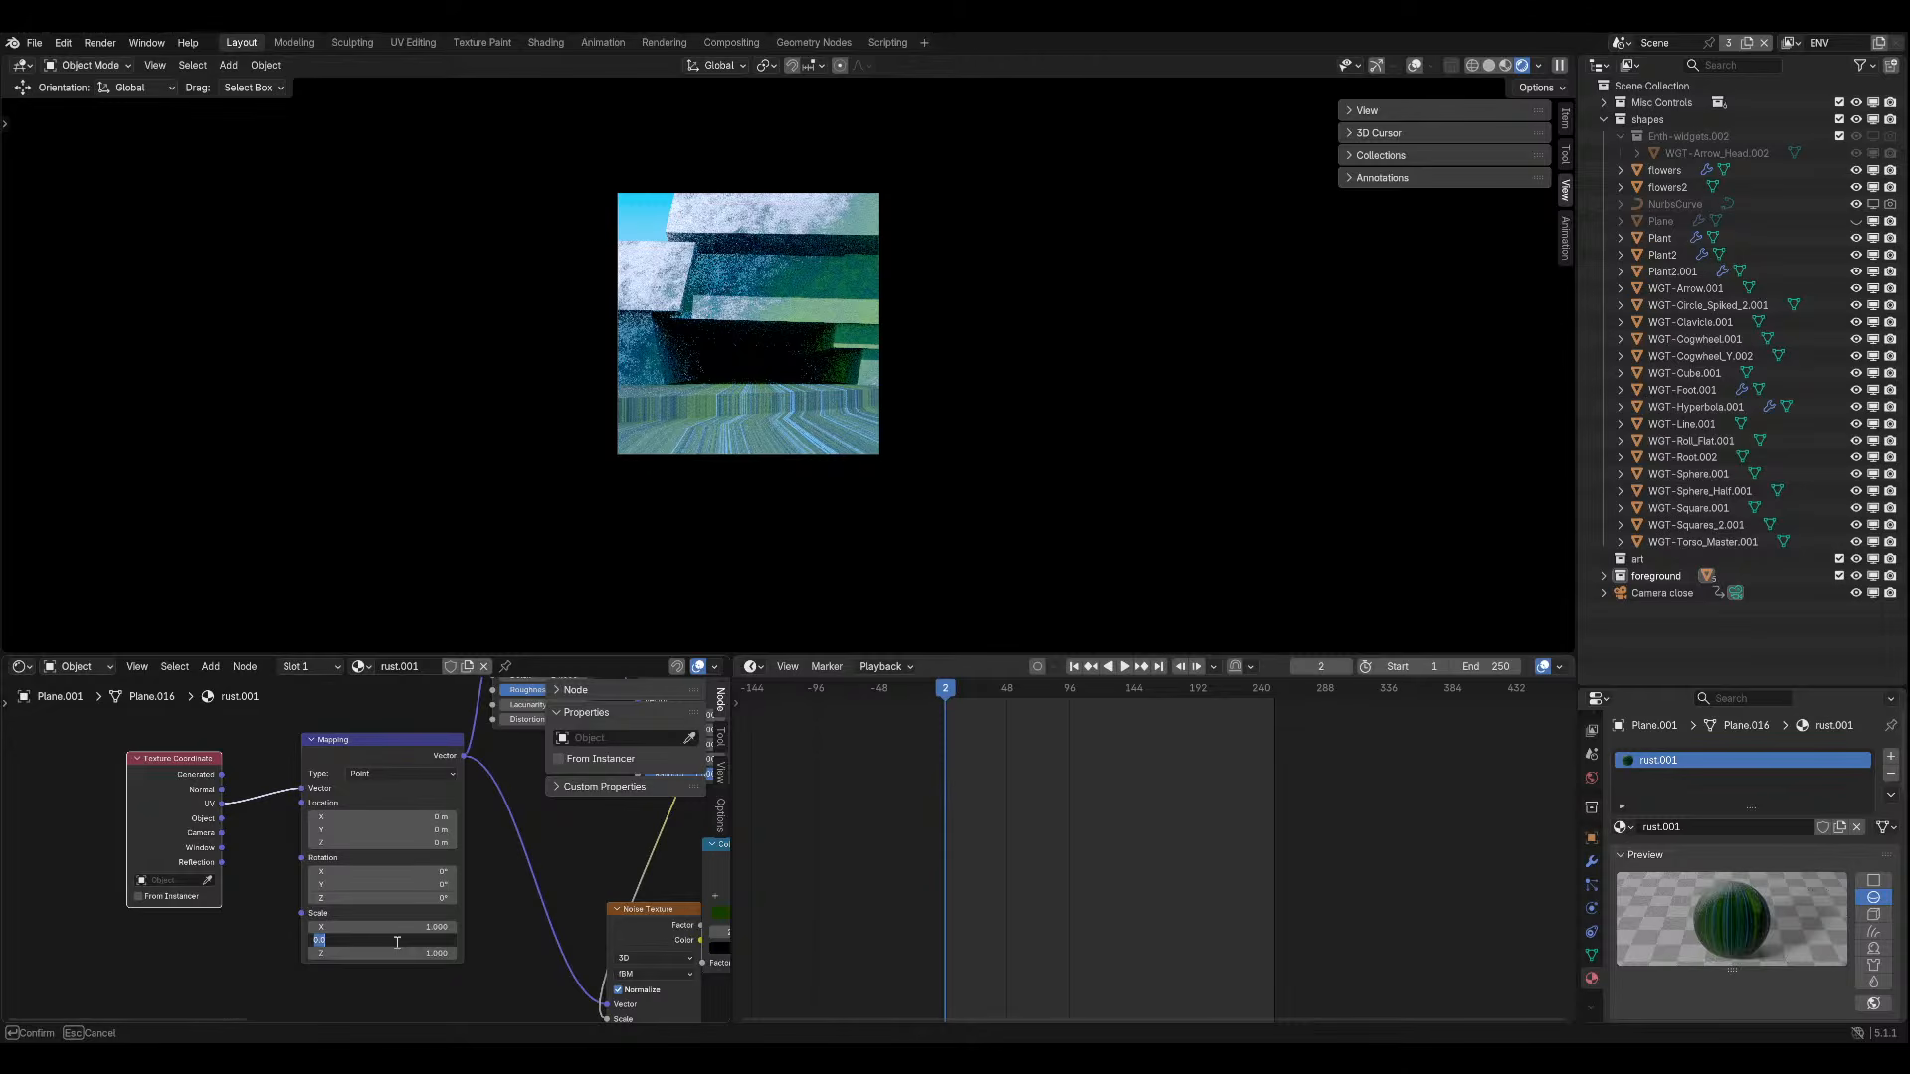
type("0.1")
key("Return")
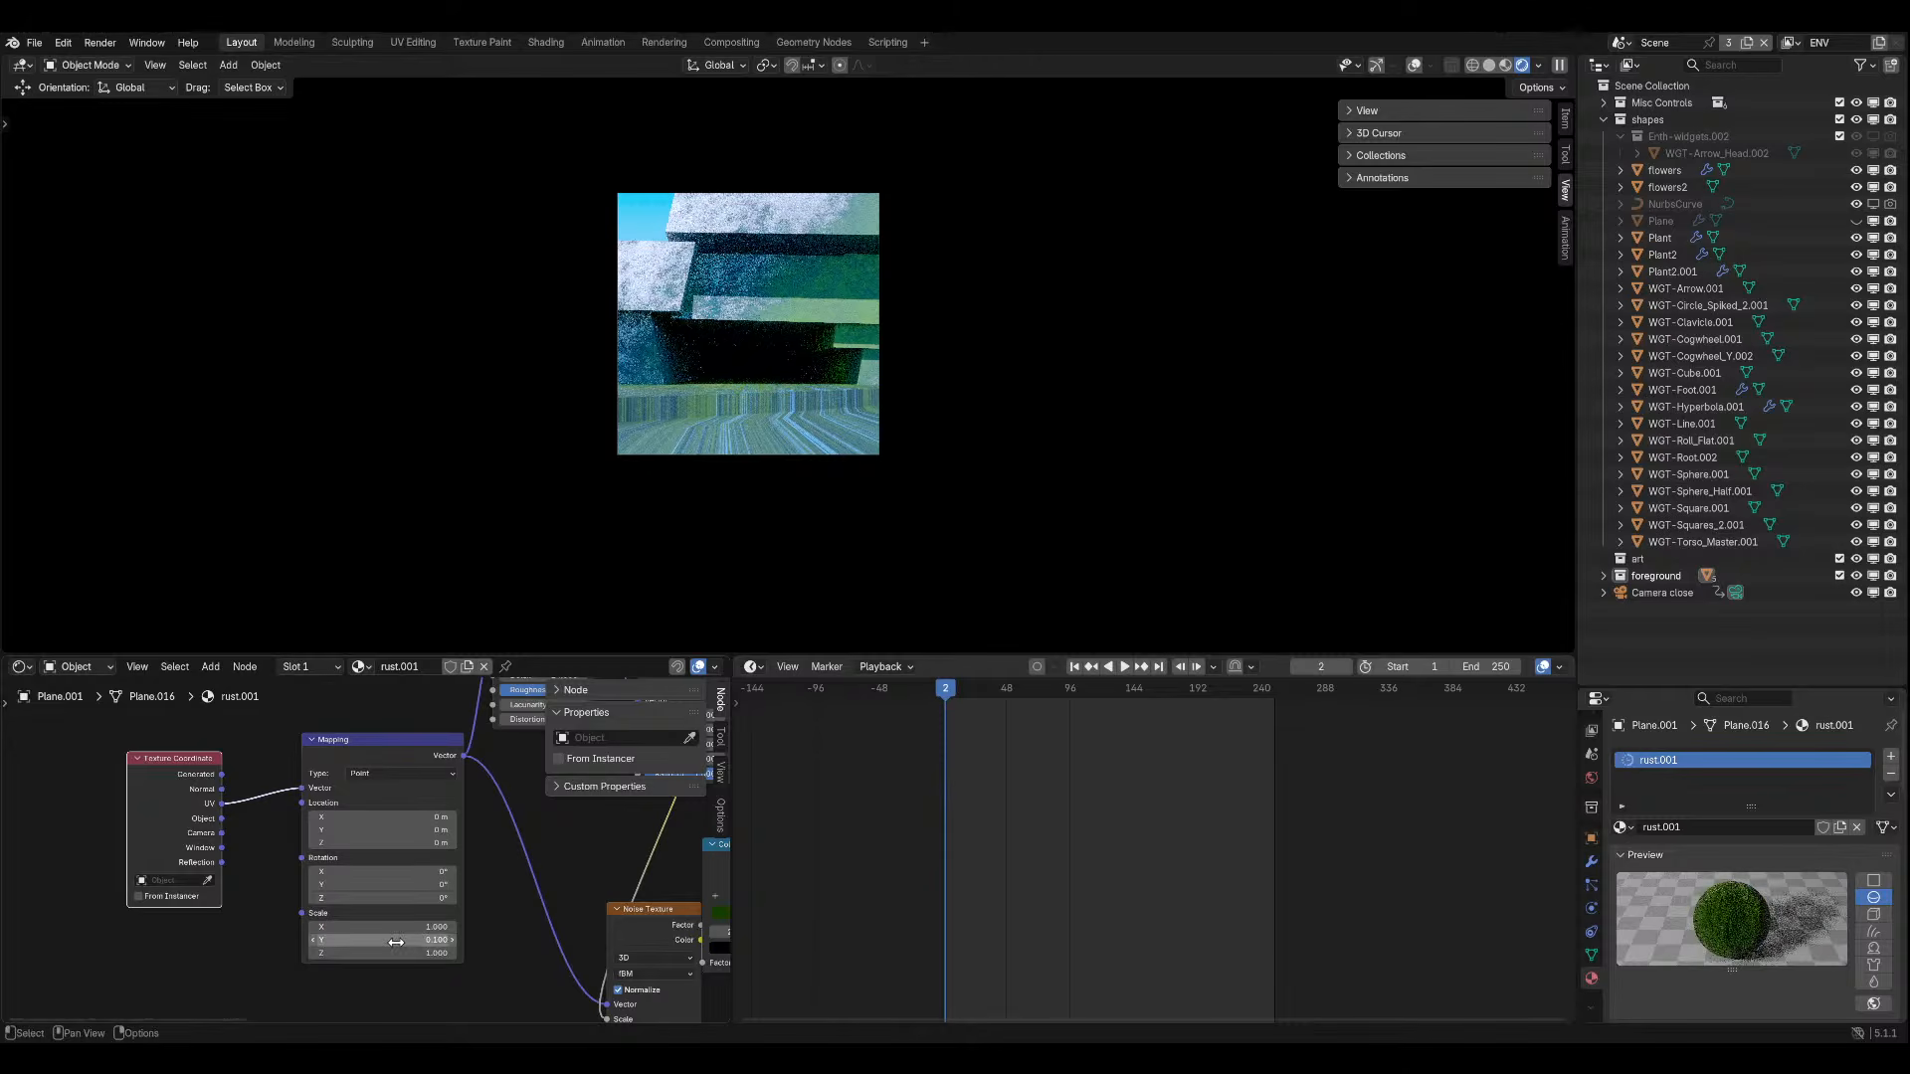
middle_click_drag(731, 323, 970, 532)
key("KP_0")
key("ctrl+s")
Unwrap all faces of the ground plane with Smart UV Project in Edit Mode.
left_click(1413, 65)
left_click(85, 65)
left_click(84, 104)
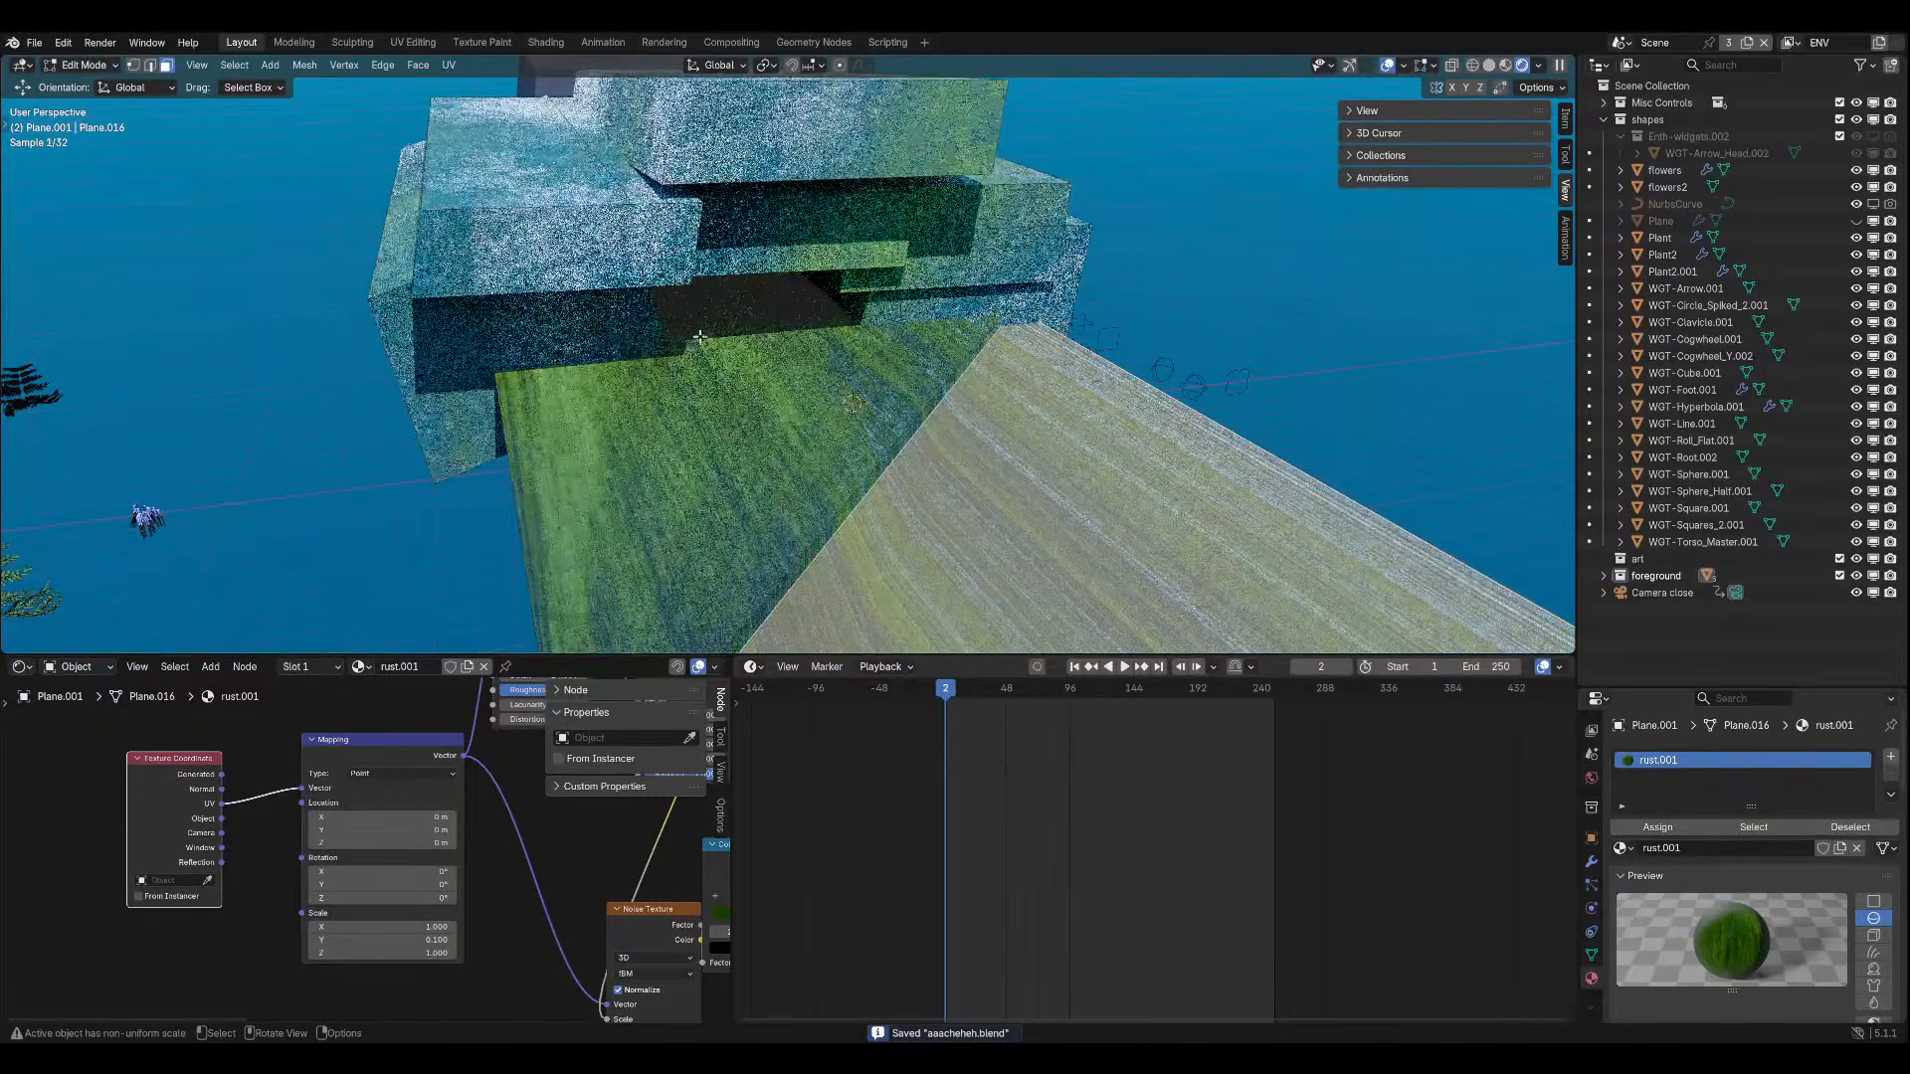
key("a")
key("u")
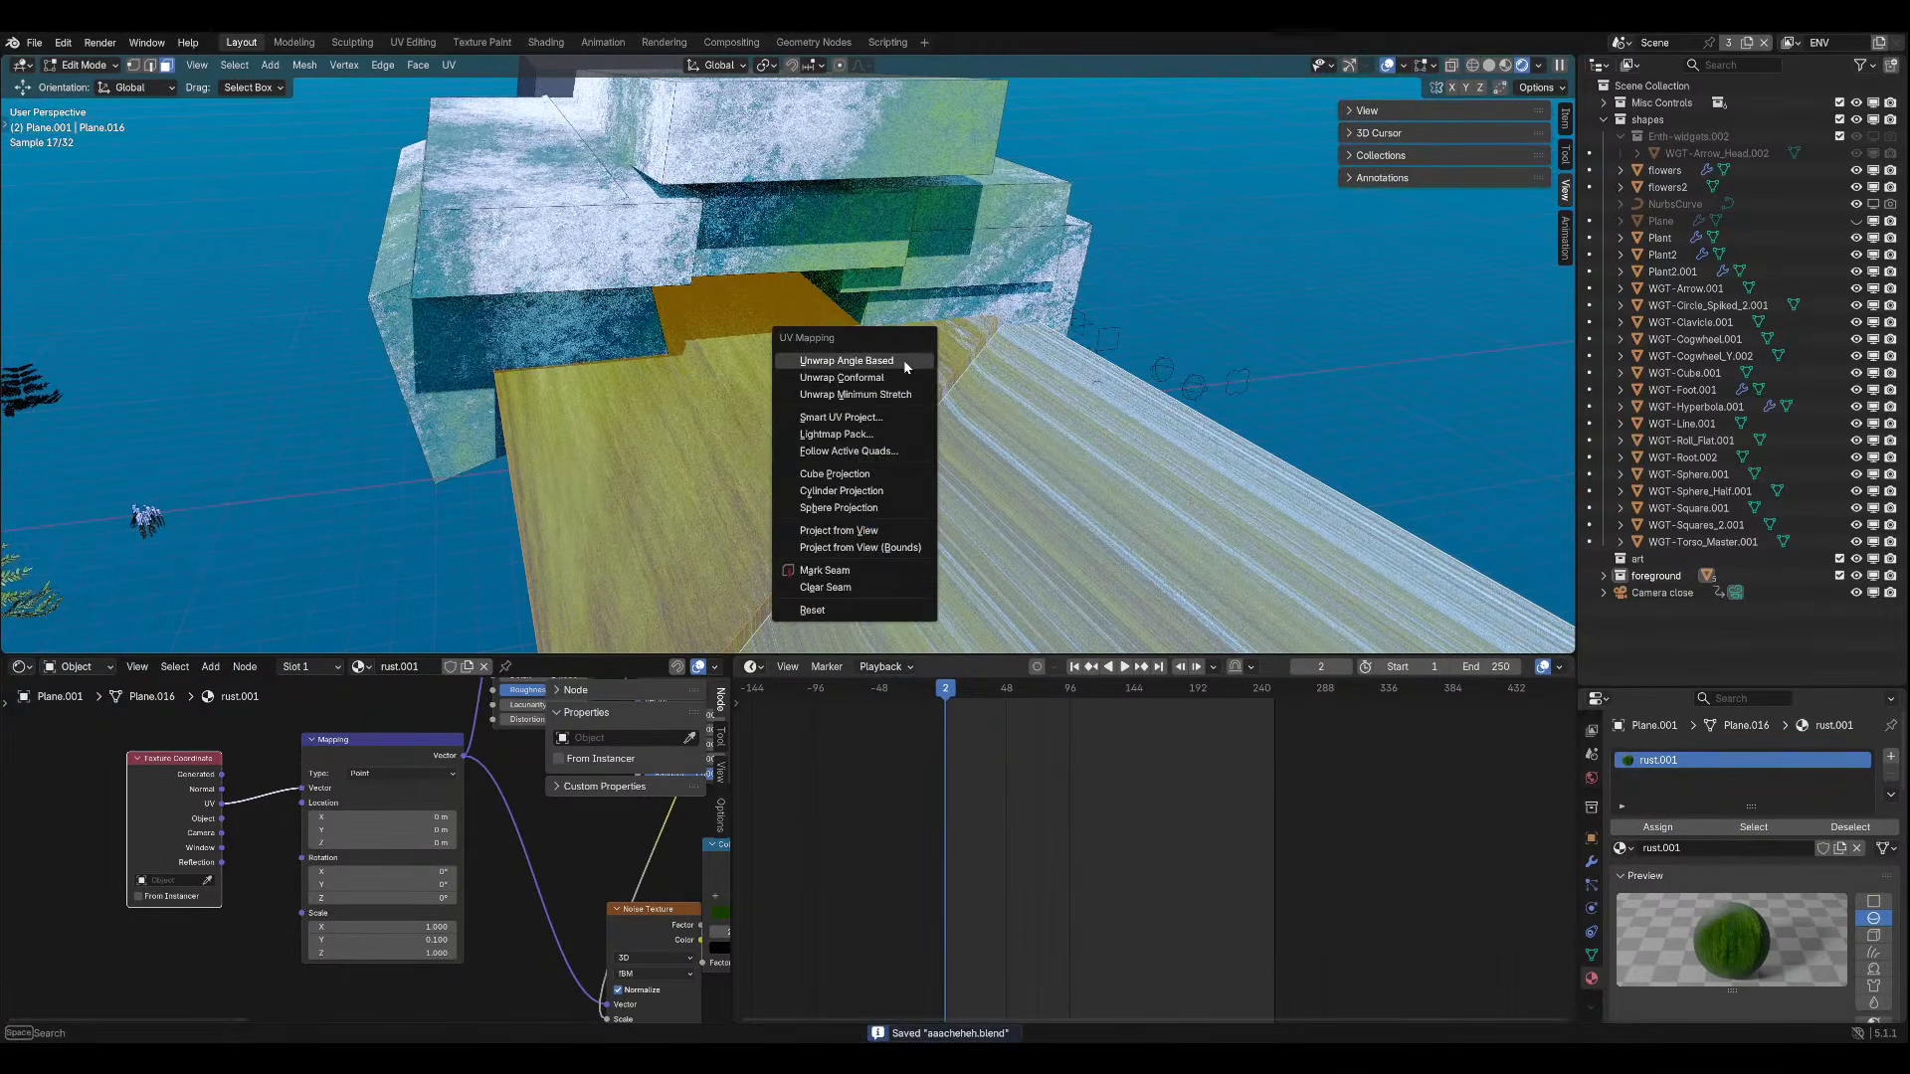
left_click(892, 417)
left_click(854, 583)
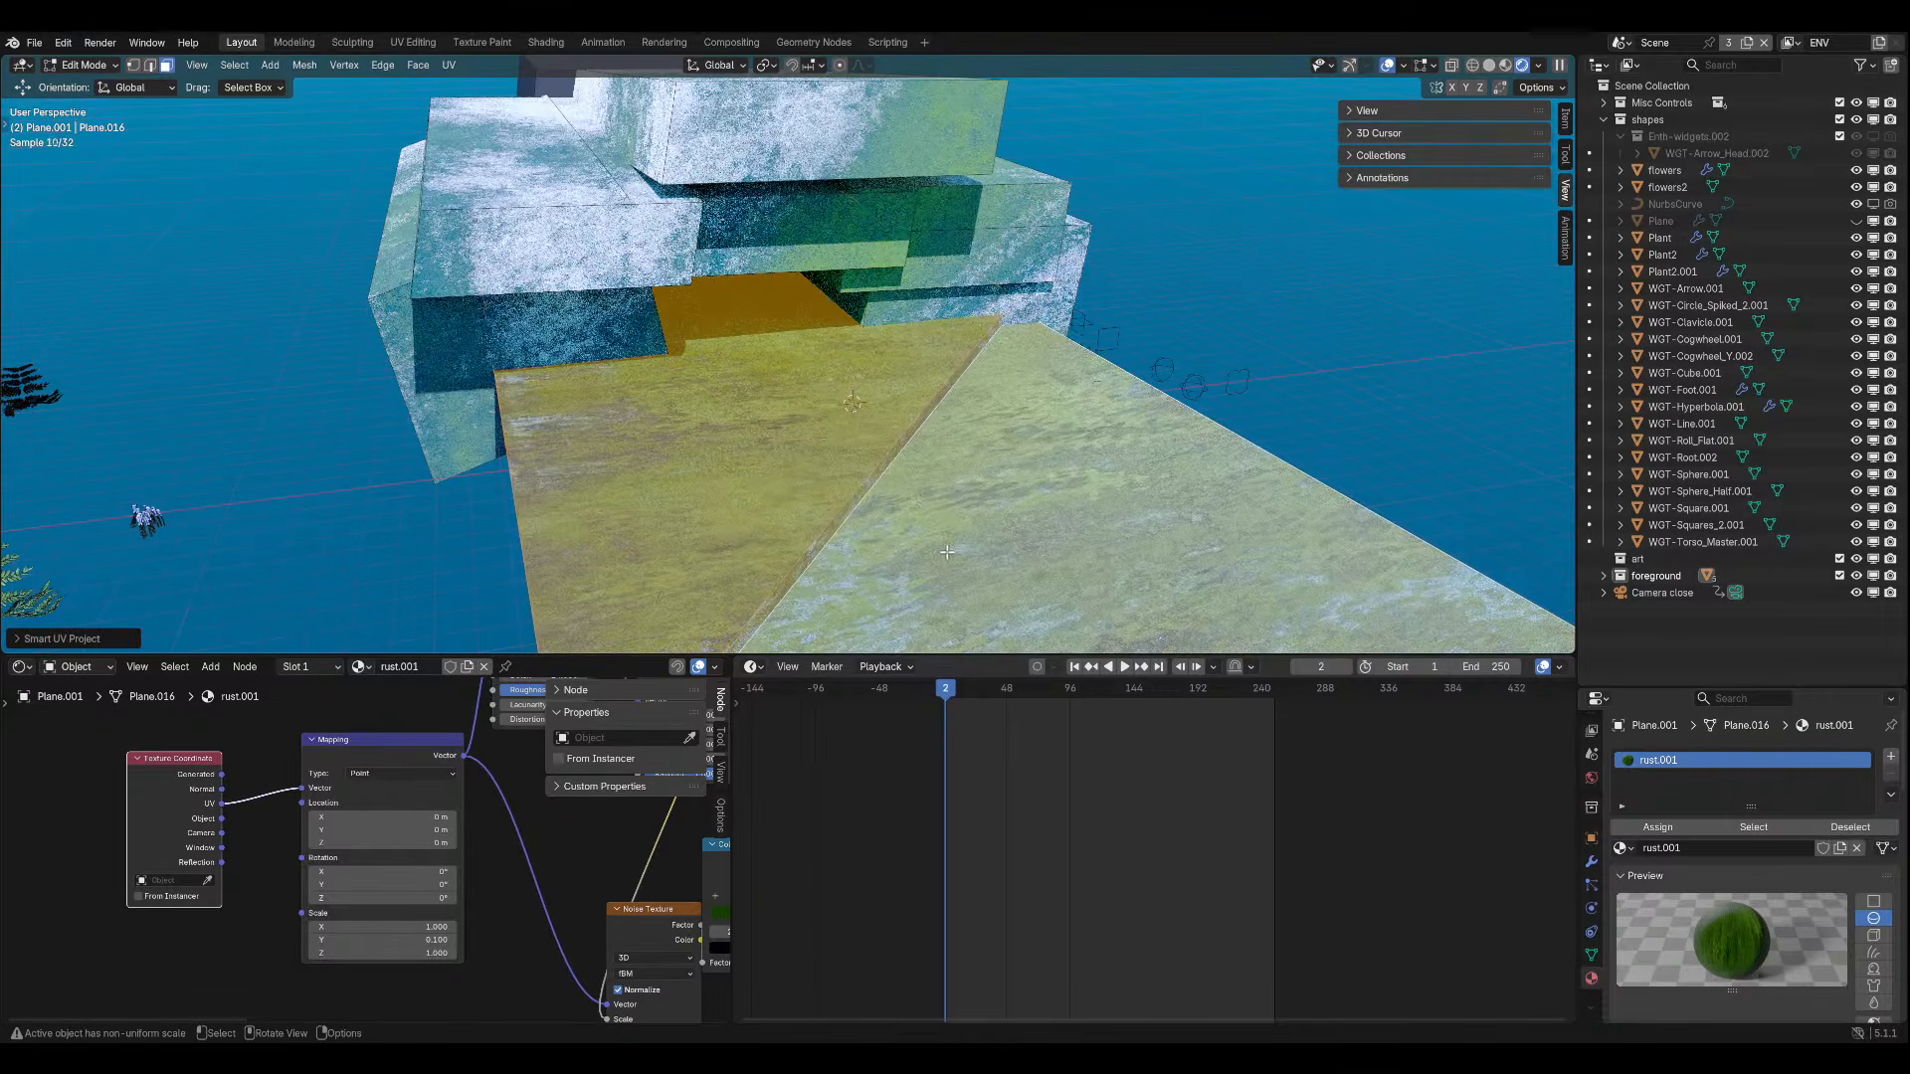
Leave Edit Mode, reset the Mapping node's Y scale to 1, and save after hiding the overlays in camera view.
key("Tab")
key("KP_0")
key("BackSpace")
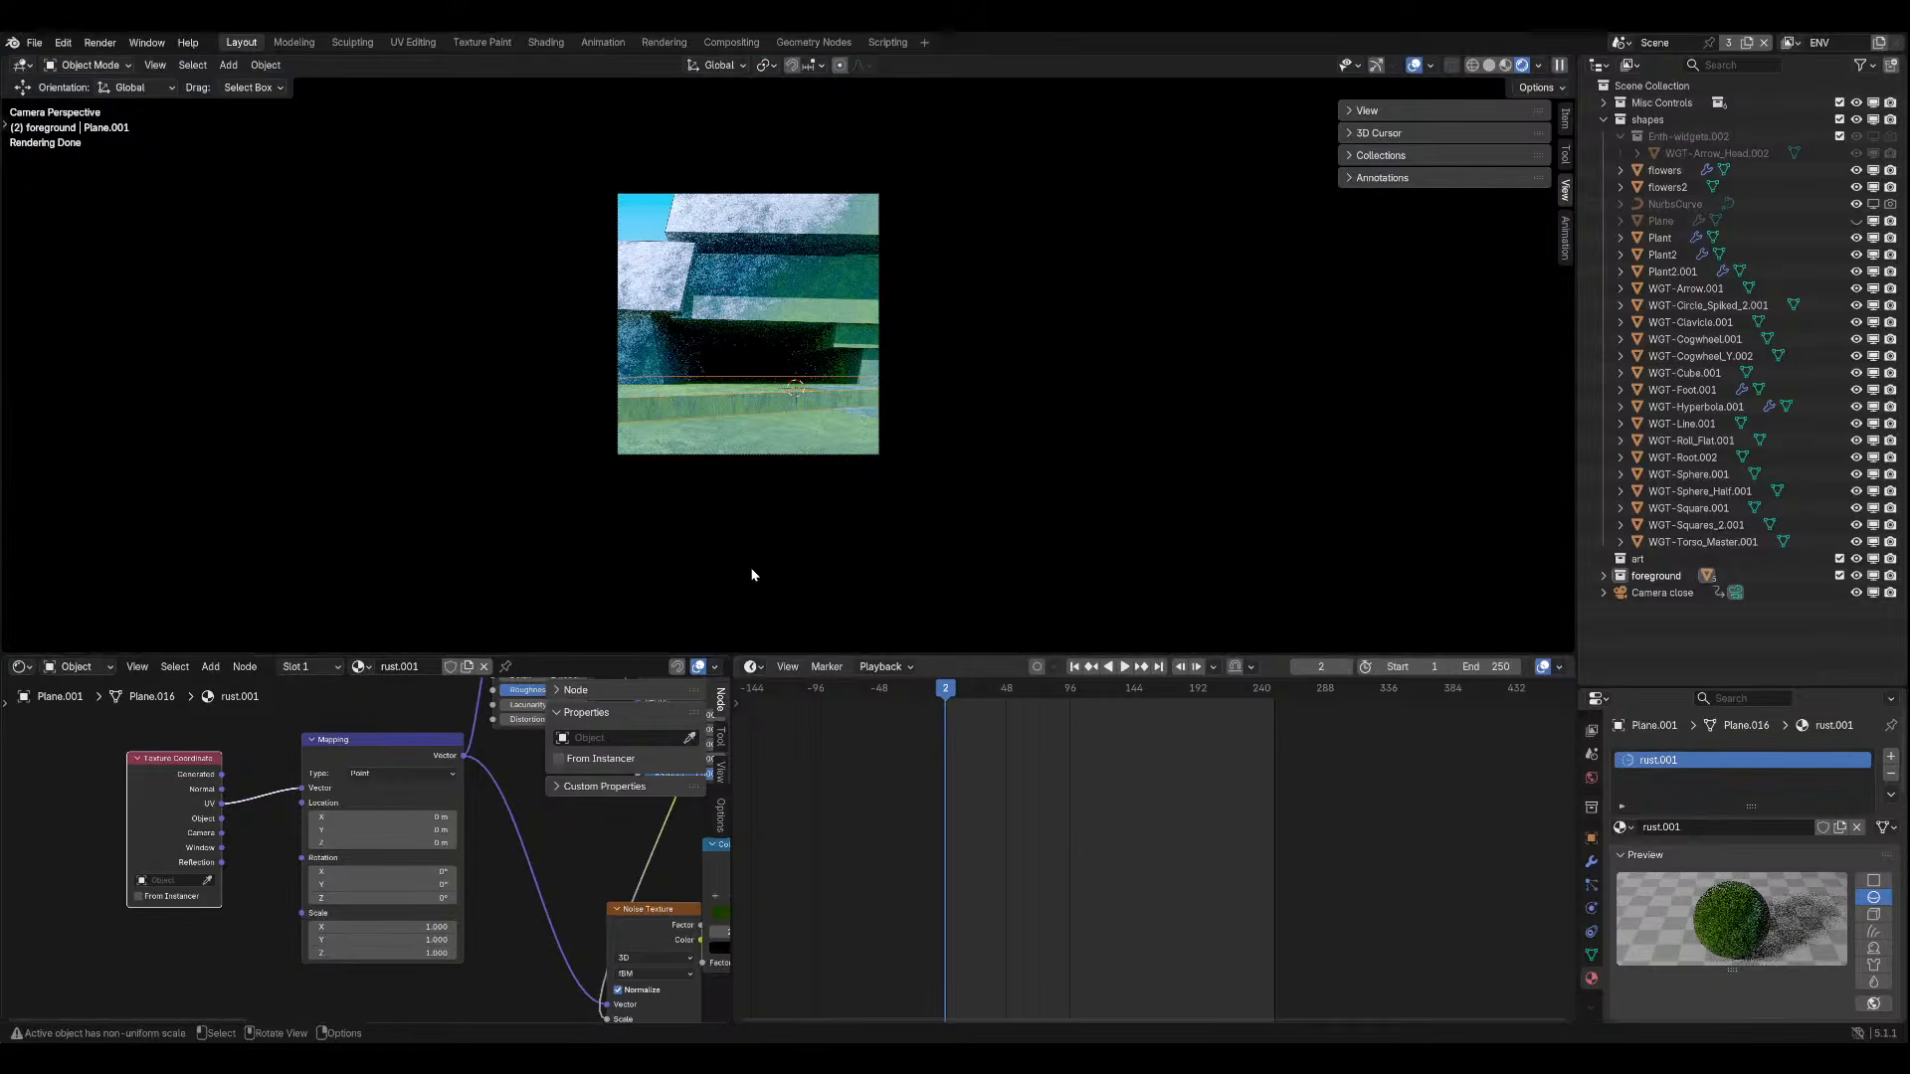
scroll(752, 570, "up", 2)
left_click(1414, 65)
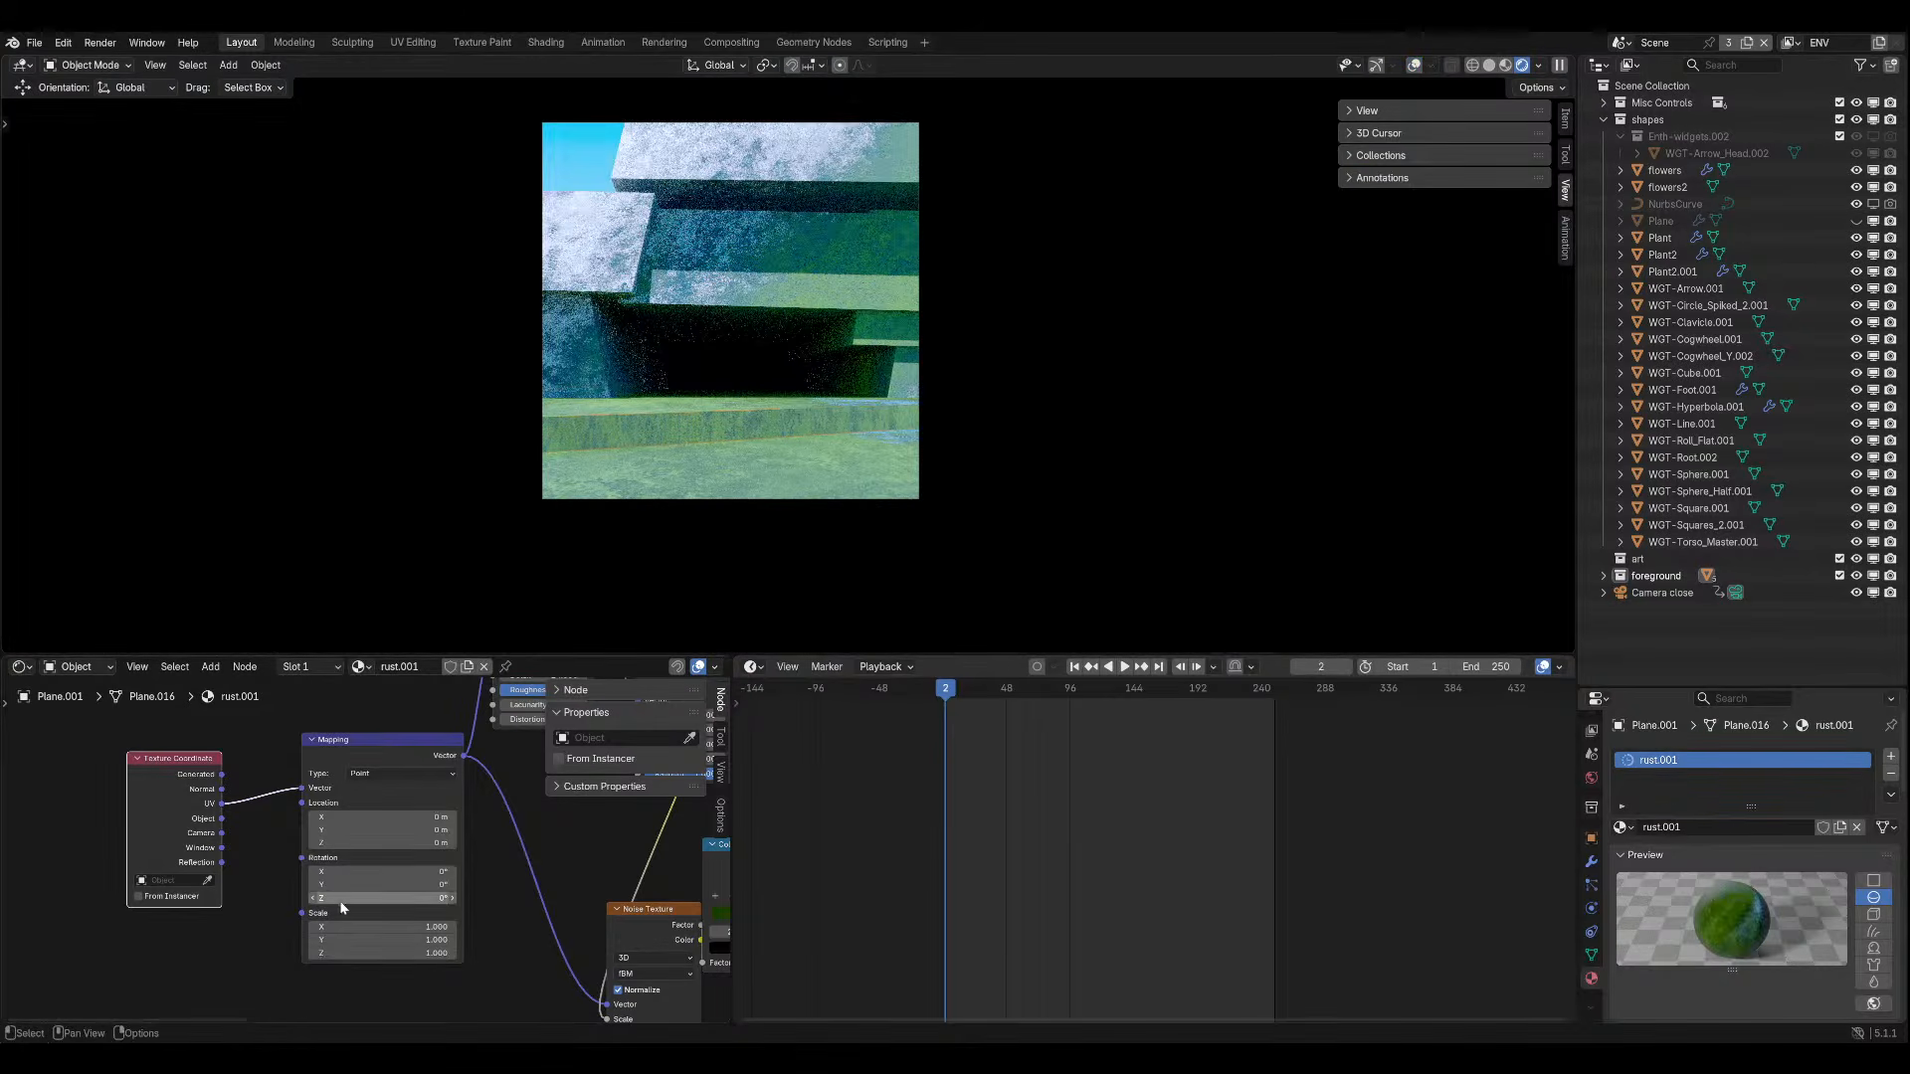
scroll(834, 323, "up", 2)
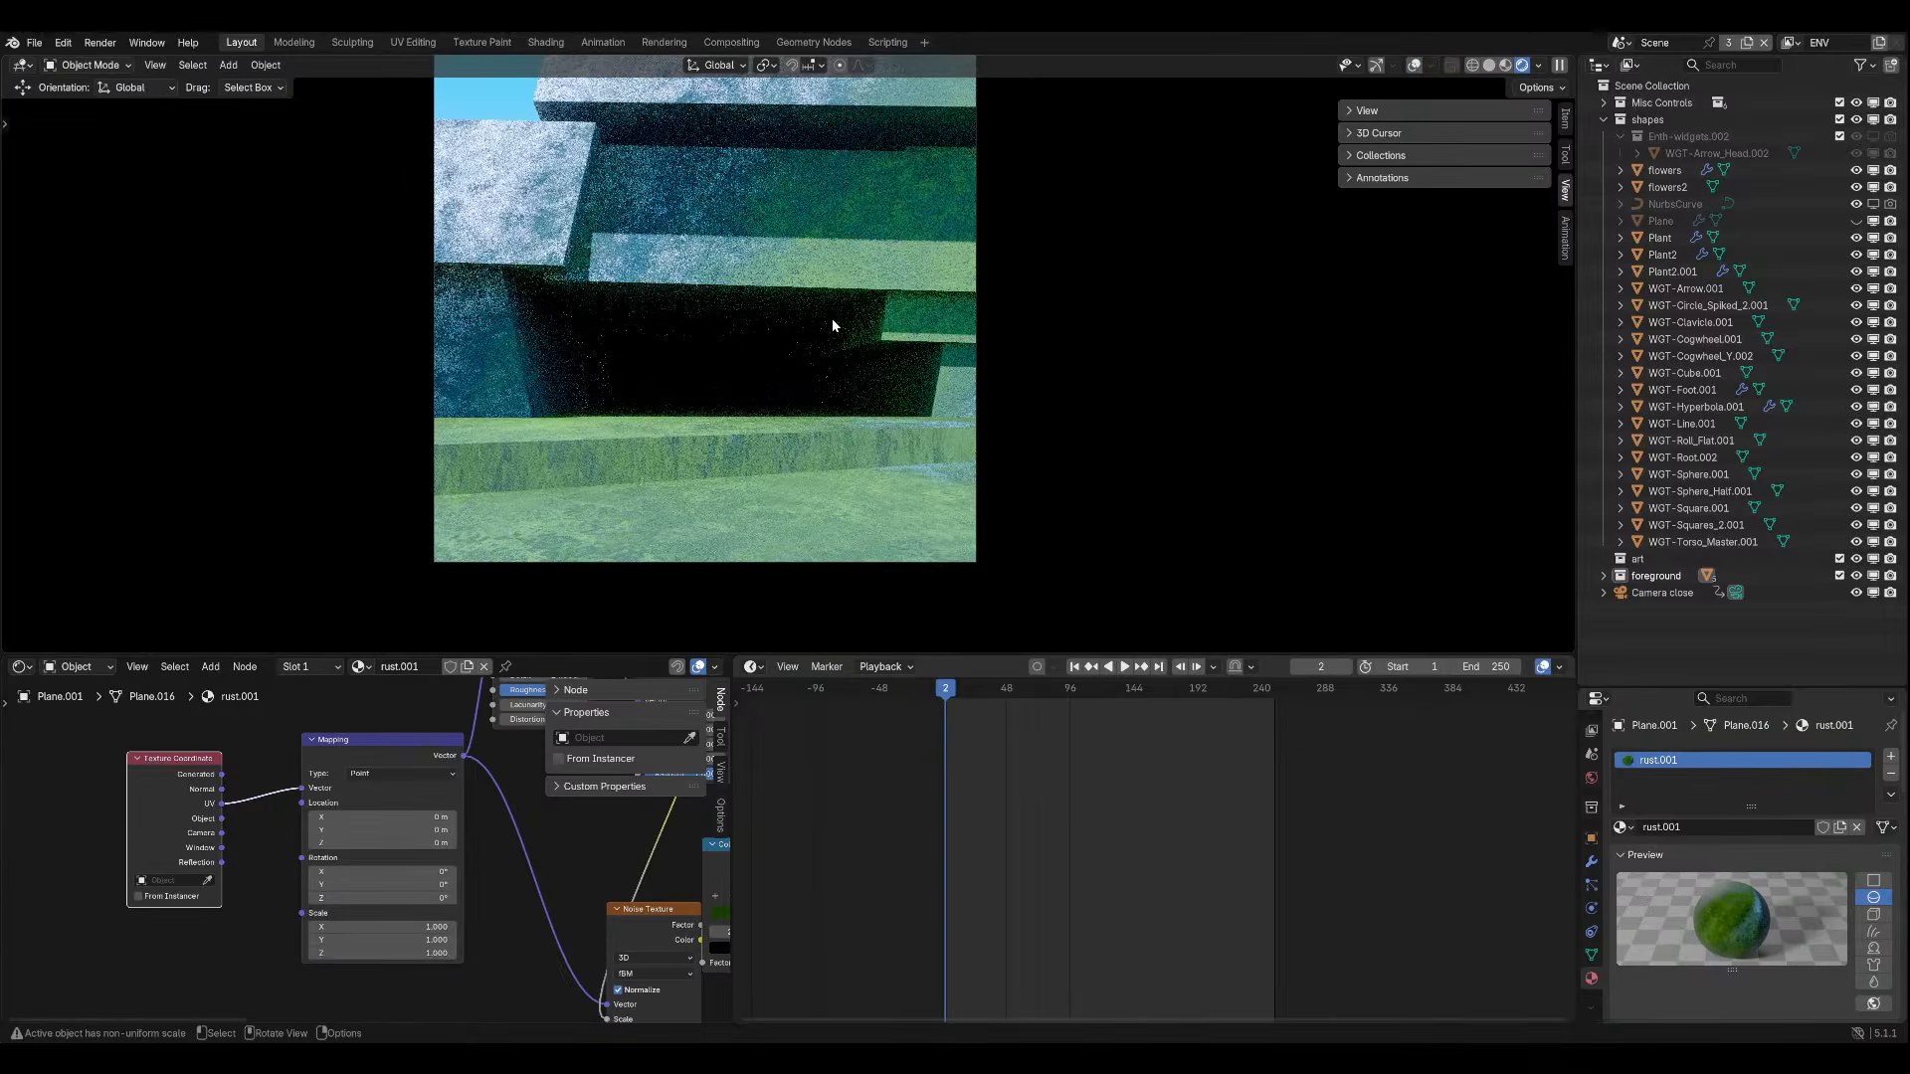
key("ctrl+s")
Try an X scale of 0 on the Mapping node, undo it, and save the file.
mouse_move(378, 939)
left_mouse_down()
mouse_move(517, 939)
mouse_move(343, 939)
left_mouse_up()
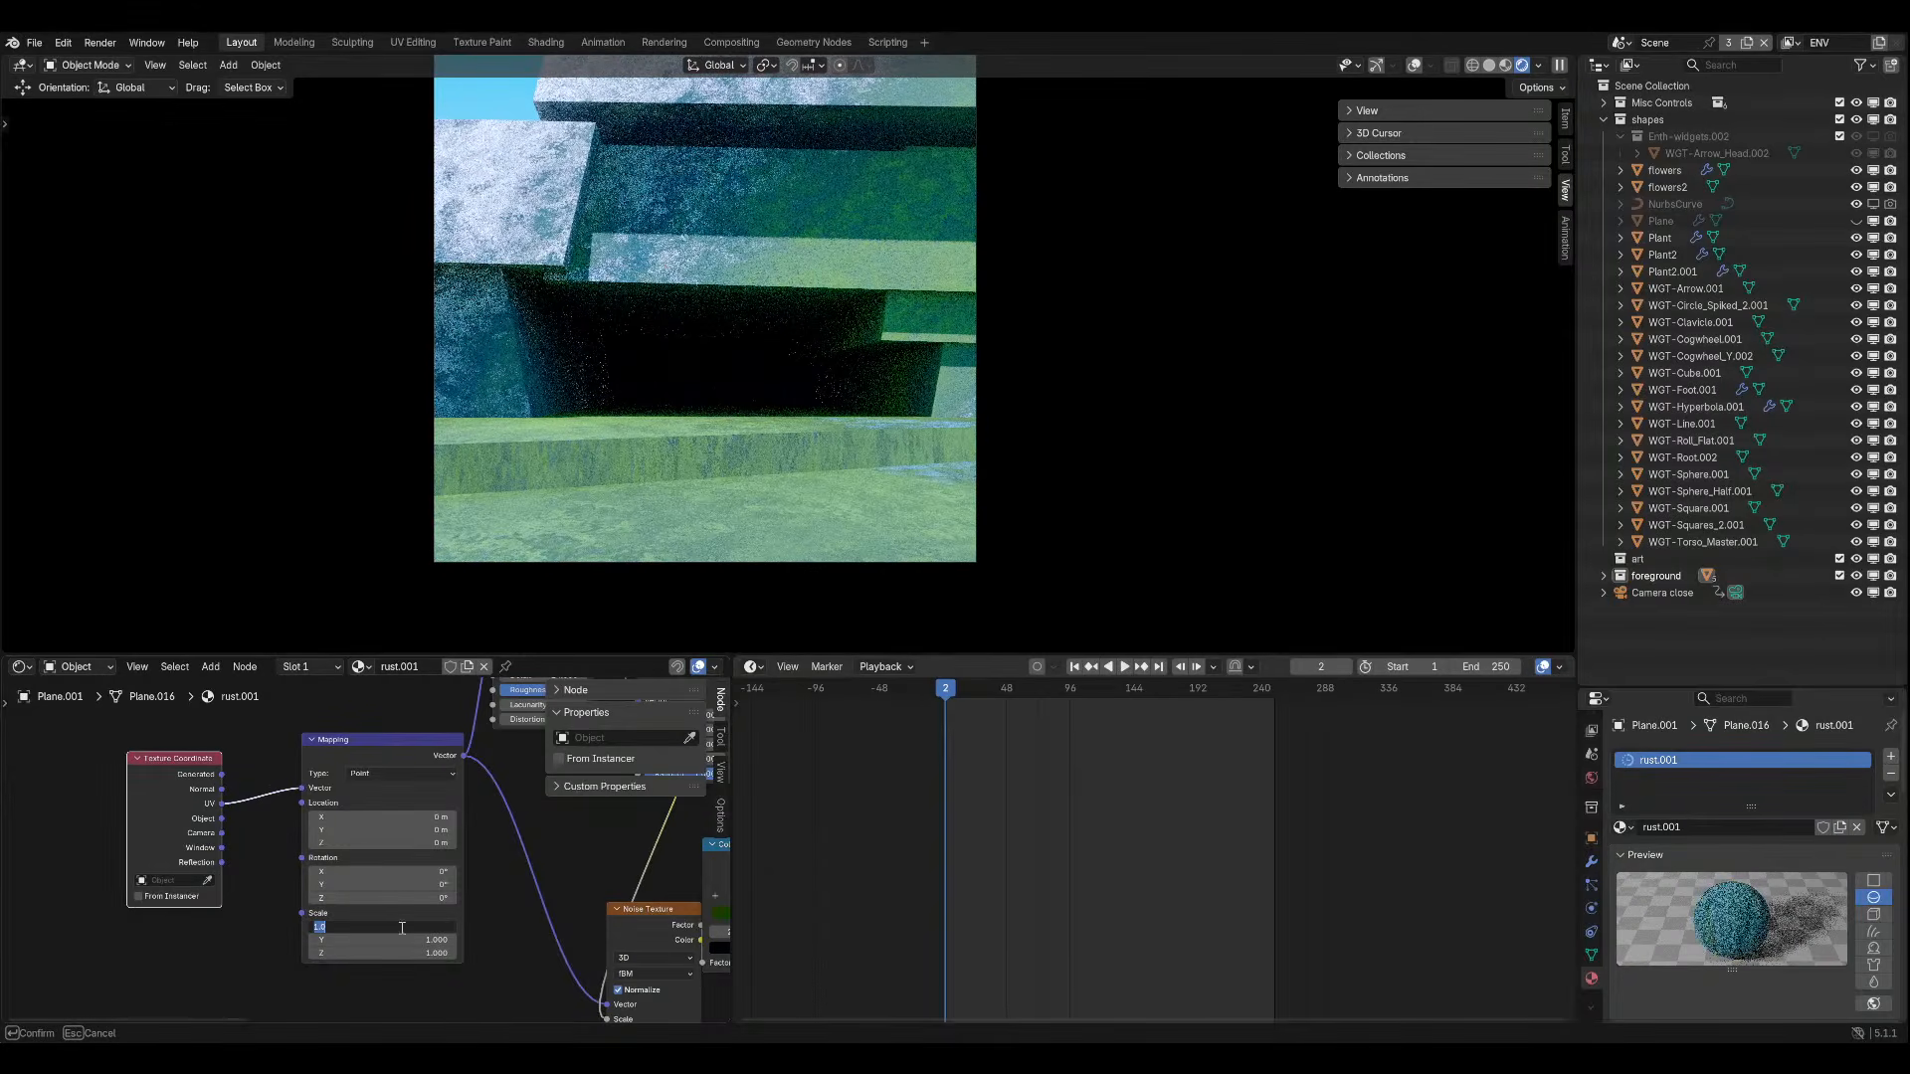
key("BackSpace")
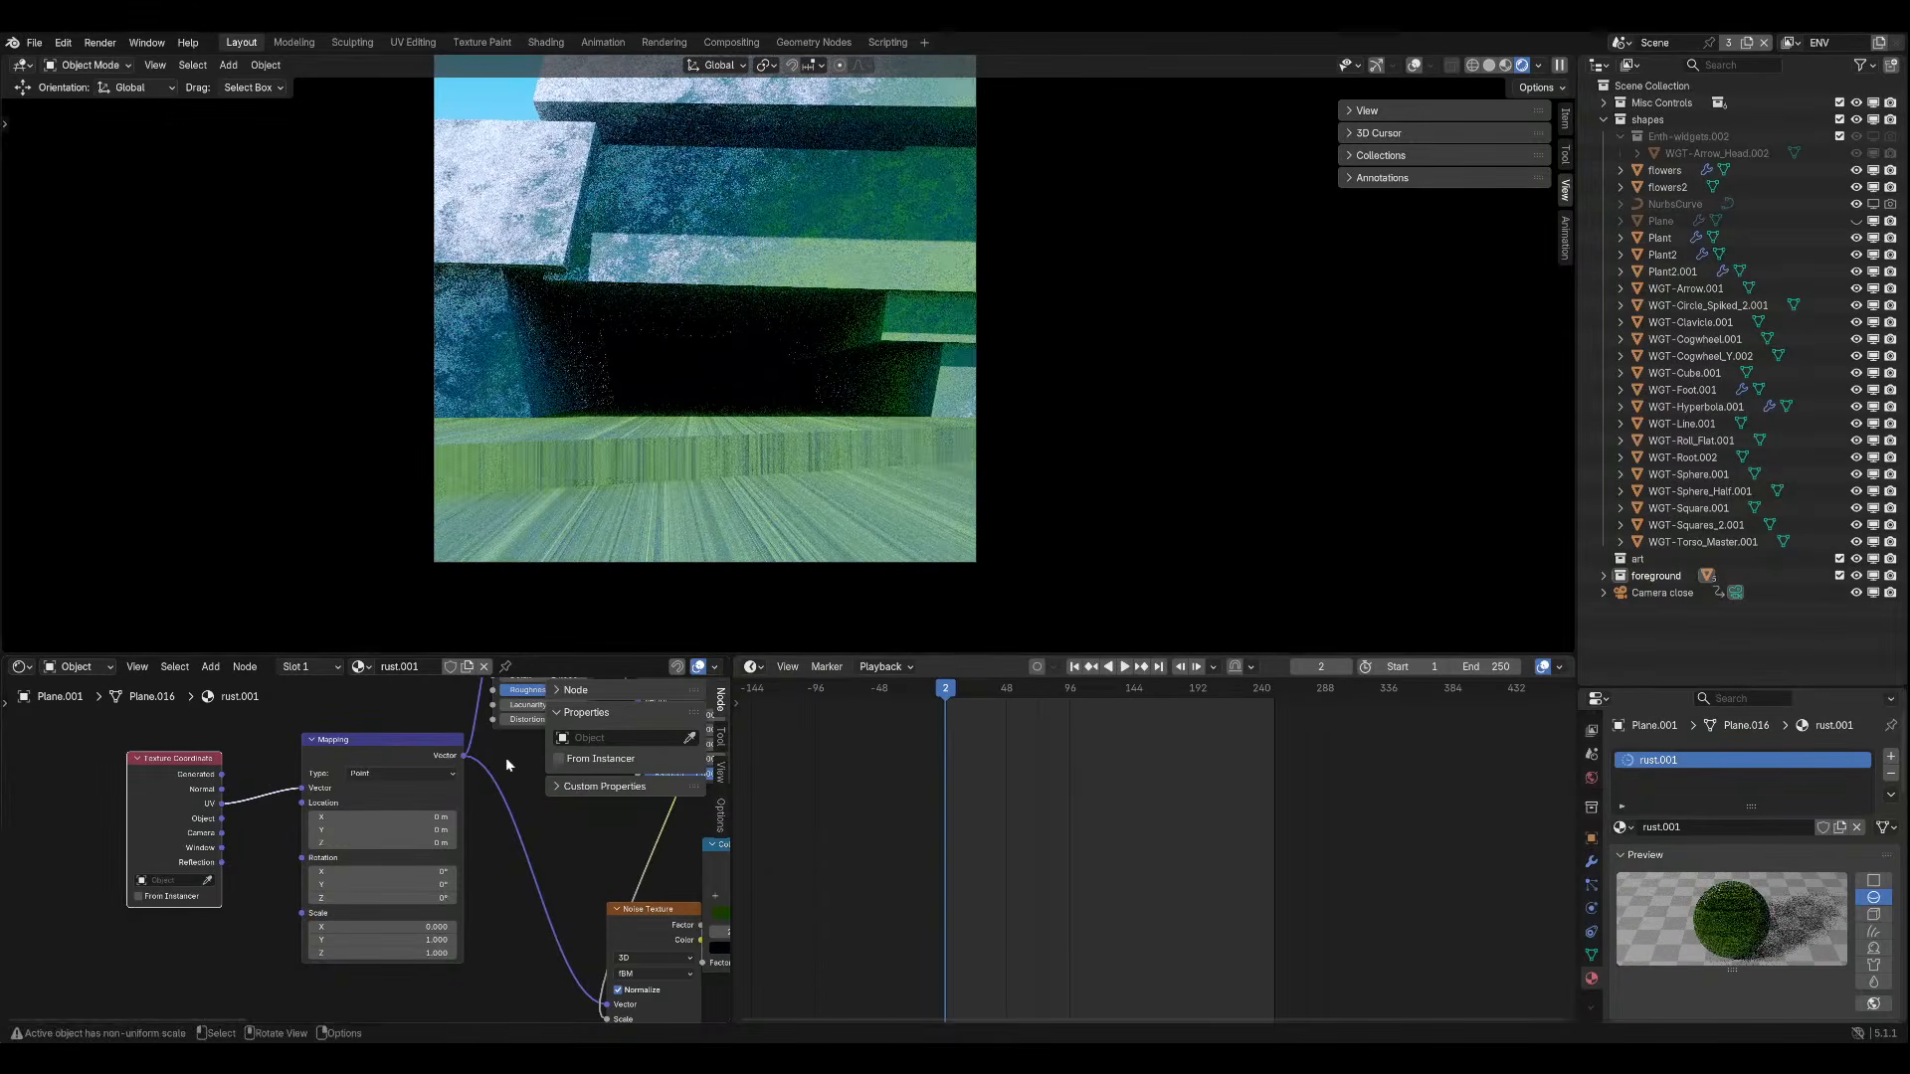
scroll(882, 505, "down", 1)
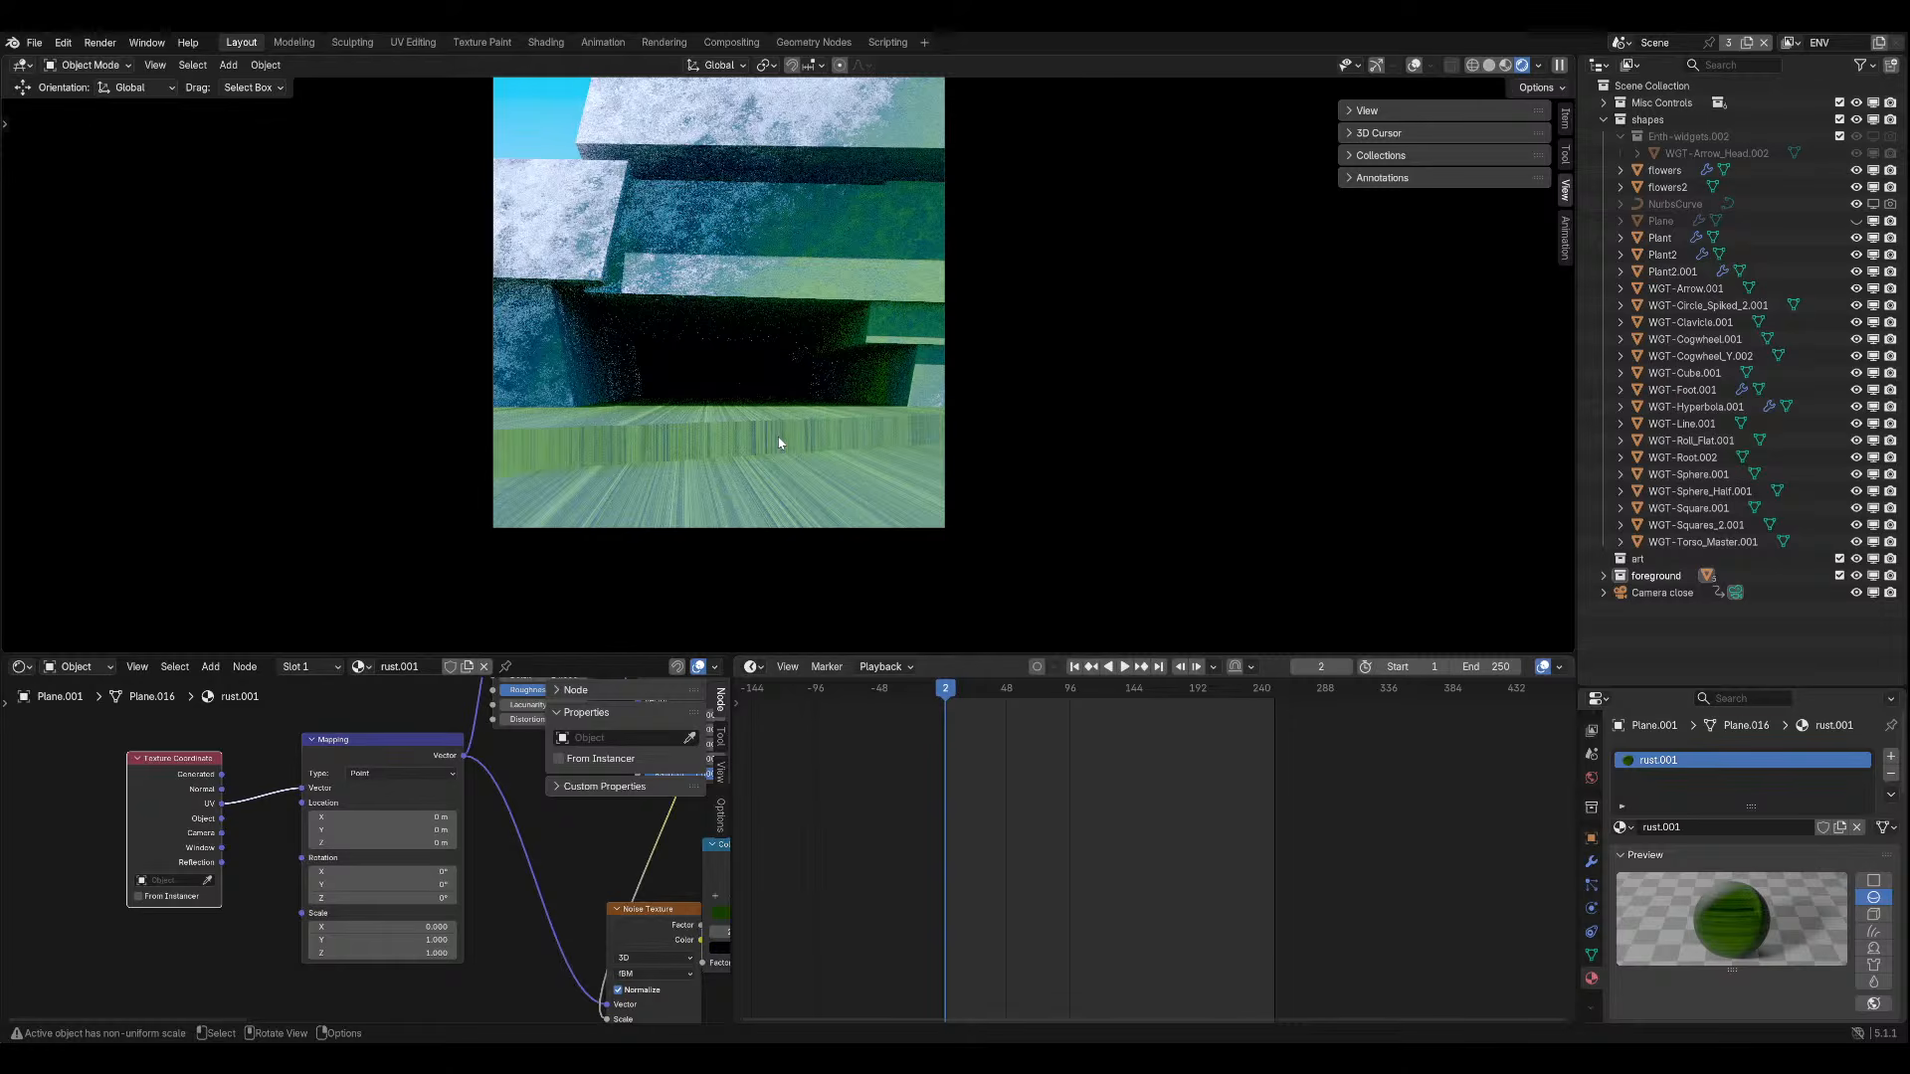
key("ctrl+z")
key("ctrl+s")
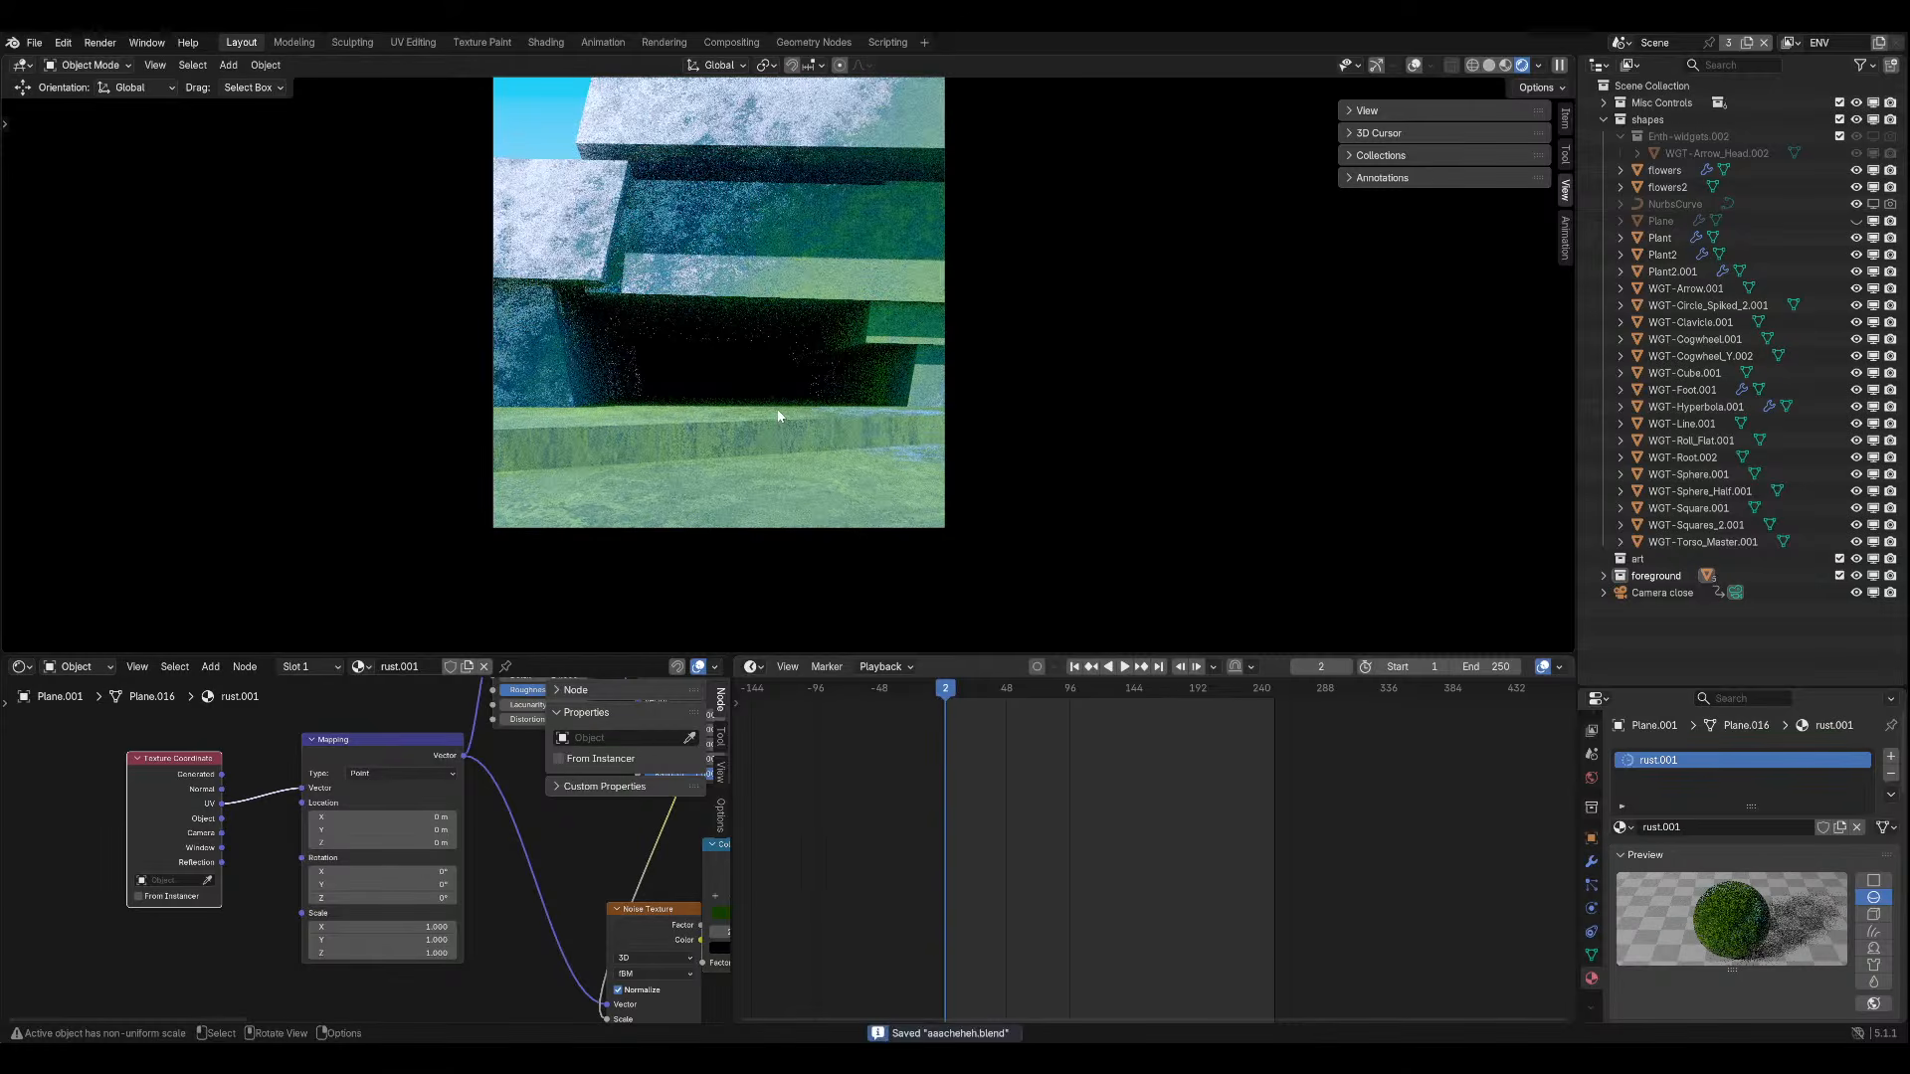
Examine the rendered cave entrance and dark interior in walk navigation, and cancel back to the starting viewpoint.
middle_click_drag(848, 350, 796, 453, "shift")
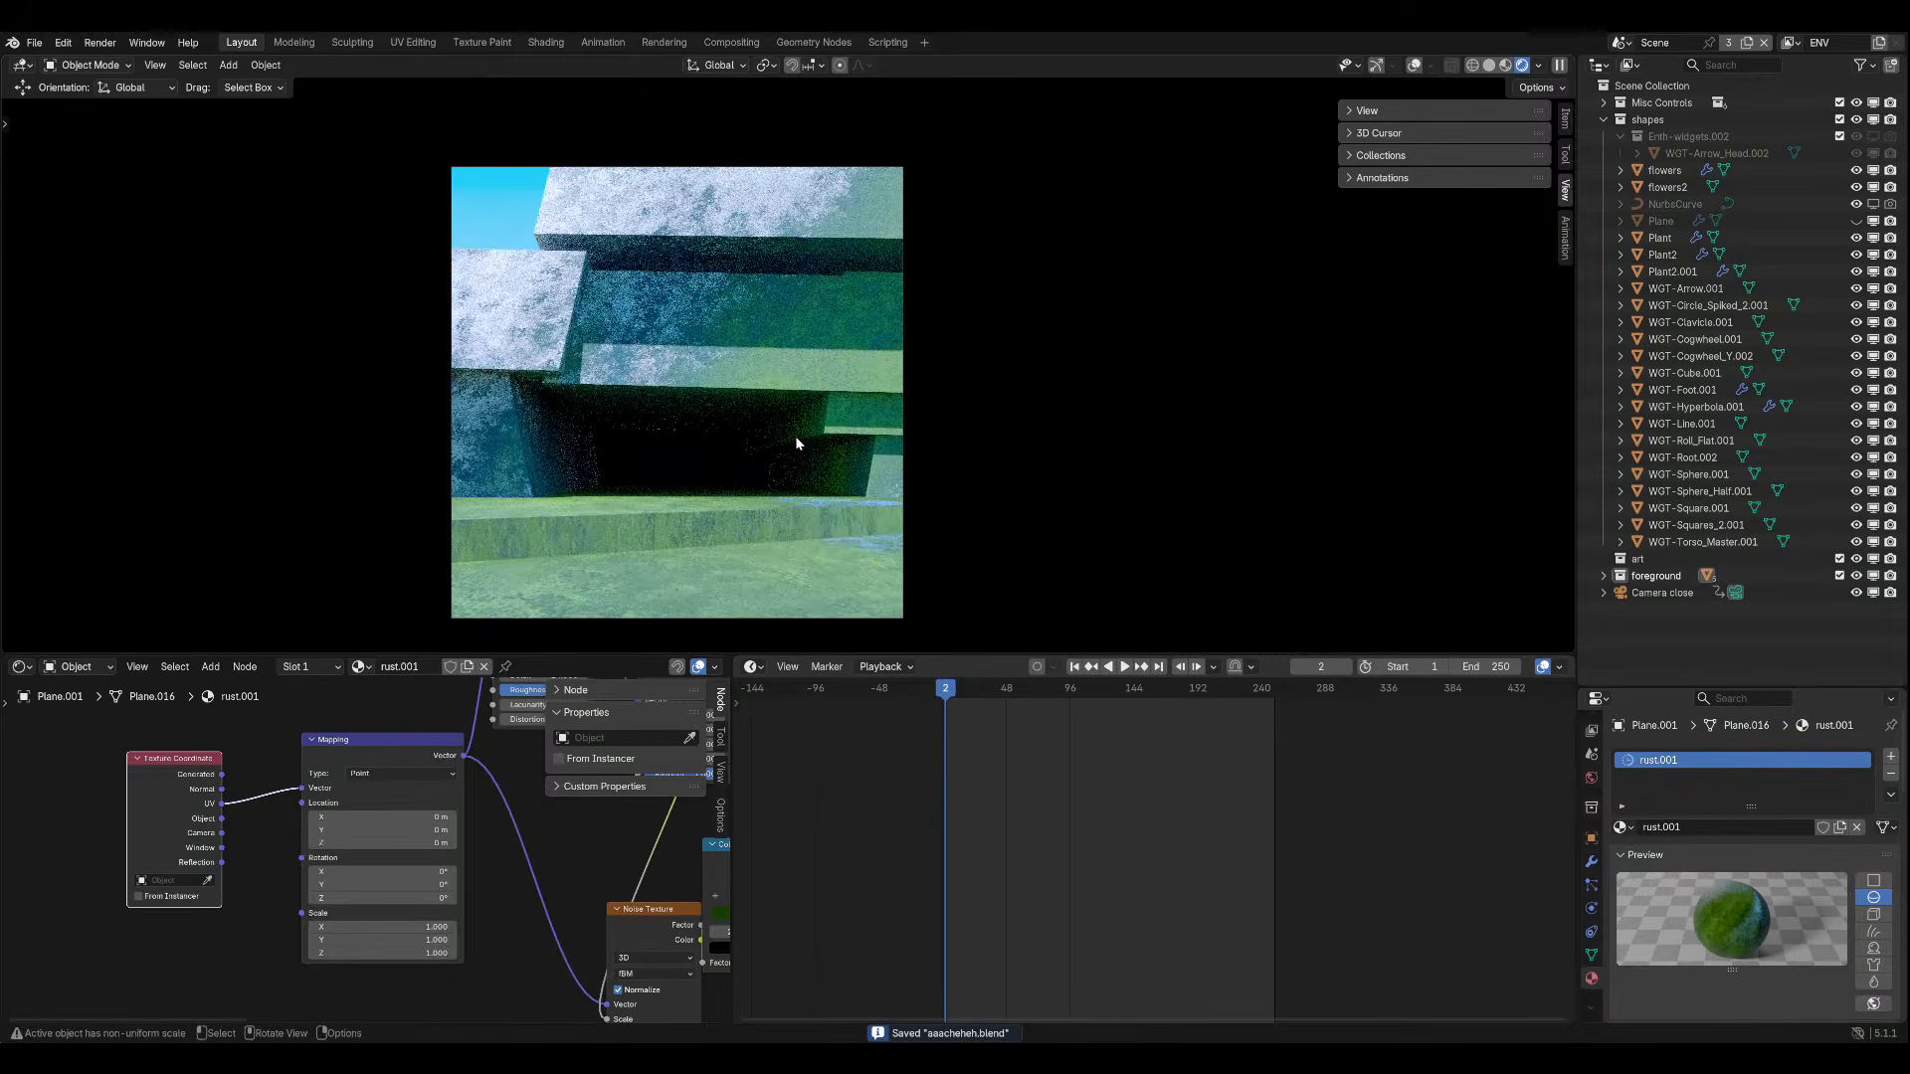
key("shift+grave")
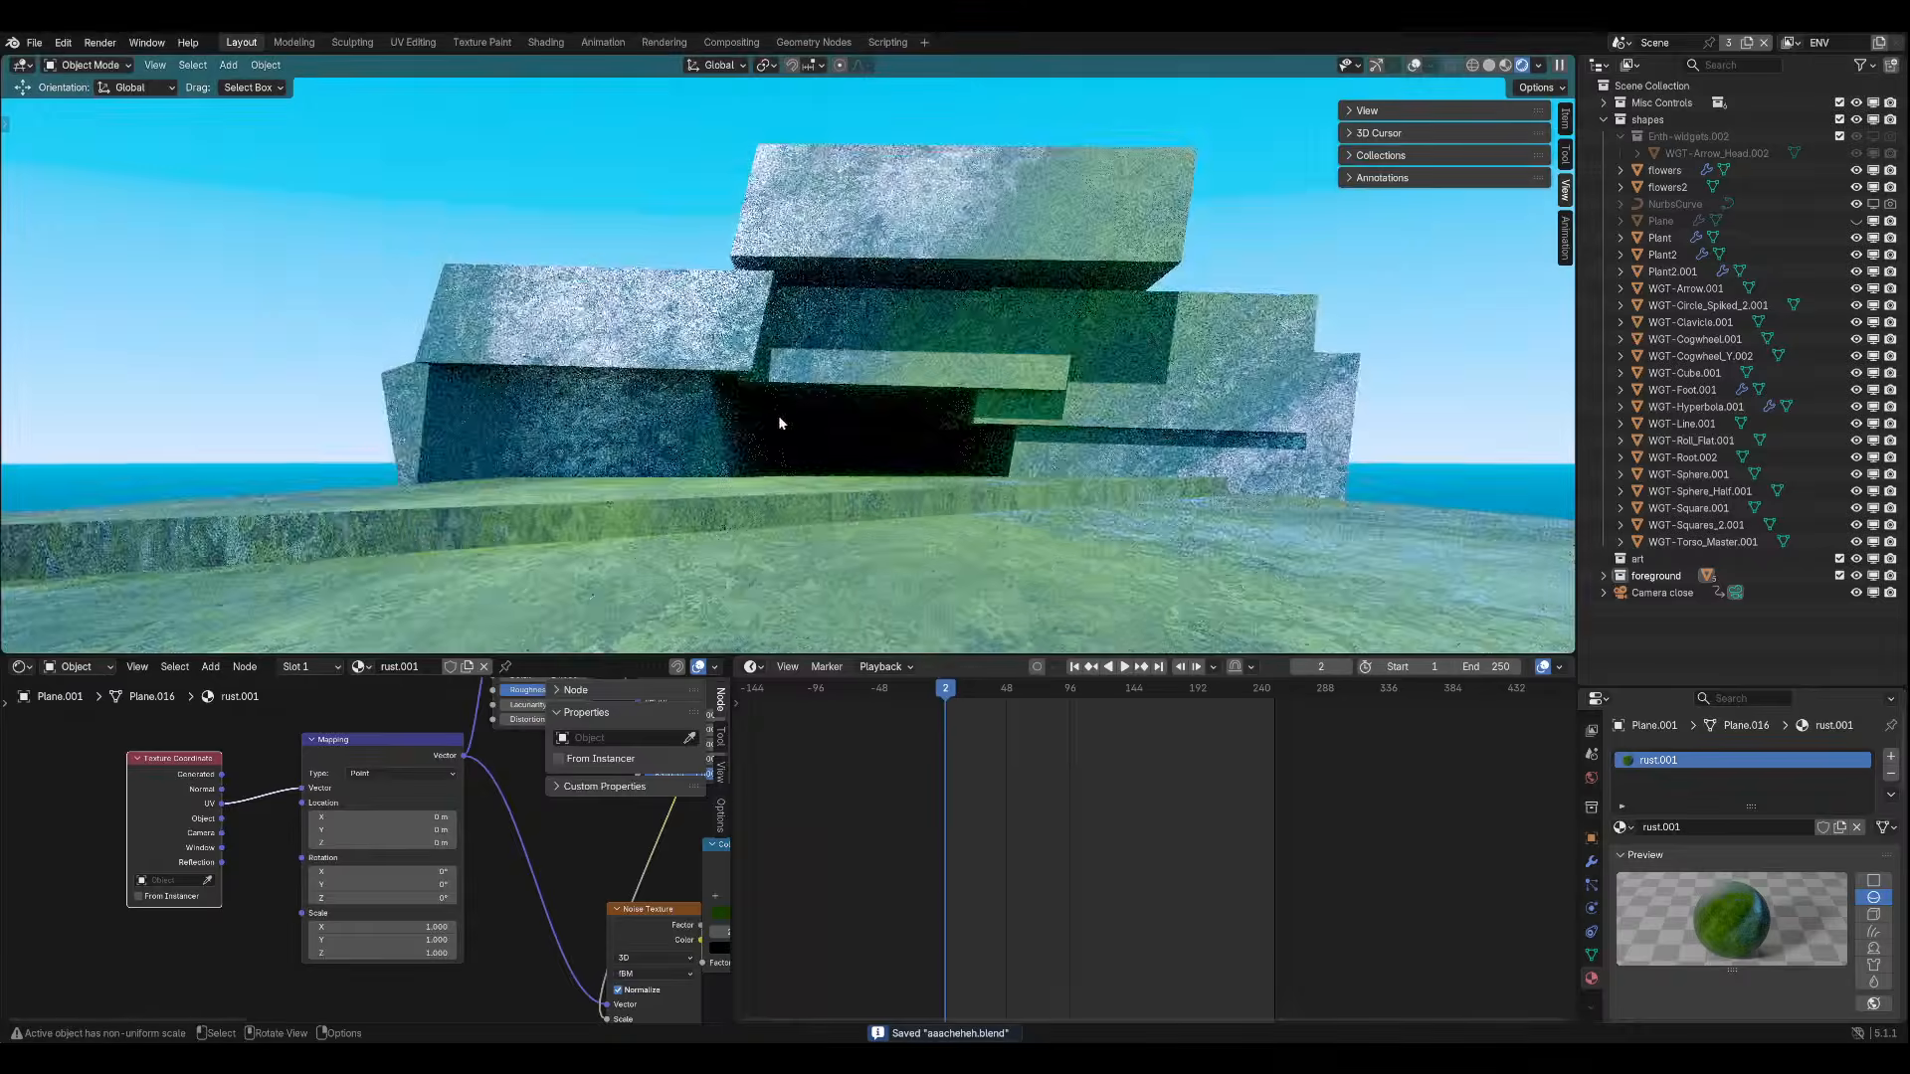
key("w")
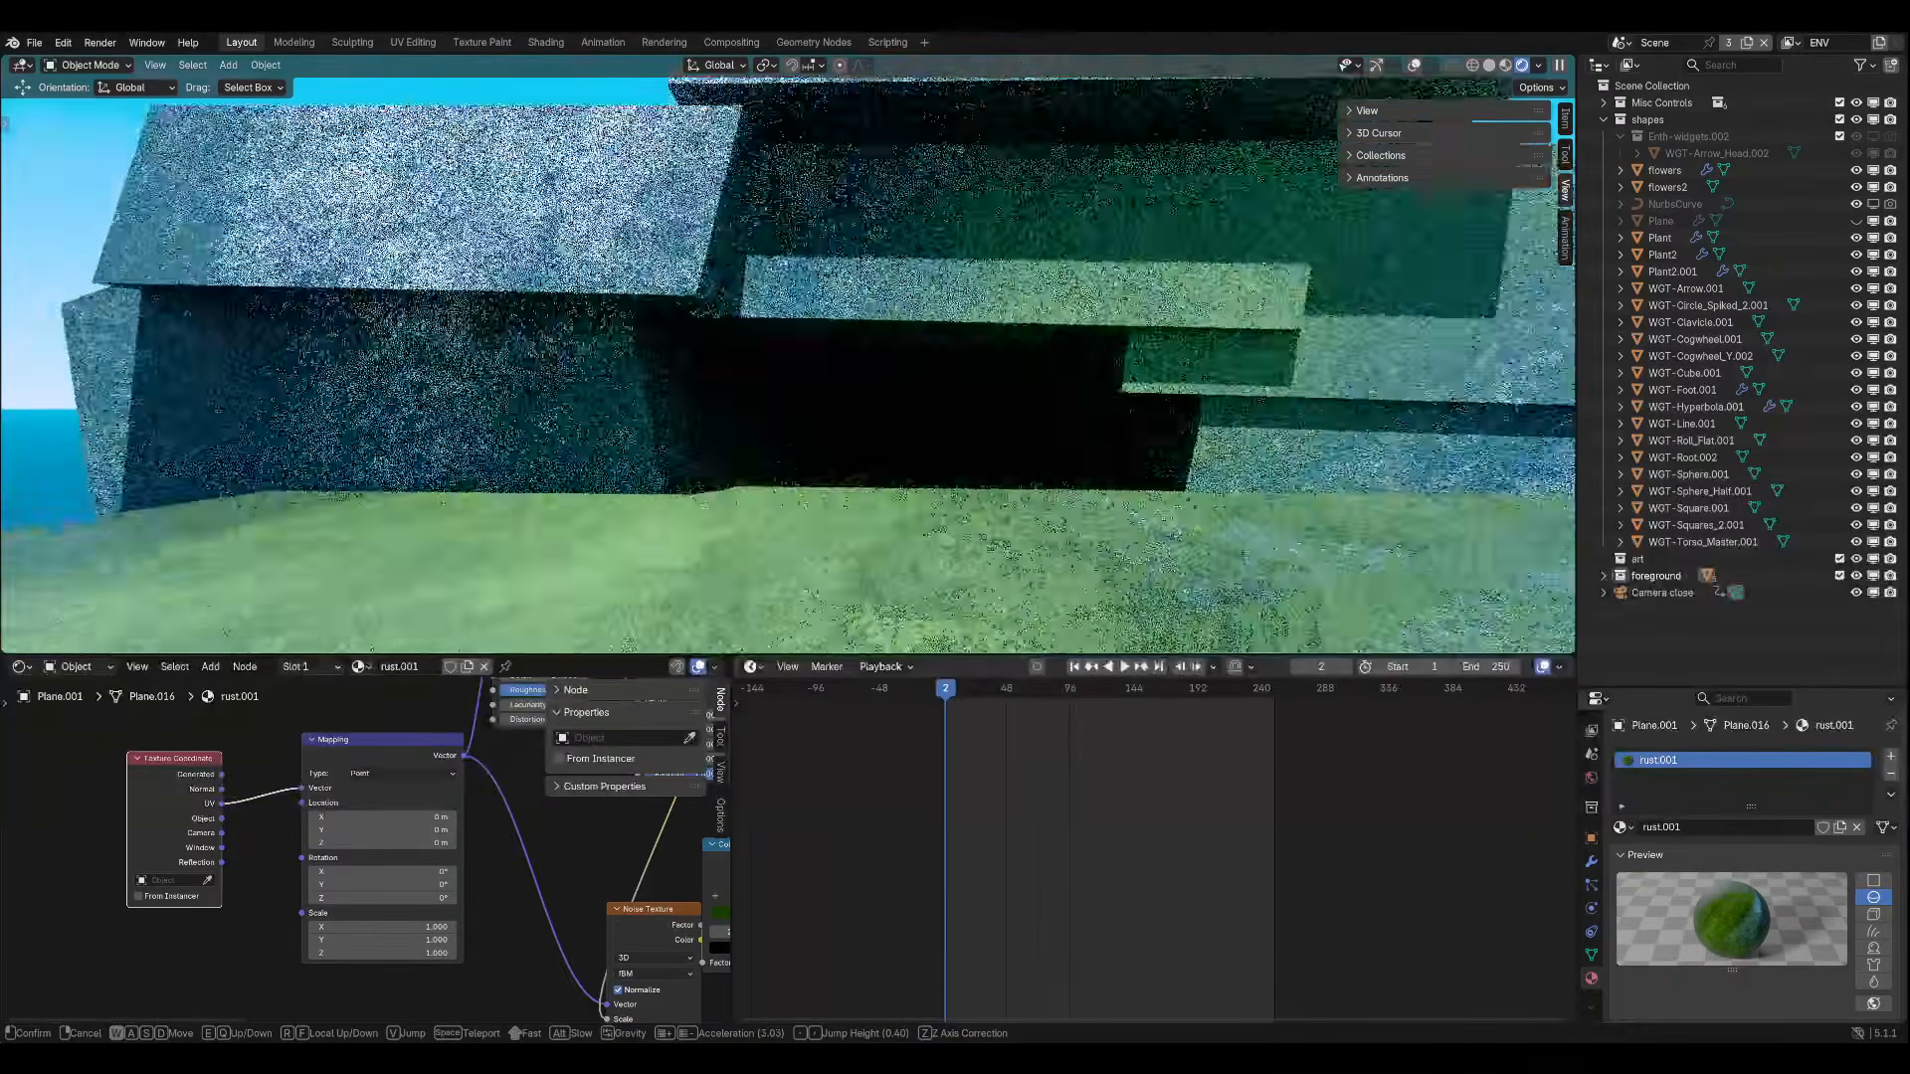
scroll(788, 355, "up", 4)
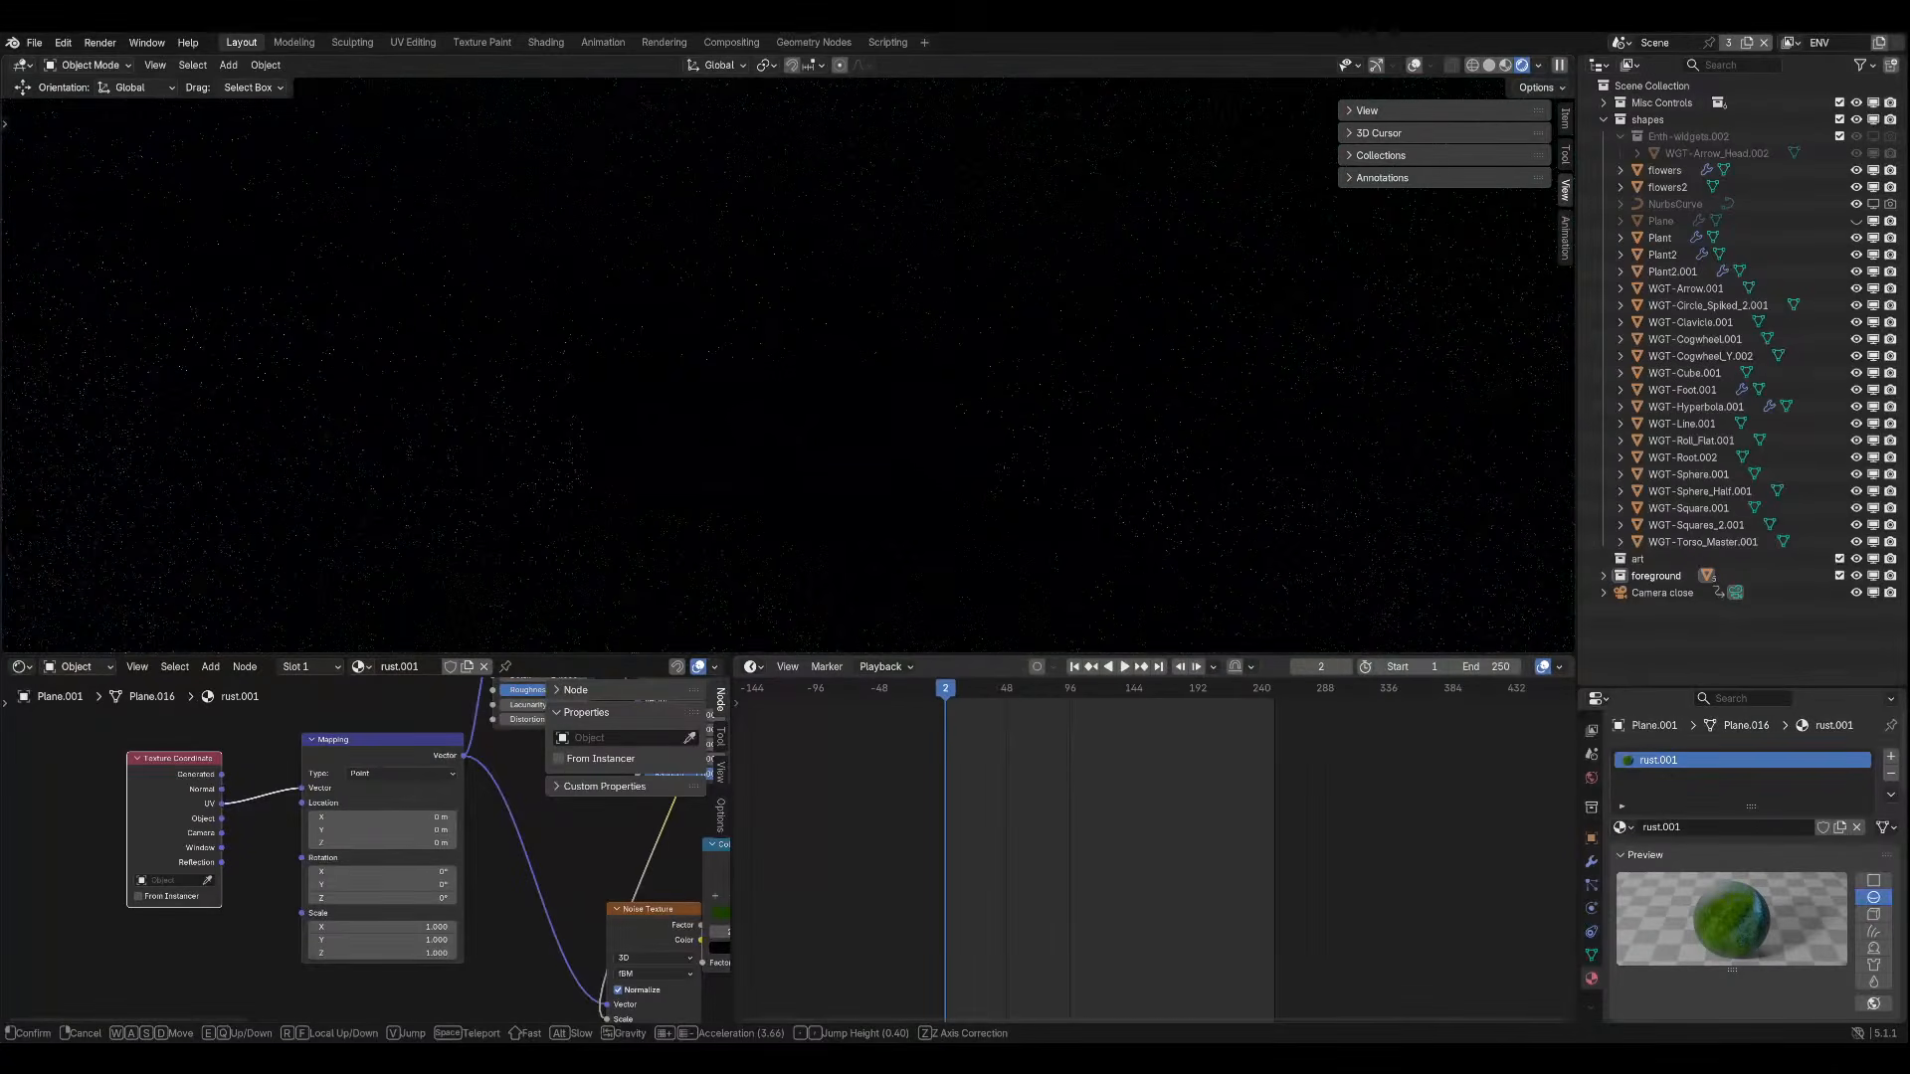
key("shift+w")
key("w")
key("d")
key("Escape")
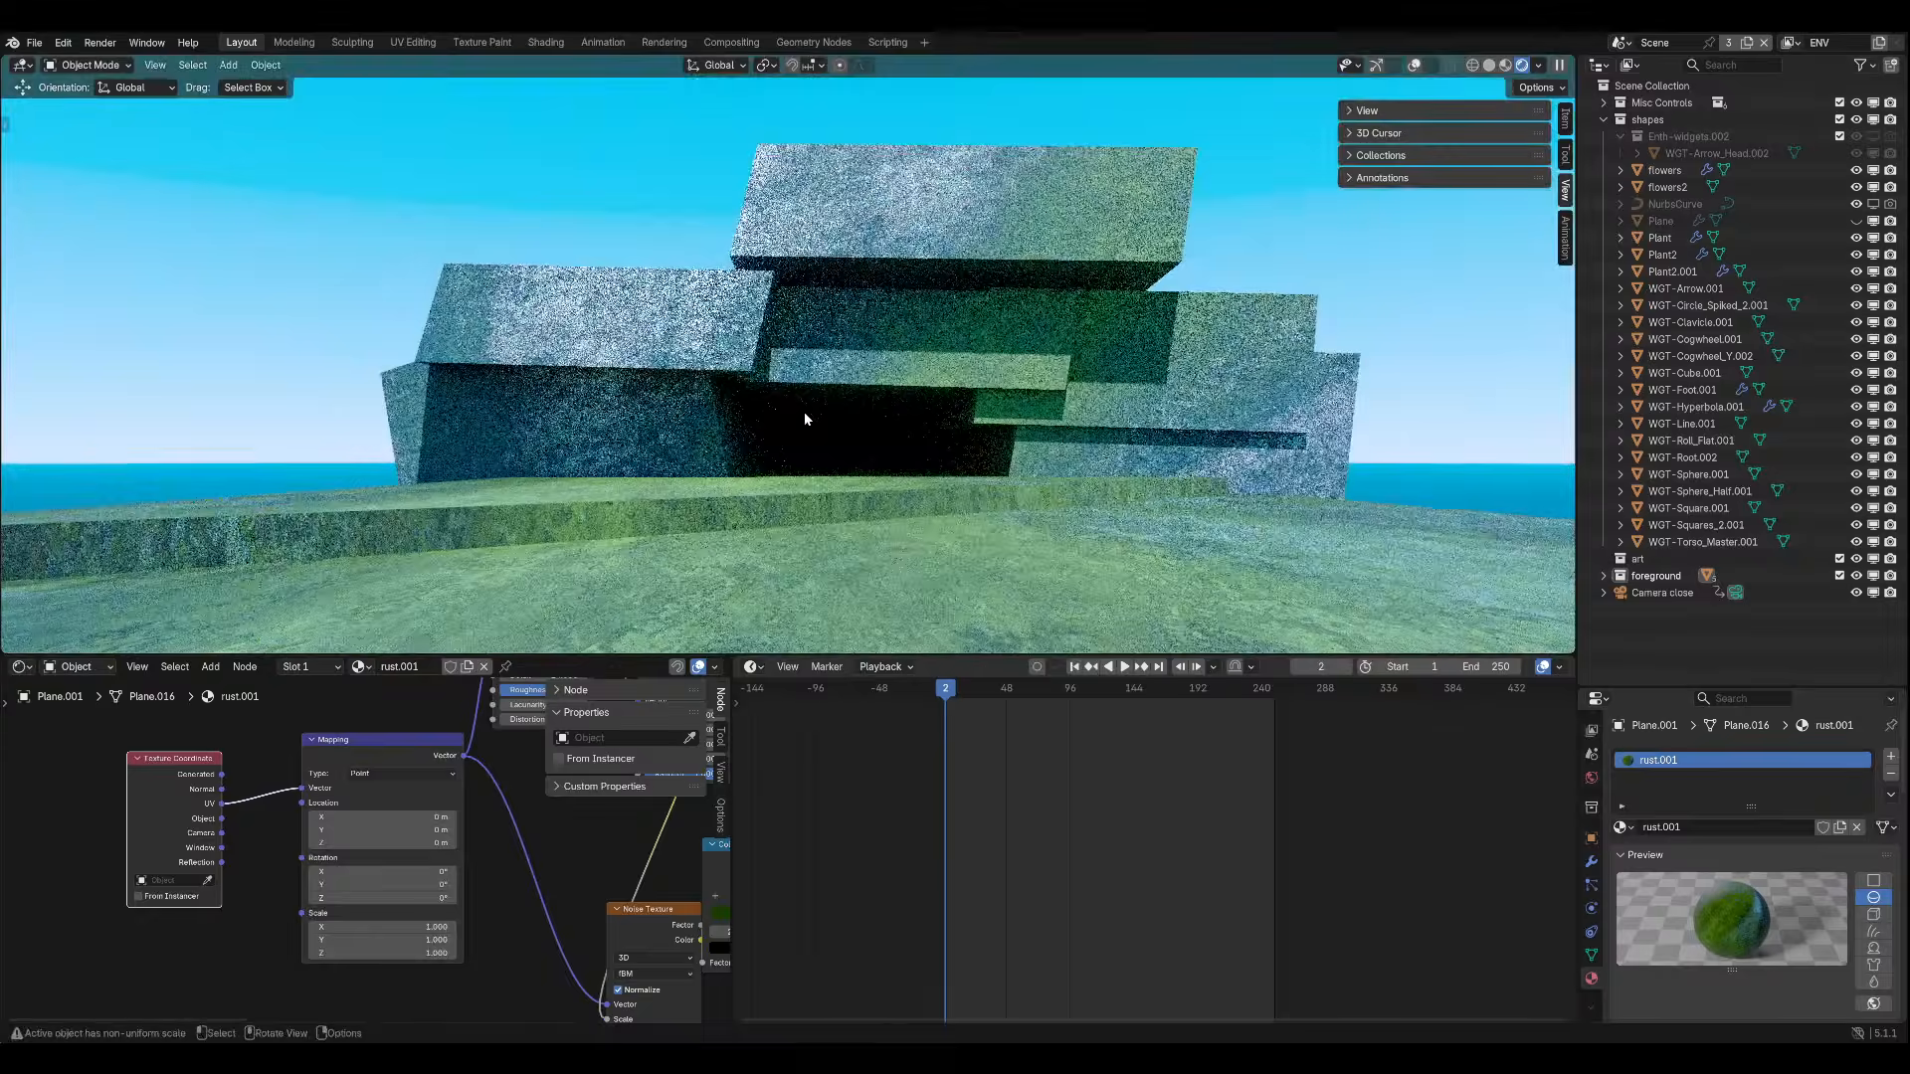
Switch the viewport to solid shading, save the file, and turn the overlays back on to inspect the rock blocks.
middle_click_drag(803, 411, 930, 338)
scroll(930, 339, "down", 4)
left_click(1489, 66)
key("ctrl+s")
middle_click_drag(1078, 351, 892, 422)
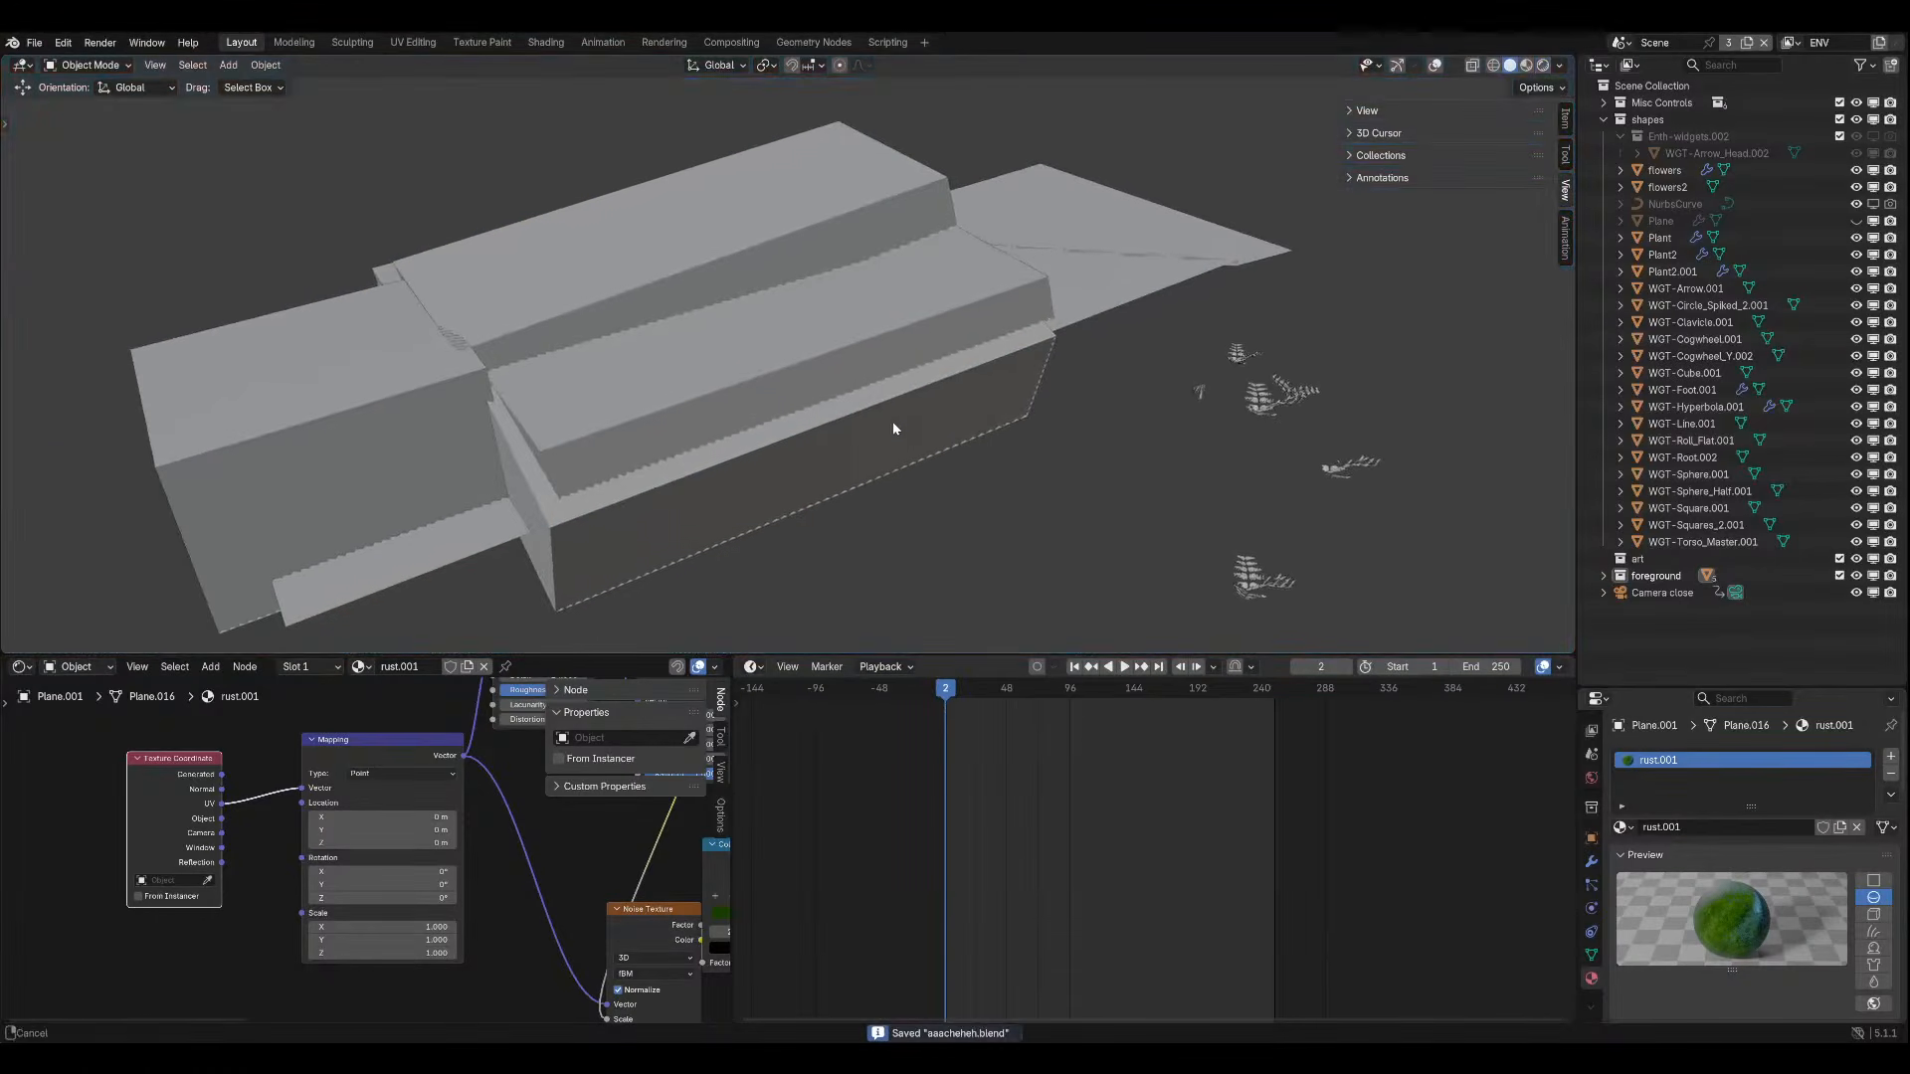
scroll(756, 484, "up", 1)
middle_click_drag(600, 553, 900, 189)
scroll(659, 477, "down", 4)
left_click(1435, 64)
Select the cave's rock block object Cube and open its mesh in Edit Mode.
left_click(558, 328)
middle_click_drag(558, 328, 805, 348)
left_click(789, 247)
left_click(87, 66)
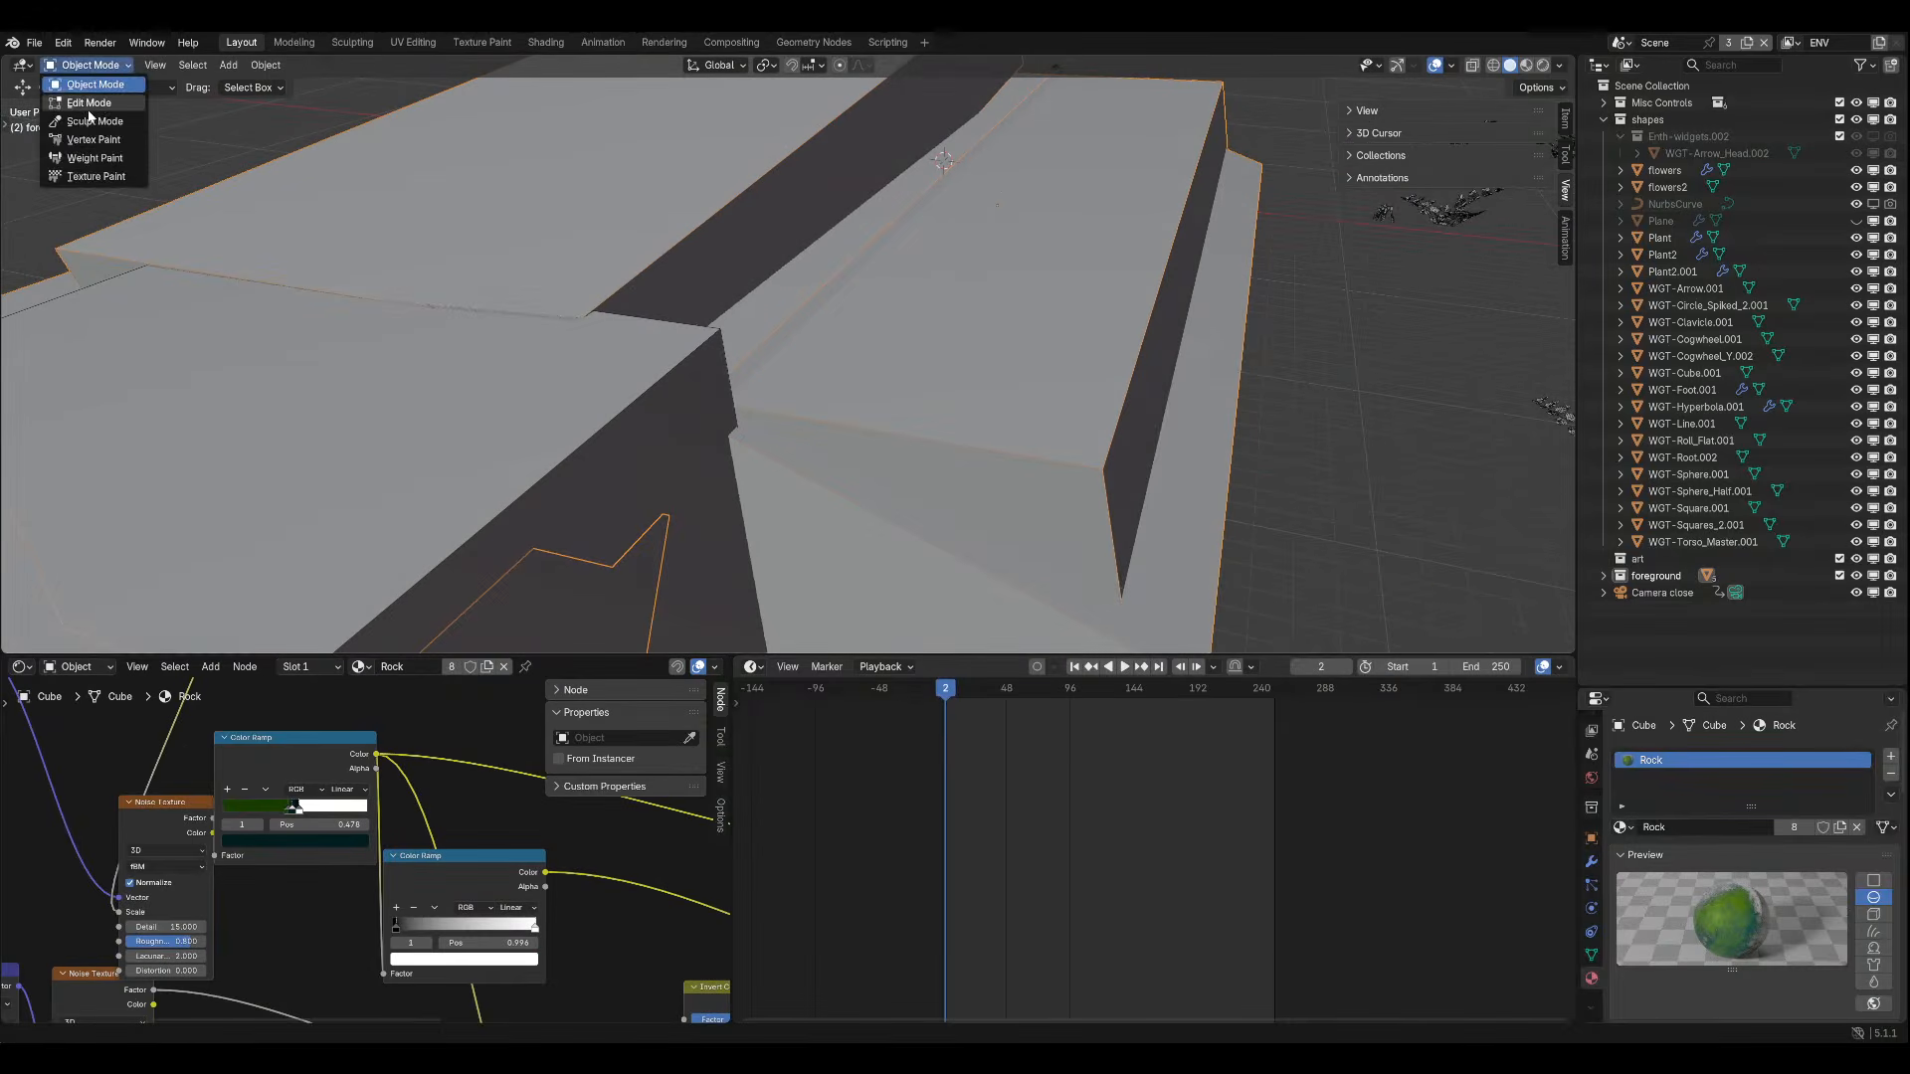
left_click(90, 102)
Examine the inside of the cave in walk navigation, checking where the walls, ceiling and back face meet.
key("shift+grave")
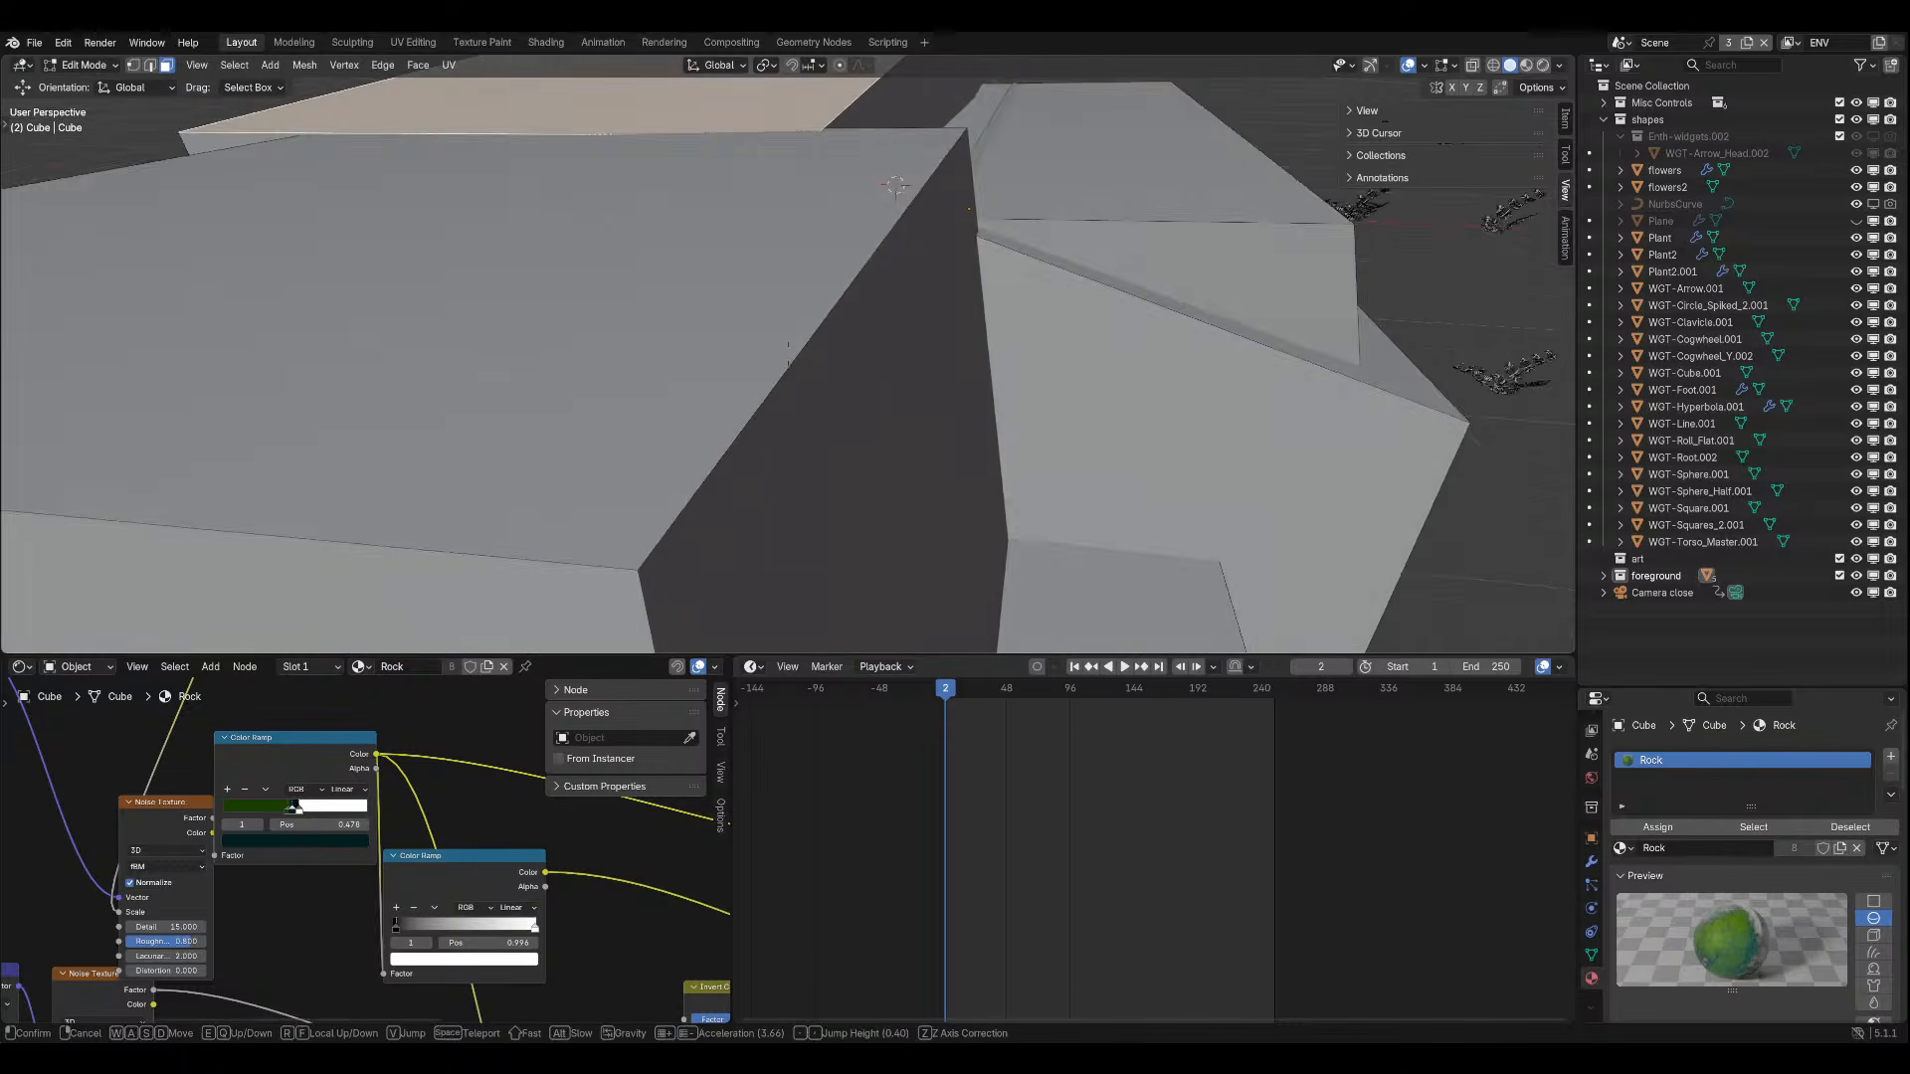
key("w")
key("a")
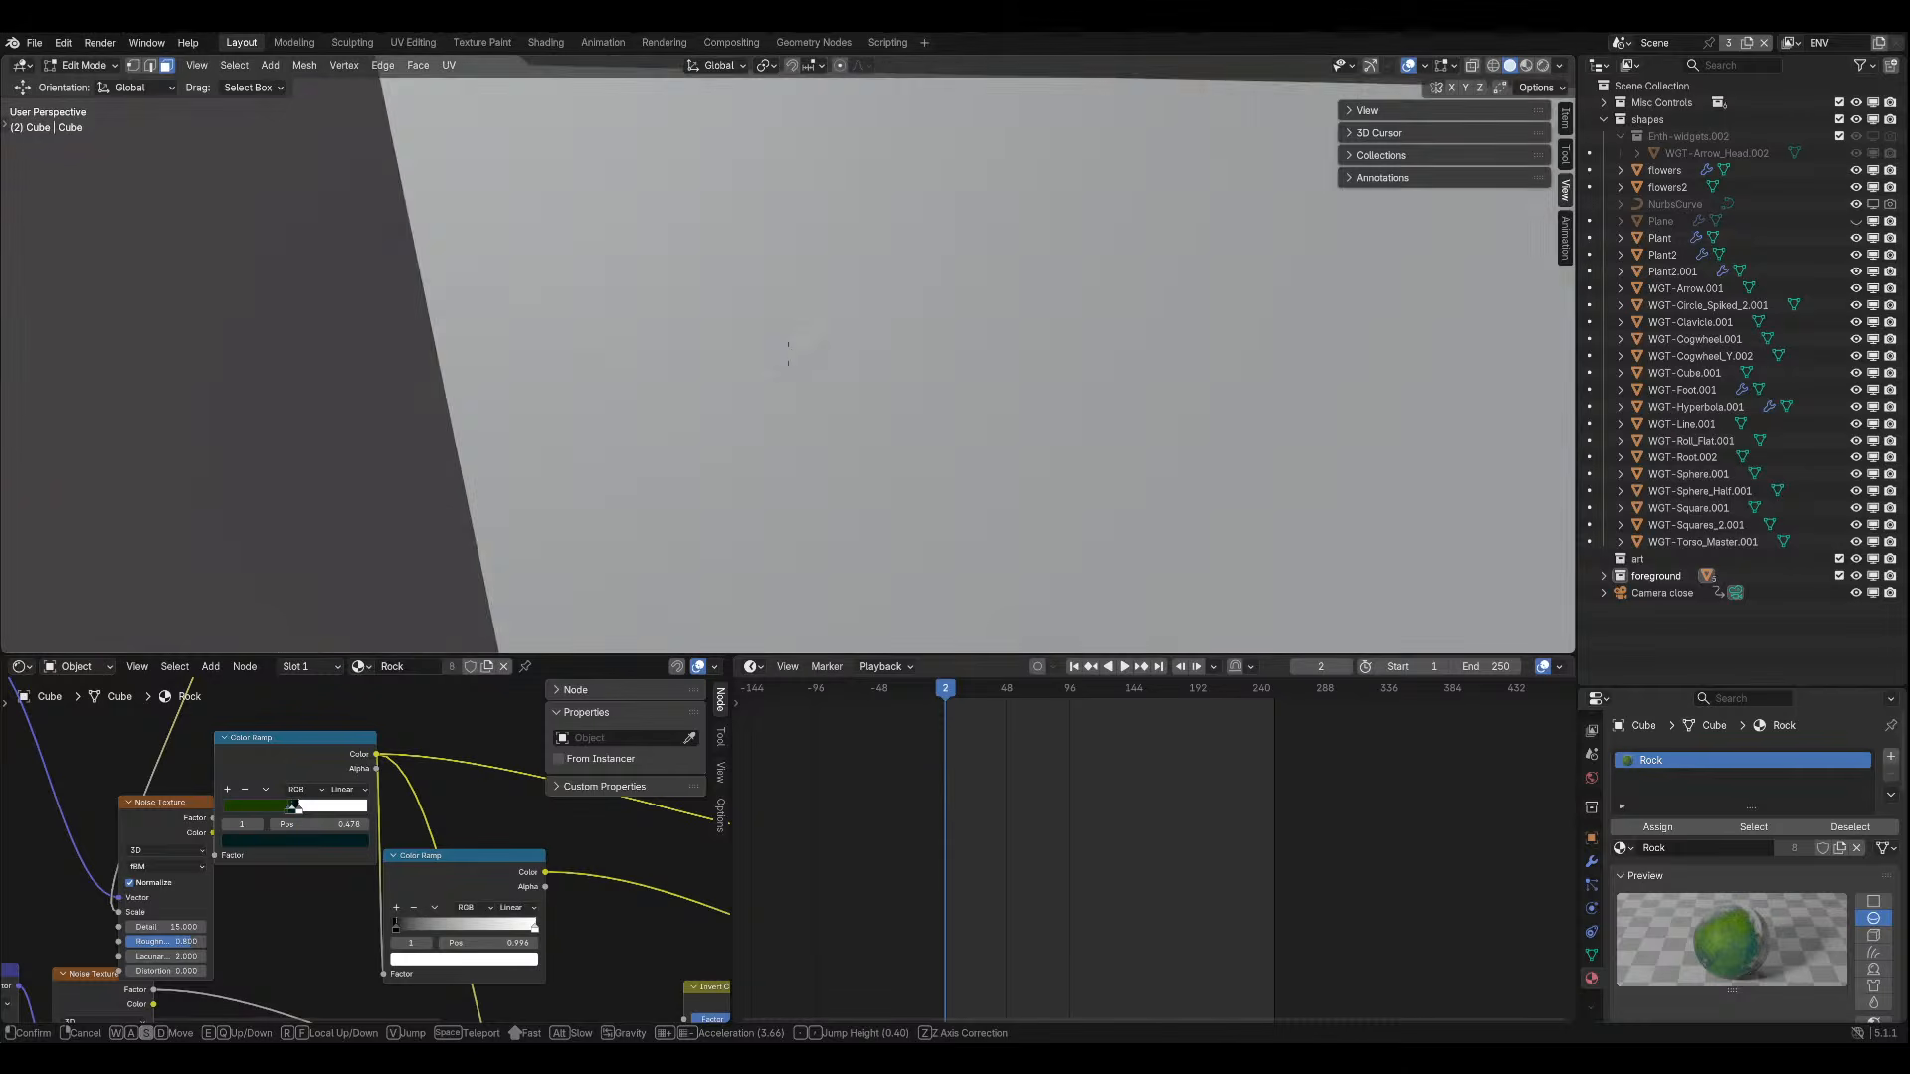
key("s")
key("s")
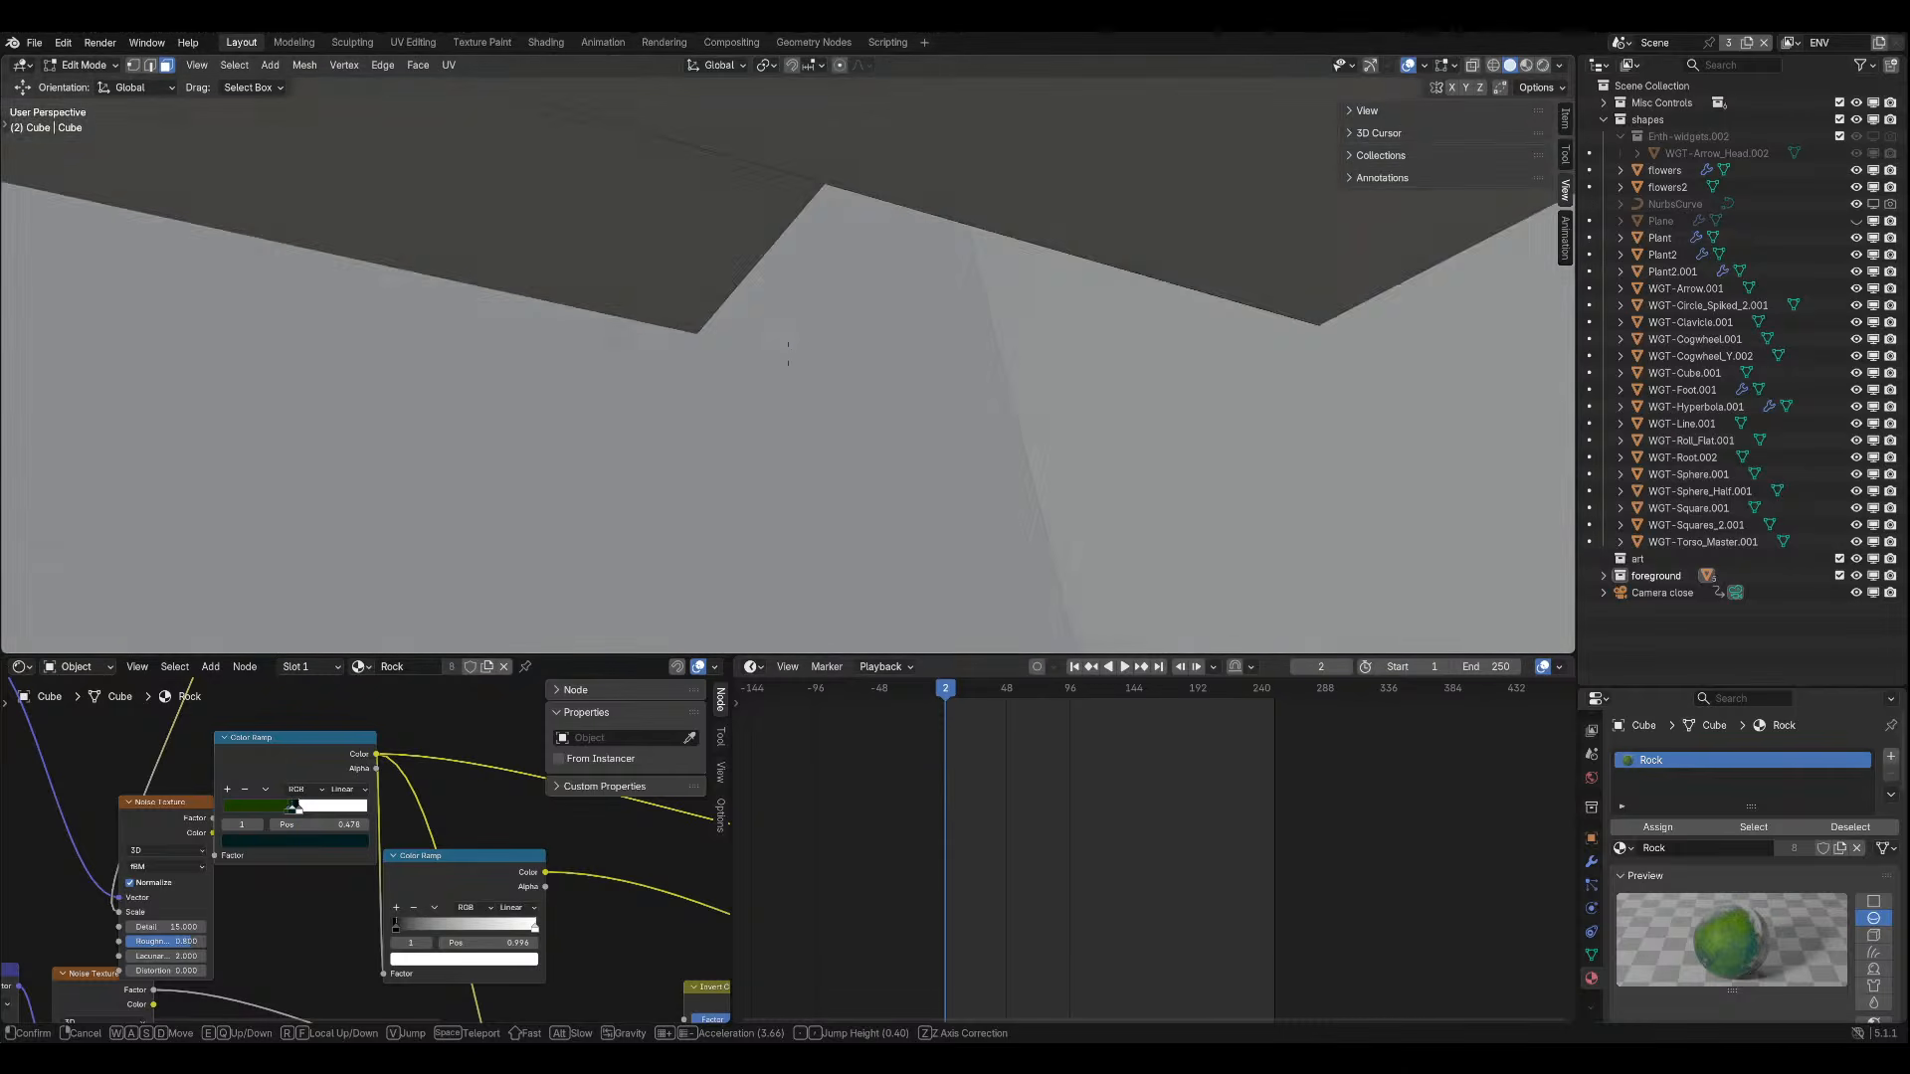
key("w")
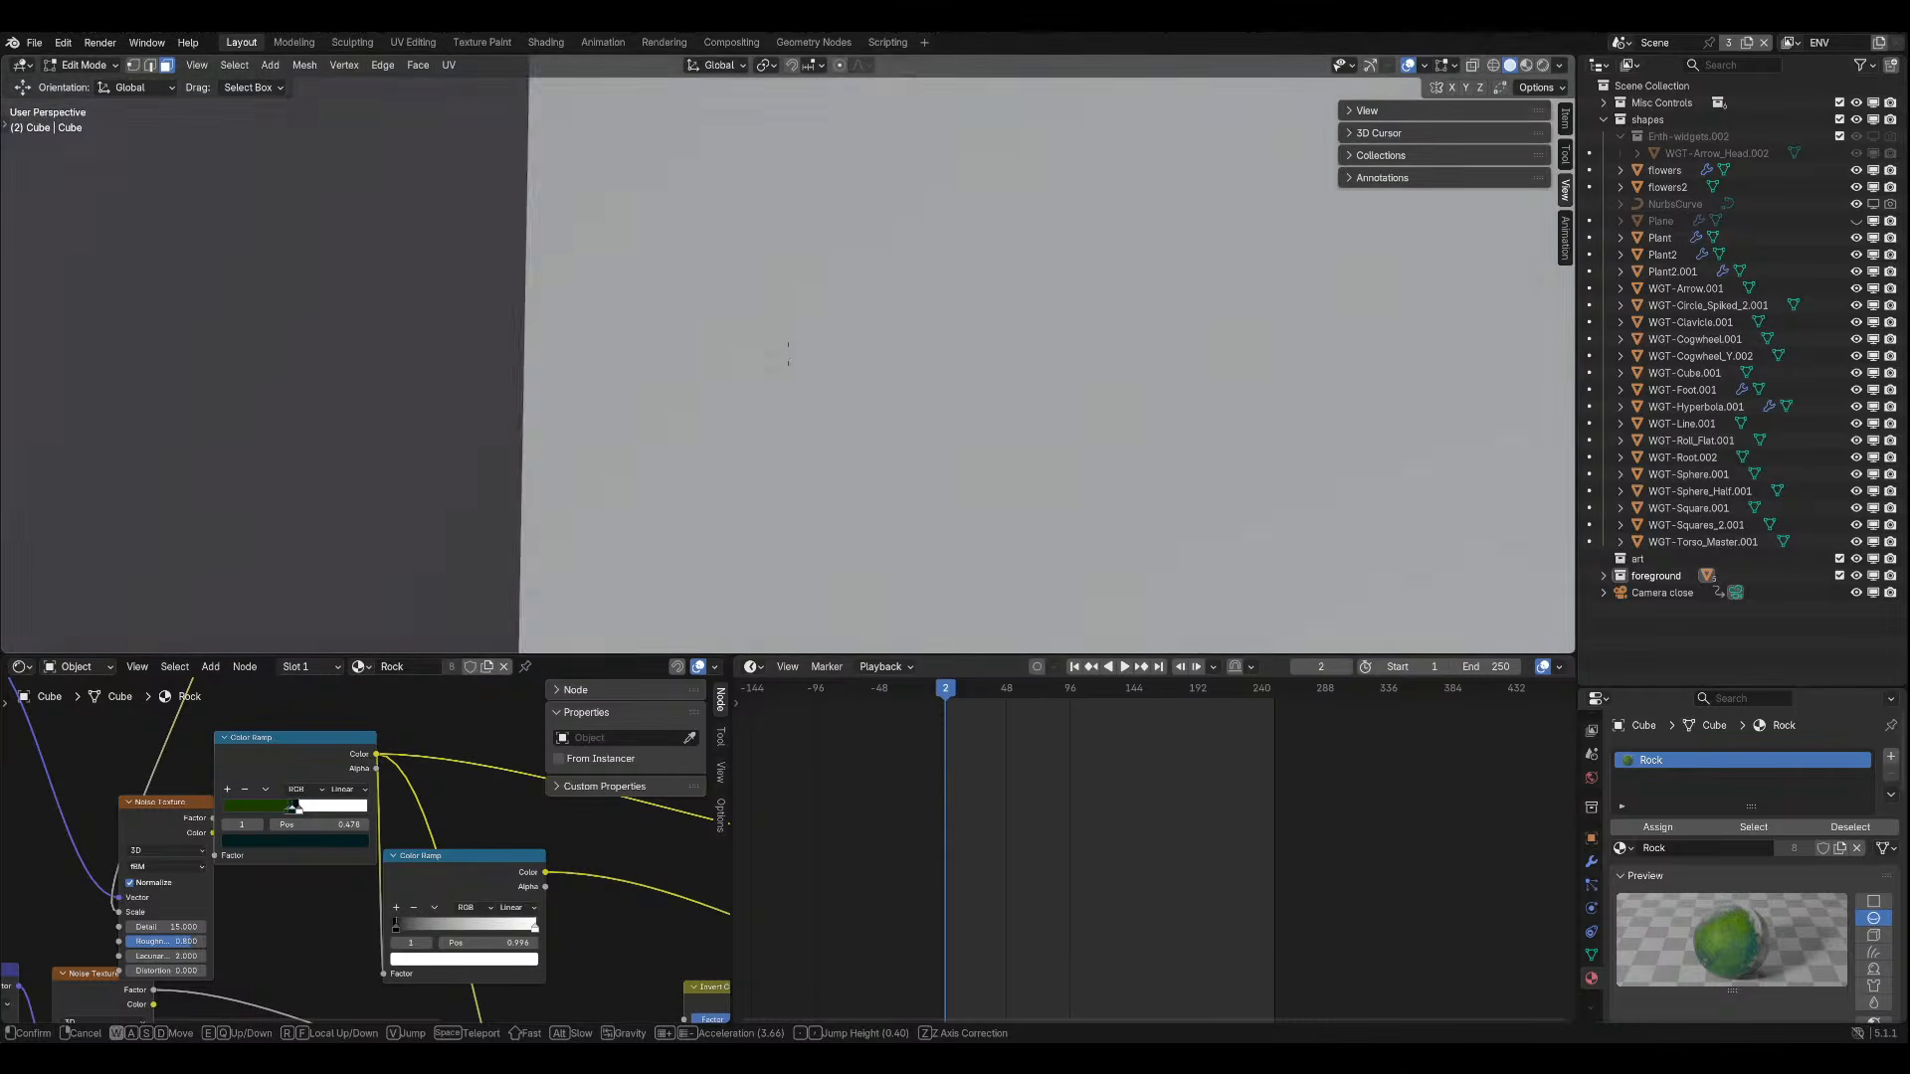
key("w")
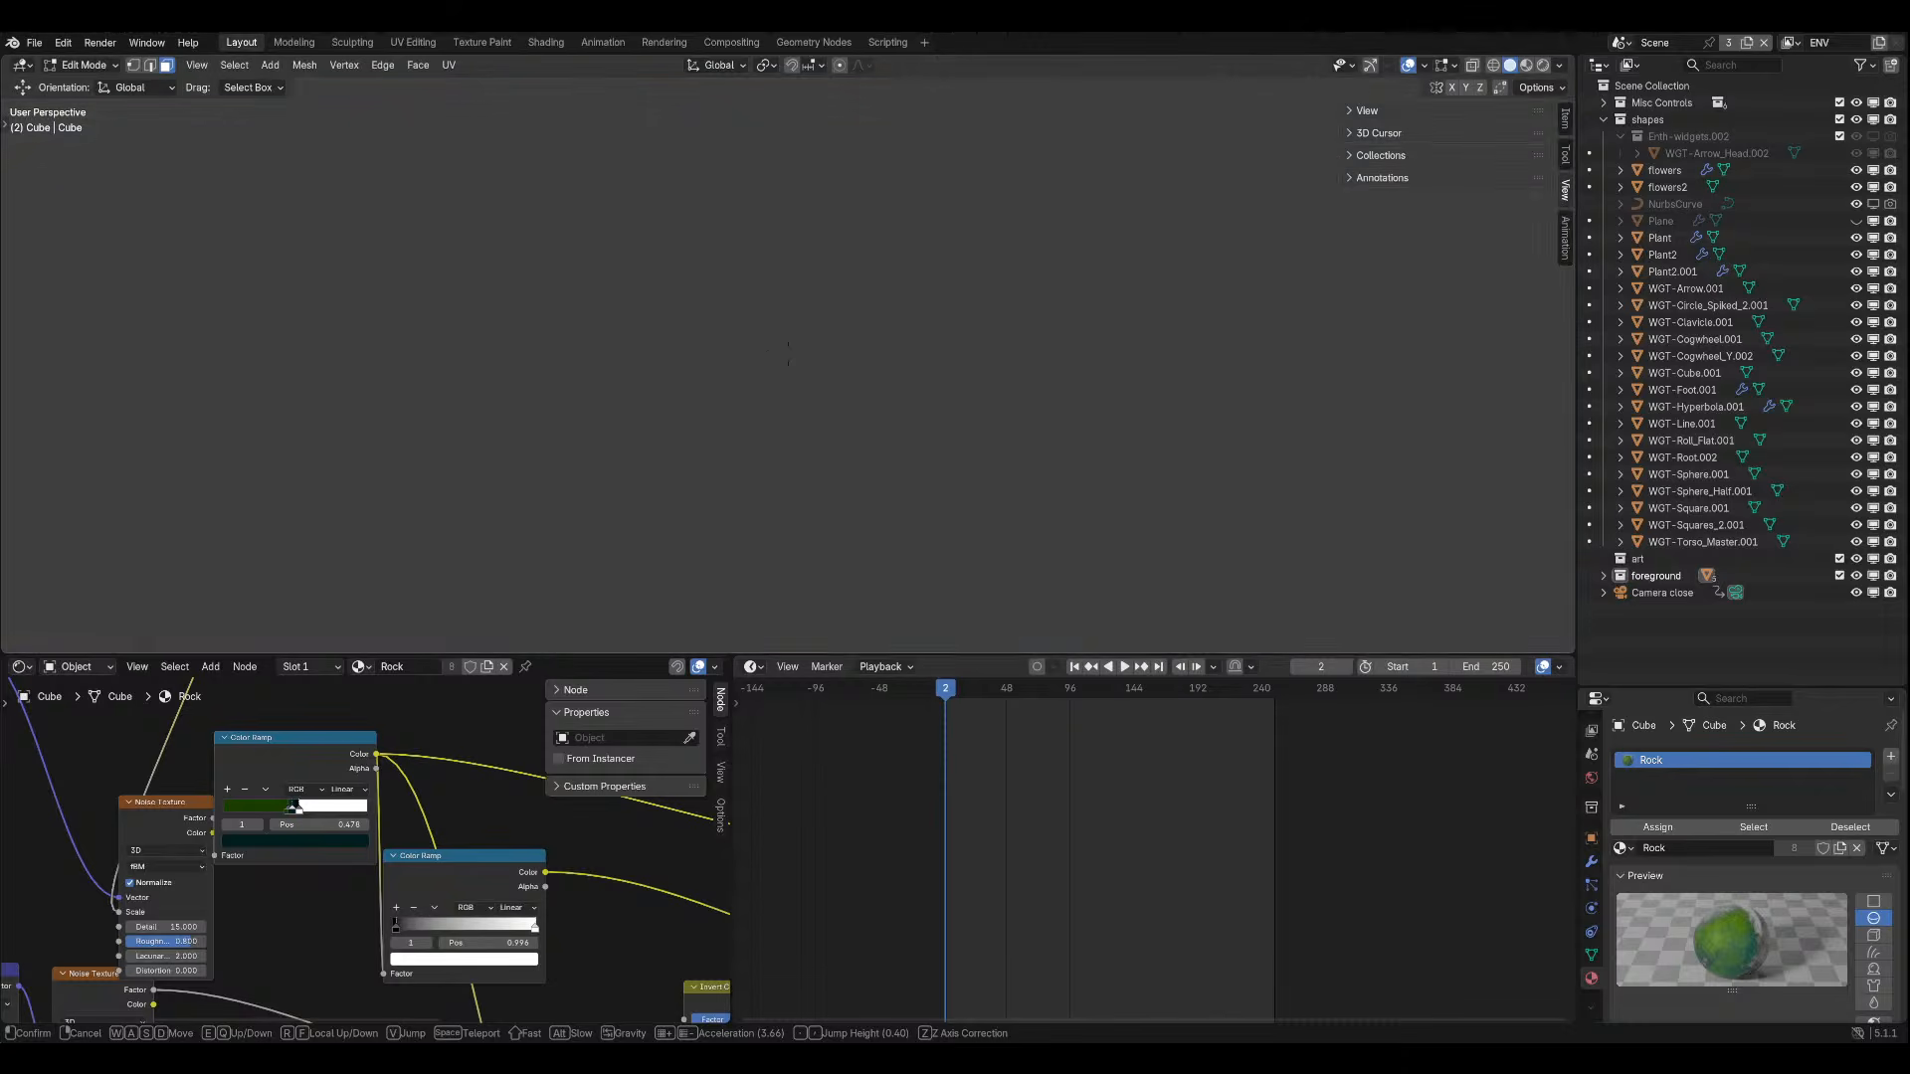
key("w")
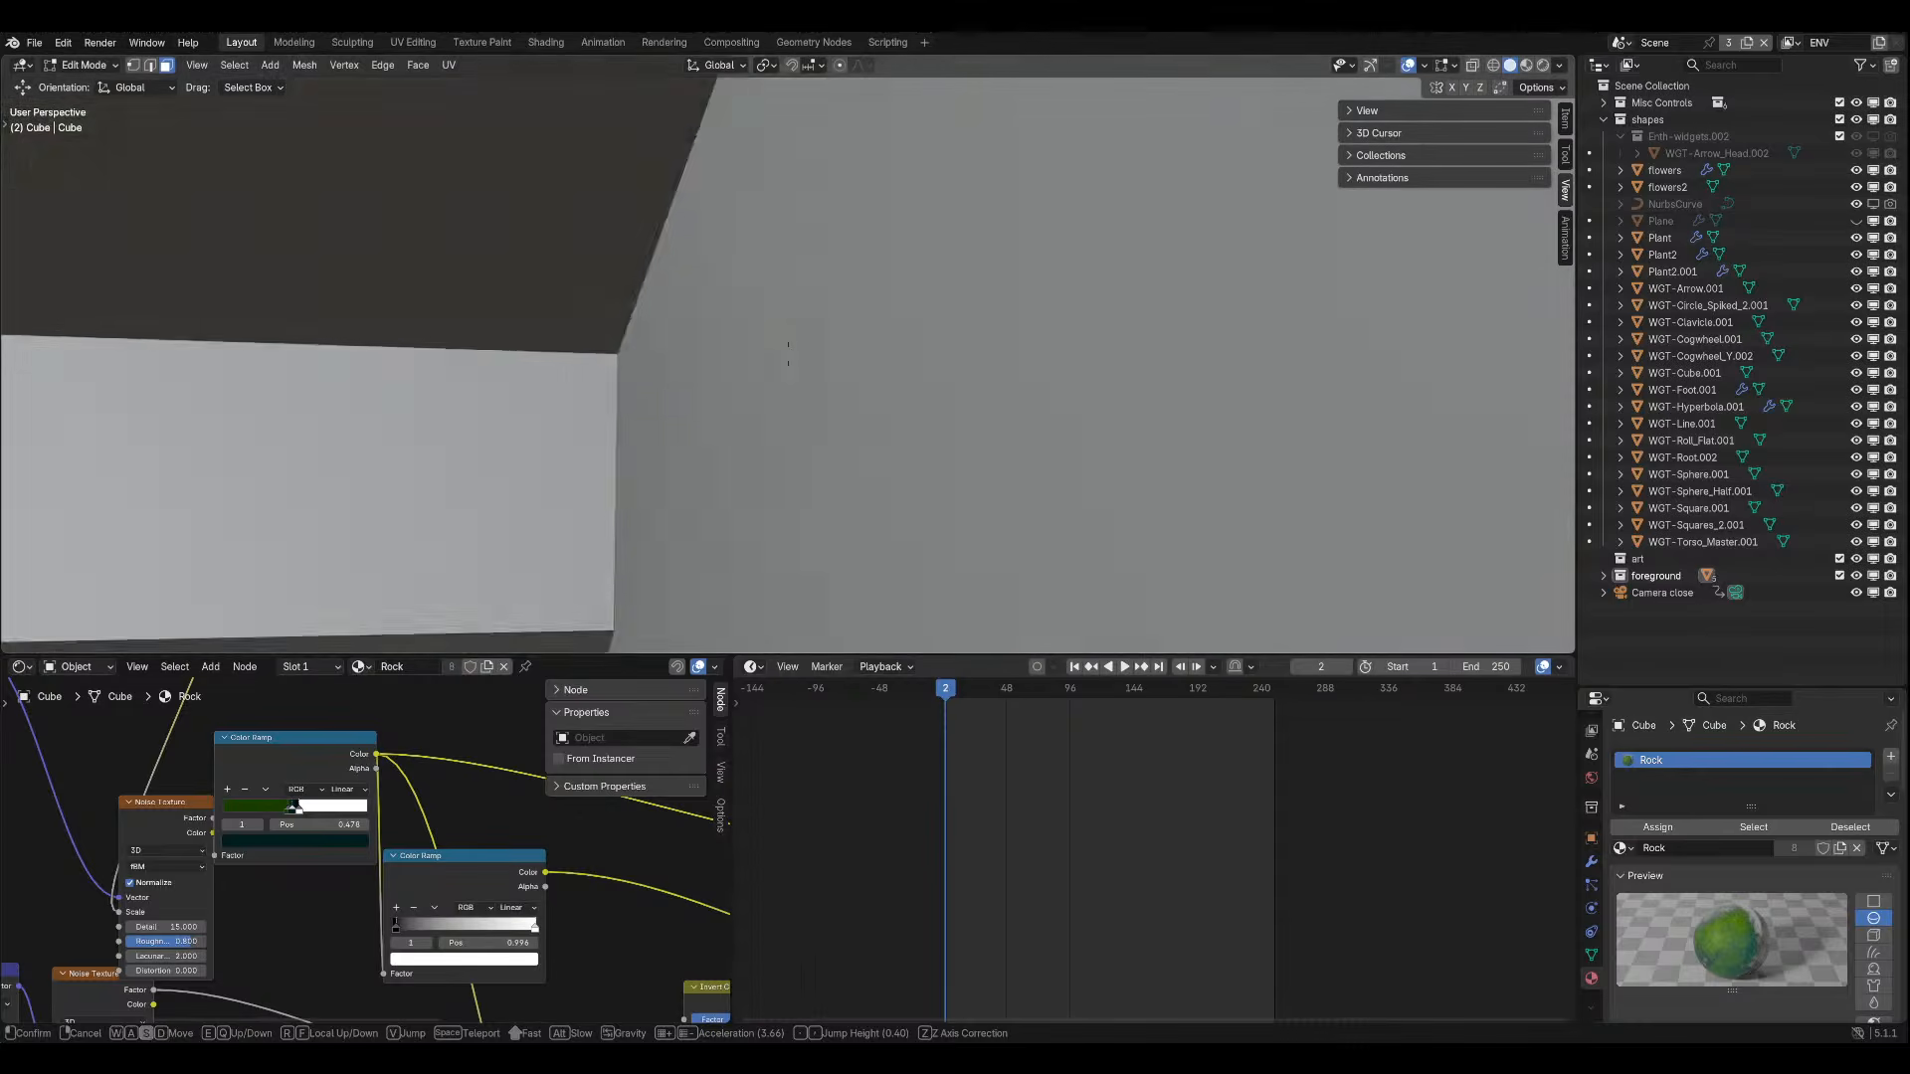
key("w")
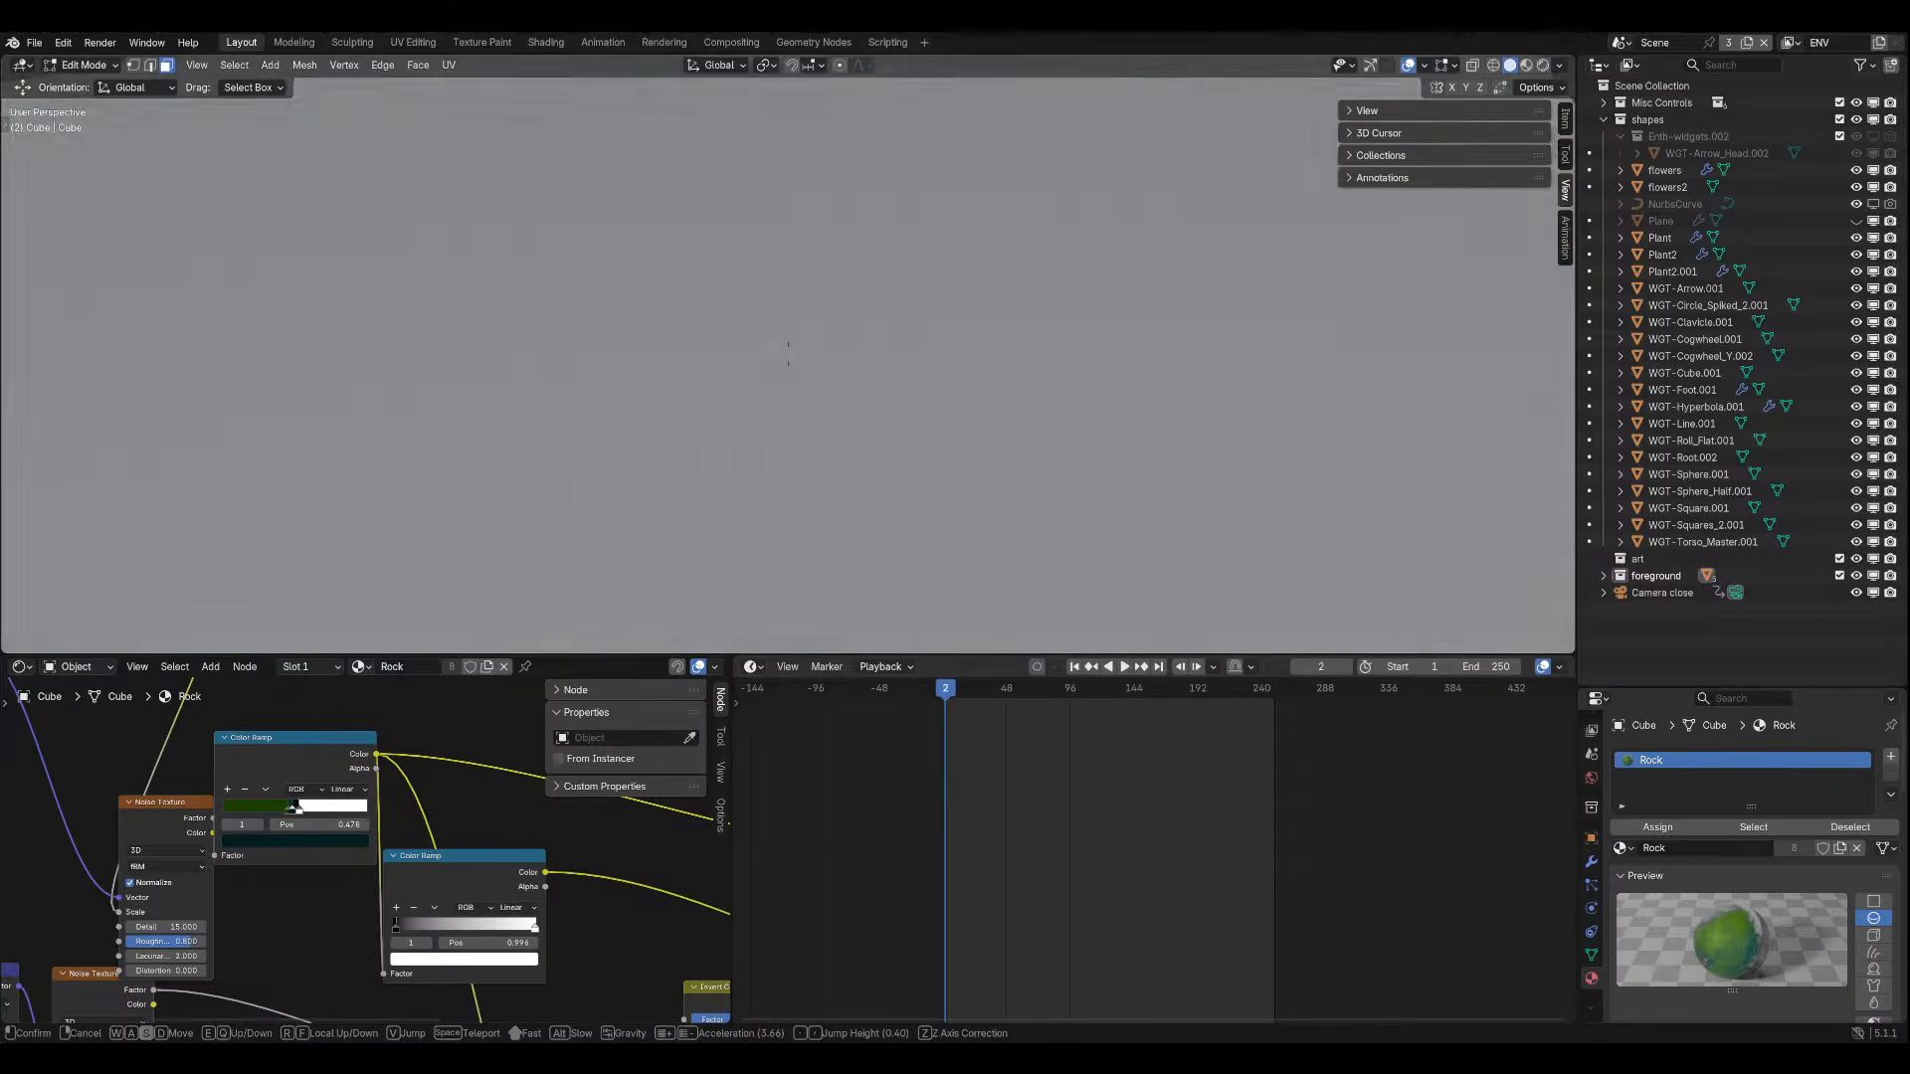
key("w")
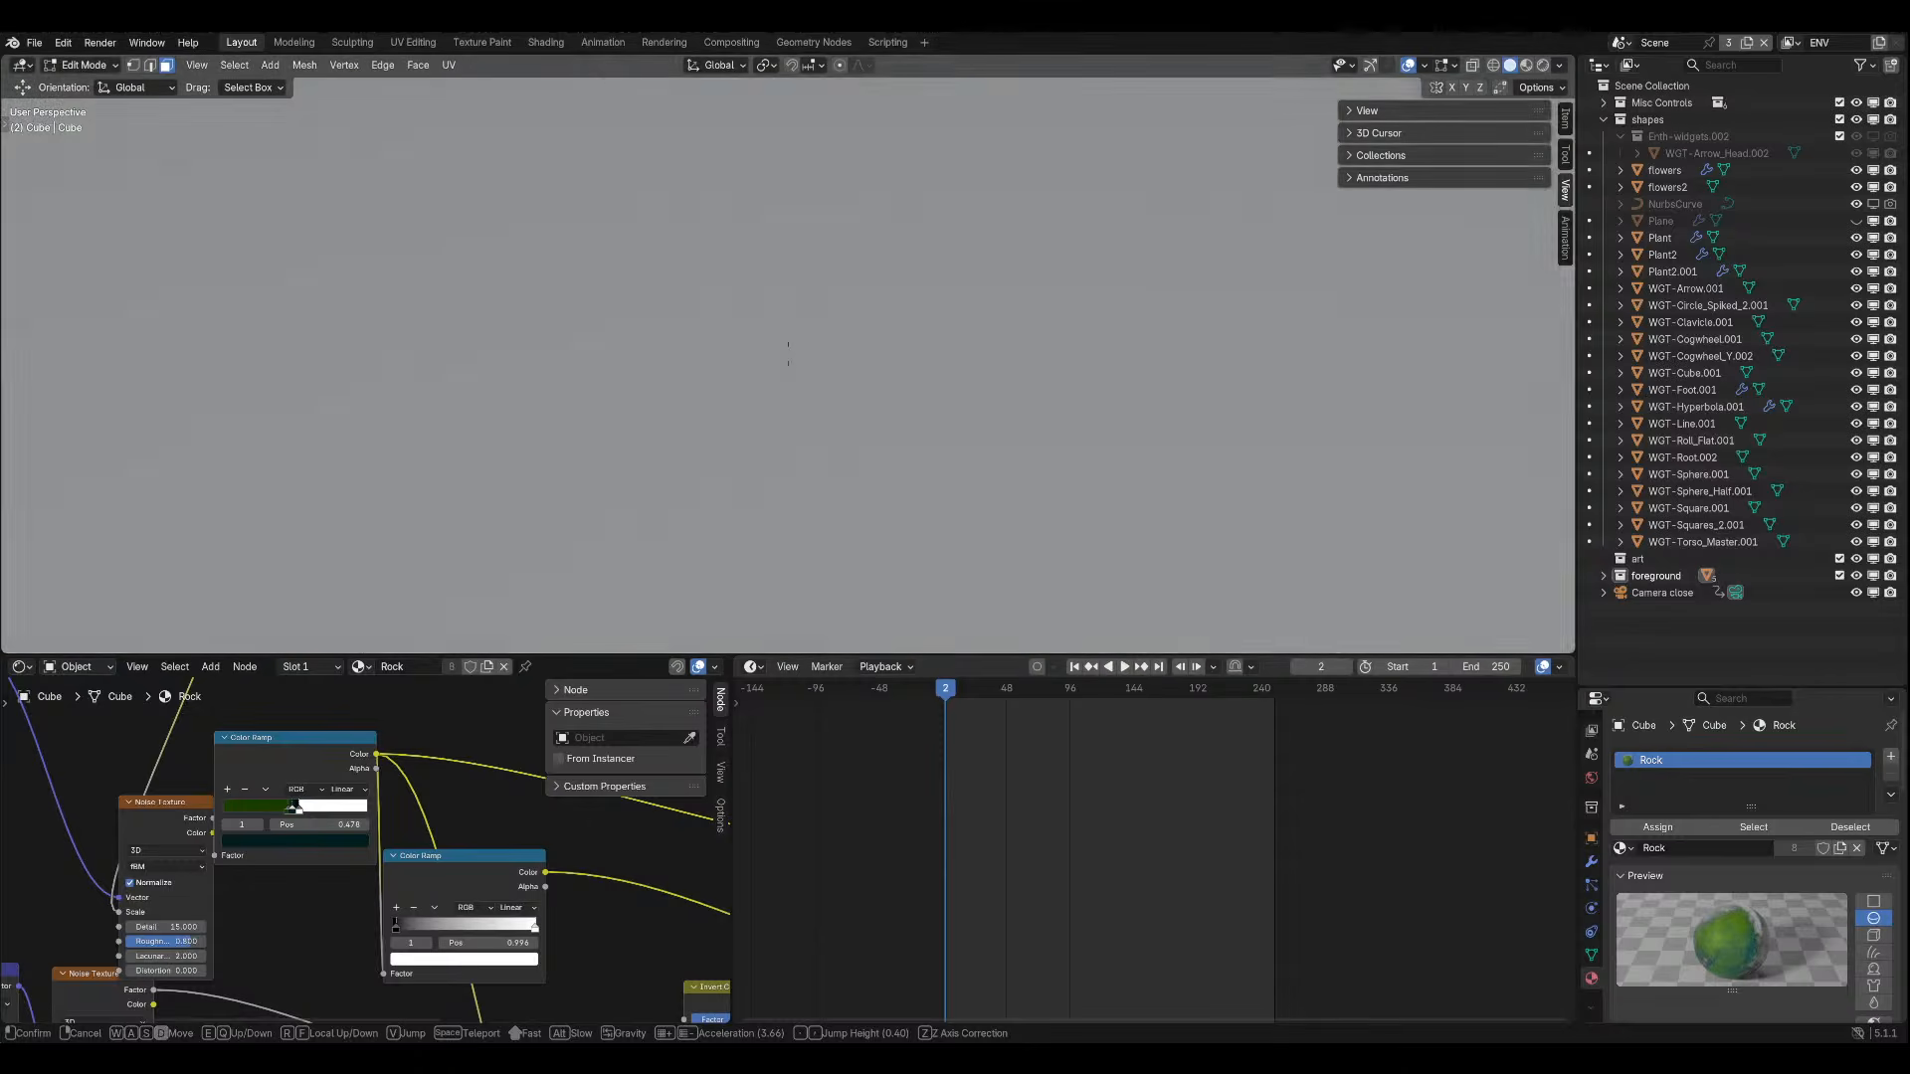
key("w")
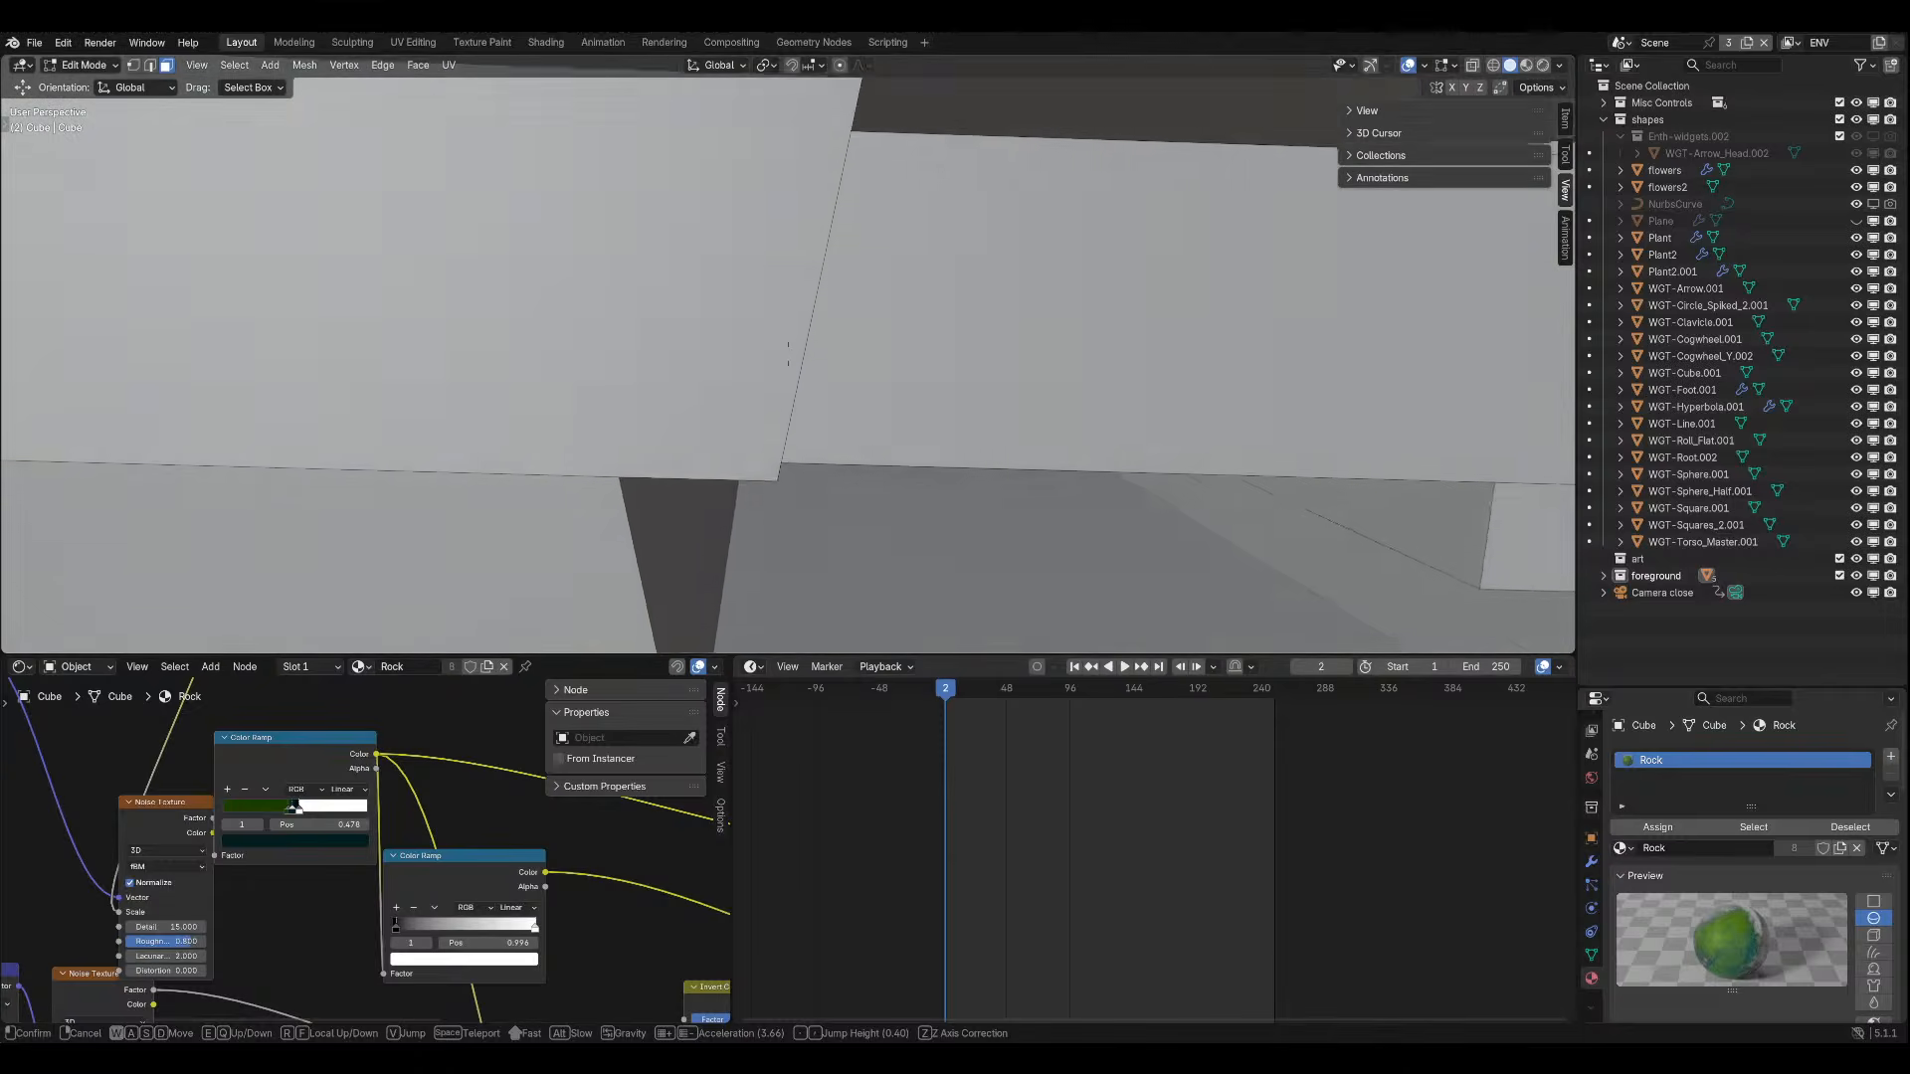
key("w")
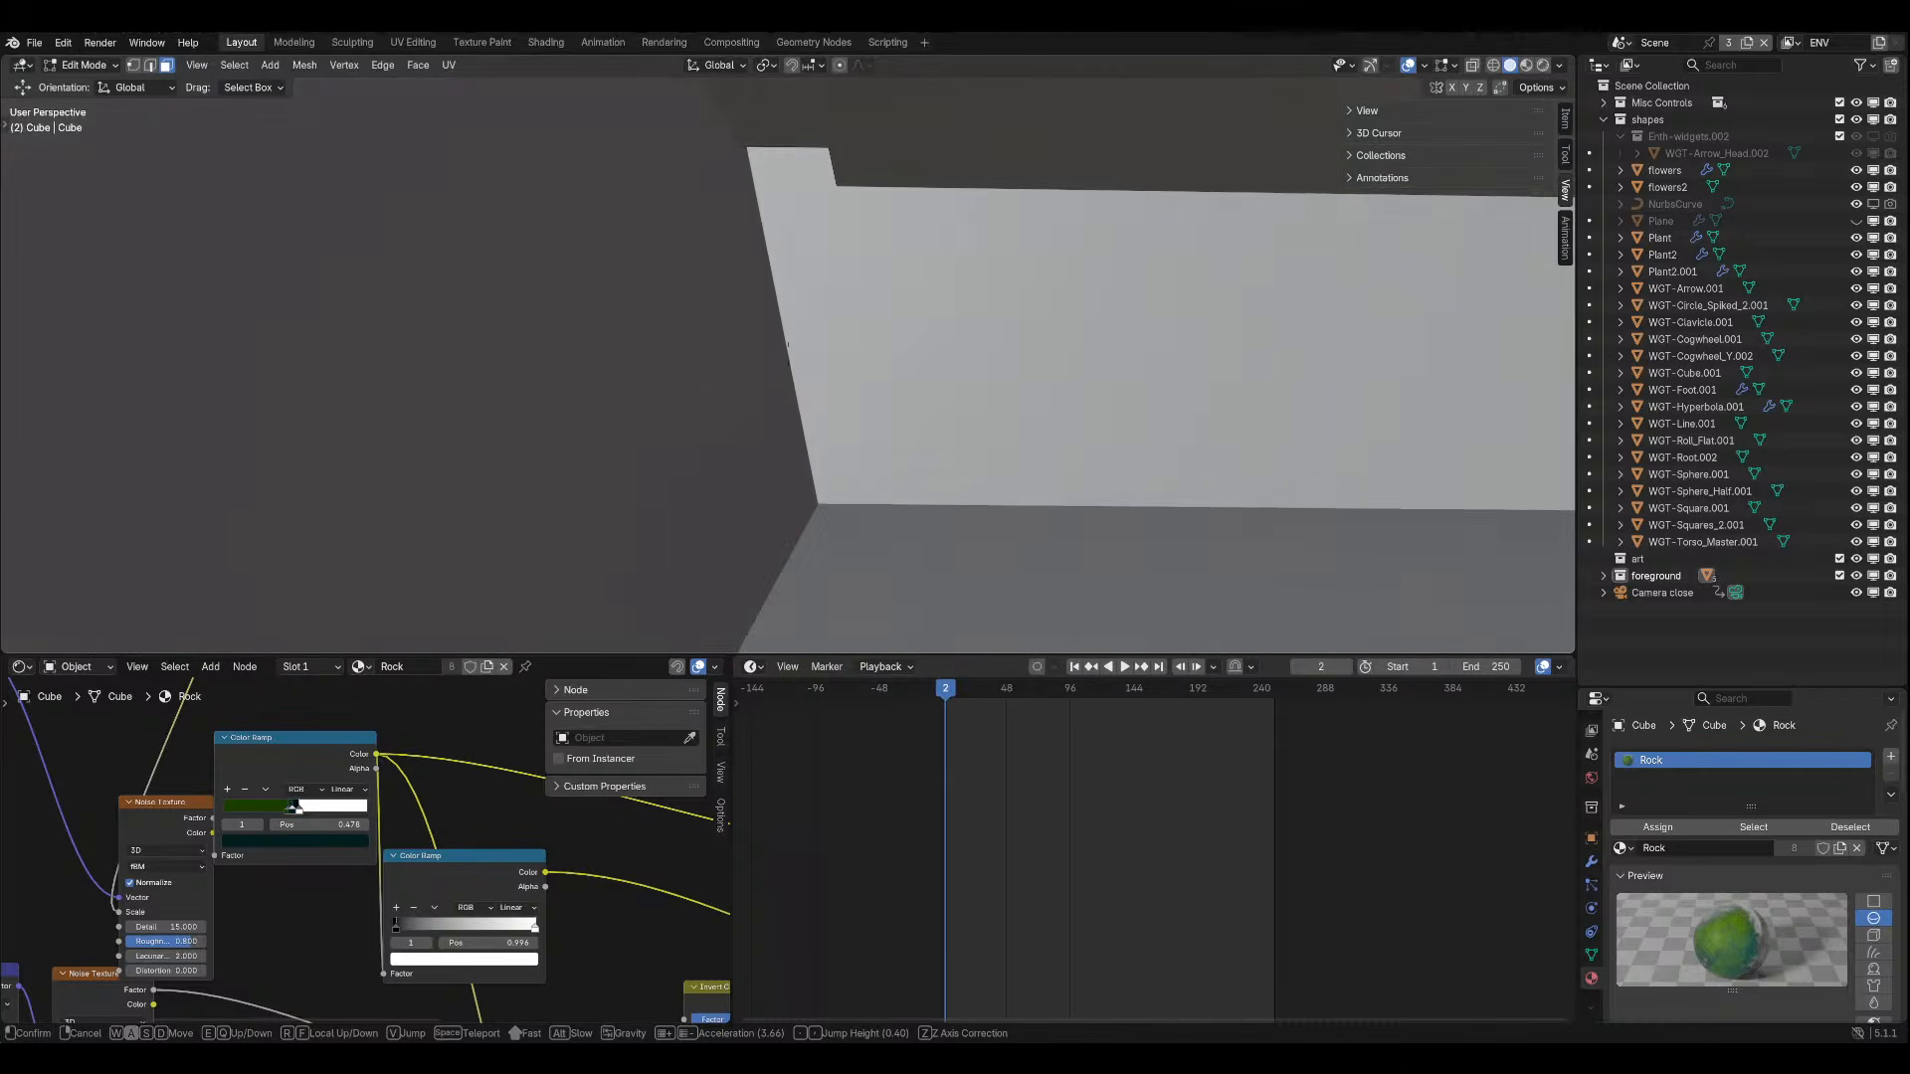
left_click(788, 354)
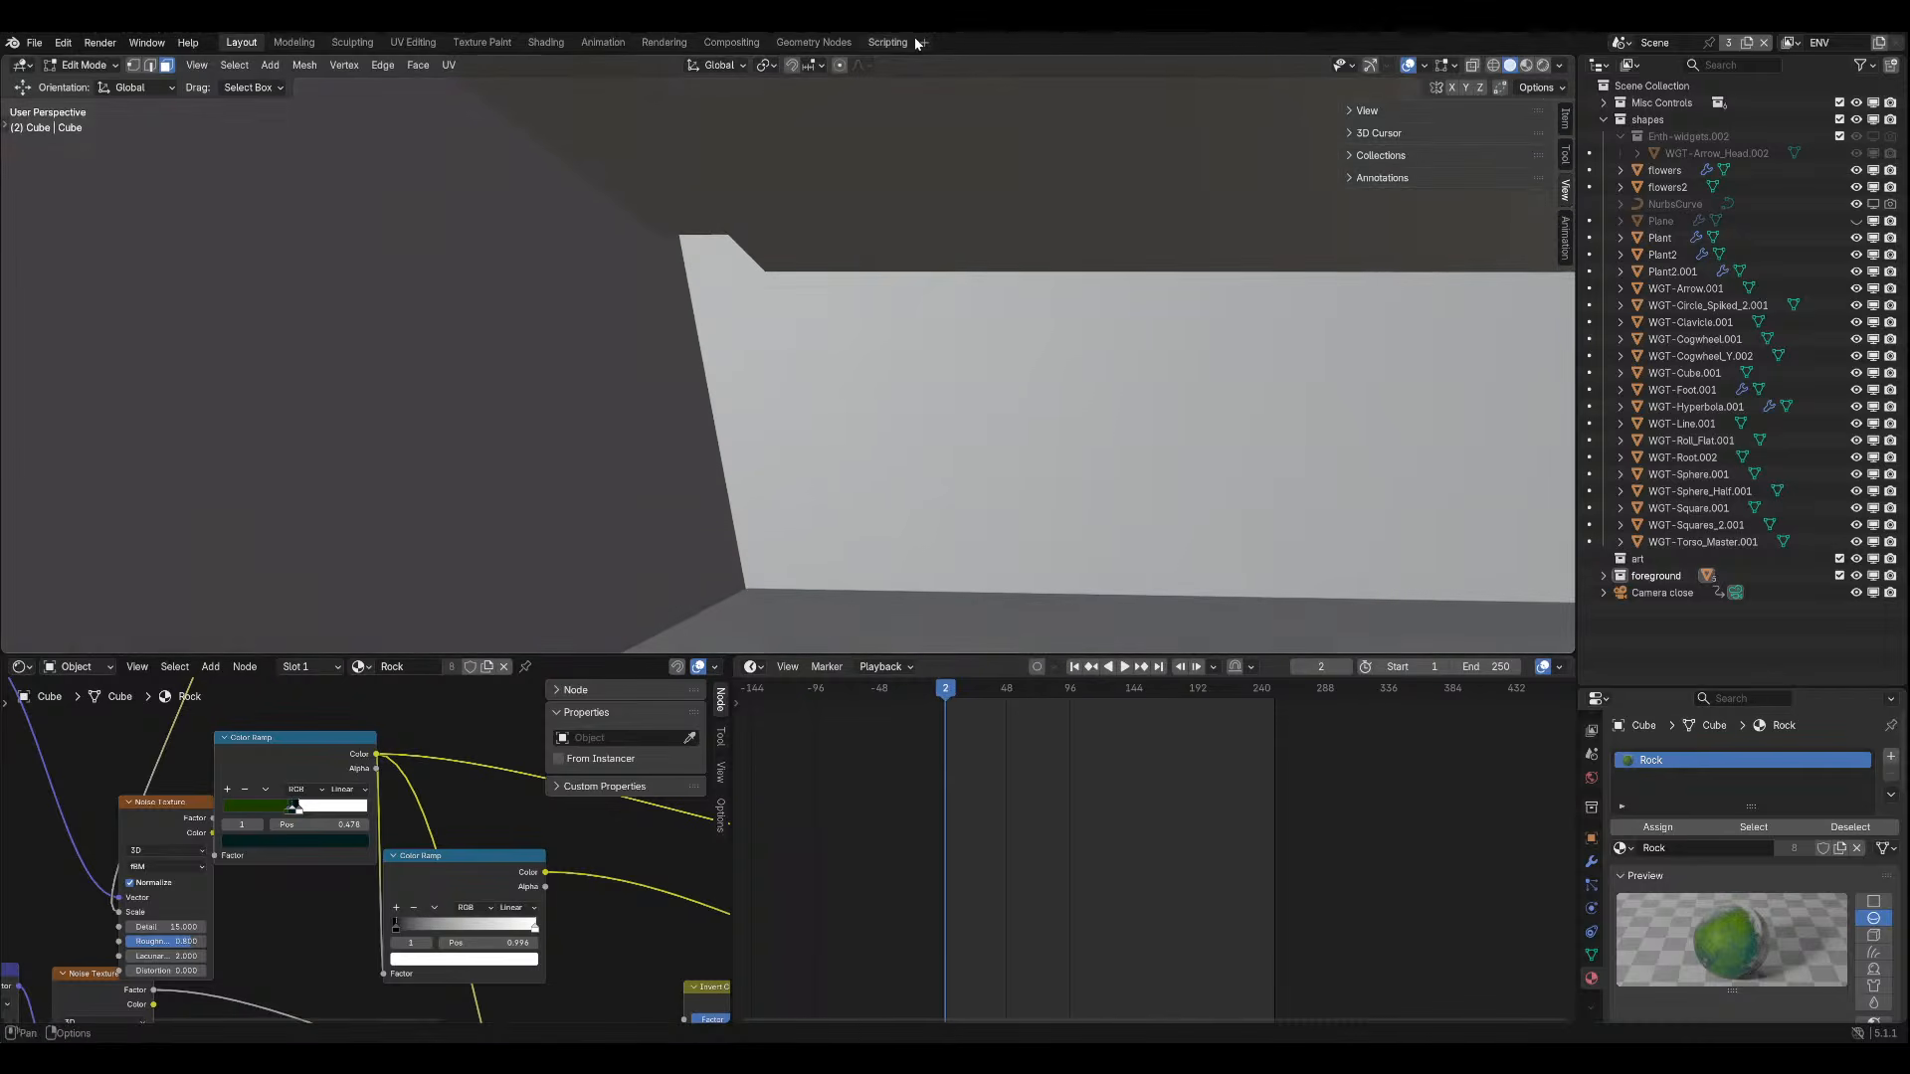
Re-enter Edit Mode on the rock mesh, select the narrow ceiling face inside the cave, and enable X-ray display.
left_click(85, 65)
left_click(85, 98)
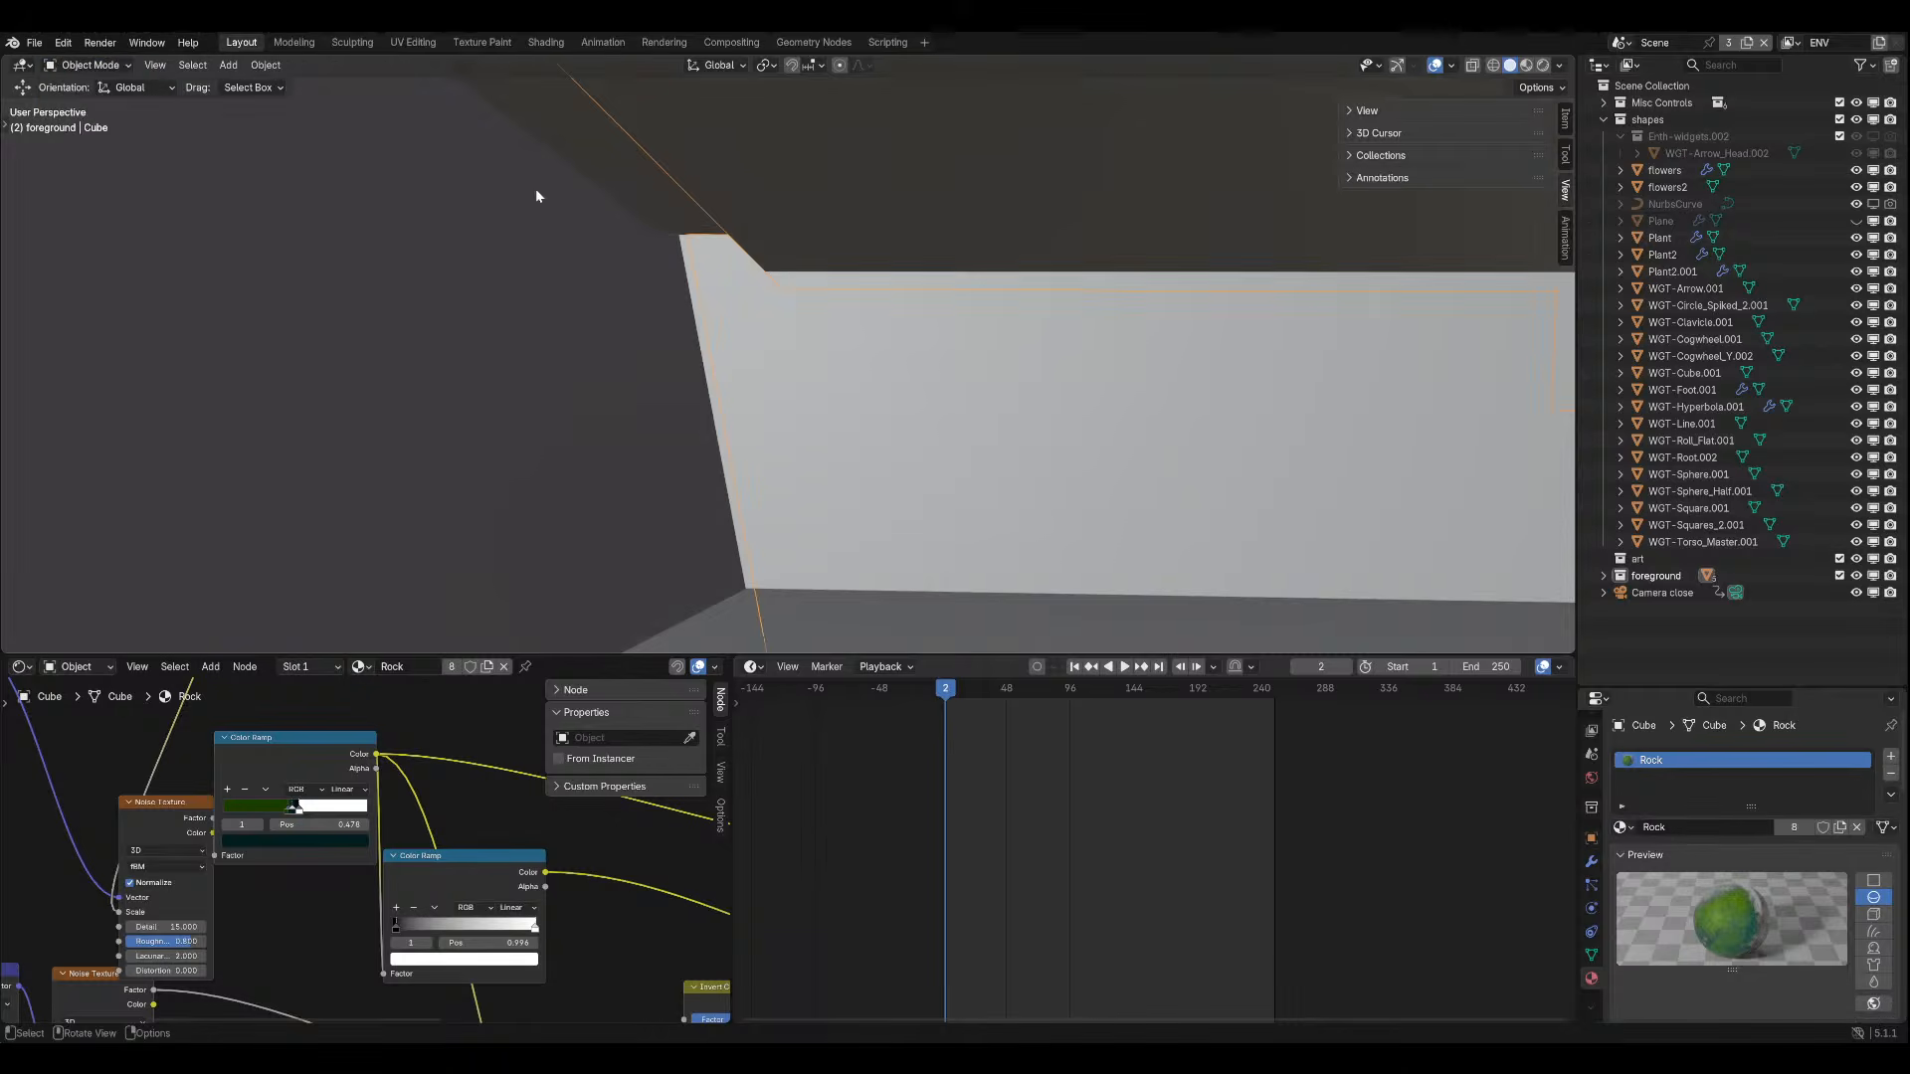
left_click(85, 65)
left_click(85, 98)
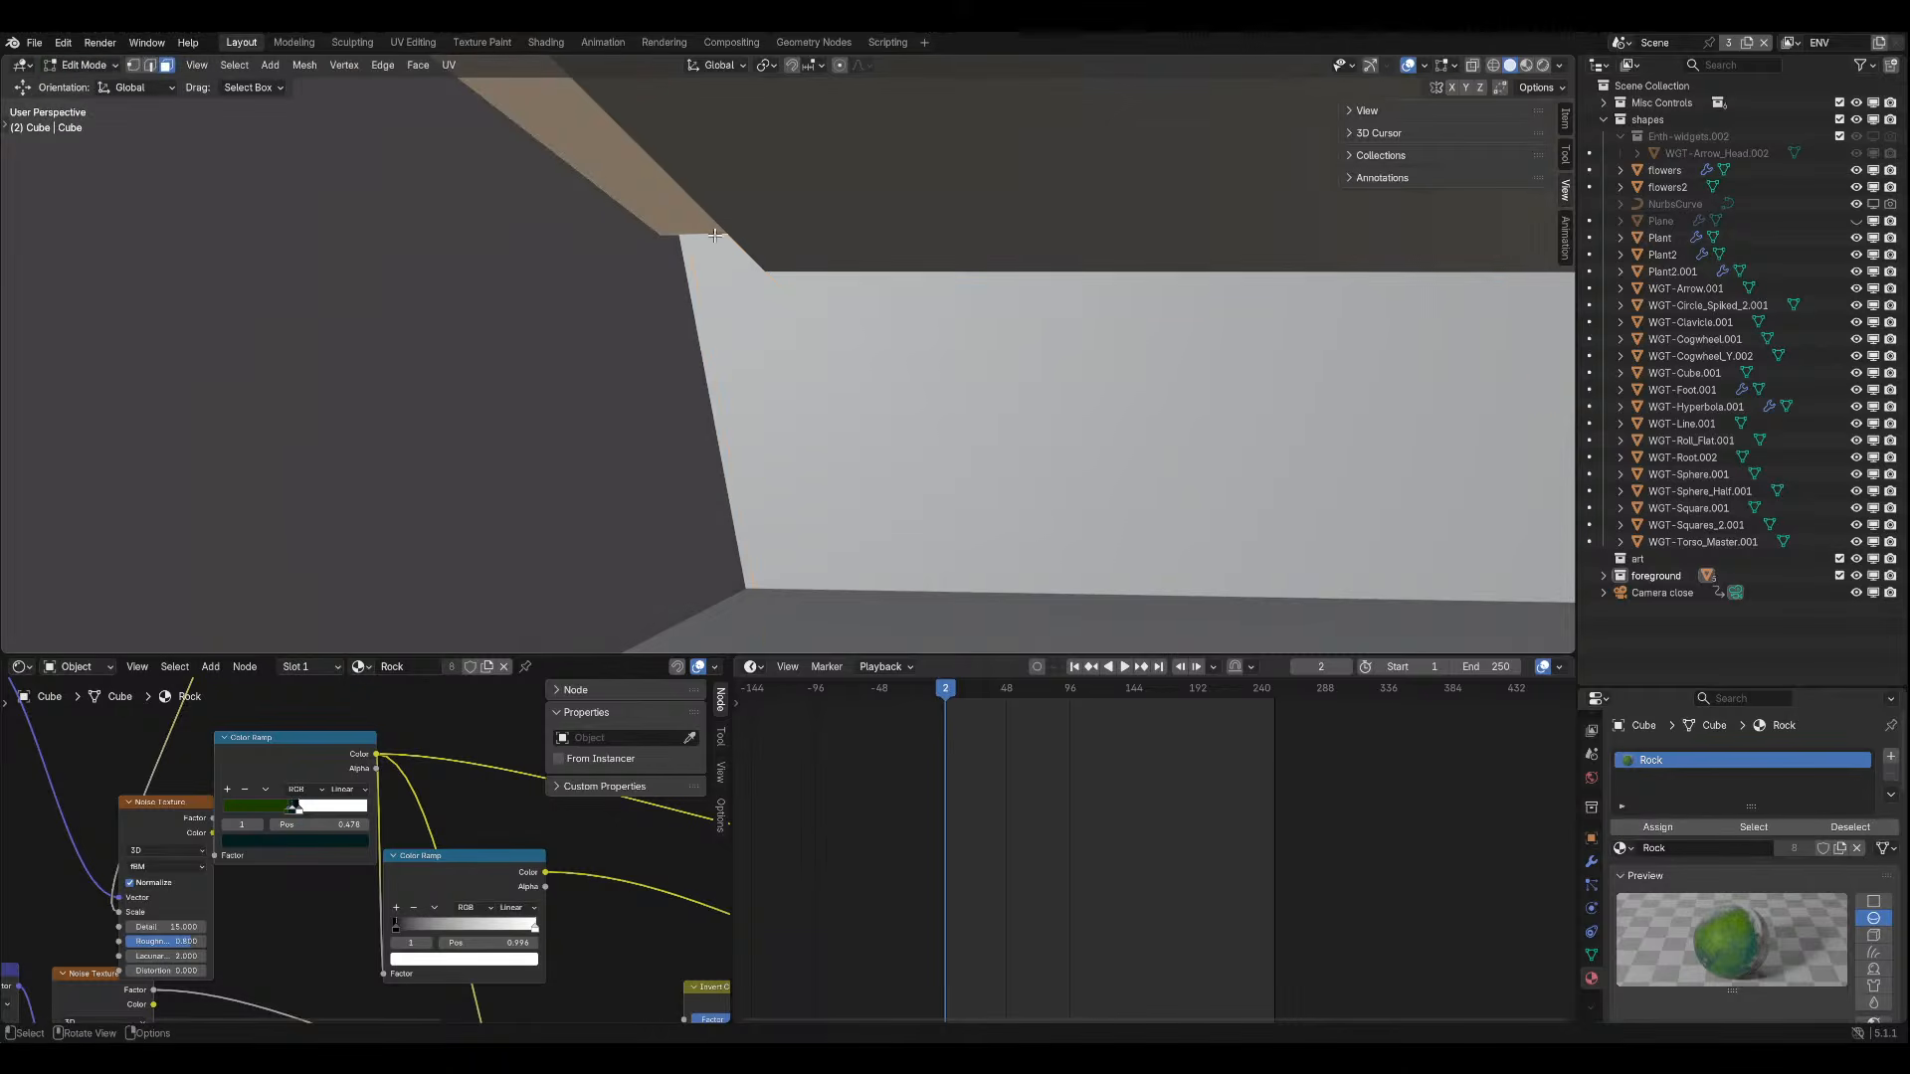
mouse_move(714, 235)
middle_mouse_down()
mouse_move(699, 244)
mouse_move(726, 251)
middle_mouse_up()
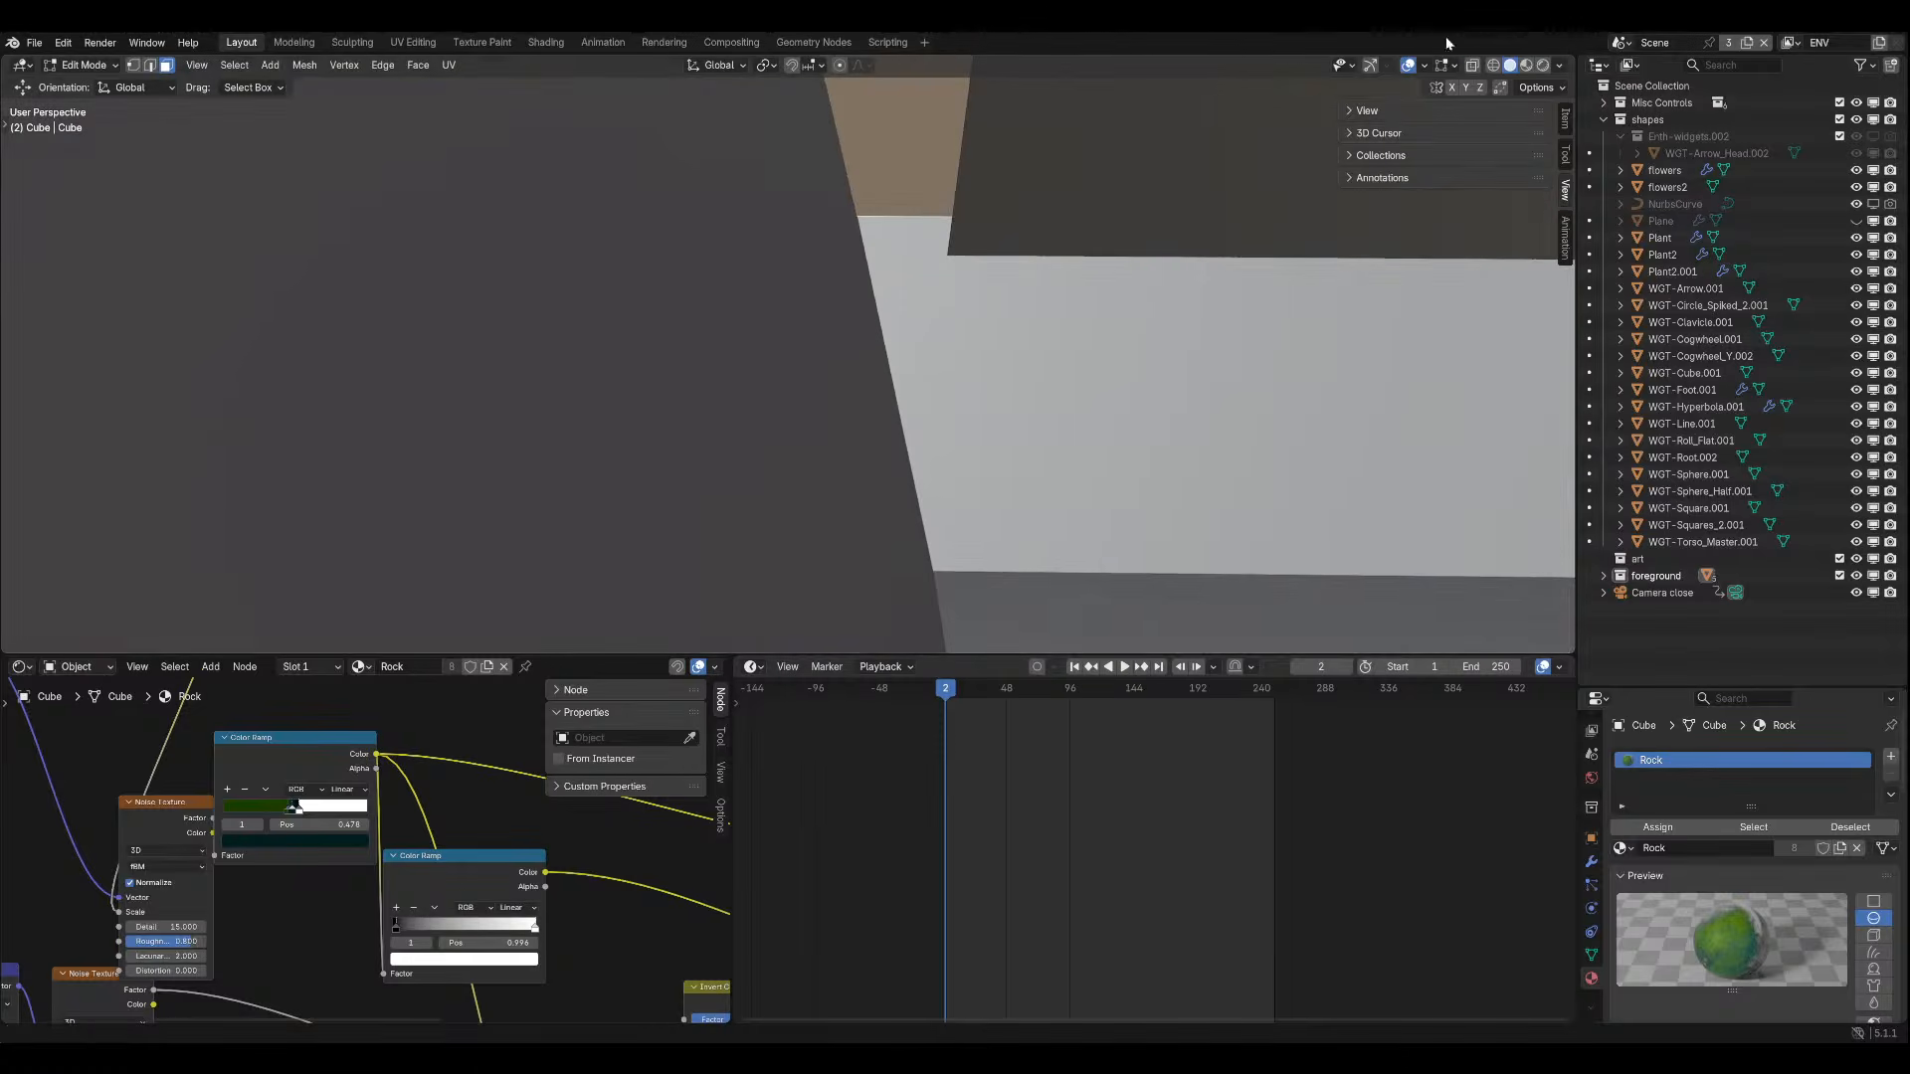
left_click(1471, 67)
Move the selected ceiling face in the positive global Y direction and return to Object Mode.
scroll(958, 226, "down", 8)
middle_click_drag(959, 227, 837, 341)
scroll(943, 217, "up", 6)
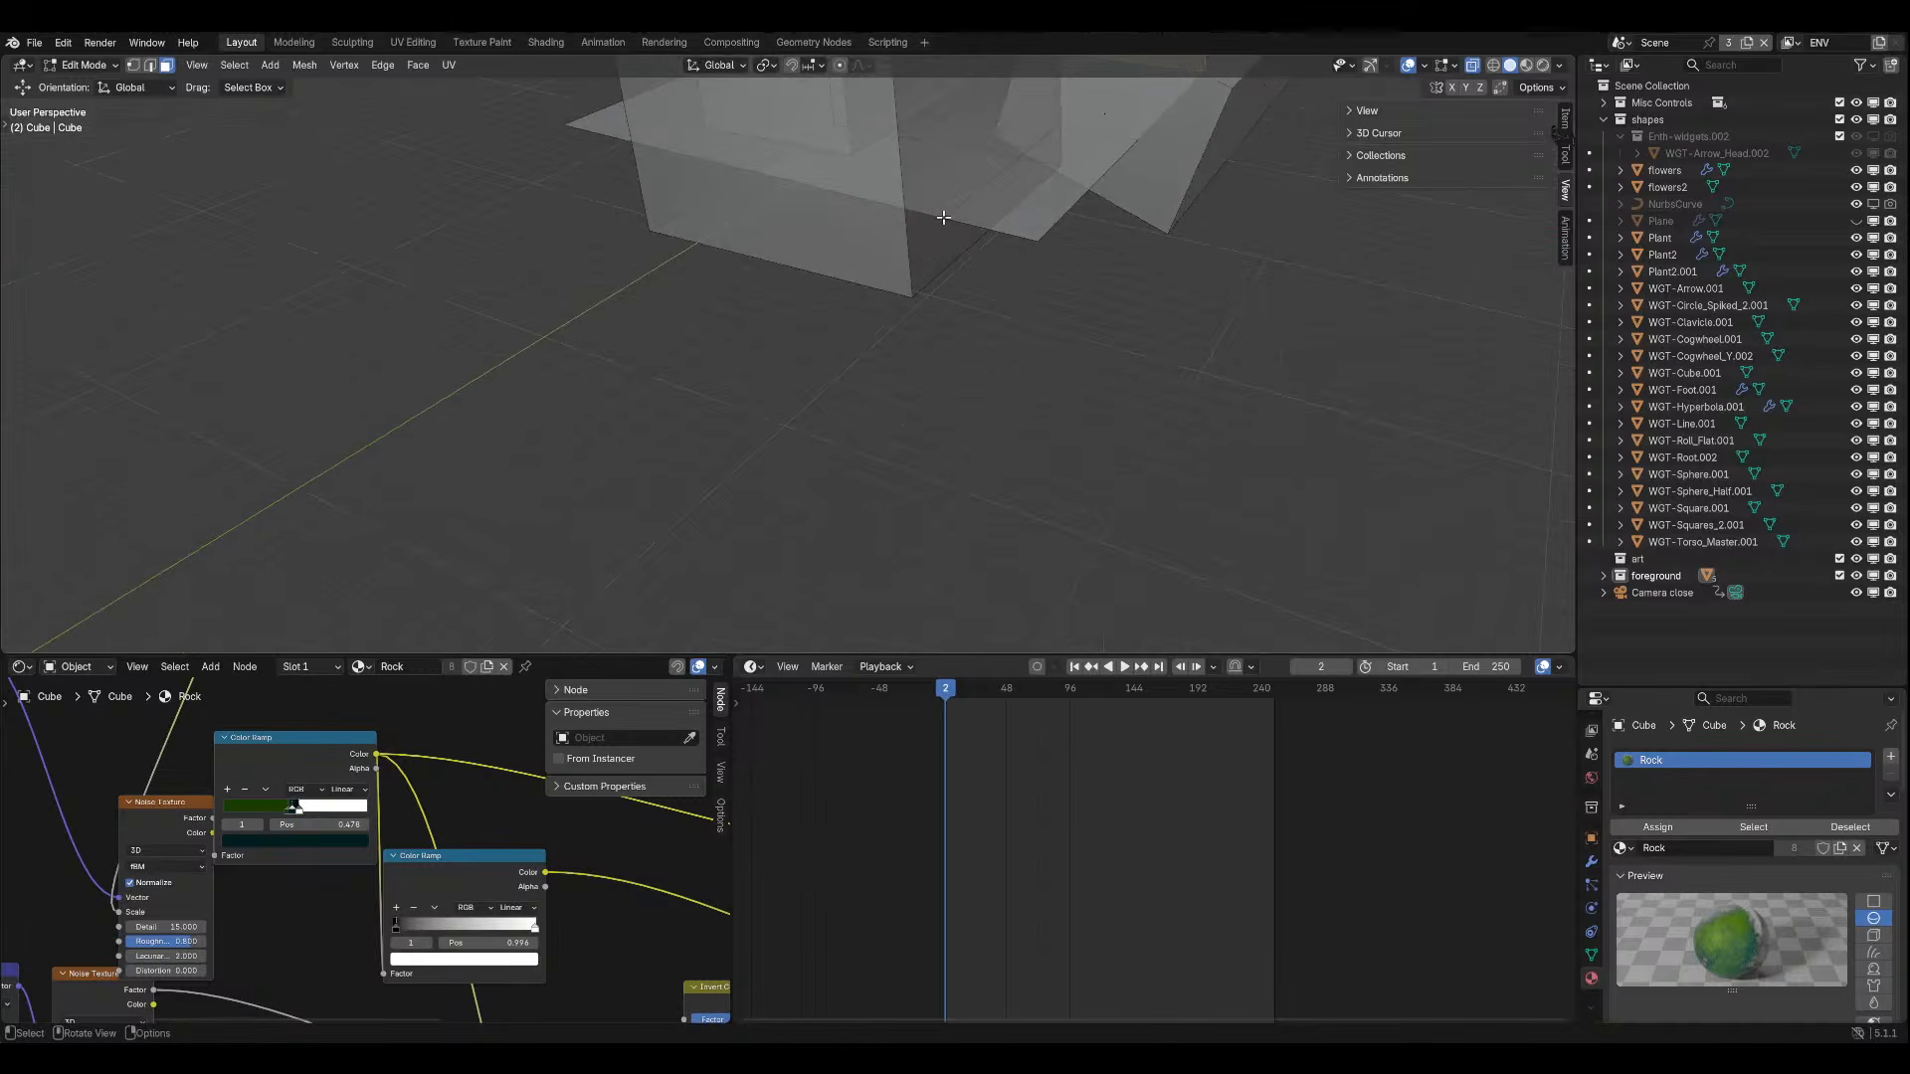
key("KP_0")
middle_click_drag(955, 179, 943, 256)
scroll(785, 452, "up", 6)
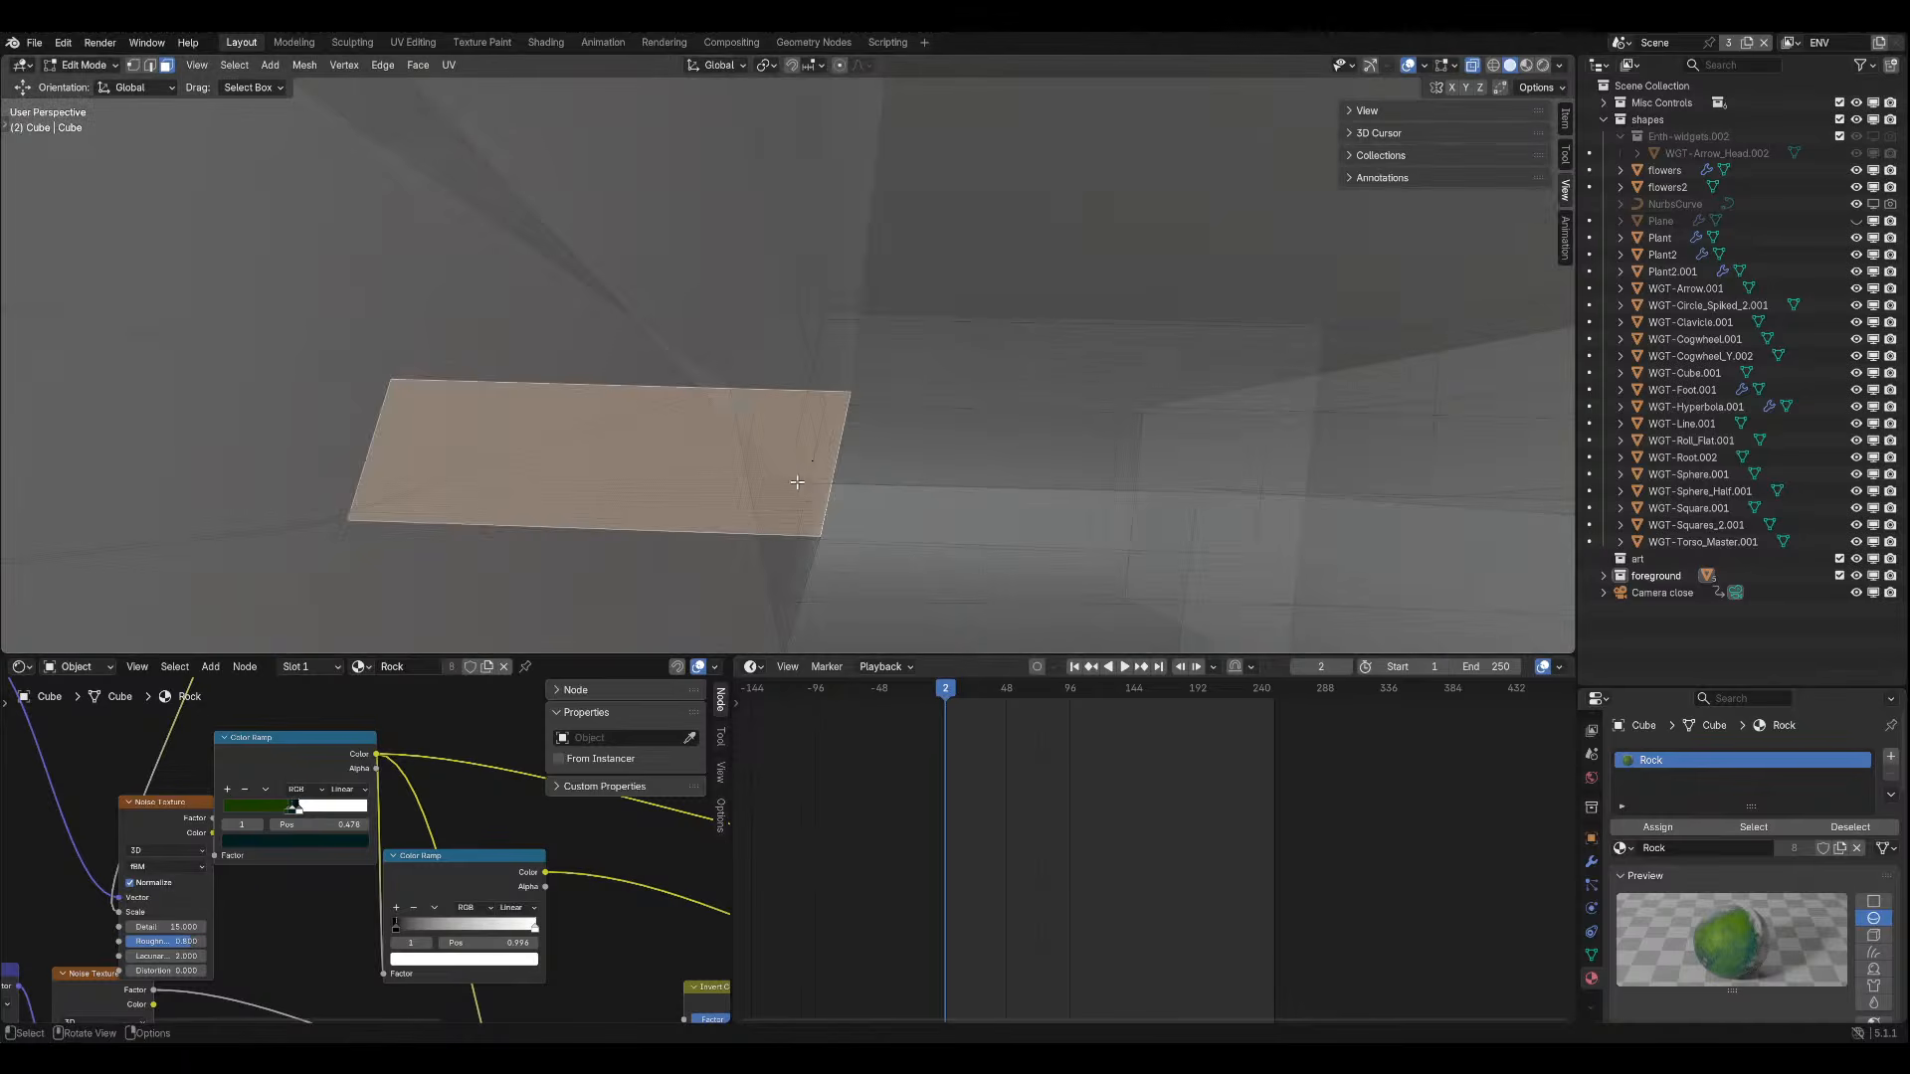
middle_click_drag(797, 482, 746, 397)
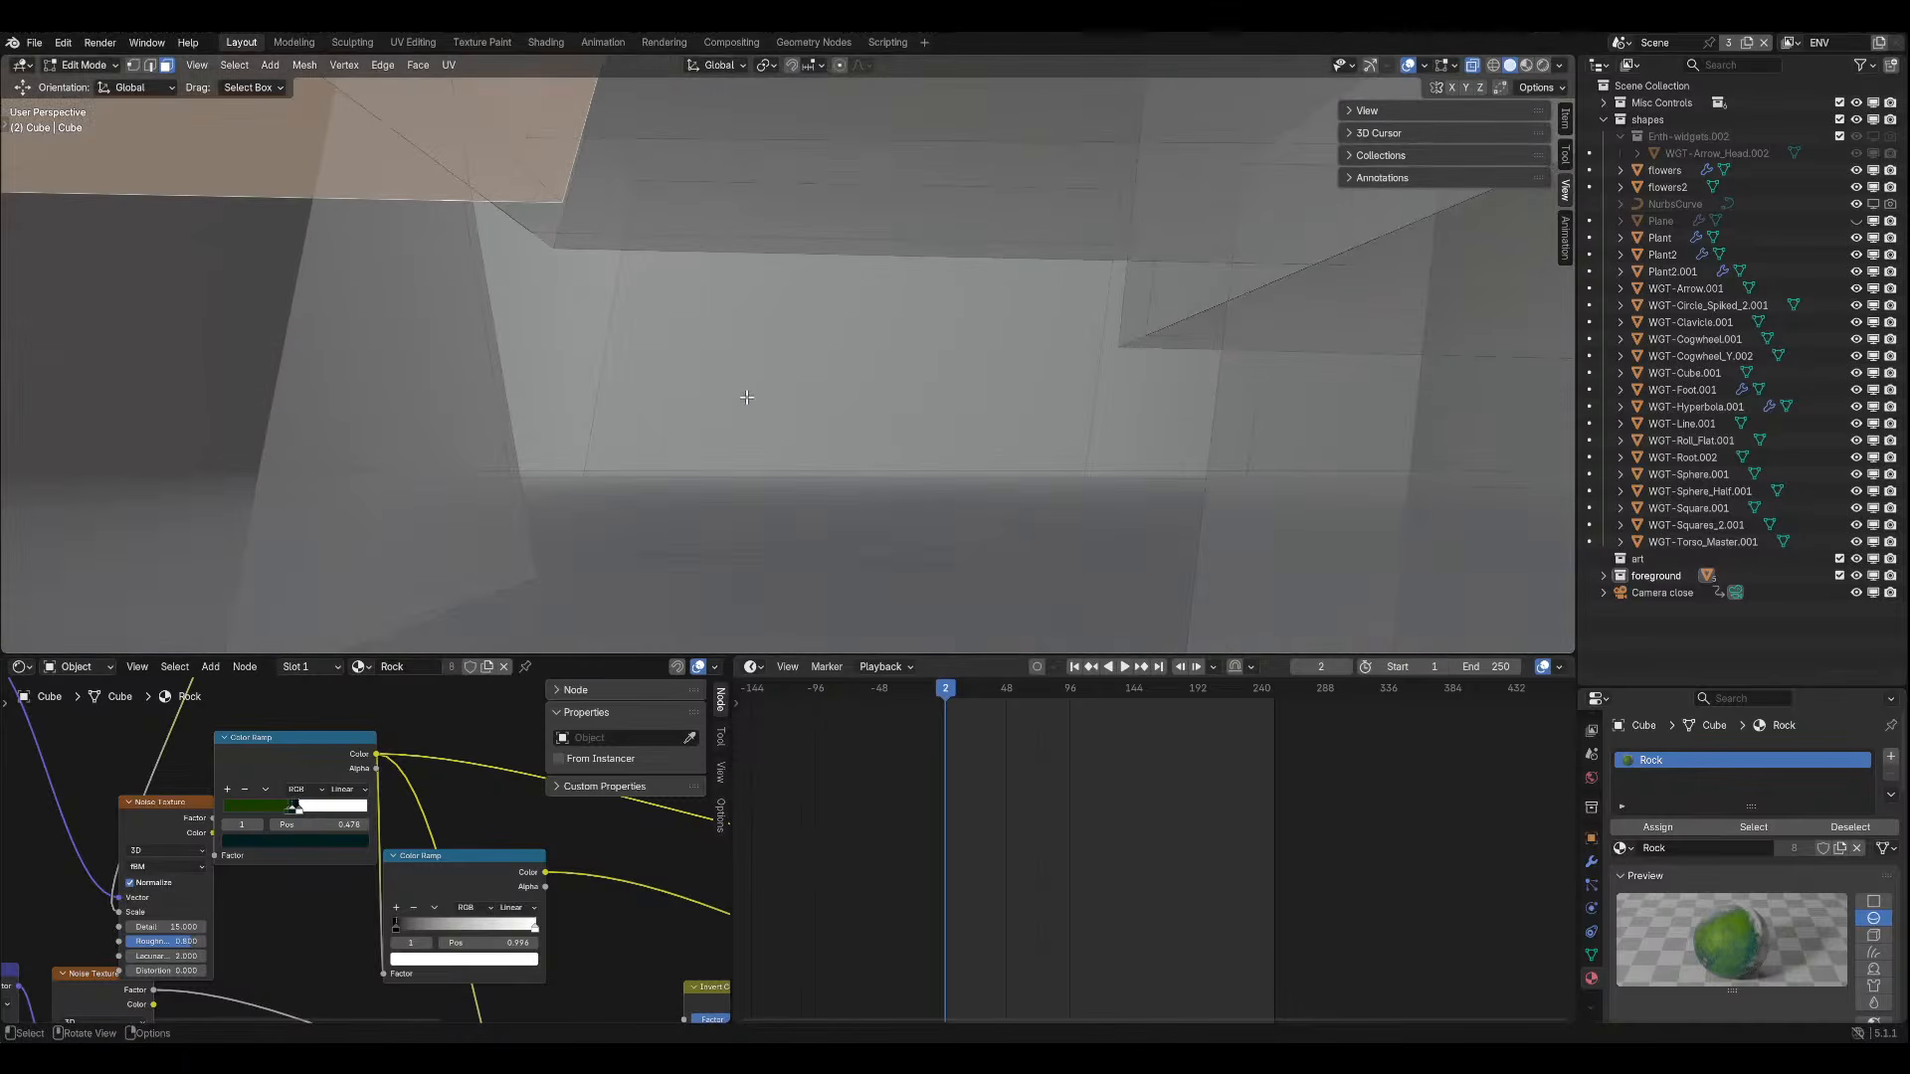
key("g")
key("y")
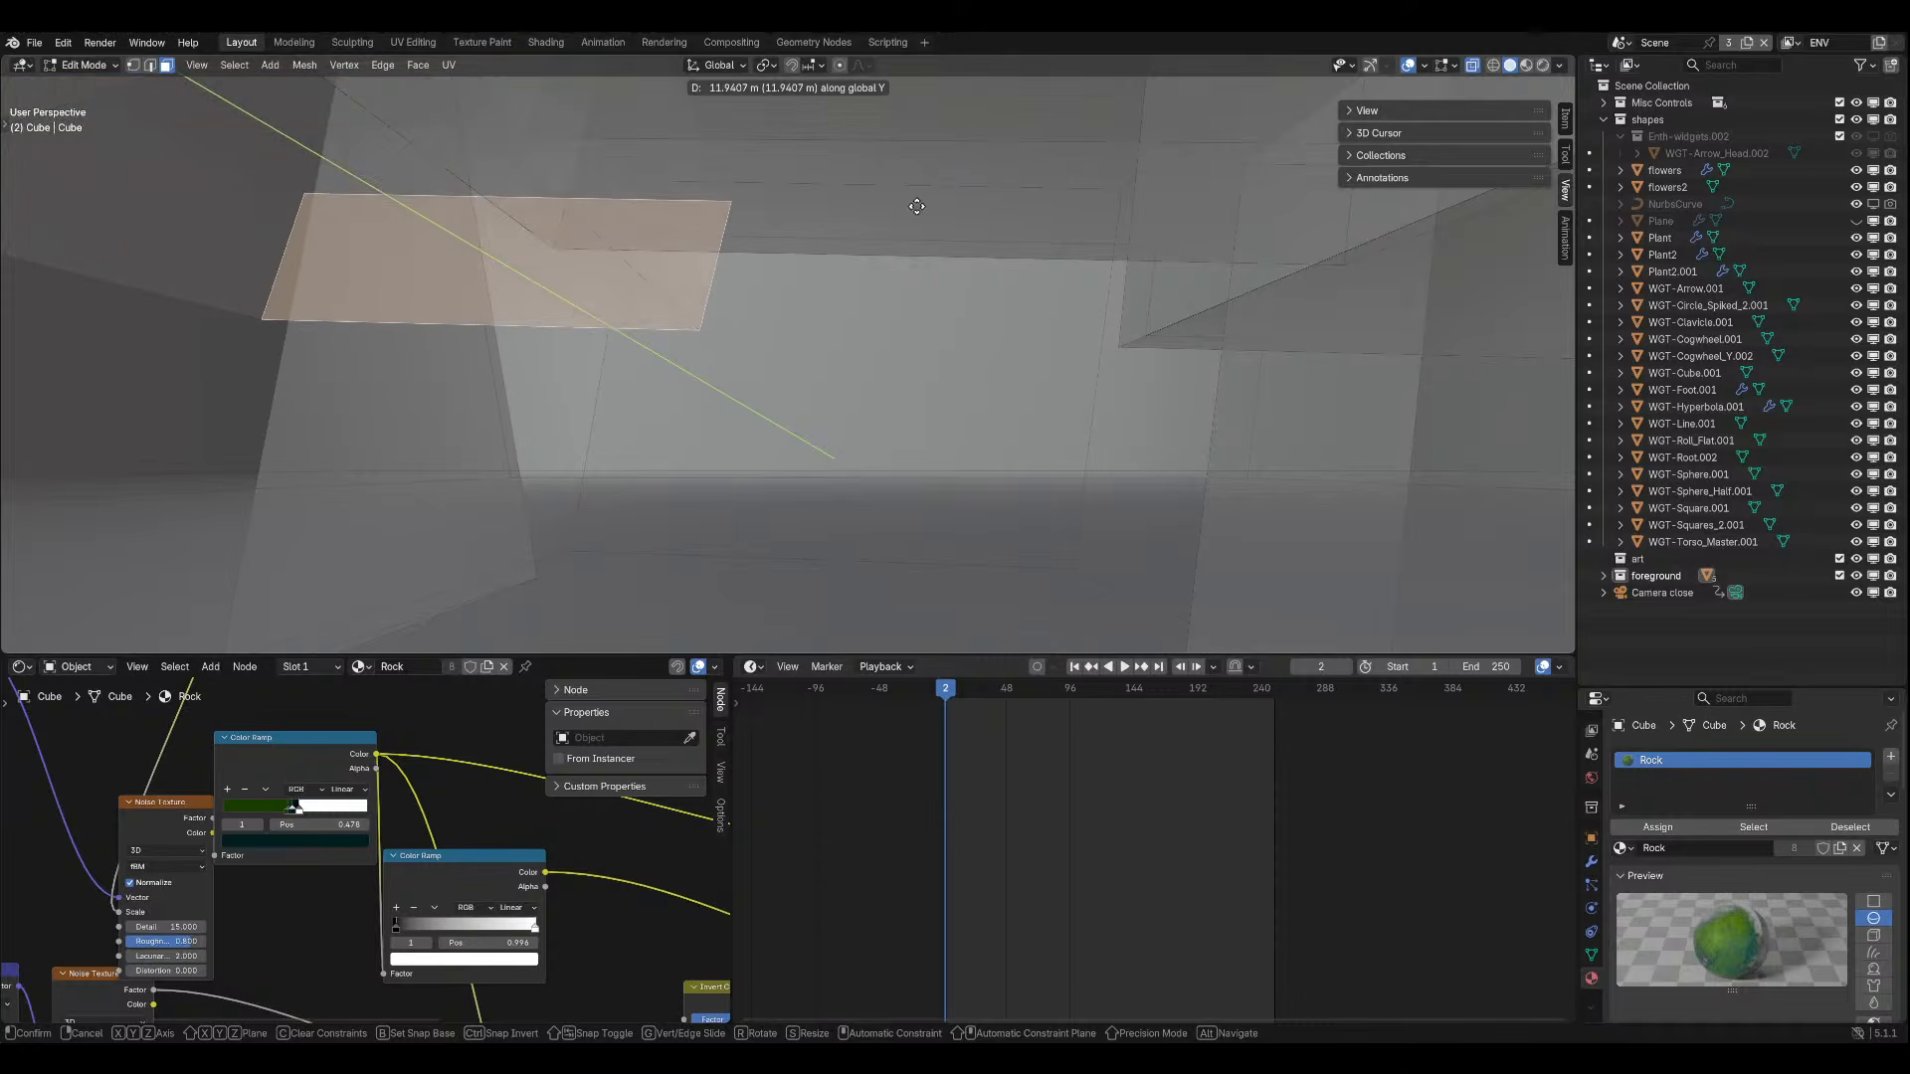
left_click(851, 211)
key("Tab")
Save the file and show the cave in rendered shading through the camera with overlays hidden.
left_click(1543, 65)
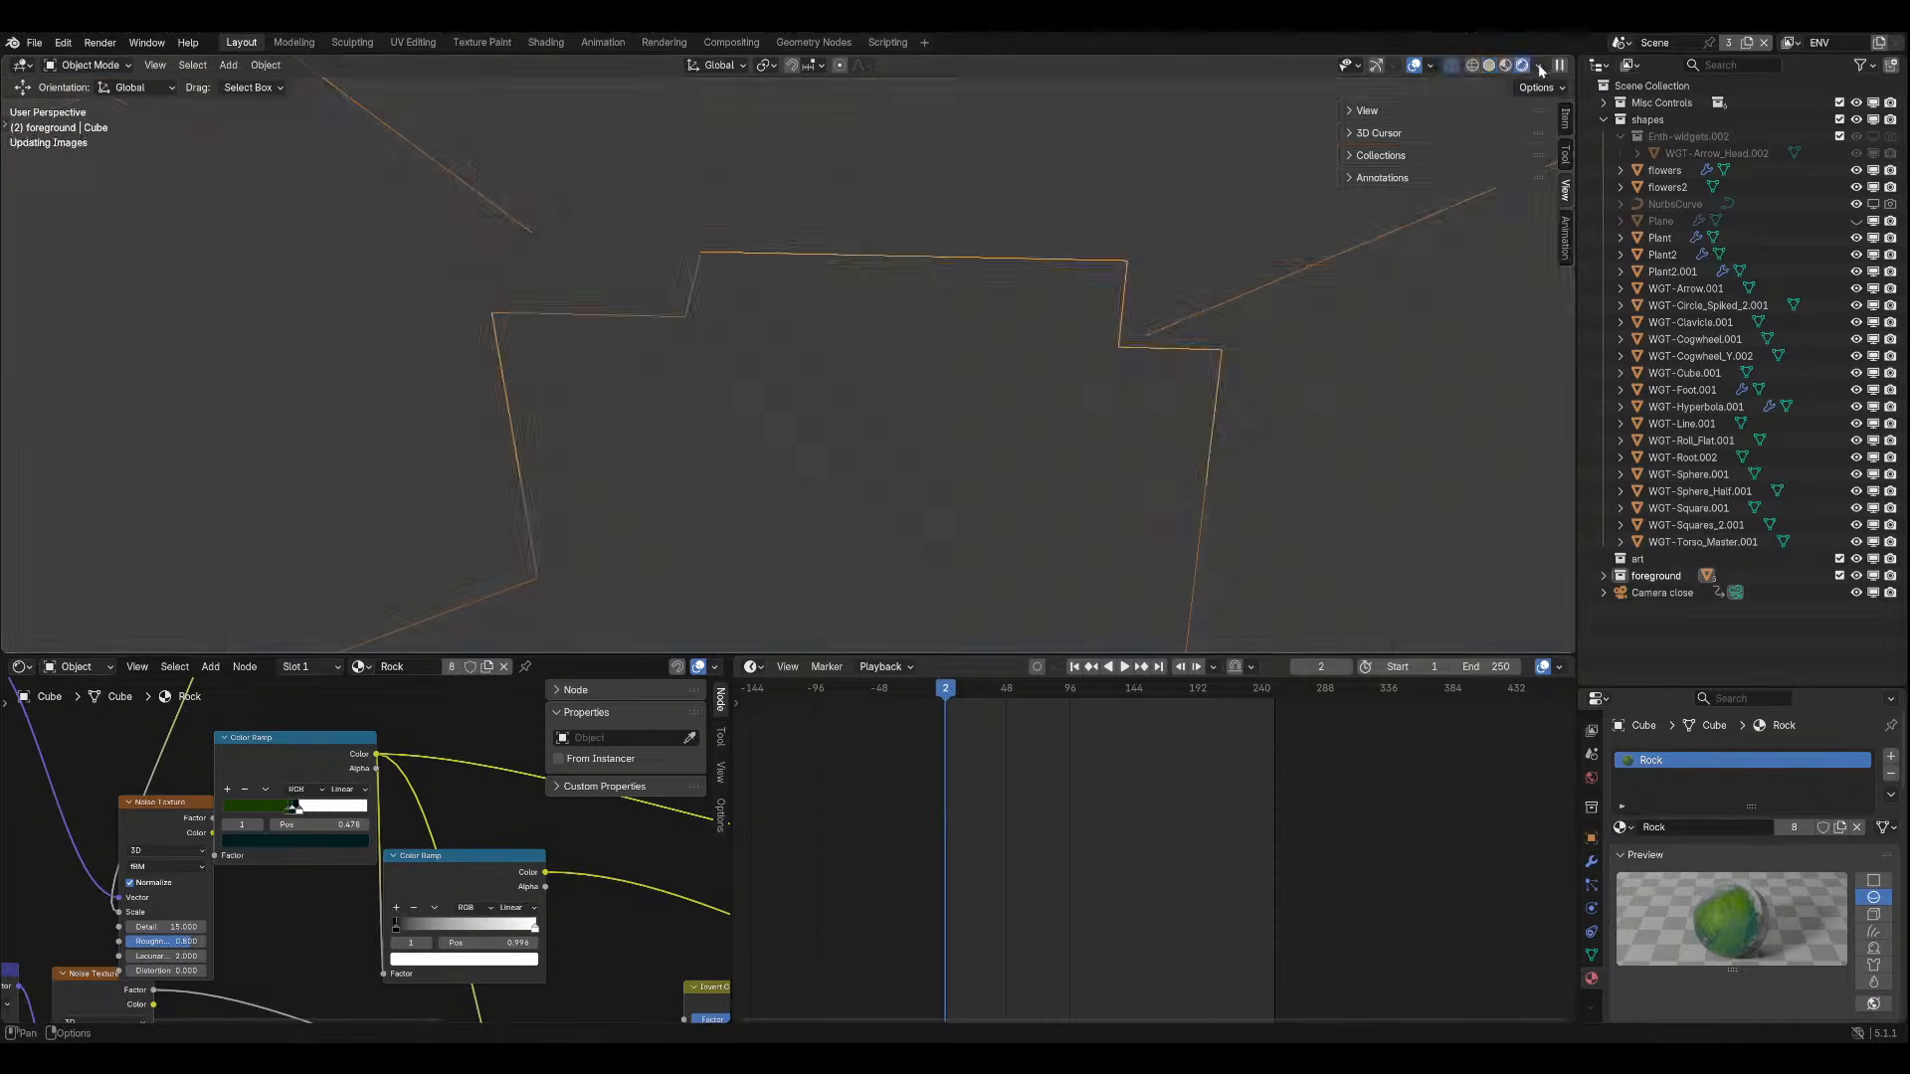
key("ctrl+s")
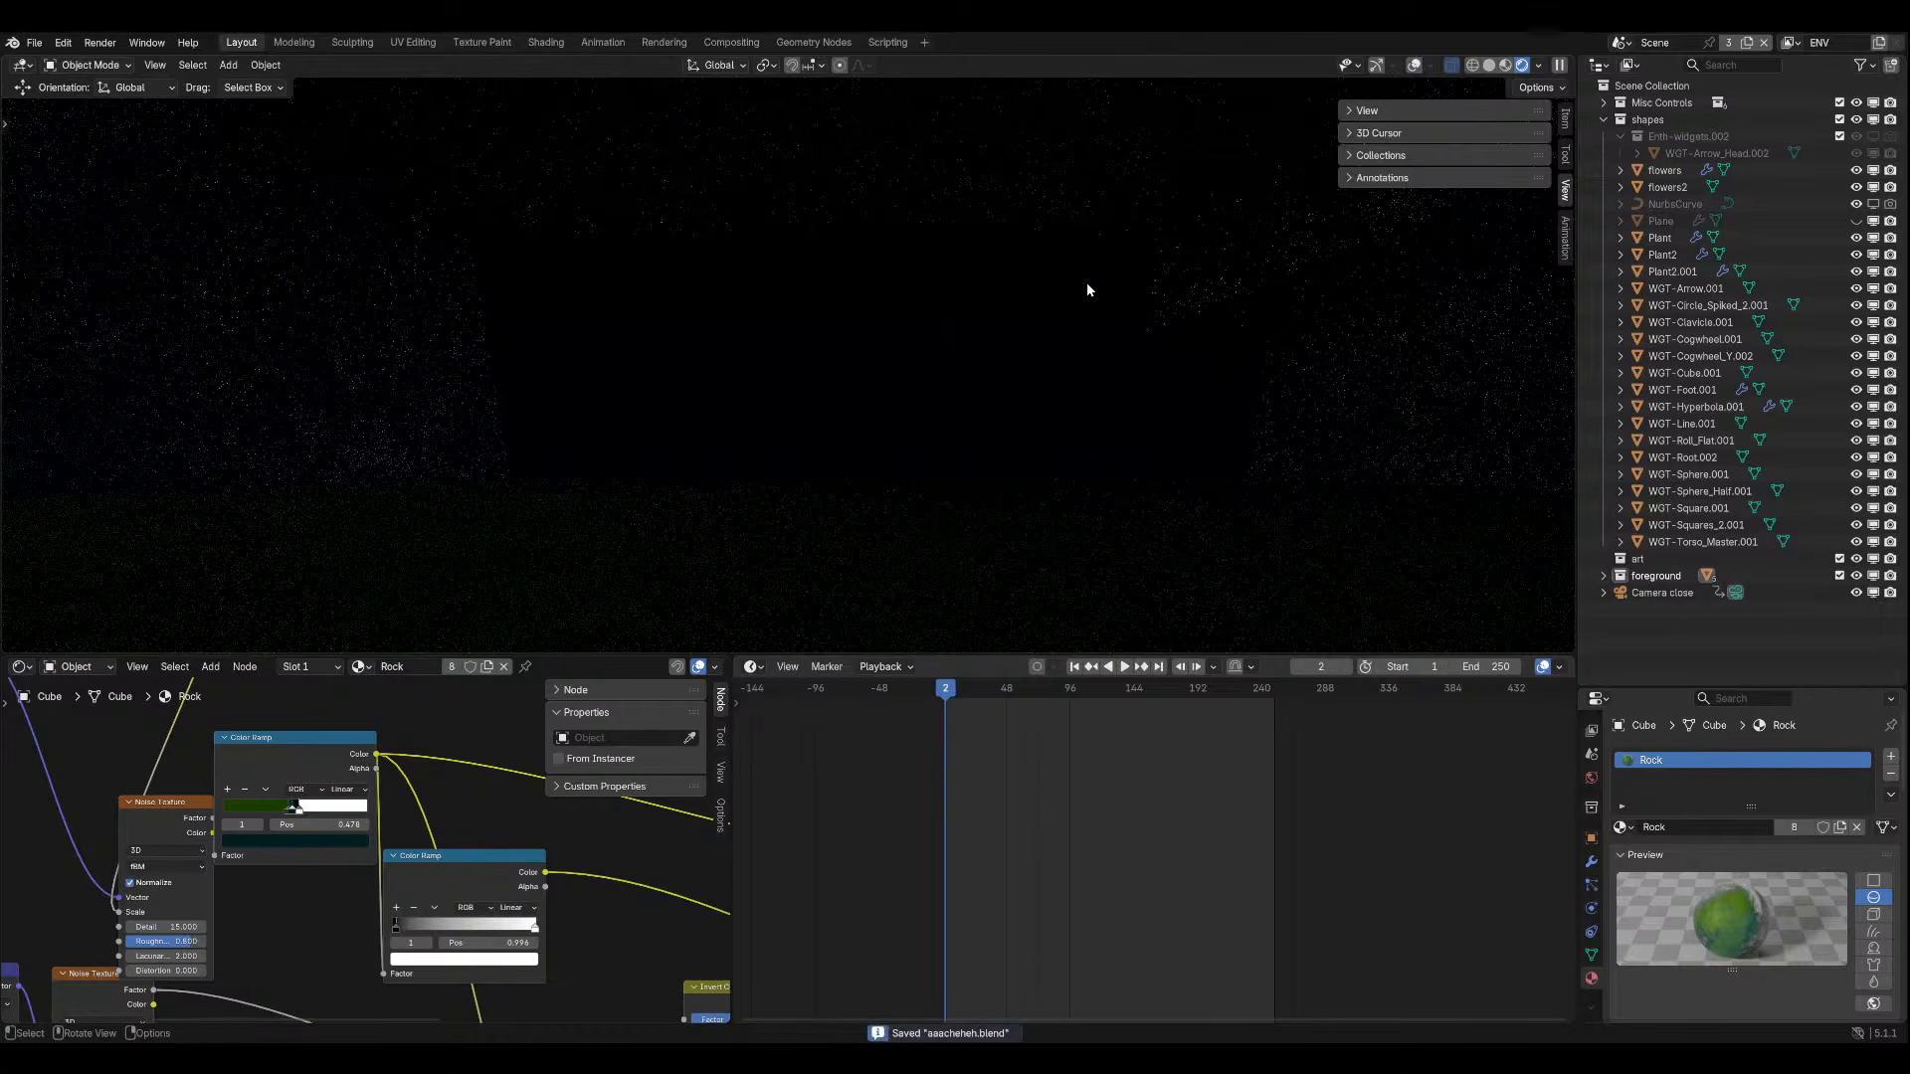
key("KP_0")
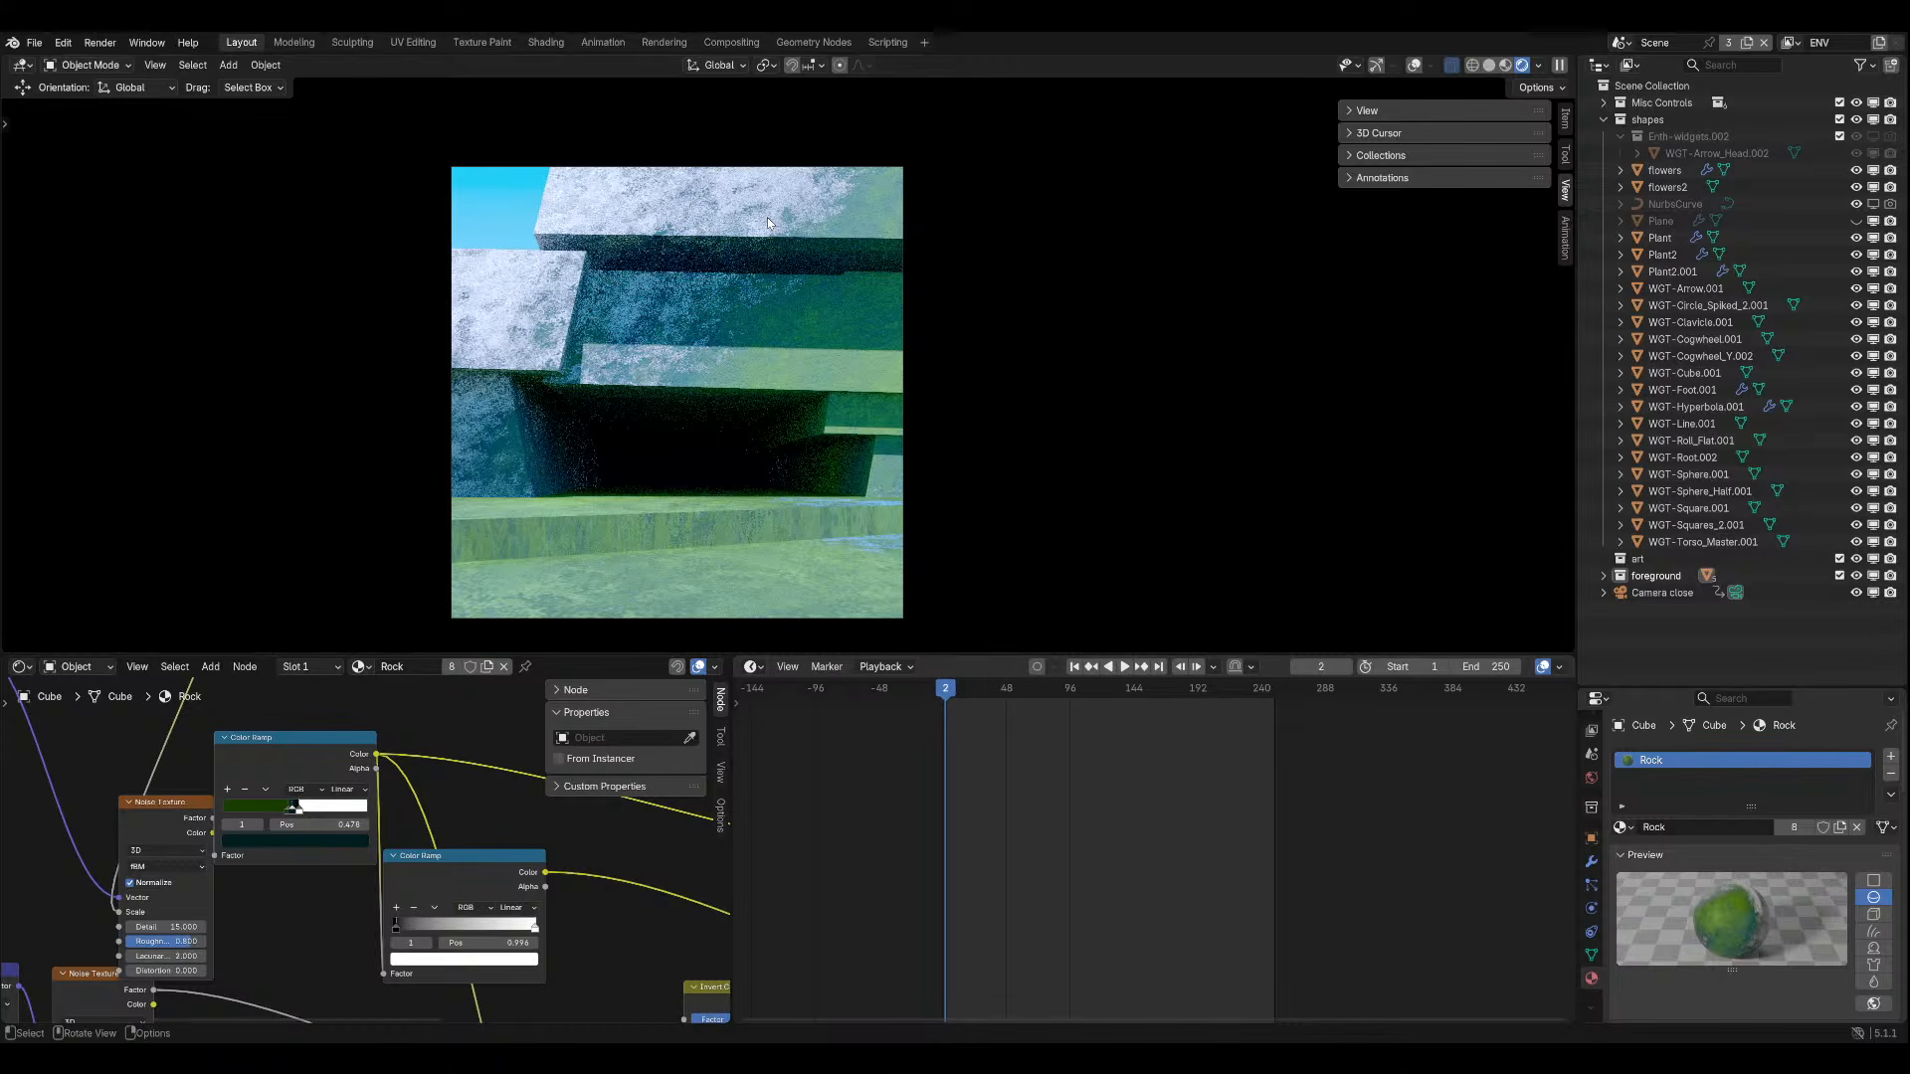
key("g")
key("z")
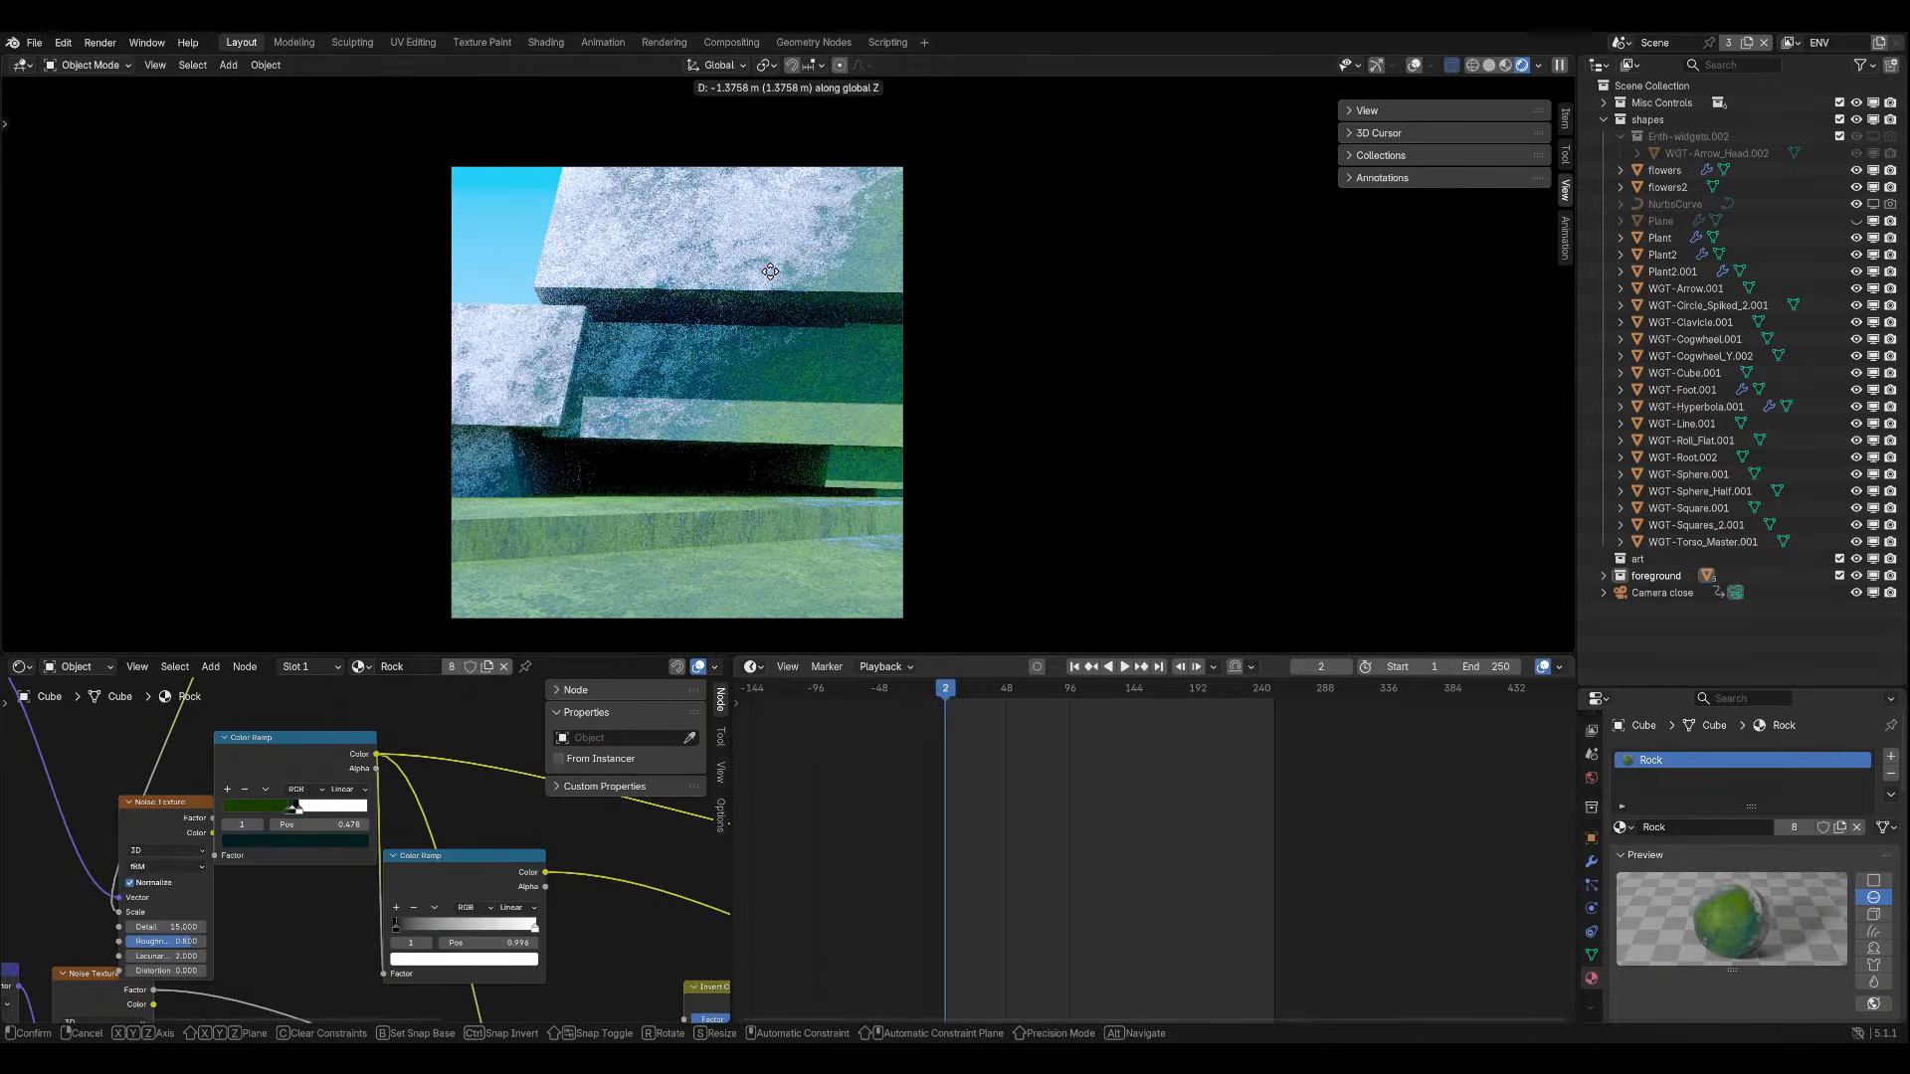
left_click(770, 270)
Show the overlays, enter Edit Mode on the rock mesh, and select the top face of the uppermost block.
left_click(1414, 66)
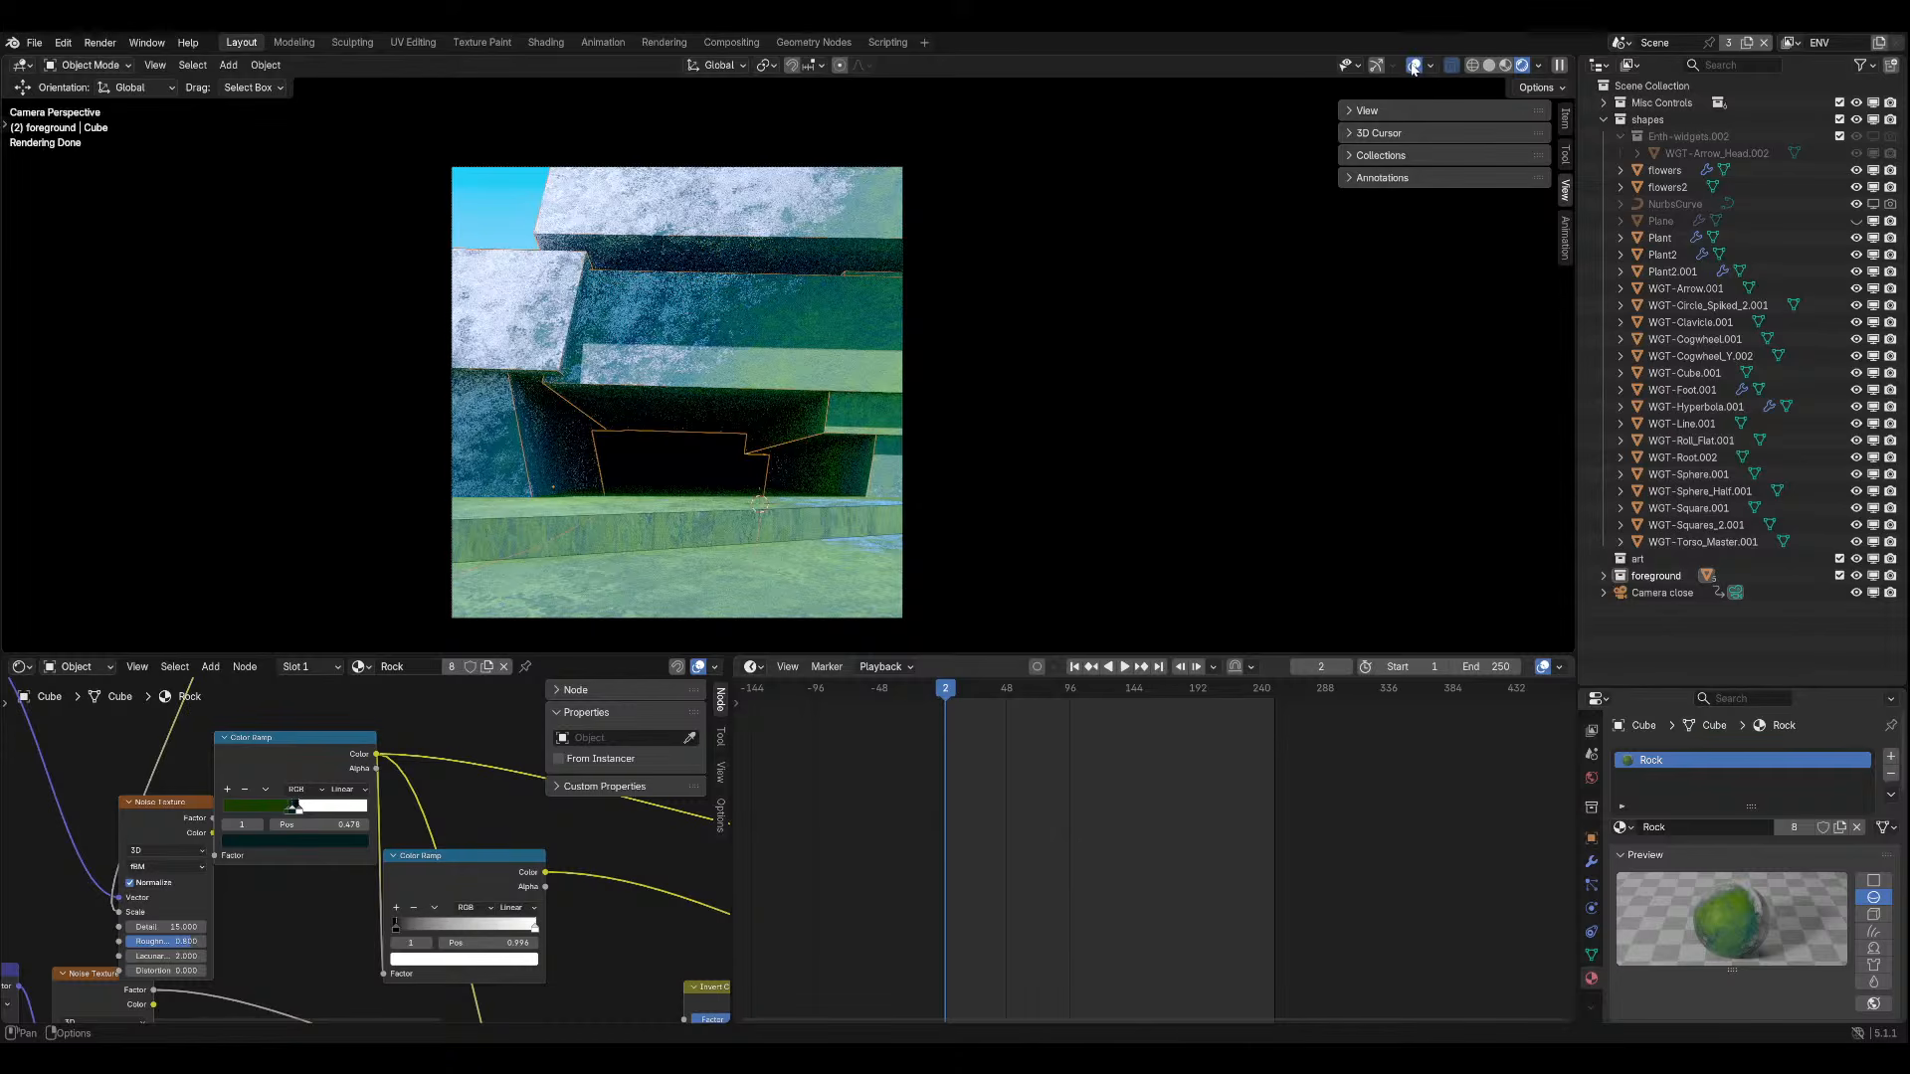
left_click(62, 75)
left_click(78, 104)
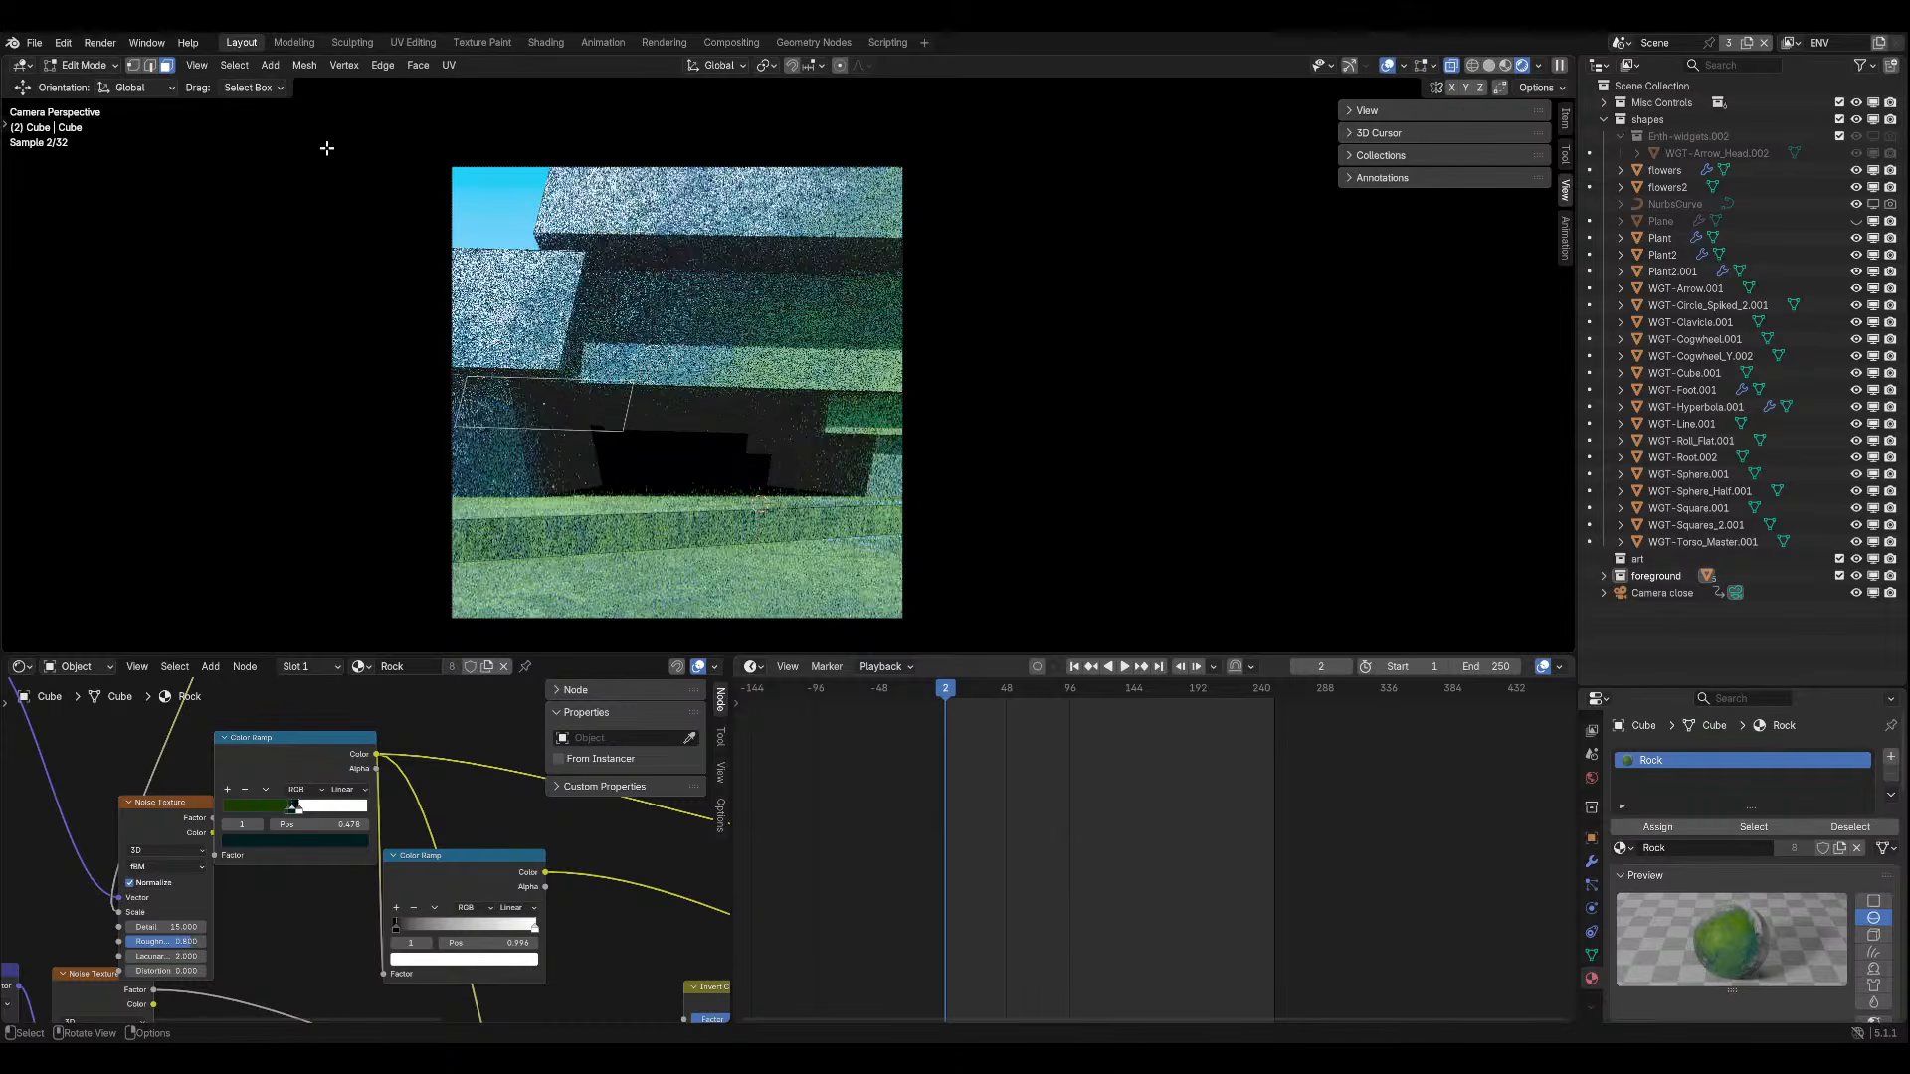
middle_click_drag(654, 203, 997, 362)
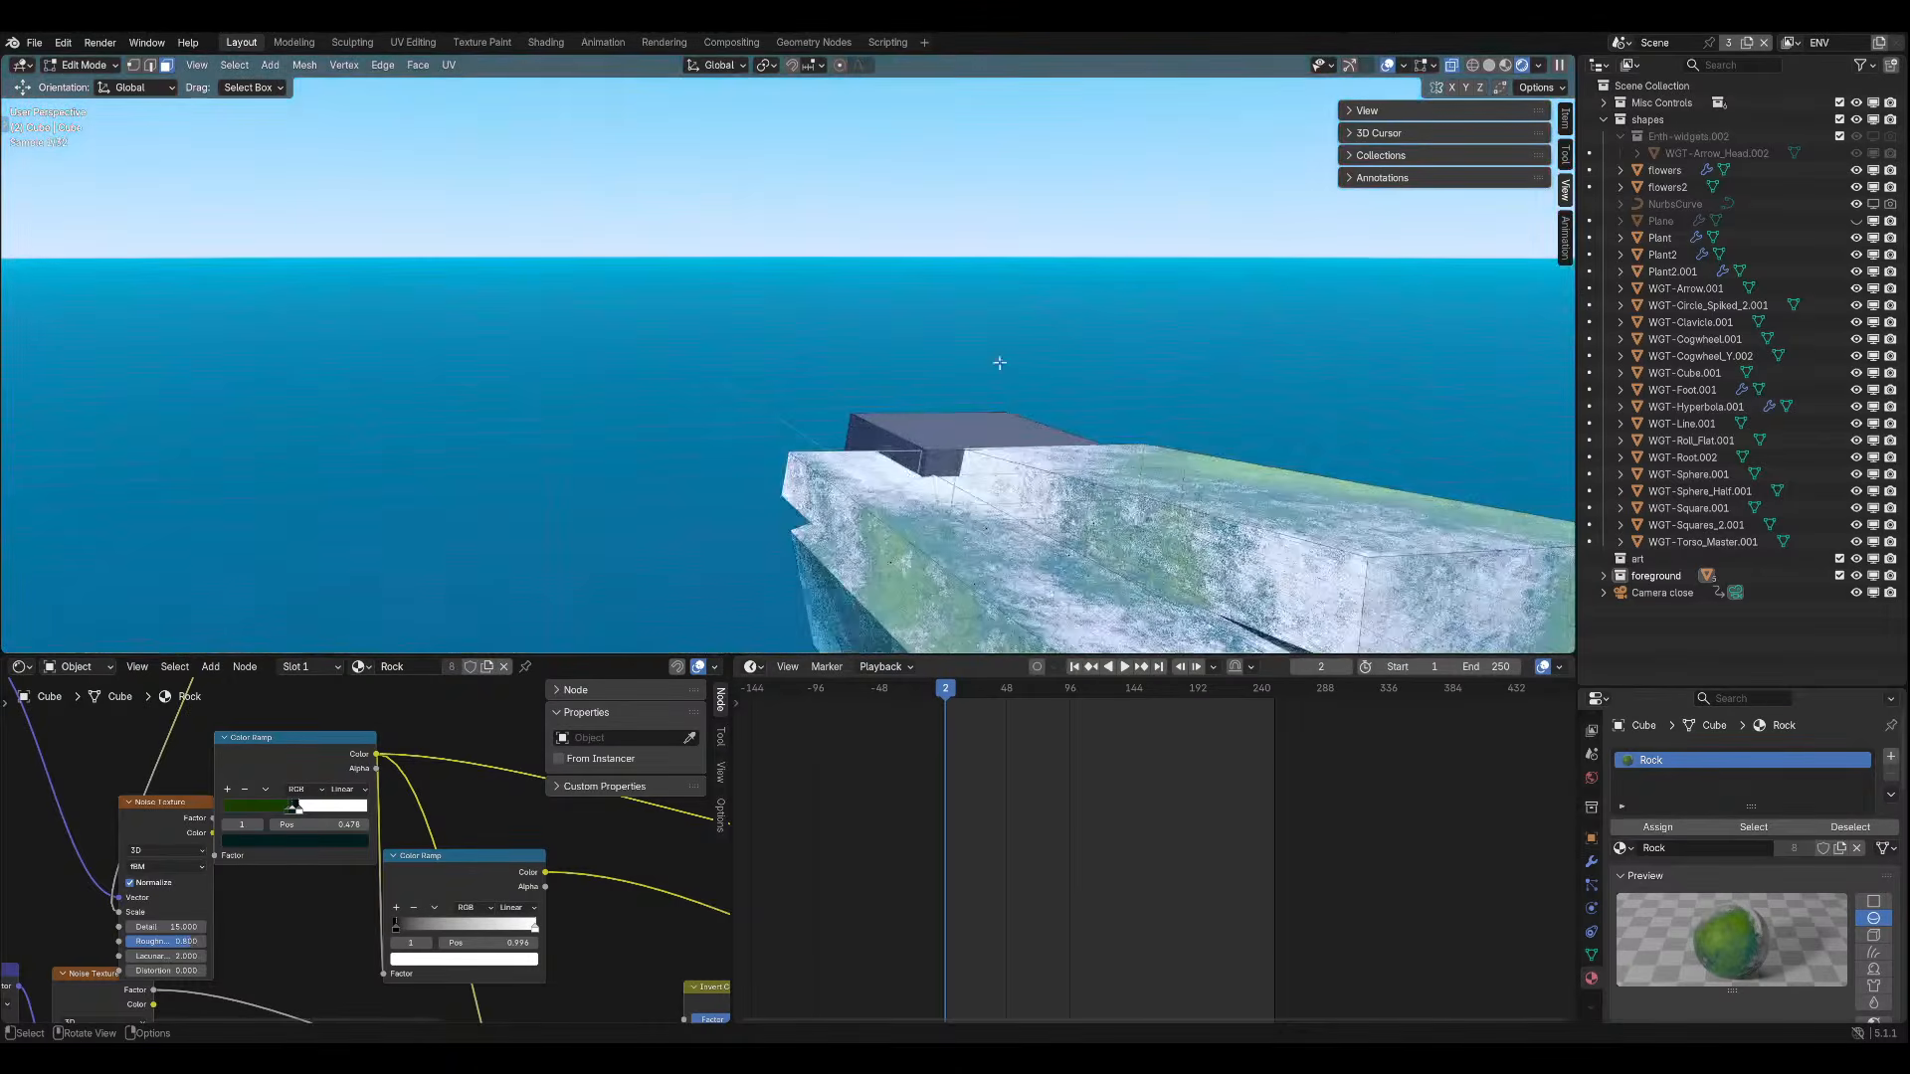
key("KP_0")
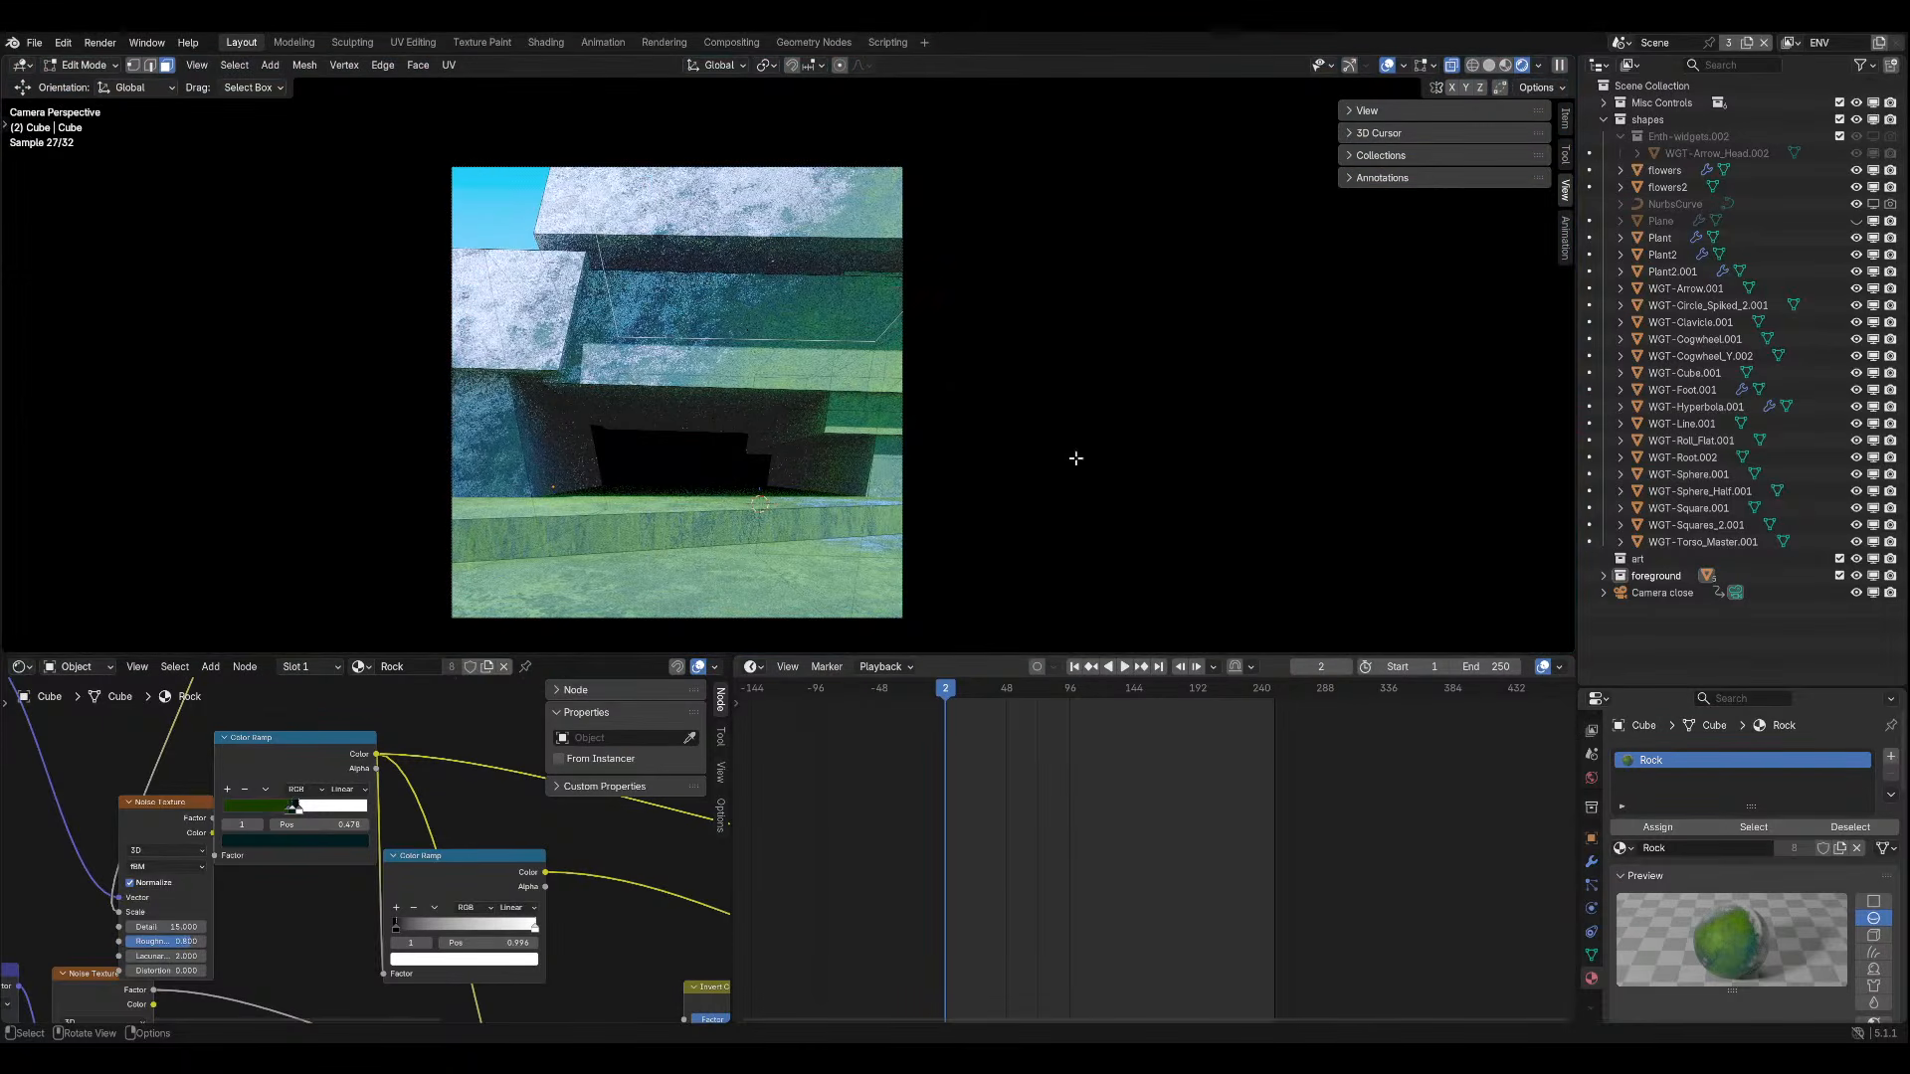
With overlays hidden, lower the selected top face about 2.73 m along global Z, then save and return to Object Mode.
left_click(1388, 66)
key("g")
key("z")
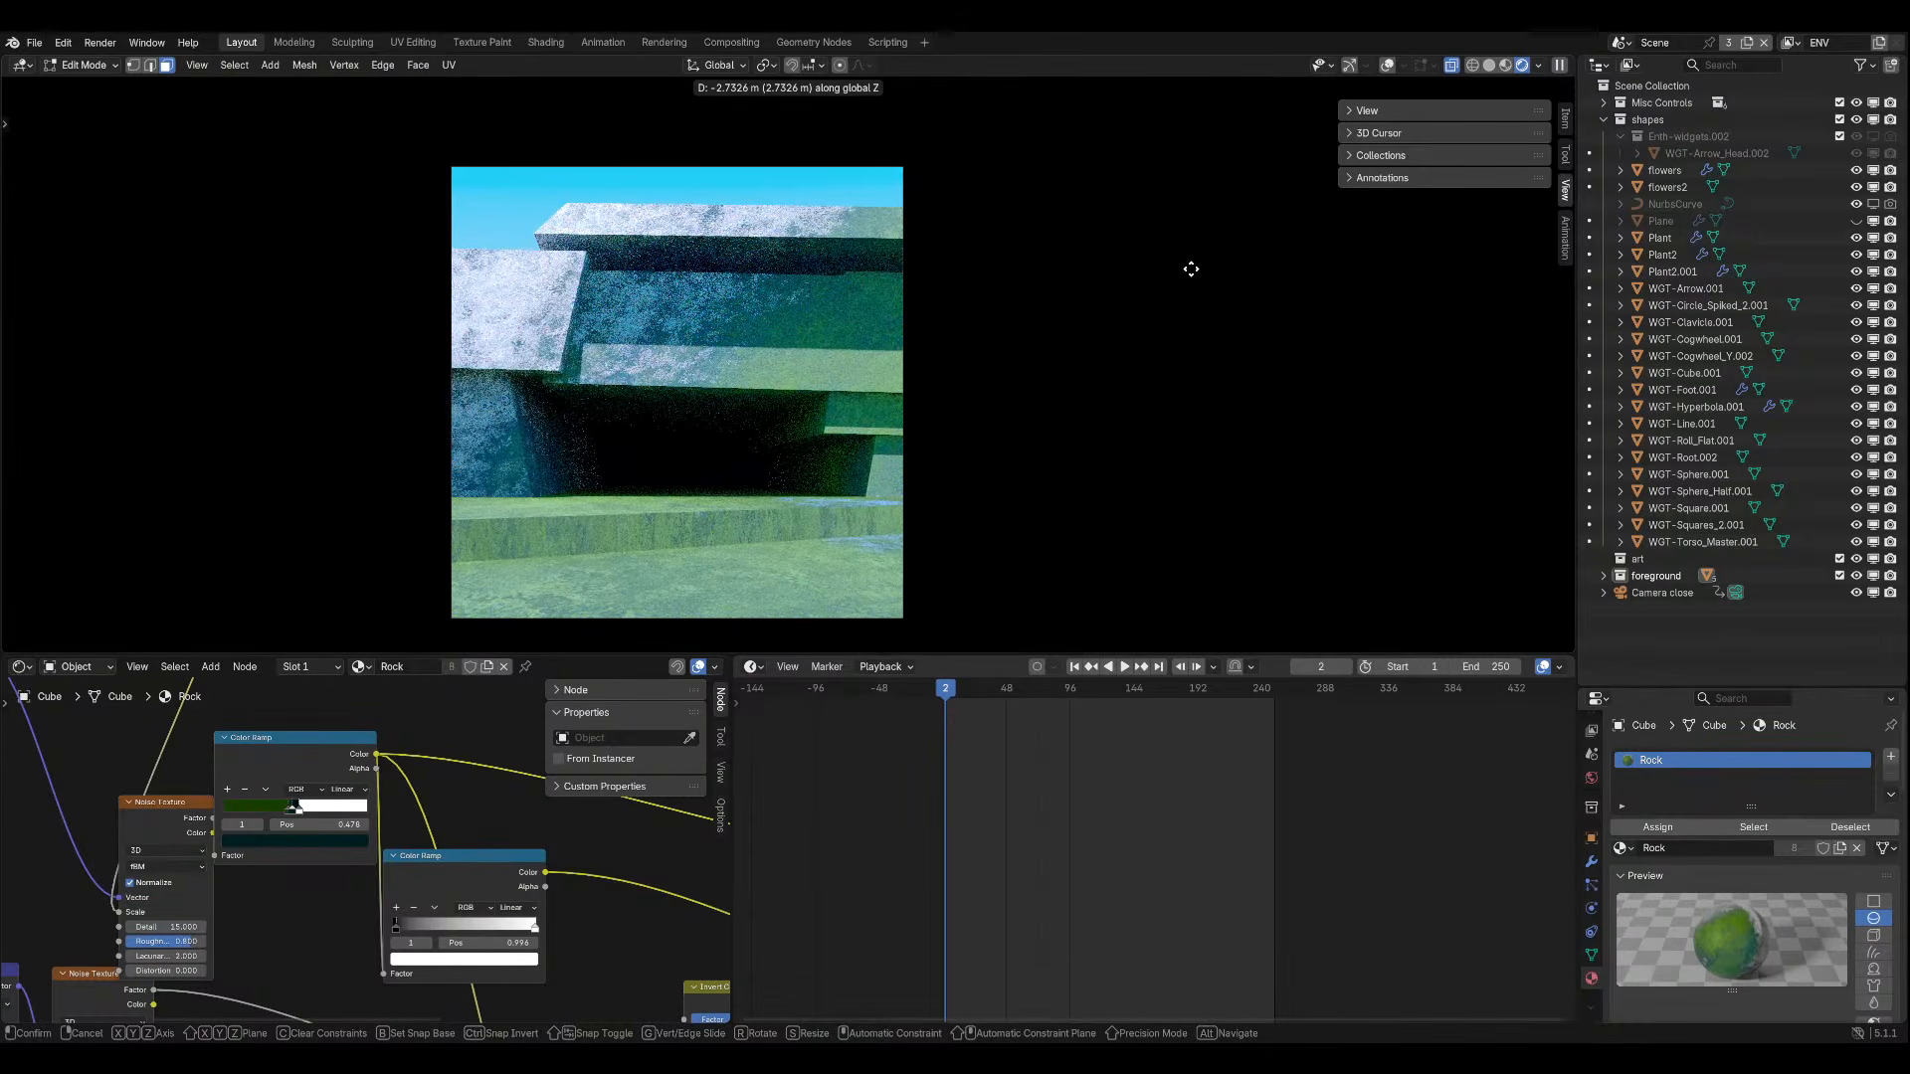
left_click(1190, 269)
key("g")
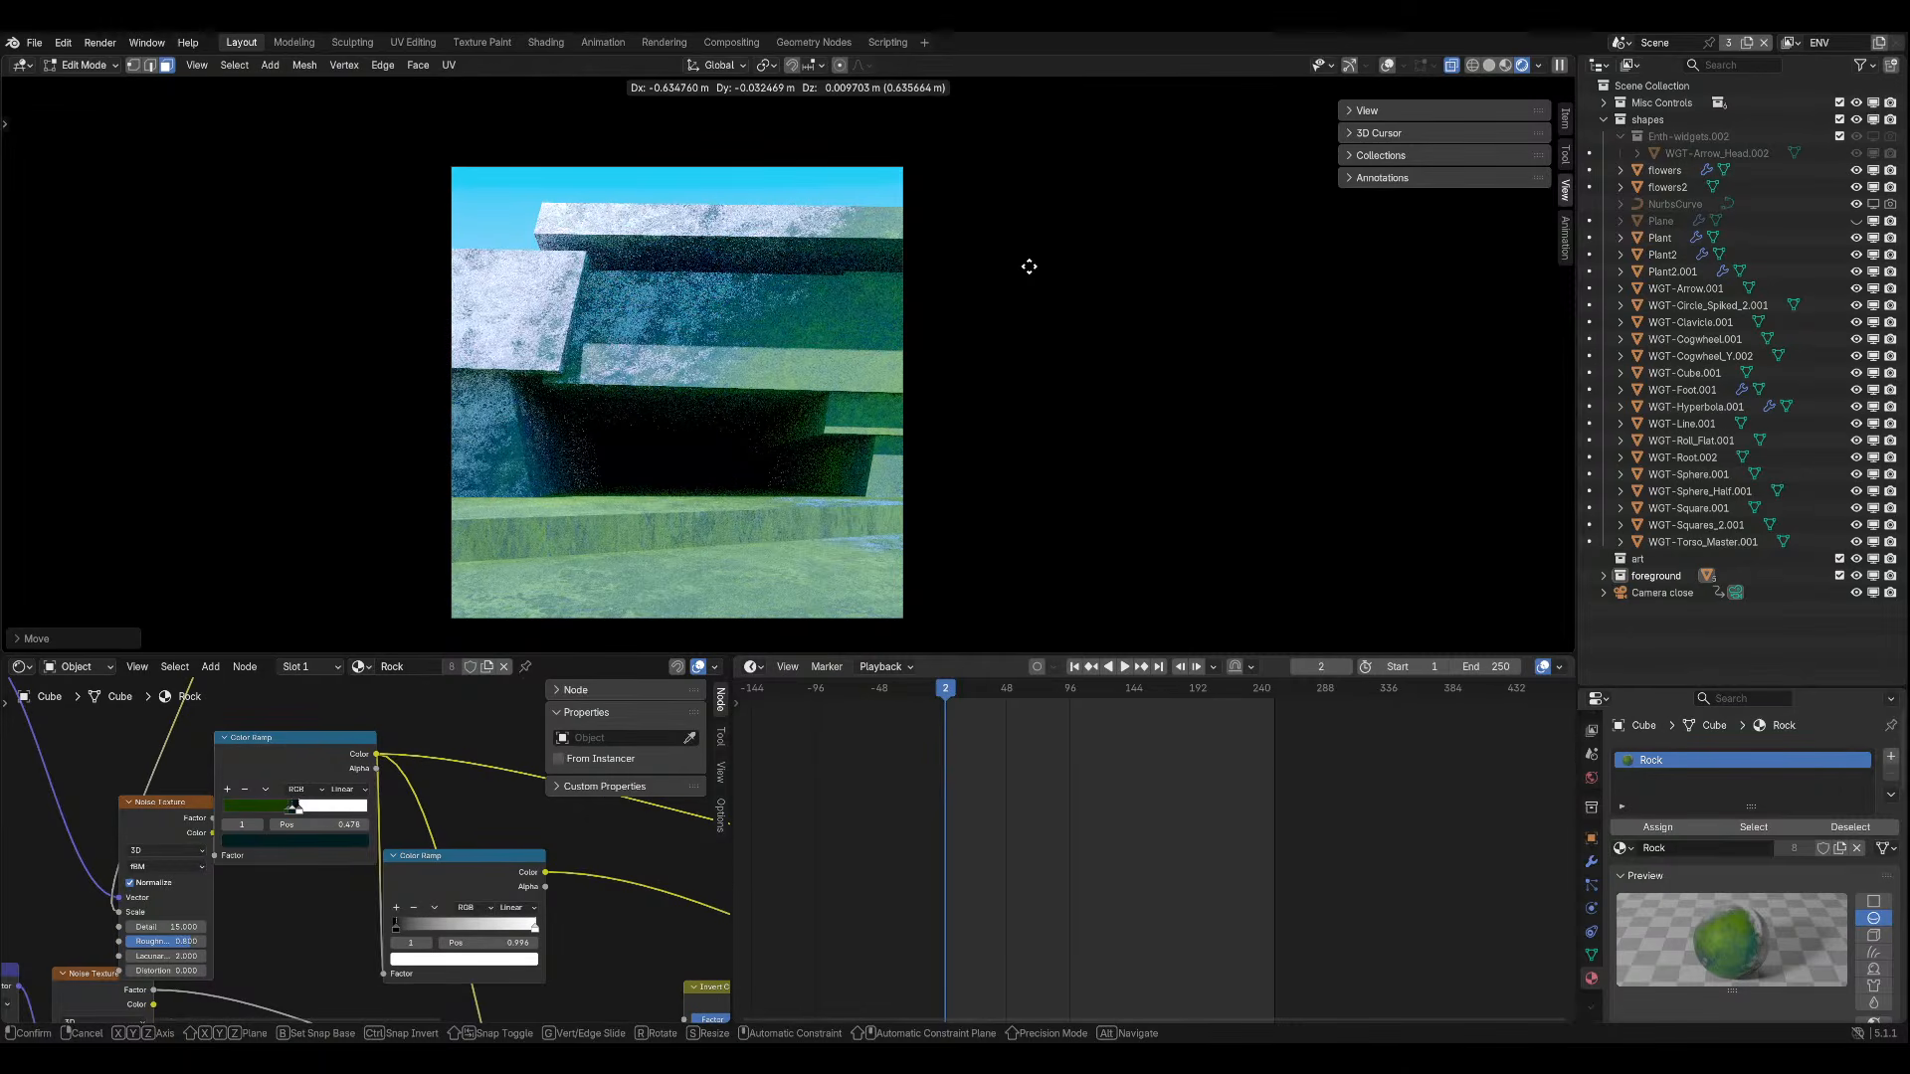
left_click(1029, 266)
key("ctrl+s")
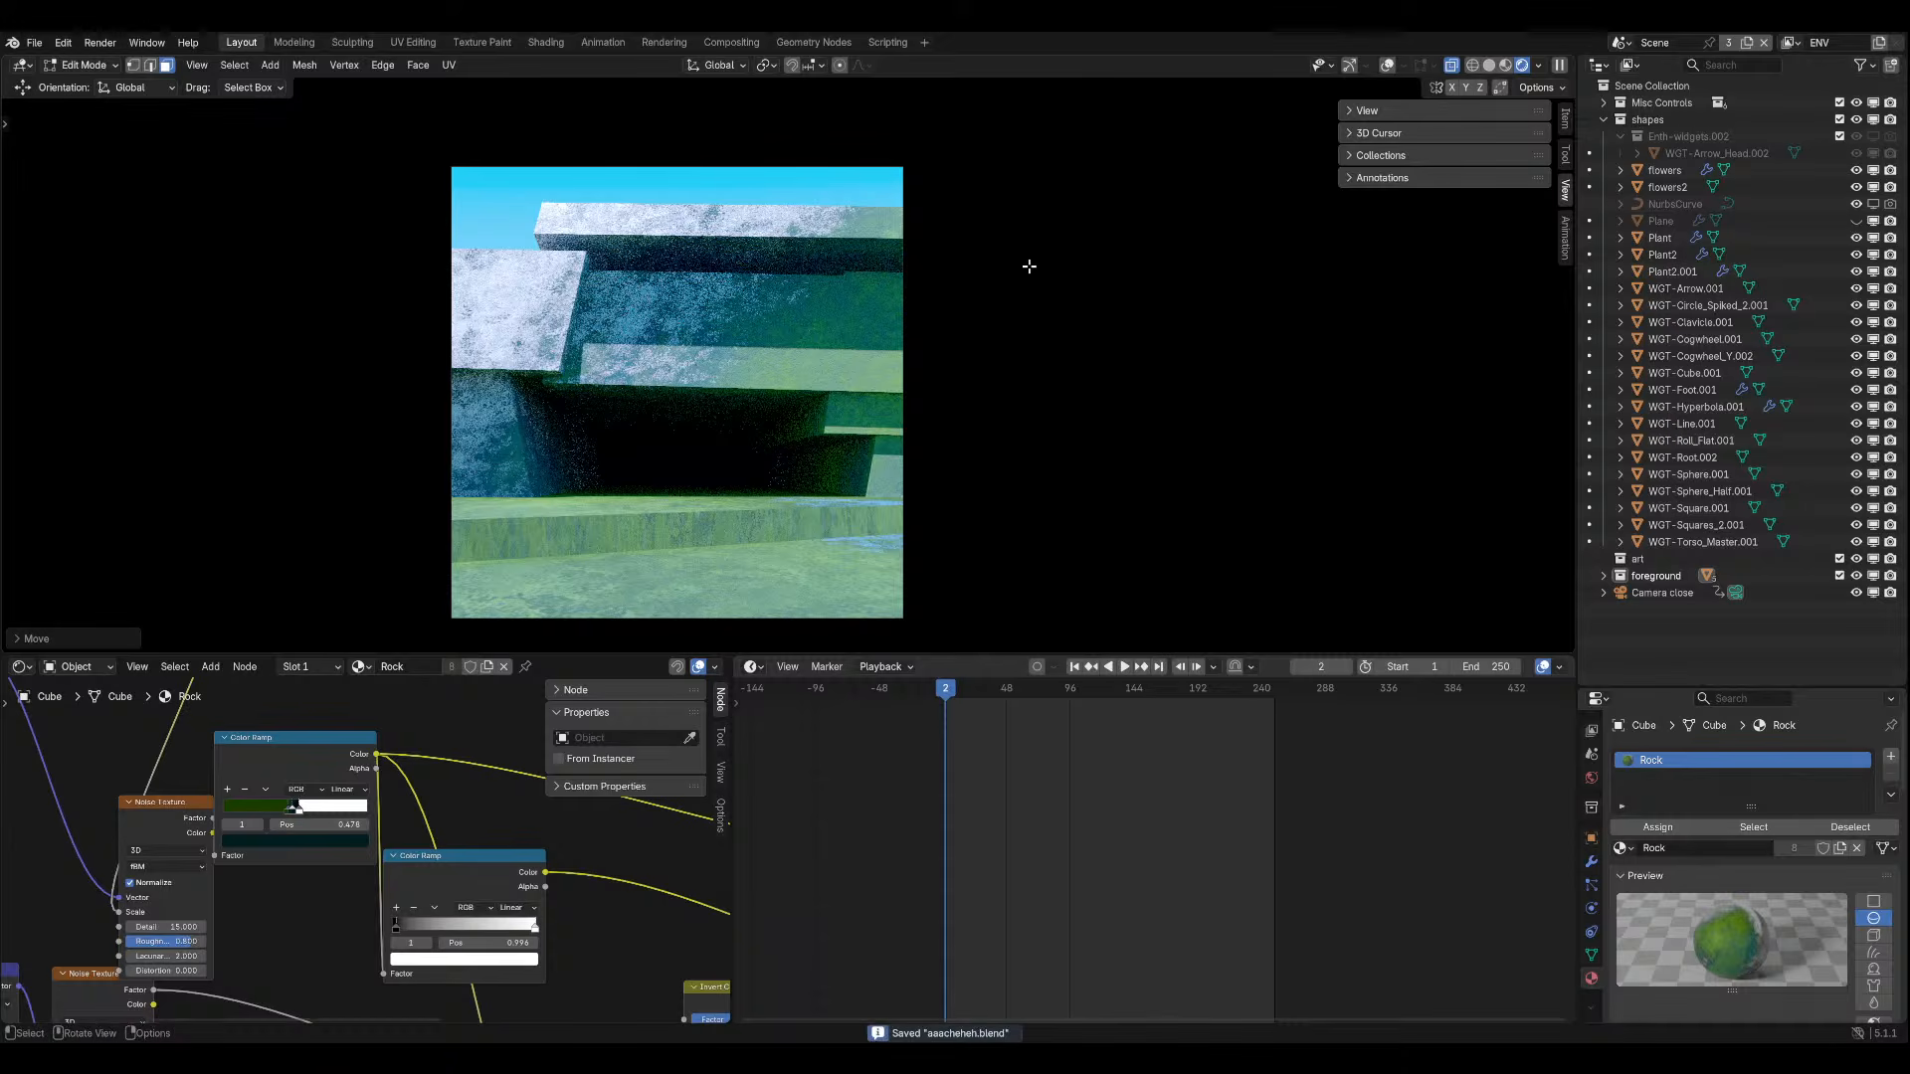
key("Tab")
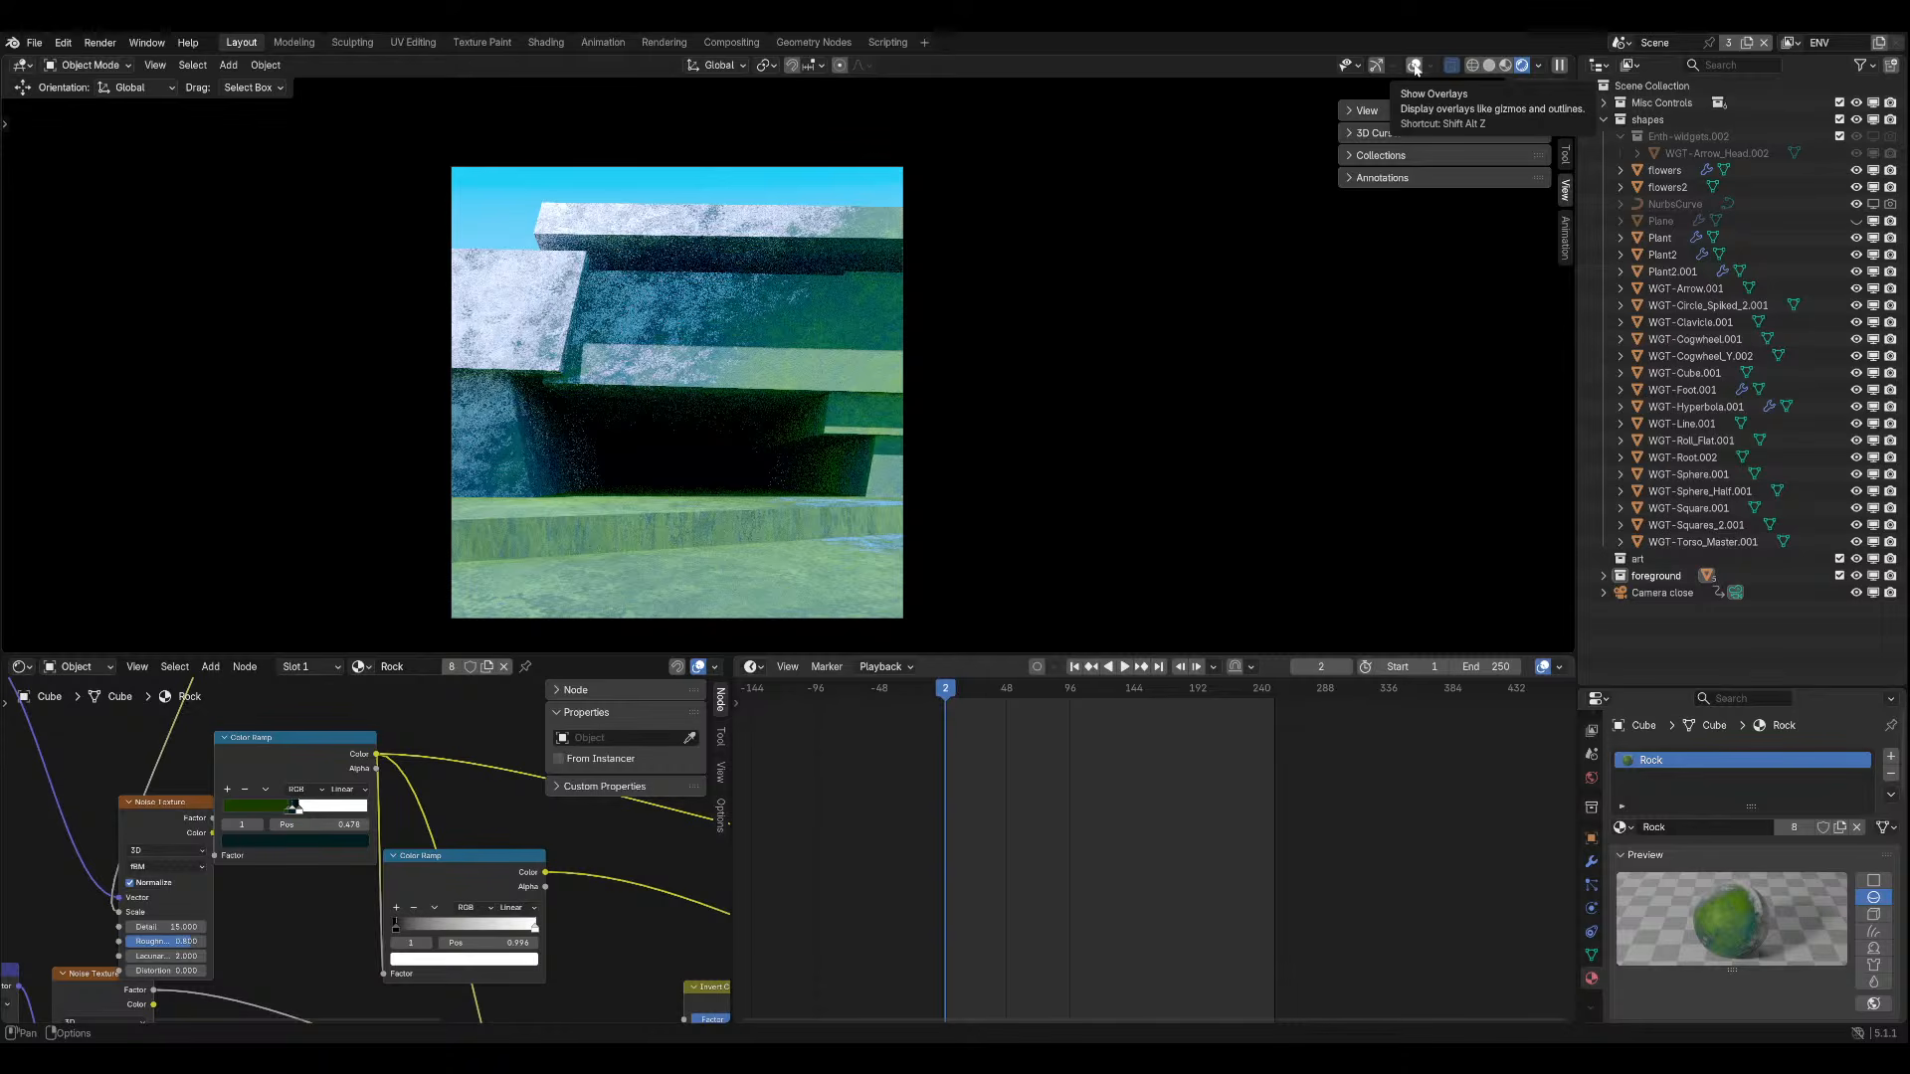
Try sun elevations of about 98° to 100° in the world's Sky Texture, restore 107°, and save the file.
left_click(1591, 777)
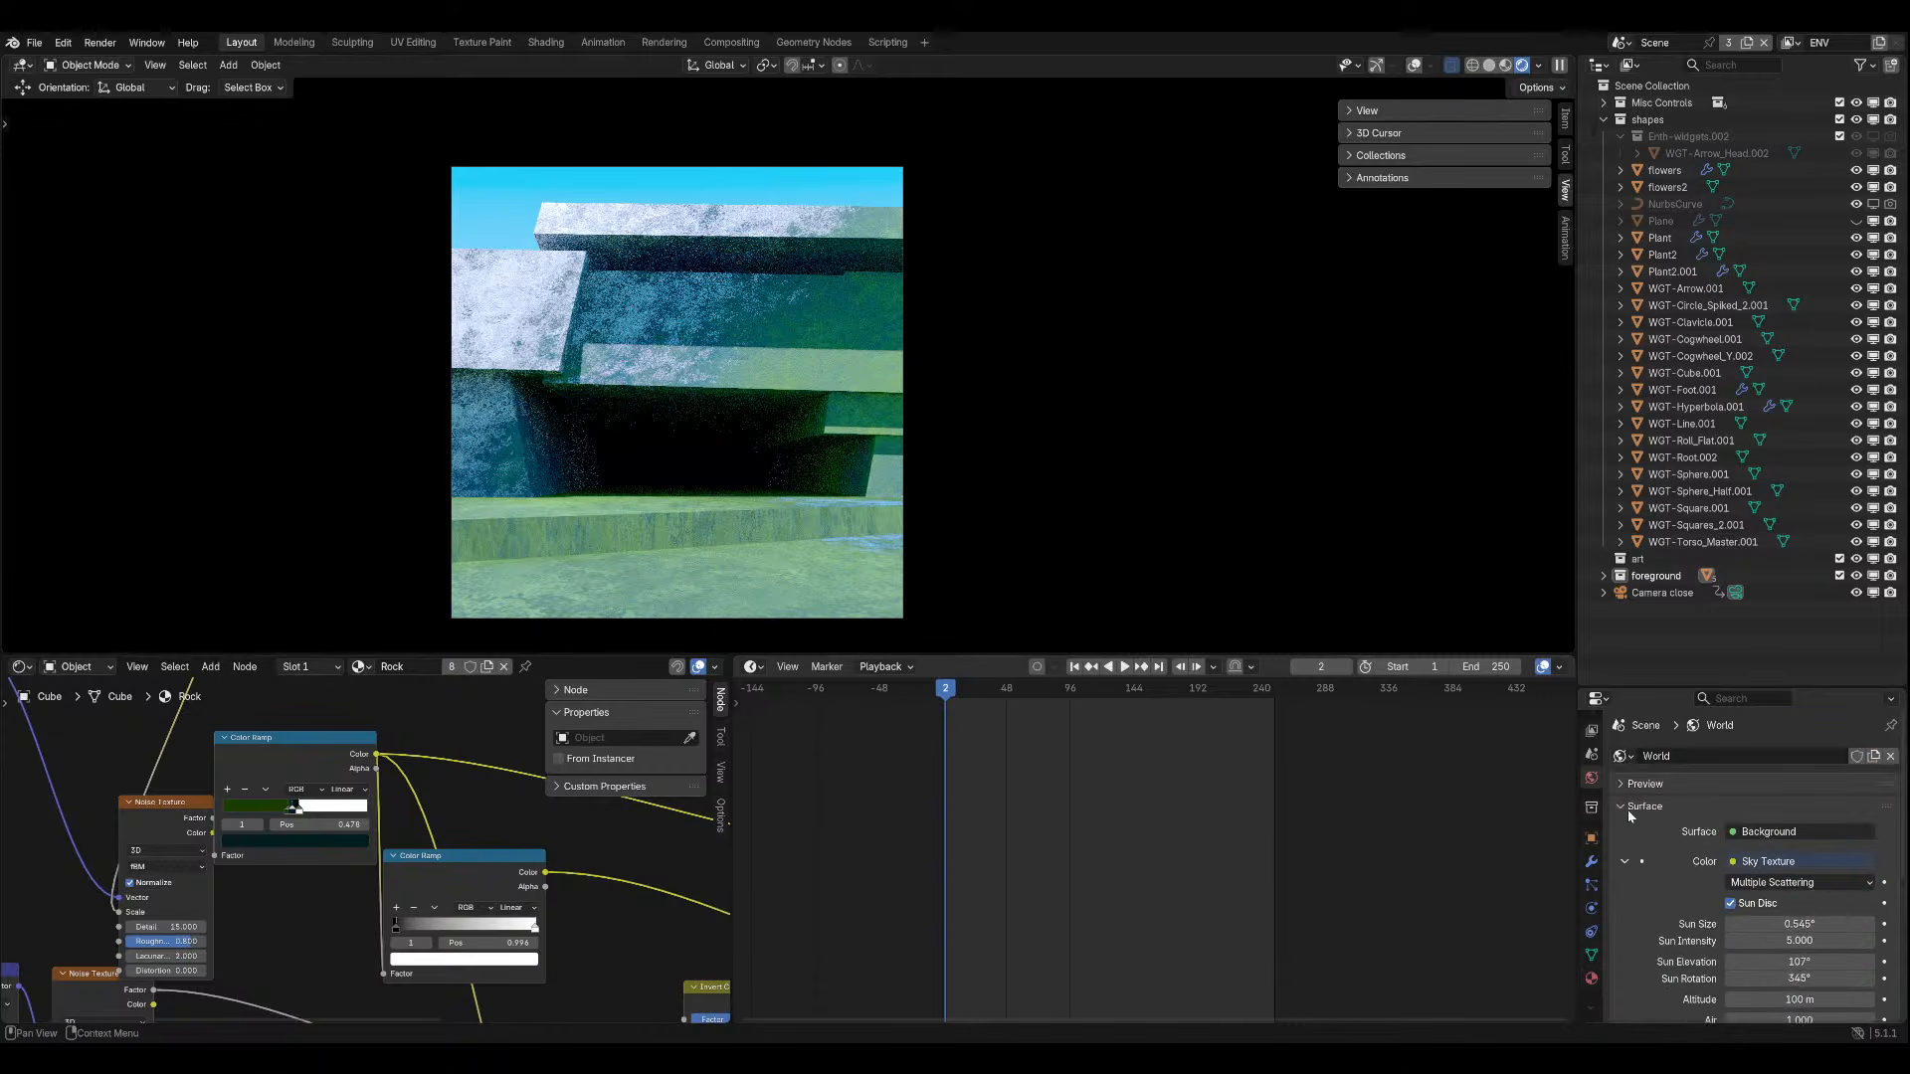
scroll(1651, 875, "down", 3)
mouse_move(1796, 858)
left_mouse_down()
mouse_move(1830, 857)
mouse_move(1748, 857)
mouse_move(1821, 858)
left_mouse_up()
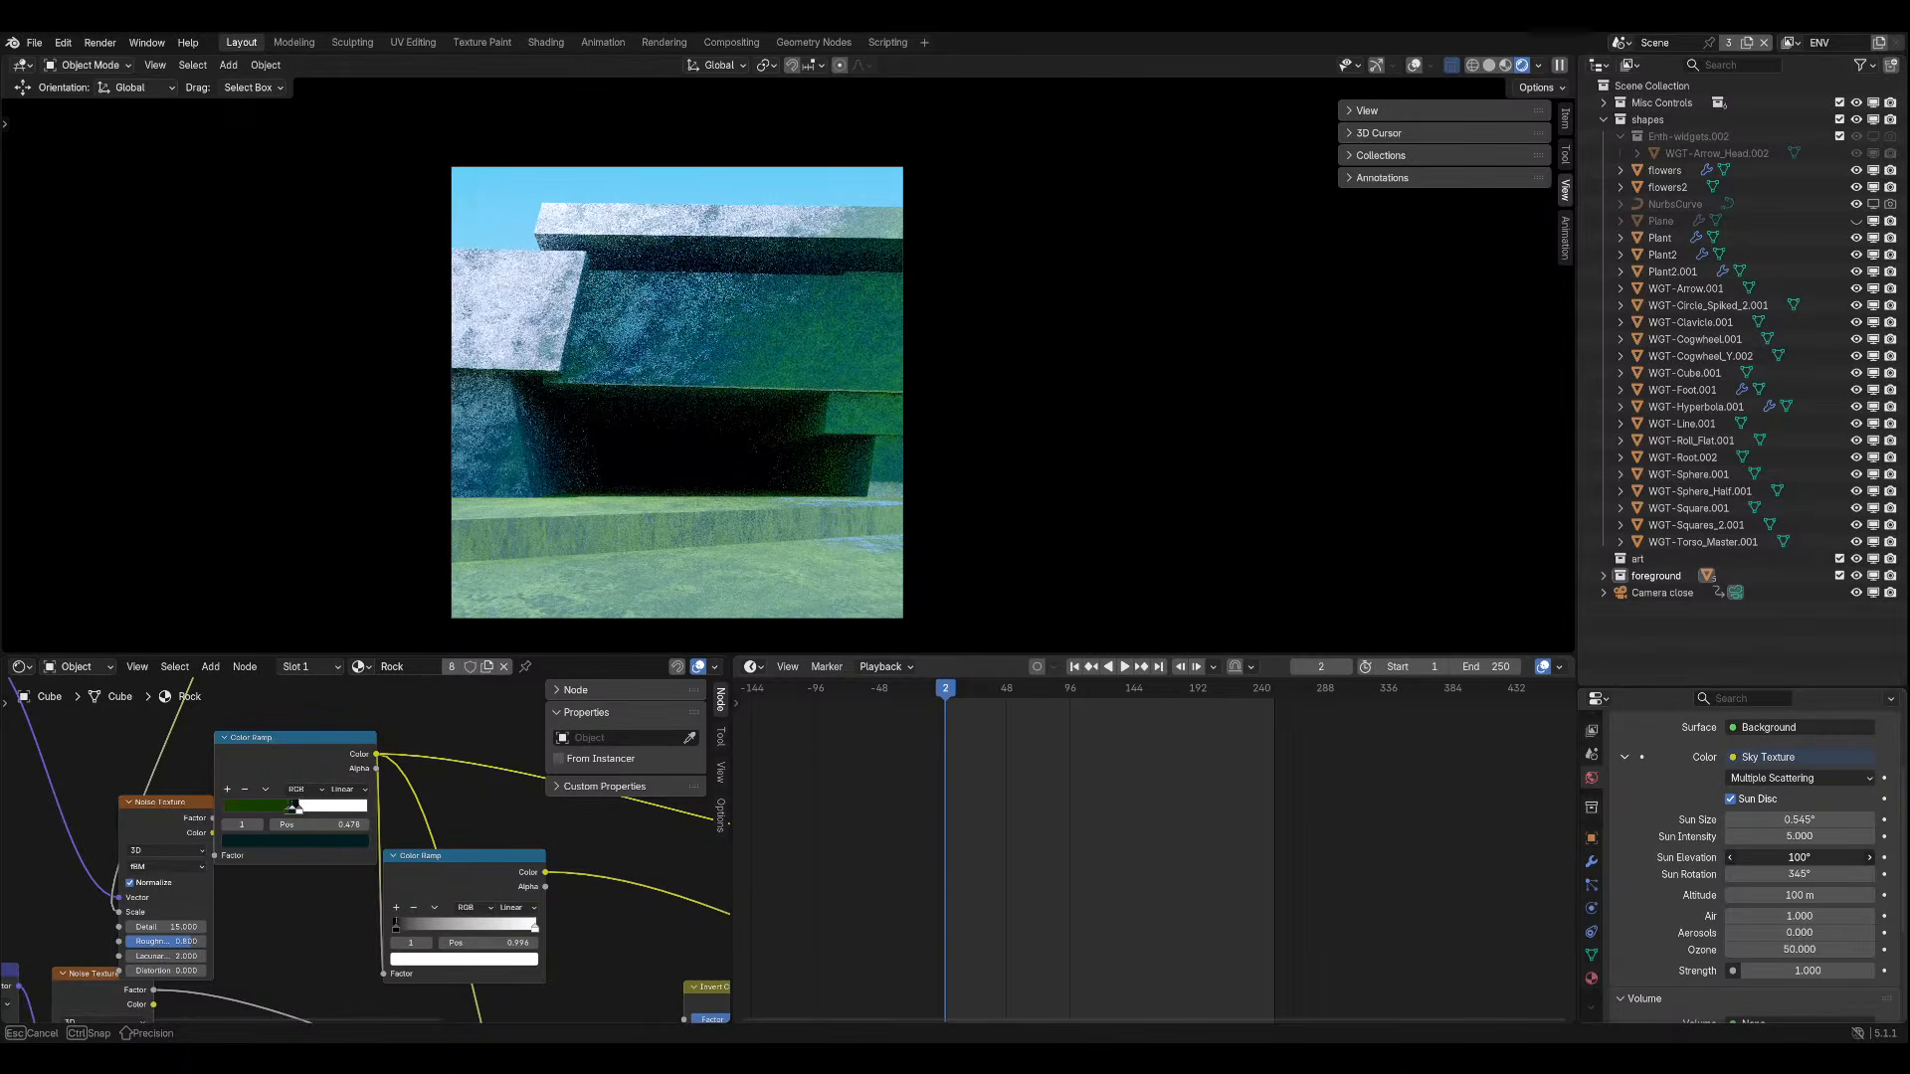
left_click_drag(1812, 858, 1804, 858)
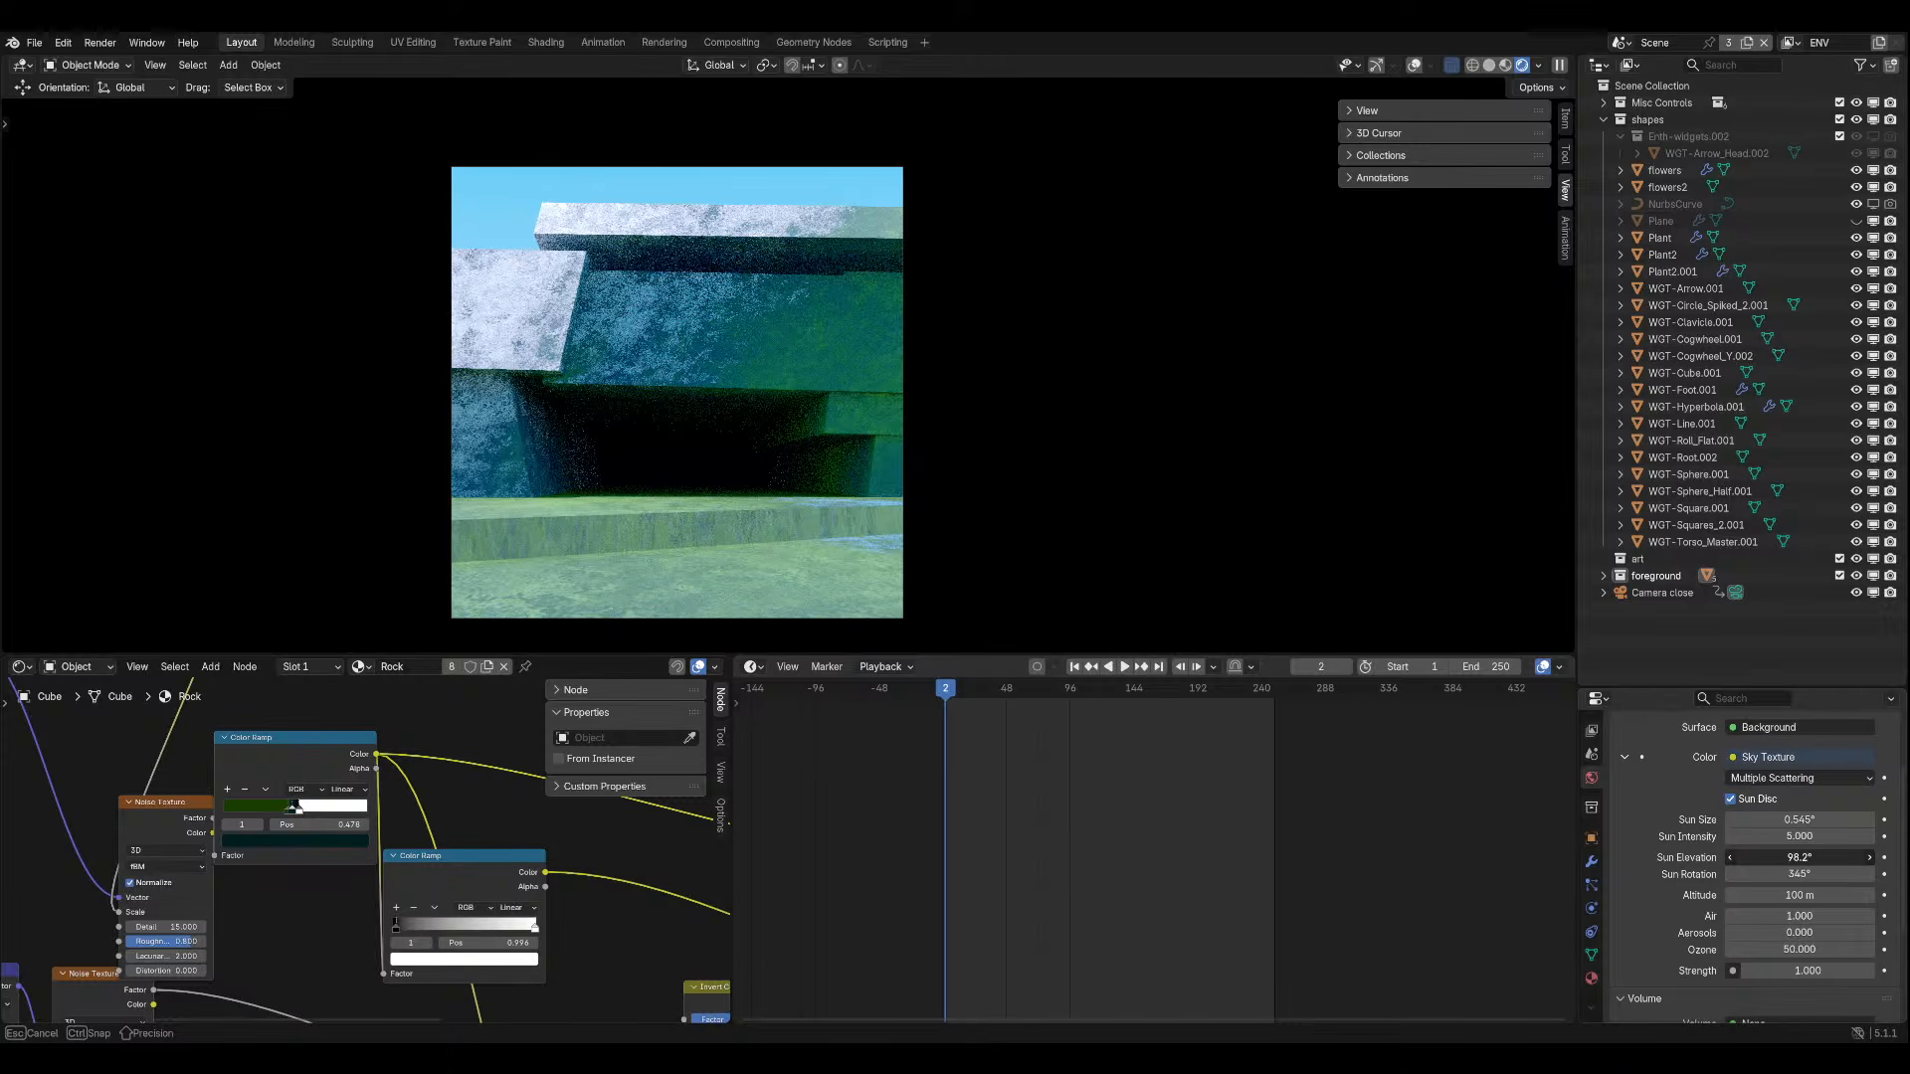
left_click_drag(1804, 858, 1813, 857)
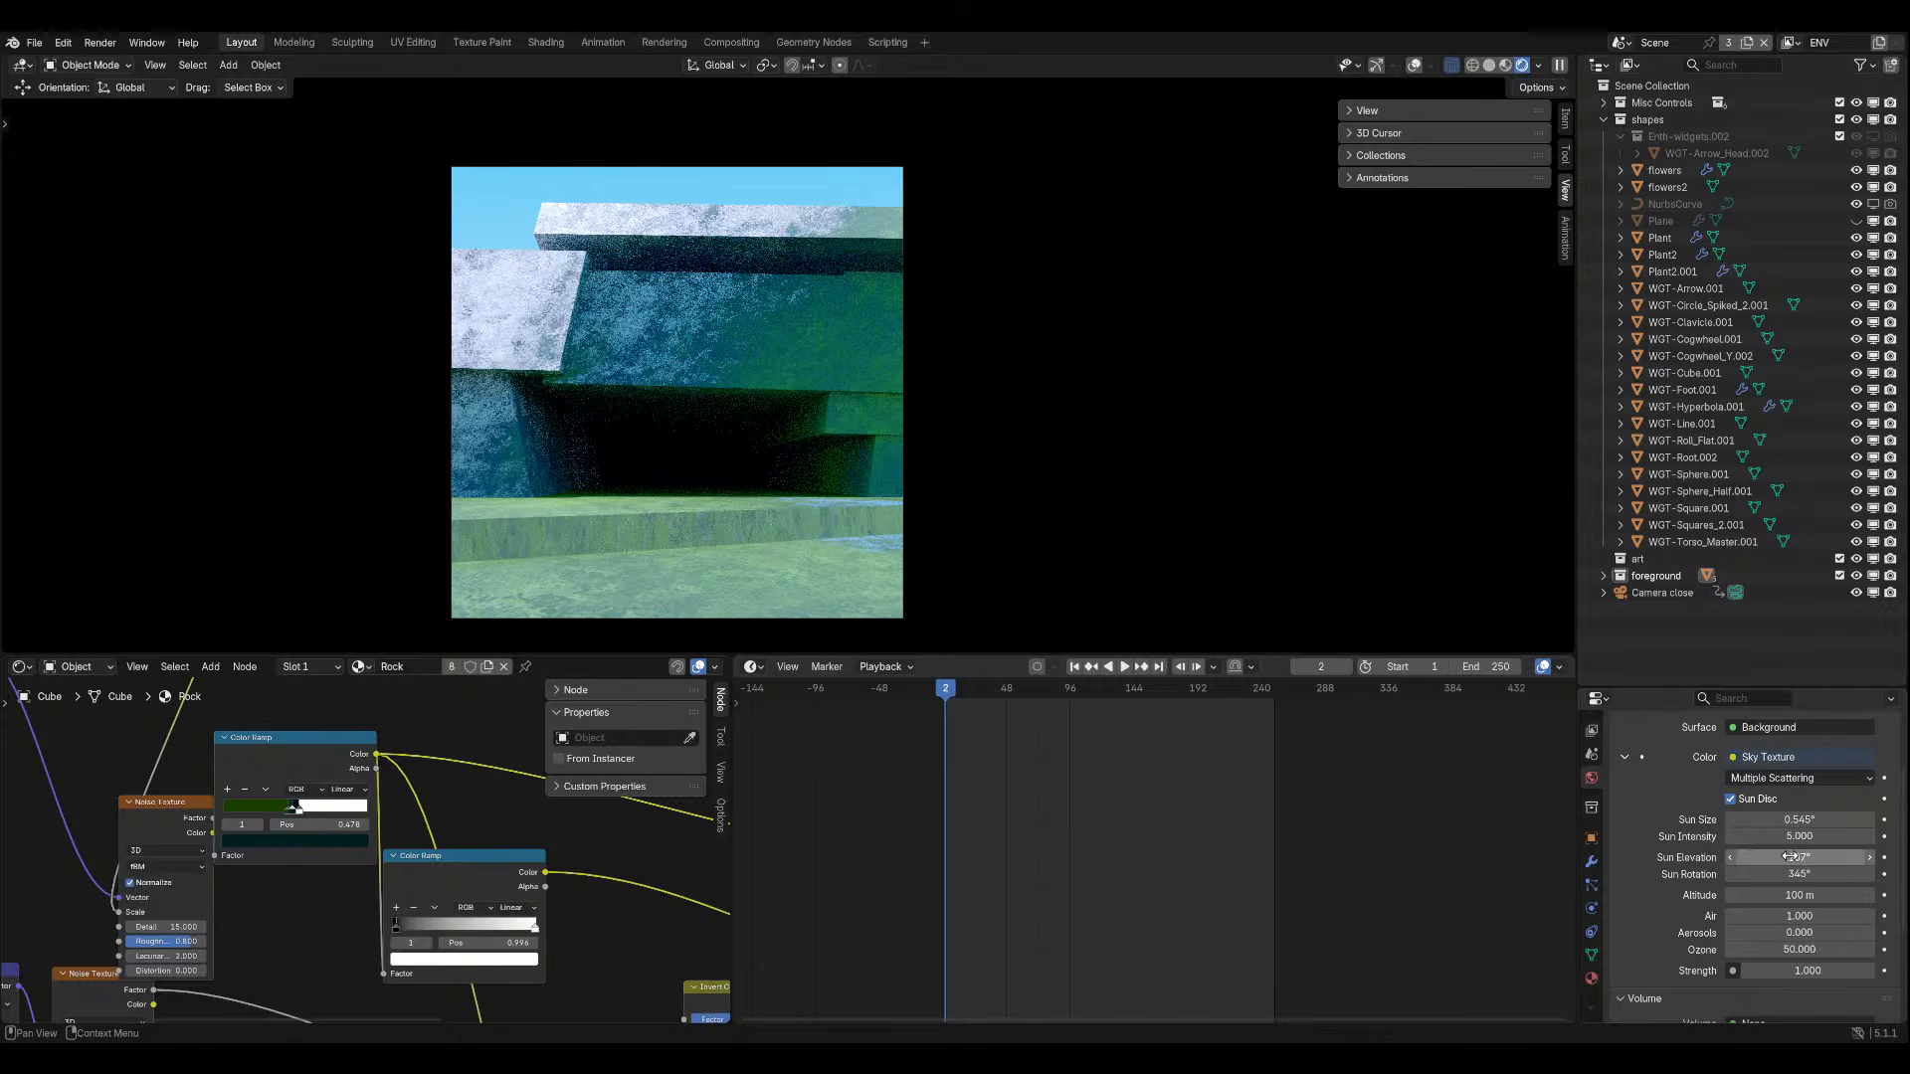
key("ctrl+s")
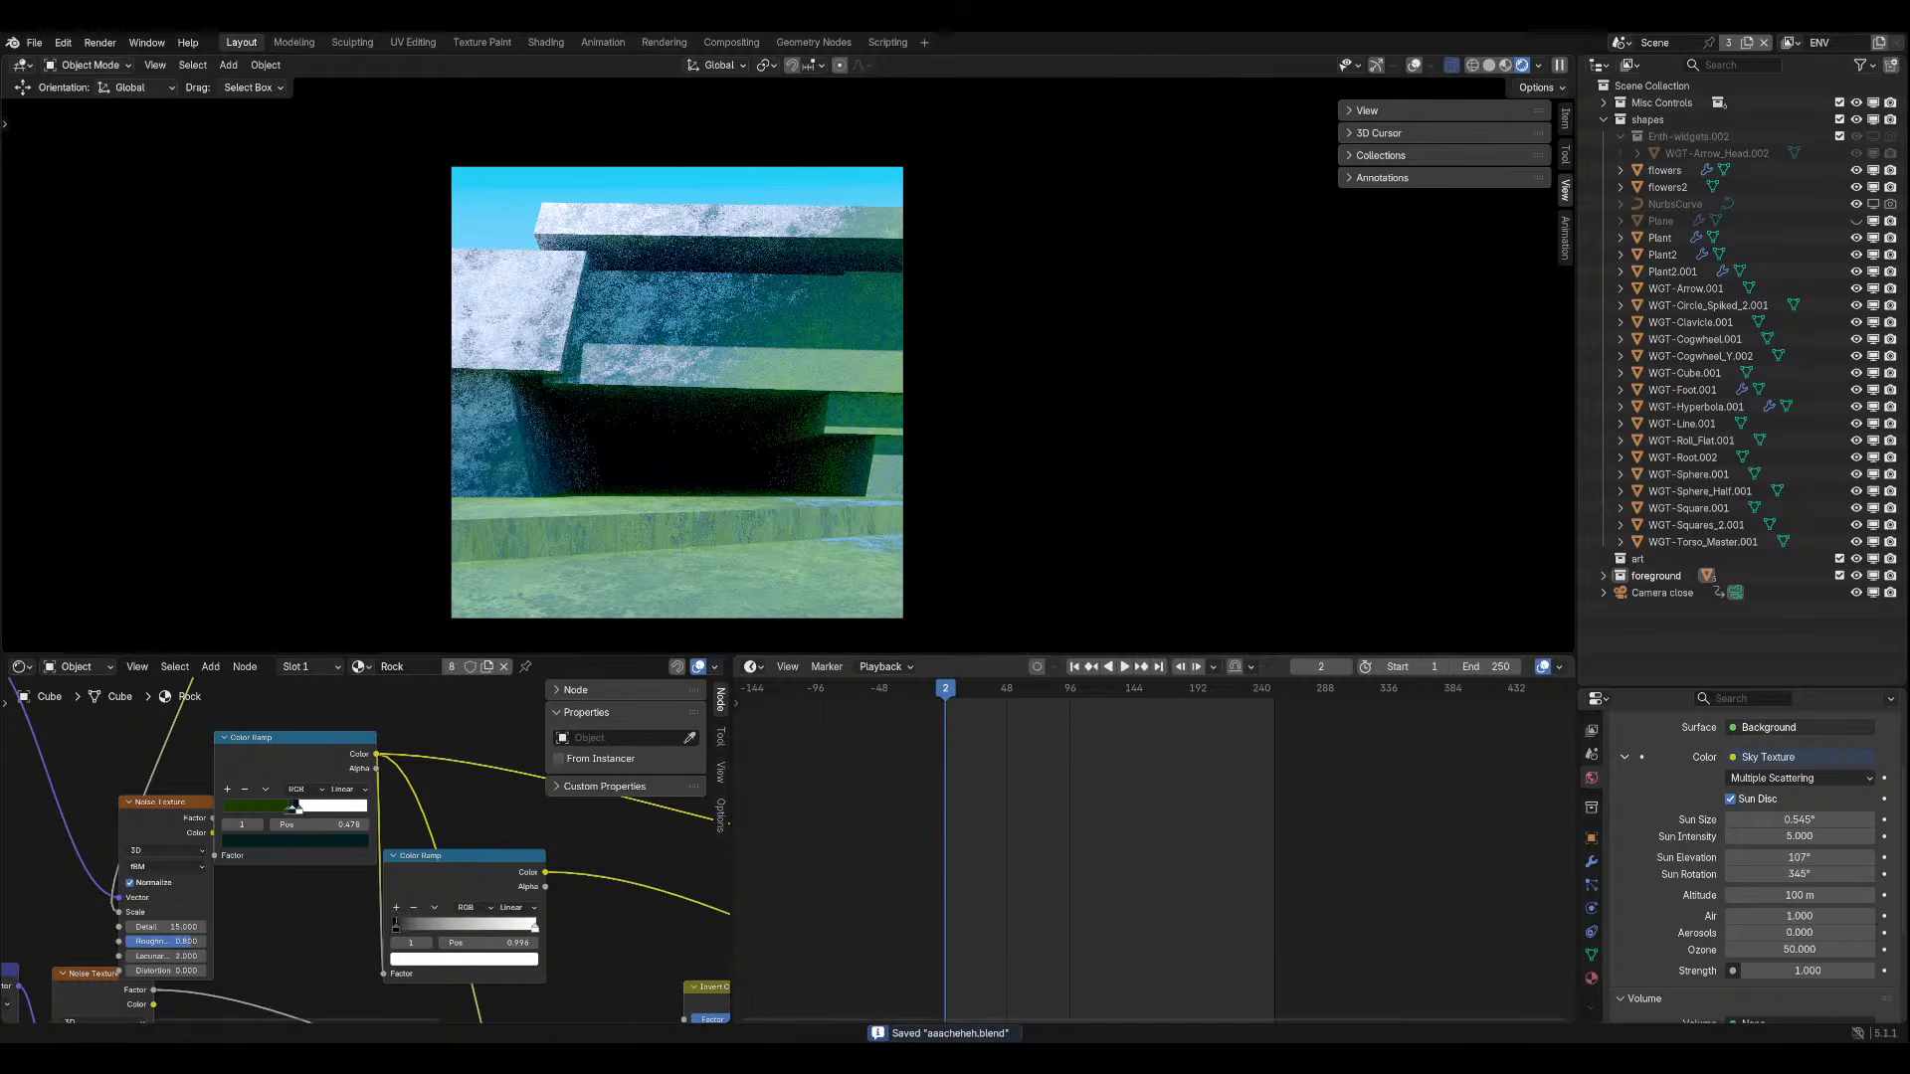
Tidy the Rock material's node layout by repositioning the Color Ramp and Noise Texture nodes, and save the file.
scroll(341, 793, "down", 9)
left_click_drag(314, 797, 383, 762)
left_click_drag(401, 857, 513, 828)
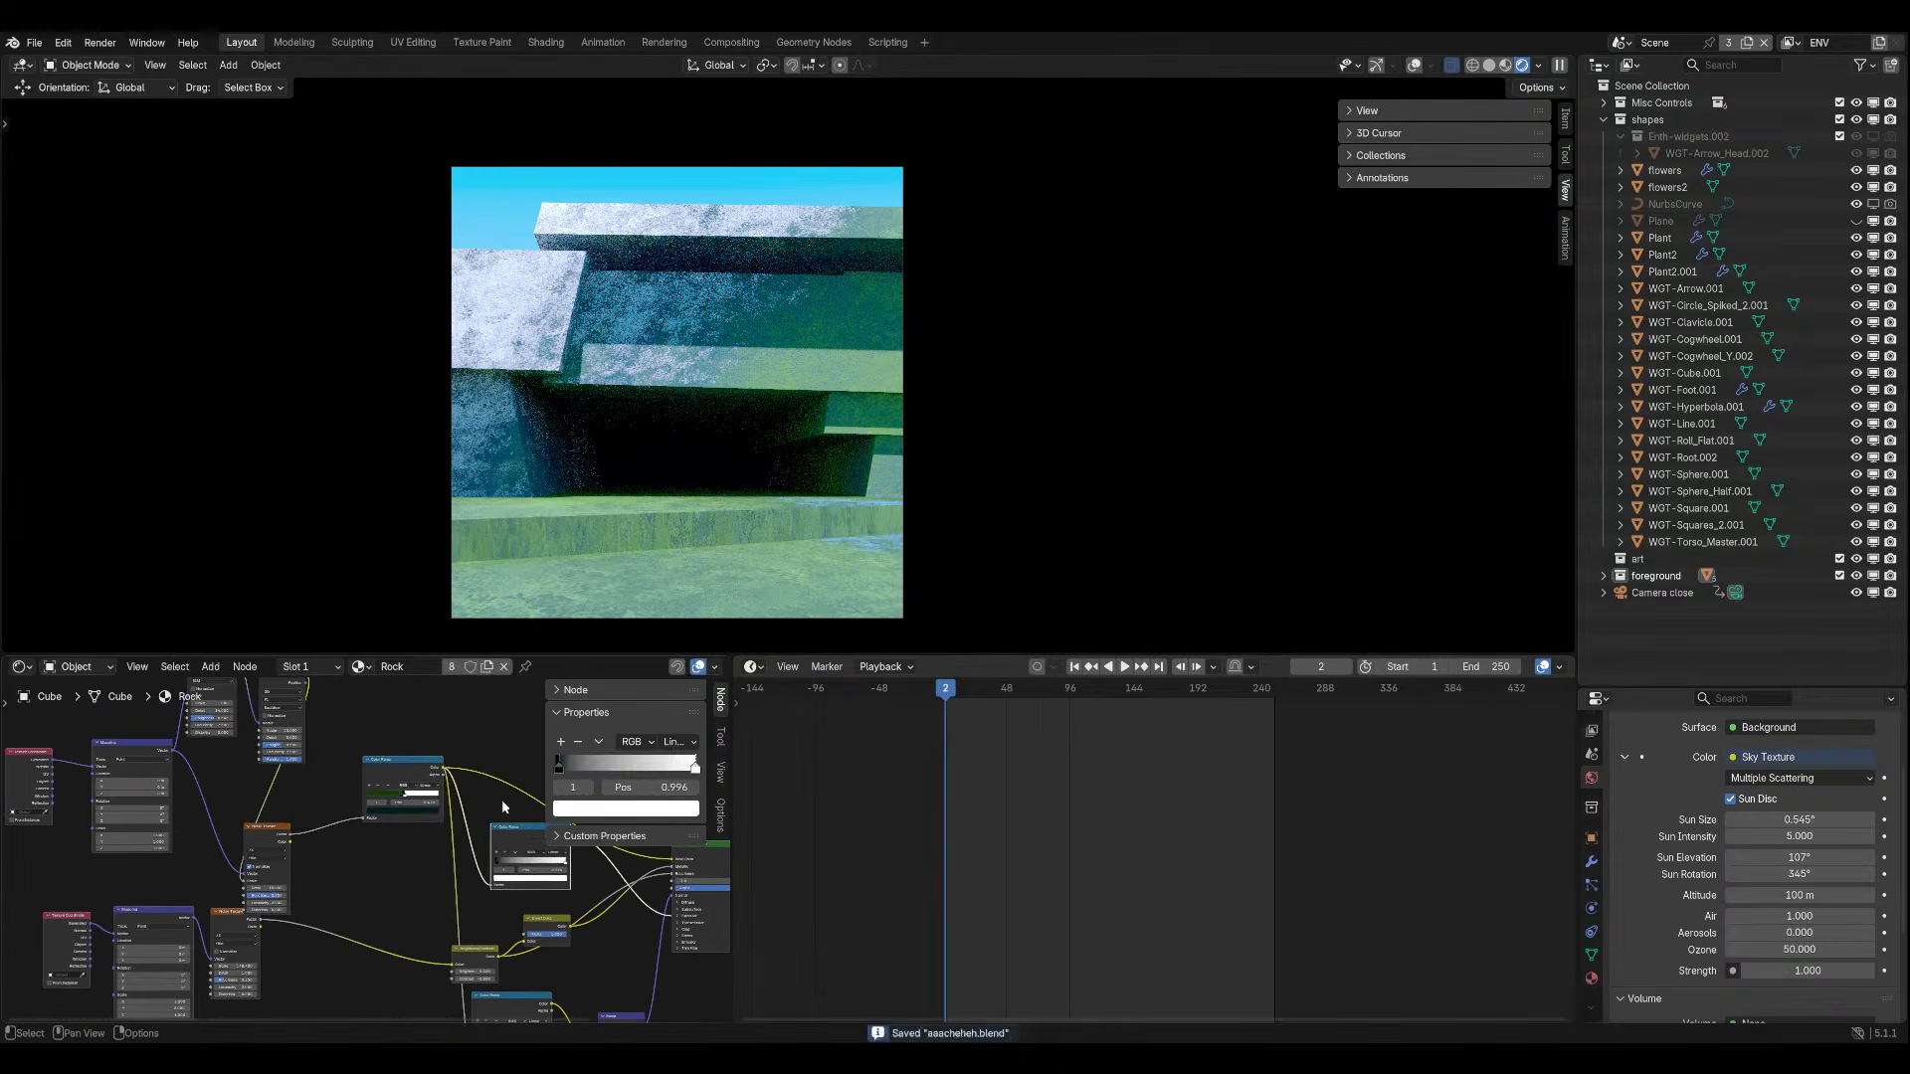
scroll(497, 821, "down", 4)
scroll(378, 875, "down", 1)
left_click_drag(289, 837, 313, 816)
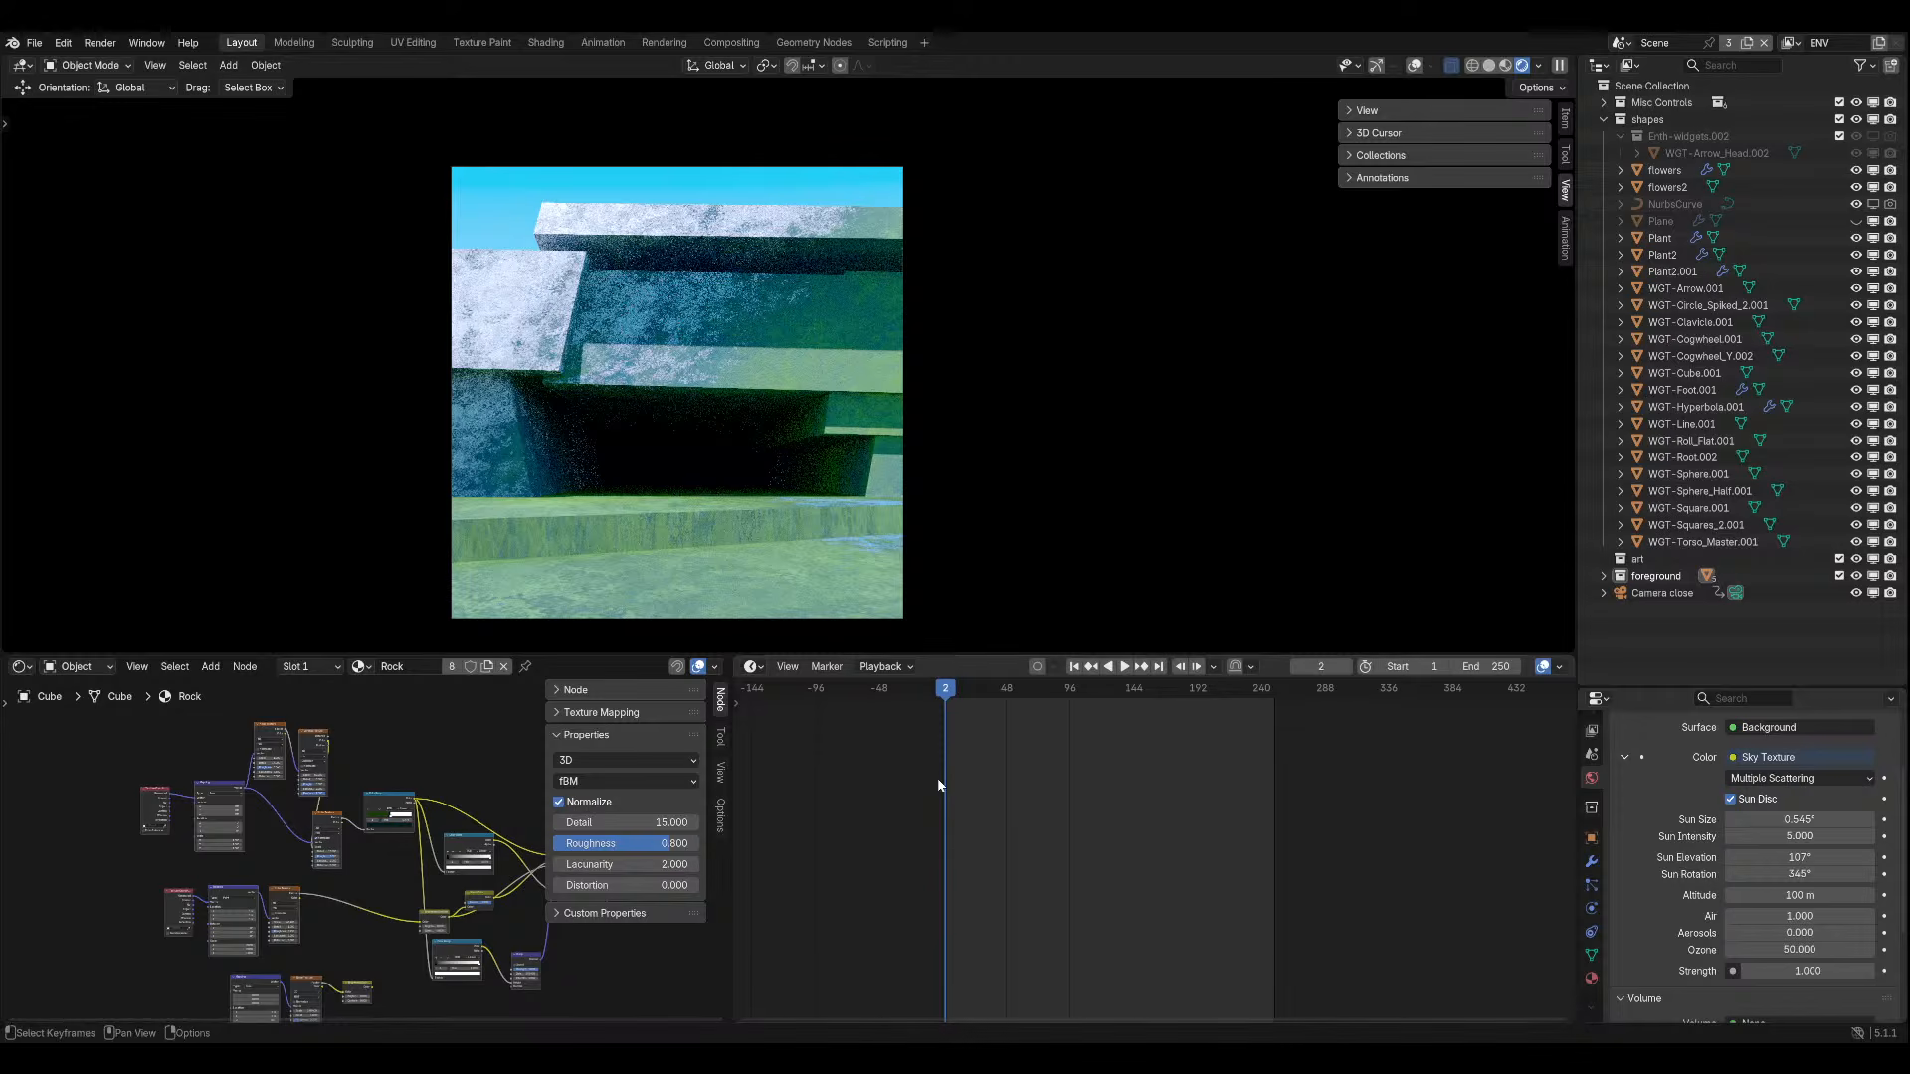
scroll(983, 760, "up", 3)
scroll(1014, 792, "up", 2)
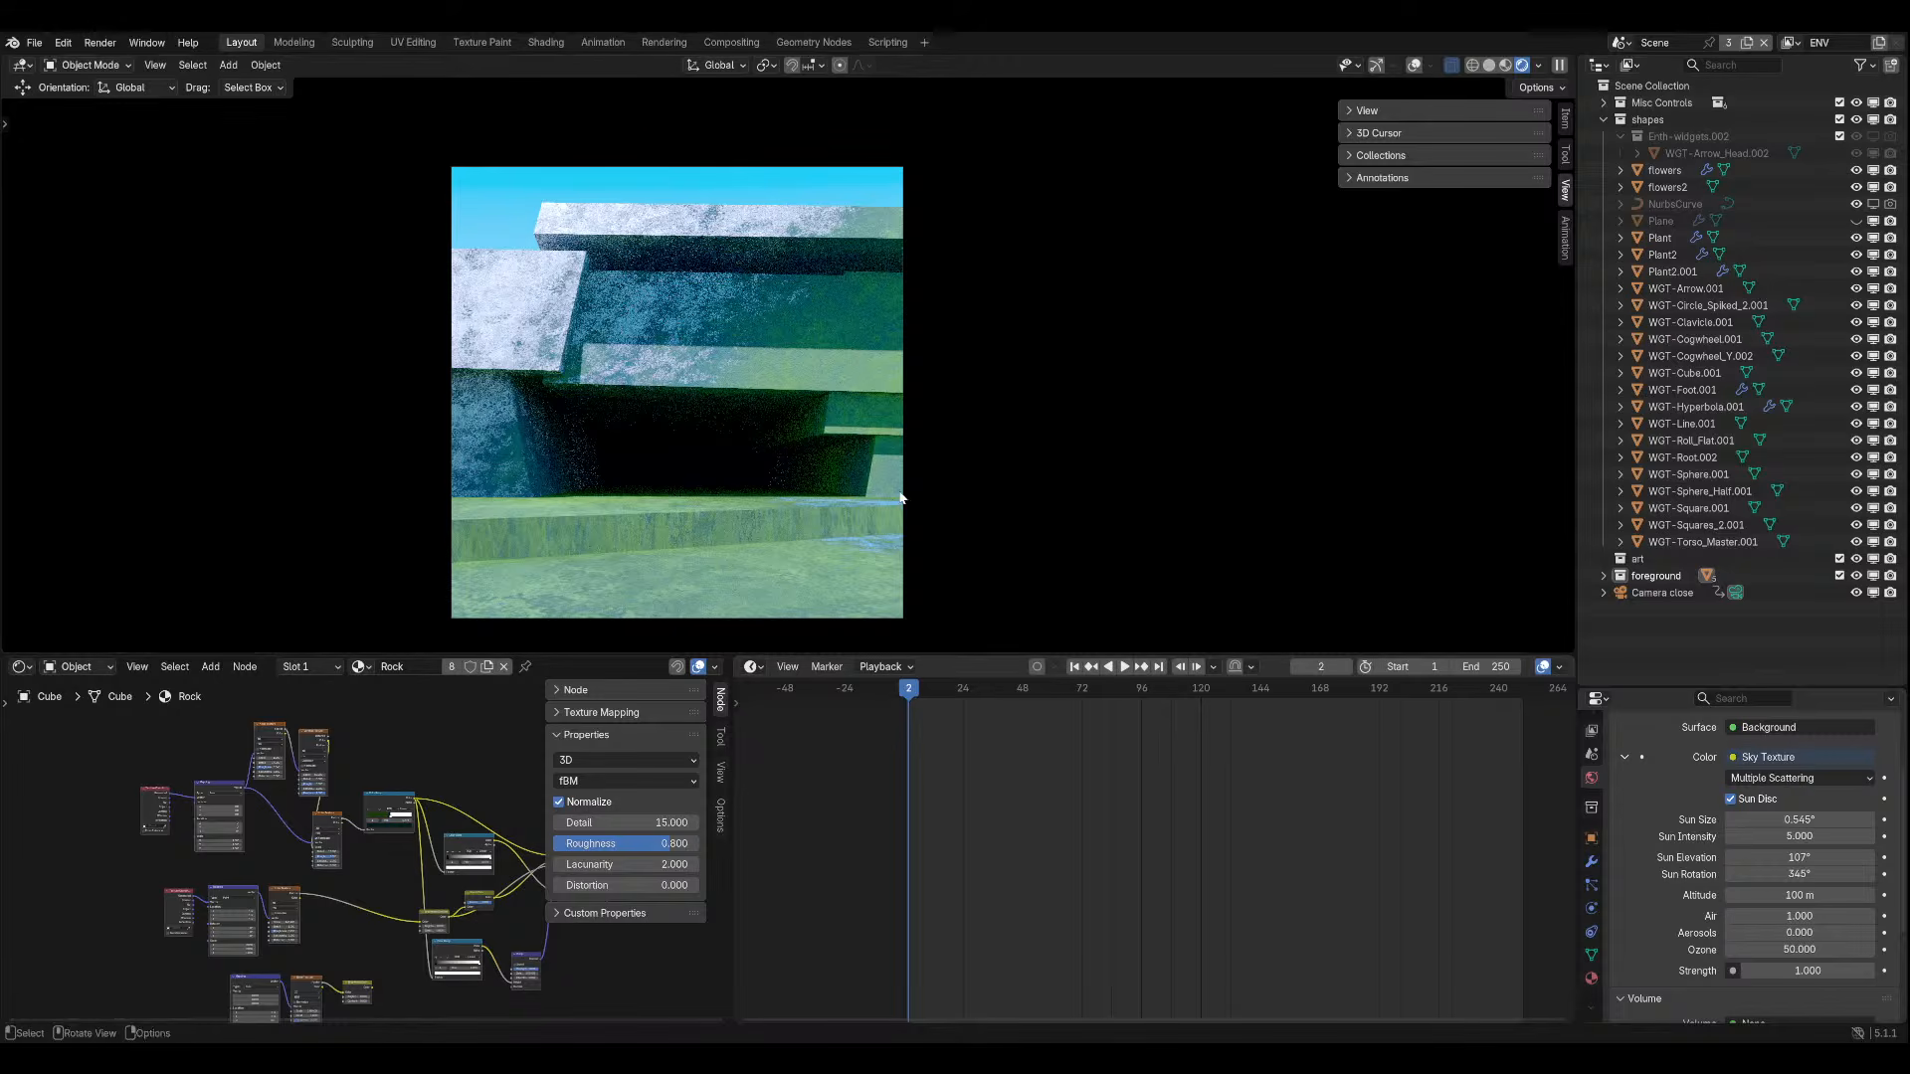
key("ctrl+s")
key("ctrl+s")
Set the viewport sidebar to the object's item properties and collapse its Transform section.
left_click(1566, 154)
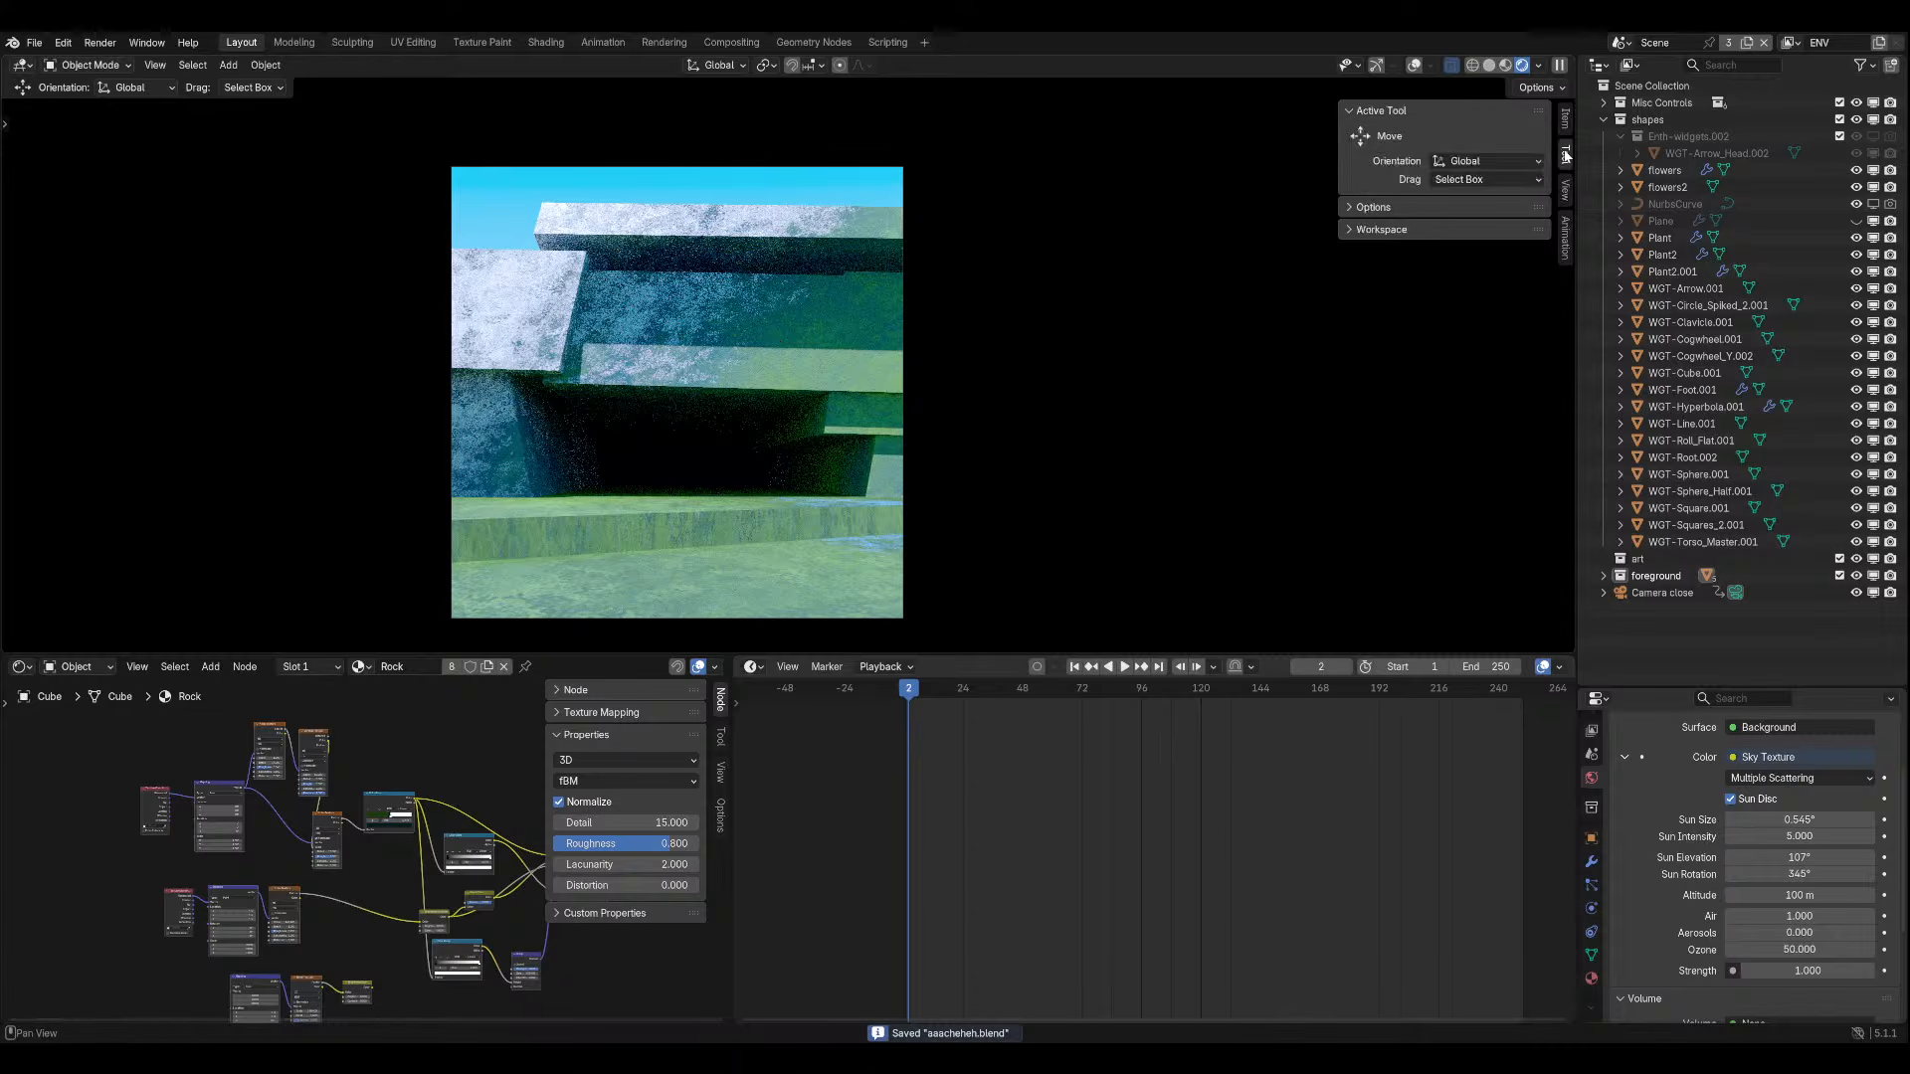
left_click(1565, 120)
left_click(1566, 239)
left_click(1566, 188)
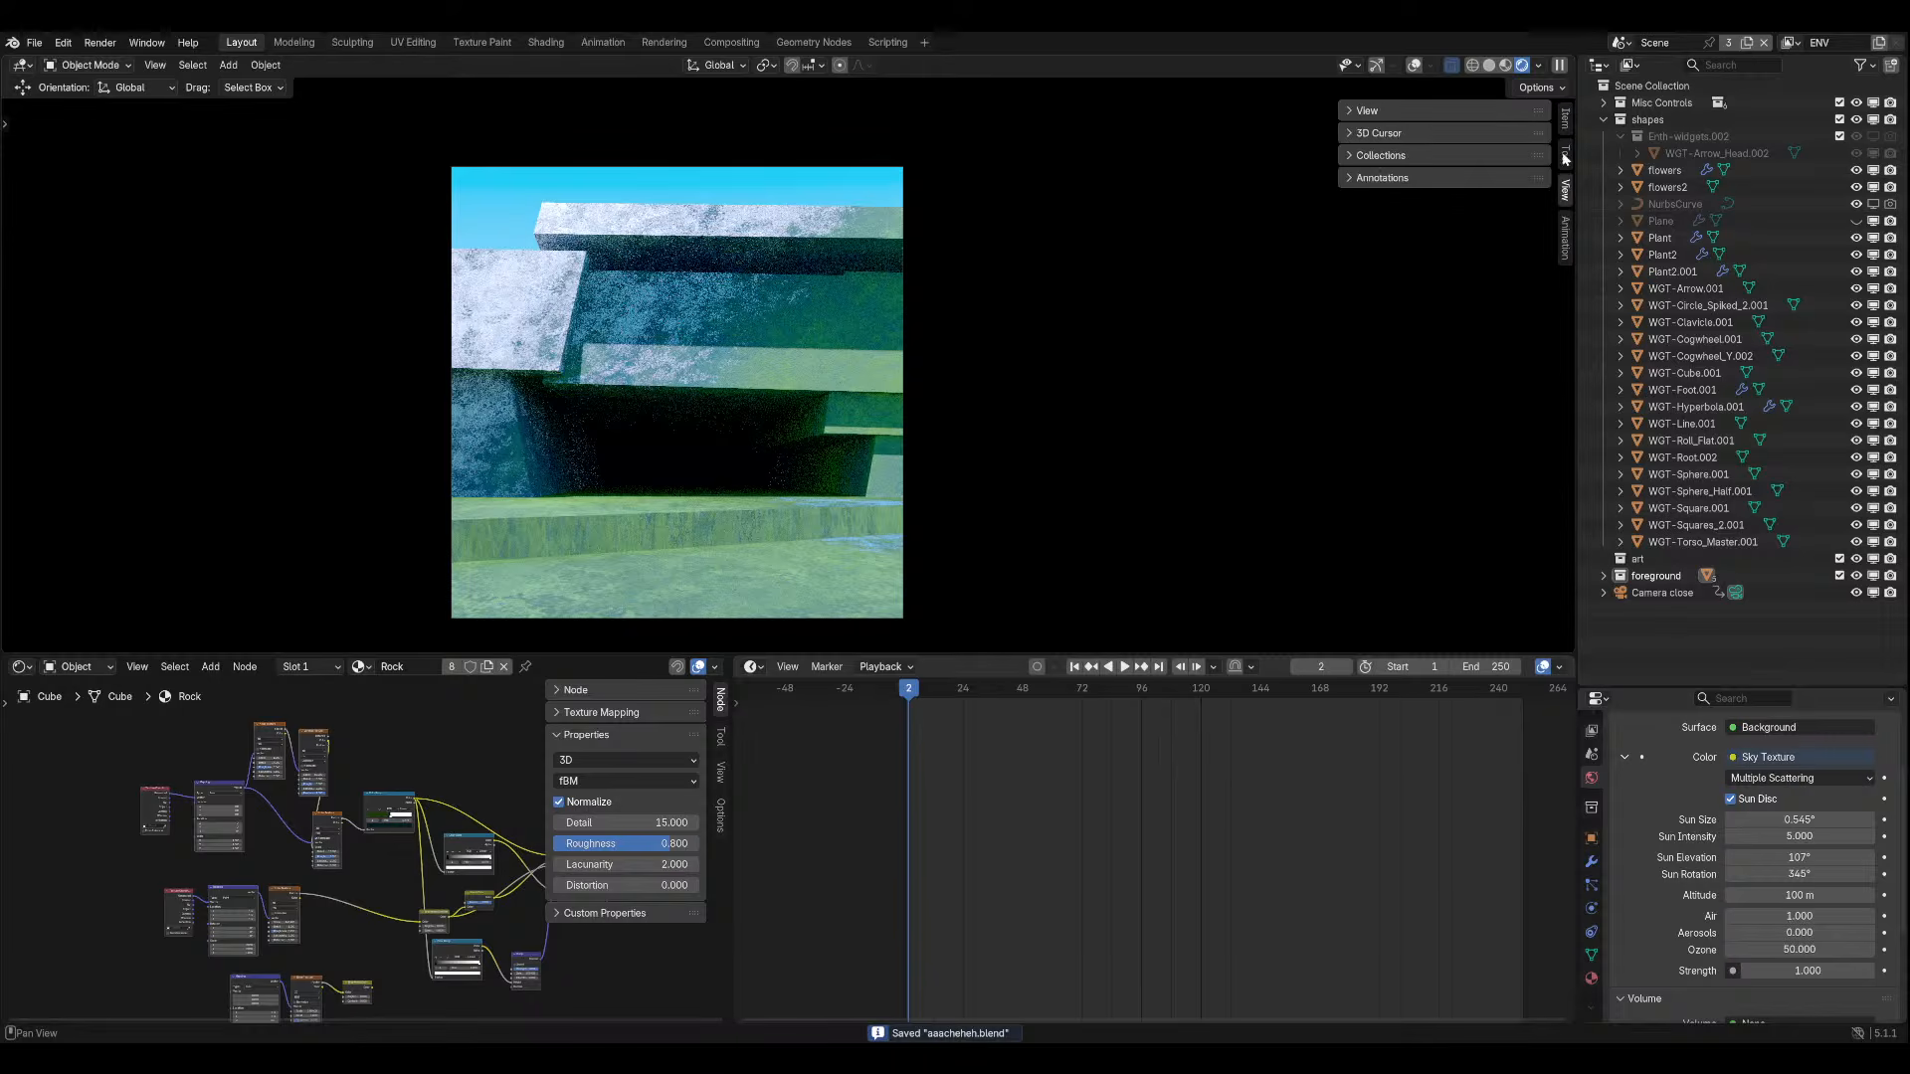
left_click(1566, 151)
left_click(1566, 120)
left_click(1566, 239)
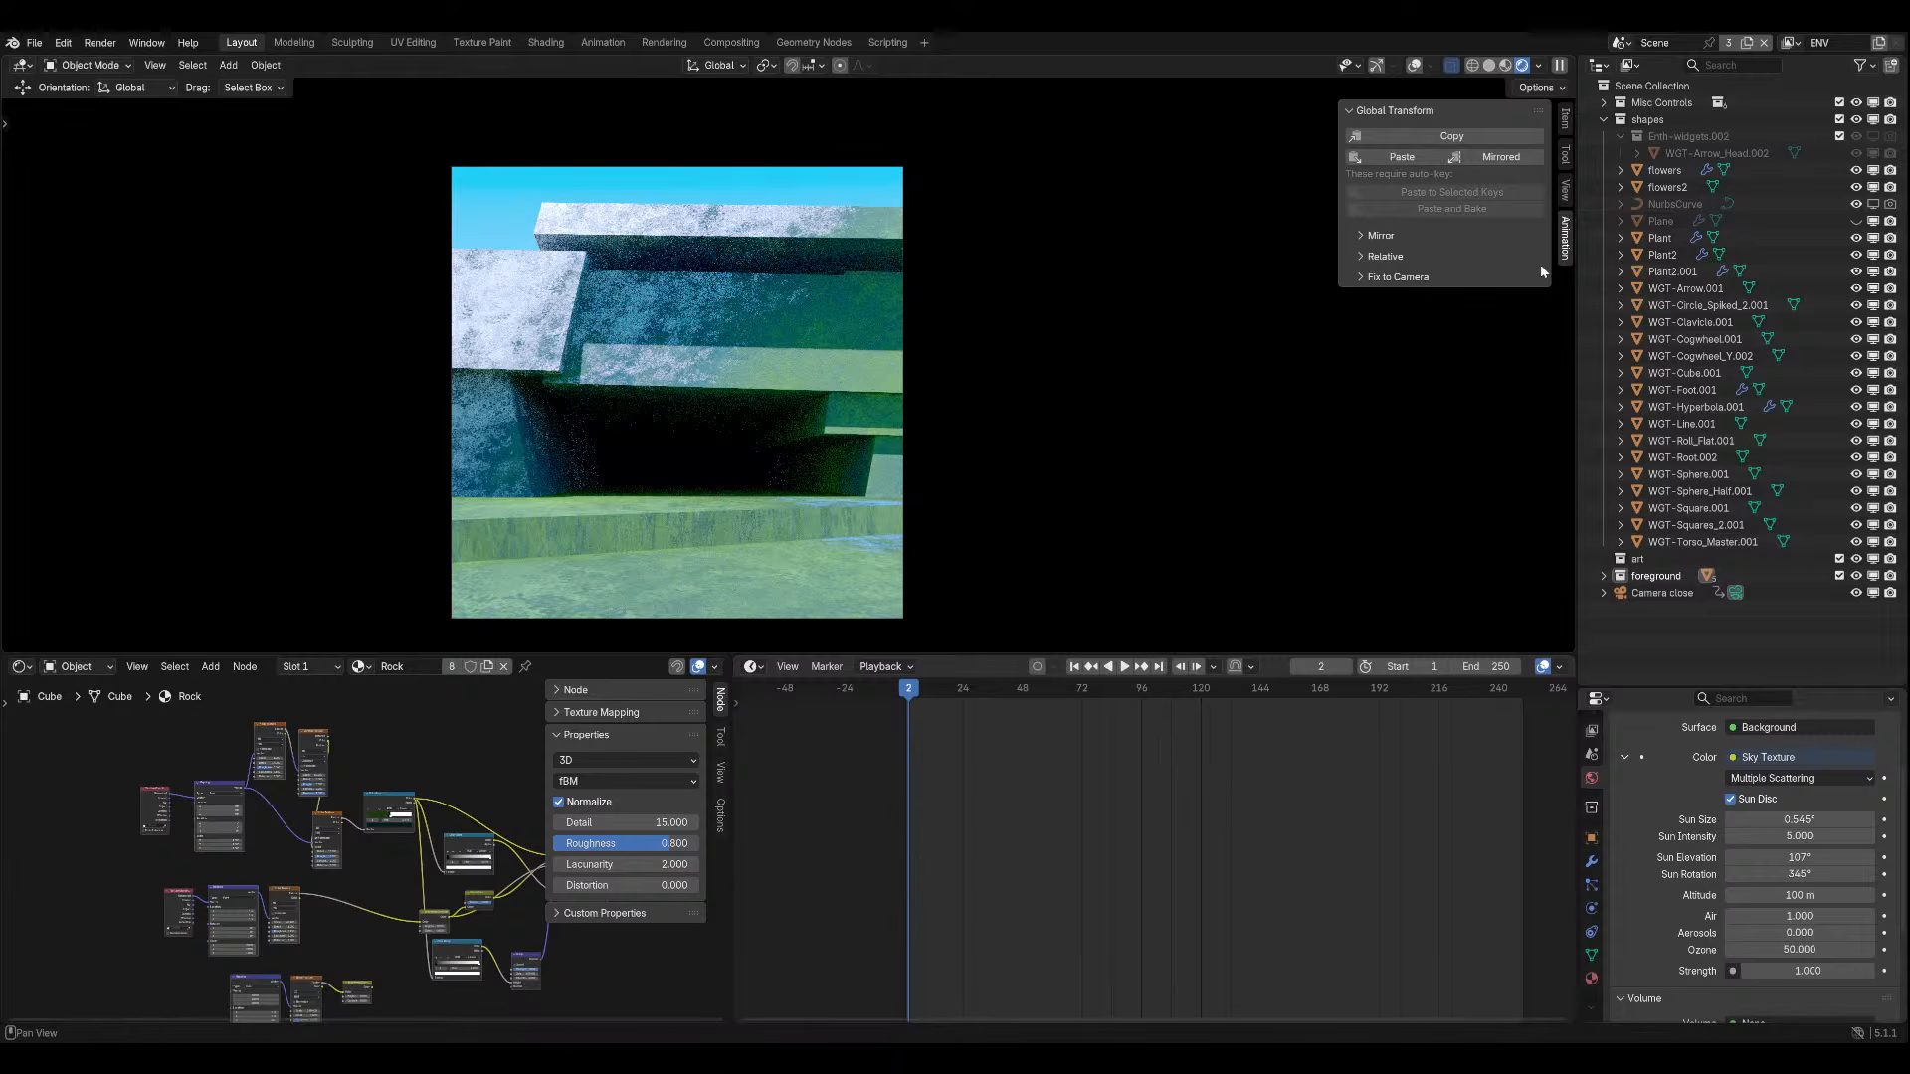
left_click(1566, 160)
left_click(1566, 120)
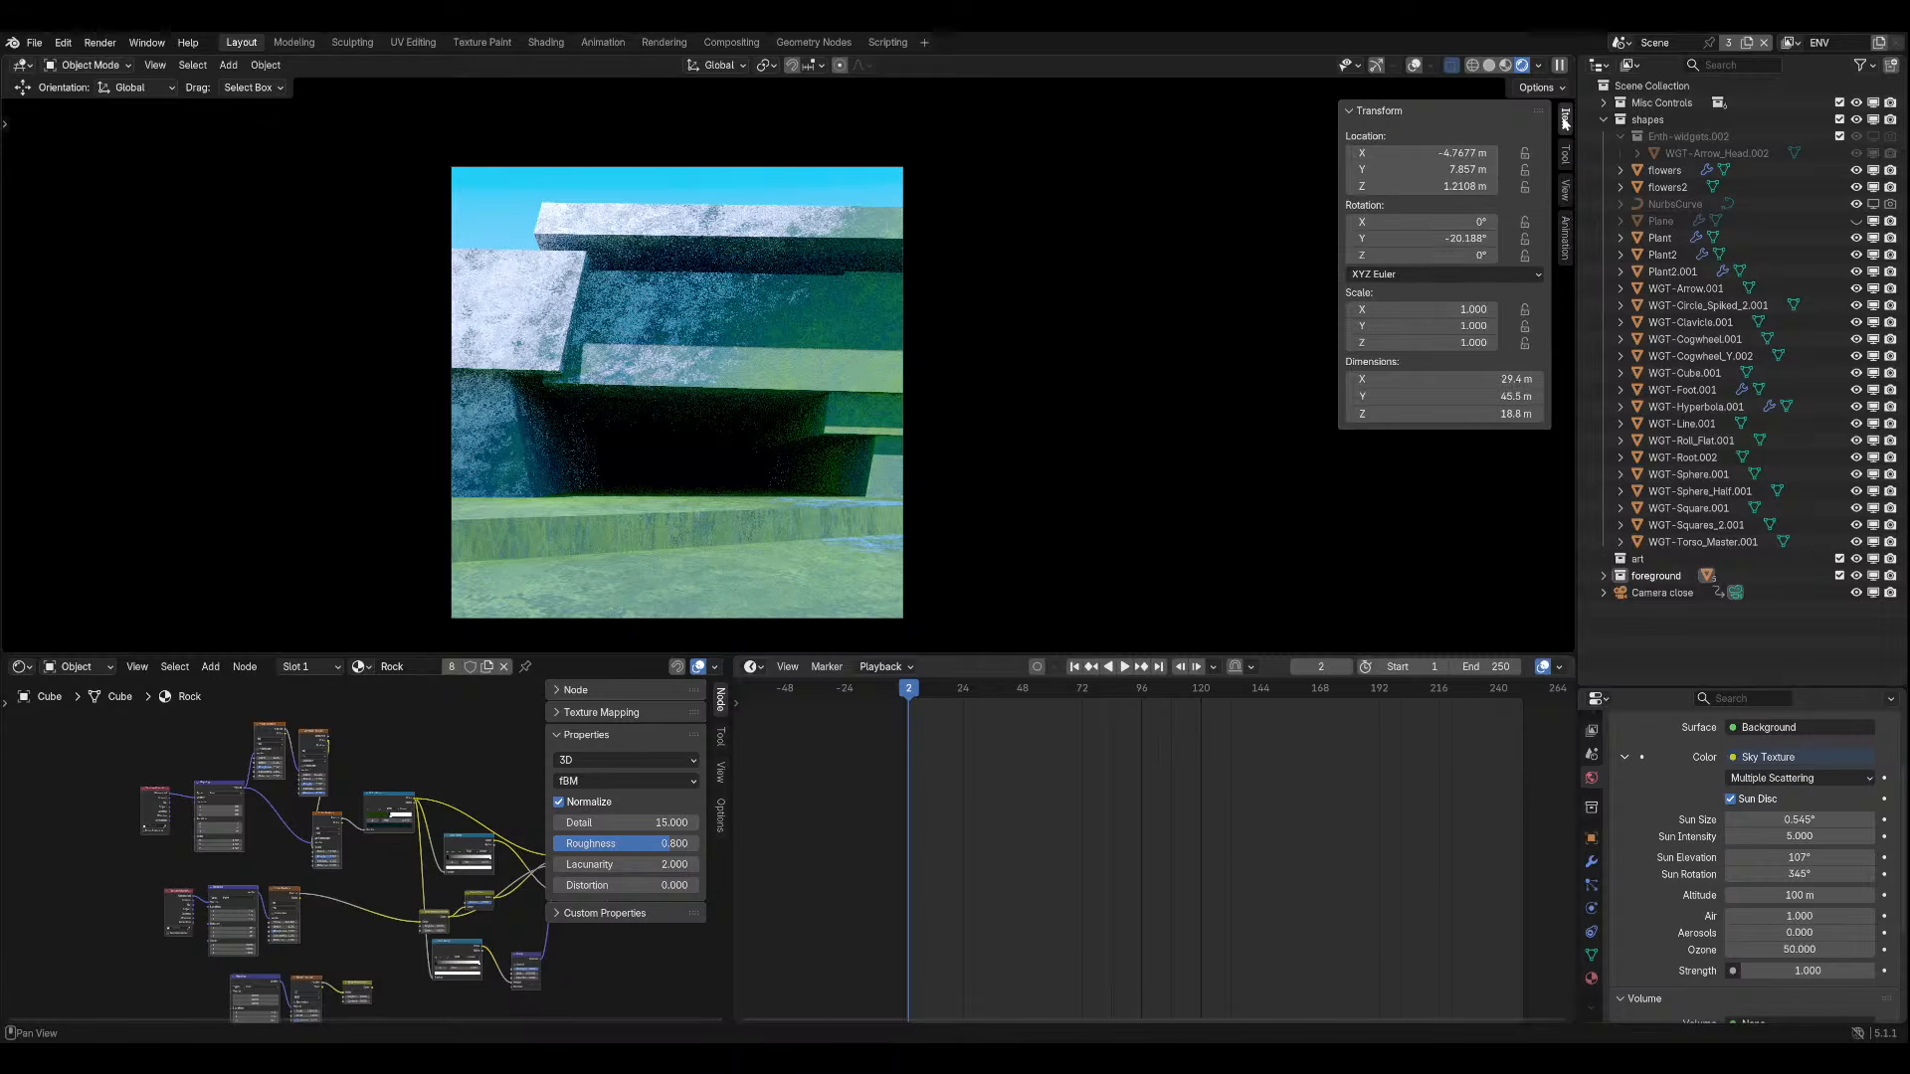
left_click(1415, 115)
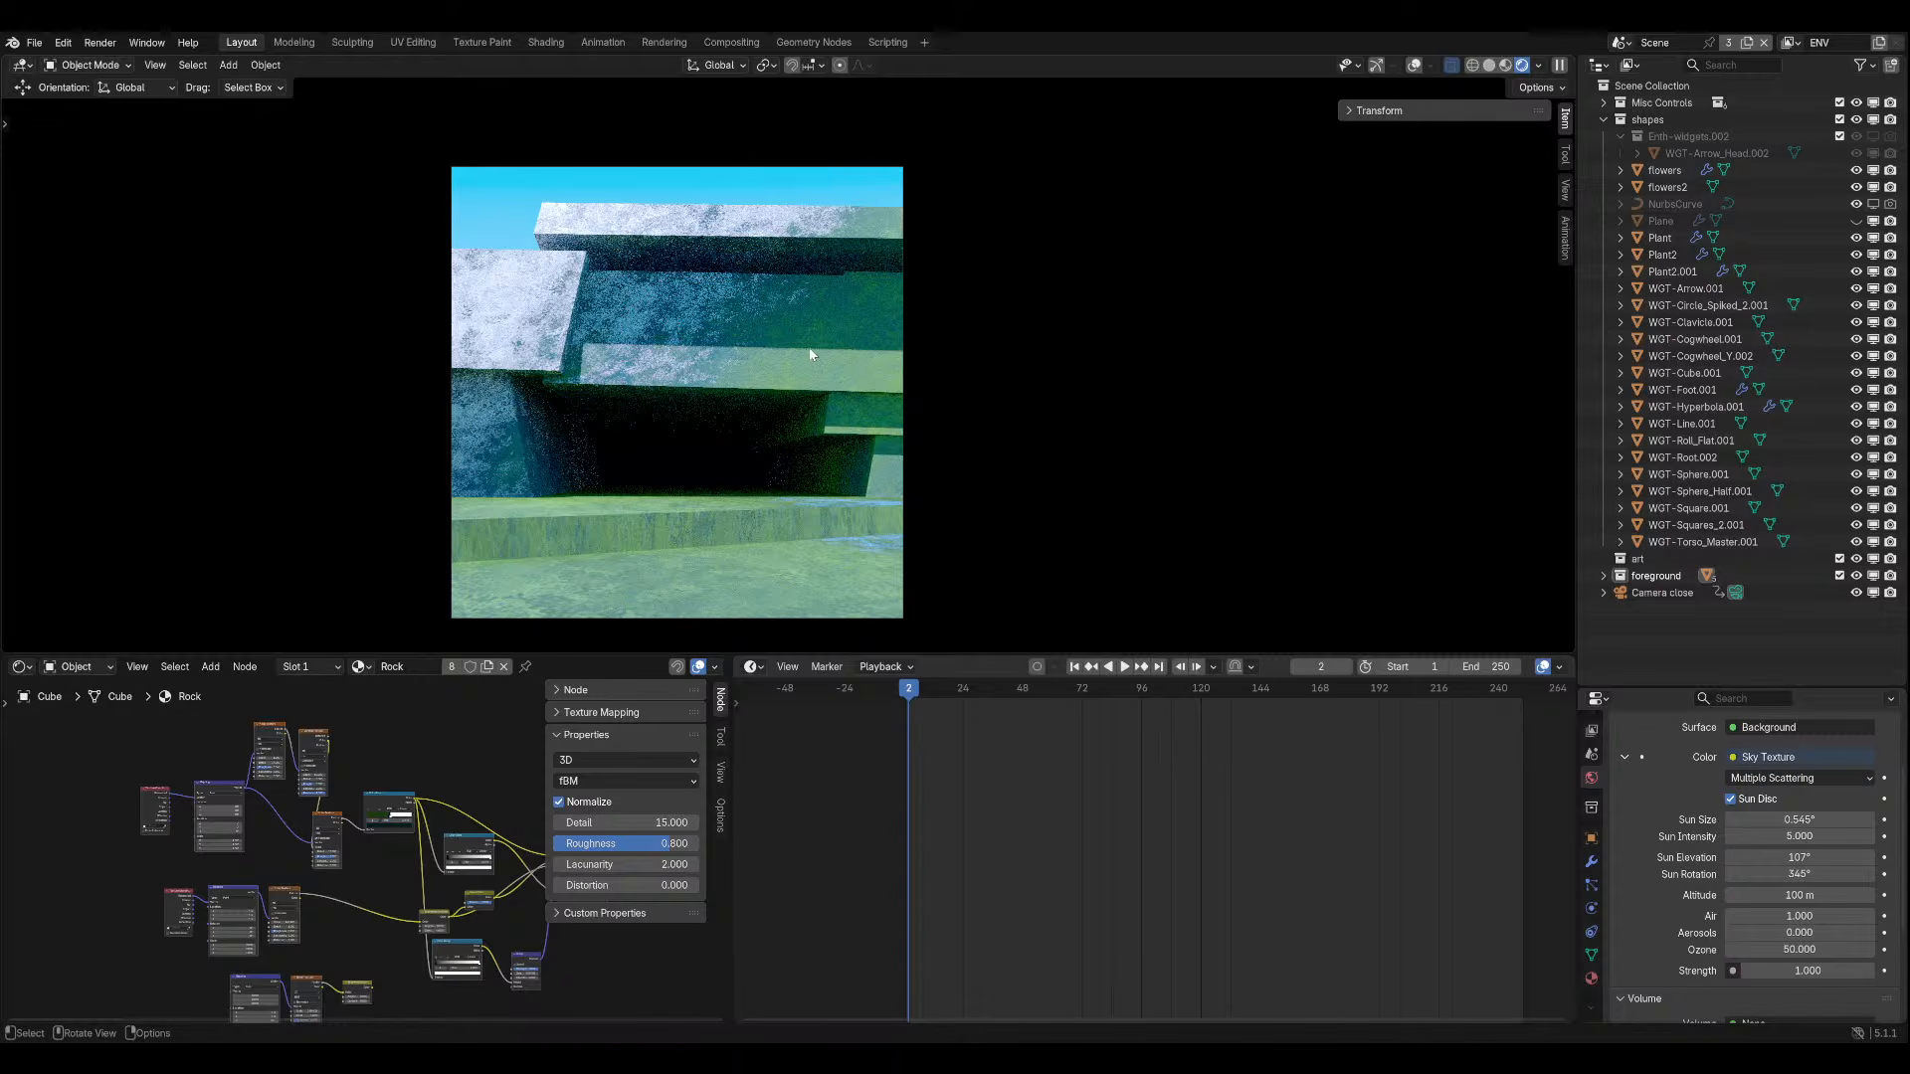
Select the ground plane, show the overlays, and enter Edit Mode on it with nothing selected.
left_click(644, 585)
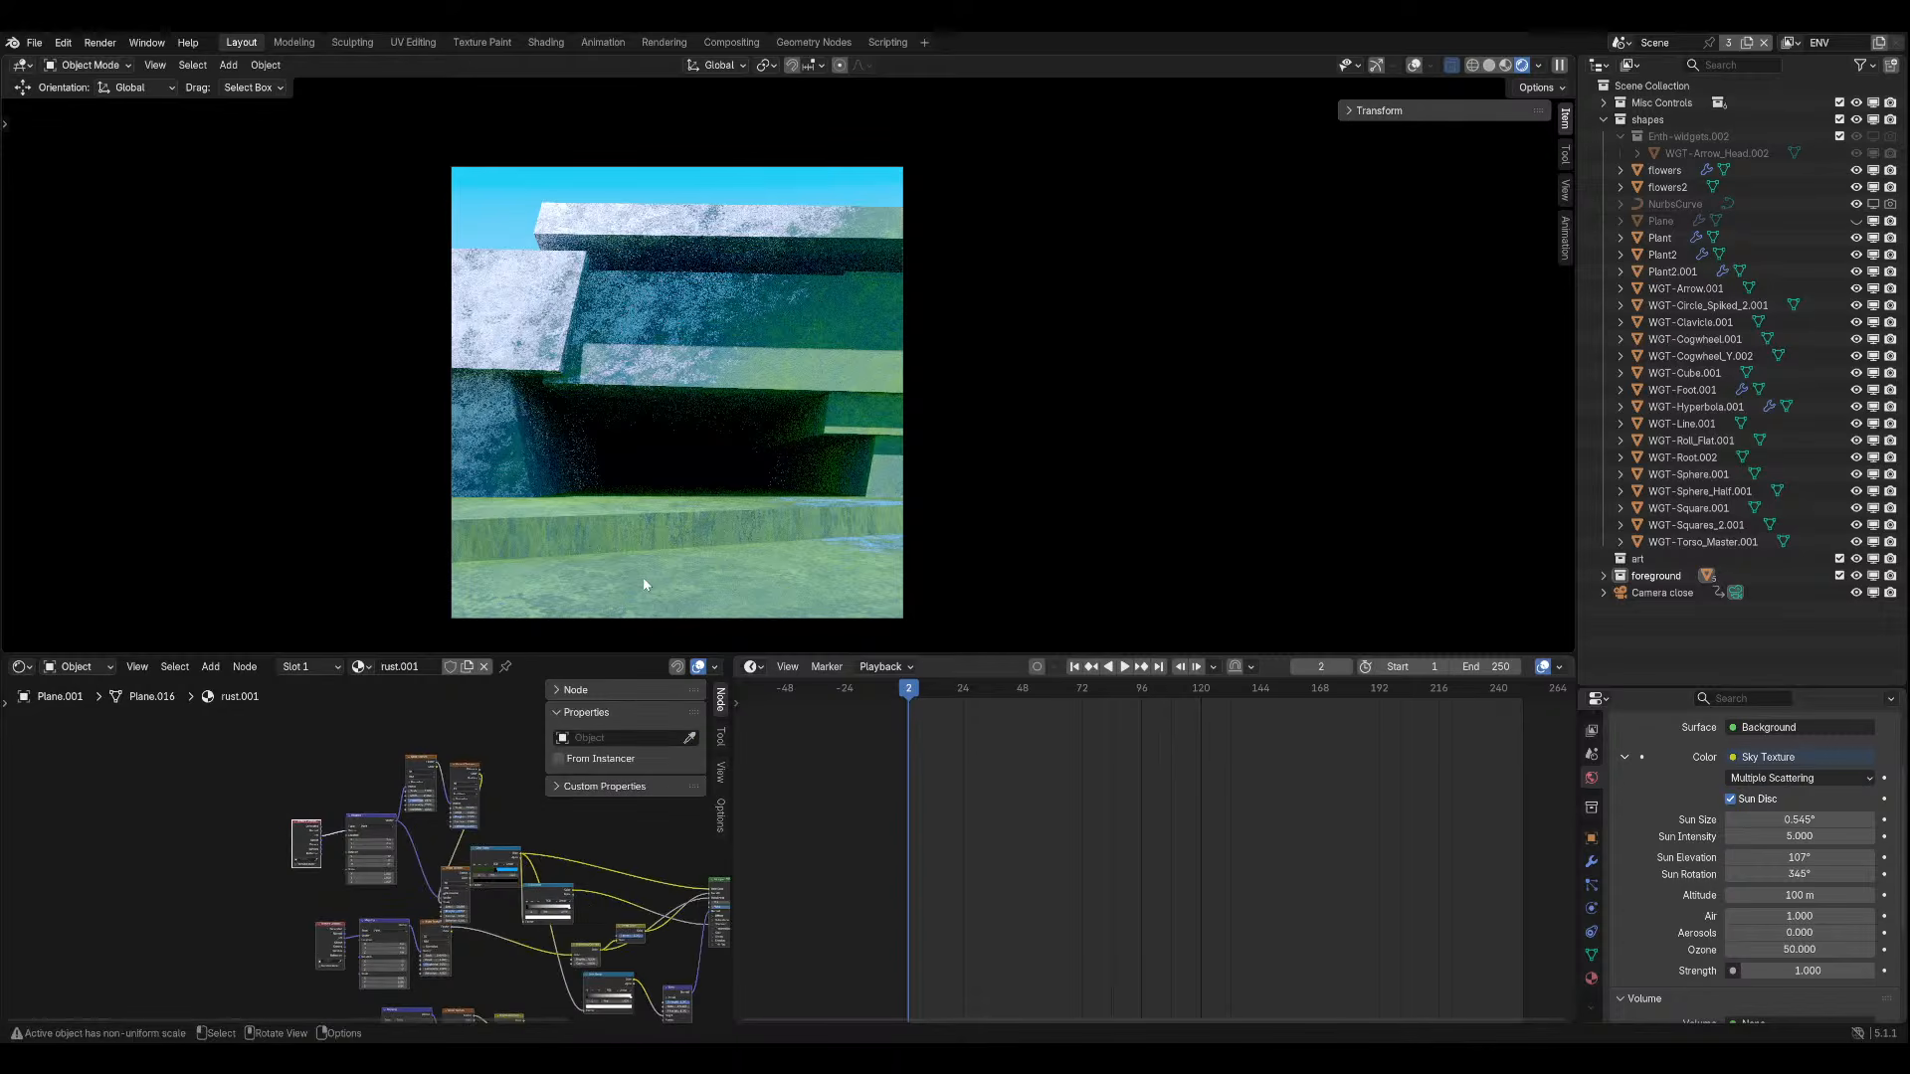
left_click(1415, 65)
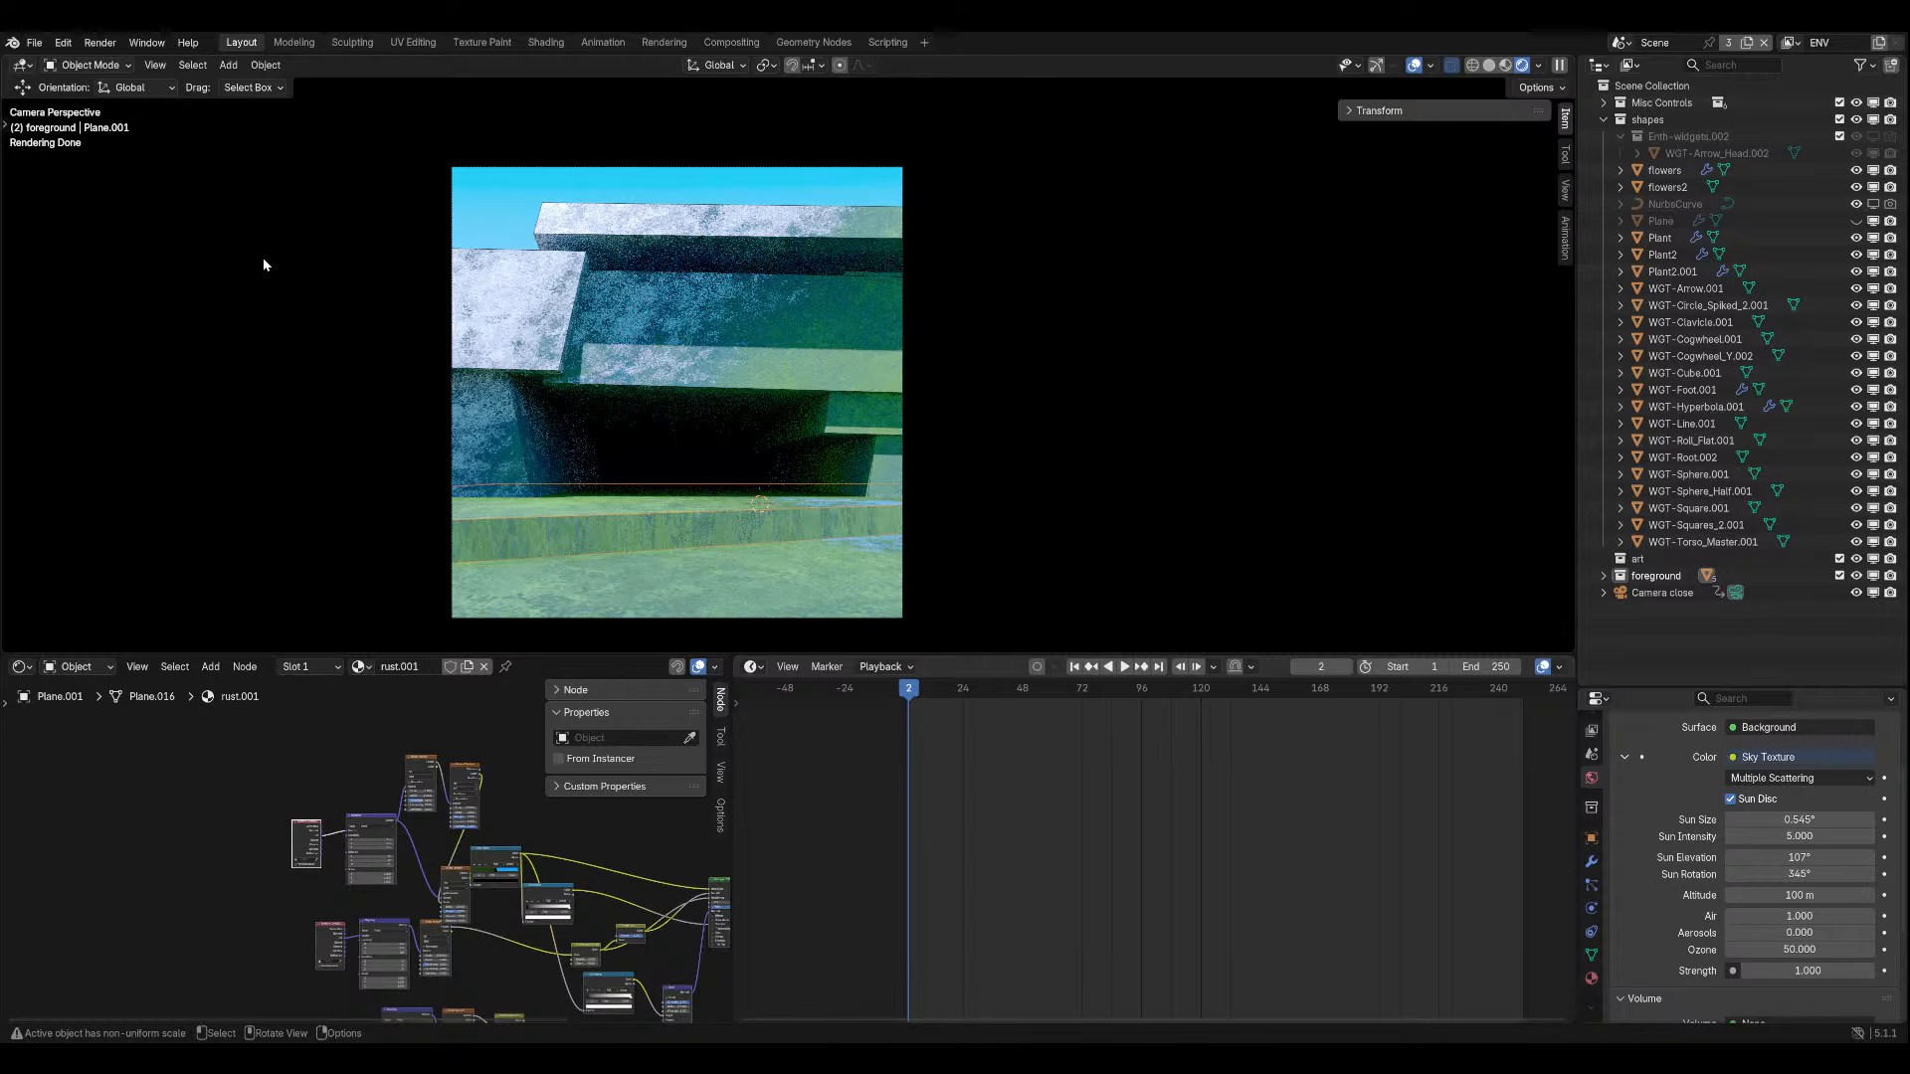
left_click(87, 65)
left_click(75, 91)
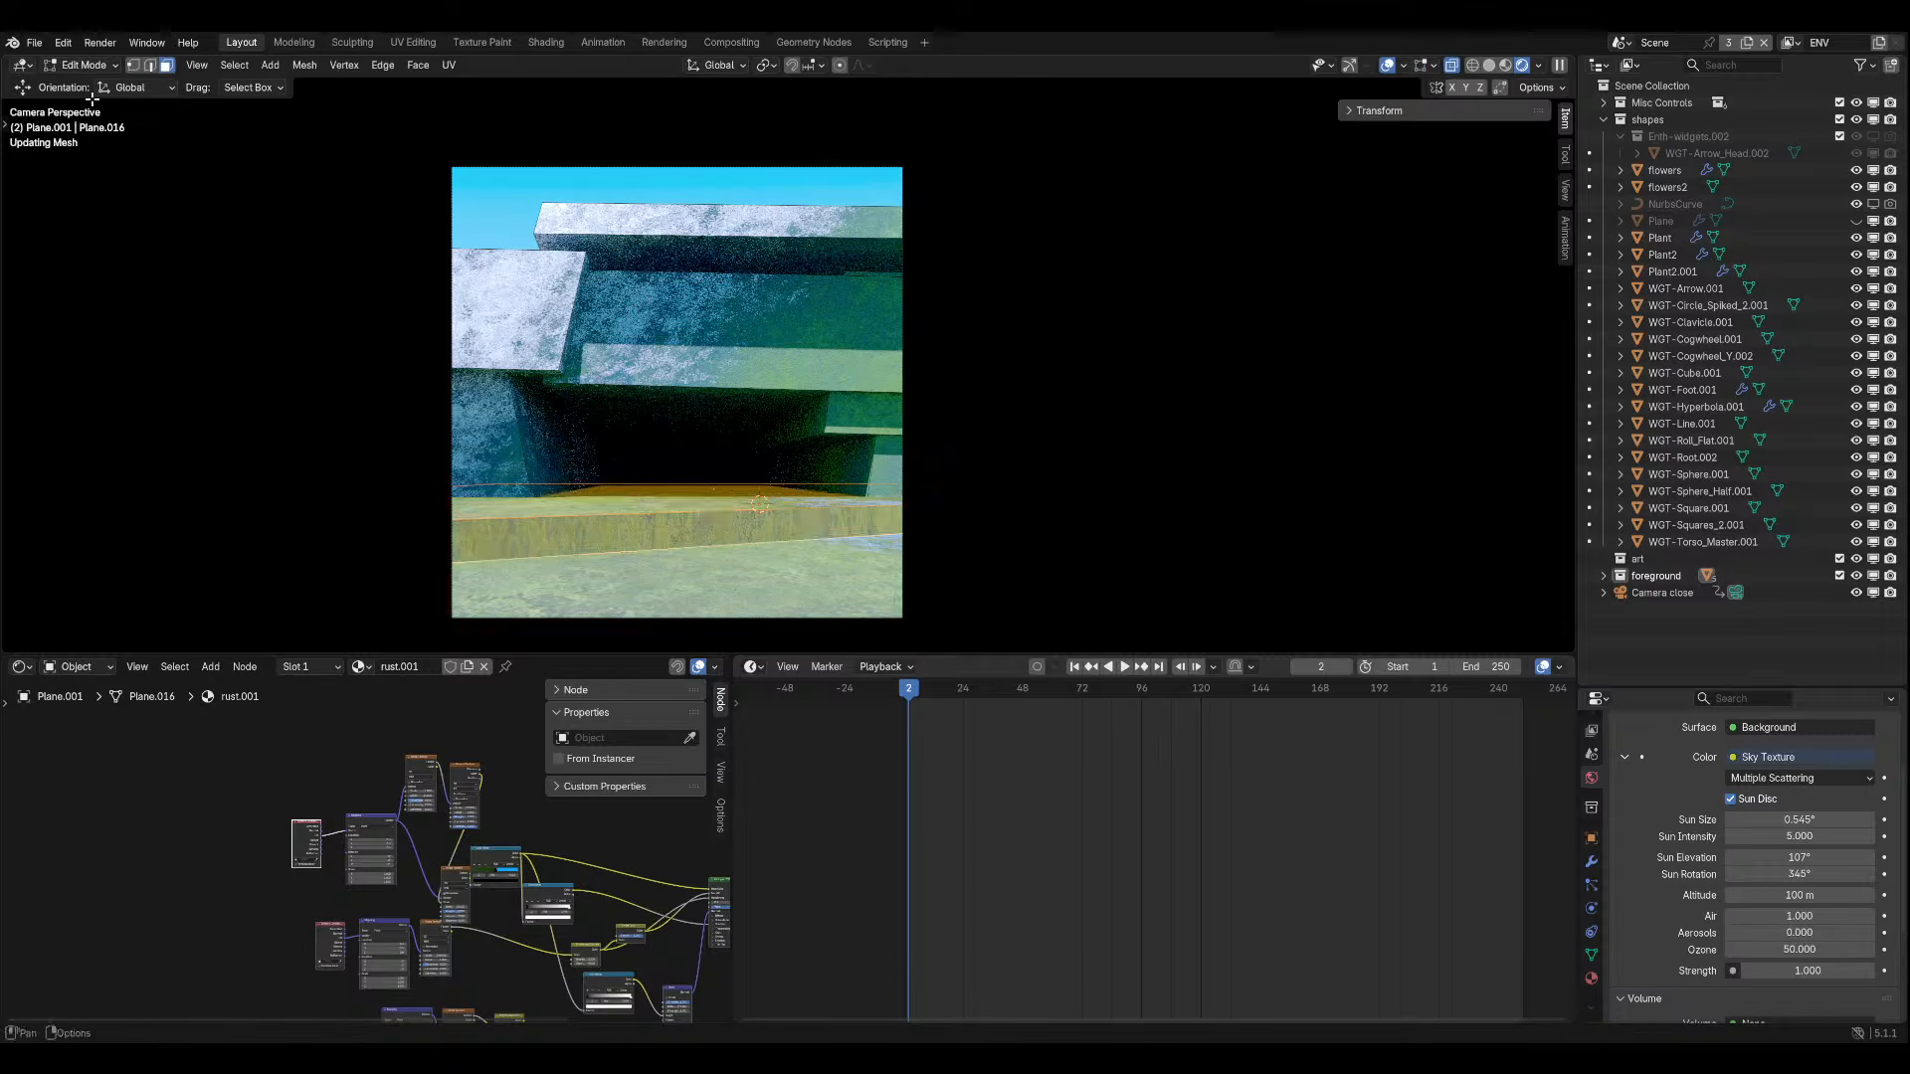
middle_click_drag(298, 299, 467, 135)
left_click(144, 108)
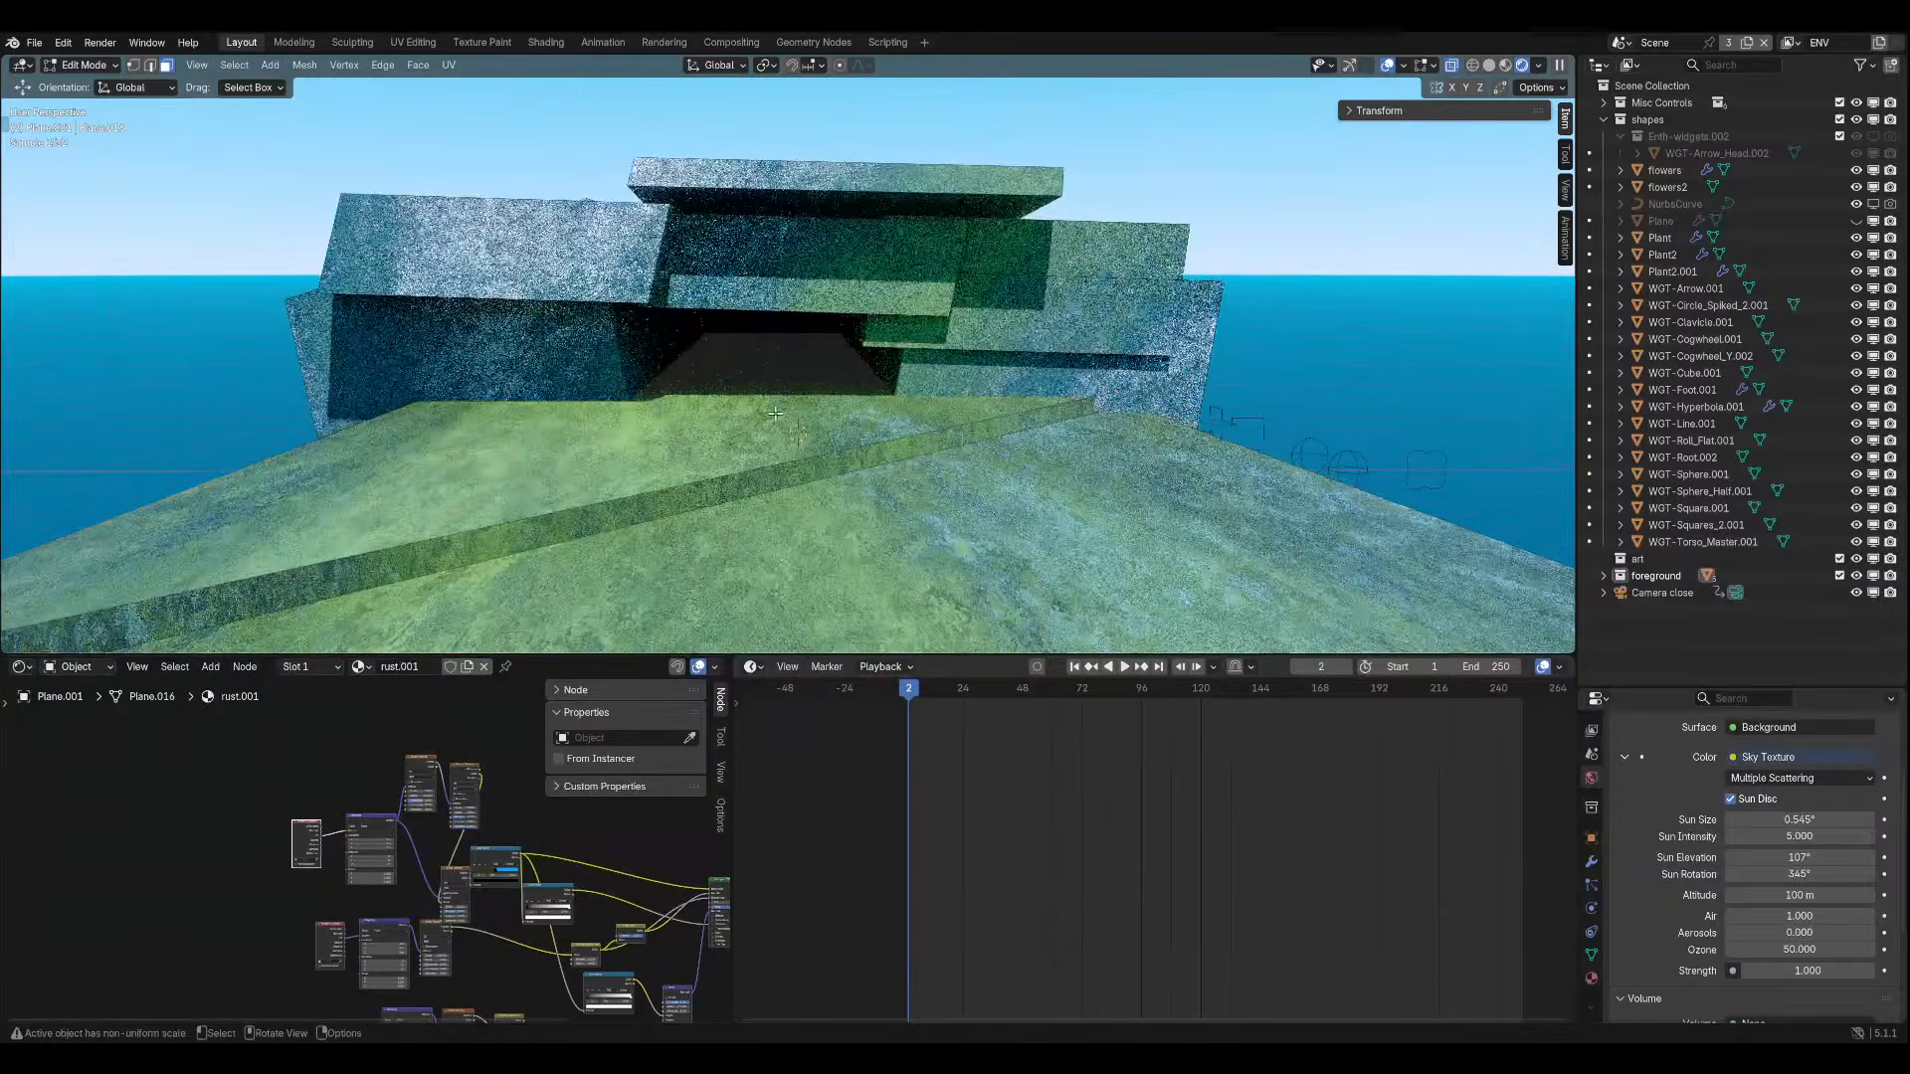
Activate the Knife tool and start a cut in the ground from the camera frame's lower edge to the foot of the step.
left_click(5, 124)
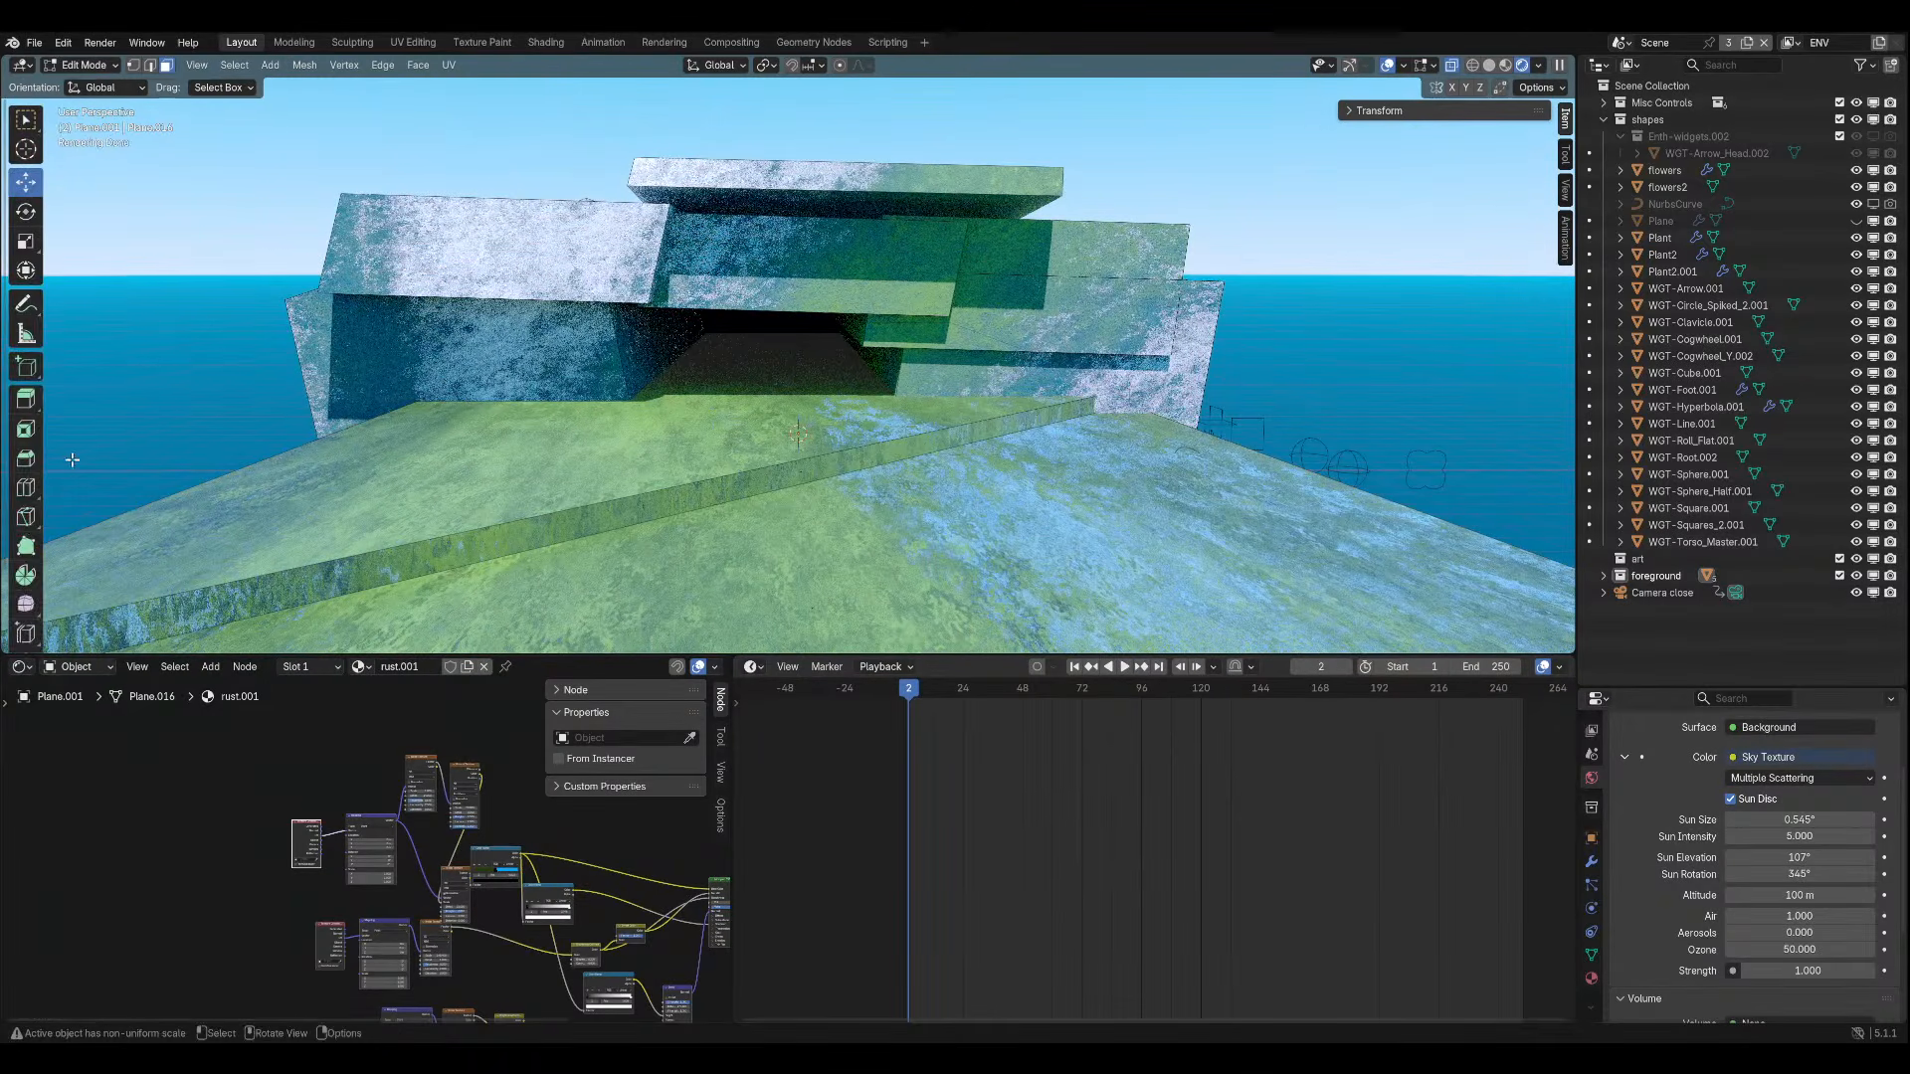
left_click(26, 516)
key("KP_0")
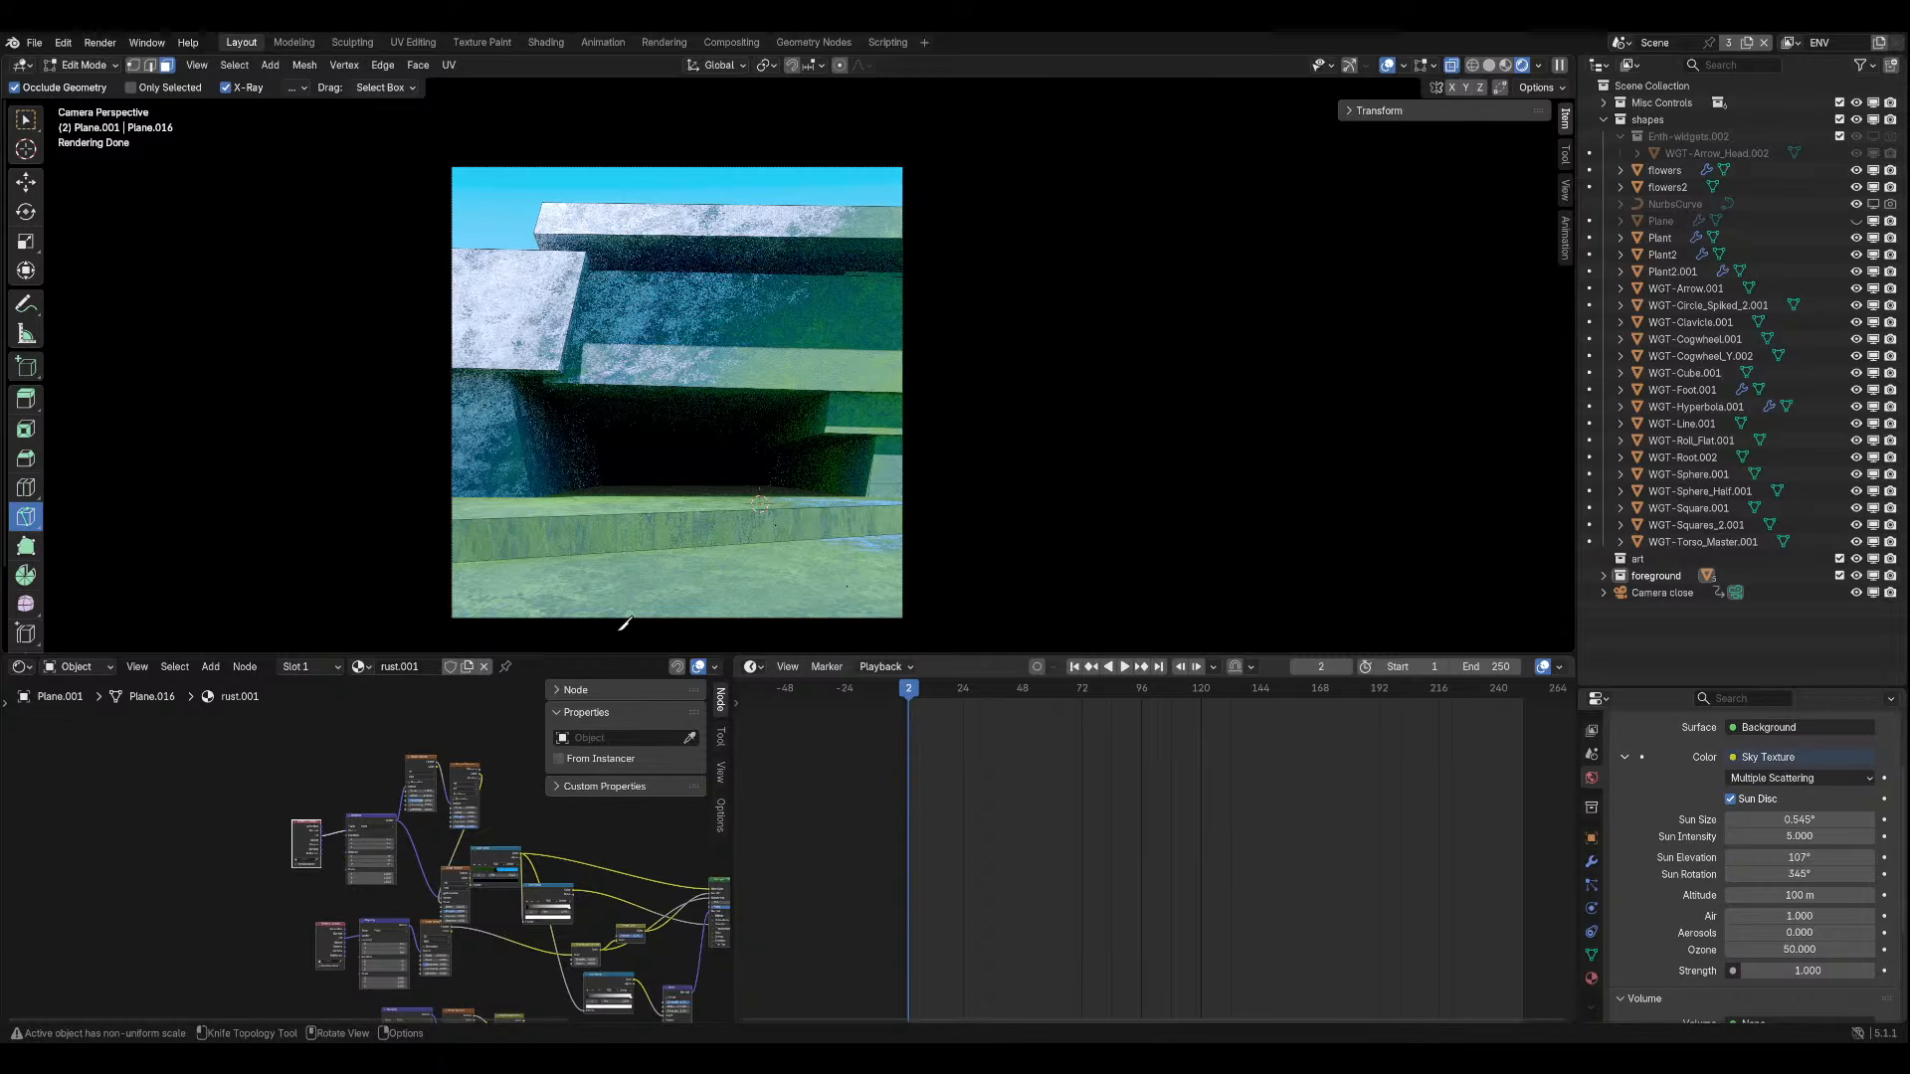
left_click(627, 617)
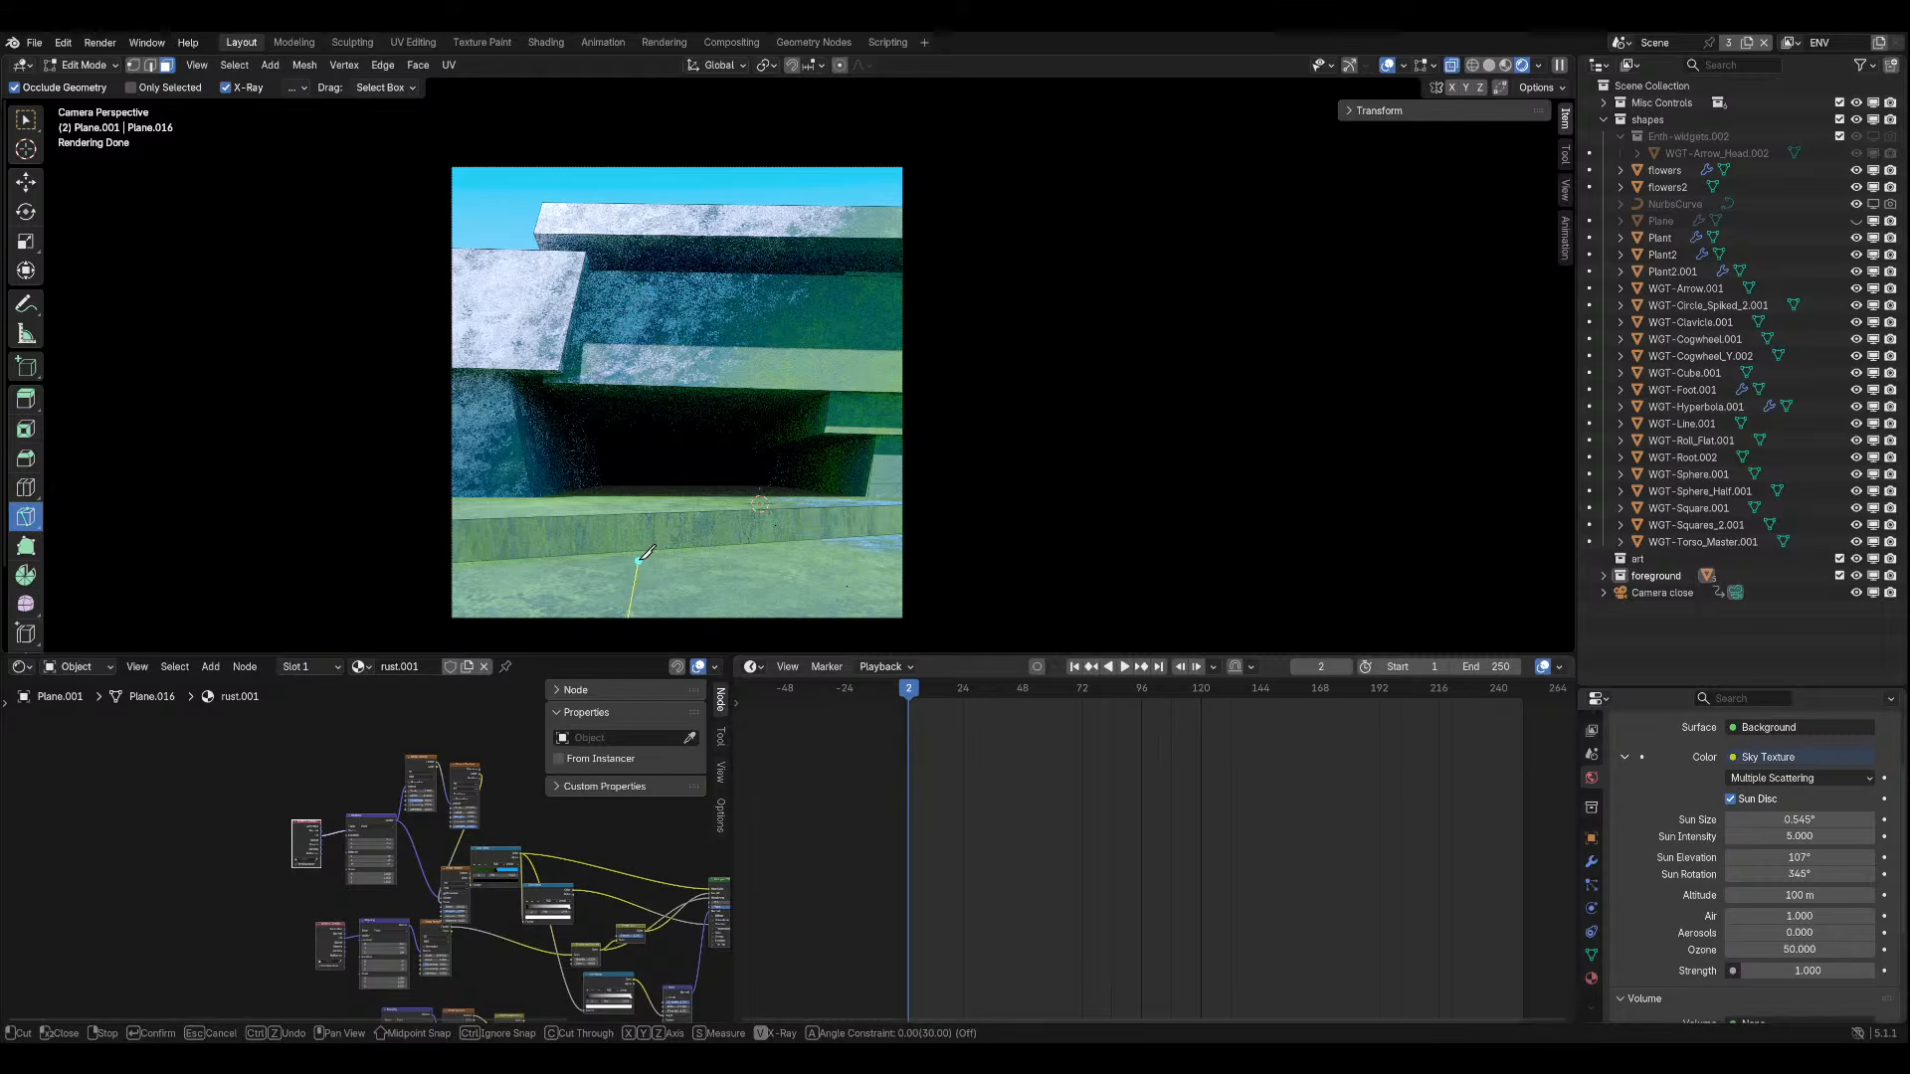
left_click(638, 560)
middle_click_drag(644, 498, 847, 284)
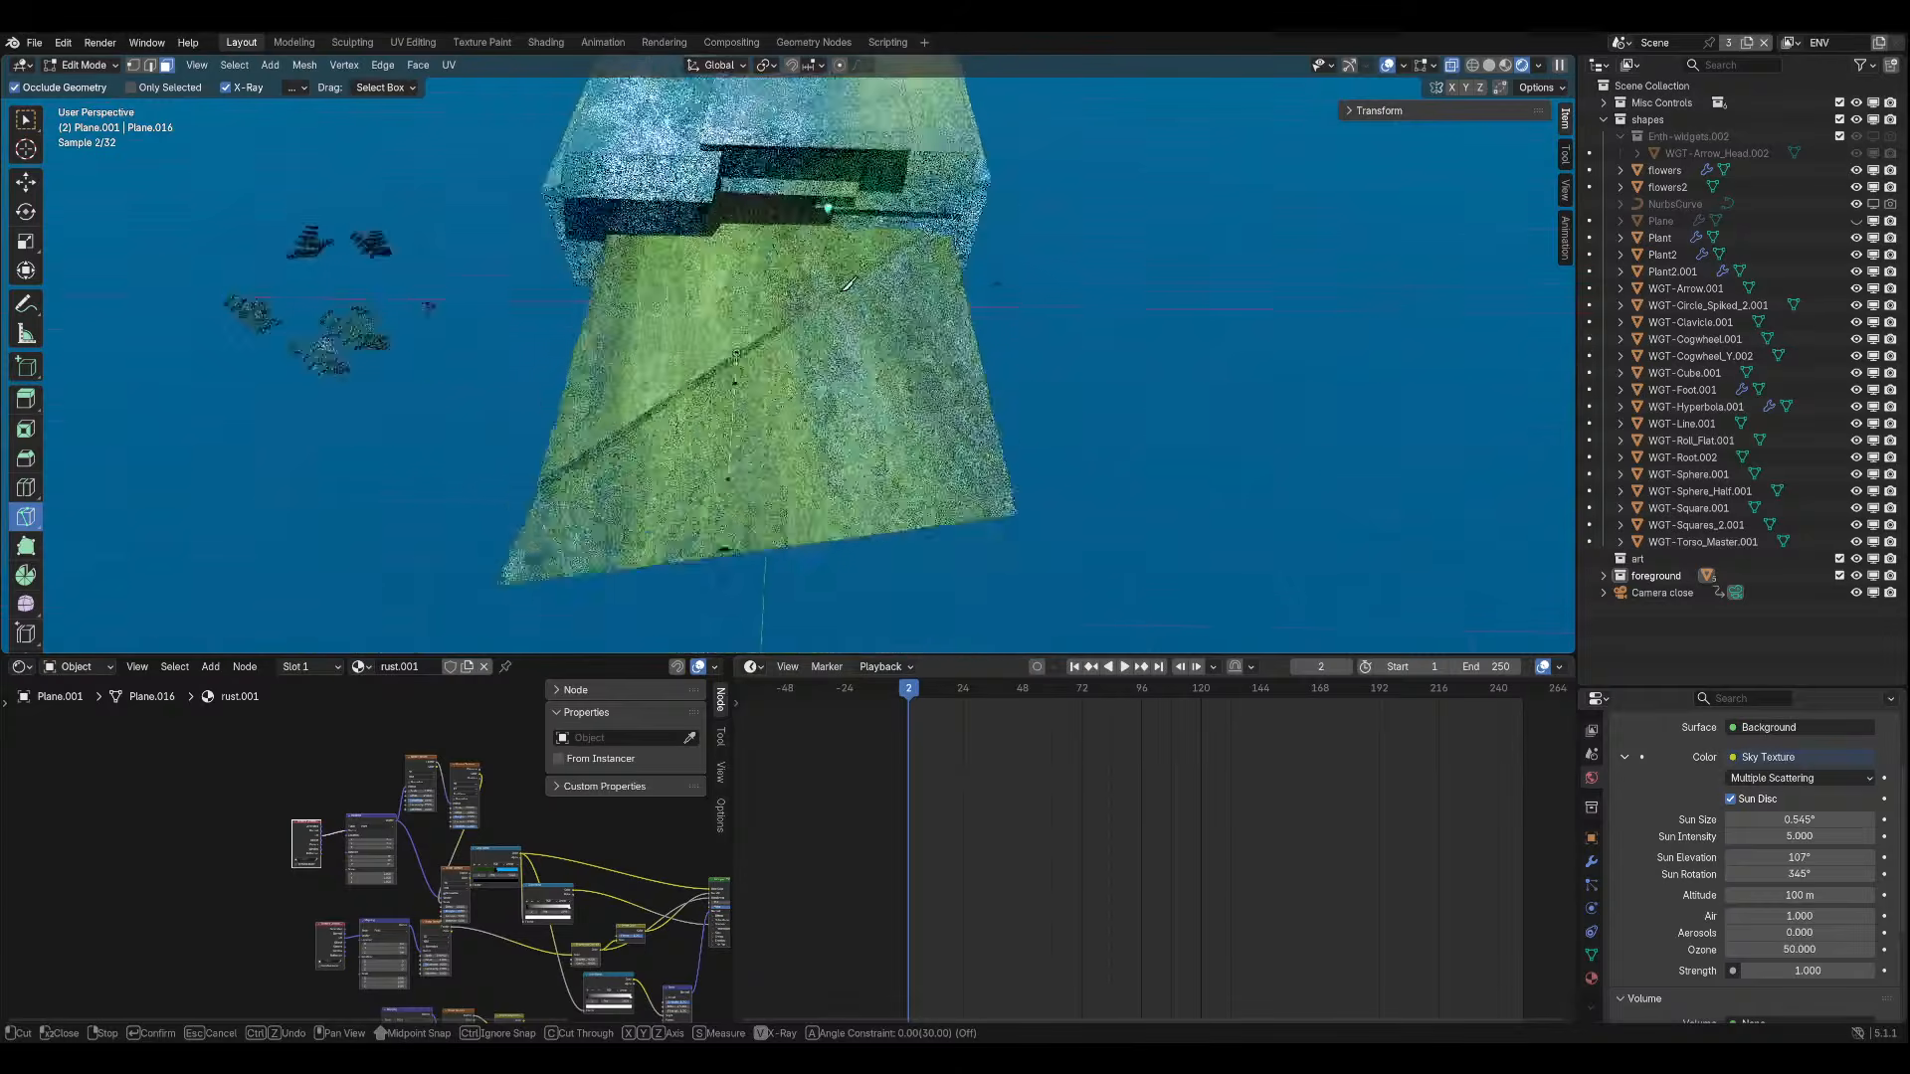
scroll(846, 284, "up", 8)
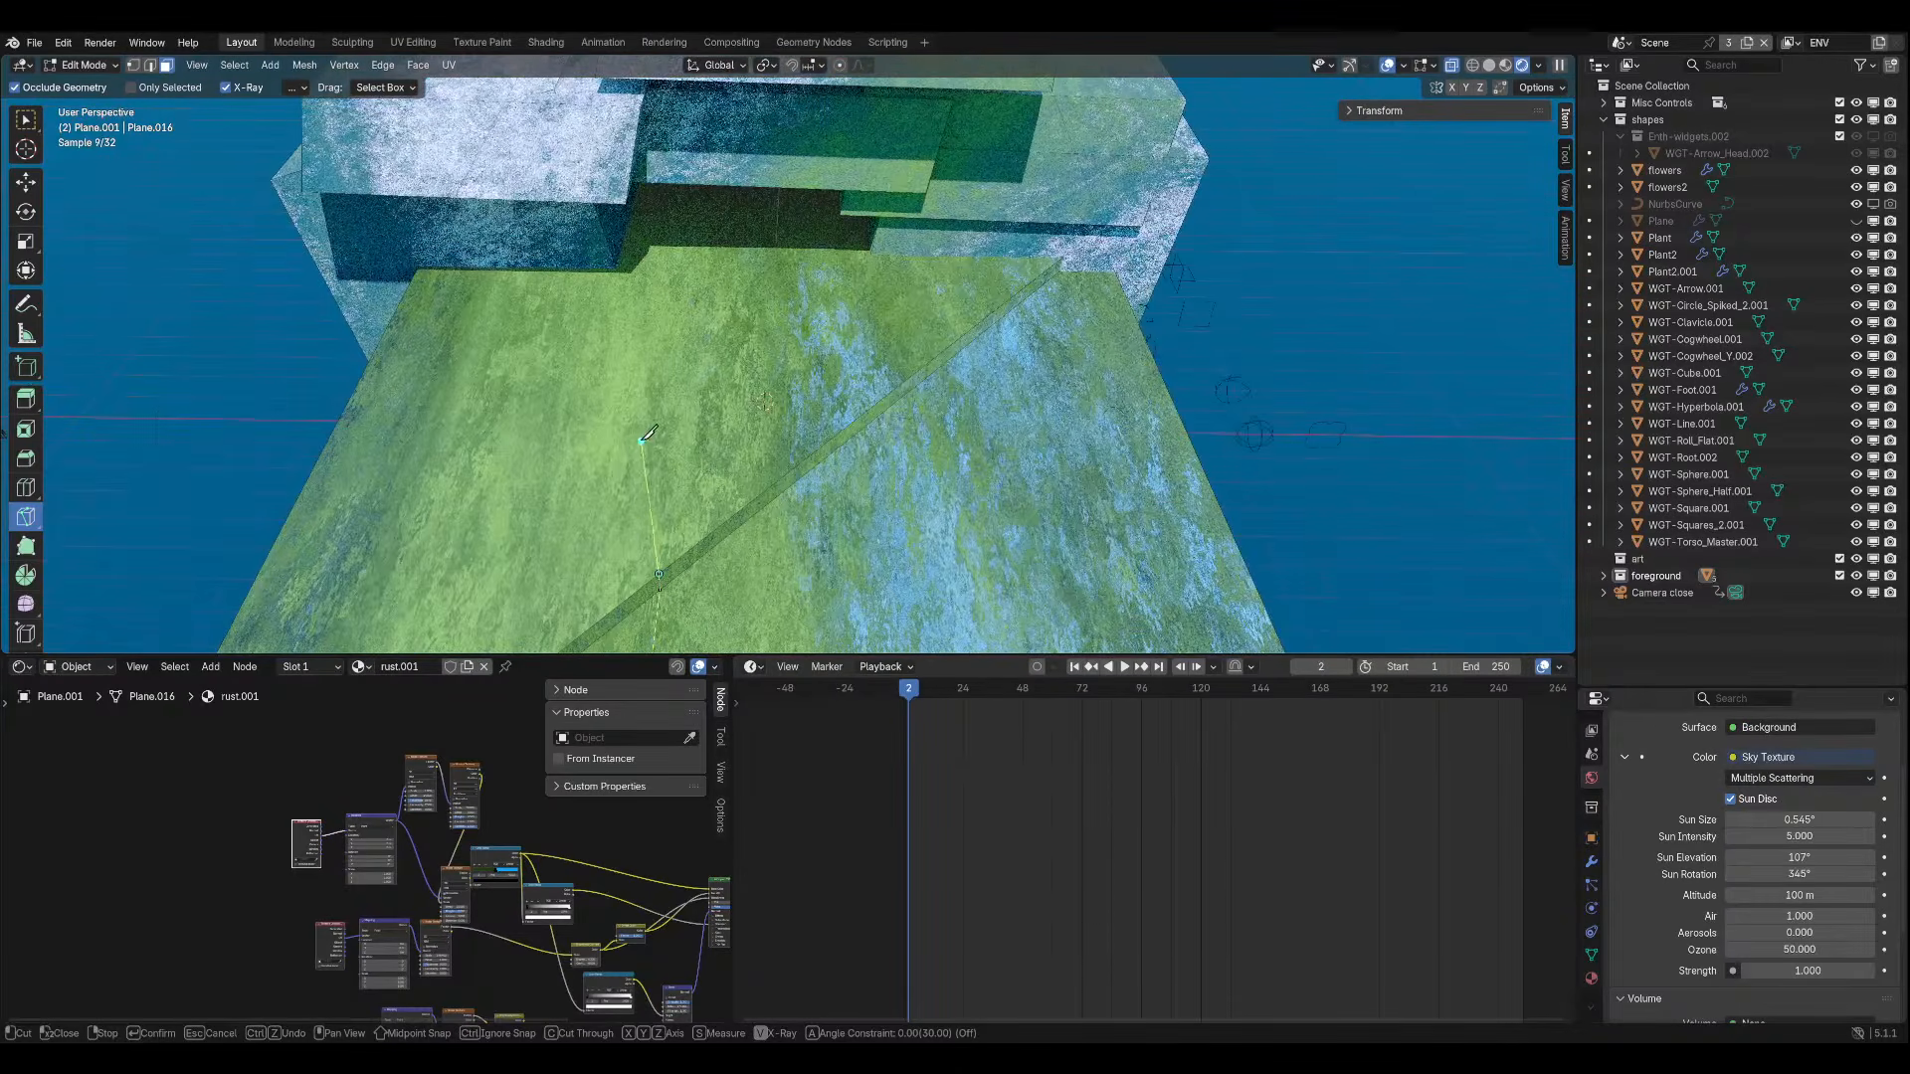
Continue the knife cut along one side of the upper ground, beneath the cave, and across behind the rock blocks.
left_click(622, 494)
left_click(517, 470)
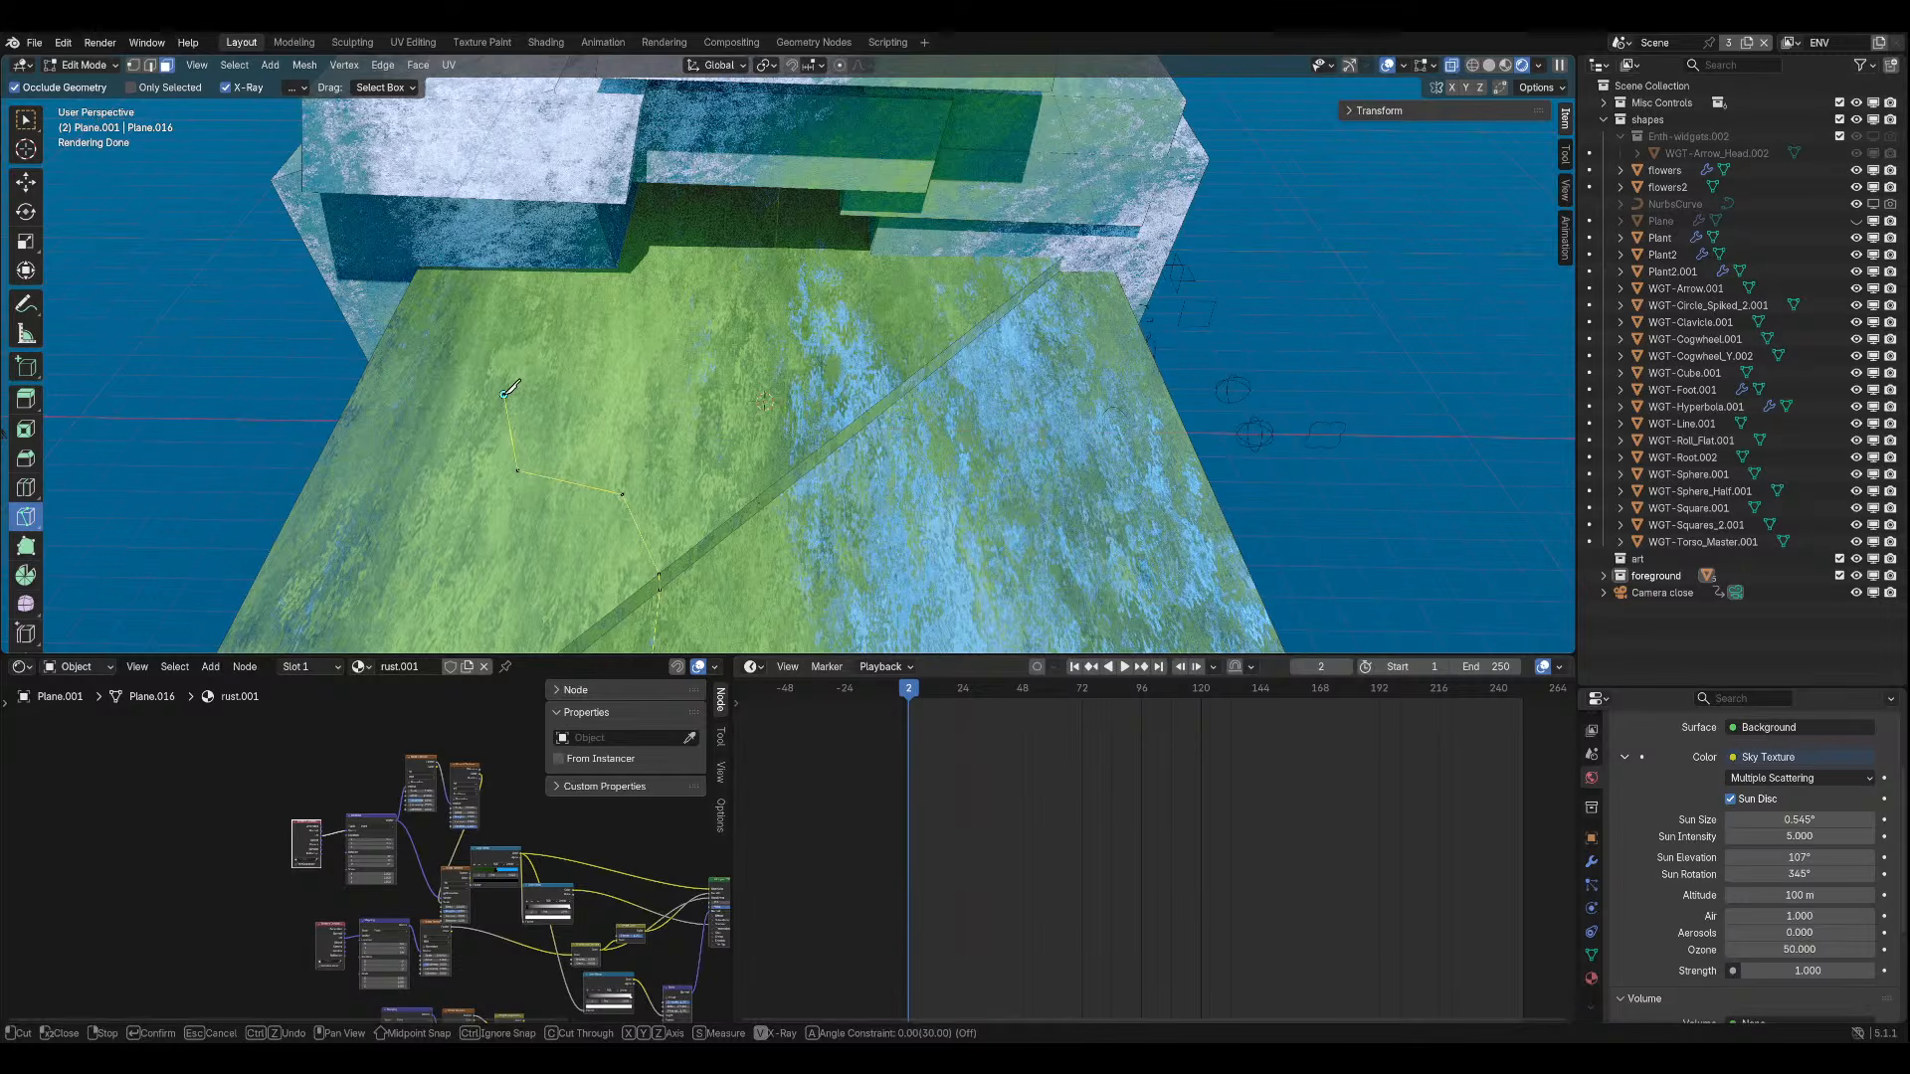
left_click(502, 394)
left_click(498, 338)
left_click(519, 298)
mouse_move(627, 229)
middle_mouse_down()
mouse_move(627, 183)
mouse_move(625, 244)
middle_mouse_up()
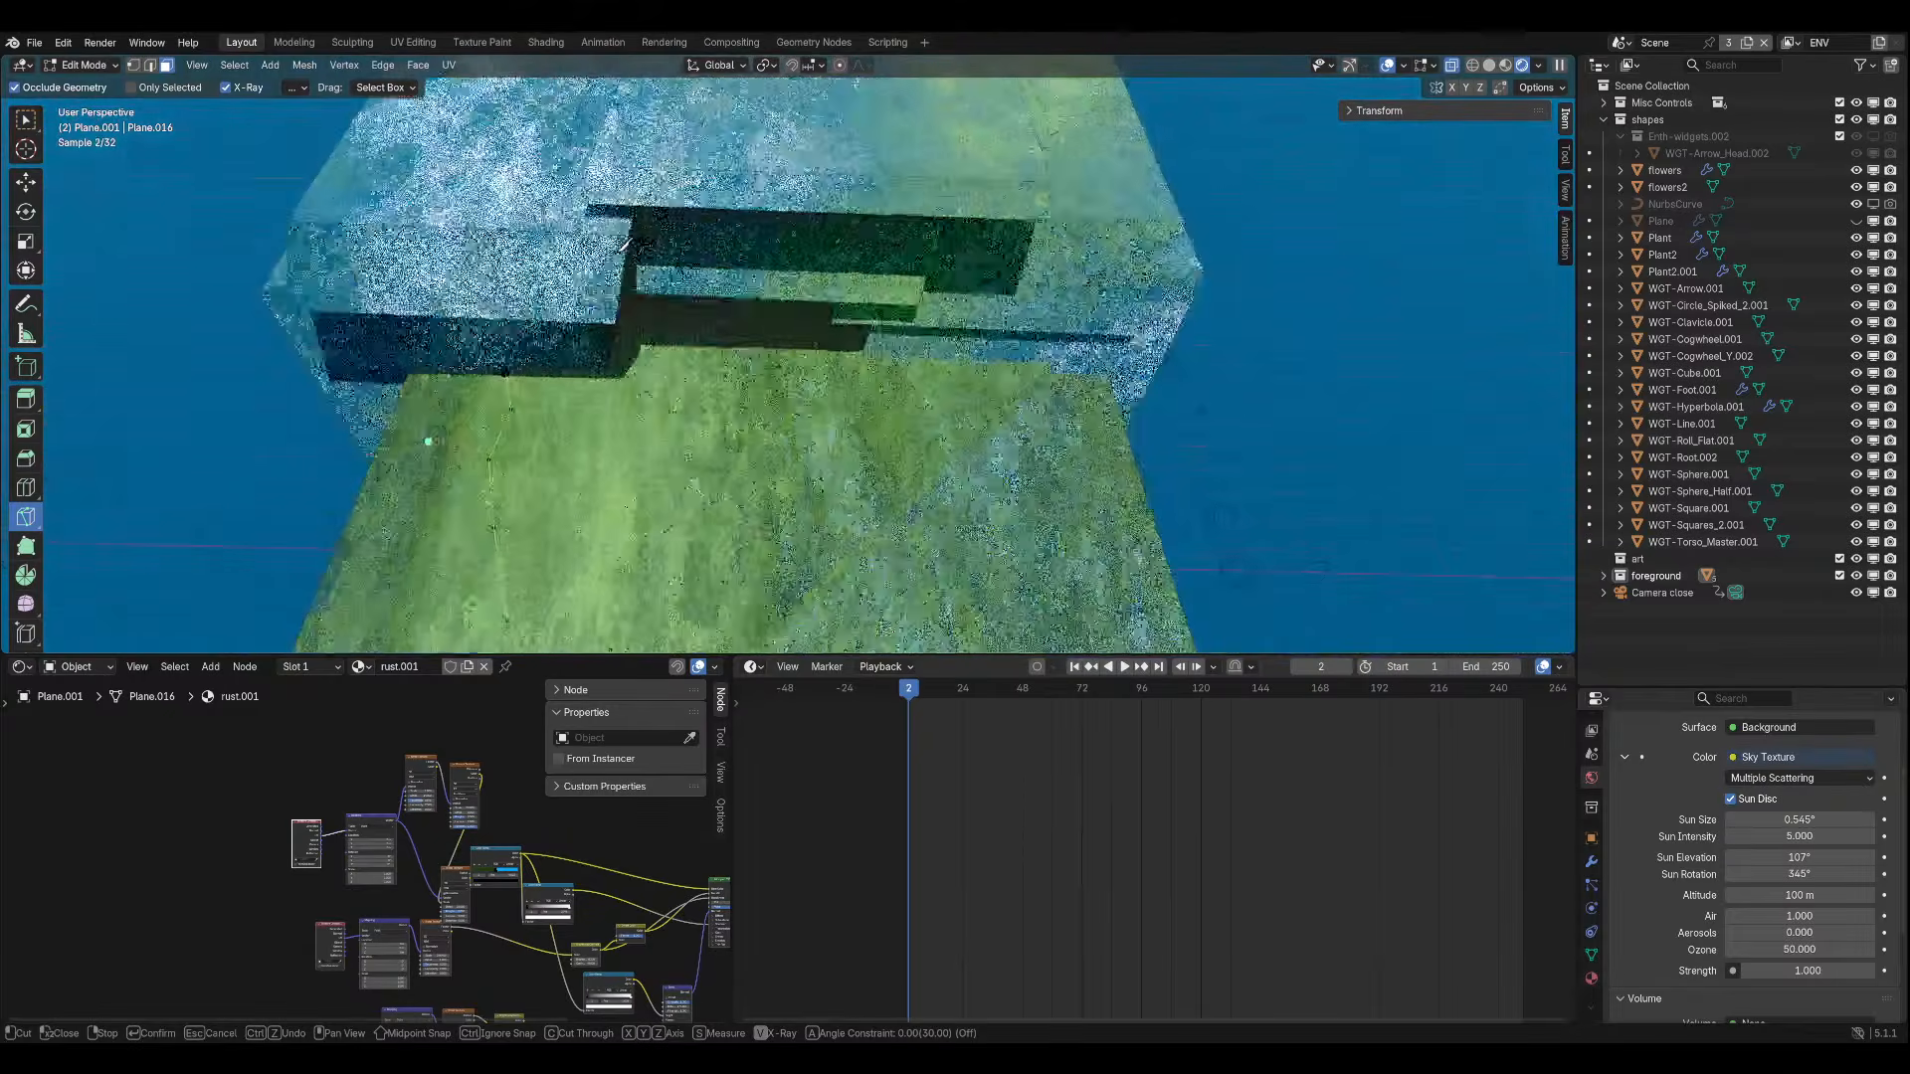
left_click(581, 116)
left_click(914, 113)
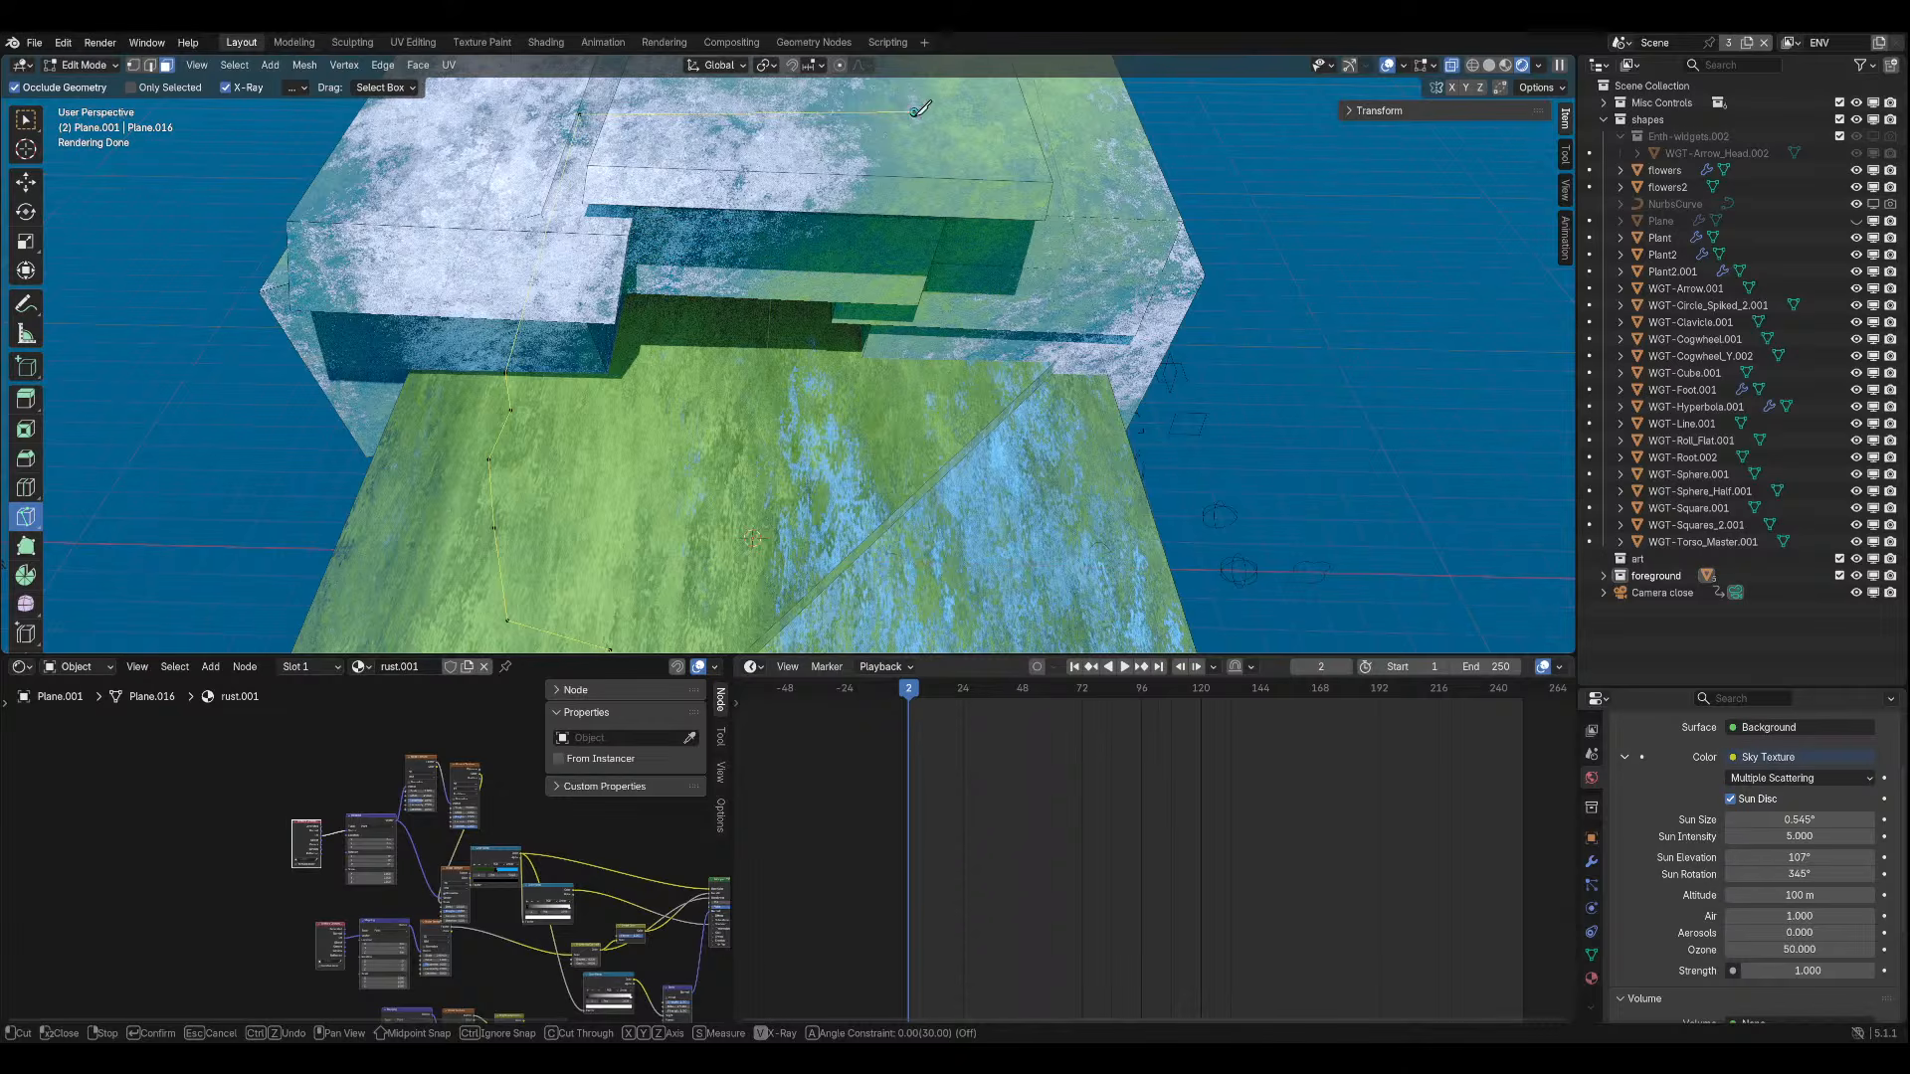
Bring the knife cut back from behind the rocks down the opposite side of the upper ground to the step.
left_click(918, 367)
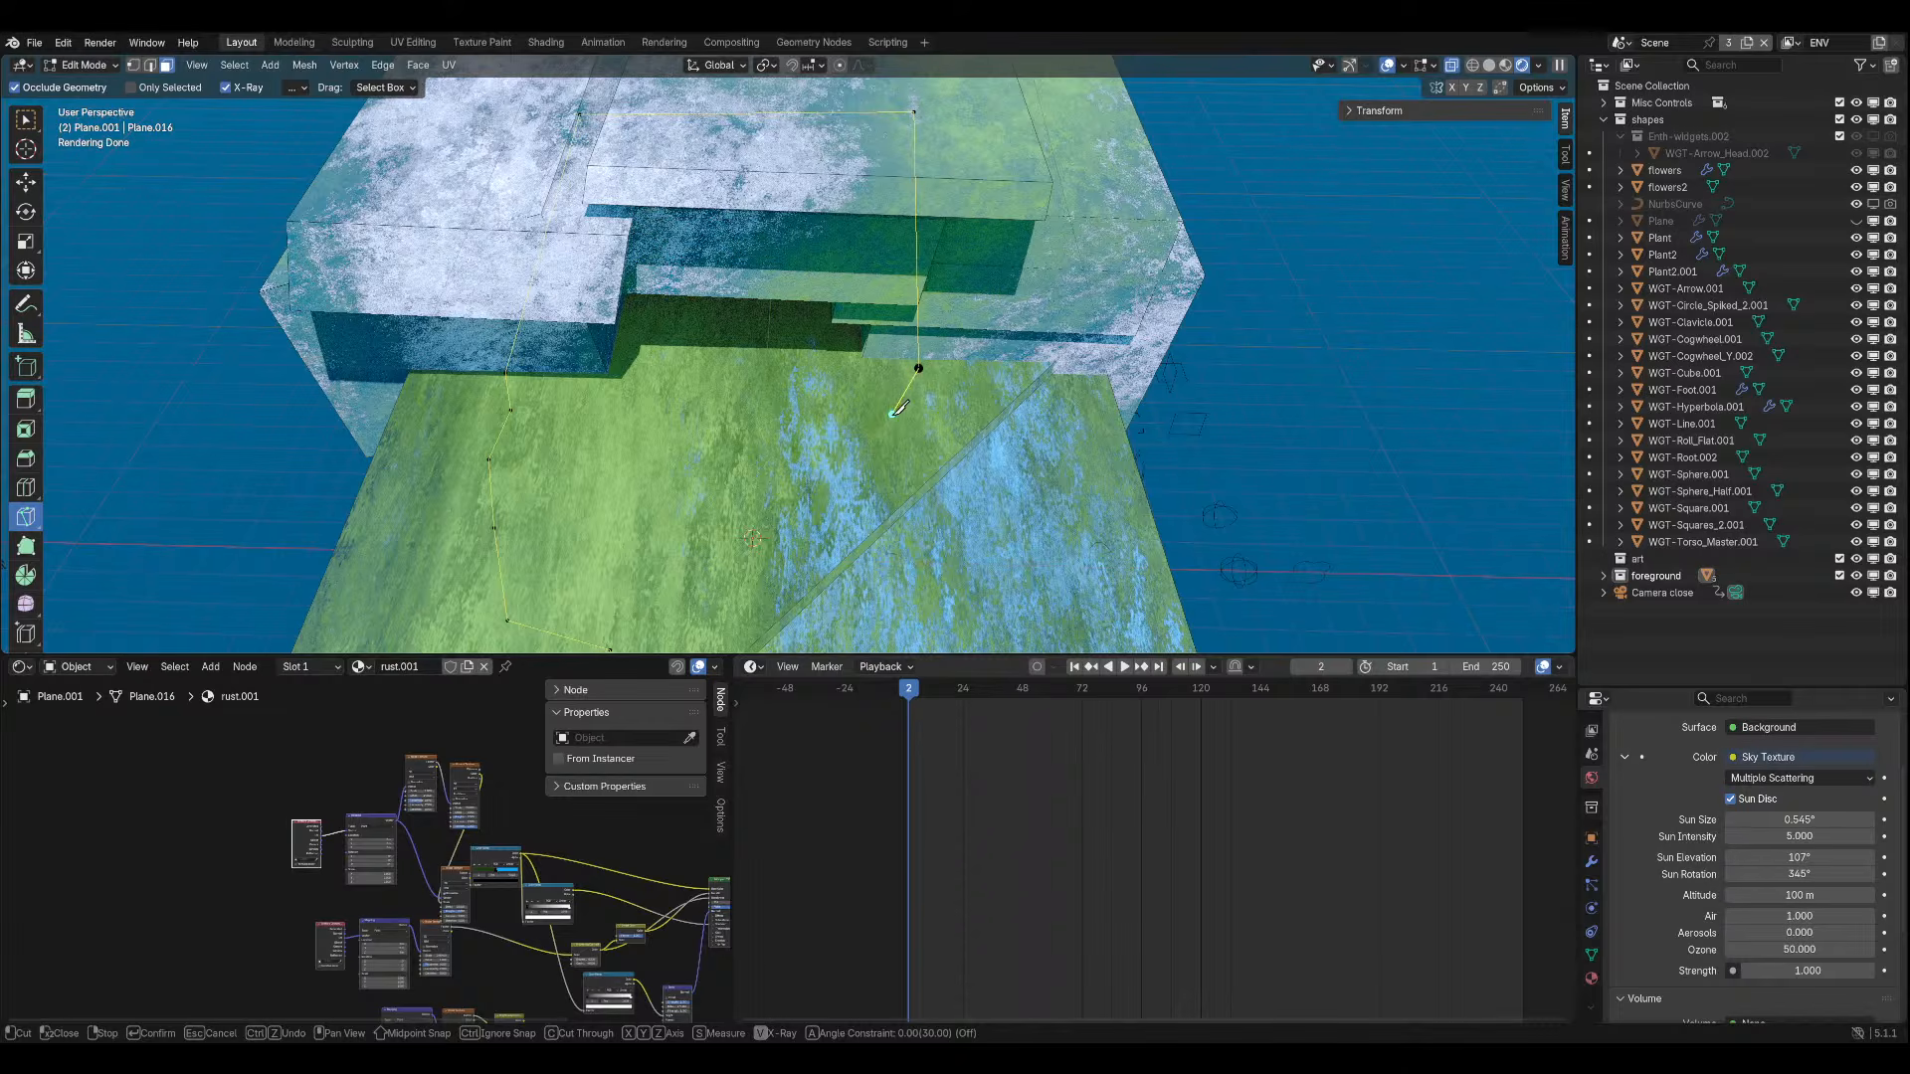
left_click(893, 412)
left_click(820, 437)
left_click(811, 486)
middle_click_drag(823, 533, 842, 377)
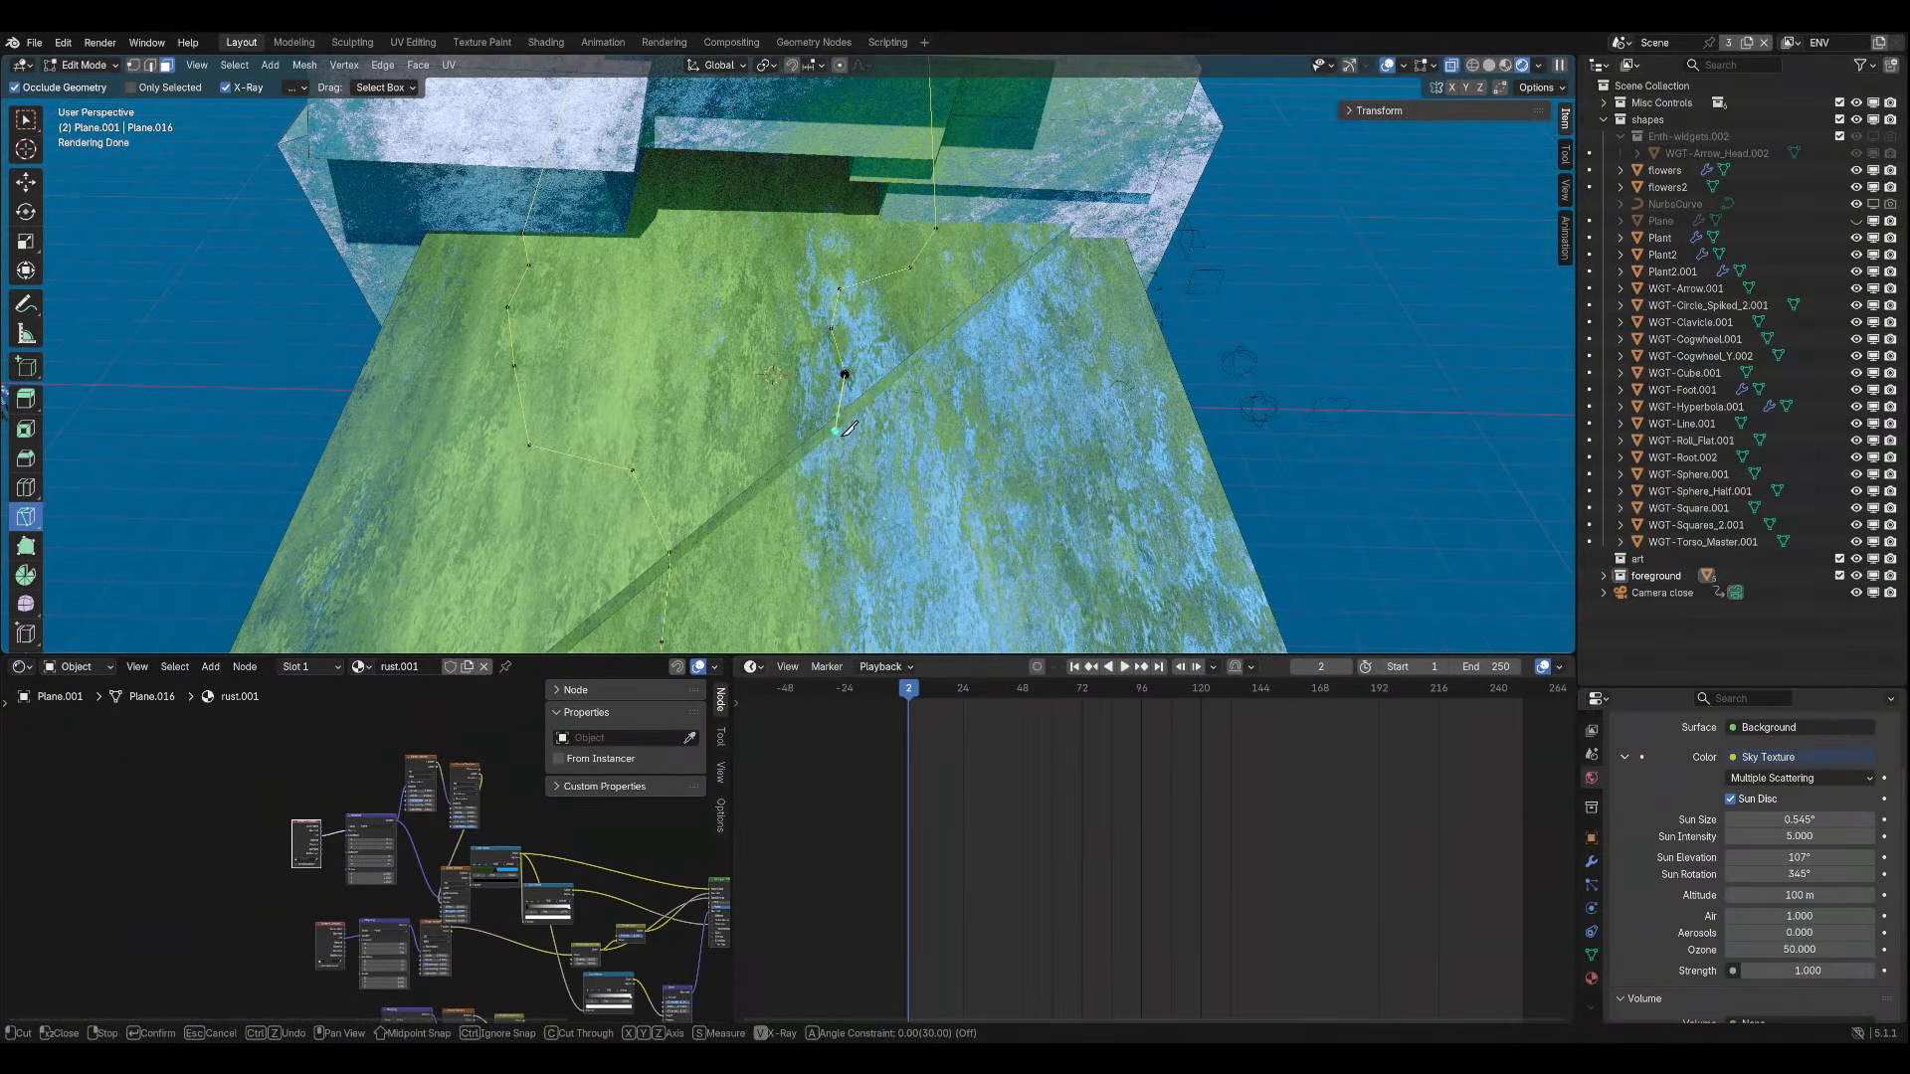
left_click(836, 430)
middle_click_drag(818, 506, 824, 435)
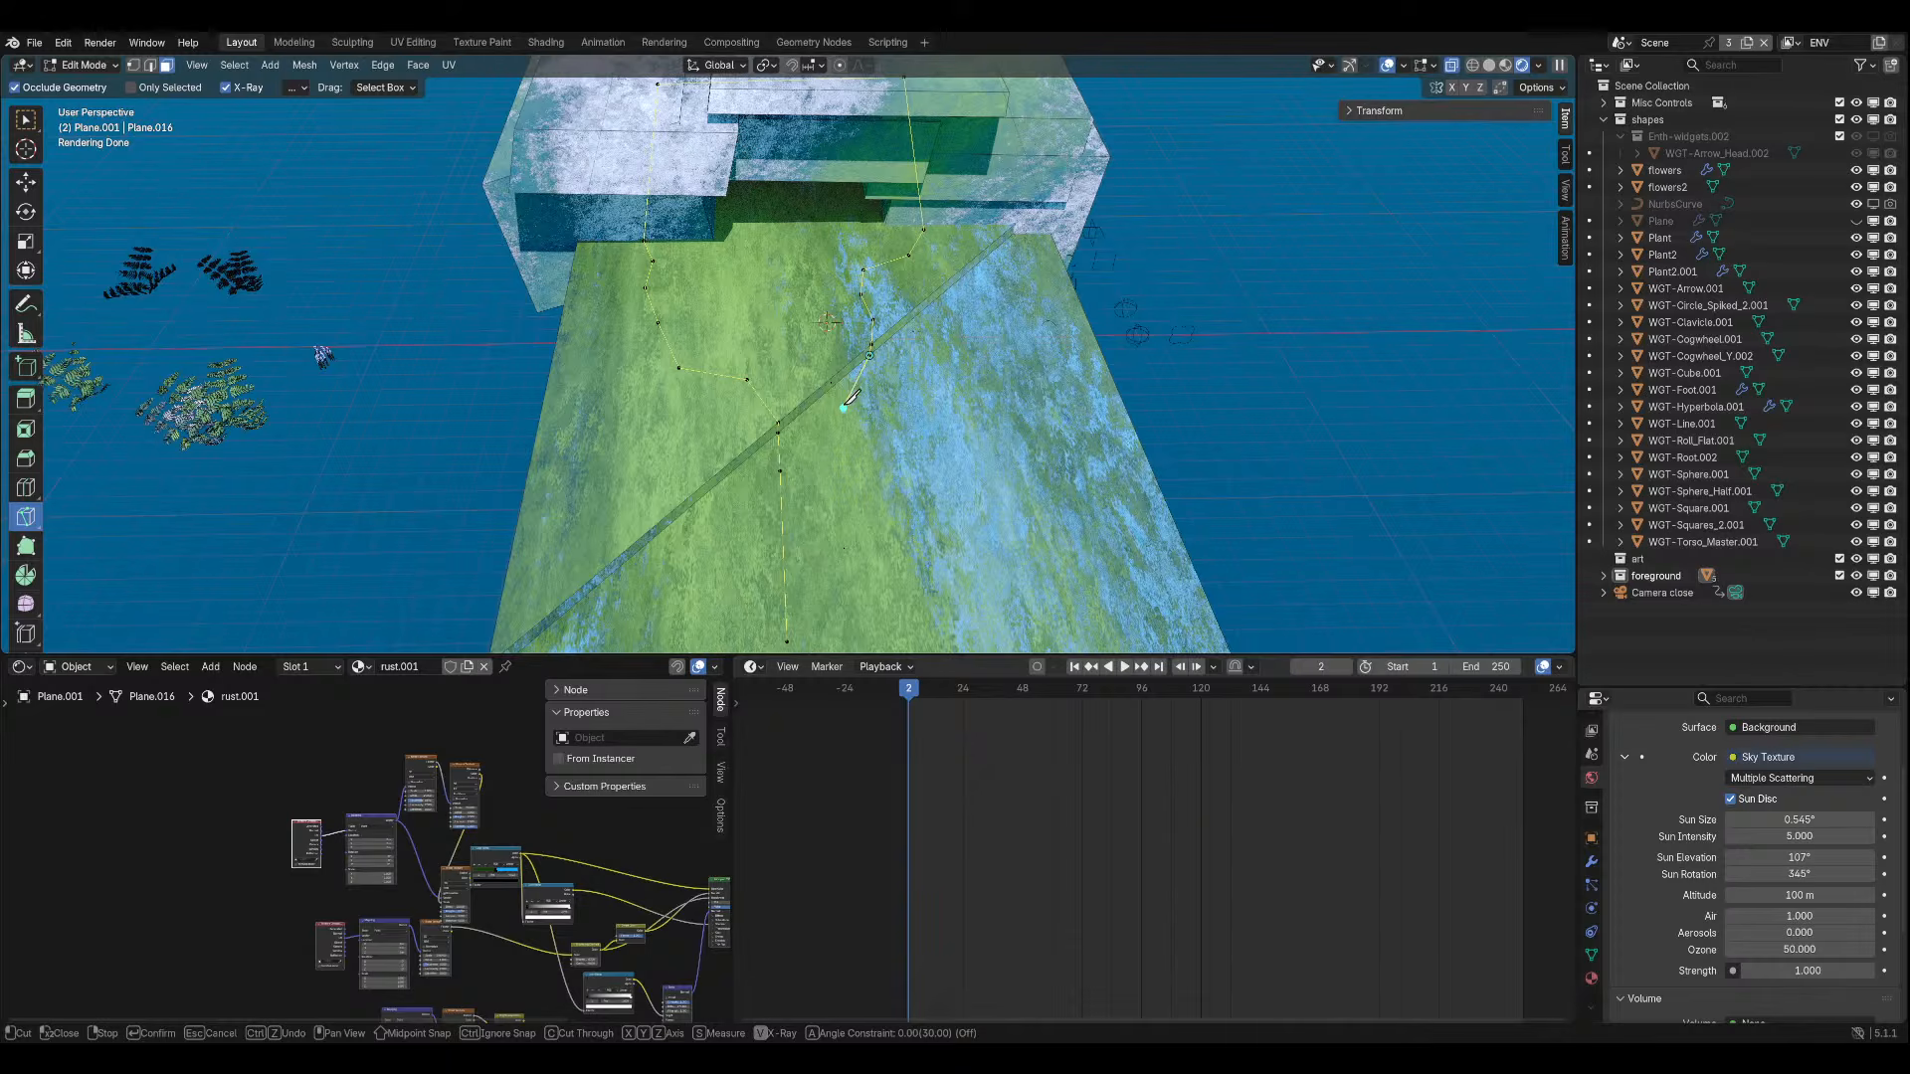
Run the knife cut down the lower ground, close it at its starting point, and confirm it.
left_click(843, 407)
left_click(832, 446)
left_click(845, 556)
left_click(847, 642)
left_click(788, 640)
key("Return")
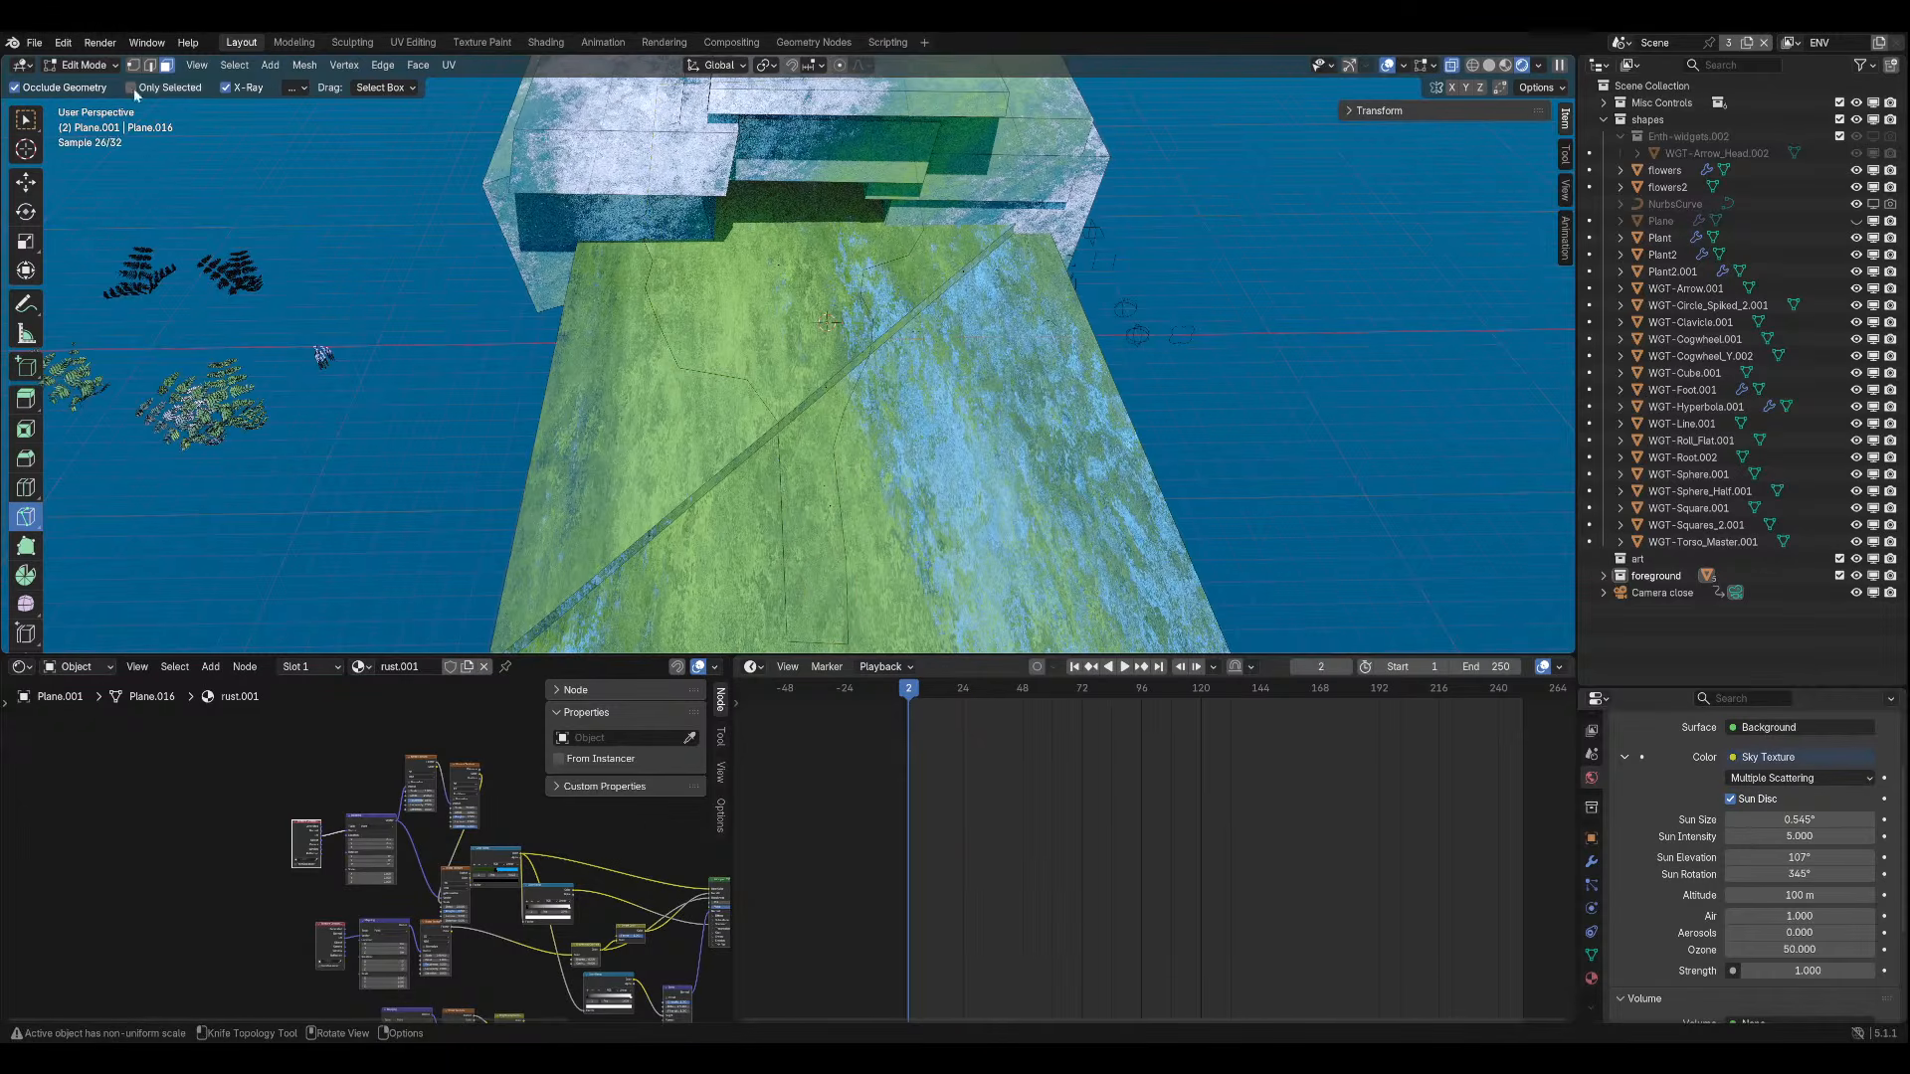
Switch to the Move tool and select the narrow path face cut into the lower ground.
left_click(26, 181)
left_click(784, 295)
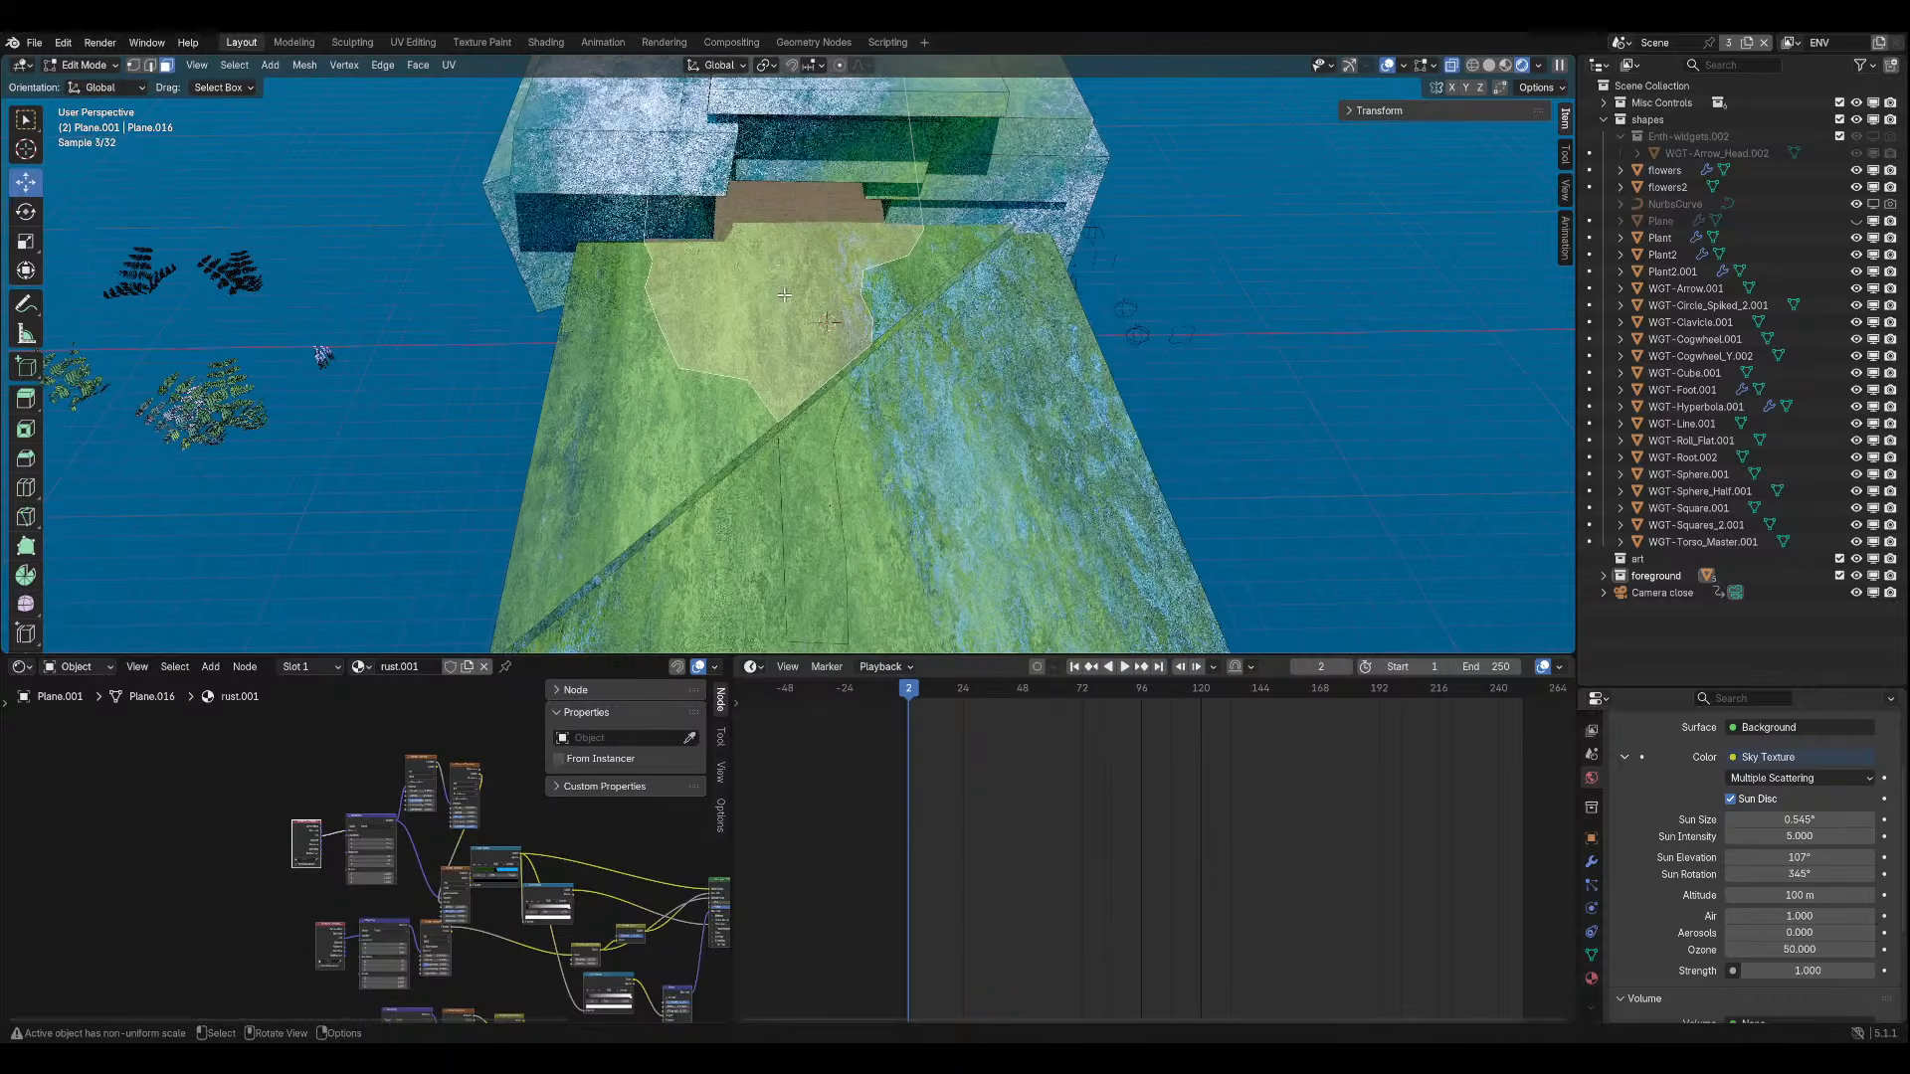
left_click(823, 478)
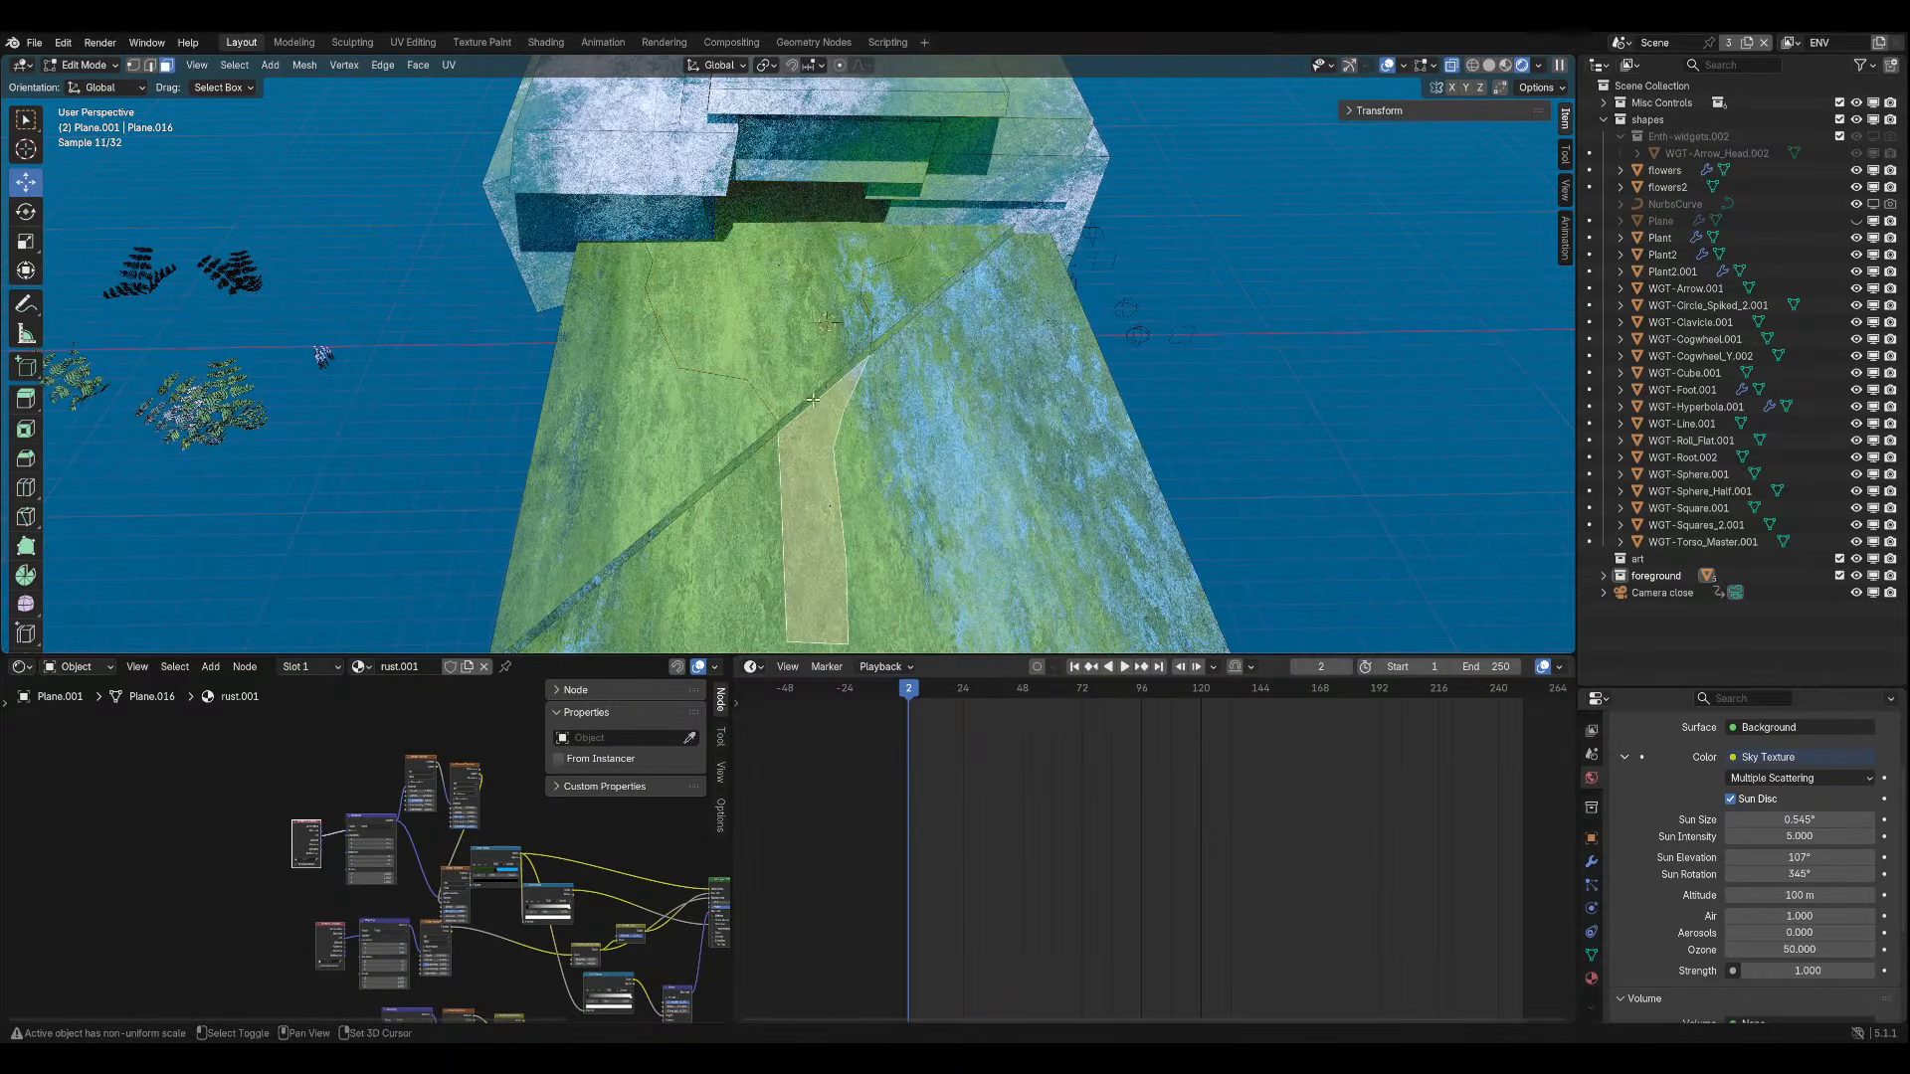
left_click(779, 291)
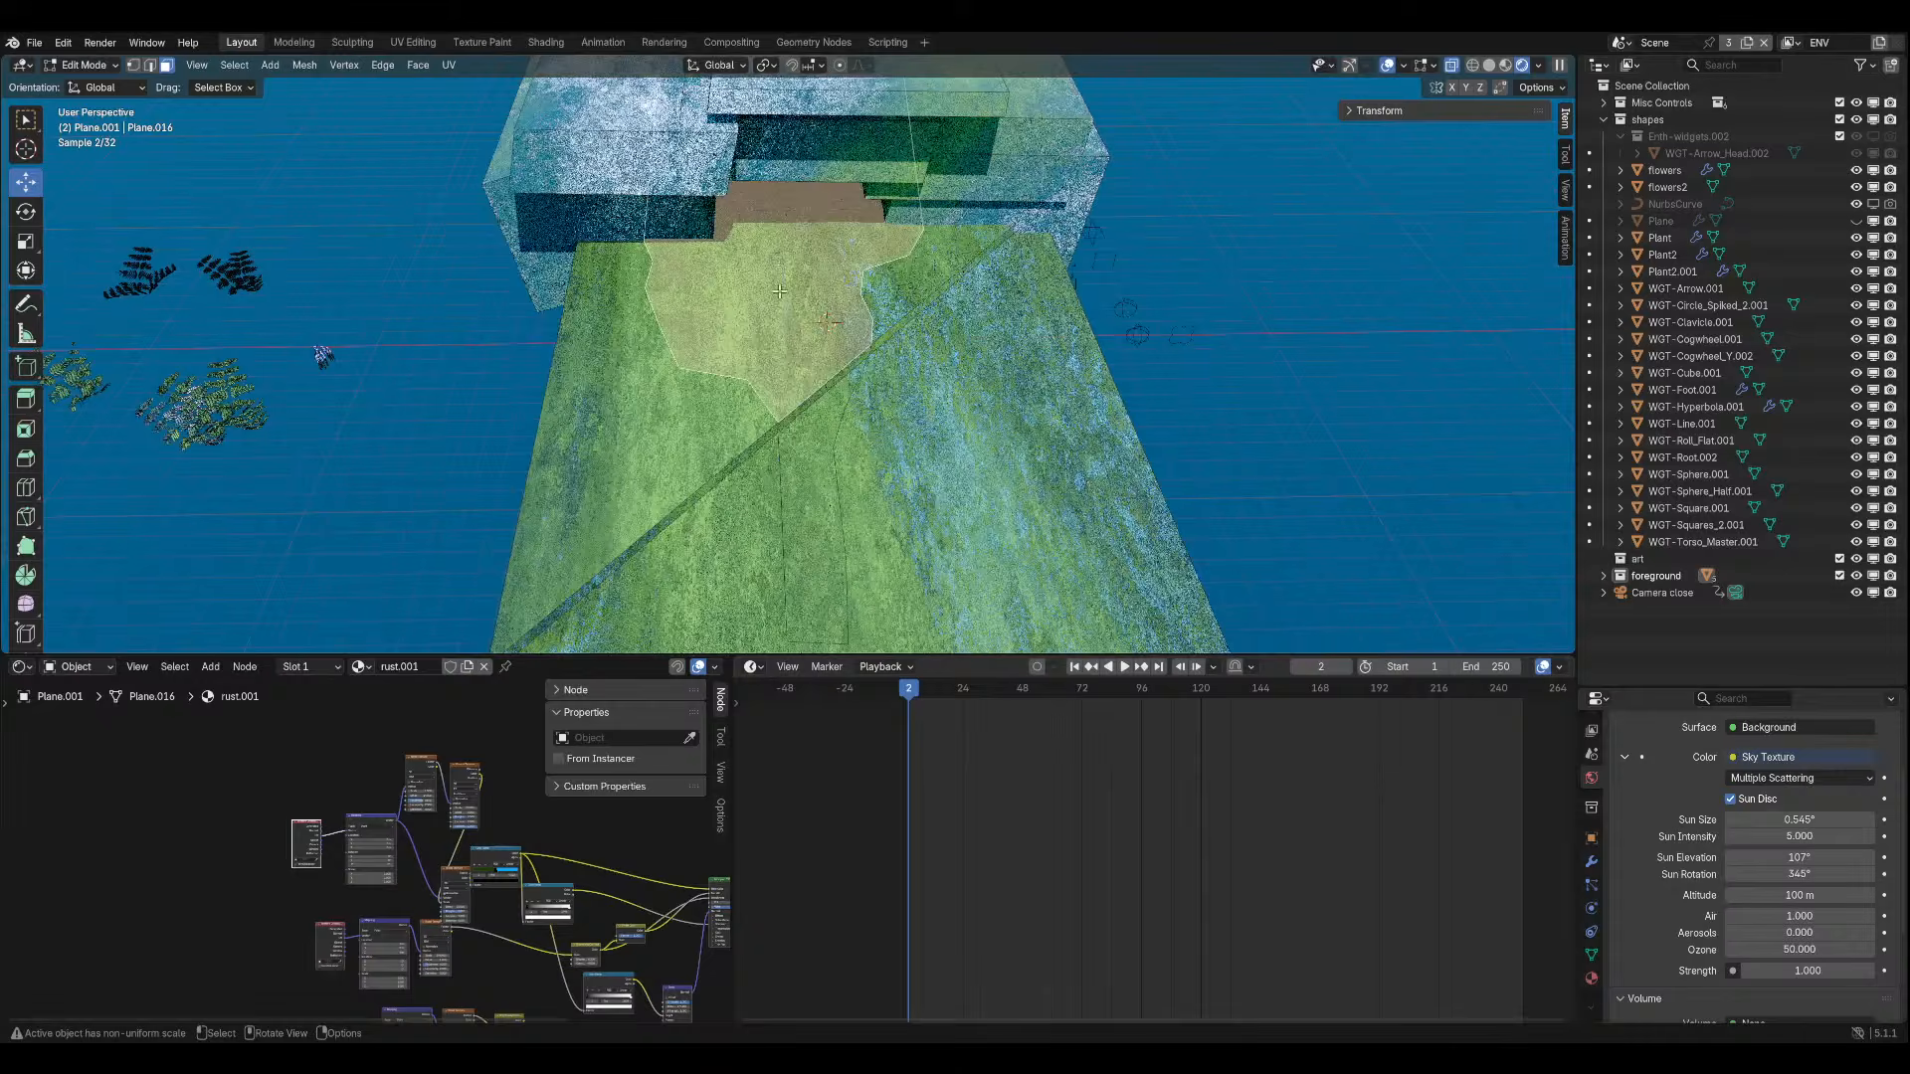
left_click(823, 481)
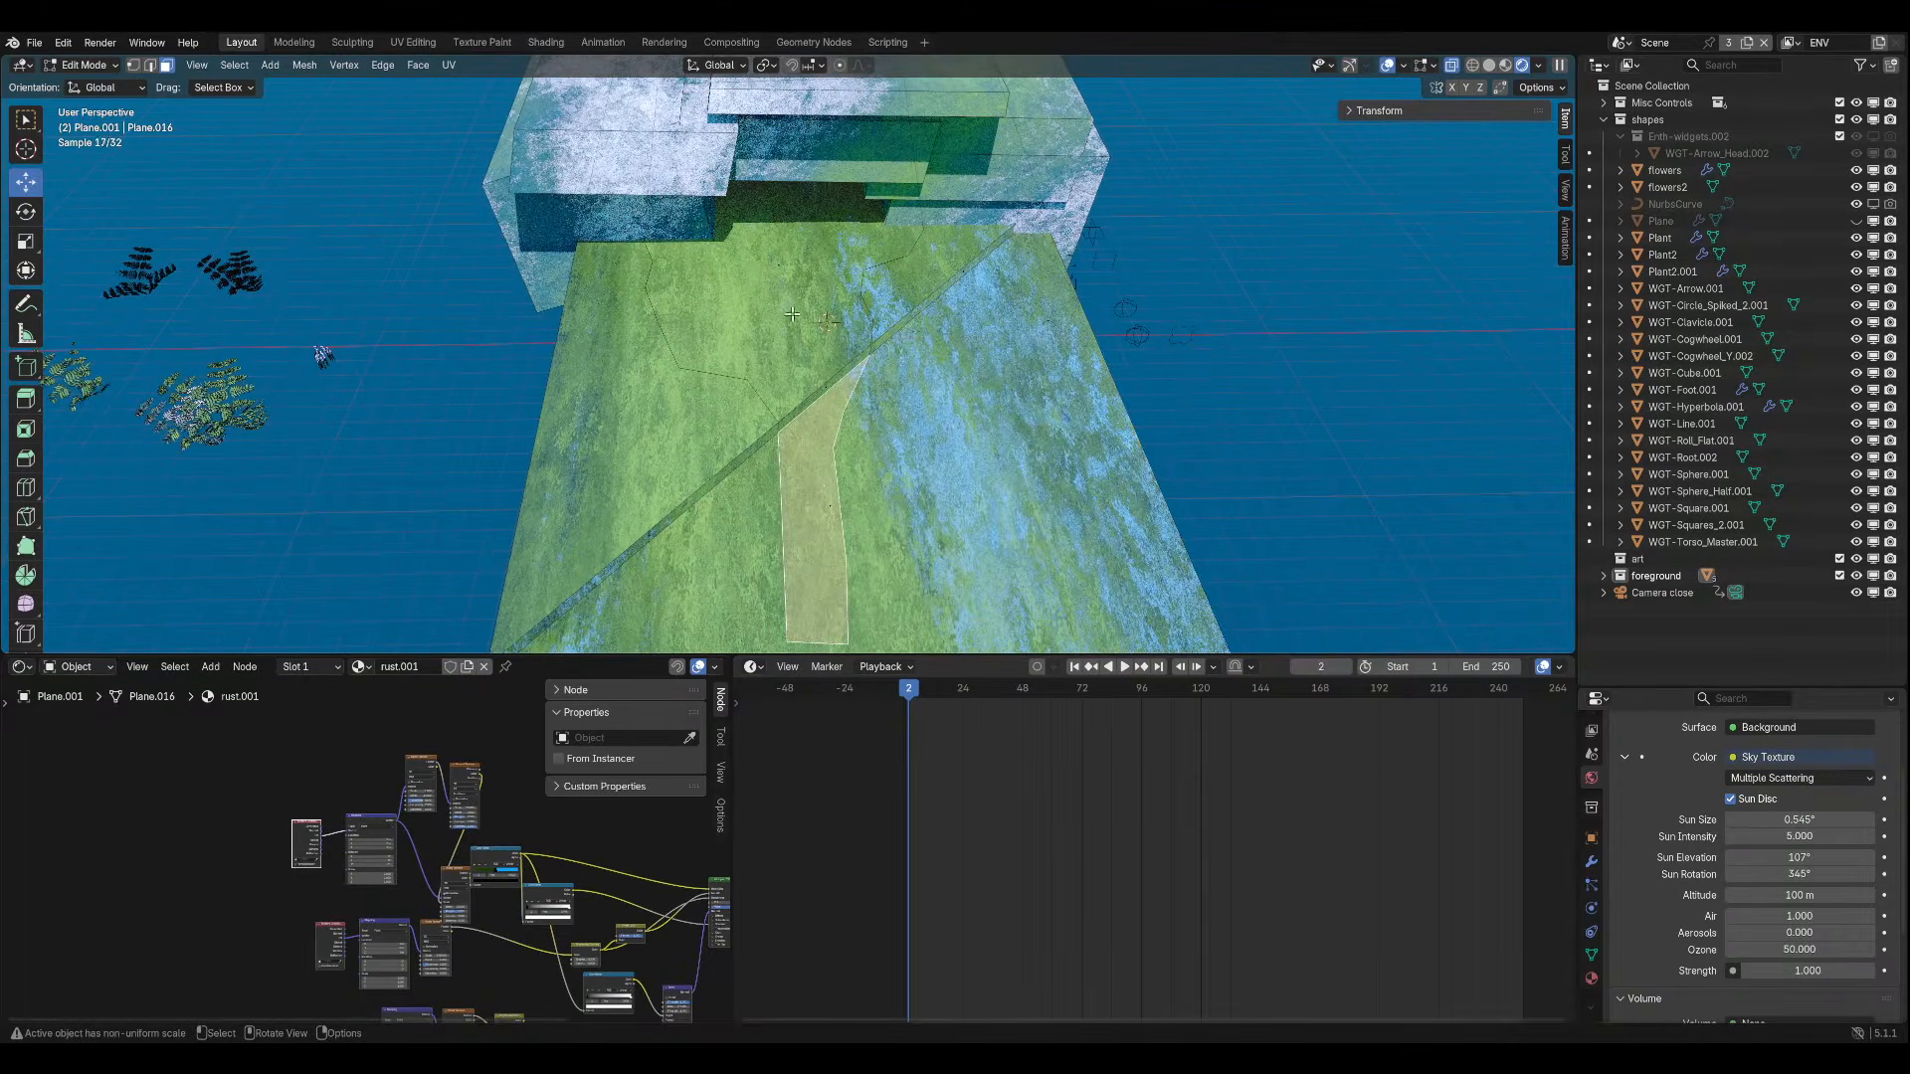
key("e")
right_click(882, 470)
key("ctrl+z")
Add the upper cut face and the riser between them to the selection, and extrude the whole path downward along Z.
left_click(830, 322, "shift")
mouse_move(983, 413)
middle_mouse_down()
mouse_move(989, 362)
mouse_move(985, 380)
middle_mouse_up()
scroll(816, 199, "up", 3)
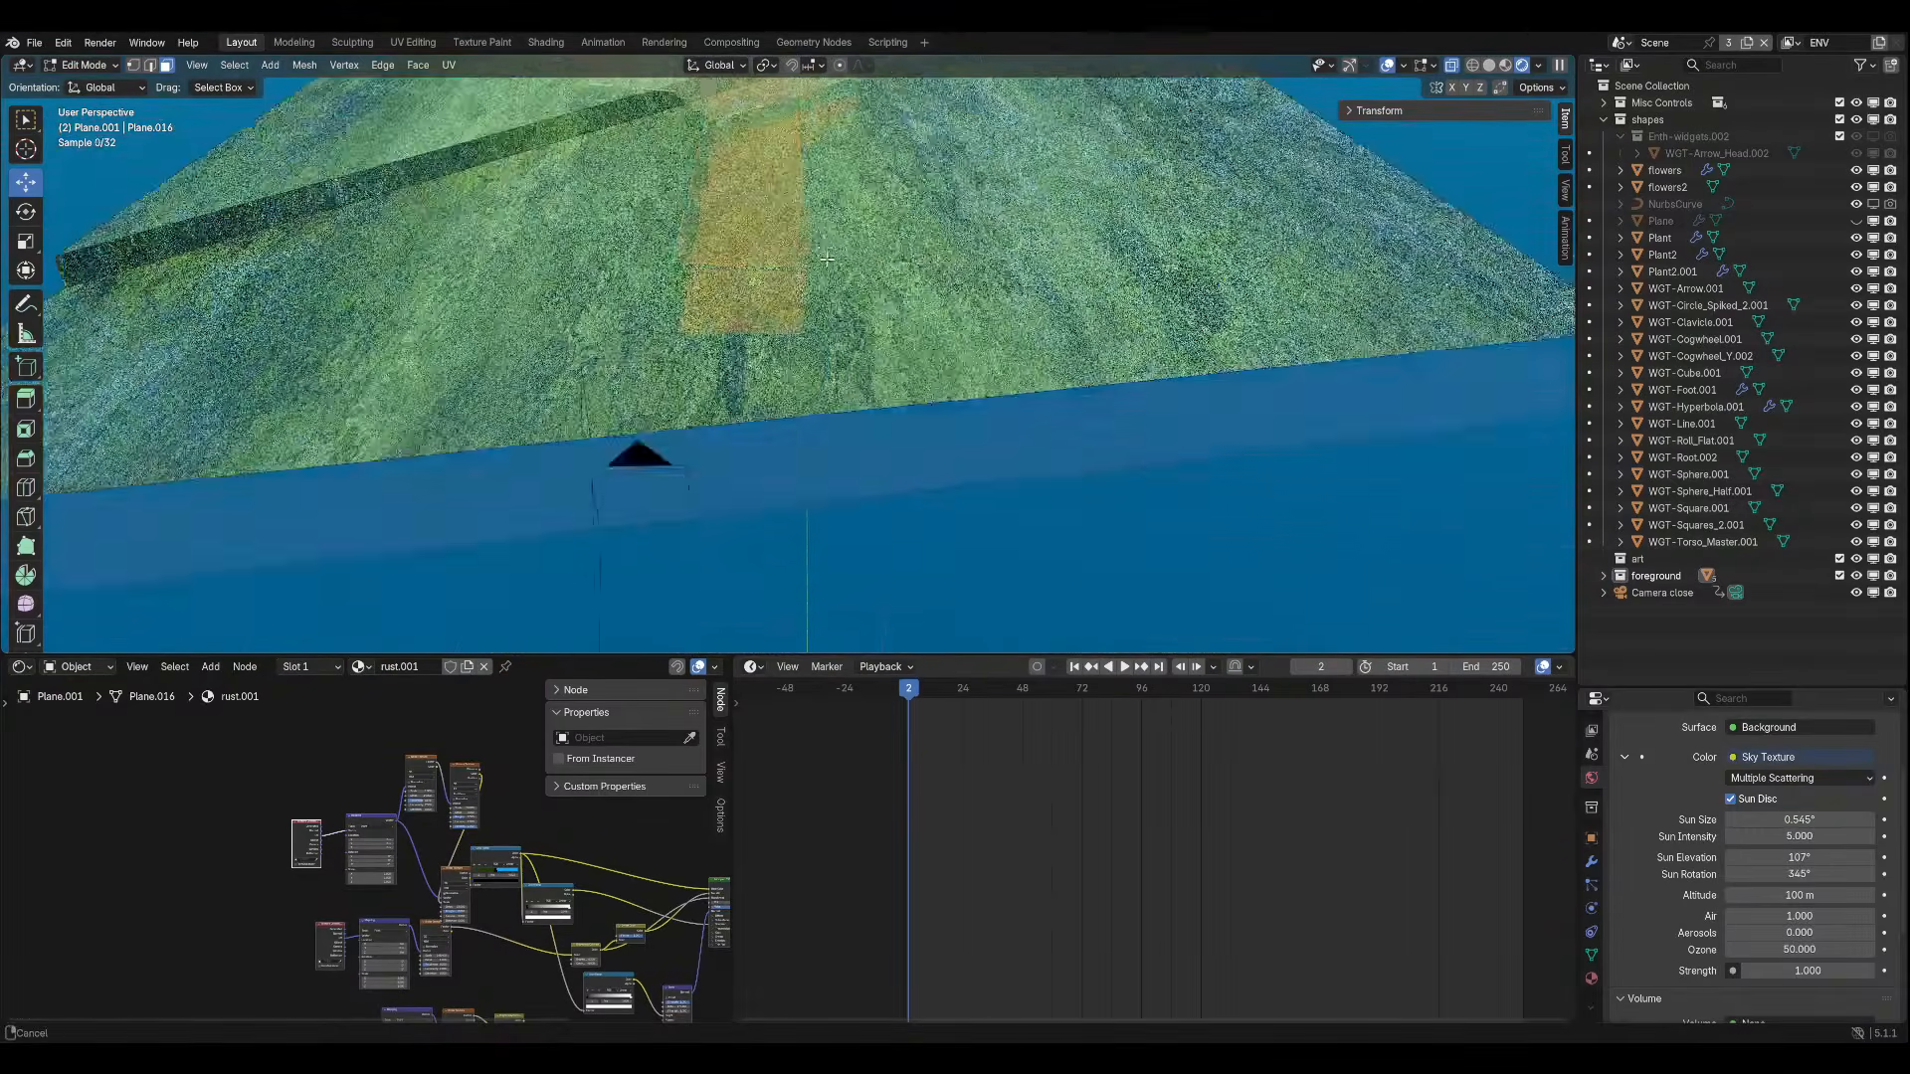
middle_click_drag(802, 111, 814, 270, "shift")
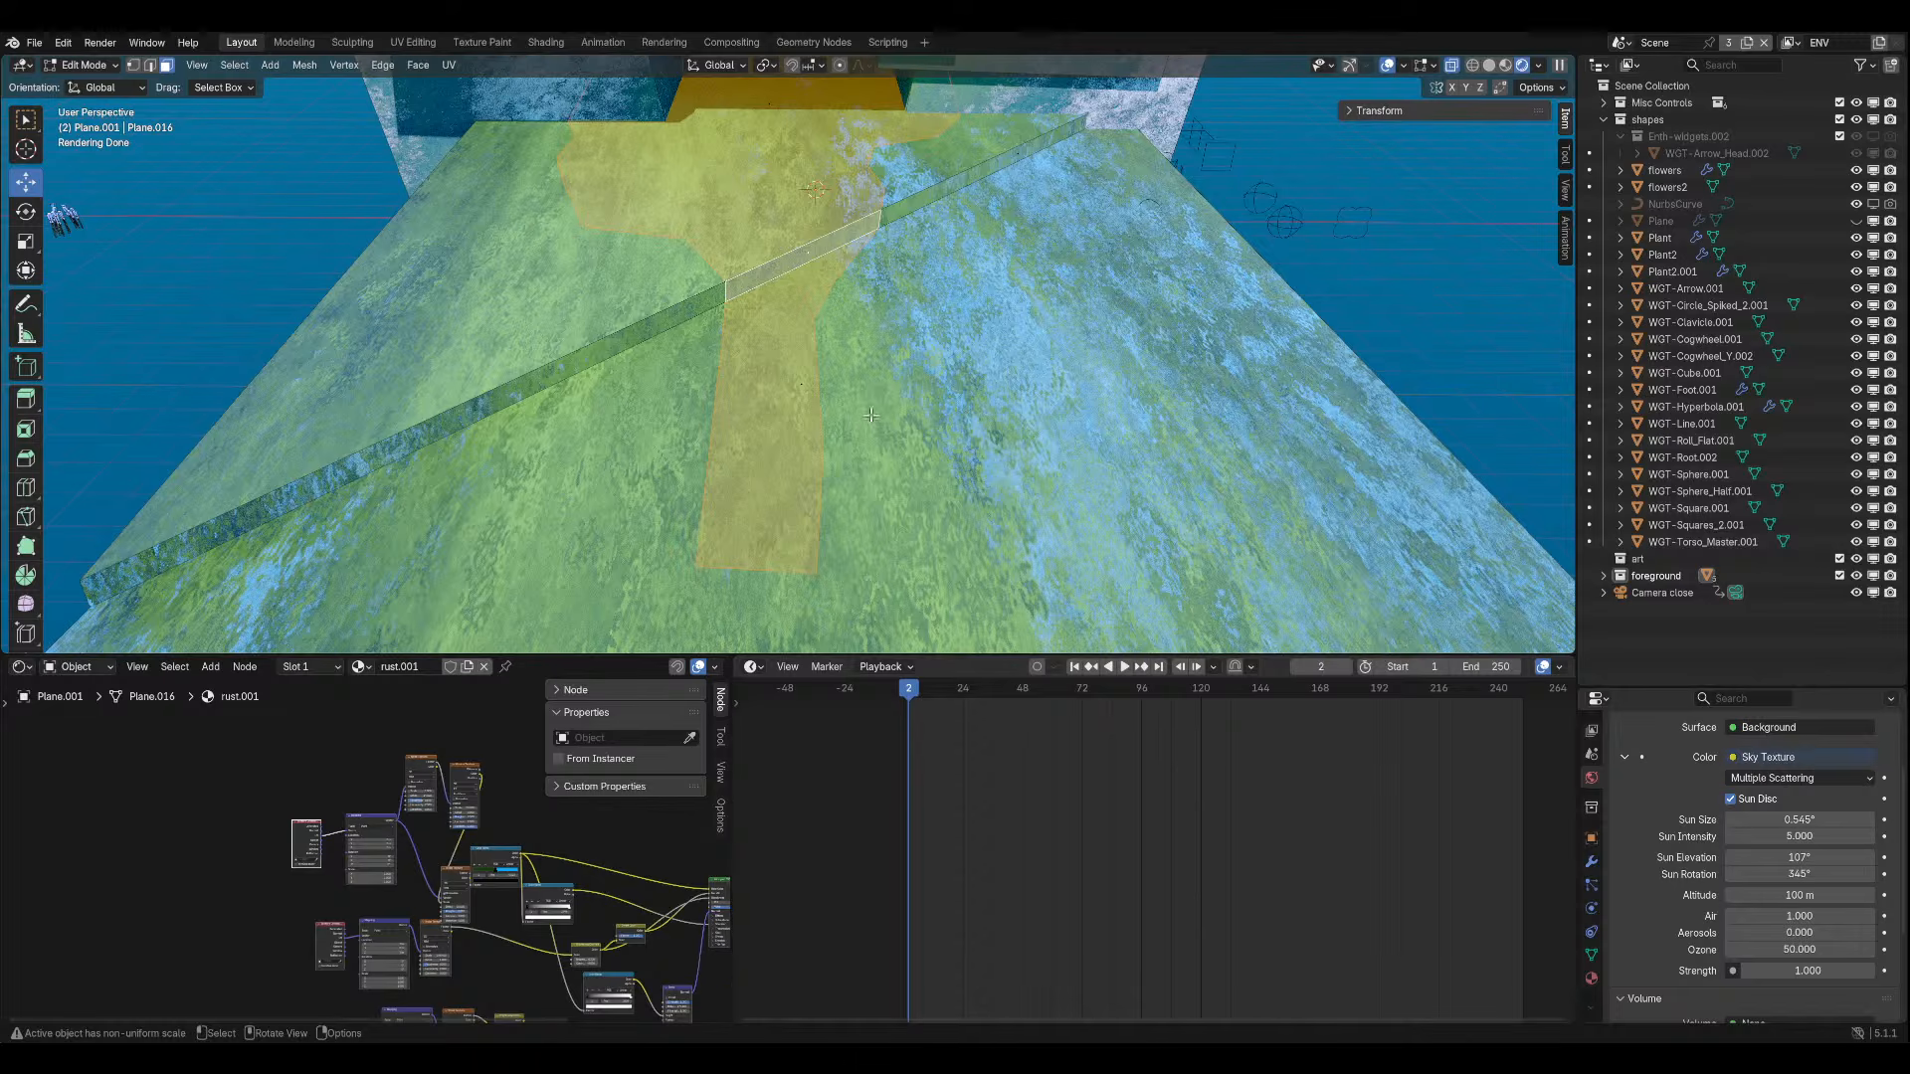
key("e")
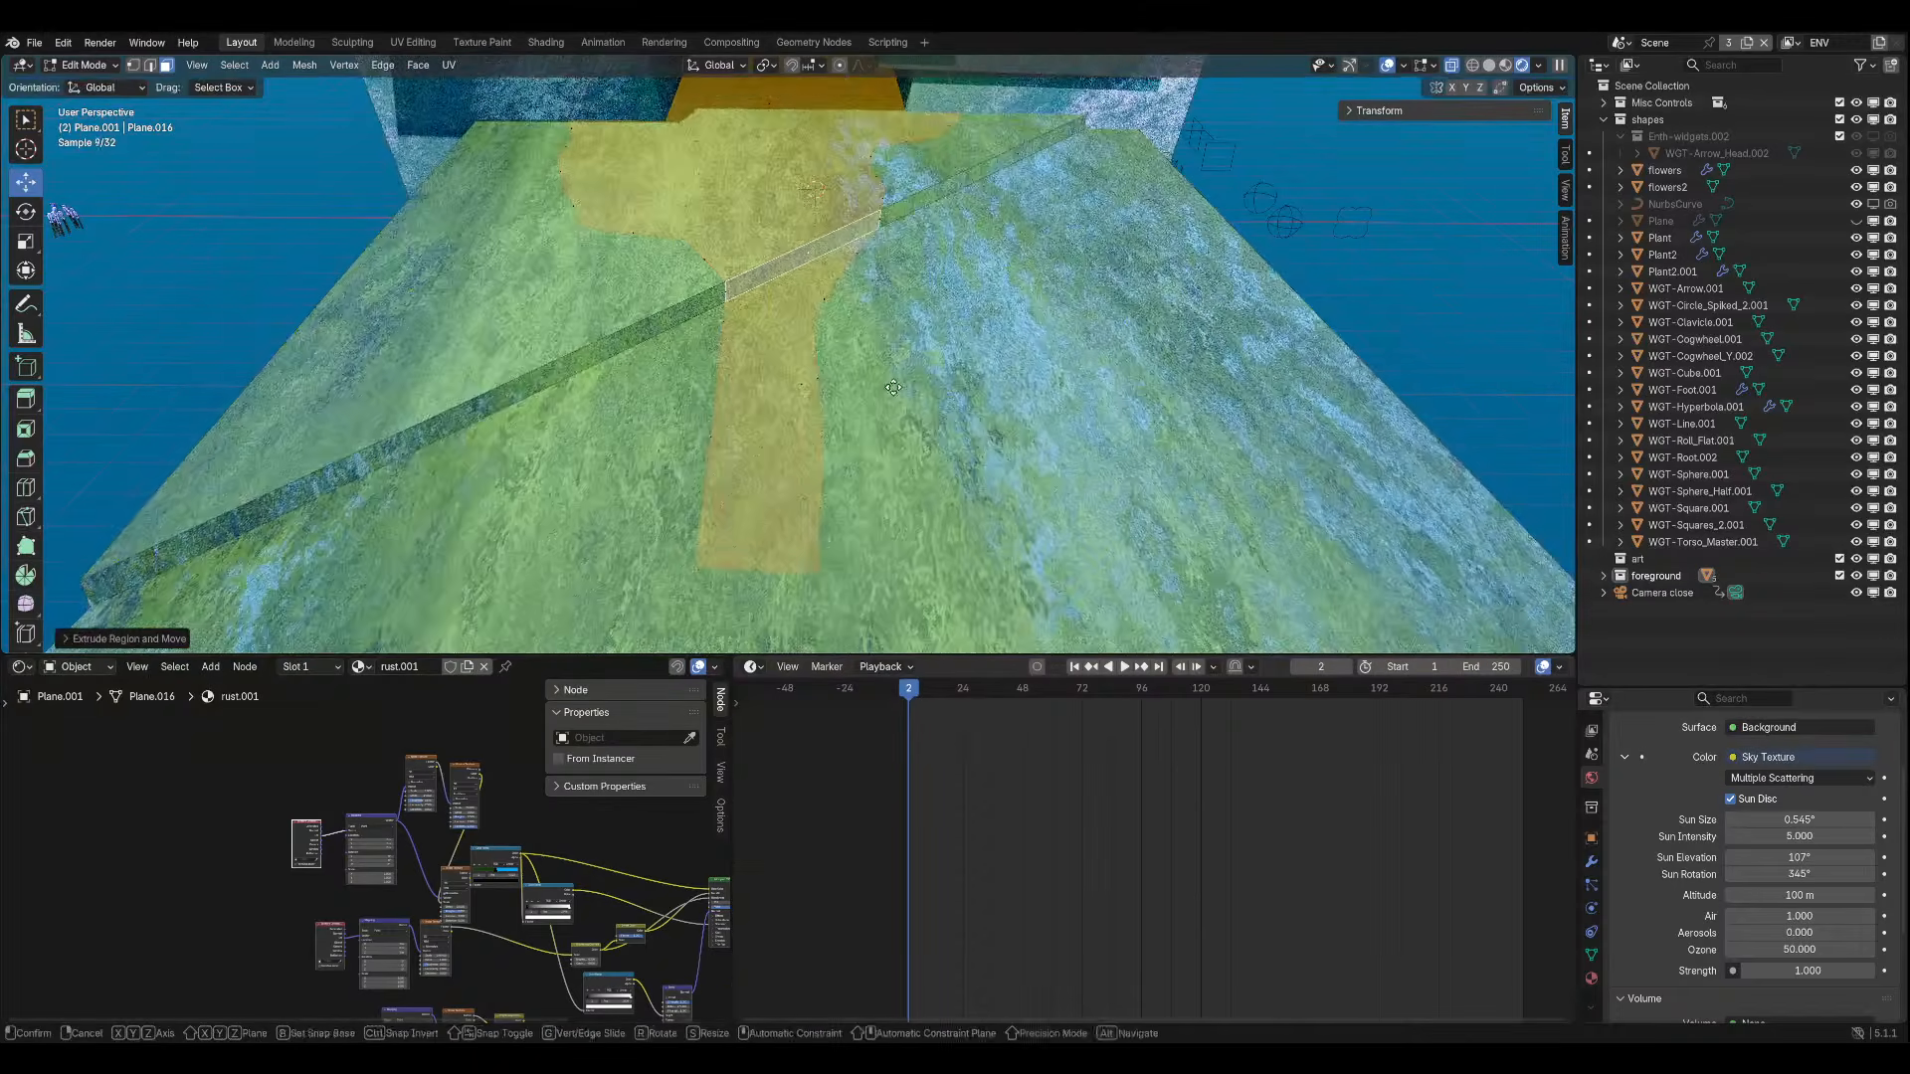
key("z")
left_click(891, 452)
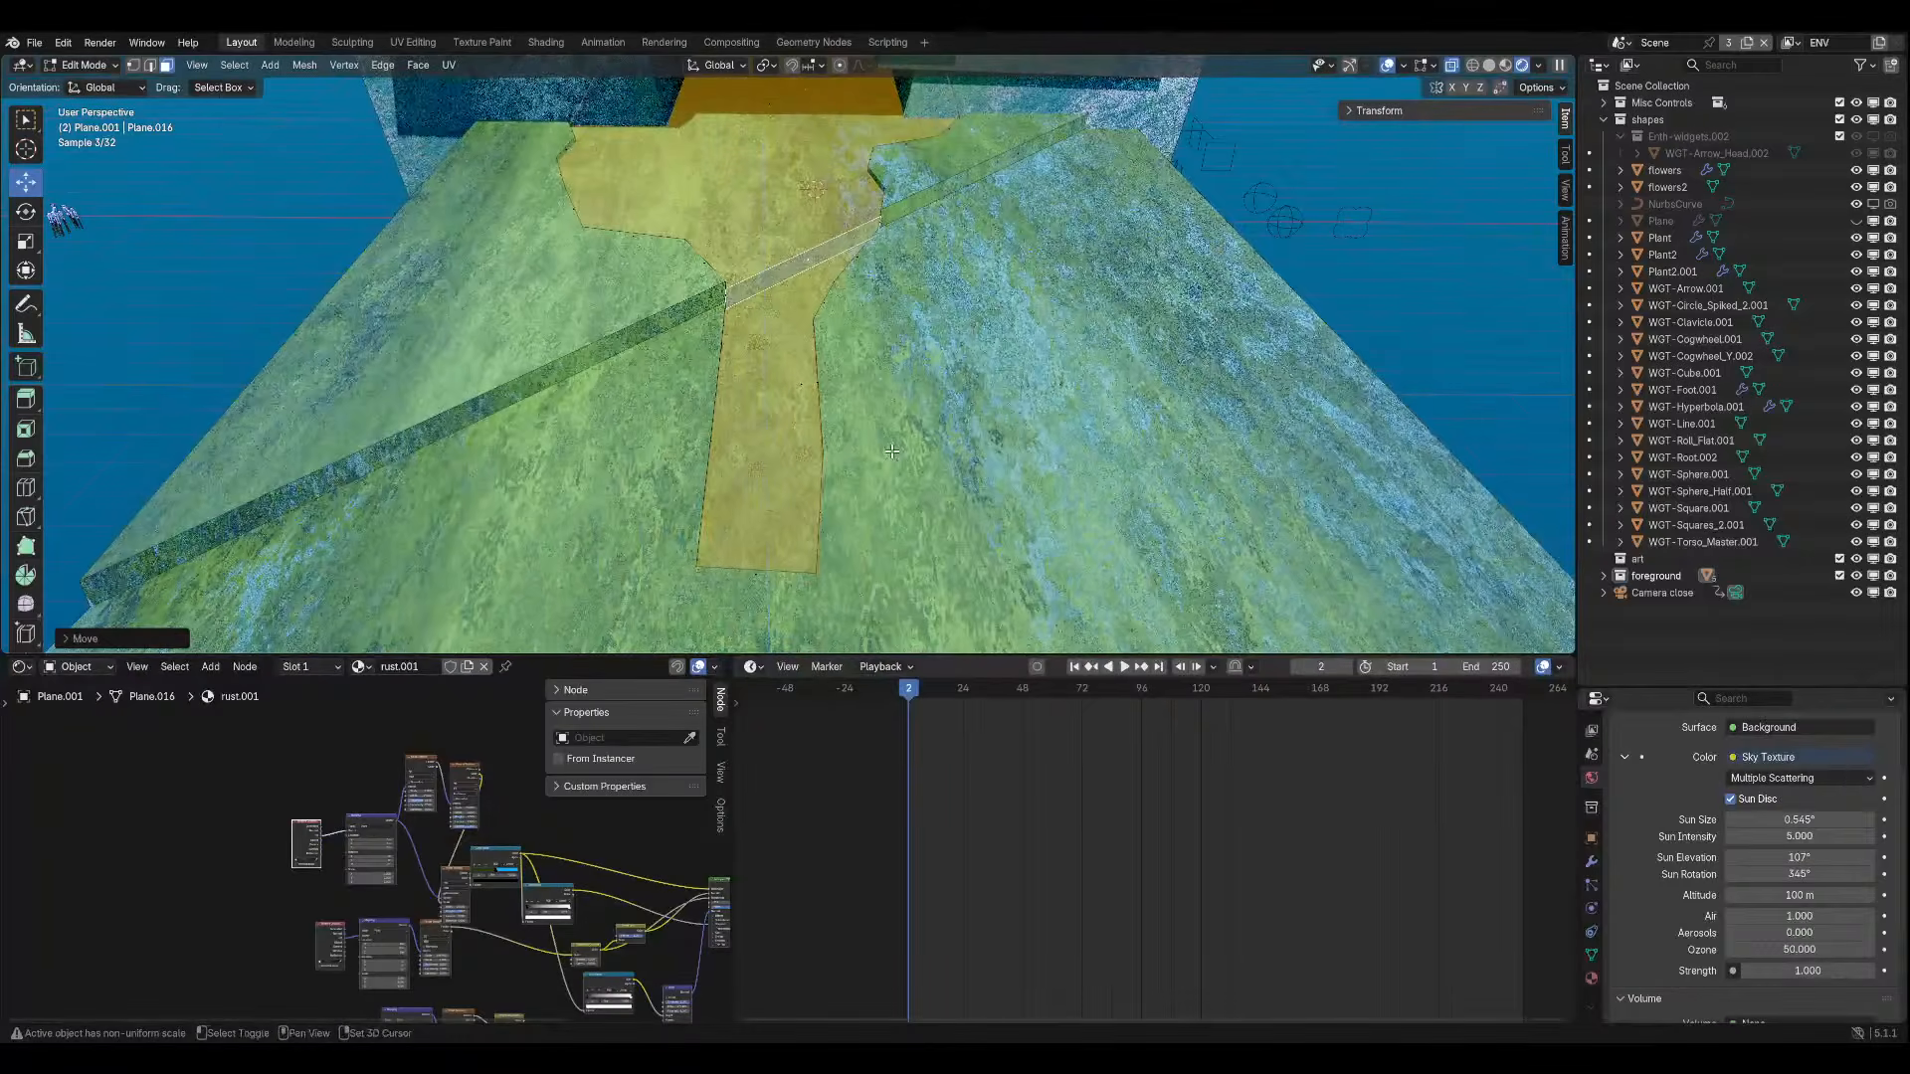
Raise the extruded path about 0.097 m along Z in the camera view, hide the overlays, and save the file.
key("KP_0")
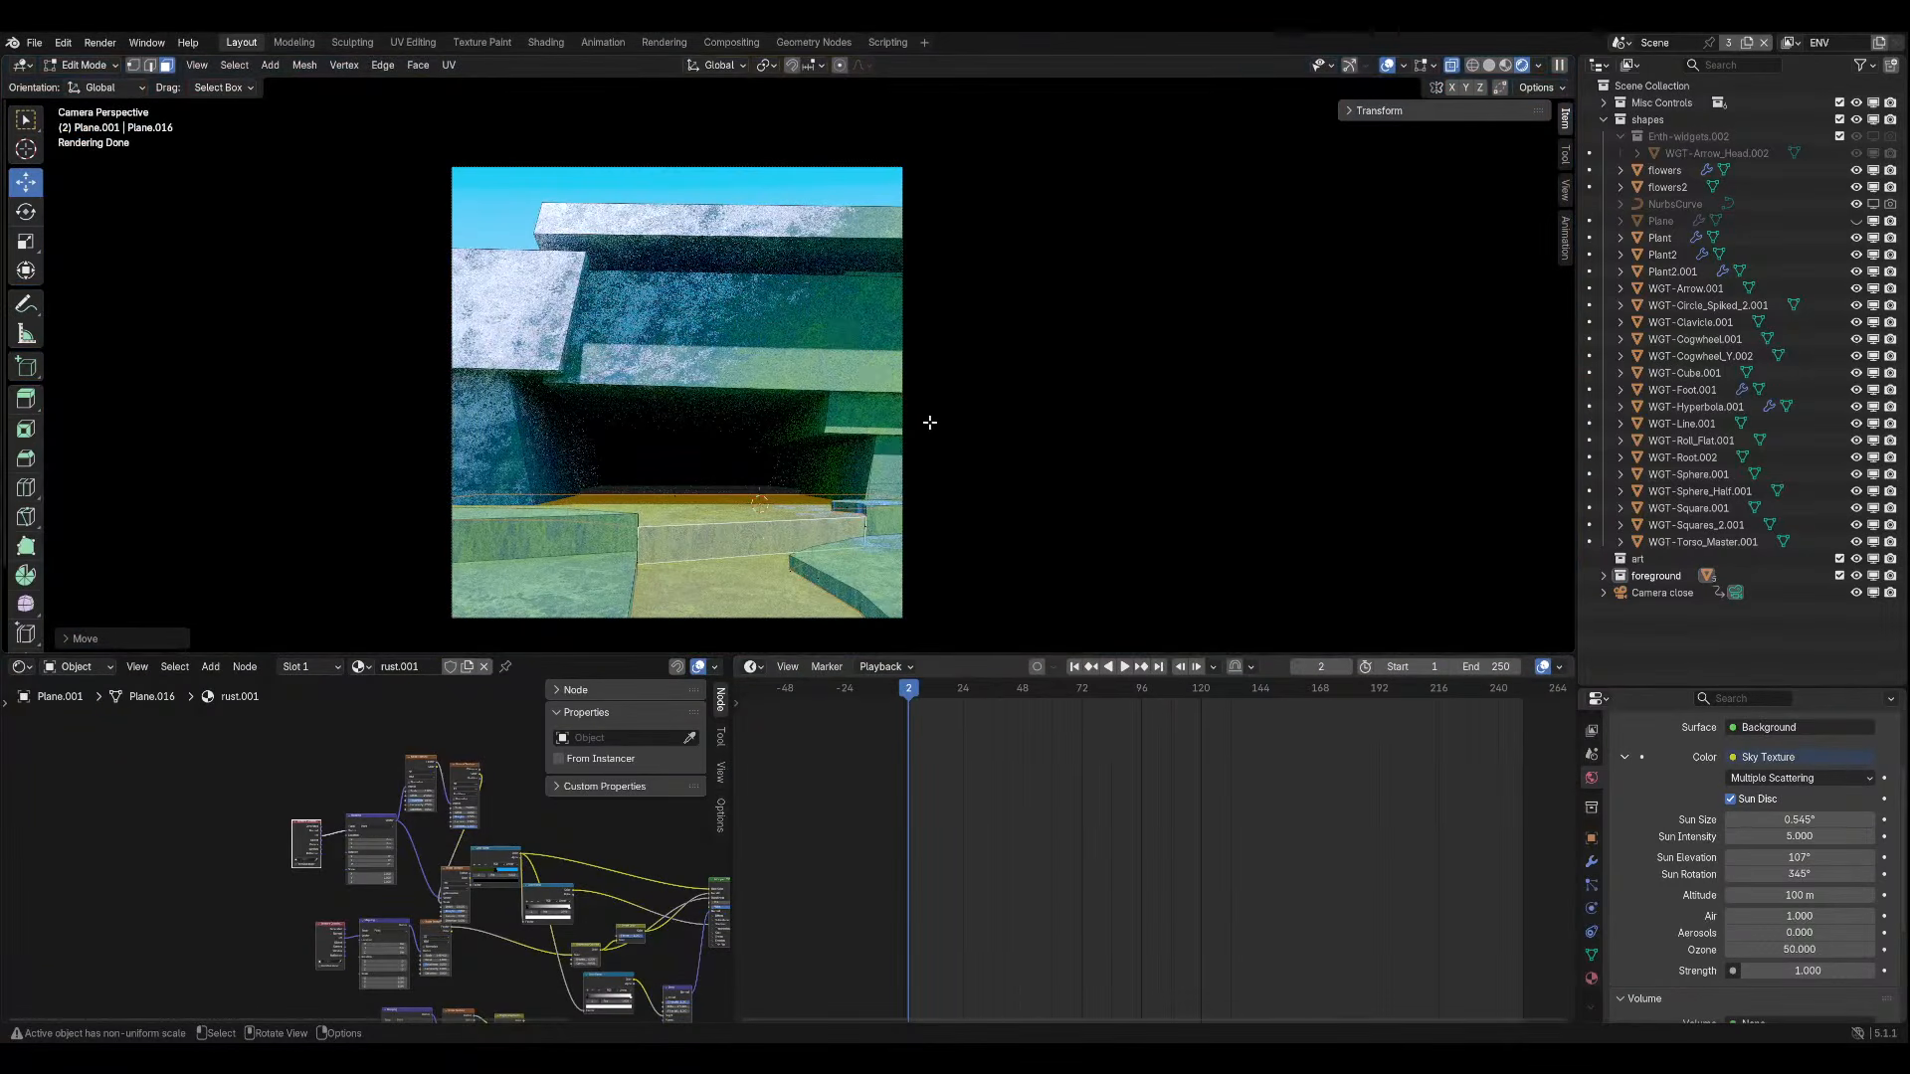
key("g")
key("z")
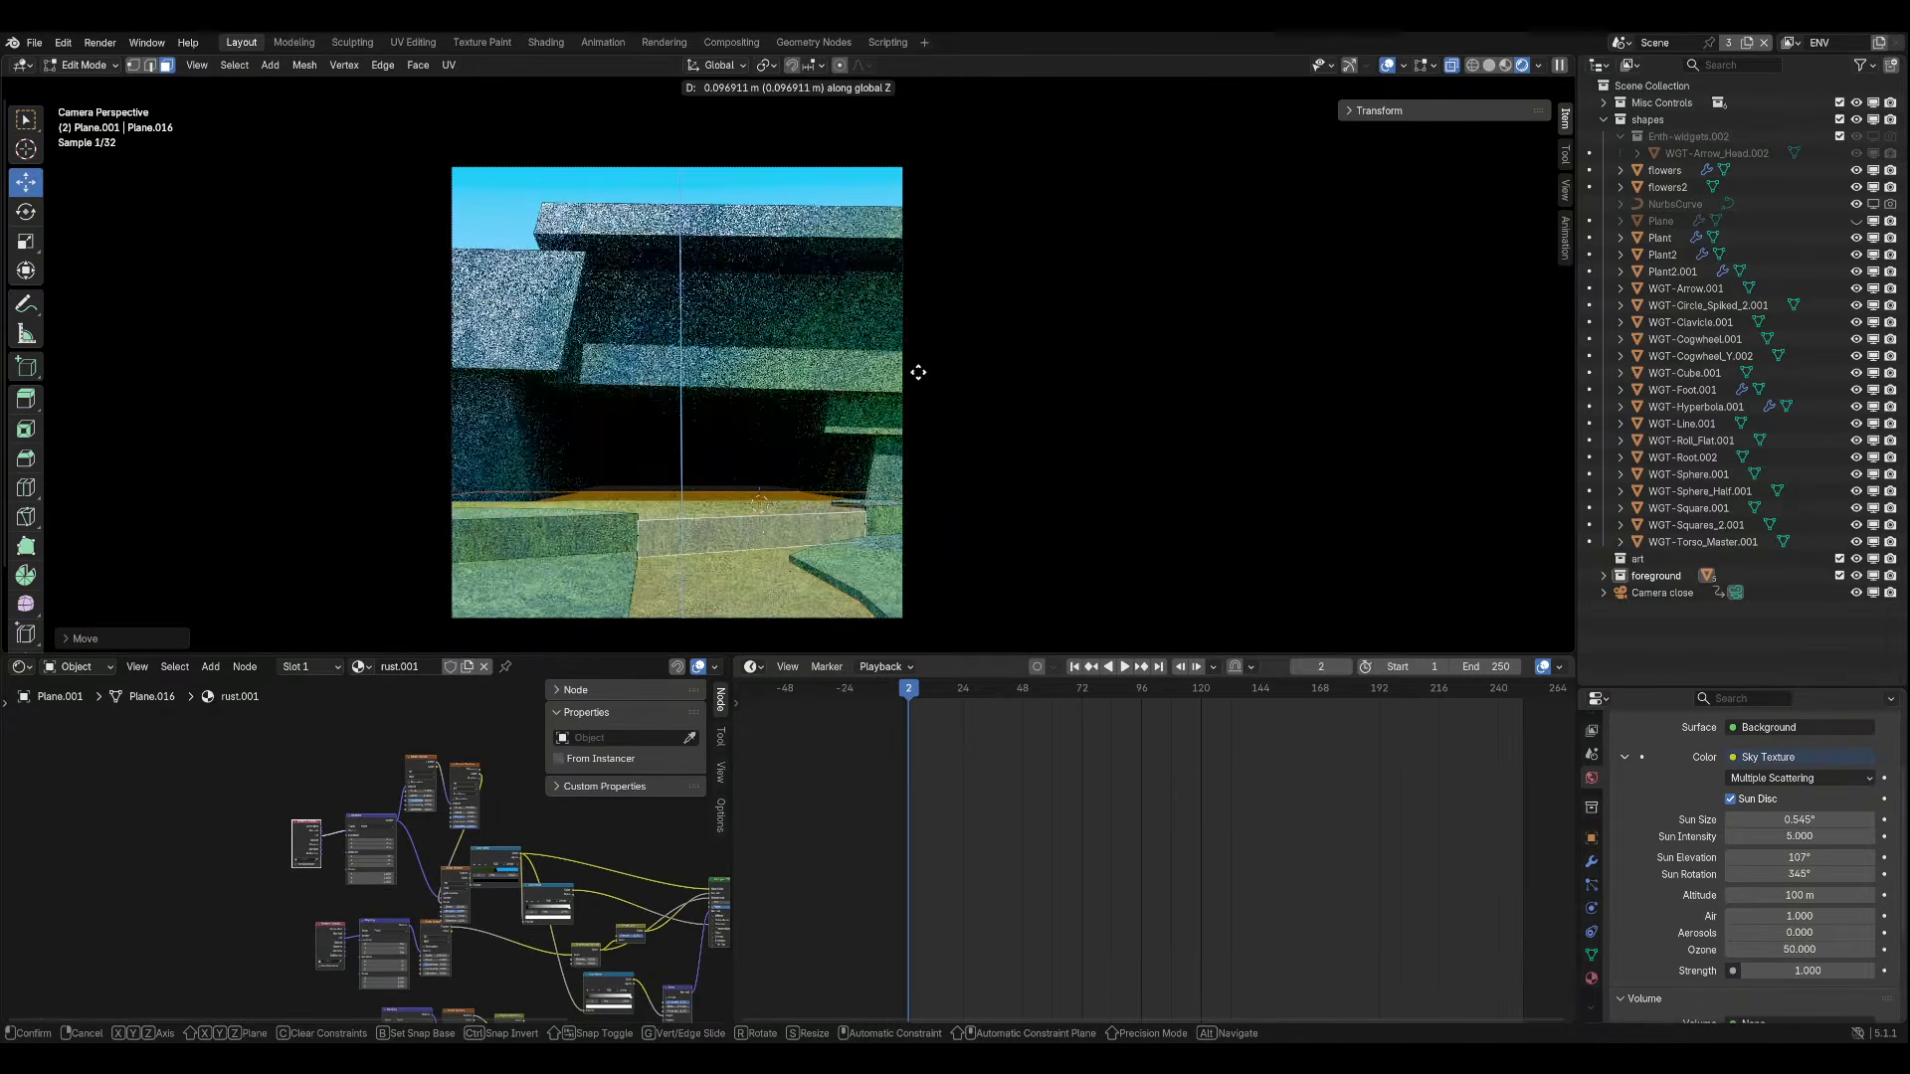
left_click(918, 372)
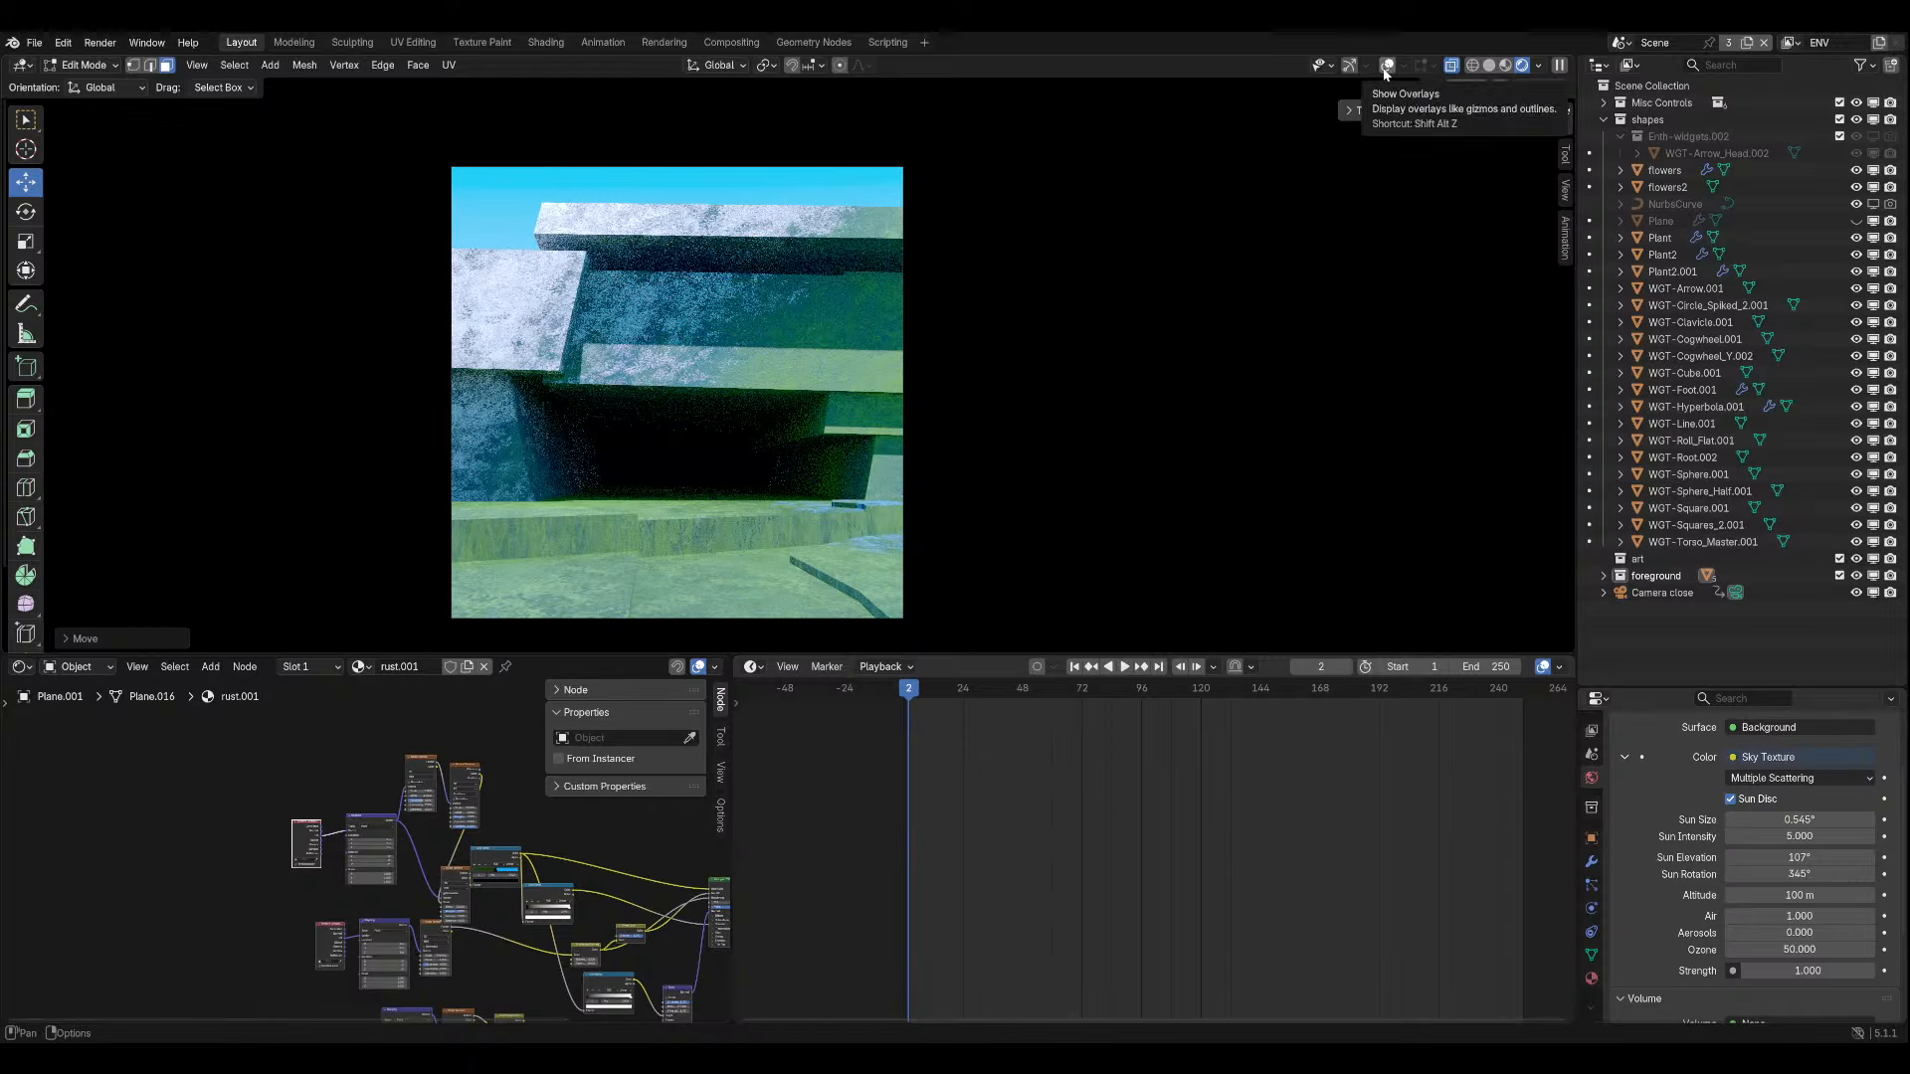
scroll(899, 311, "down", 1)
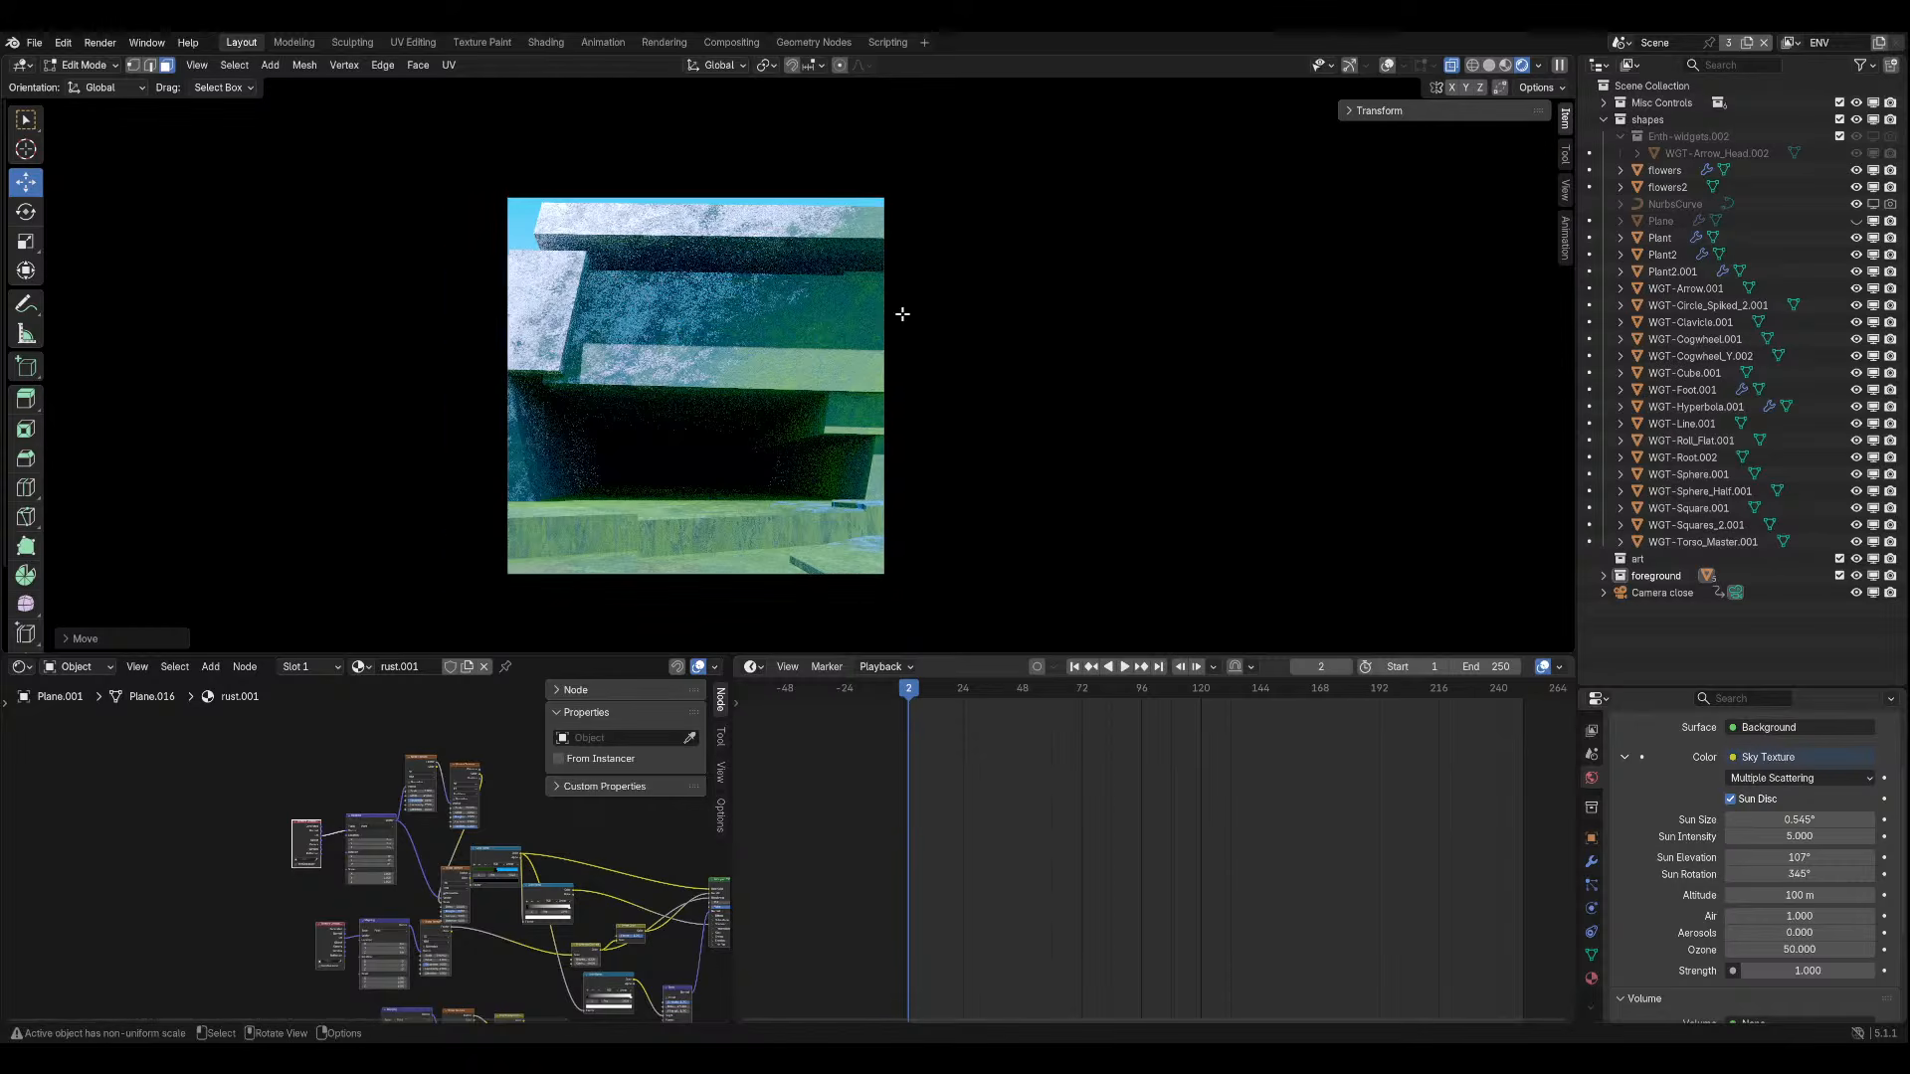
key("ctrl+s")
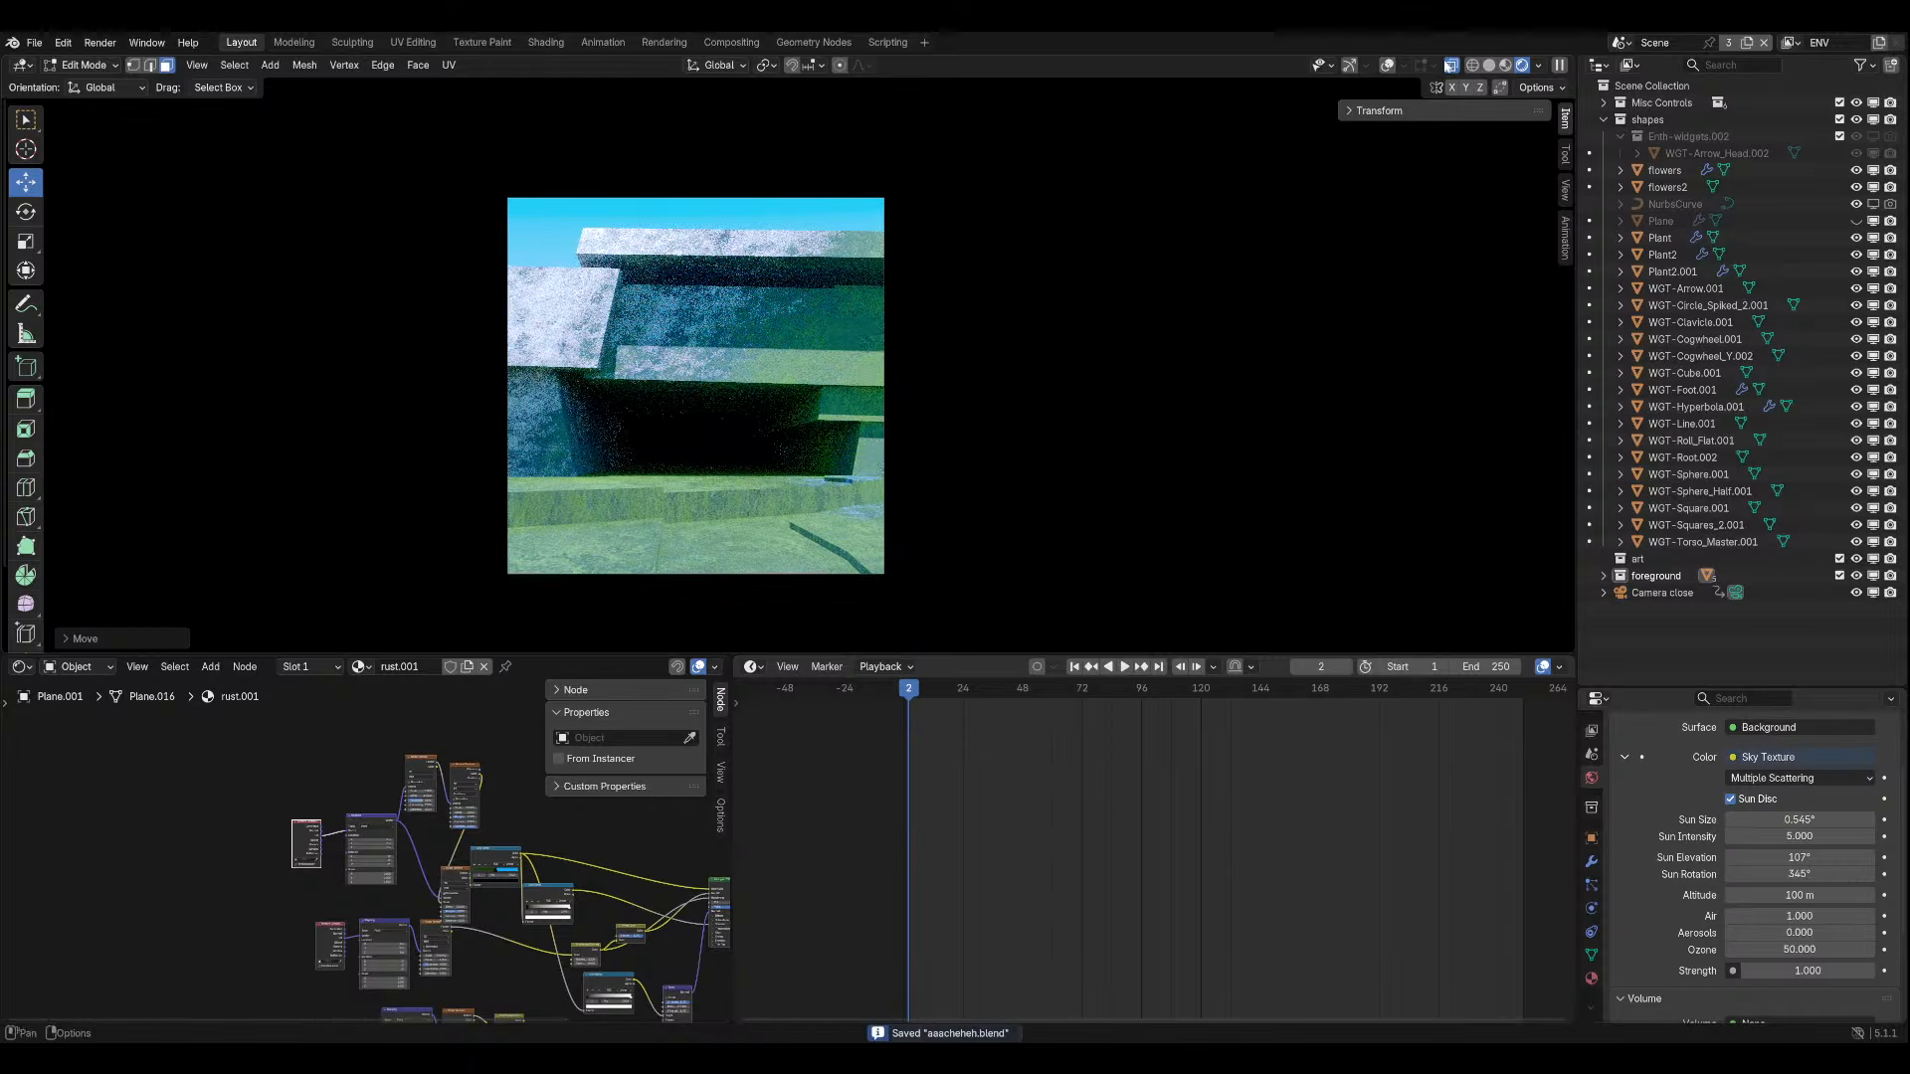
Show the overlays, select the path's riser face at the step, and shift it along Y.
left_click(1388, 64)
left_click(761, 515)
middle_click_drag(761, 515, 841, 496)
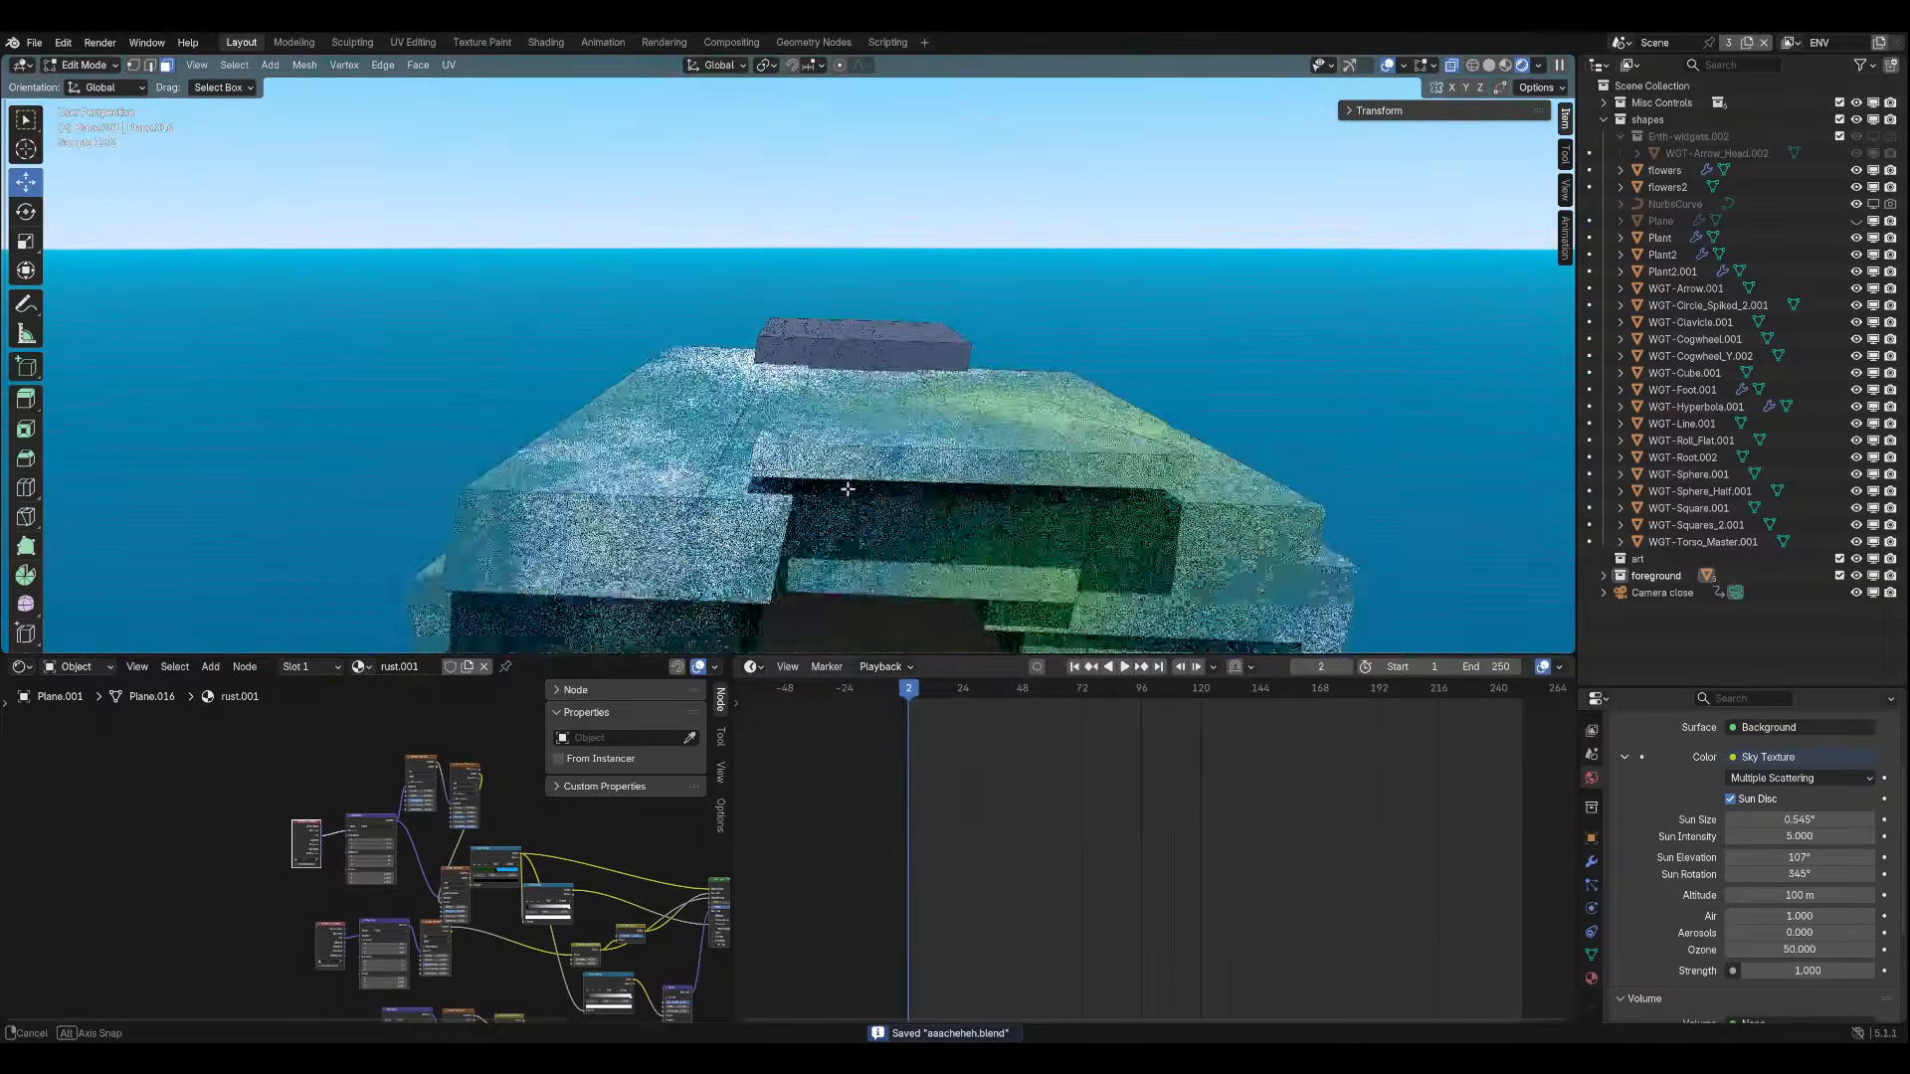
scroll(948, 528, "up", 3)
middle_click_drag(948, 528, 1066, 377)
scroll(990, 401, "up", 5)
key("g")
key("y")
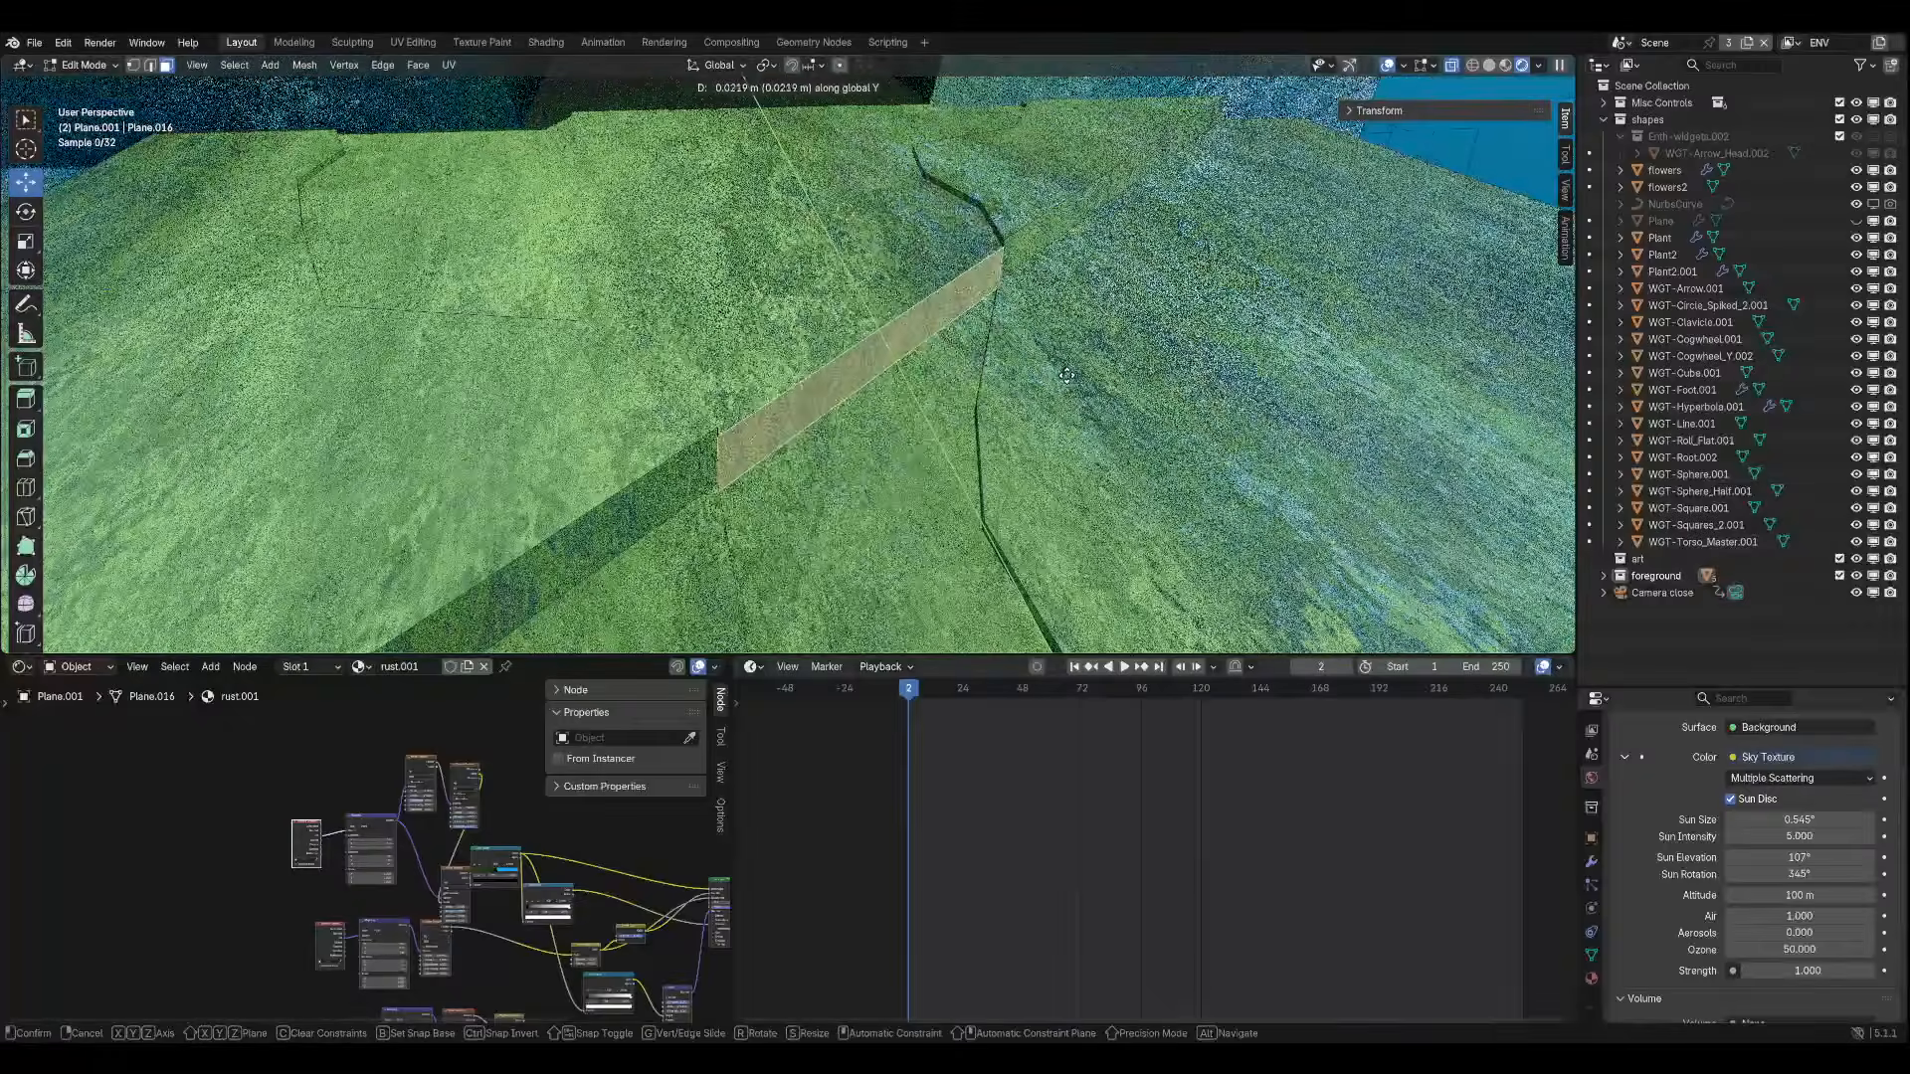
left_click(981, 312)
Try hiding the path's riser face and sliding it further along Y.
key("shift+grave")
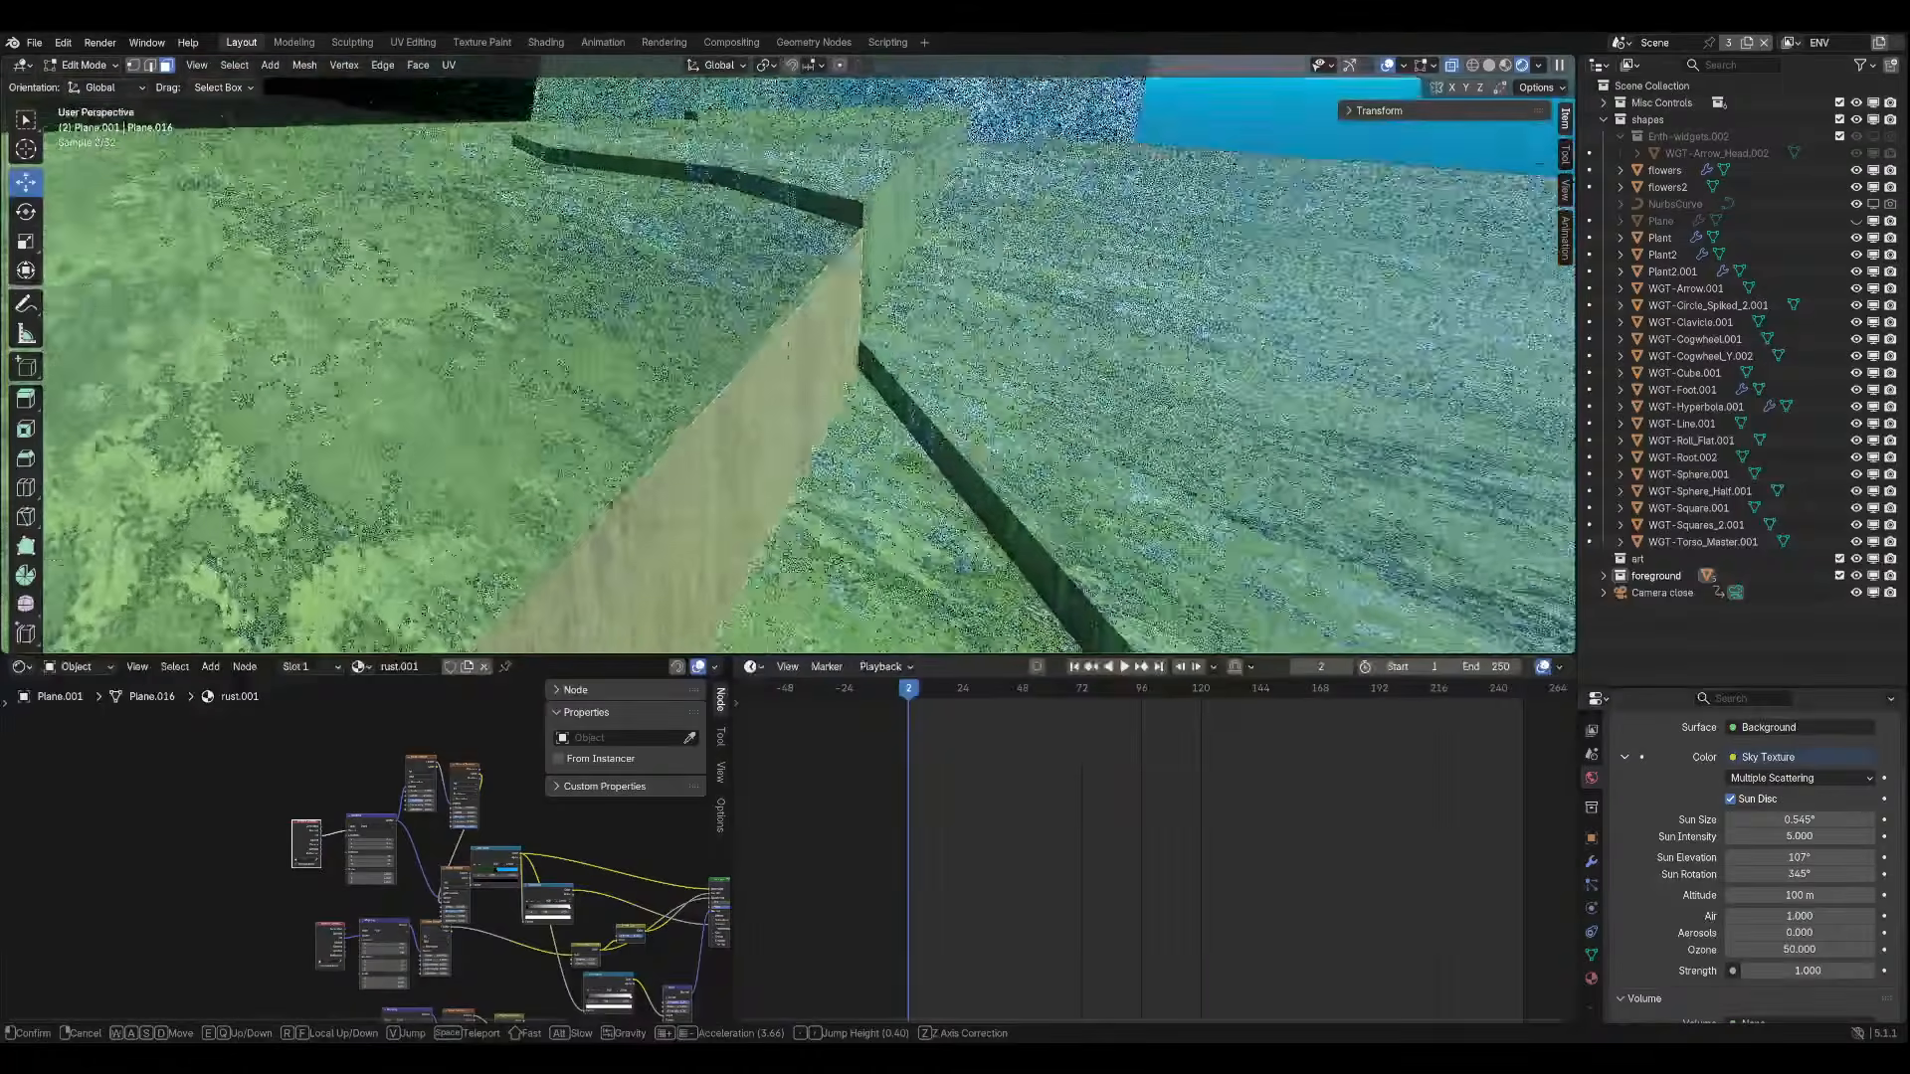
key("Return")
key("g")
key("y")
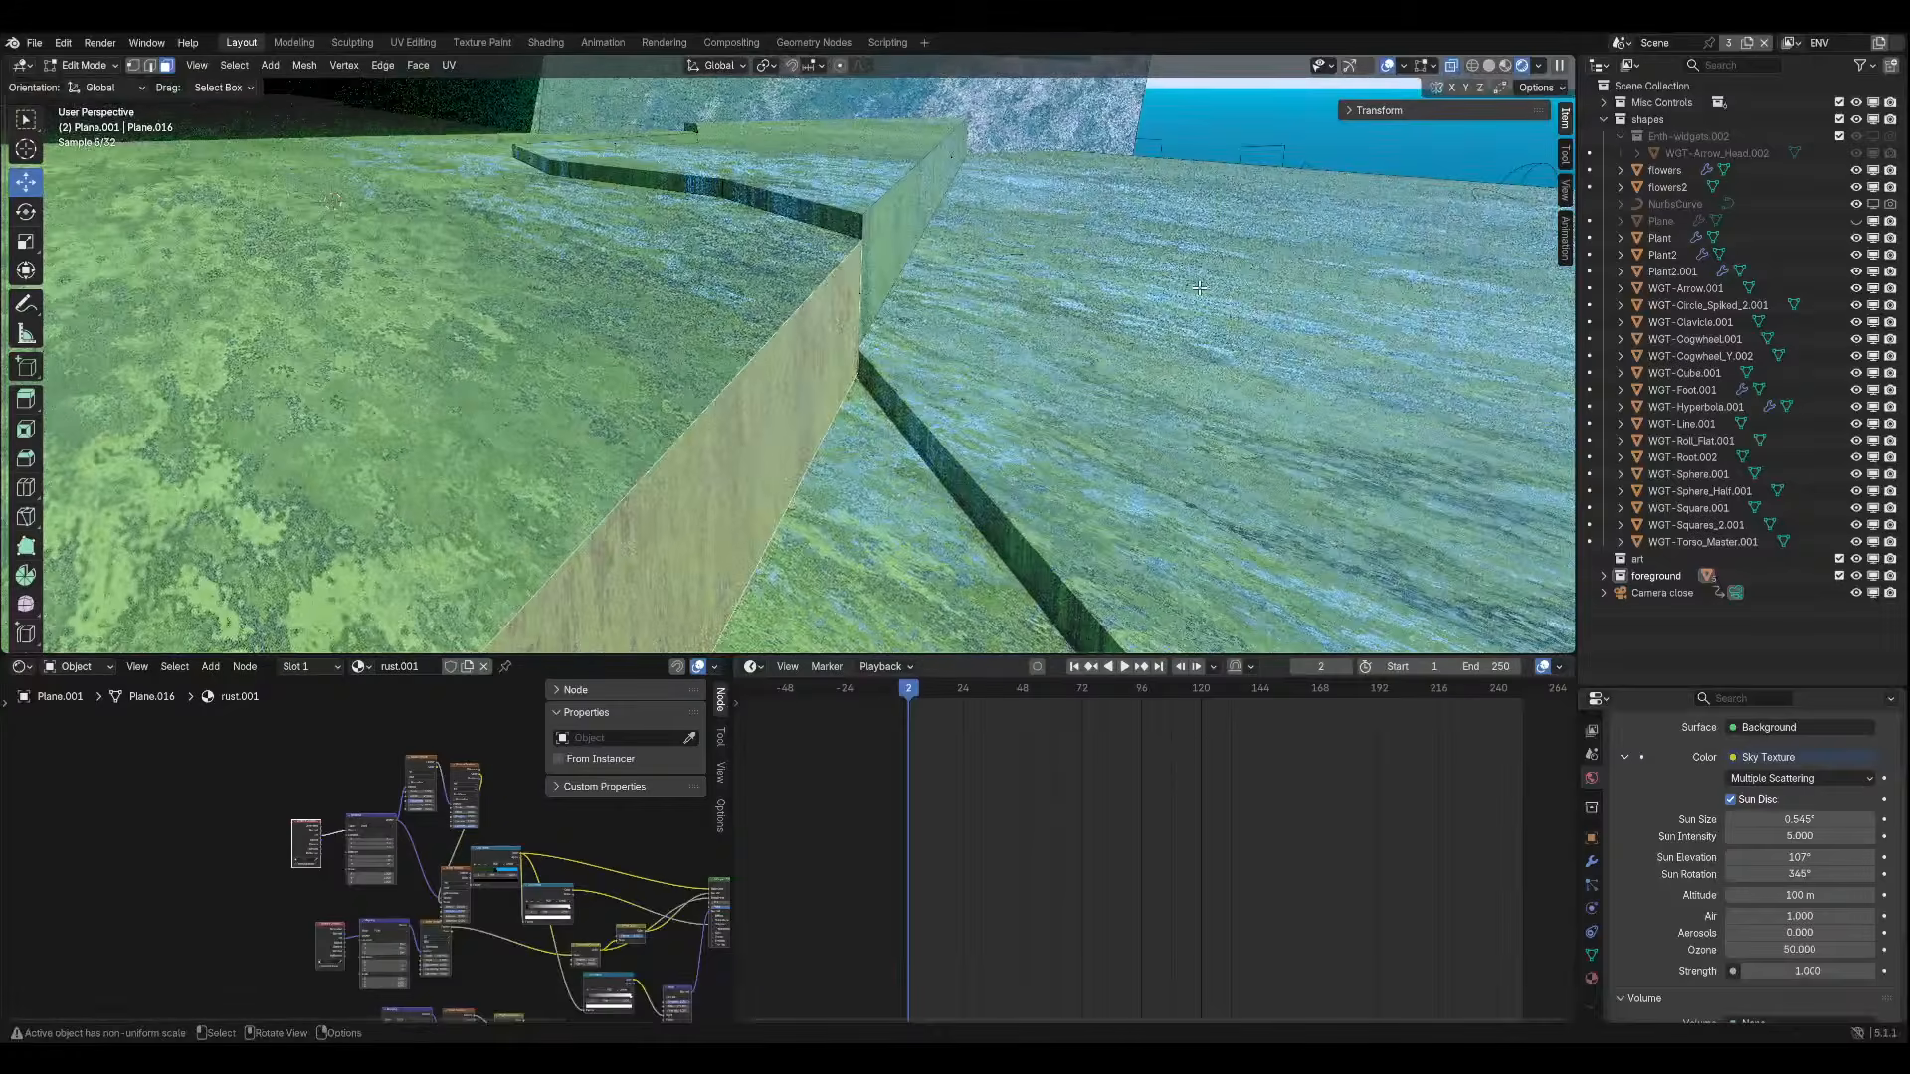
key("h")
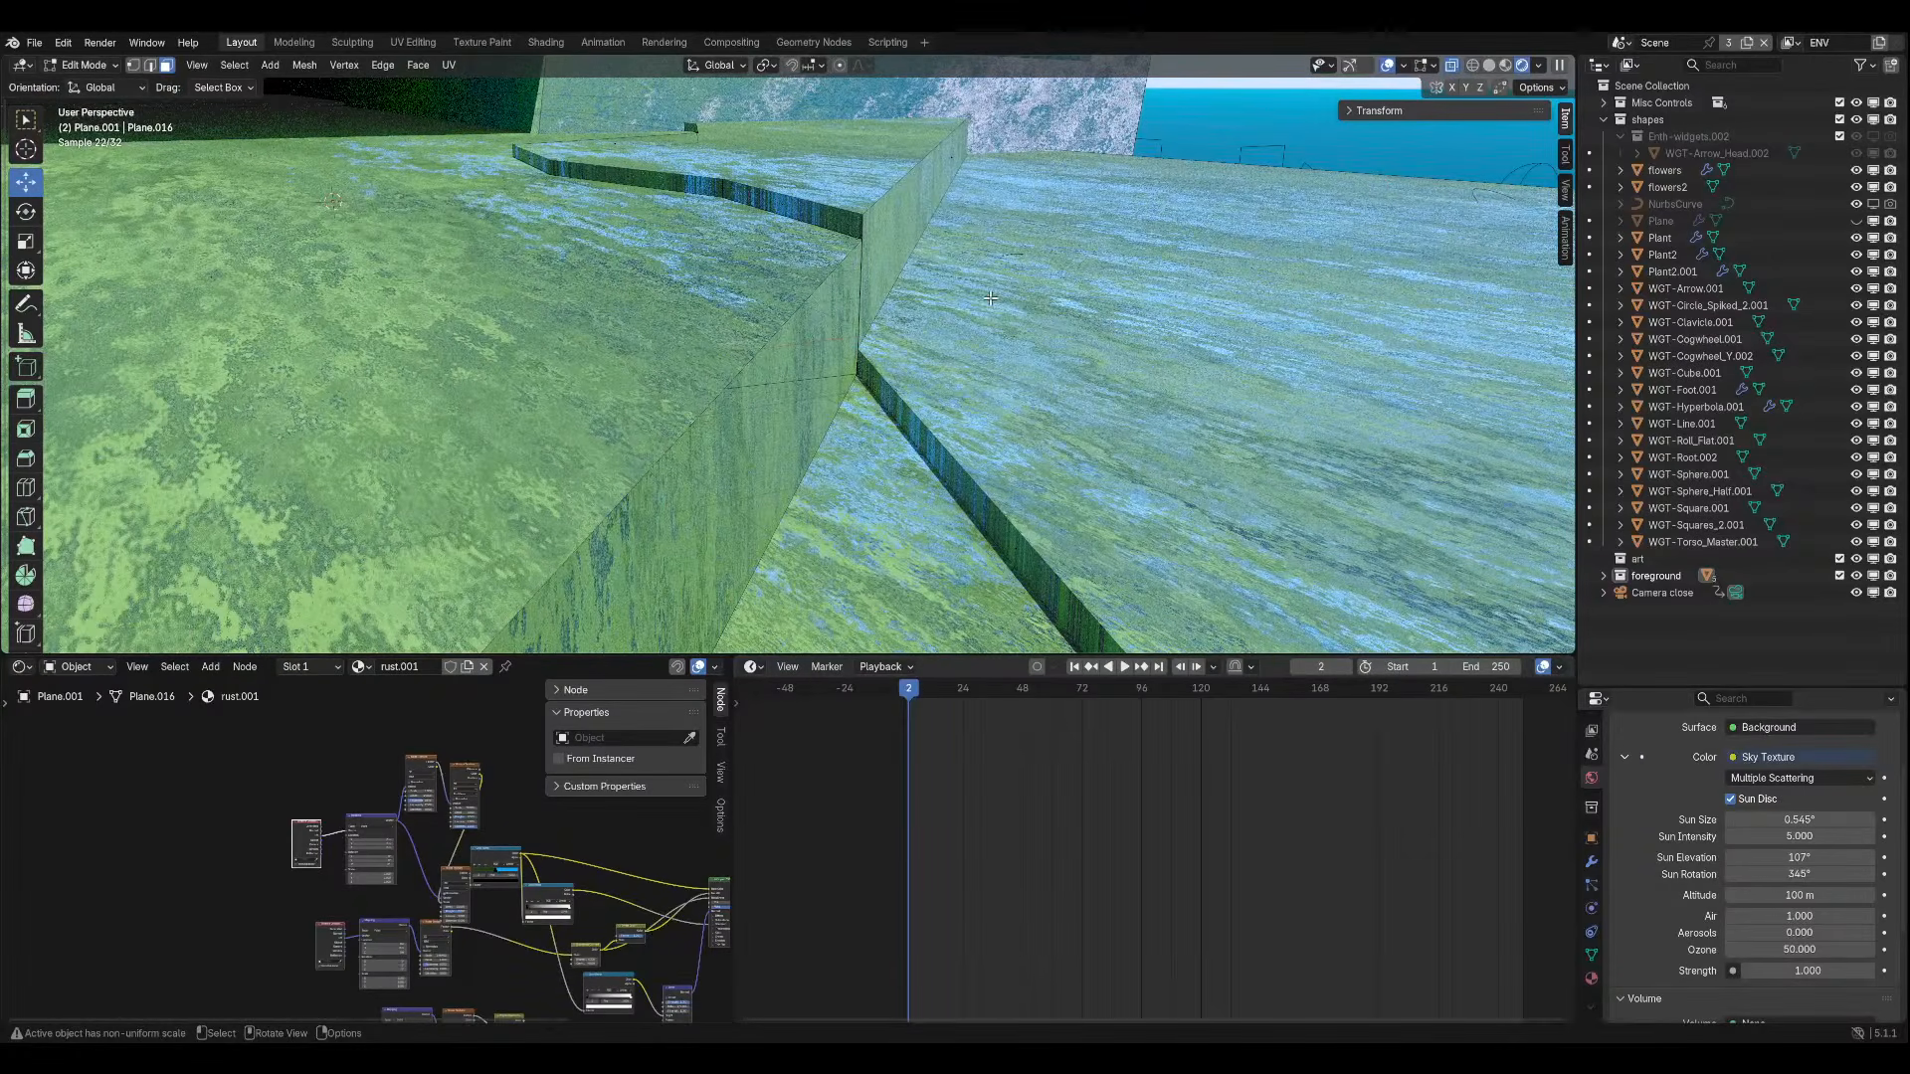
middle_click_drag(991, 298, 811, 375, "ctrl")
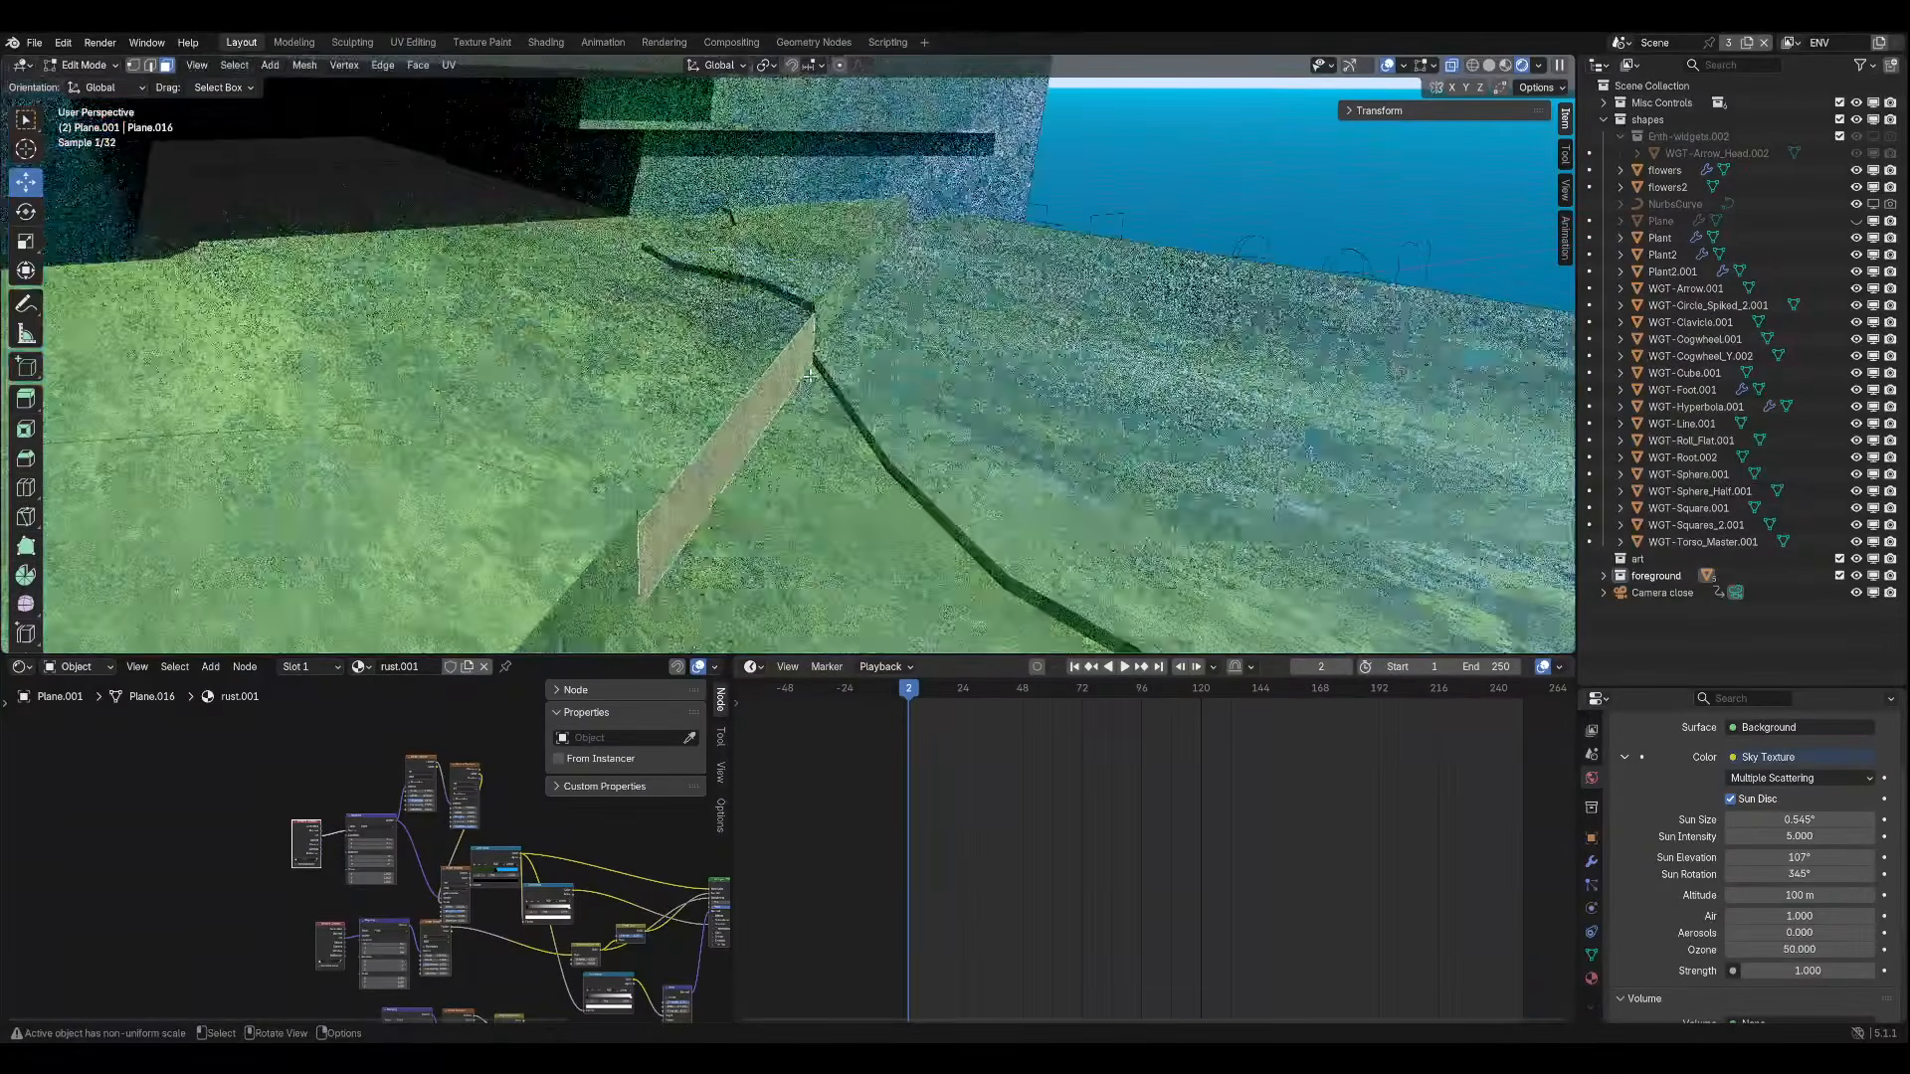
key("g")
key("y")
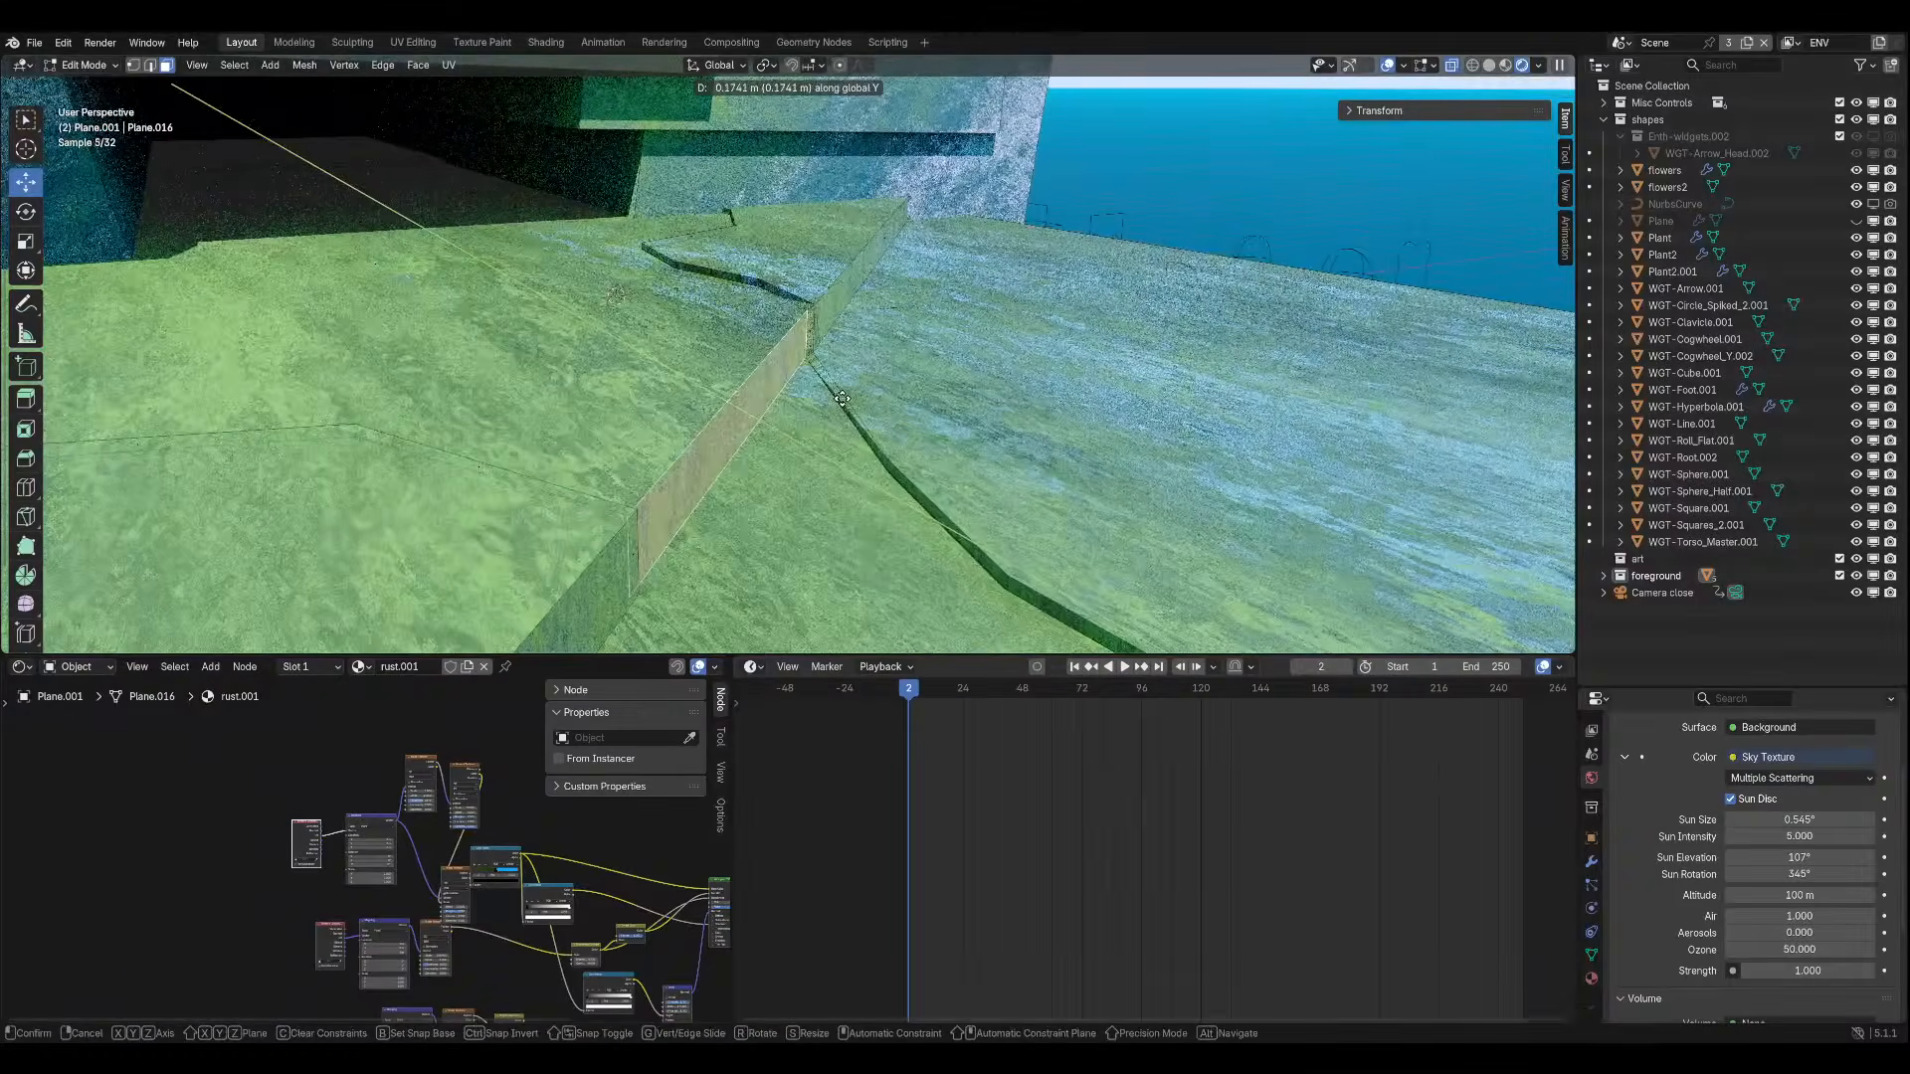
left_click(843, 398)
middle_click_drag(842, 399, 831, 391, "ctrl")
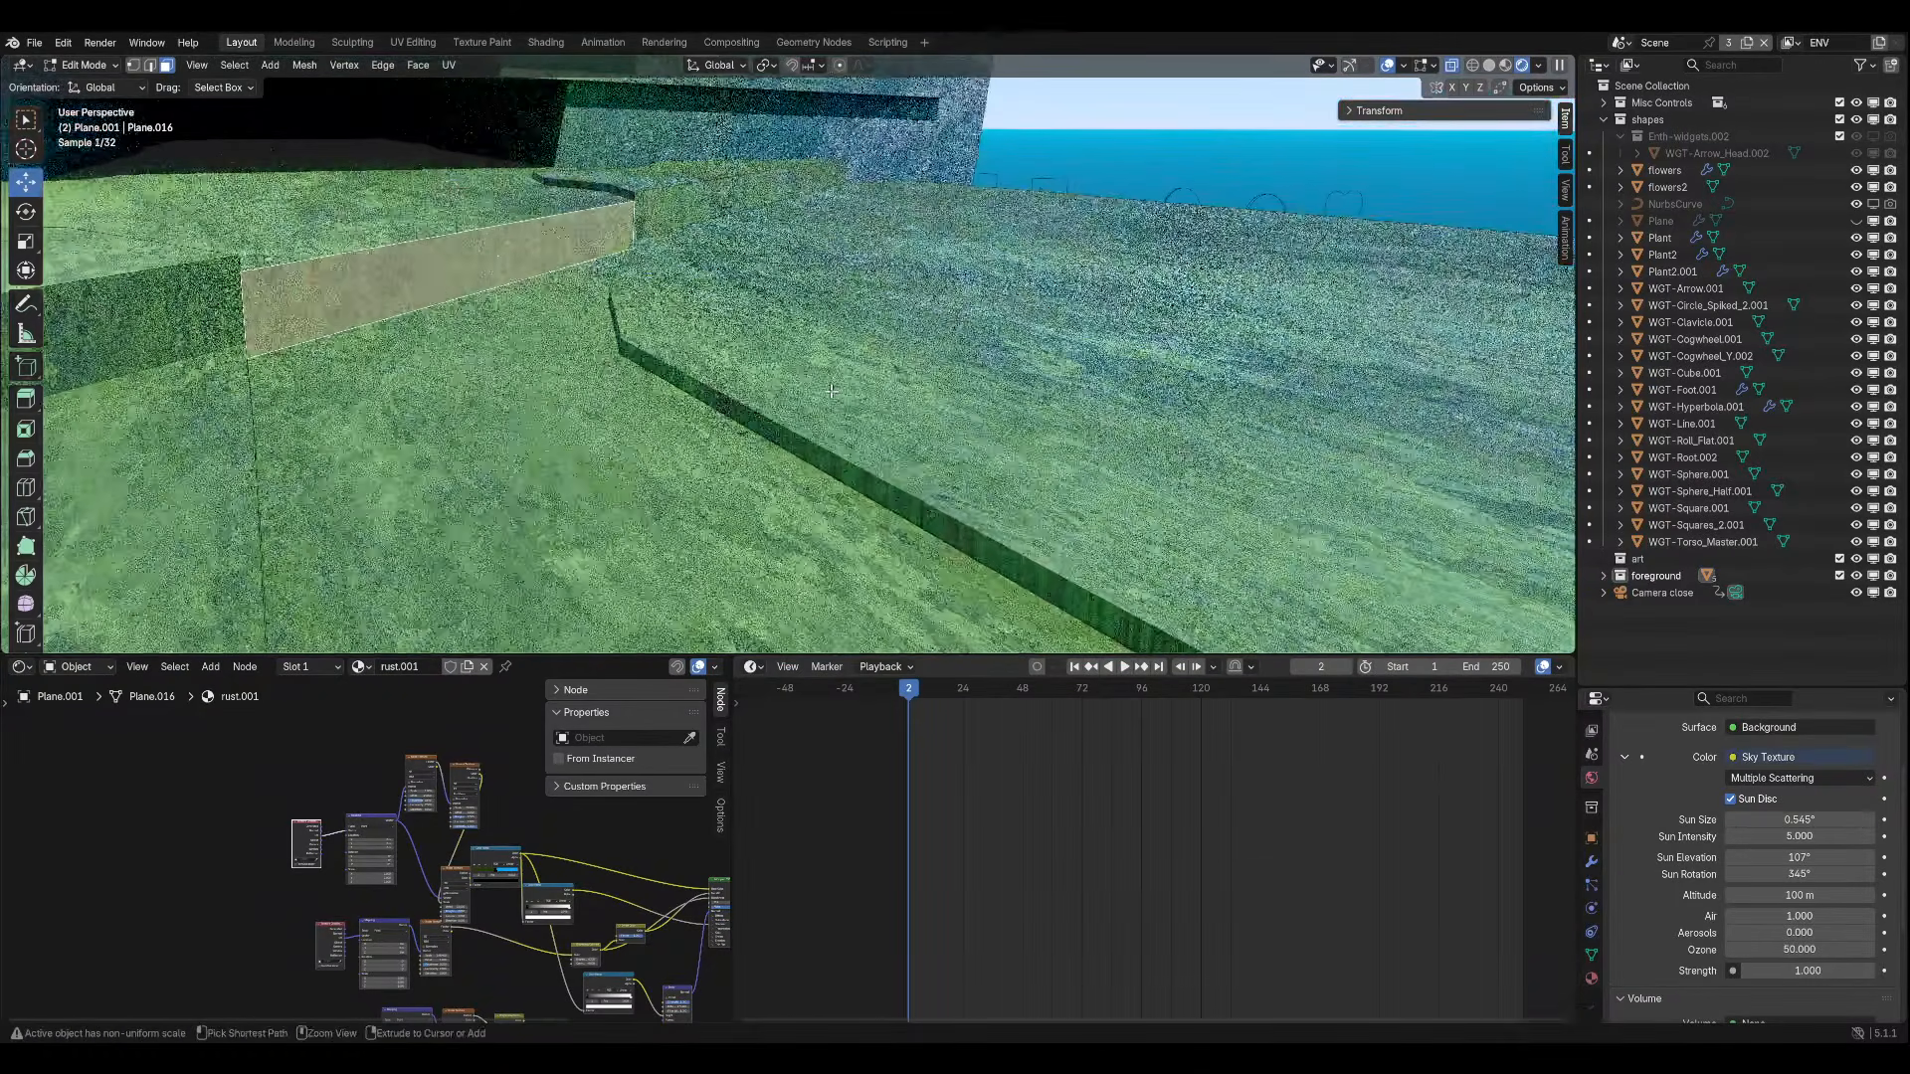
Try deleting the riser face and moving an edge of the opening, and restore the face.
key("x")
left_click(759, 426)
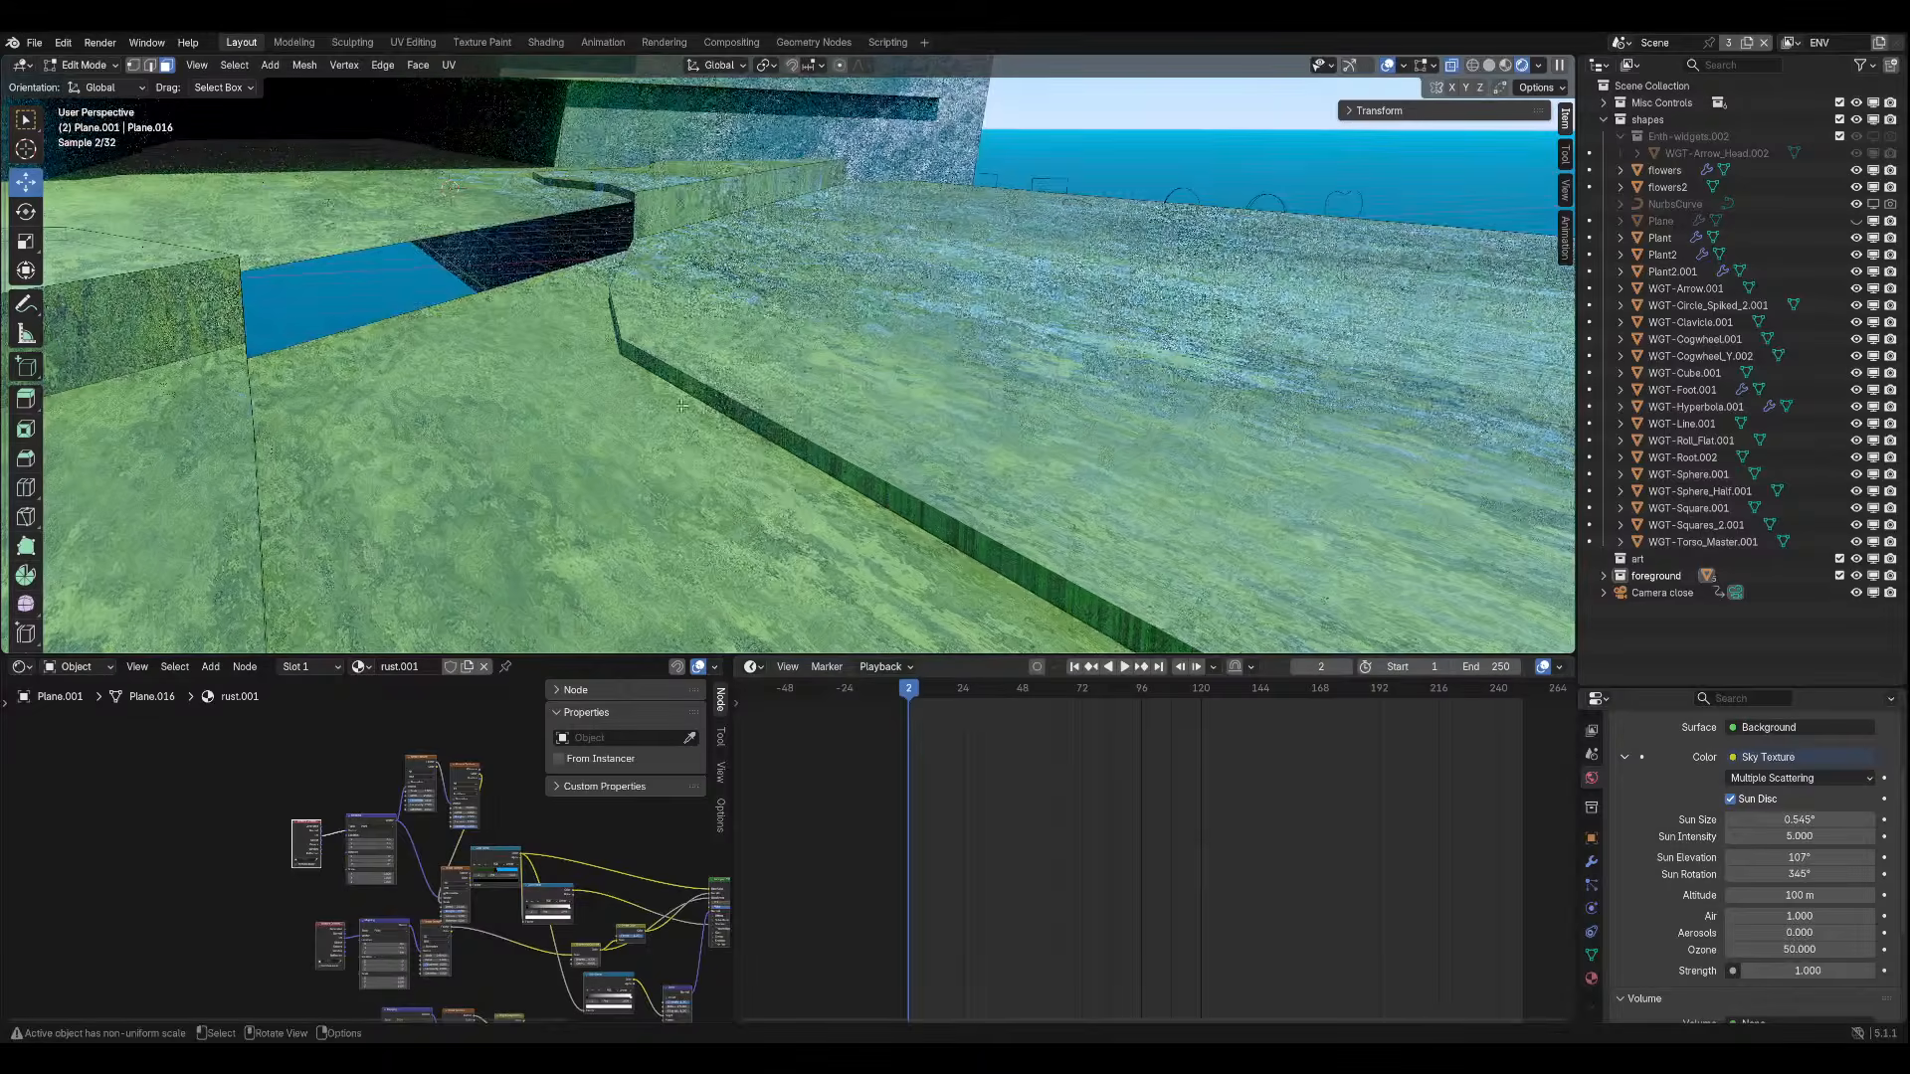
key("2")
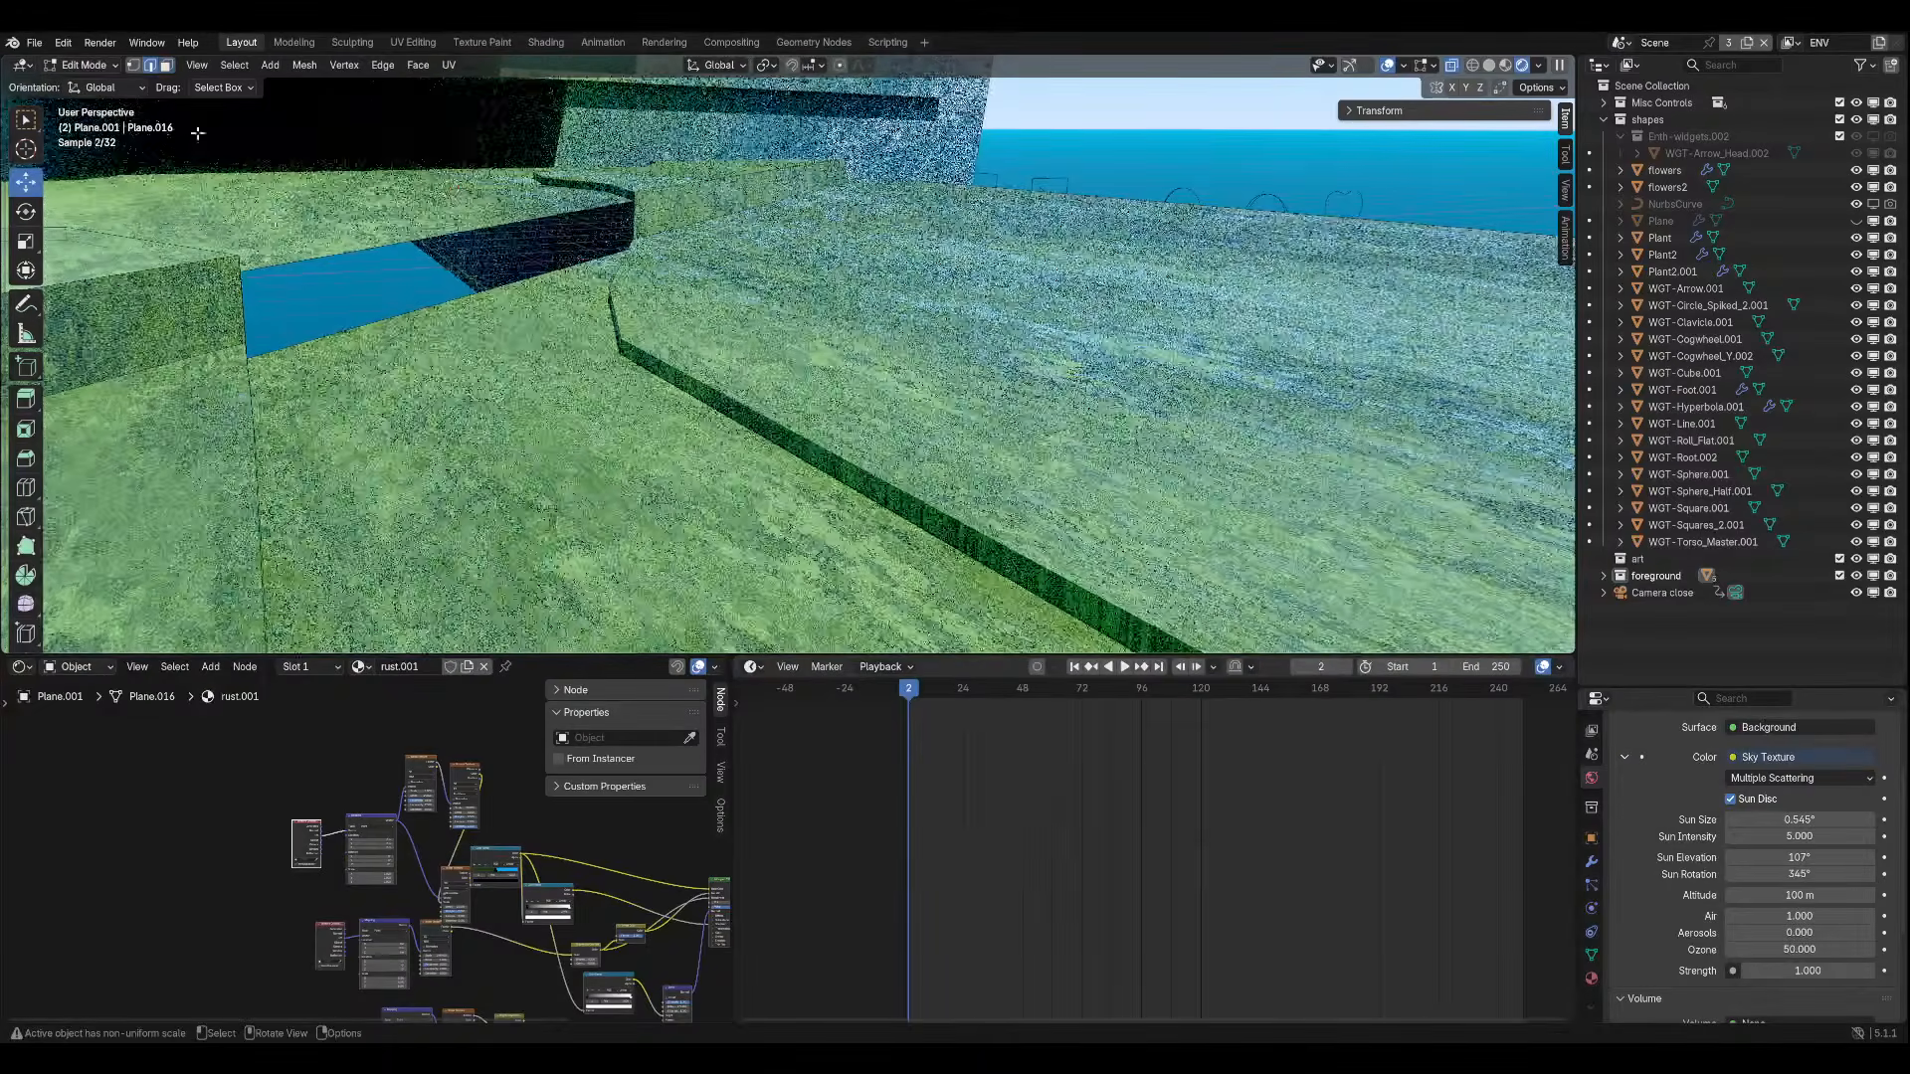
middle_click_drag(490, 290, 703, 376)
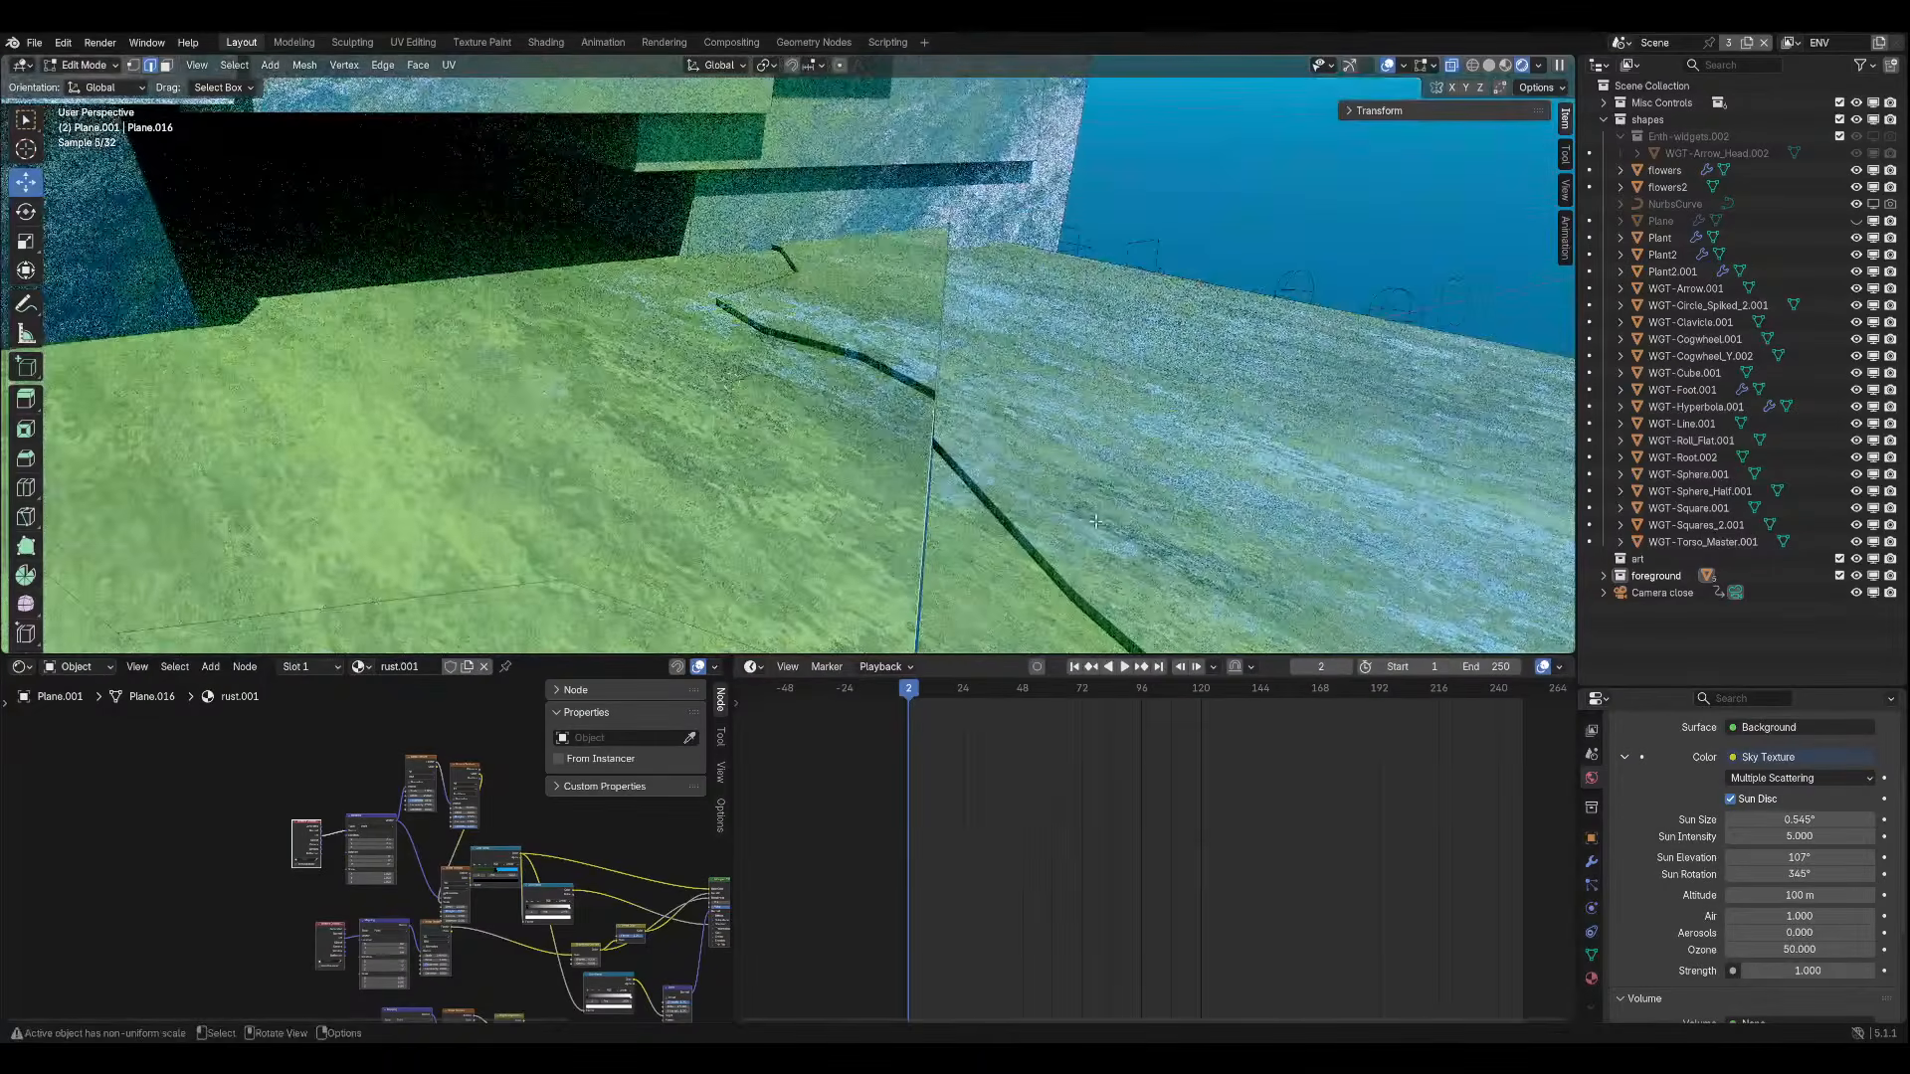
key("g")
left_click(1024, 486)
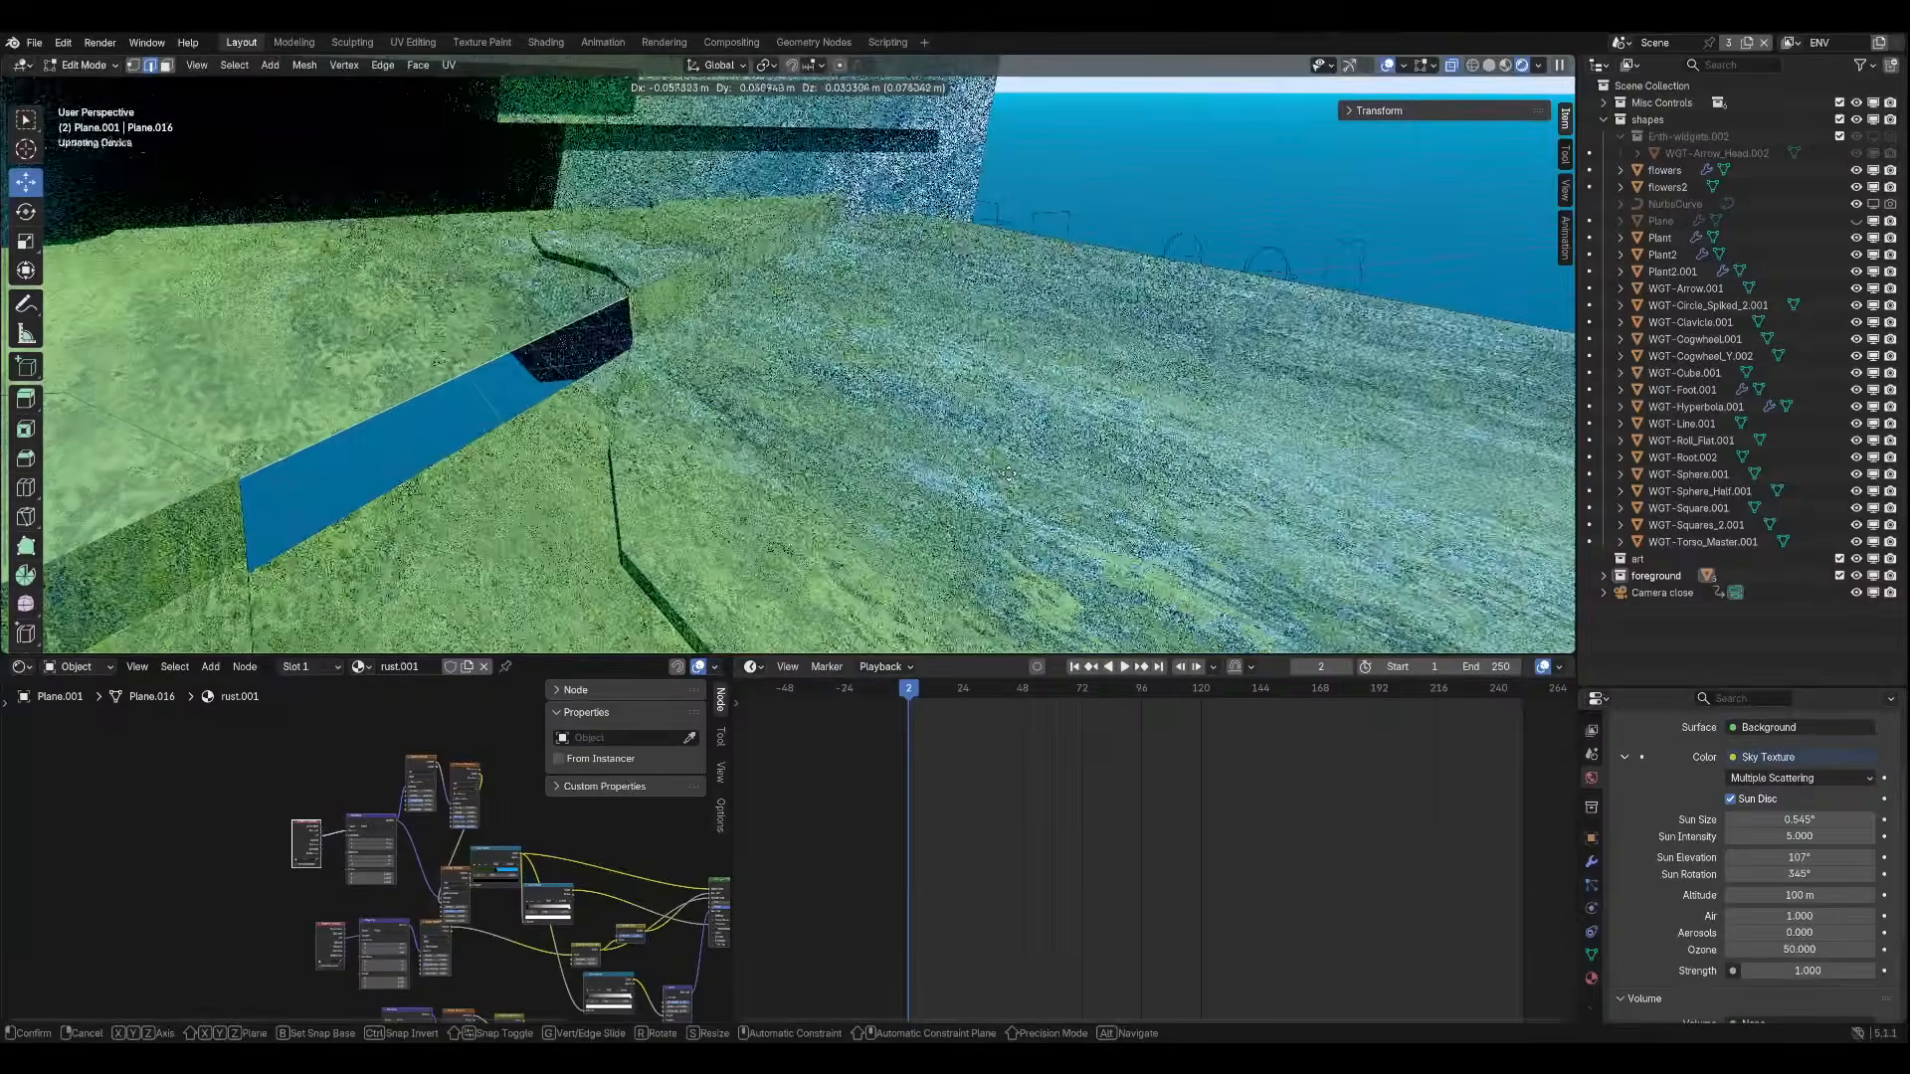
middle_click_drag(1024, 485, 782, 435)
key("shift+grave")
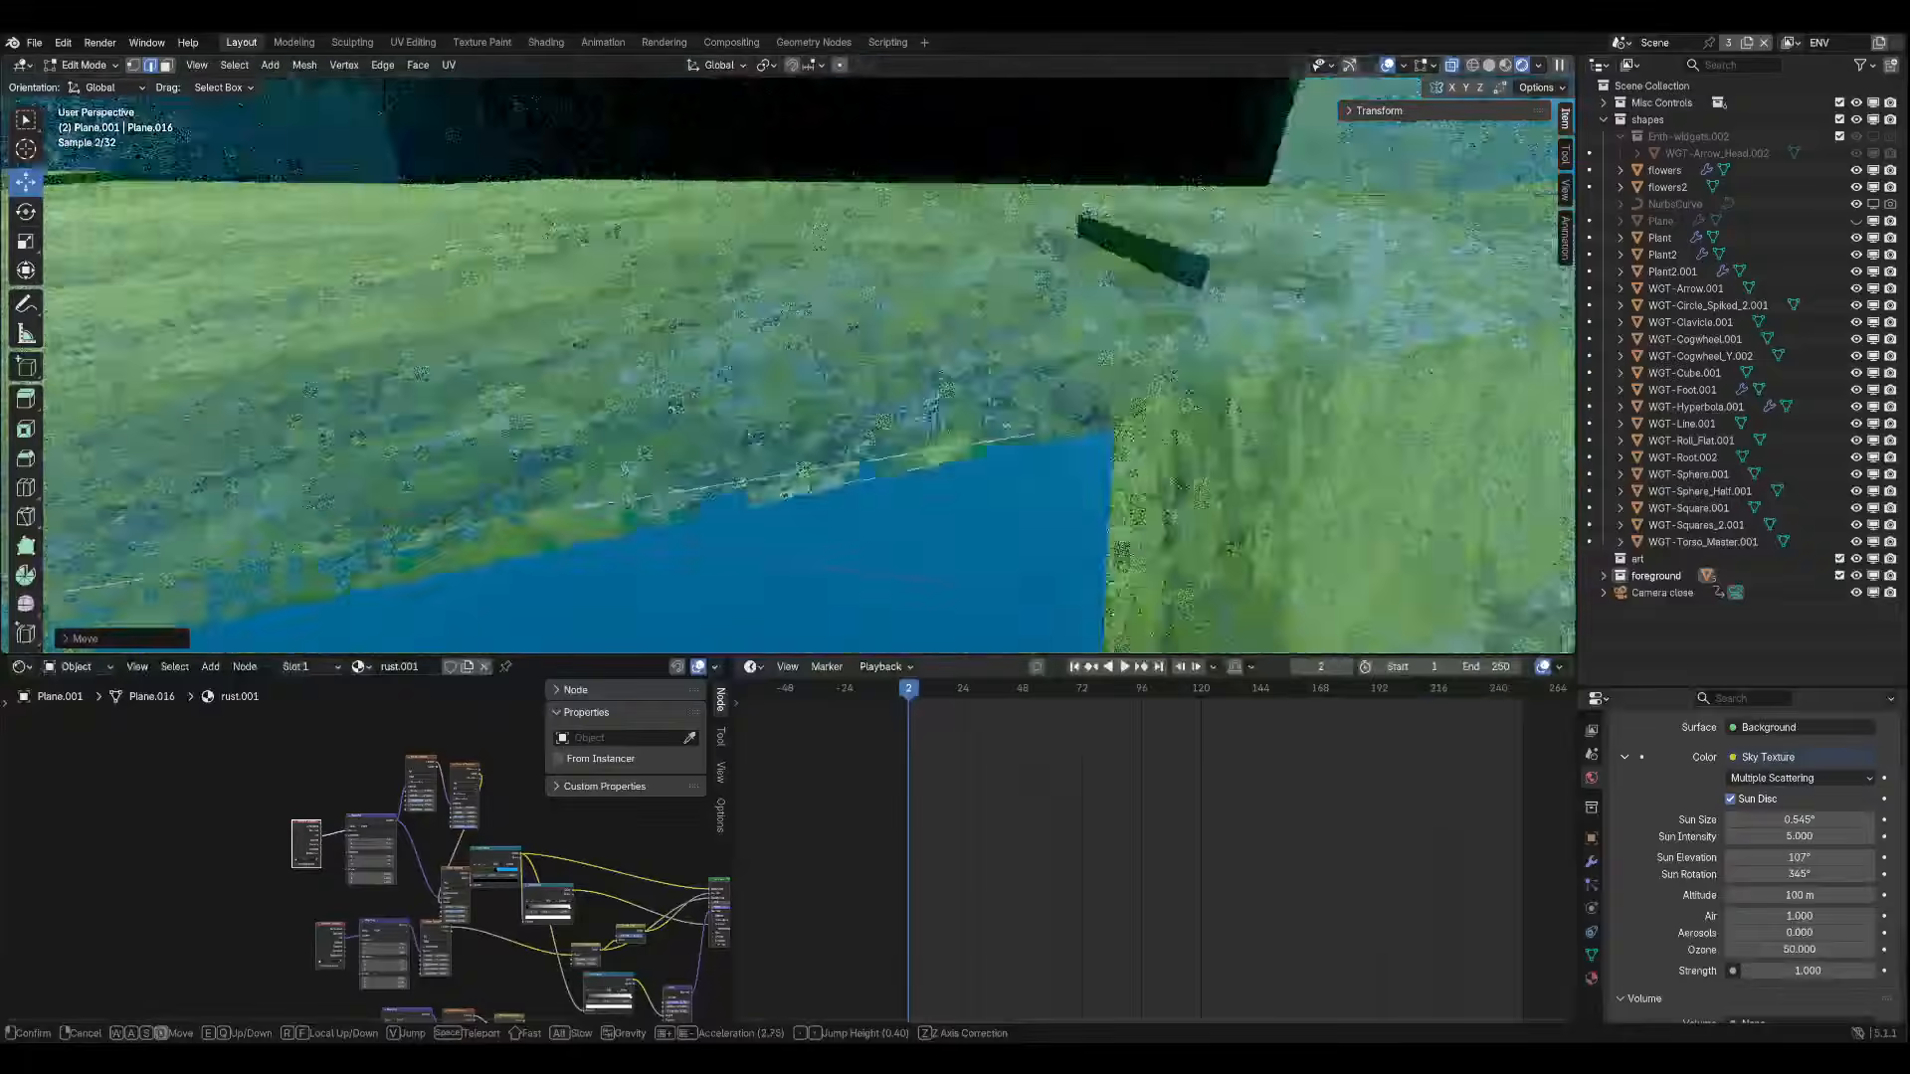
key("Escape")
middle_click_drag(840, 368, 886, 362)
key("3")
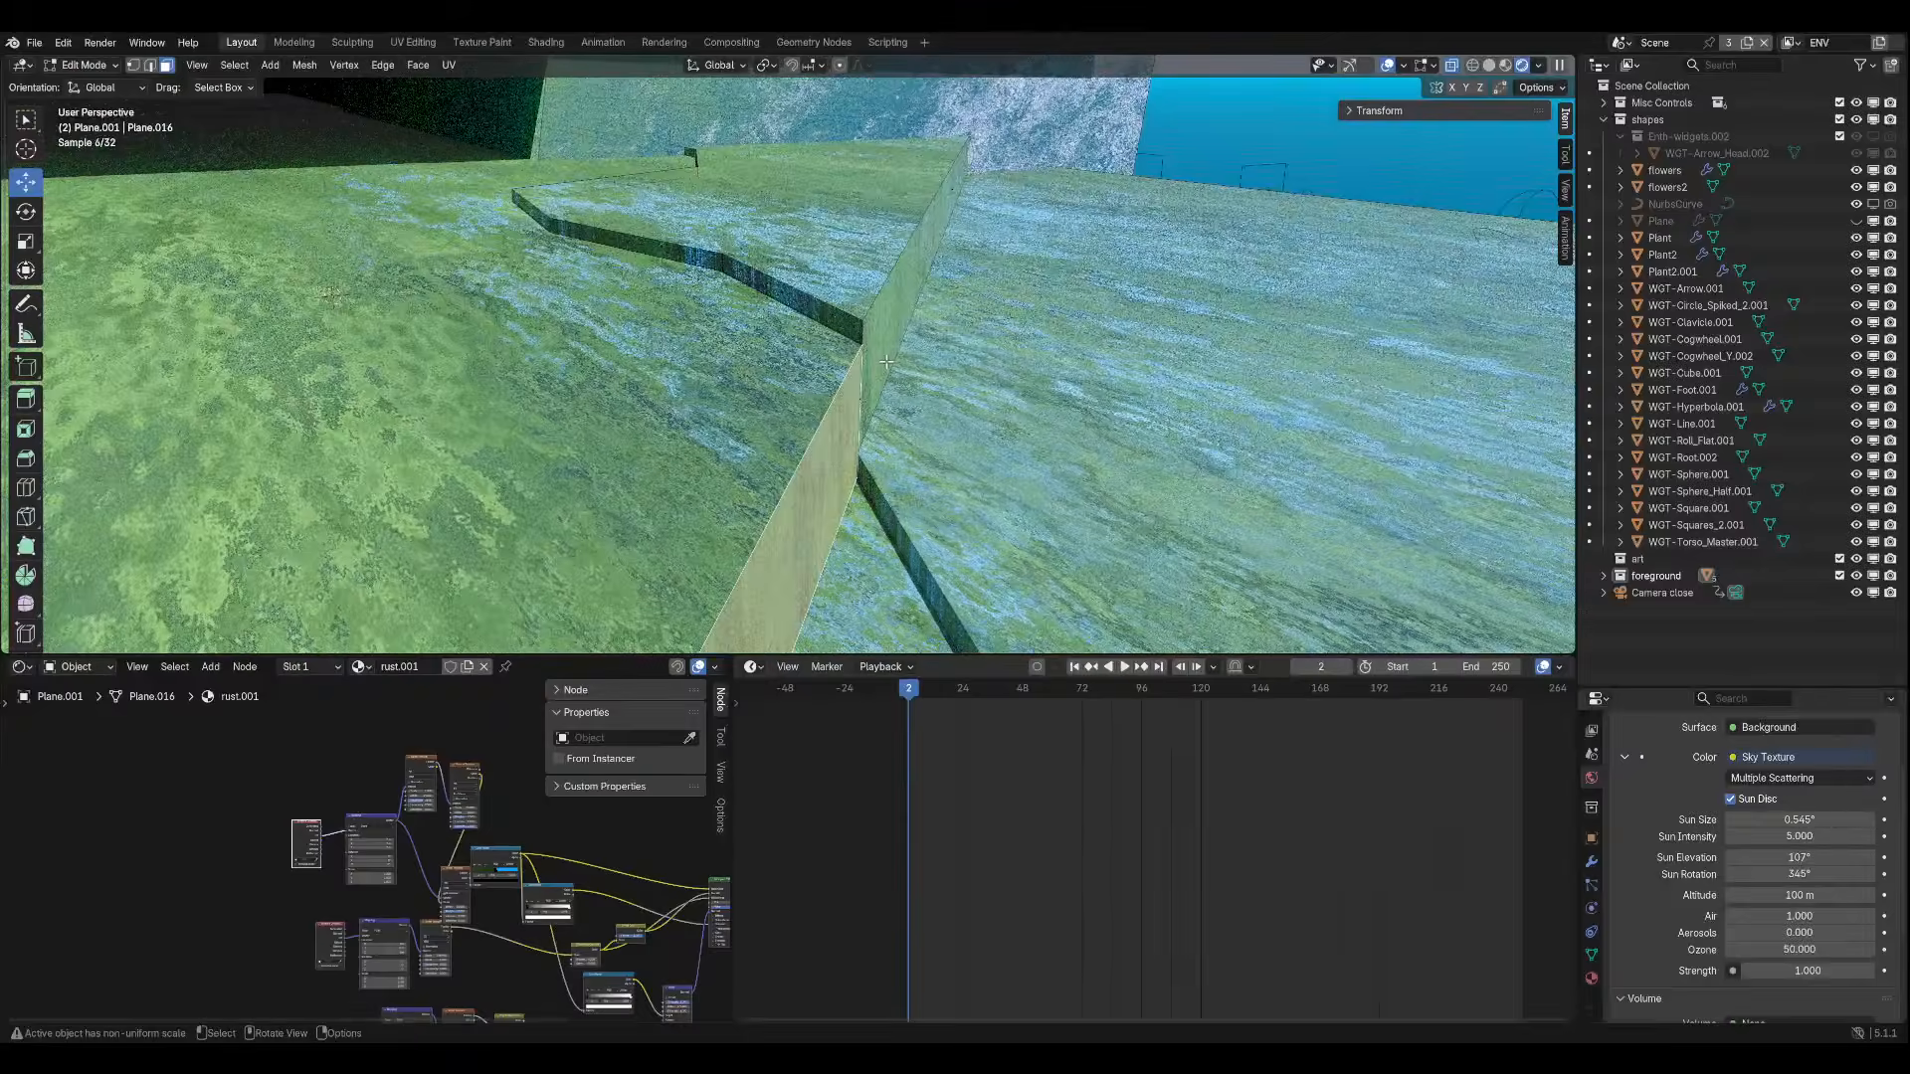
Return to Object Mode, view the scene through the camera, and save the file.
key("Tab")
key("KP_0")
key("ctrl+s")
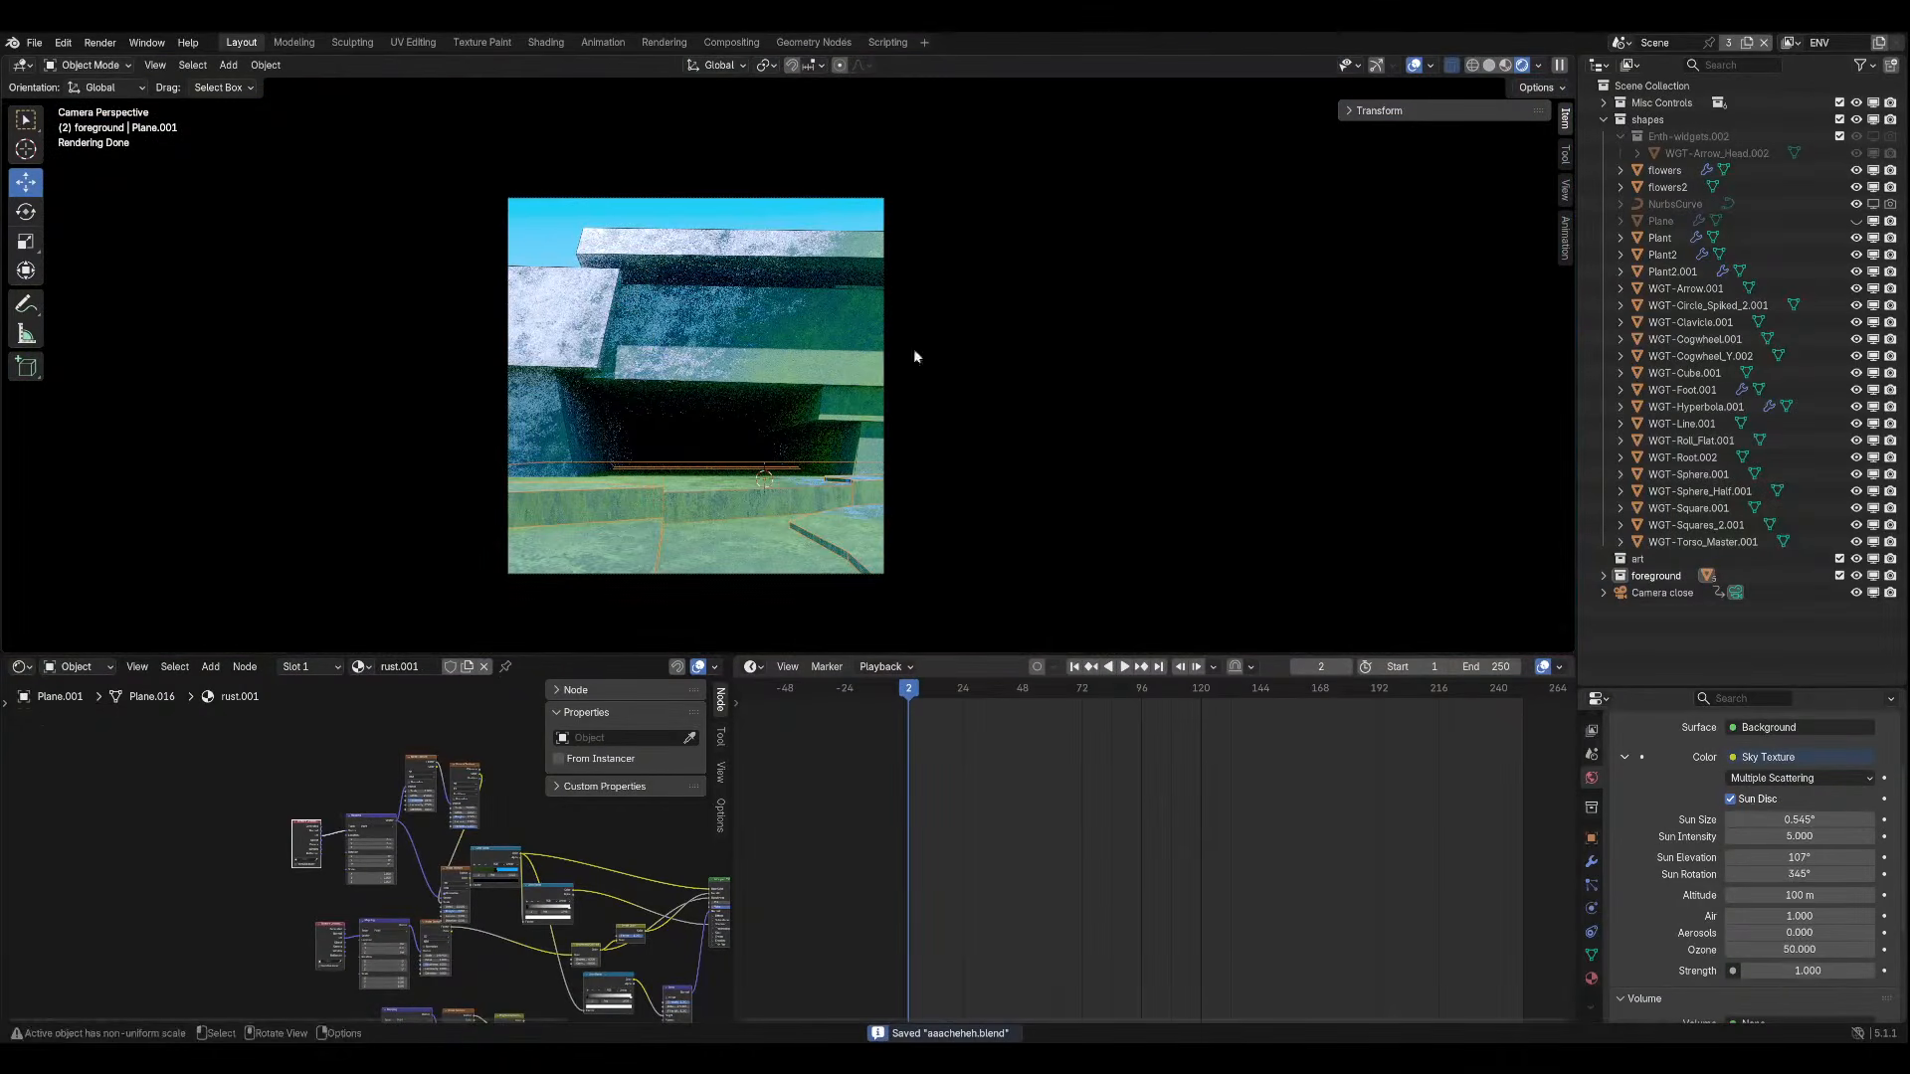
Check the render without overlays, and try moving the path's riser face along Y in Edit Mode.
left_click(1412, 65)
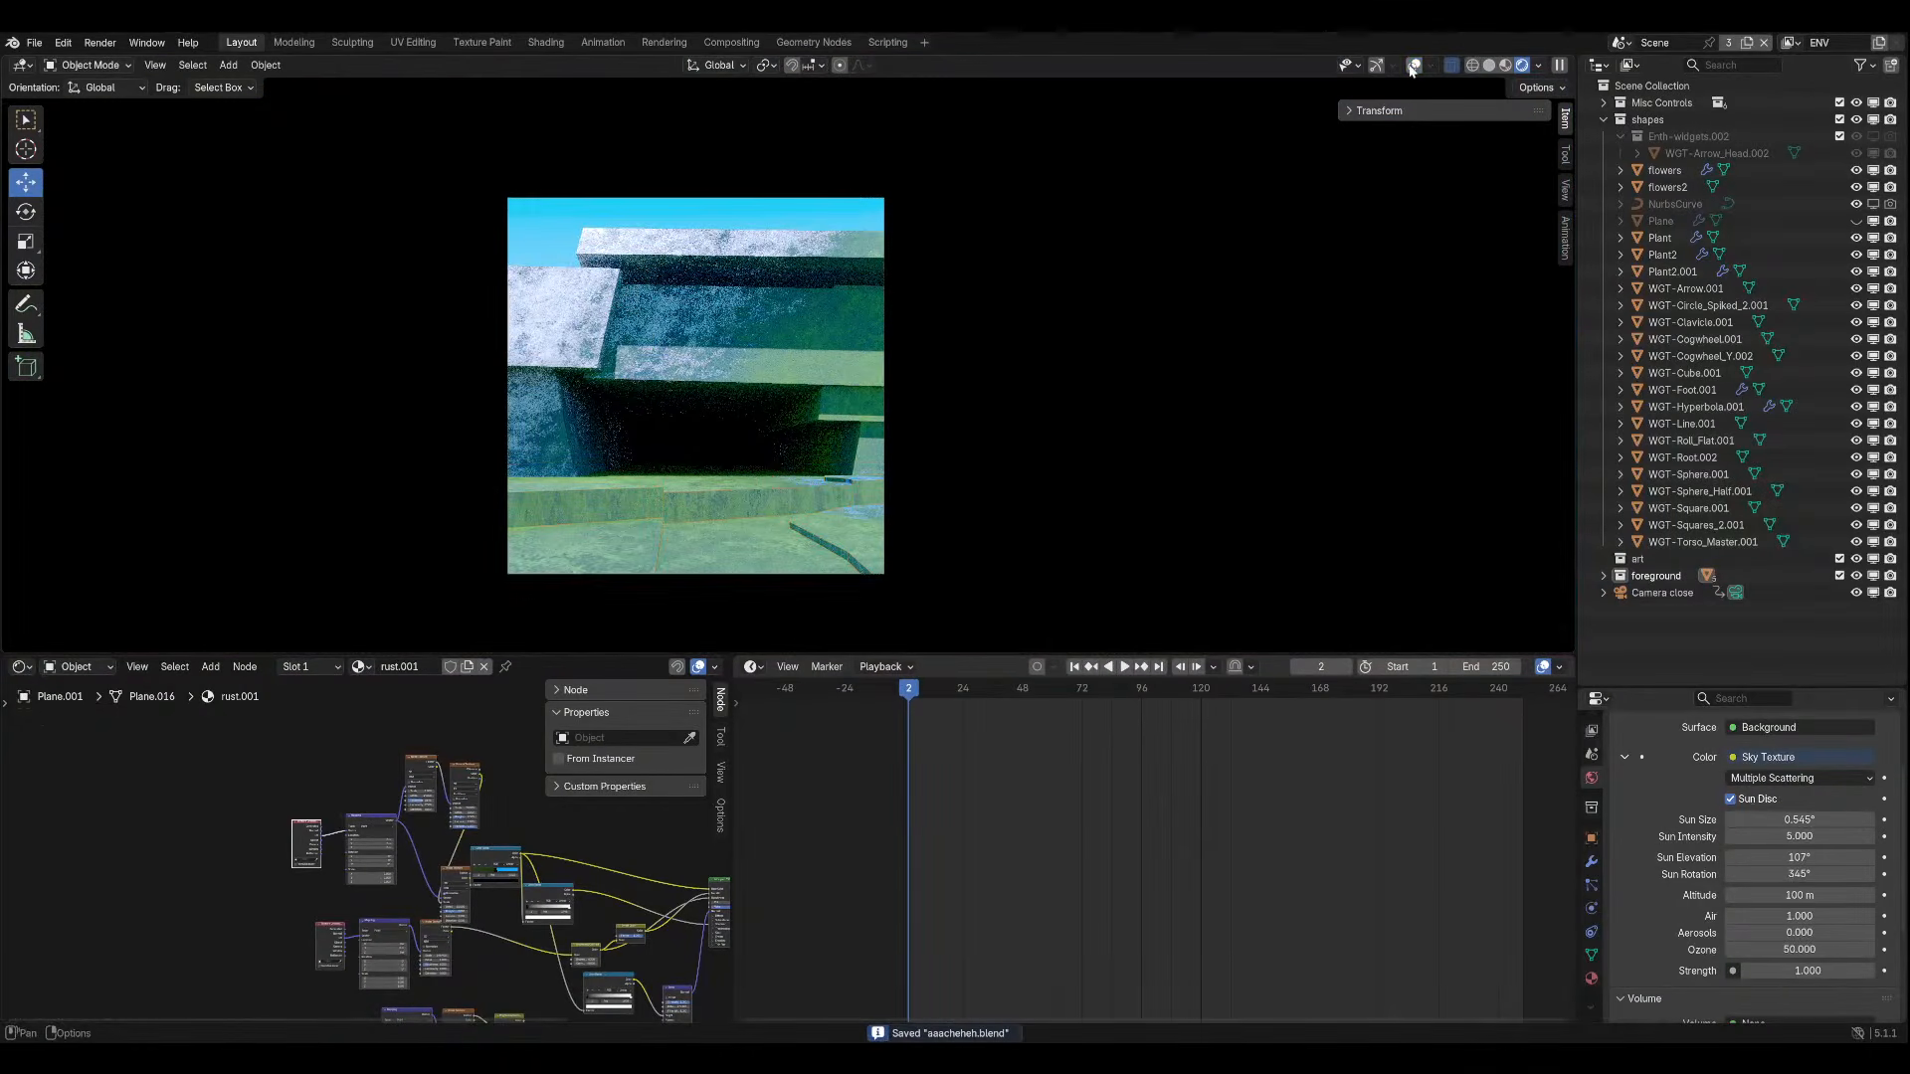
left_click(1414, 65)
left_click(90, 66)
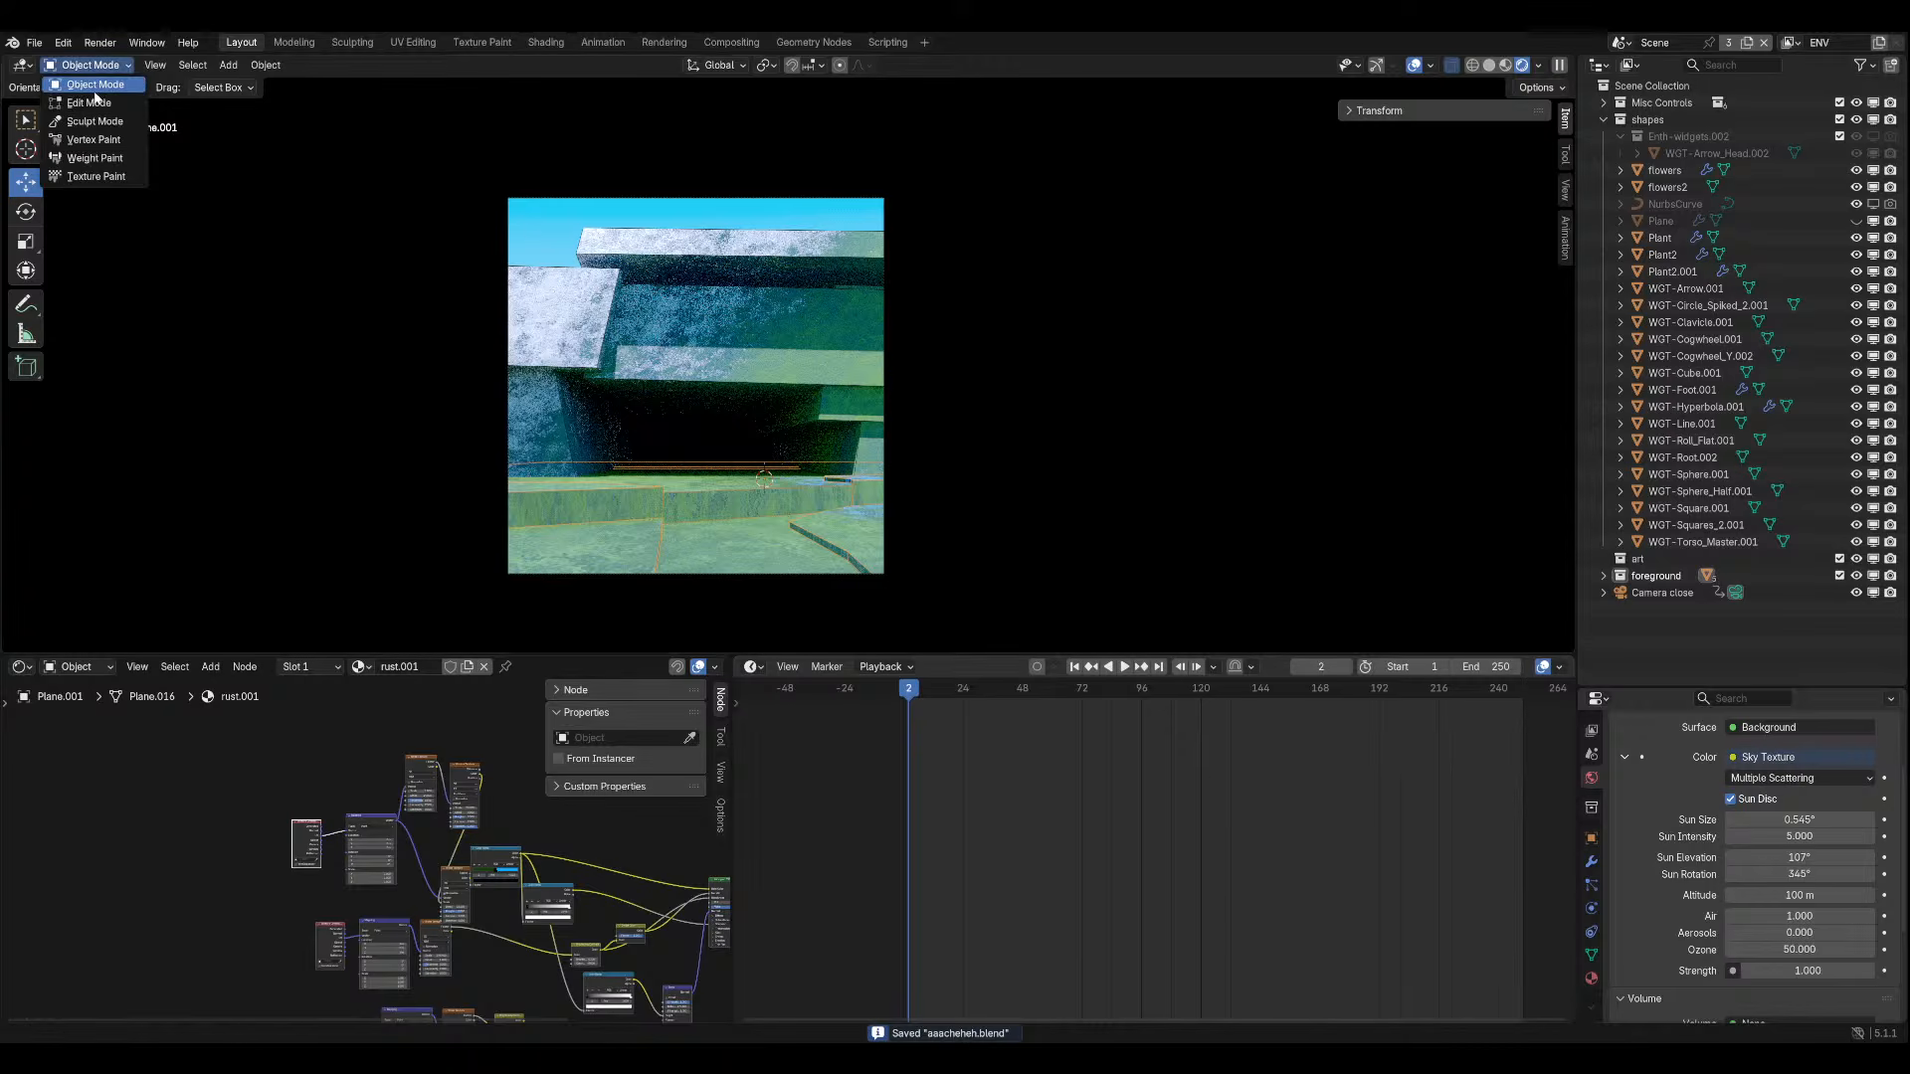
left_click(87, 102)
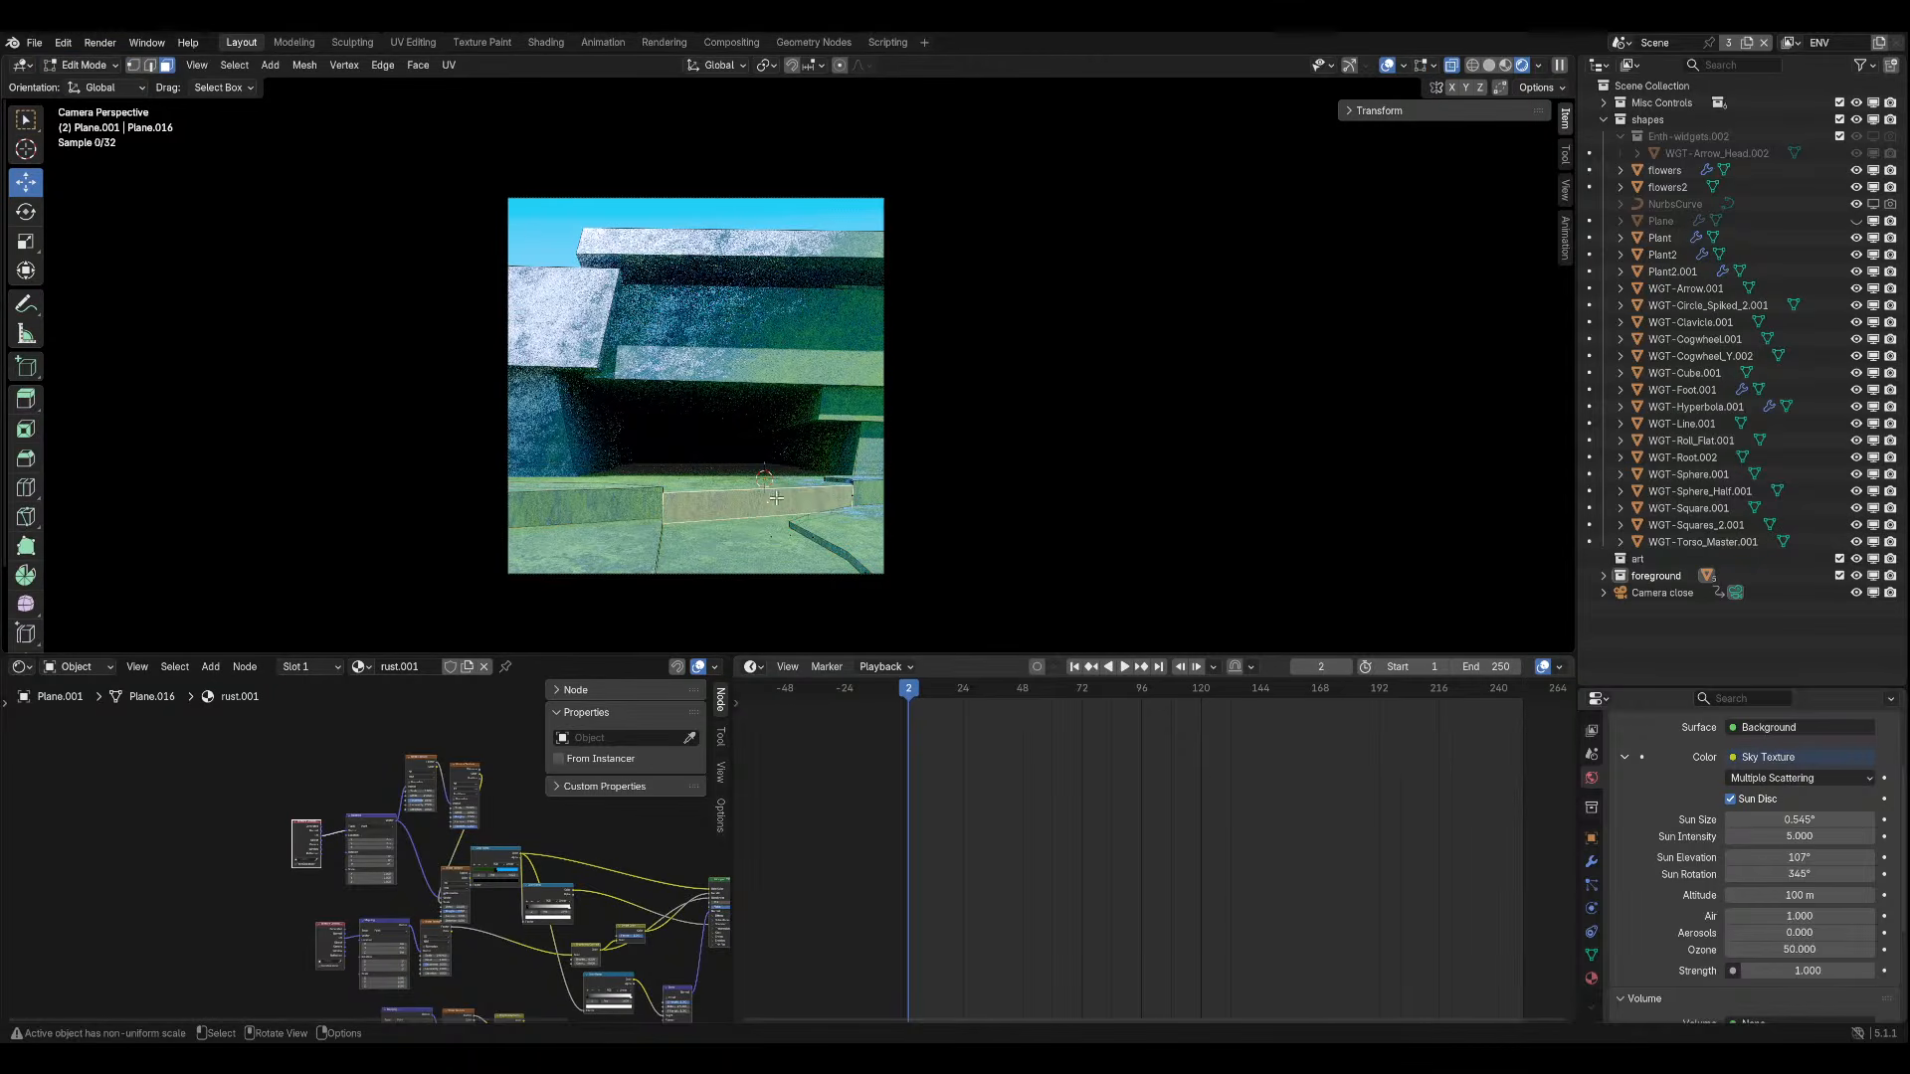
scroll(954, 431, "up", 4)
key("g")
key("y")
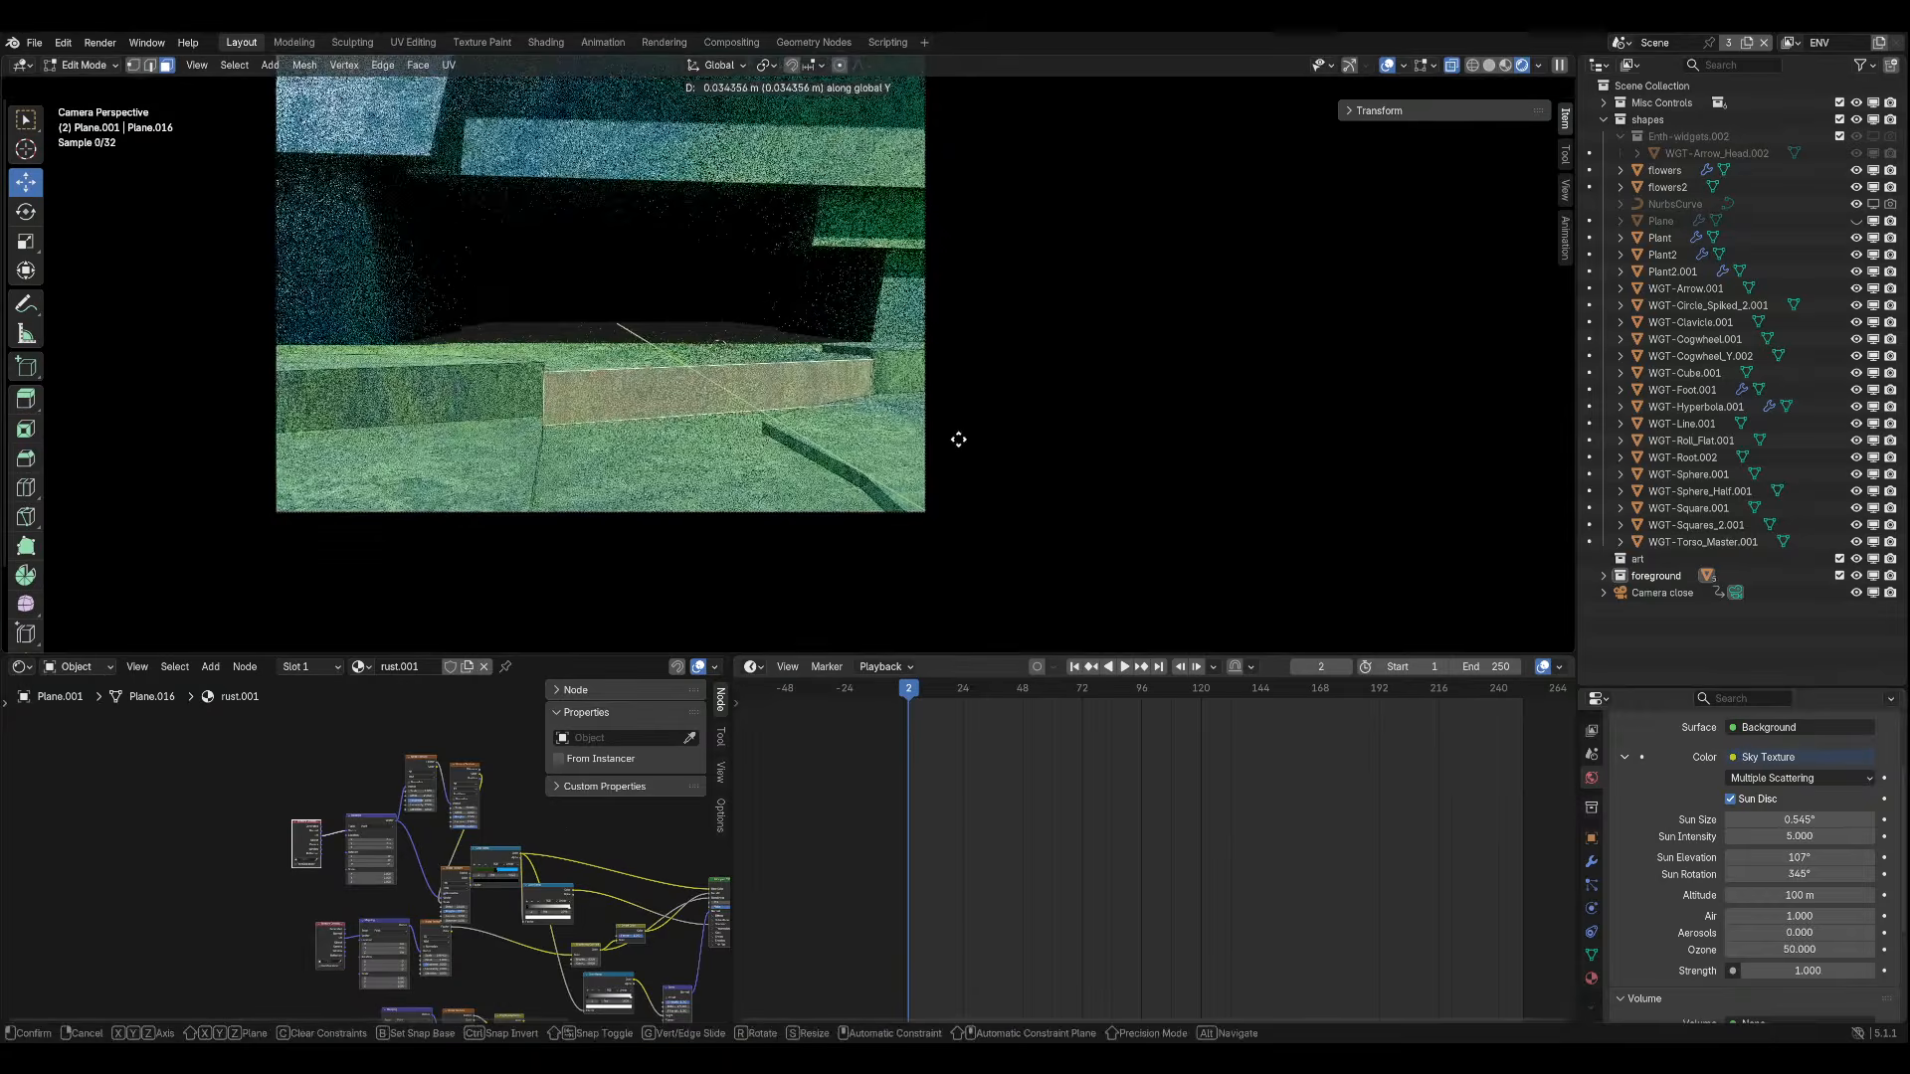
key("Escape")
key("Tab")
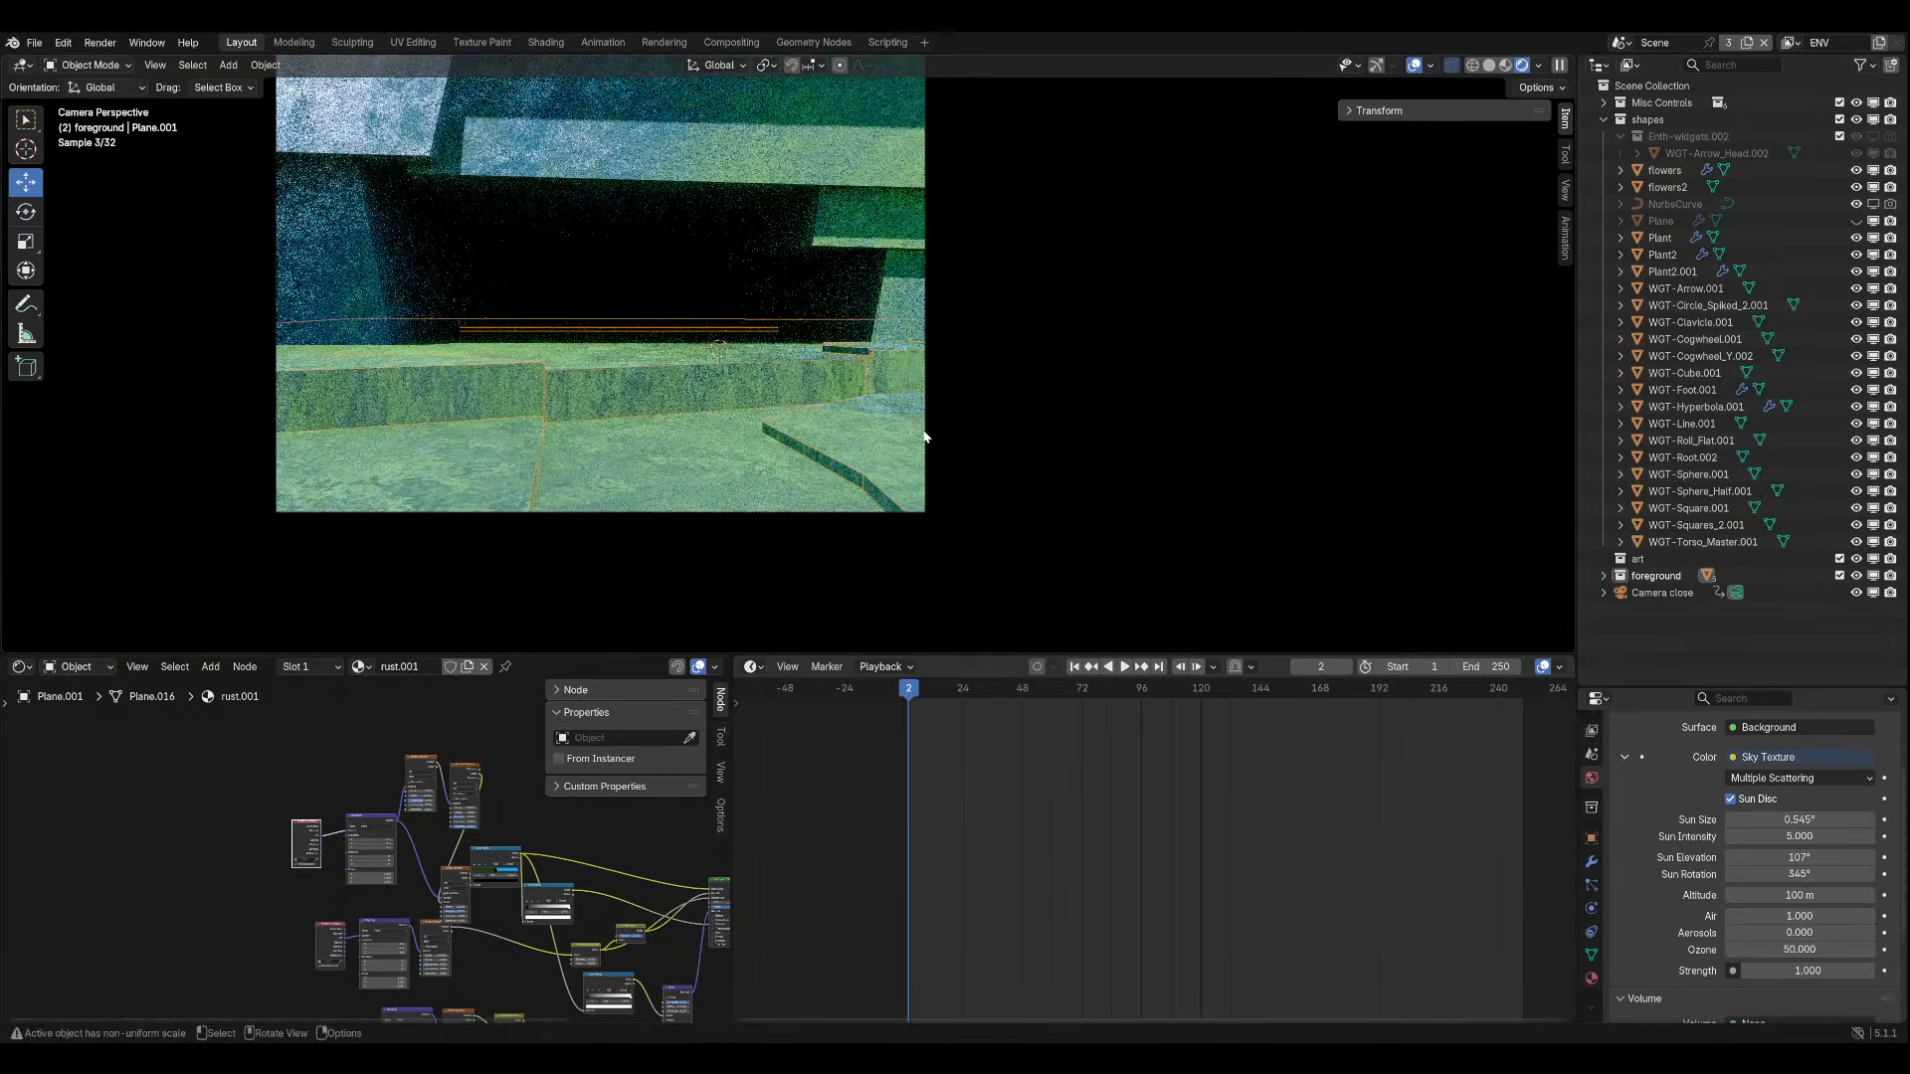
Hide the overlays to inspect the full camera view, and show them again.
left_click(1414, 65)
scroll(891, 483, "down", 3)
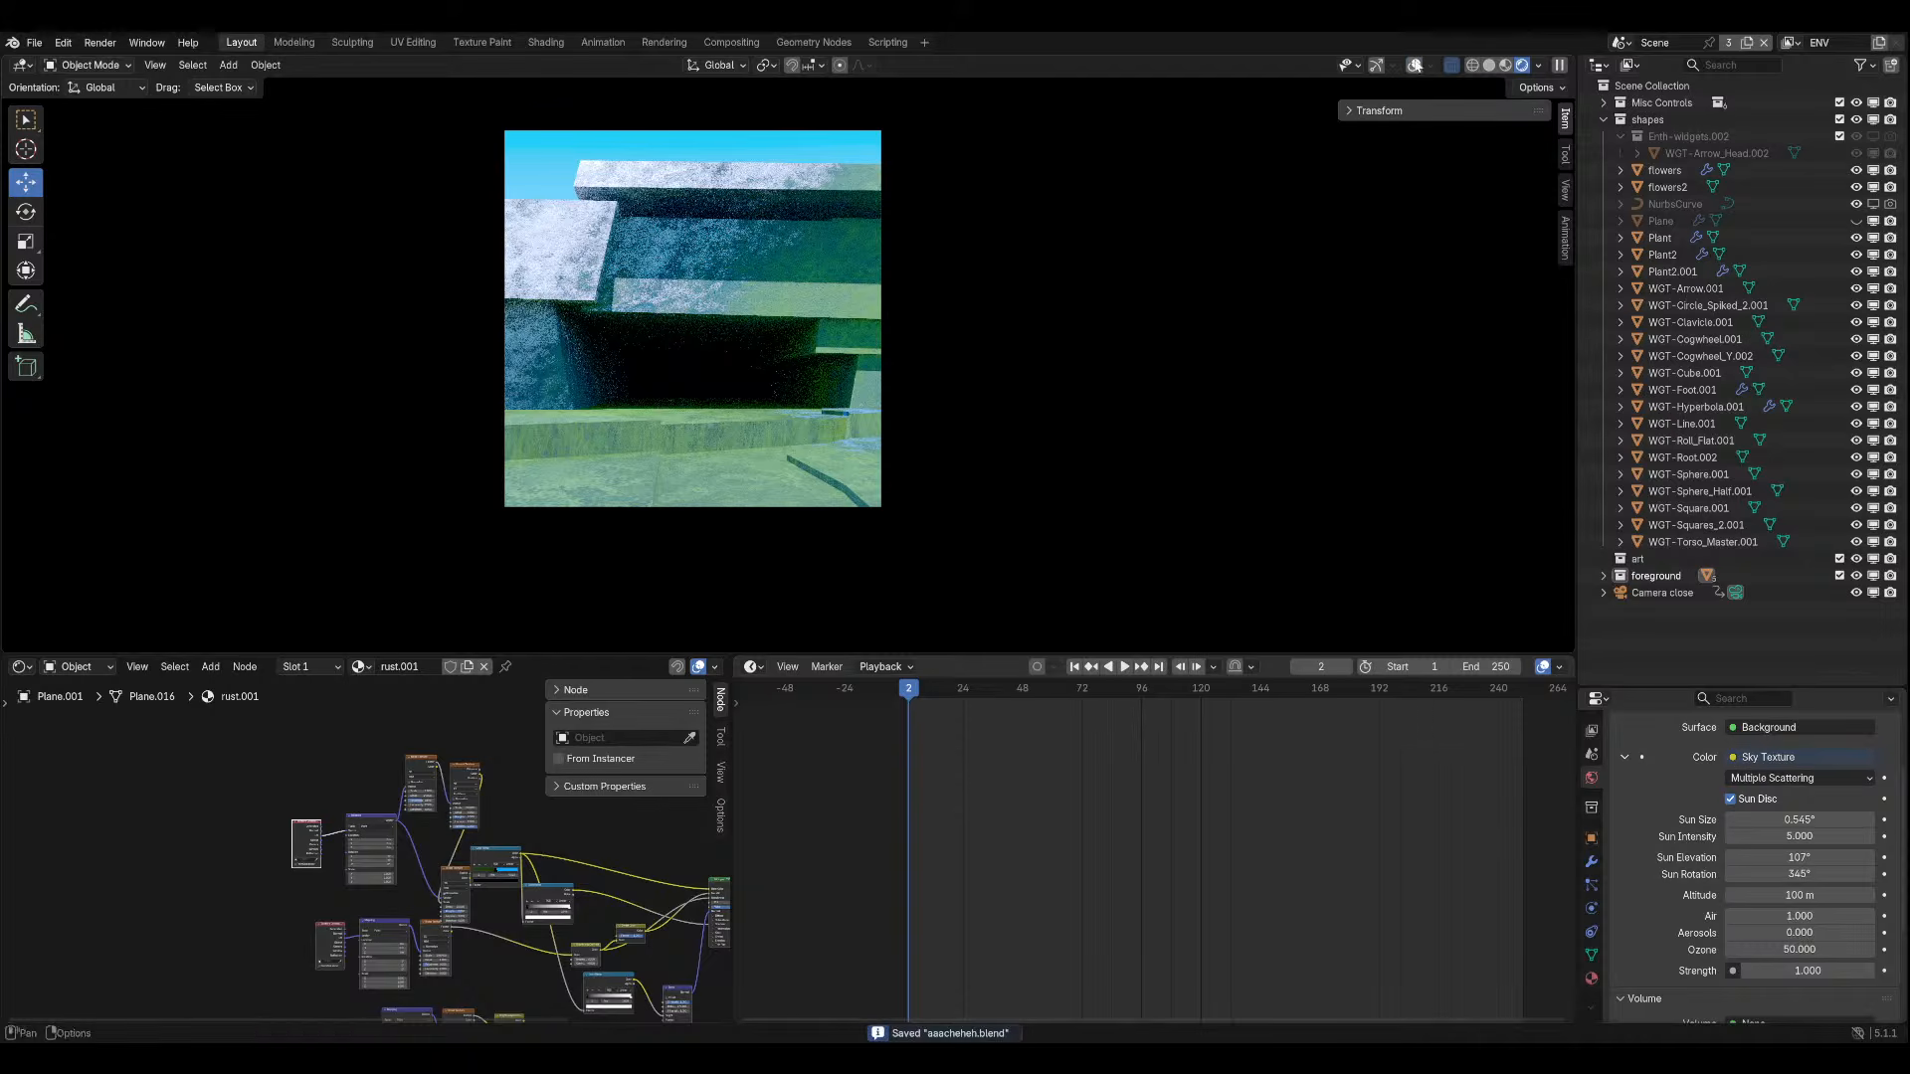
key("shift+alt+z")
Select the path, riser and cave floor faces in Edit Mode, and try assigning the rust.001 material to them.
left_click(88, 64)
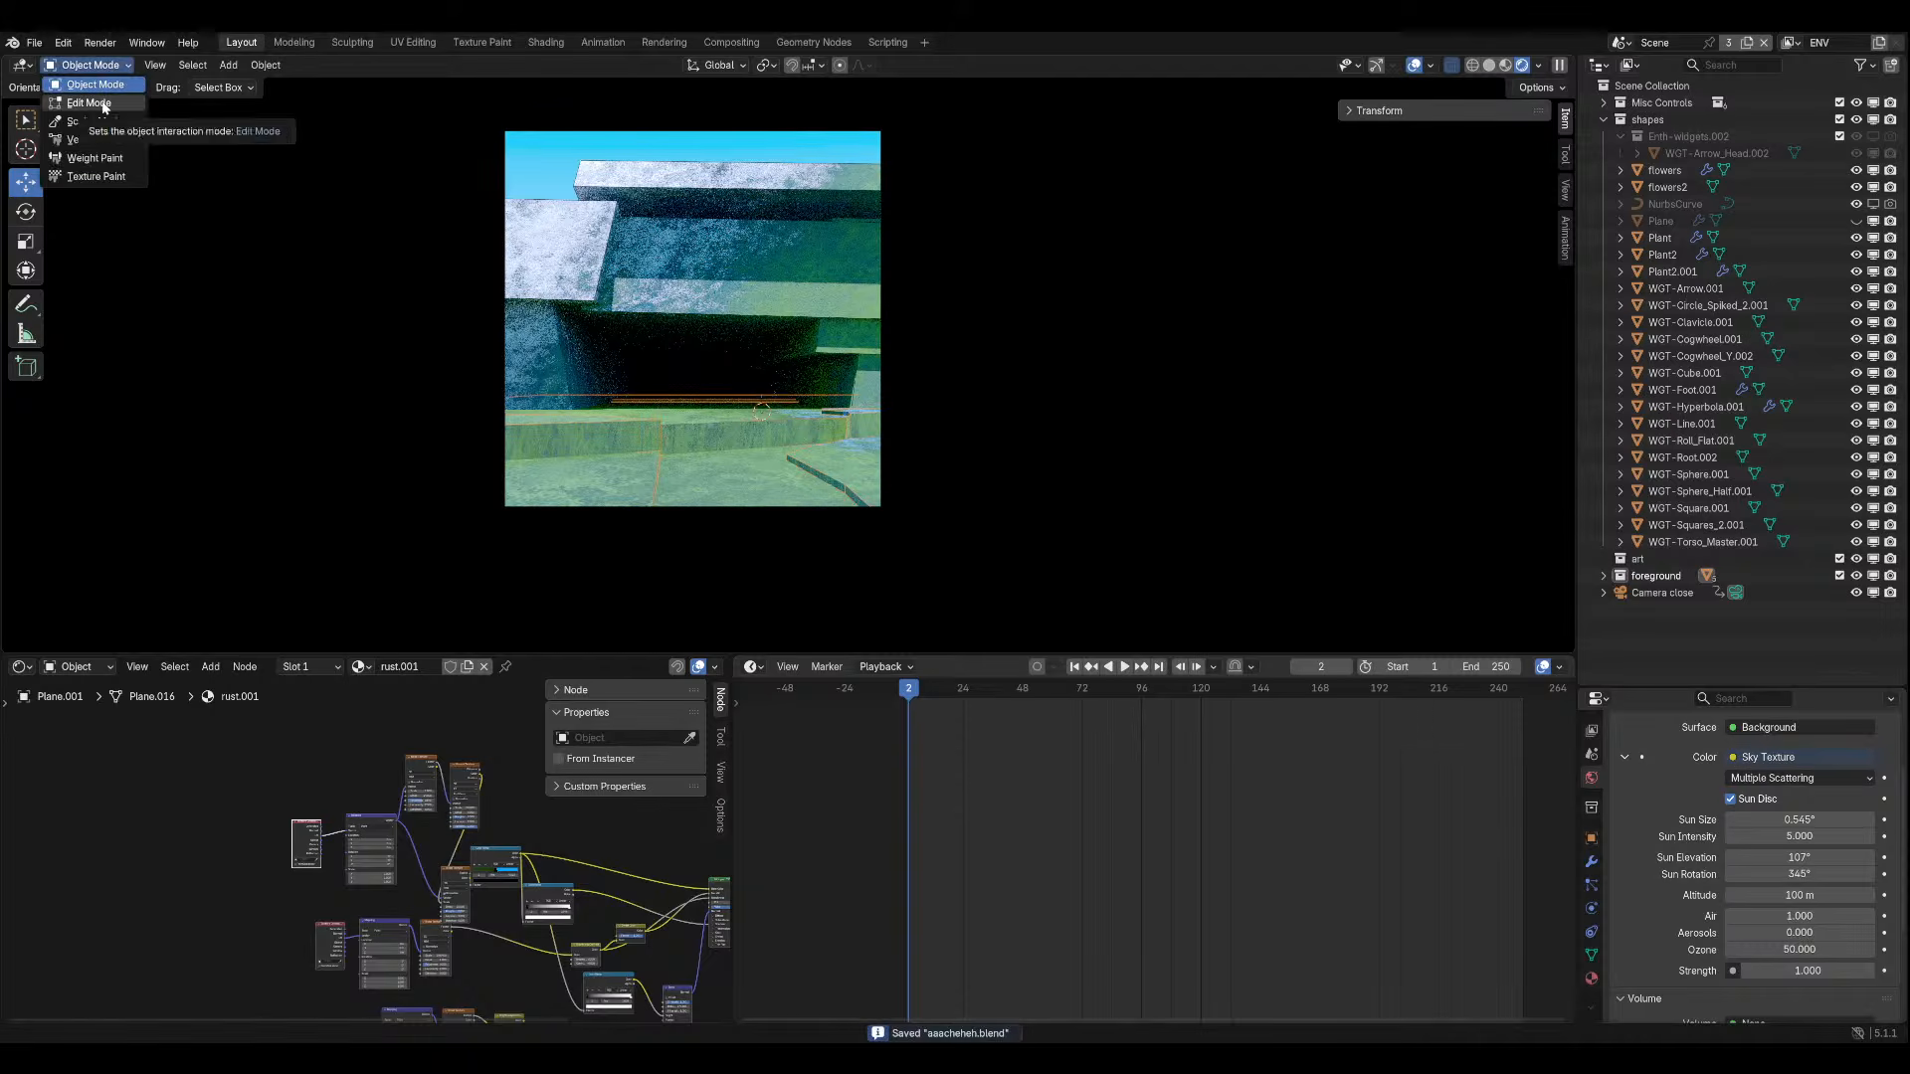
left_click(103, 104)
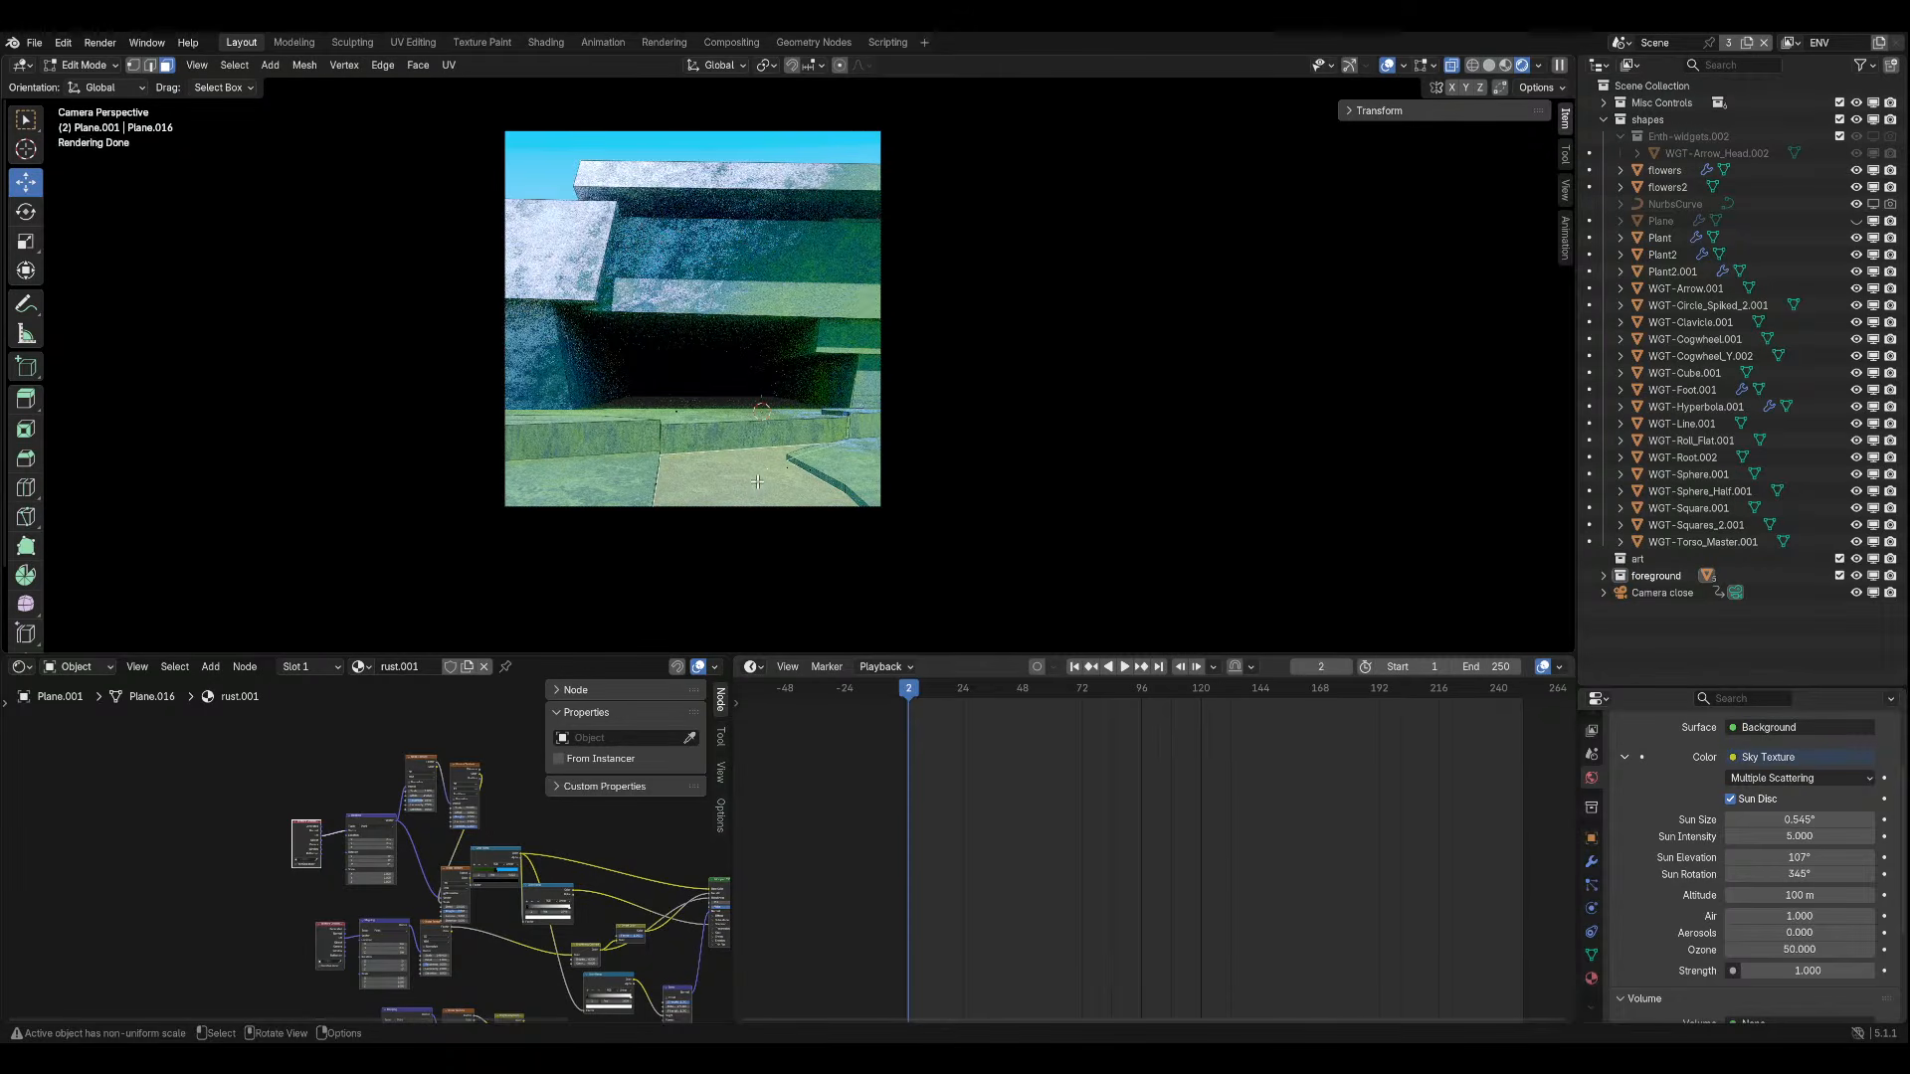
left_click(676, 410, "shift")
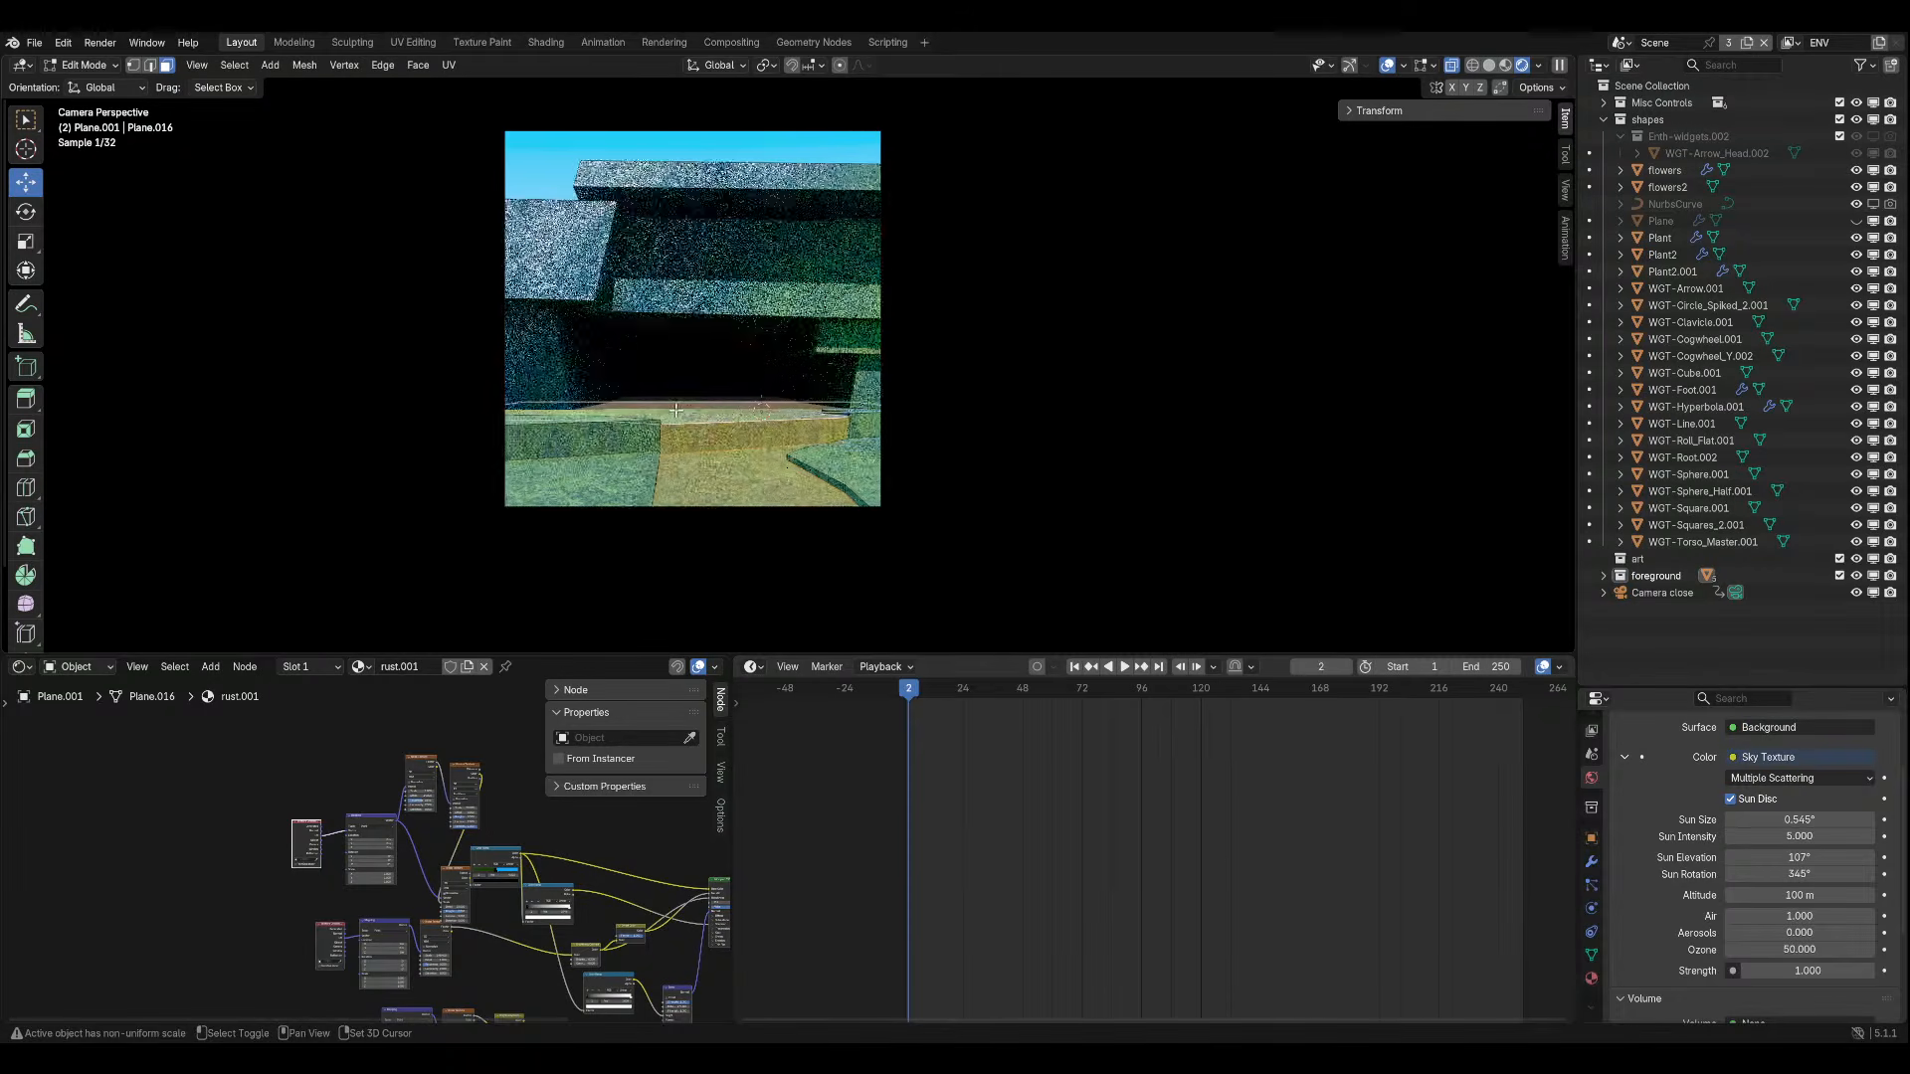
left_click(1592, 978)
scroll(1807, 807, "up", 3)
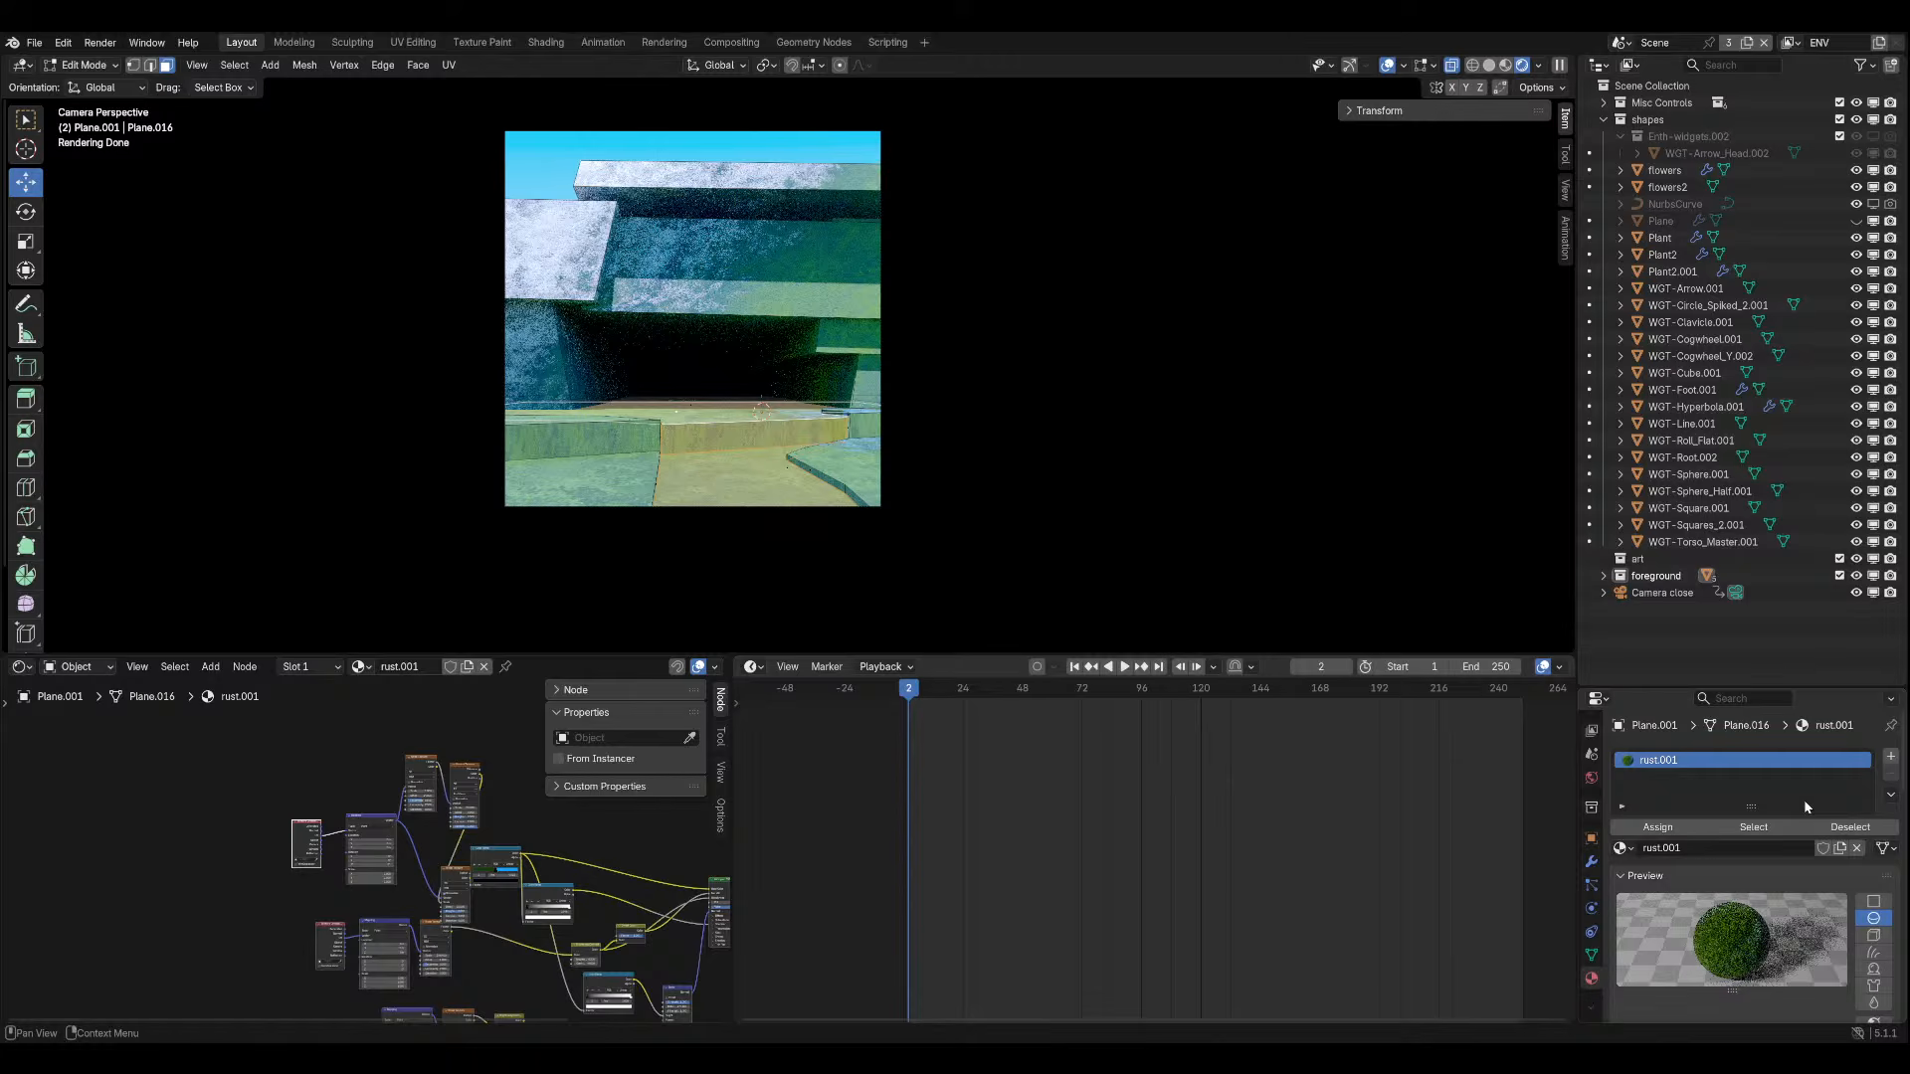
left_click(1677, 829)
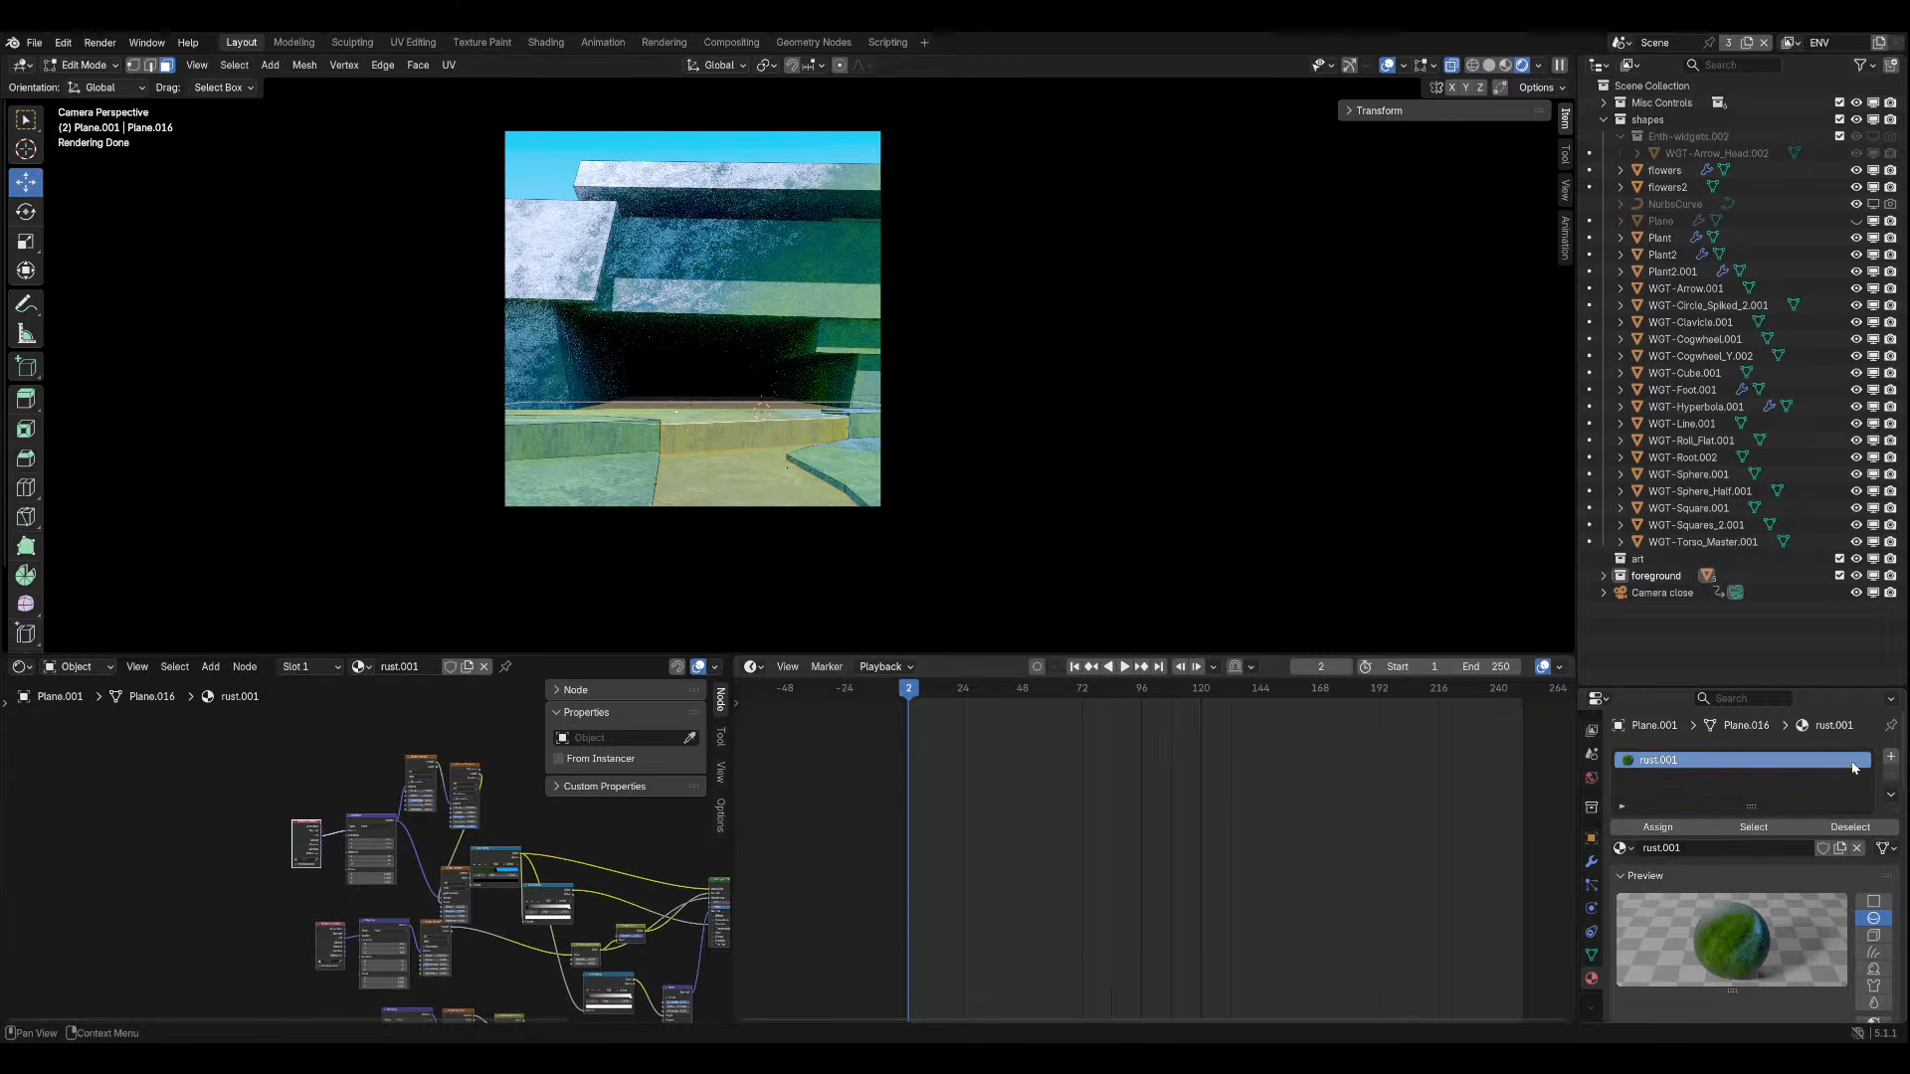
Undo the path edits back to the flat ground with the path, riser and cave floor faces selected.
left_click(793, 442)
key("ctrl+z")
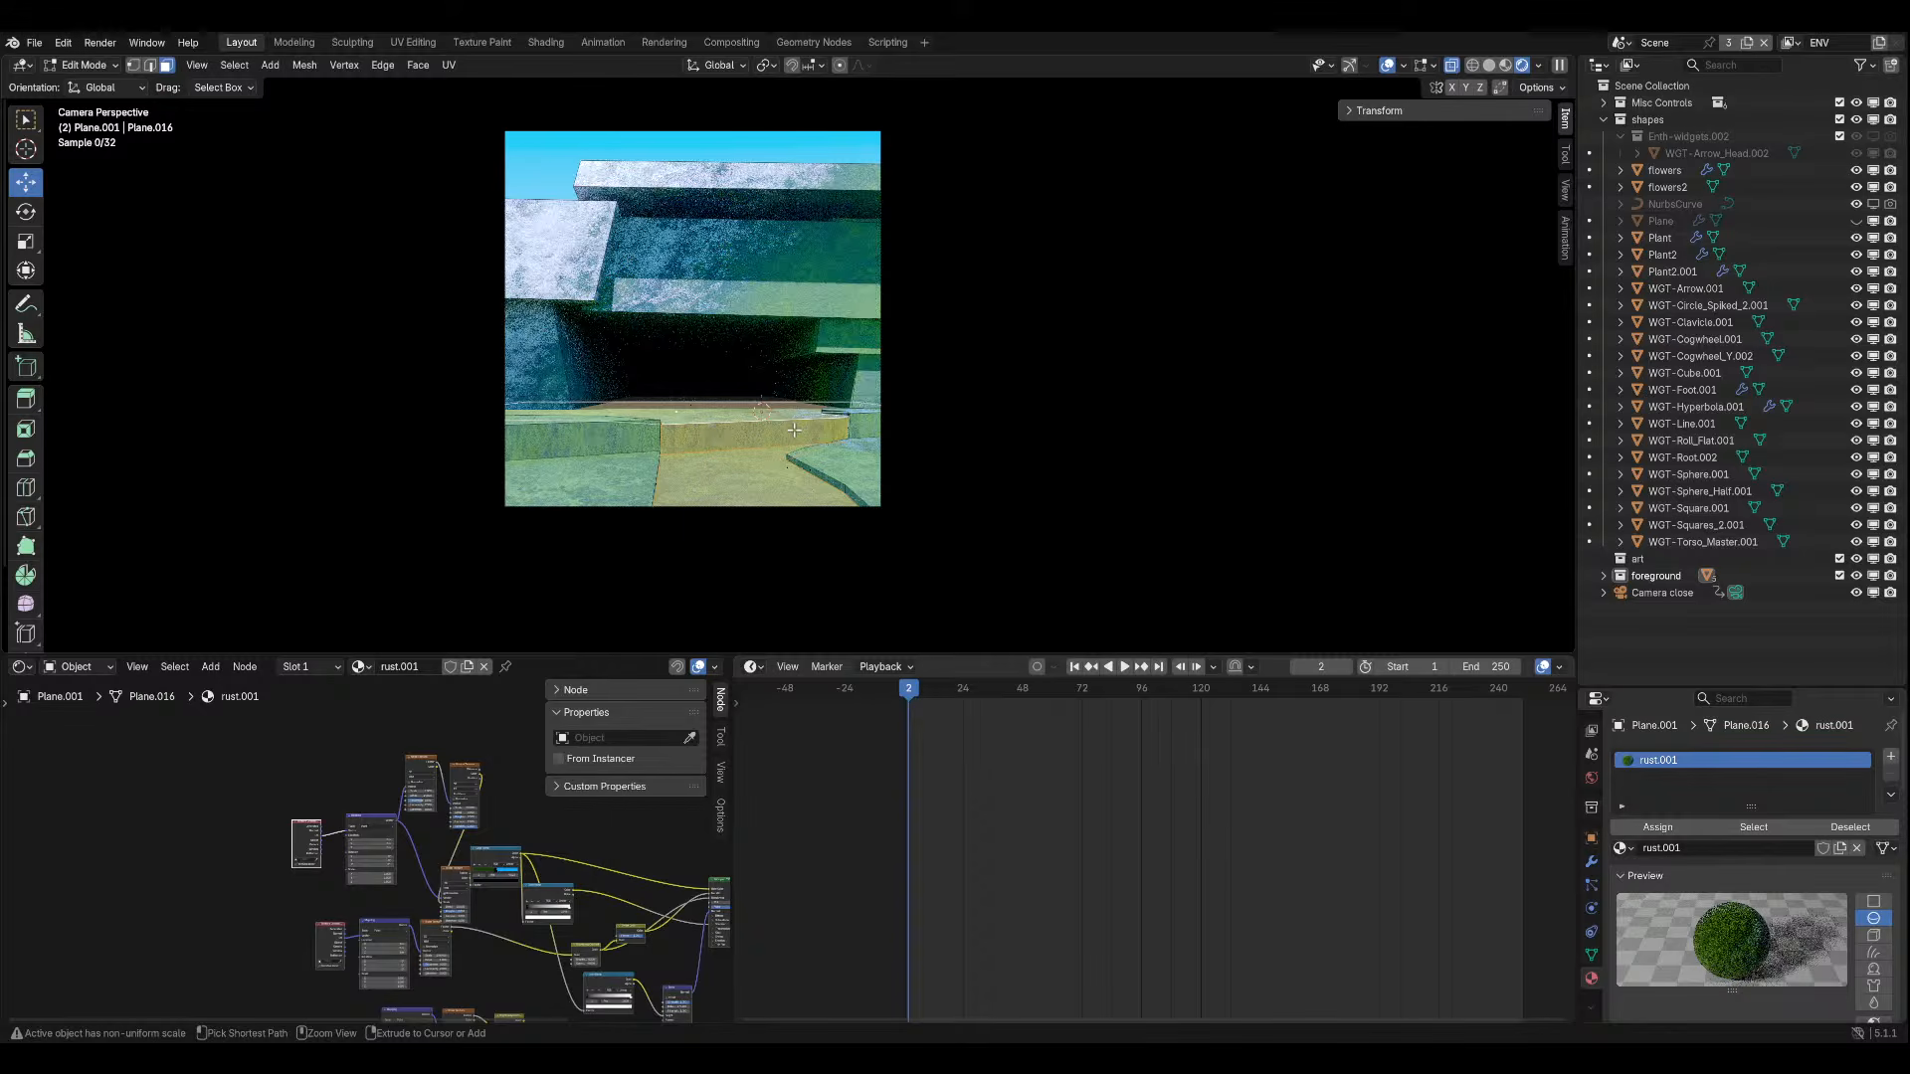
key("ctrl+z")
key("ctrl+z")
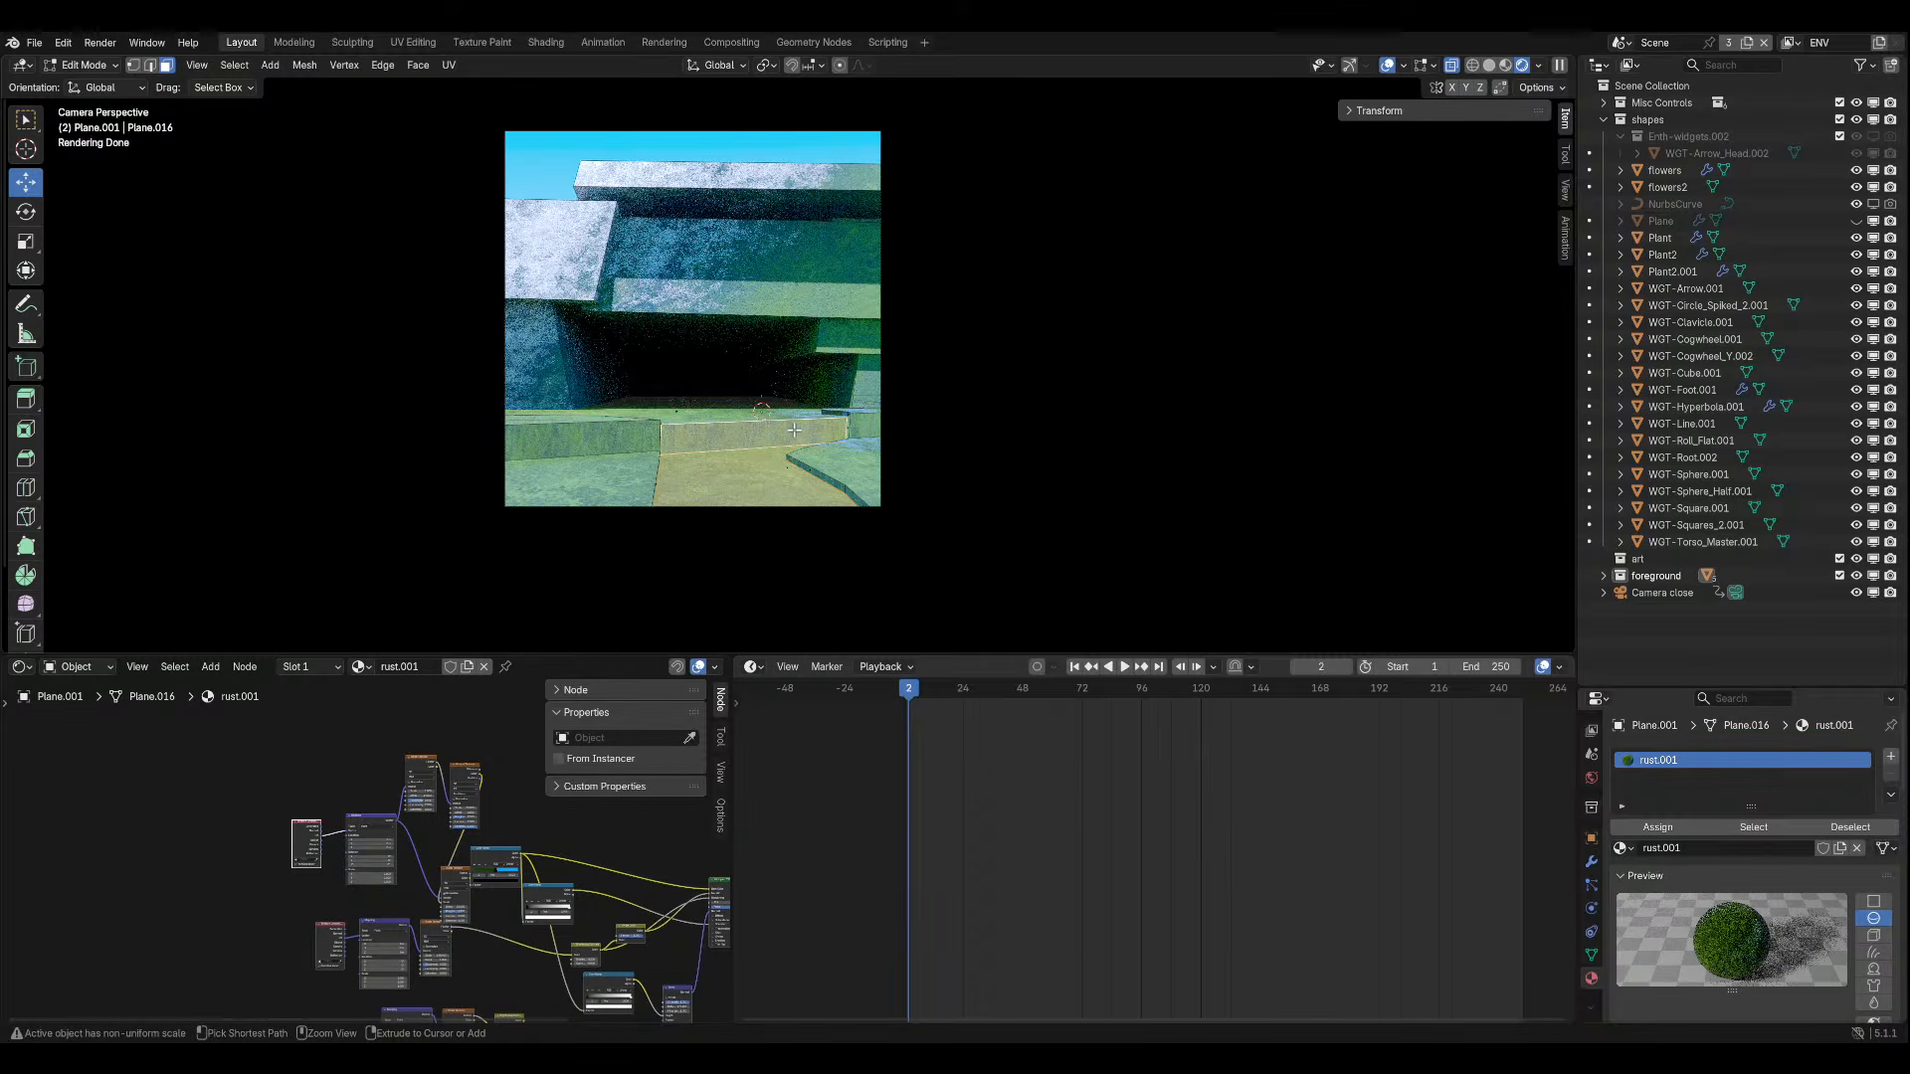
key("ctrl+z")
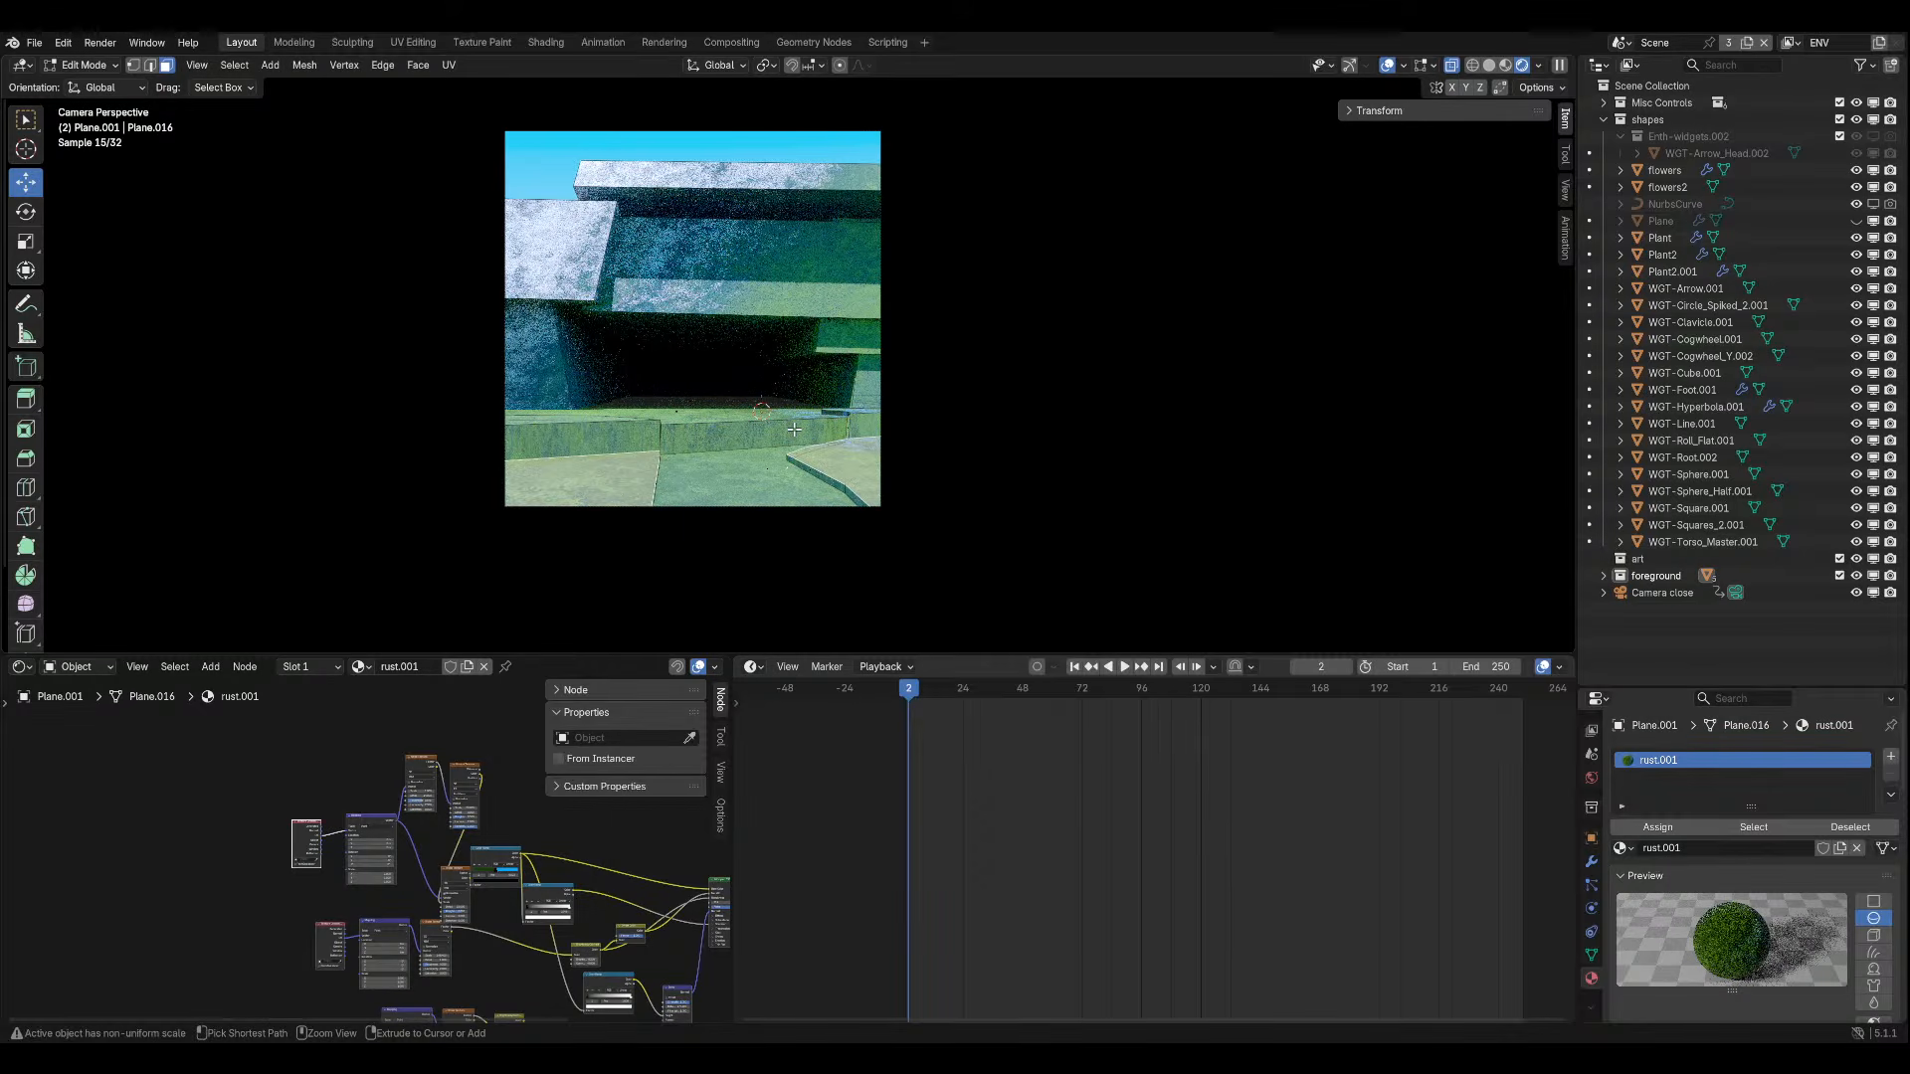
left_click(794, 428)
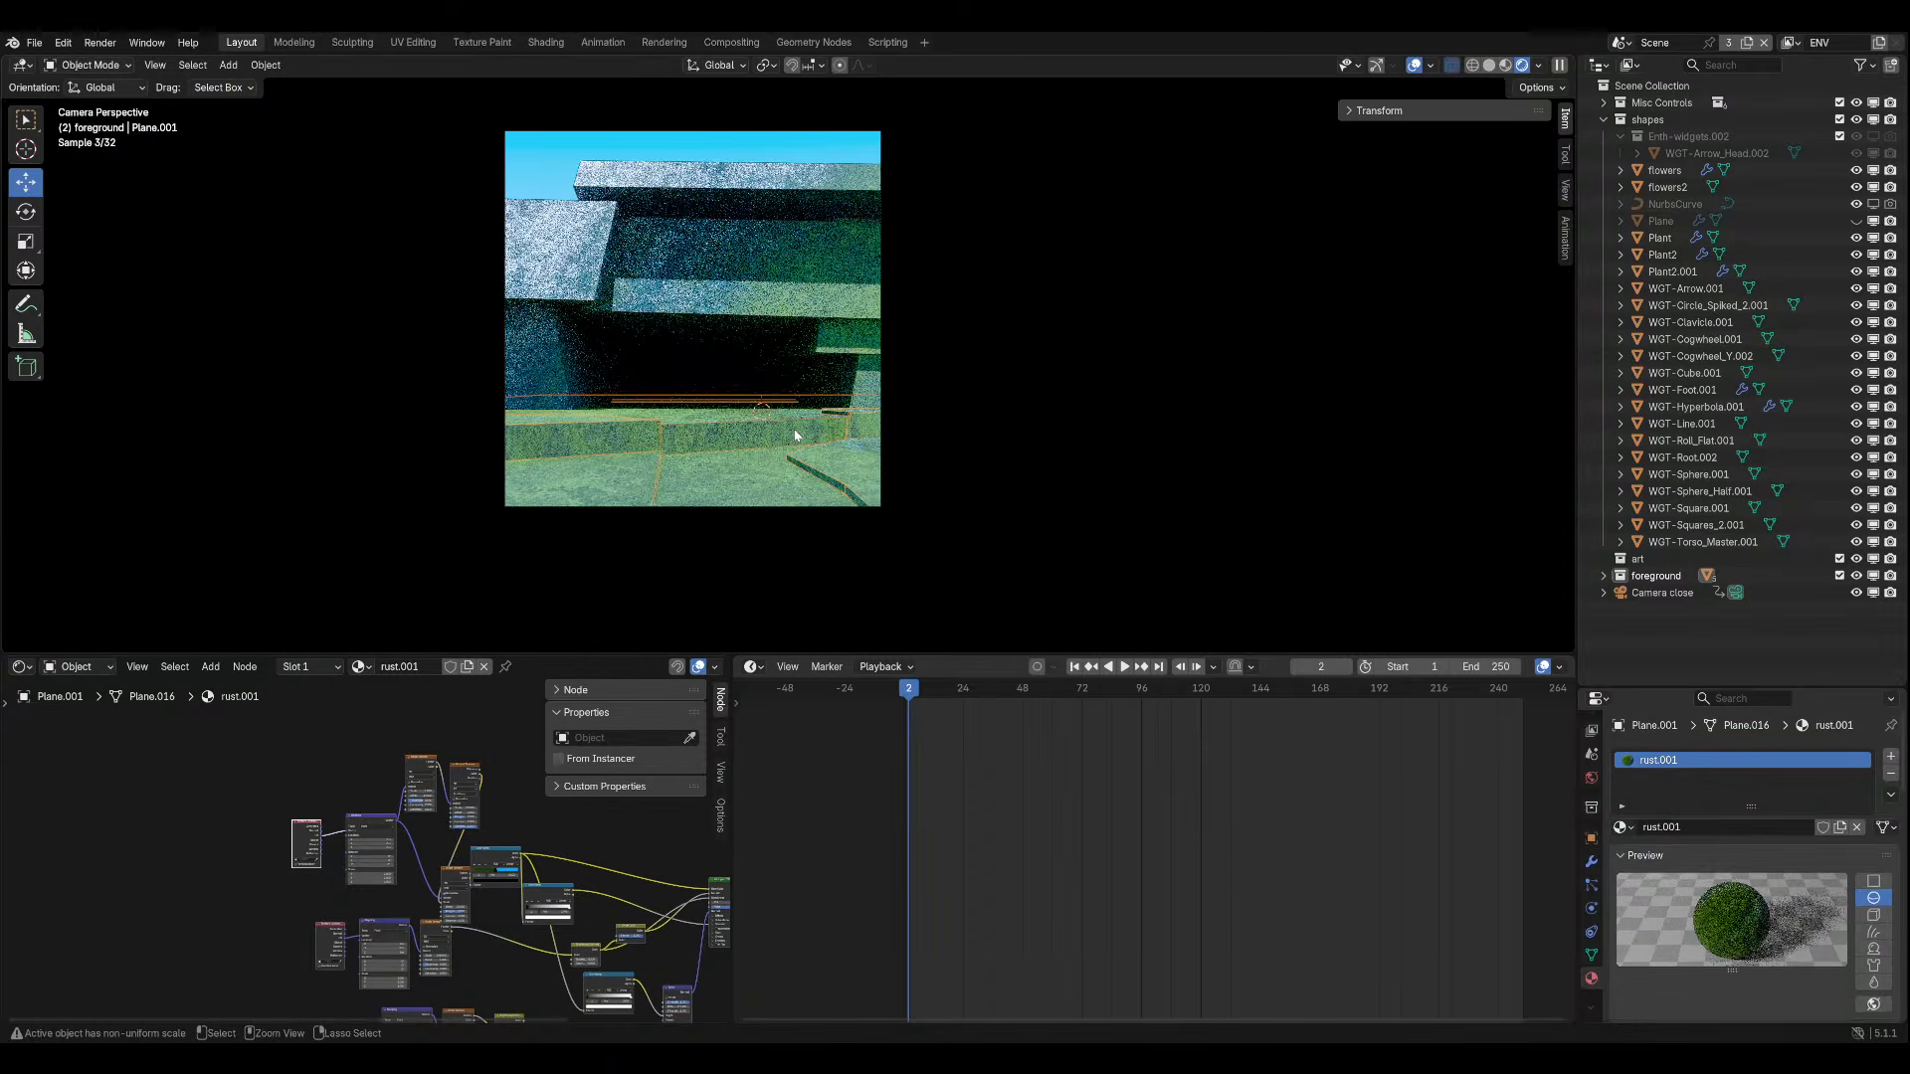
key("ctrl+z")
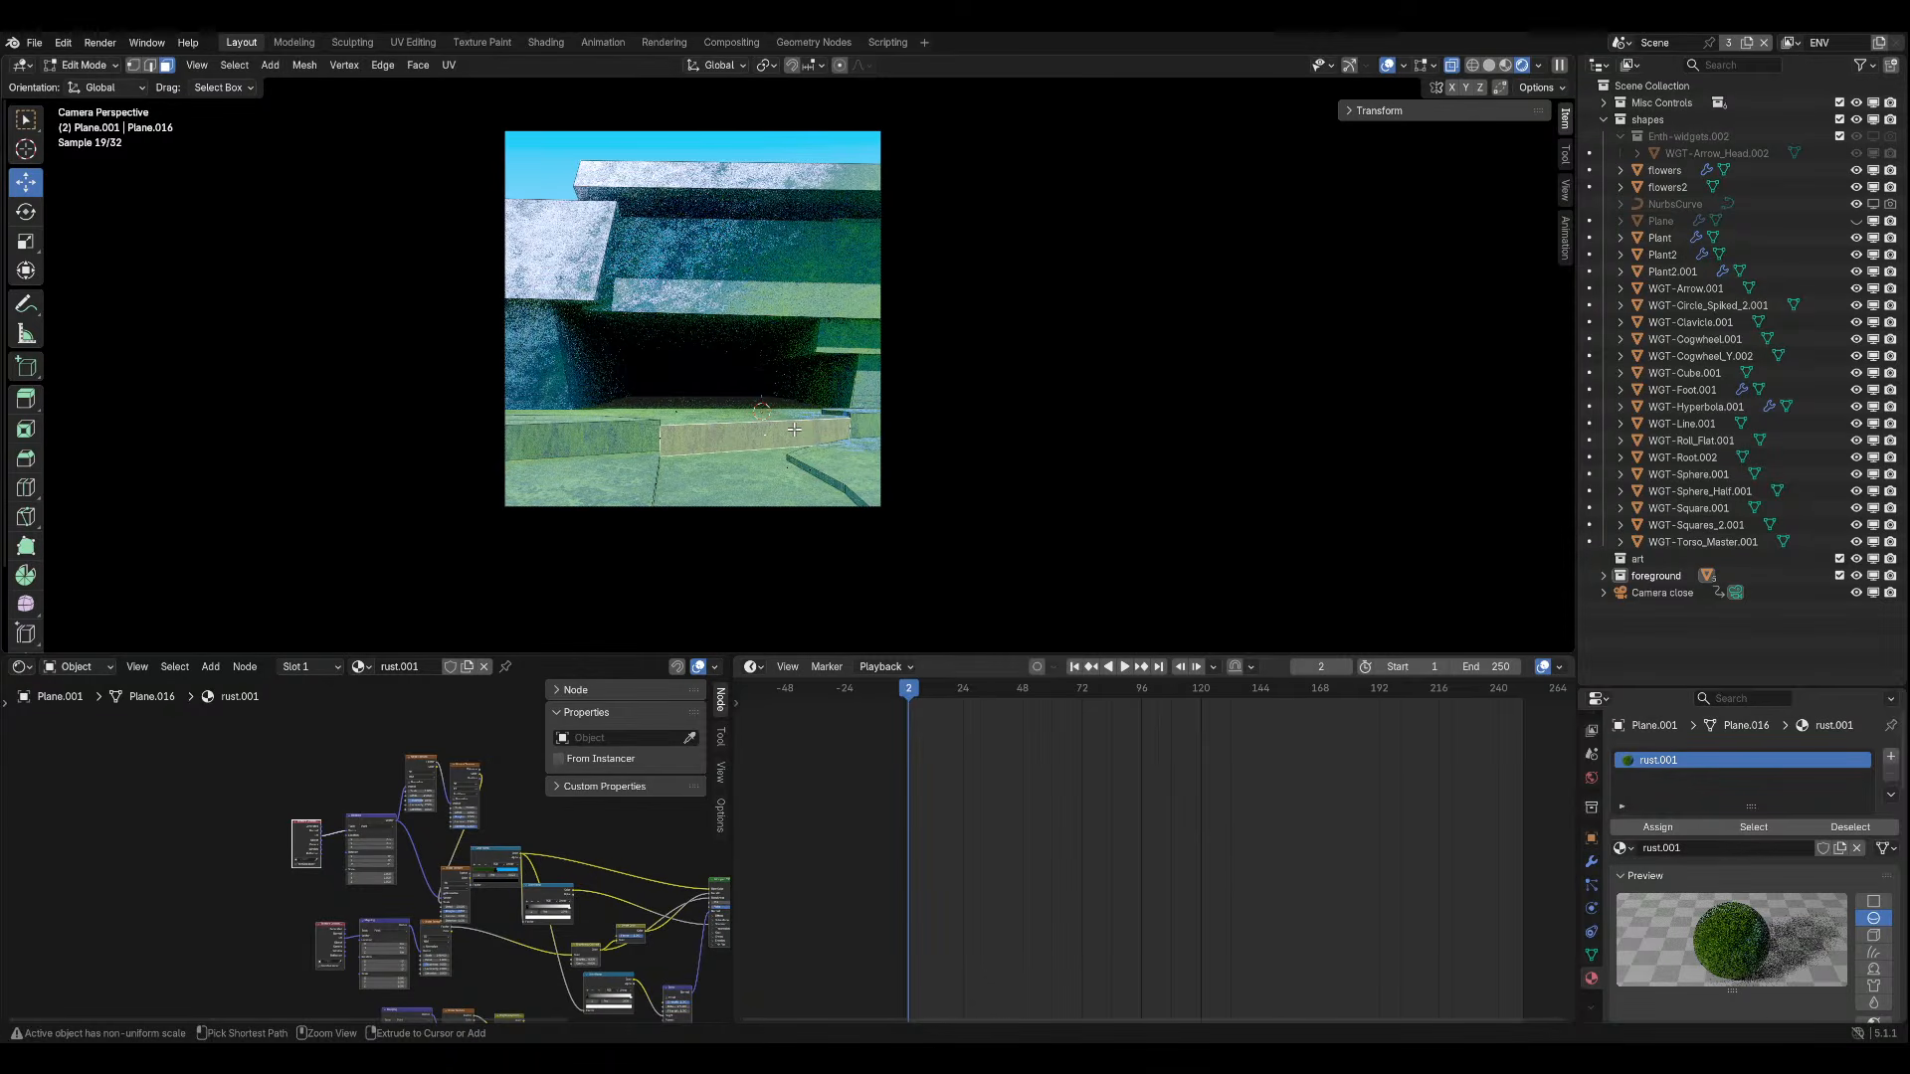
key("Tab")
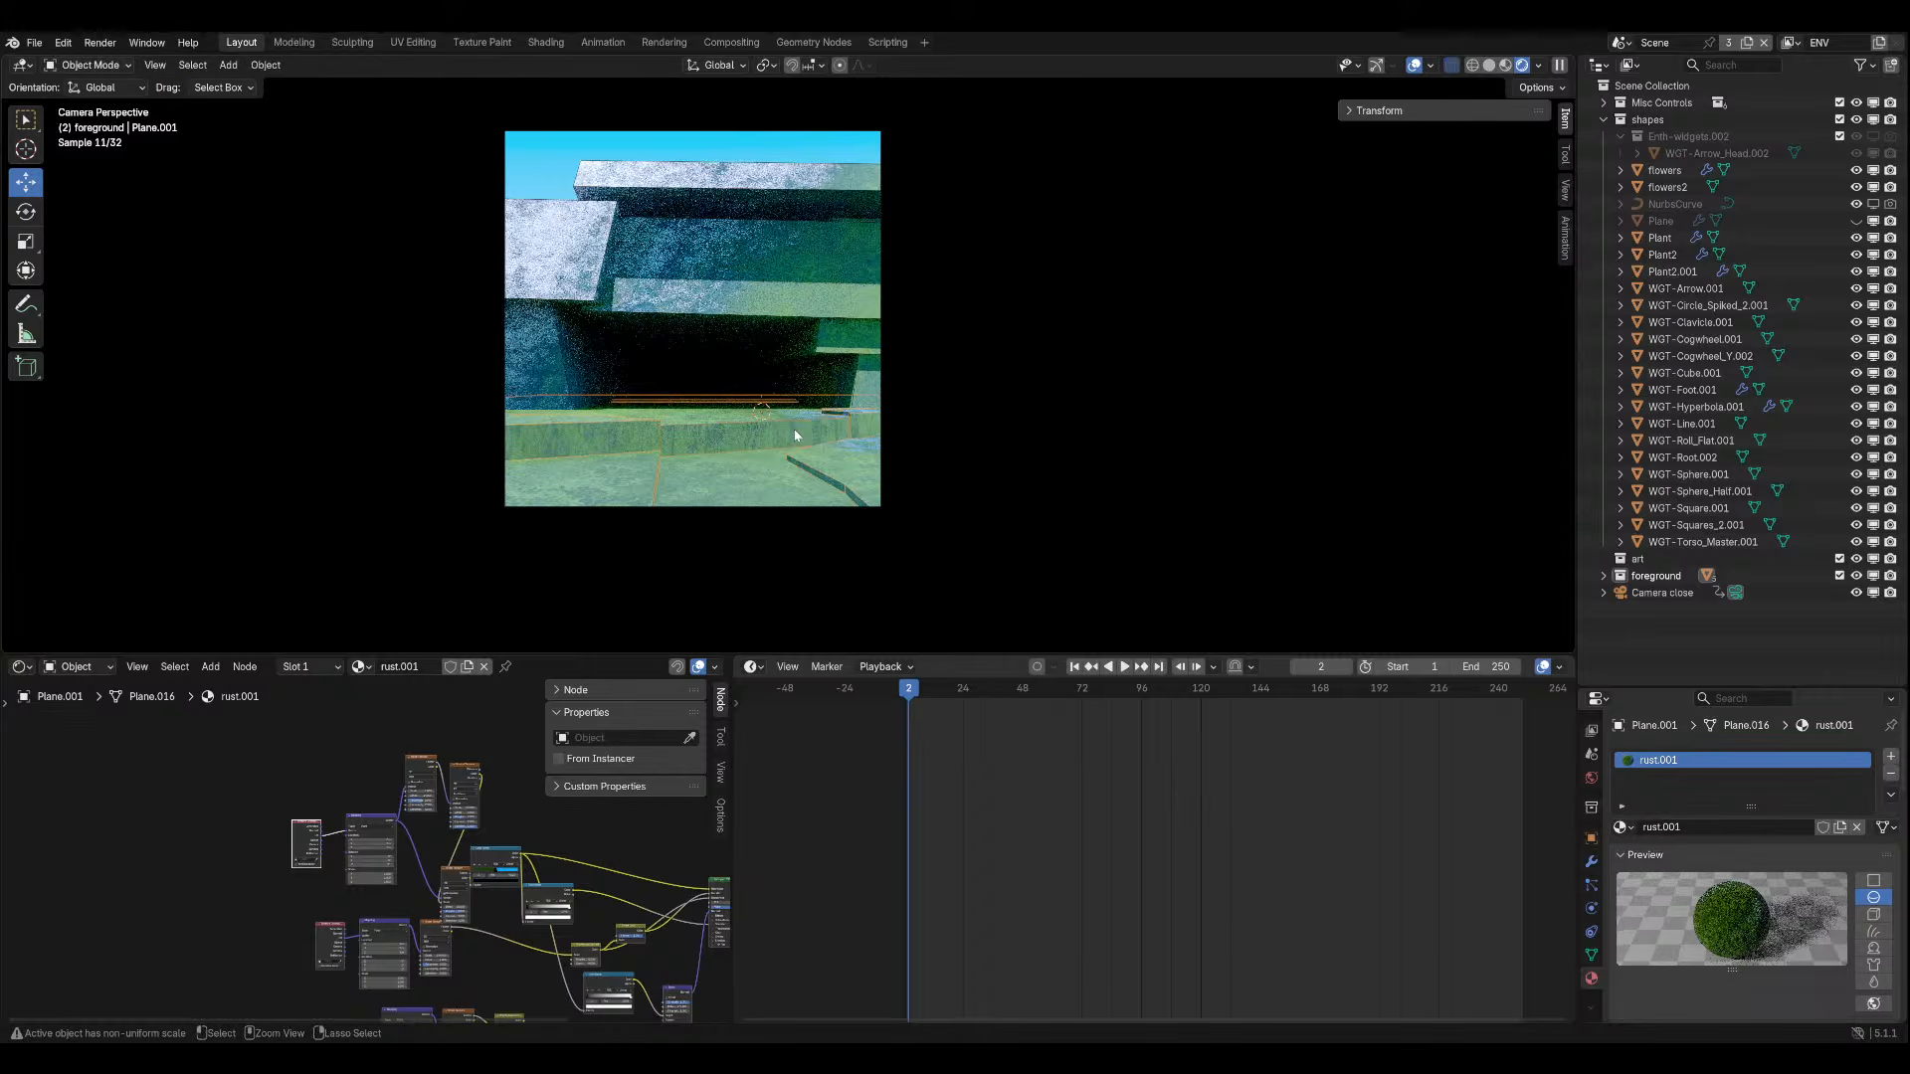
key("Tab")
key("ctrl+z")
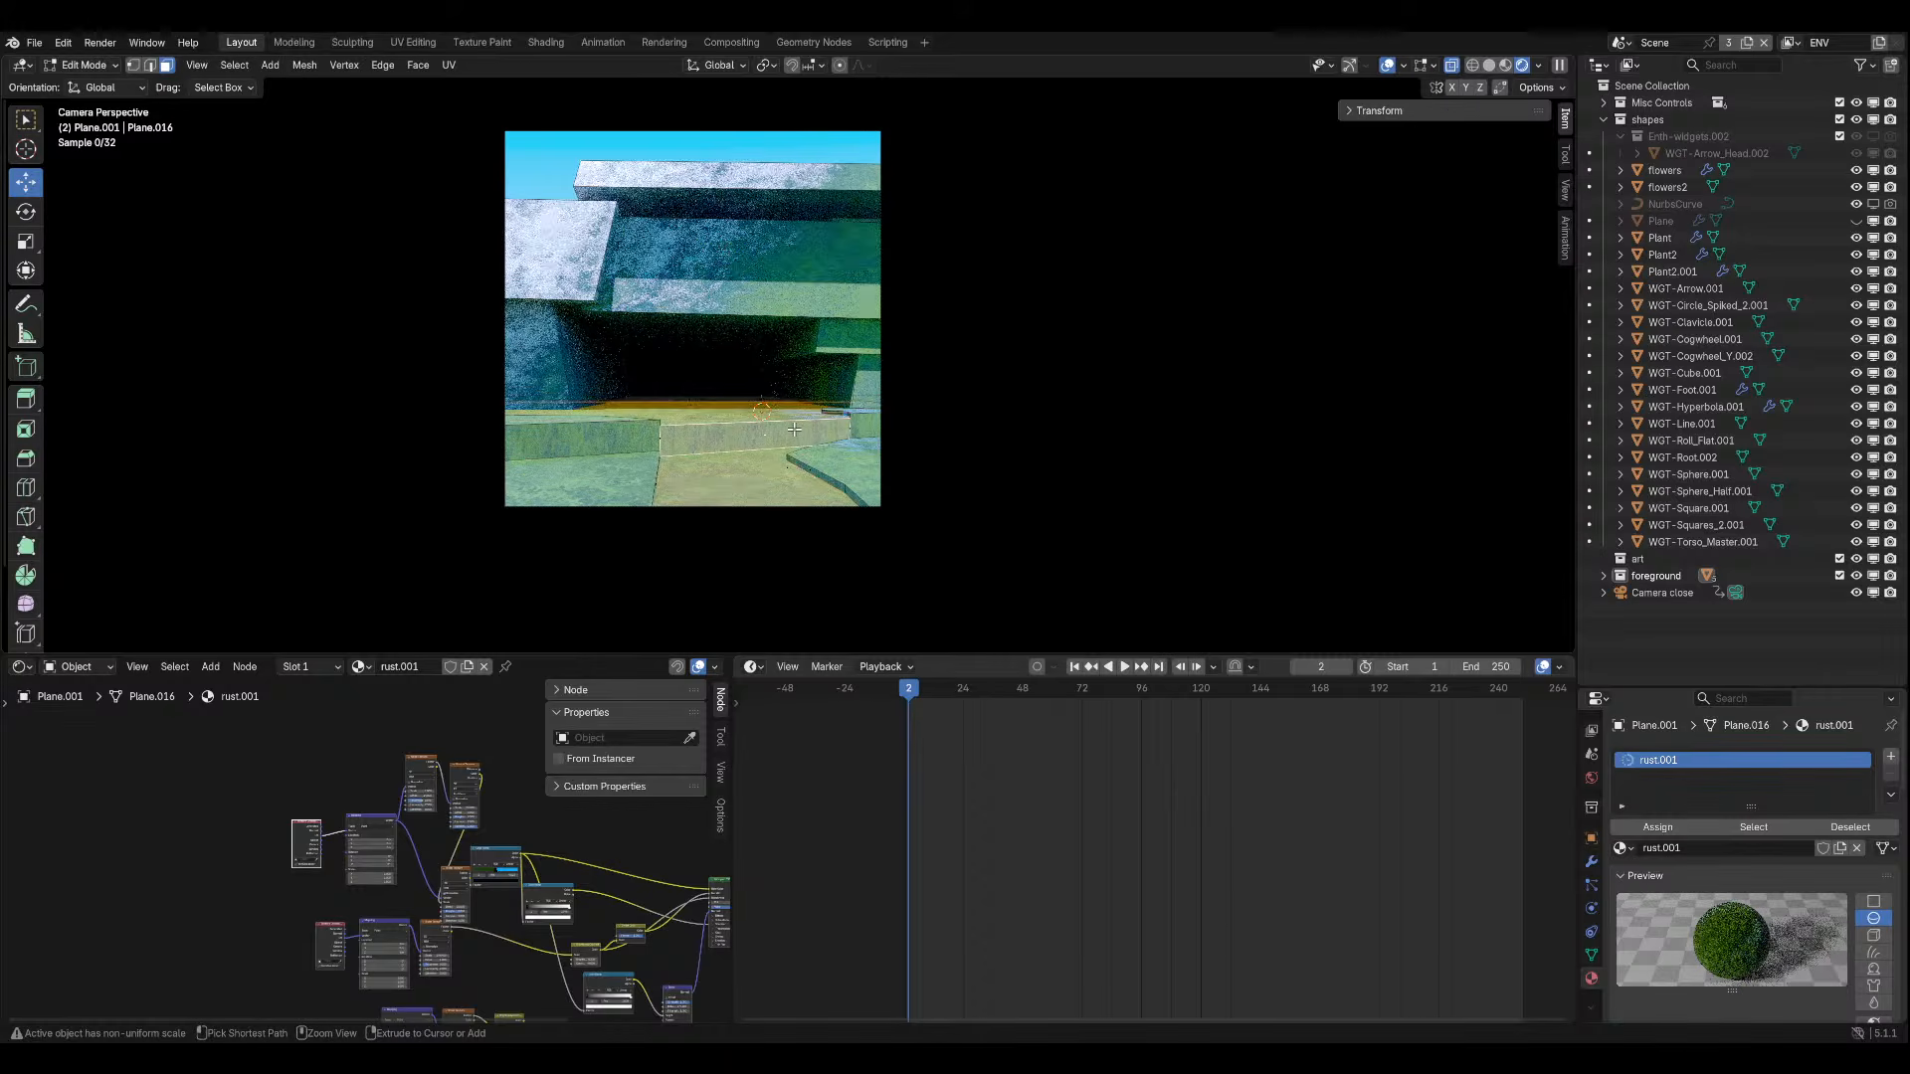
key("ctrl+z")
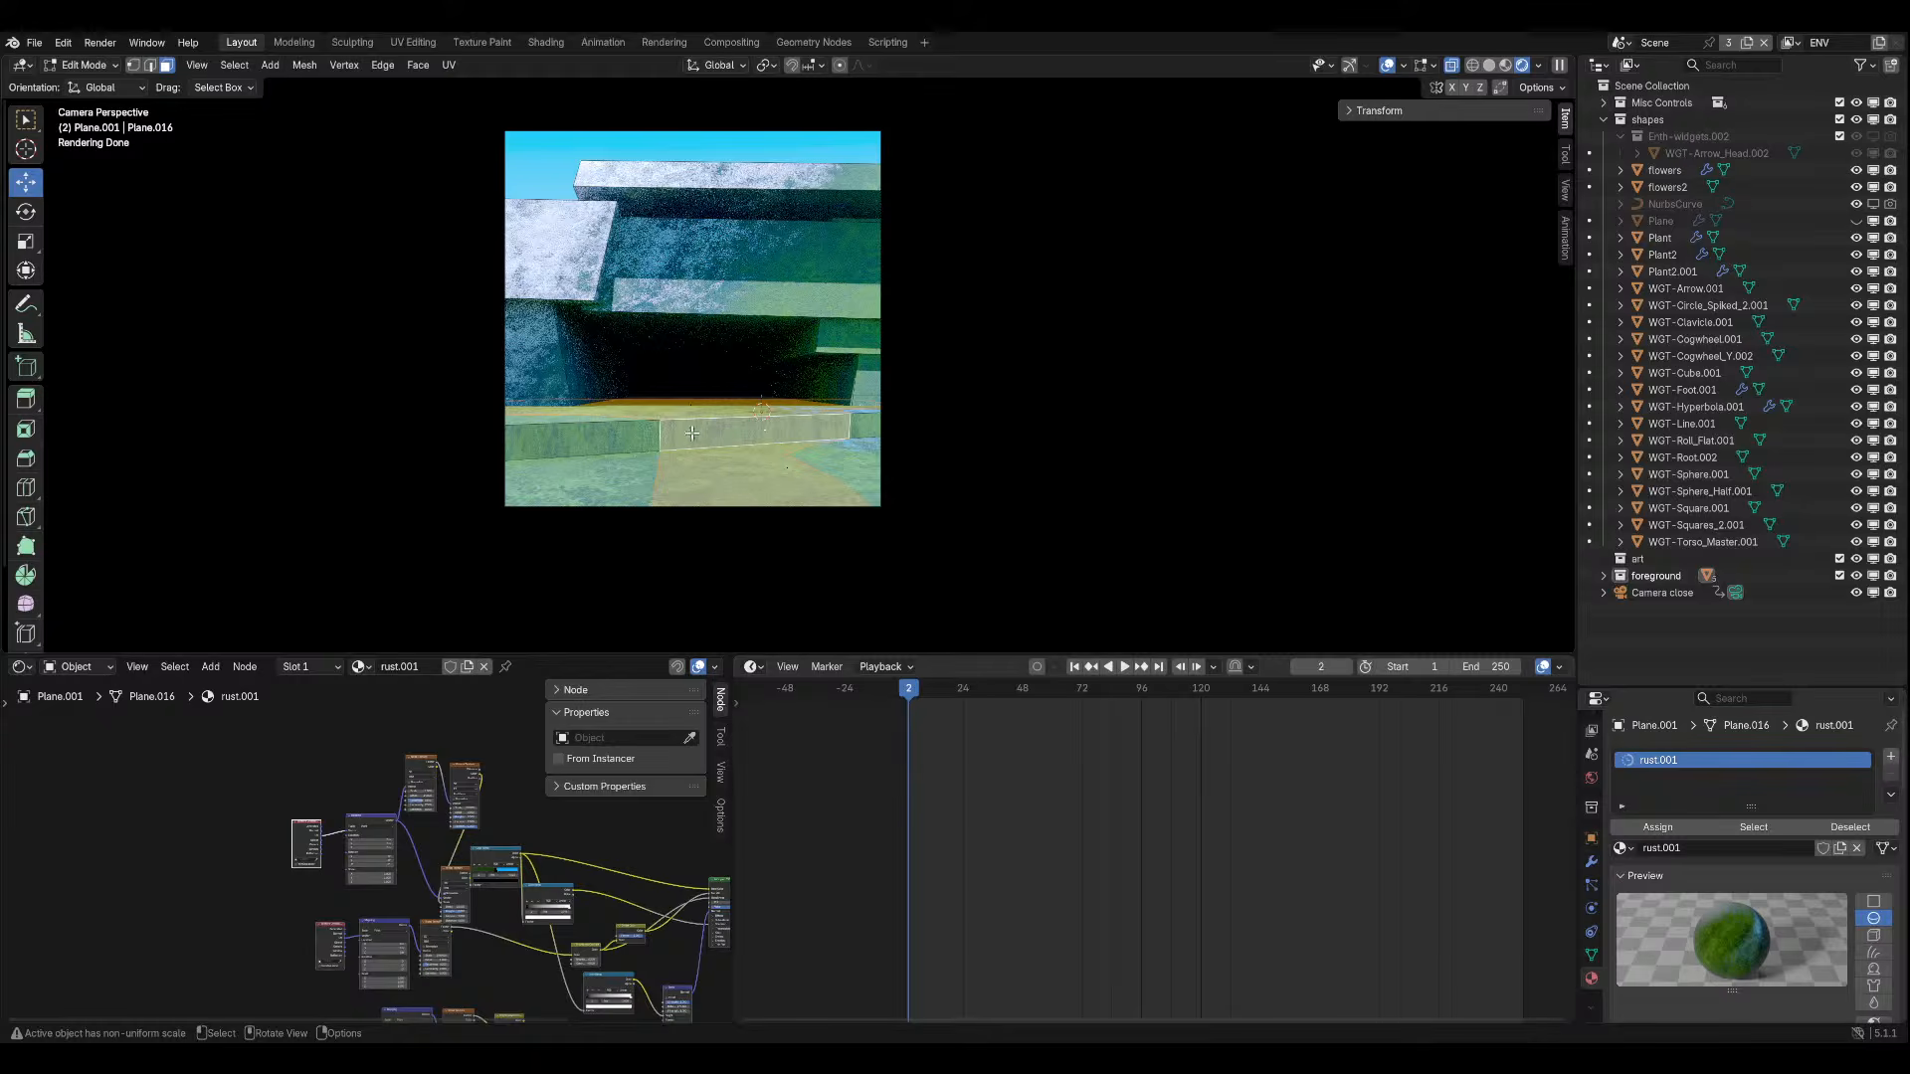
Try sinking the selected path faces with Shrink/Fatten.
middle_click_drag(692, 434, 923, 476)
key("ctrl+f")
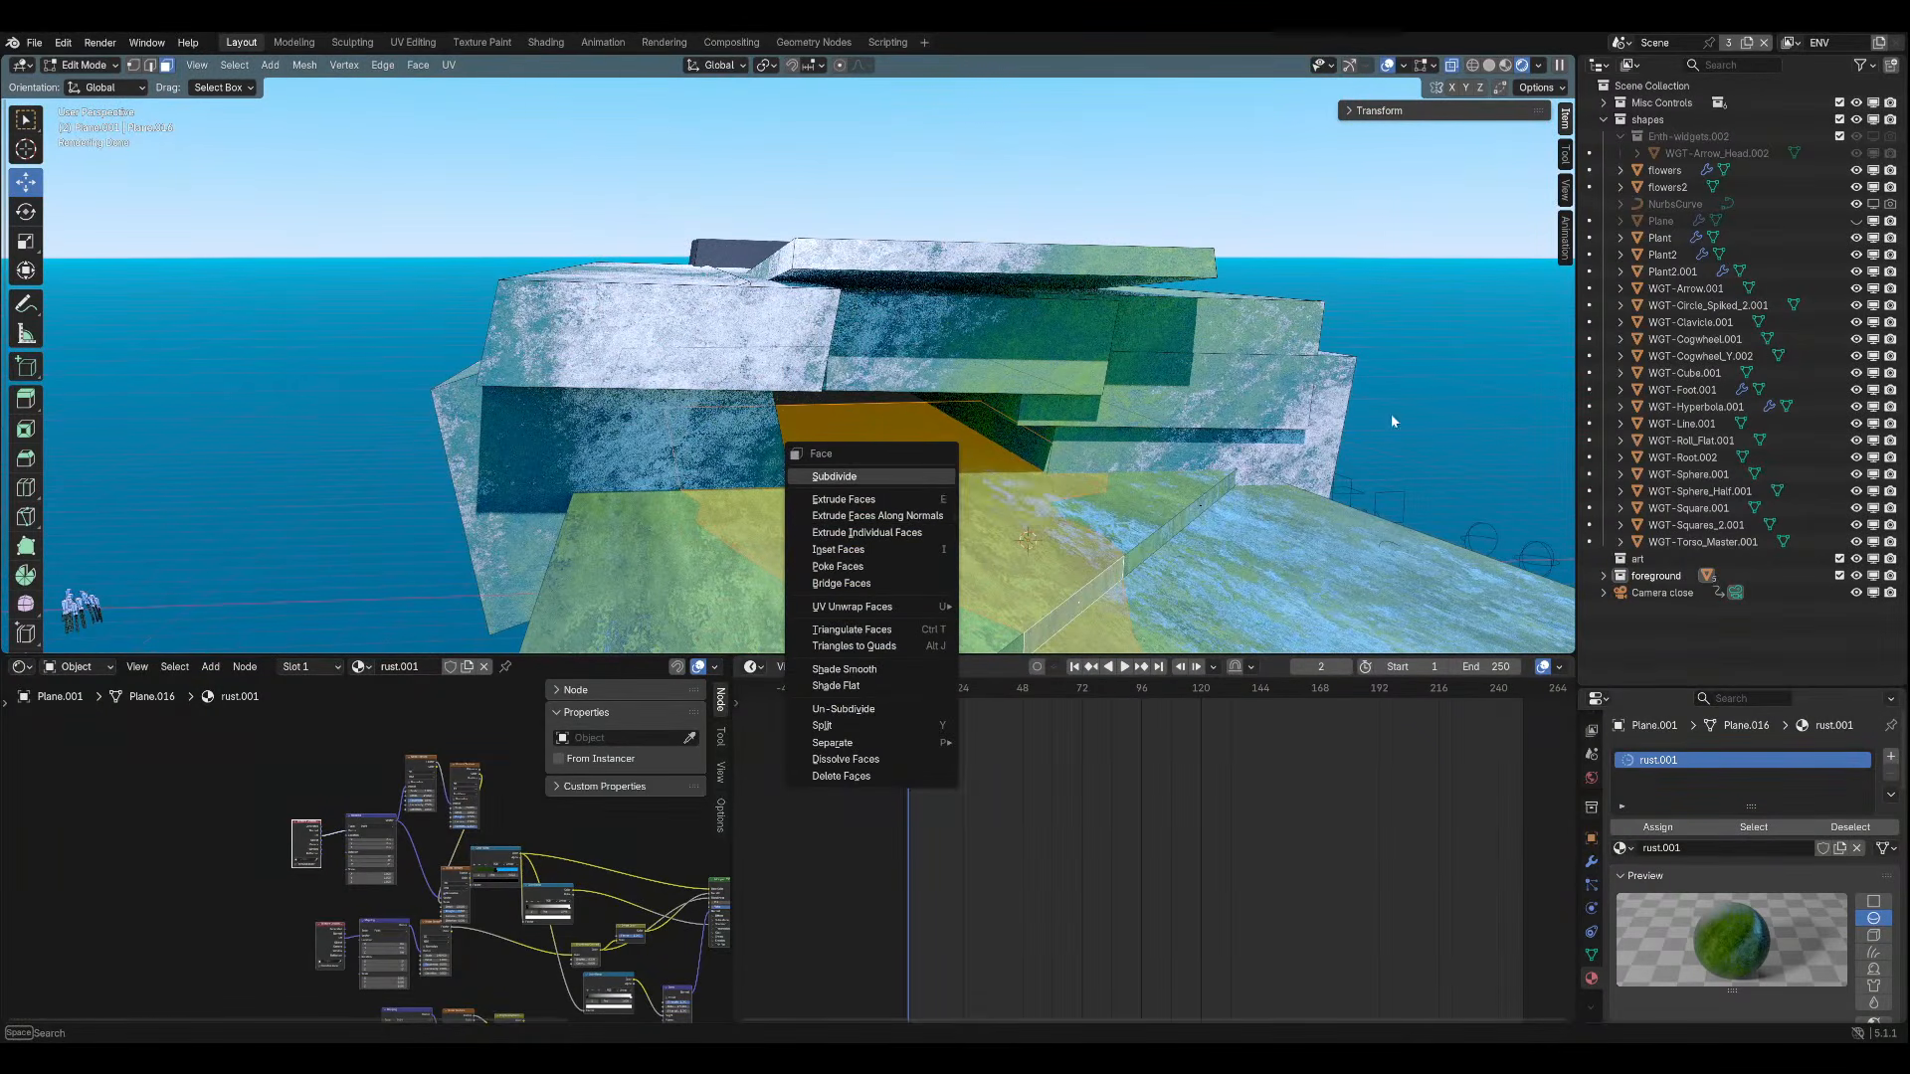
key("Escape")
middle_click_drag(1159, 422, 1103, 408)
key("ctrl+f")
left_click(1102, 398)
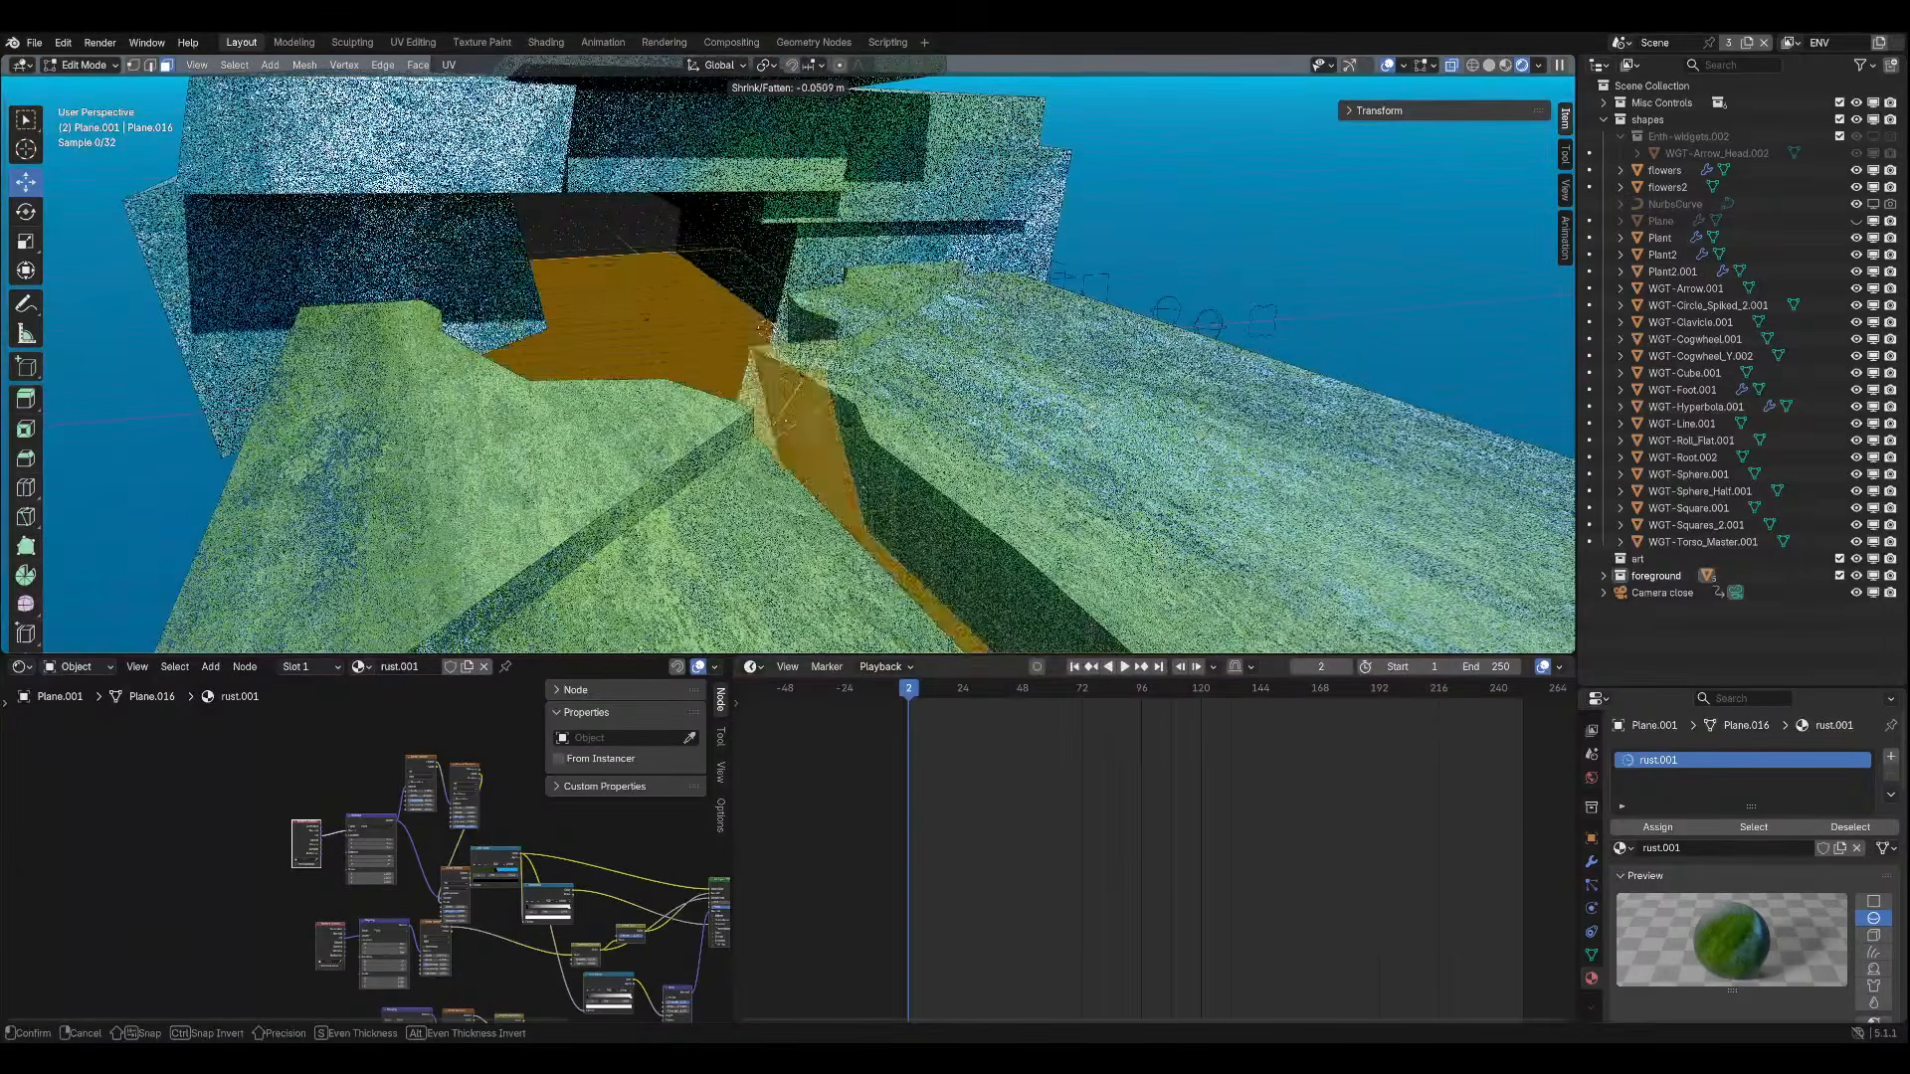
right_click(1094, 414)
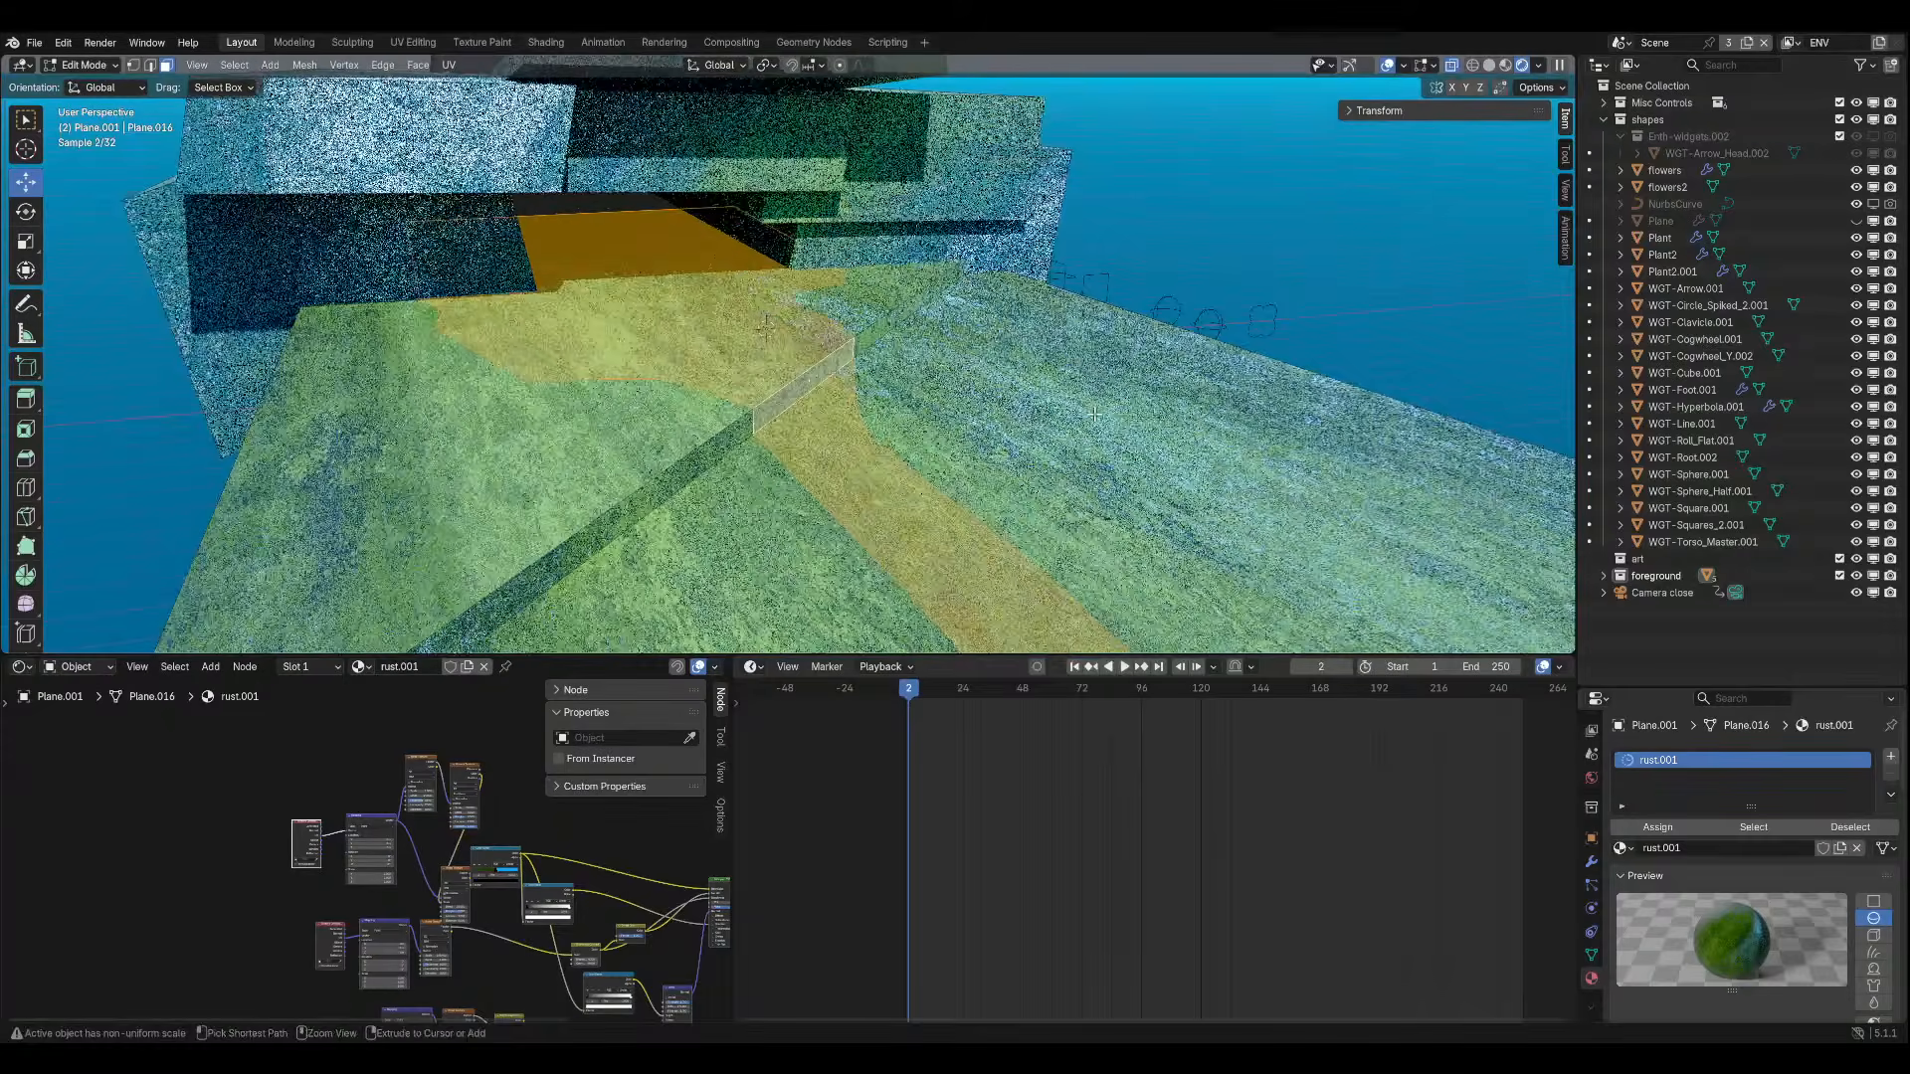
right_click(1094, 414)
left_click(1045, 413)
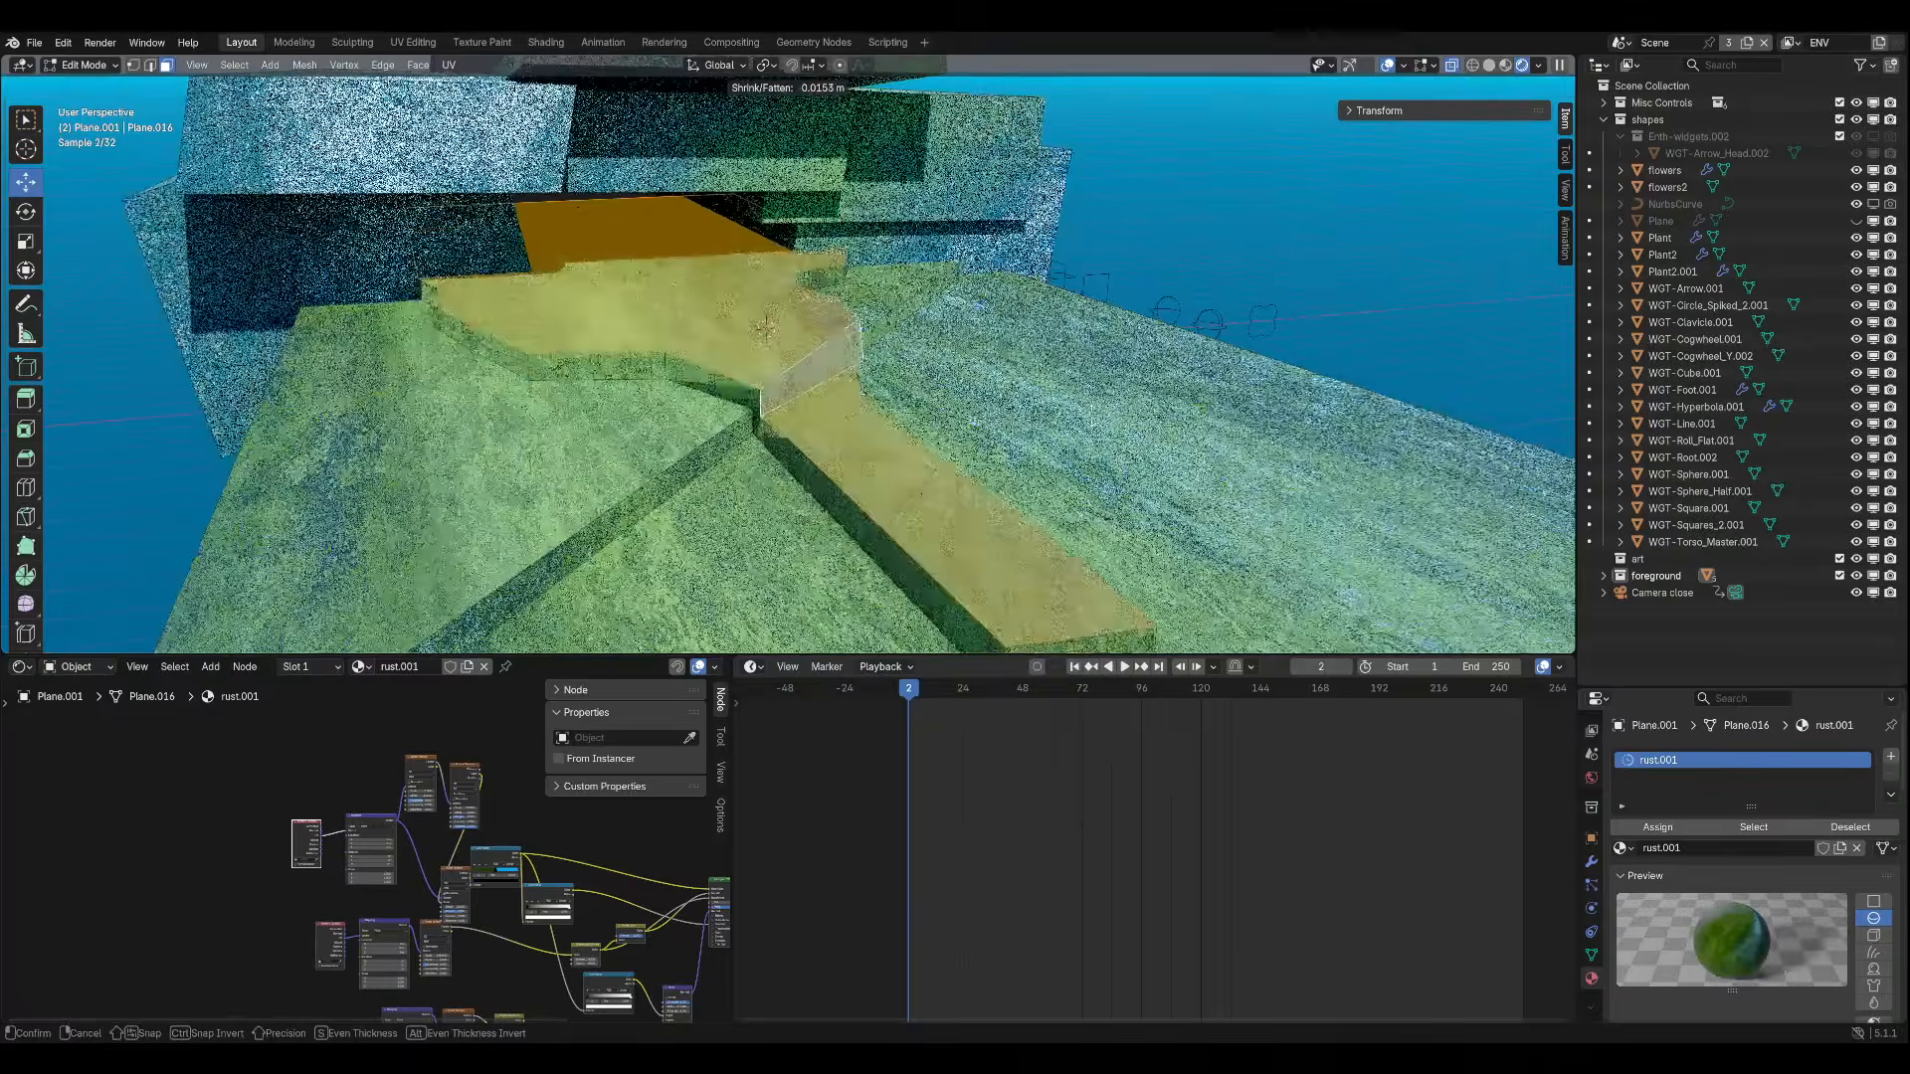
left_click(1091, 413)
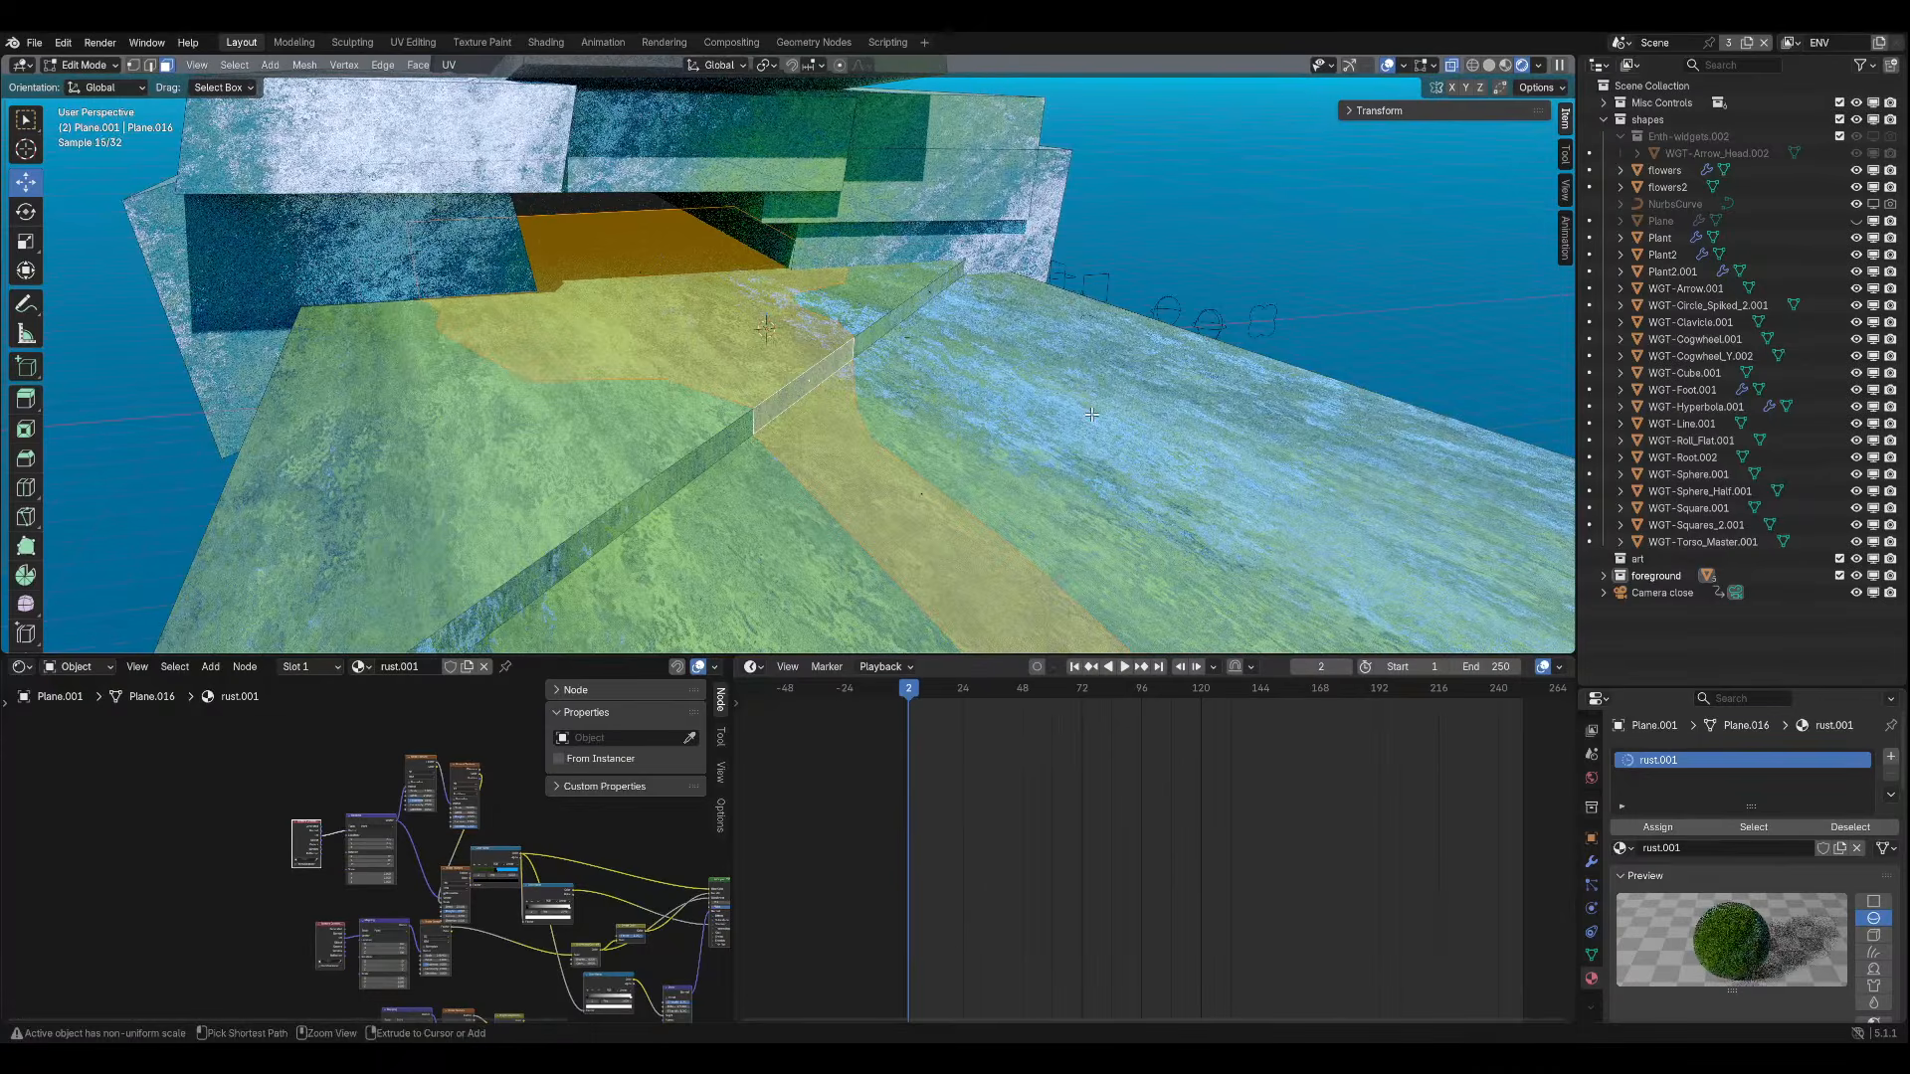
Extrude the selected path faces in place and move them down along Z to sink the path.
right_click(1035, 390)
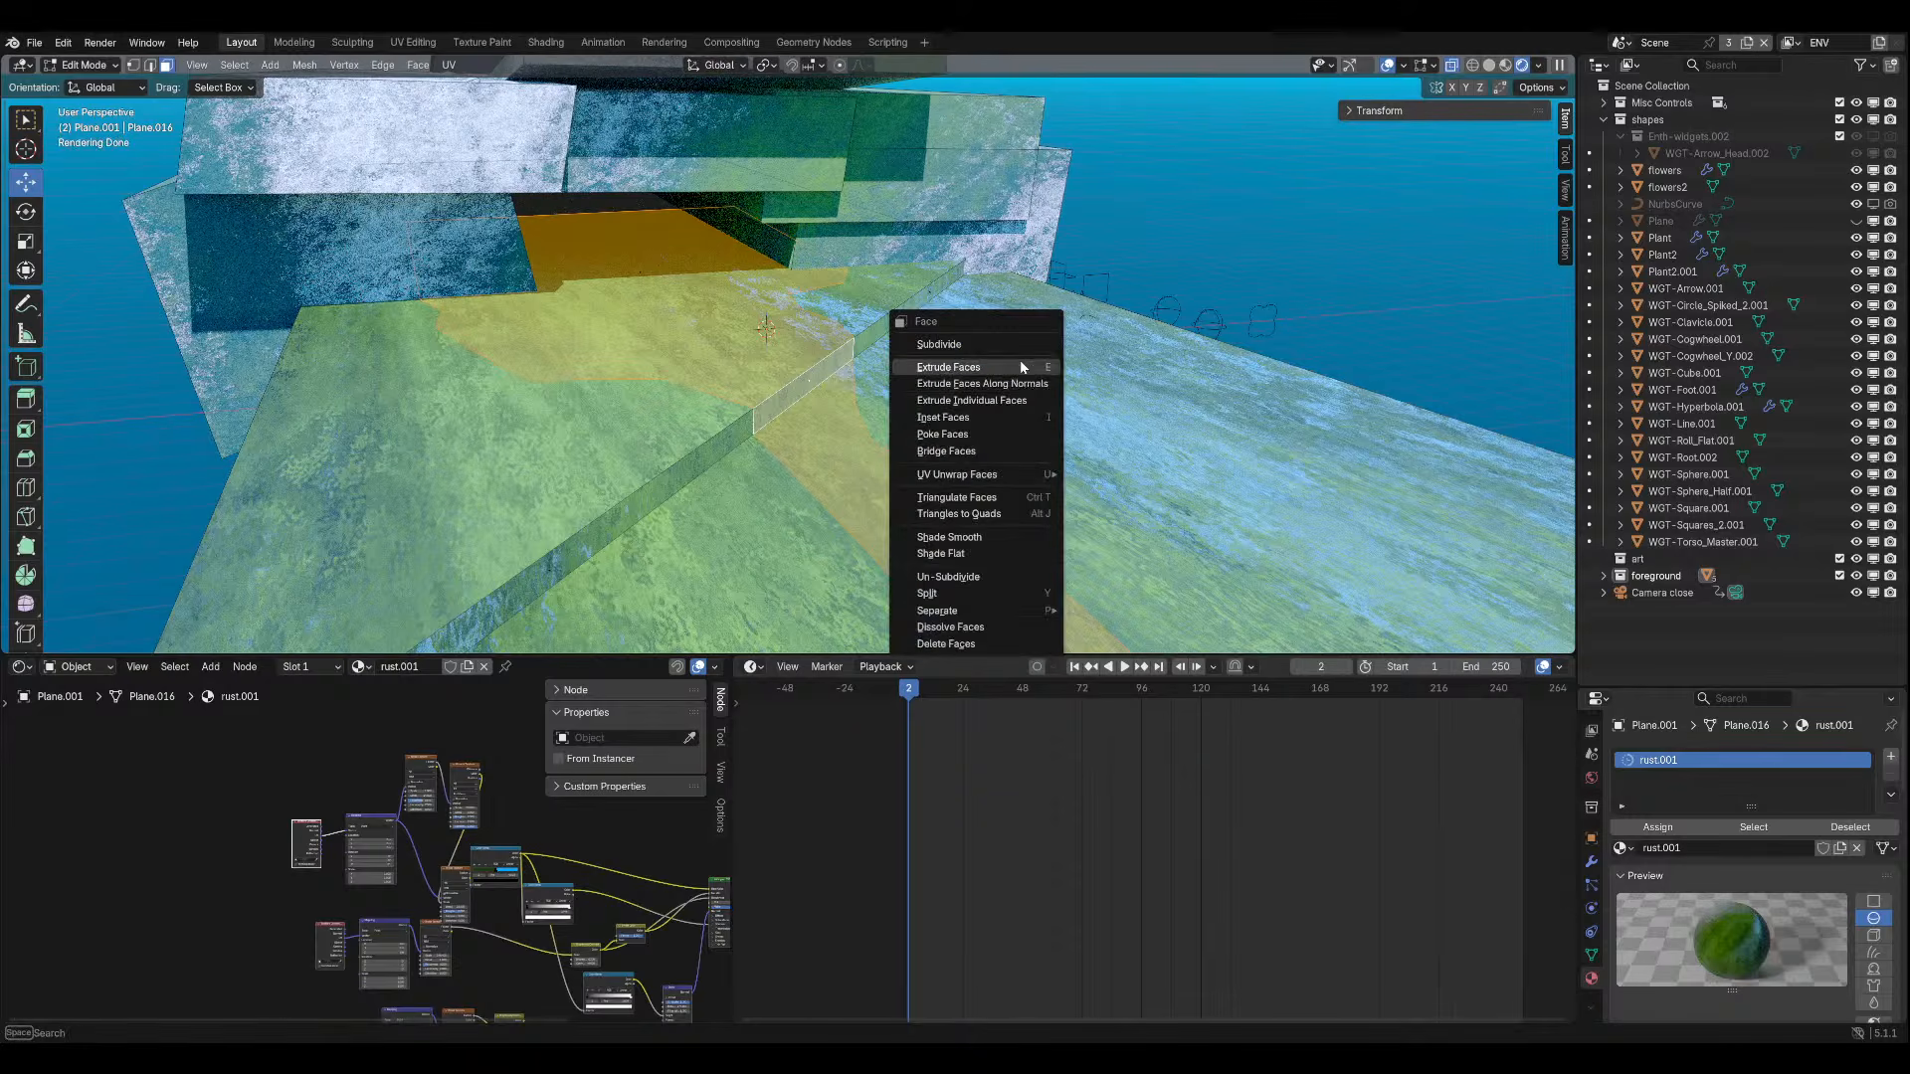
left_click(1024, 367)
right_click(1013, 358)
key("g")
key("z")
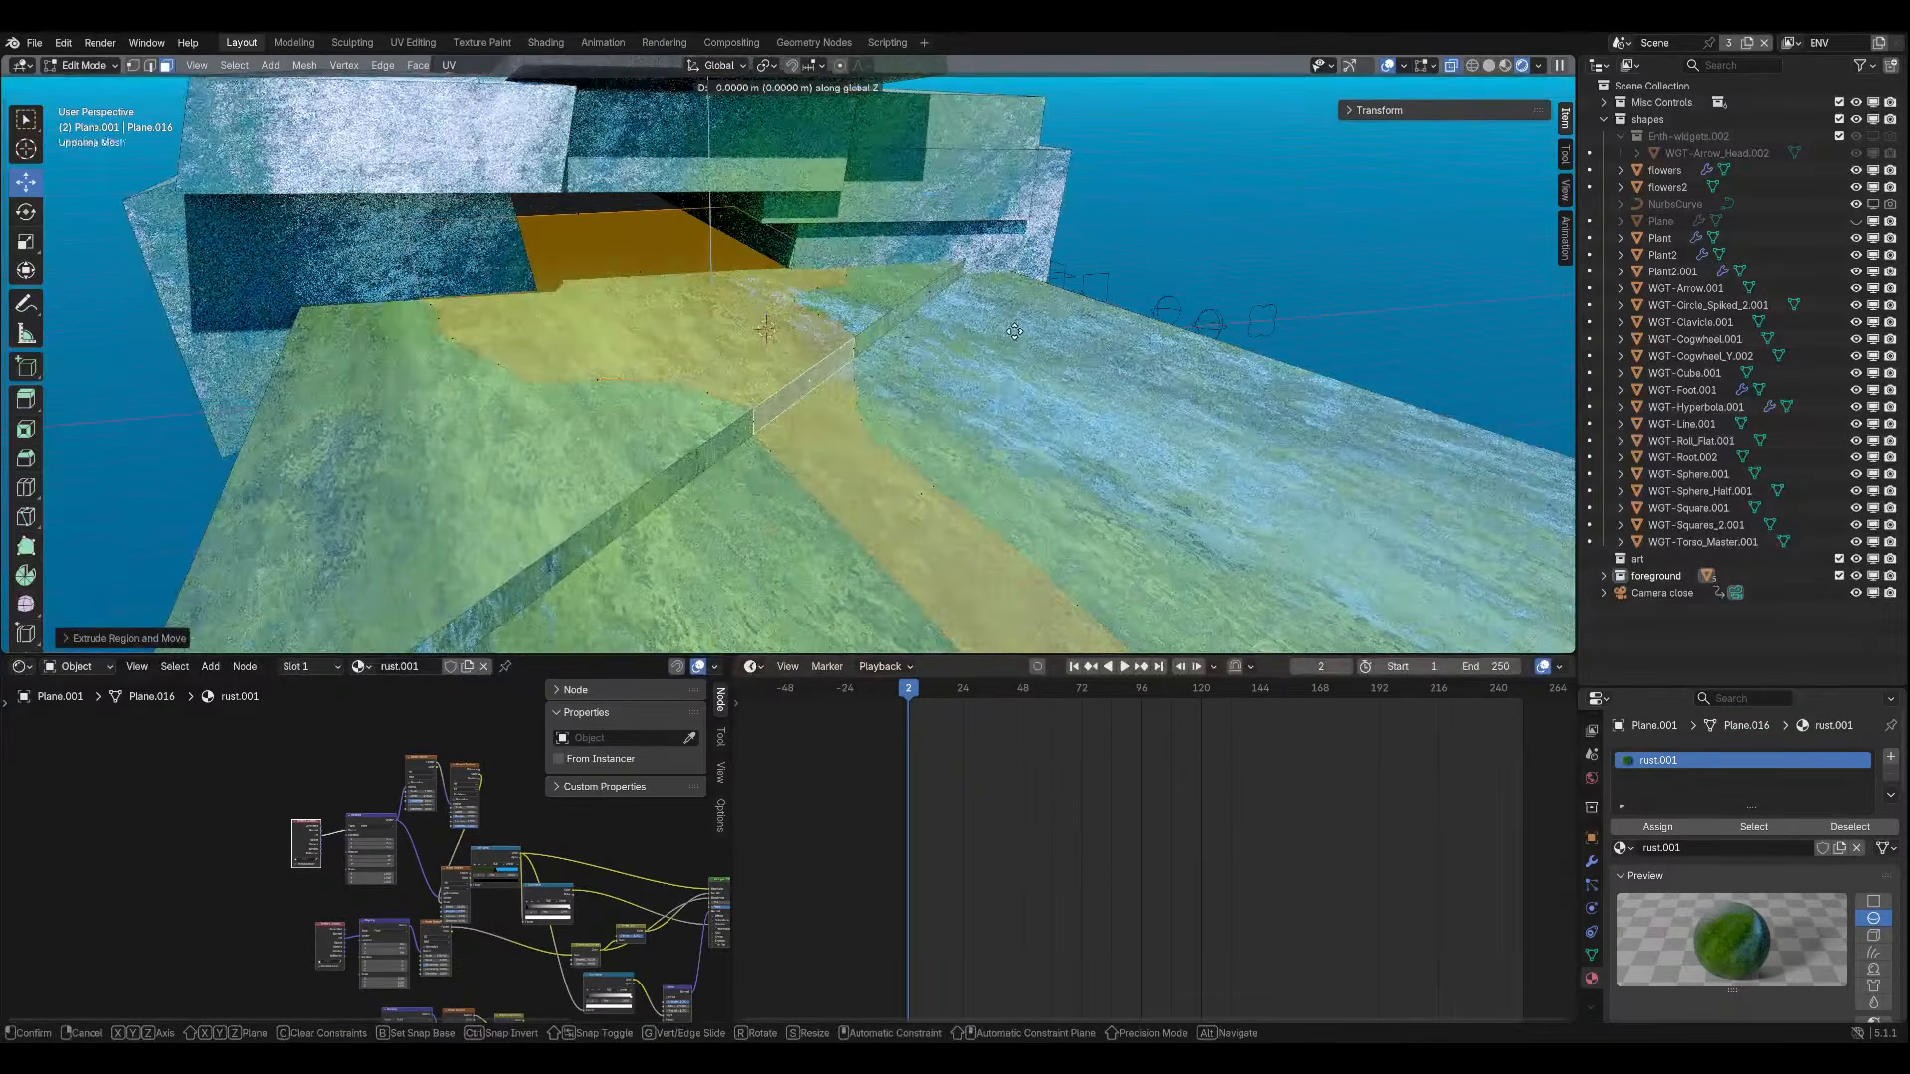
left_click(998, 418)
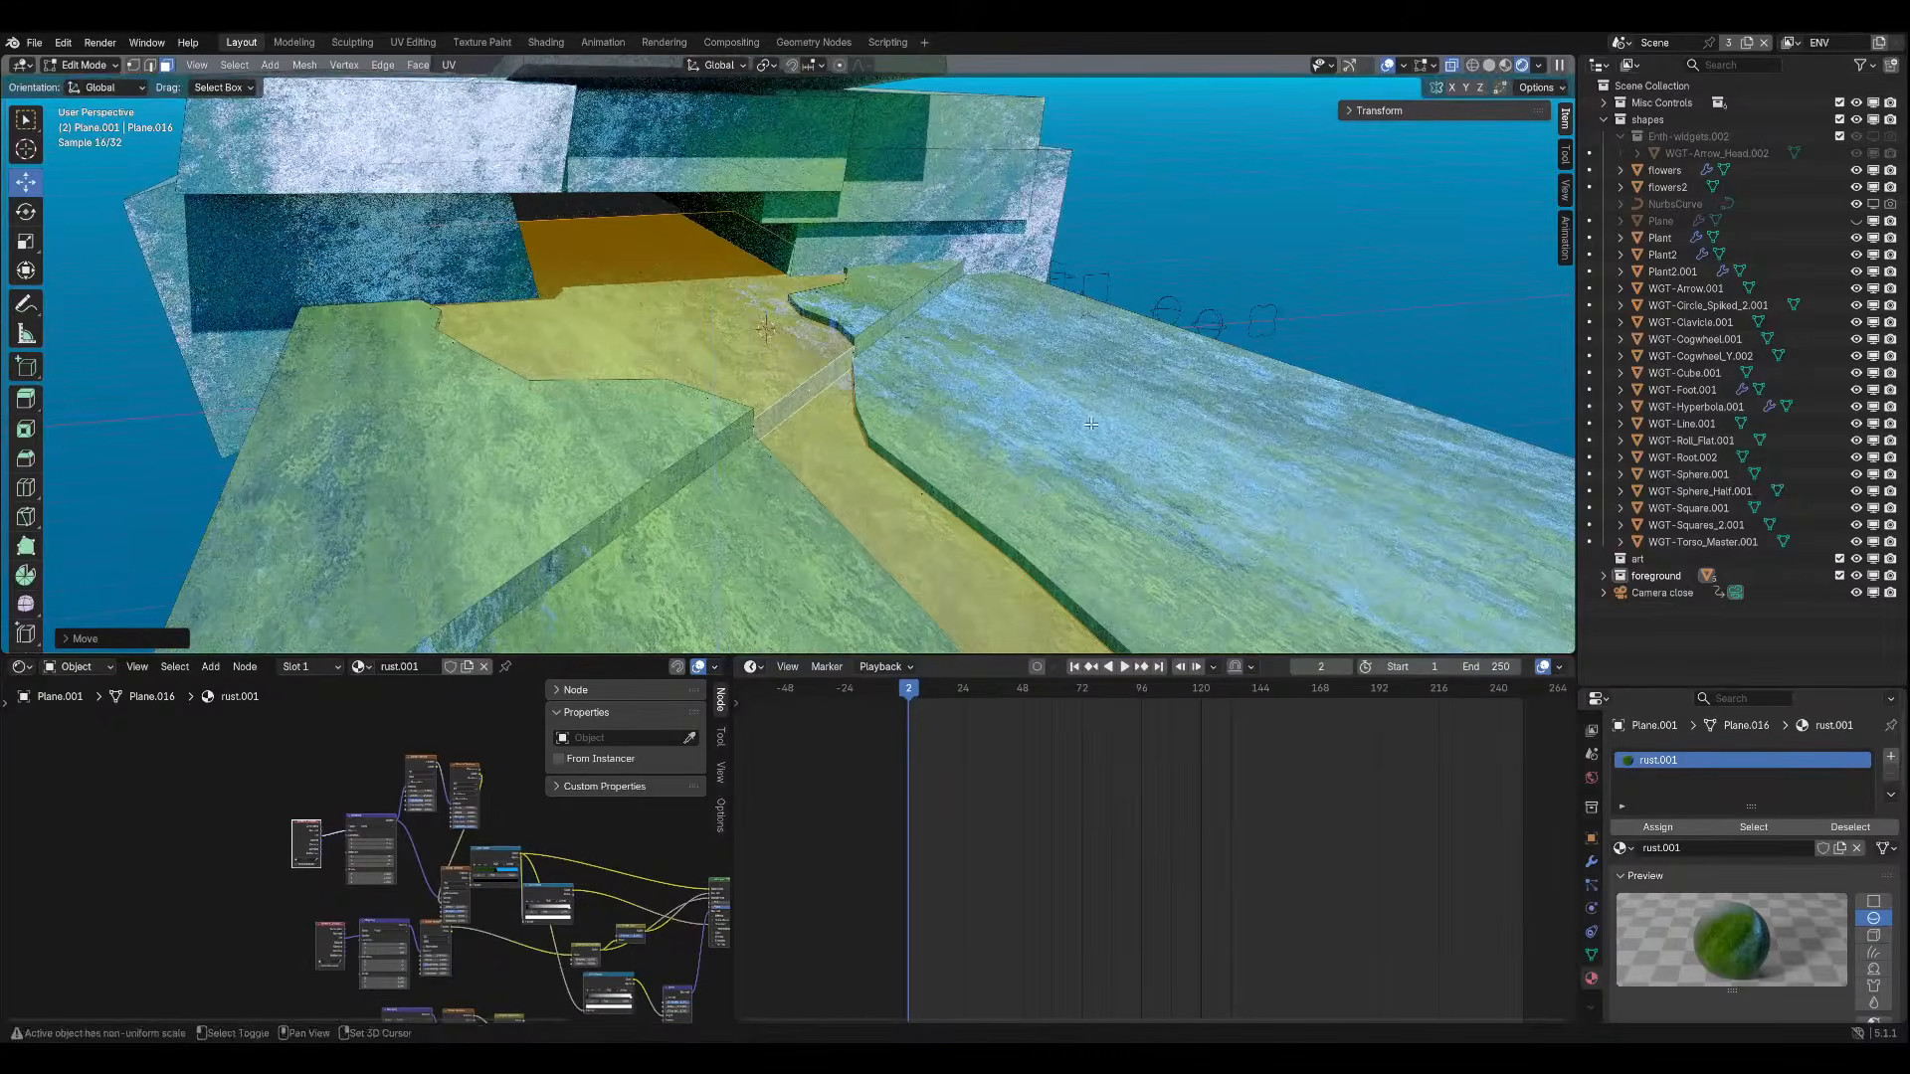
Try scaling the sunken path faces along X and Y.
key("s")
key("x")
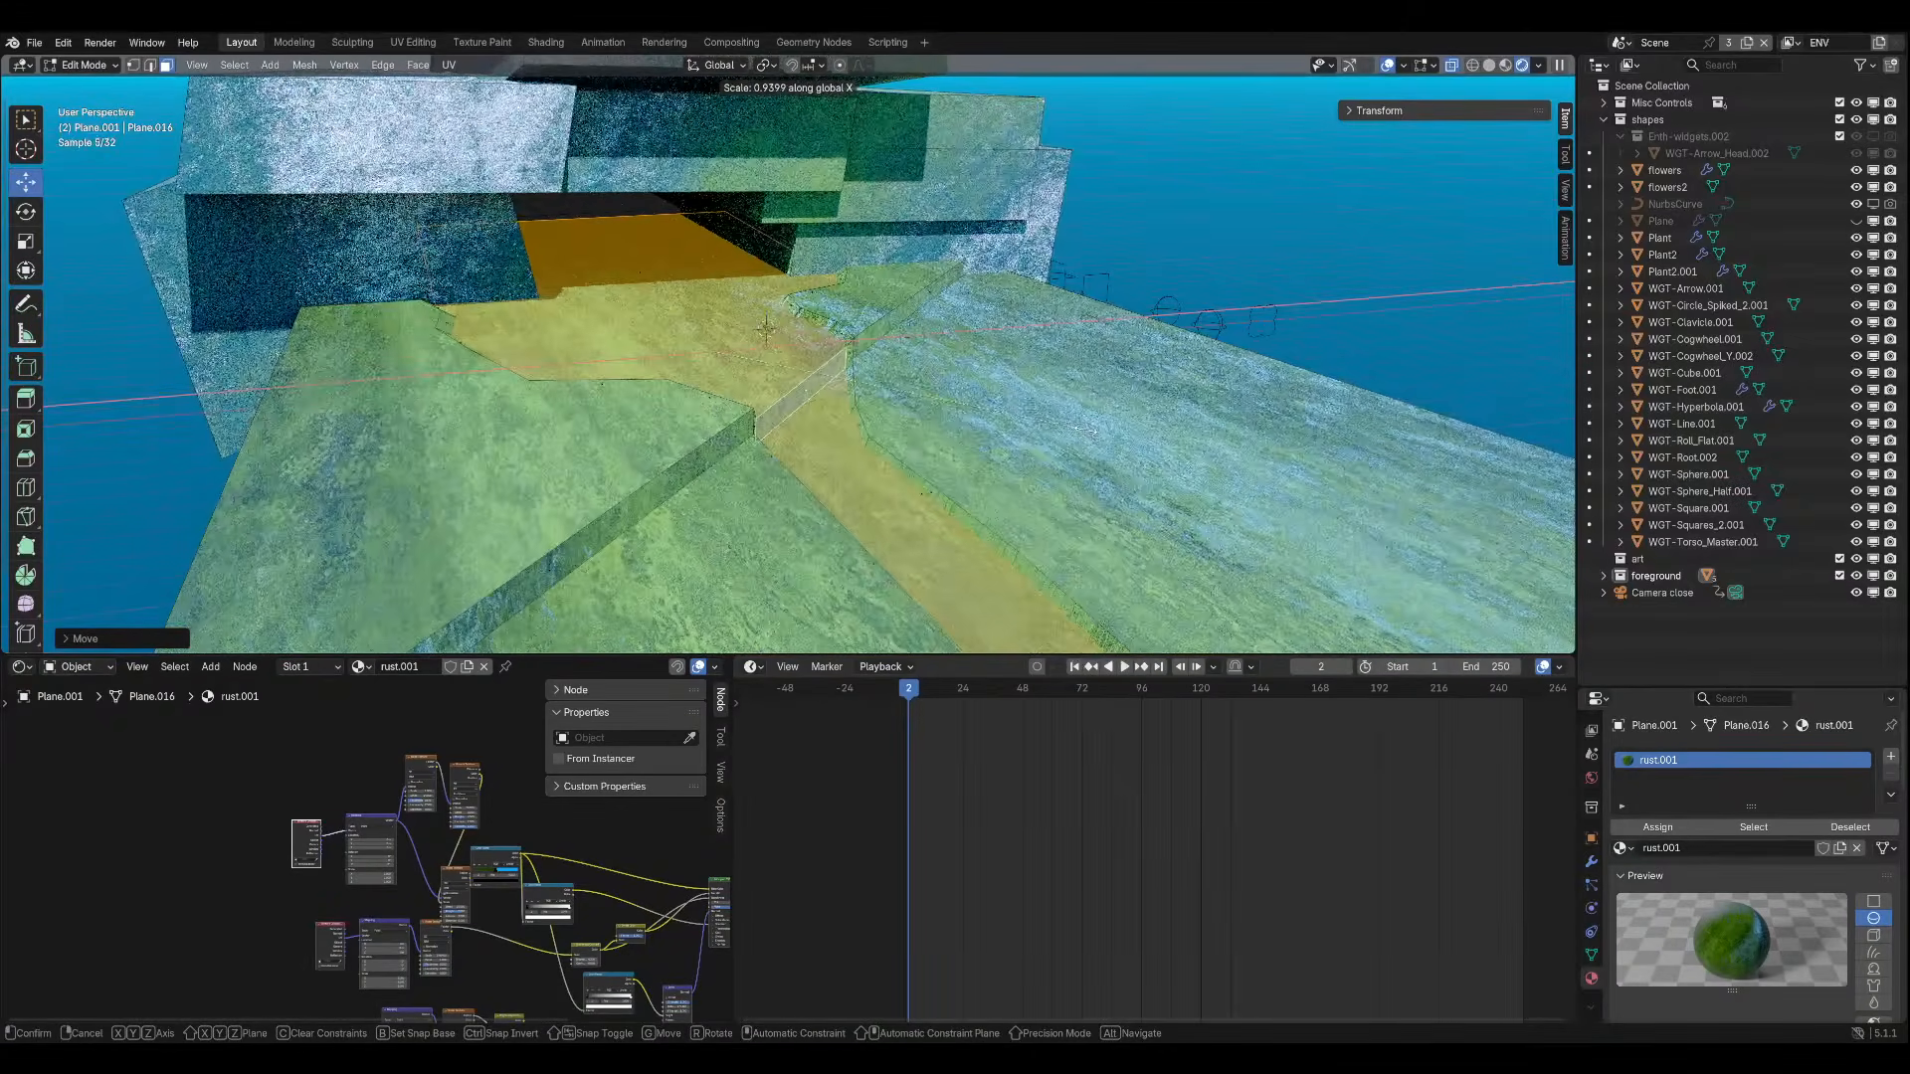
right_click(1091, 429)
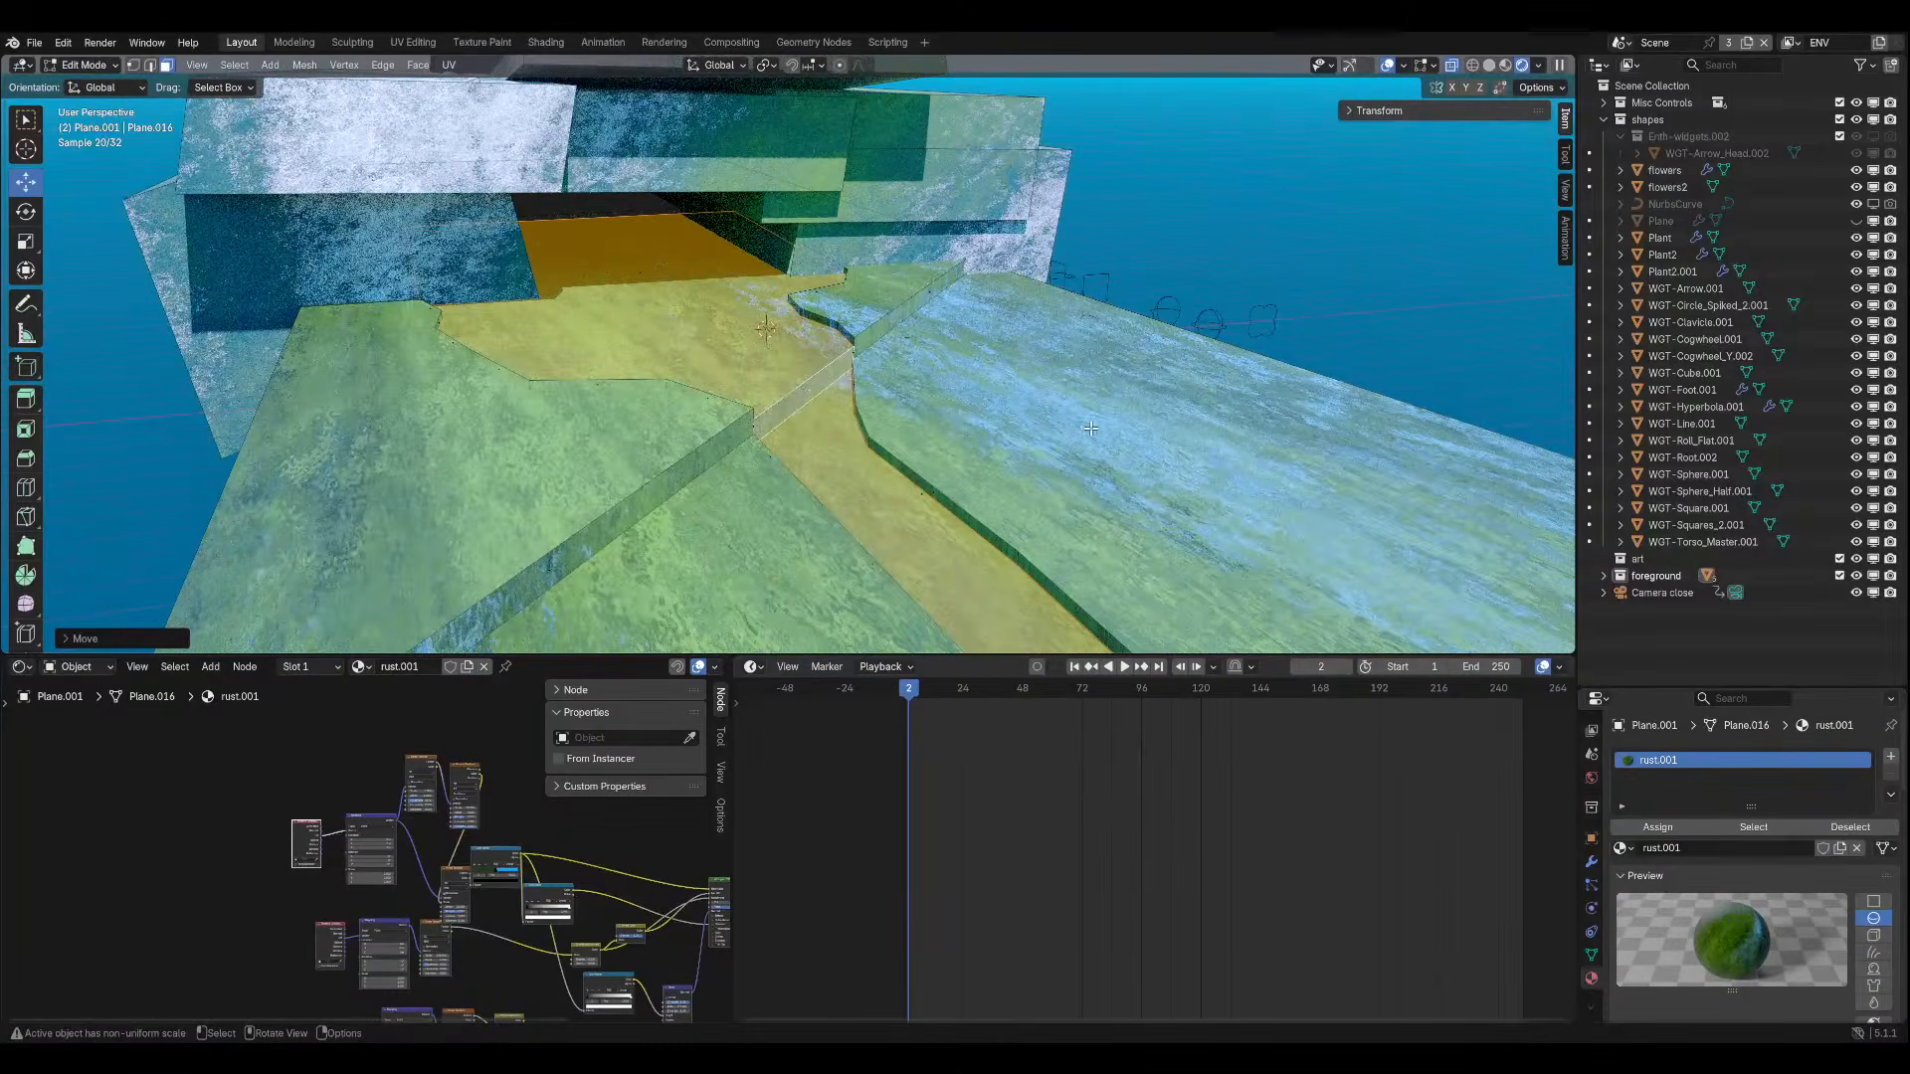
key("s")
key("z")
key("y")
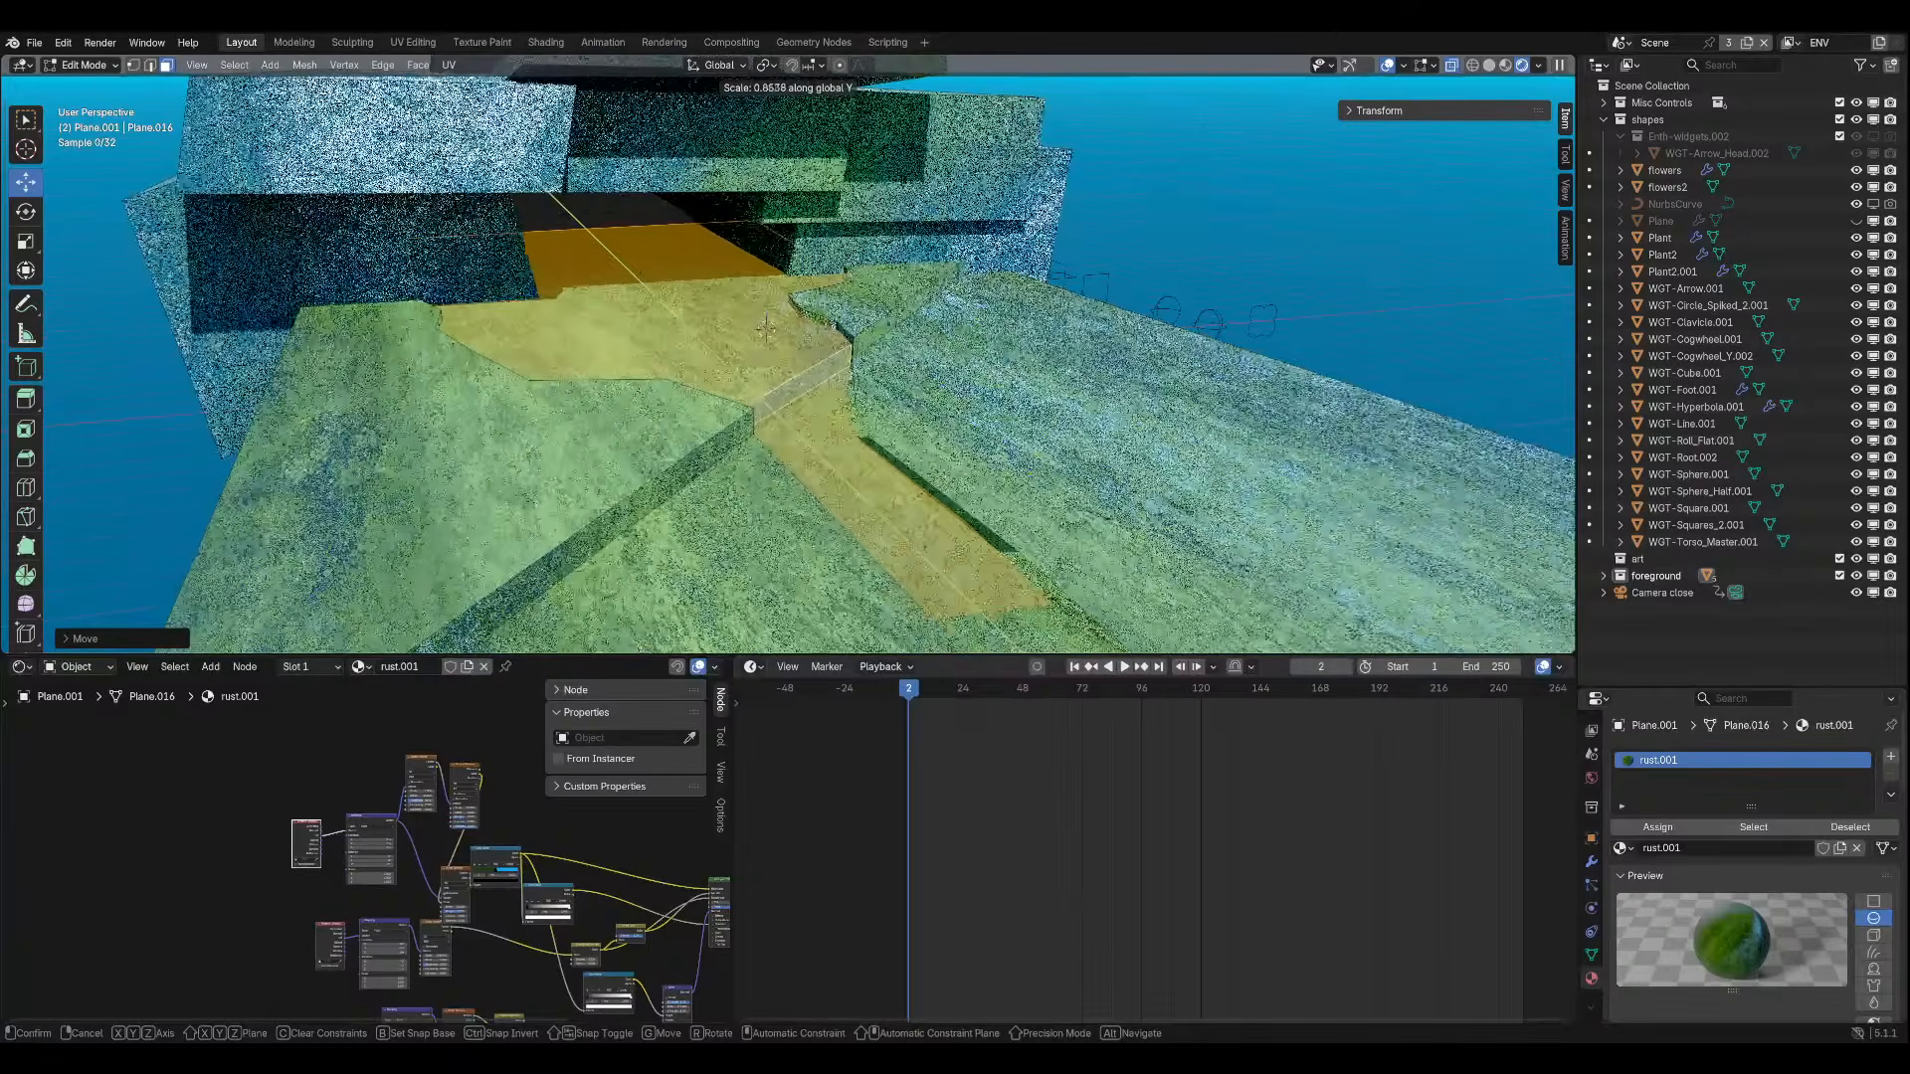
key("Escape")
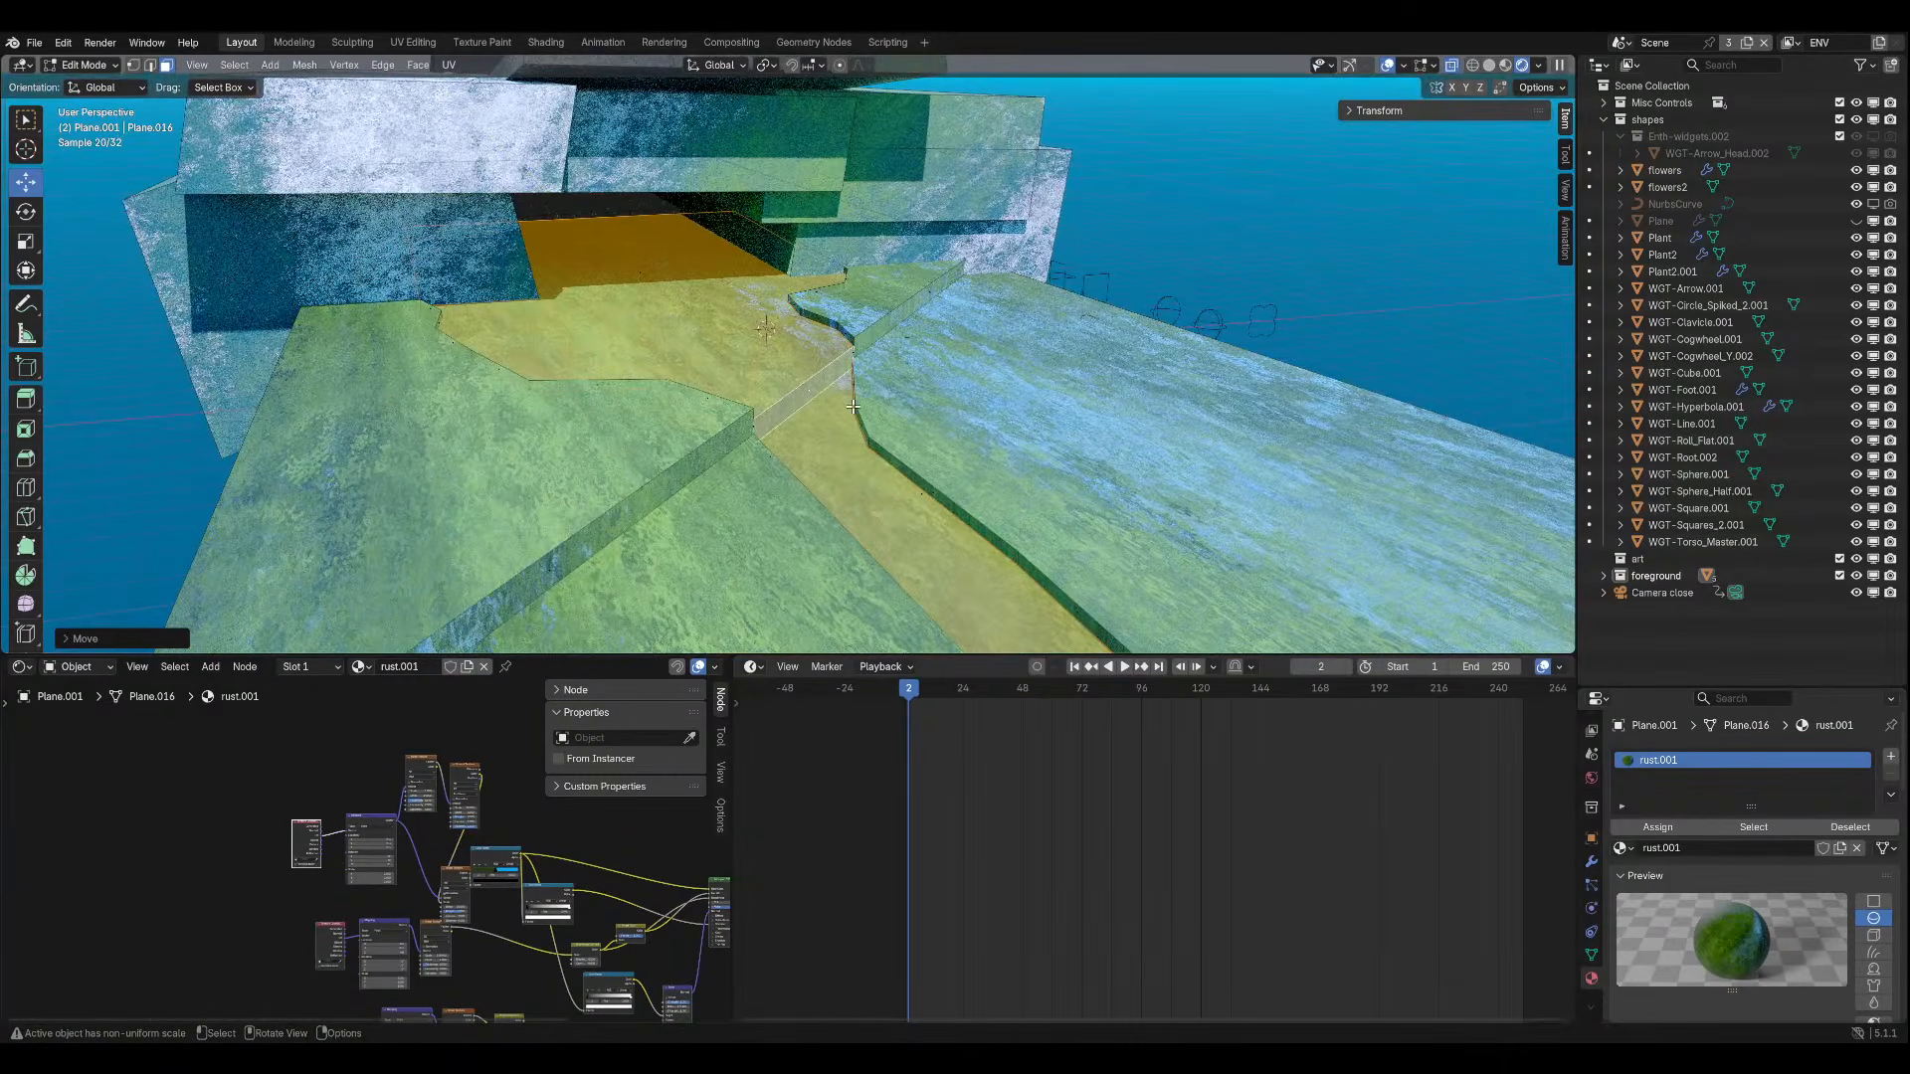
View the scene through the camera and adjust the height of the sunken path faces along Z.
key("KP_0")
key("g")
key("z")
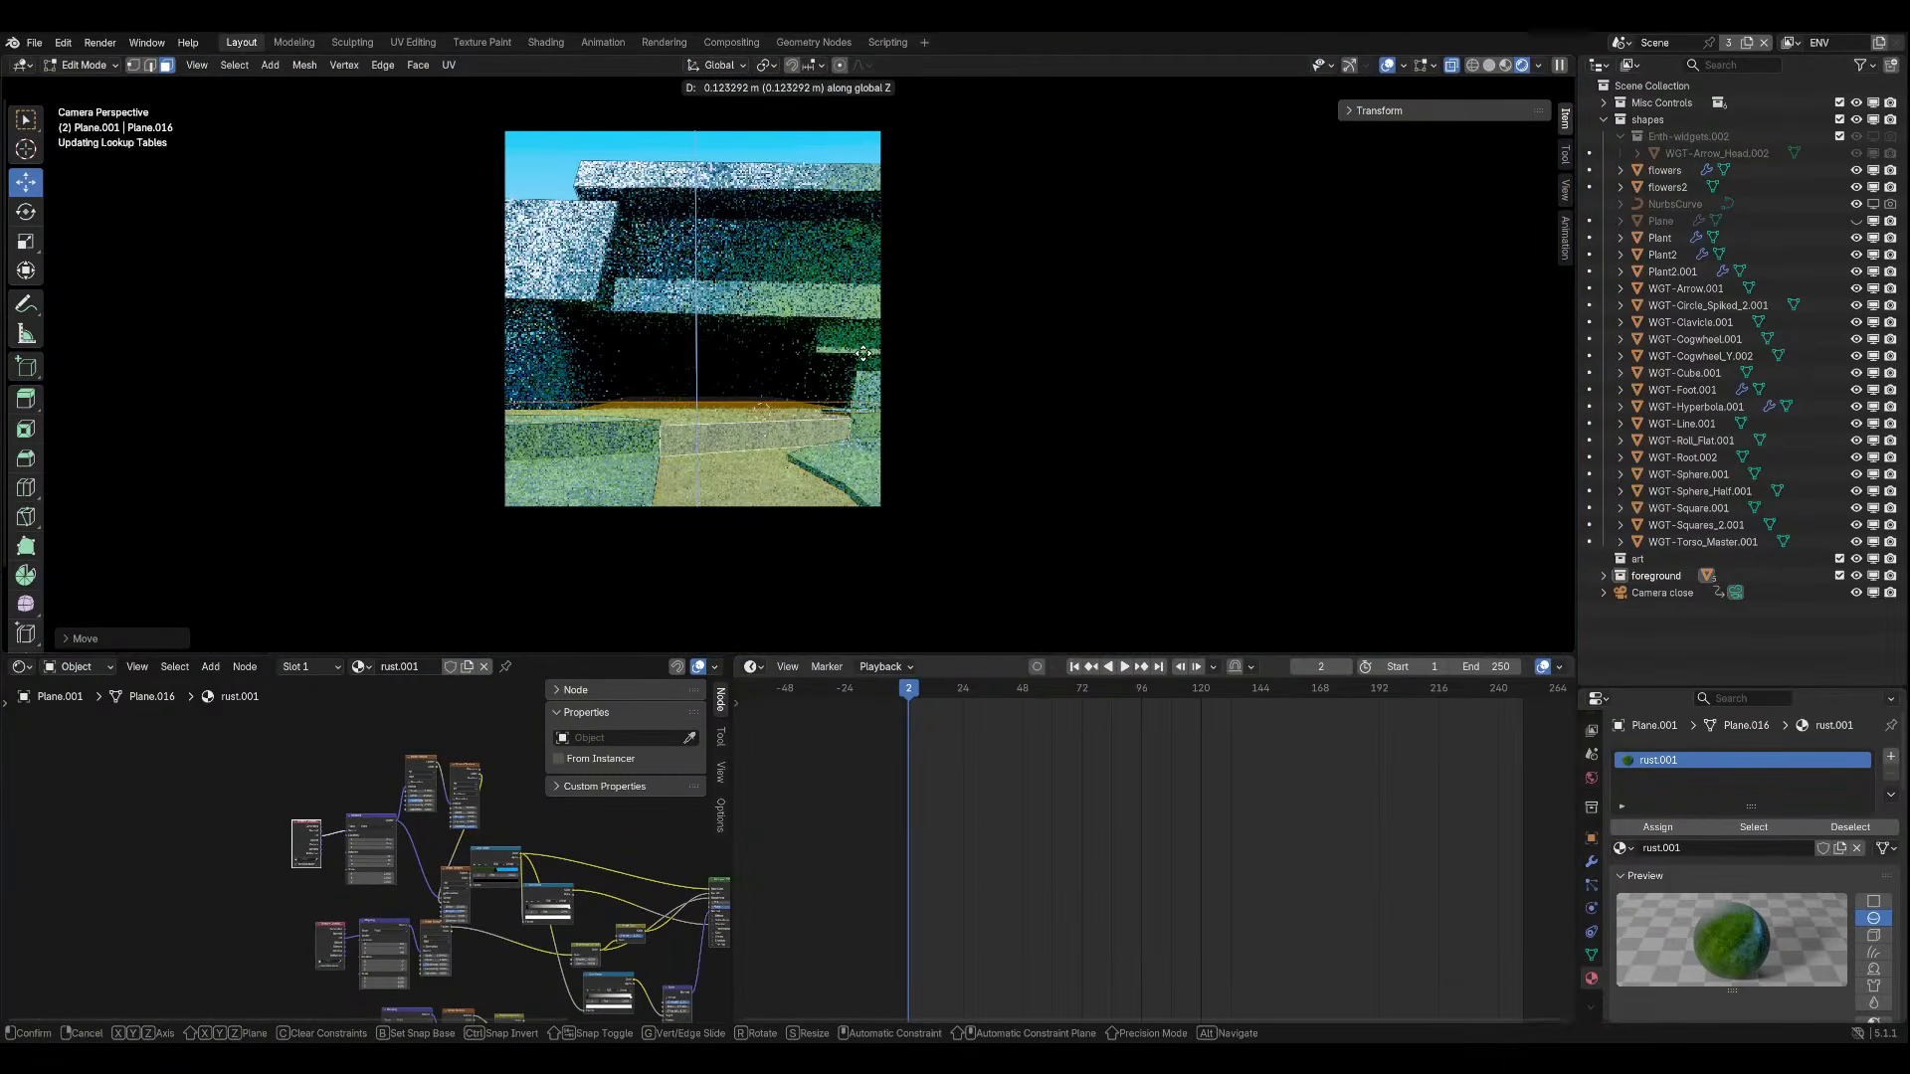
left_click(863, 353)
Adjust the position of the sunken path faces, leave Edit Mode and save the file.
middle_click_drag(863, 353, 1045, 368)
scroll(955, 398, "up", 3)
key("g")
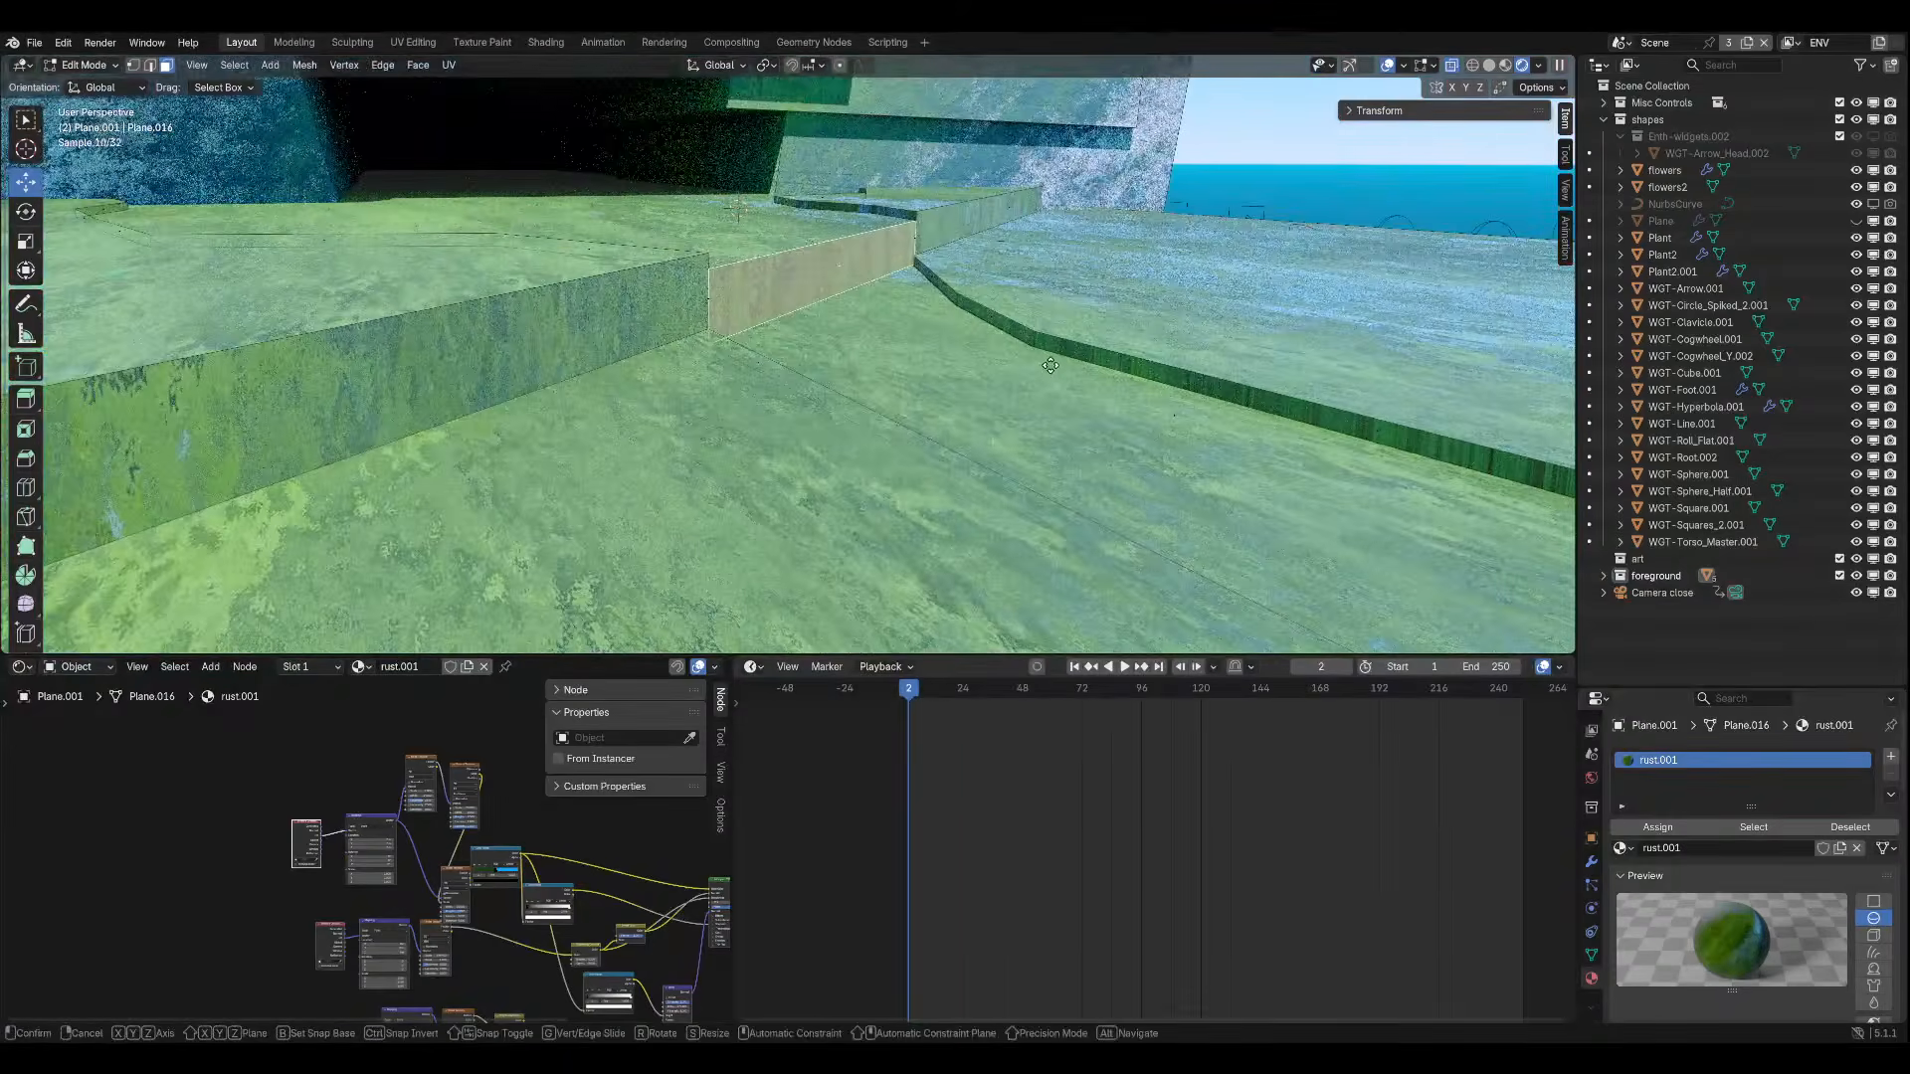
left_click(1040, 360)
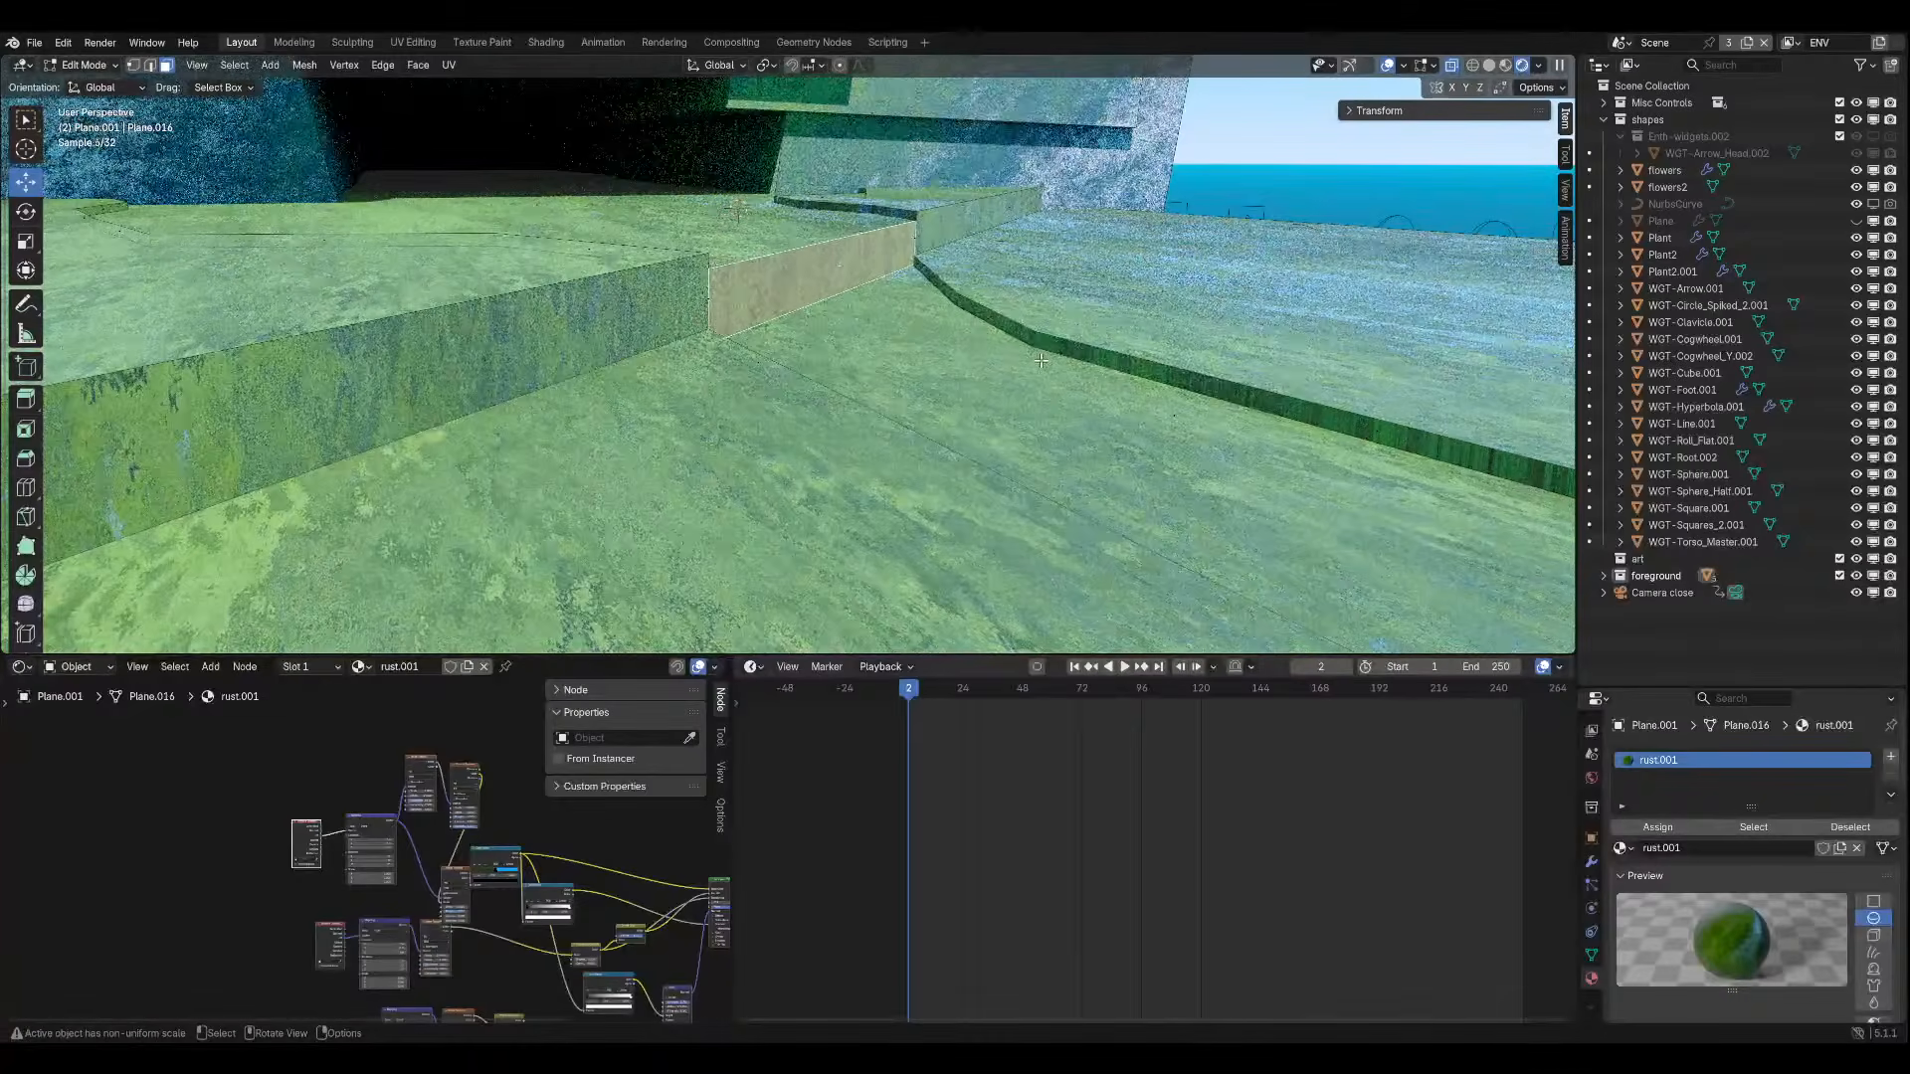
key("ctrl+Tab")
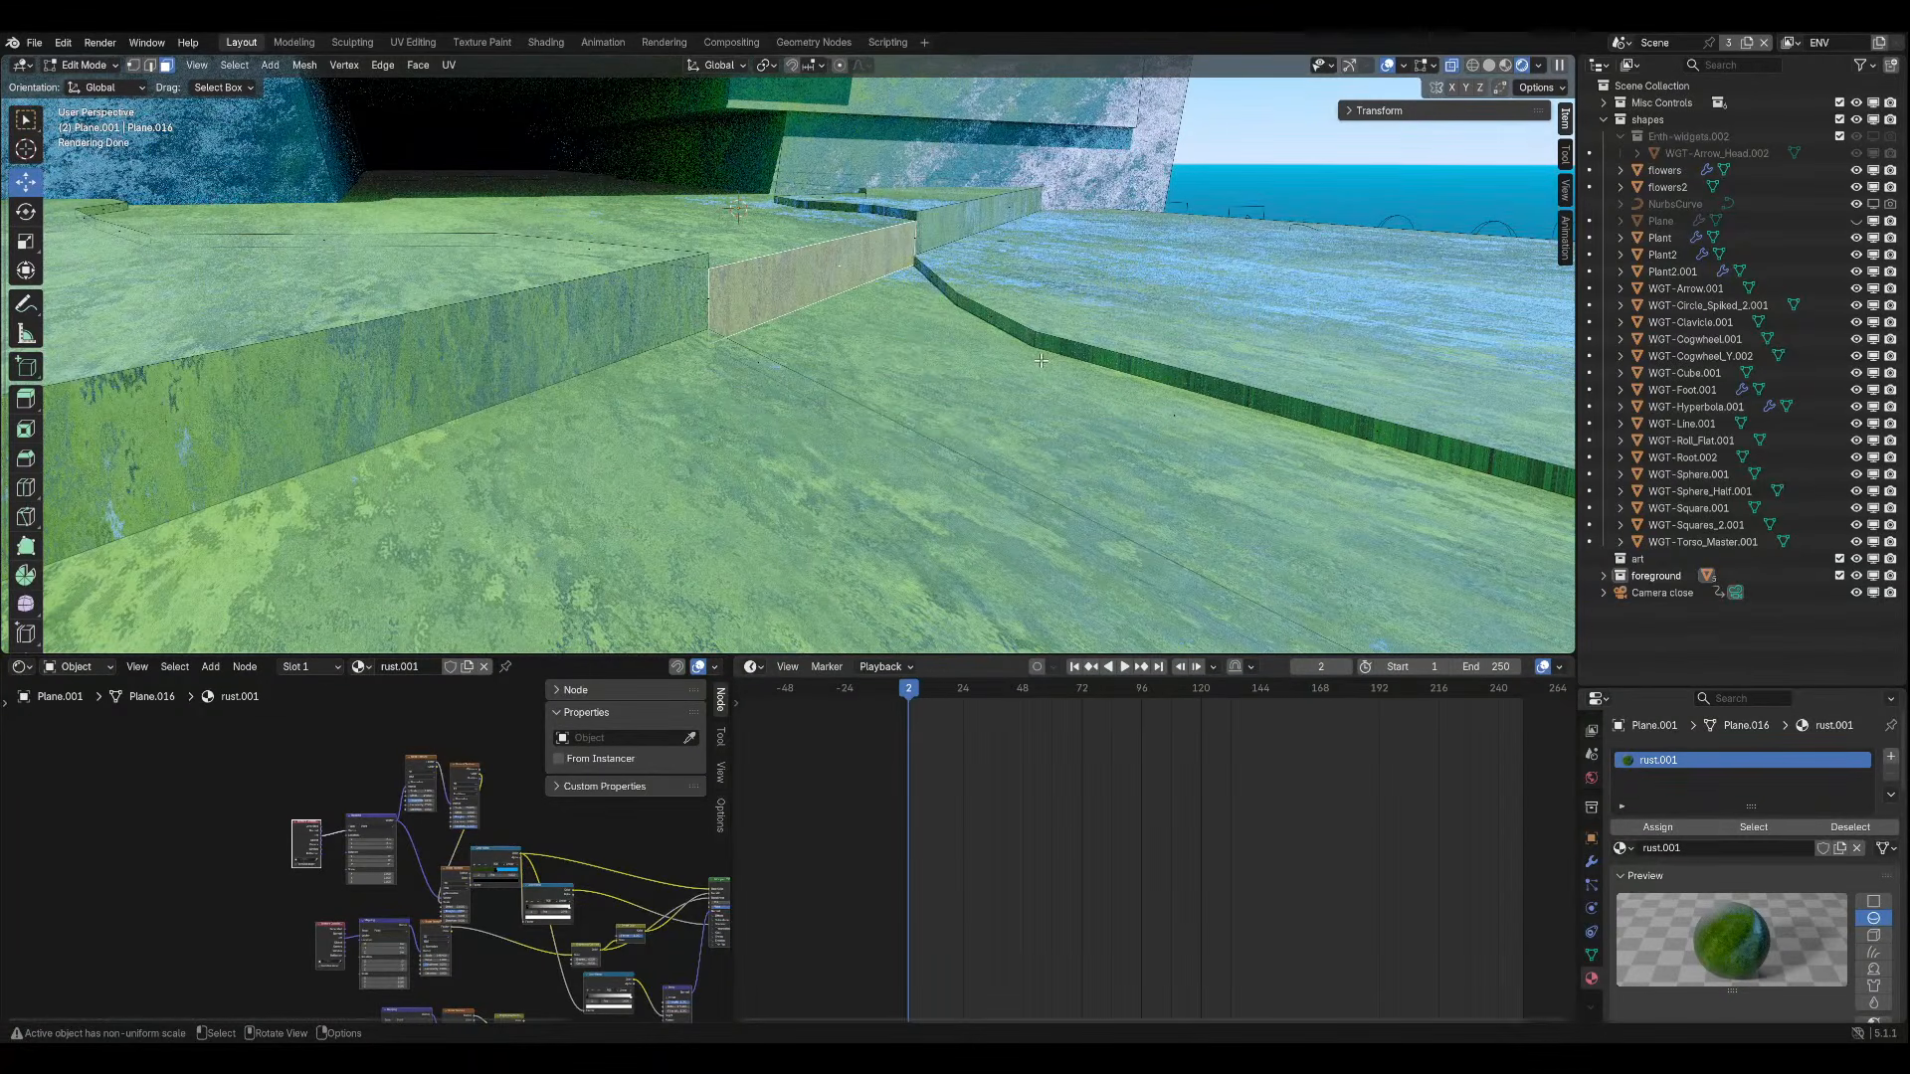
key("ctrl+s")
key("KP_0")
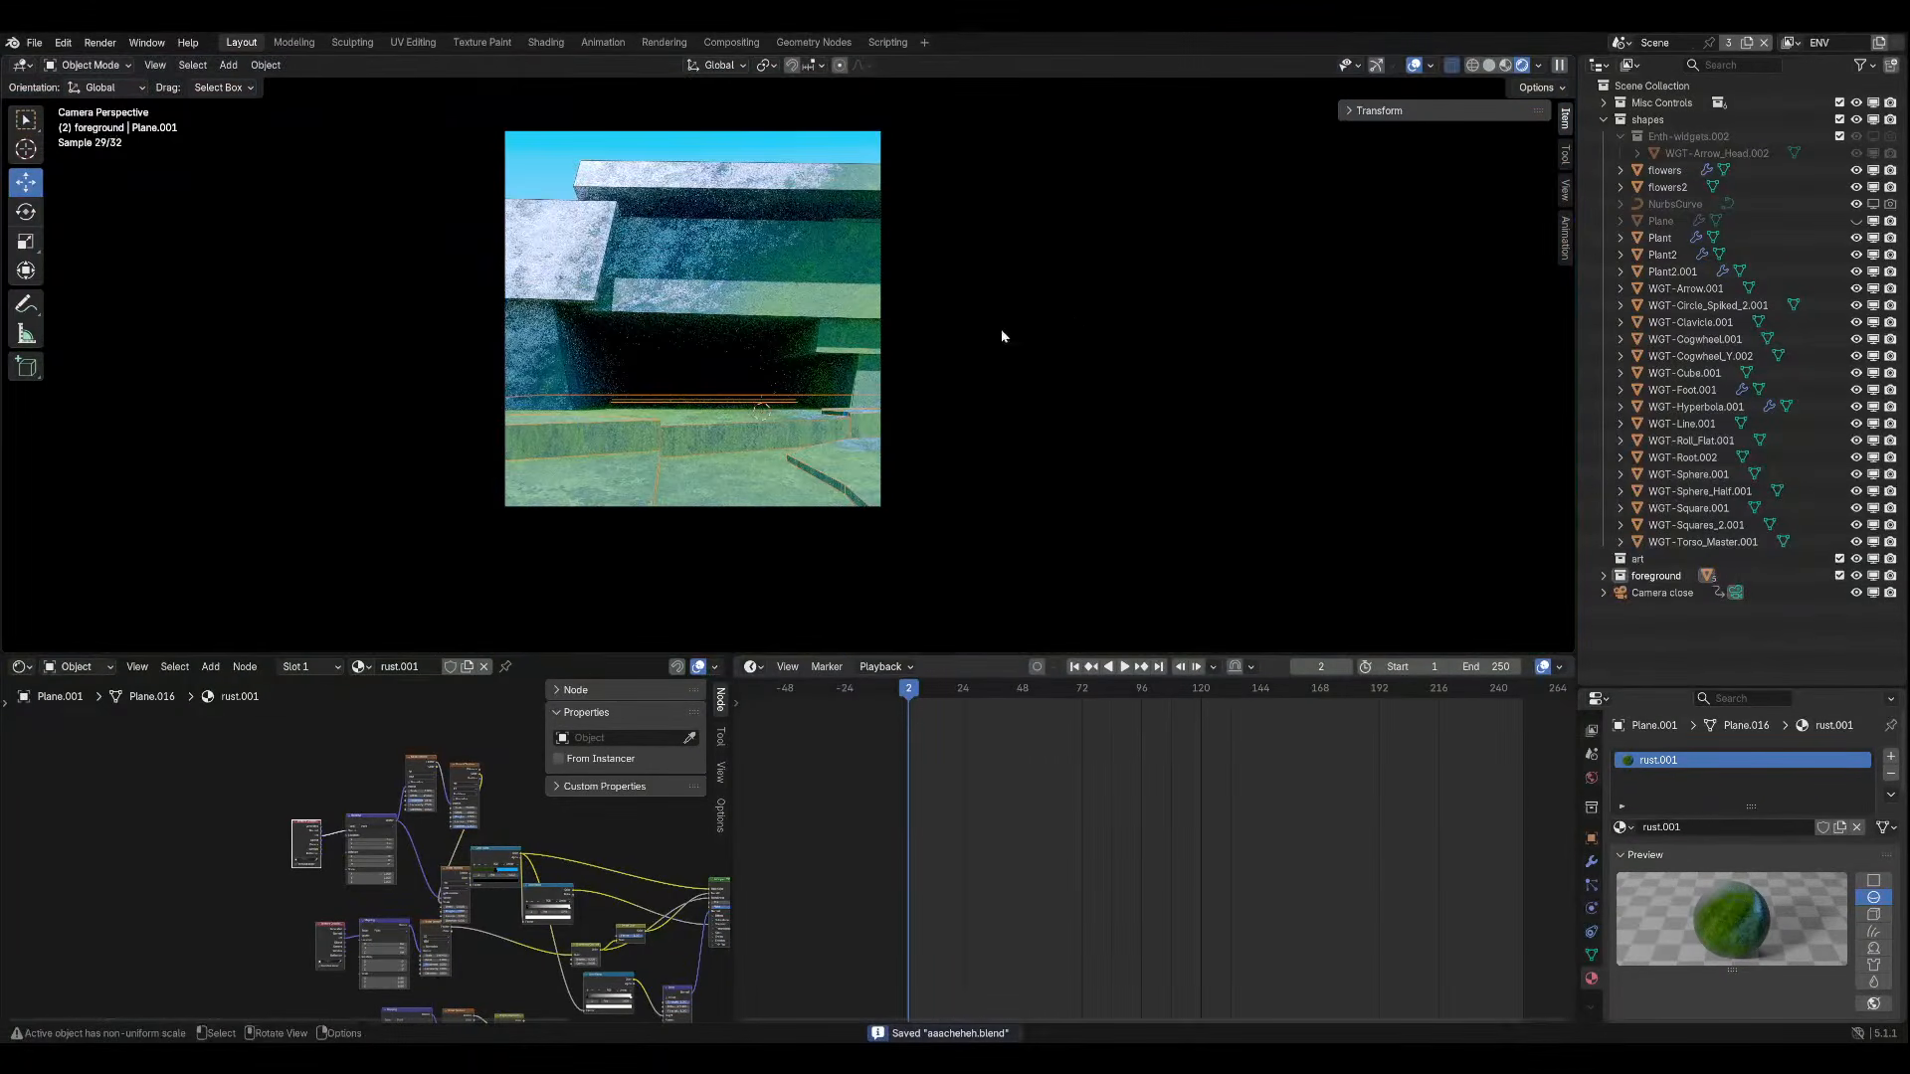
Return to Edit Mode on the ground plane and select the sunken path faces.
left_click(81, 66)
left_click(94, 102)
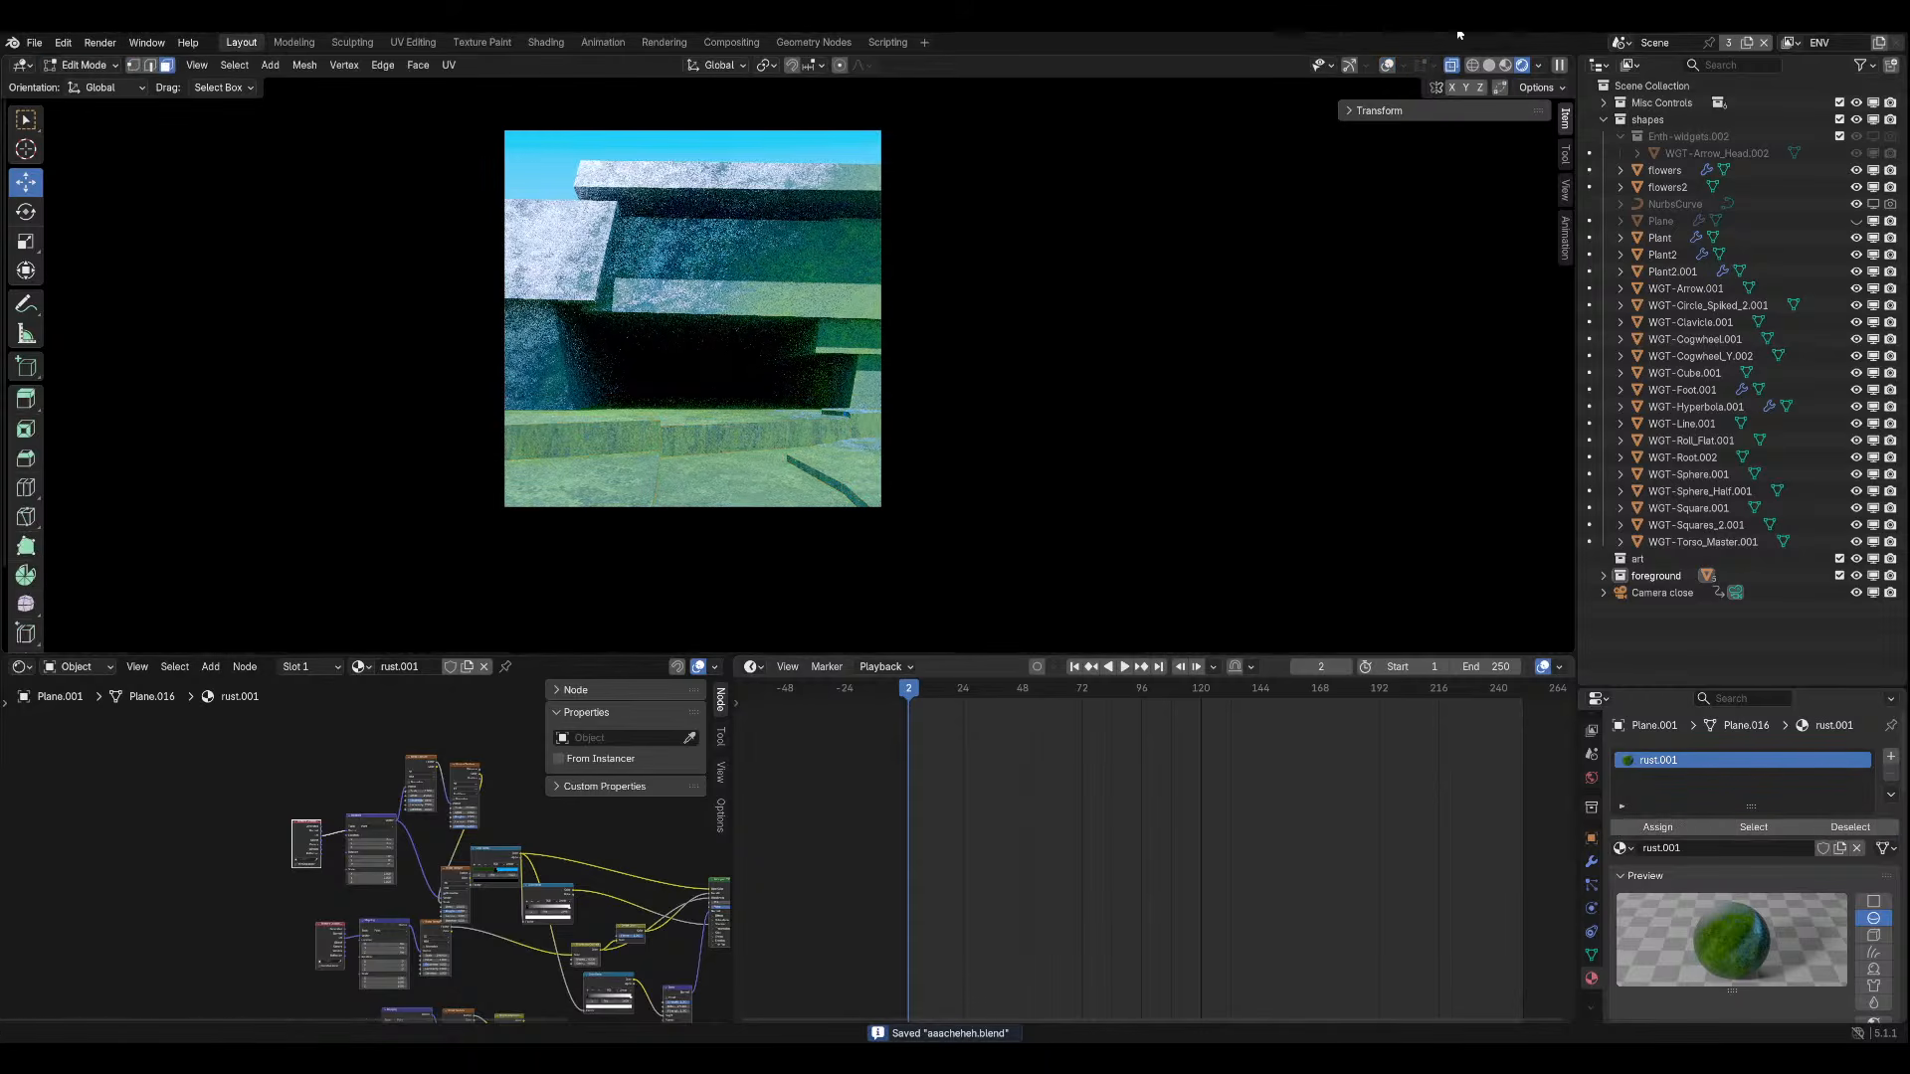
left_click(736, 467)
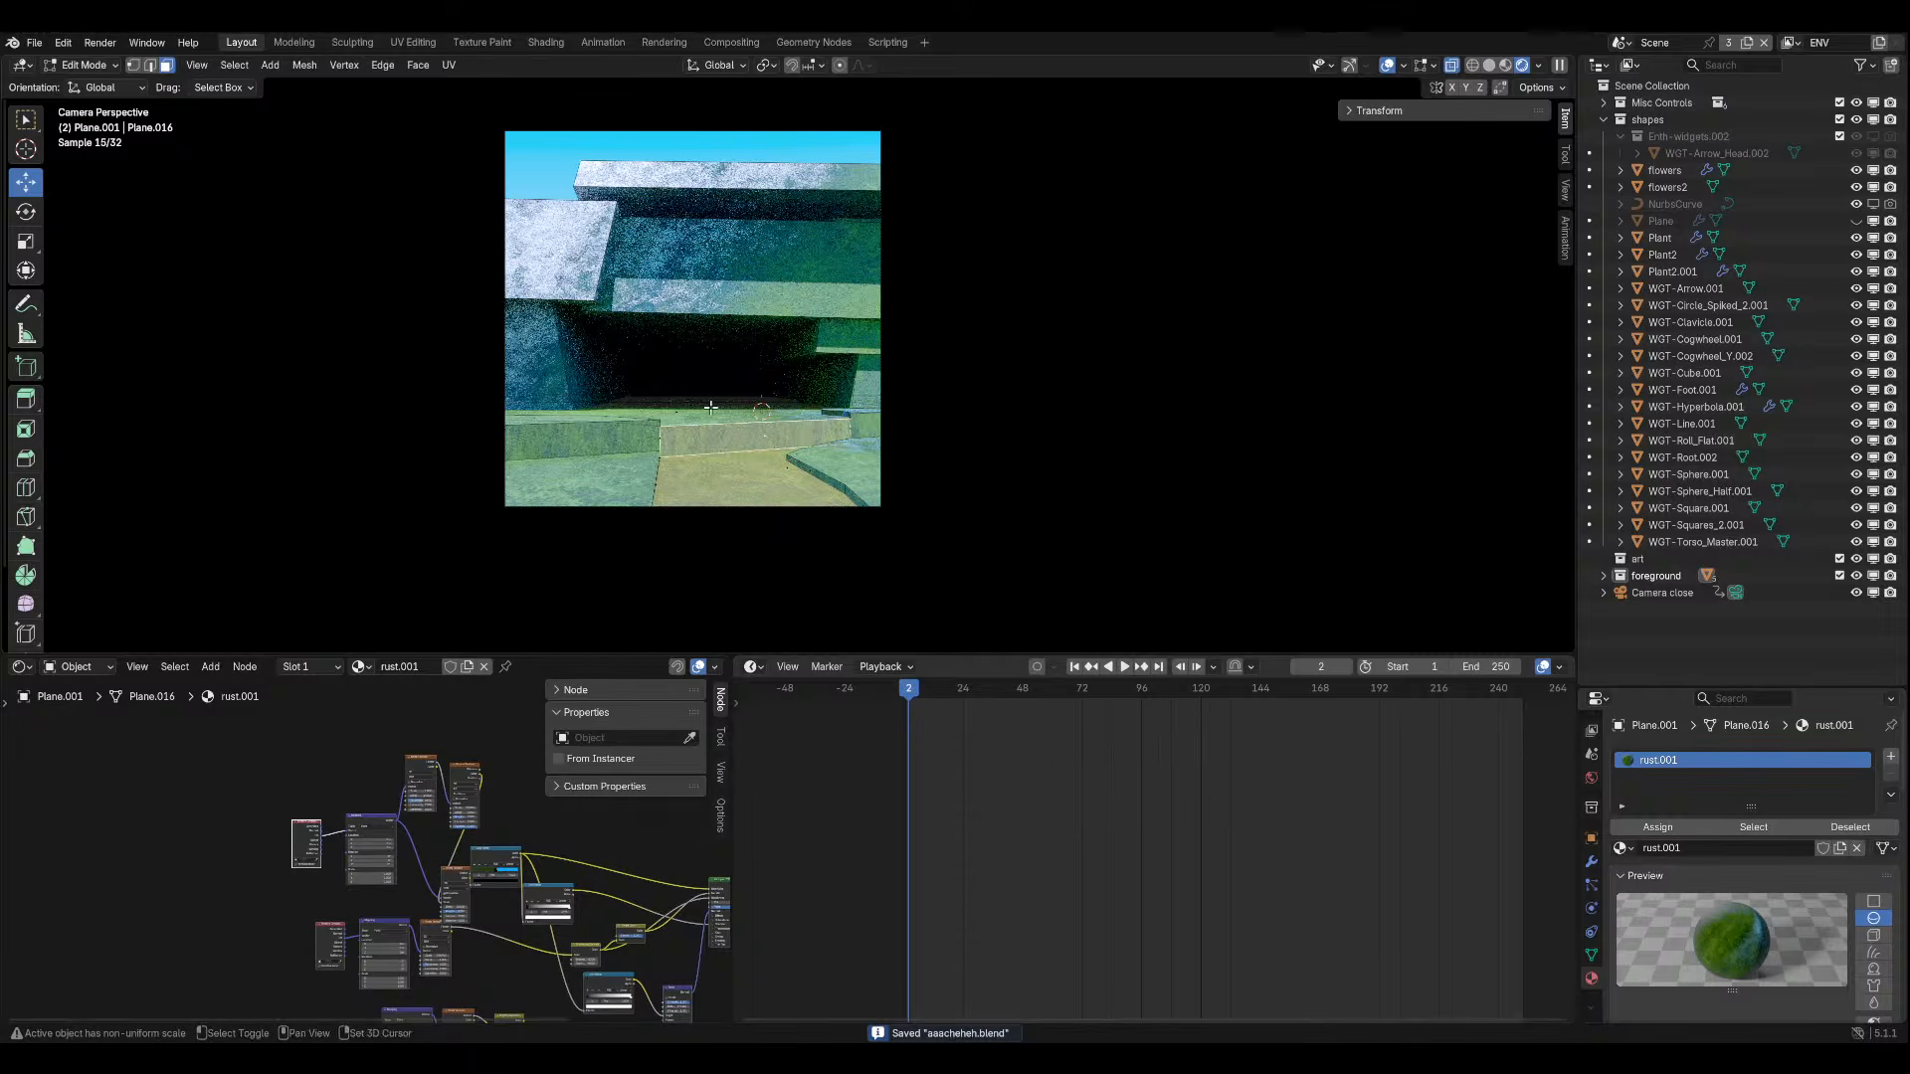
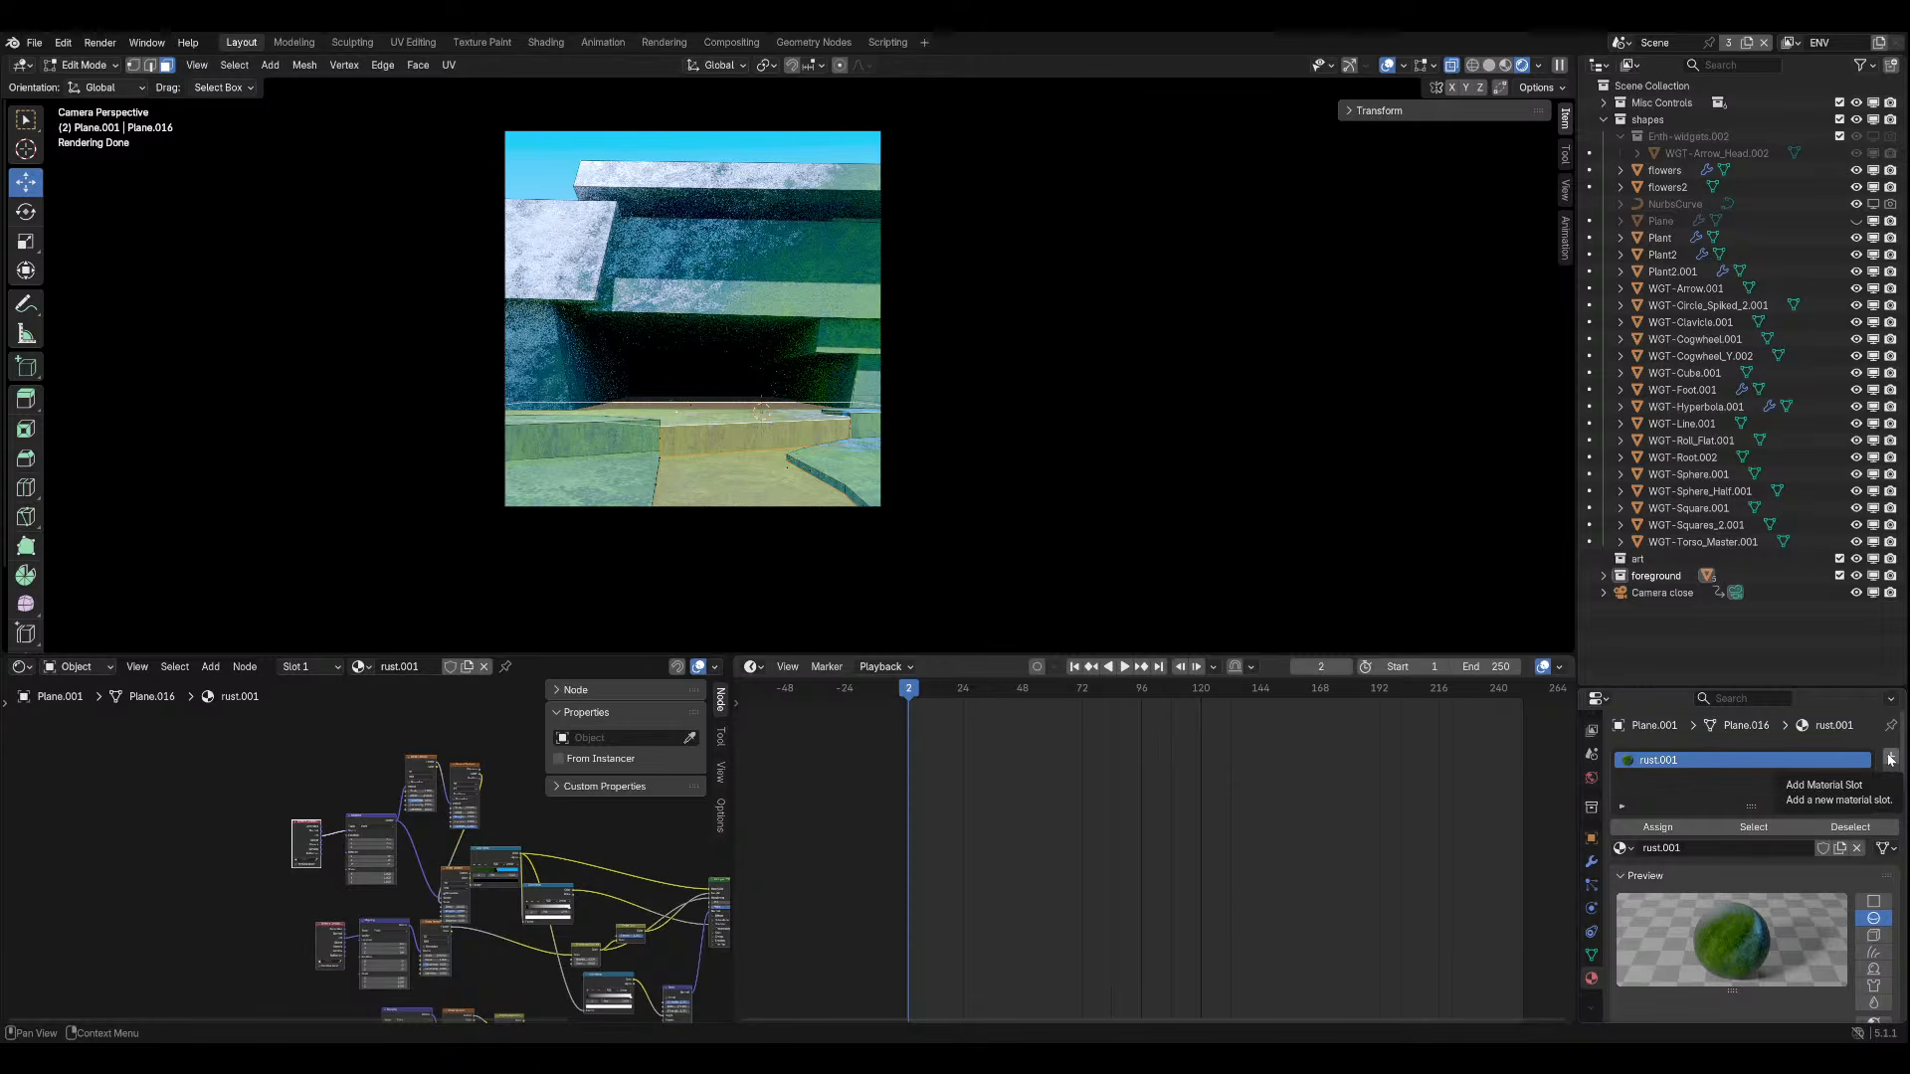
Try adding a second material slot with rust.001 and assigning it to the selected path faces.
left_click(1890, 759)
left_click(1620, 875)
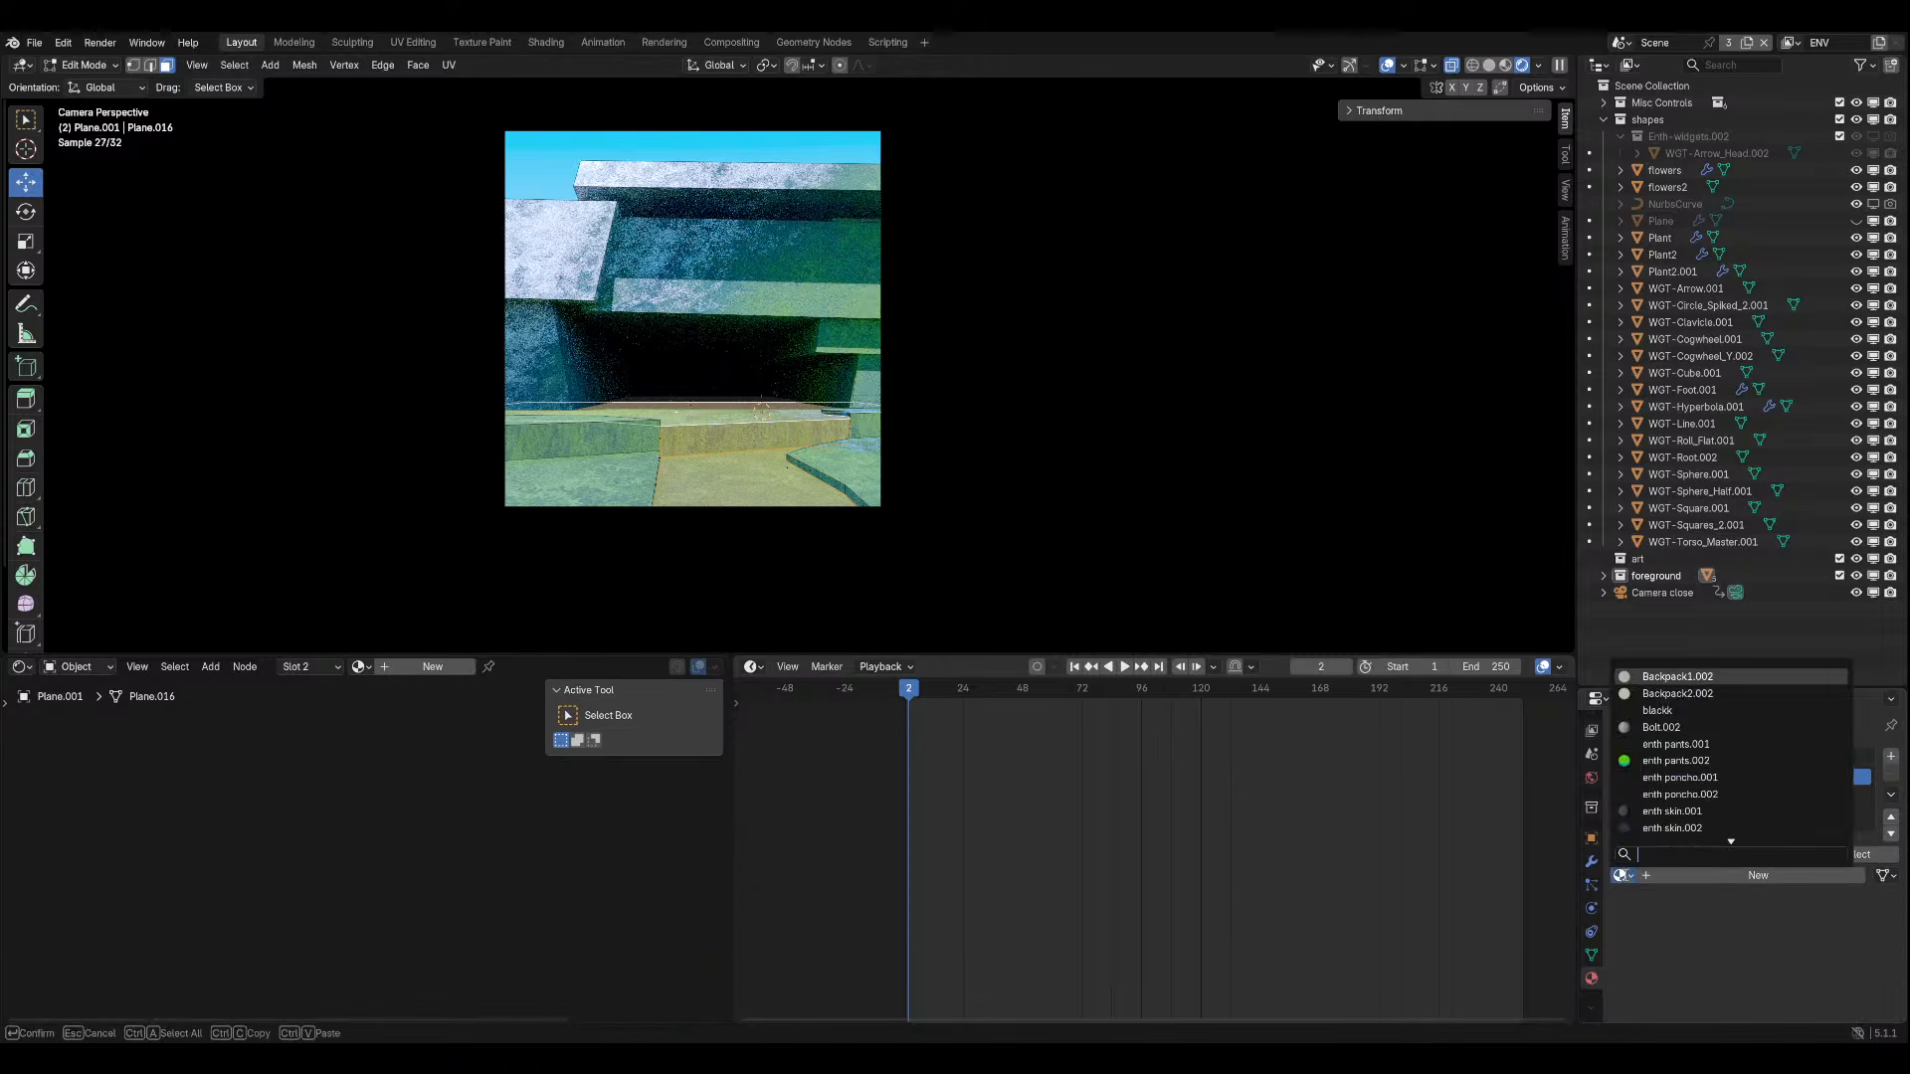
type("rust")
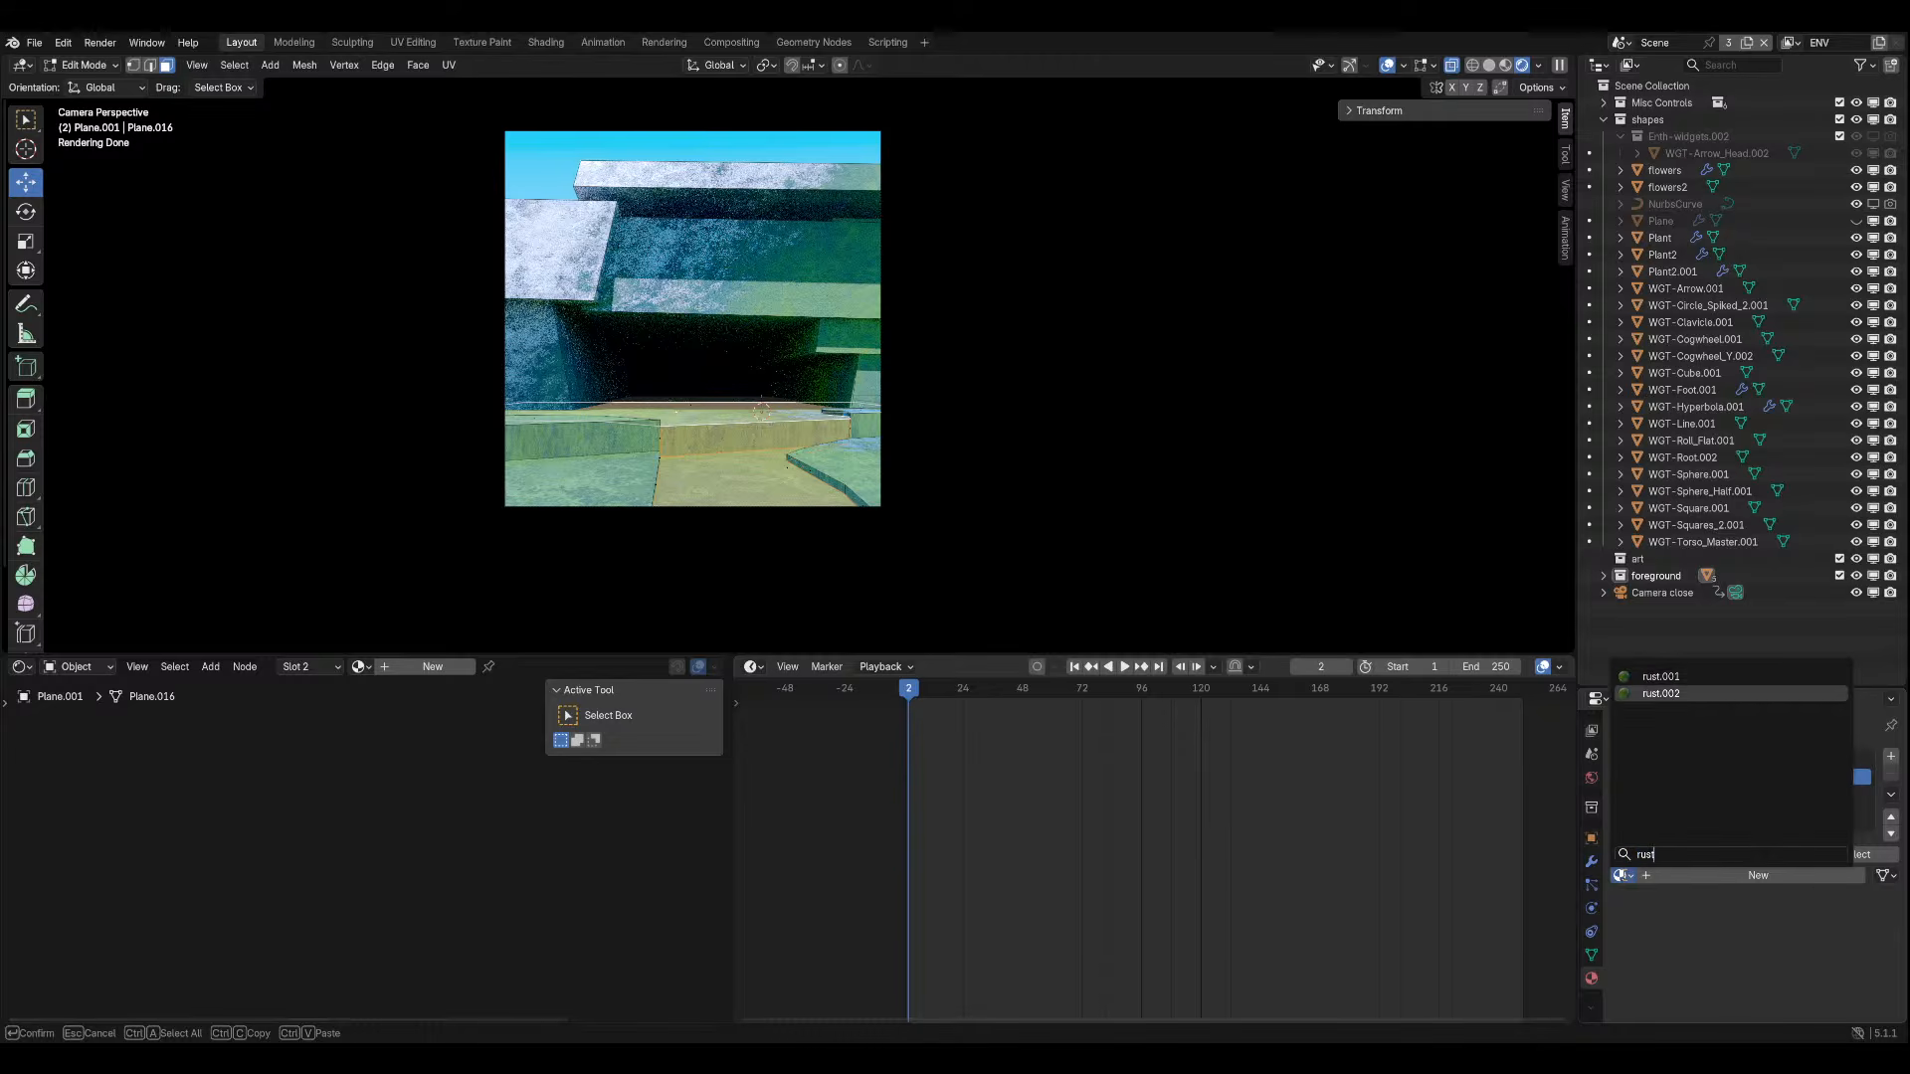
key("Escape")
left_click(1620, 877)
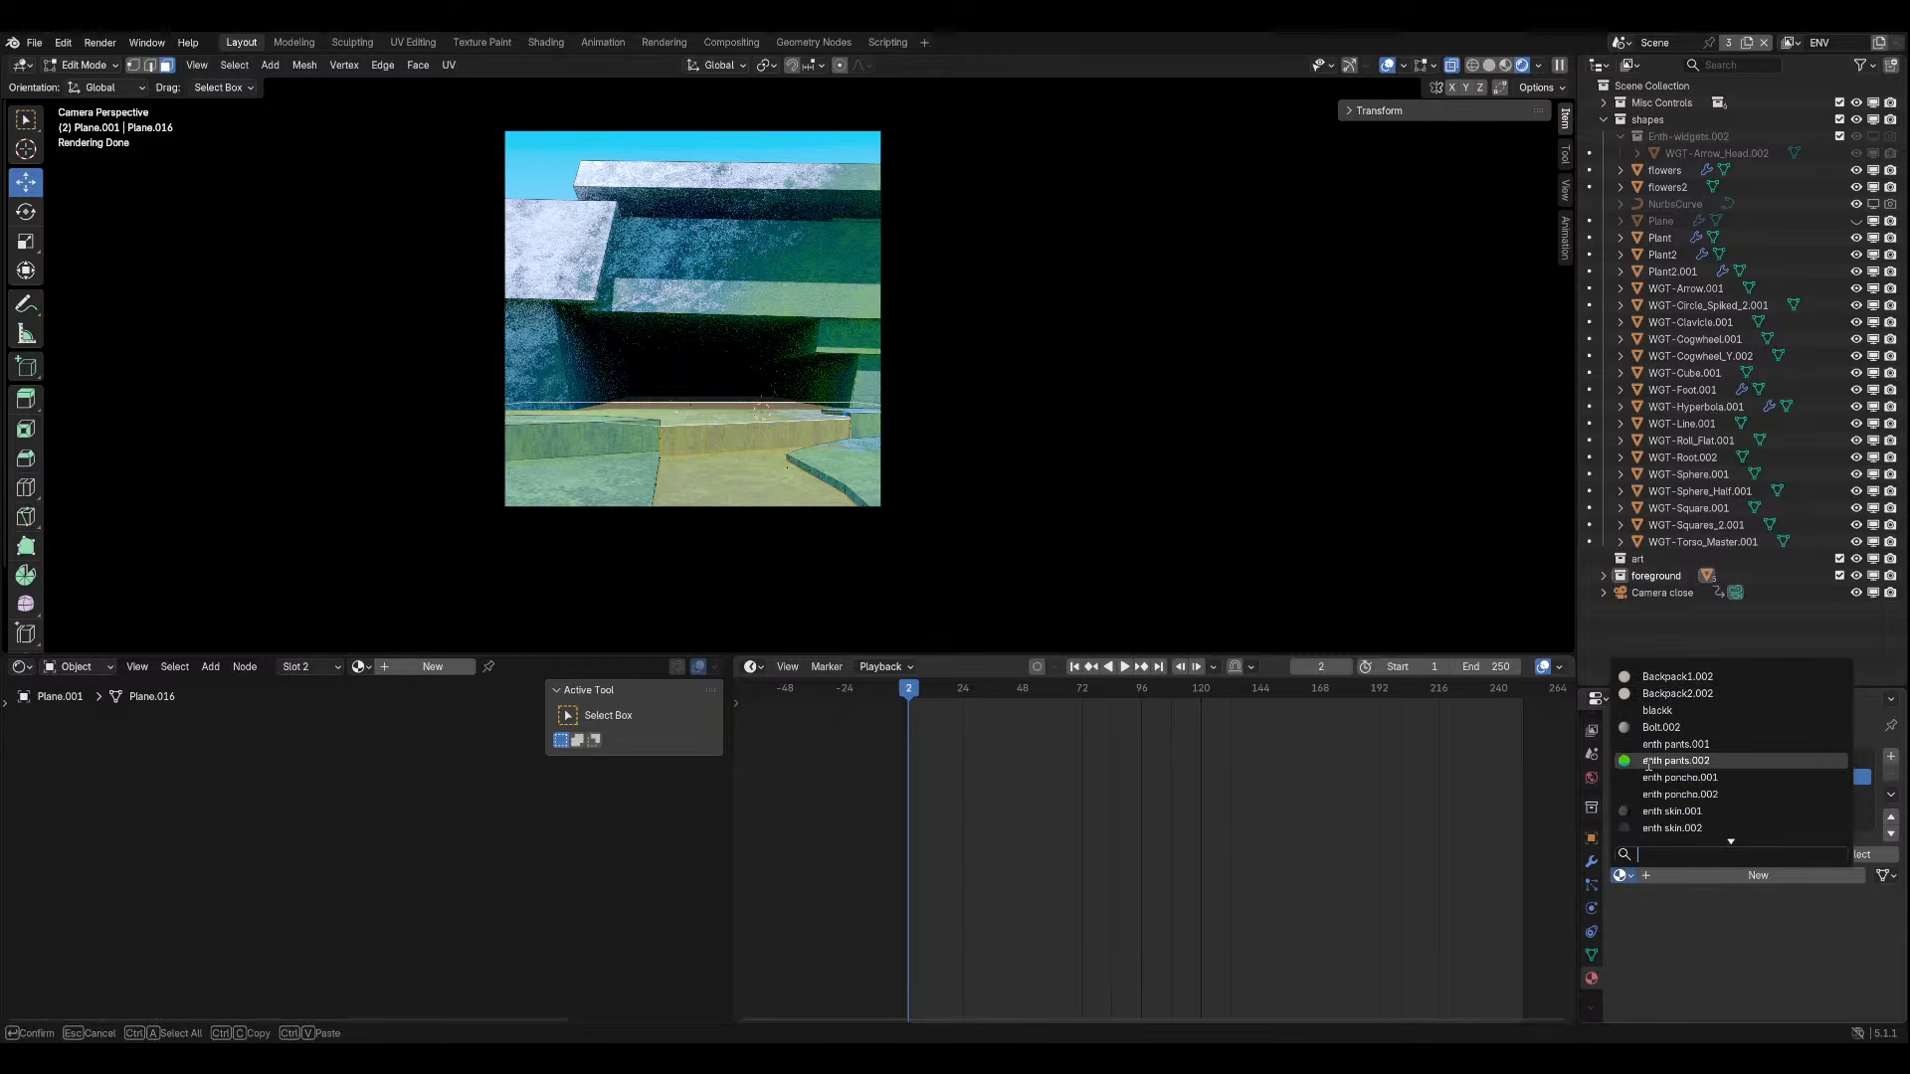
type("rust")
left_click(1671, 677)
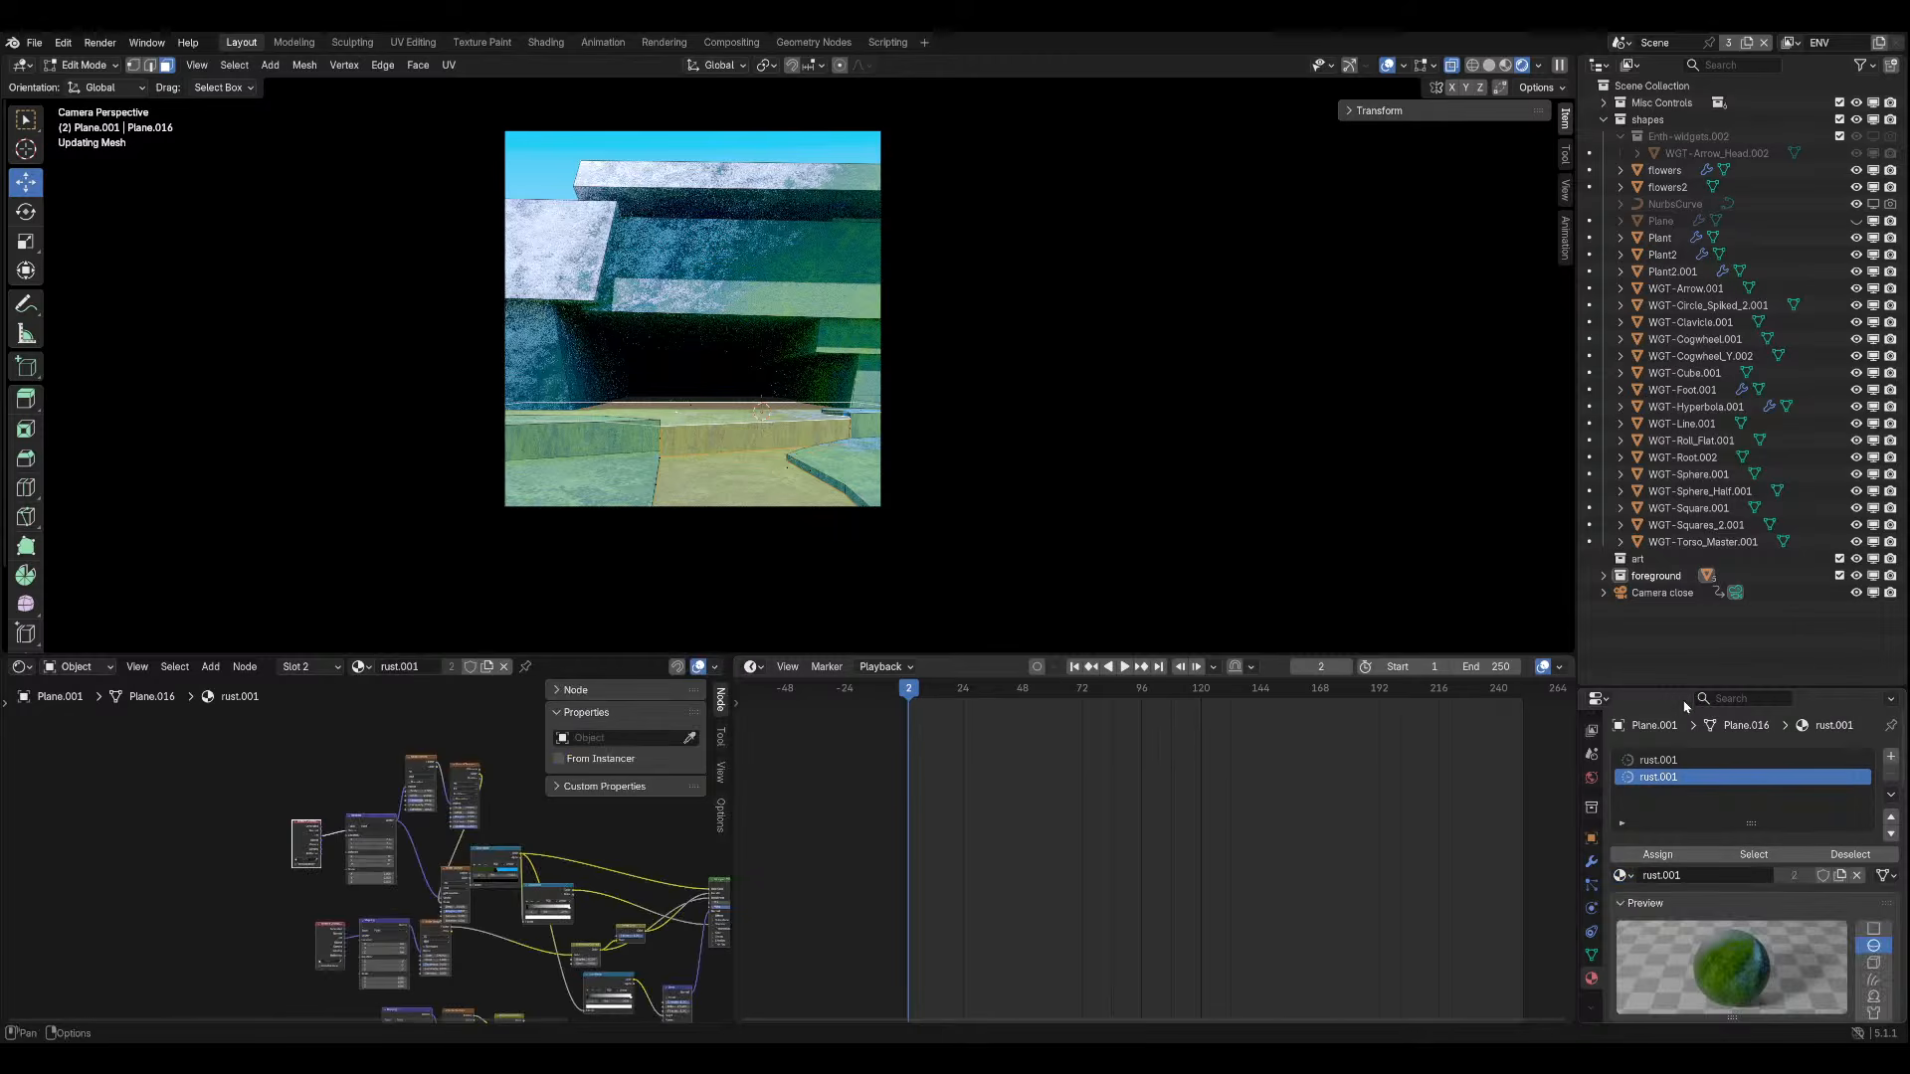
left_click(1665, 859)
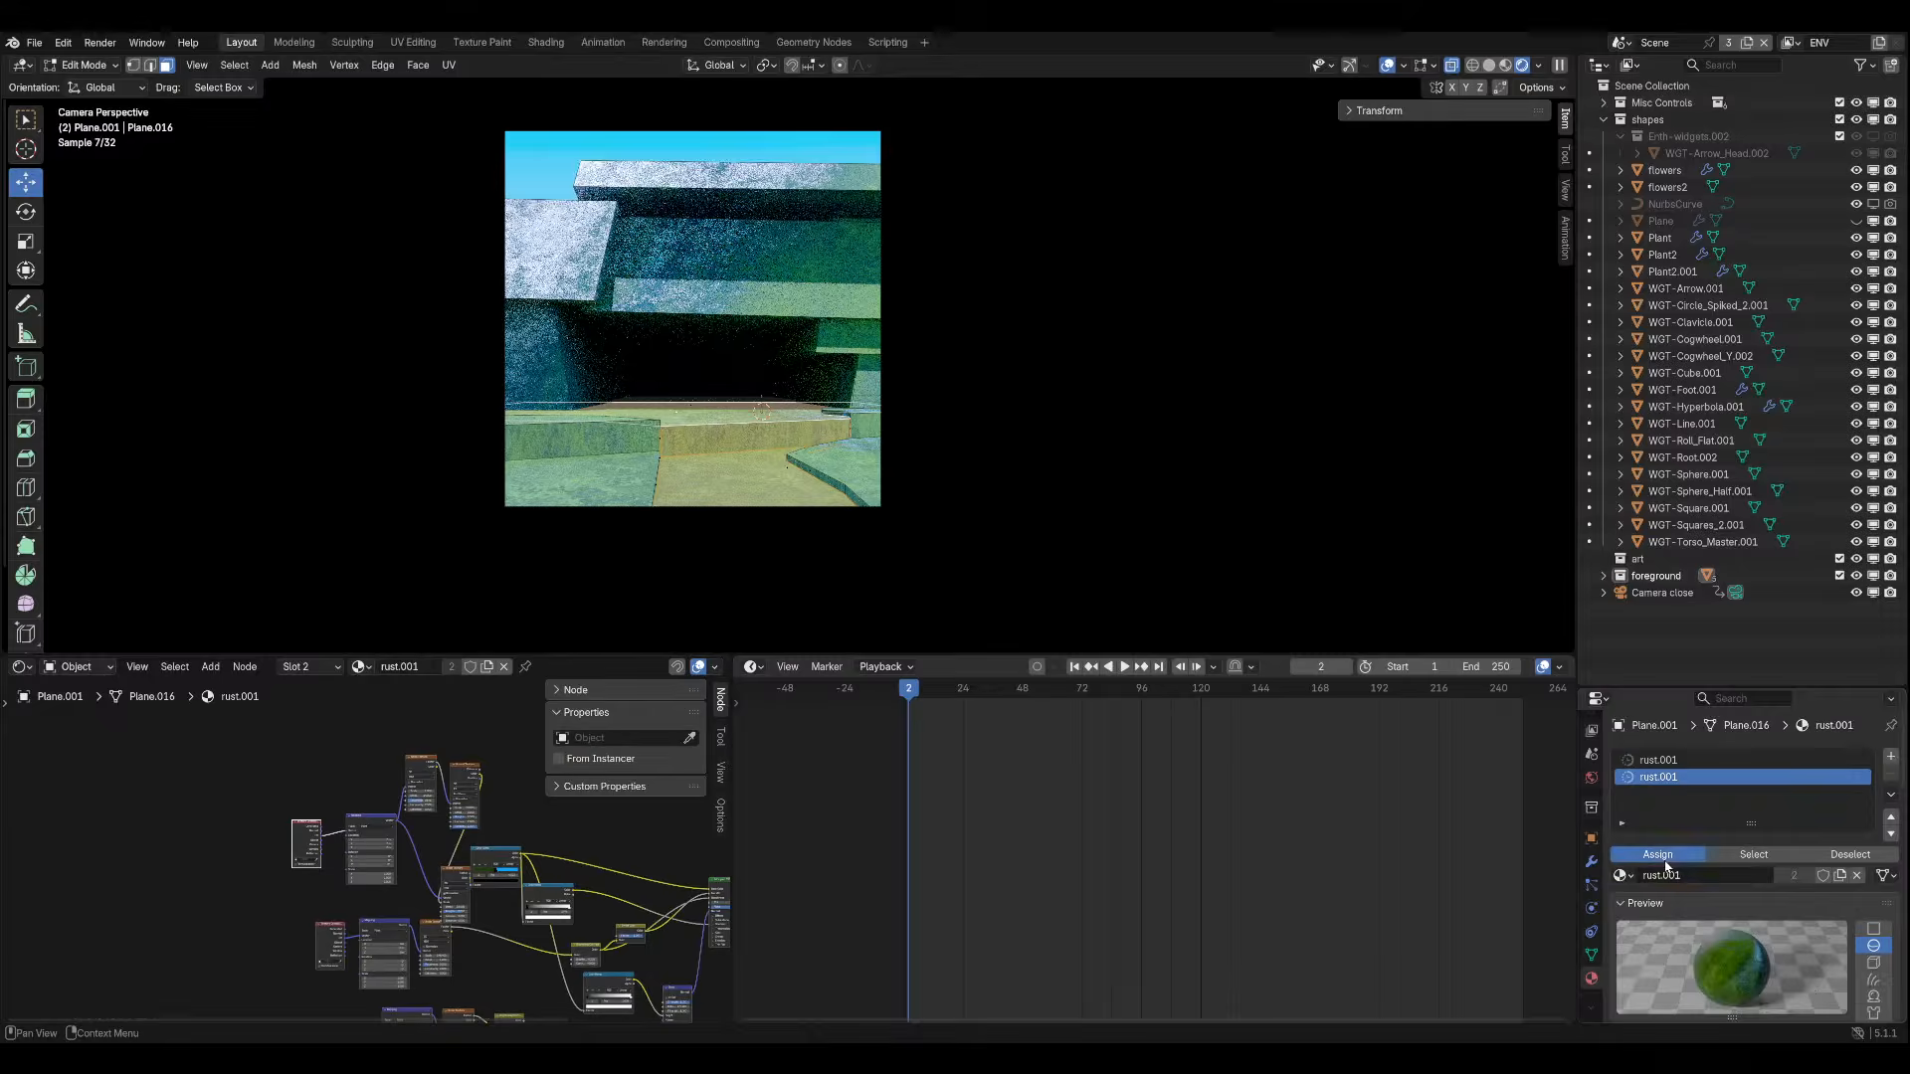
Switch to Object Mode and hide the viewport overlays to preview the ground material through the camera.
scroll(587, 823, "down", 2)
middle_click_drag(583, 823, 386, 852)
scroll(310, 794, "up", 3)
scroll(310, 794, "up", 5)
scroll(344, 748, "up", 3)
scroll(564, 526, "up", 3)
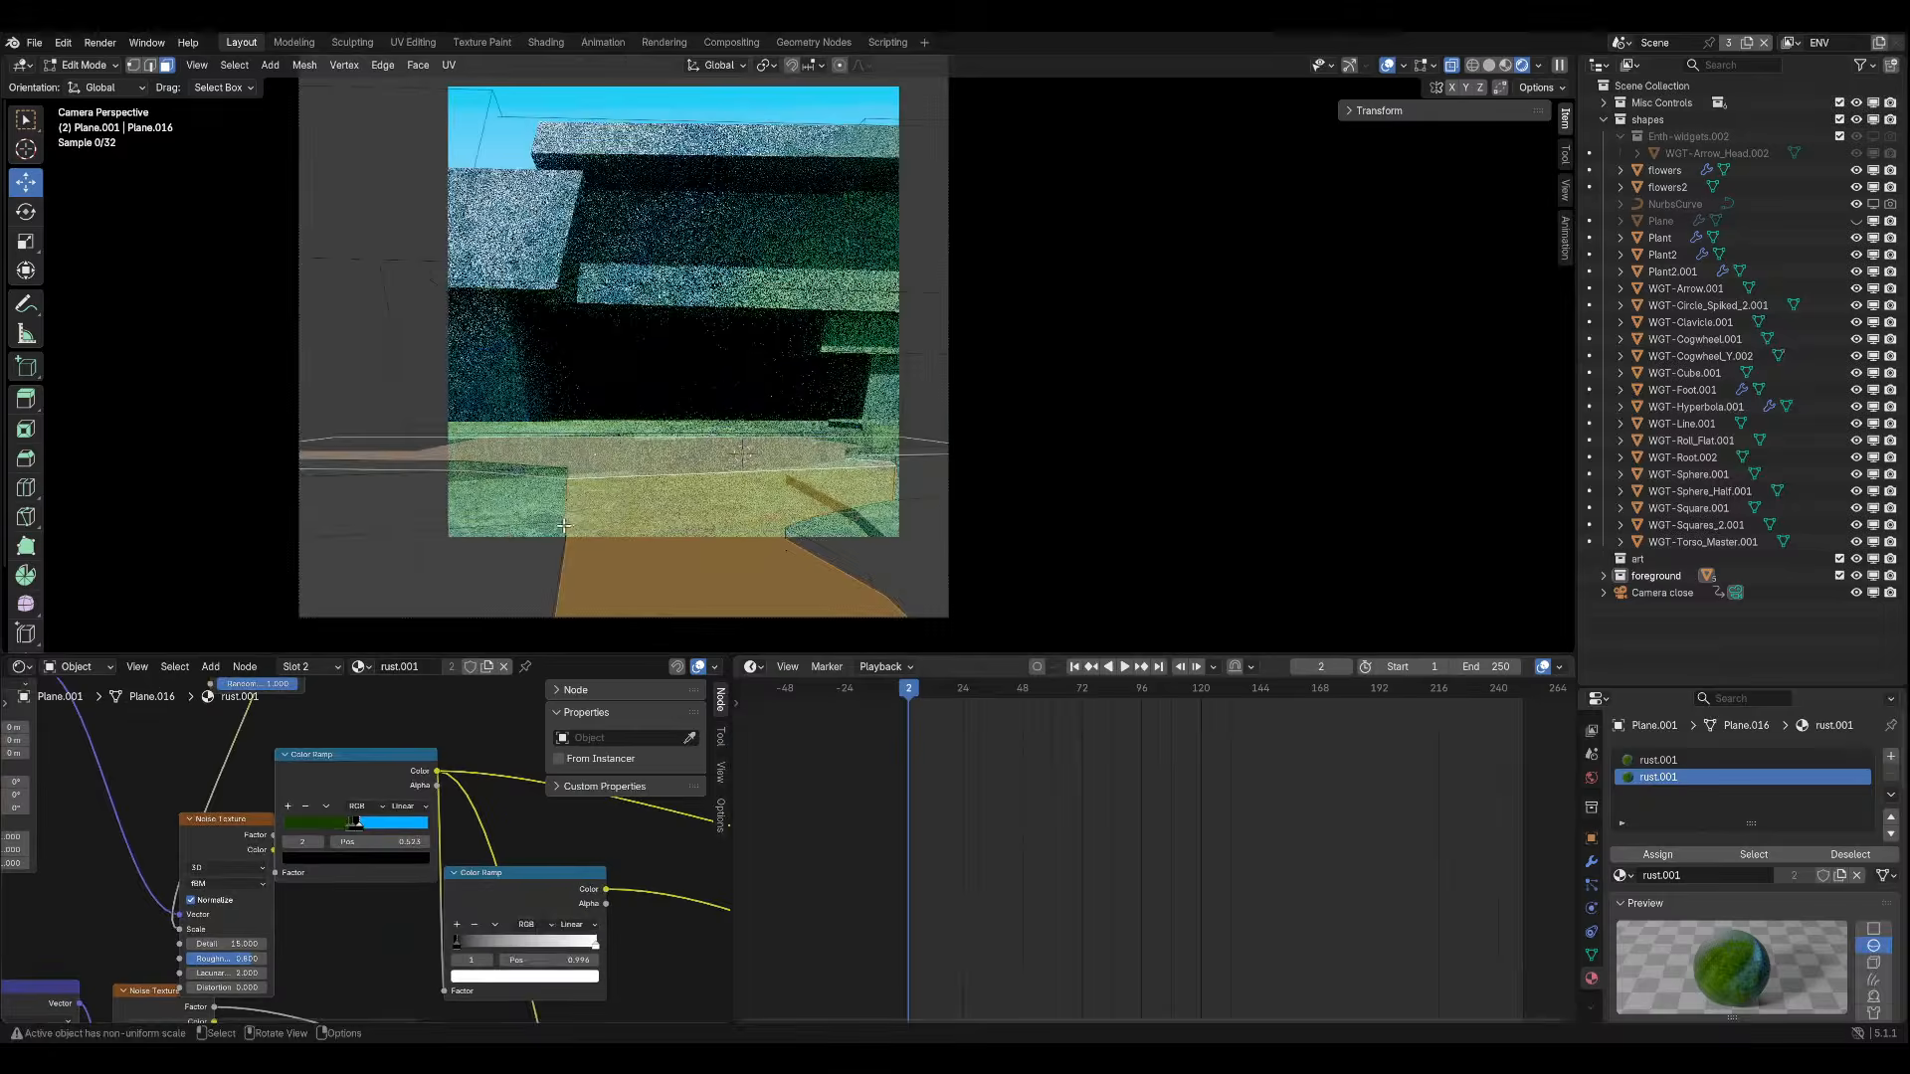
scroll(564, 526, "down", 3)
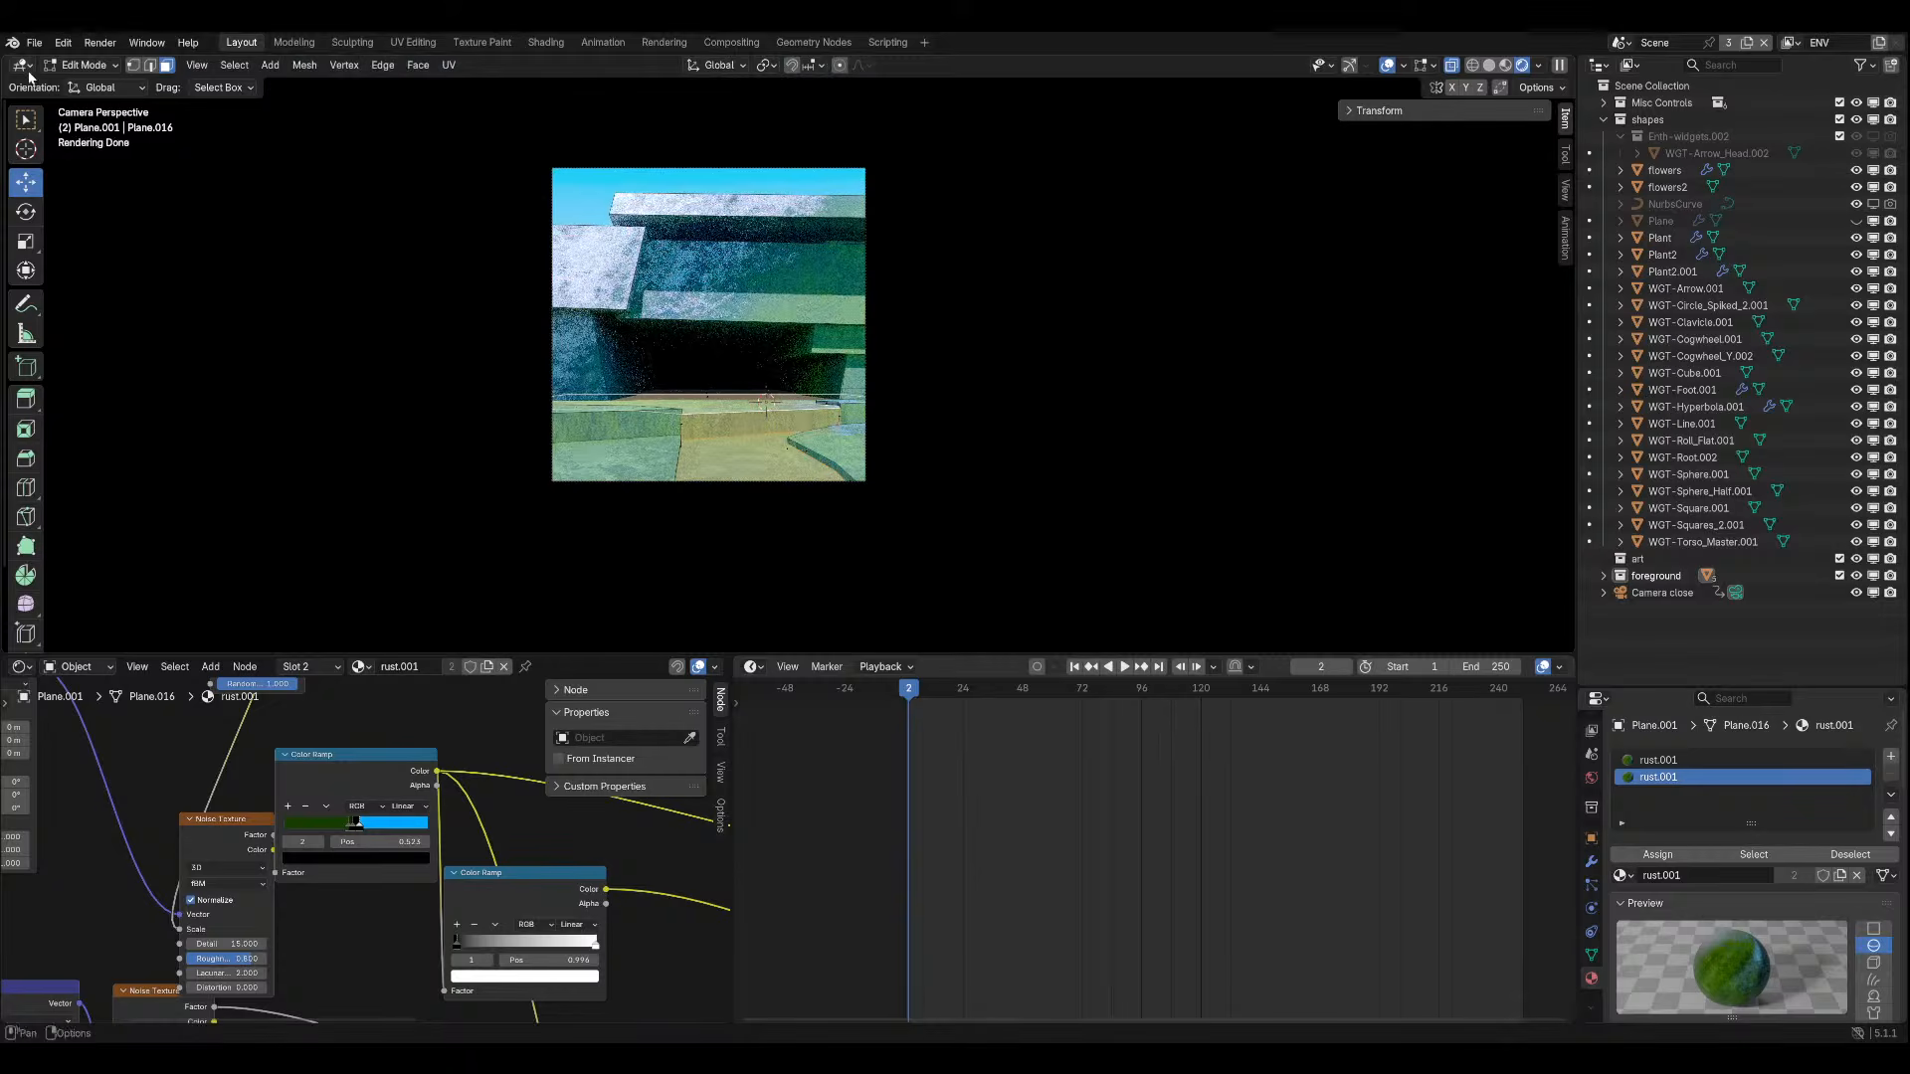
left_click(85, 65)
left_click(99, 82)
left_click(1413, 65)
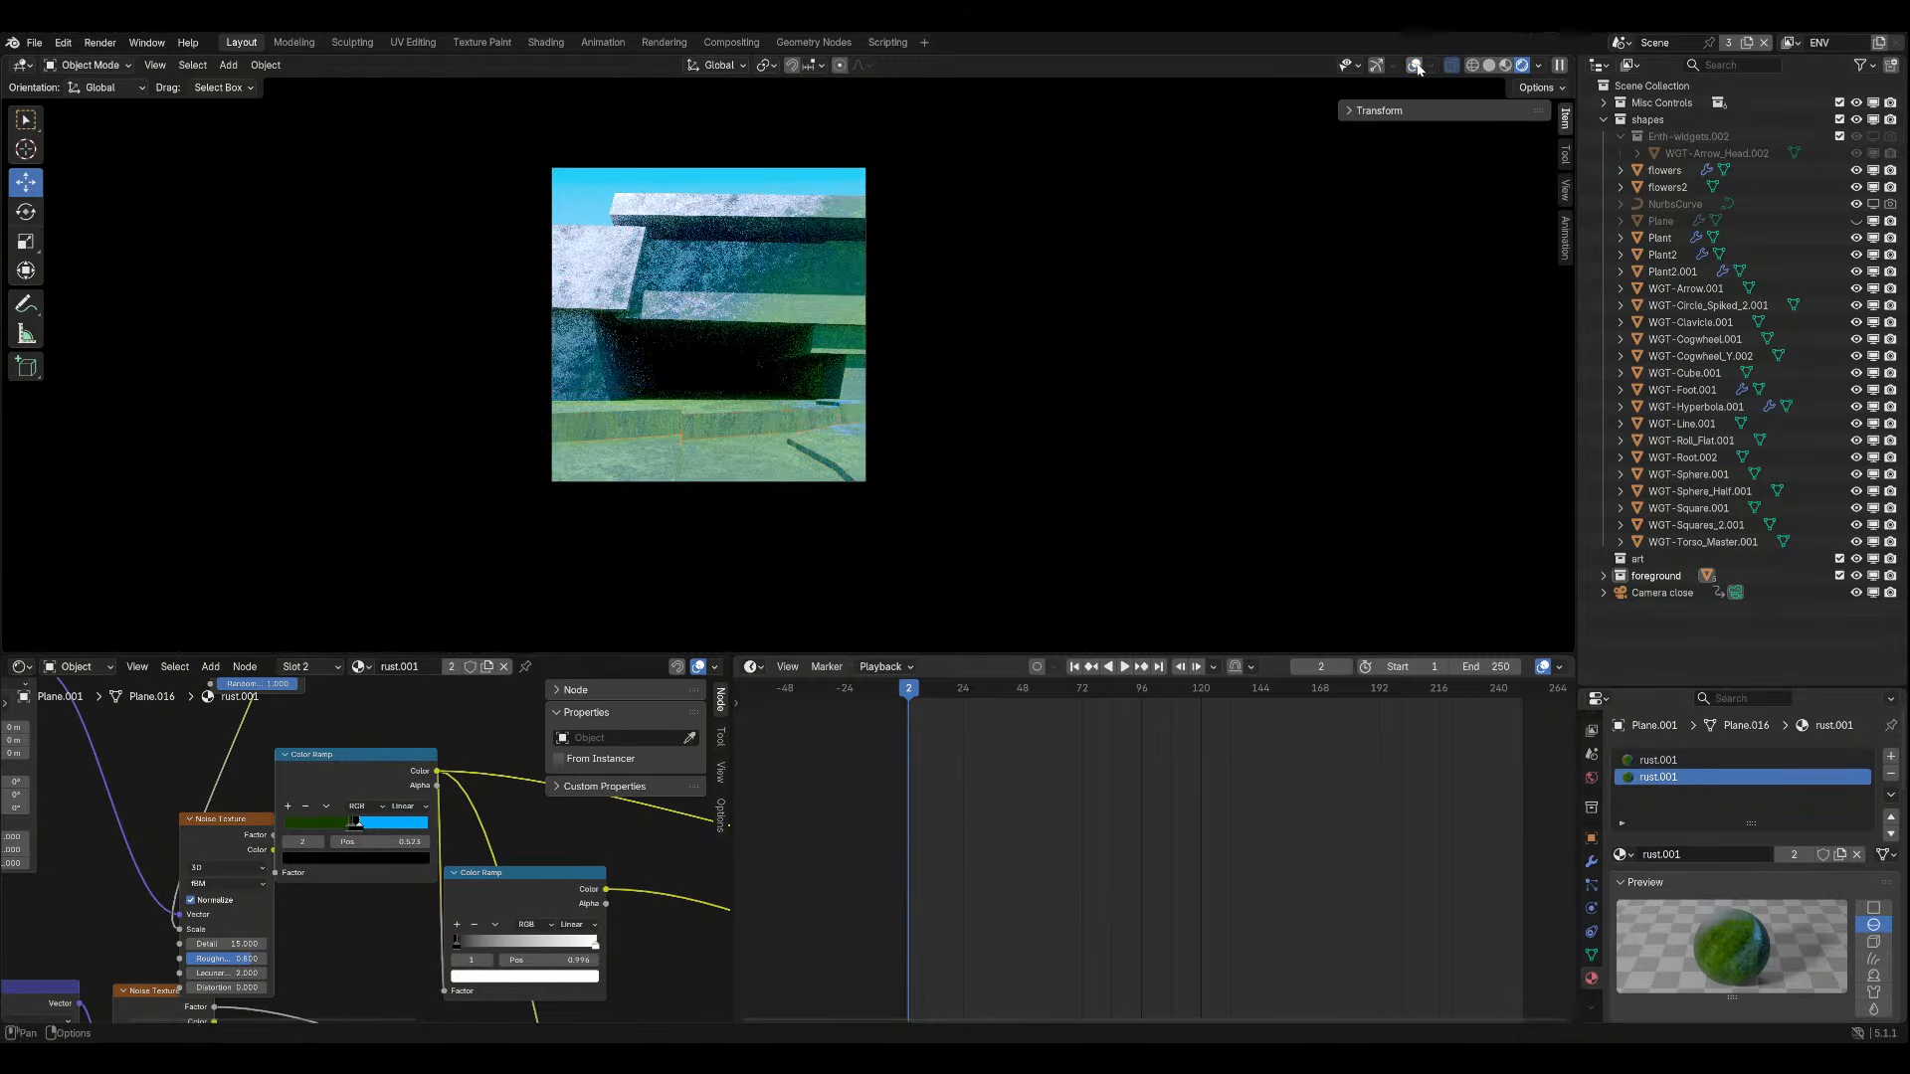
Try adding and removing color stops in the green-blue Color Ramp of rust.001.
scroll(568, 909, "down", 6)
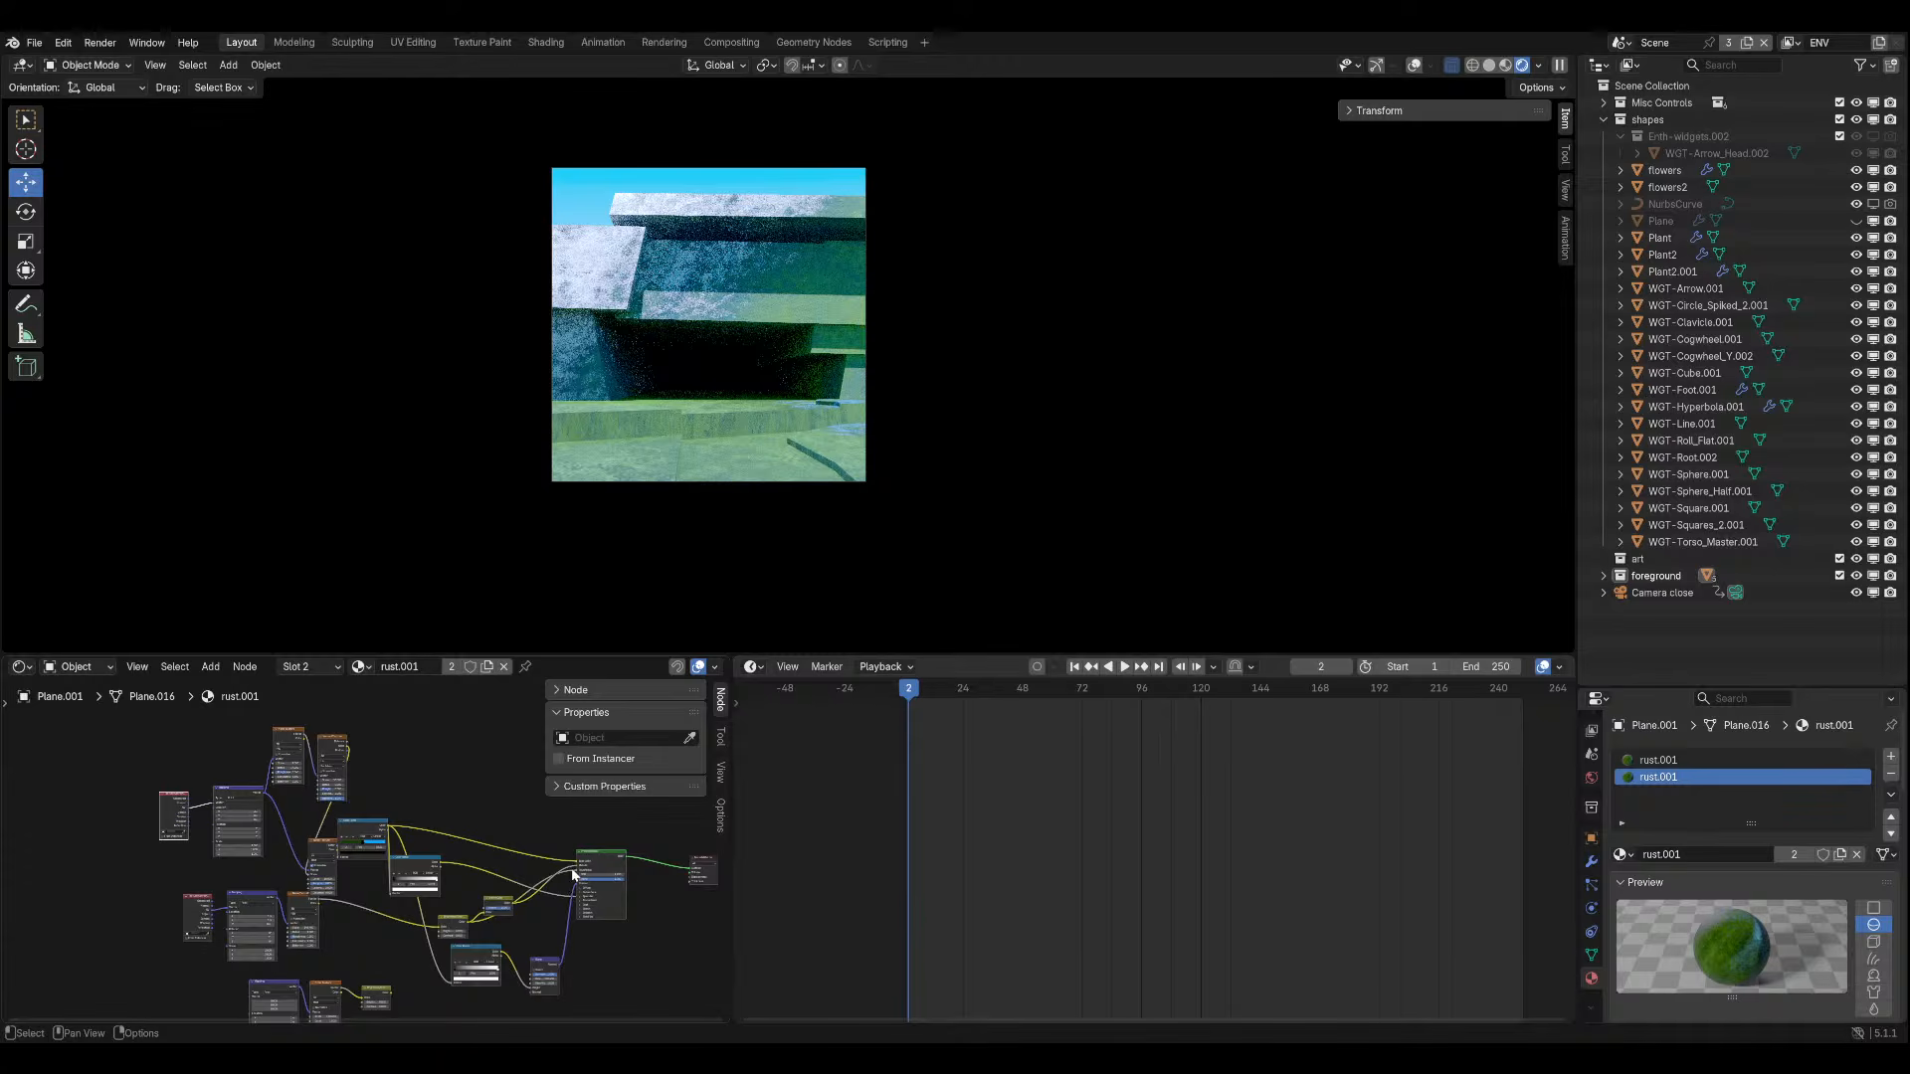
scroll(380, 900, "up", 6)
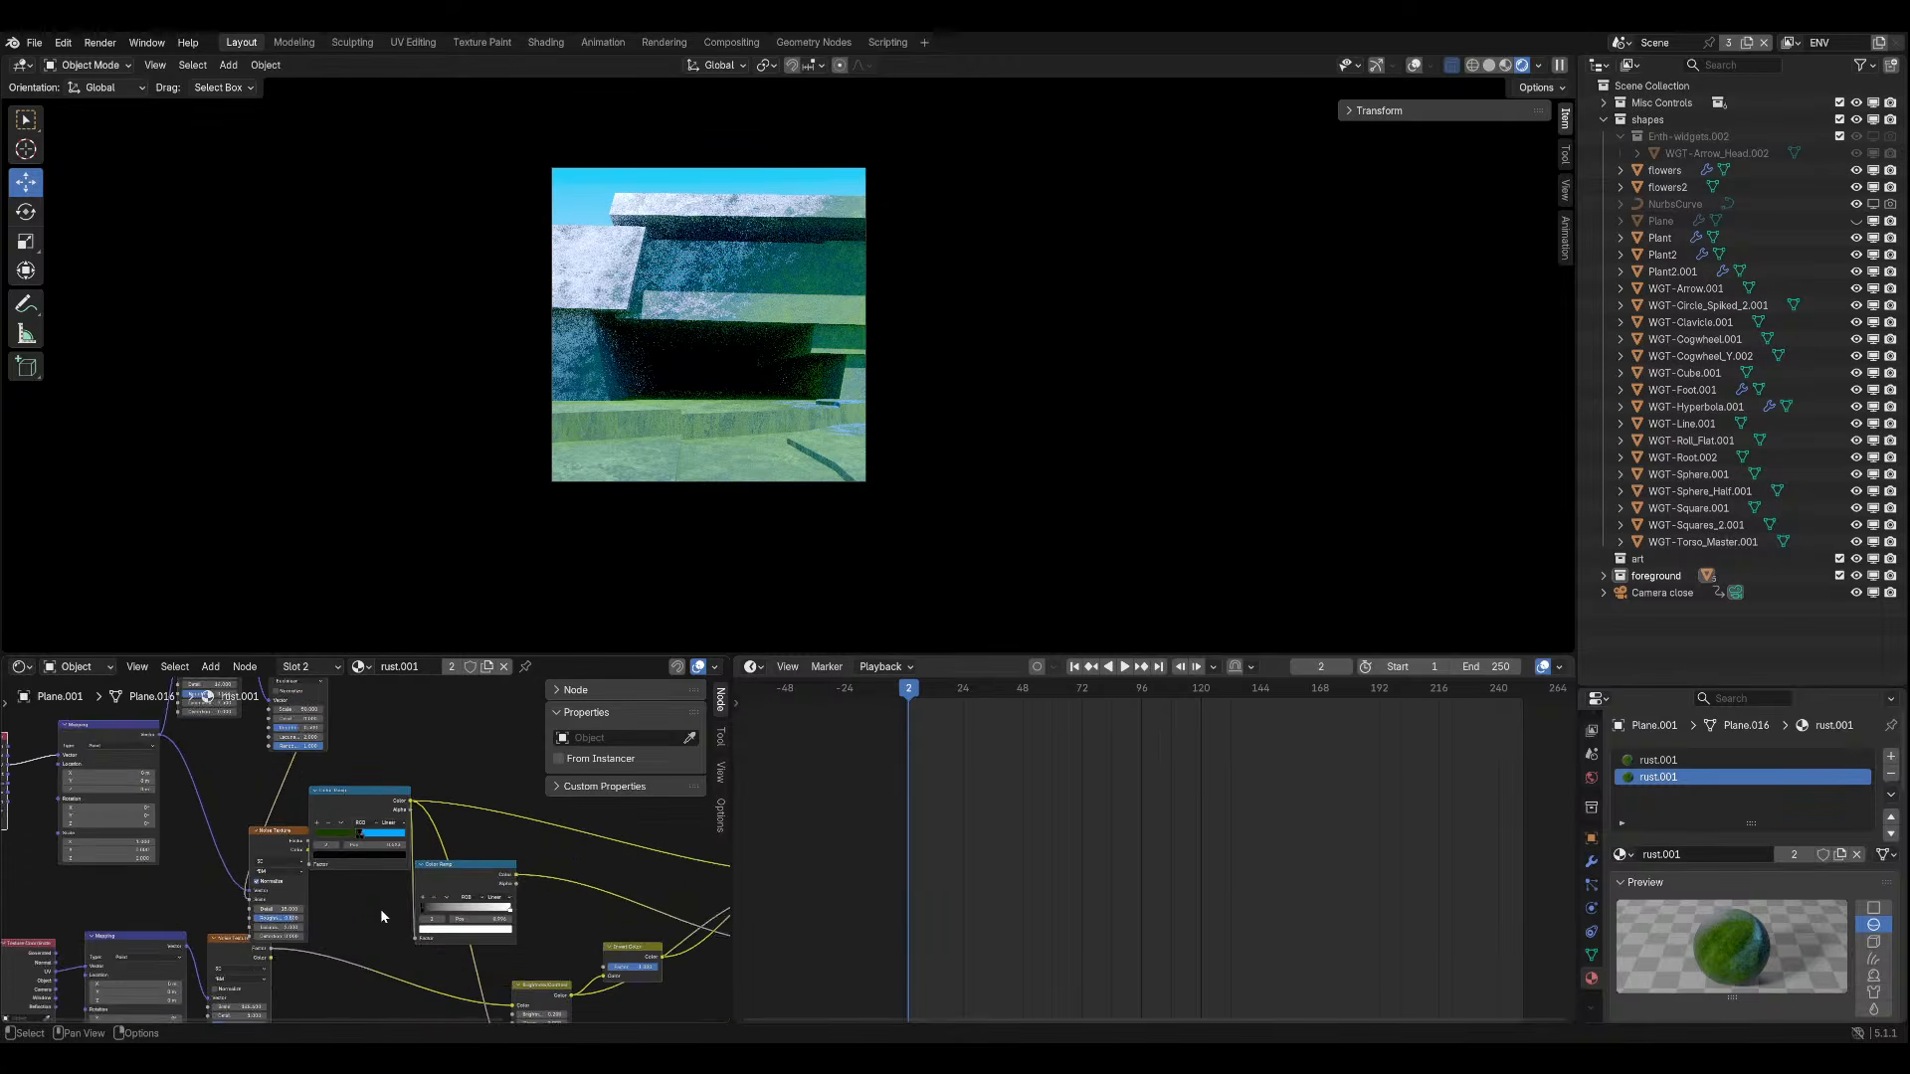
left_click(241, 780)
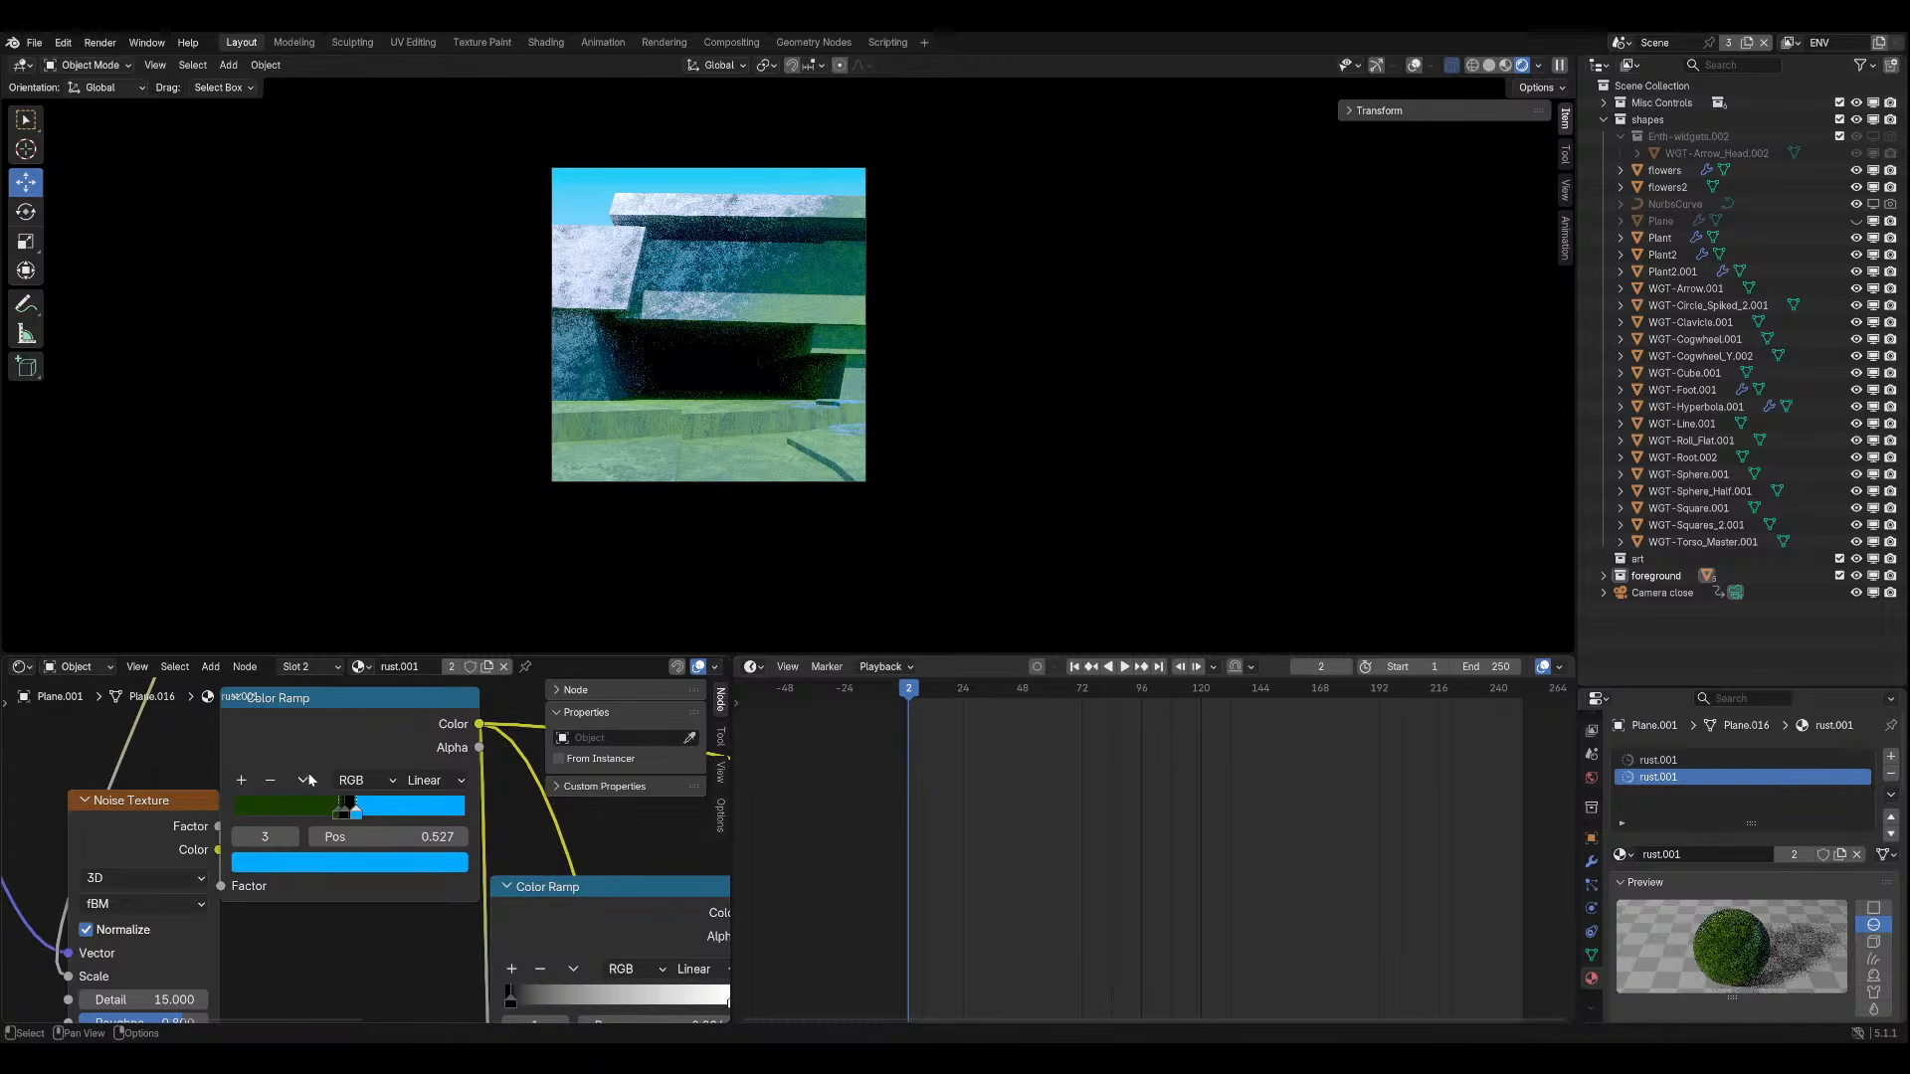
key("ctrl+z")
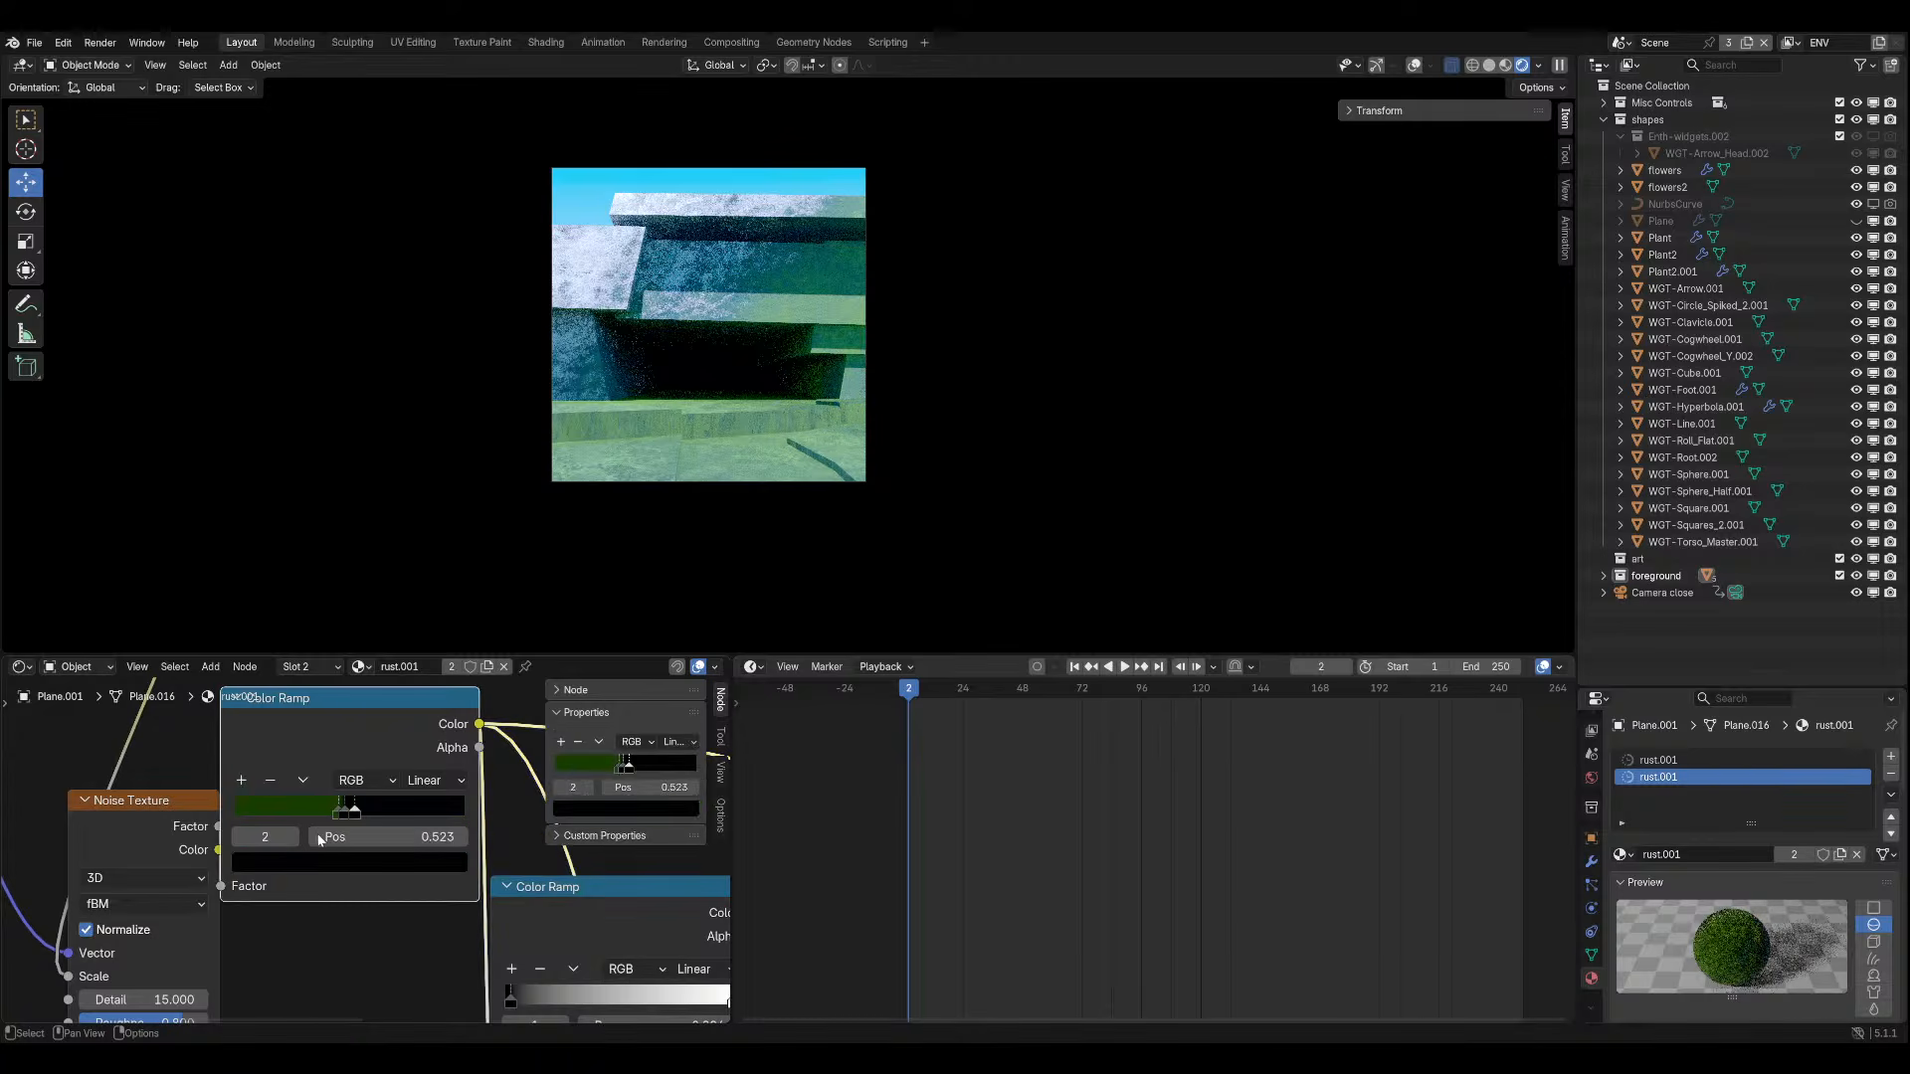
left_click(274, 781)
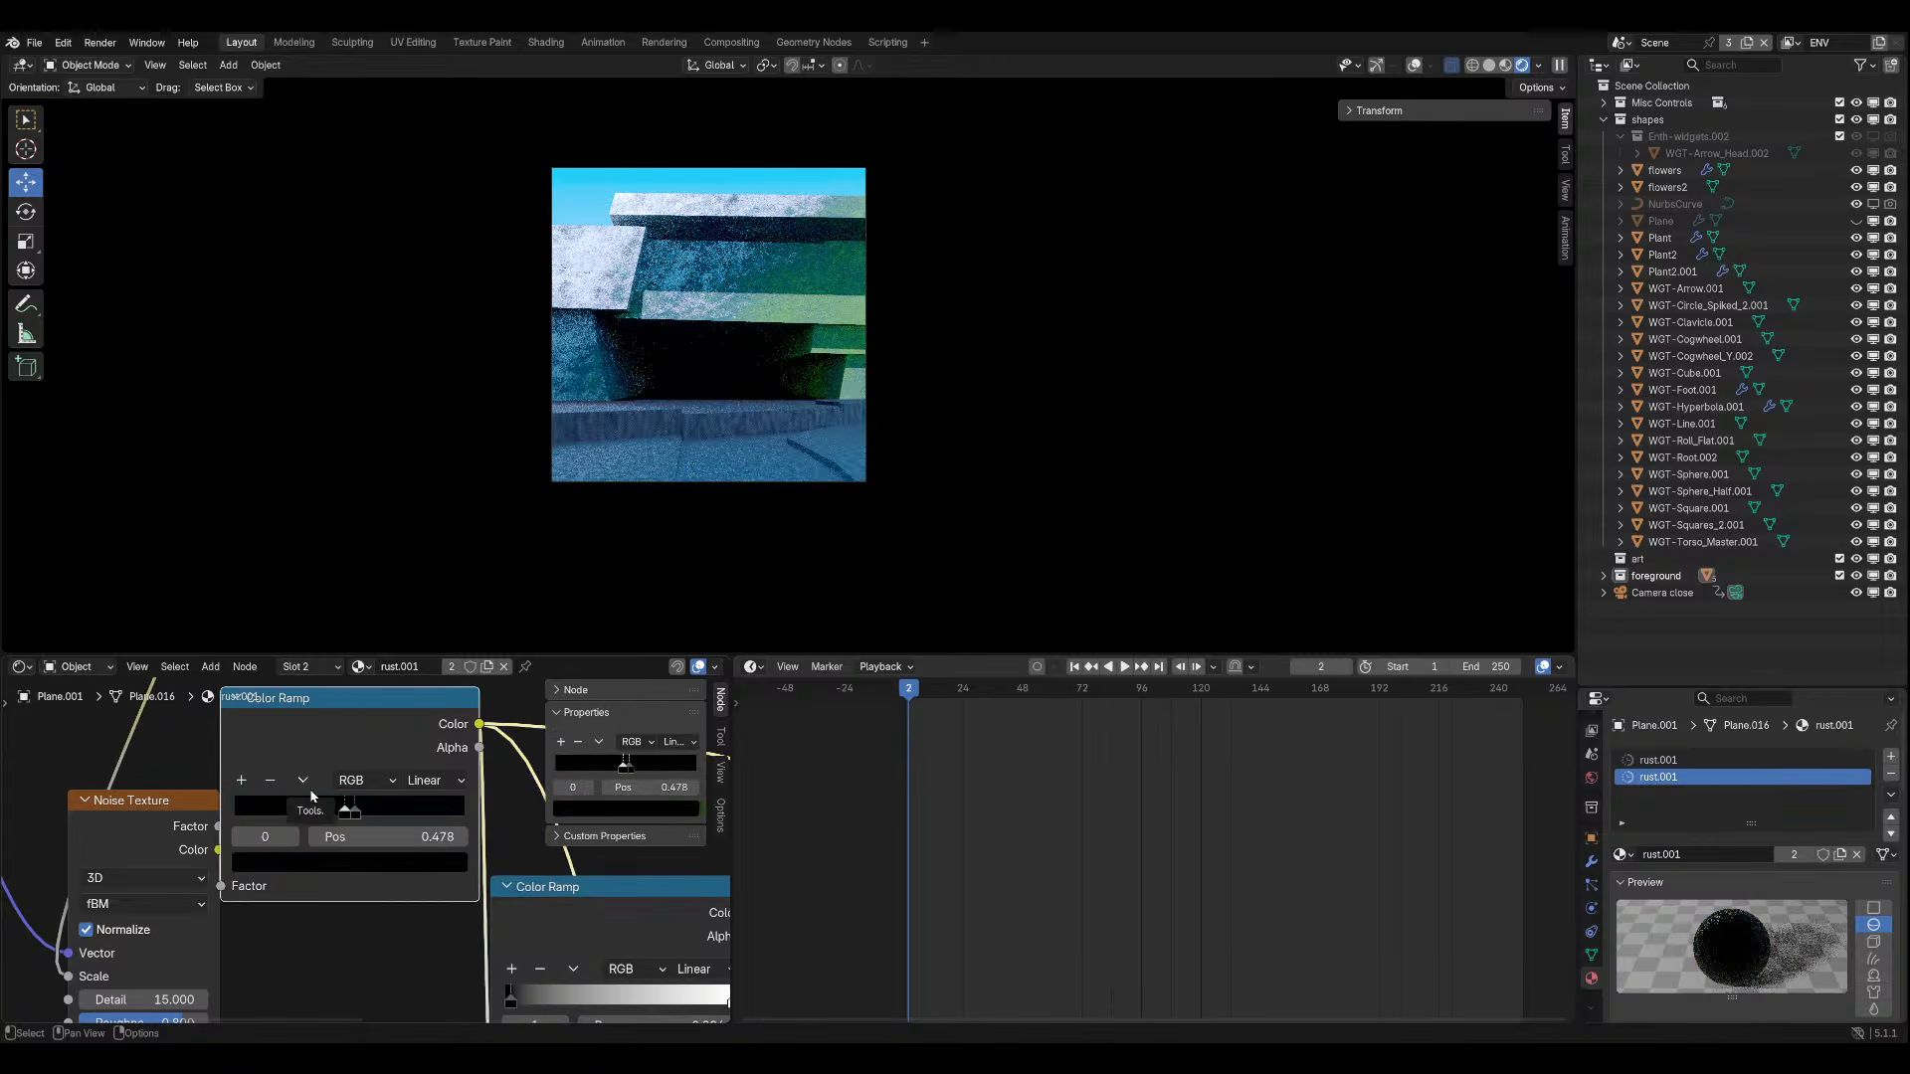
key("ctrl+z")
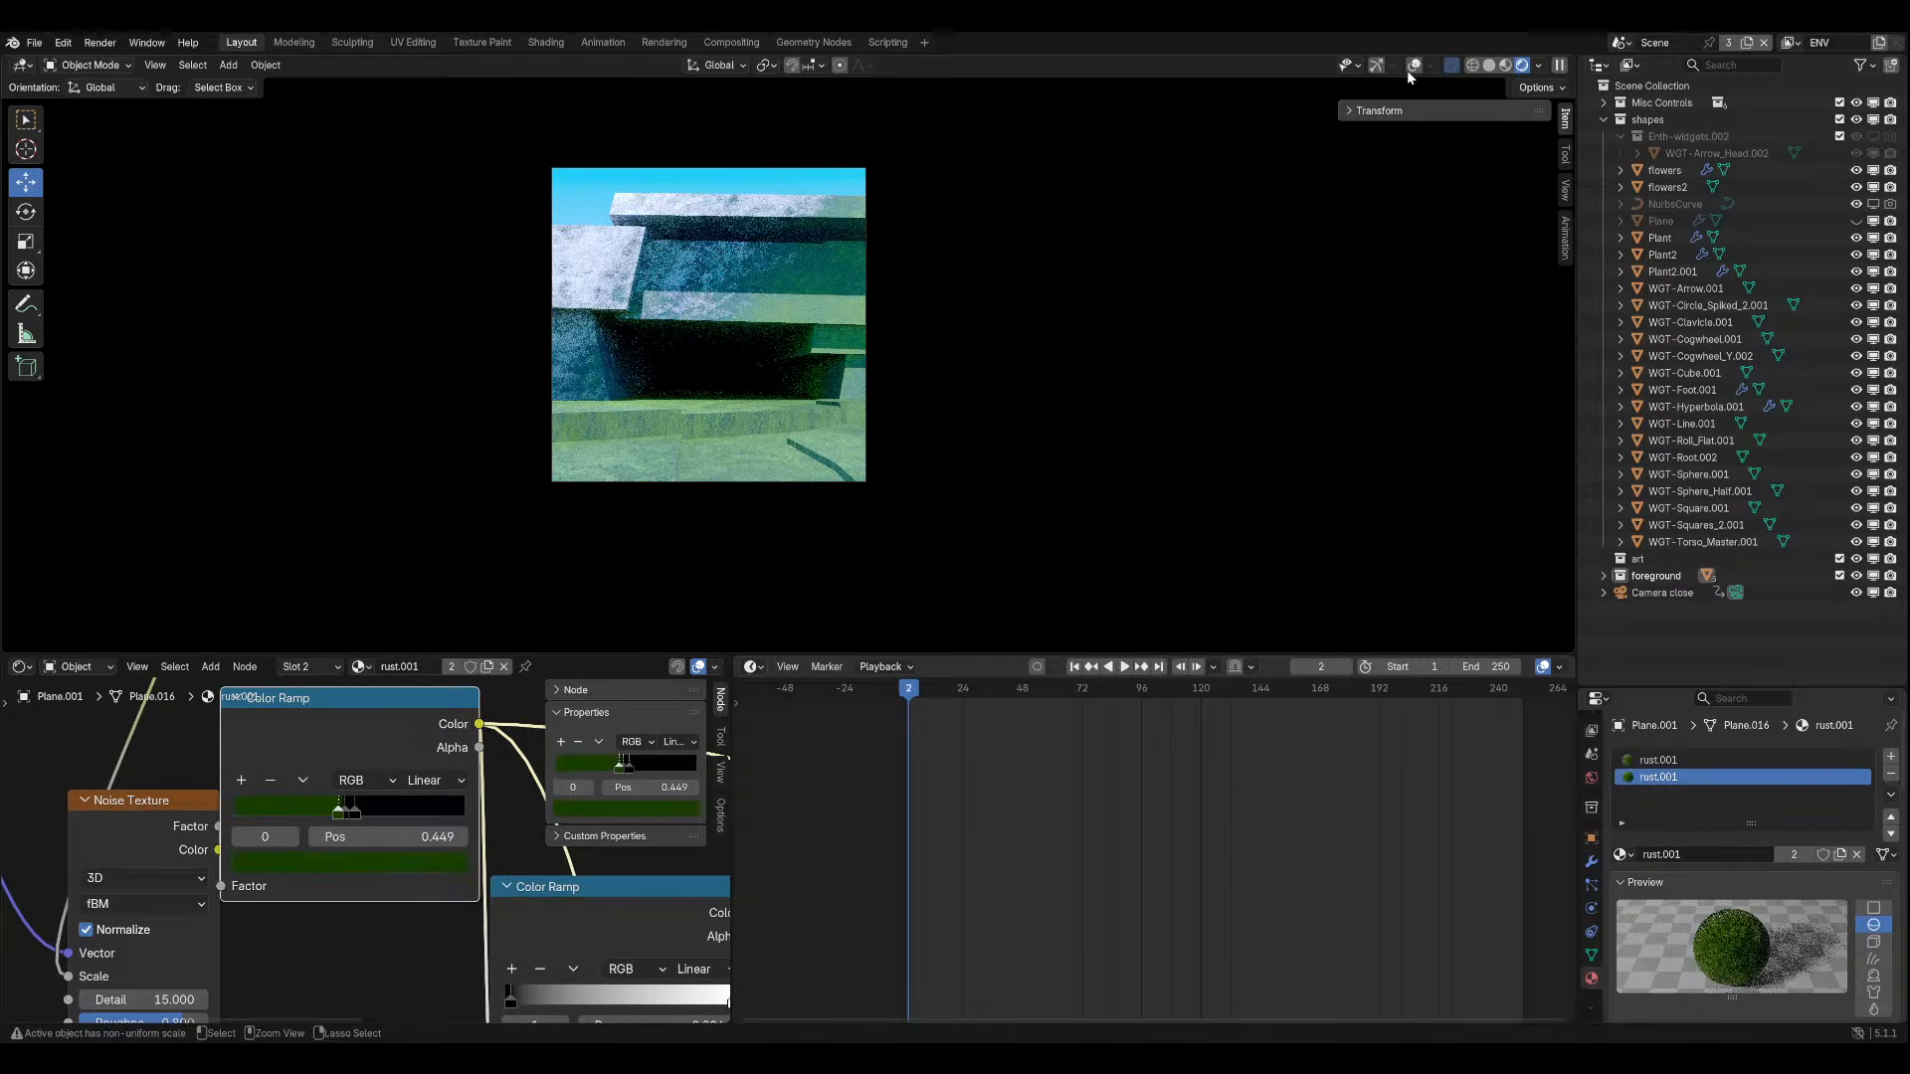
Show the overlays again and undo the Color Ramp edits and the second rust.001 slot.
key("ctrl+z")
left_click(1414, 64)
key("ctrl+z")
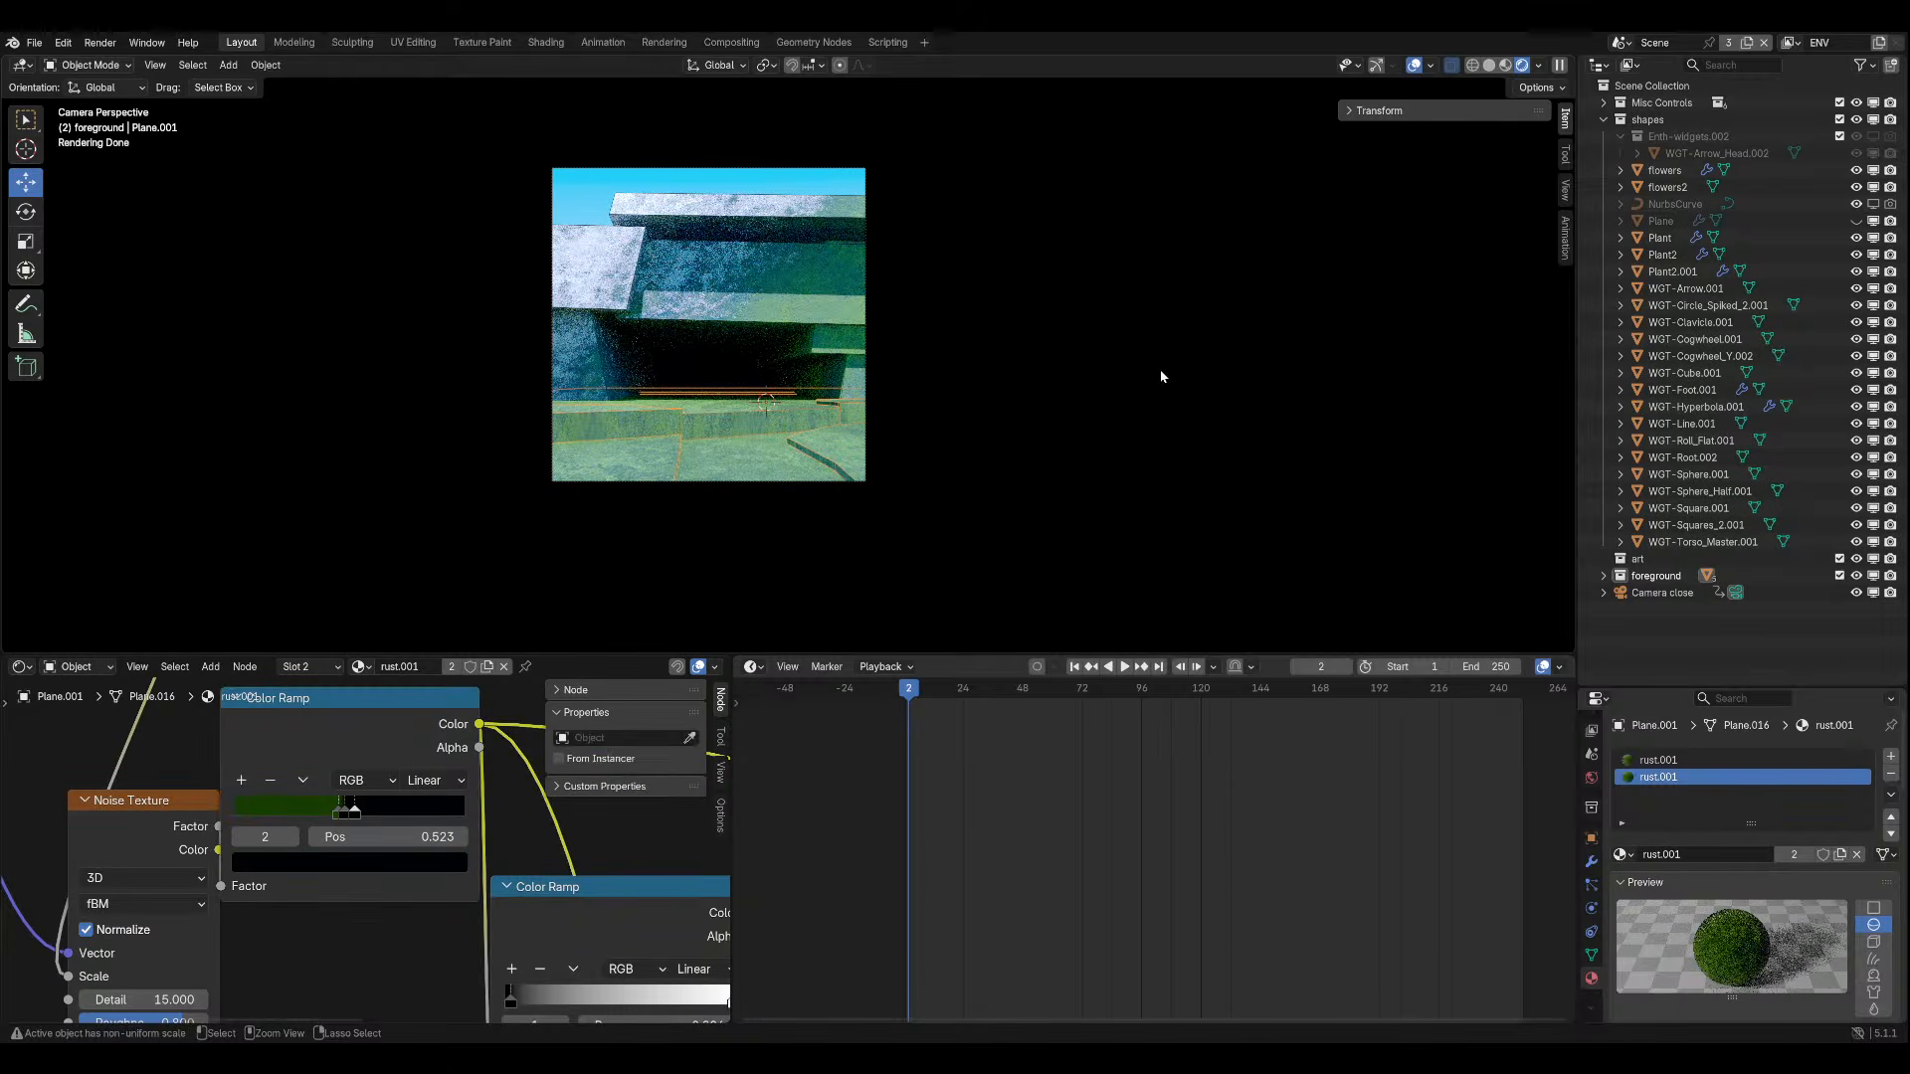
key("ctrl+z")
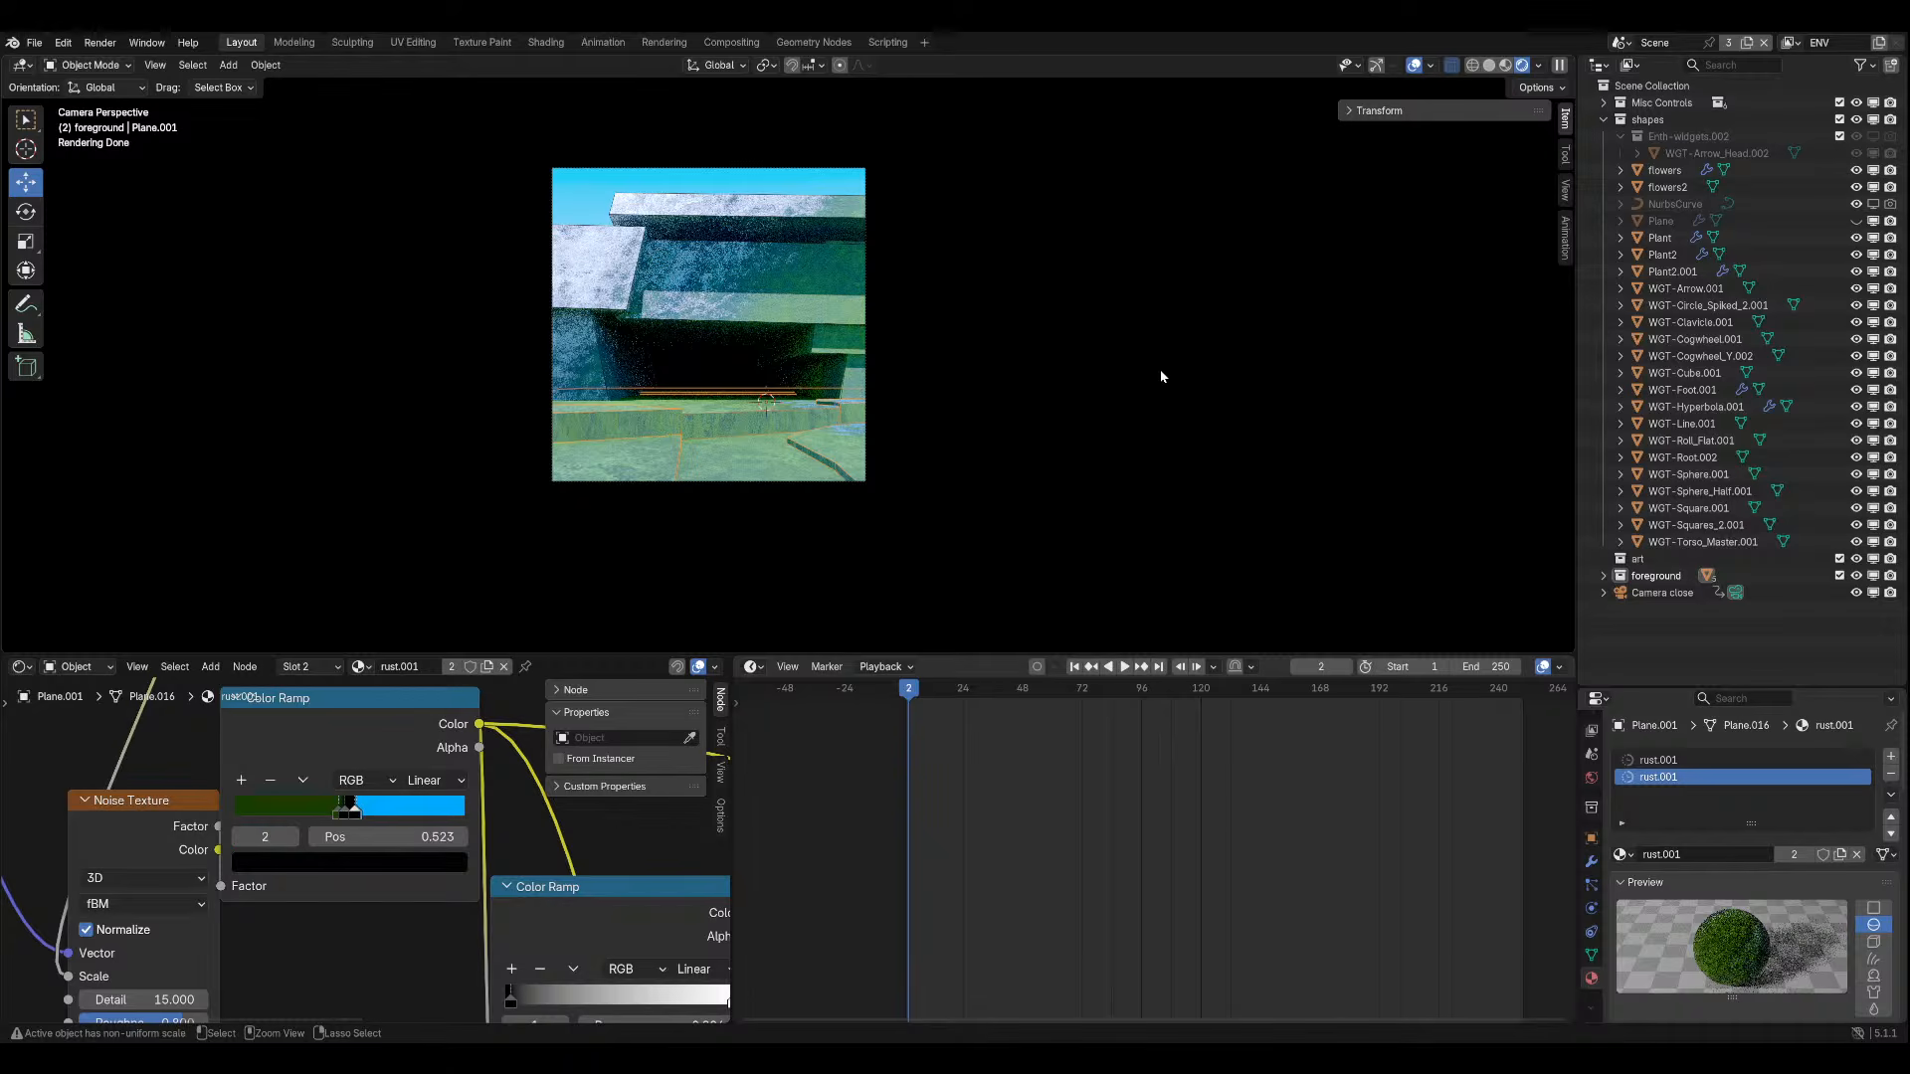
key("ctrl+z")
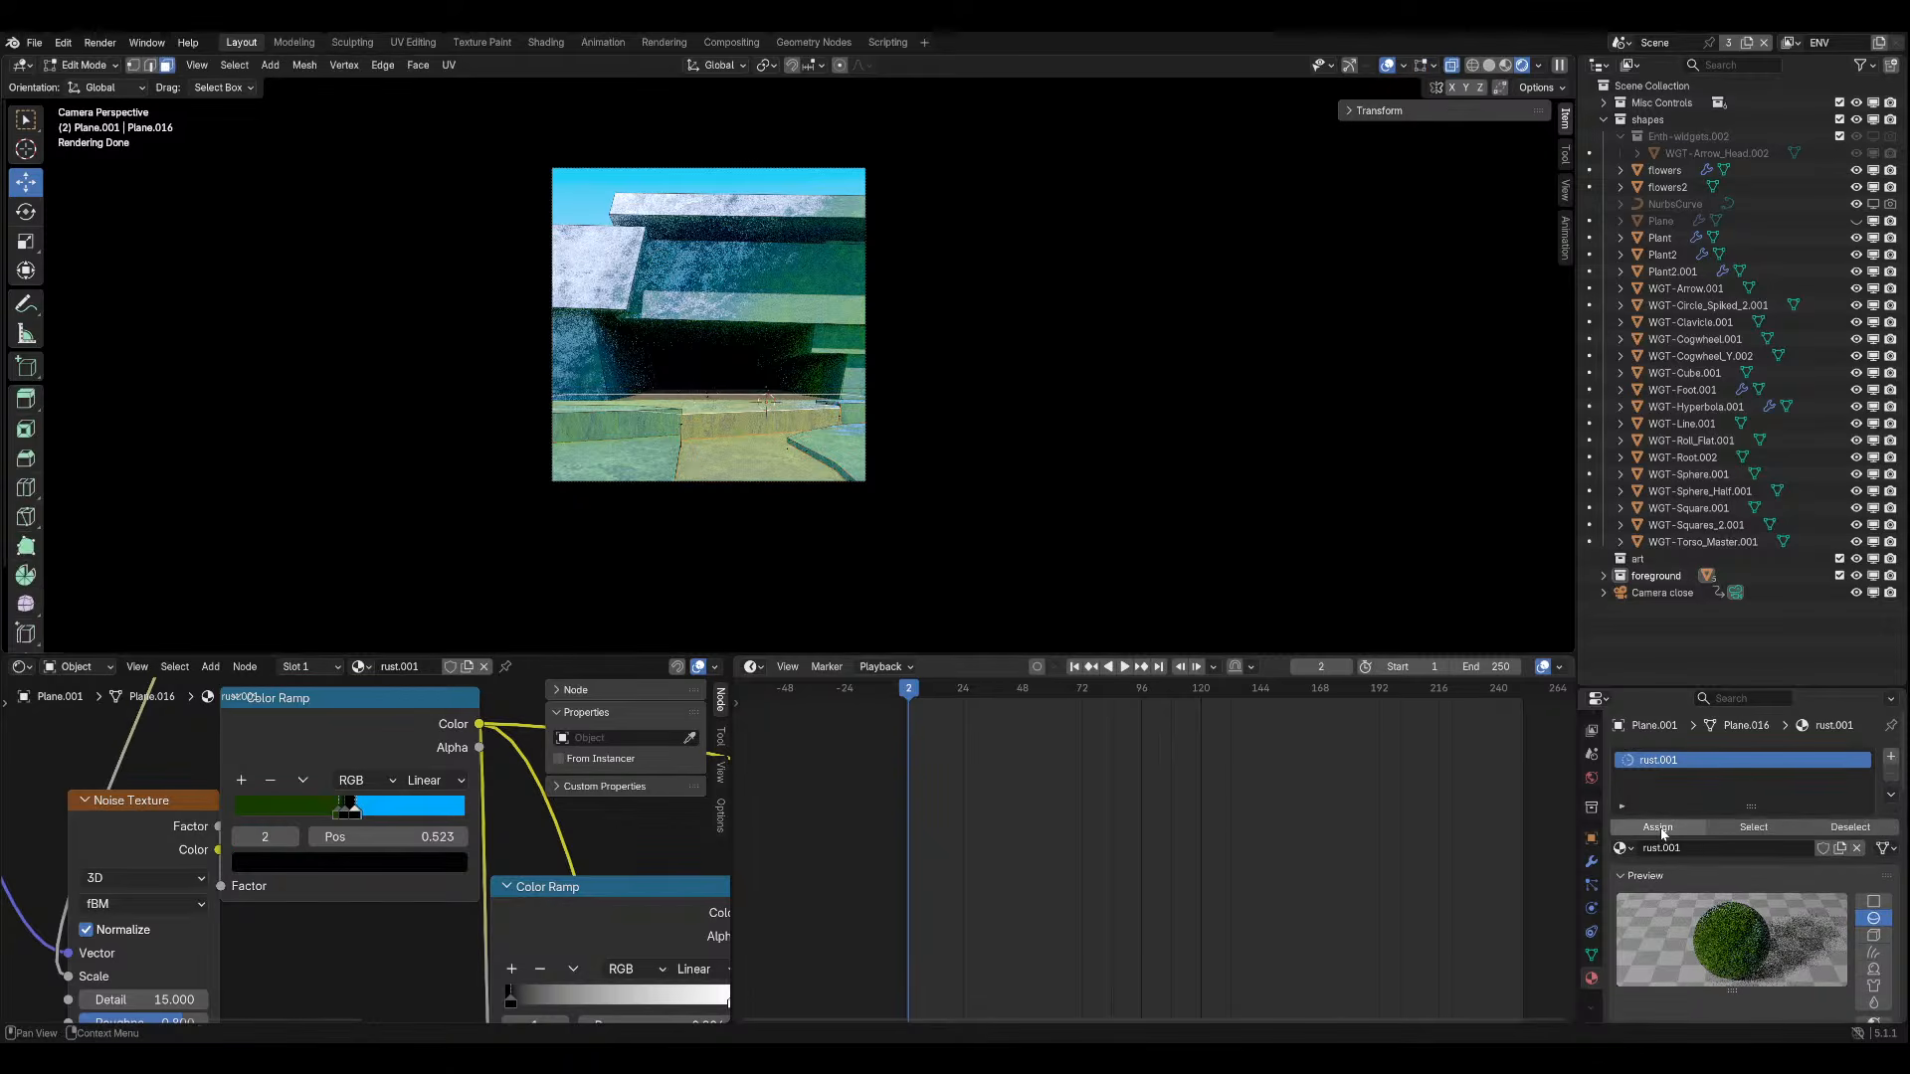
Add a second material slot to the ground plane and fill it with rust.002.
left_click(1891, 758)
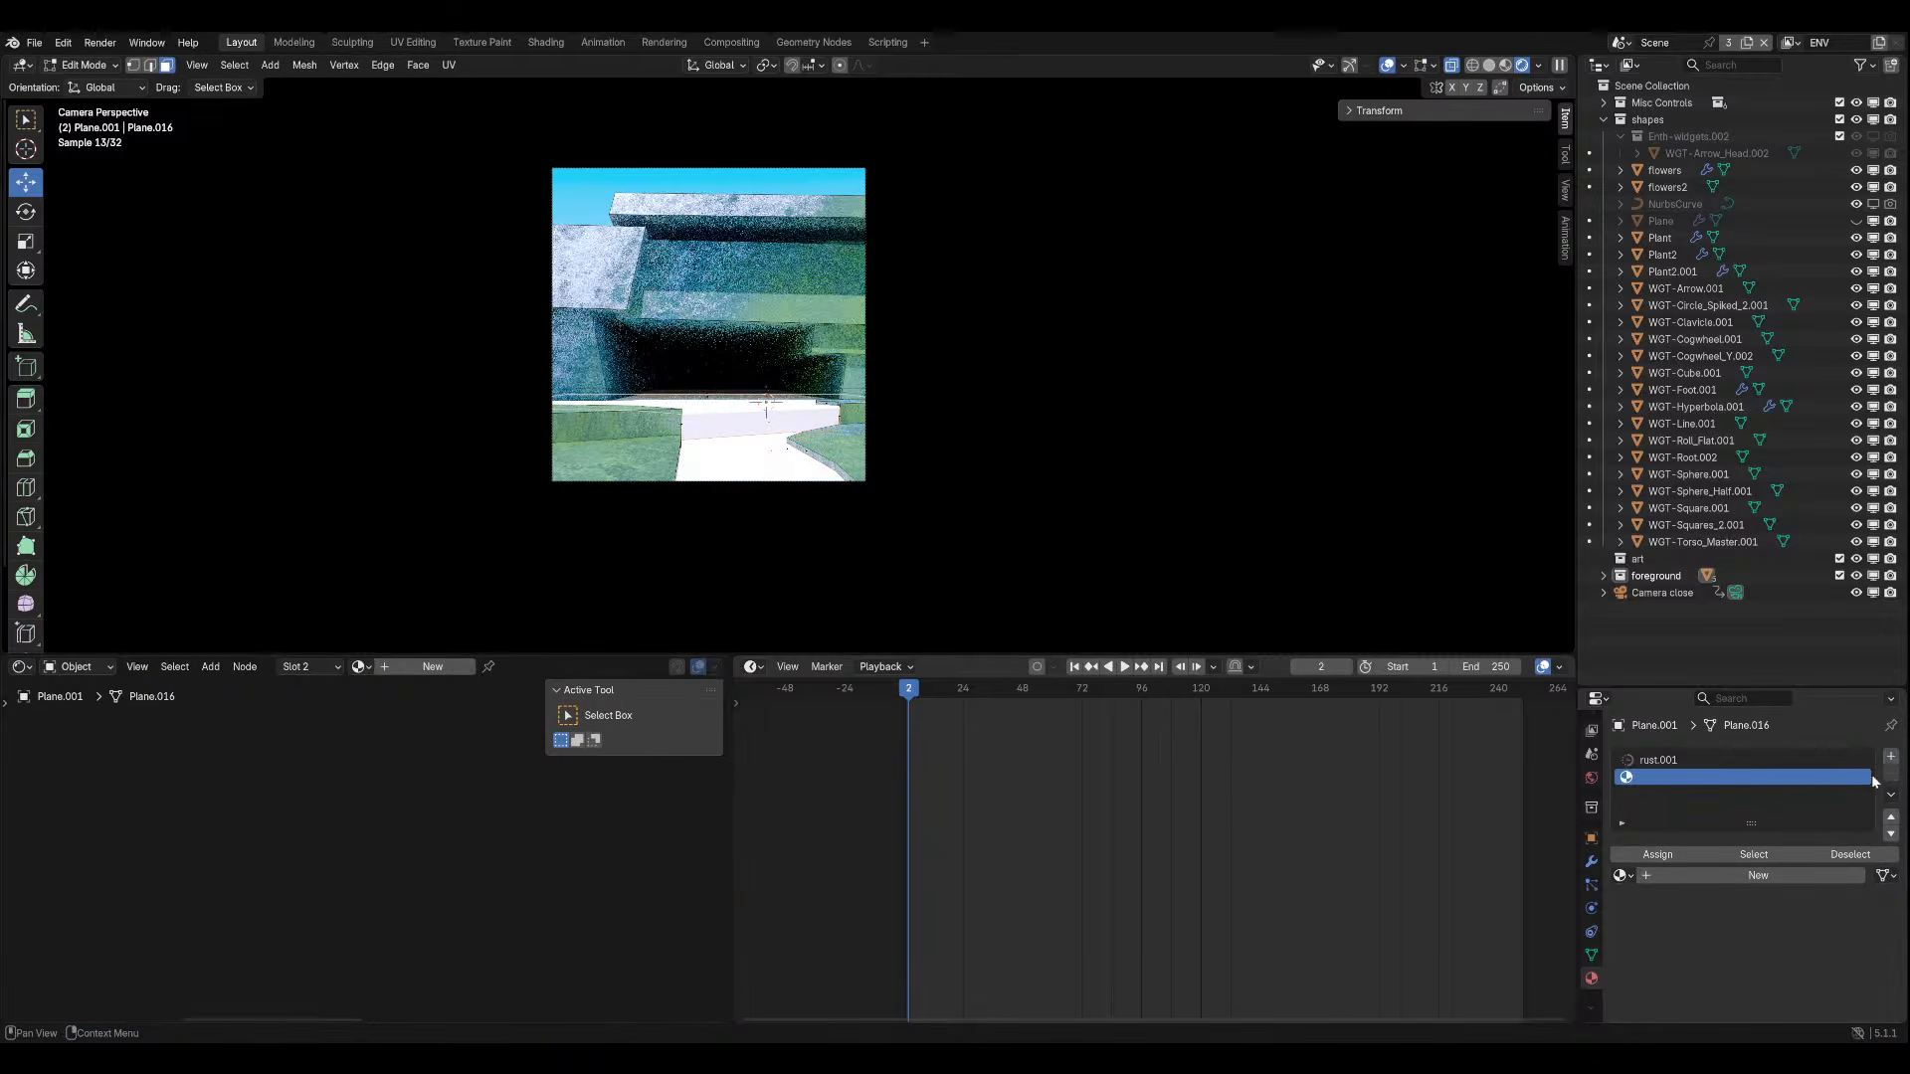
left_click(1621, 877)
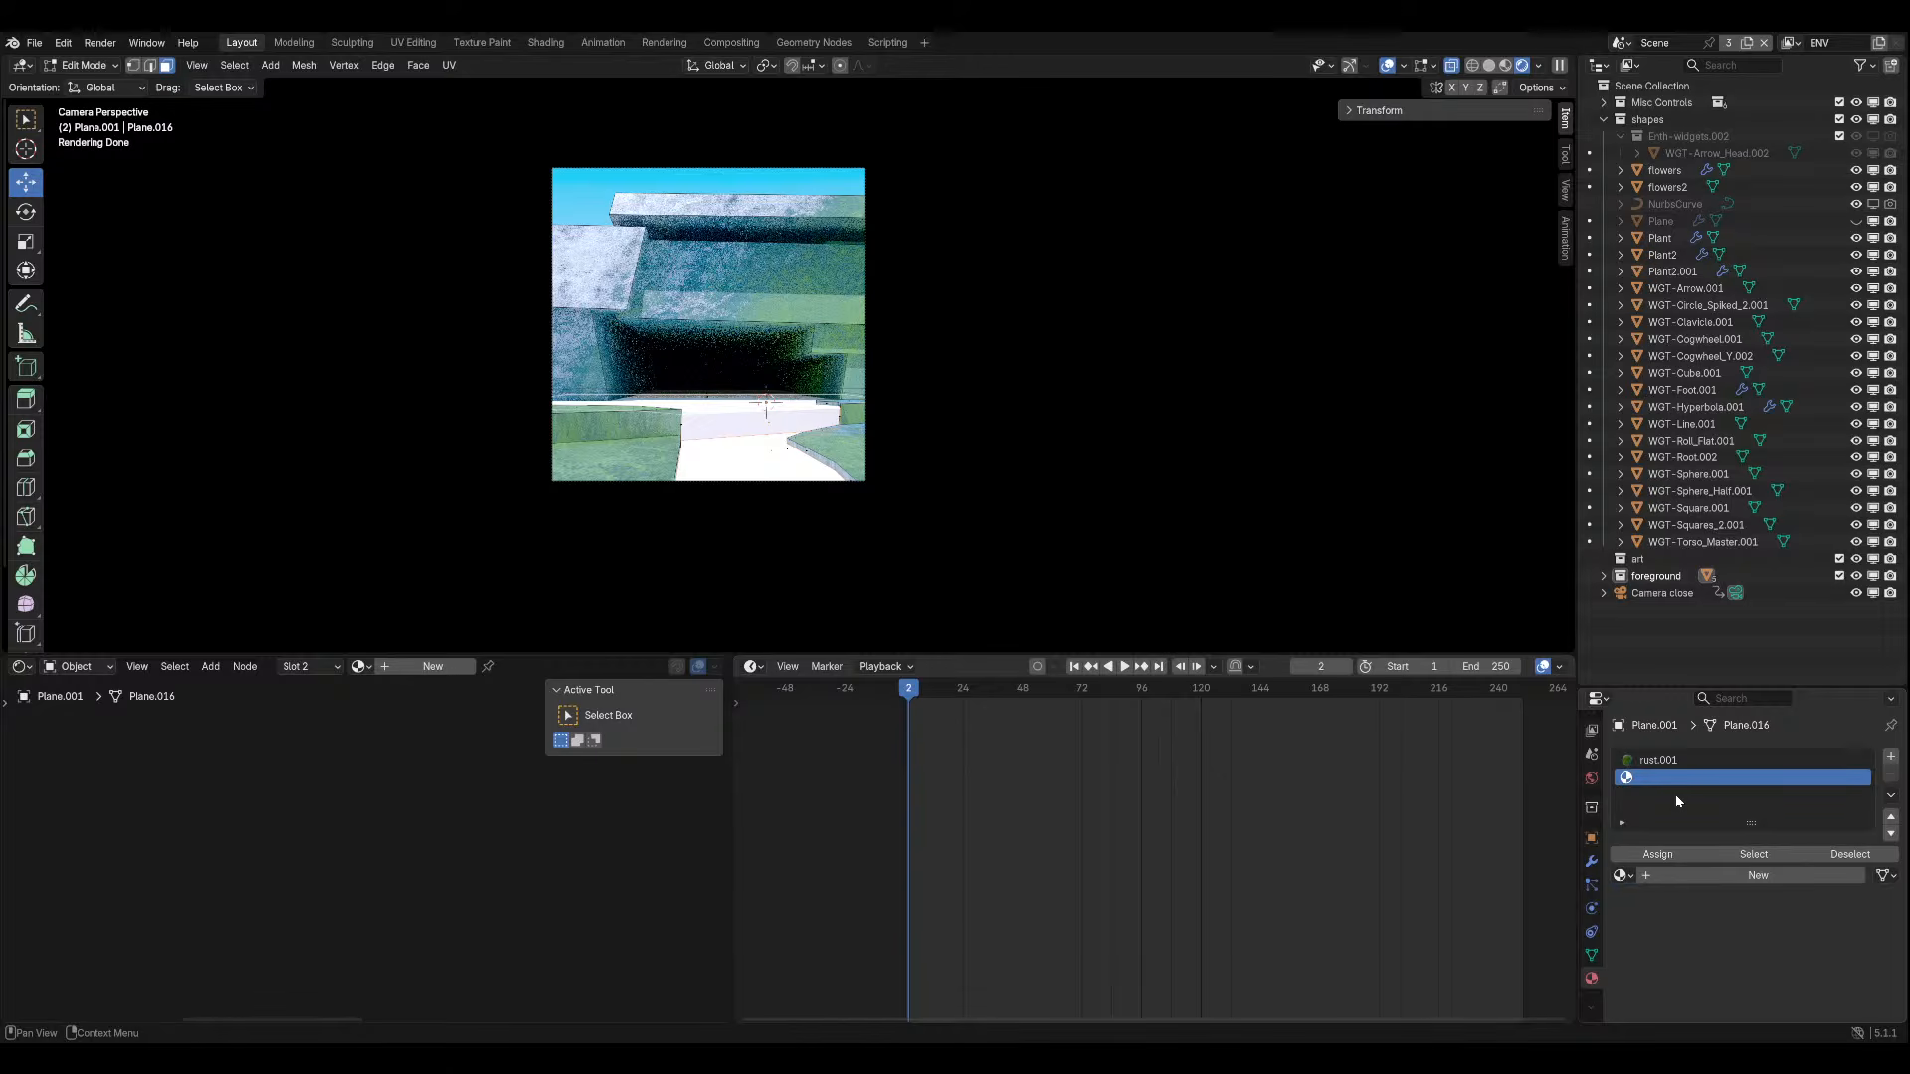
left_click(1617, 878)
type("rust")
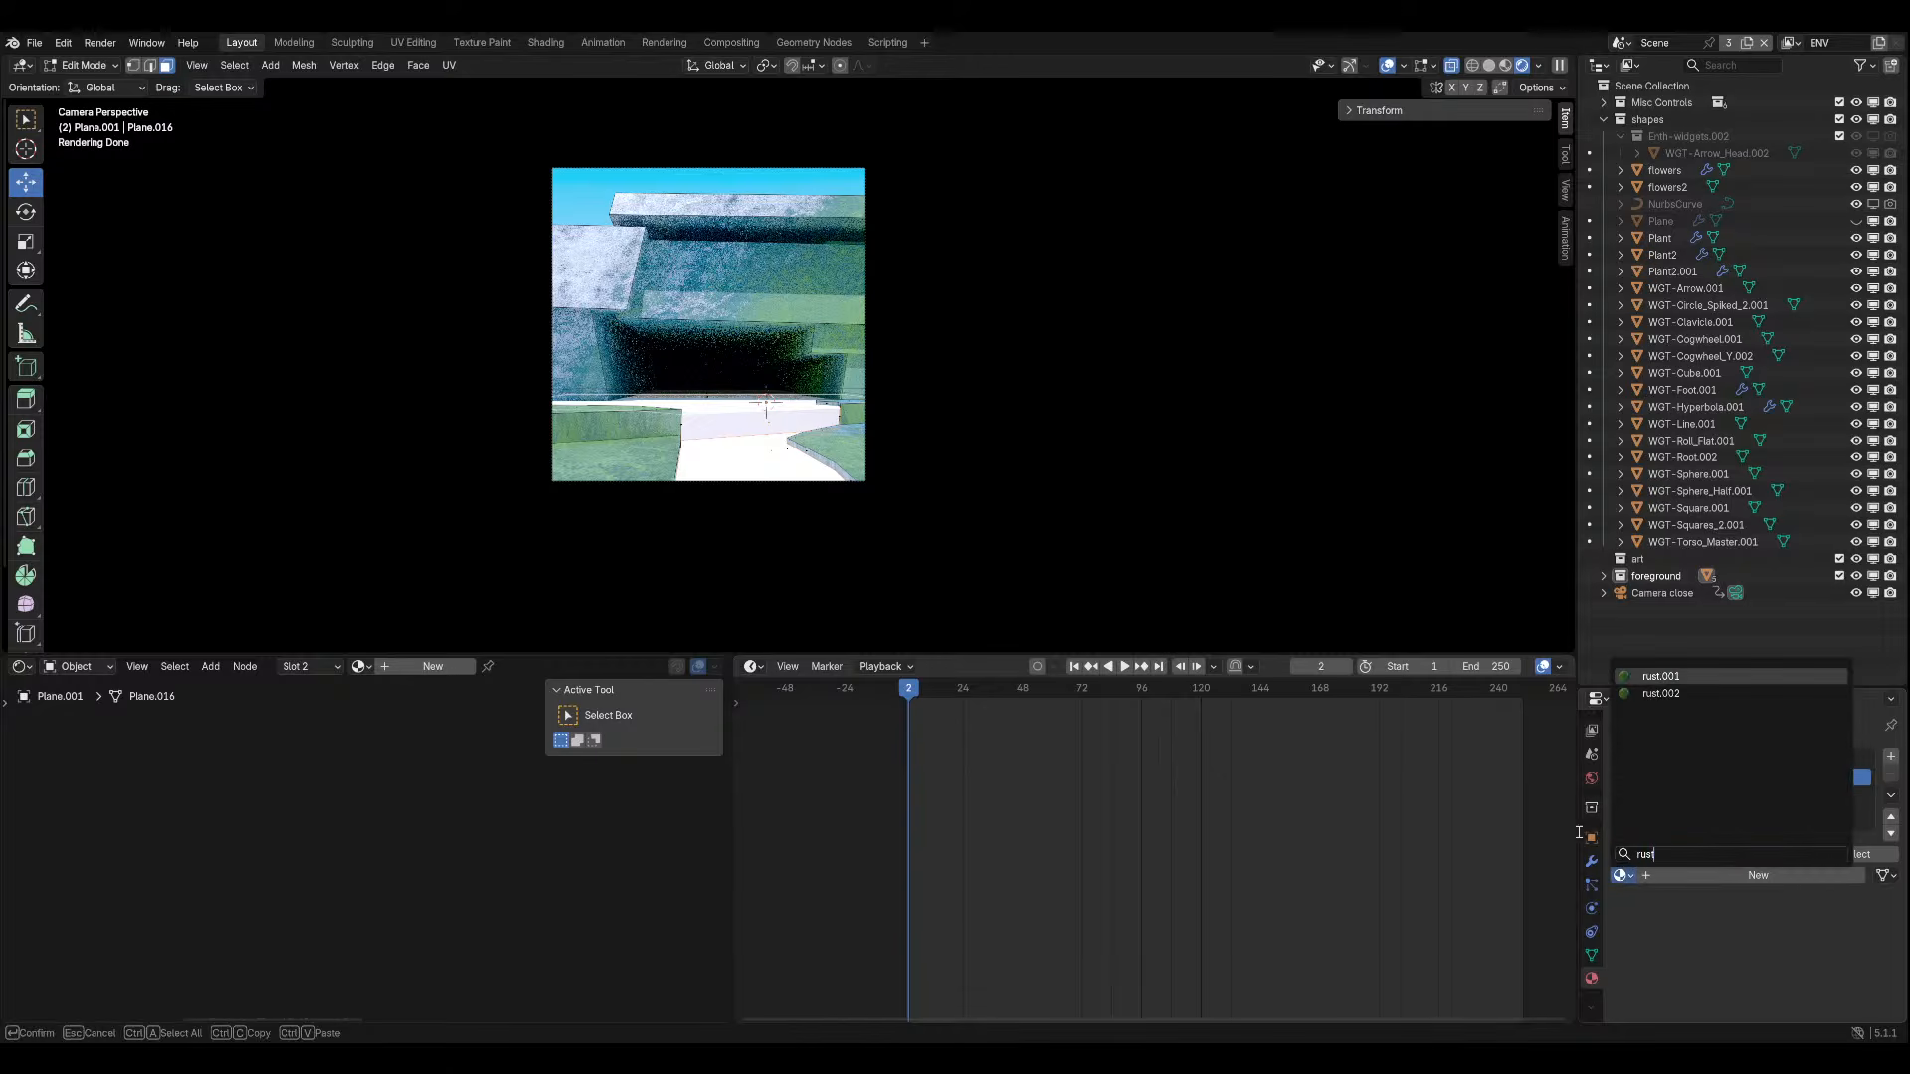
left_click(1658, 694)
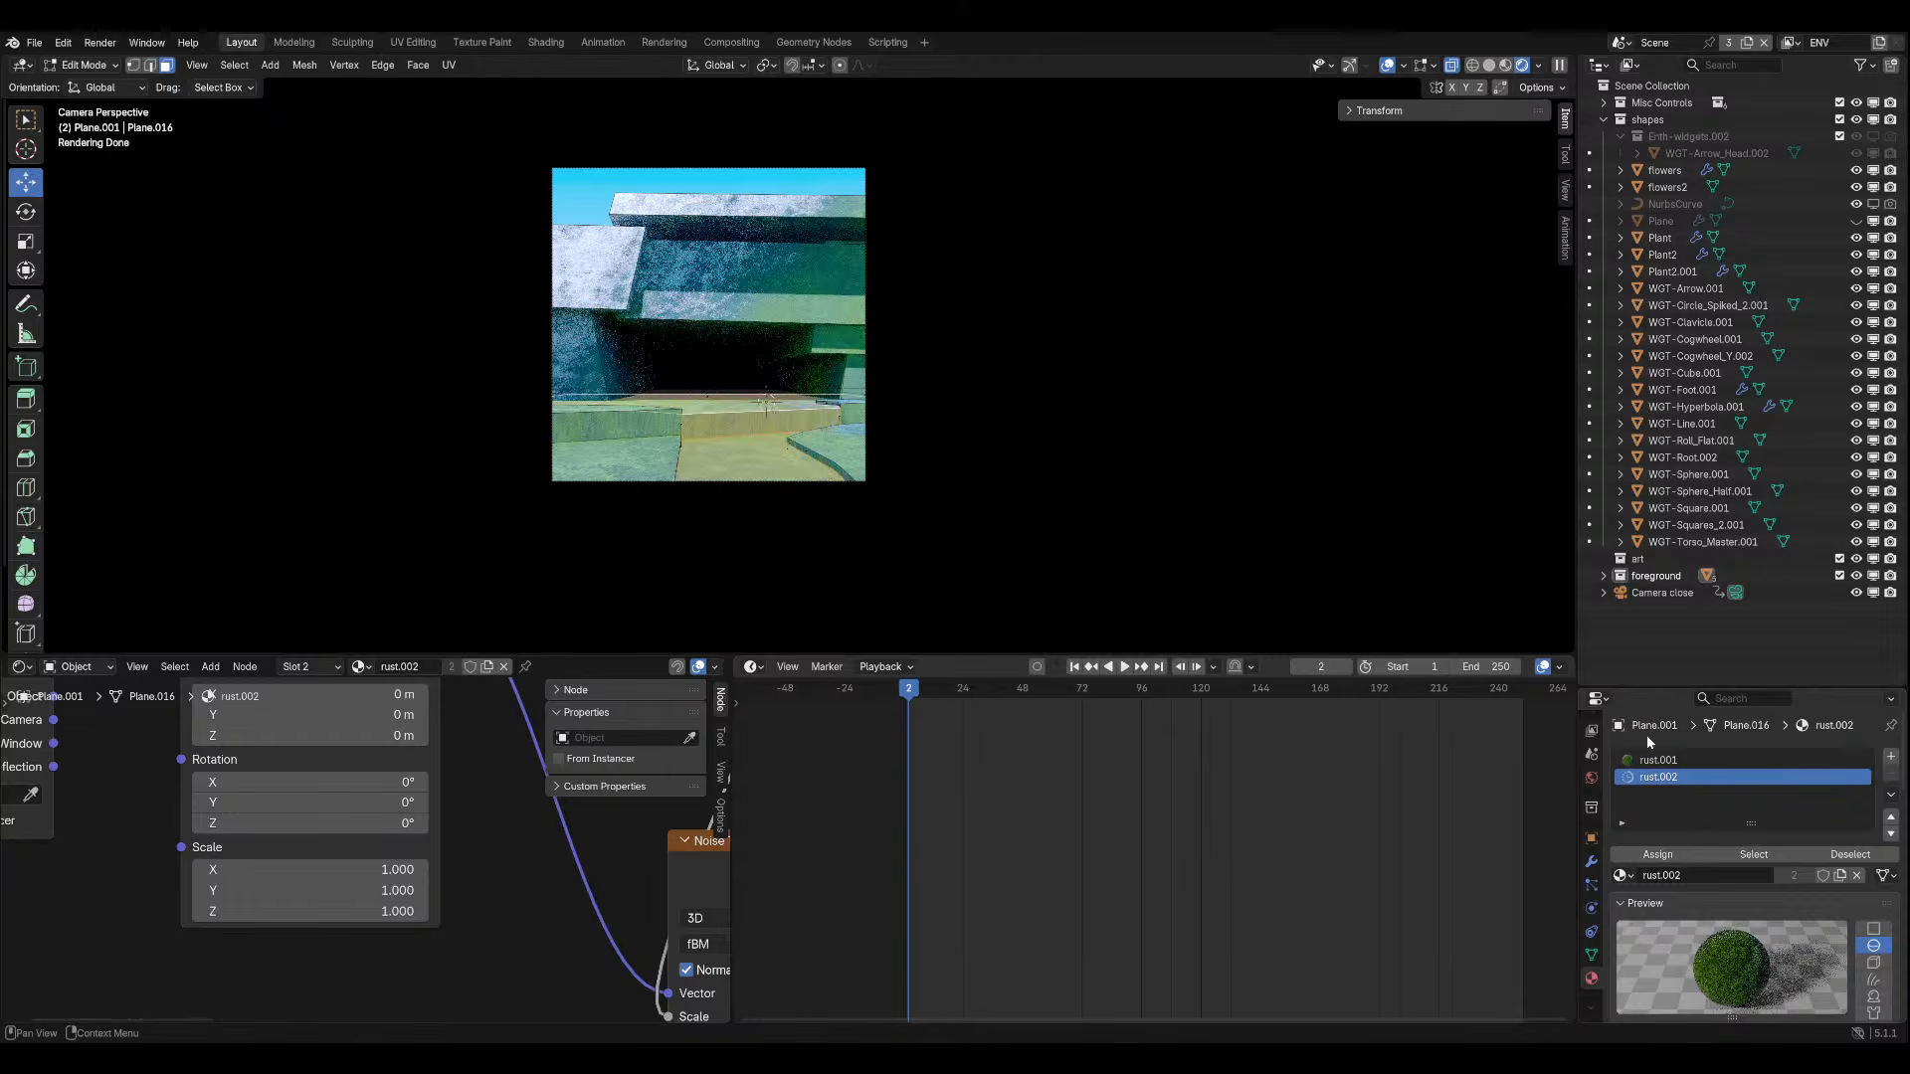
Invert the face selection and assign rust.001 to the ground surrounding the path.
left_click(1683, 761)
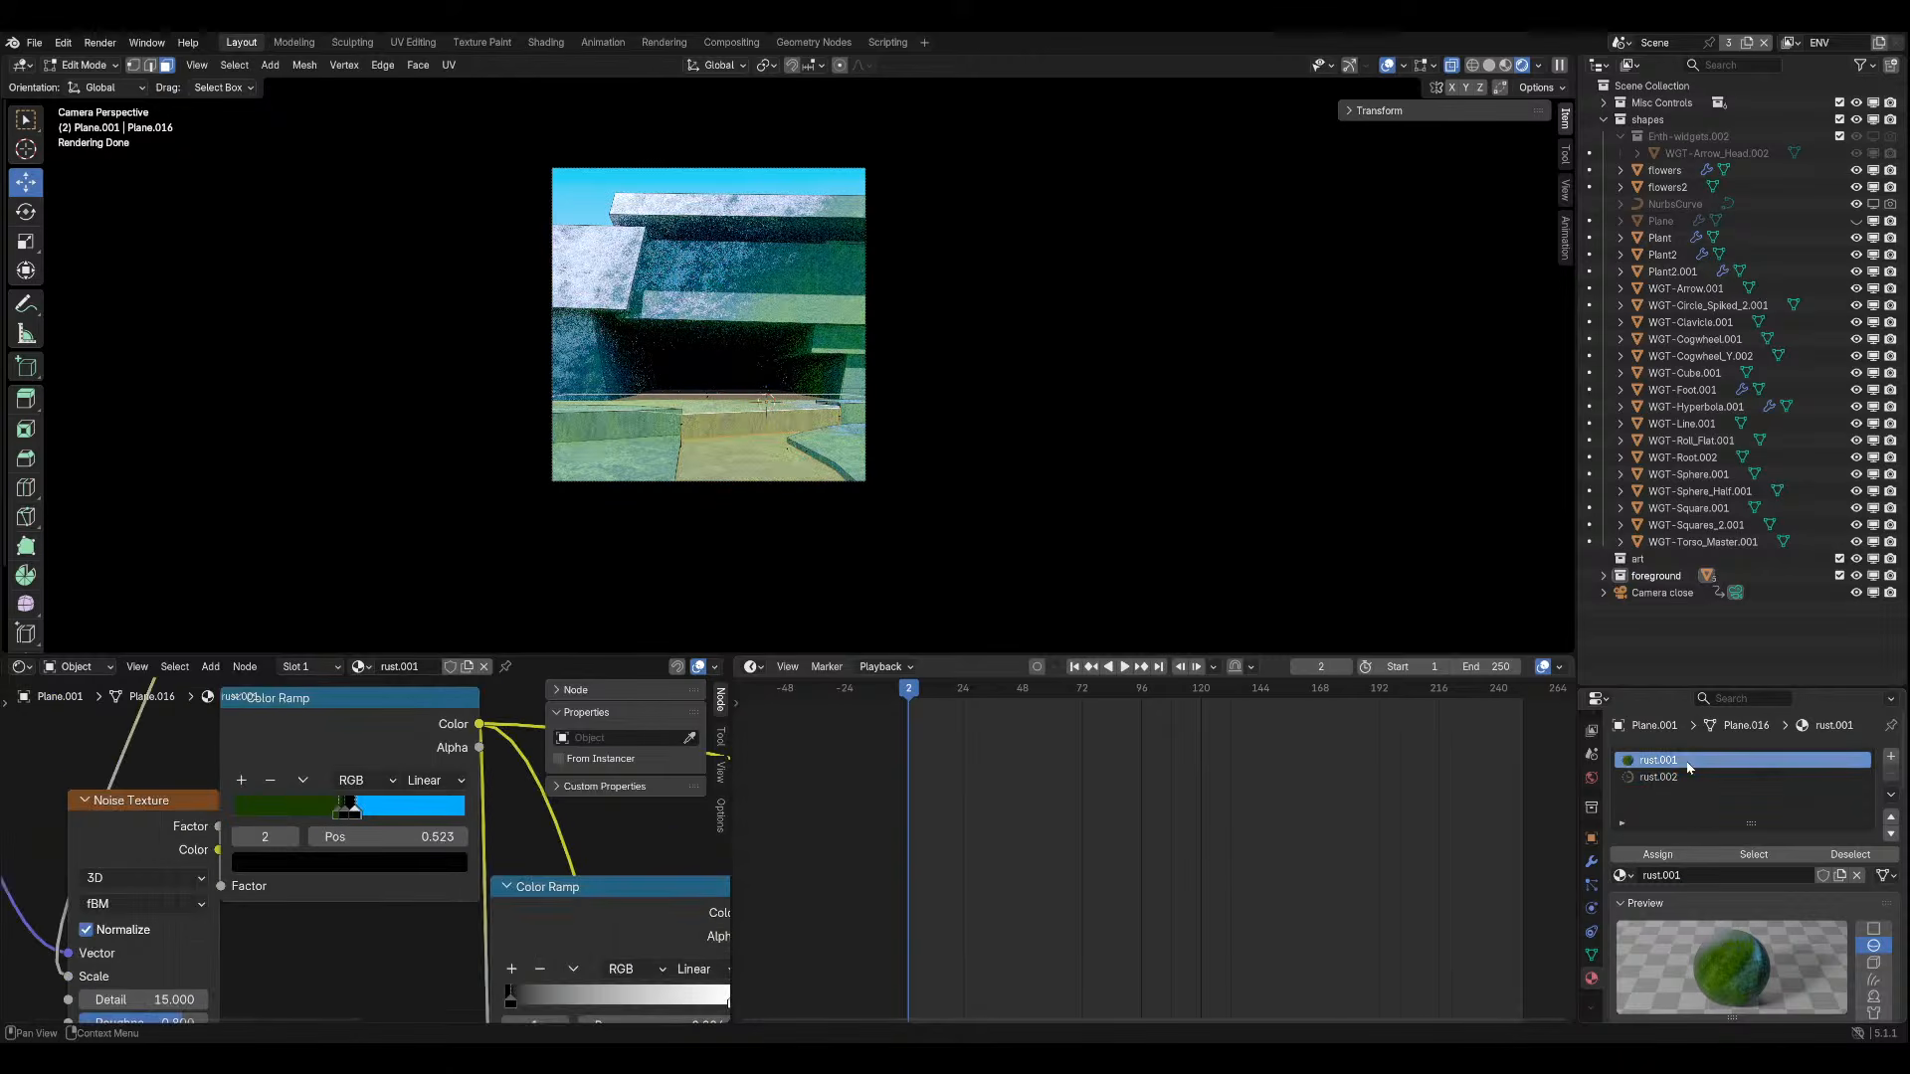
left_click(235, 65)
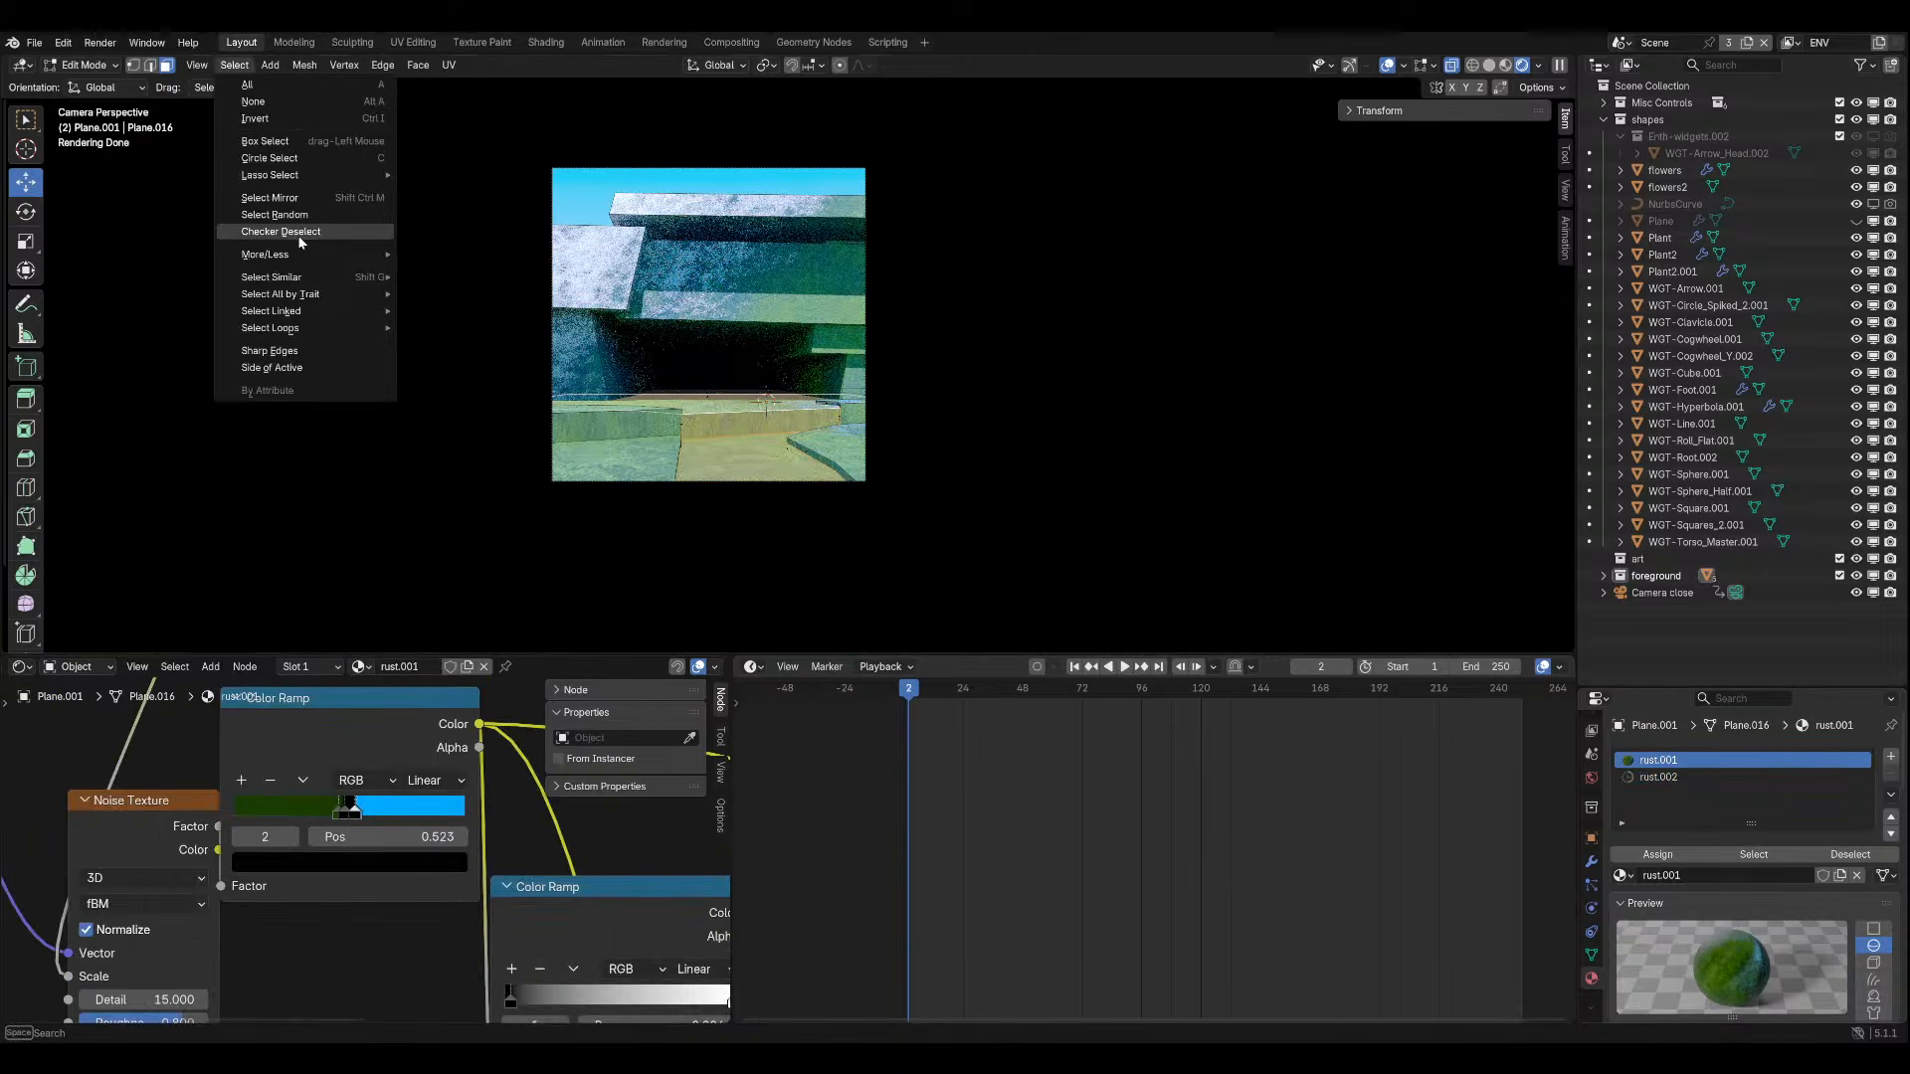
left_click(298, 119)
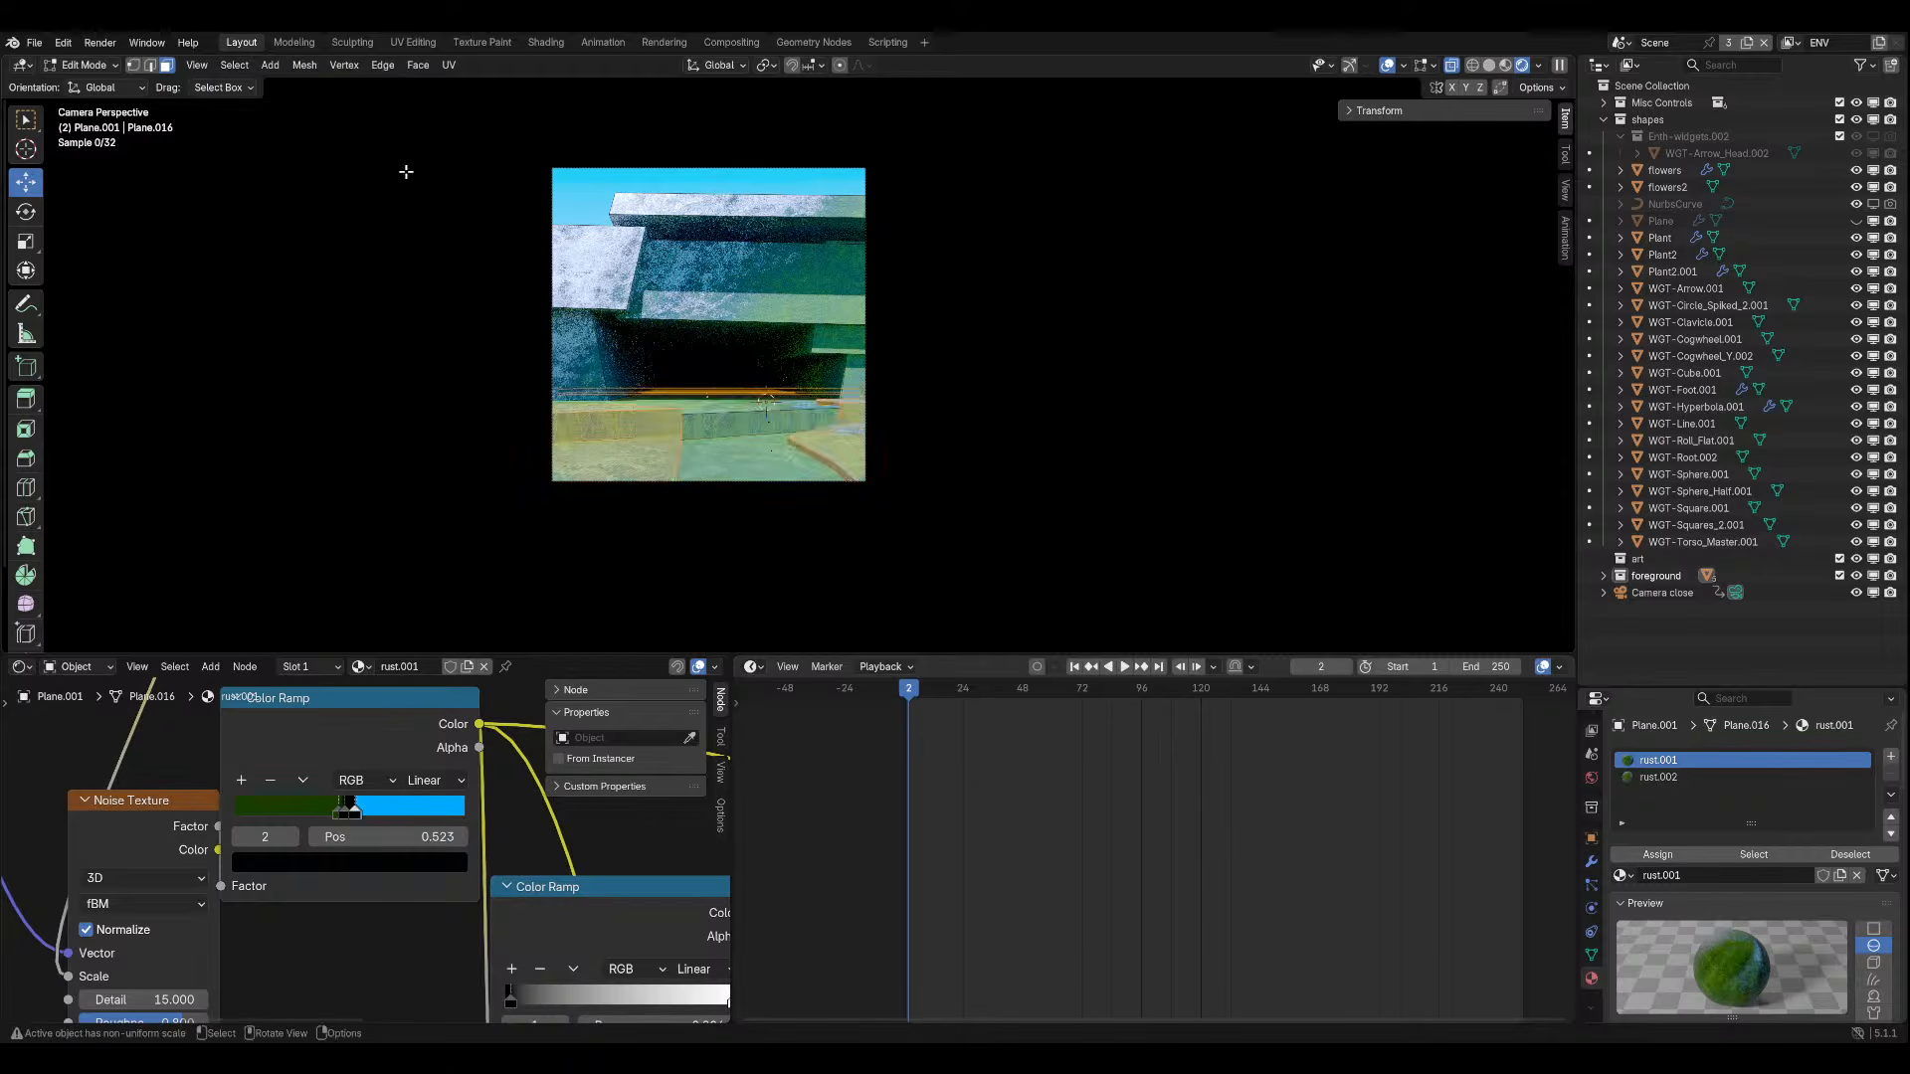
left_click(1659, 854)
Select the sunken path face that runs toward the cave mouth.
left_click(752, 418)
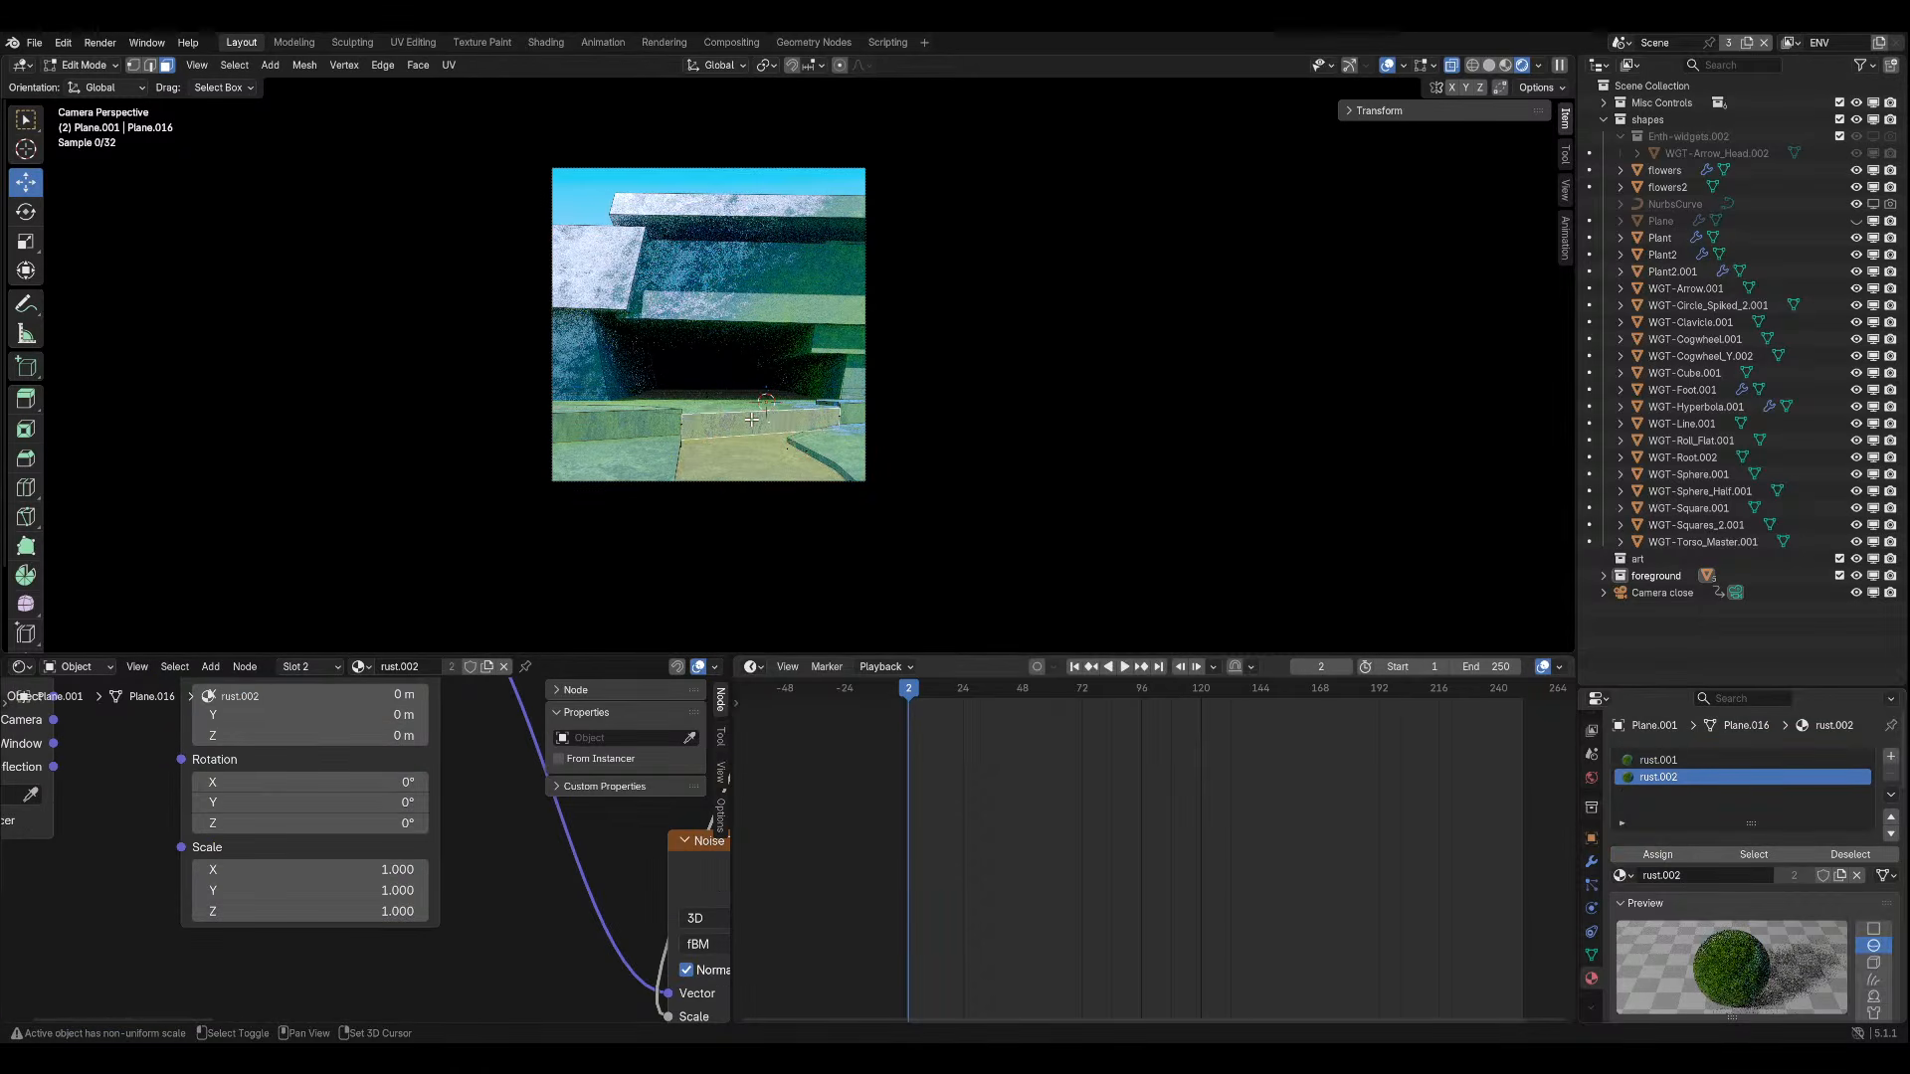
left_click(748, 398, "shift")
key("ctrl+z")
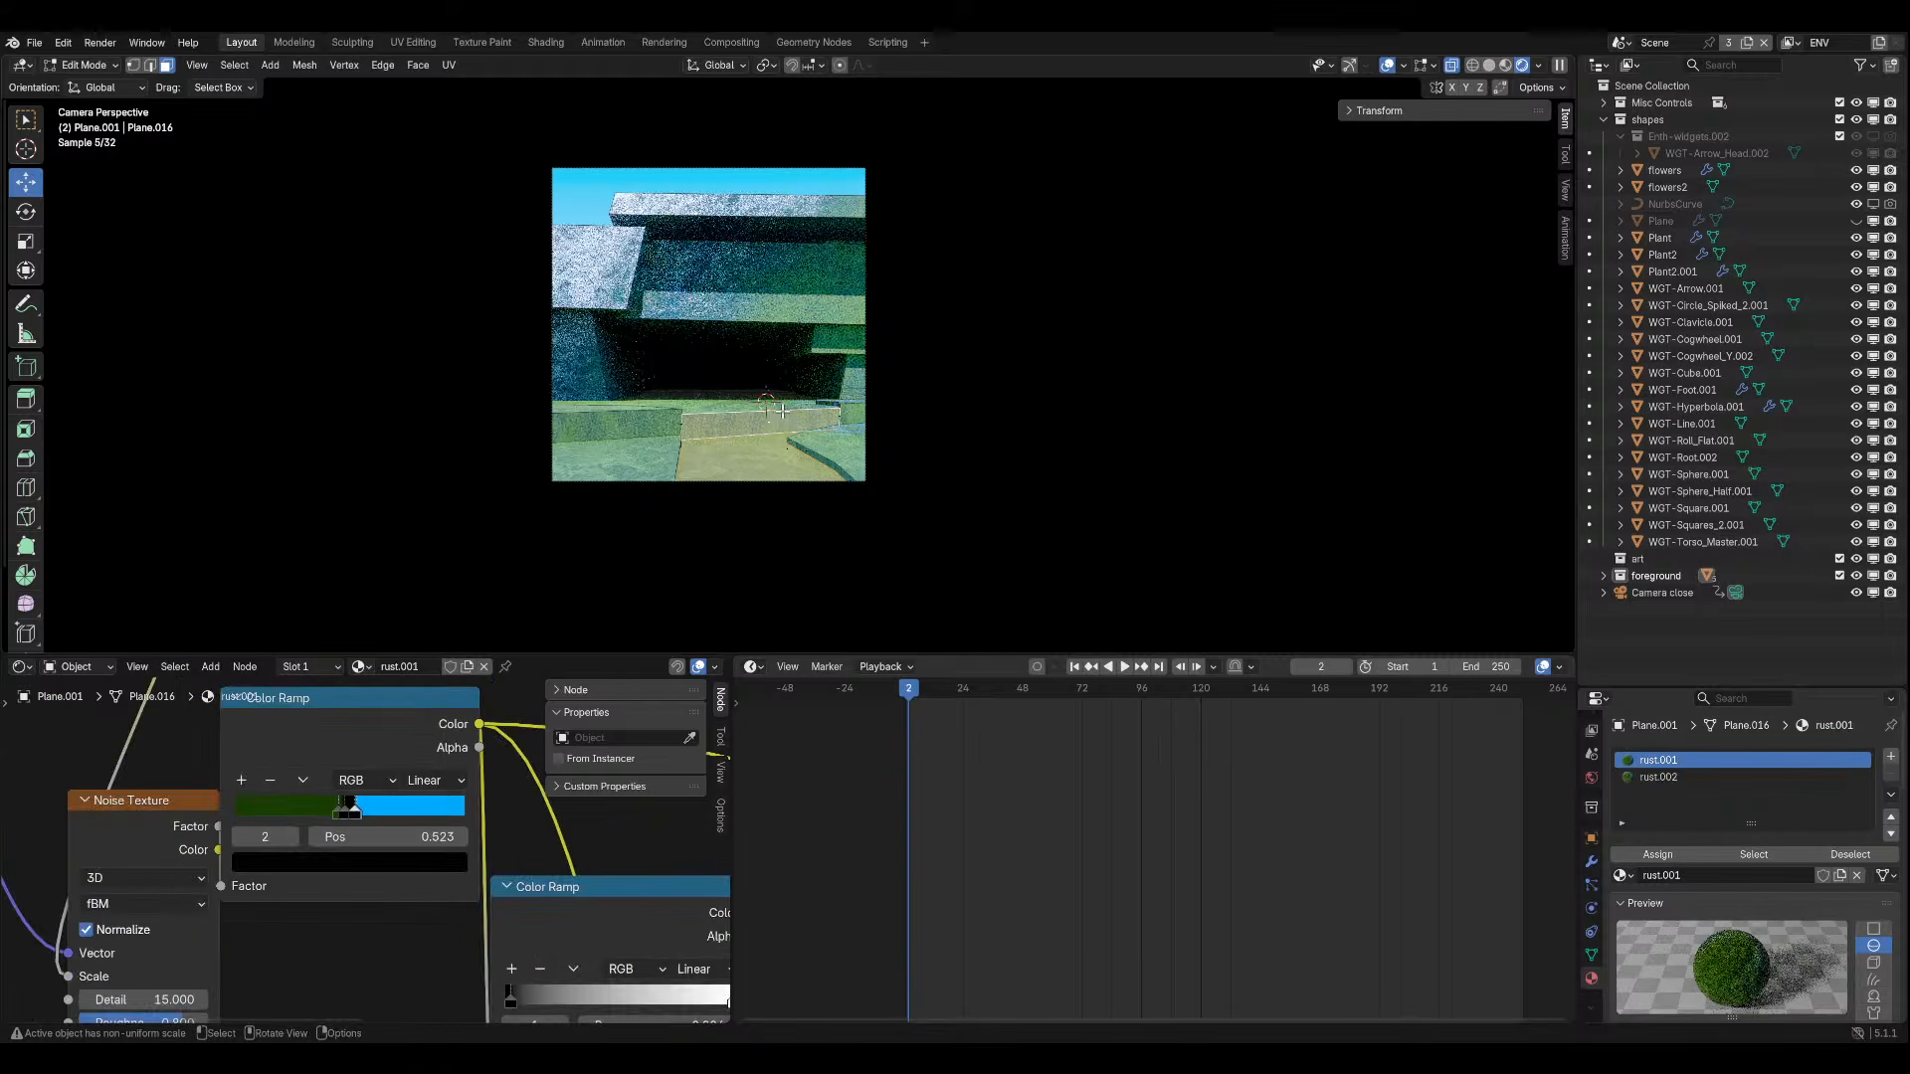
left_click(780, 425)
left_click(713, 400)
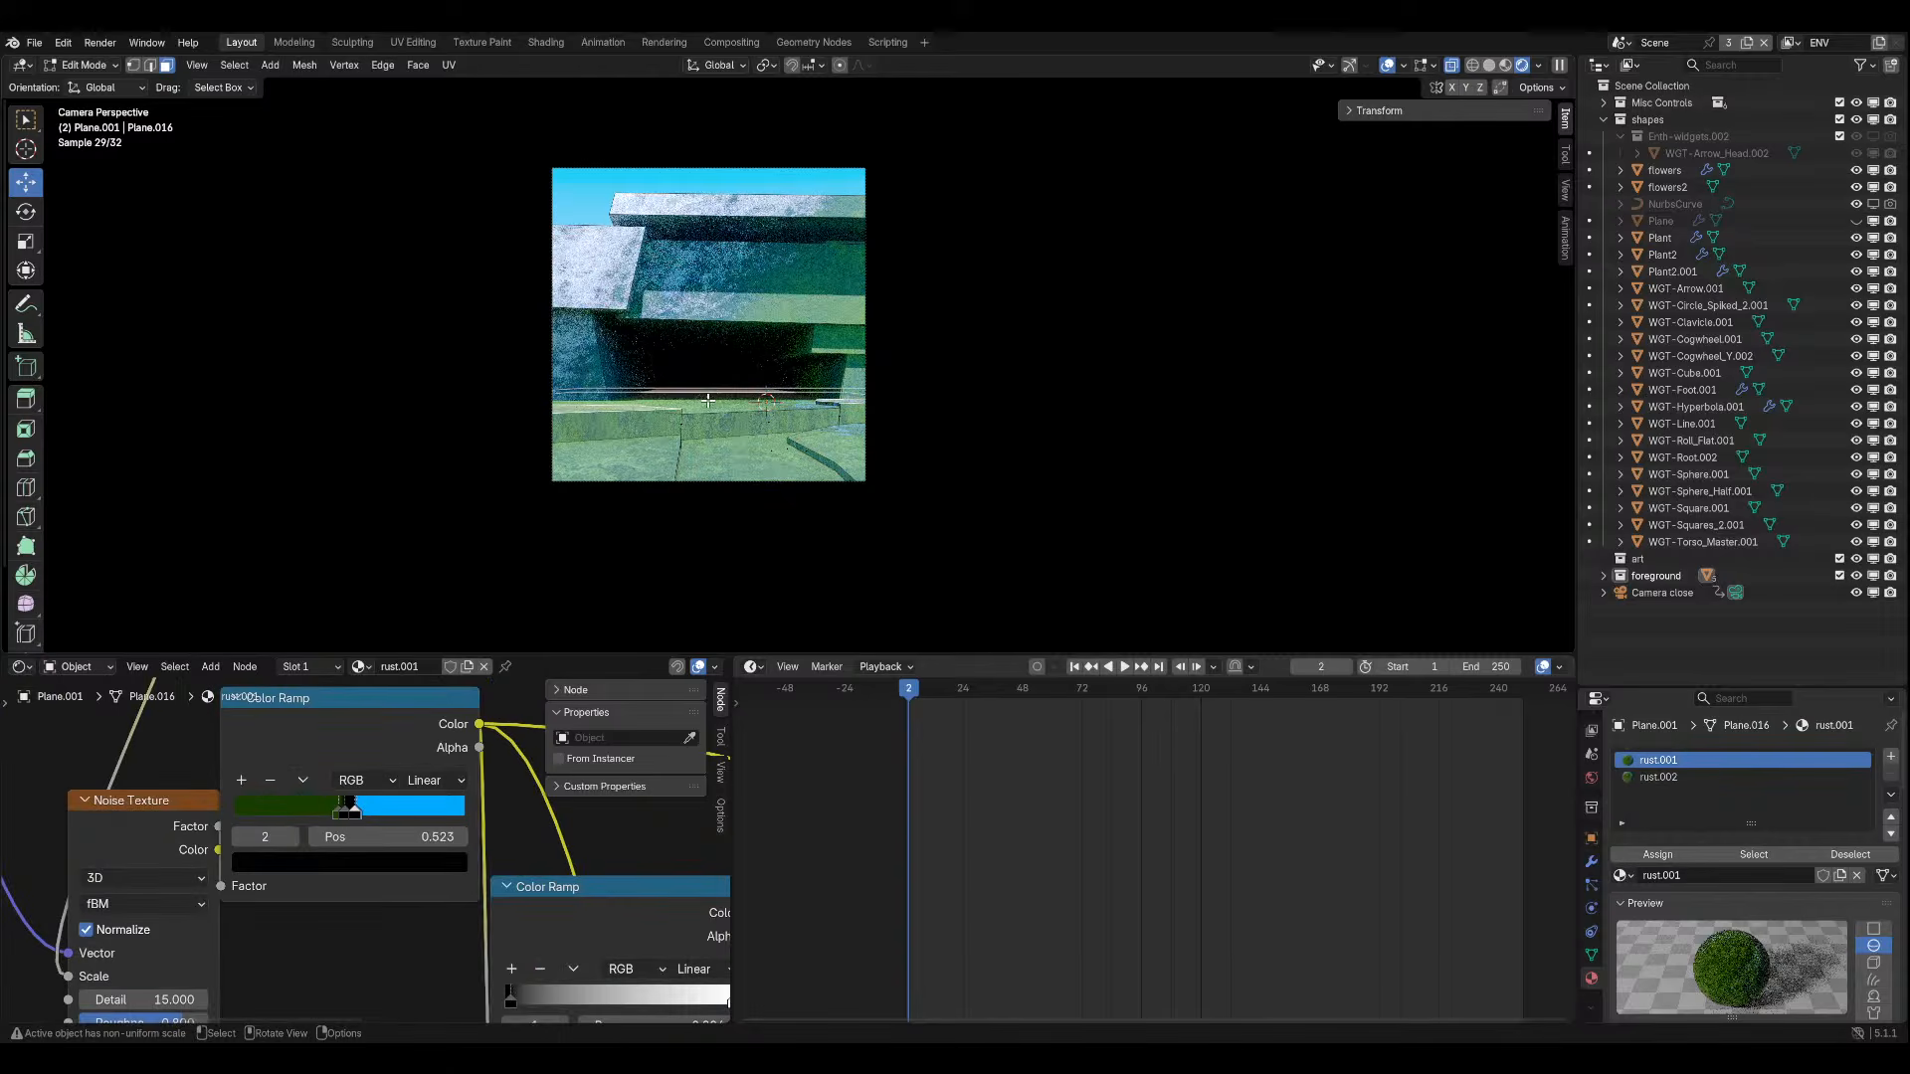
middle_click_drag(714, 400, 734, 455)
left_click(853, 490)
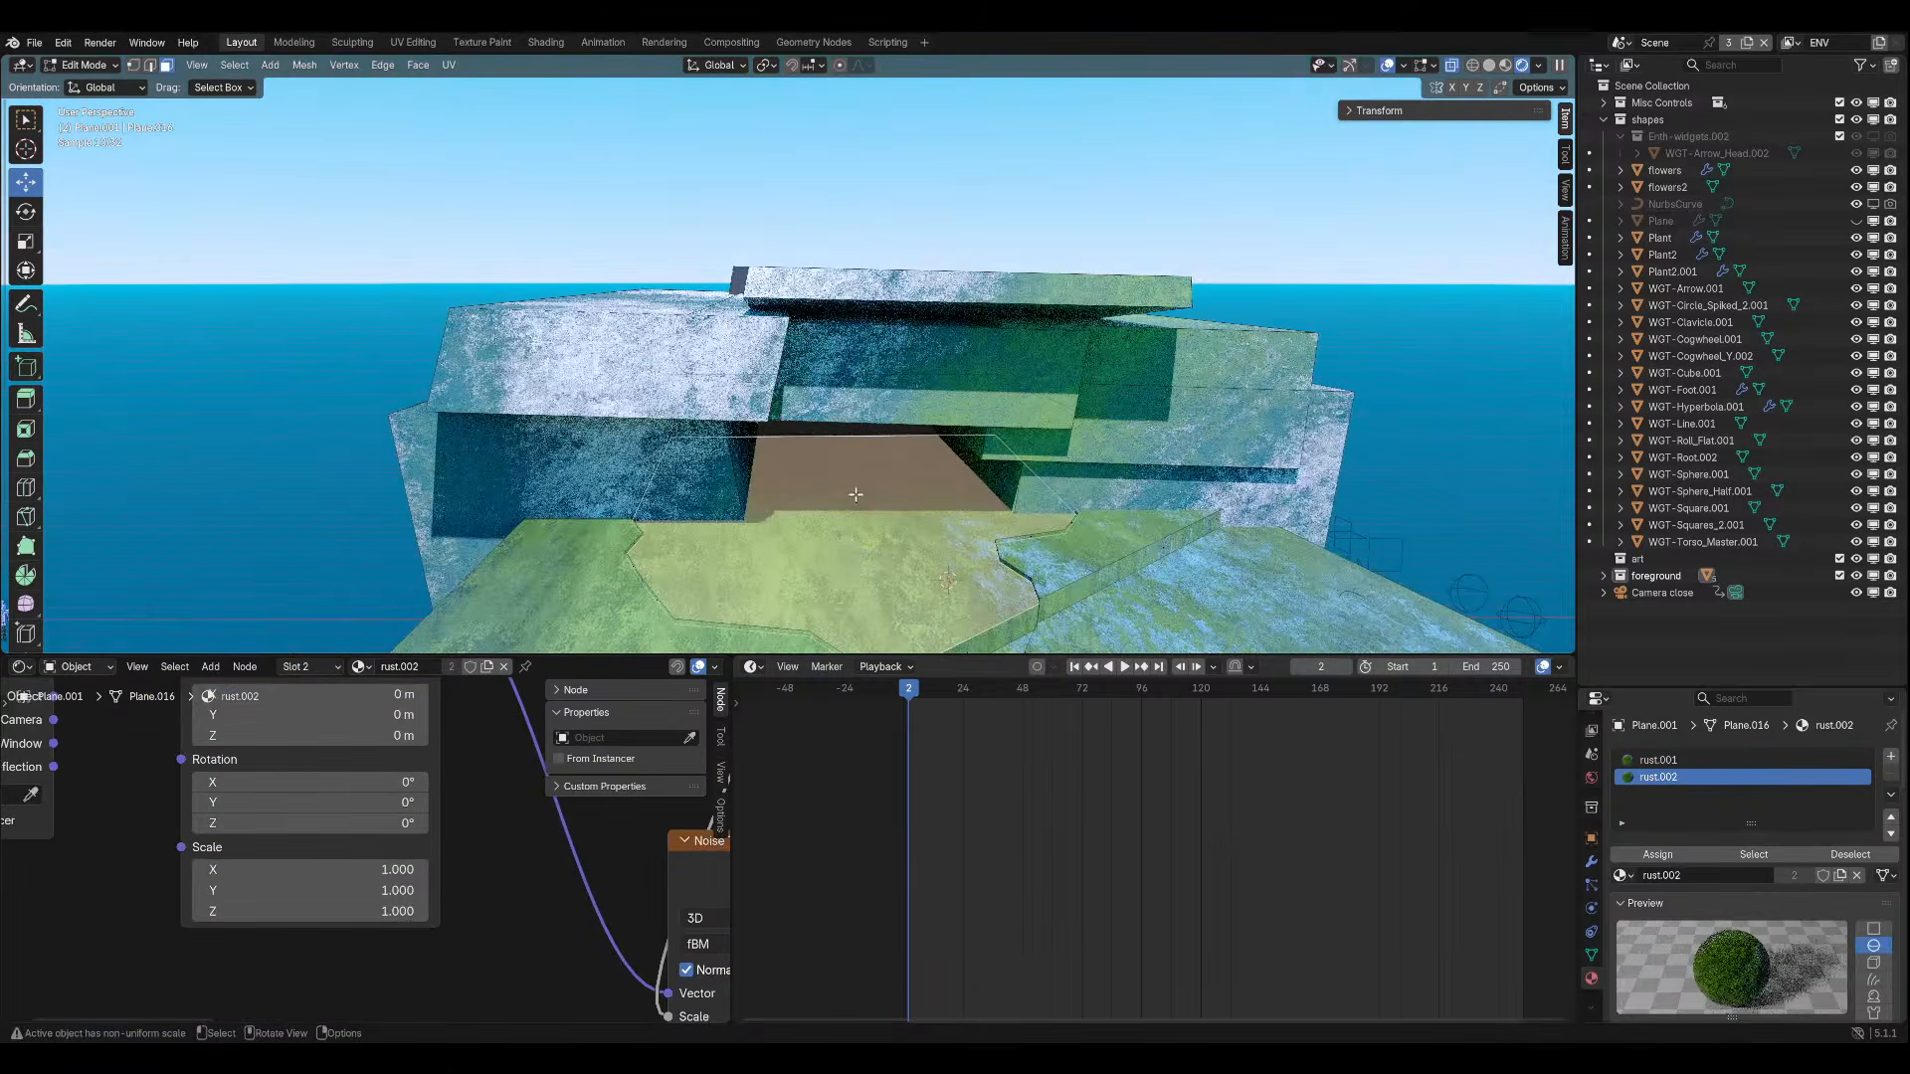
Add the remaining sunken path faces to the selection and assign the rust.002 material to them.
middle_click_drag(981, 635, 970, 586, "shift")
left_click(970, 586, "shift")
scroll(960, 587, "down", 2)
left_click(904, 593, "shift")
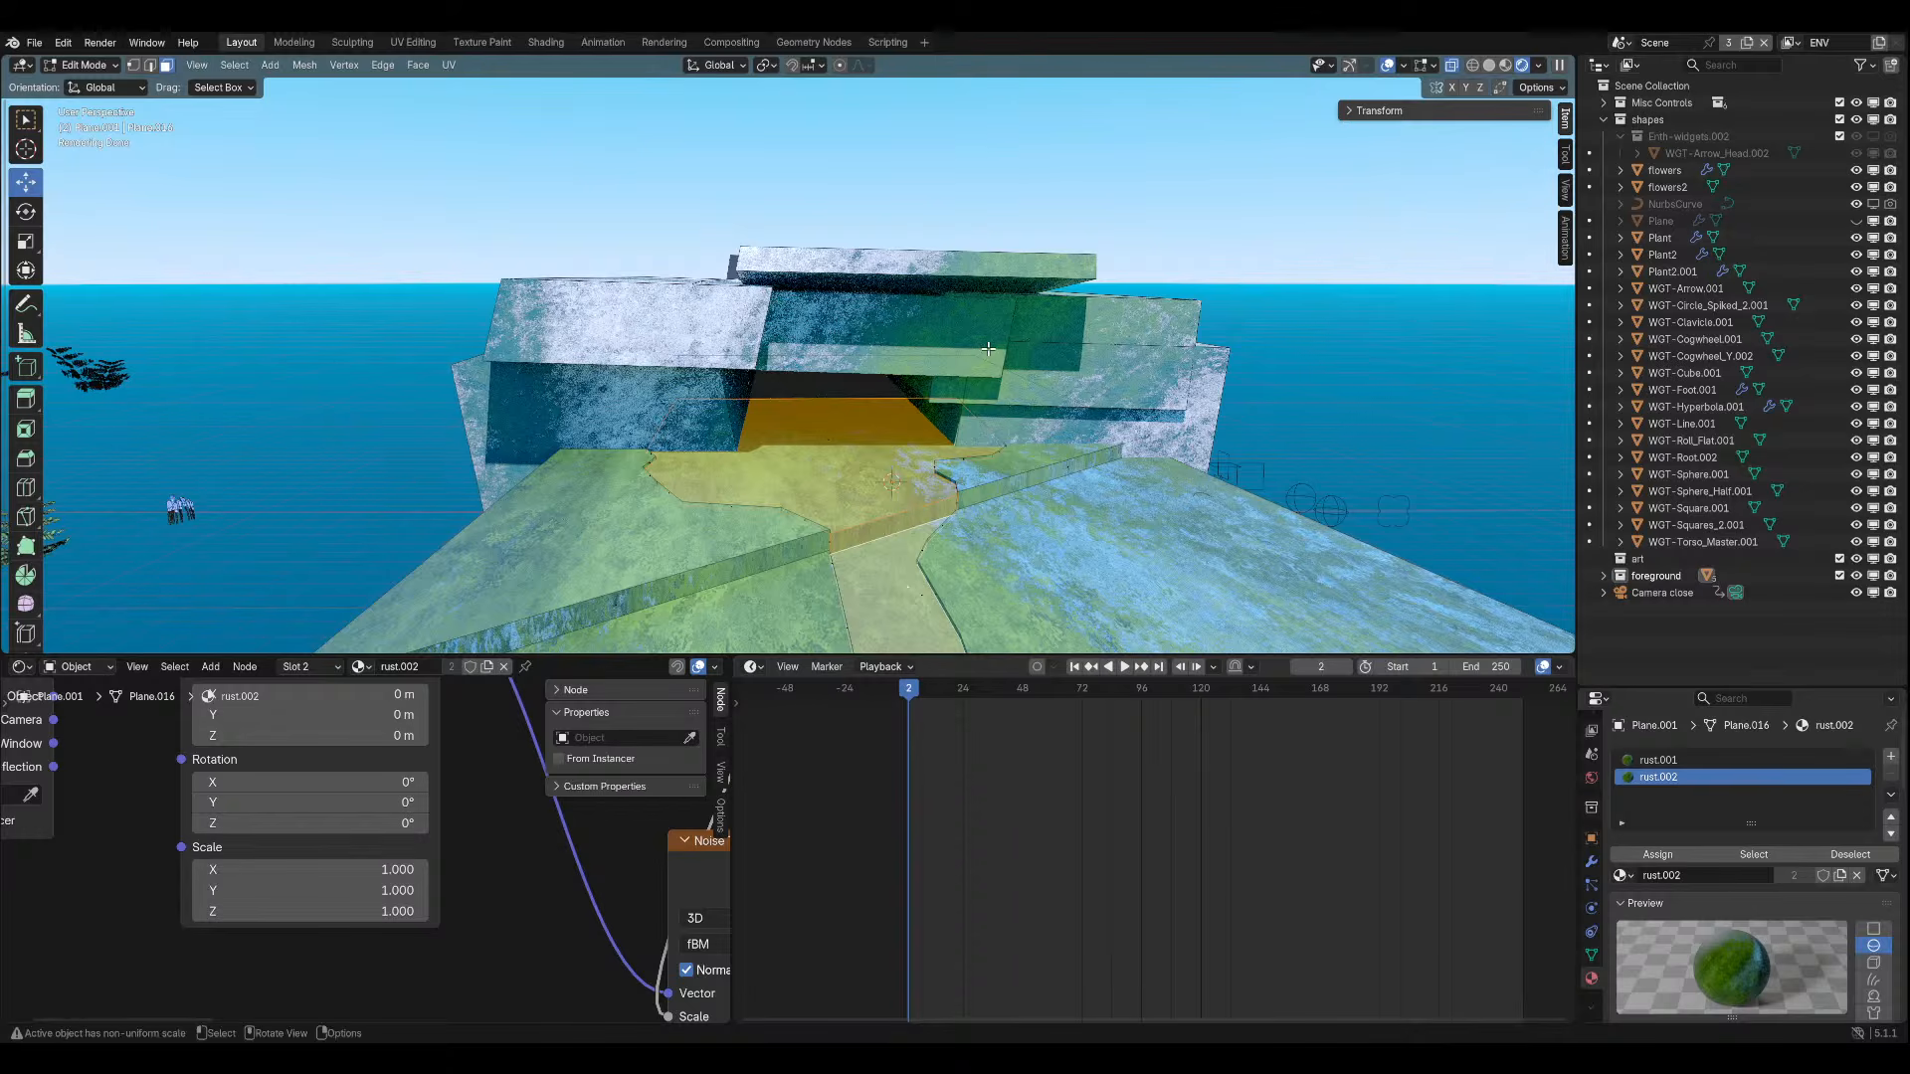
key("KP_0")
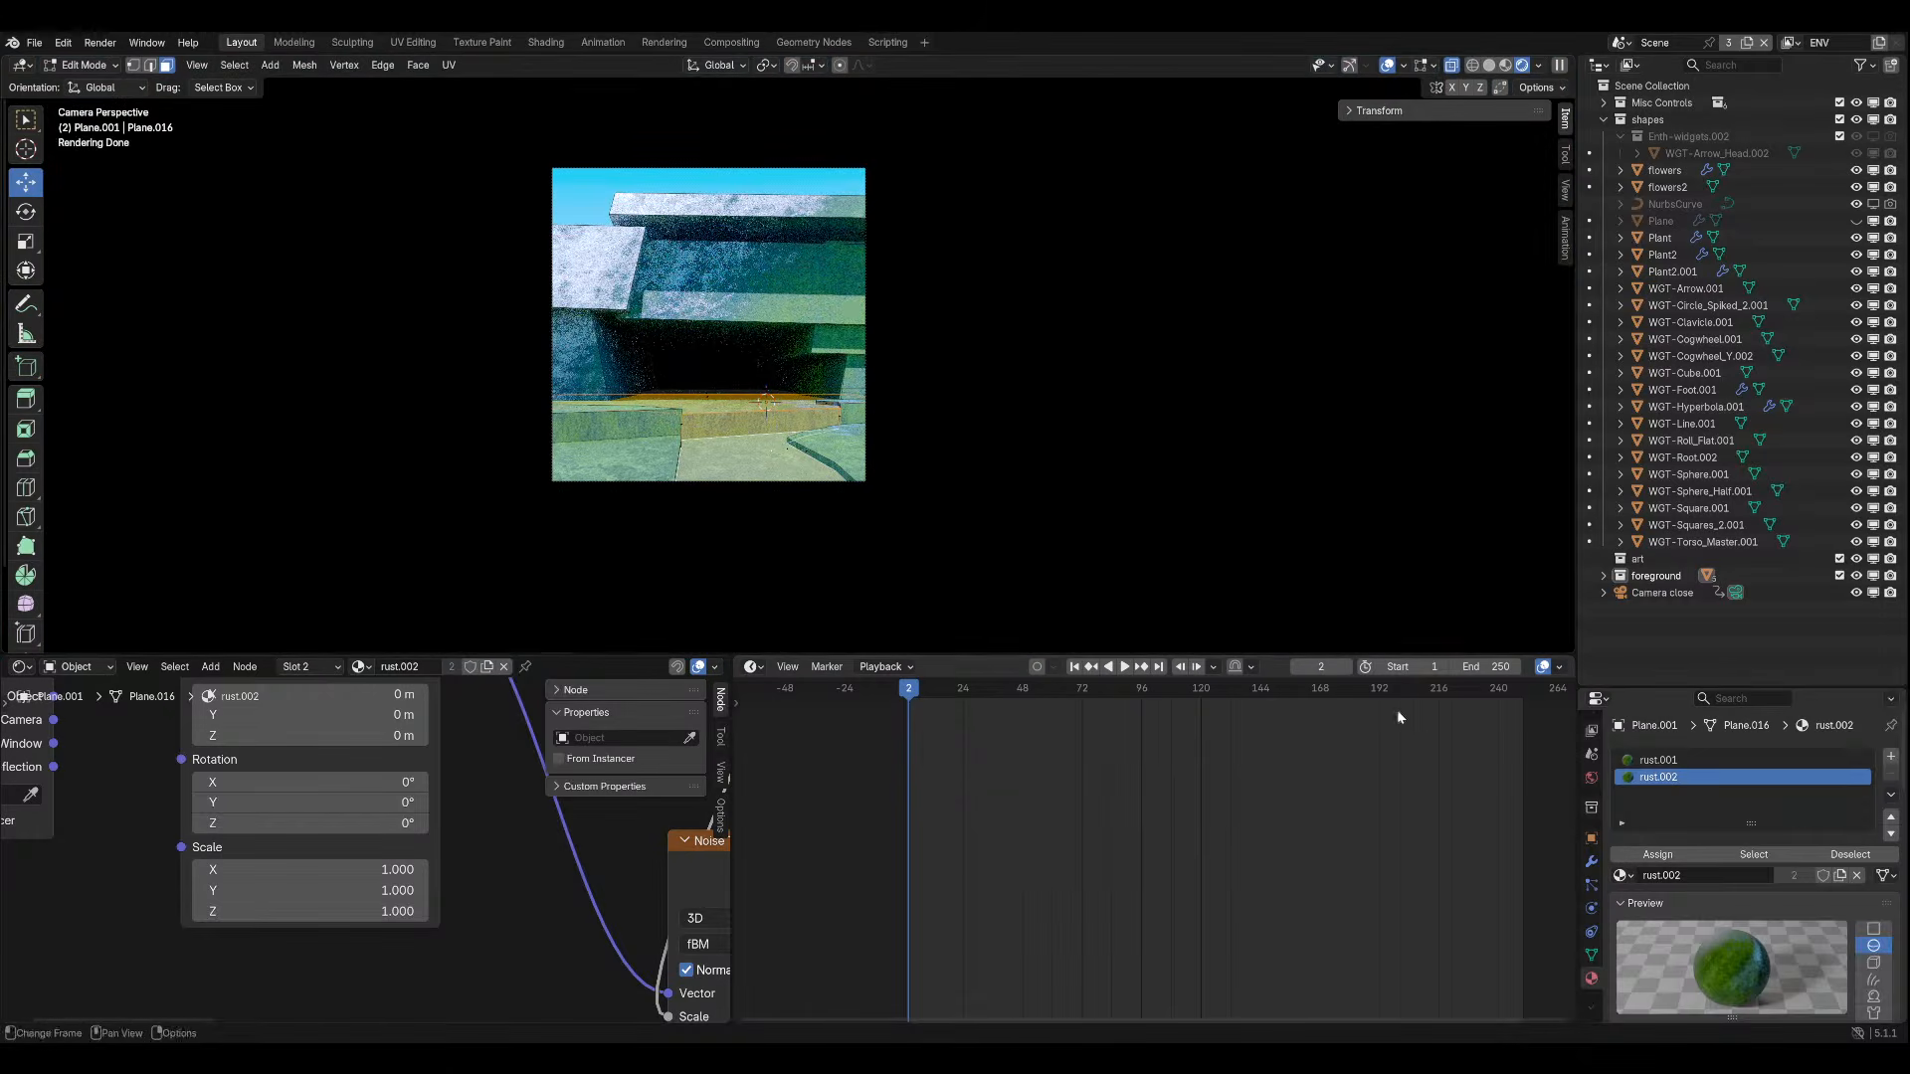
left_click(1687, 856)
Remove the green and blue stops from the noise-driven Color Ramp in rust.002, leaving only black stops.
scroll(517, 766, "down", 5)
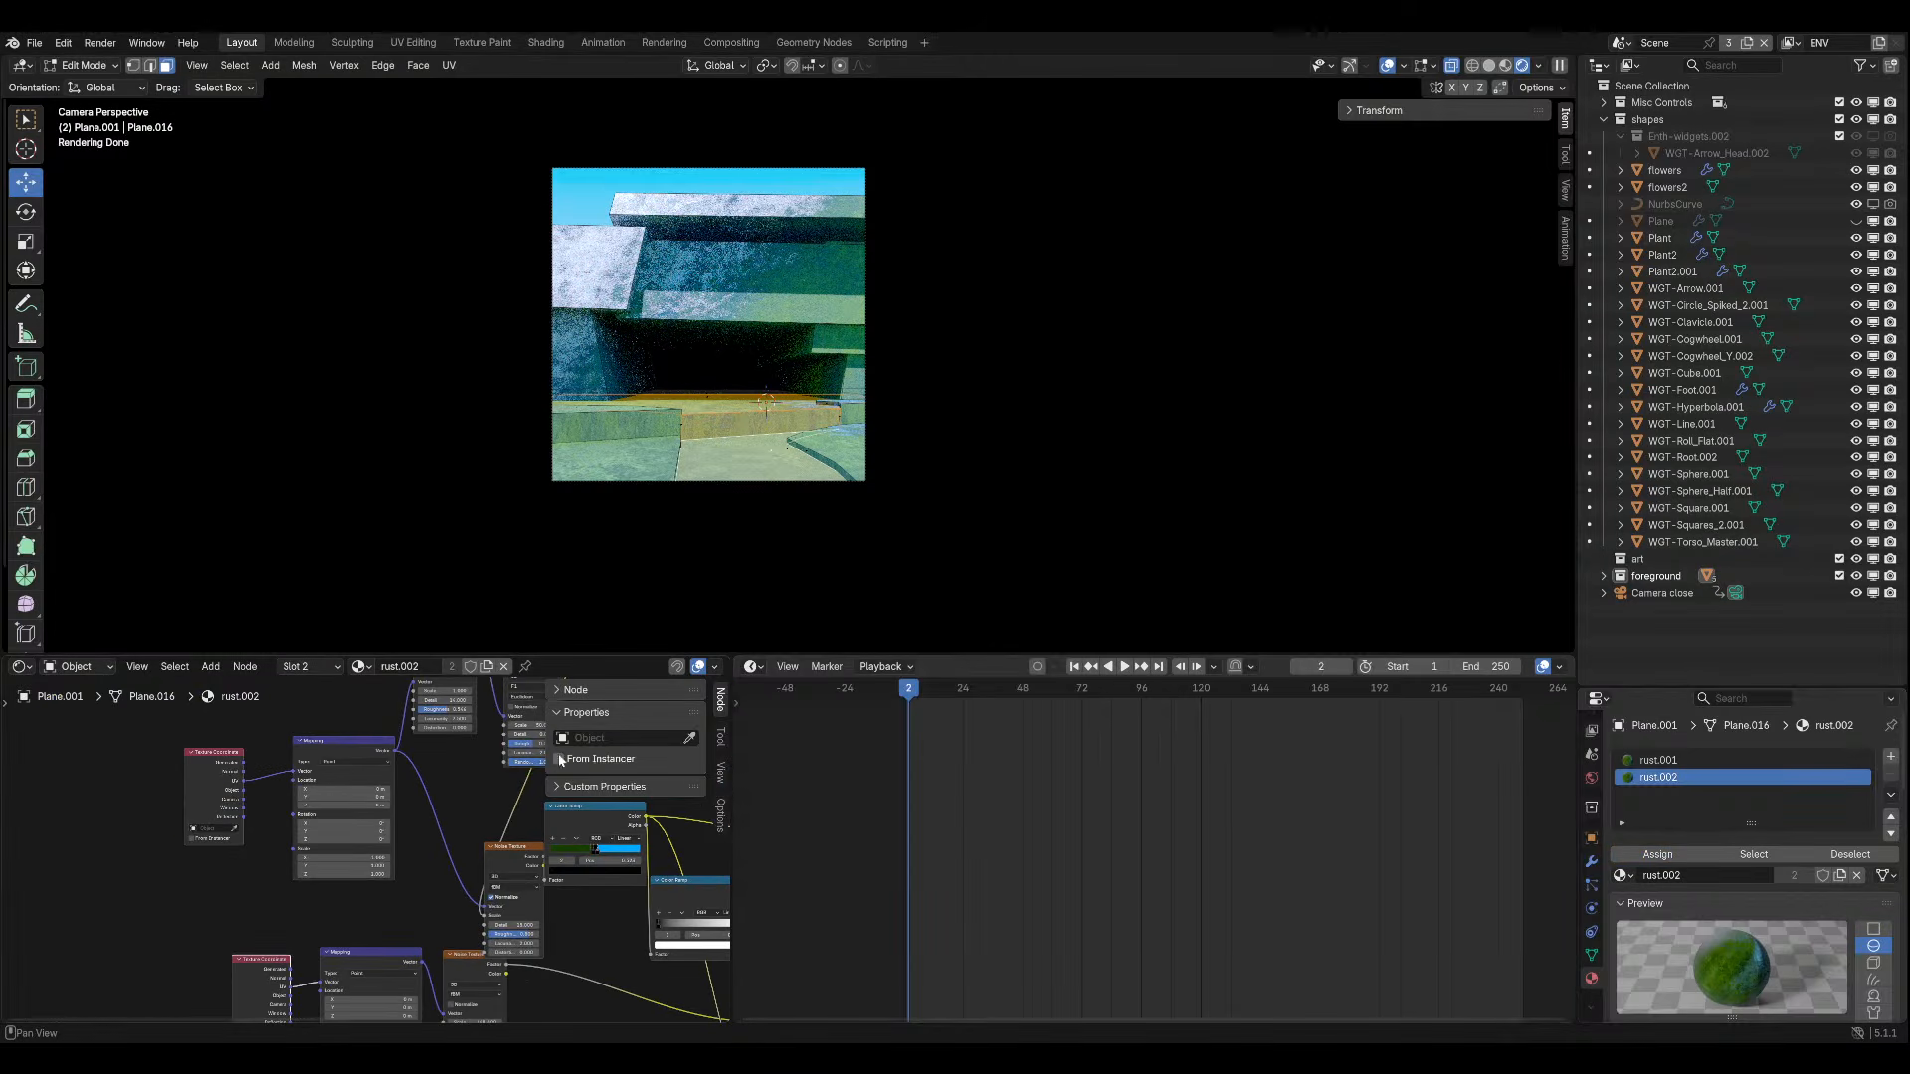
left_click(588, 714)
middle_click_drag(503, 799, 408, 823)
scroll(476, 810, "down", 3)
mouse_move(567, 792)
middle_mouse_down()
mouse_move(426, 772)
mouse_move(362, 737)
mouse_move(362, 780)
mouse_move(266, 866)
mouse_move(557, 826)
middle_mouse_up()
scroll(414, 797, "up", 2)
scroll(265, 867, "up", 2)
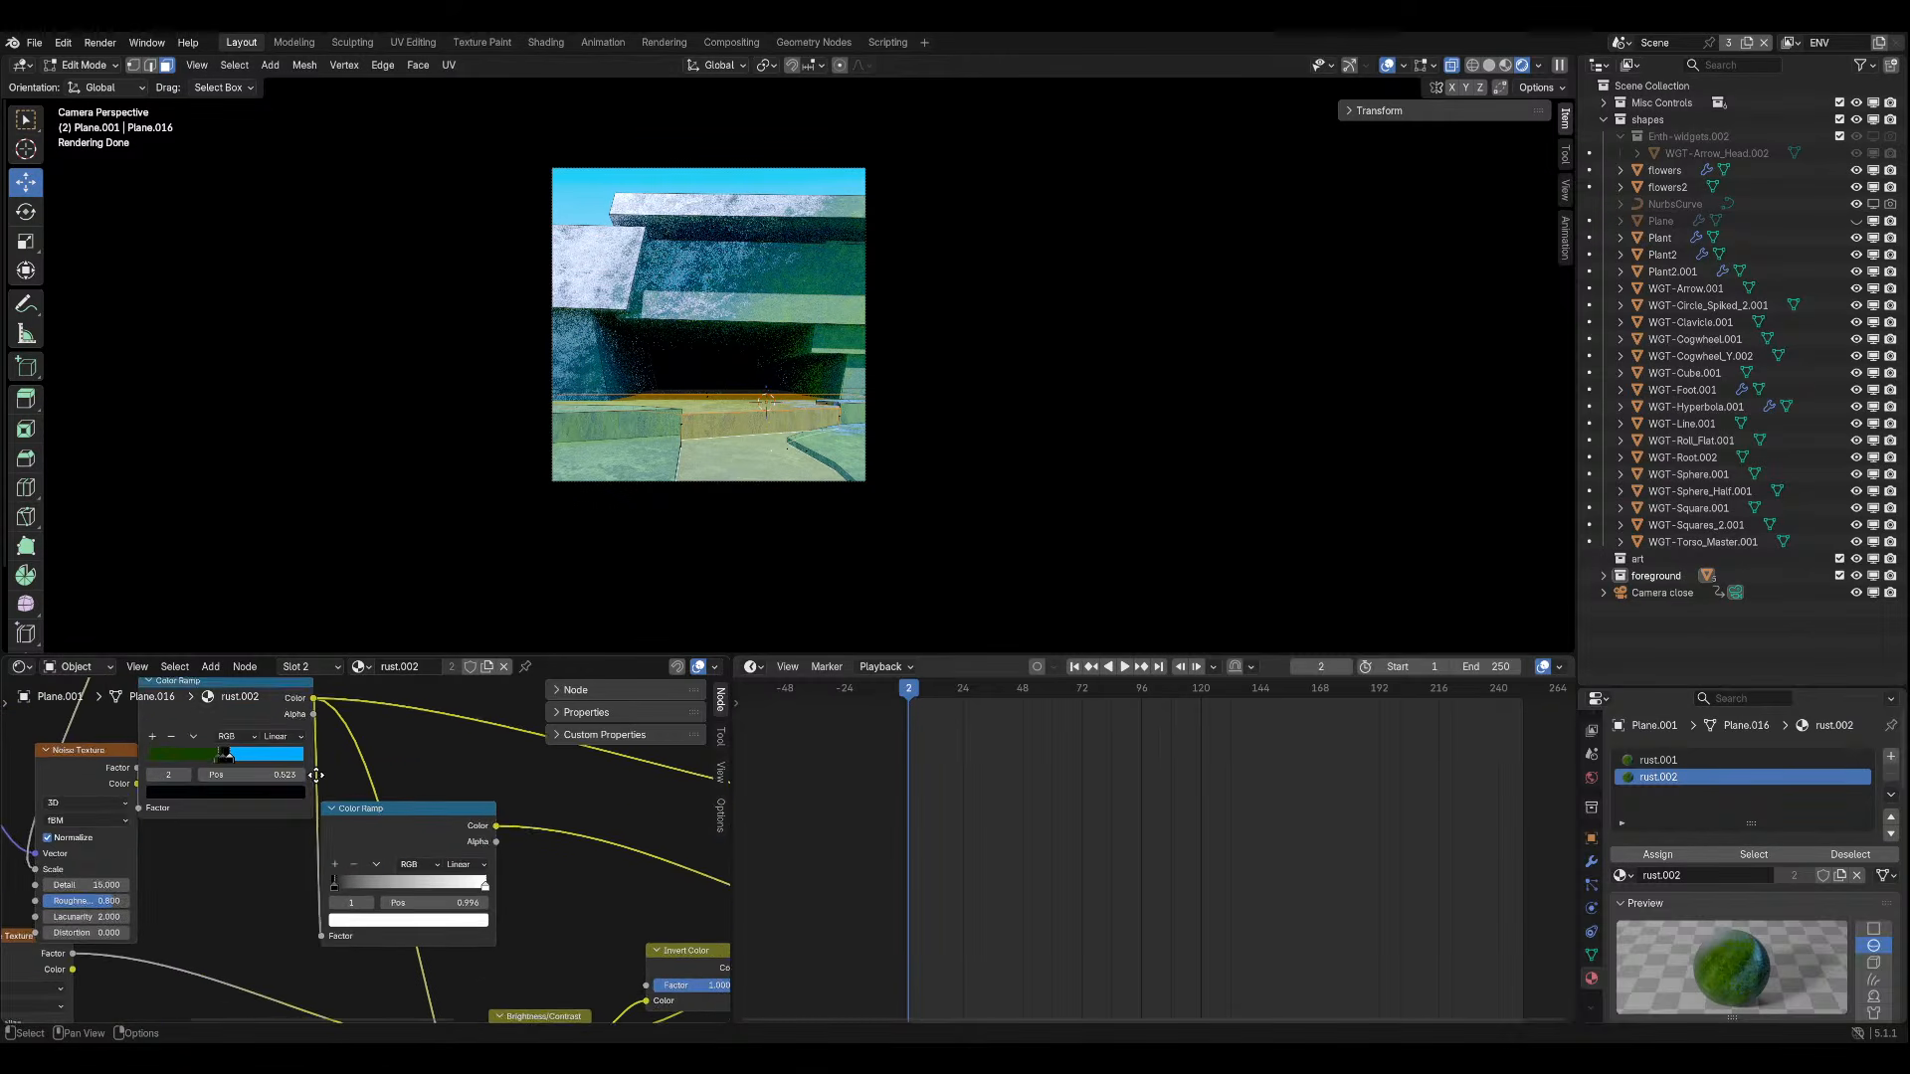
scroll(278, 796, "up", 3)
middle_click_drag(182, 750, 278, 821)
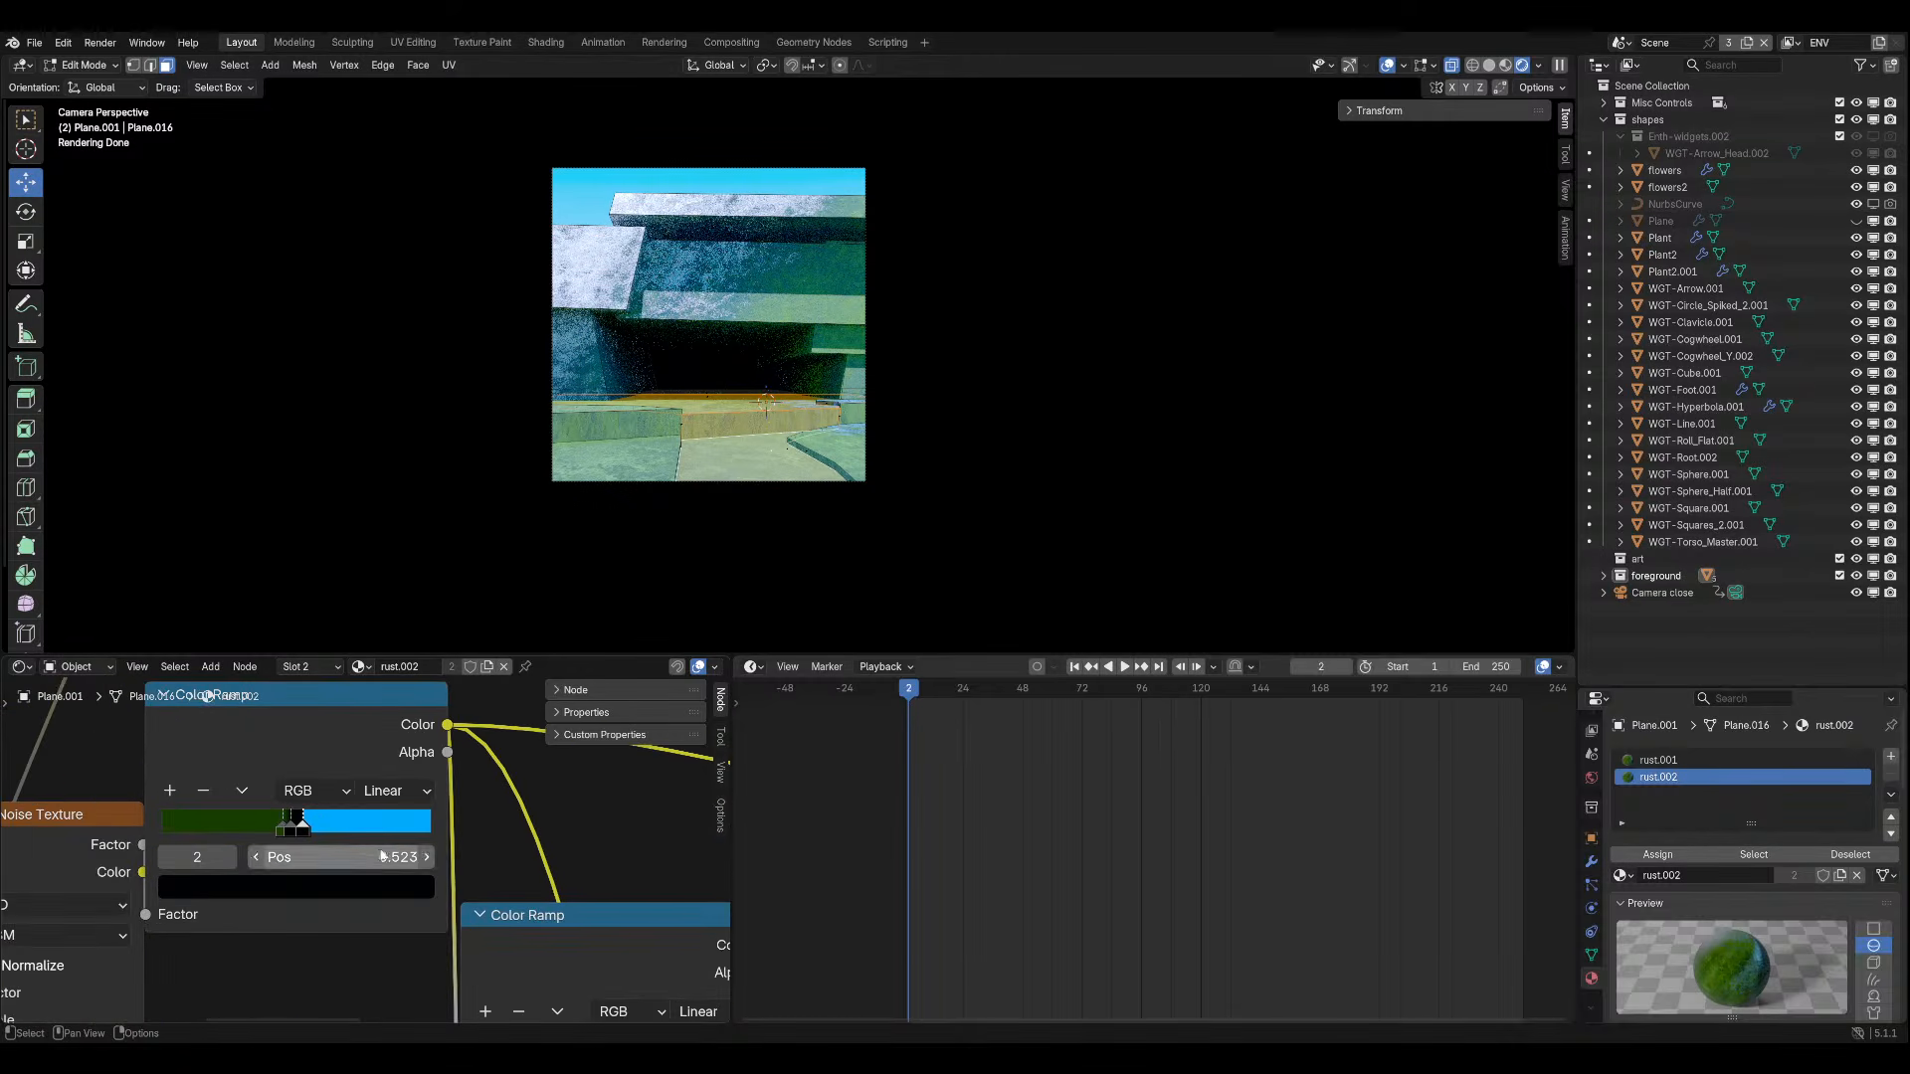
left_click(281, 822)
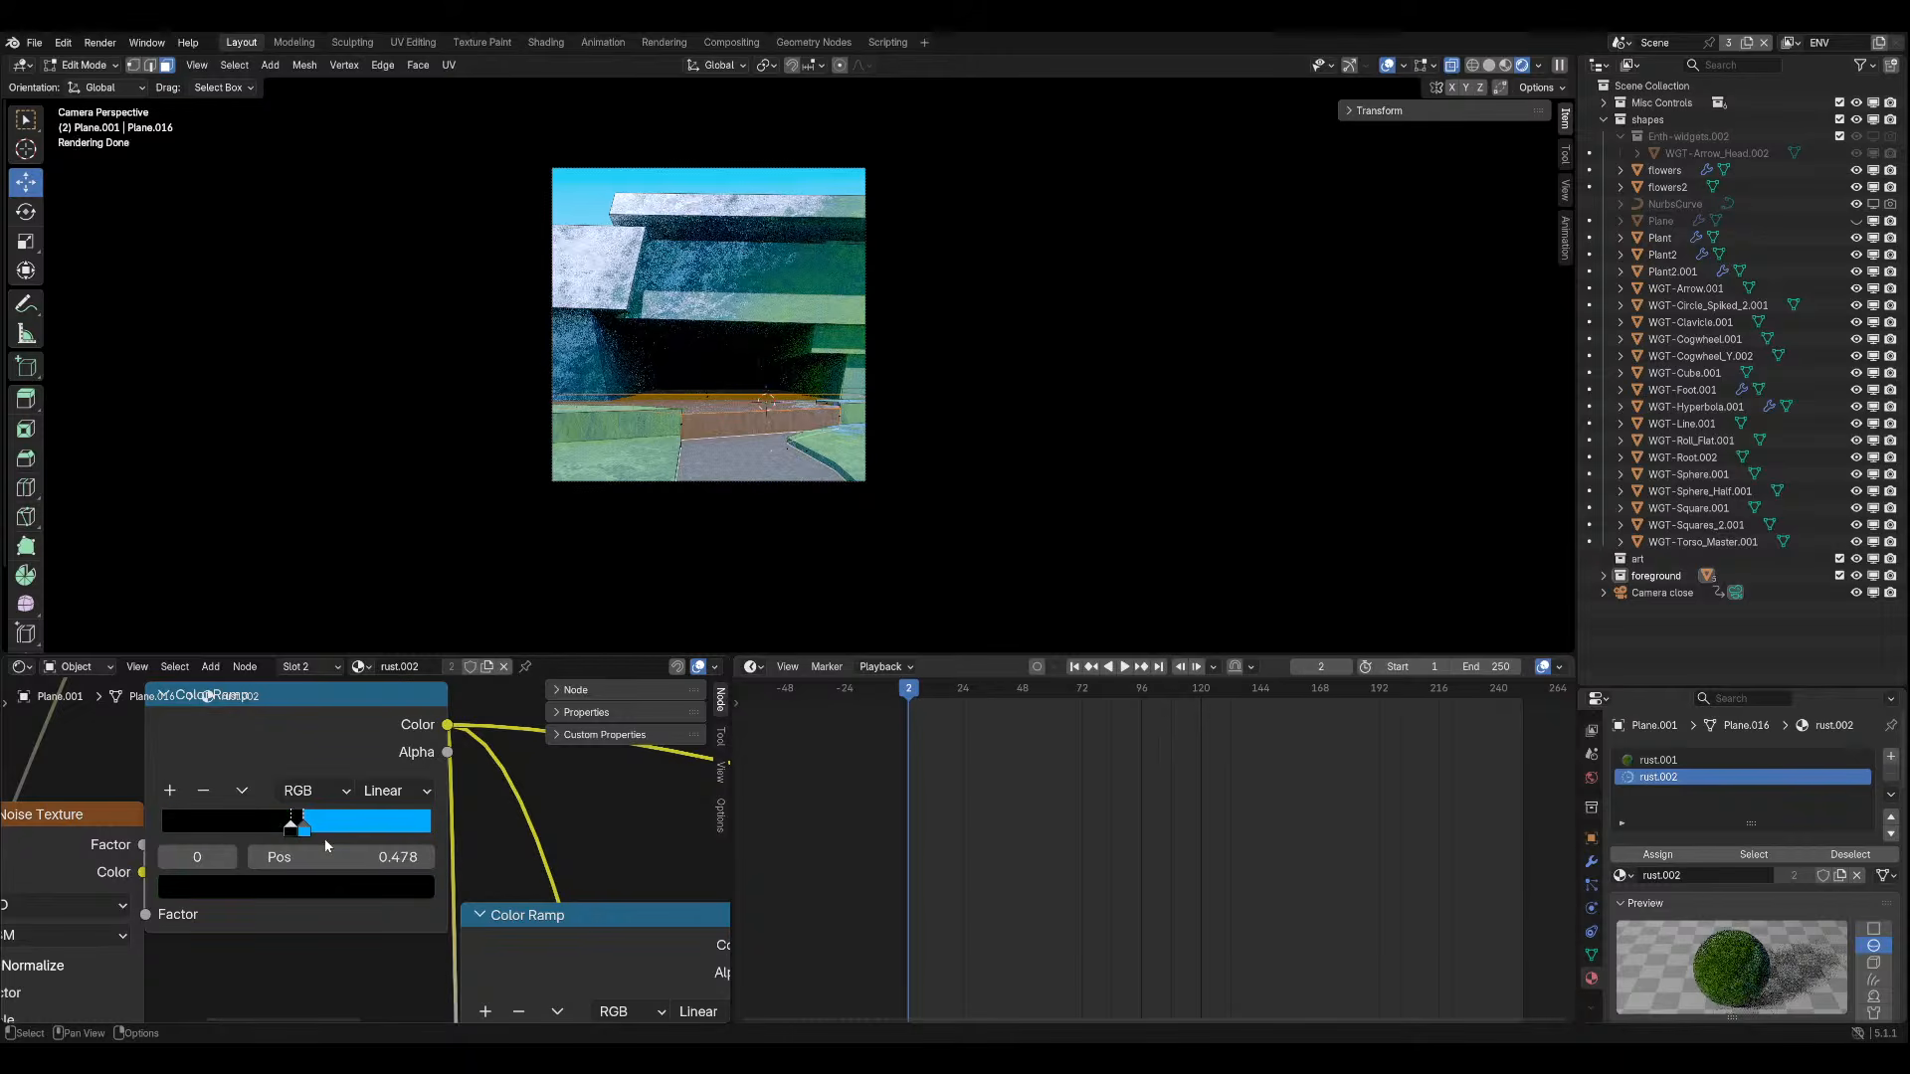
left_click(322, 832)
key("ctrl+z")
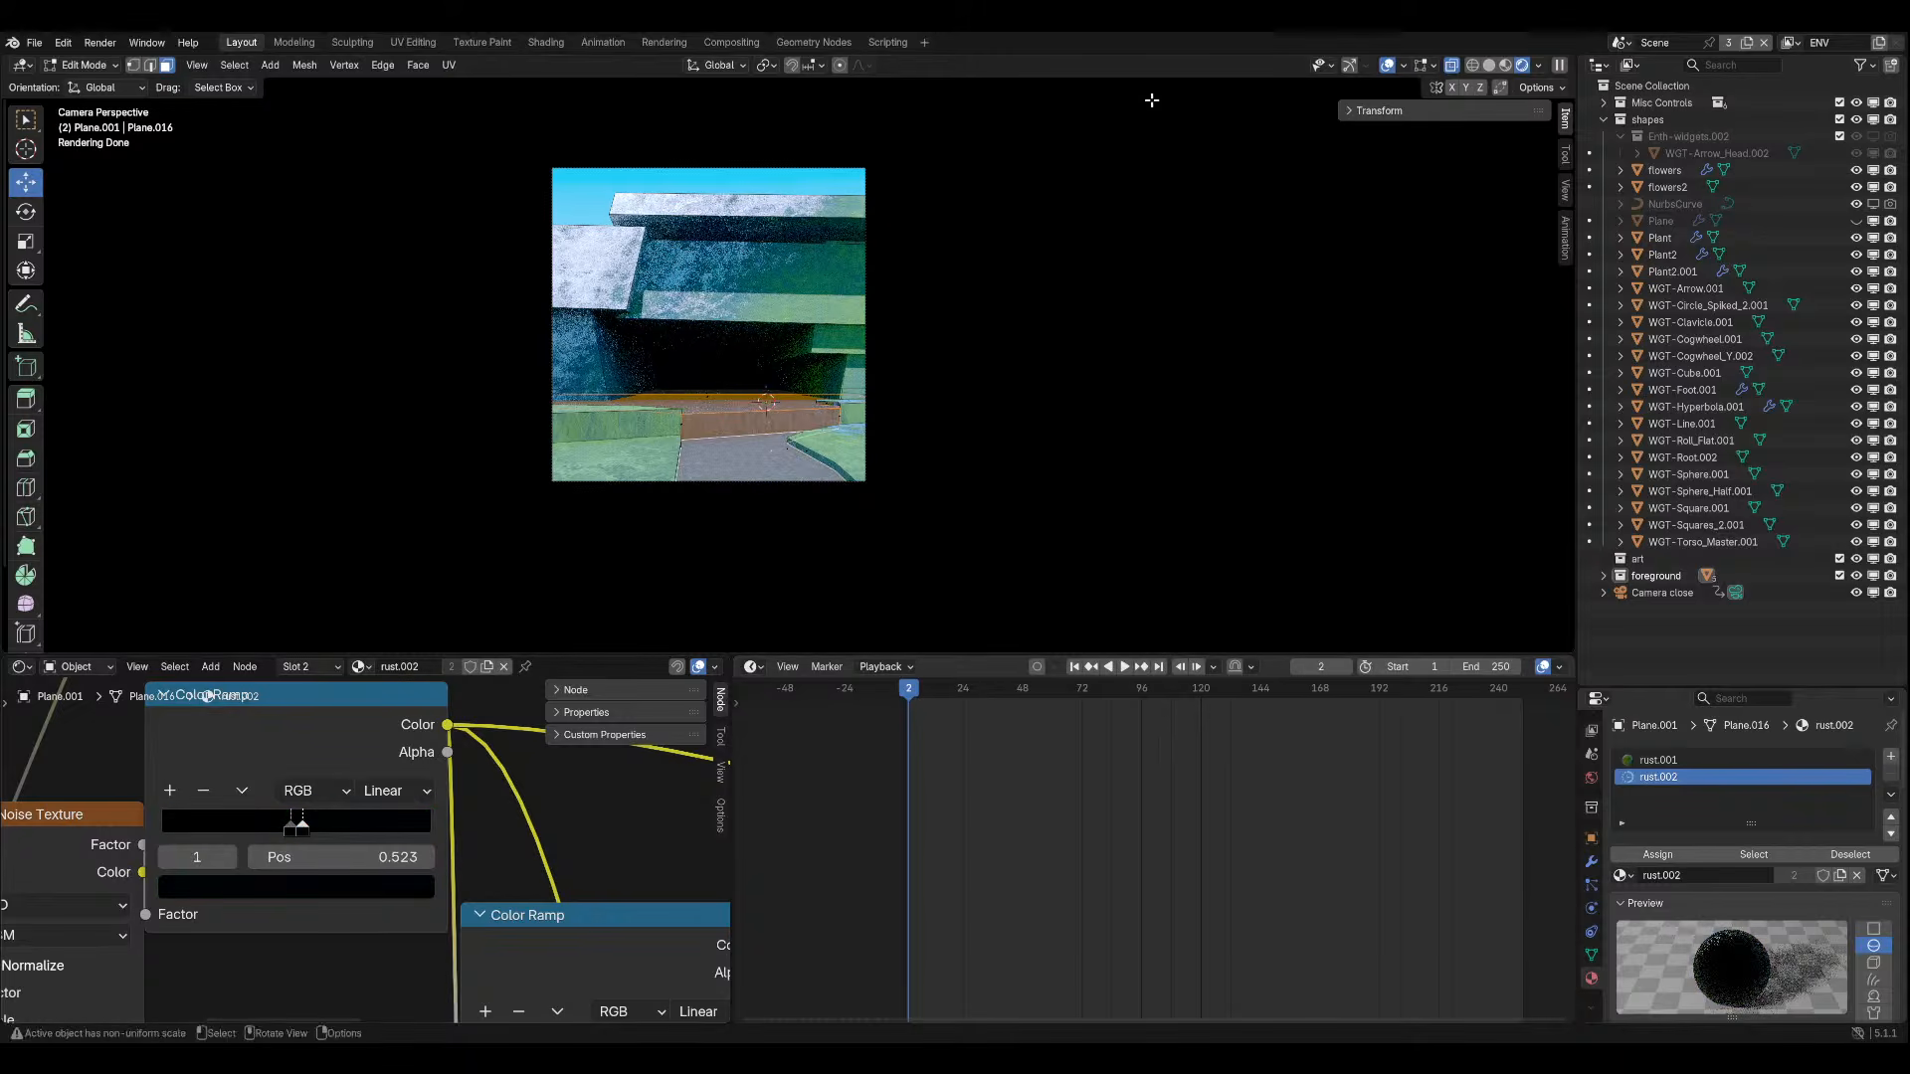
Leave Edit Mode and save the scene file.
key("Tab")
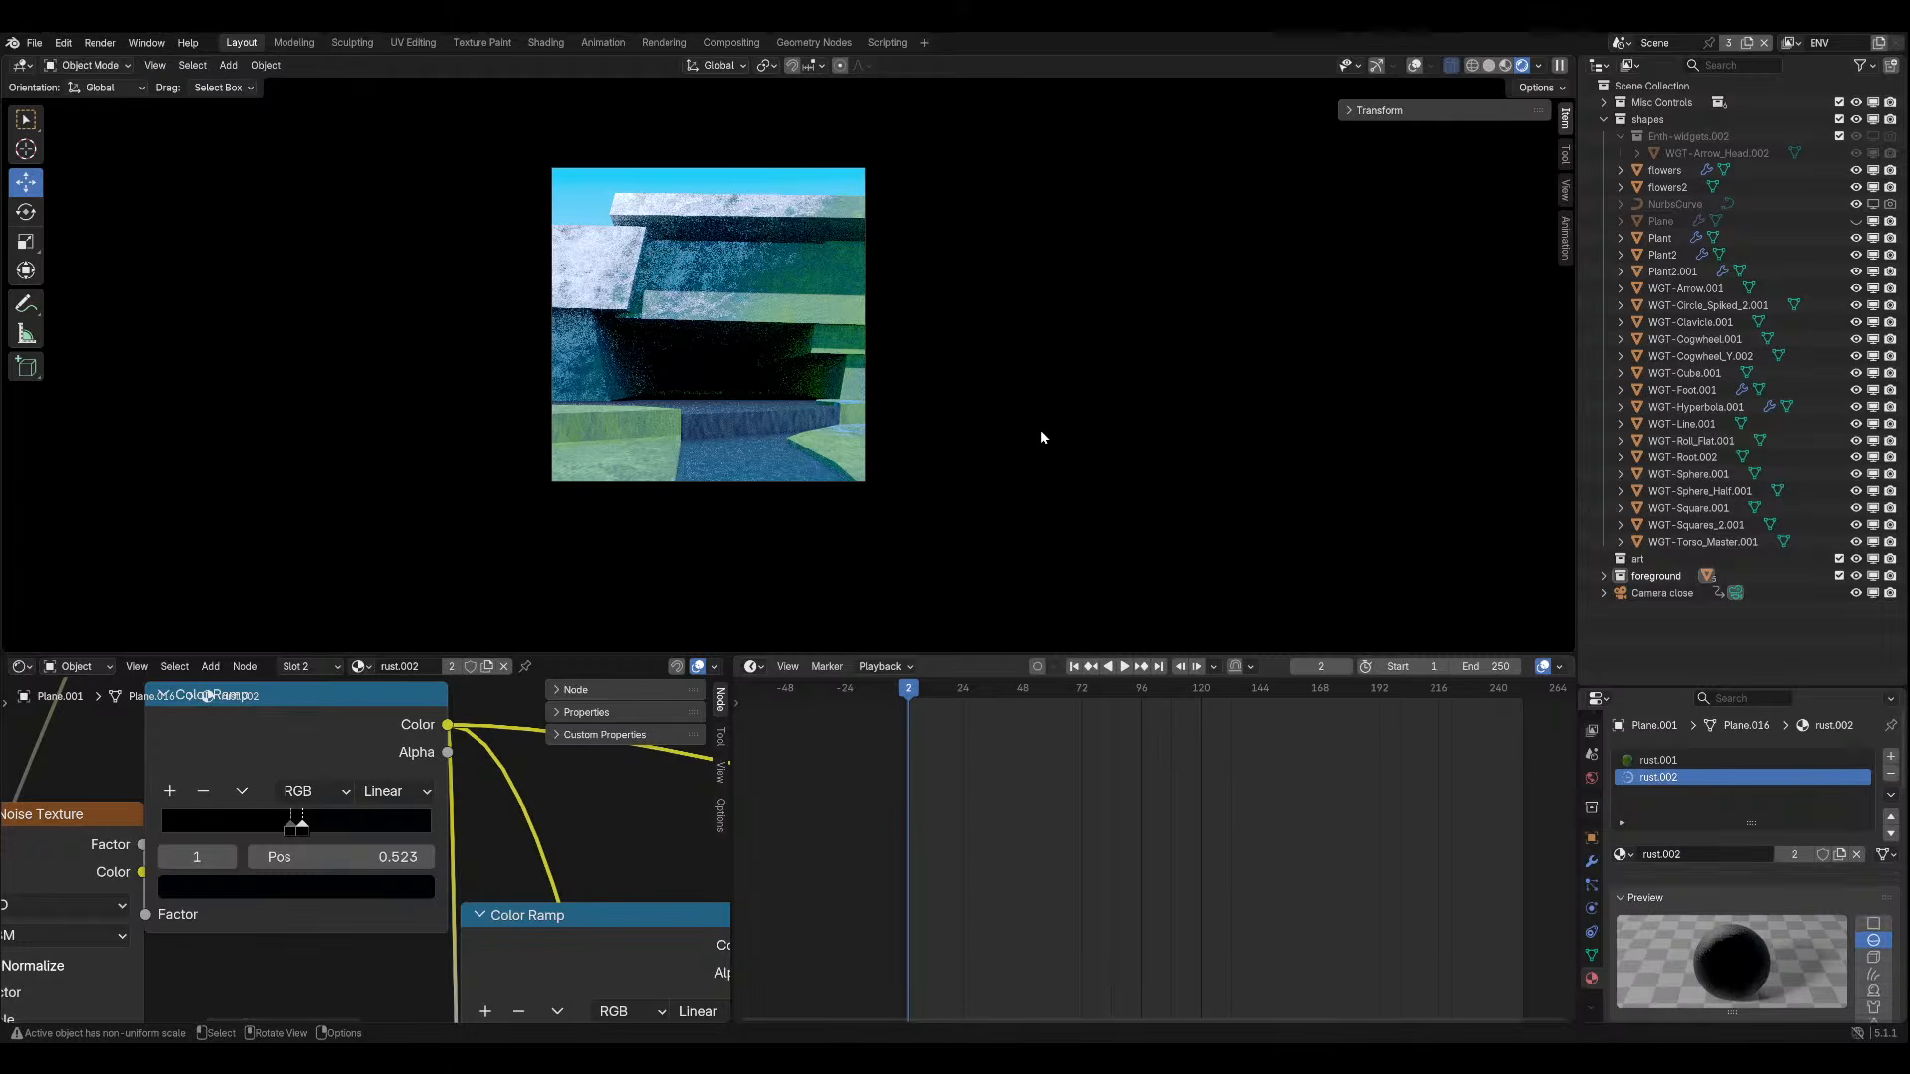
key("ctrl+s")
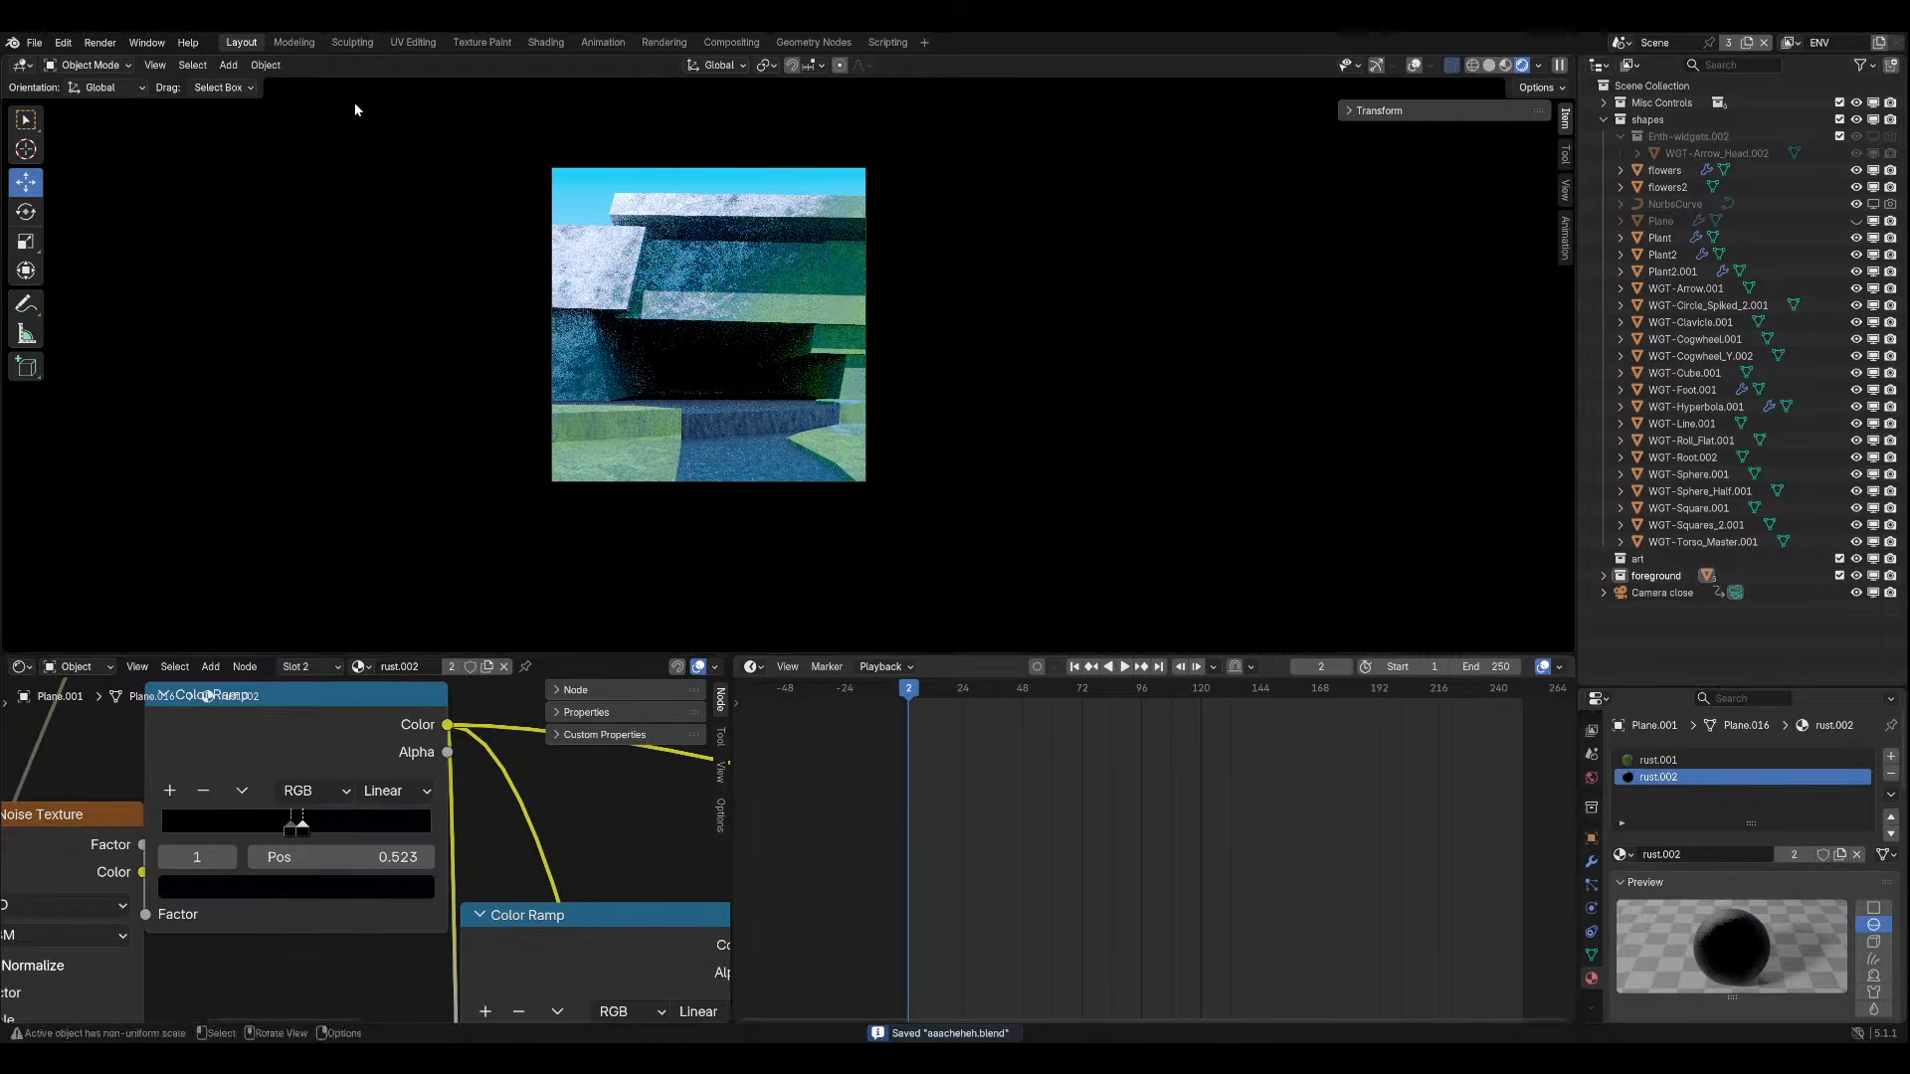
Show the overlays again and re-enter Edit Mode, selecting the small ground face where the path's step meets the right bank.
left_click(1414, 64)
left_click(87, 64)
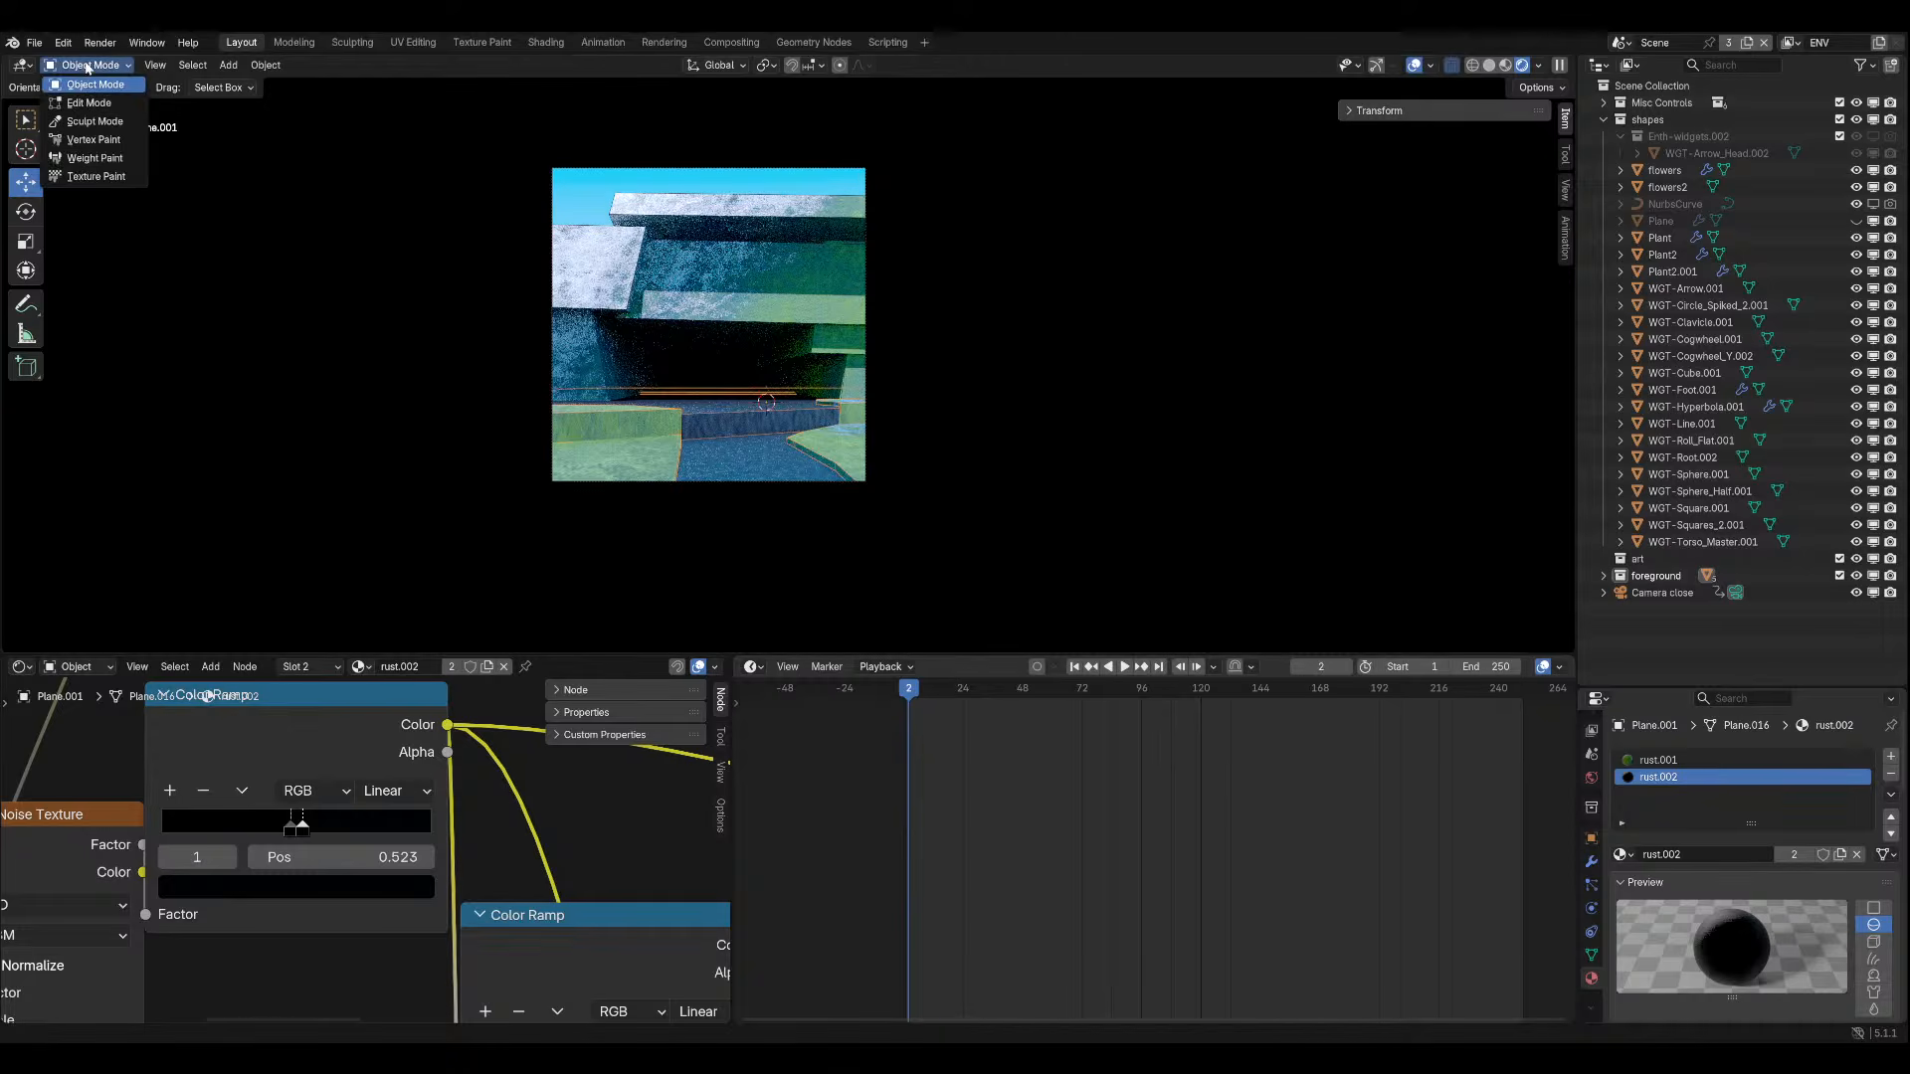
left_click(85, 107)
left_click(829, 460)
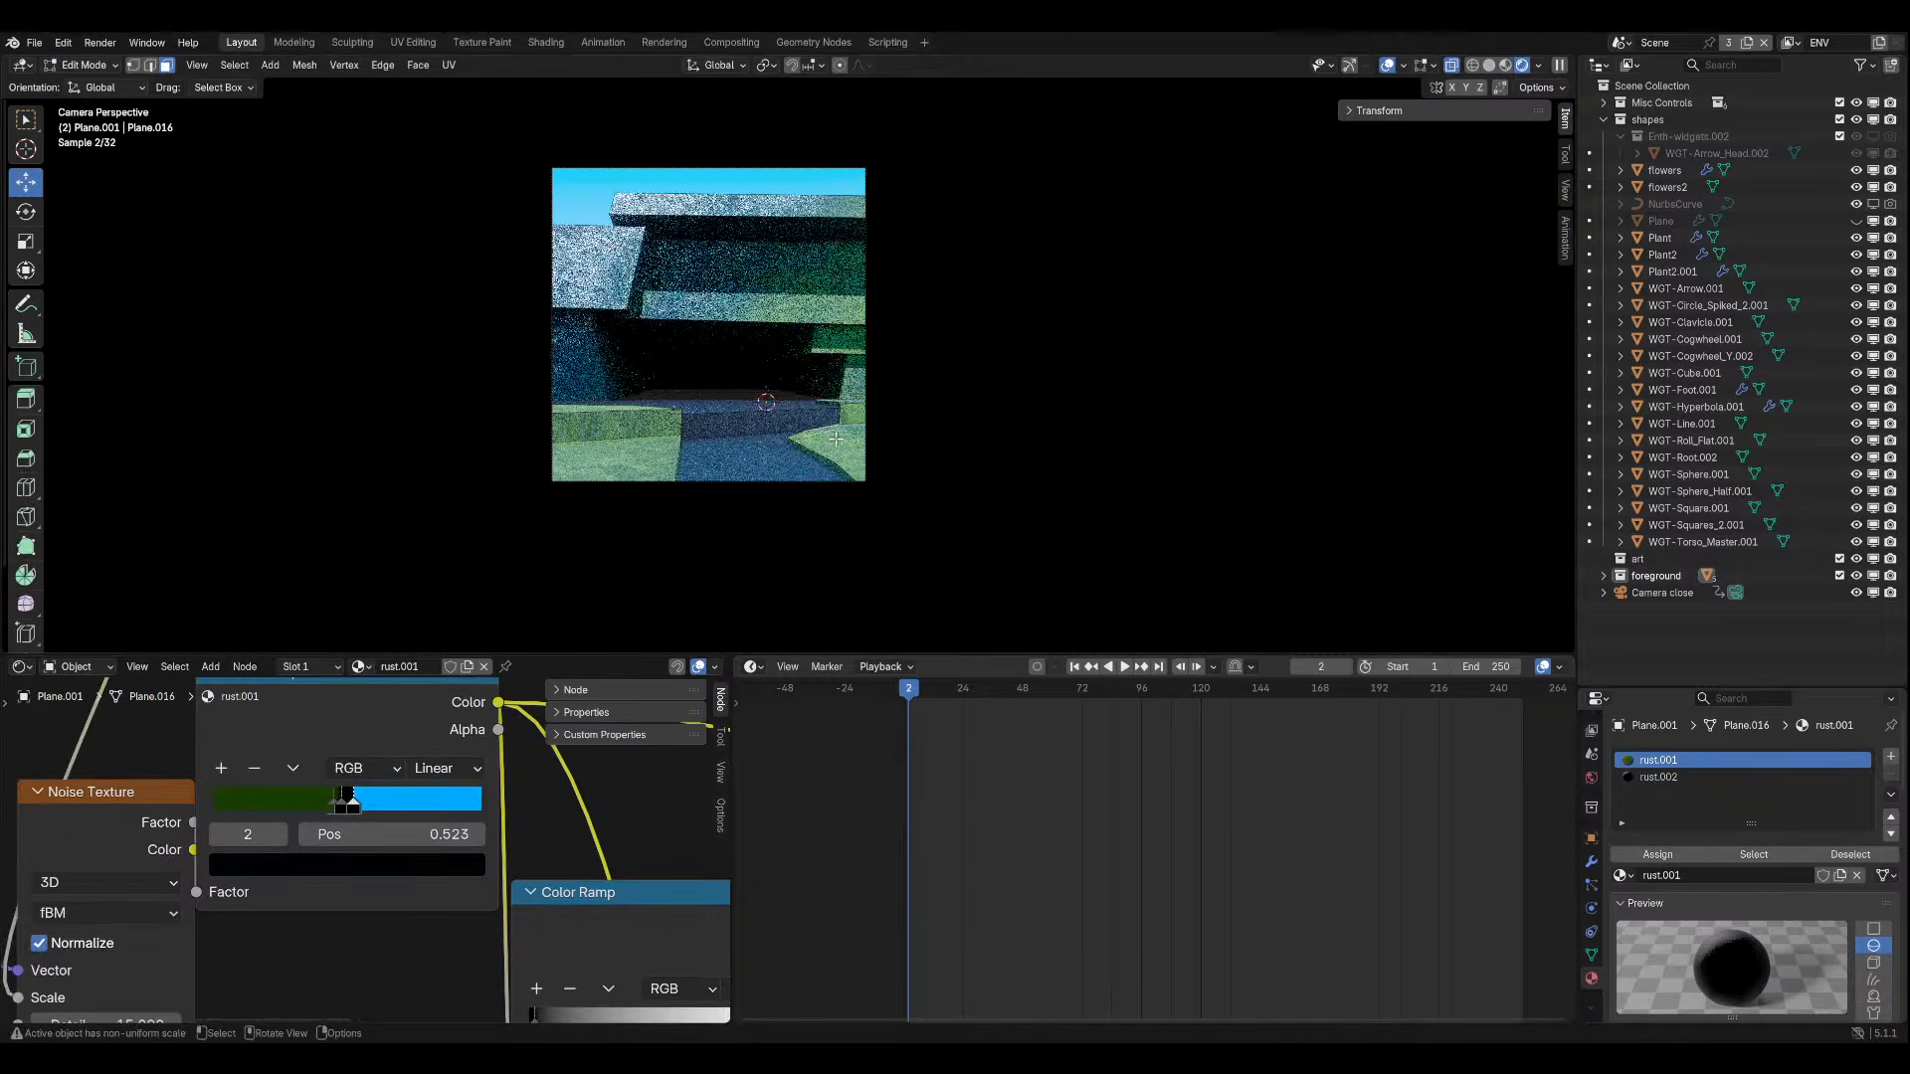
middle_click_drag(860, 331, 953, 400)
key("g")
key("y")
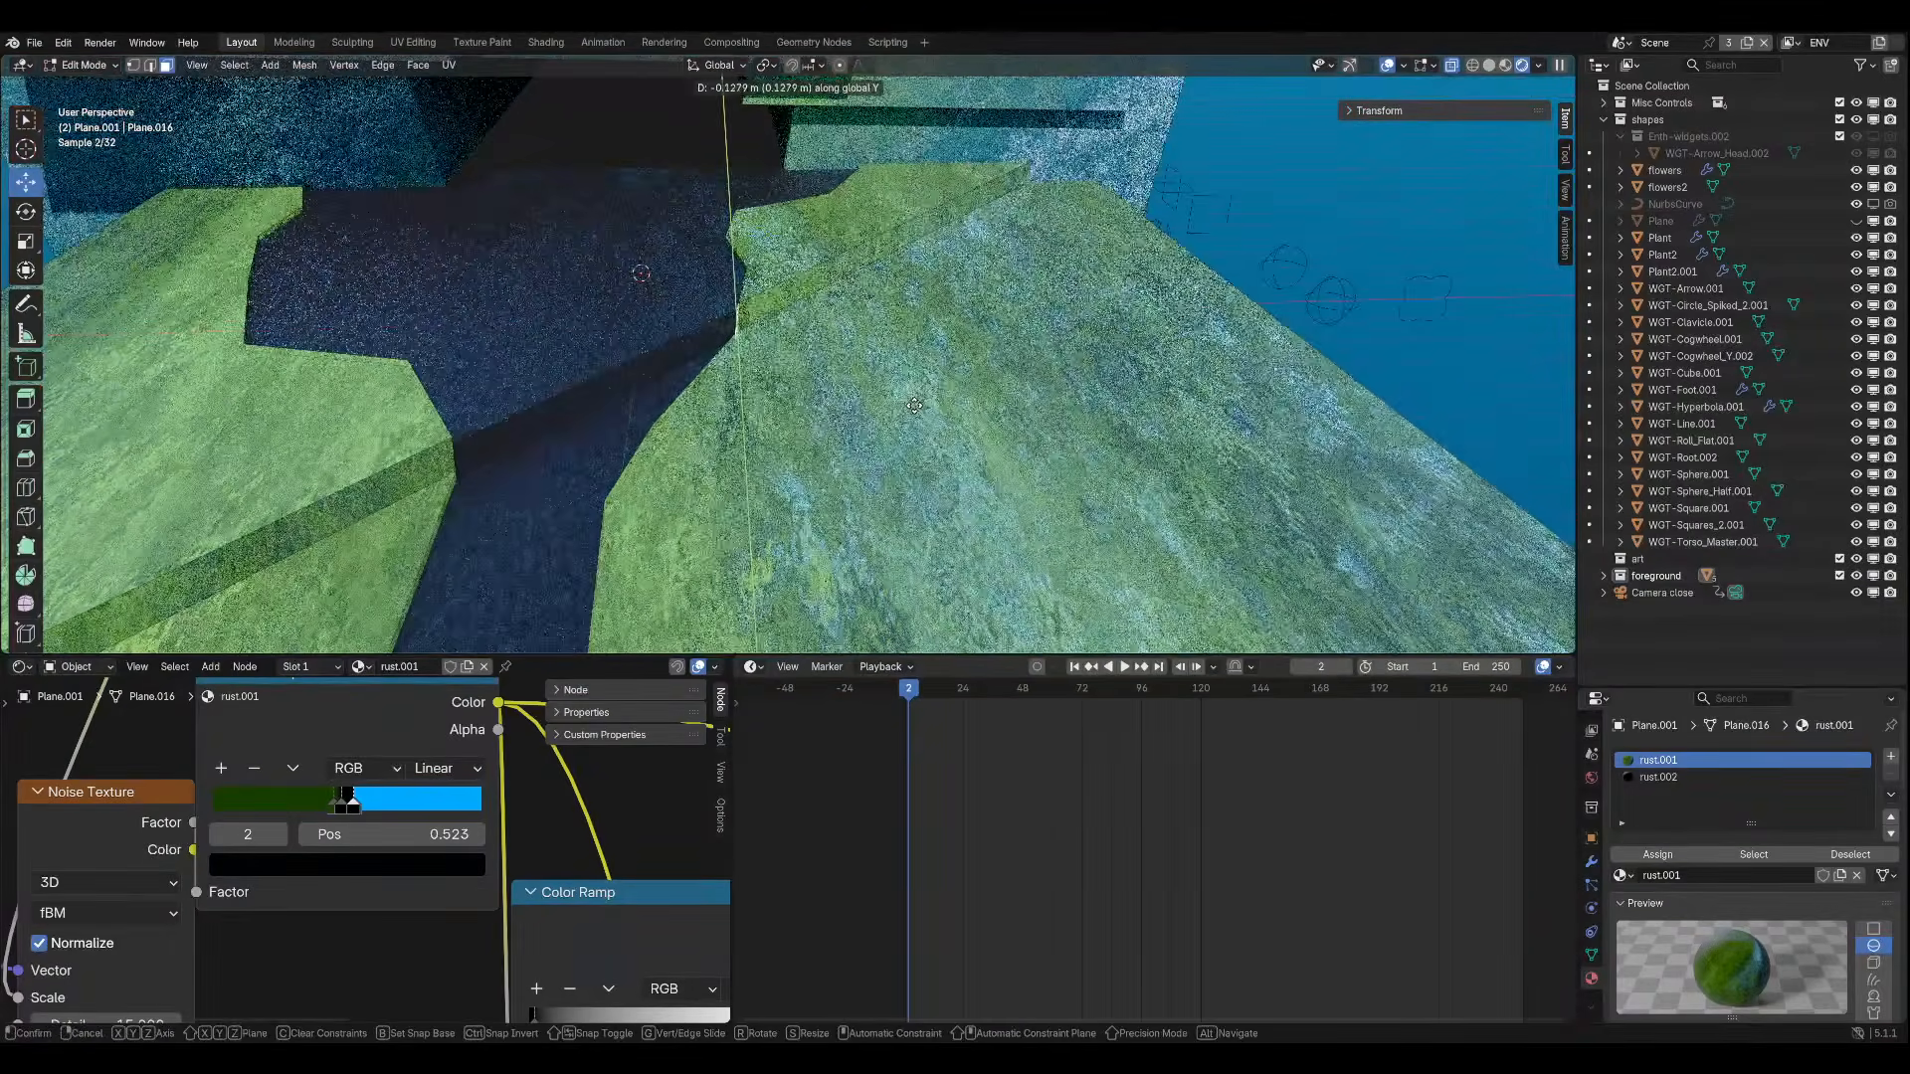
key("x")
right_click(903, 402)
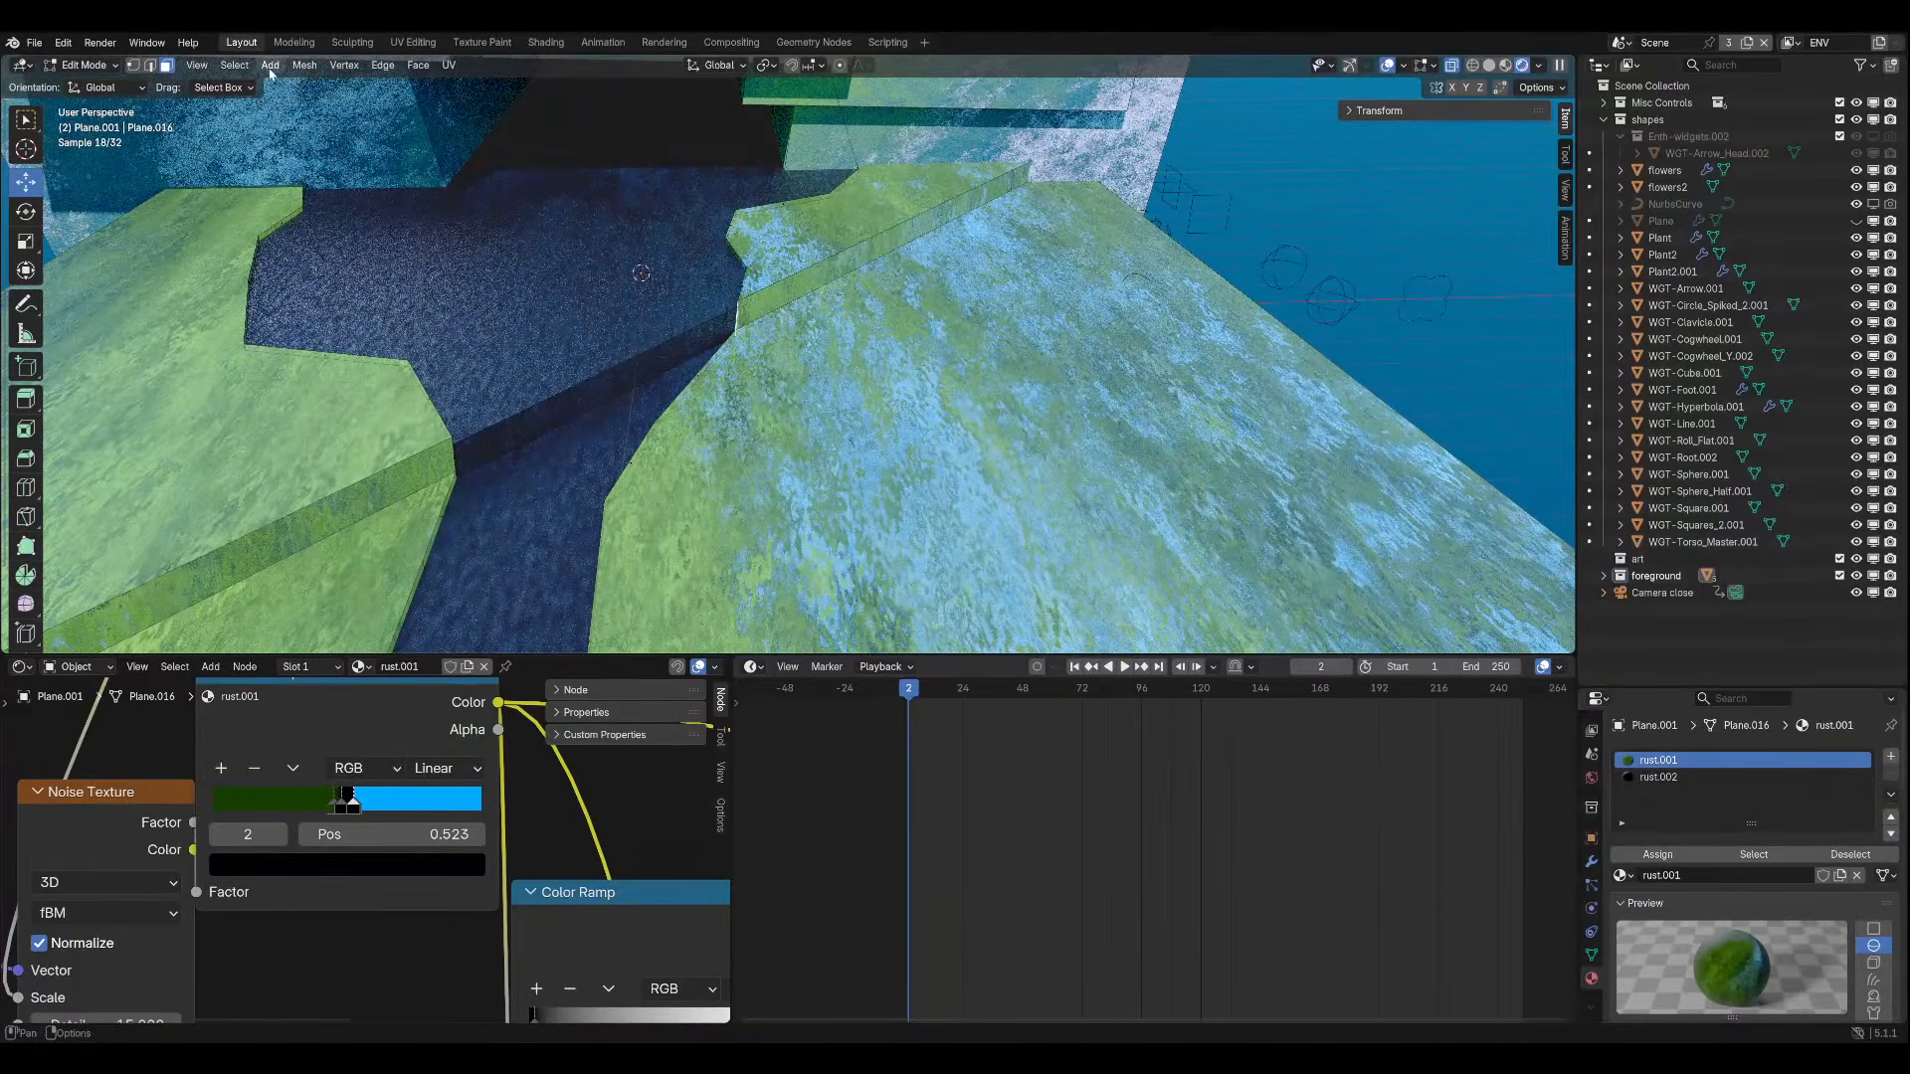
Set both the transform orientation and the Move tool's orientation to Normal.
left_click(713, 65)
left_click(689, 154)
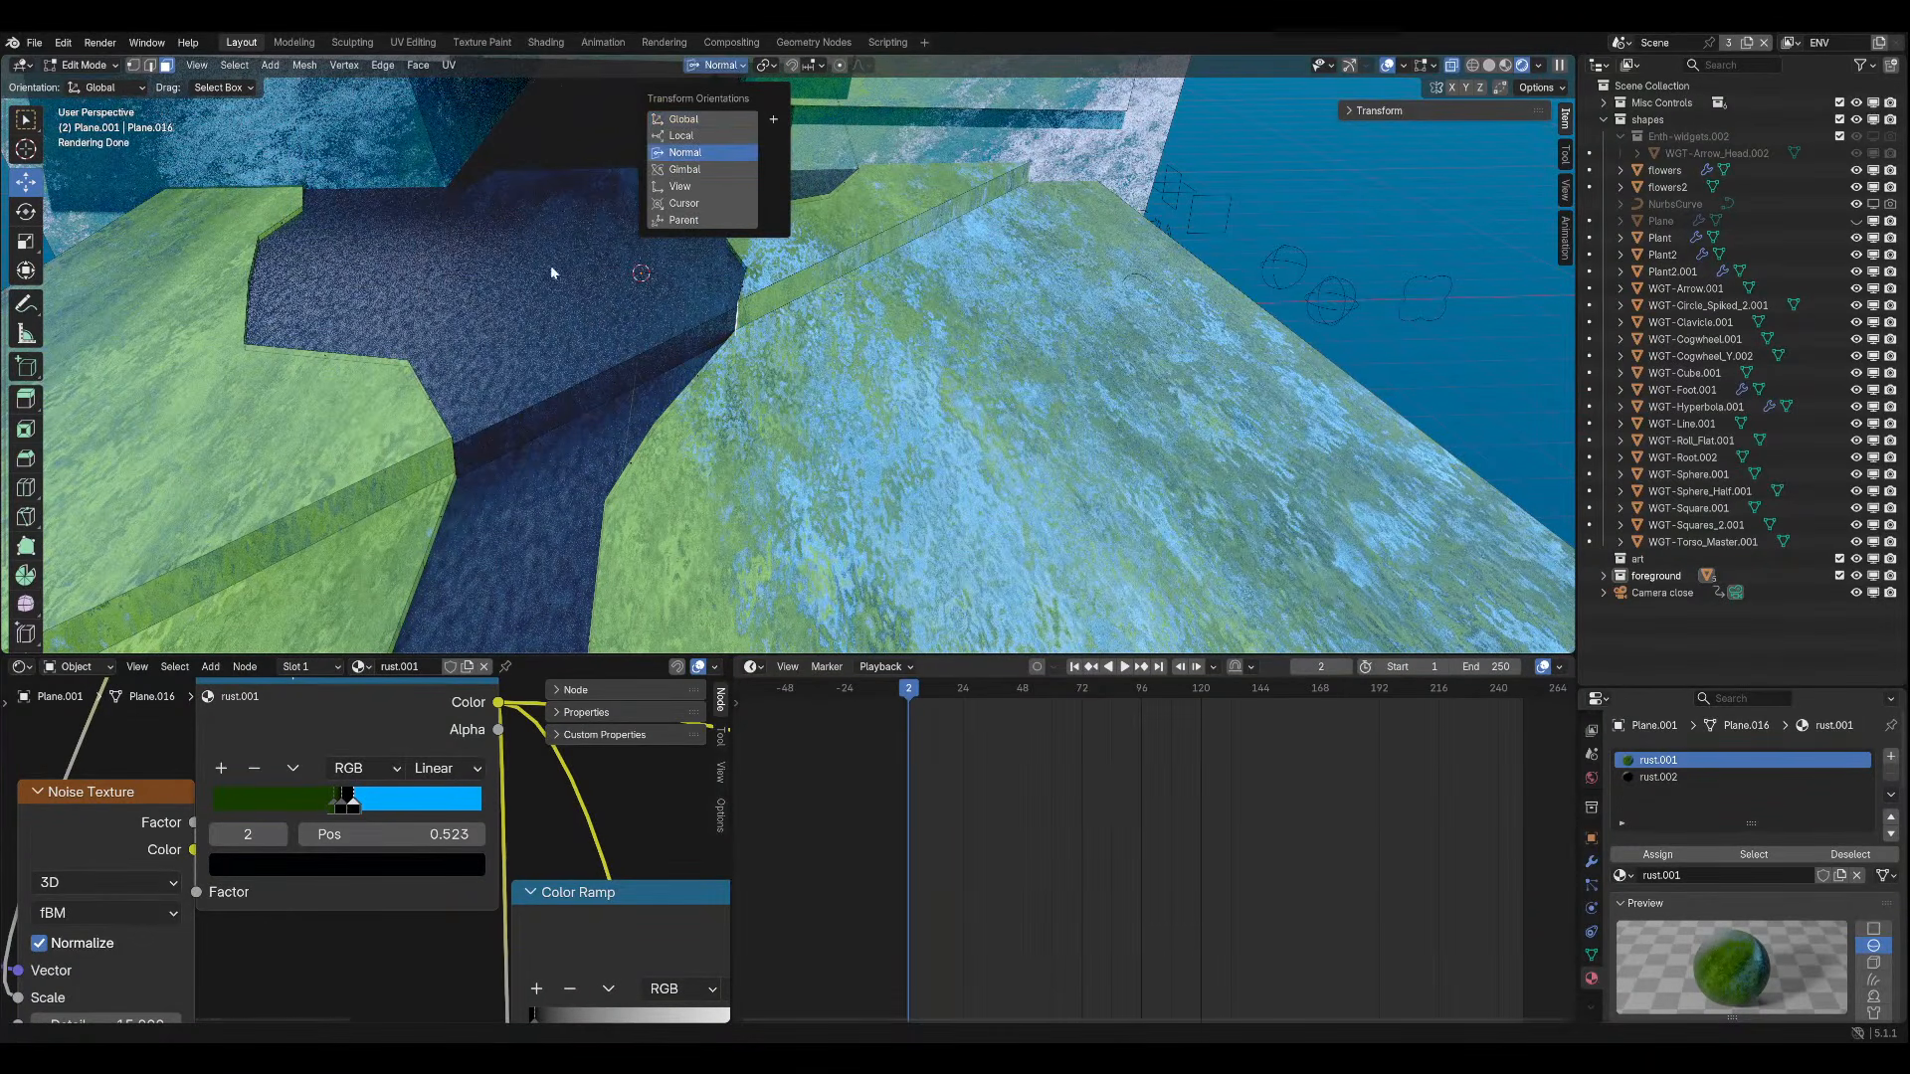
left_click(104, 87)
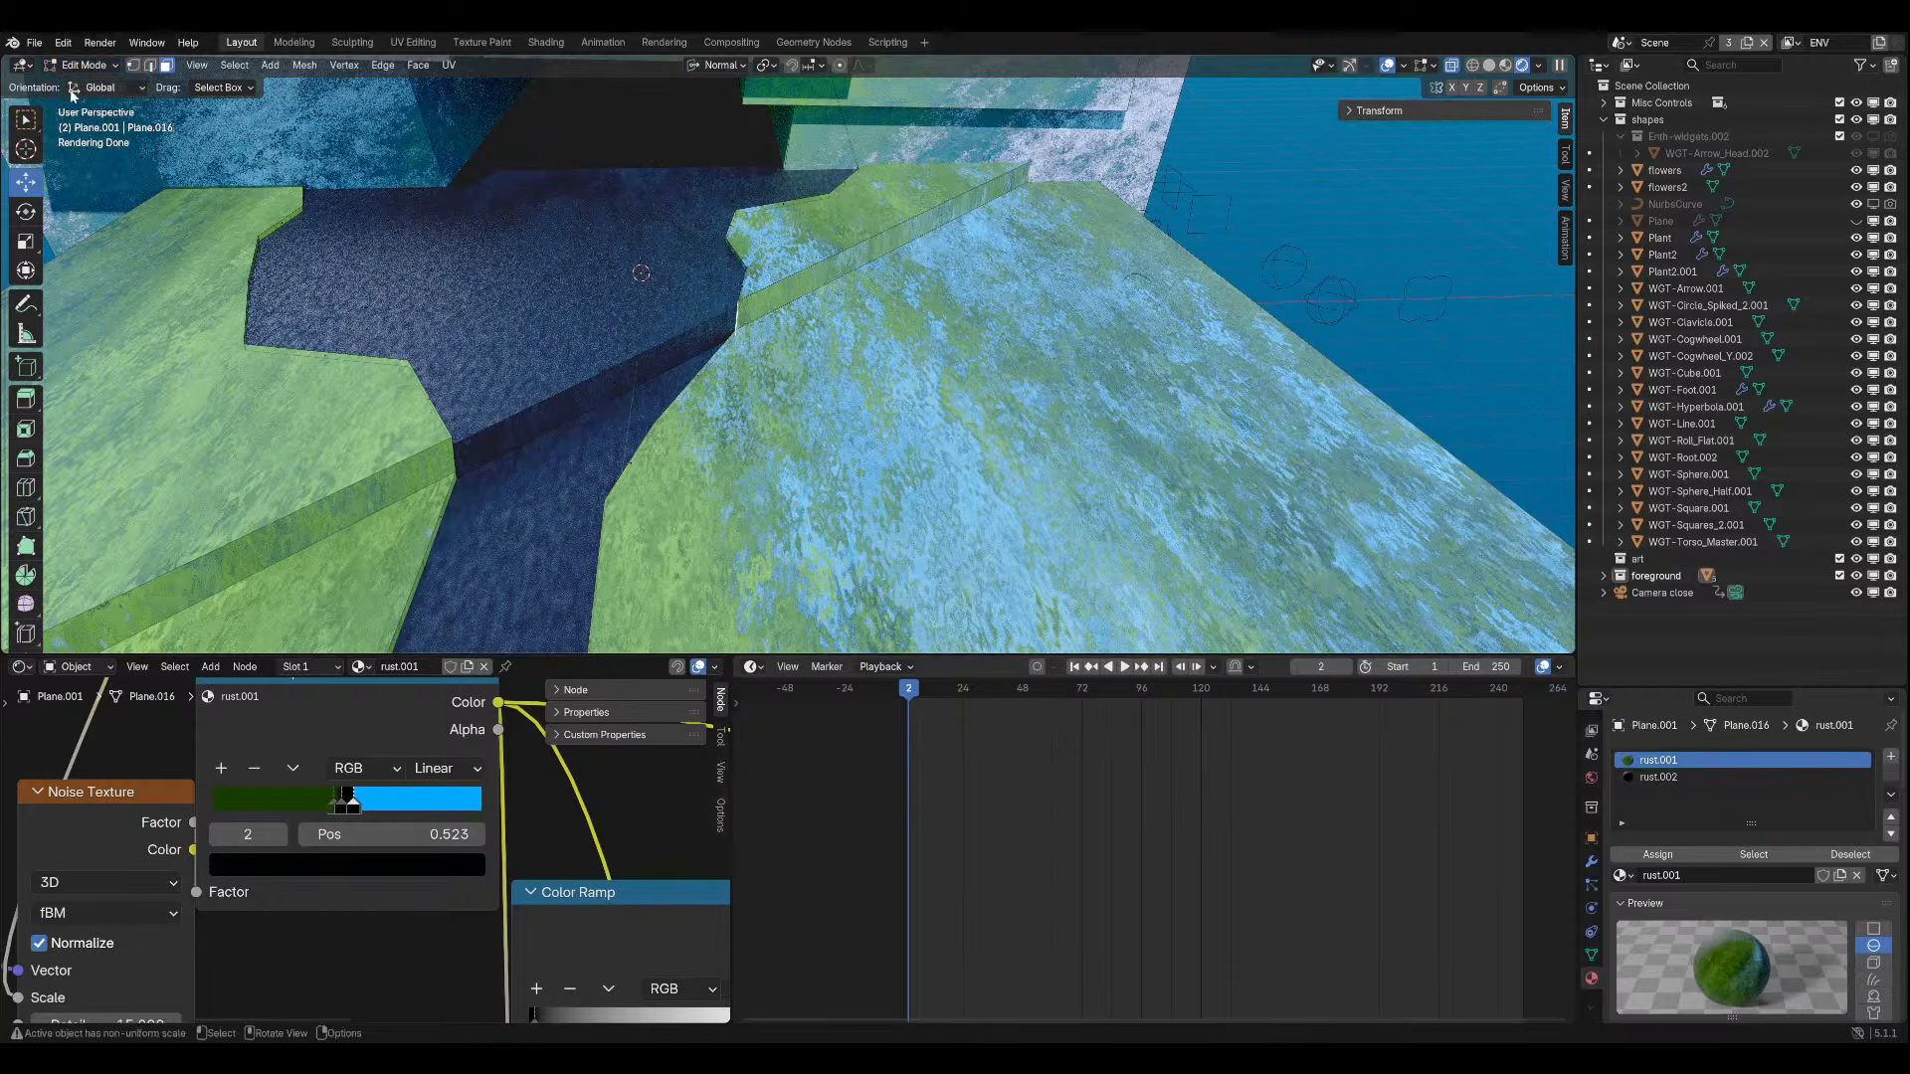
left_click(105, 87)
left_click(103, 169)
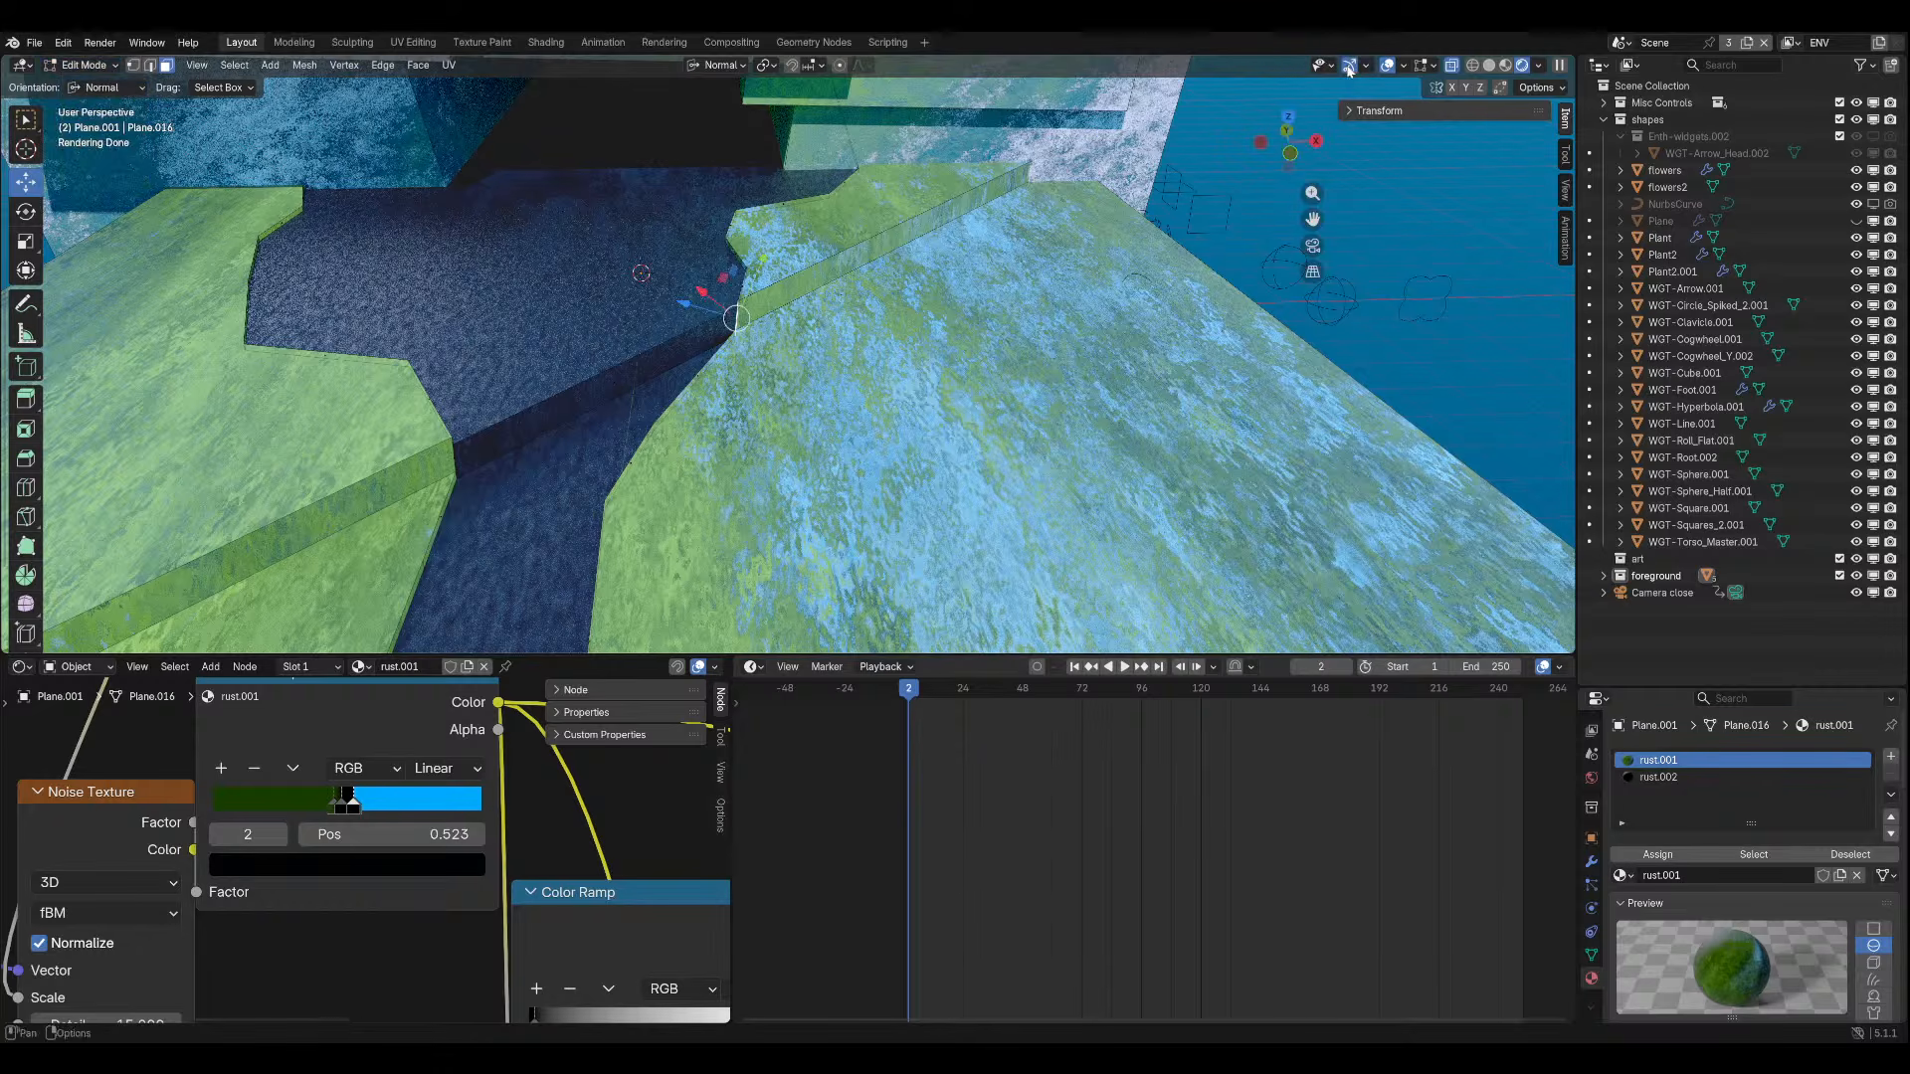
Switch to edge selection and select the vertical corner edge where the path's step meets the right bank.
middle_click_drag(719, 317, 784, 423)
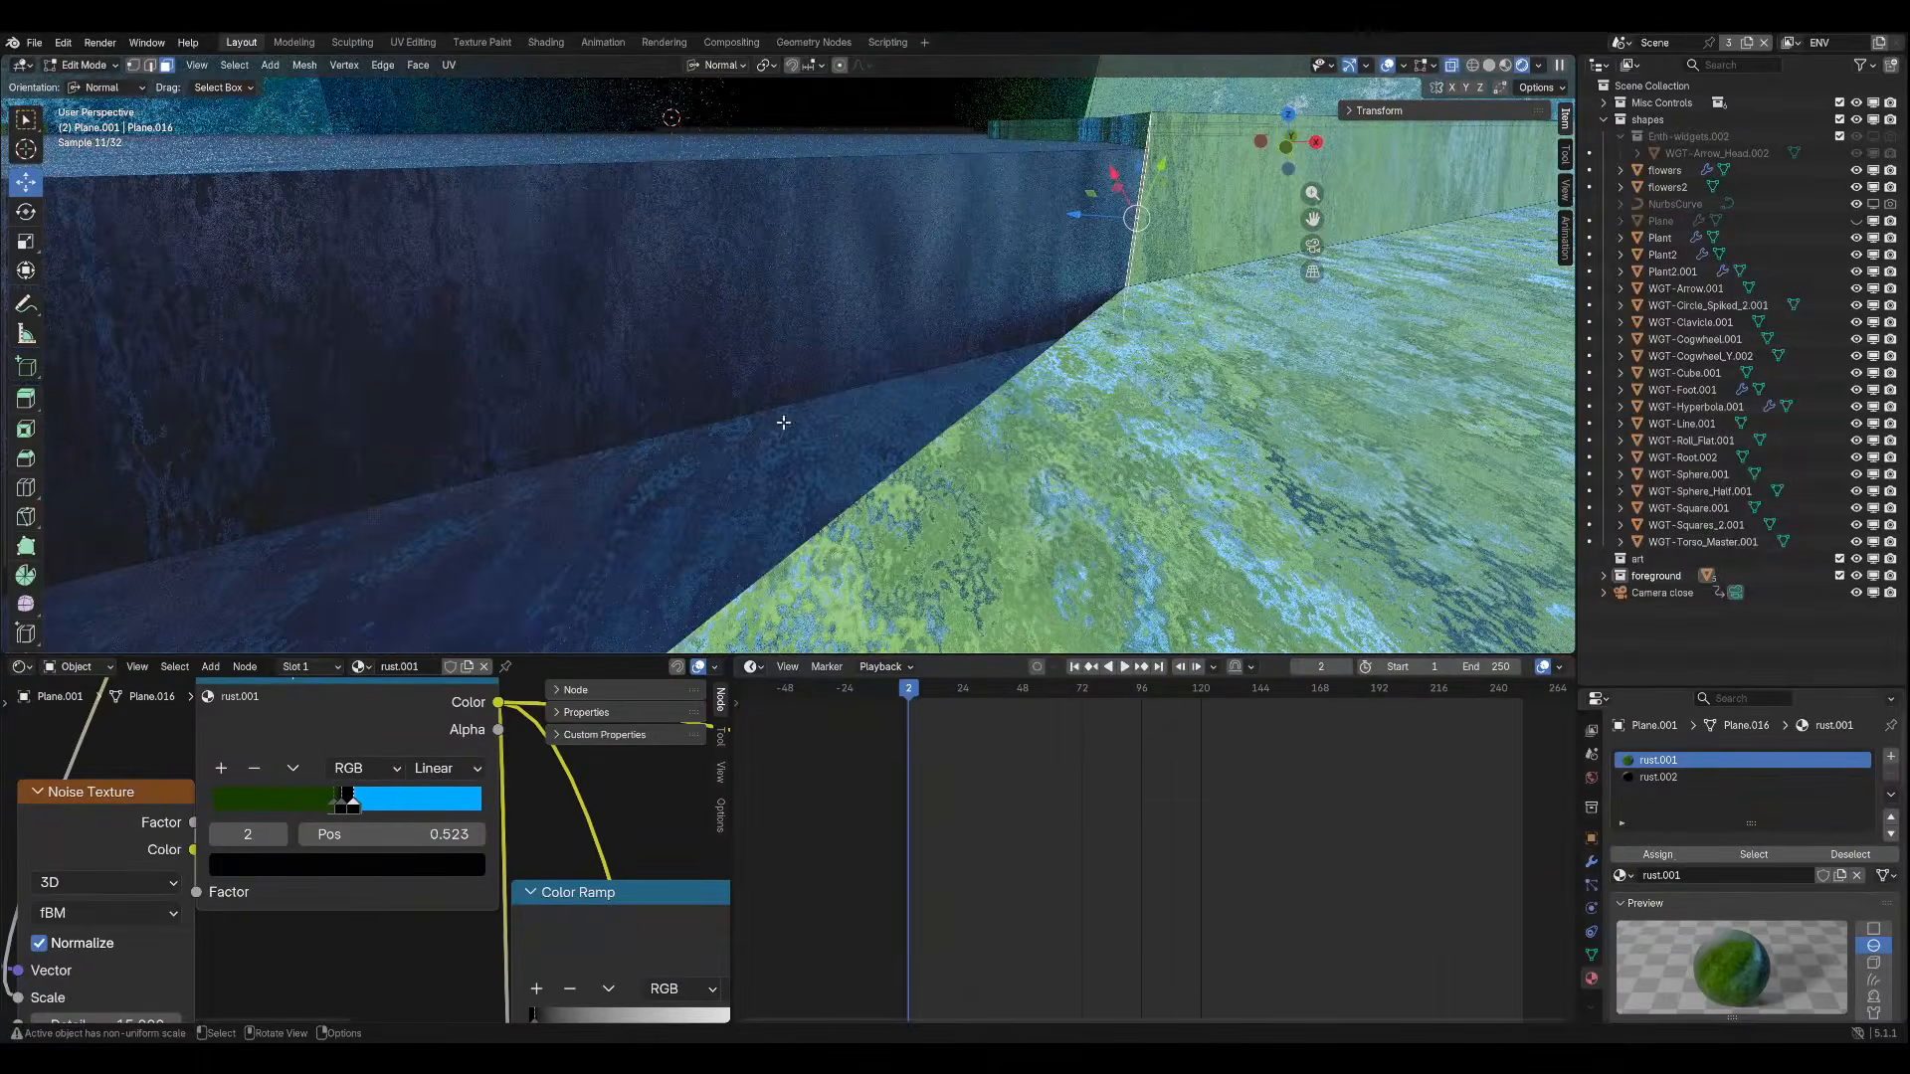
scroll(1095, 189, "down", 4)
mouse_move(1094, 189)
middle_mouse_down()
mouse_move(1223, 169)
mouse_move(1096, 183)
middle_mouse_up()
left_click(149, 64)
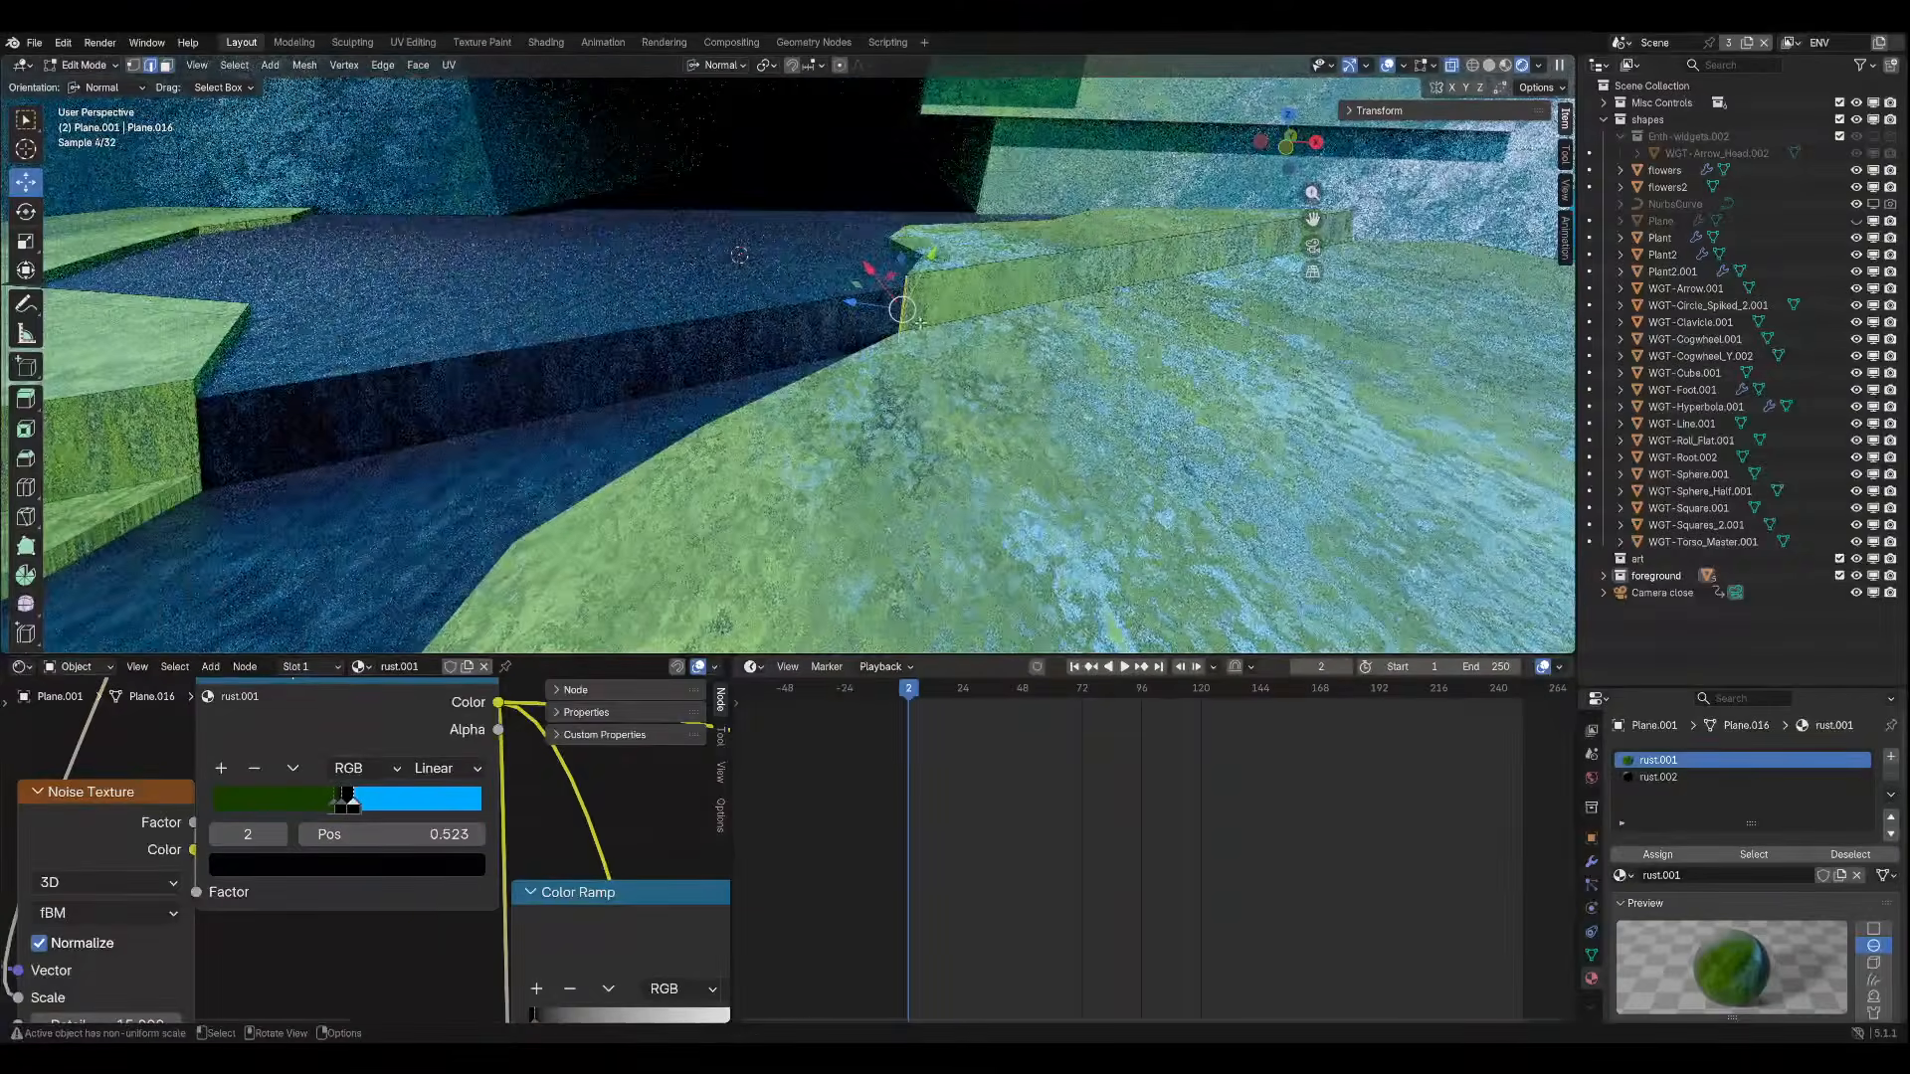
left_click(907, 316)
left_click(911, 305)
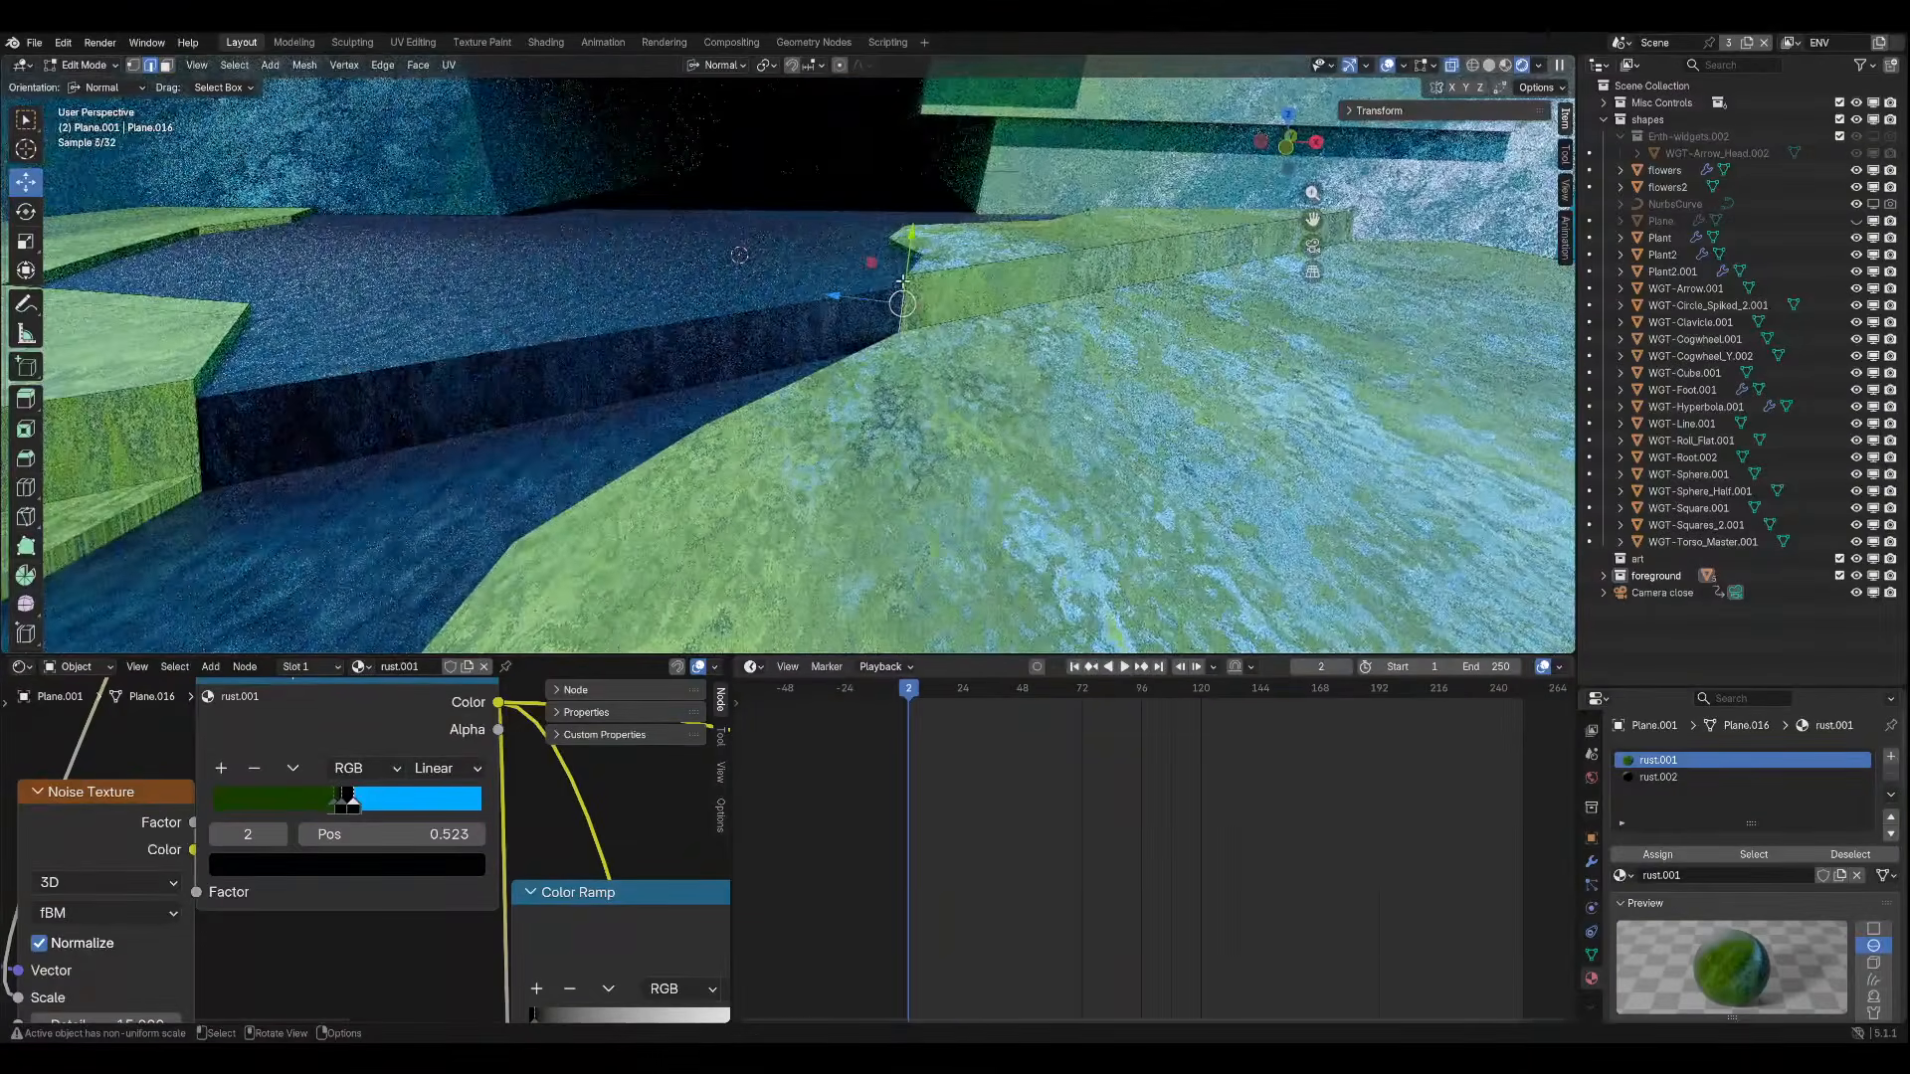
Try to move the corner edge about -1.15 m along global X while looking through the camera.
middle_click_drag(920, 305, 1142, 410)
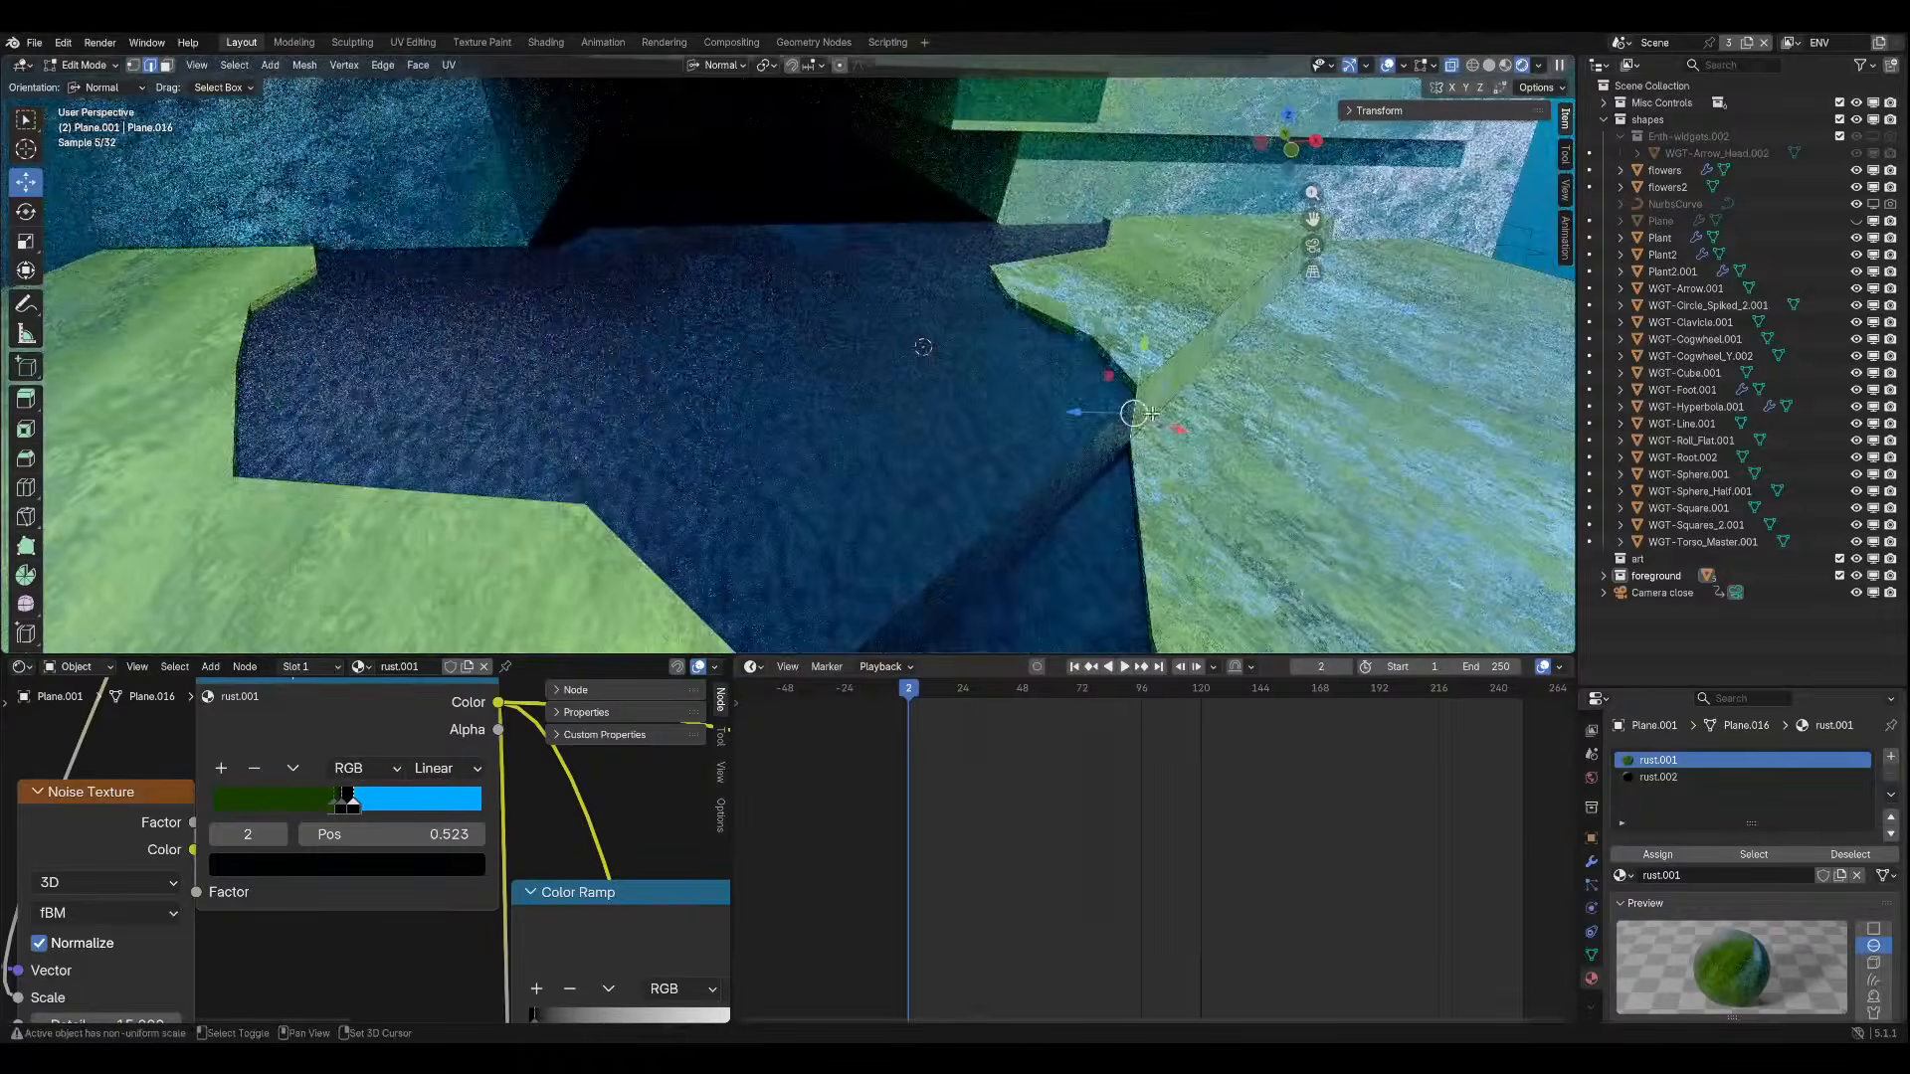
left_click_drag(1112, 456, 1035, 538)
middle_click_drag(1035, 537, 935, 468)
key("KP_0")
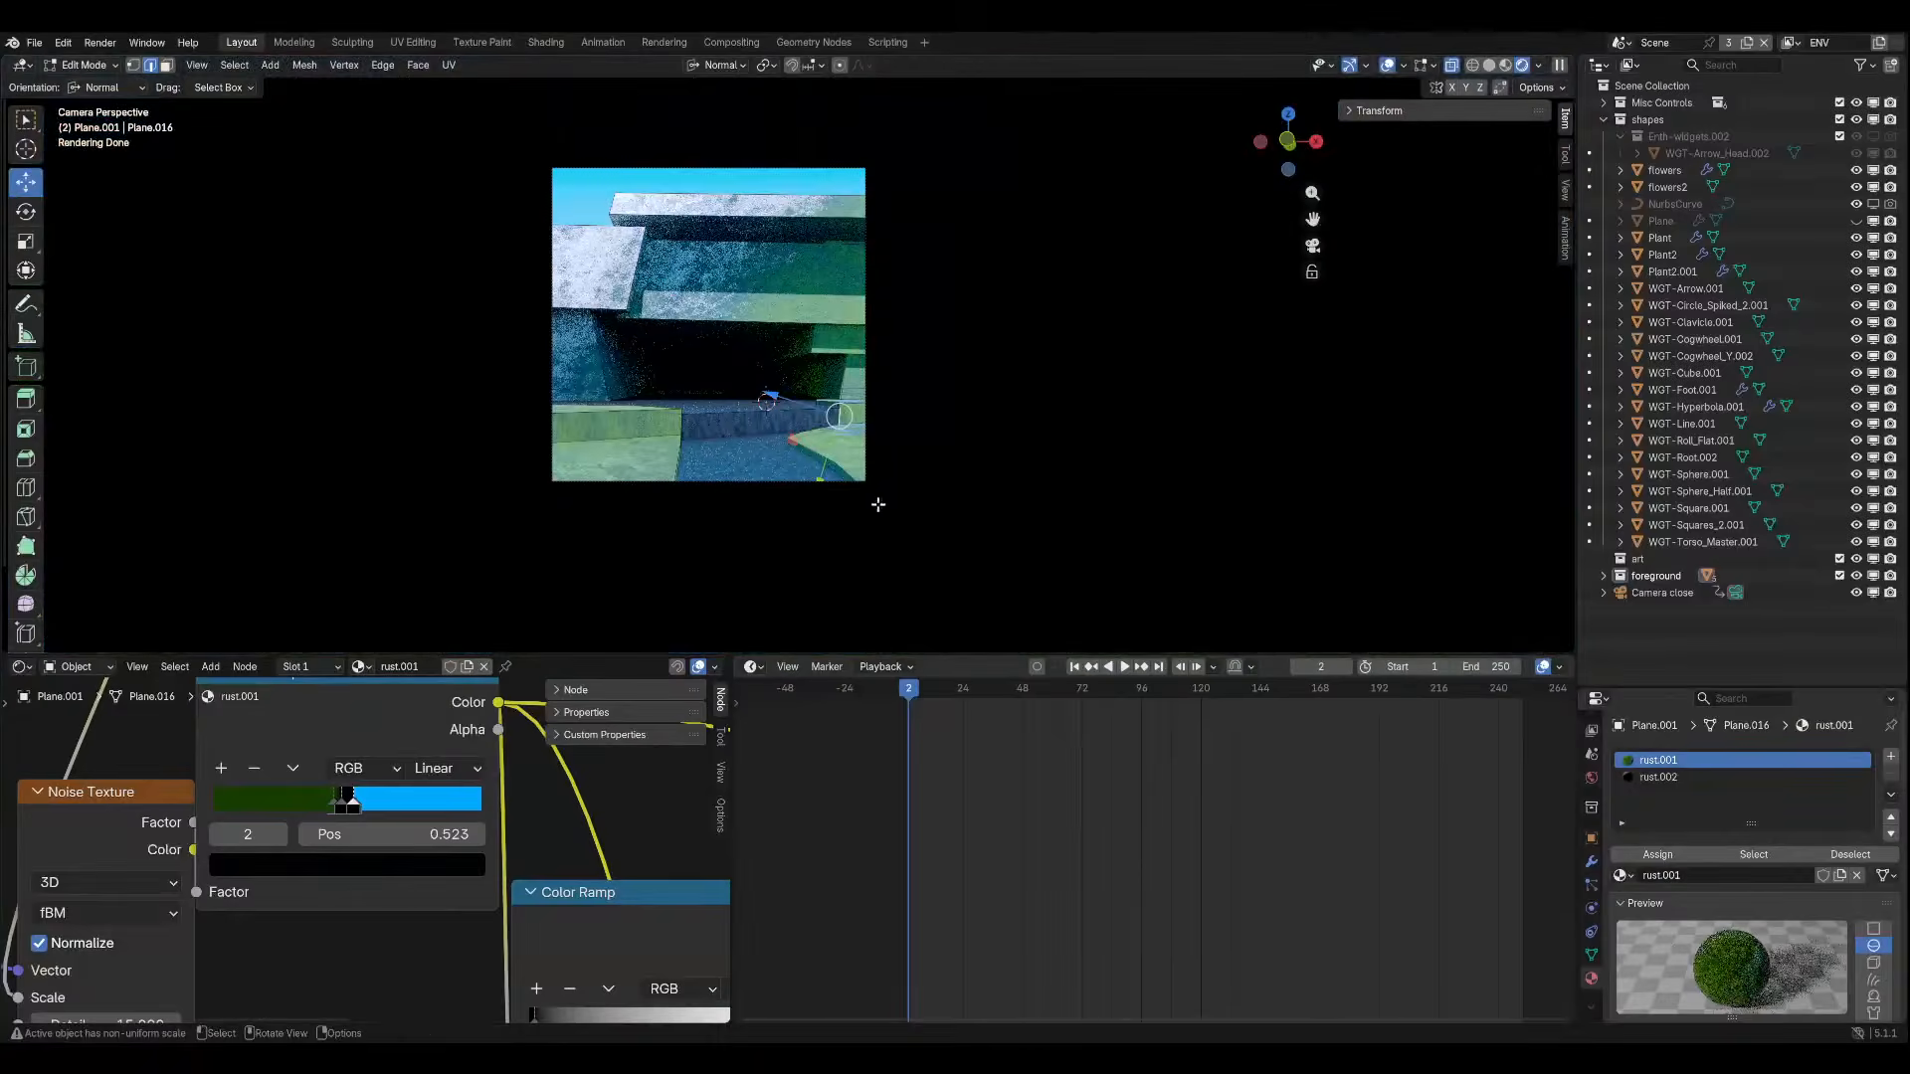
scroll(877, 504, "up", 4)
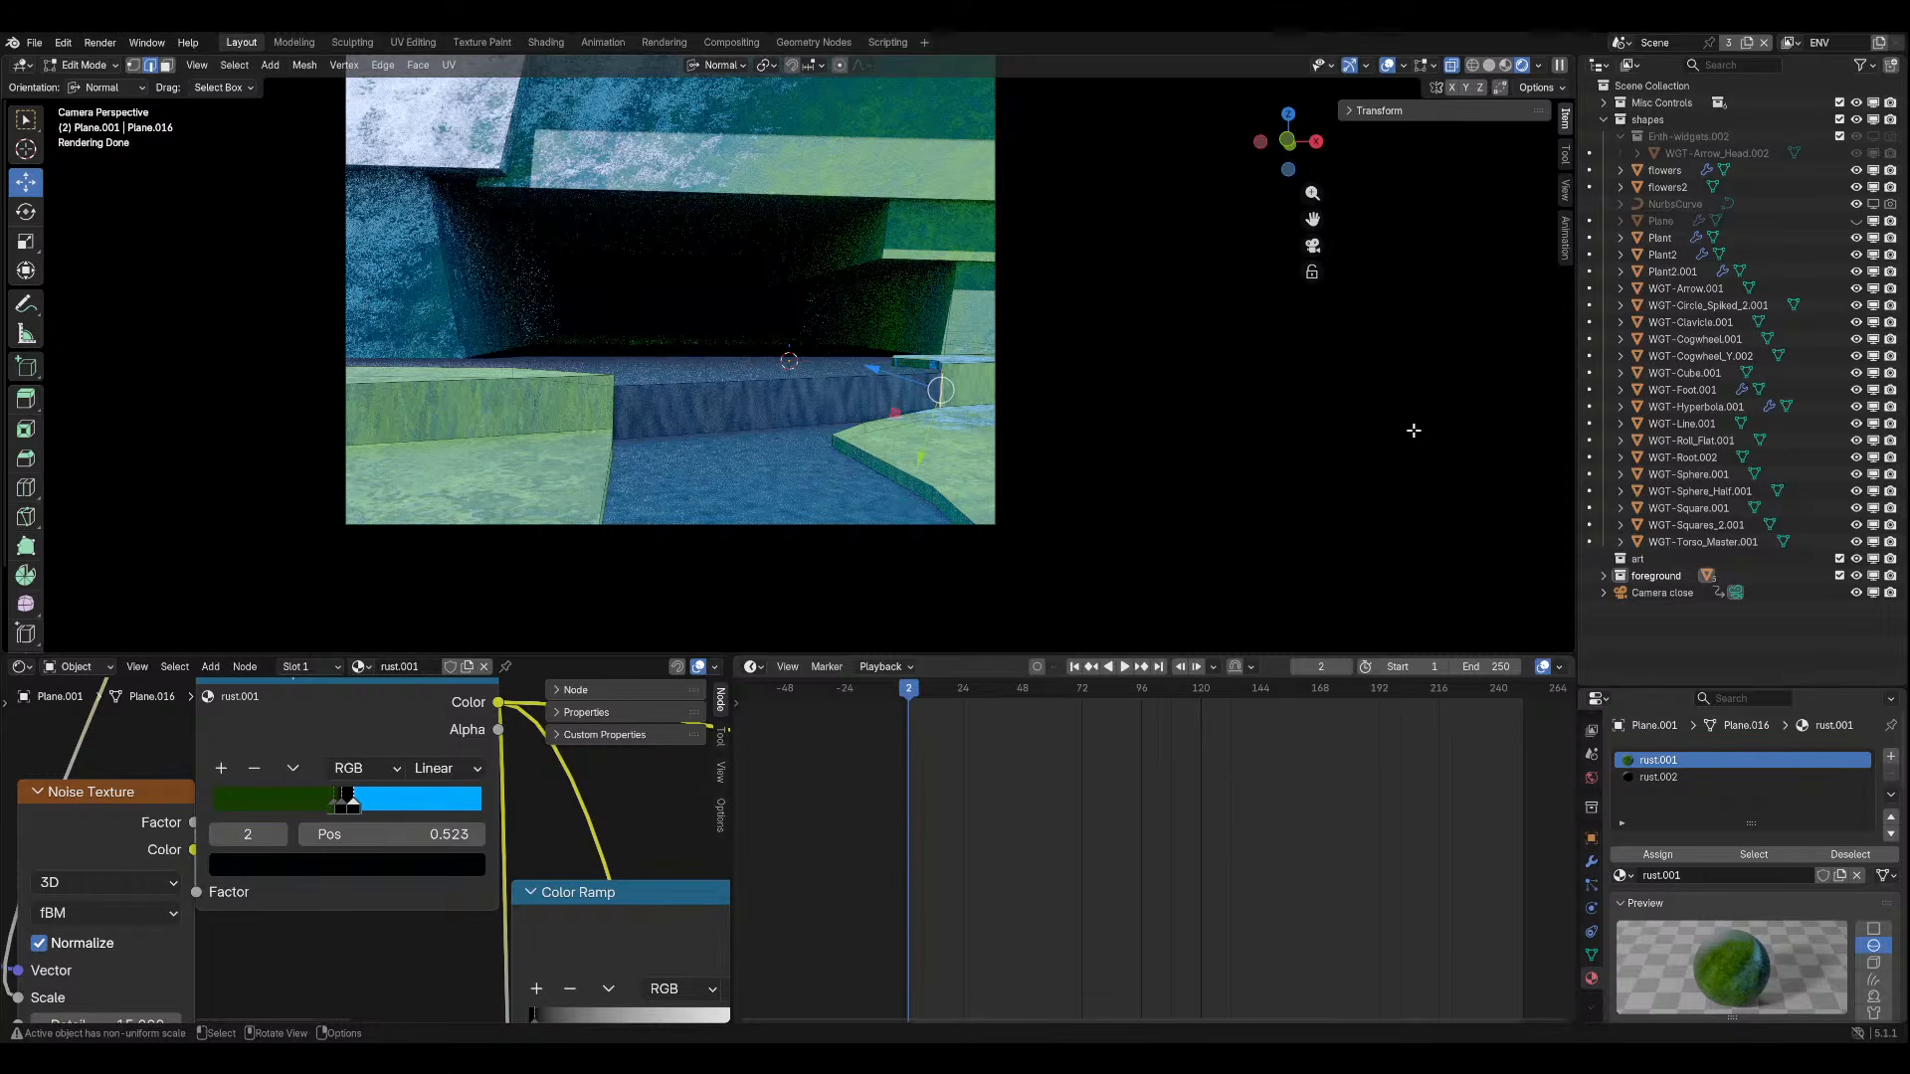
key("g")
key("y")
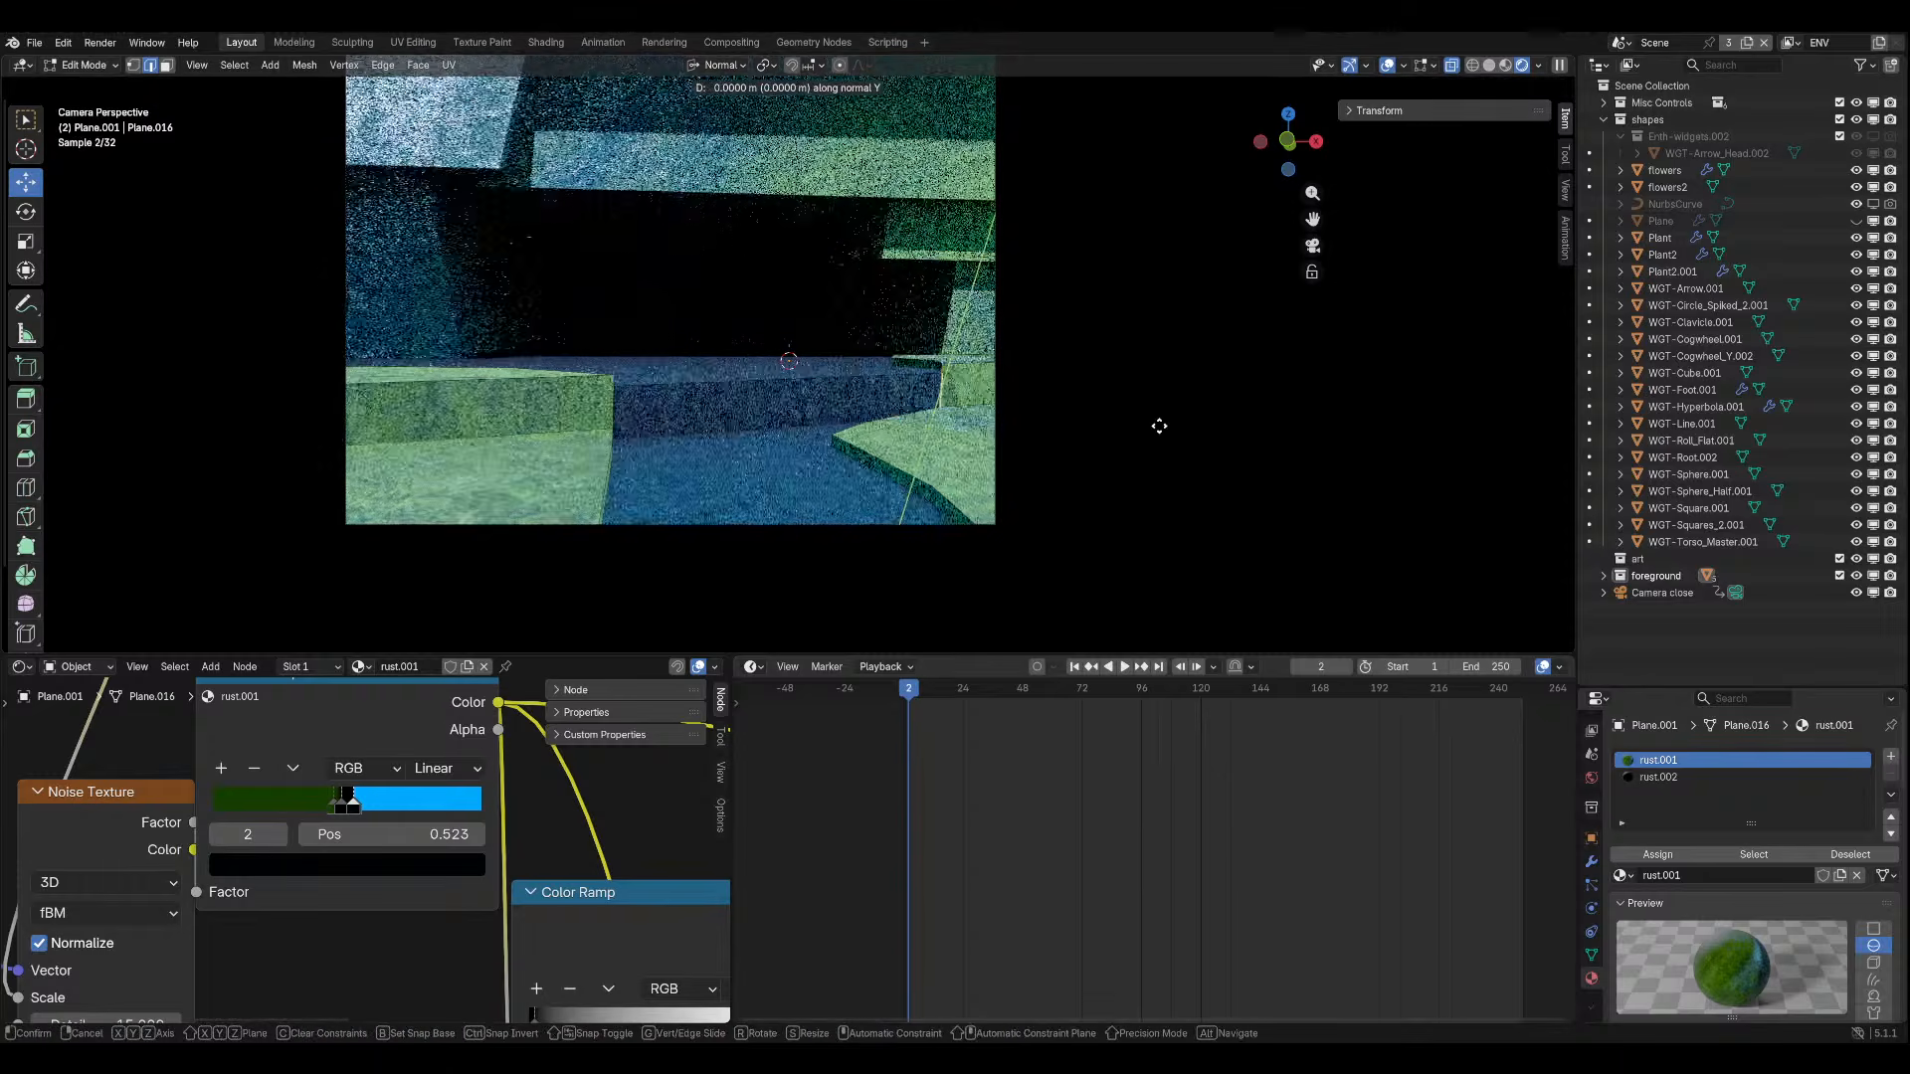
key("x")
key("x")
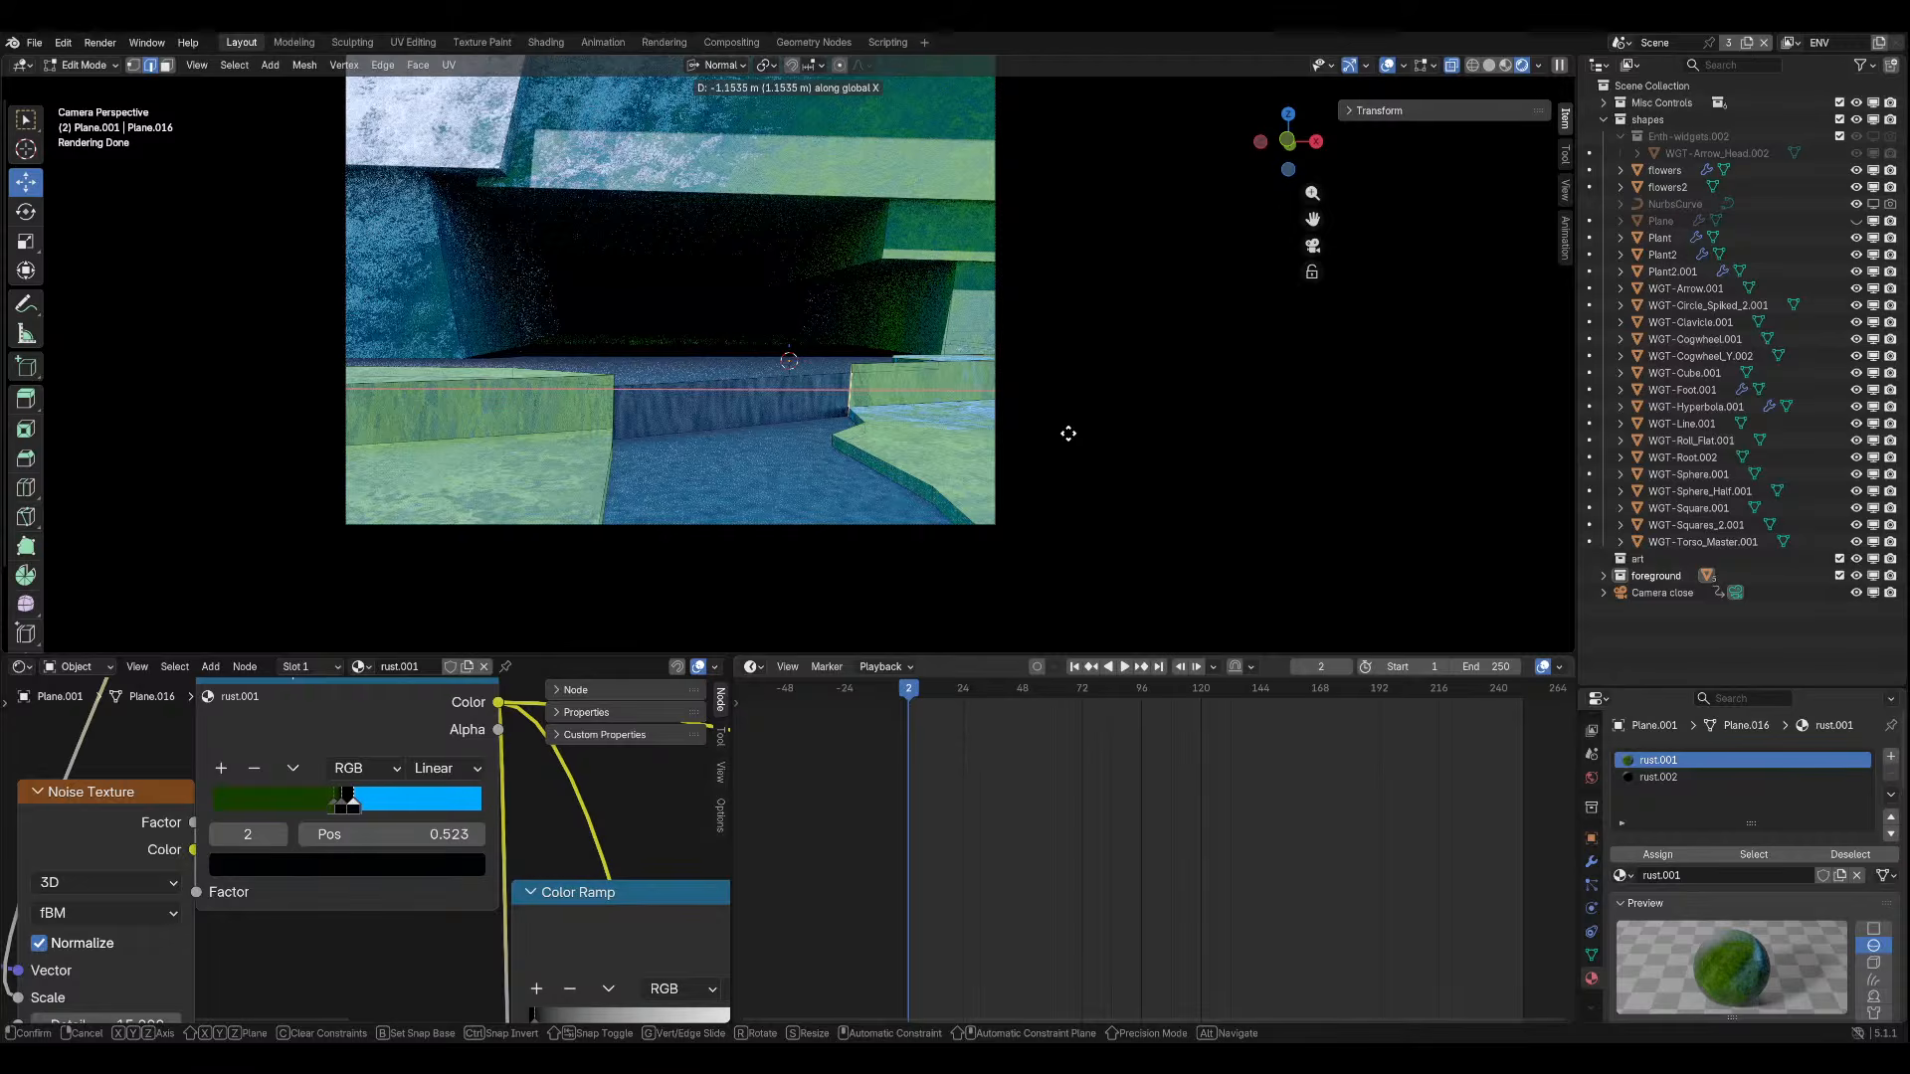
left_click(1067, 432)
Enable proportional editing and move the corner edge about -1.61 m along global X with a proportional size of about 5.78 m.
middle_click_drag(1067, 433, 1014, 312)
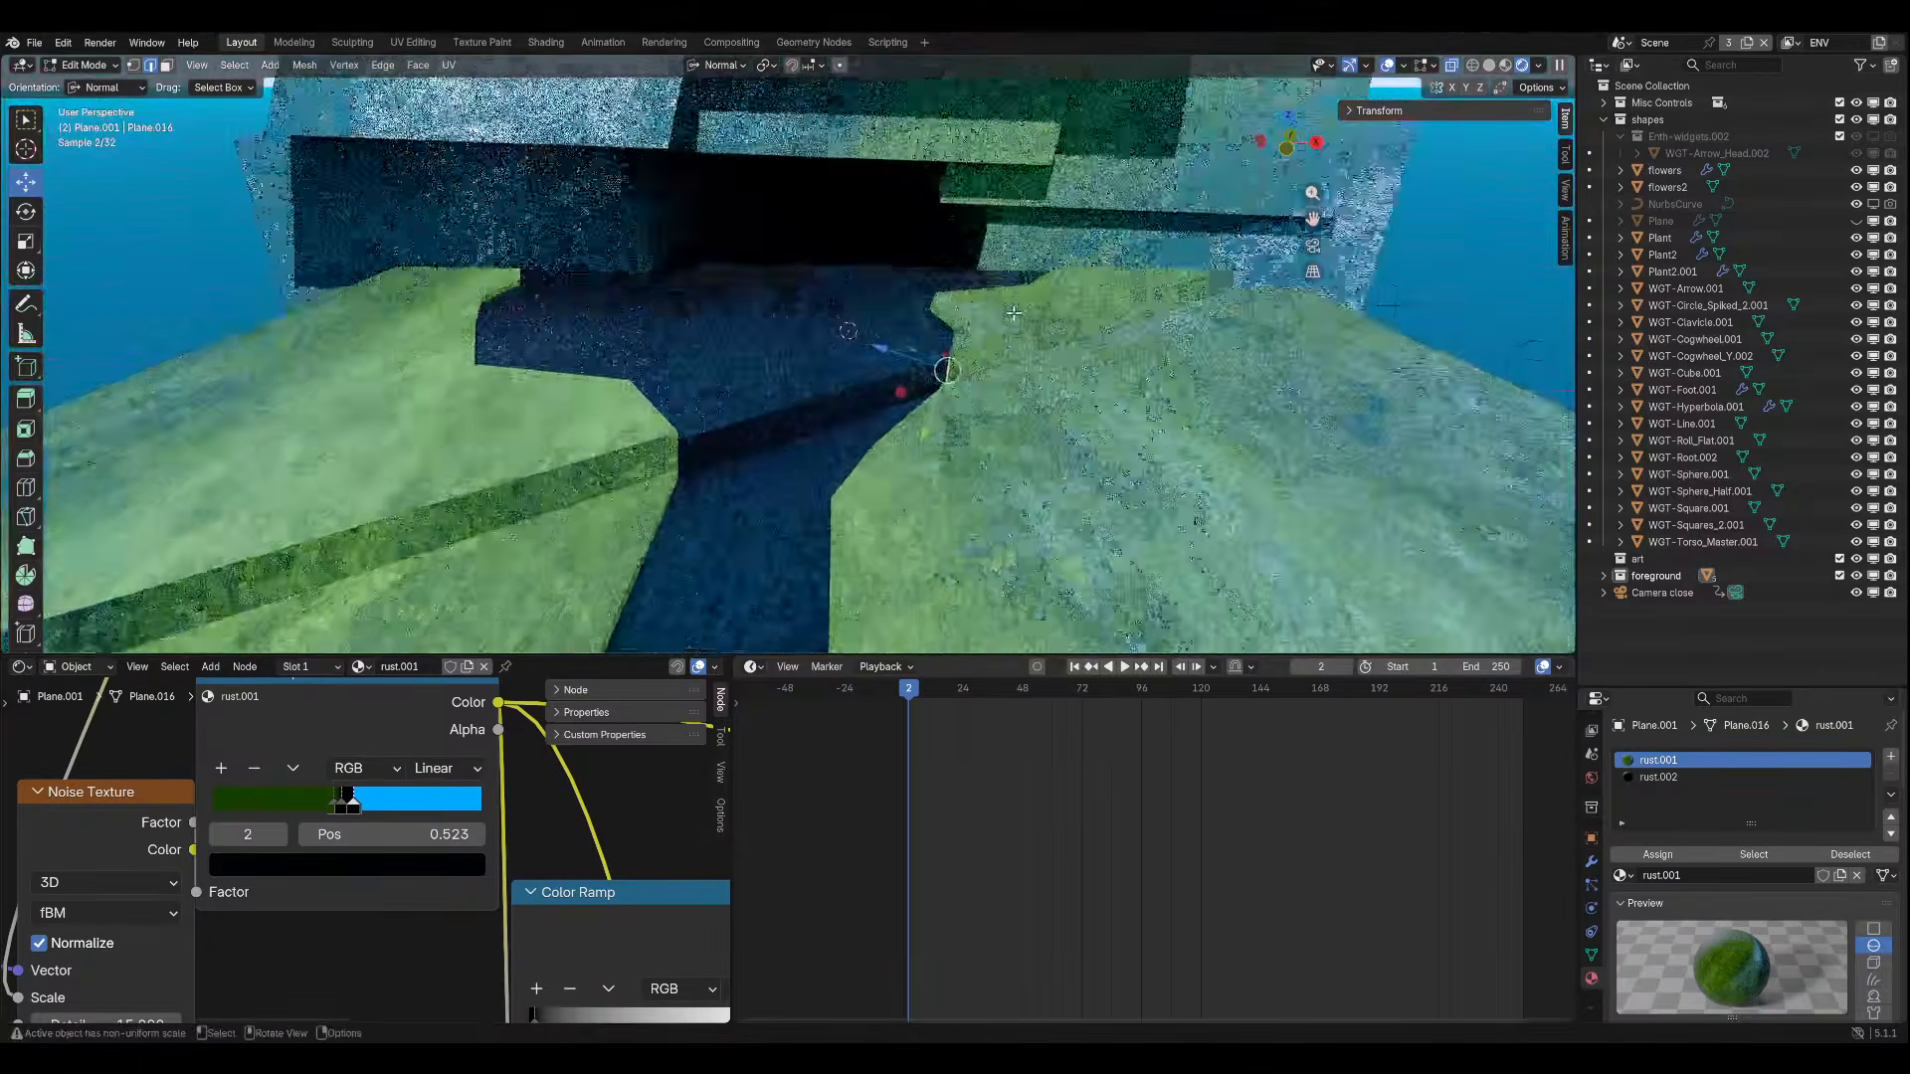
scroll(1013, 312, "up", 3)
left_click(841, 67)
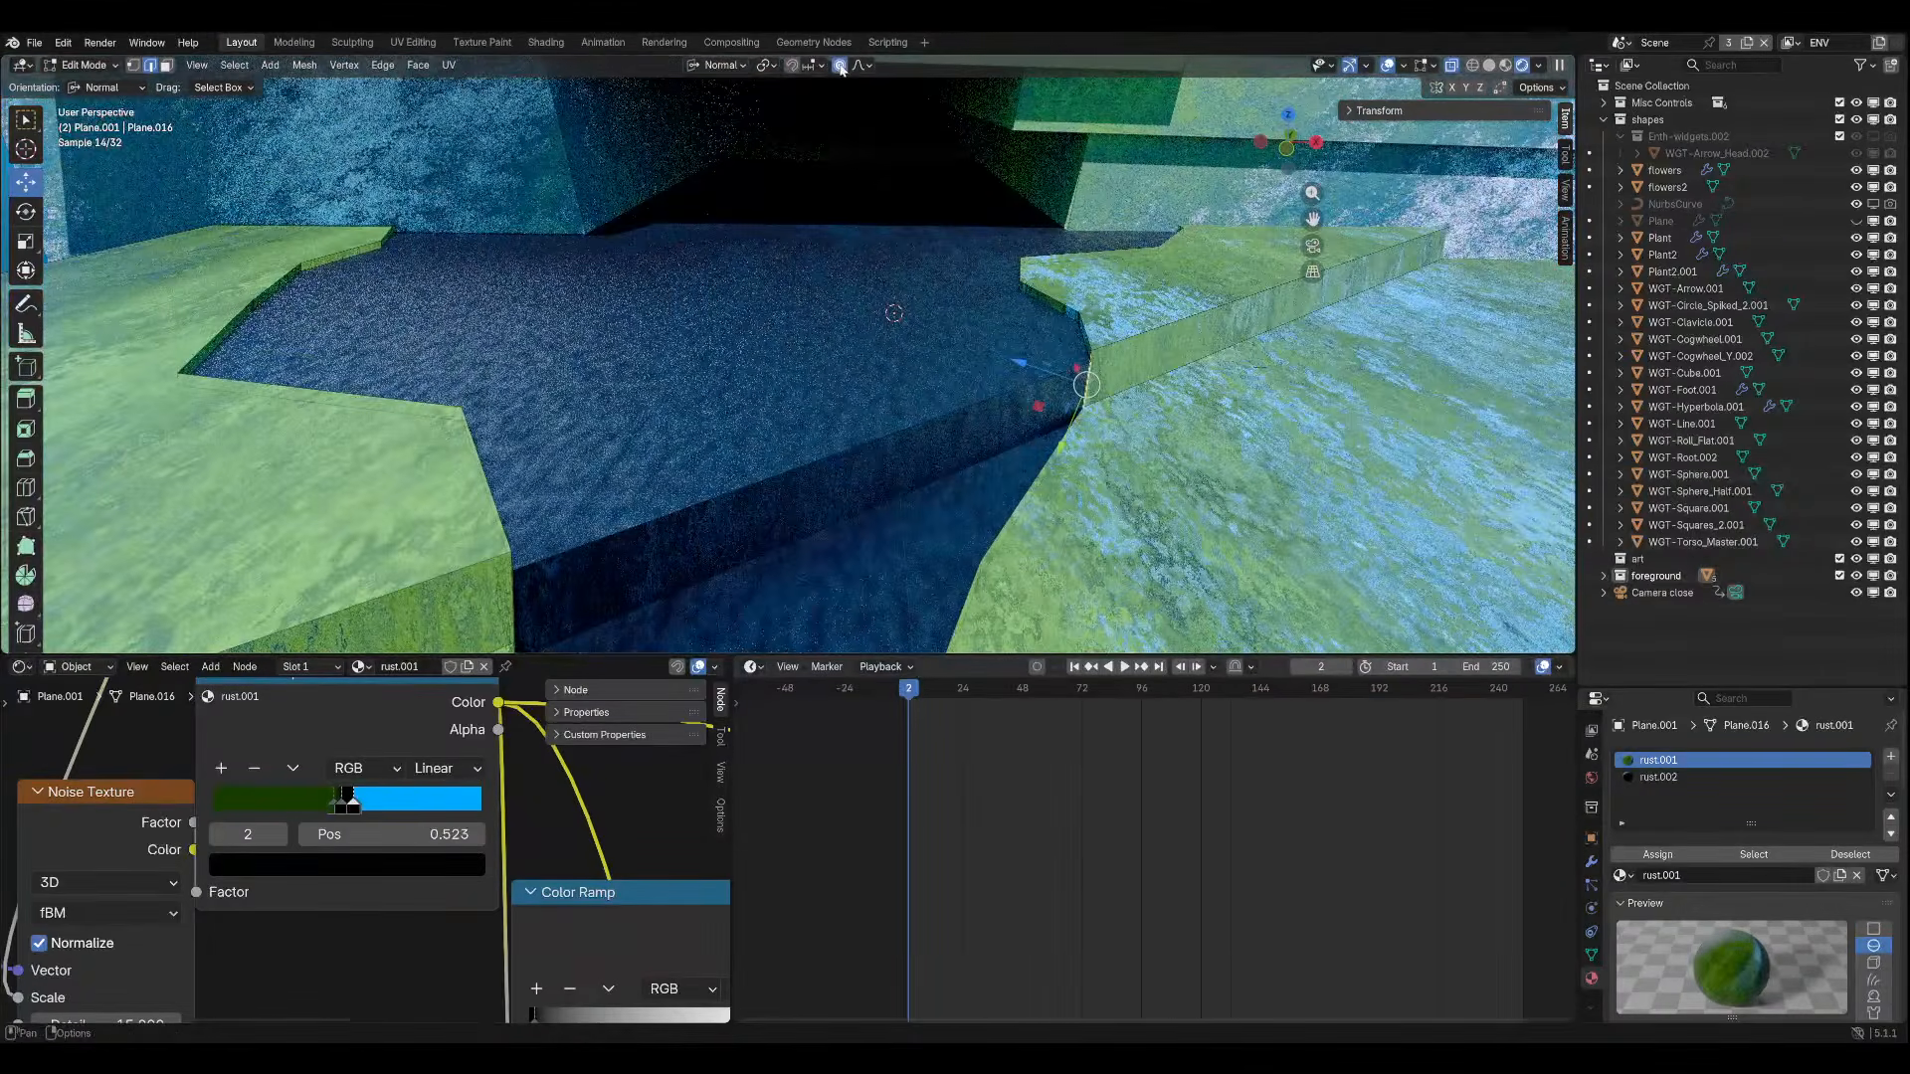
key("KP_0")
key("g")
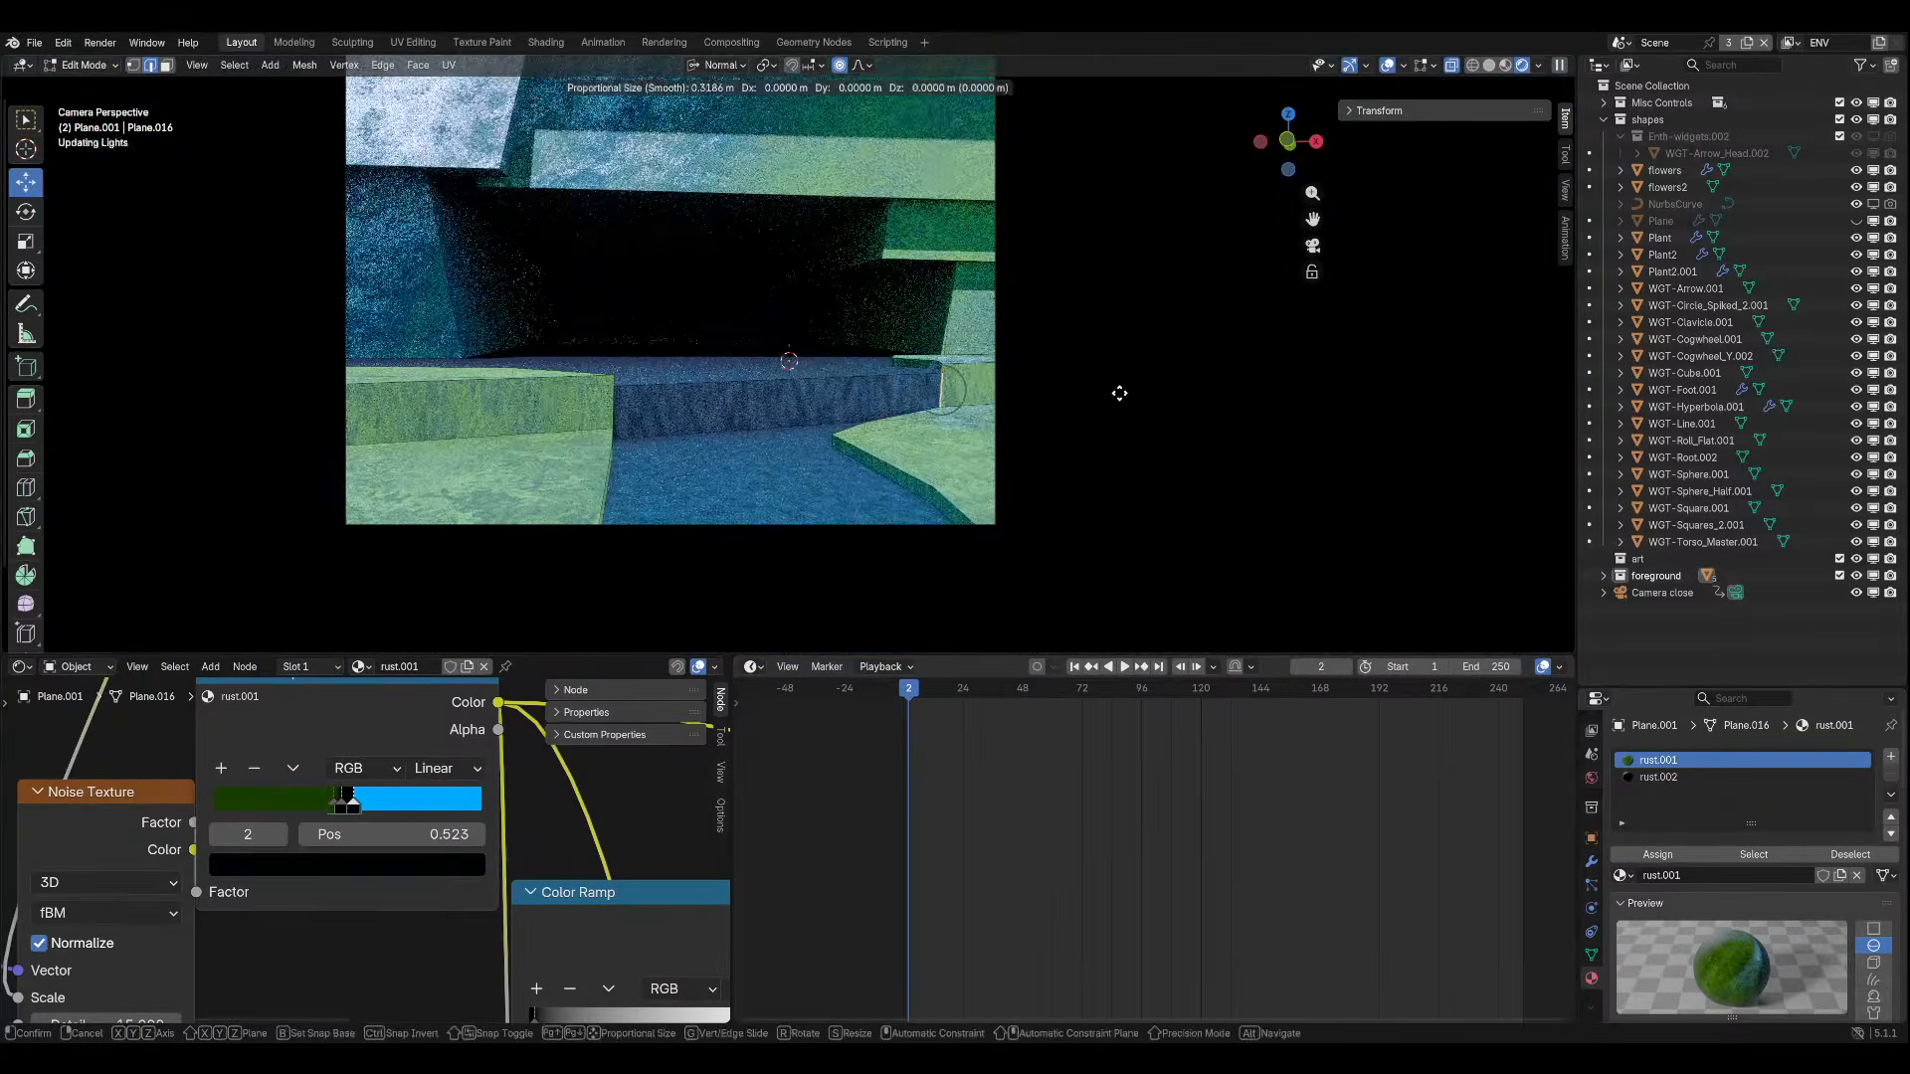
key("y")
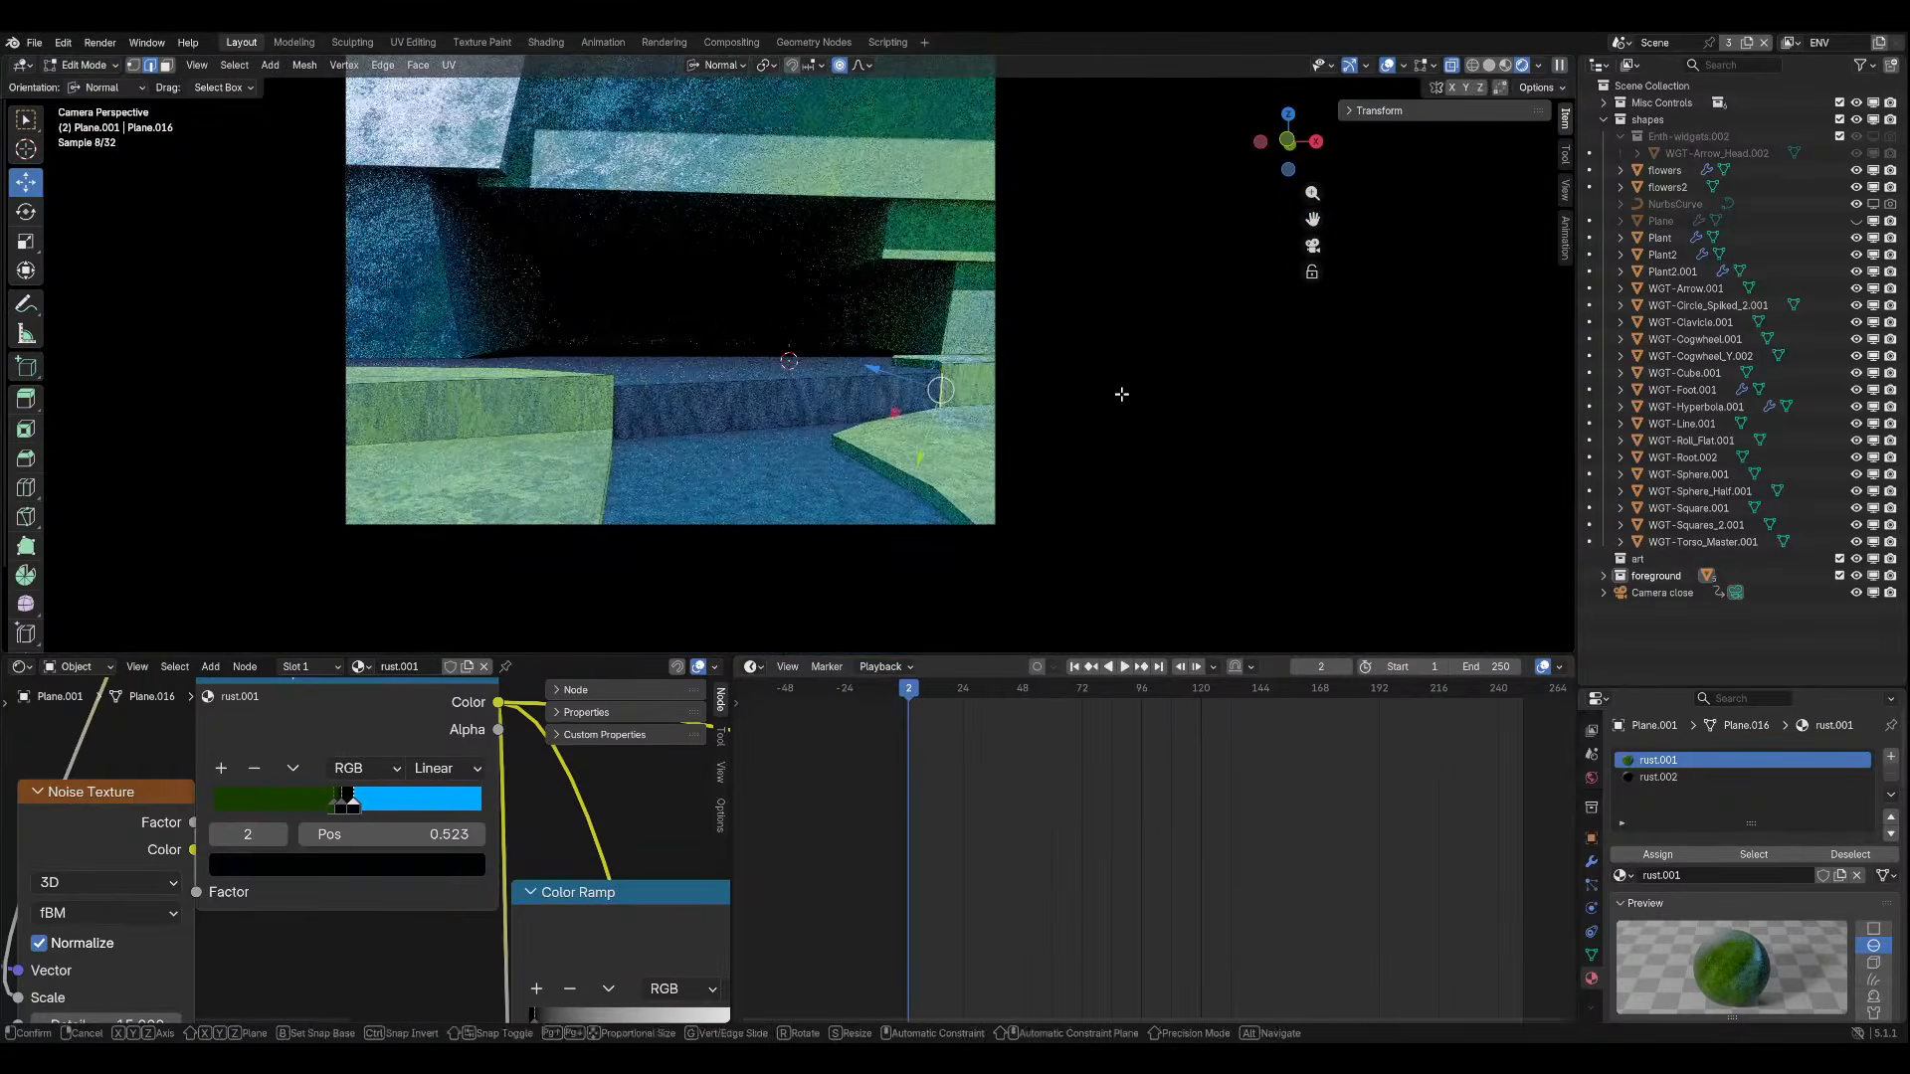
key("x")
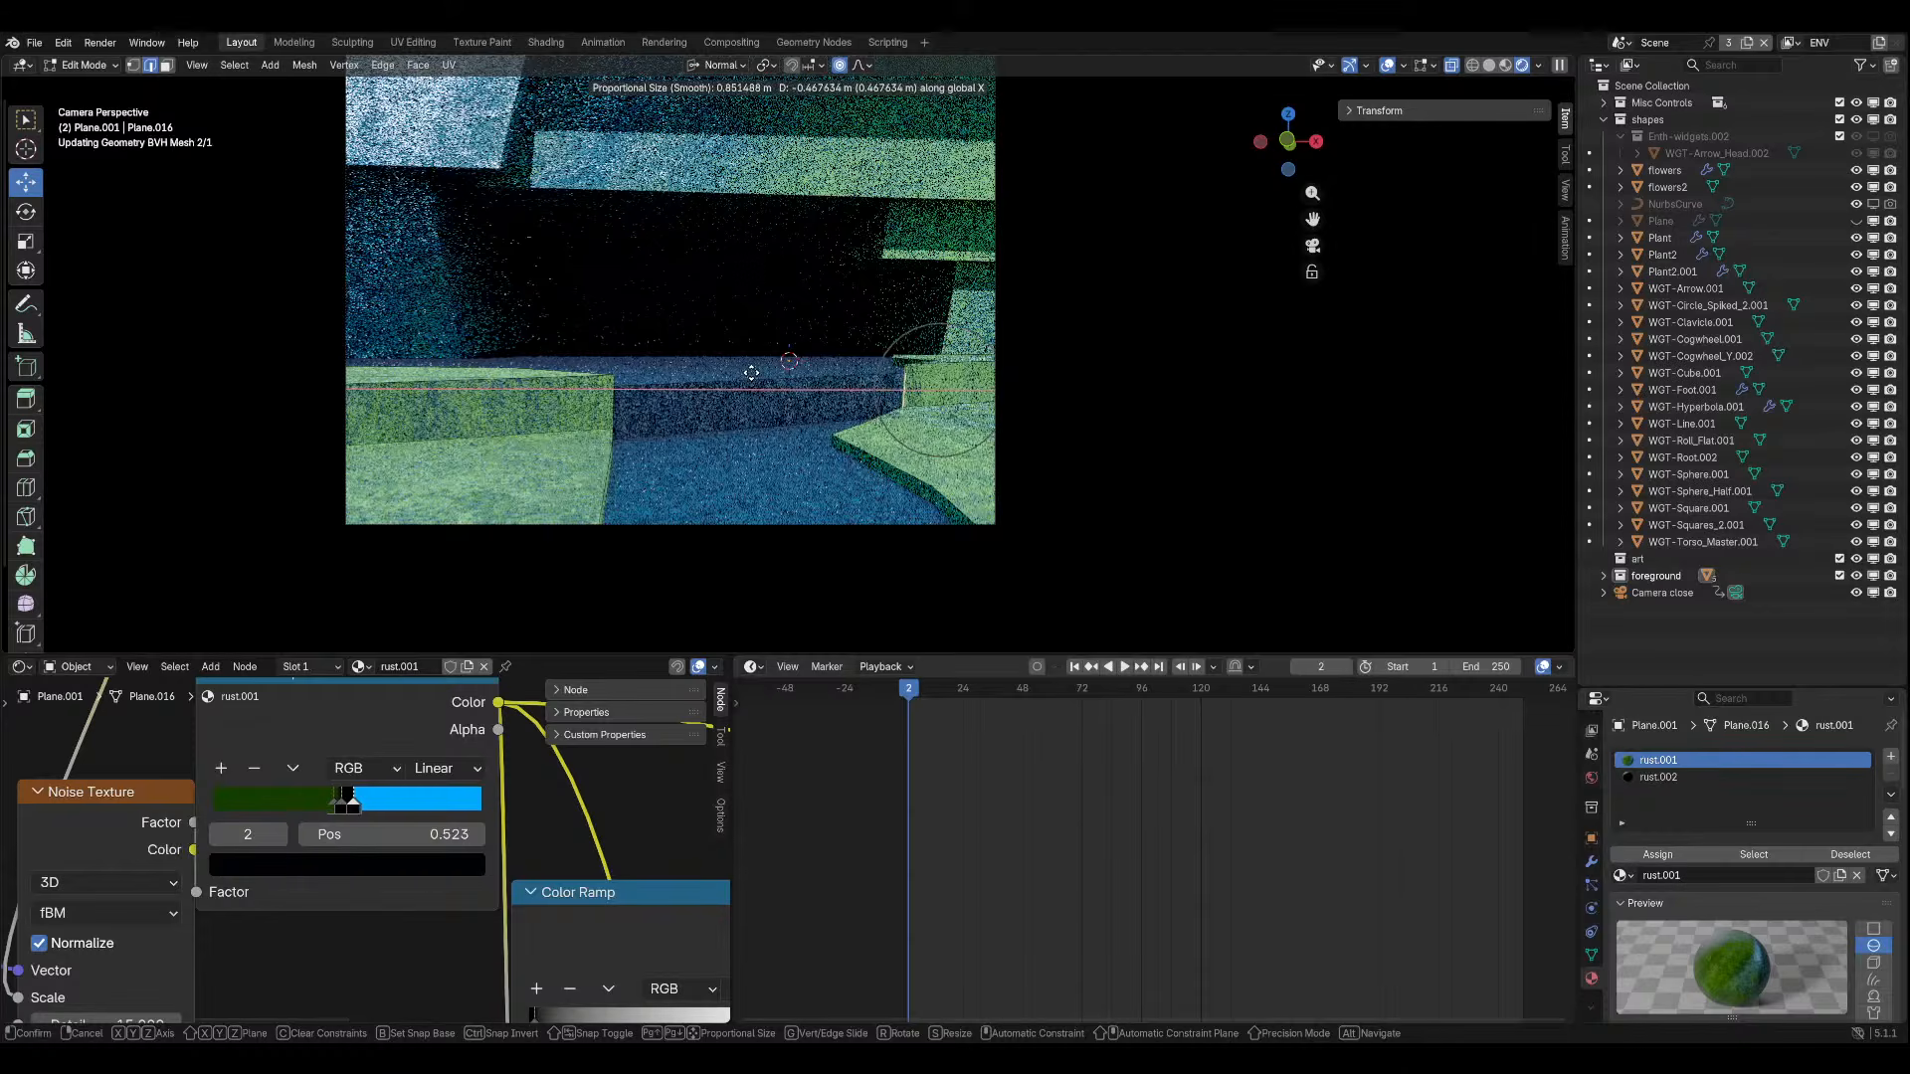
scroll(751, 373, "down", 1)
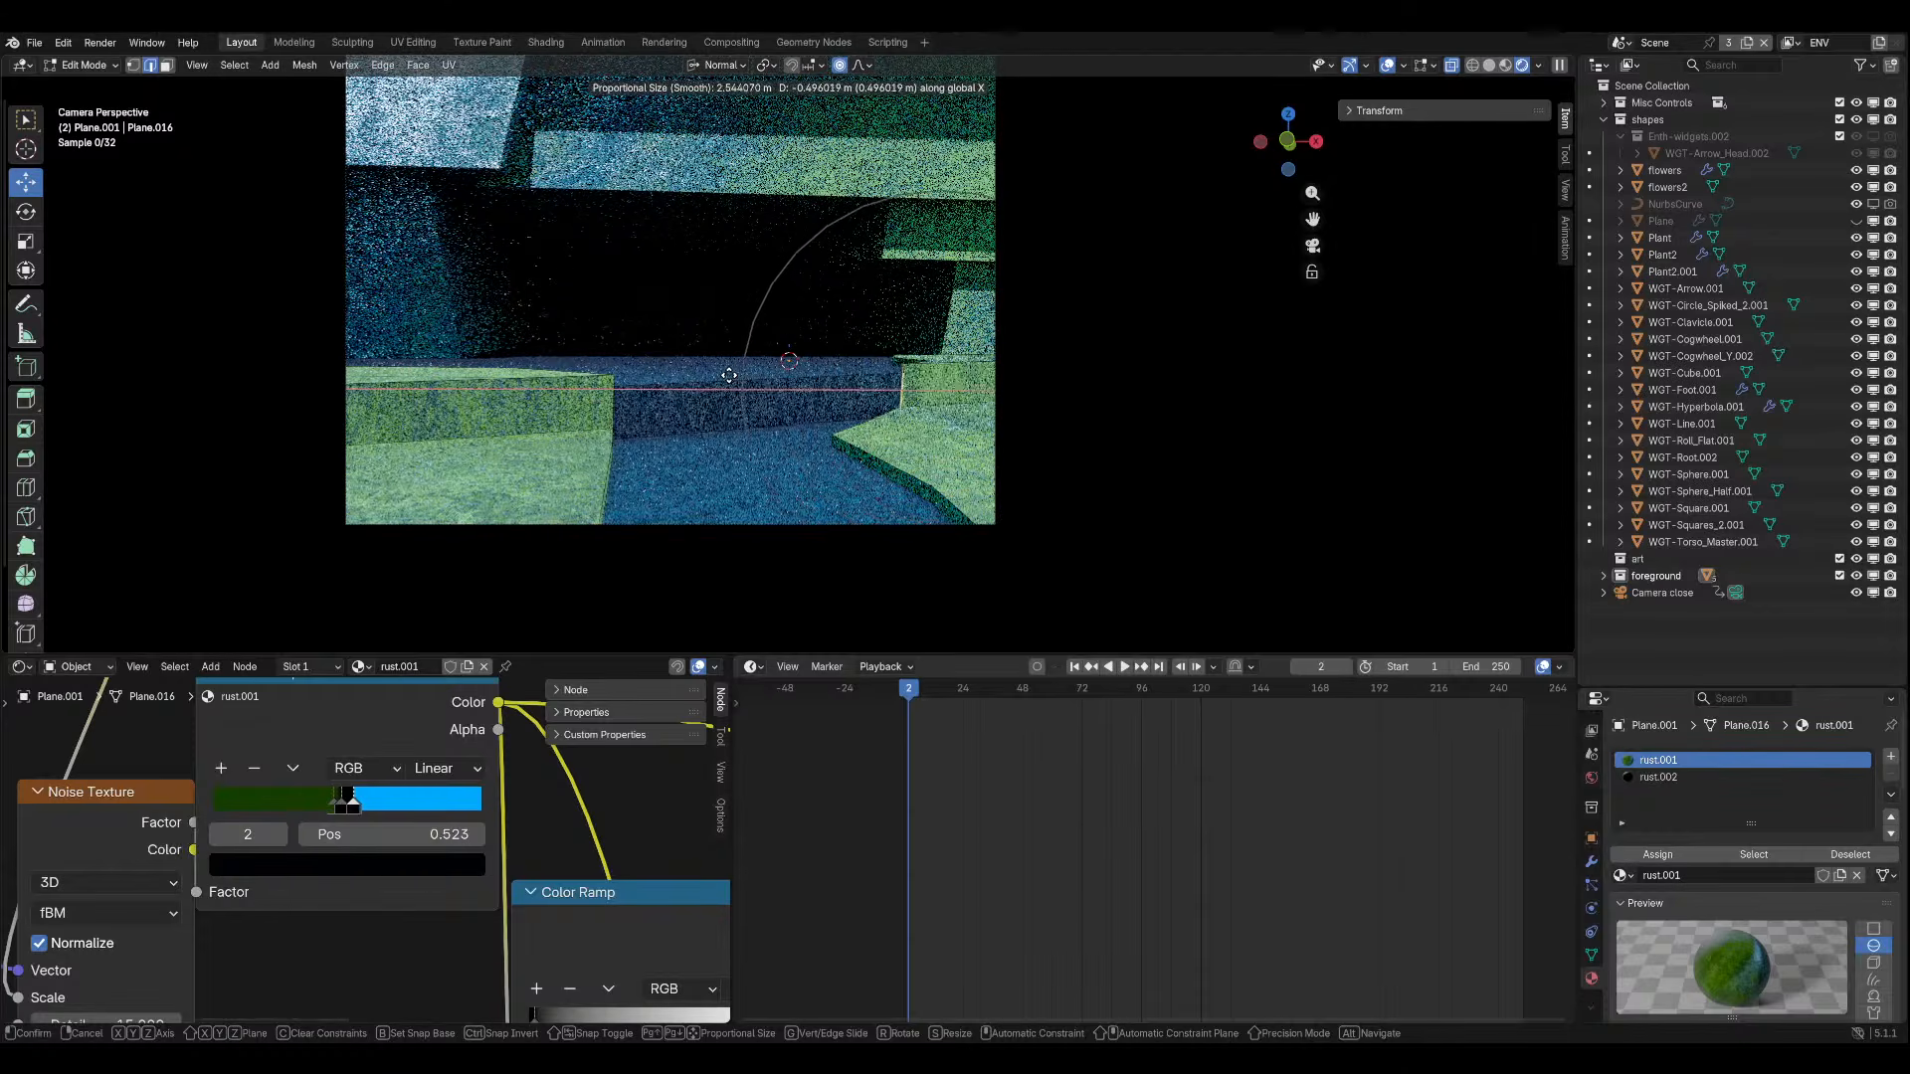
scroll(729, 375, "down", 7)
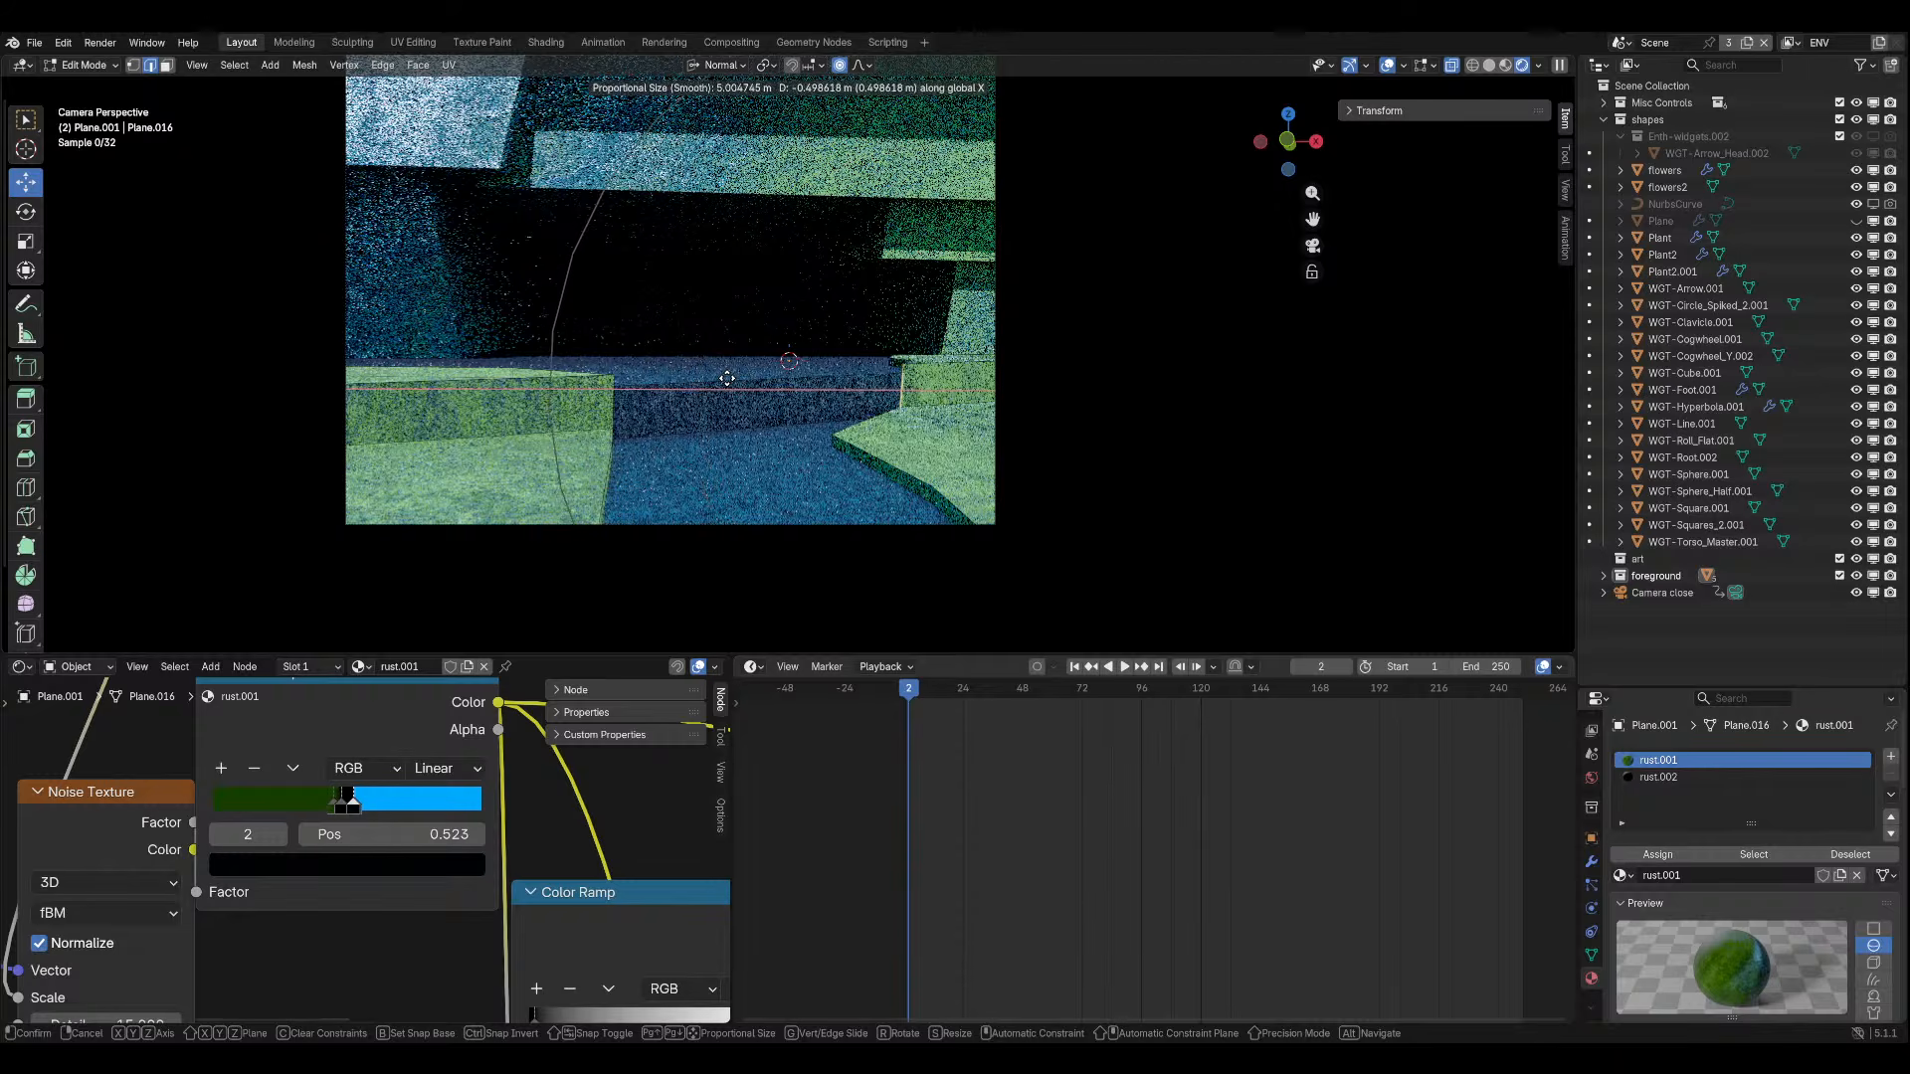
scroll(727, 379, "down", 2, "shift")
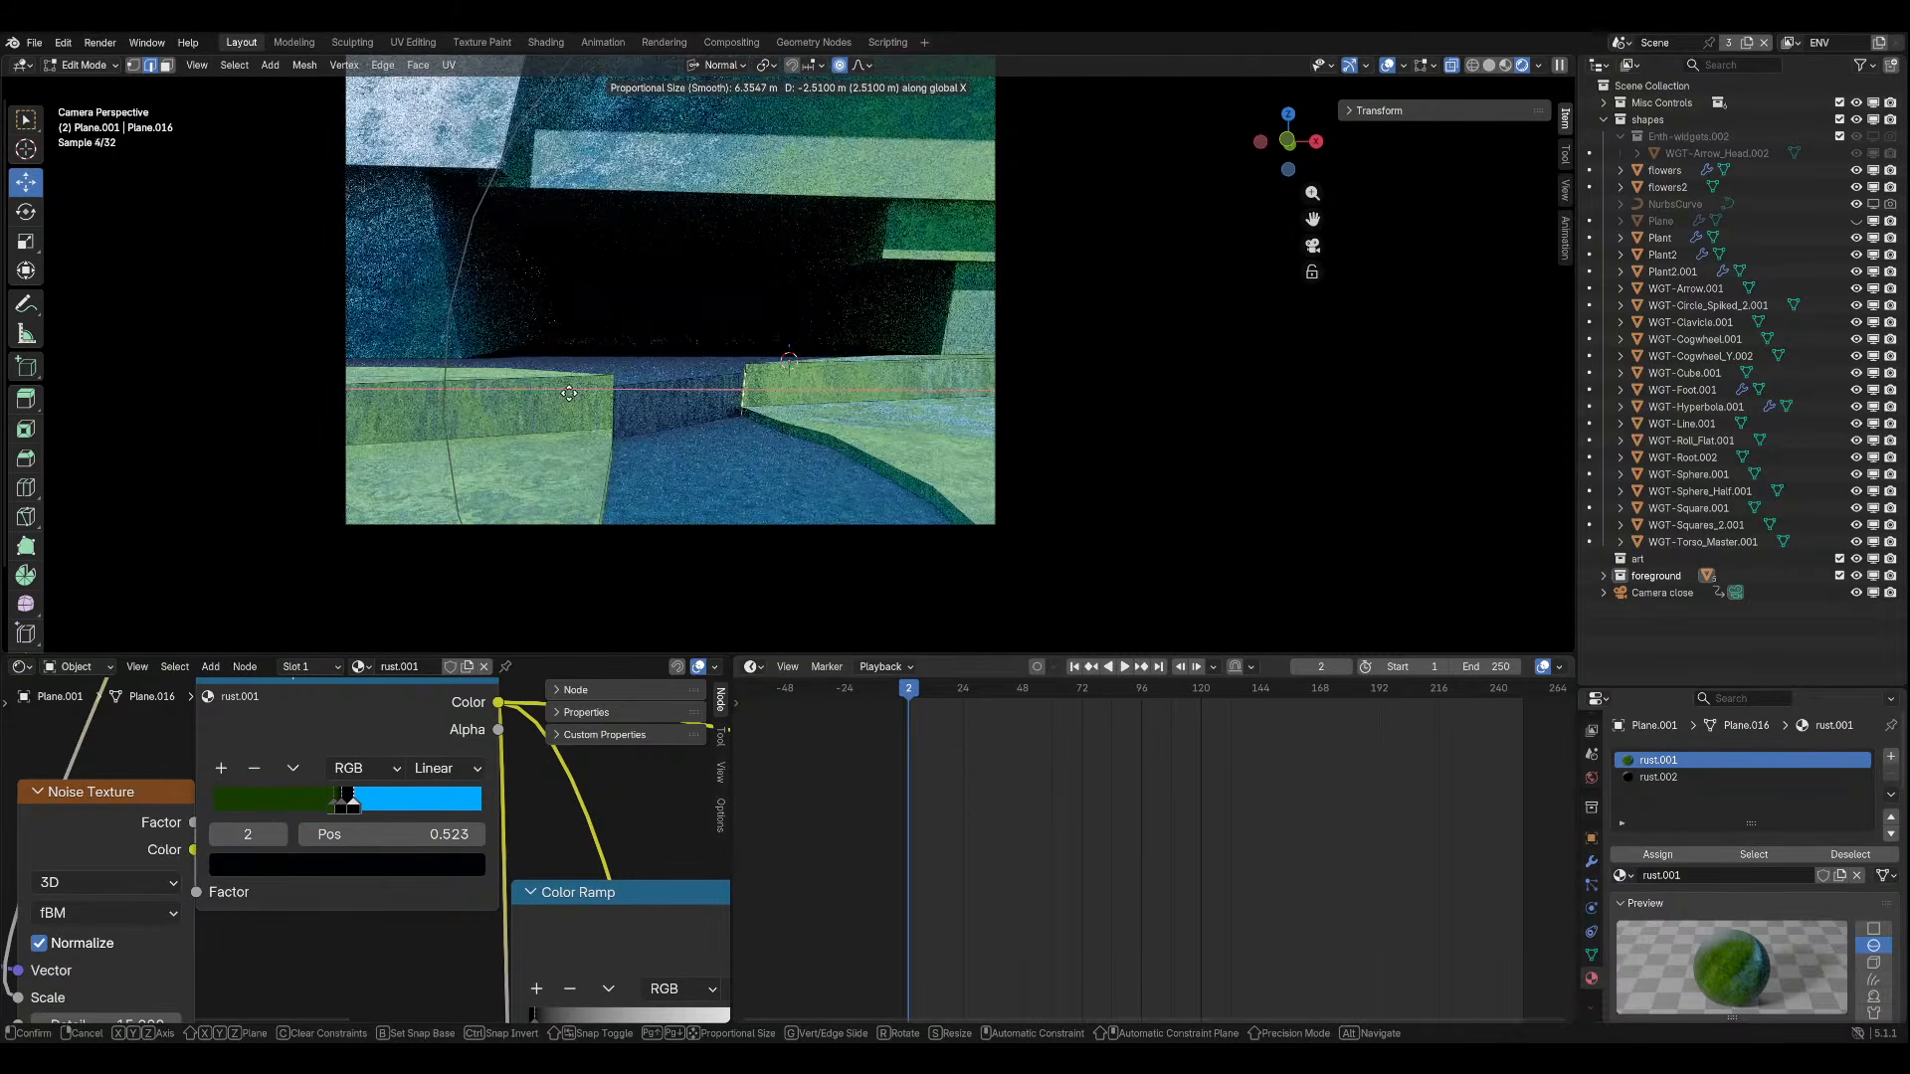
scroll(640, 393, "up", 3, "shift")
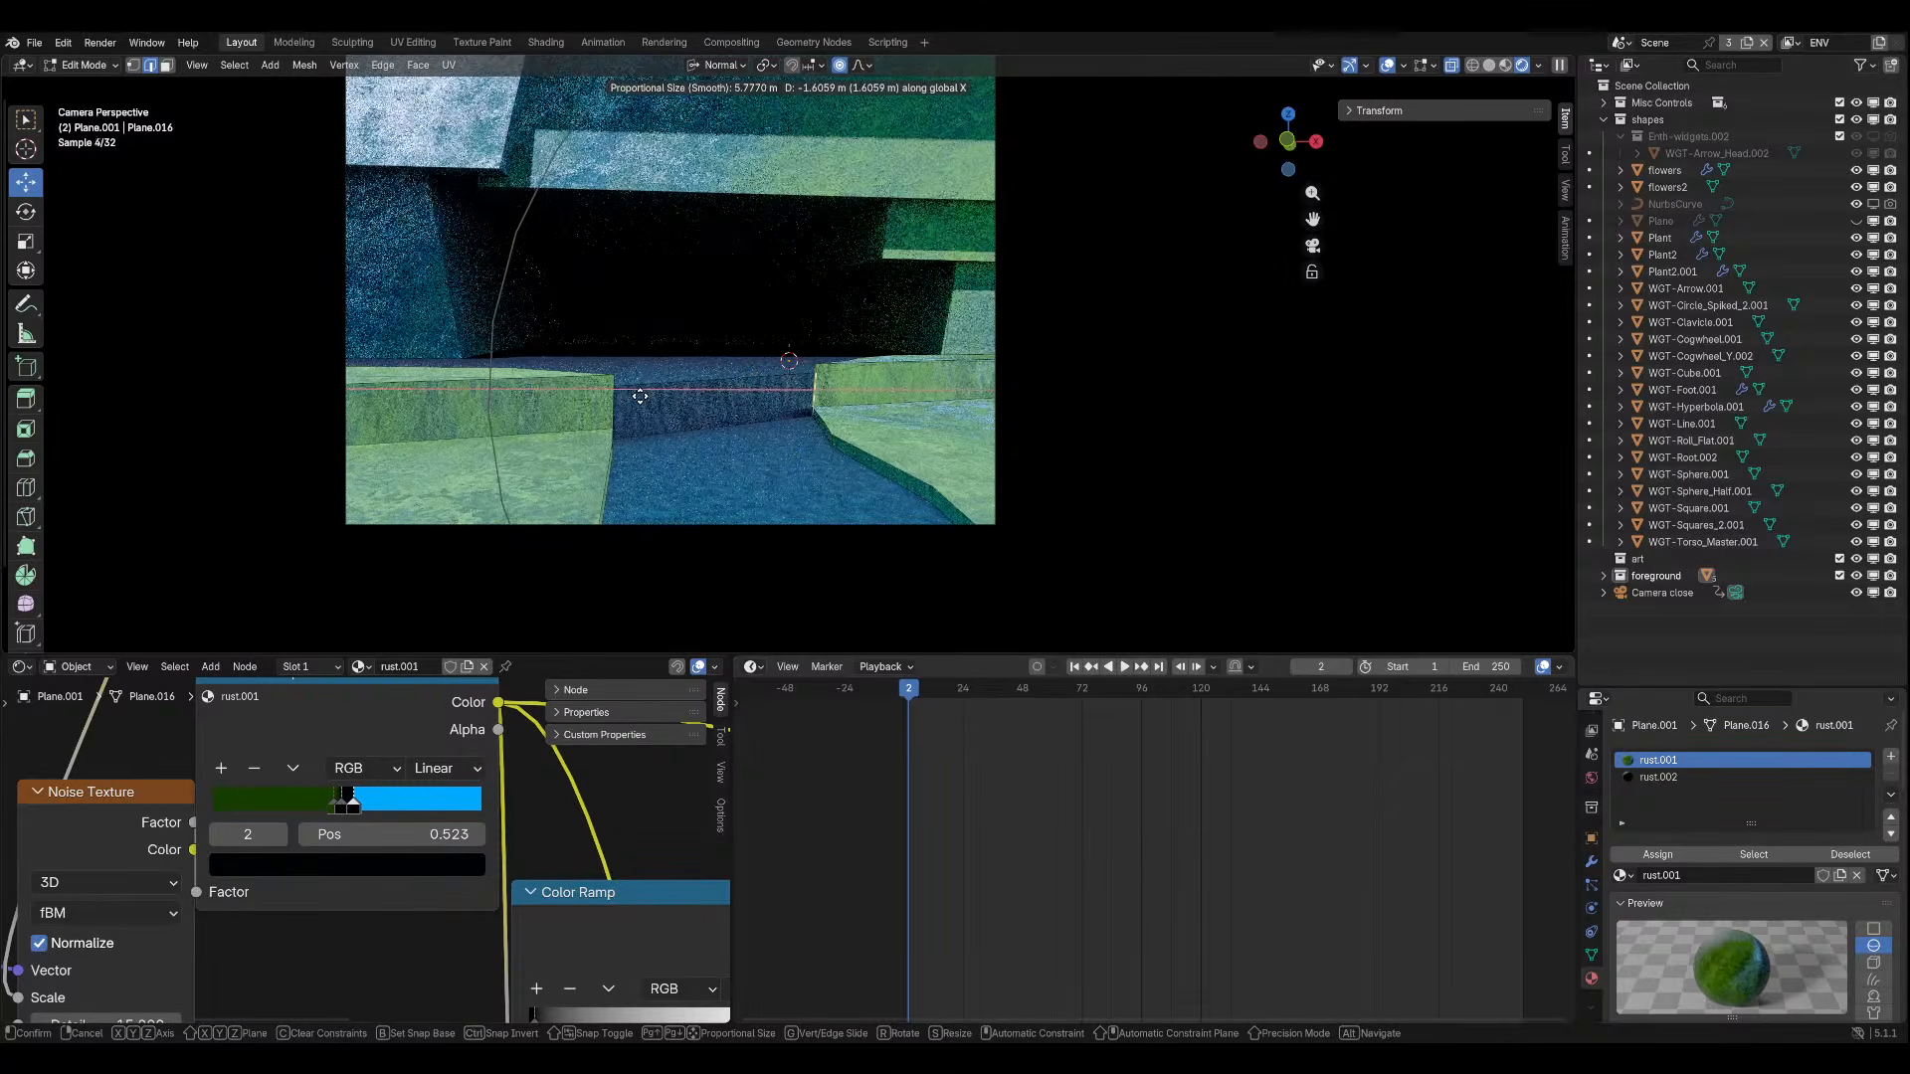
left_click(641, 396)
Hide the overlays and bring the whole camera frame into view to examine the narrowed path.
left_click(1404, 66)
left_click(1388, 66)
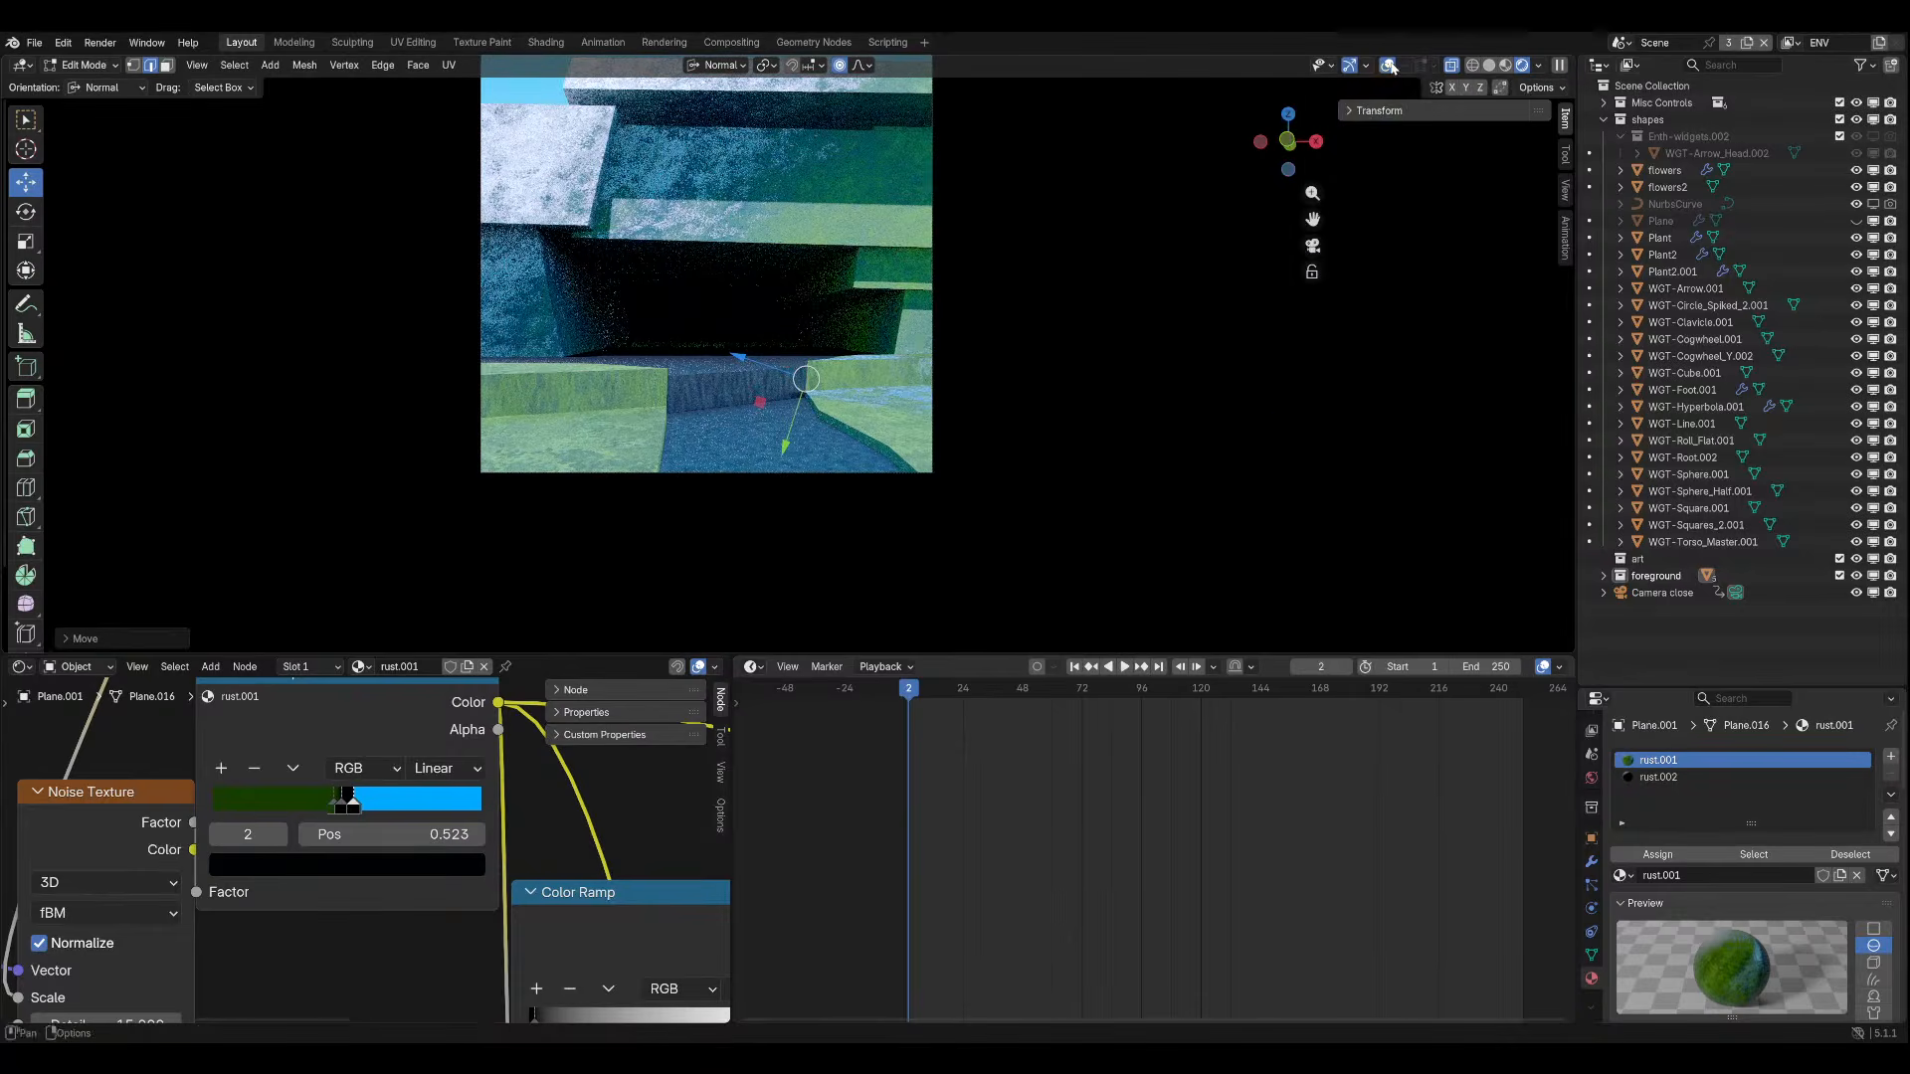
middle_click_drag(972, 274, 942, 422, "shift")
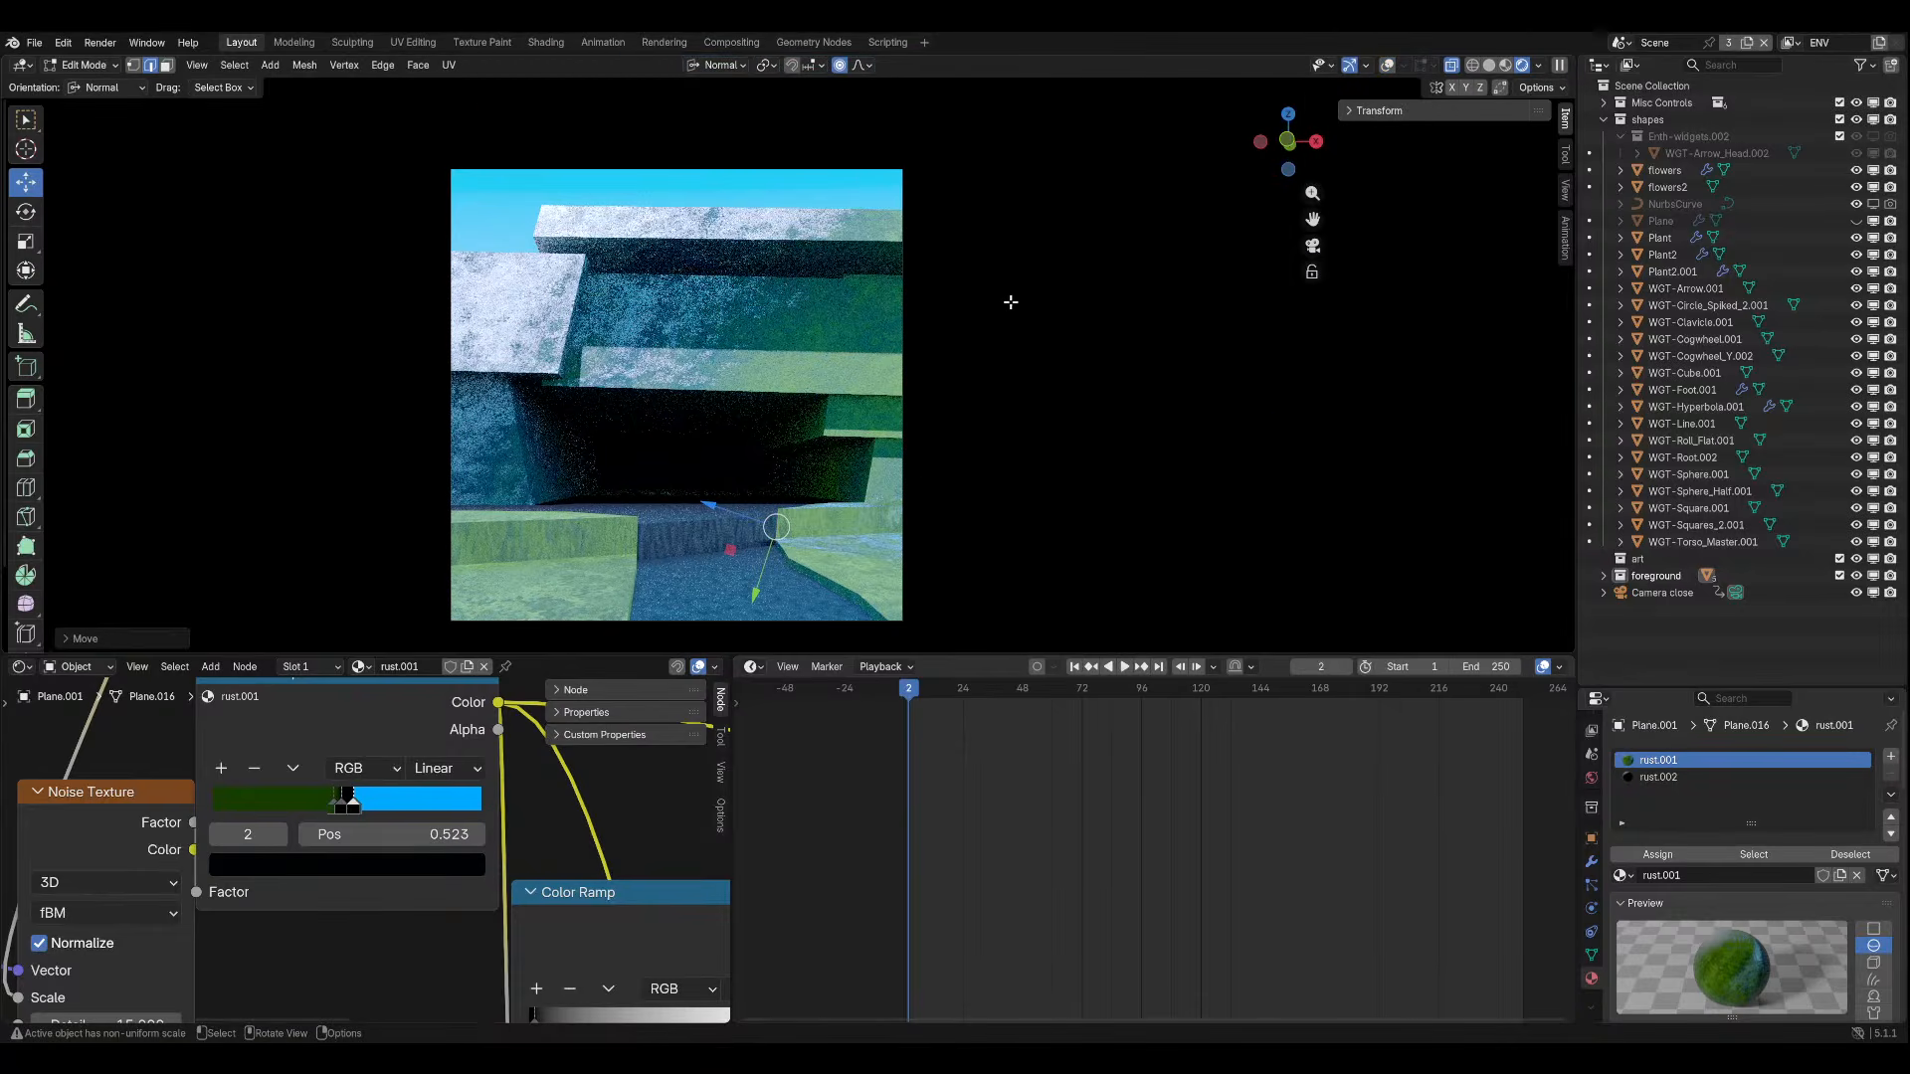
Undo the last move of the selected edge on the path's right bank.
scroll(1011, 301, "down", 1)
key("ctrl+z")
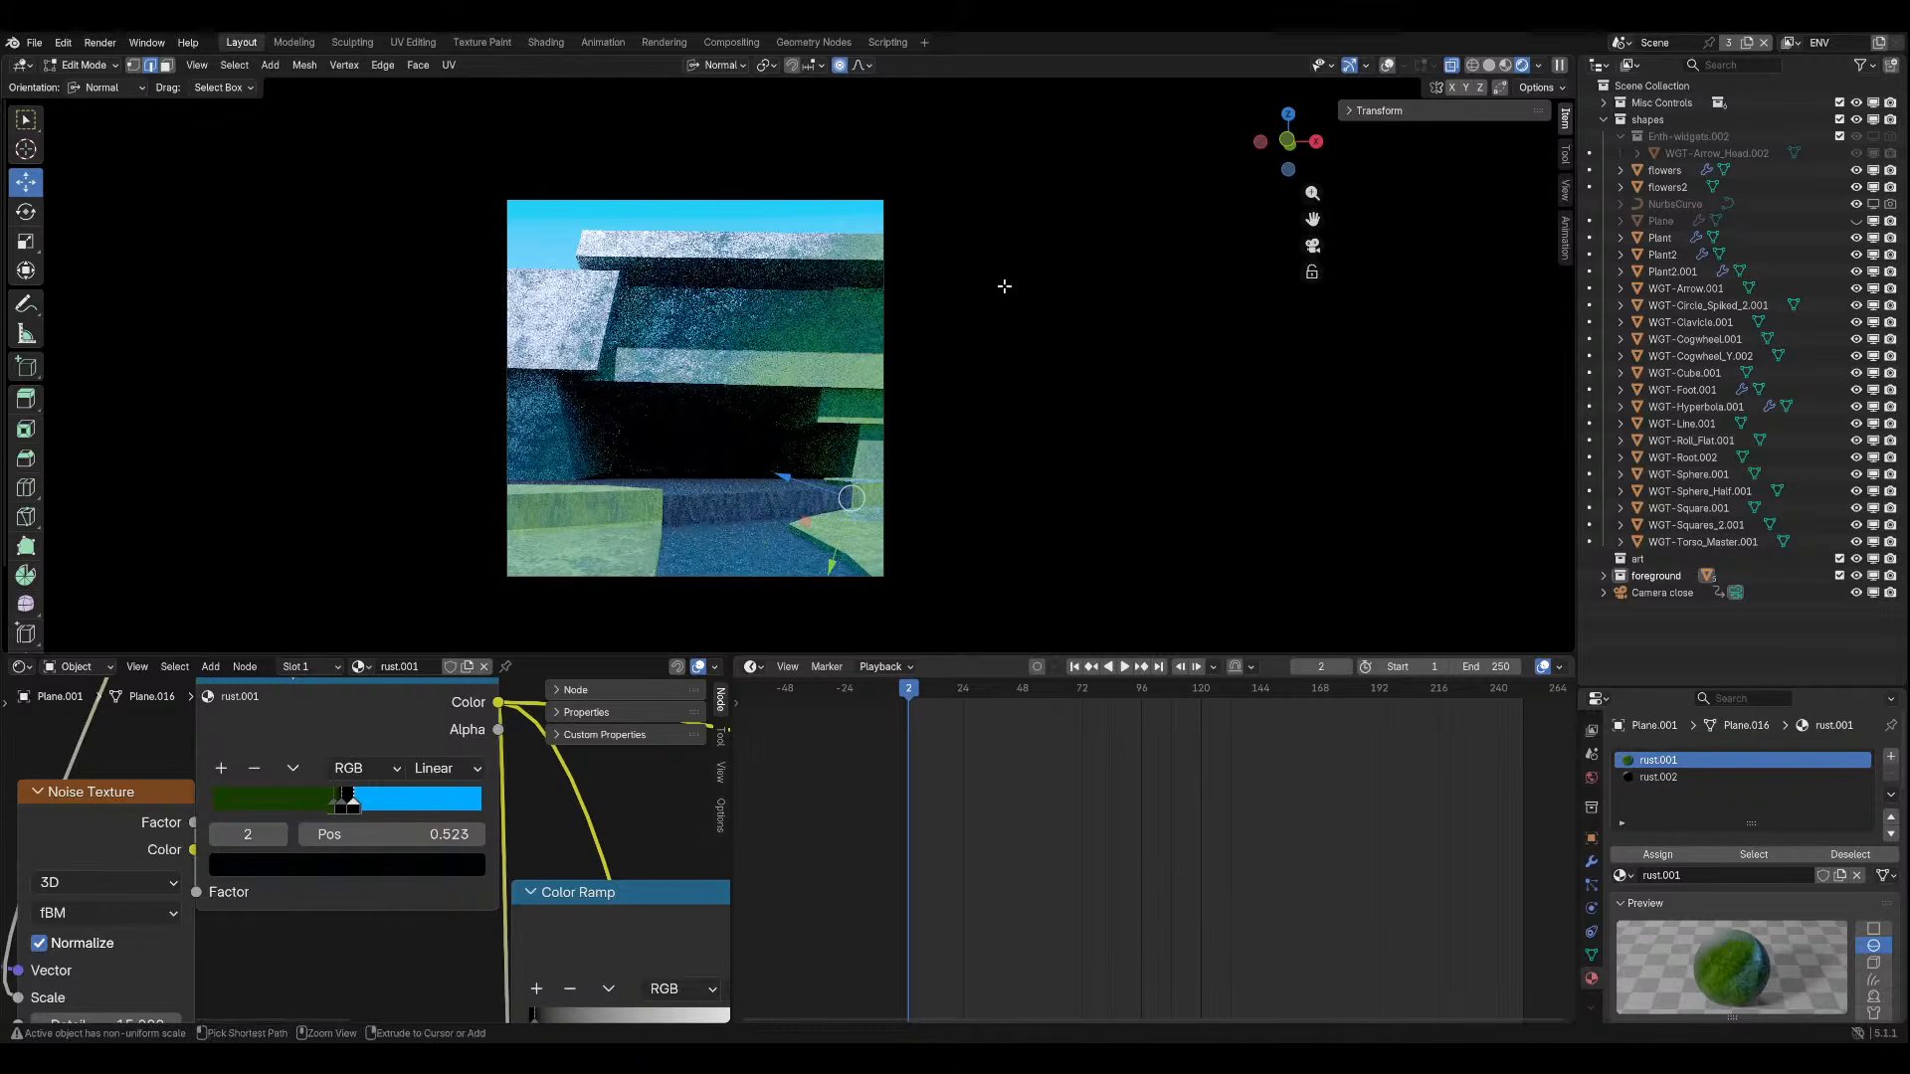
key("g")
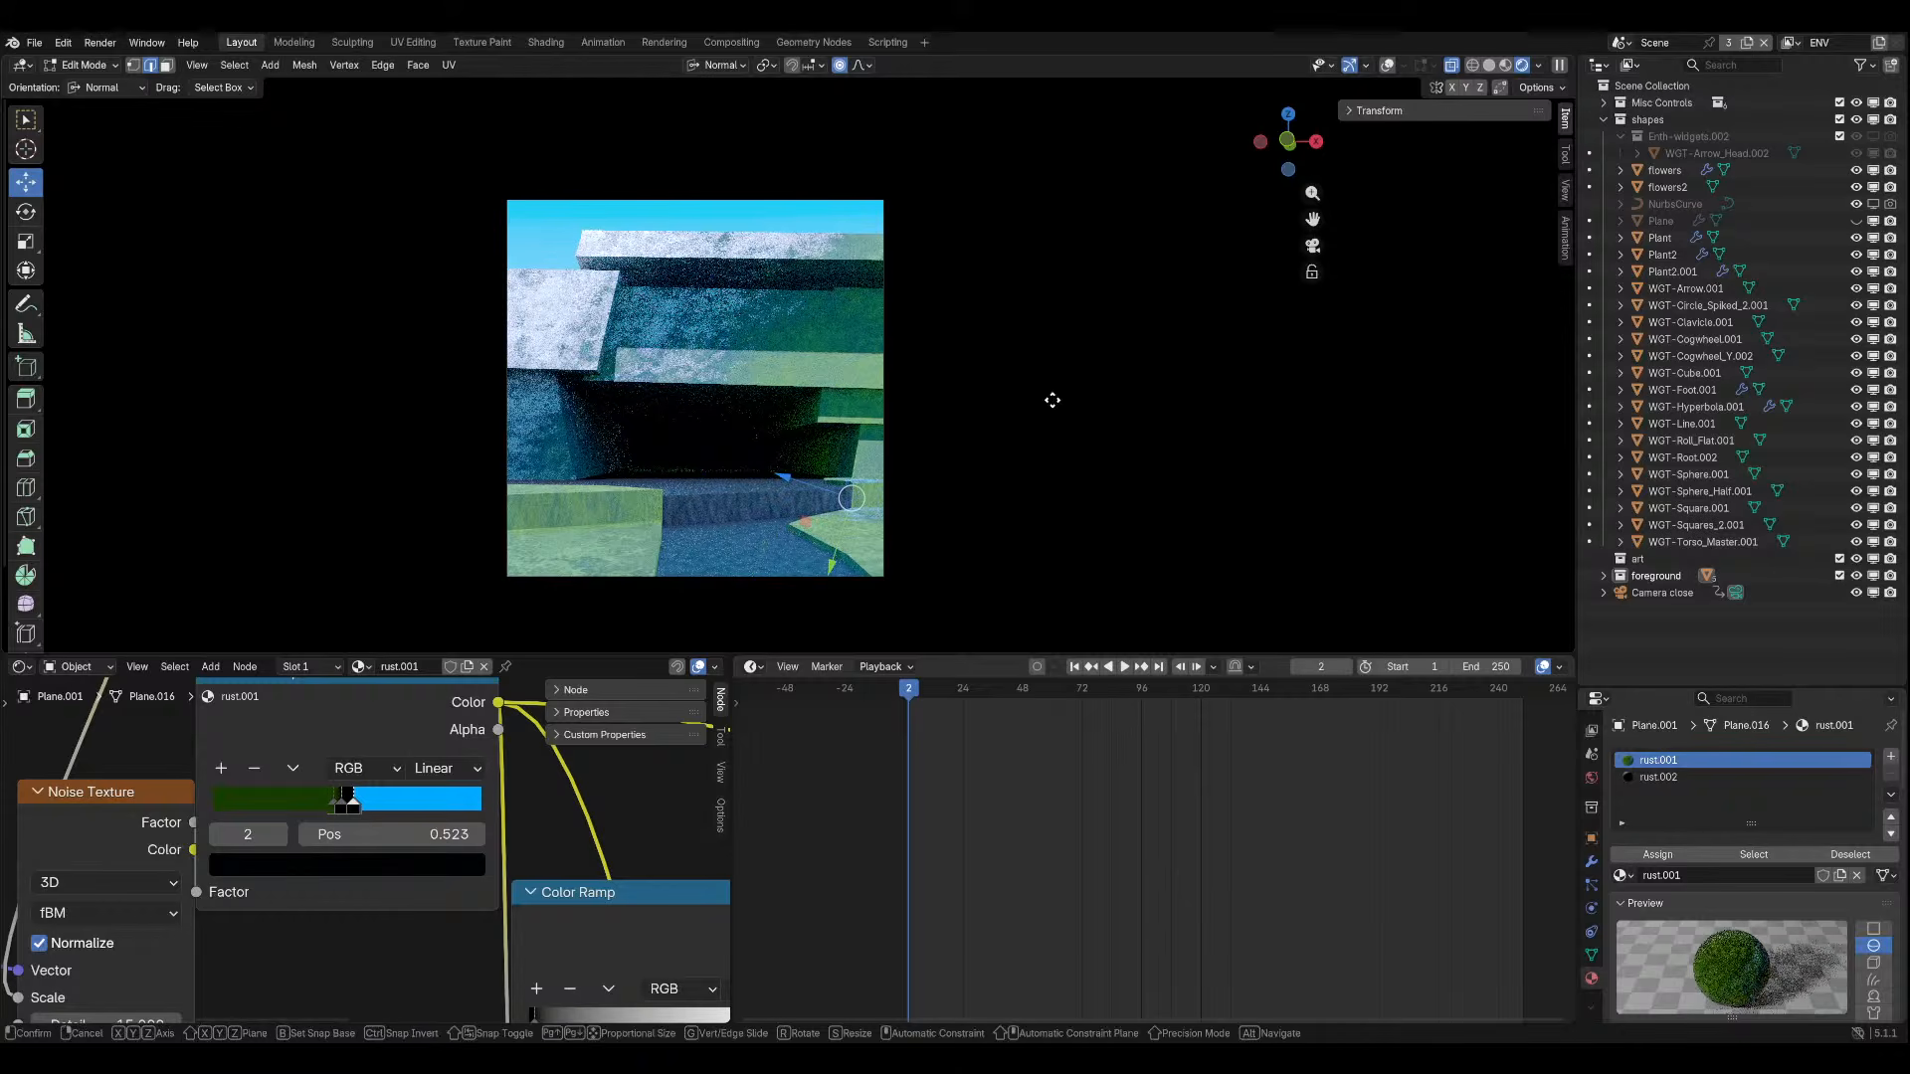
key("x")
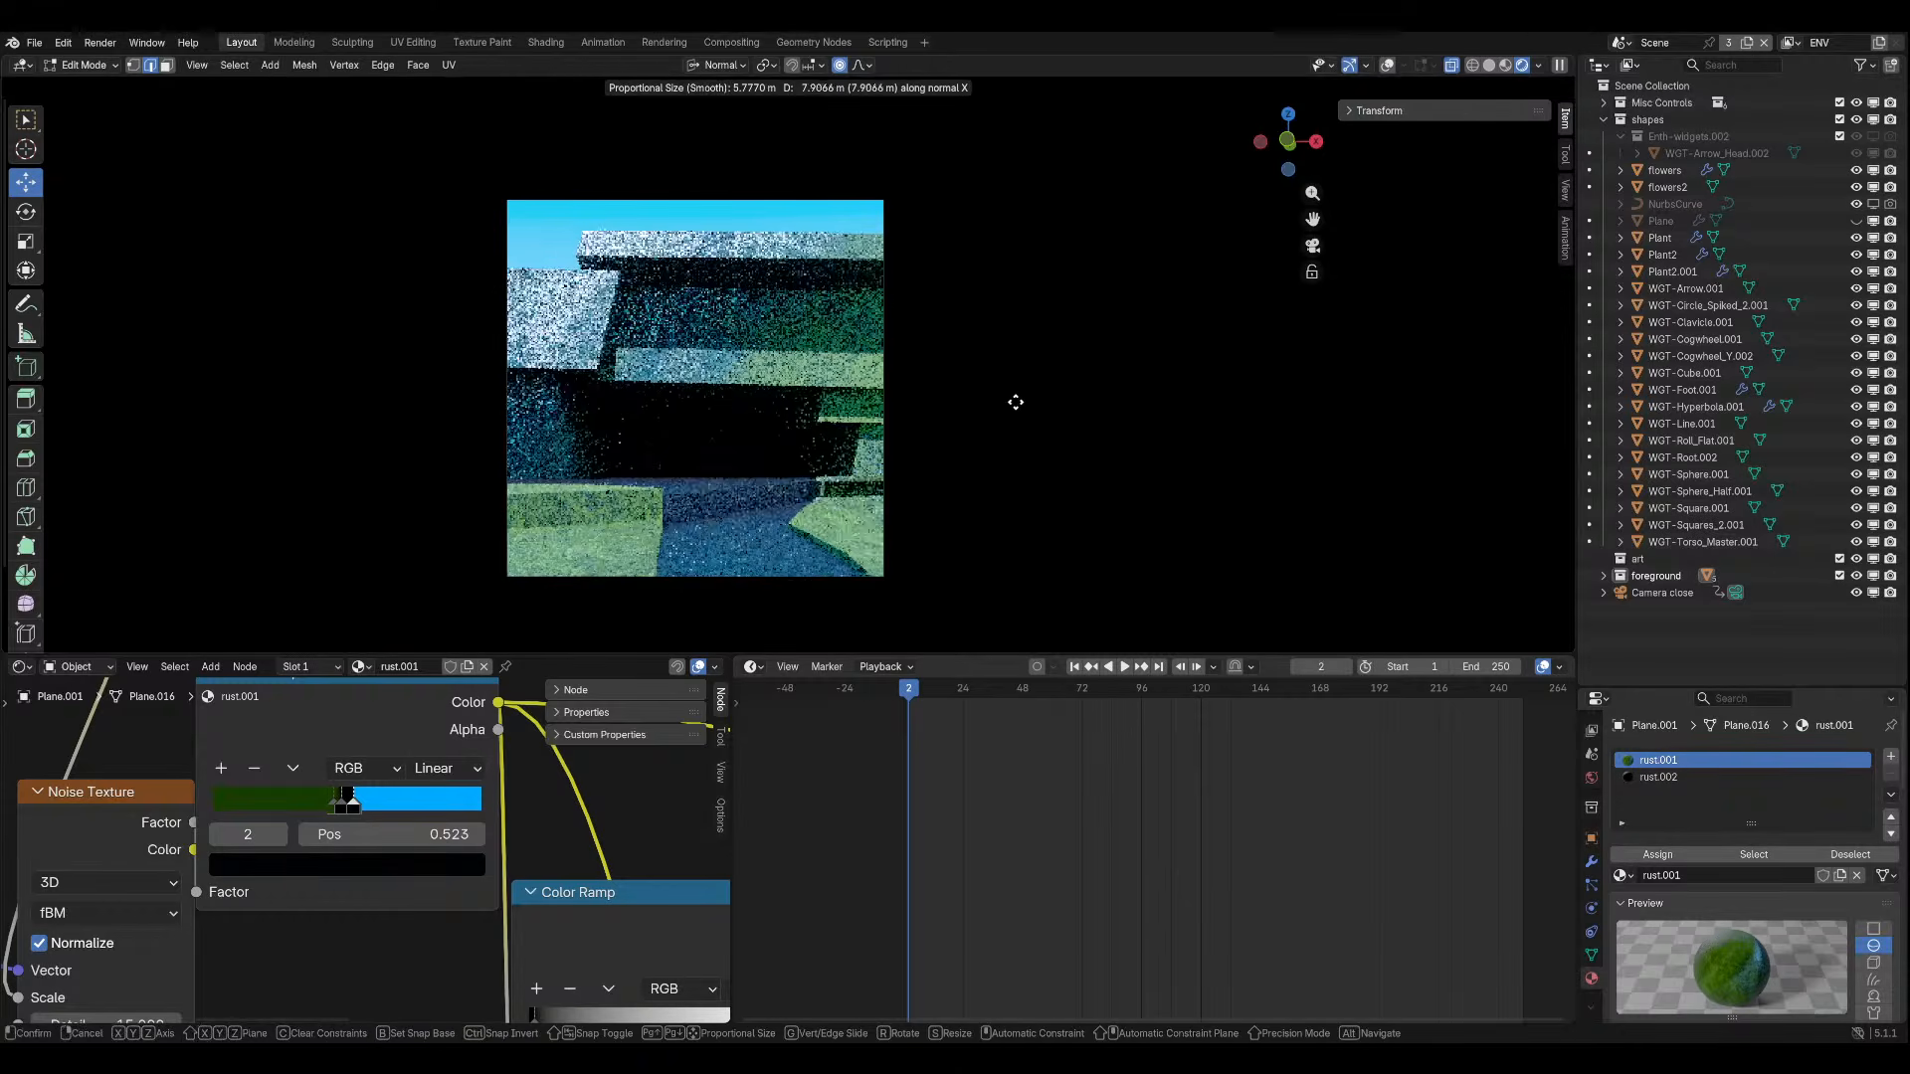
right_click(1015, 402)
Move the selected right-bank edge along global X with a proportional size of about 6.99 m, exit mesh editing and save the file.
key("g")
key("x")
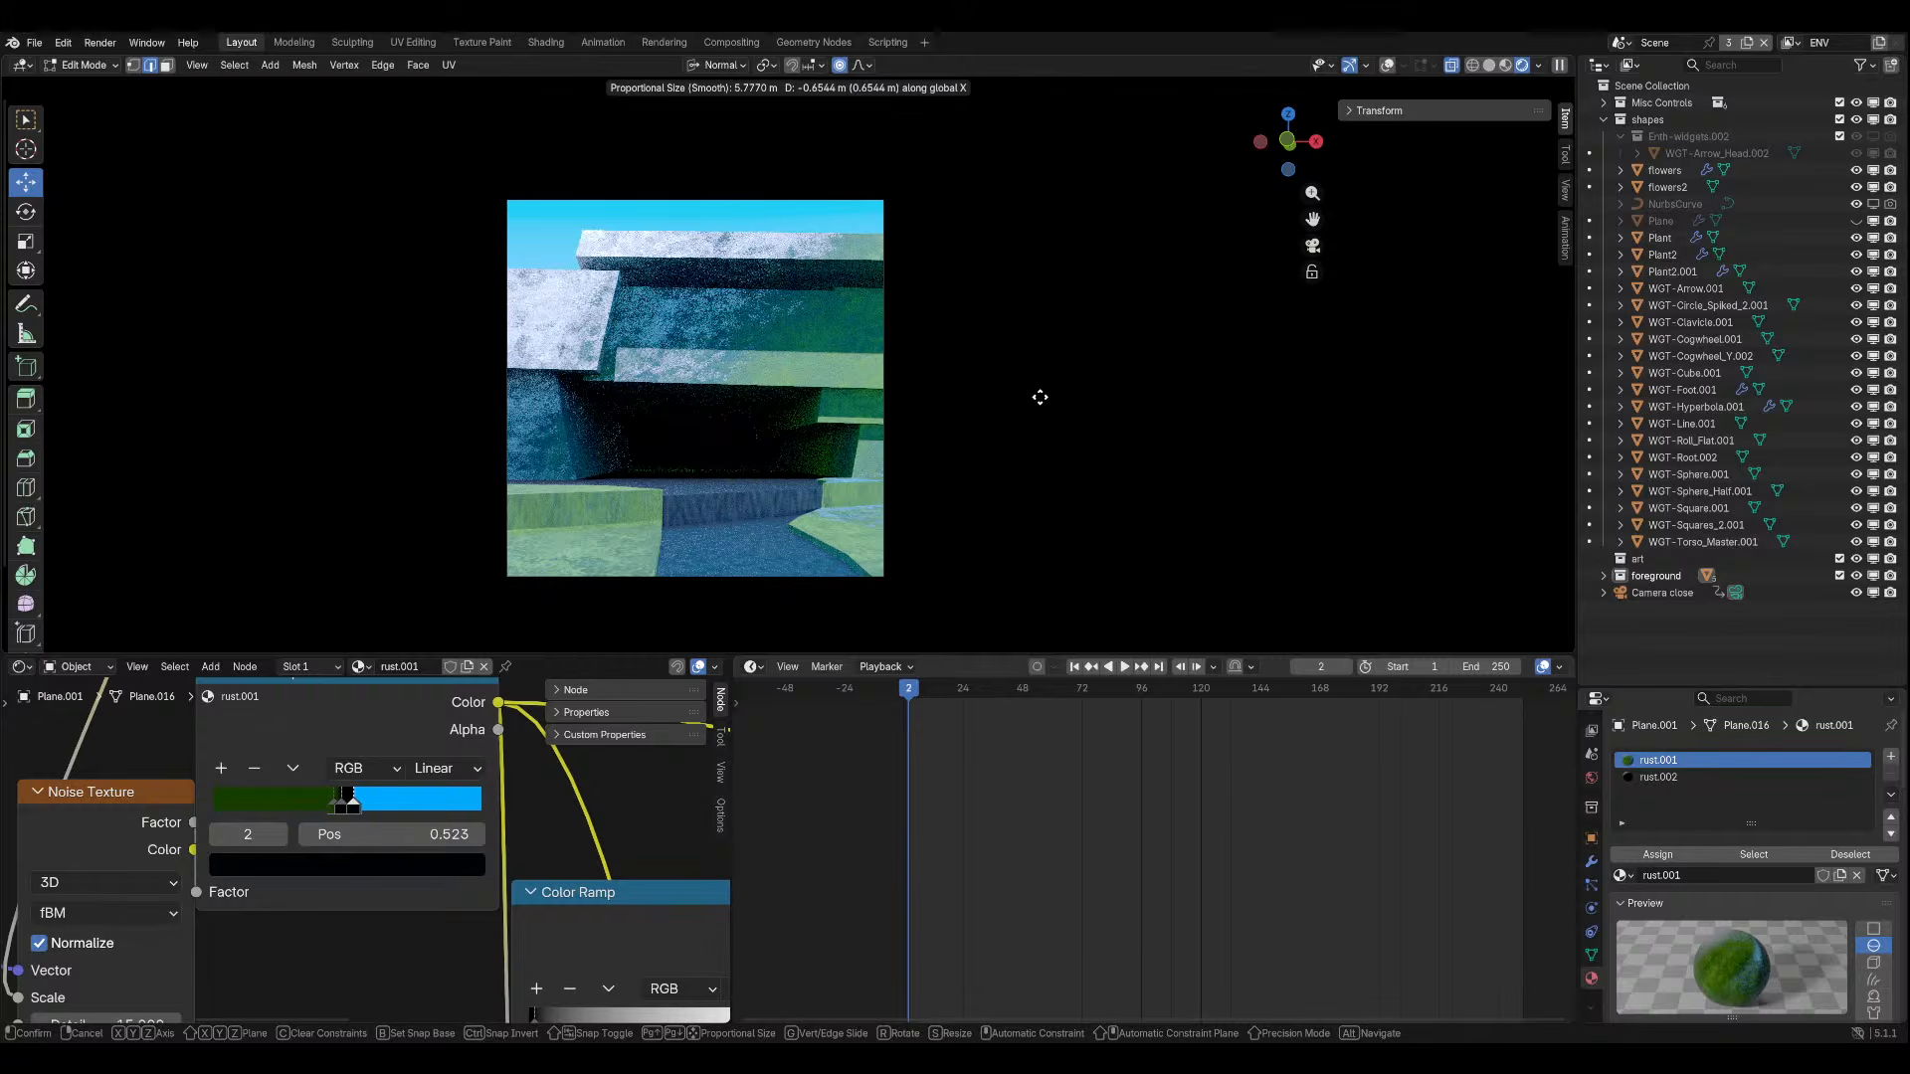
scroll(1040, 397, "up", 3)
scroll(1035, 397, "down", 4)
left_click(1038, 407)
key("Tab")
key("ctrl+s")
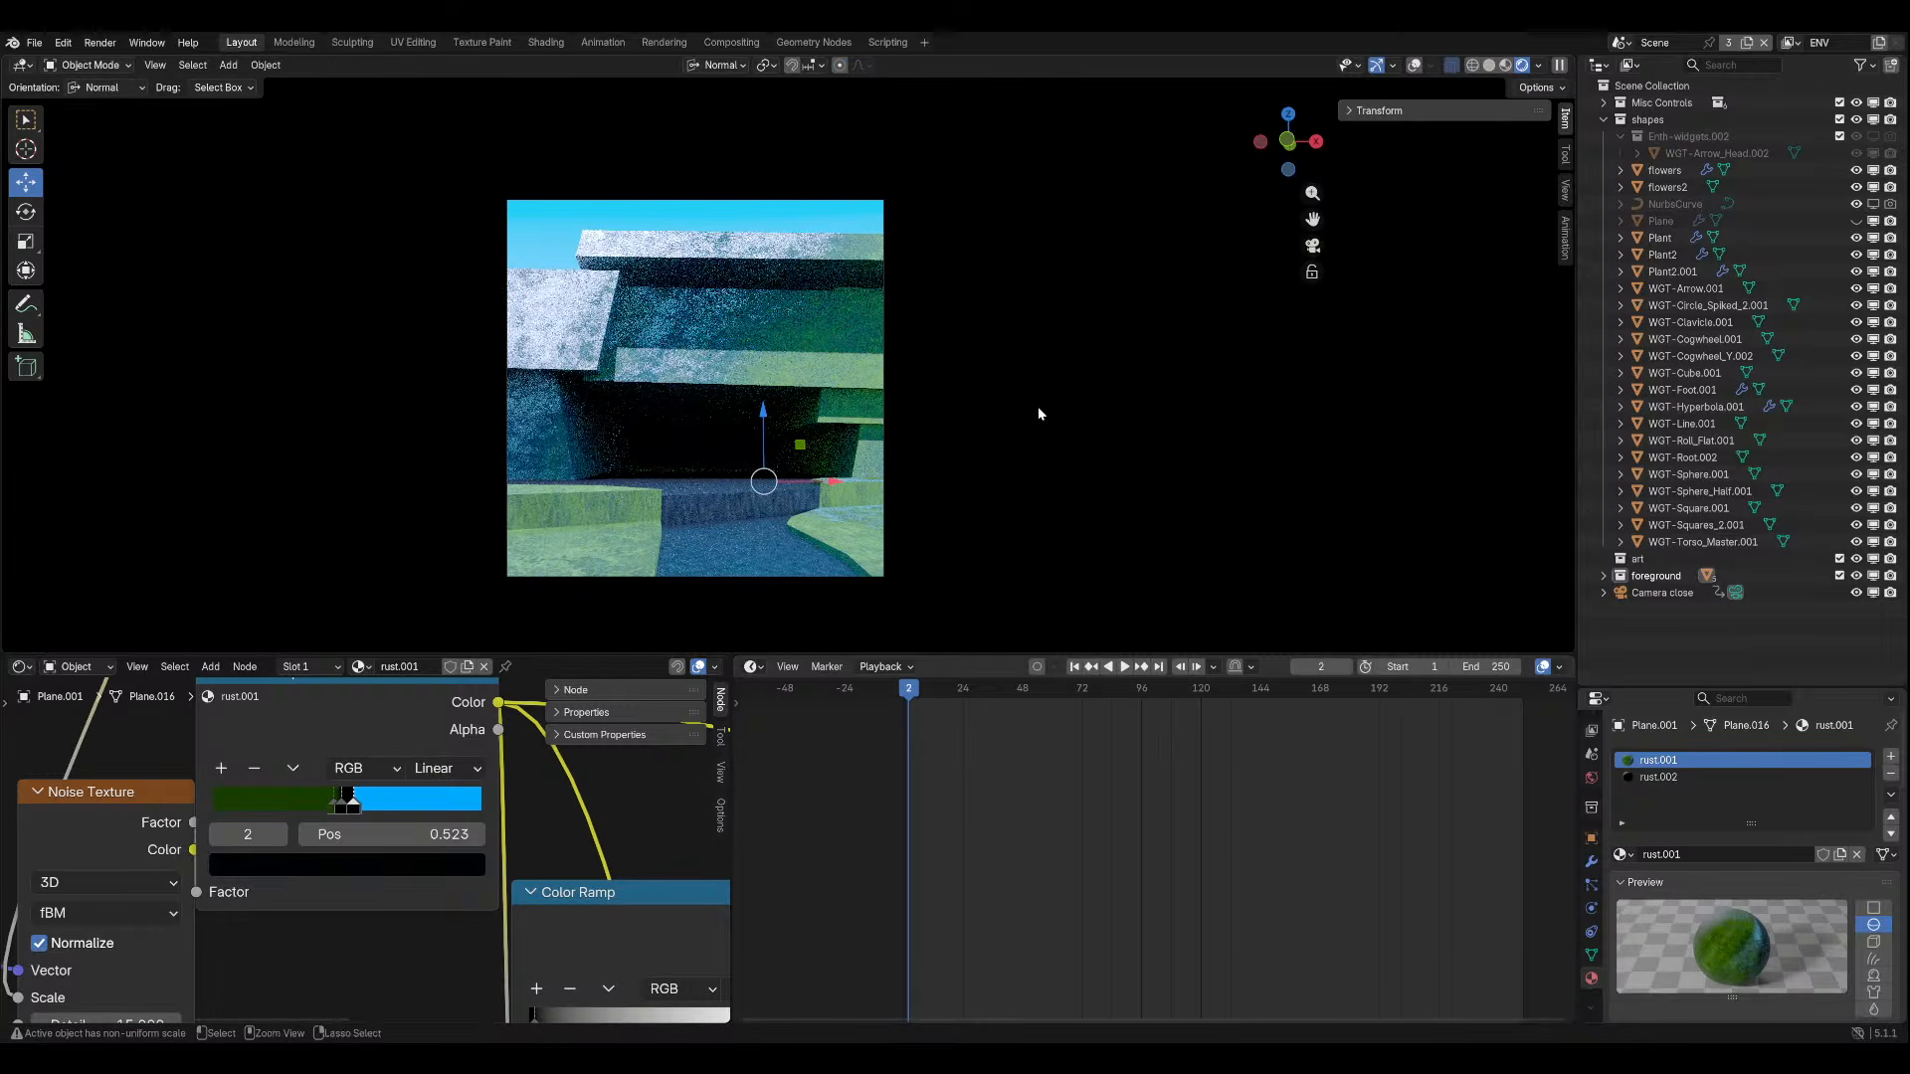
Show the viewport overlays and enter Edit Mode on the ground plane.
left_click(1414, 65)
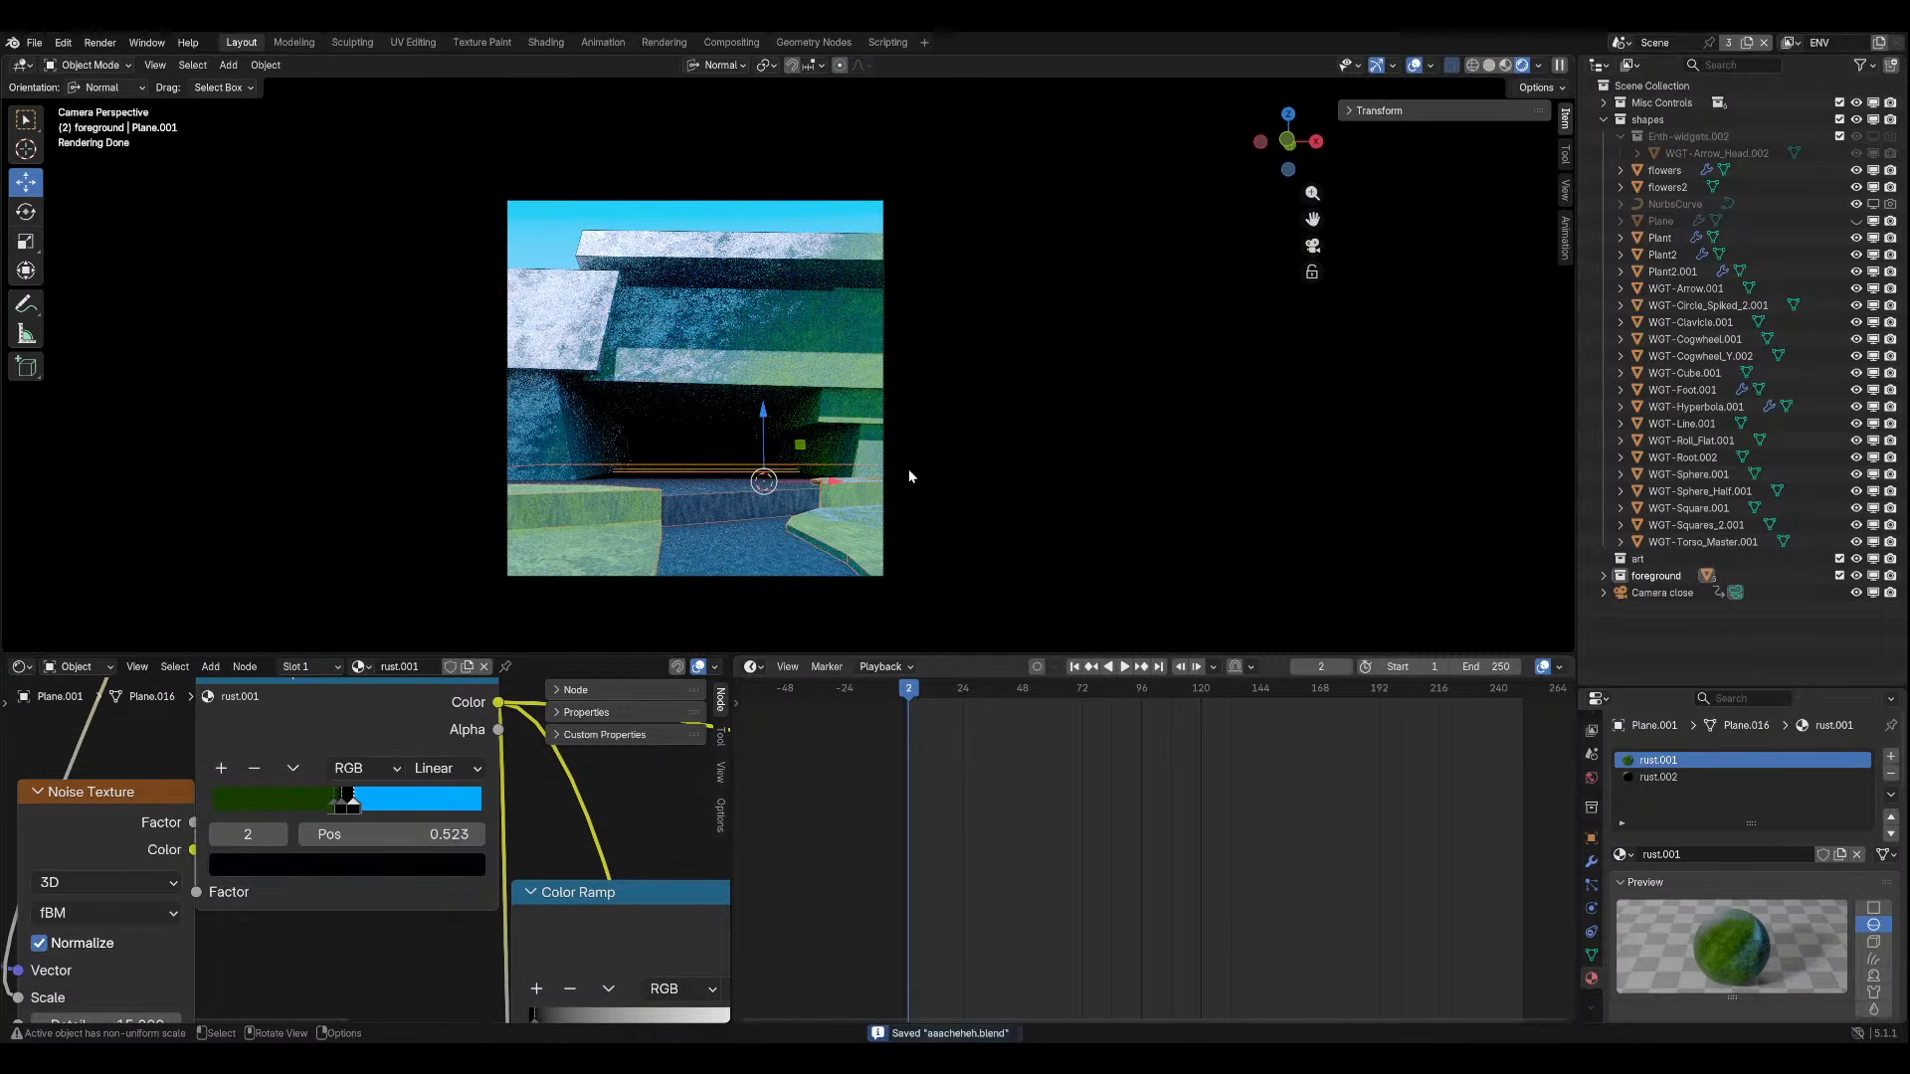
left_click(89, 64)
left_click(89, 101)
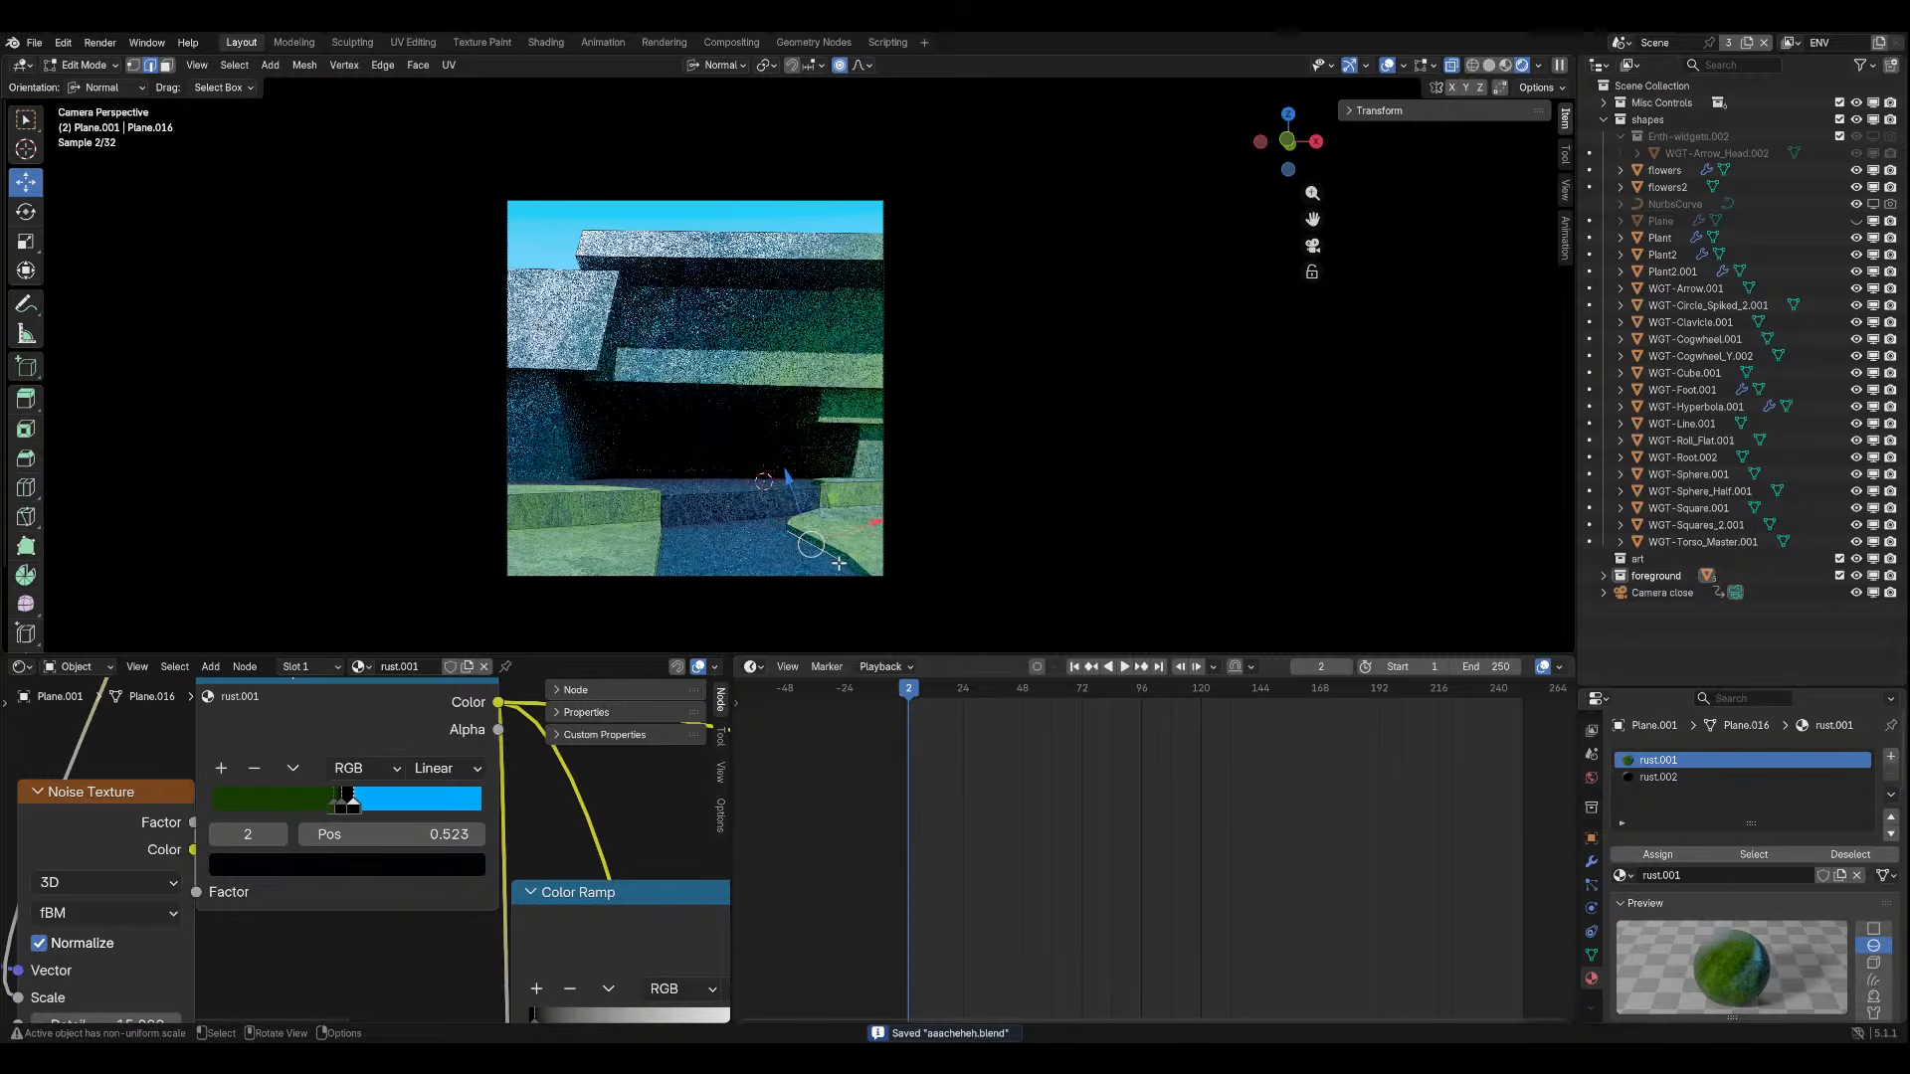
Try to move the right bank's near edge about 0.44 m along its normal Z with a proportional size of about 2.02 m.
key("g")
key("z")
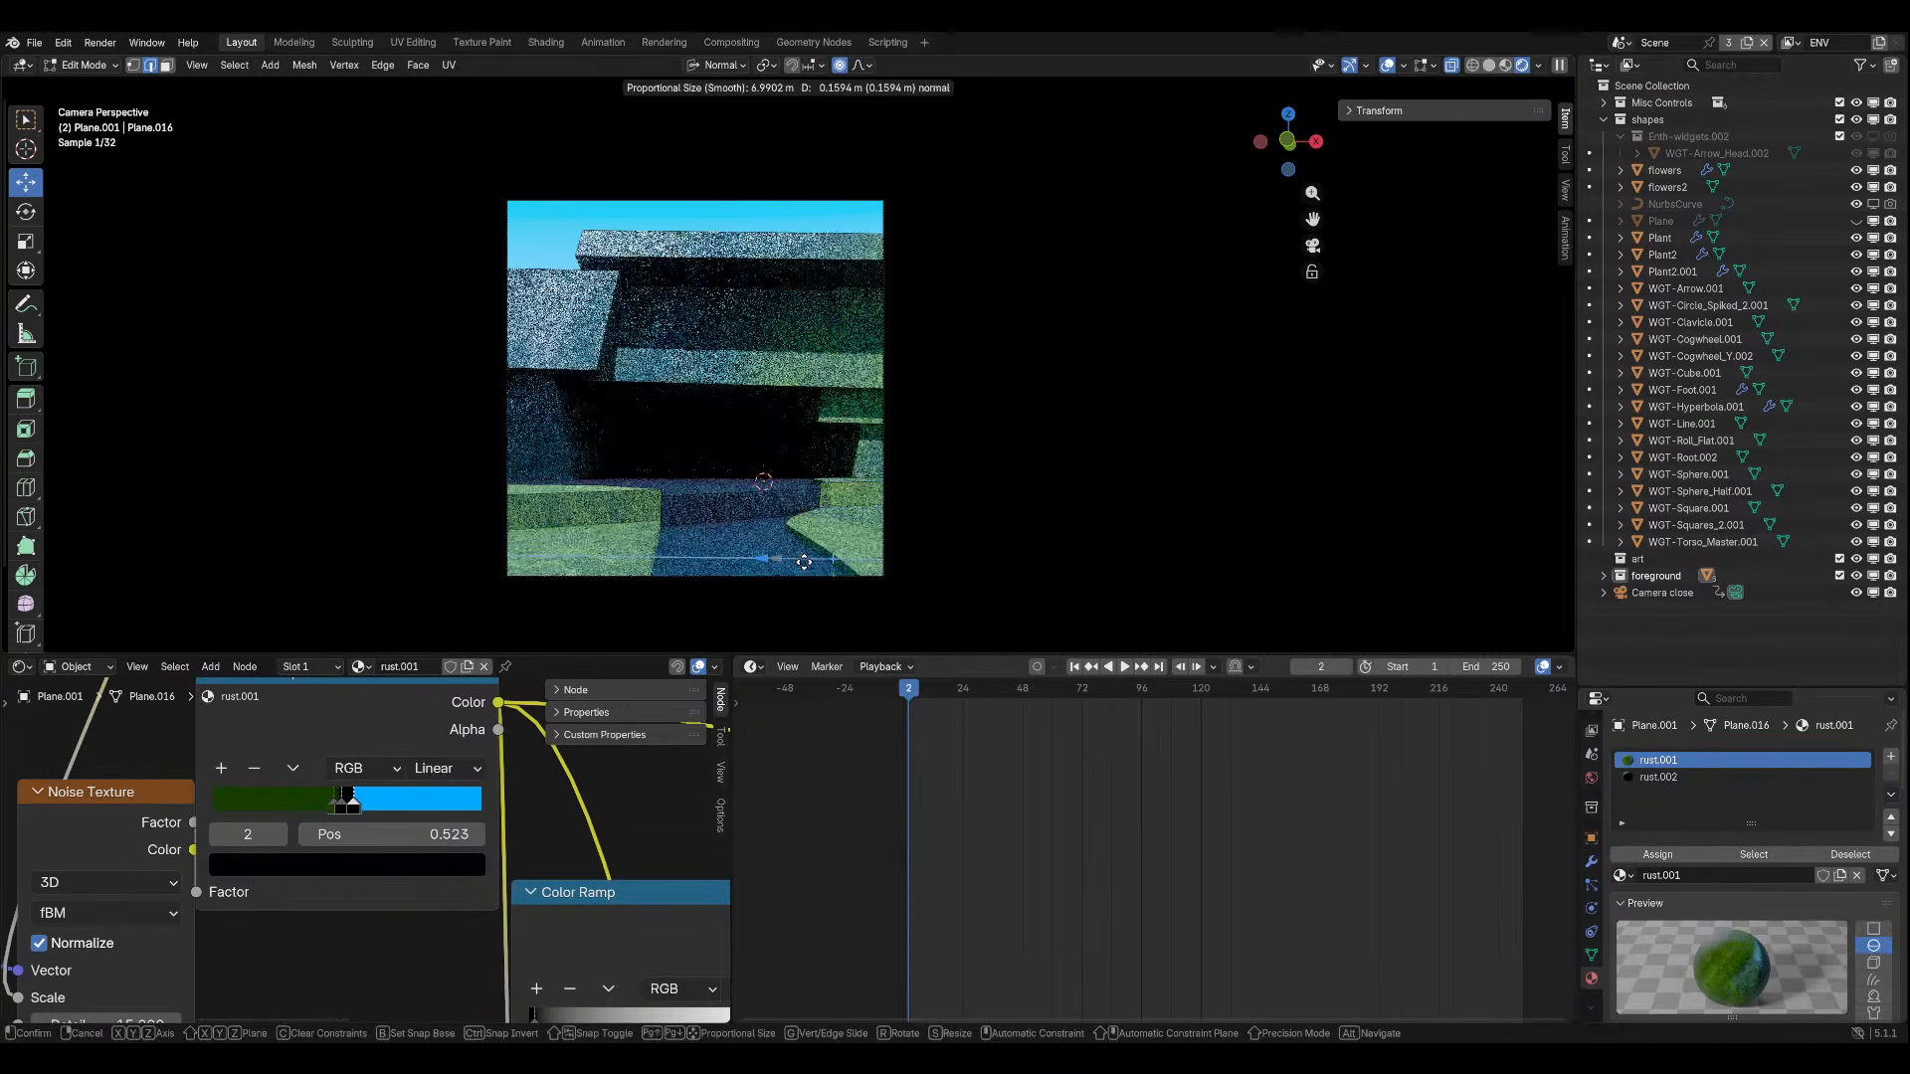
scroll(764, 563, "up", 13)
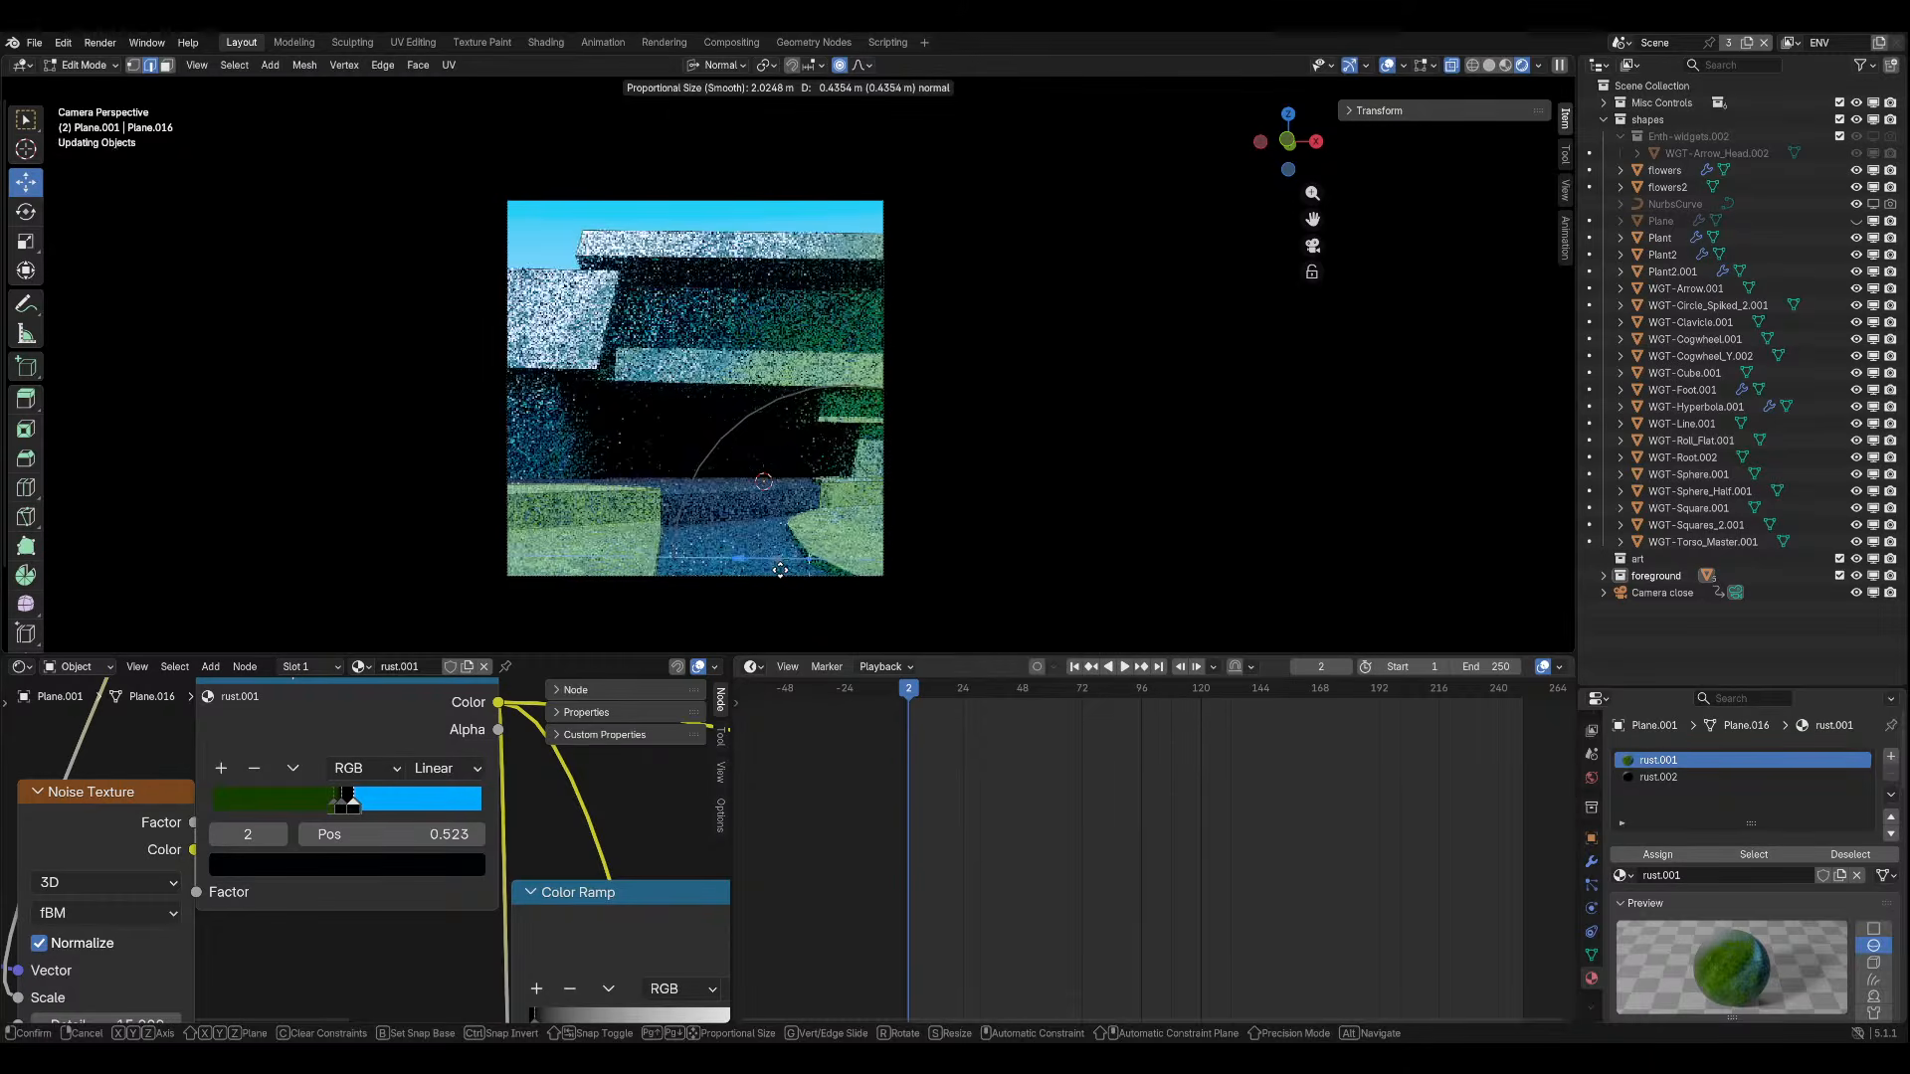
left_click(764, 569)
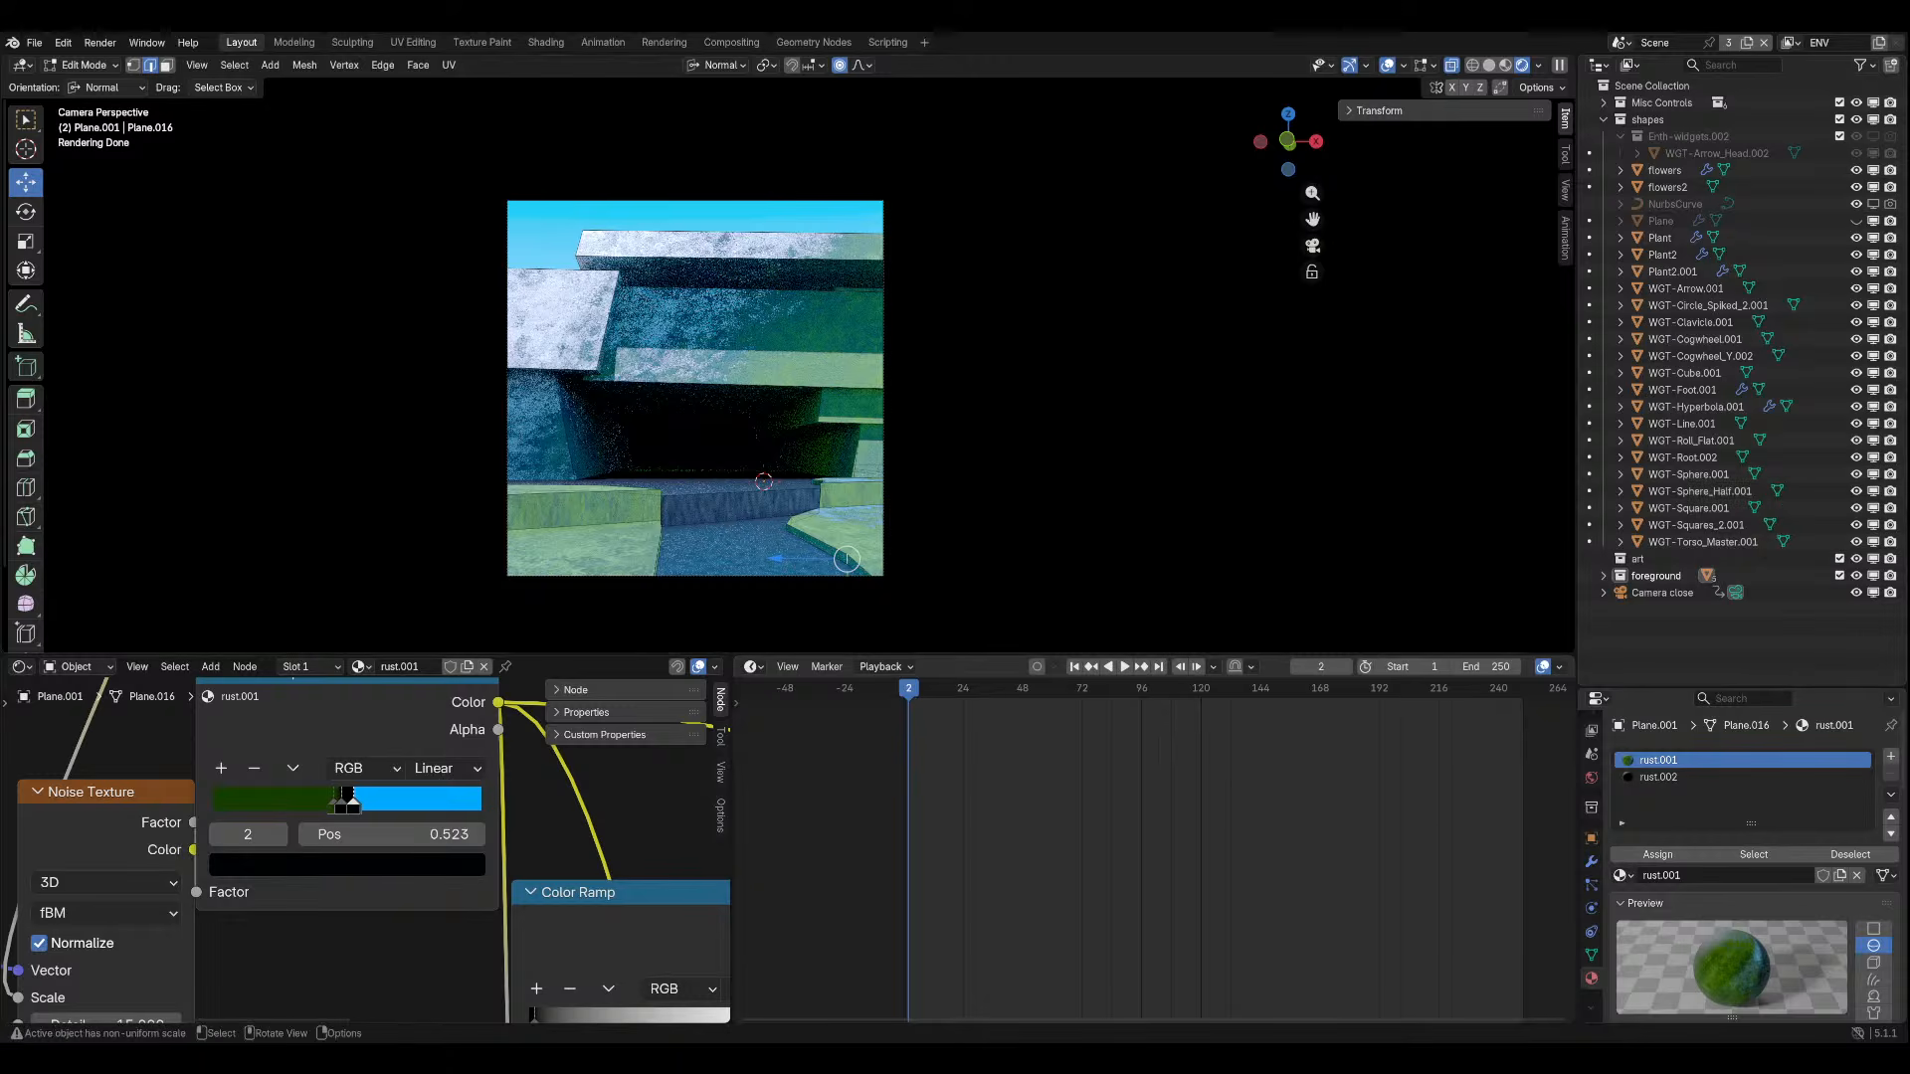
Try to reshape the right bank by moving its near edges along their normal-oriented axes.
left_click_drag(776, 559, 744, 528)
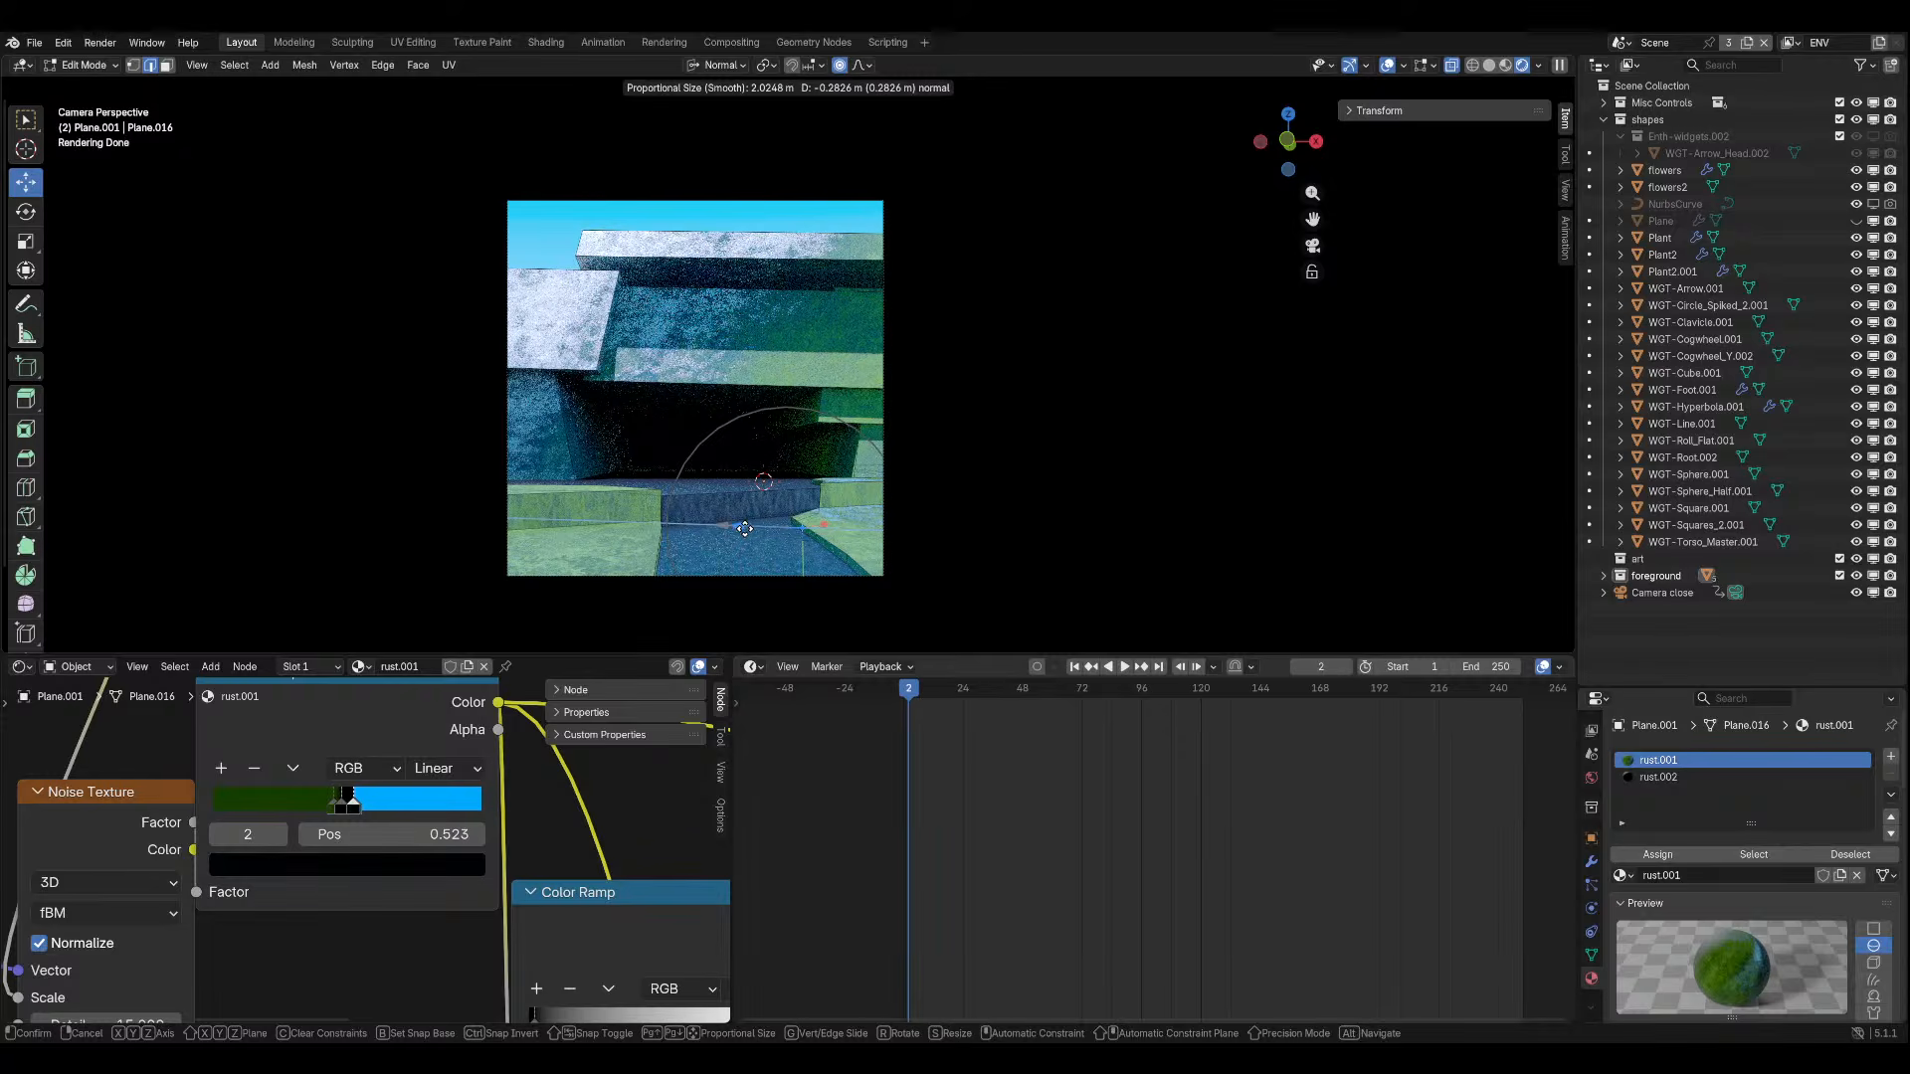
left_click(745, 528)
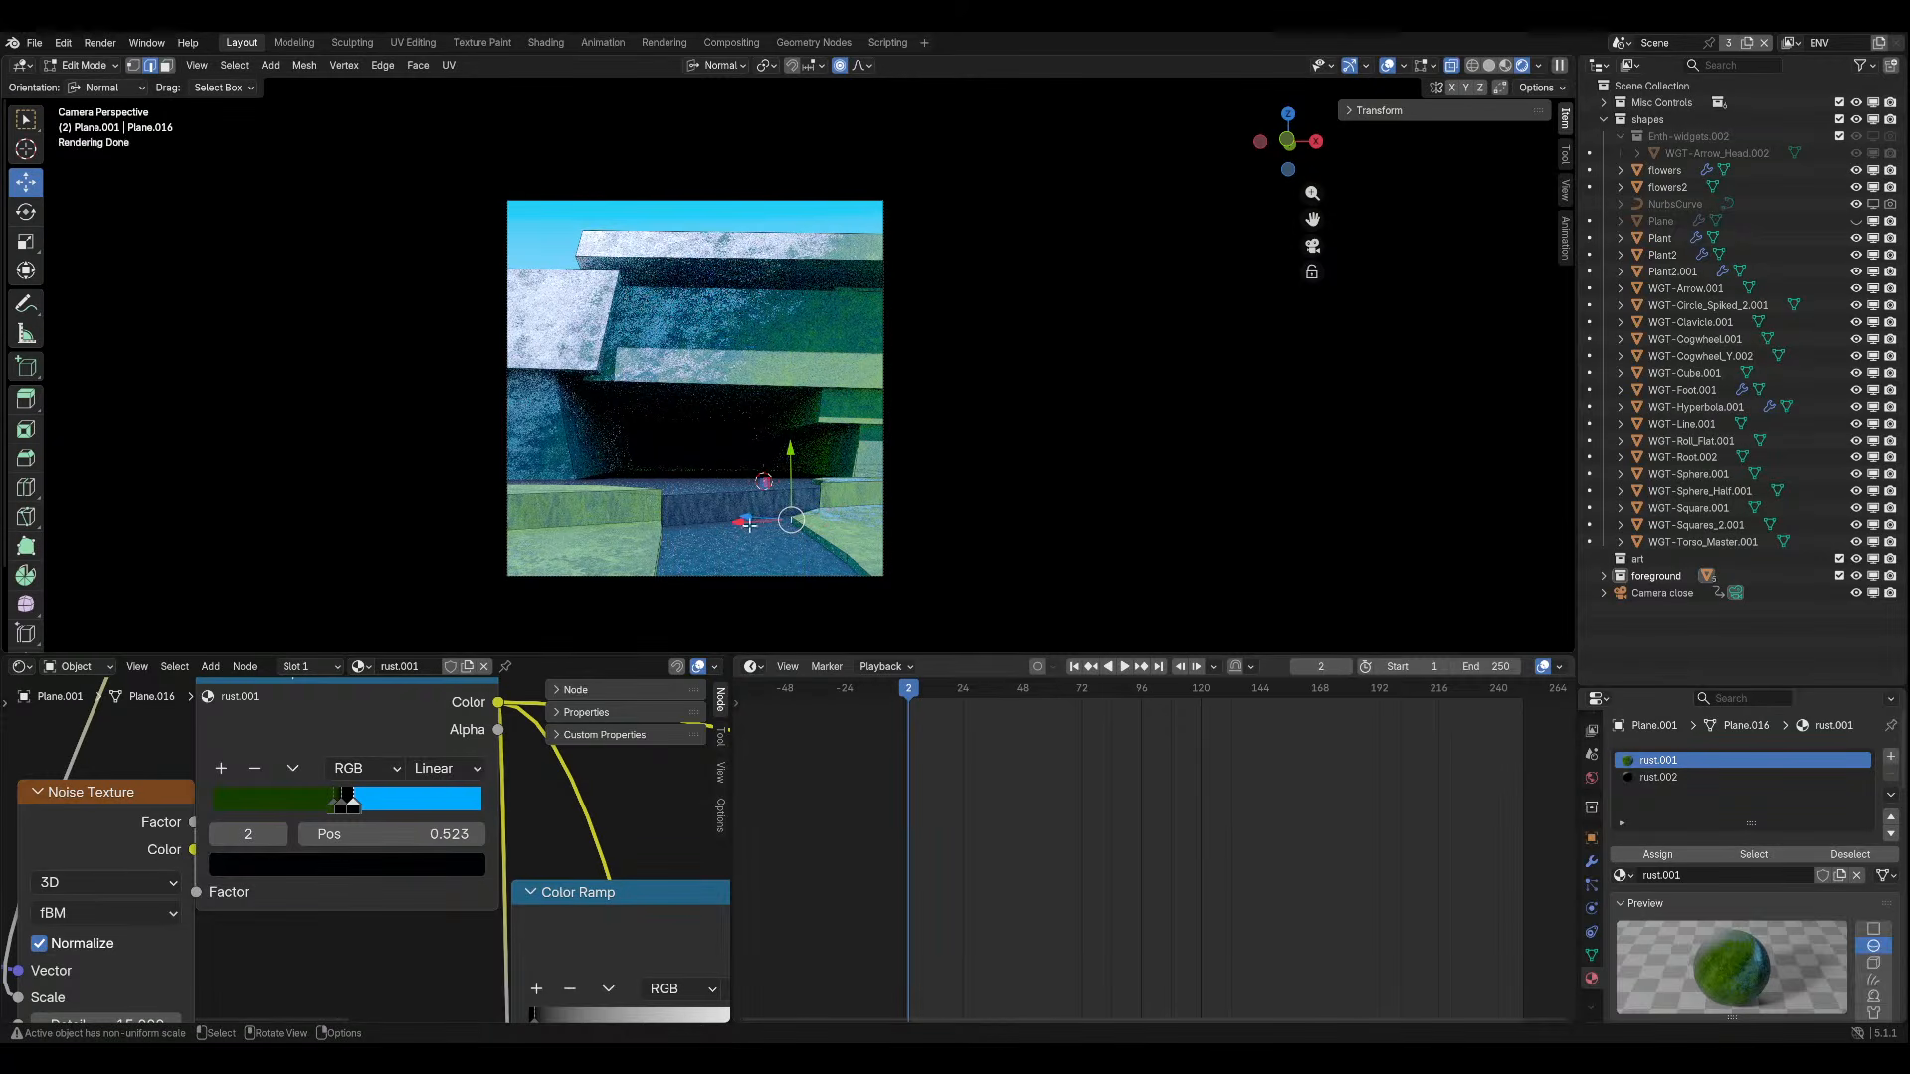
left_click_drag(739, 525, 815, 529)
Undo the recent edge moves on the path's right bank.
key("ctrl+z")
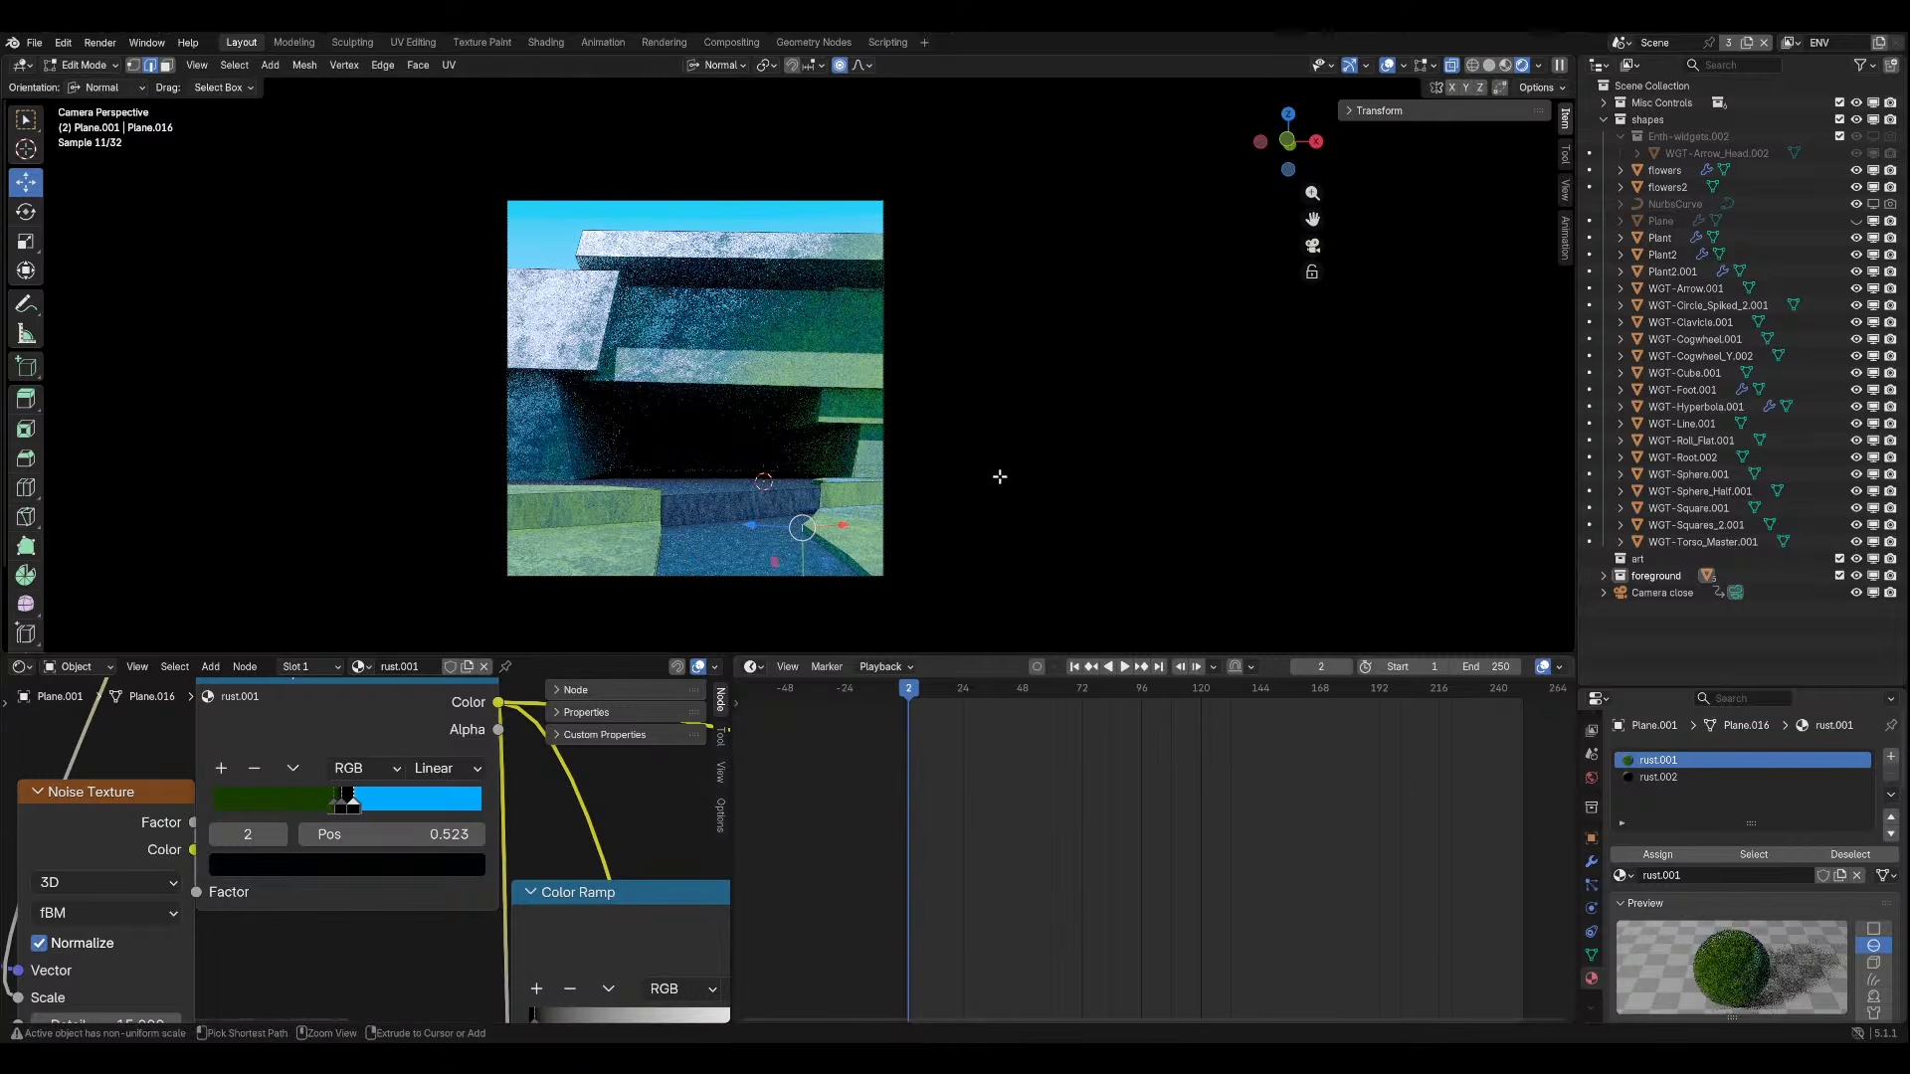
key("ctrl+z")
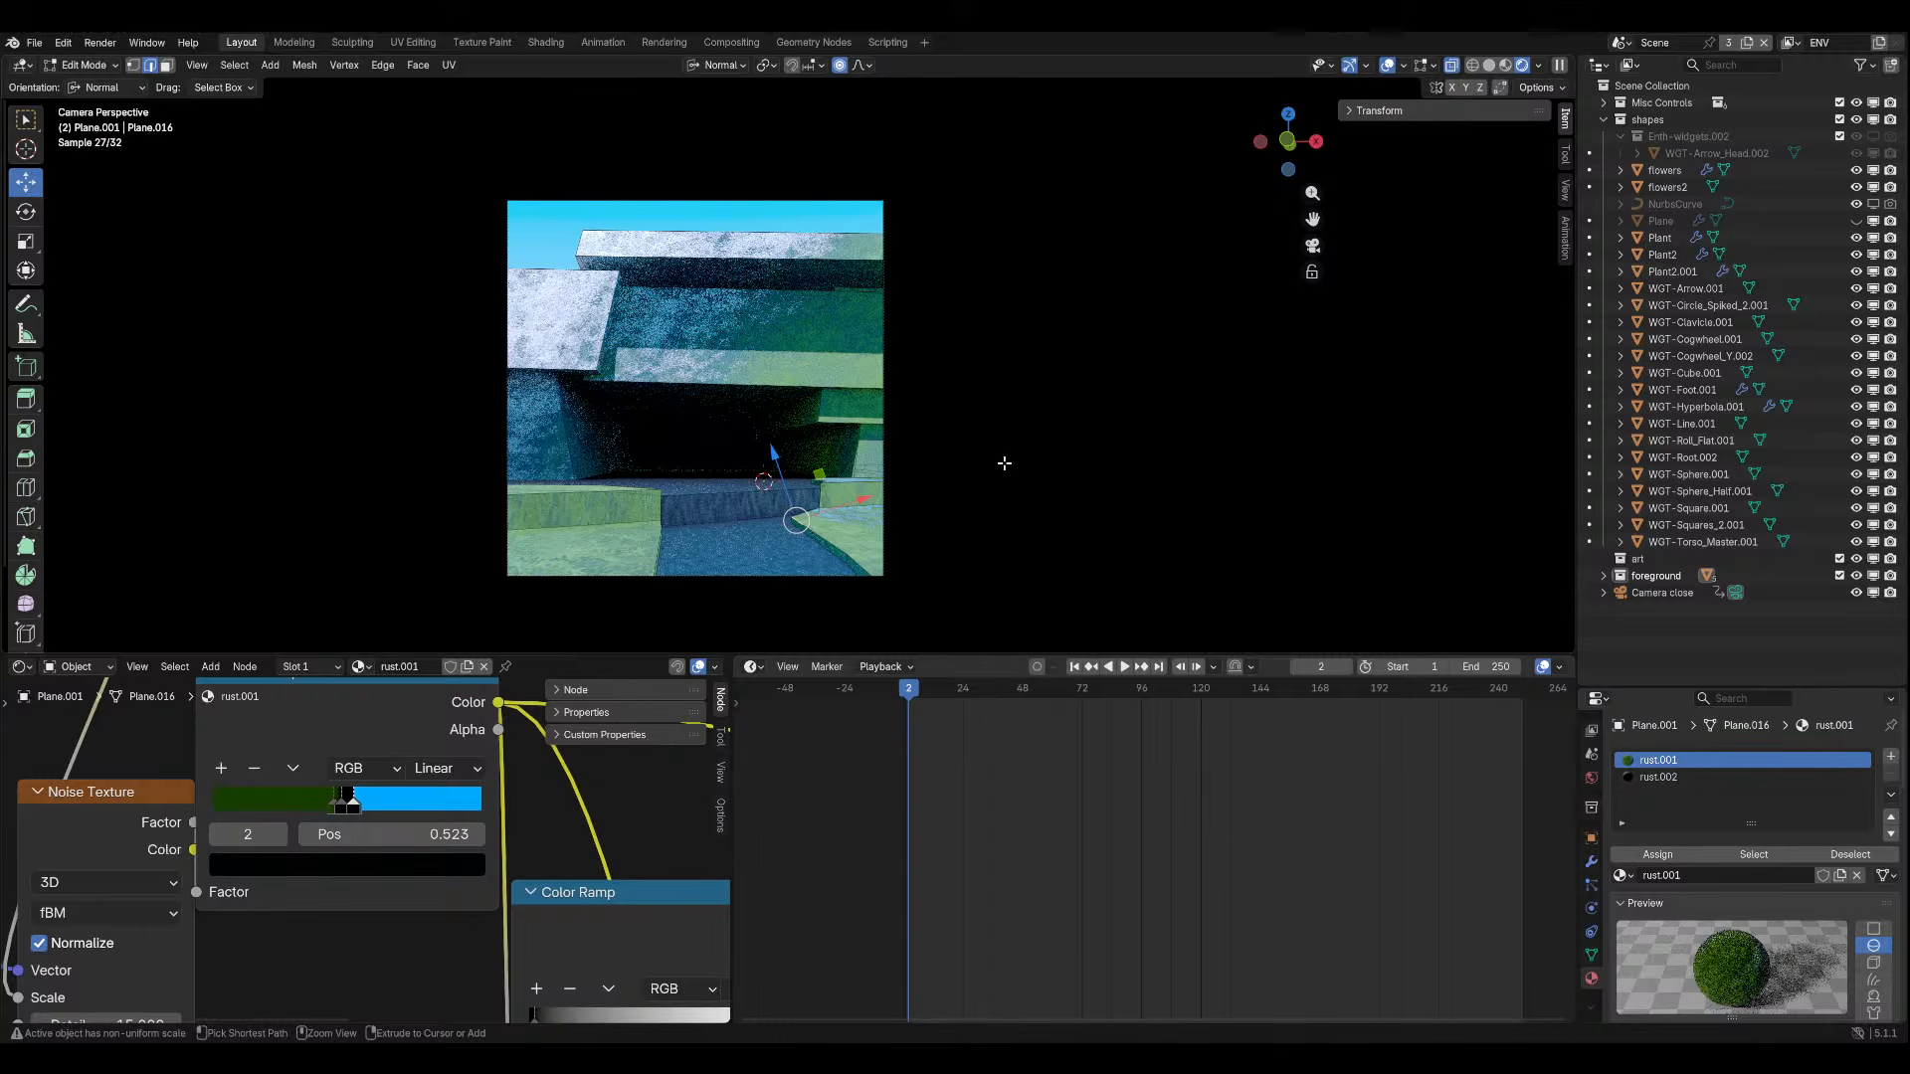
key("ctrl+shift+z")
key("ctrl+z")
key("ctrl+z")
key("ctrl+z")
Set the transform orientation to Global.
left_click(117, 89)
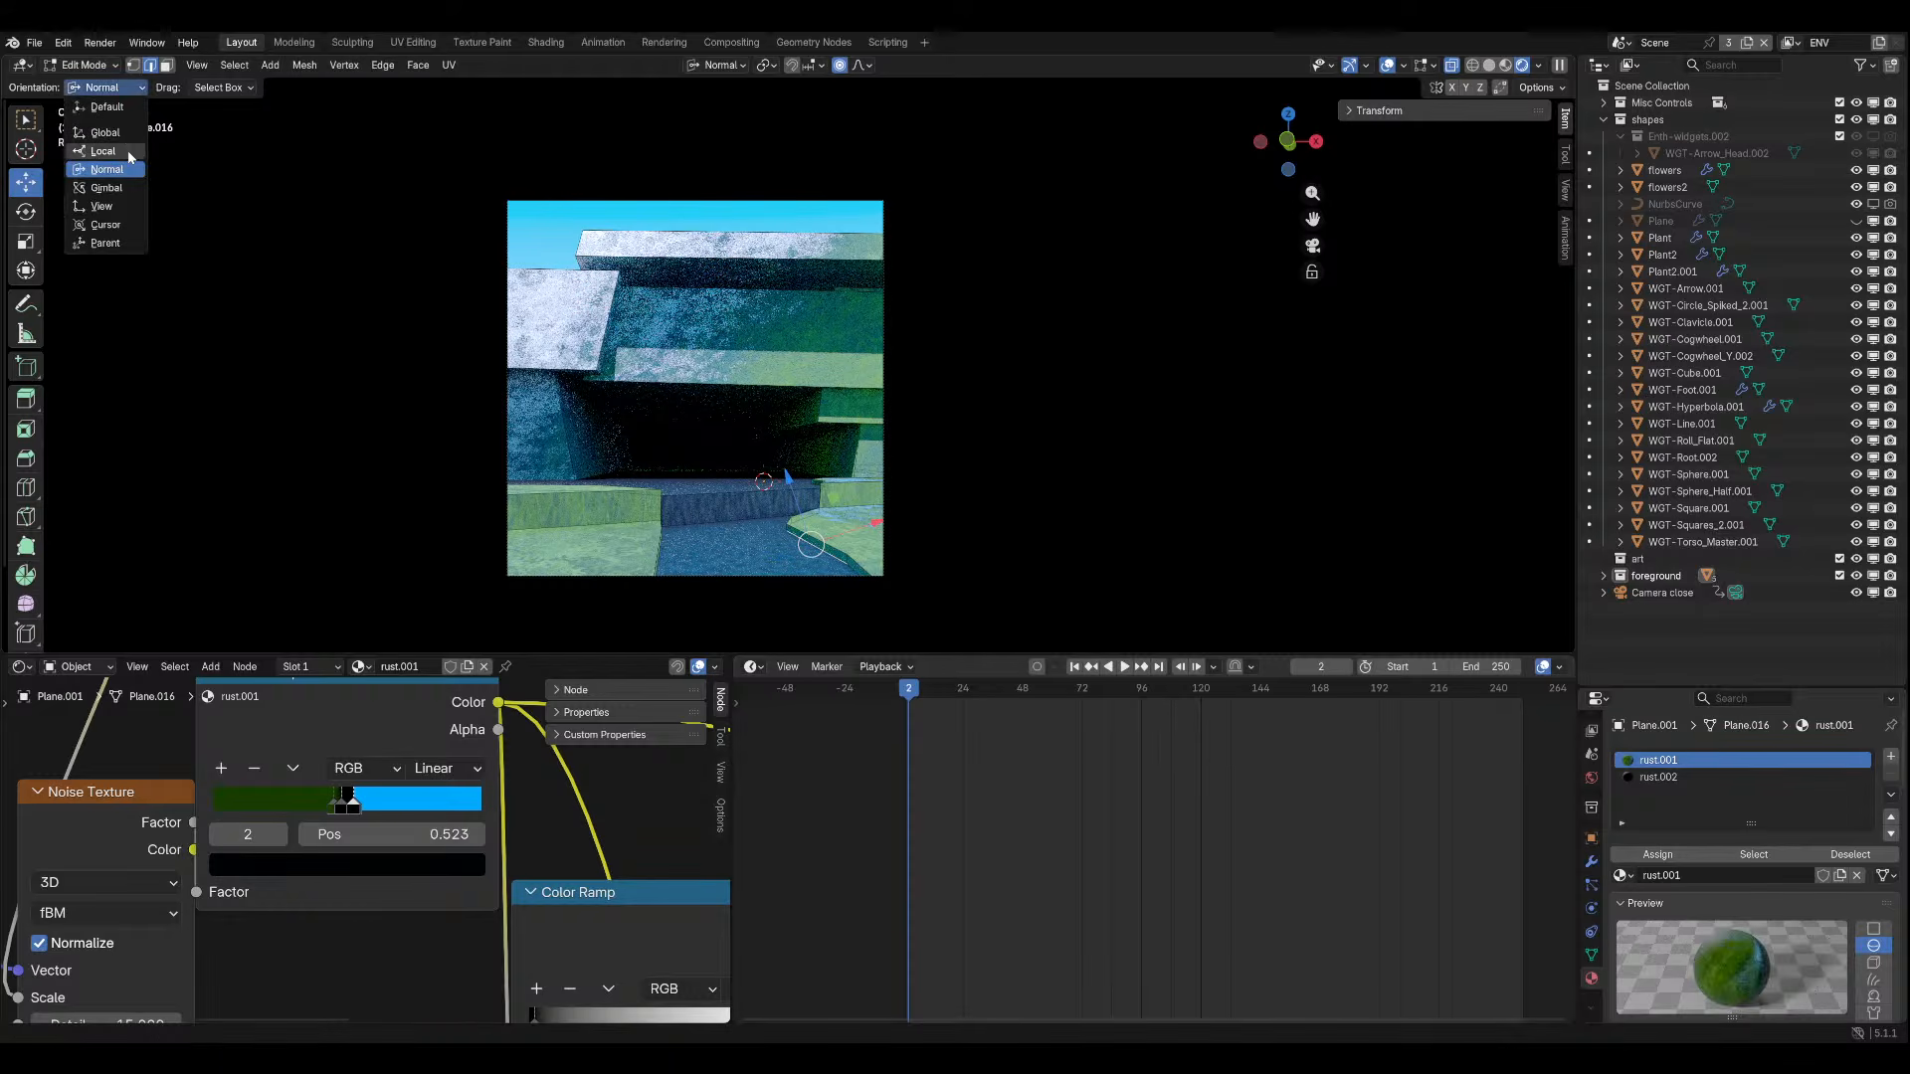
left_click(120, 140)
left_click(714, 65)
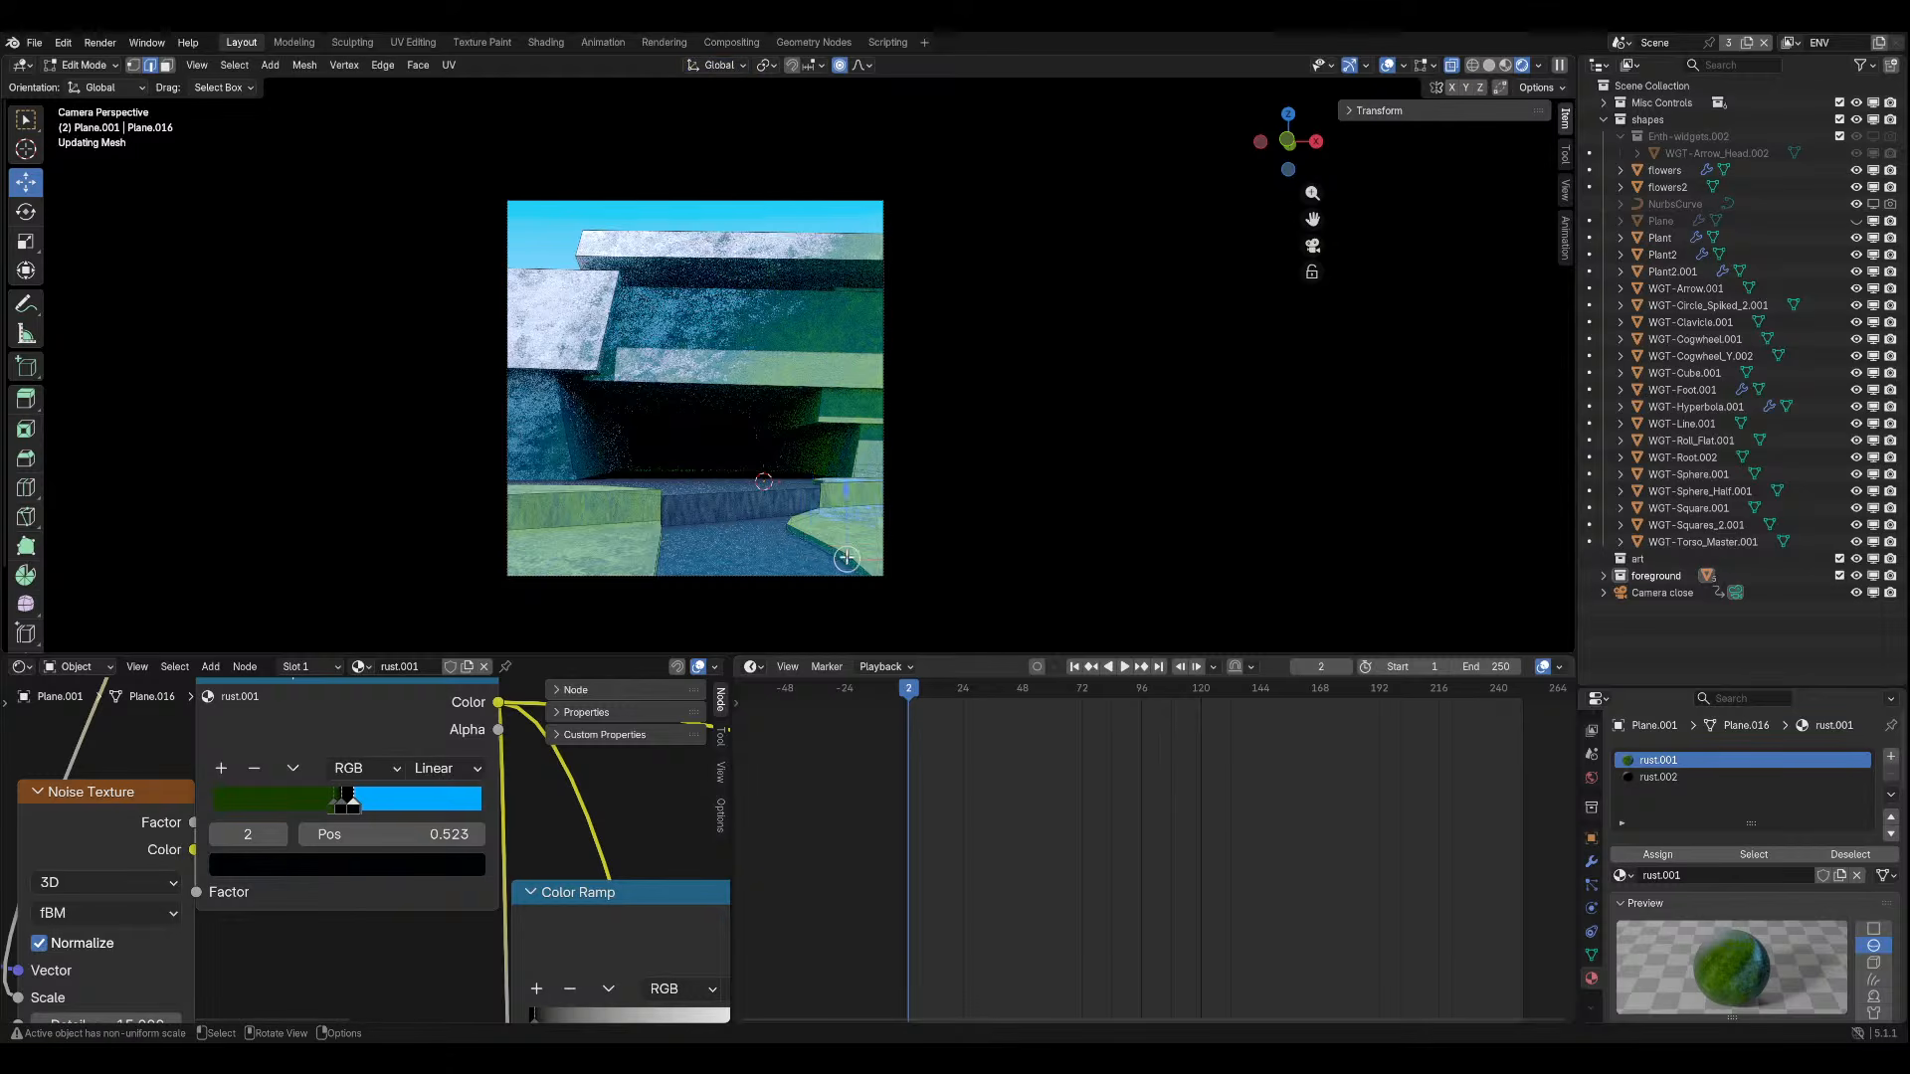
Move the right bank's near edge inward over the blue path and check the shape through the camera without overlays.
left_click_drag(879, 546, 834, 574)
key("KP_0")
key("g")
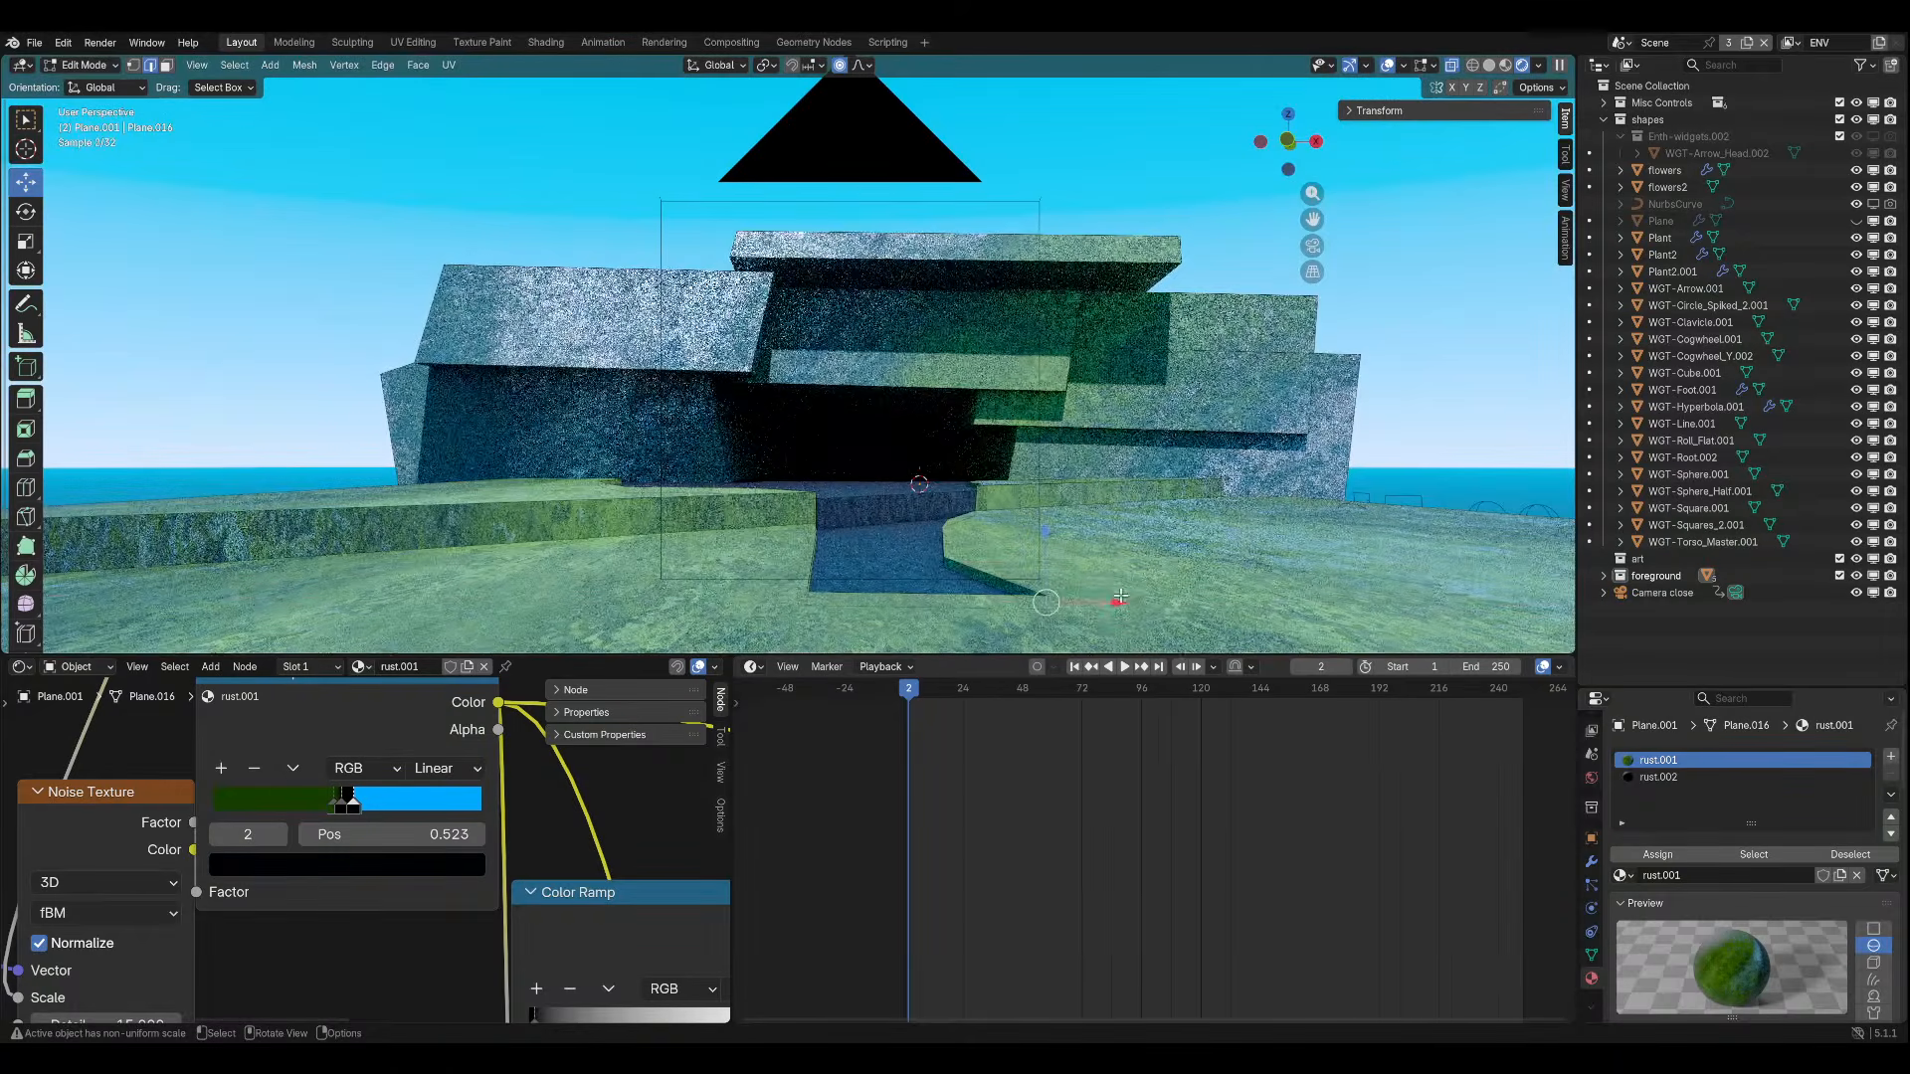
left_click(1011, 620)
key("KP_0")
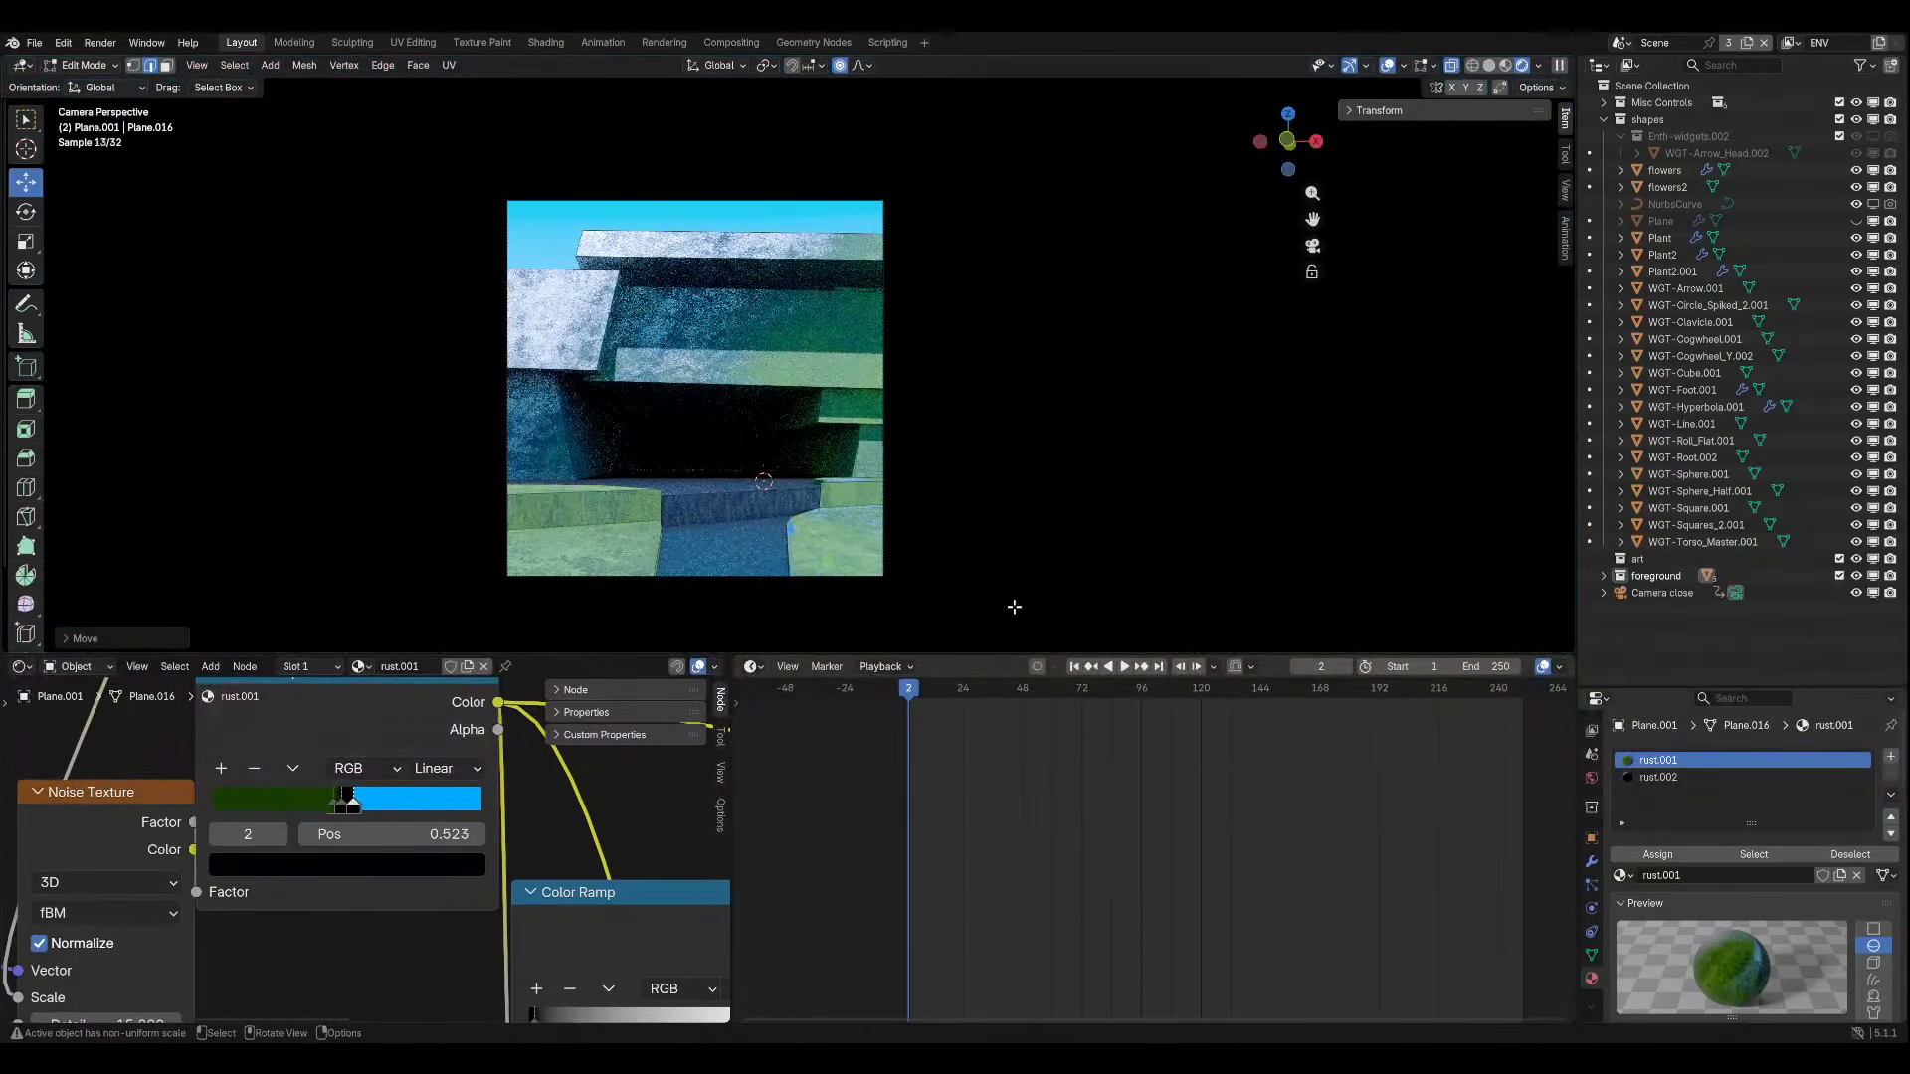
key("shift+alt+z")
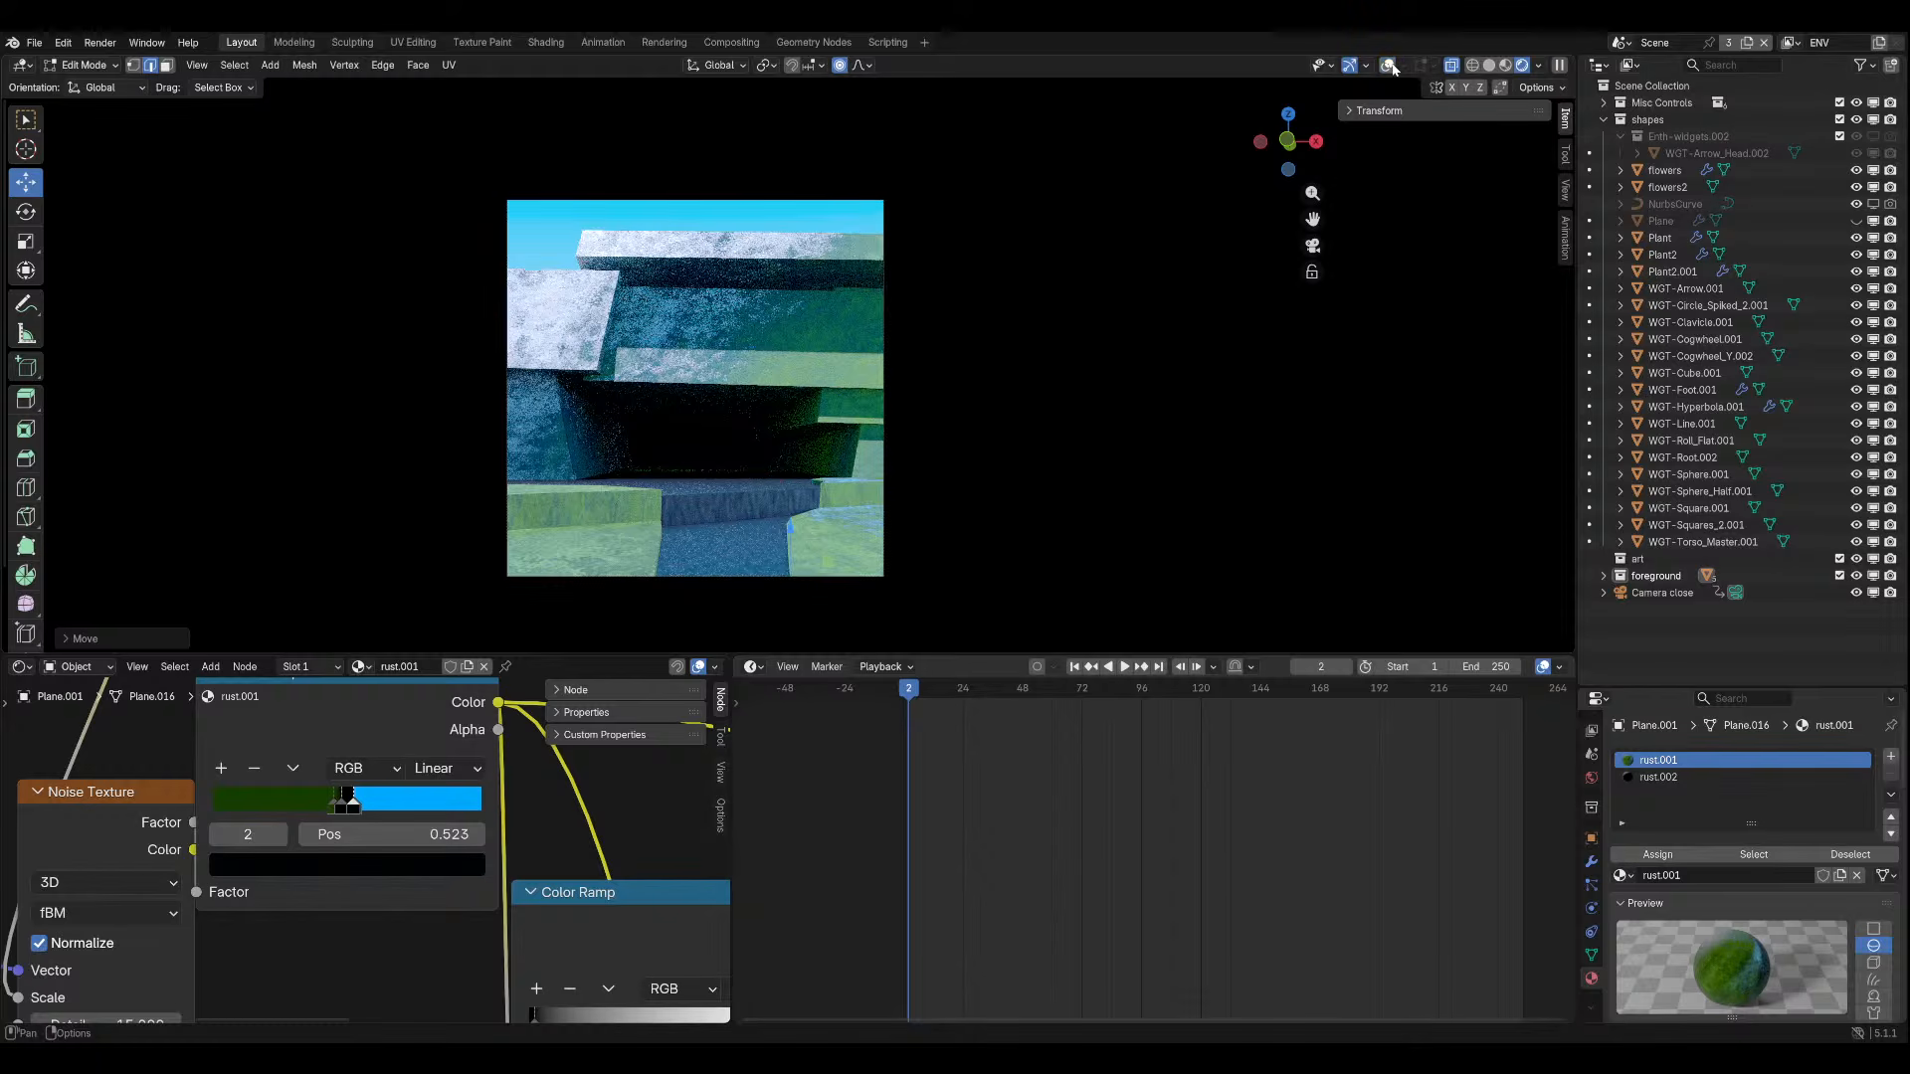
key("shift+alt+z")
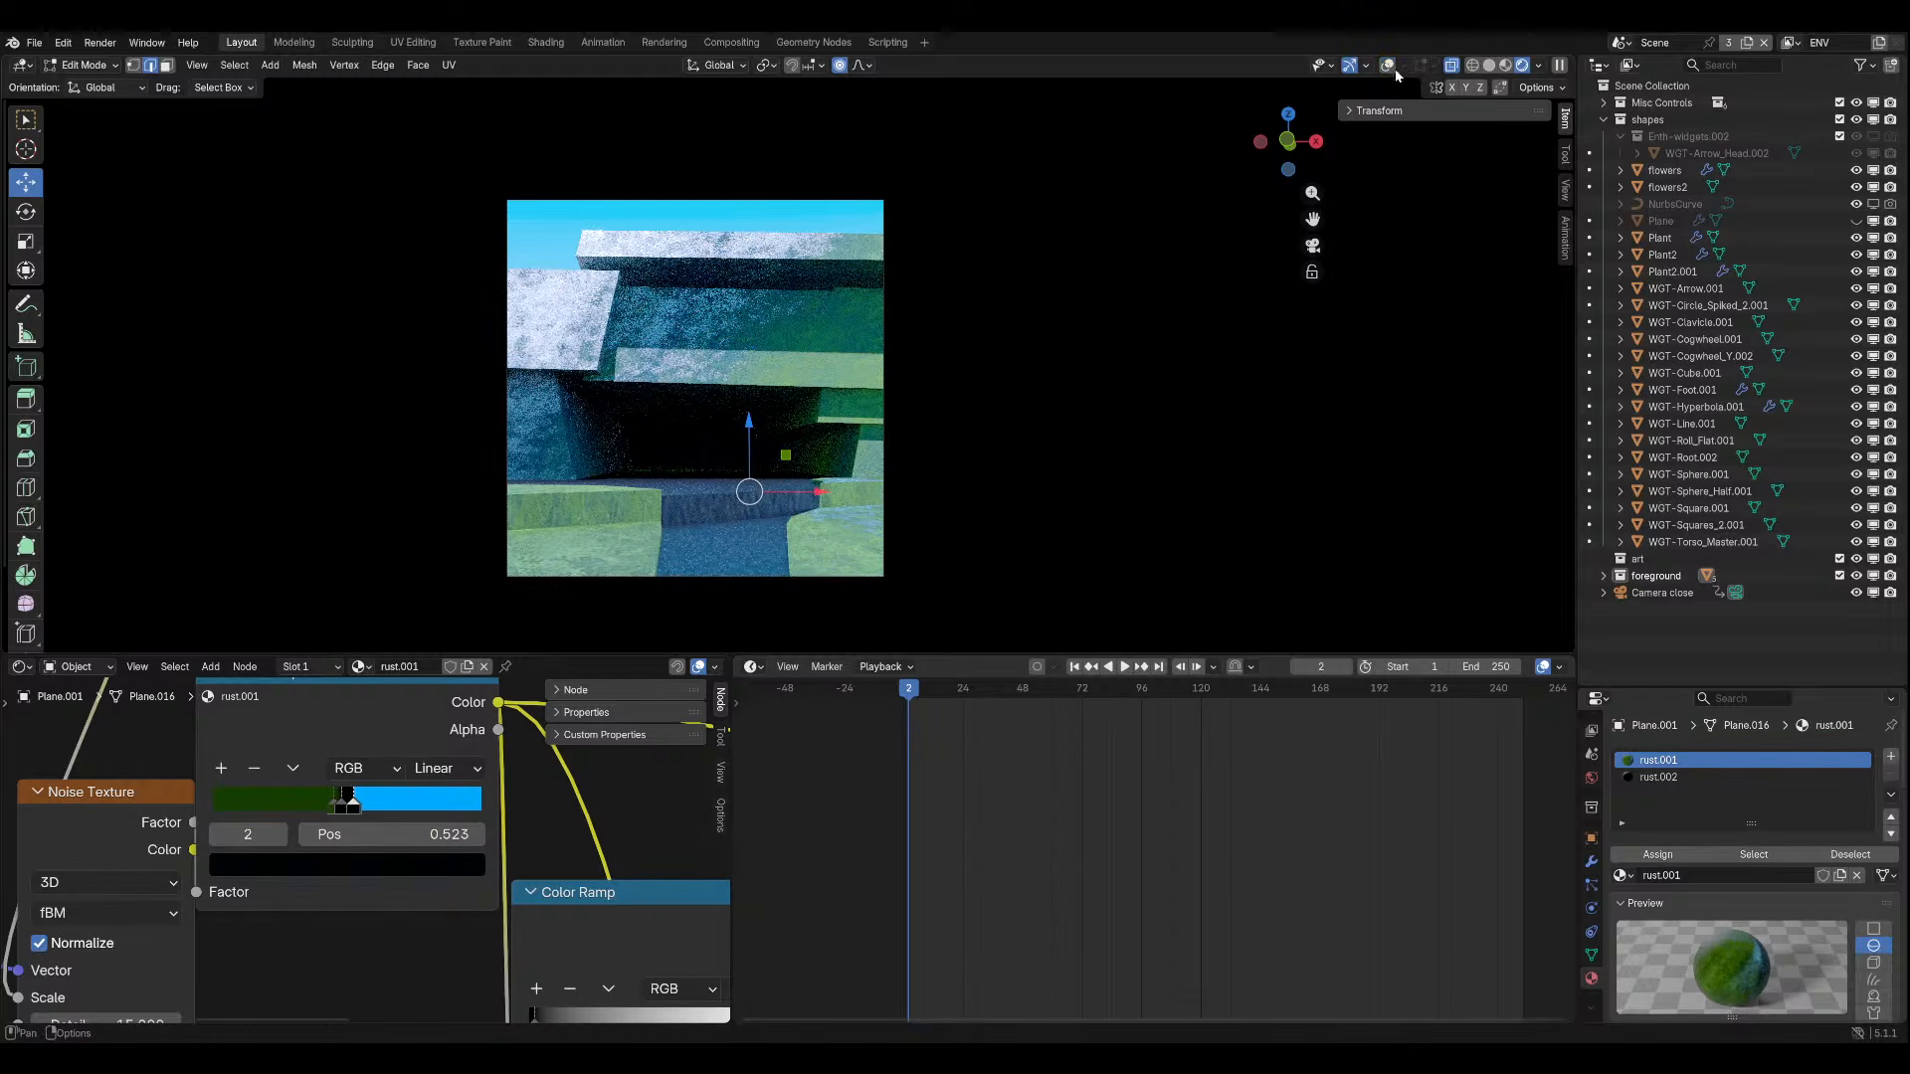
Move the right bank's far corner edge about 0.92 m along negative global X with proportional editing.
scroll(833, 585, "up", 2)
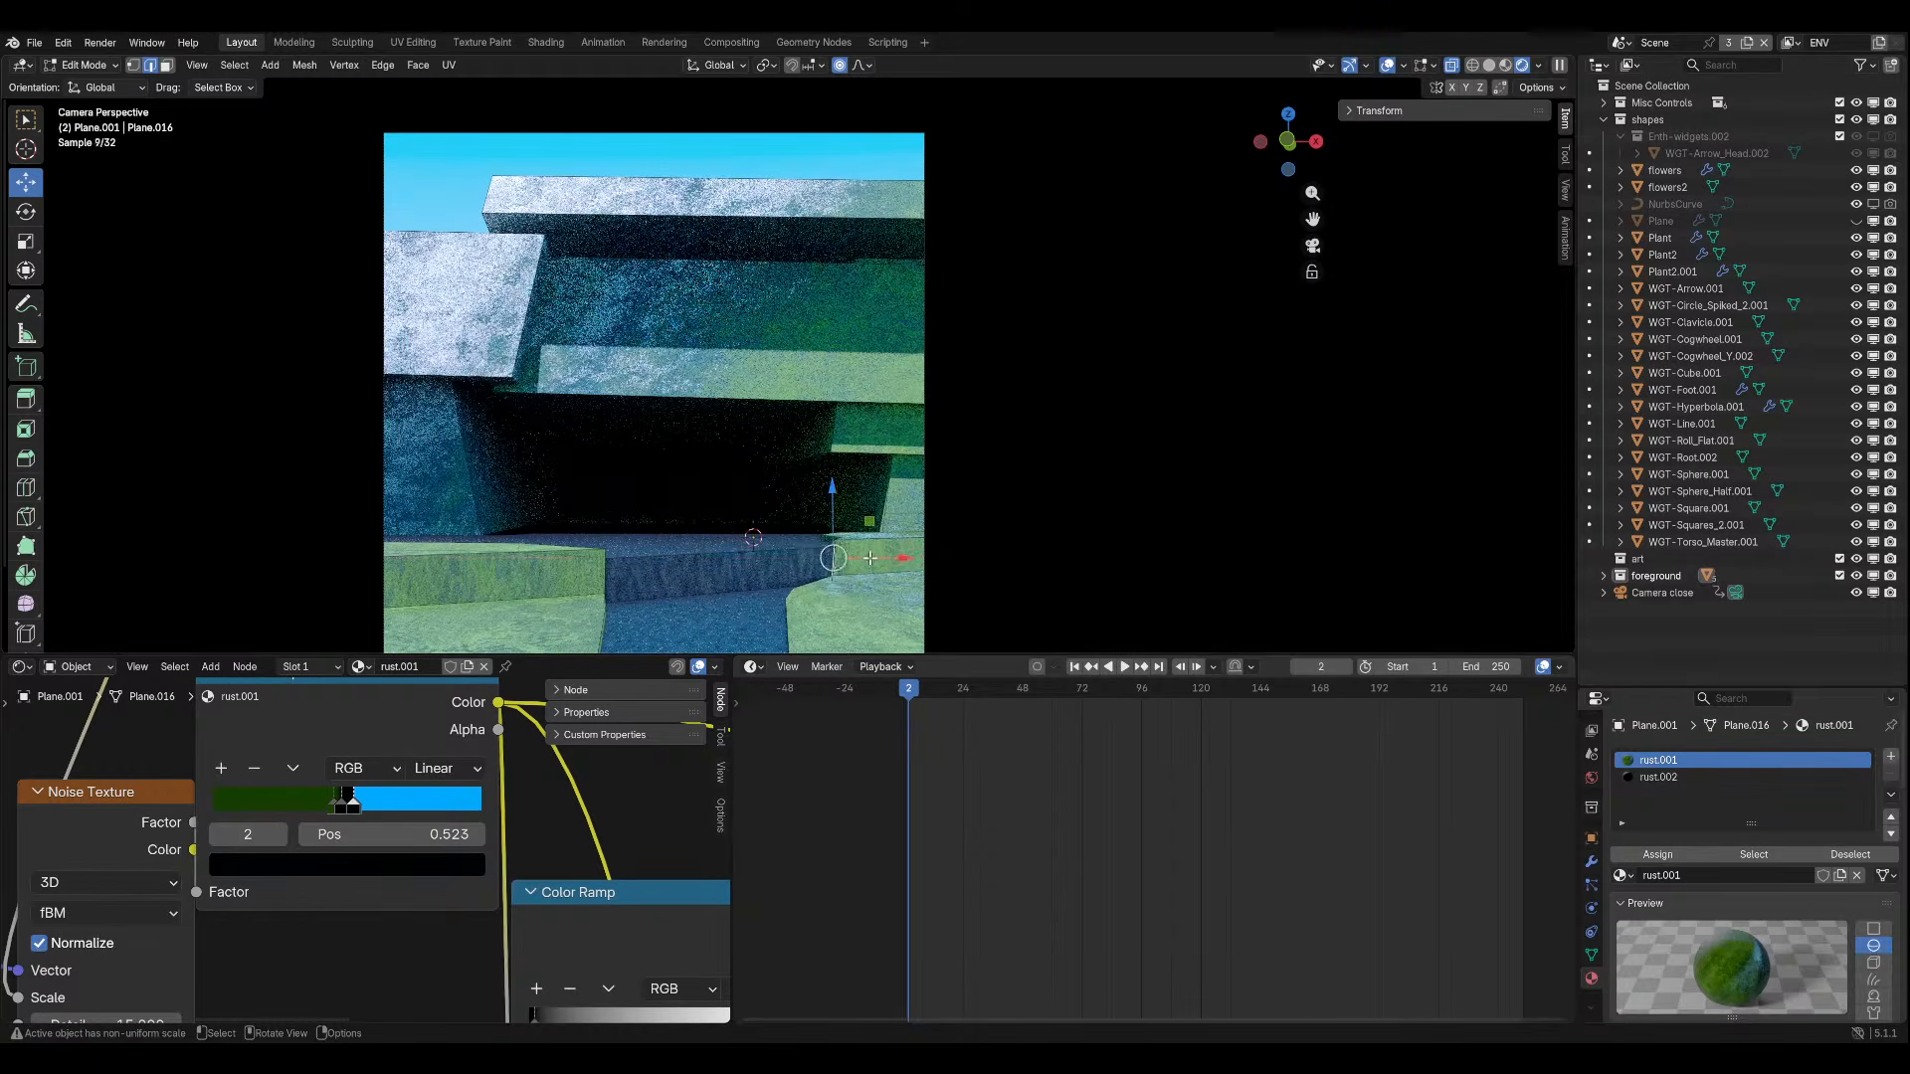
key("g")
key("x")
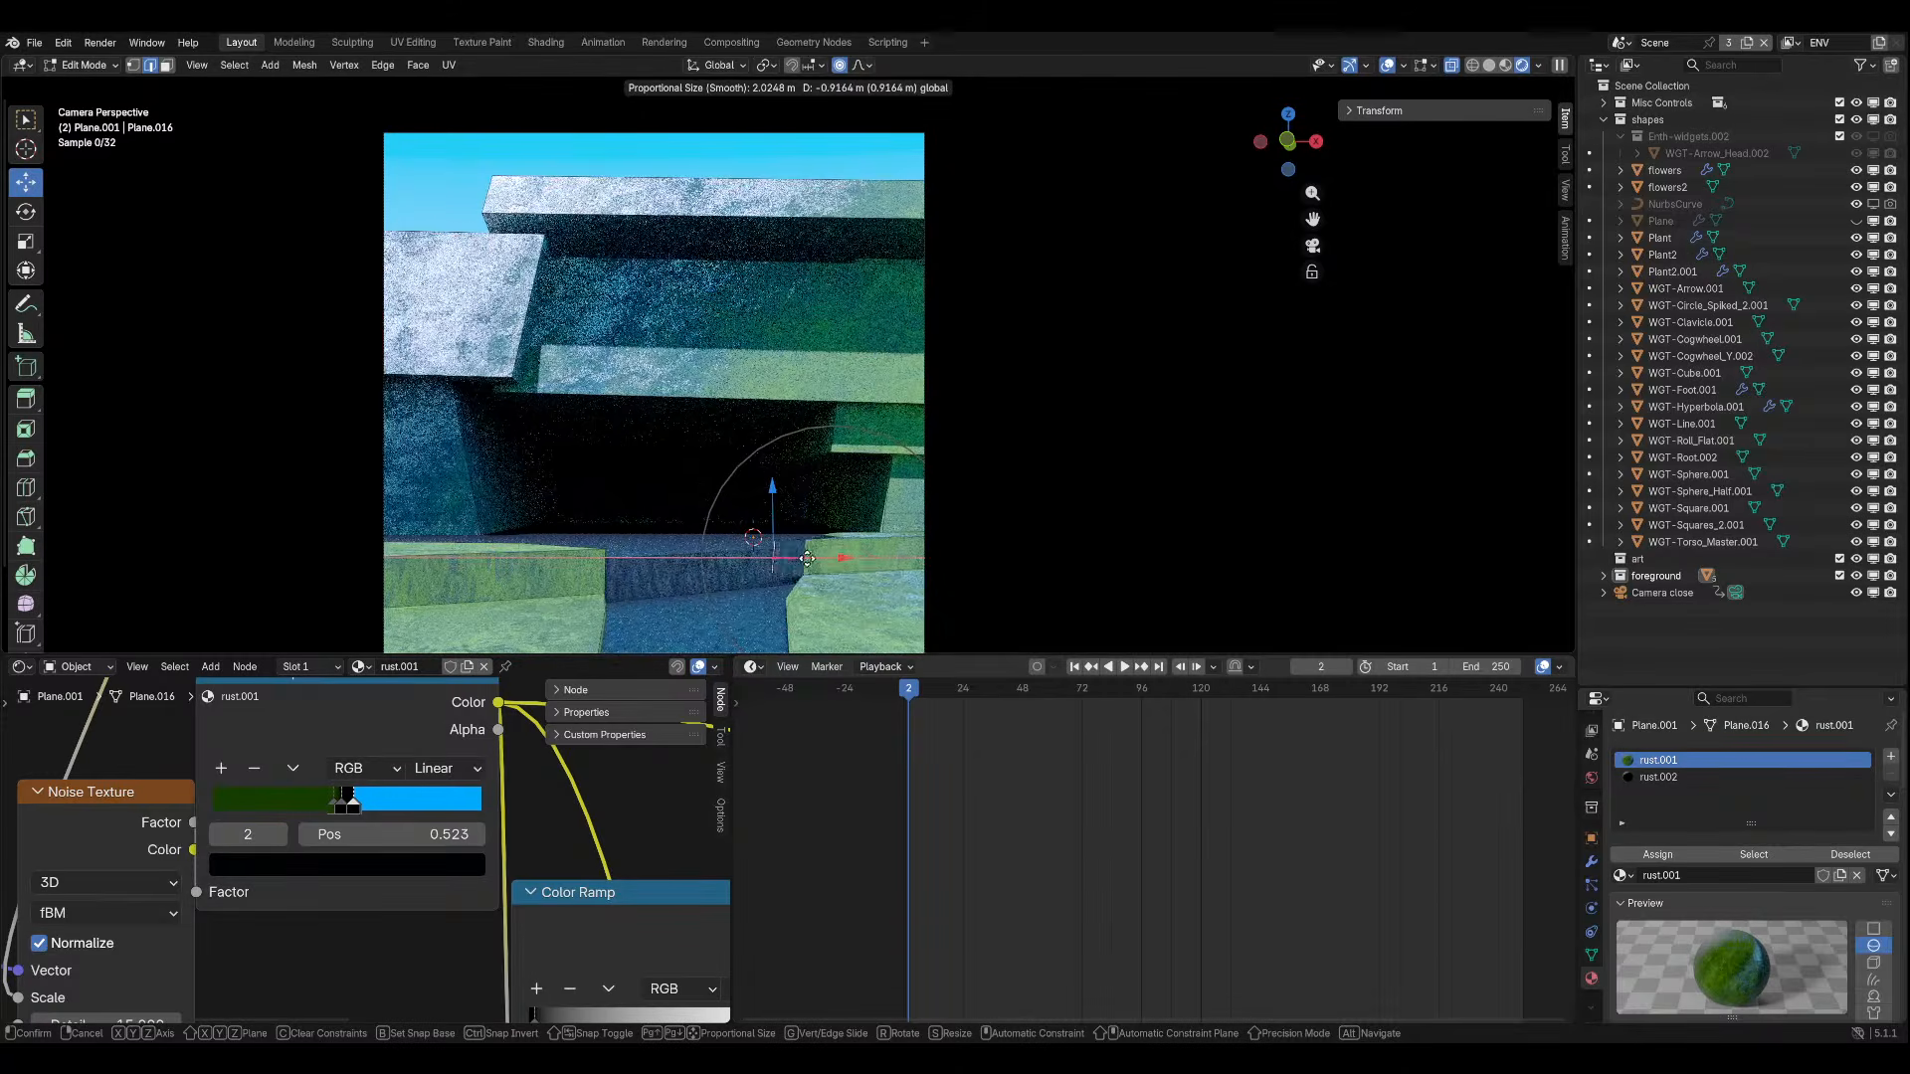
left_click(809, 559)
scroll(875, 478, "down", 2)
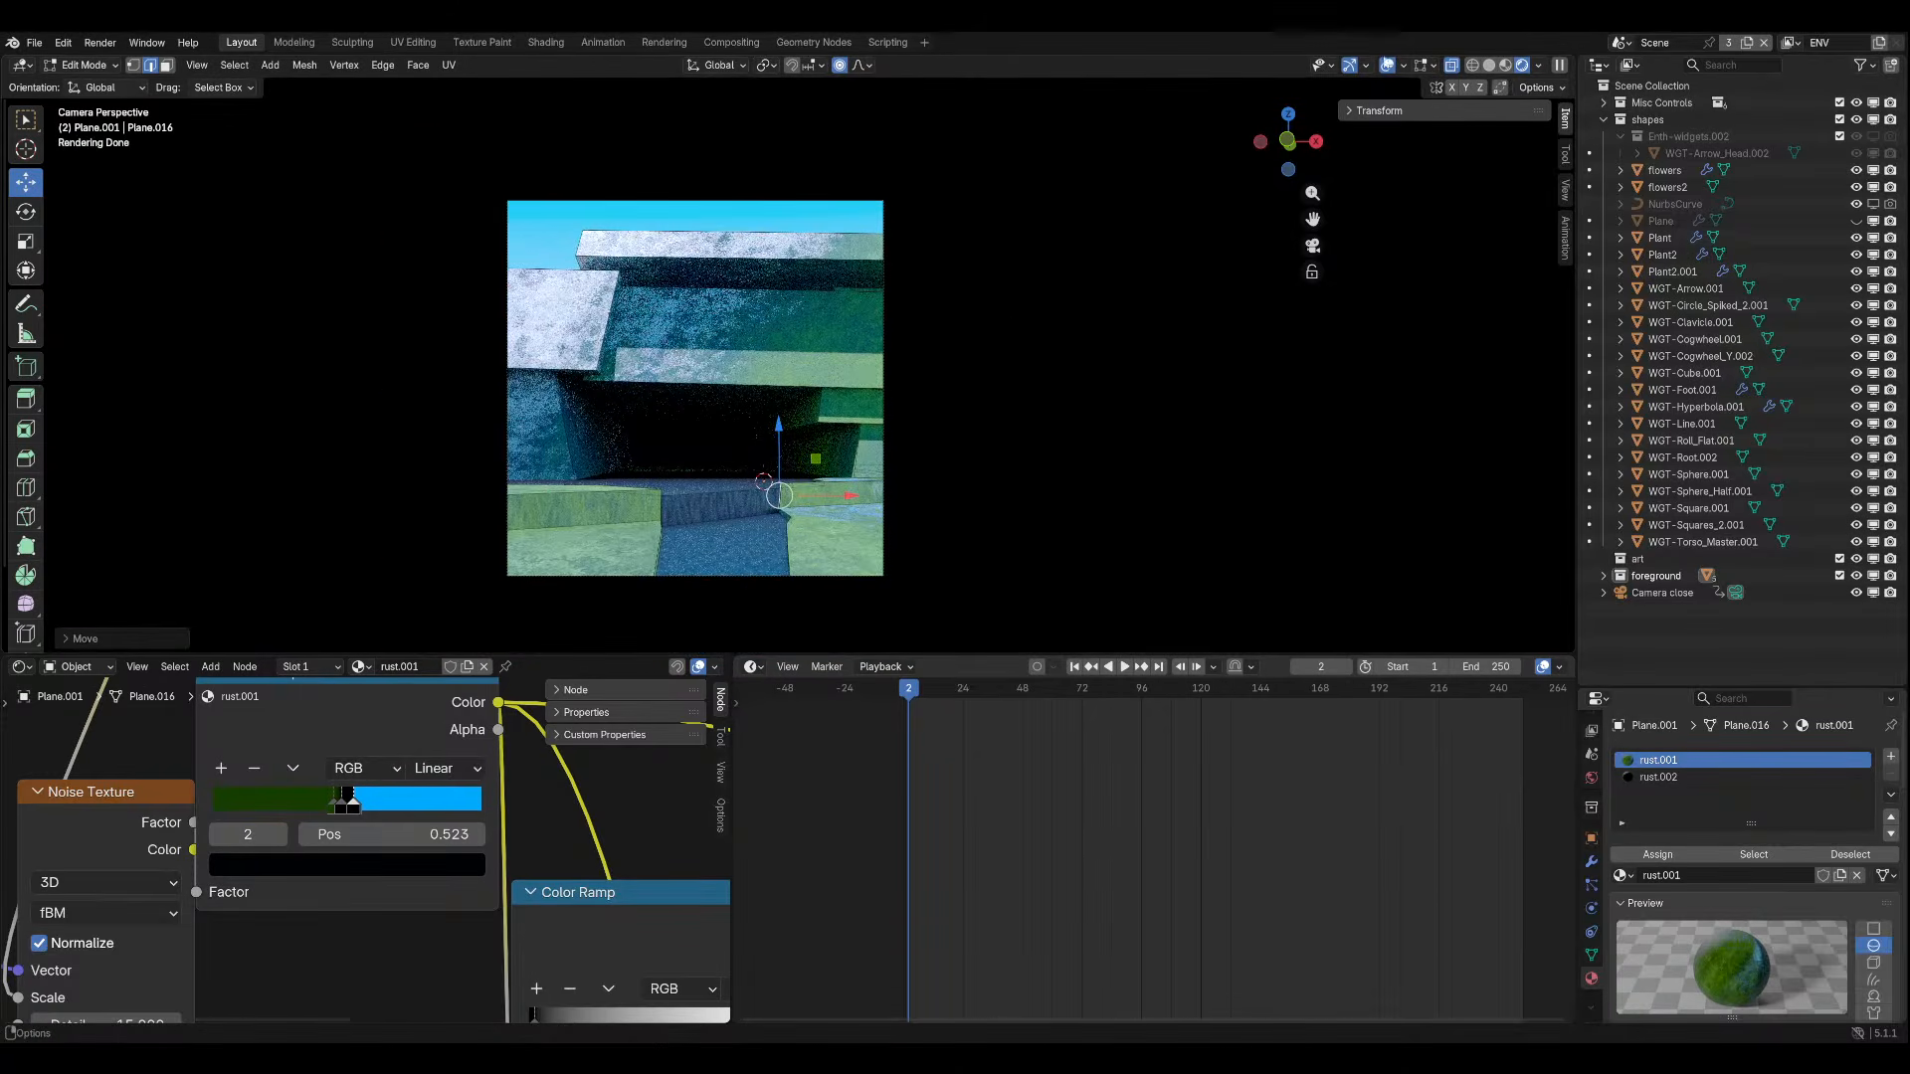
Move the edge behind the right bank's corner about 0.51 m along negative global X with proportional editing.
key("g")
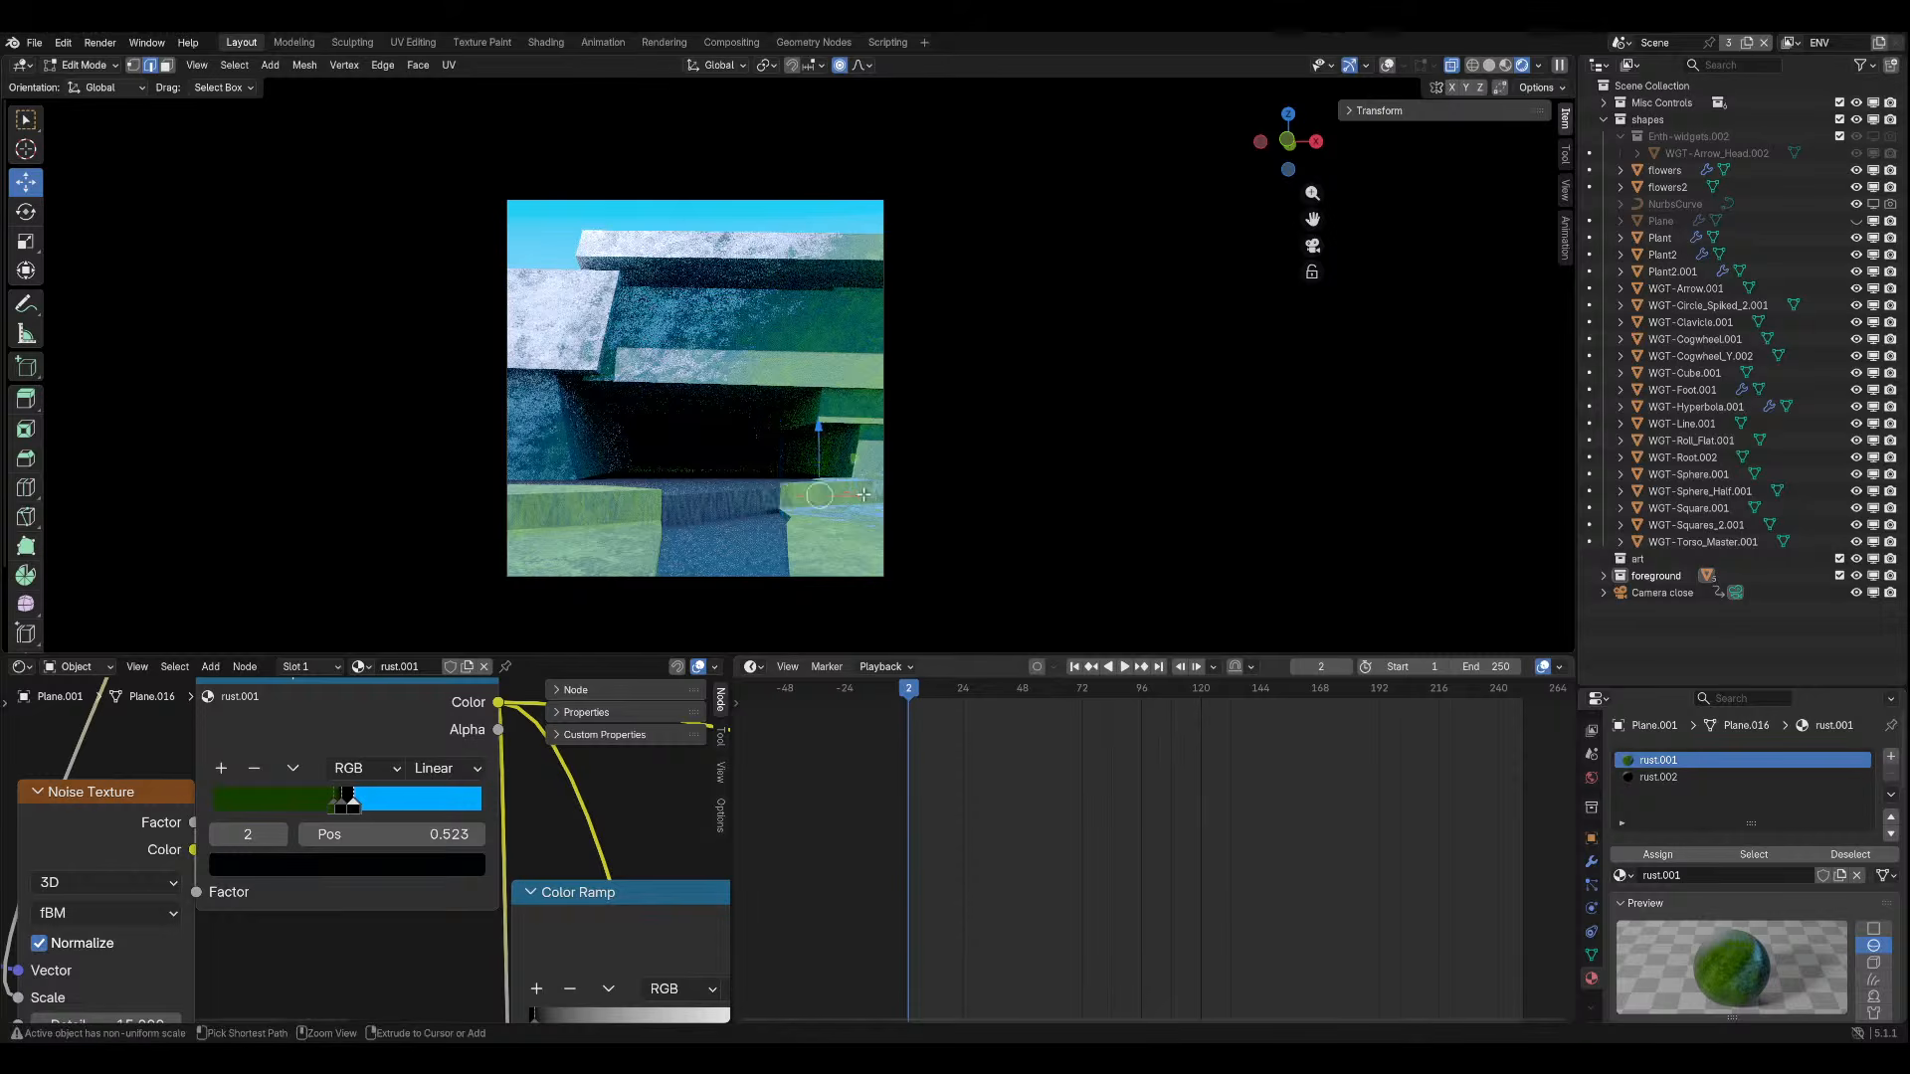
key("x")
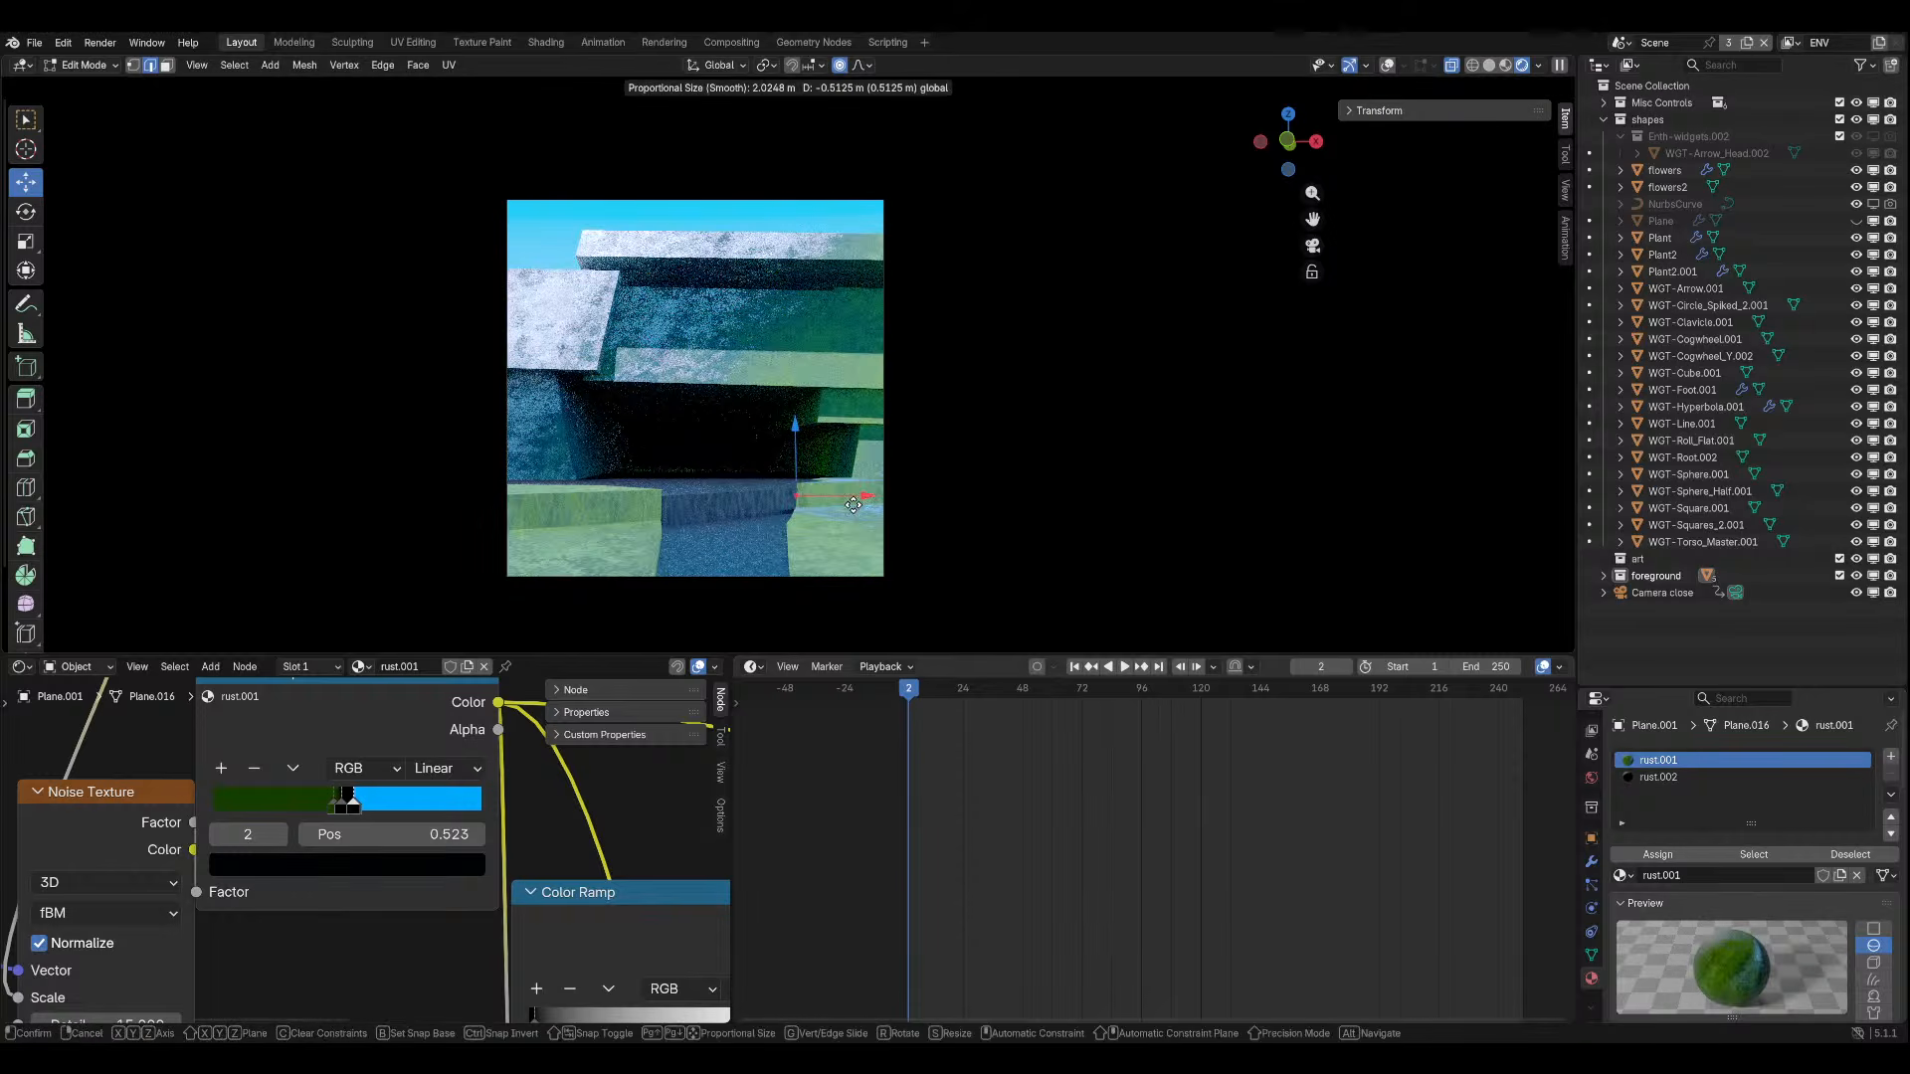
left_click(853, 504)
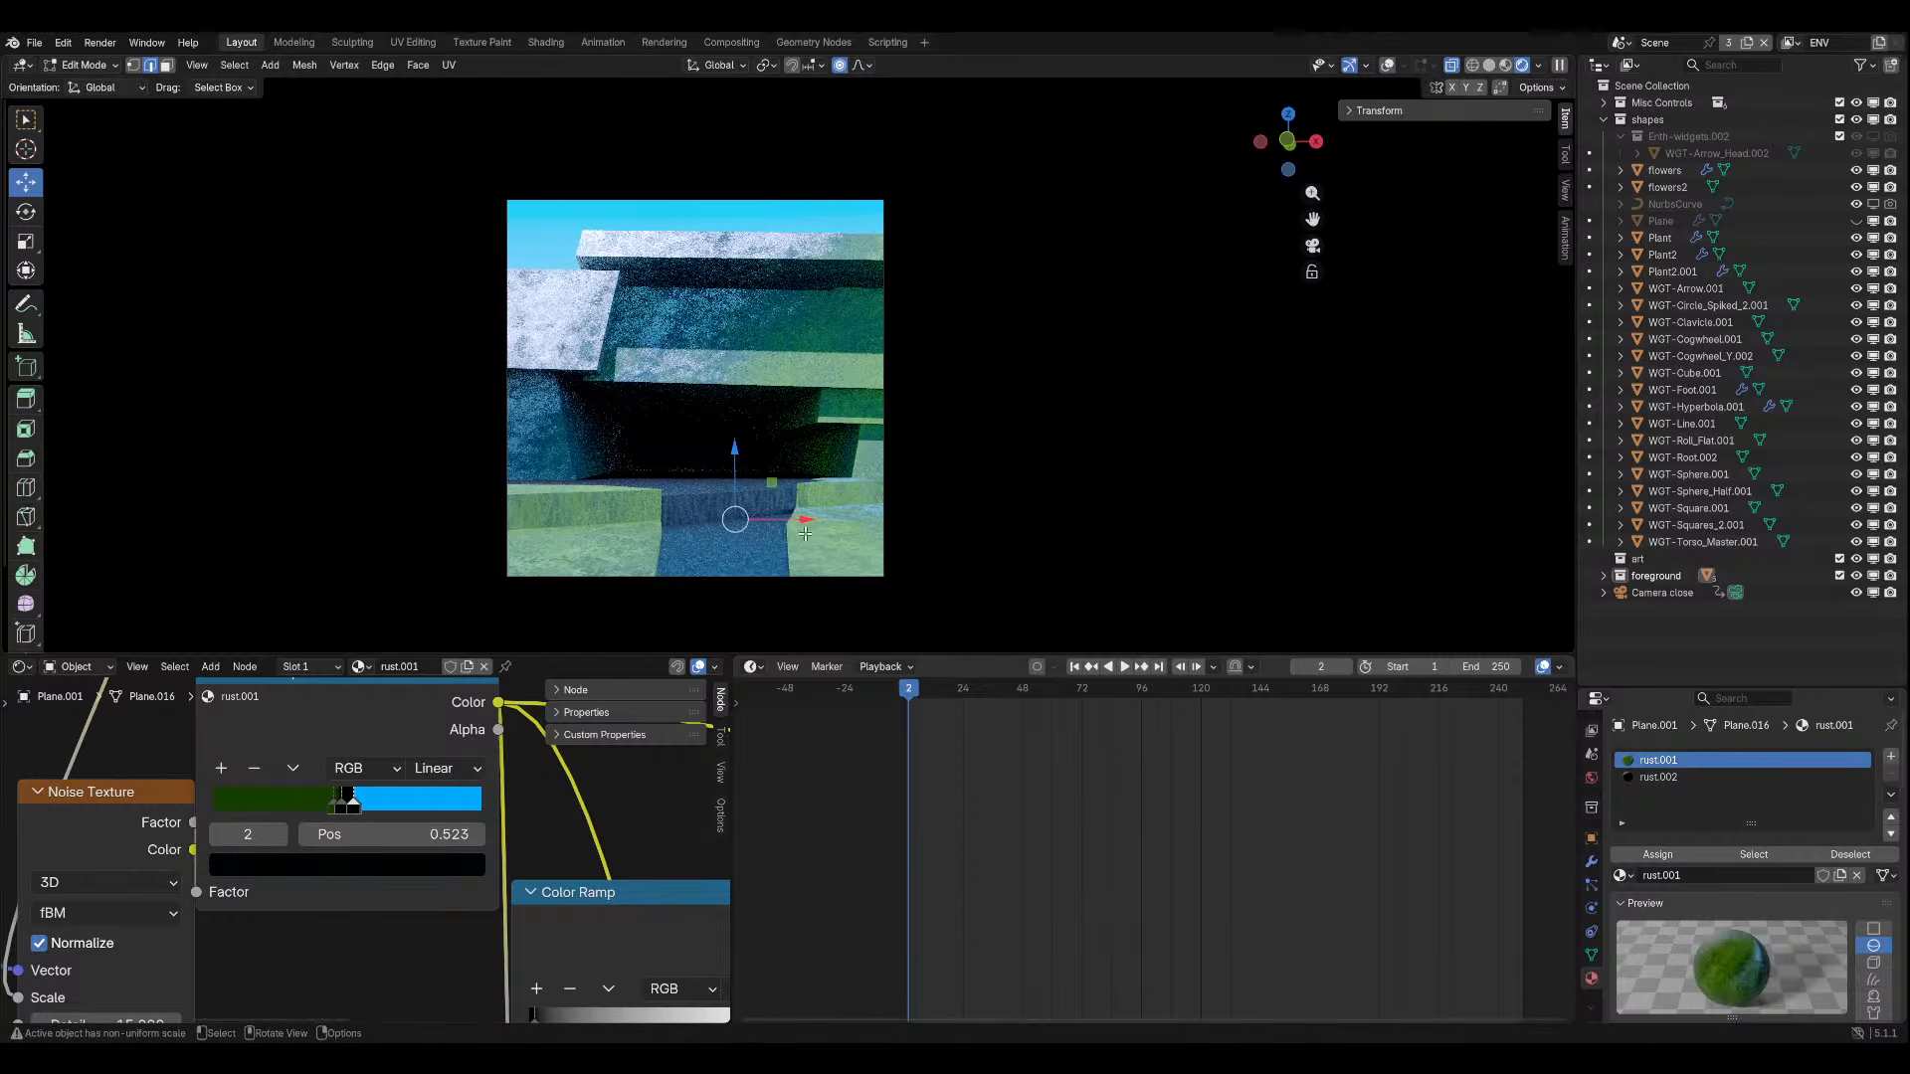
key("g")
key("x")
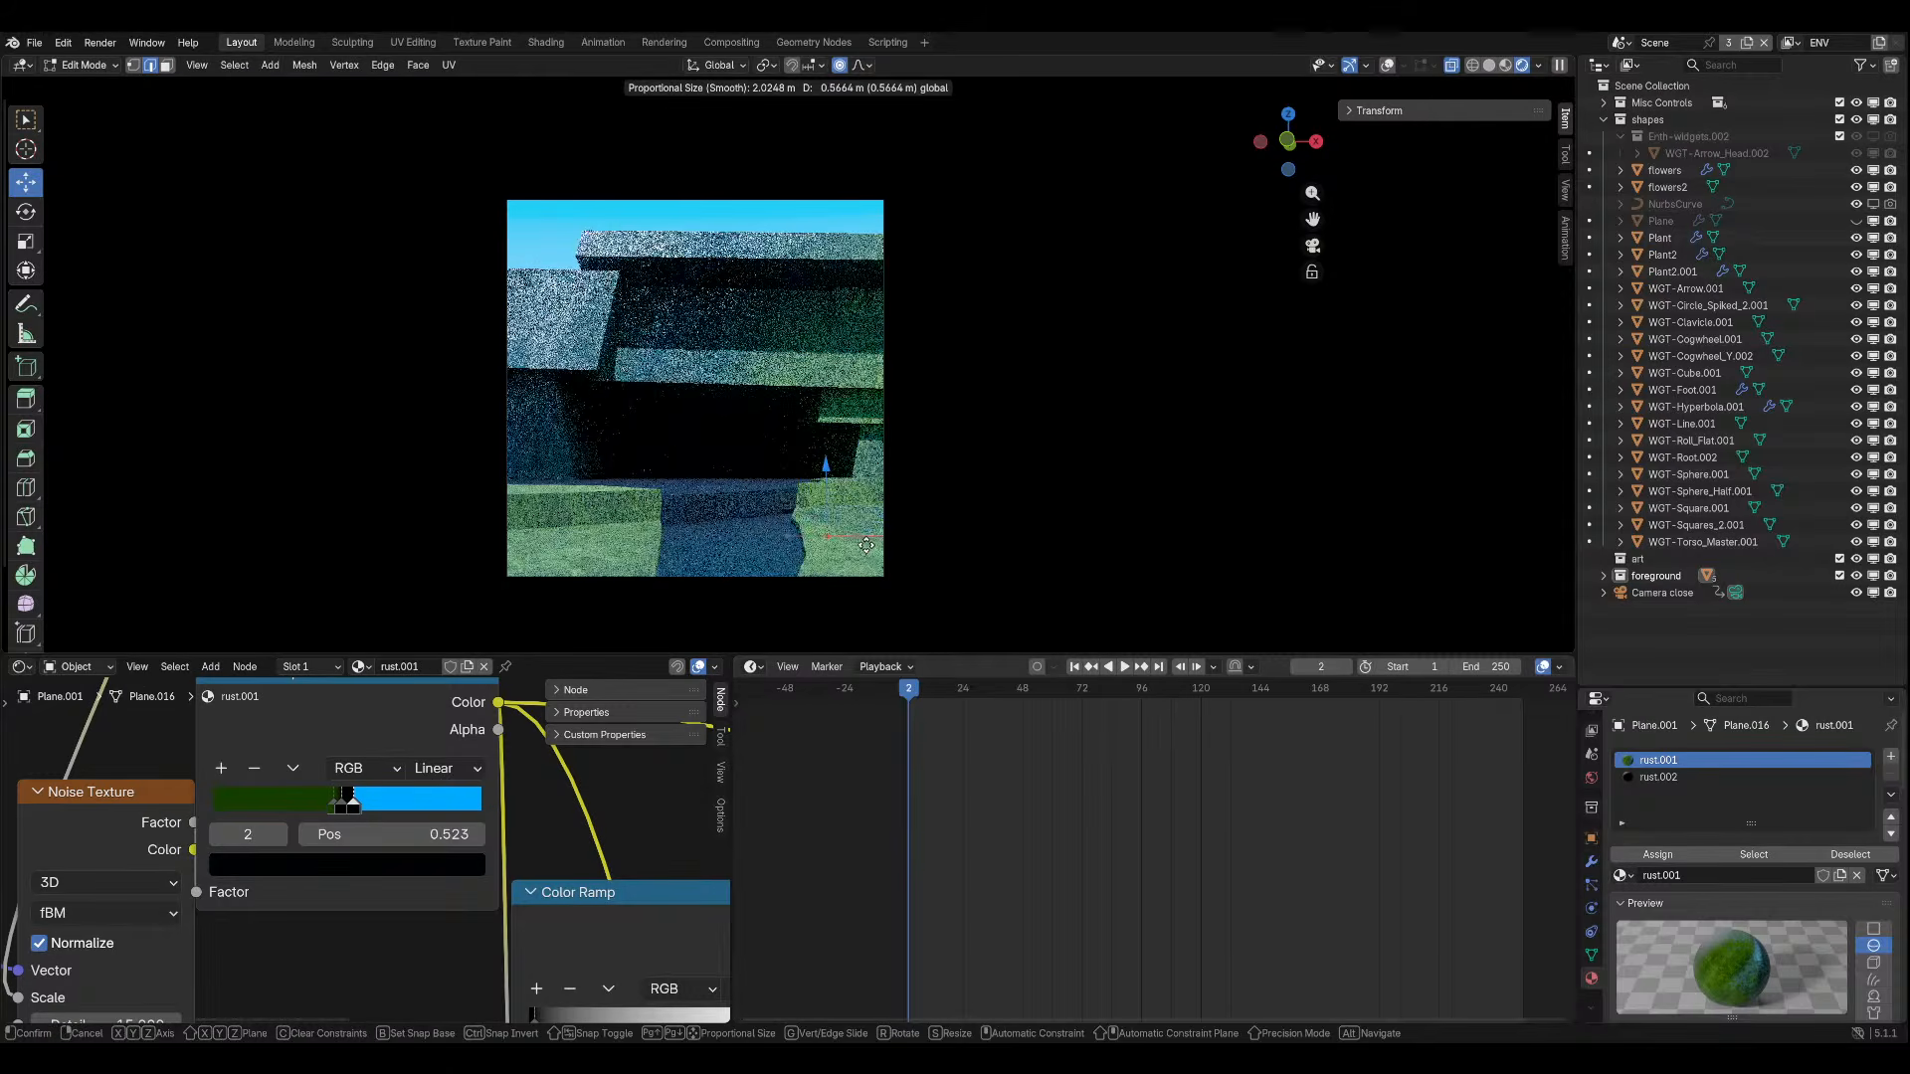
right_click(866, 546)
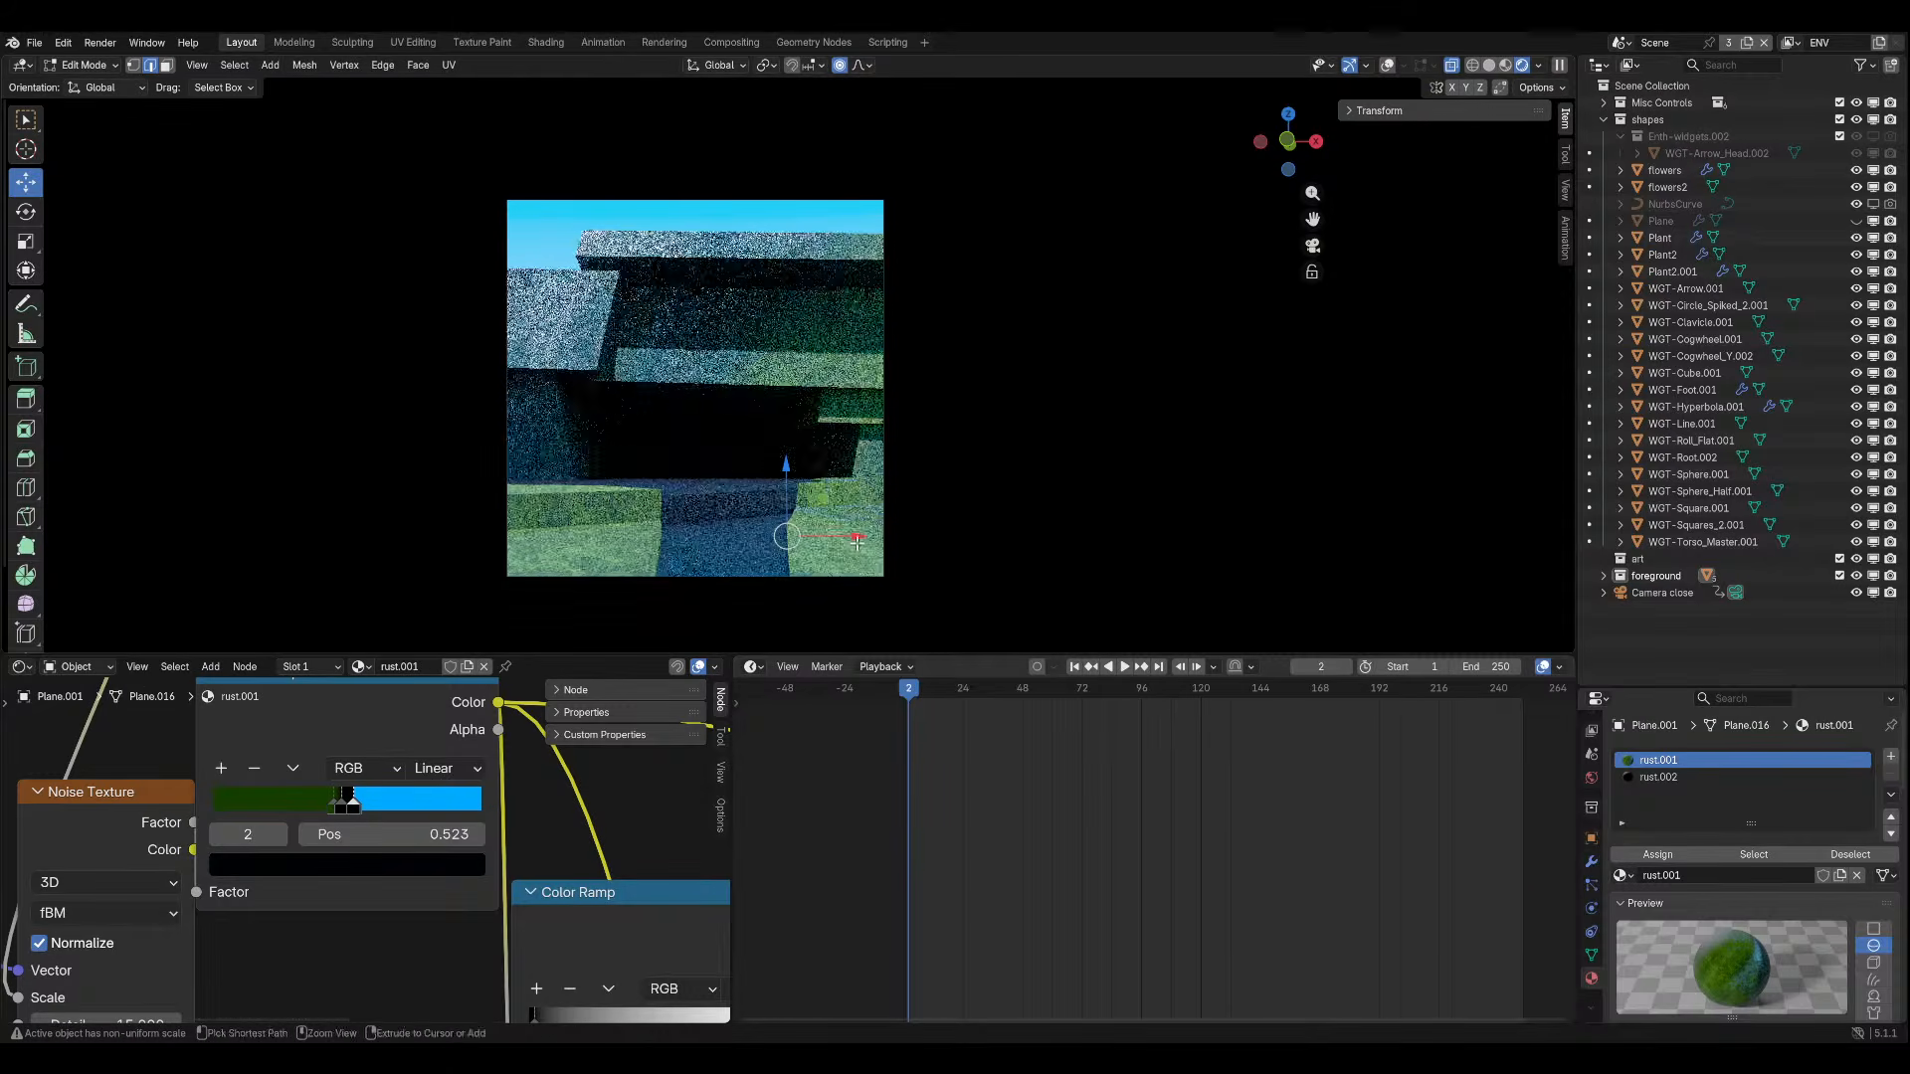
Move the left bank's near edge inward to narrow the front of the blue path, and select the right bank's near edge.
left_click(657, 541)
left_click_drag(723, 550, 857, 569)
left_click(799, 577)
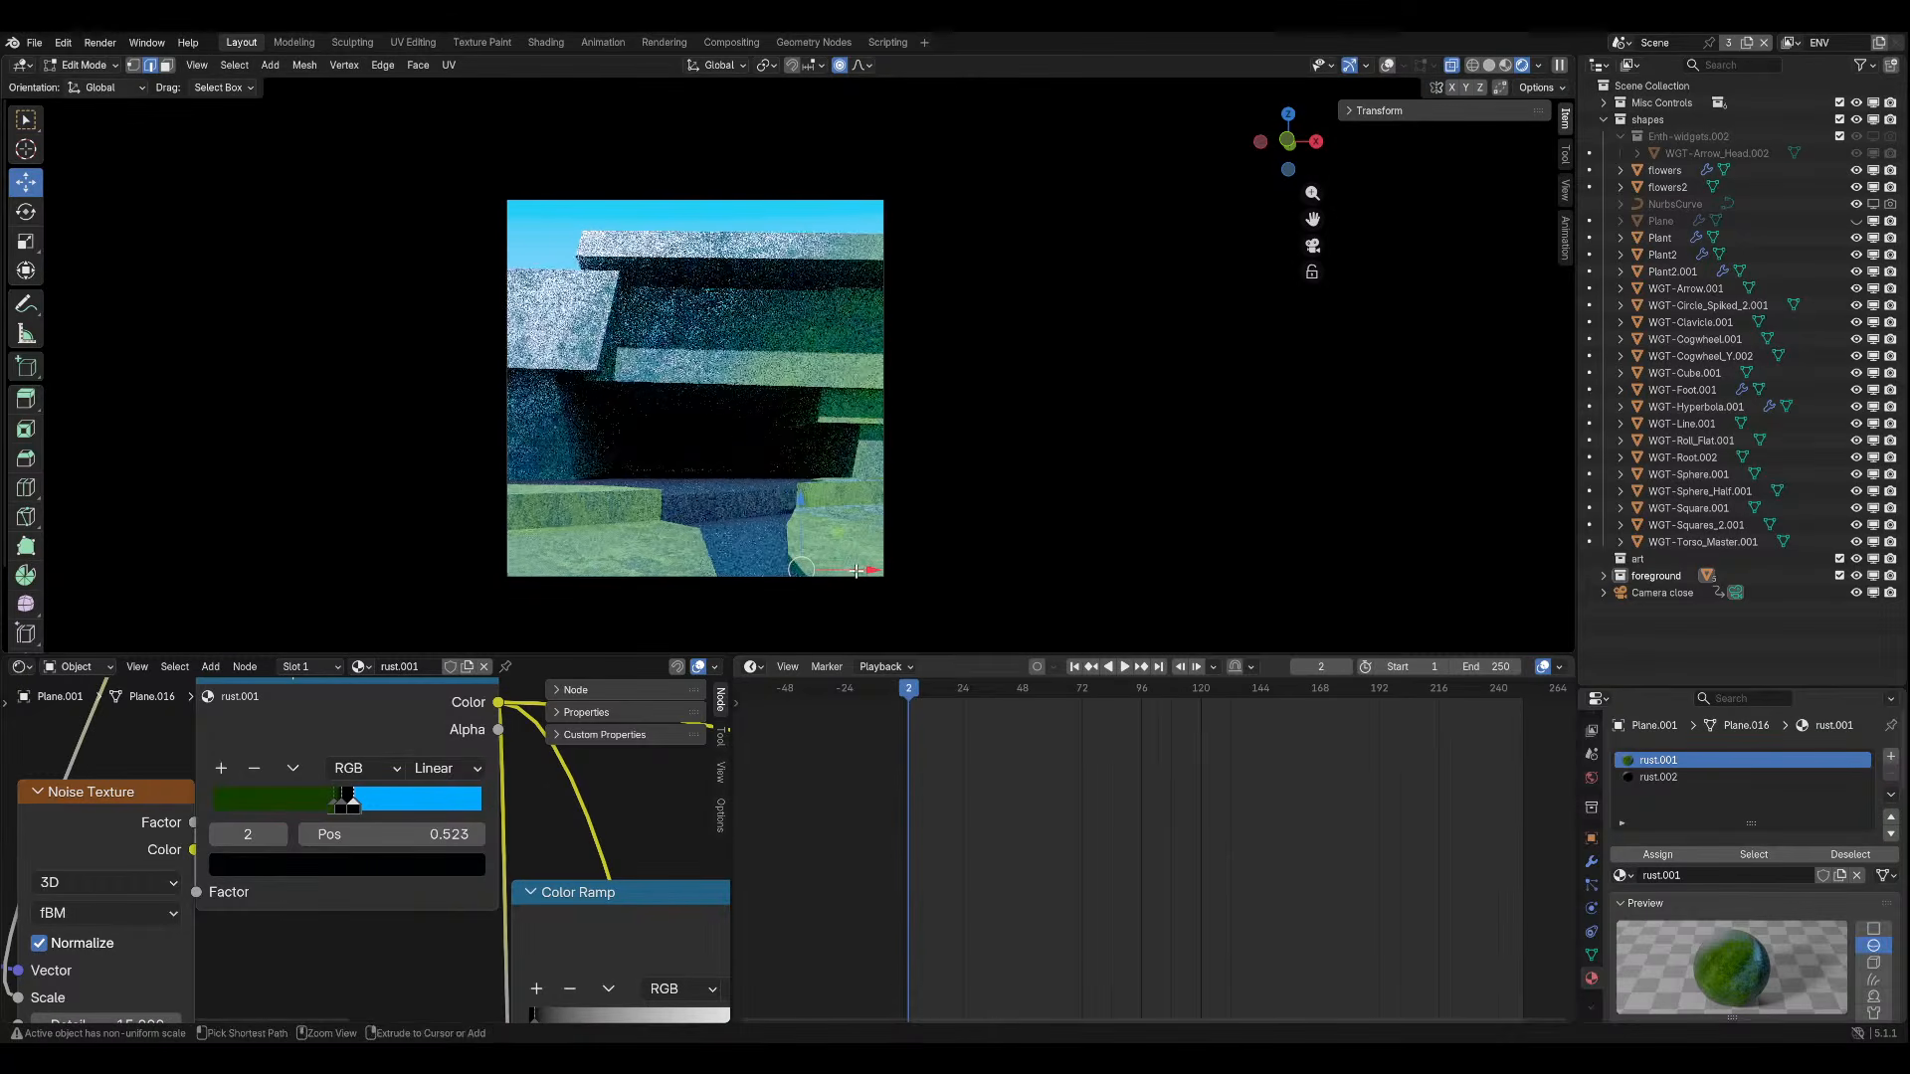
key("KP_0")
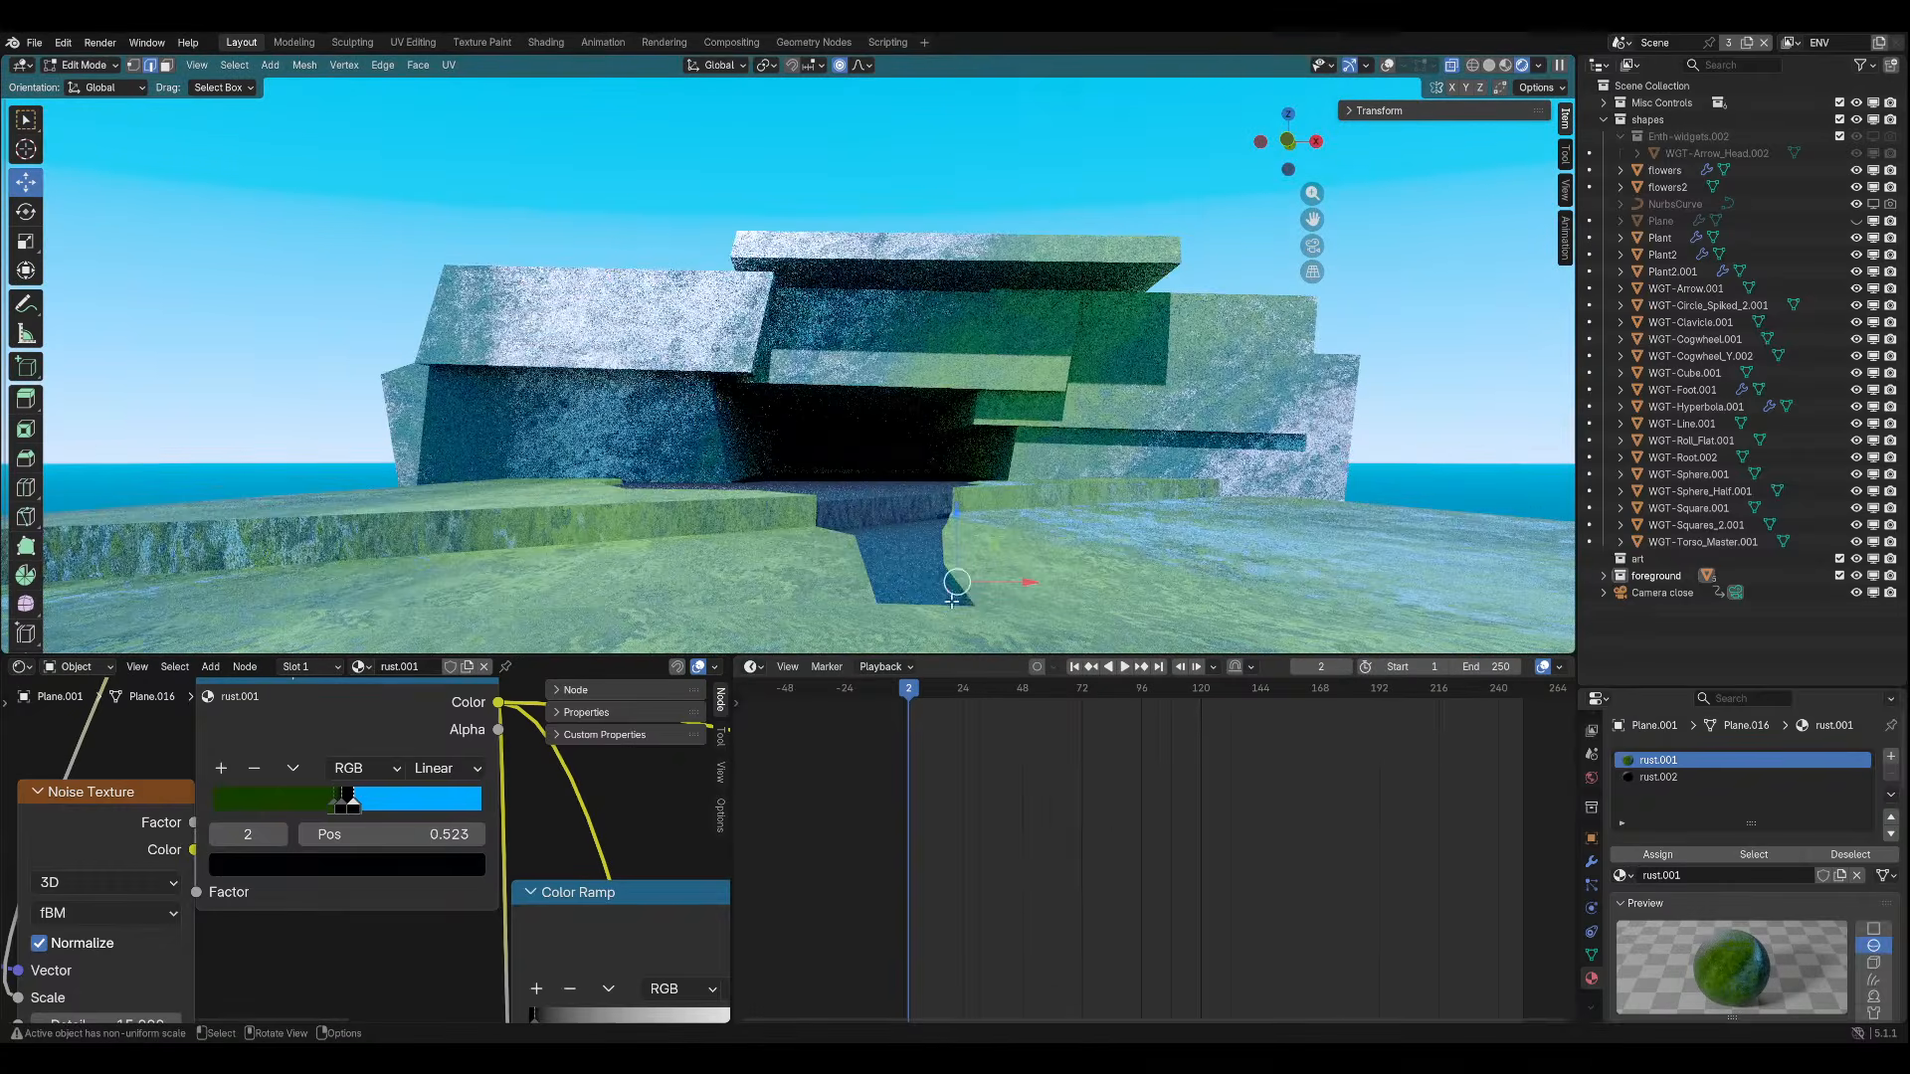
key("KP_0")
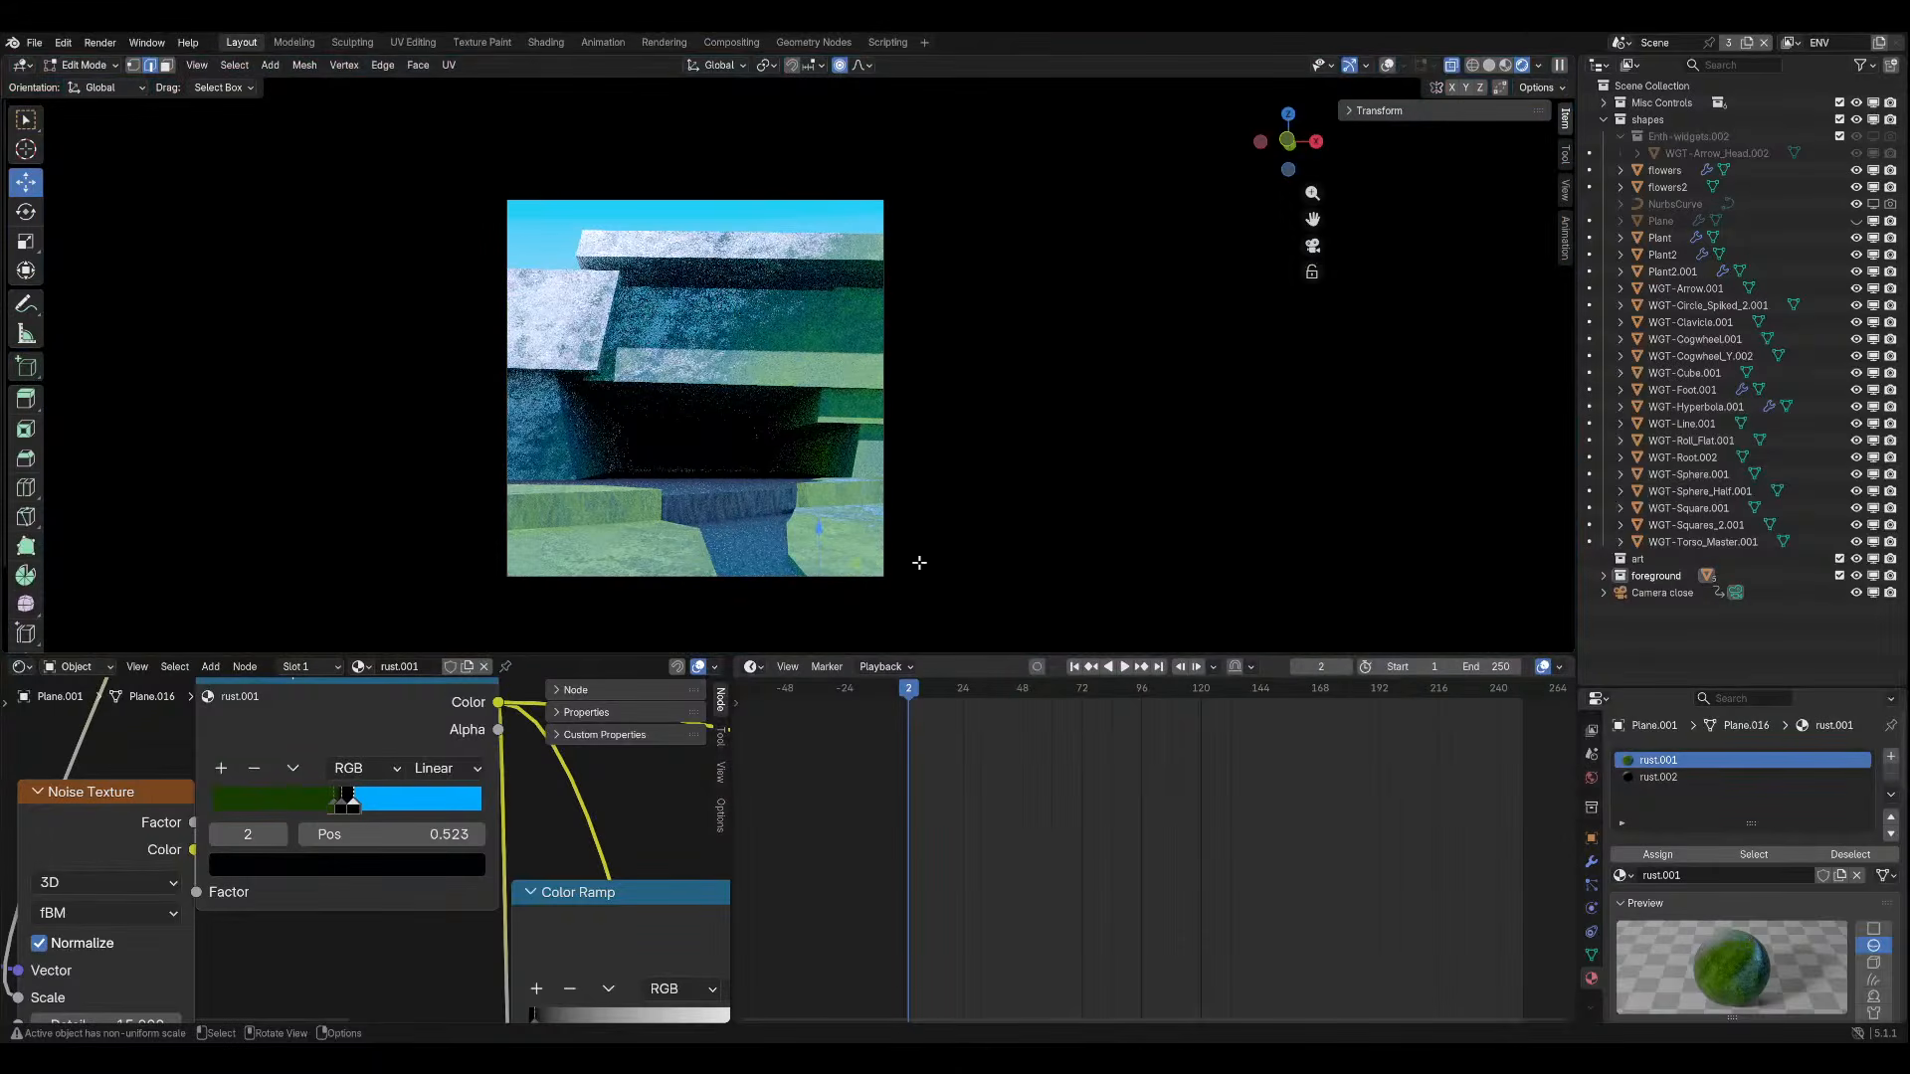
Try to move the right bank's near edge along global Y and global X with proportional editing.
key("g")
key("y")
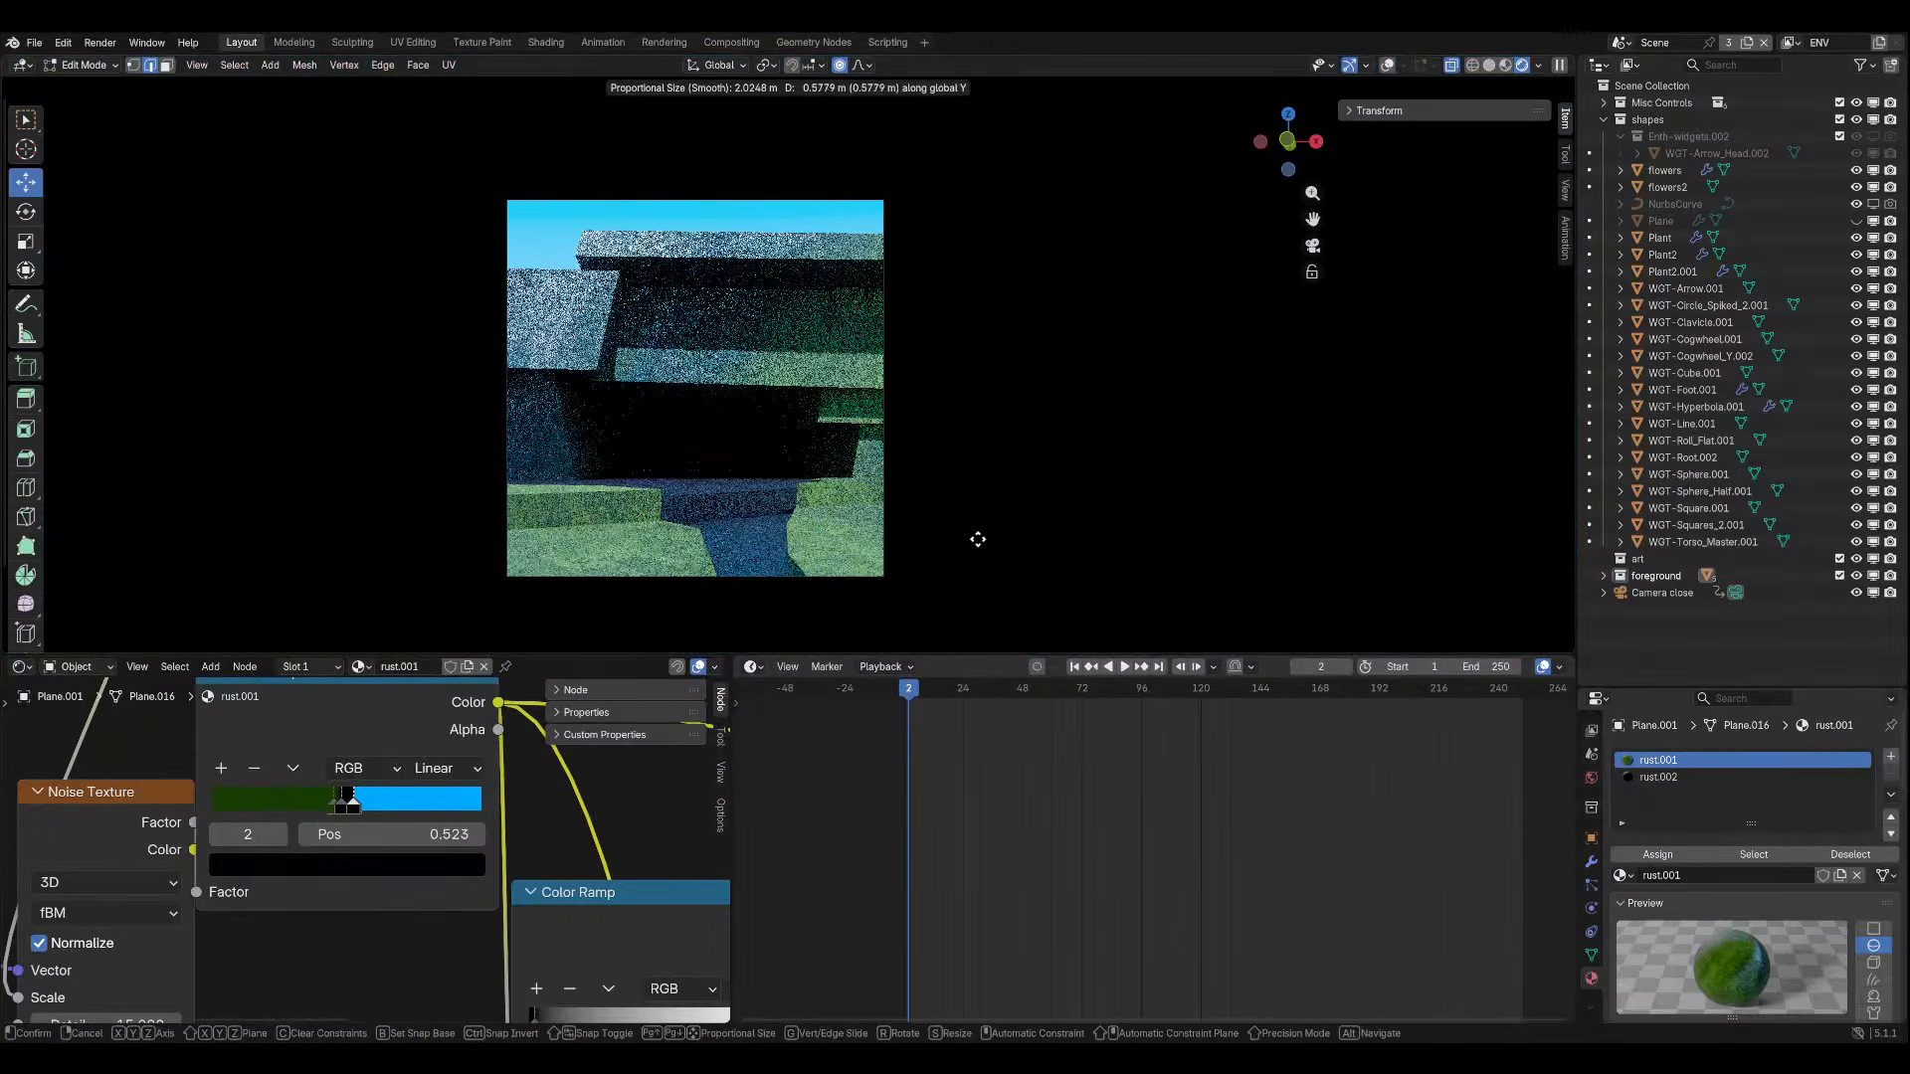
key("x")
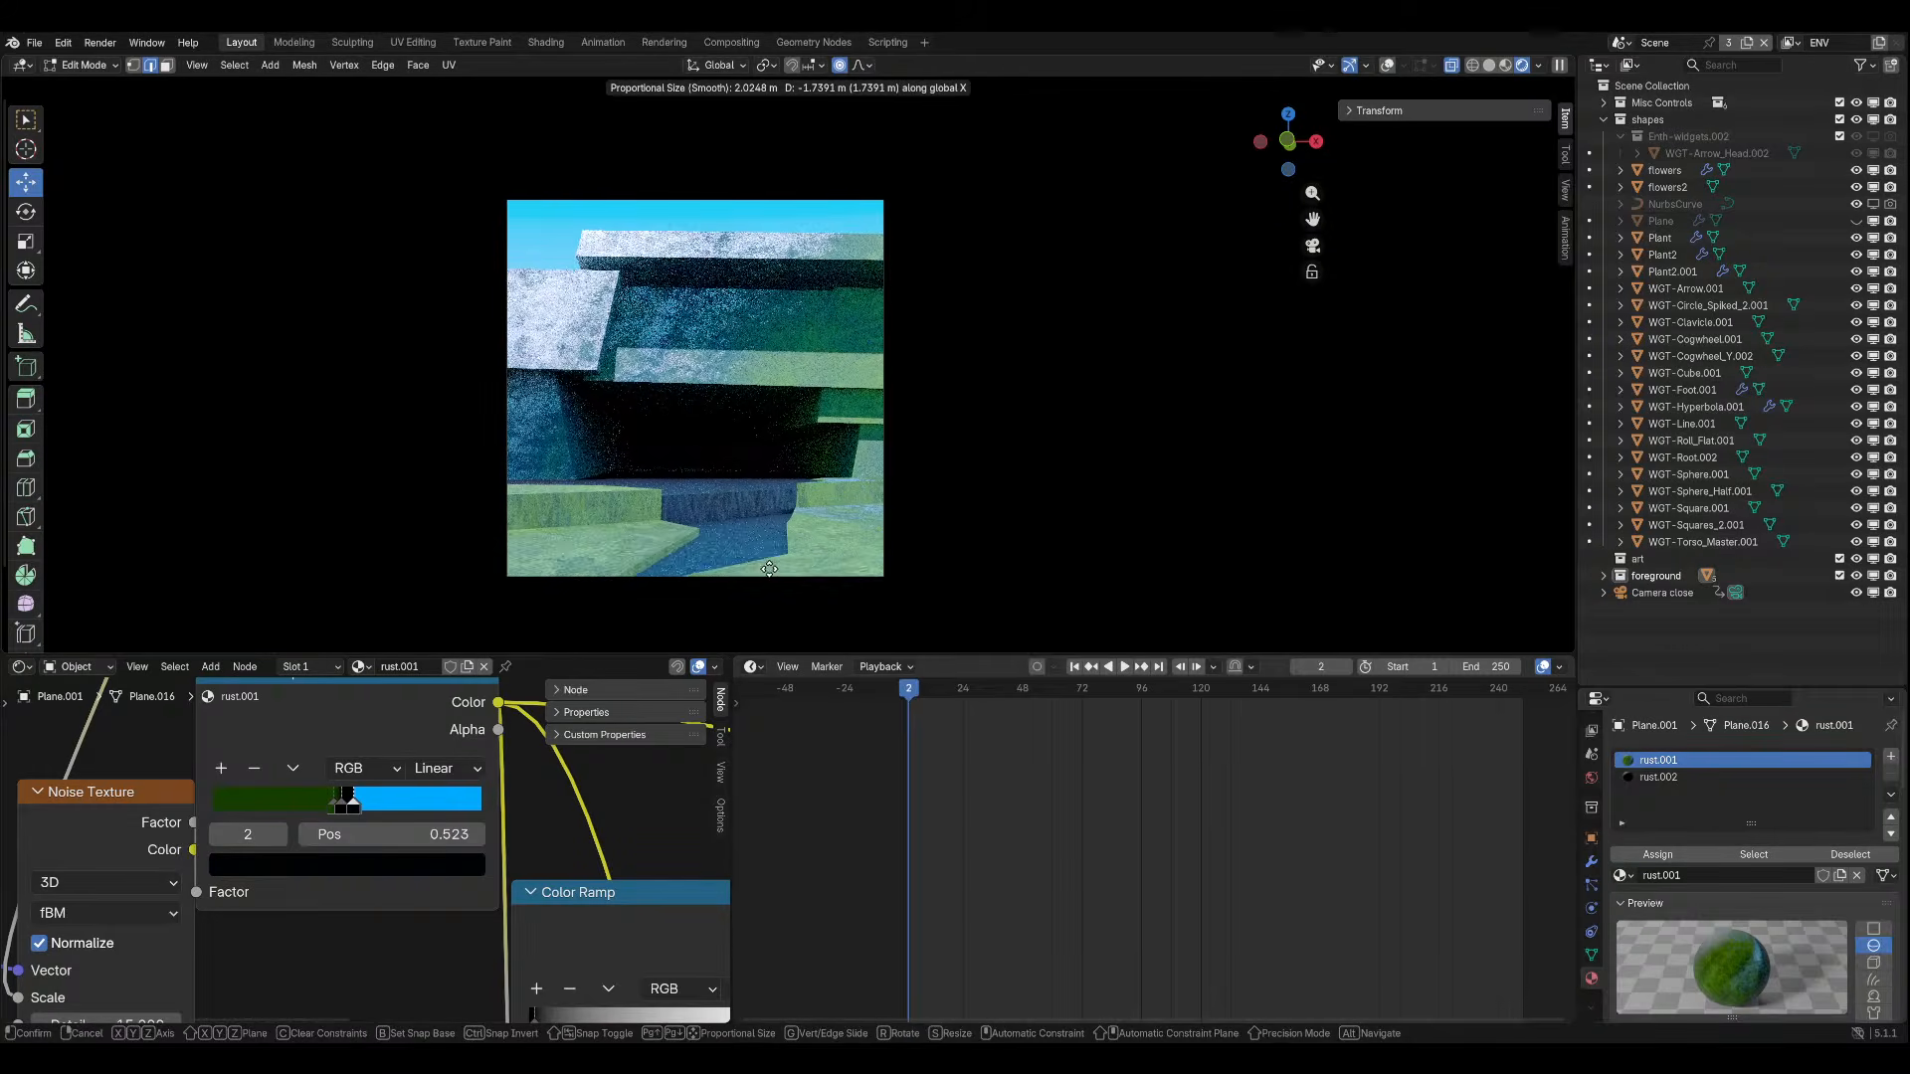
left_click(672, 565)
Save the file and return to Object Mode.
key("ctrl+s")
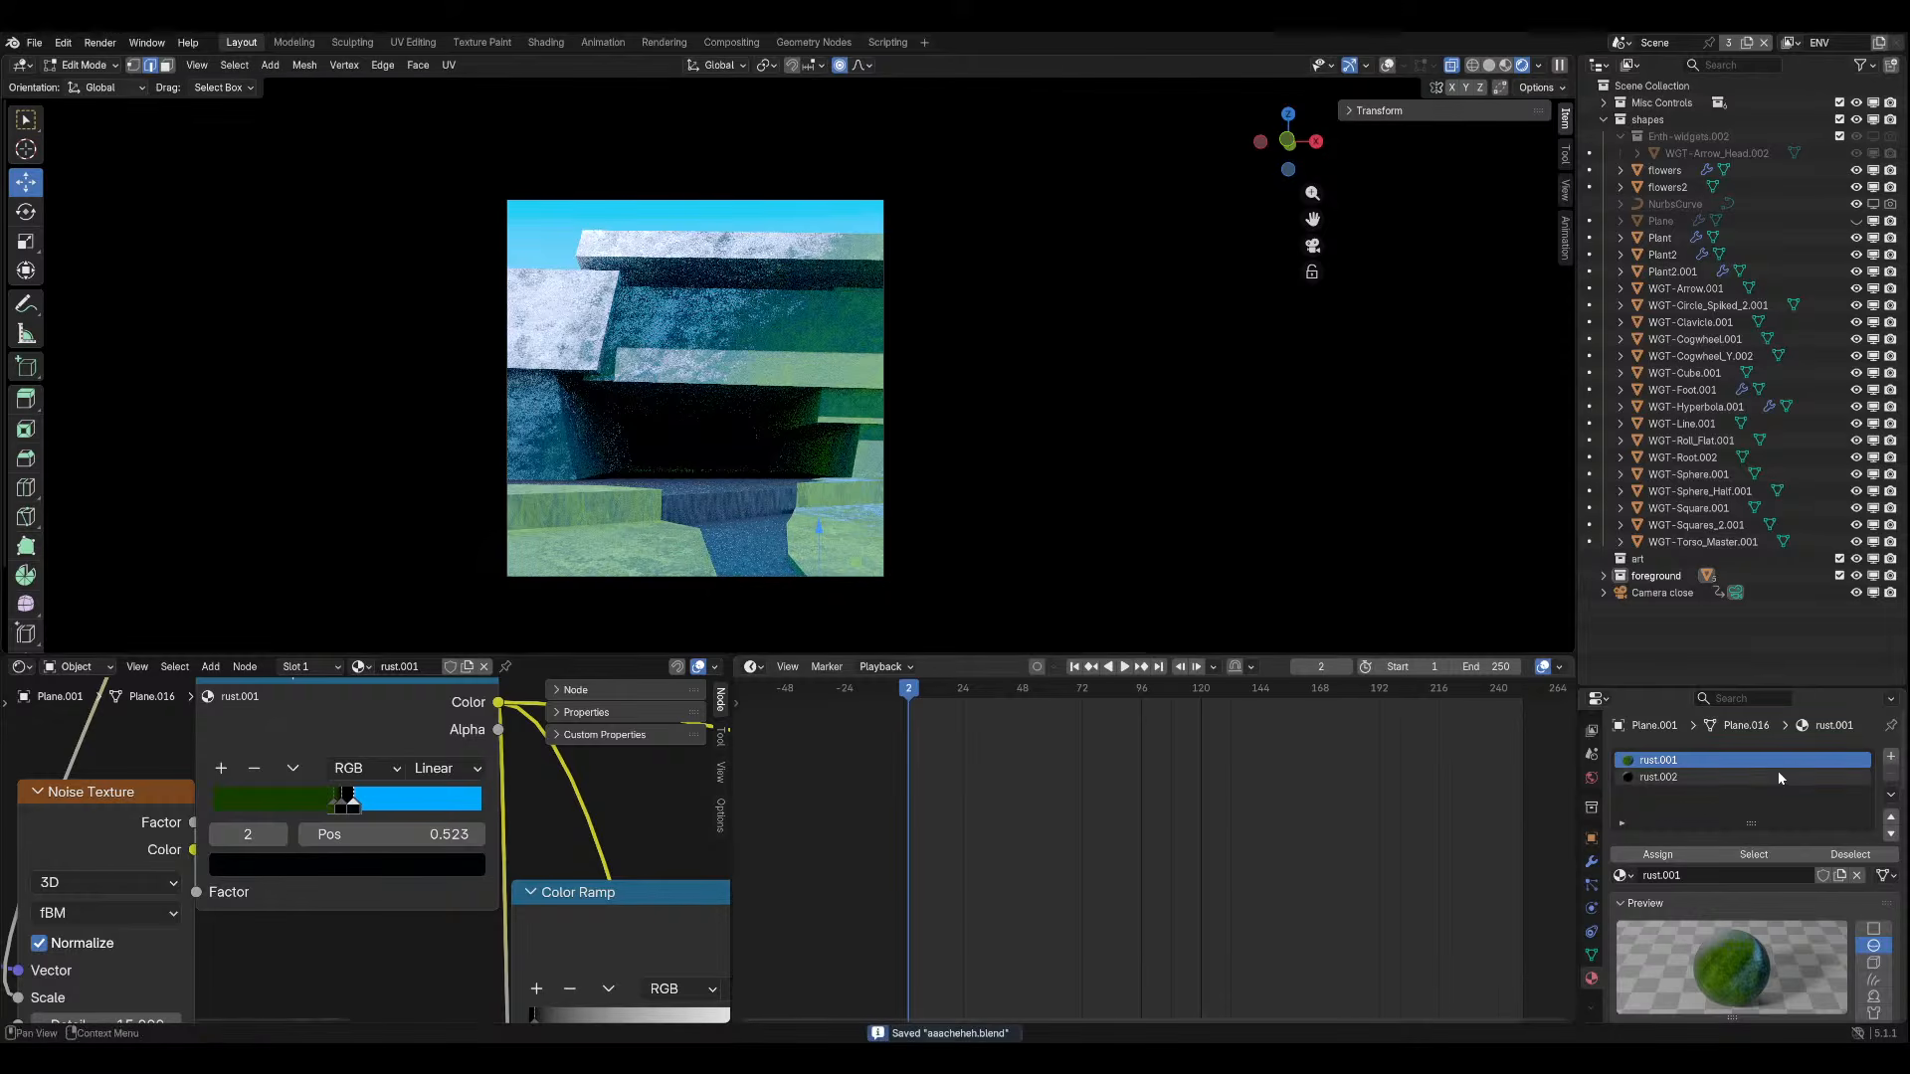
left_click(85, 65)
left_click(84, 68)
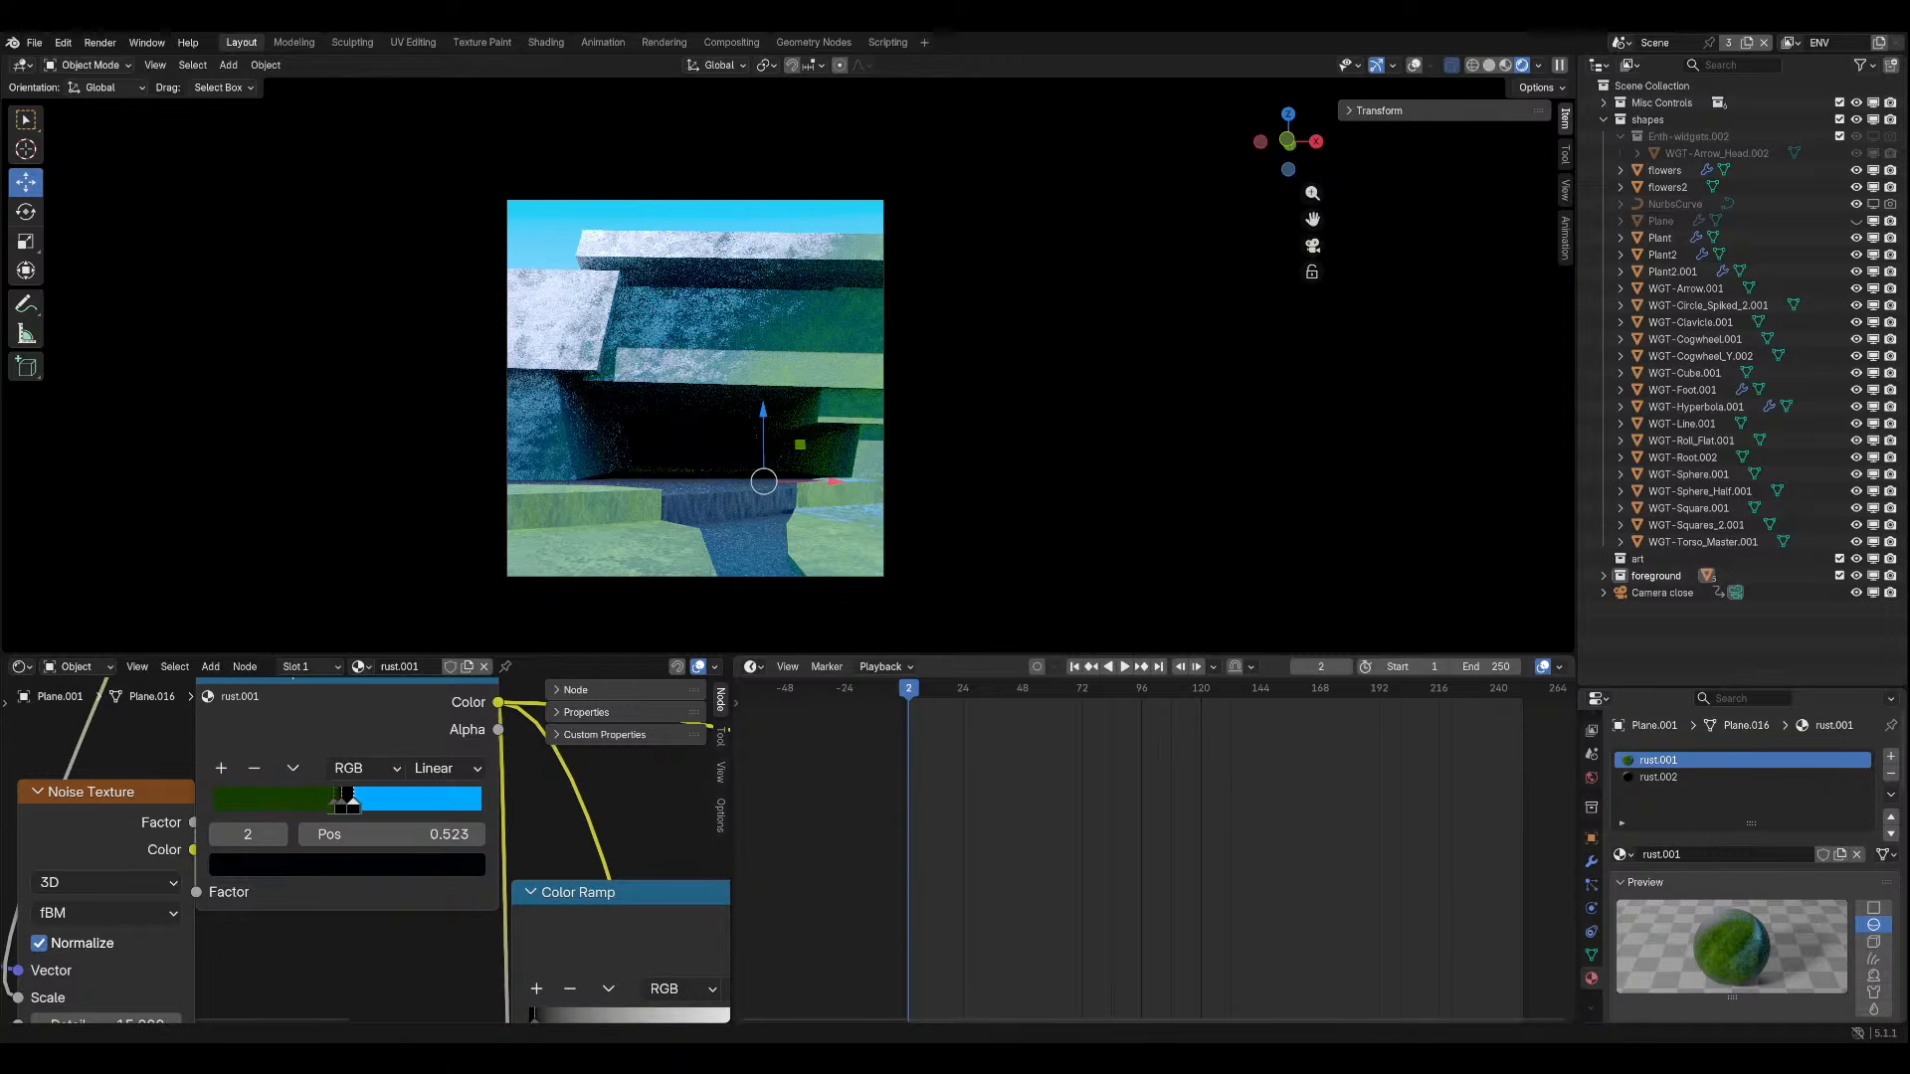
Enlarge the 3D viewport by shrinking the node editor and timeline areas, and save the file.
scroll(716, 575, "up", 1)
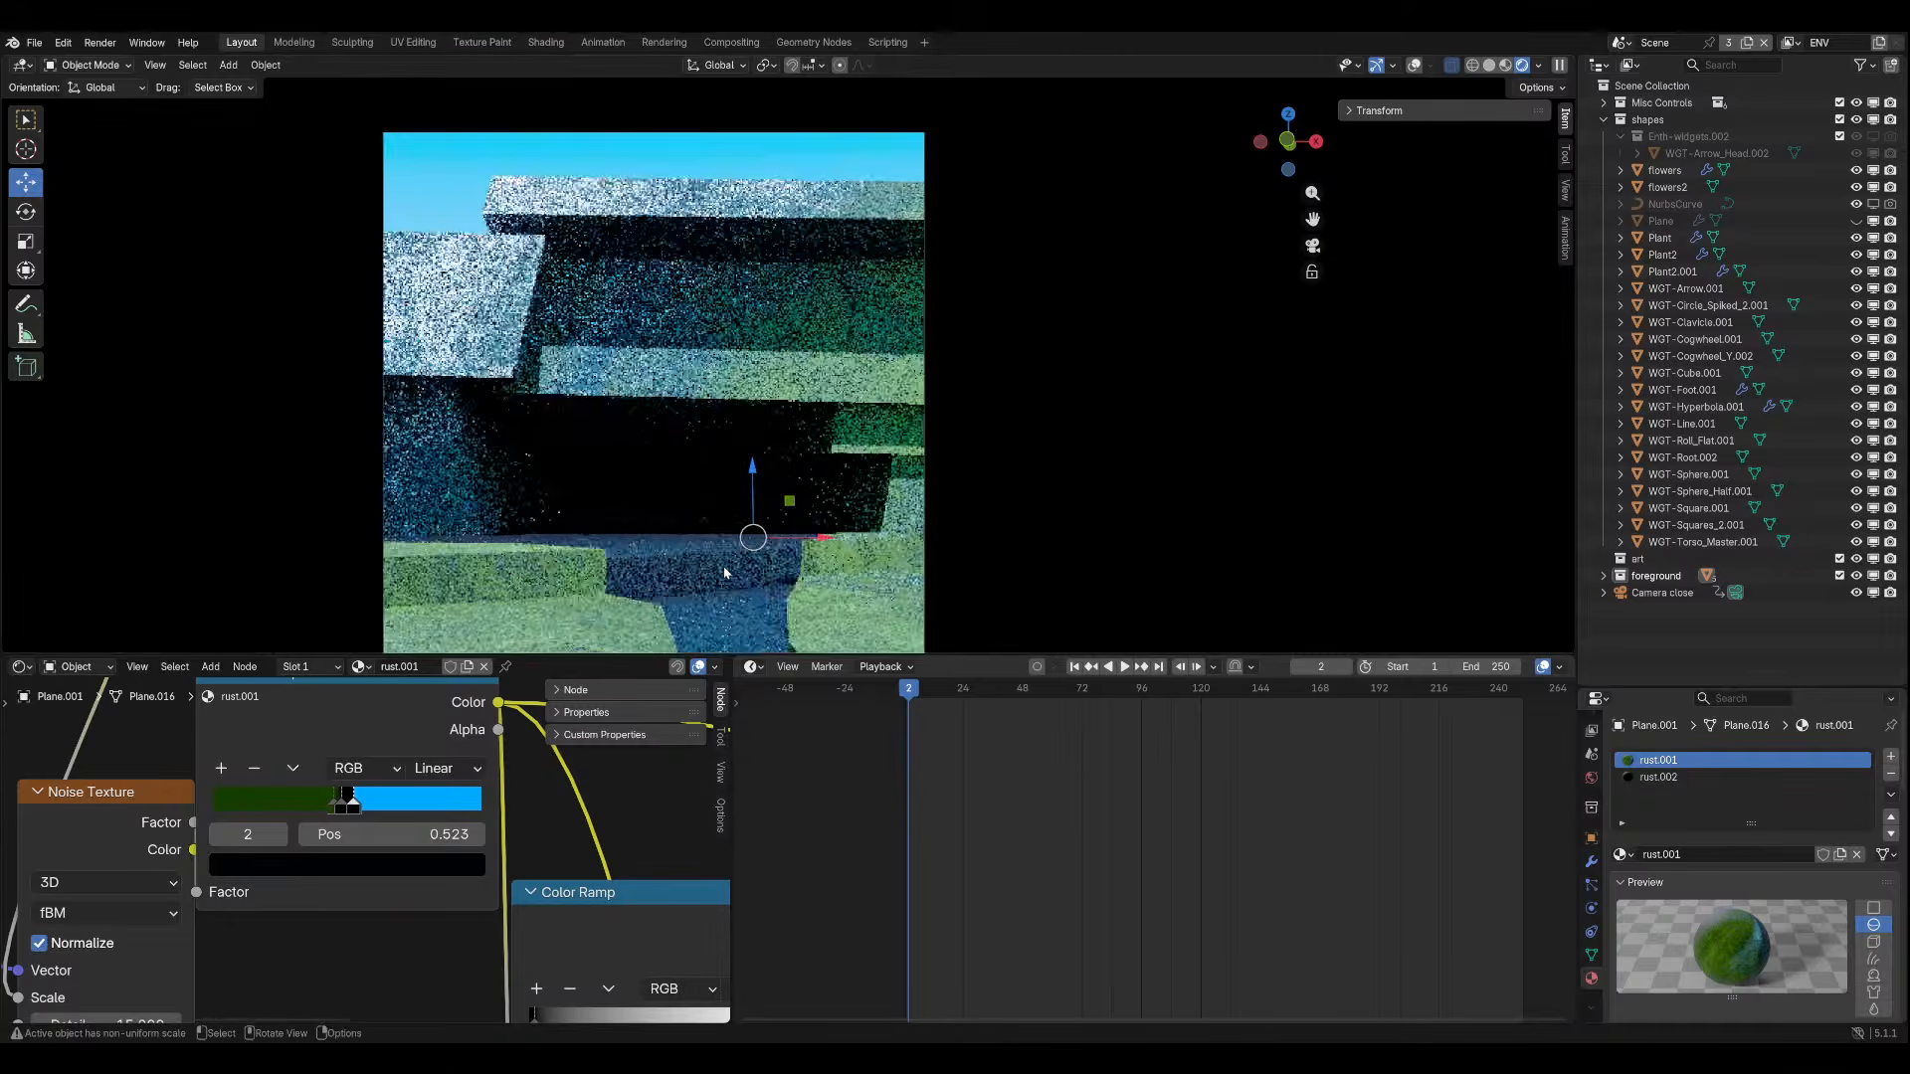
middle_click_drag(732, 559, 767, 516, "shift")
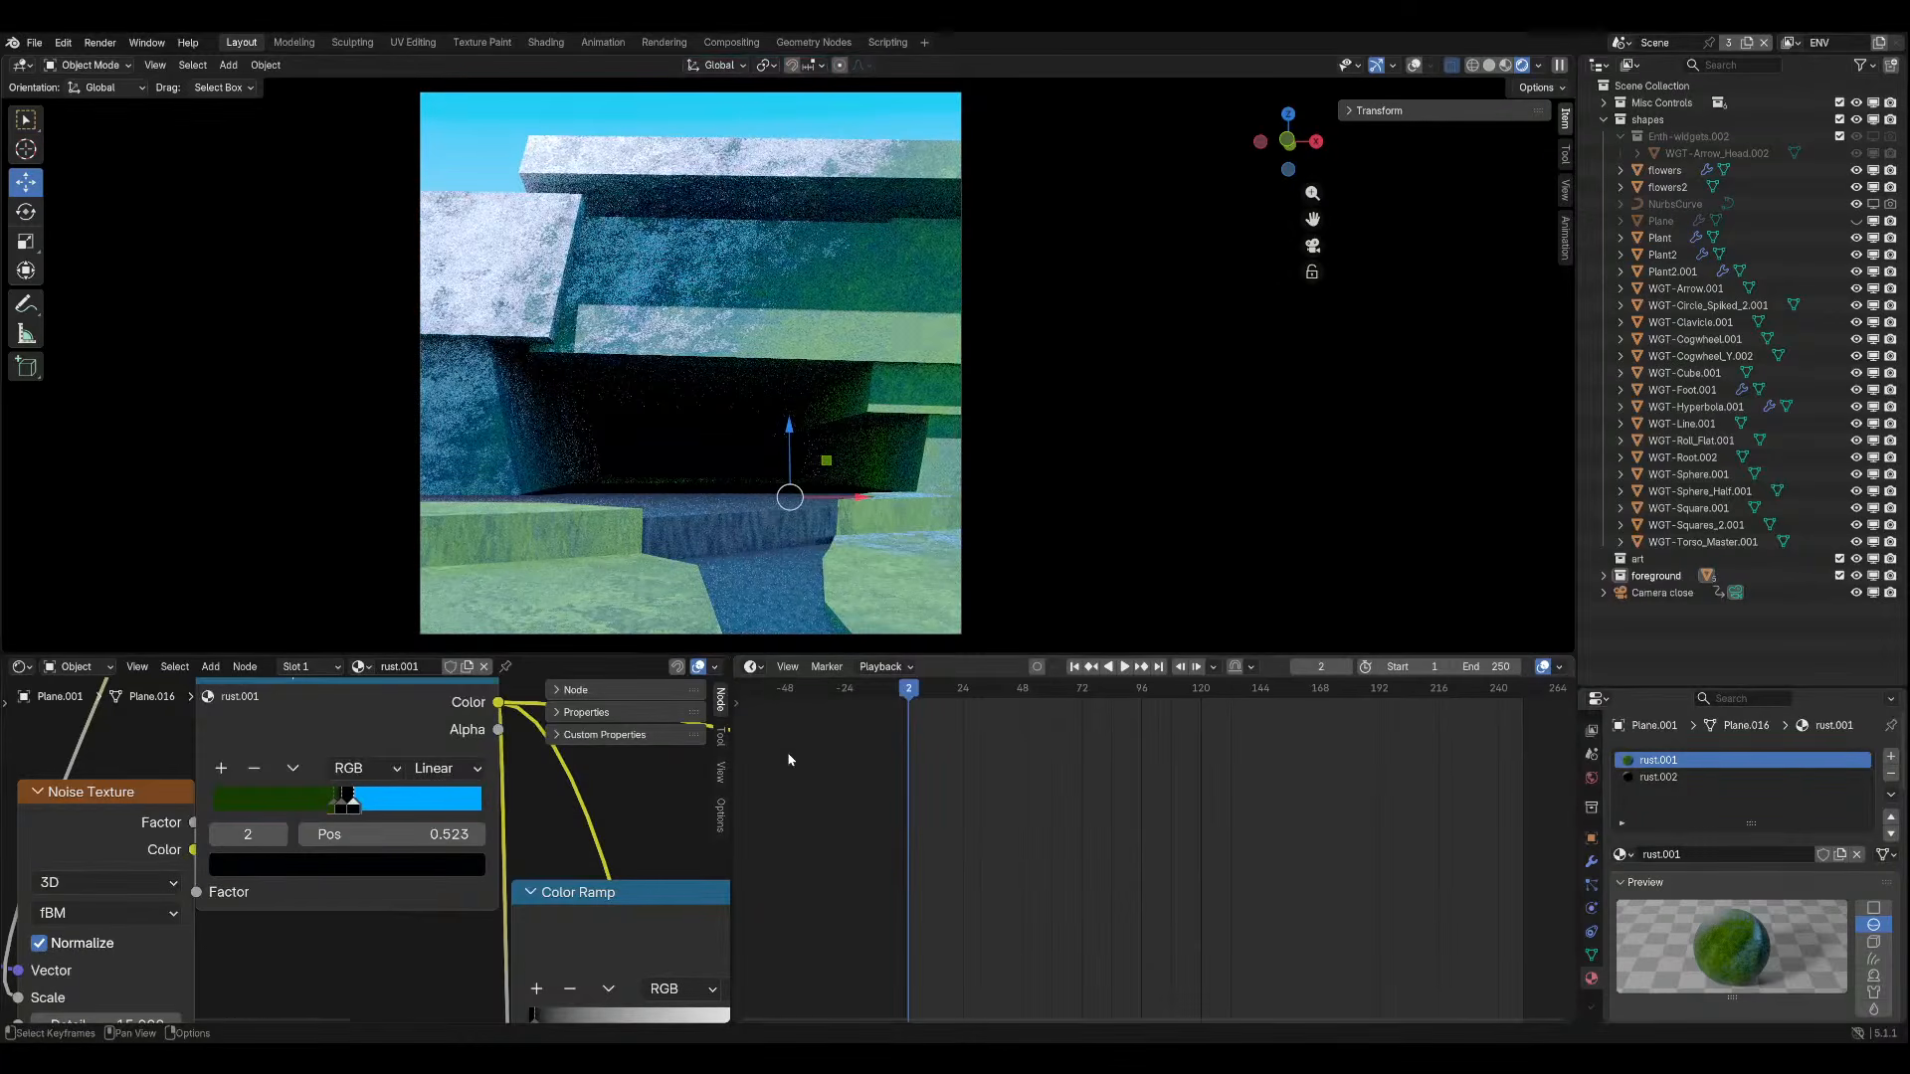
left_click_drag(827, 655, 882, 786)
scroll(398, 915, "down", 4)
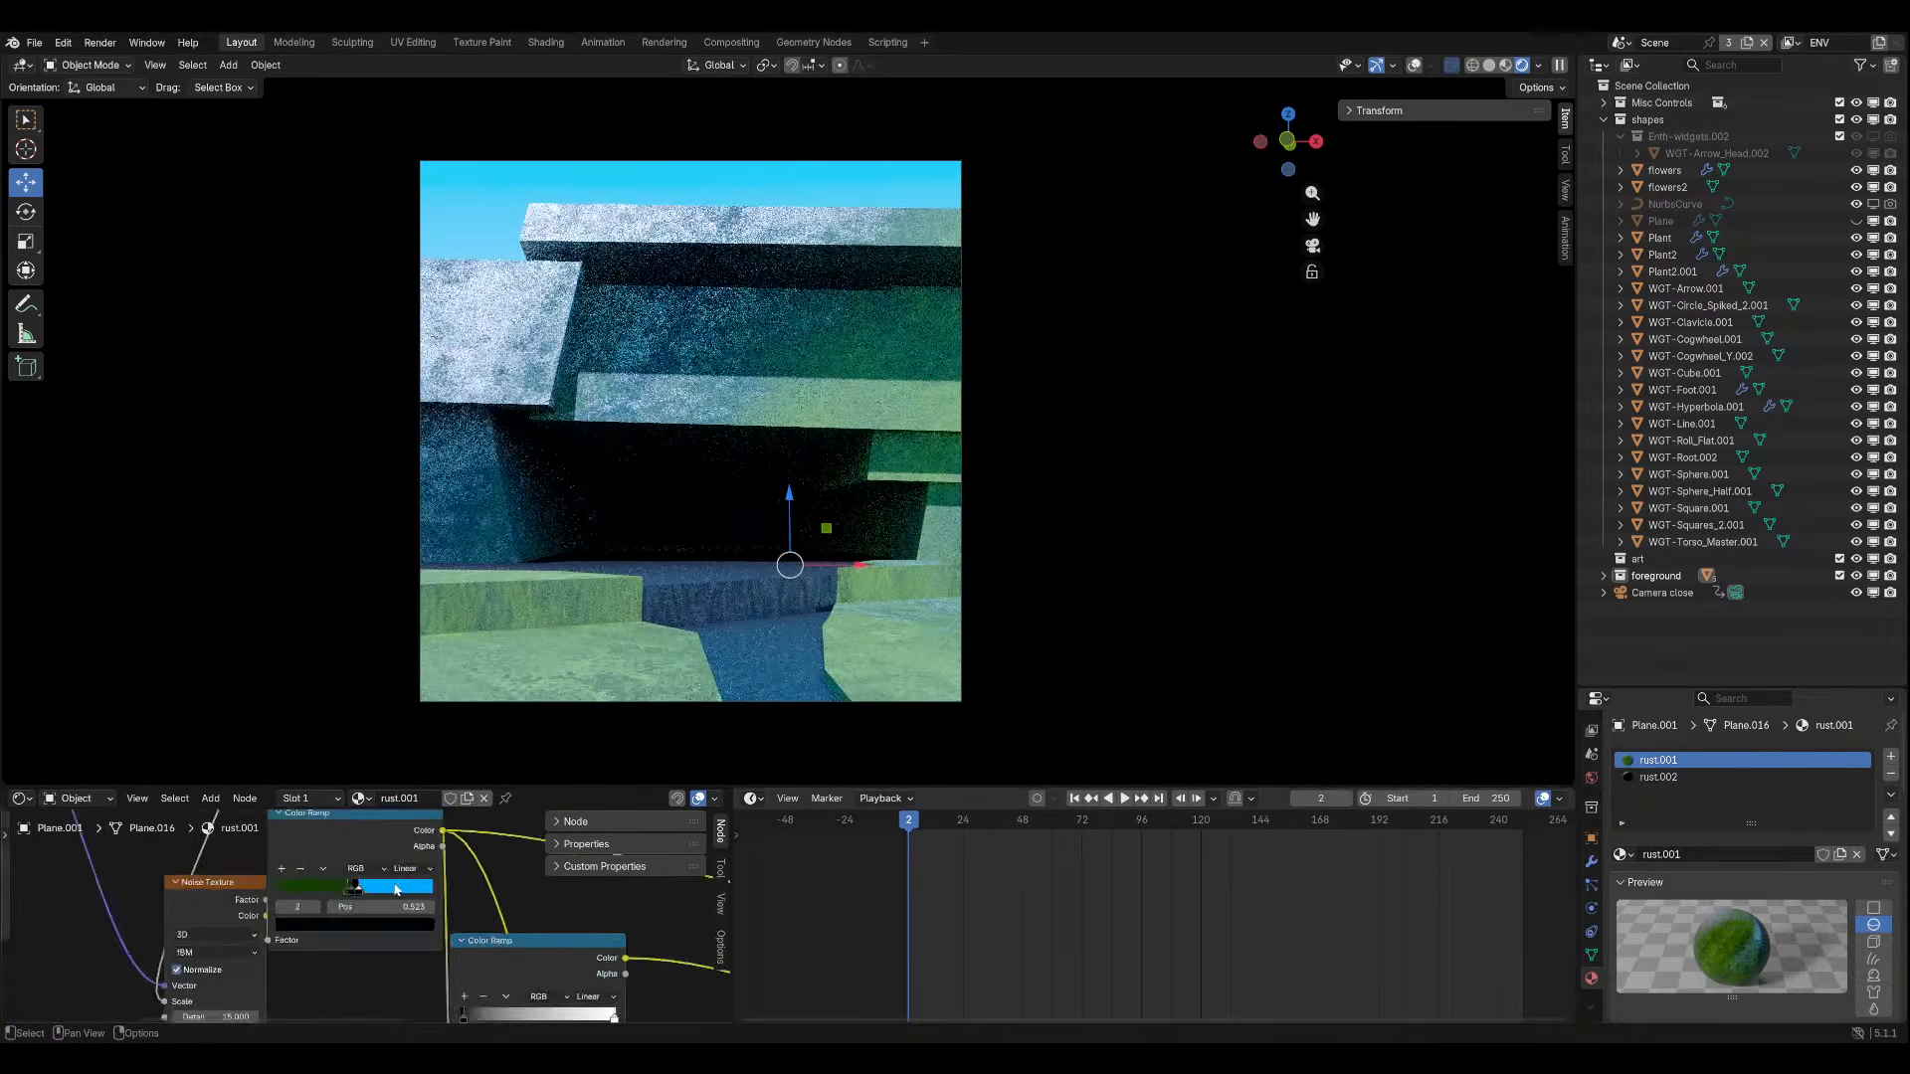
scroll(1028, 547, "up", 1)
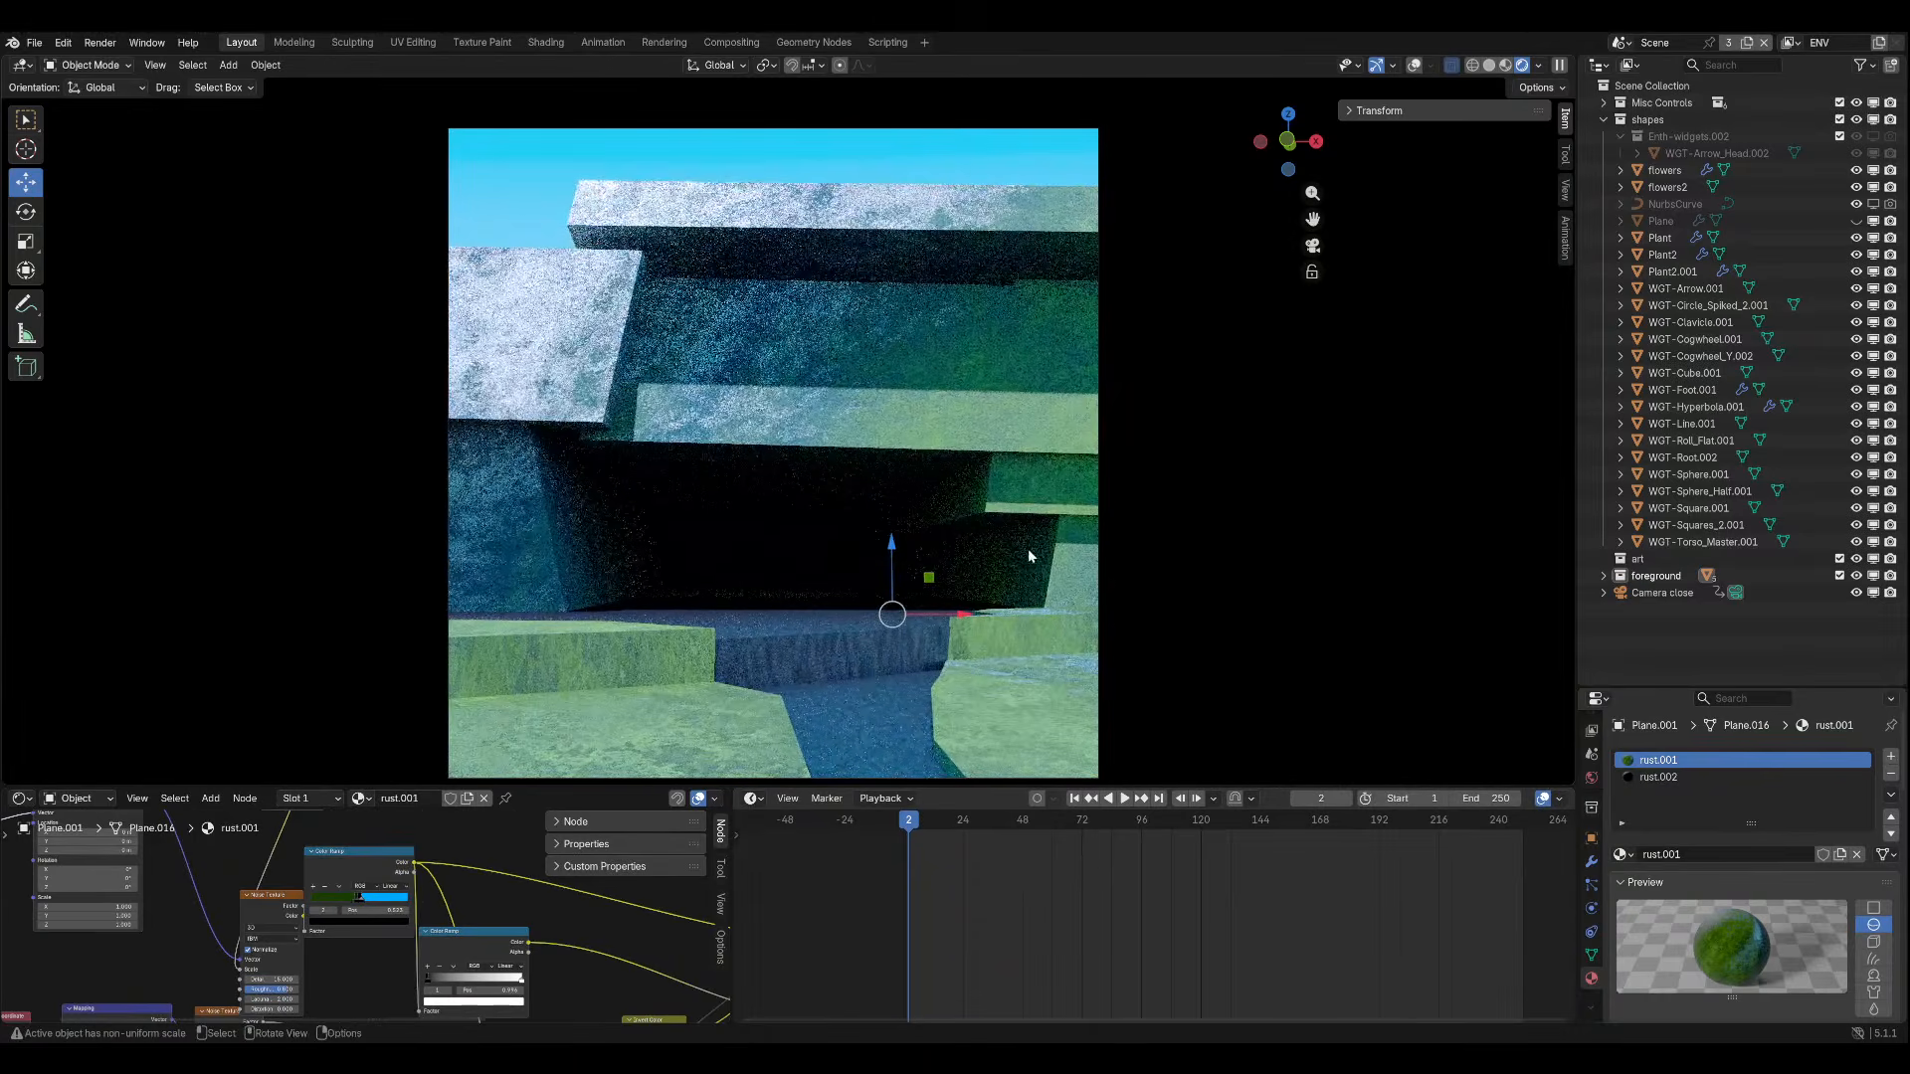
key("ctrl+s")
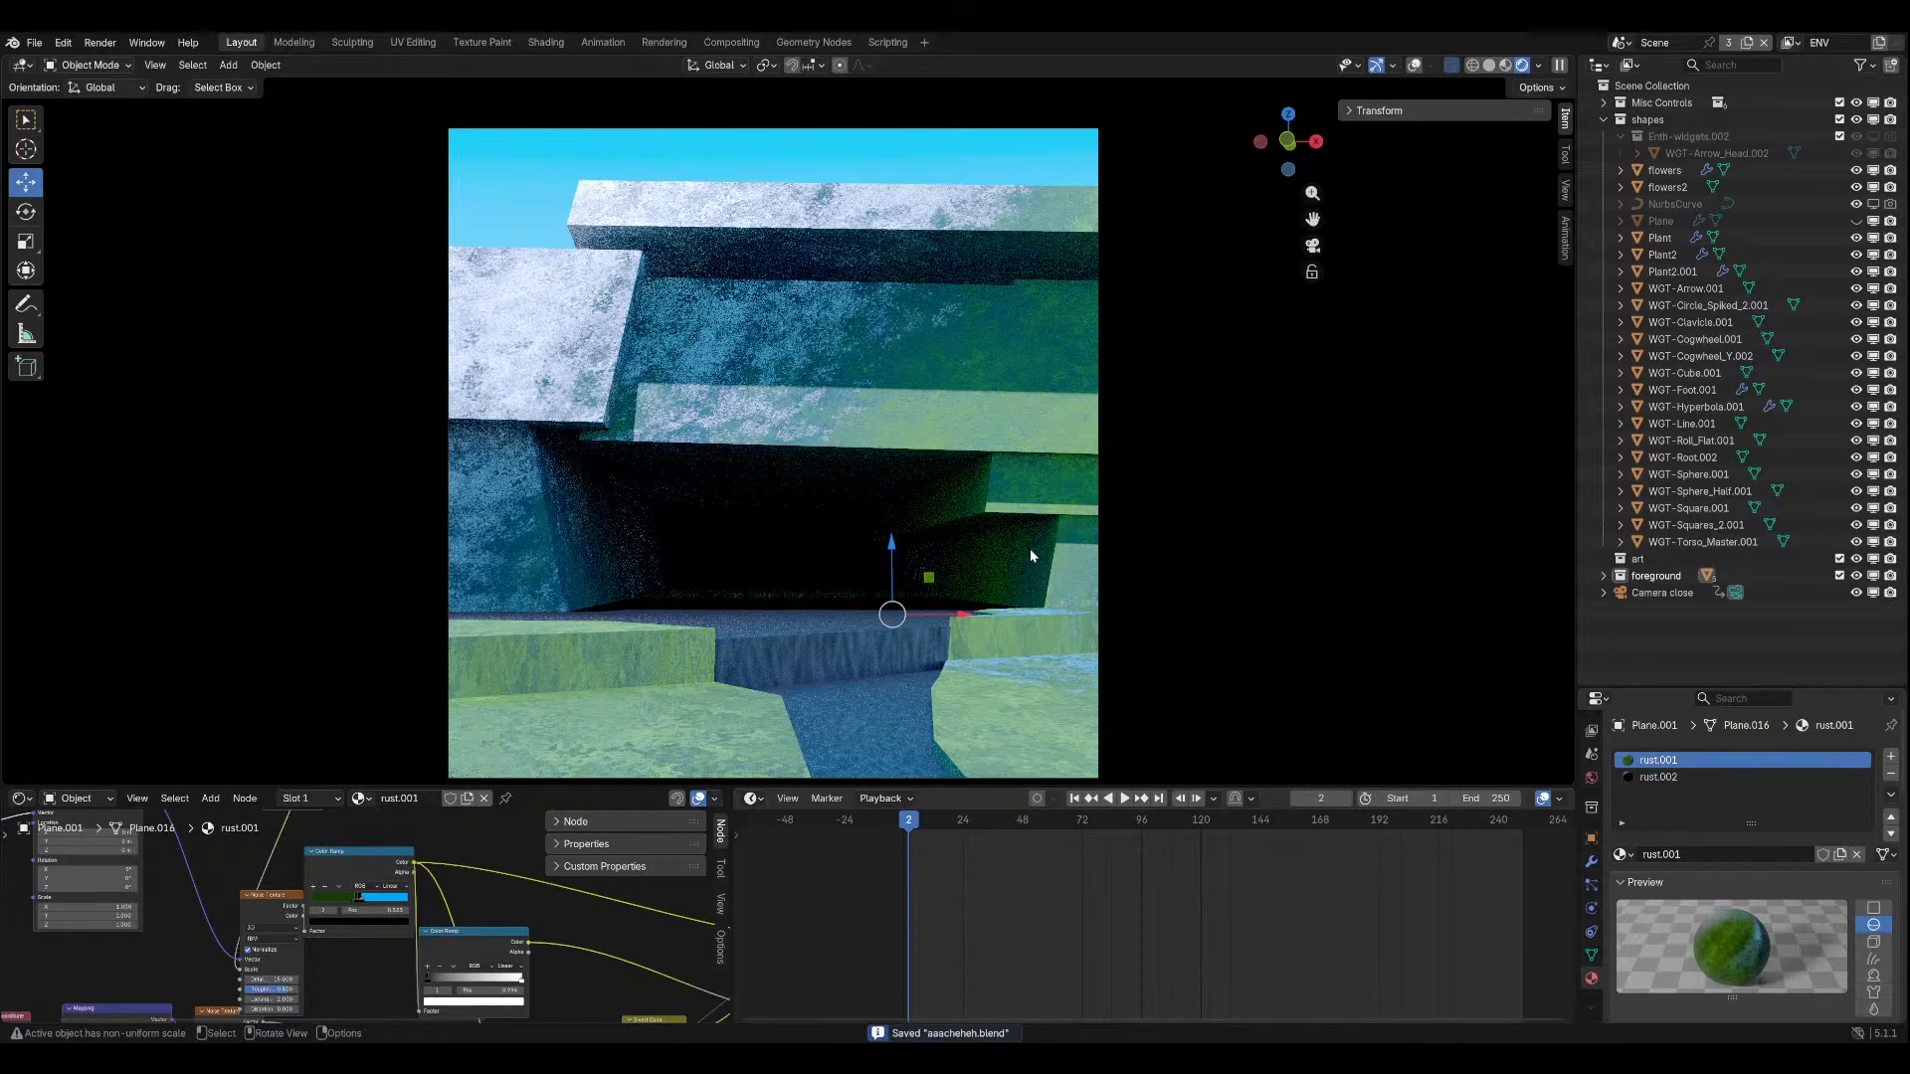
Select the building's main cube, save the file, and open the cube in Edit Mode with face selection and overlays shown.
left_click(988, 560)
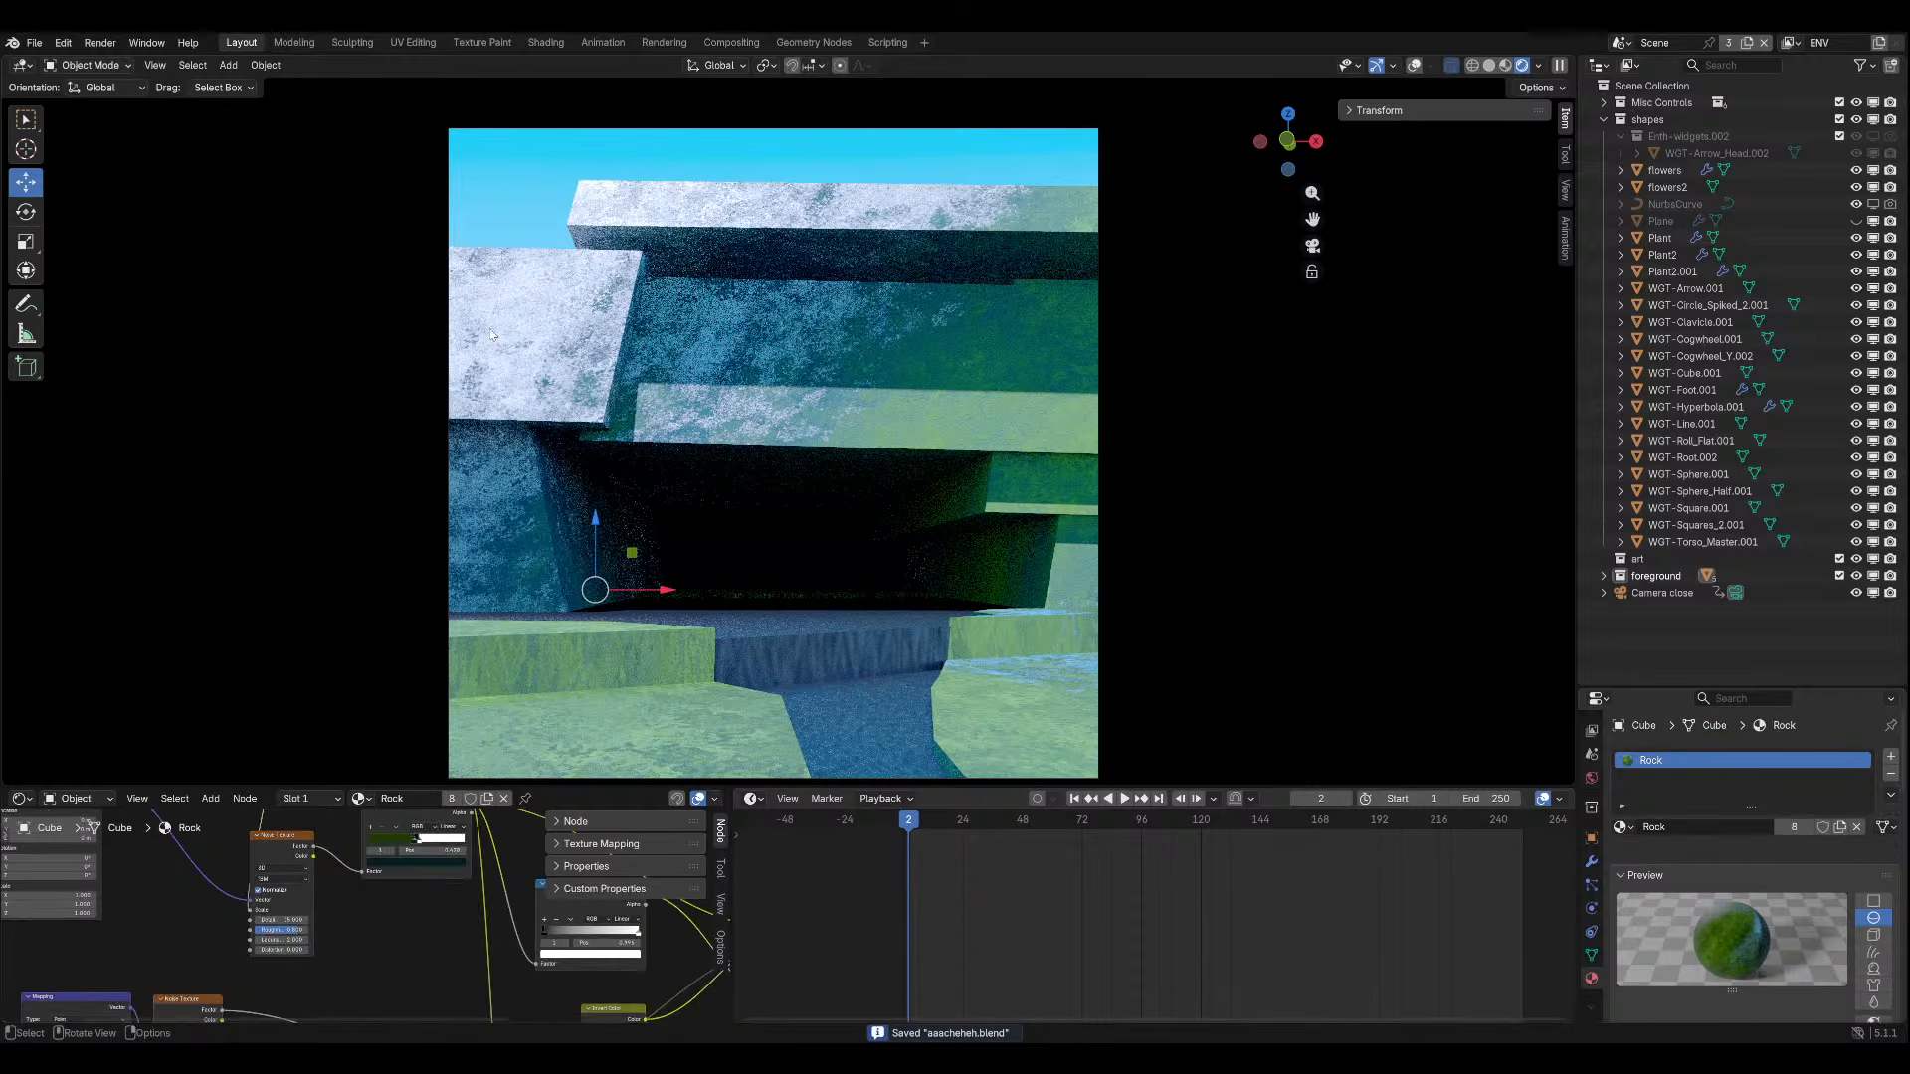
key("ctrl+s")
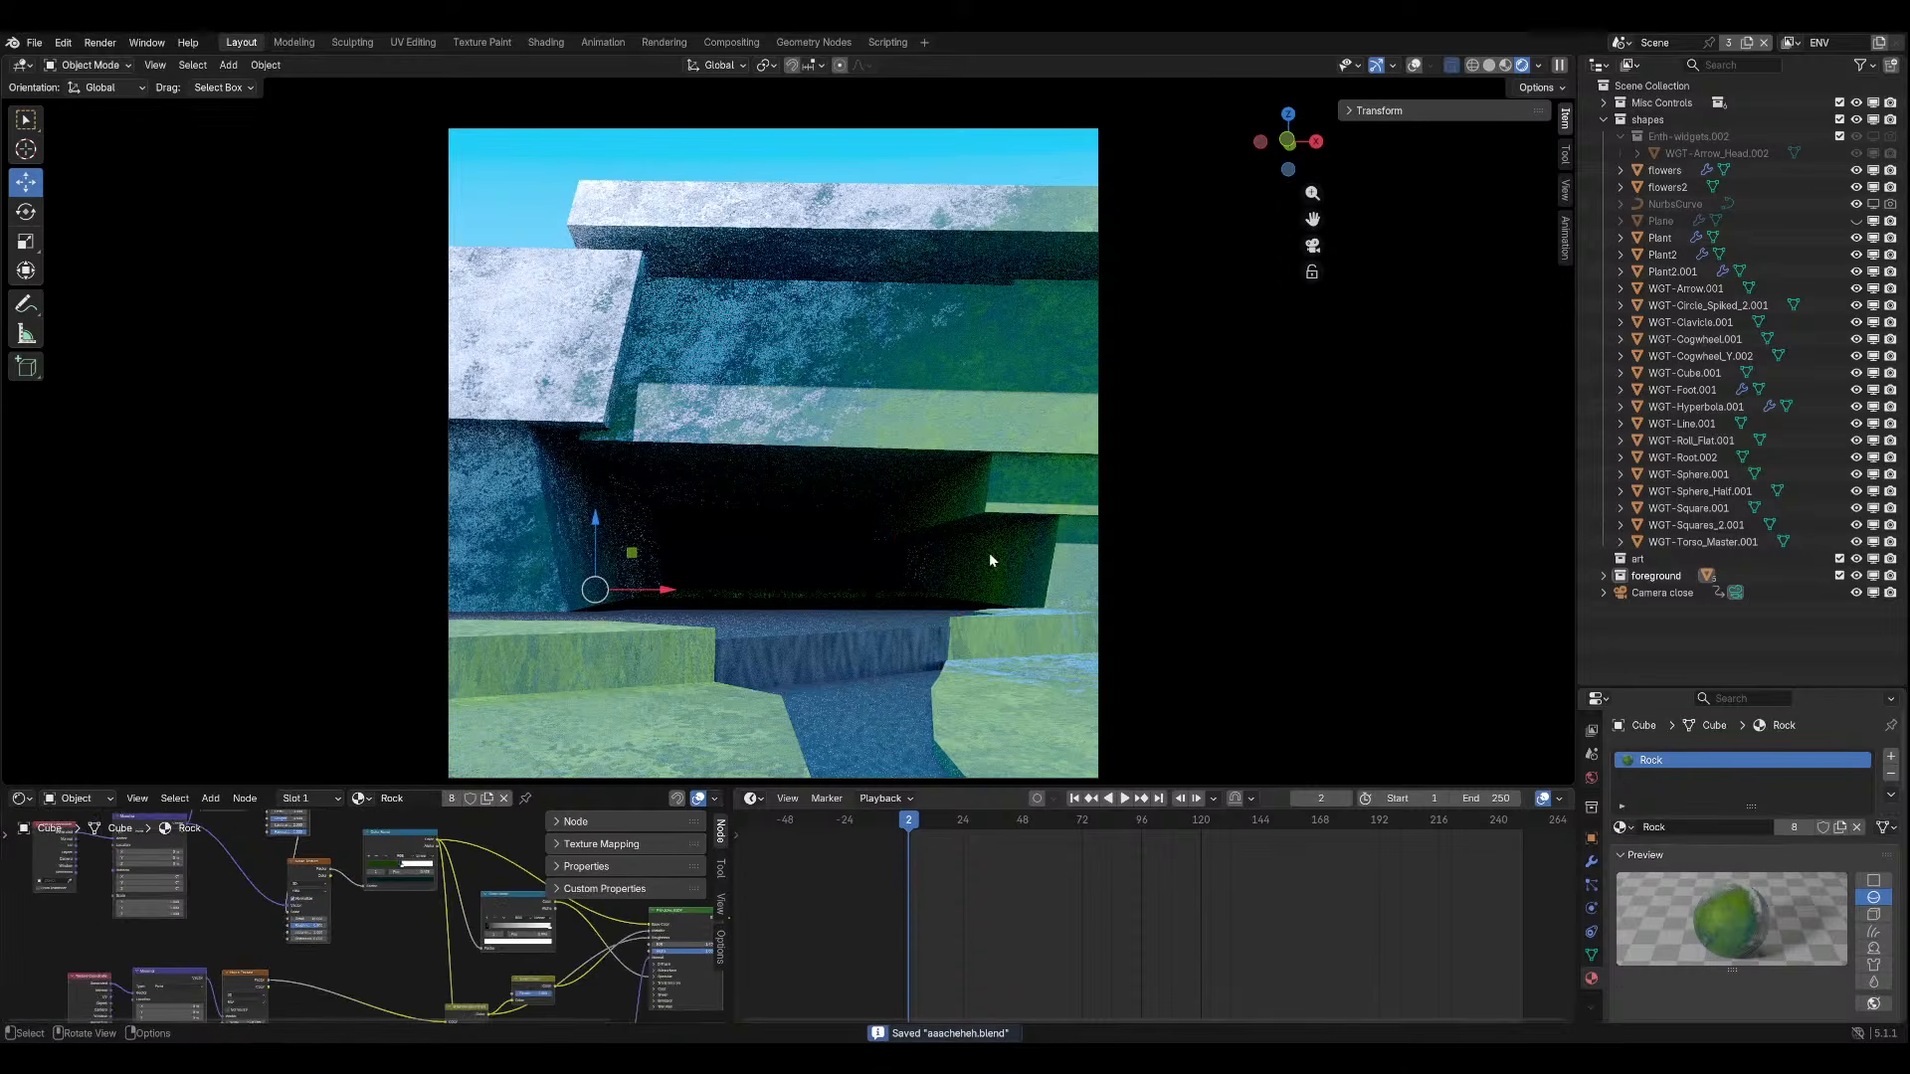
middle_click_drag(887, 569, 851, 503)
key("KP_0")
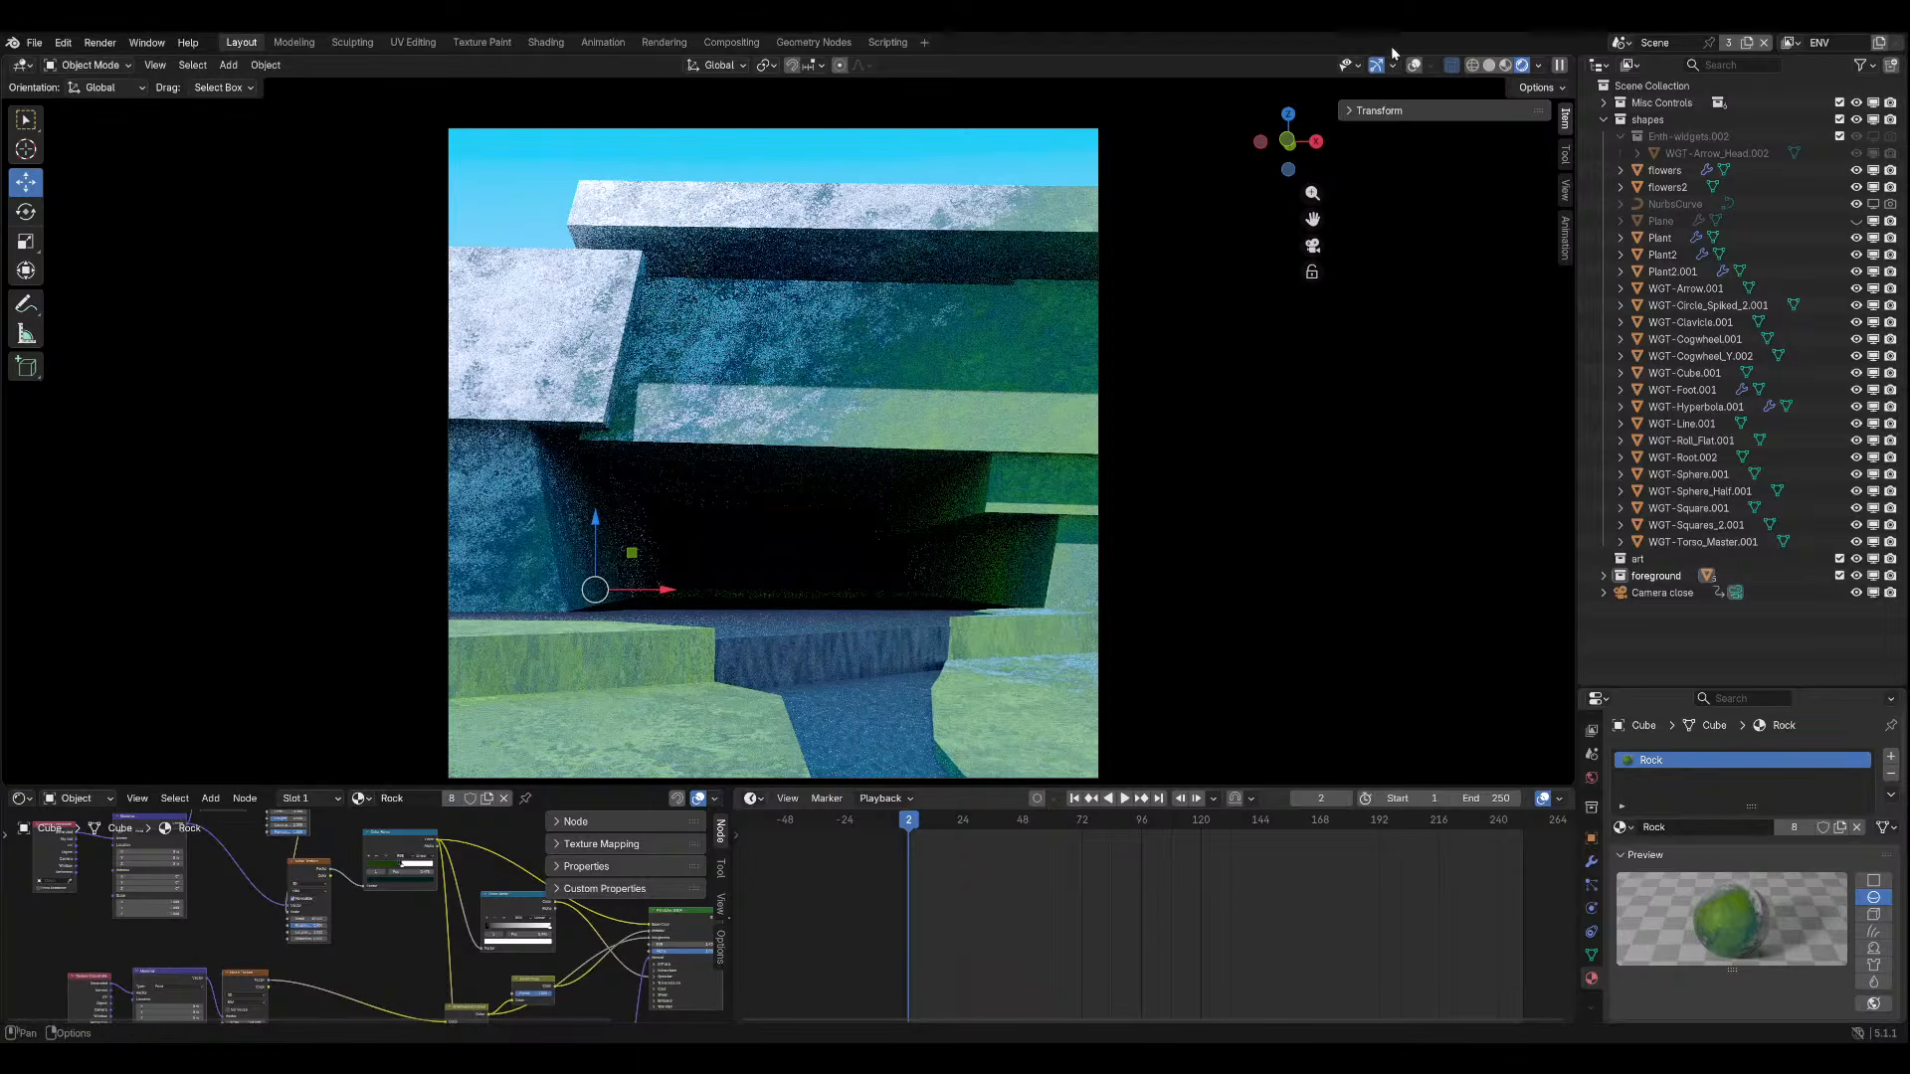
left_click(1414, 65)
left_click(90, 65)
left_click(85, 107)
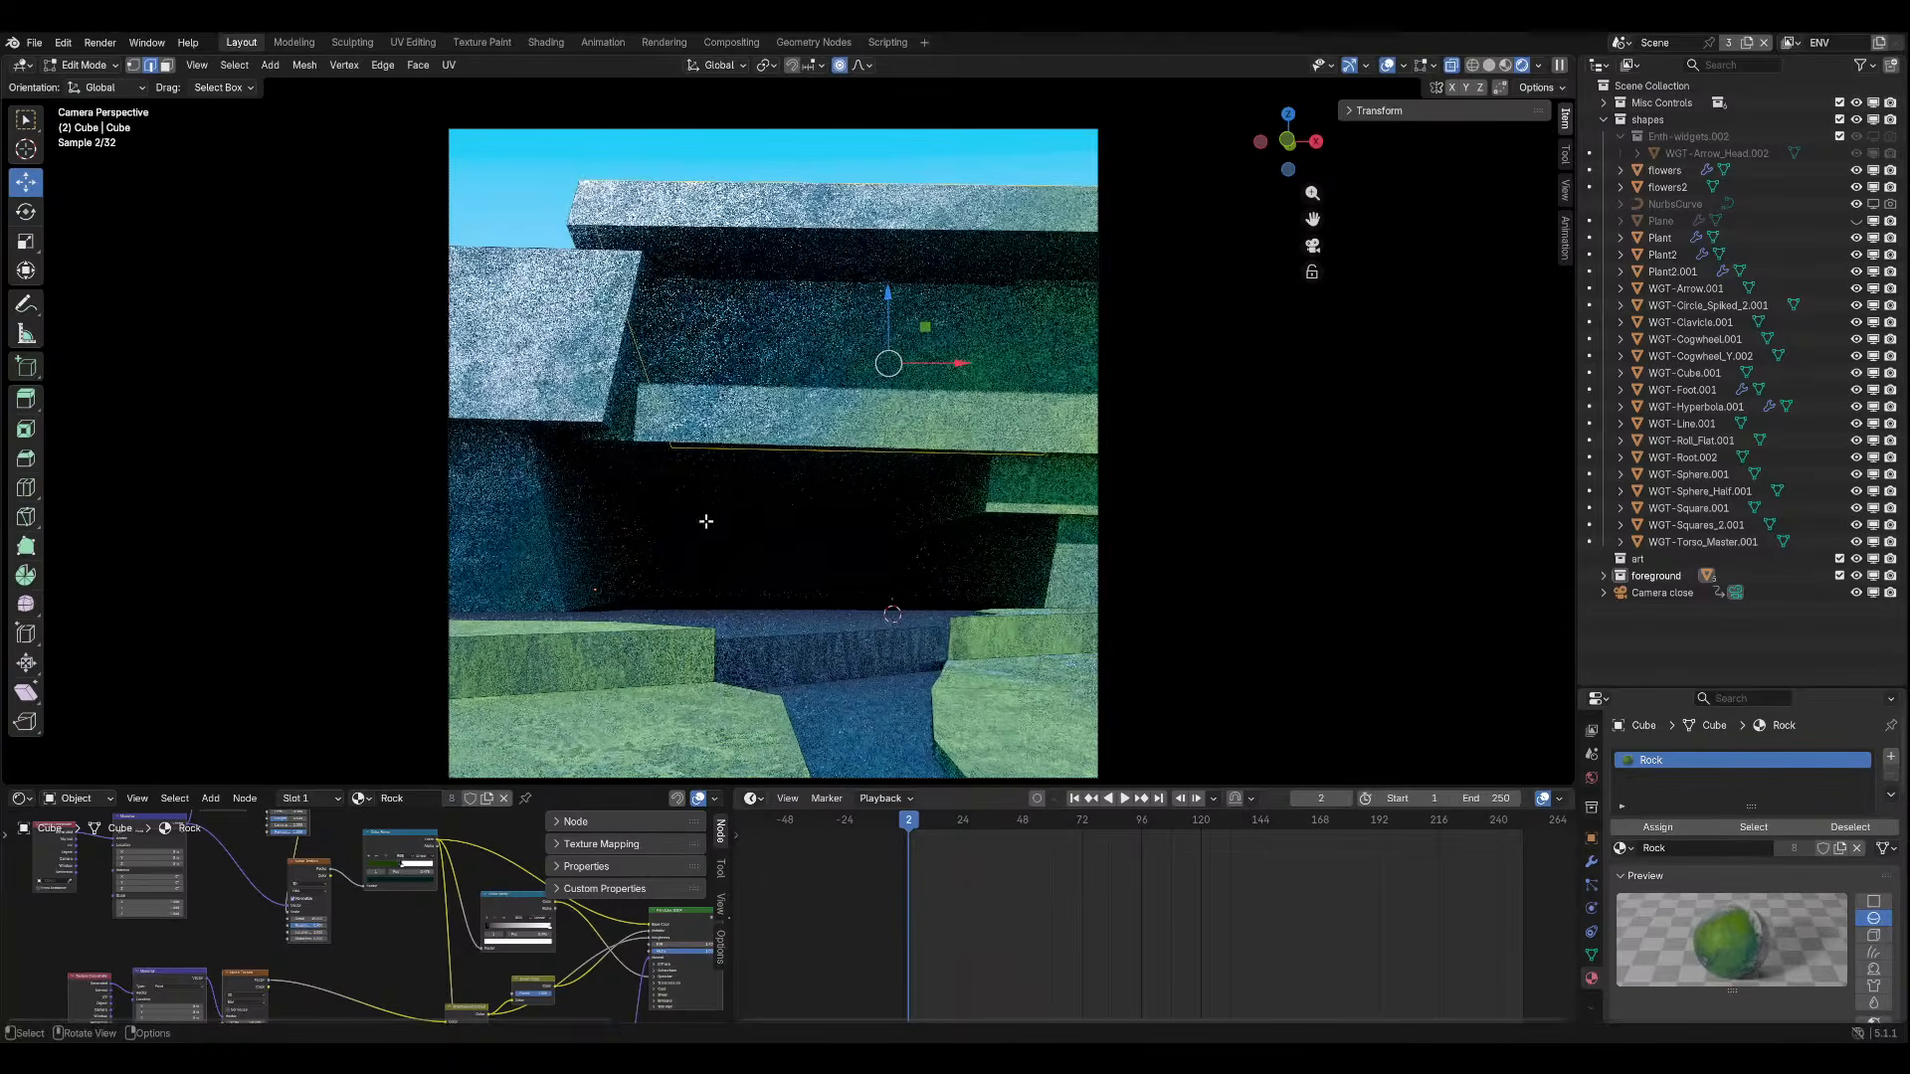
key("KP_0")
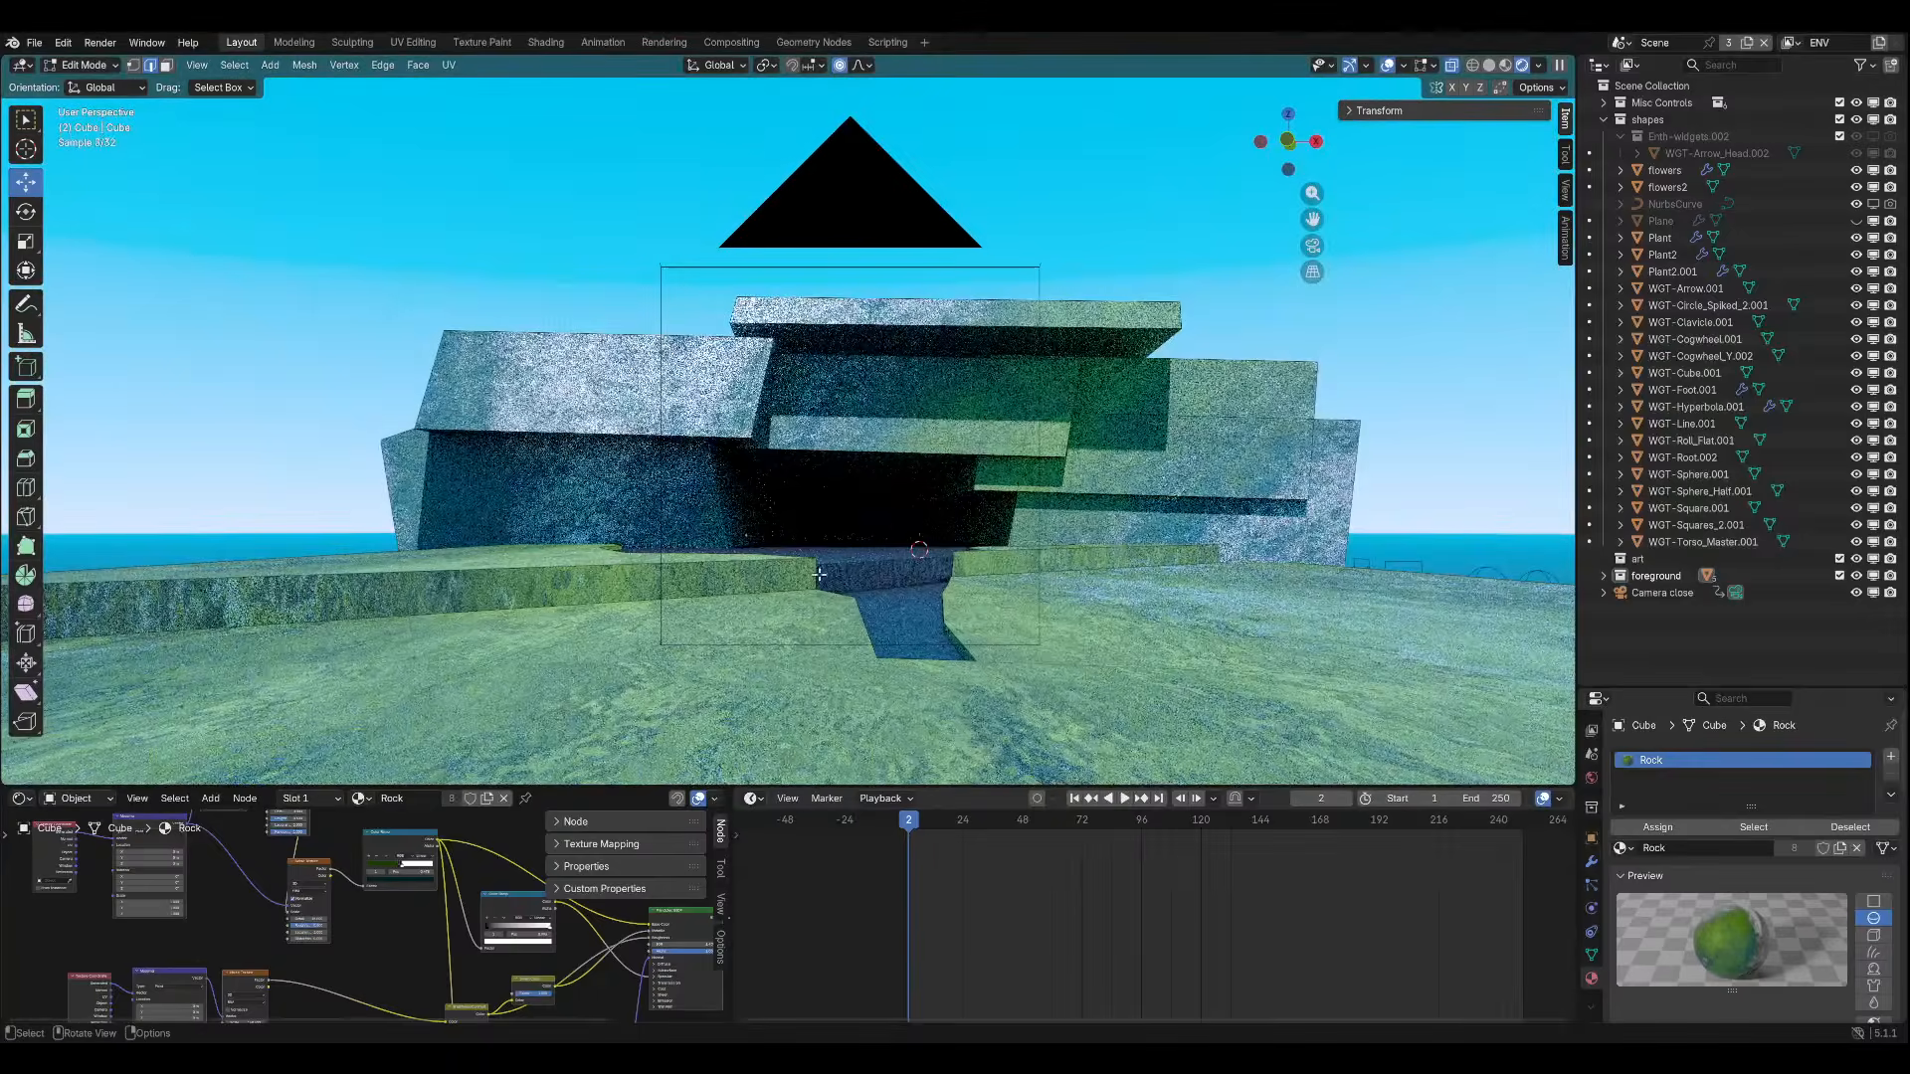
left_click(166, 66)
Select all faces of the building's cube to check the dark entrance, and return to Object Mode.
scroll(841, 501, "up", 4)
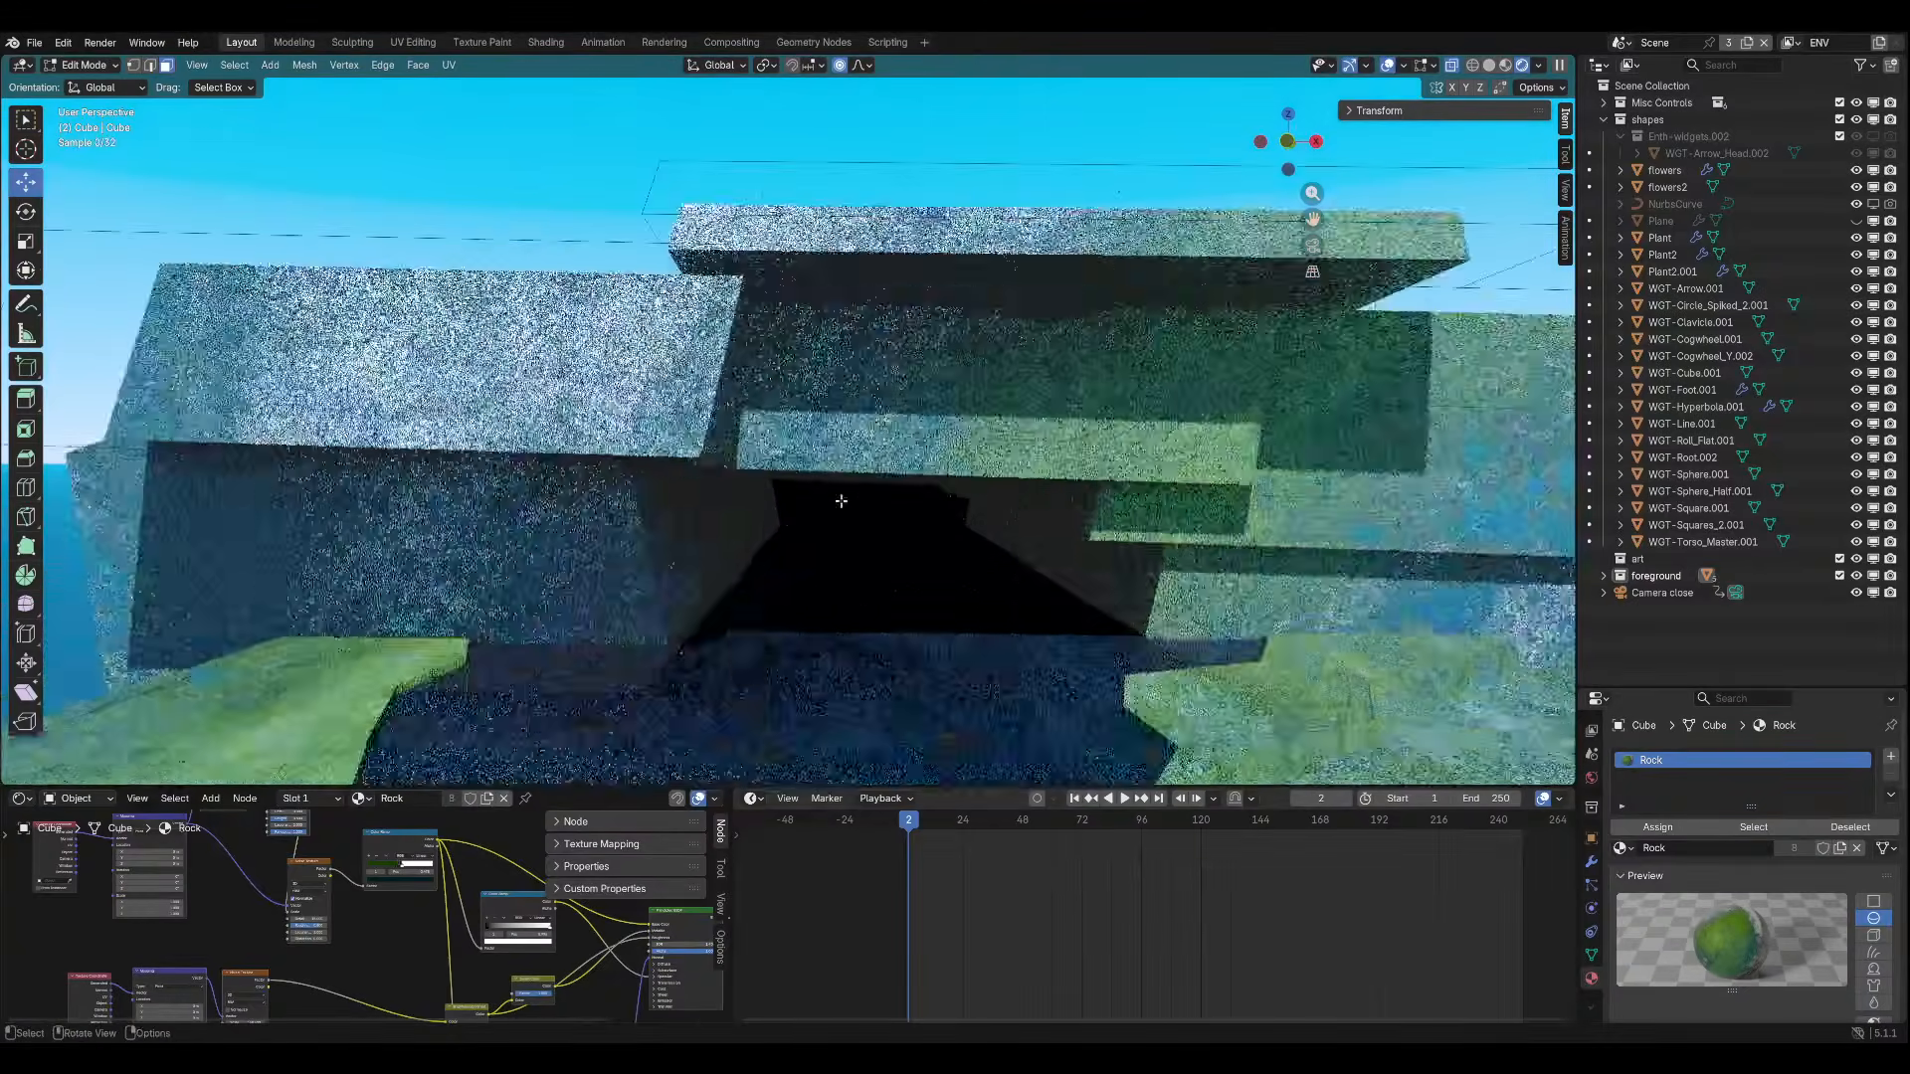
scroll(841, 501, "up", 2)
key("a")
left_click(84, 65)
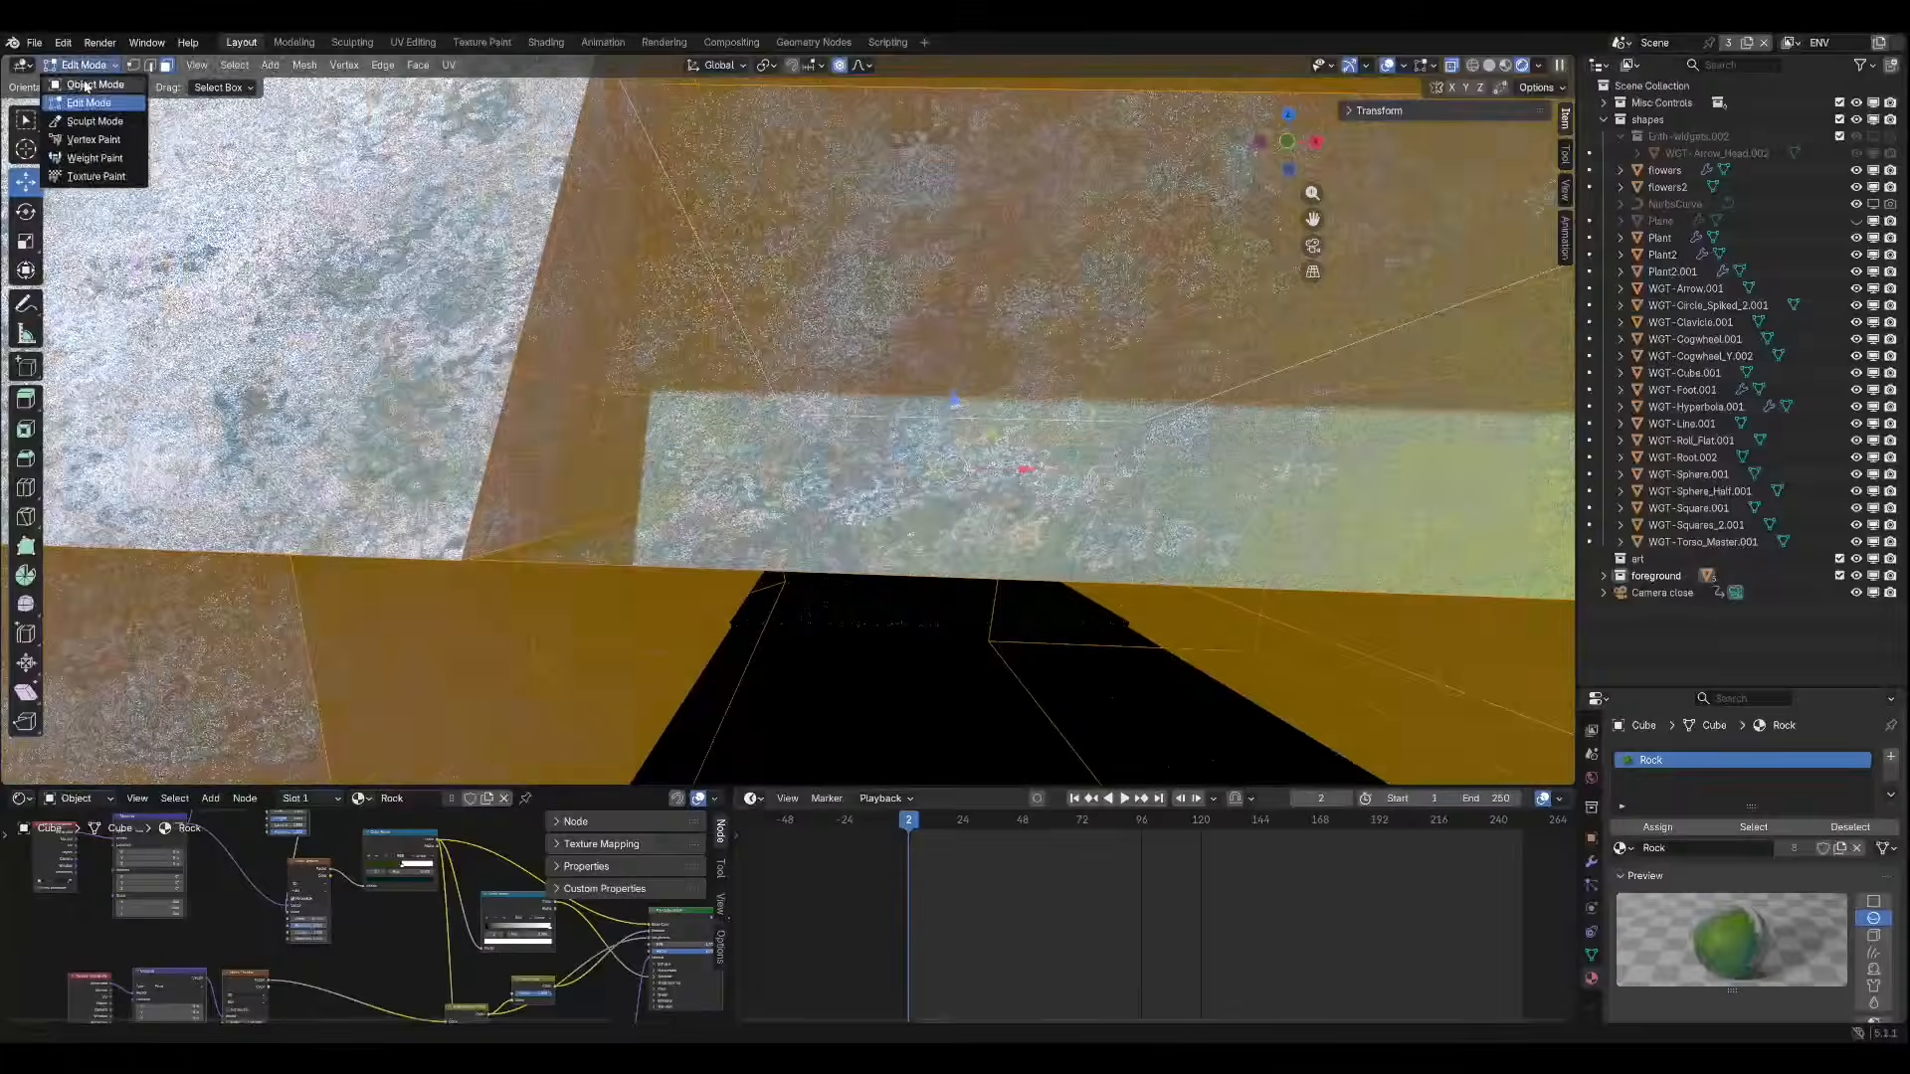
left_click(85, 84)
Open the ground plane in Edit Mode and select its face inside the building's entrance, with X-ray and proportional editing off.
left_click(868, 624)
left_click(97, 64)
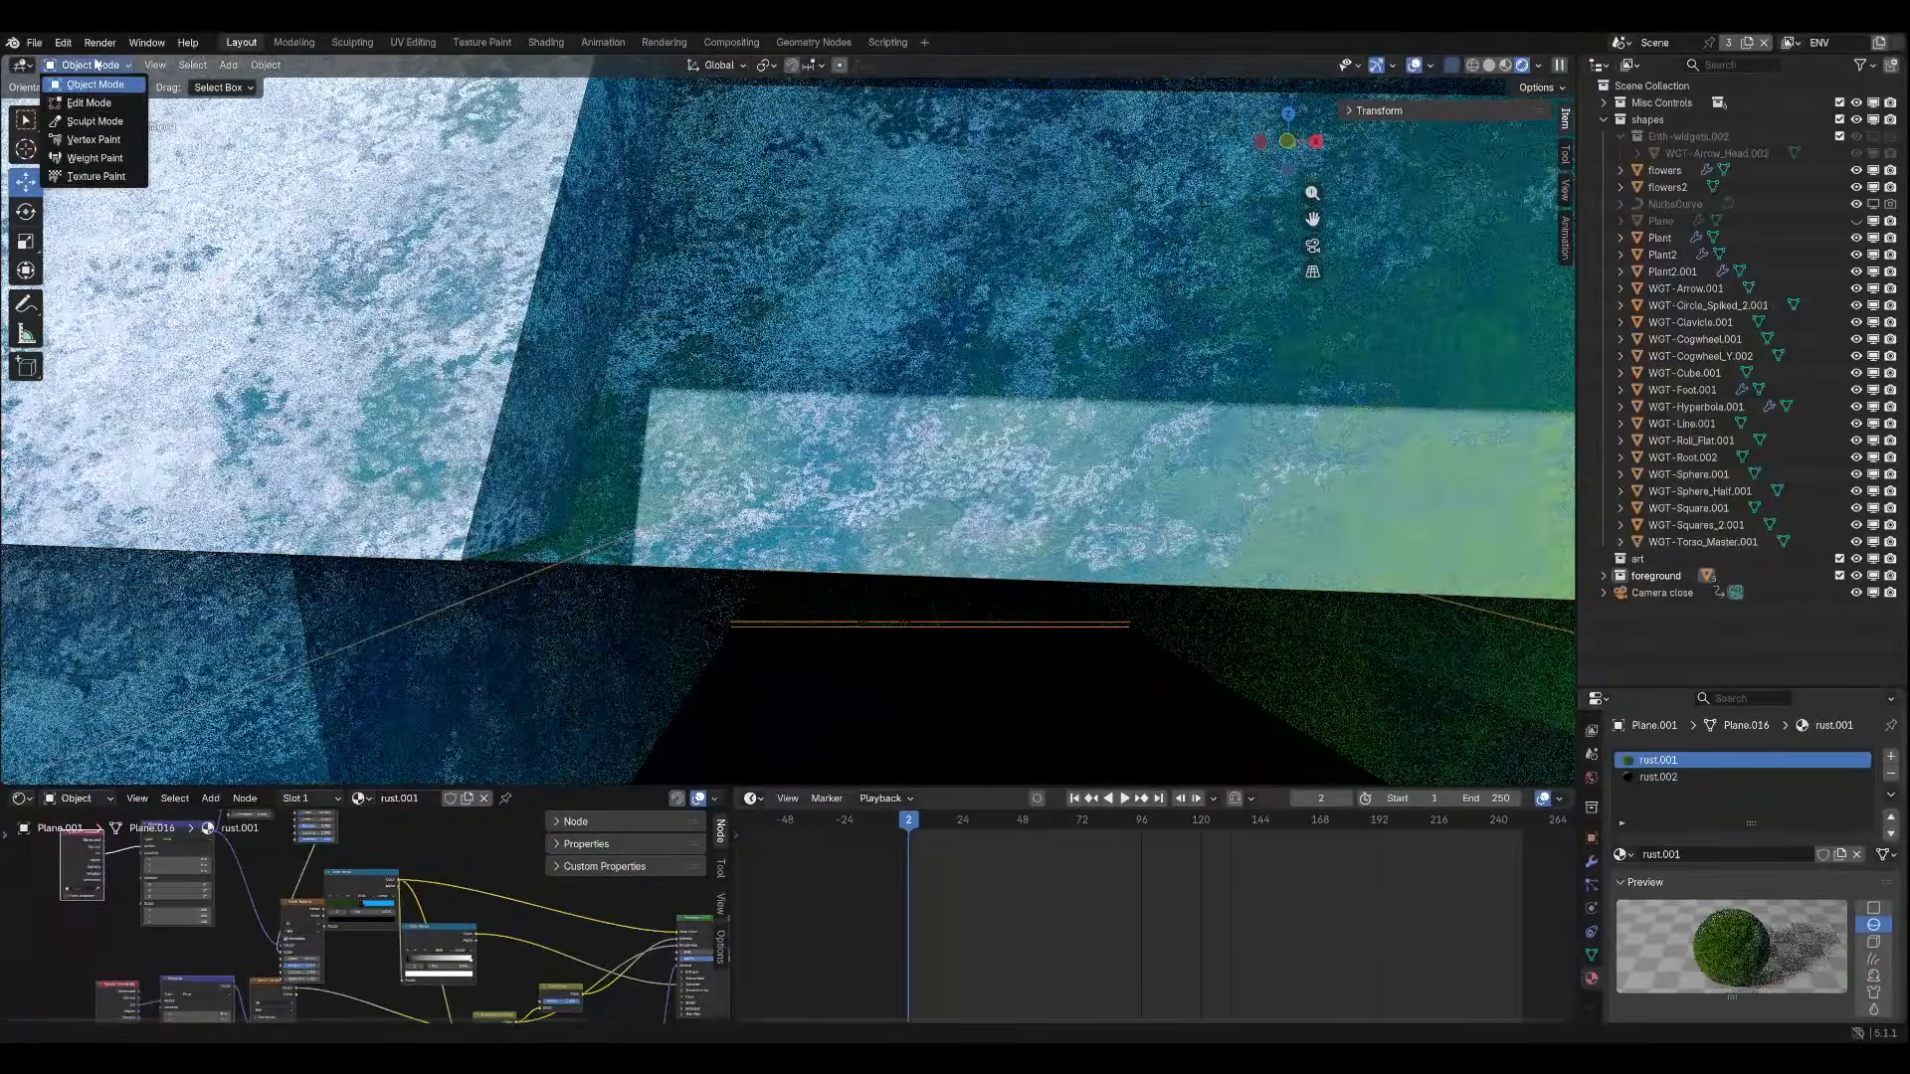
left_click(89, 103)
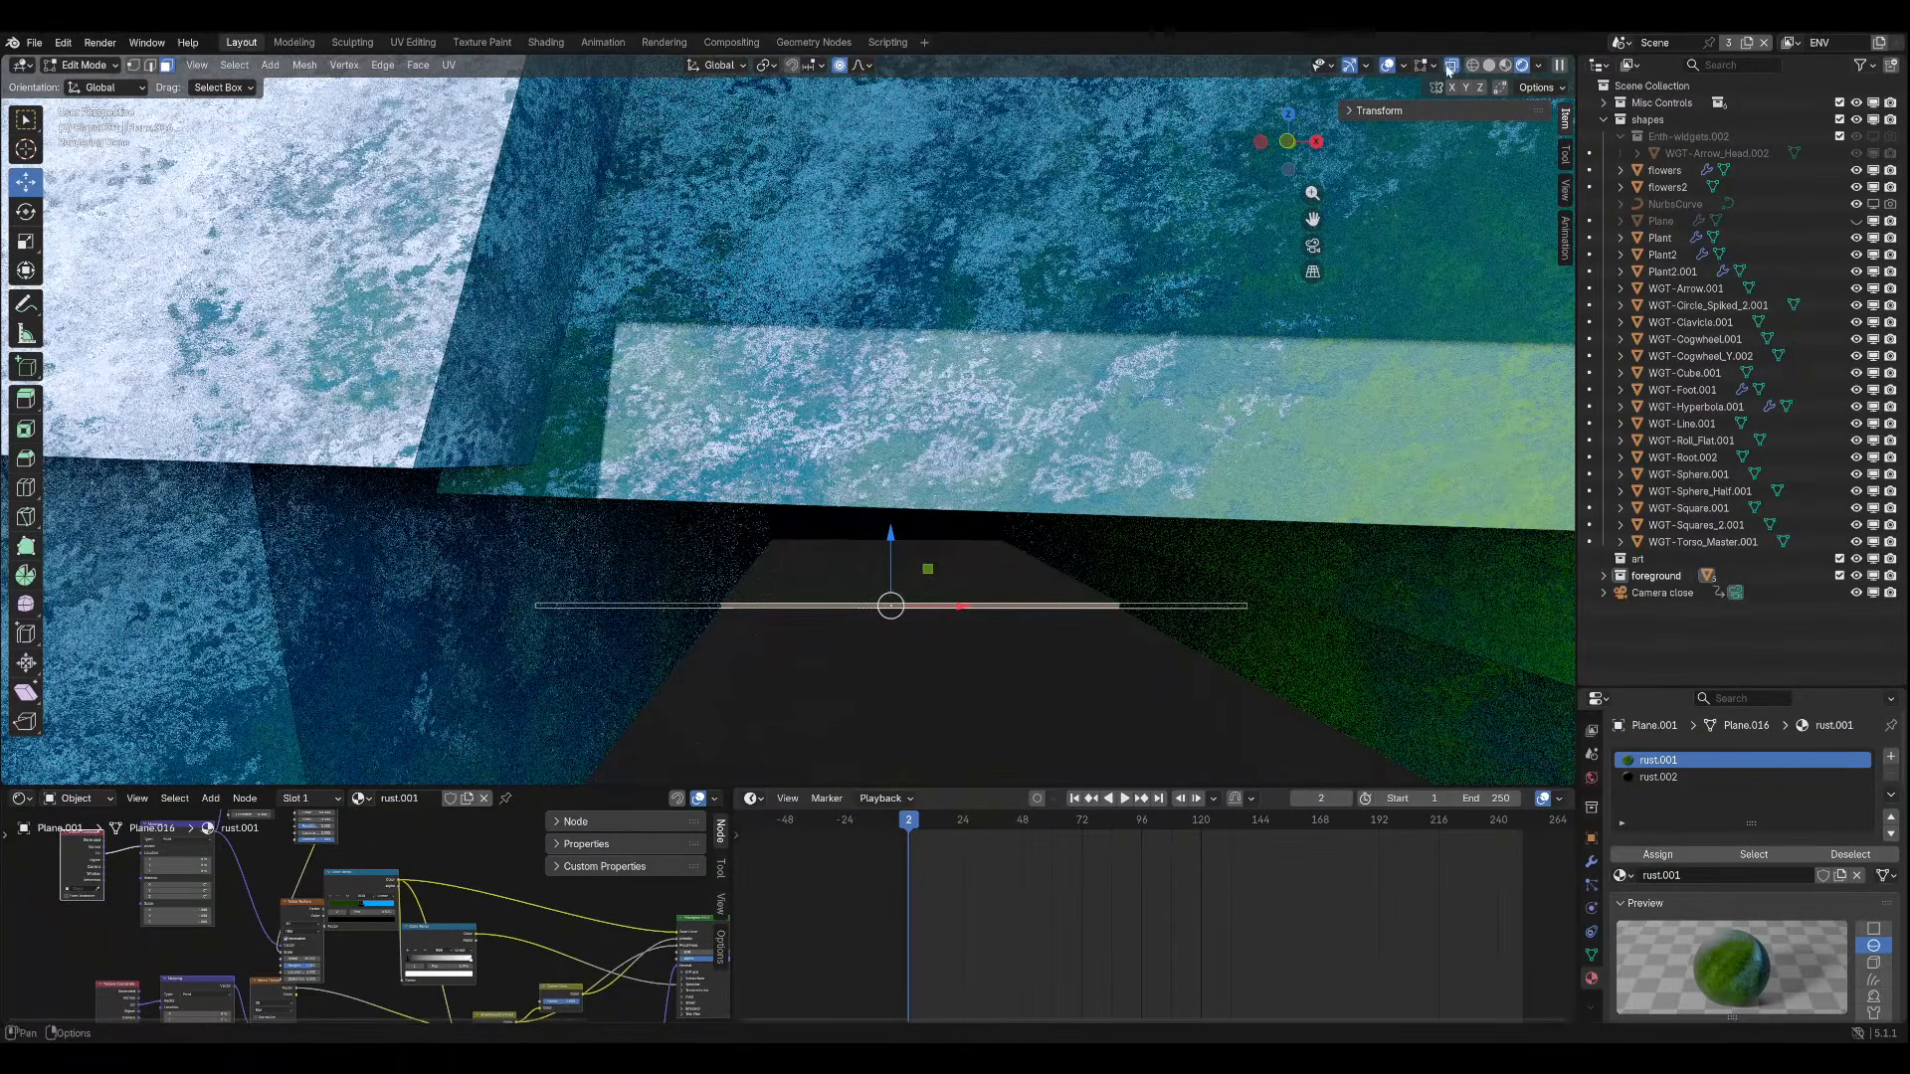
left_click_drag(731, 527, 844, 554)
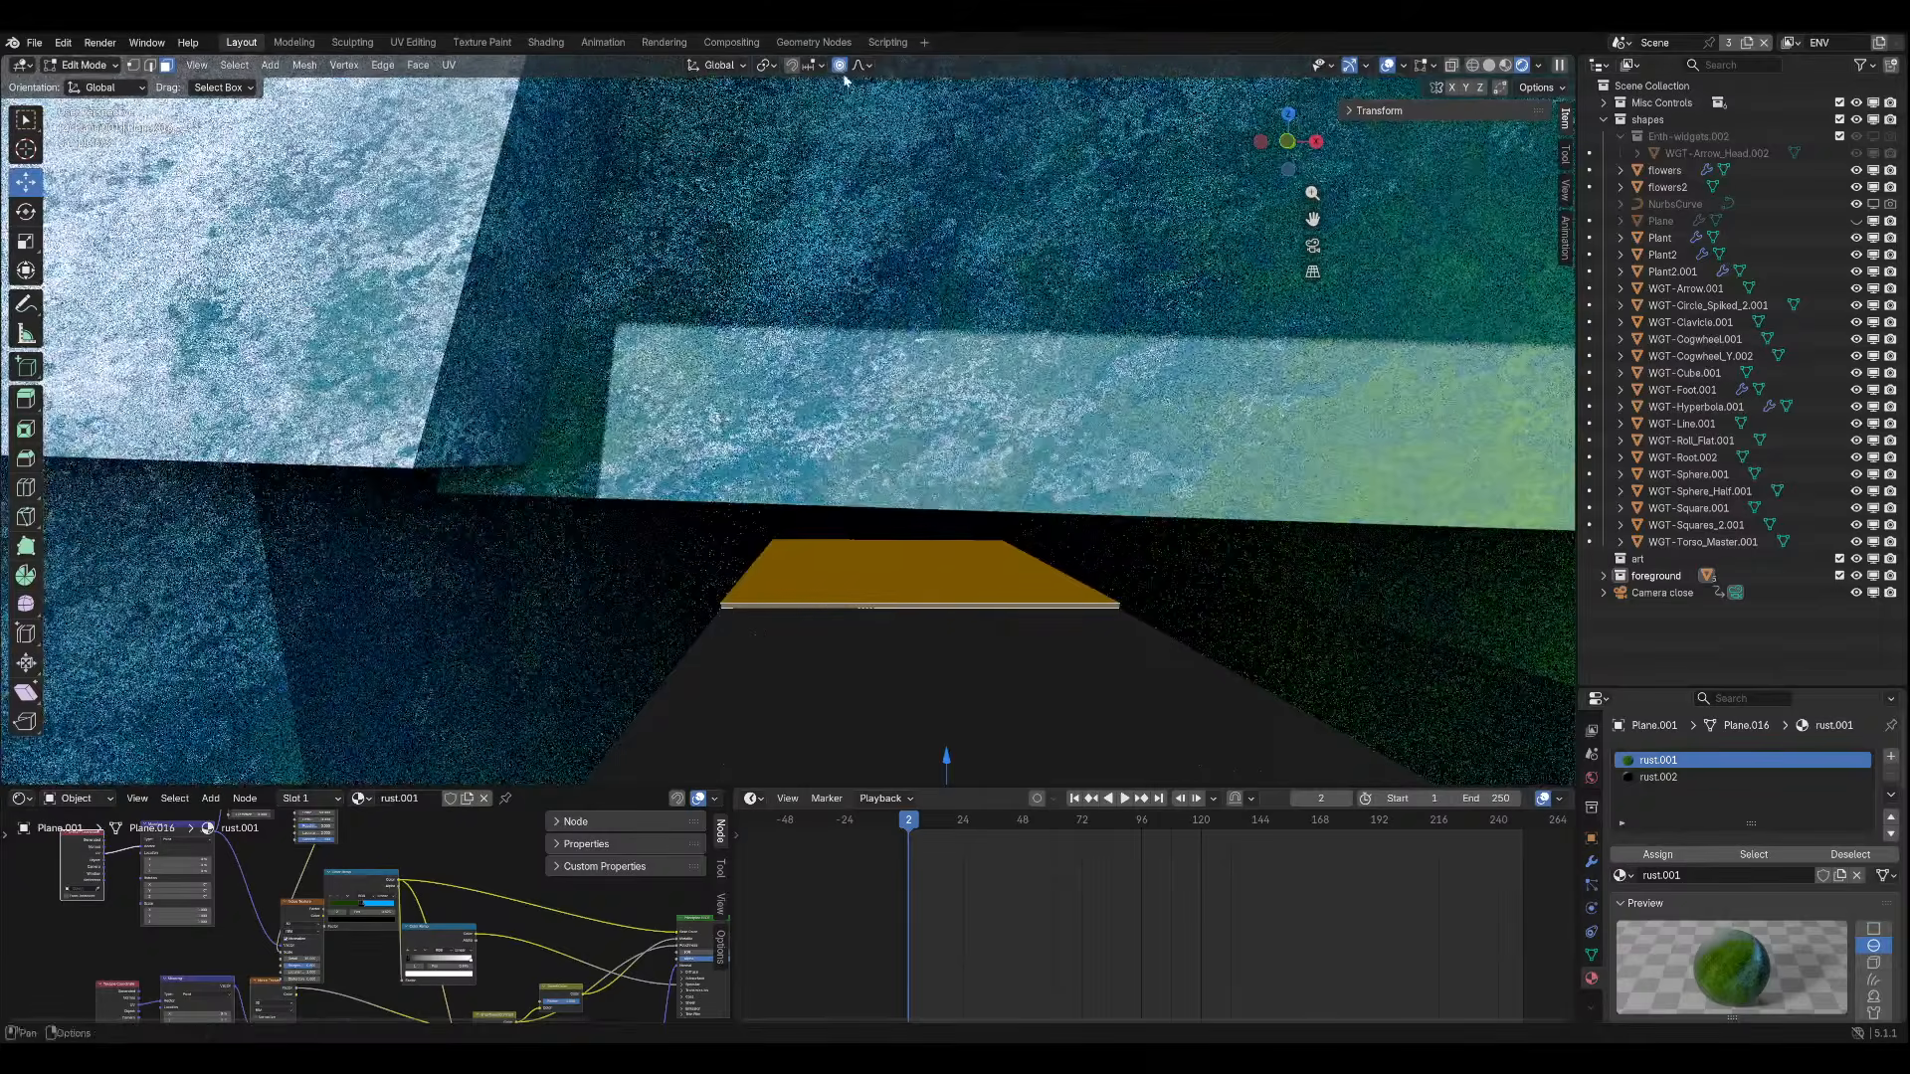
scroll(791, 626, "down", 10)
scroll(797, 605, "up", 5)
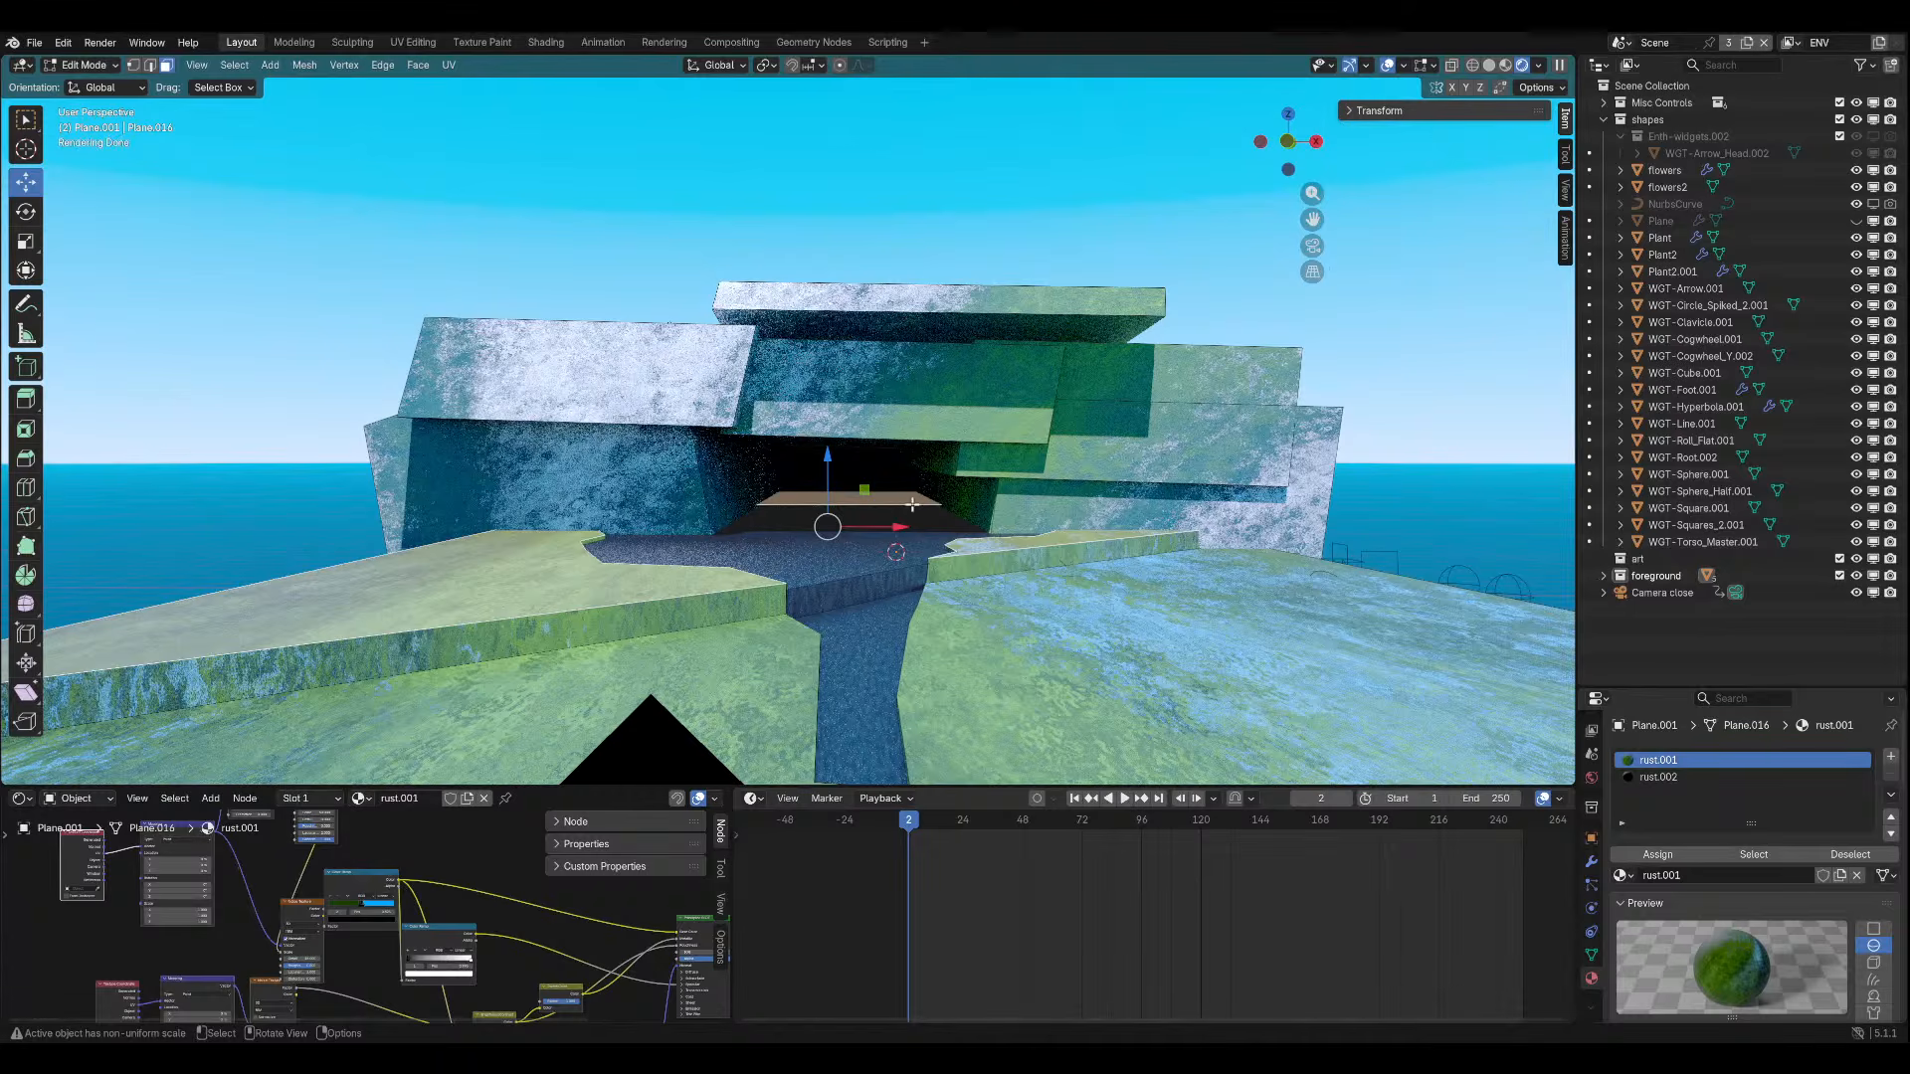
Try assigning the rust.002 material to the selected ground face and undo the change.
double_click(1658, 777)
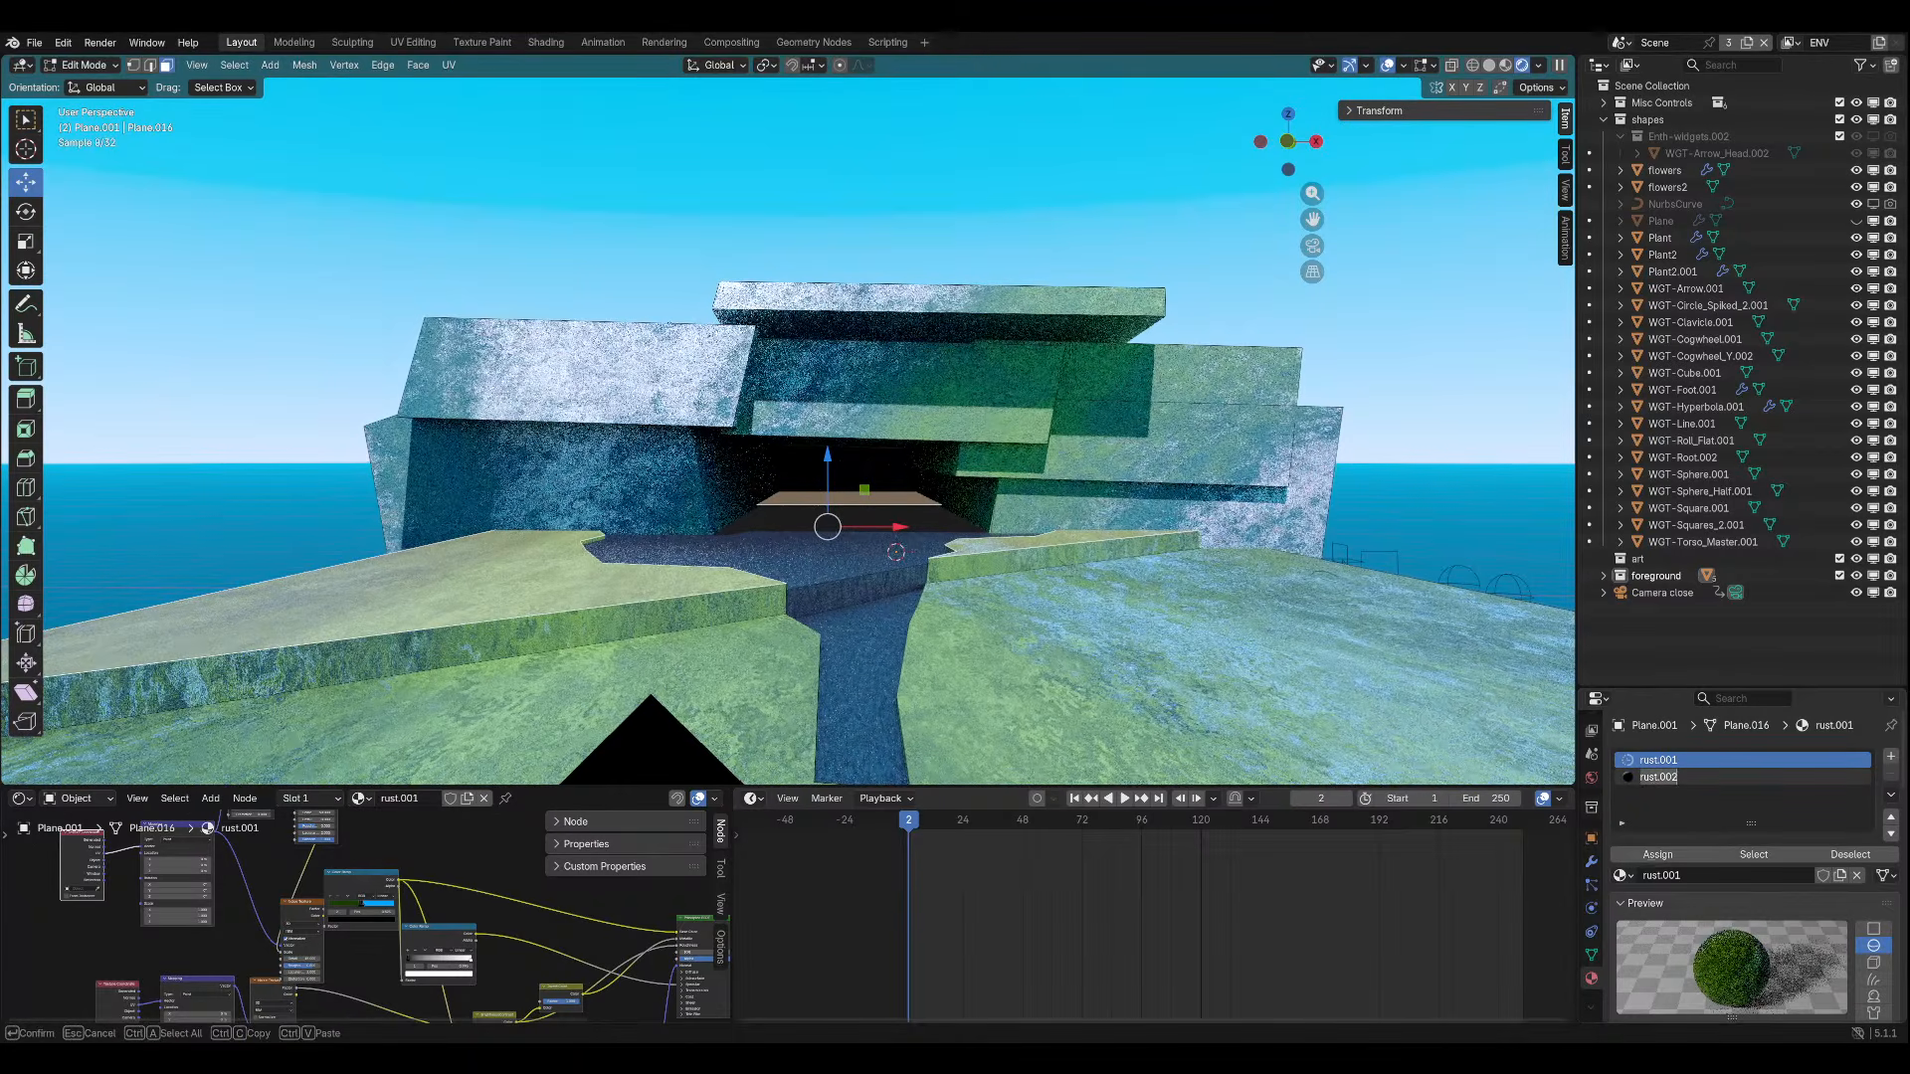
left_click(1655, 856)
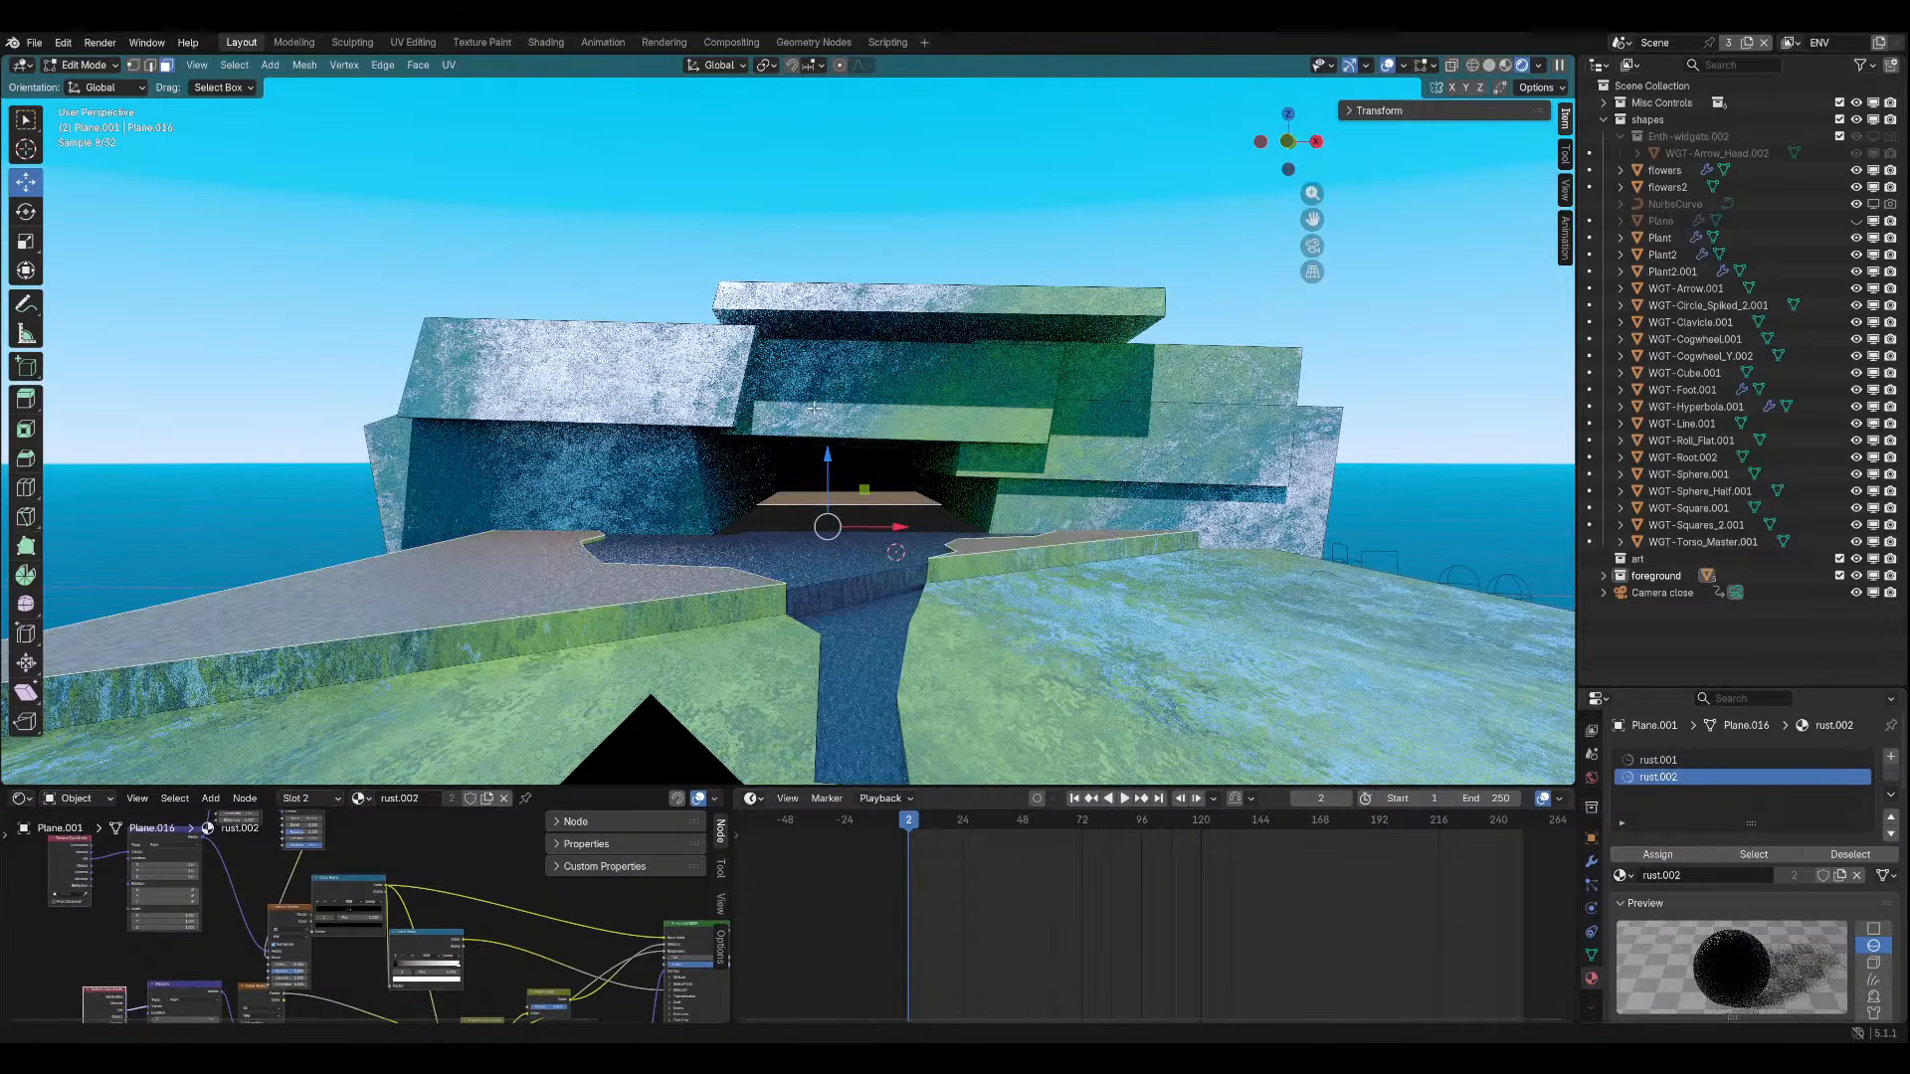
left_click(82, 65)
left_click(95, 85)
key("KP_0")
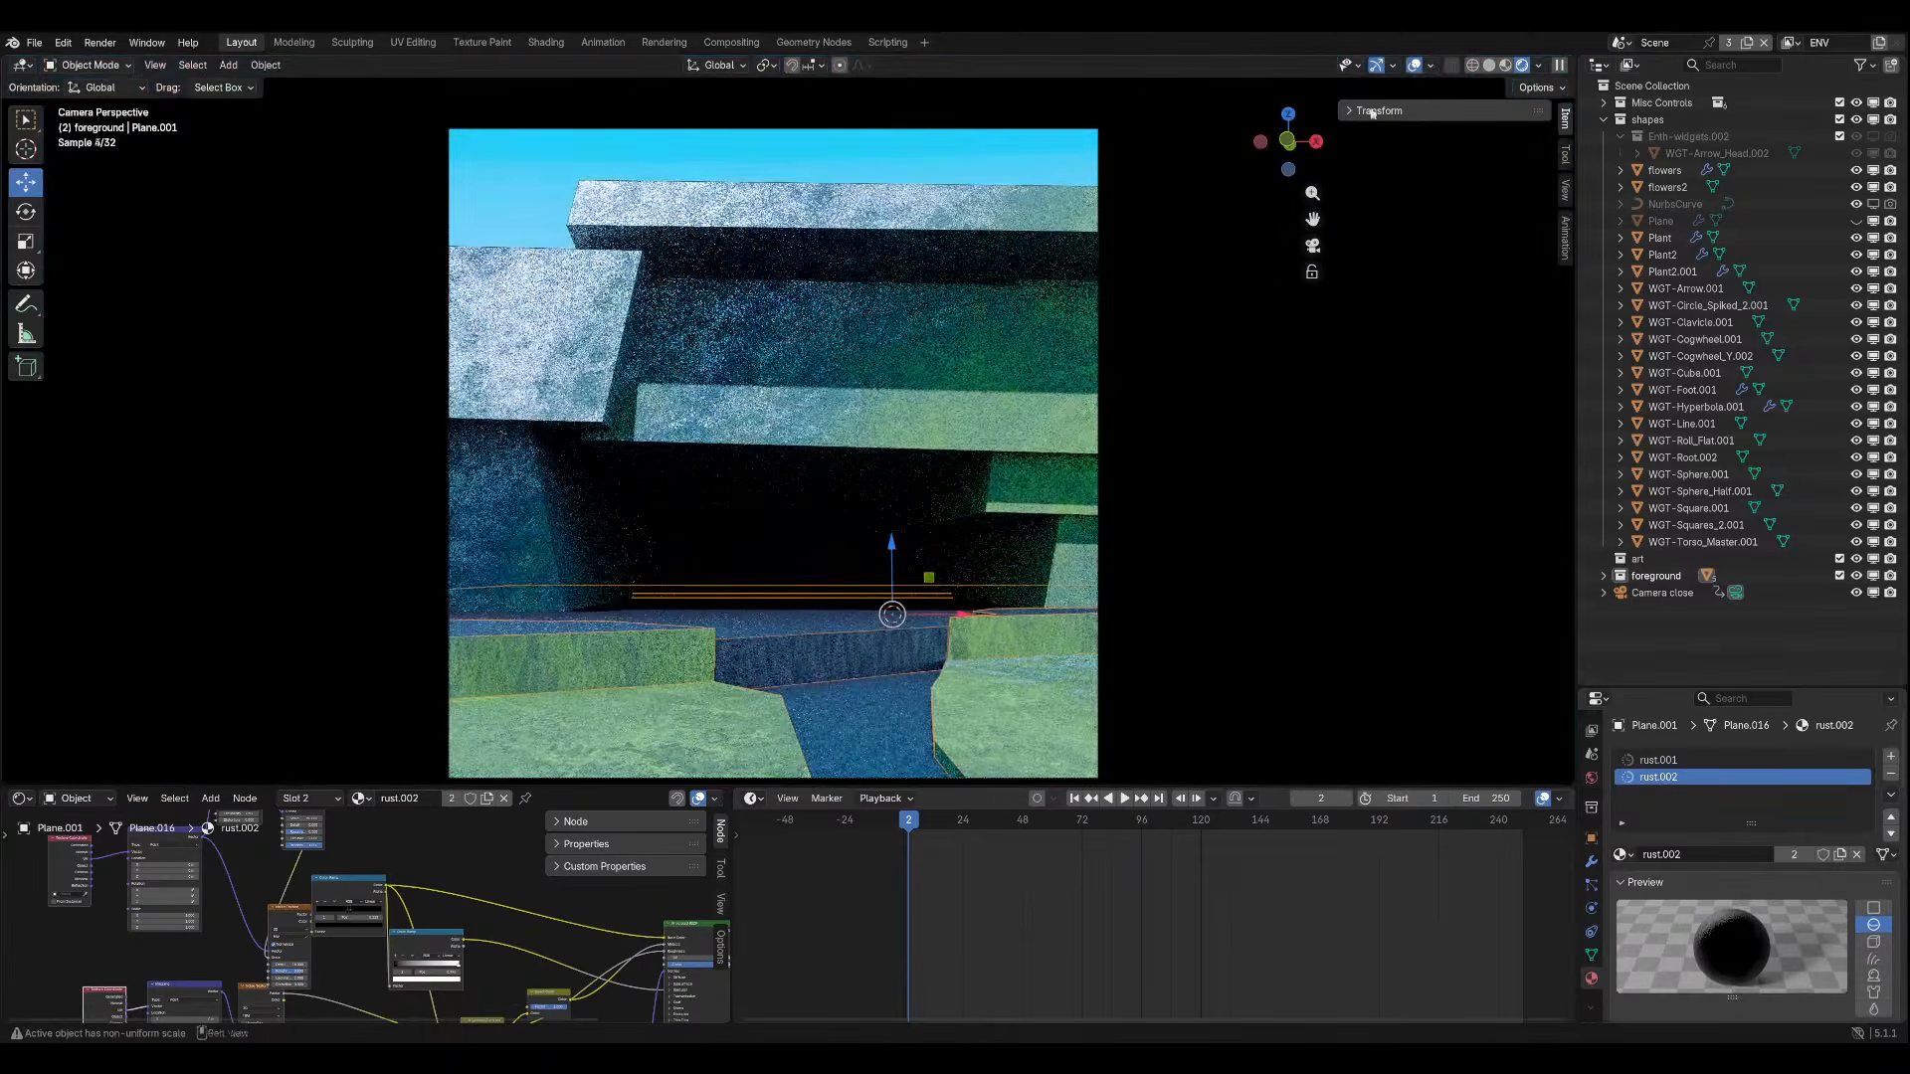
key("Tab")
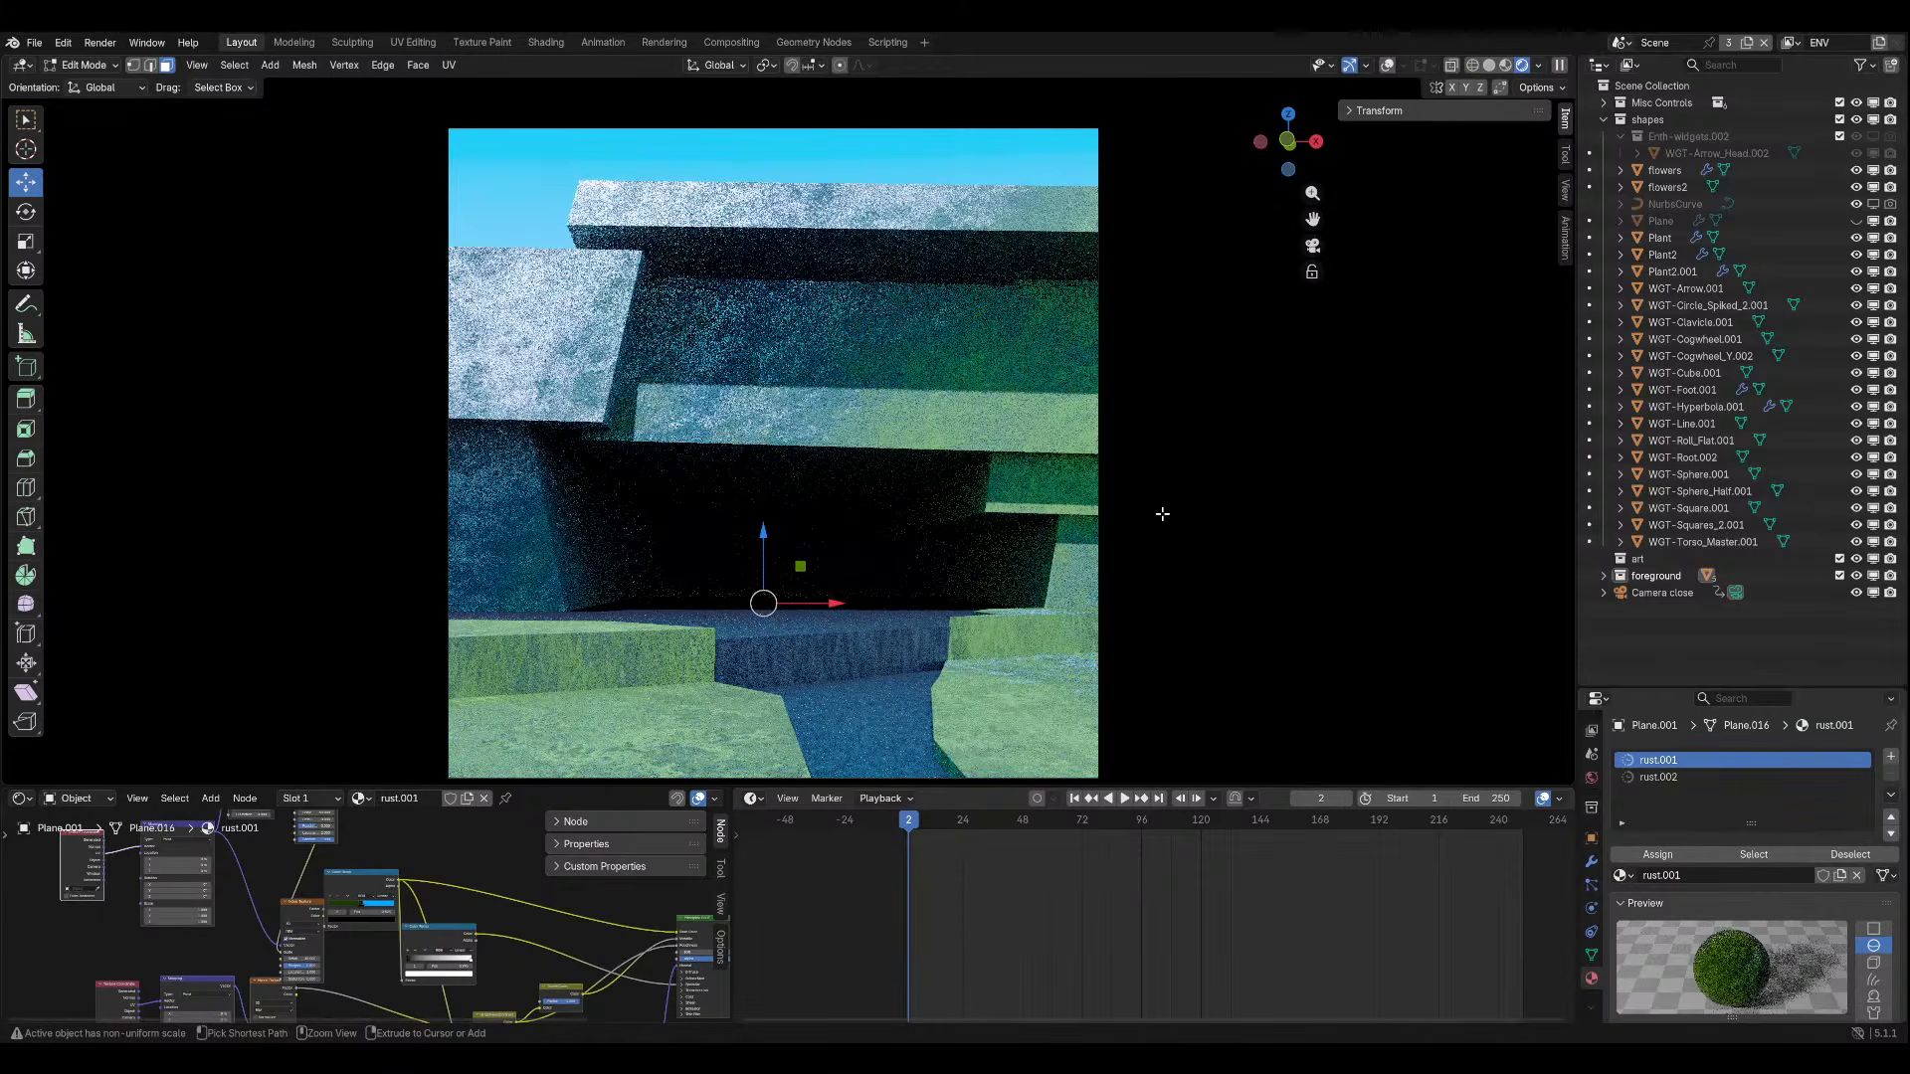
key("Tab")
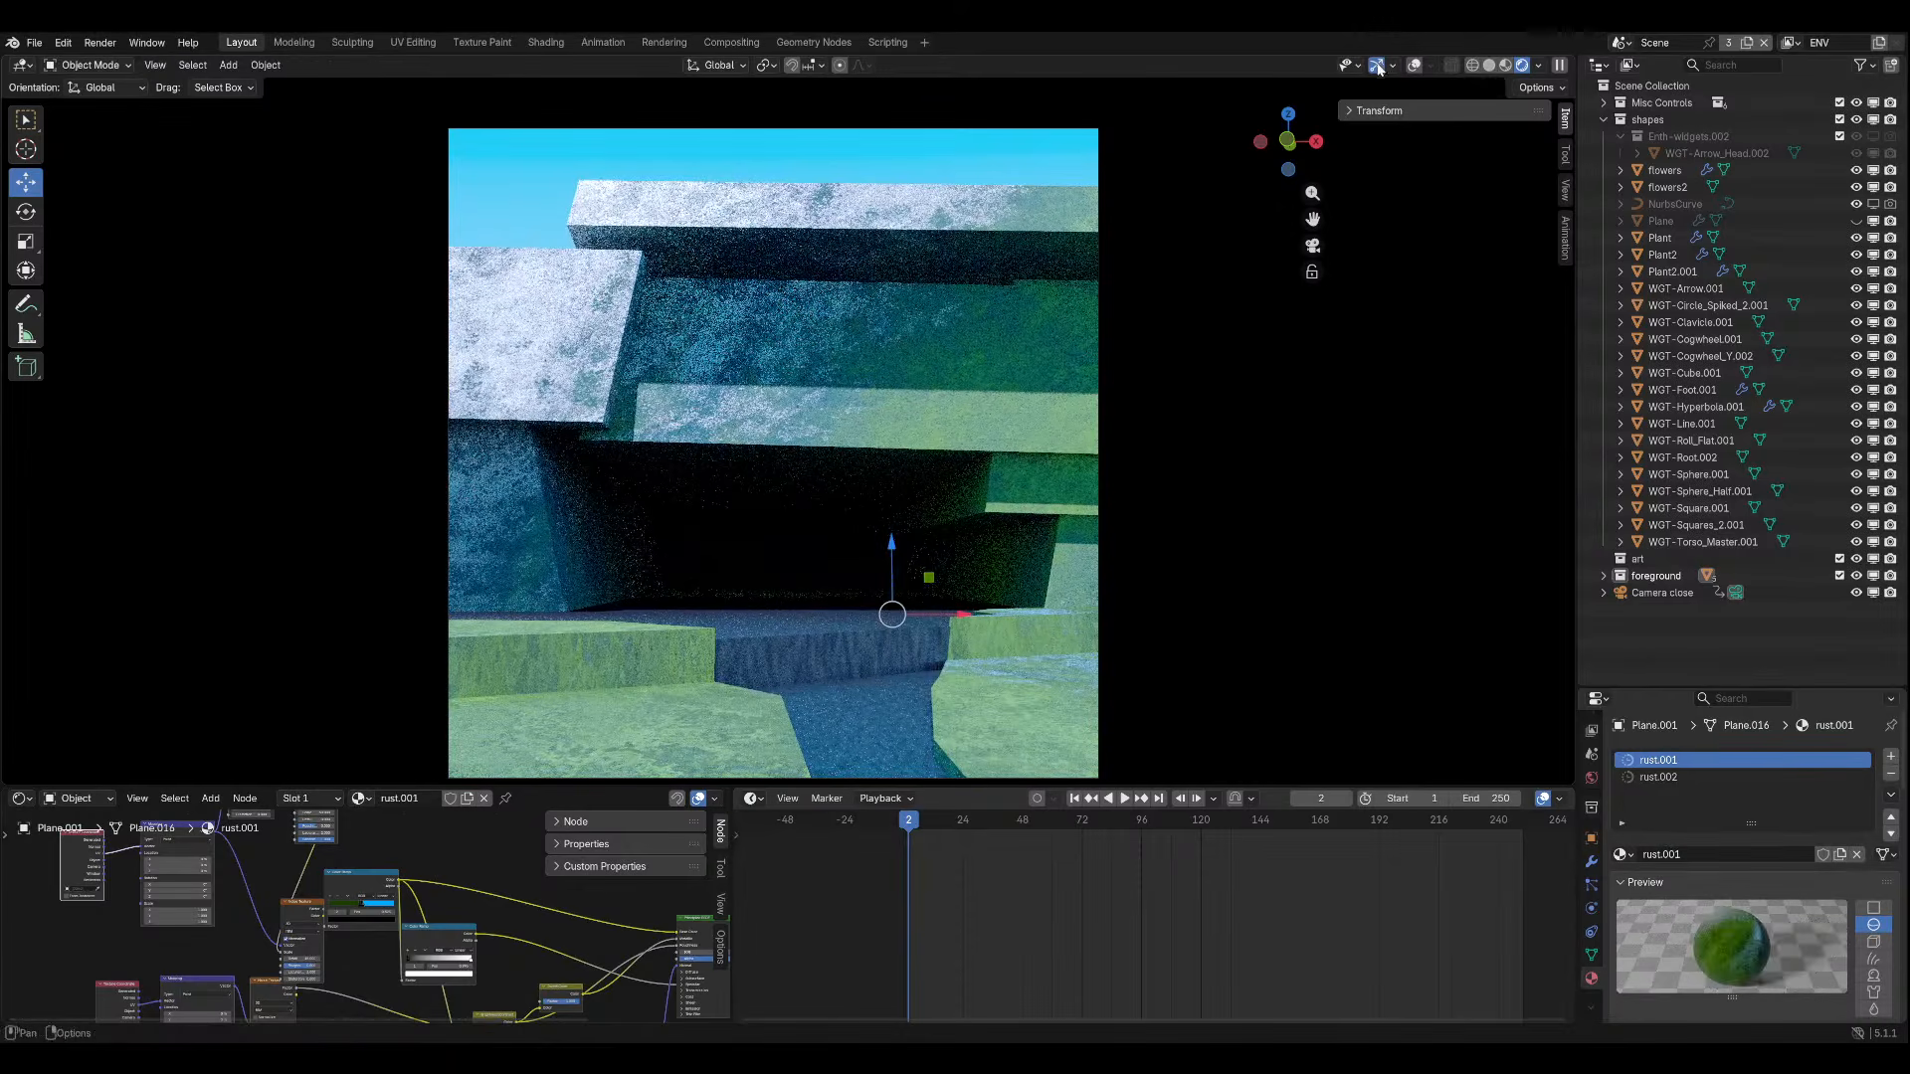
Hide the viewport gizmos, try removing the ground plane's rust.002 material slot, and undo the removal.
key("ctrl+grave")
left_click(1868, 777)
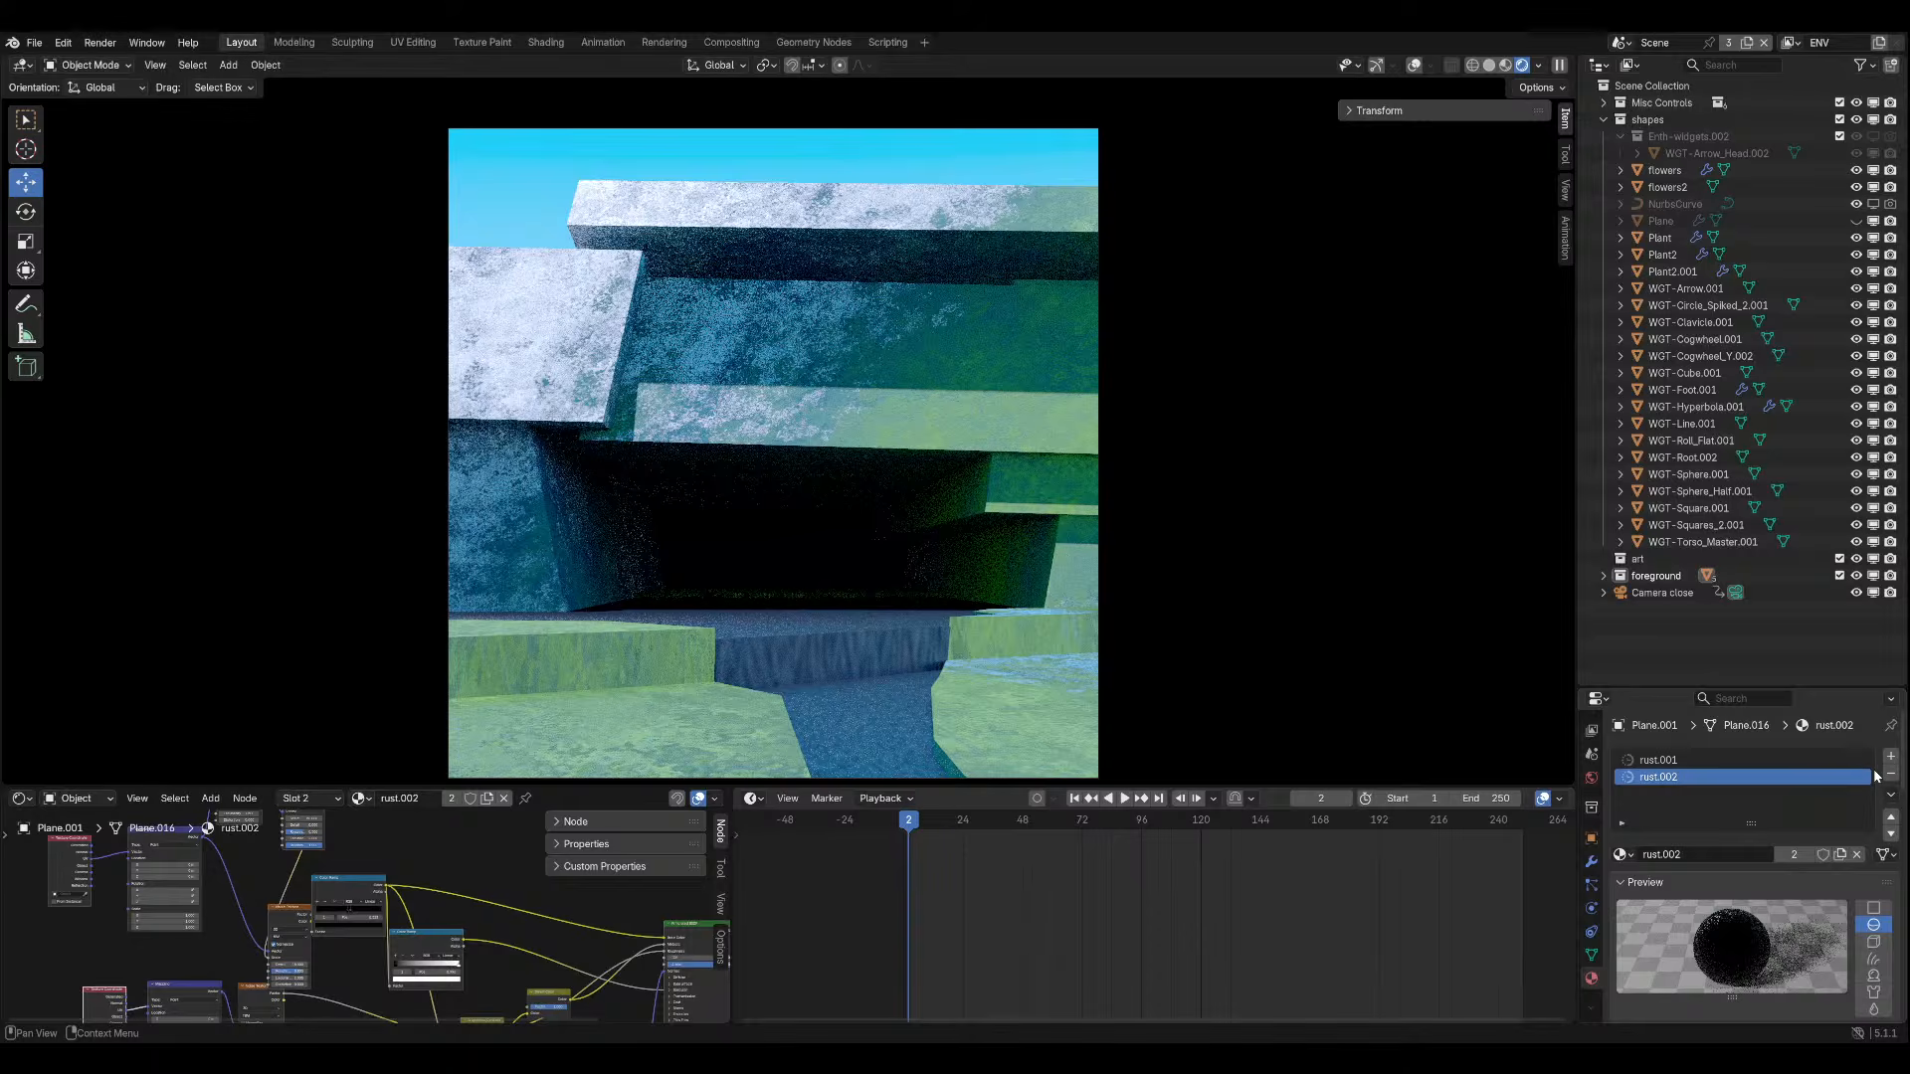
left_click(1890, 773)
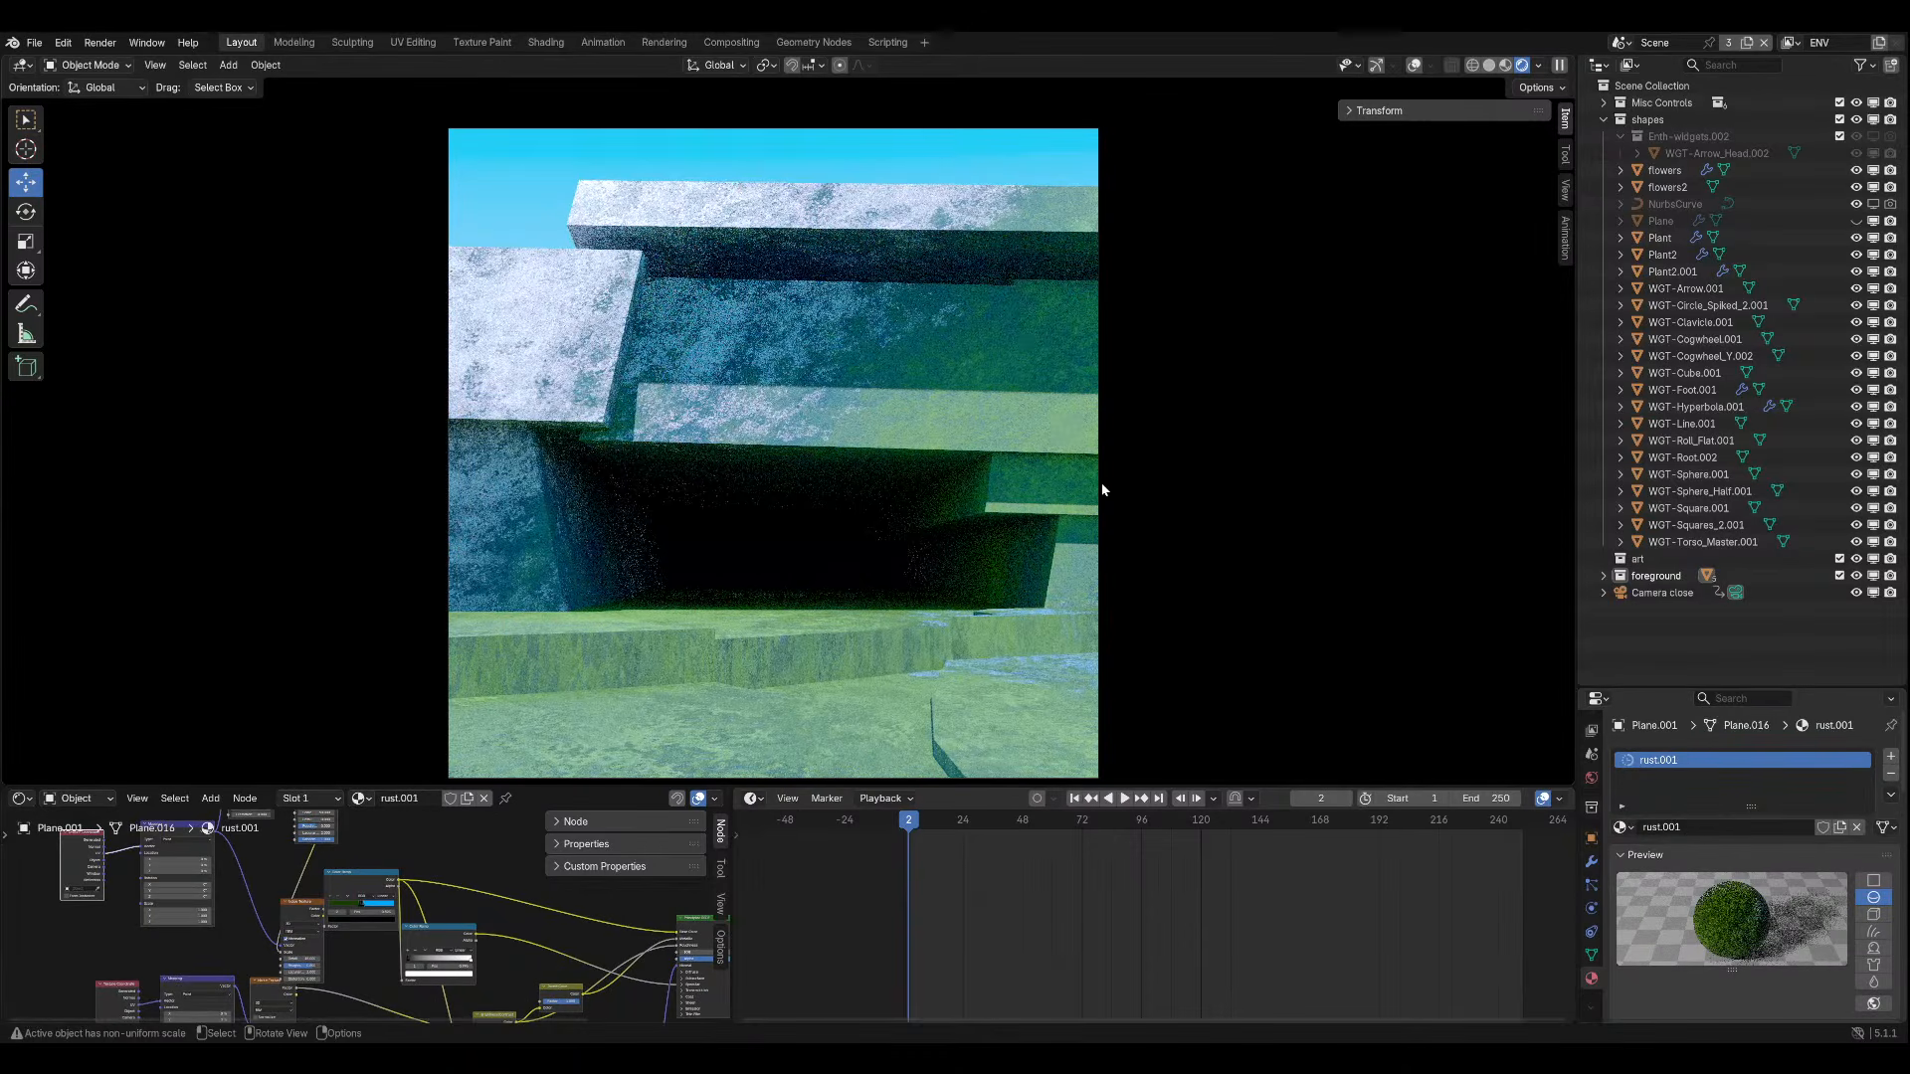
scroll(1102, 489, "down", 2)
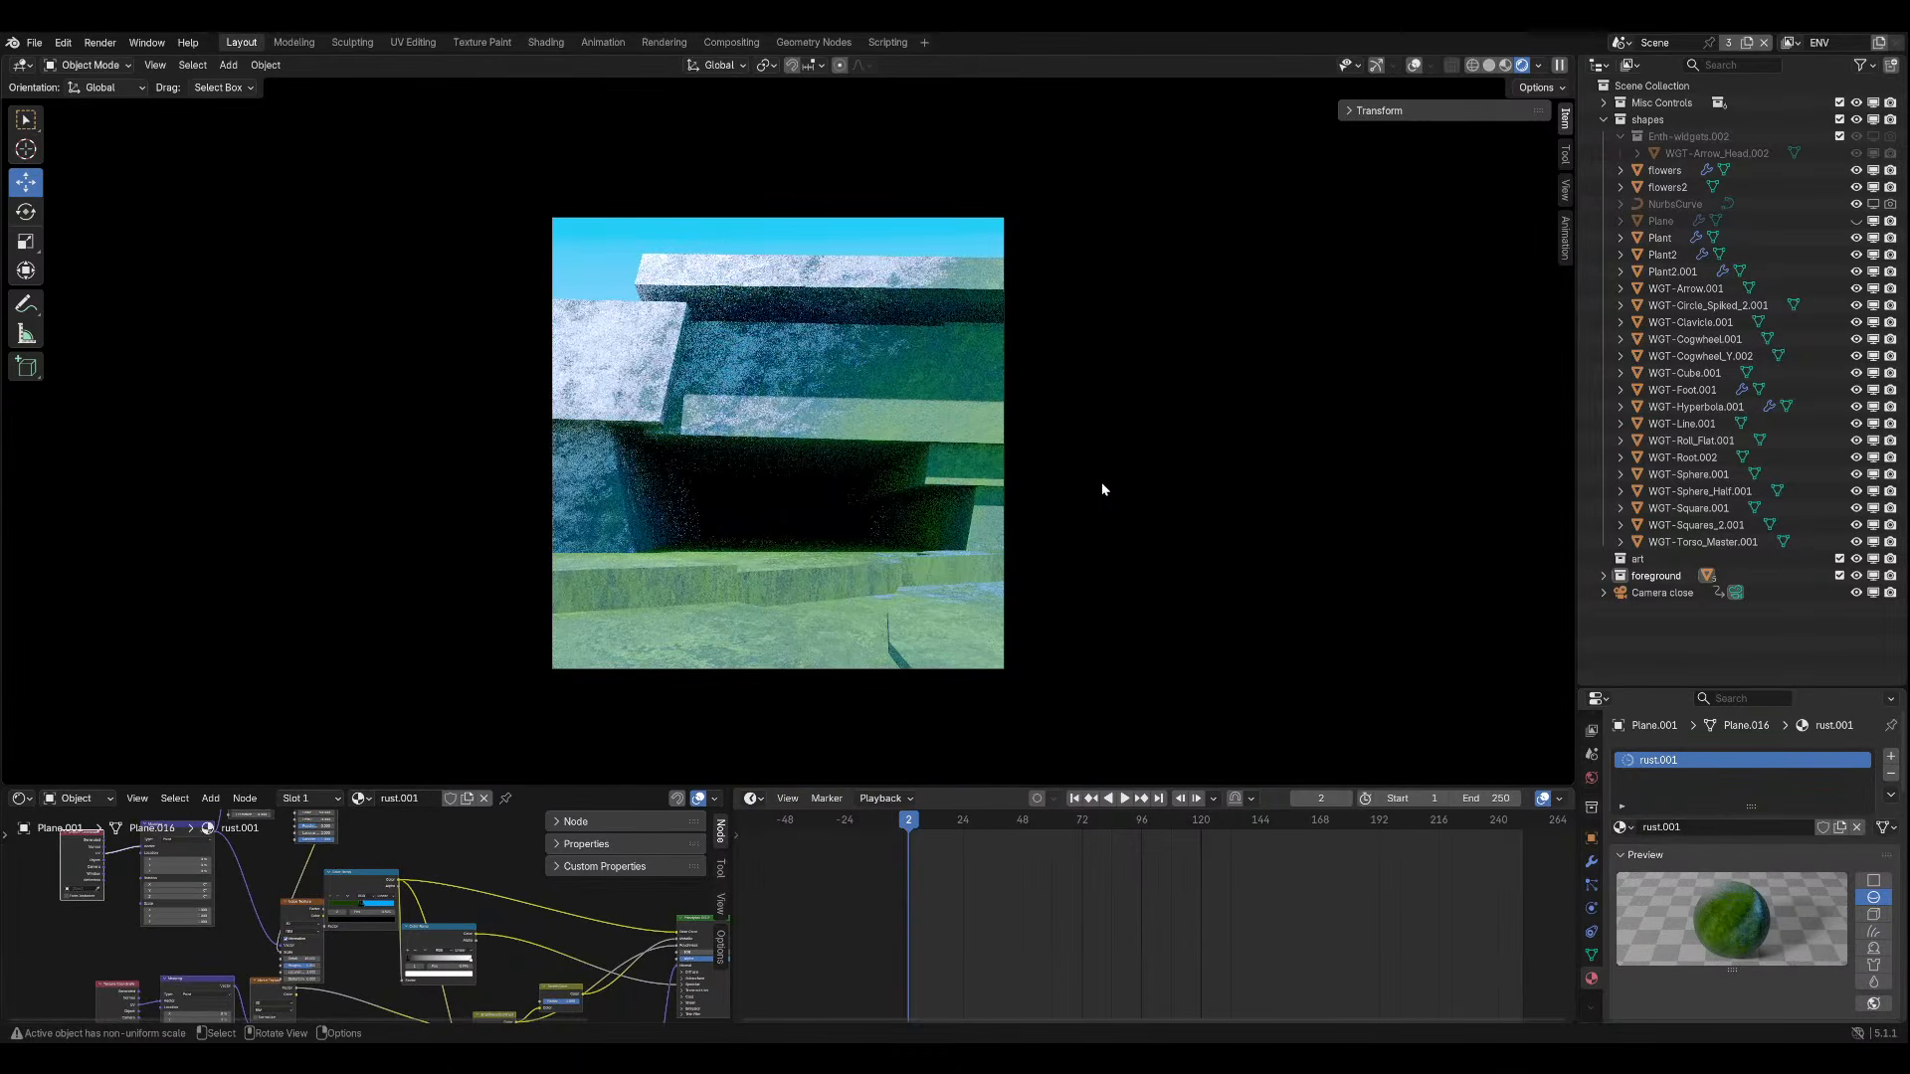
key("ctrl+z")
Save the file and add a mesh cube at the 3D cursor with the overlays shown.
key("ctrl+s")
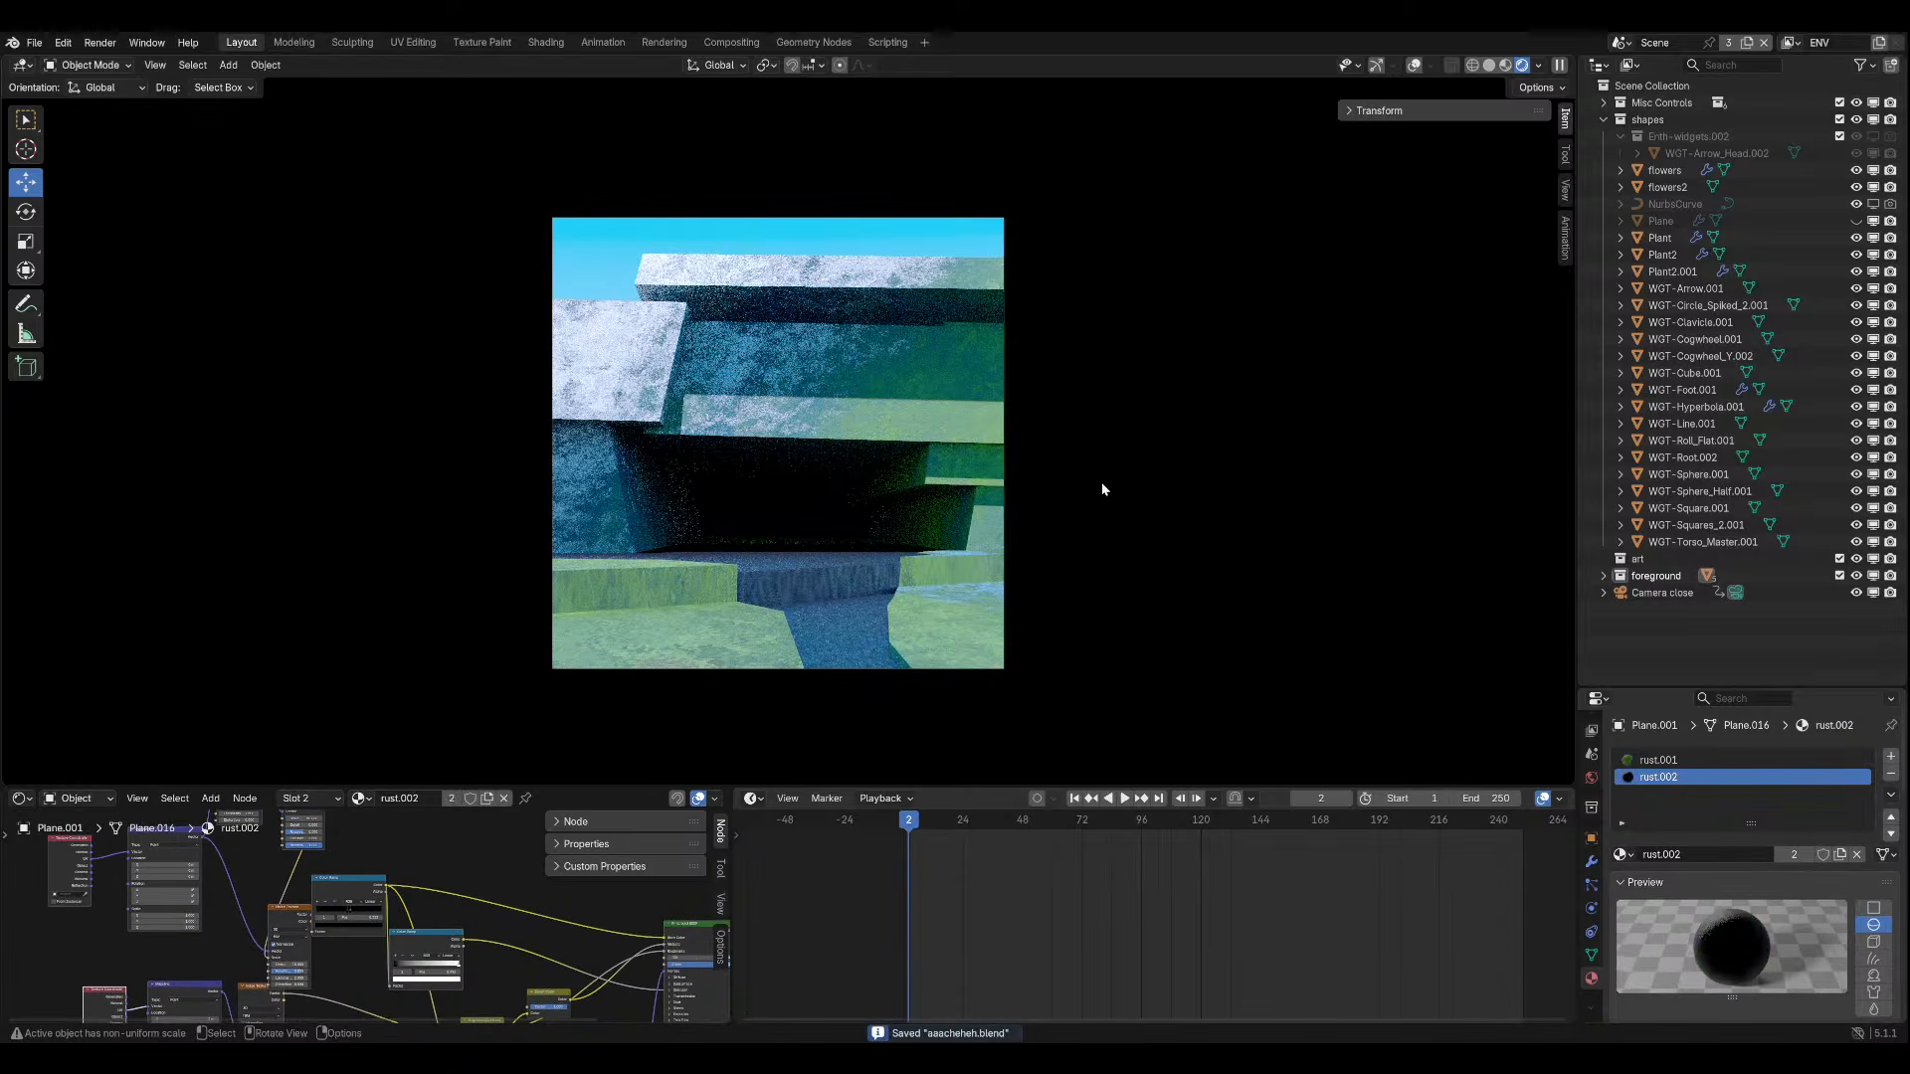
left_click(1410, 67)
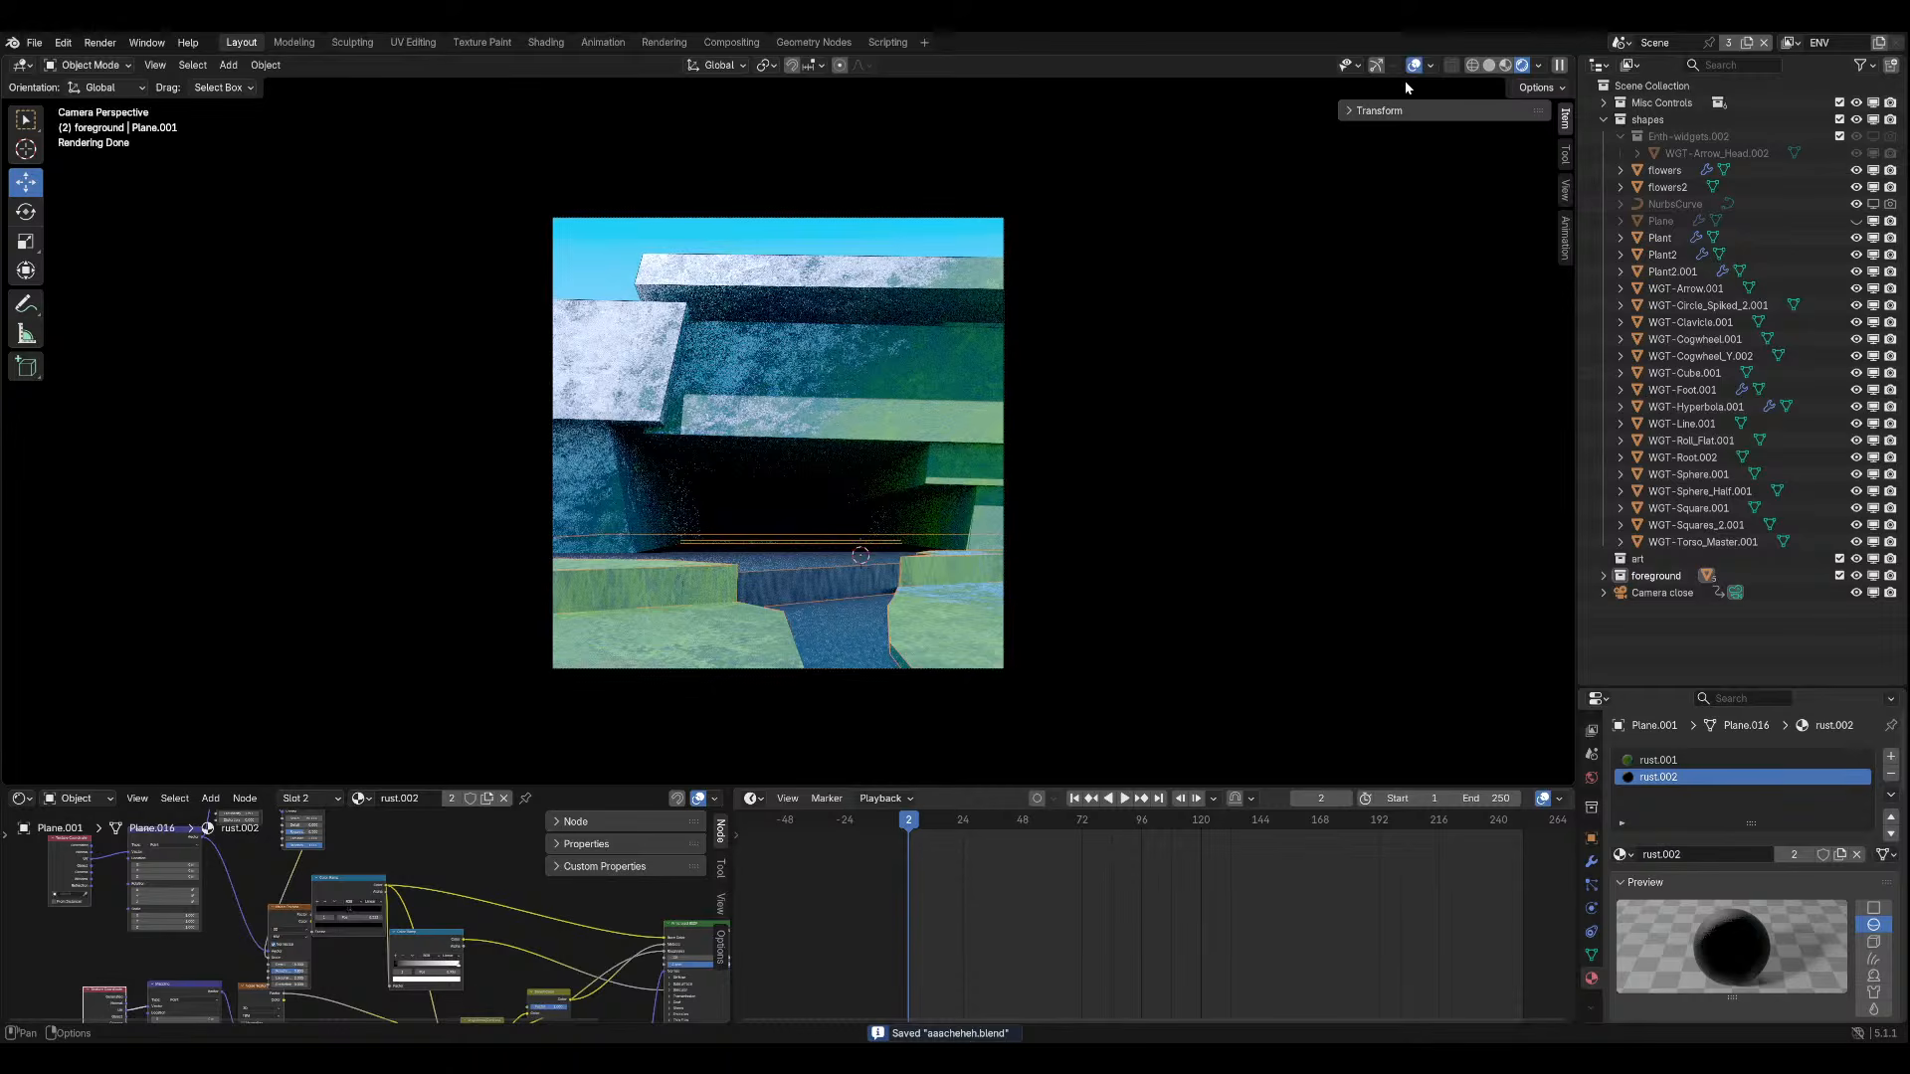
key("shift+a")
mouse_move(1126, 381)
left_click(1193, 396)
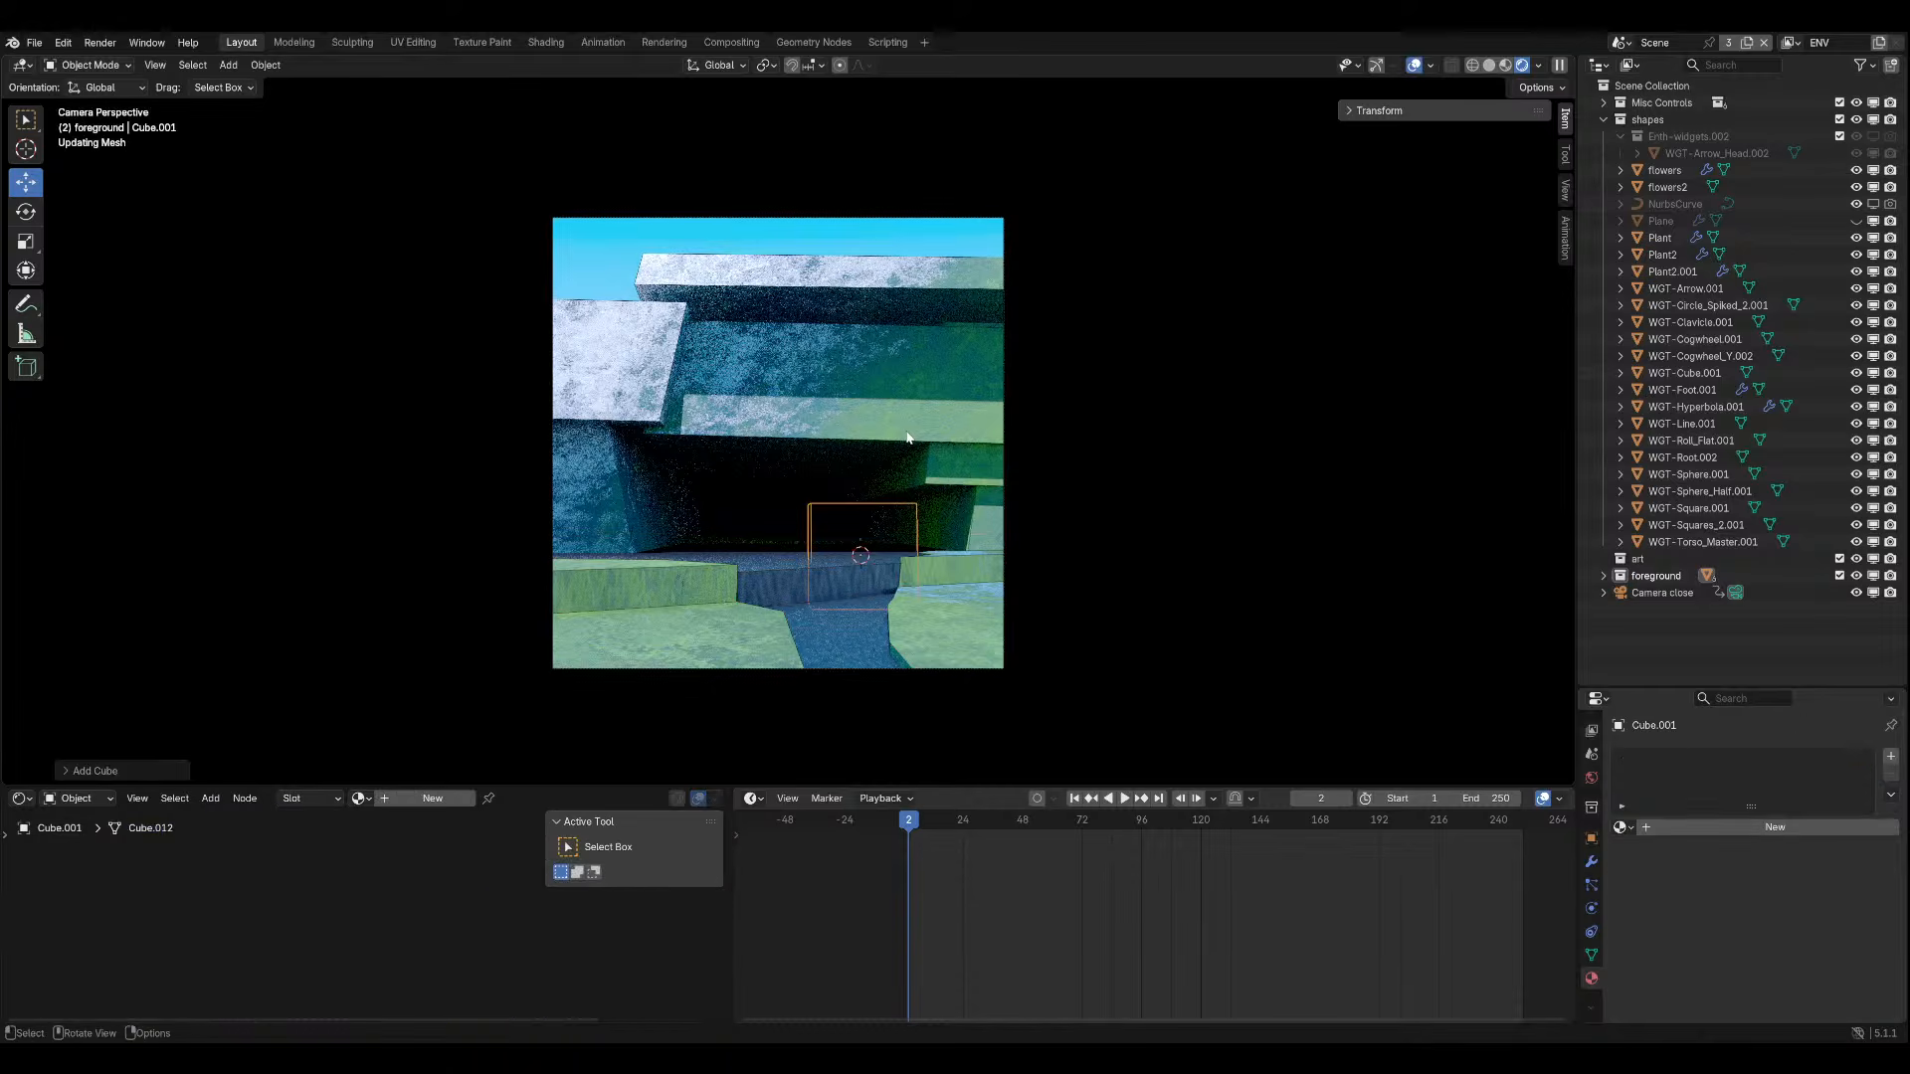
Scale the new cube up until it is larger than the building's entrance area.
key("s")
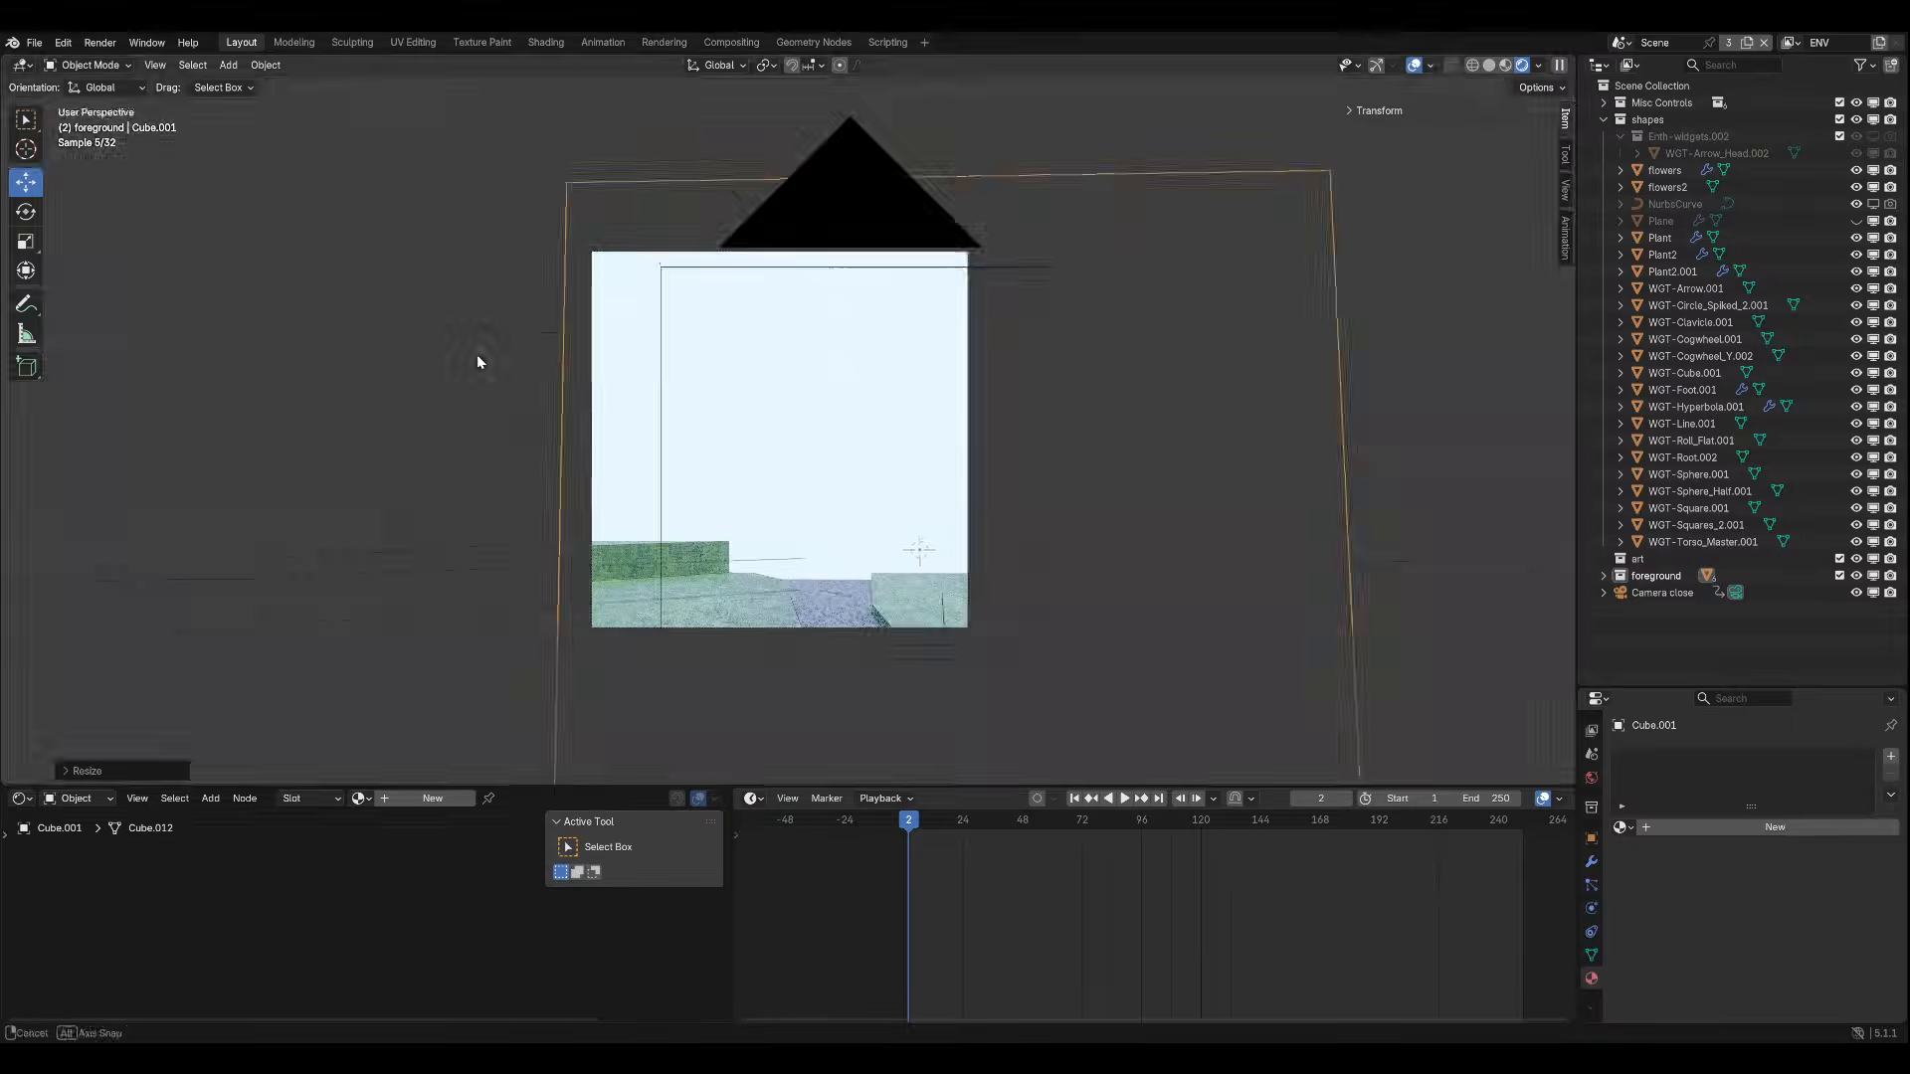
scroll(496, 360, "down", 6)
middle_click_drag(477, 362, 677, 417)
key("s")
left_click(1460, 430)
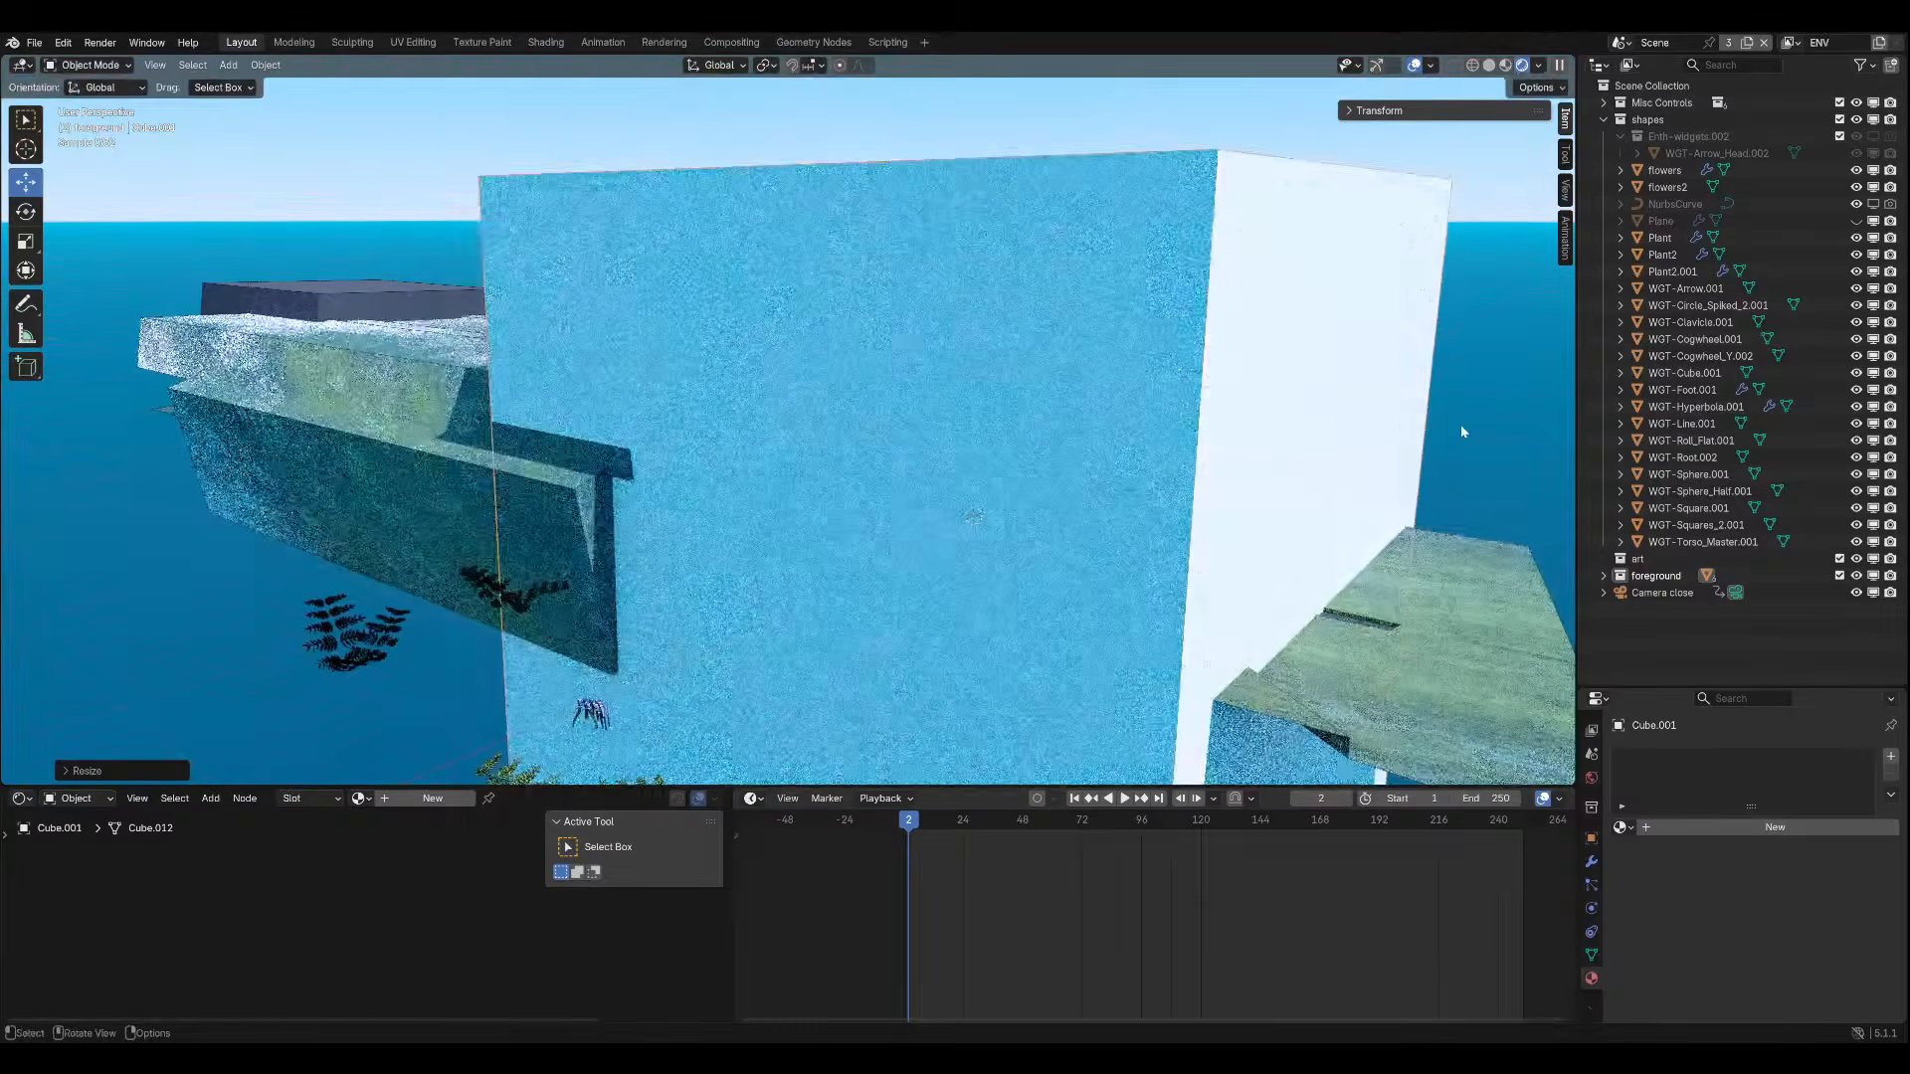
Move the new cube along global Y, scale it up by about 1.4, and return to the camera view.
key("g")
key("y")
left_click(1170, 410)
key("s")
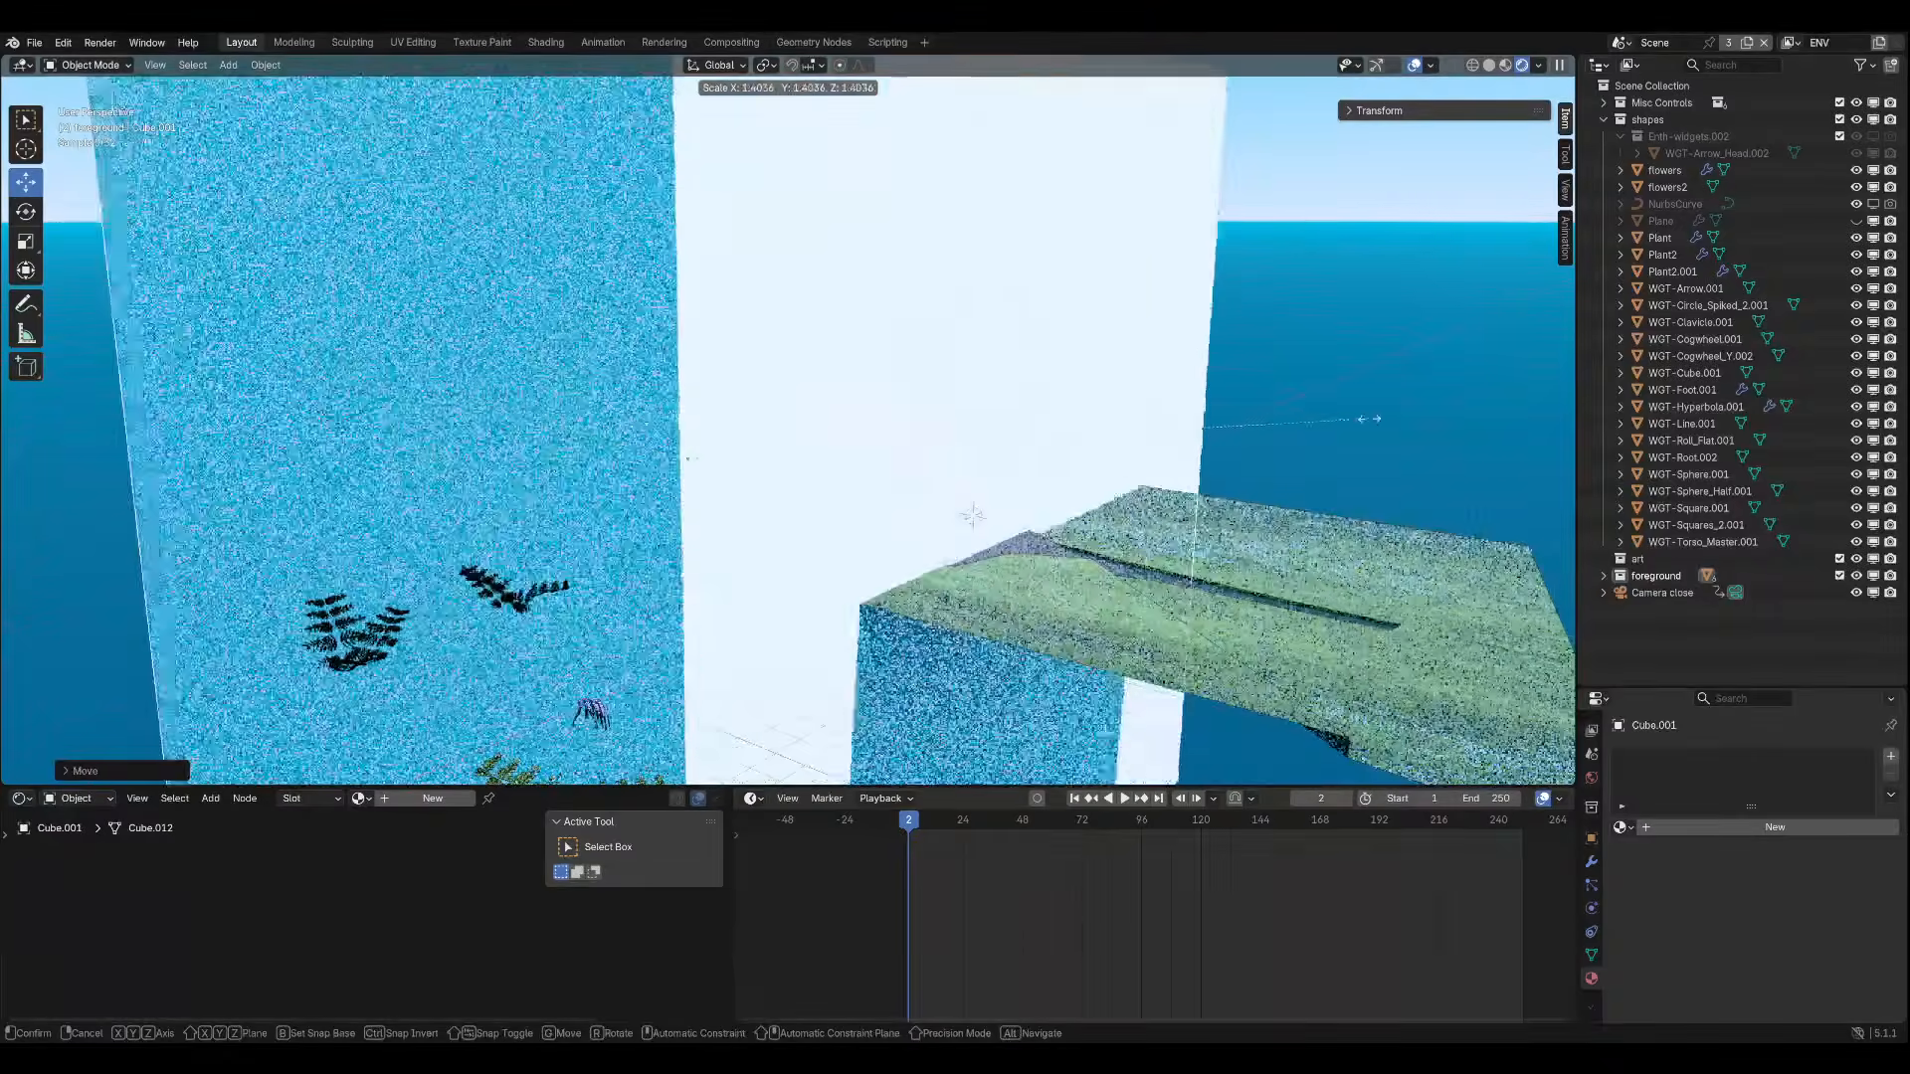
left_click(1351, 417)
key("KP_0")
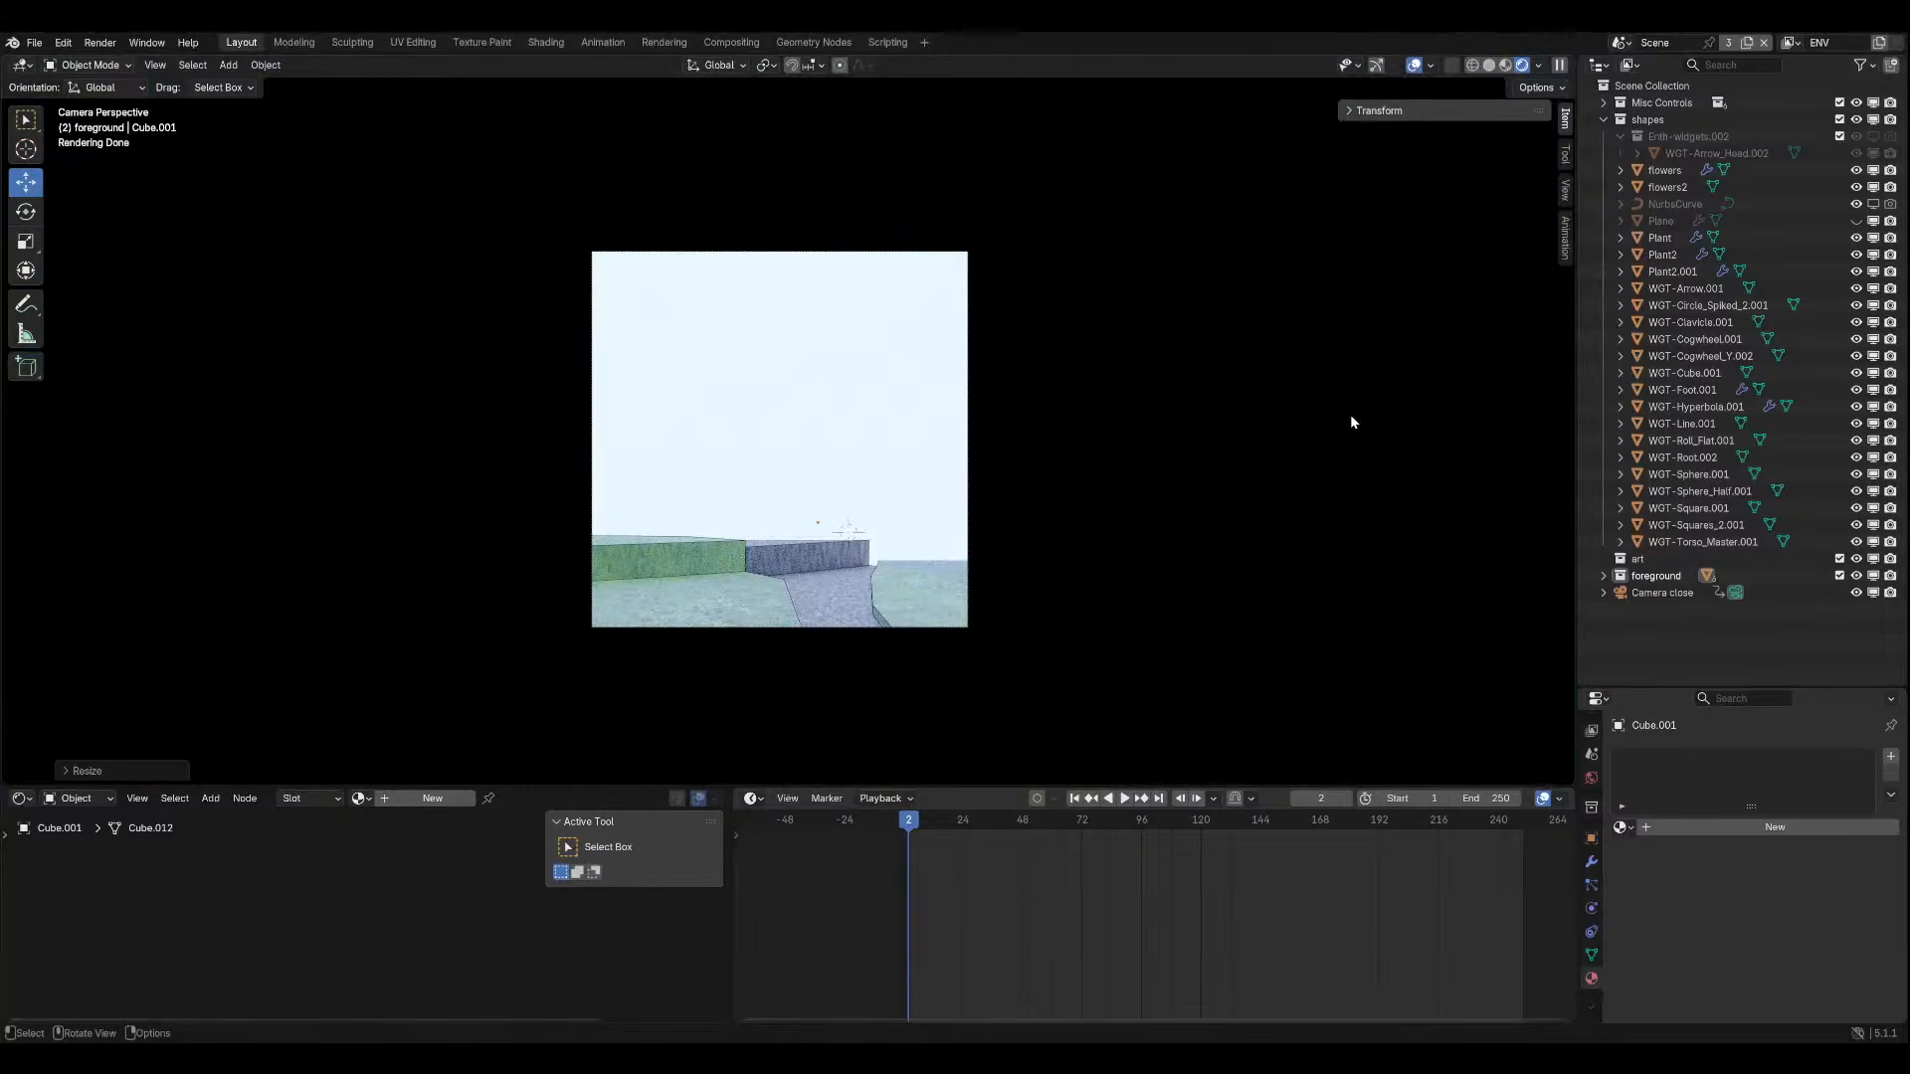
Create a new material for the cube and check its Base Color.
left_click(1774, 826)
scroll(1761, 875, "down", 5)
left_click(1807, 878)
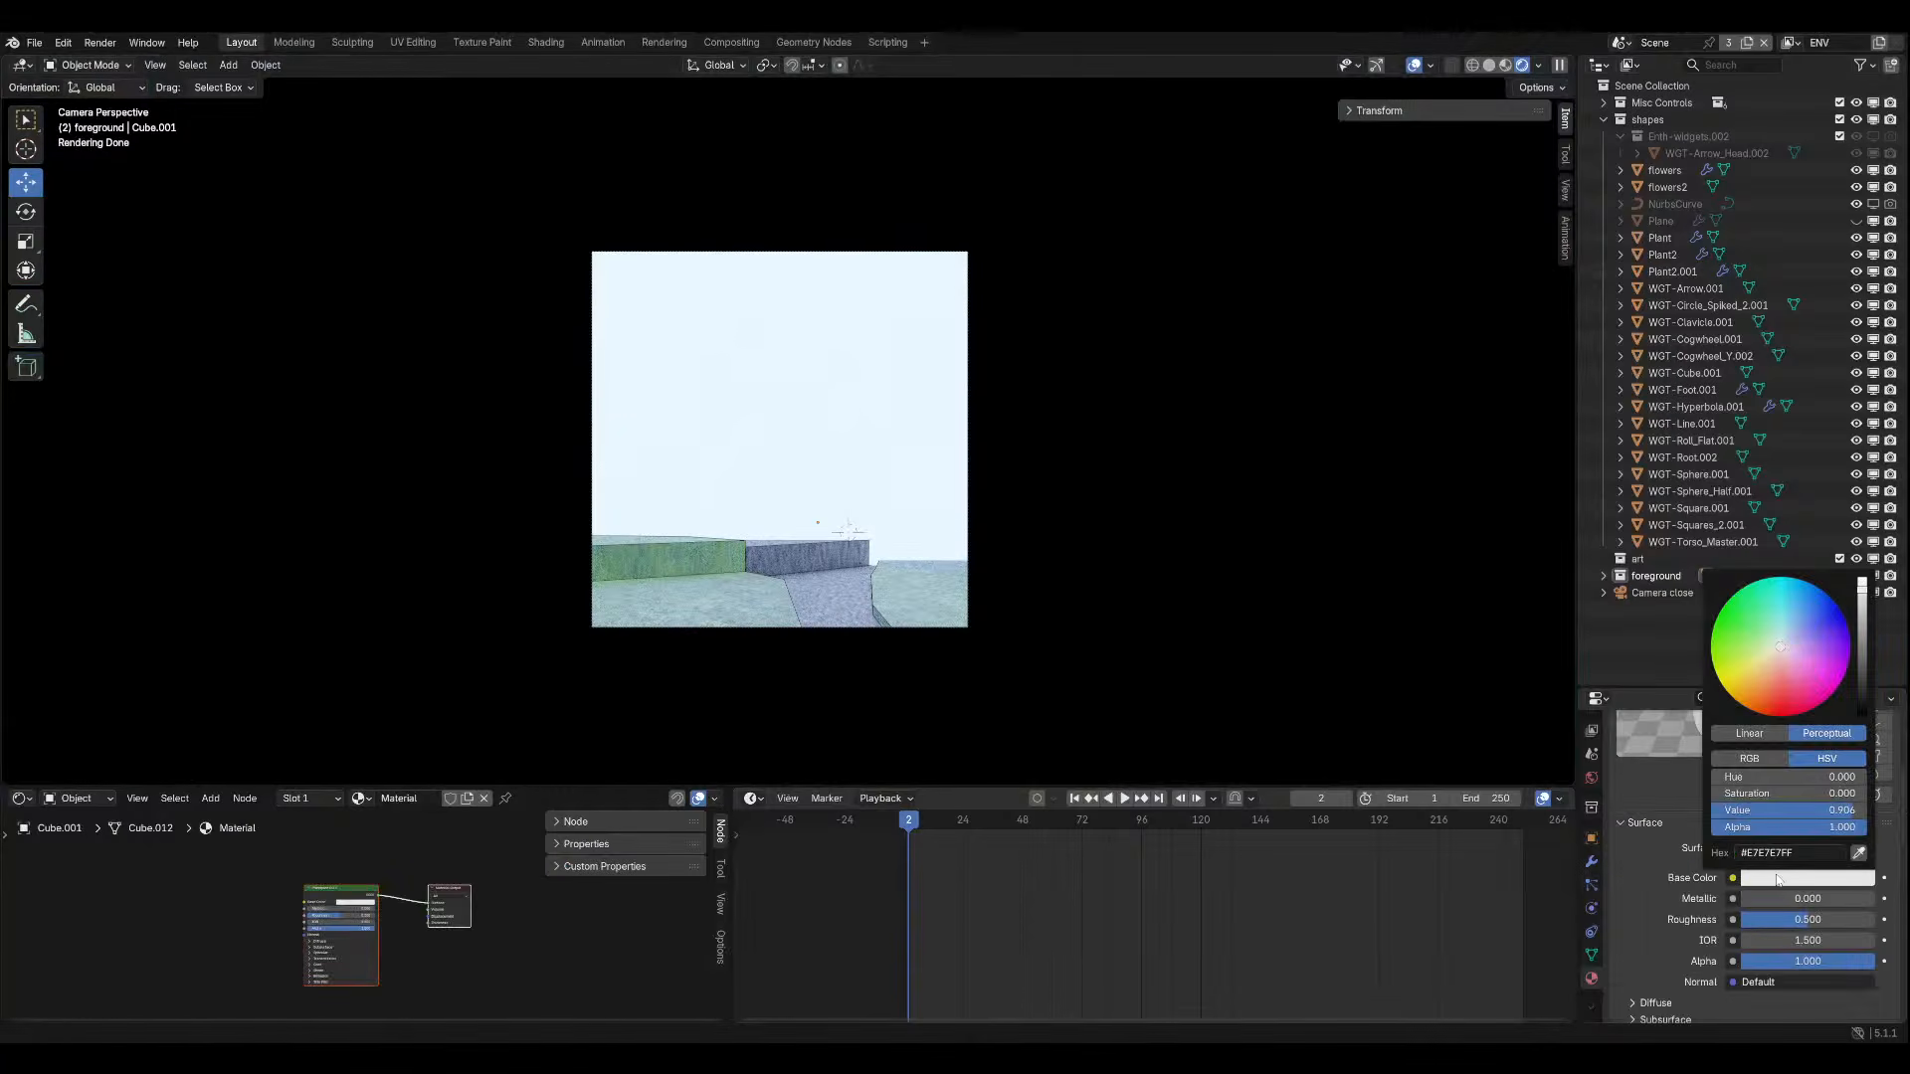
left_click(1766, 846)
Assign a Principled BSDF shader to the volume of the large cube's material.
scroll(1641, 895, "down", 8)
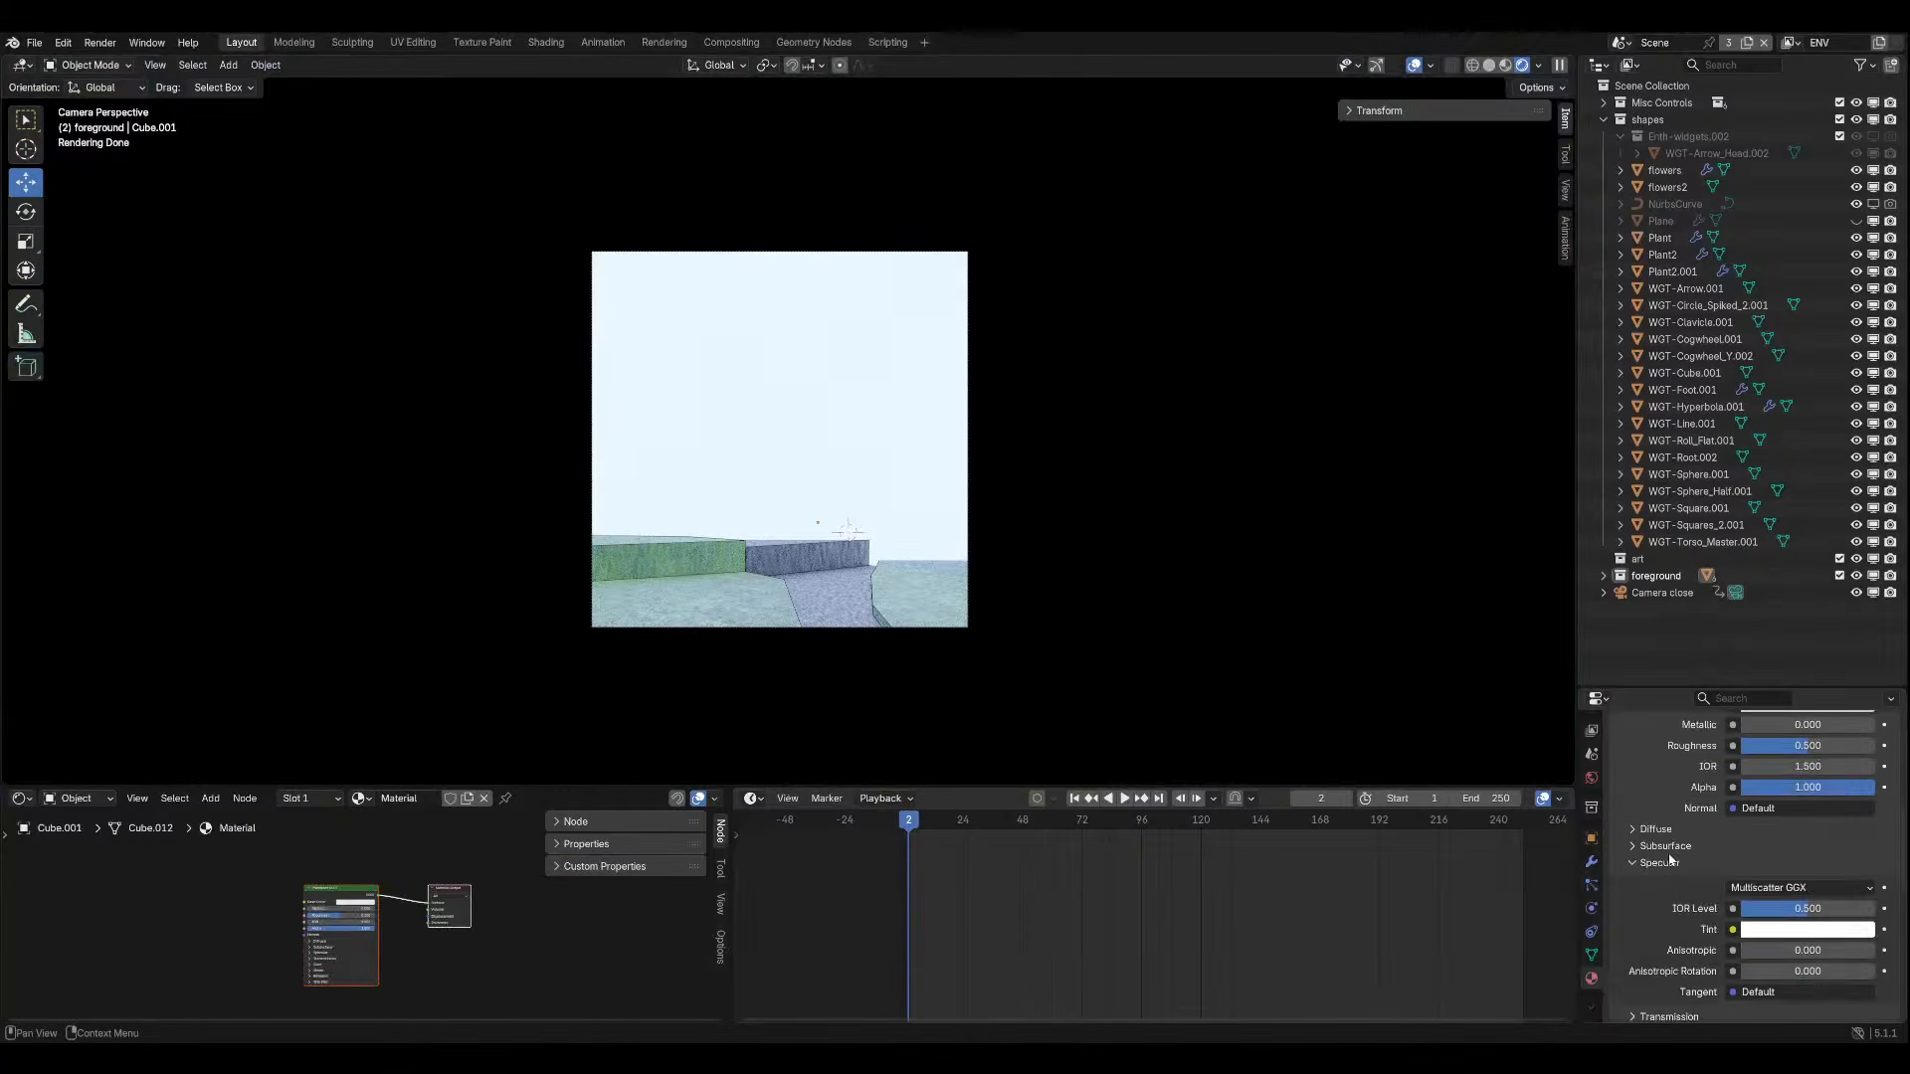
scroll(1668, 857, "down", 4)
left_click(1652, 757)
left_click(1654, 774)
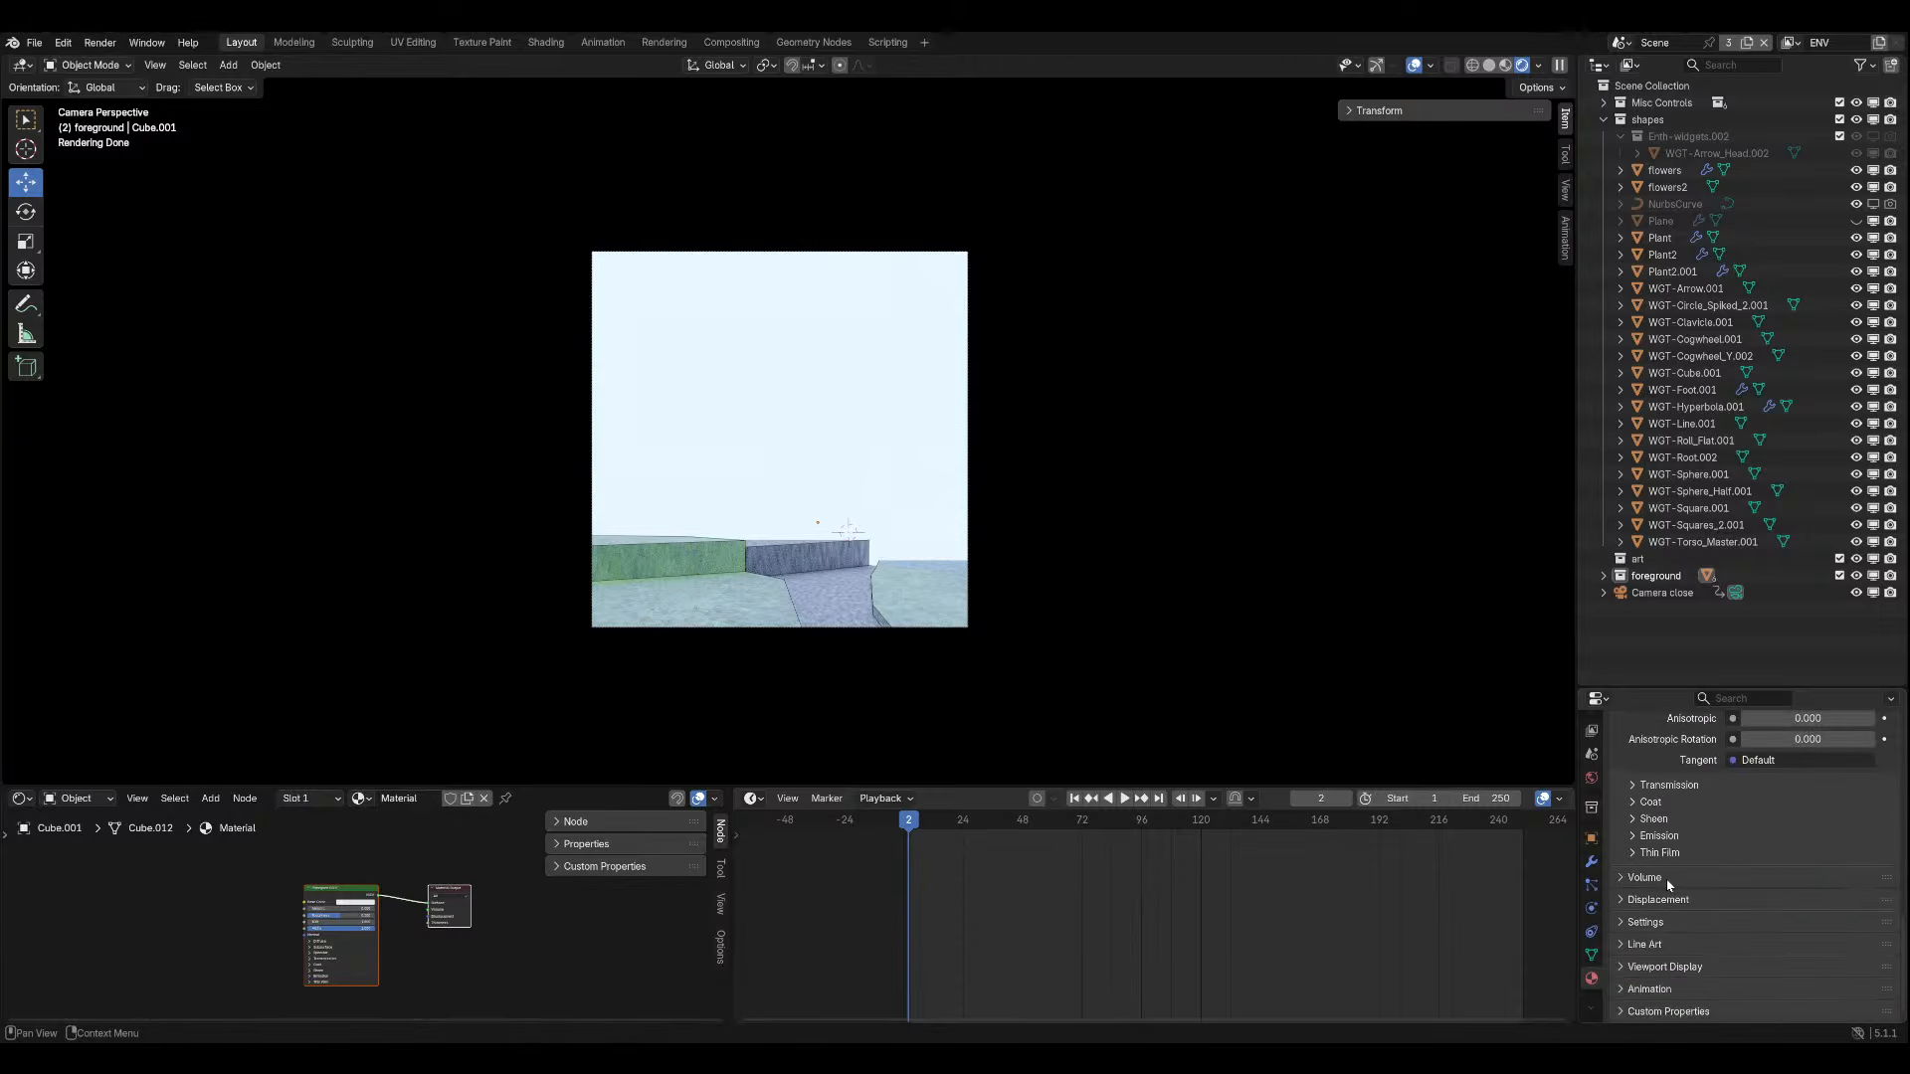
left_click(1656, 882)
left_click(1755, 904)
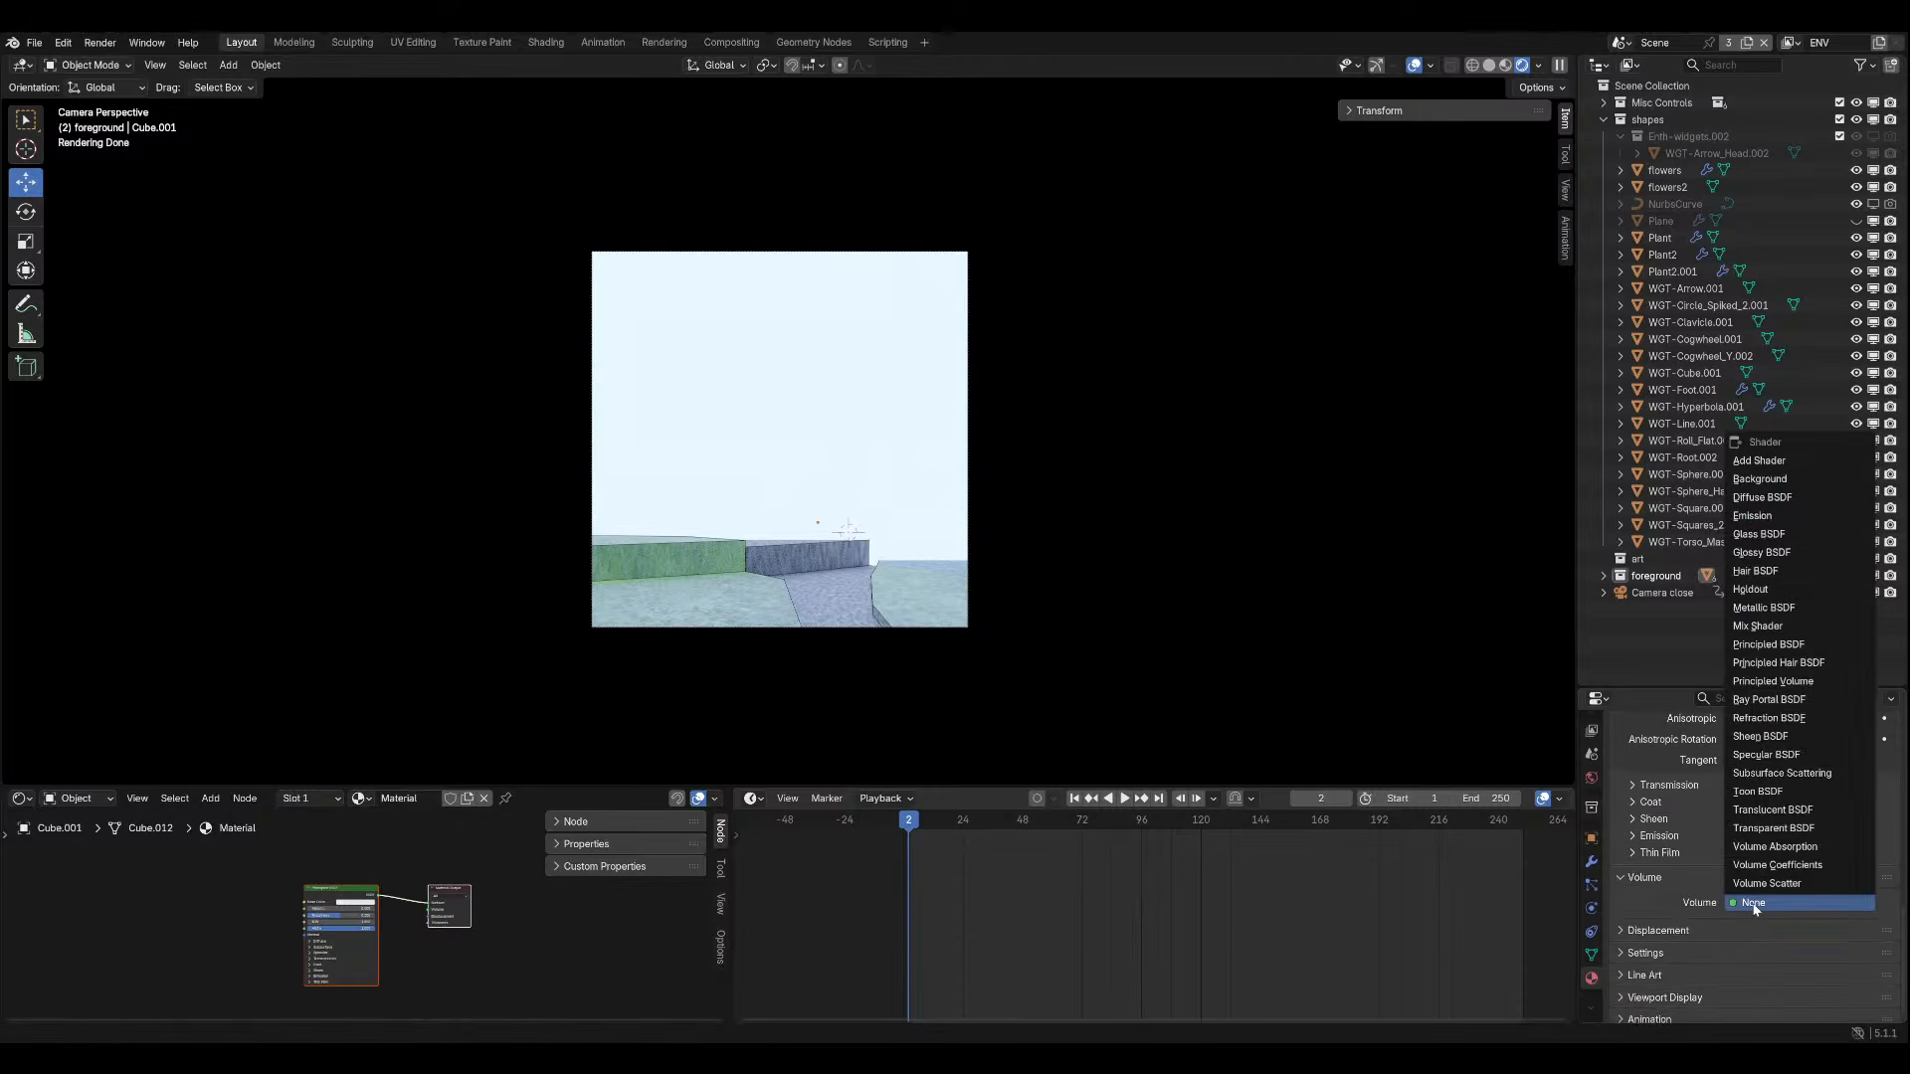
left_click(1812, 648)
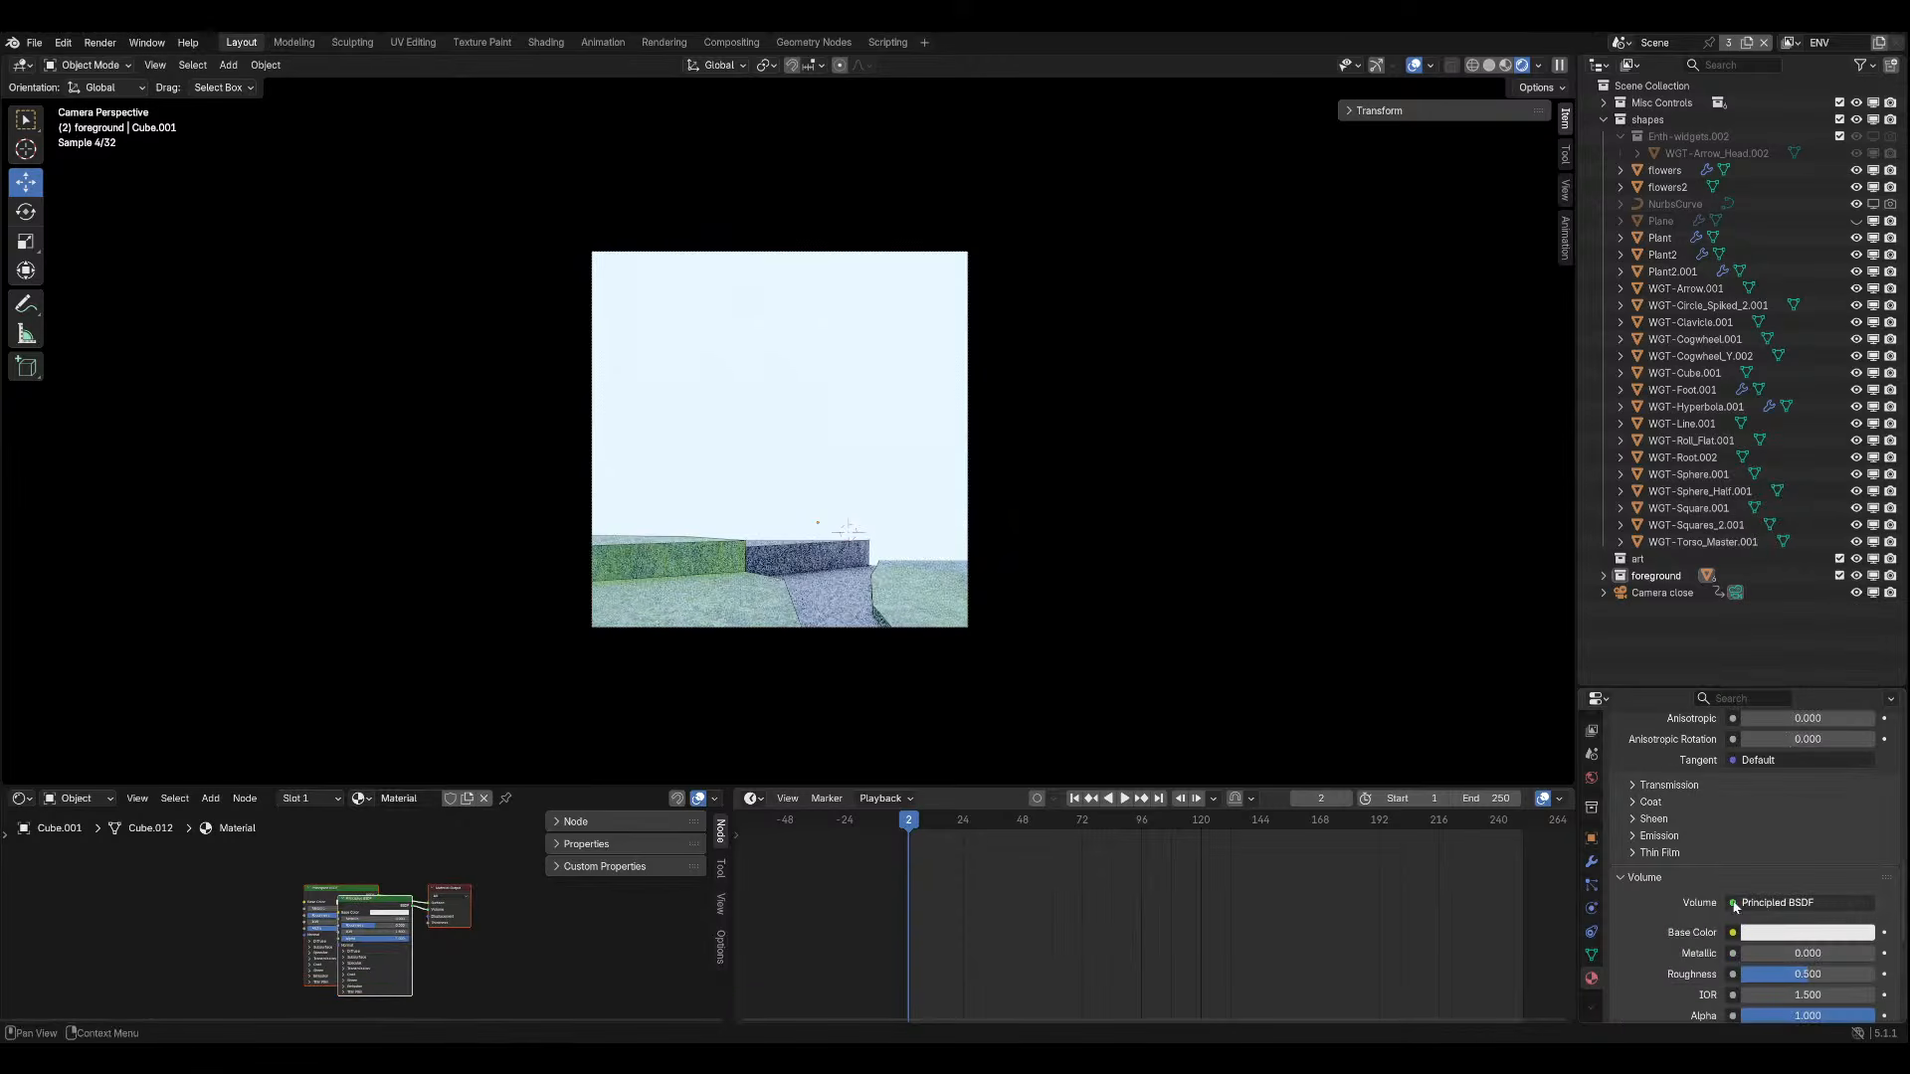
Expand the volume shader's specular settings and disconnect the surface shader from the large cube's material.
scroll(1794, 894, "down", 4)
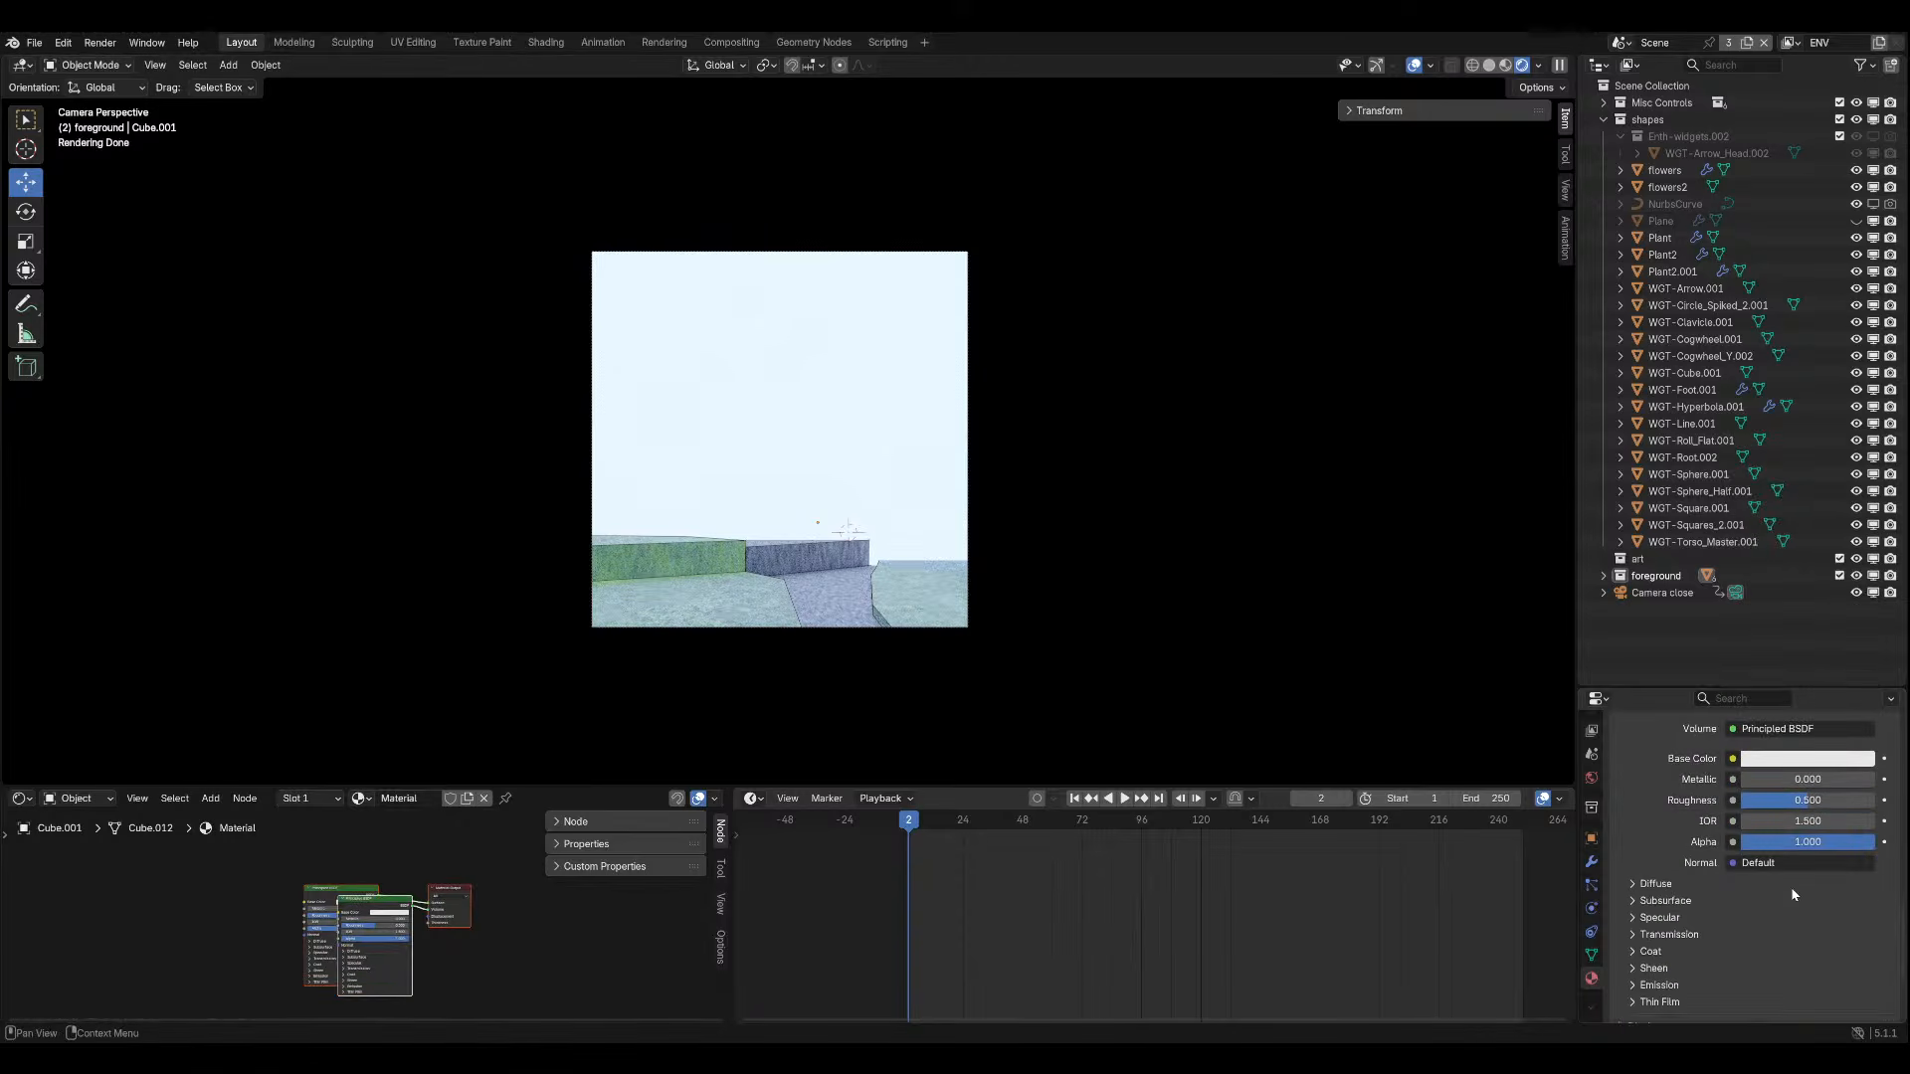
left_click(1701, 917)
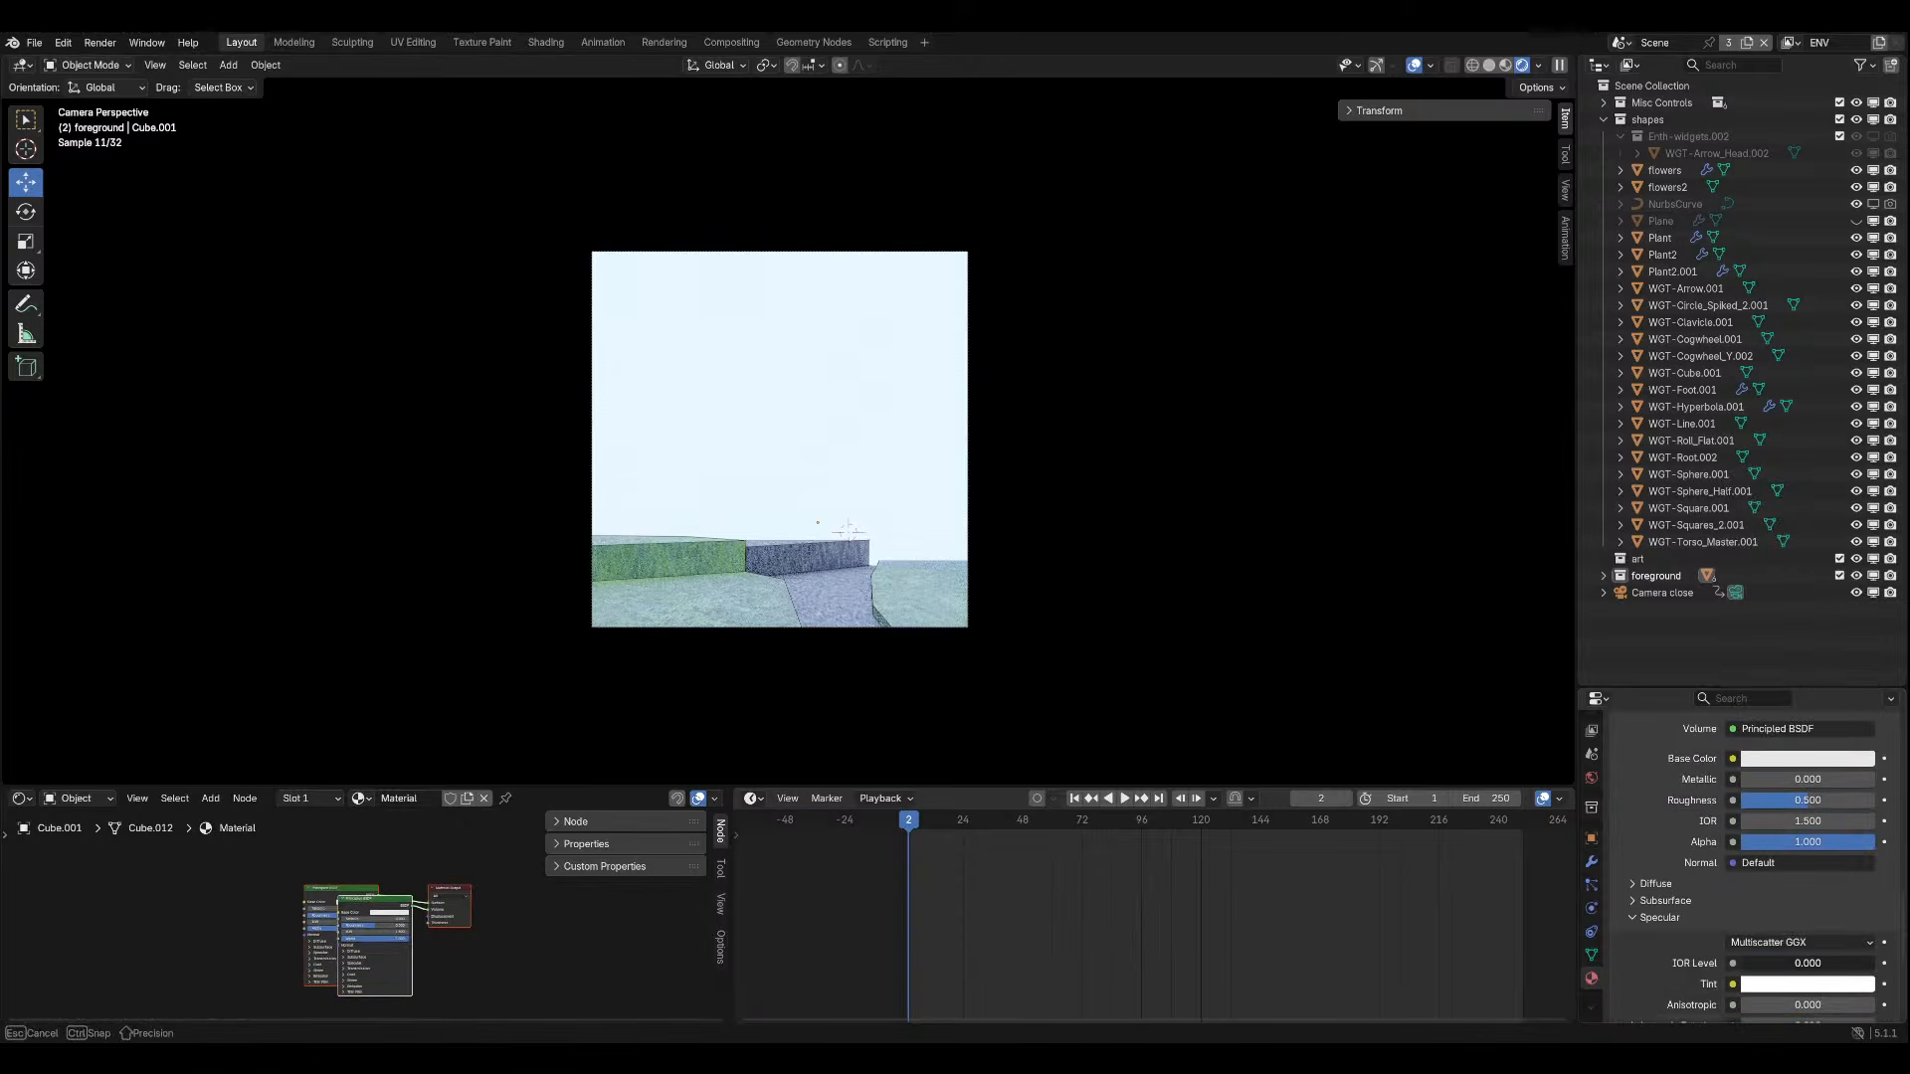
scroll(1698, 891, "up", 13)
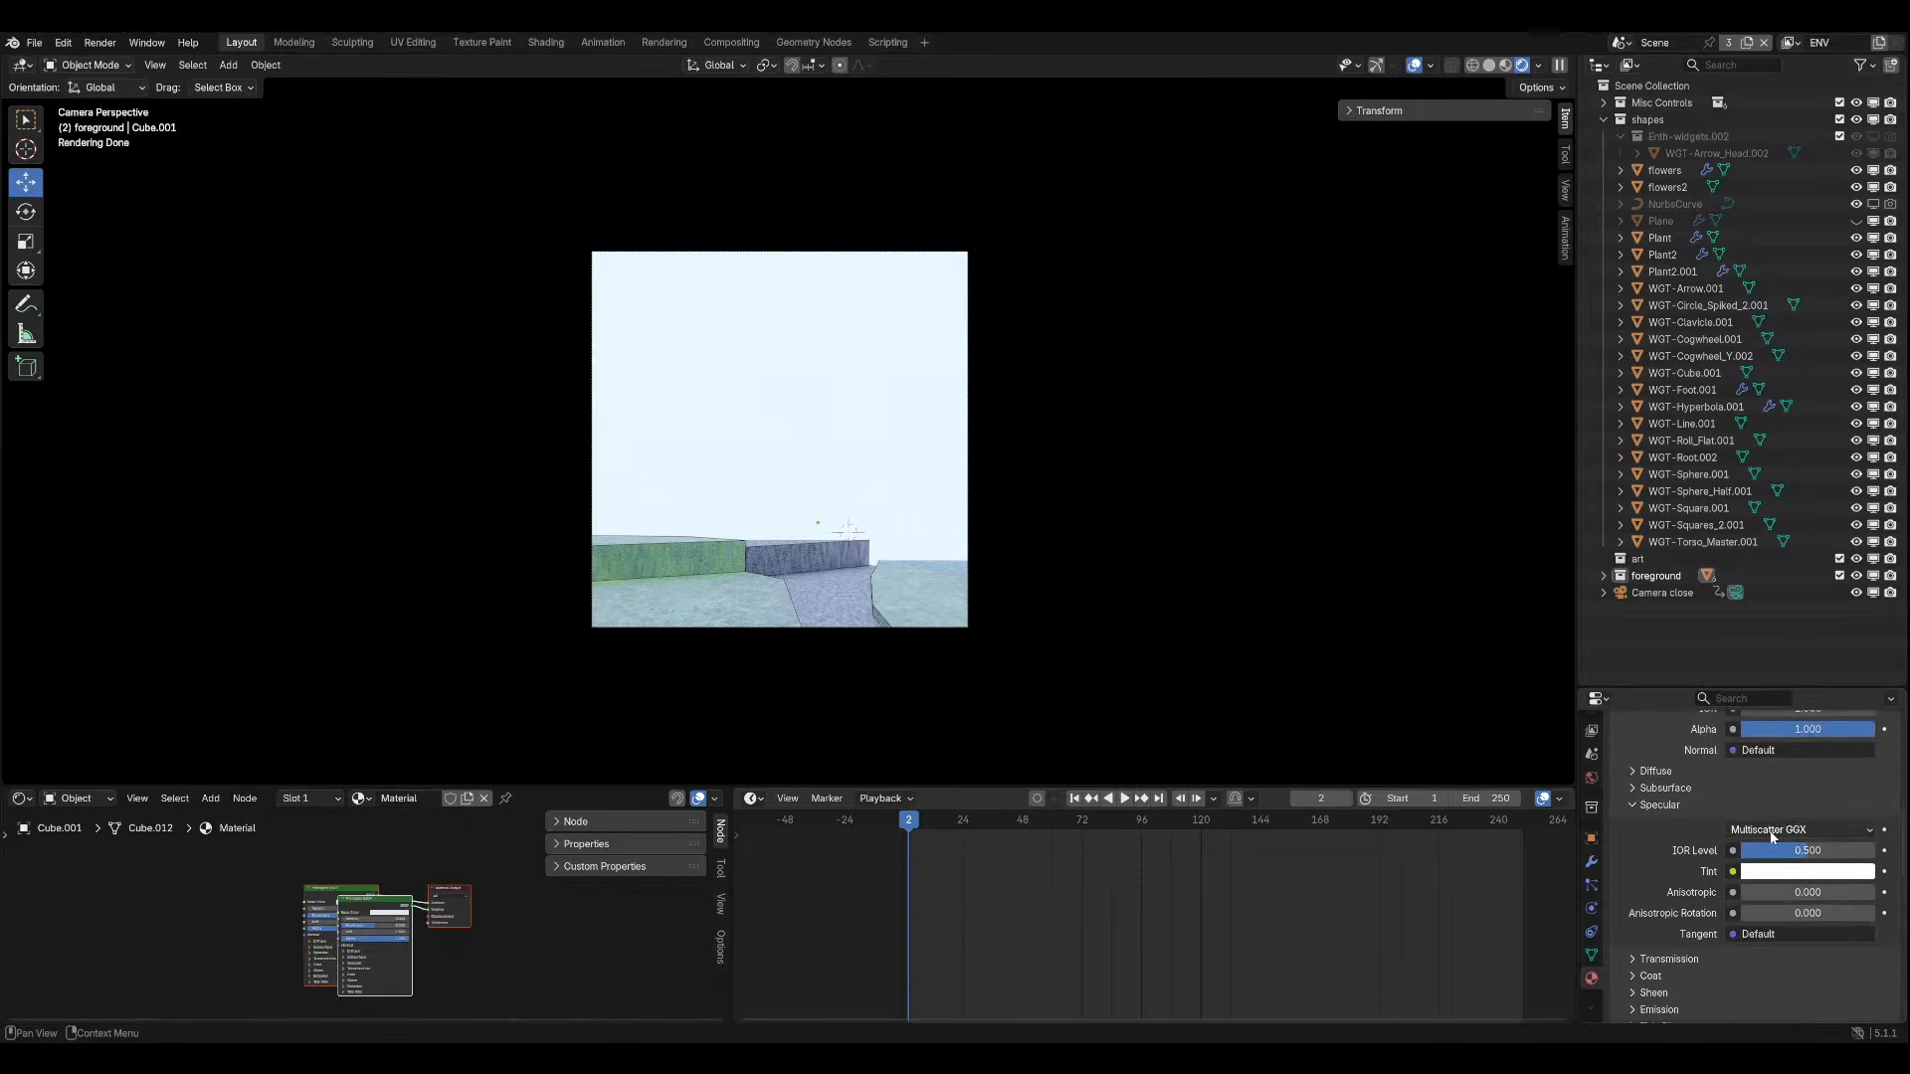
scroll(1771, 855, "up", 3)
left_click(1769, 909)
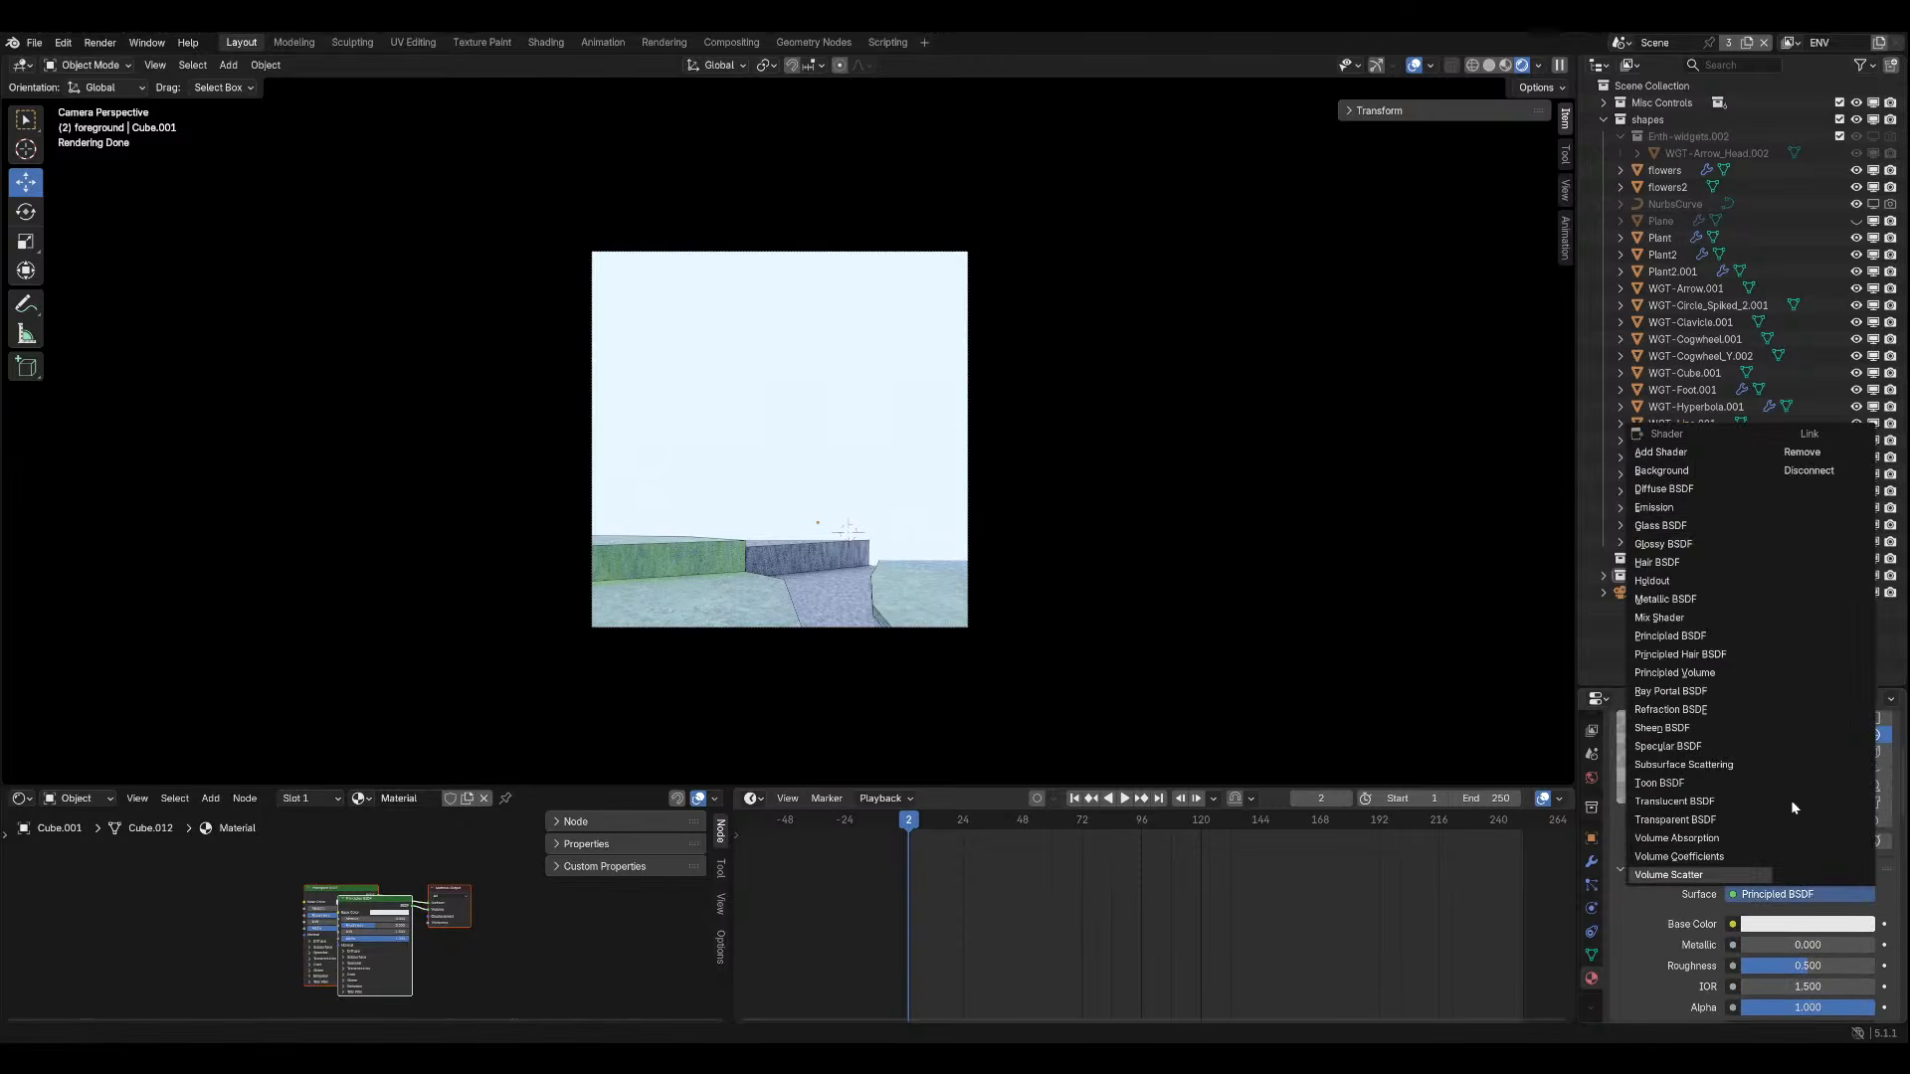
left_click(1806, 463)
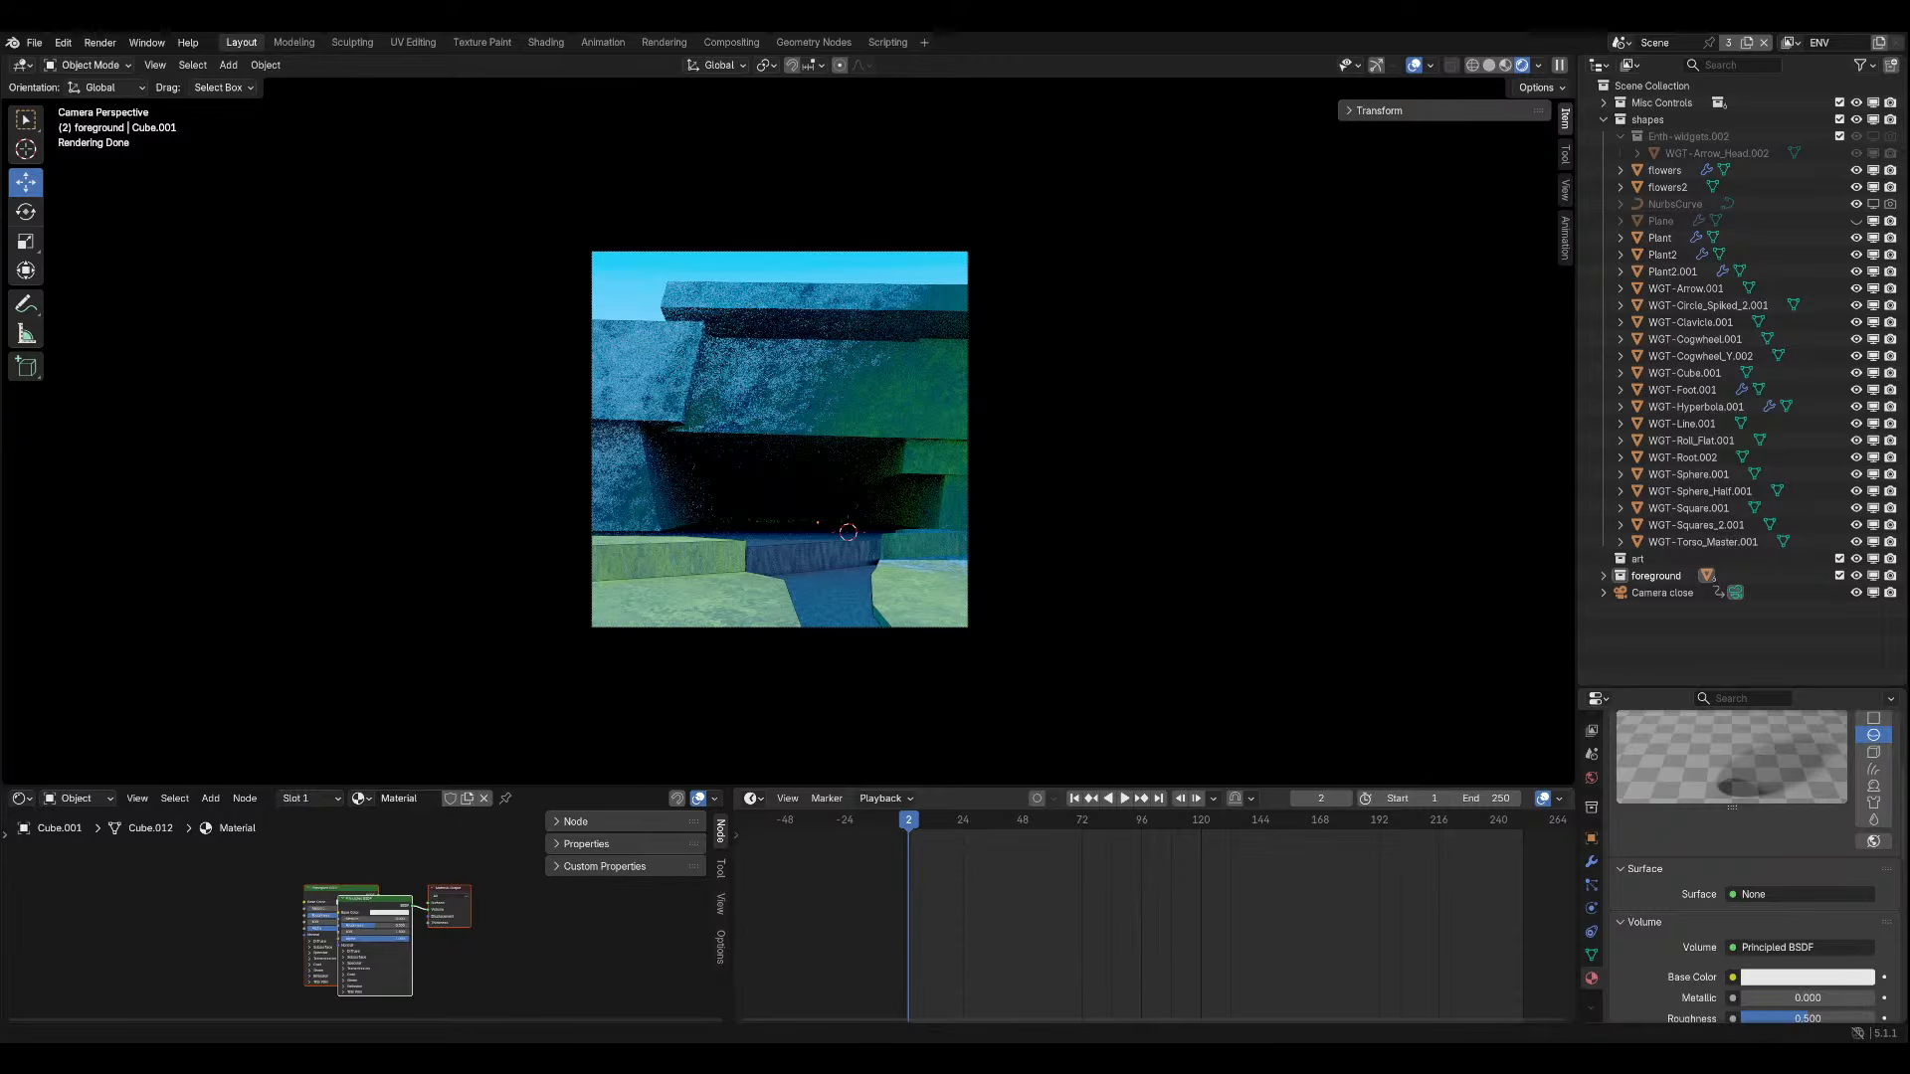
Examine the cube material's volume settings and the cube's effect on the building from the camera and from outside.
scroll(871, 486, "up", 1)
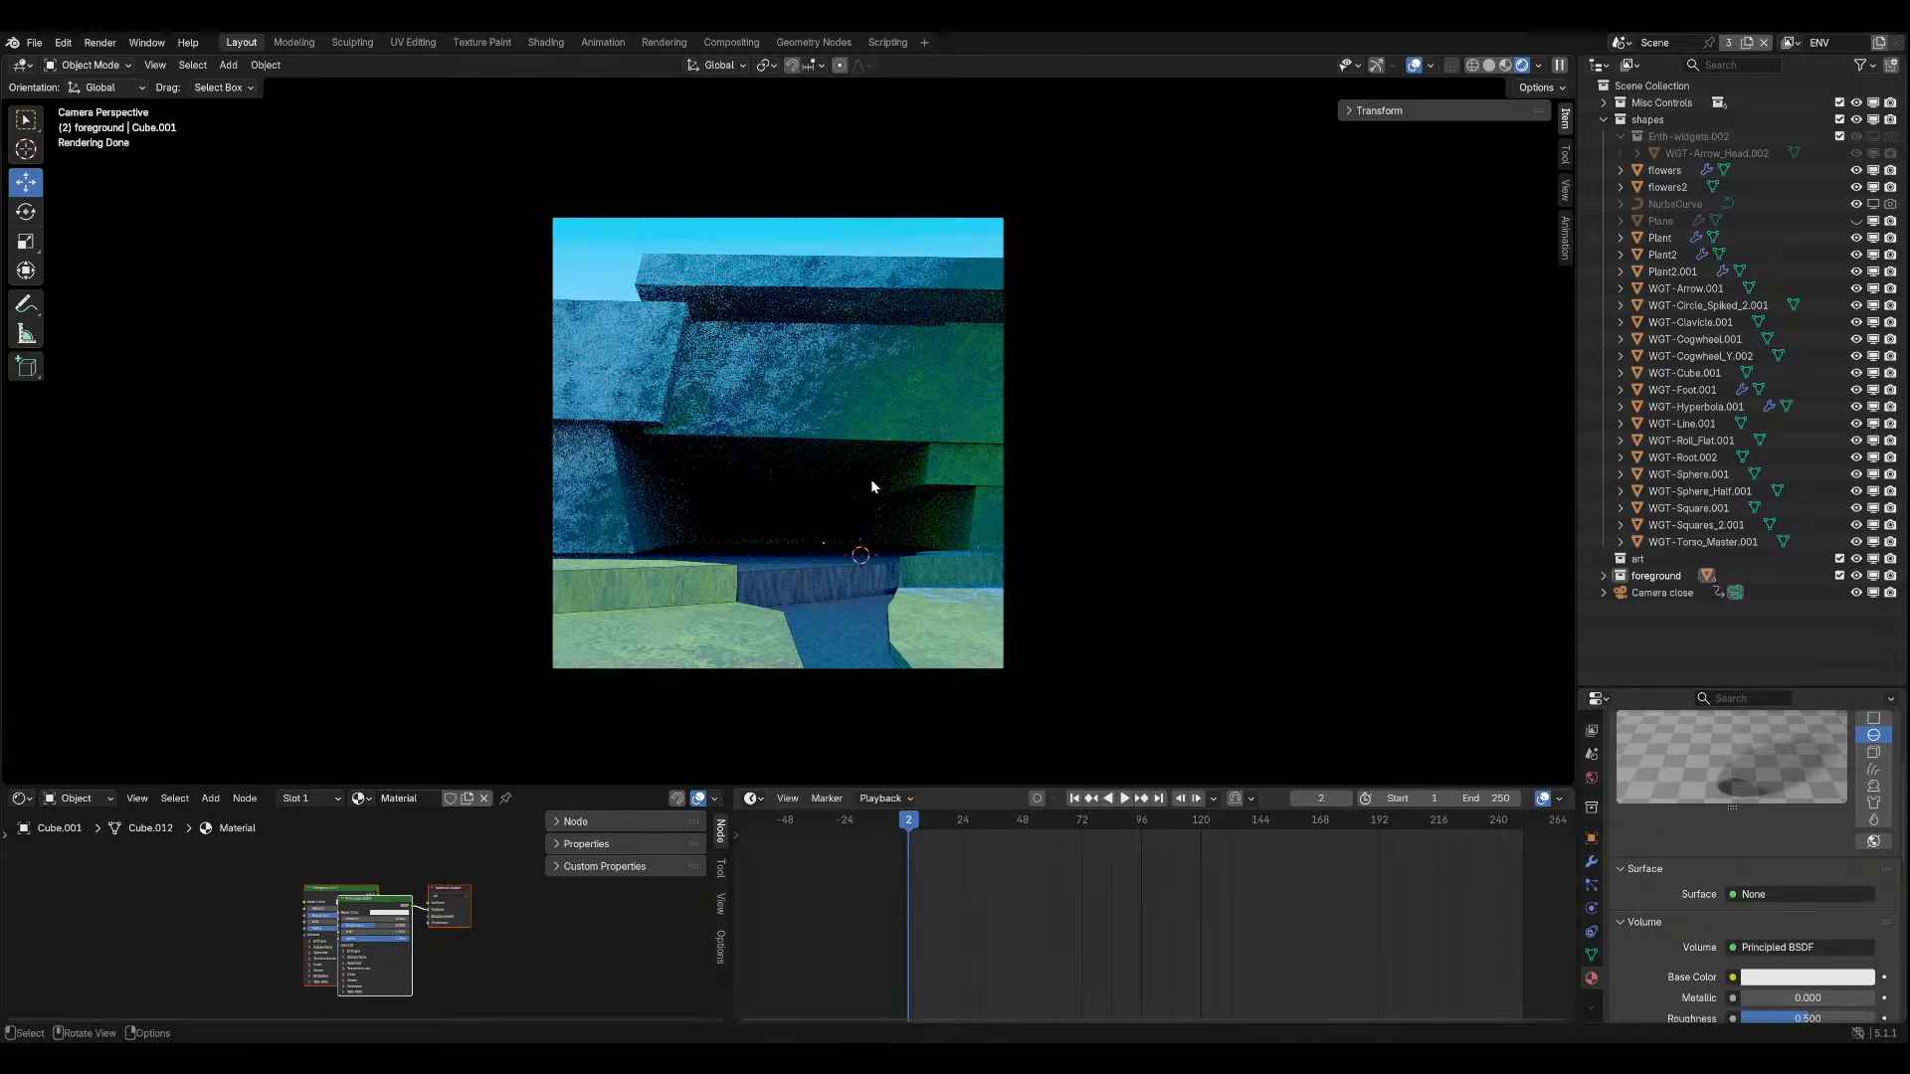
scroll(1739, 946, "down", 3)
scroll(1740, 947, "up", 3)
scroll(1733, 939, "down", 6)
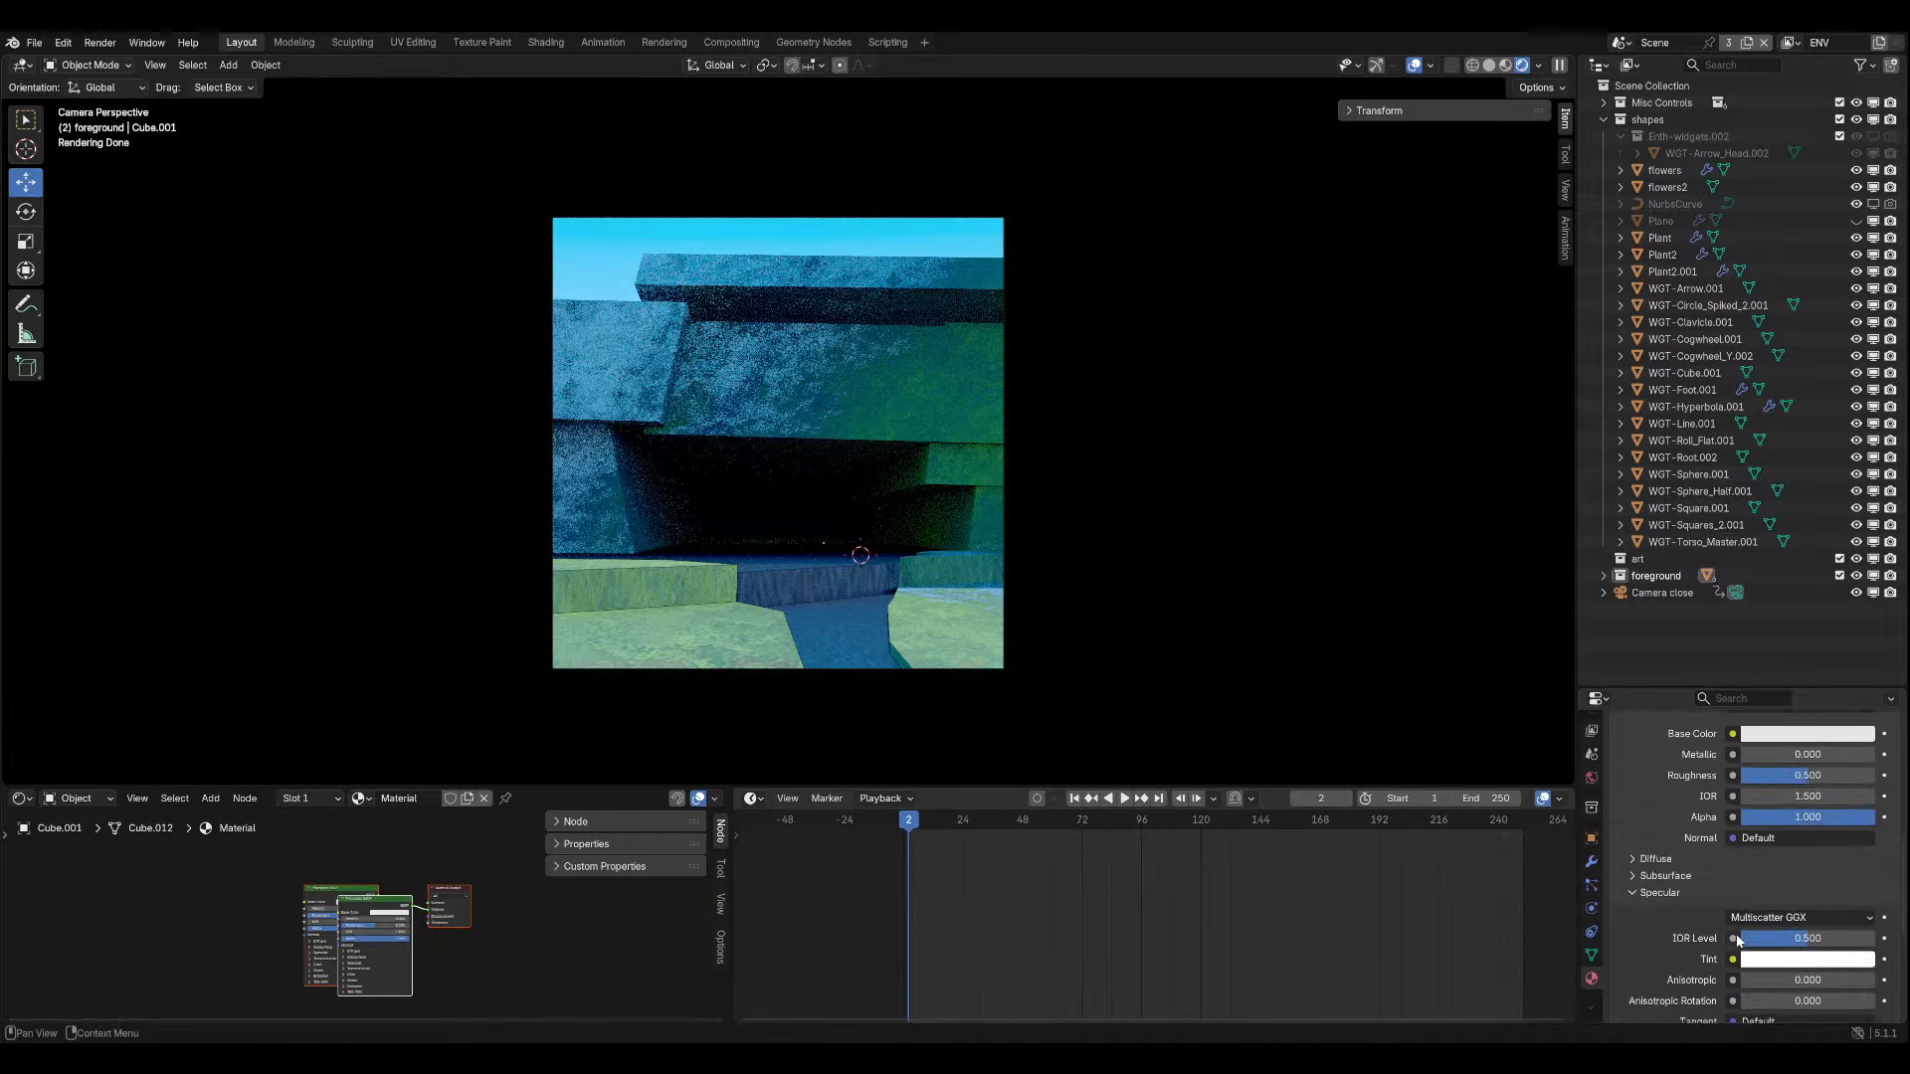
scroll(1728, 931, "down", 1)
scroll(1725, 929, "up", 4)
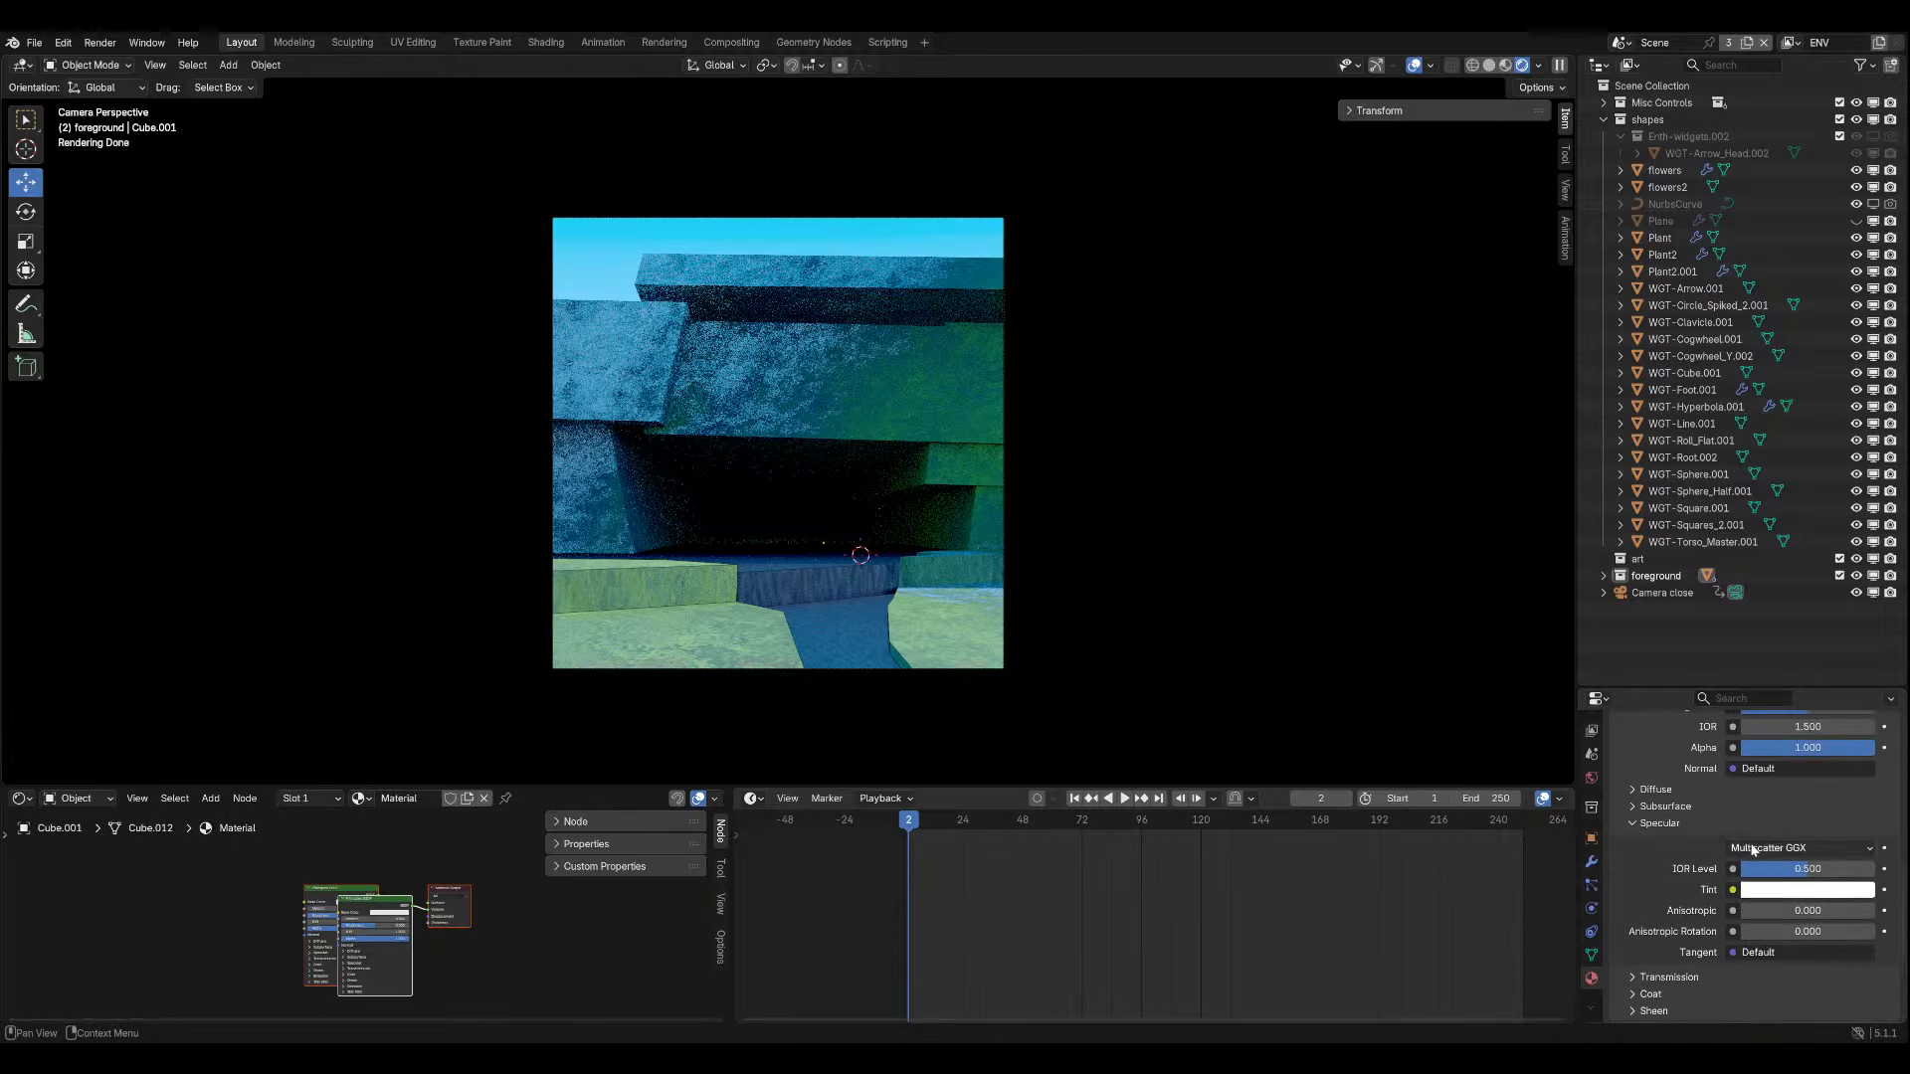
key("KP_0")
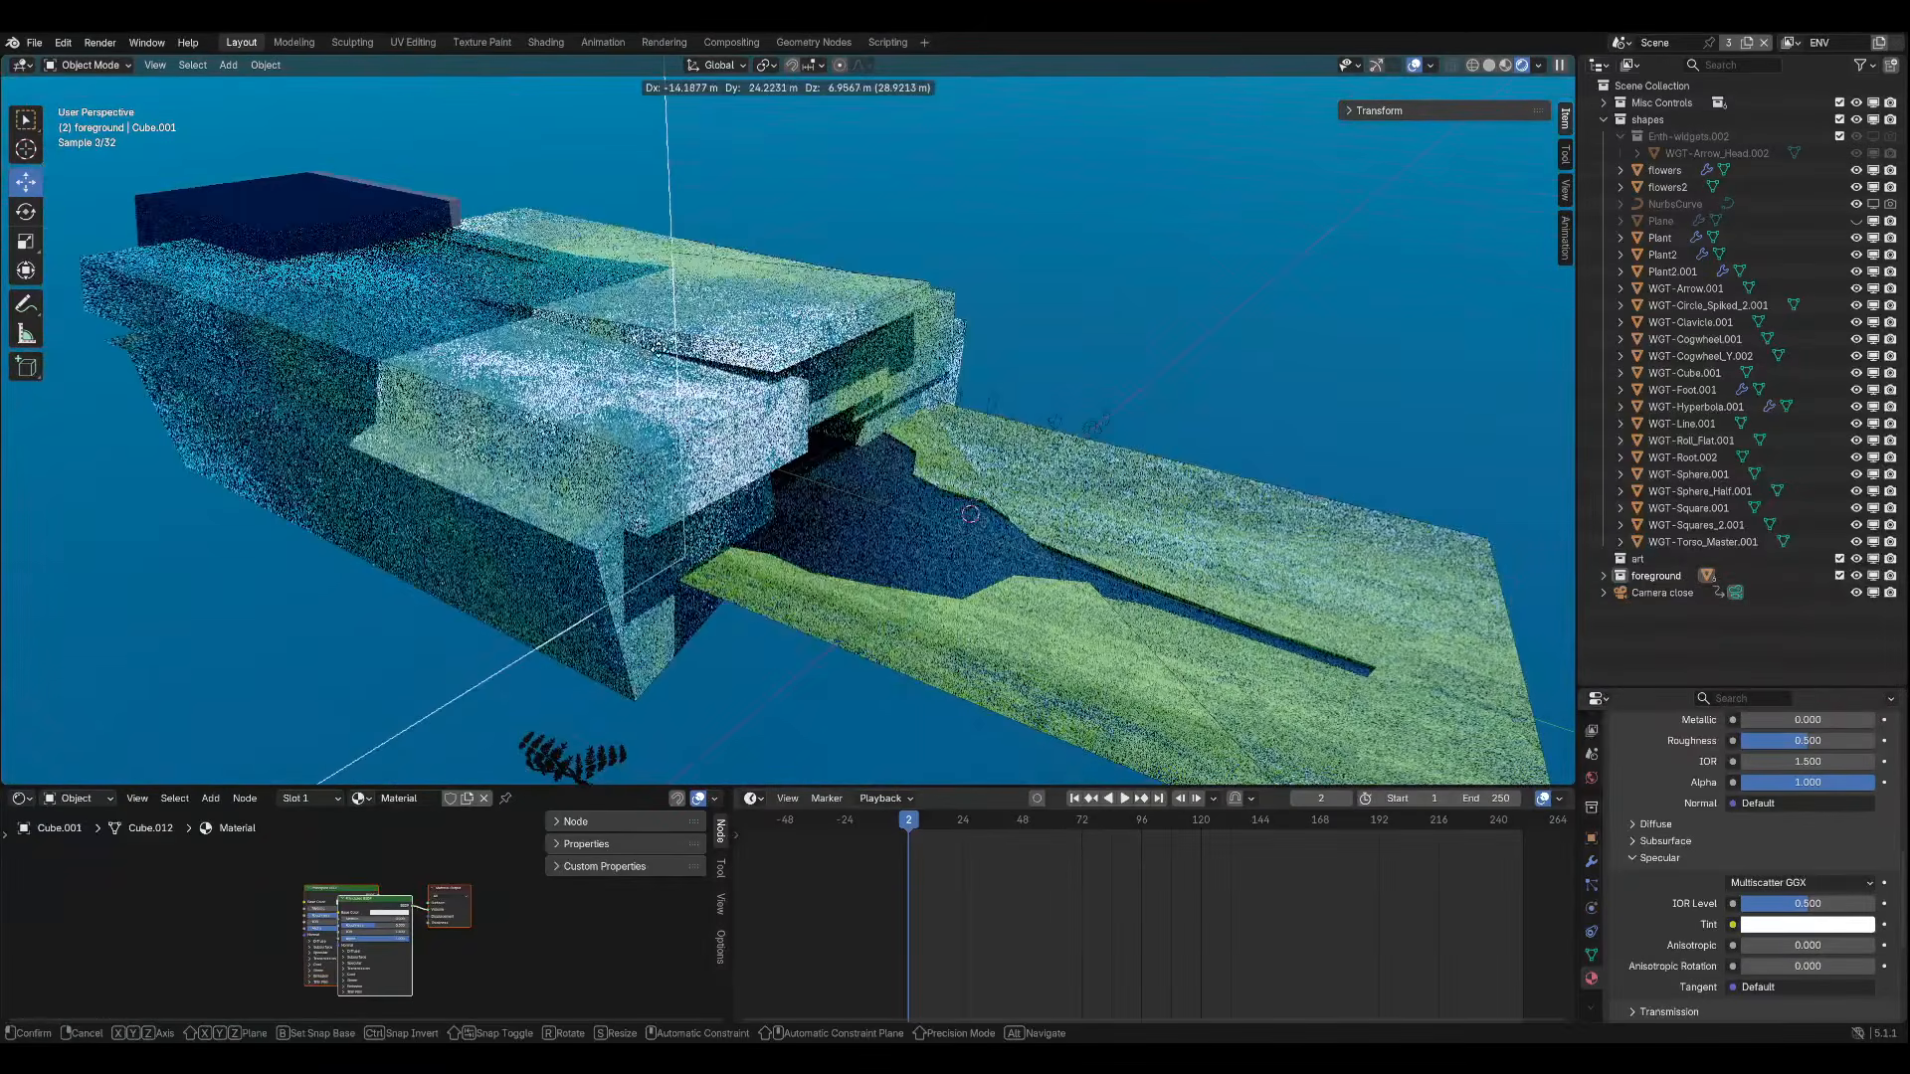
scroll(1693, 858, "down", 3)
scroll(1721, 895, "up", 10)
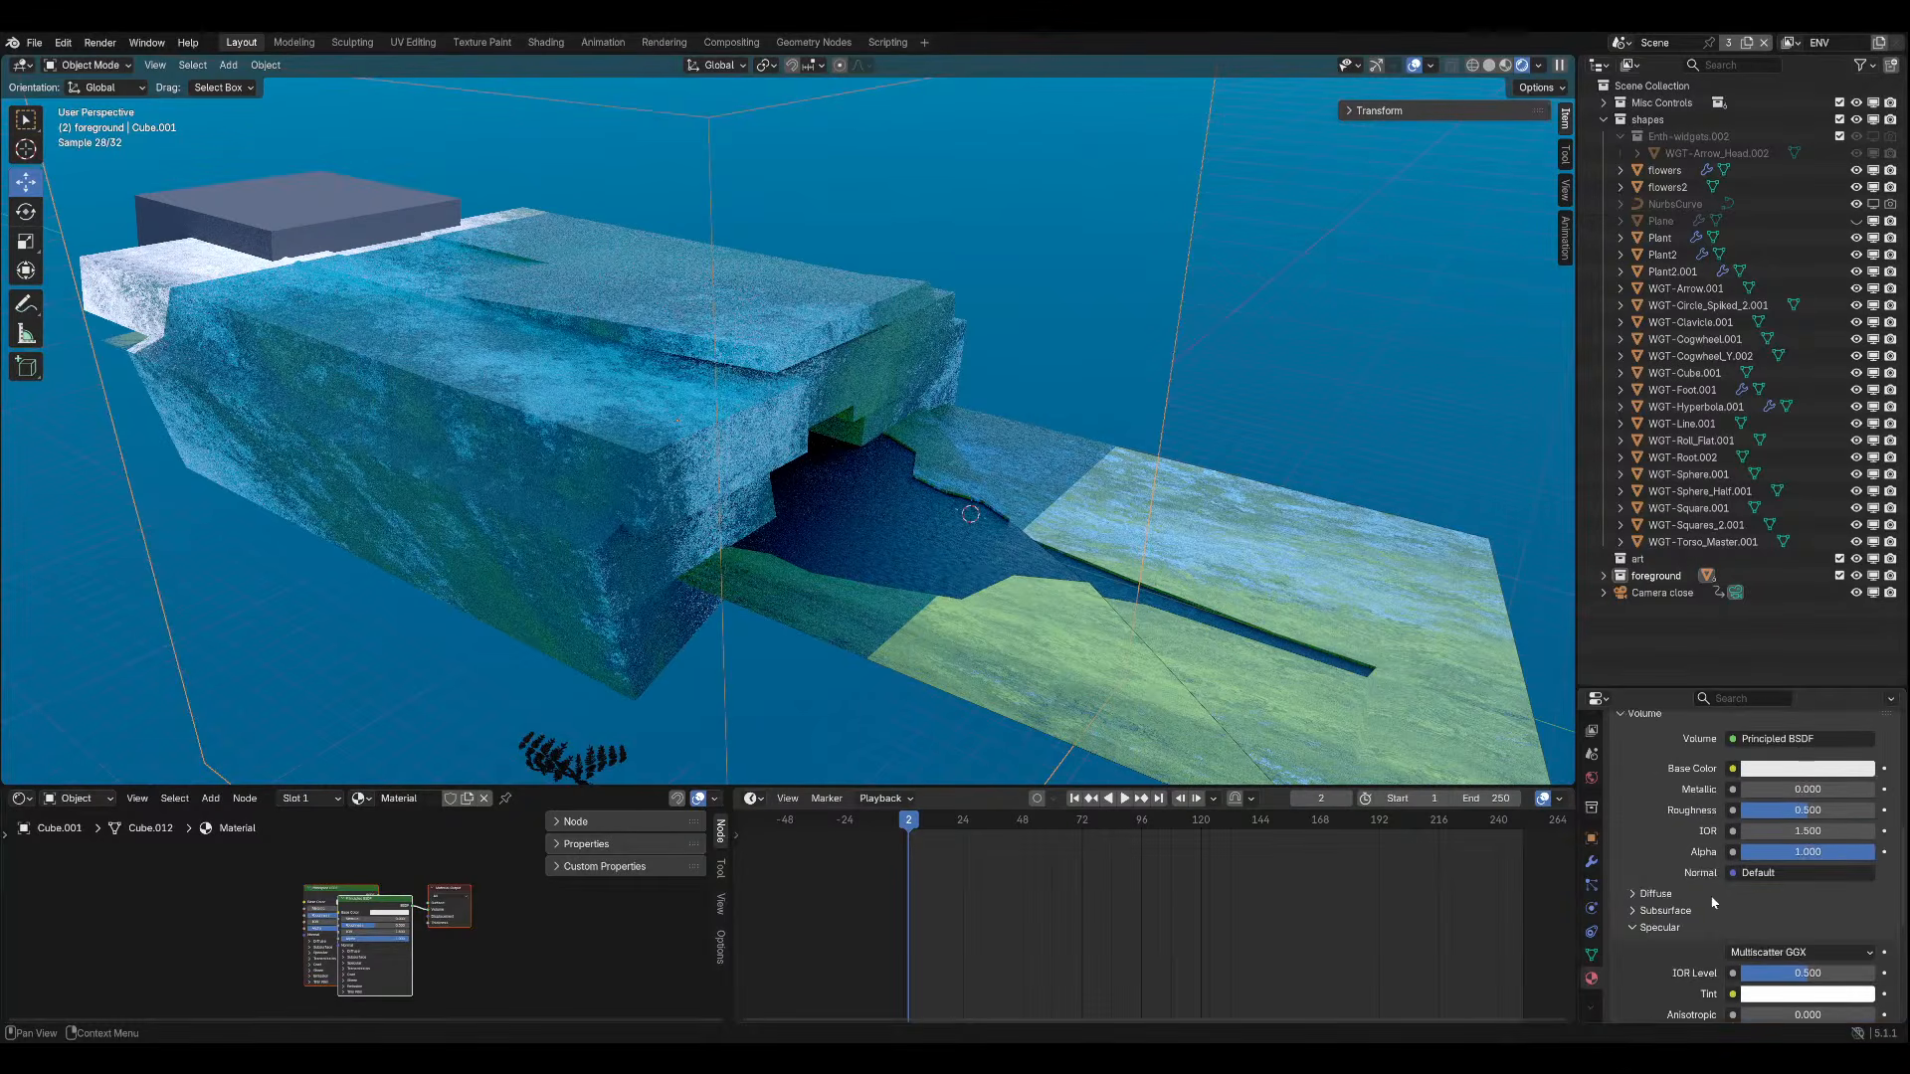
left_click(1641, 887)
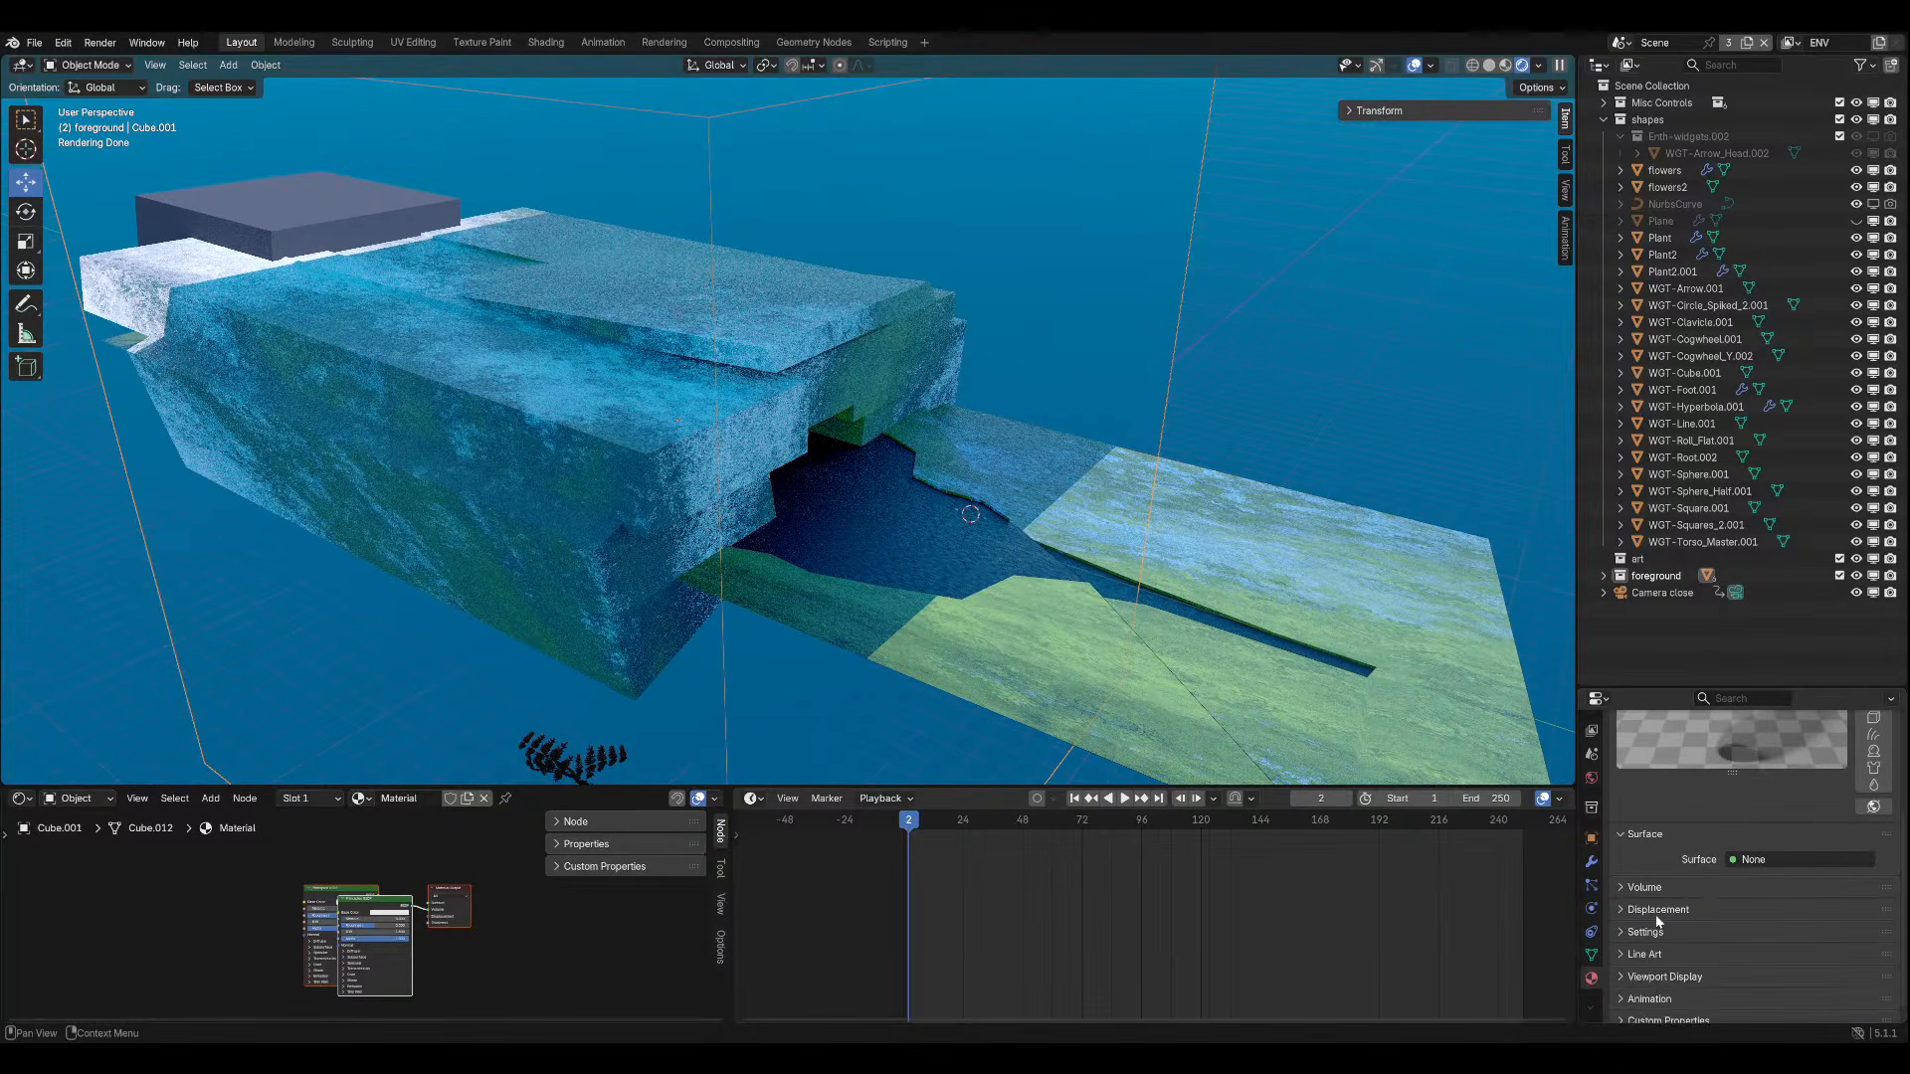
scroll(1660, 955, "down", 1)
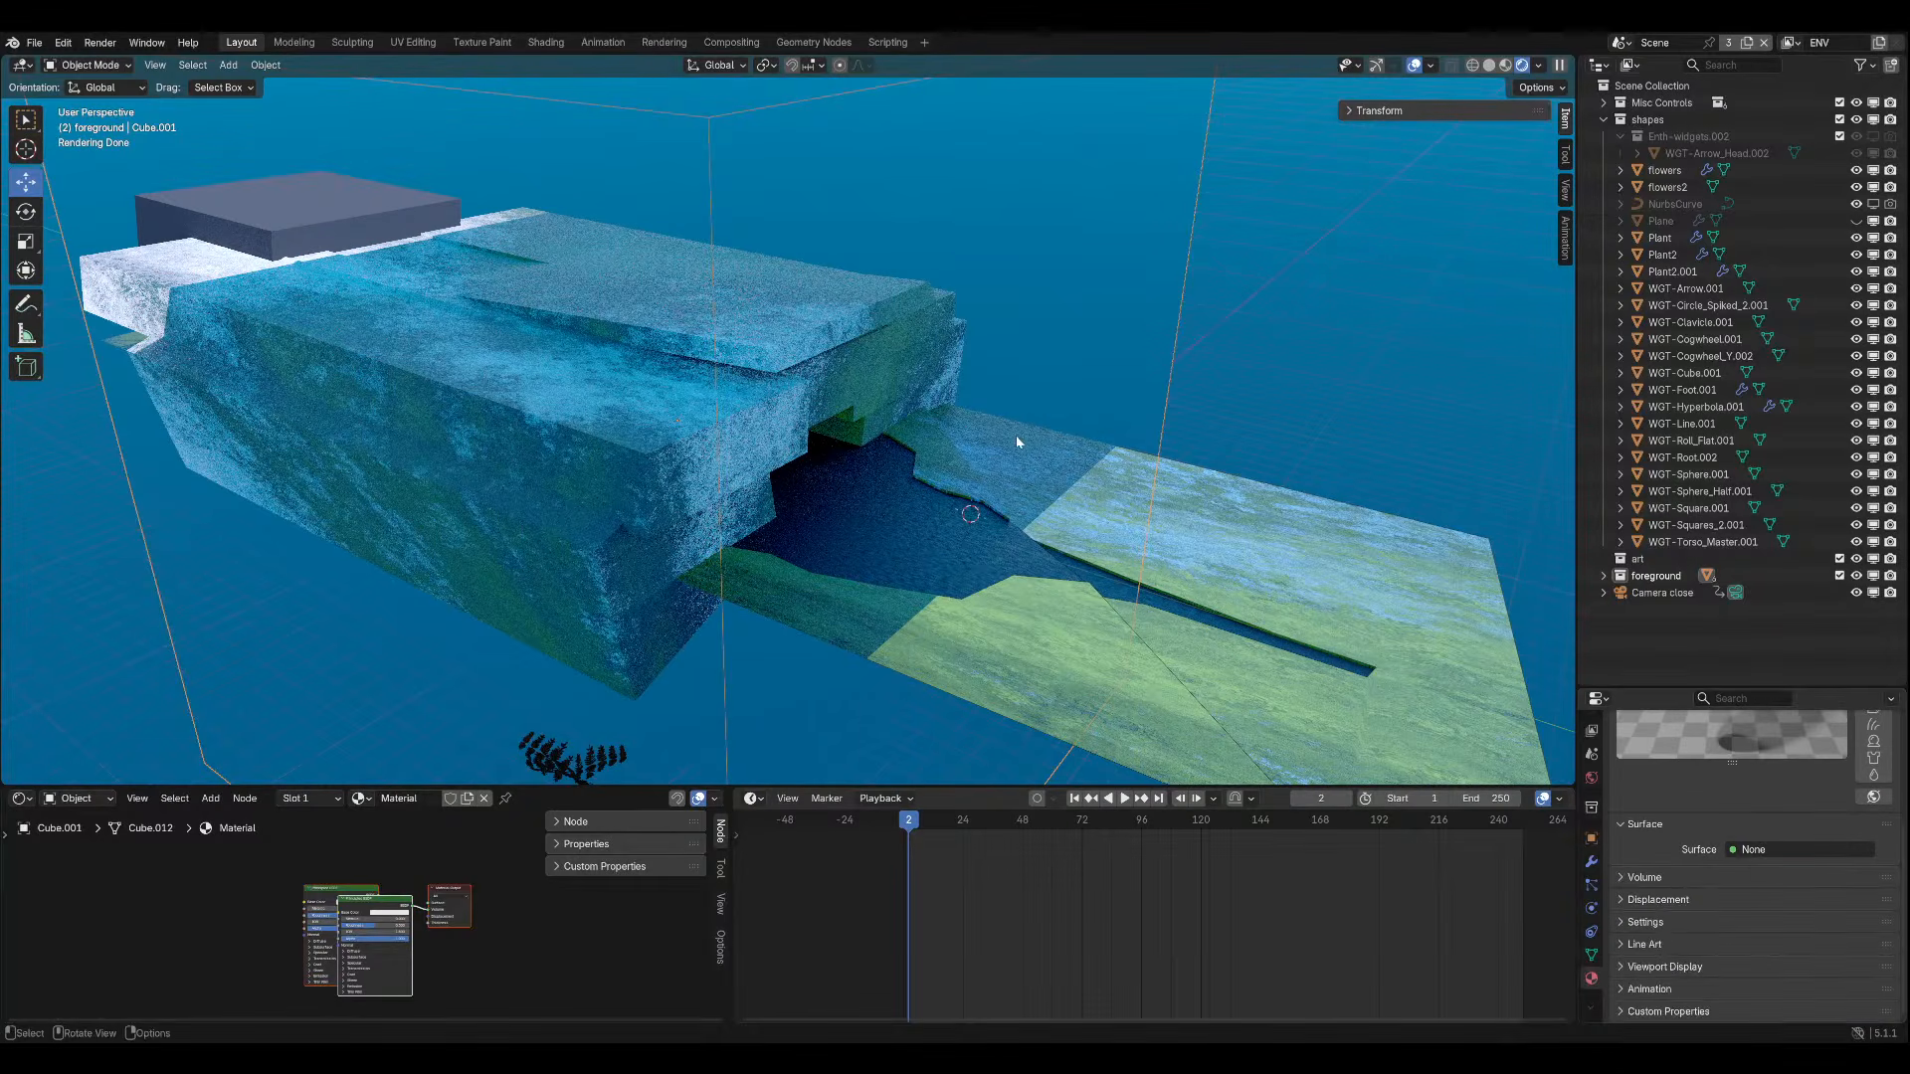
Delete the large cube surrounding the building.
scroll(1017, 442, "down", 3)
key("x")
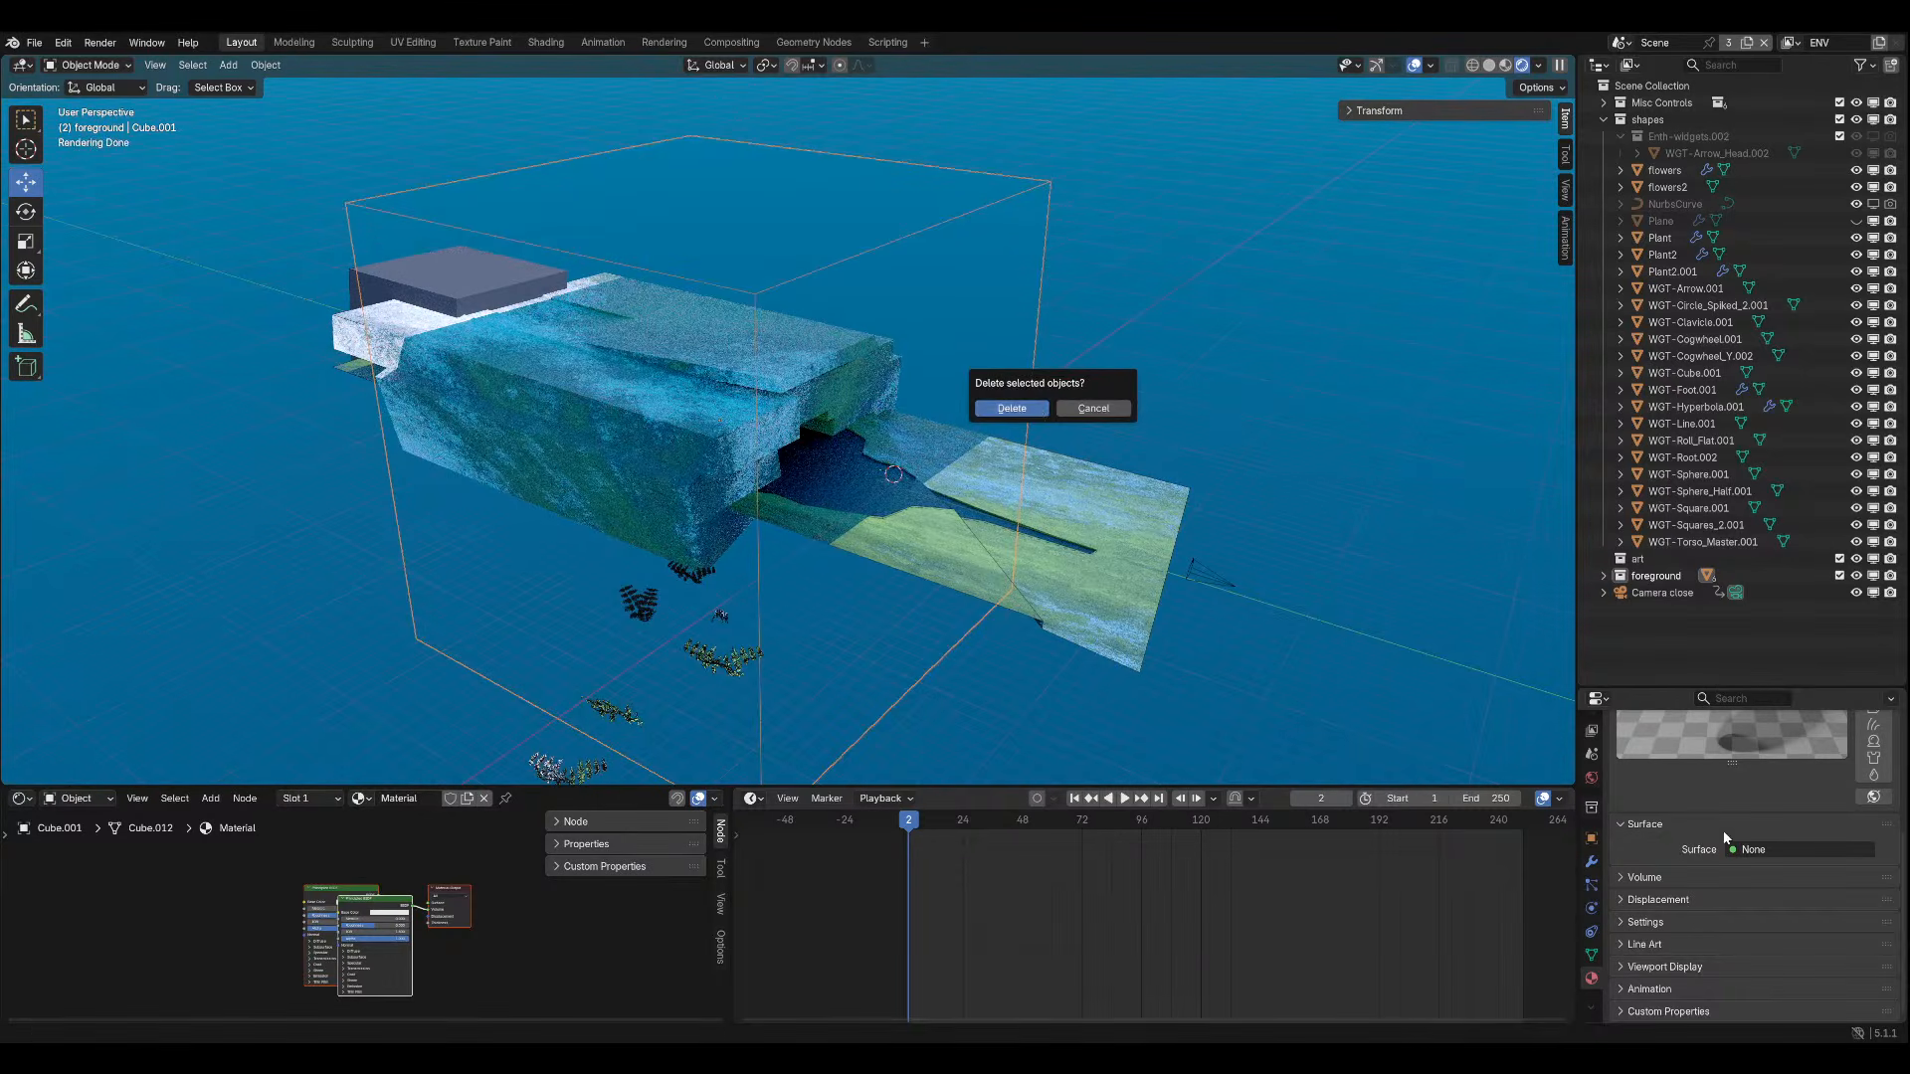
scroll(1725, 838, "up", 3)
key("x")
left_click(997, 542)
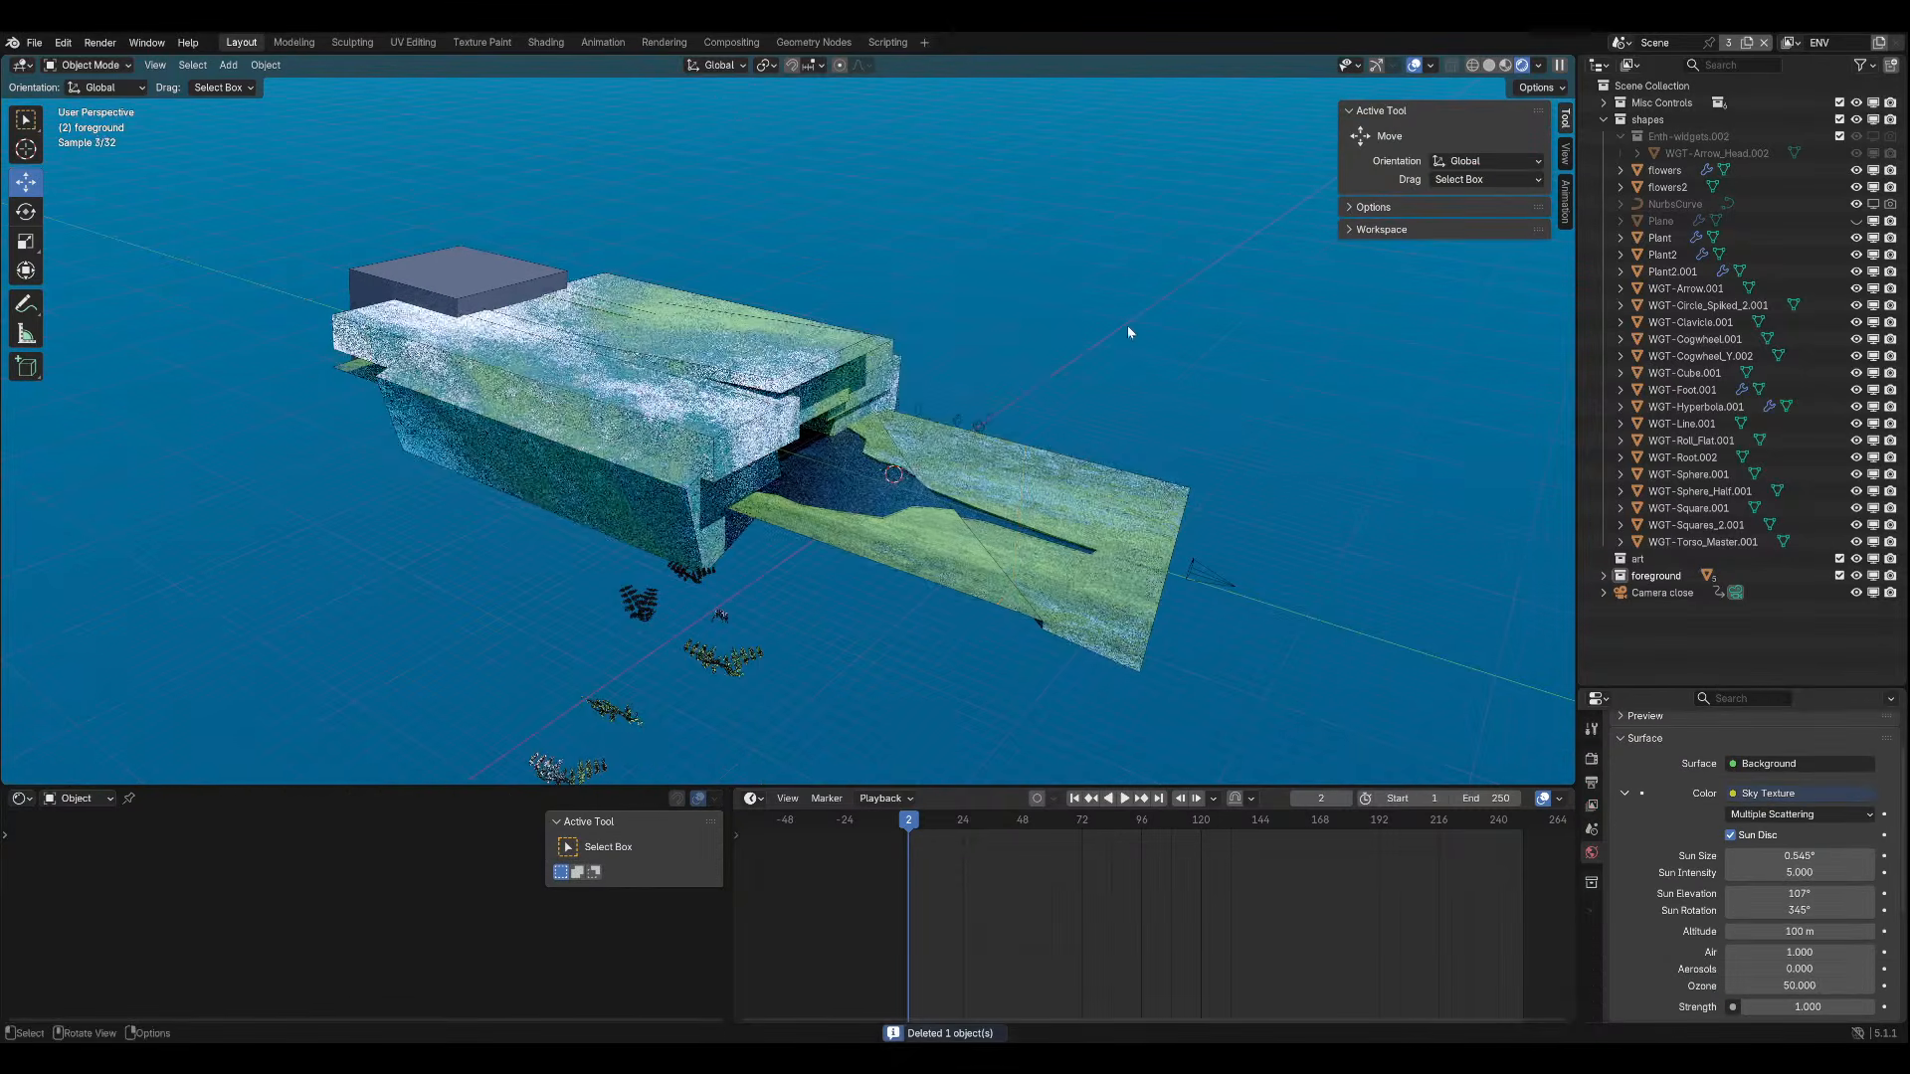
Add a new mesh cube at the 3D cursor and create a new material for it.
key("shift+a")
left_click(1074, 360)
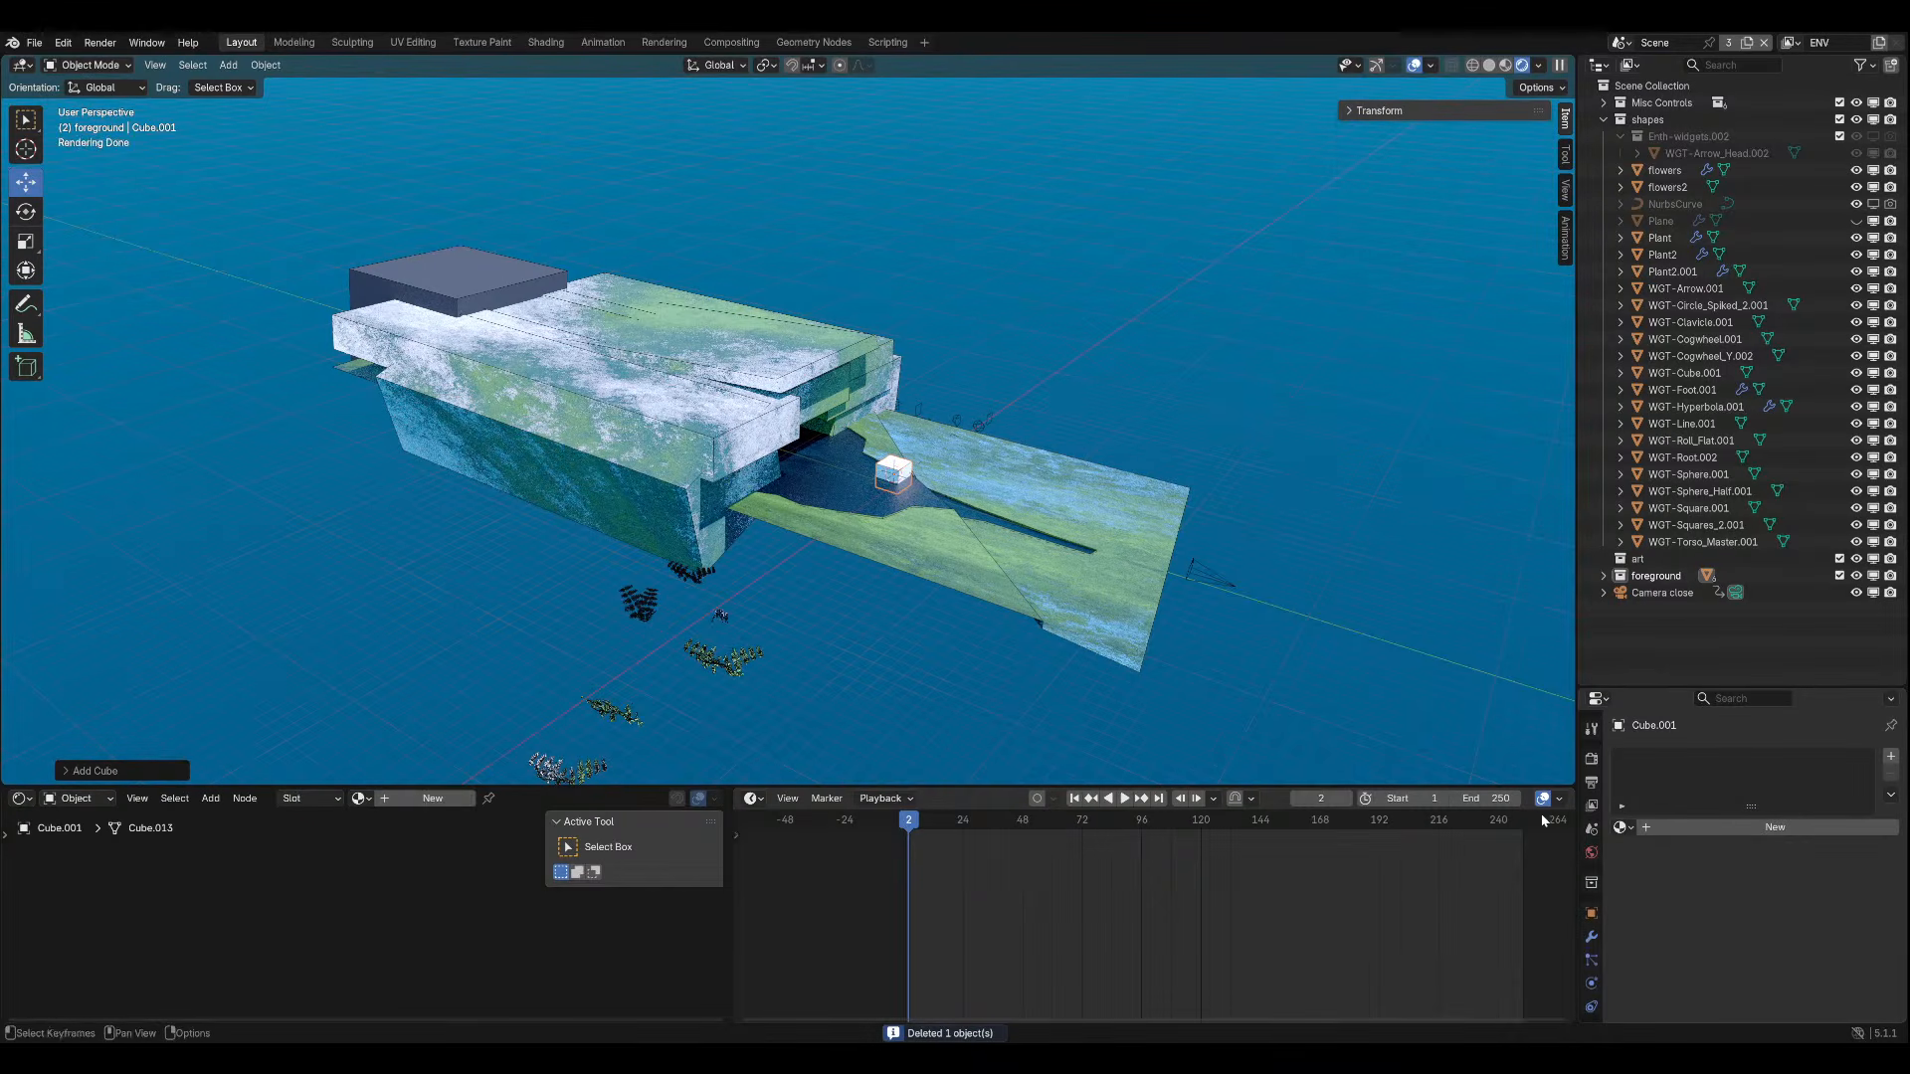
scroll(981, 509, "up", 10)
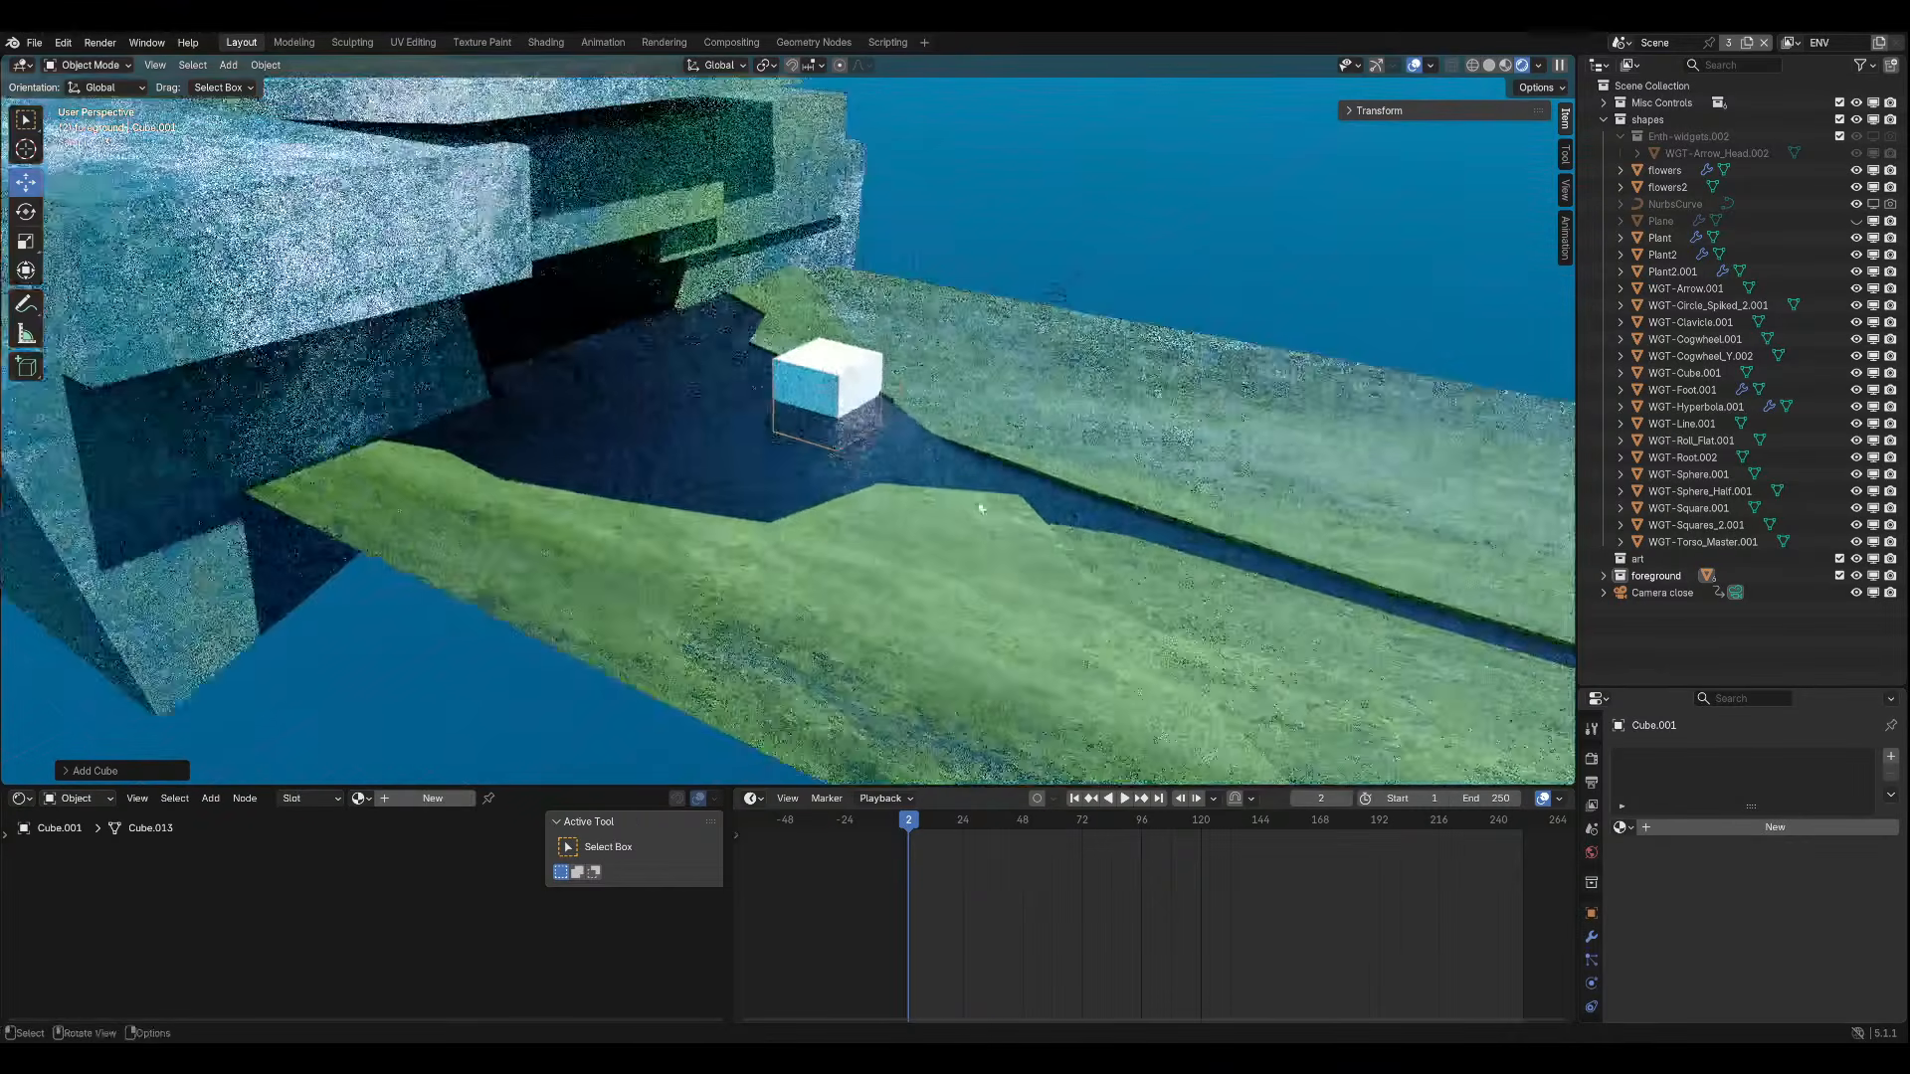
scroll(981, 509, "up", 5)
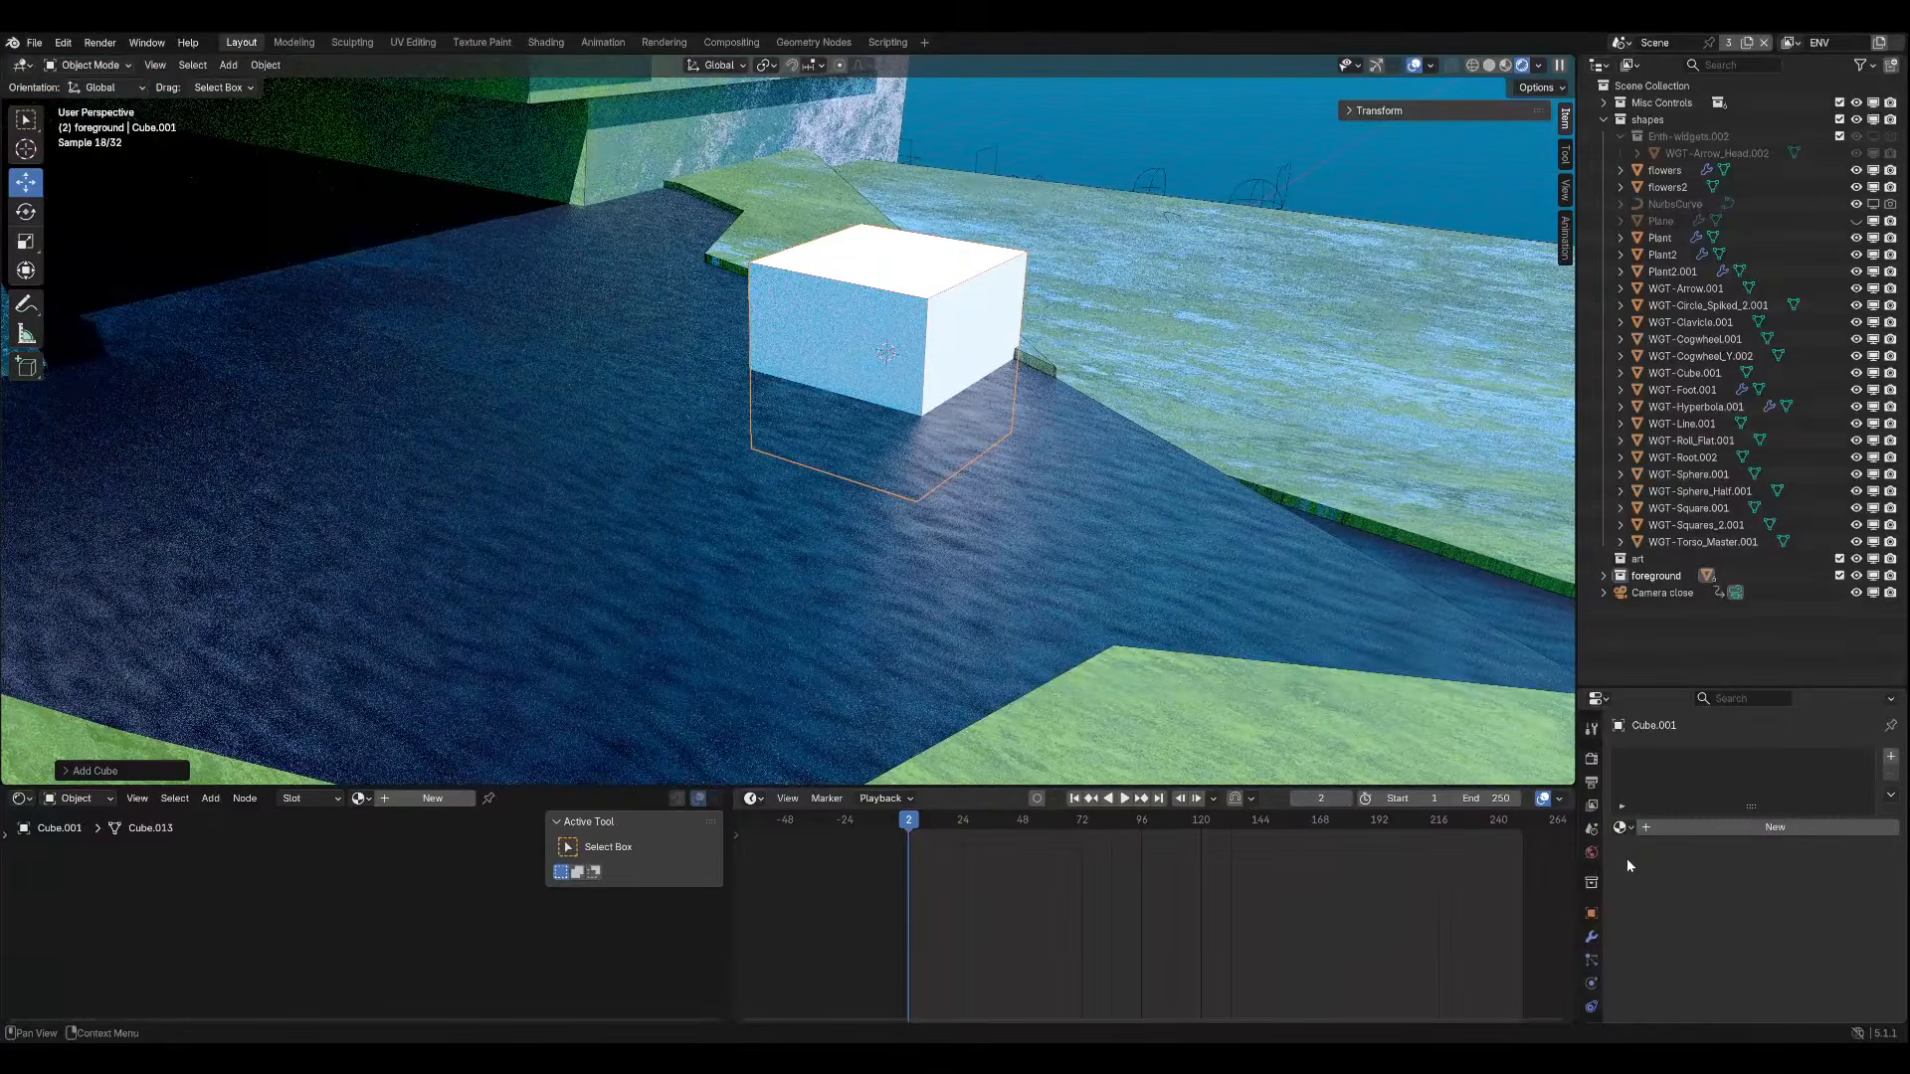
left_click(1775, 827)
Disconnect the Principled BSDF from the new cube material's surface and delete its node.
scroll(1751, 875, "down", 3)
left_click(1801, 848)
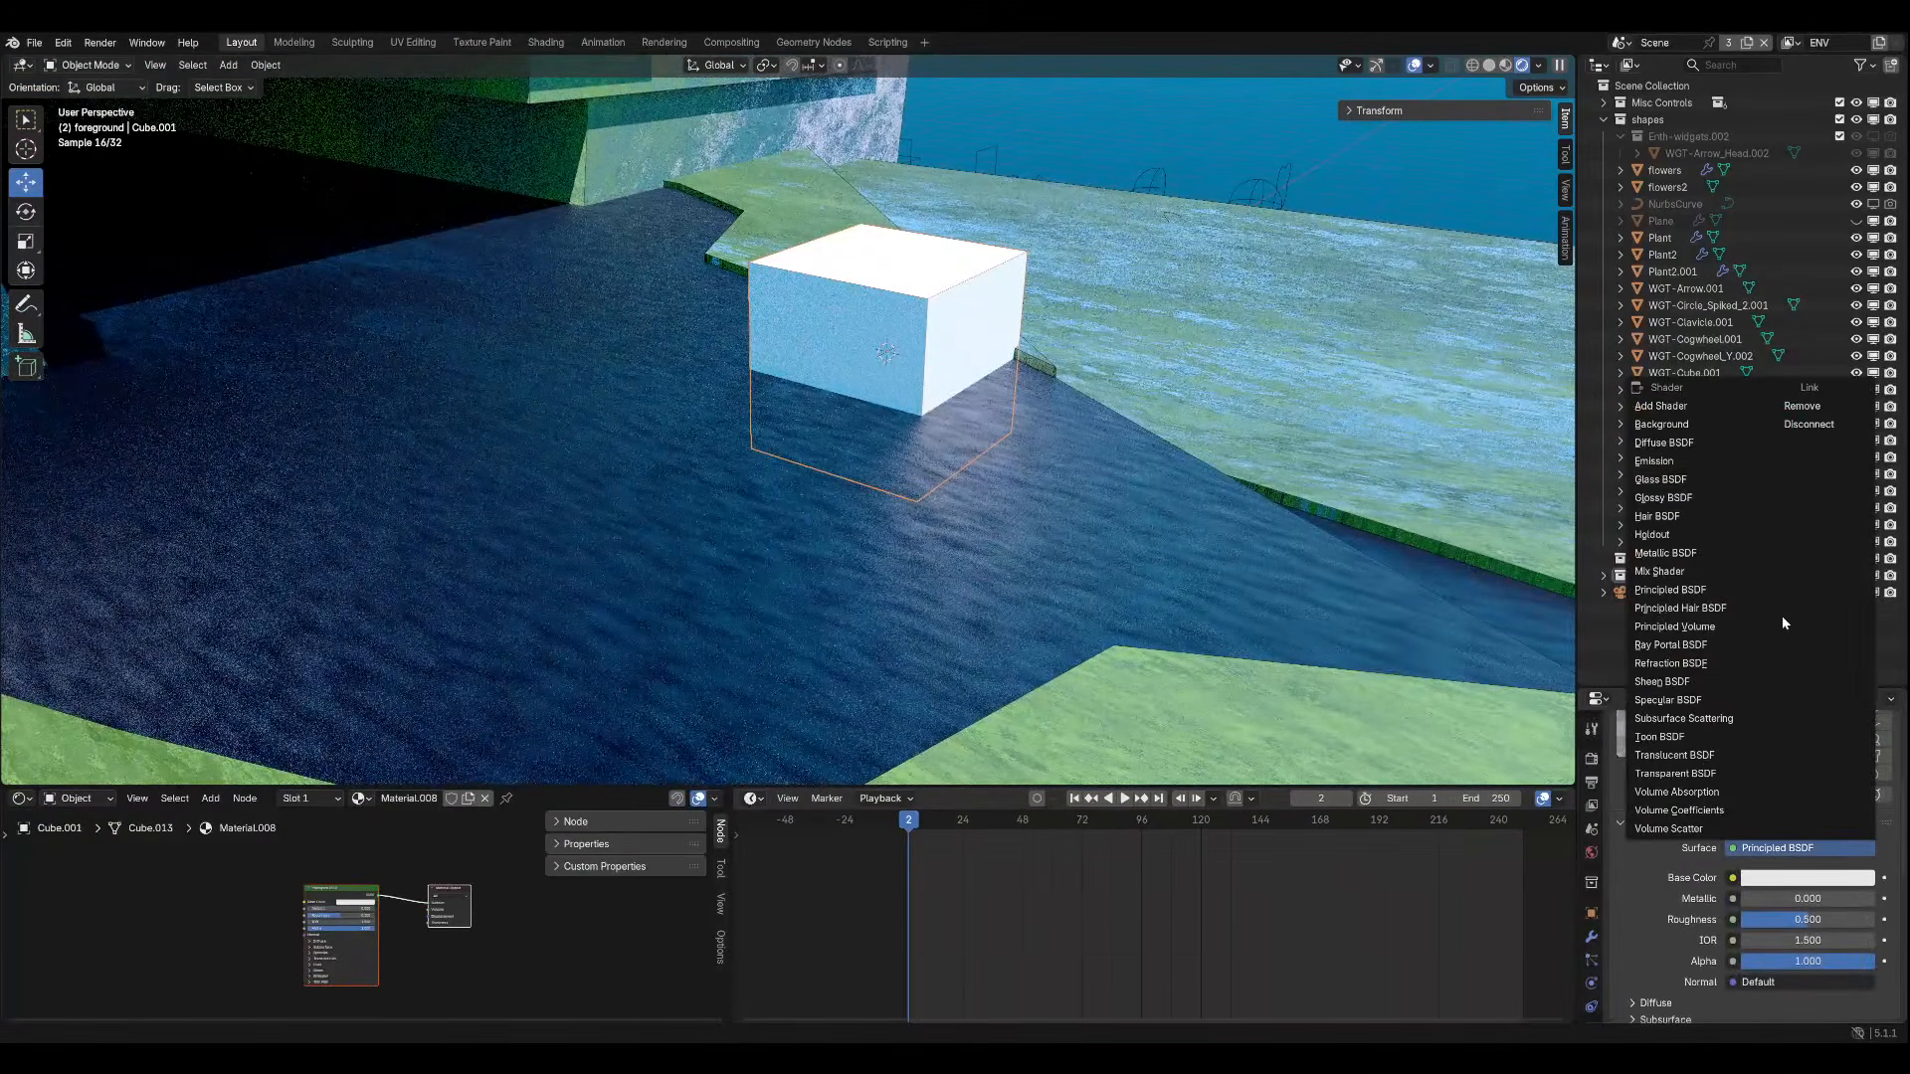
left_click(1801, 406)
scroll(344, 938, "up", 2)
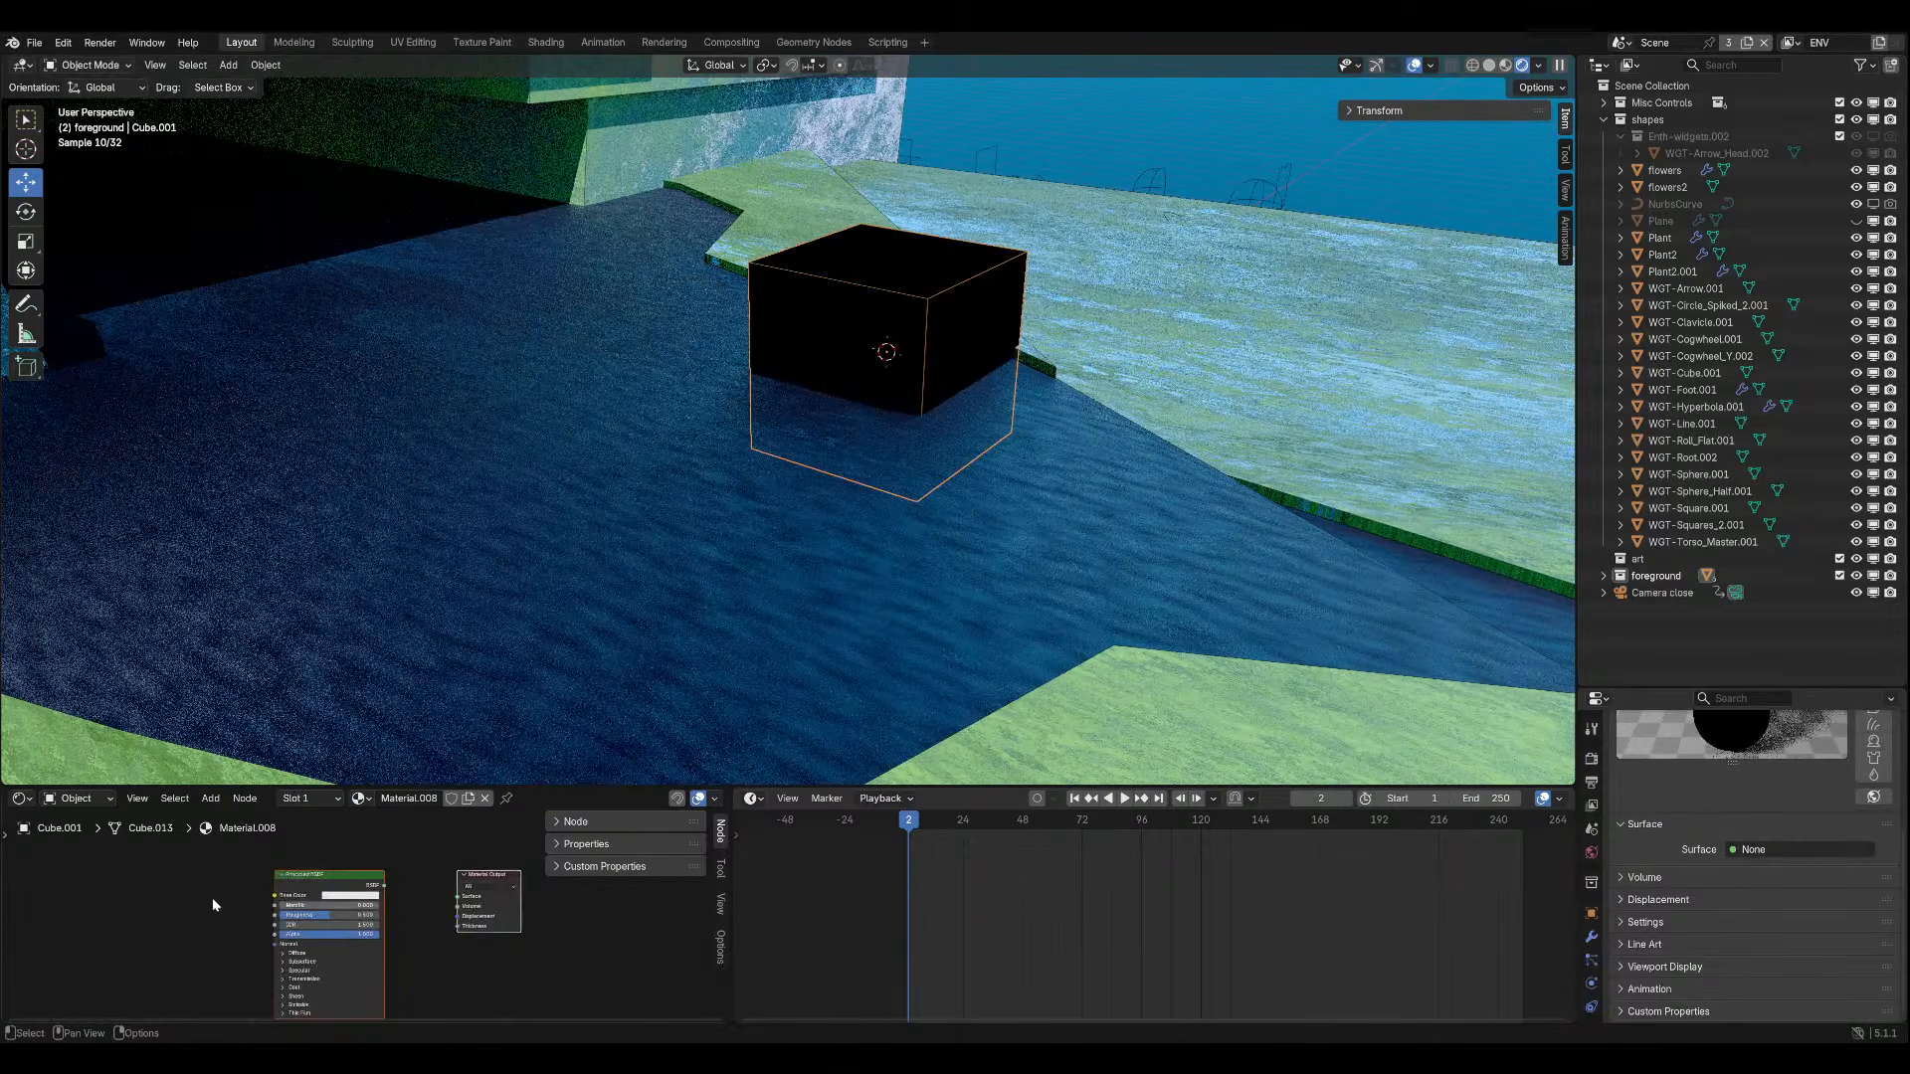
scroll(343, 911, "up", 3)
left_click(302, 869)
key("x")
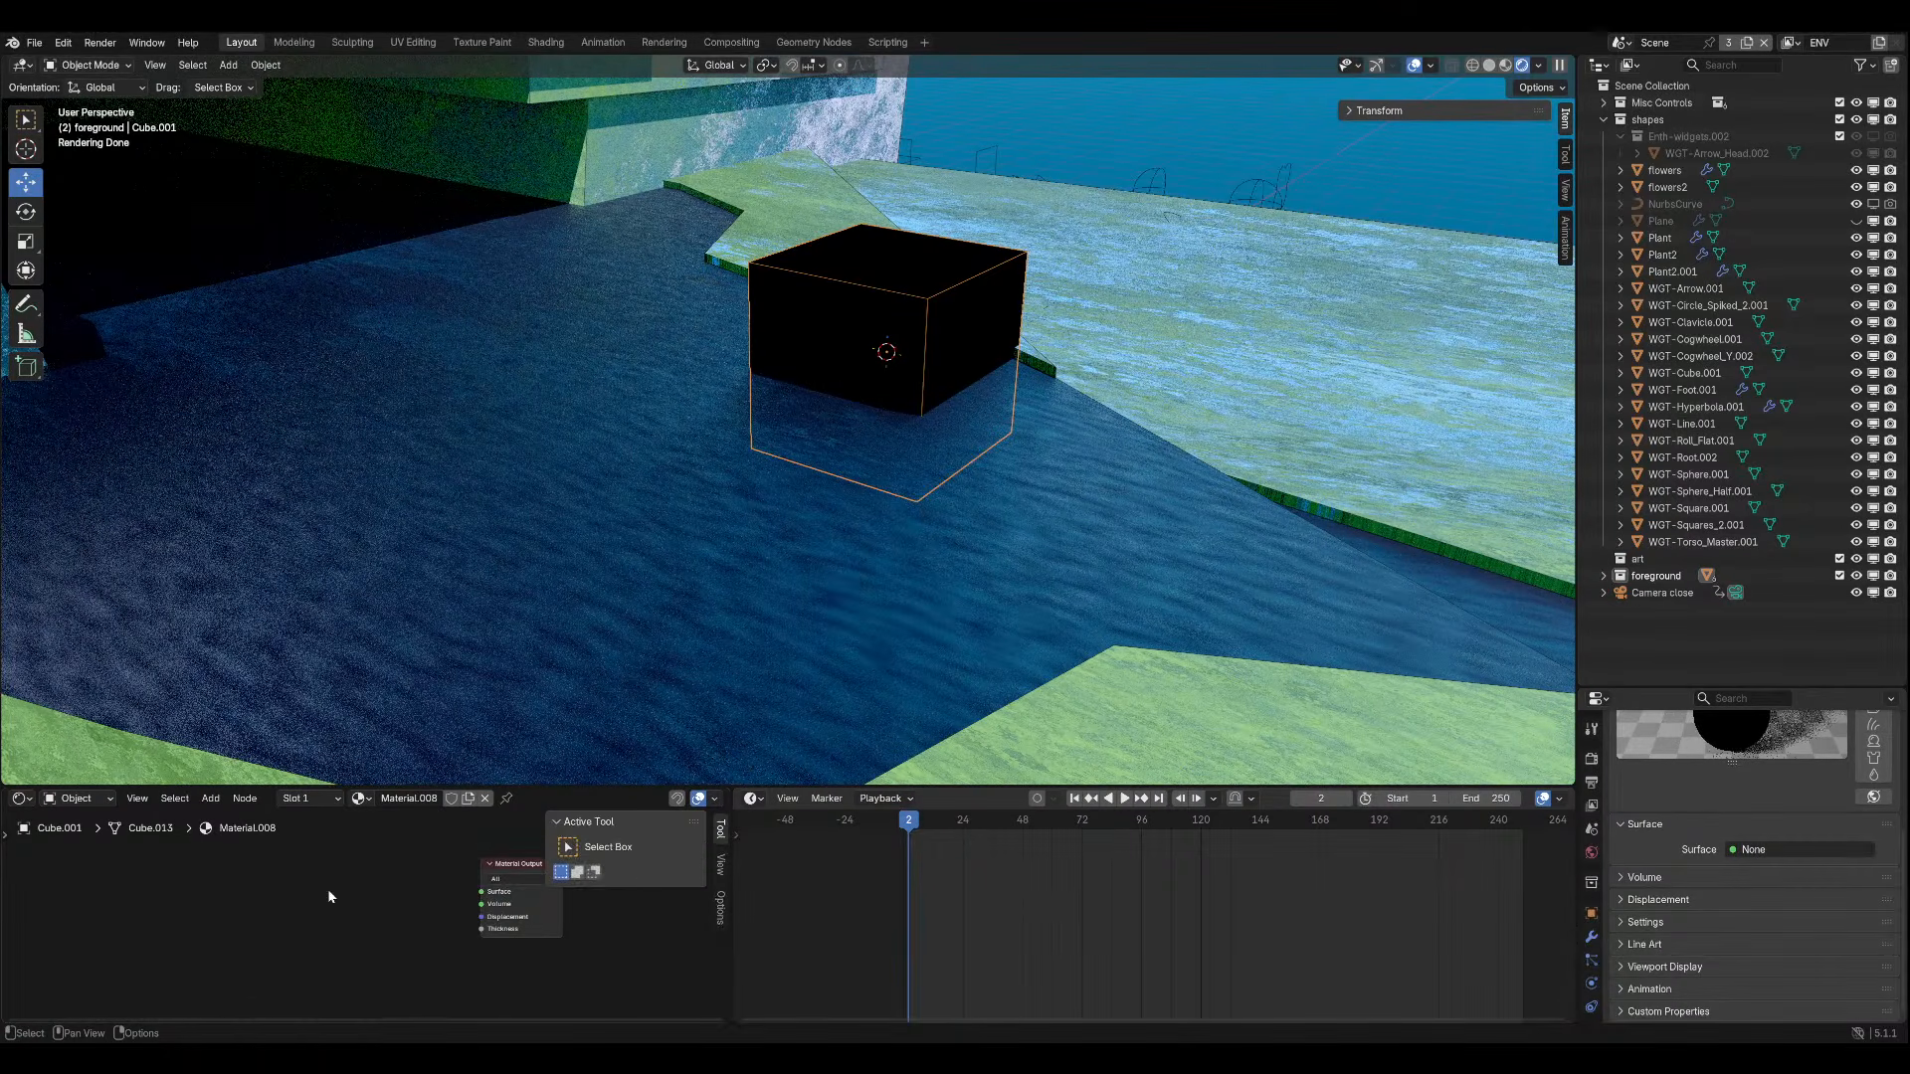
Add a Principled Volume node and connect its Volume output to the Material Output's Volume input.
key("shift+a")
type("v")
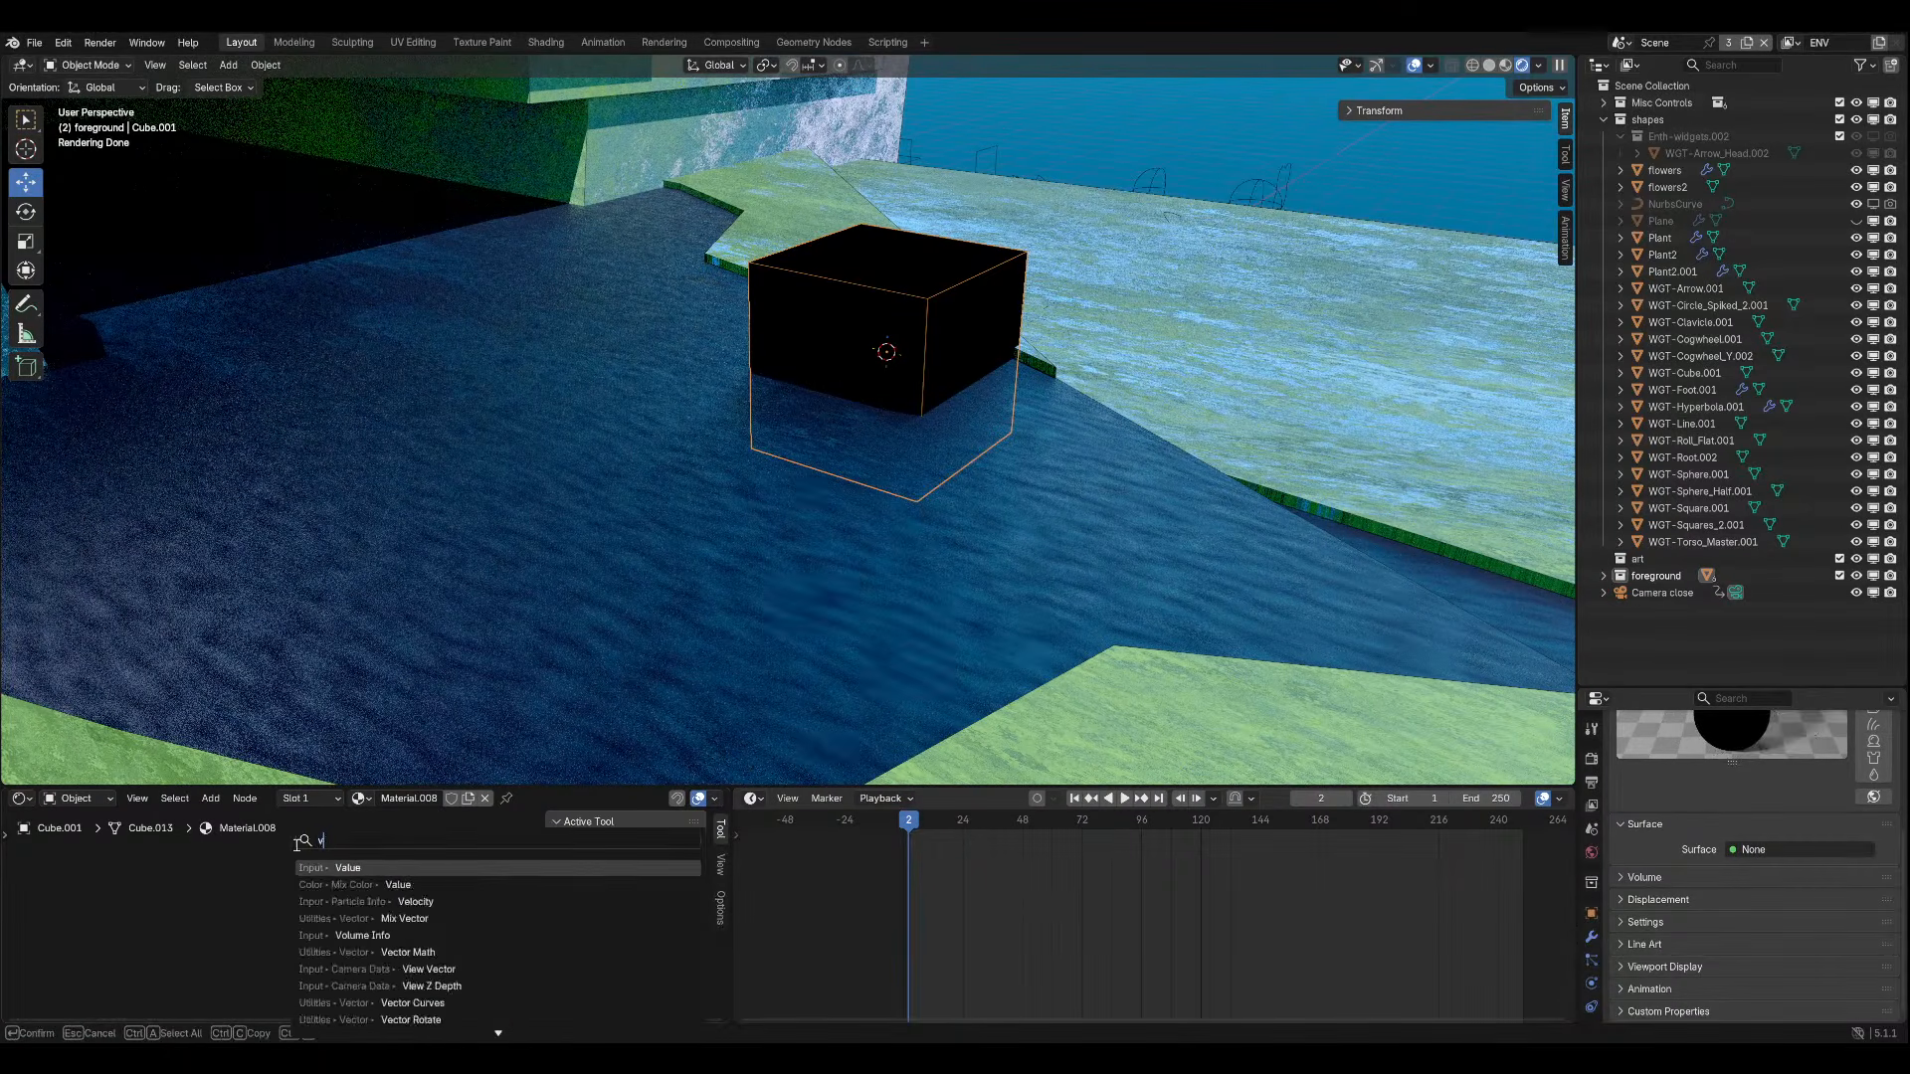
type("ol")
key("Down")
key("Down")
key("Return")
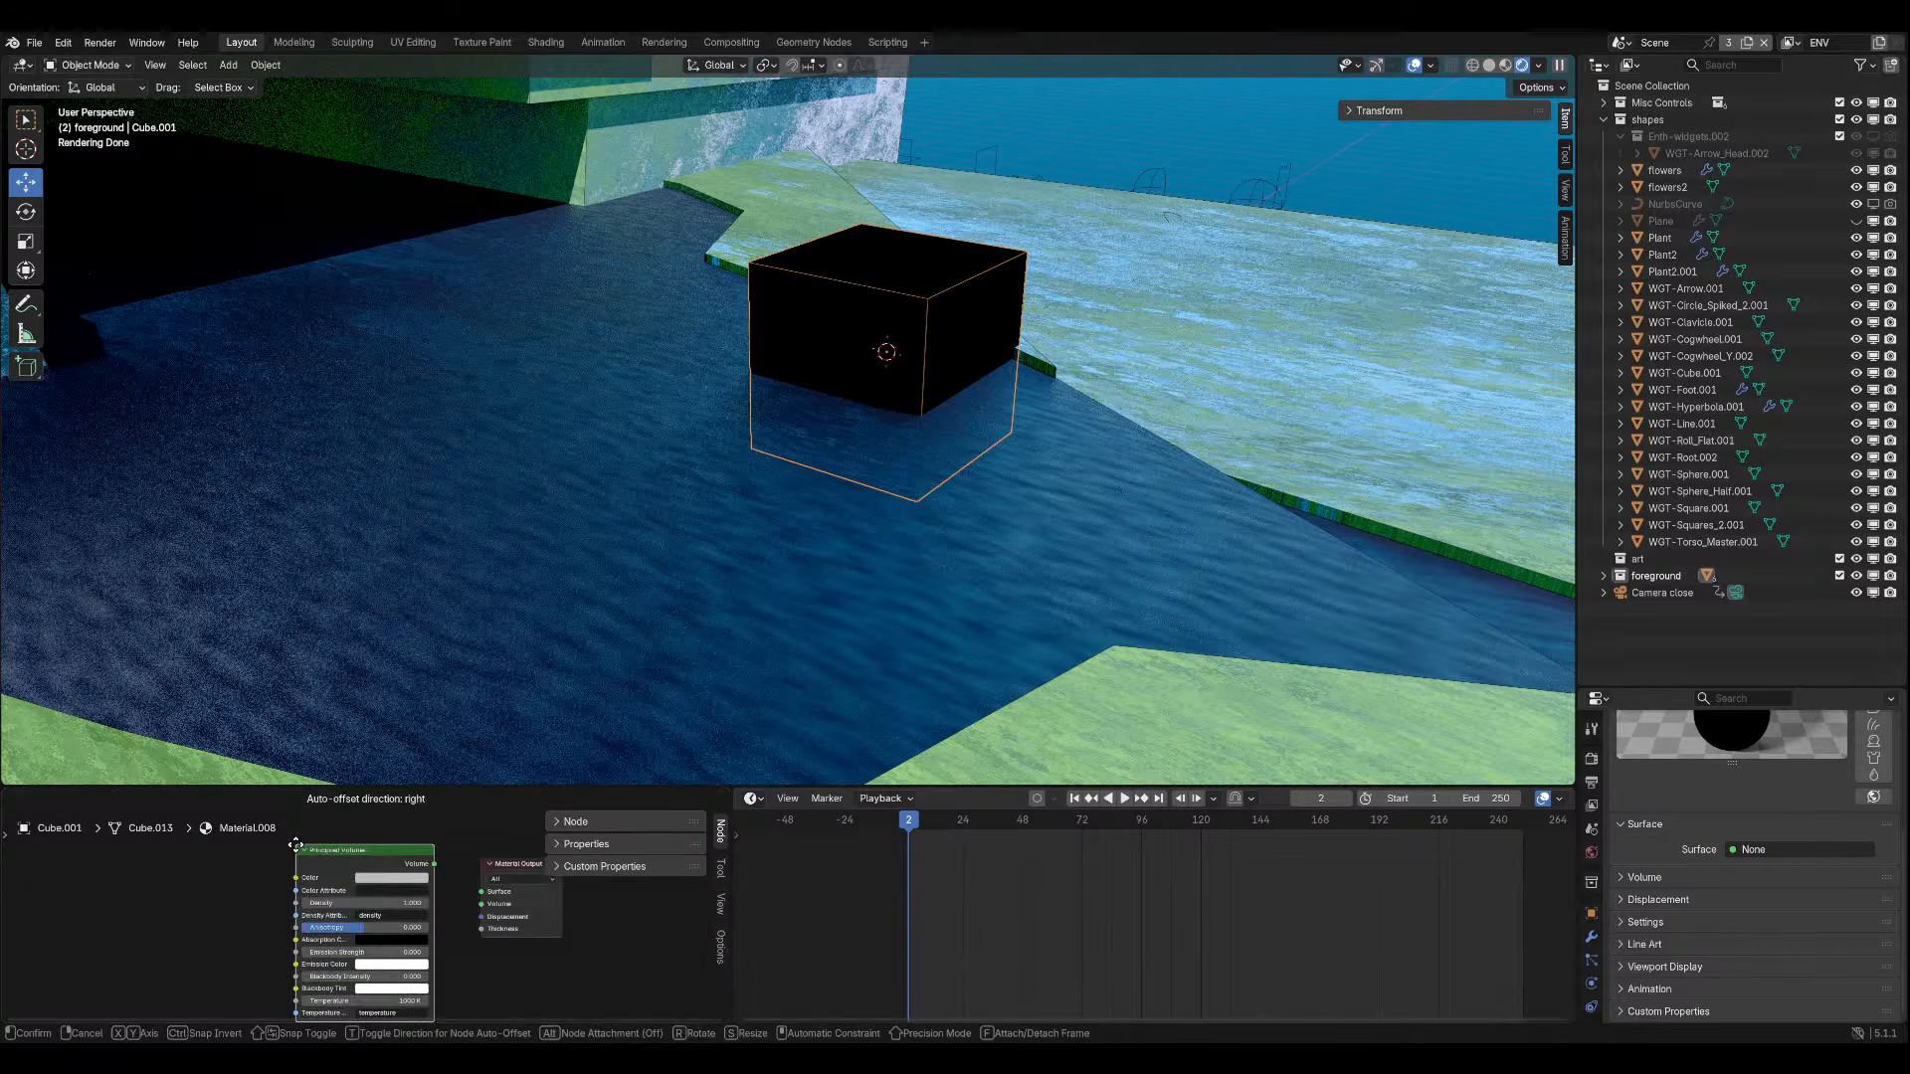
left_click(277, 849)
left_click_drag(411, 864, 481, 904)
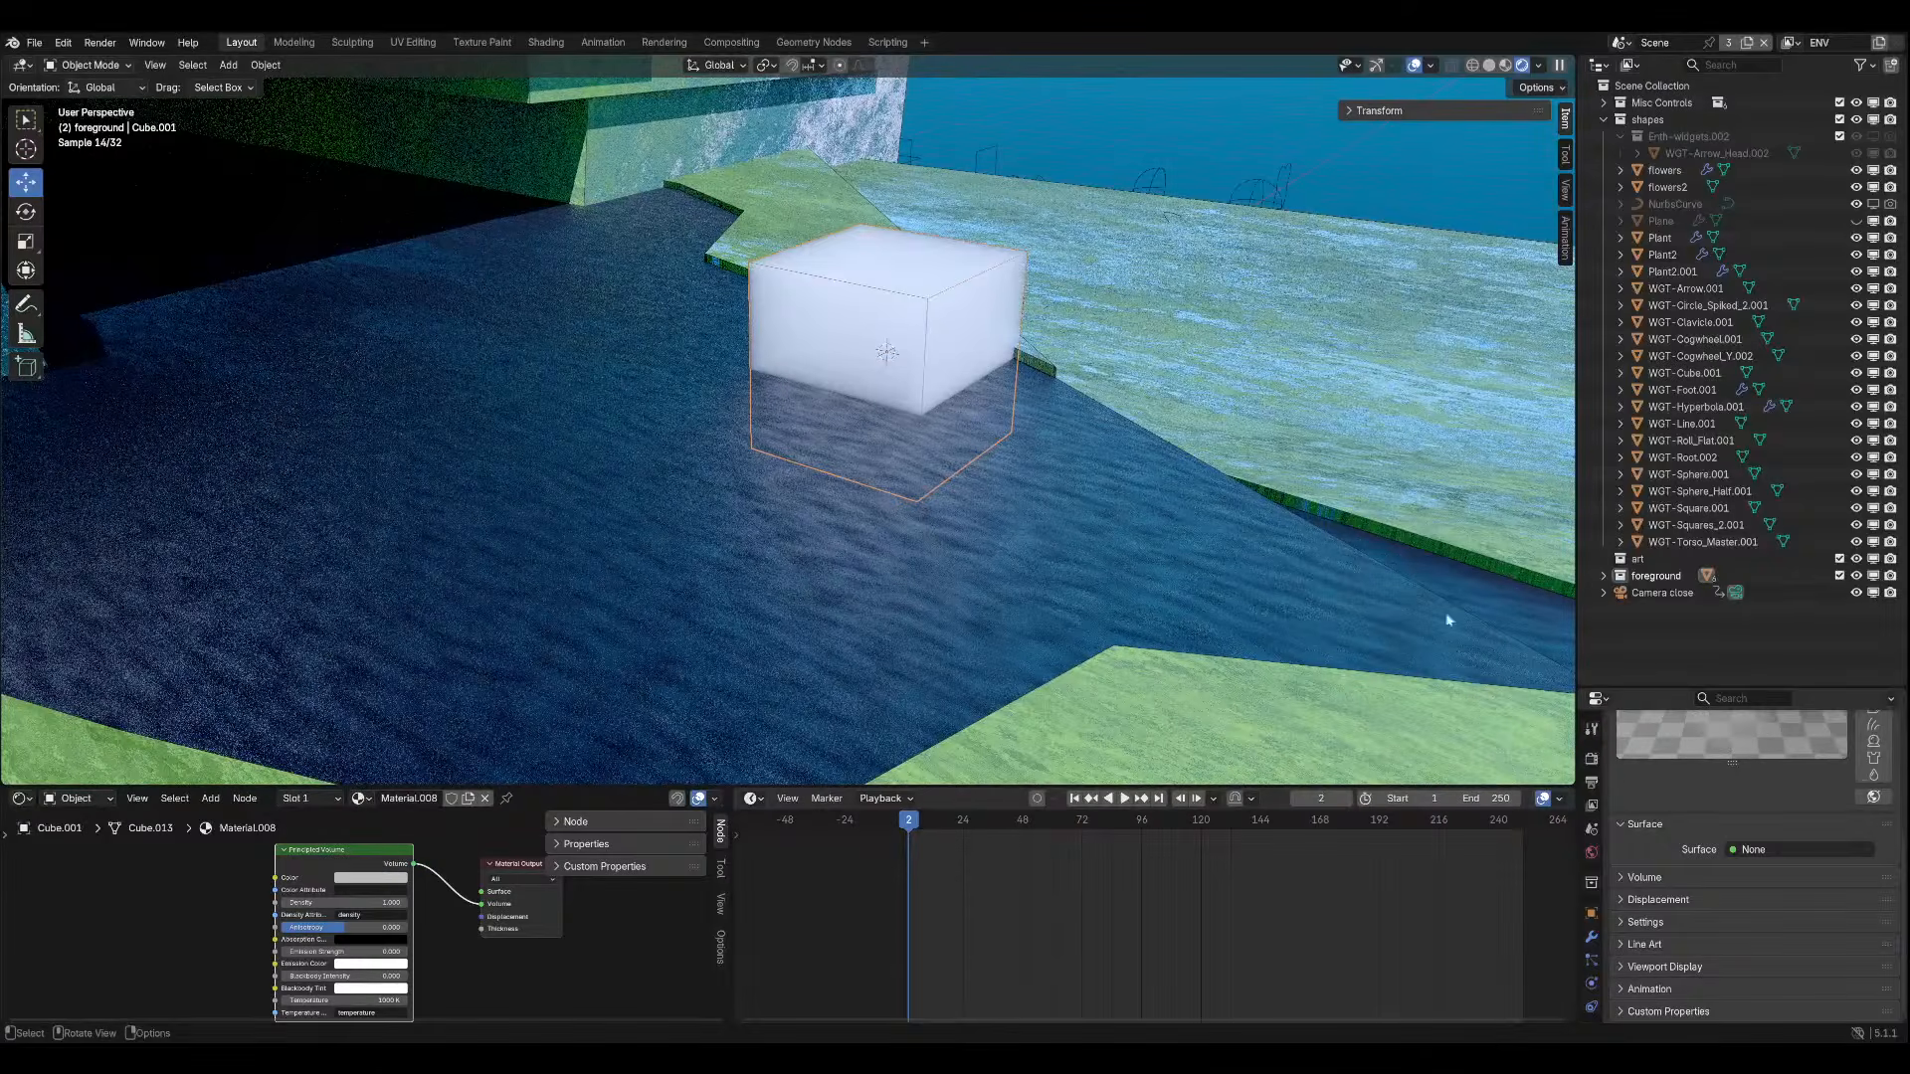
Scale the volume cube up until it spans the water area in front of the building's entrance.
key("s")
left_click(38, 440)
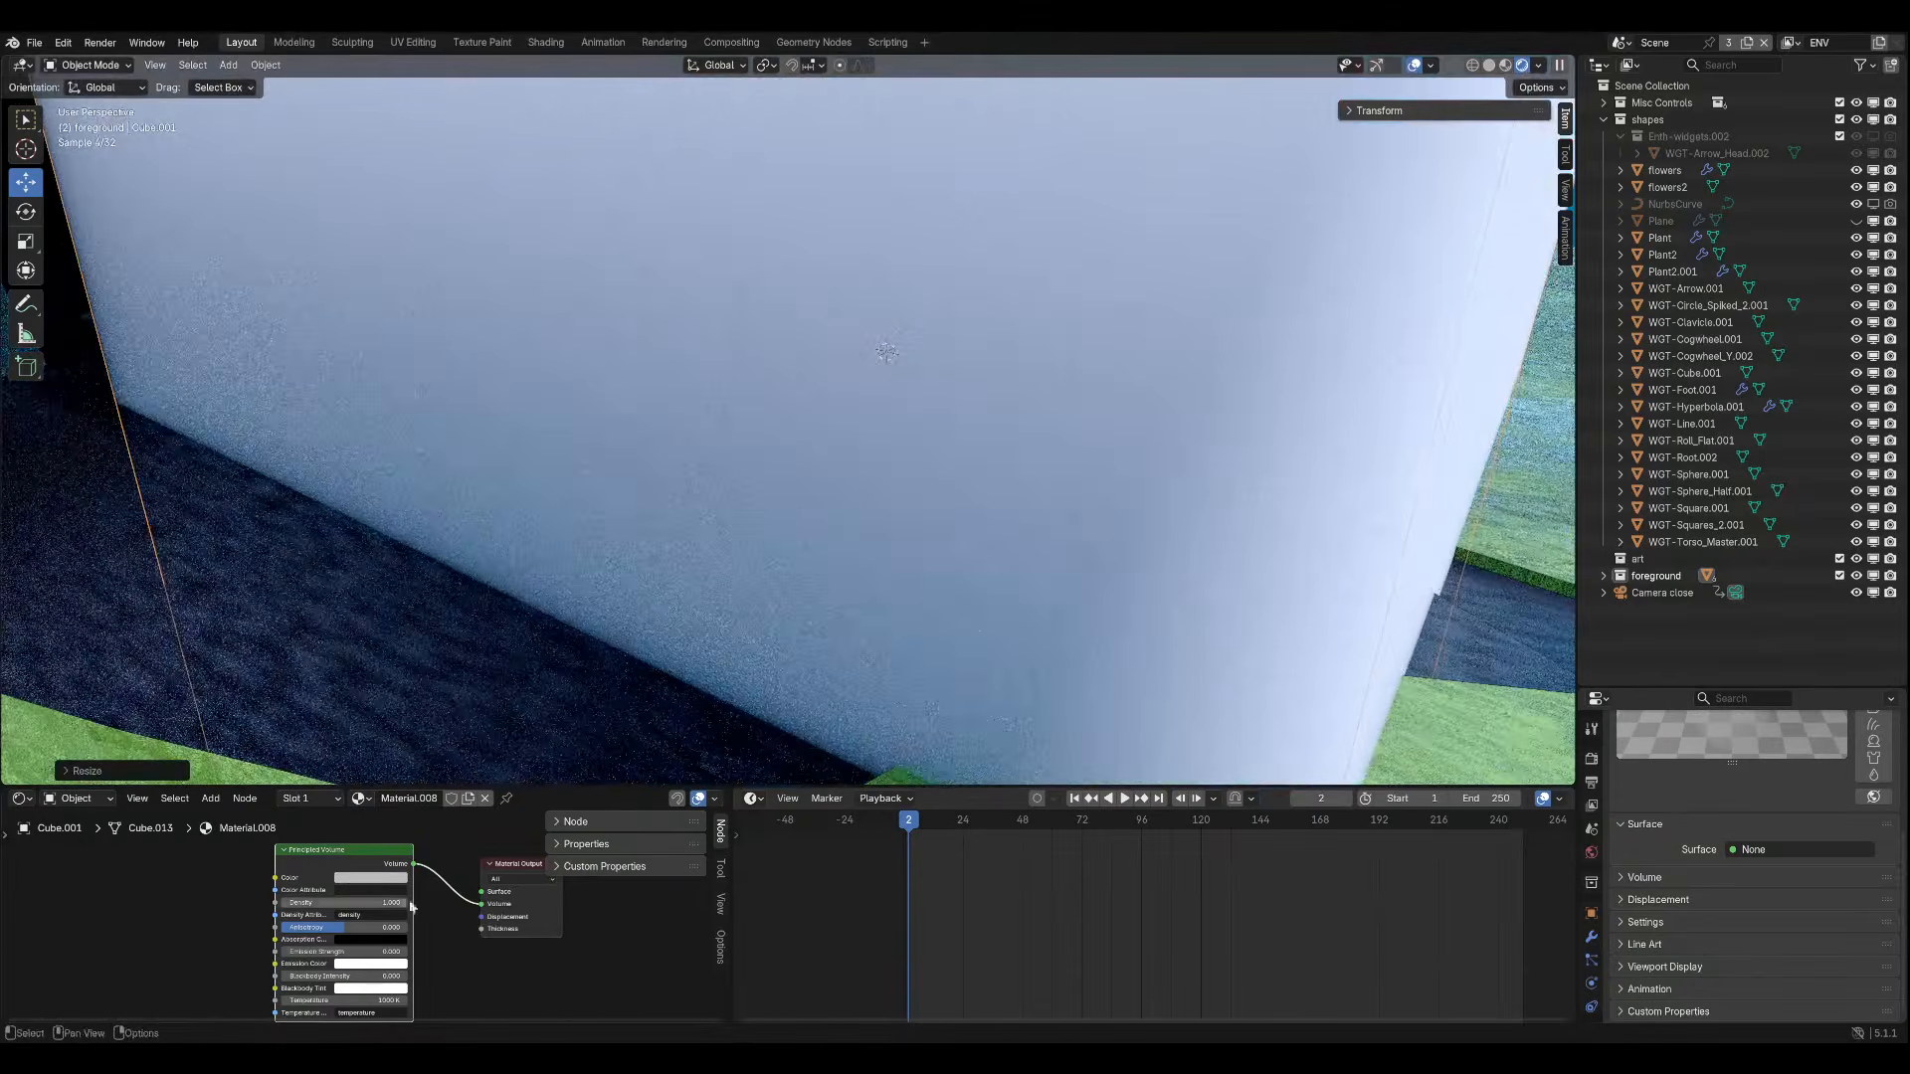
scroll(890, 543, "down", 5)
scroll(890, 544, "down", 2)
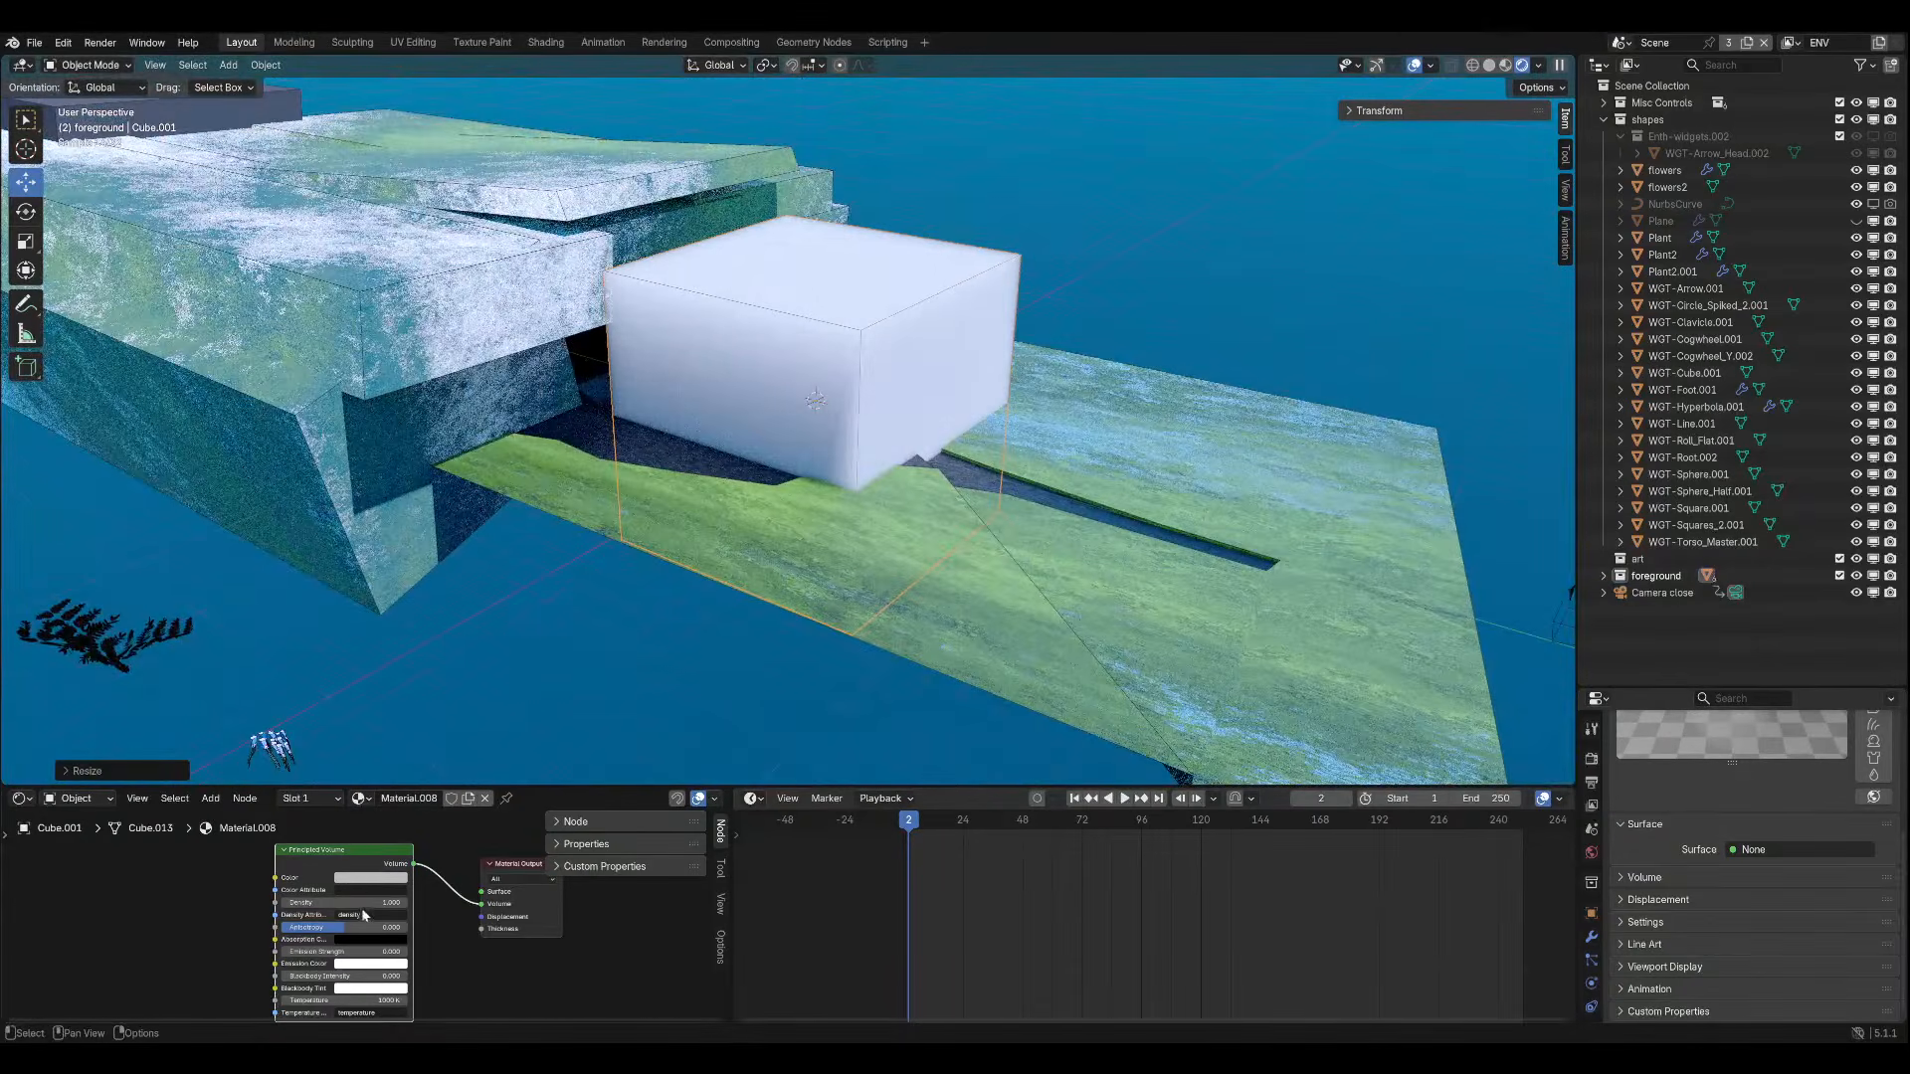
Try the Principled Volume node's density at 0.1, followed by 0.05.
scroll(348, 907, "up", 2)
left_click(323, 898)
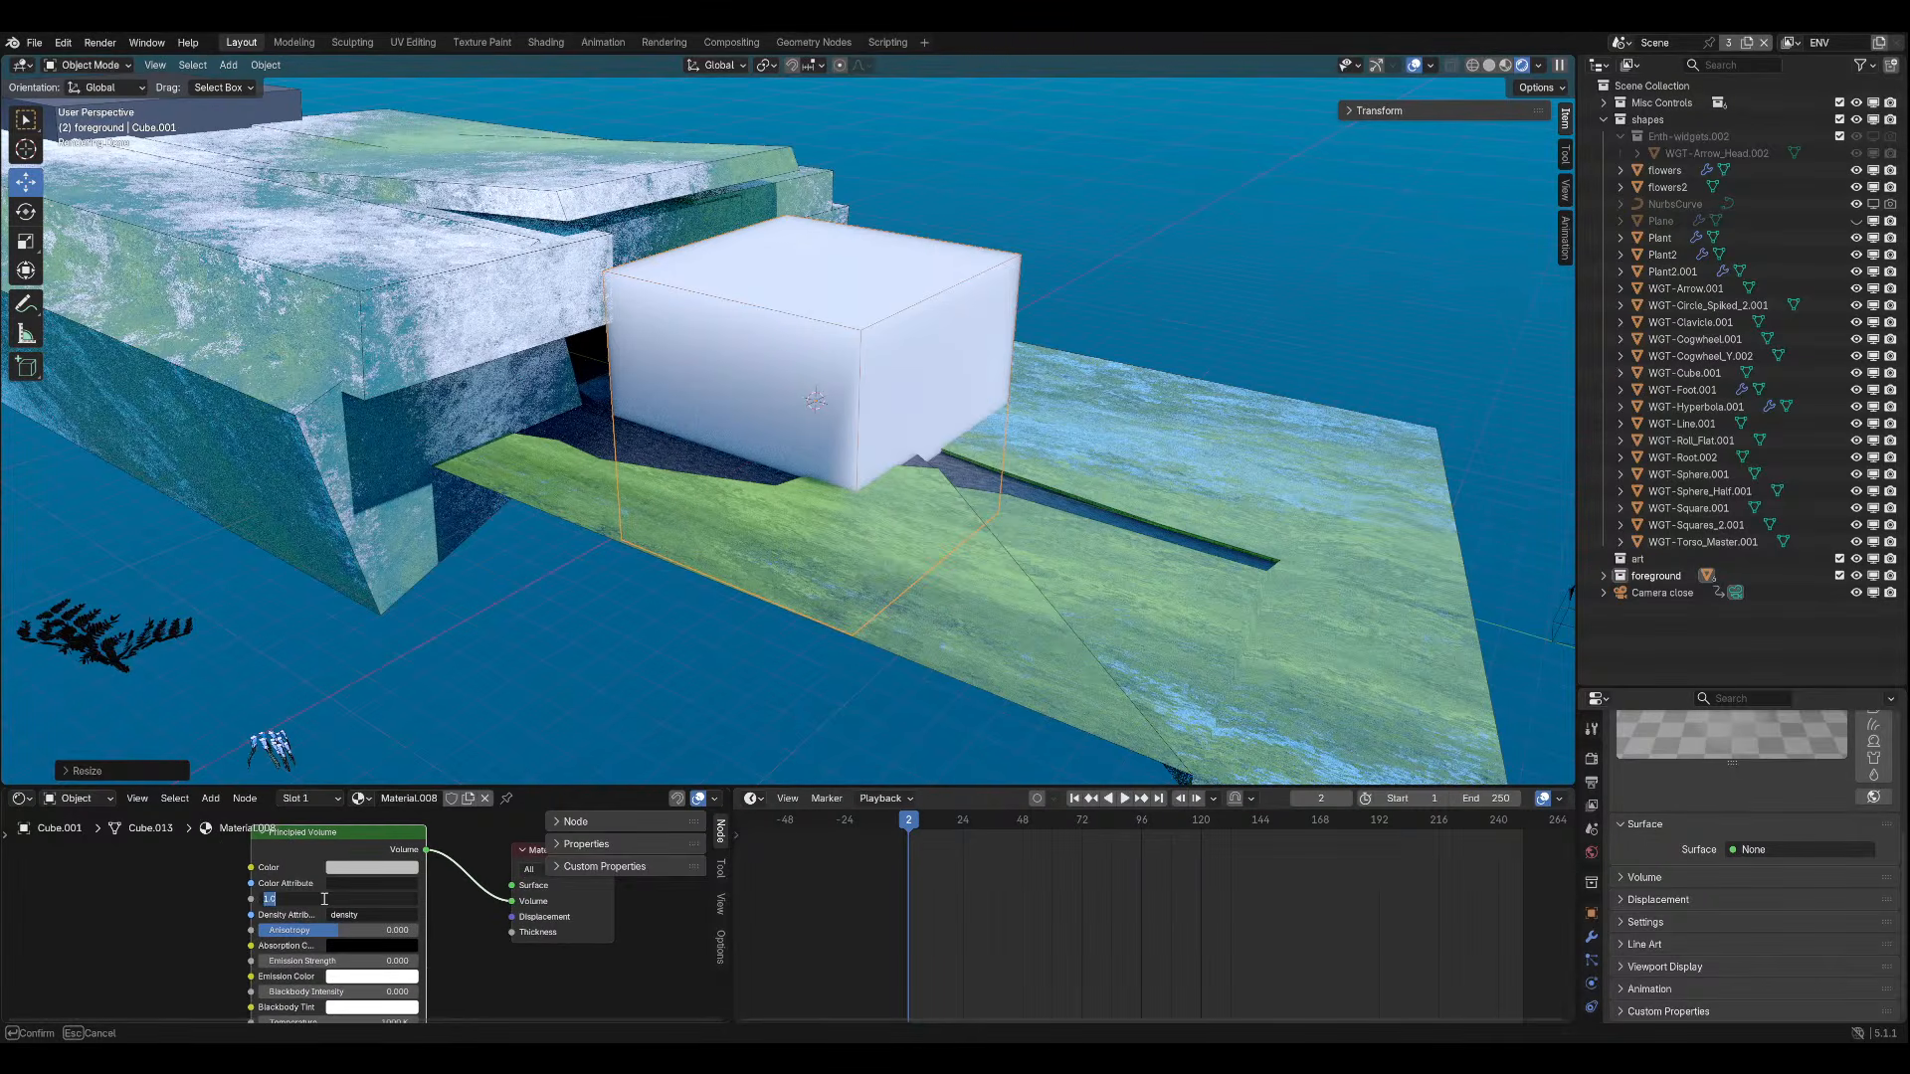
type("0.1")
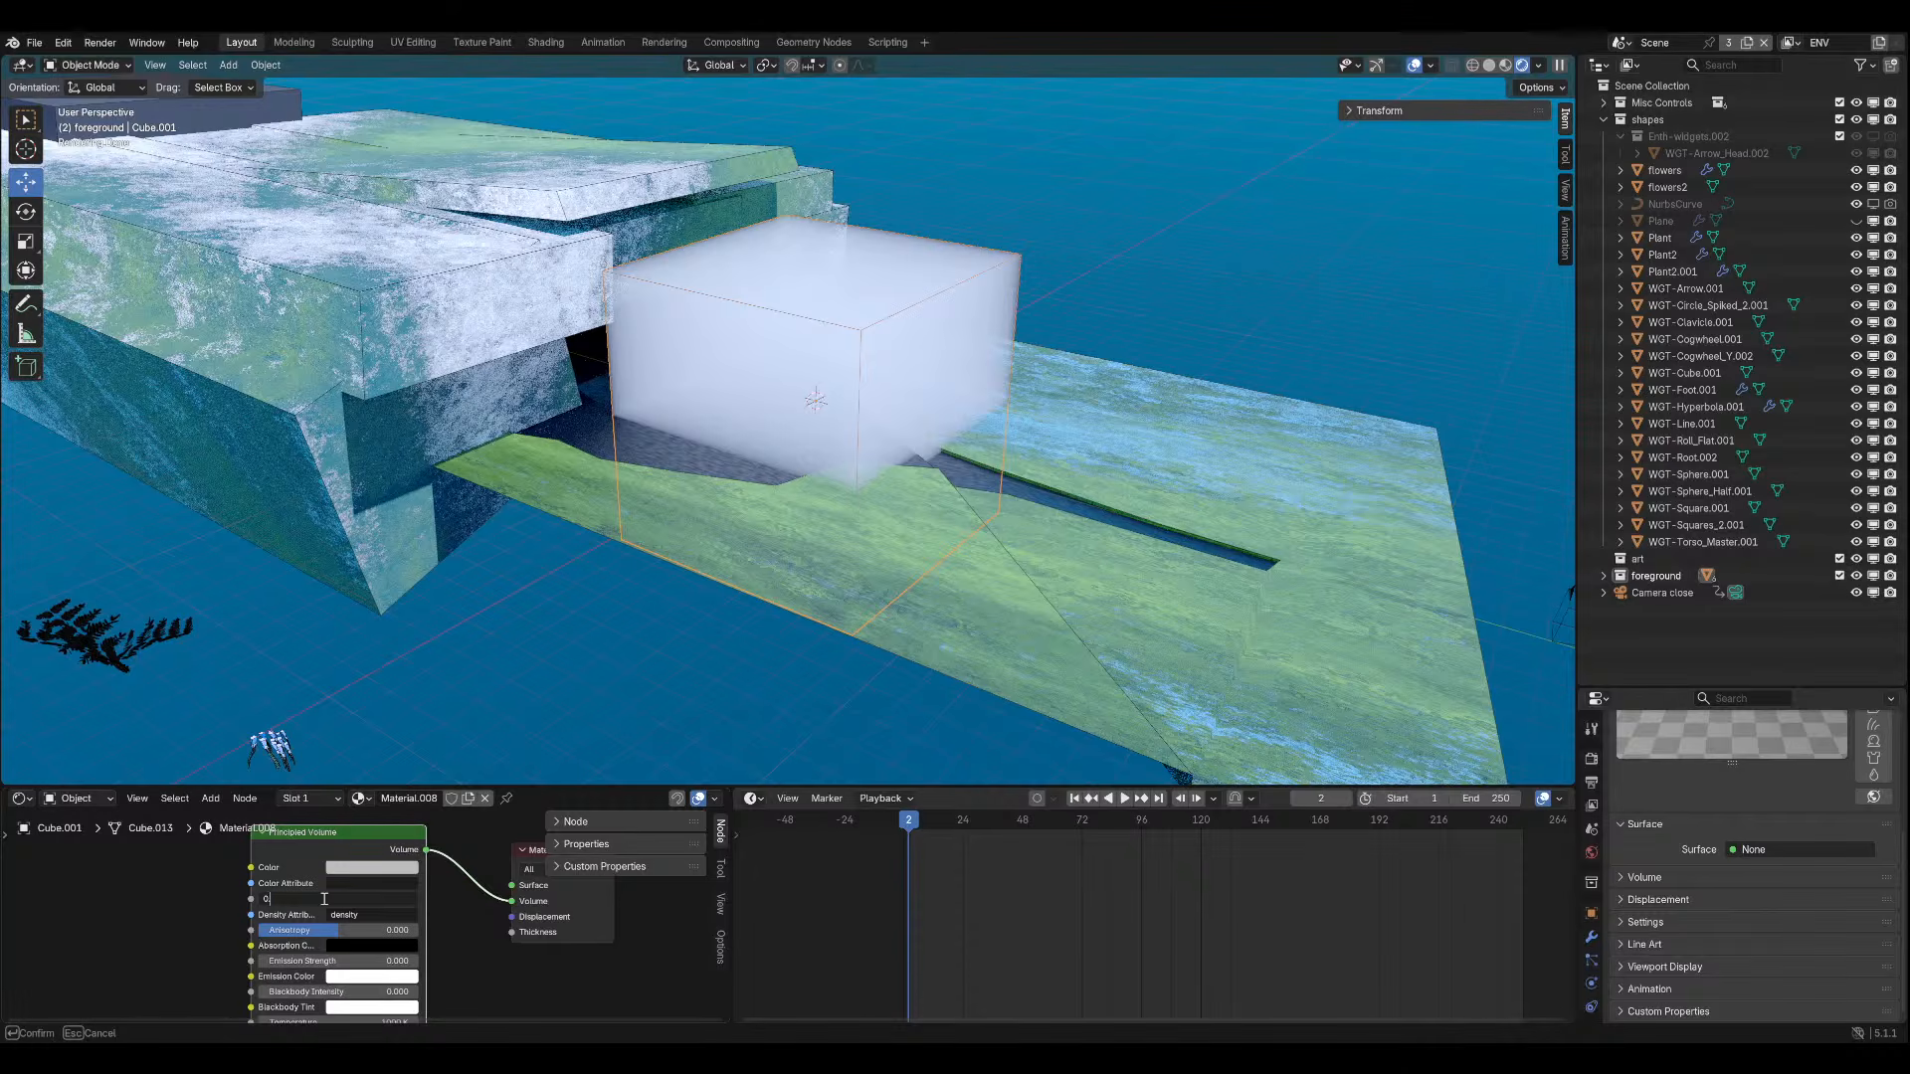
key("Return")
left_click(323, 898)
type("0.05")
key("Return")
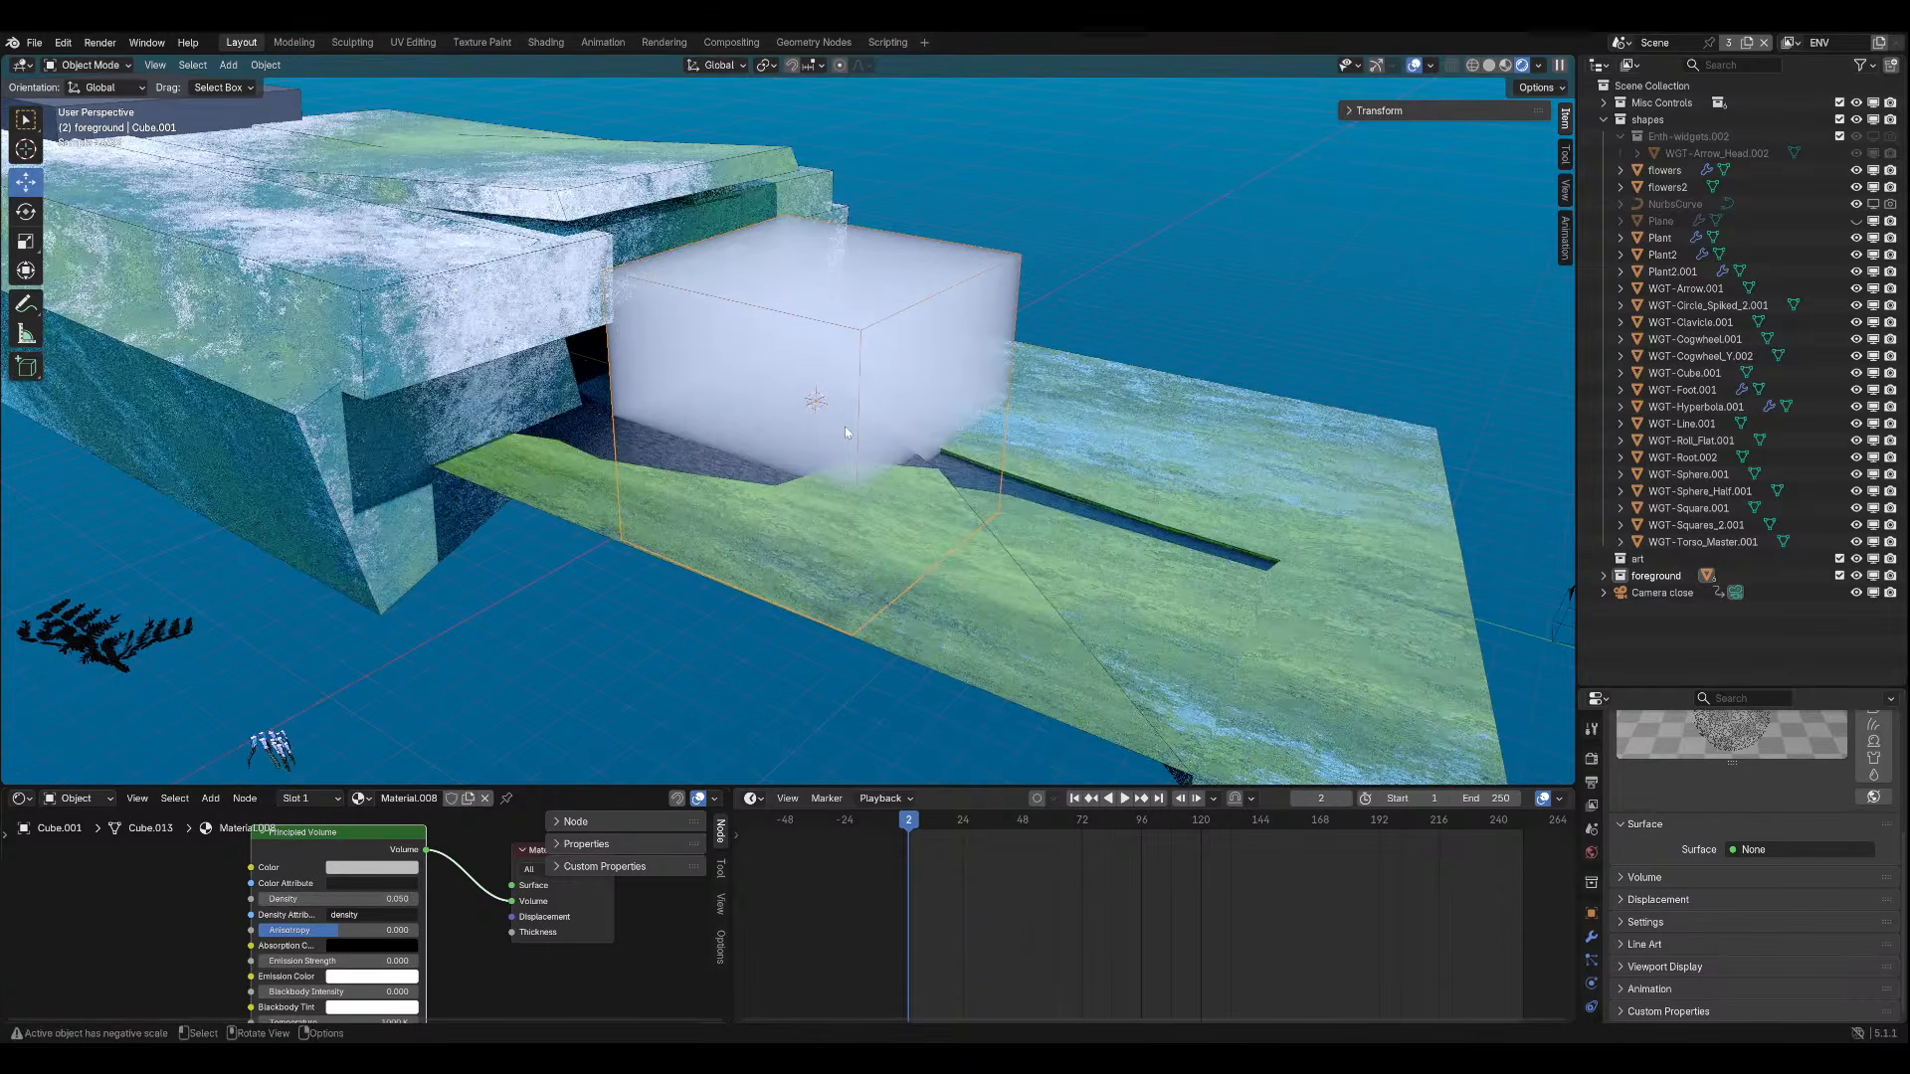
Return to the camera view and move the volume cube upward in front of the building.
key("KP_0")
key("g")
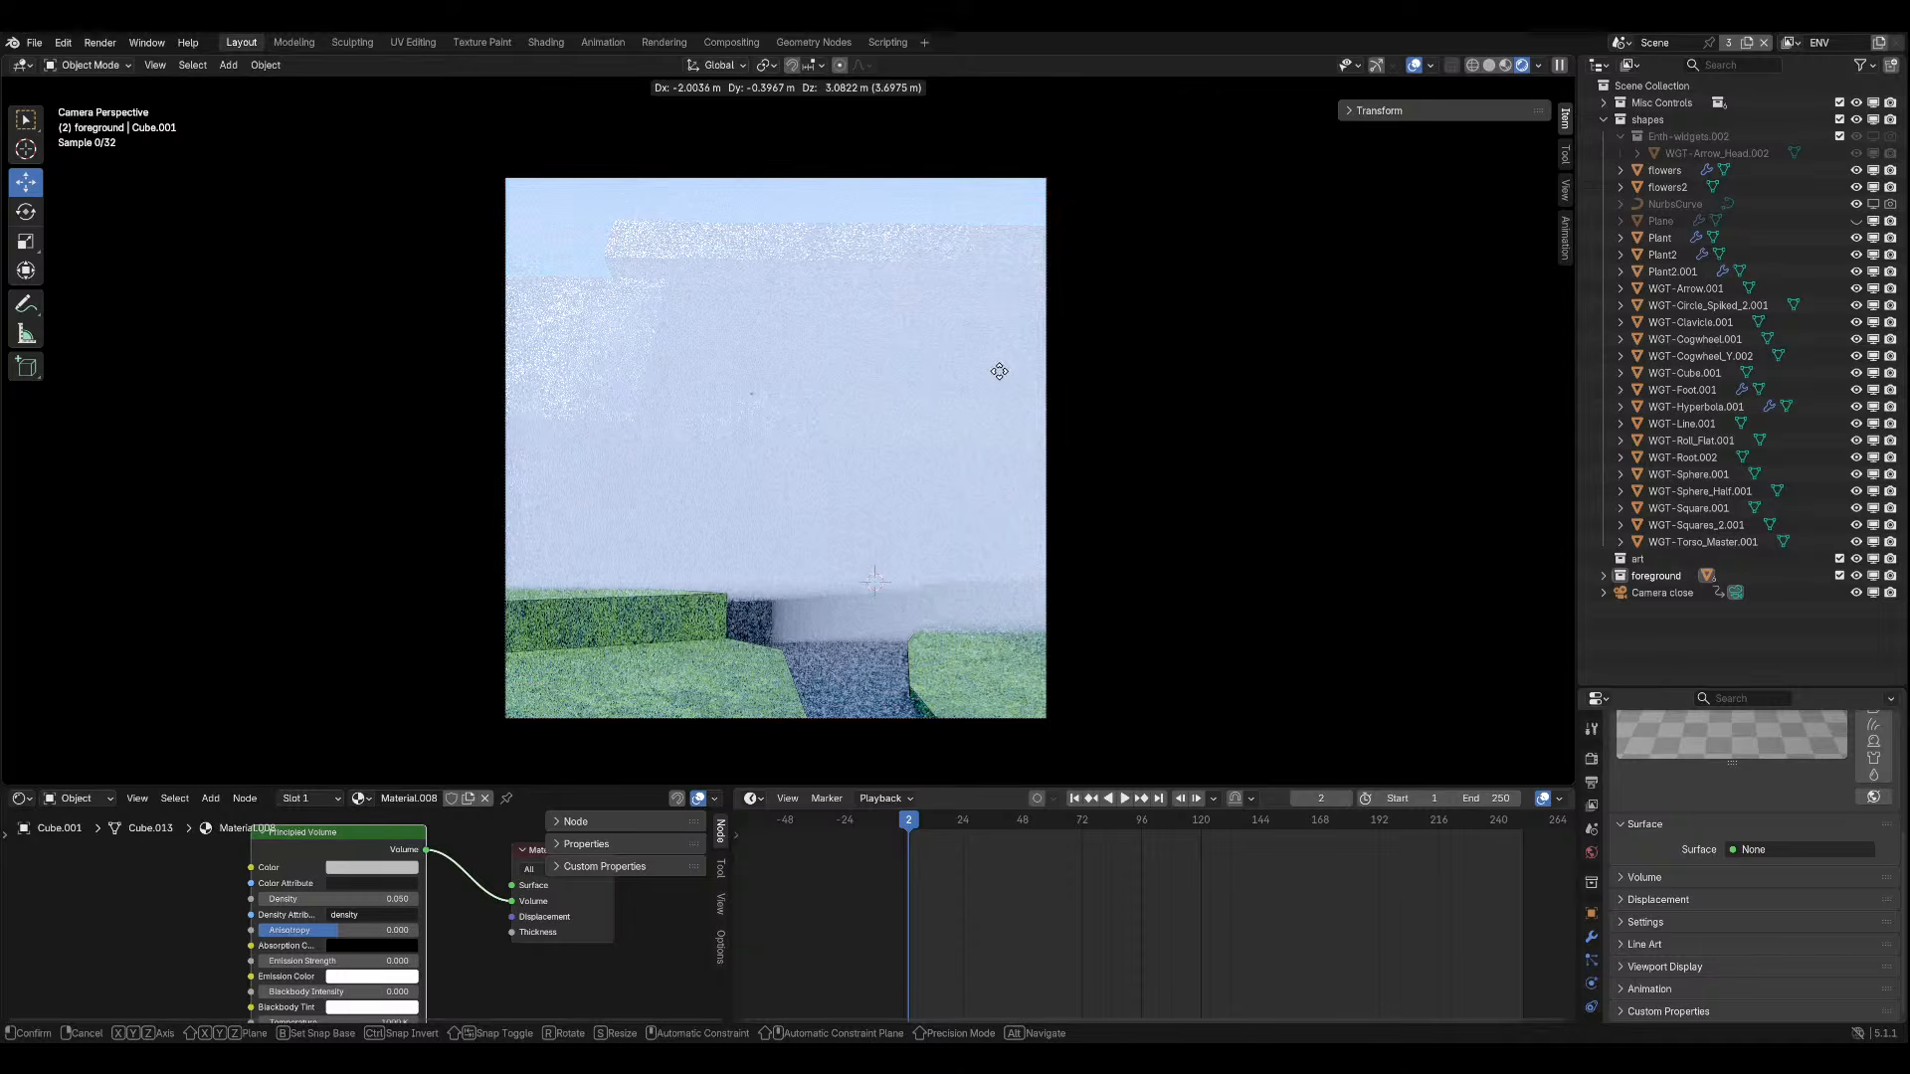
left_click(1015, 338)
Set the Principled Volume node's density to 0.01.
left_click(348, 899)
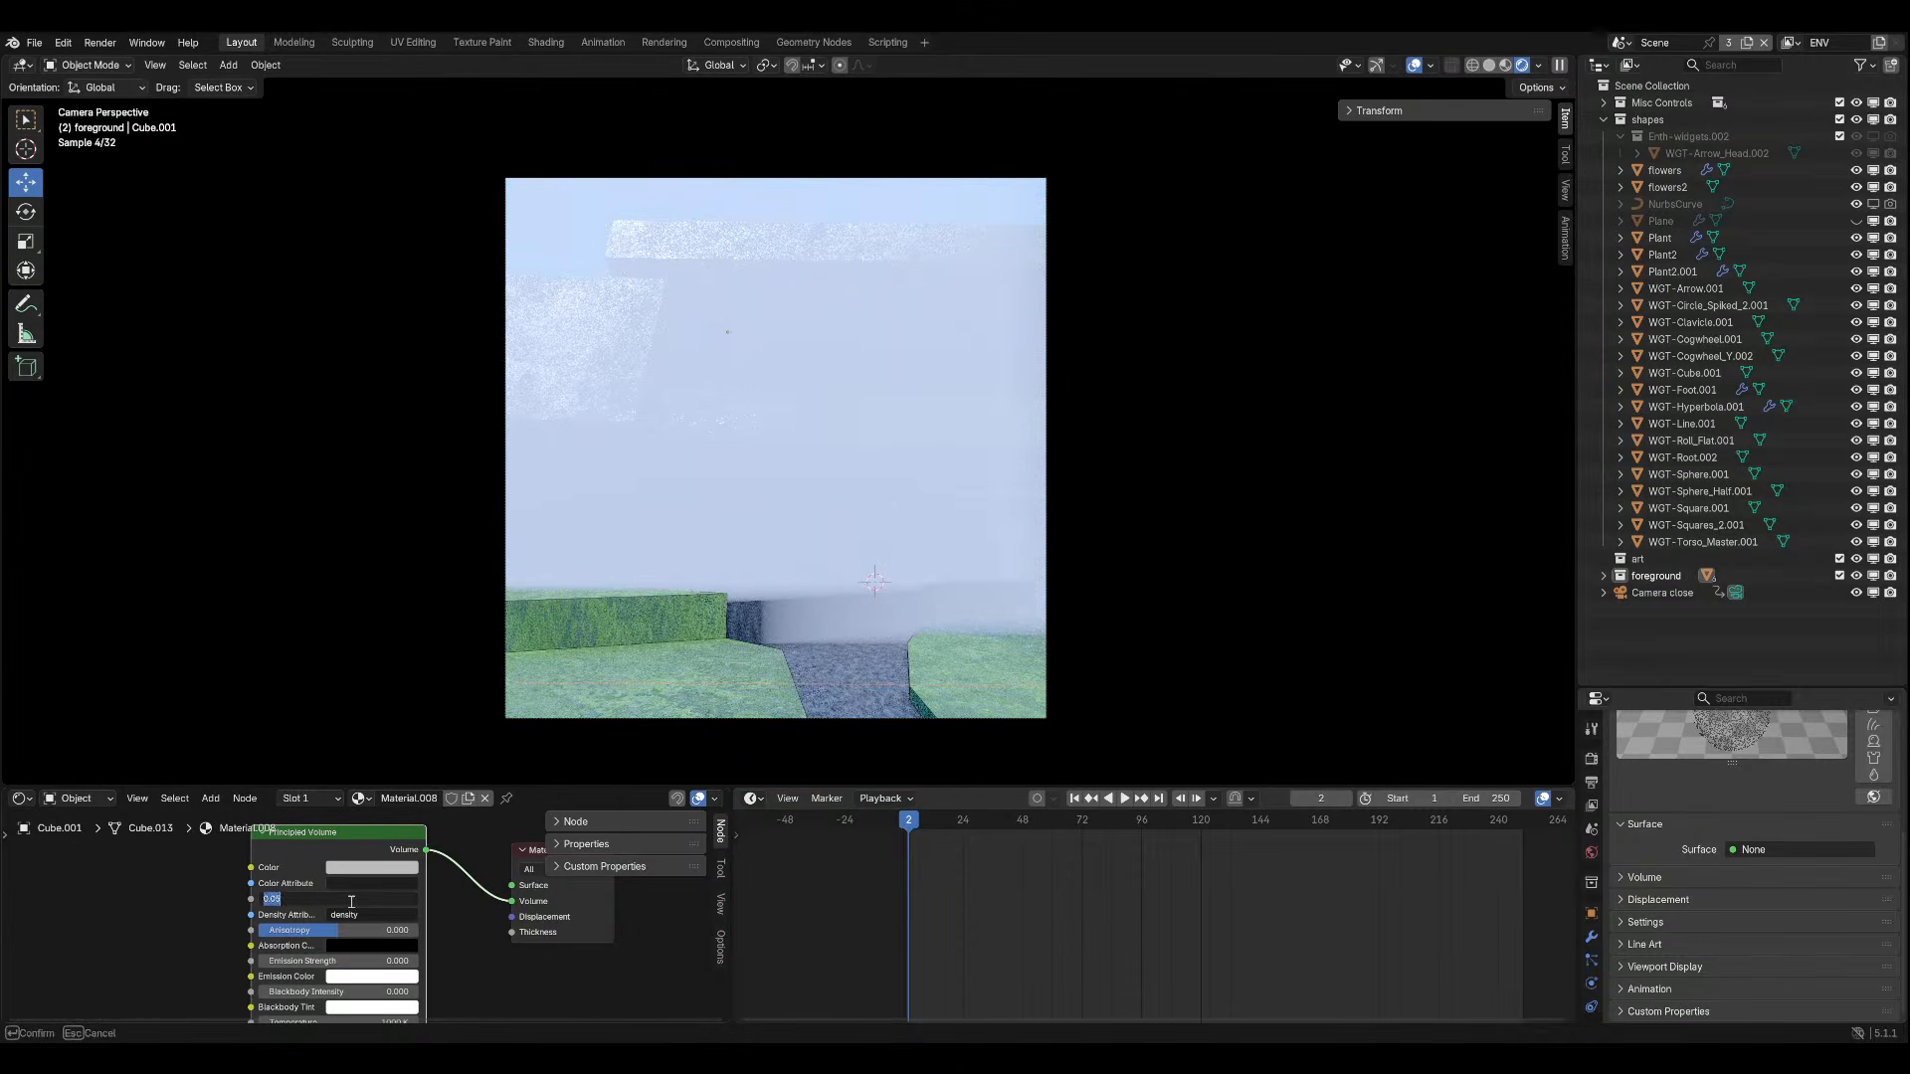
type("0.01")
key("Return")
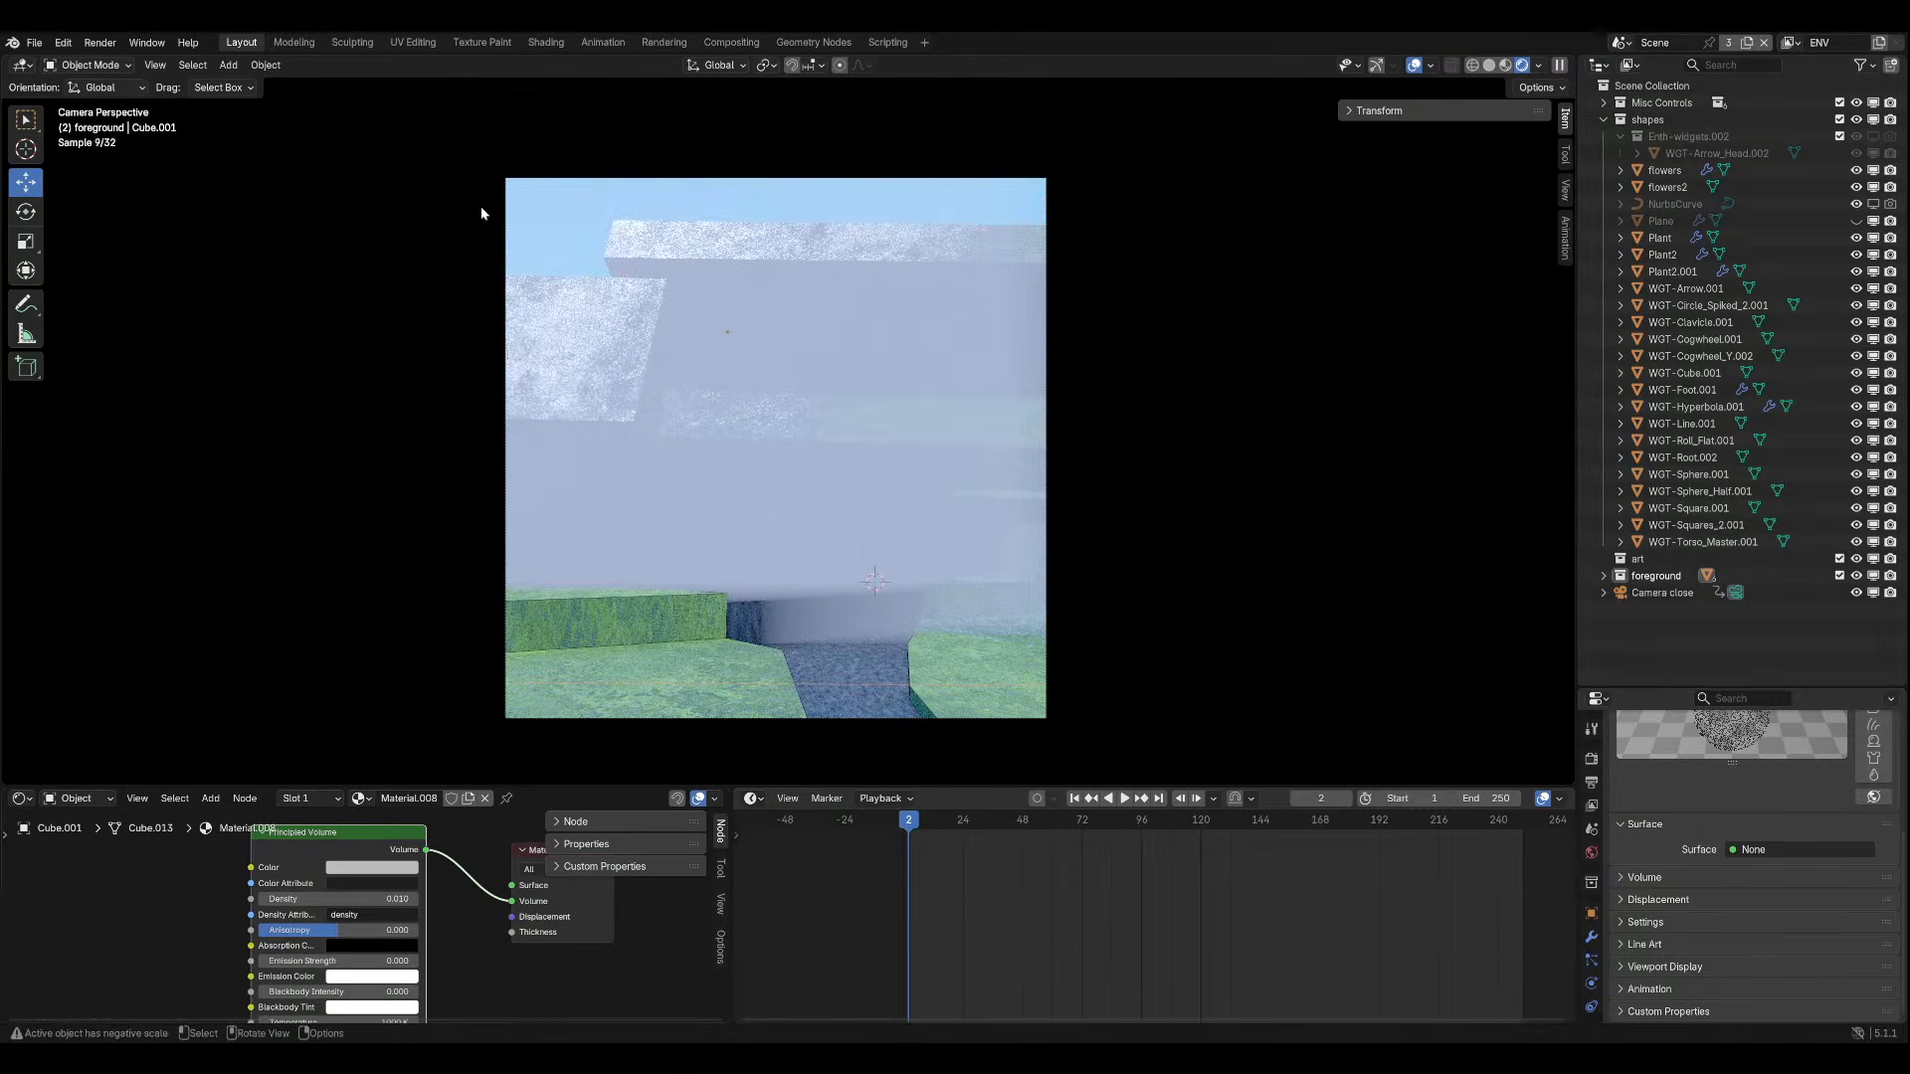
Try repositioning the volume cube along the Y axis in front of the building, with the viewport overlays hidden.
key("g")
key("y")
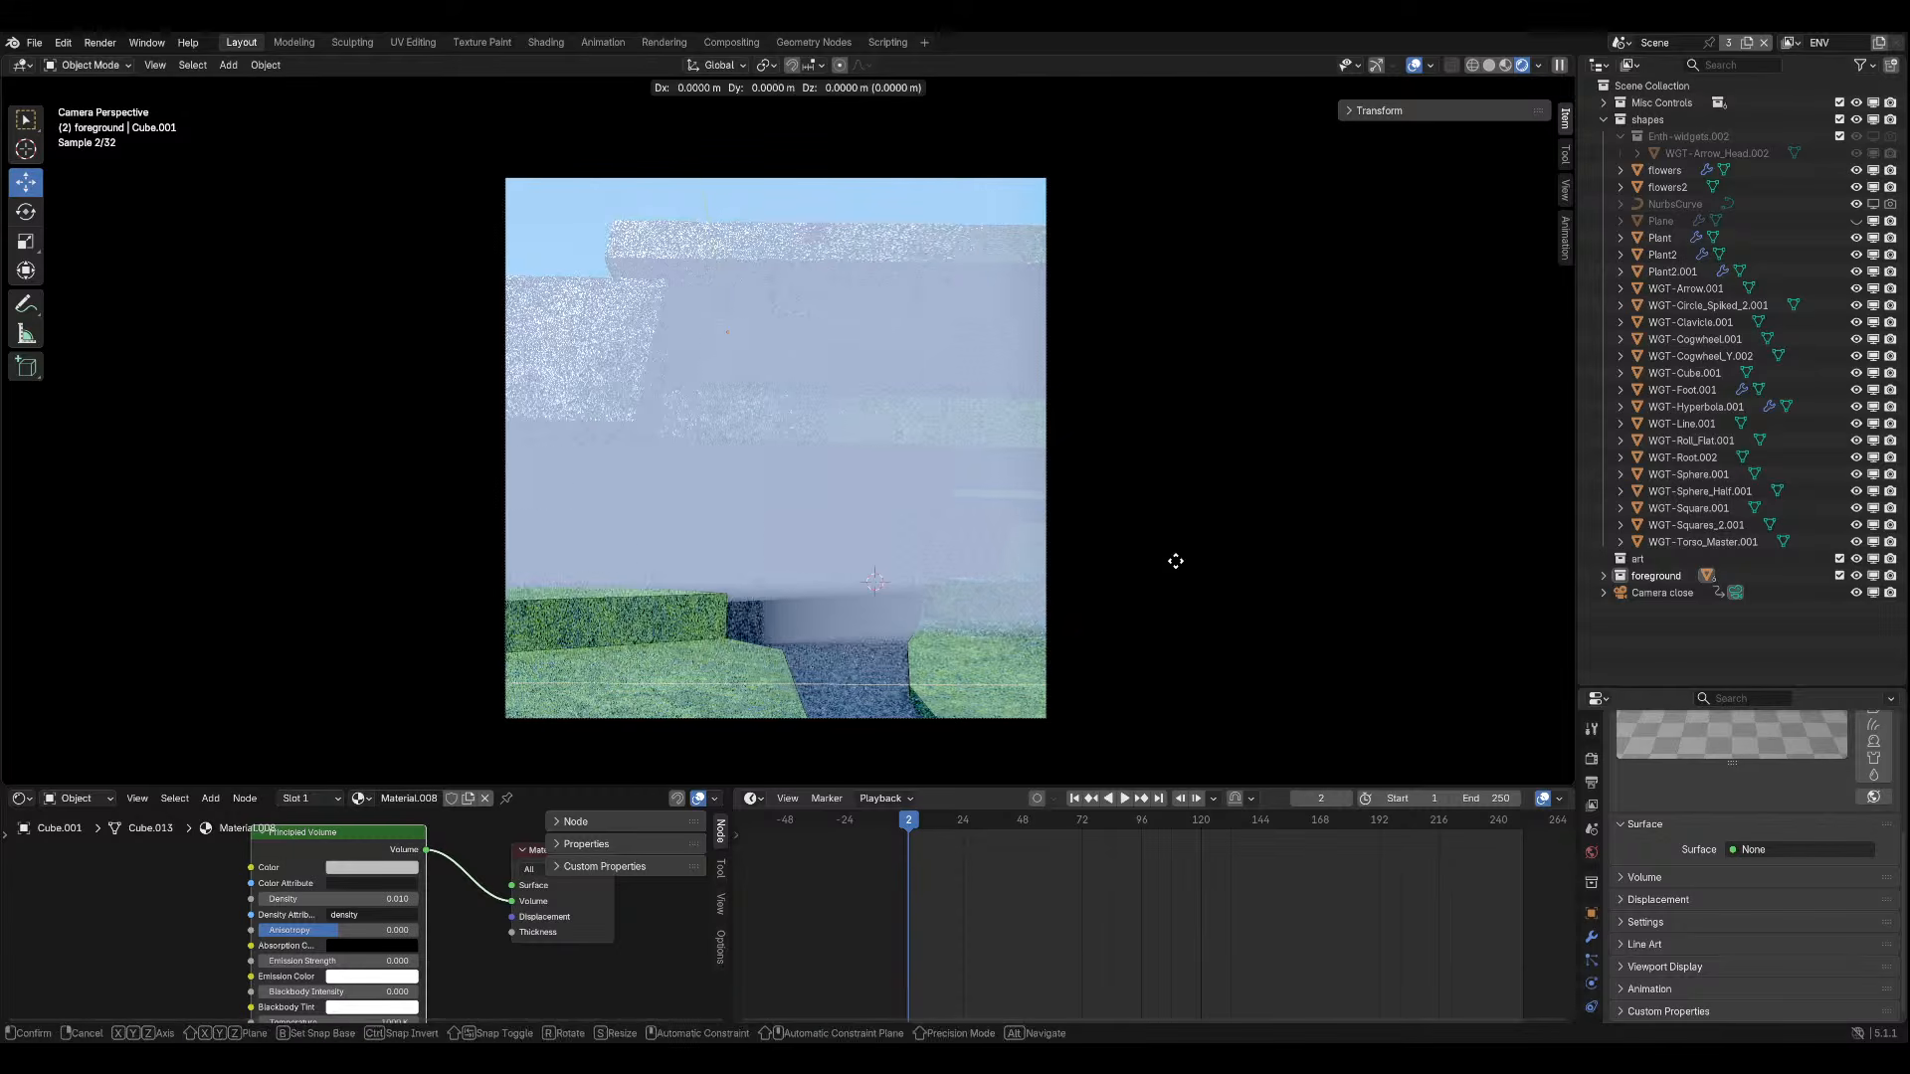
left_click(1175, 642)
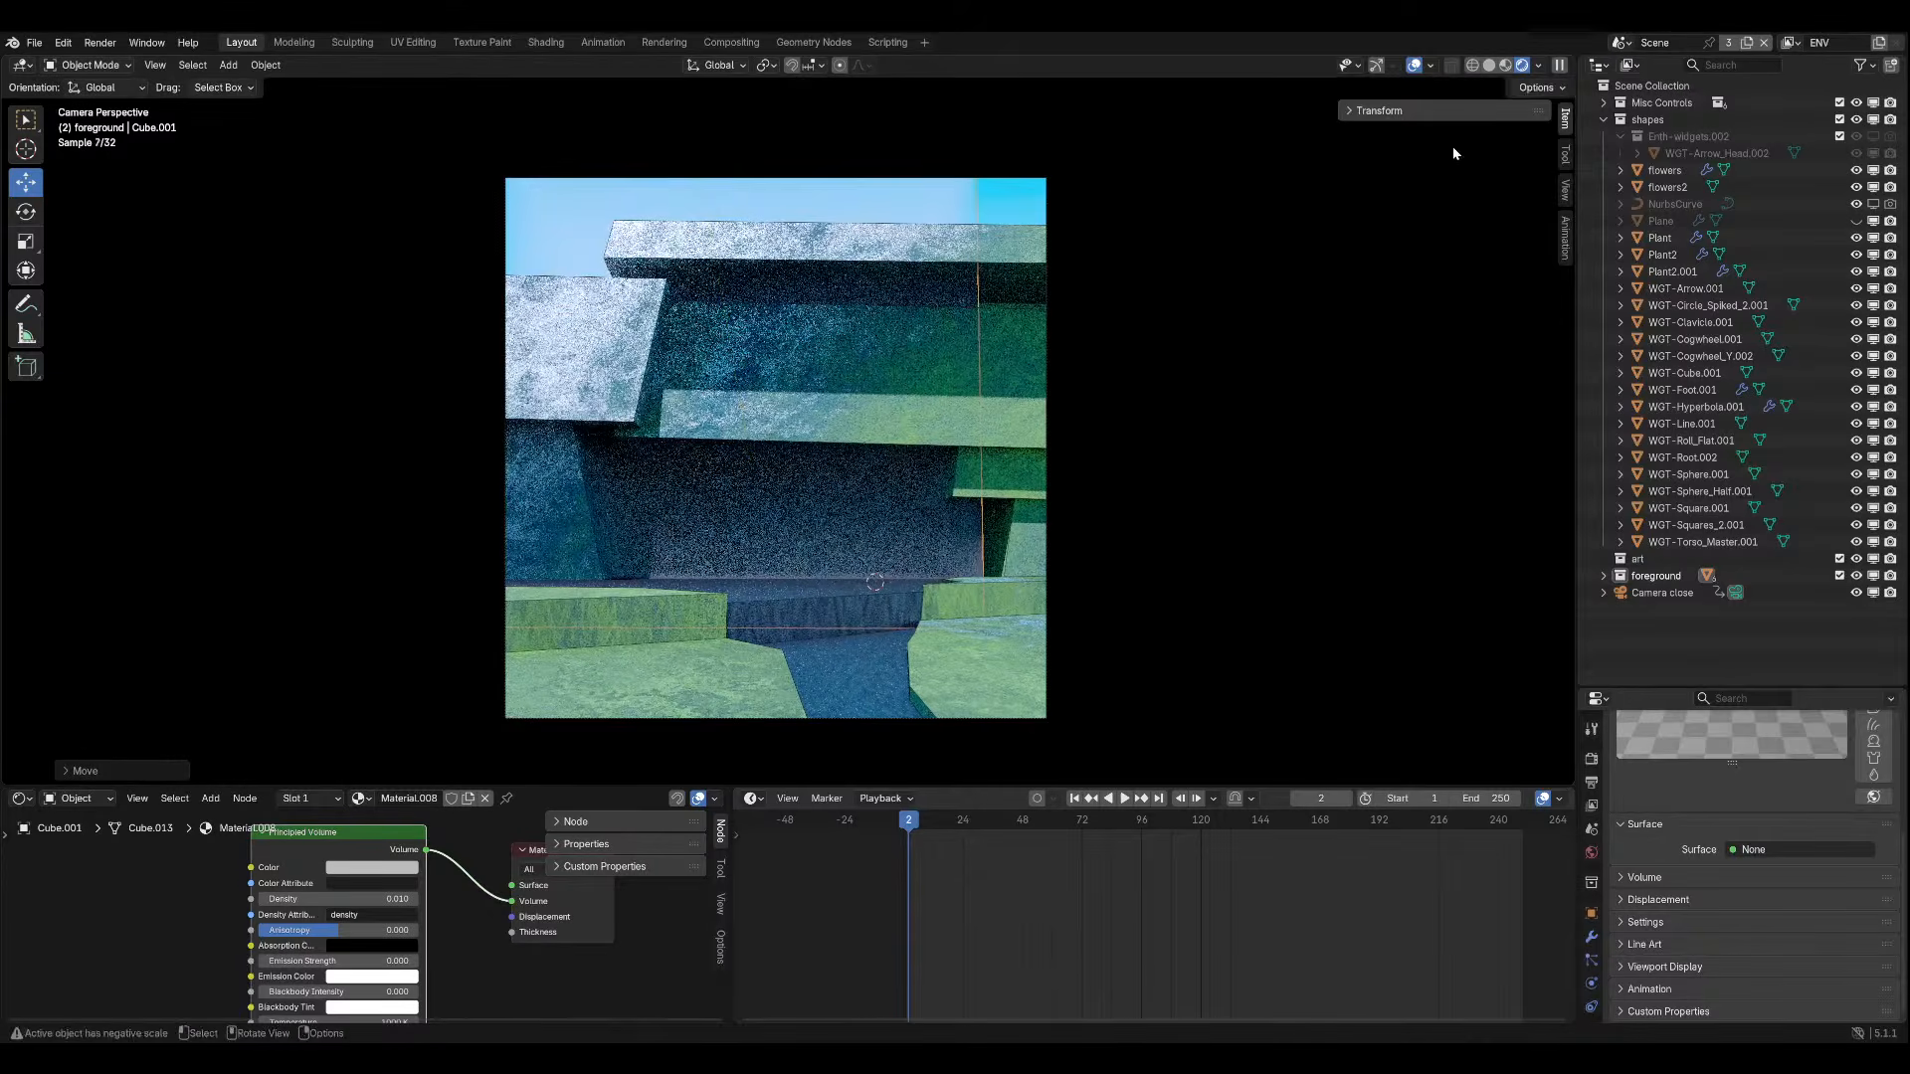
left_click(1423, 66)
left_click(1415, 65)
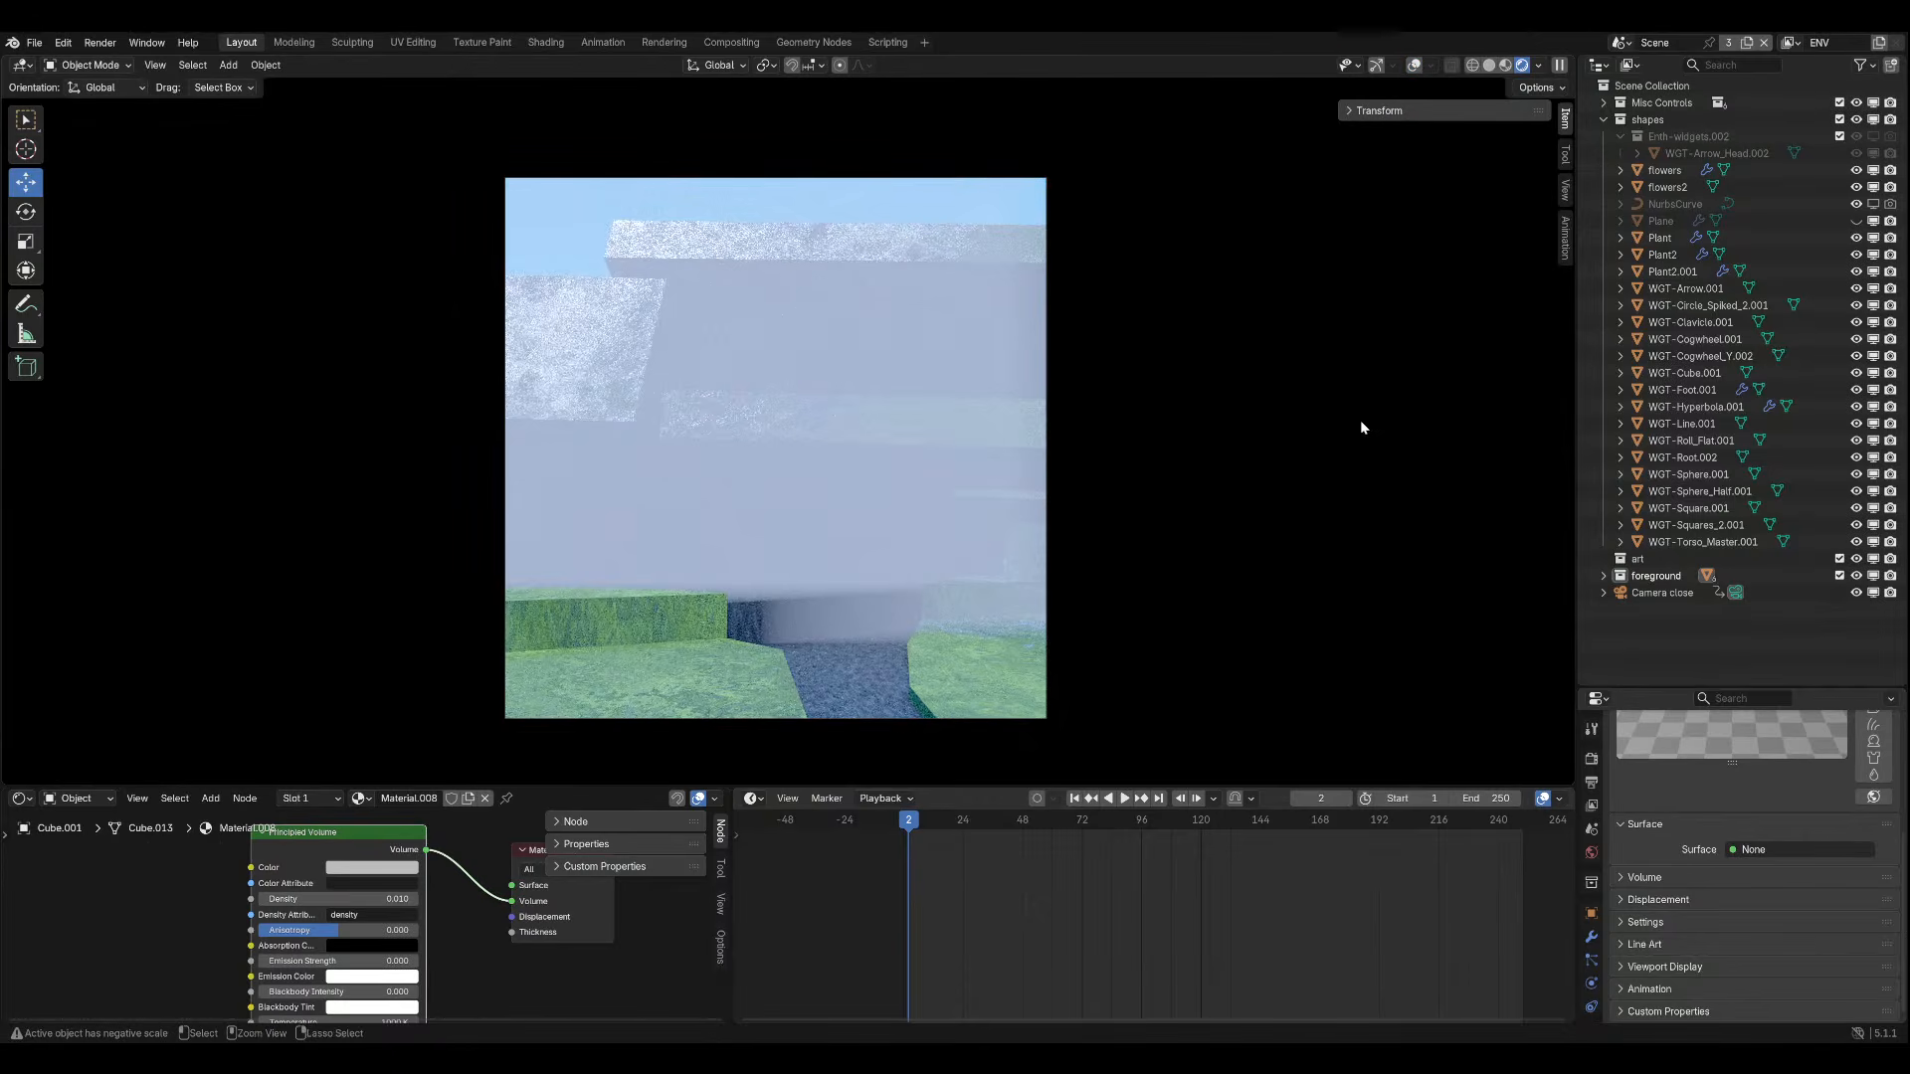
key("g")
key("y")
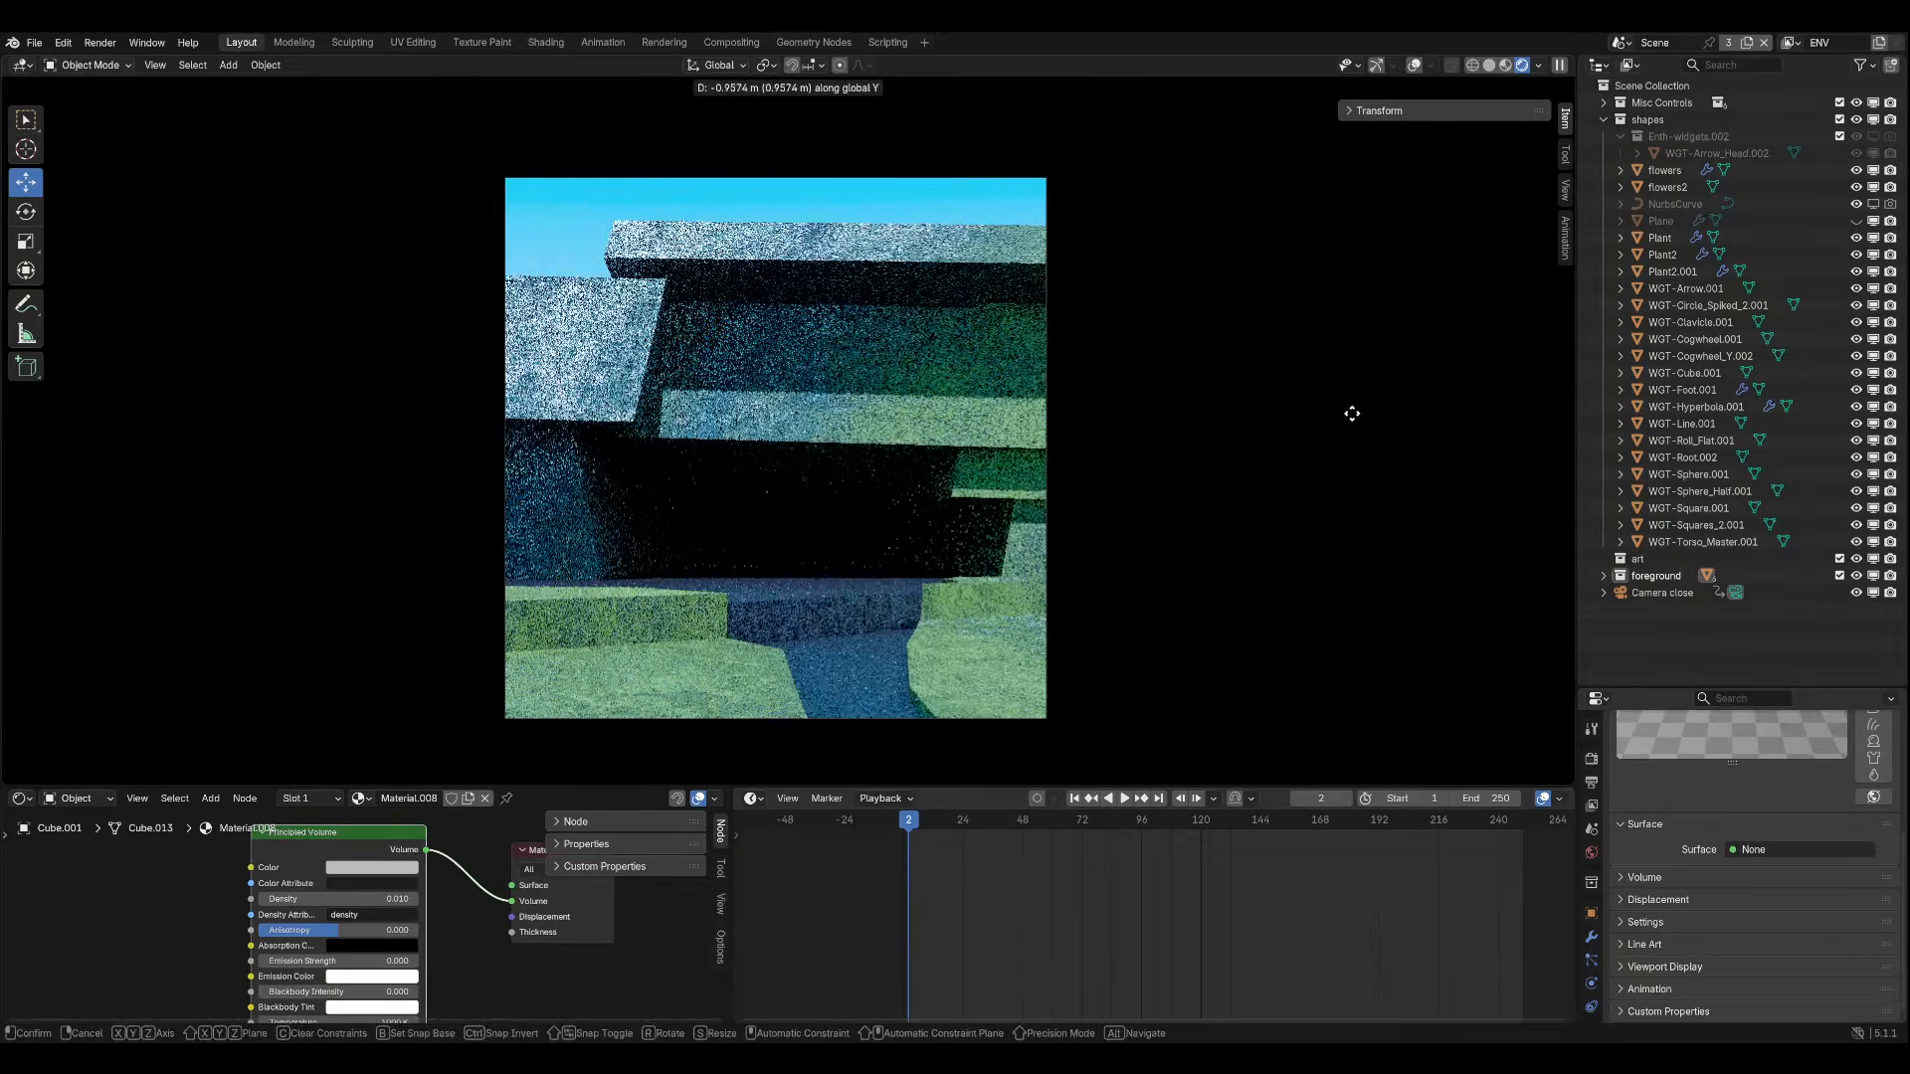
left_click(1379, 230)
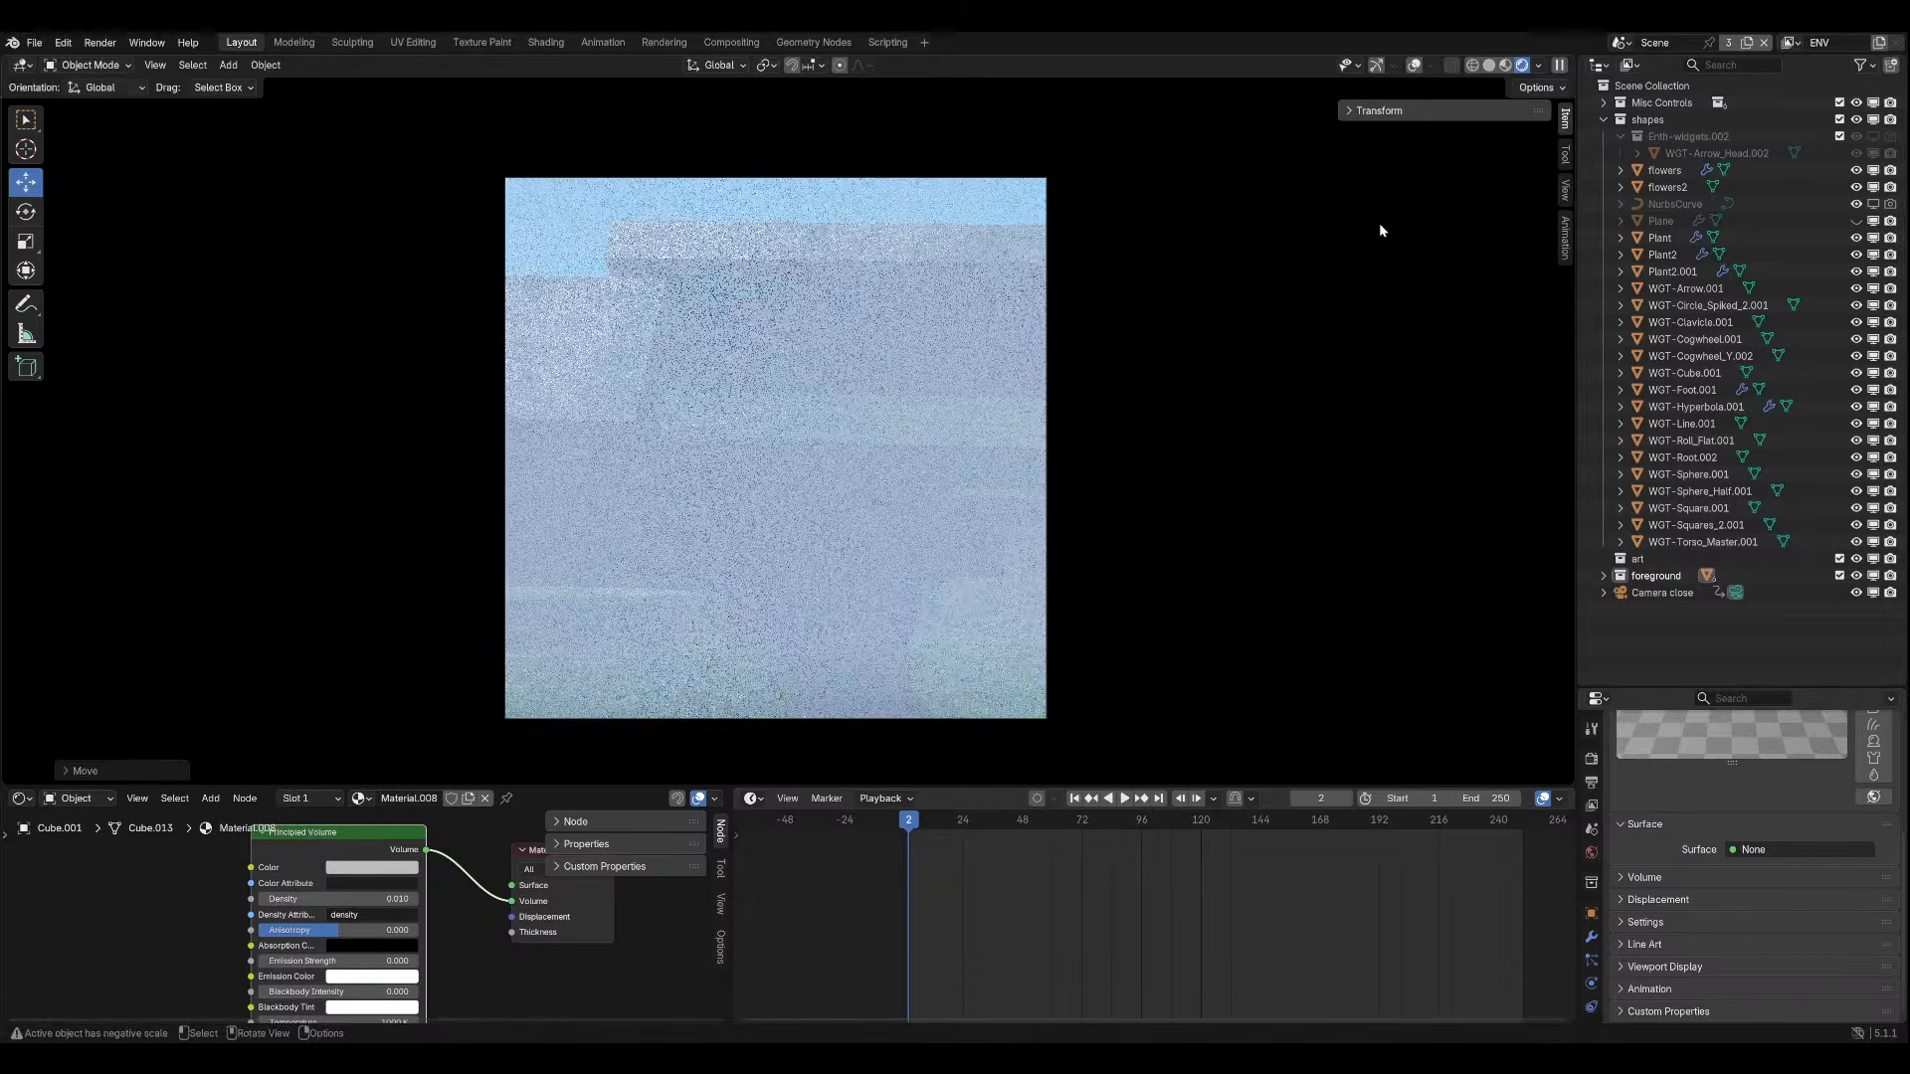
Set the Principled Volume node's density to 0.001.
left_click(357, 899)
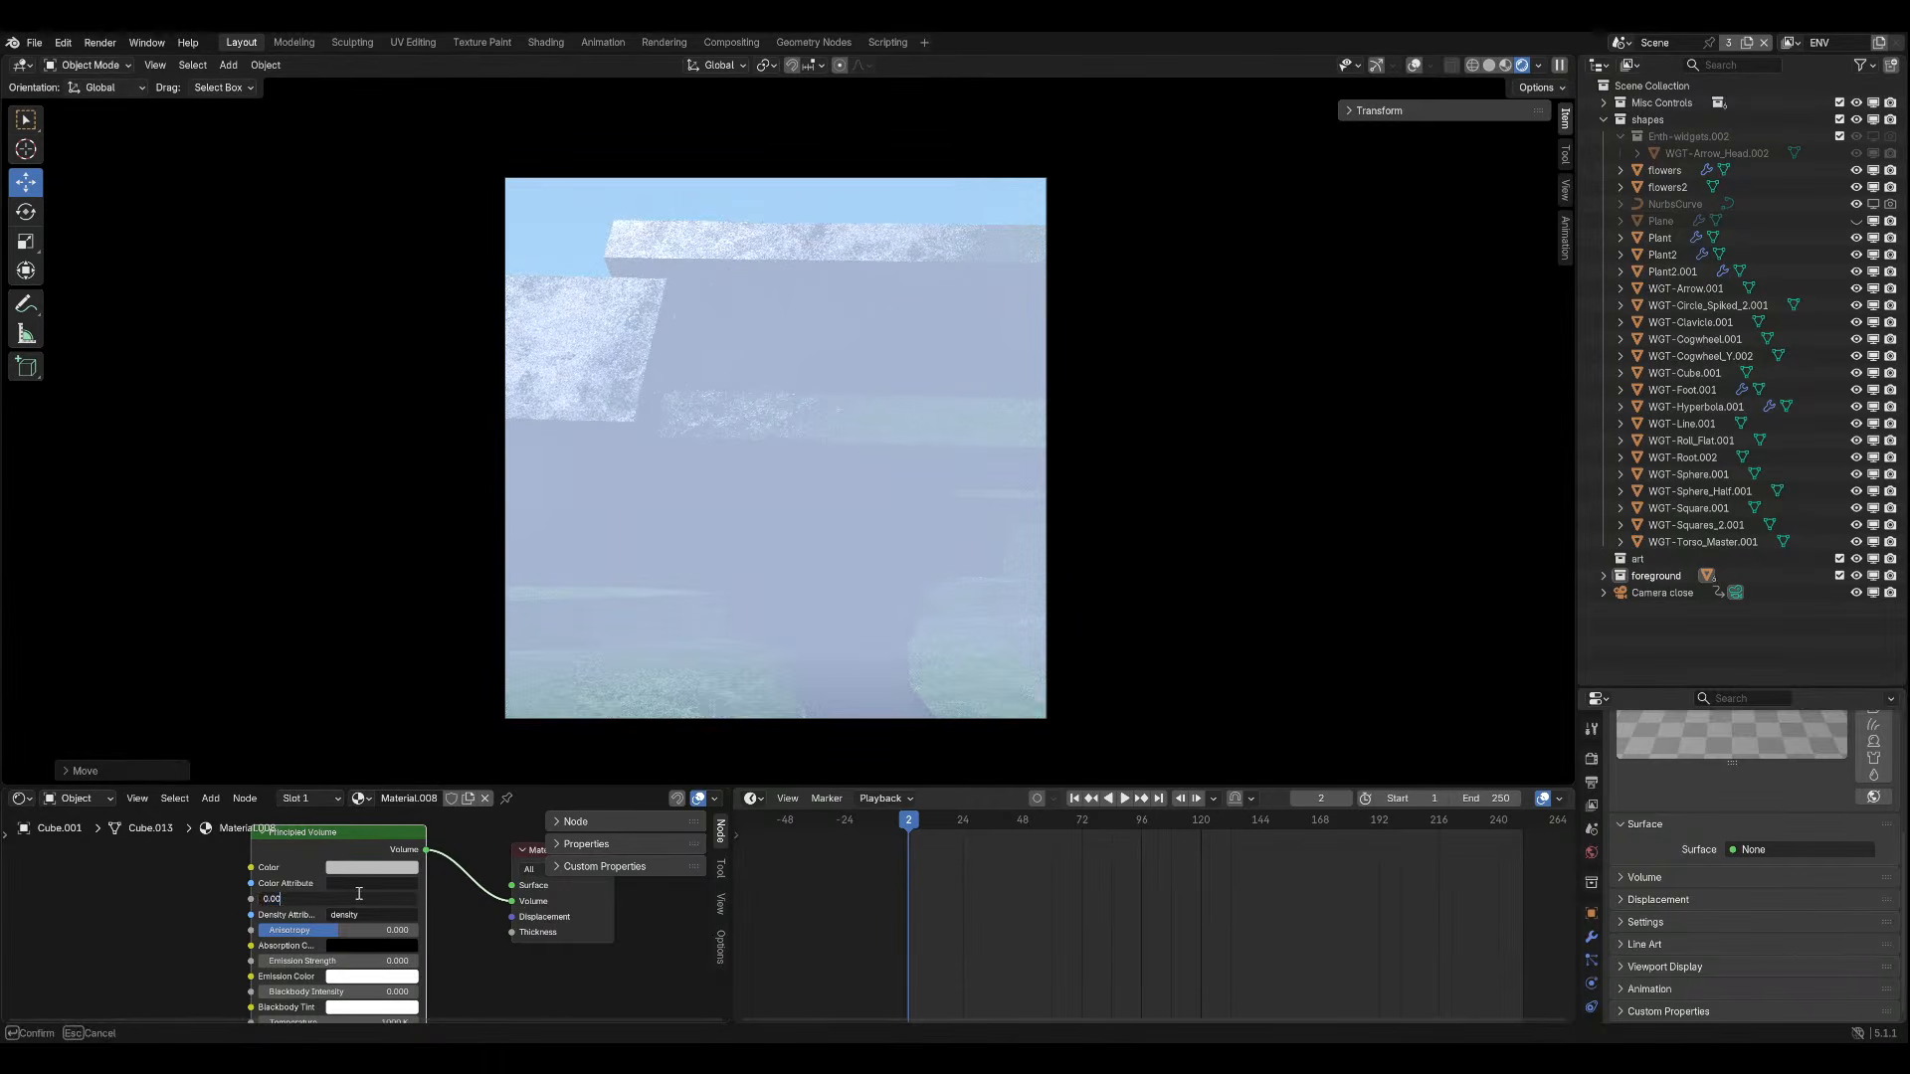
type("0.001")
key("Return")
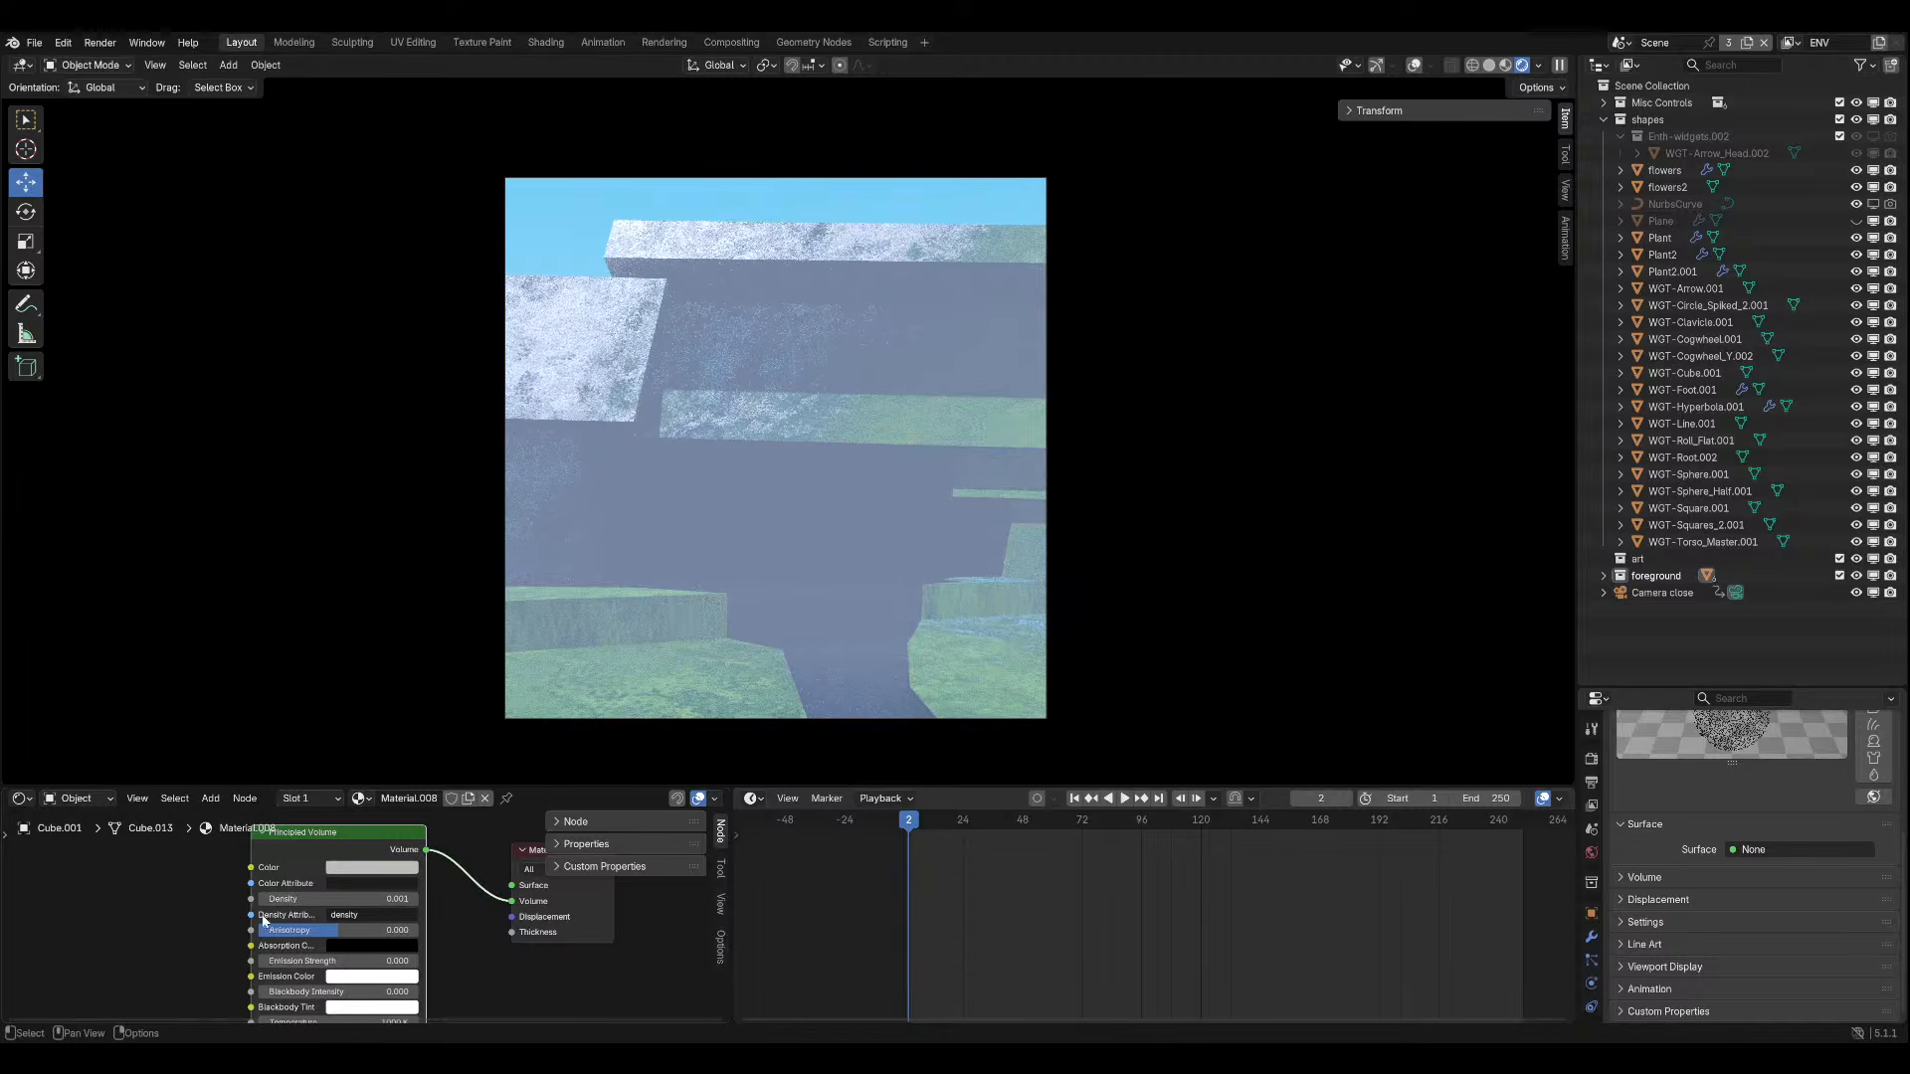
scroll(368, 921, "down", 1)
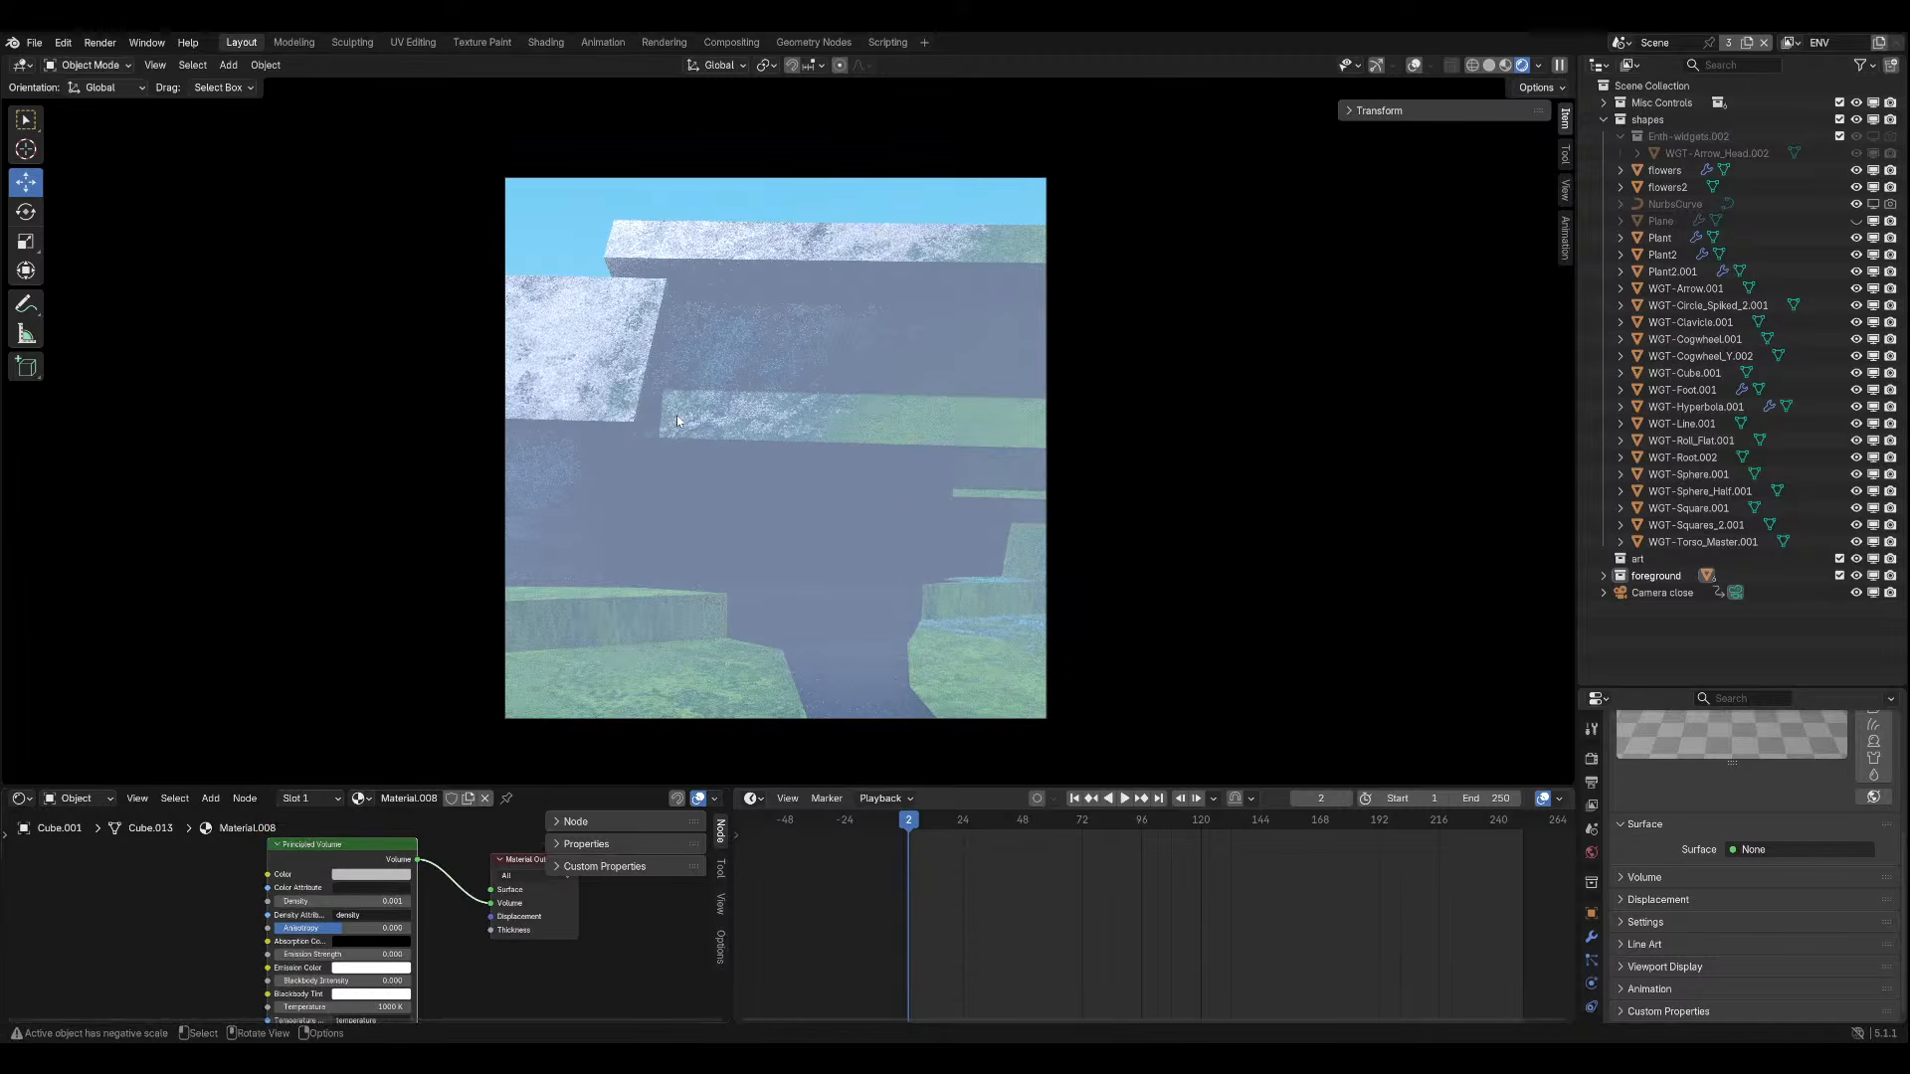
Delete the volume cube and save the file.
key("Delete")
key("ctrl+s")
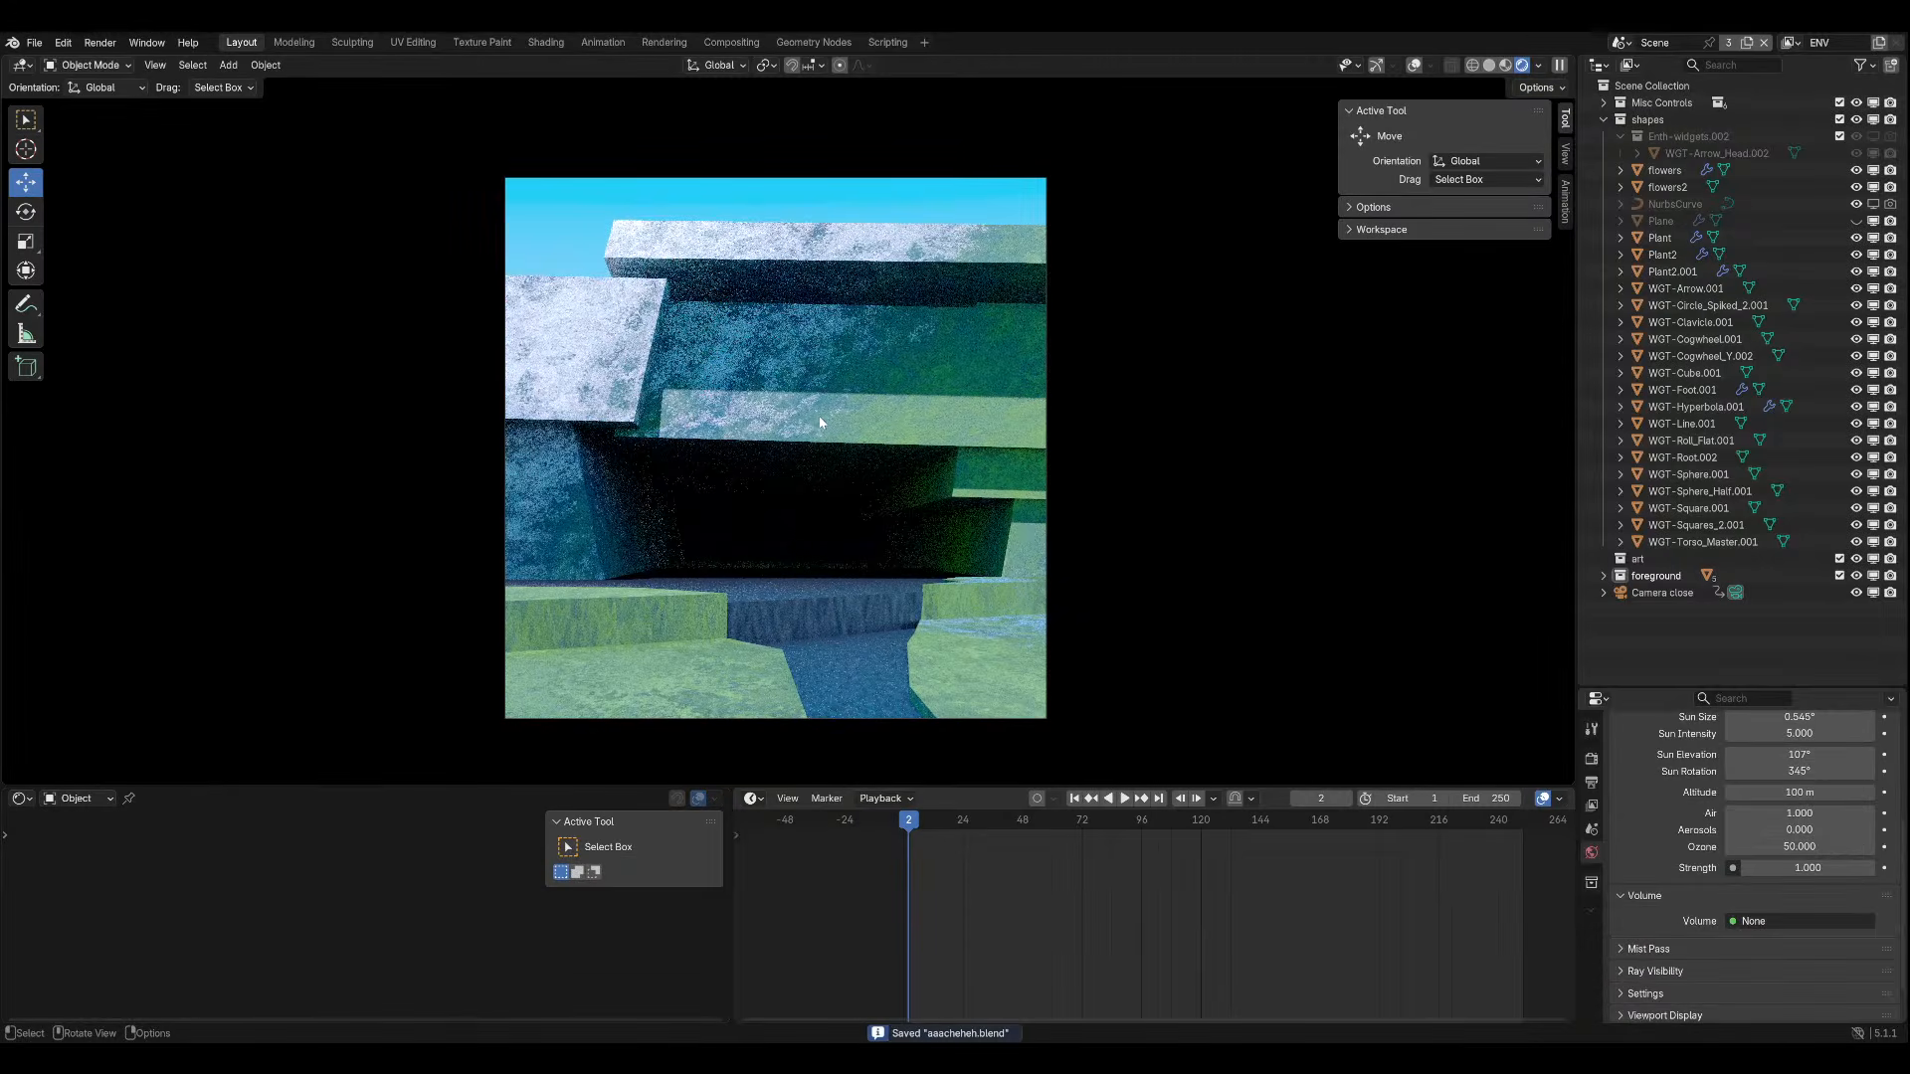
Select the ground plane in front of the building and remove its rust.002 material slot, checking the camera view with overlays hidden.
left_click(1413, 65)
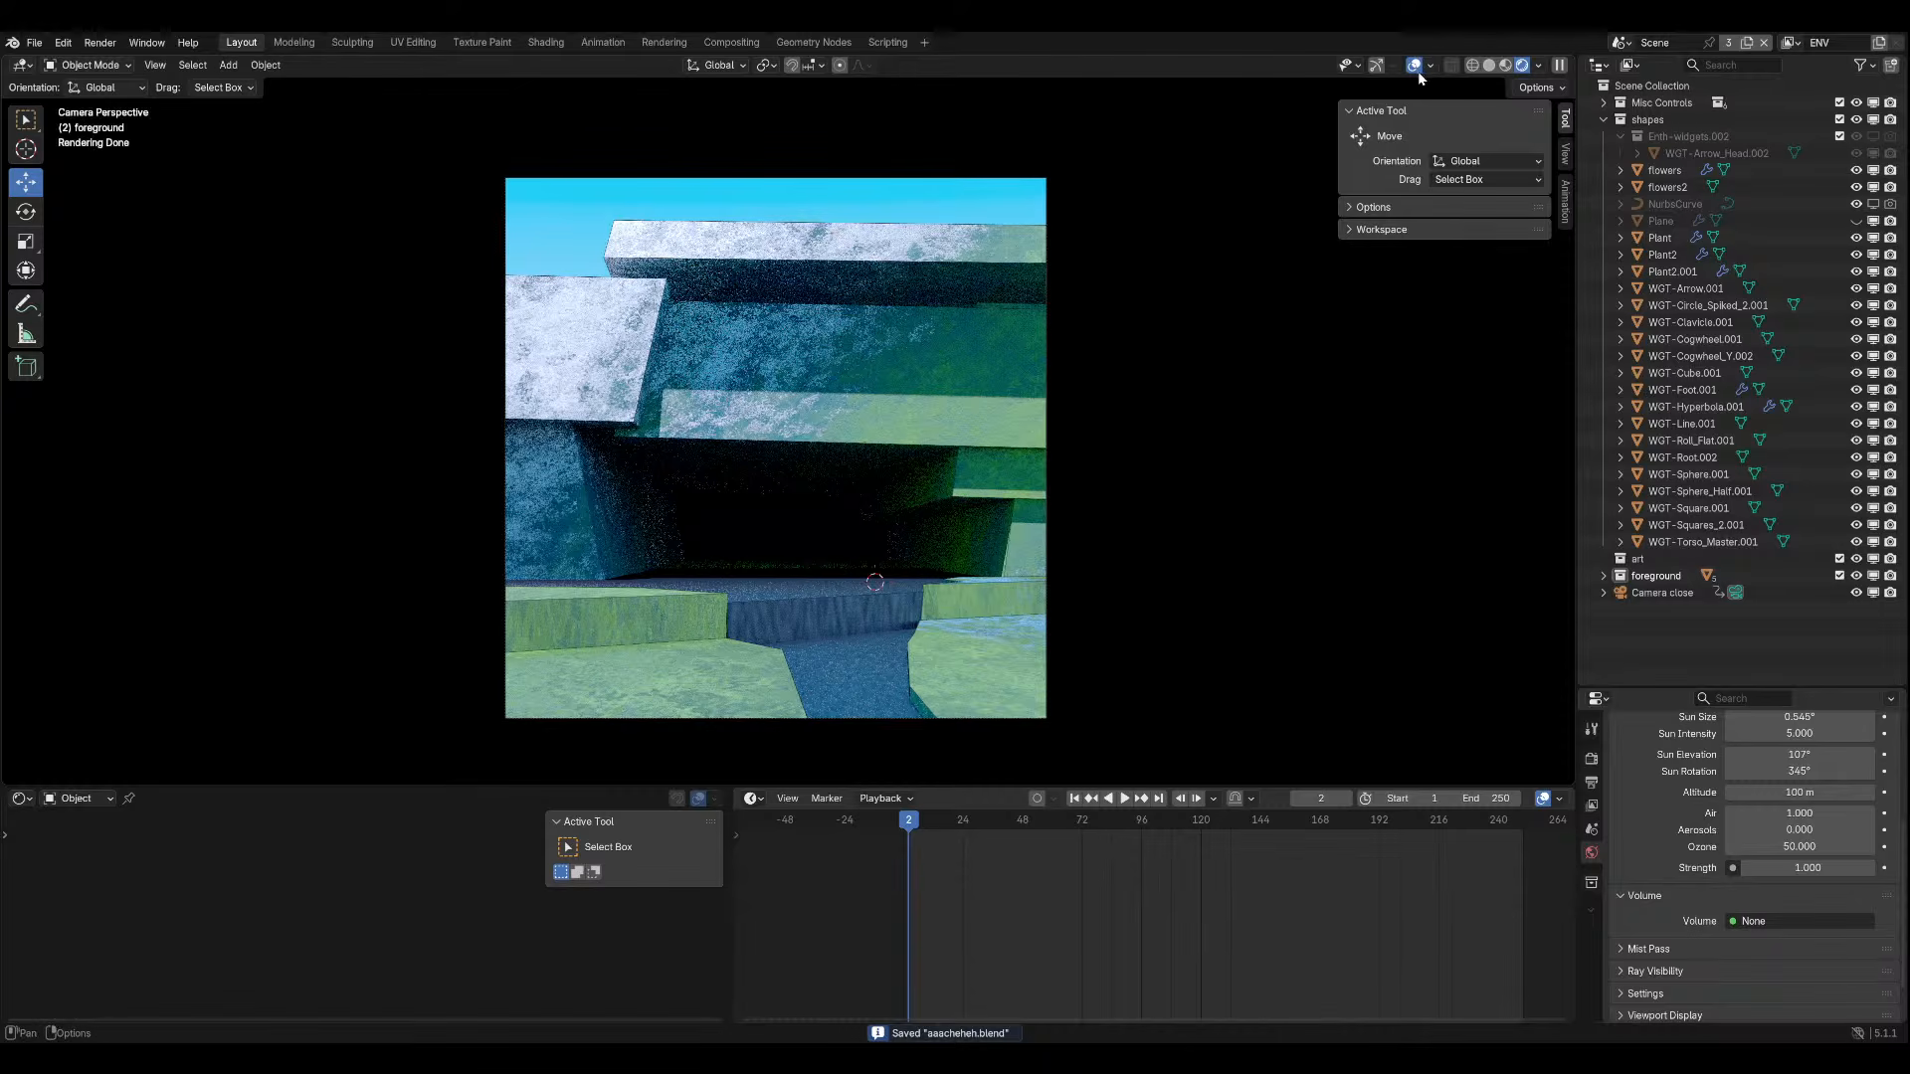
key("KP_0")
left_click(774, 613)
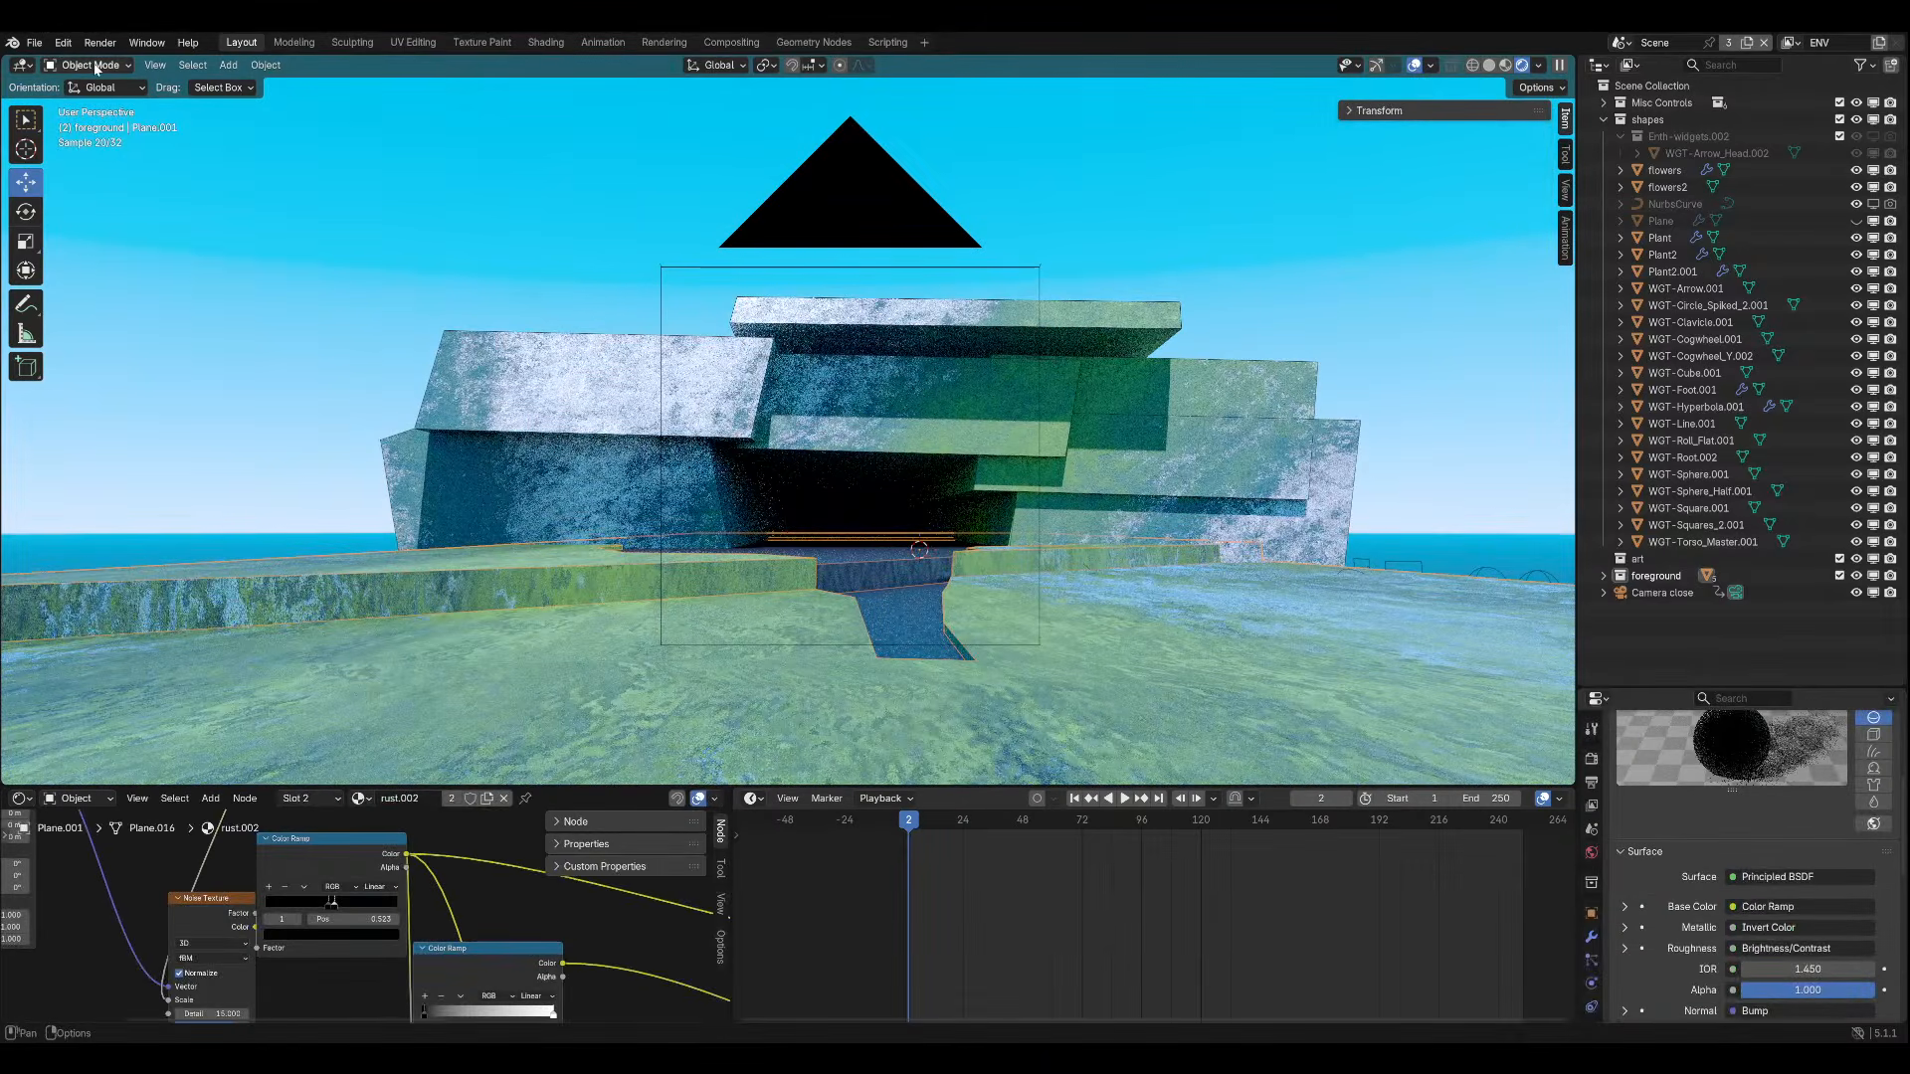
key("KP_0")
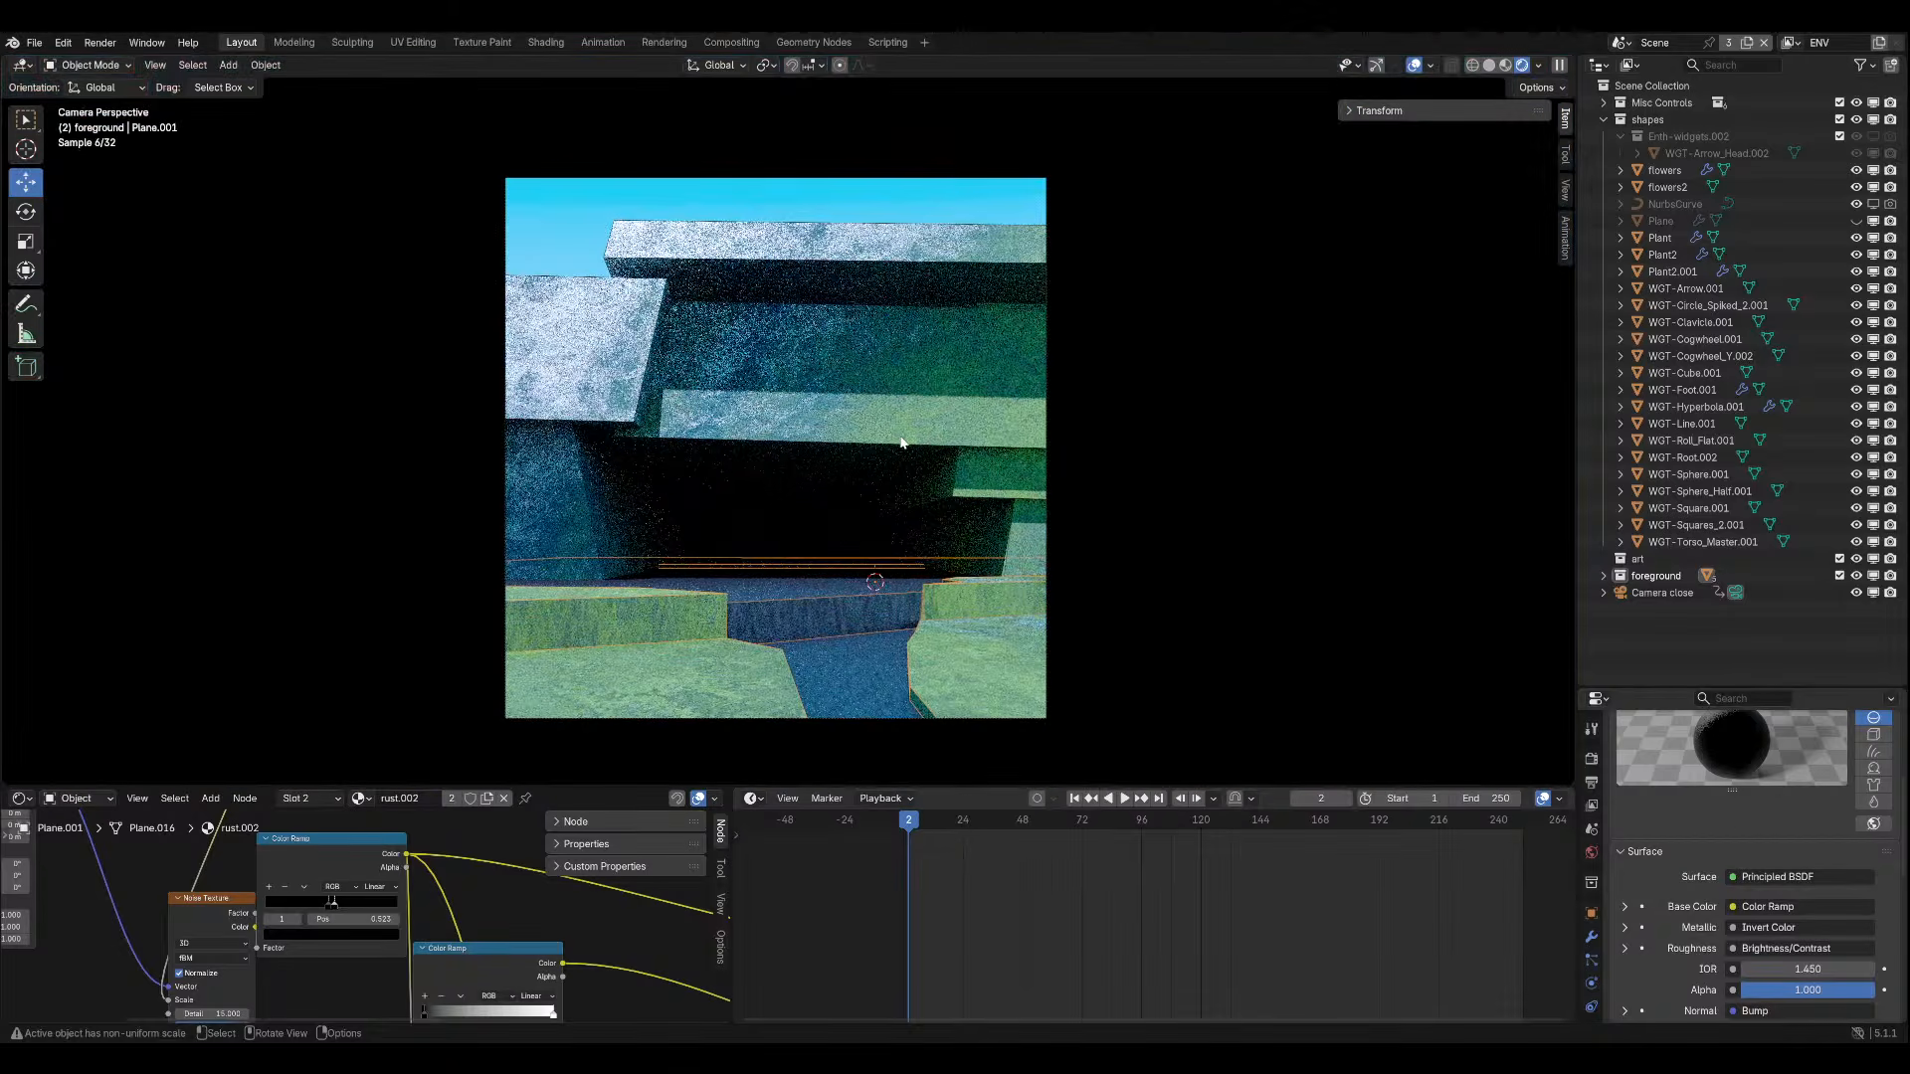
left_click(1413, 65)
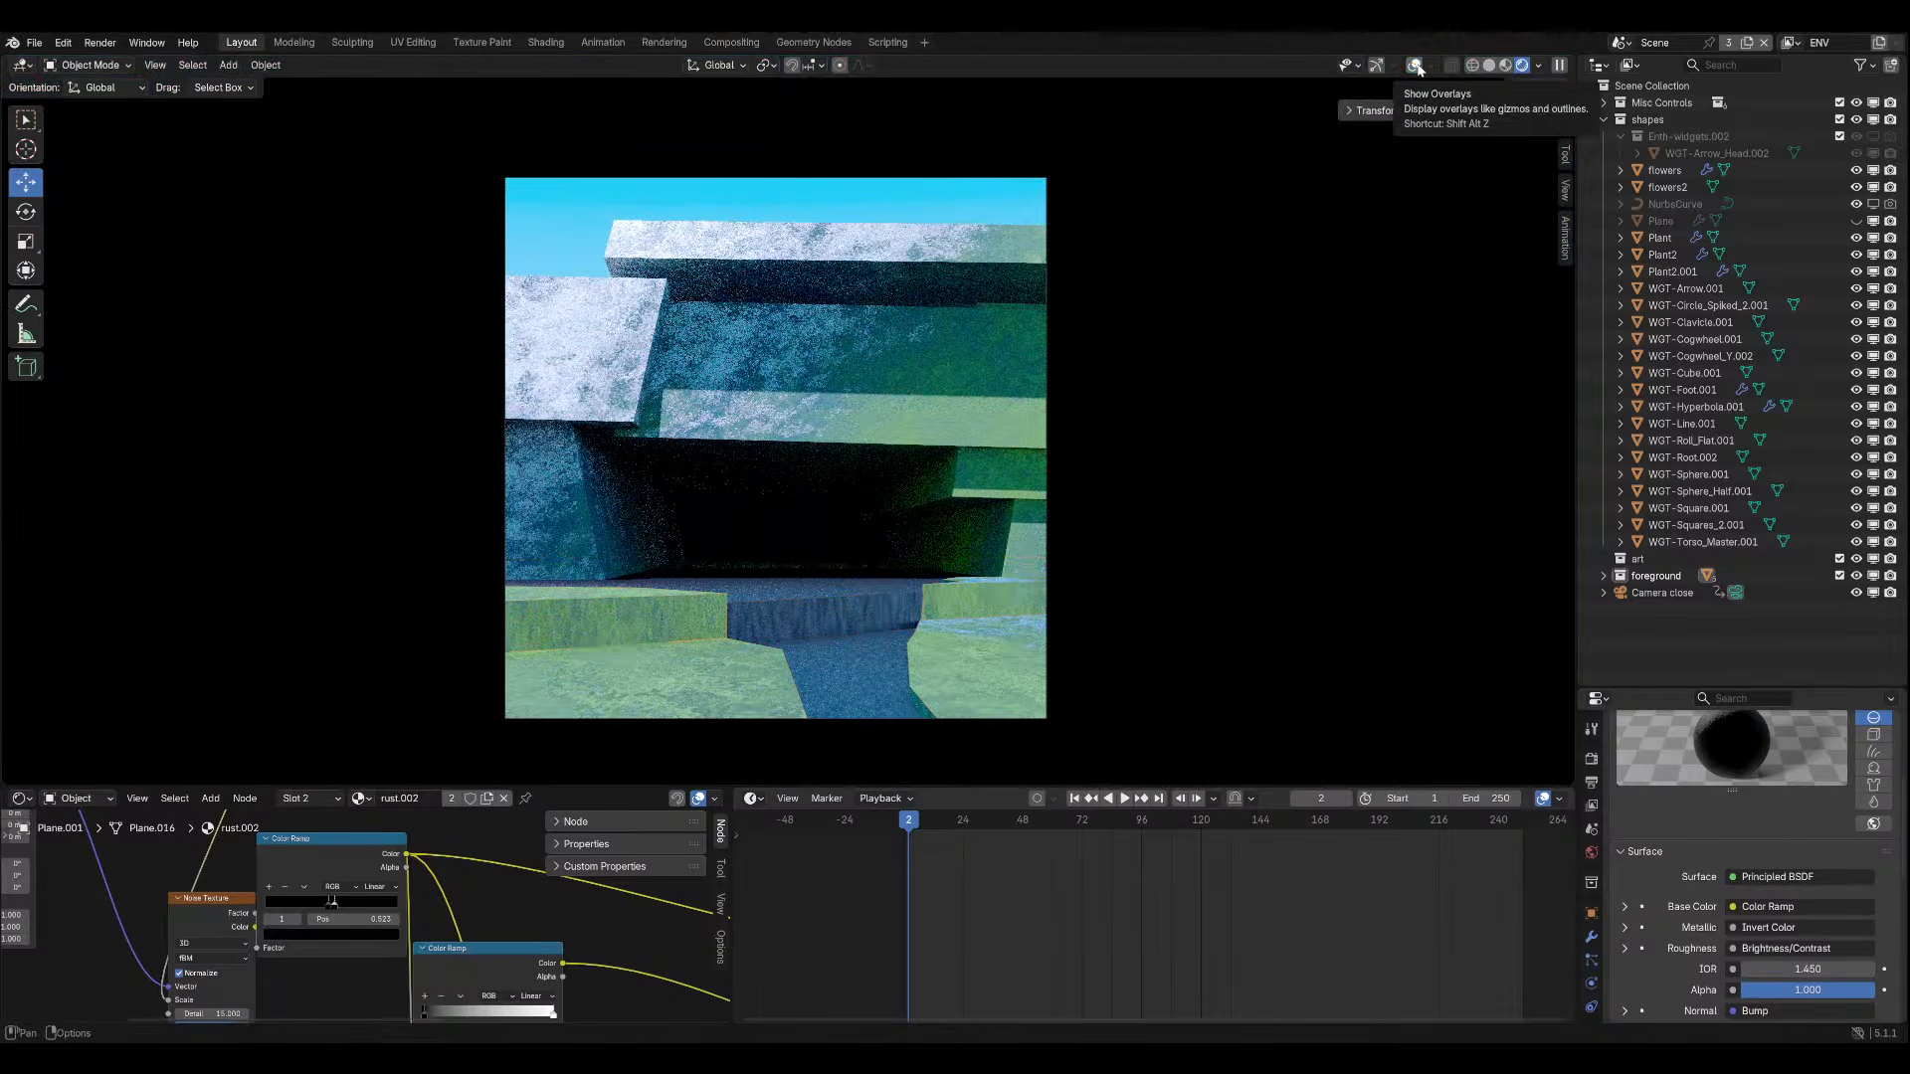
scroll(1755, 826, "up", 5)
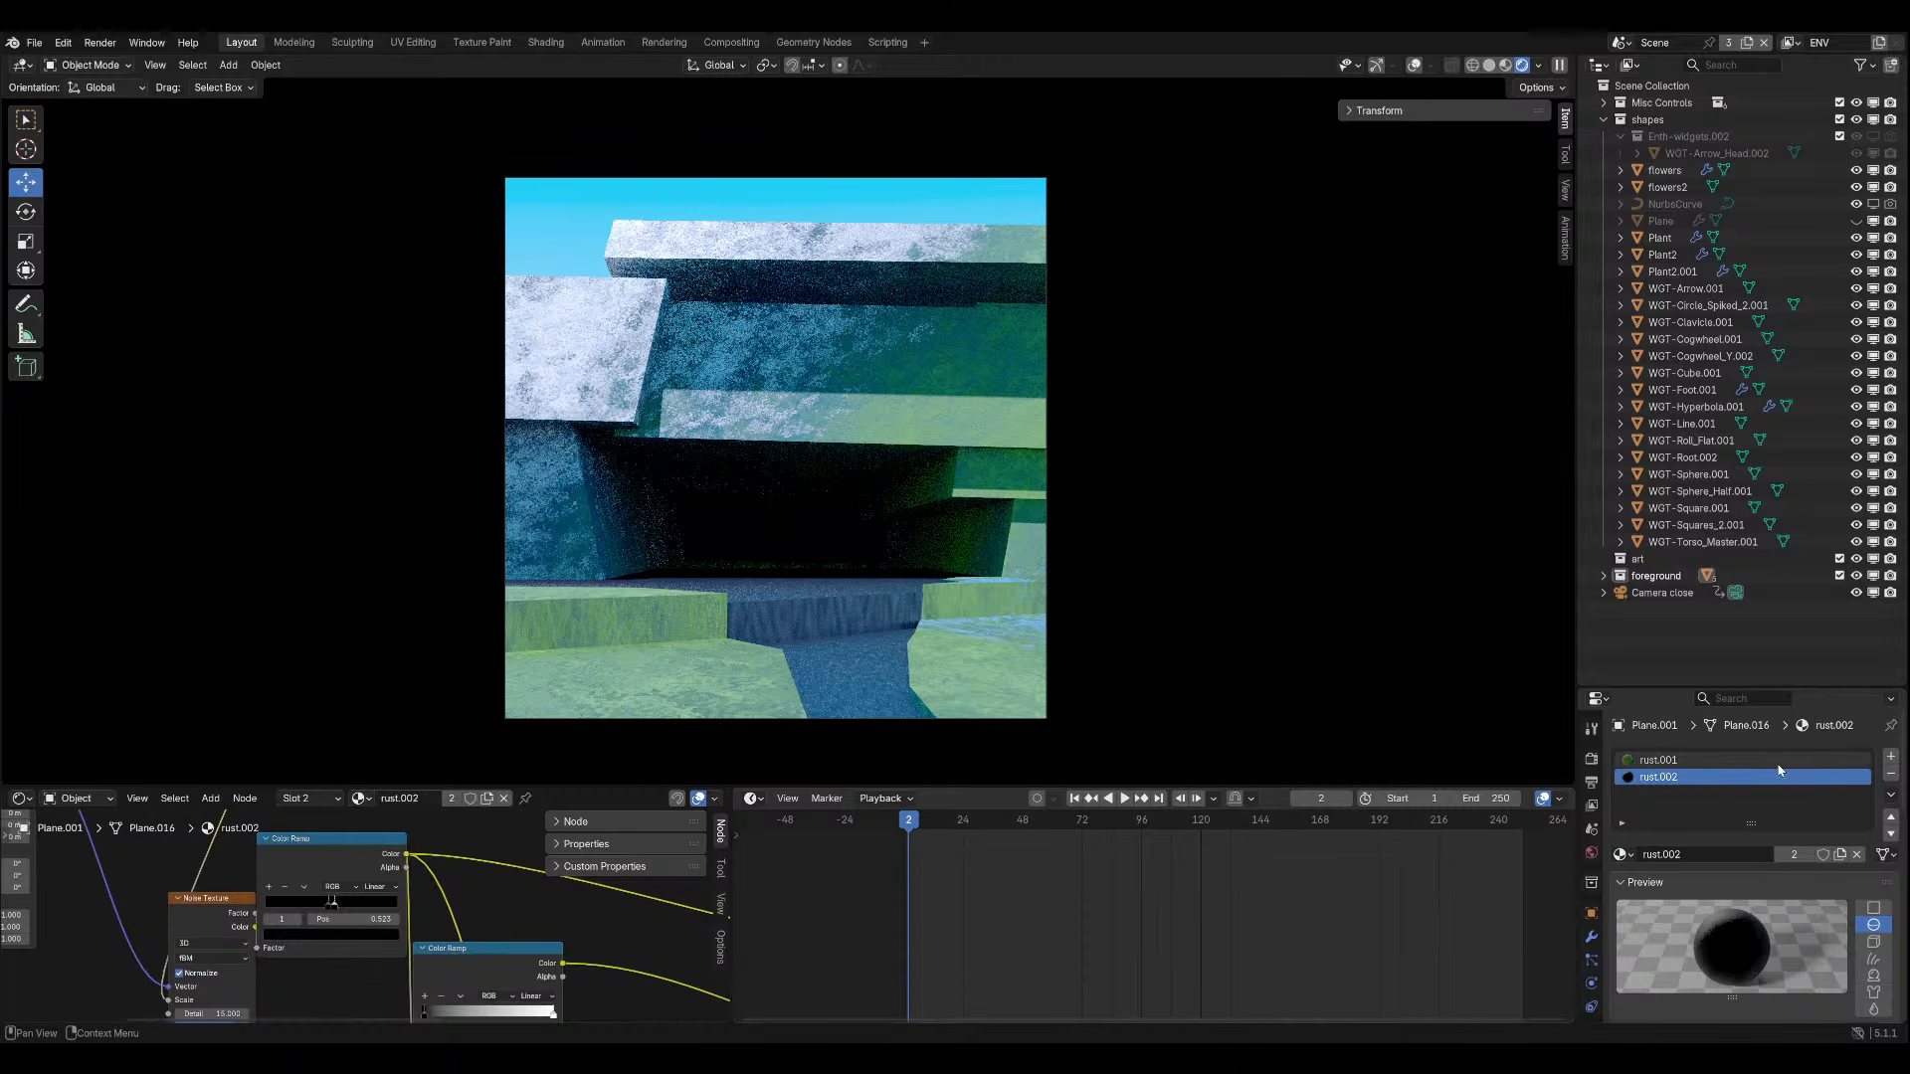
left_click(1891, 775)
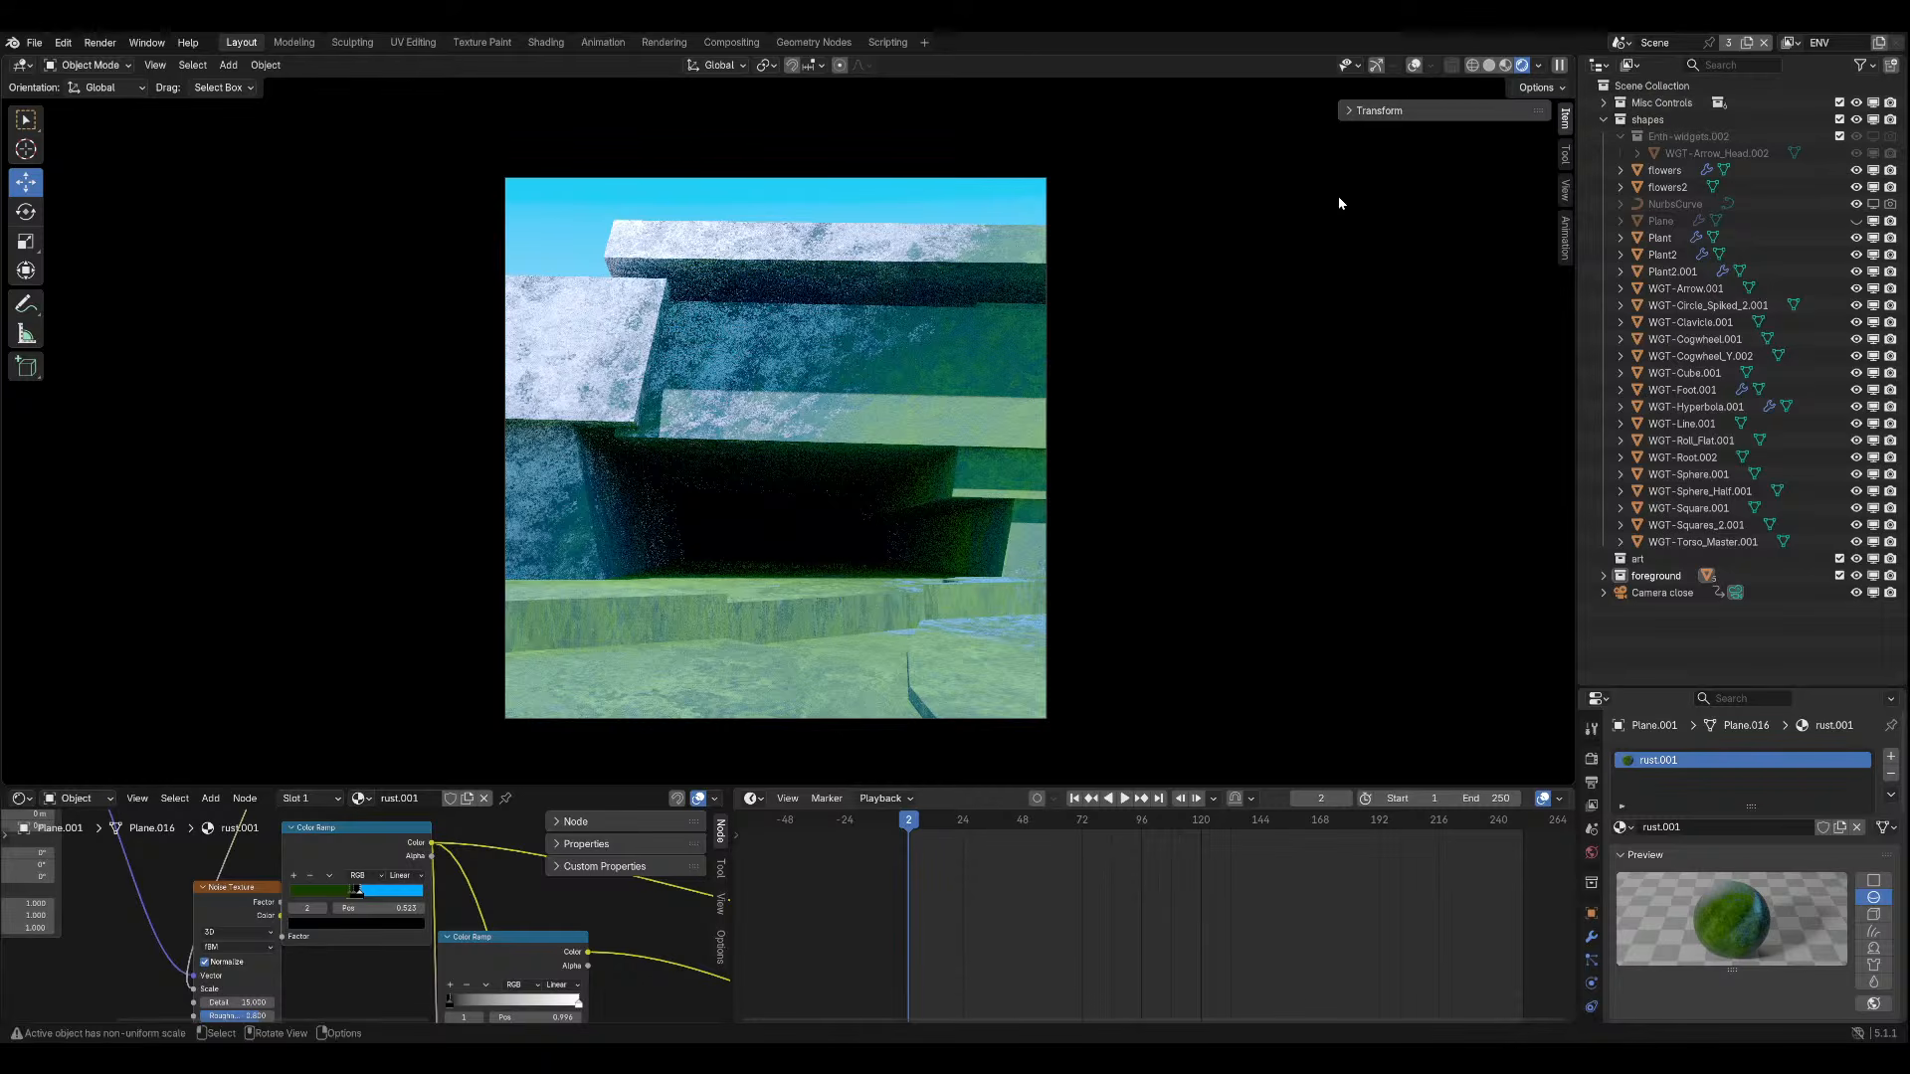
Show the viewport overlays and gizmos, and add a mesh plane to the scene.
left_click(1415, 66)
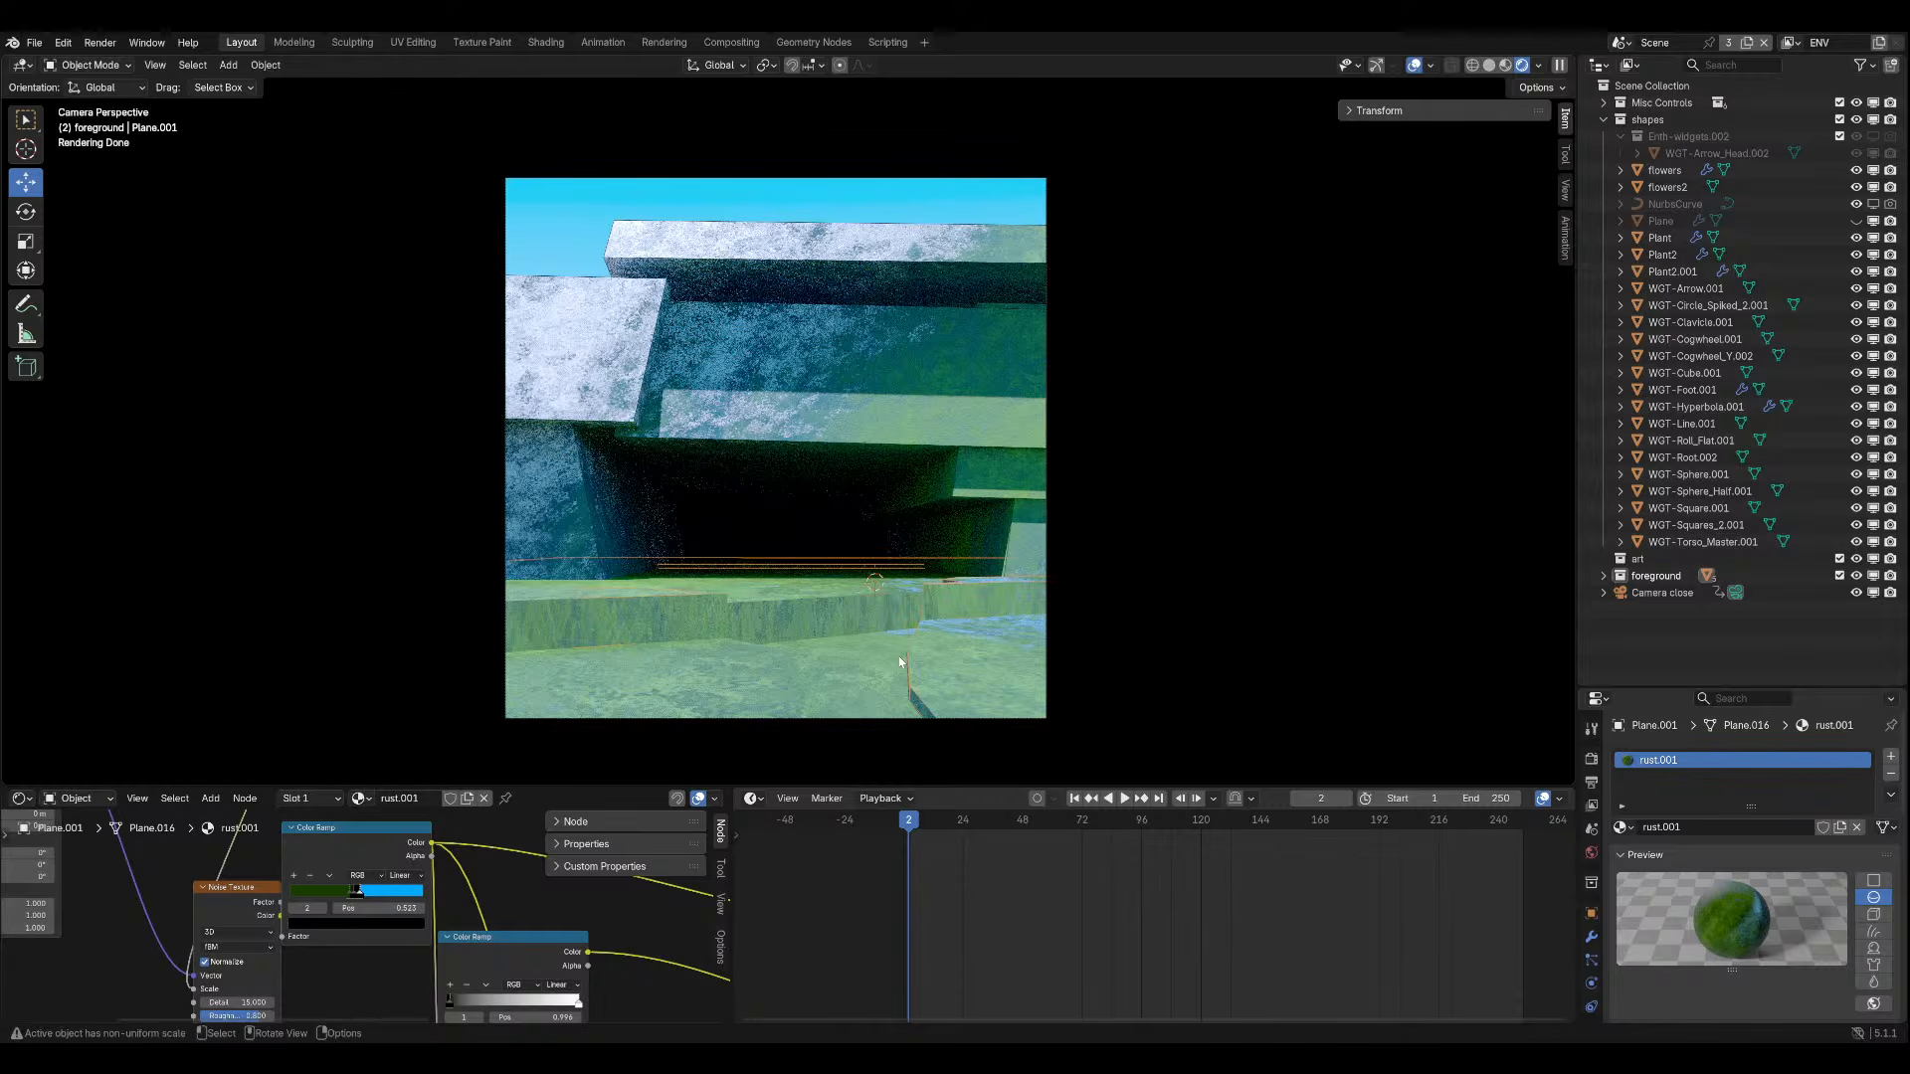
key("shift+a")
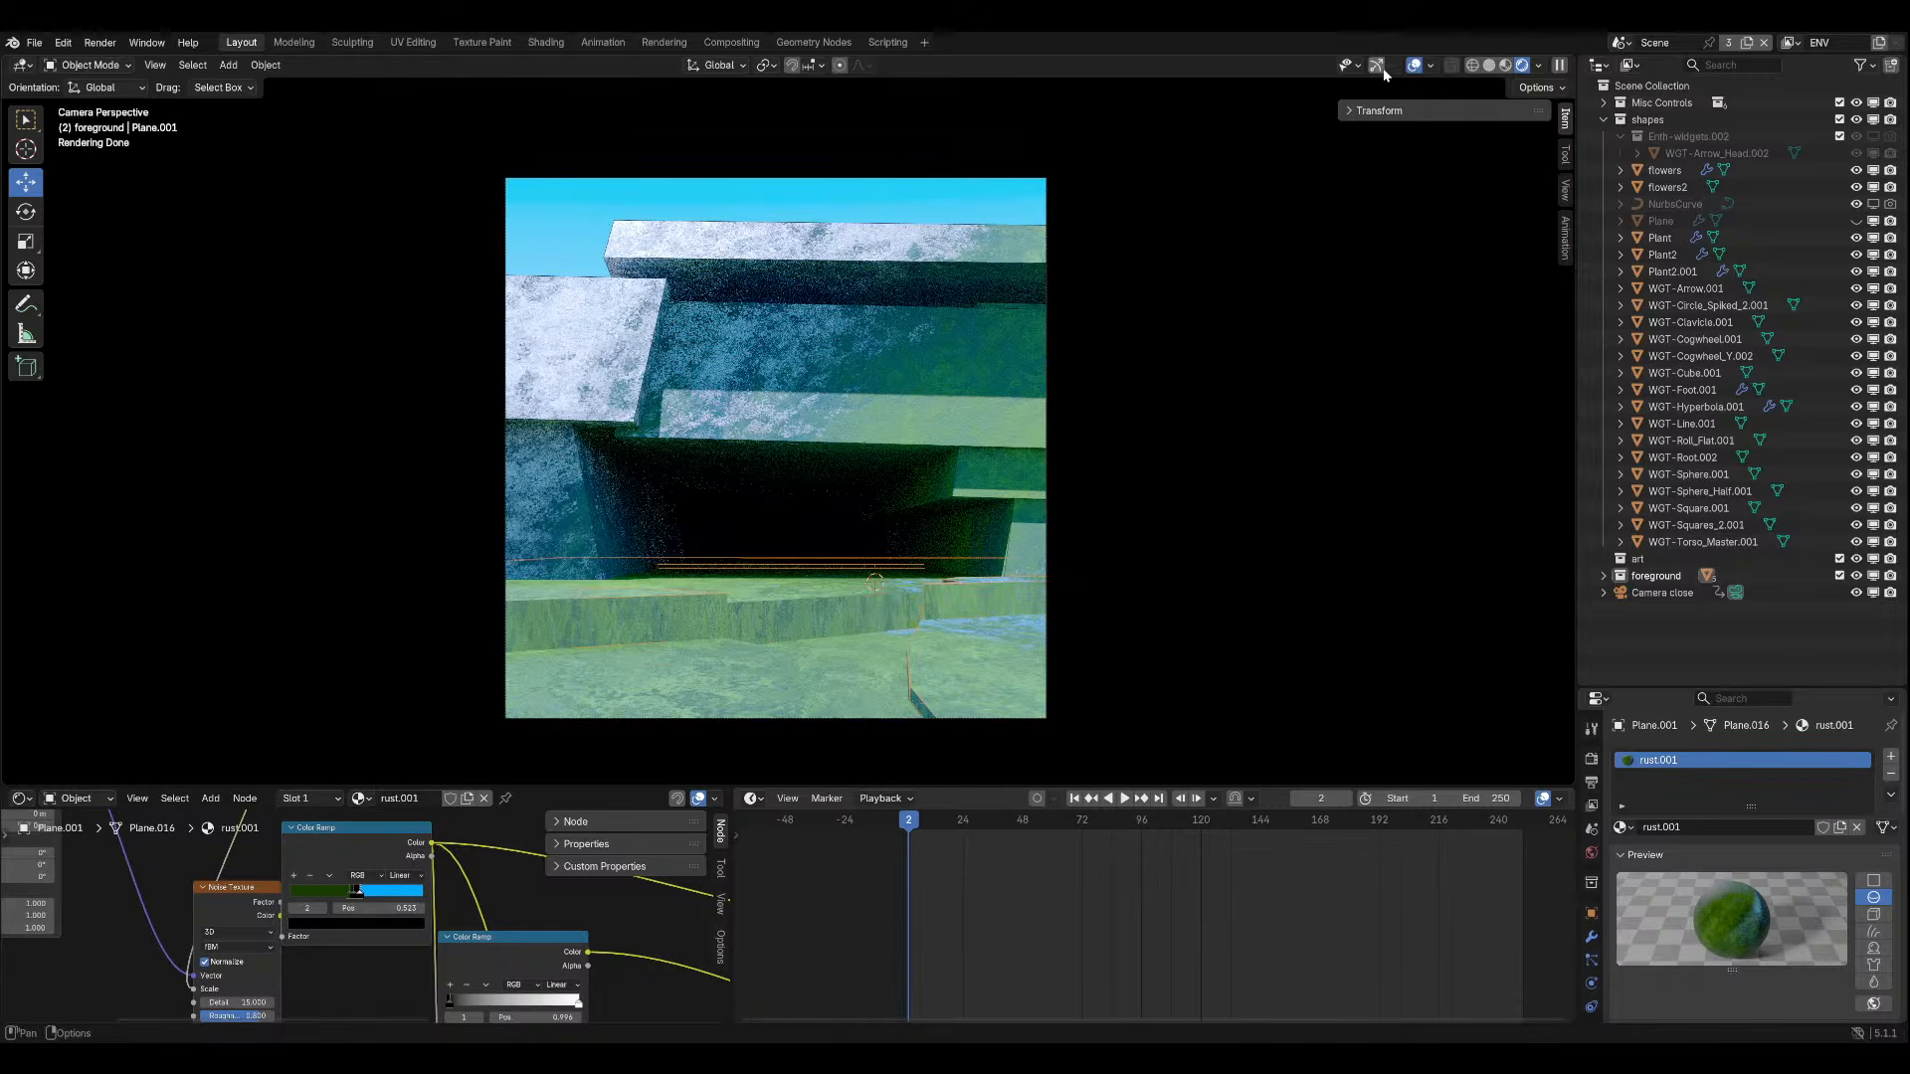
left_click(1379, 67)
key("shift+a")
mouse_move(1184, 417)
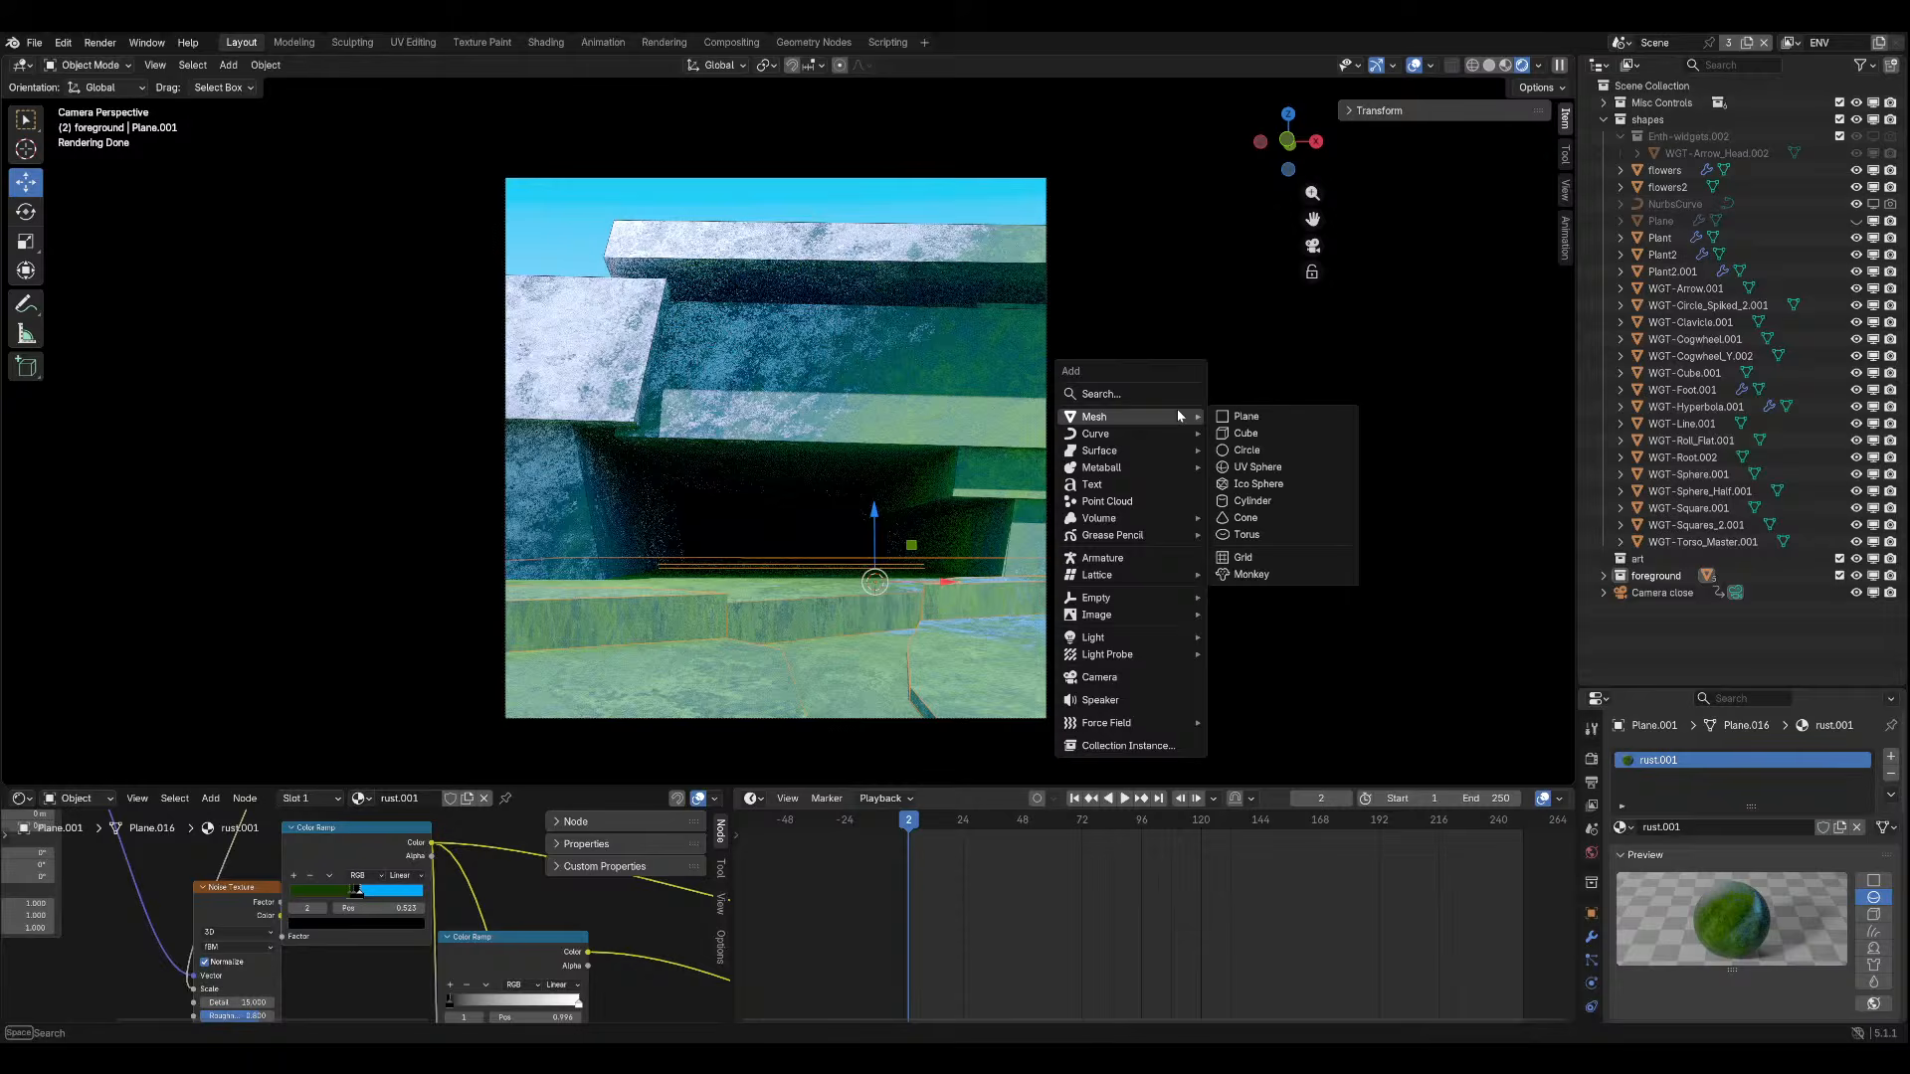
left_click(1261, 419)
Move the new plane just below the ground over the channel, and scale it up to fill the gap as a water surface.
middle_click_drag(929, 546, 922, 555)
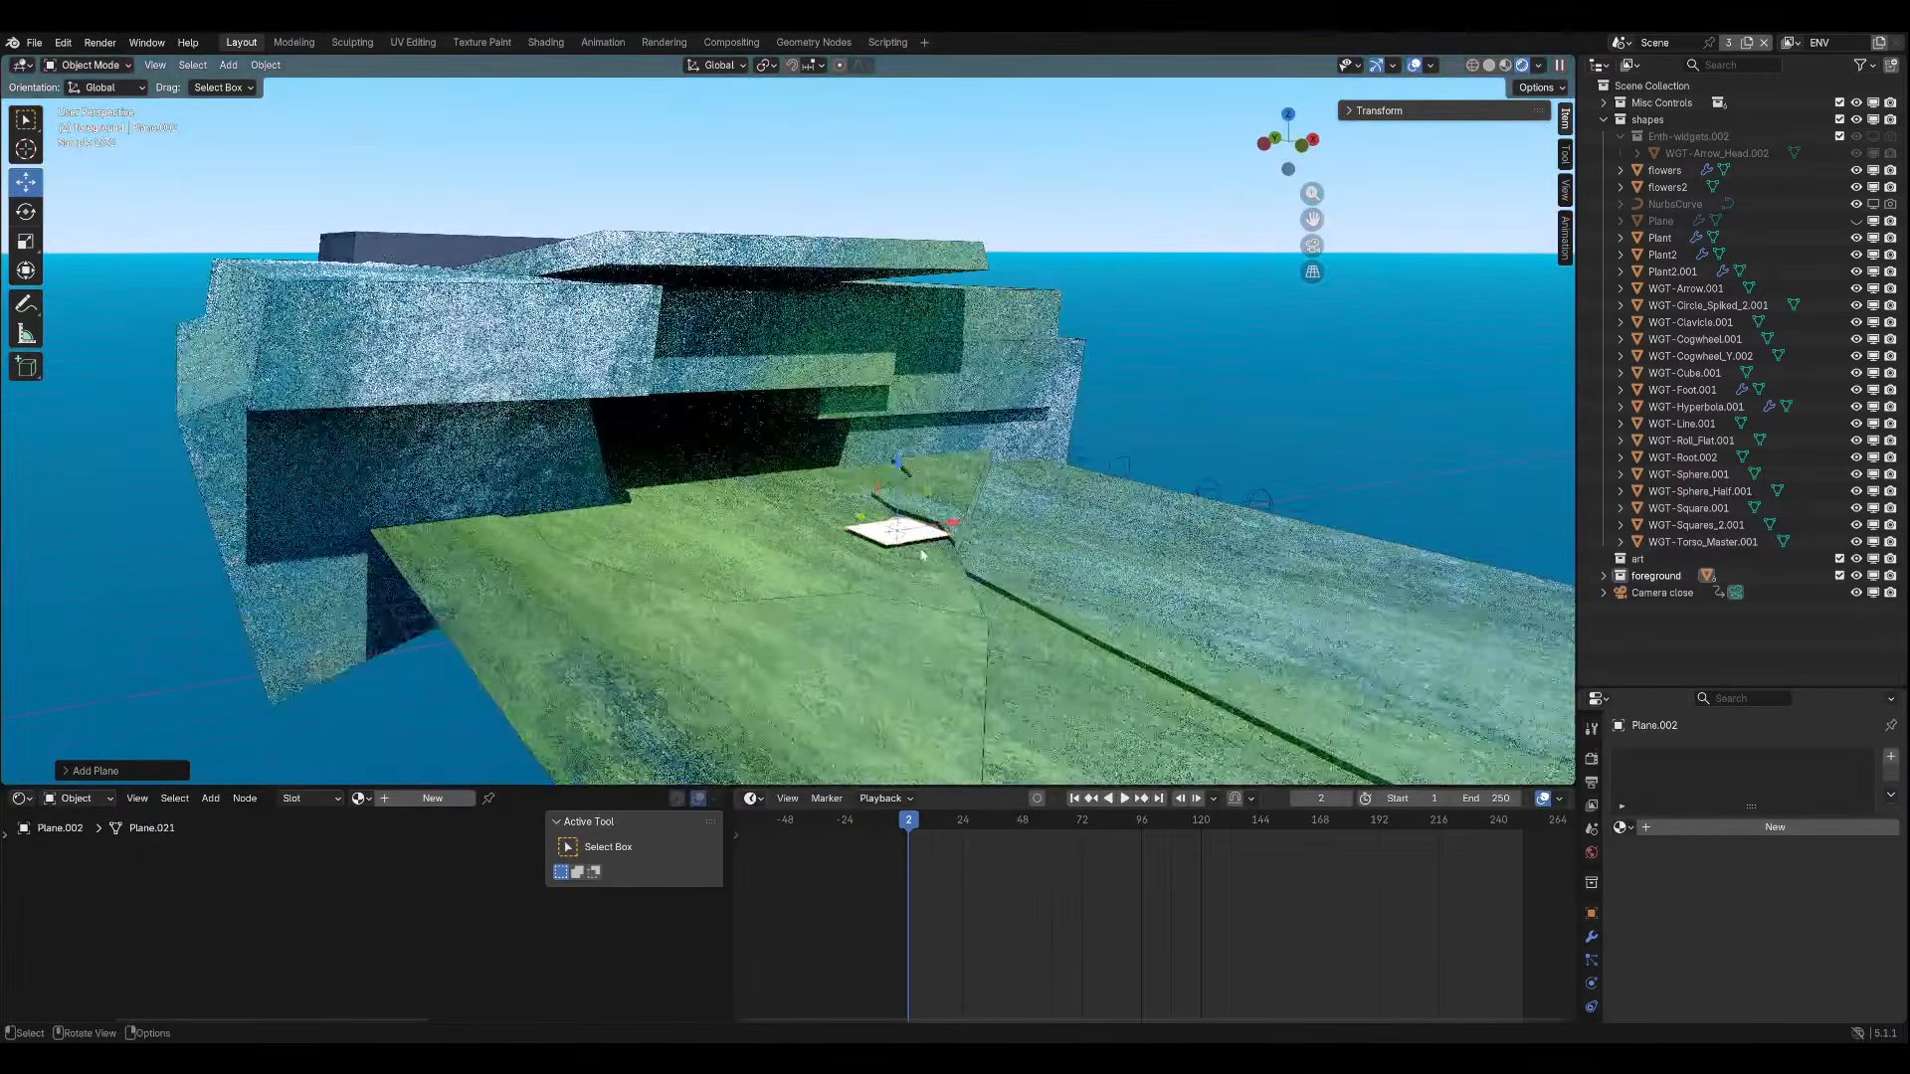
key("g")
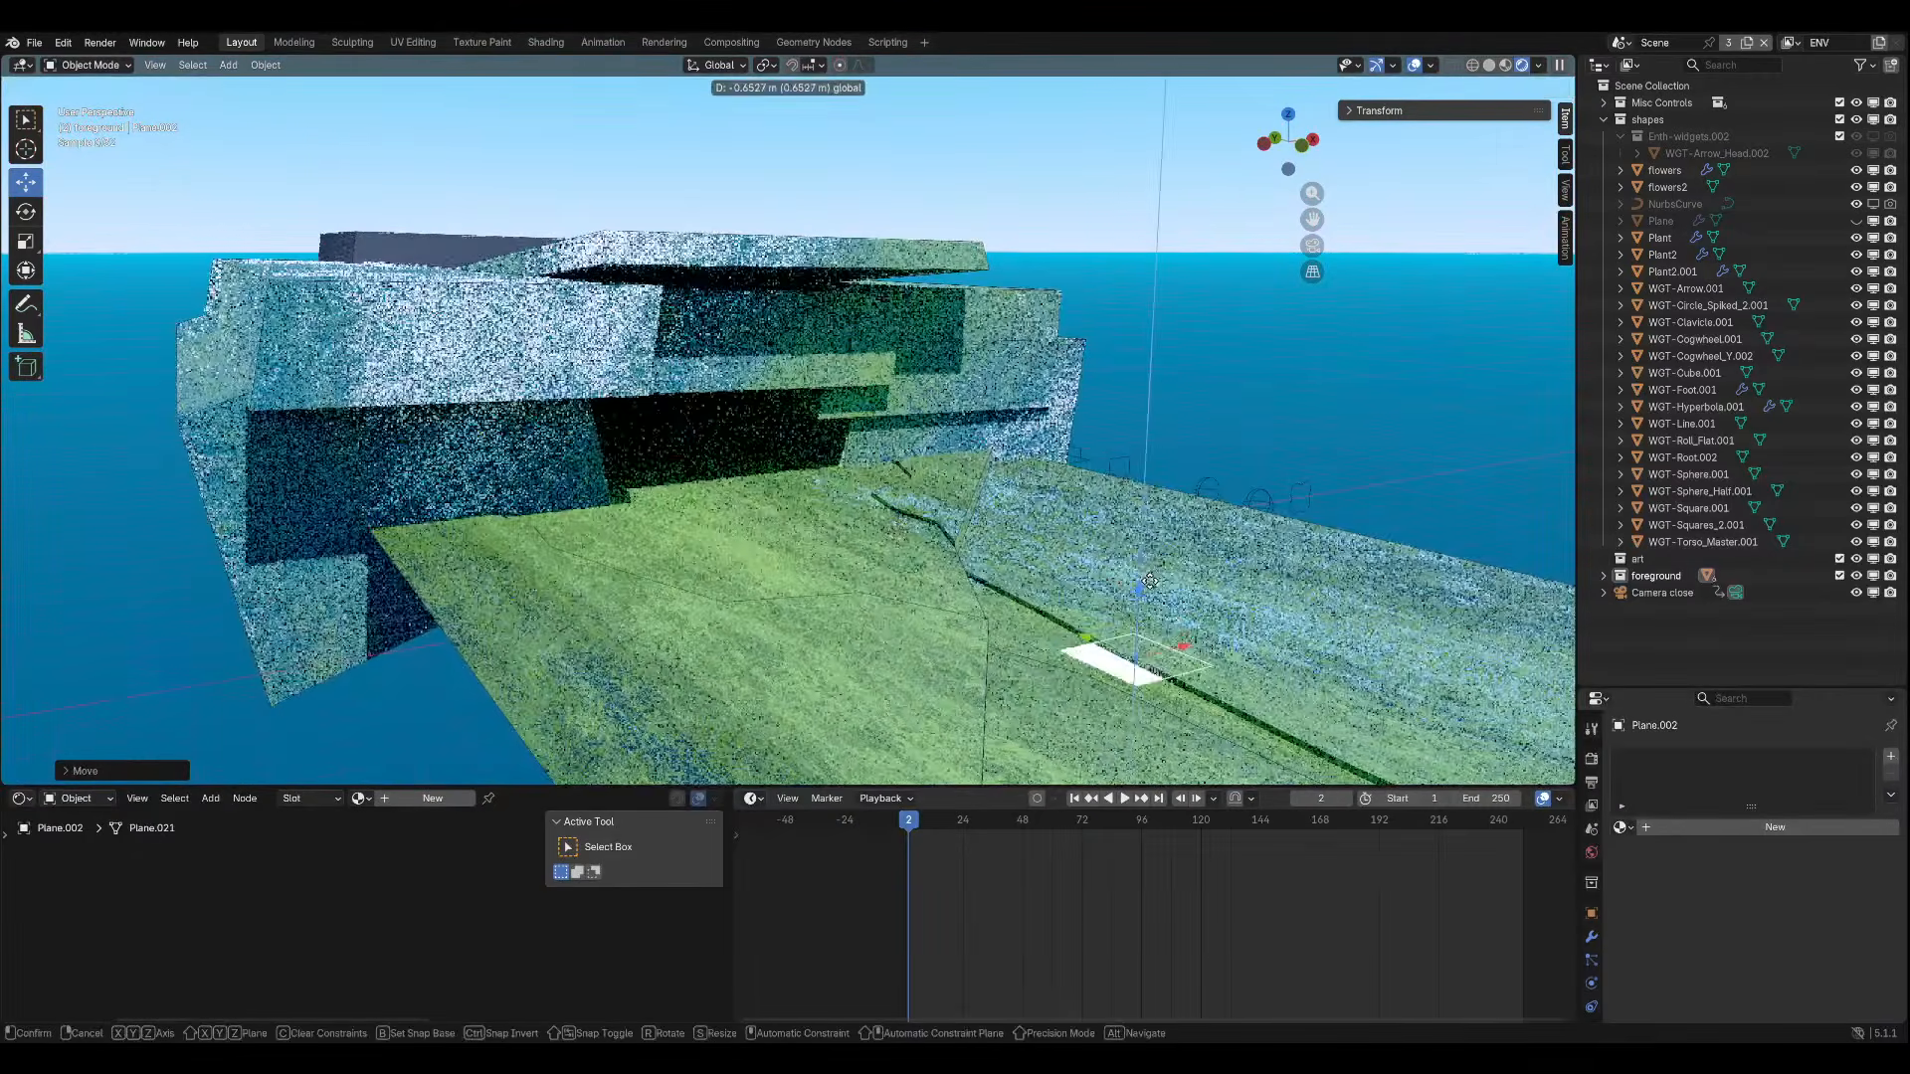
key("s")
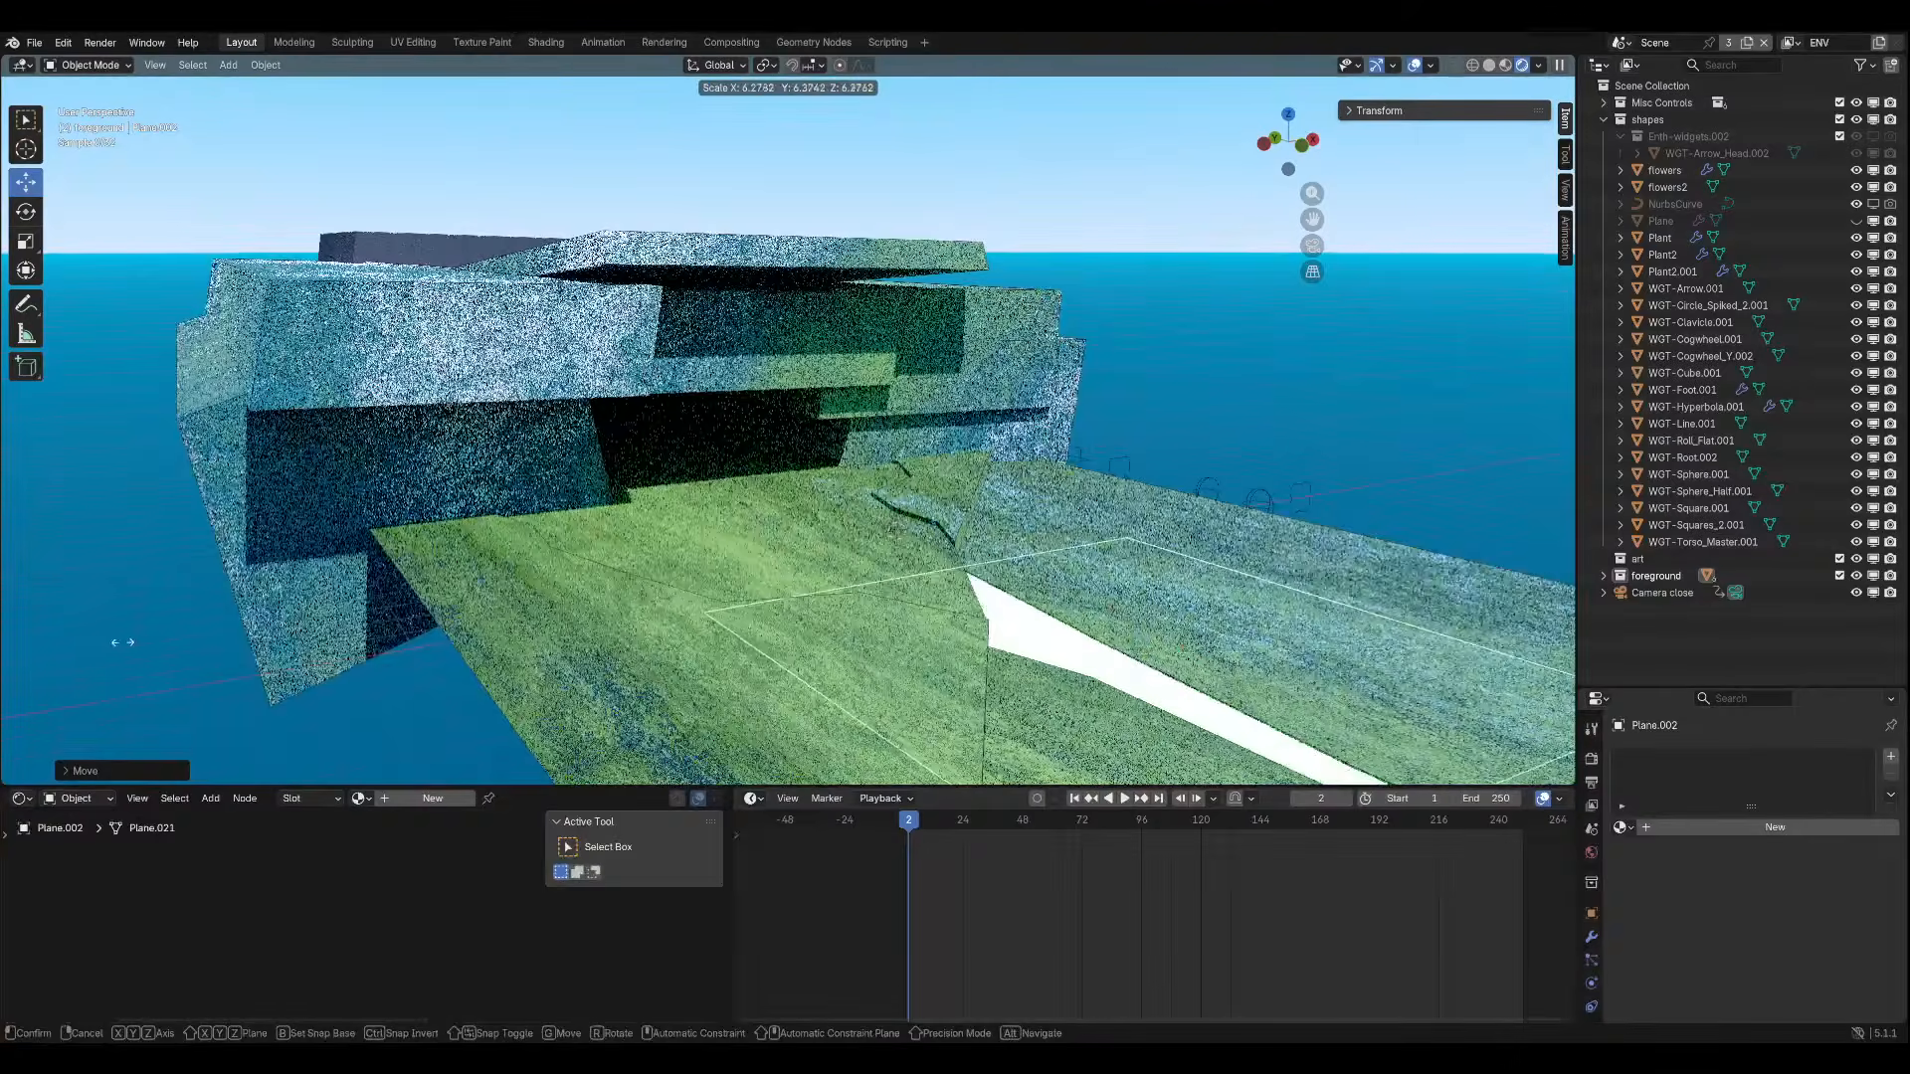
left_click(328, 632)
middle_click_drag(333, 631, 216, 604)
key("KP_0")
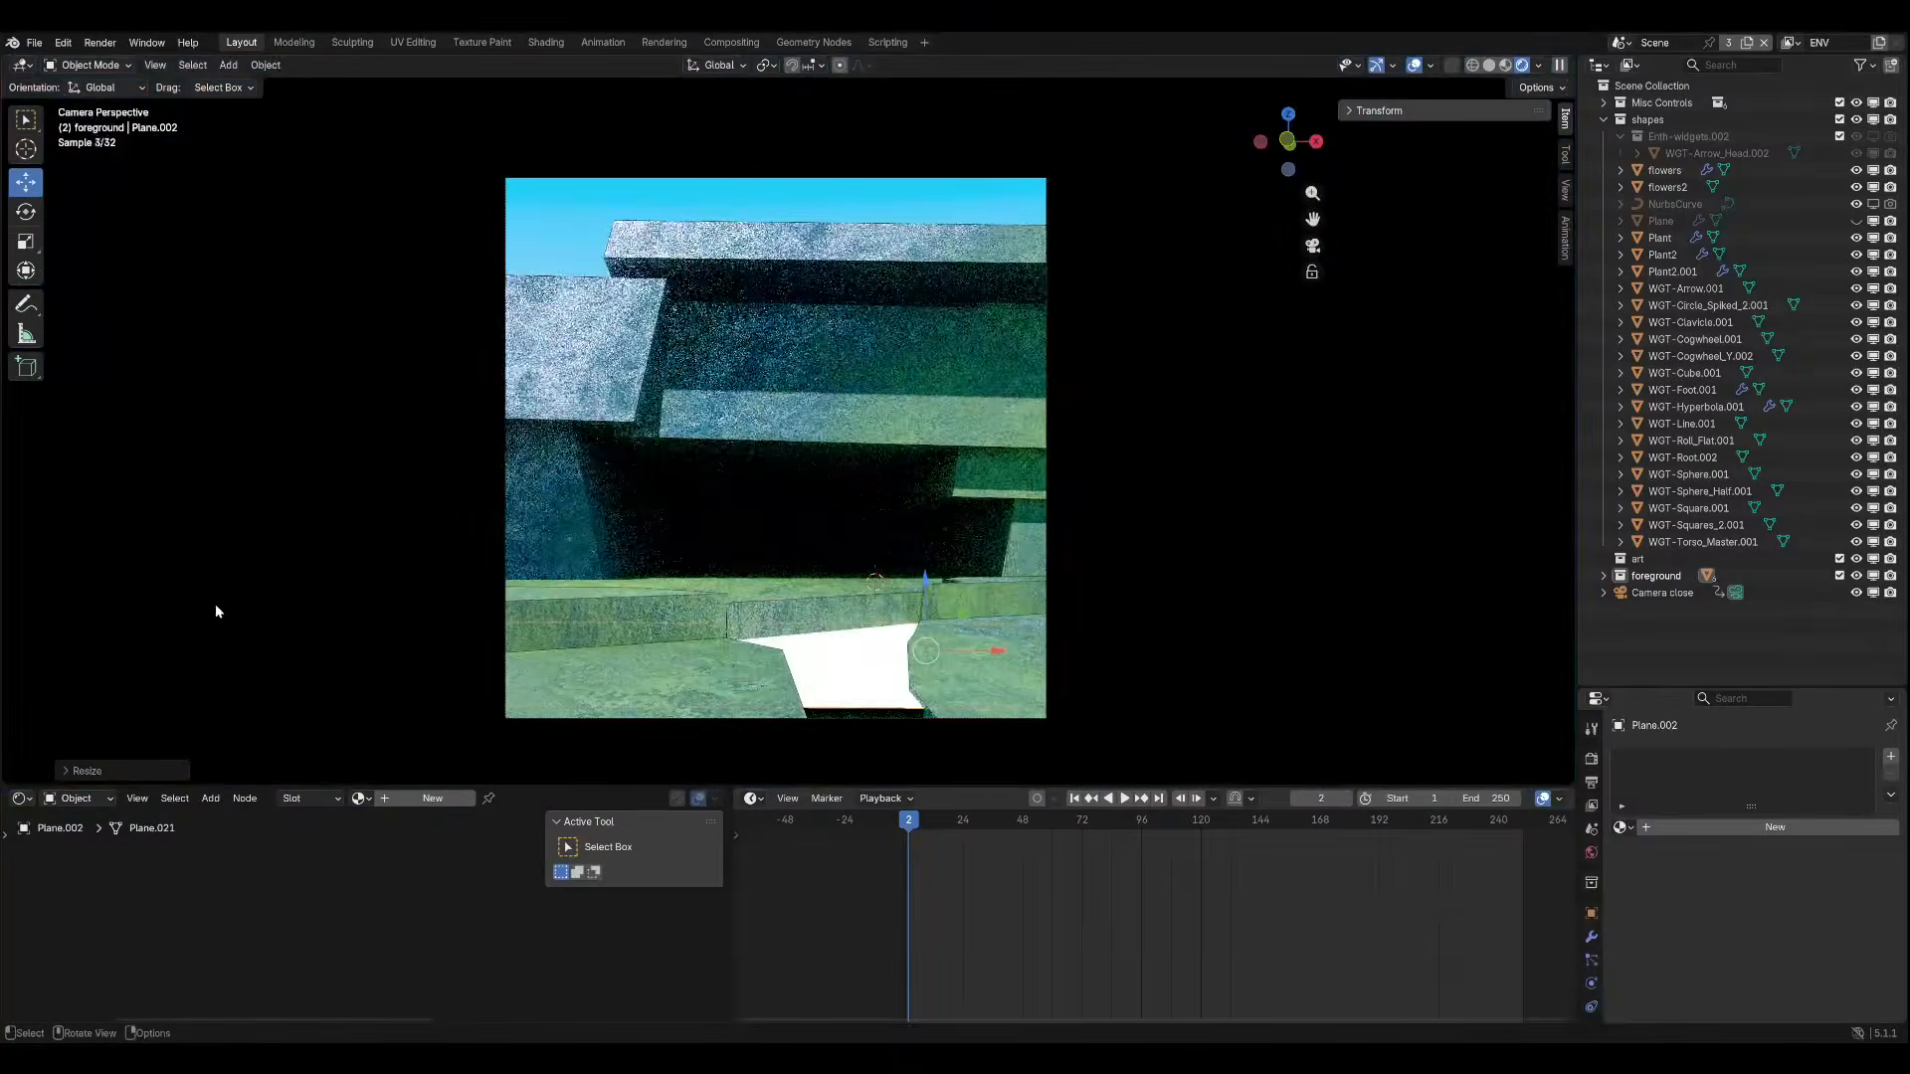
In the camera view, shift the water plane along Y toward the camera and rescale it overall and along X to cover the channel.
key("g")
key("y")
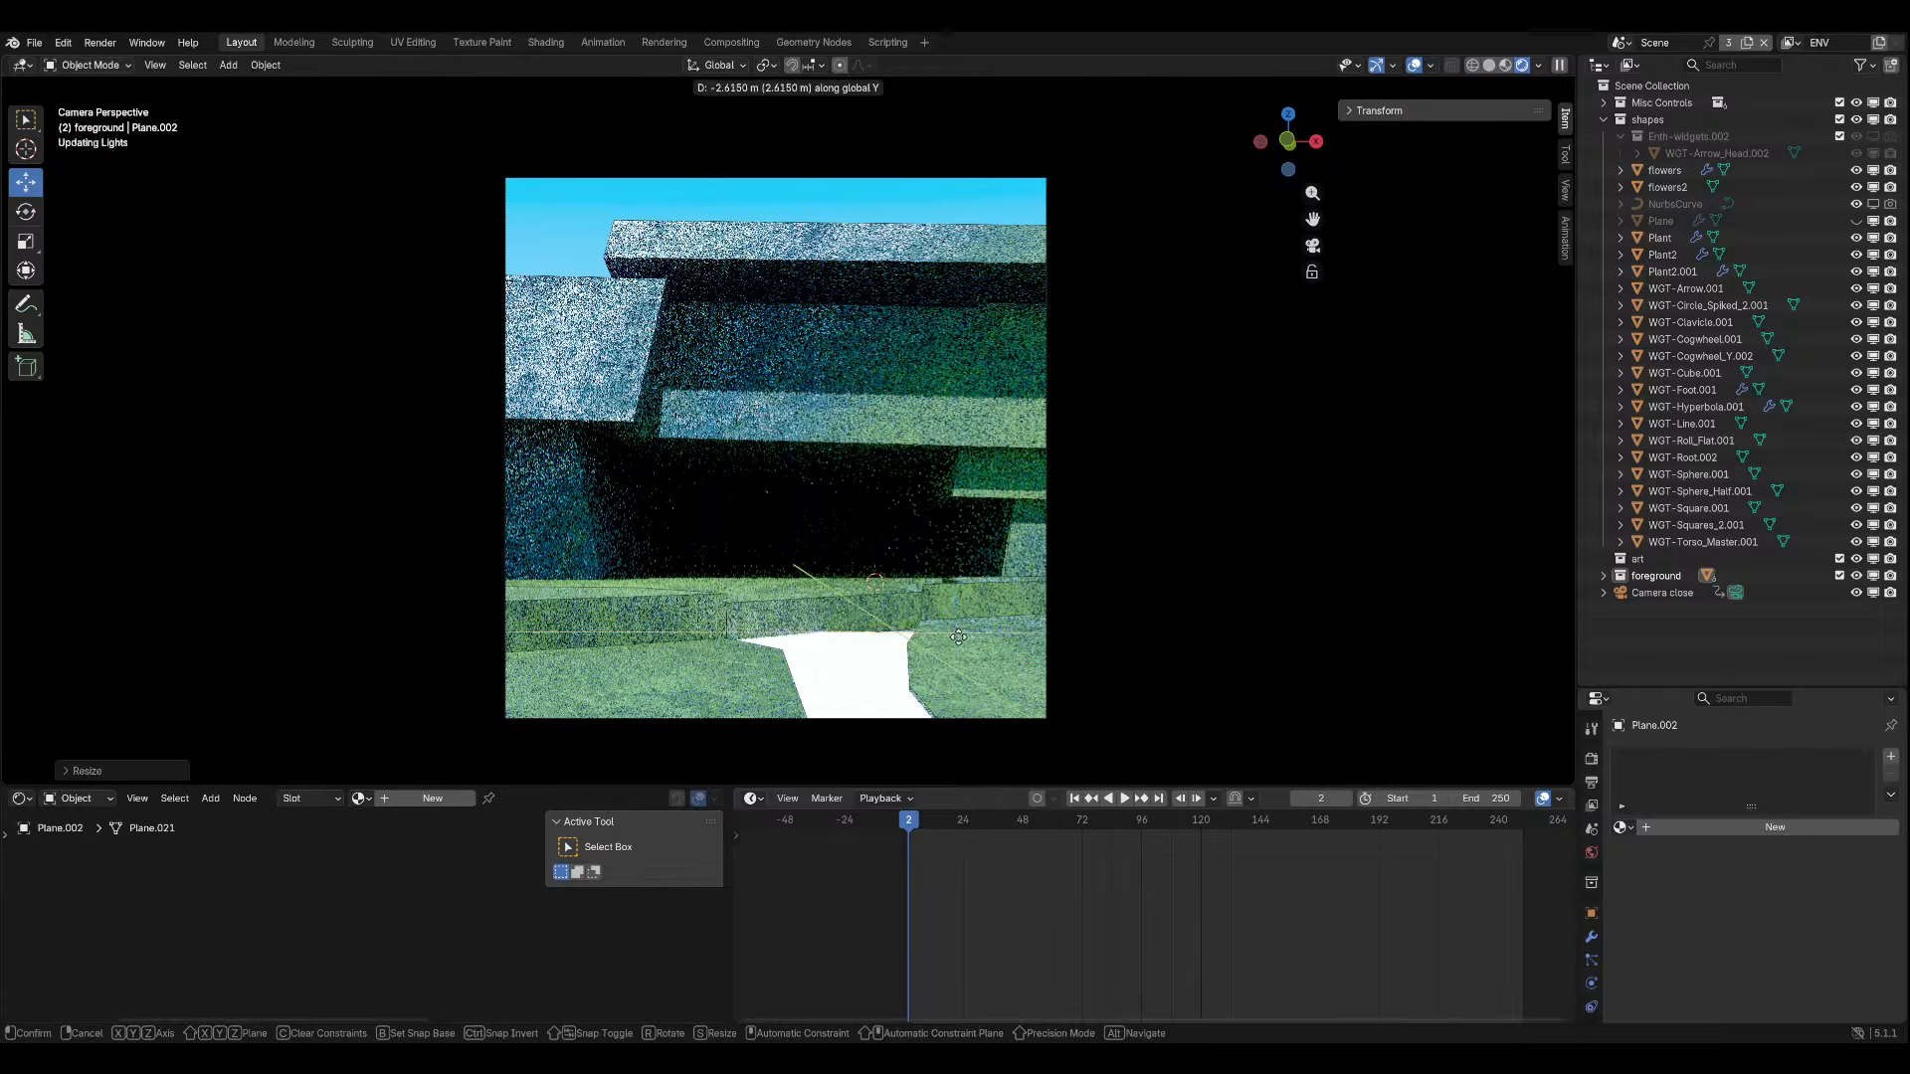
left_click(1004, 594)
key("s")
left_click(1116, 630)
key("s")
key("x")
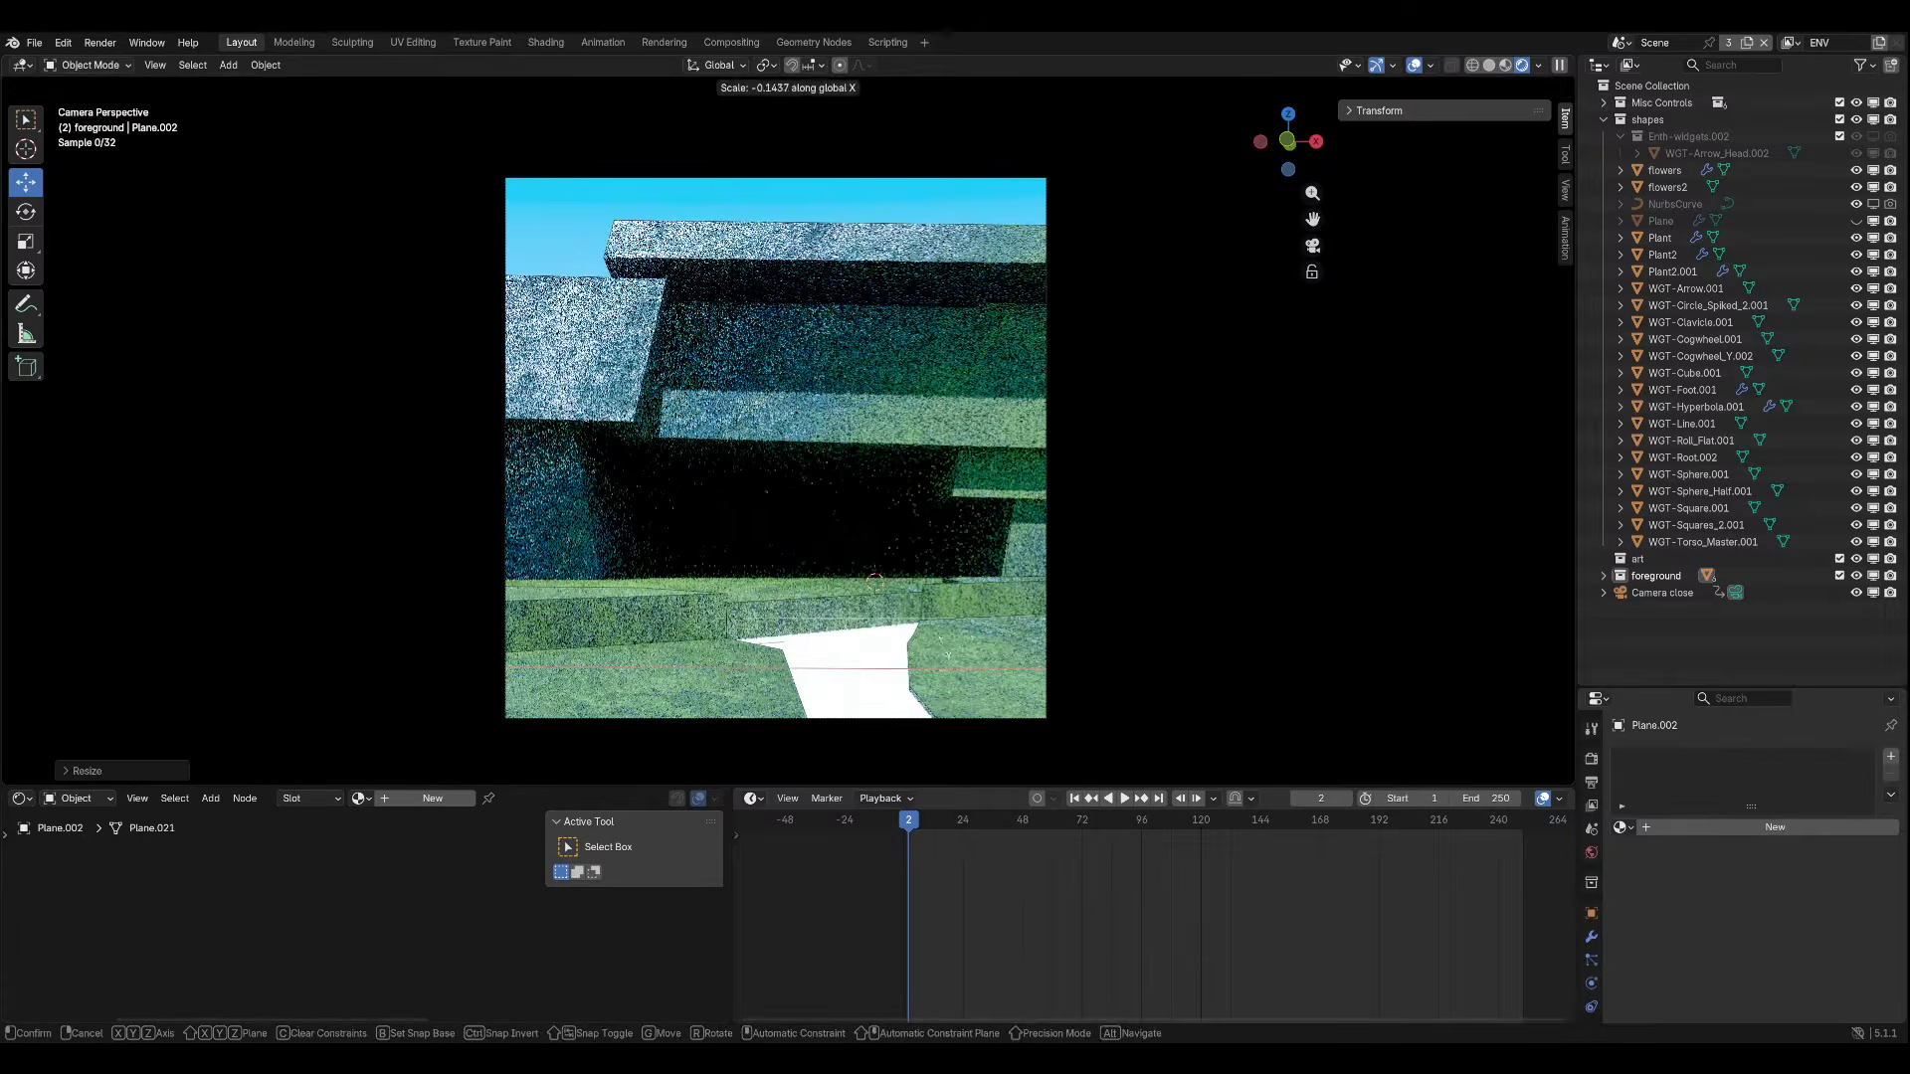
left_click(898, 650)
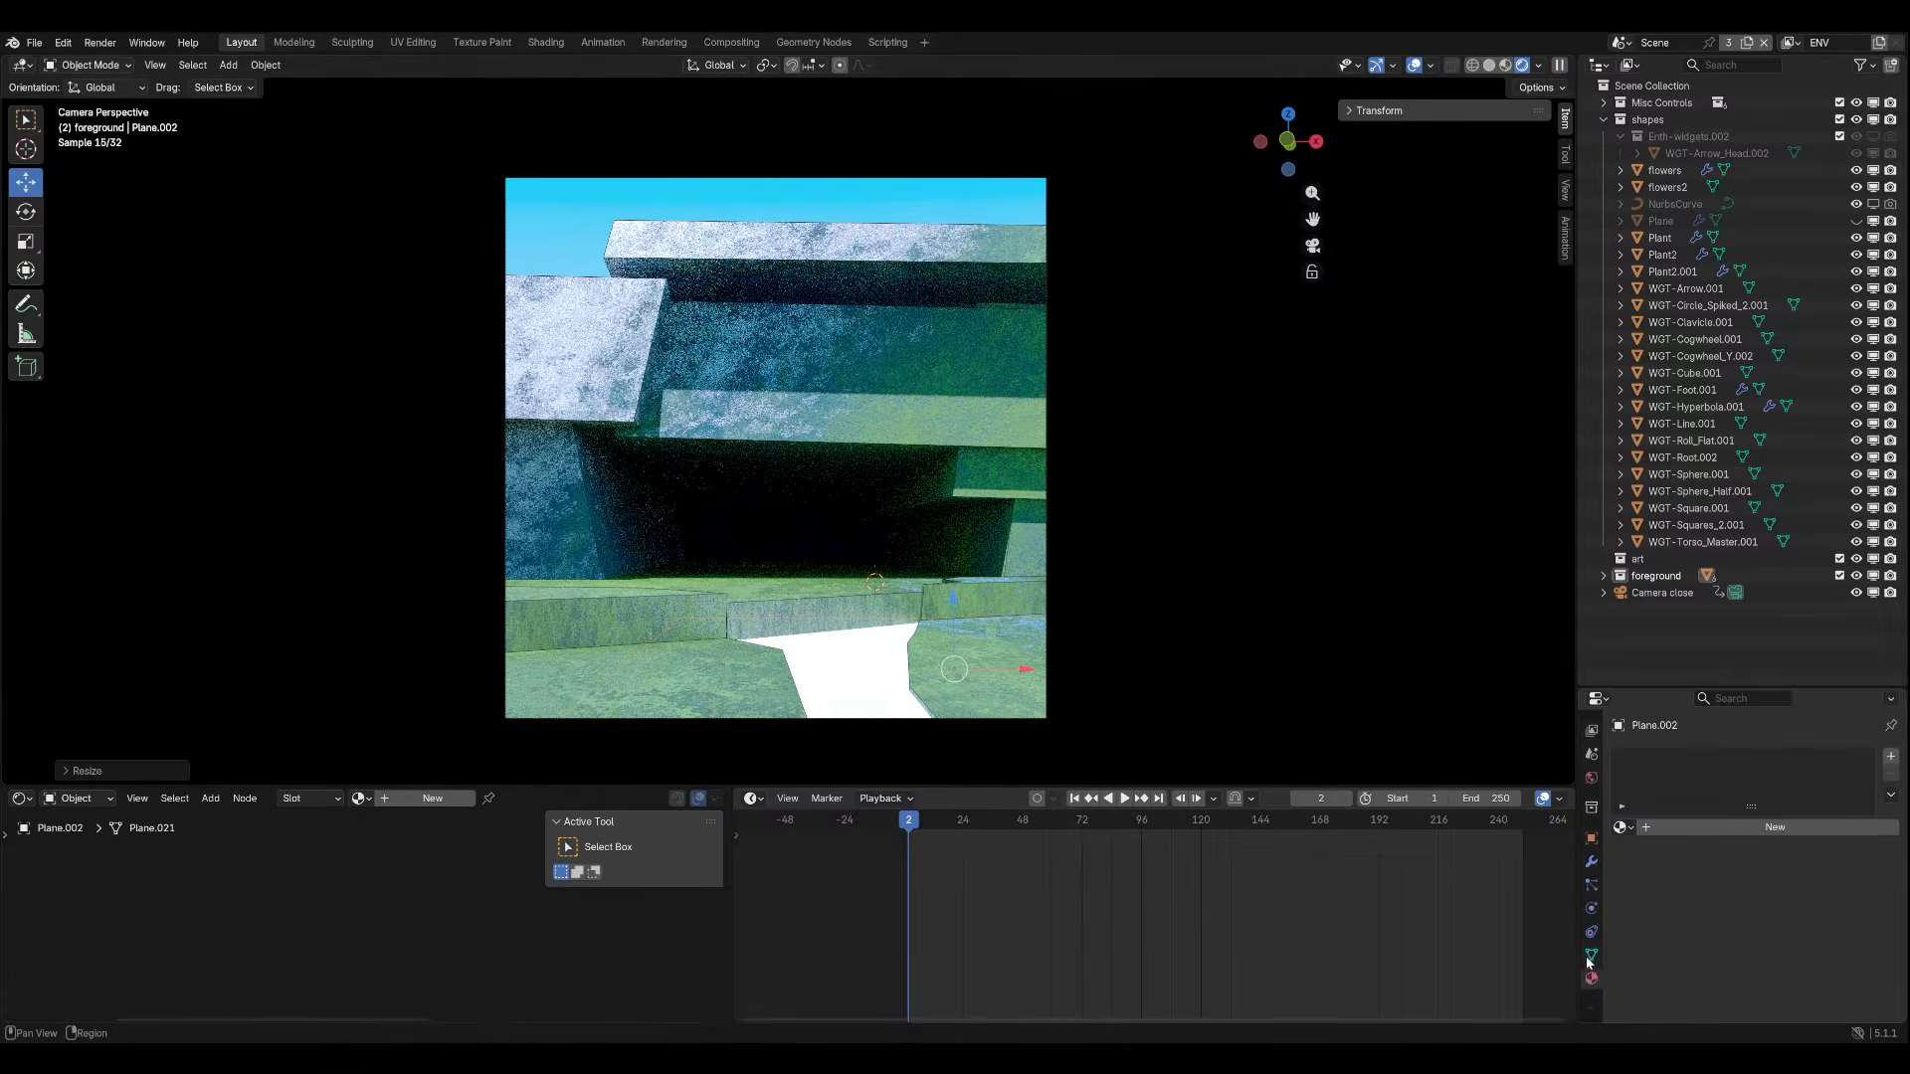
Give the water plane a new material with Metallic 1.000 and Roughness 0.000.
left_click(1775, 827)
scroll(1779, 935, "down", 2)
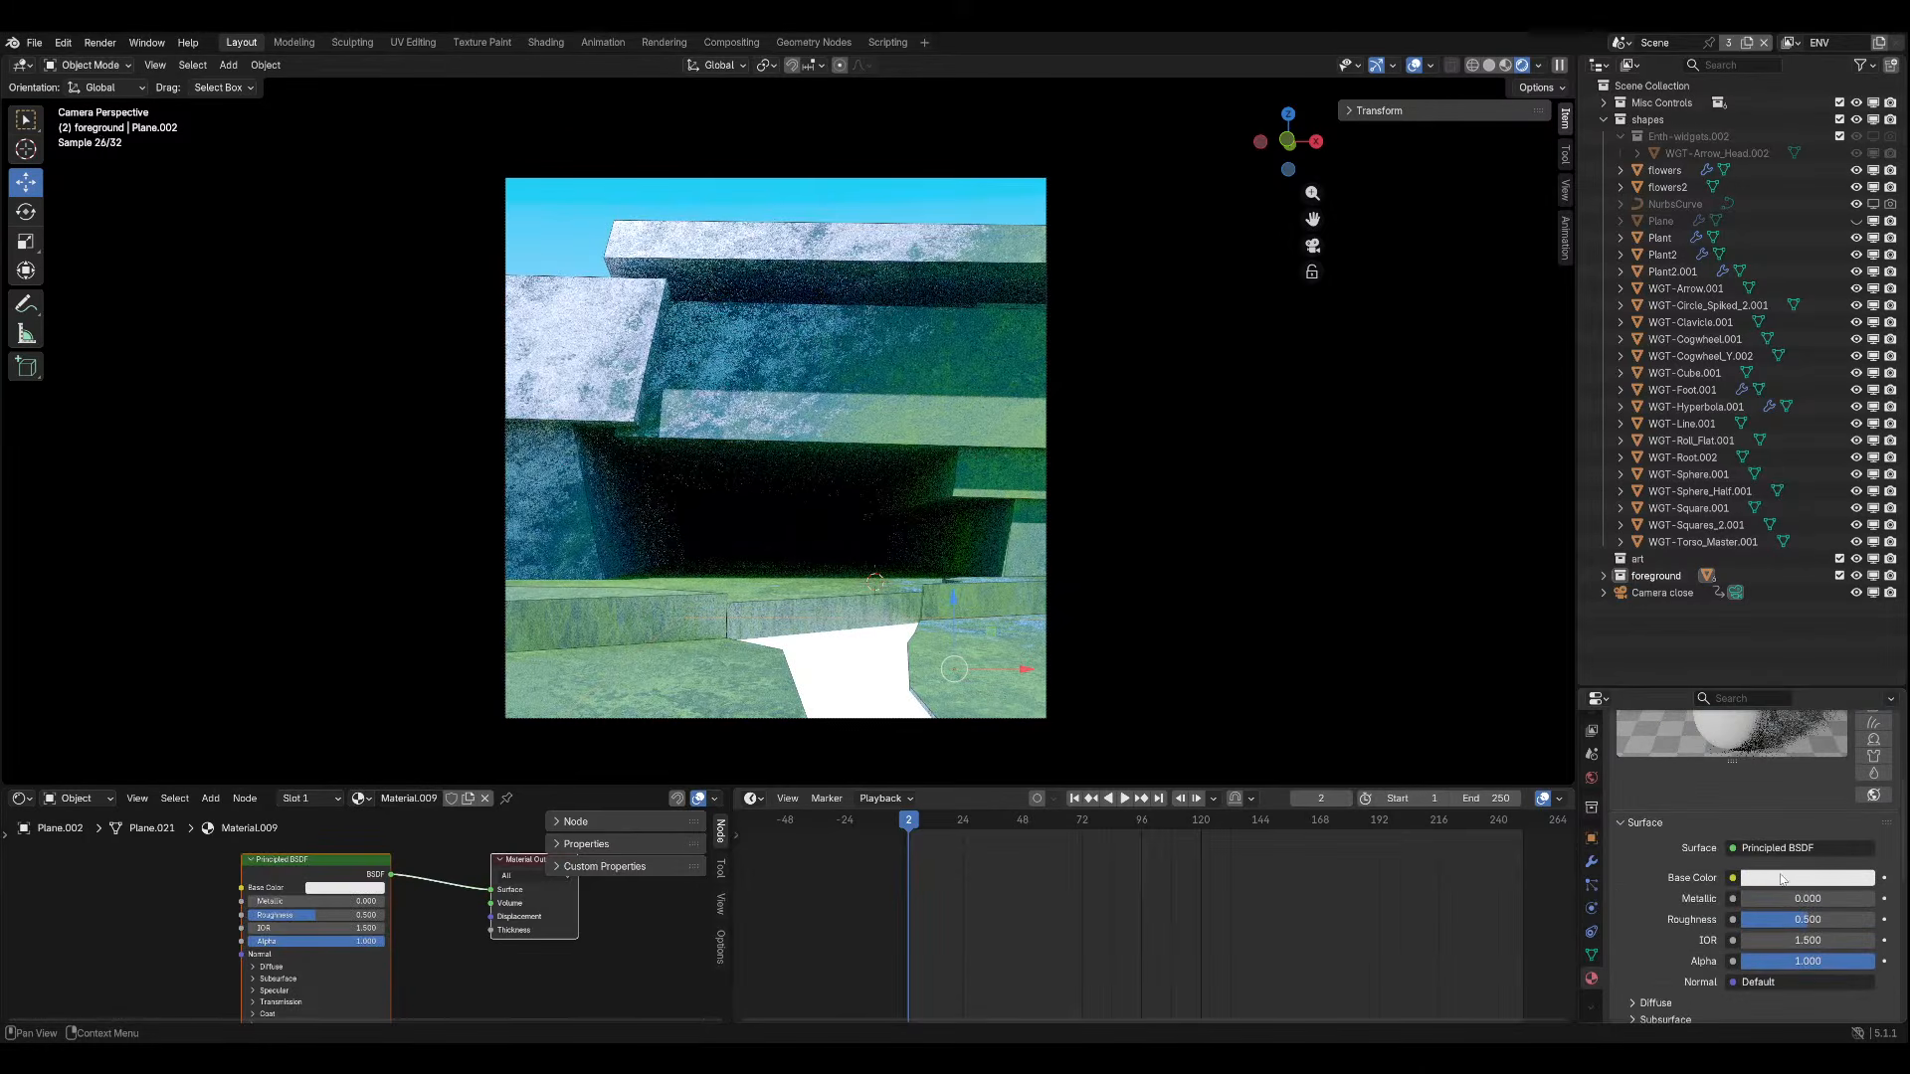
left_click_drag(1780, 899, 1743, 922)
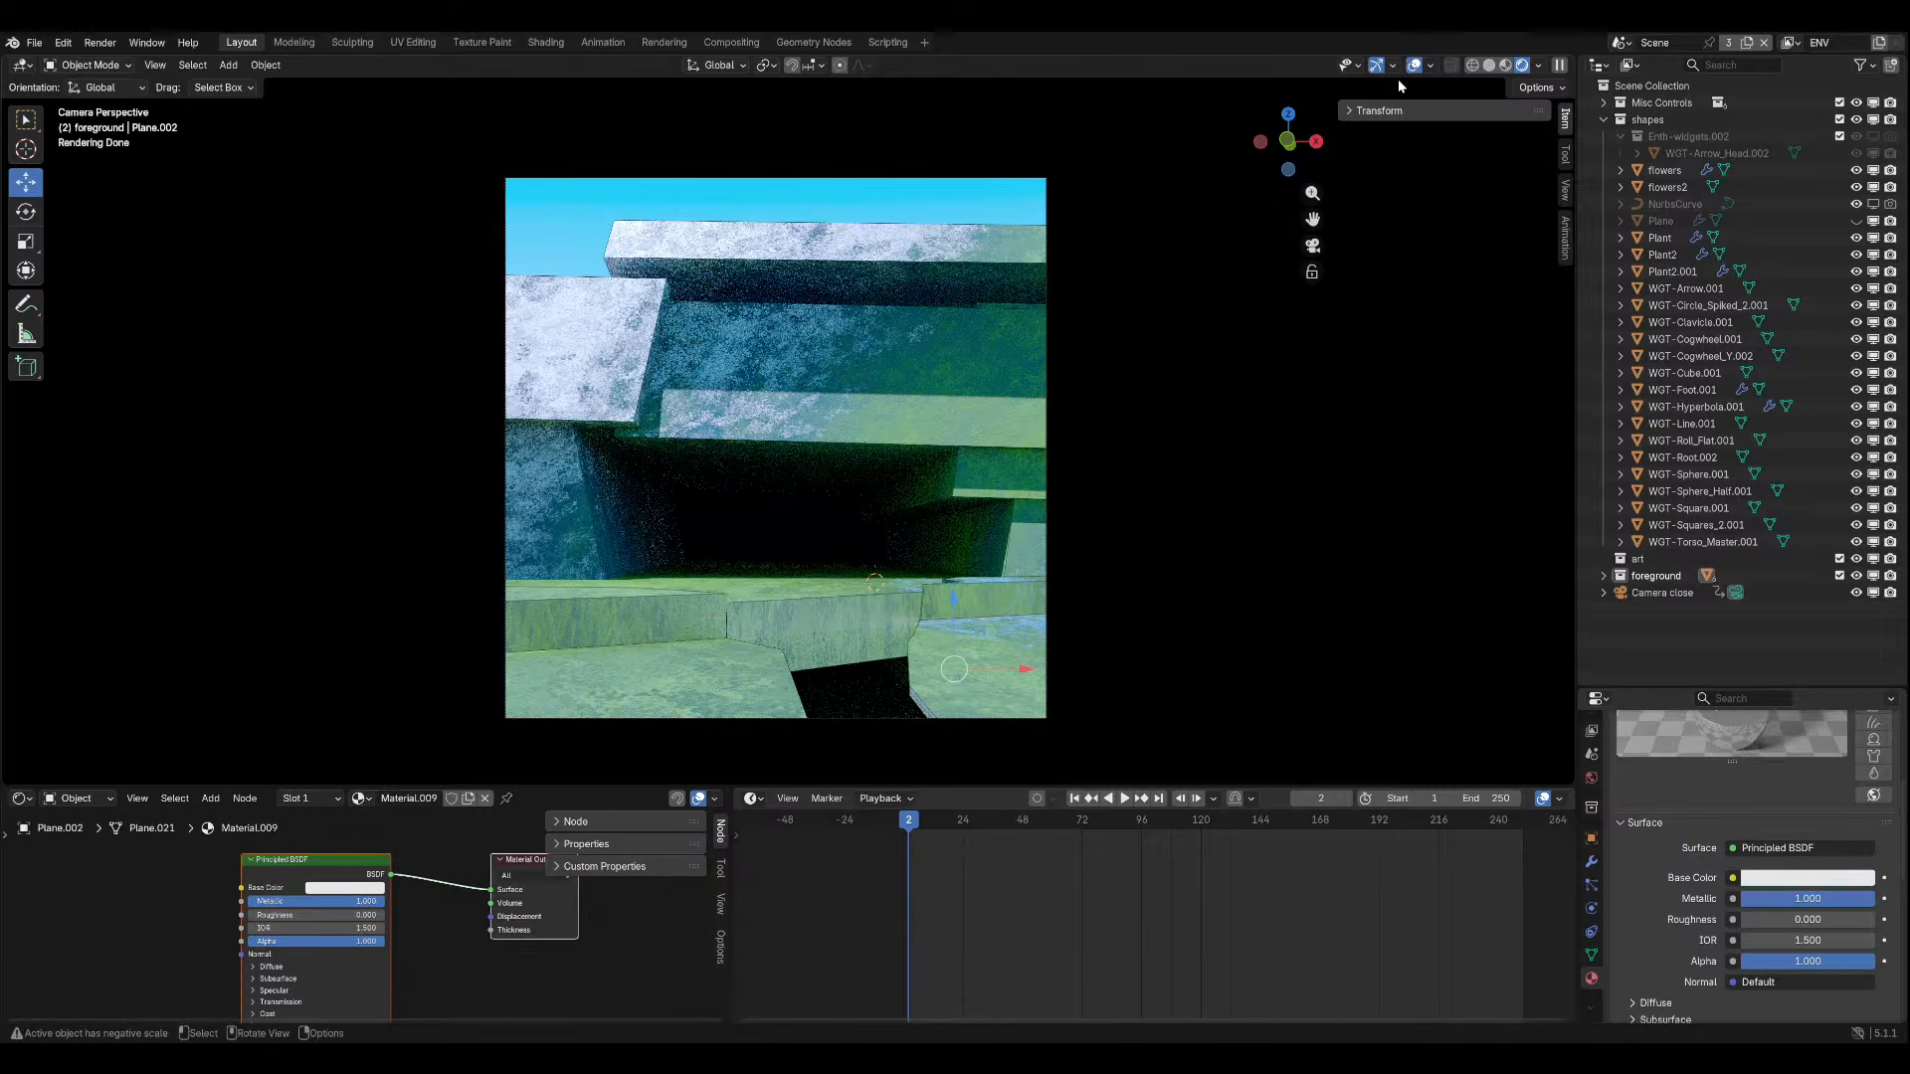
scroll(1061, 574, "down", 1)
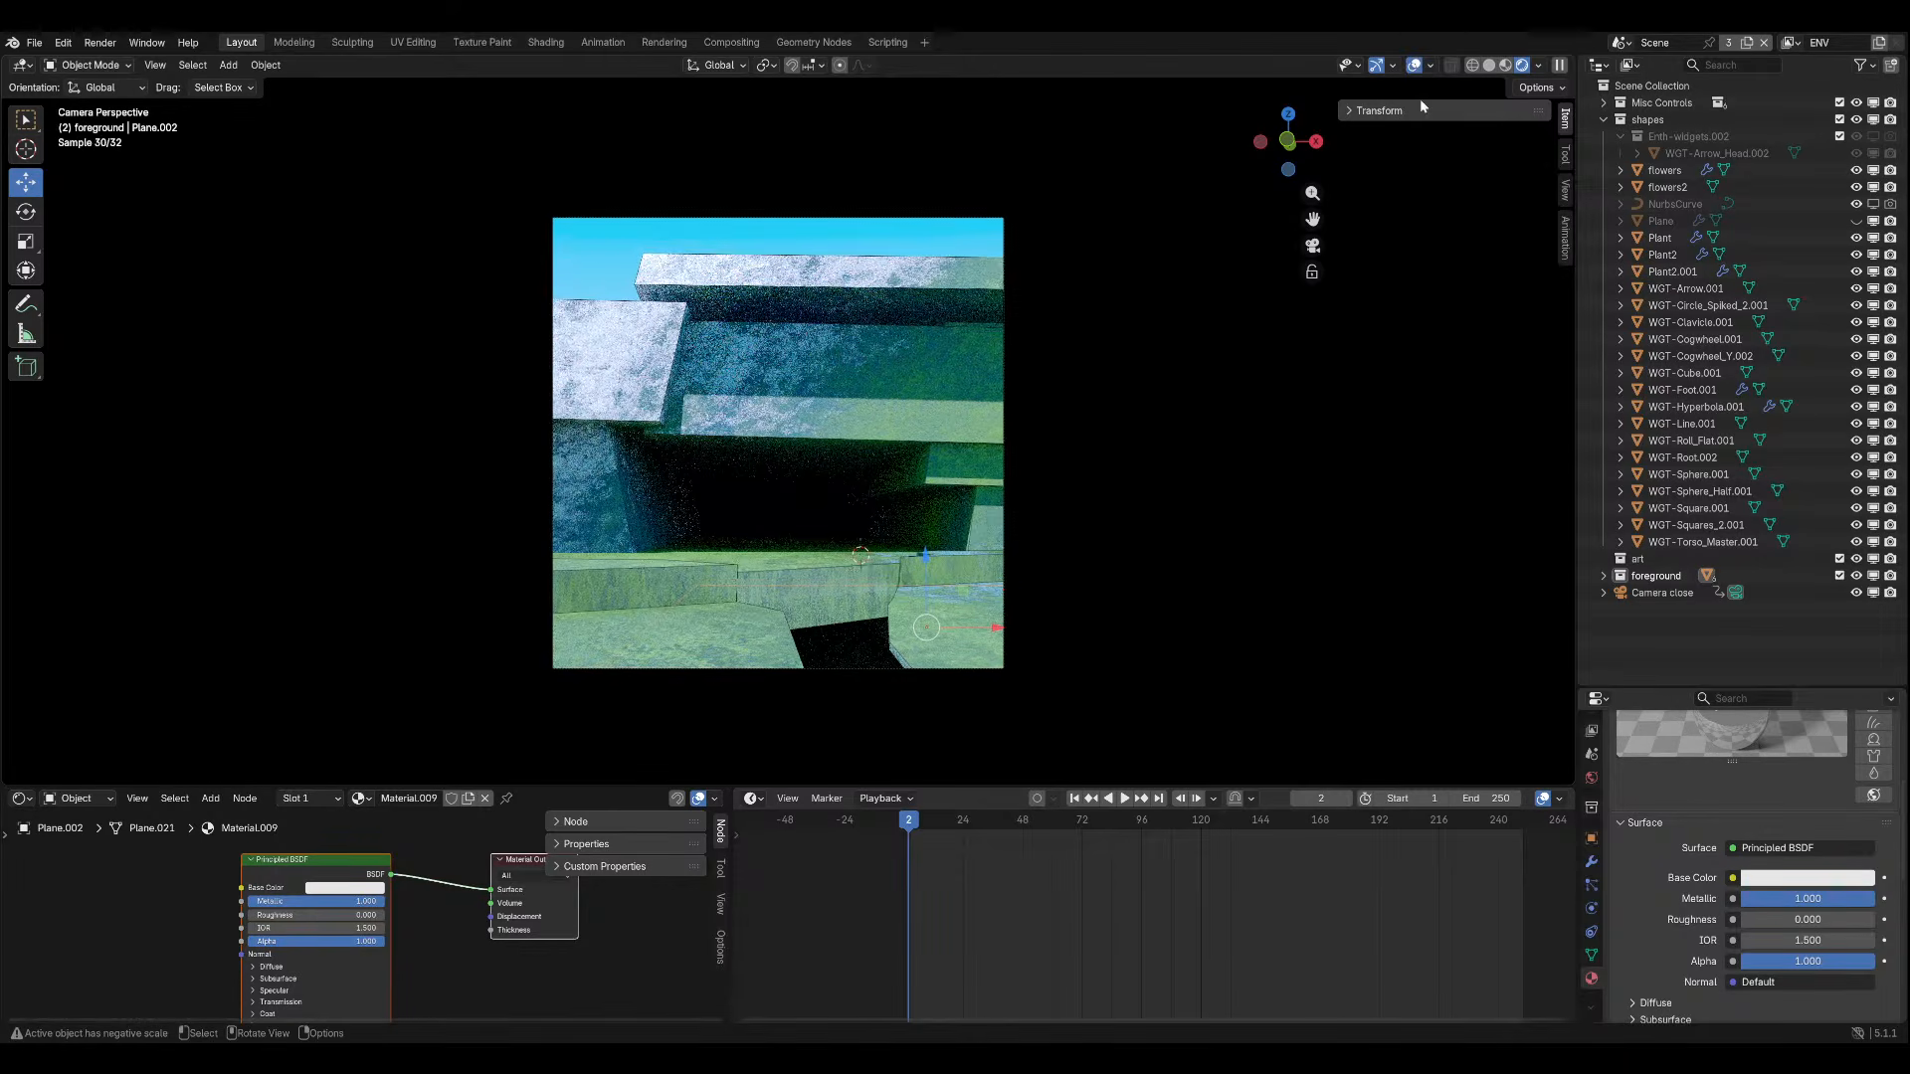
scroll(1707, 845, "down", 3)
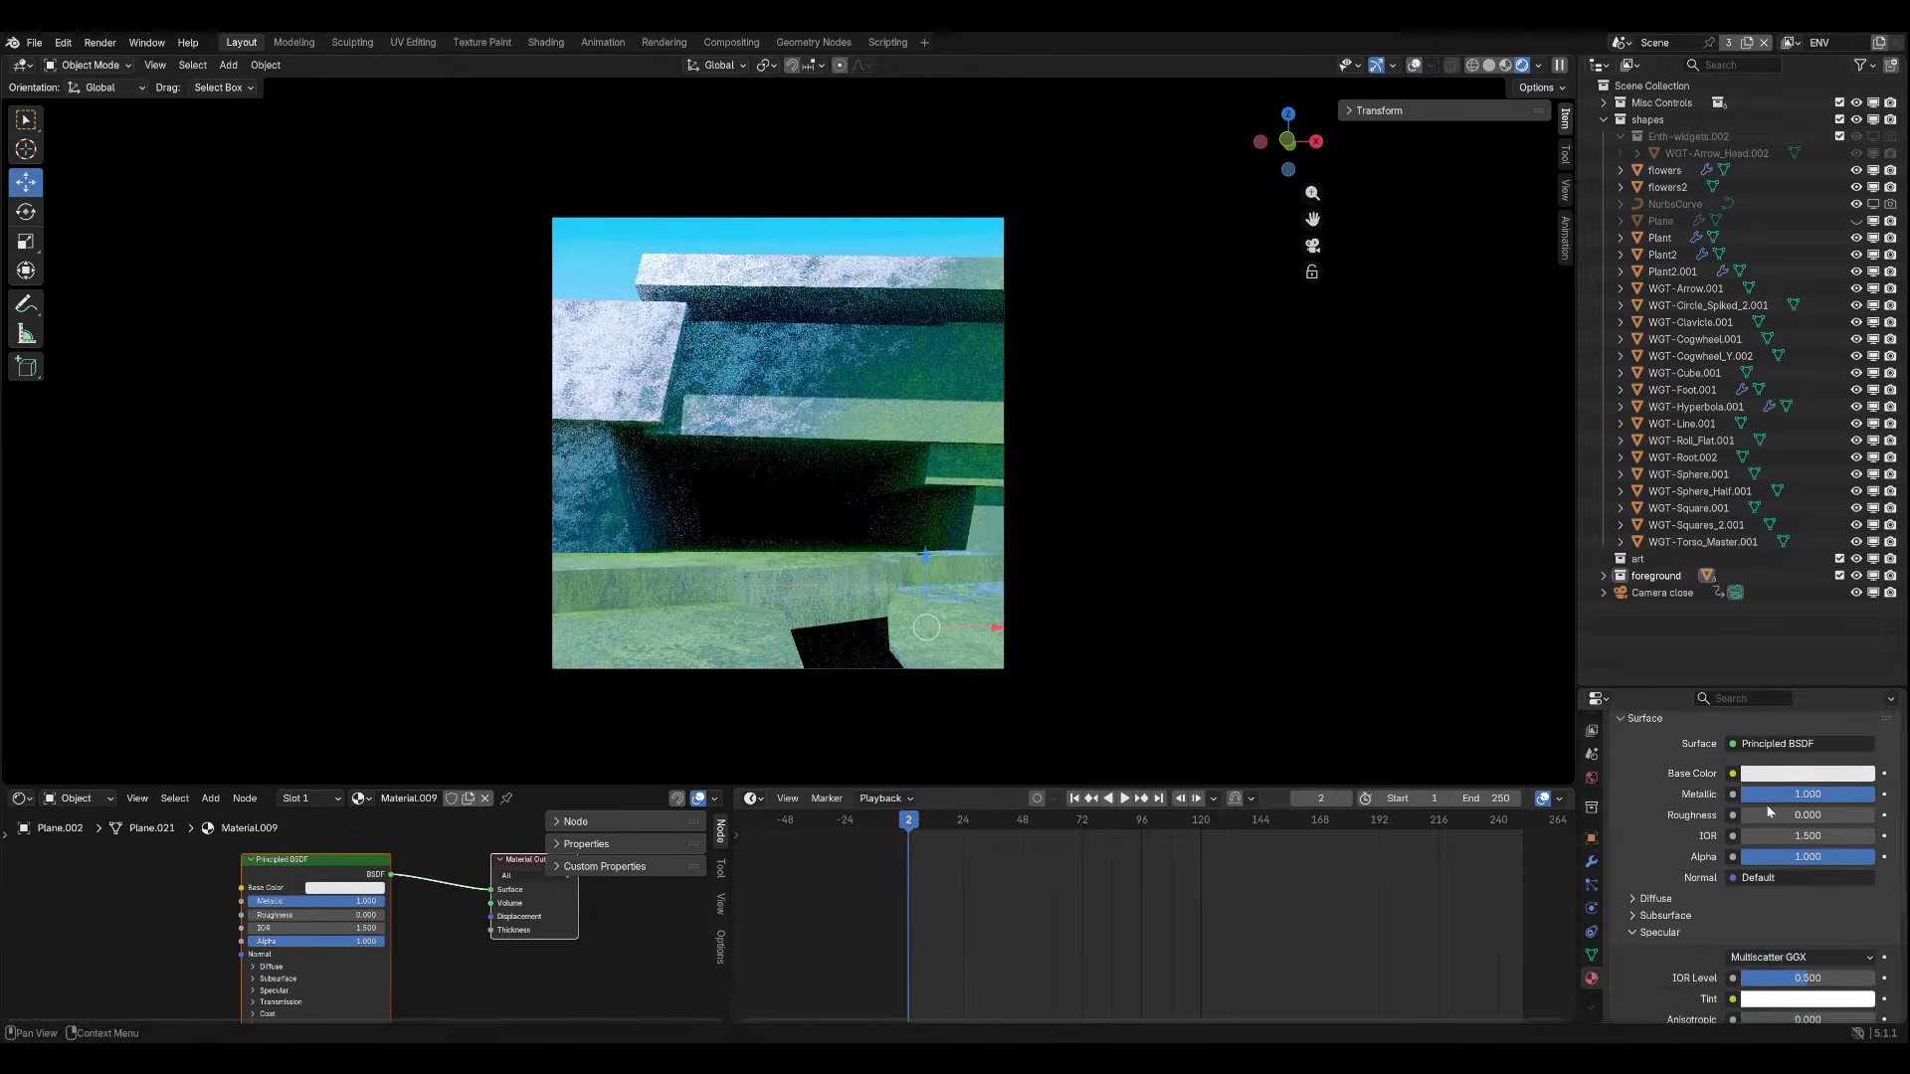
Set the water material's Roughness to 0.066 and its Base Color to light blue.
left_click_drag(1770, 812, 1776, 812)
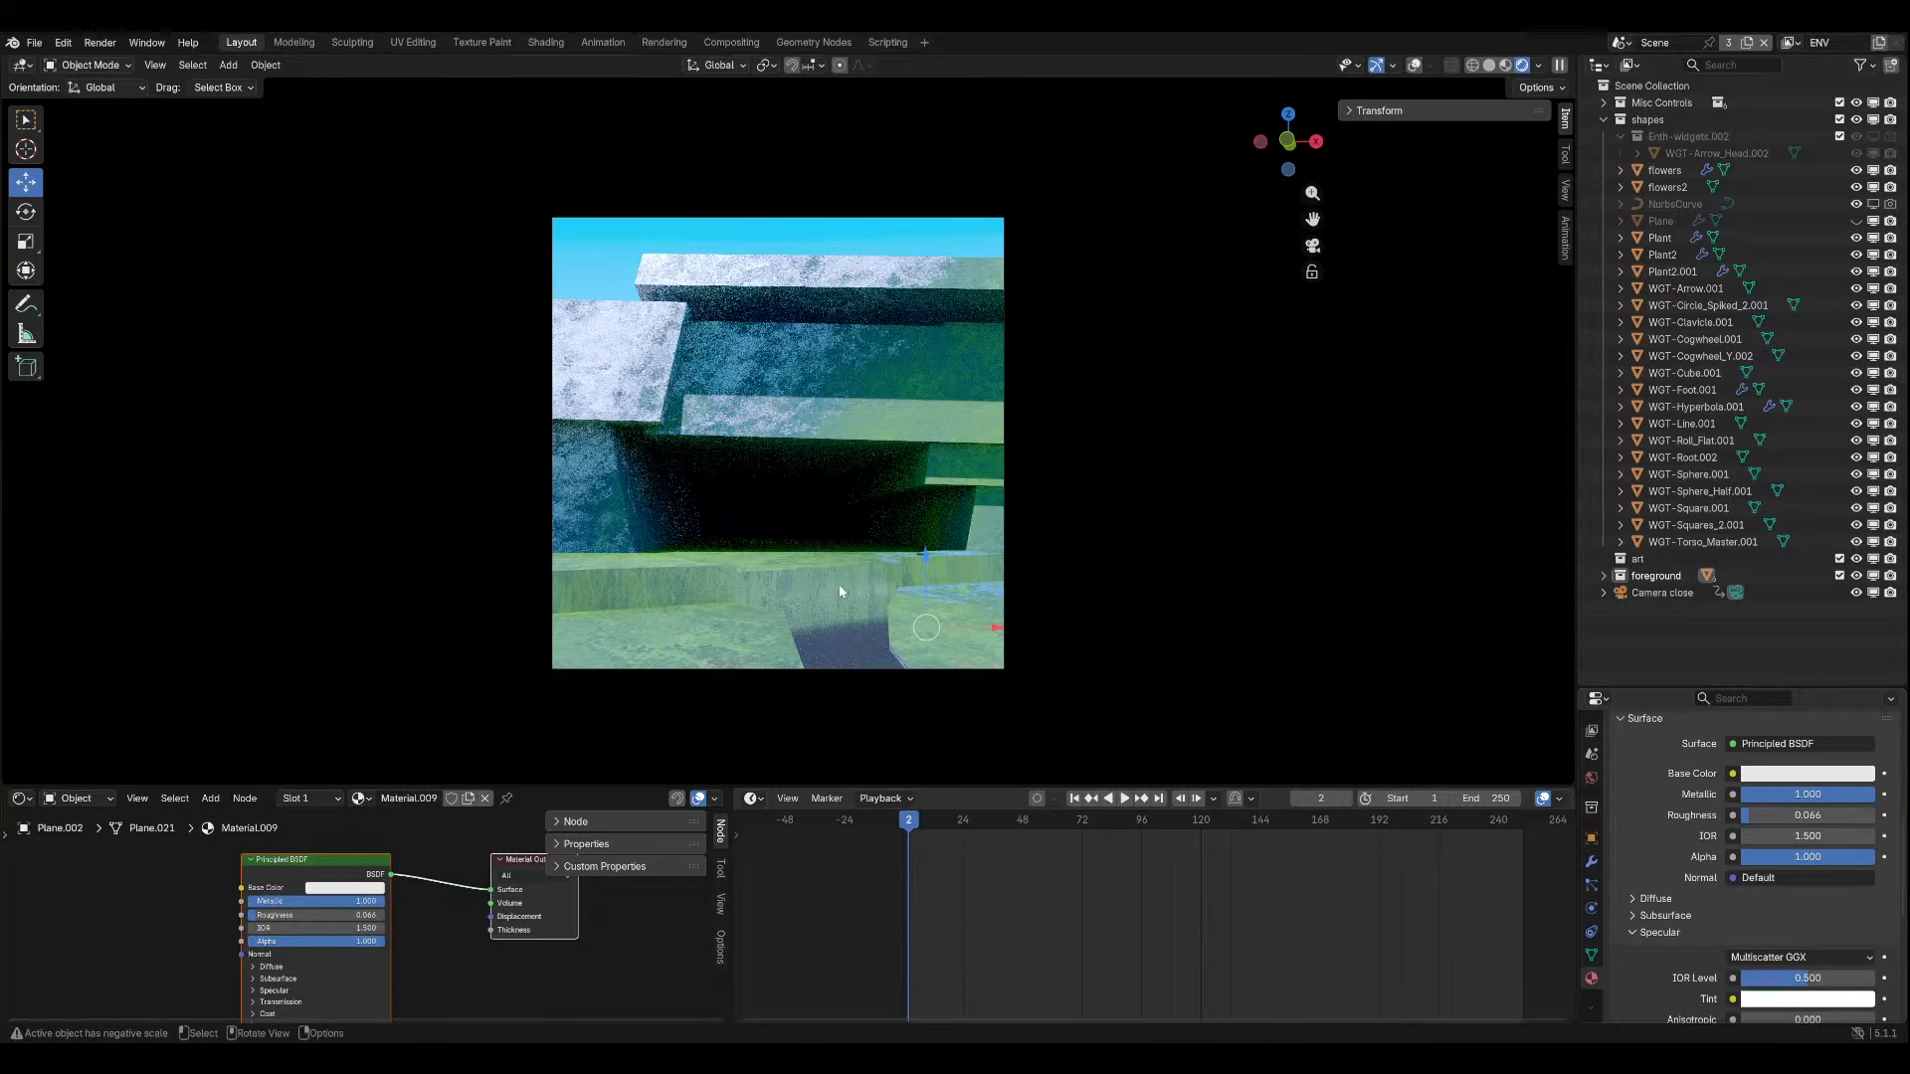
left_click(1796, 774)
mouse_move(1791, 511)
left_mouse_down()
mouse_move(1833, 498)
mouse_move(1776, 609)
mouse_move(1787, 509)
left_mouse_up()
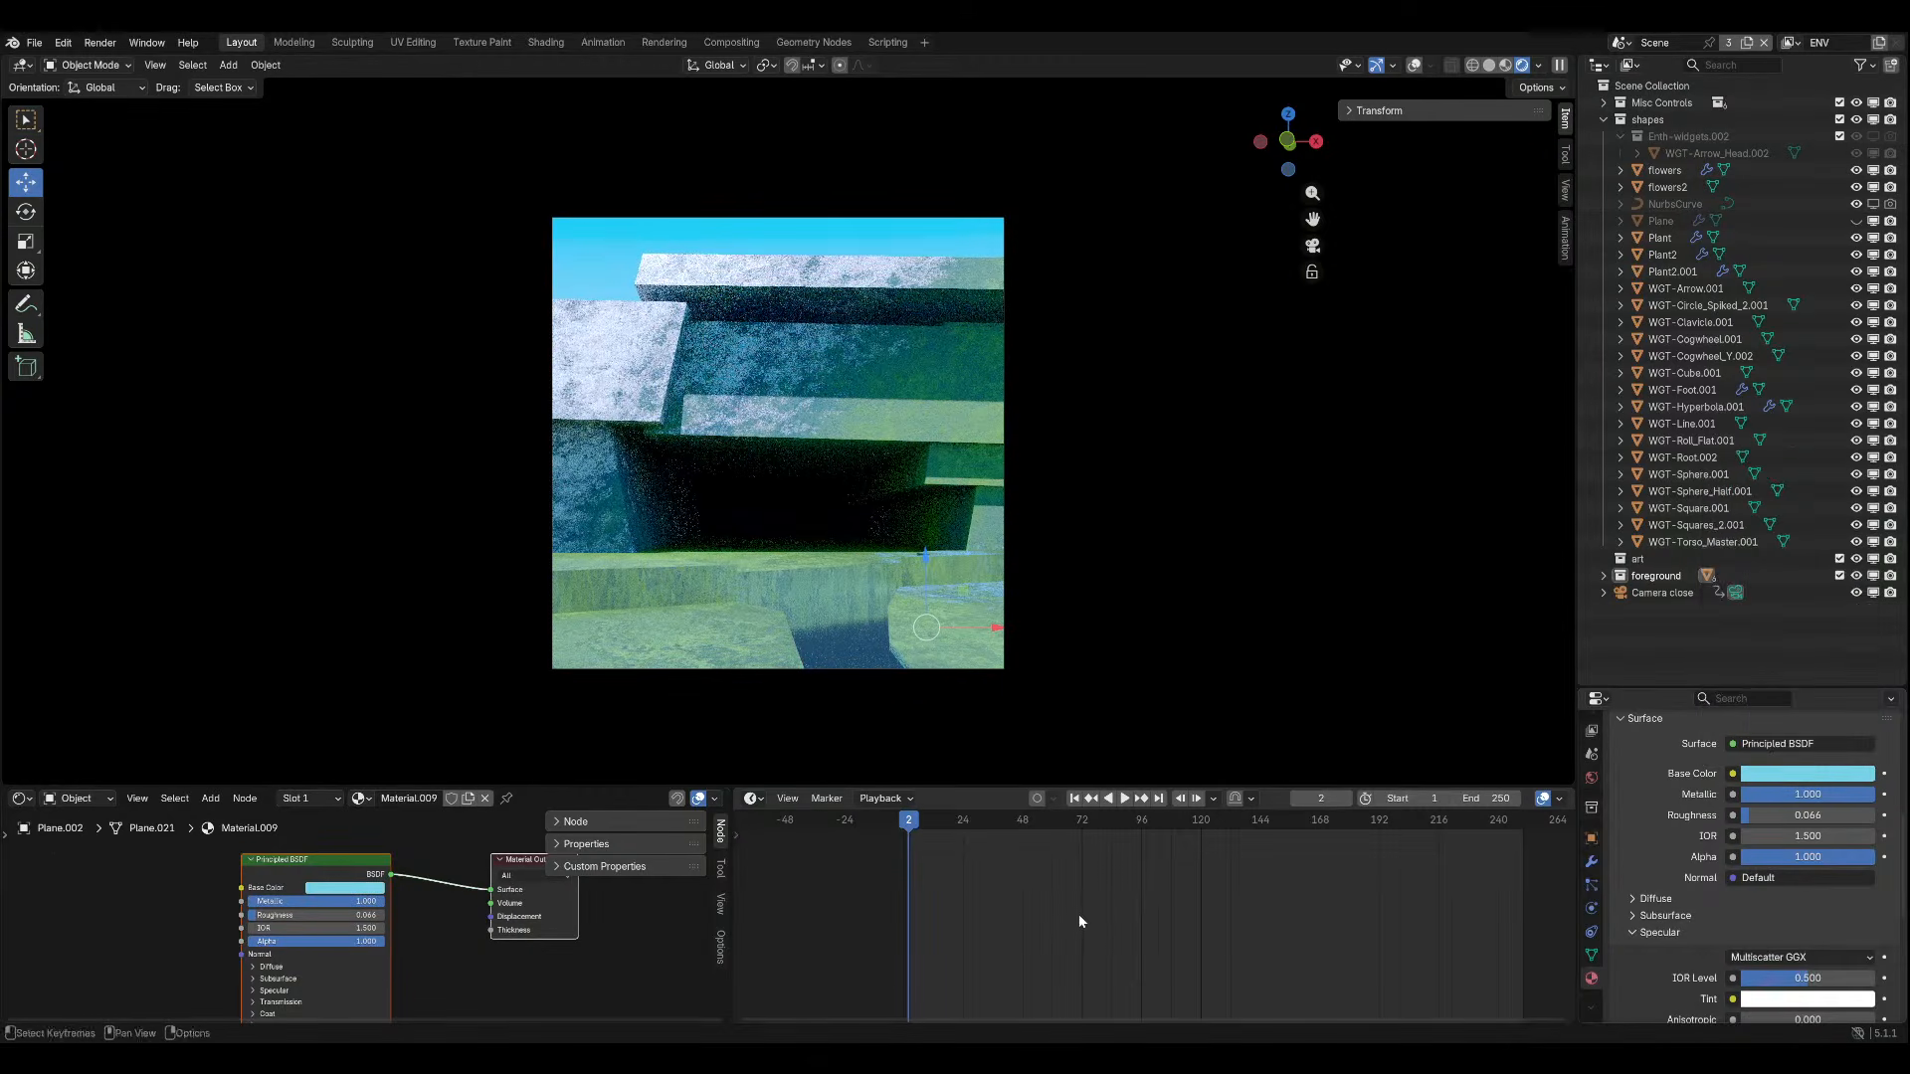
Lower the water plane slightly by about 0.03 m and set its material's Roughness to 0.000.
key("g")
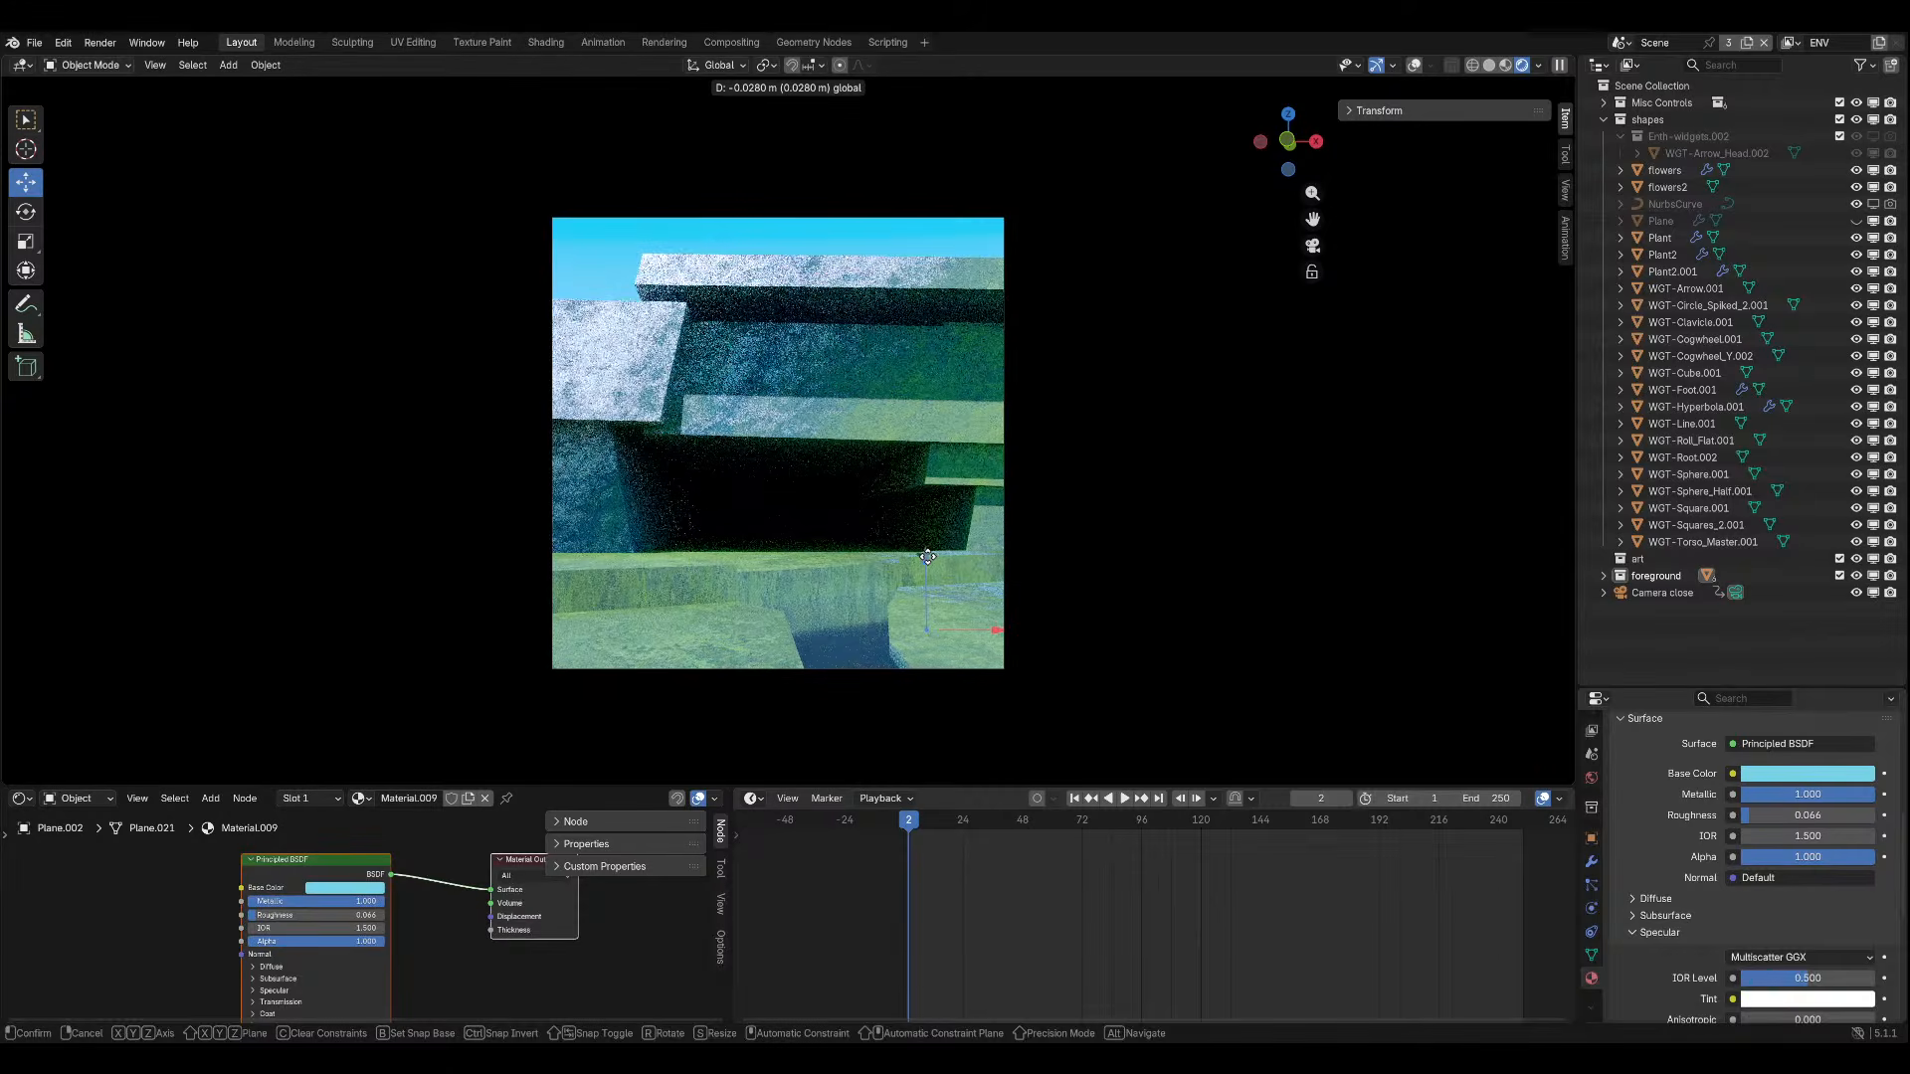
left_click(927, 557)
left_click_drag(1807, 815, 1751, 814)
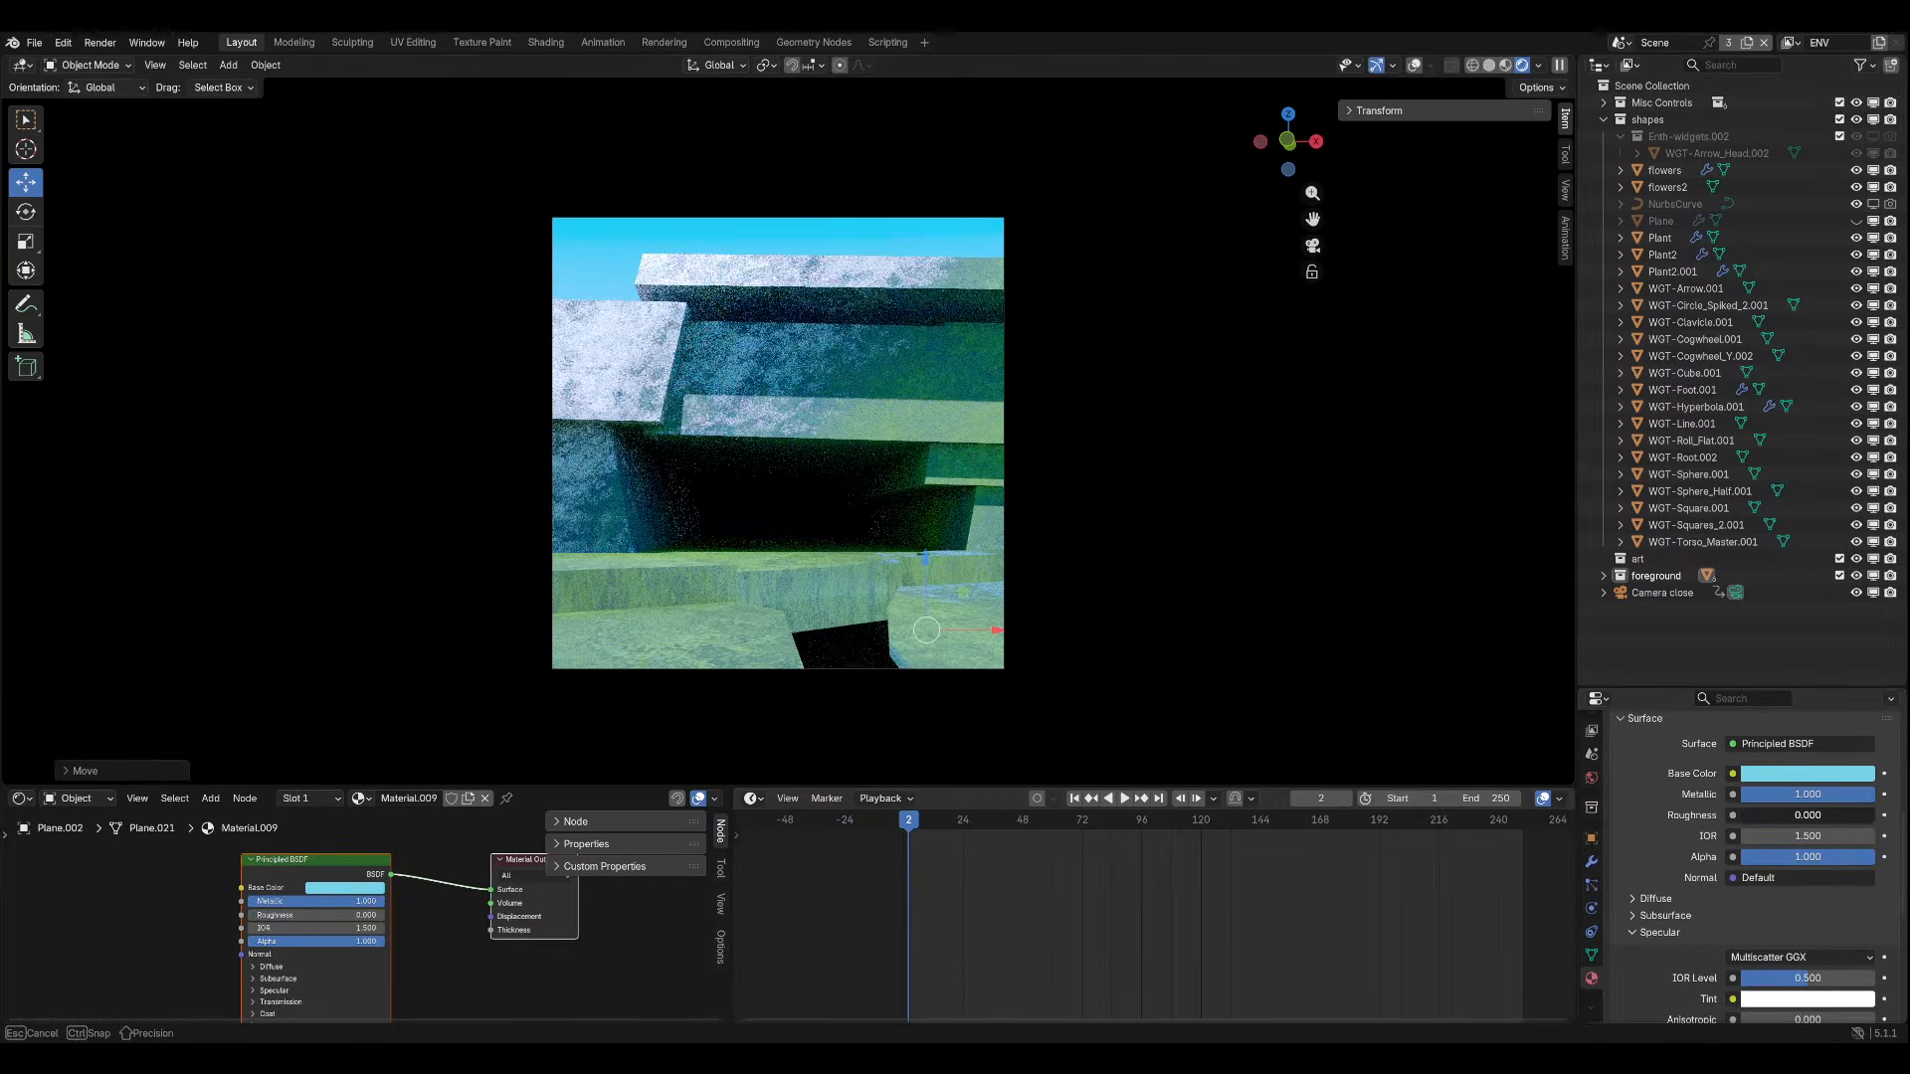
Duplicate the water plane and shift the copy along Y toward the building opening.
middle_click_drag(1210, 605, 1306, 646)
key("shift+d")
left_click(1054, 497)
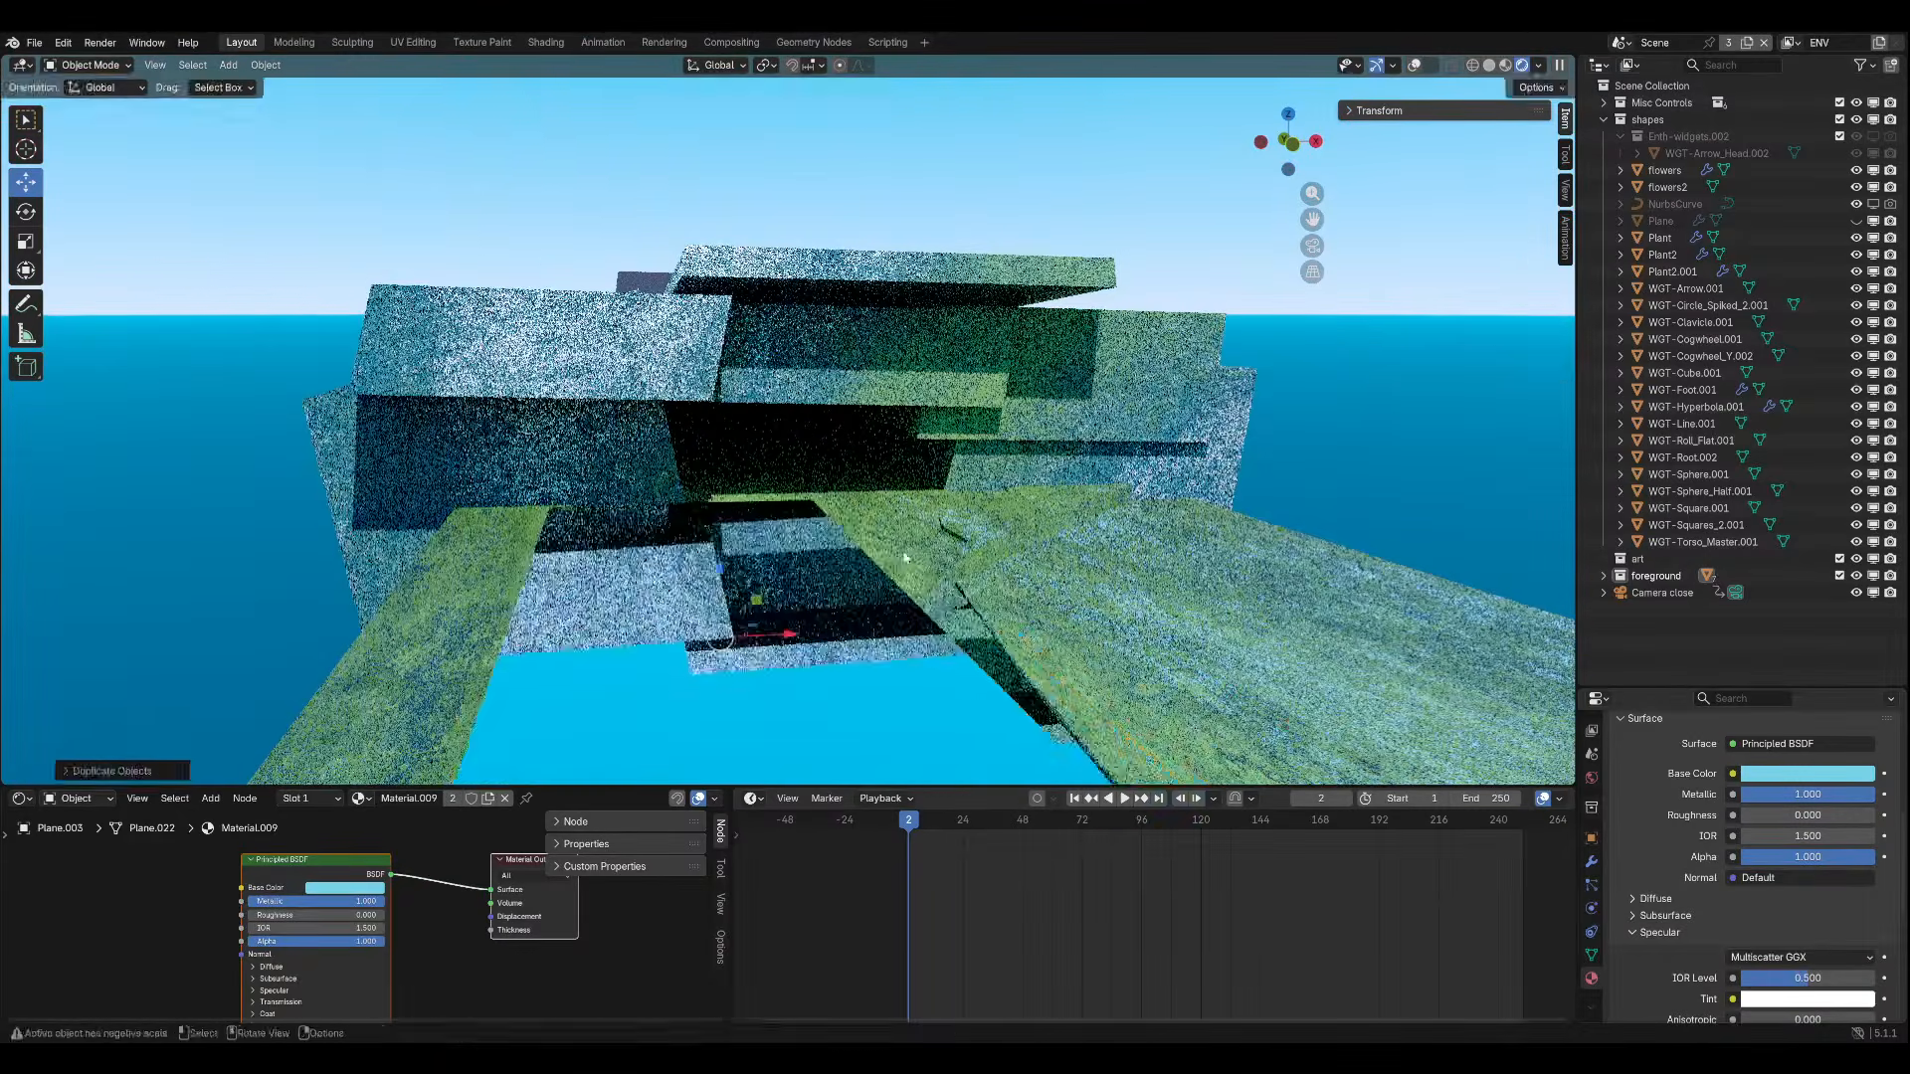
scroll(964, 468, "down", 2)
middle_click_drag(964, 469, 1036, 527)
key("g")
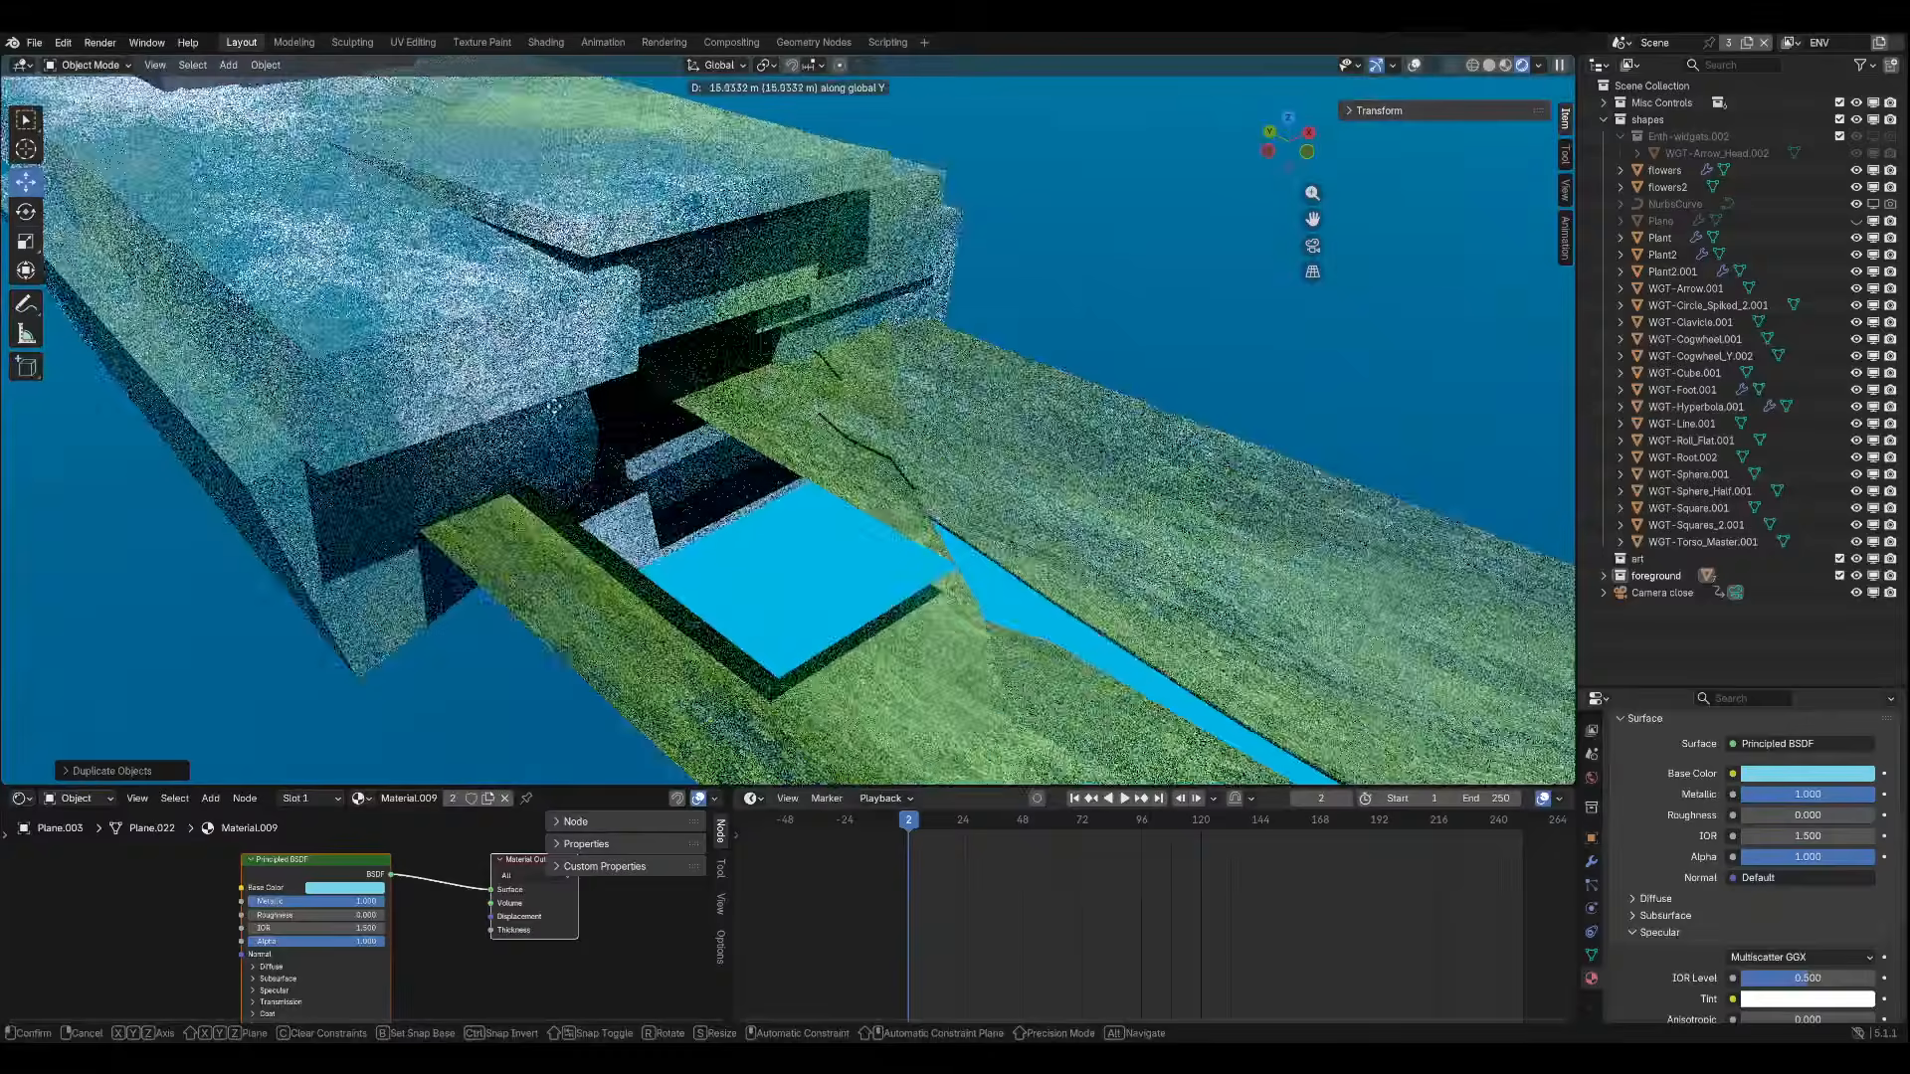
left_click(980, 421)
Lower the duplicate water plane about 0.93 m along Z and scale it up by about 1.3.
key("s")
key("g")
key("z")
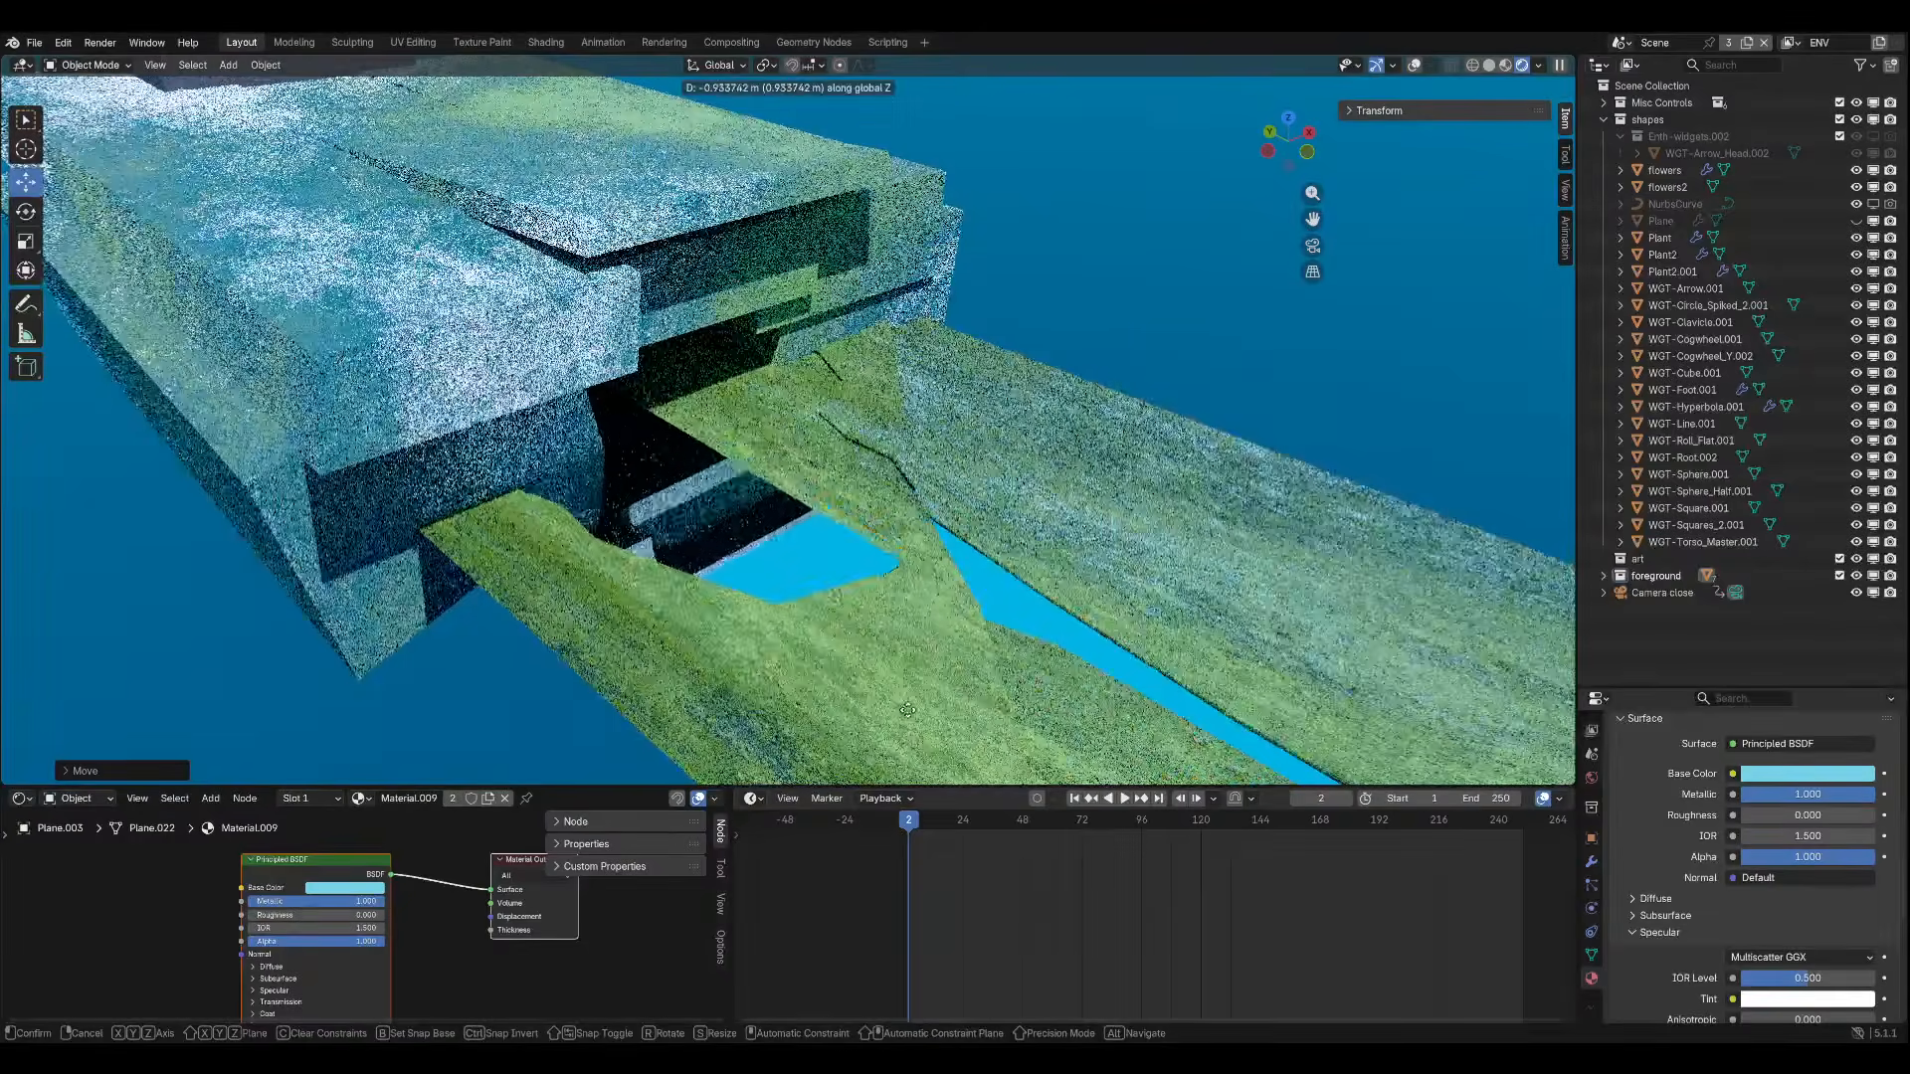
left_click(907, 709)
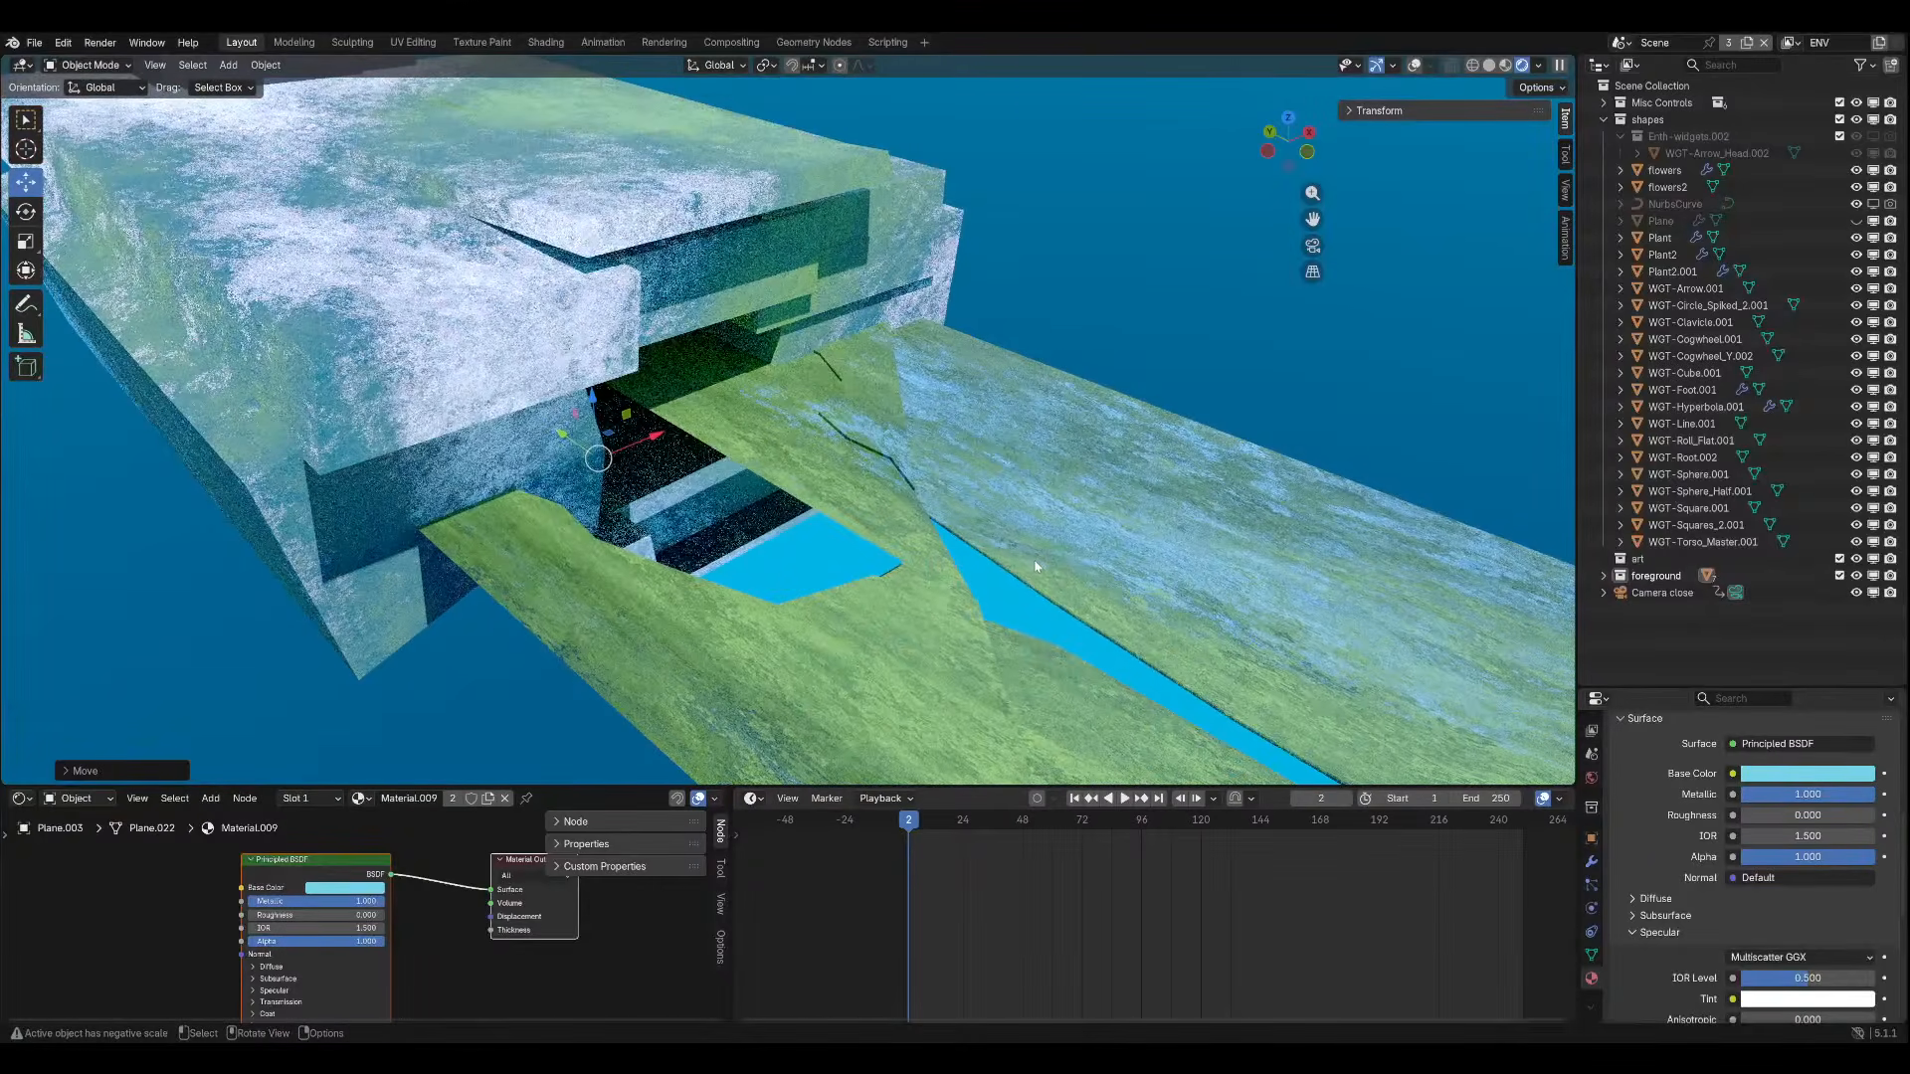
key("s")
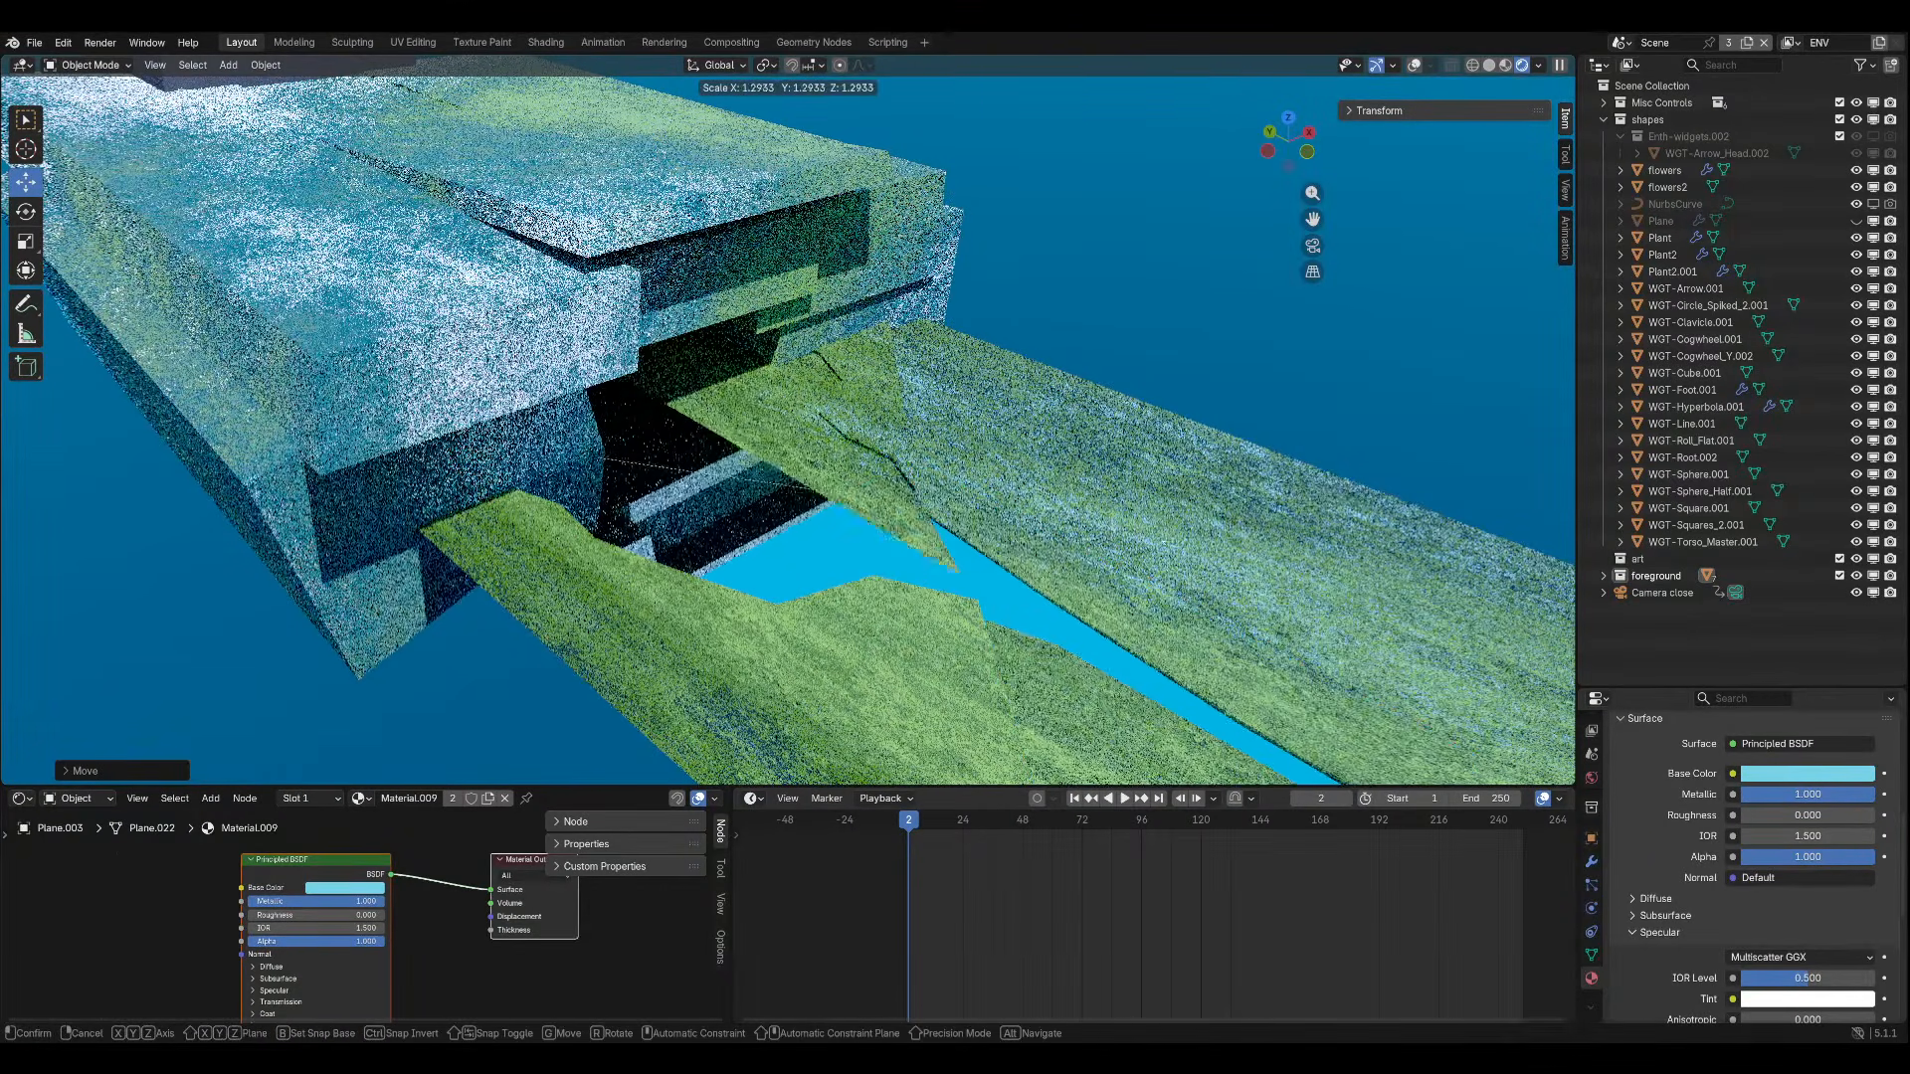
left_click(657, 453)
In Edit Mode, move the duplicate water plane's front edge back along Y toward the building.
left_click(87, 65)
left_click(88, 102)
scroll(1183, 682, "down", 2)
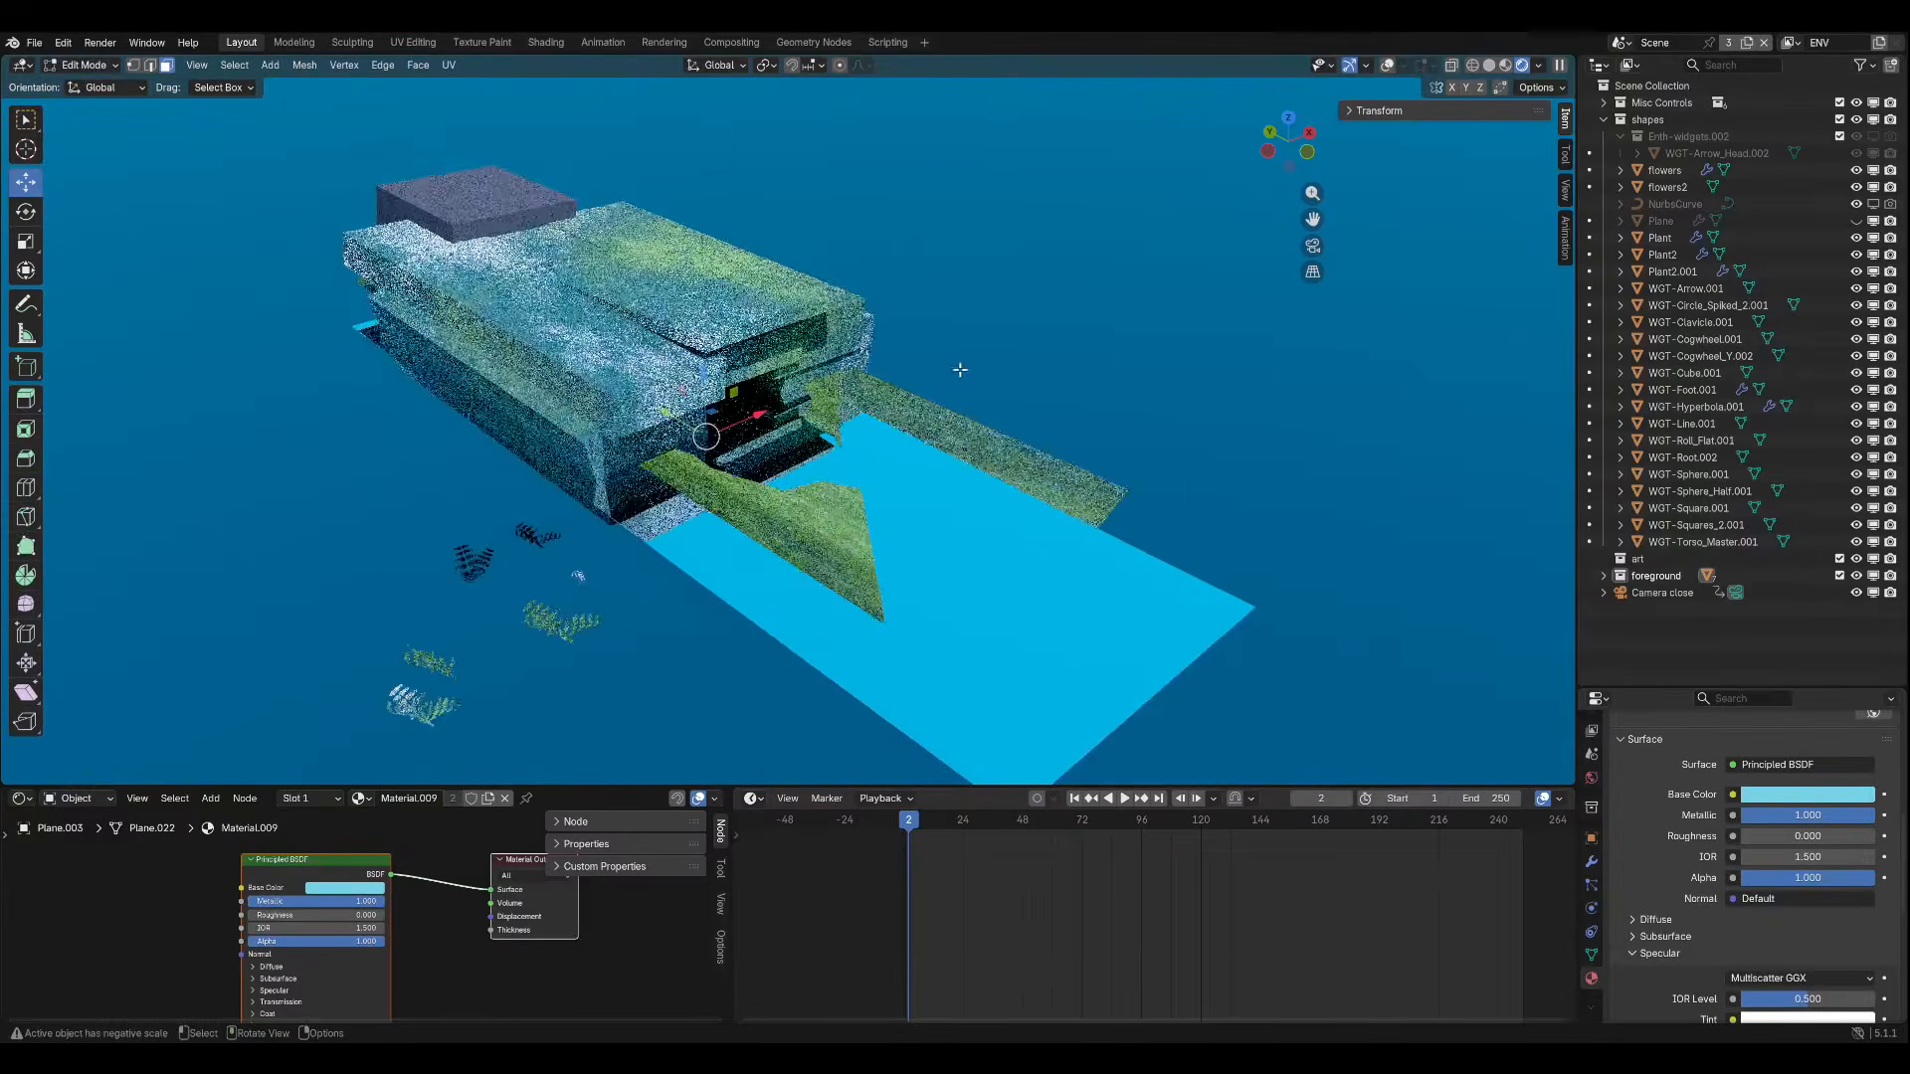
key("g")
key("y")
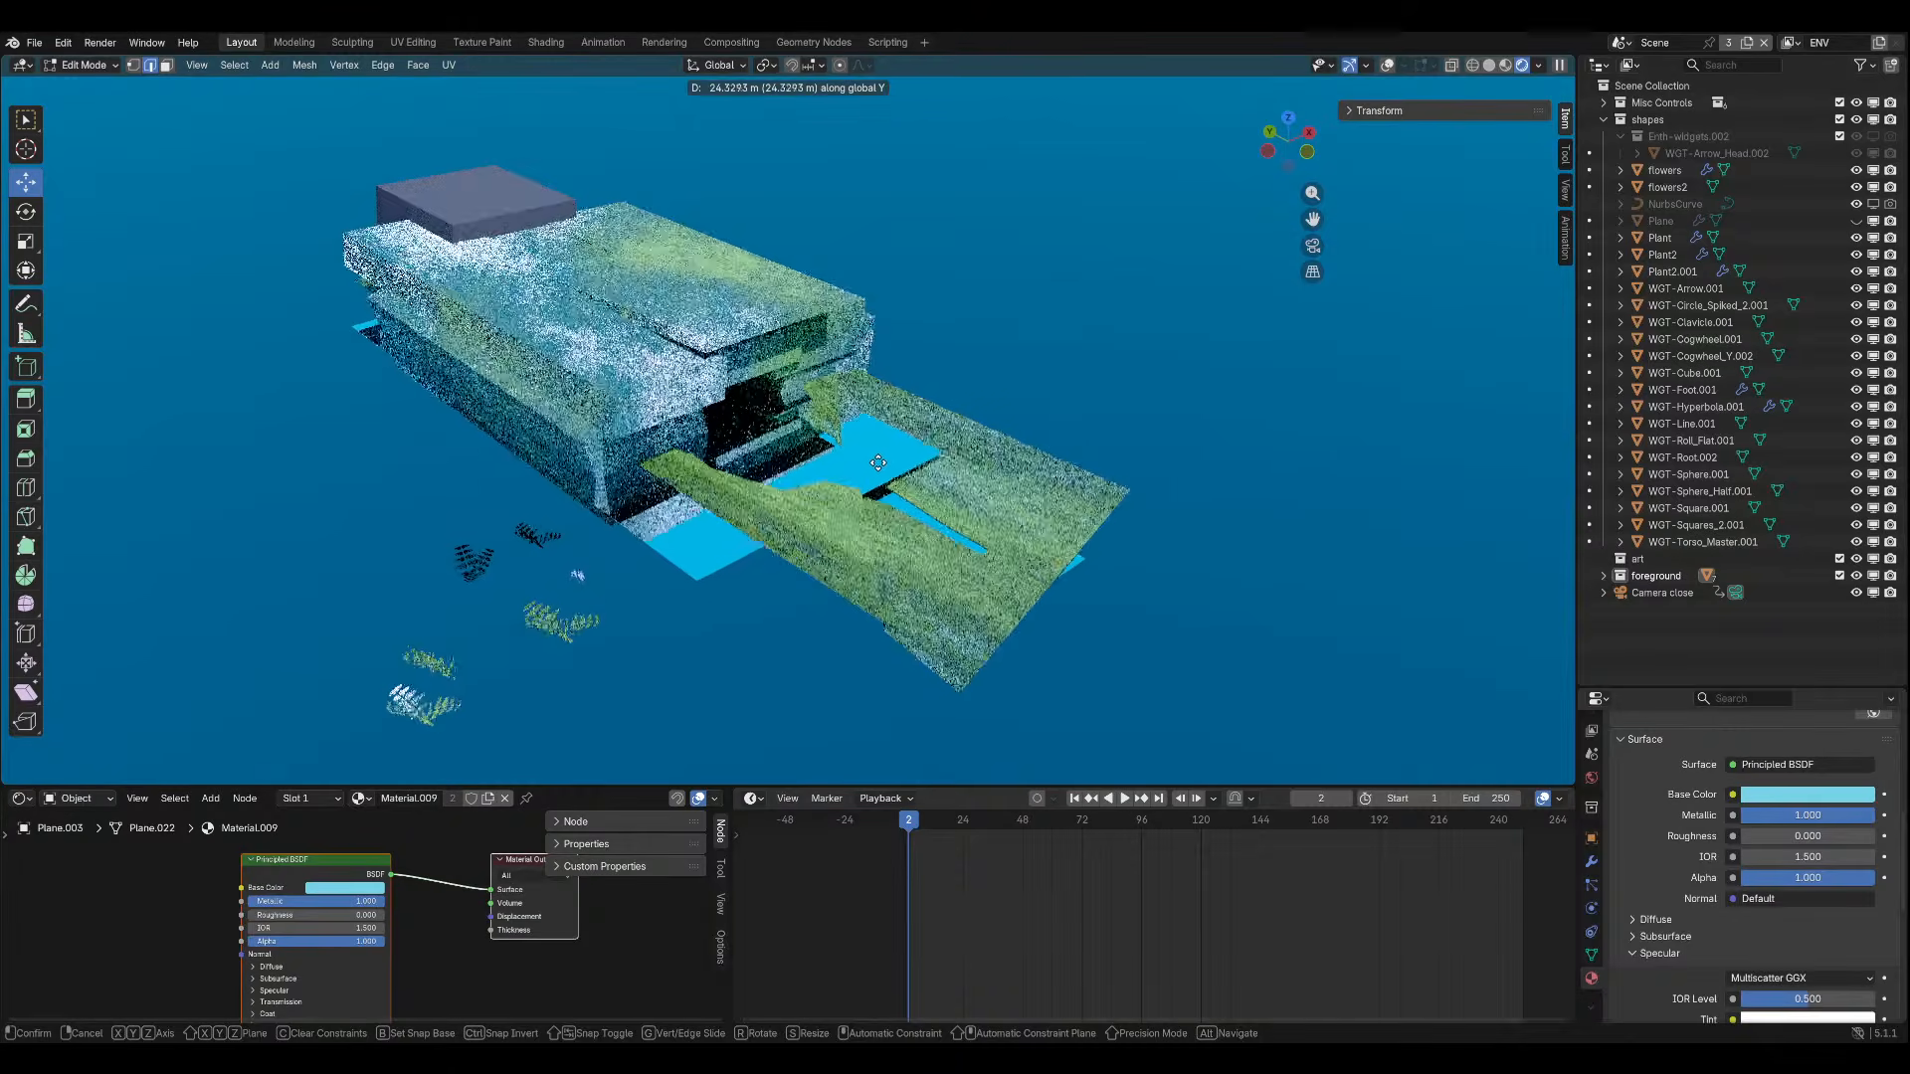
left_click(939, 449)
scroll(945, 442, "up", 5)
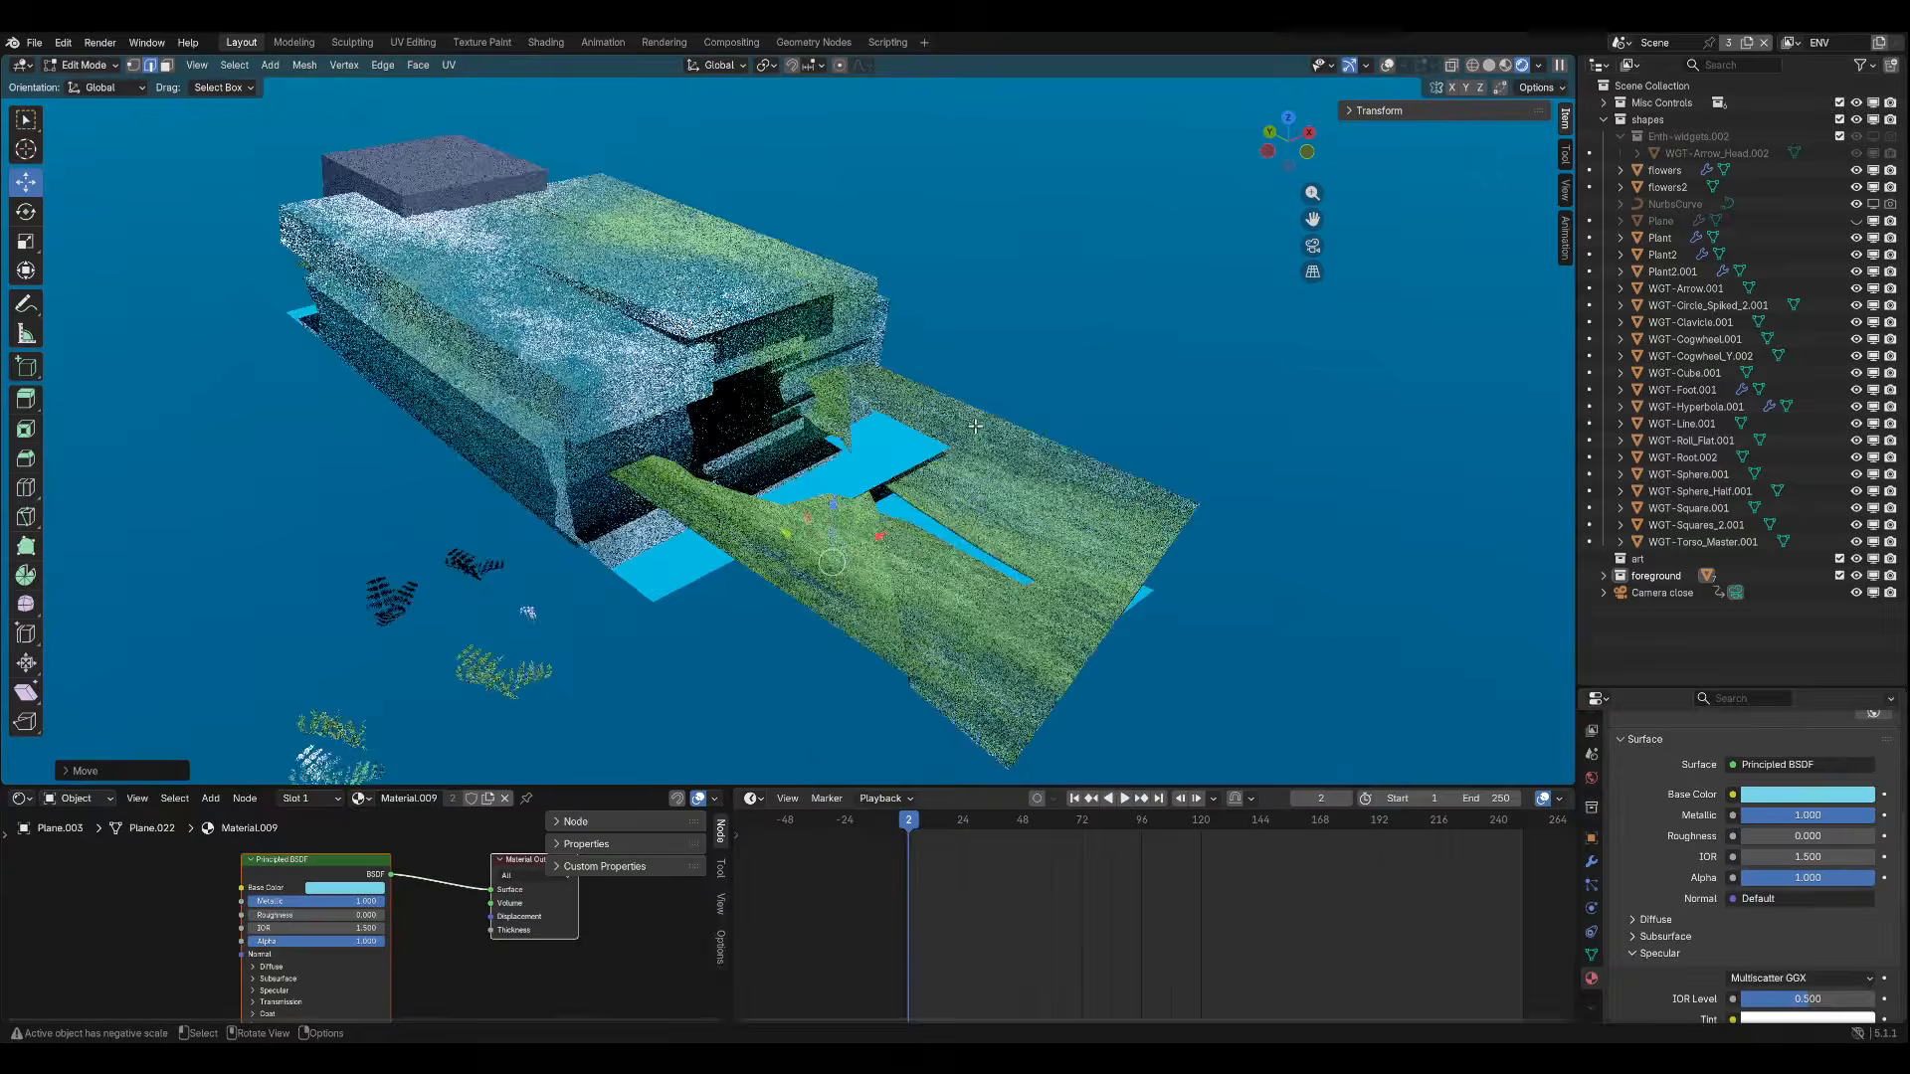
Check the water from the camera, and set the viewport to solid shading with overlays shown.
key("KP_0")
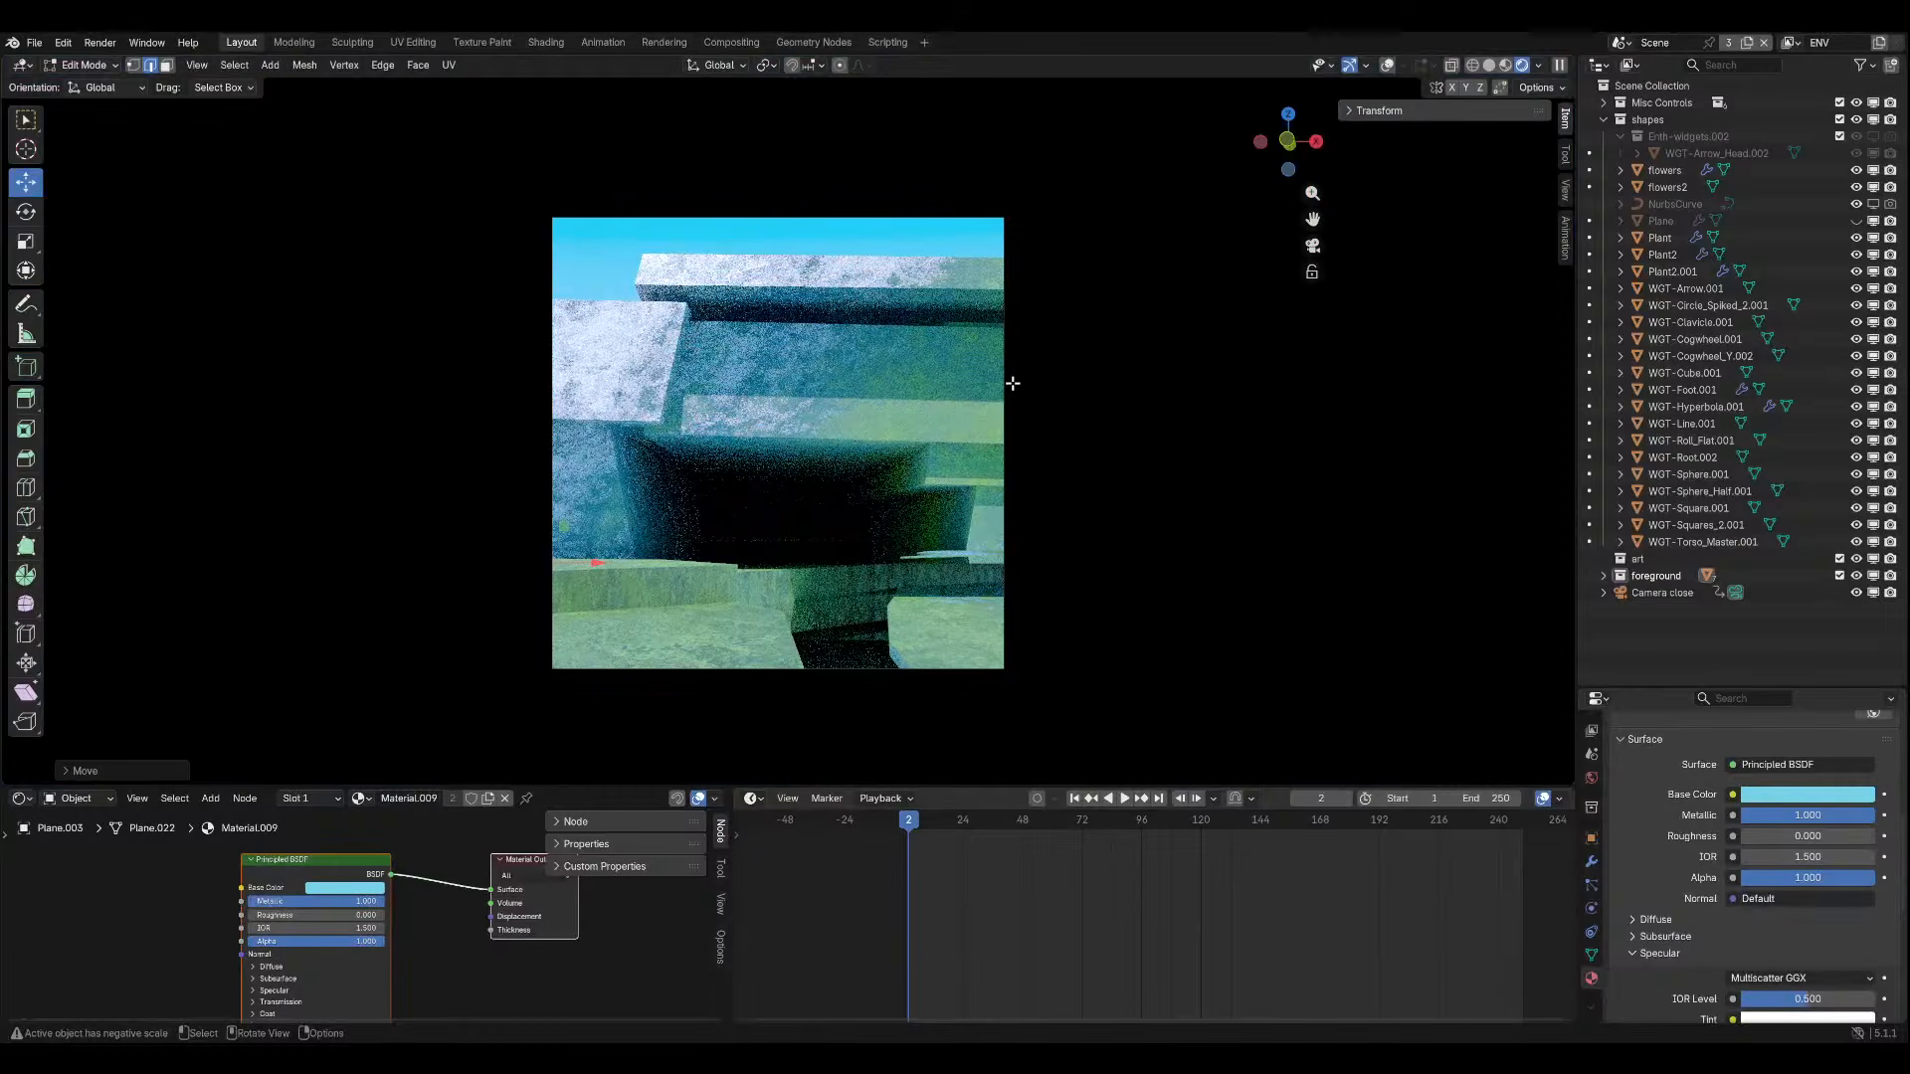
left_click(1389, 66)
left_click(1489, 65)
mouse_move(1094, 418)
middle_mouse_down()
mouse_move(1145, 462)
mouse_move(1154, 517)
middle_mouse_up()
left_click(1407, 67)
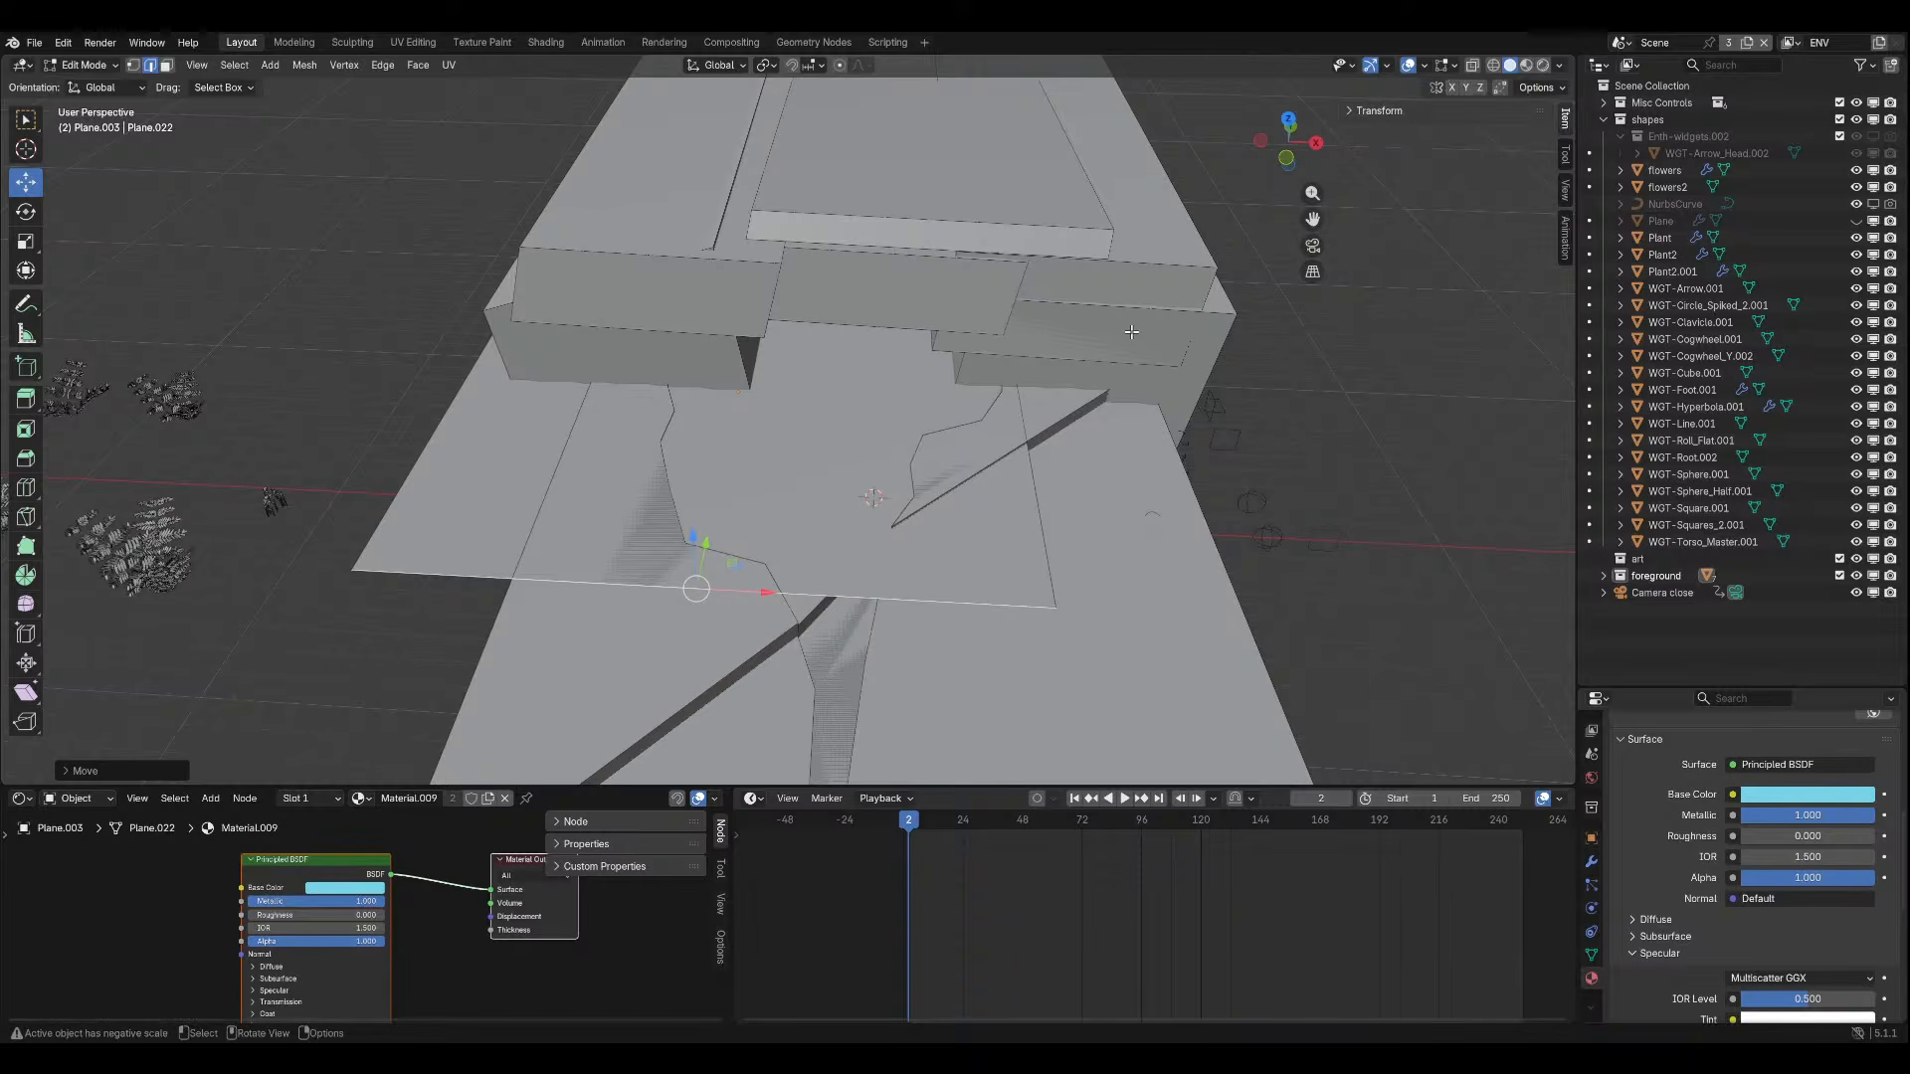
Move the water plane's left edge inward along X toward the channel.
left_click(411, 460)
key("g")
key("x")
left_click(874, 628)
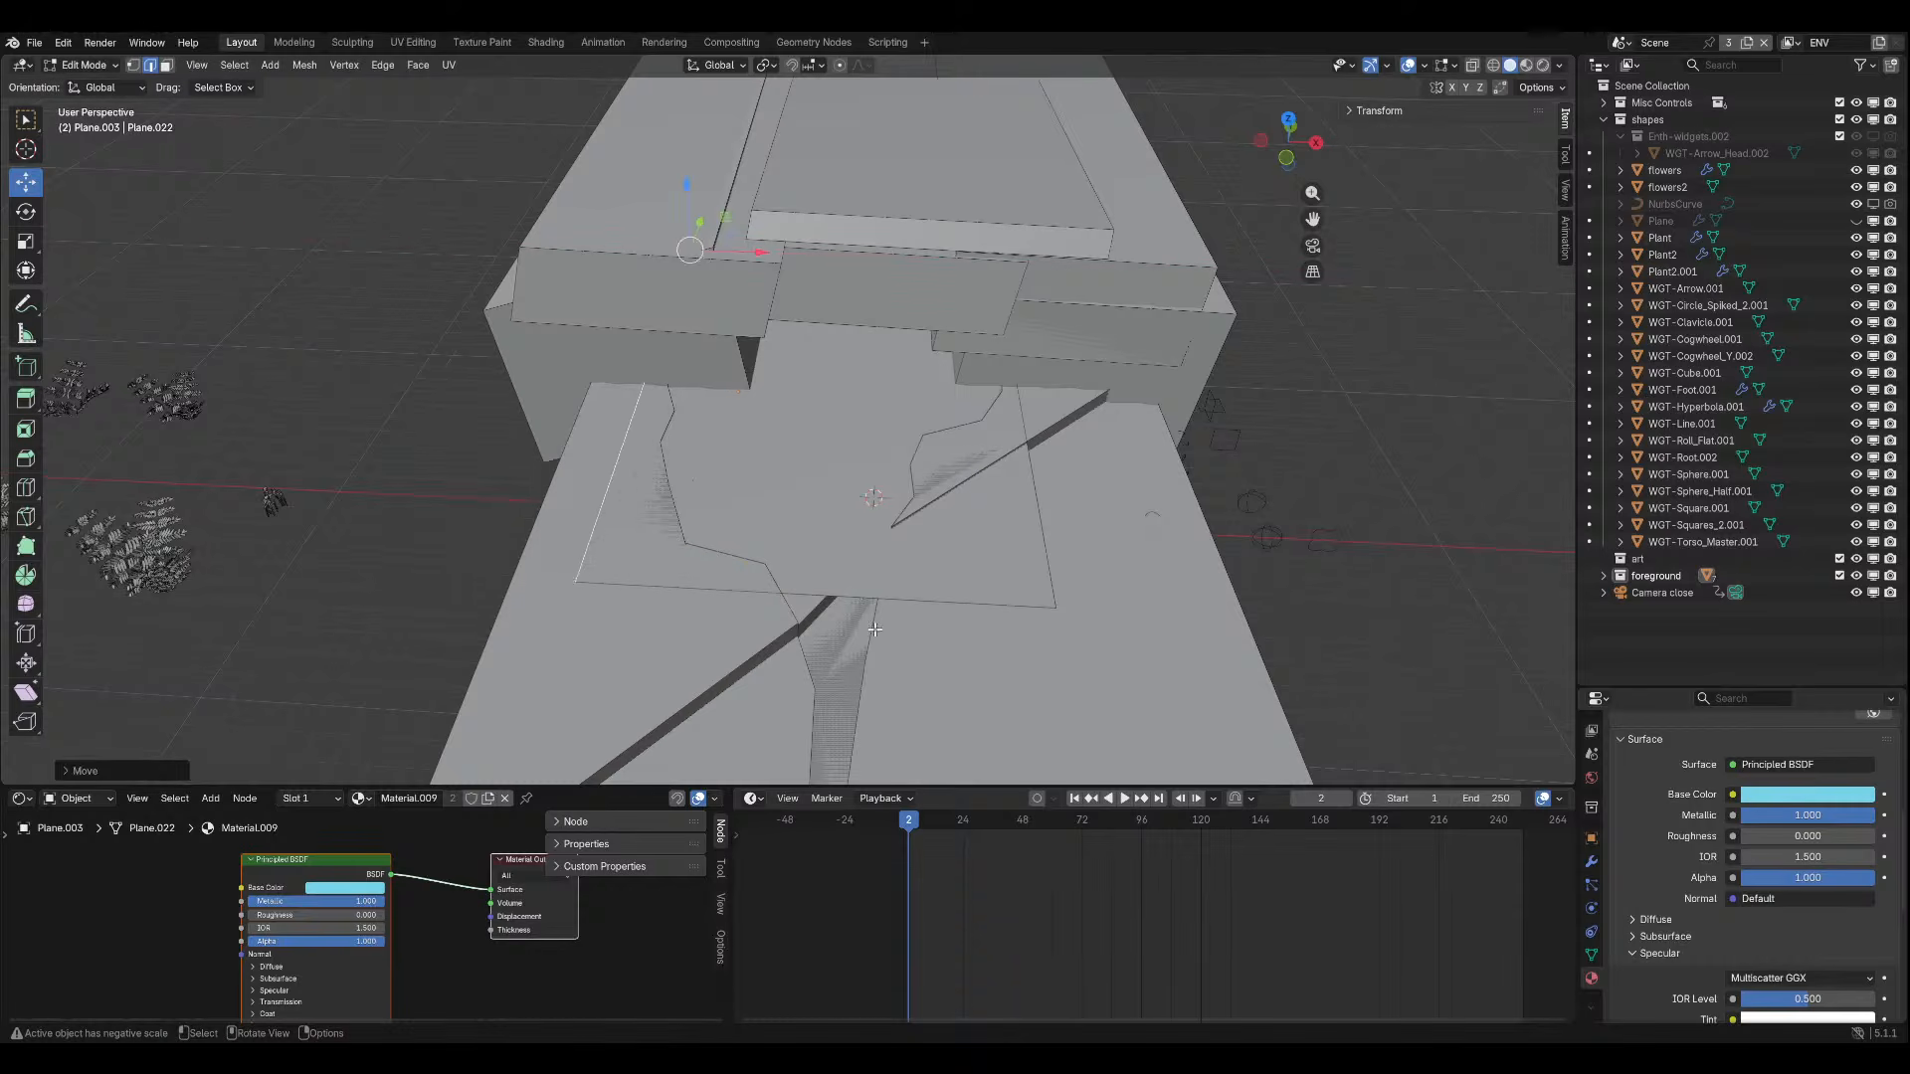
left_click(975, 590)
key("g")
key("z")
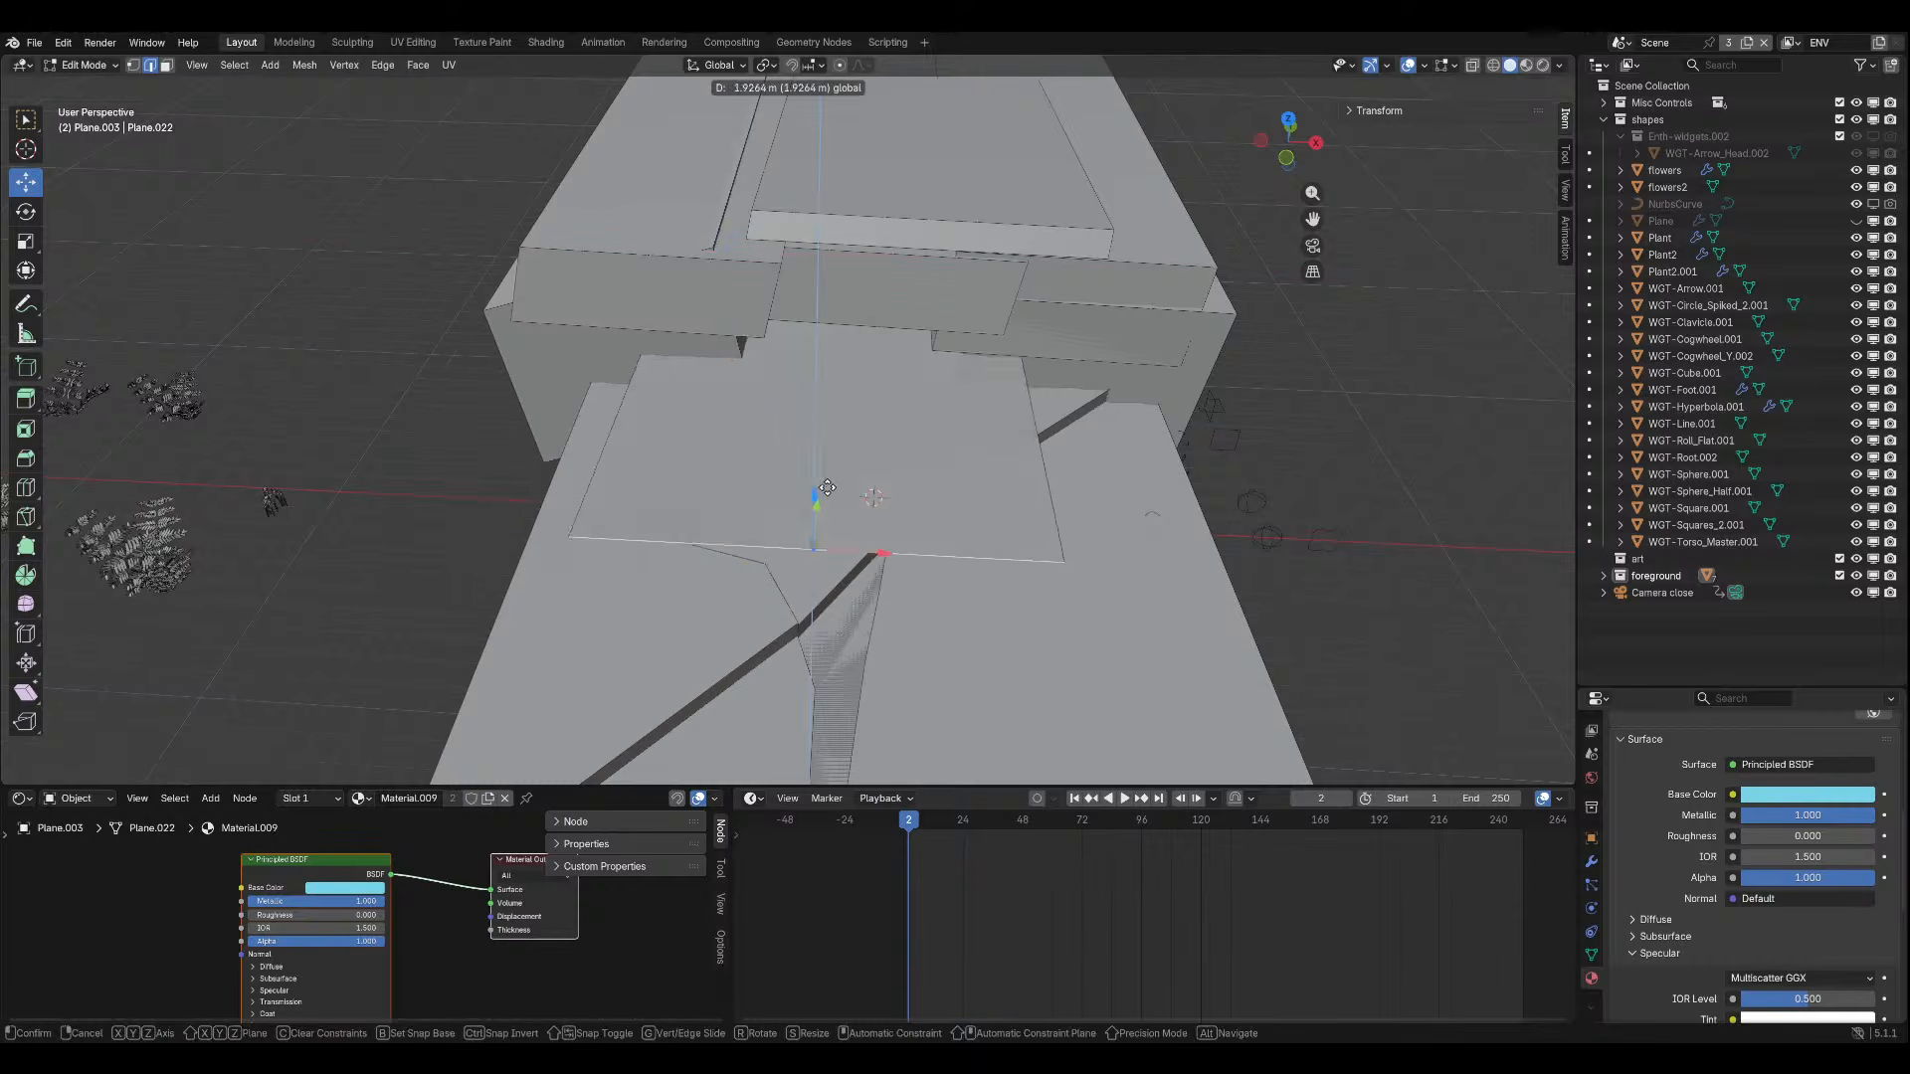
right_click(874, 513)
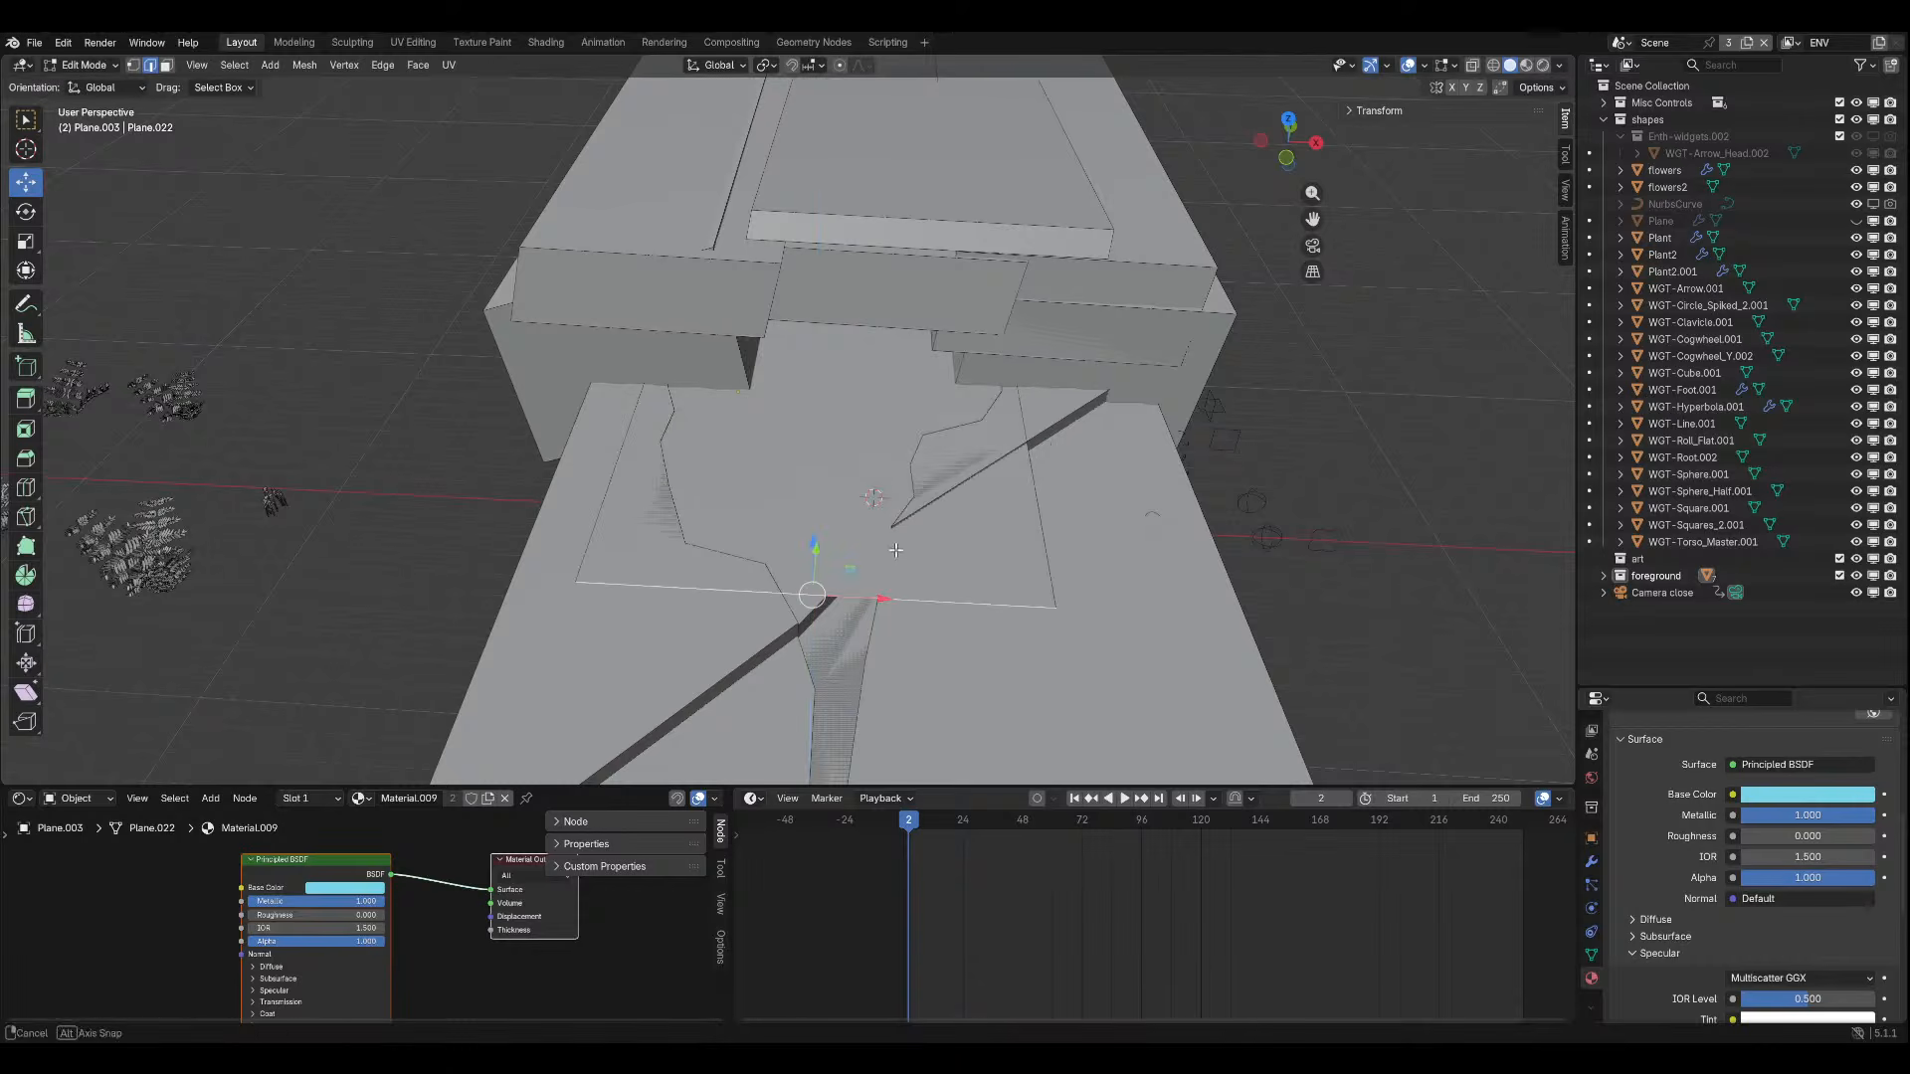
middle_click_drag(829, 568, 733, 587)
left_click_drag(775, 560, 783, 543)
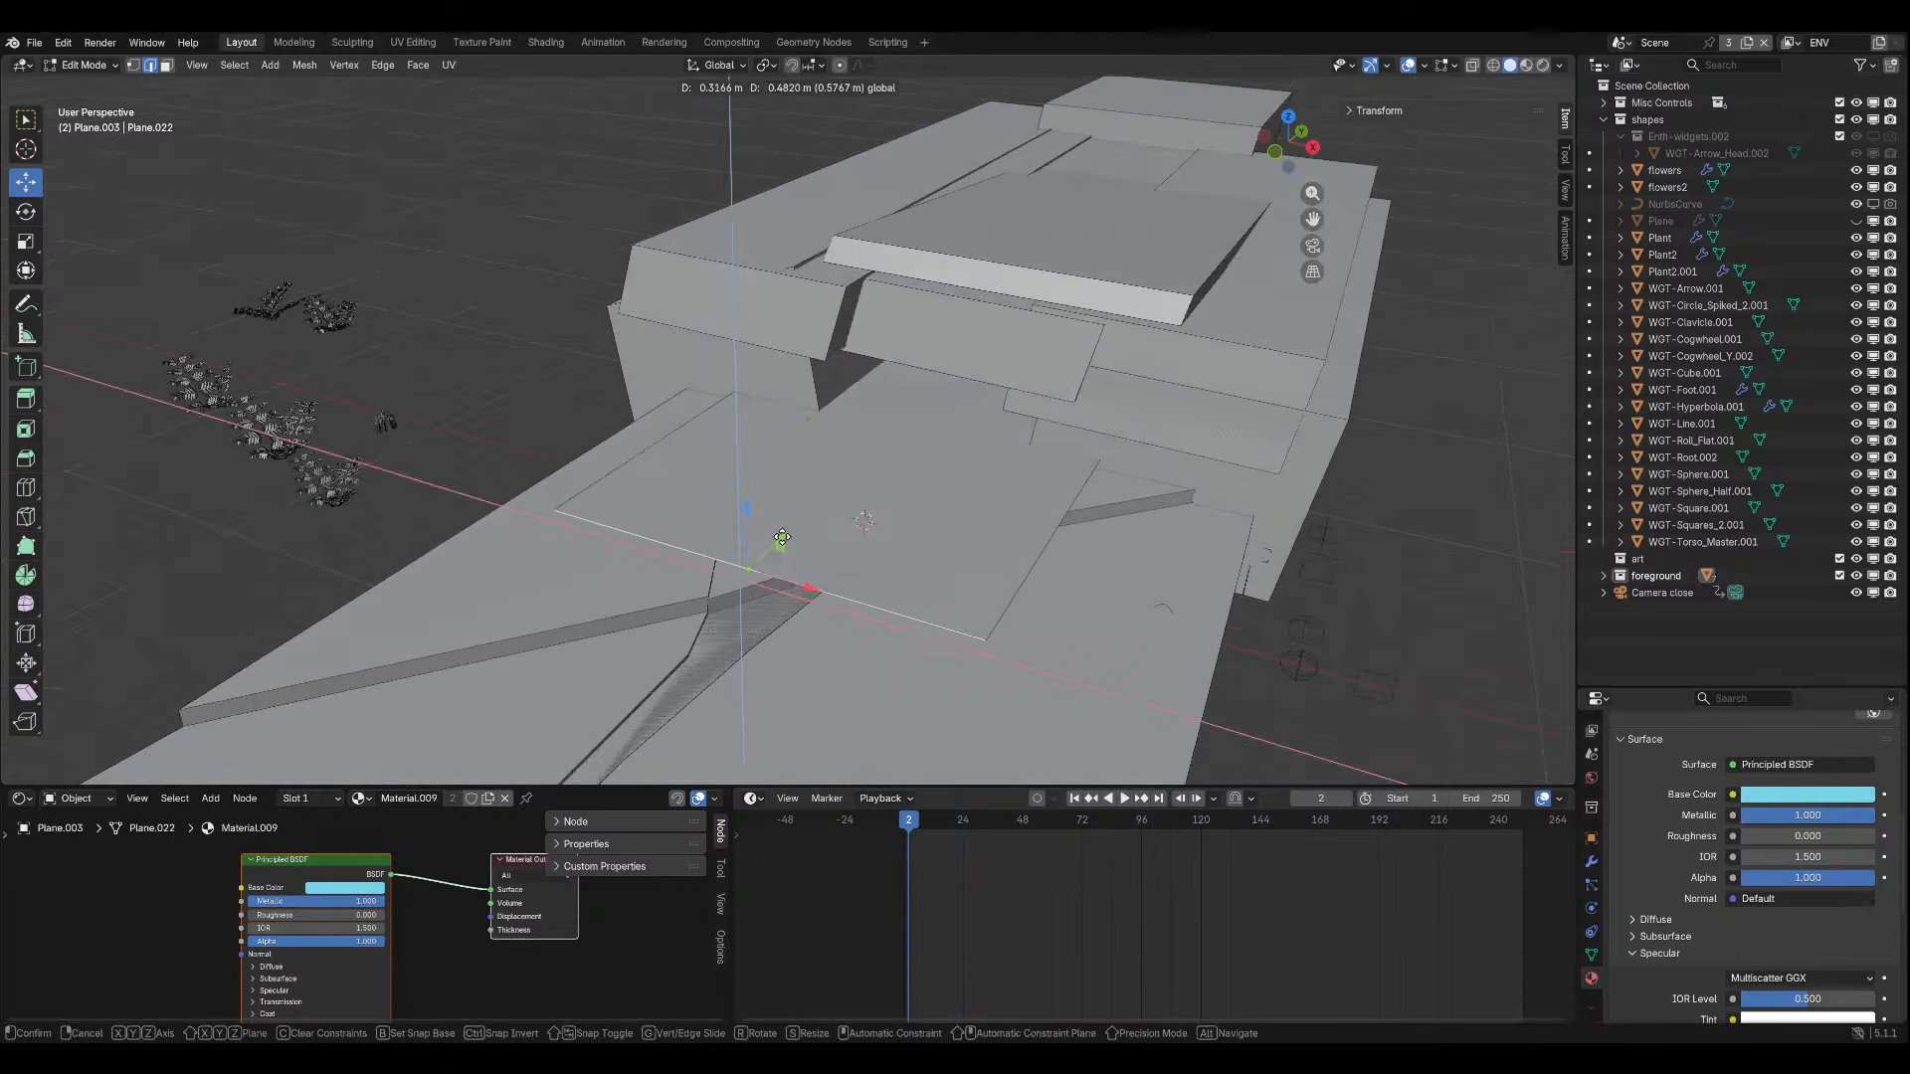
right_click(785, 543)
In vertex mode, move the water plane's front right corner inward to the edge of the channel crack.
key("1")
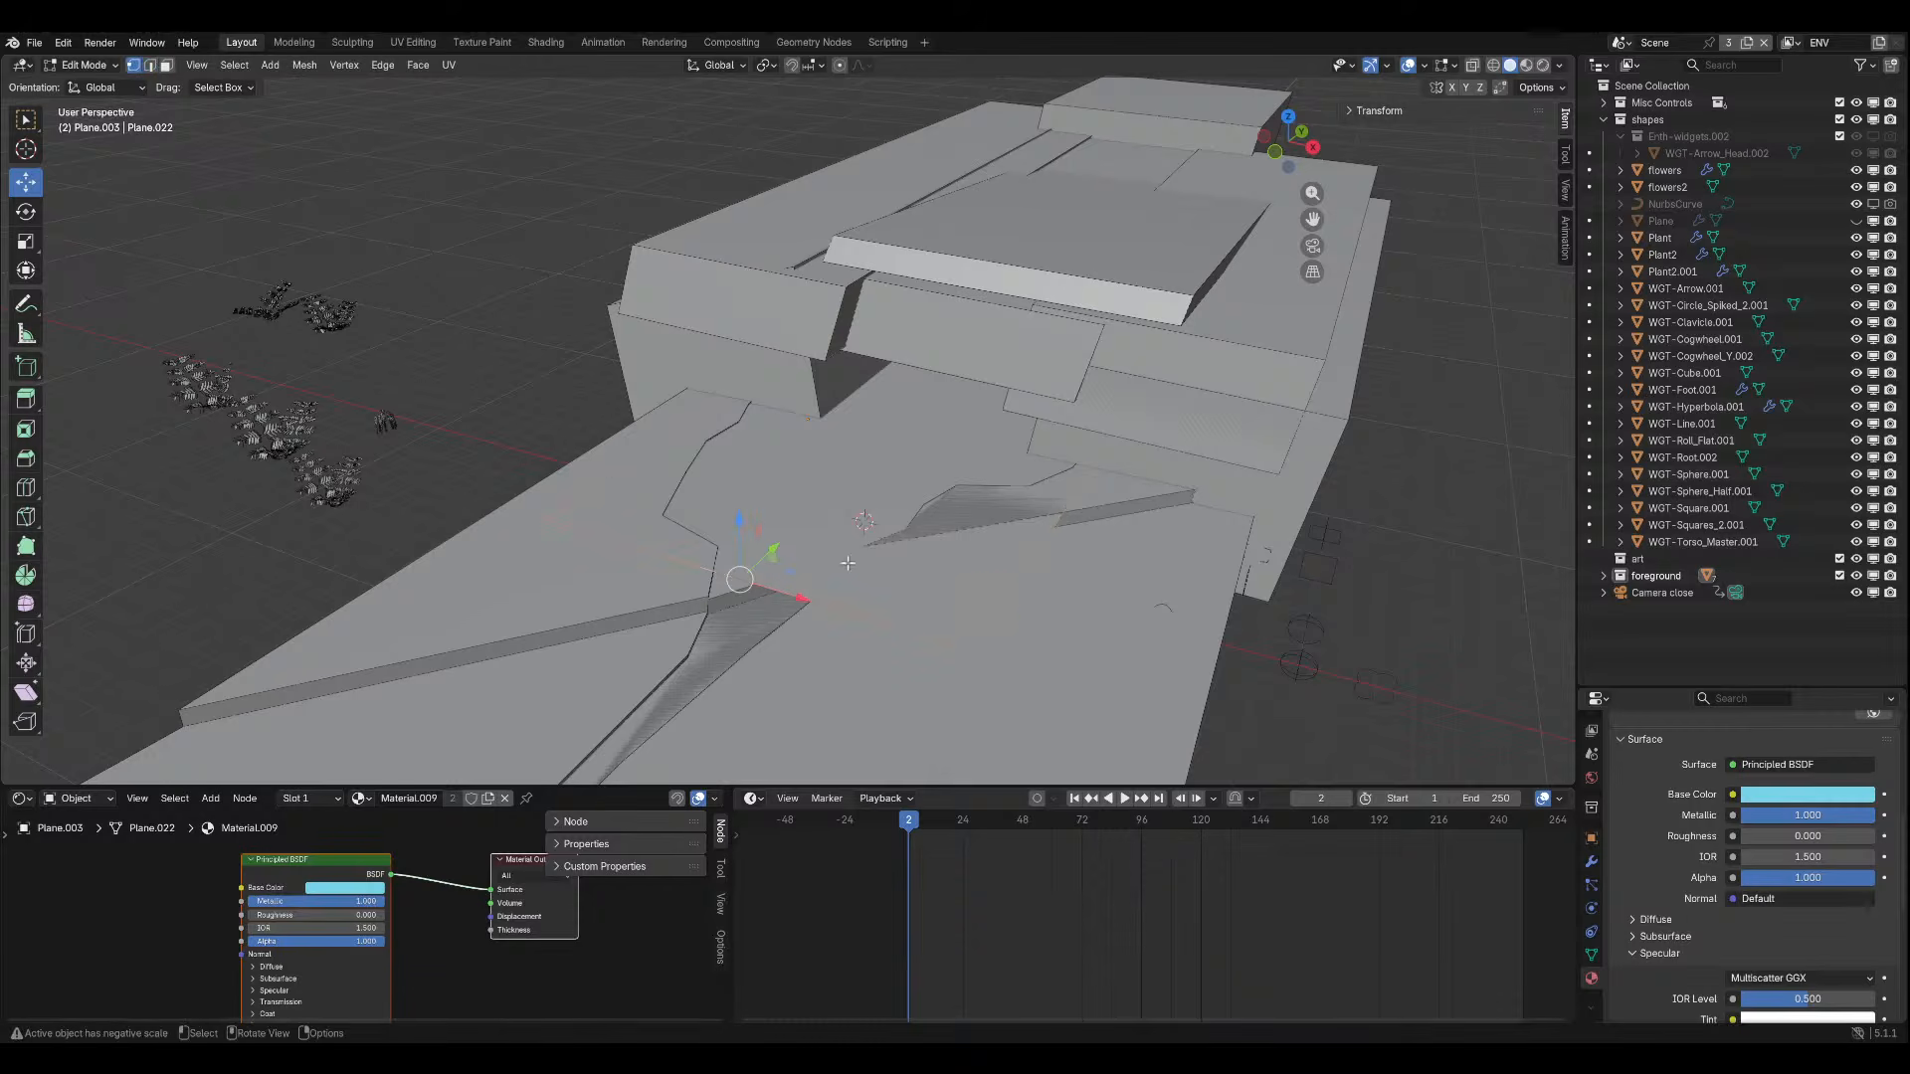
left_click_drag(996, 619, 1044, 540)
left_click_drag(1120, 595, 996, 567)
left_click_drag(931, 507, 934, 503)
scroll(1001, 453, "up", 2)
left_click(1165, 390)
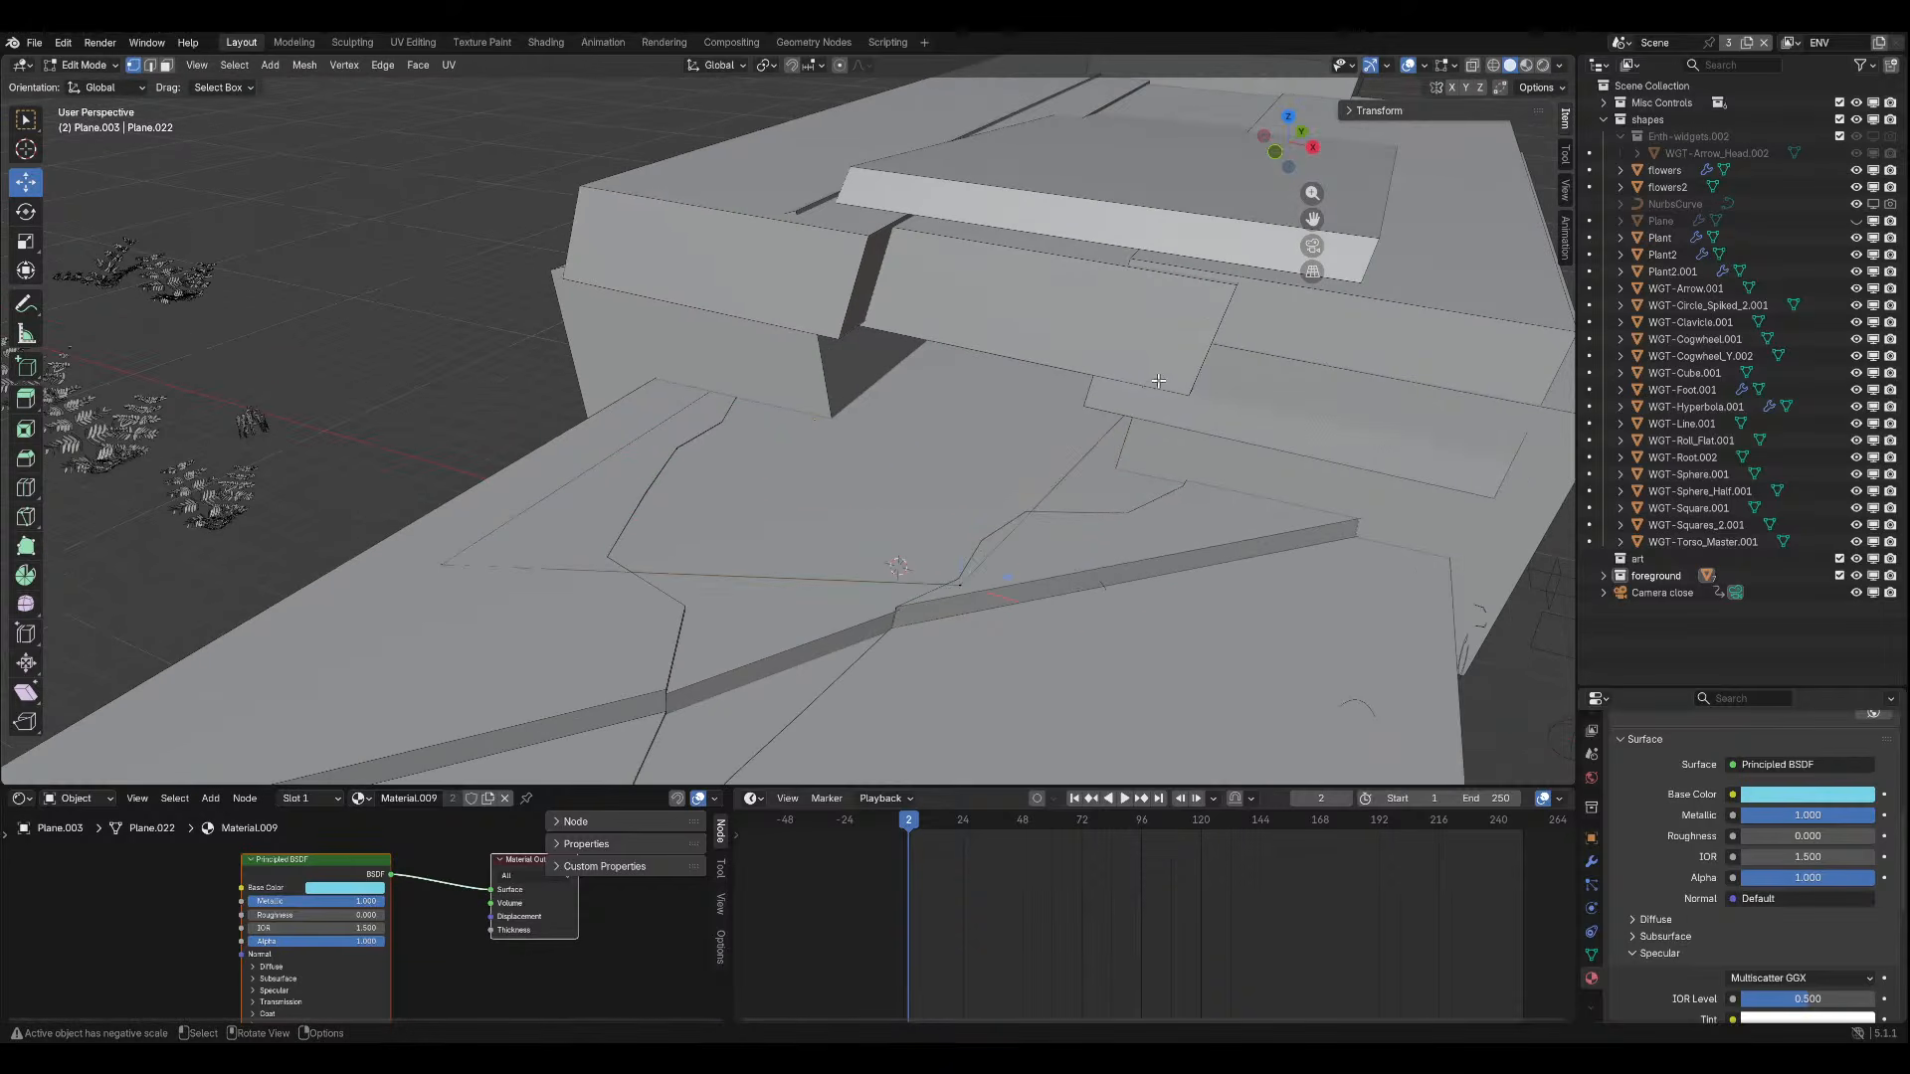
Try to move the water plane's rear right corner vertex outward along X.
middle_click_drag(1159, 381, 950, 465)
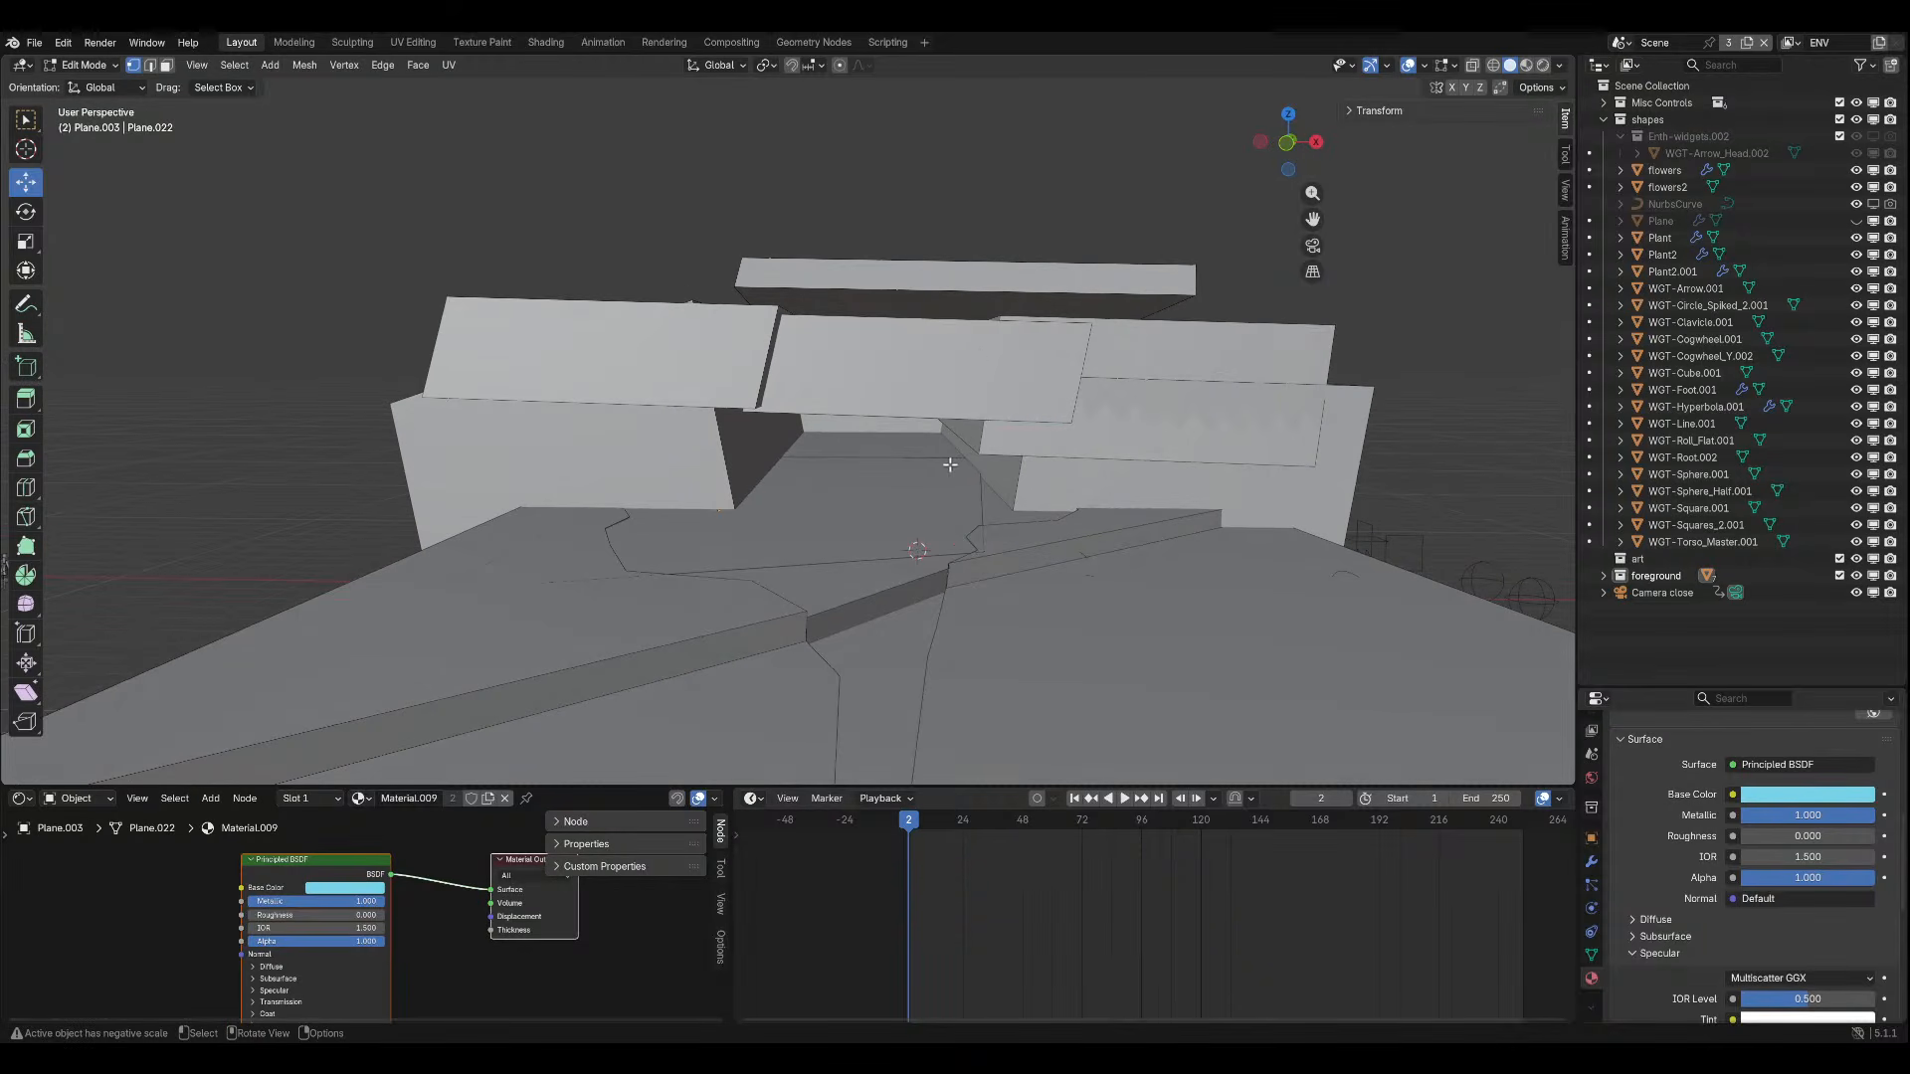
left_click_drag(1034, 438, 1210, 449)
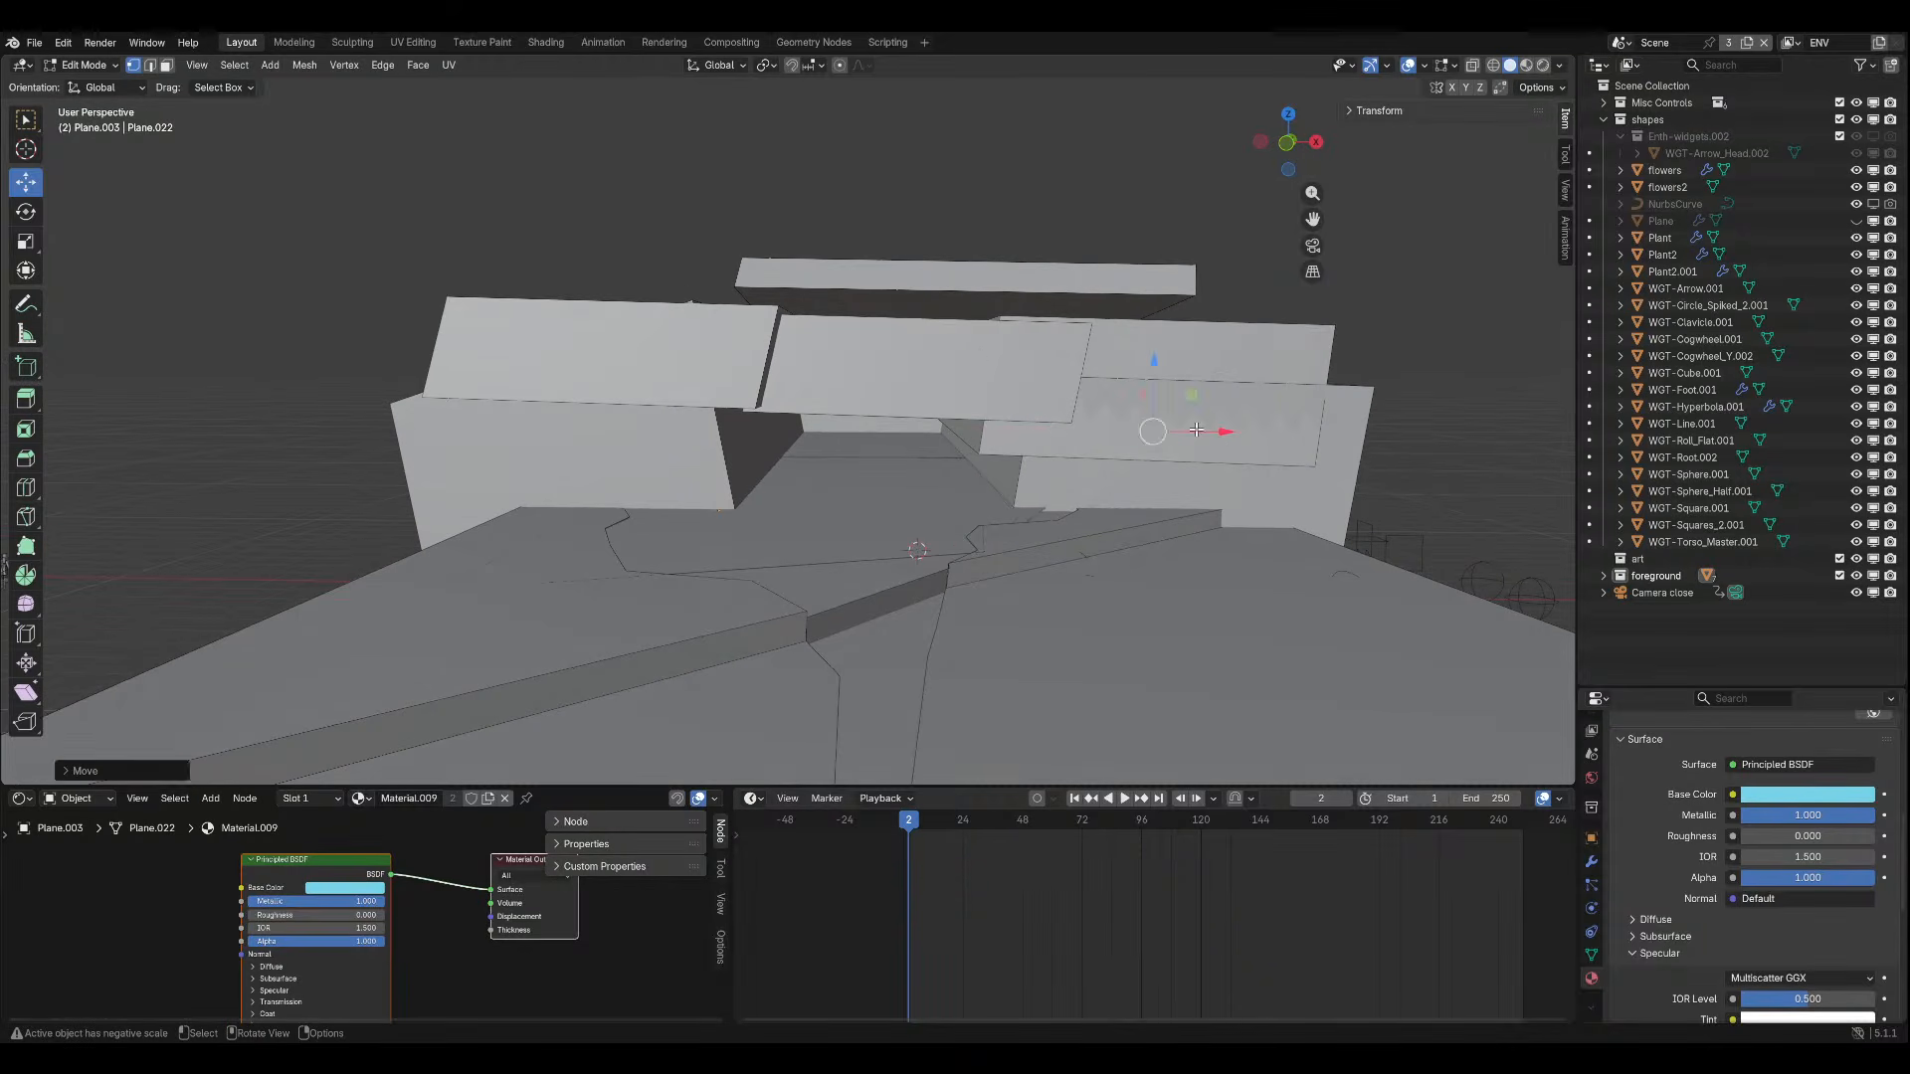
middle_click_drag(1202, 398, 1188, 444)
key("ctrl+z")
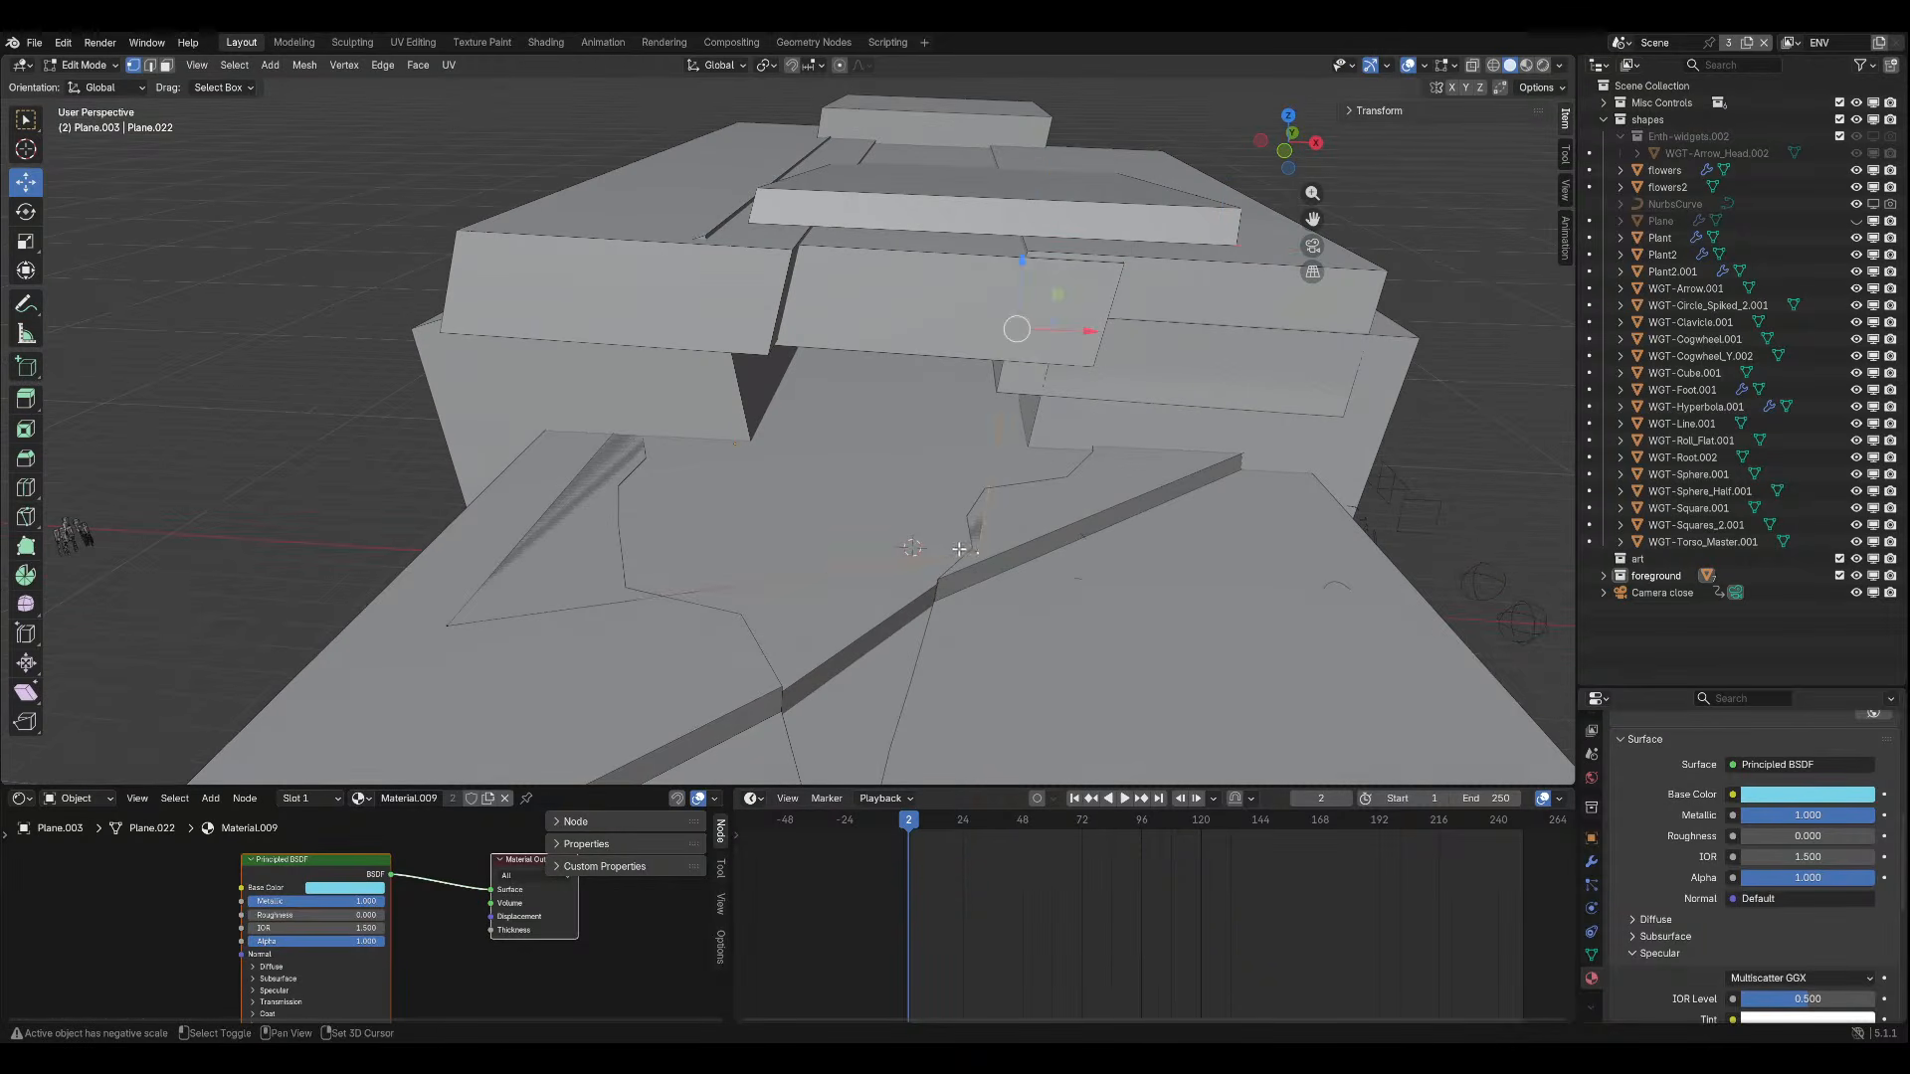
right_click(959, 549)
left_click(959, 549)
left_click(1010, 427)
middle_click_drag(1010, 425, 1082, 422)
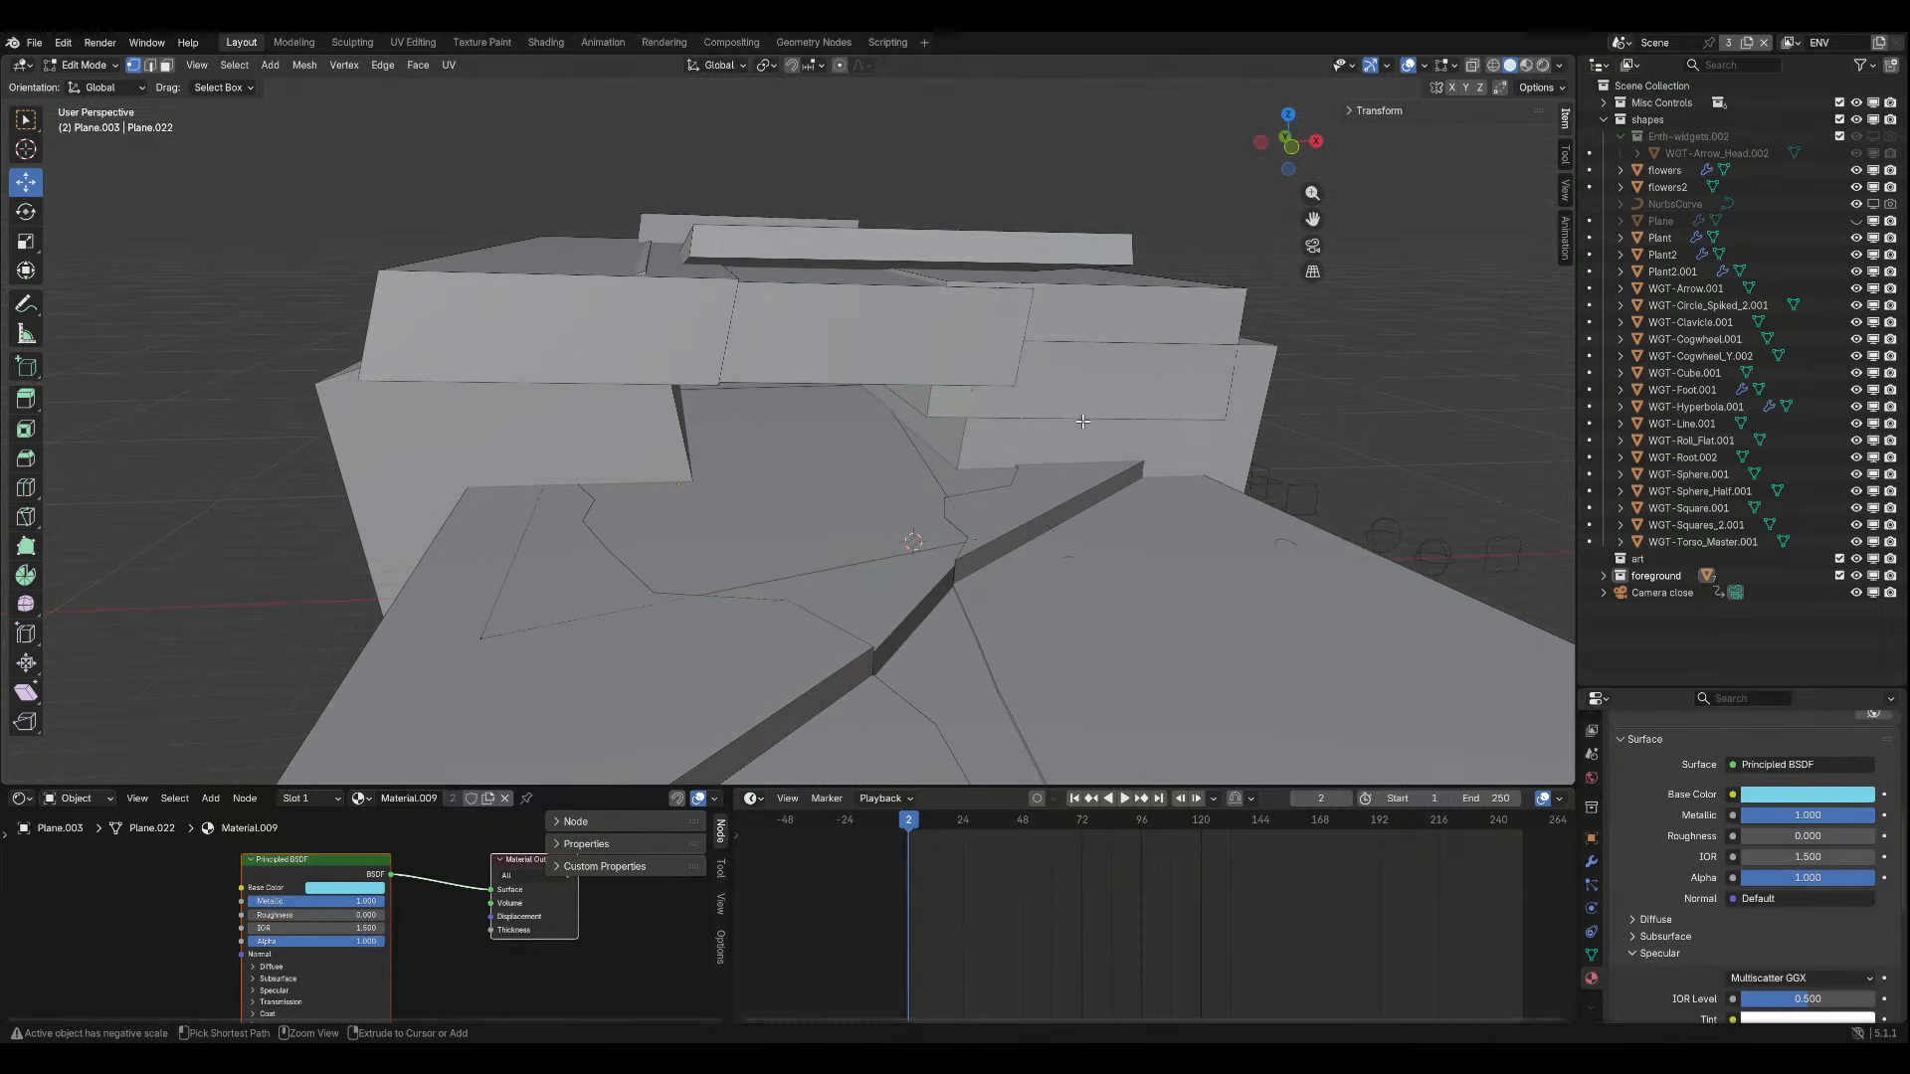
key("ctrl+z")
Subdivide the water plane and move its middle right-side vertex outward along X and forward along Y.
right_click(837, 458)
left_click(836, 458)
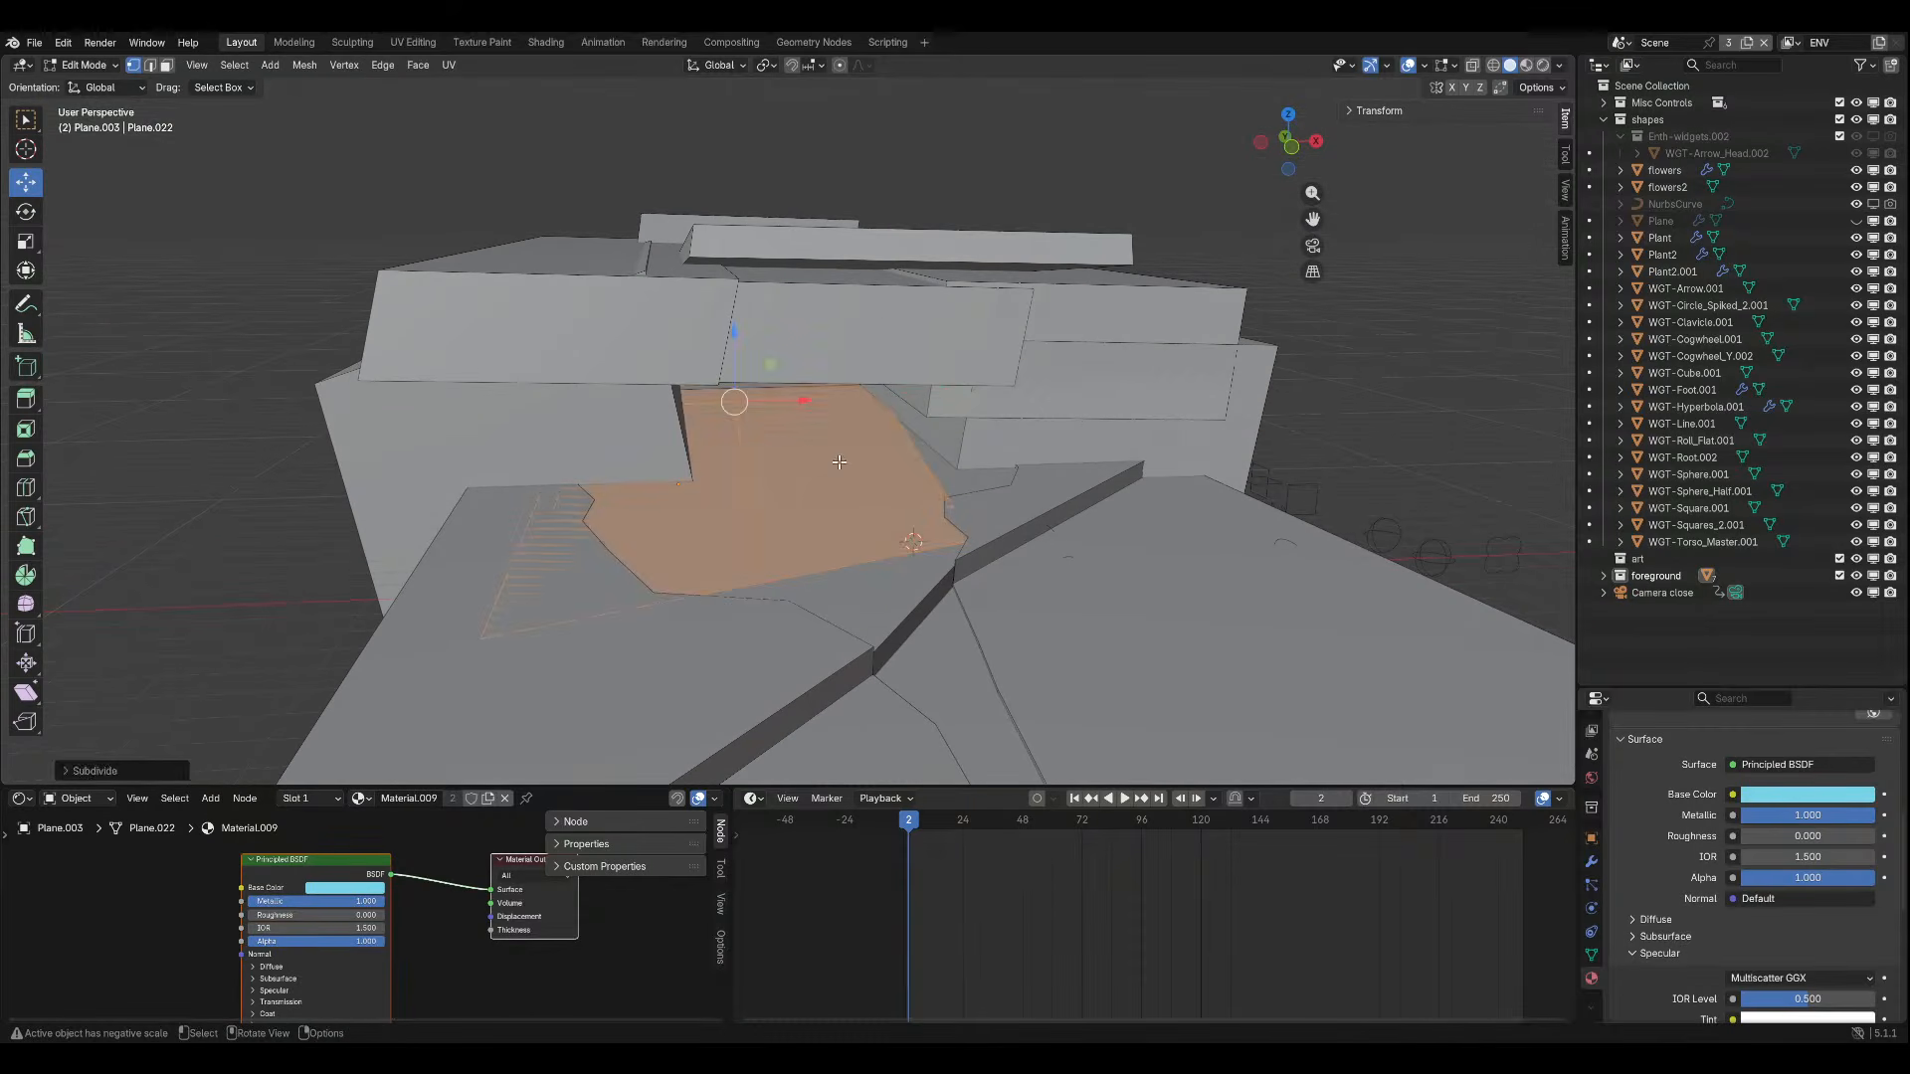
left_click(894, 392)
left_click(1007, 392)
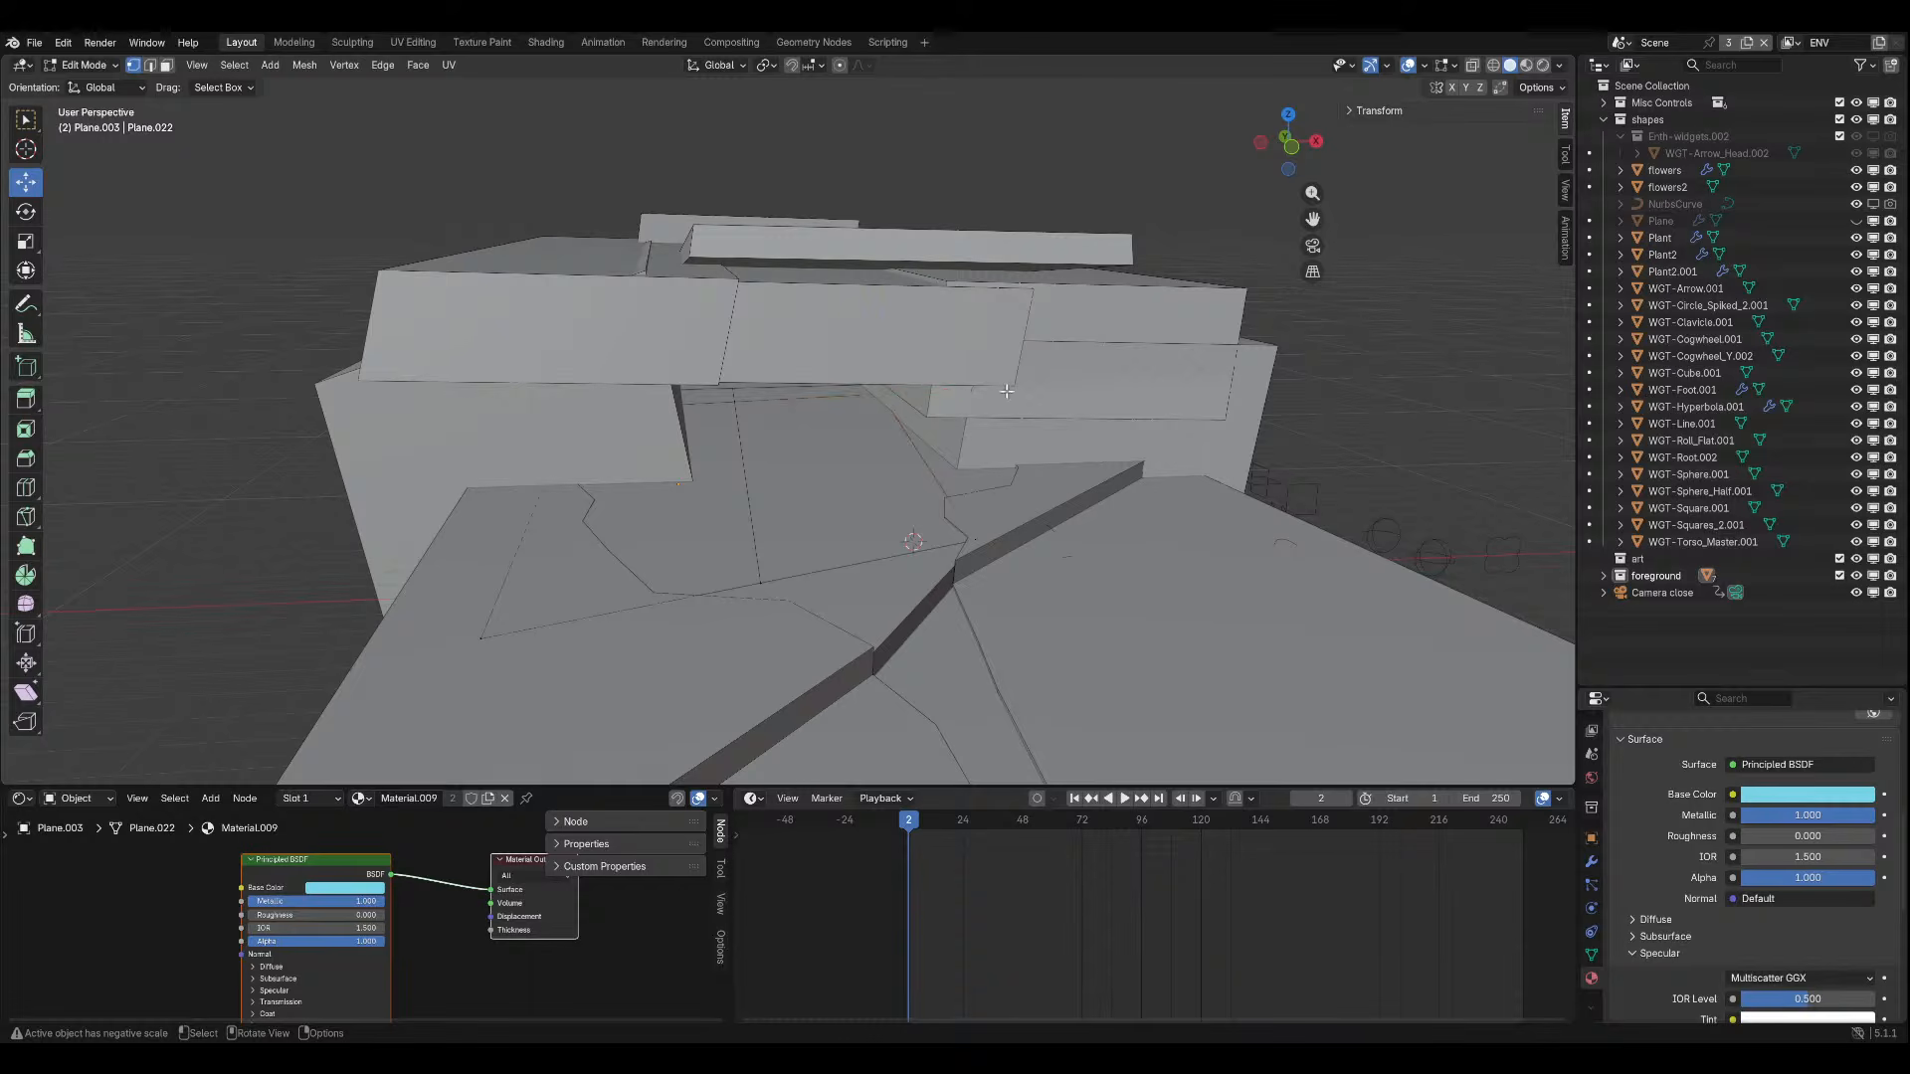
left_click_drag(903, 394, 980, 387)
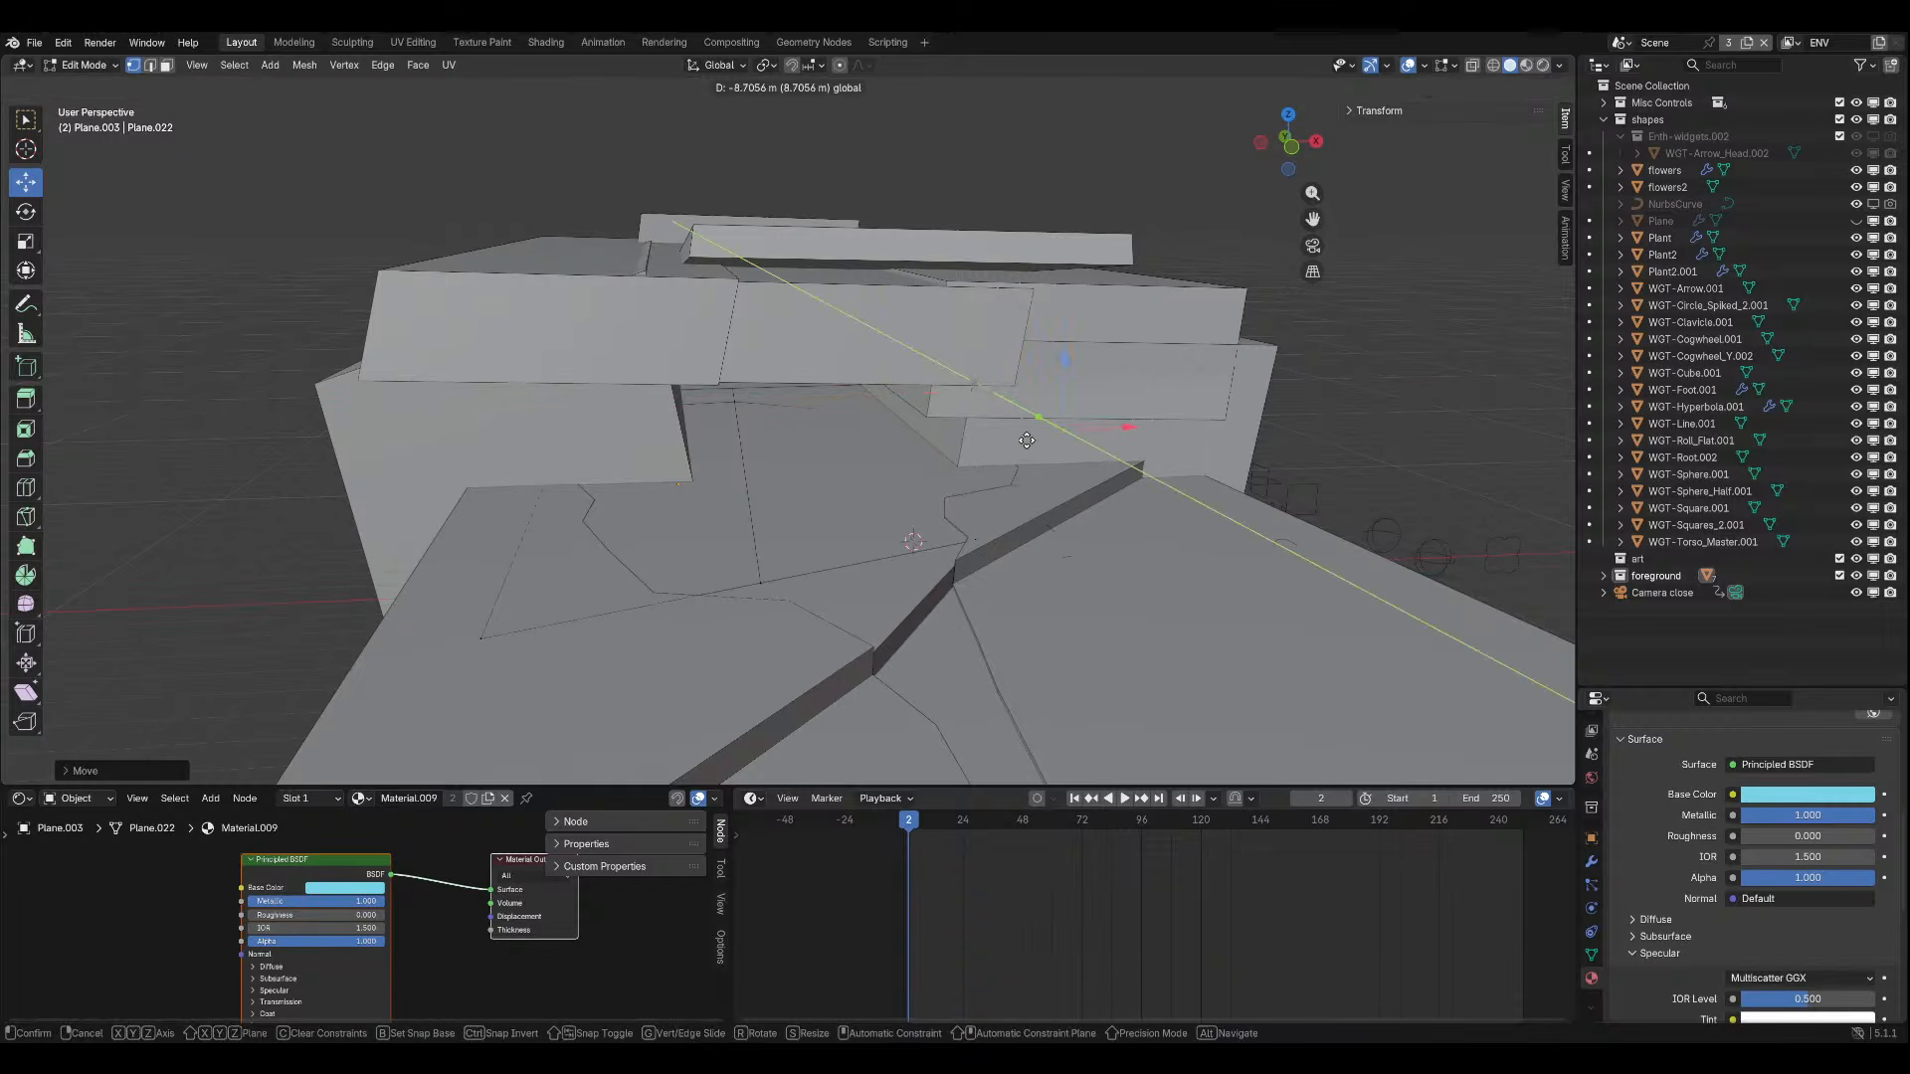
left_click_drag(1020, 436, 1022, 436)
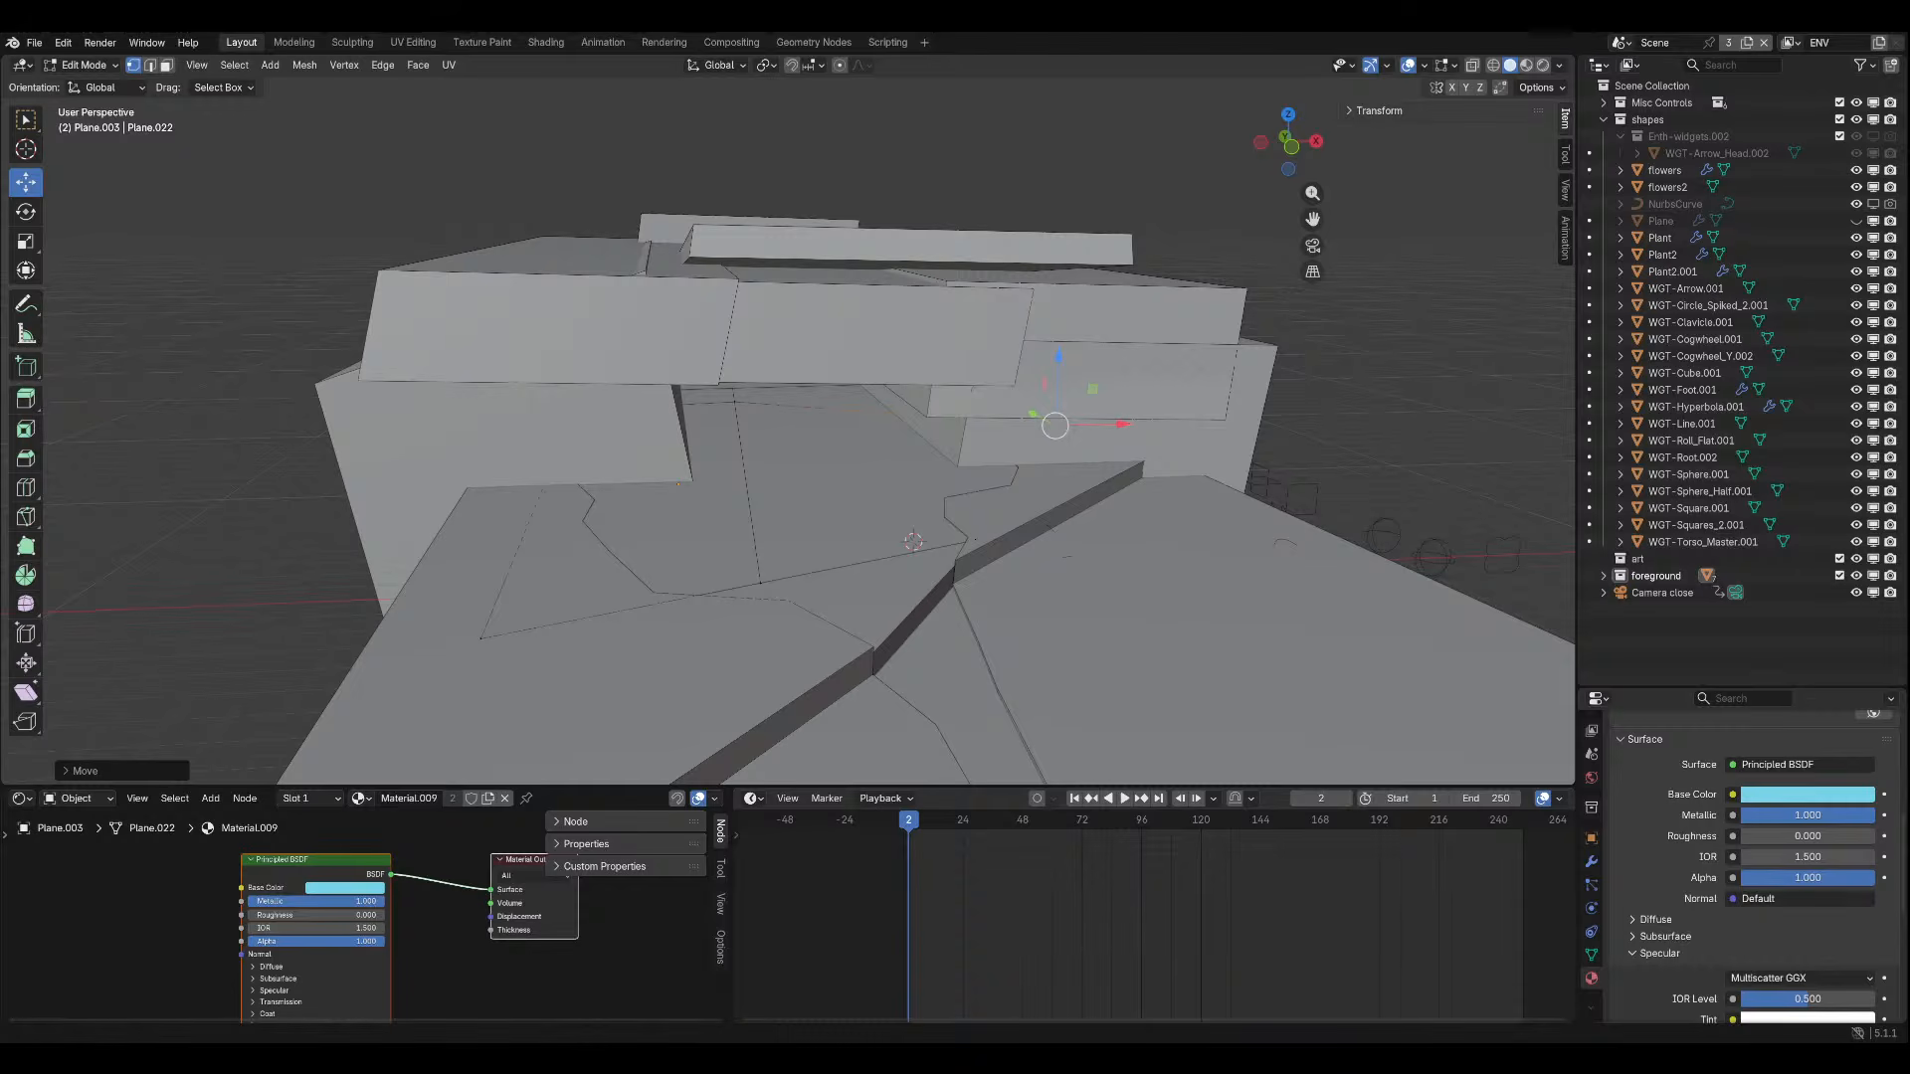
Pull the middle vertex of the water plane's front edge forward along Y into the channel.
middle_click_drag(1207, 503, 706, 585)
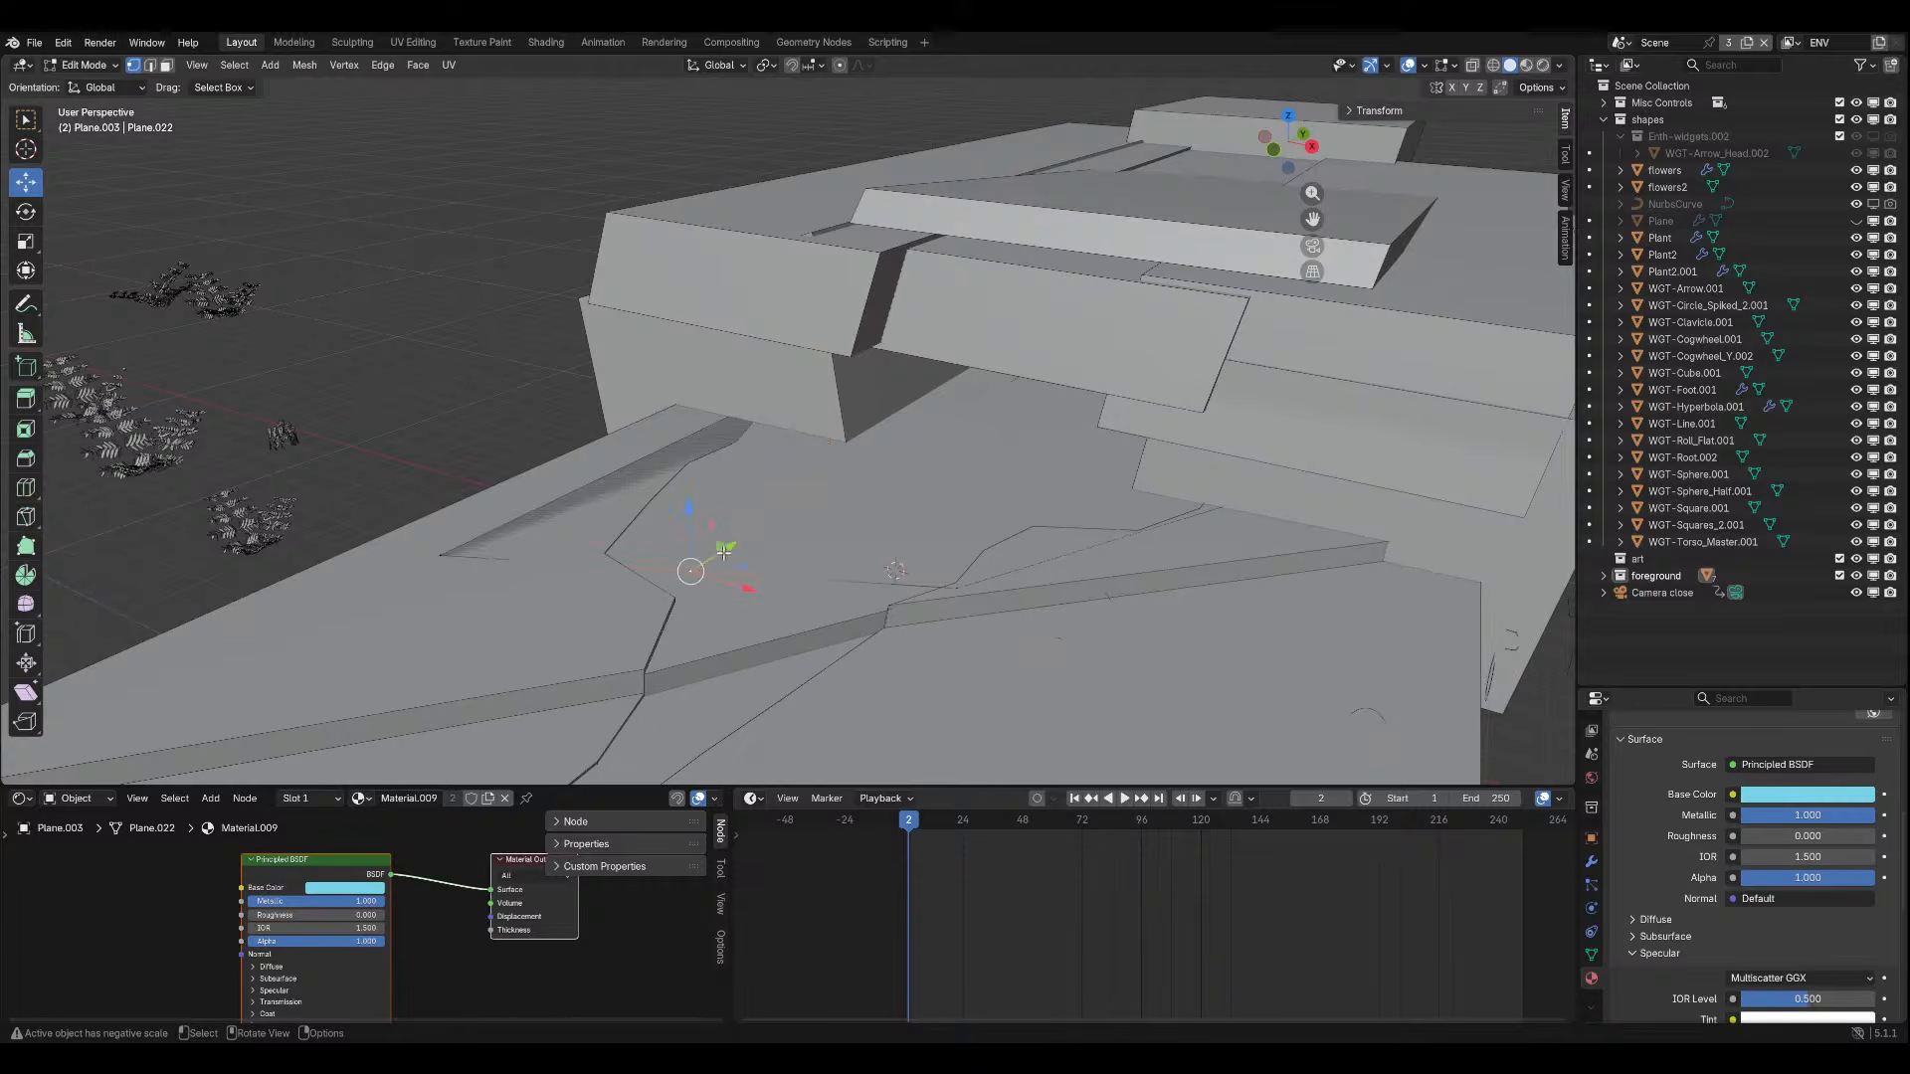
left_click_drag(723, 552, 688, 622)
right_click(693, 581)
right_click(707, 572)
middle_click_drag(742, 618, 600, 528)
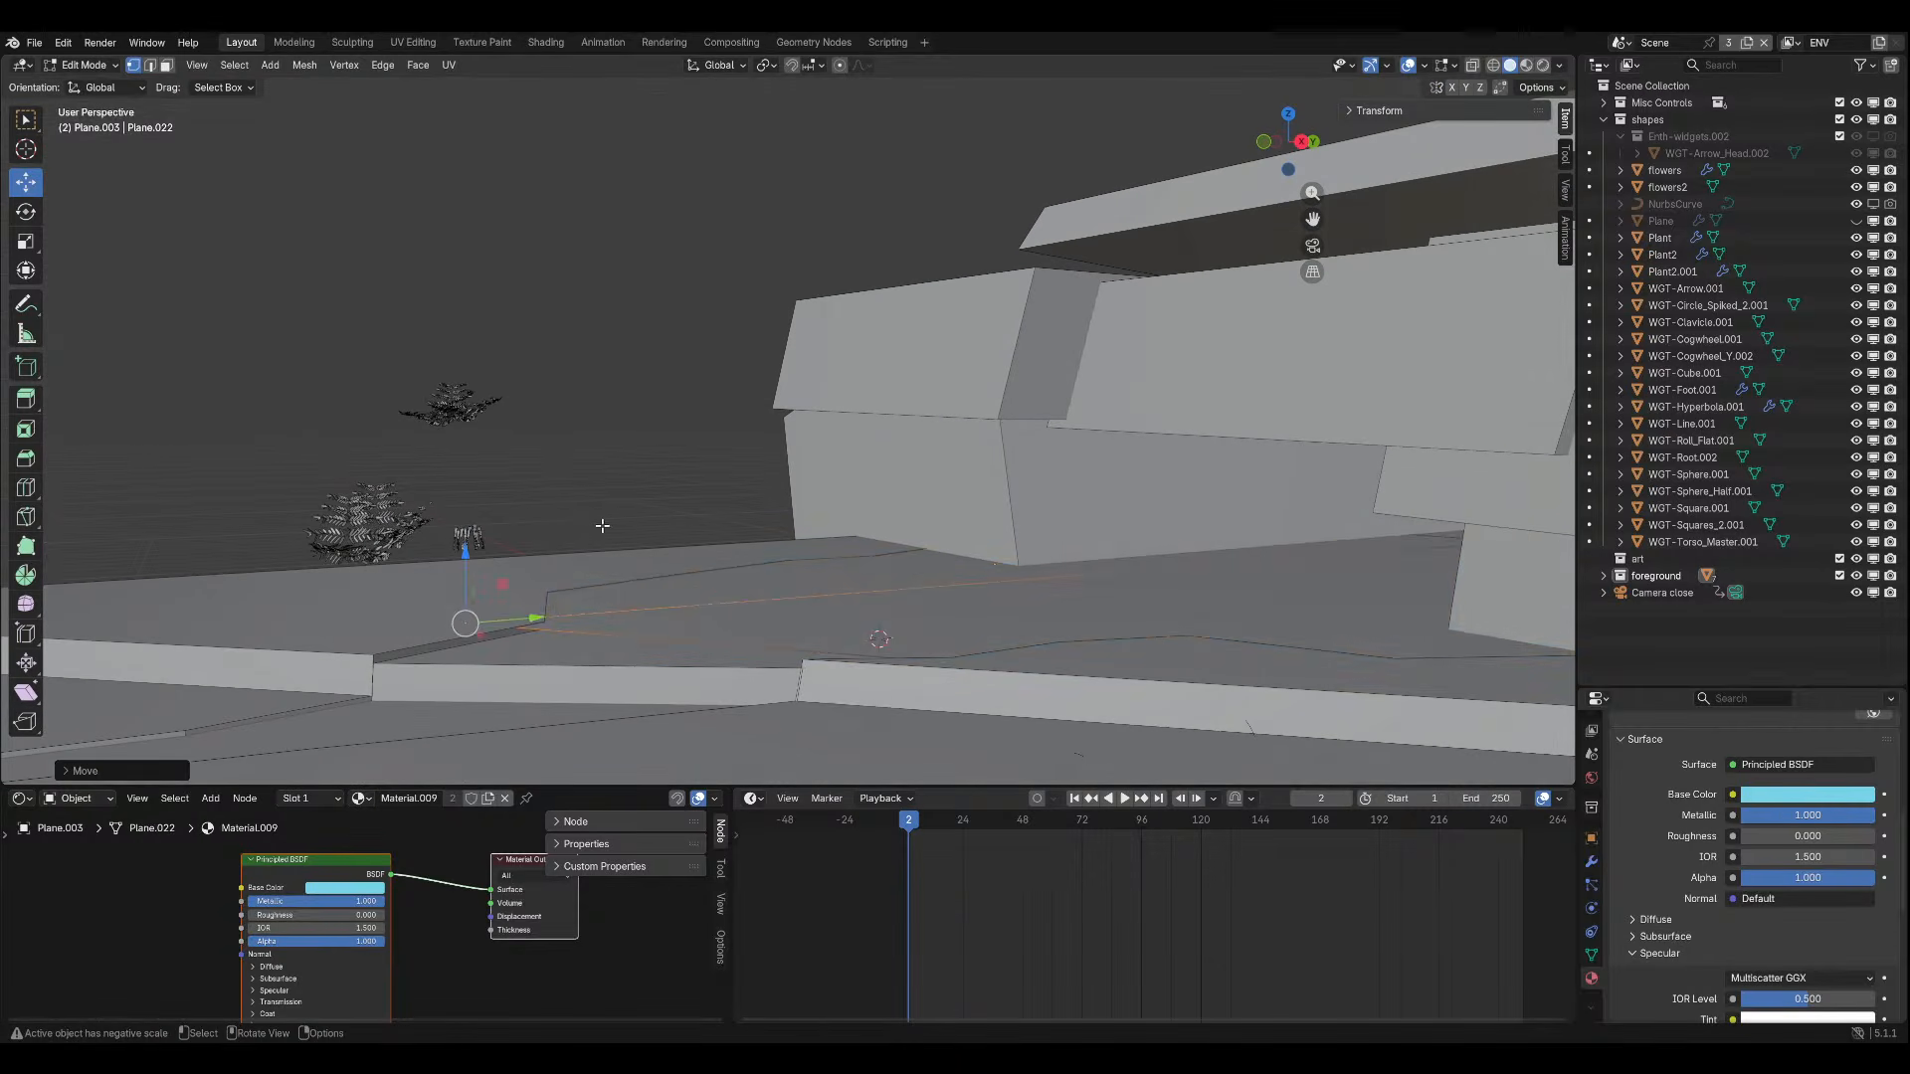
Raise the whole water plane mesh slightly, return to Object Mode and save the file.
key("a")
key("g")
left_click(811, 525)
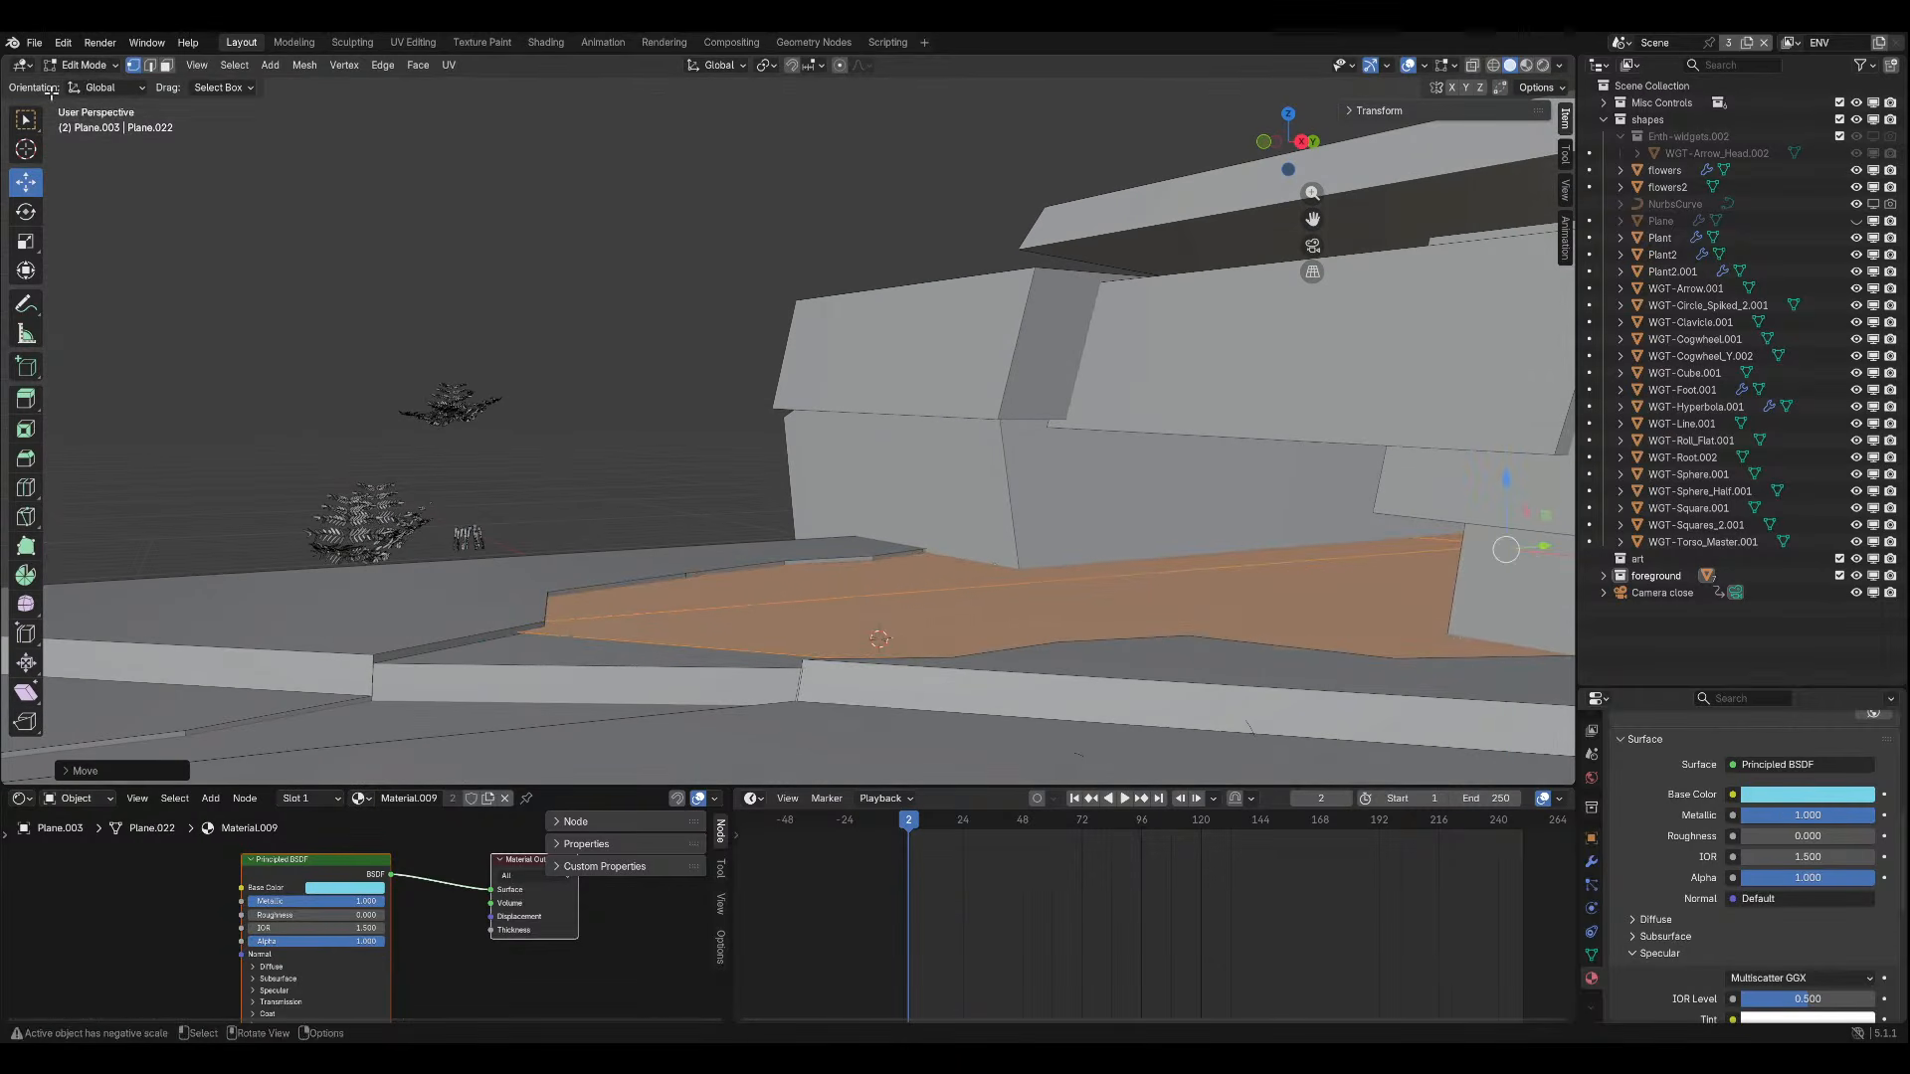
left_click(83, 66)
left_click(94, 84)
key("ctrl+s")
Open the cracked ground slab in Edit Mode at the step crossing the channel.
left_click(358, 647)
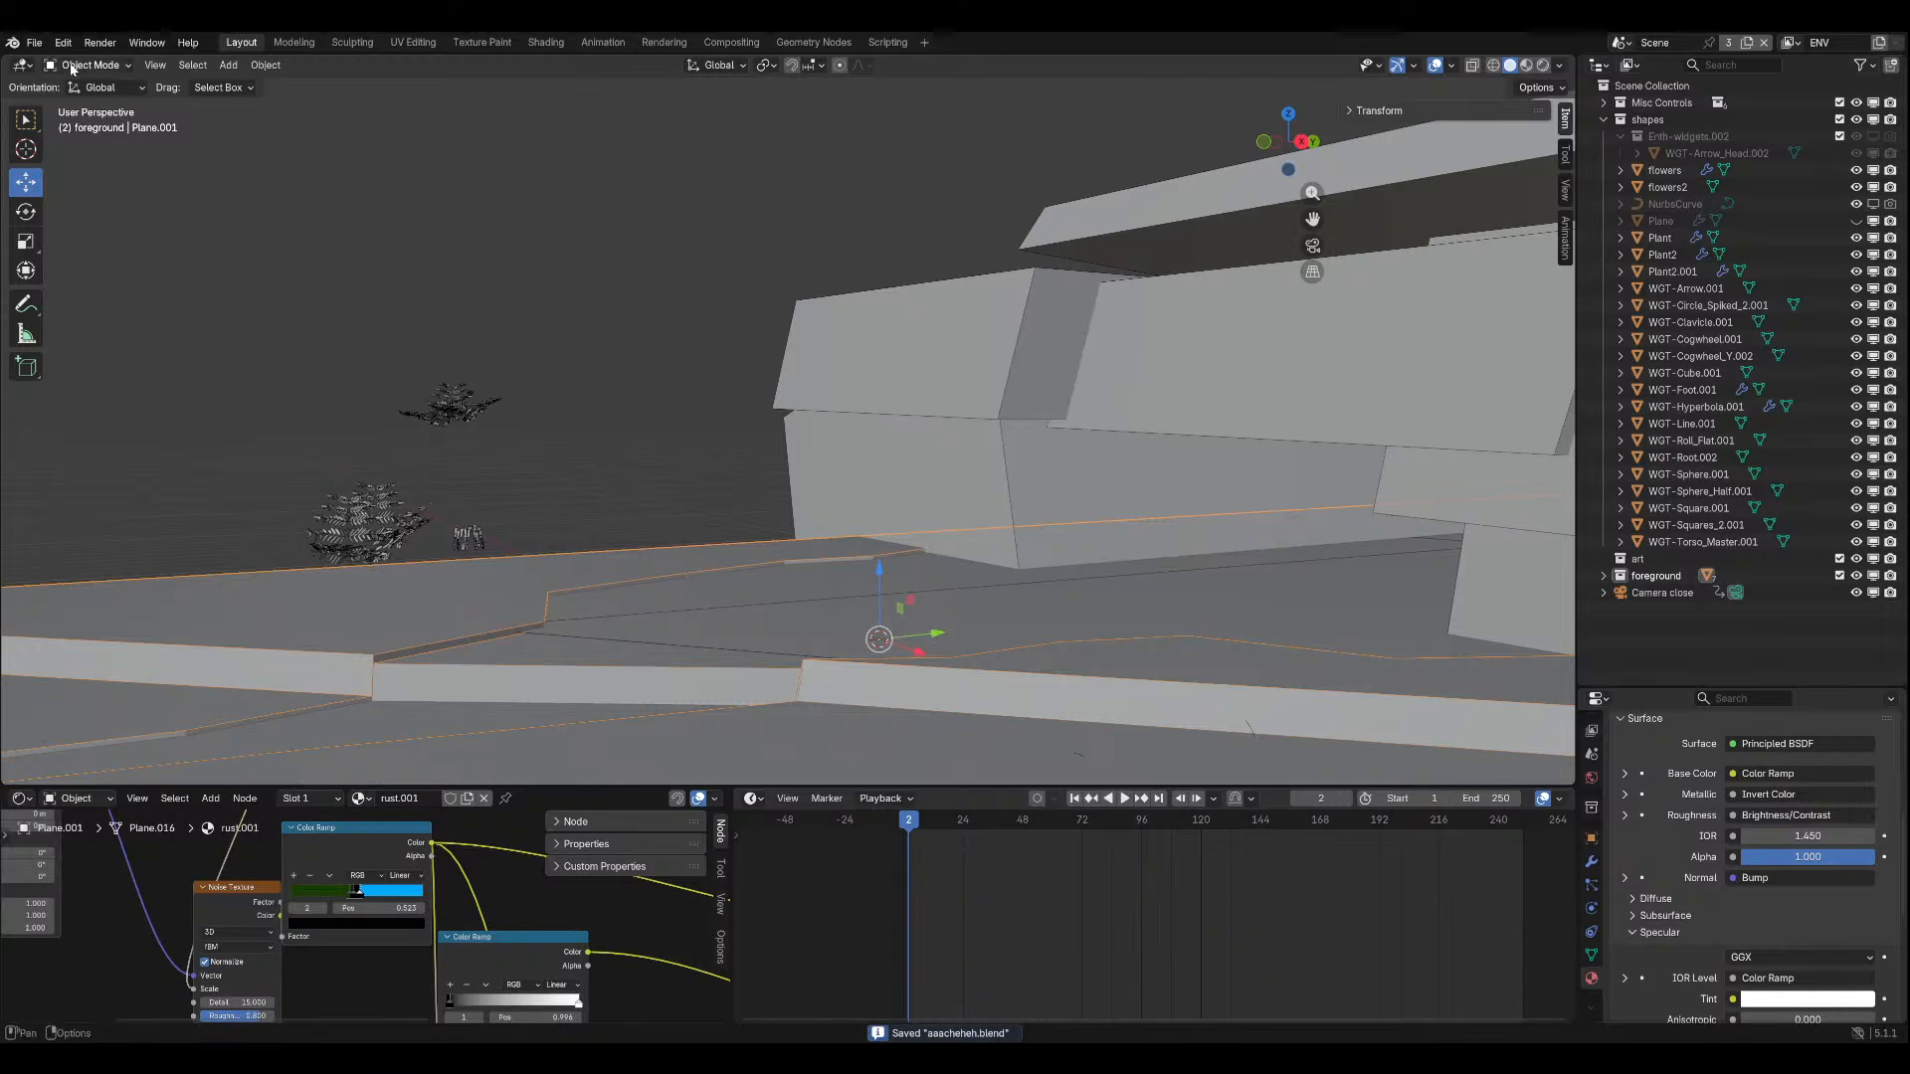
left_click(84, 65)
left_click(88, 103)
left_click(379, 663)
middle_click_drag(379, 663, 896, 548)
scroll(736, 676, "up", 1)
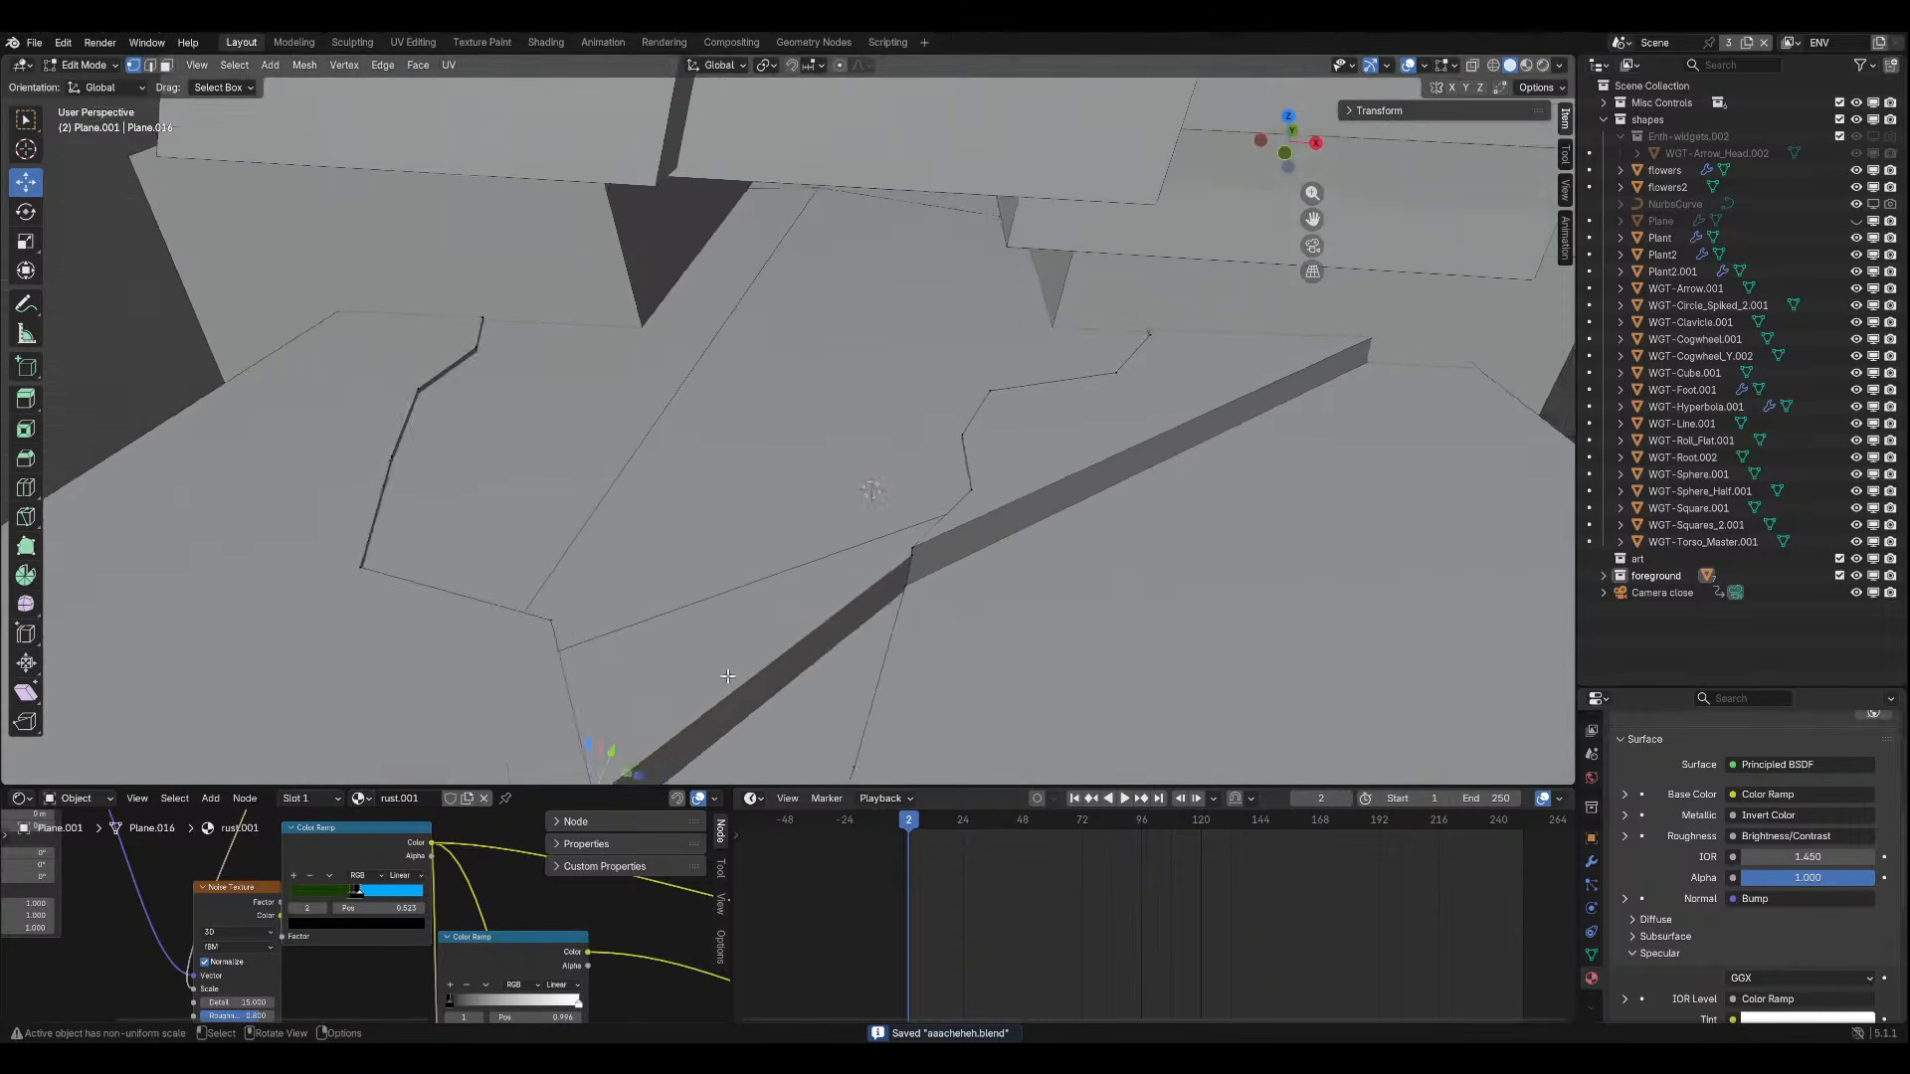
middle_click_drag(736, 676, 291, 543)
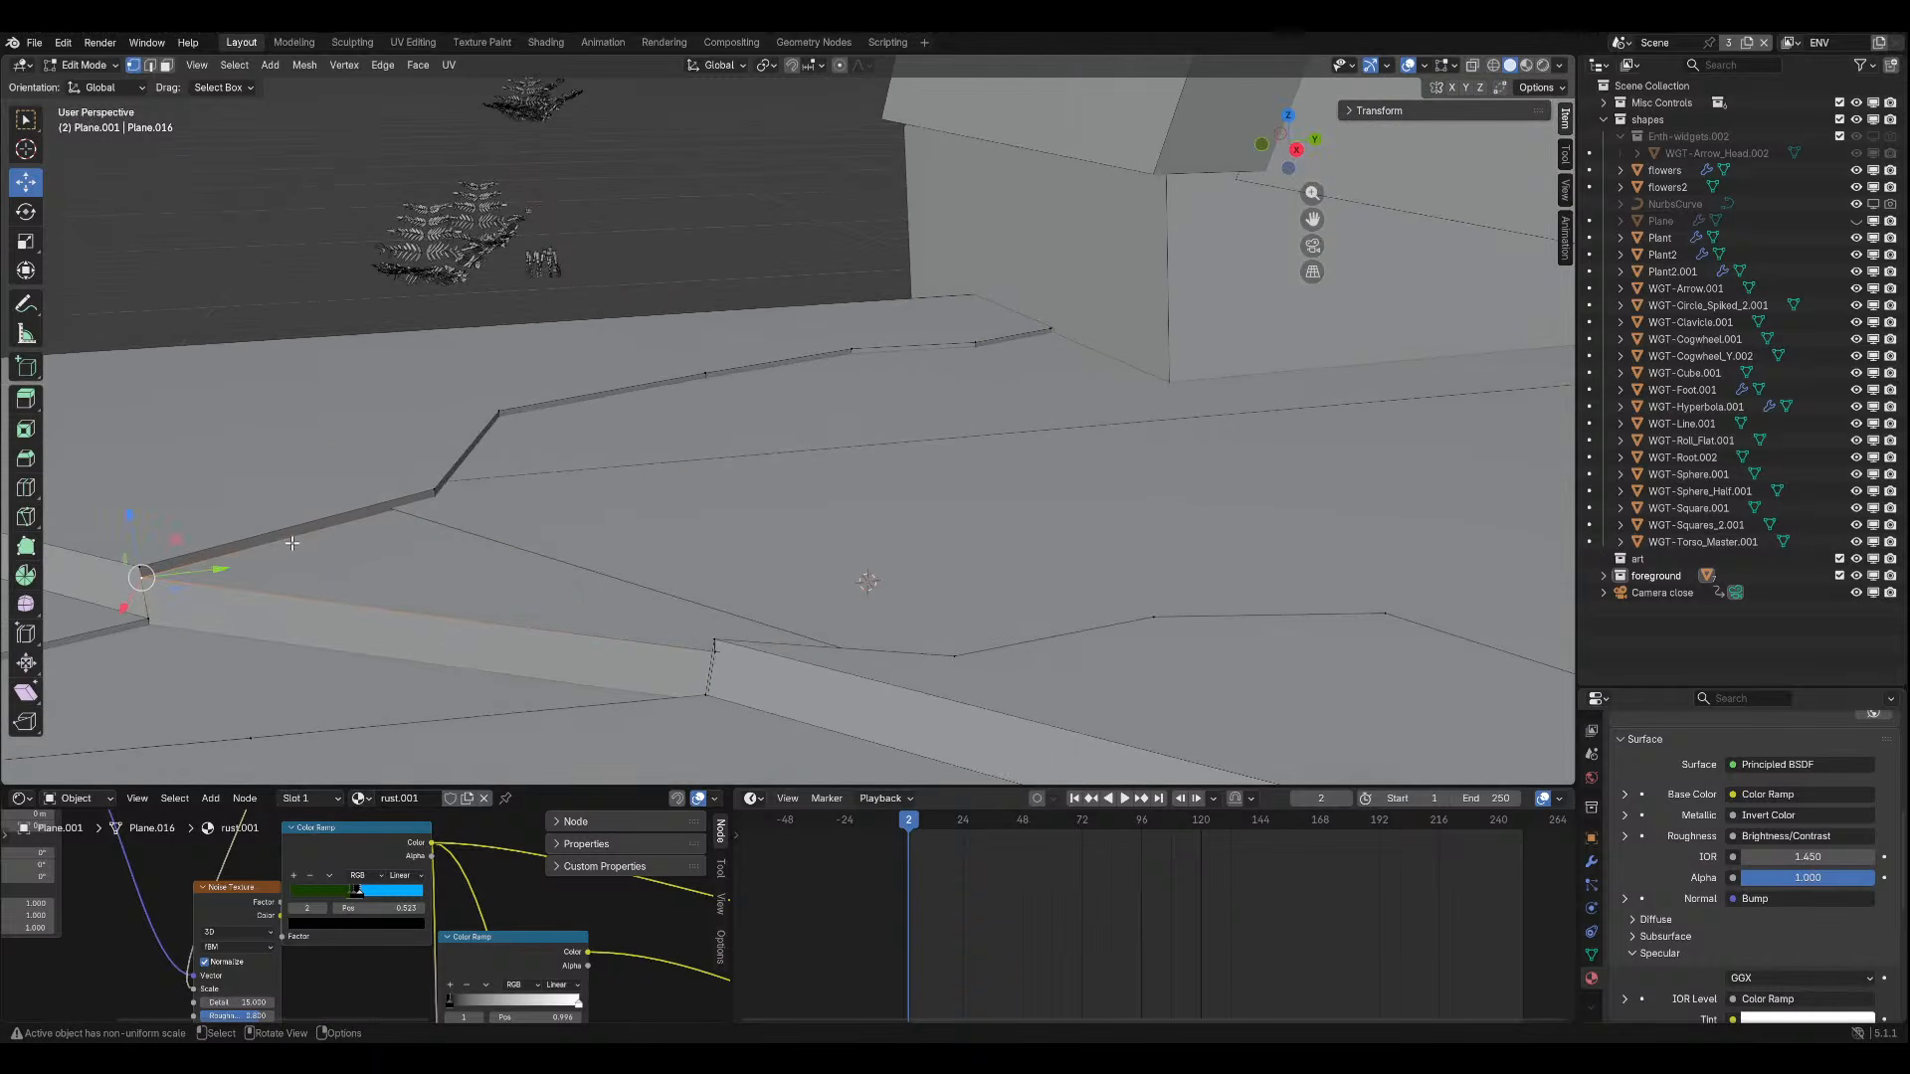
left_click(210, 566)
Delete the vertical step face that crosses the channel between the two ground slab edges.
left_click(150, 67)
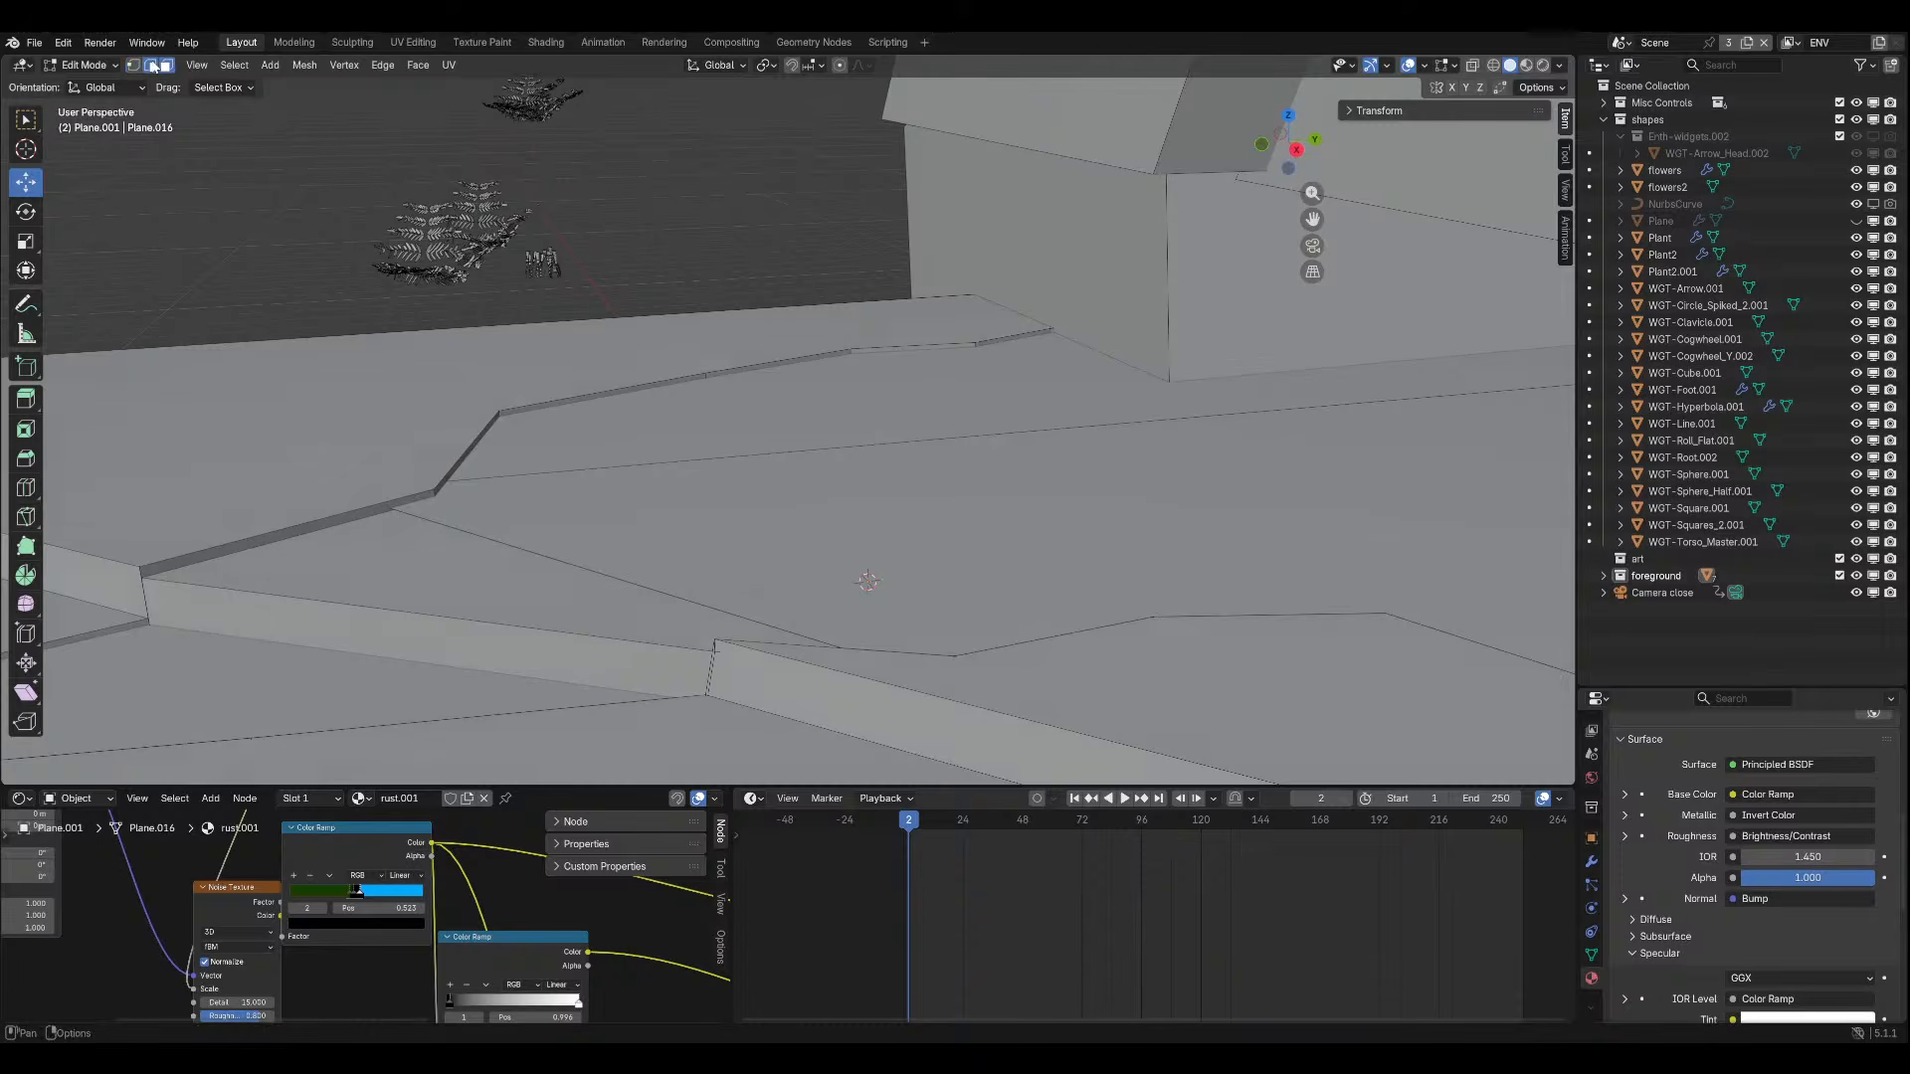
left_click(318, 516)
middle_click_drag(657, 507, 776, 602)
left_click(969, 609)
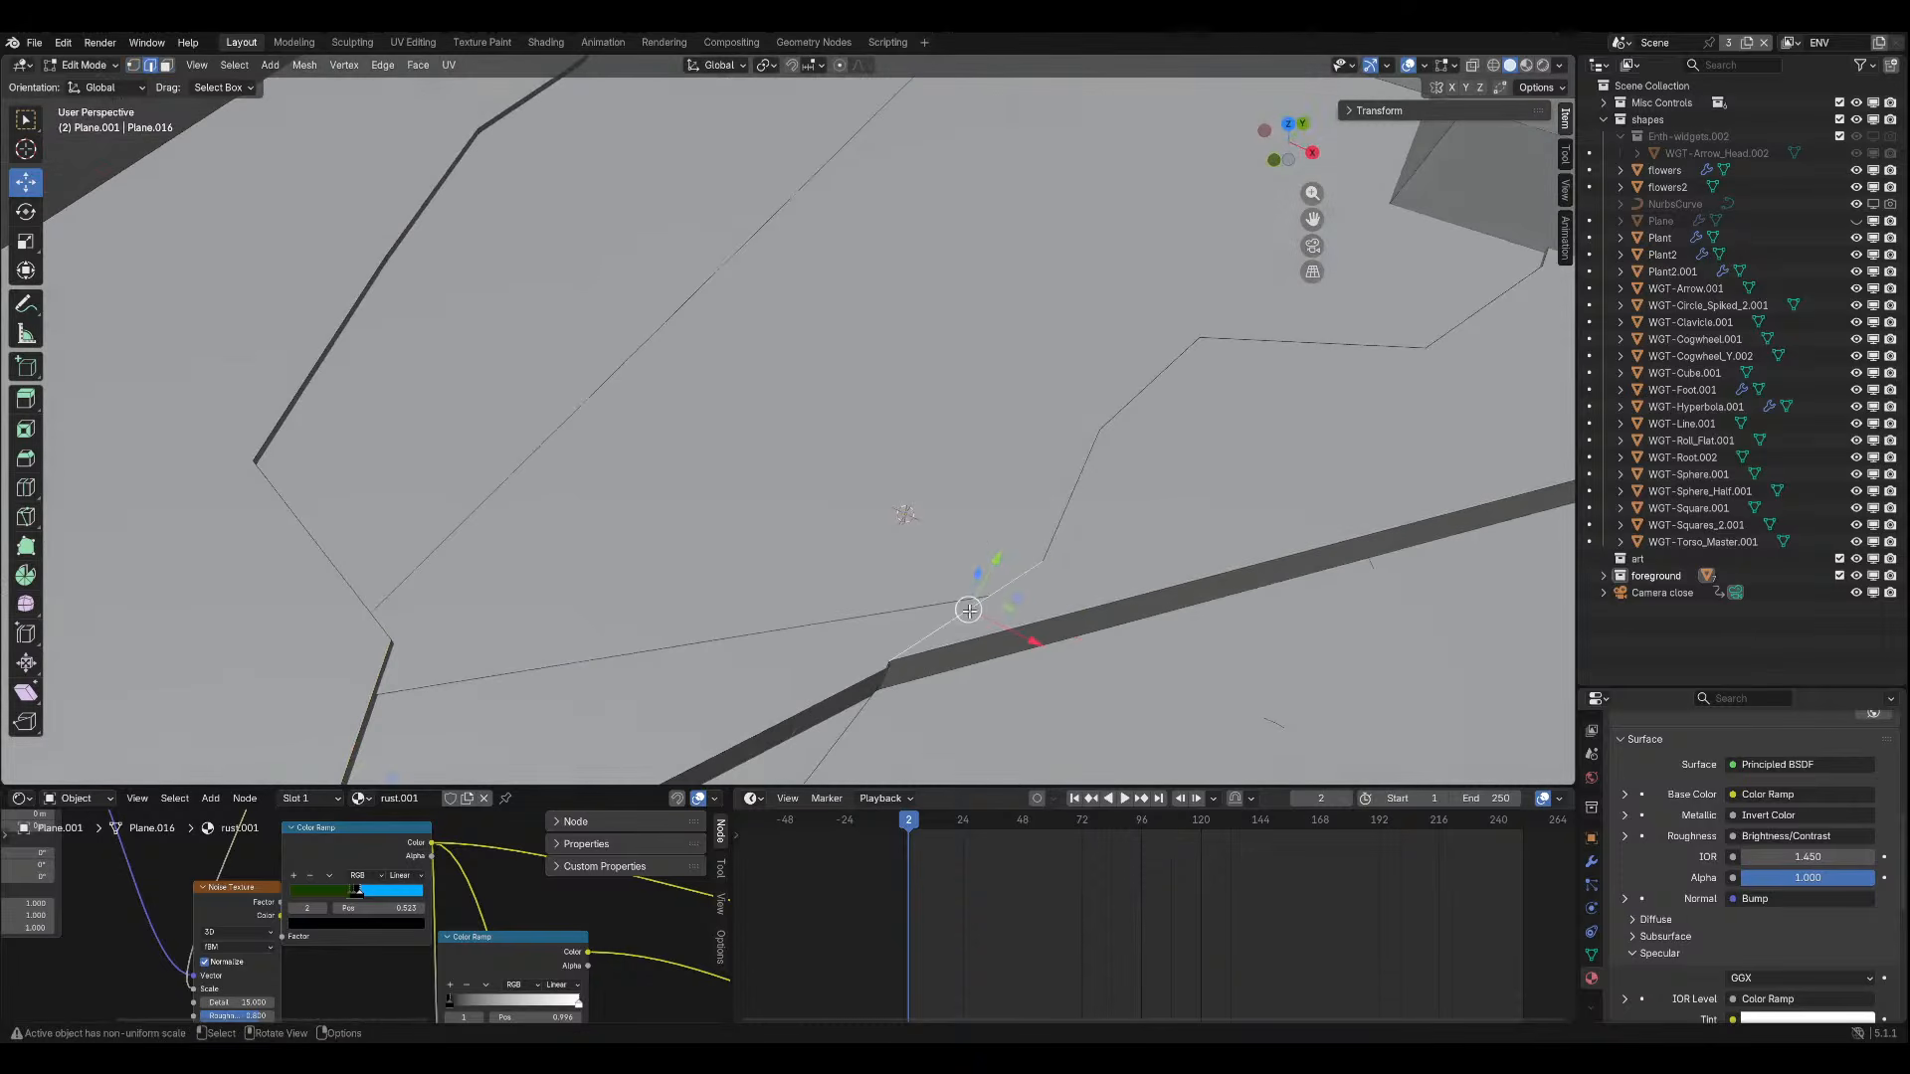
left_click(484, 686, "shift")
middle_click_drag(485, 685, 514, 640)
left_click(864, 681)
left_click(303, 642)
right_click(315, 657)
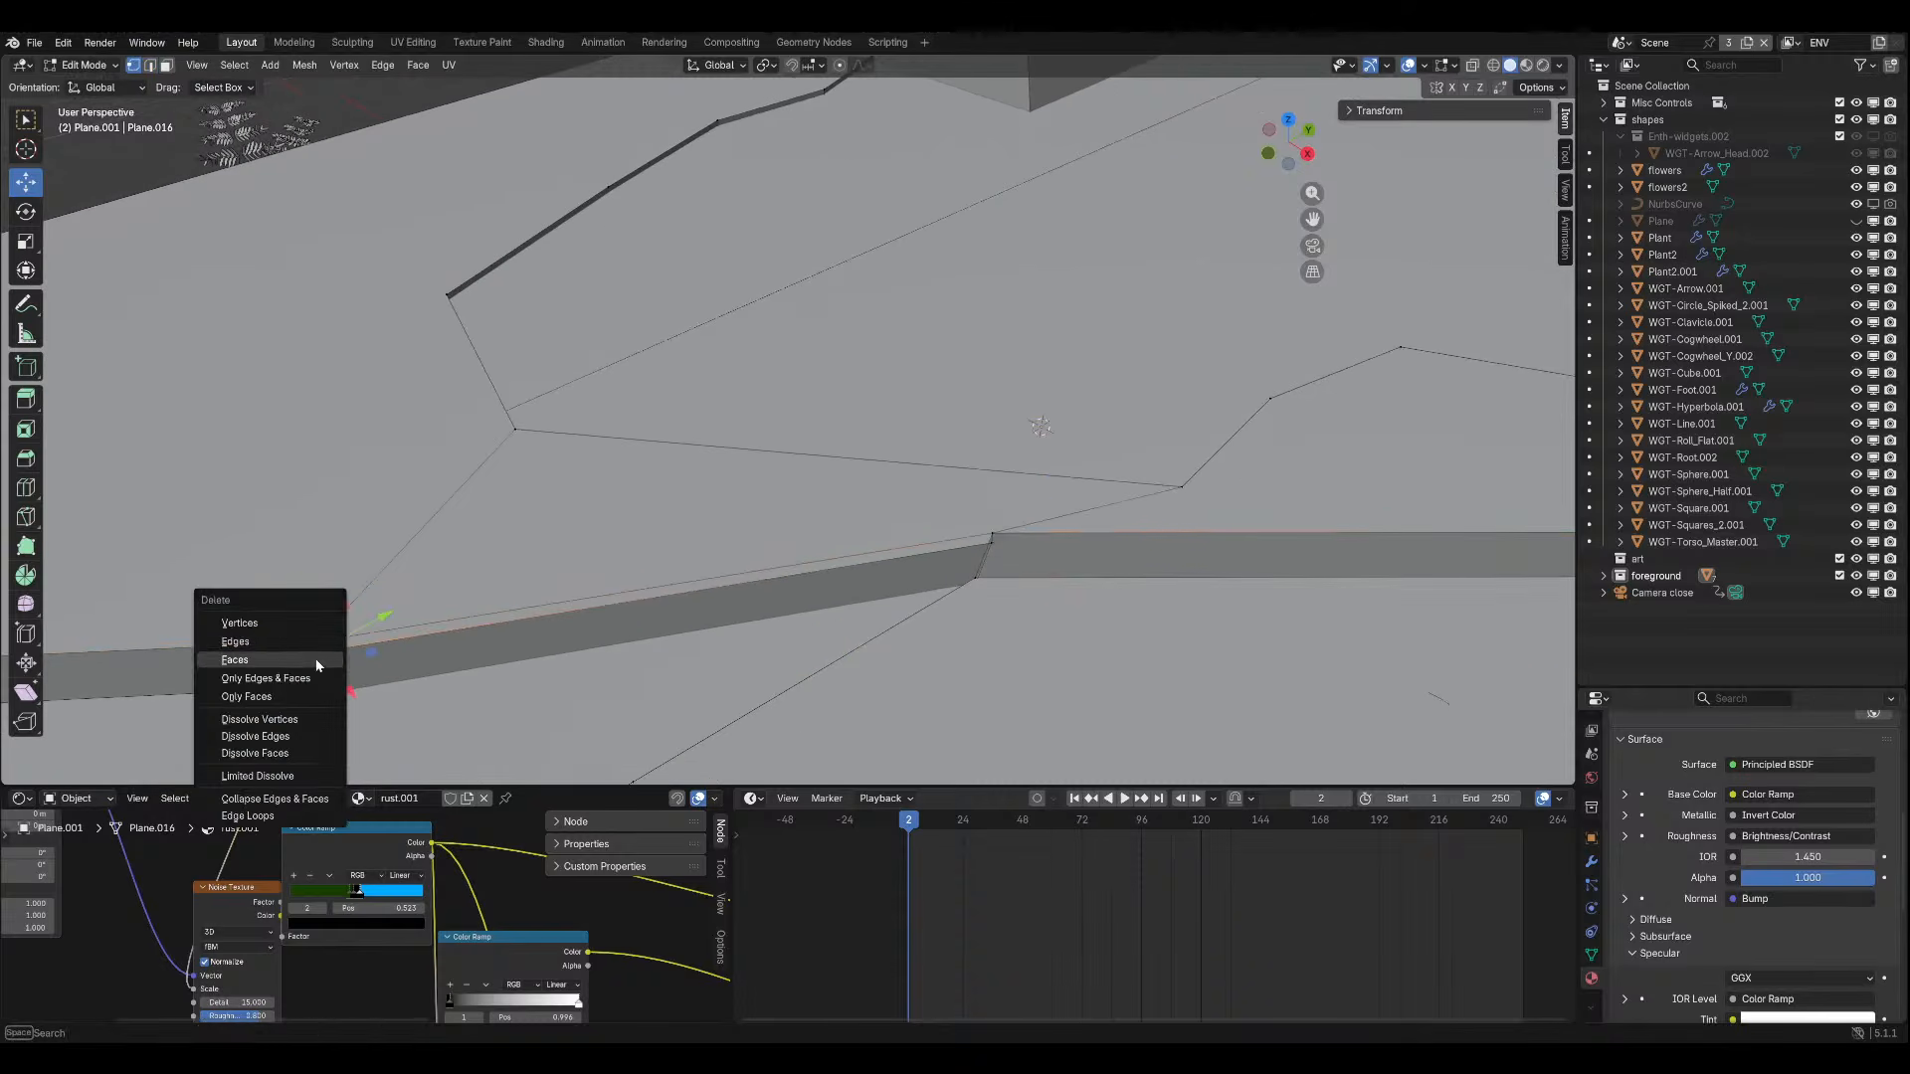
Try to delete the ground slab's geometry at the step corner on the channel's right side.
middle_click_drag(985, 569, 1034, 490)
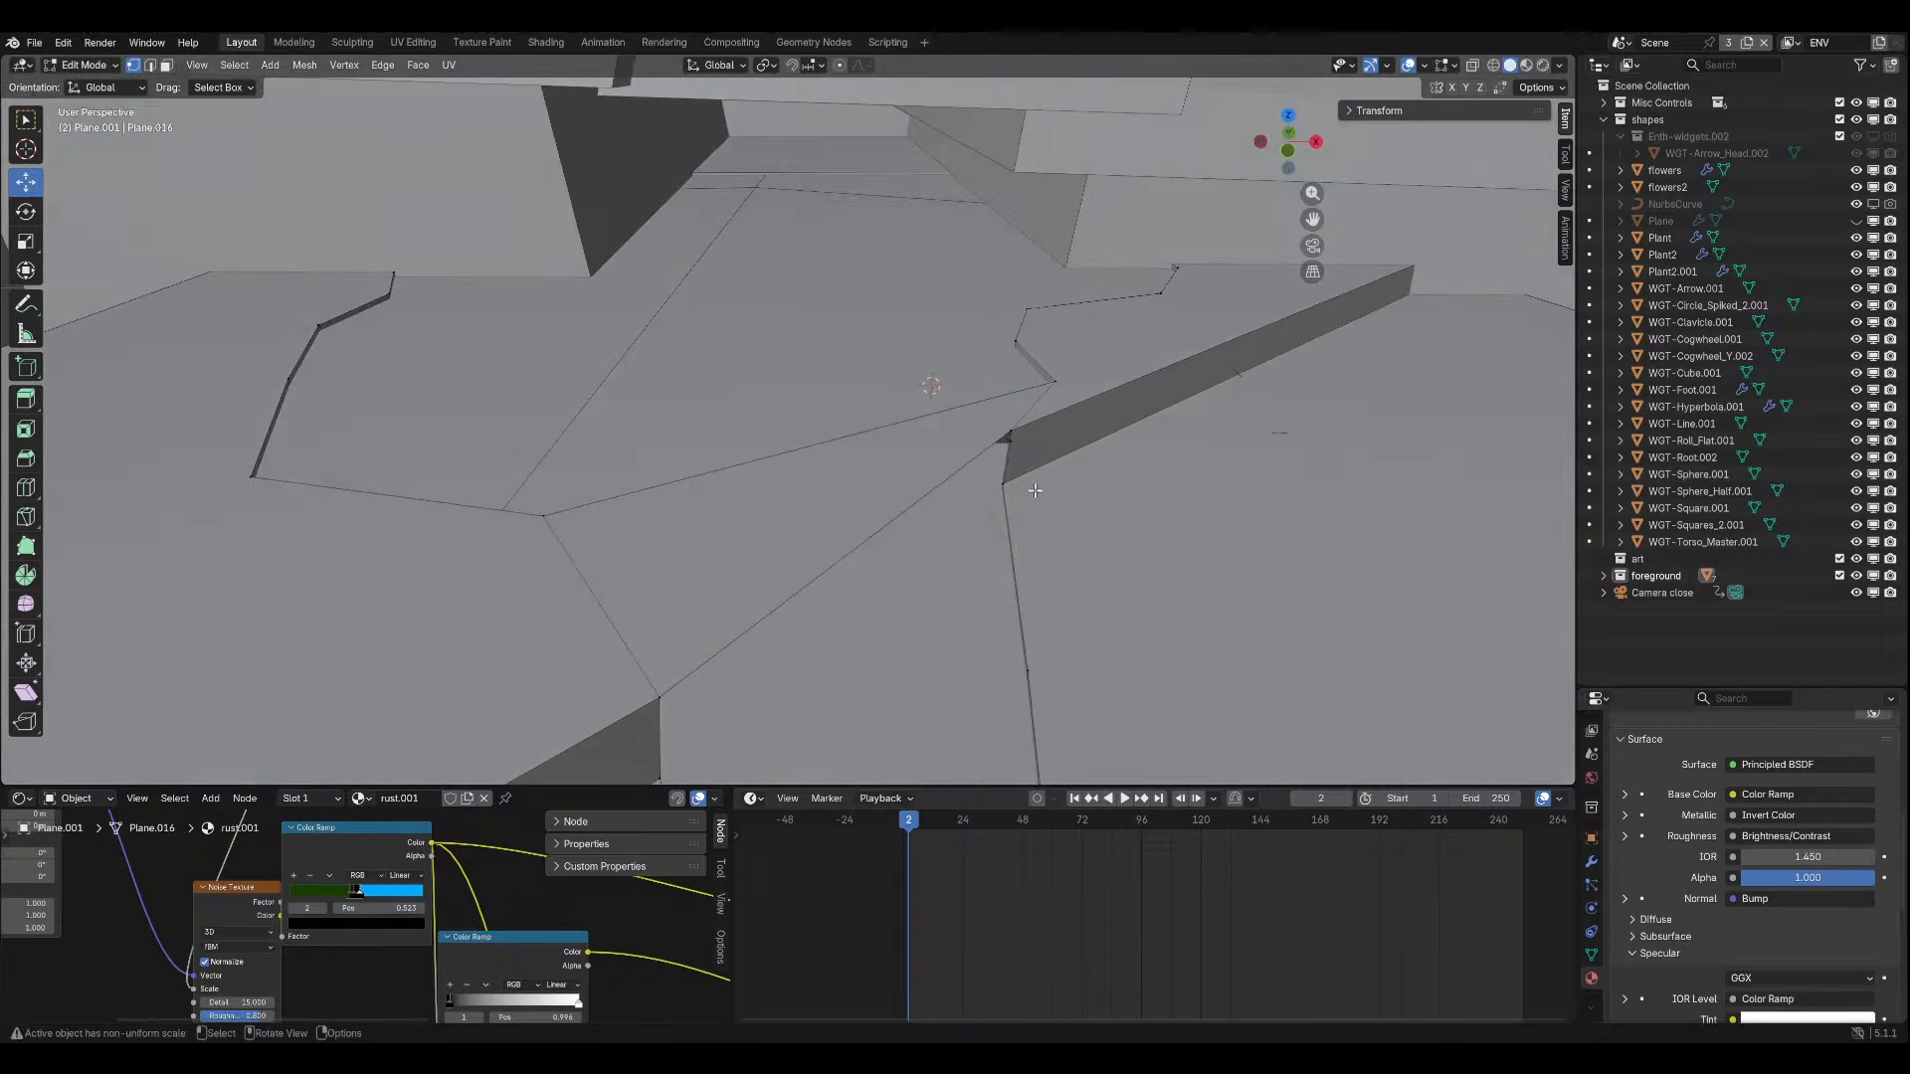
left_click(1013, 447, "shift")
key("x")
left_click(1087, 451)
key("ctrl+z")
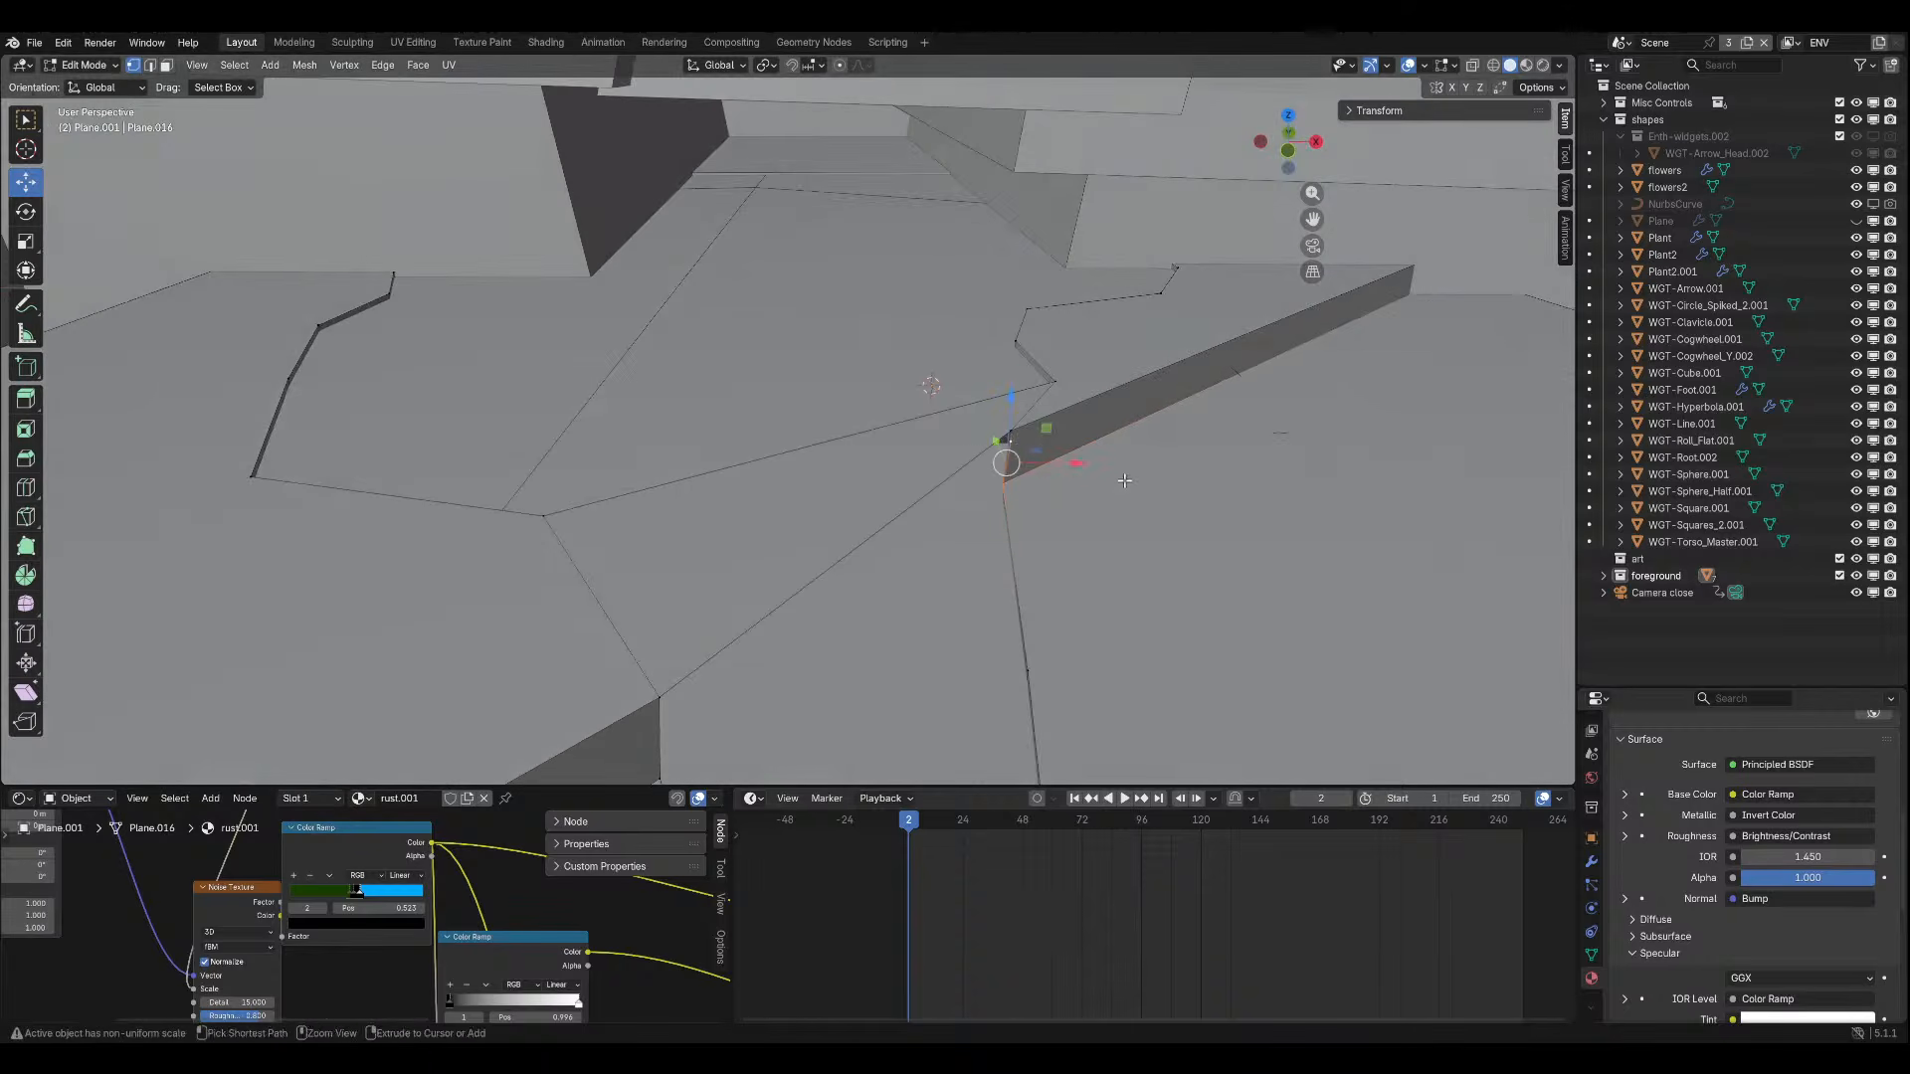
Fill the opening across the channel with a vertical step face joining the ground slab's corner vertices on both sides.
left_click(1014, 446)
key("x")
key("Escape")
mouse_move(1009, 477)
middle_mouse_down()
mouse_move(1029, 513)
mouse_move(994, 472)
mouse_move(1034, 492)
middle_mouse_up()
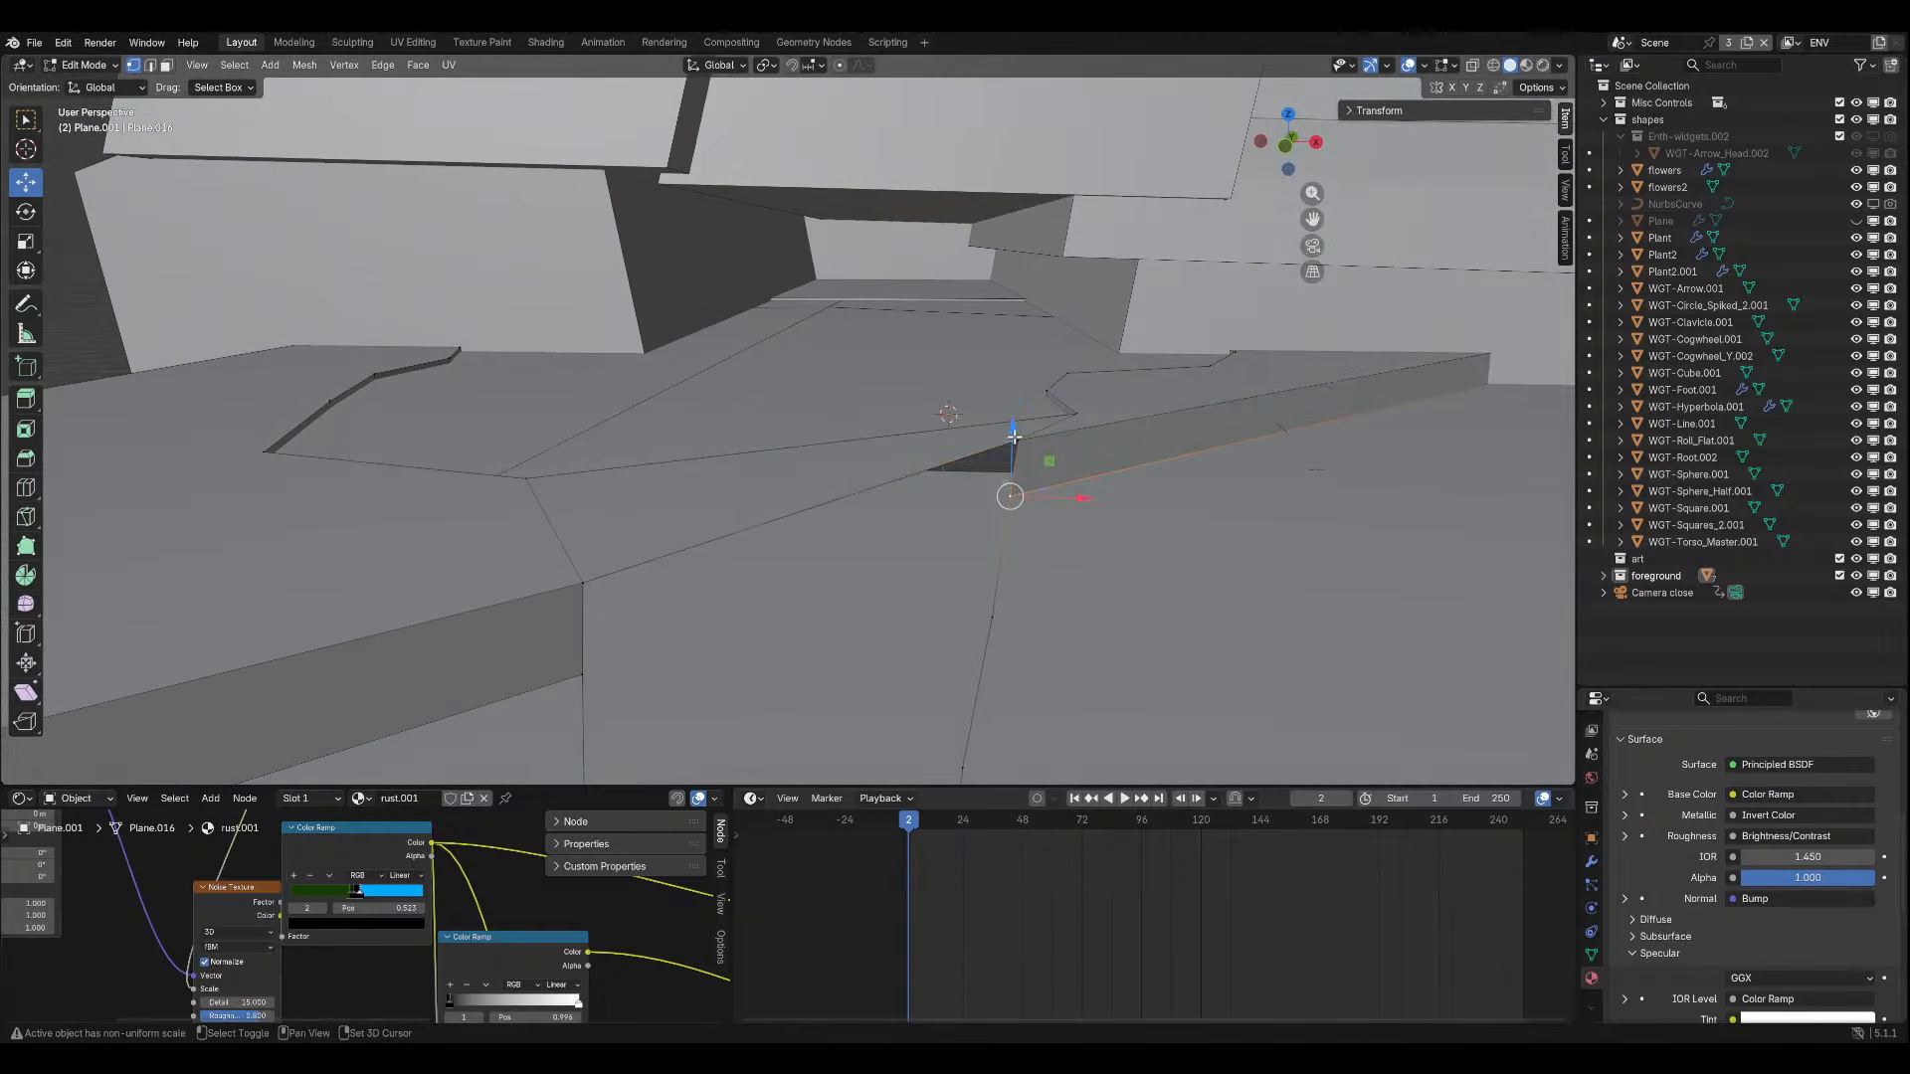
left_click(574, 650, "shift")
left_click(578, 577, "shift")
key("f")
key("a")
left_click(1001, 522)
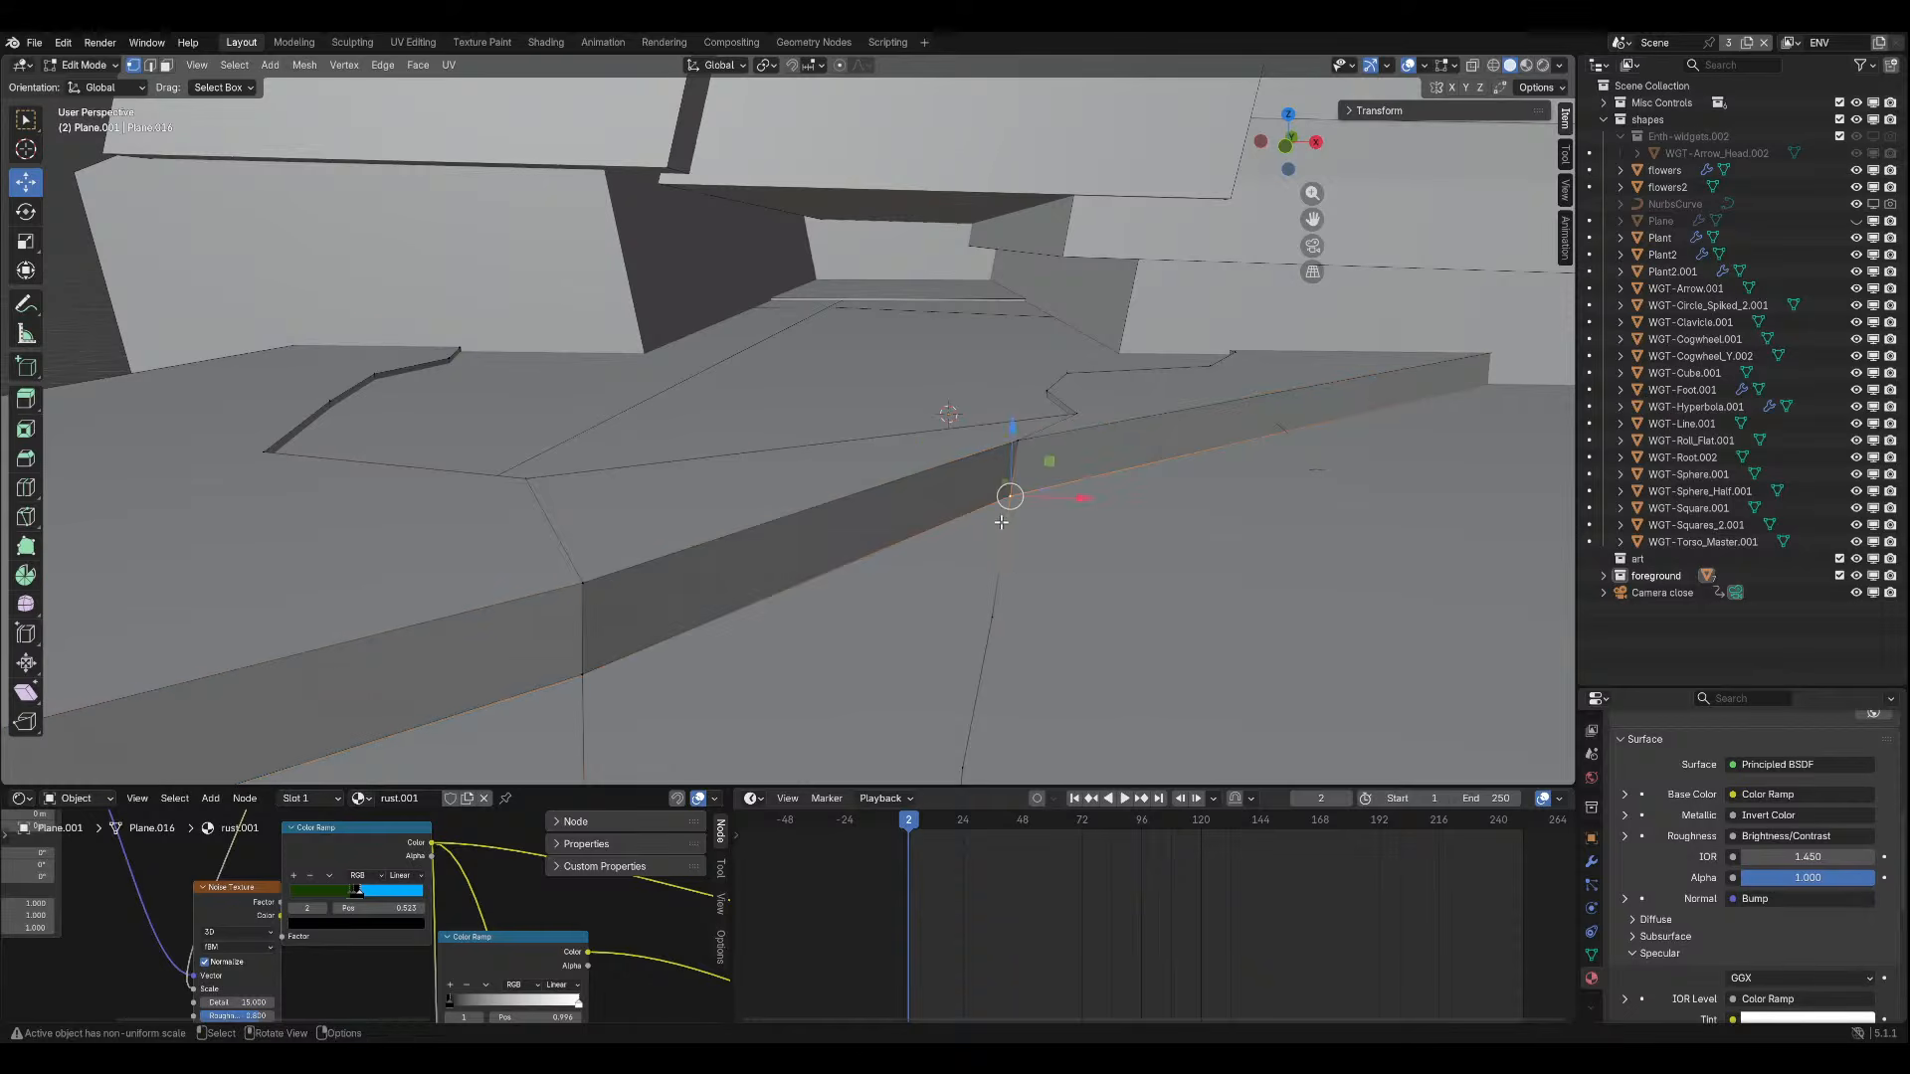
Fill the thin gap beneath the new step face with a face between its lower corner vertices and the lower slab.
middle_click_drag(1000, 522, 1020, 532)
left_click(399, 565)
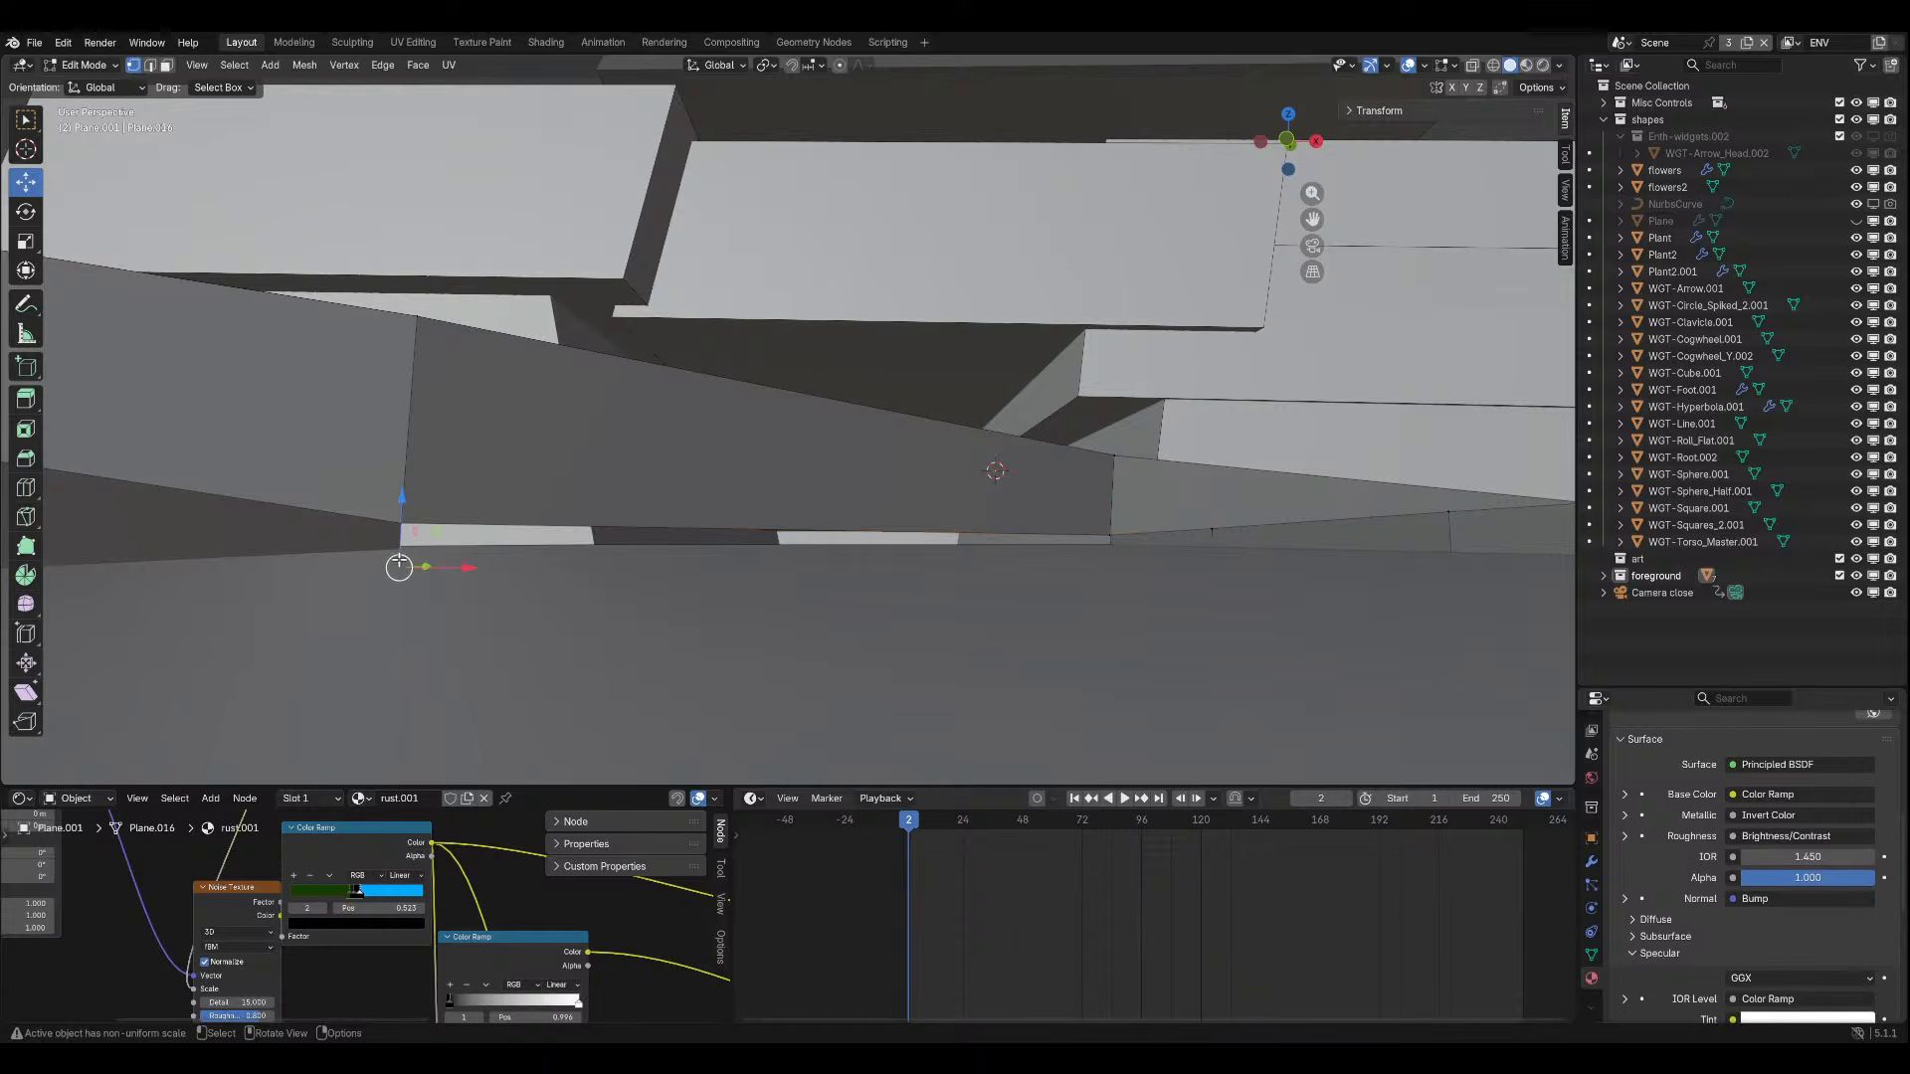
left_click(414, 521, "shift")
left_click(1102, 530, "shift")
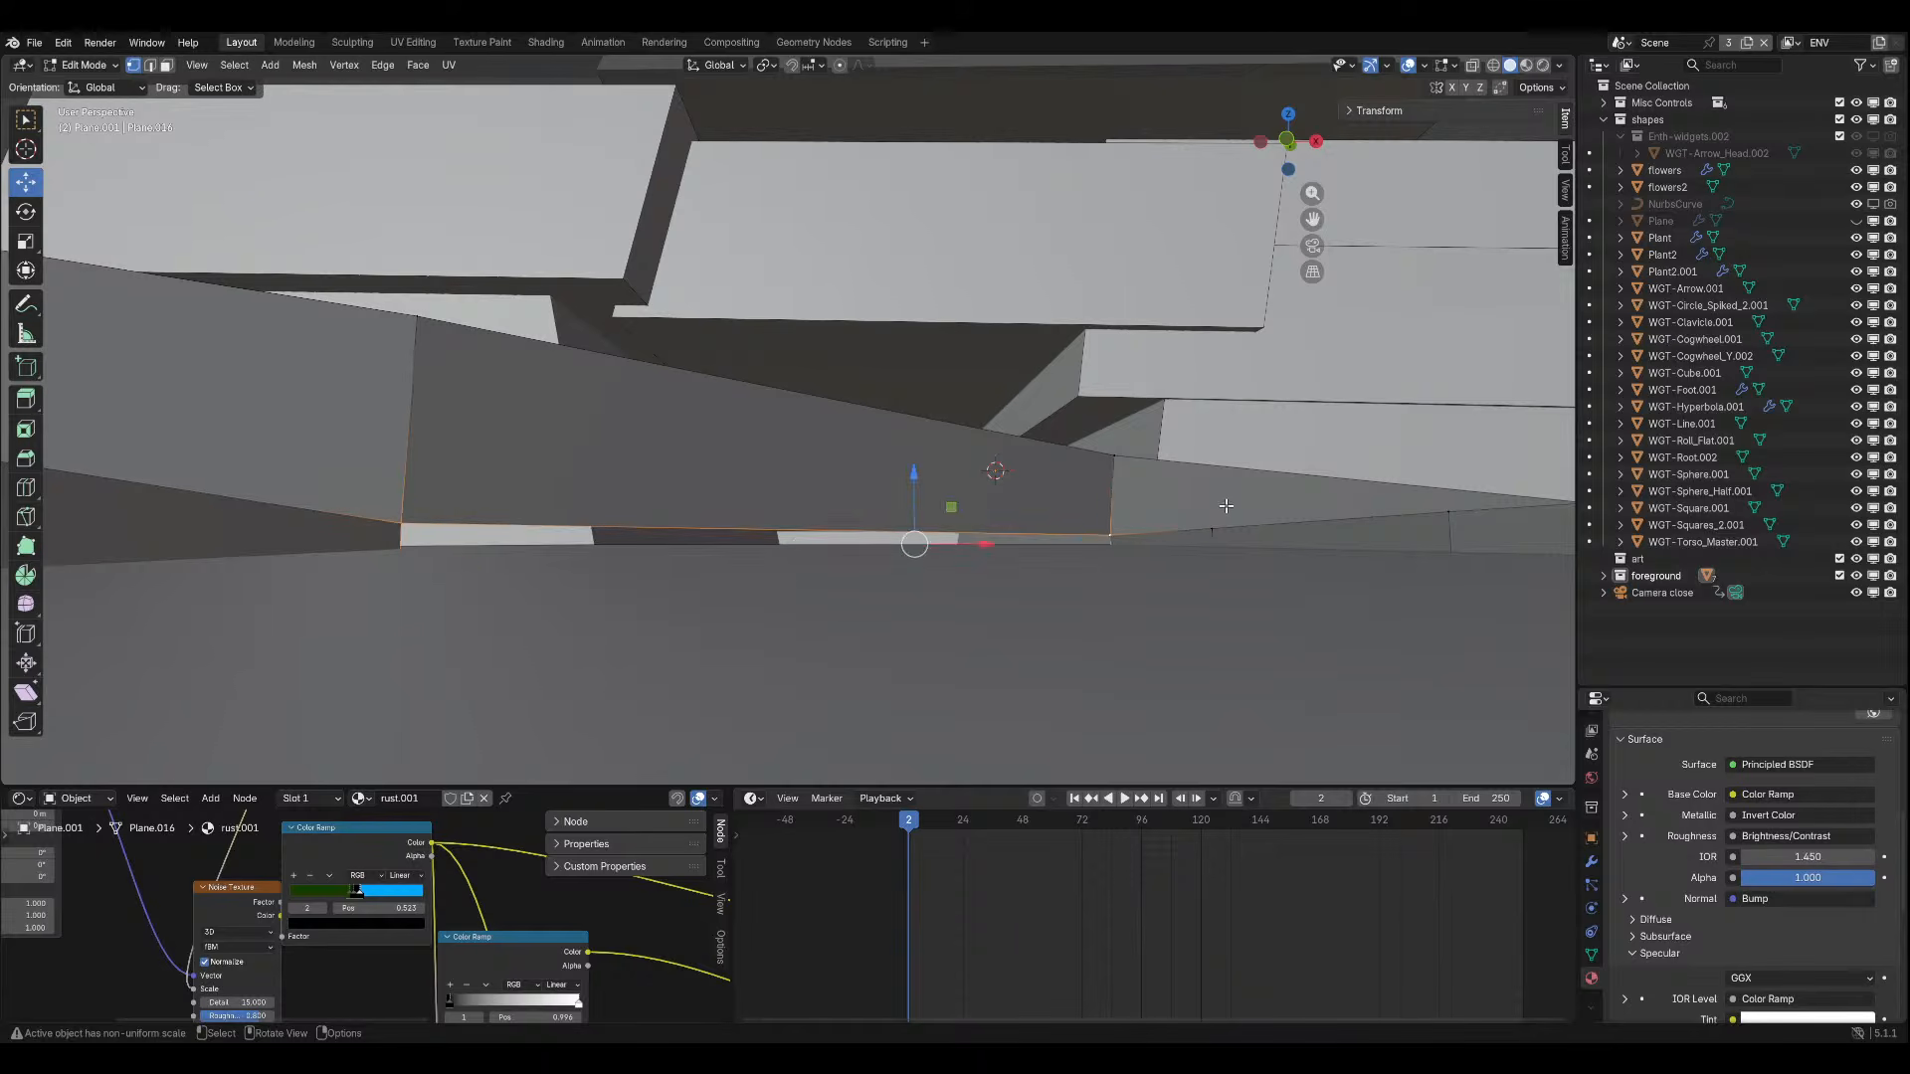
key("f")
key("a")
Return the ground slab to Object Mode and save the file.
mouse_move(907, 470)
middle_mouse_down()
mouse_move(857, 480)
mouse_move(862, 508)
middle_mouse_up()
key("Tab")
key("ctrl+s")
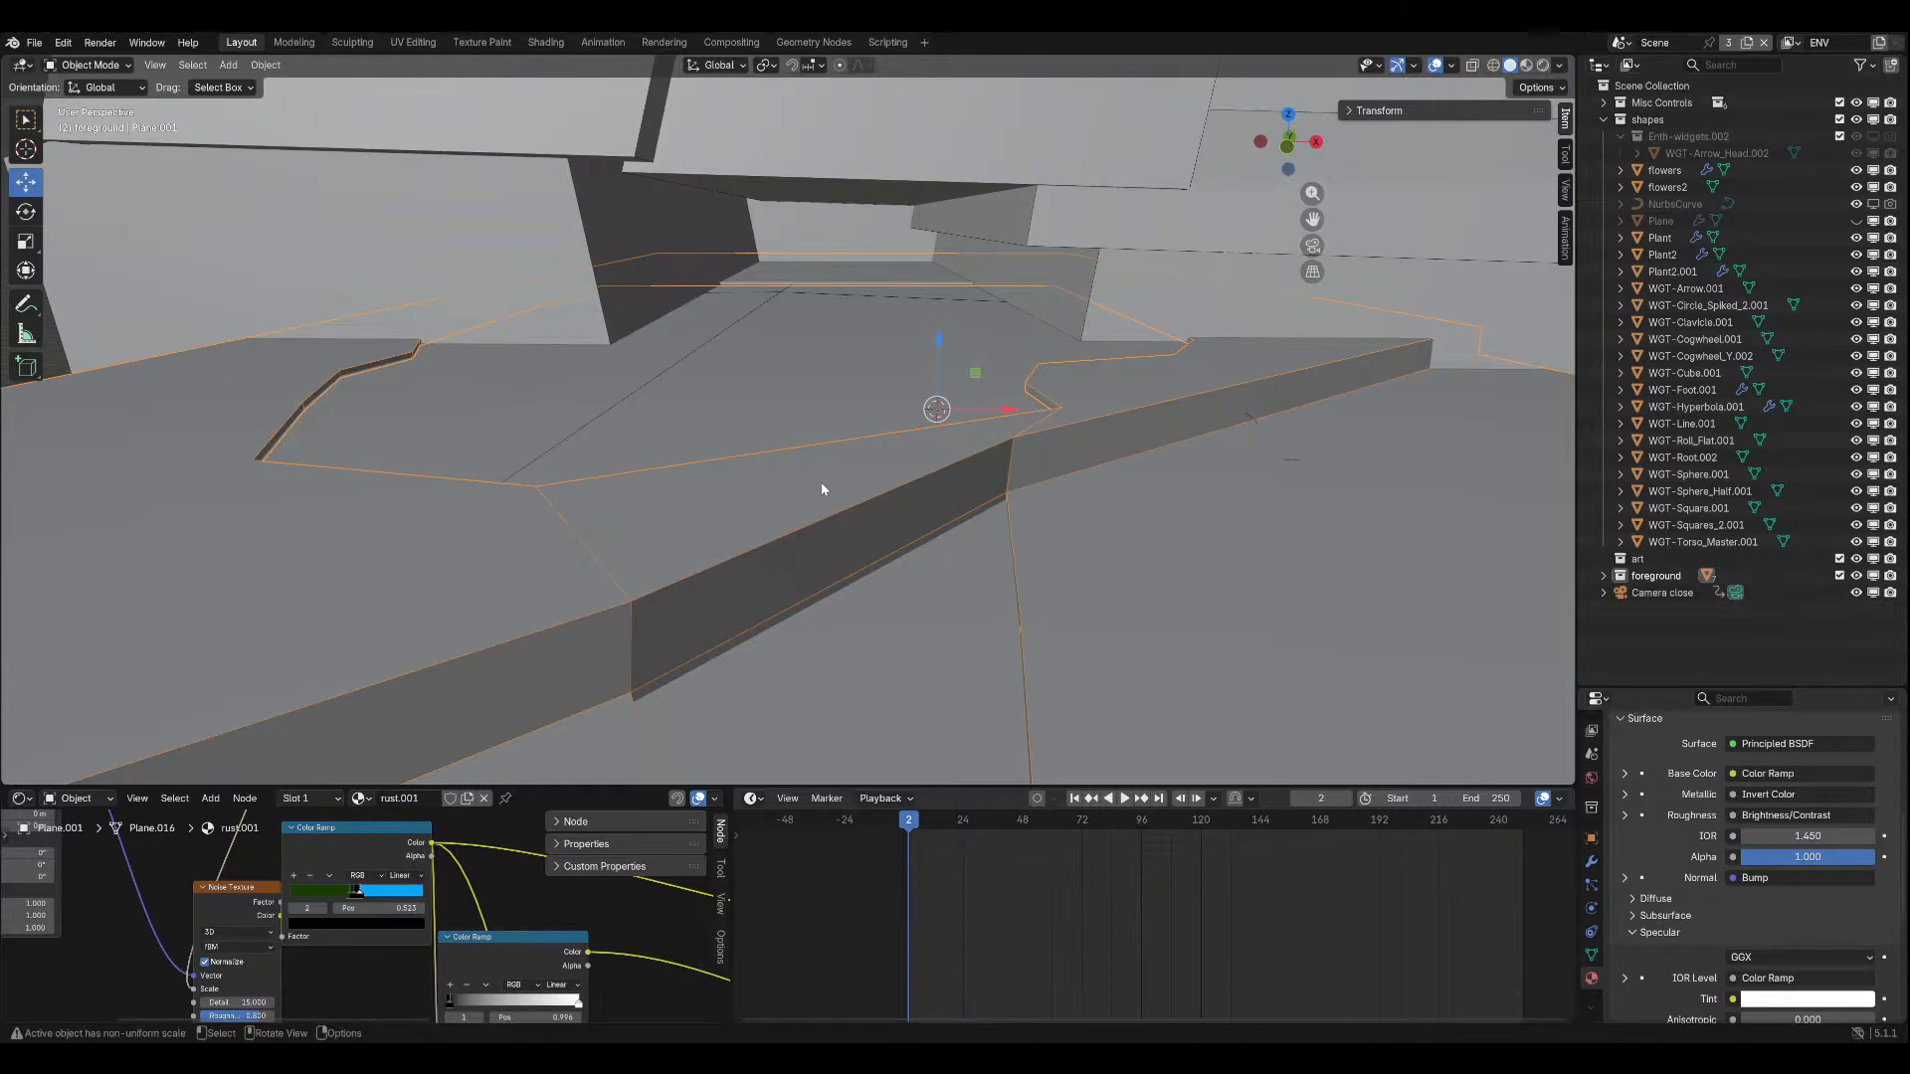
Save the file and check the scene through the camera in rendered shading with the overlays hidden.
key("KP_0")
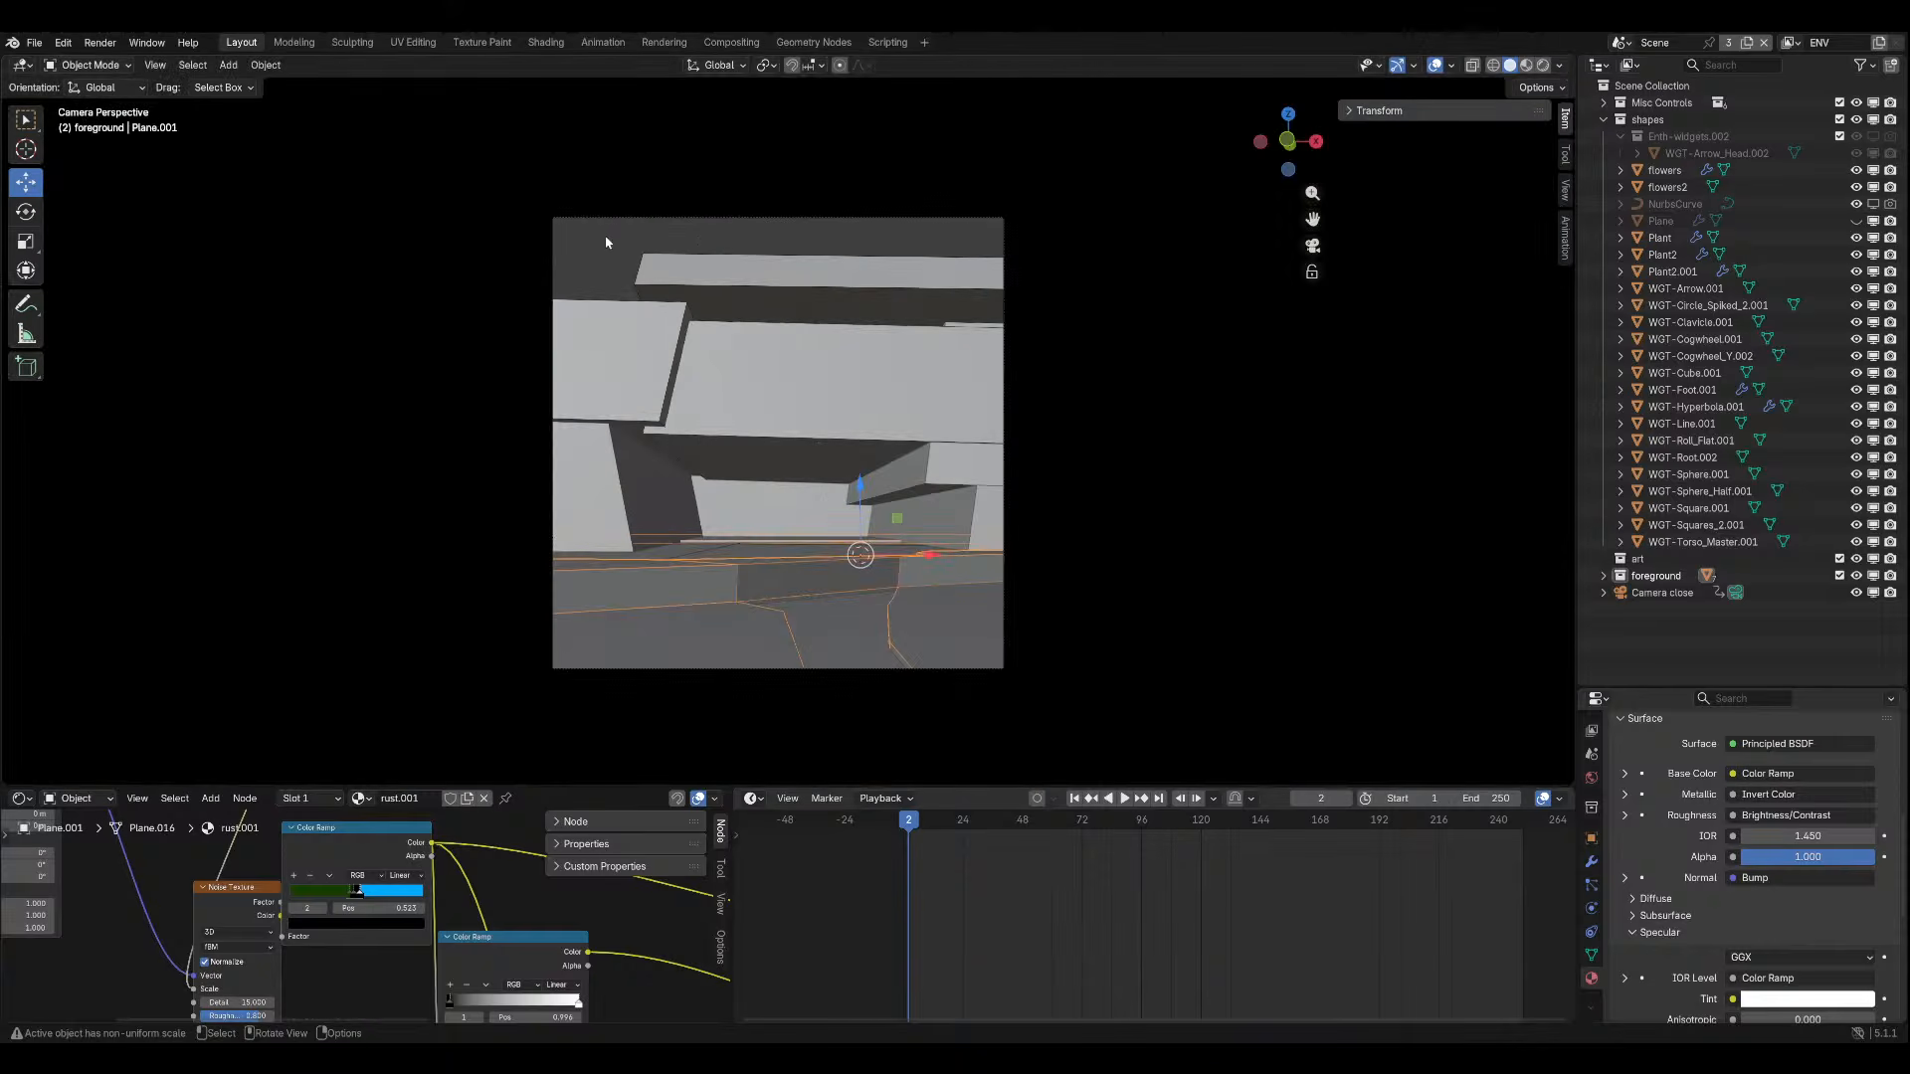
key("shift+alt+z")
key("ctrl+s")
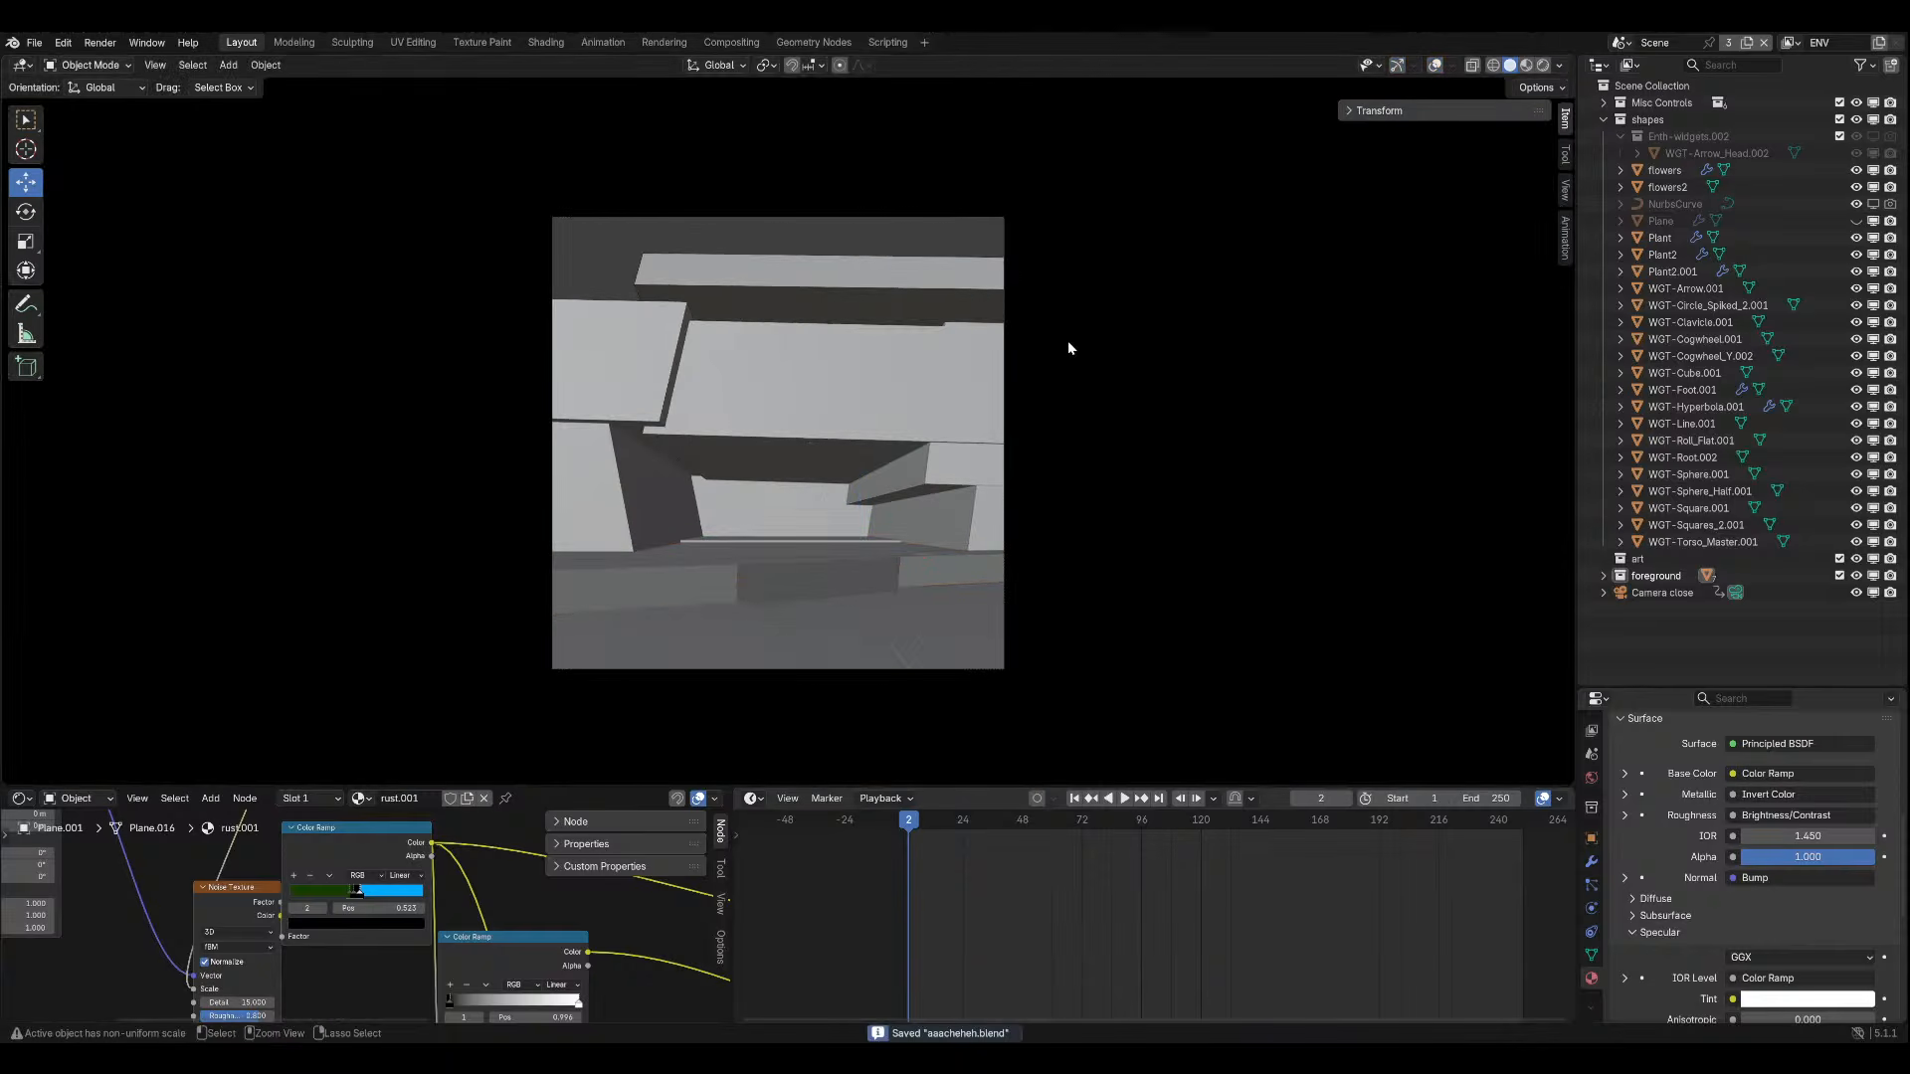
left_click(1543, 65)
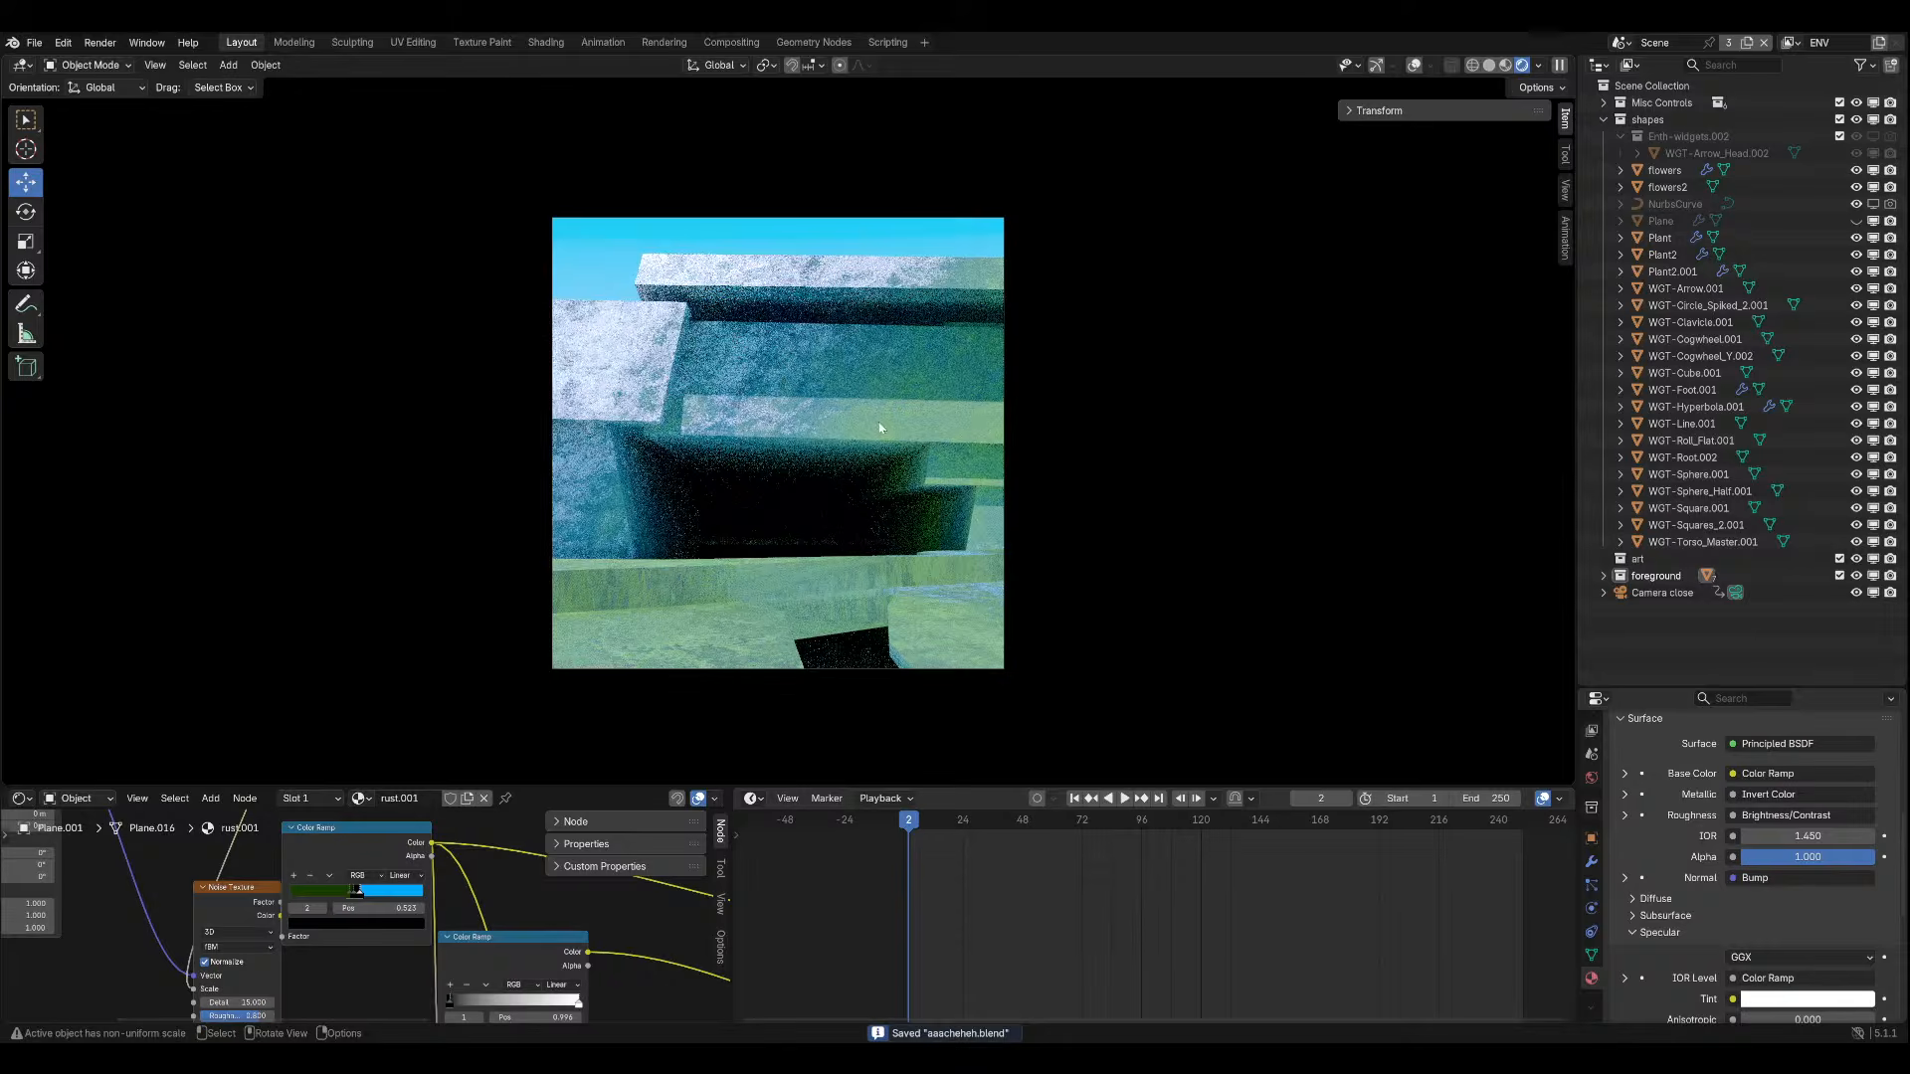
key("KP_0")
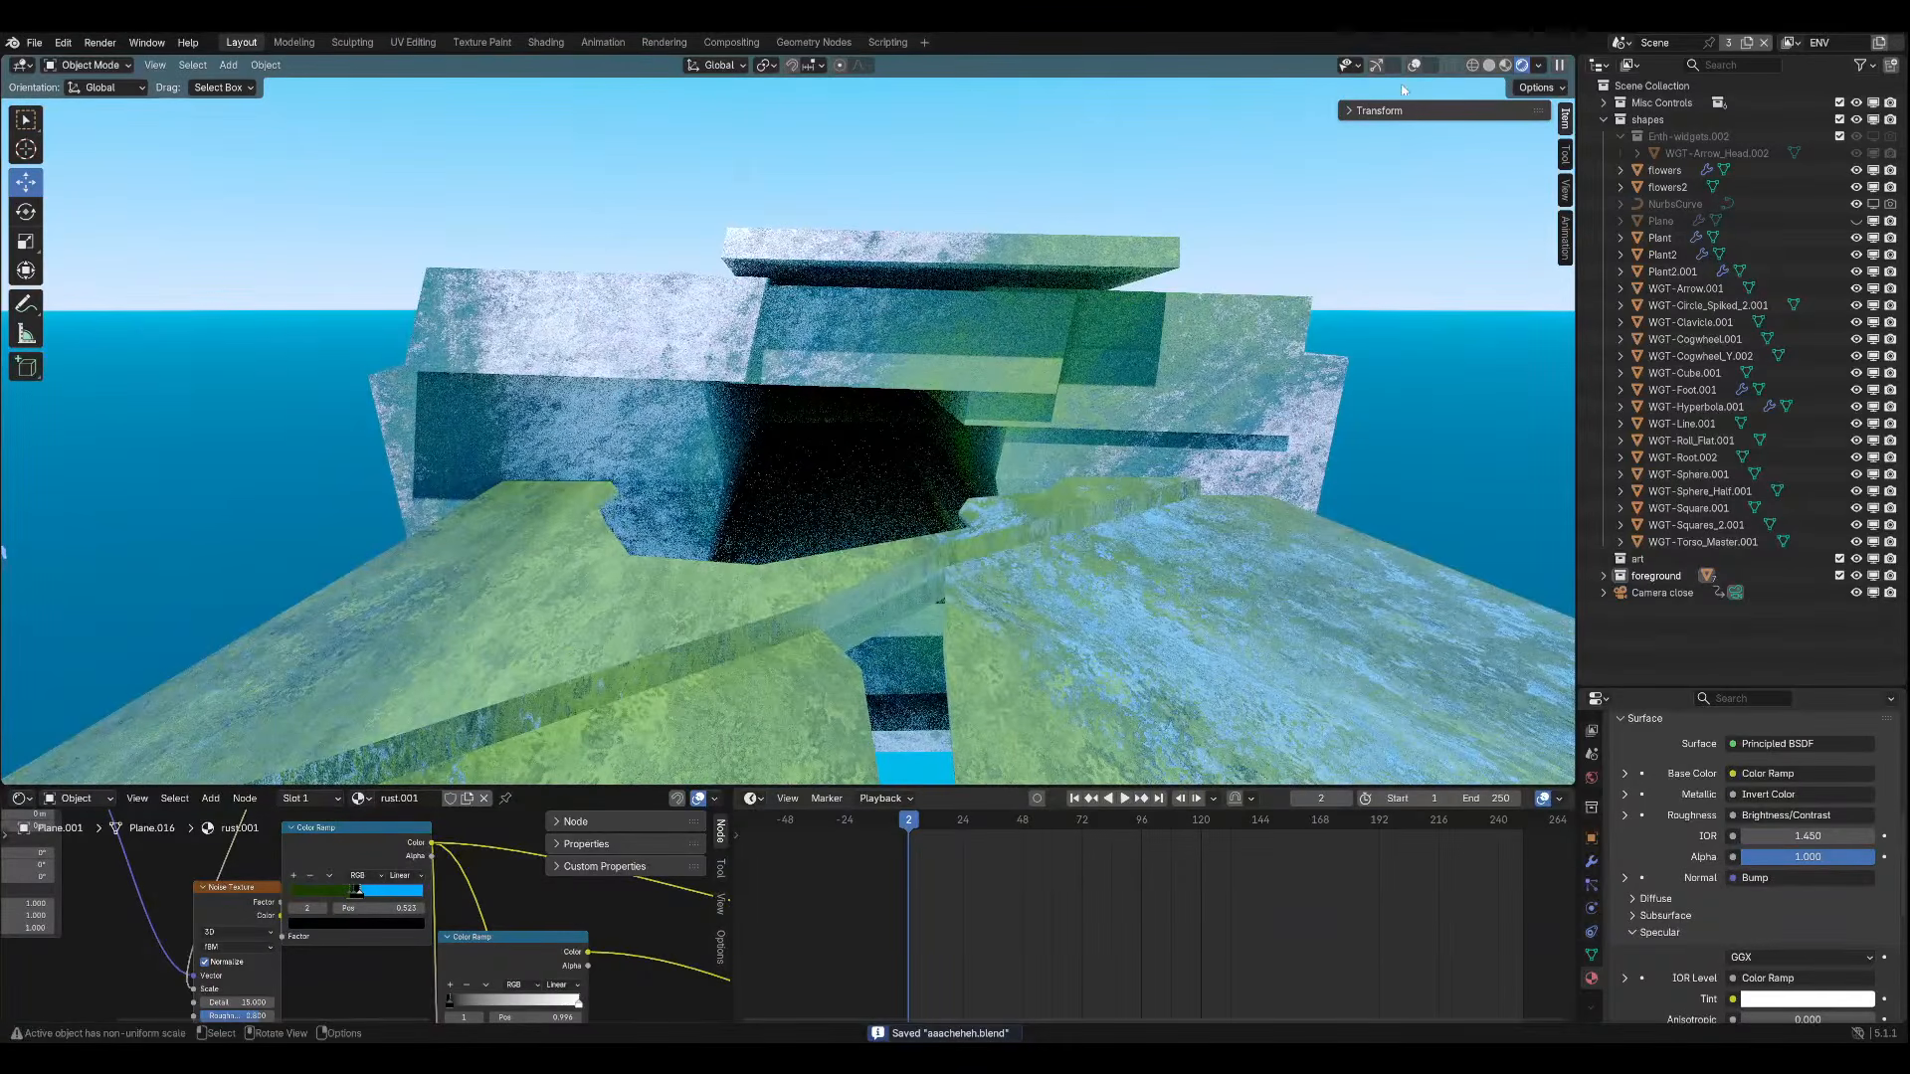
Show the overlays and unwrap the whole ground slab with Smart UV Project at a 66° angle limit, ending in Object Mode.
left_click(1413, 66)
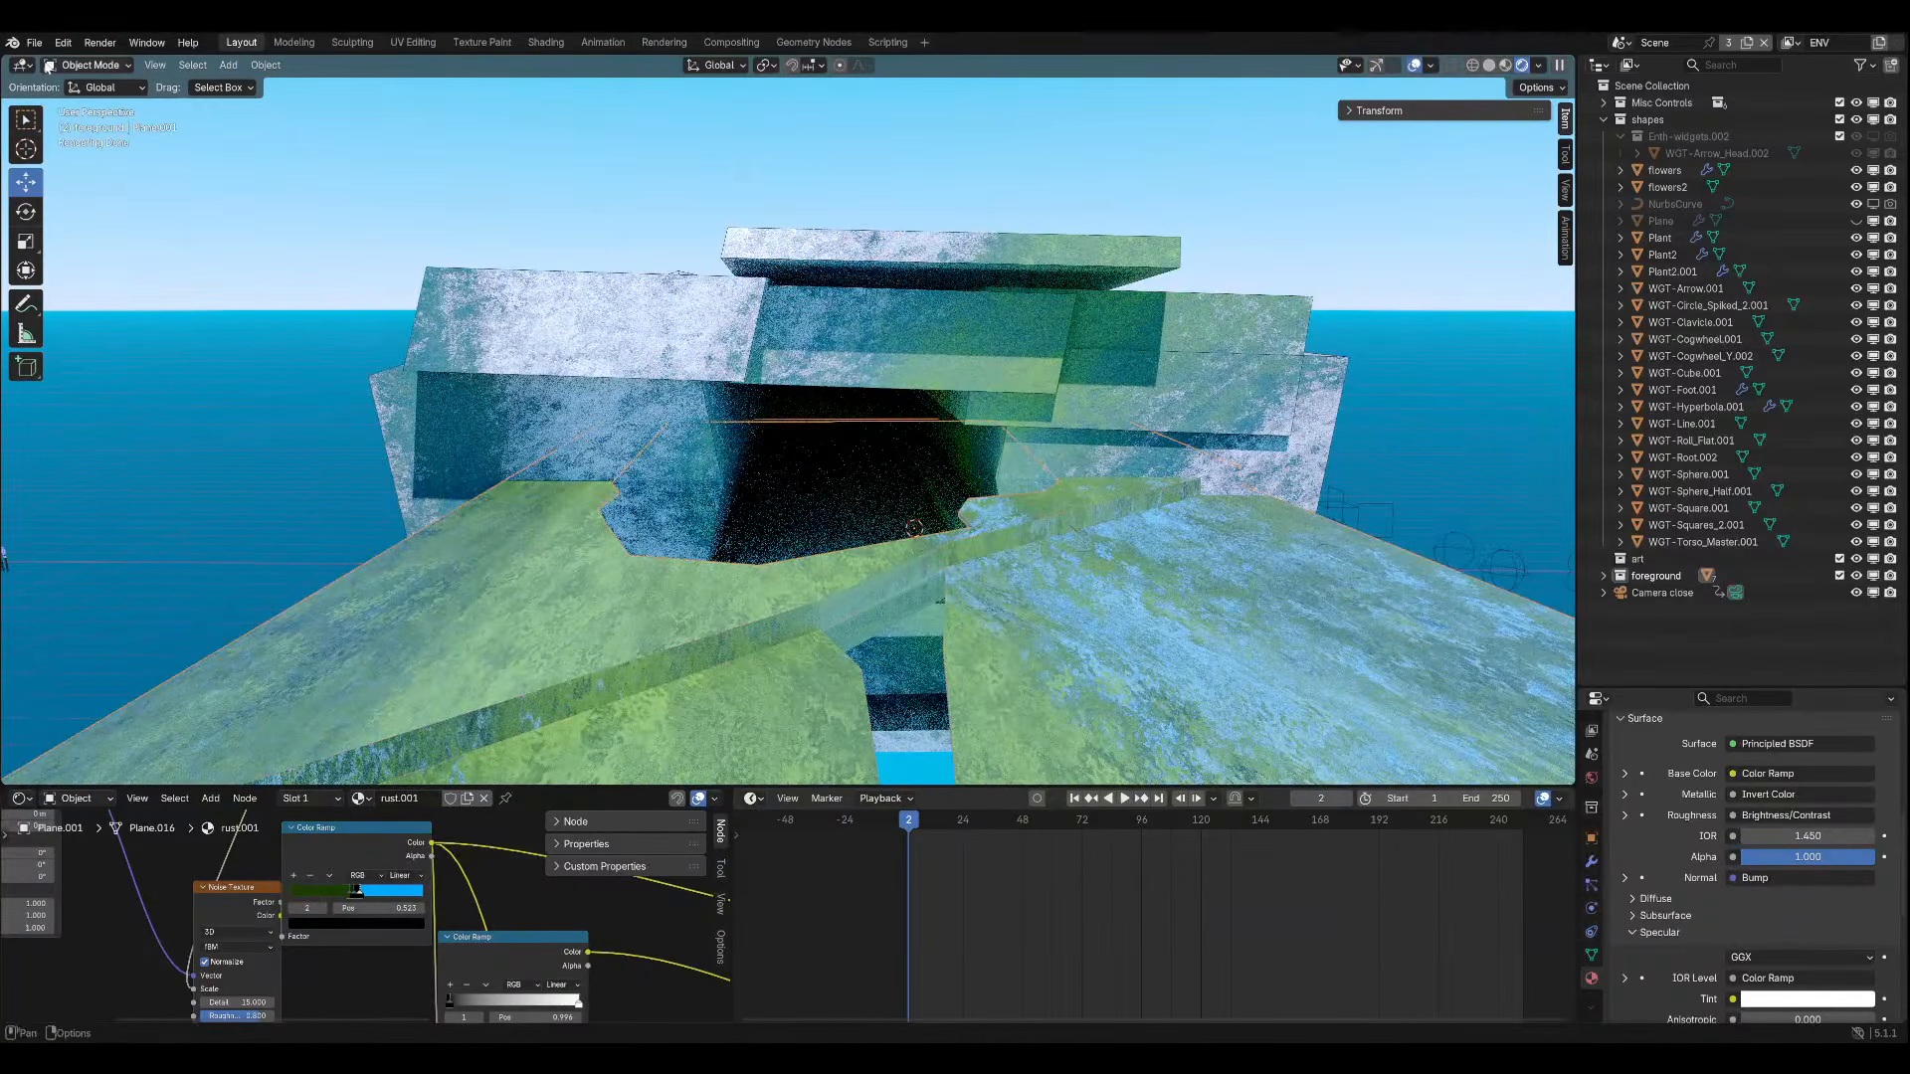
left_click(88, 64)
left_click(87, 104)
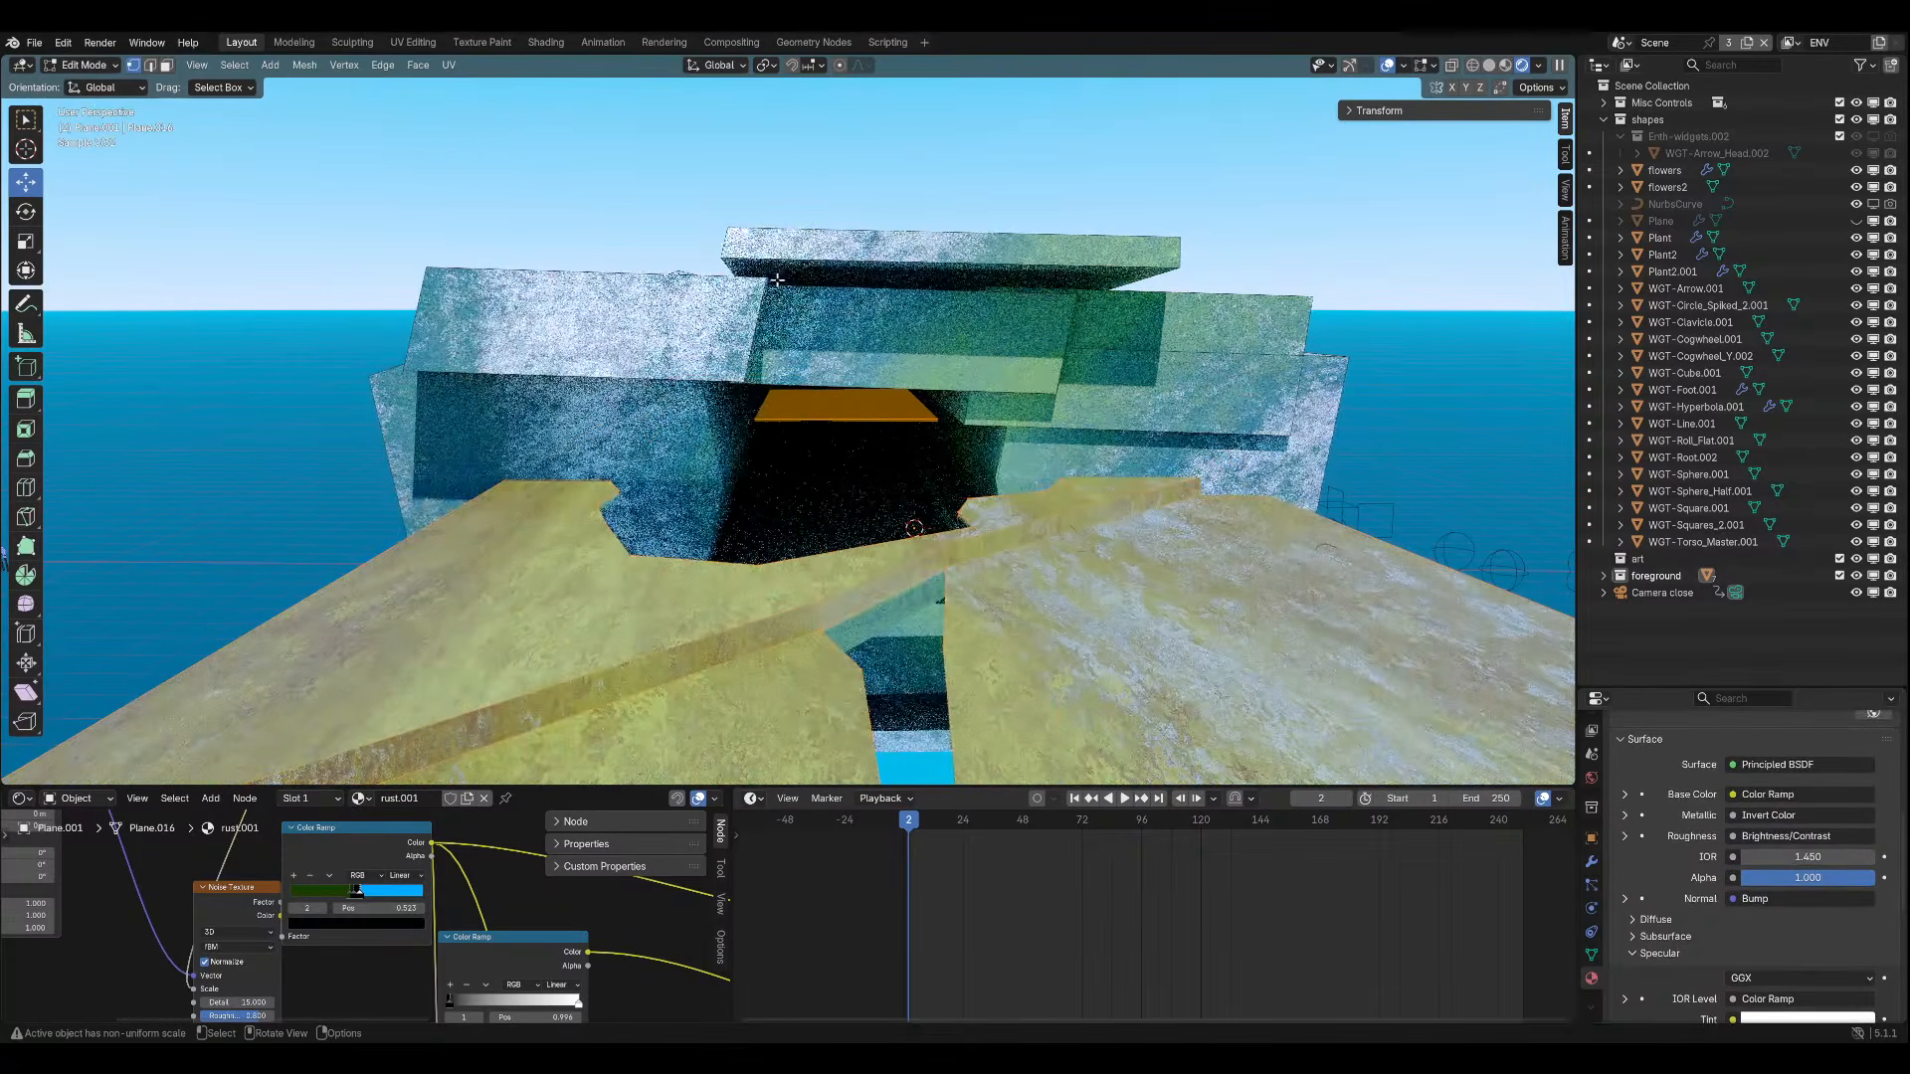
key("u")
left_click(753, 295)
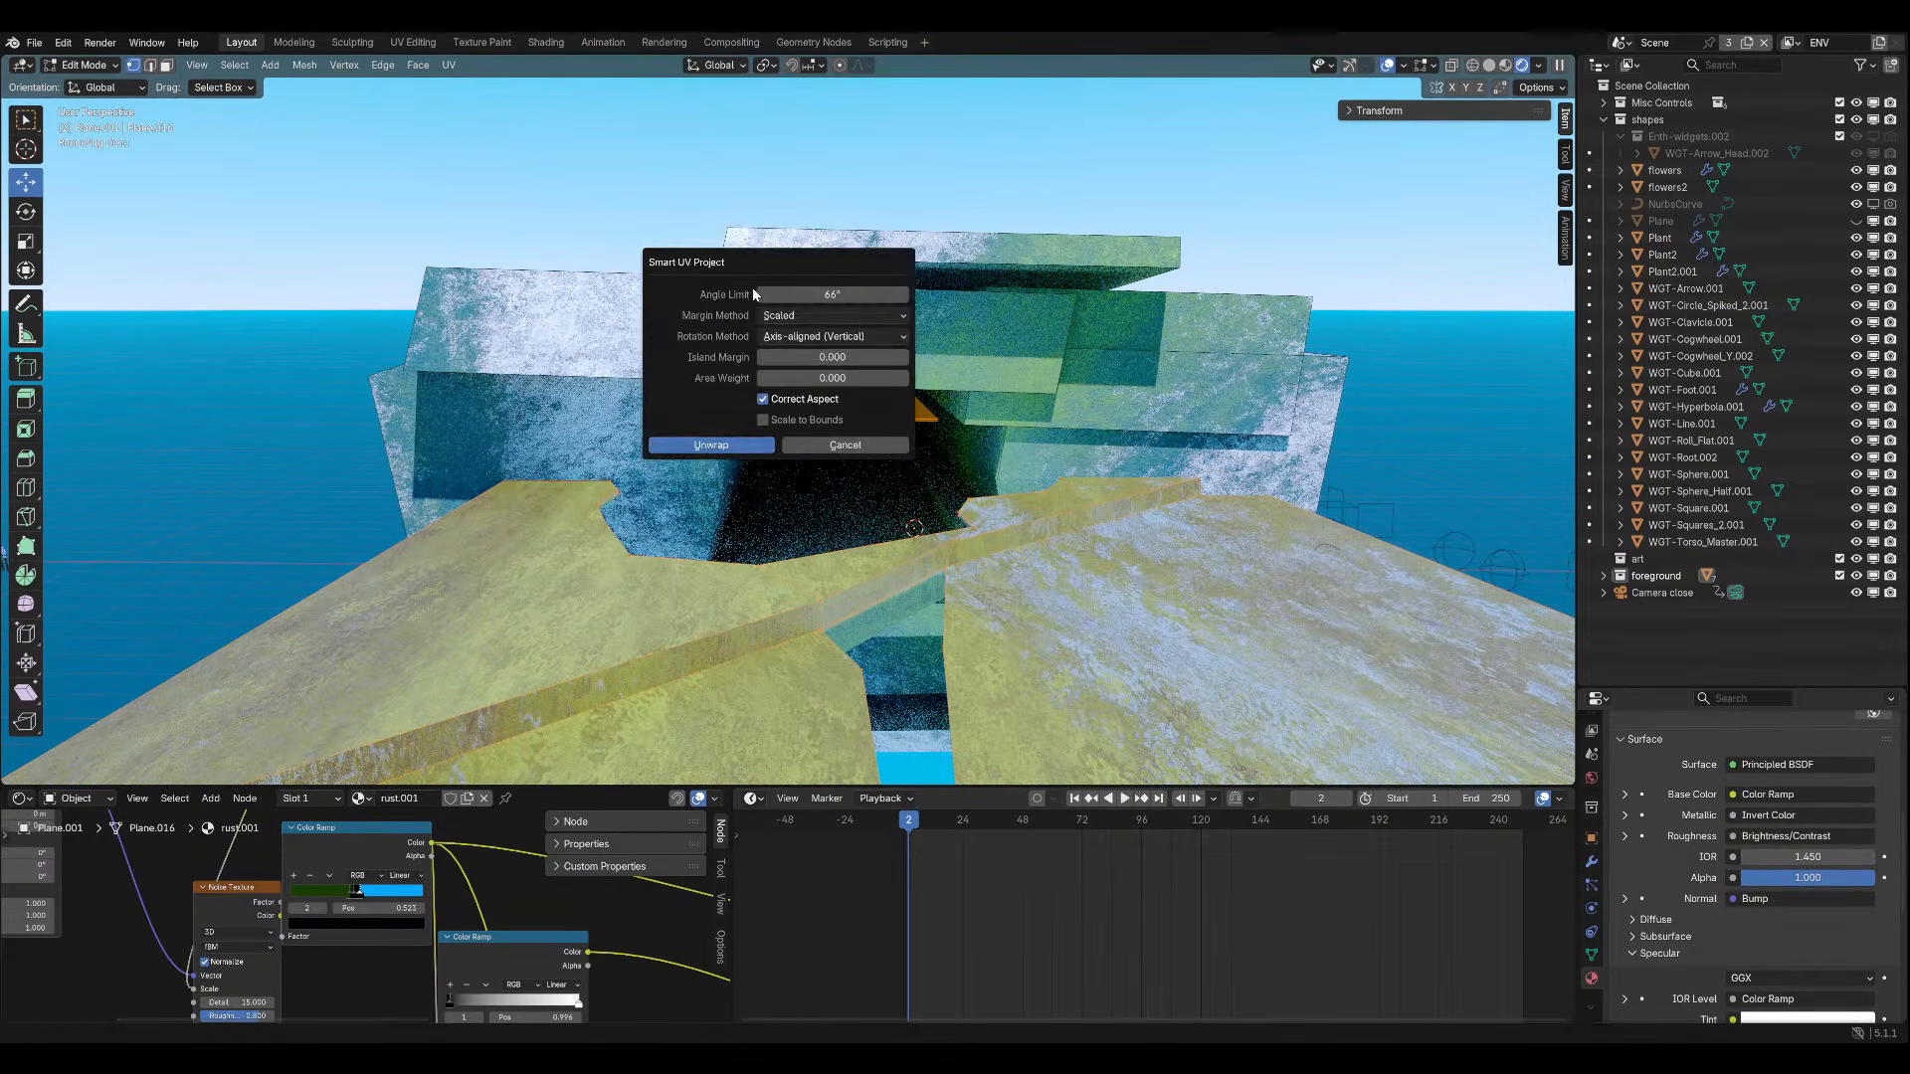
left_click(760, 446)
key("Tab")
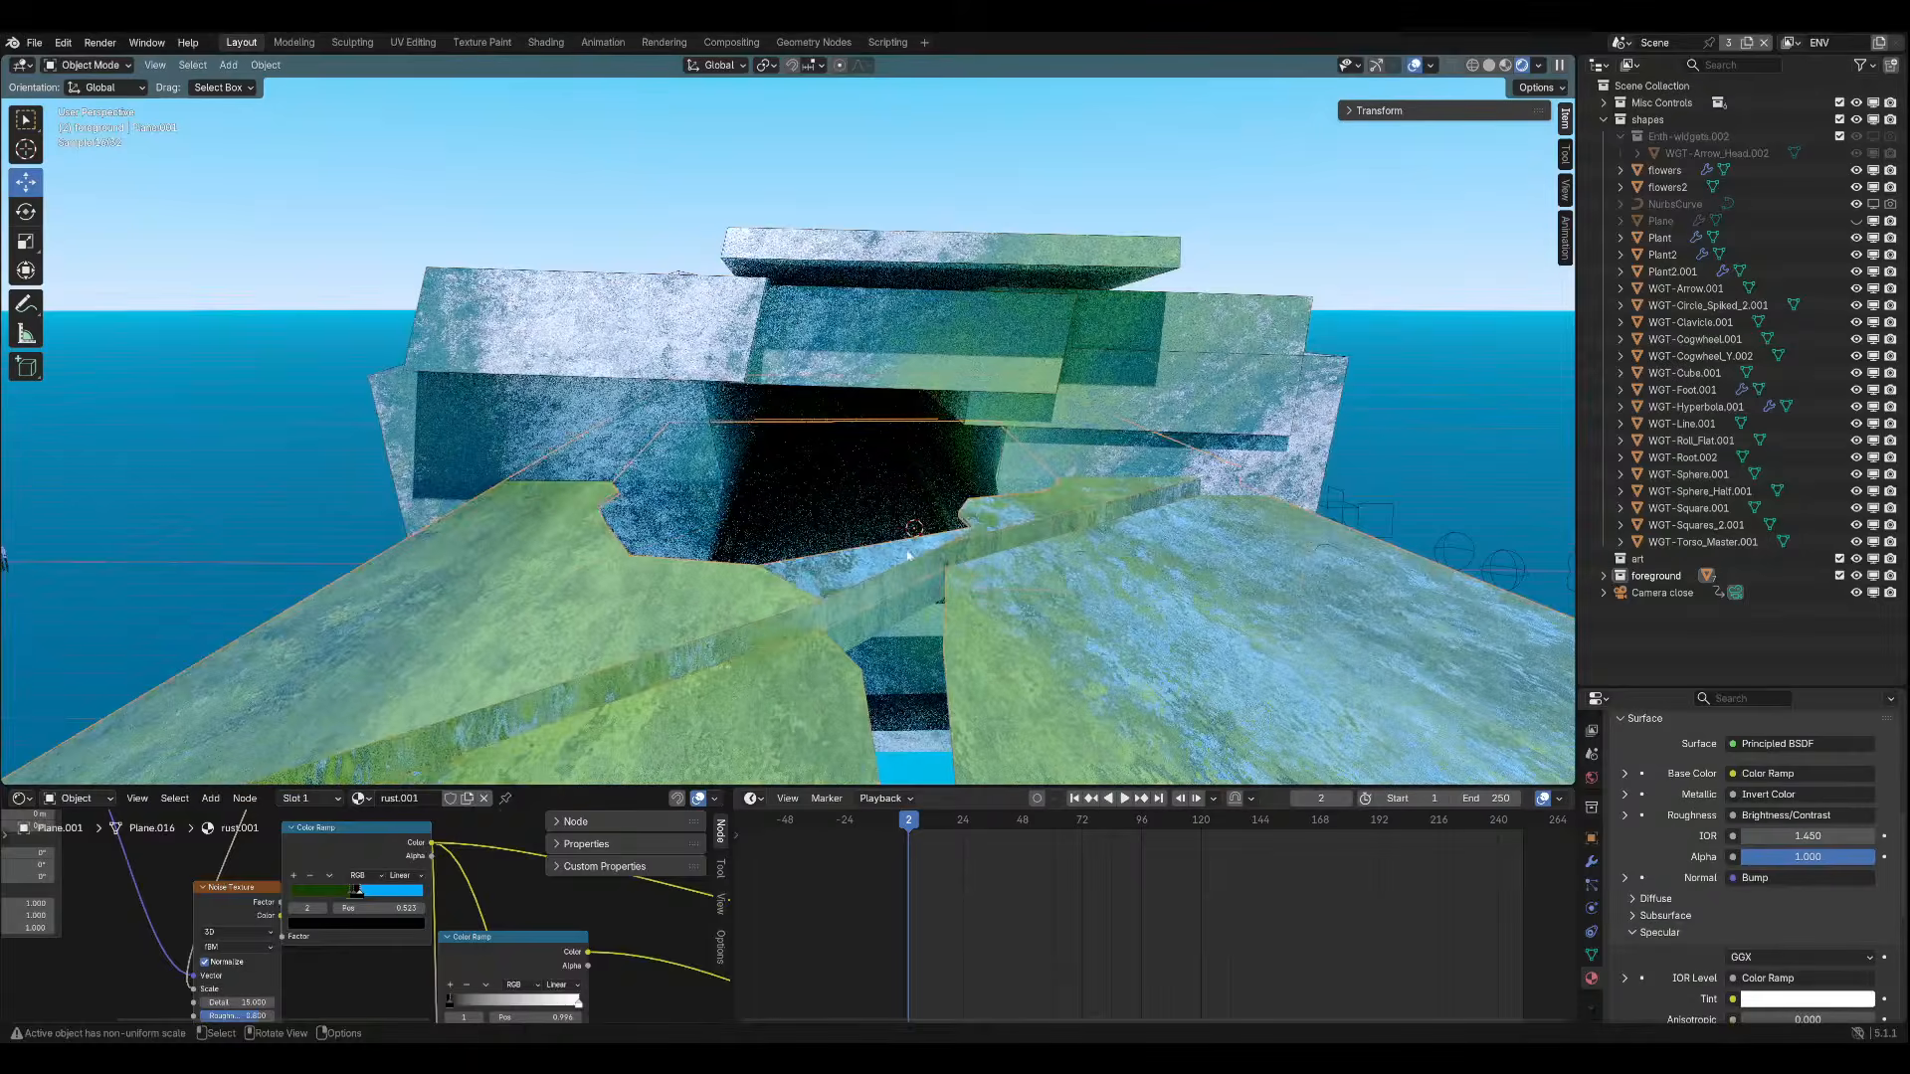
Flip the normals of the triangular blue top face behind the step crossing the channel, then return to Object Mode.
left_click(776, 526)
middle_click_drag(863, 515, 857, 665, "ctrl")
left_click(814, 637)
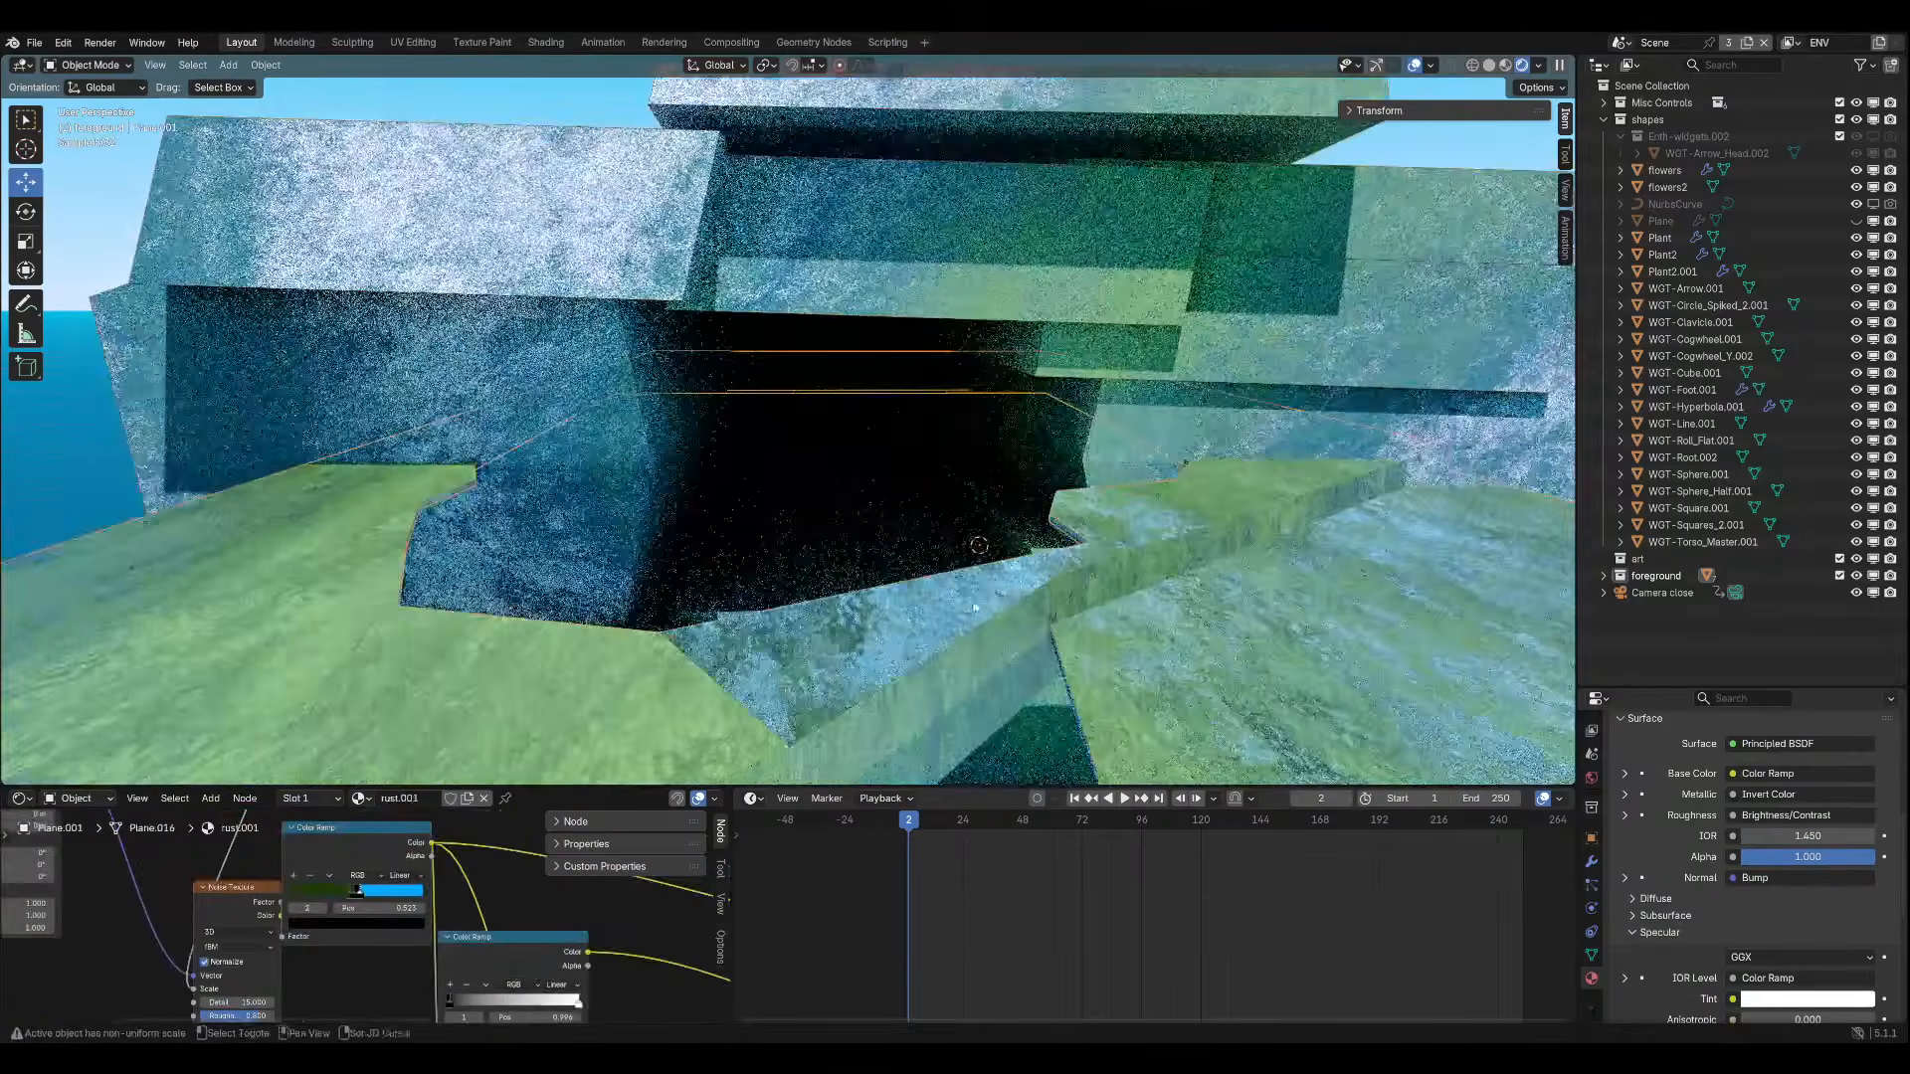
mouse_move(836, 597)
middle_mouse_down()
mouse_move(895, 517)
mouse_move(827, 597)
middle_mouse_up()
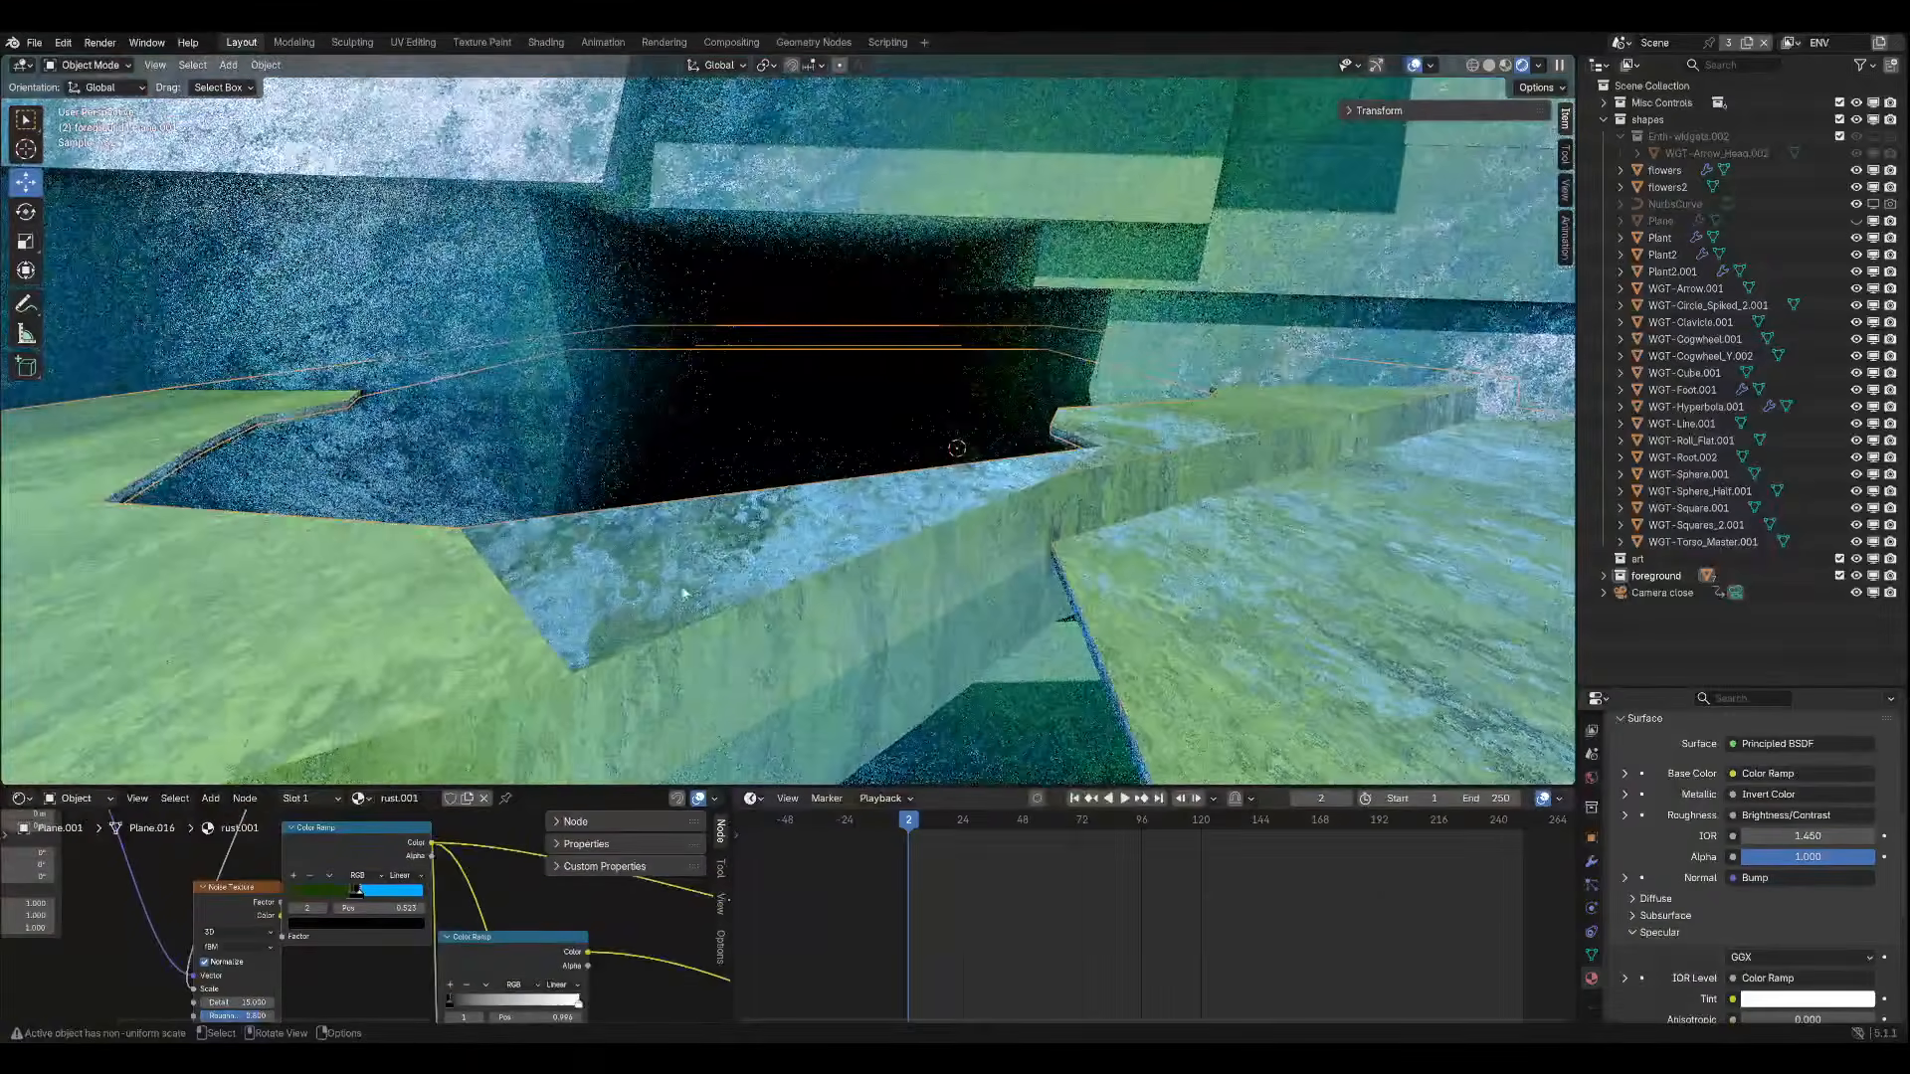
left_click(87, 64)
left_click(84, 103)
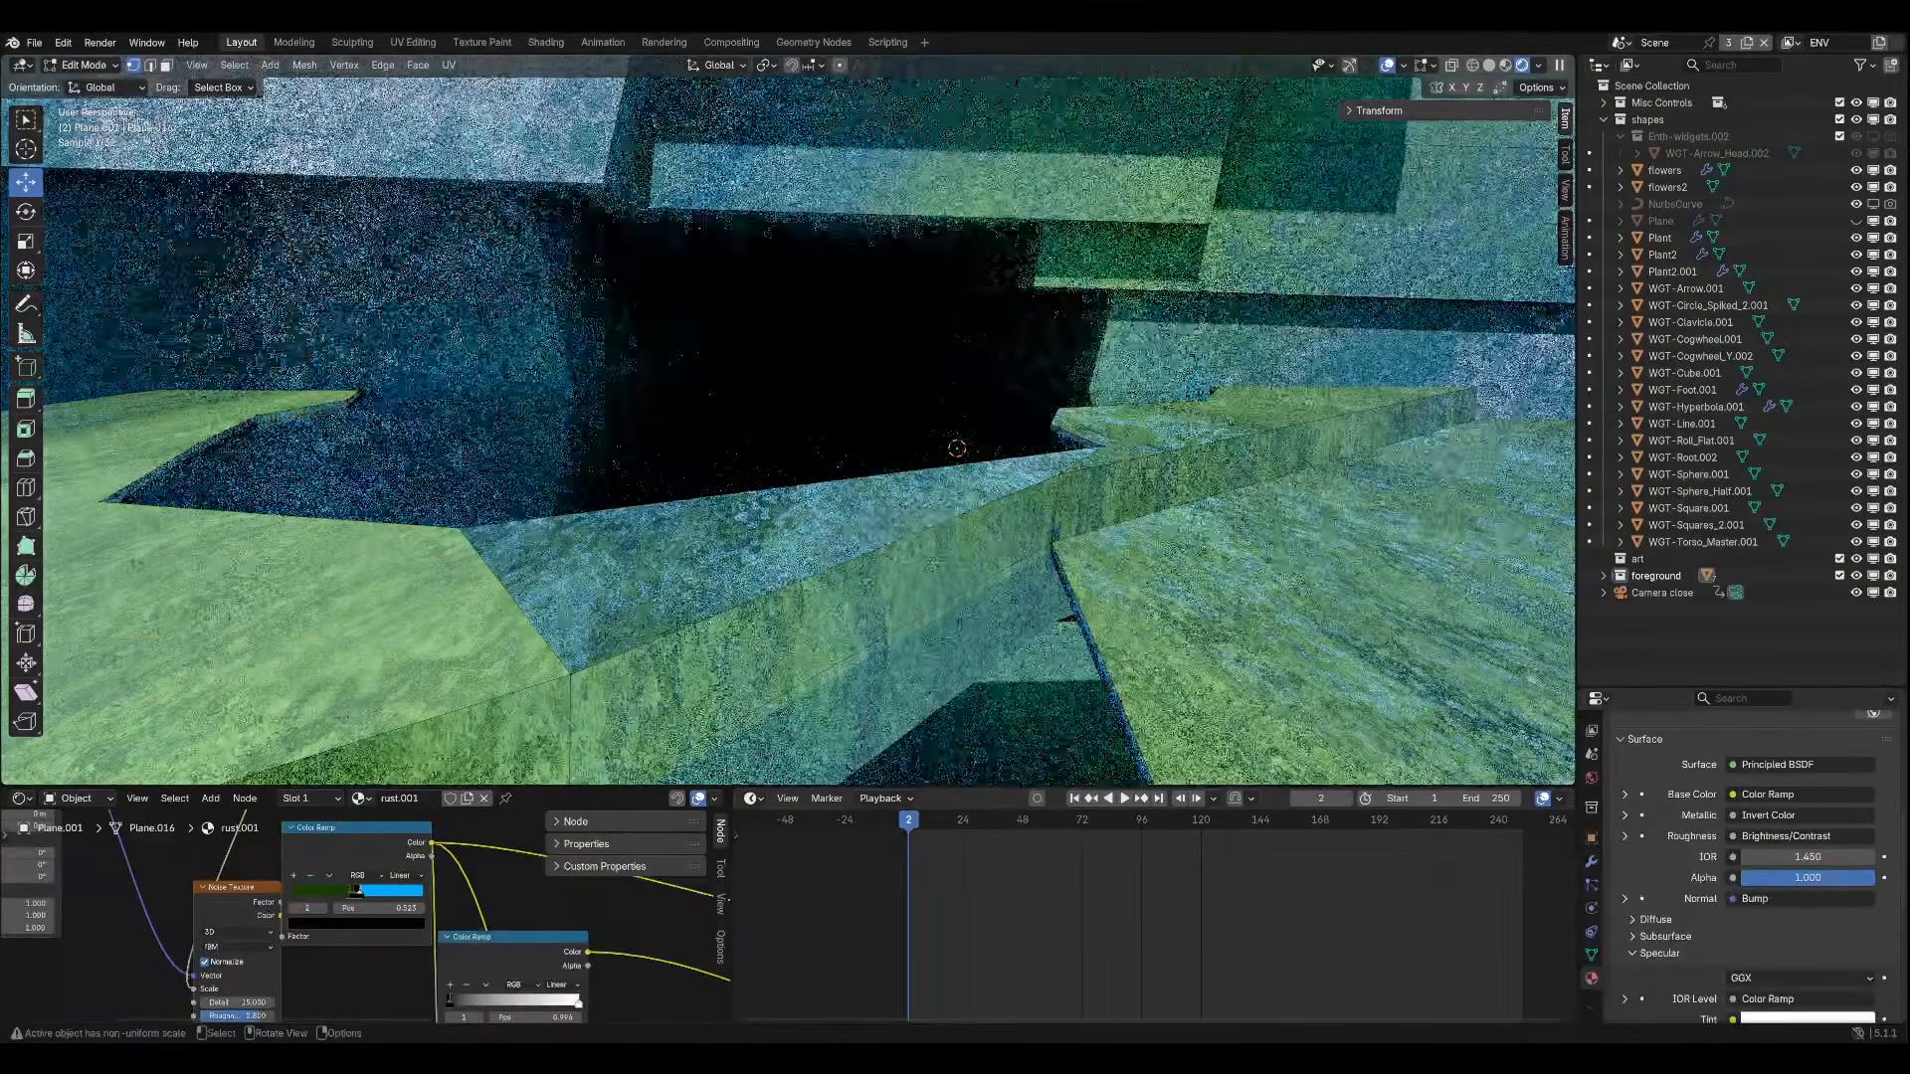
key("3")
left_click(652, 587)
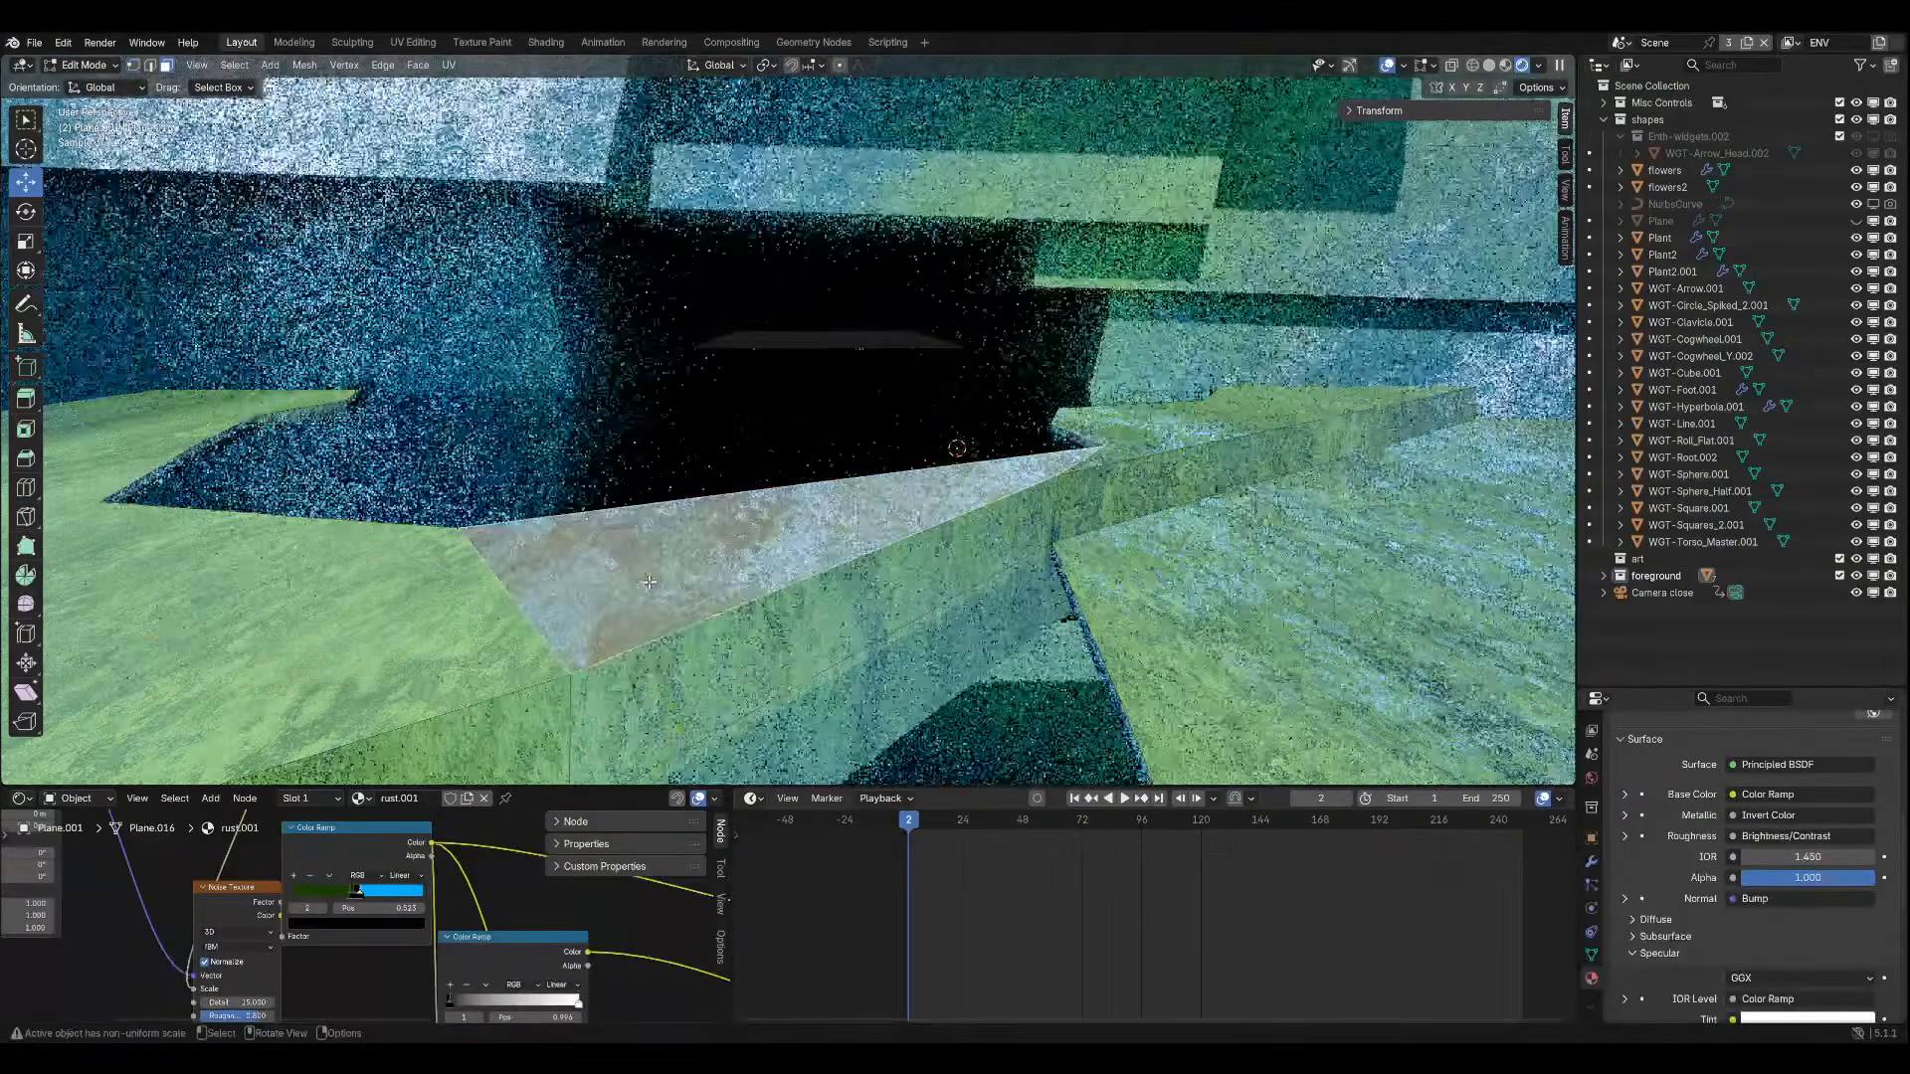
right_click(652, 587)
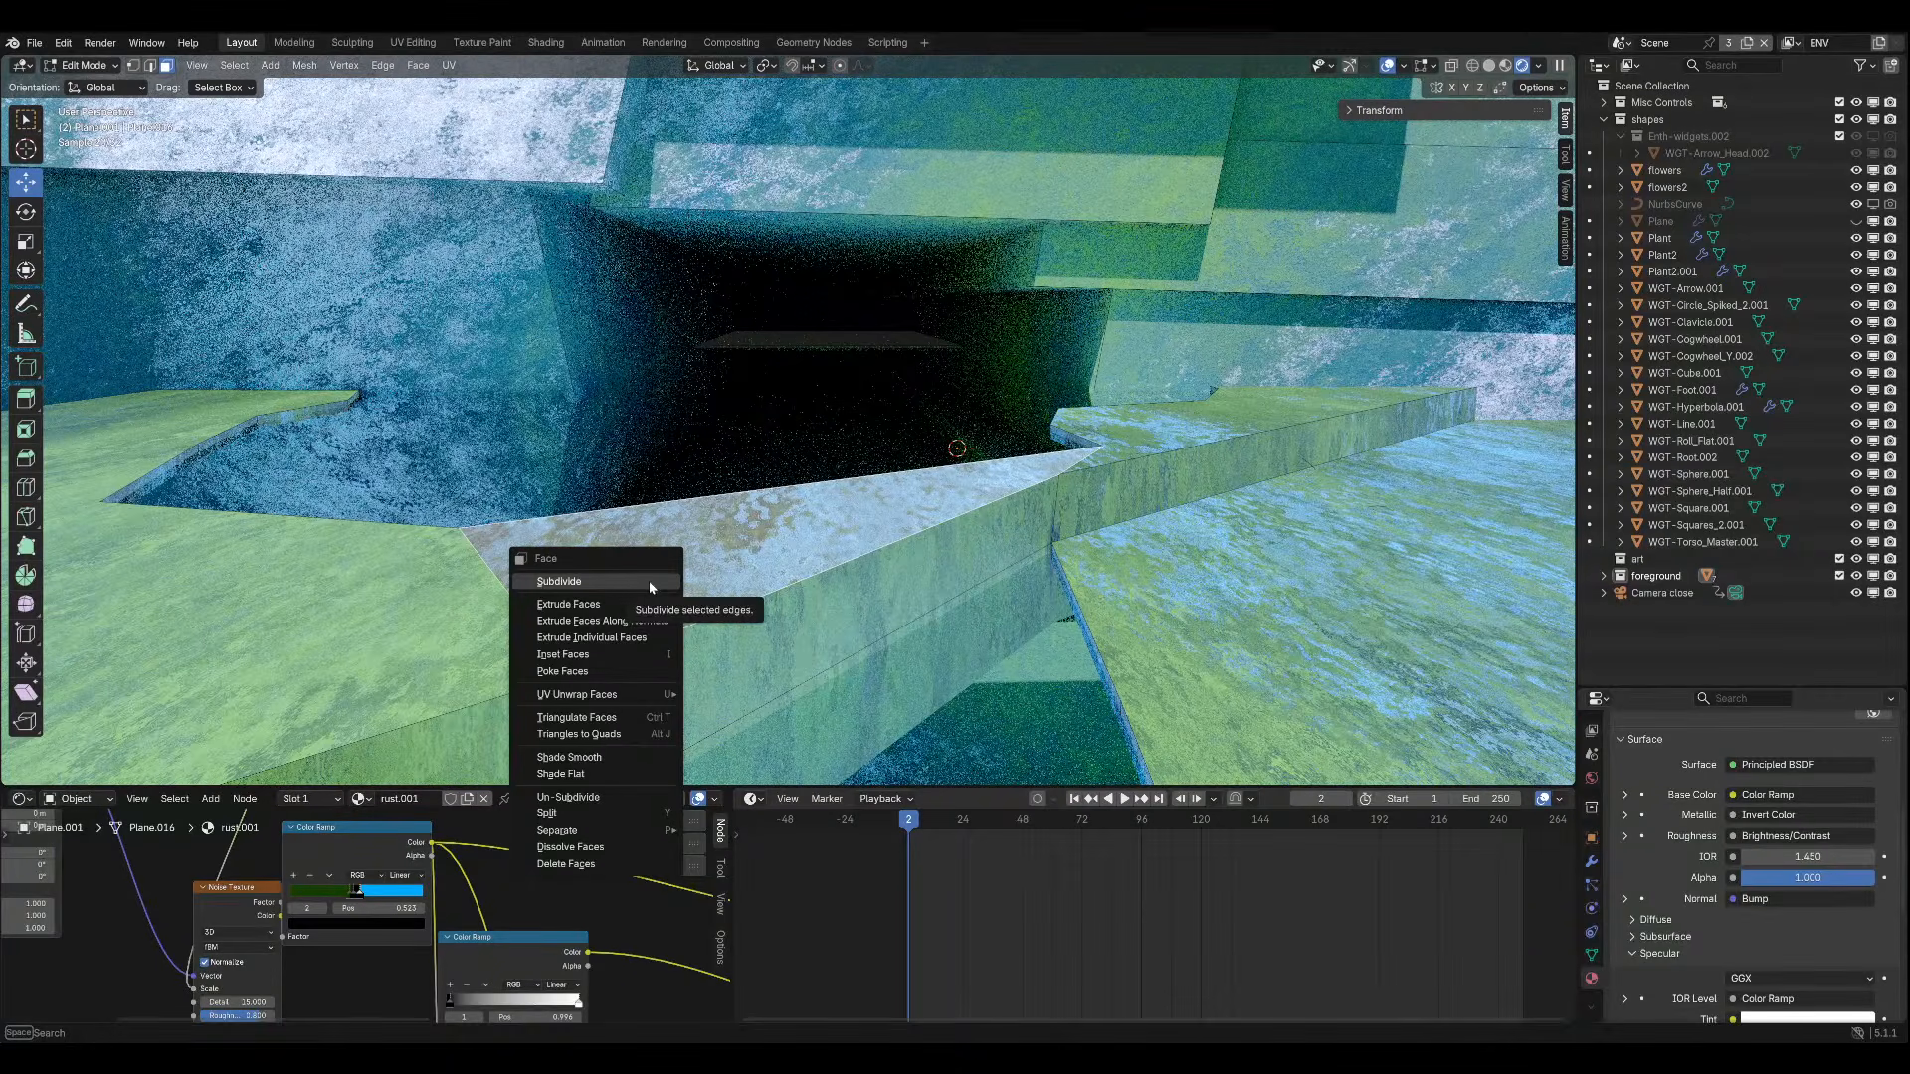
left_click(305, 66)
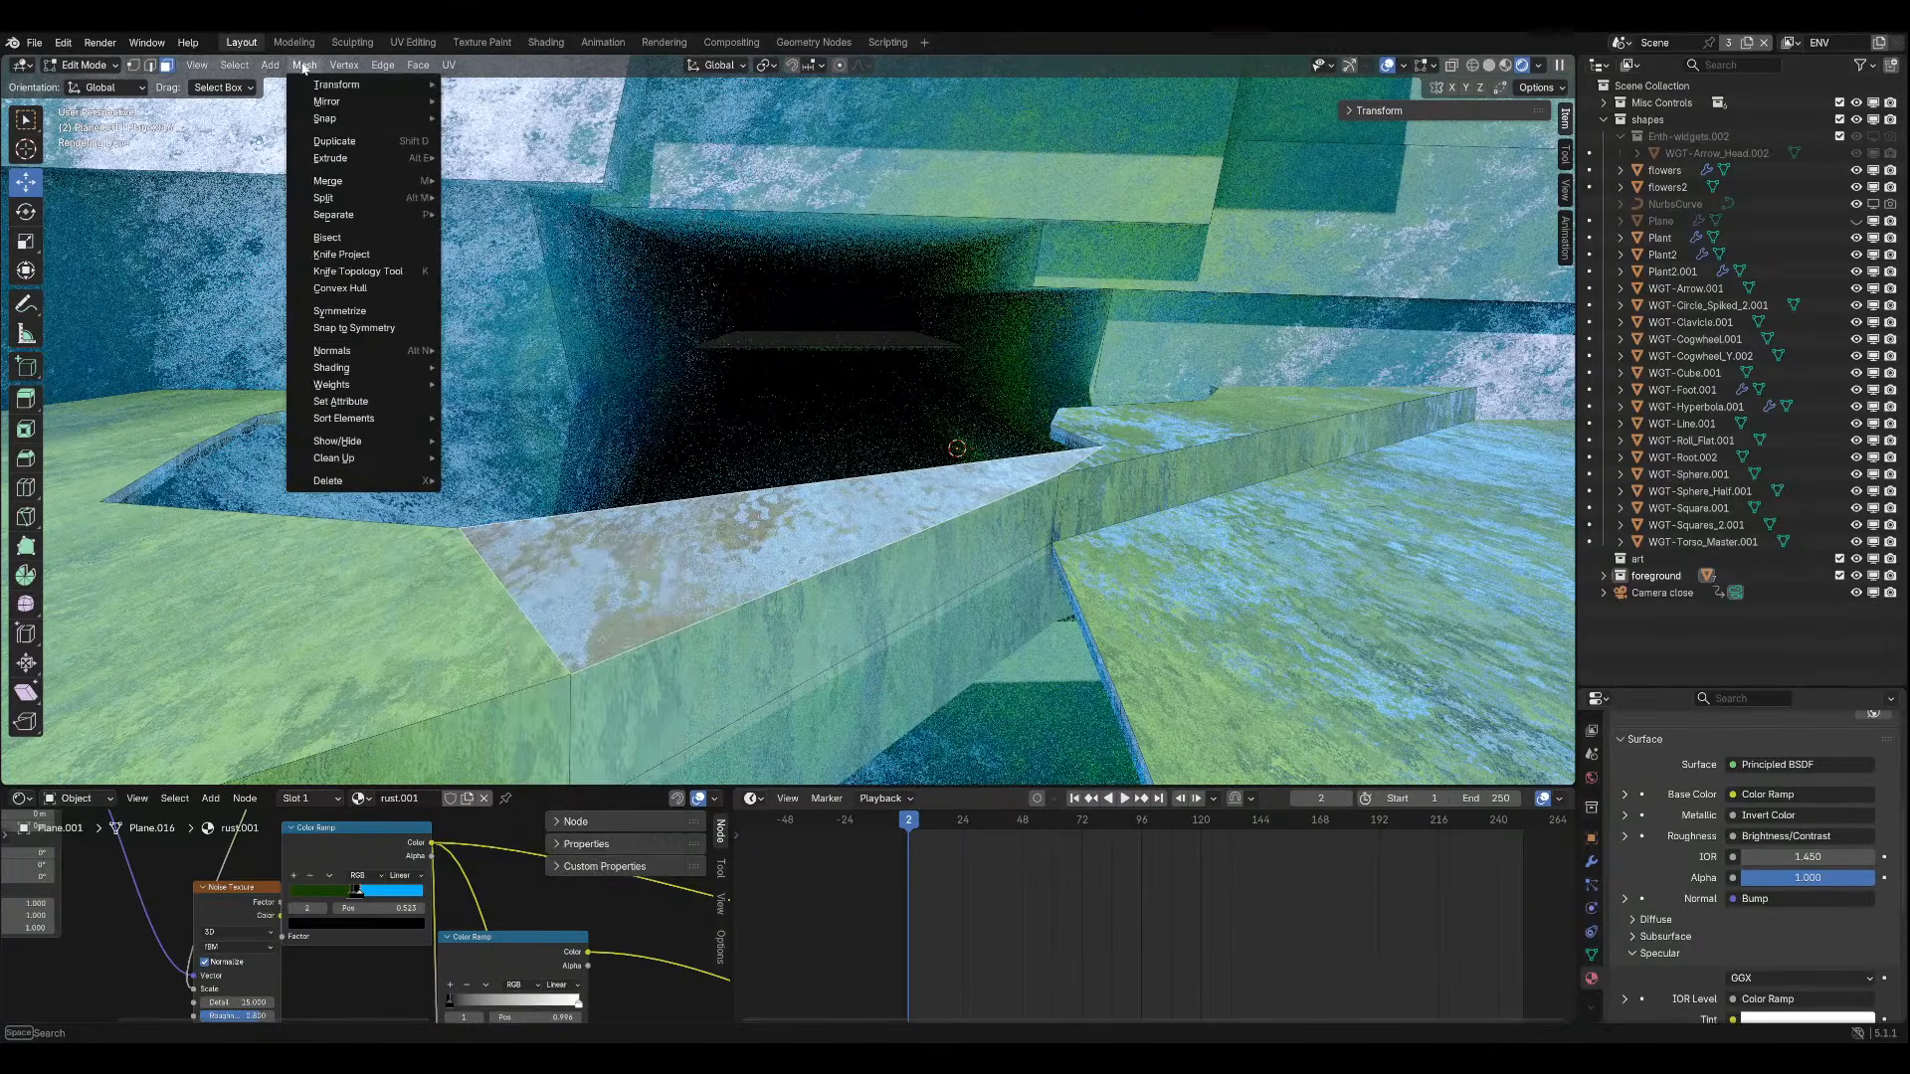
left_click(562, 356)
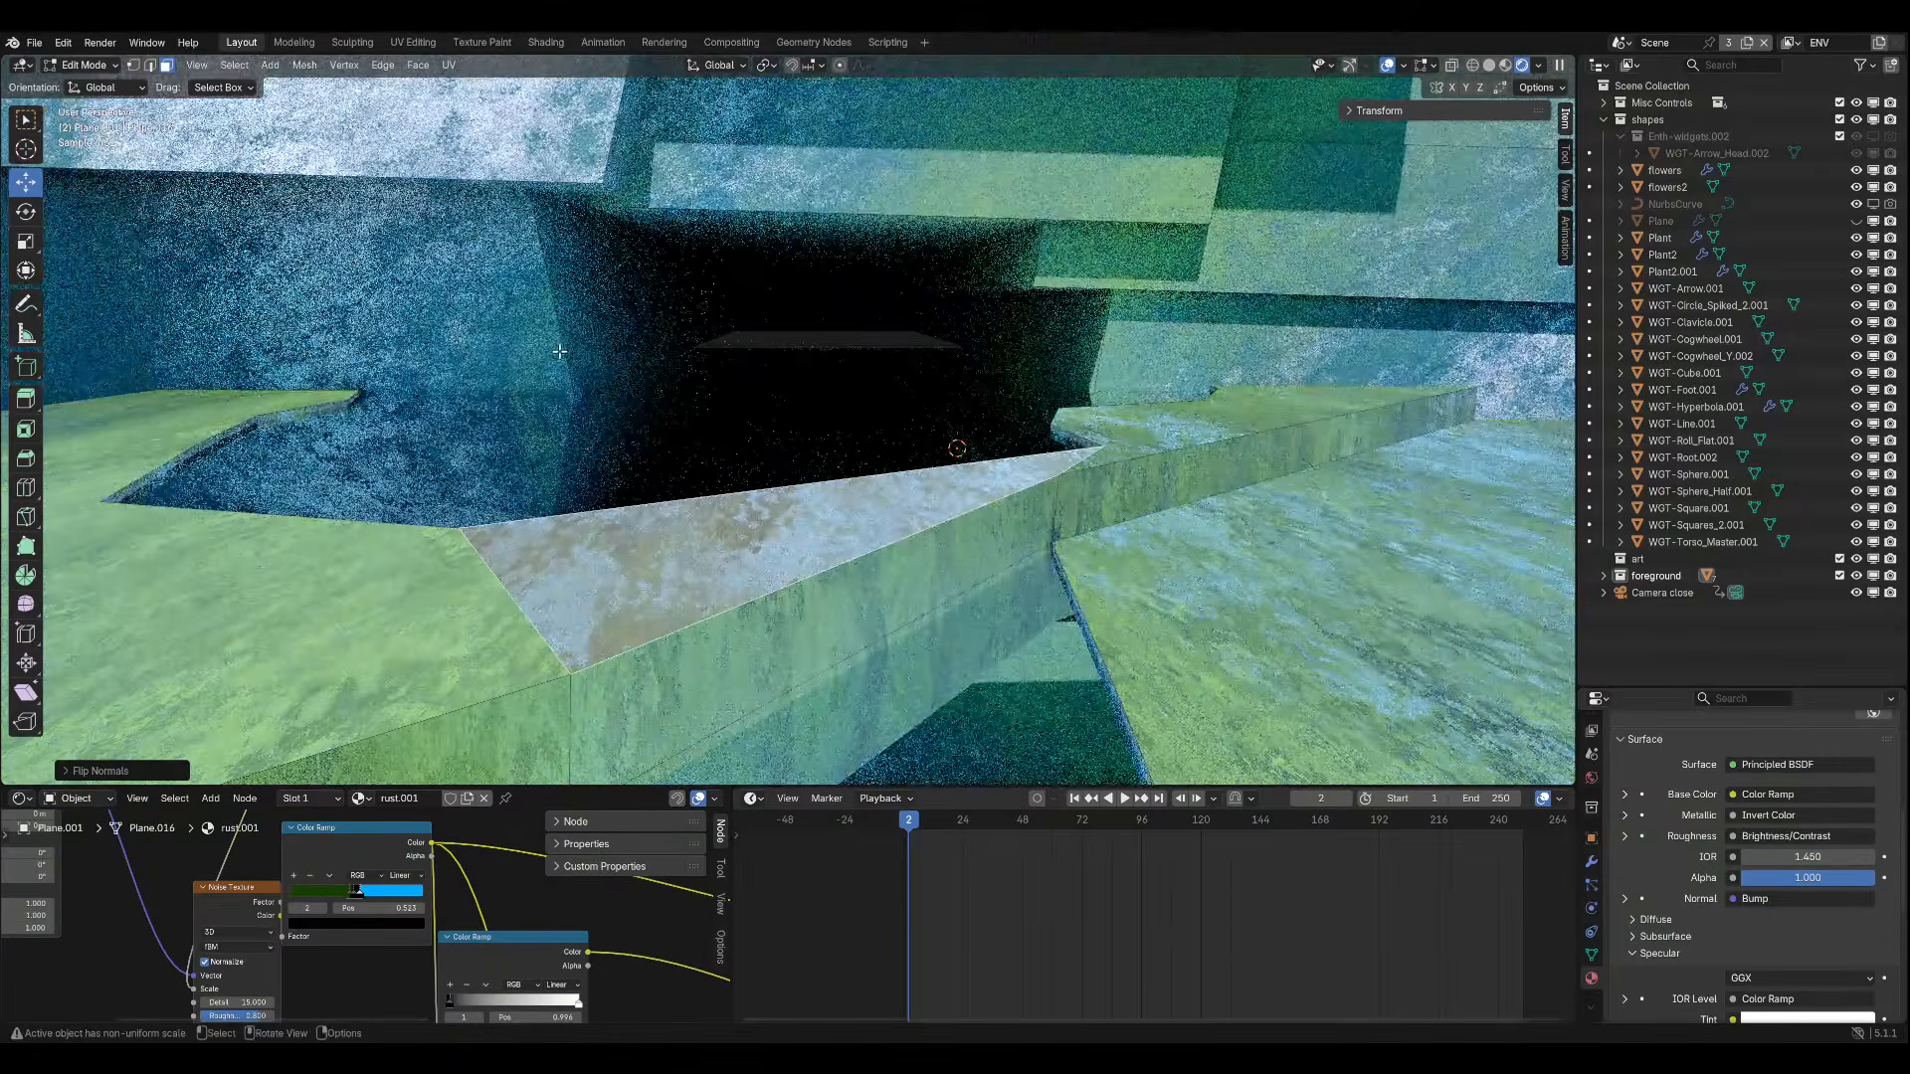
key("Tab")
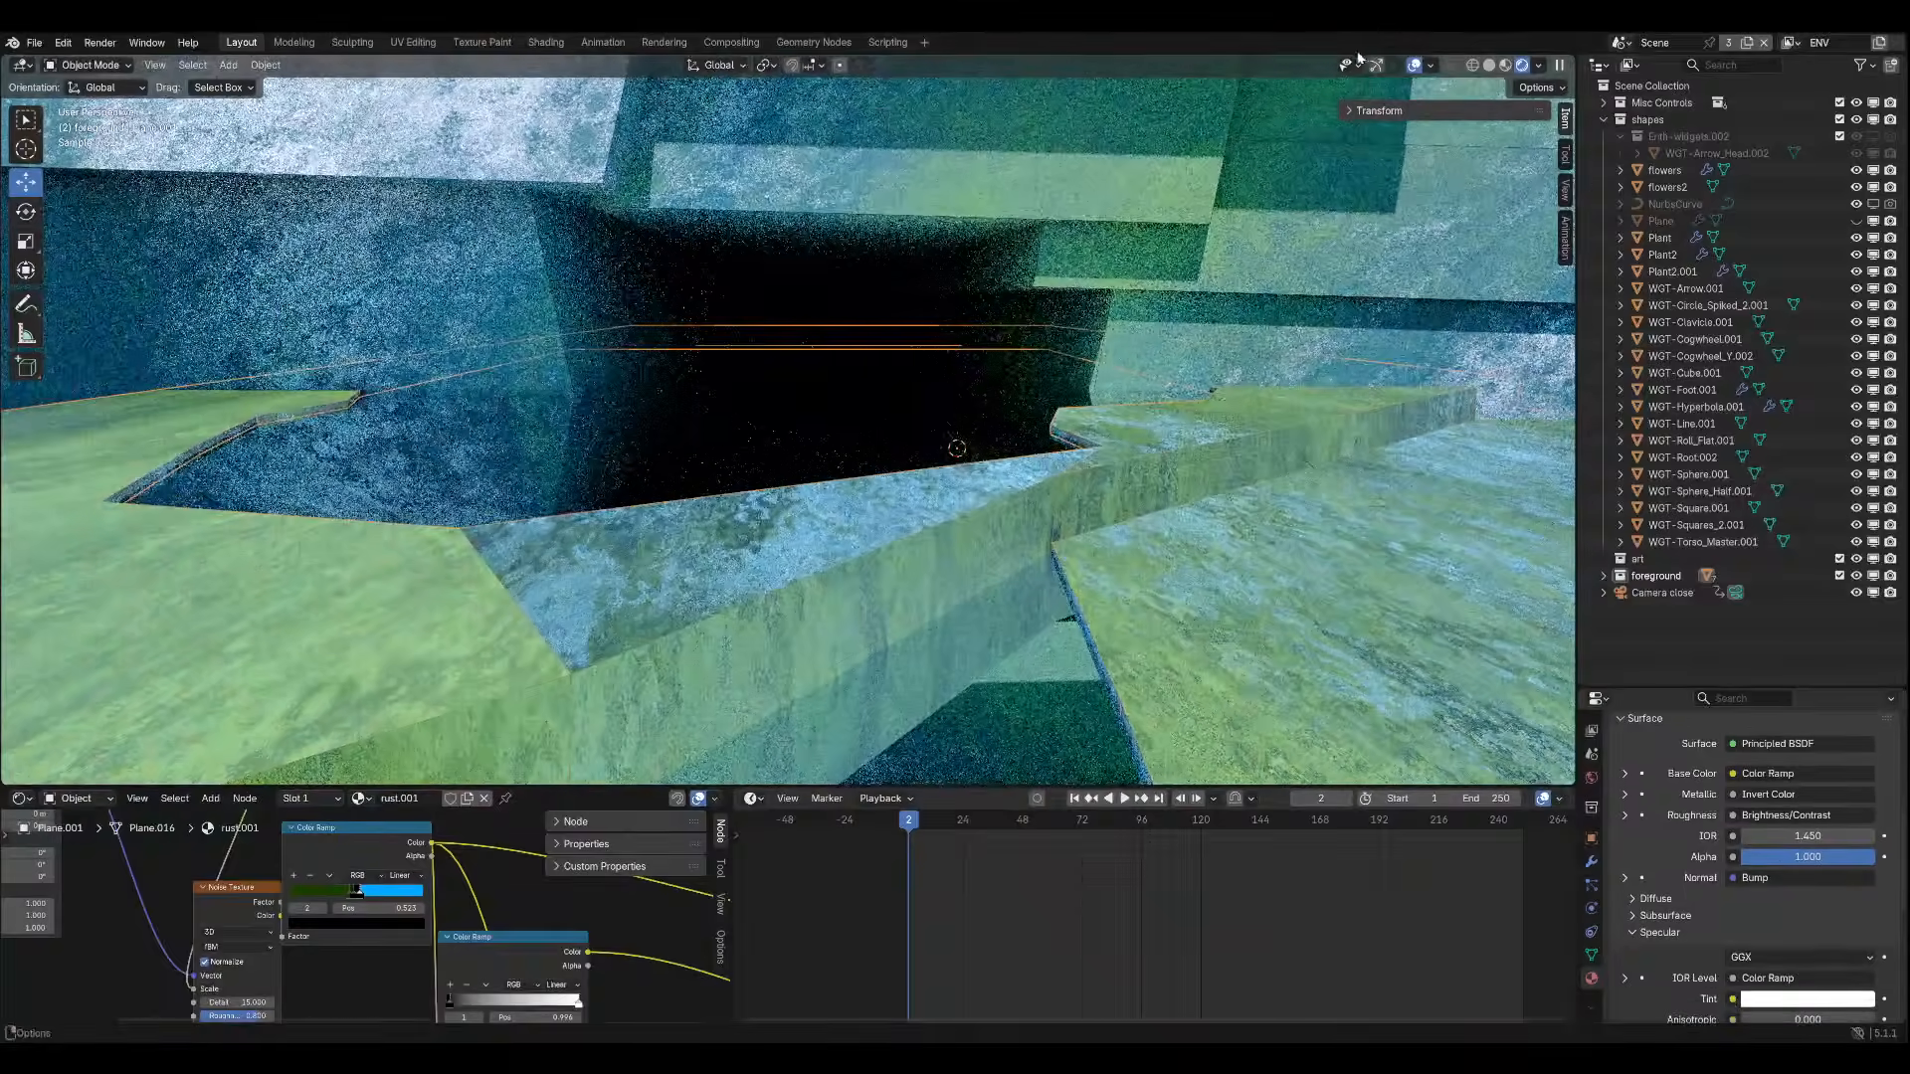
Open the ground slab in Edit Mode with the overlays shown and merge its vertices by distance.
scroll(1204, 426, "down", 6)
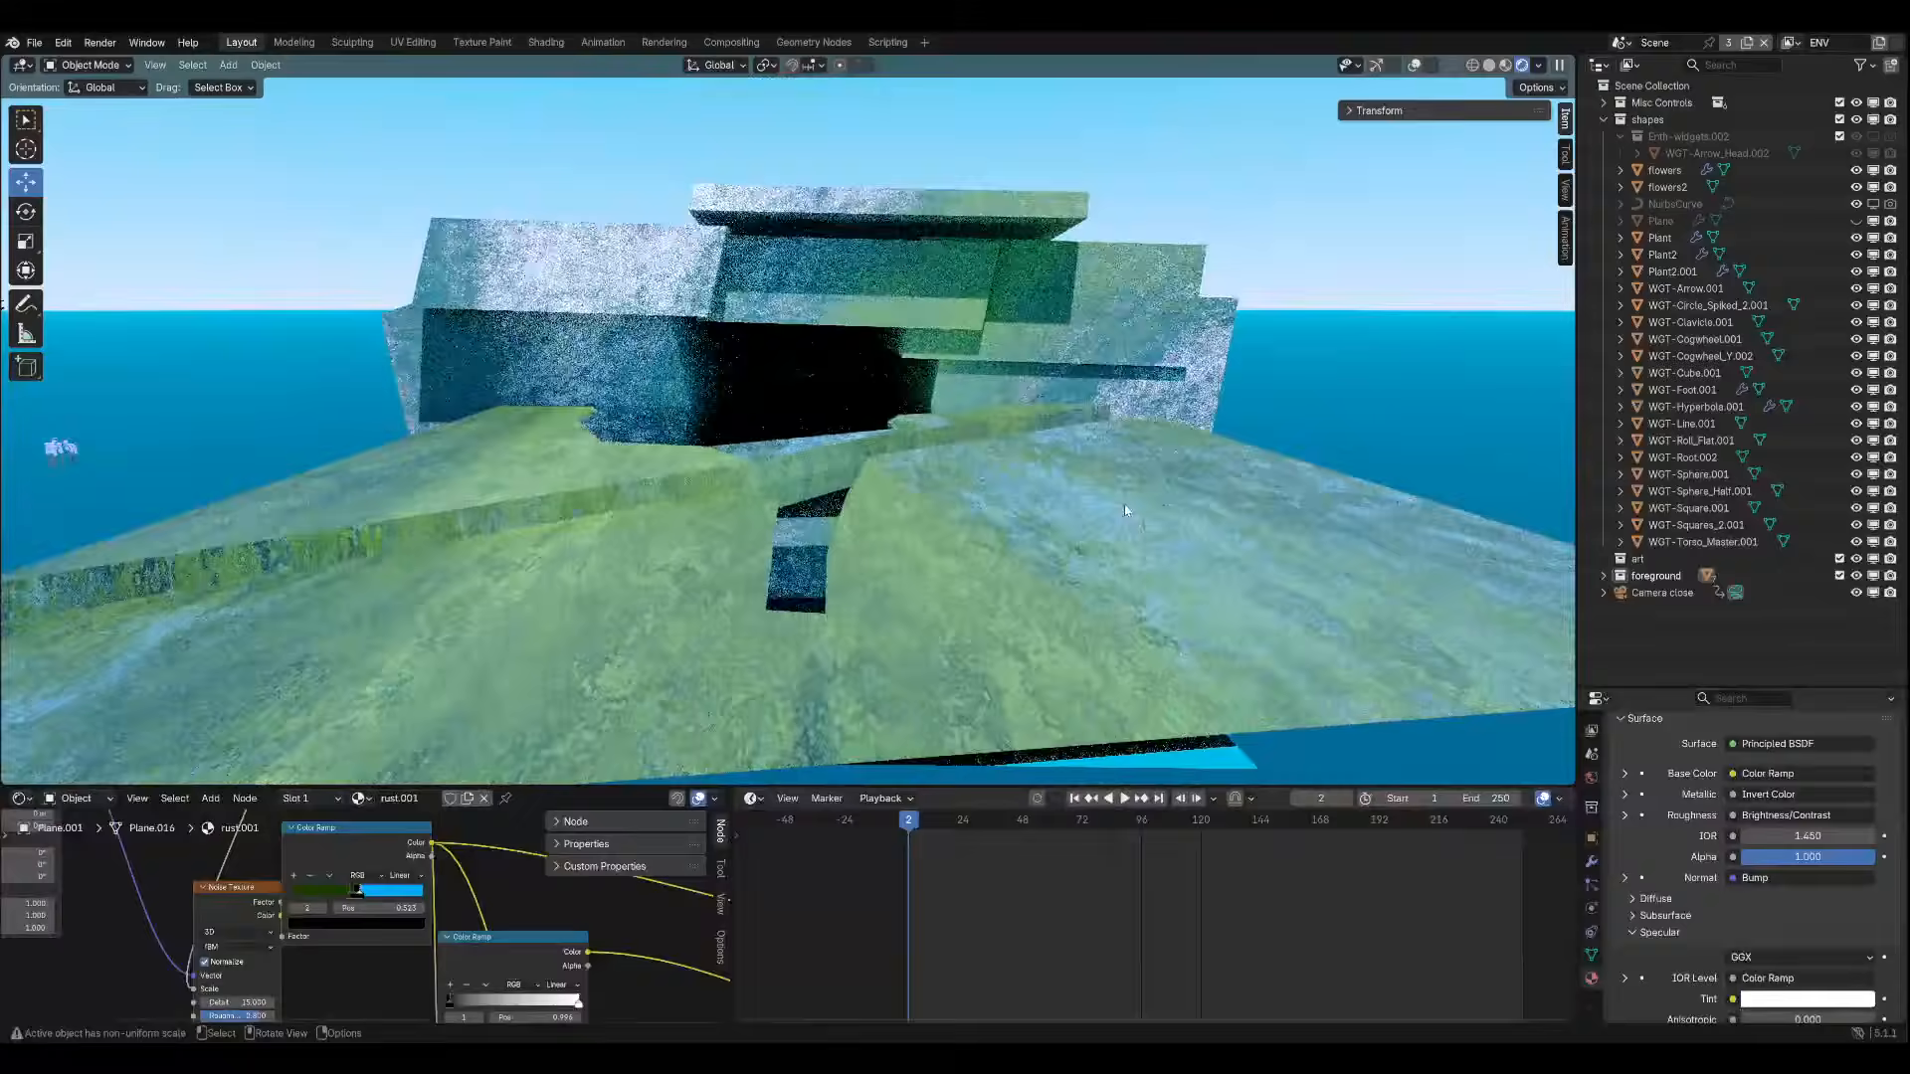
middle_click_drag(1125, 510, 886, 542)
left_click(1414, 66)
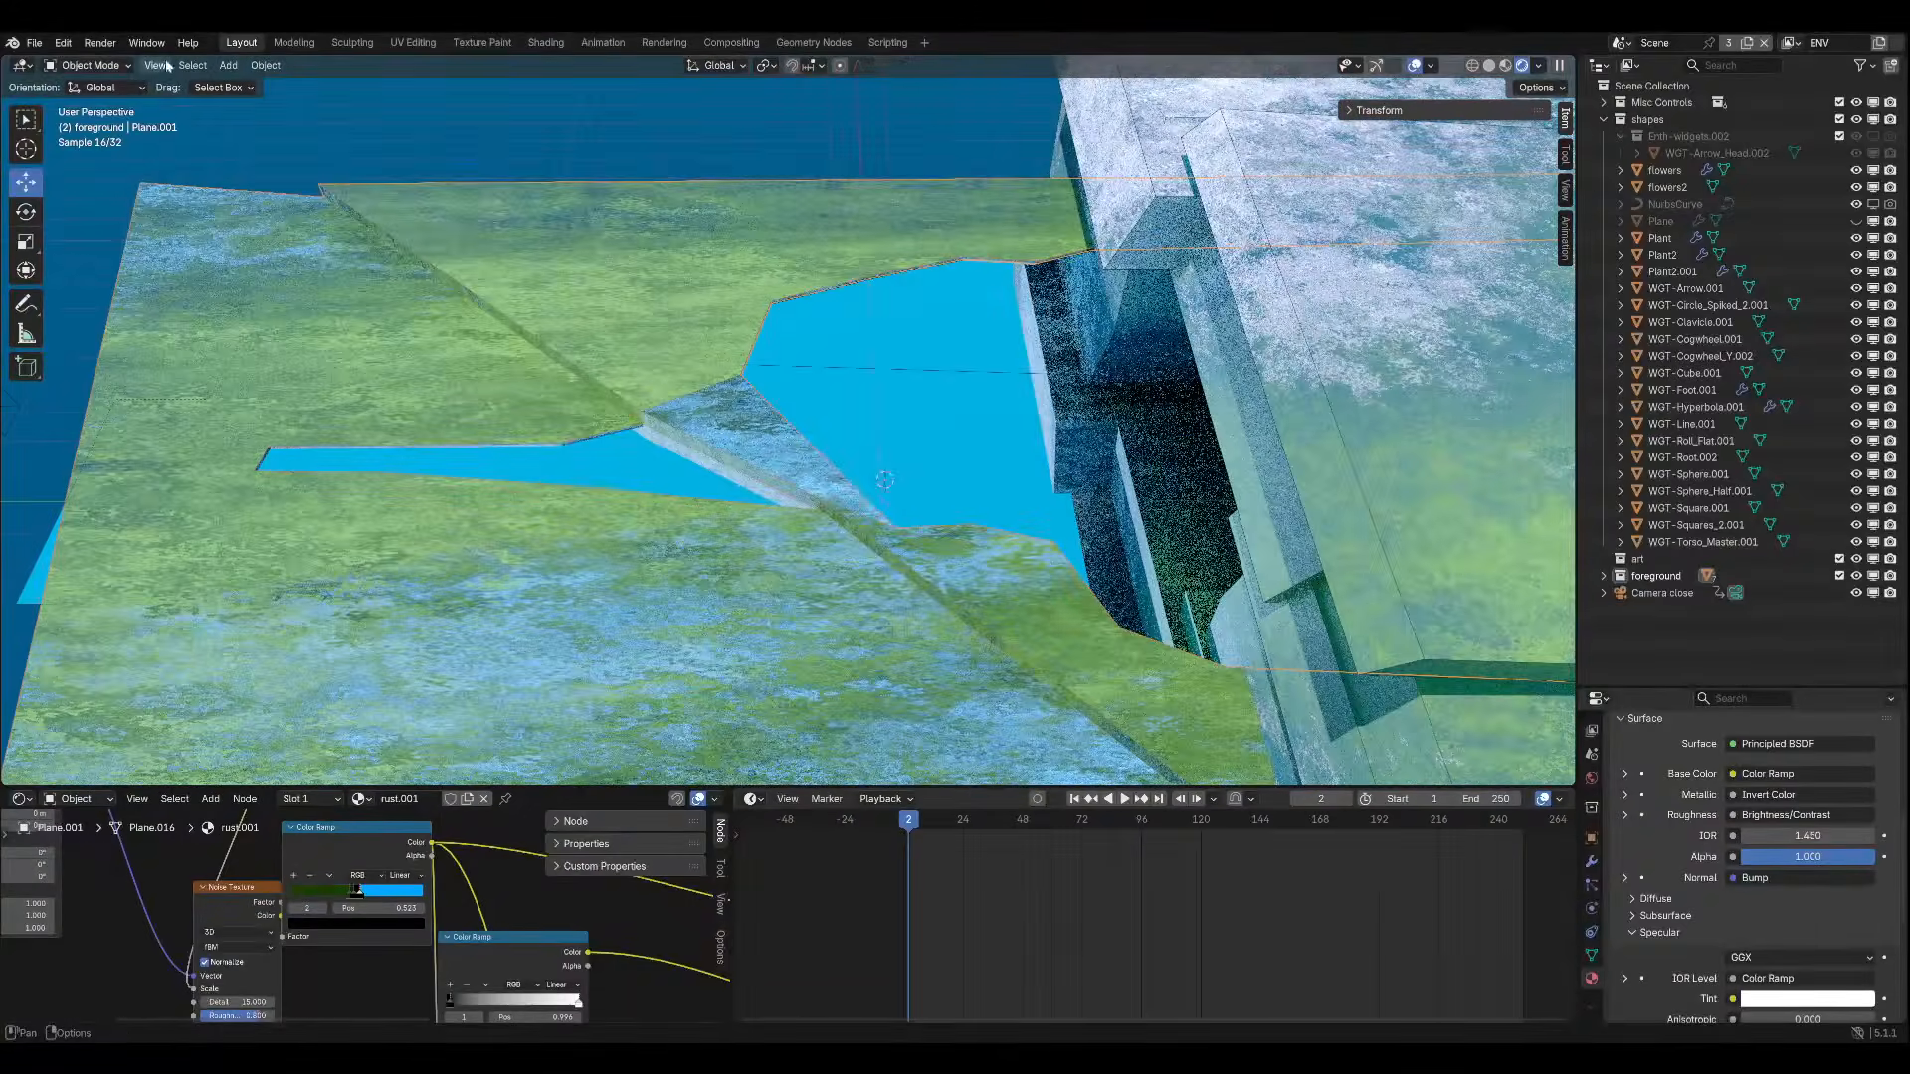
left_click(92, 66)
left_click(83, 101)
key("m")
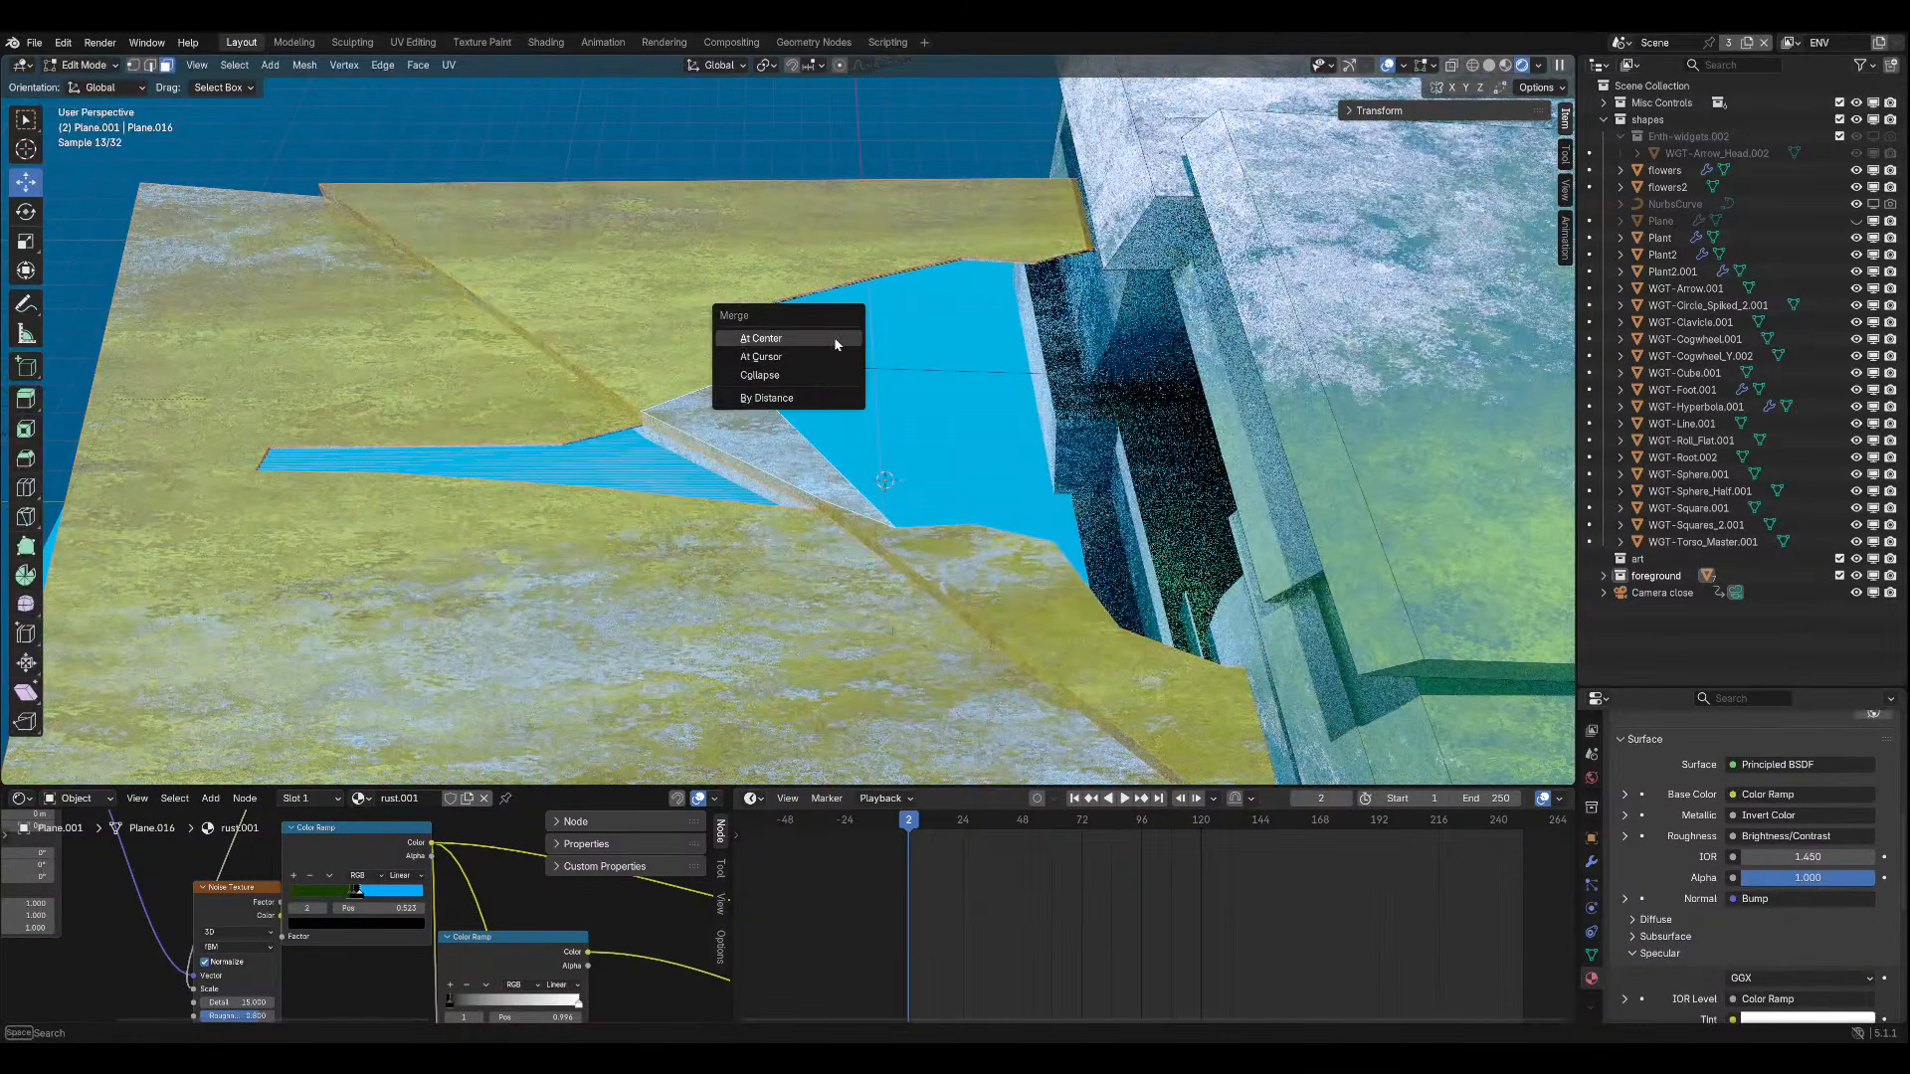
left_click(812, 388)
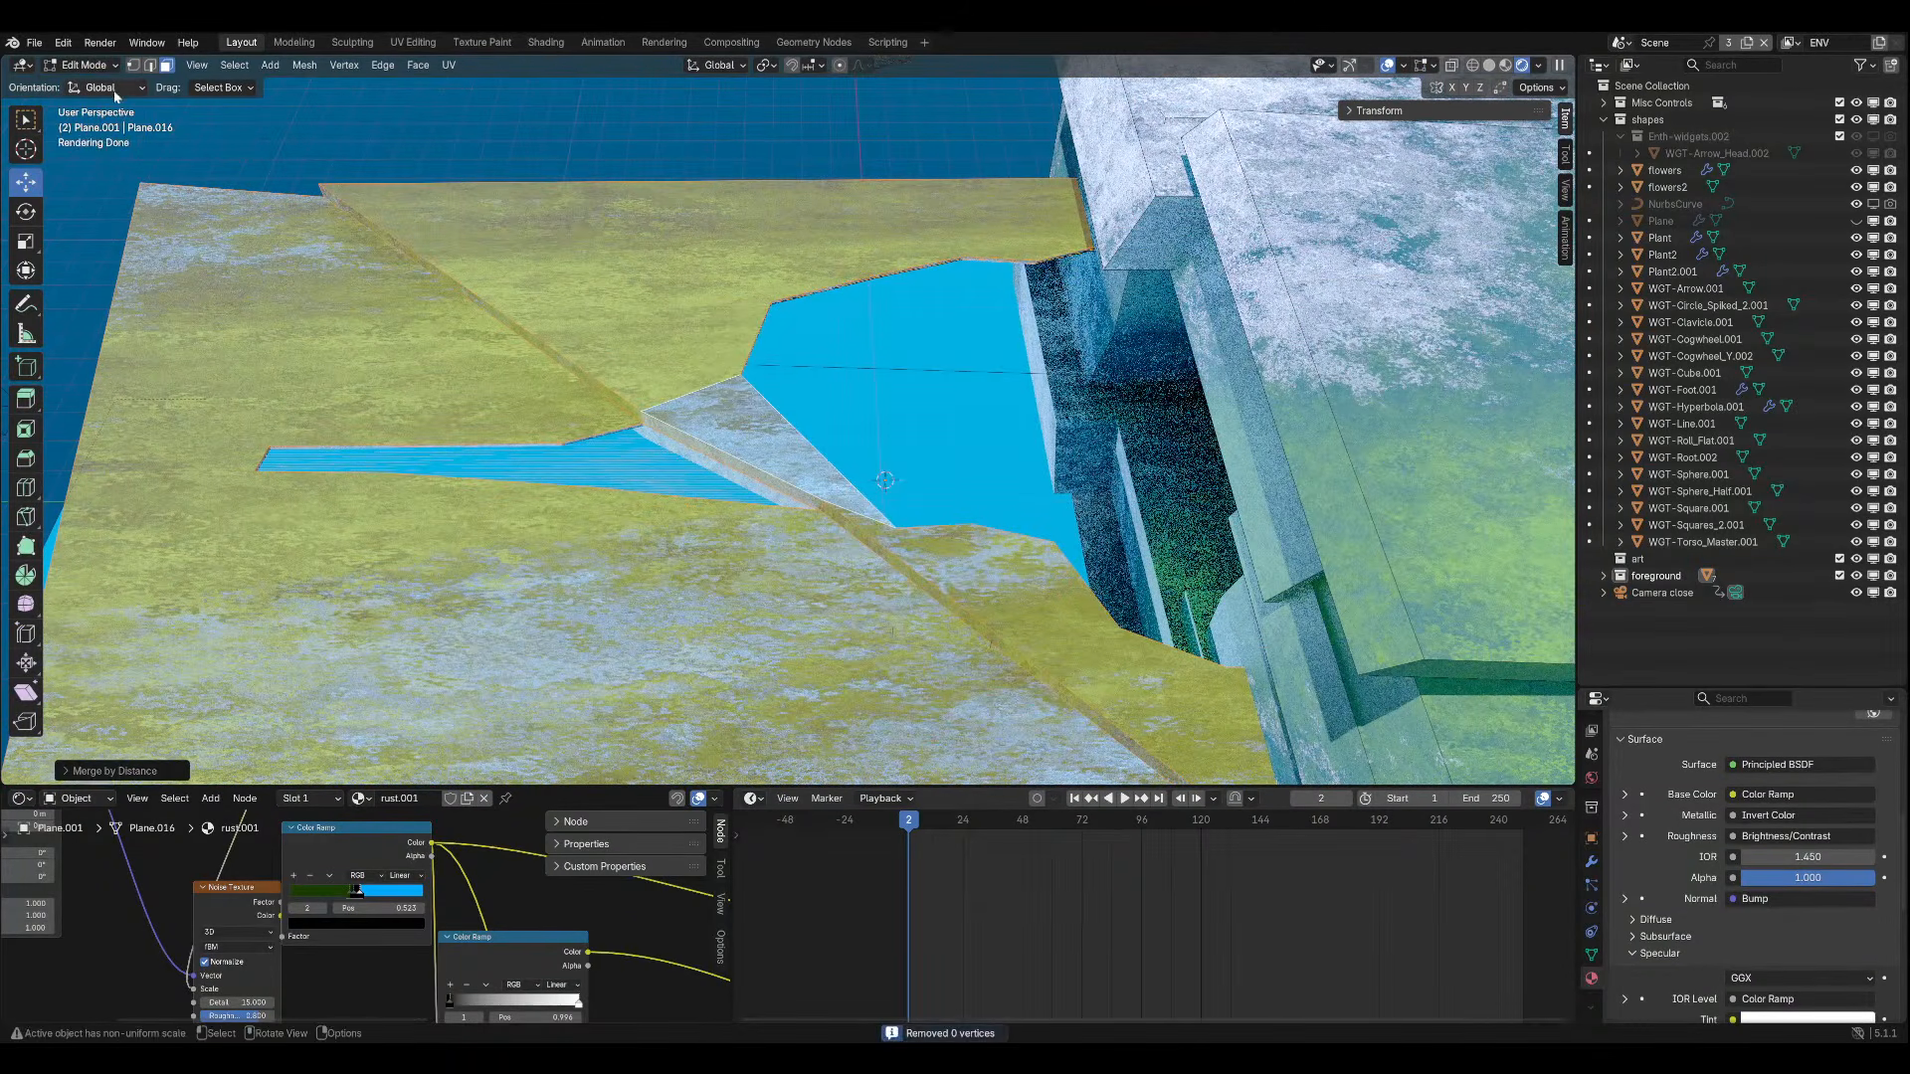
Select the whole ground slab mesh and bring up the UV mapping methods for a Smart UV Project.
left_click(86, 66)
key("alt+a")
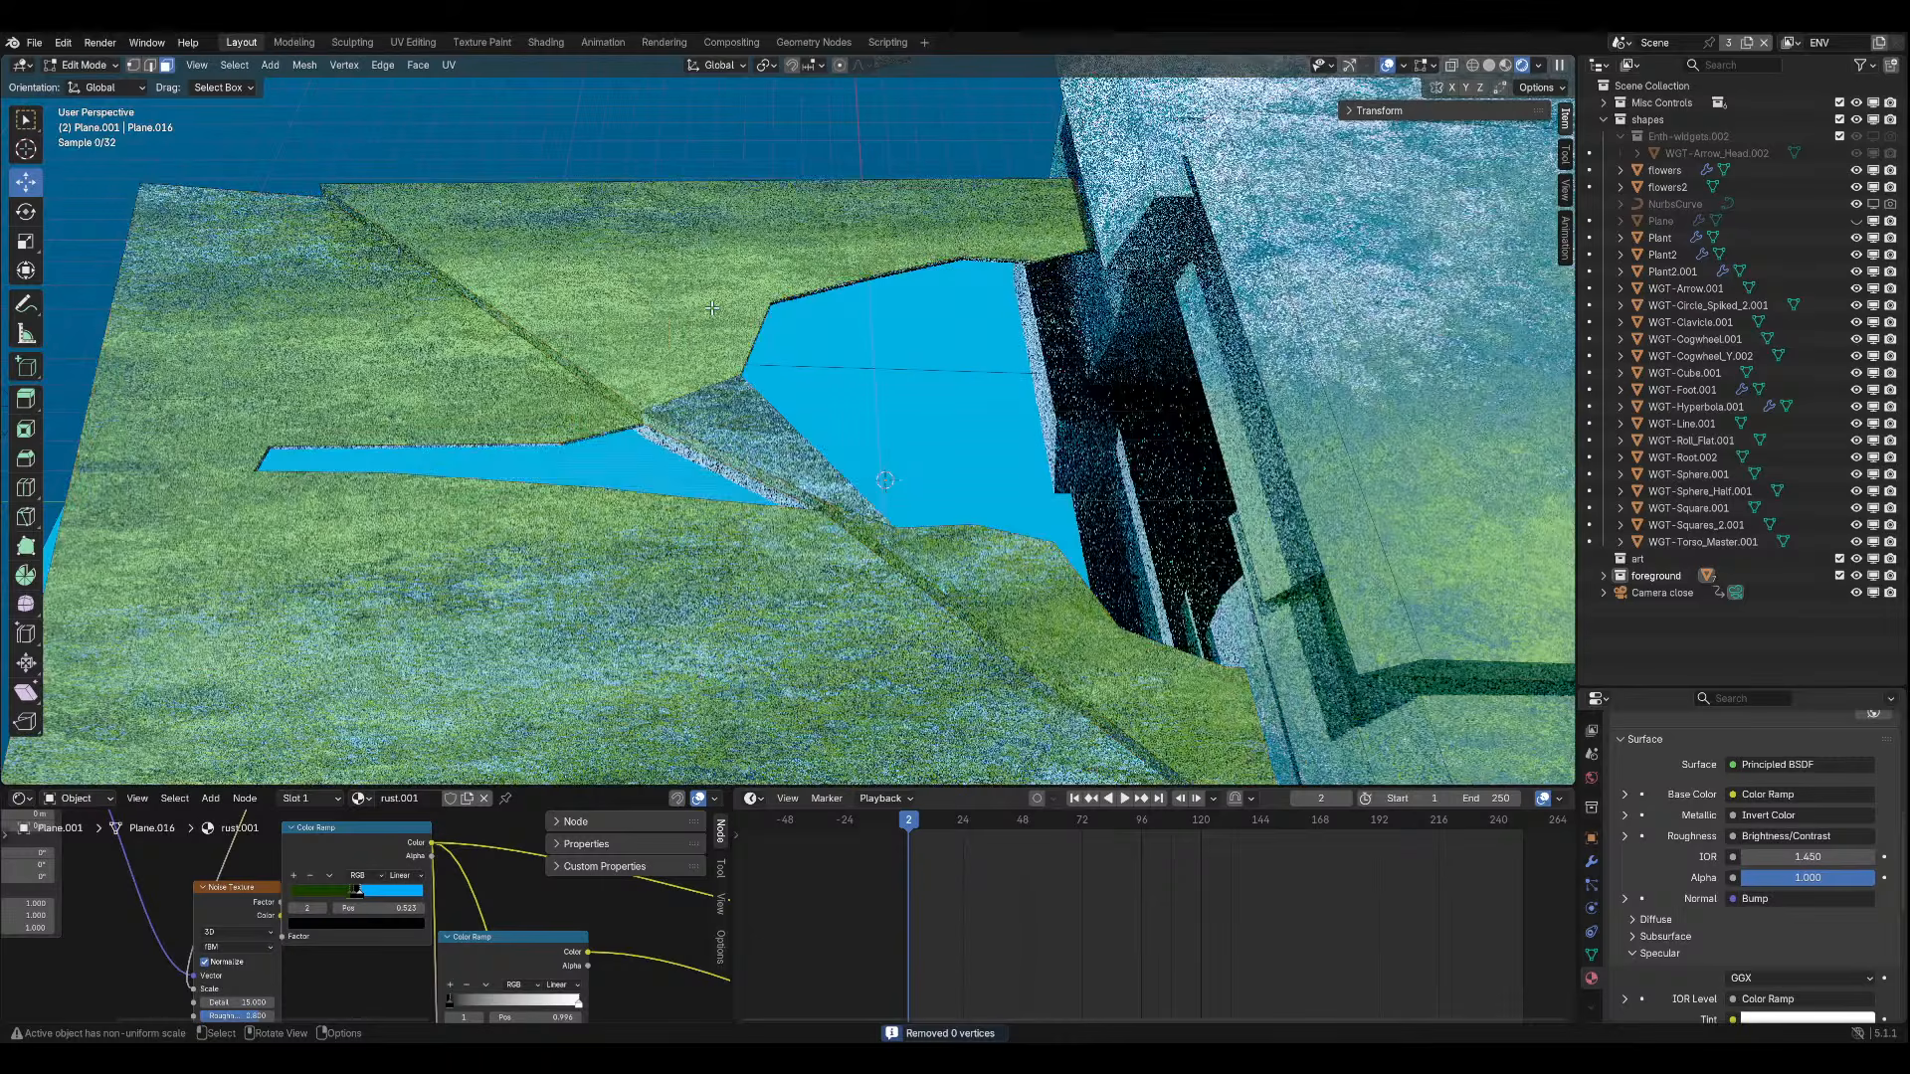
key("a")
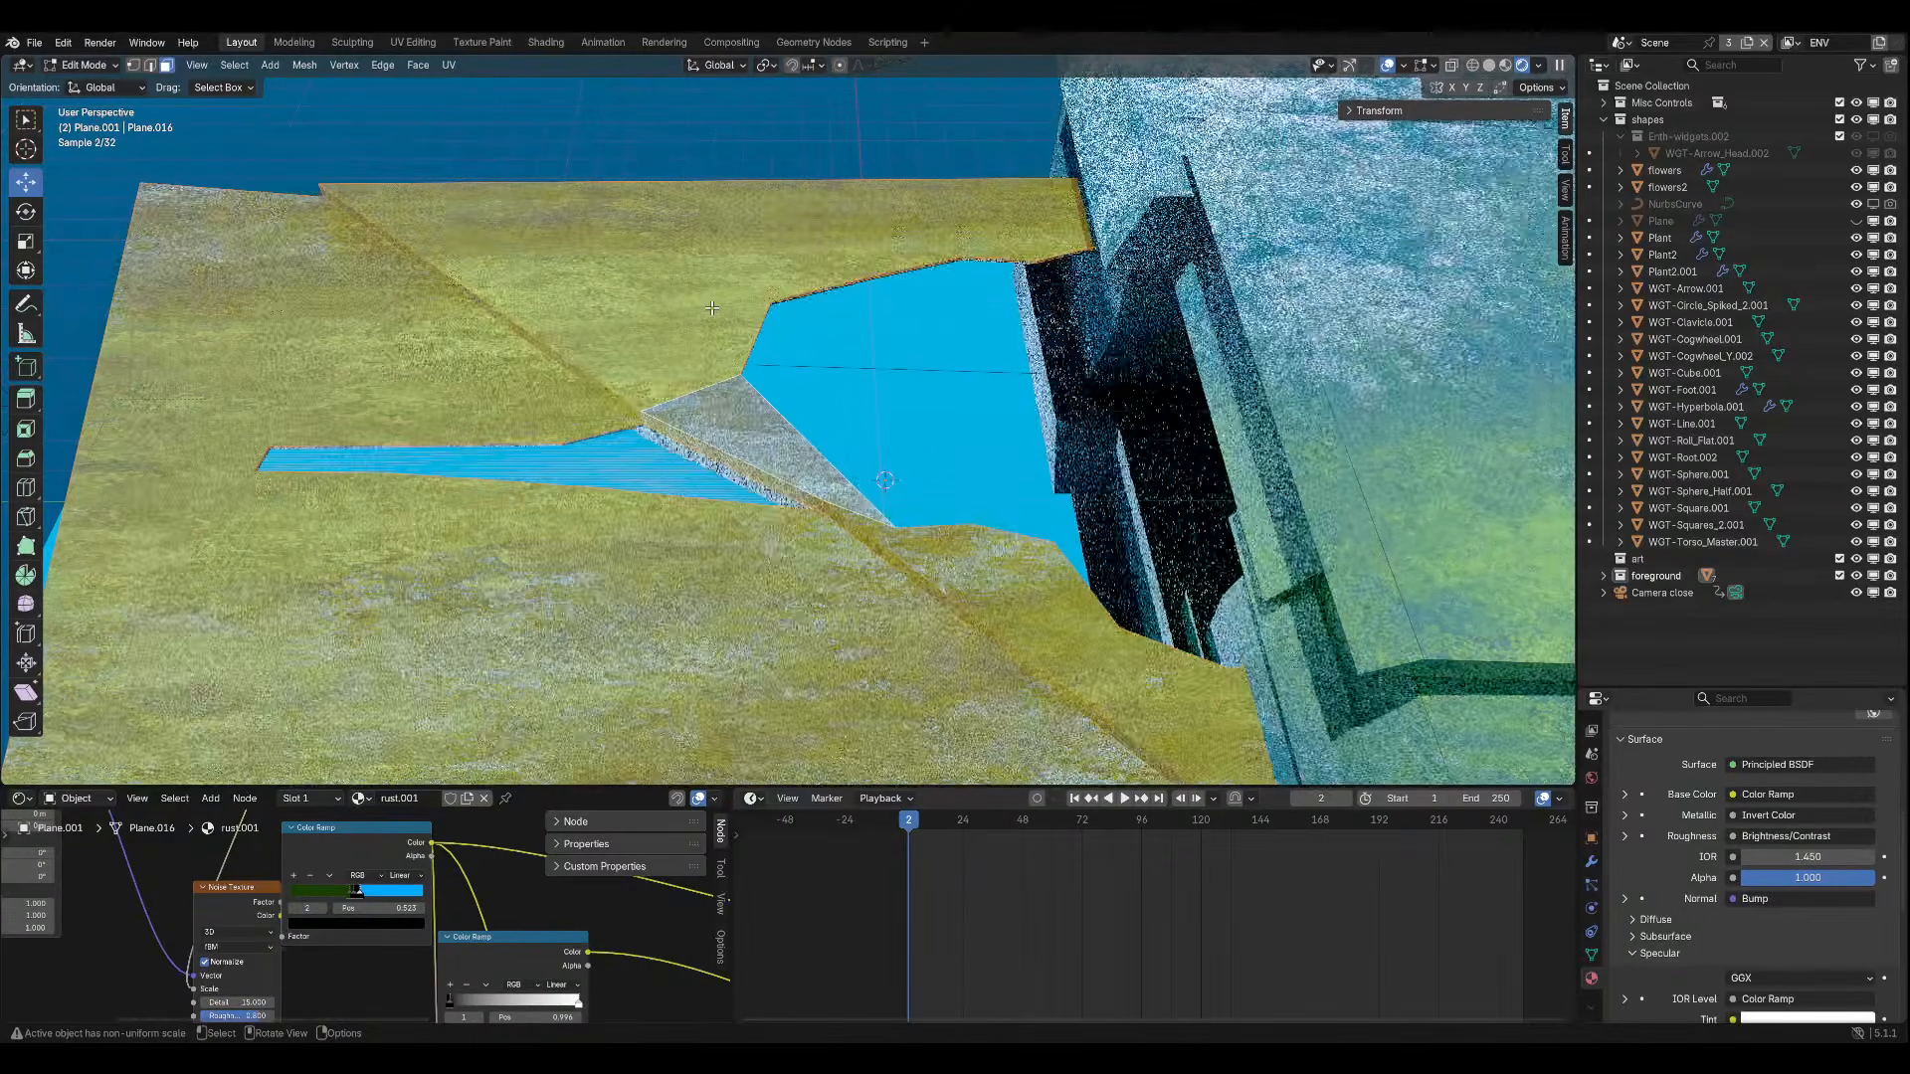
key("alt+a")
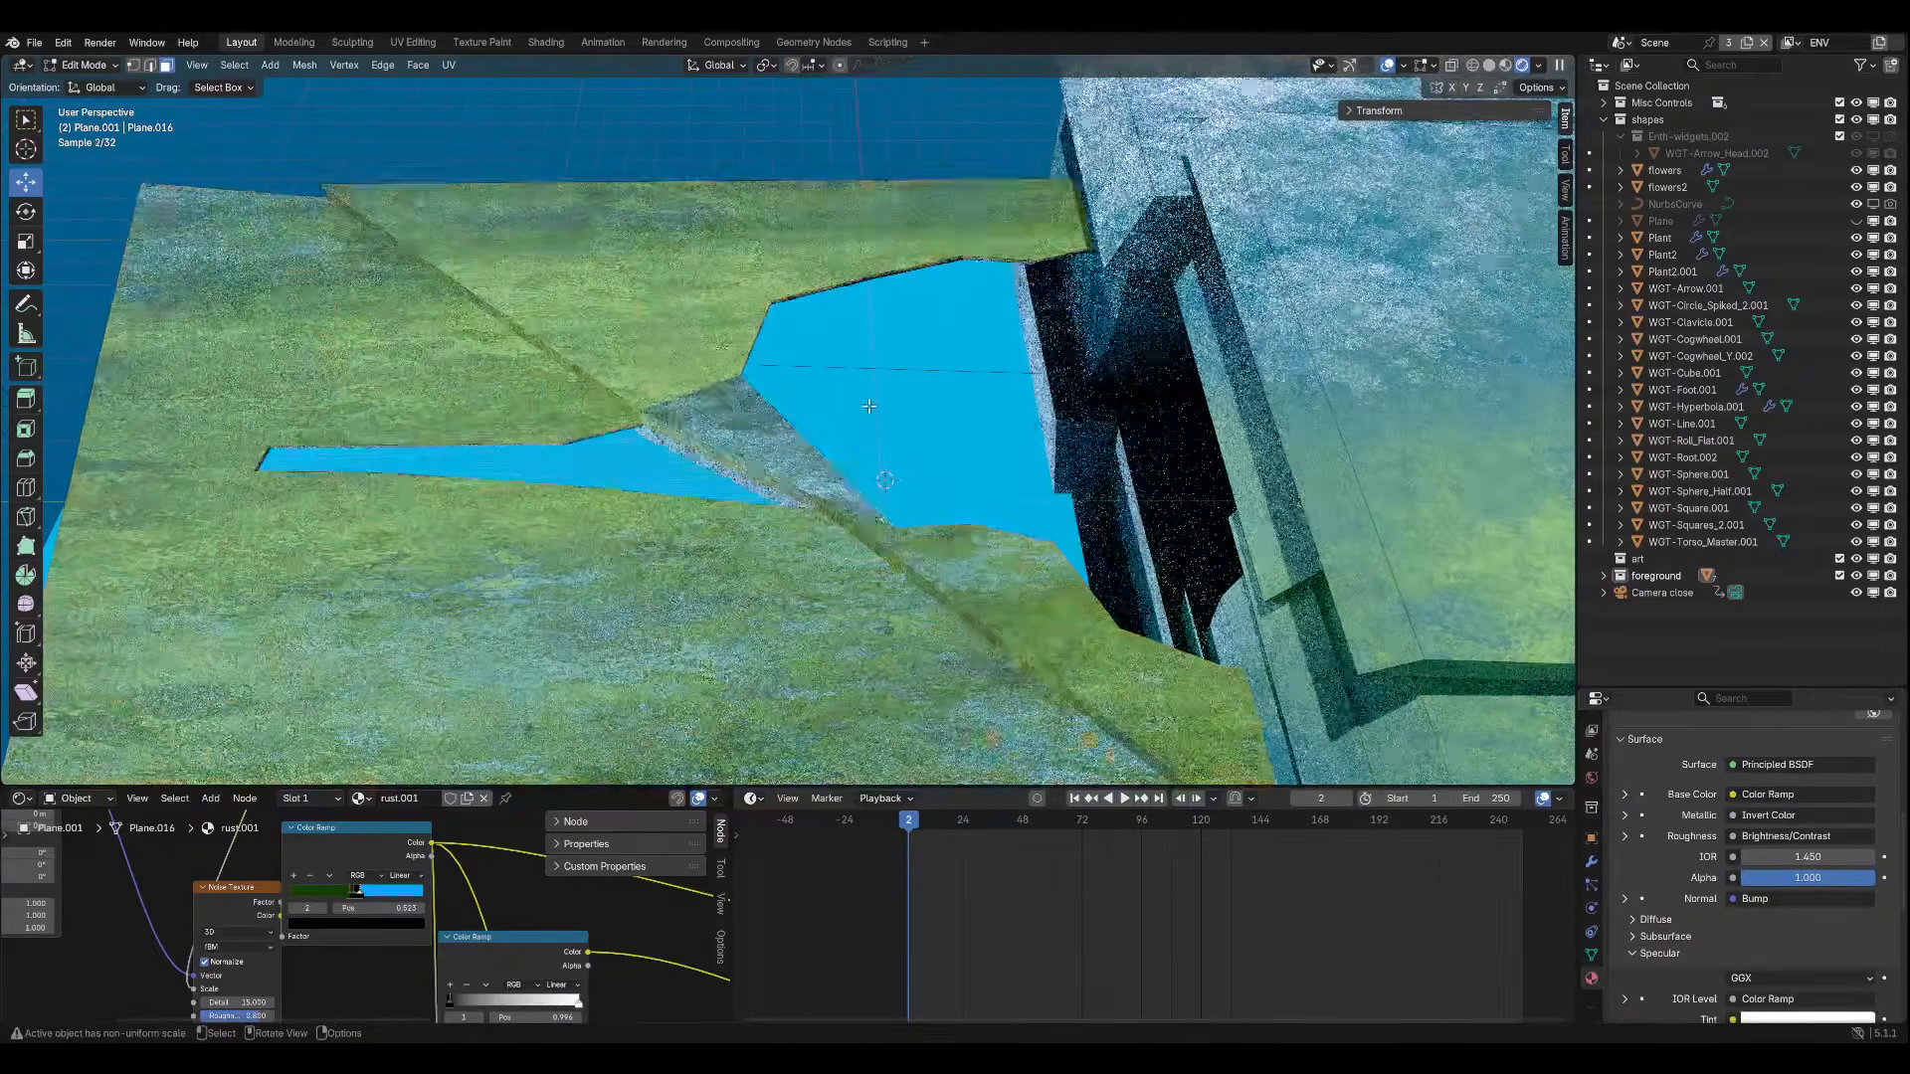
key("u")
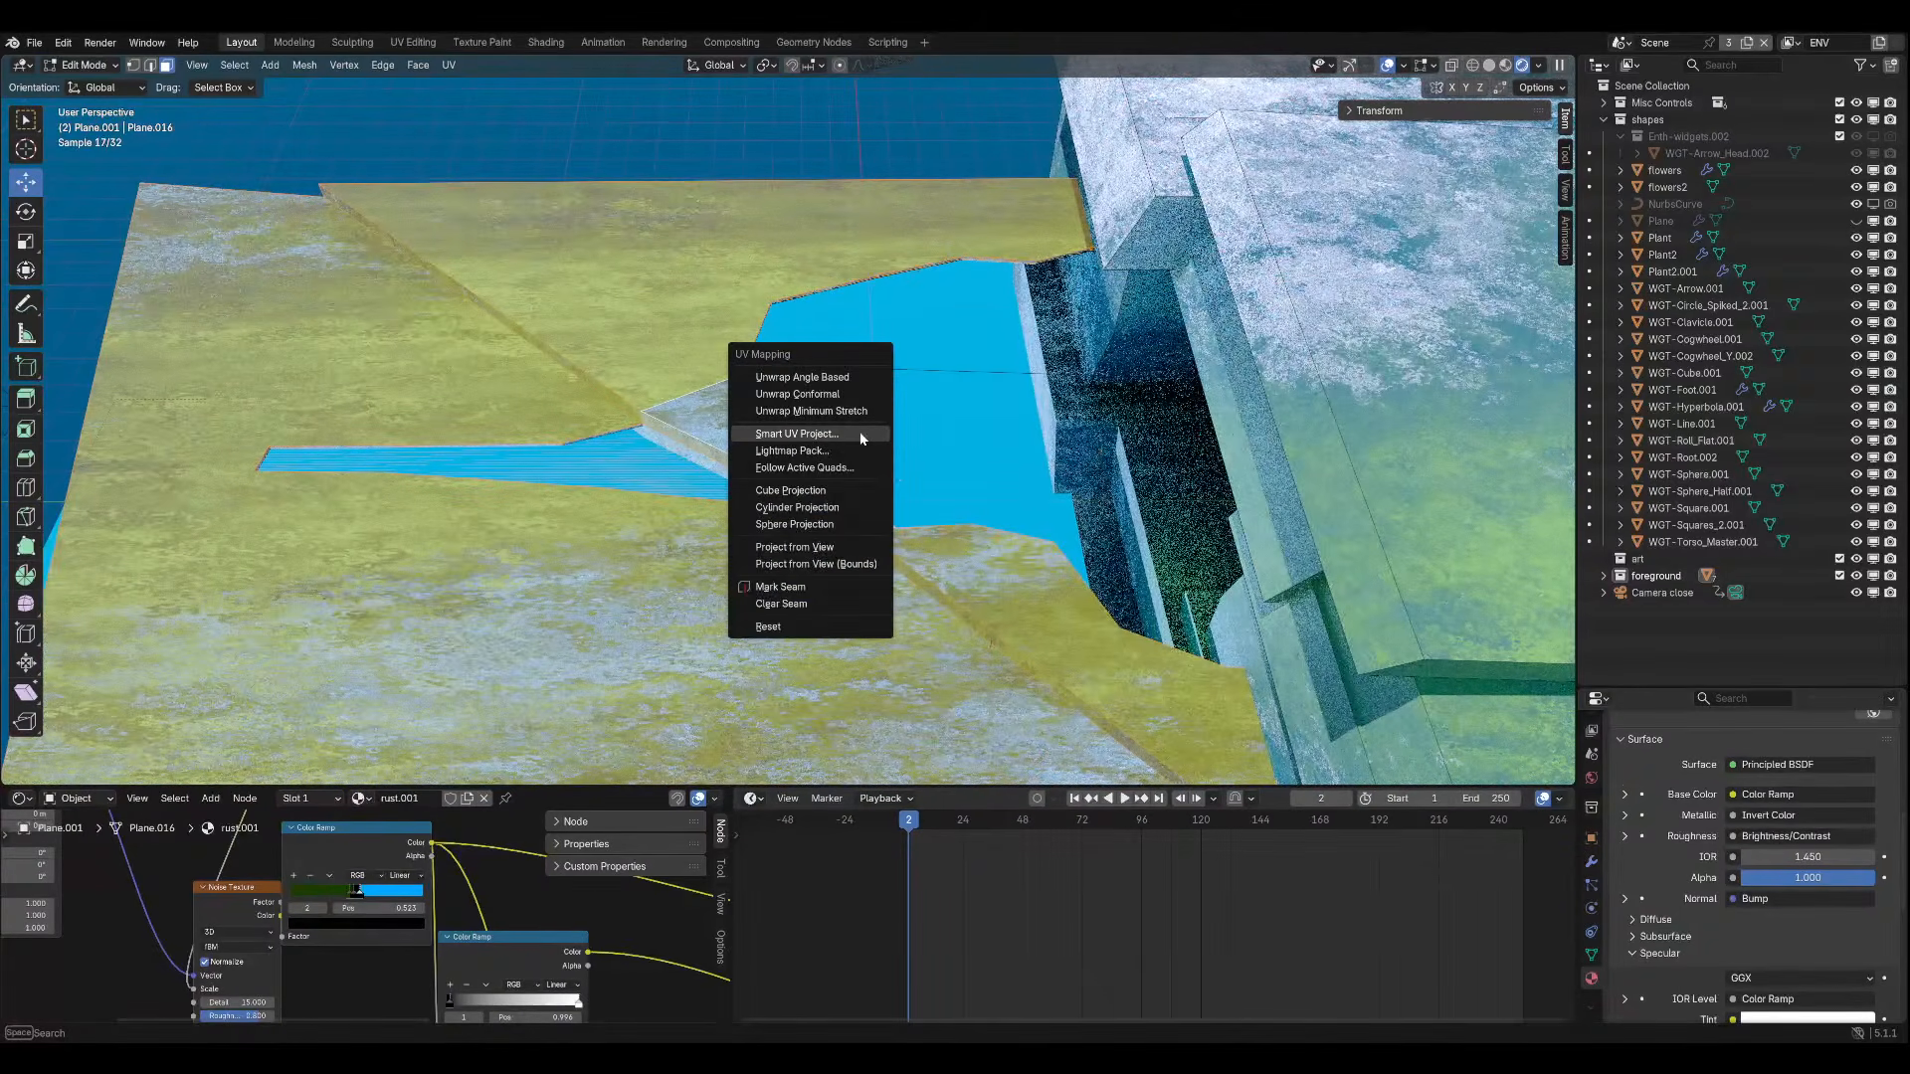
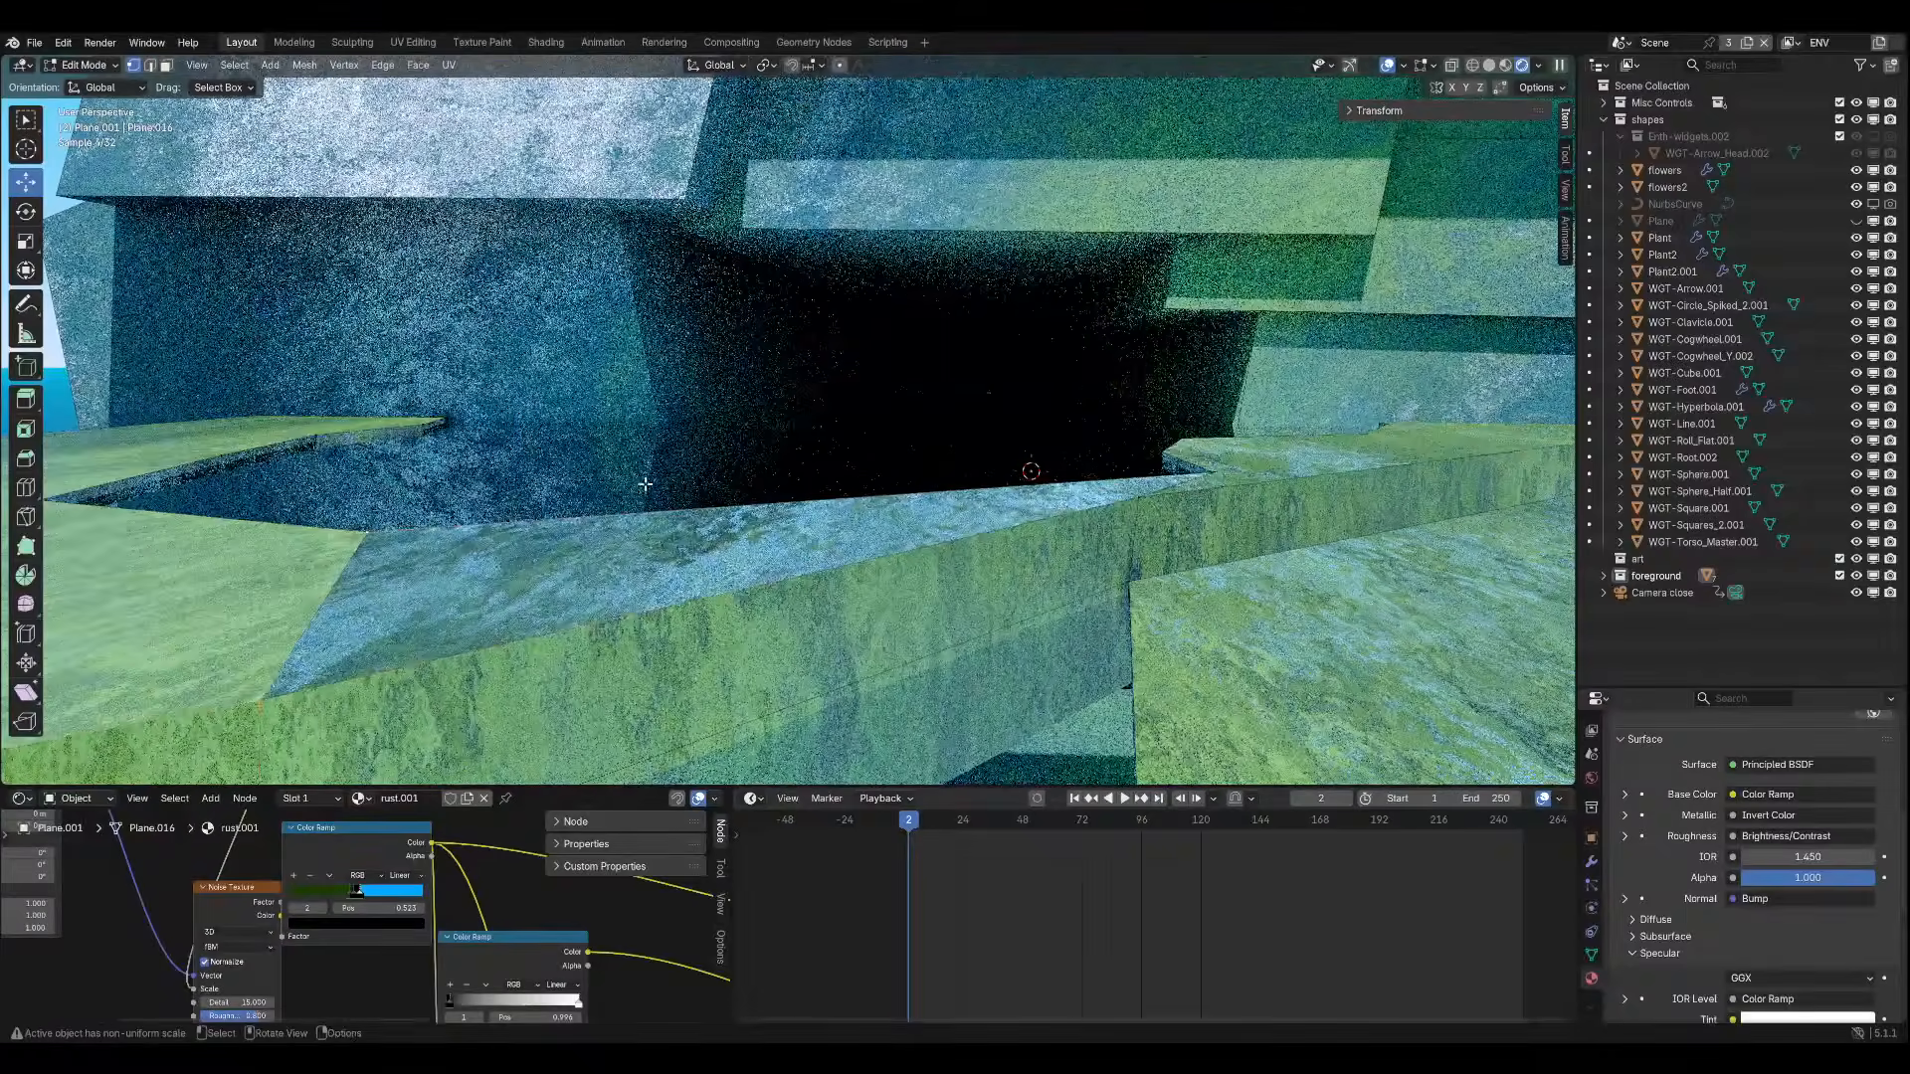
key("g")
key("z")
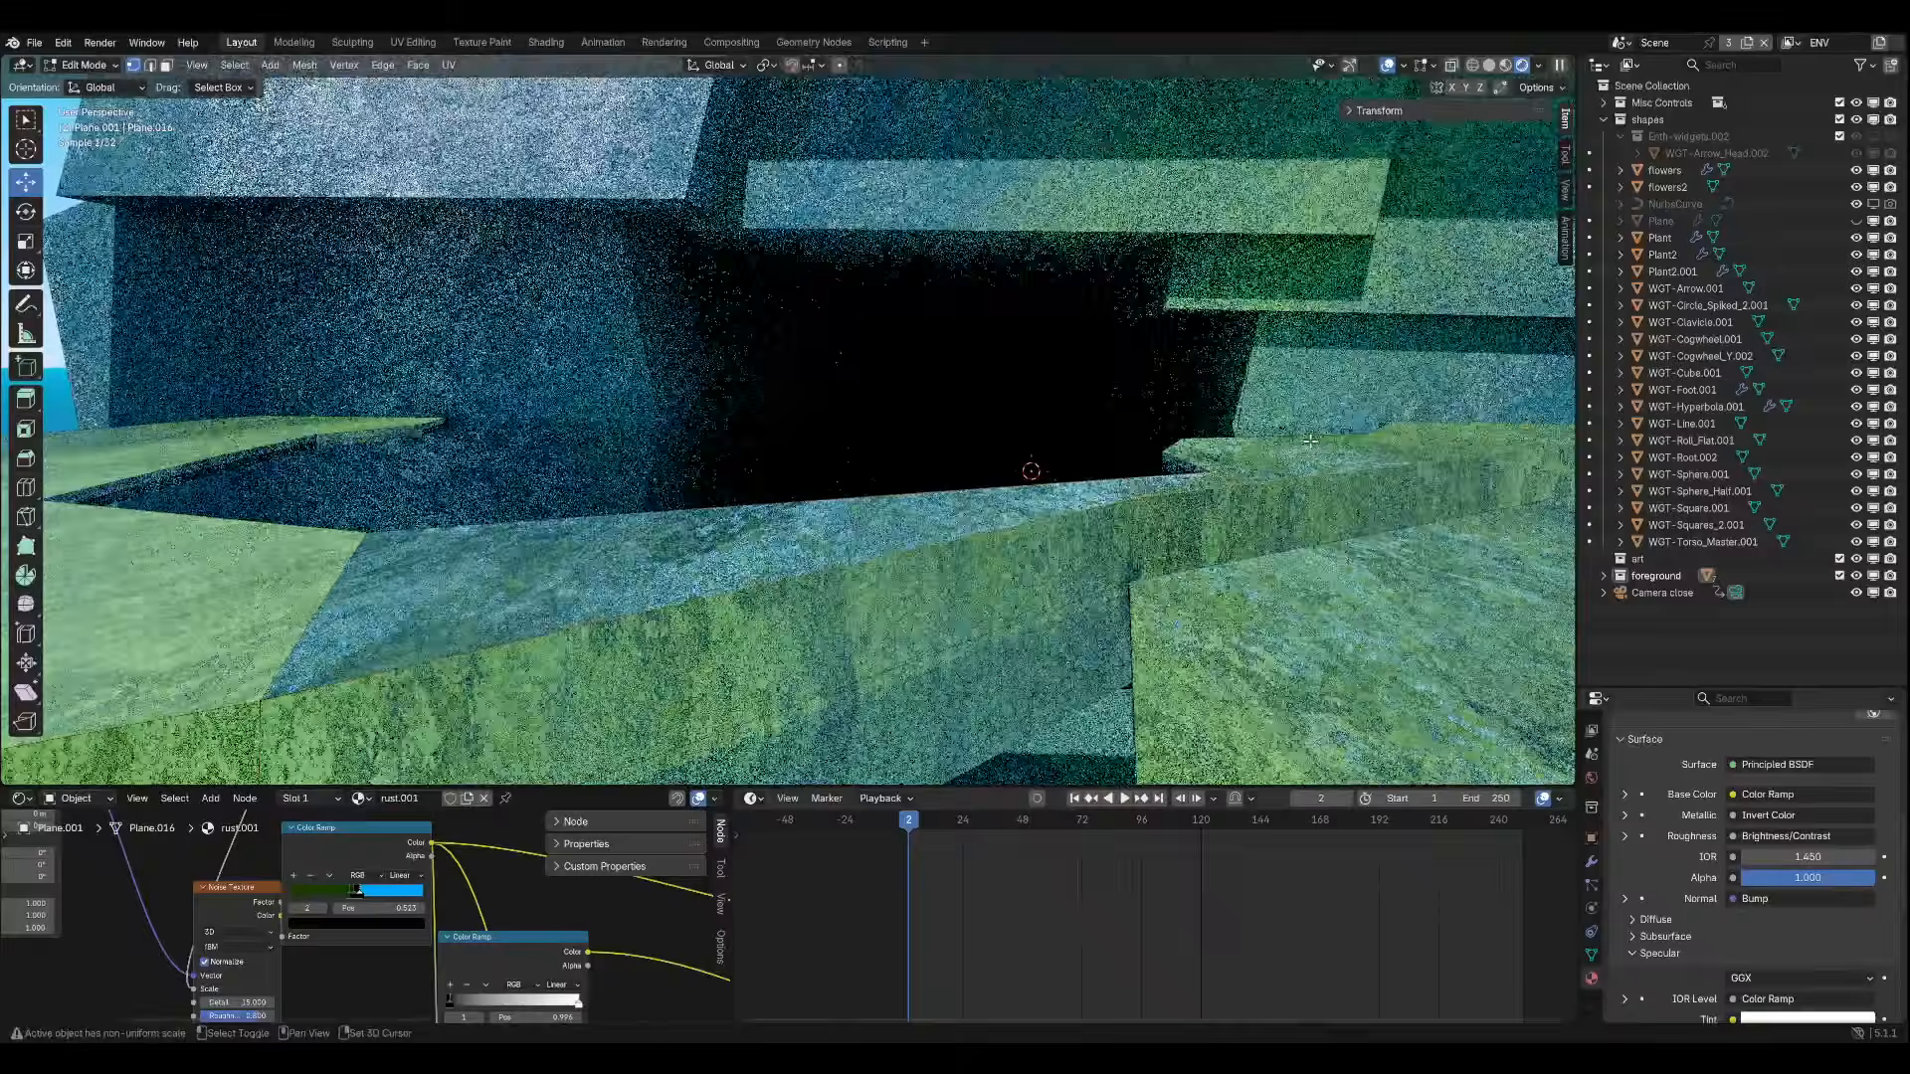
left_click(1310, 441)
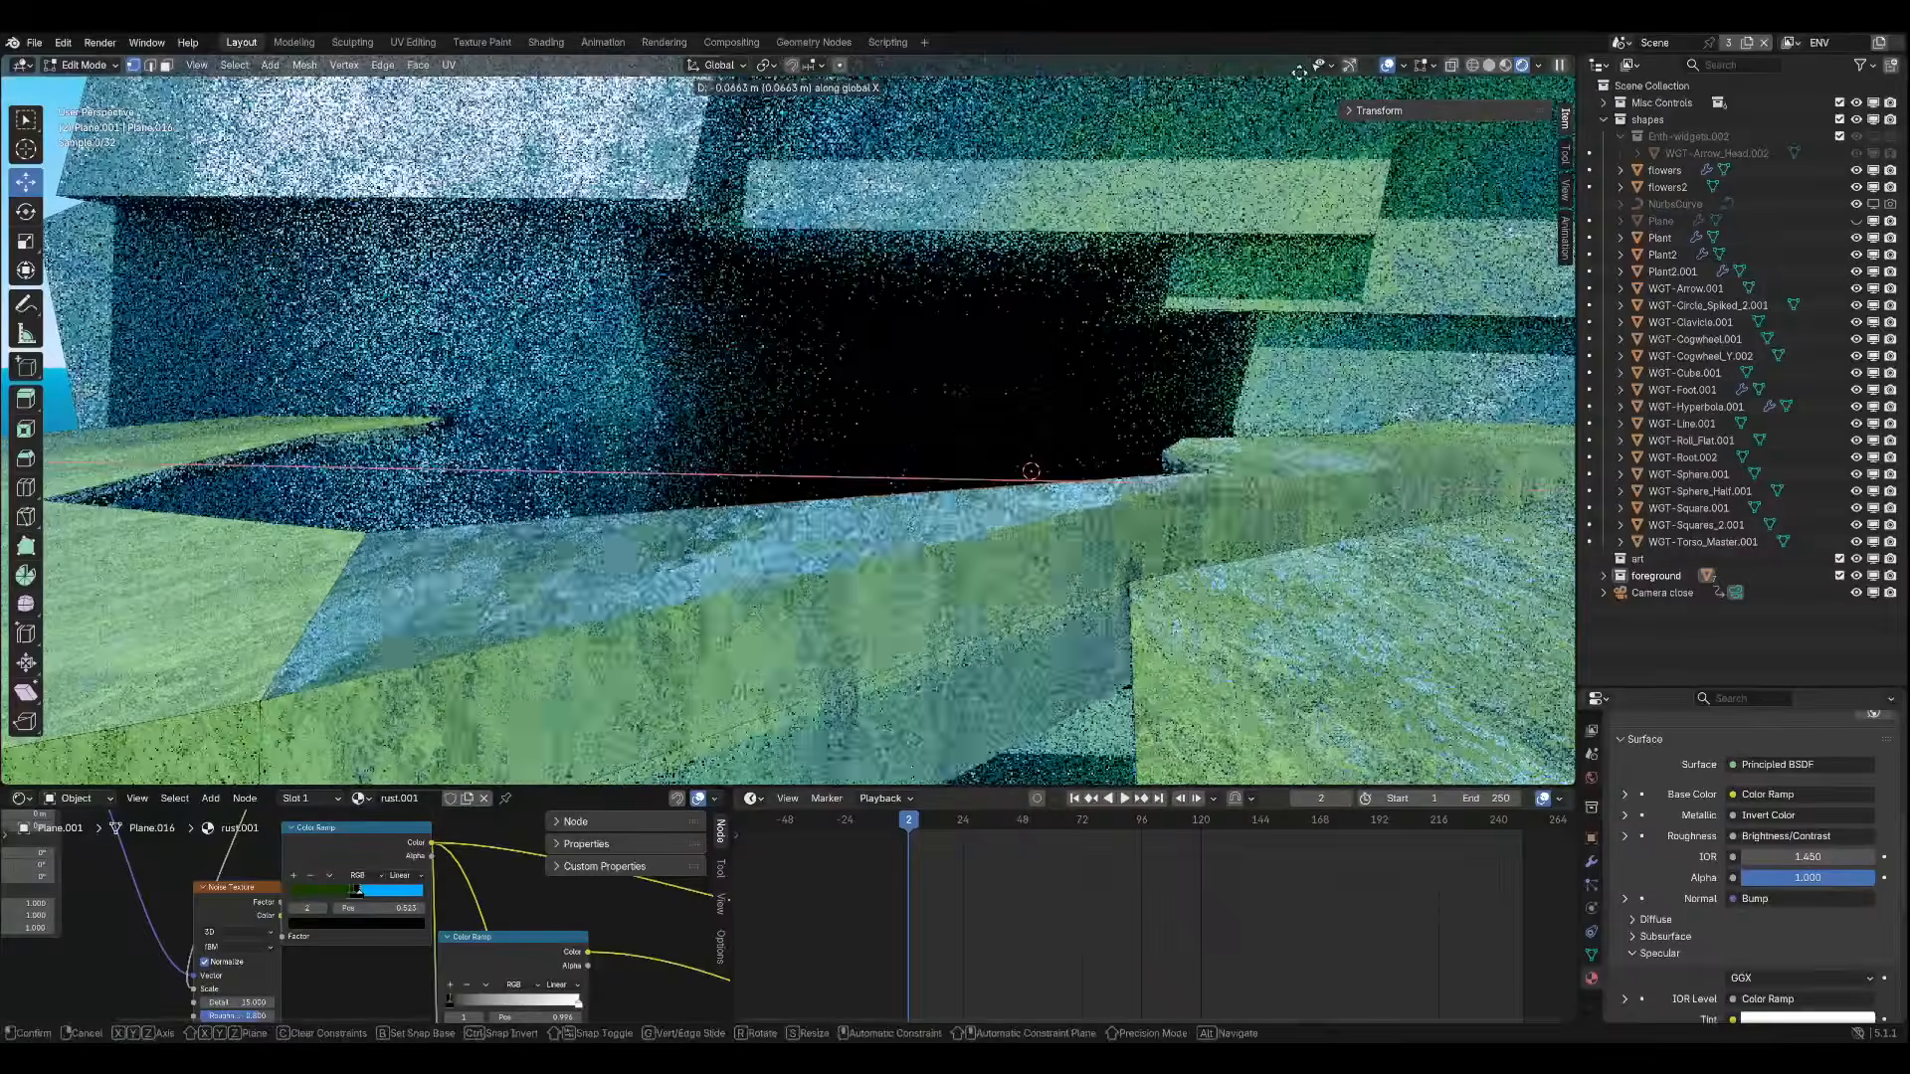
key("Escape")
Switch the ground slab back to Object Mode and save the file.
middle_click_drag(1066, 72, 1014, 139)
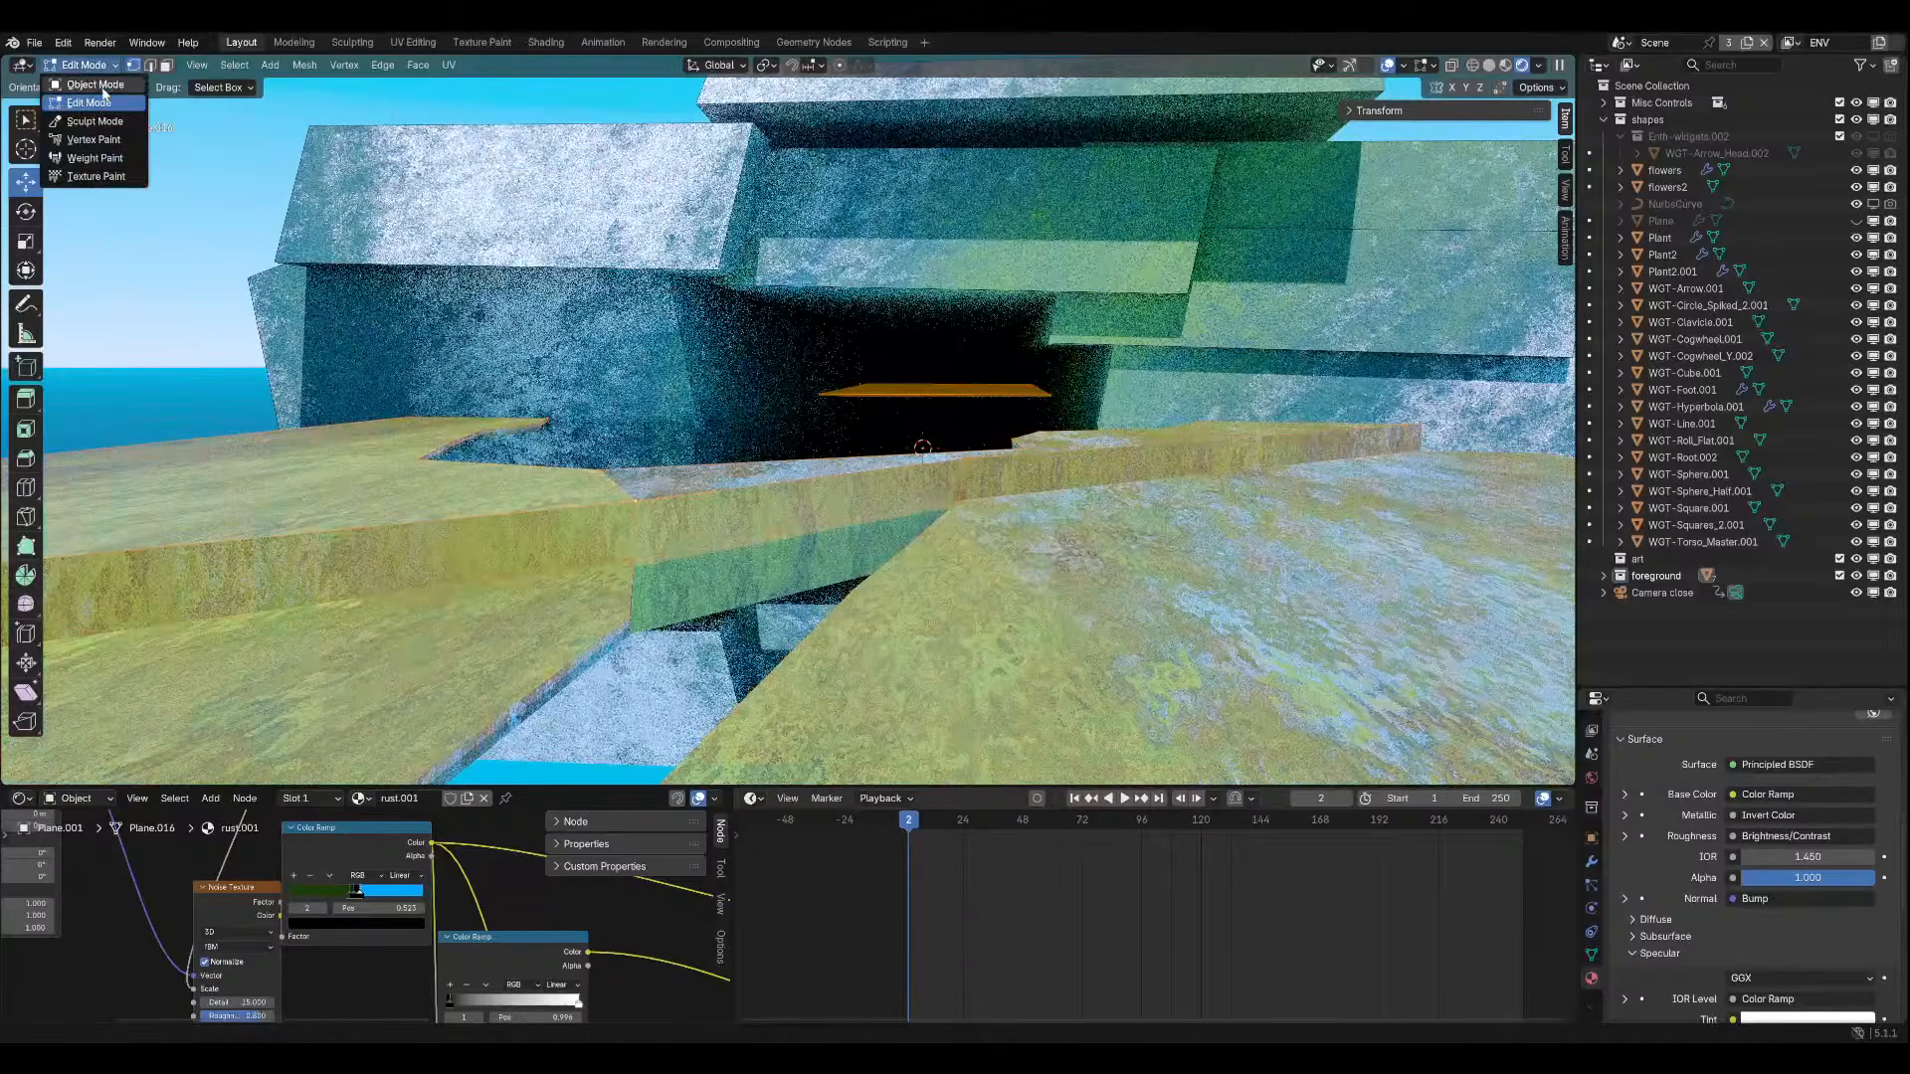
left_click(102, 87)
key("ctrl+s")
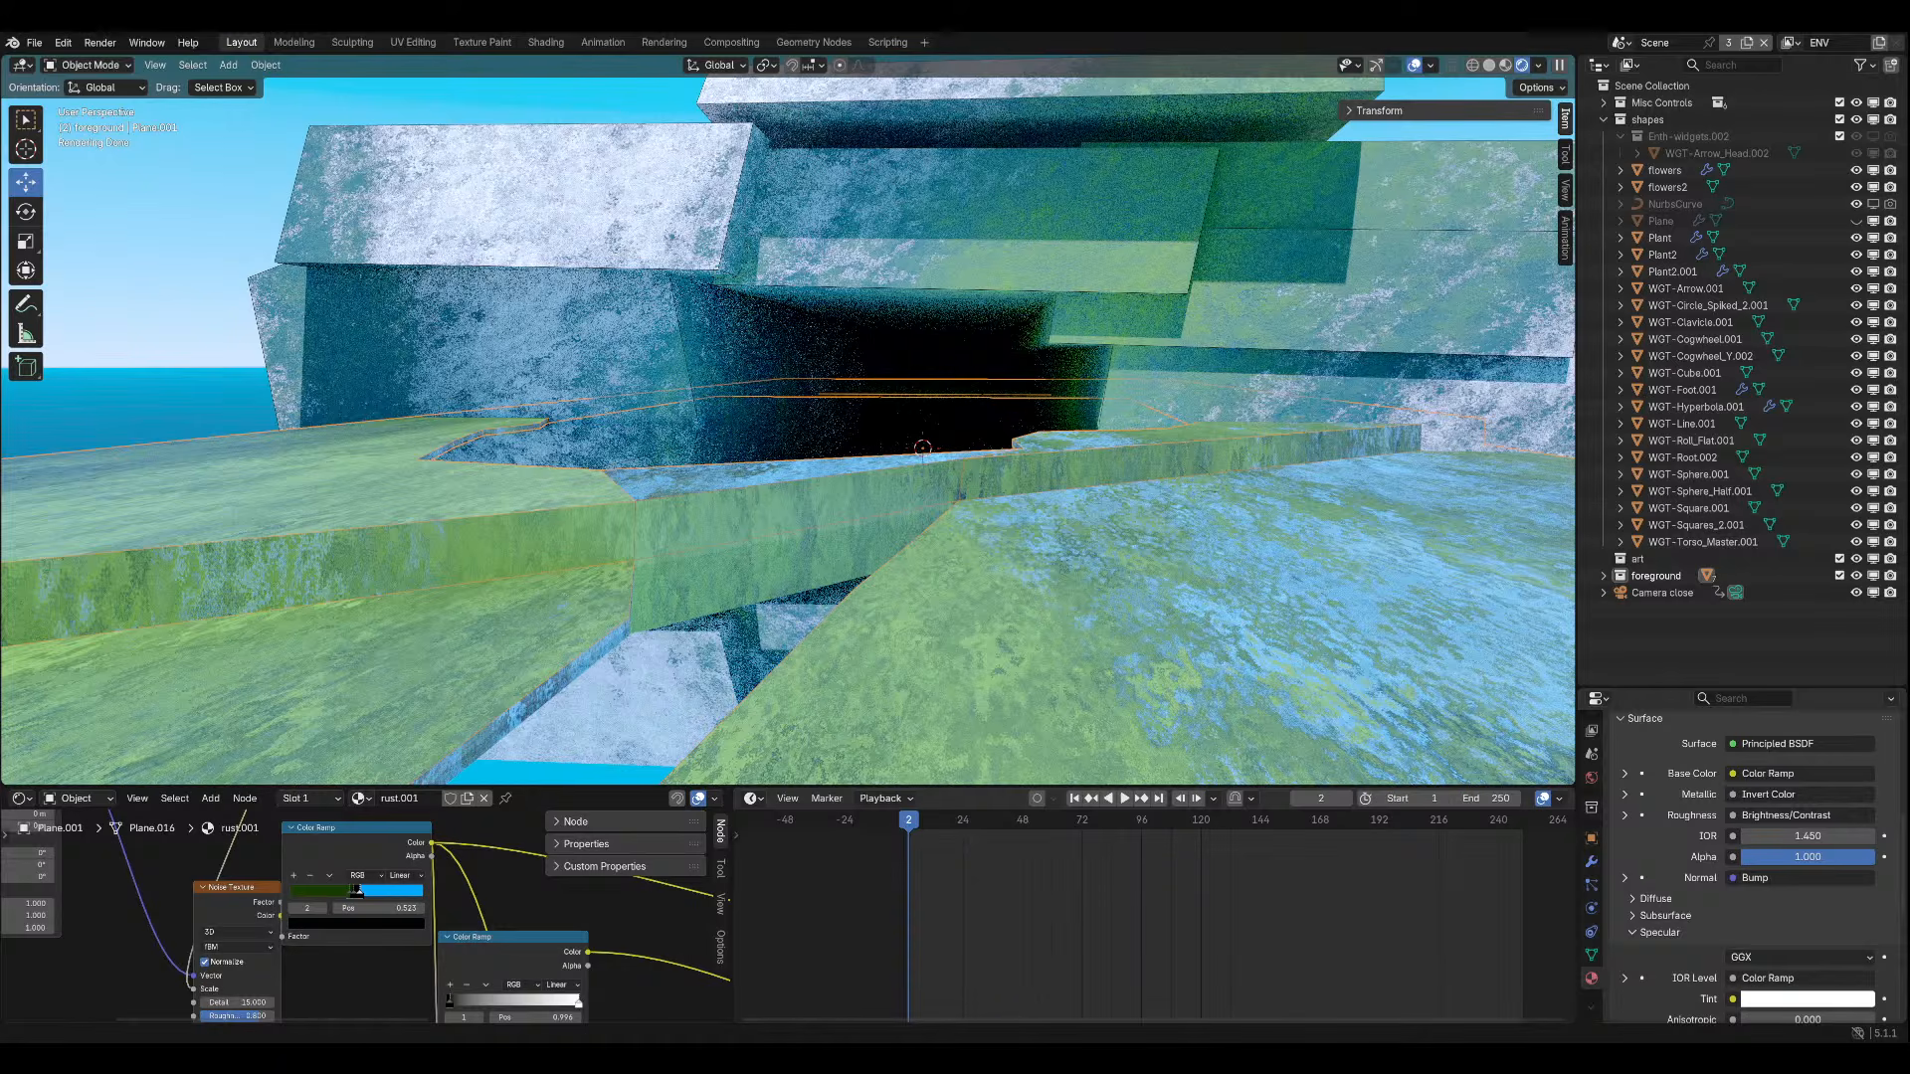
scroll(861, 526, "down", 8)
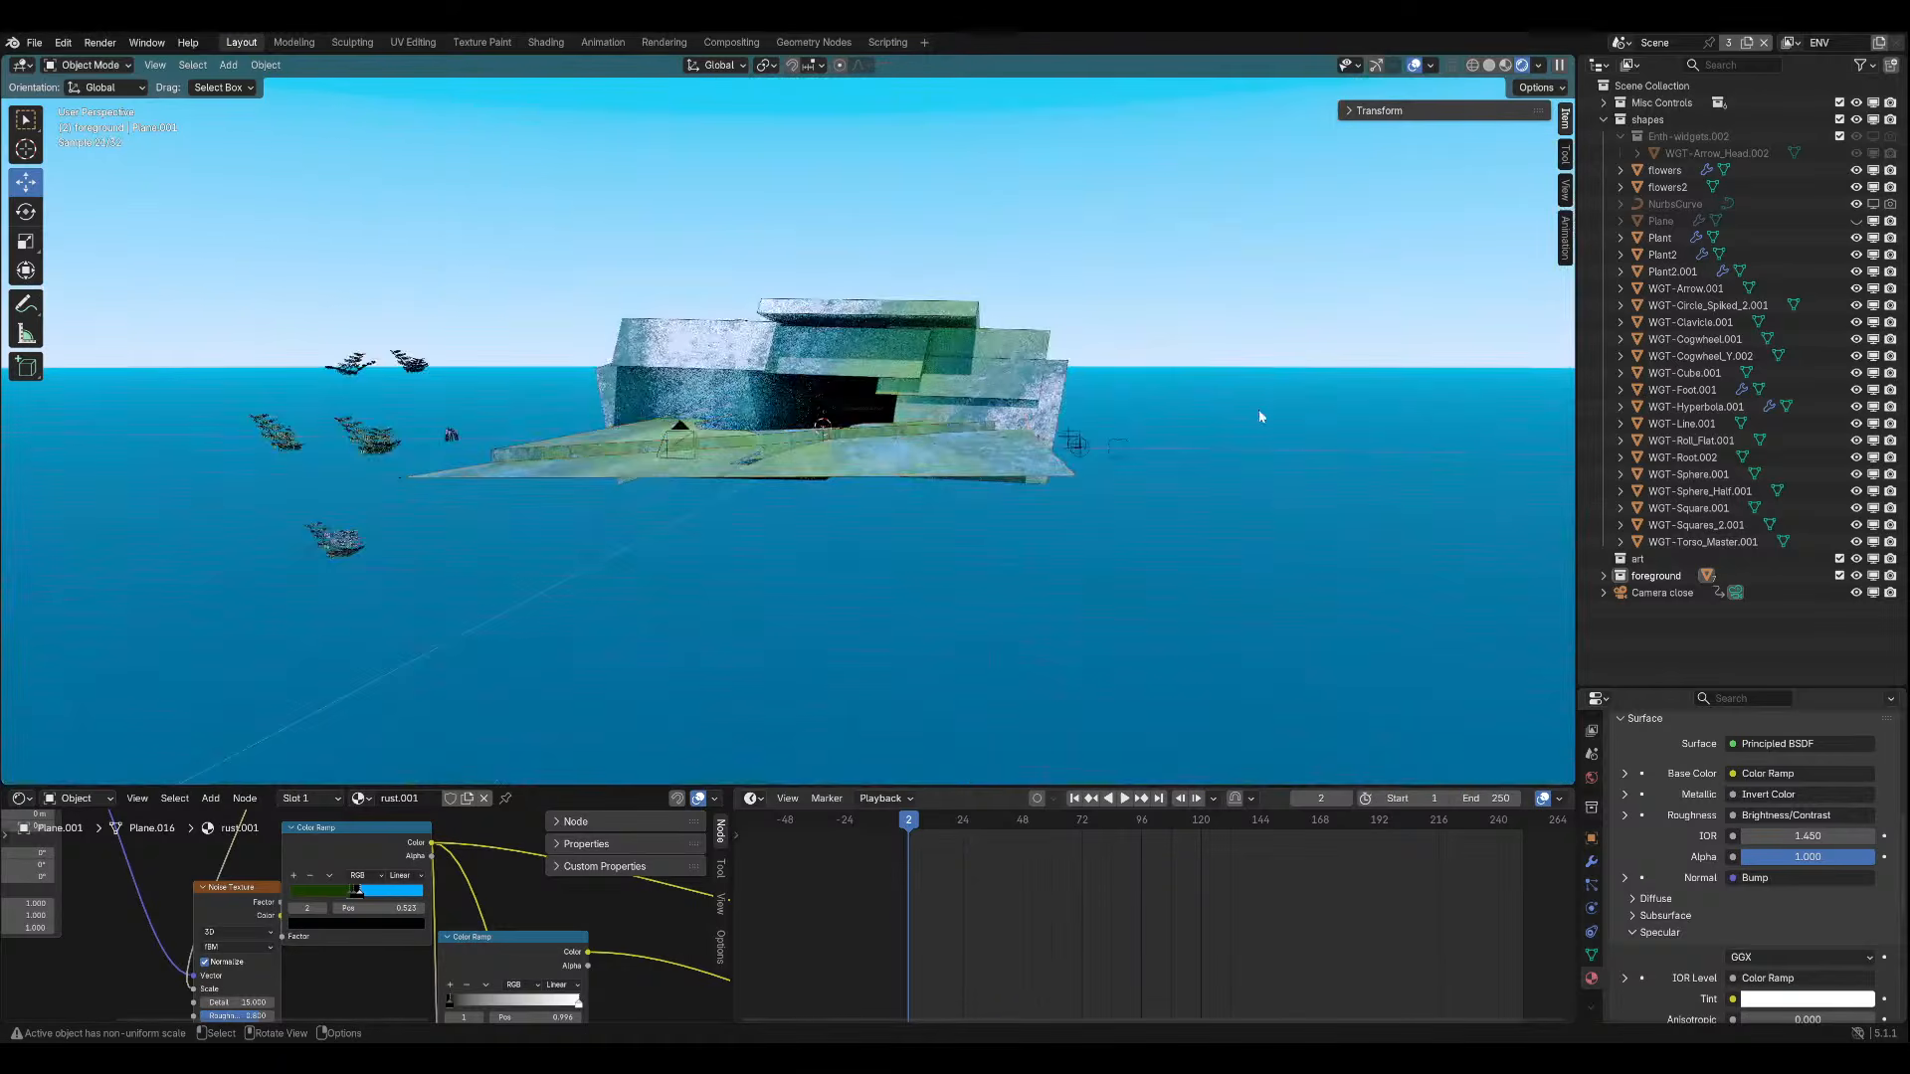
Move the slab's corner vertex where the triangular step face meets the water along global X, then return to Object Mode and camera view.
middle_click_drag(1257, 409, 1035, 538)
scroll(1035, 537, "up", 6)
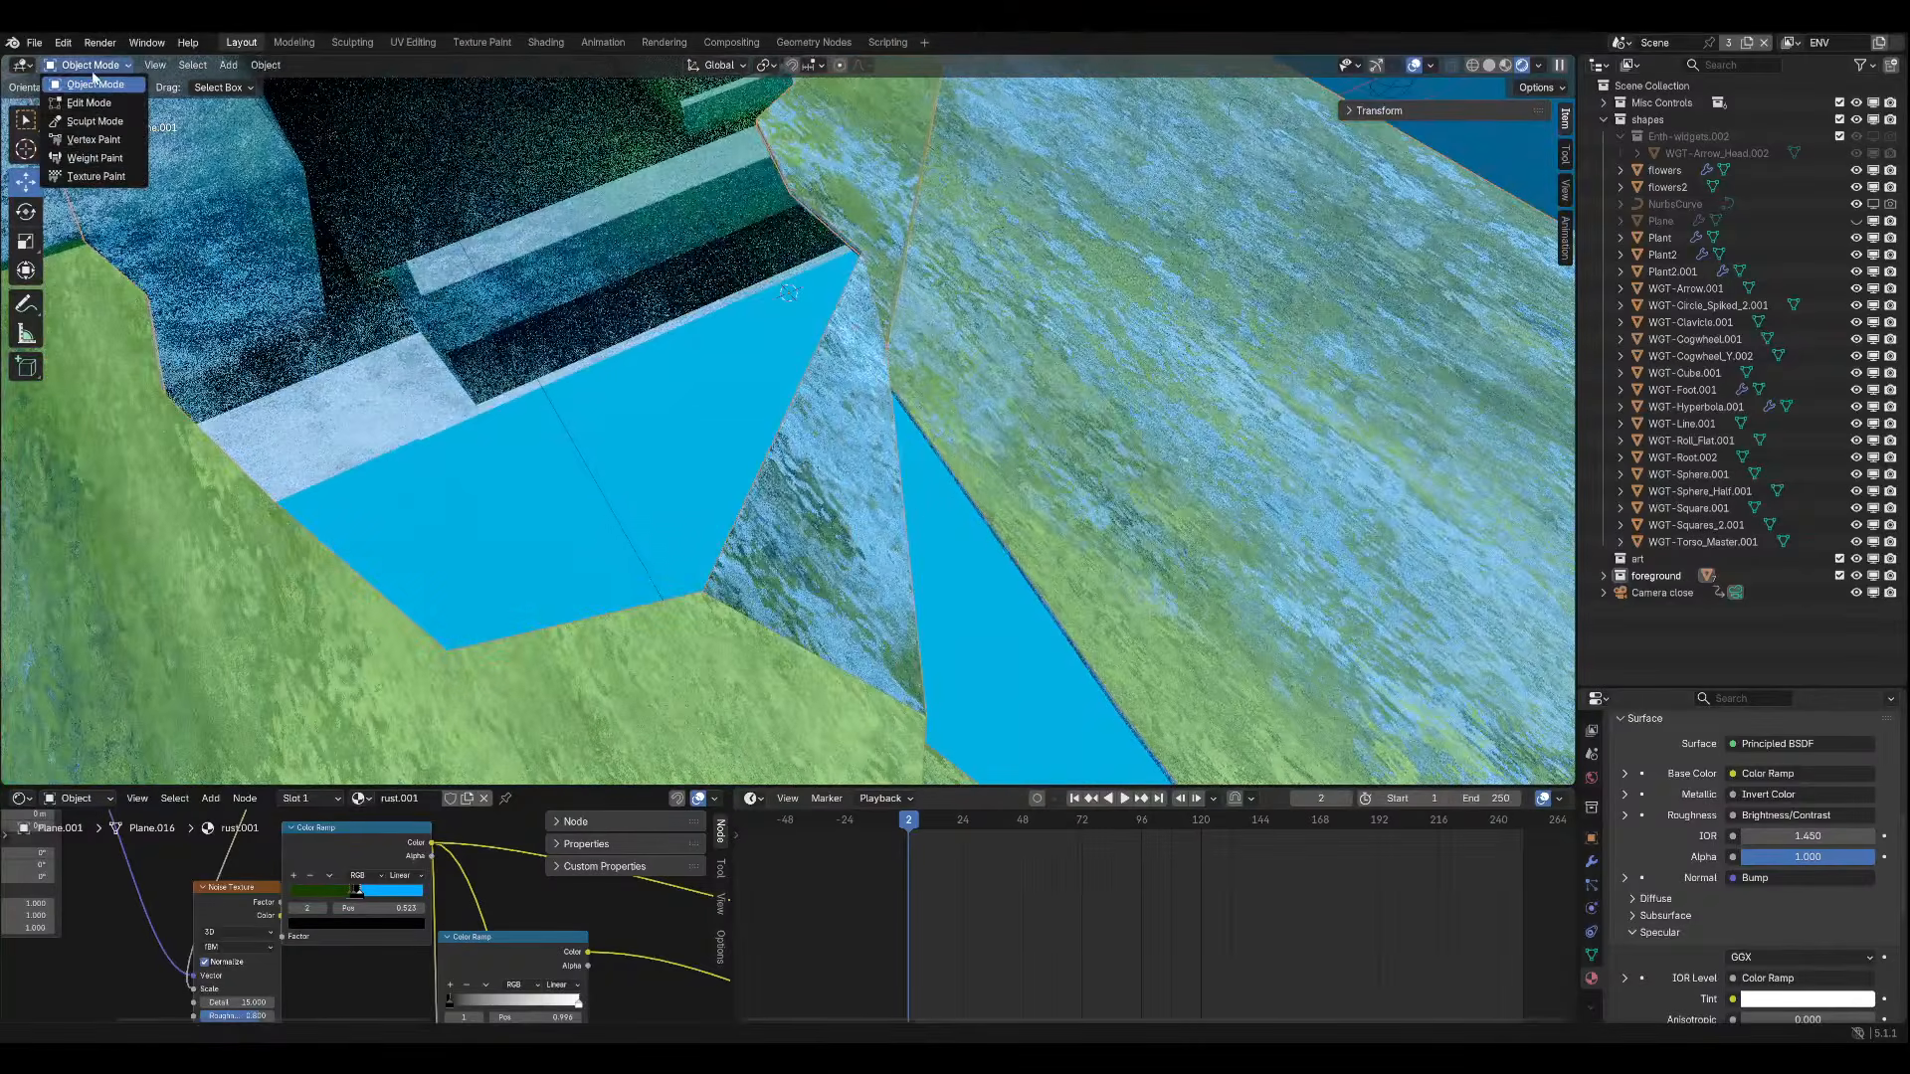
left_click(92, 102)
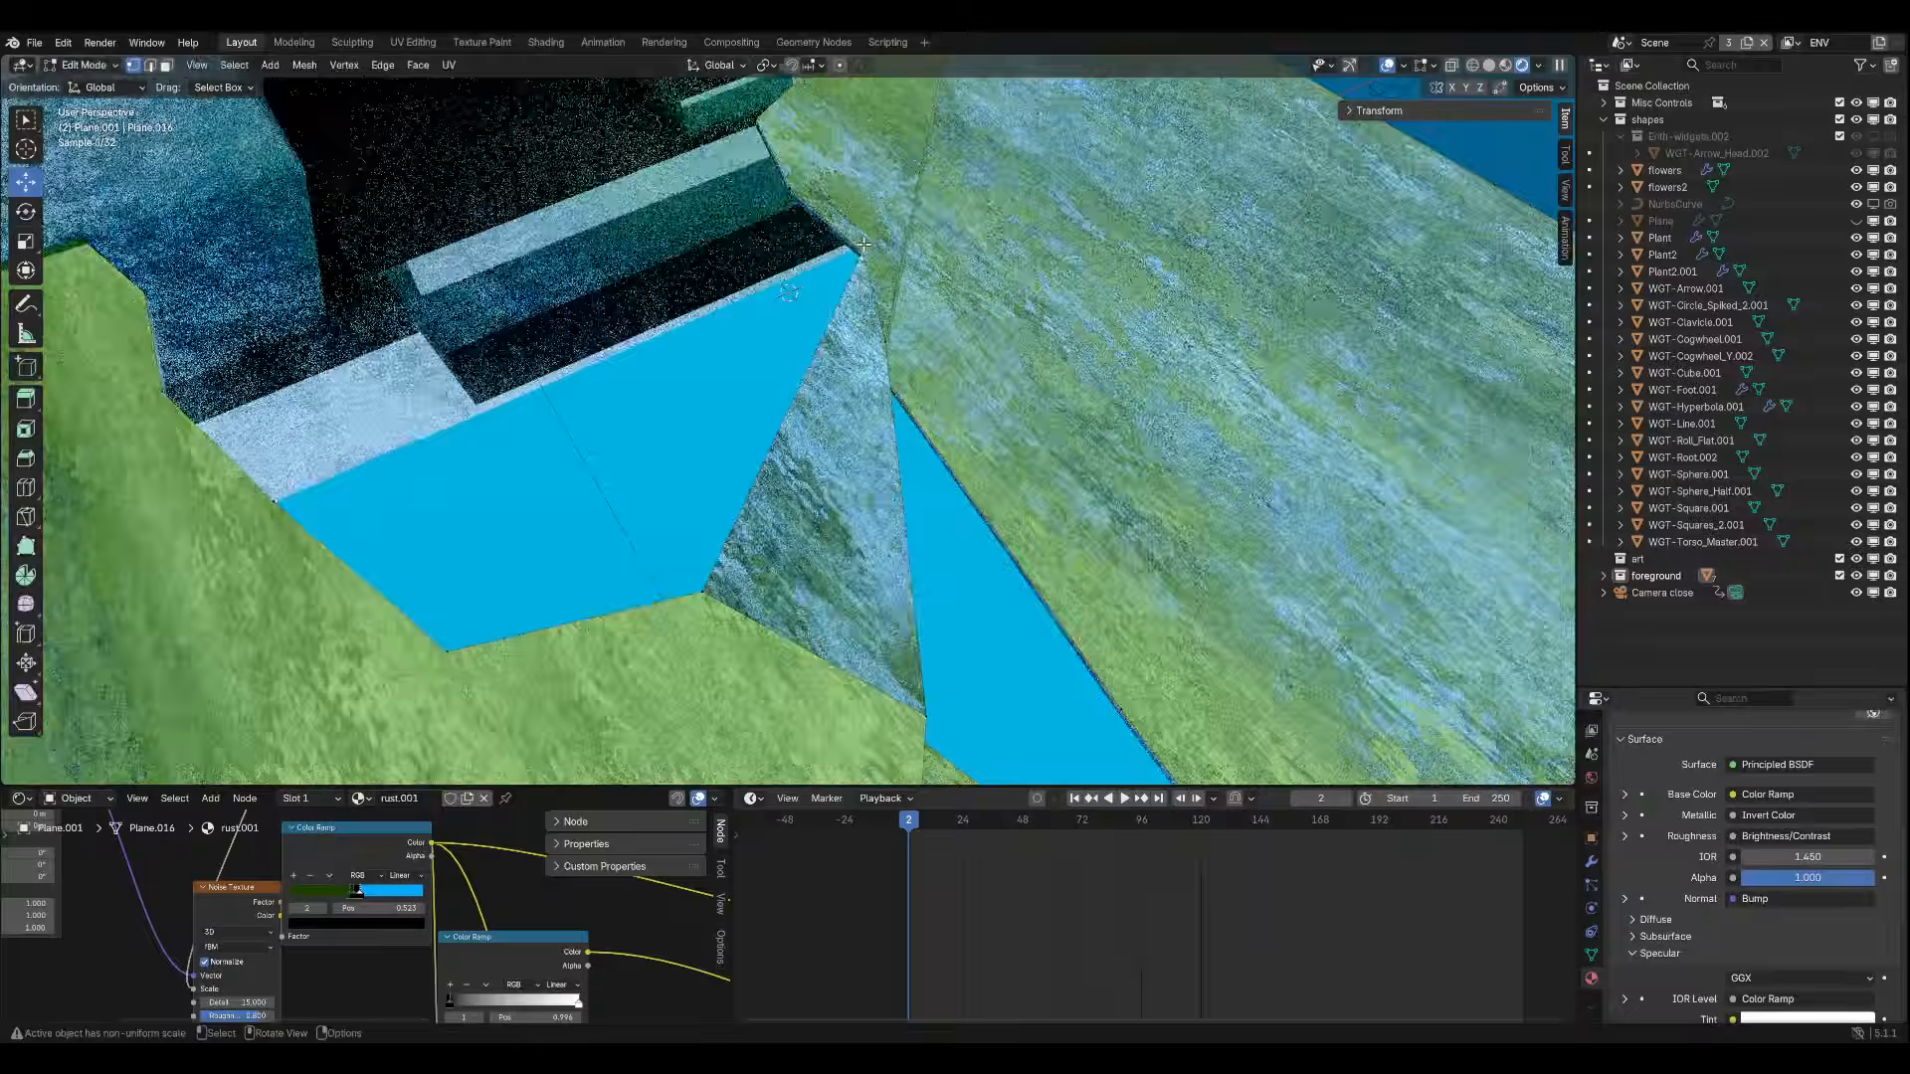
middle_click_drag(863, 244, 897, 341)
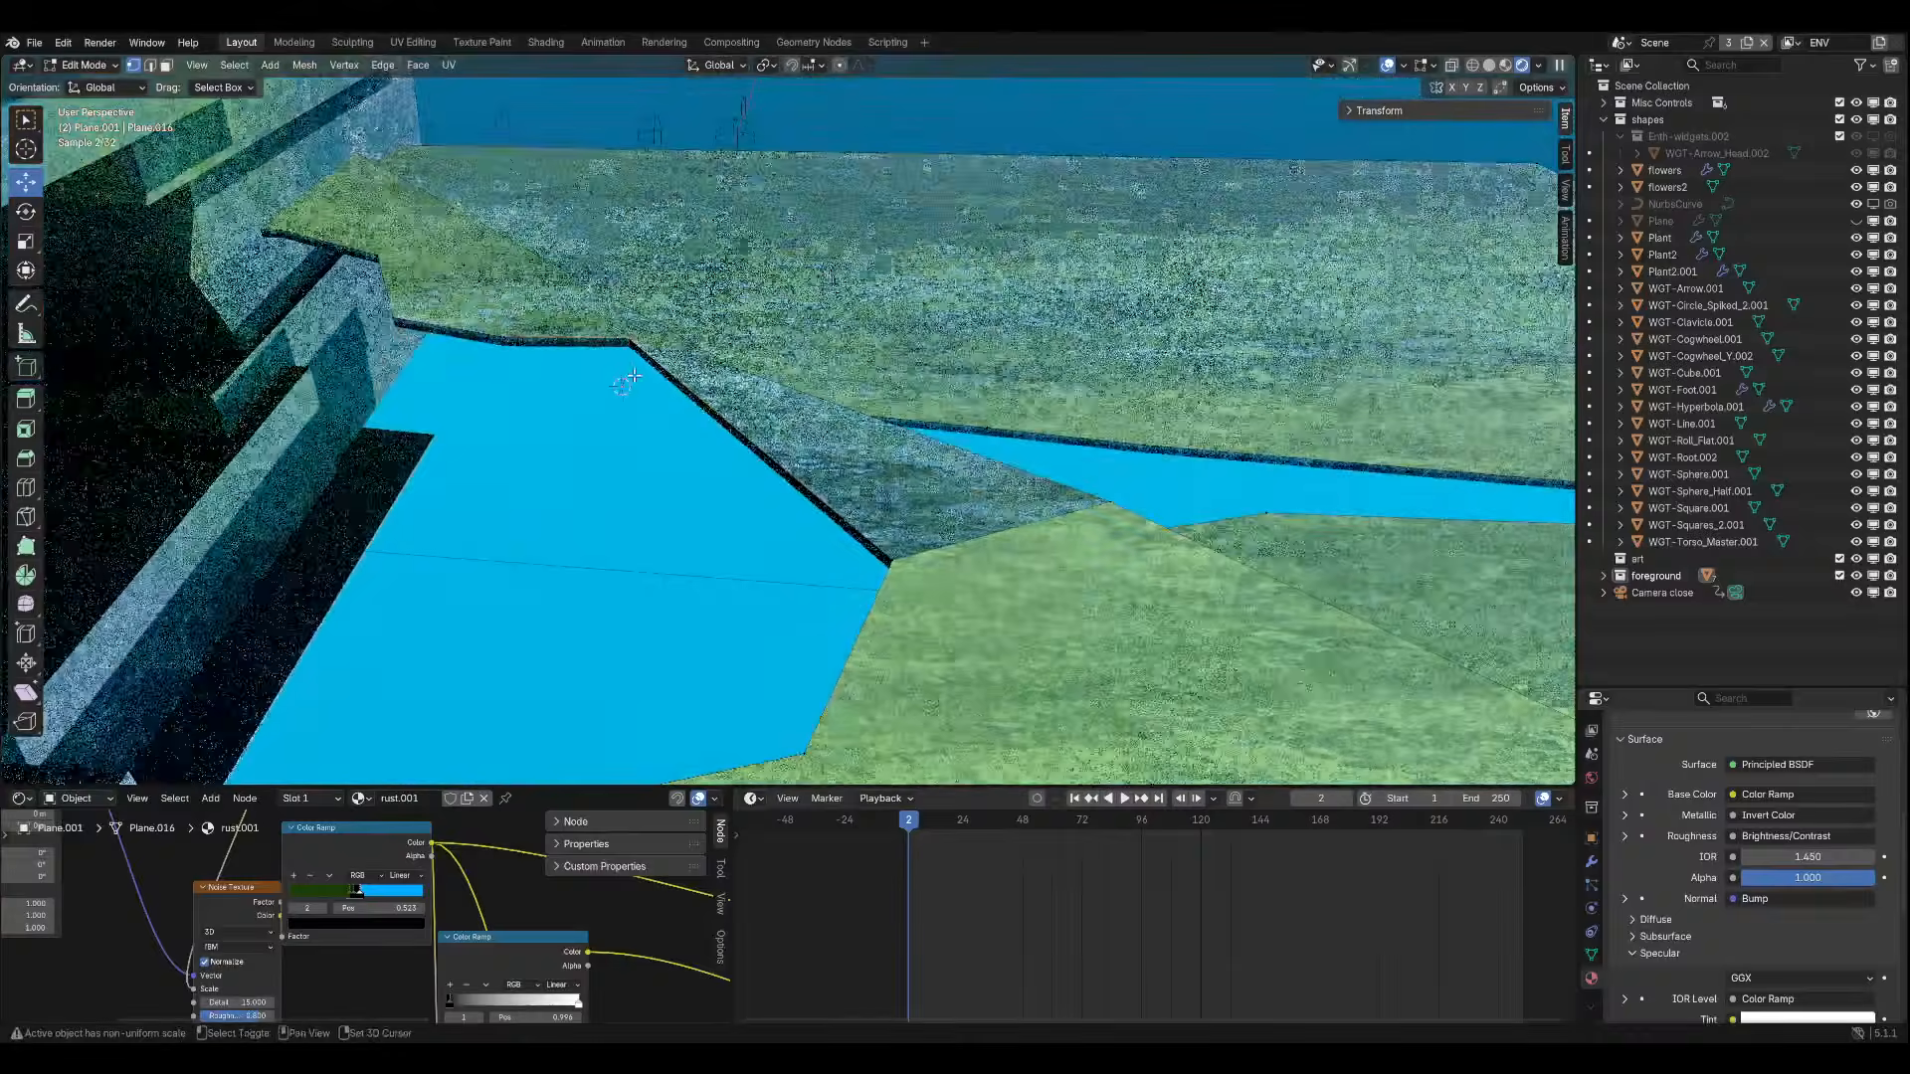
key("g")
key("x")
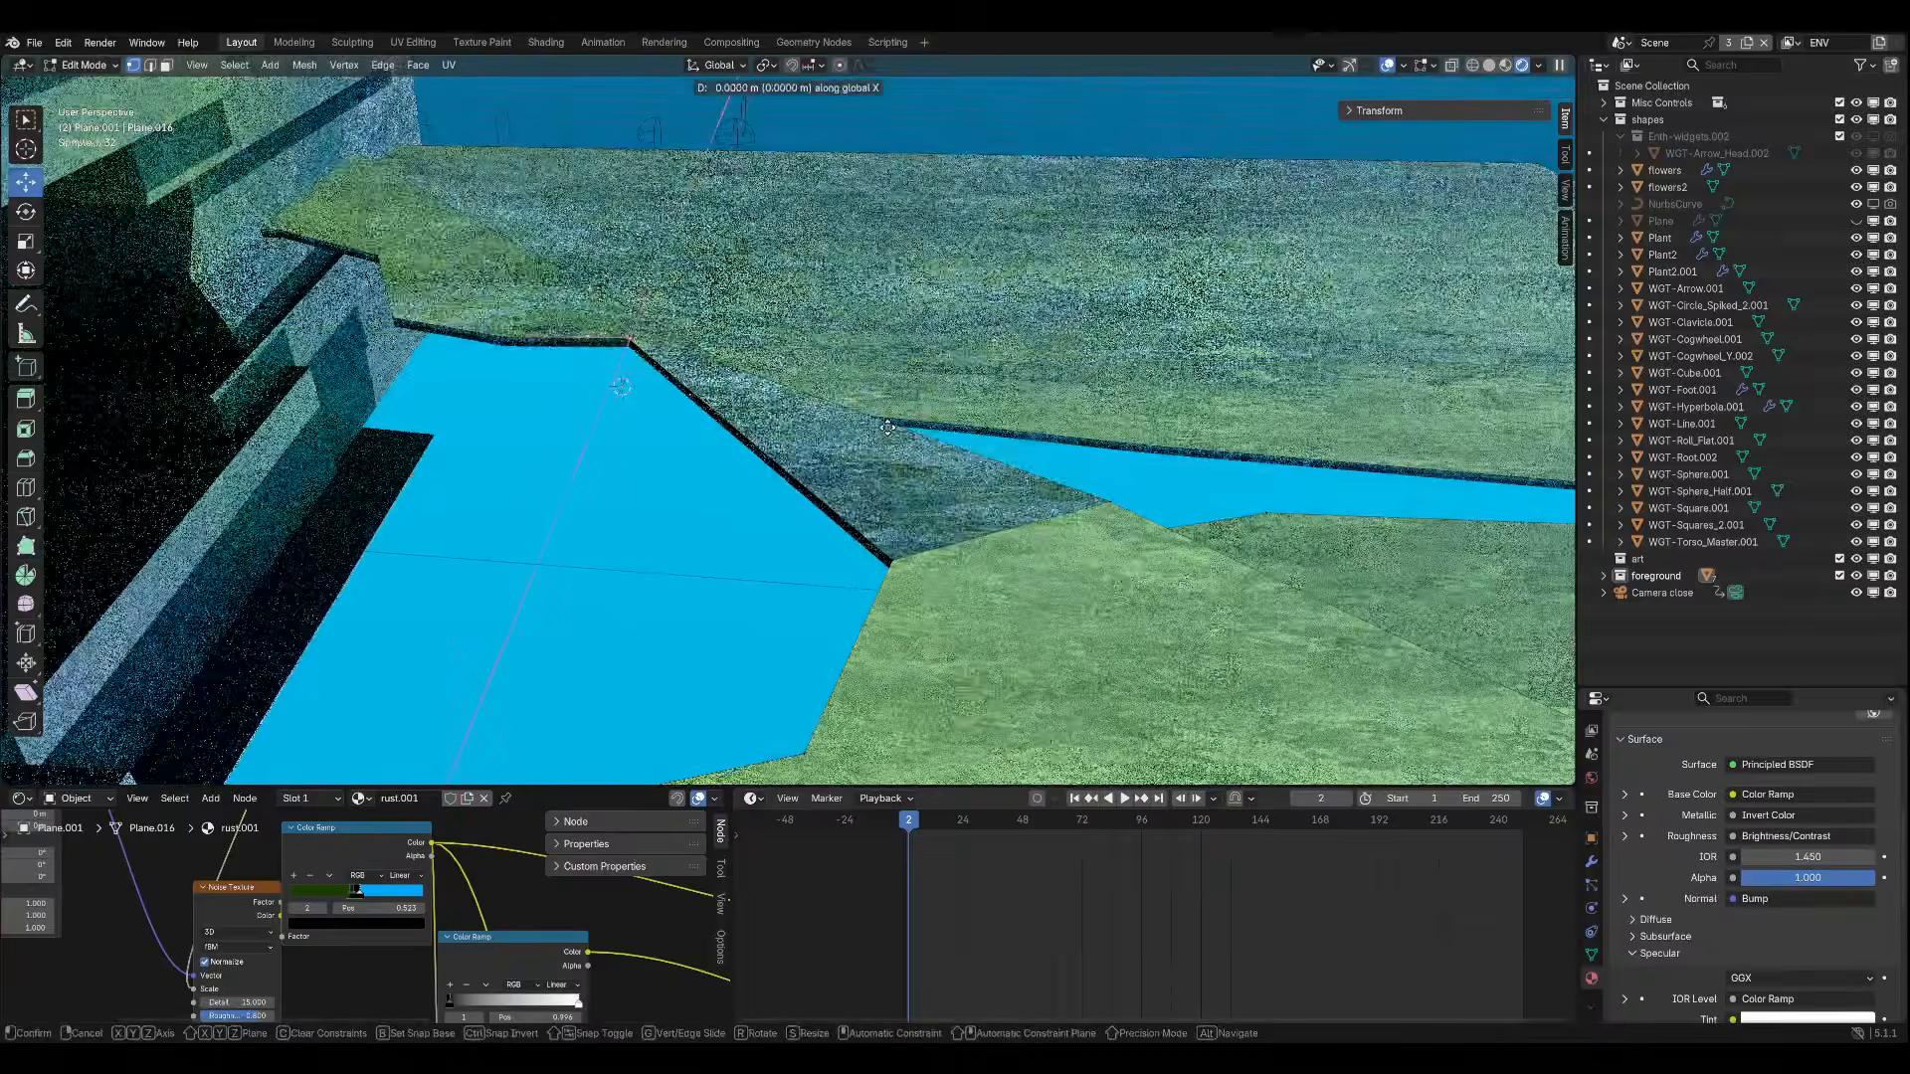
left_click(891, 524)
middle_click_drag(890, 524, 783, 408)
key("Tab")
key("KP_0")
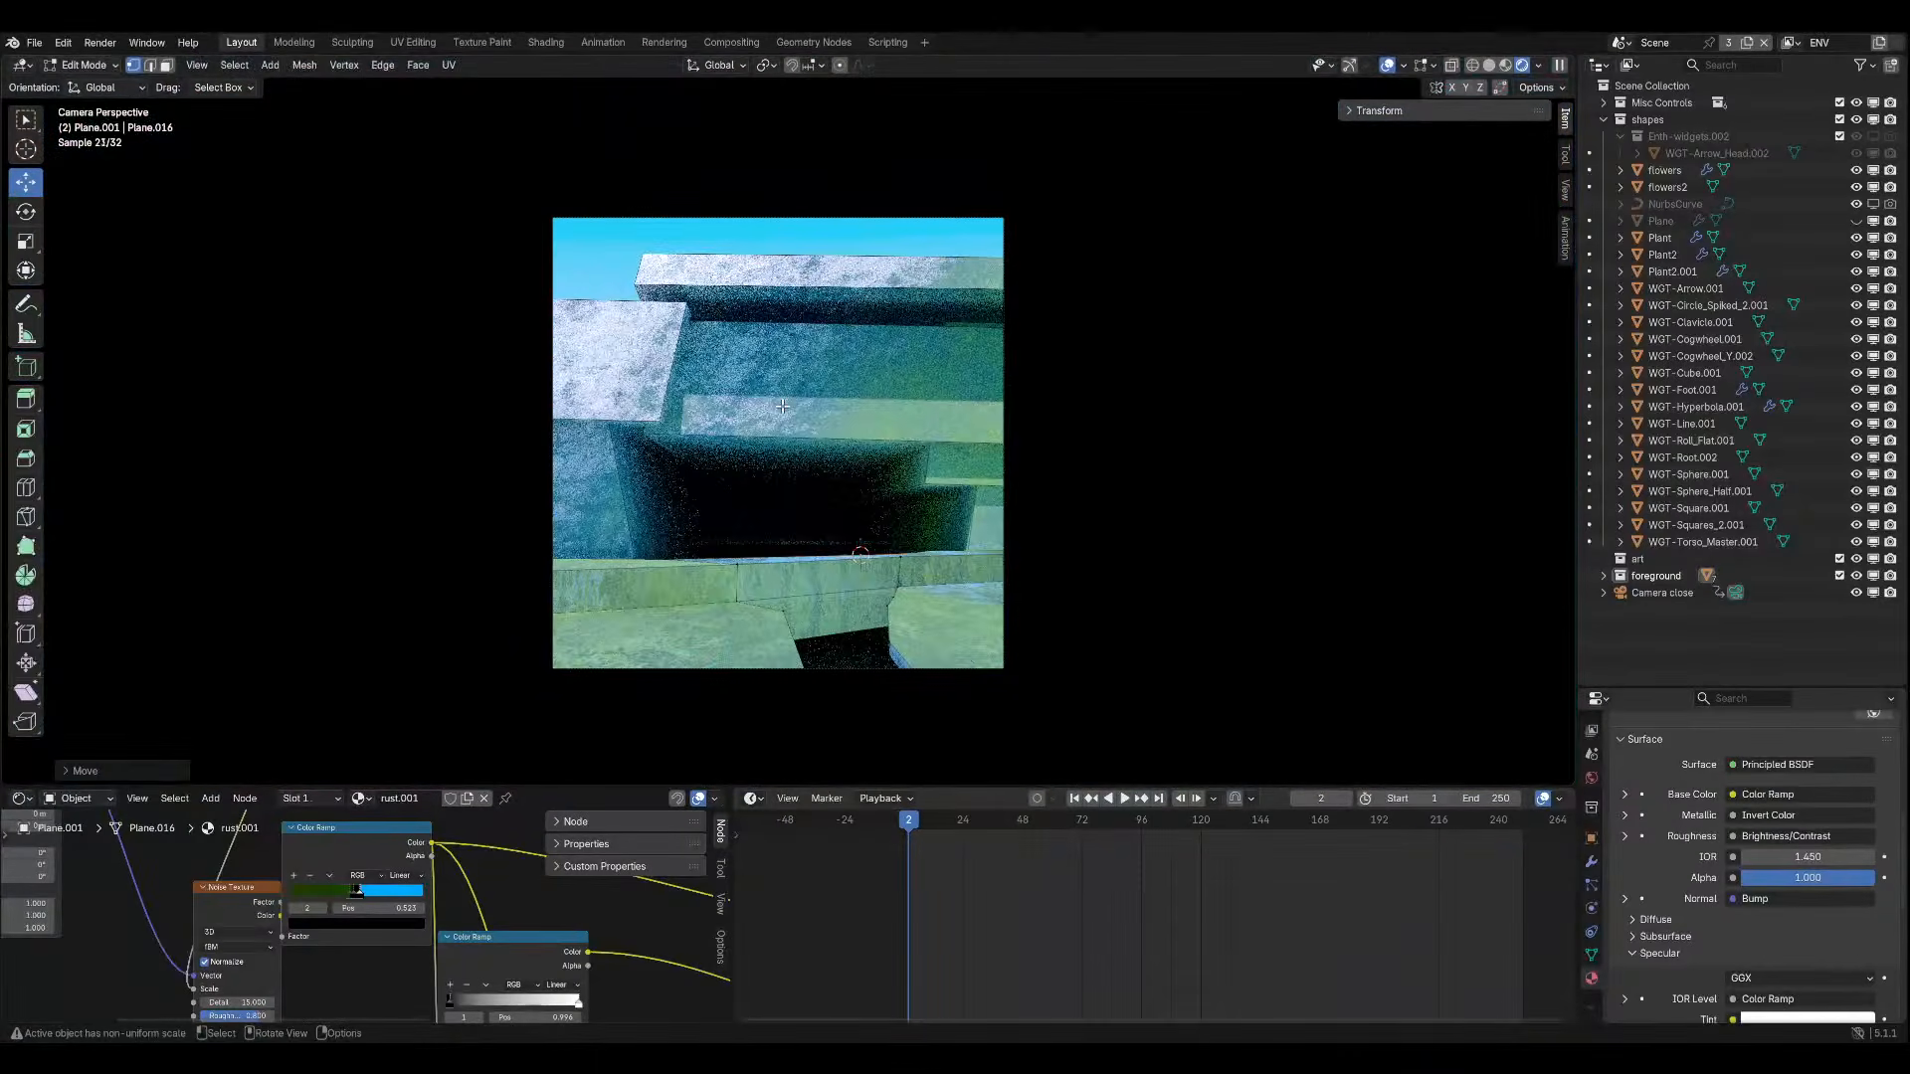
left_click(824, 418)
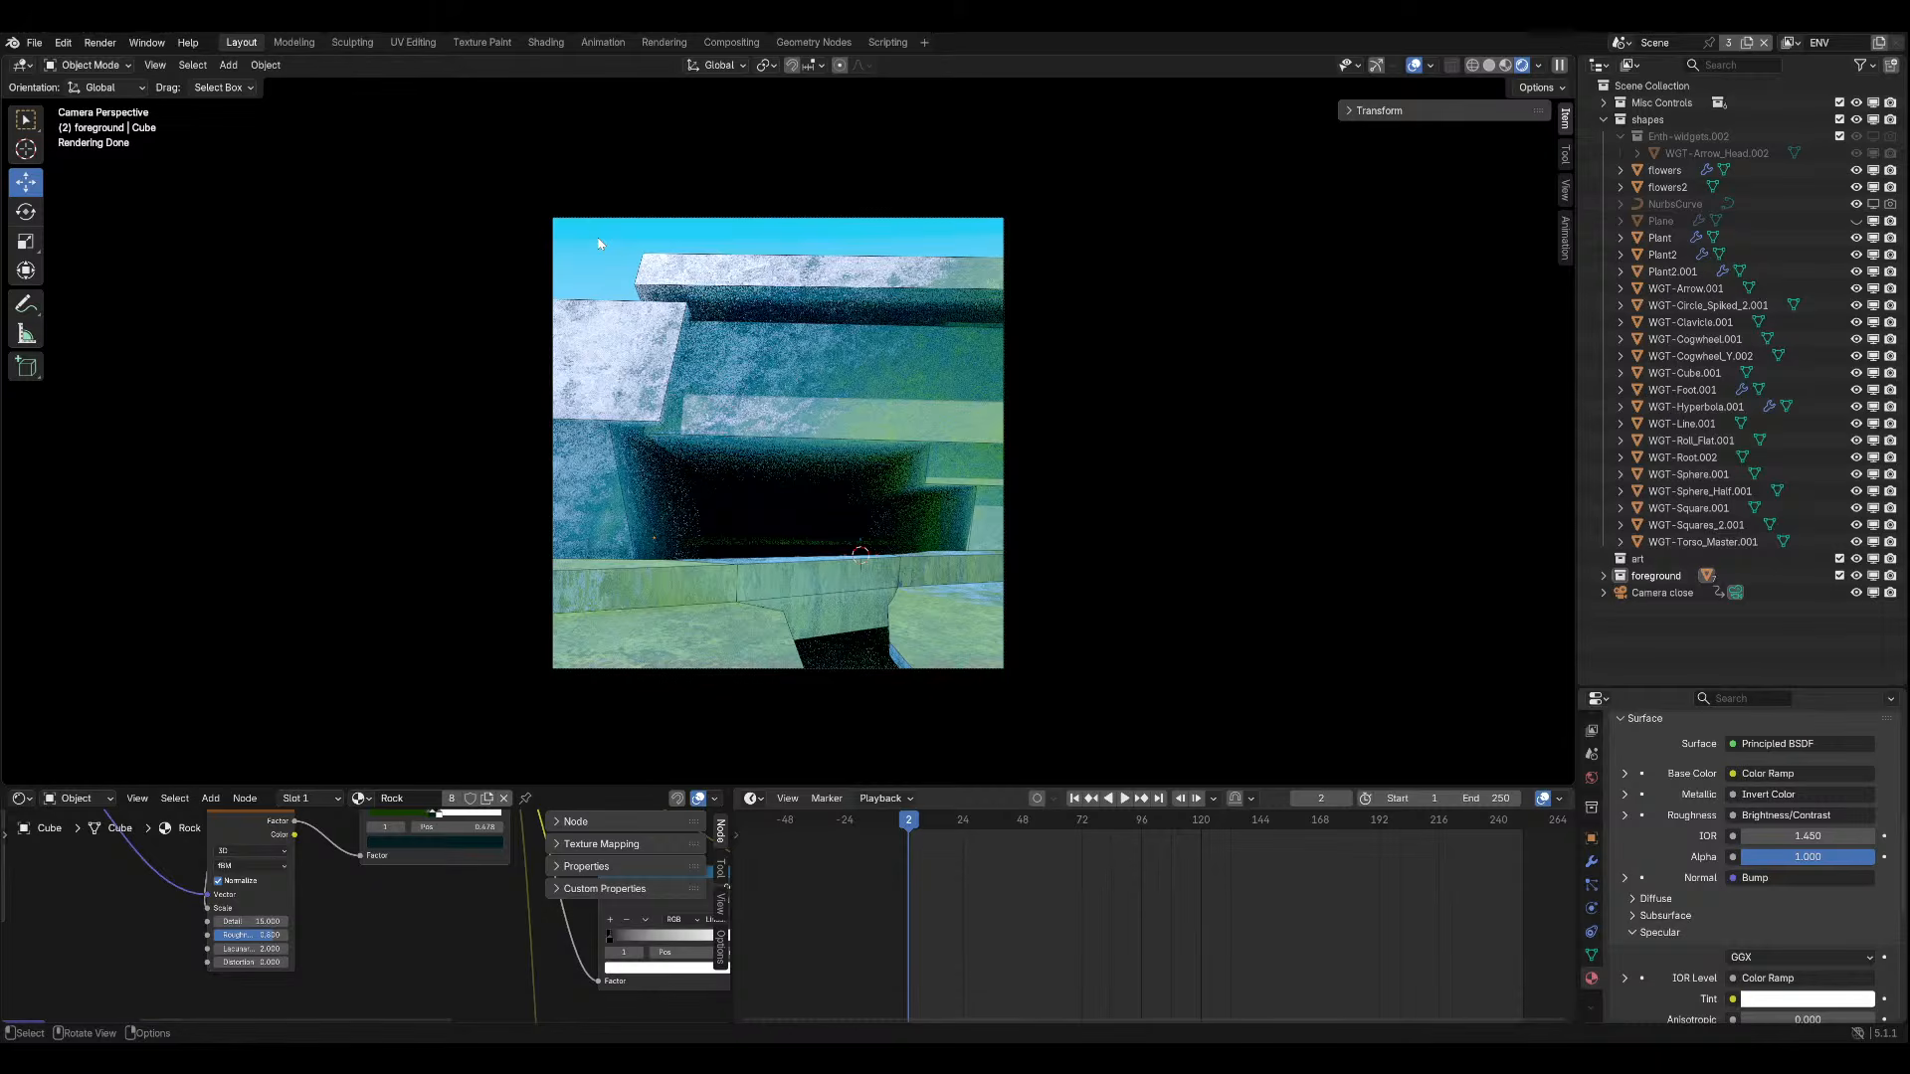
middle_click_drag(617, 241, 766, 493)
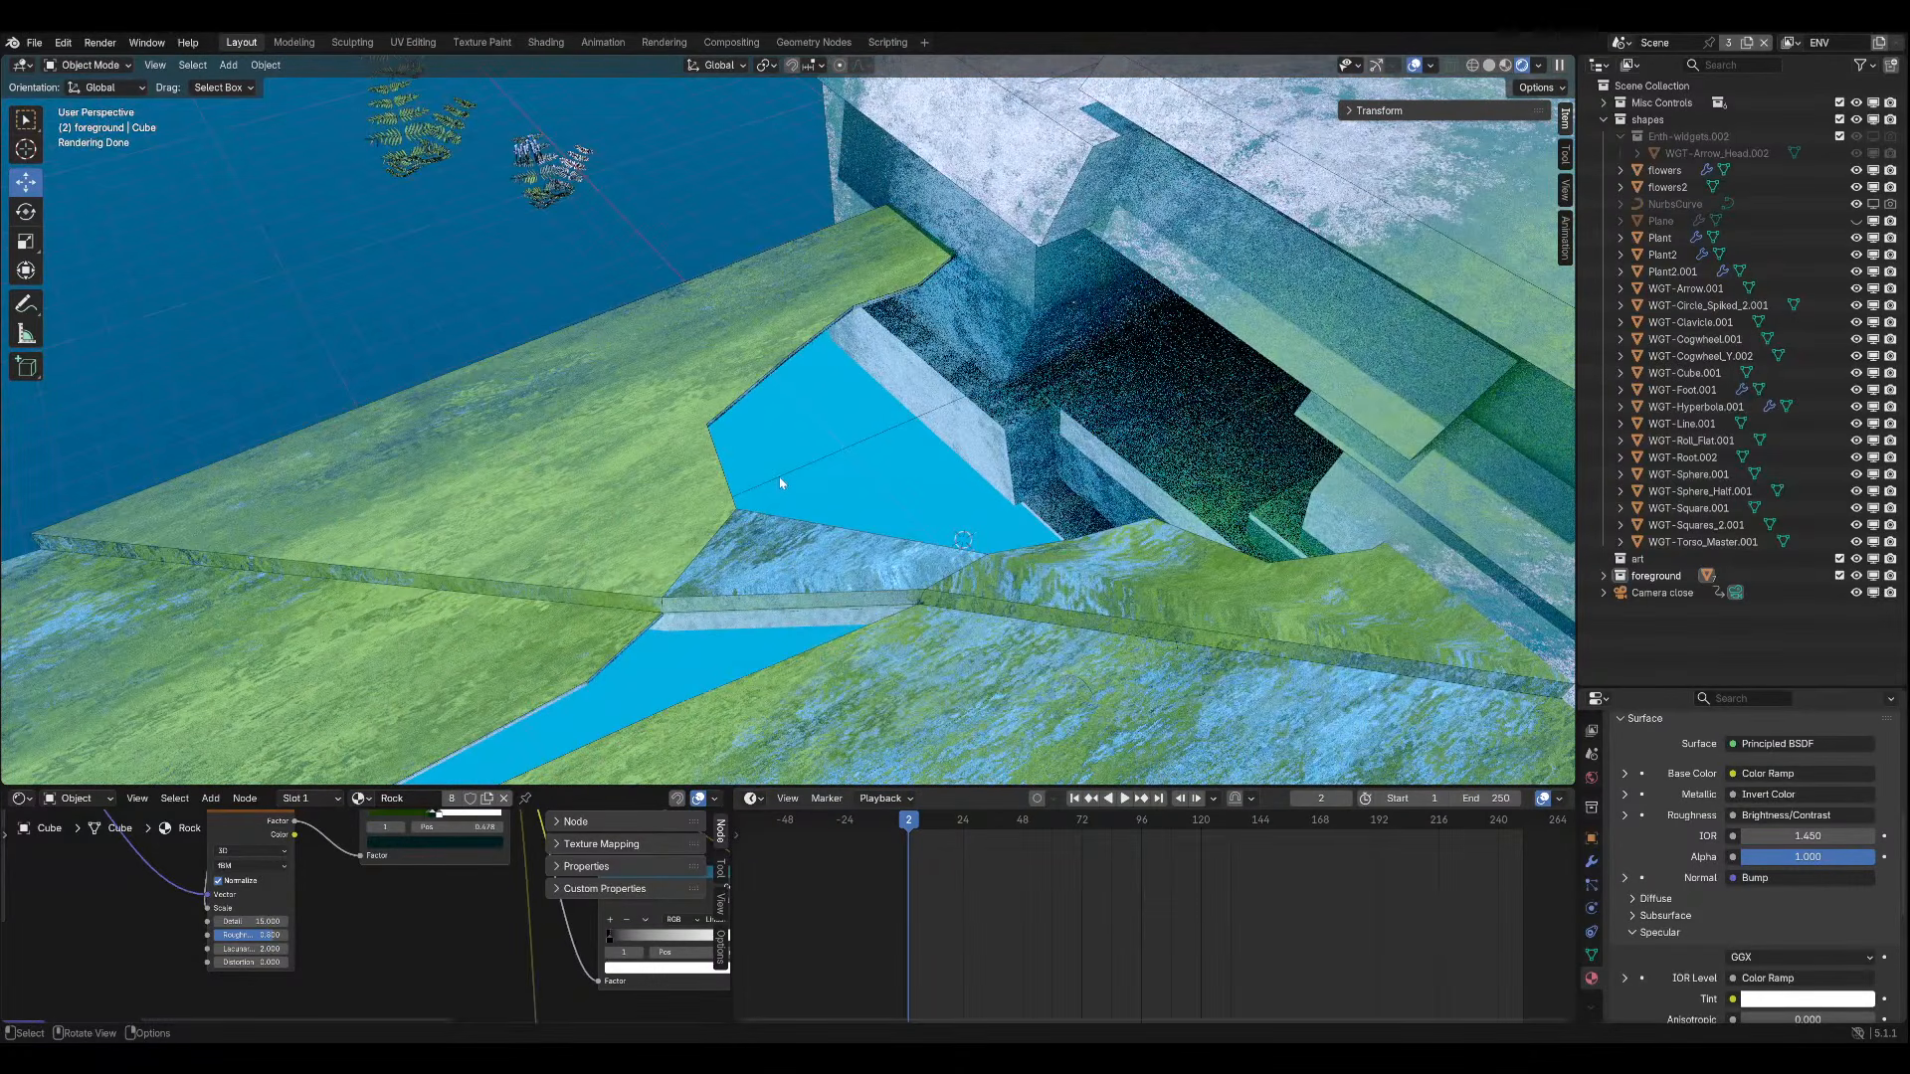
middle_click_drag(787, 480, 975, 452)
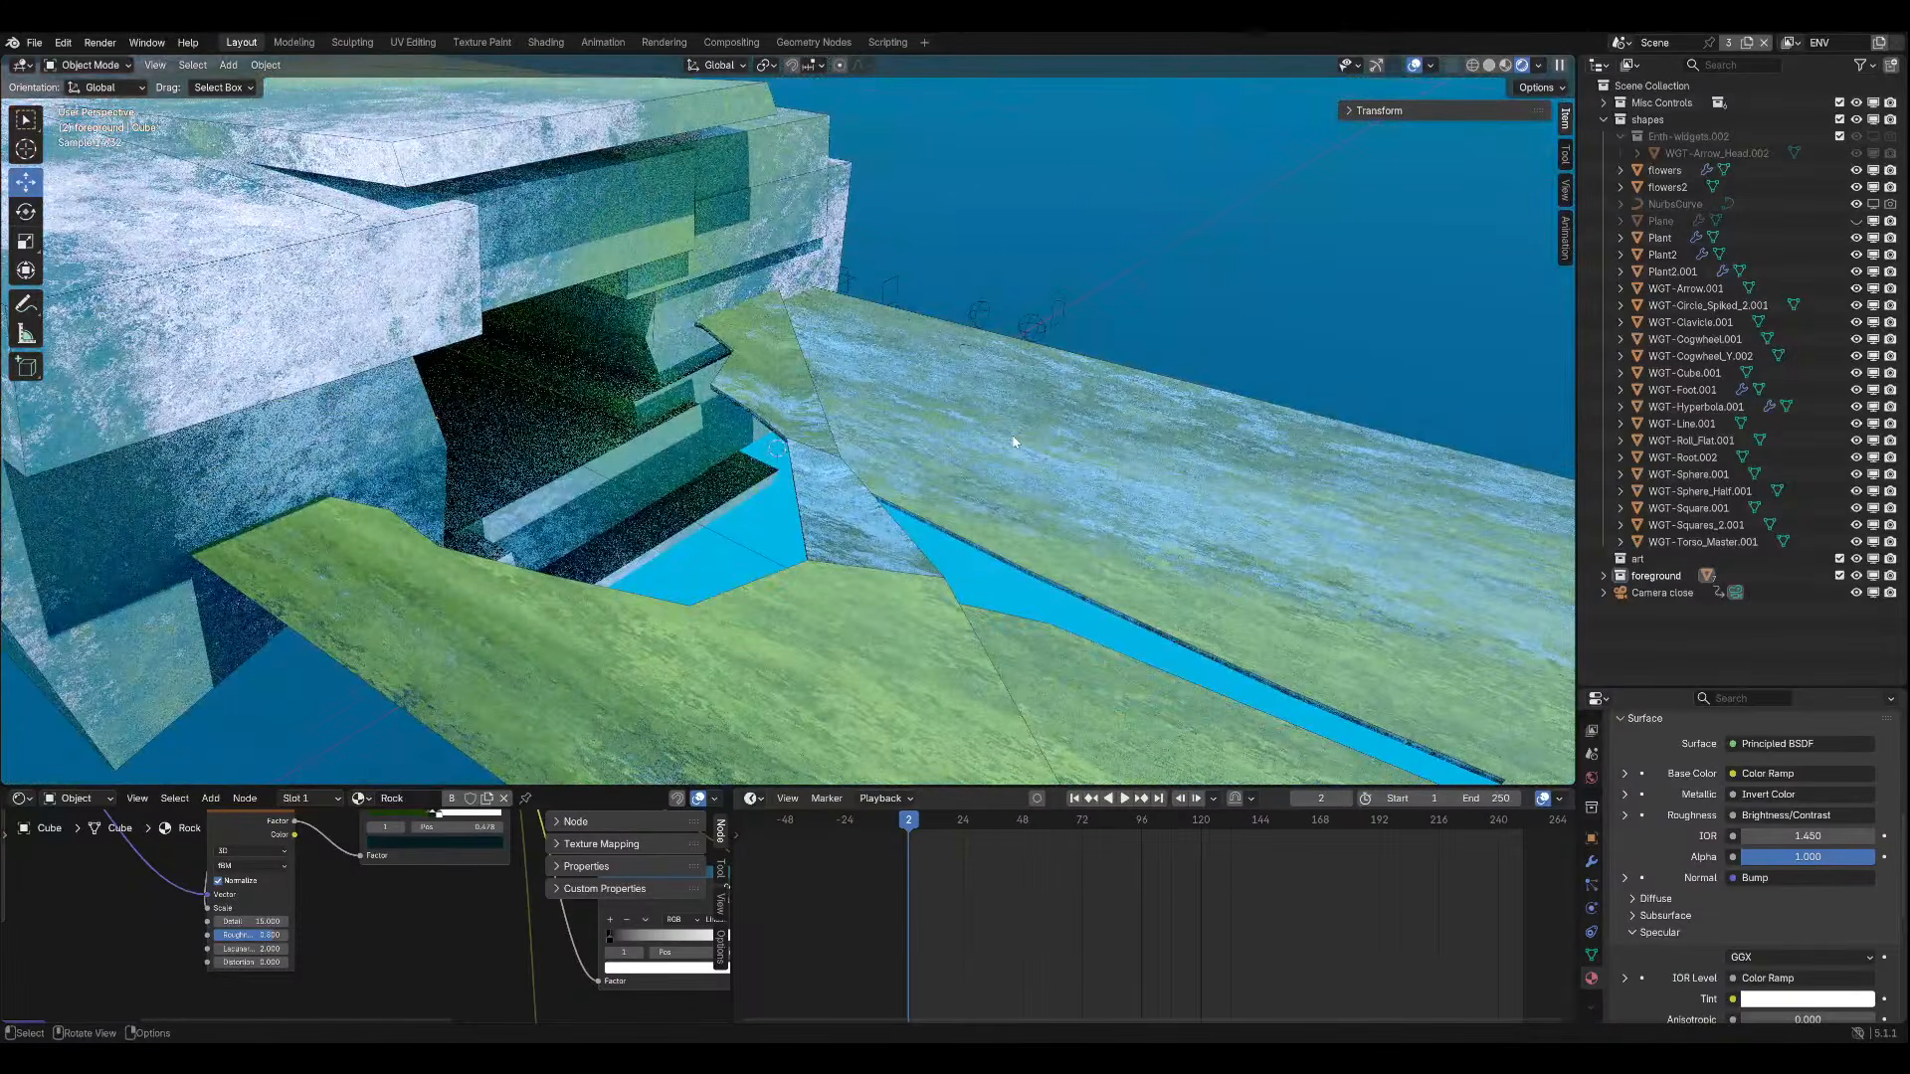
key("KP_0")
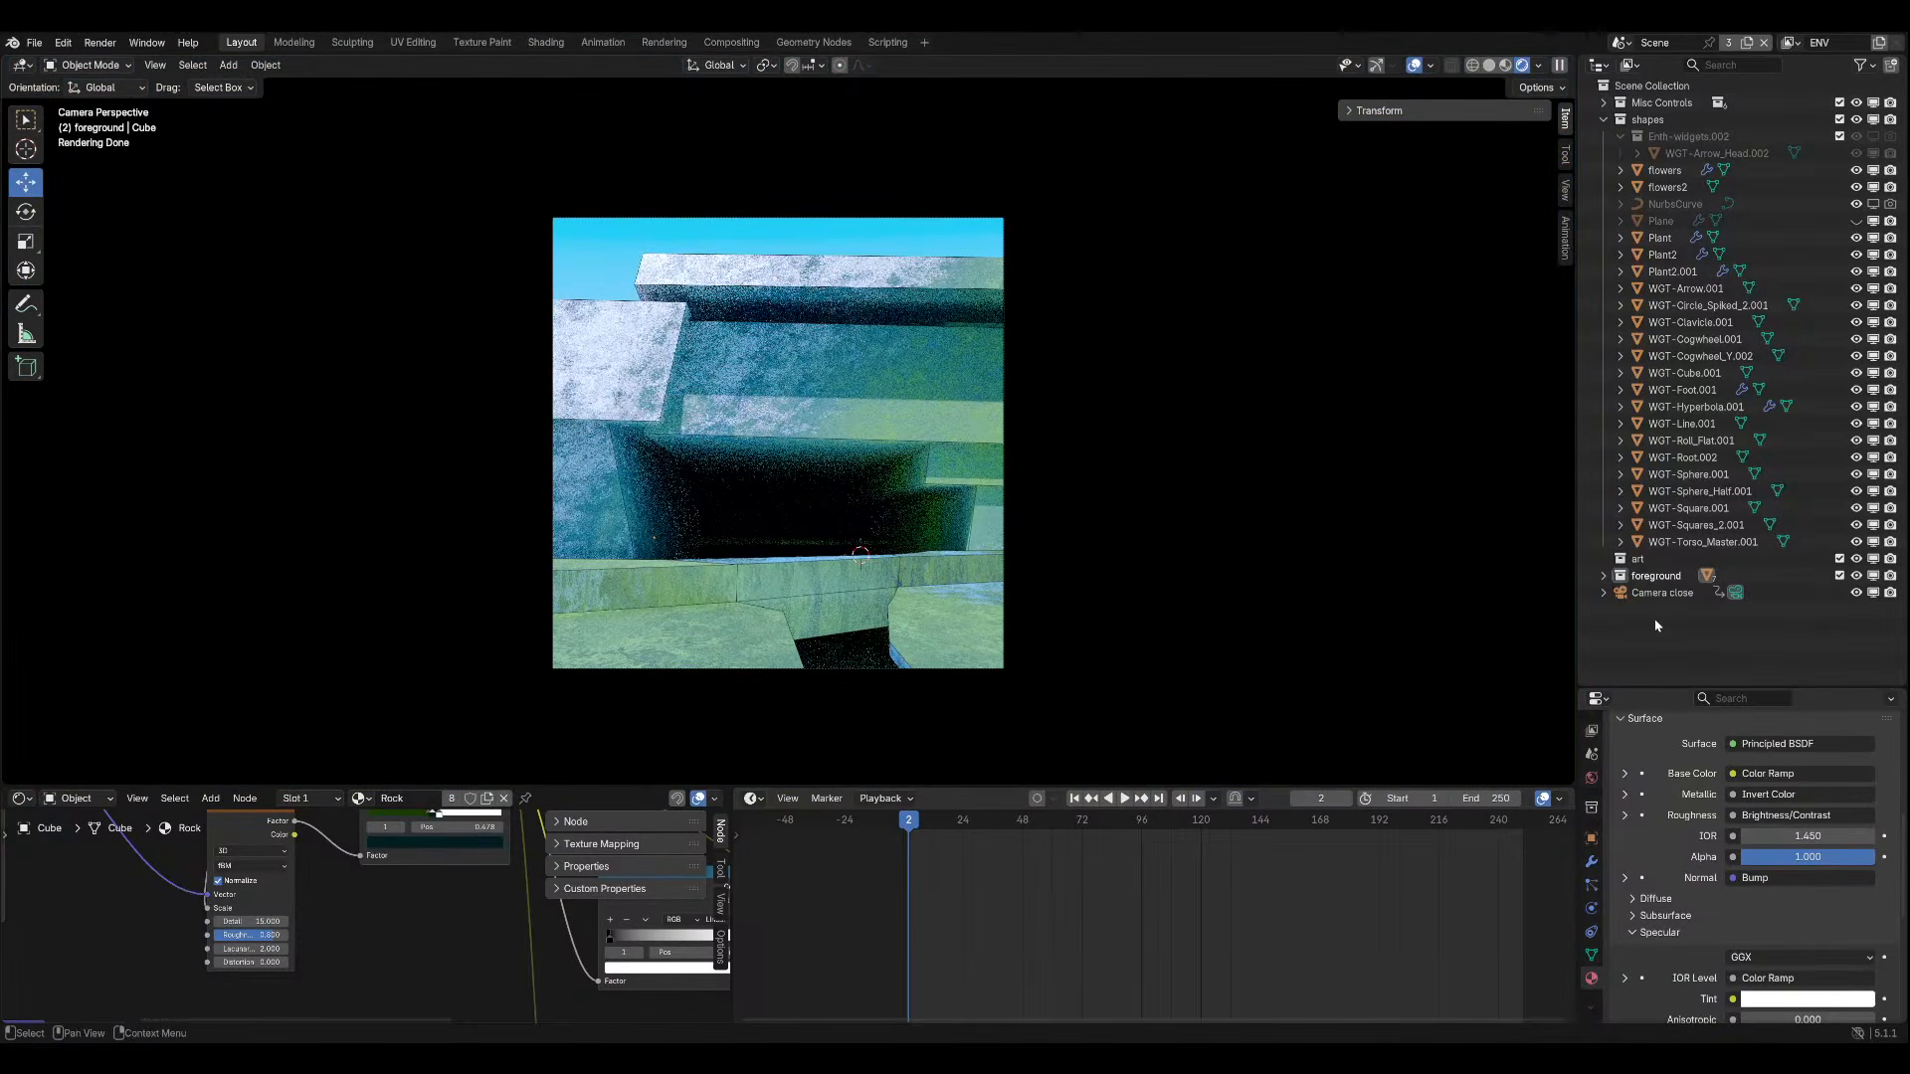
Try levelling the close camera to a 90° X rotation and raising it along global Z, then restore its transform.
left_click(1661, 593)
scroll(1614, 770, "up", 6)
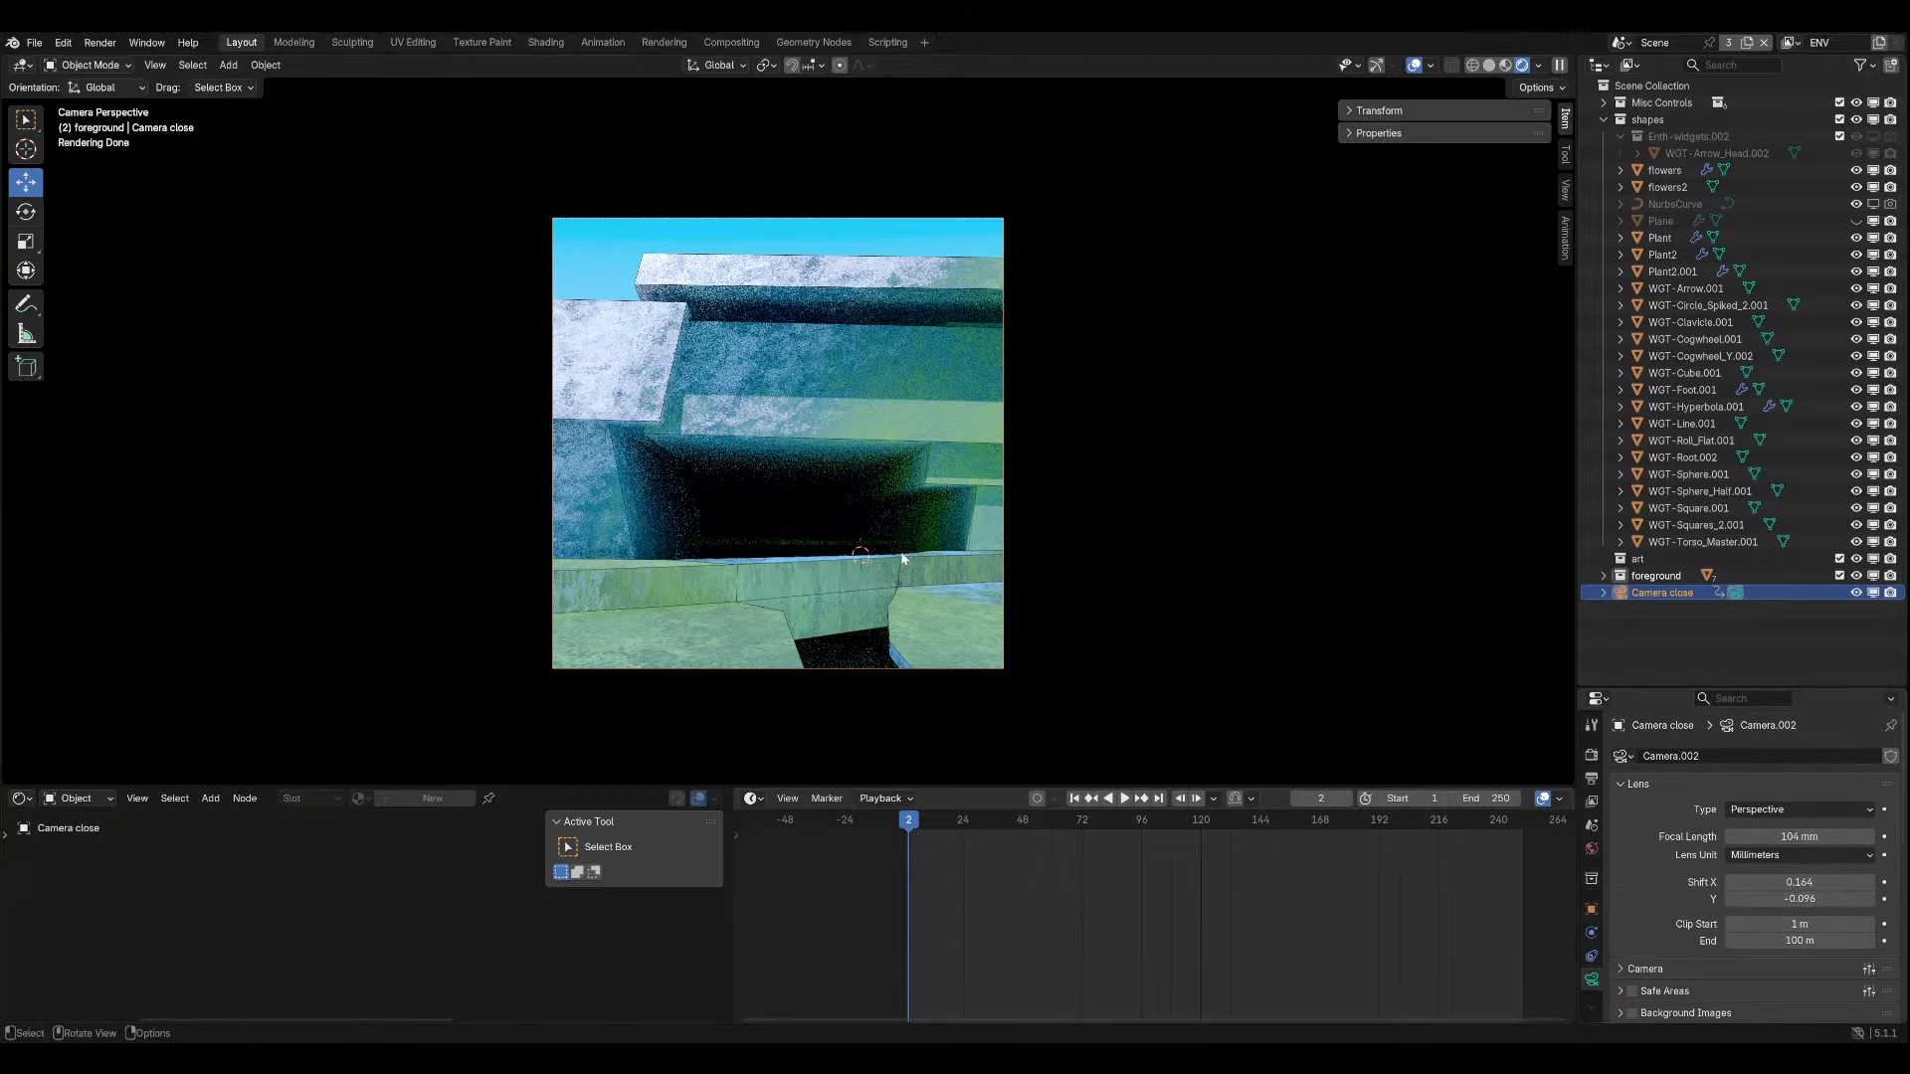
left_click(1592, 909)
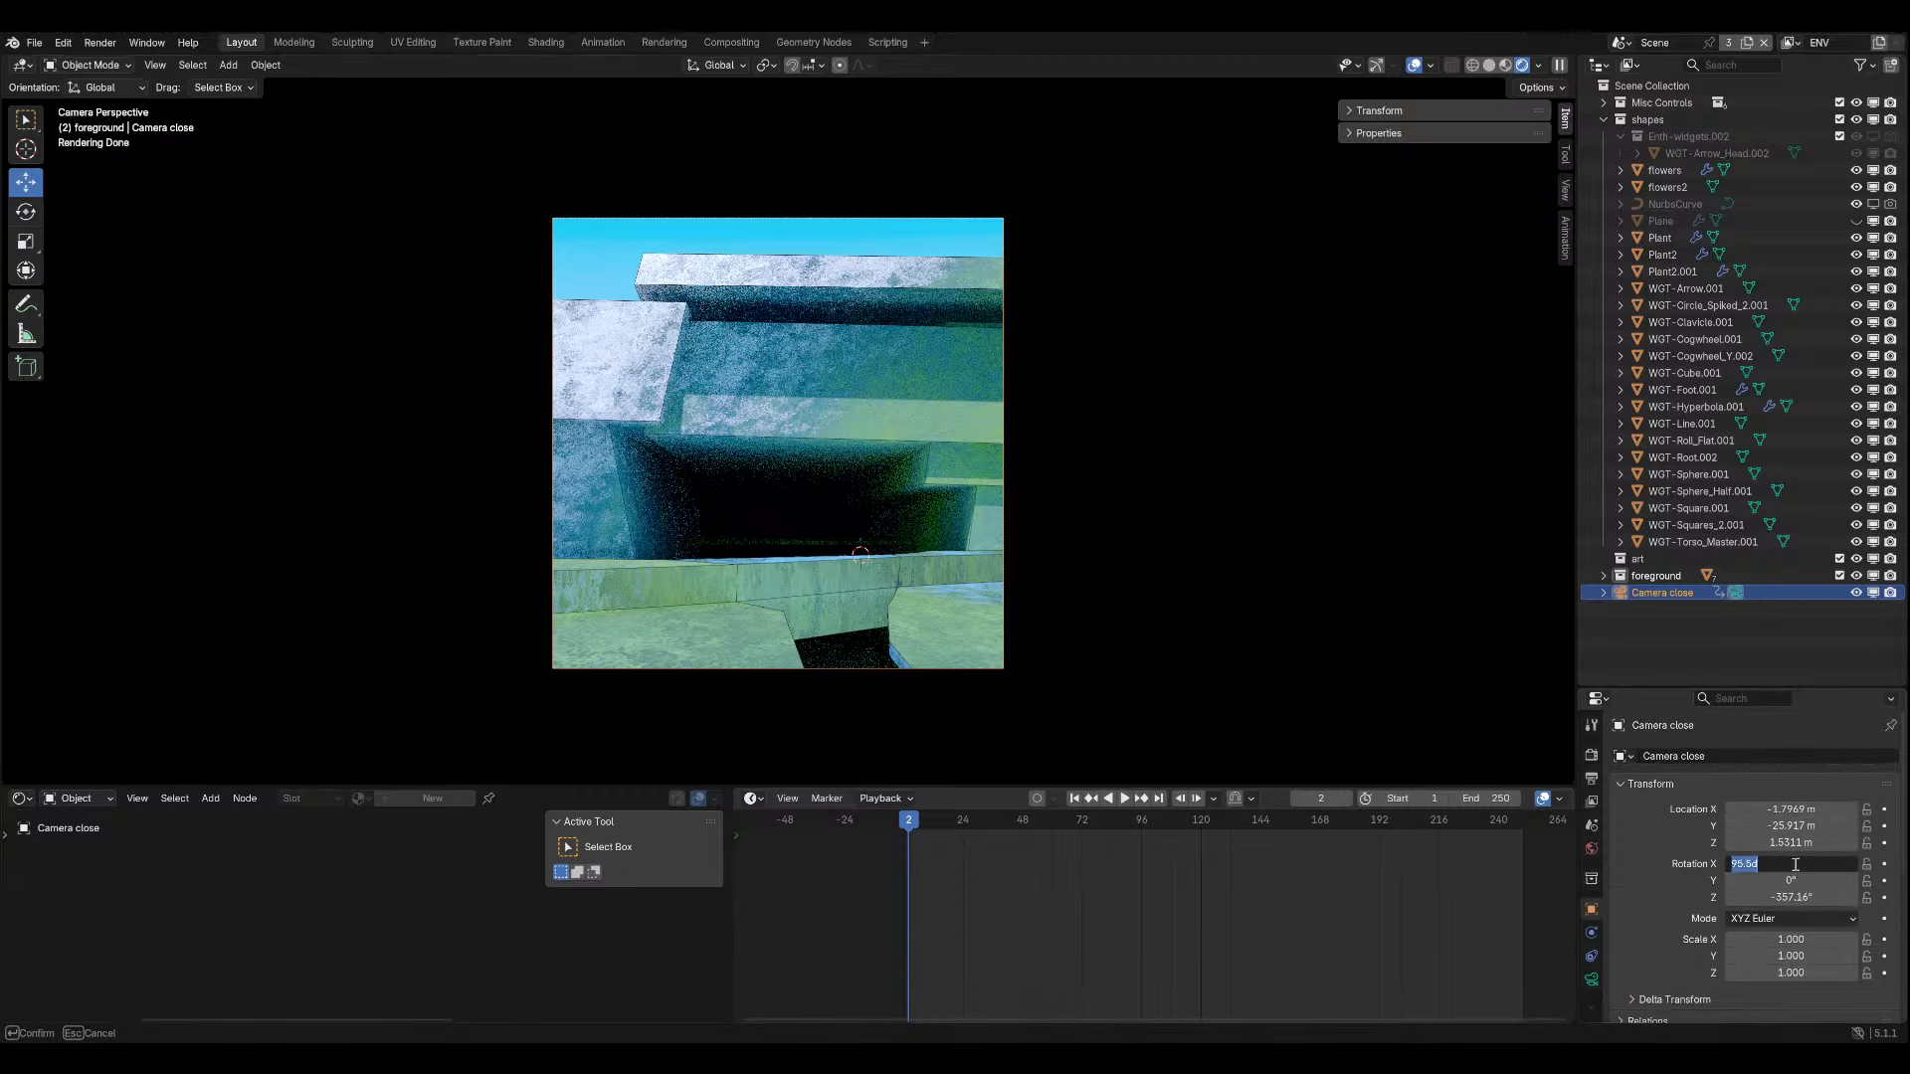
key("g")
key("z")
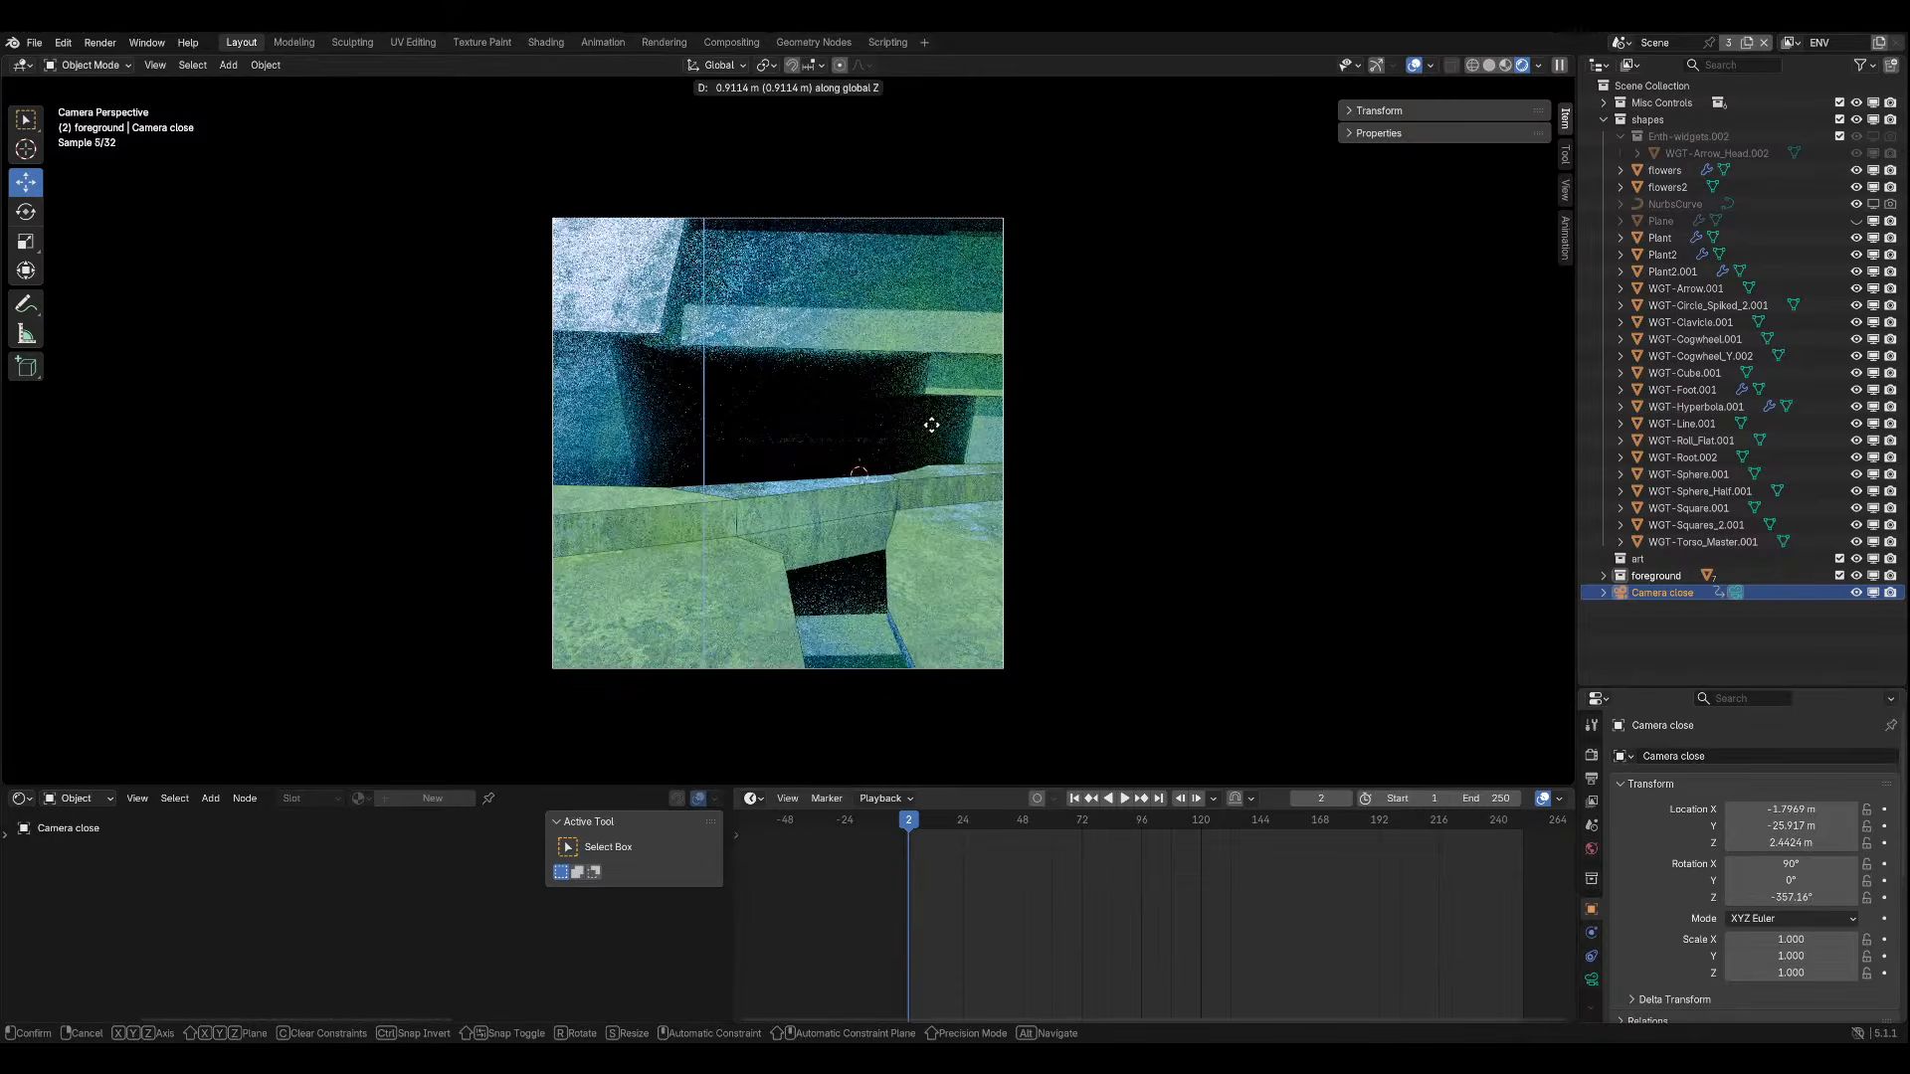
right_click(931, 426)
key("ctrl+z")
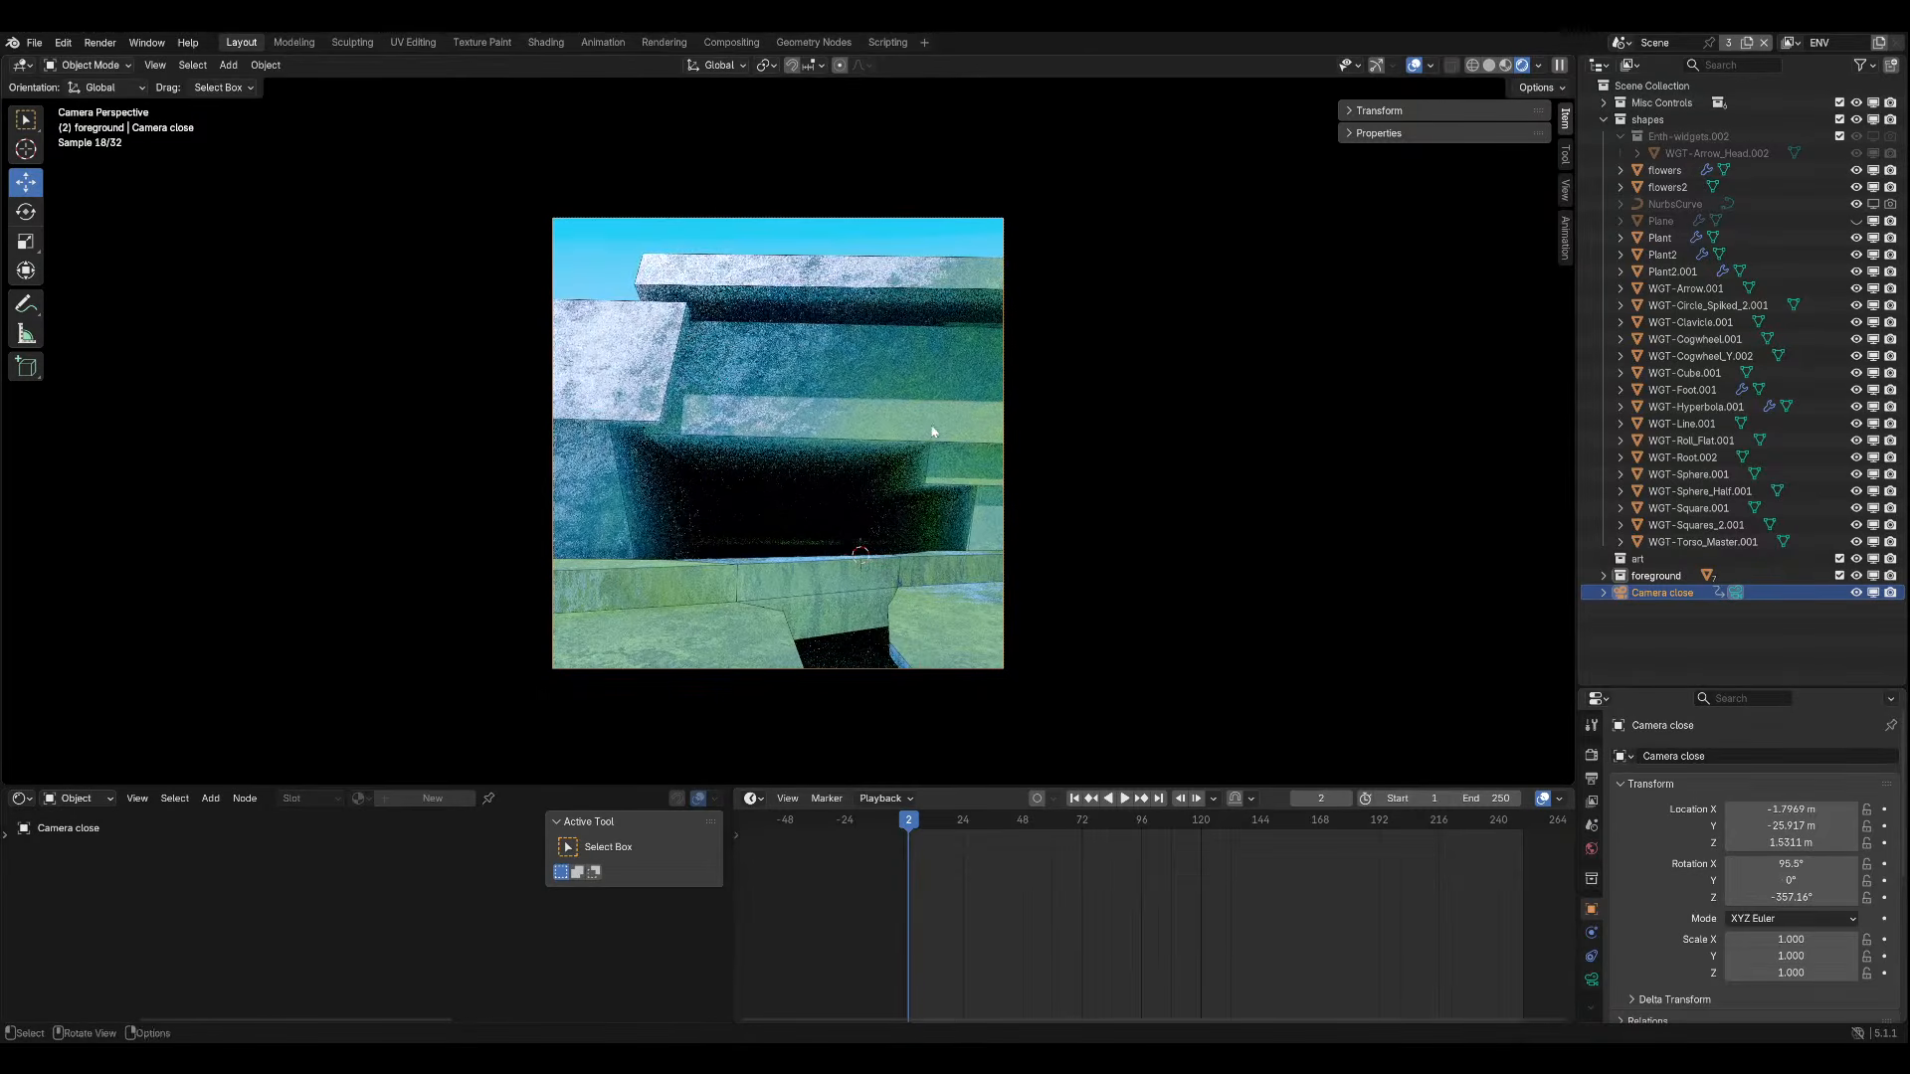
Try a longer focal length of about 117 mm on the close camera and compare the framing without overlays.
left_click(1591, 978)
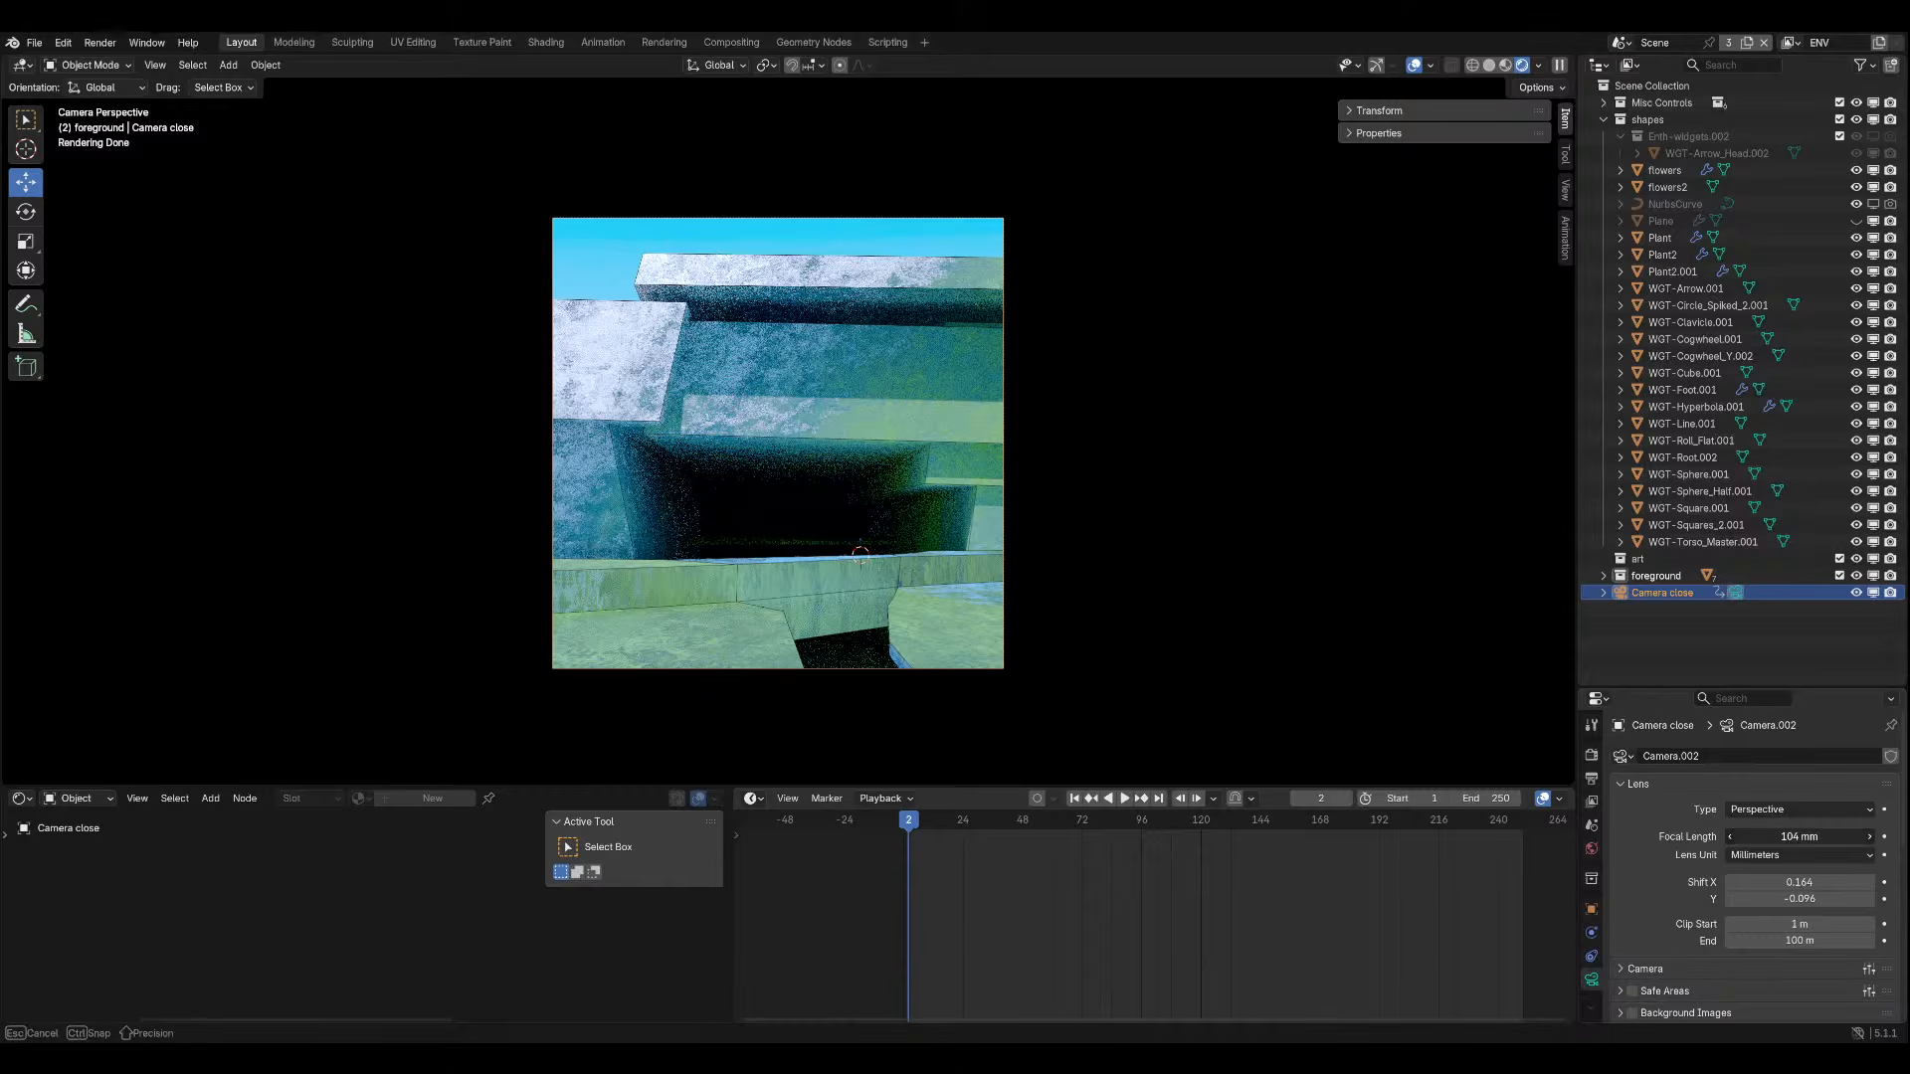
mouse_move(1799, 836)
left_mouse_down()
mouse_move(1860, 836)
mouse_move(1790, 837)
left_mouse_up()
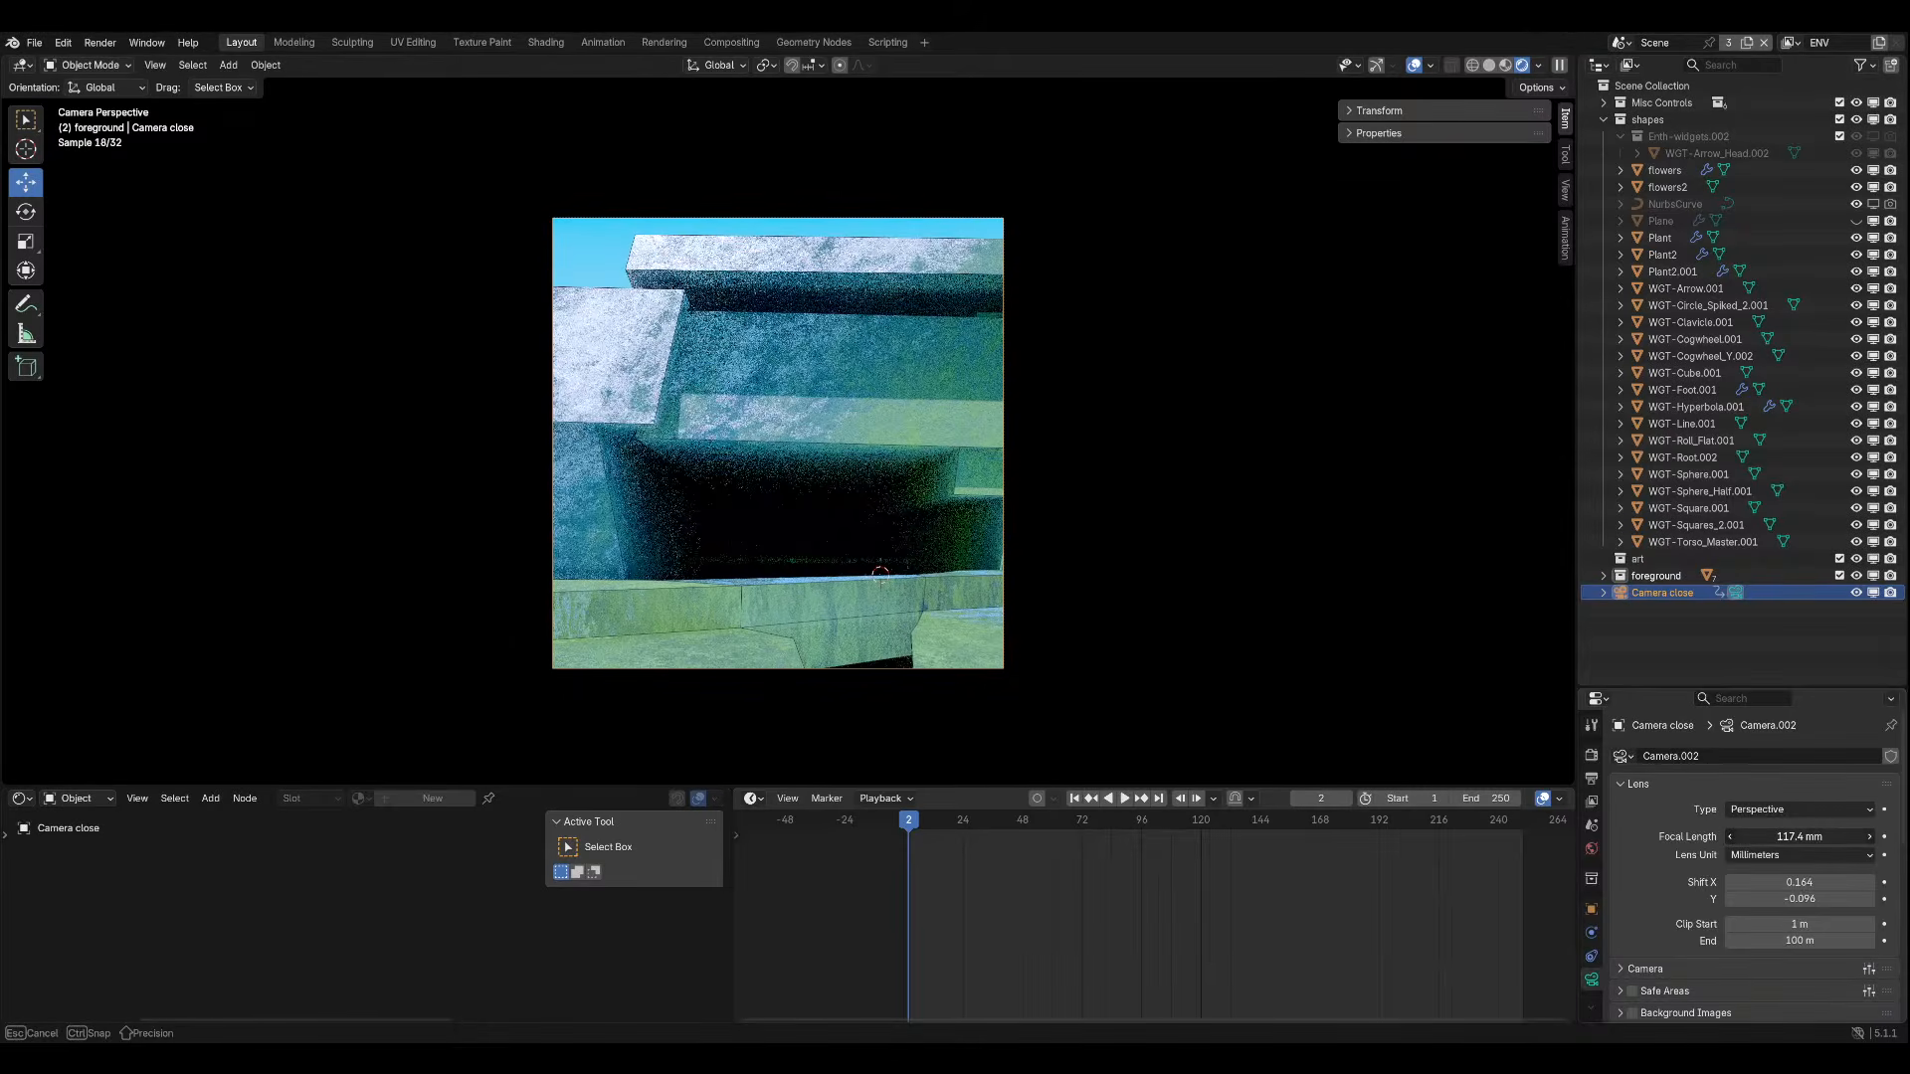
left_click(1406, 68)
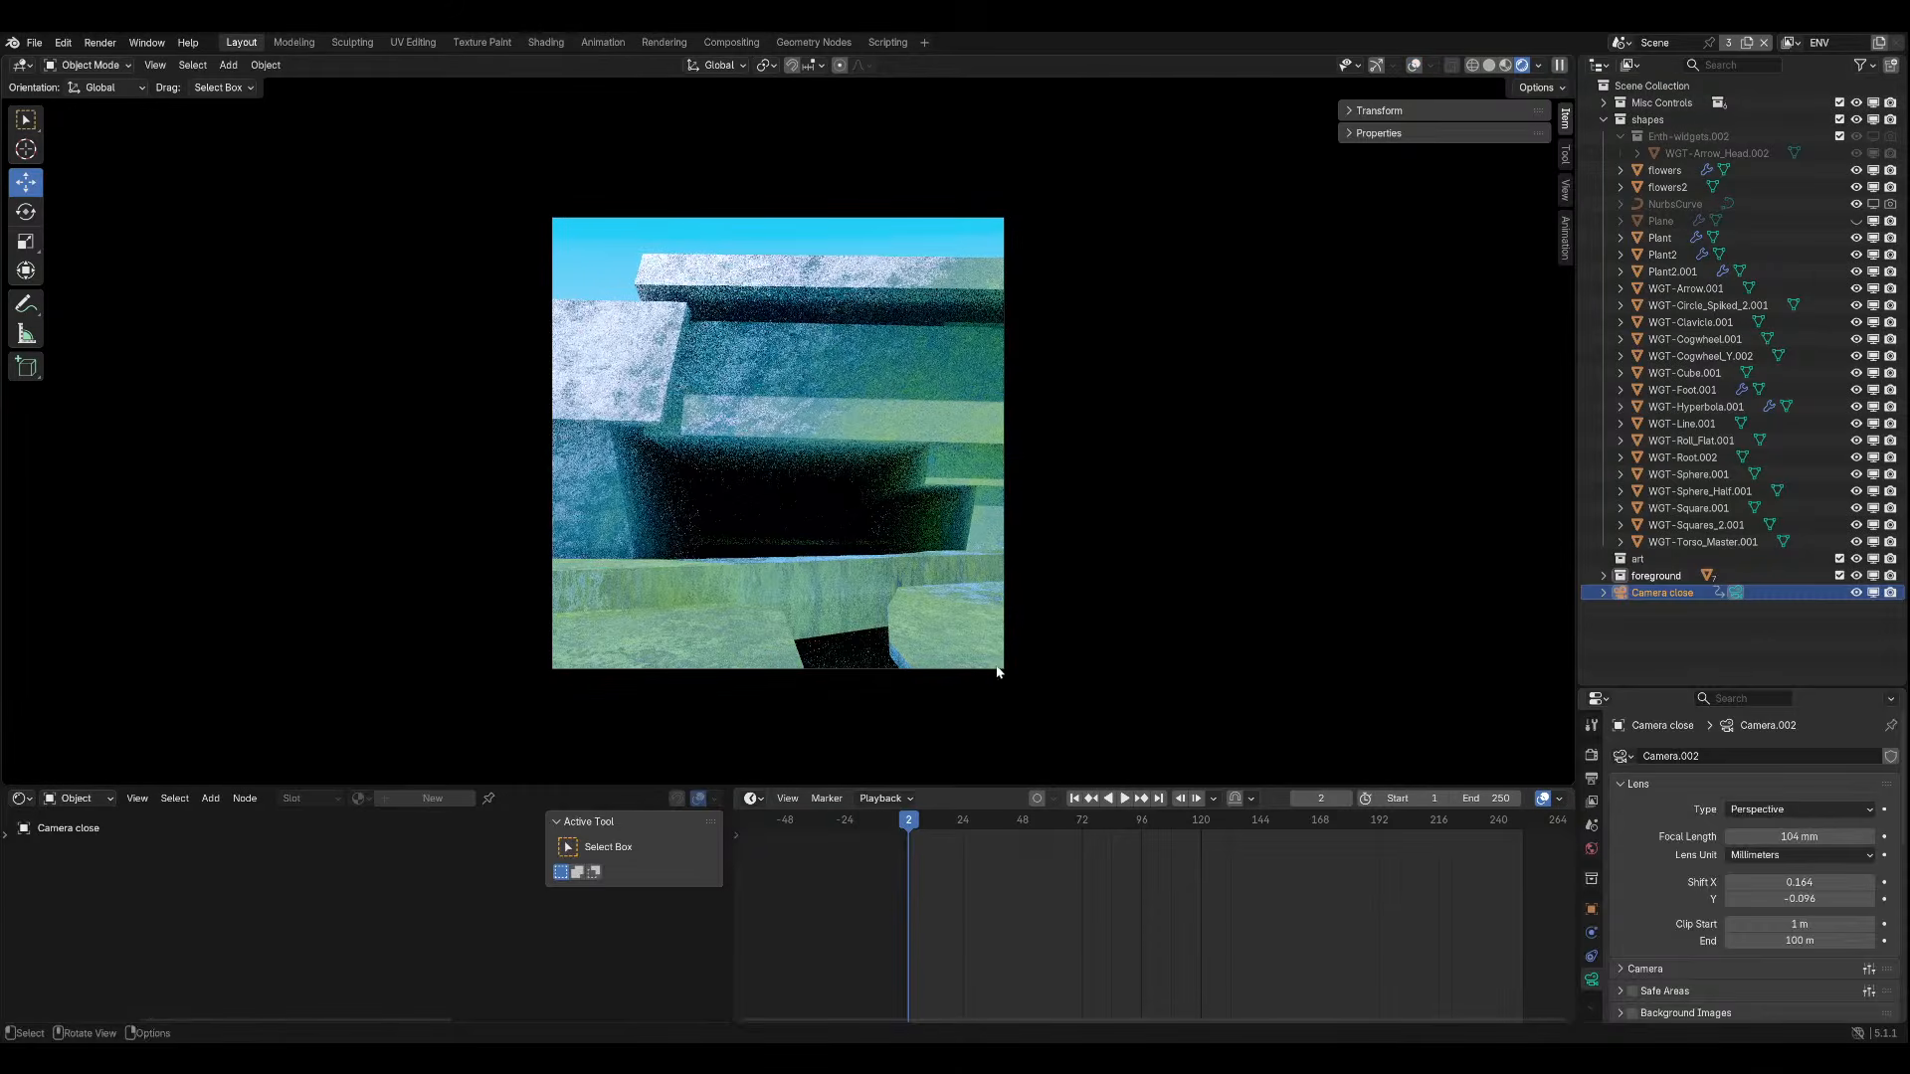
Lower the ground slab's top faces around the rear water opening about 0.35 m along global Z and return to Object Mode.
left_click(1369, 169)
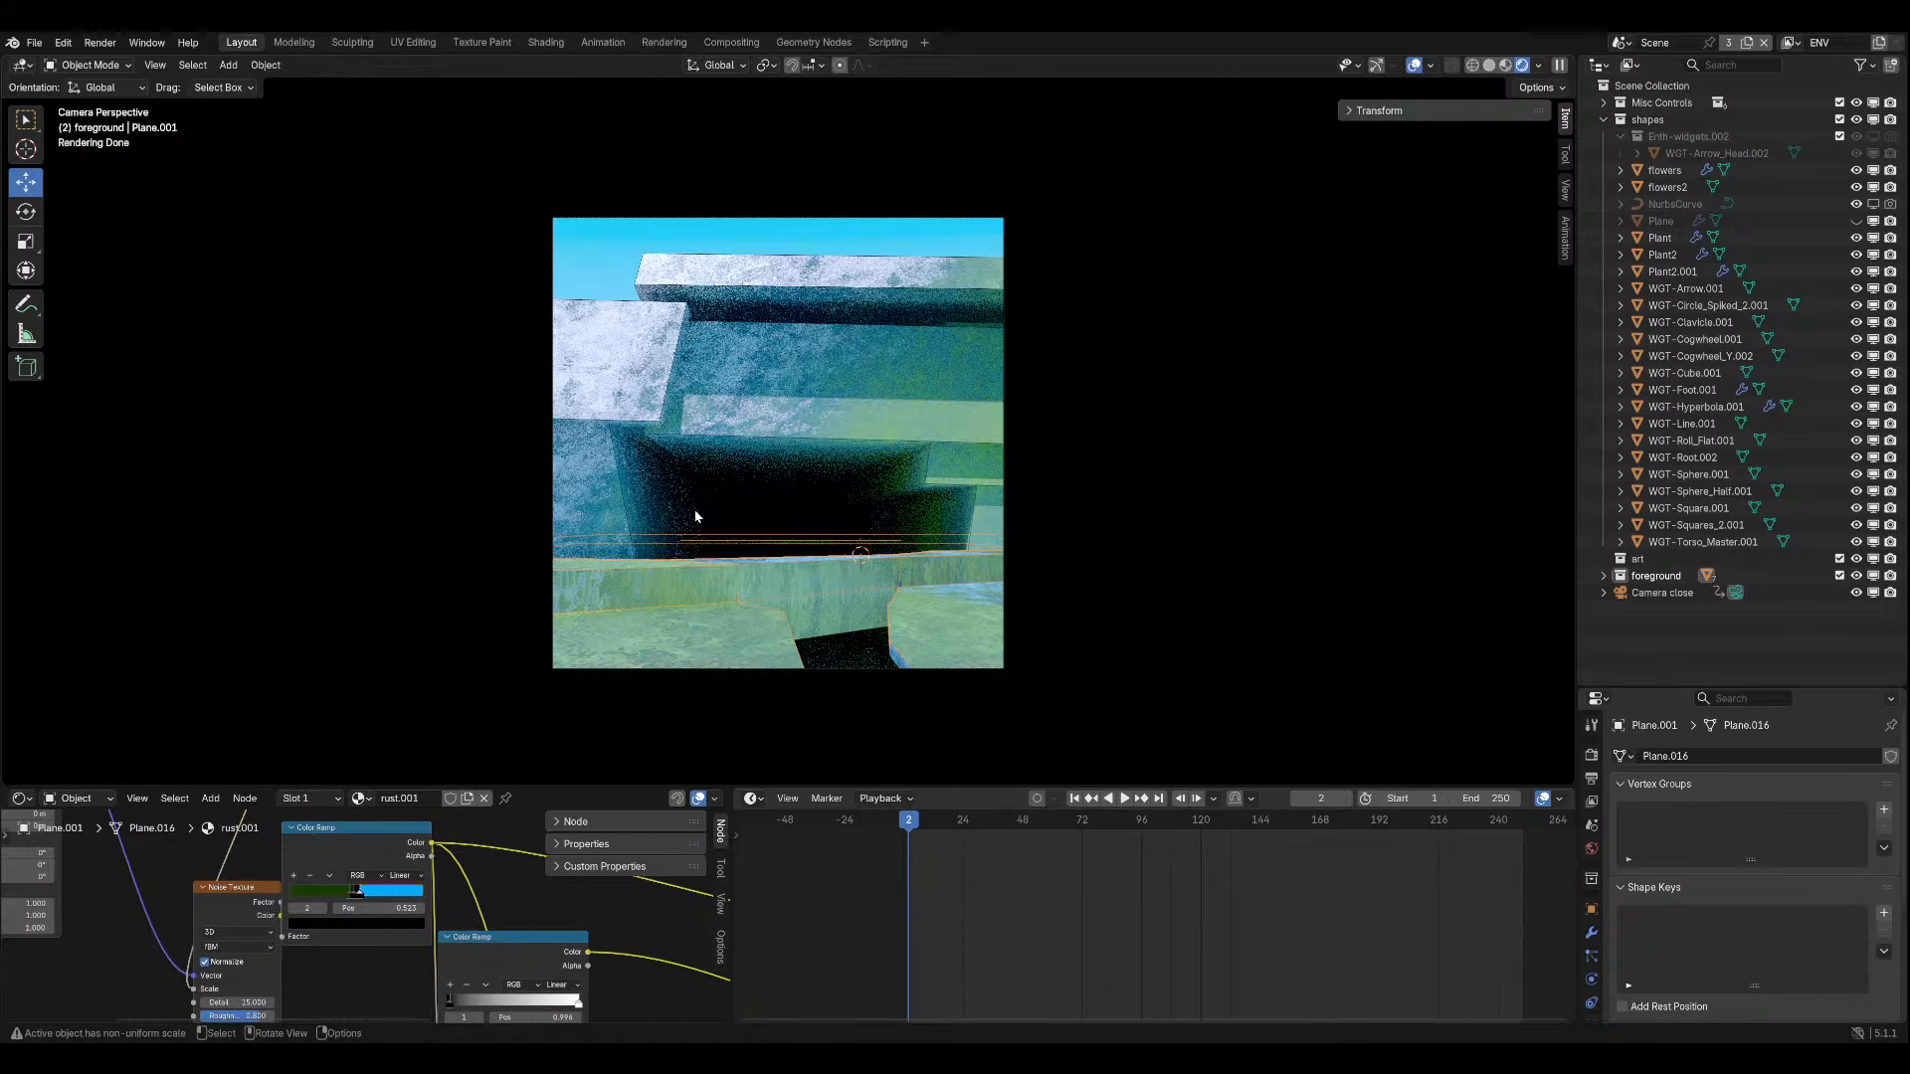
left_click(89, 102)
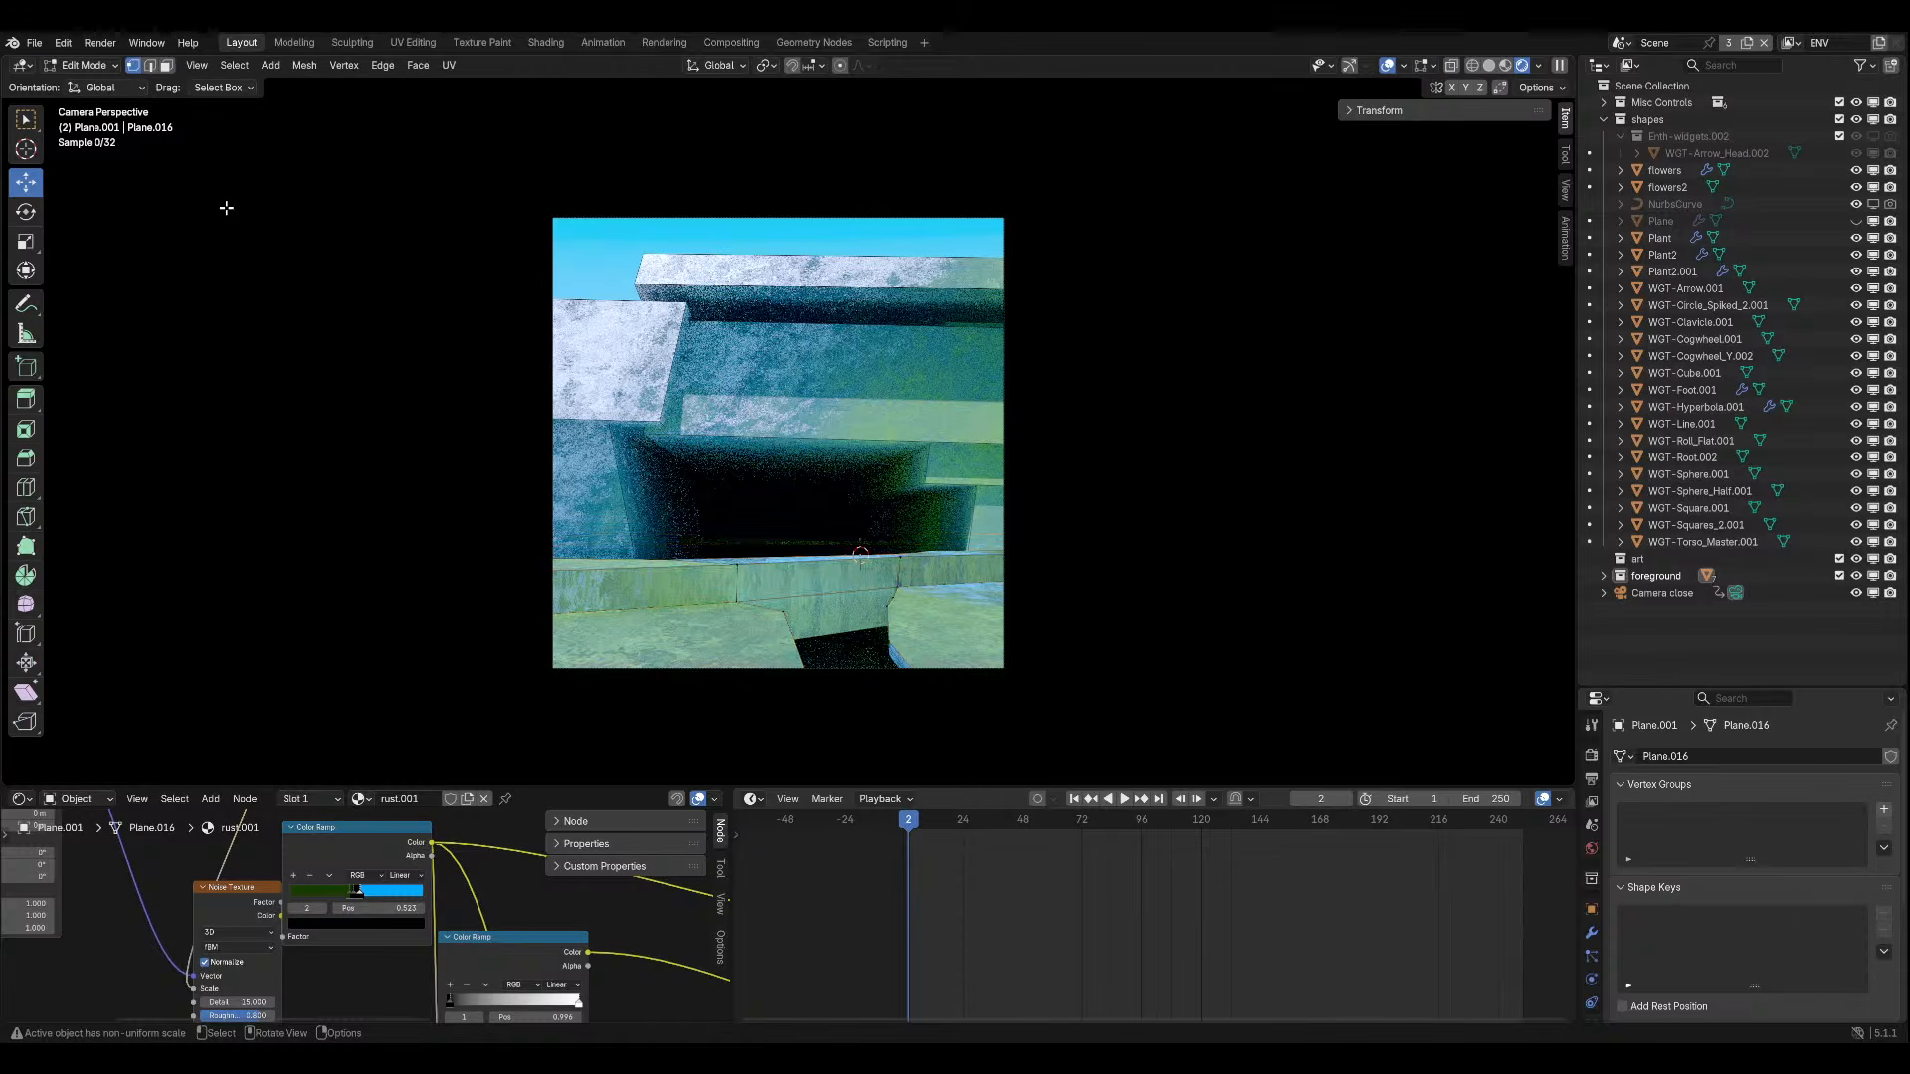
left_click(793, 557)
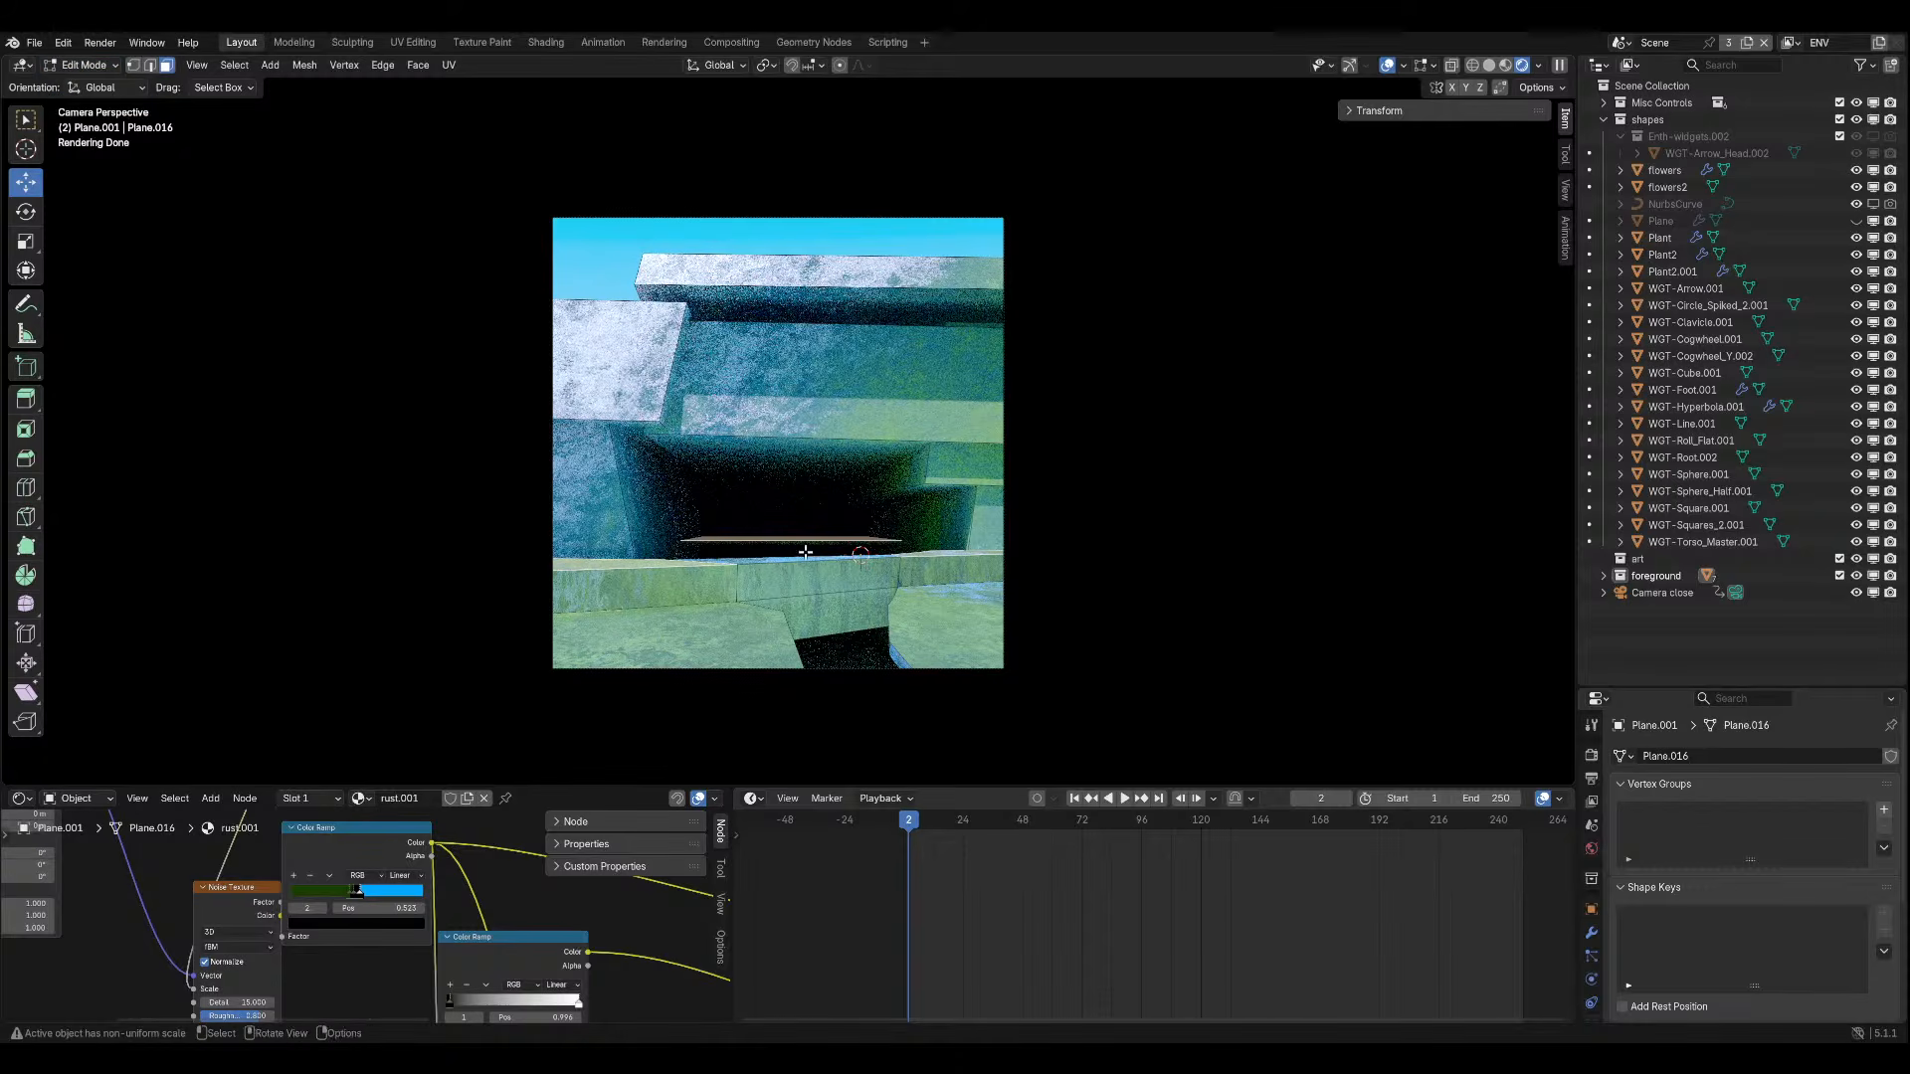
key("g")
key("z")
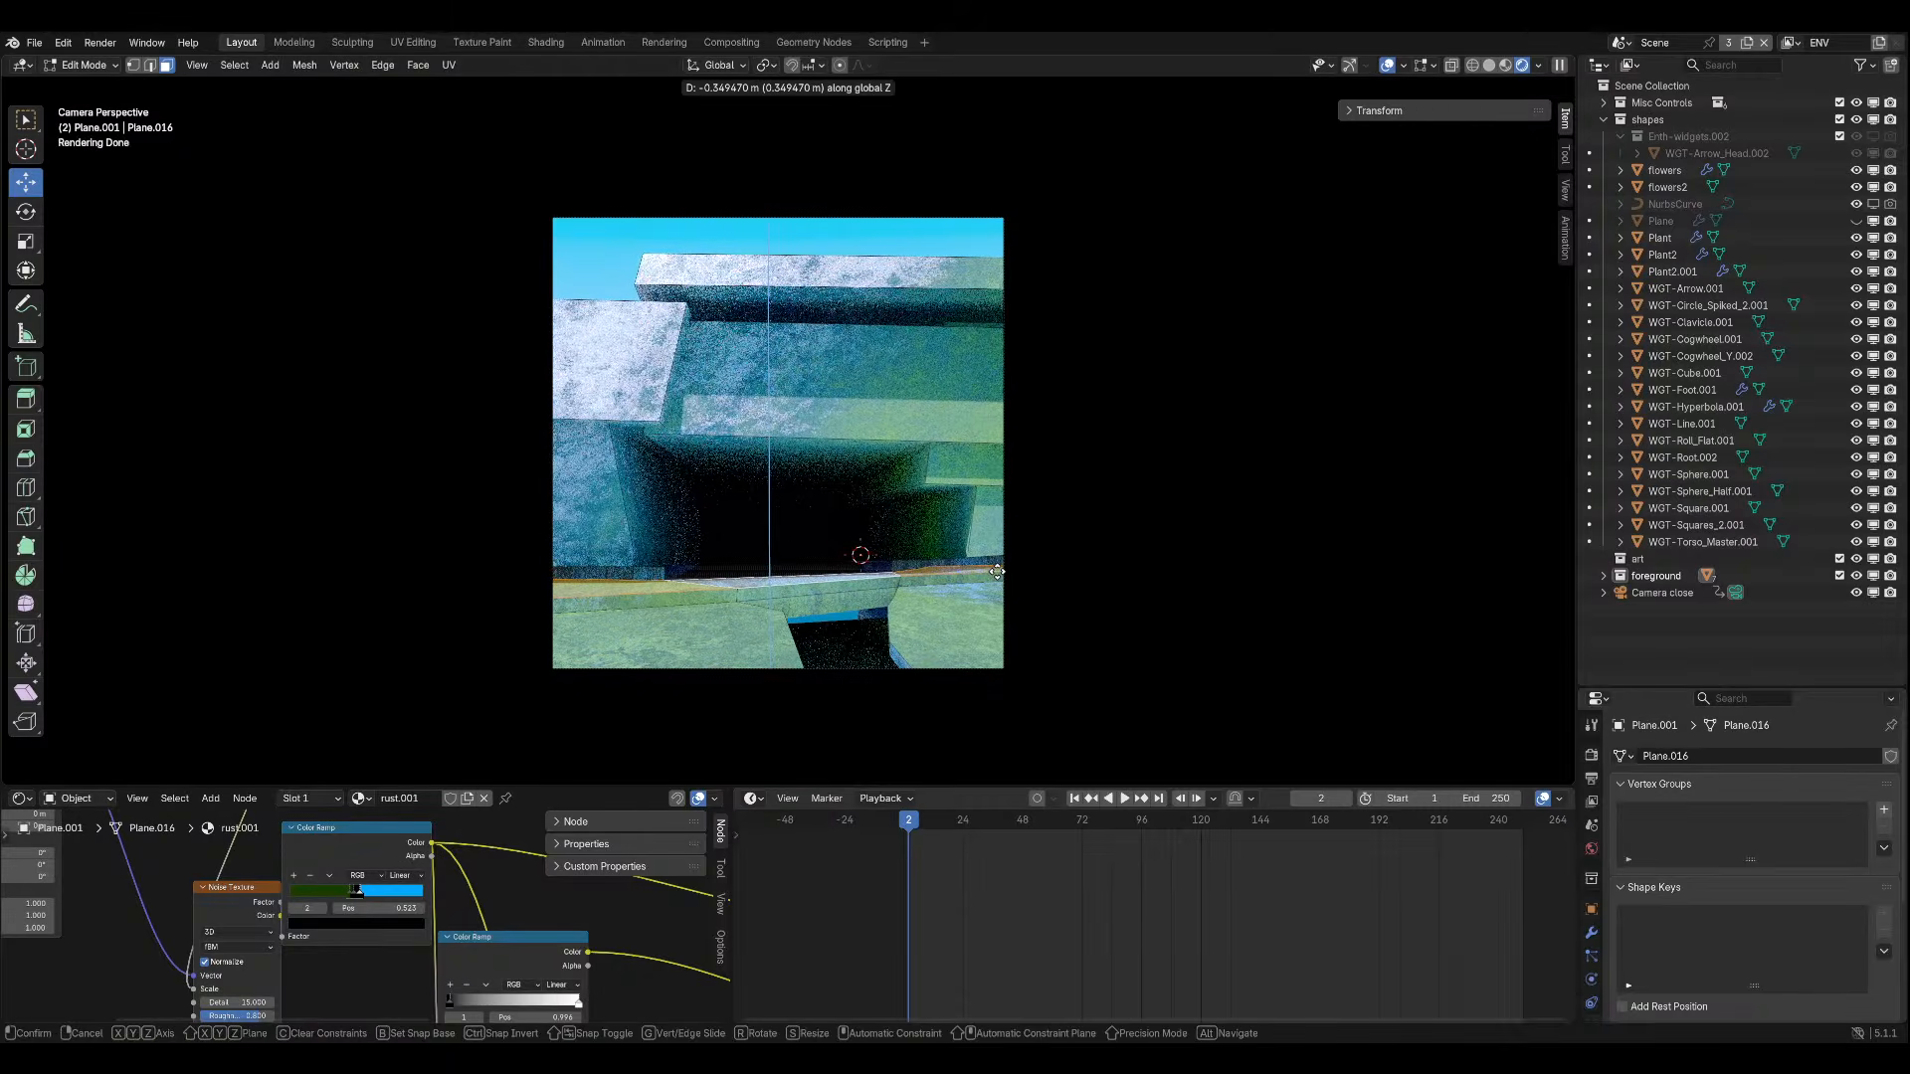
left_click(997, 572)
key("Tab")
Select the water plane at the building's opening and lower it about 0.32 m along global Z.
left_click(684, 572)
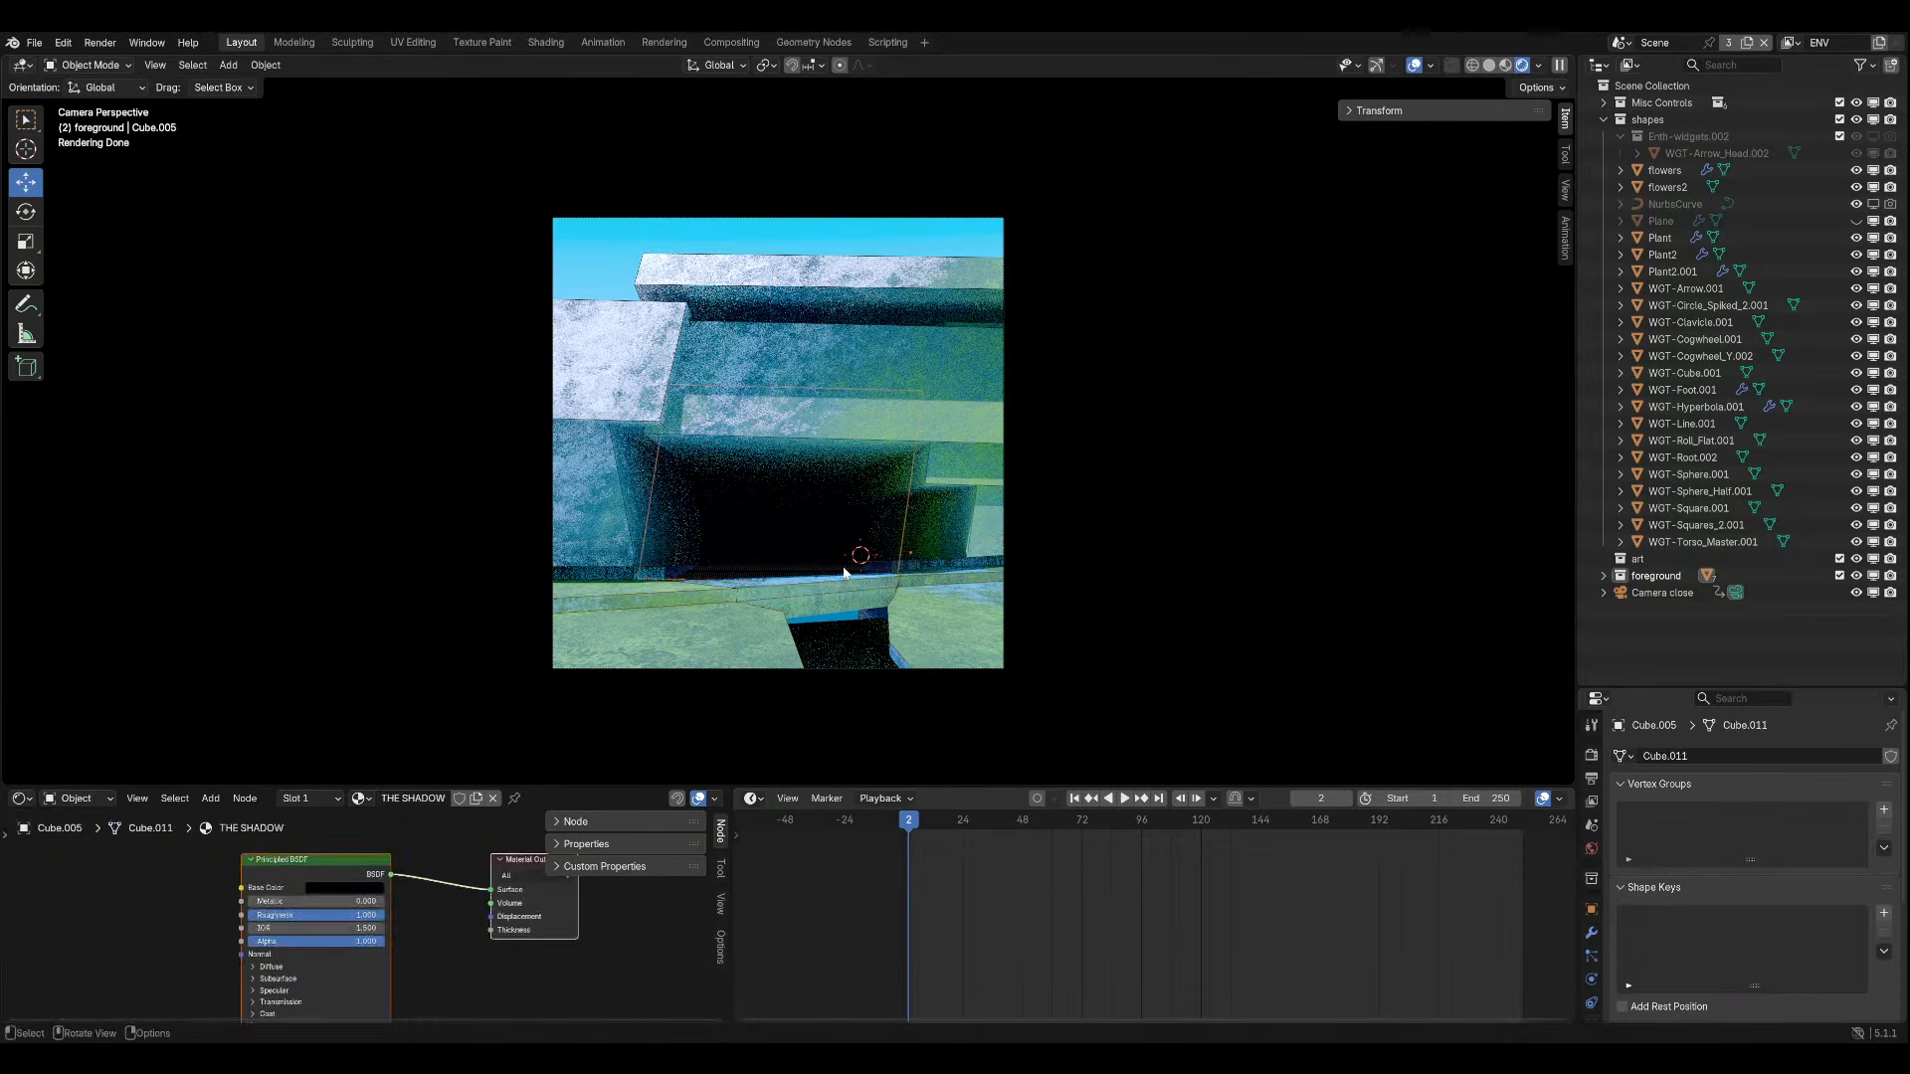
left_click(685, 572)
left_click(685, 572)
left_click(687, 574)
left_click(621, 589)
left_click(626, 582)
middle_click_drag(856, 477, 703, 556)
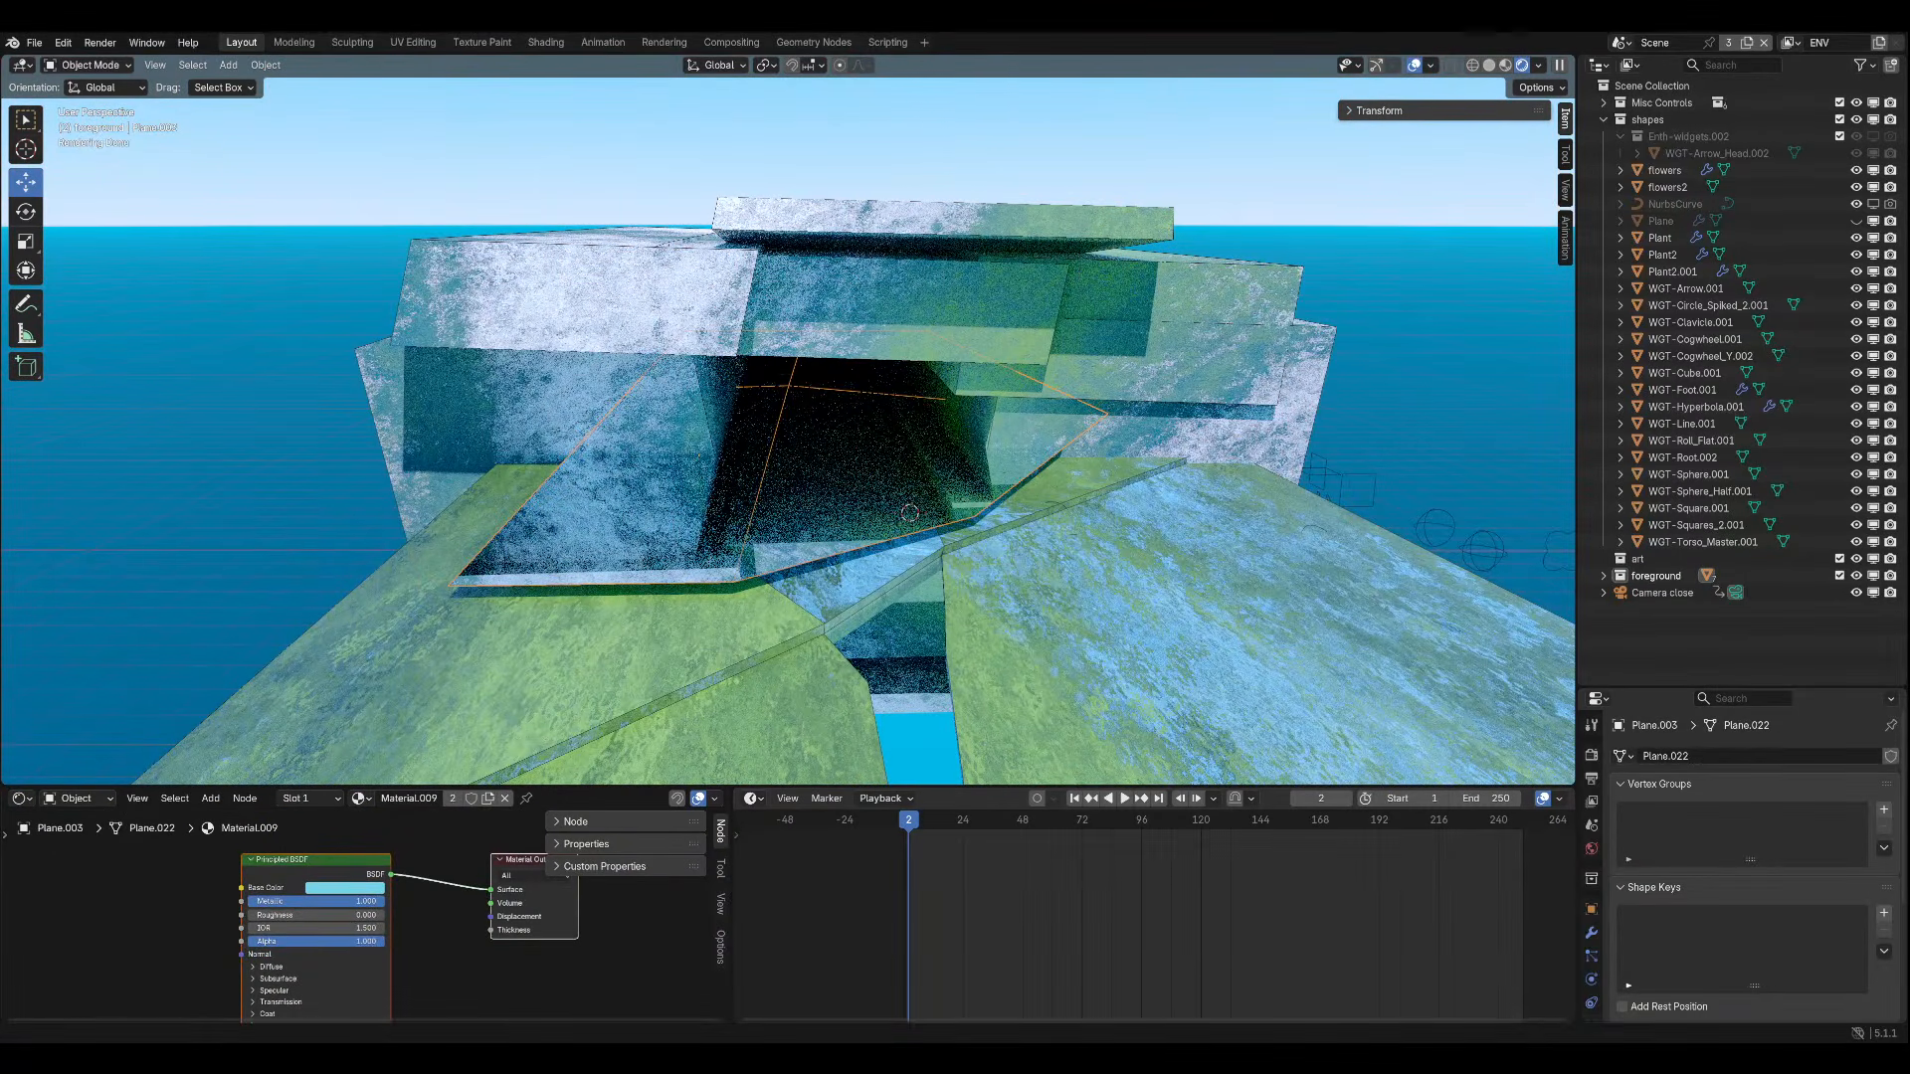
key("g")
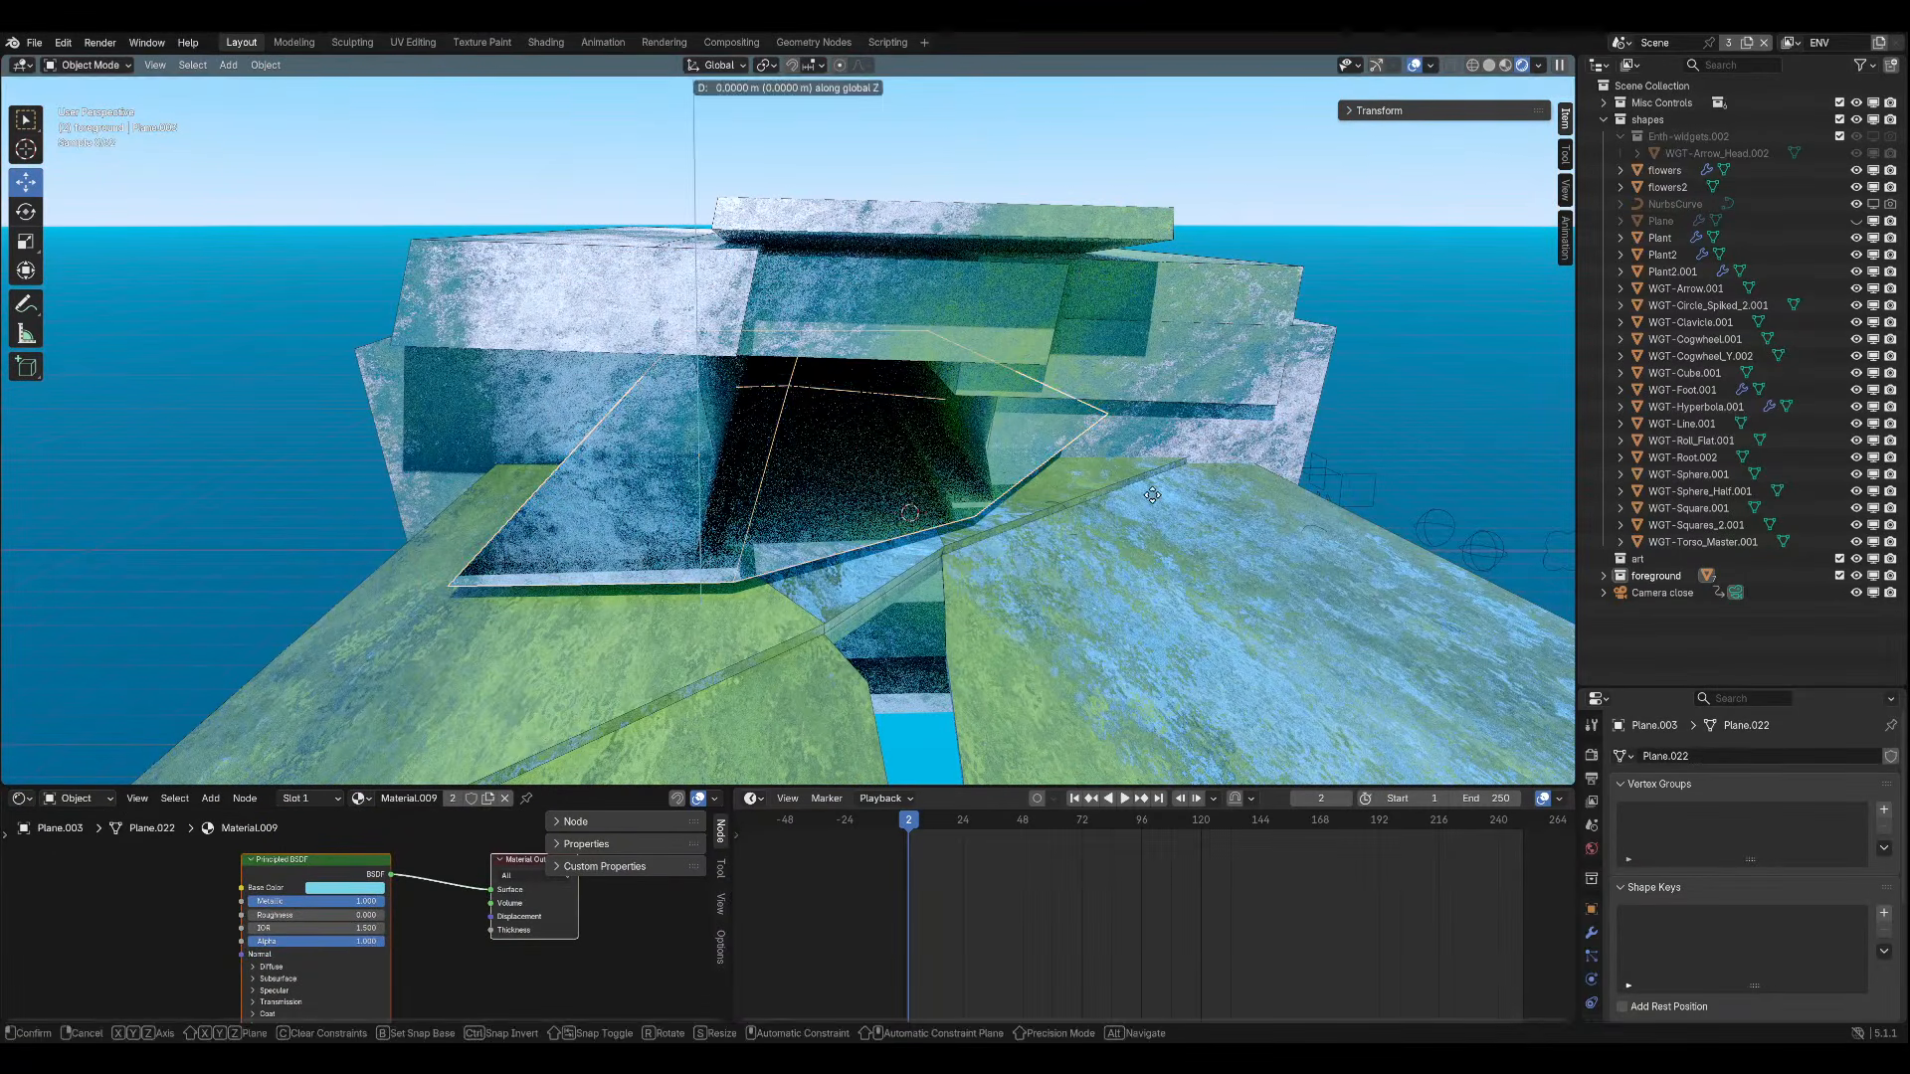
key("z")
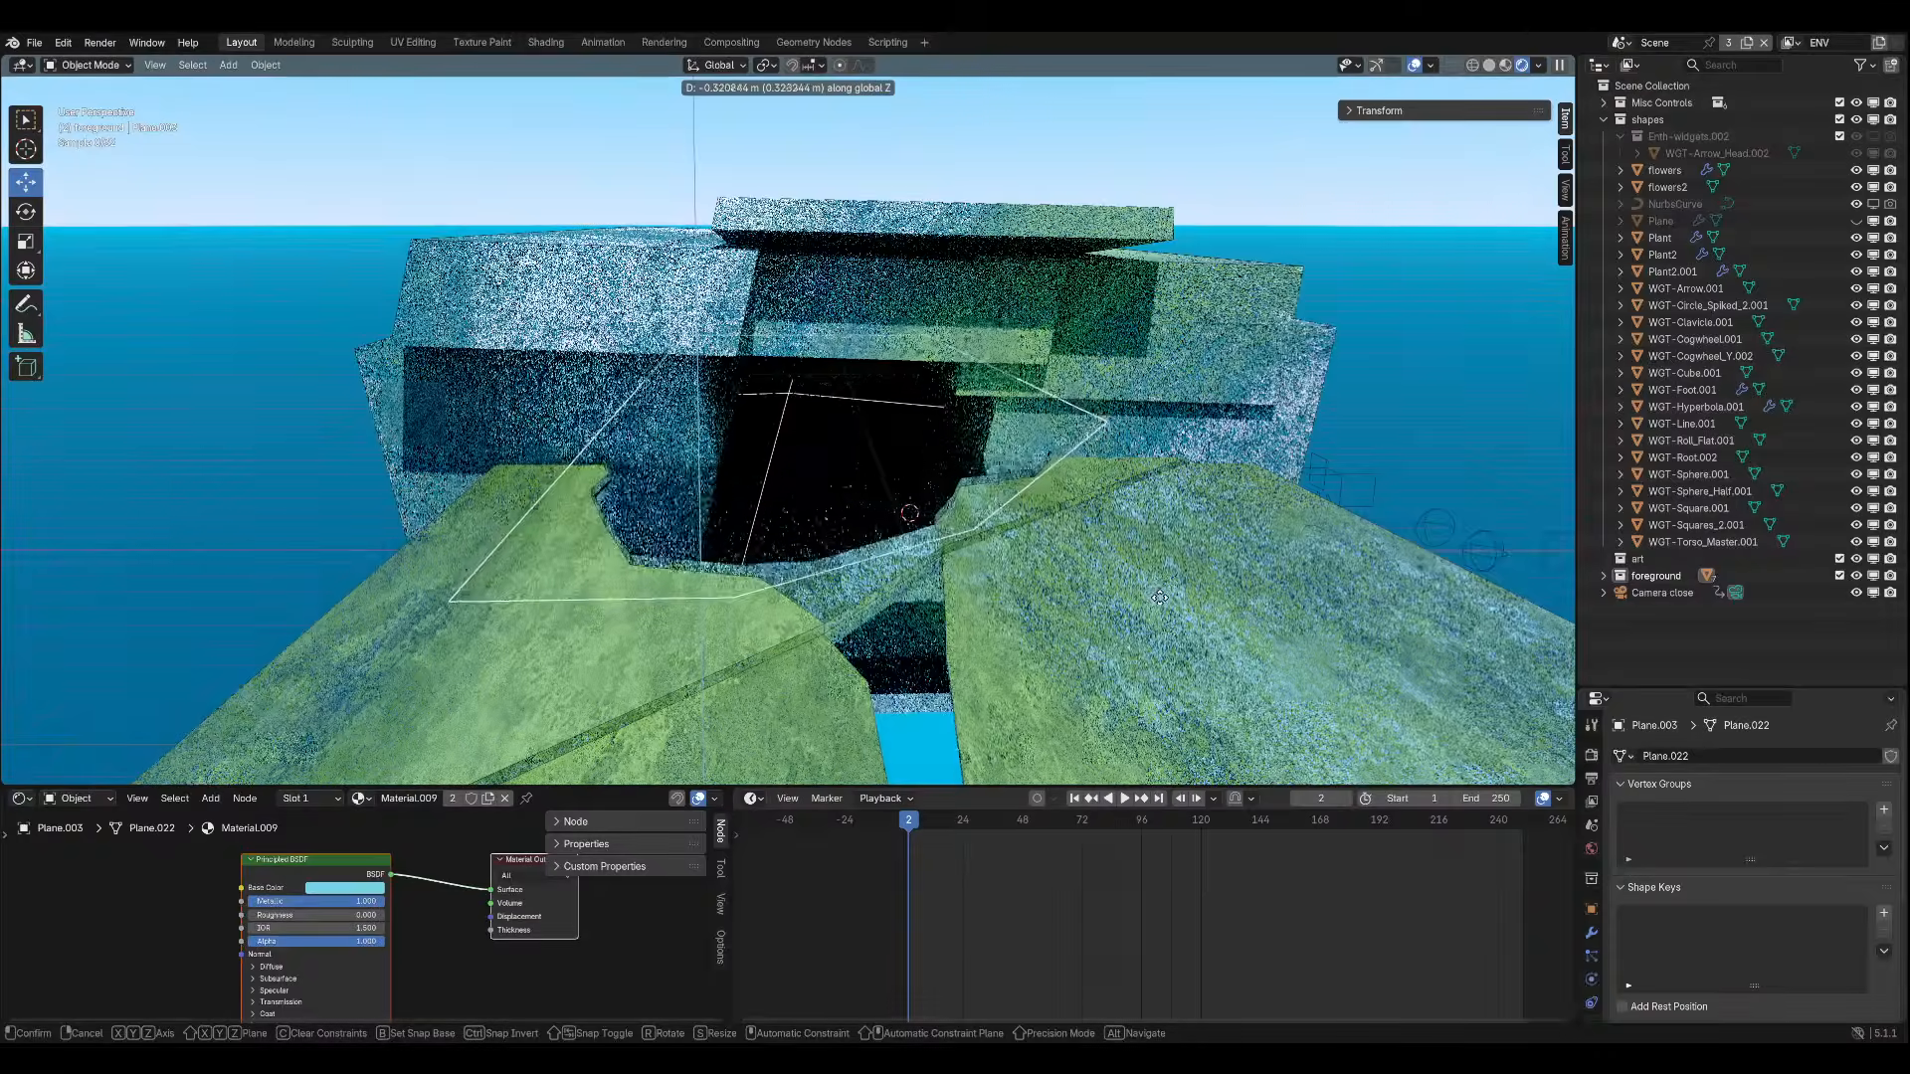
left_click(1160, 599)
middle_click_drag(1042, 573, 886, 625)
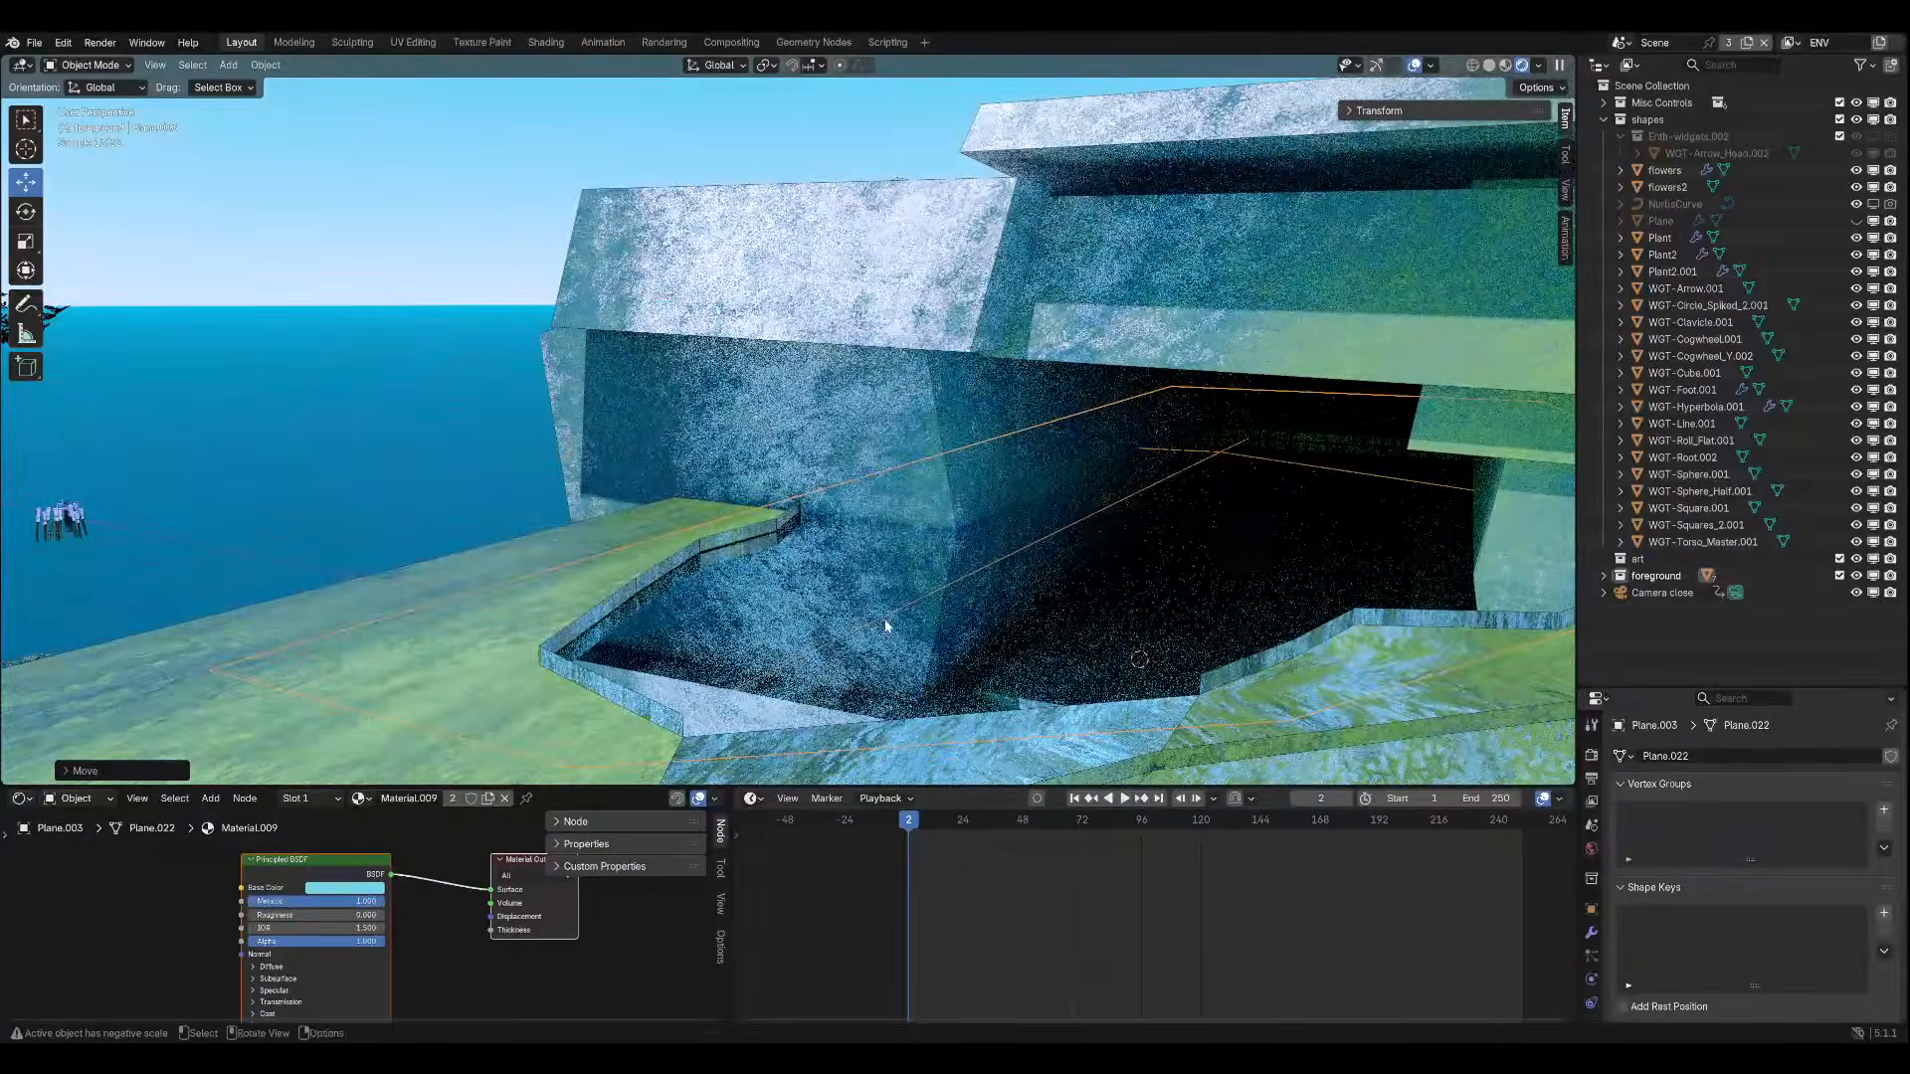
Undo the lowering of the water plane and slab top faces, then try moving those faces along global Z again.
left_click(886, 625)
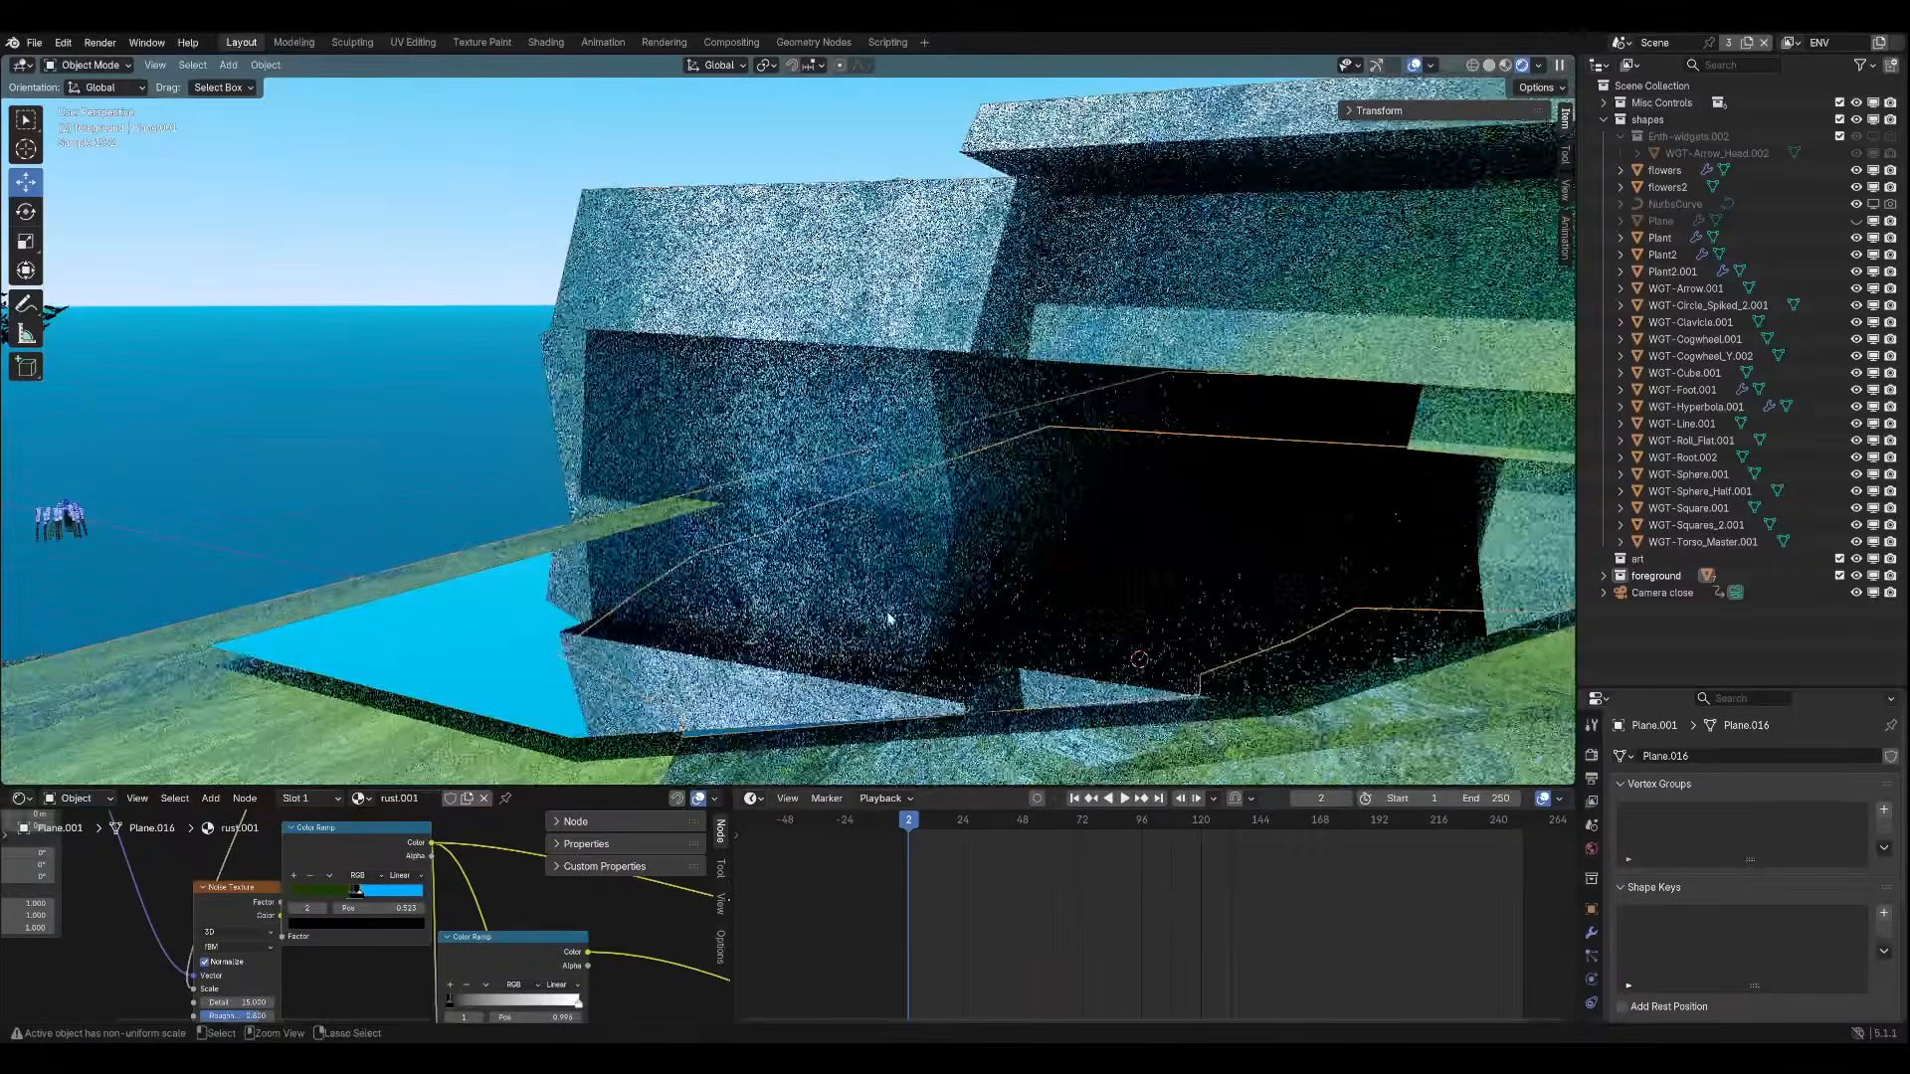
key("Tab")
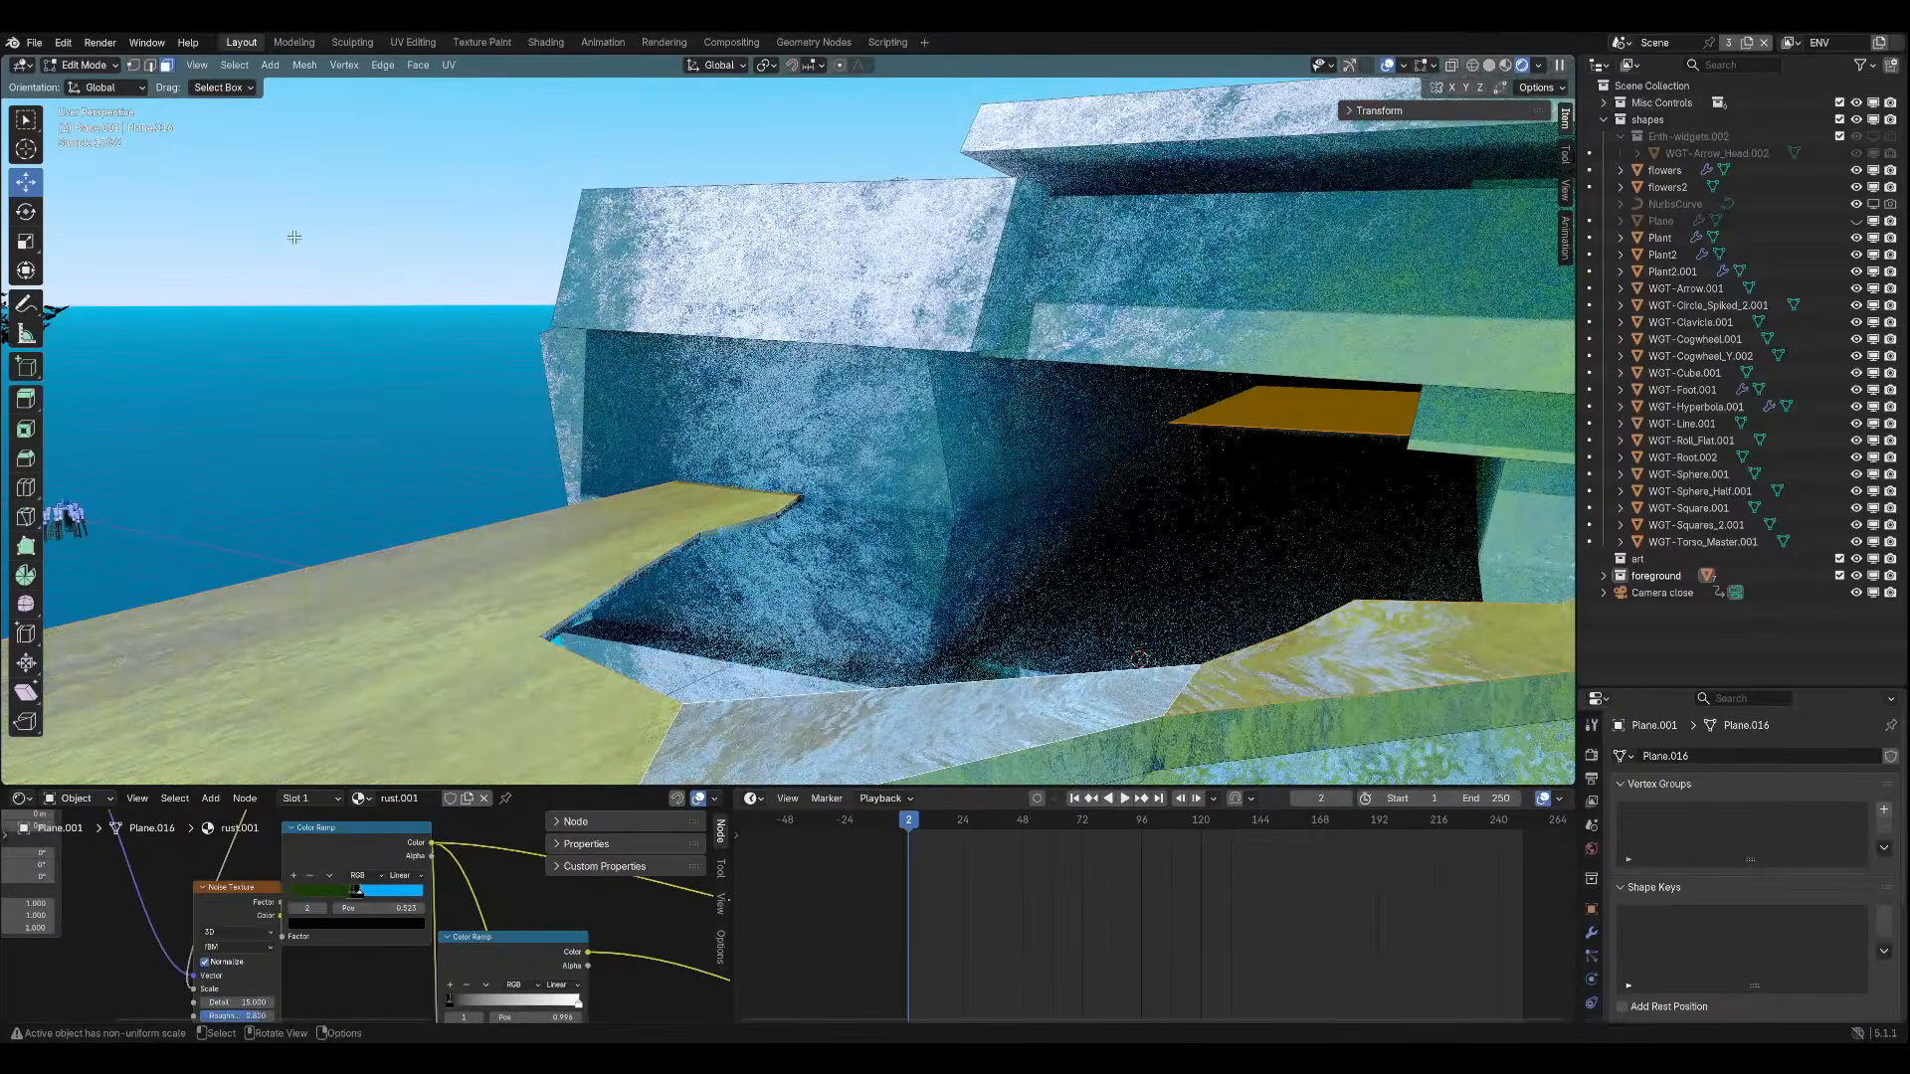
middle_click_drag(294, 237, 822, 632)
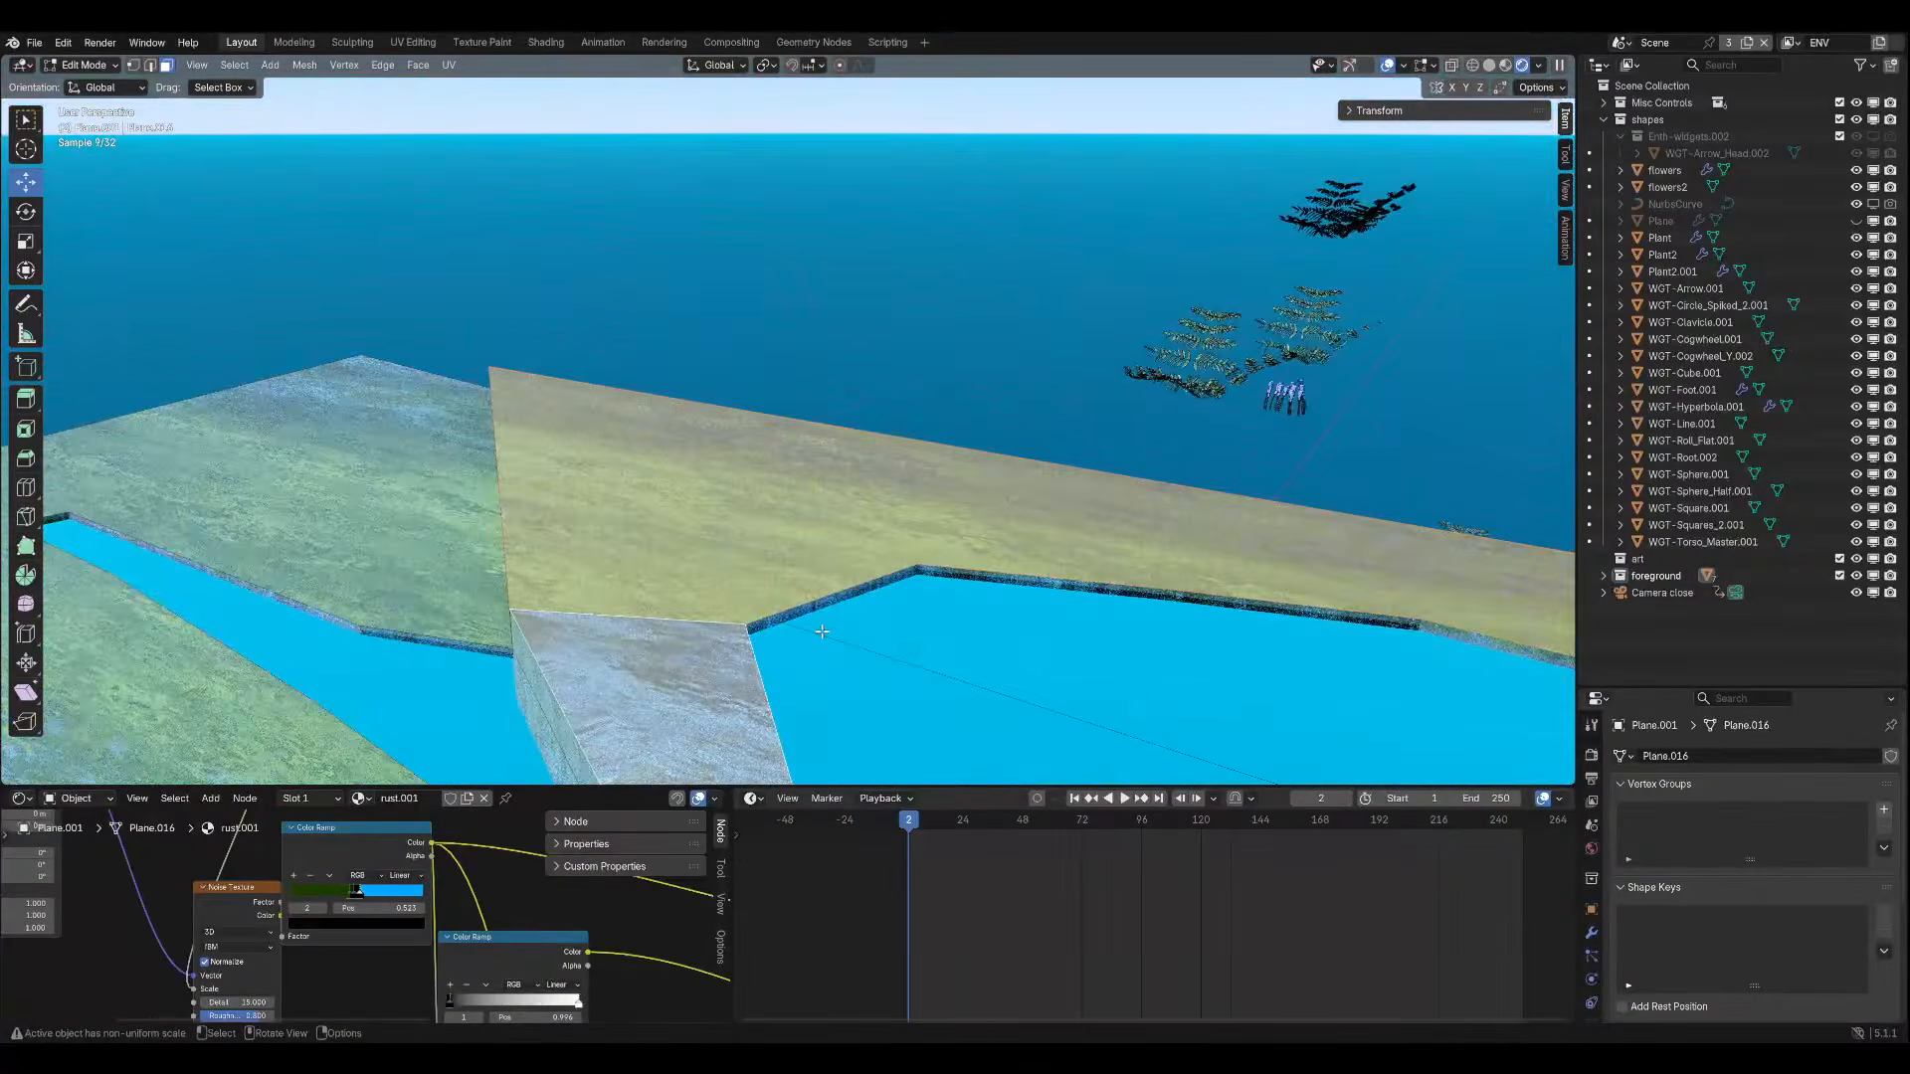
key("g")
key("z")
right_click(870, 577)
Select the slab's thin rim faces along the water's edge, then select the whole mesh and merge its vertices by distance.
left_click(825, 606)
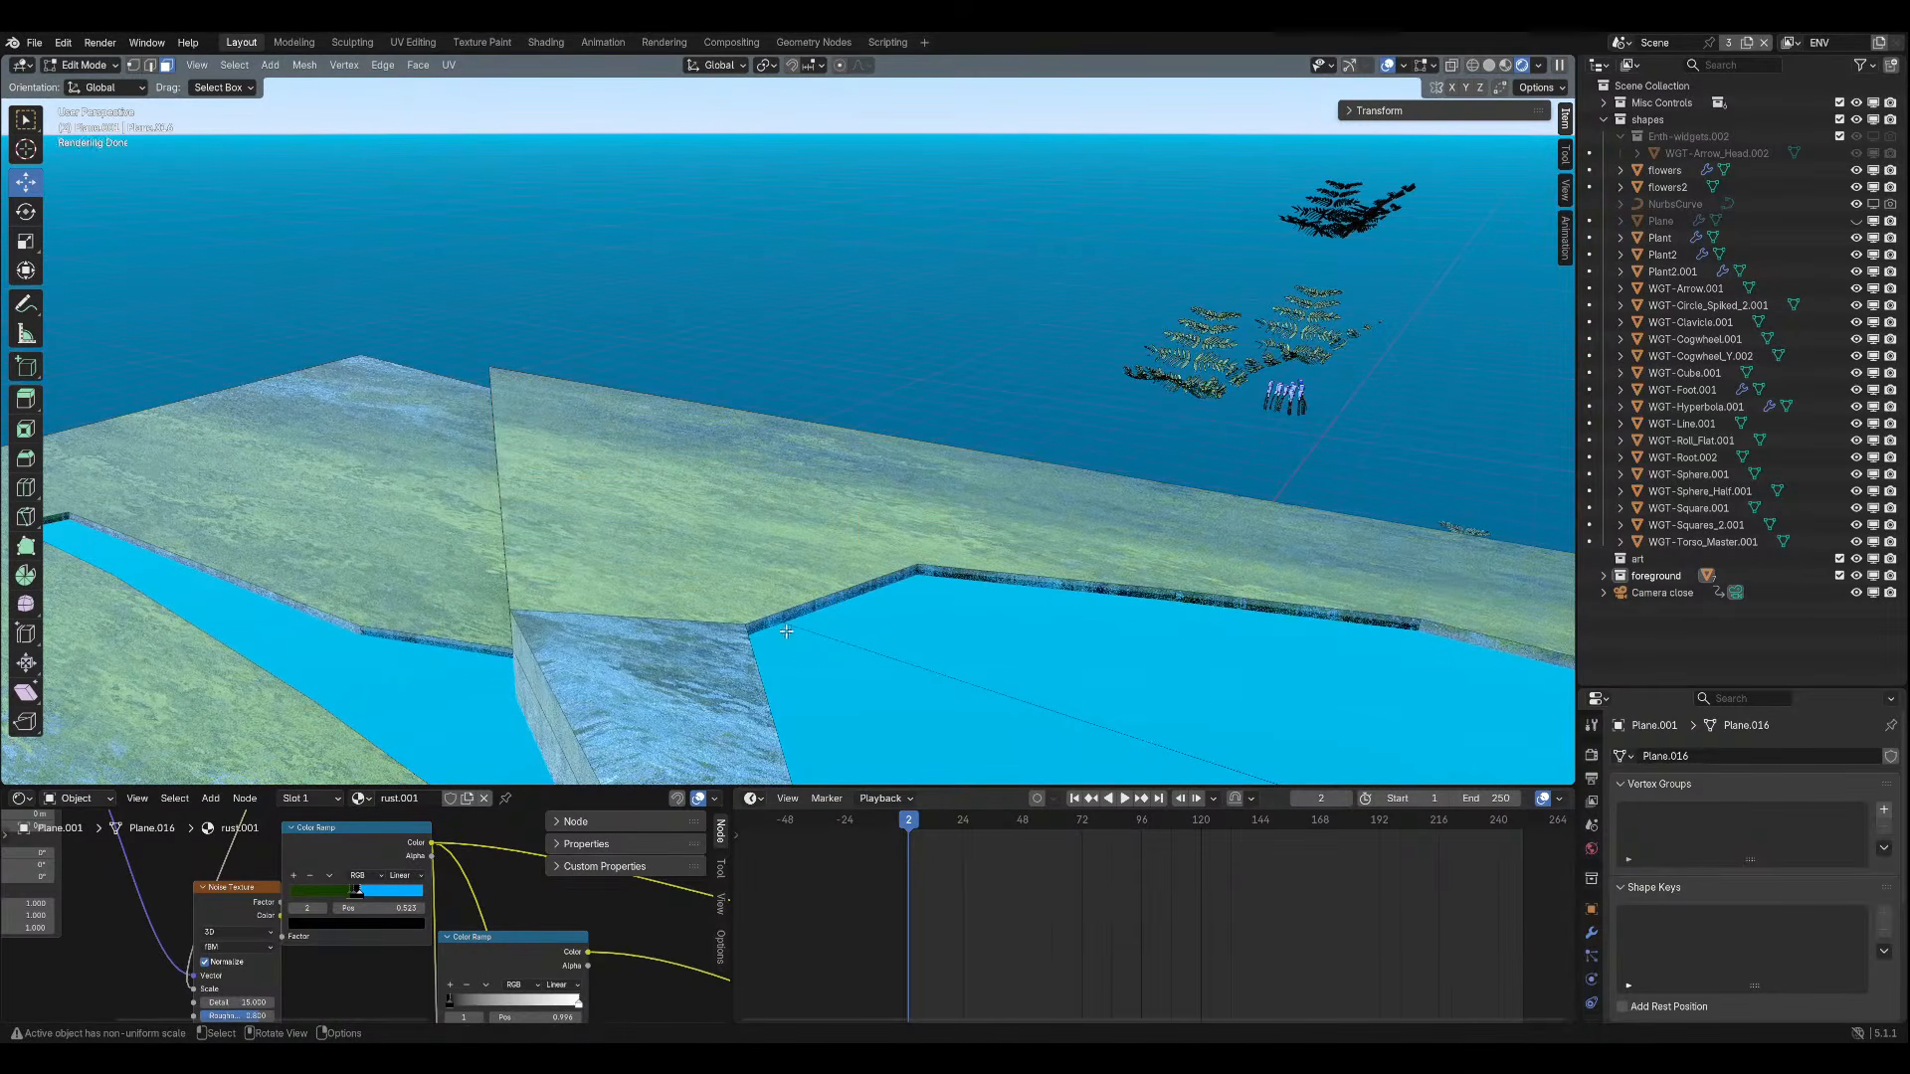
left_click(807, 609)
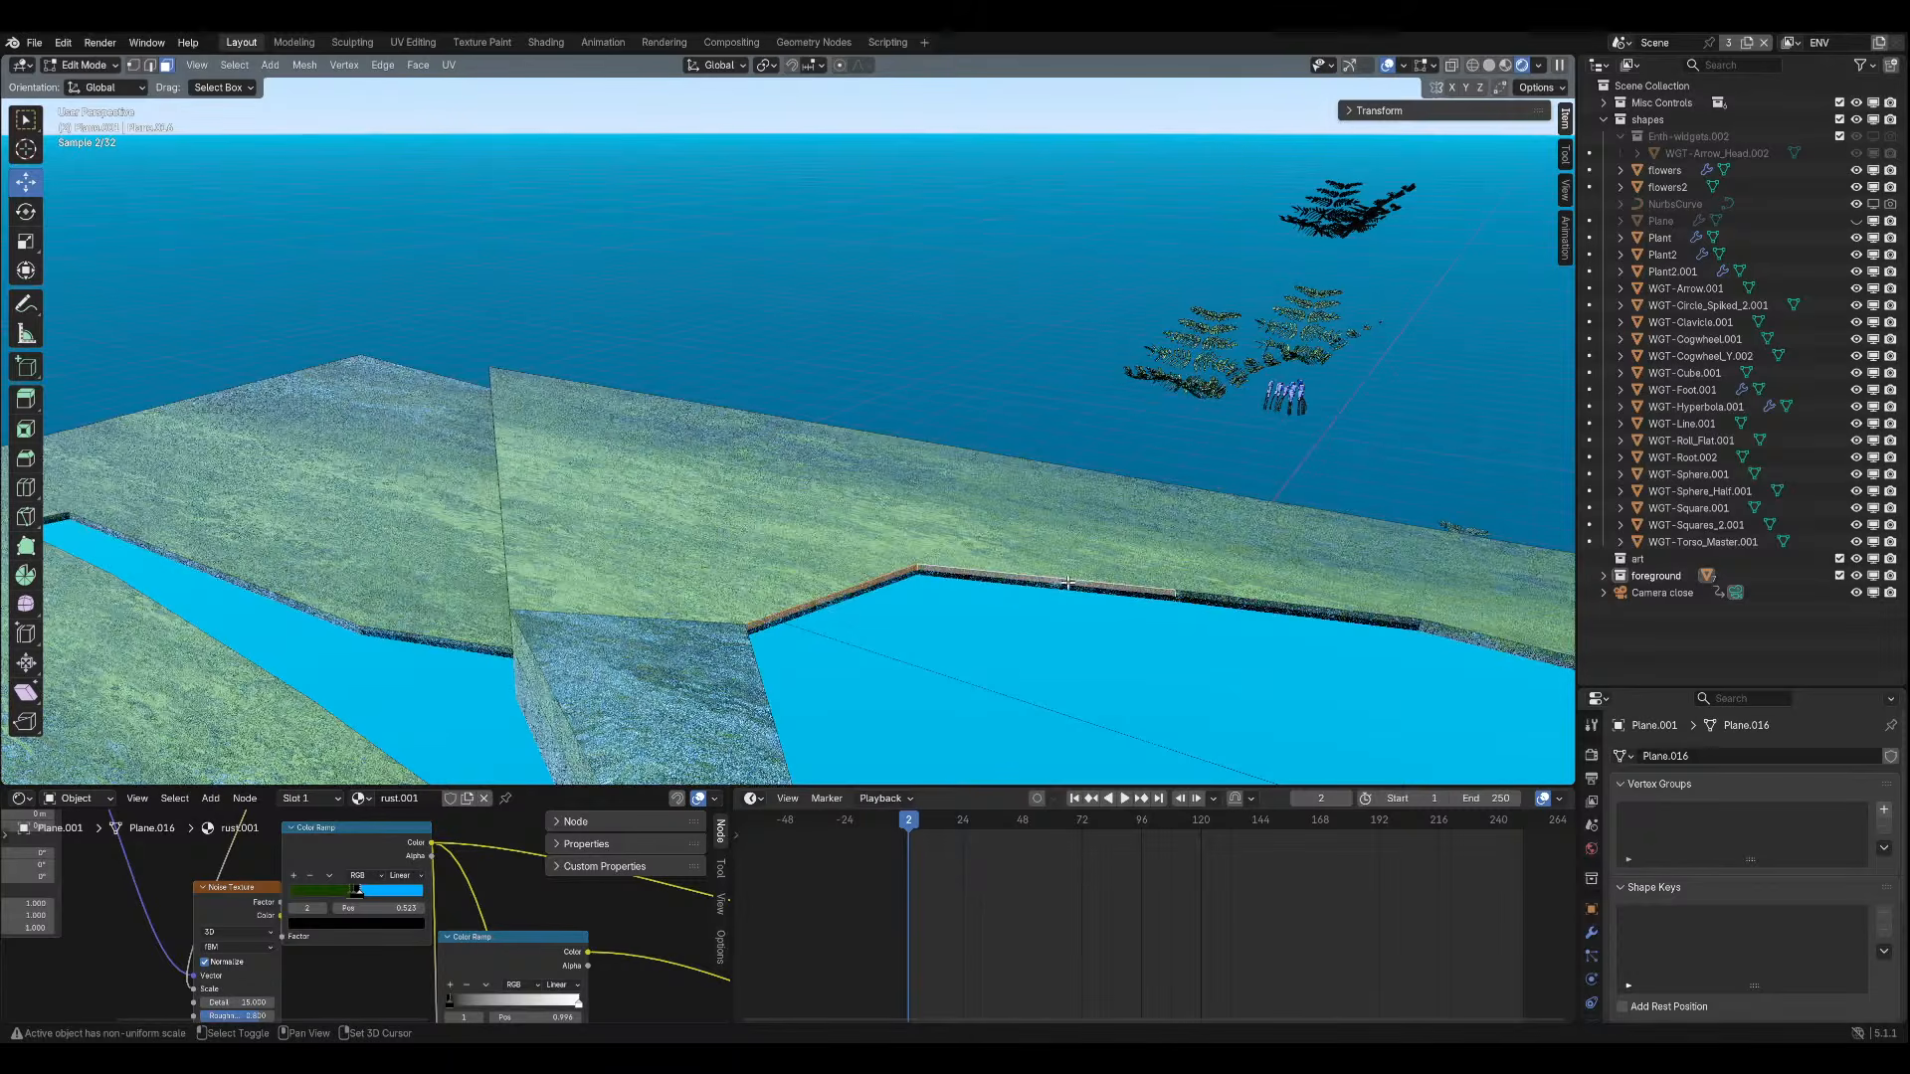
left_click(1012, 581, "shift")
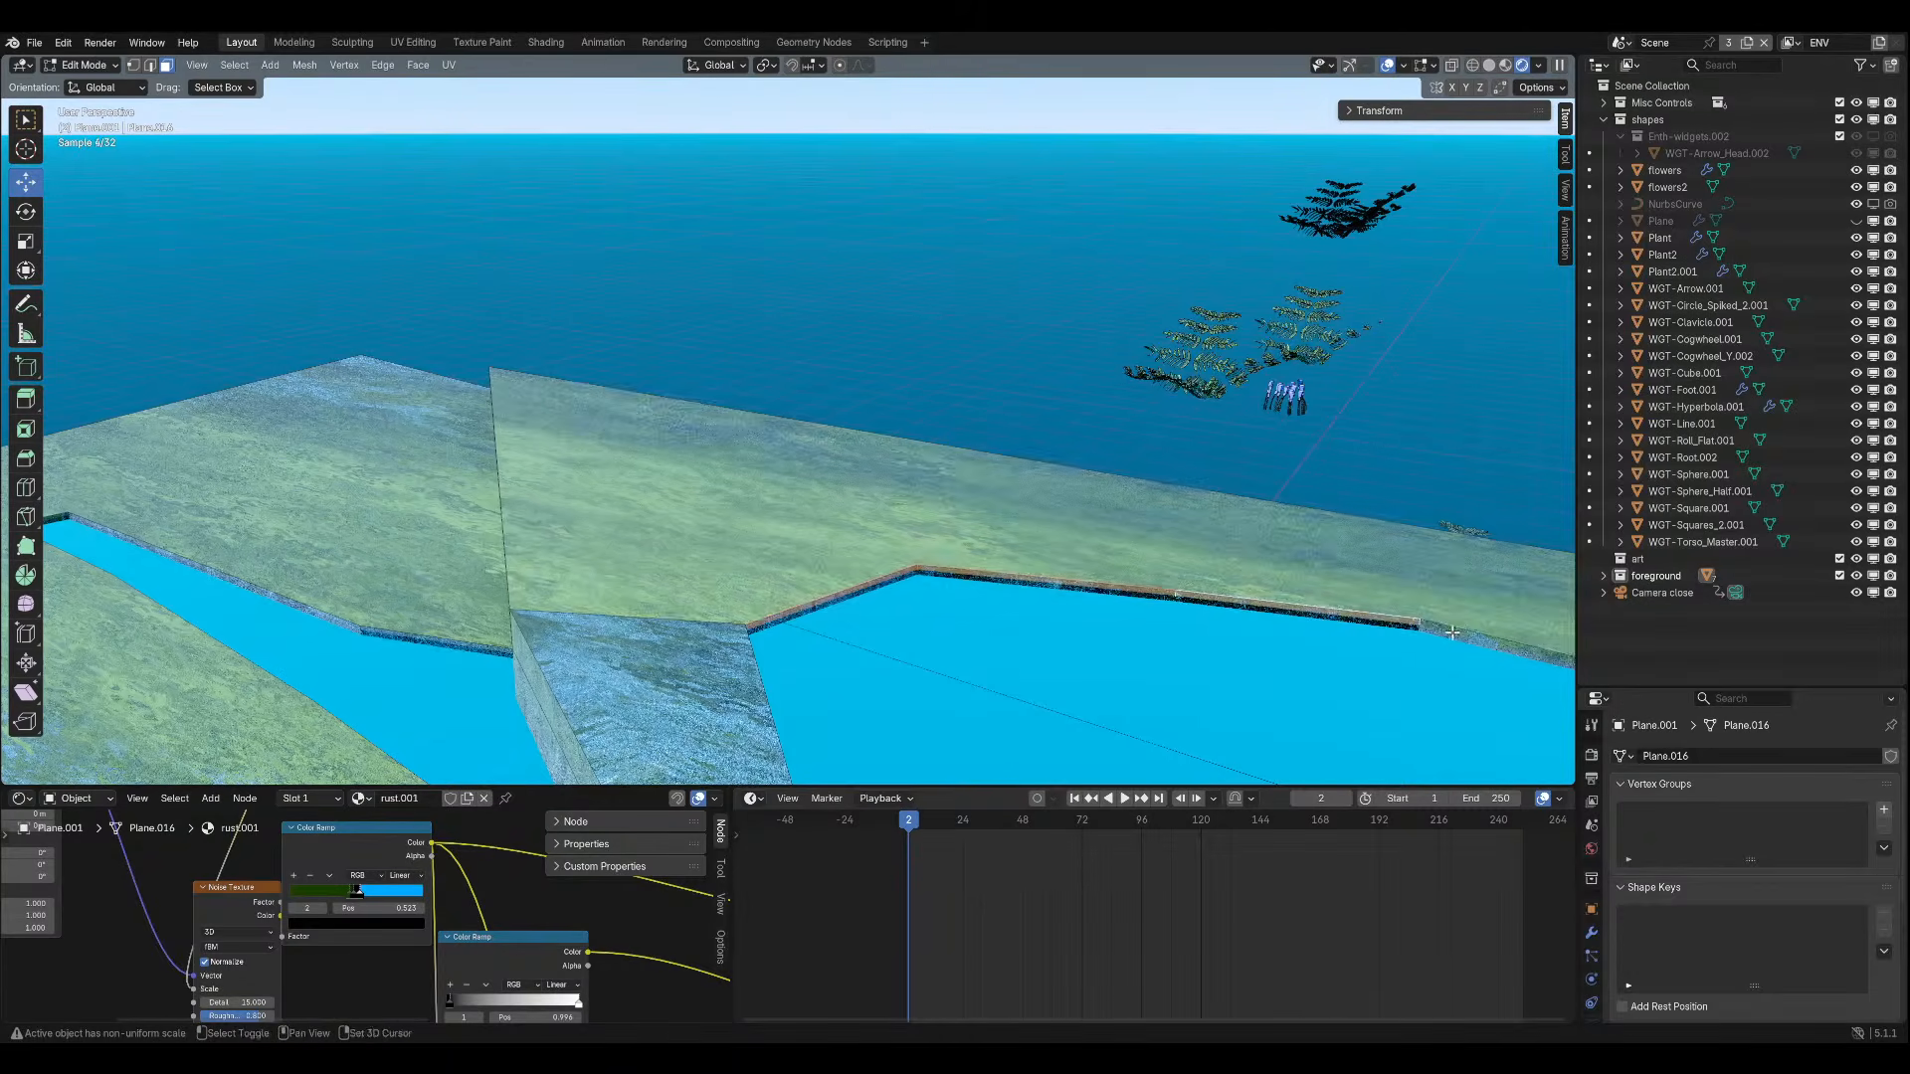
left_click(1452, 633, "shift")
middle_click_drag(1452, 633, 1559, 659)
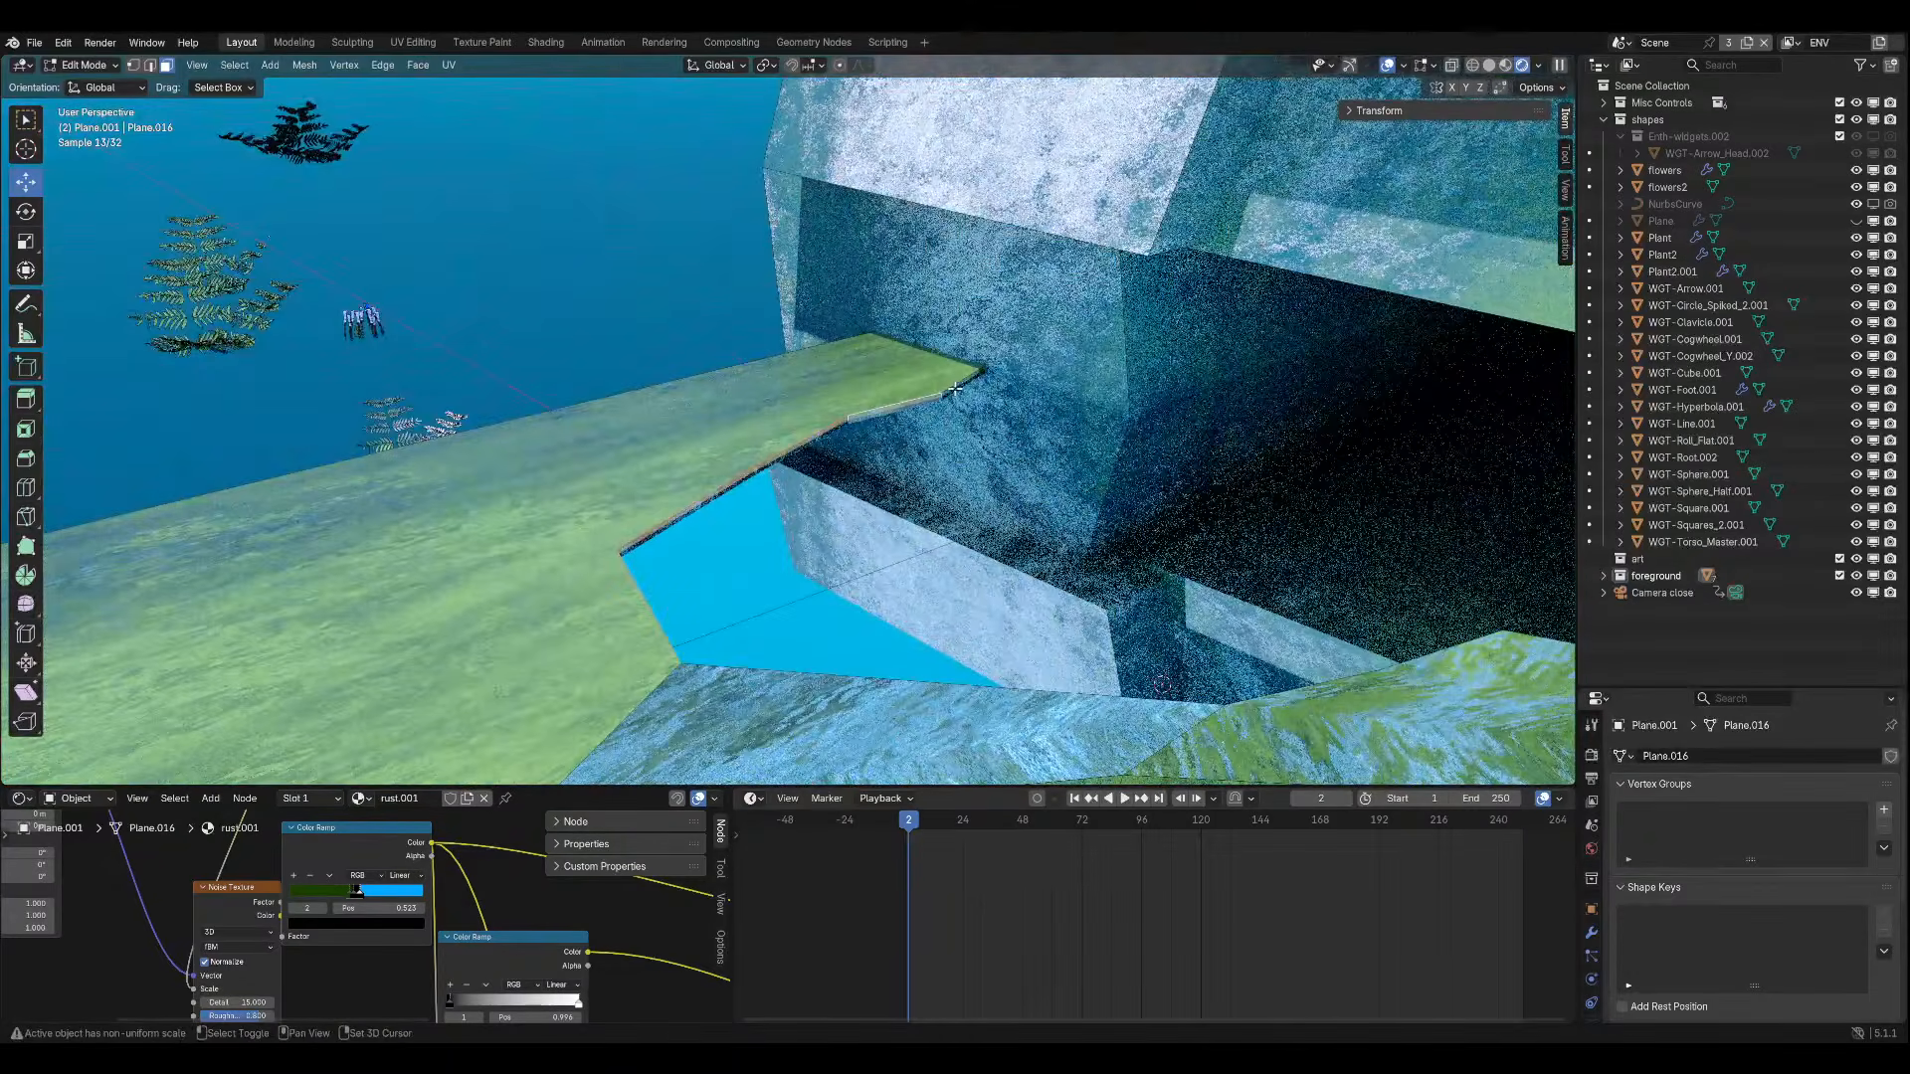
left_click(956, 387, "shift")
key("a")
scroll(650, 624, "up", 2)
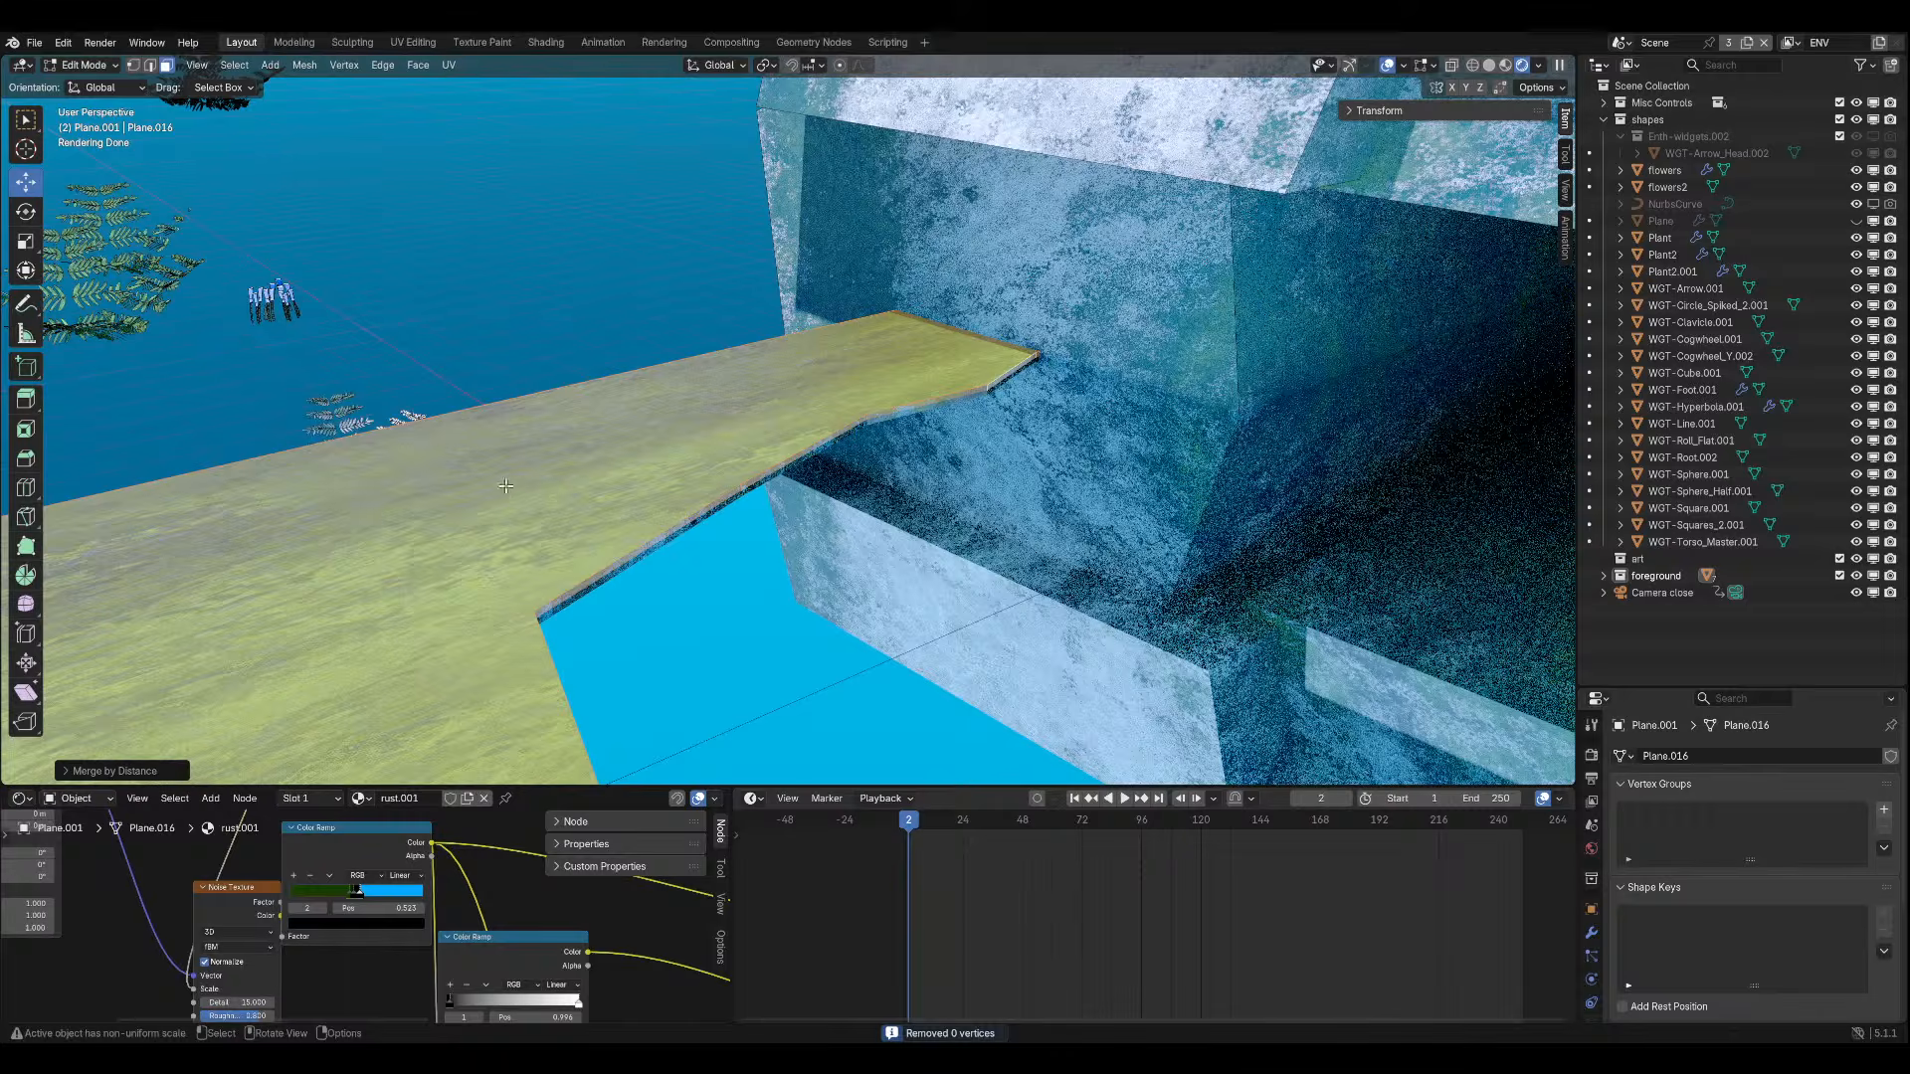
Try moving the slab's top face beside the rear water opening along global Z.
key("g")
key("z")
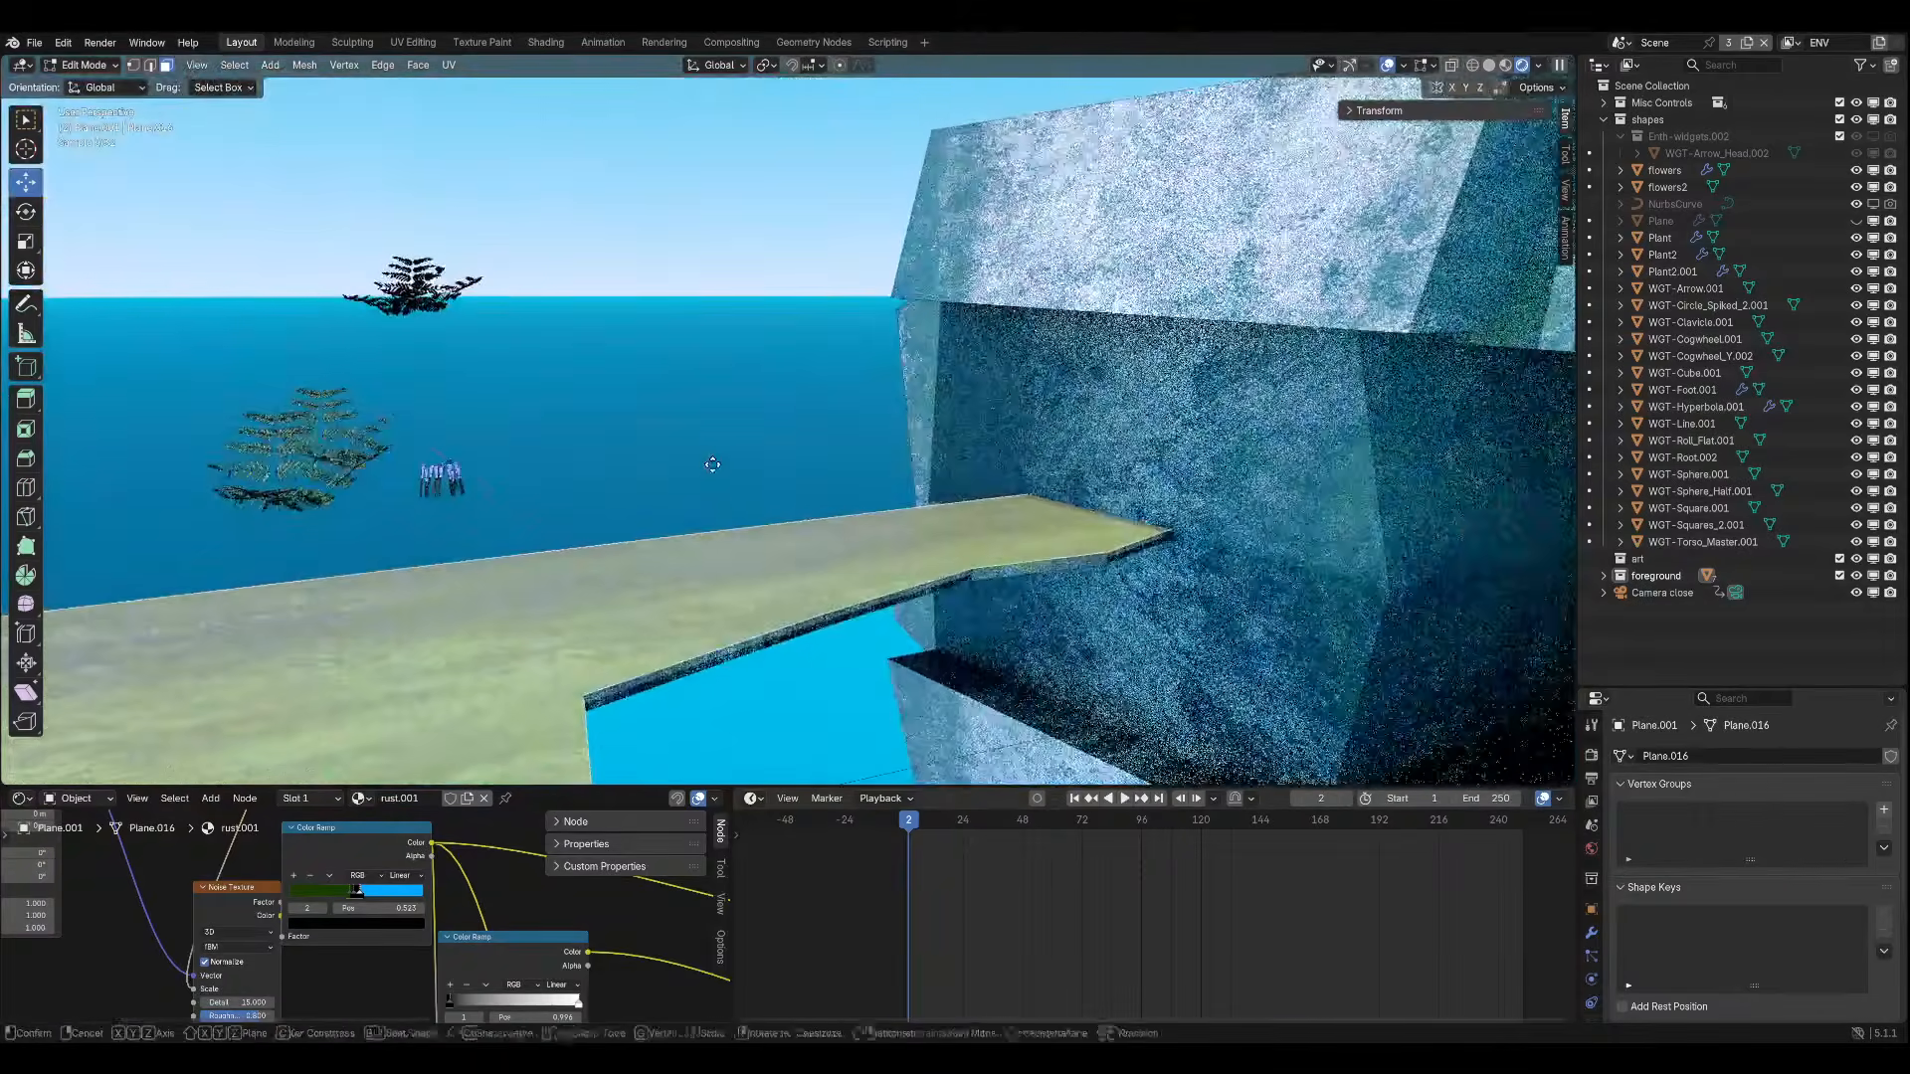
key("z")
right_click(716, 483)
scroll(718, 485, "down", 3)
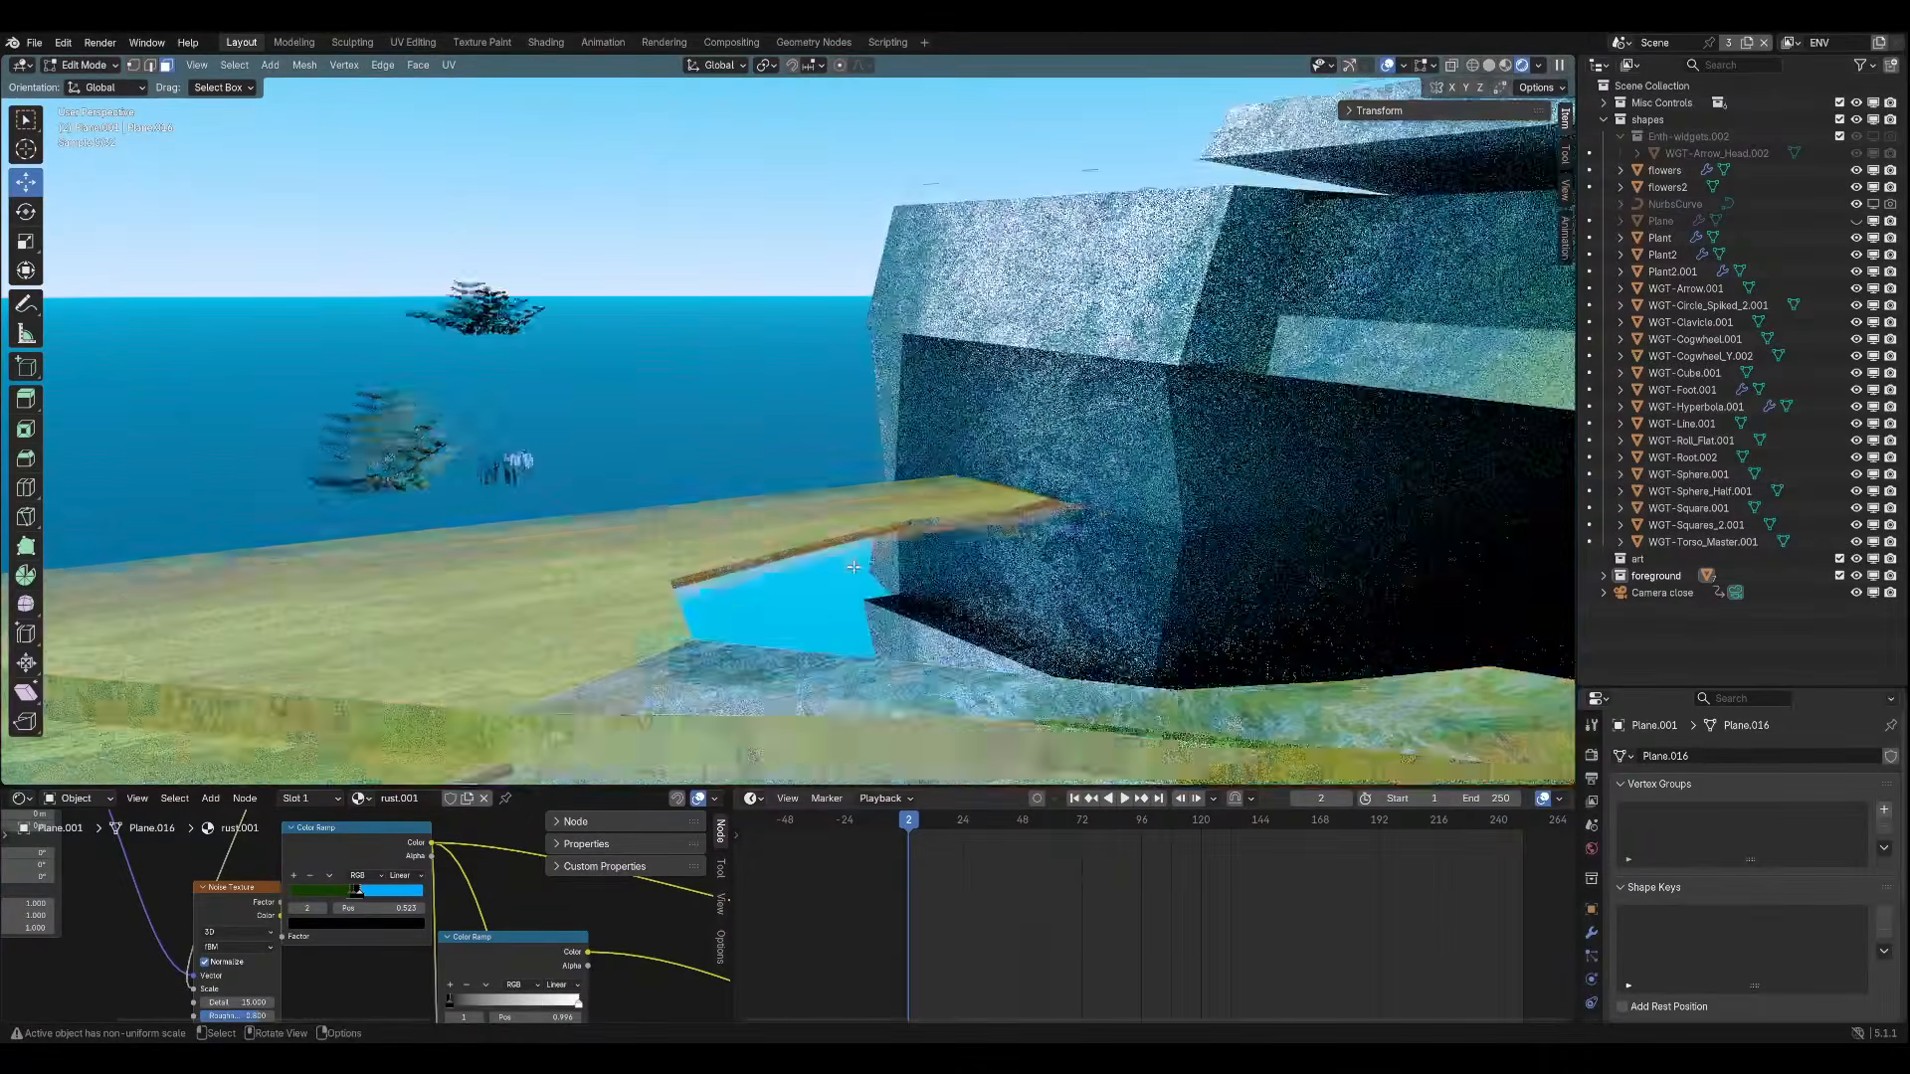
Lower the slab's selected top face about 0.34 m along global Z, judging it through the camera, and leave Edit Mode.
key("g")
key("z")
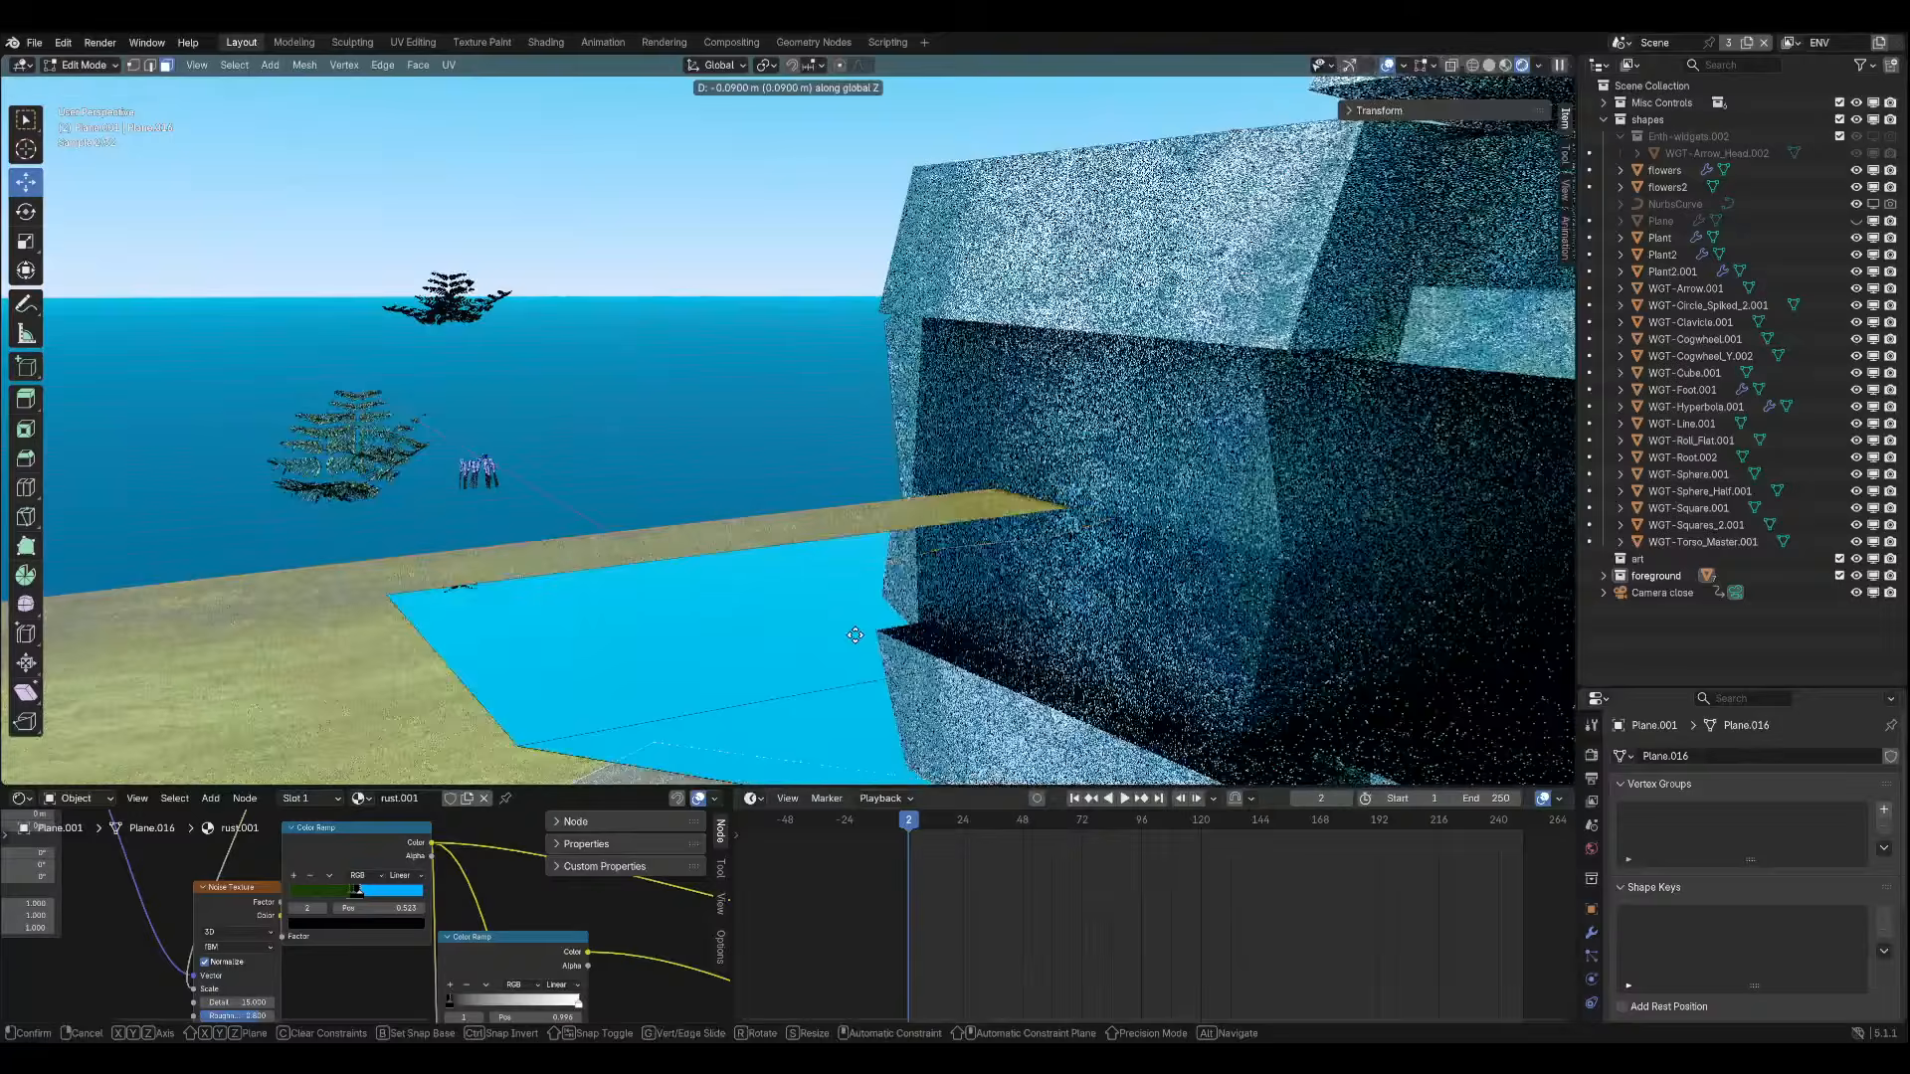
key("KP_0")
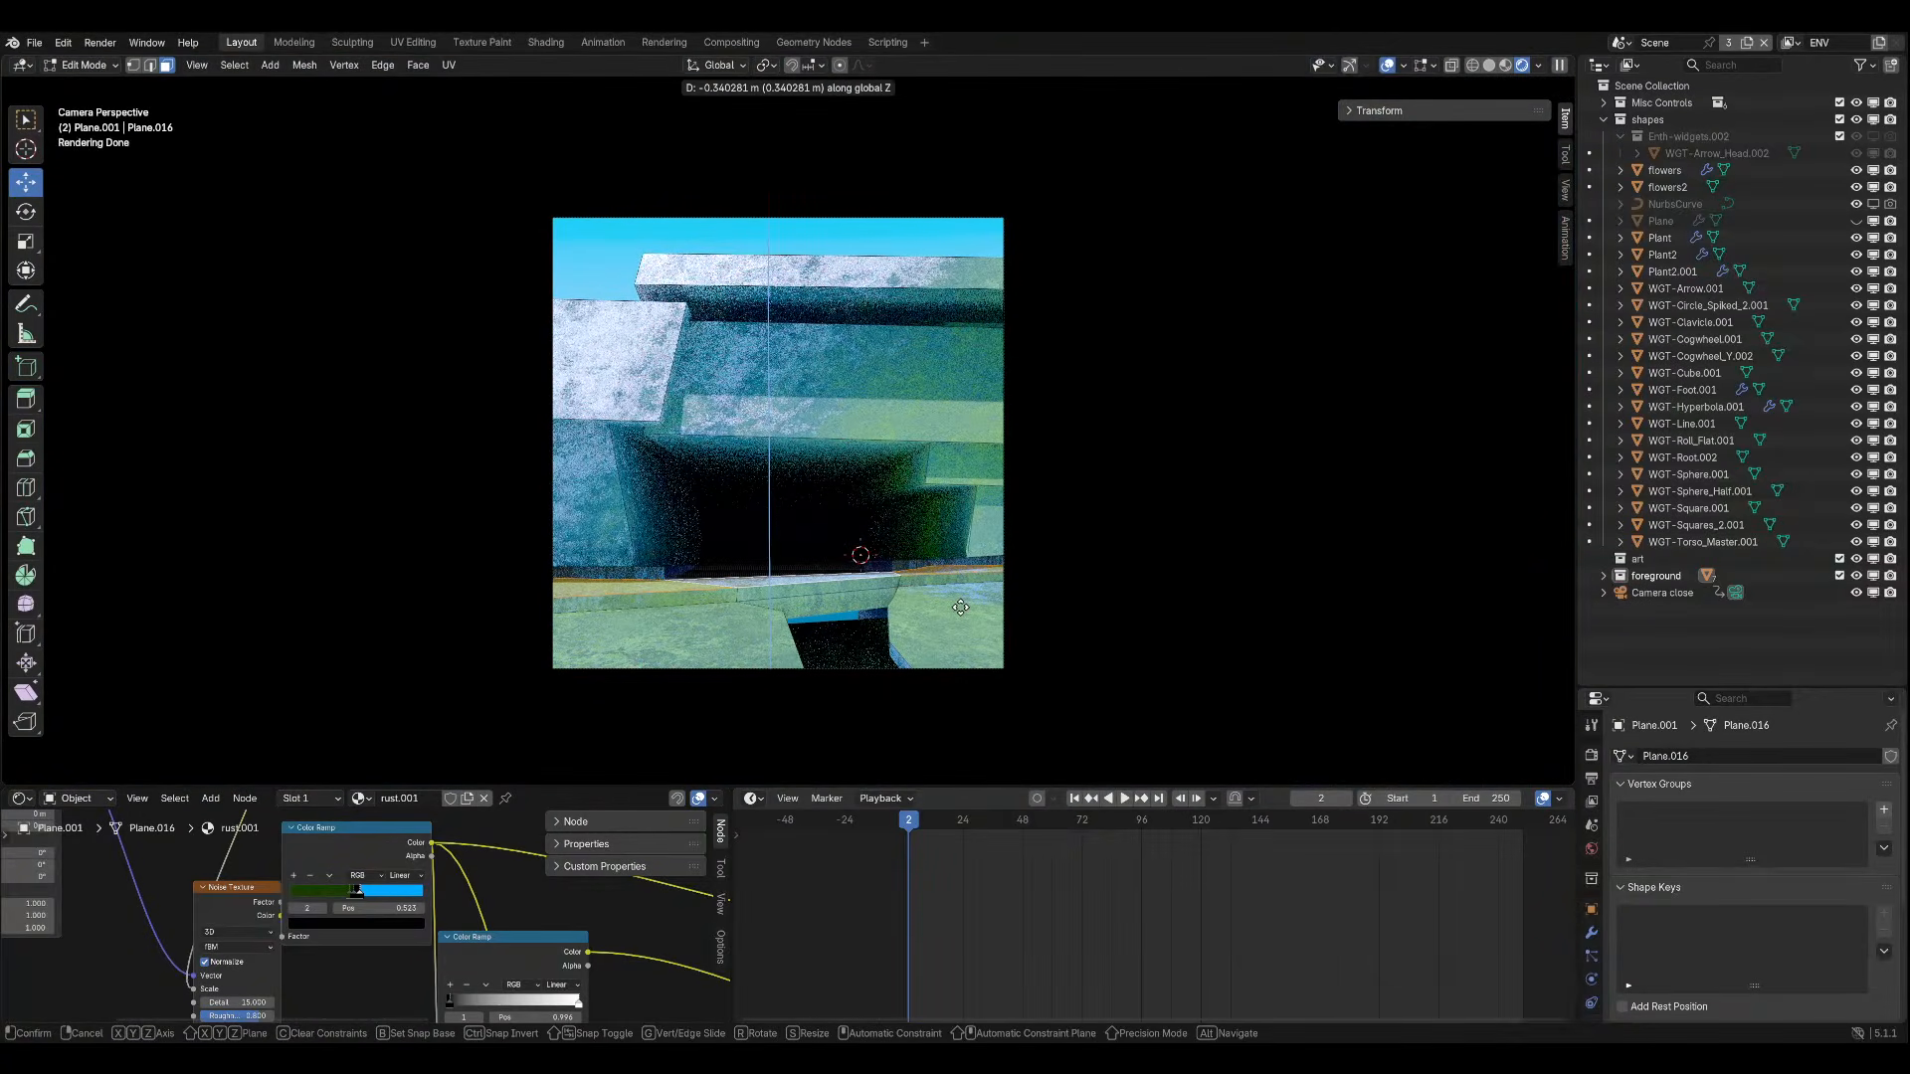
left_click(960, 608)
key("Tab")
Select the ground slab in the camera view and try moving the whole object along global Z.
left_click(656, 572)
left_click(627, 583)
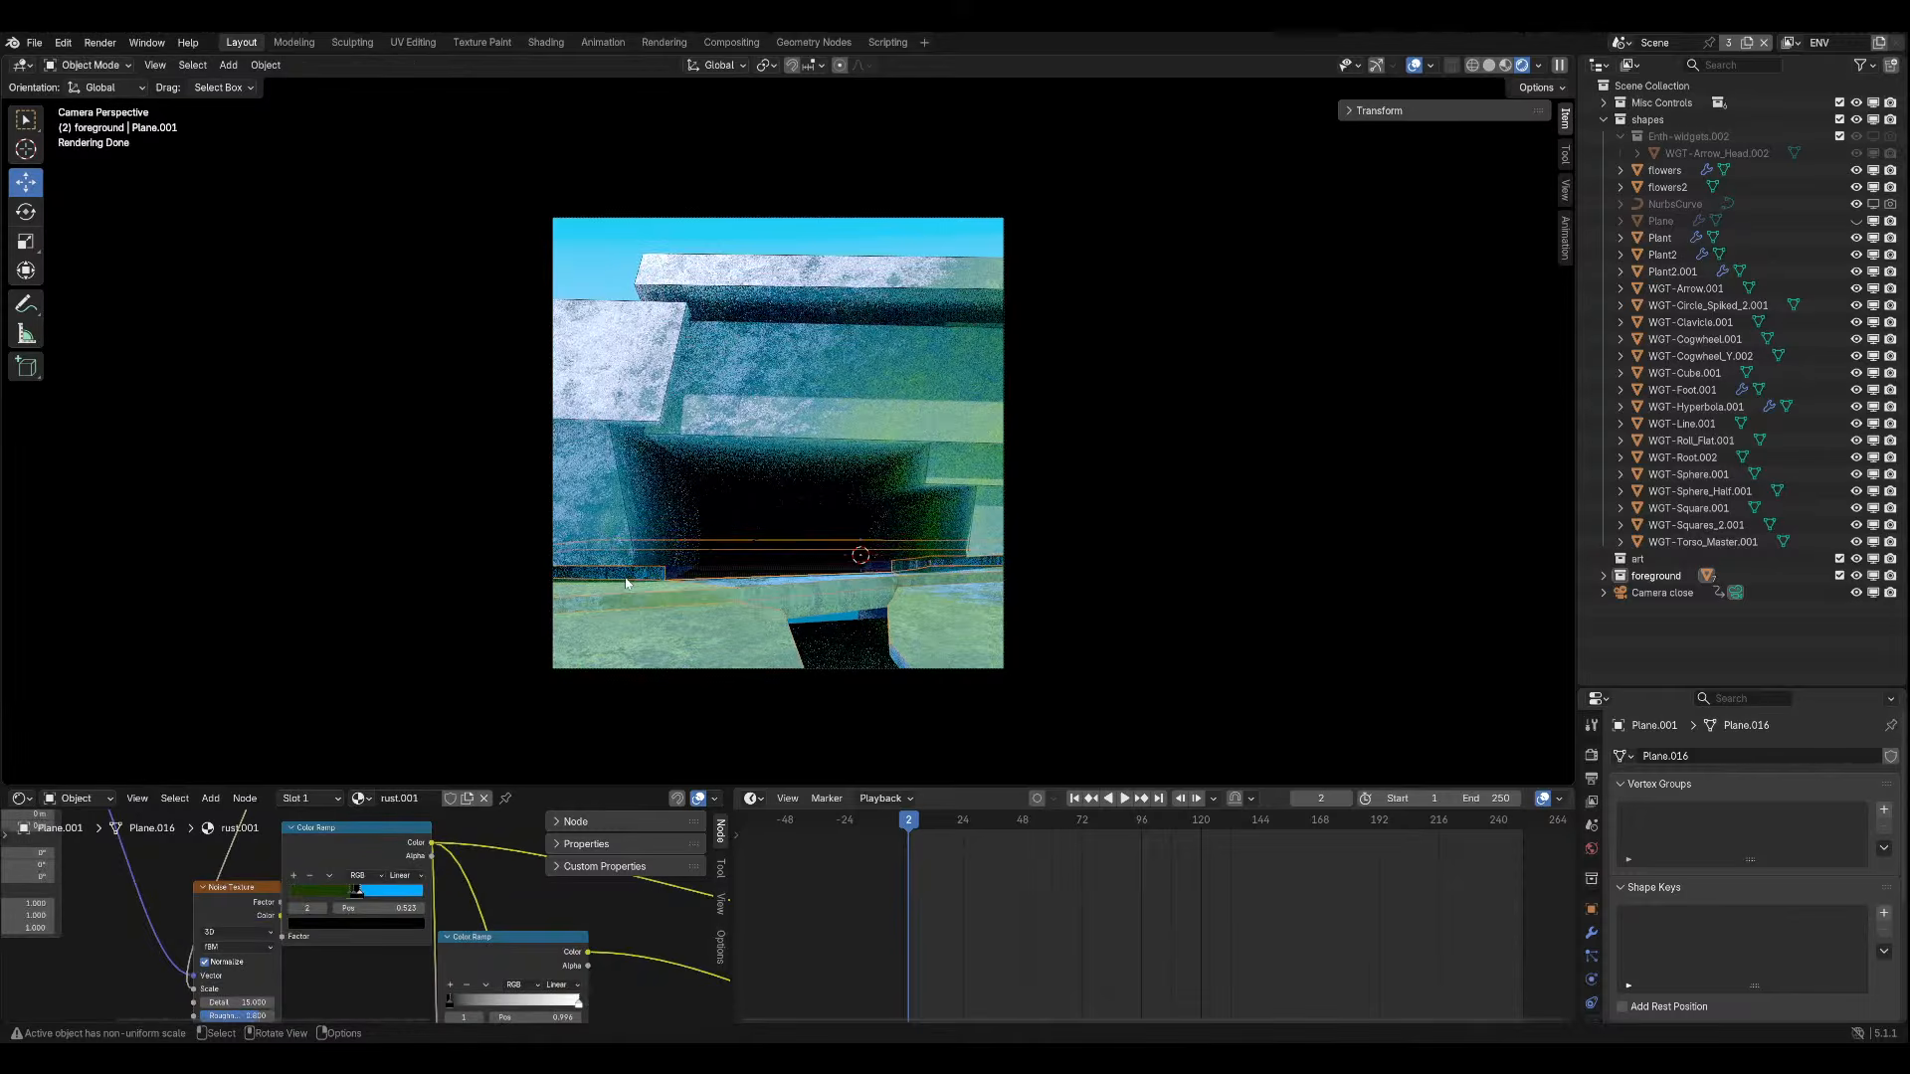
key("g")
key("z")
left_click(916, 542)
Select the water plane in front of the building's opening and move it along global Z.
middle_click_drag(916, 546, 913, 619)
left_click(669, 580)
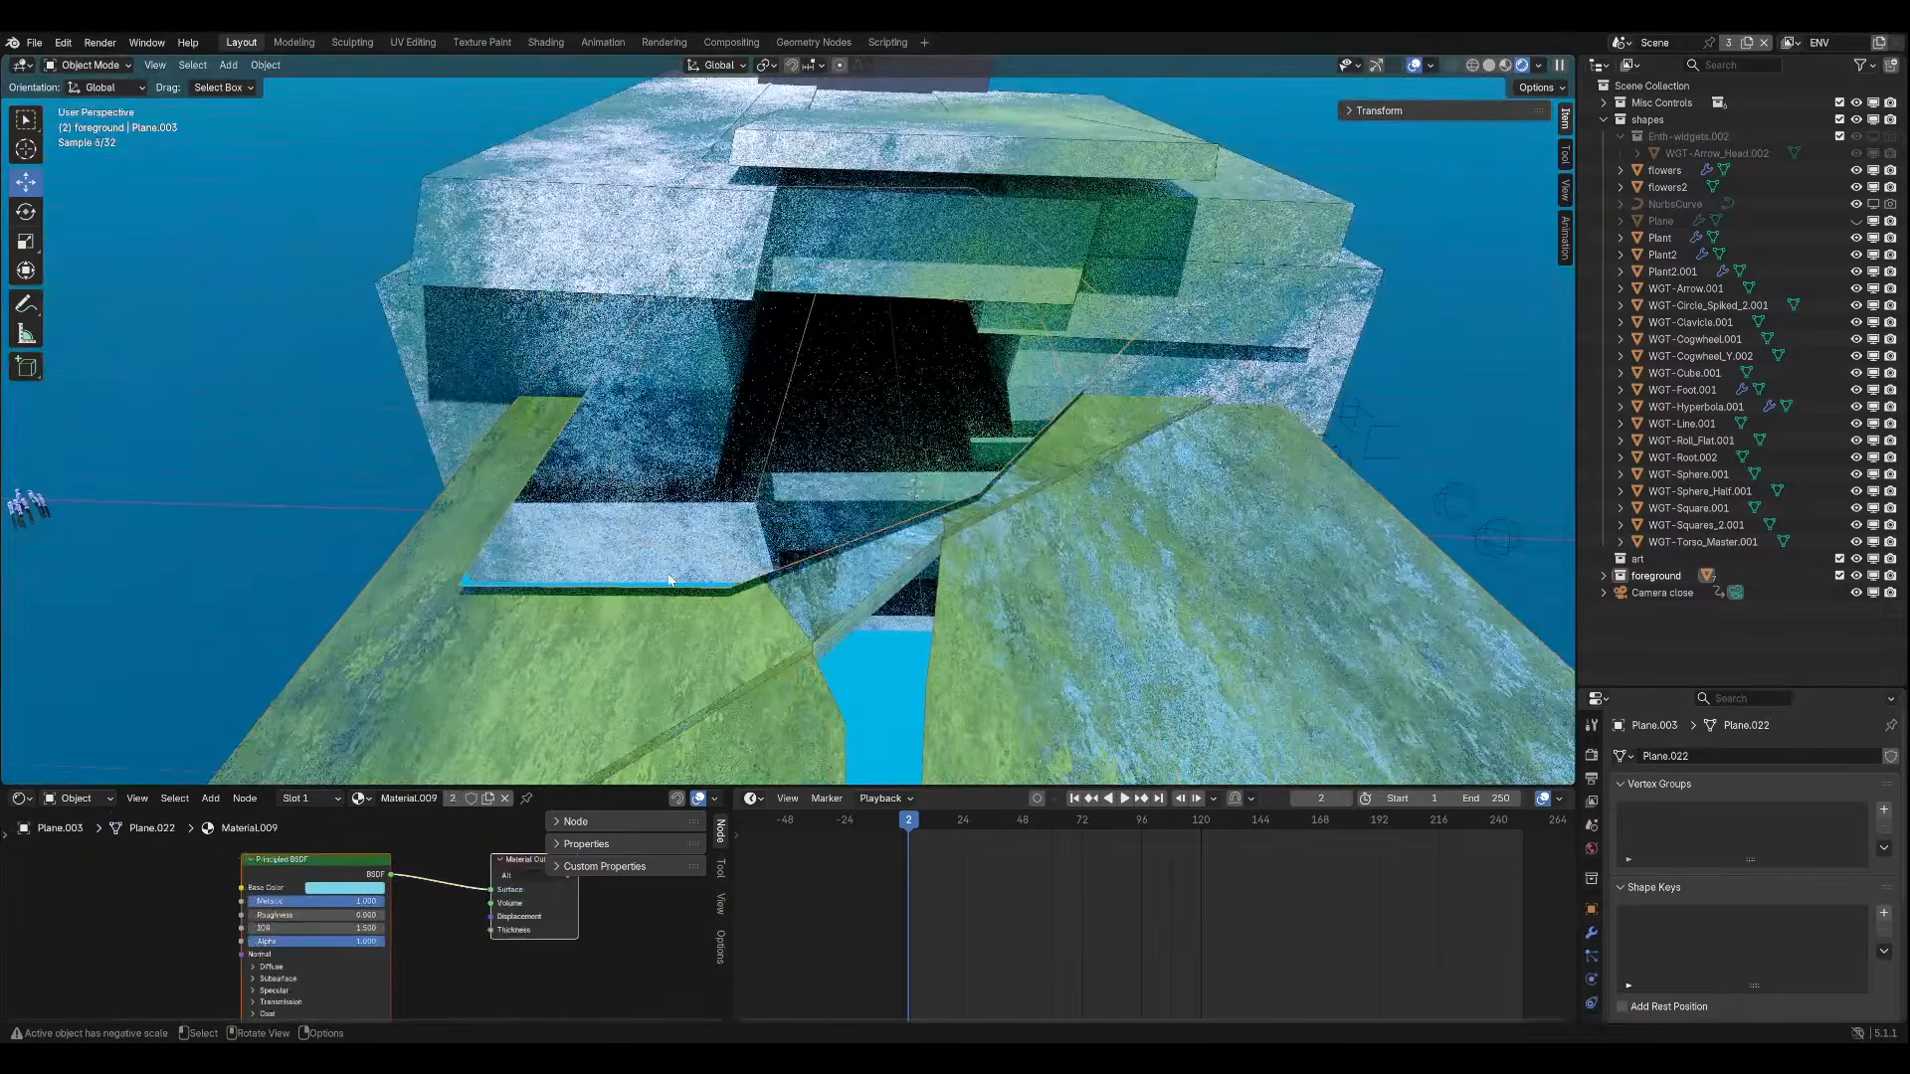
key("g")
key("z")
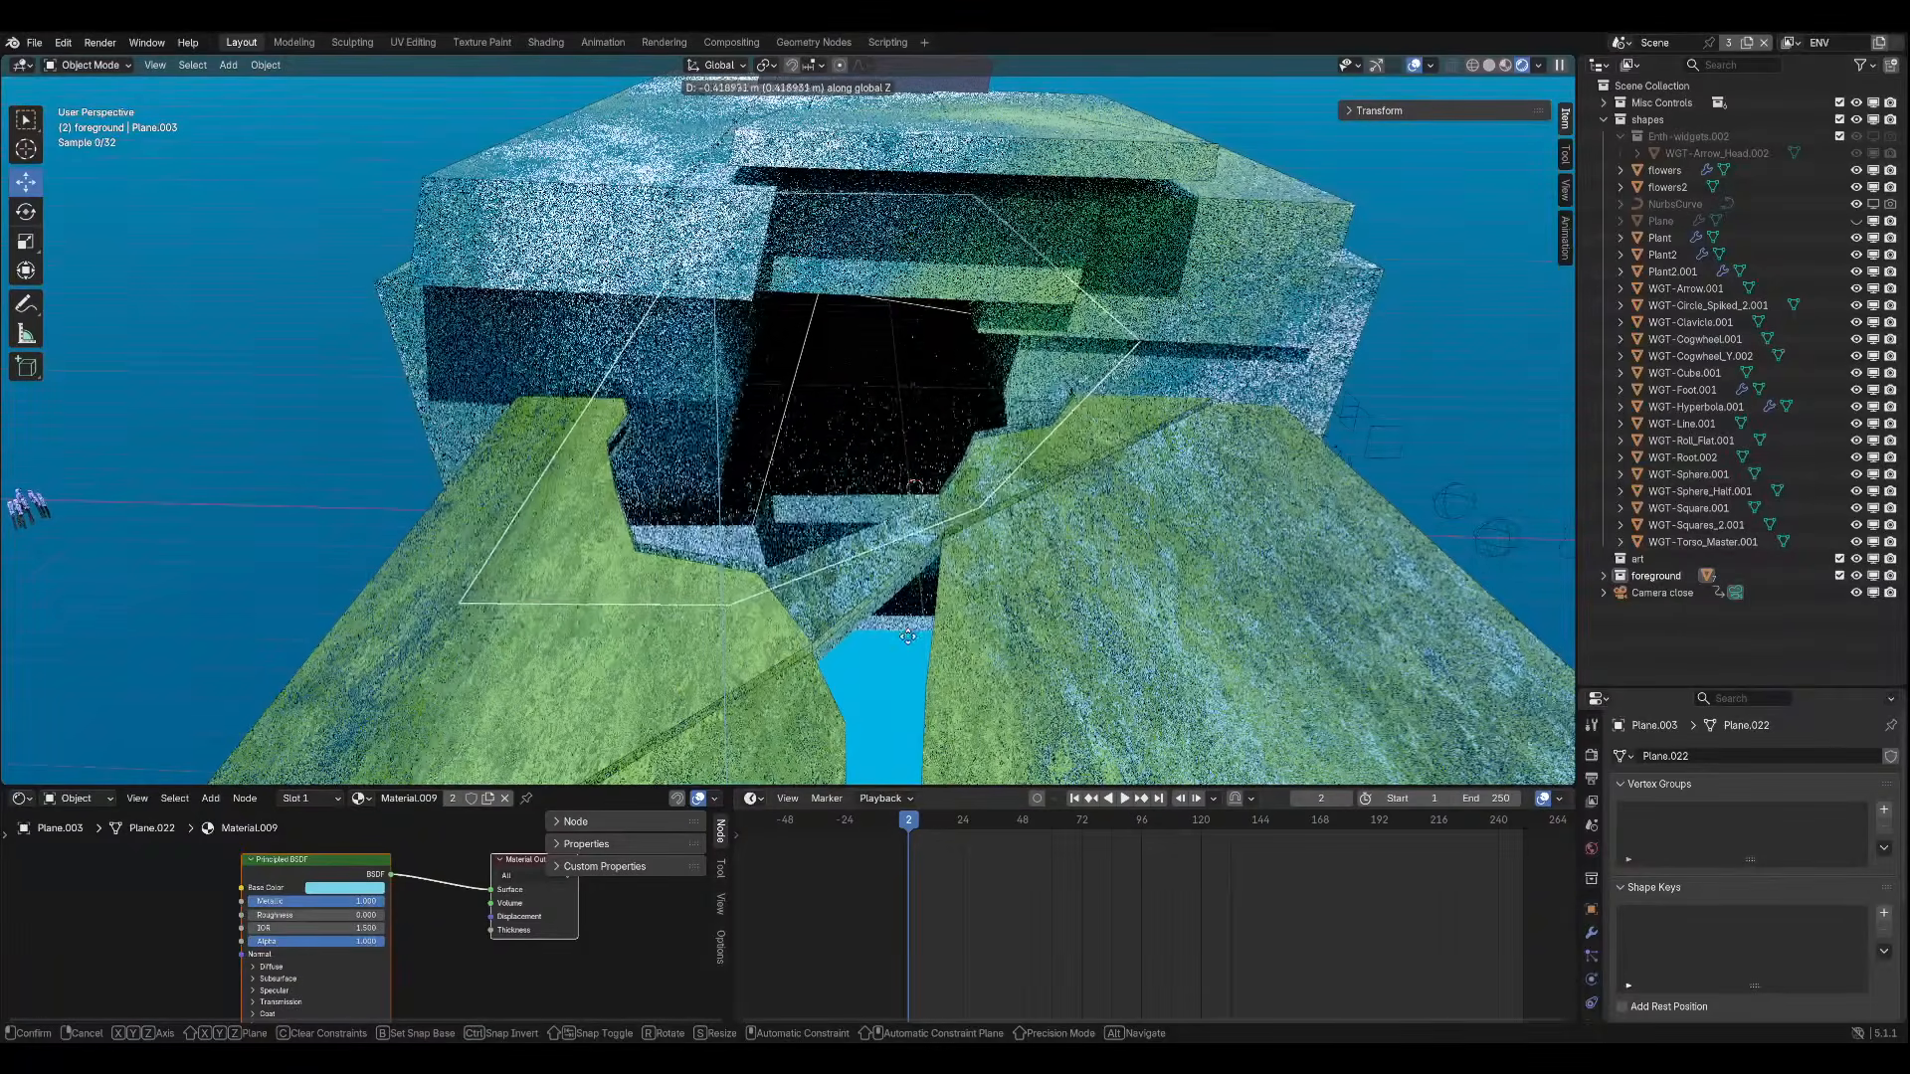
left_click(905, 121)
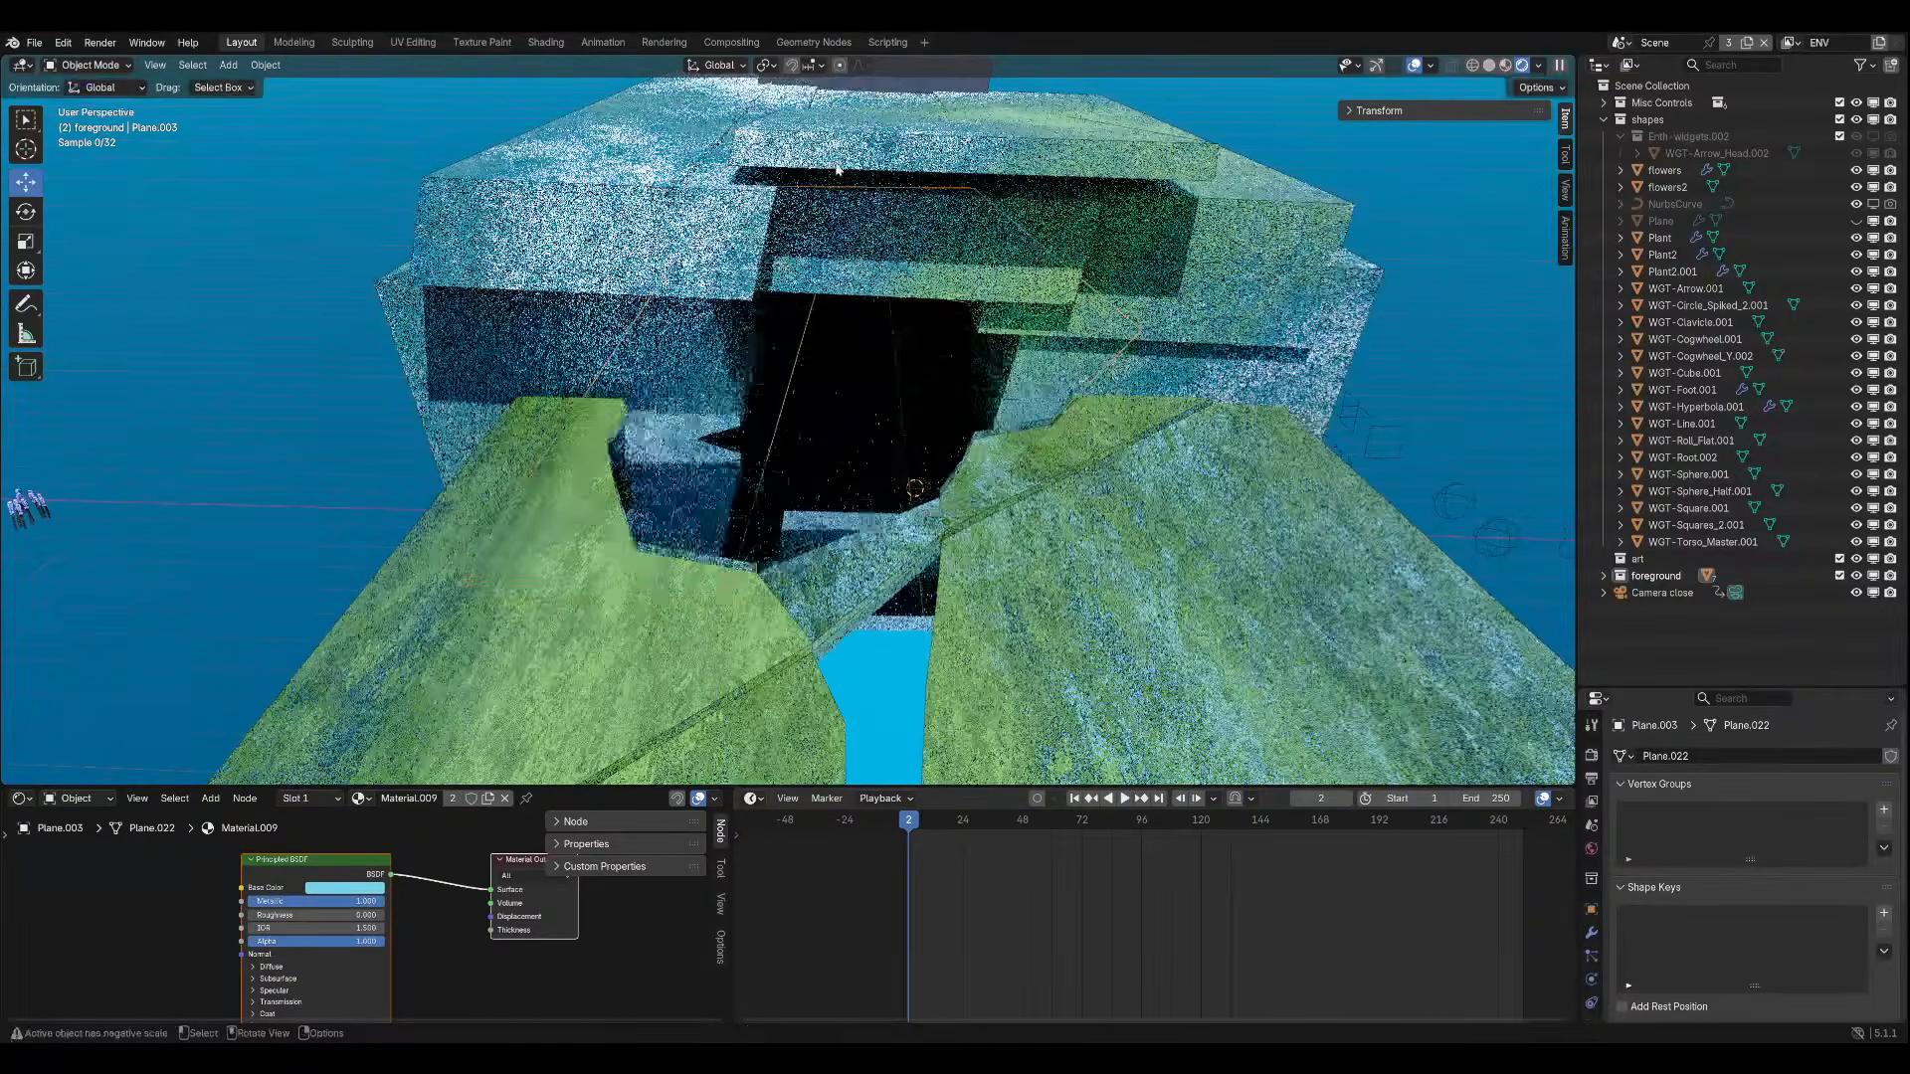
Hide the water plane to inspect the slab's edge, then undo the hiding.
middle_click_drag(731, 433, 722, 419)
key("h")
mouse_move(868, 510)
middle_mouse_down()
mouse_move(898, 521)
mouse_move(691, 491)
mouse_move(831, 533)
mouse_move(851, 515)
middle_mouse_up()
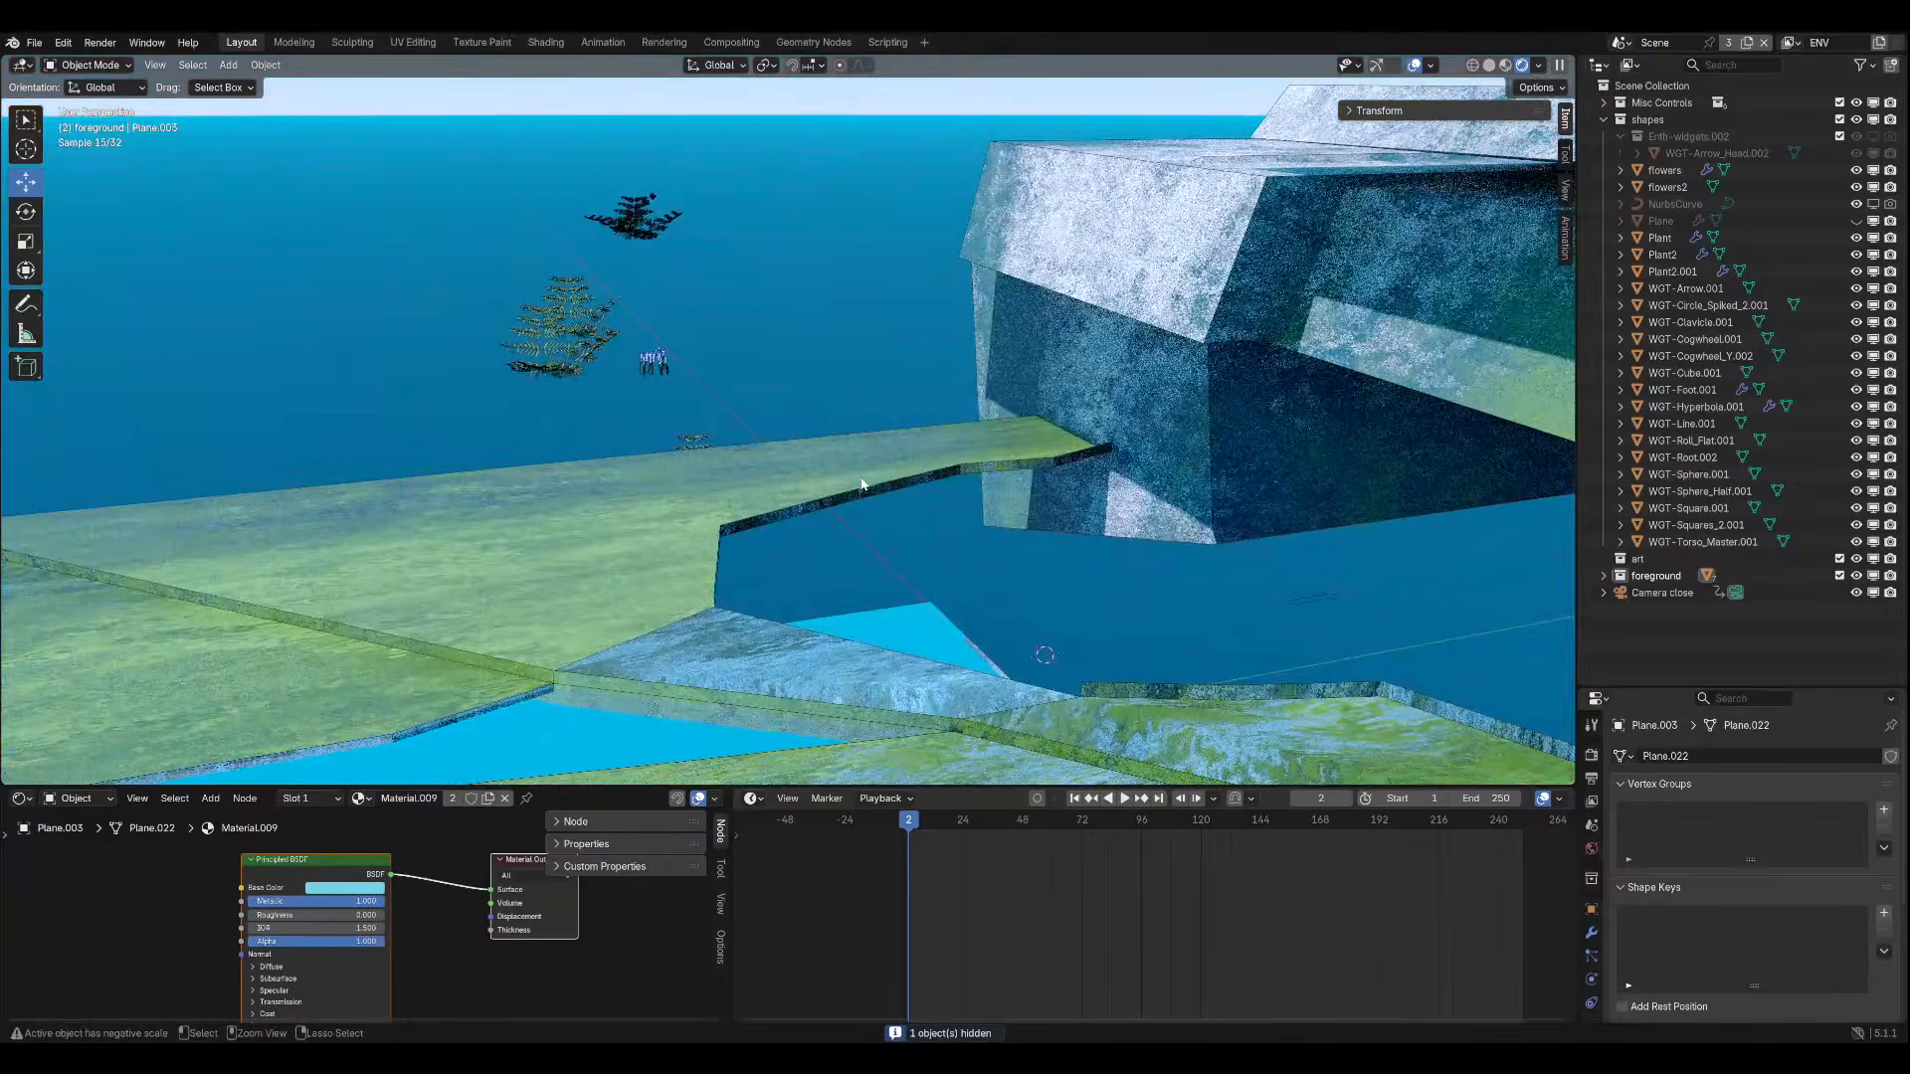
key("ctrl+z")
key("ctrl+z")
key("ctrl+shift+z")
key("ctrl+shift+z")
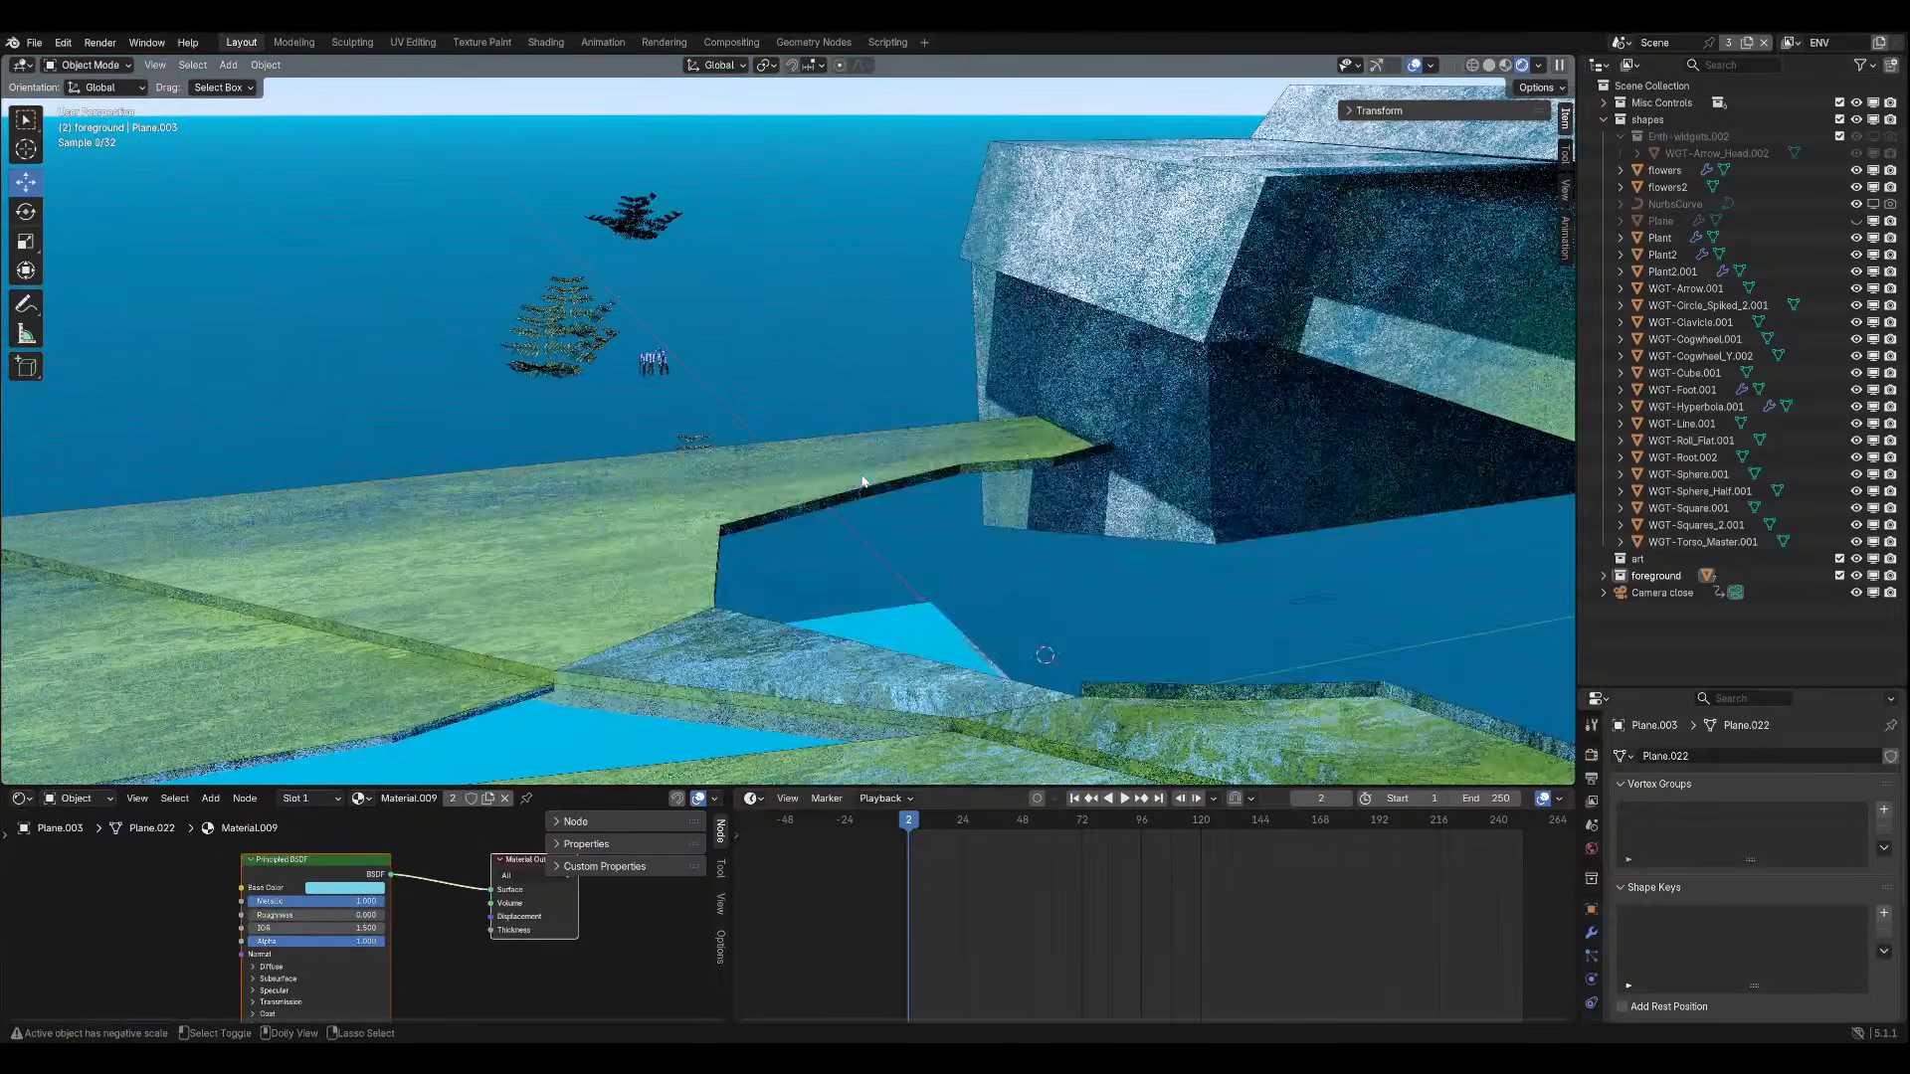
key("ctrl+z")
Lower the water plane along global Z until it lies below the slab's top surface.
key("g")
key("z")
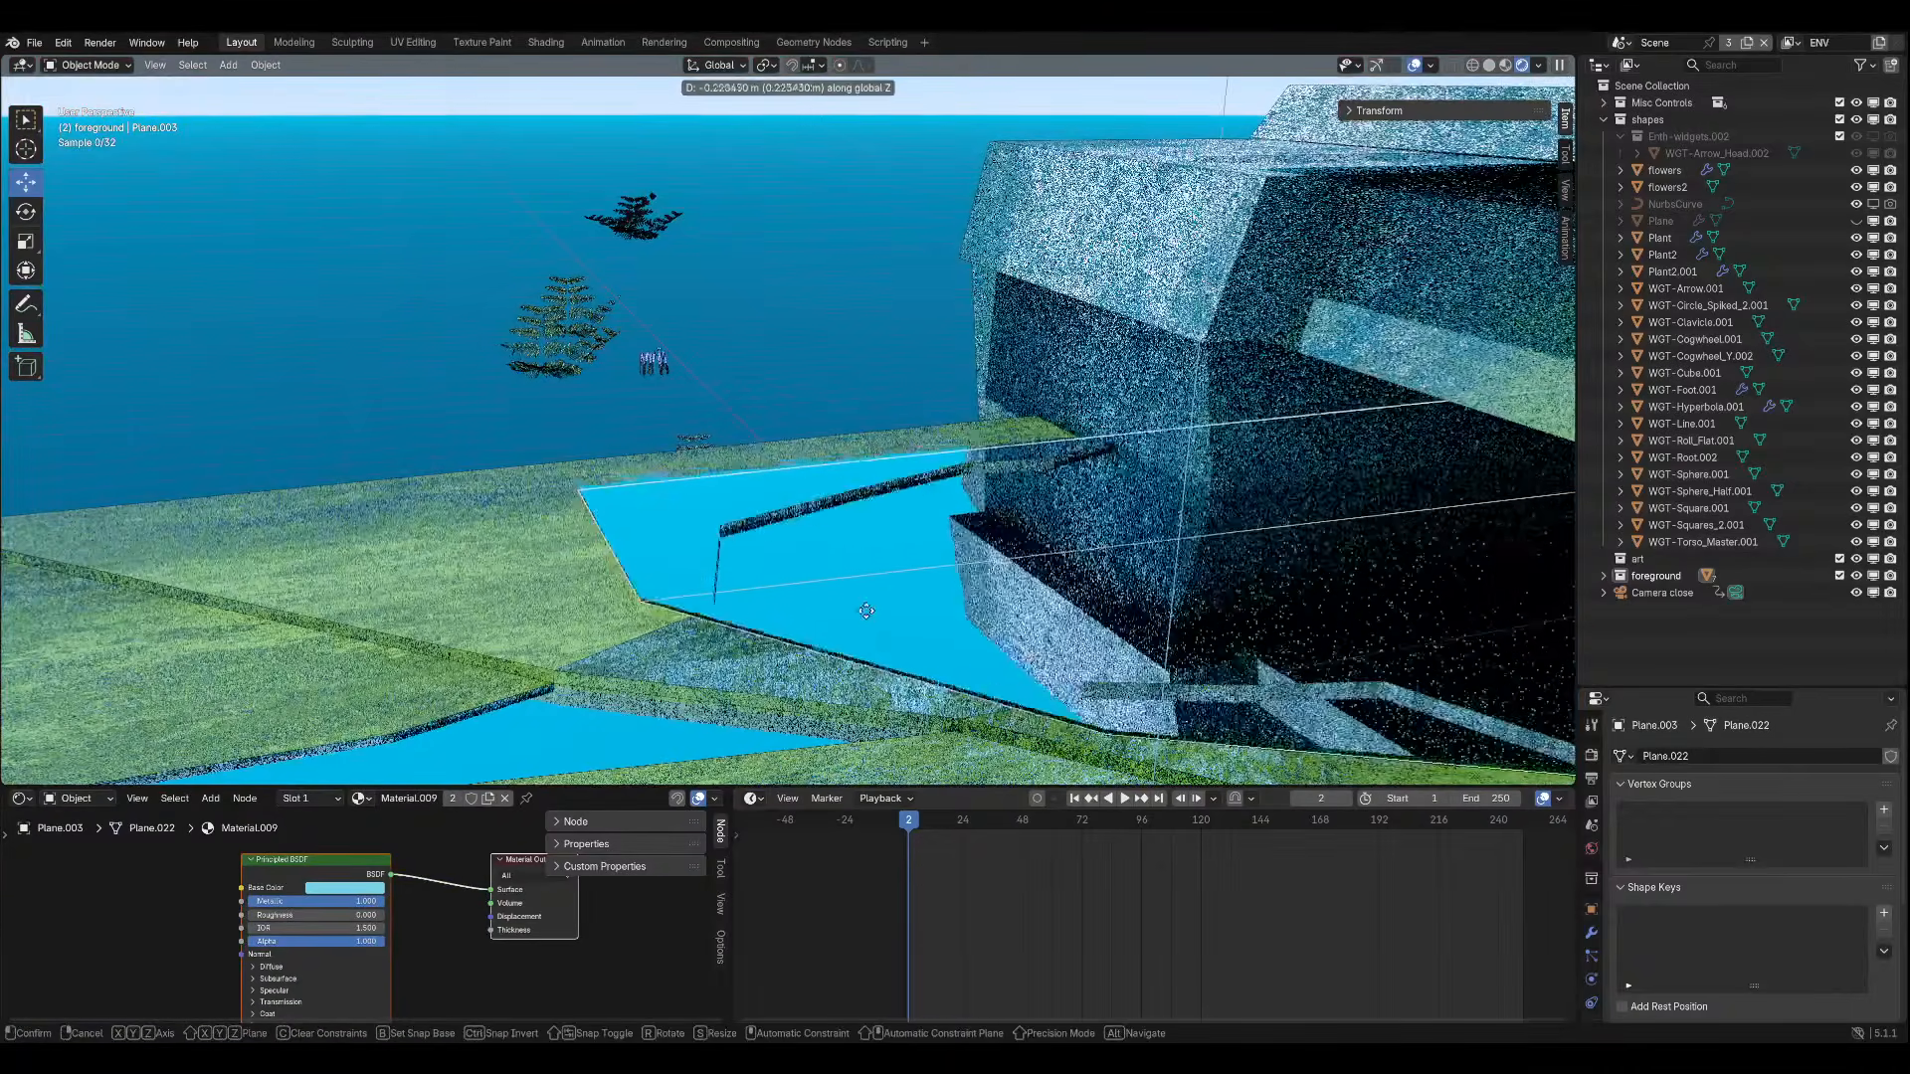
left_click(862, 704)
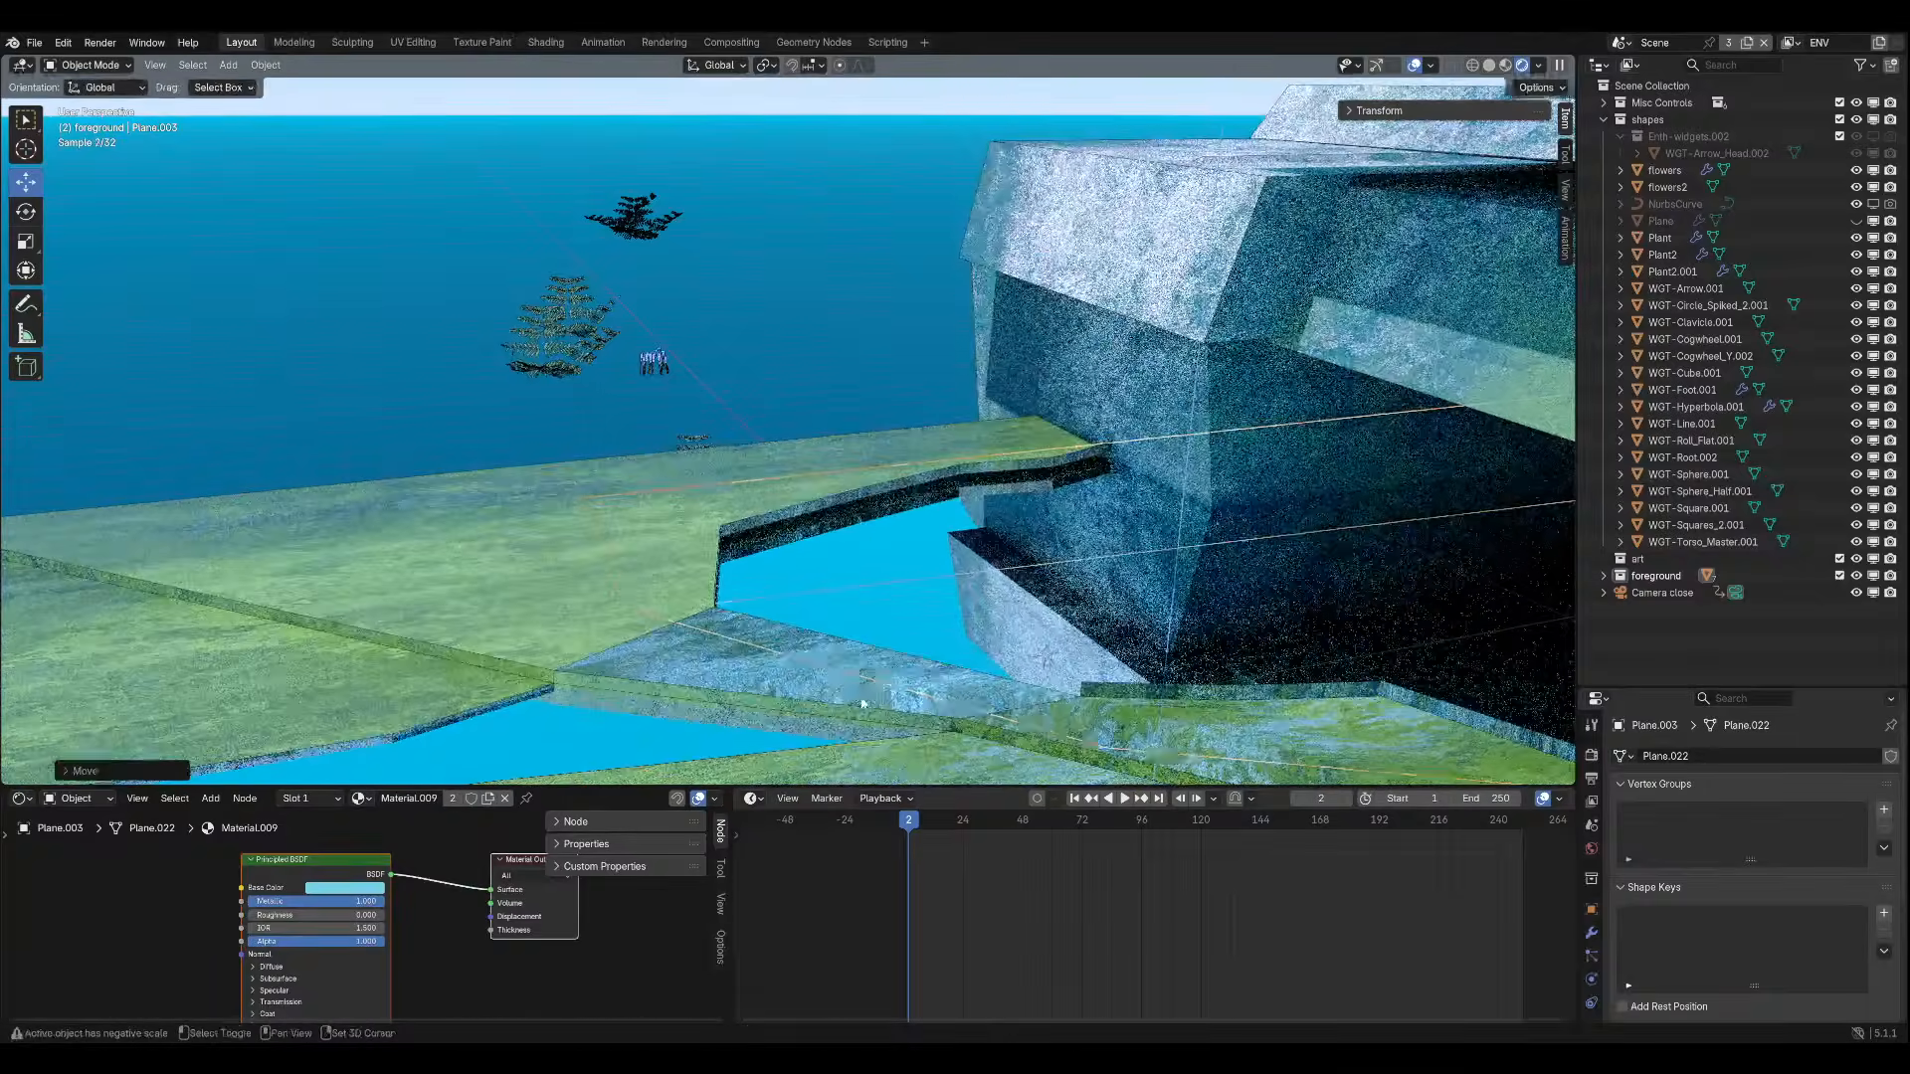
Open the ground slab in Edit Mode, switch to edge selection and select the rim edges around the rear water opening.
left_click(756, 525)
left_click(62, 66)
left_click(87, 106)
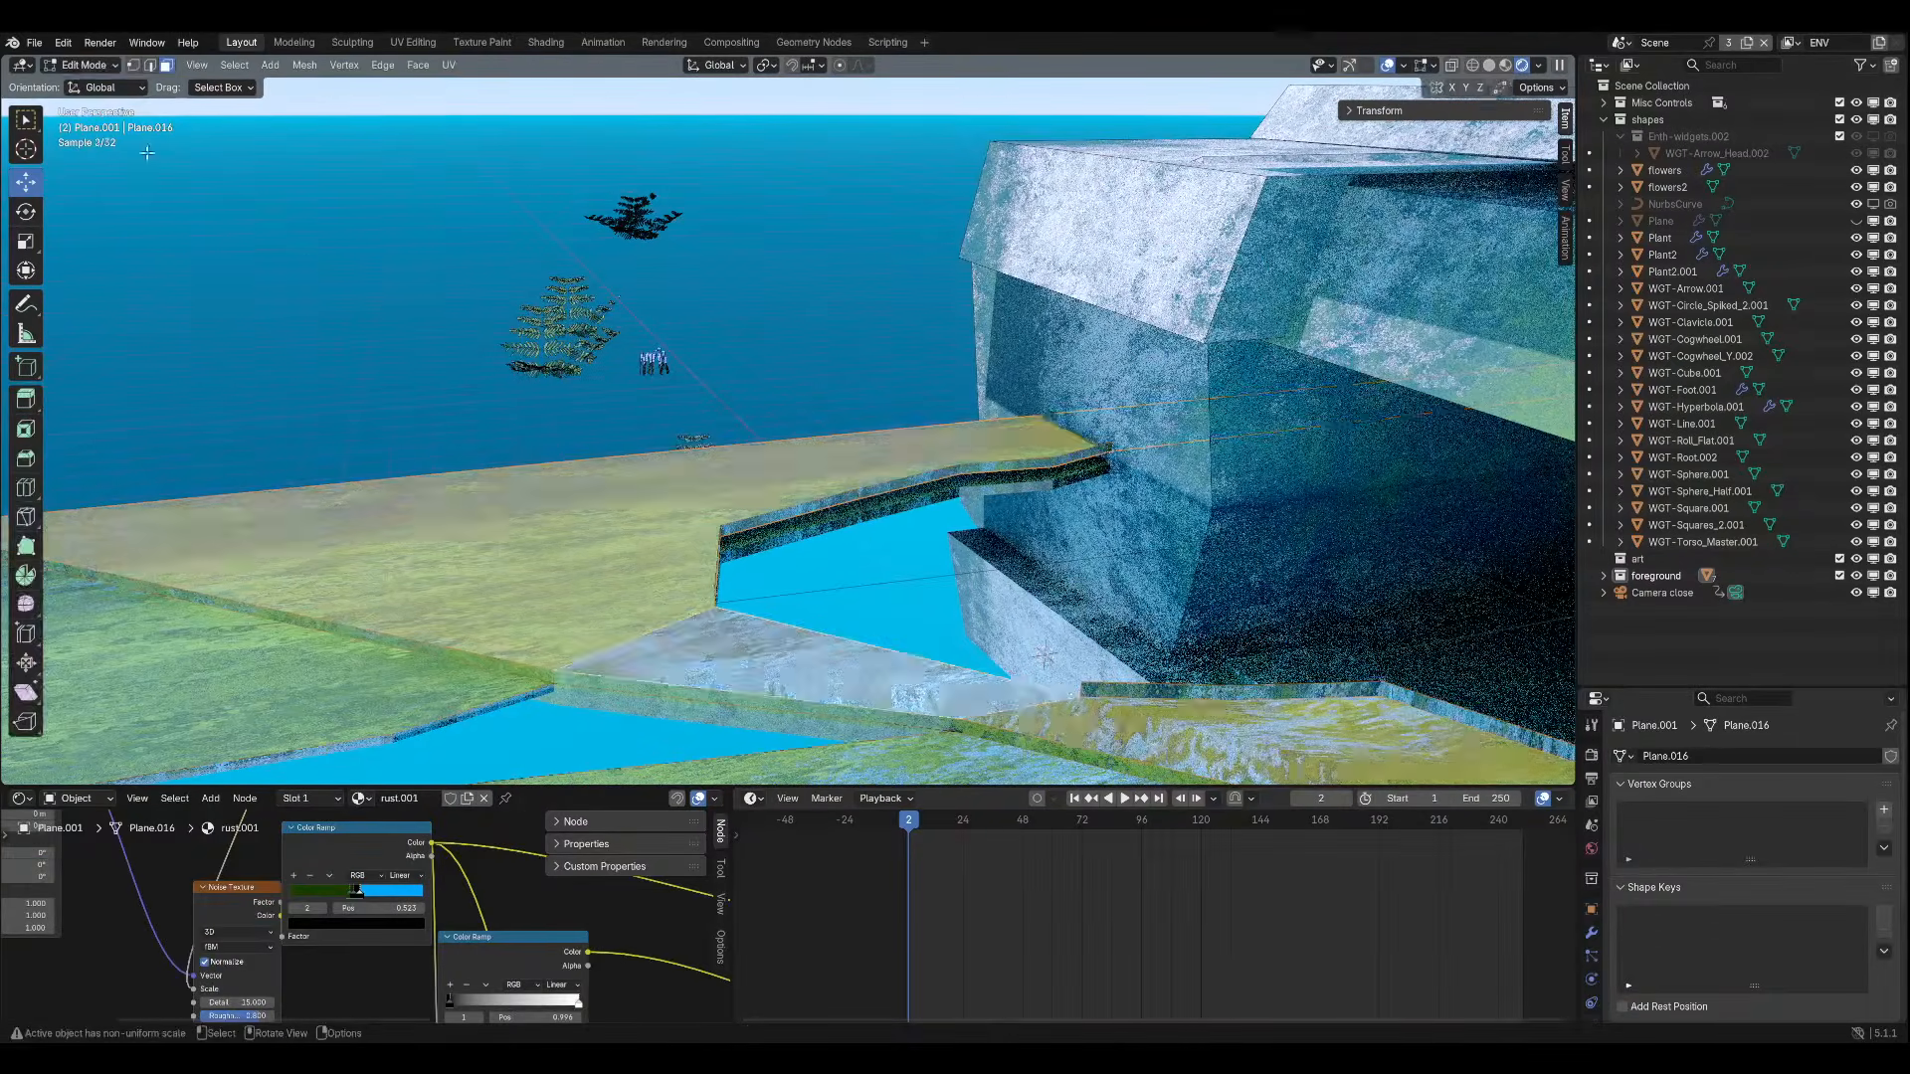
left_click(150, 65)
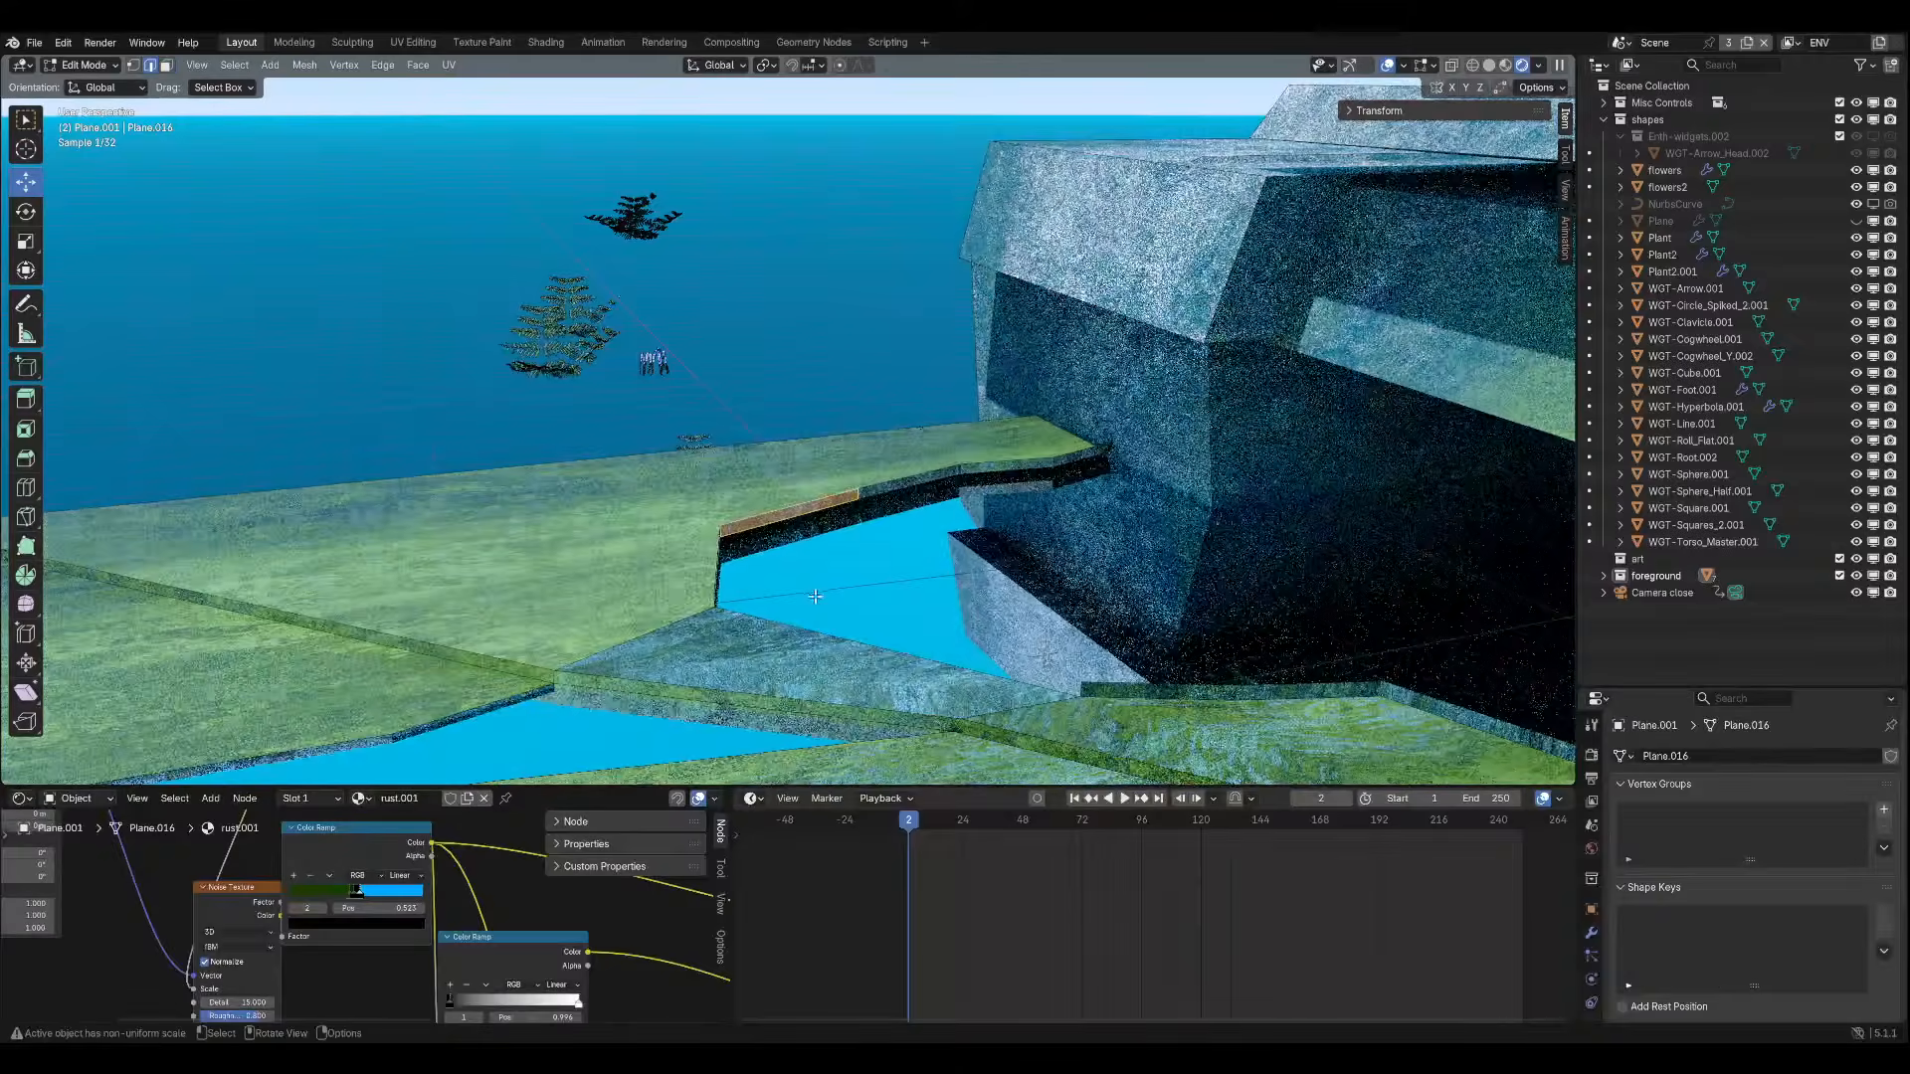
left_click(714, 538)
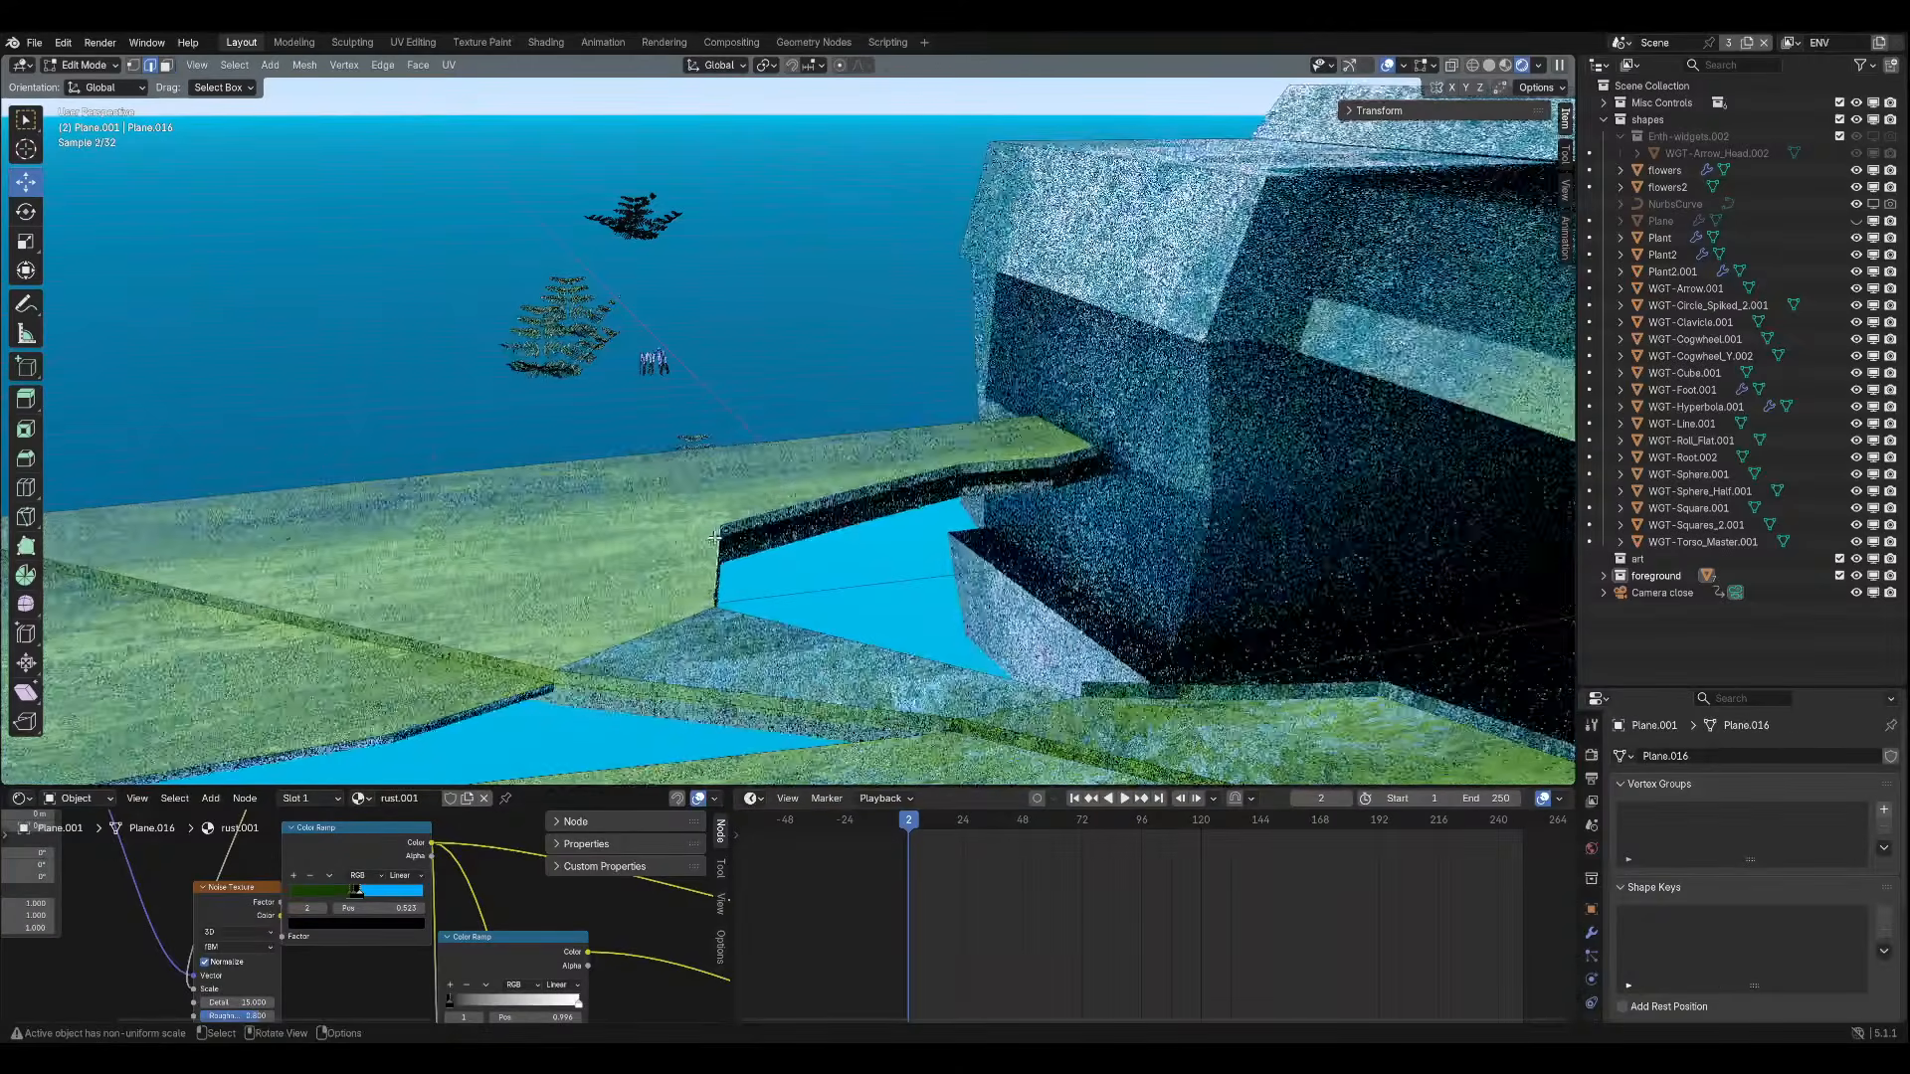
left_click(1060, 457, "shift")
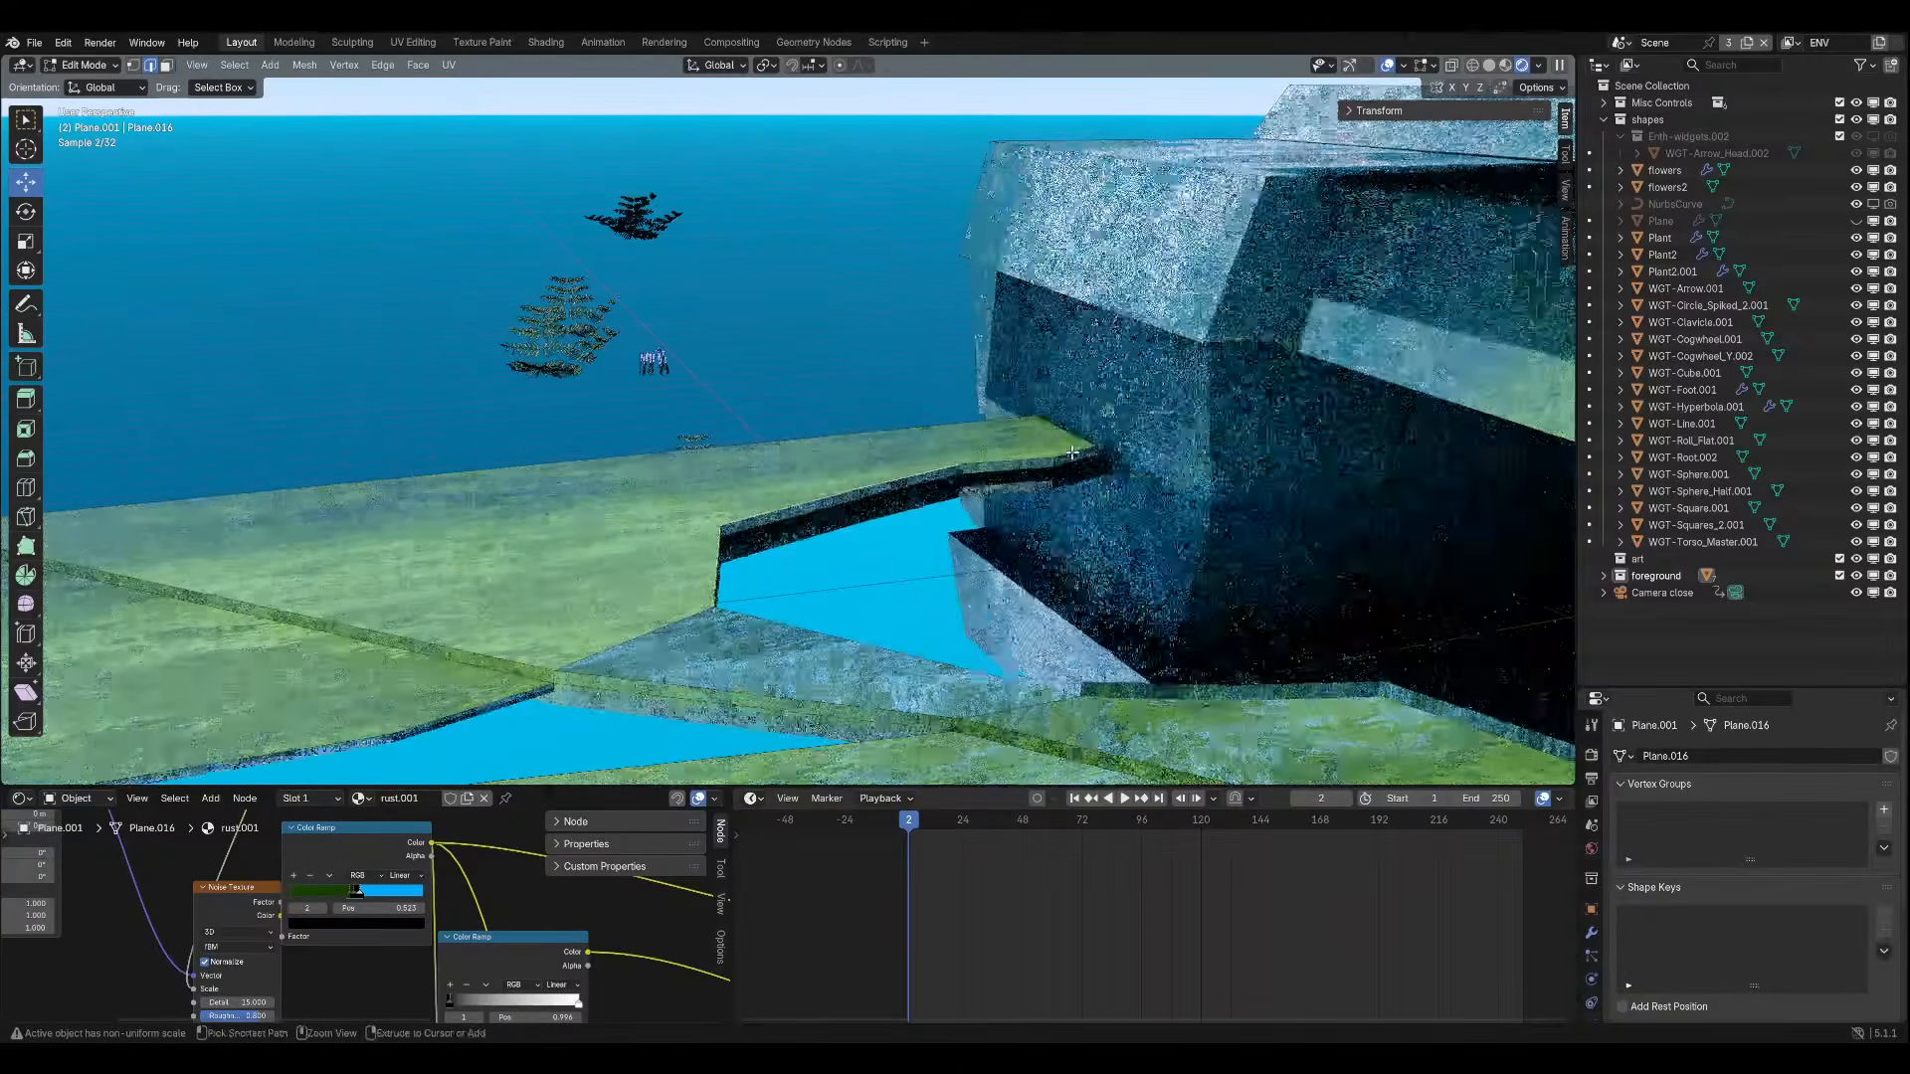
middle_click_drag(1106, 450, 500, 595)
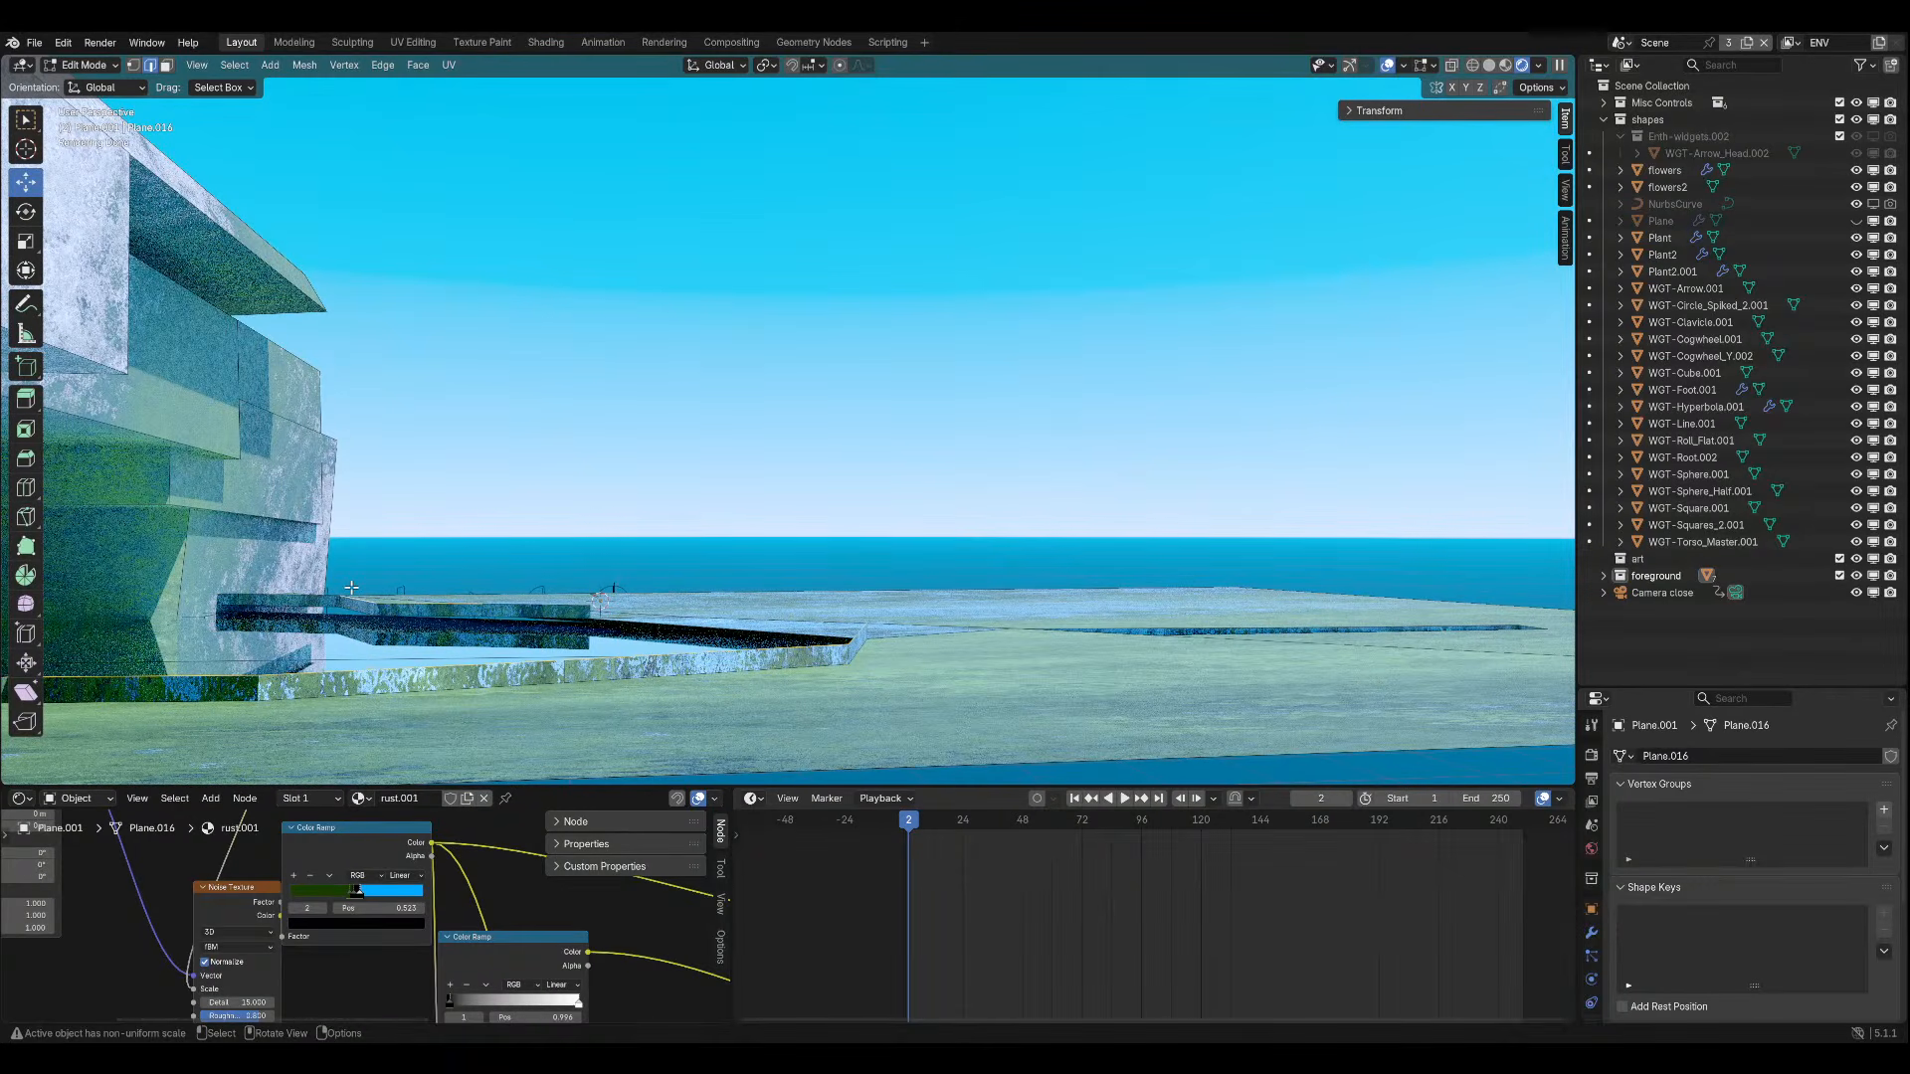
middle_click_drag(279, 642, 133, 654)
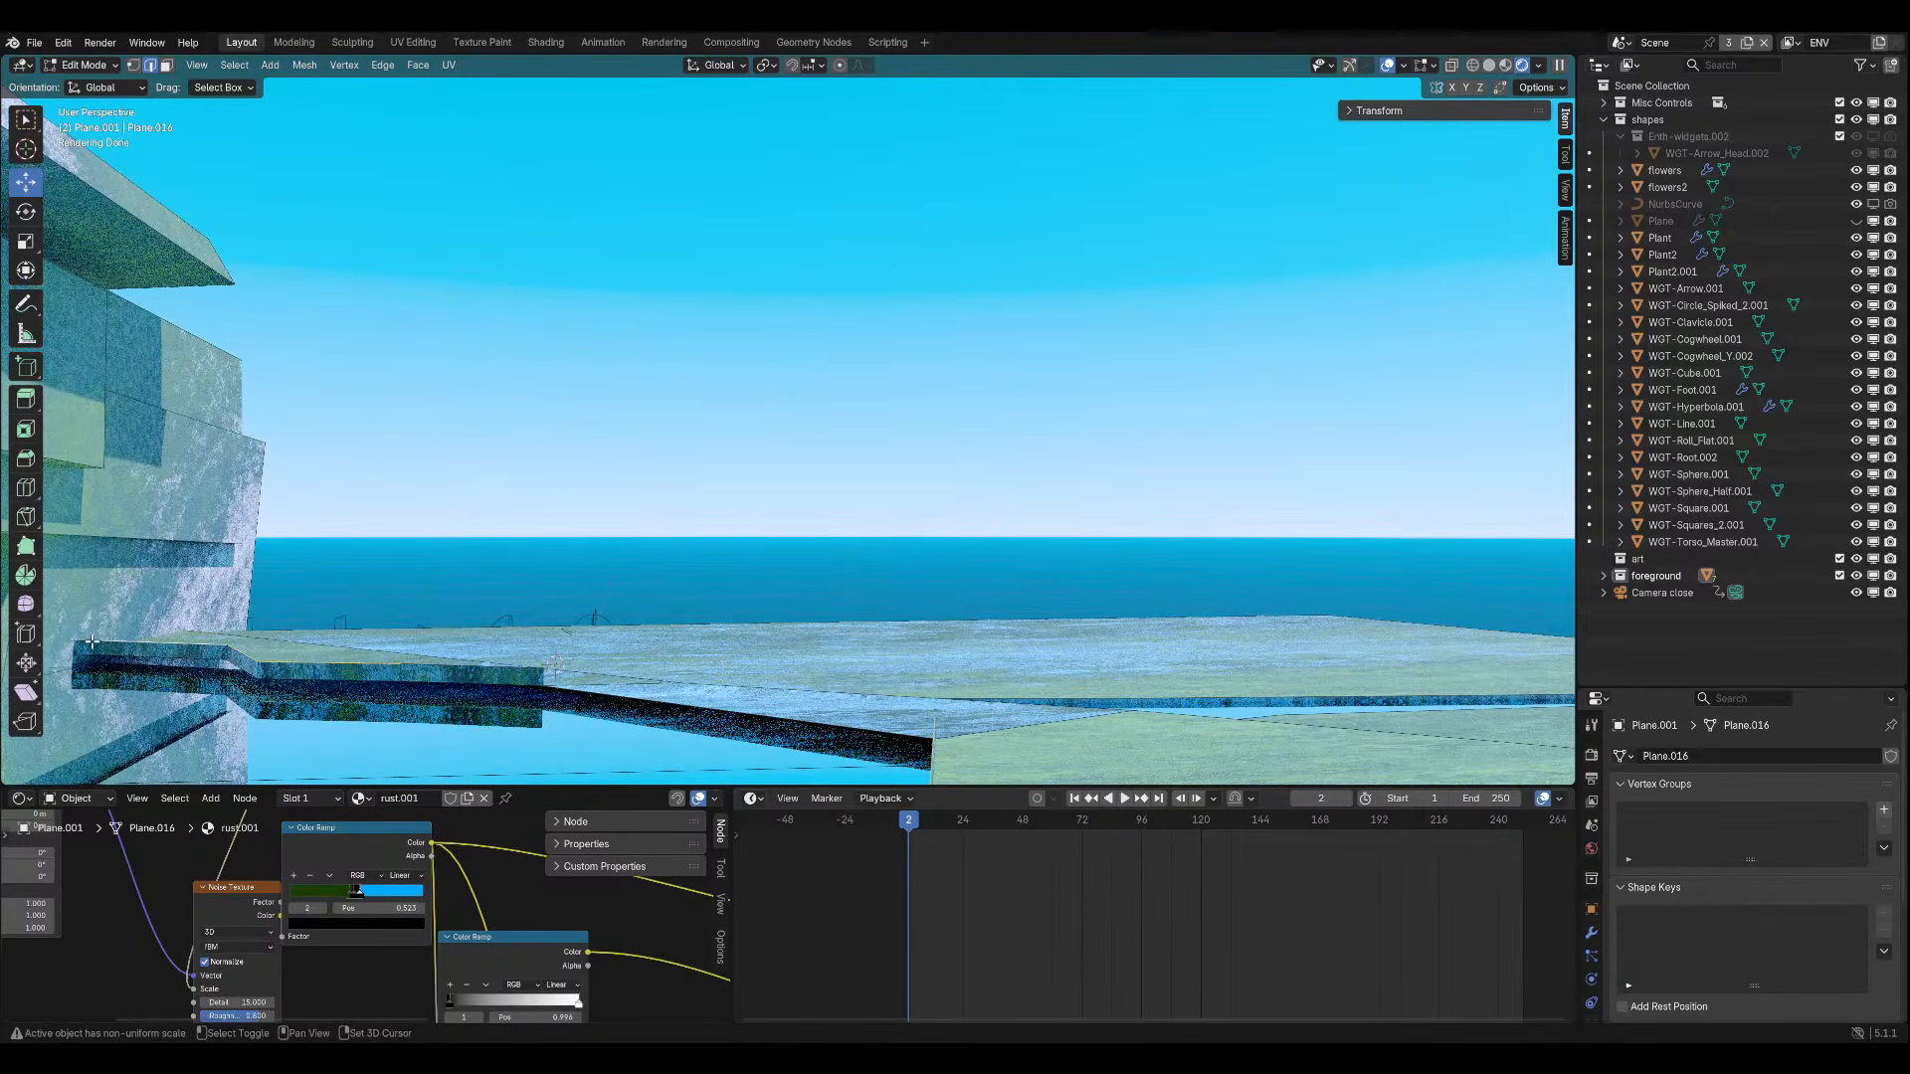
Lower the slab's rim beside the rear water opening about 0.42 m along global Z.
left_click(351, 671)
key("g")
key("z")
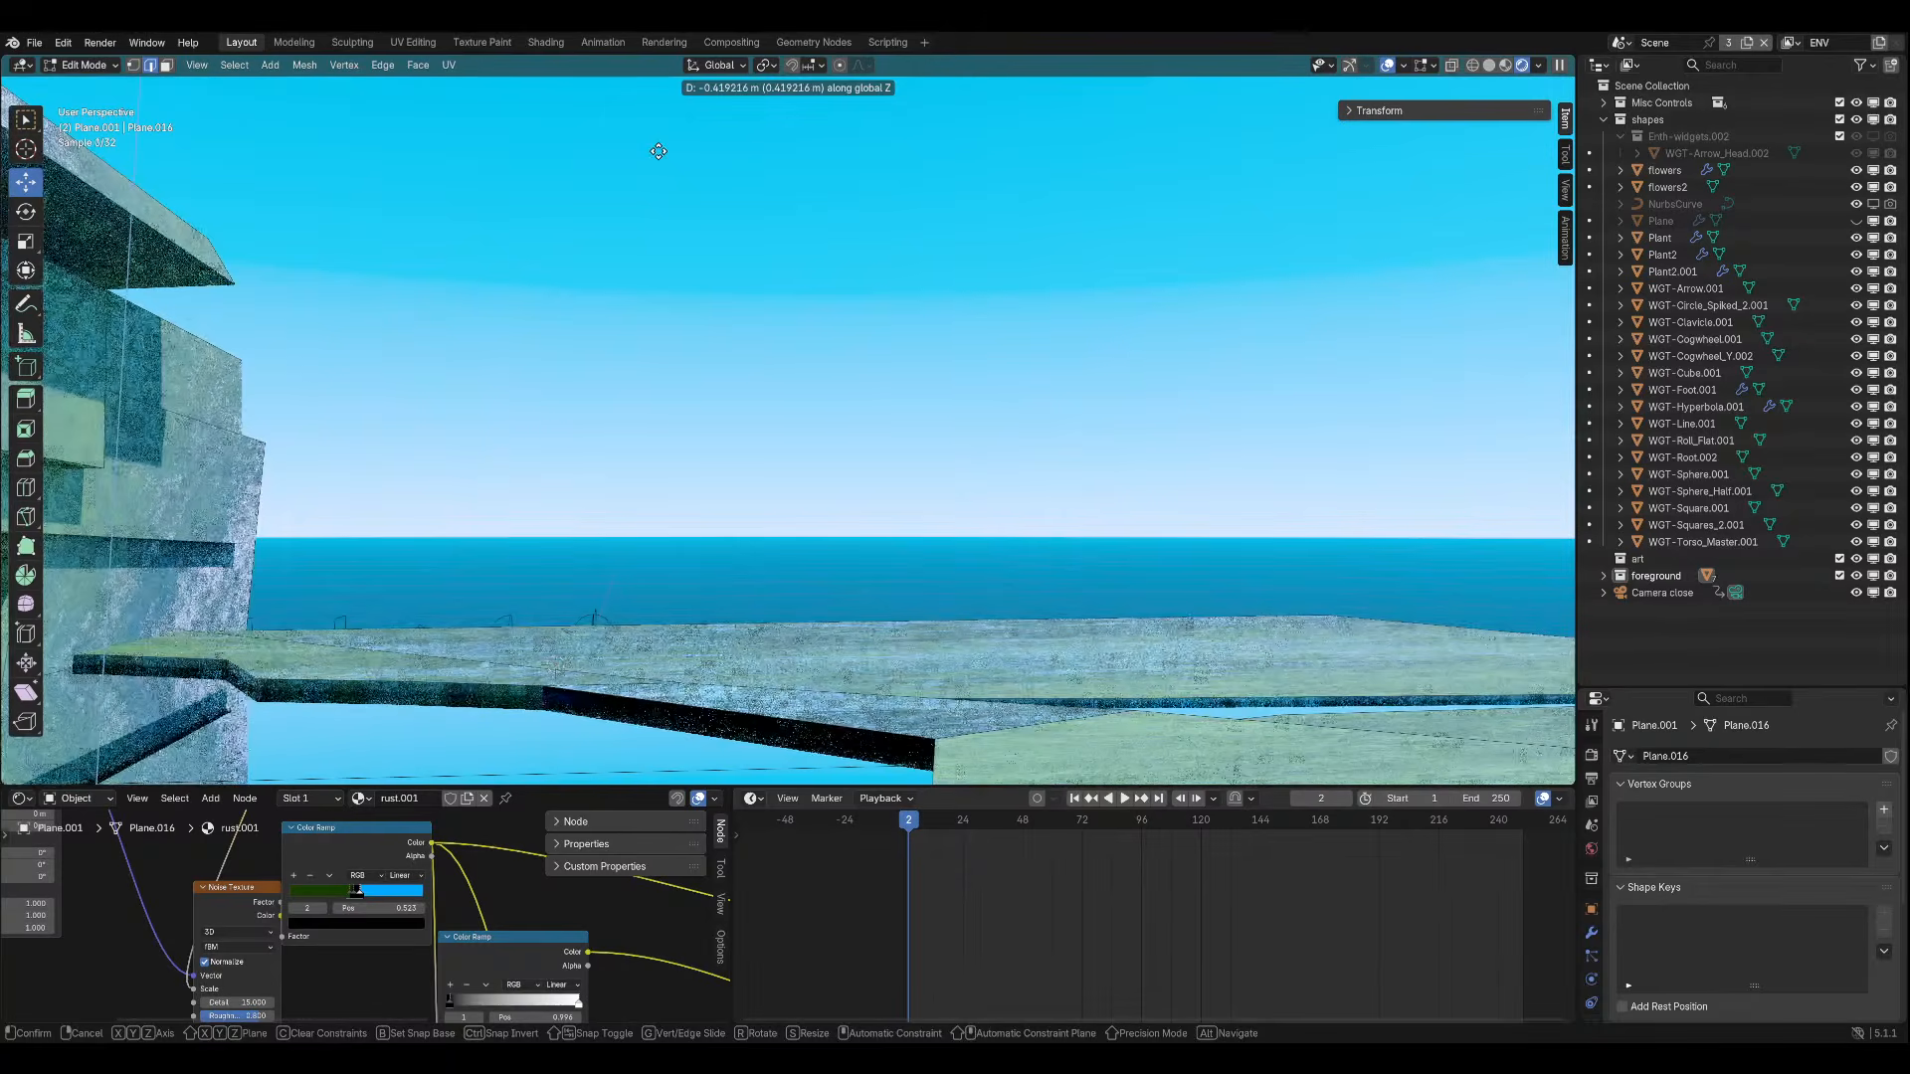
left_click(659, 151)
middle_click_drag(733, 307, 880, 452)
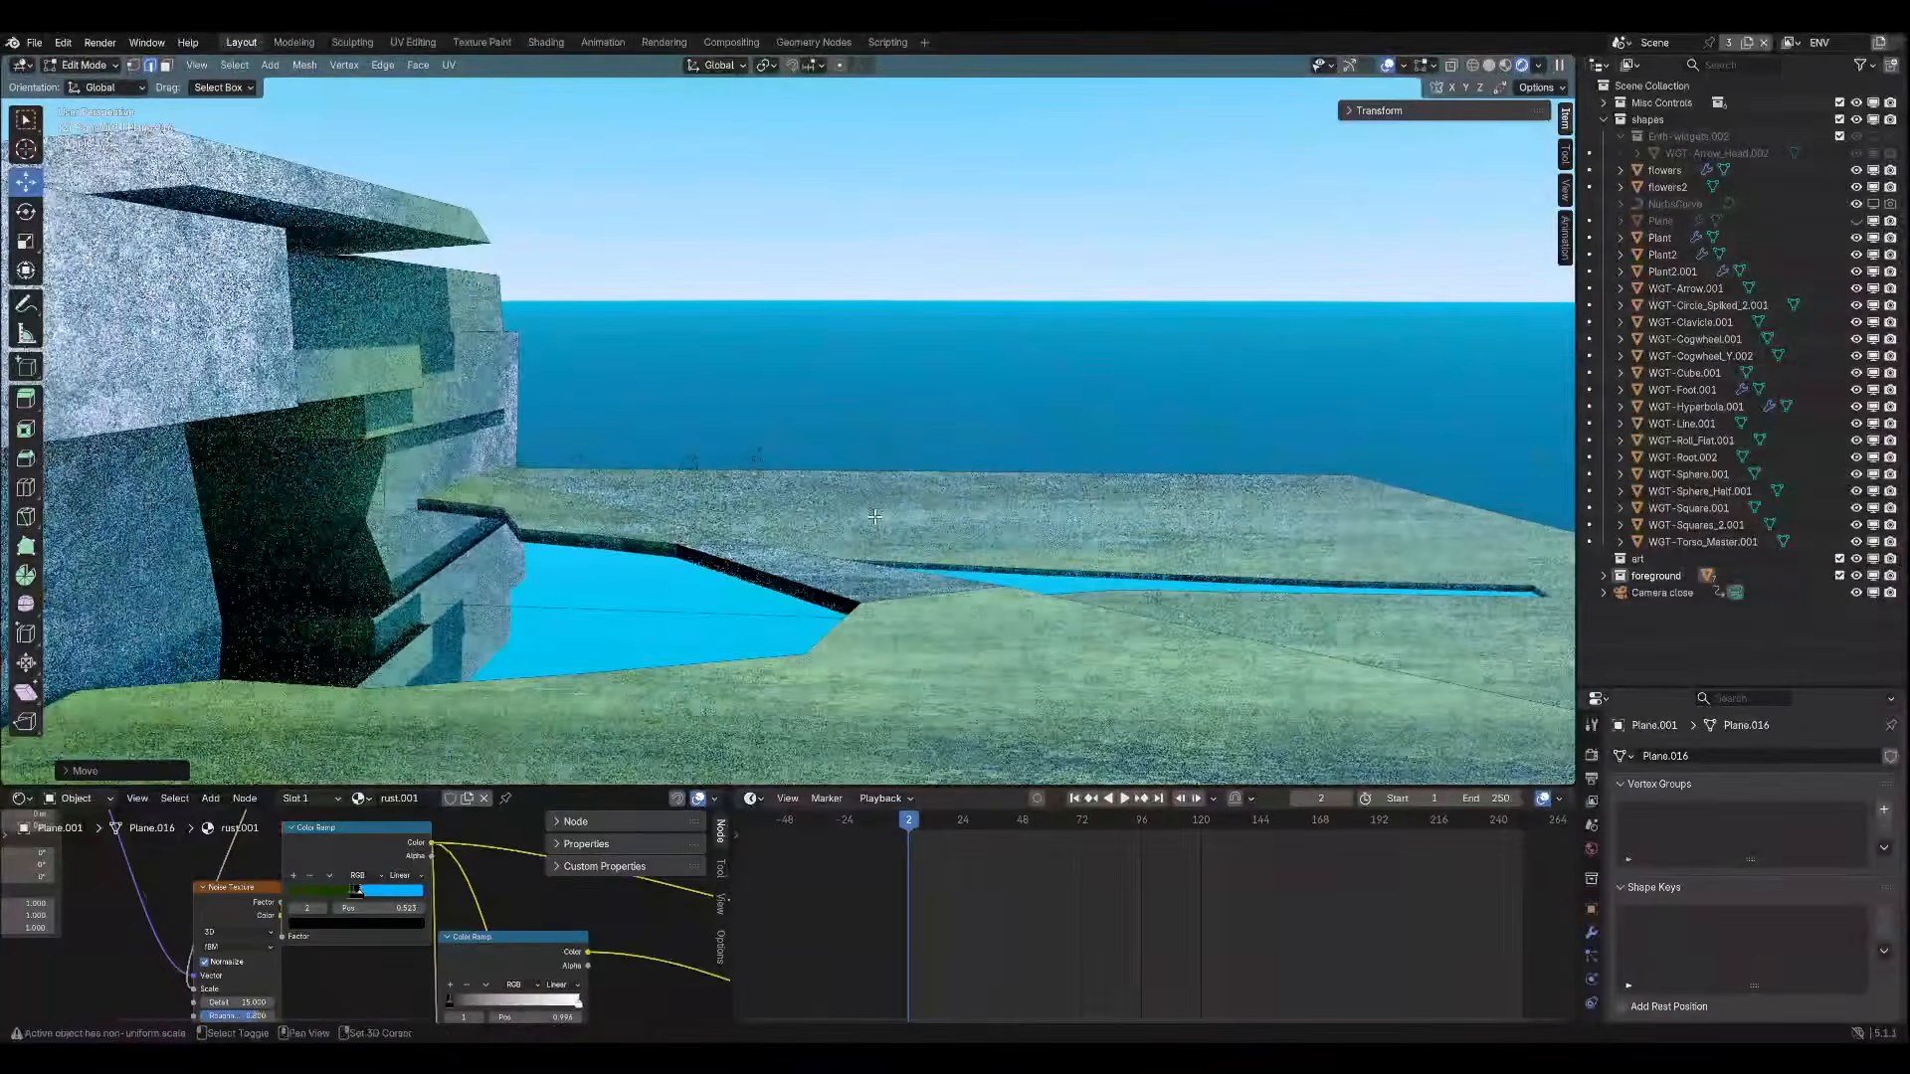
Return to Object Mode, save the file and check the camera view with the overlays hidden.
key("KP_0")
key("Tab")
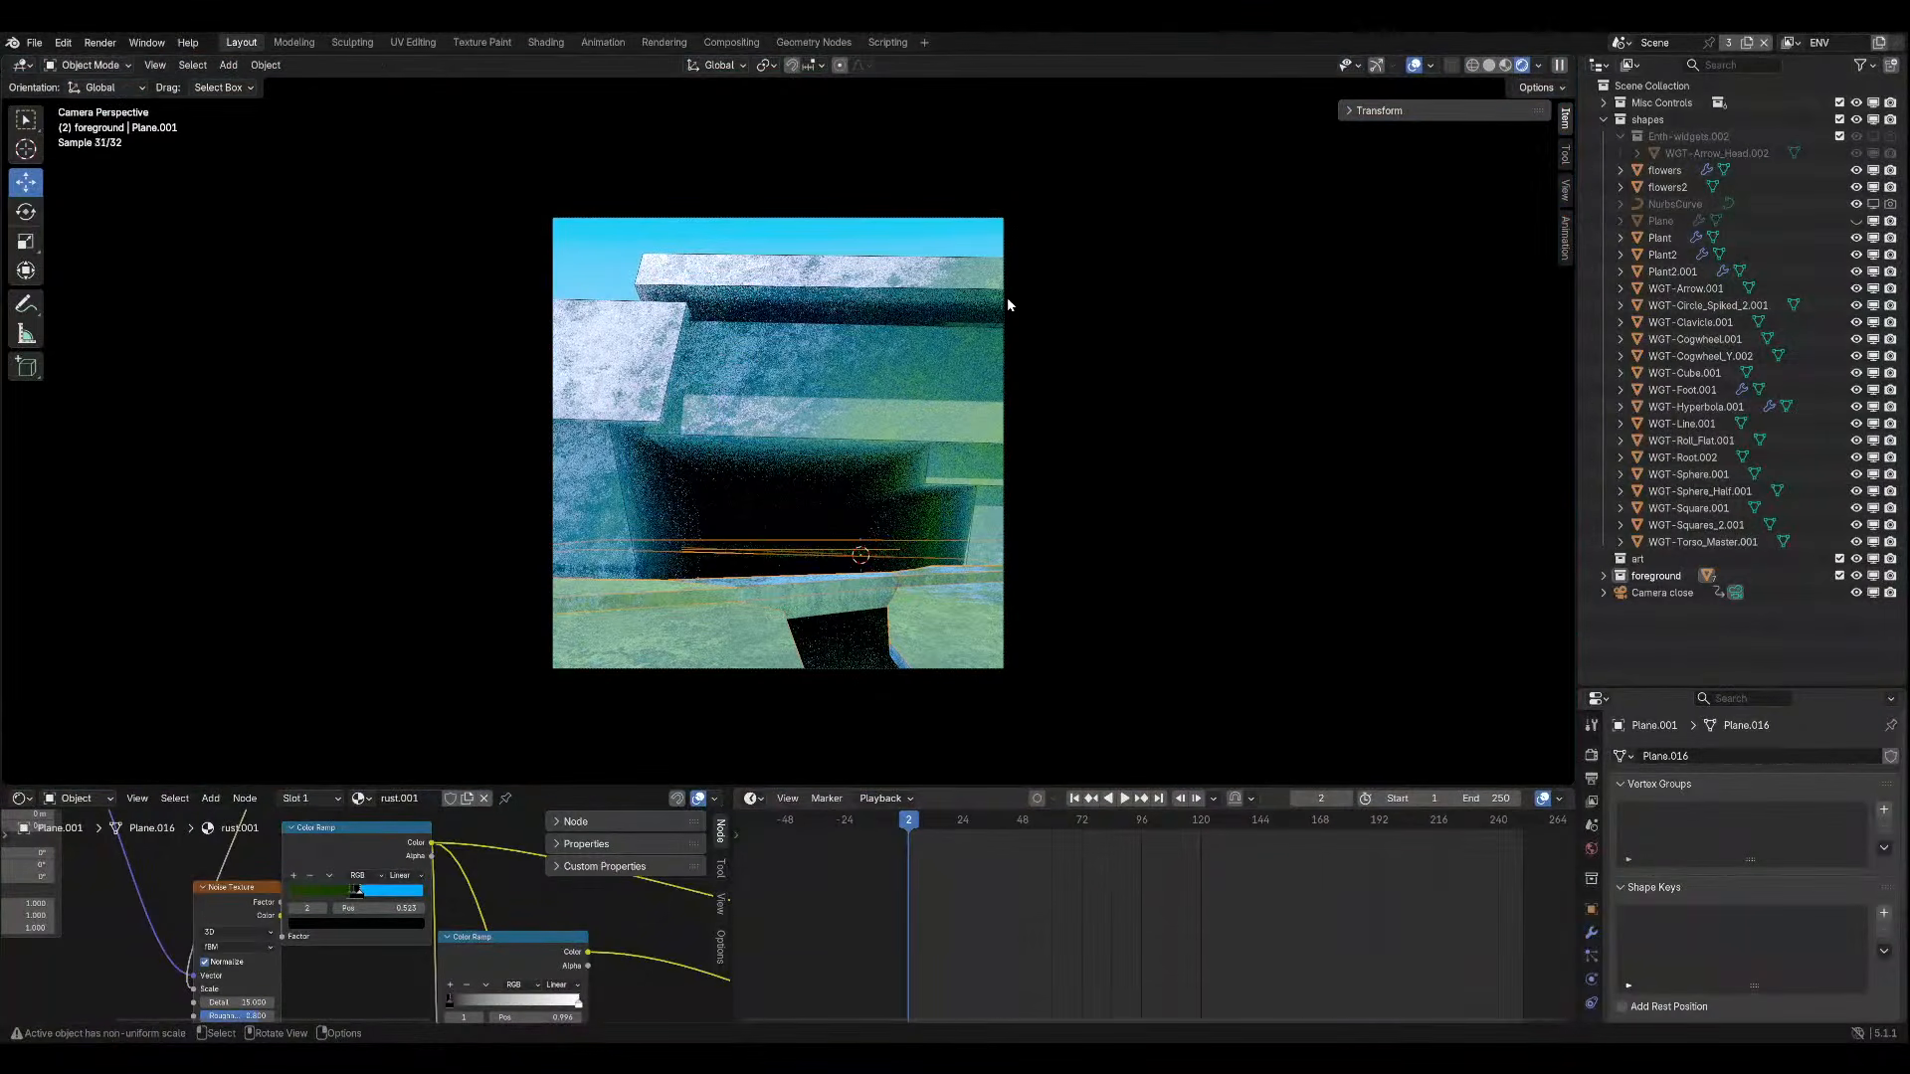
left_click(909, 236)
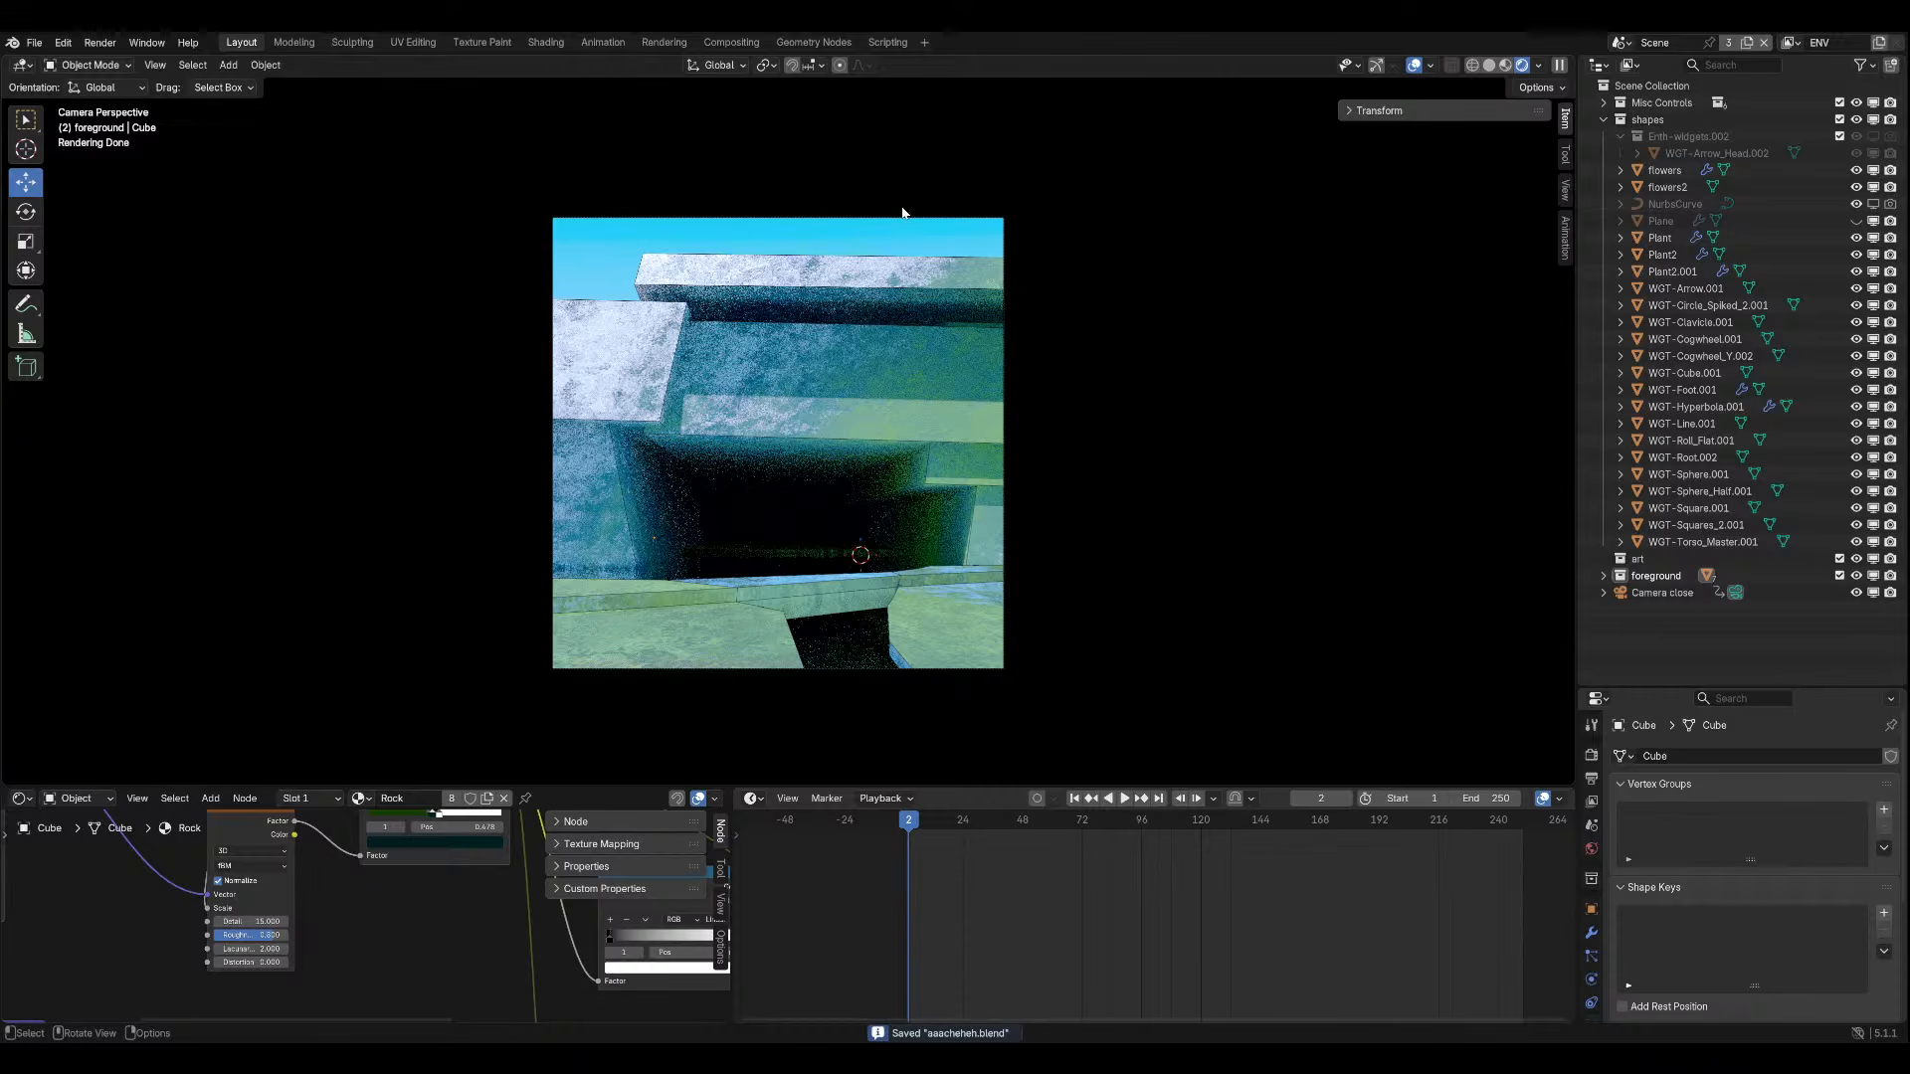
left_click(1419, 65)
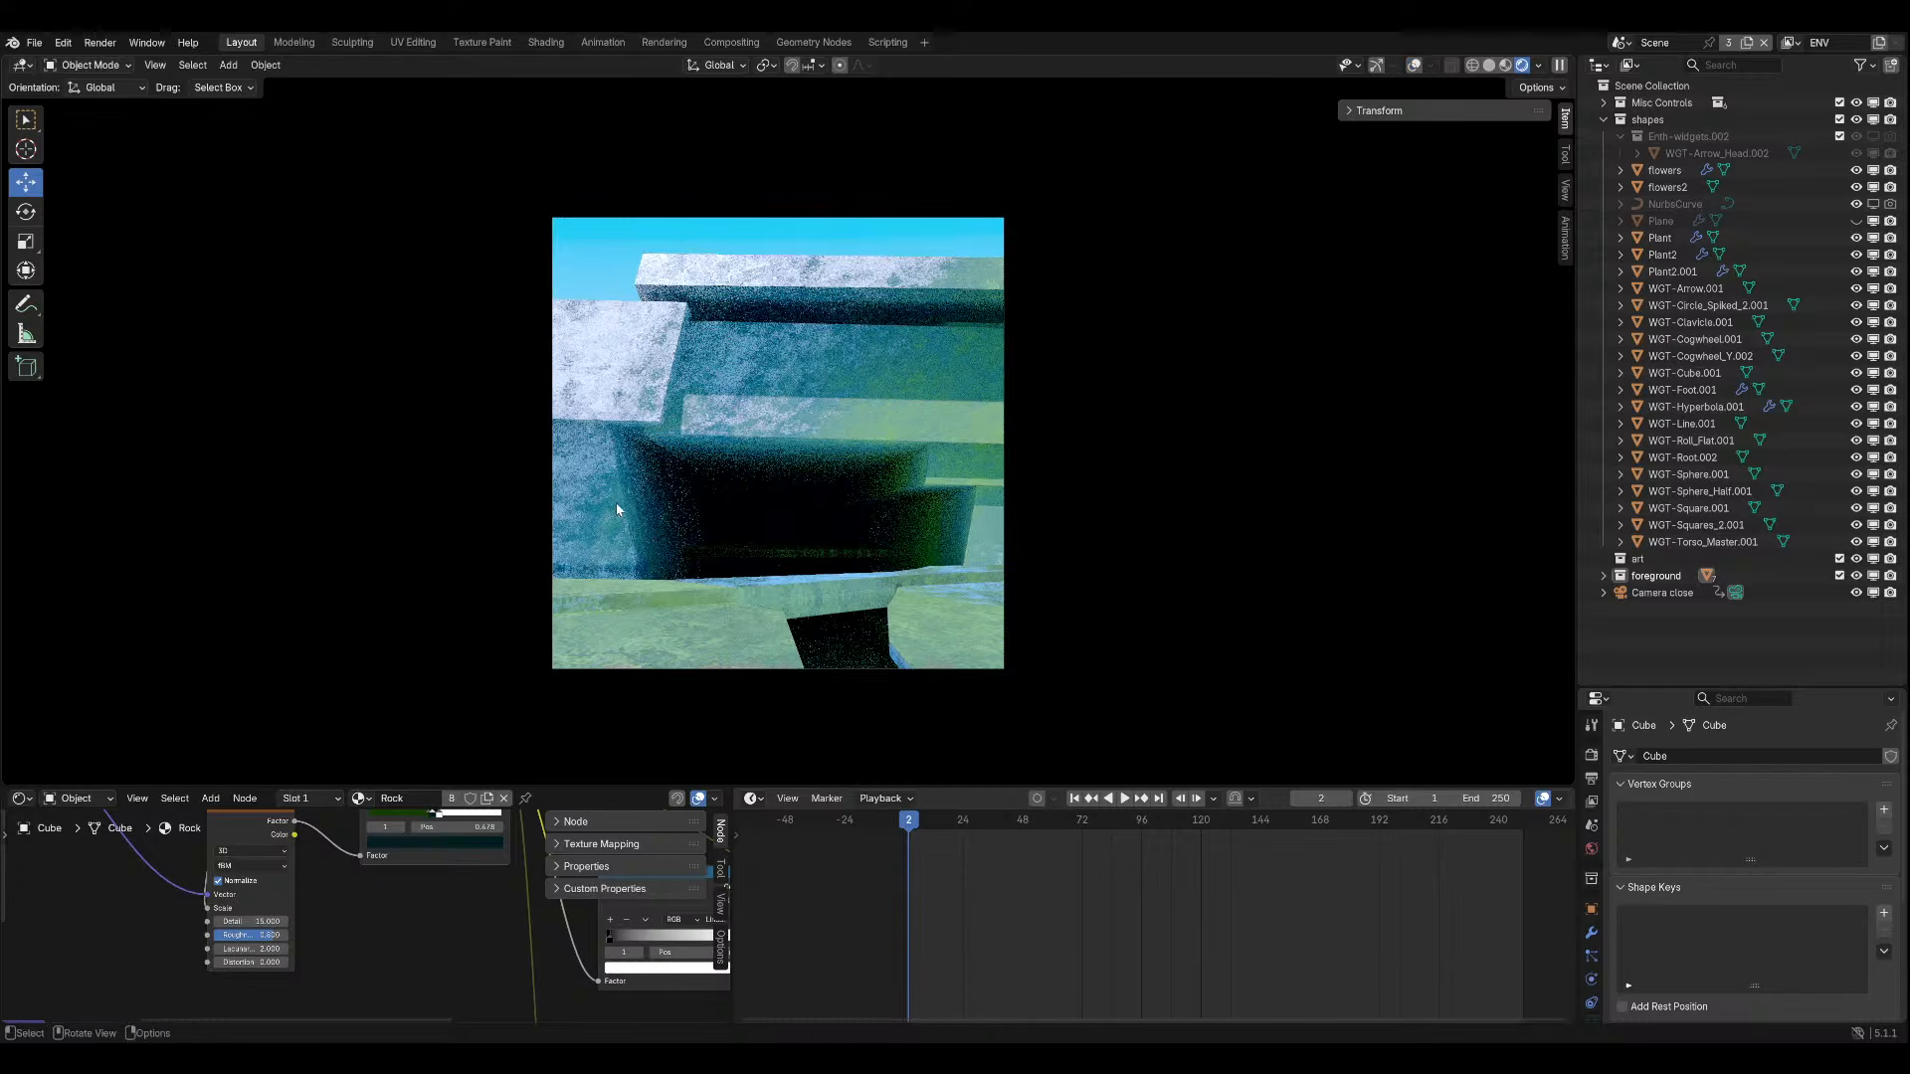
key("shift+alt+z")
Add a plane, move it above the ground slab and scale it up about 14.8 times.
middle_click_drag(1393, 312, 1210, 575)
key("shift+a")
mouse_move(1210, 575)
left_click(1304, 570)
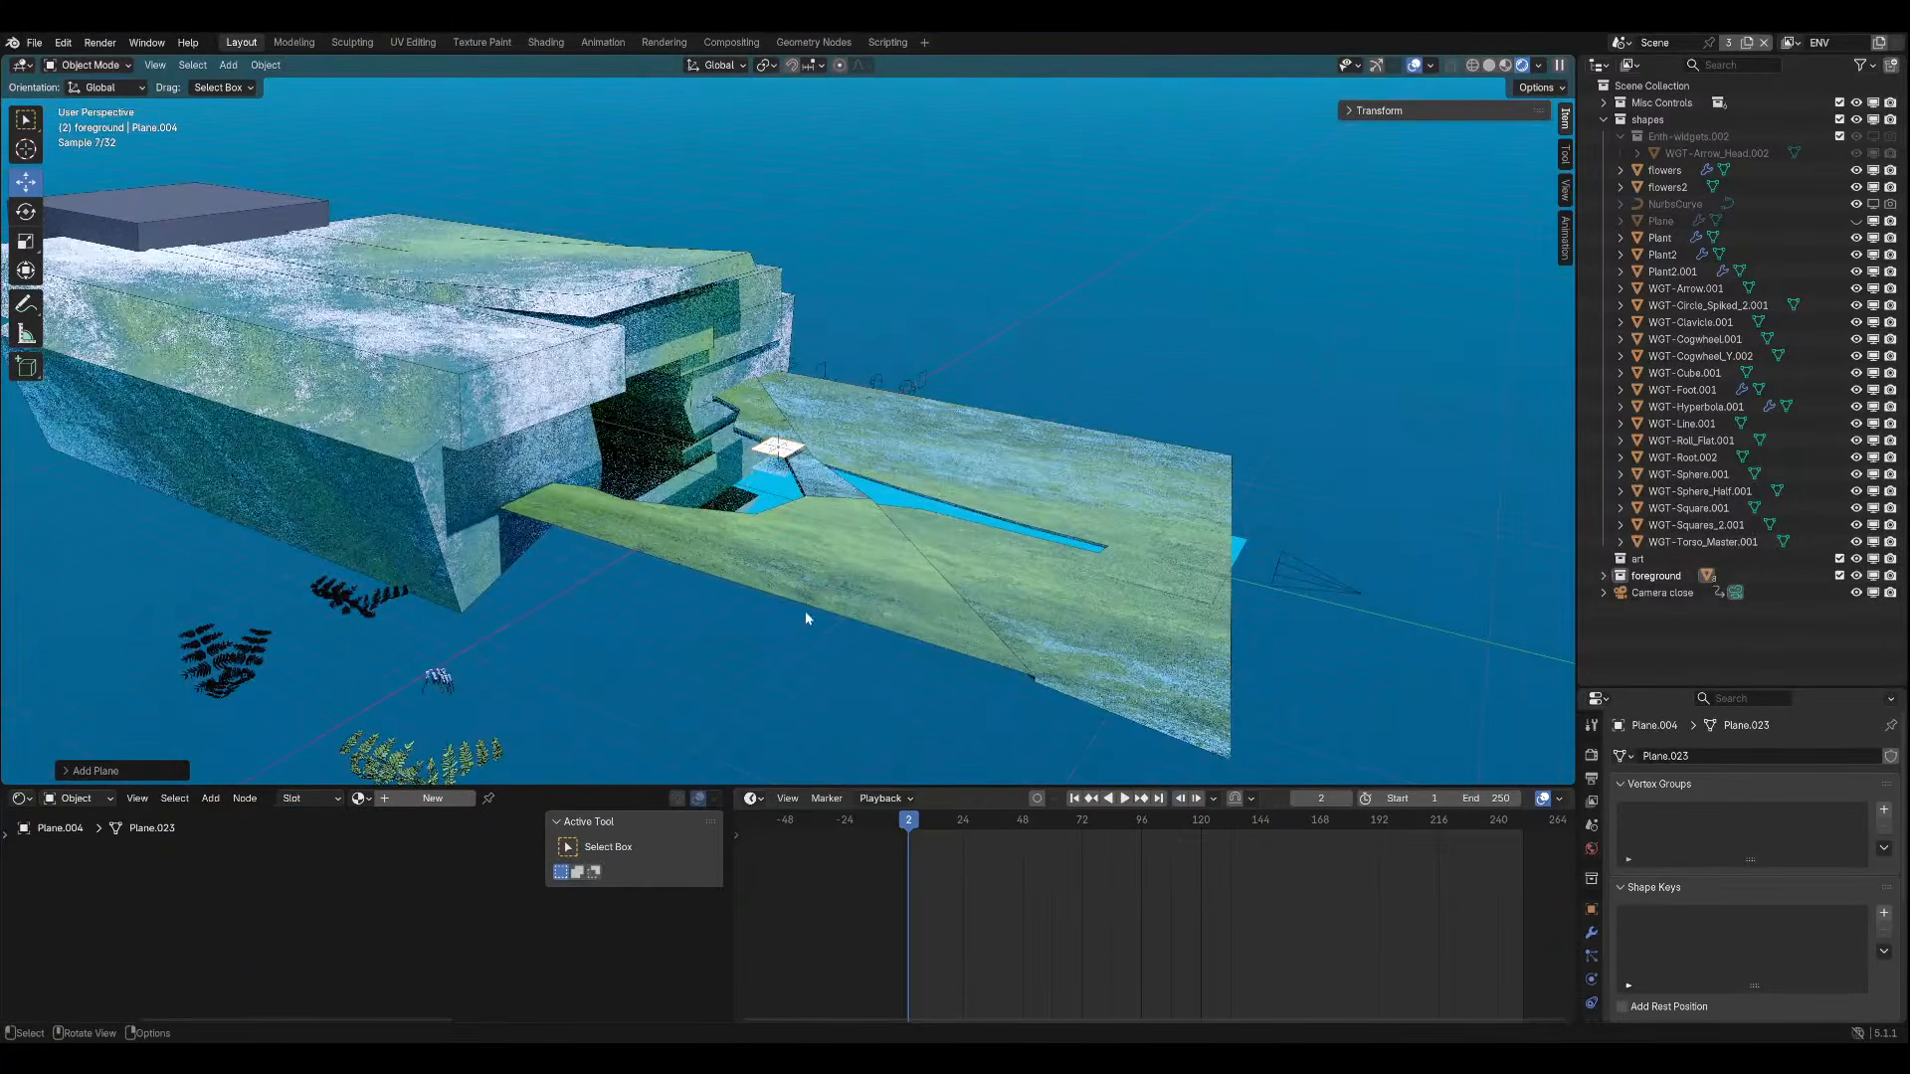
key("g")
left_click(1186, 494)
key("s")
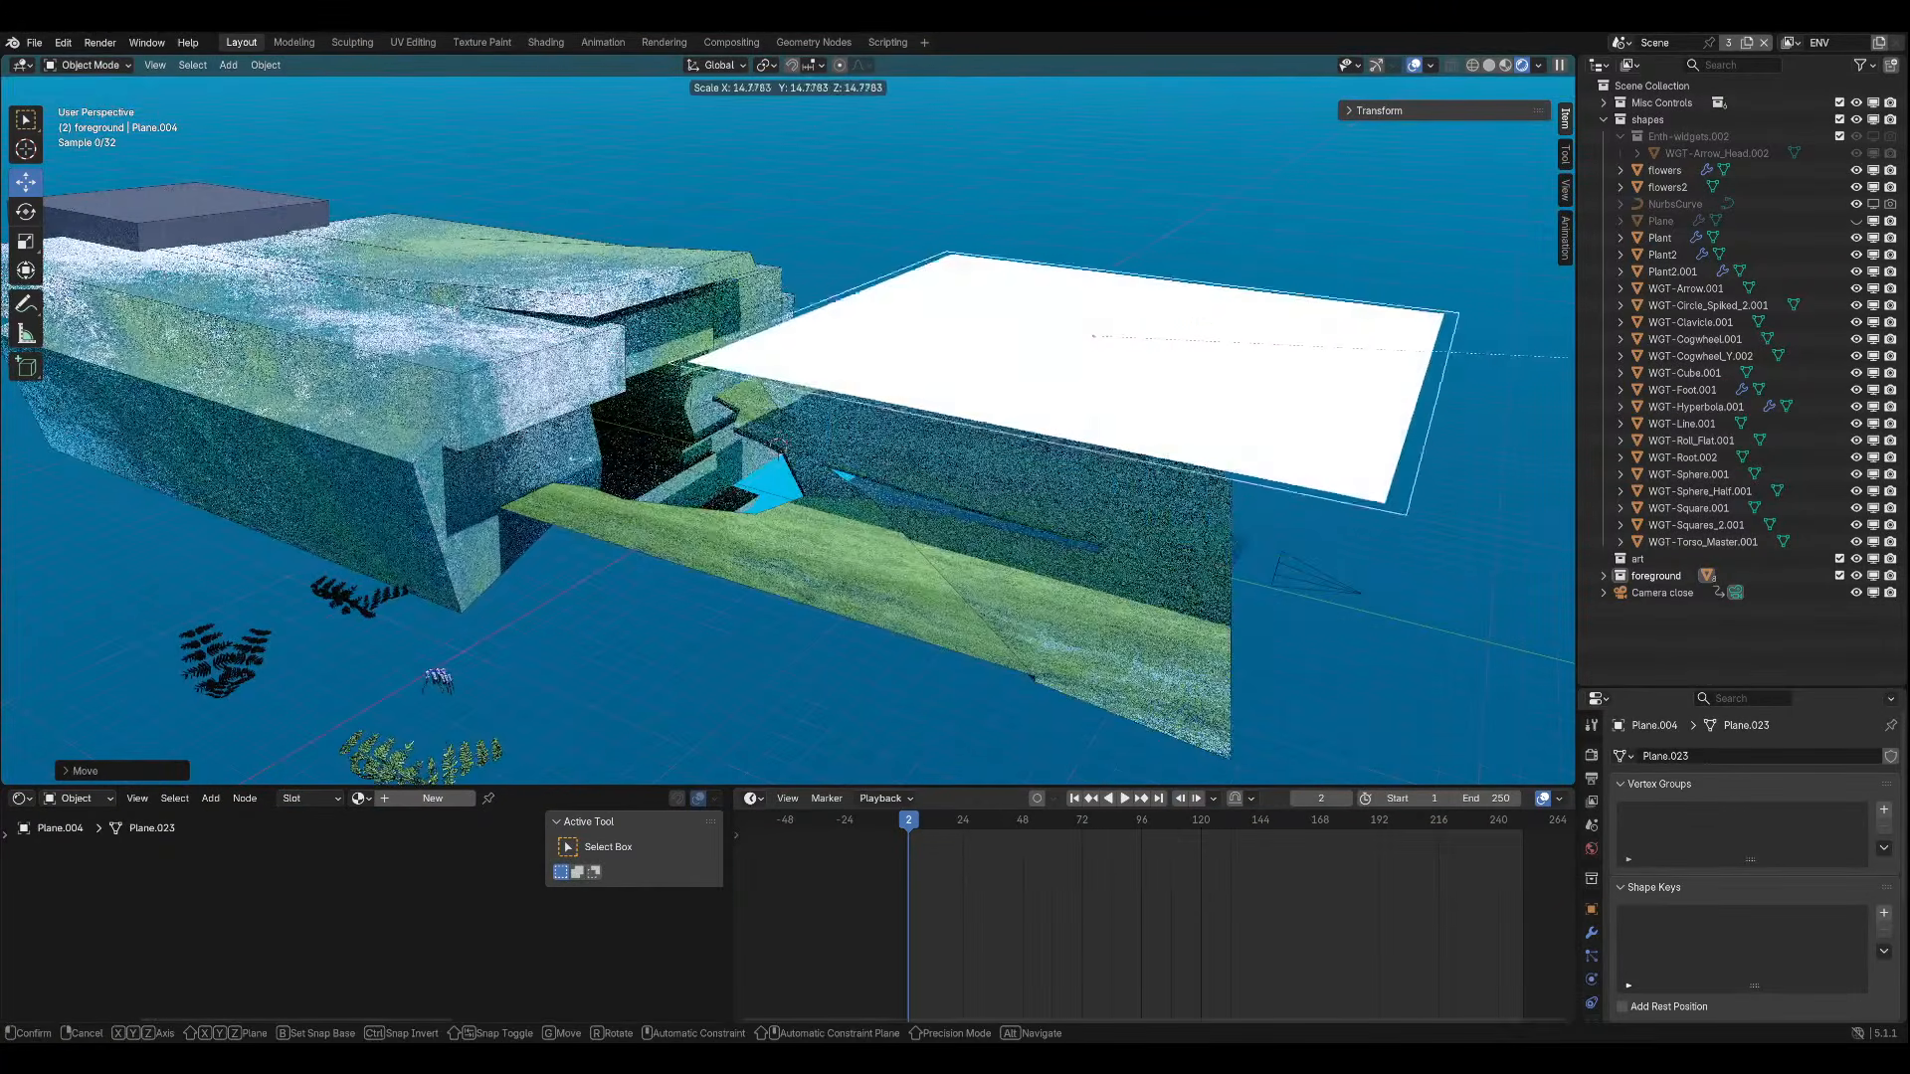
left_click(947, 443)
Reposition the large plane so that it hangs over the ground in front of the building and shades the slab.
scroll(947, 444, "down", 4)
key("g")
left_click(1199, 478)
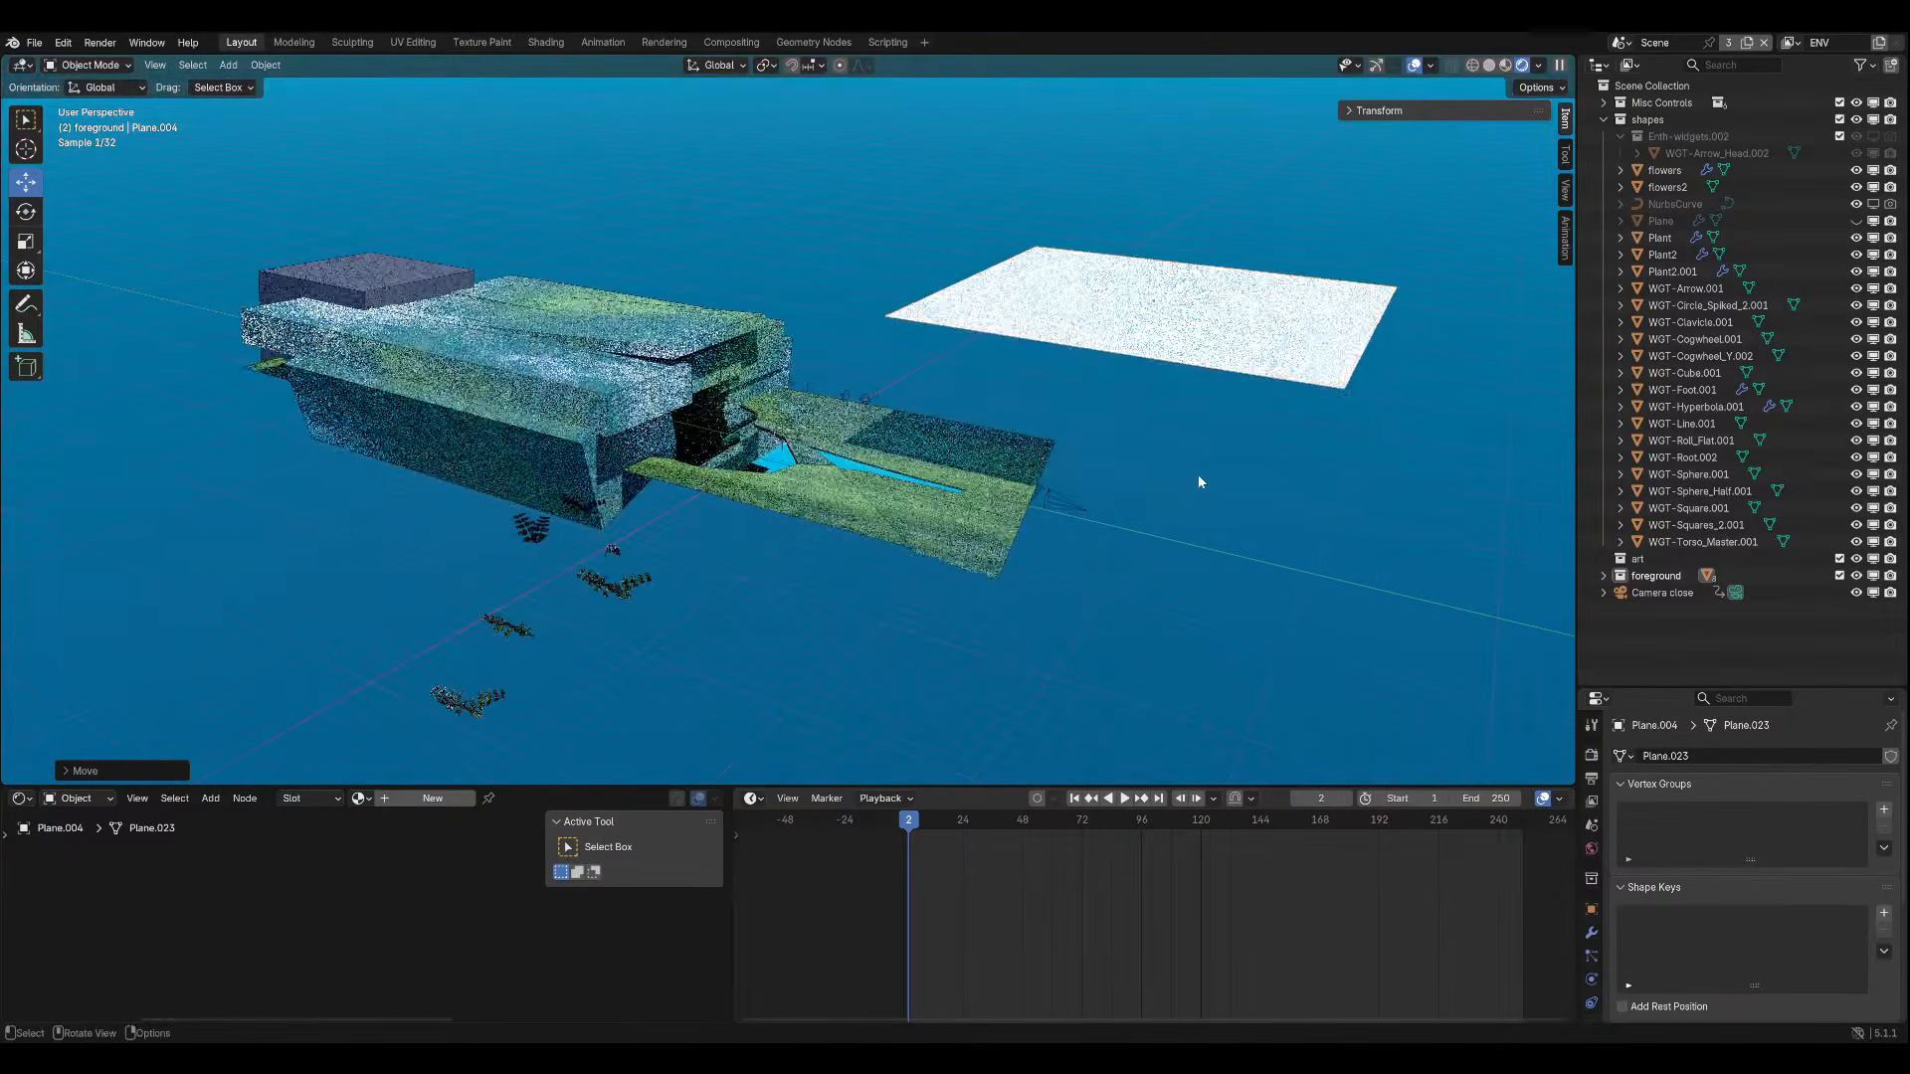
middle_click_drag(1199, 478, 1089, 450)
key("g")
left_click(902, 571)
Try moving the overhead plane along global Z in the camera view without overlays, and inspect its shadow from outside.
key("KP_0")
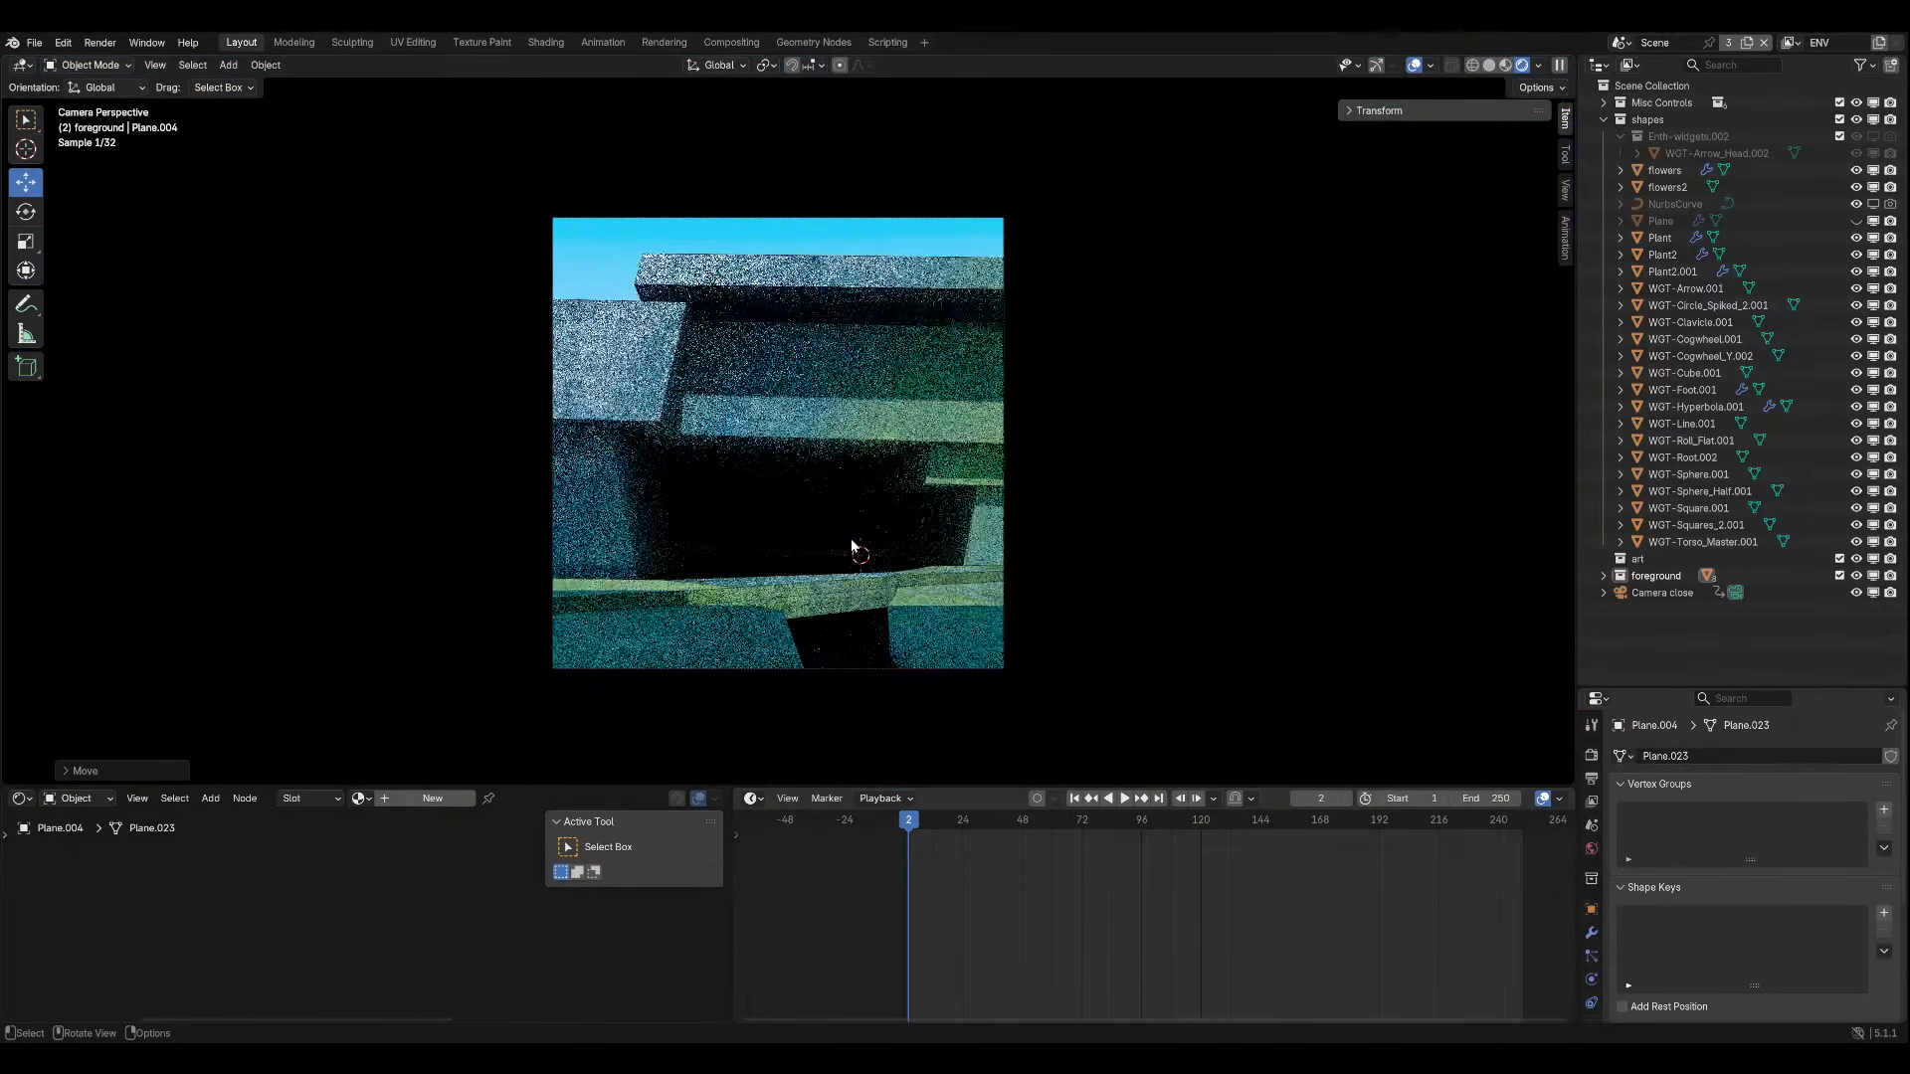
left_click(1414, 64)
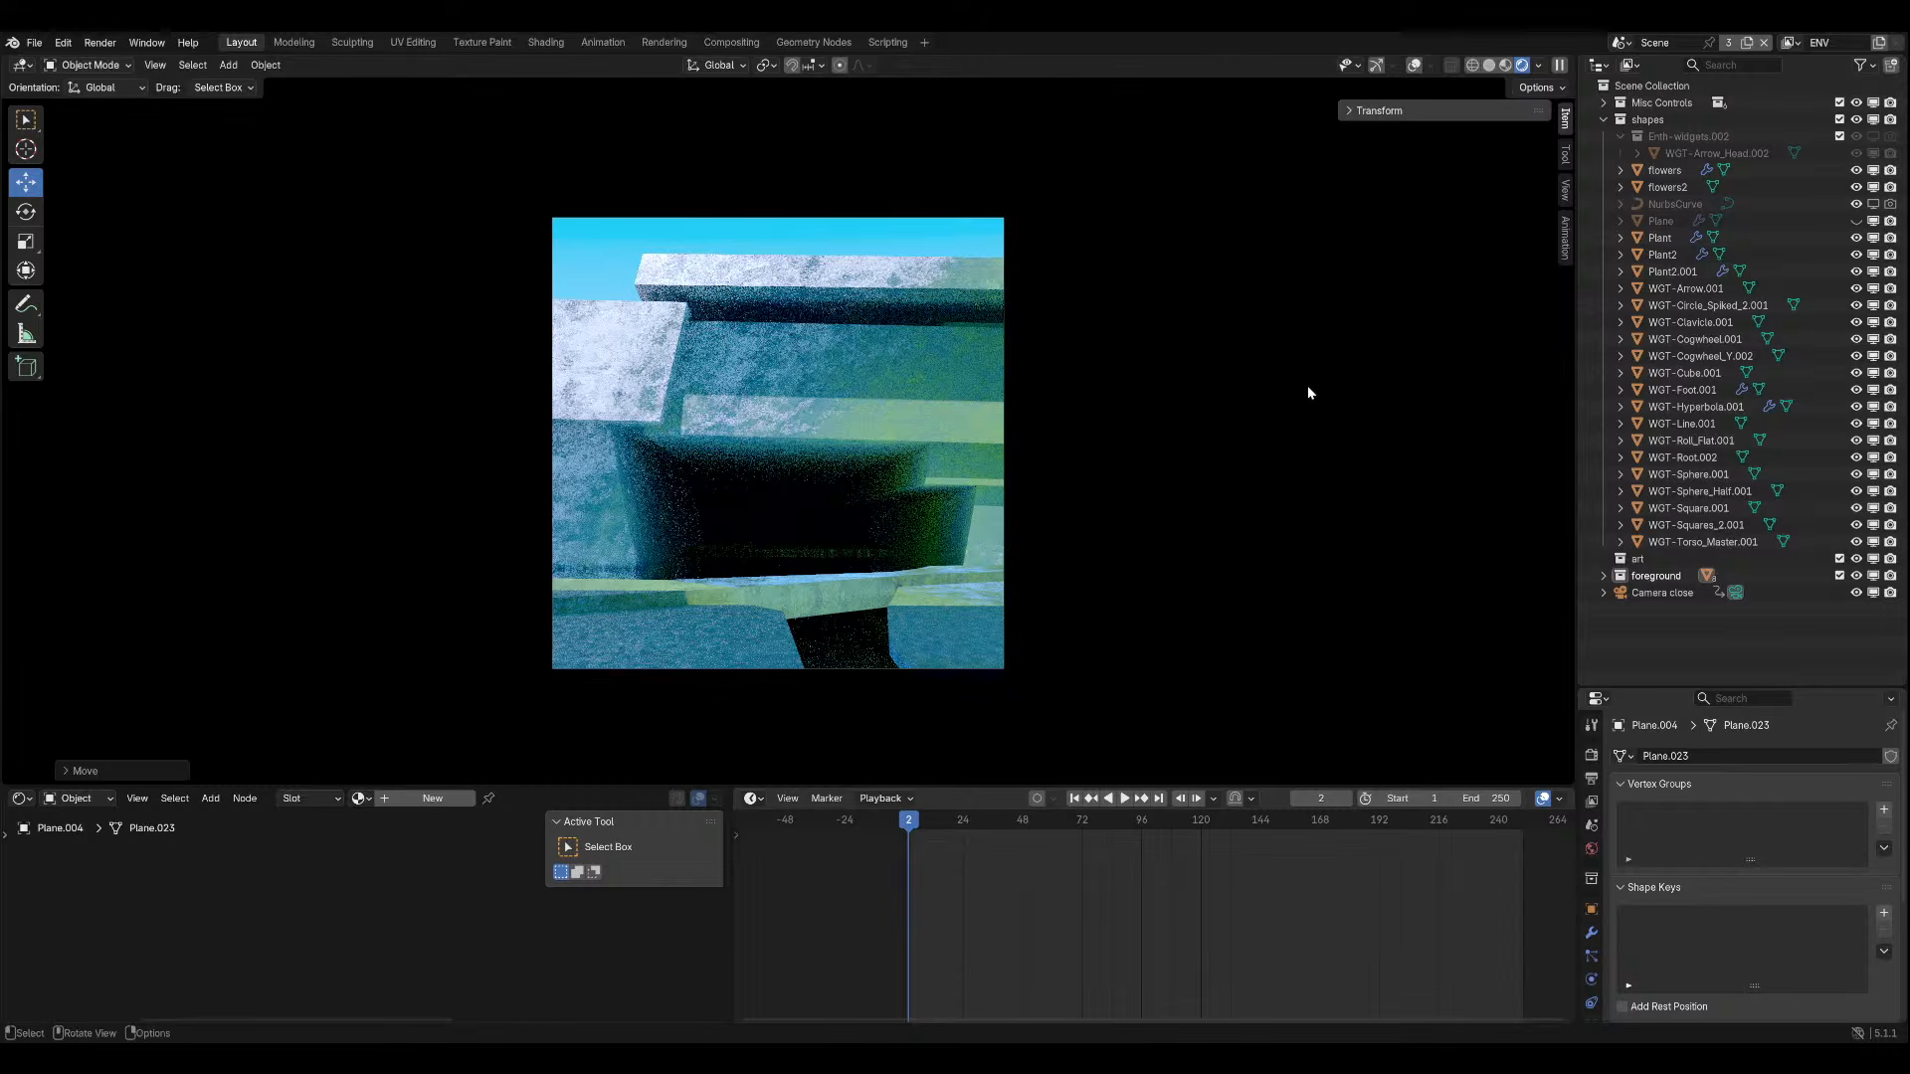
key("g")
key("z")
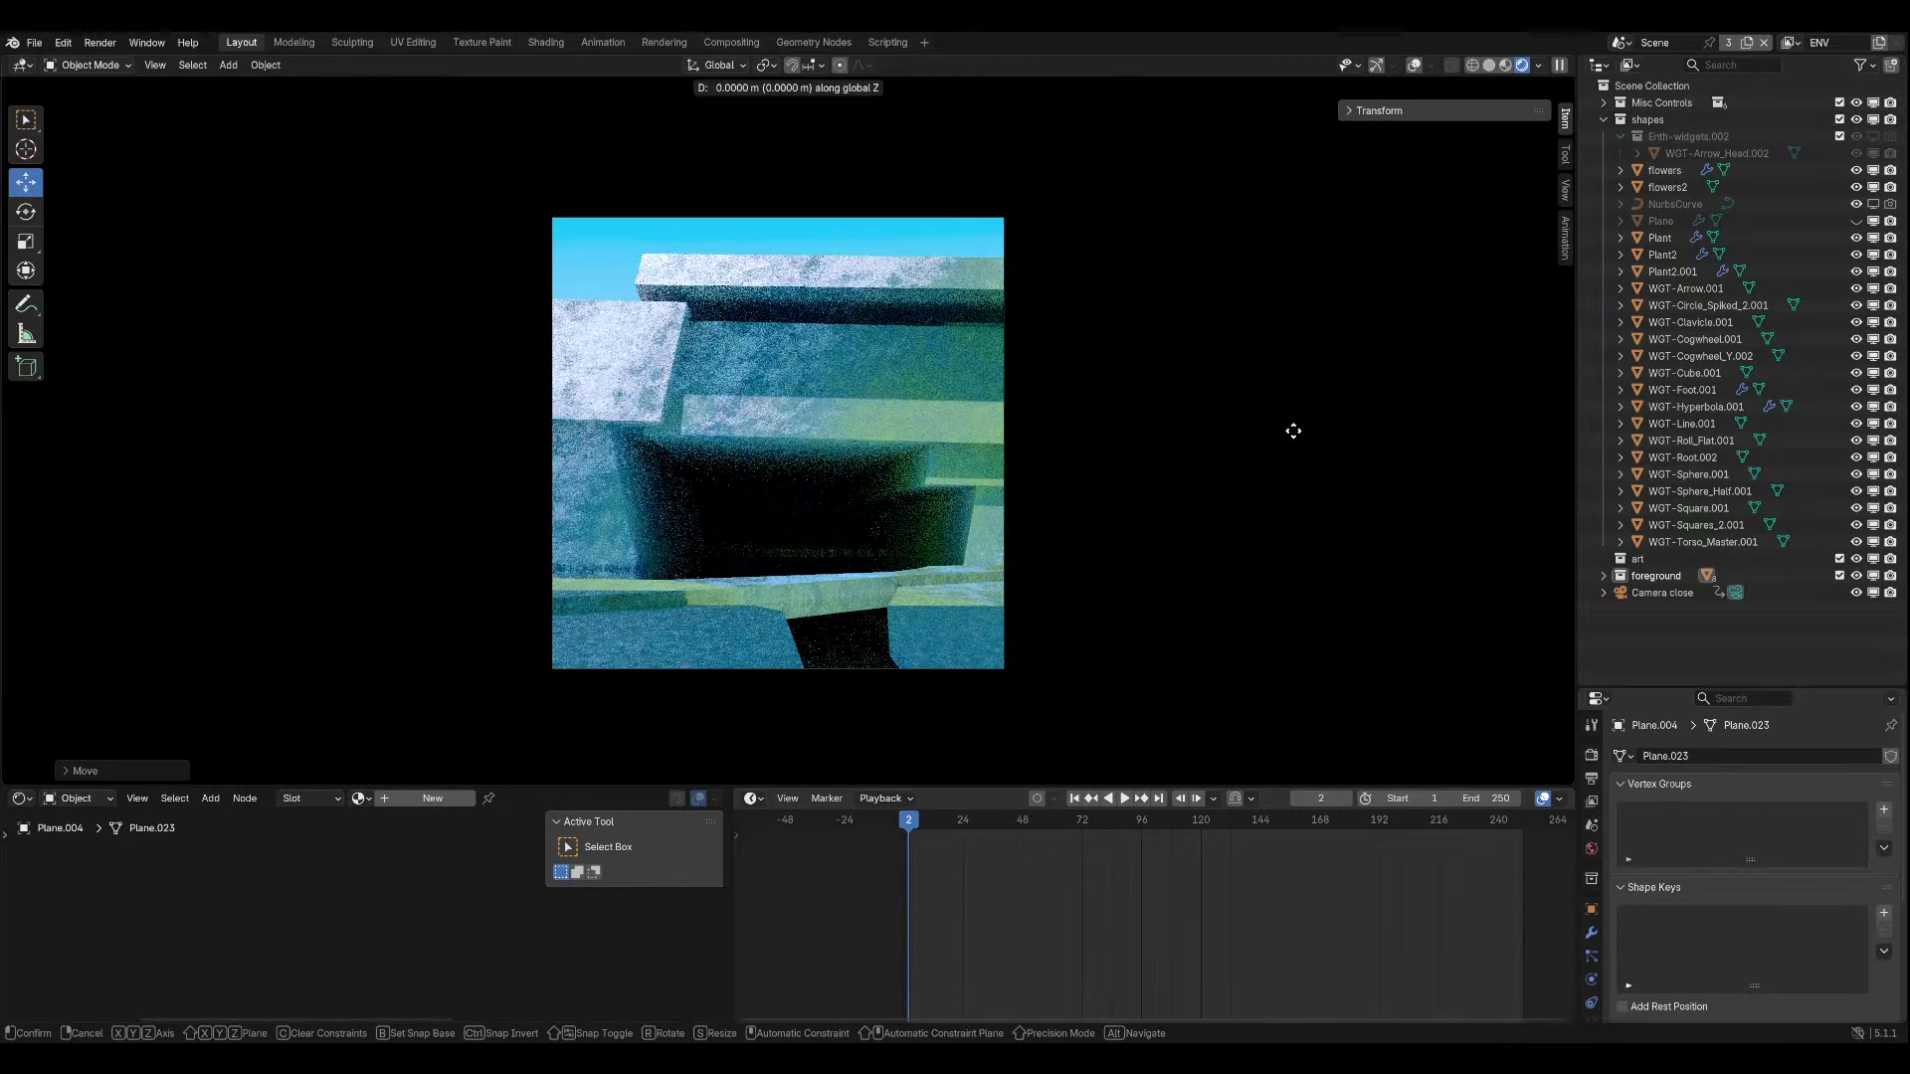
left_click(1293, 431)
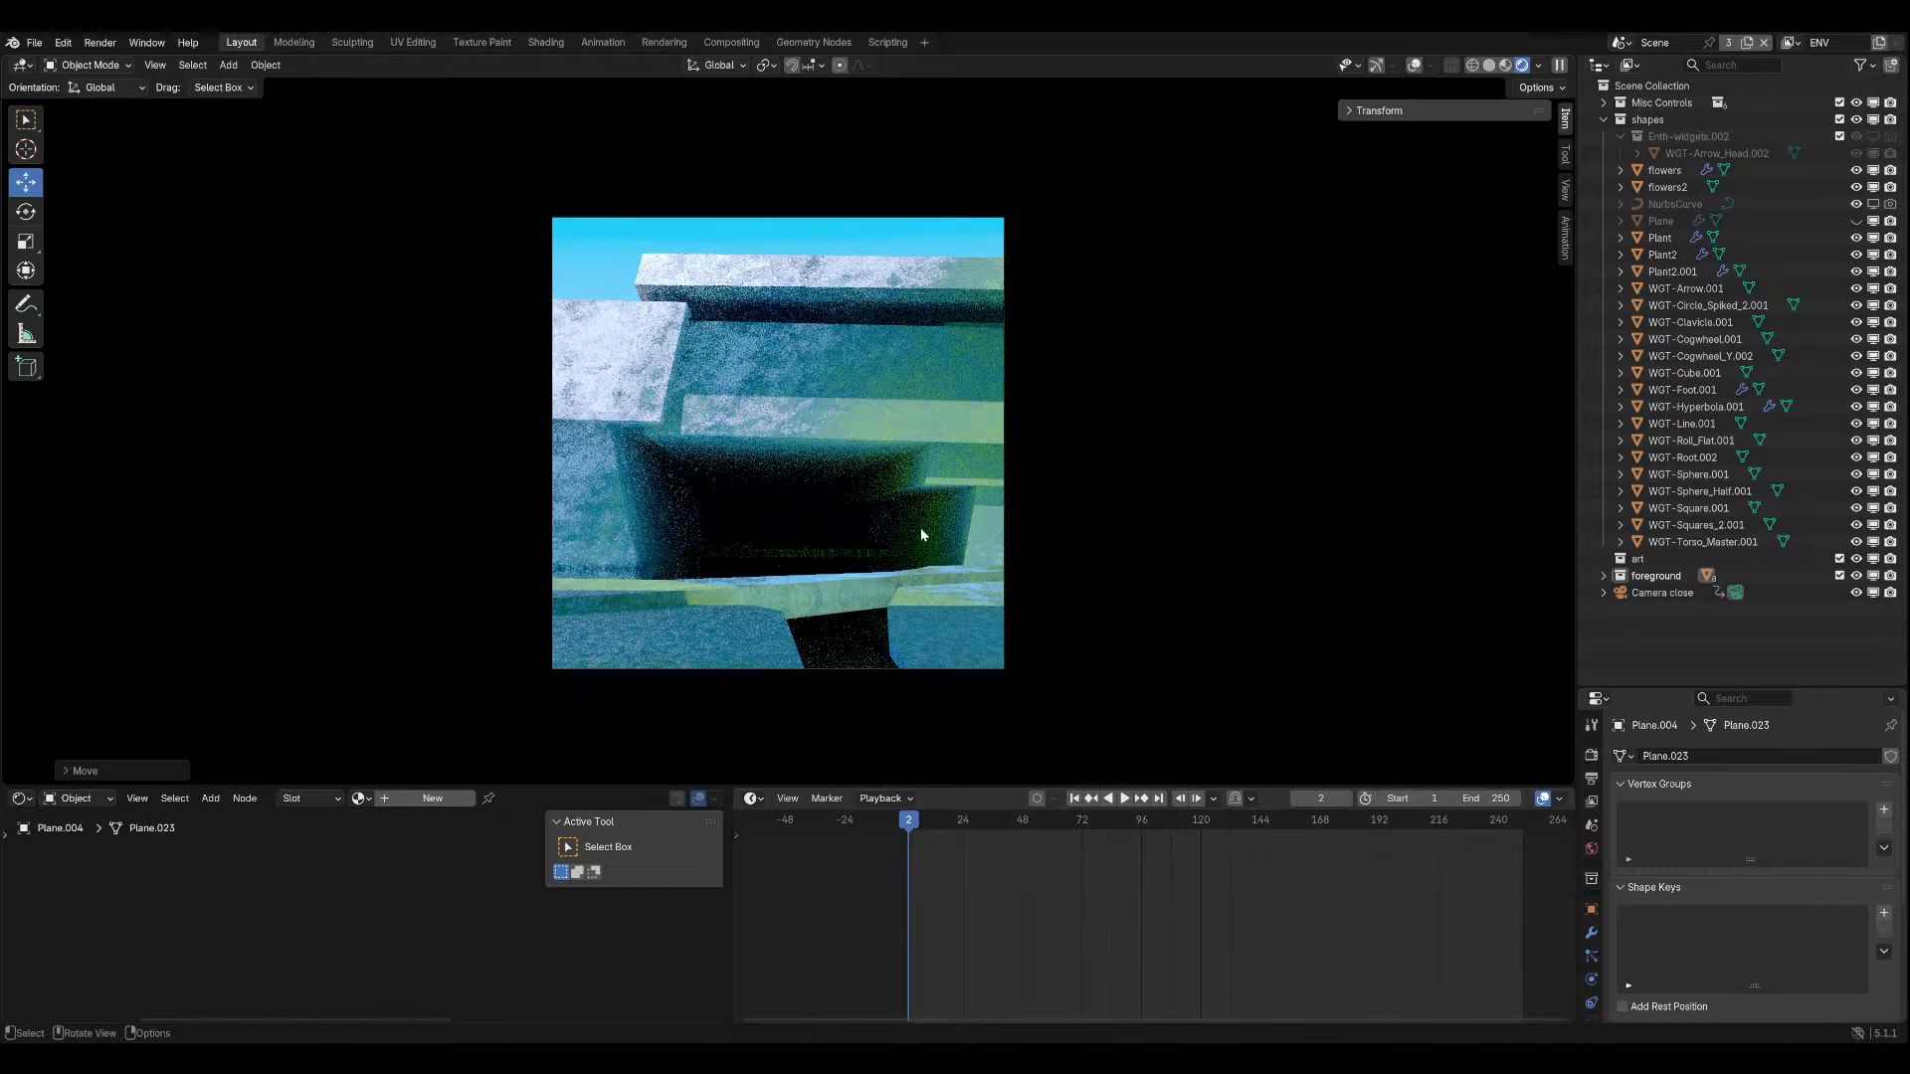
middle_click_drag(927, 529, 1327, 107)
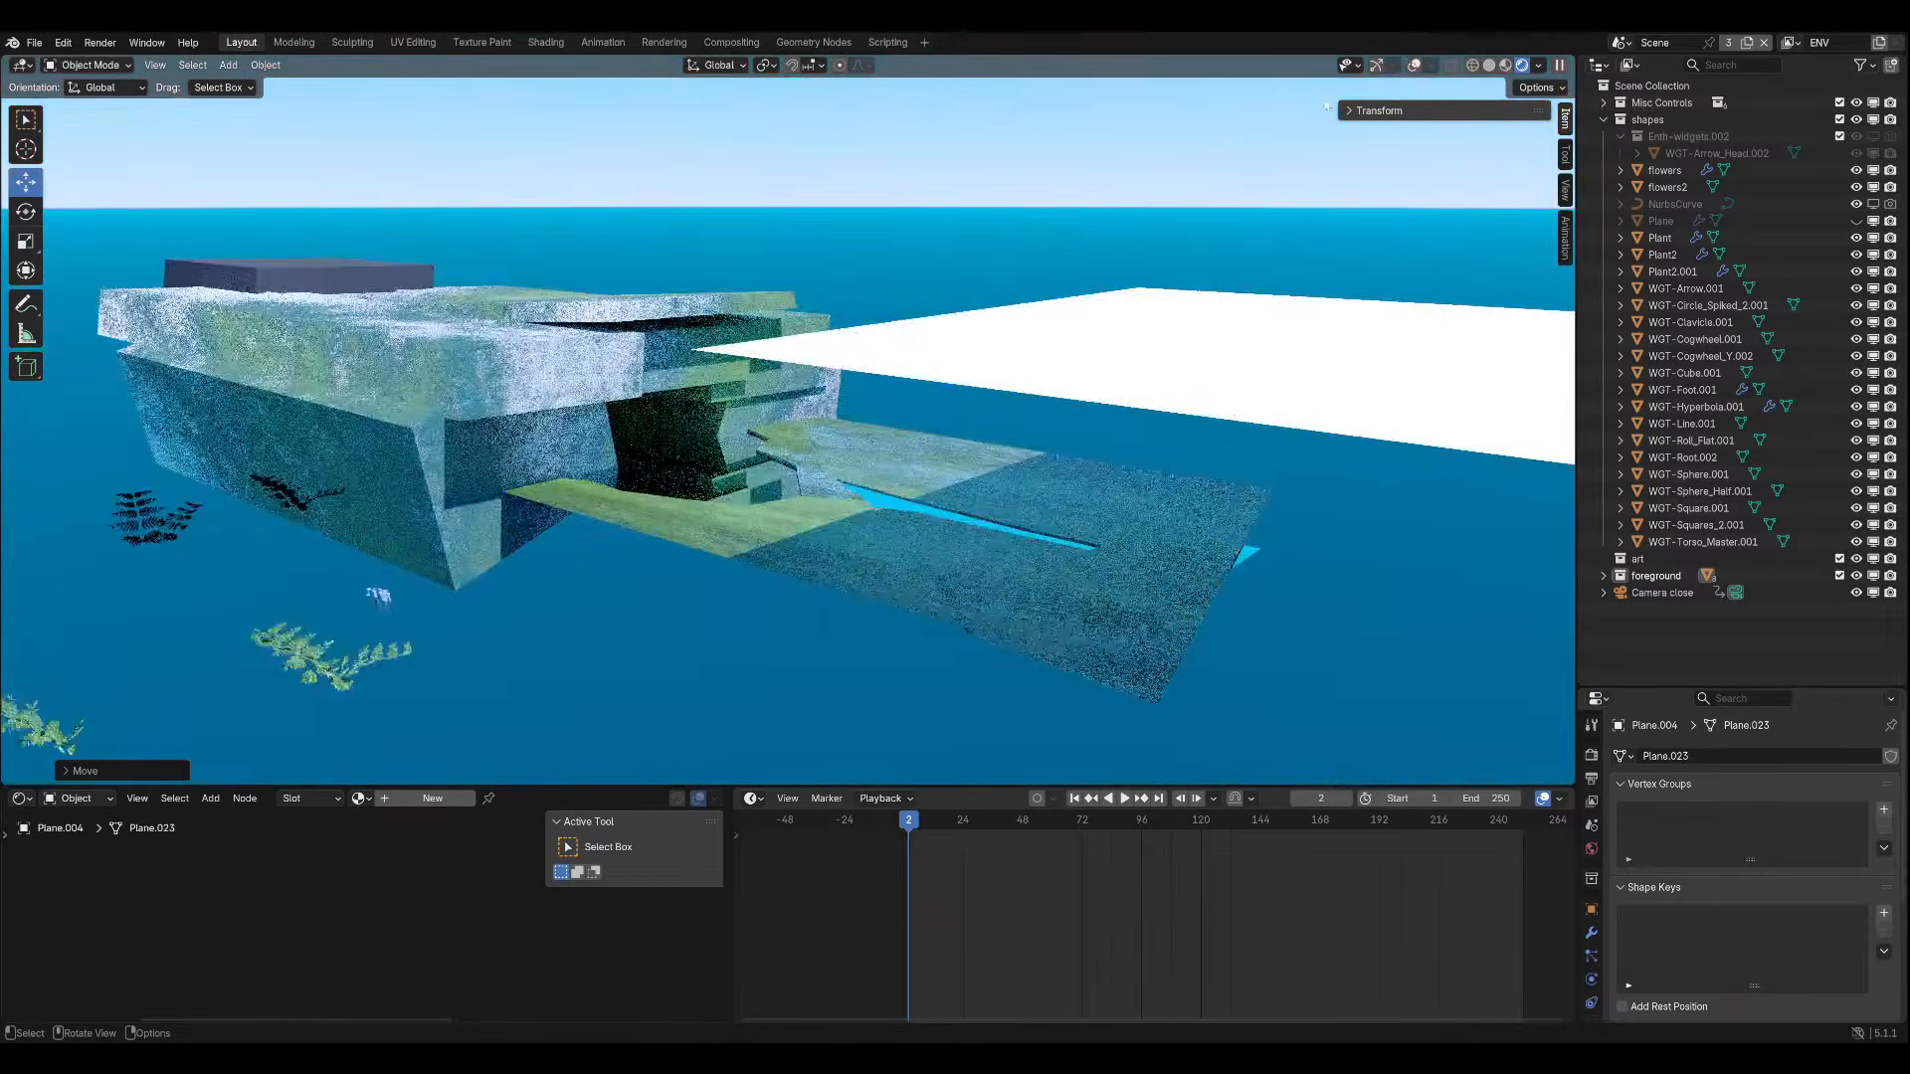
left_click(1415, 65)
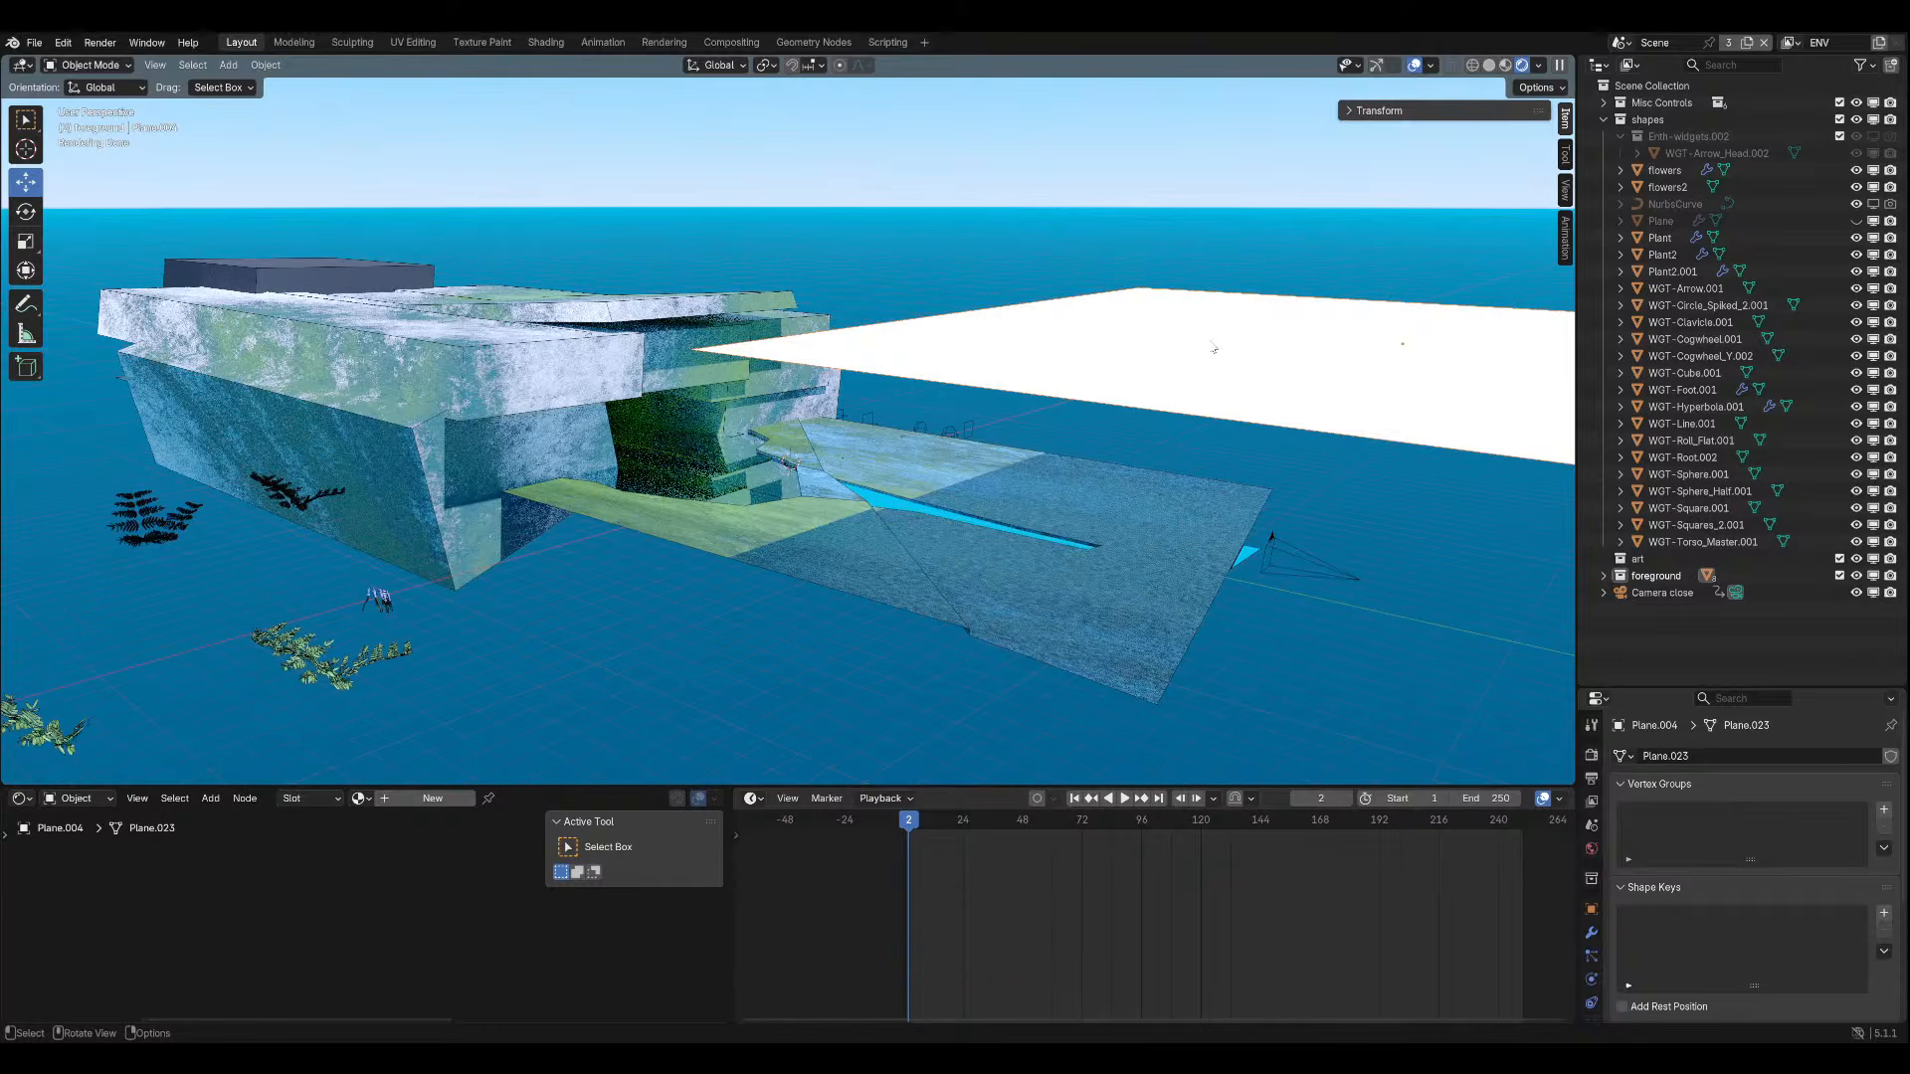
key("KP_0")
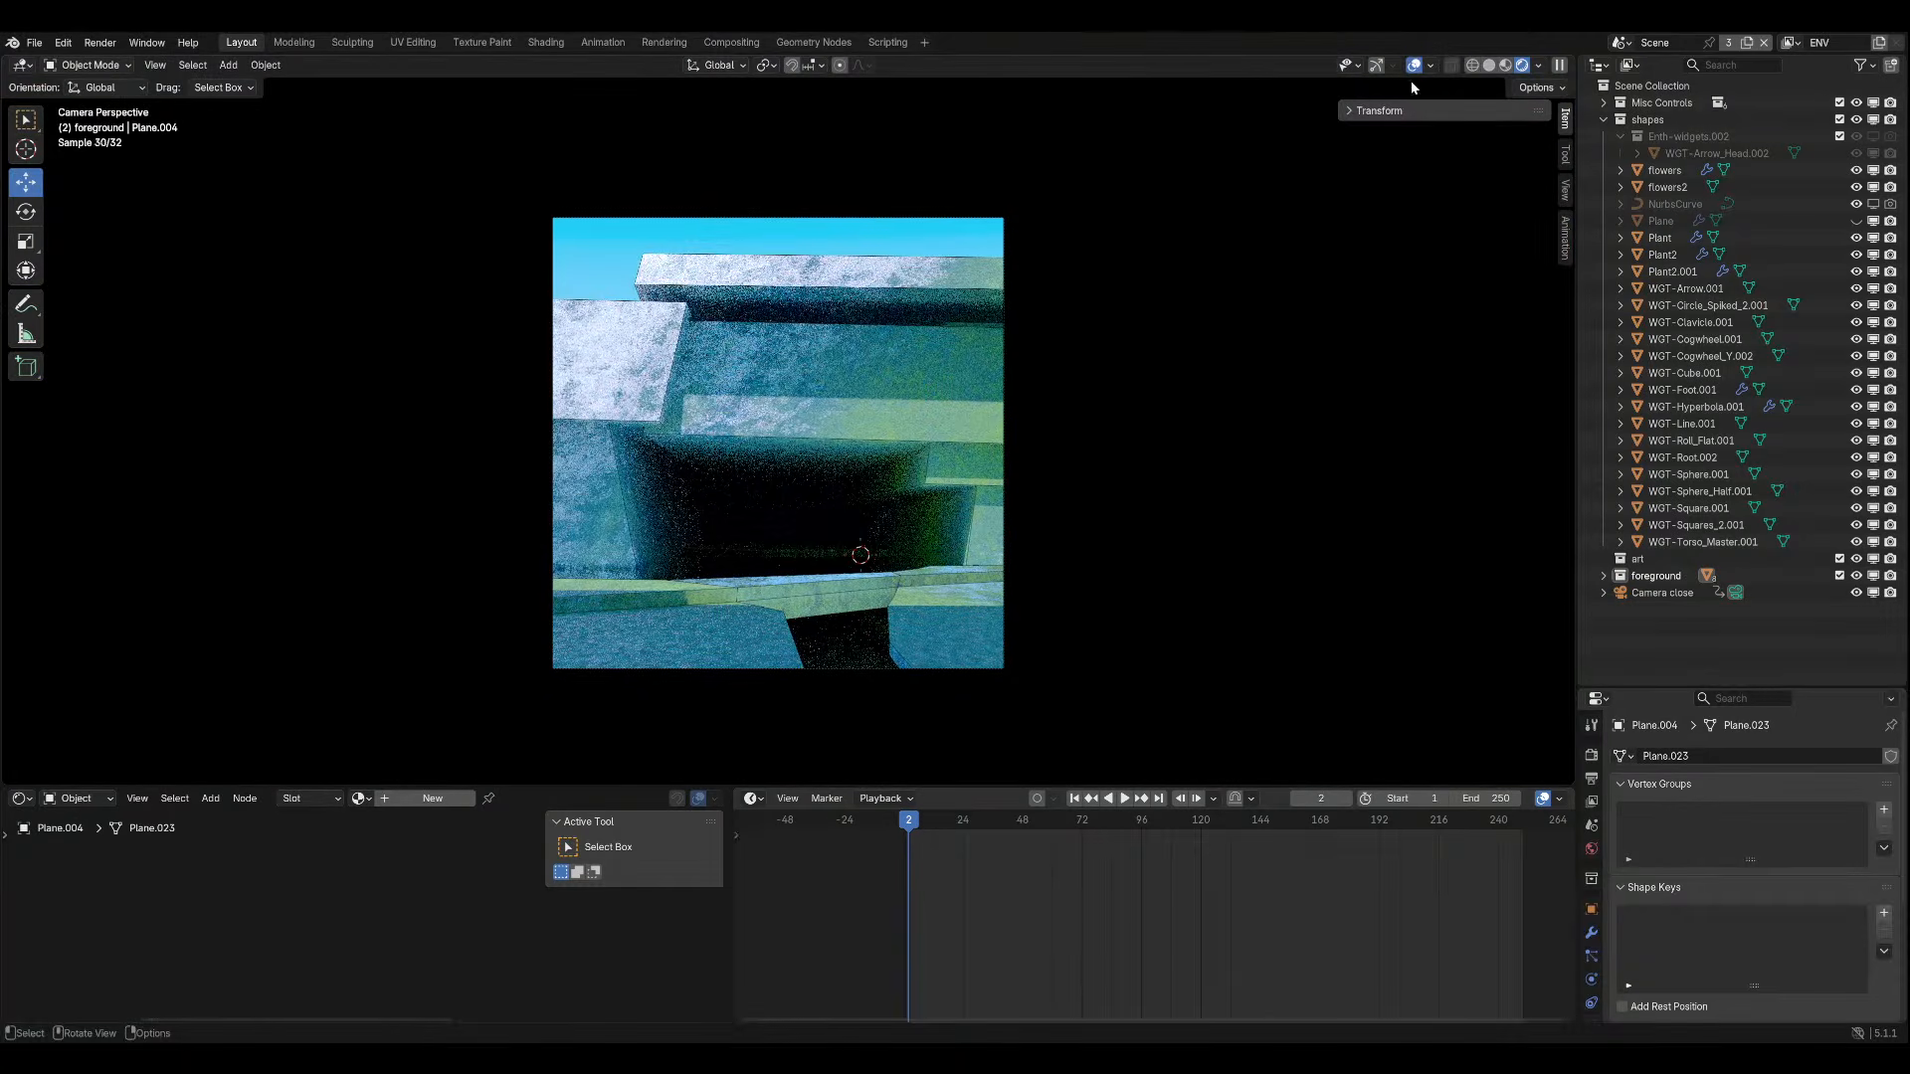
Raise the overhead plane along global Z in the camera view with overlays hidden, then check its height from outside.
left_click(1414, 64)
key("g")
key("z")
left_click(1274, 371)
middle_click_drag(1263, 364, 1040, 315)
scroll(995, 220, "down", 3)
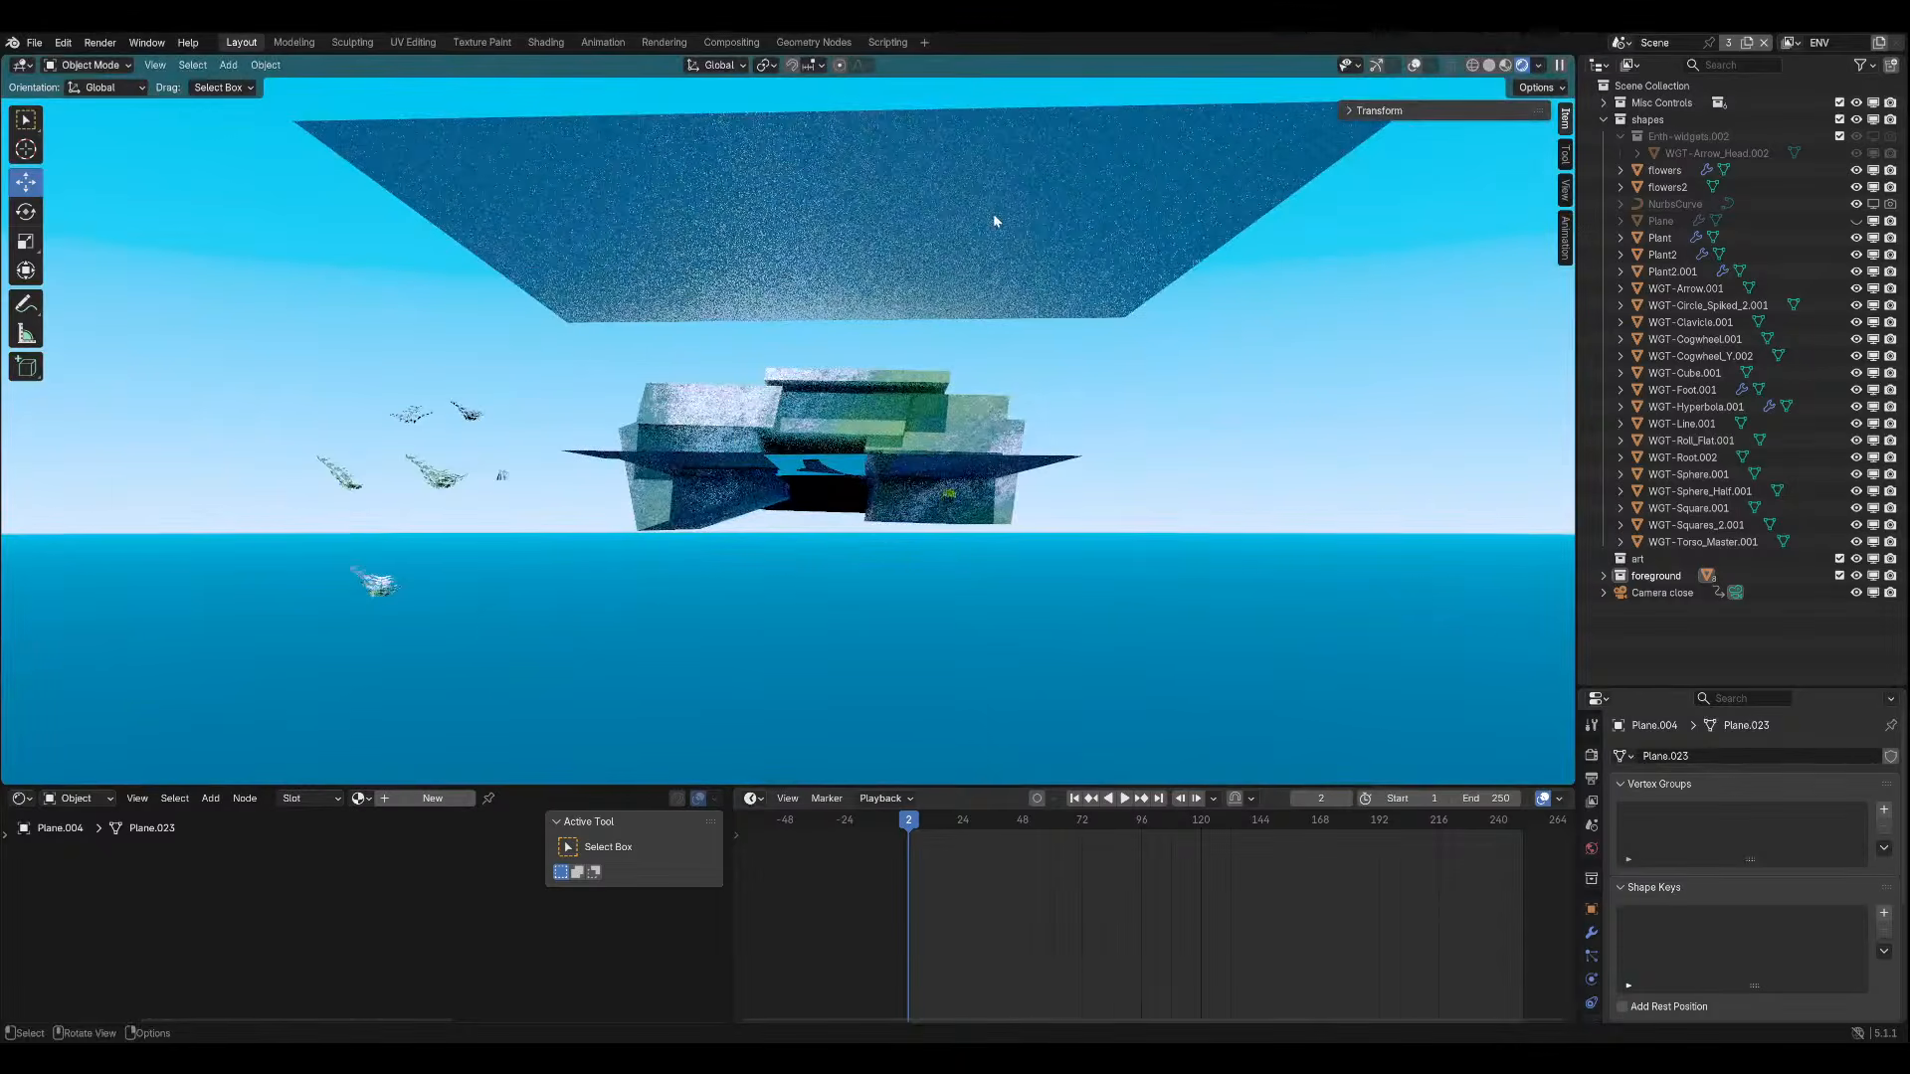
Show the overlays and transform gizmo, lower the overhead plane along Z towards the building's roof, and save the file.
left_click(1393, 67)
left_click(1413, 66)
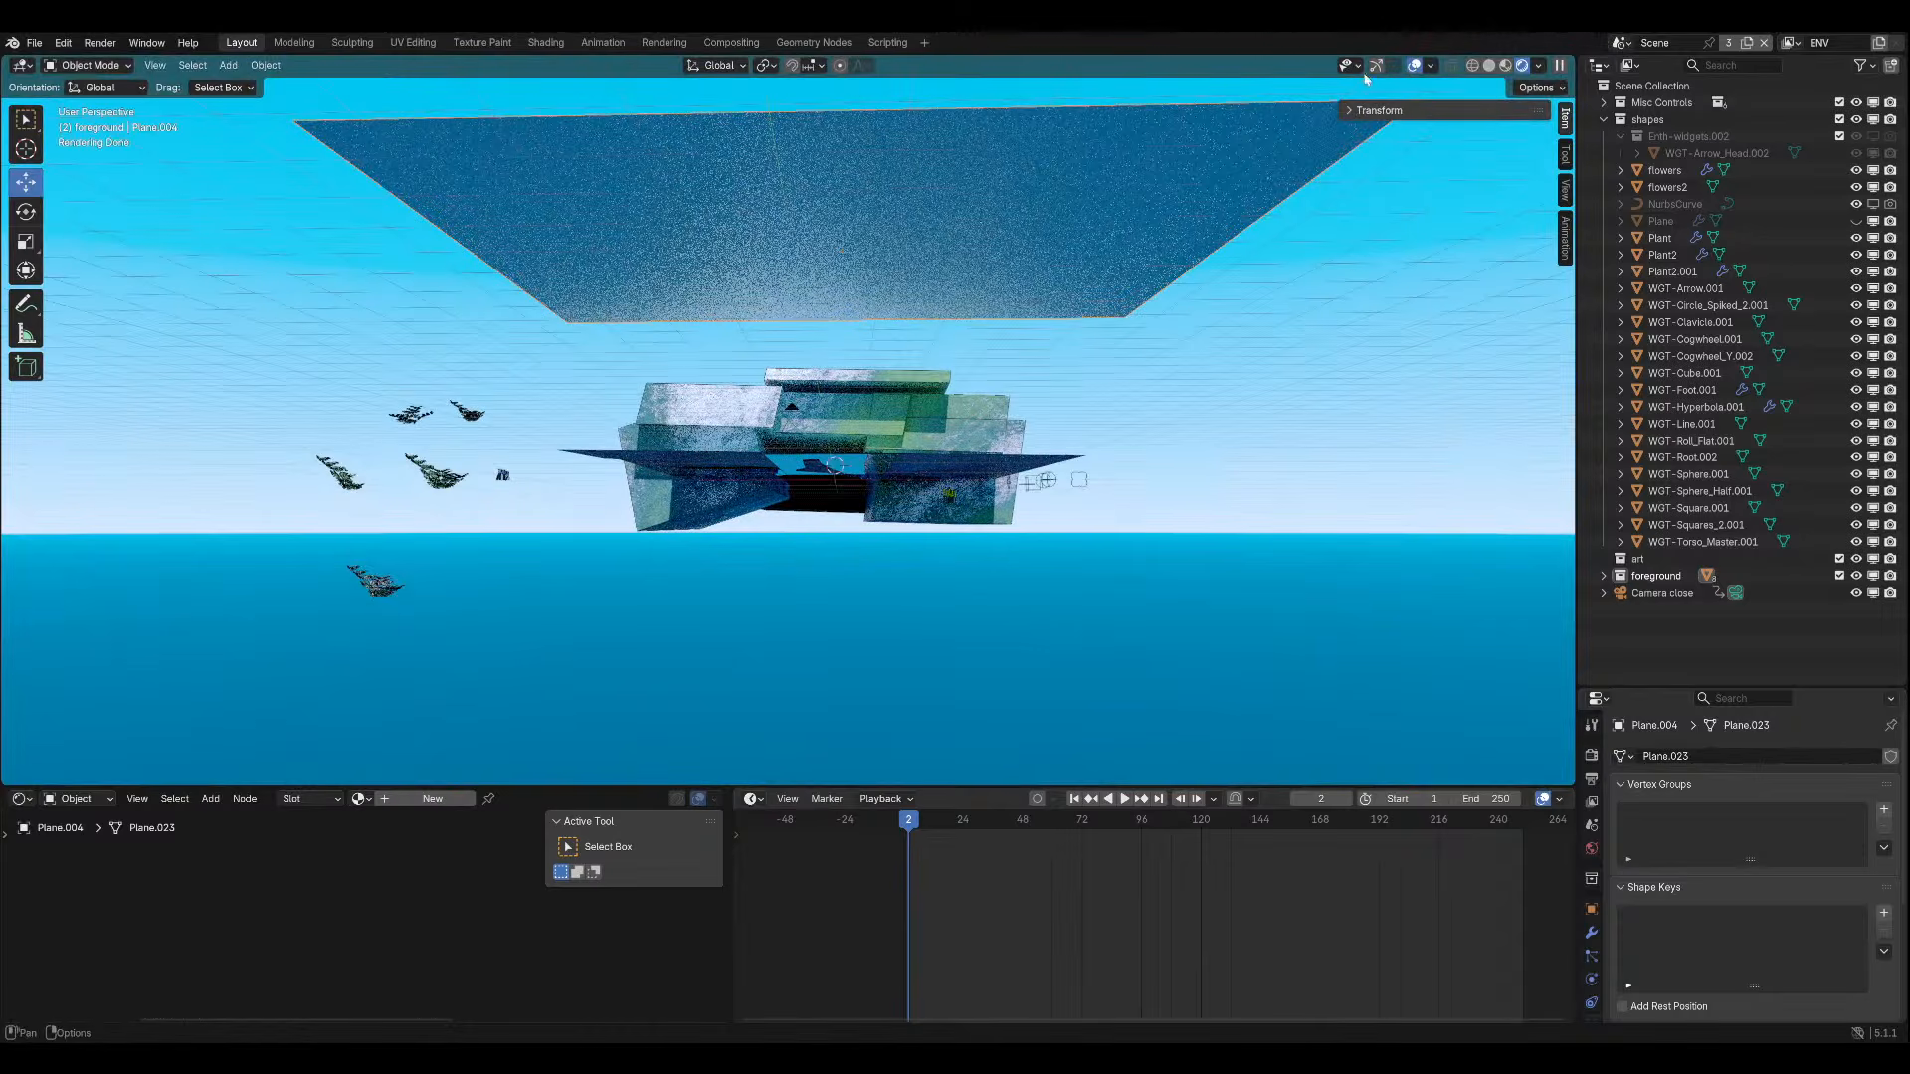
left_click_drag(843, 194, 834, 287)
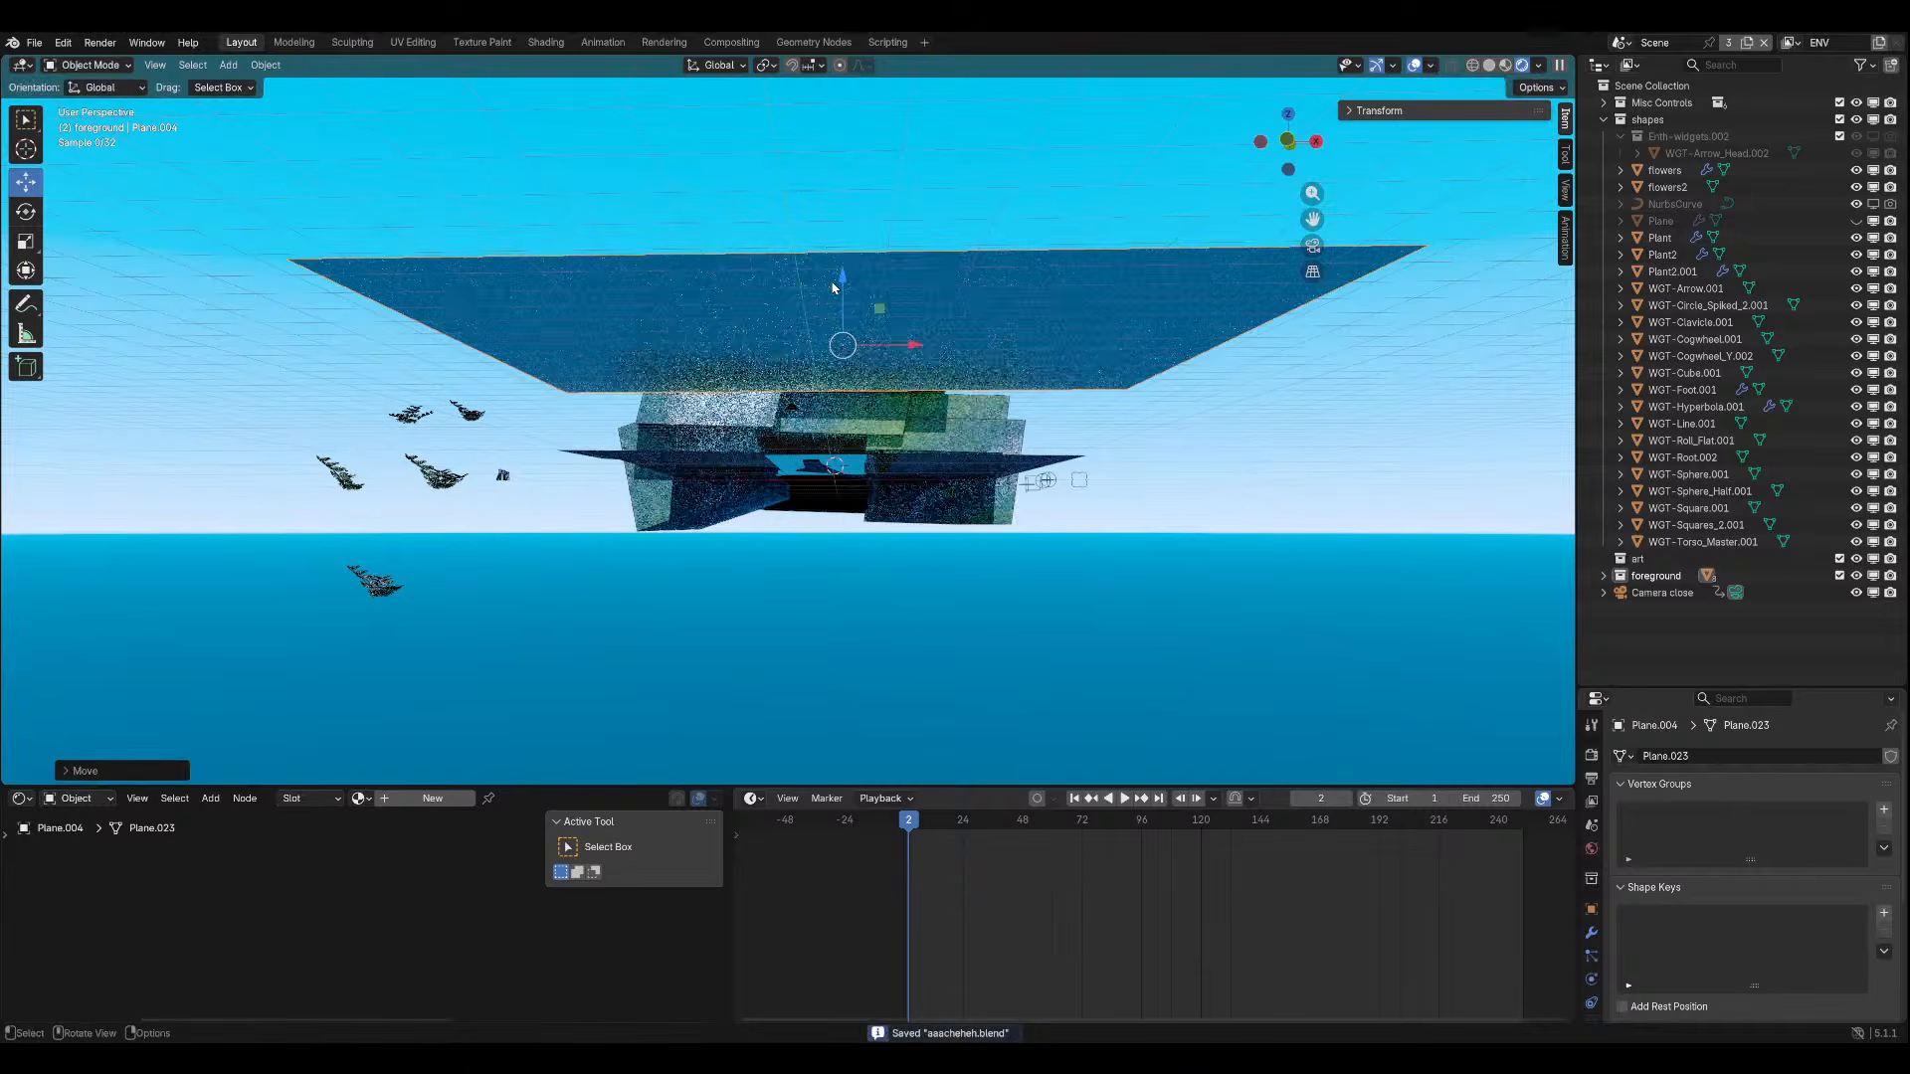
In the camera view, move the overhead plane along global Z and then shift it along global X.
key("KP_0")
key("g")
key("z")
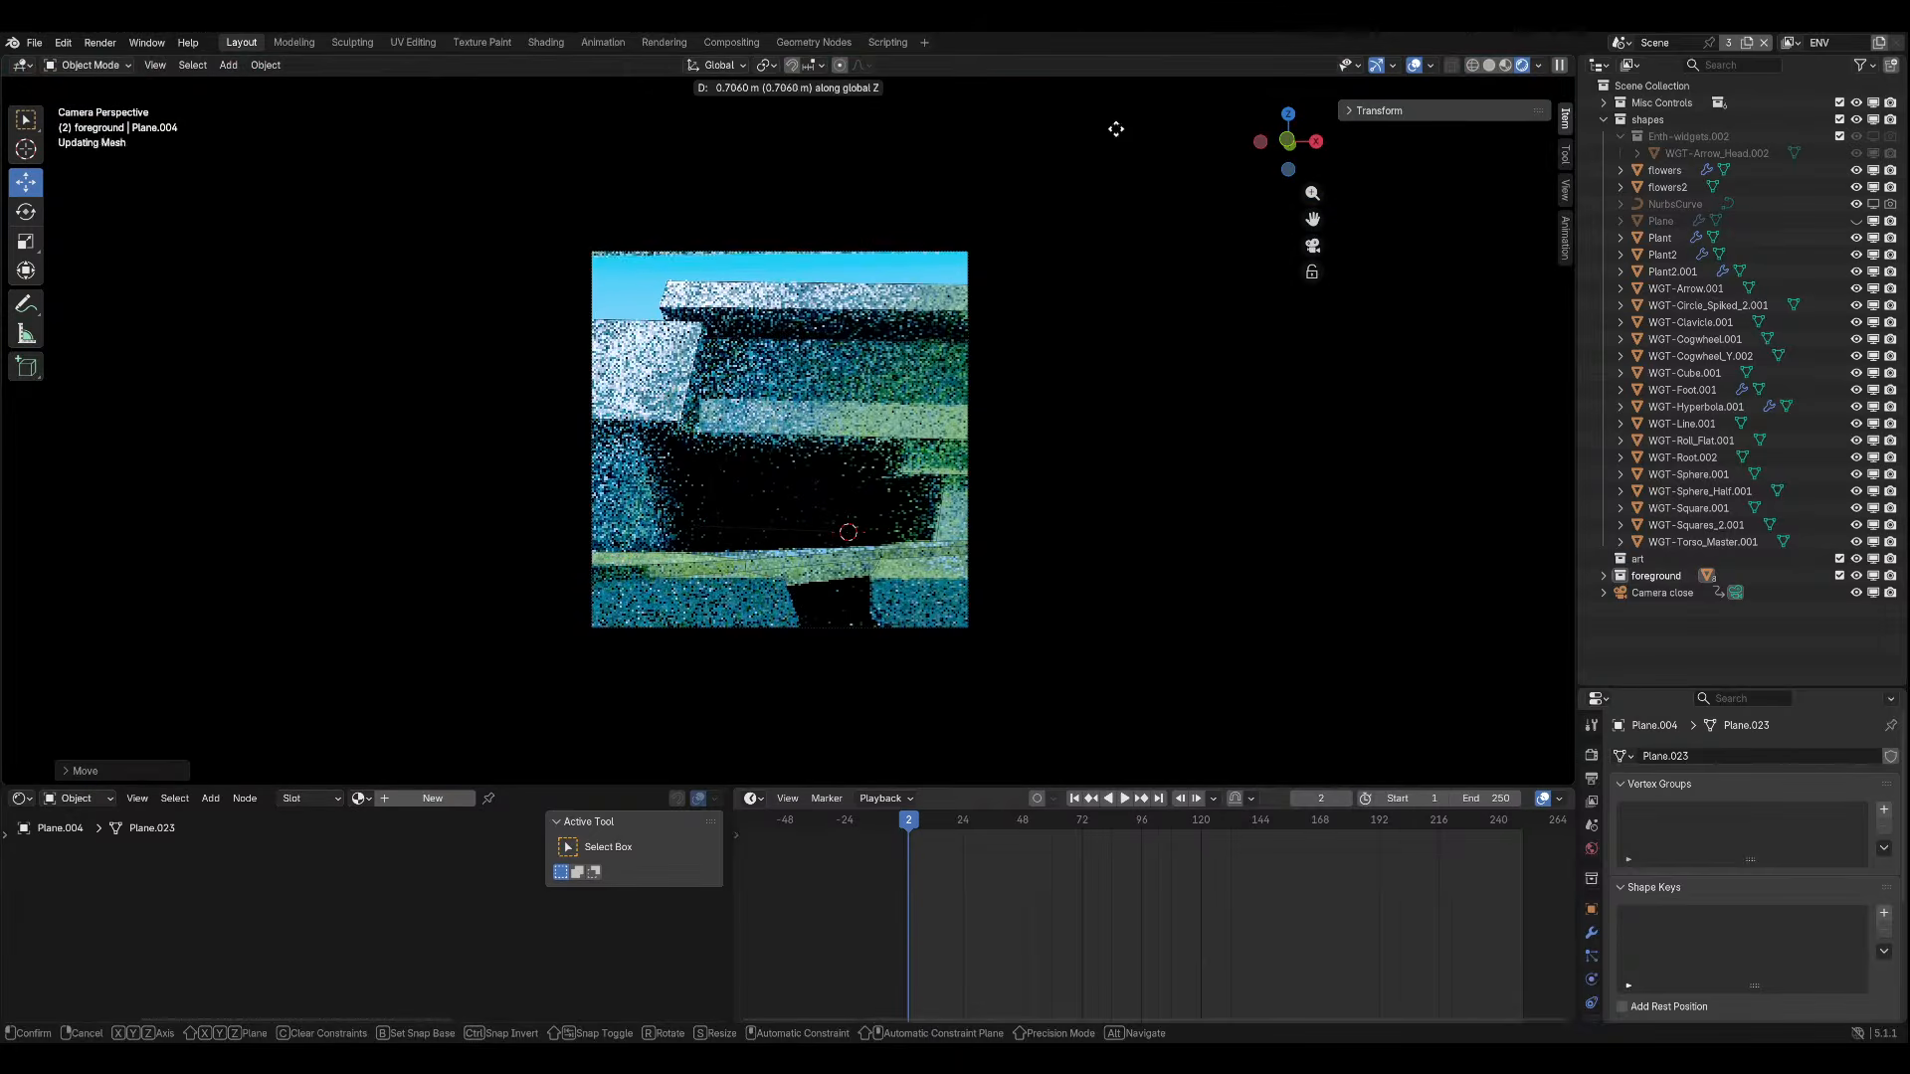
left_click(1101, 463)
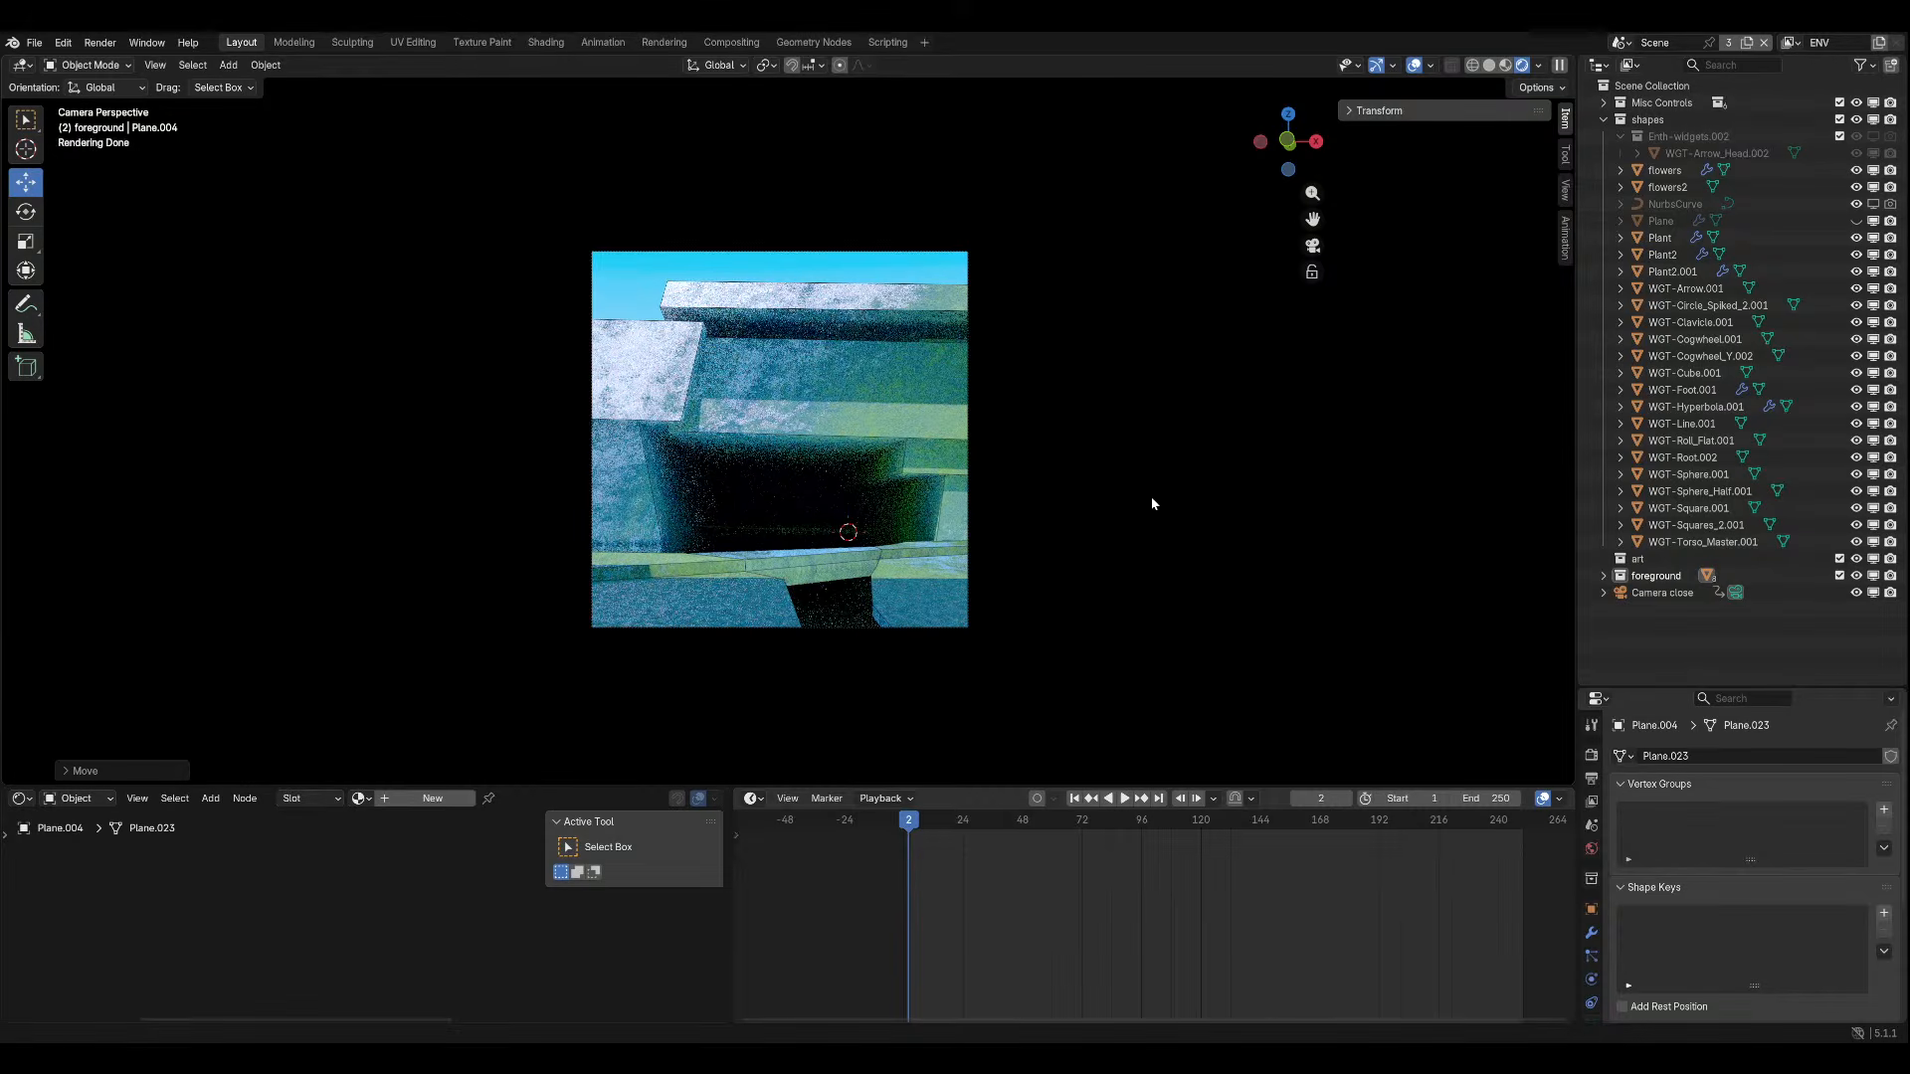
key("g")
key("y")
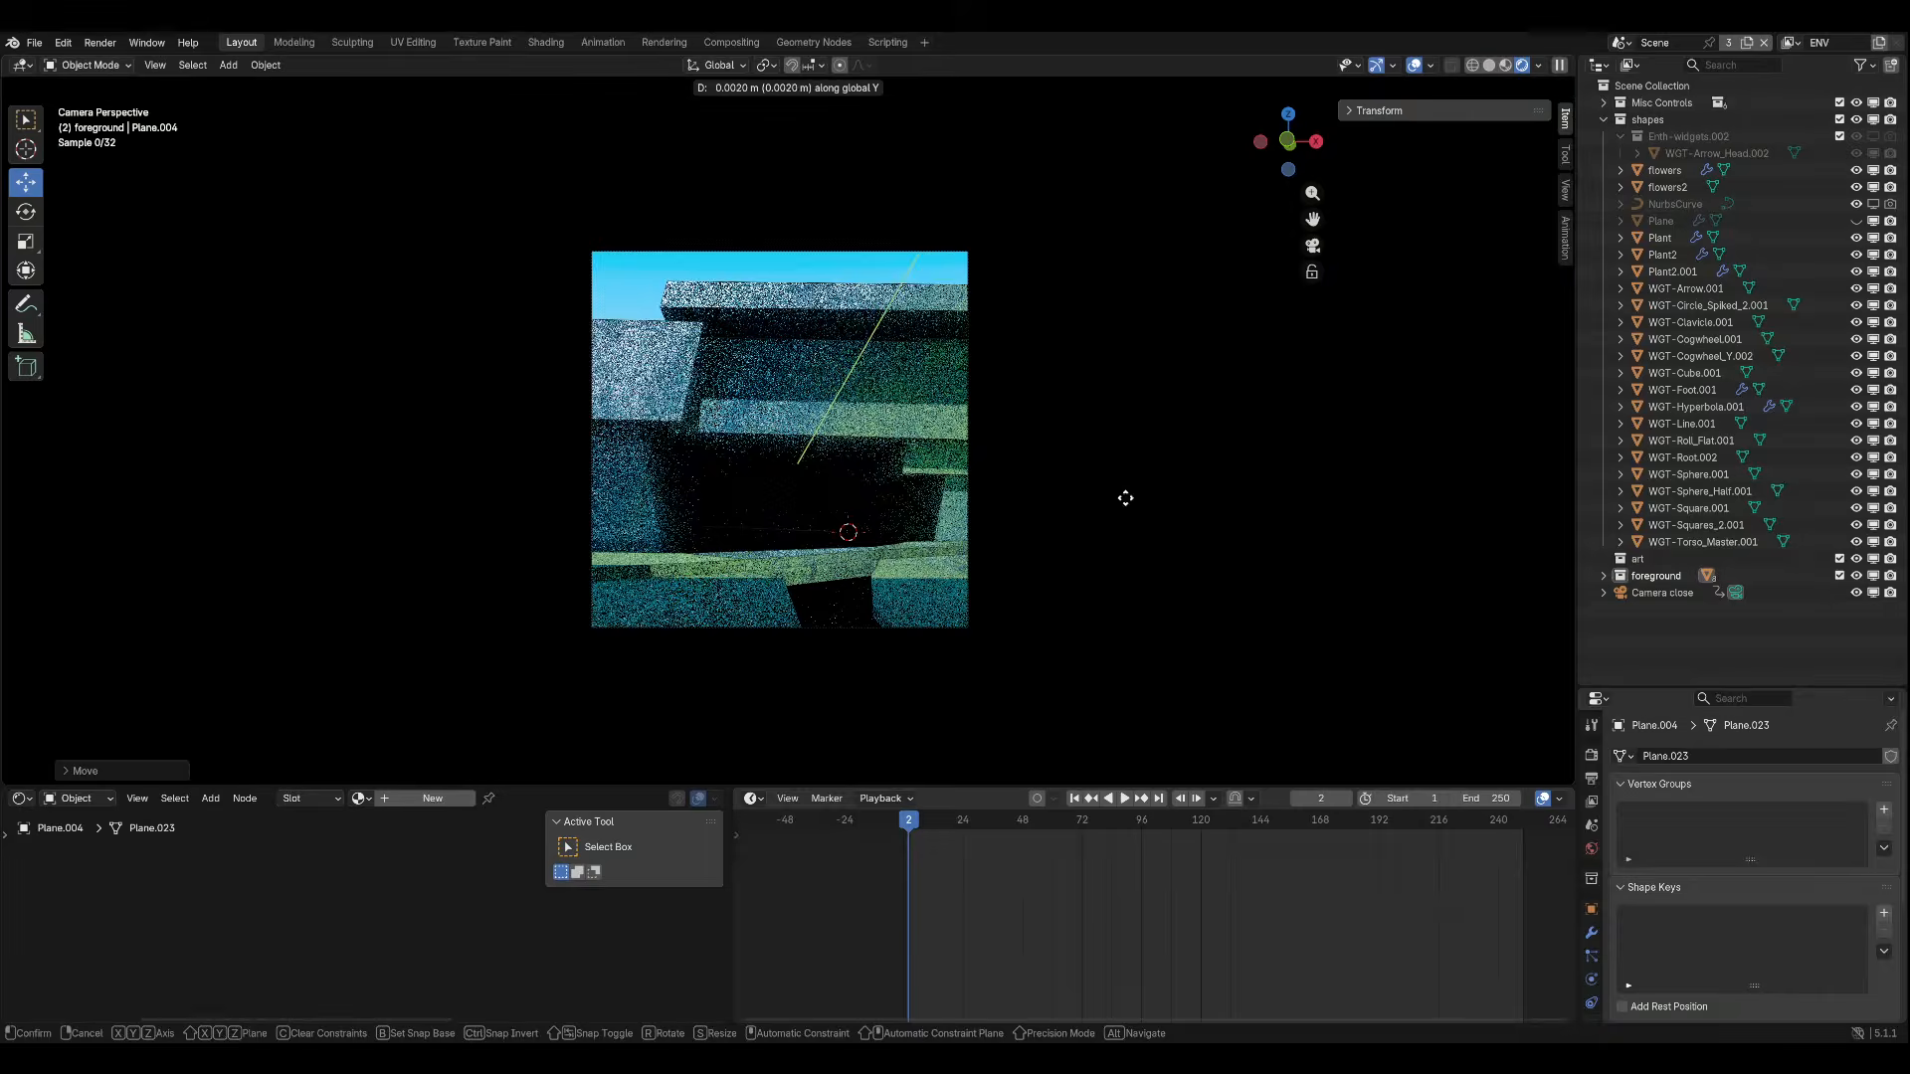
key("x")
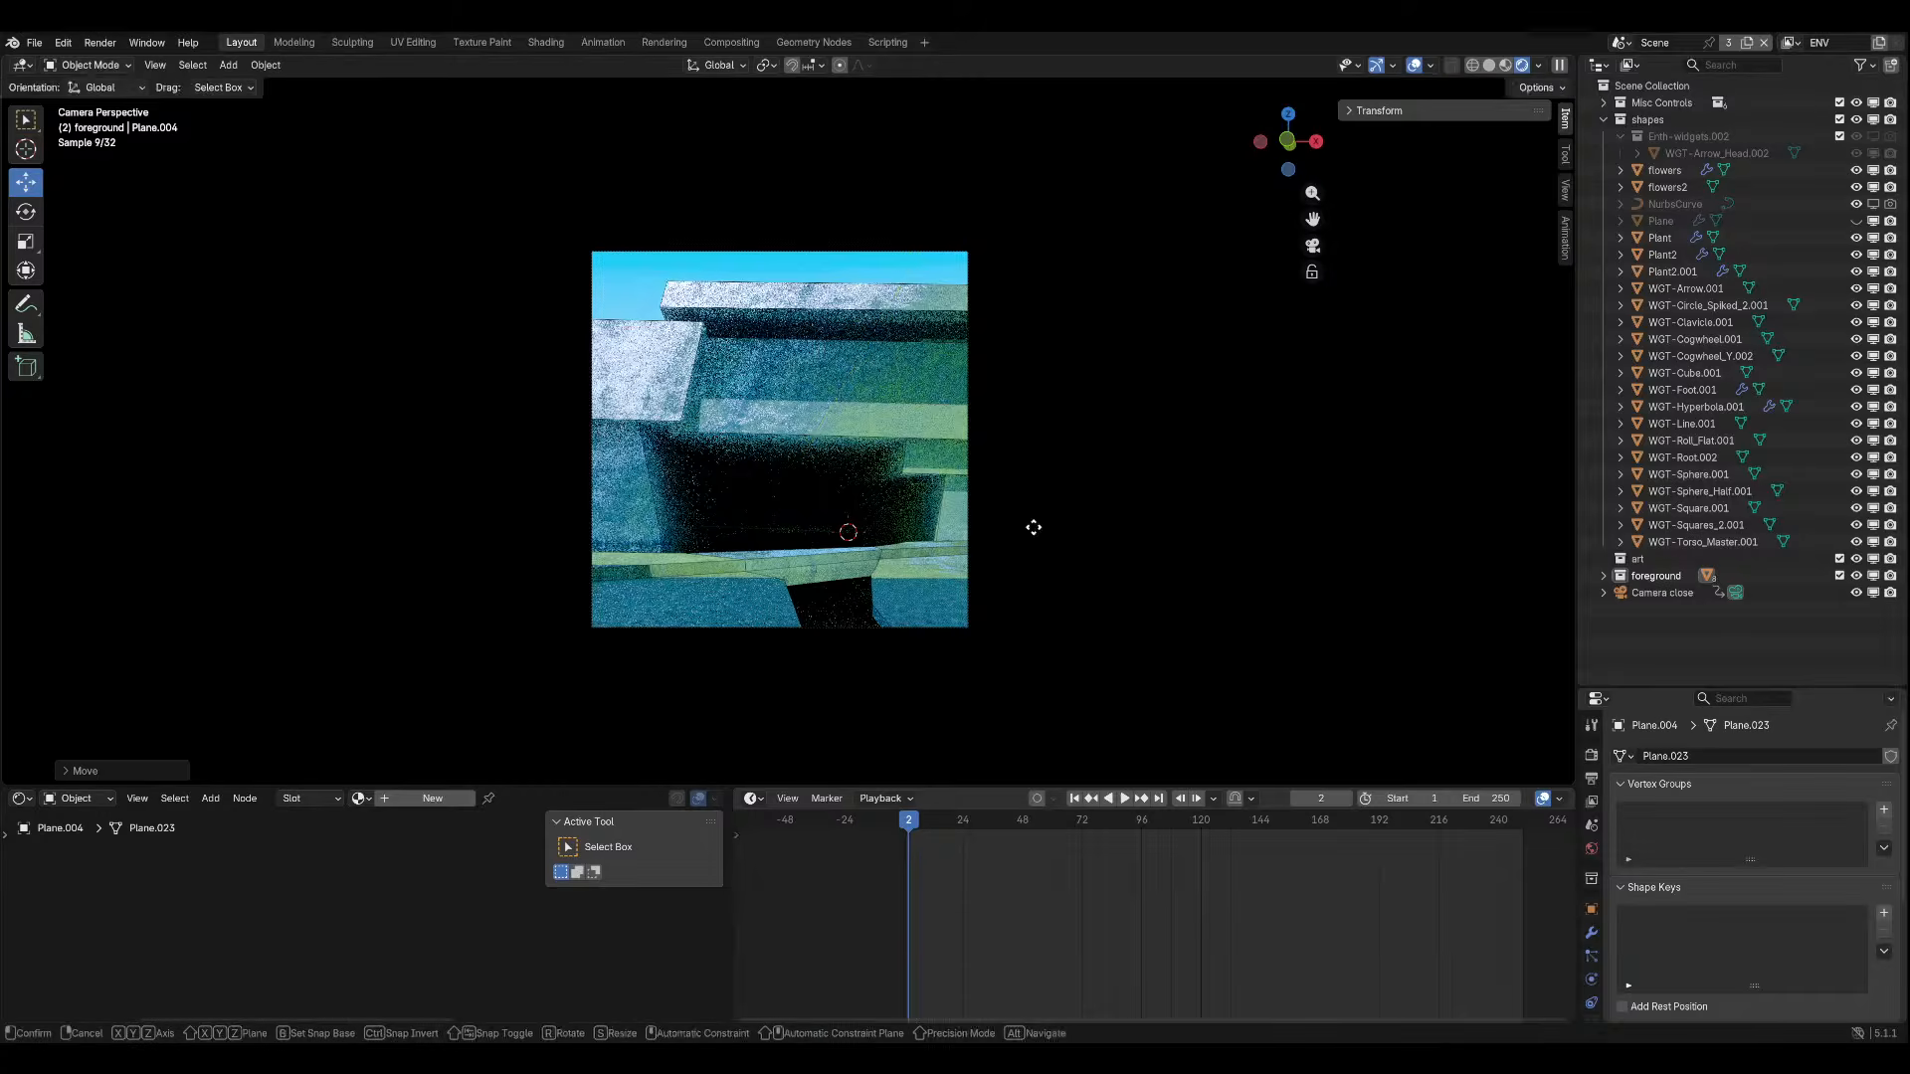
left_click(973, 258)
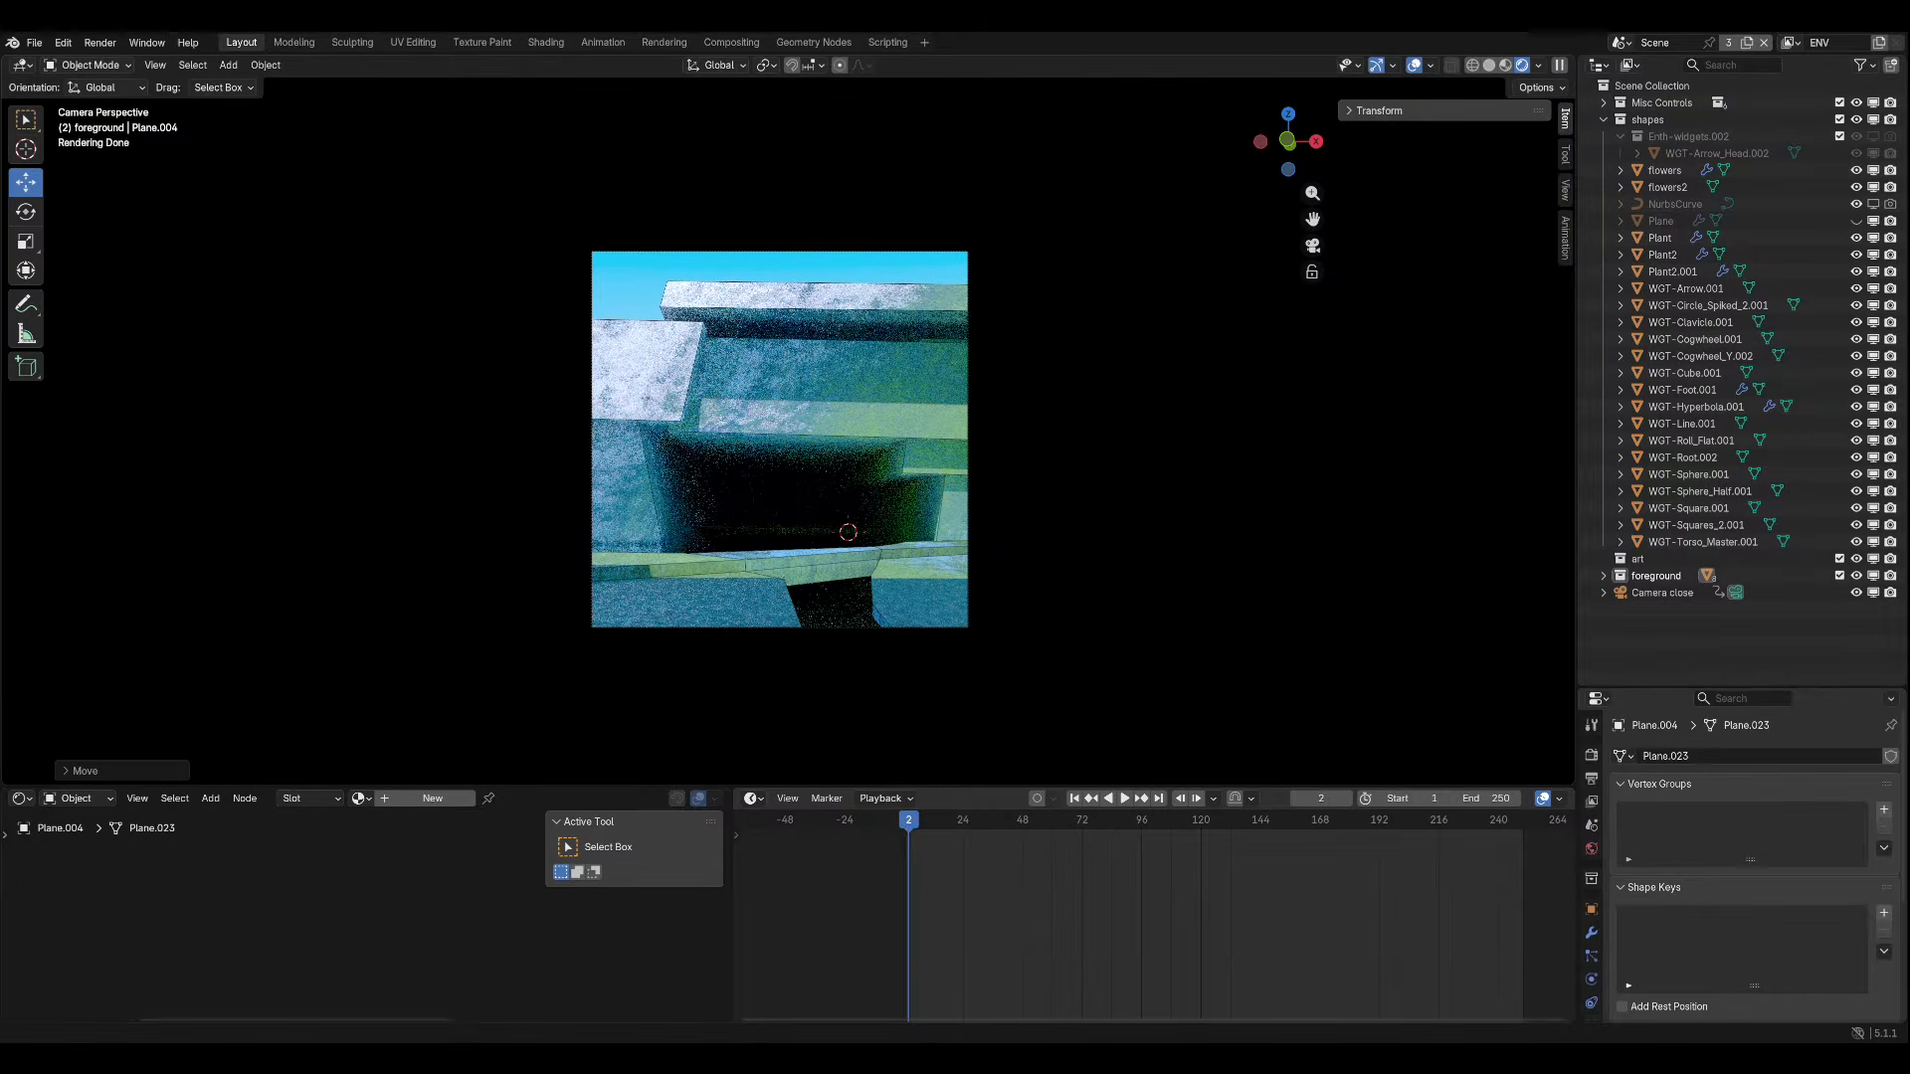
Check the overhead plane's placement from above, then nudge it along global X and freely in the camera view.
middle_click_drag(1088, 400, 1199, 431)
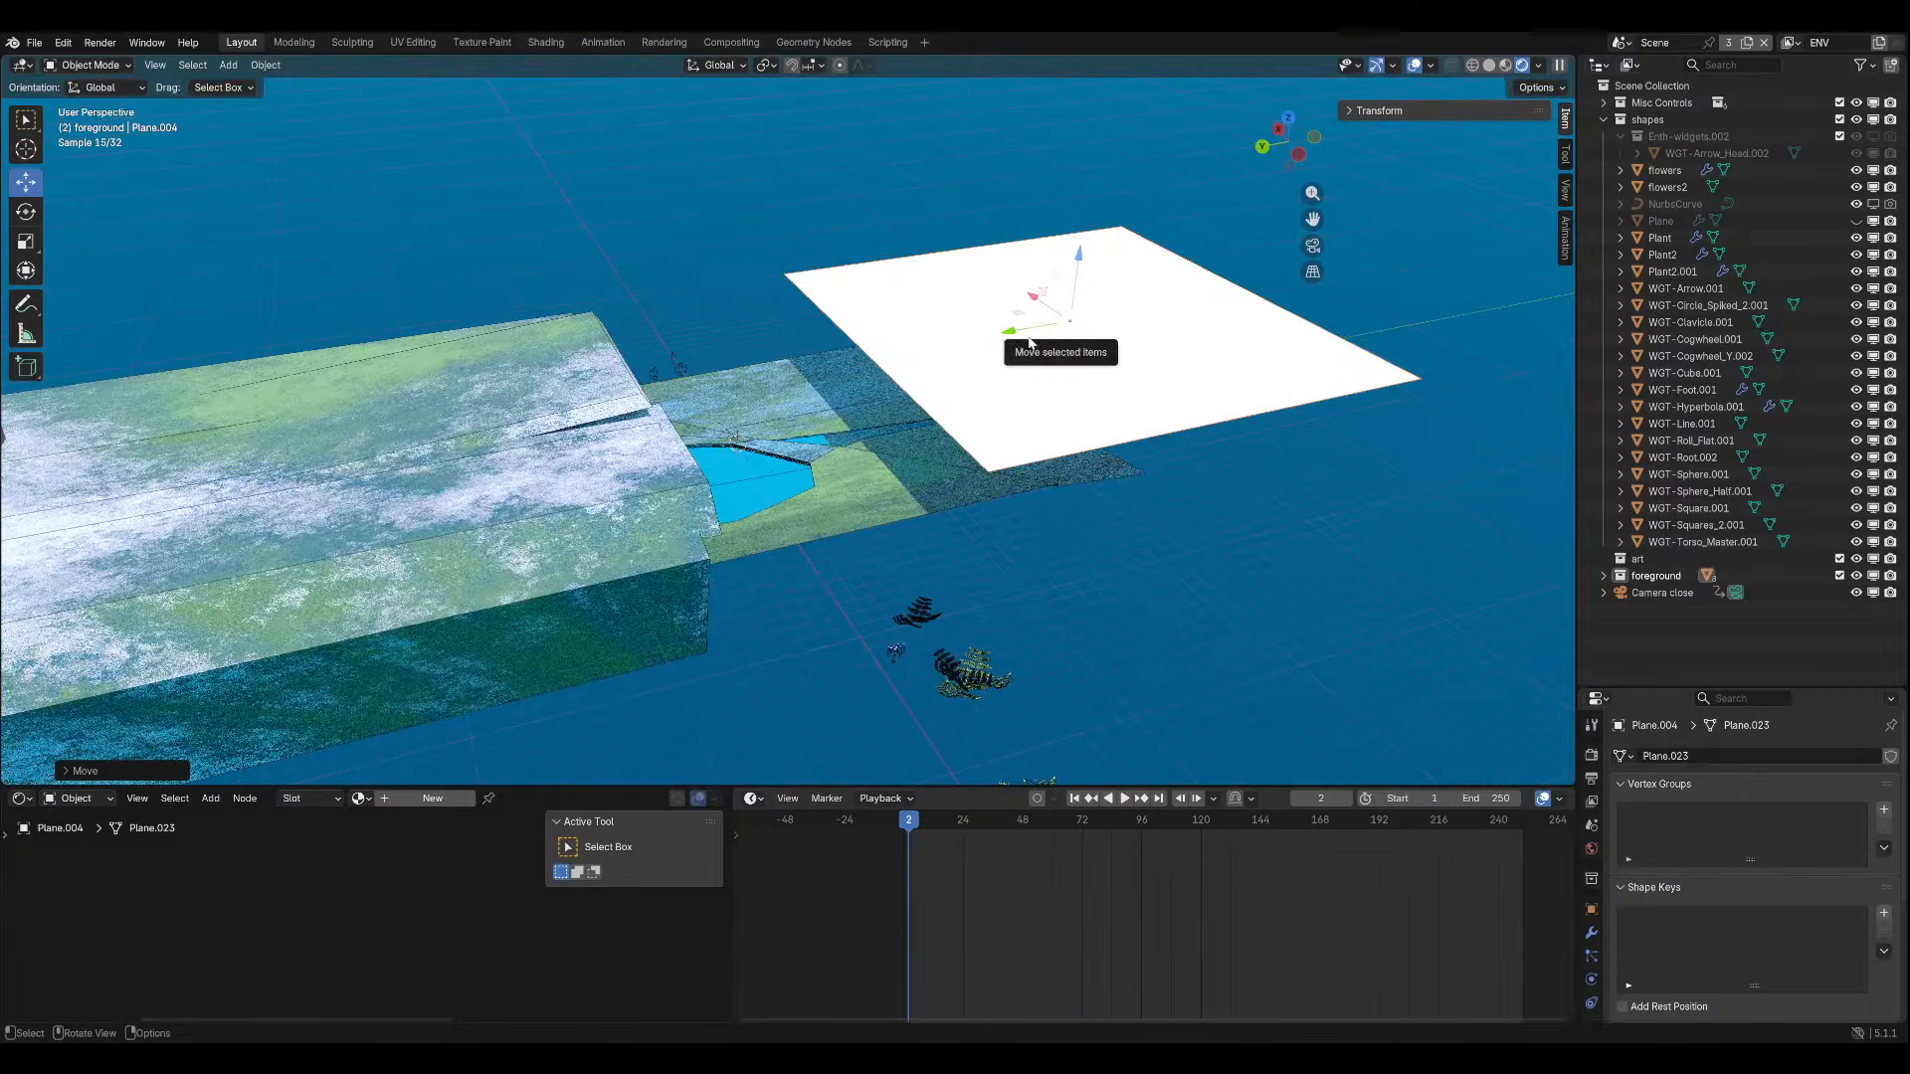
key("KP_0")
key("g")
key("y")
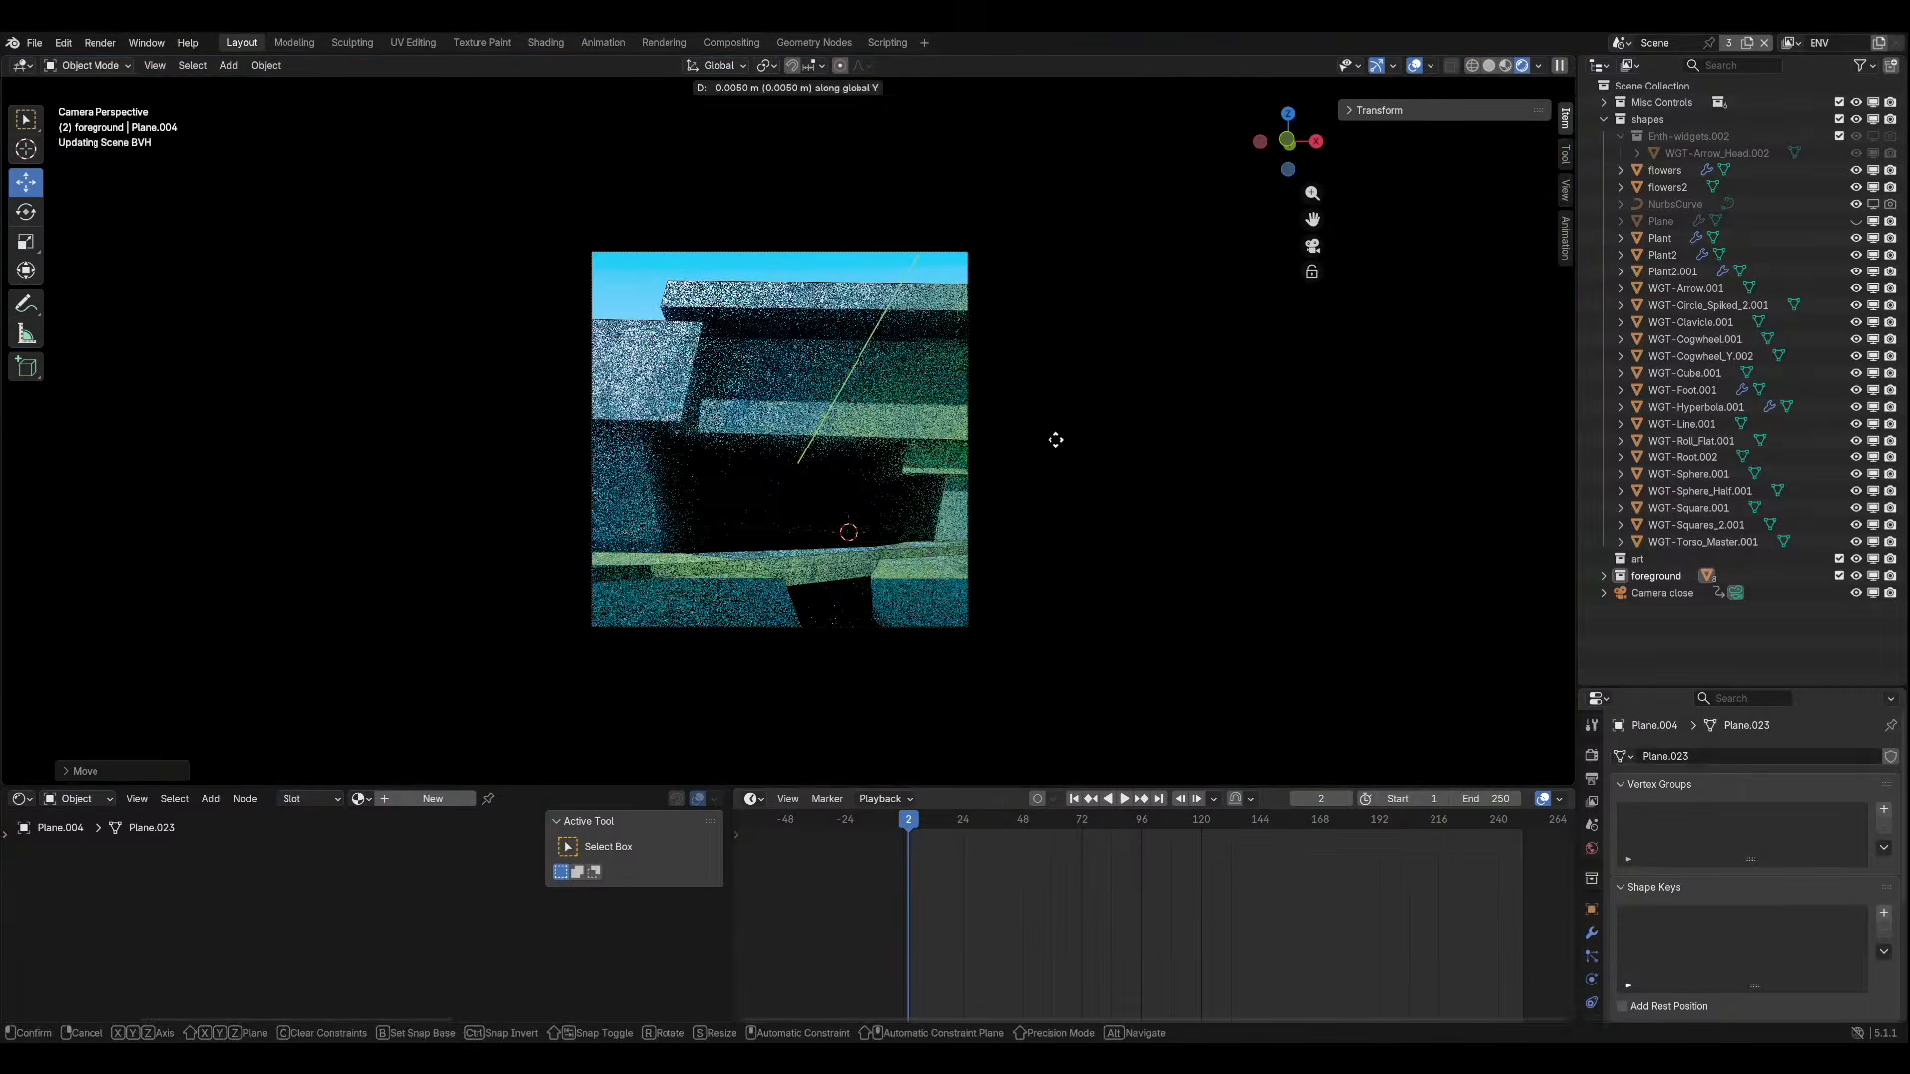
key("x")
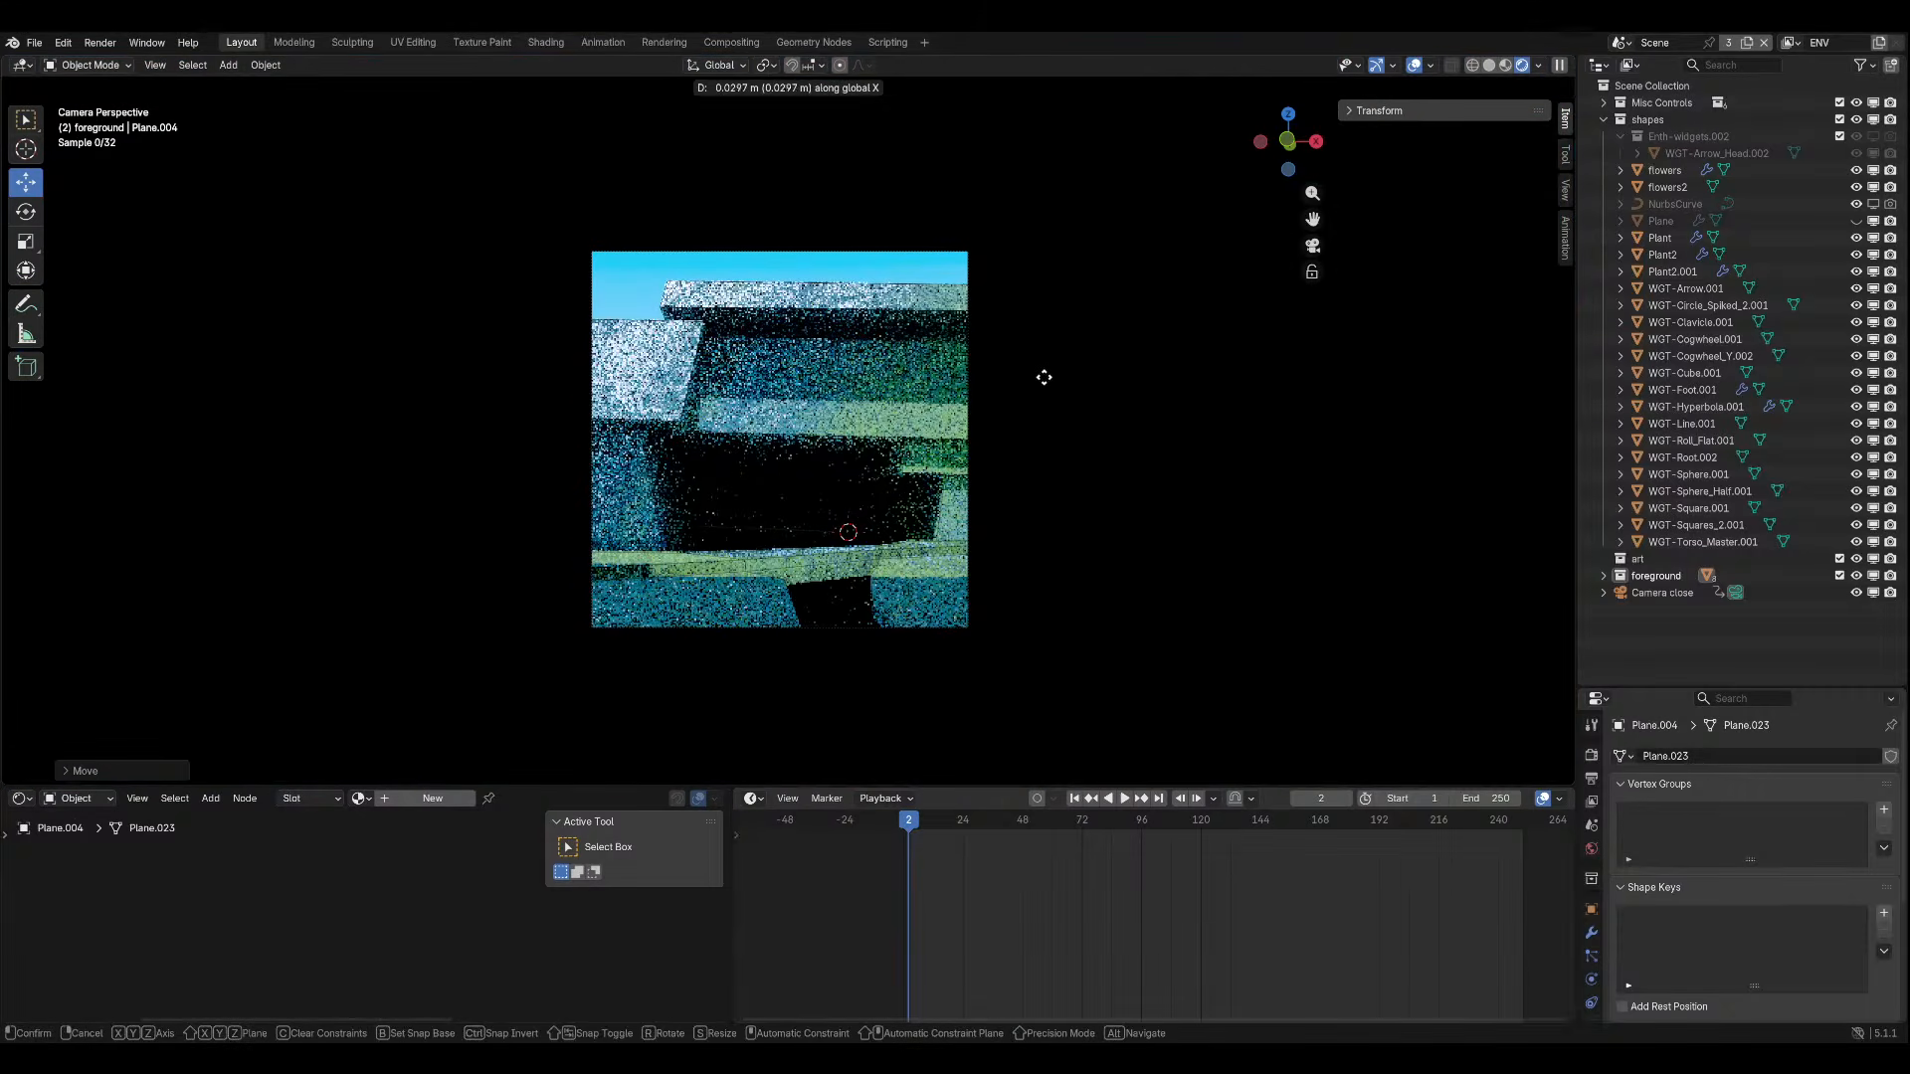
left_click(1223, 297)
key("g")
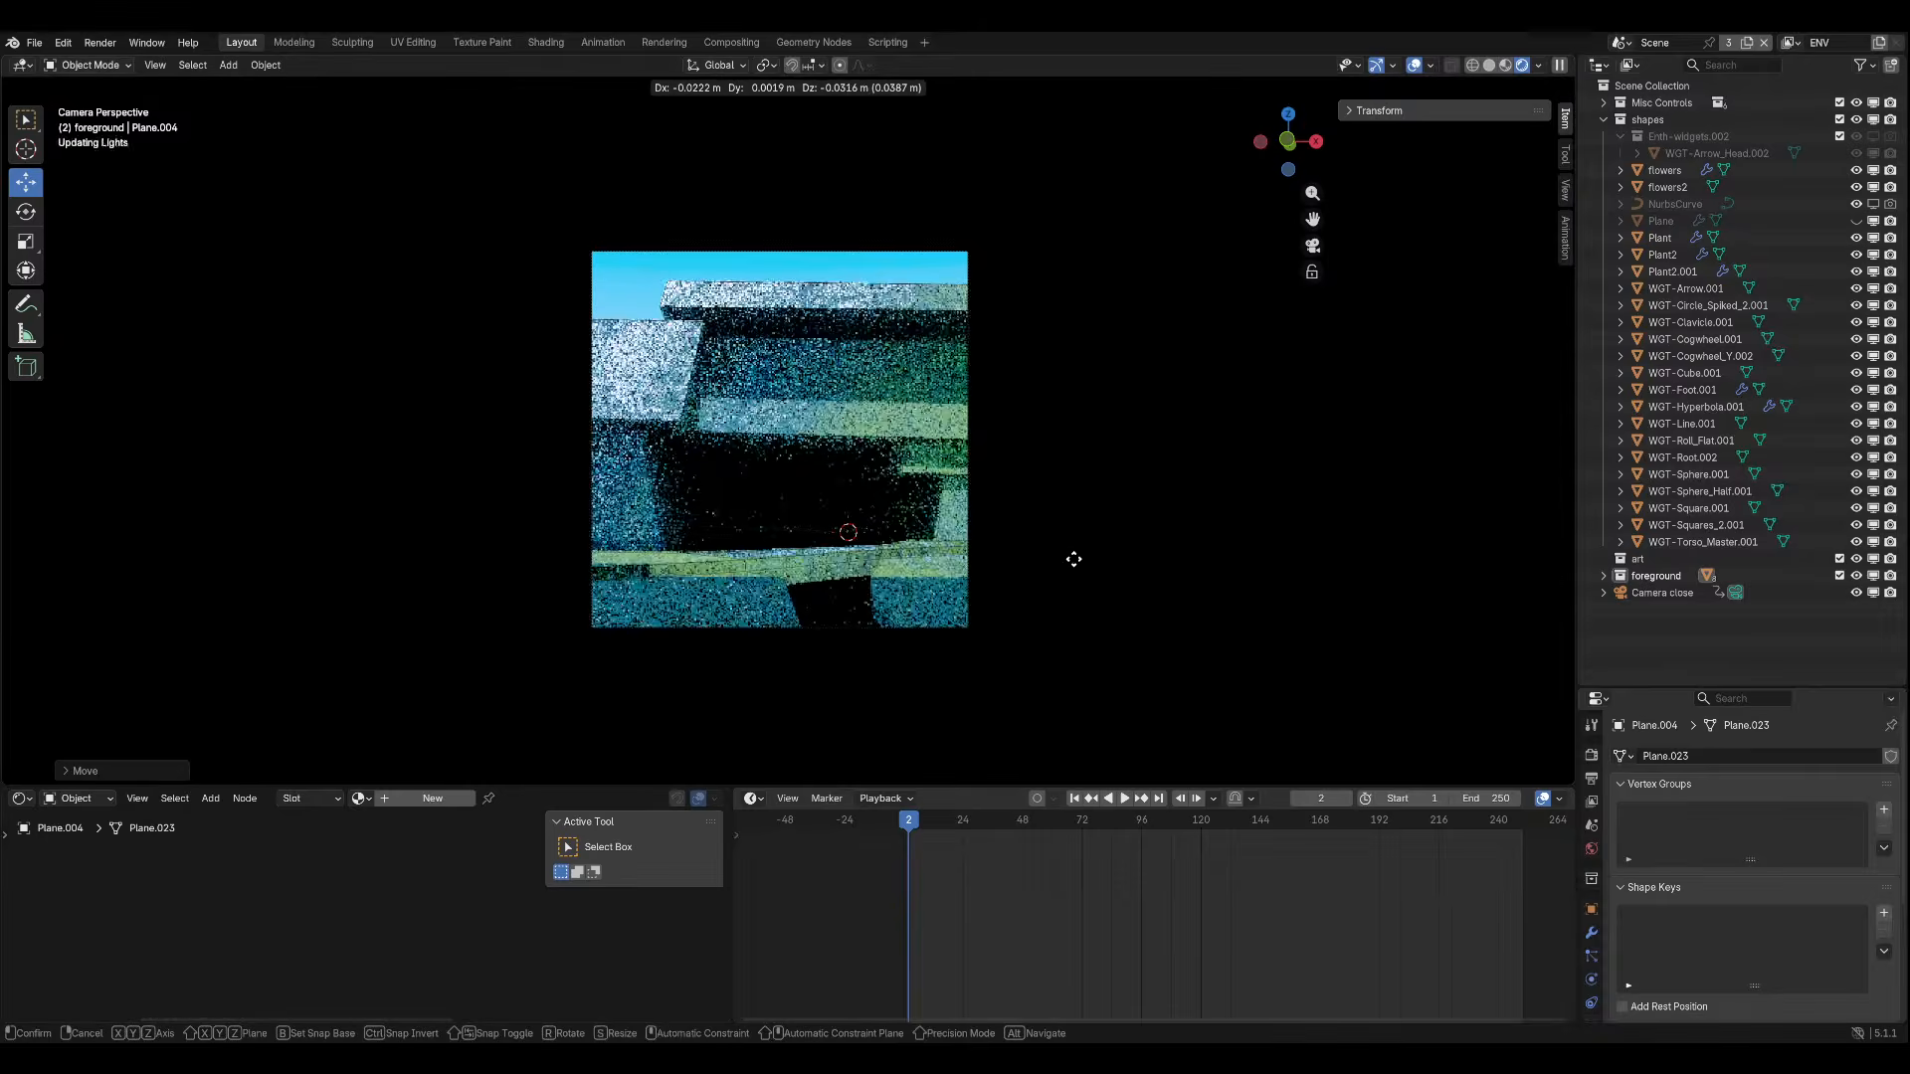
left_click(920, 760)
Adjust the overhead plane's height along global Z and its placement in the camera view with overlays hidden.
middle_click_drag(686, 517, 982, 569)
left_click_drag(1137, 245, 1118, 177)
key("KP_0")
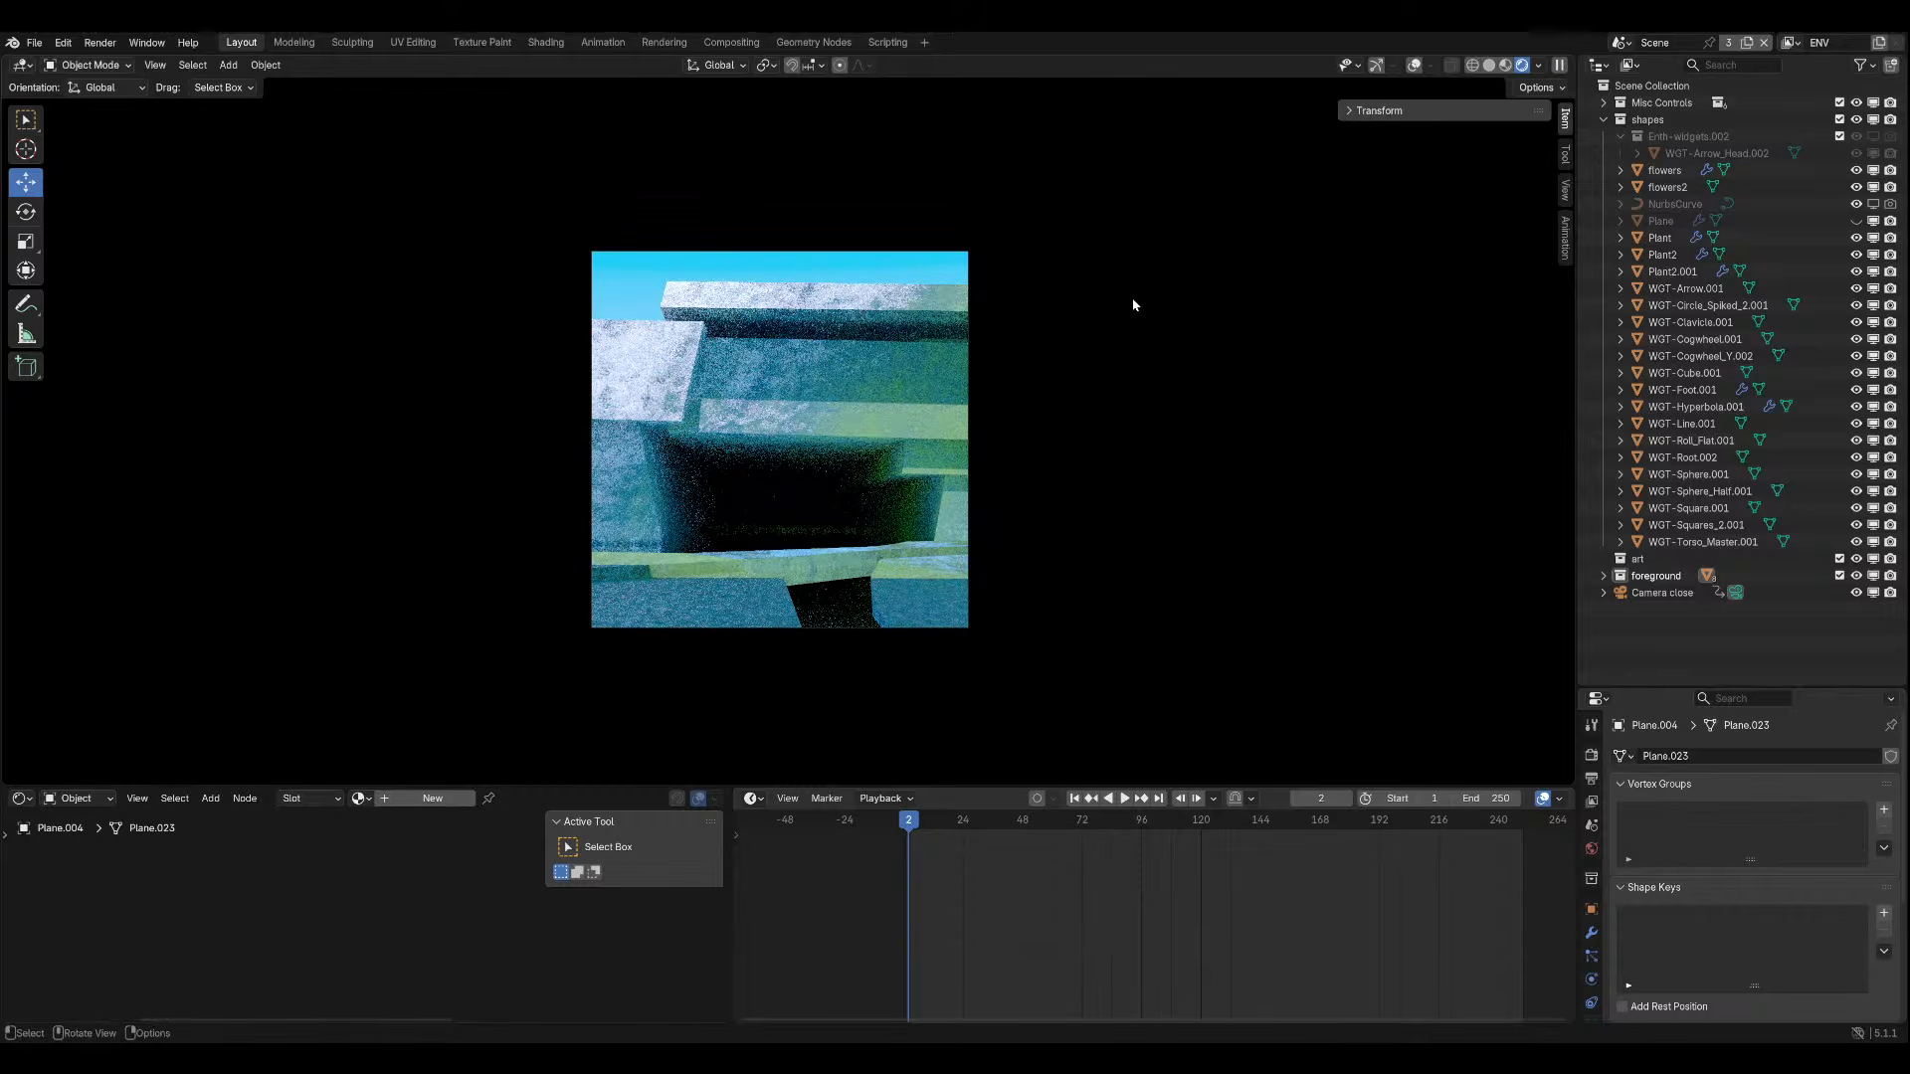
key("g")
key("z")
left_click(1113, 591)
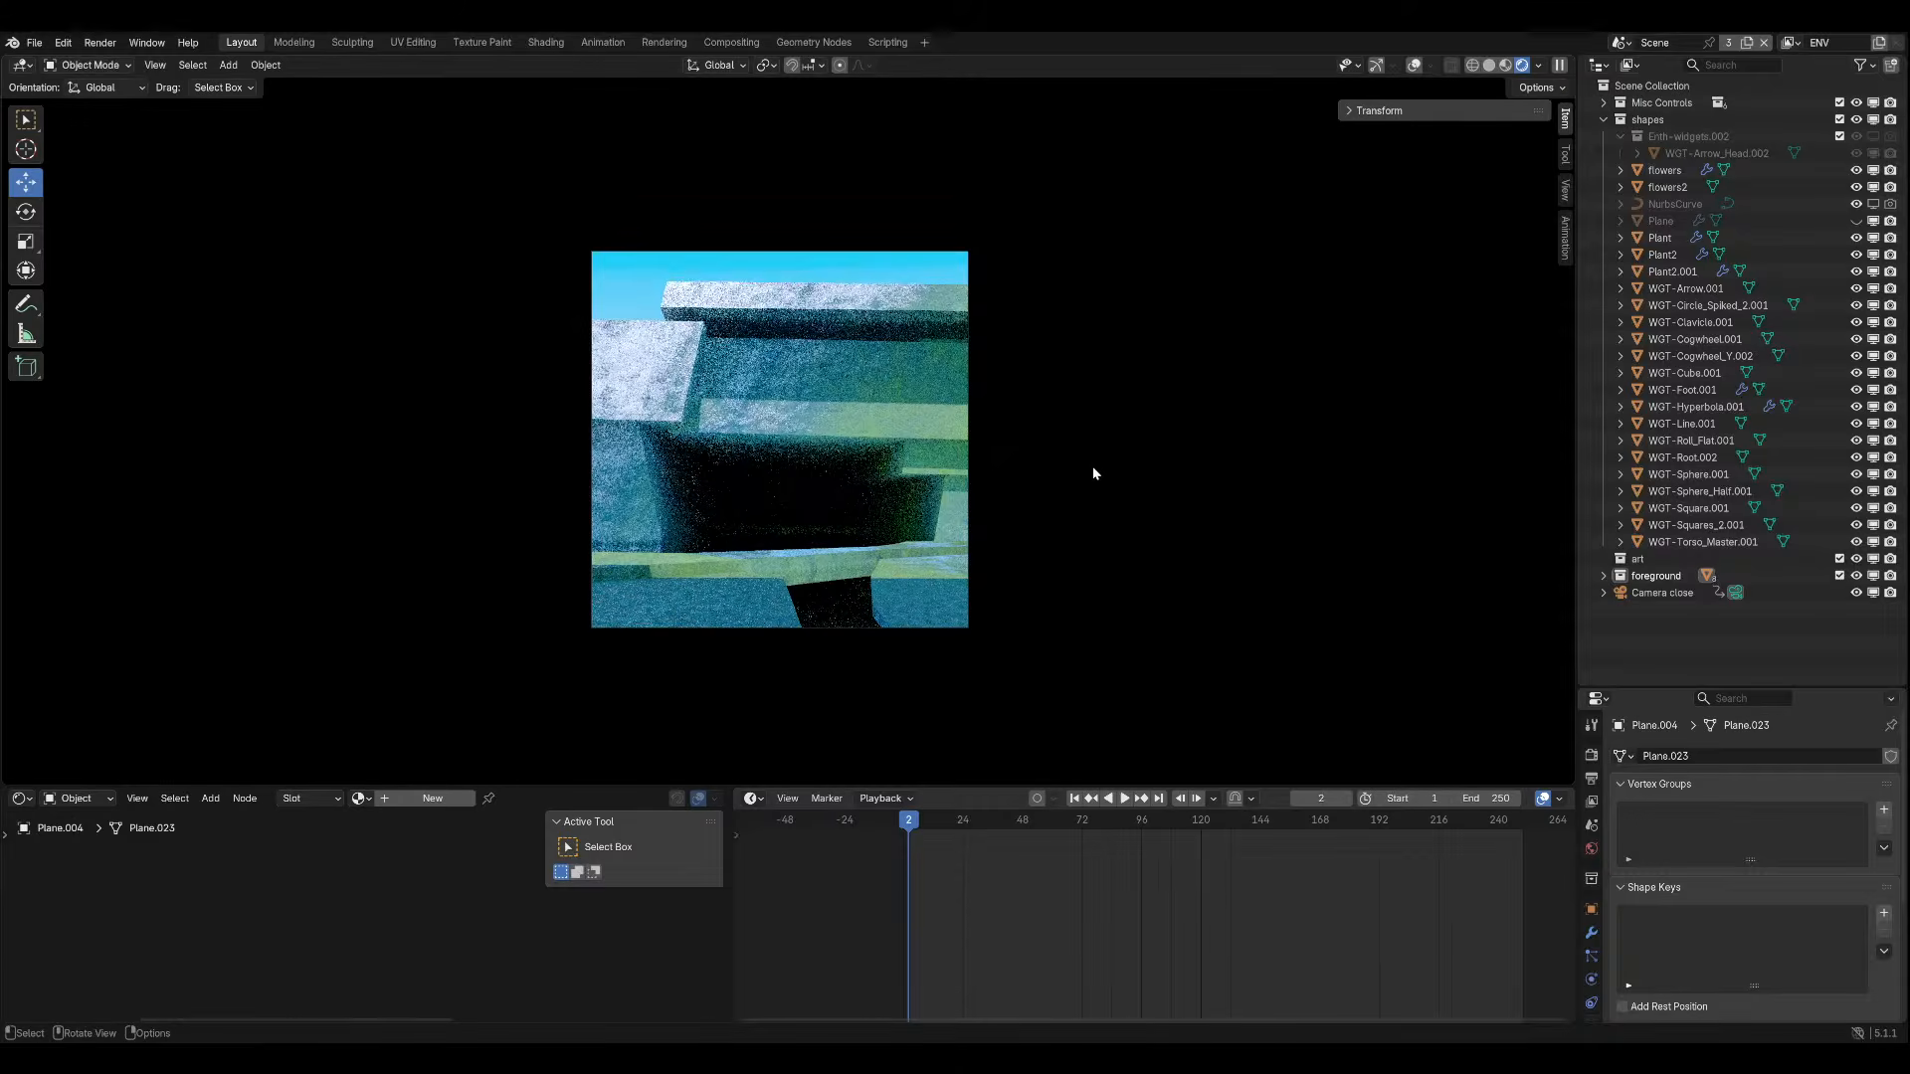
key("g")
left_click(1142, 331)
Inspect the overhead plane from below with overlays shown, then reposition it freely in the camera view.
middle_click_drag(1076, 334, 994, 356)
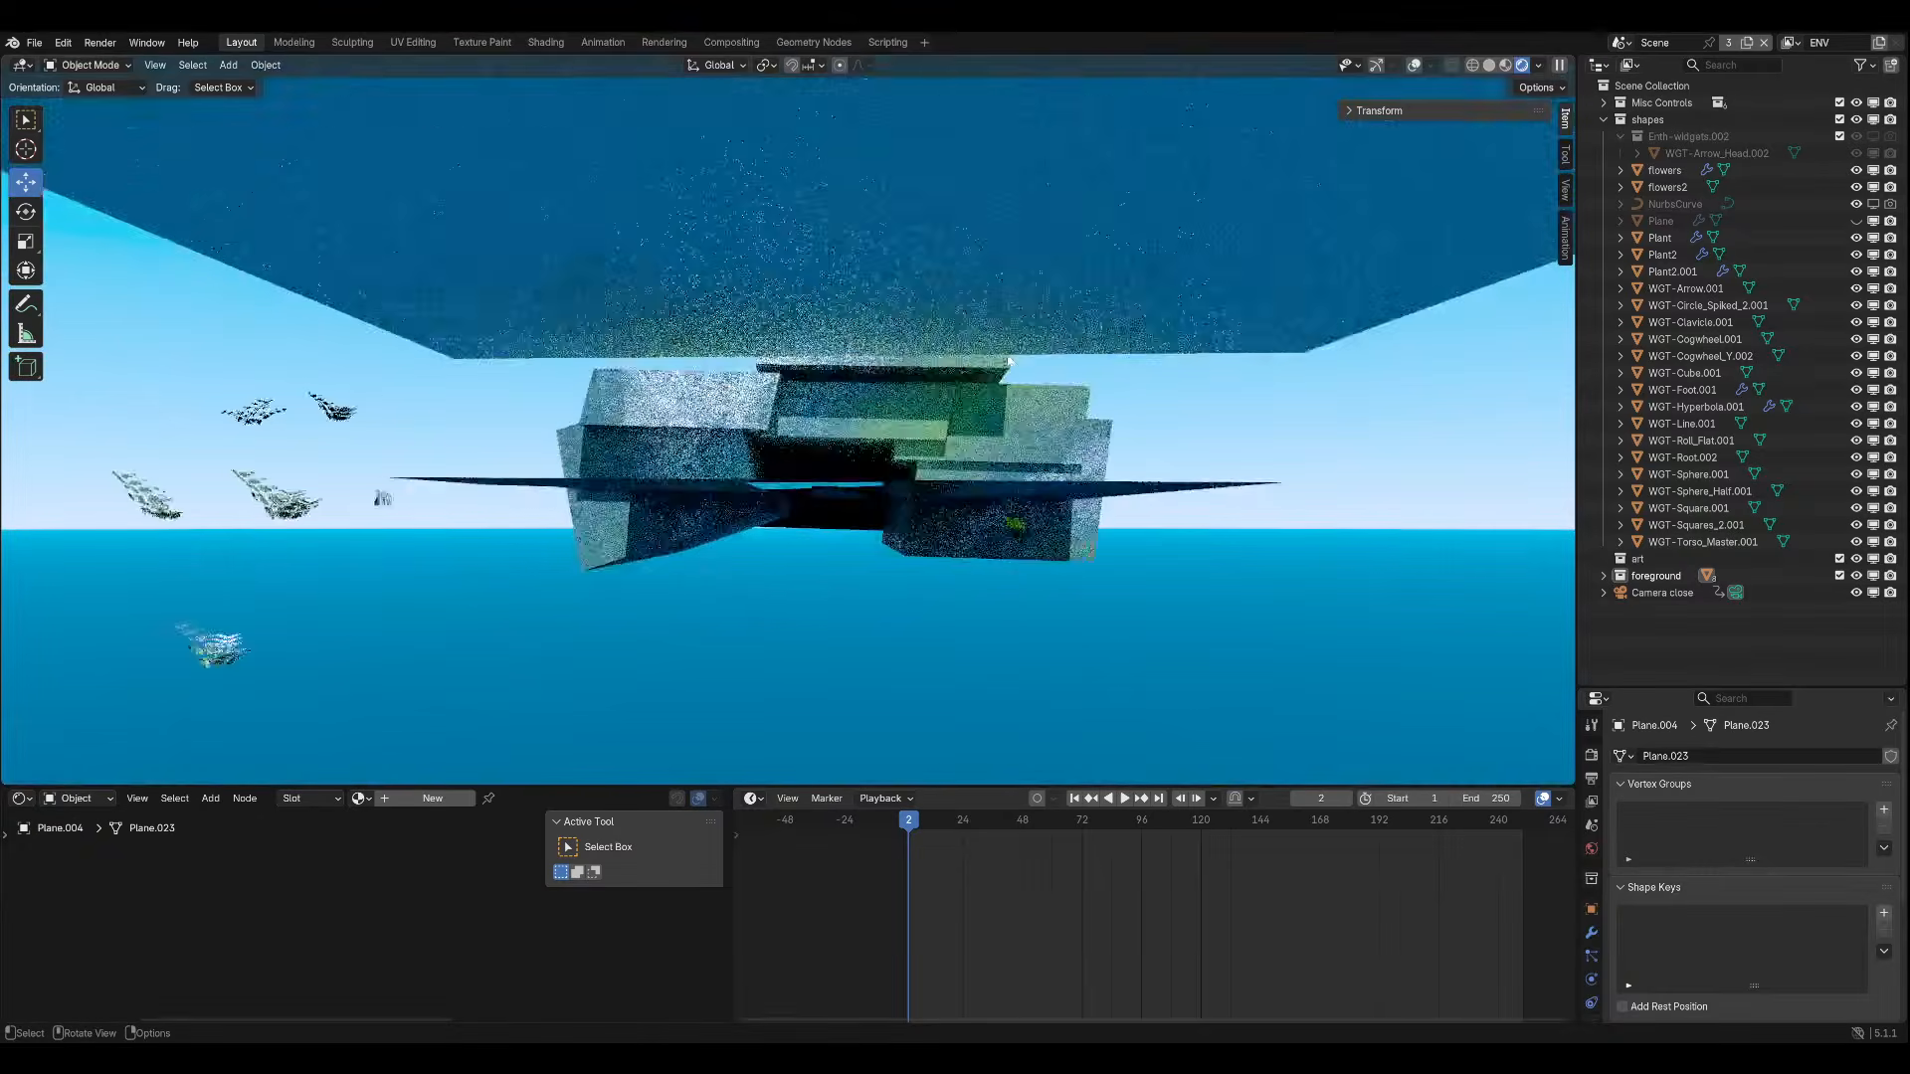
scroll(985, 359, "down", 5)
key("g")
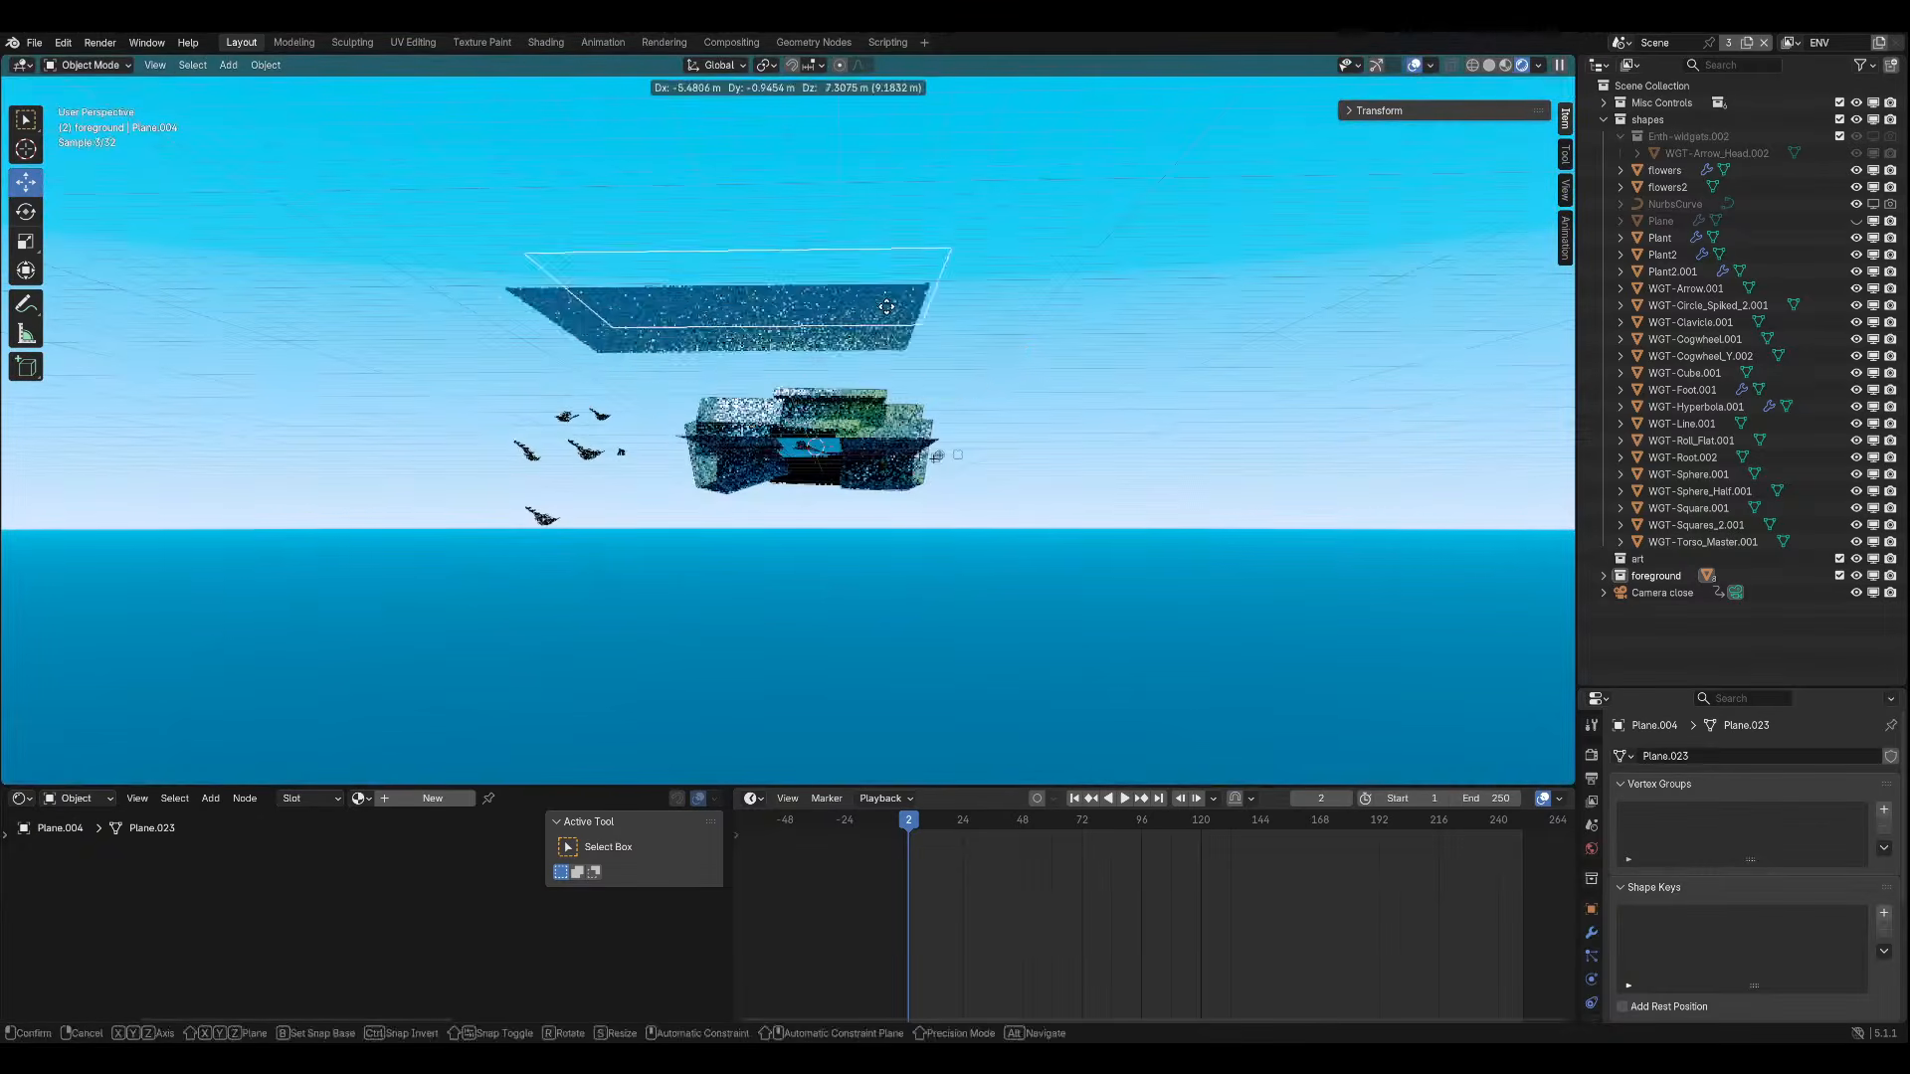
key("Escape")
key("KP_0")
key("g")
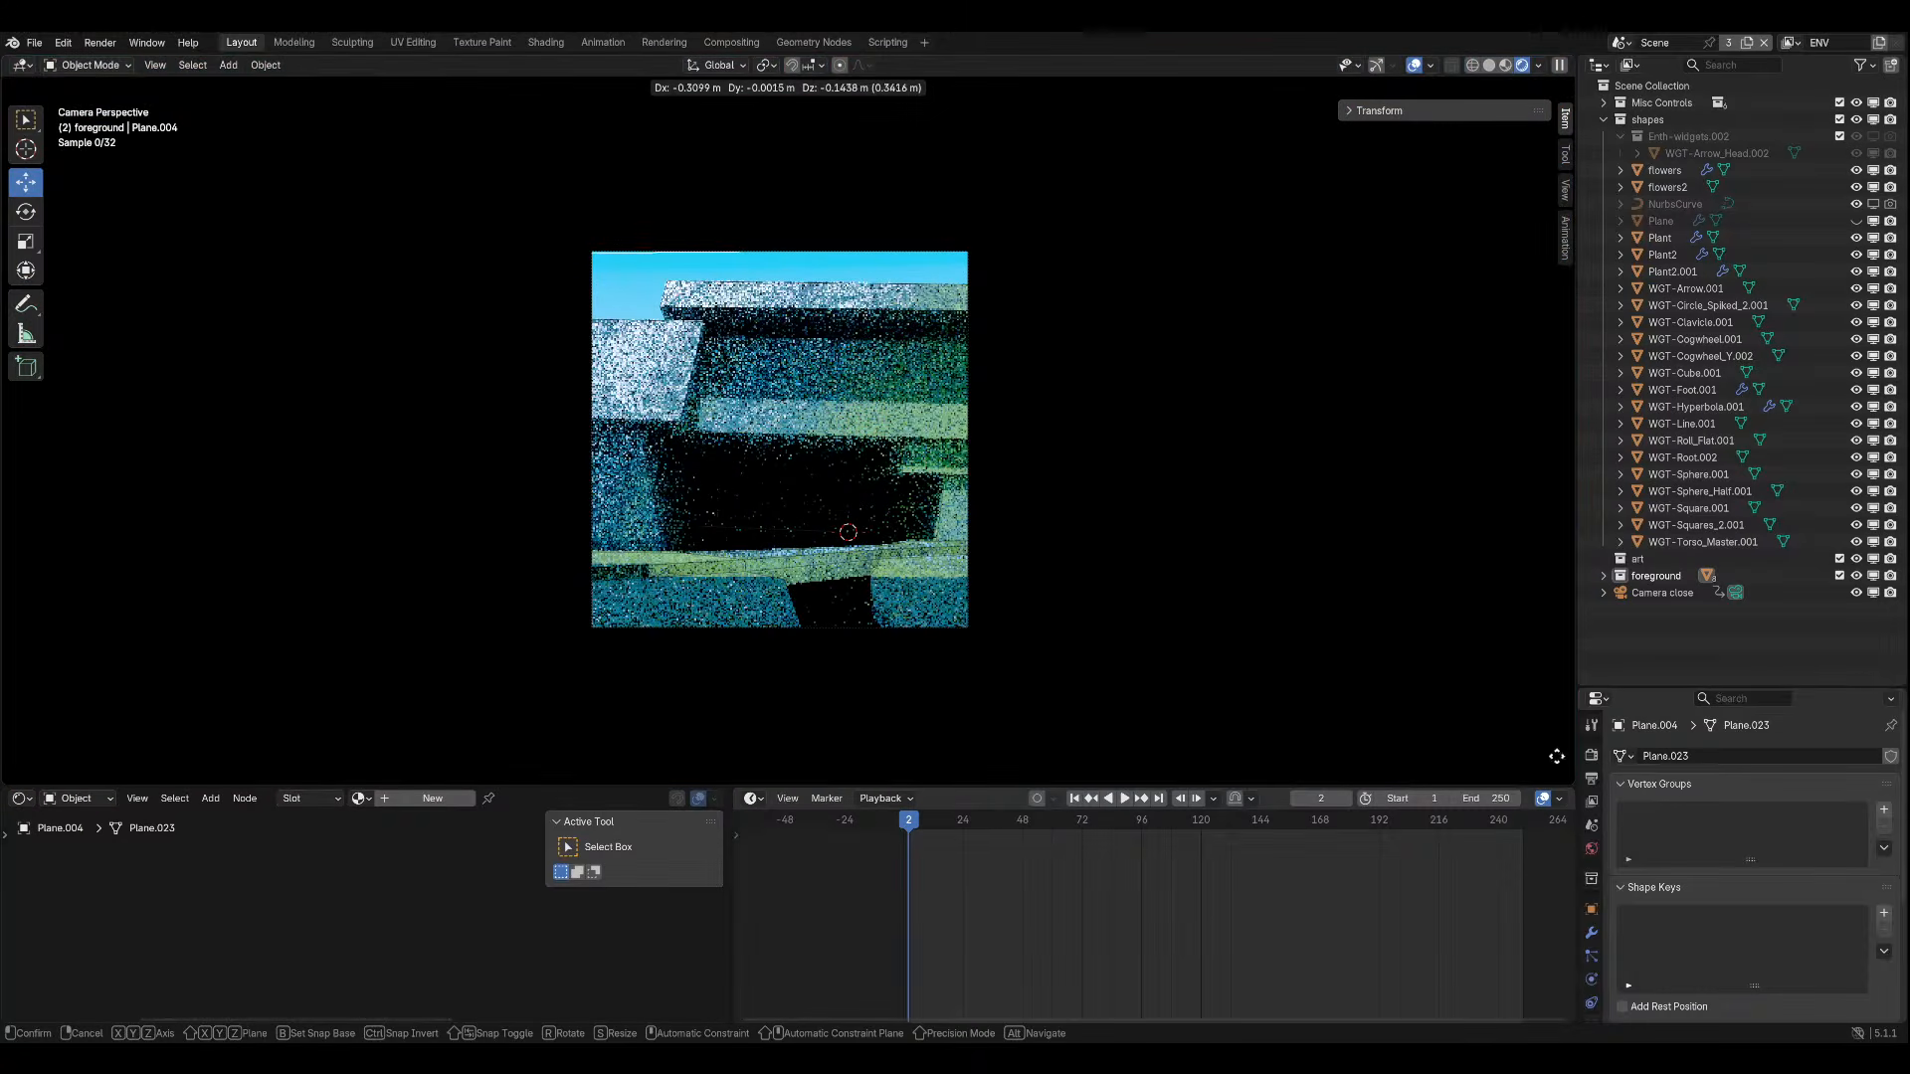
left_click(1515, 99)
Shift the overhead plane along global Y from outside and check its shading in the camera view without overlays.
middle_click_drag(1507, 252, 943, 328)
key("g")
key("z")
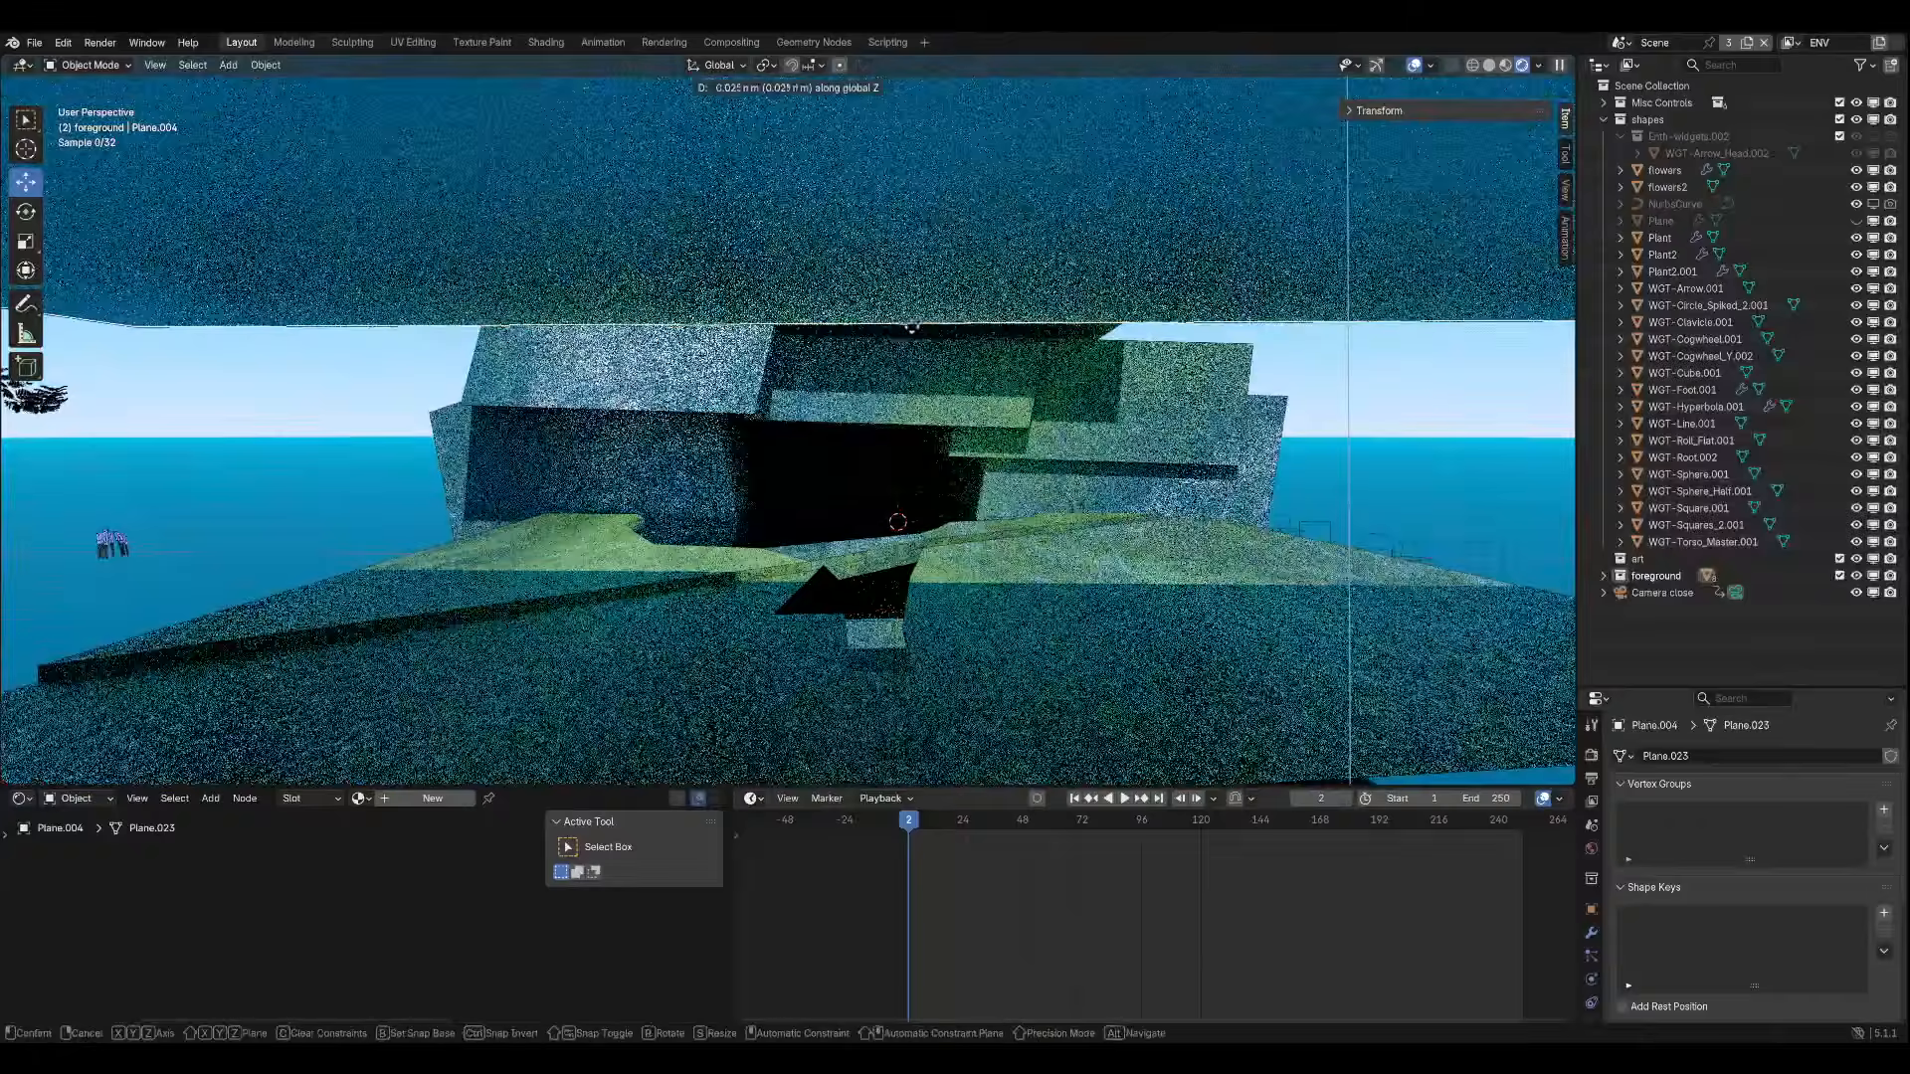
key("Escape")
key("g")
key("y")
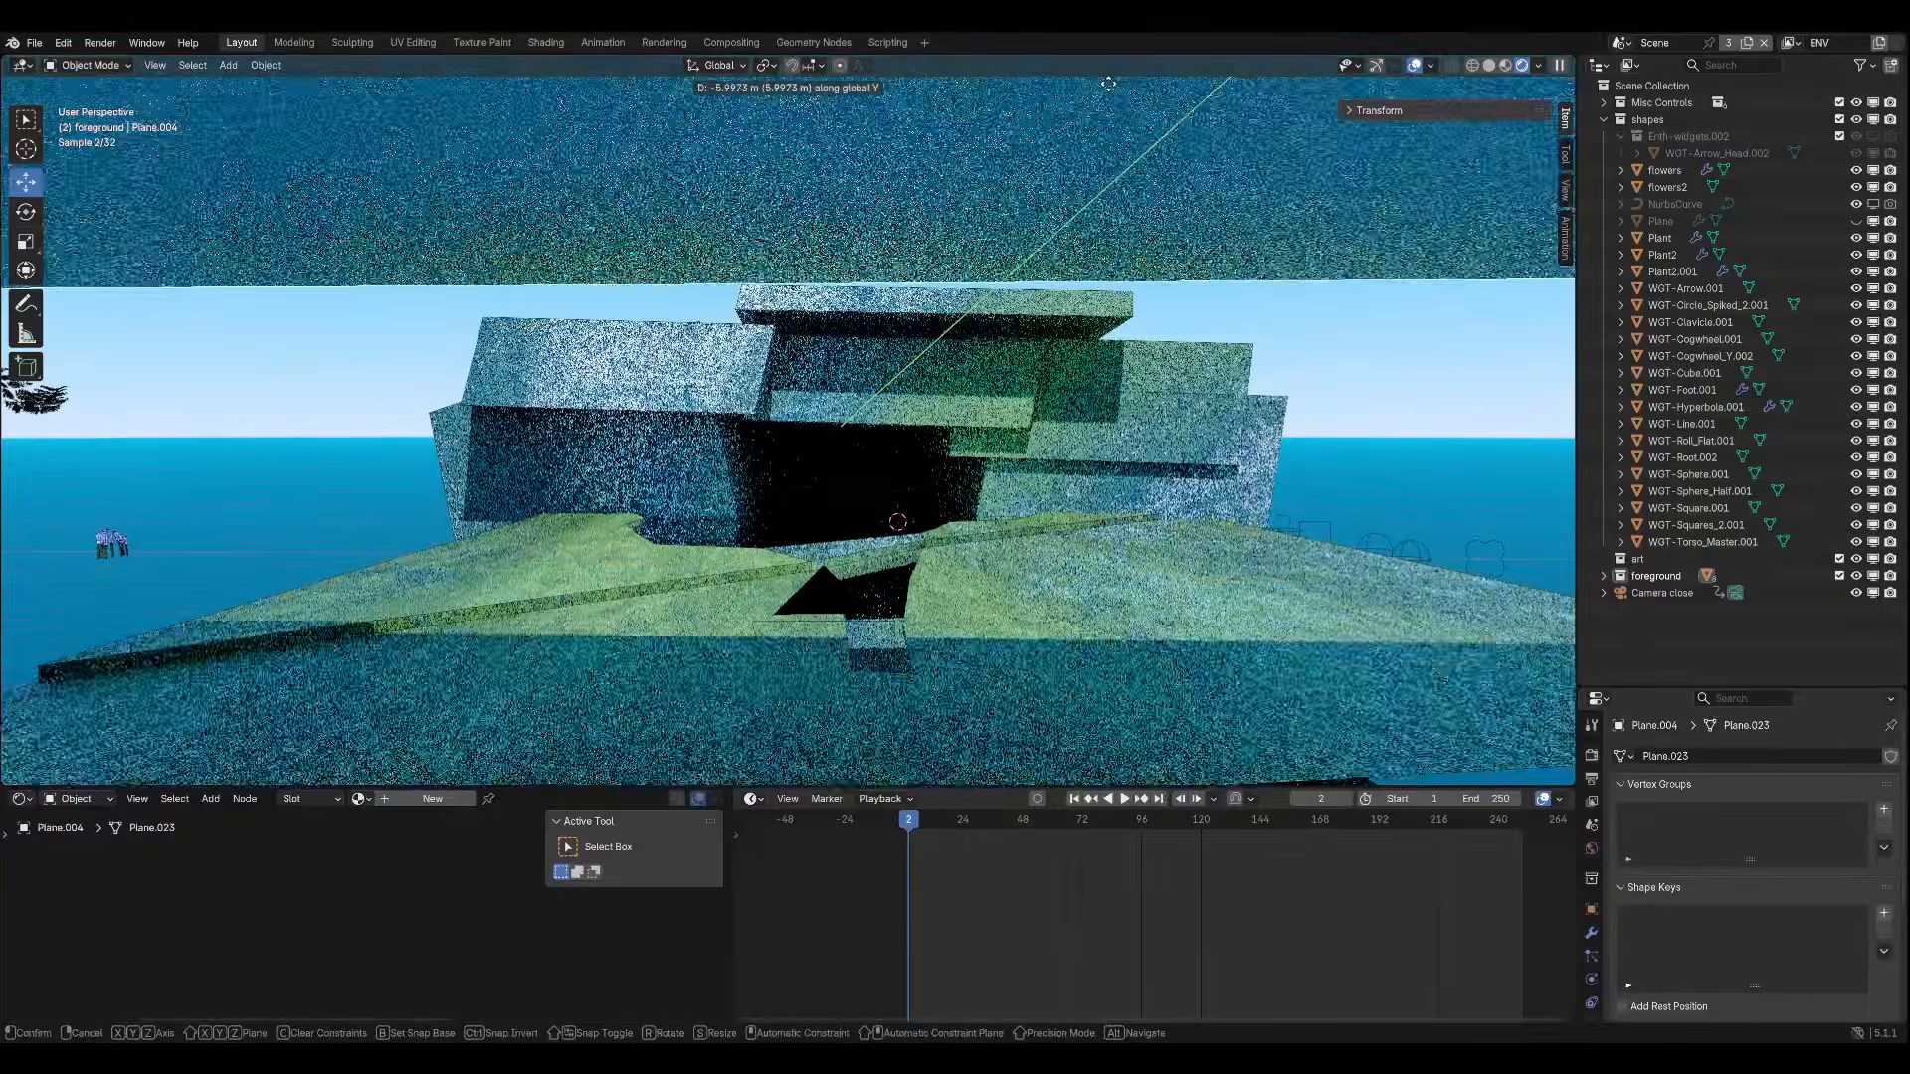
left_click(1108, 83)
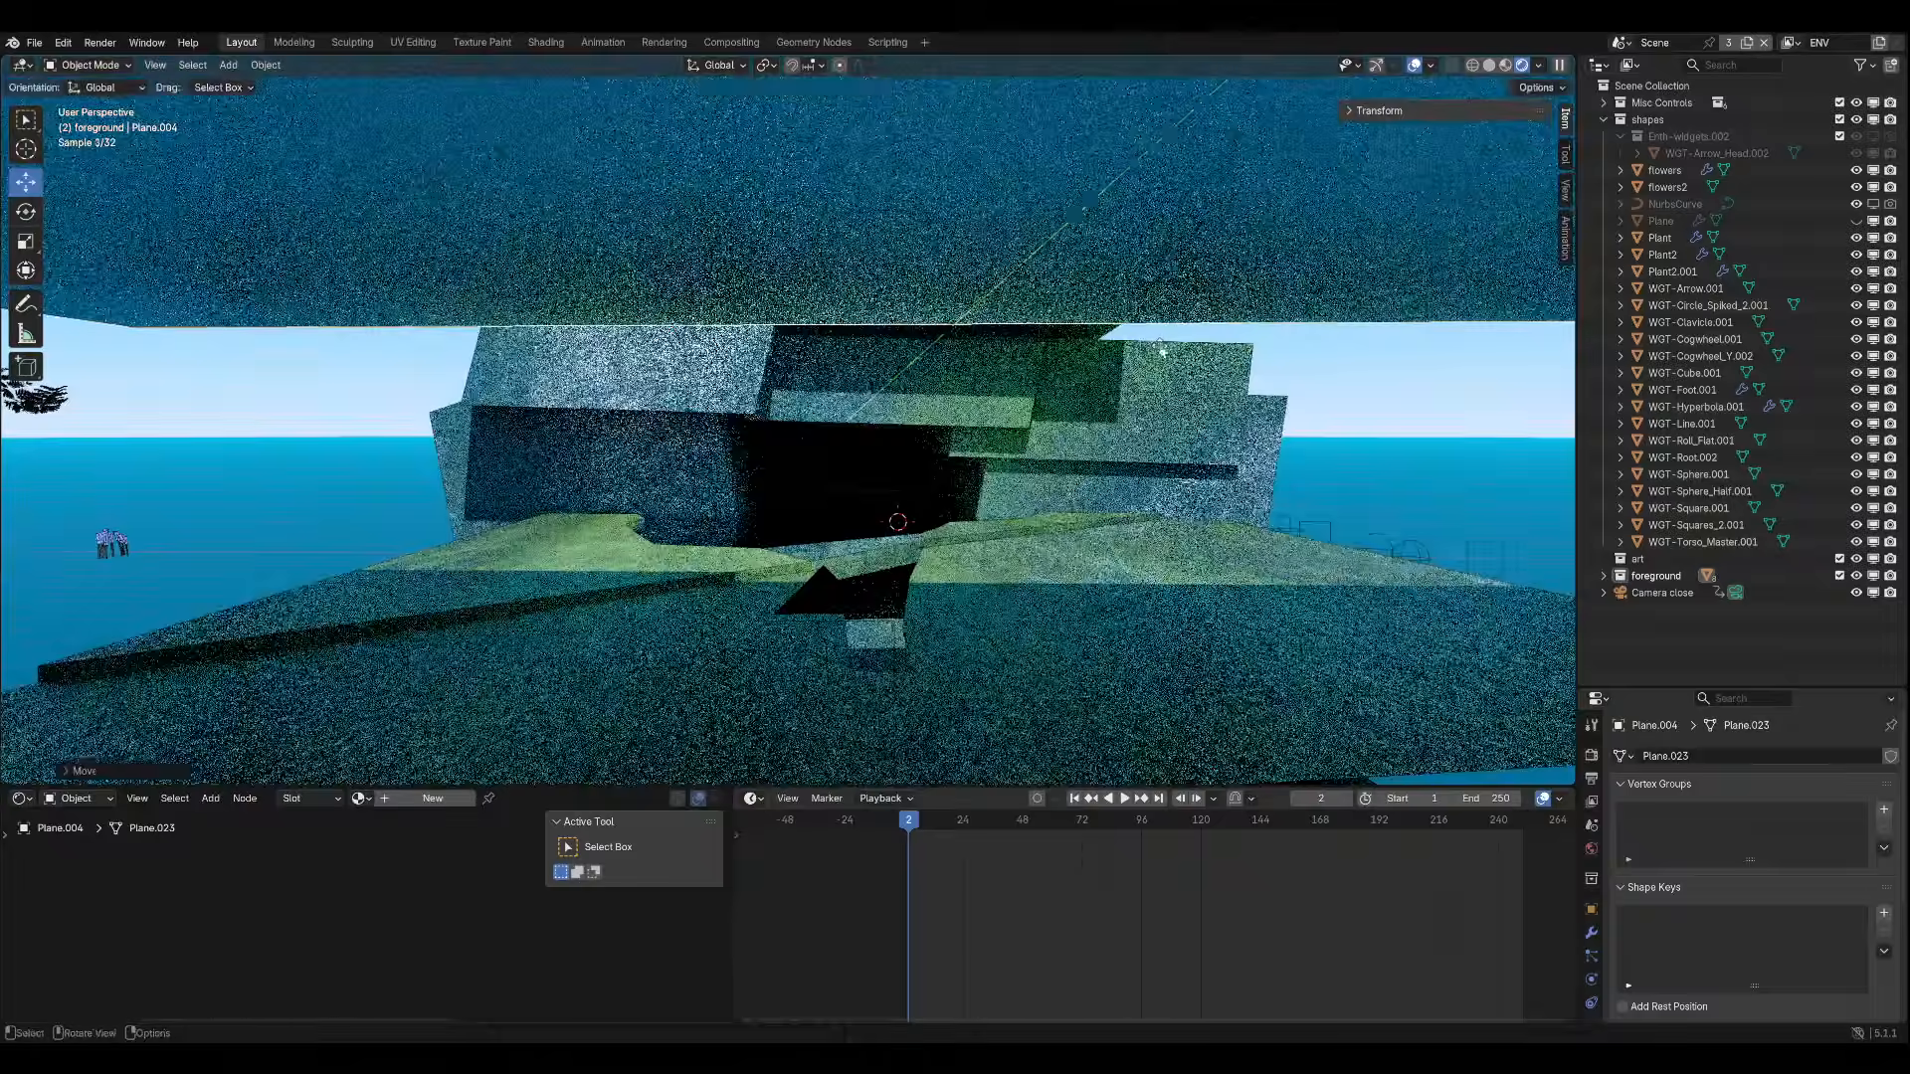
key("KP_0")
left_click(1415, 65)
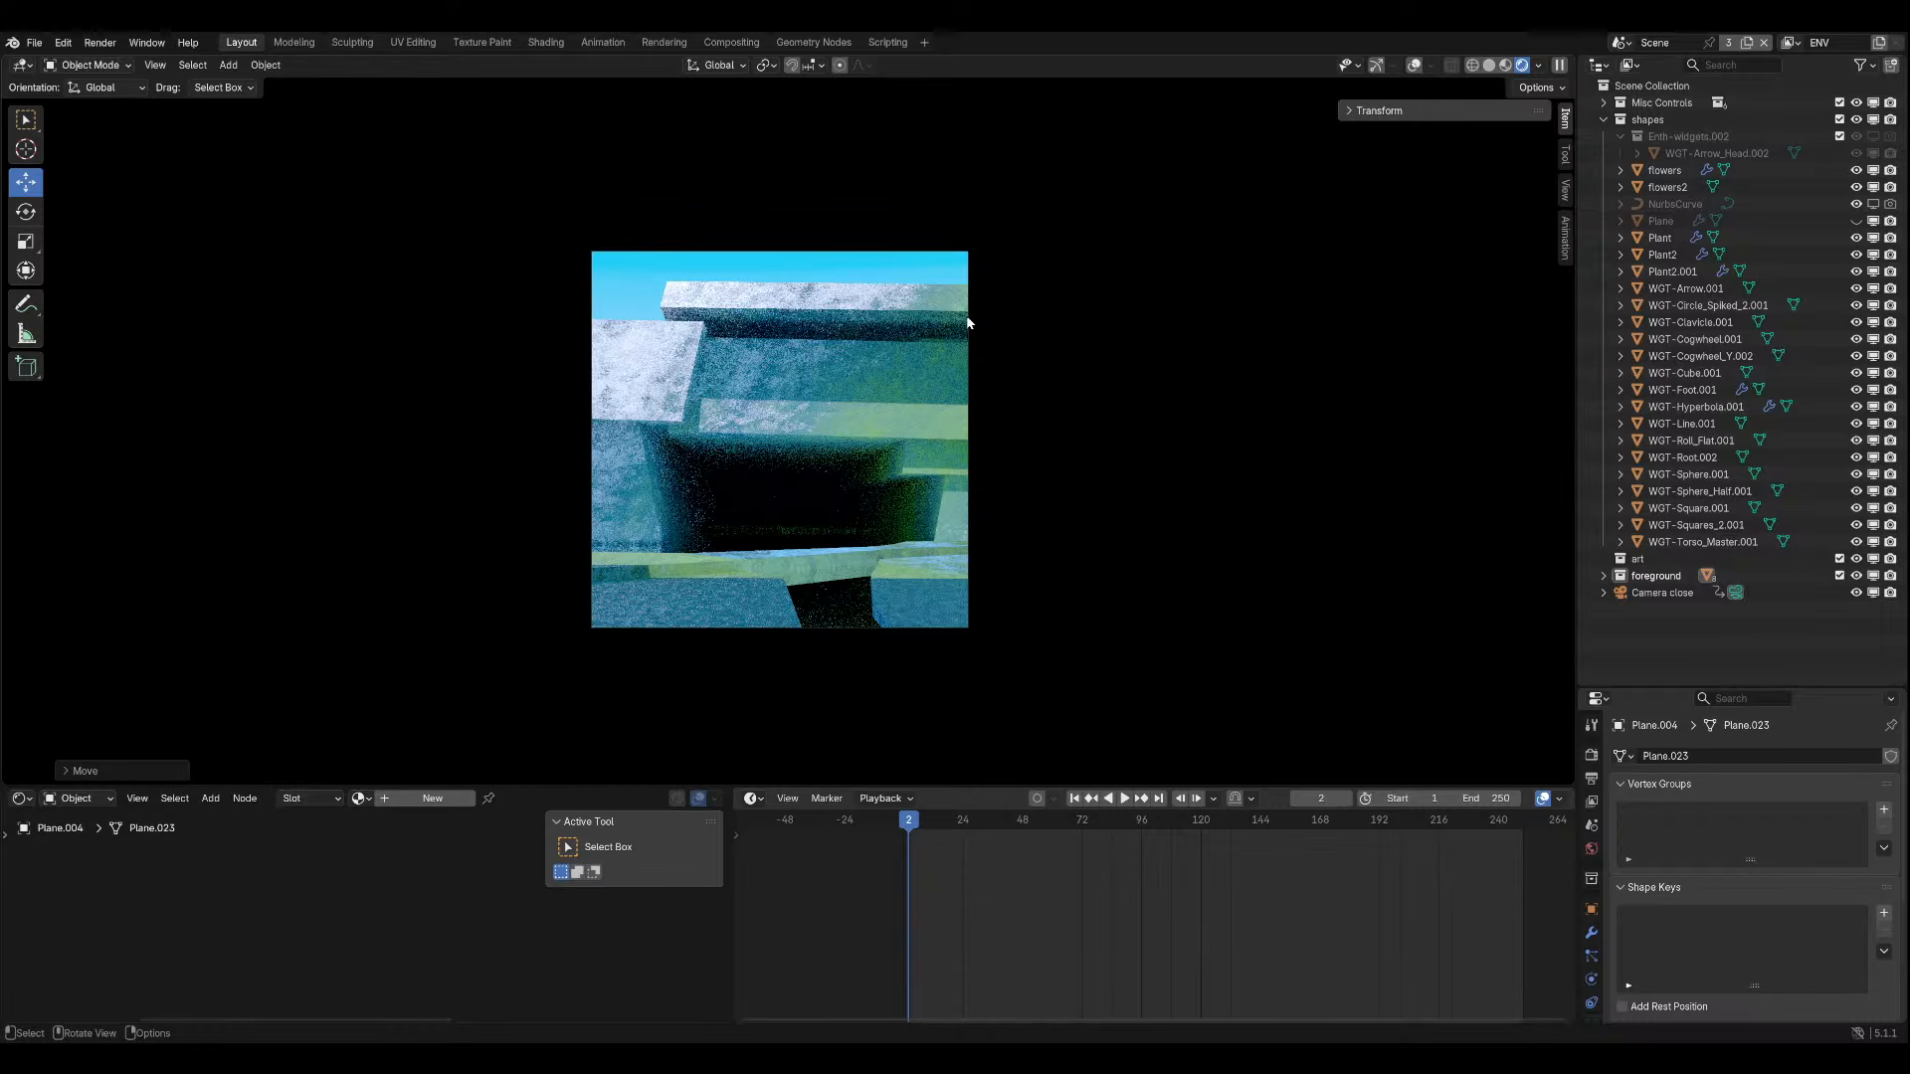
left_click(1414, 65)
Enter Edit Mode on the overhead plane and extrude its edges downwards to form walls around the foreground.
middle_click_drag(1091, 330, 1060, 422)
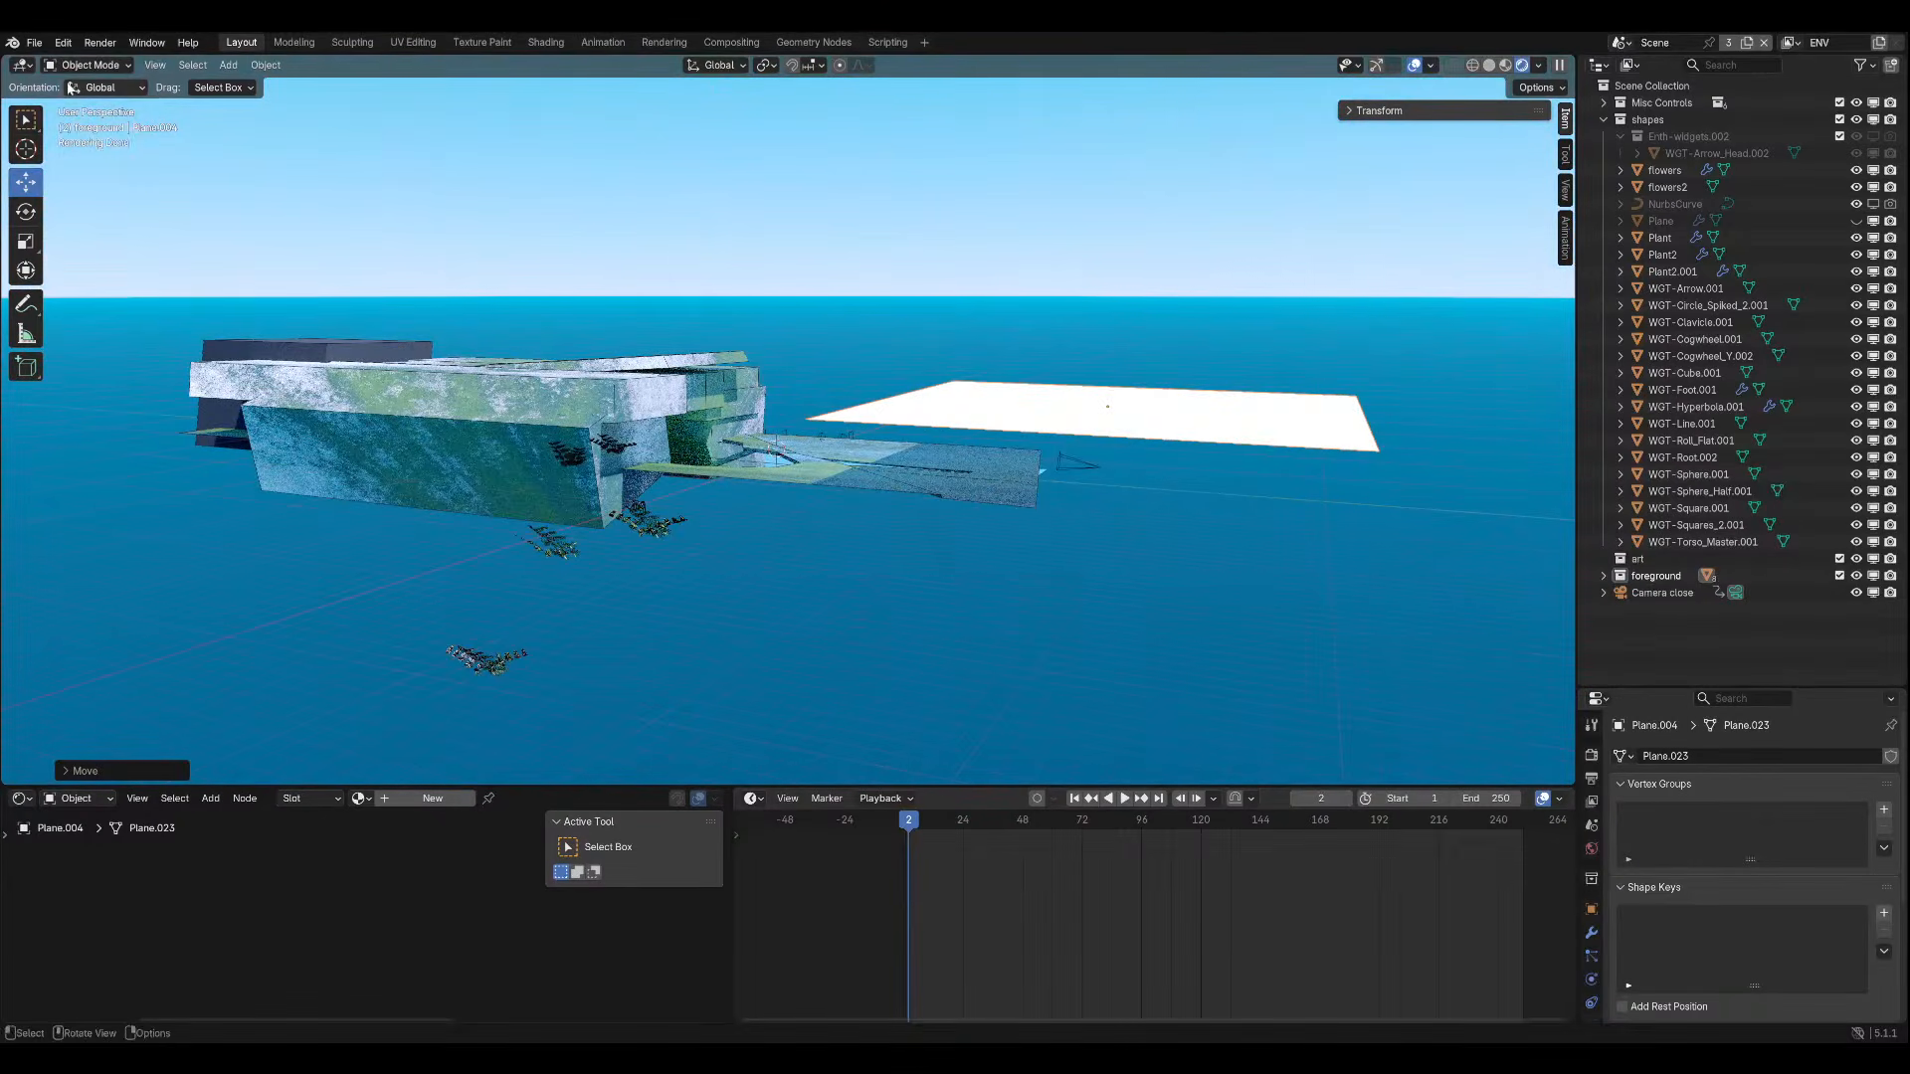
left_click(64, 66)
left_click(66, 103)
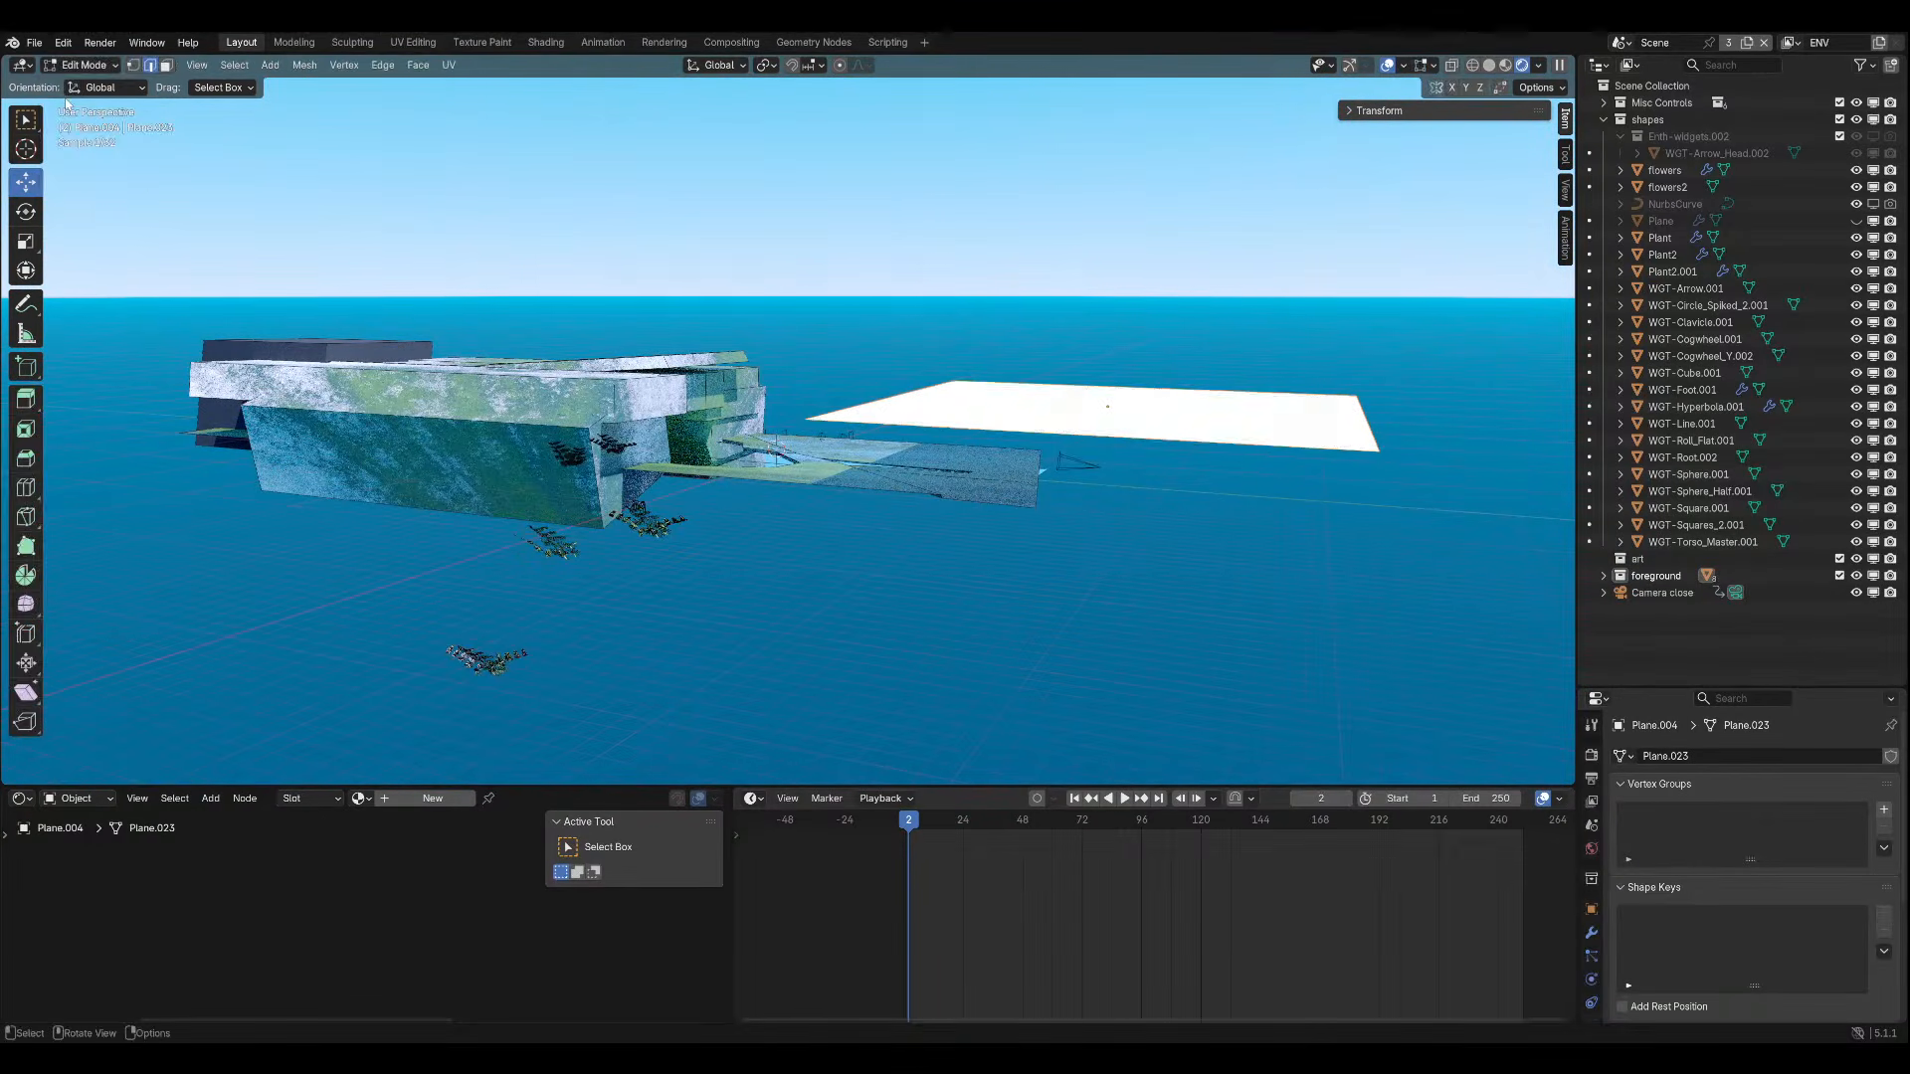
left_click(950, 424)
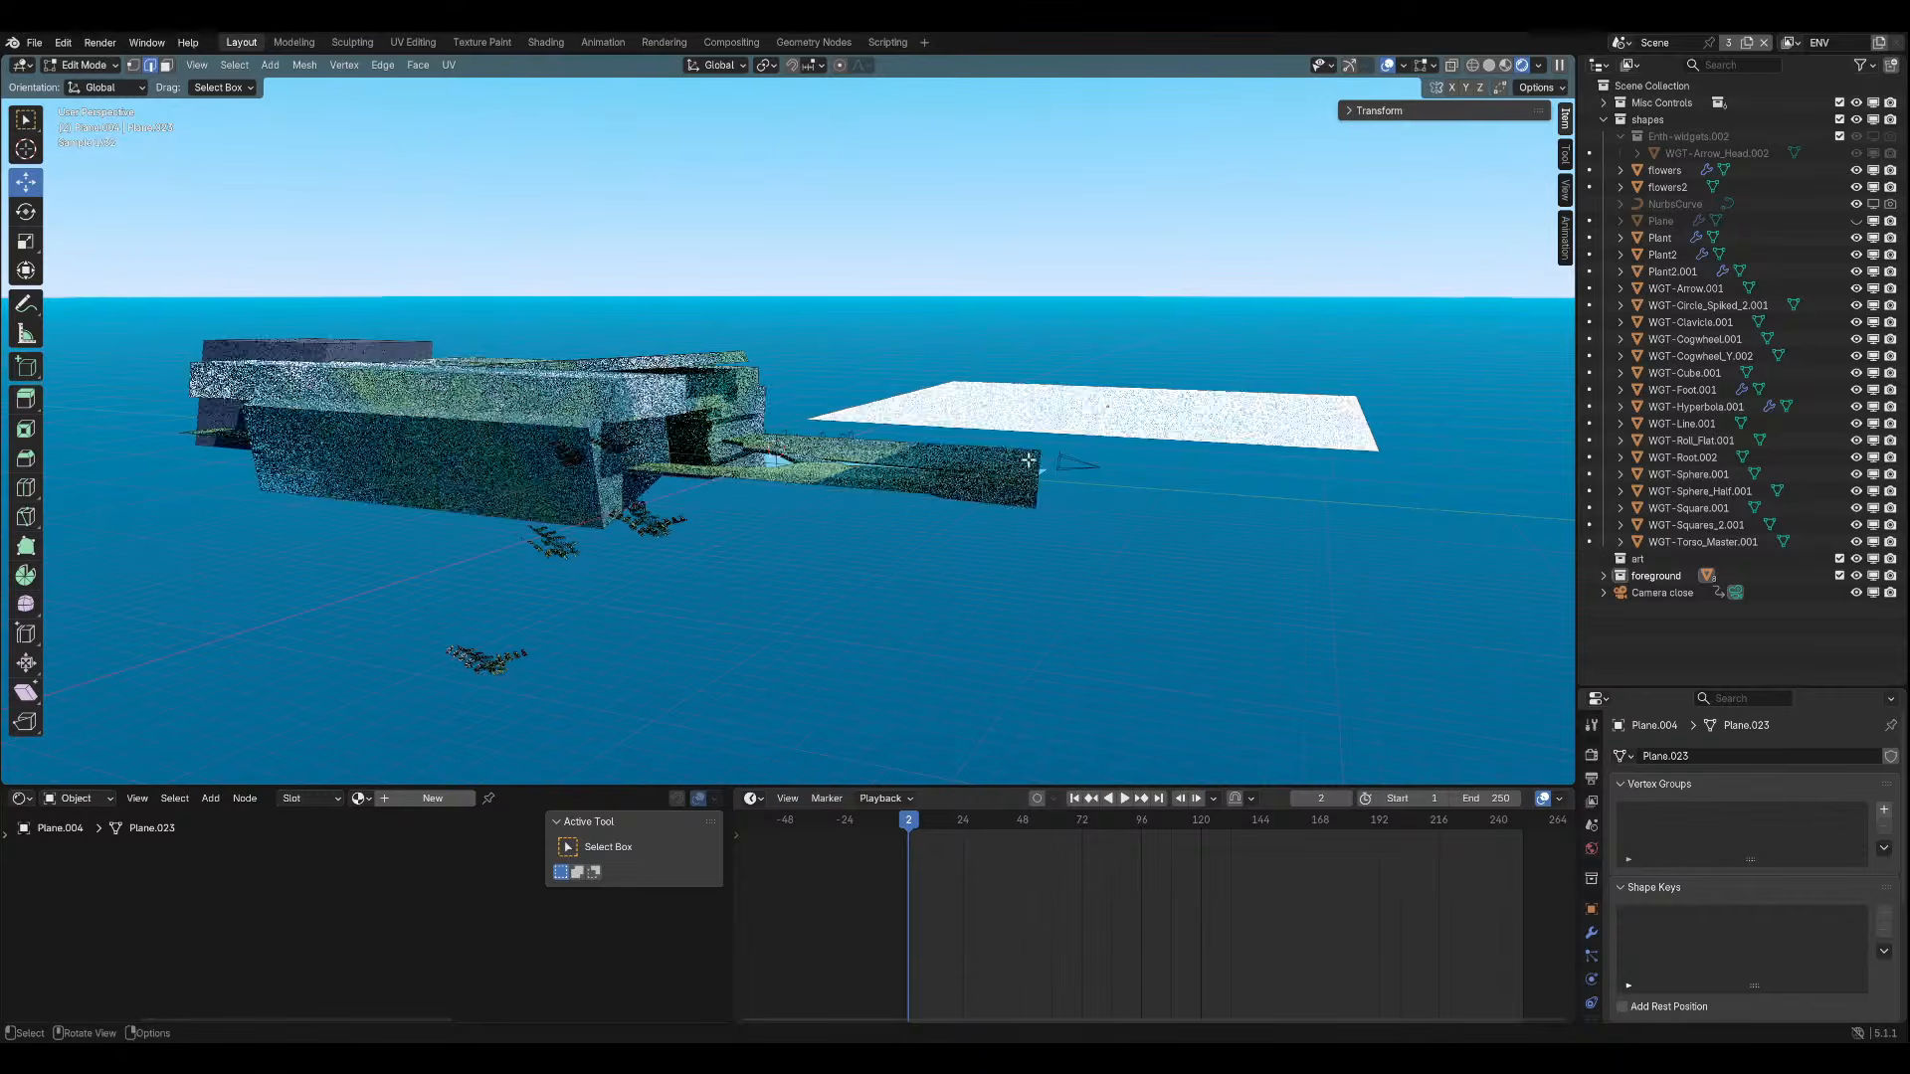
left_click(955, 424)
middle_click_drag(1095, 376, 1114, 427)
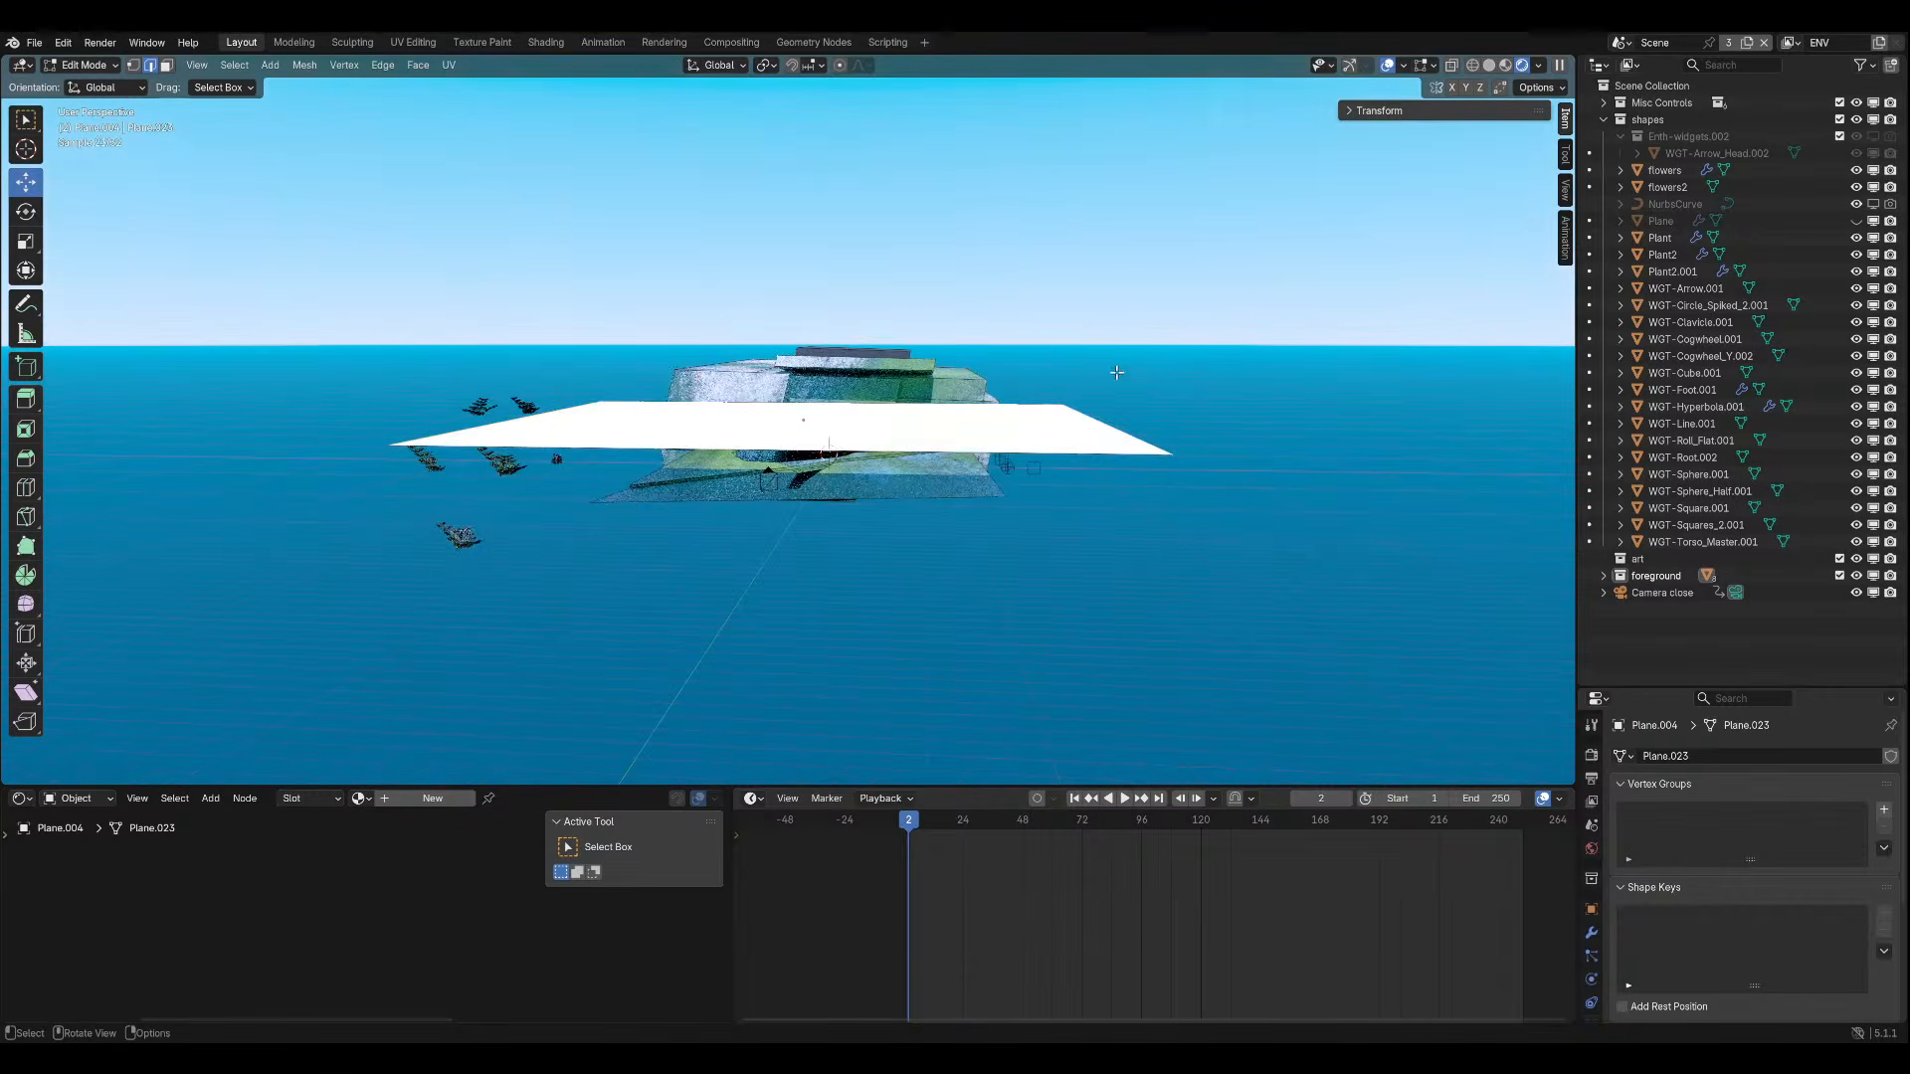
key("e")
left_click(1110, 531)
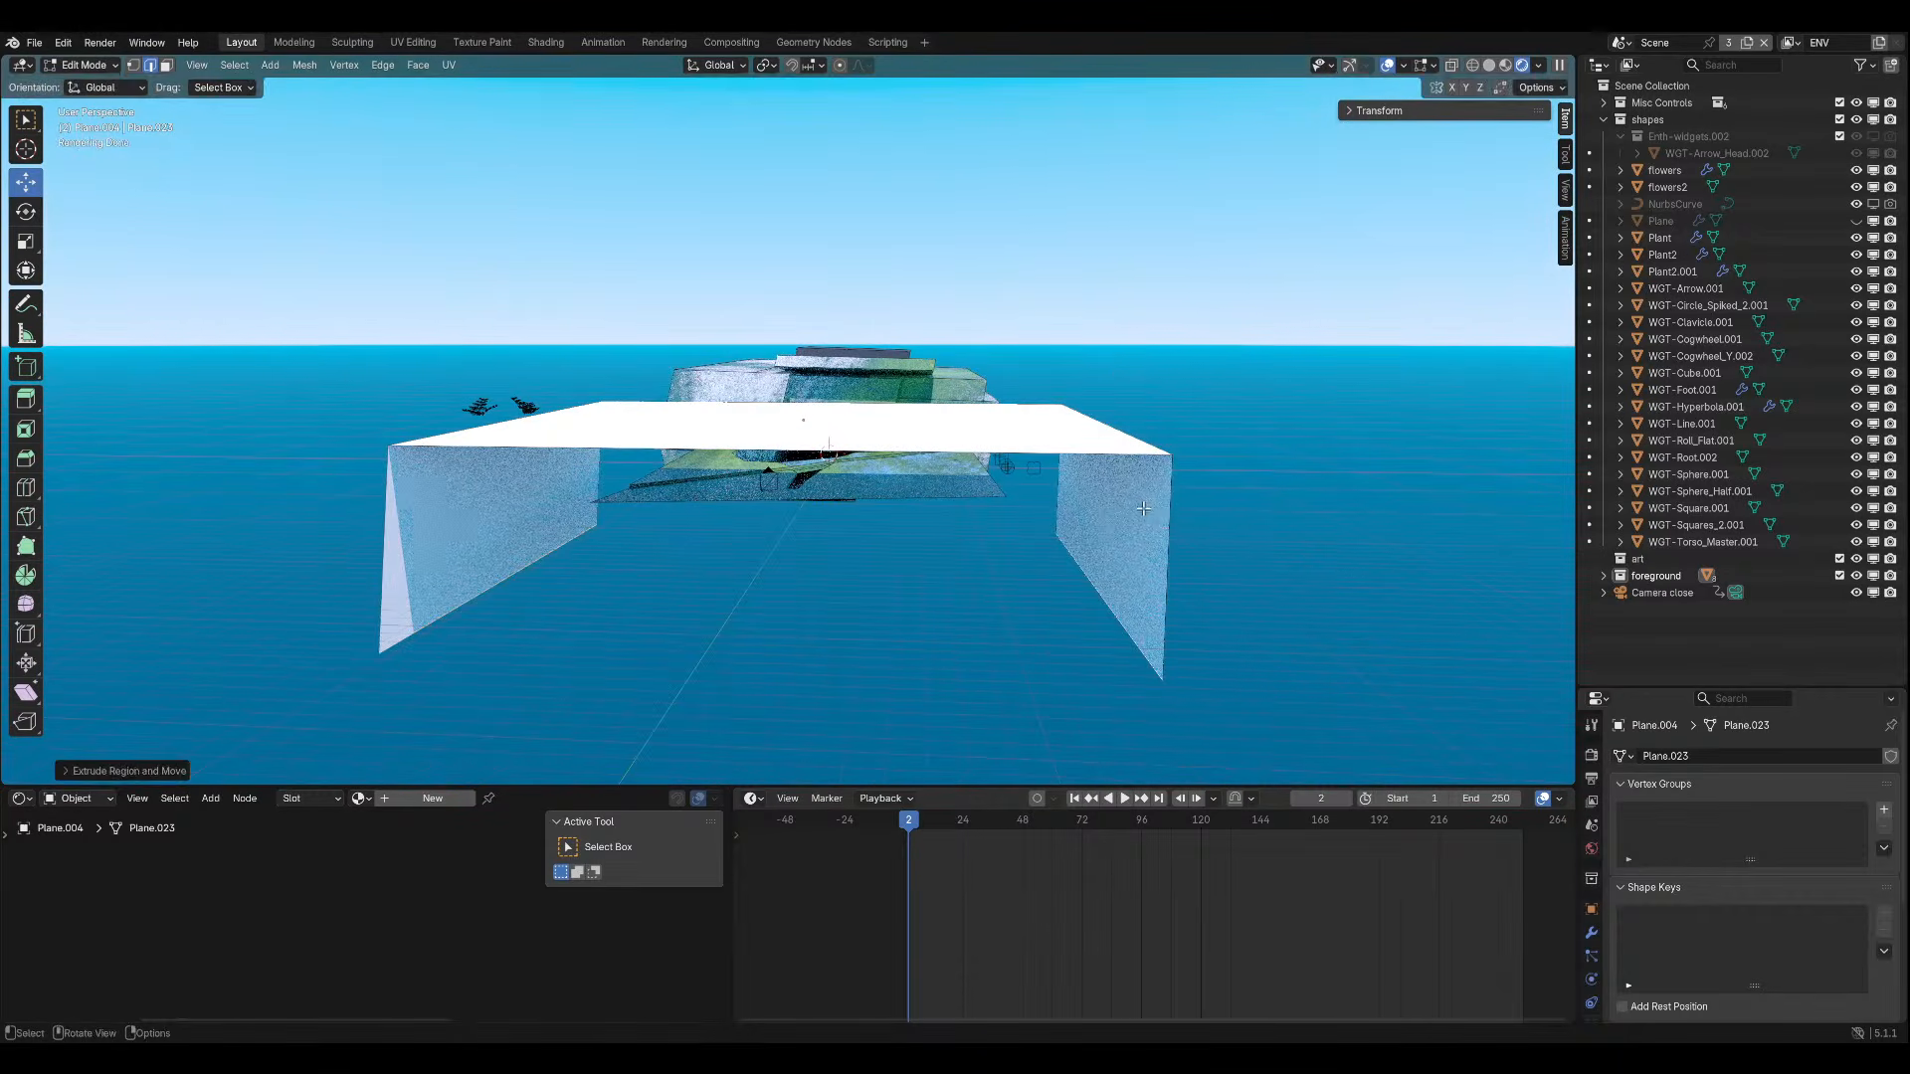
Narrow the walled cover along global X to about 0.45 of its width.
key("s")
key("x")
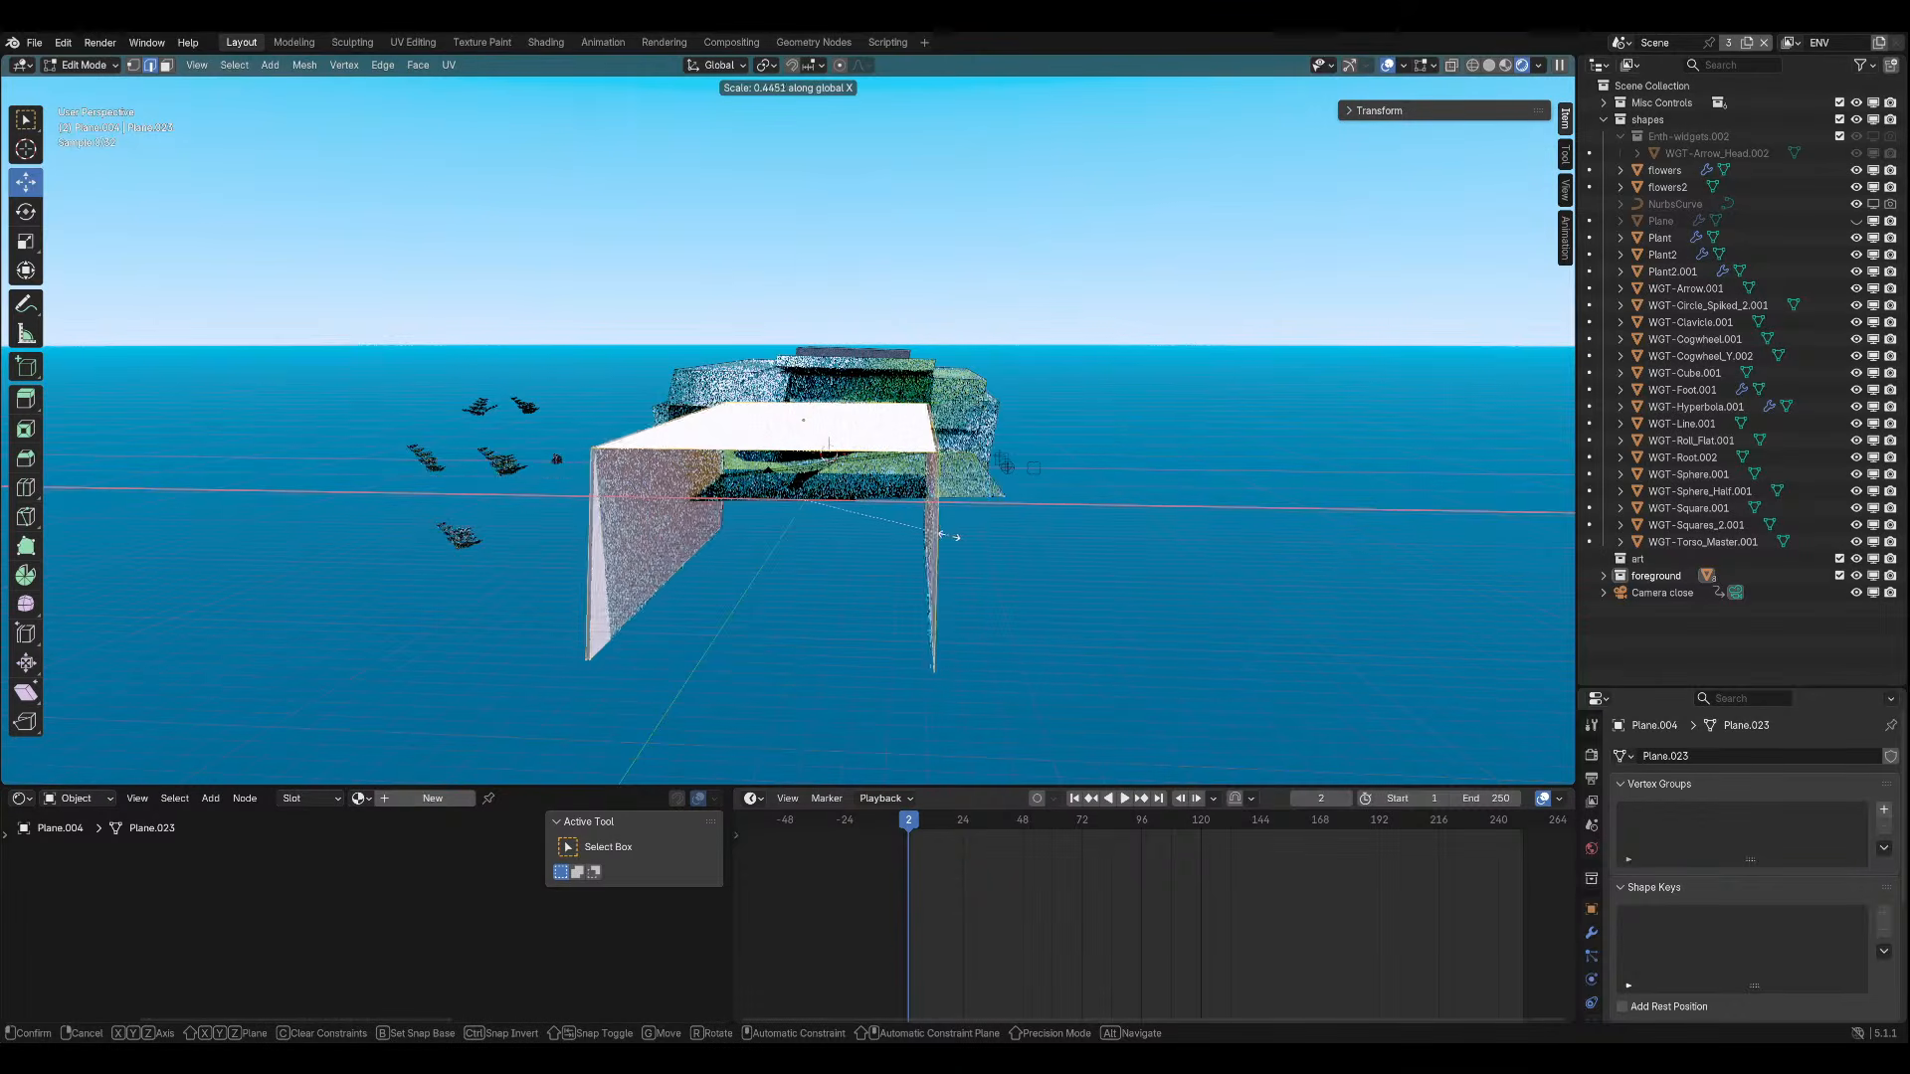
left_click(953, 537)
left_click(914, 545)
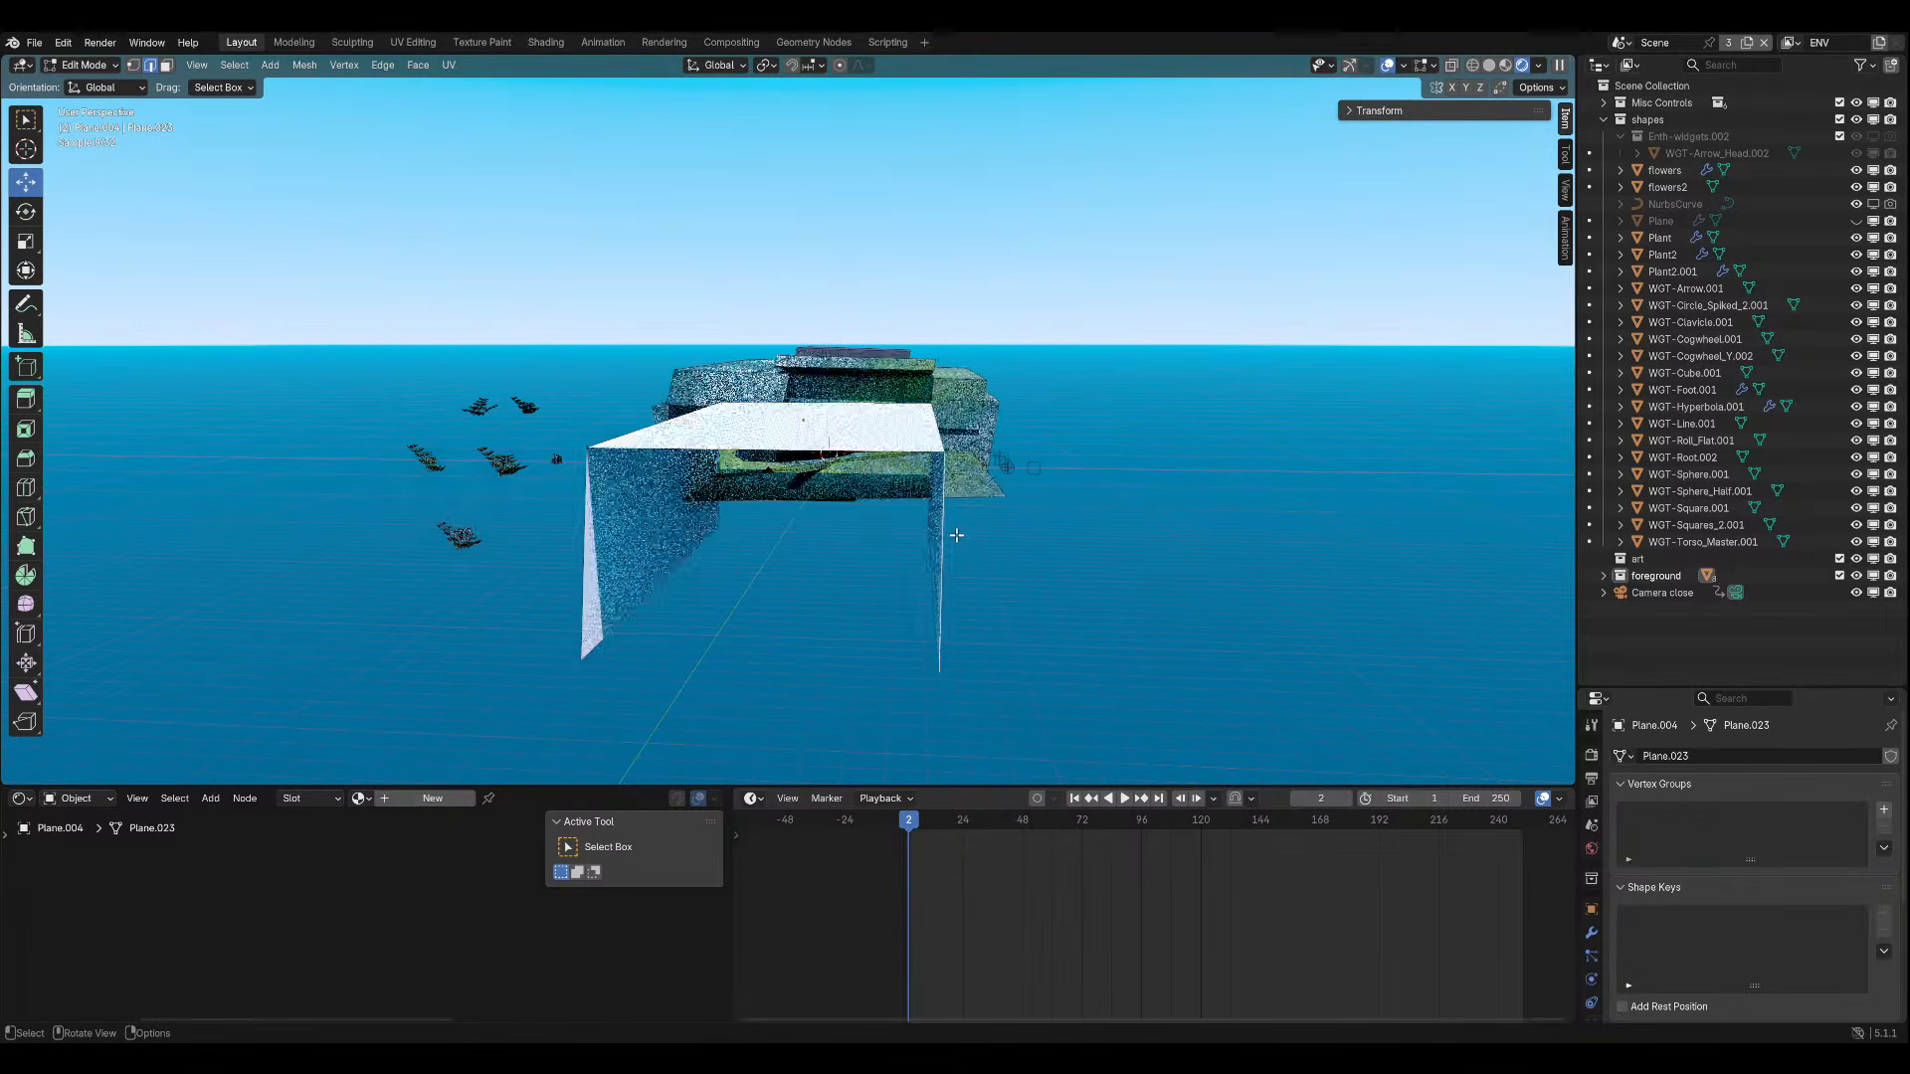
Move the cover's end wall along global Y towards the building, then check the shading in the camera view without overlays.
middle_click_drag(956, 536, 791, 605)
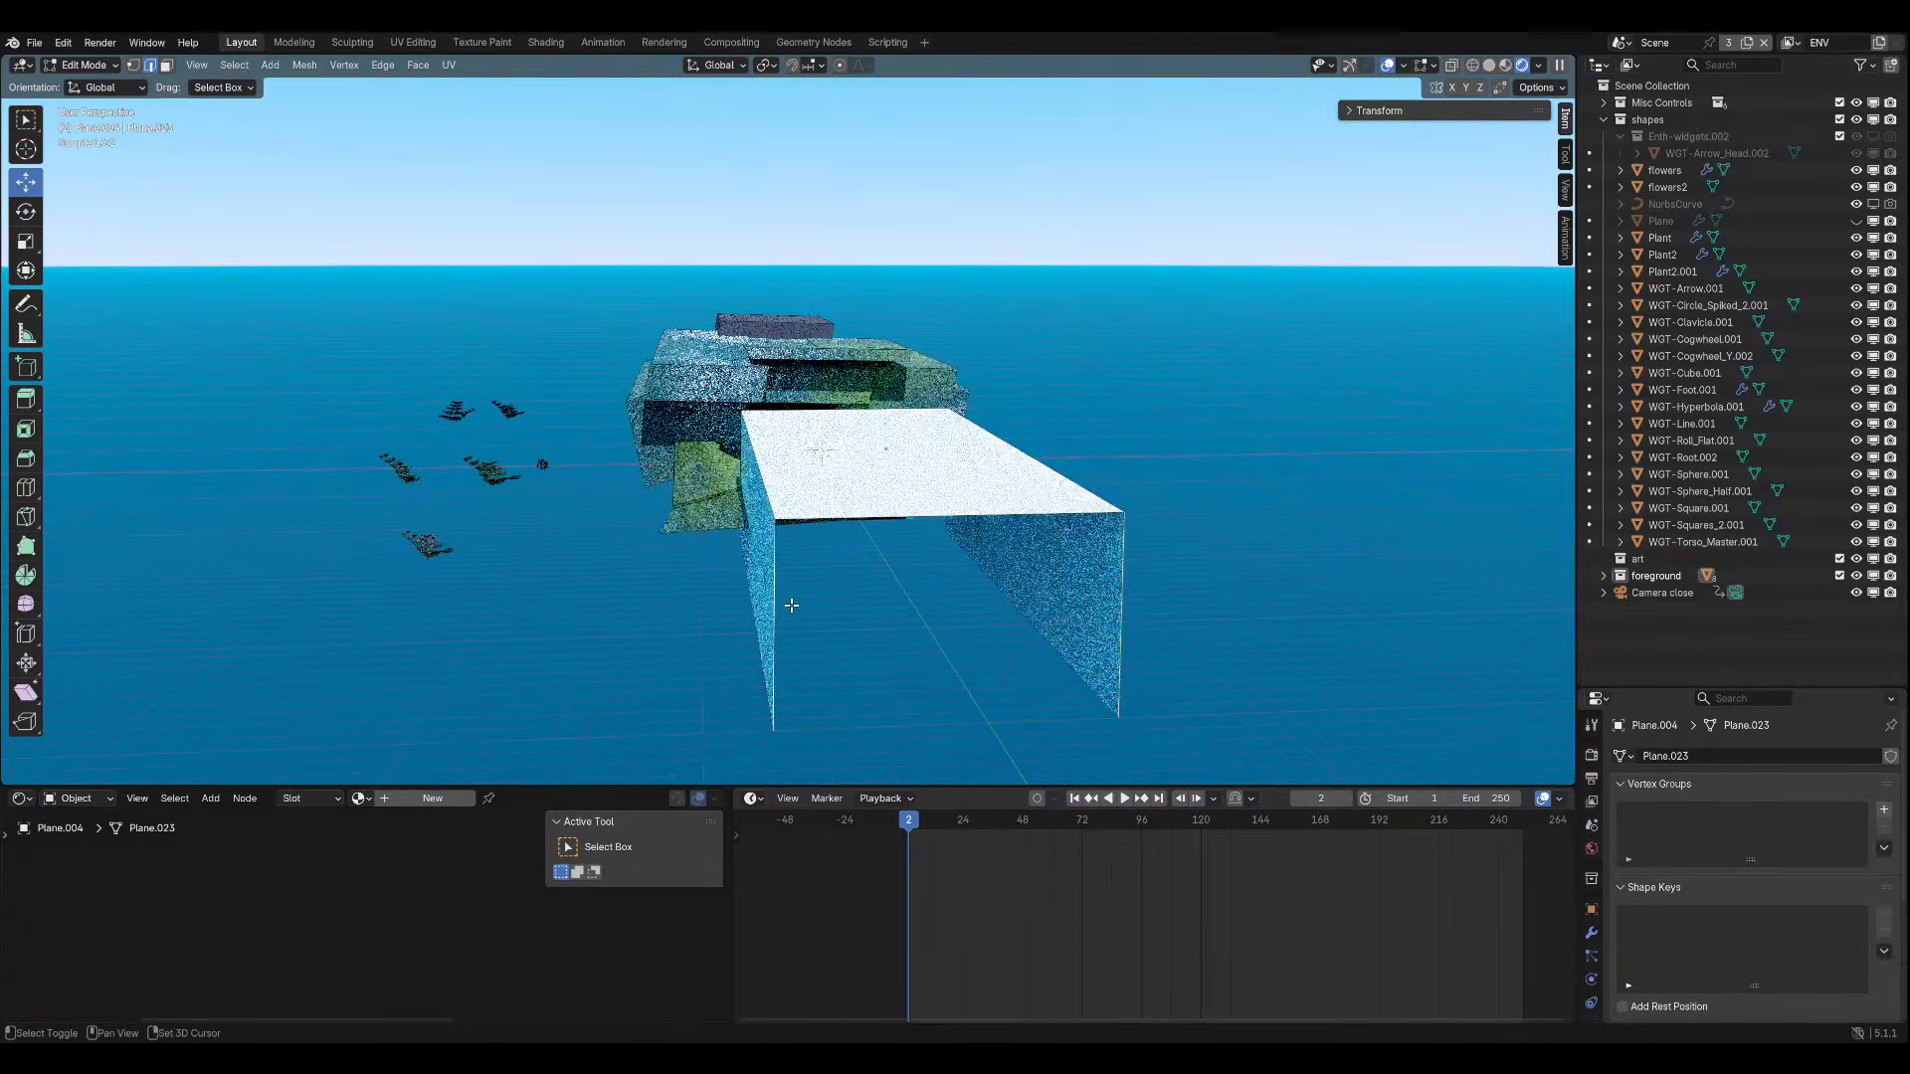
left_click(165, 67)
middle_click_drag(836, 529, 1115, 530)
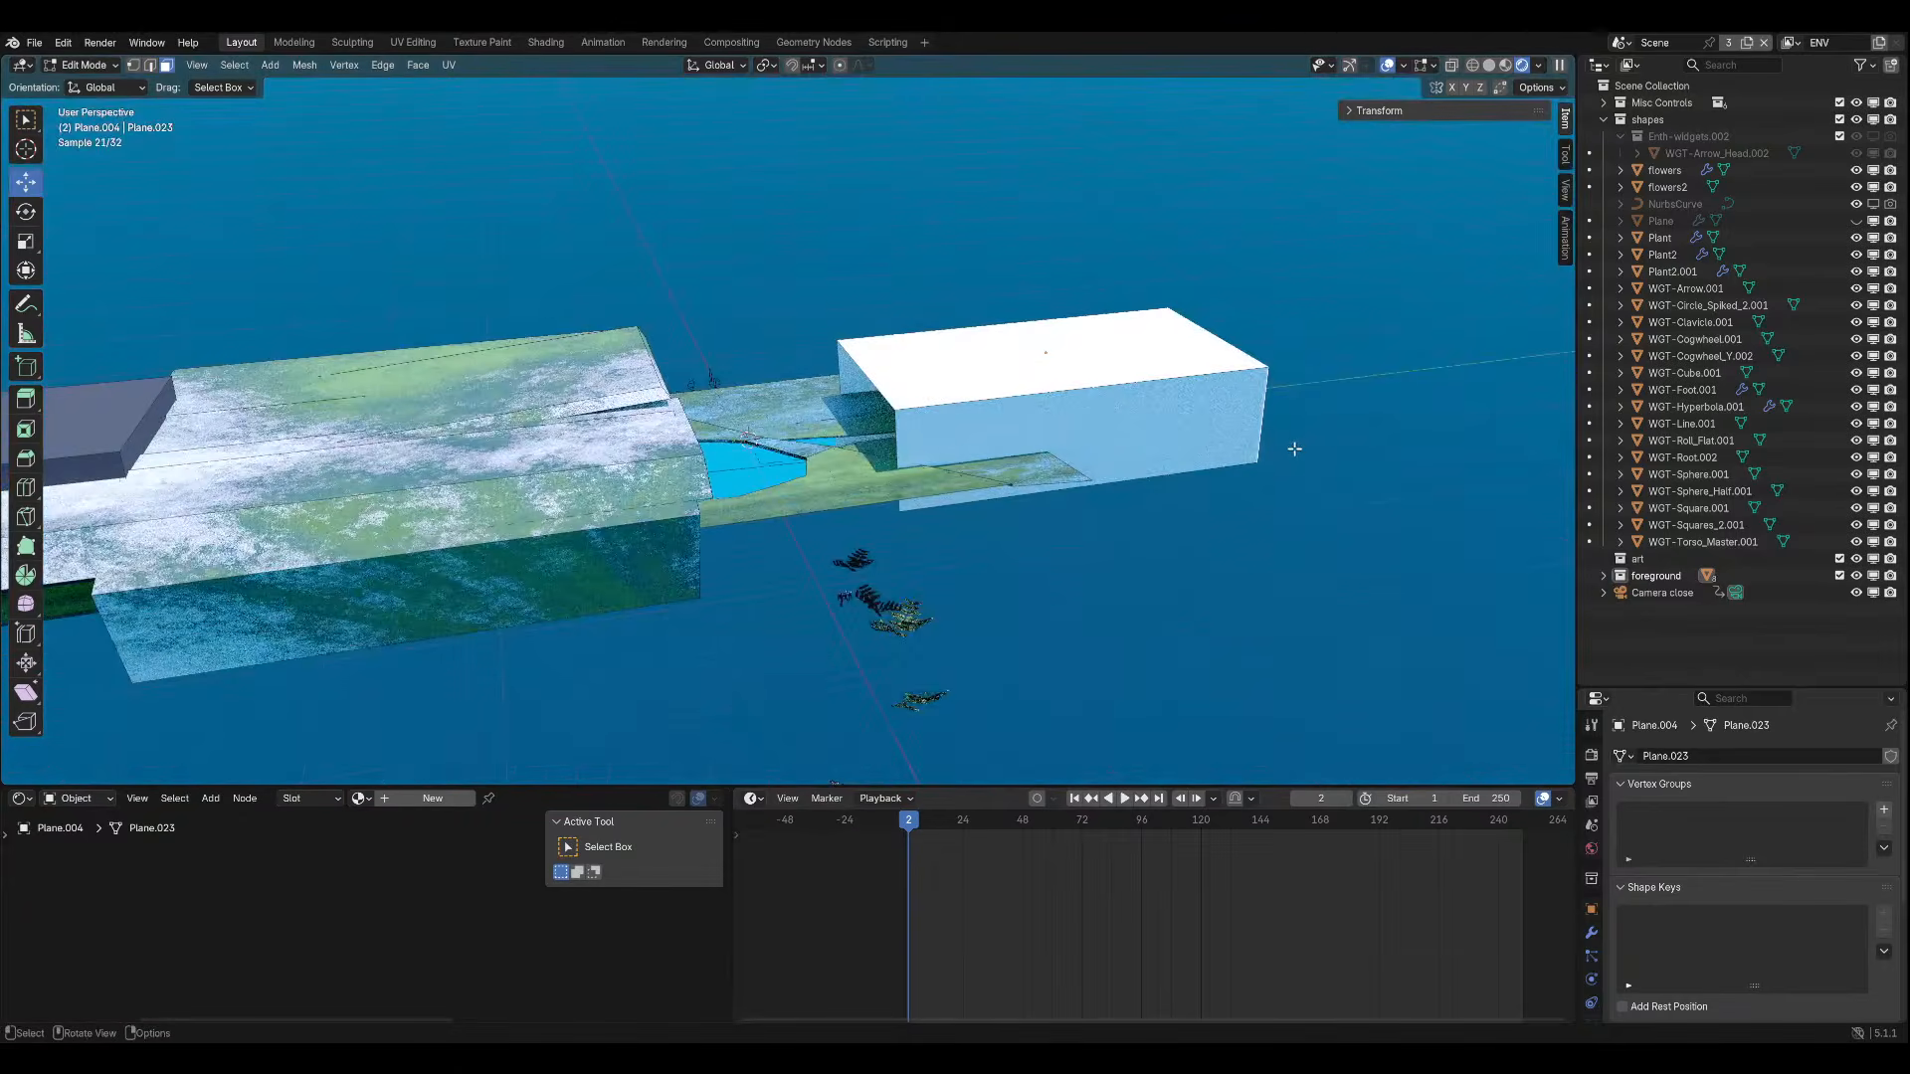
key("g")
key("y")
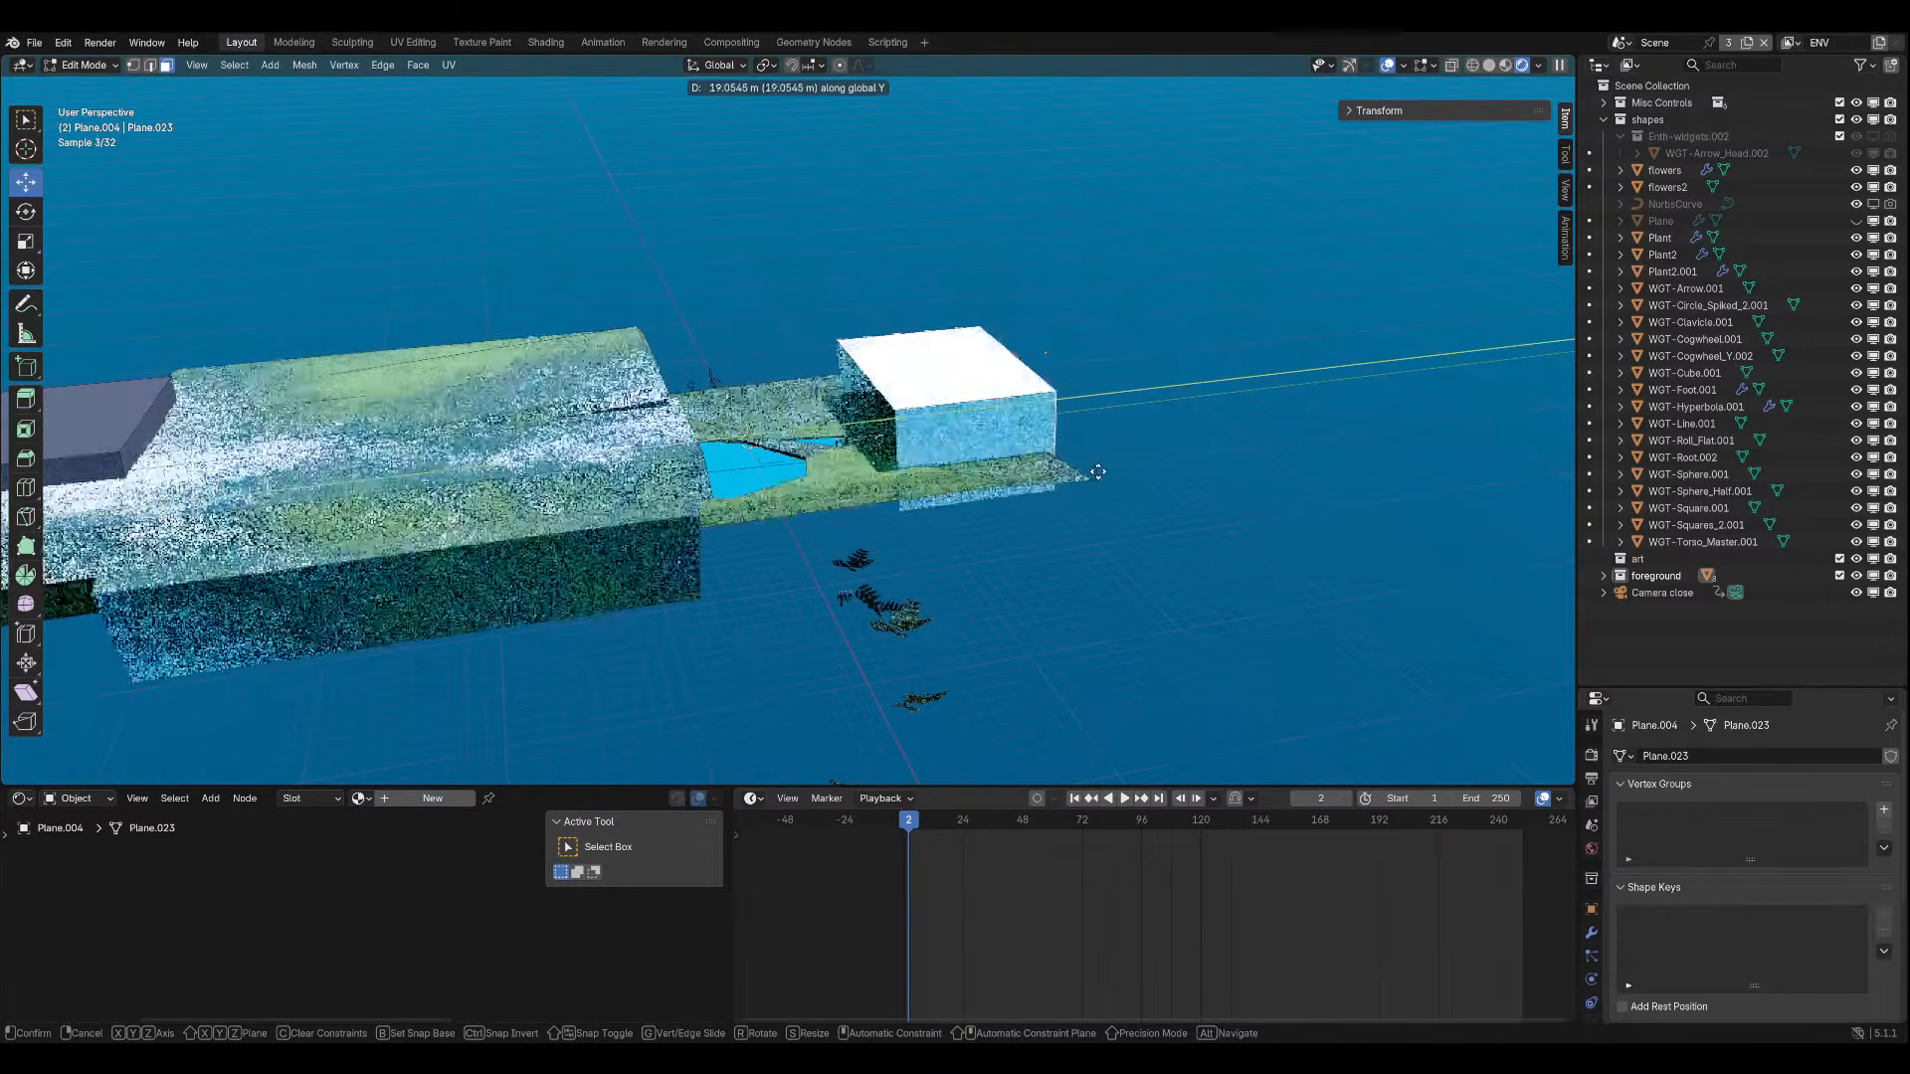
left_click(1132, 470)
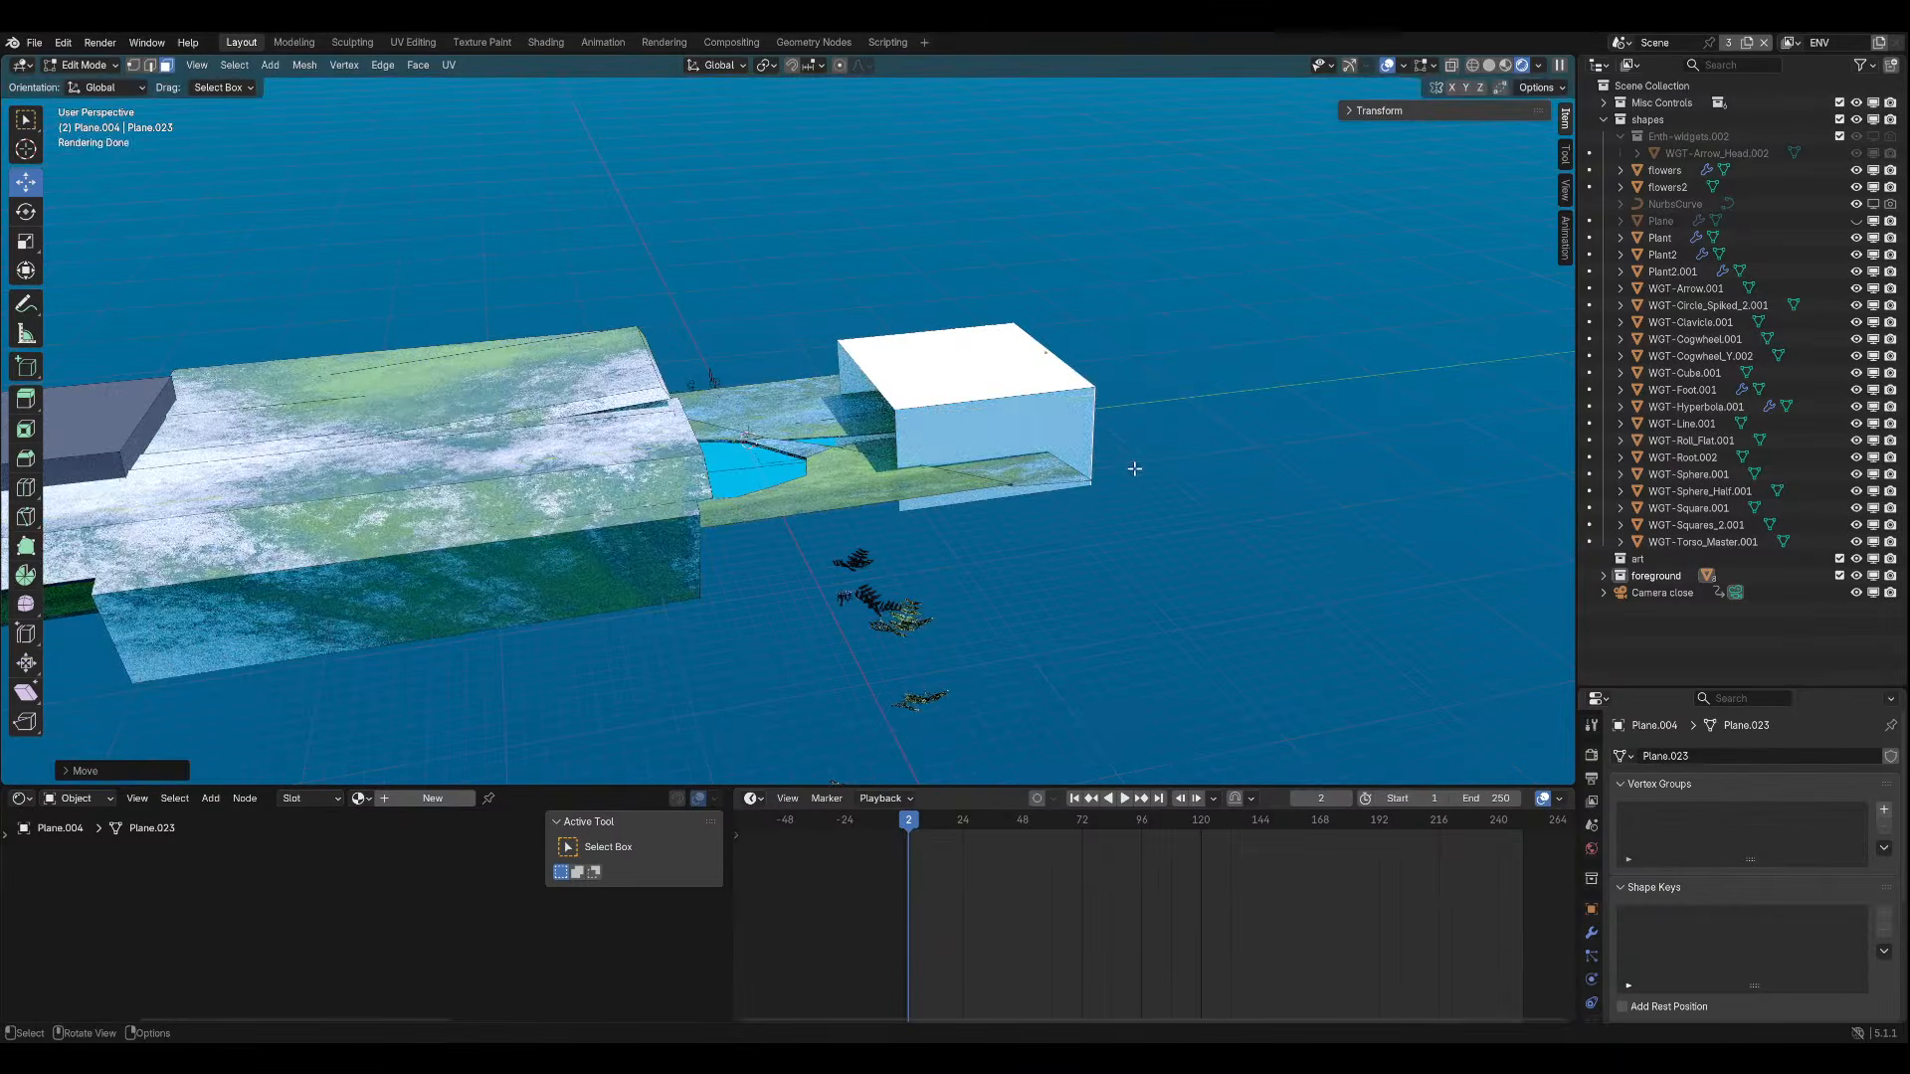
key("KP_0")
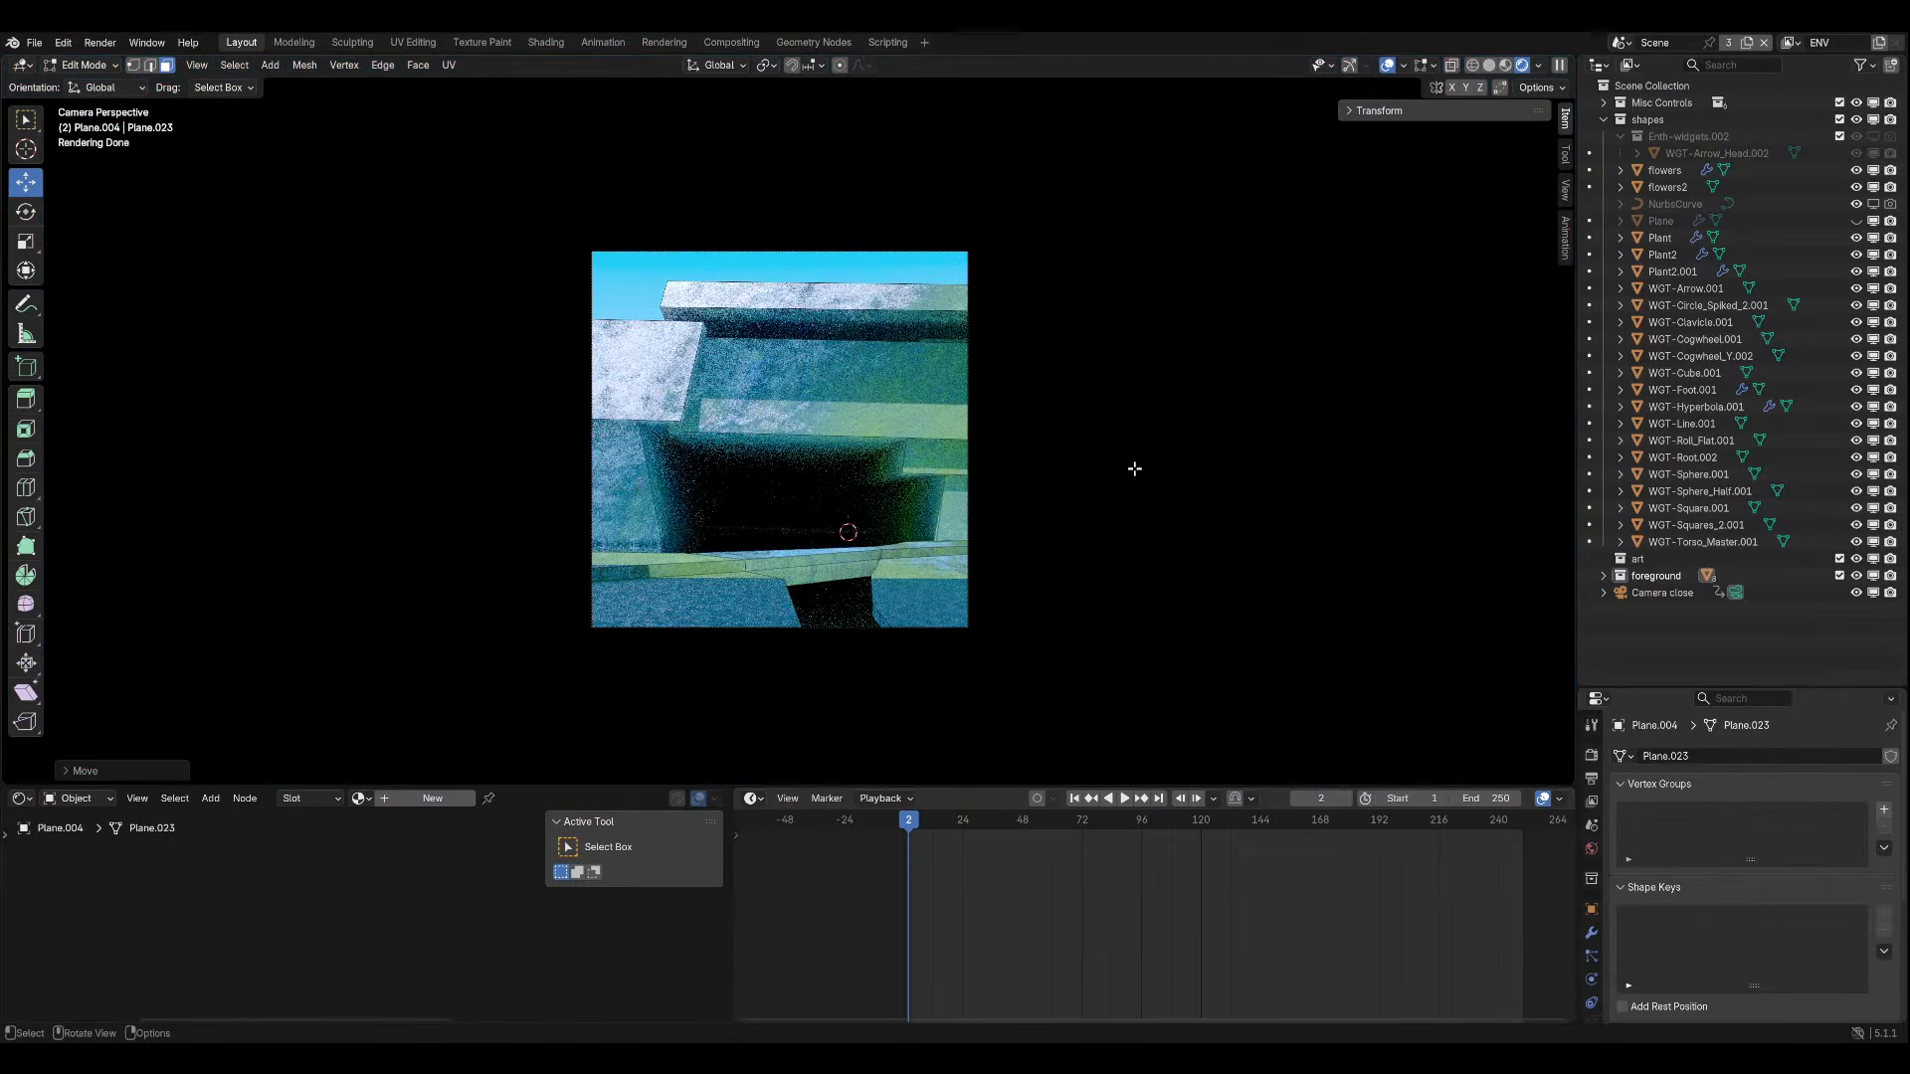
left_click(1392, 68)
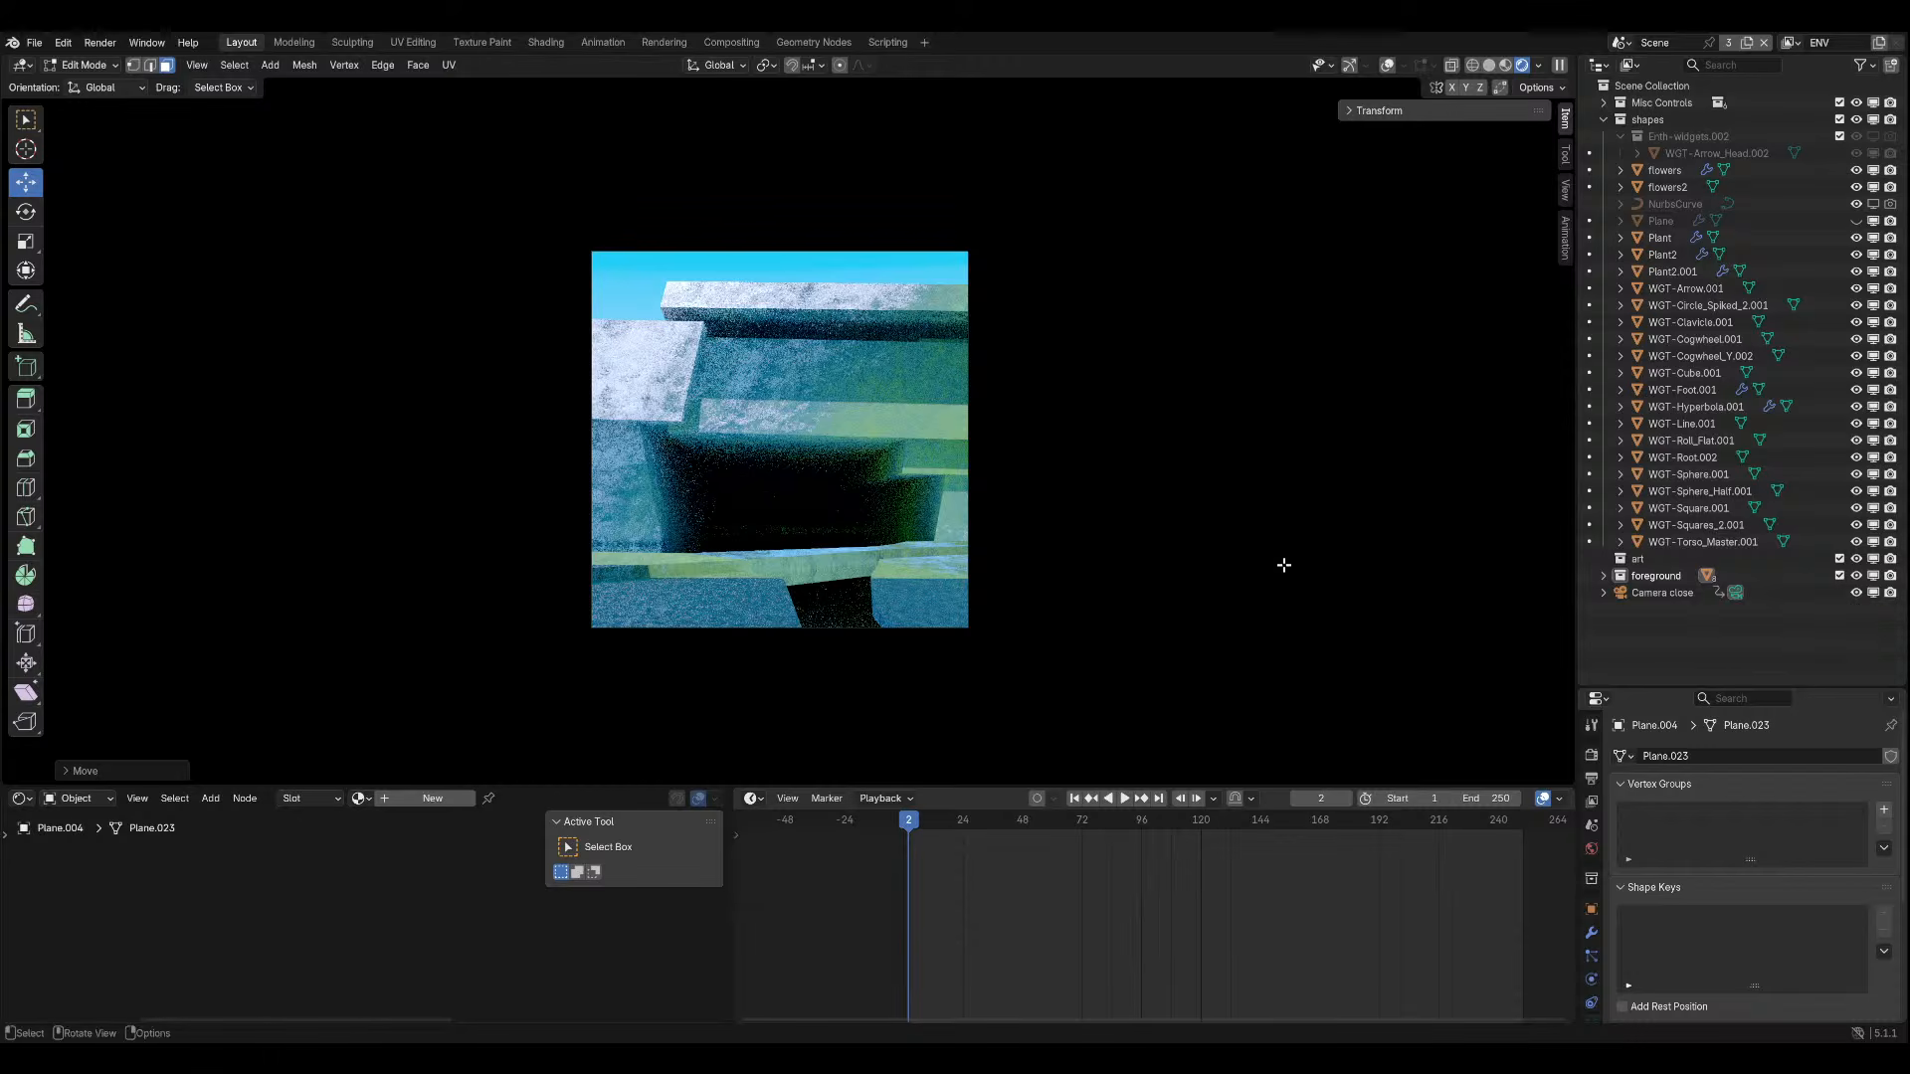
key("KP_0")
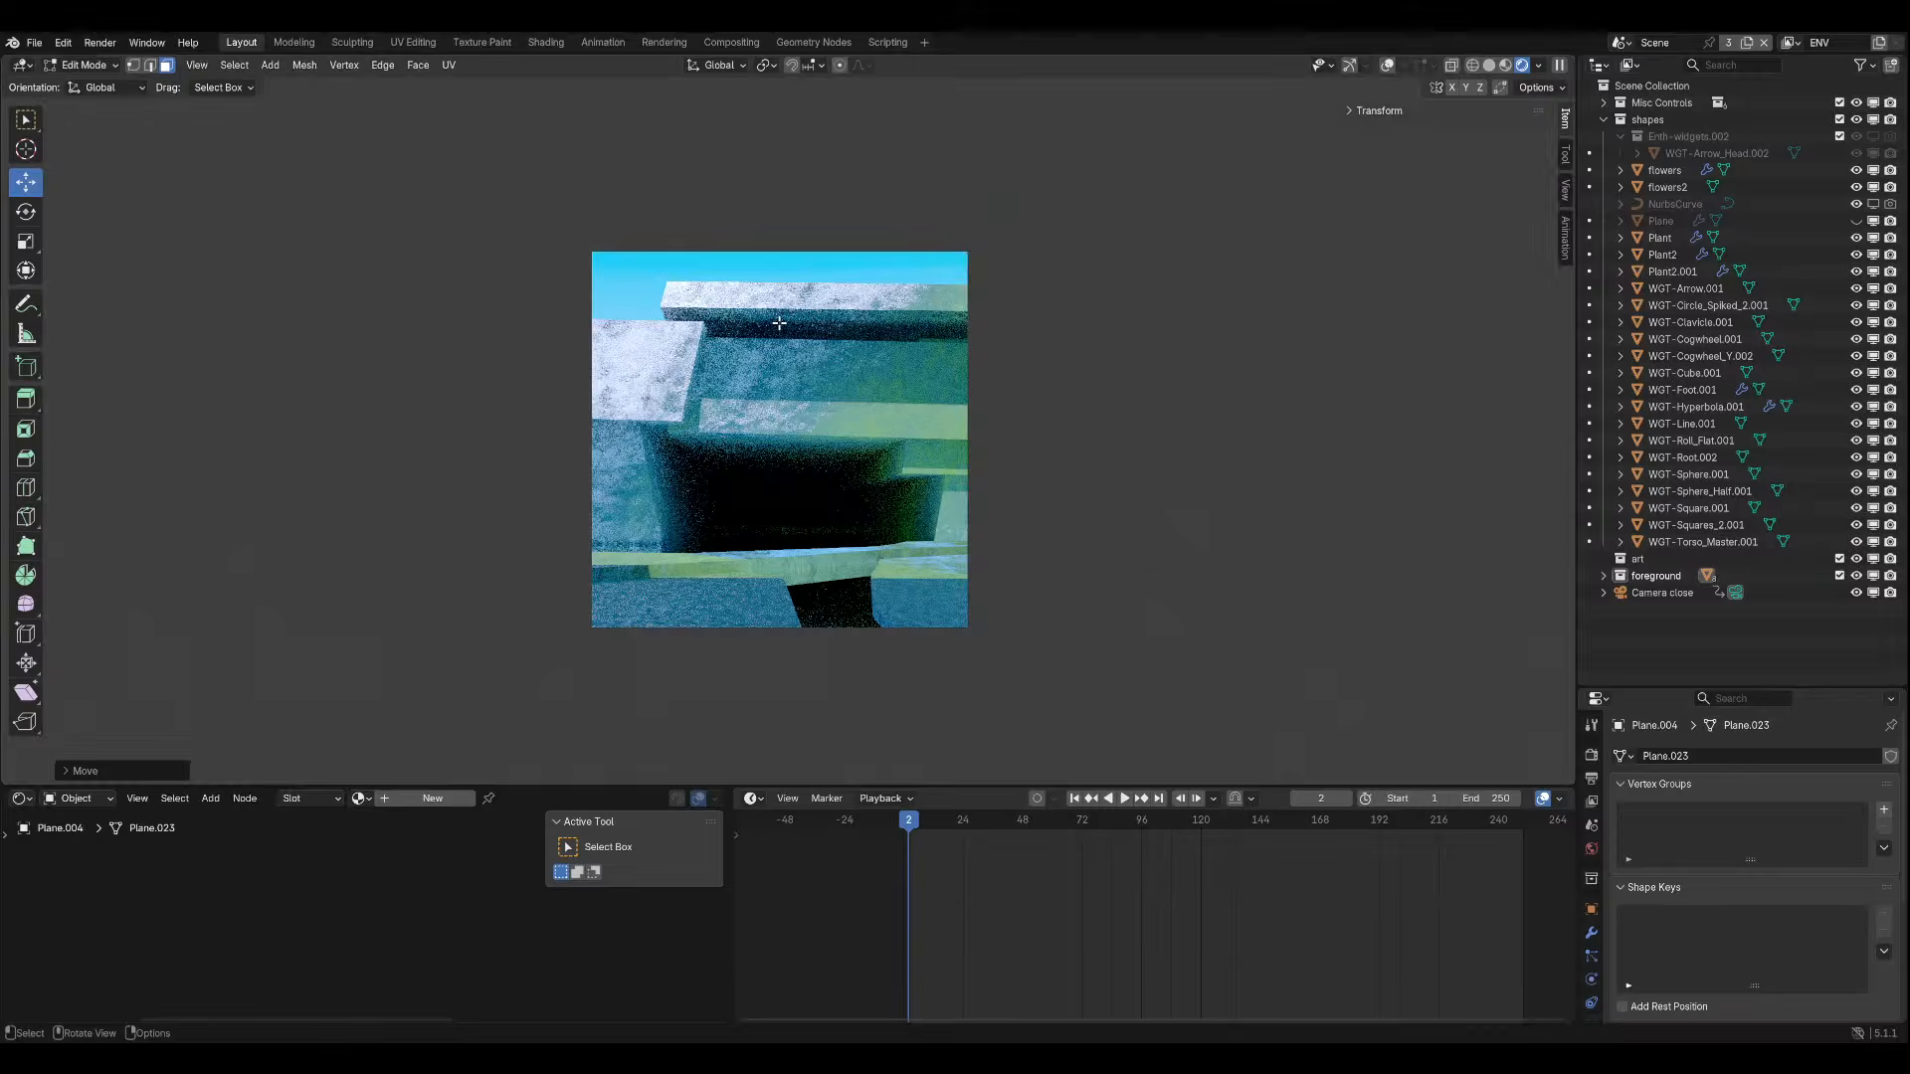
Show the overlays again and move the cover's end wall along global Y until it stands behind the camera.
middle_click_drag(722, 332, 1034, 433)
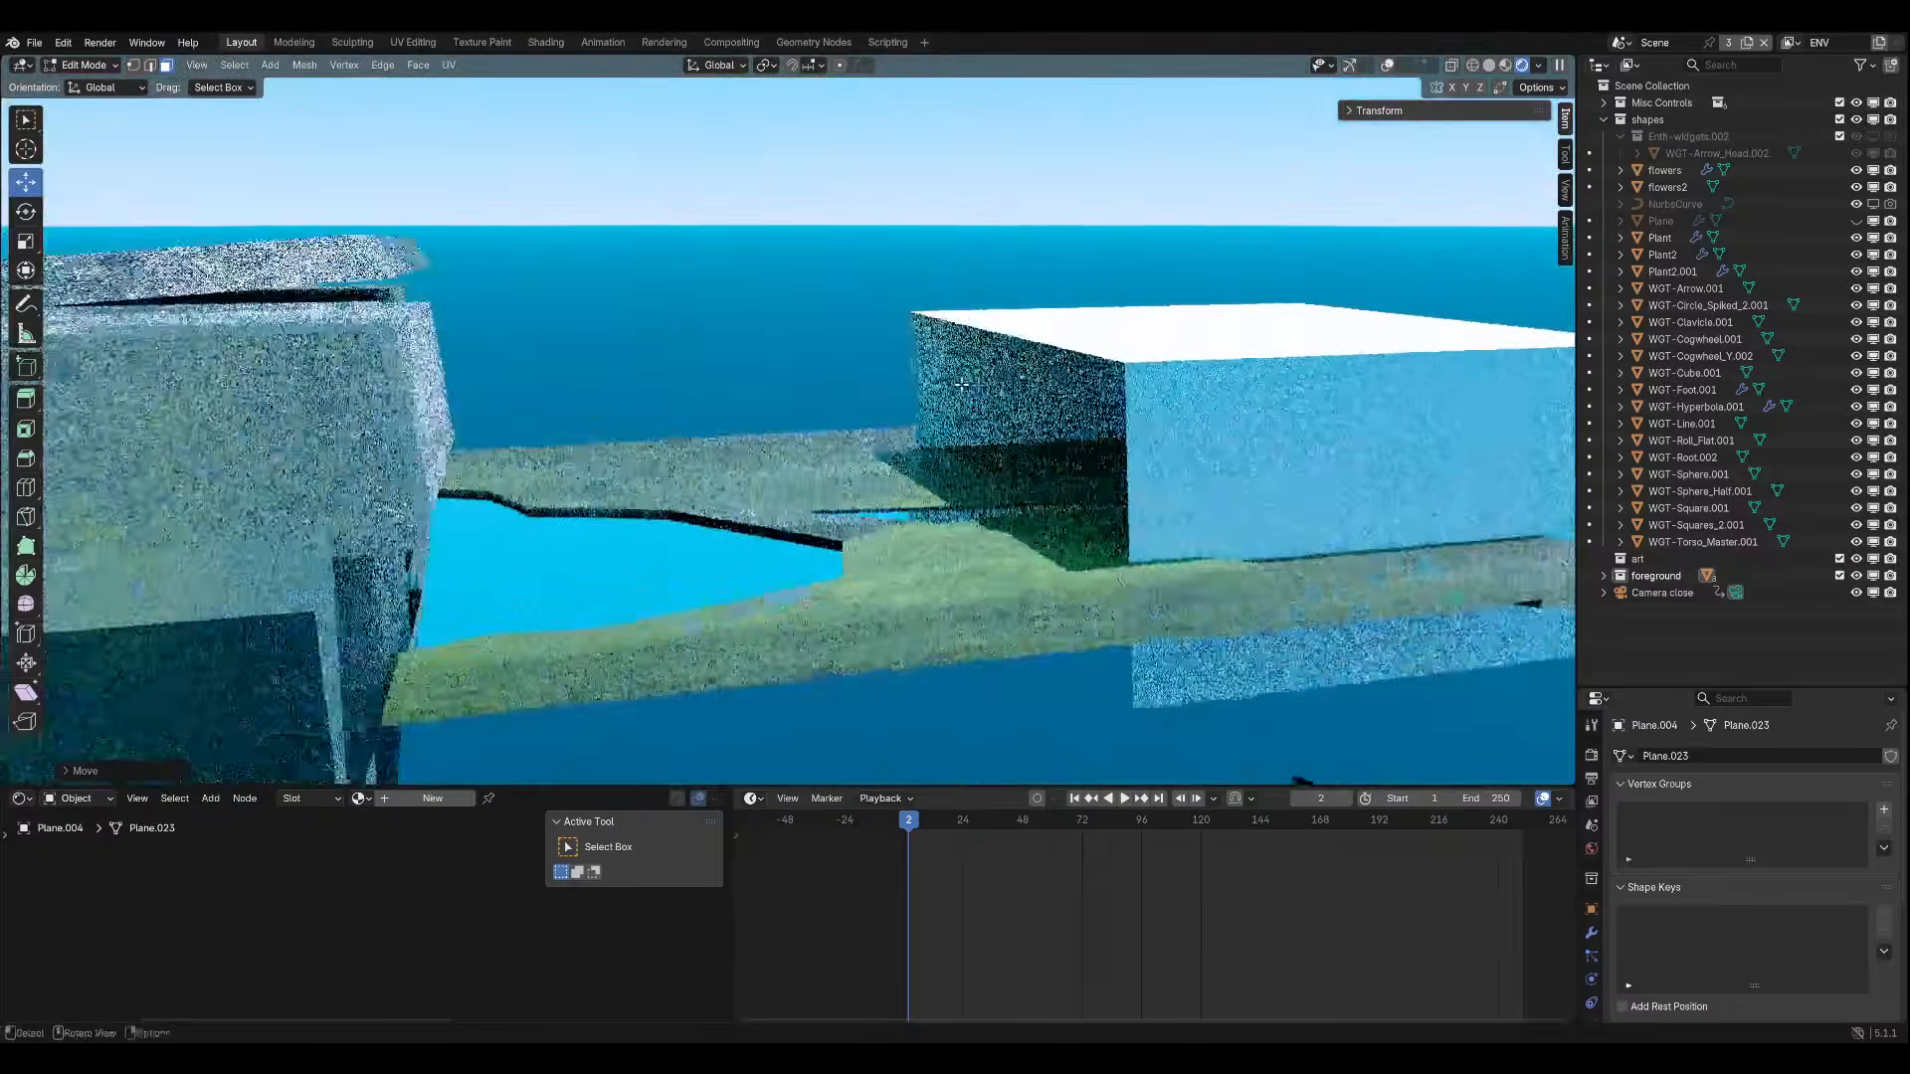
scroll(1035, 433, "up", 3)
left_click(1386, 65)
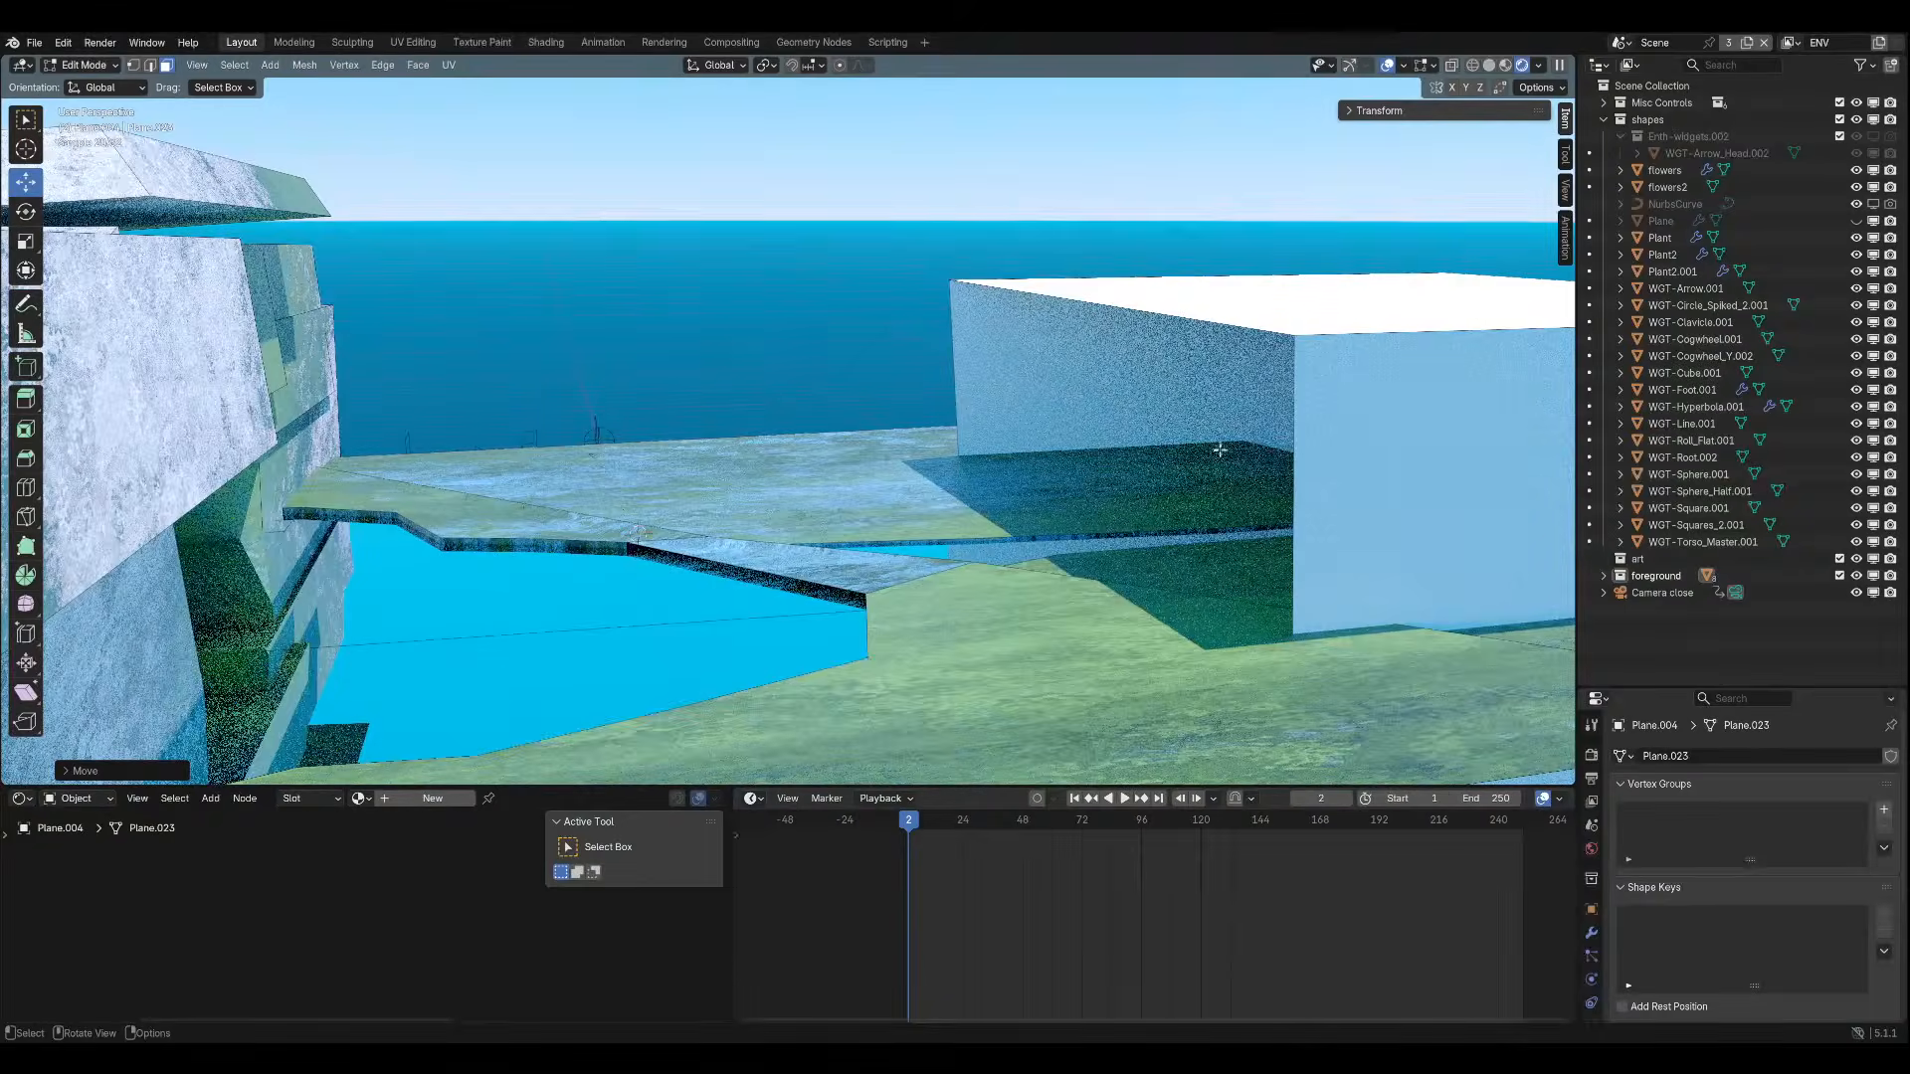
scroll(1219, 450, "down", 3)
middle_click_drag(1220, 450, 848, 477, "shift")
scroll(825, 448, "up", 3)
key("g")
key("y")
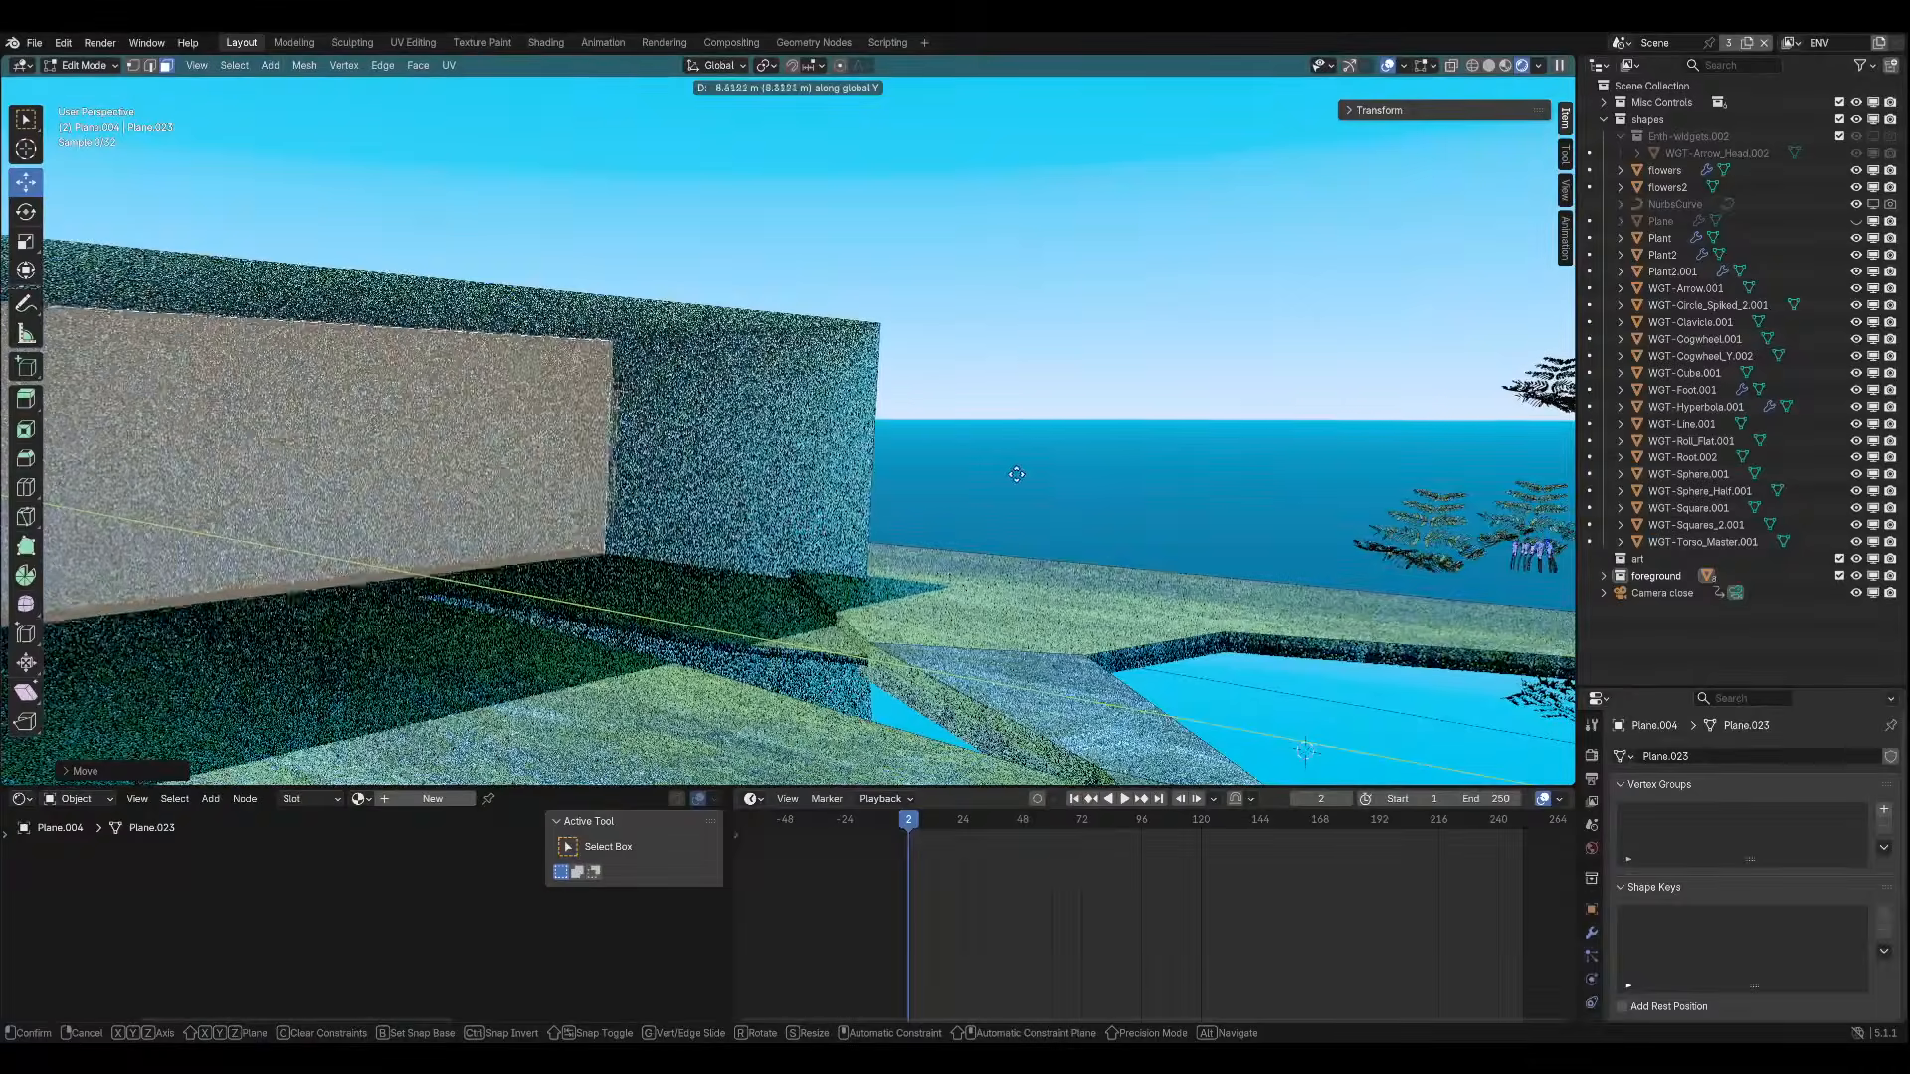
left_click(371, 553)
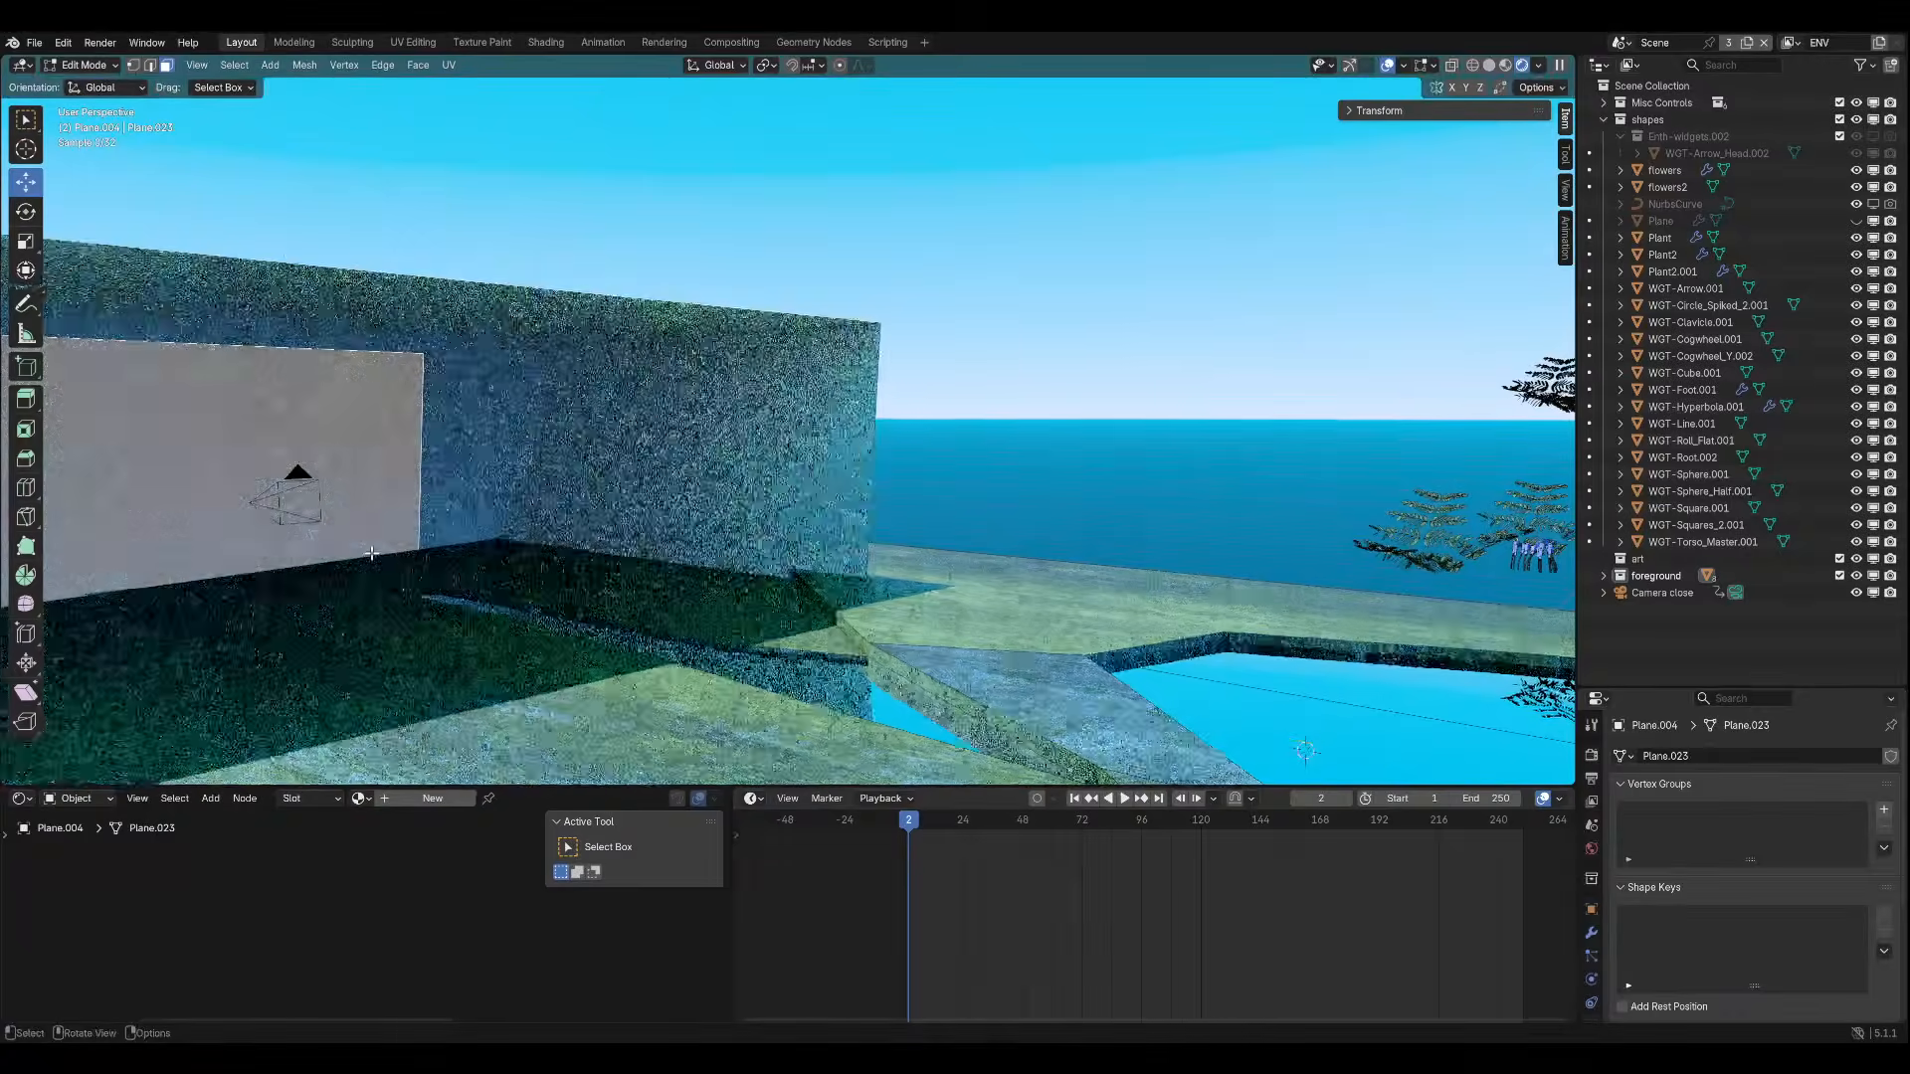
Return to Object Mode and assign the existing THE SHADOW material to the walled cover.
left_click(82, 66)
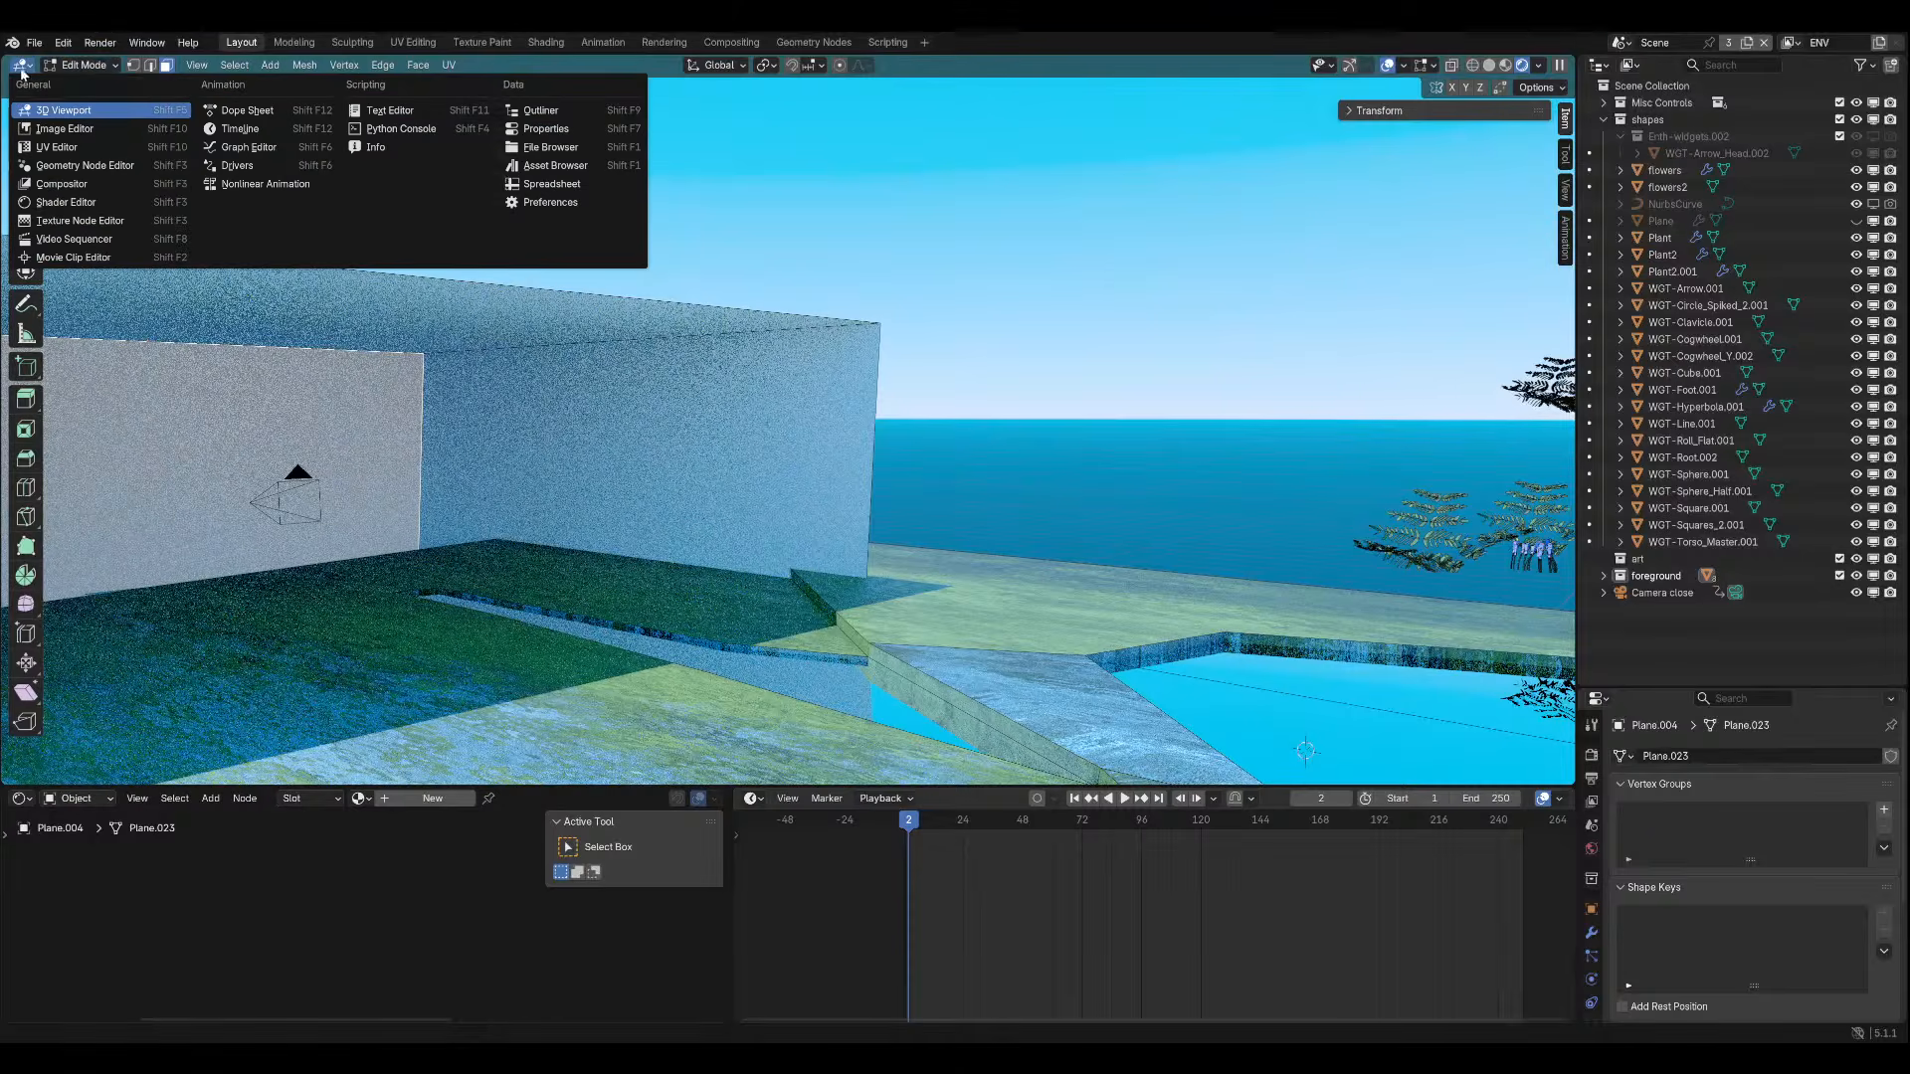
left_click(83, 66)
left_click(94, 85)
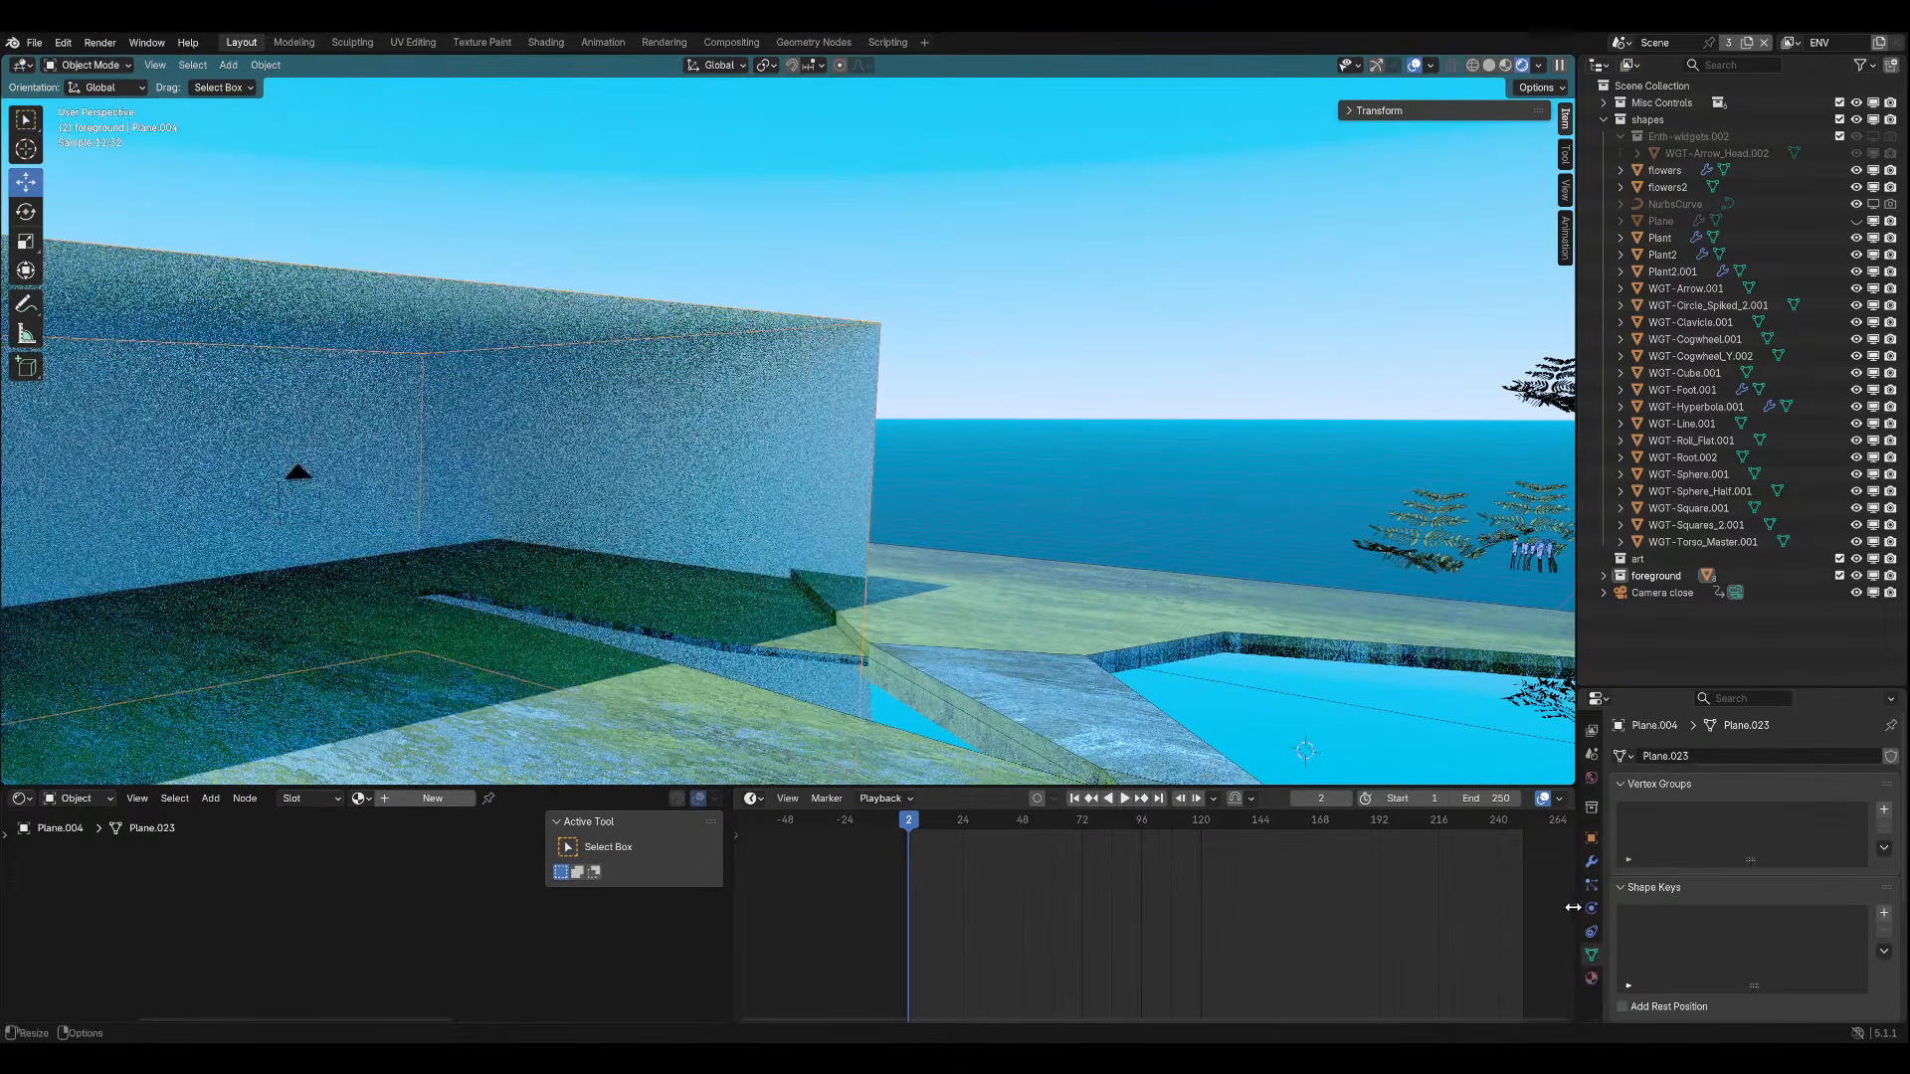
left_click(1591, 979)
left_click(1619, 827)
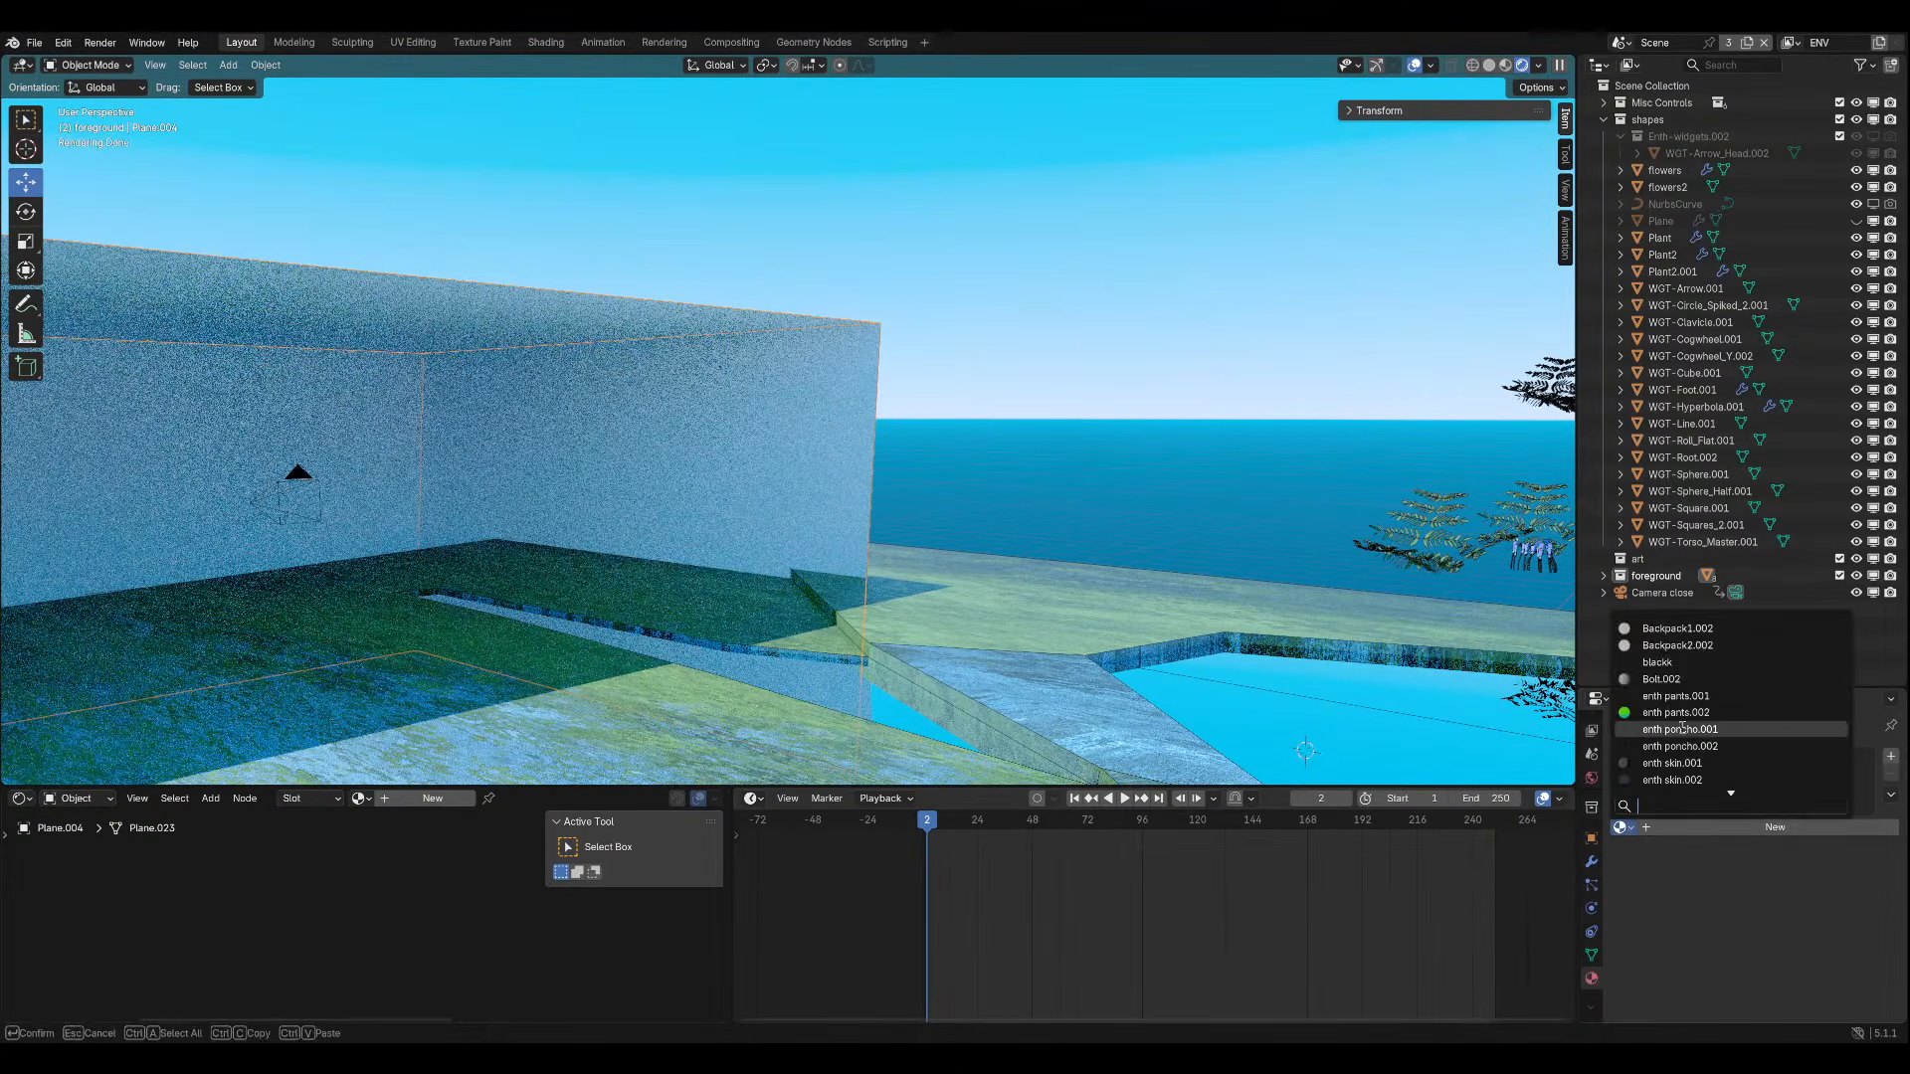
type("the")
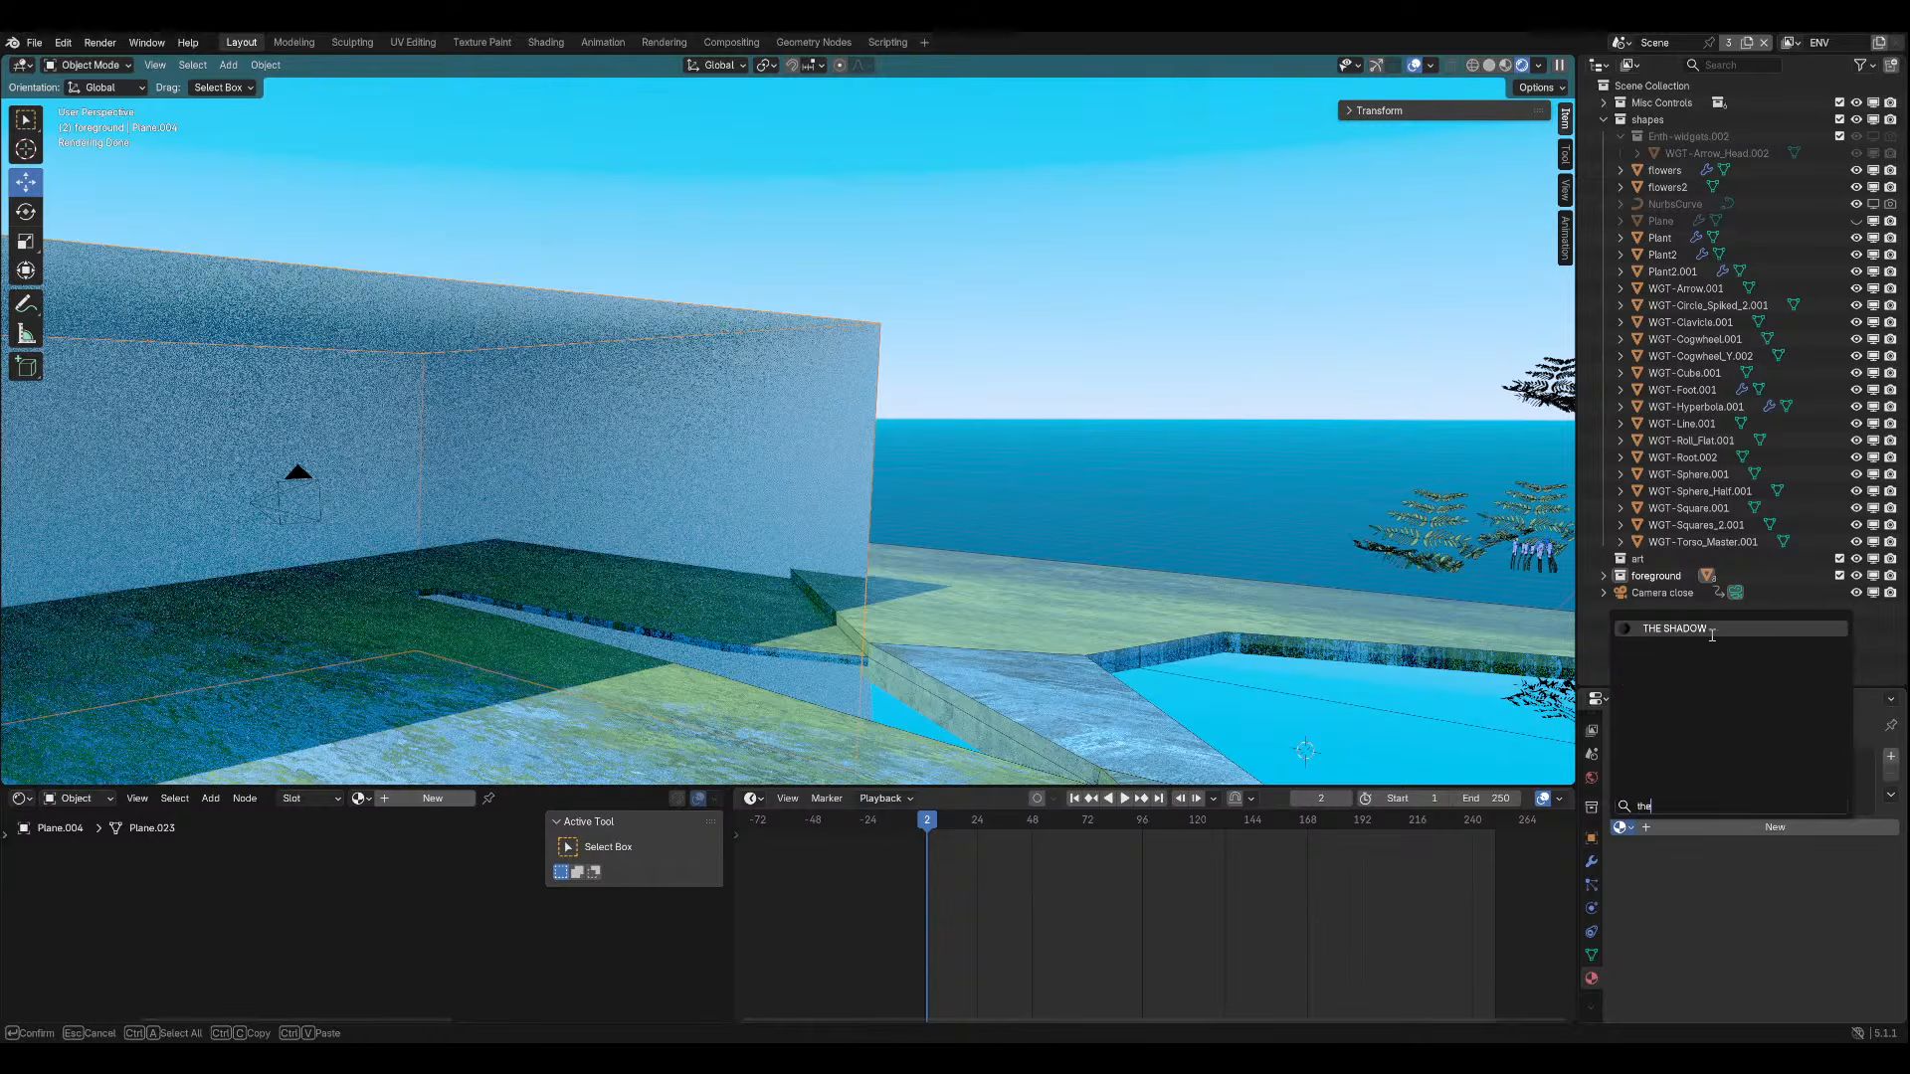
left_click(1711, 632)
Change the surface shader of the THE SHADOW material to Emission.
middle_click_drag(900, 435, 1010, 546)
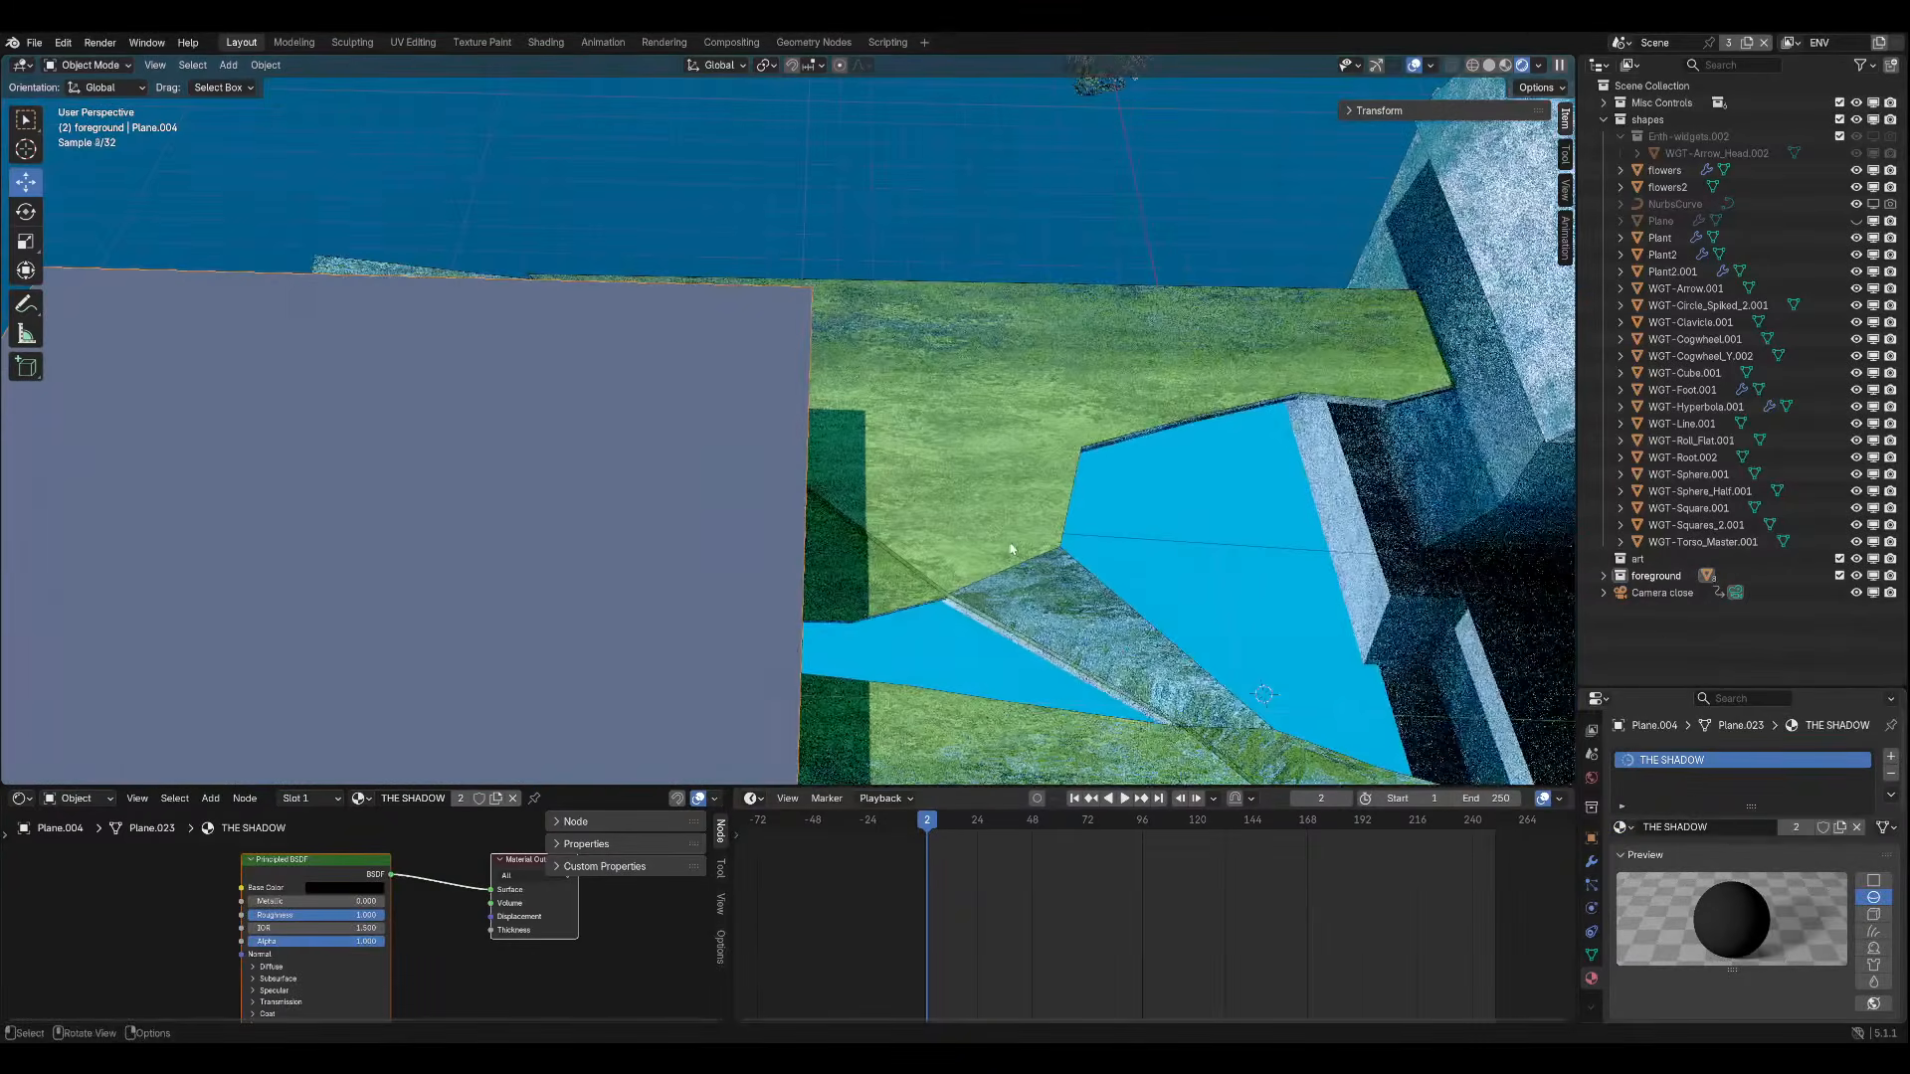
scroll(1643, 965, "down", 5)
scroll(1691, 926, "down", 4)
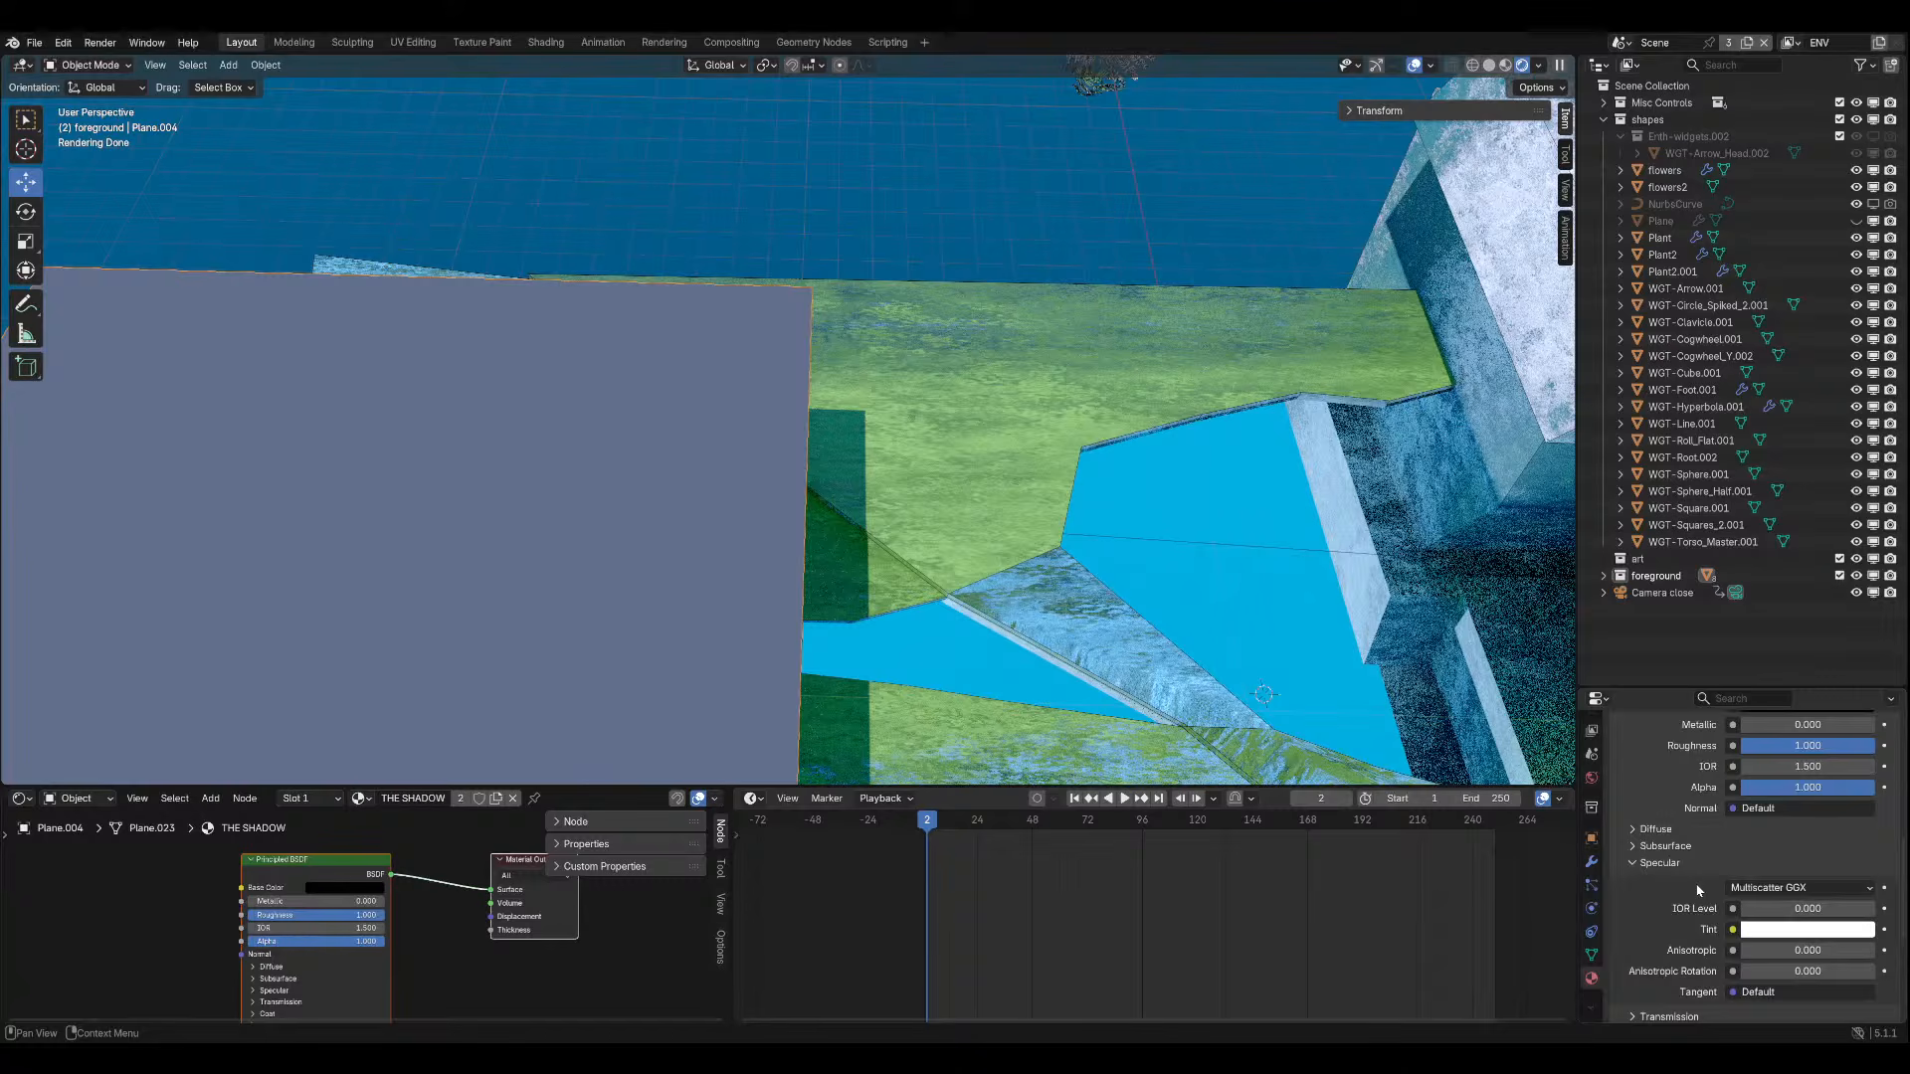
scroll(1697, 889, "up", 9)
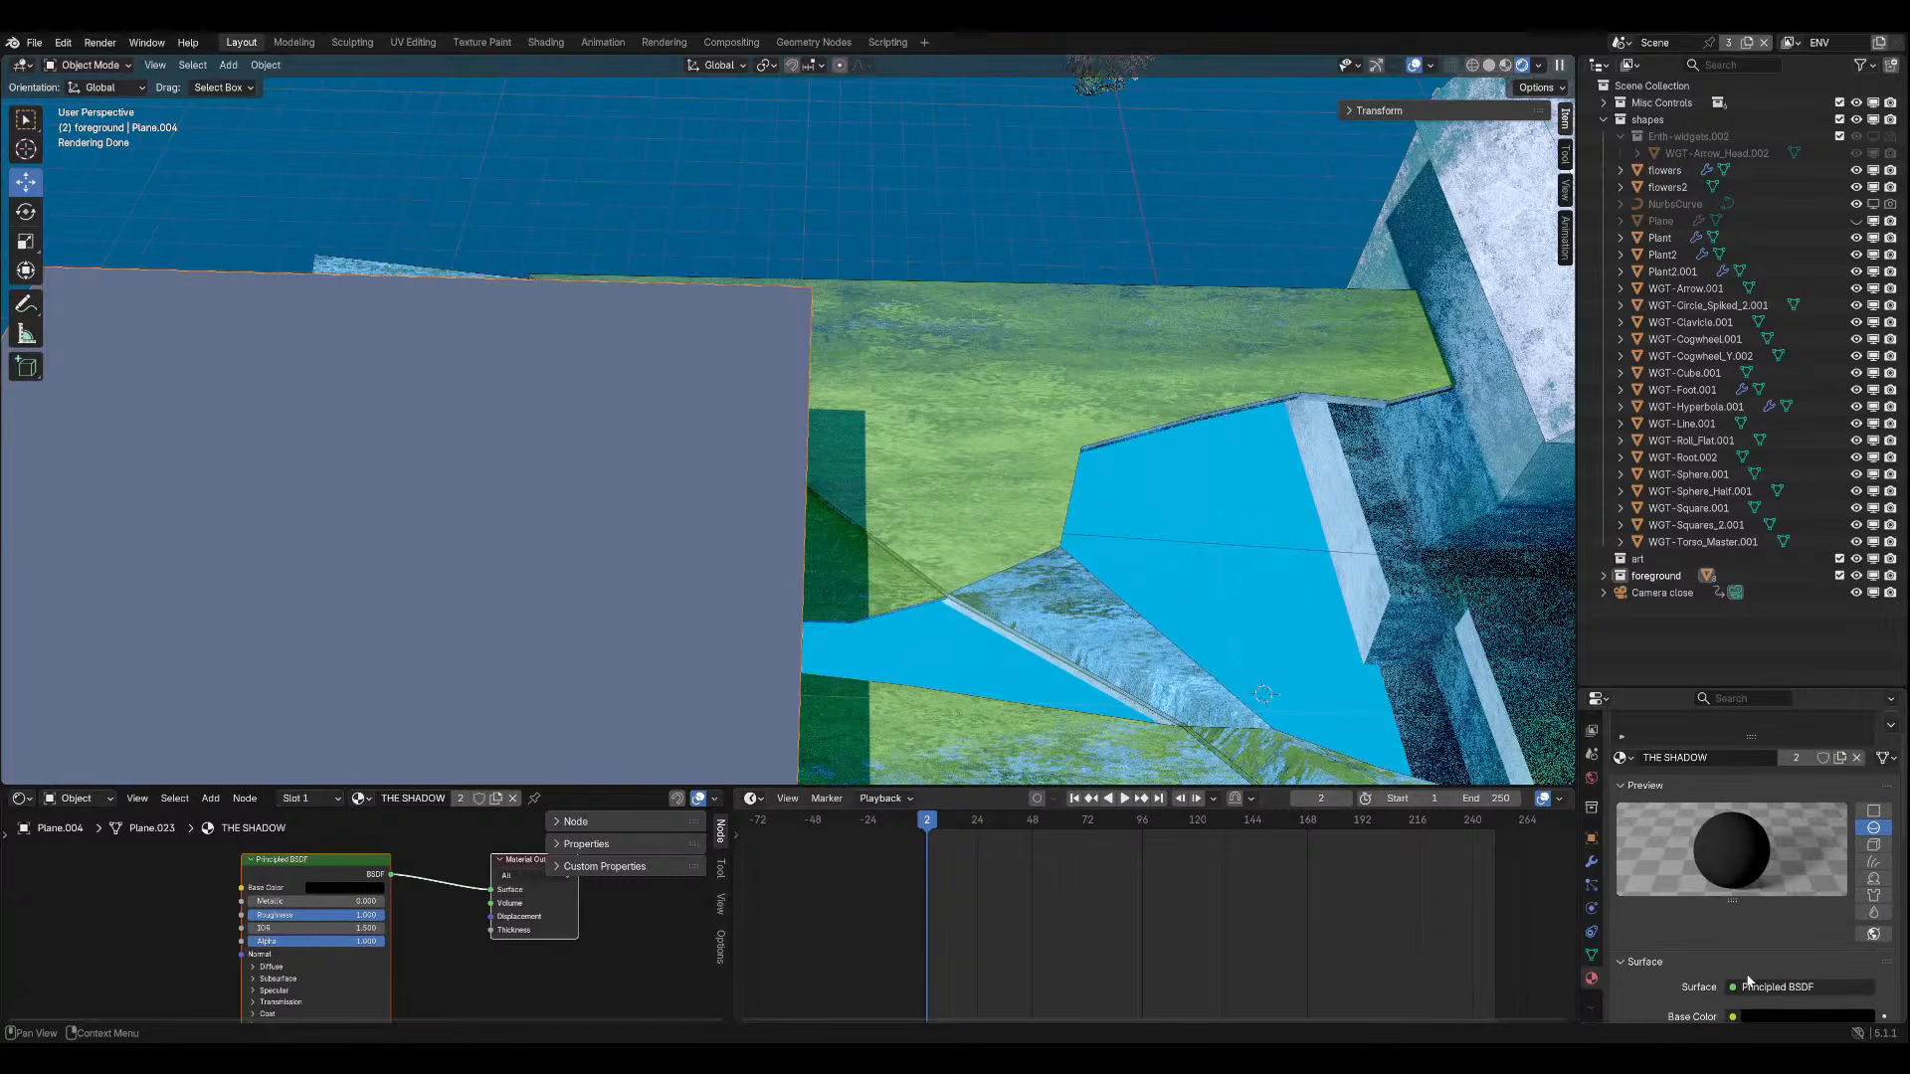
left_click(1749, 985)
left_click(1707, 838)
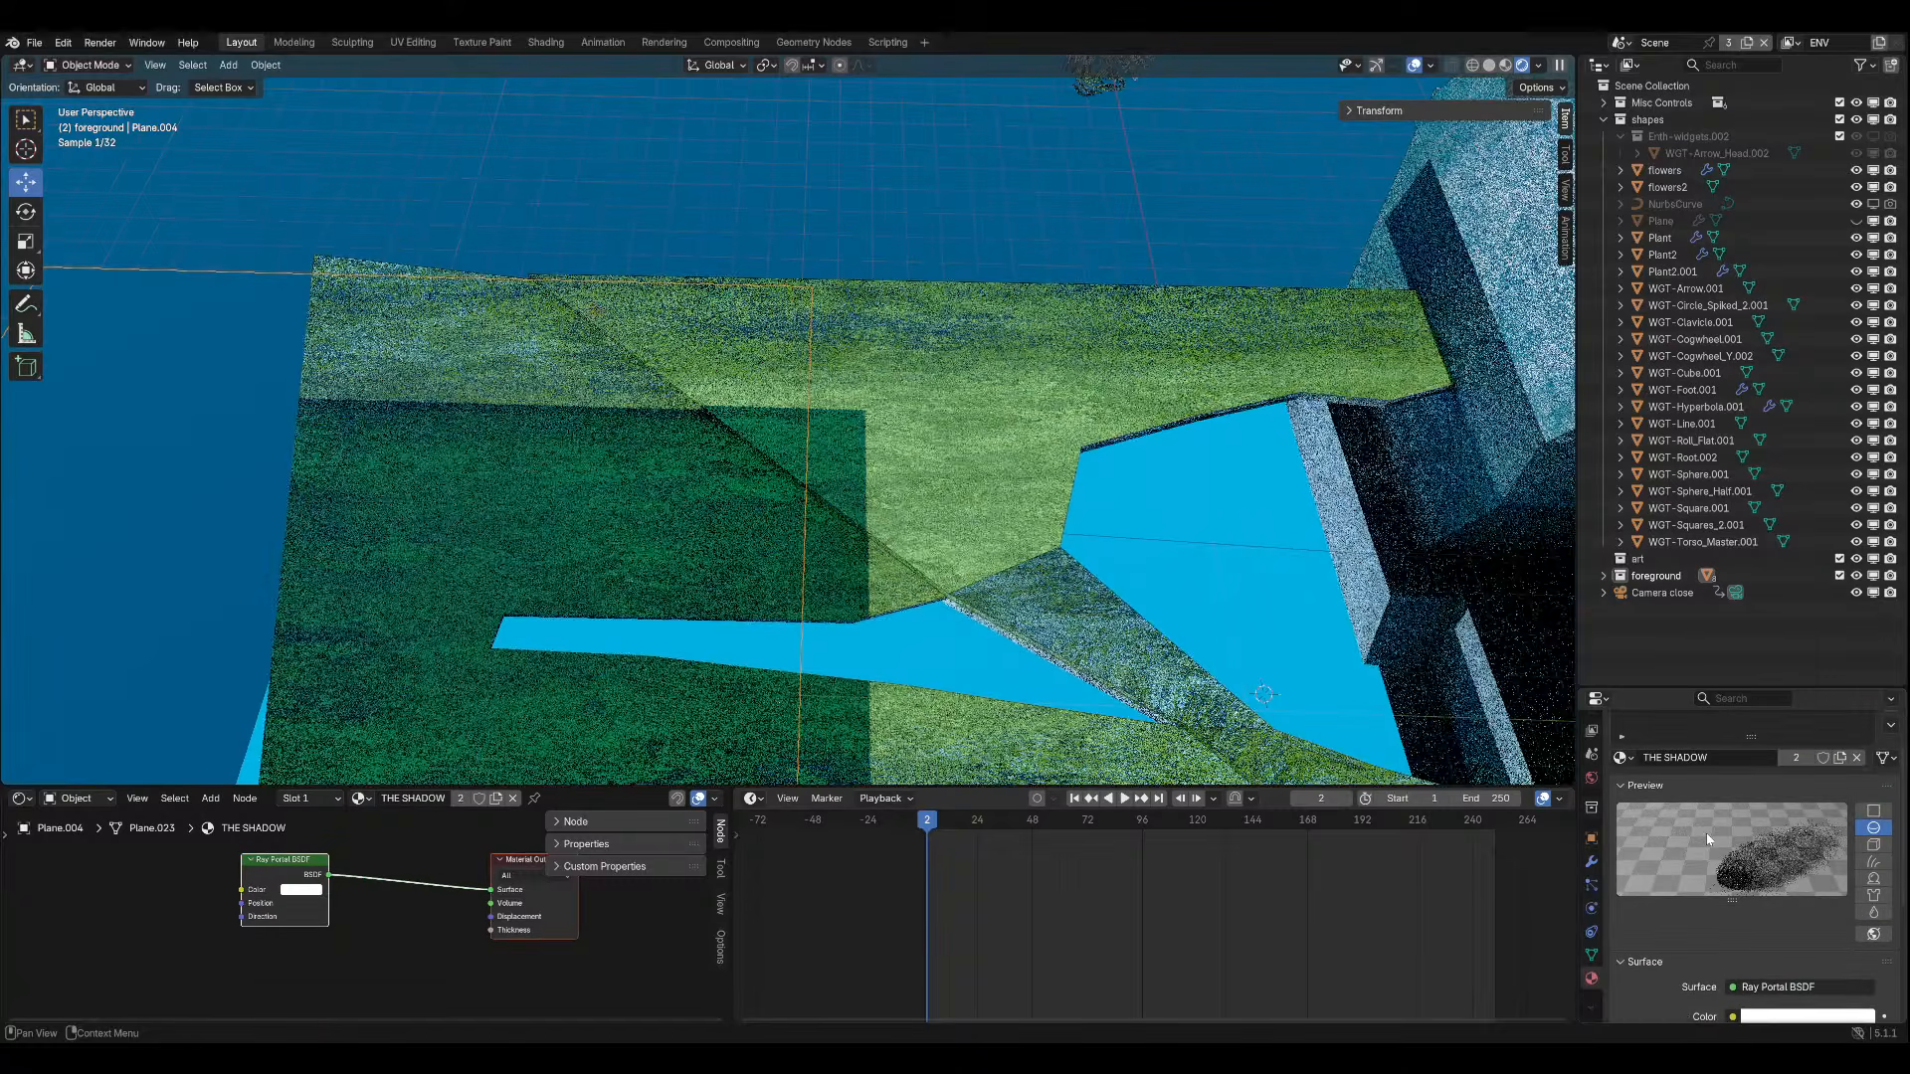
scroll(1740, 892, "down", 5)
left_click(1787, 853)
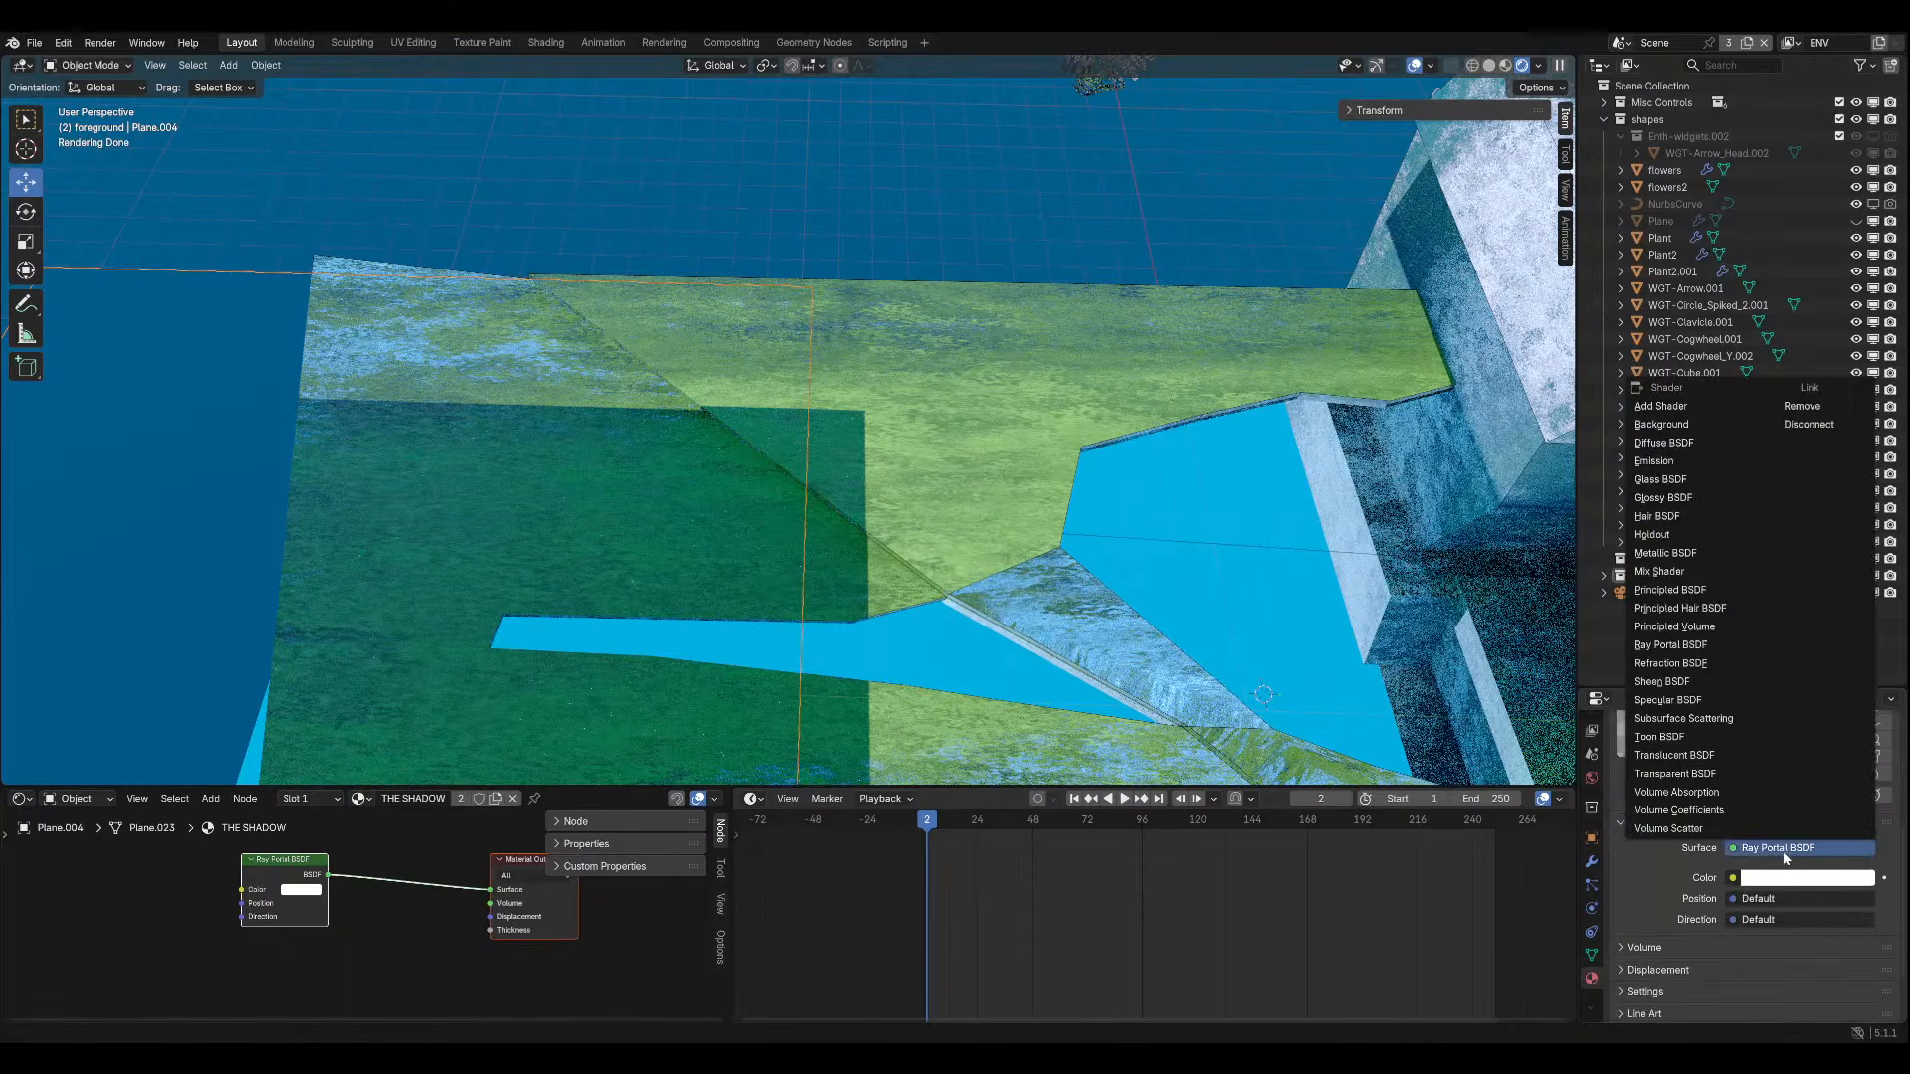
key("e")
left_click(1787, 852)
Set the emission color to black (#000000FF) and save the file, then return to the camera view.
left_click(1799, 878)
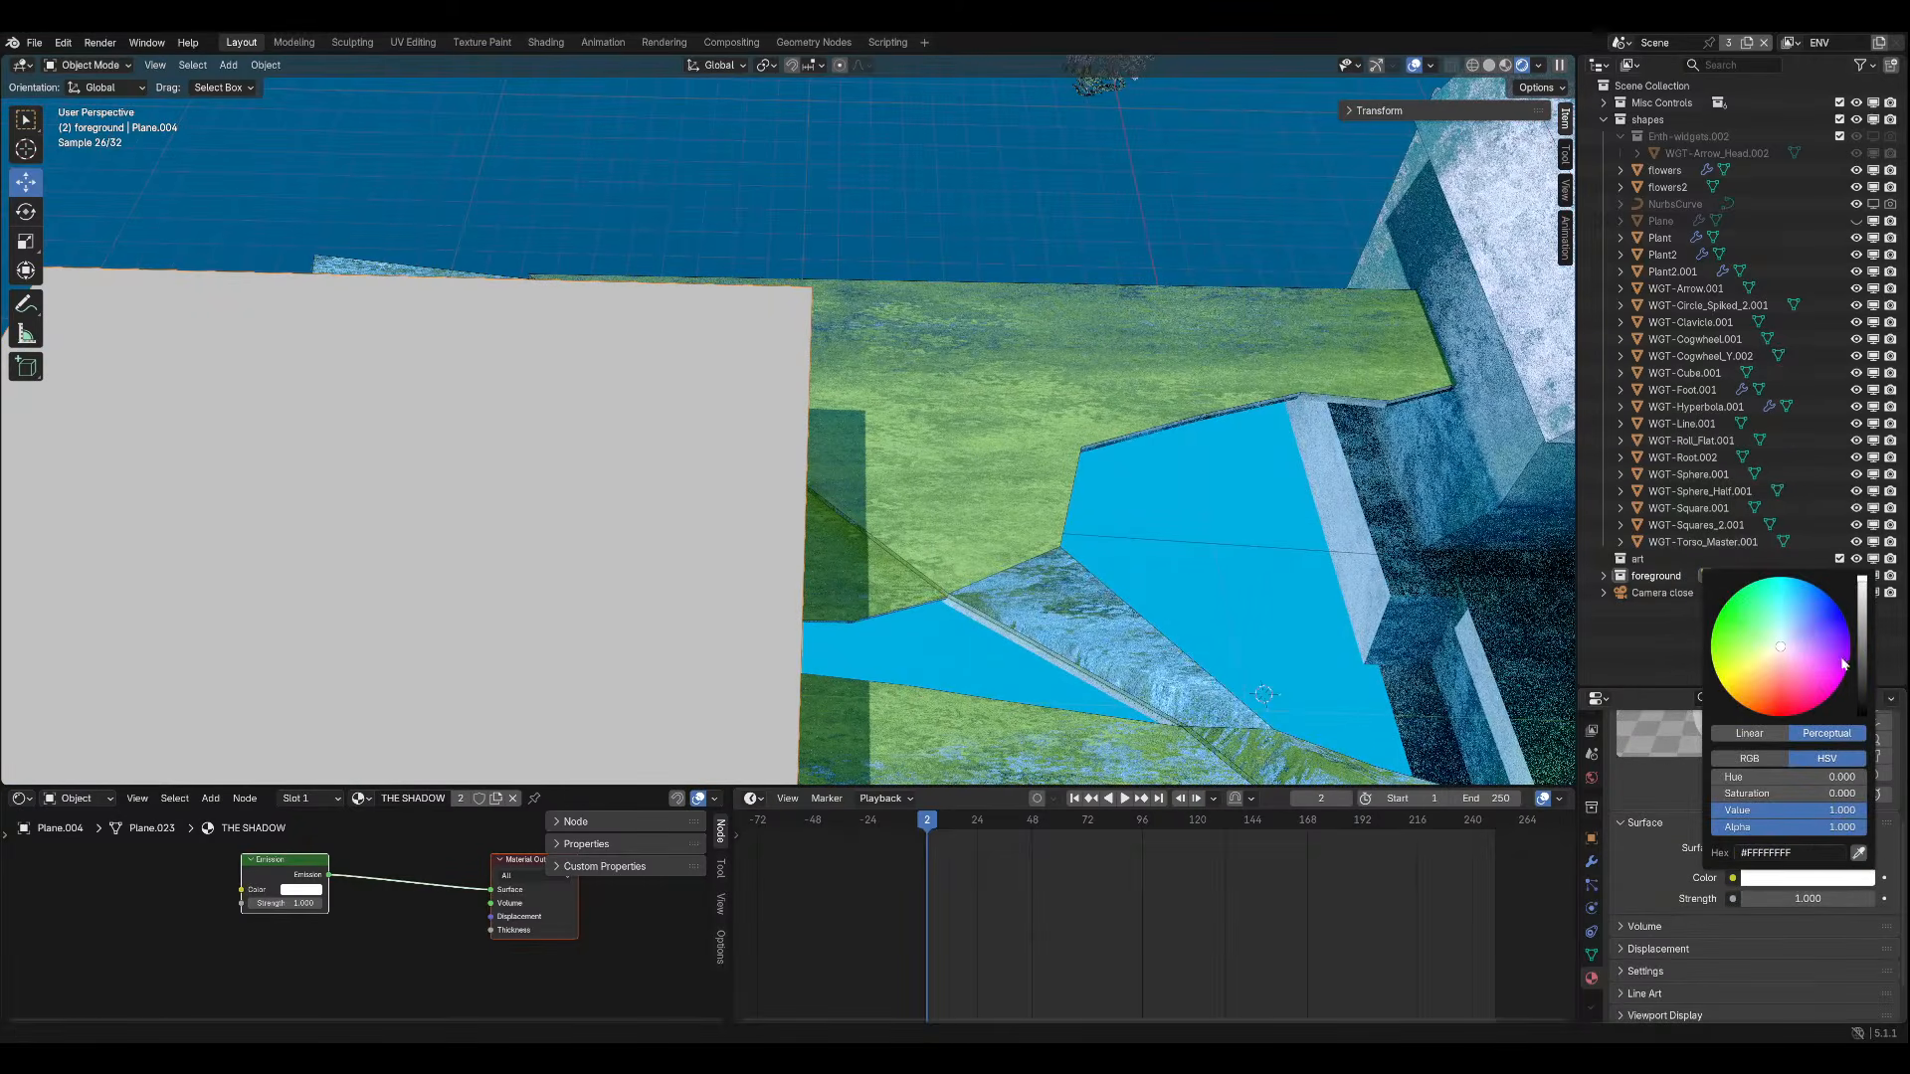
left_click_drag(1856, 647, 1862, 714)
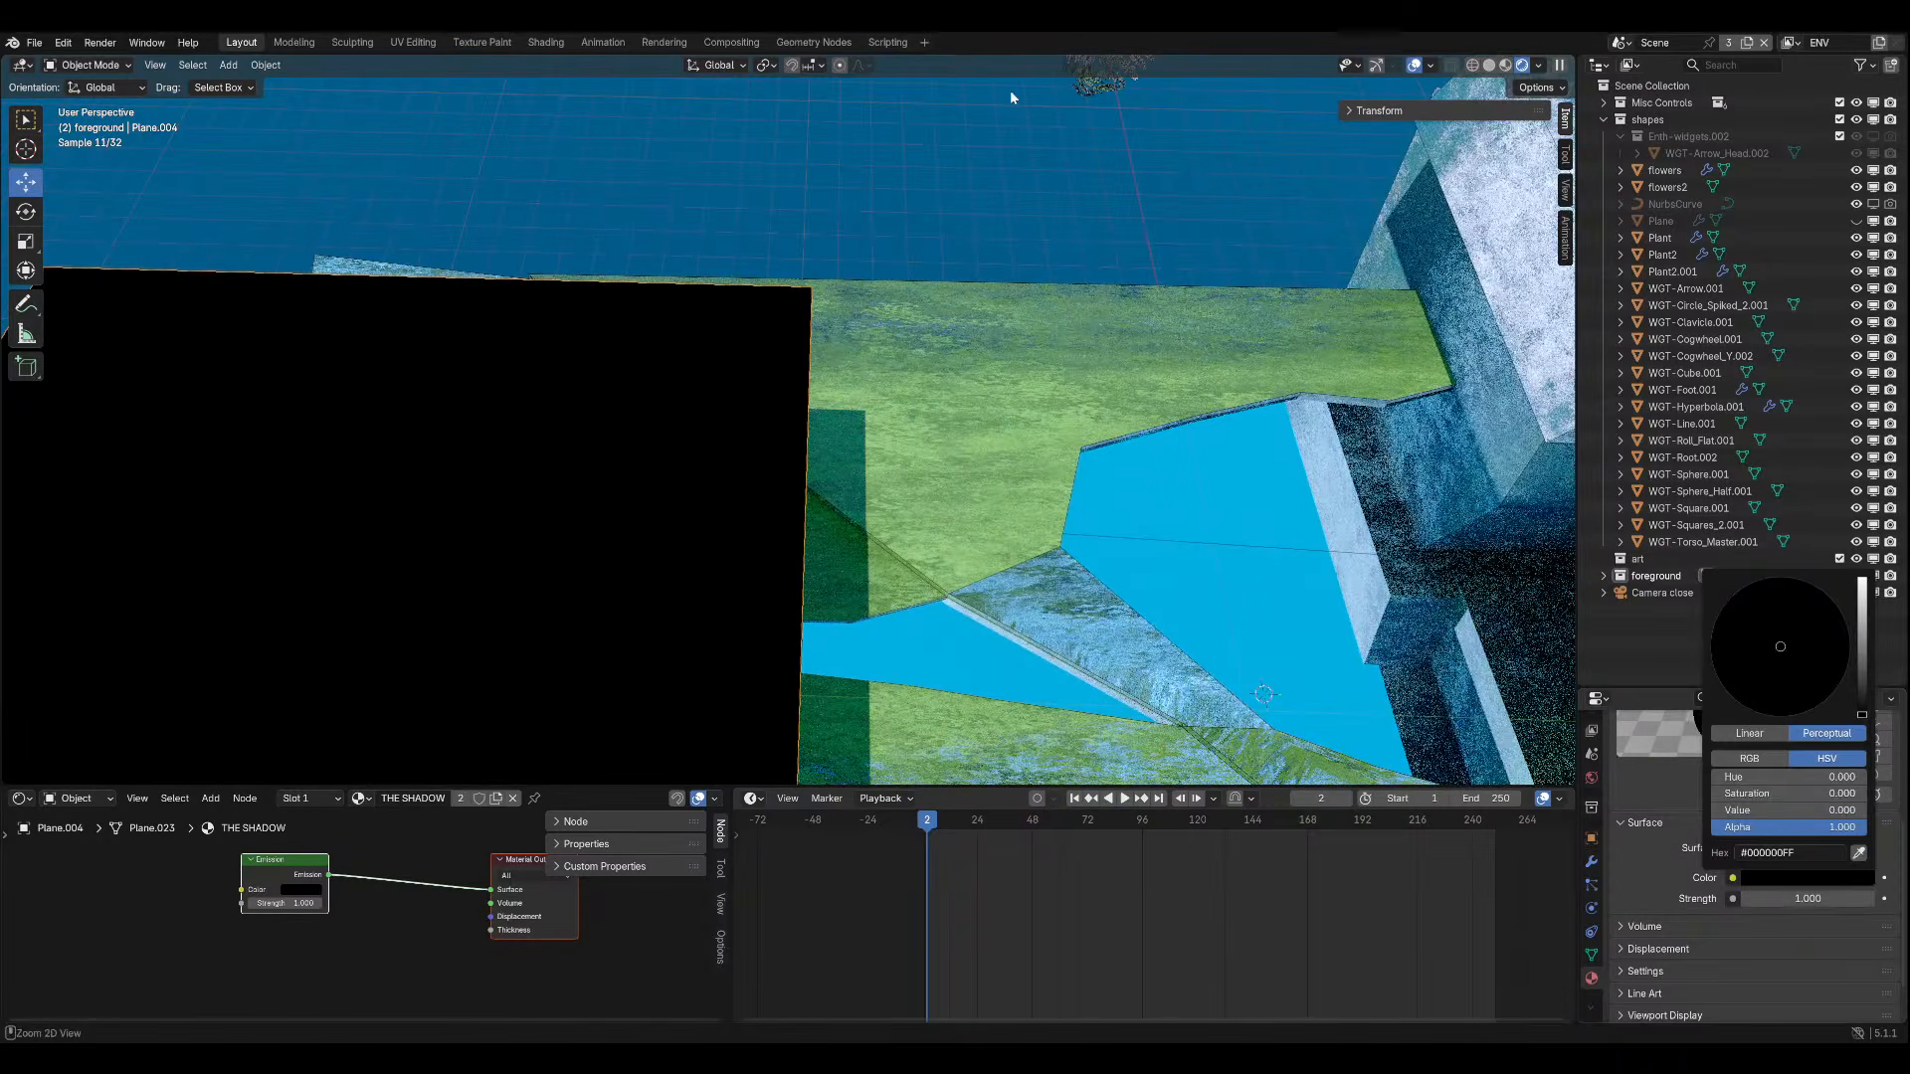
key("ctrl+s")
mouse_move(946, 225)
middle_mouse_down()
mouse_move(832, 189)
mouse_move(935, 194)
middle_mouse_up()
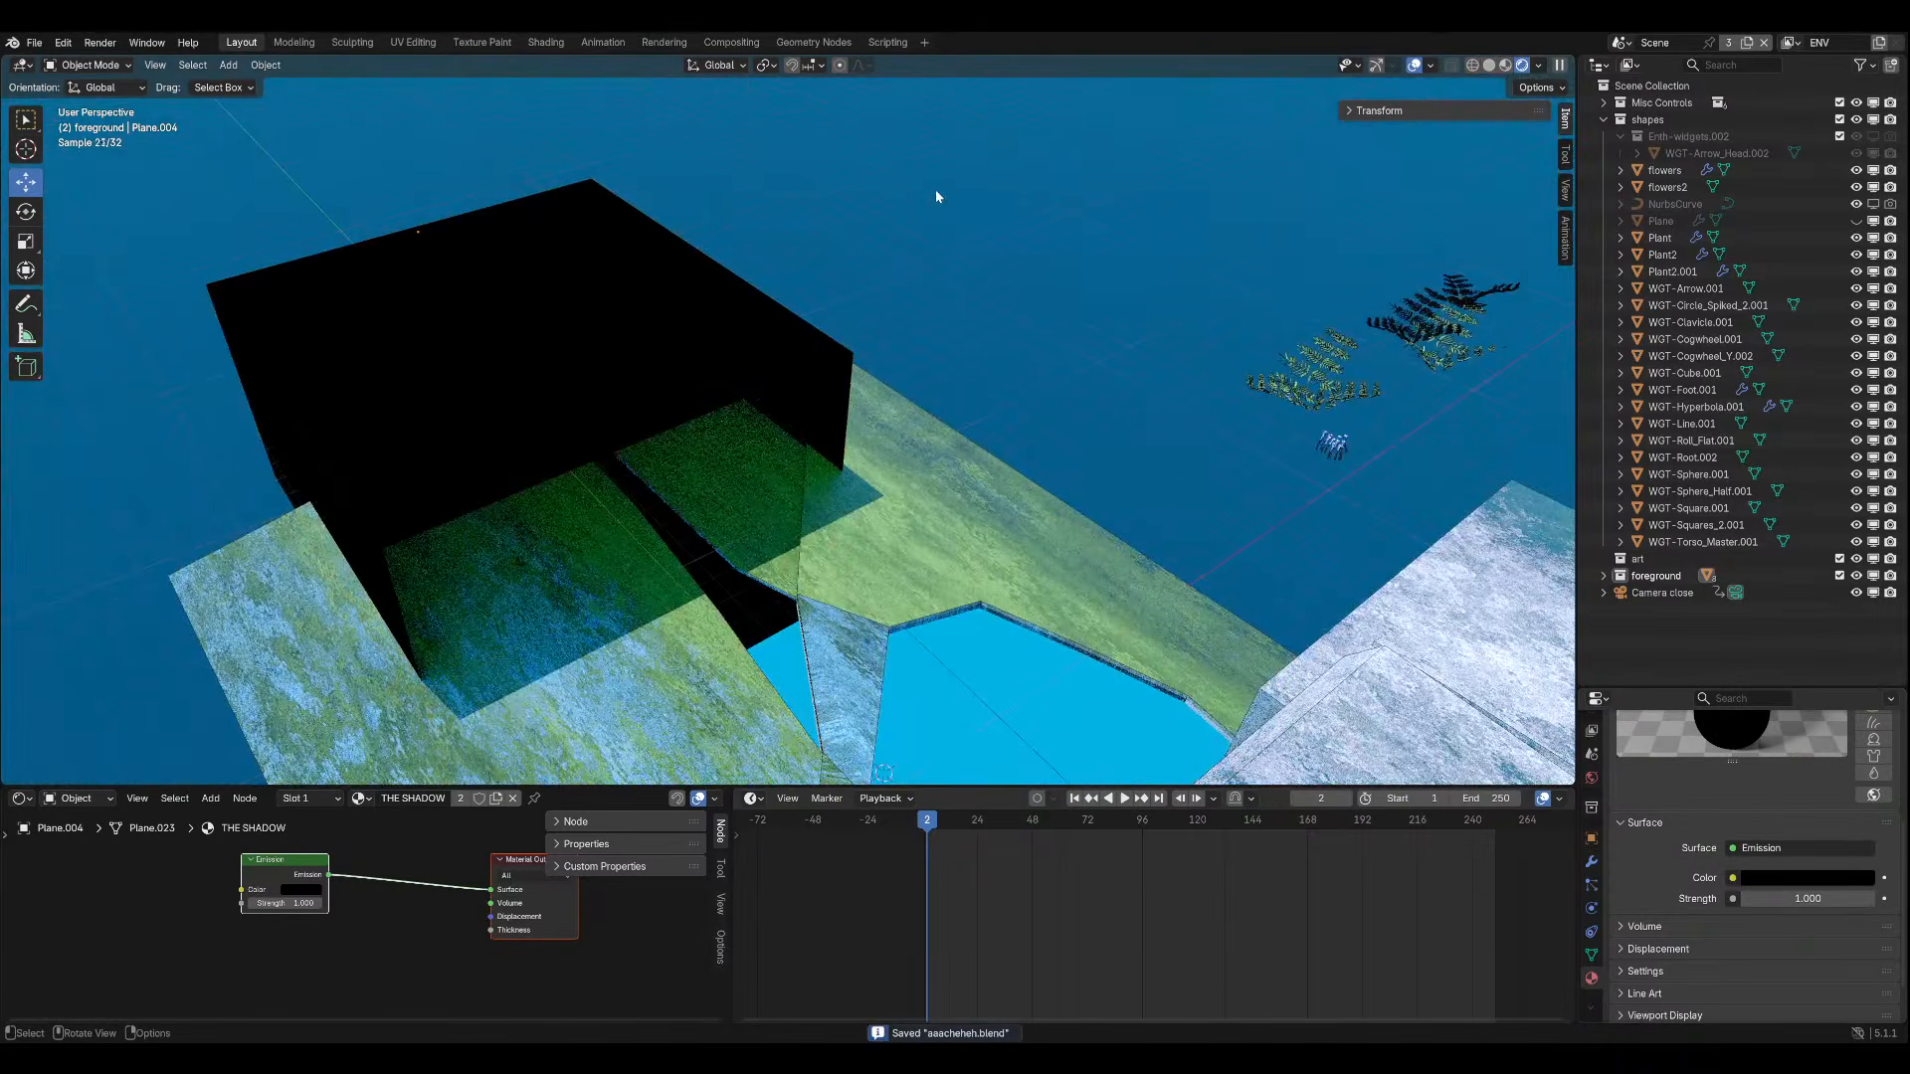
key("KP_0")
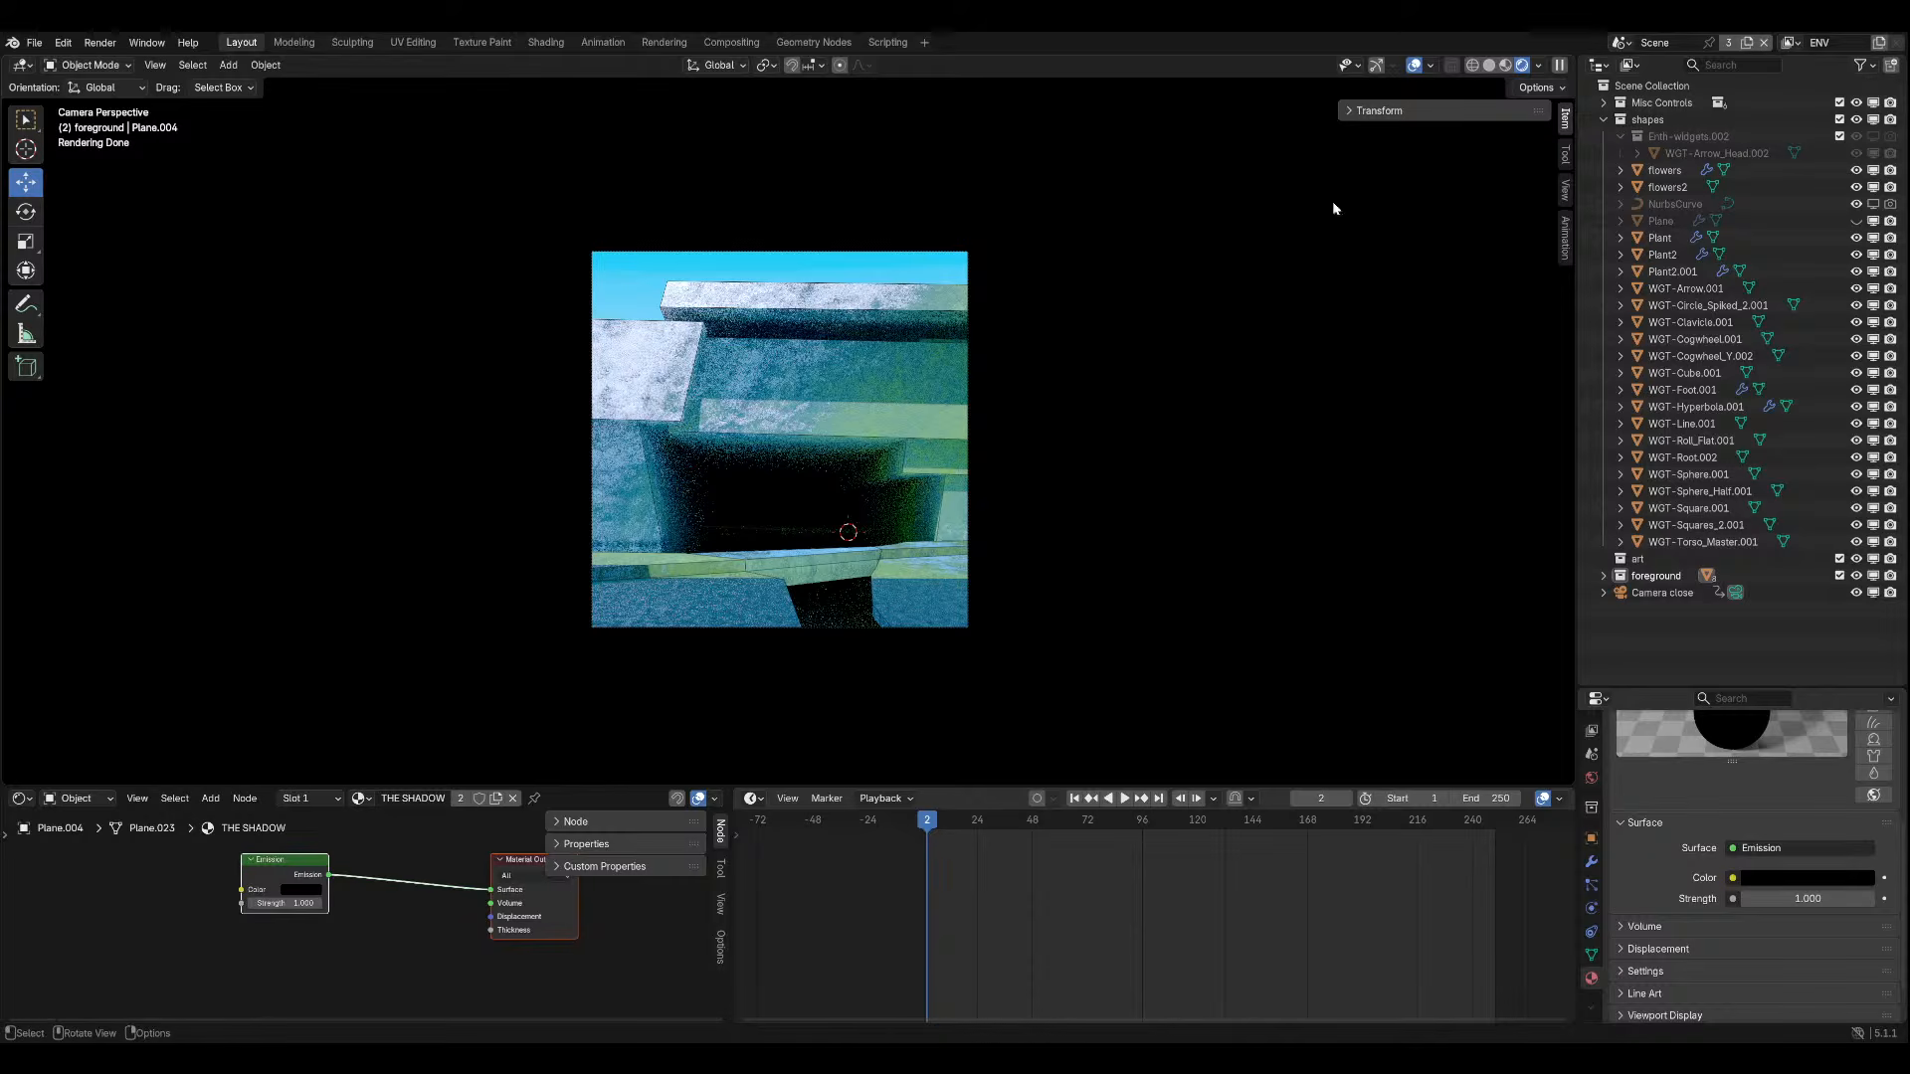
Select the cover's top face in Edit Mode and try lowering it along global Z in the camera view.
middle_click_drag(1333, 208, 832, 432)
scroll(831, 432, "down", 4)
middle_click_drag(928, 390, 758, 468)
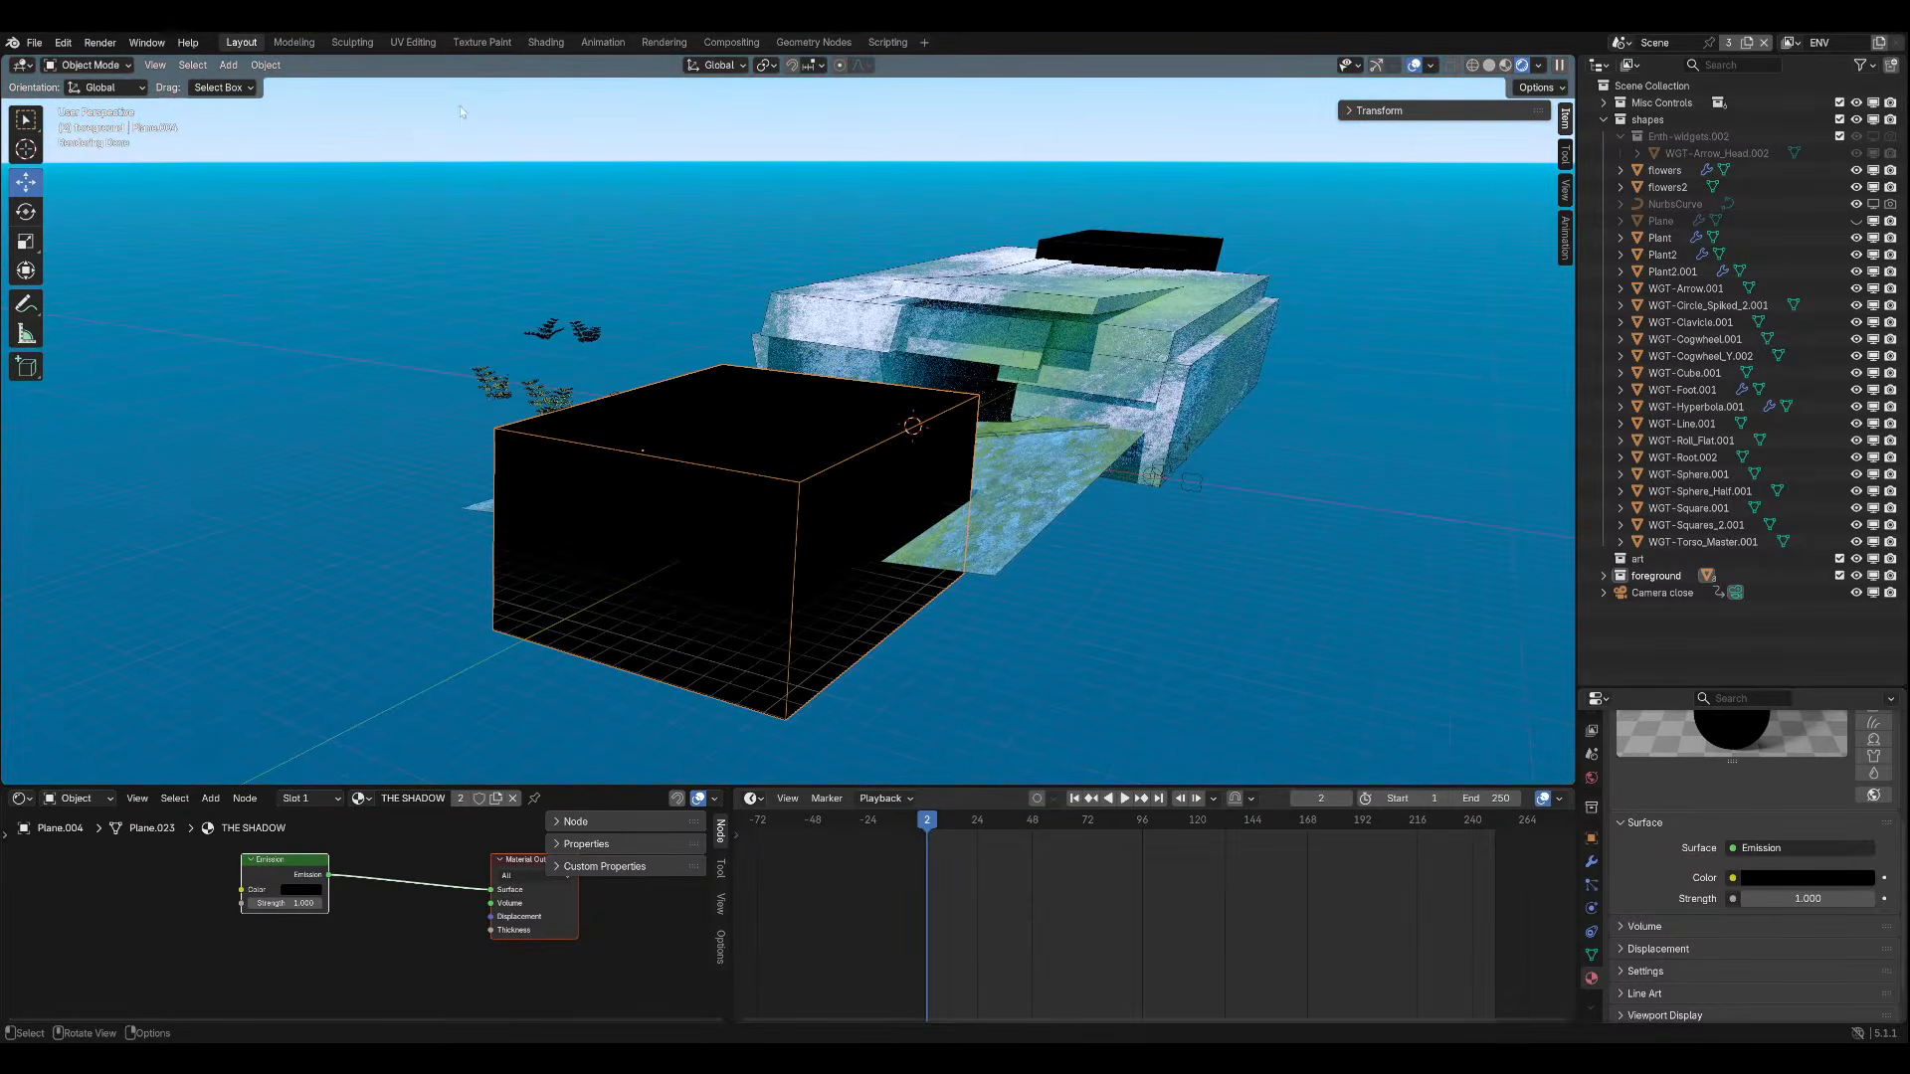
left_click(89, 65)
left_click(84, 108)
left_click(786, 413)
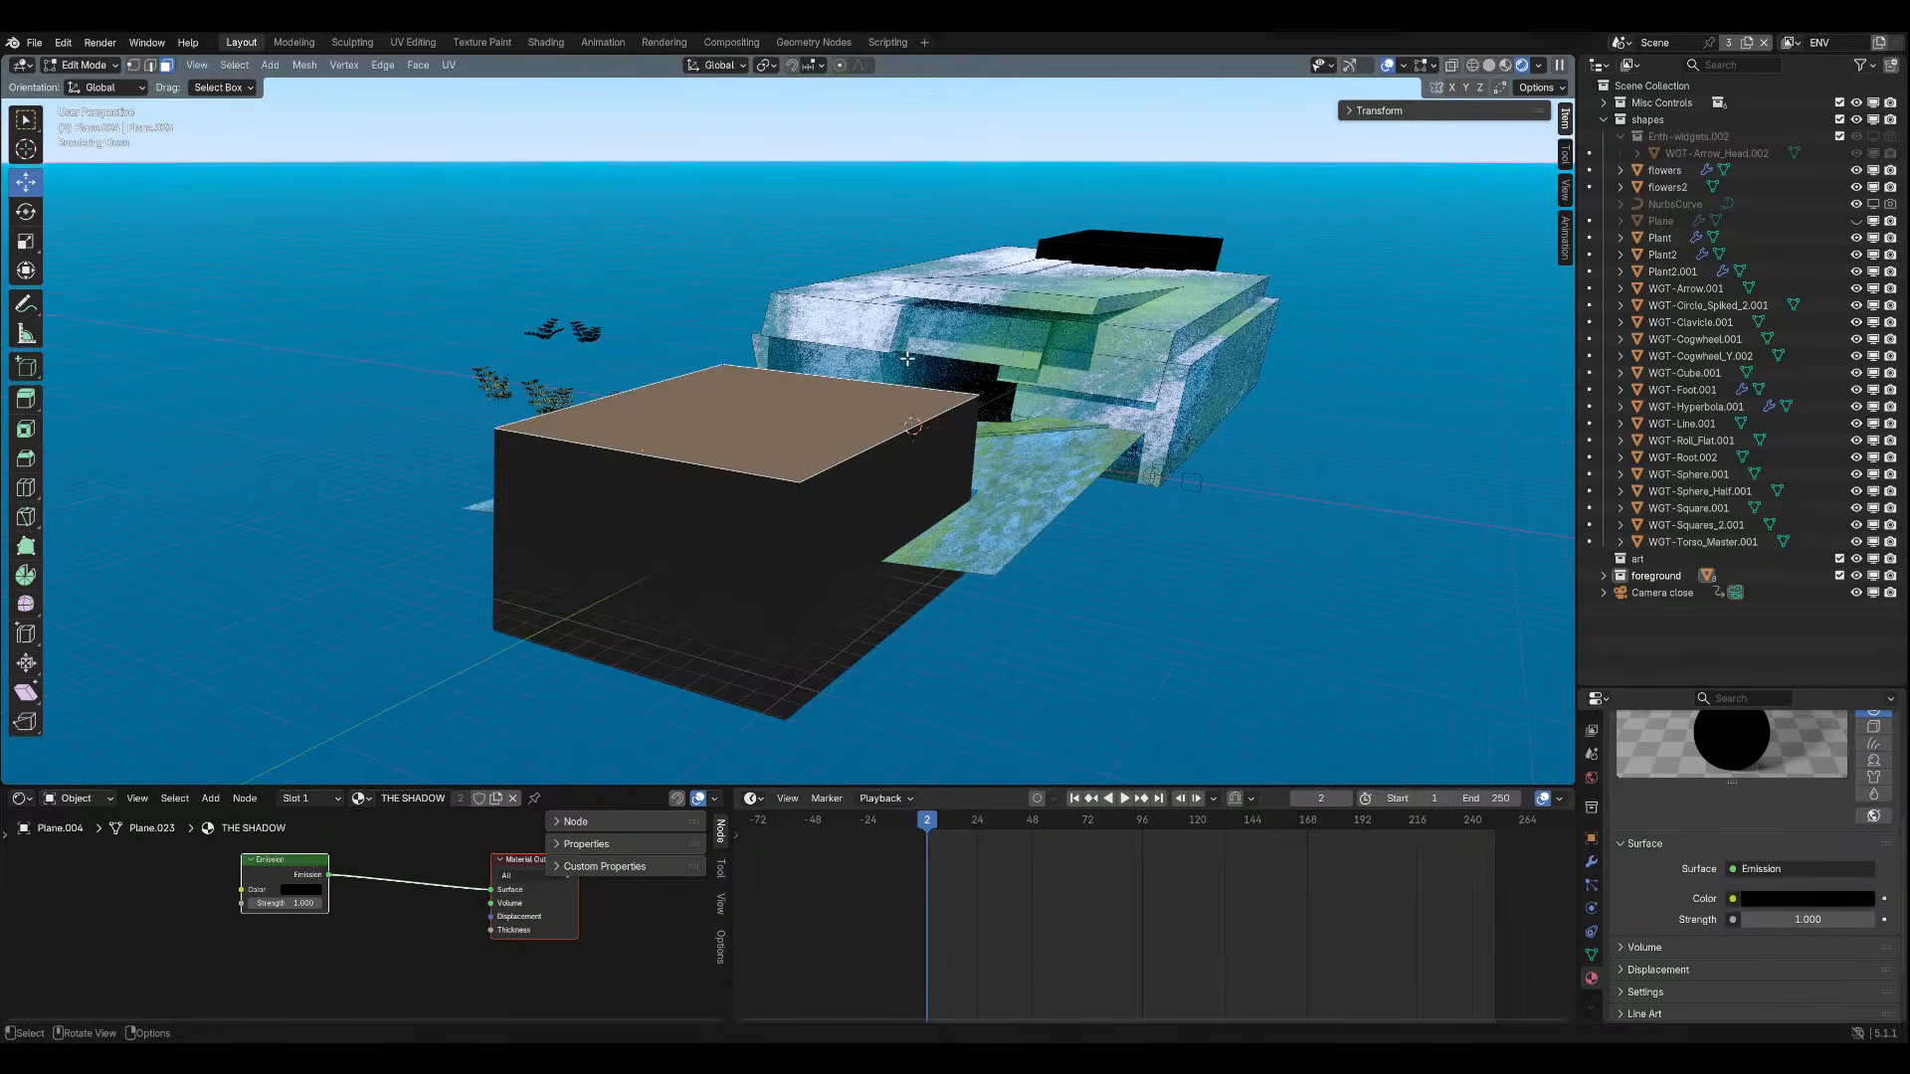
key("KP_0")
key("g")
key("z")
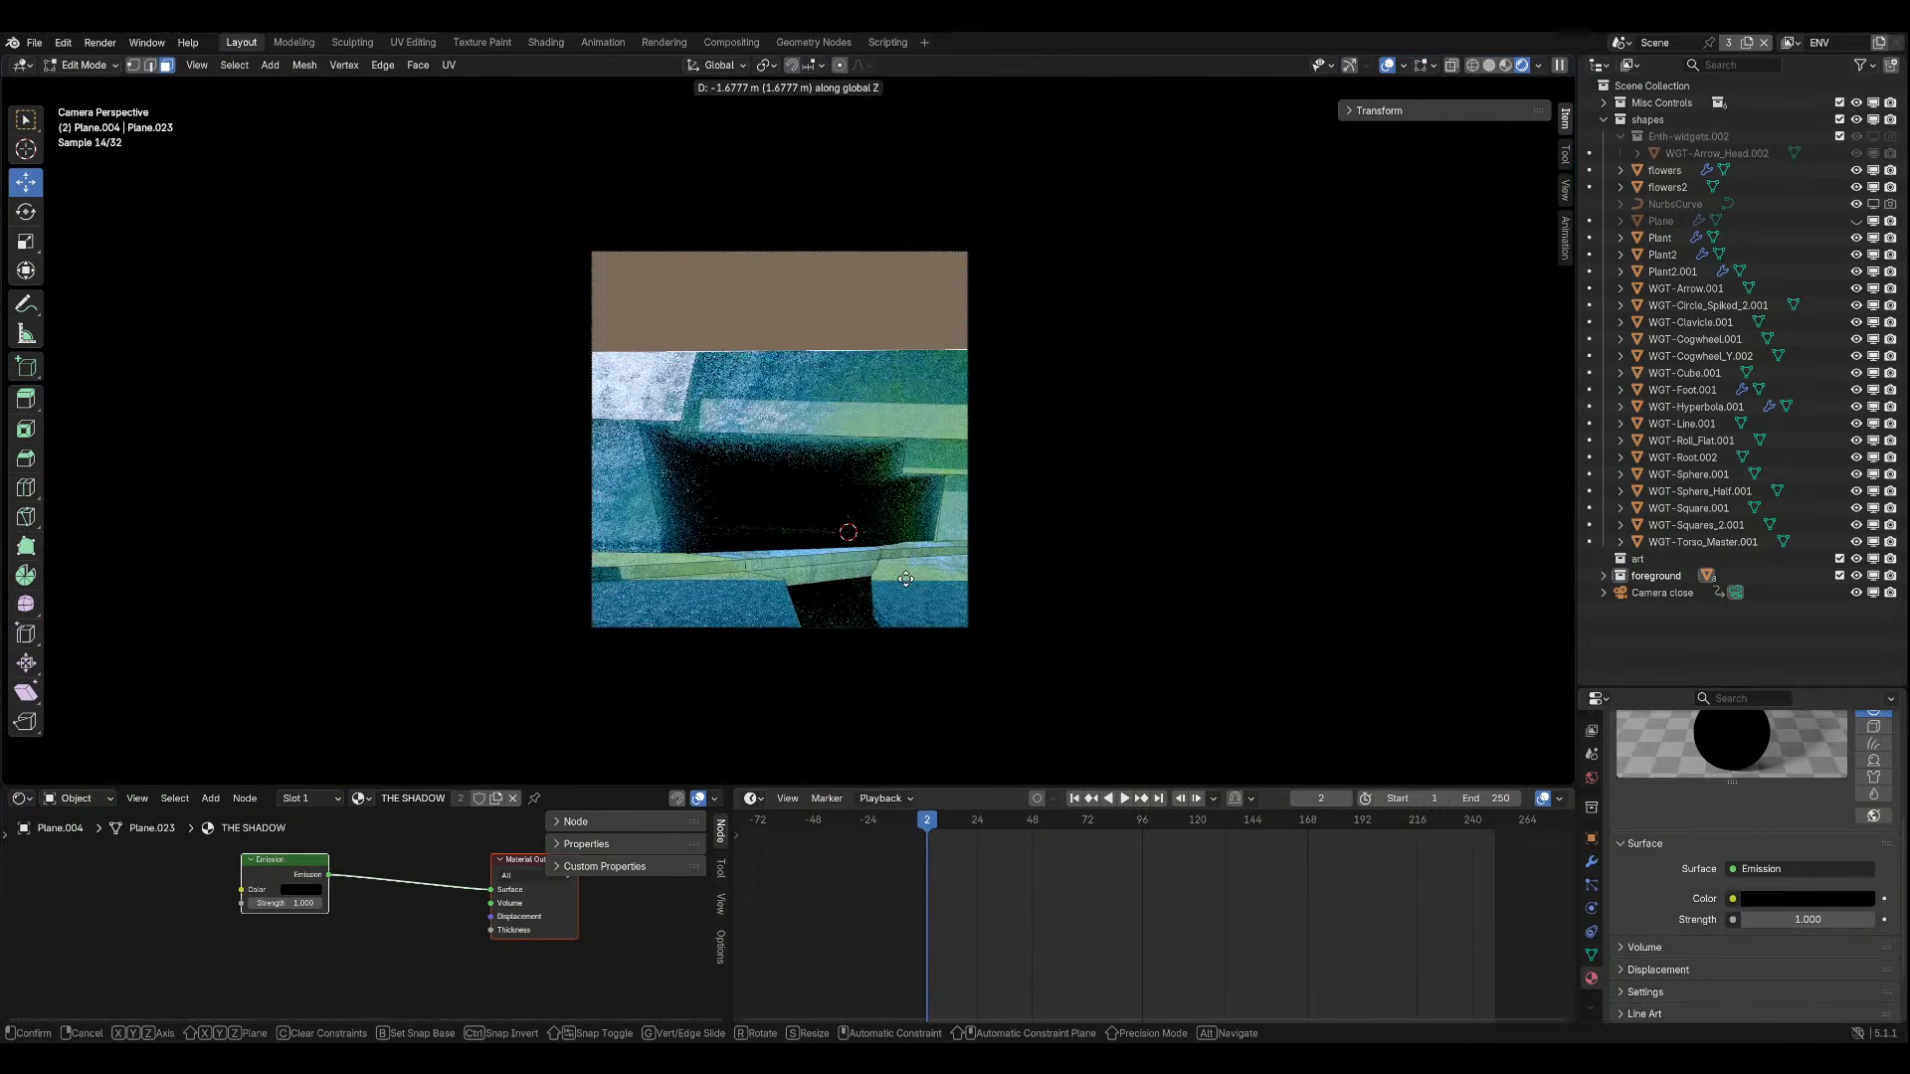
right_click(905, 576)
Save the file with the overlays hidden and return to Object Mode.
left_click(1387, 66)
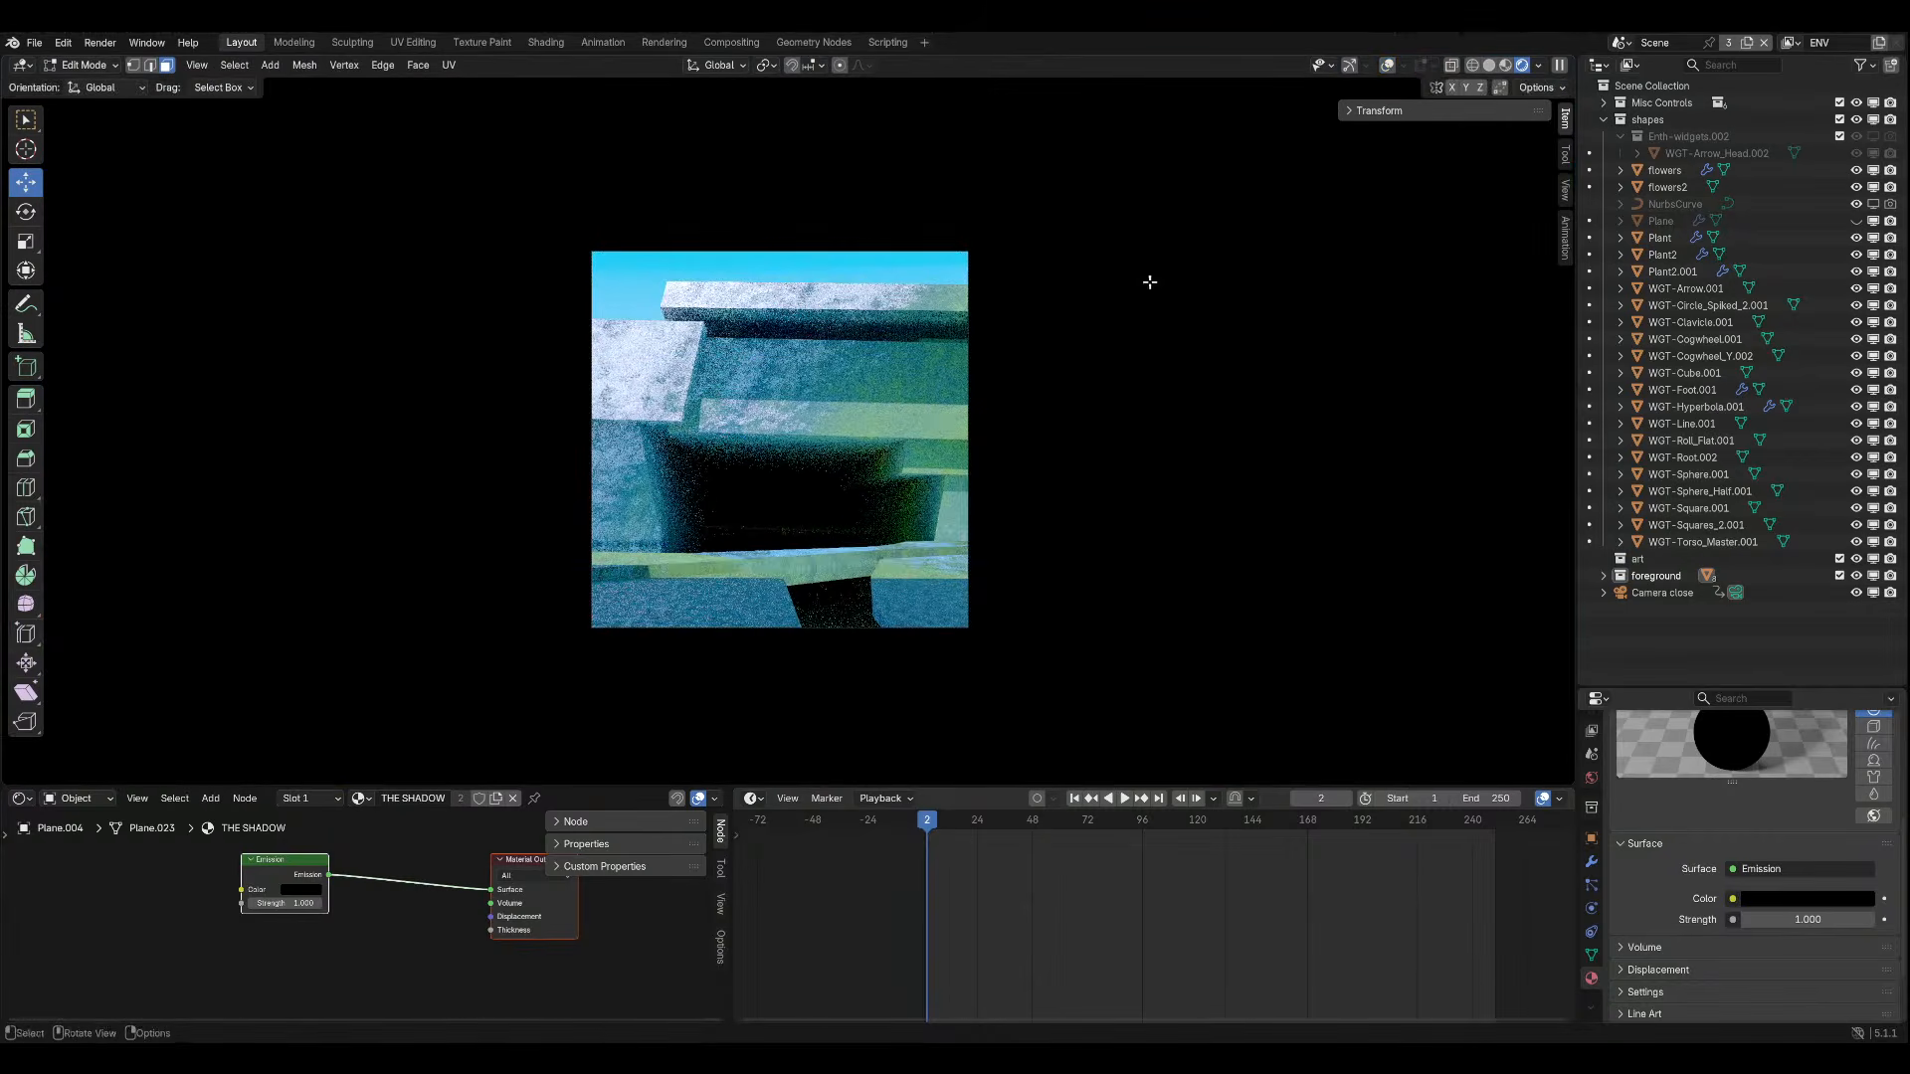
key("ctrl+s")
left_click(85, 65)
left_click(81, 90)
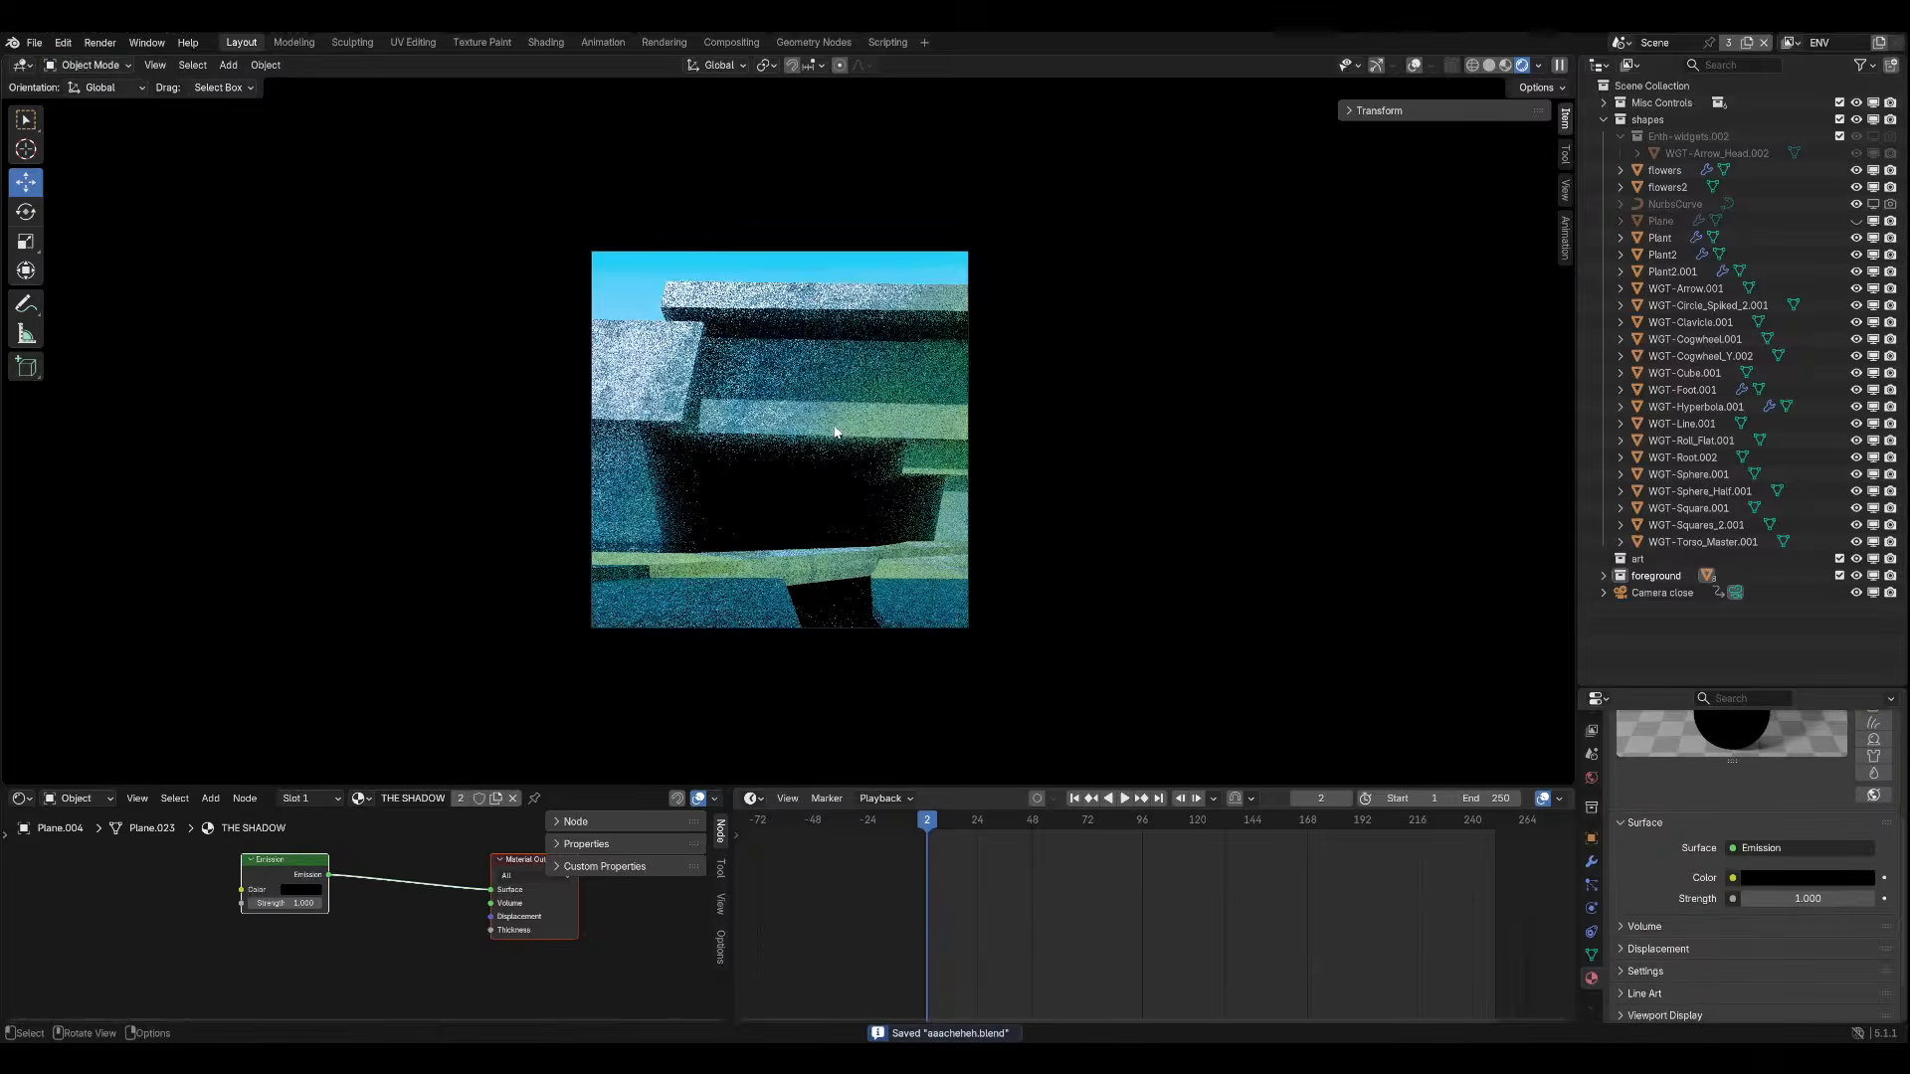
Inspect the black cover and its shading from outside and in the camera view, then save the file.
key("KP_0")
scroll(826, 427, "up", 3)
middle_click_drag(826, 426, 885, 338)
middle_click_drag(885, 338, 897, 431)
scroll(897, 431, "up", 5)
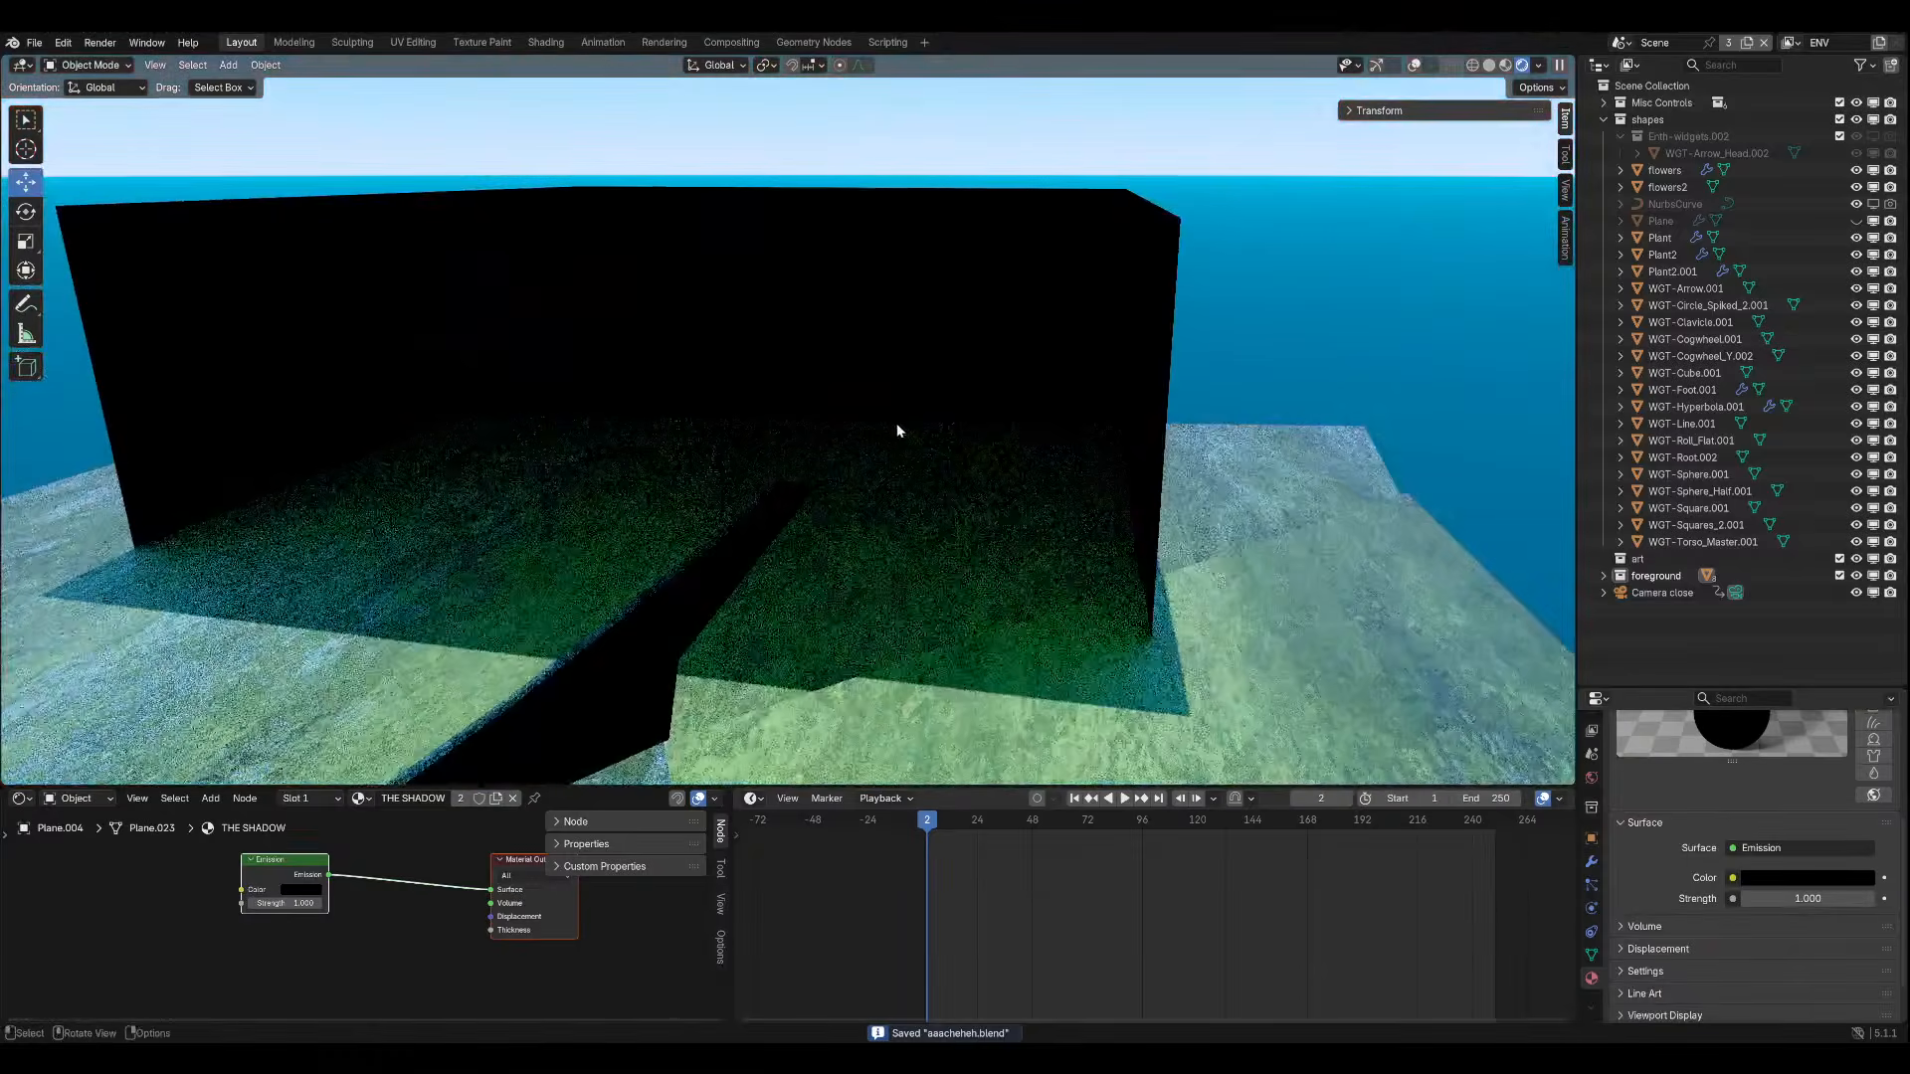
middle_click_drag(1031, 398, 1373, 350)
key("KP_0")
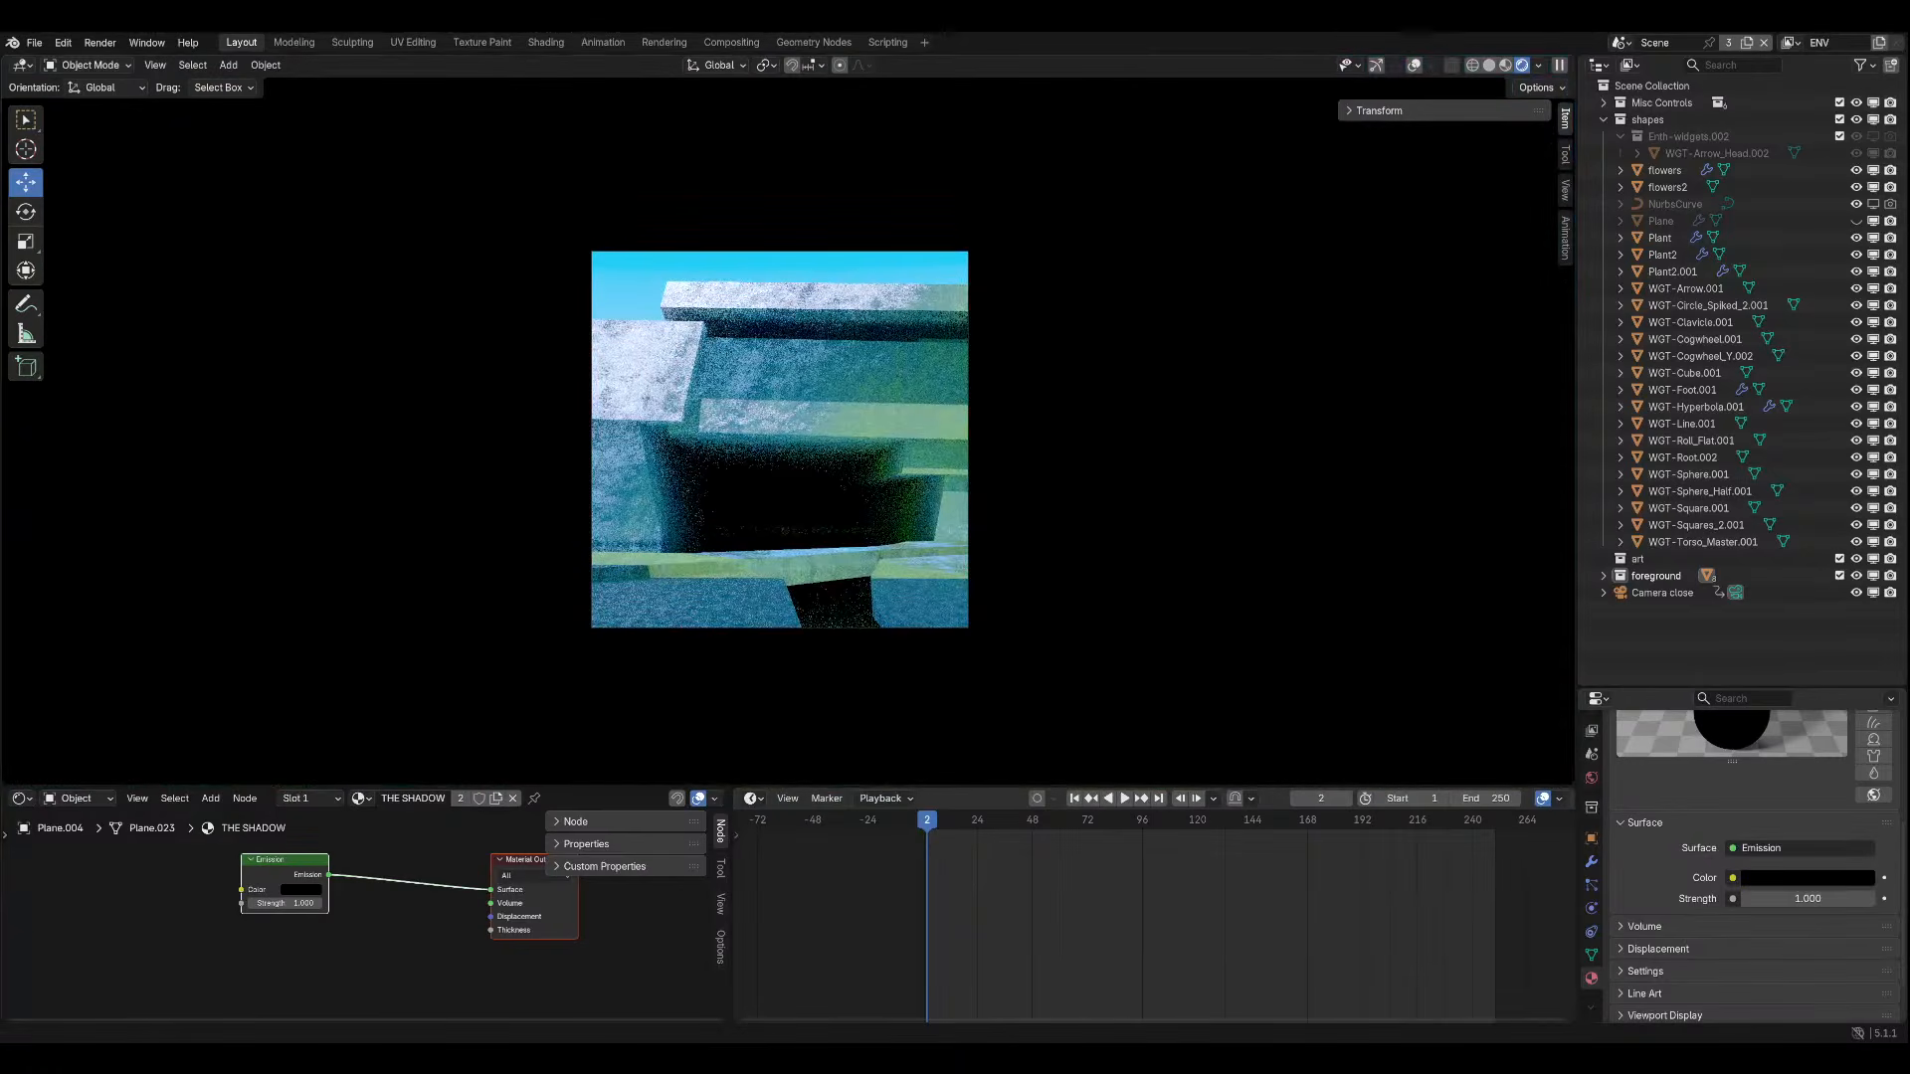
key("ctrl+s")
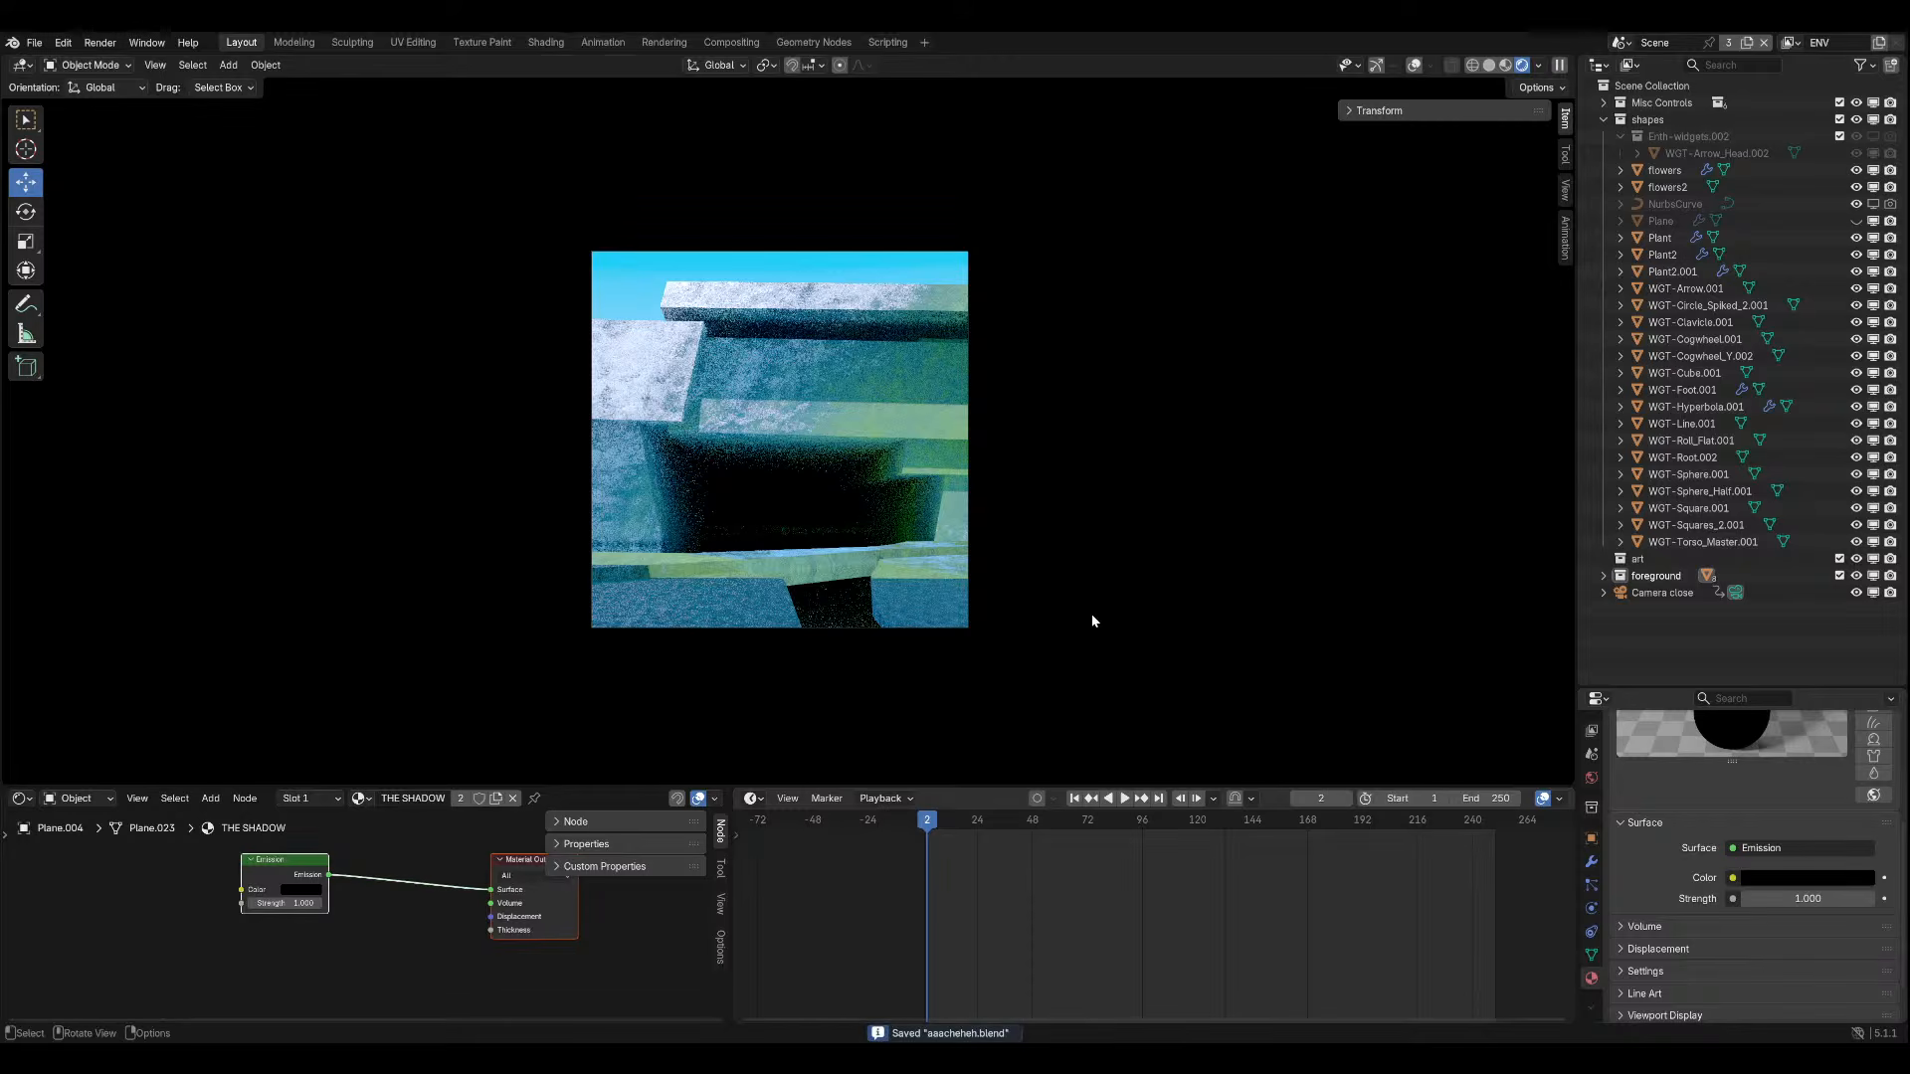
Review the scene's render sampling settings and its output file and format settings.
left_click(1592, 733)
scroll(1592, 734, "up", 3)
left_click(1594, 764)
scroll(1649, 803, "down", 6)
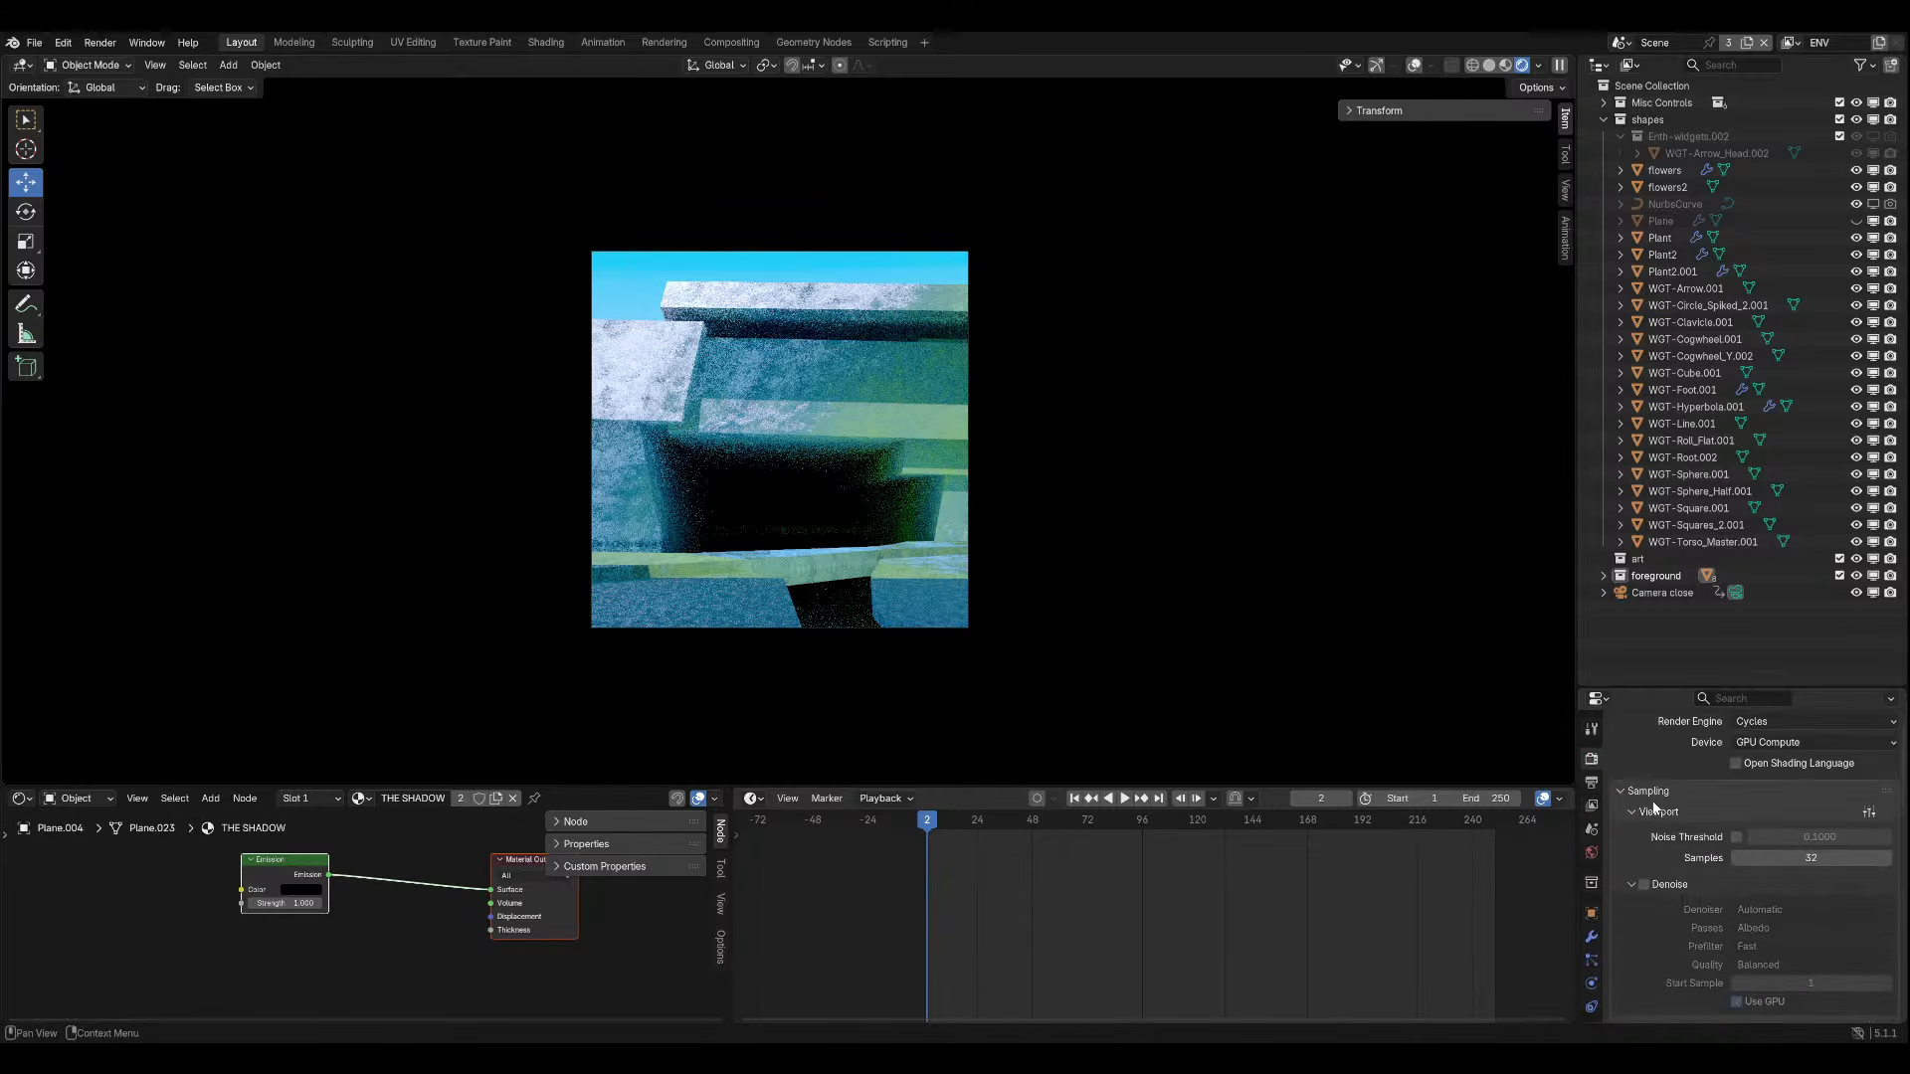
left_click(1592, 780)
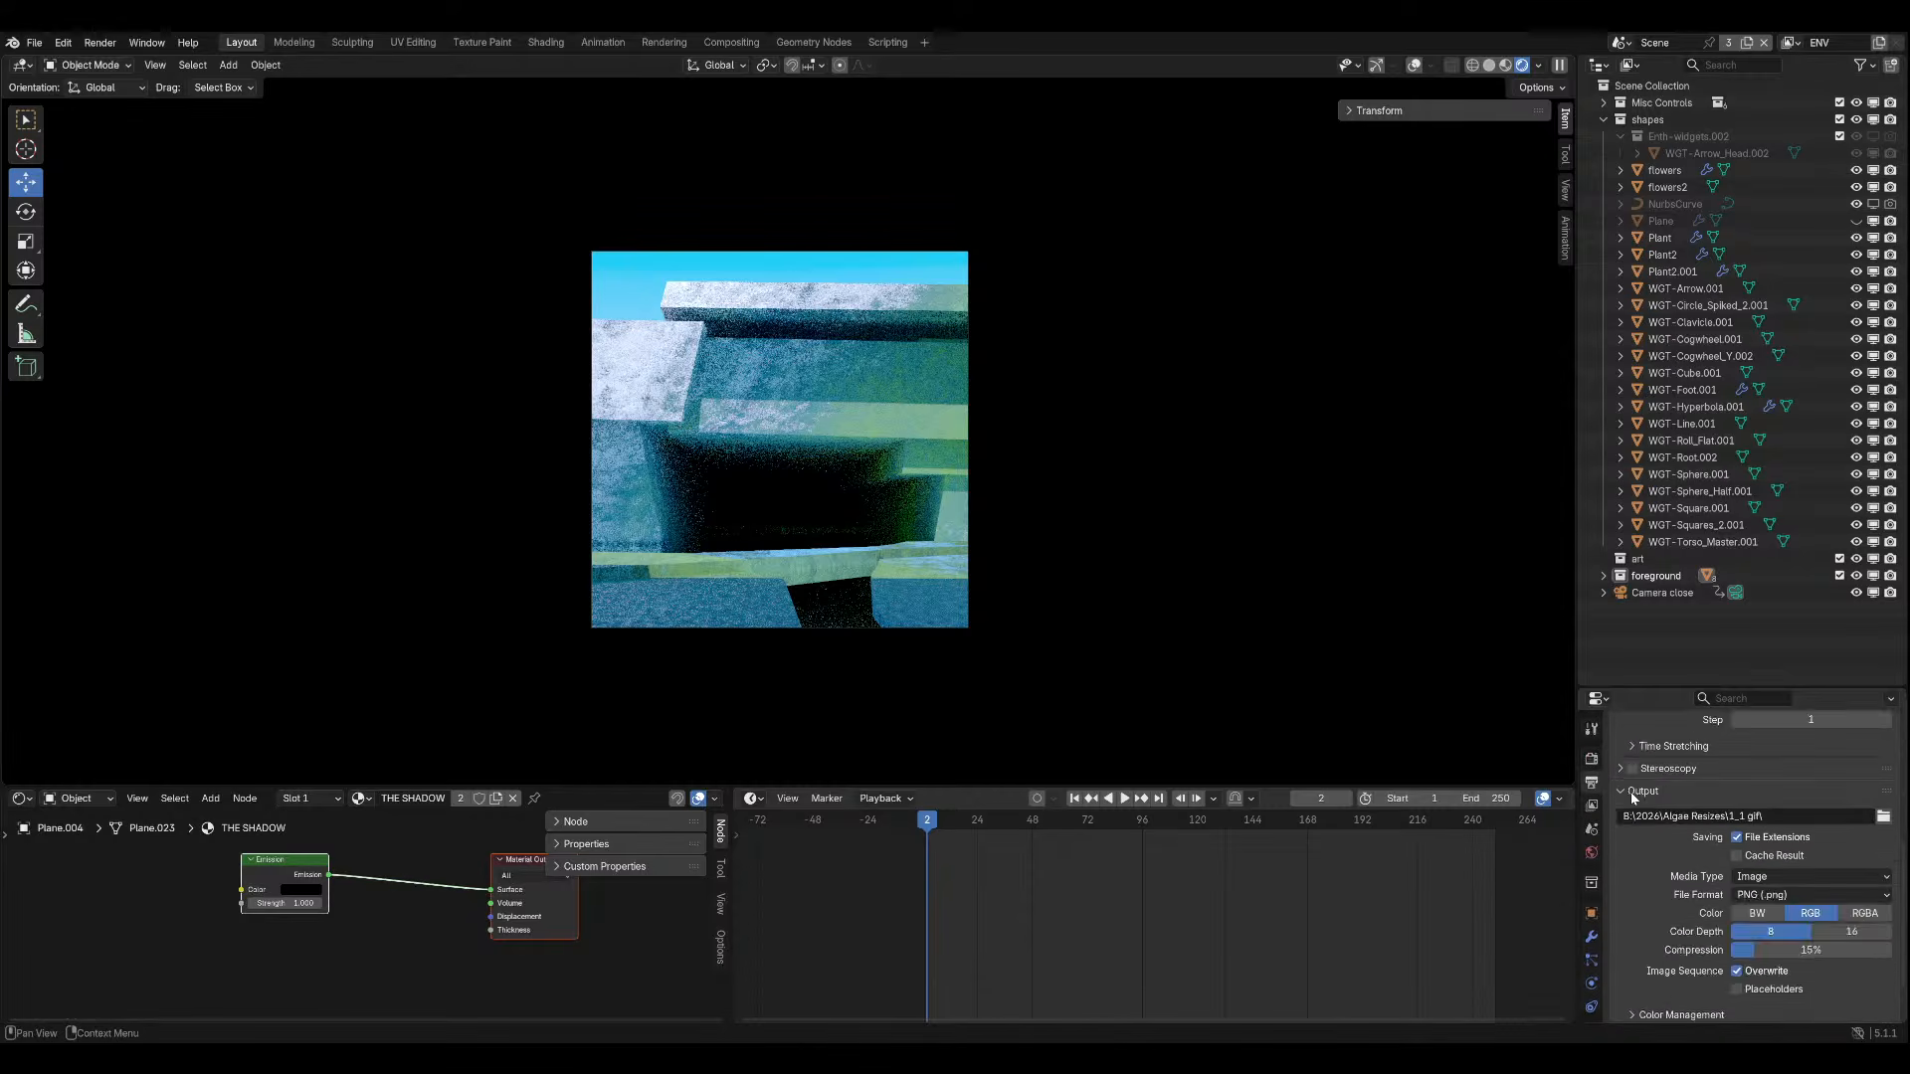
scroll(1597, 863, "down", 1)
scroll(1597, 864, "down", 1)
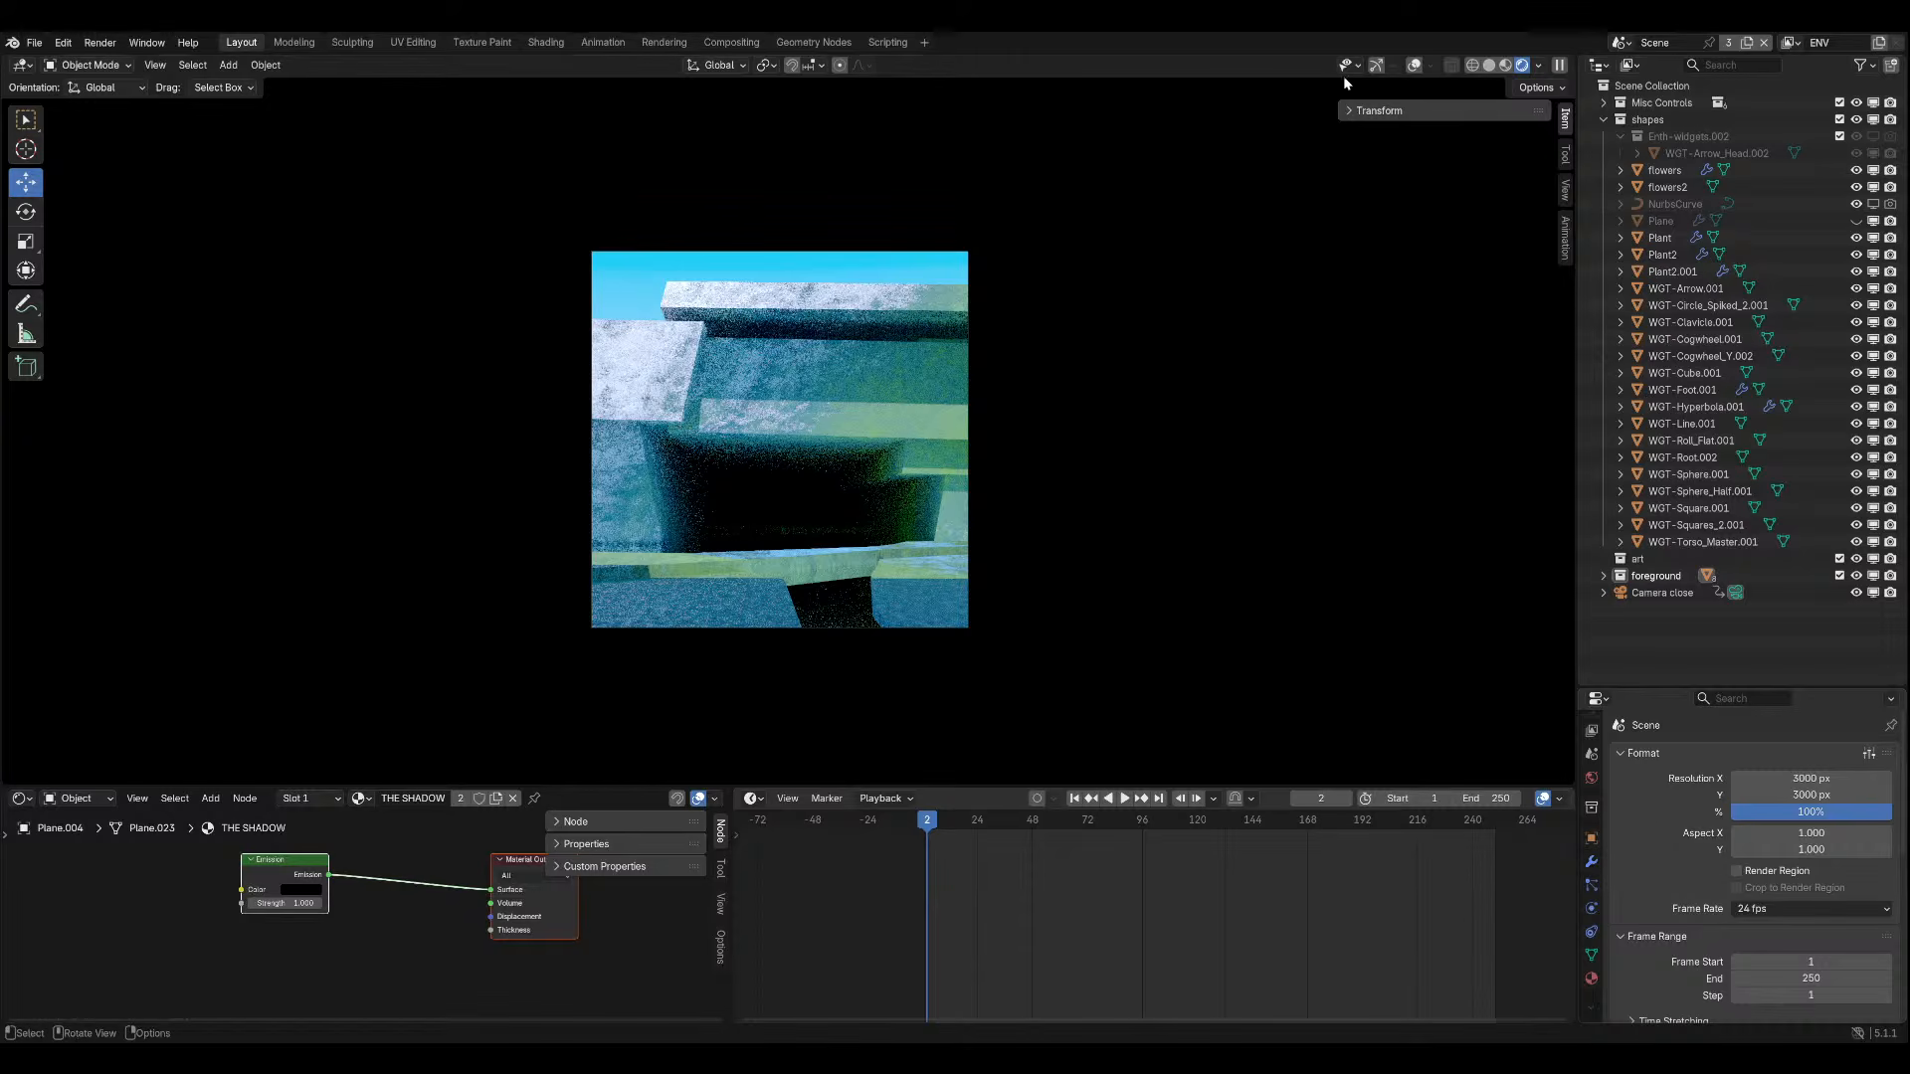
Select the concrete building and recolor stop 3 of the Rock material's noise color ramp, trying red and #6795FF before settling on light blue.
left_click(860, 490)
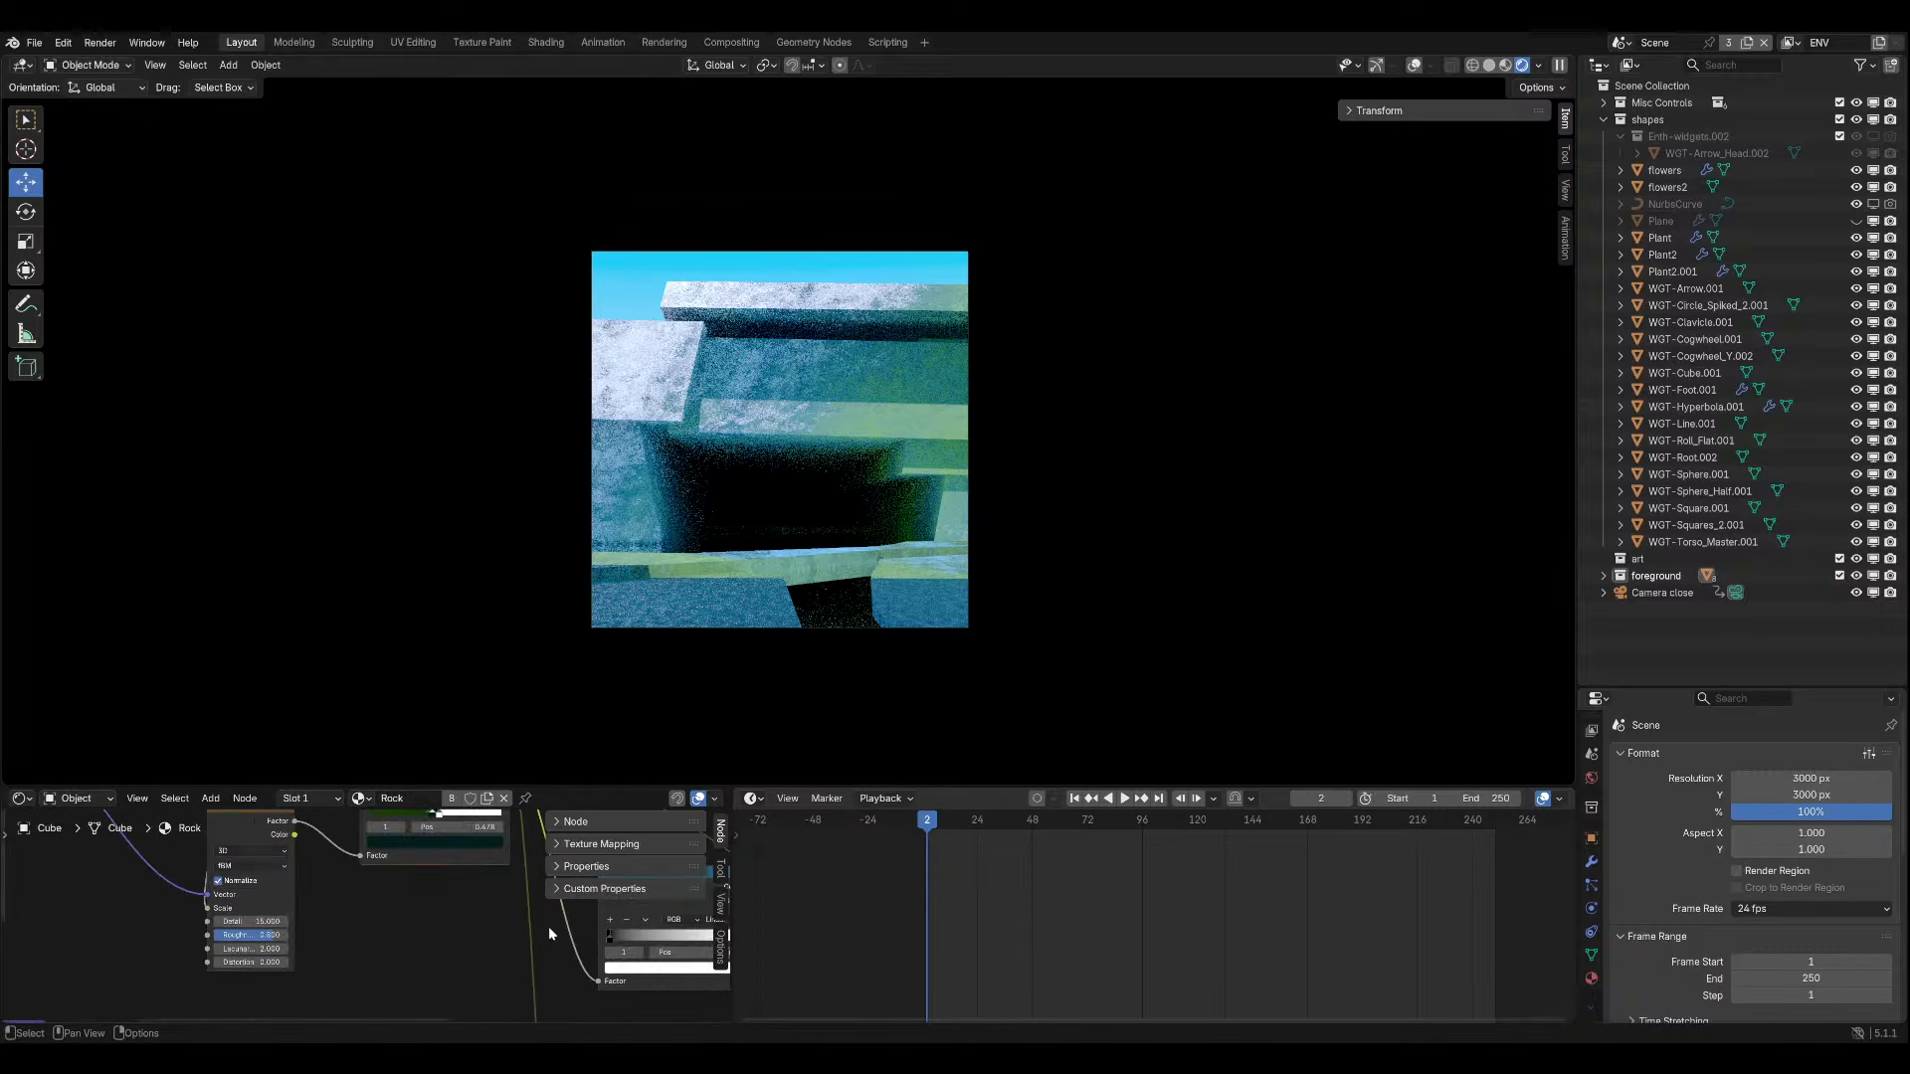
scroll(448, 905, "up", 5)
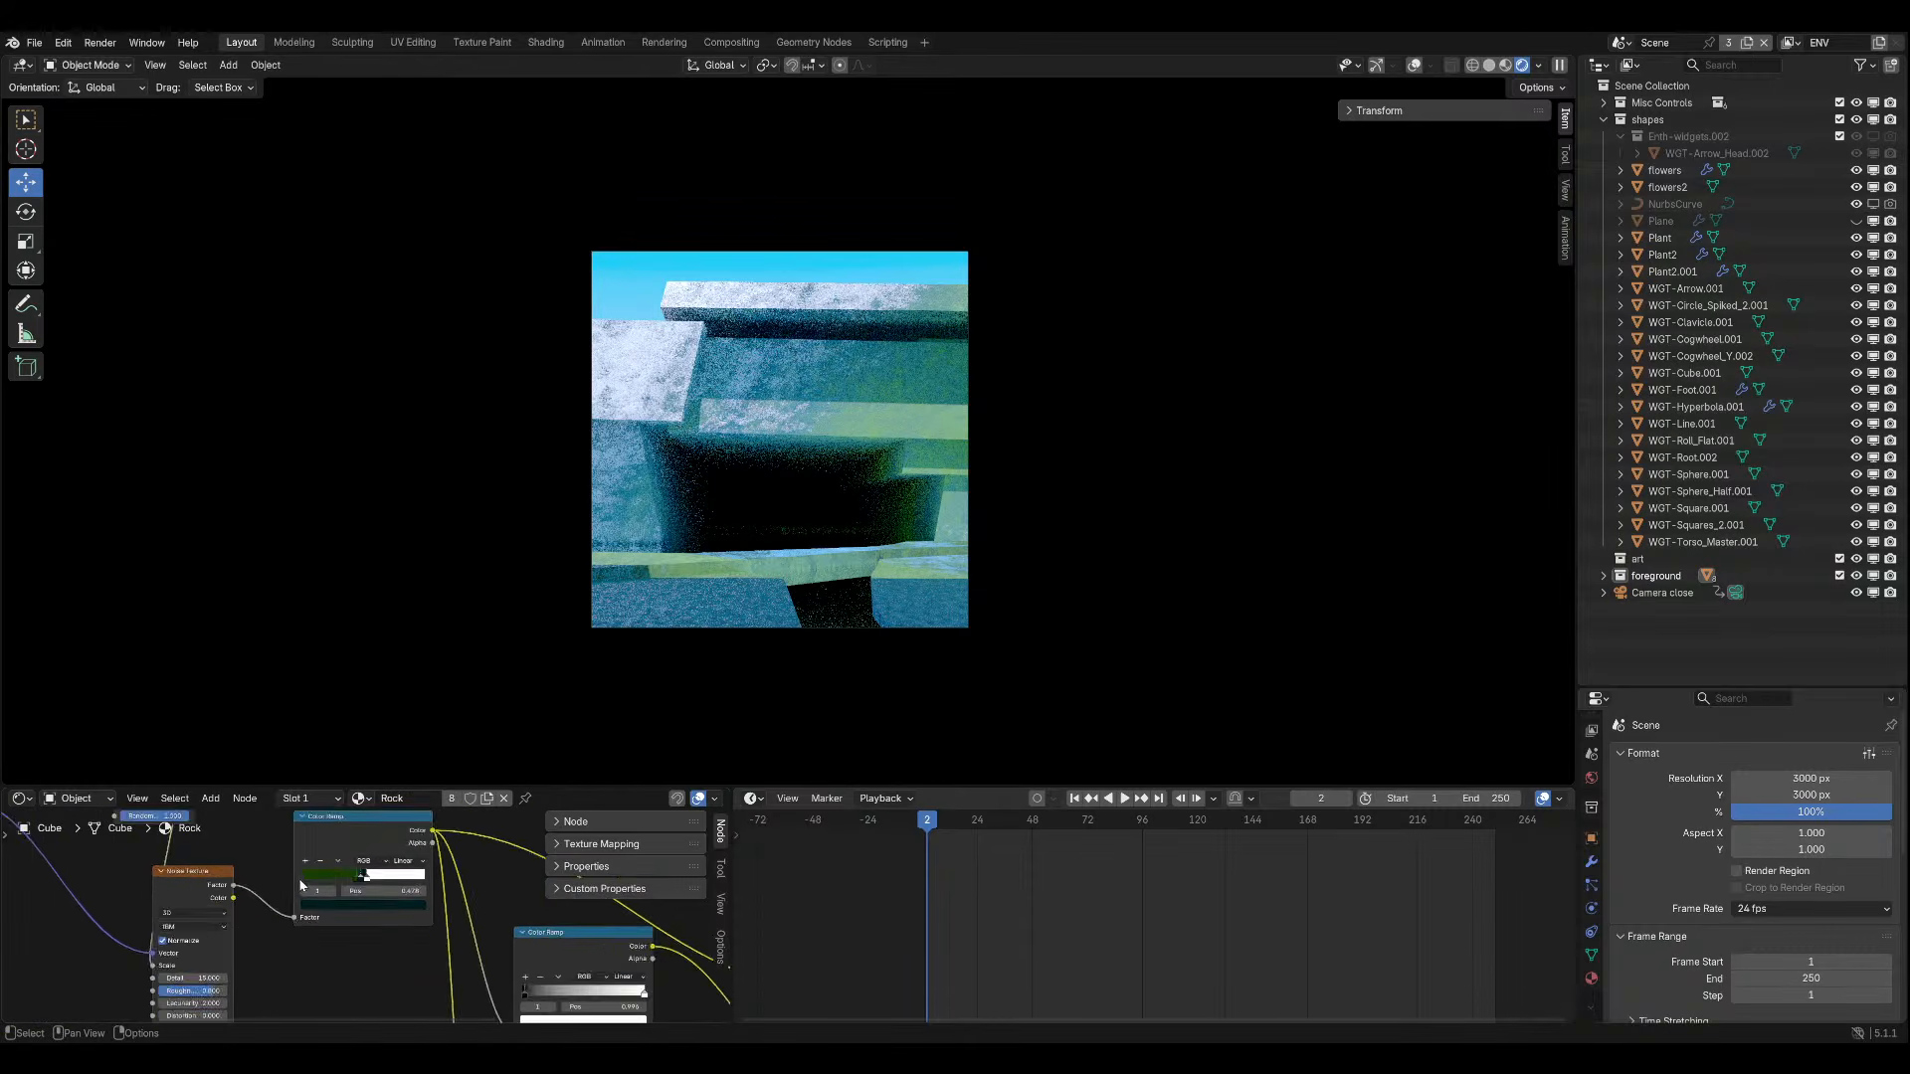
left_click(367, 856)
left_click(361, 899)
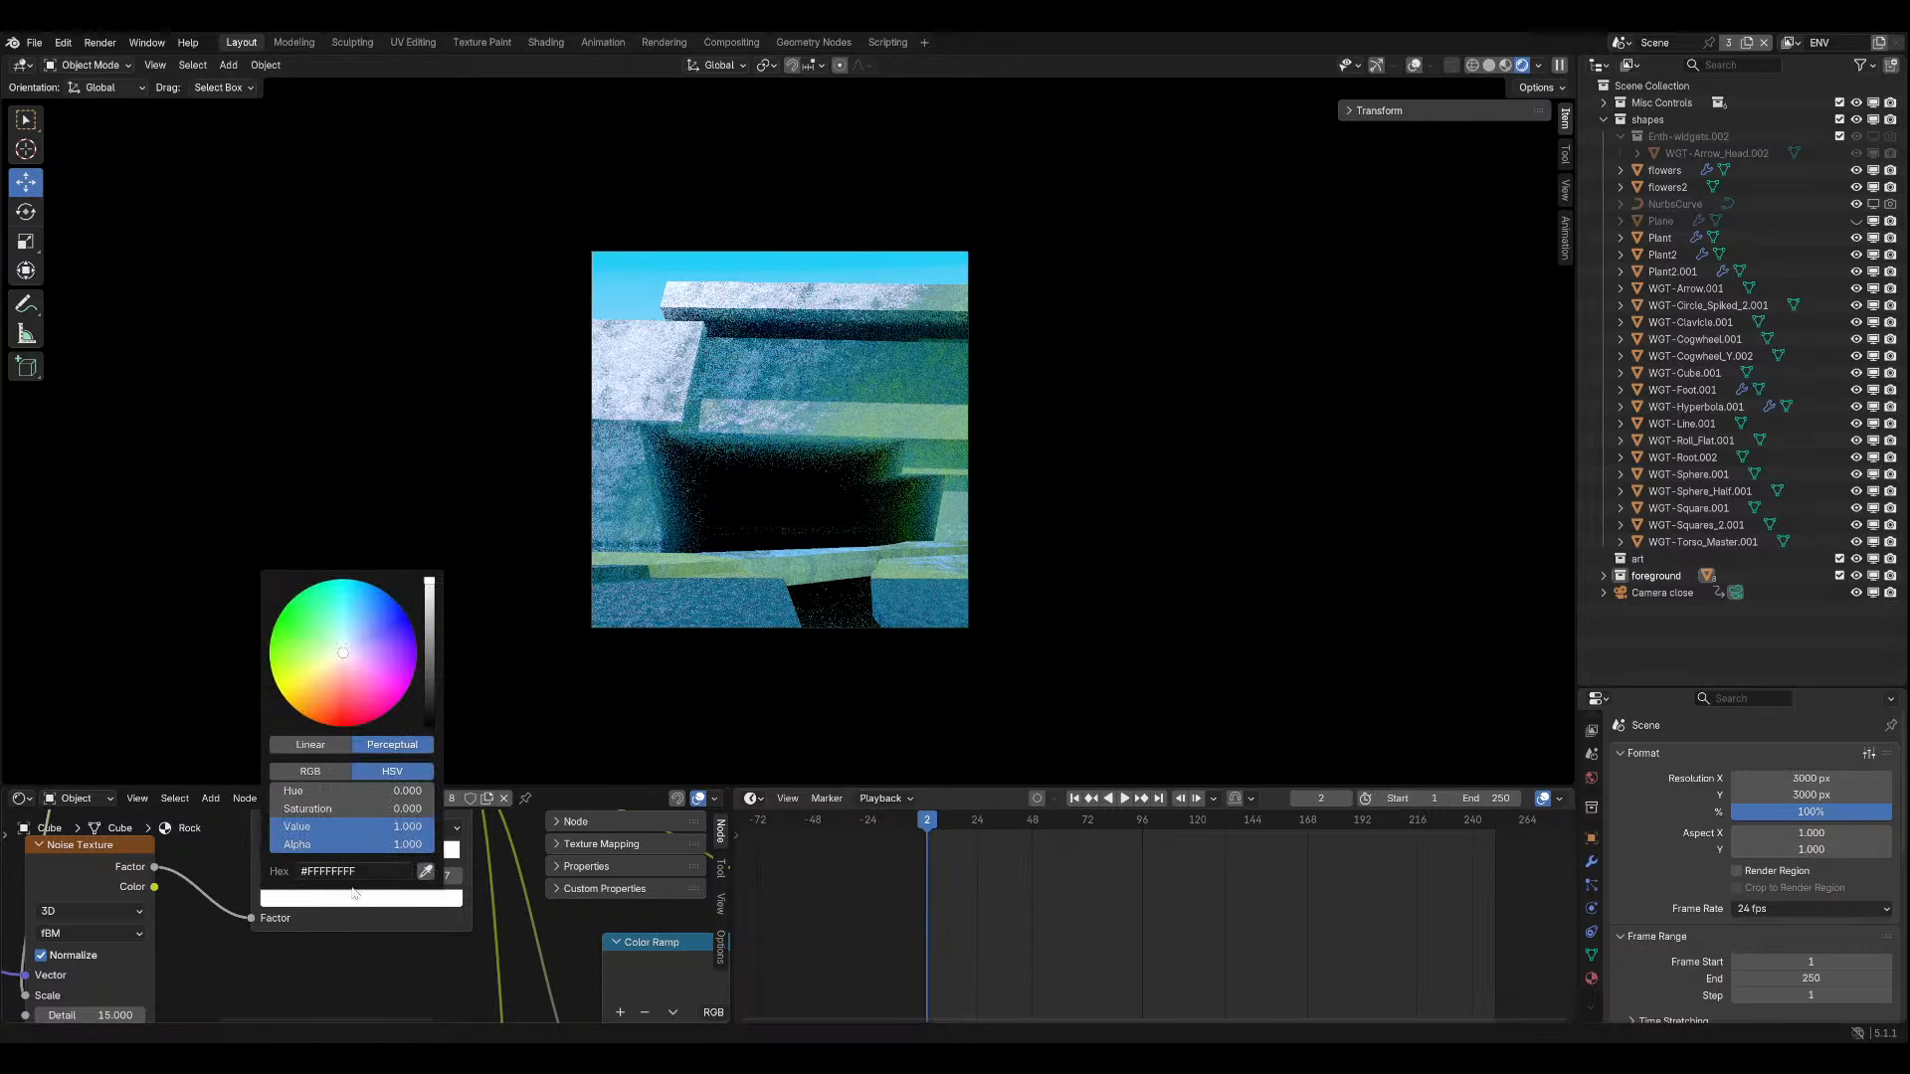
left_click_drag(429, 627, 429, 581)
left_click_drag(299, 636, 343, 713)
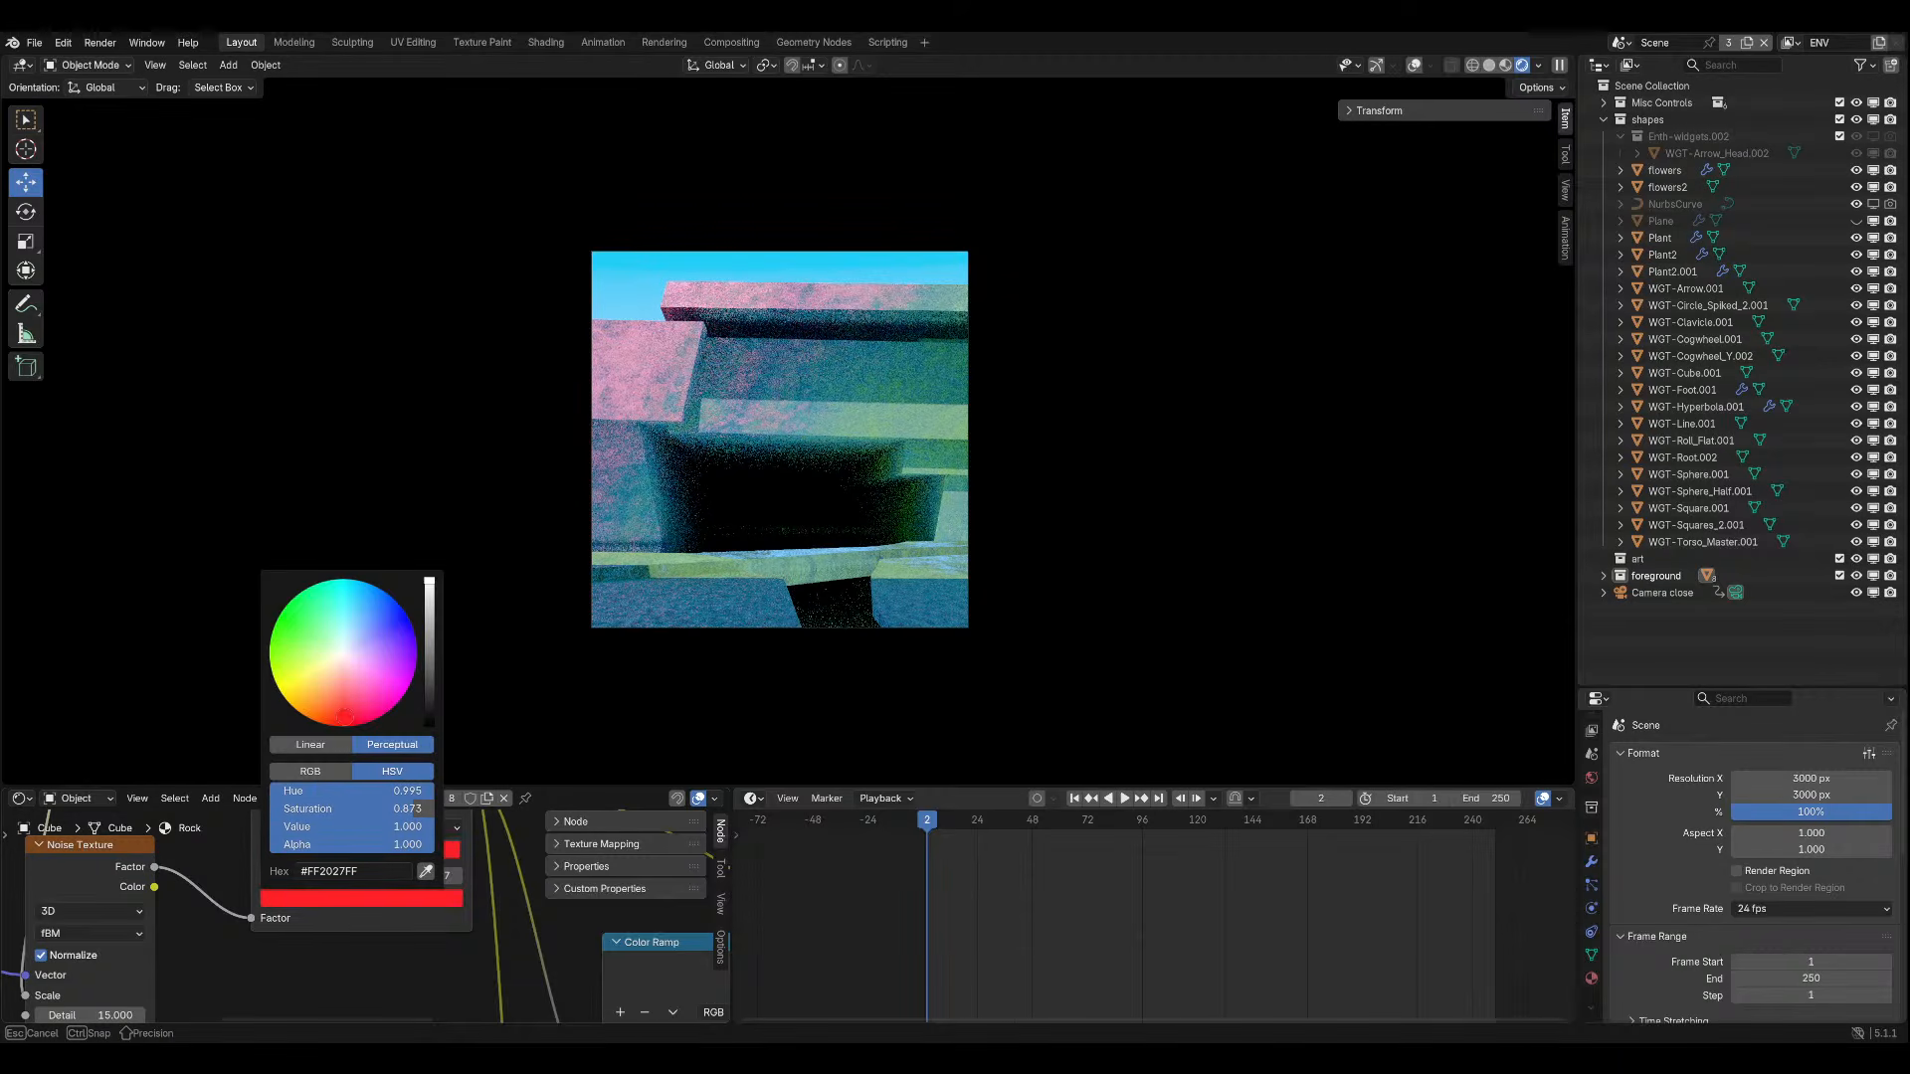
left_click_drag(343, 714, 371, 619)
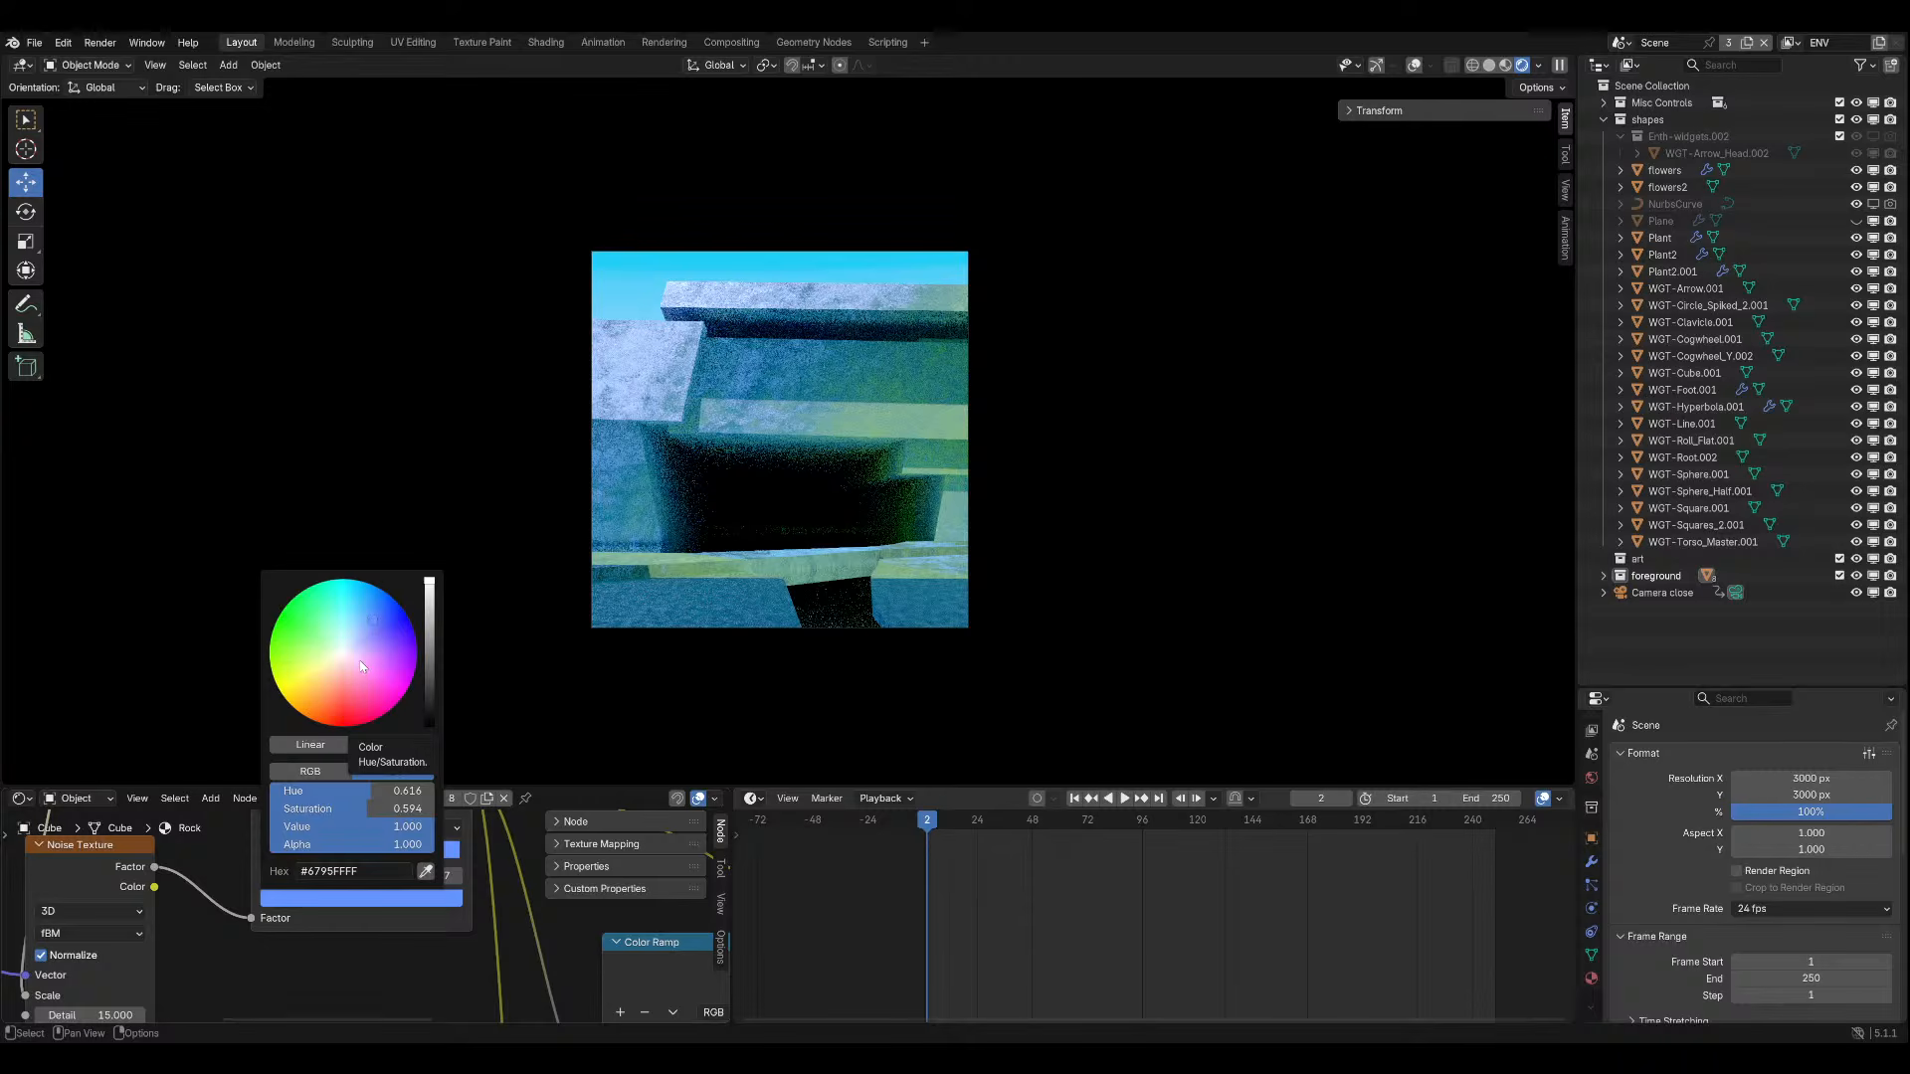
key("Escape")
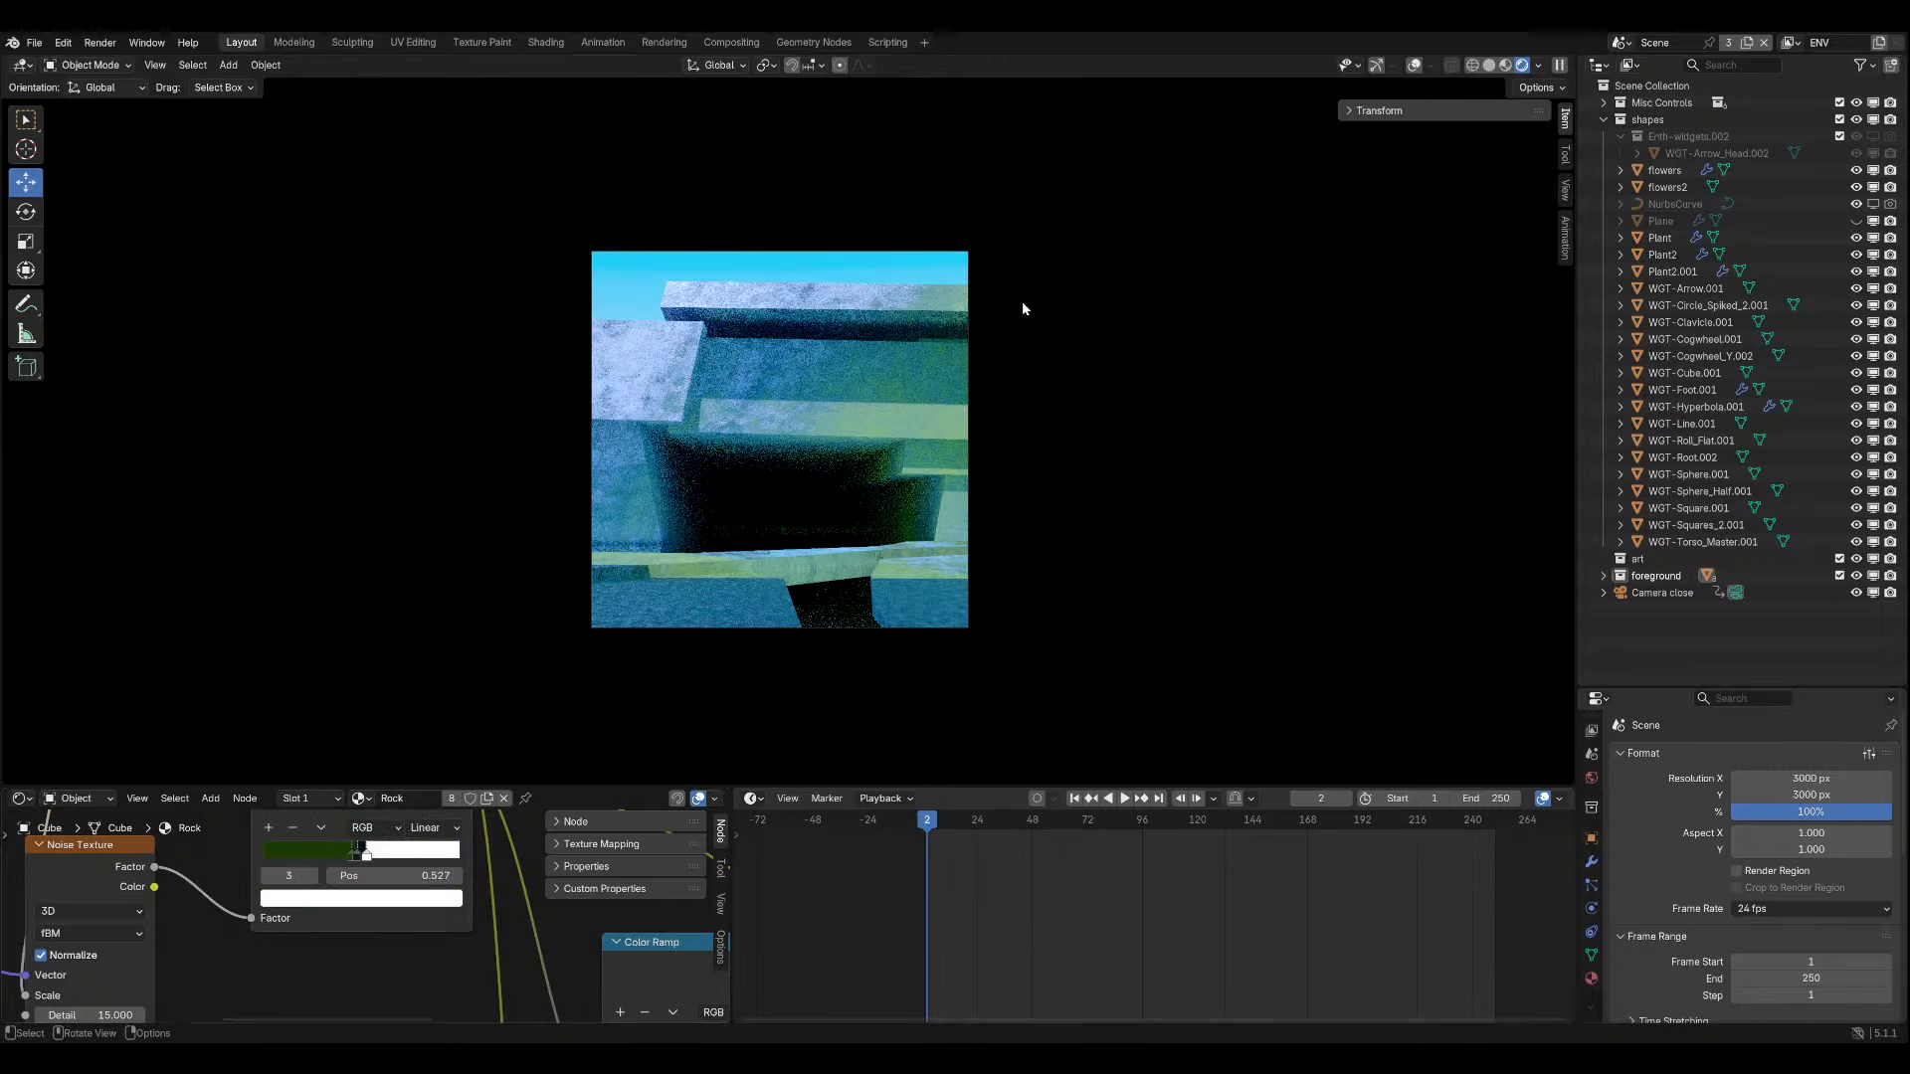
left_click(398, 898)
left_click_drag(352, 637, 367, 603)
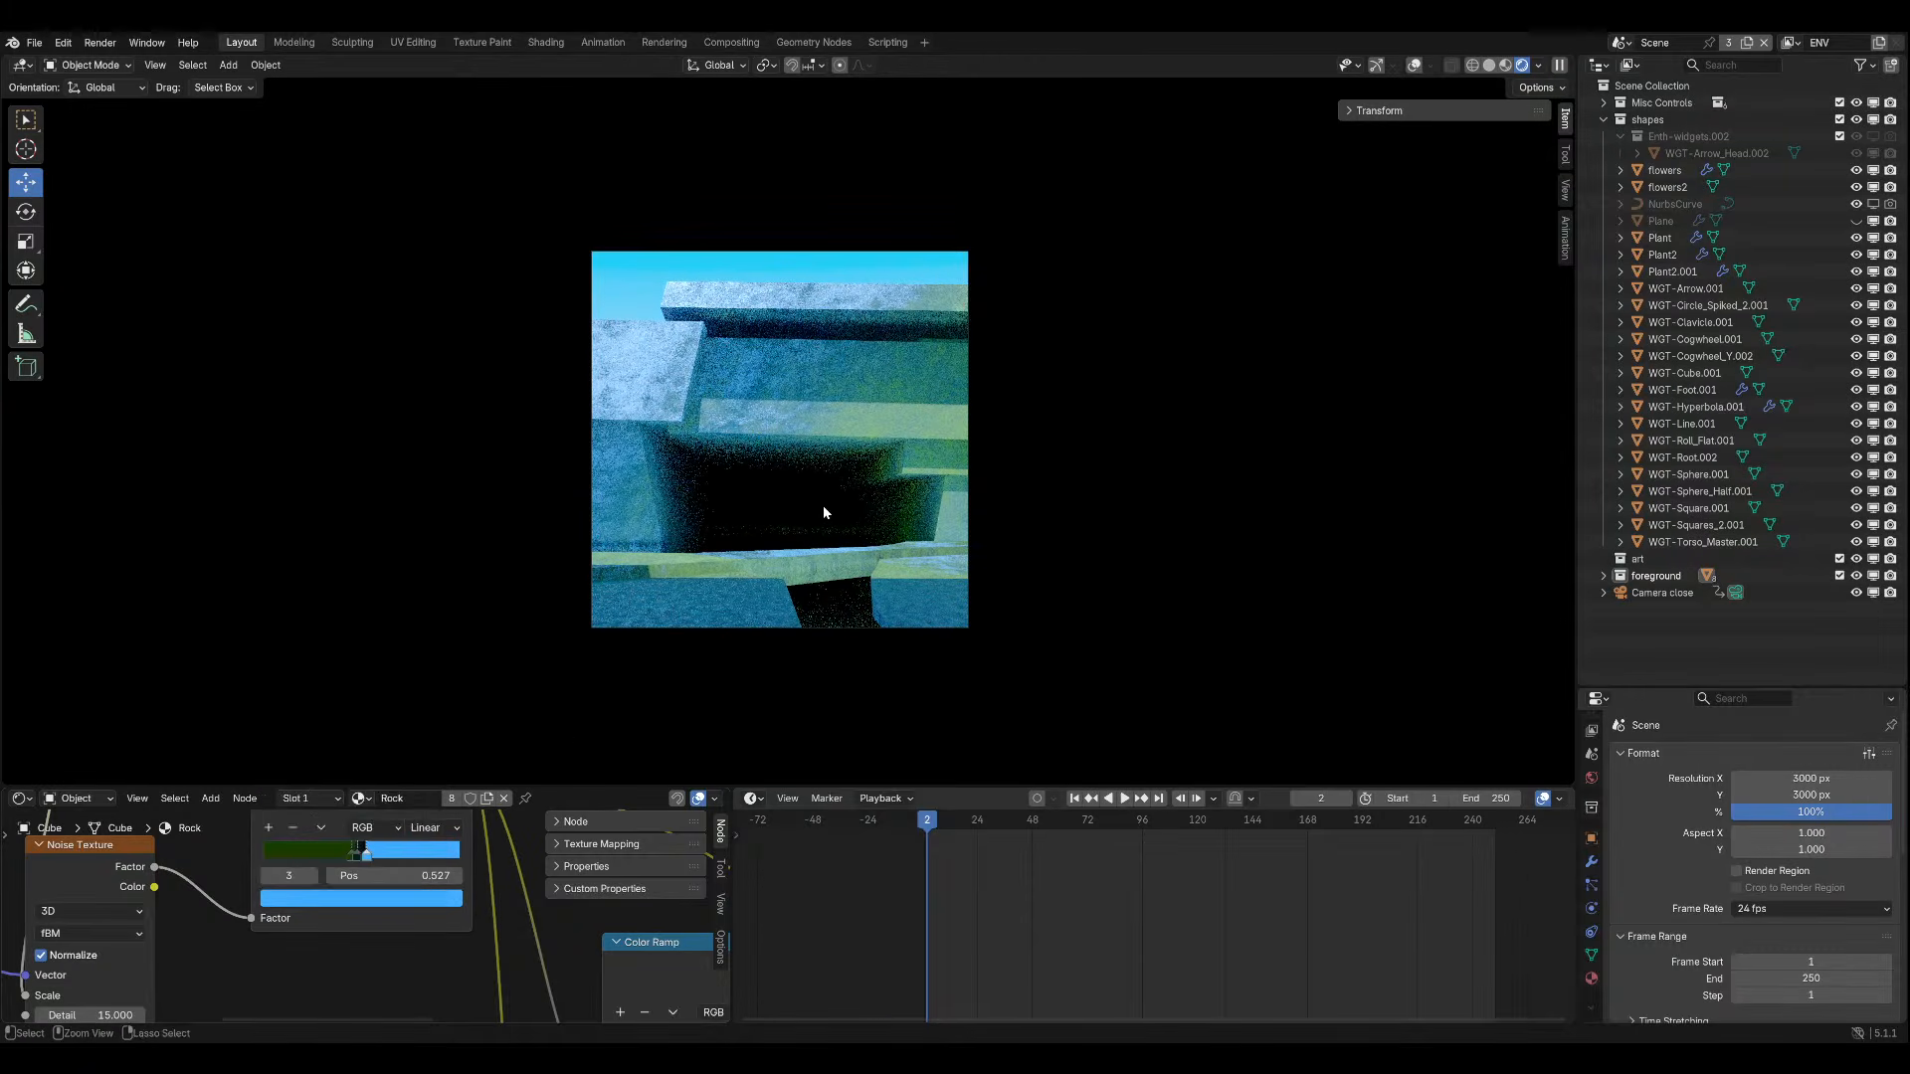
Save the file and shift stop 3 of the Rock material's noise color ramp to a slightly paler, less saturated blue.
key("ctrl+s")
left_click(363, 900)
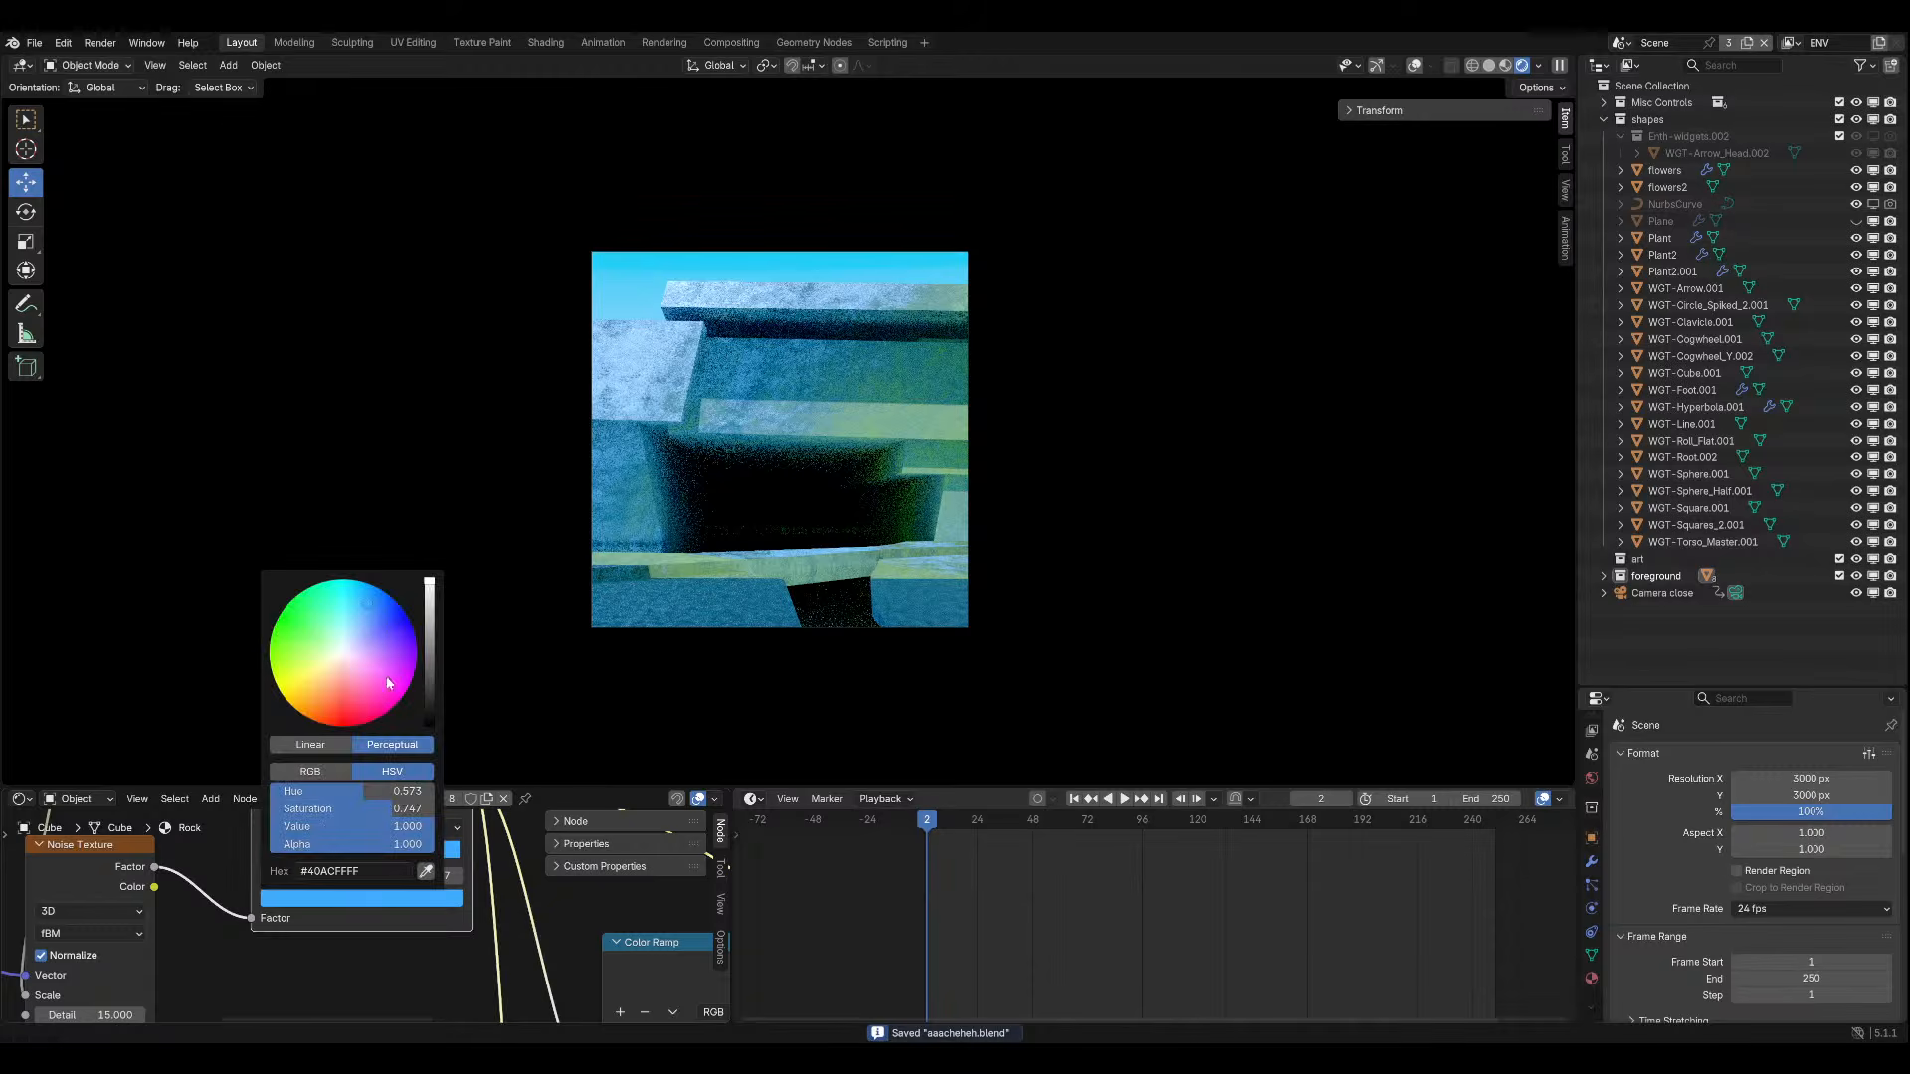
left_click(367, 624)
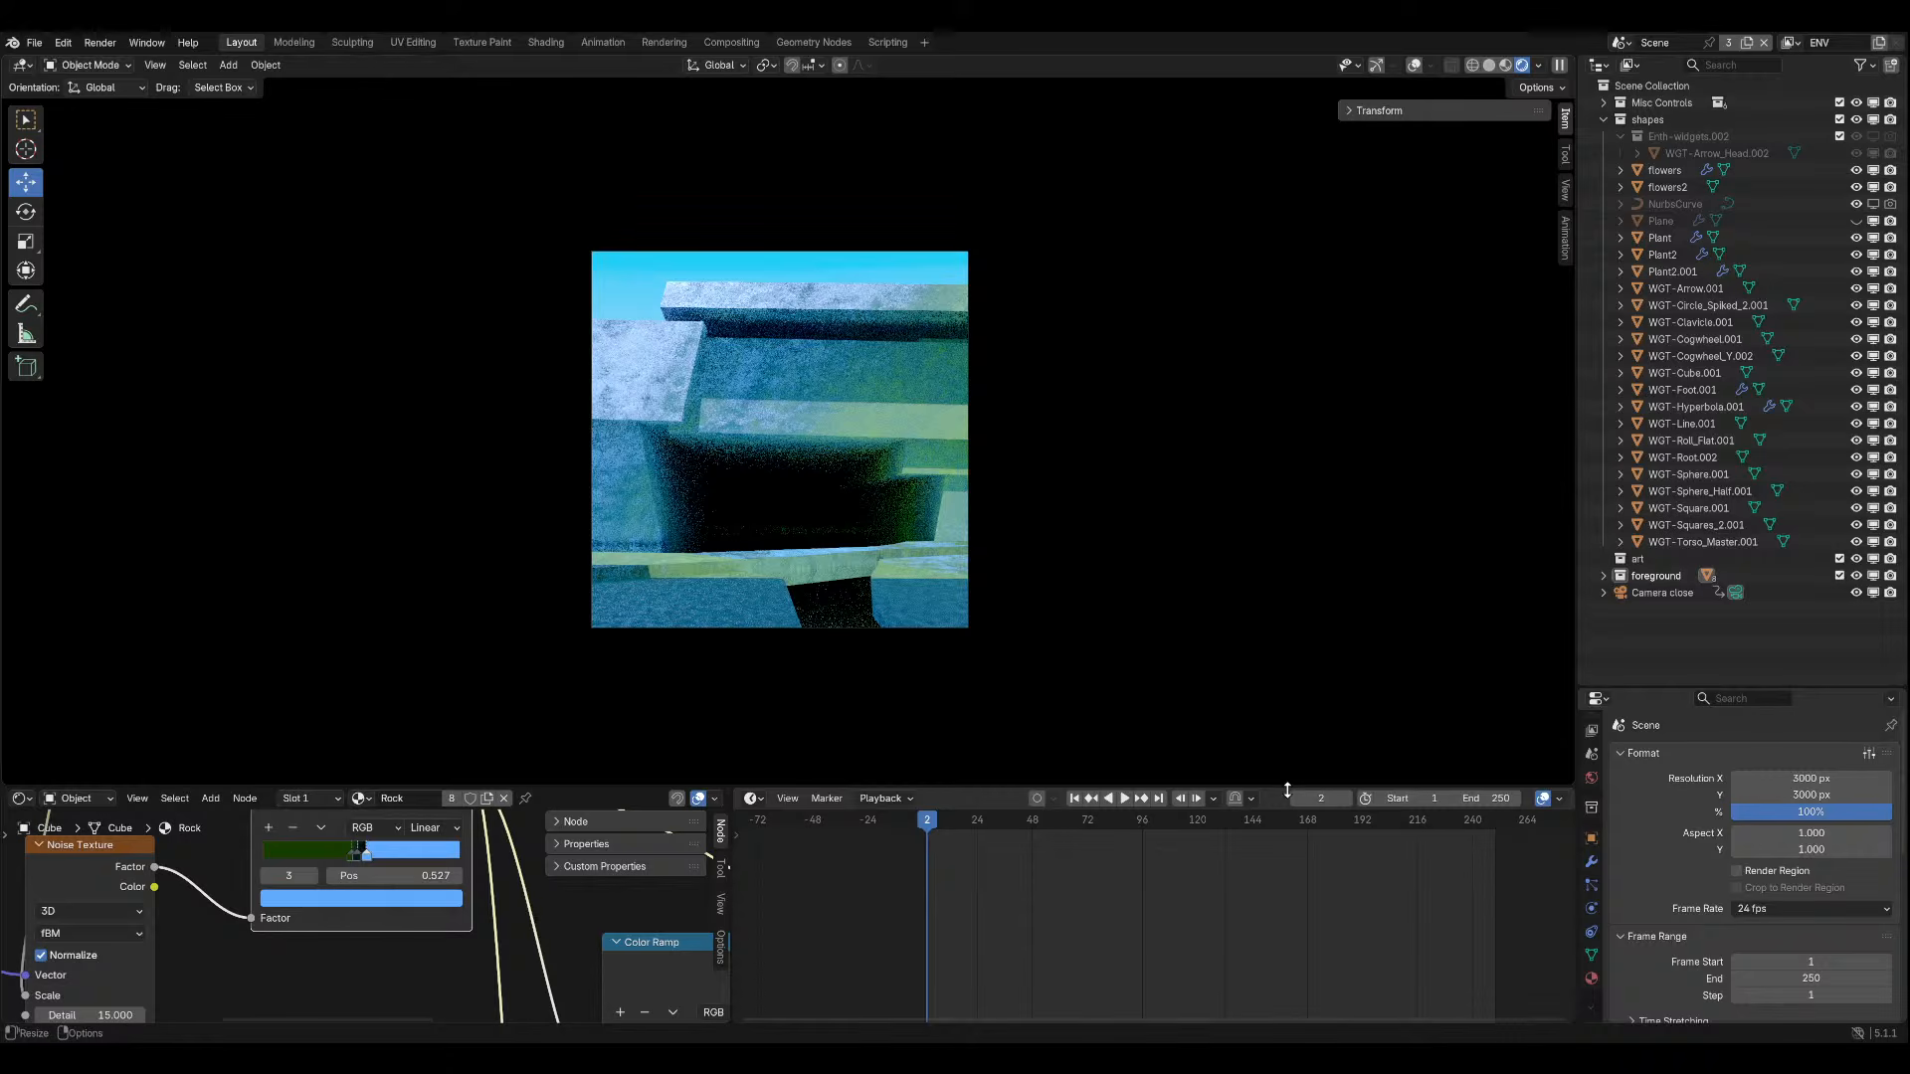
In the world's Sky Texture settings, try a different sun elevation and an Air density of 2.
left_click(1592, 779)
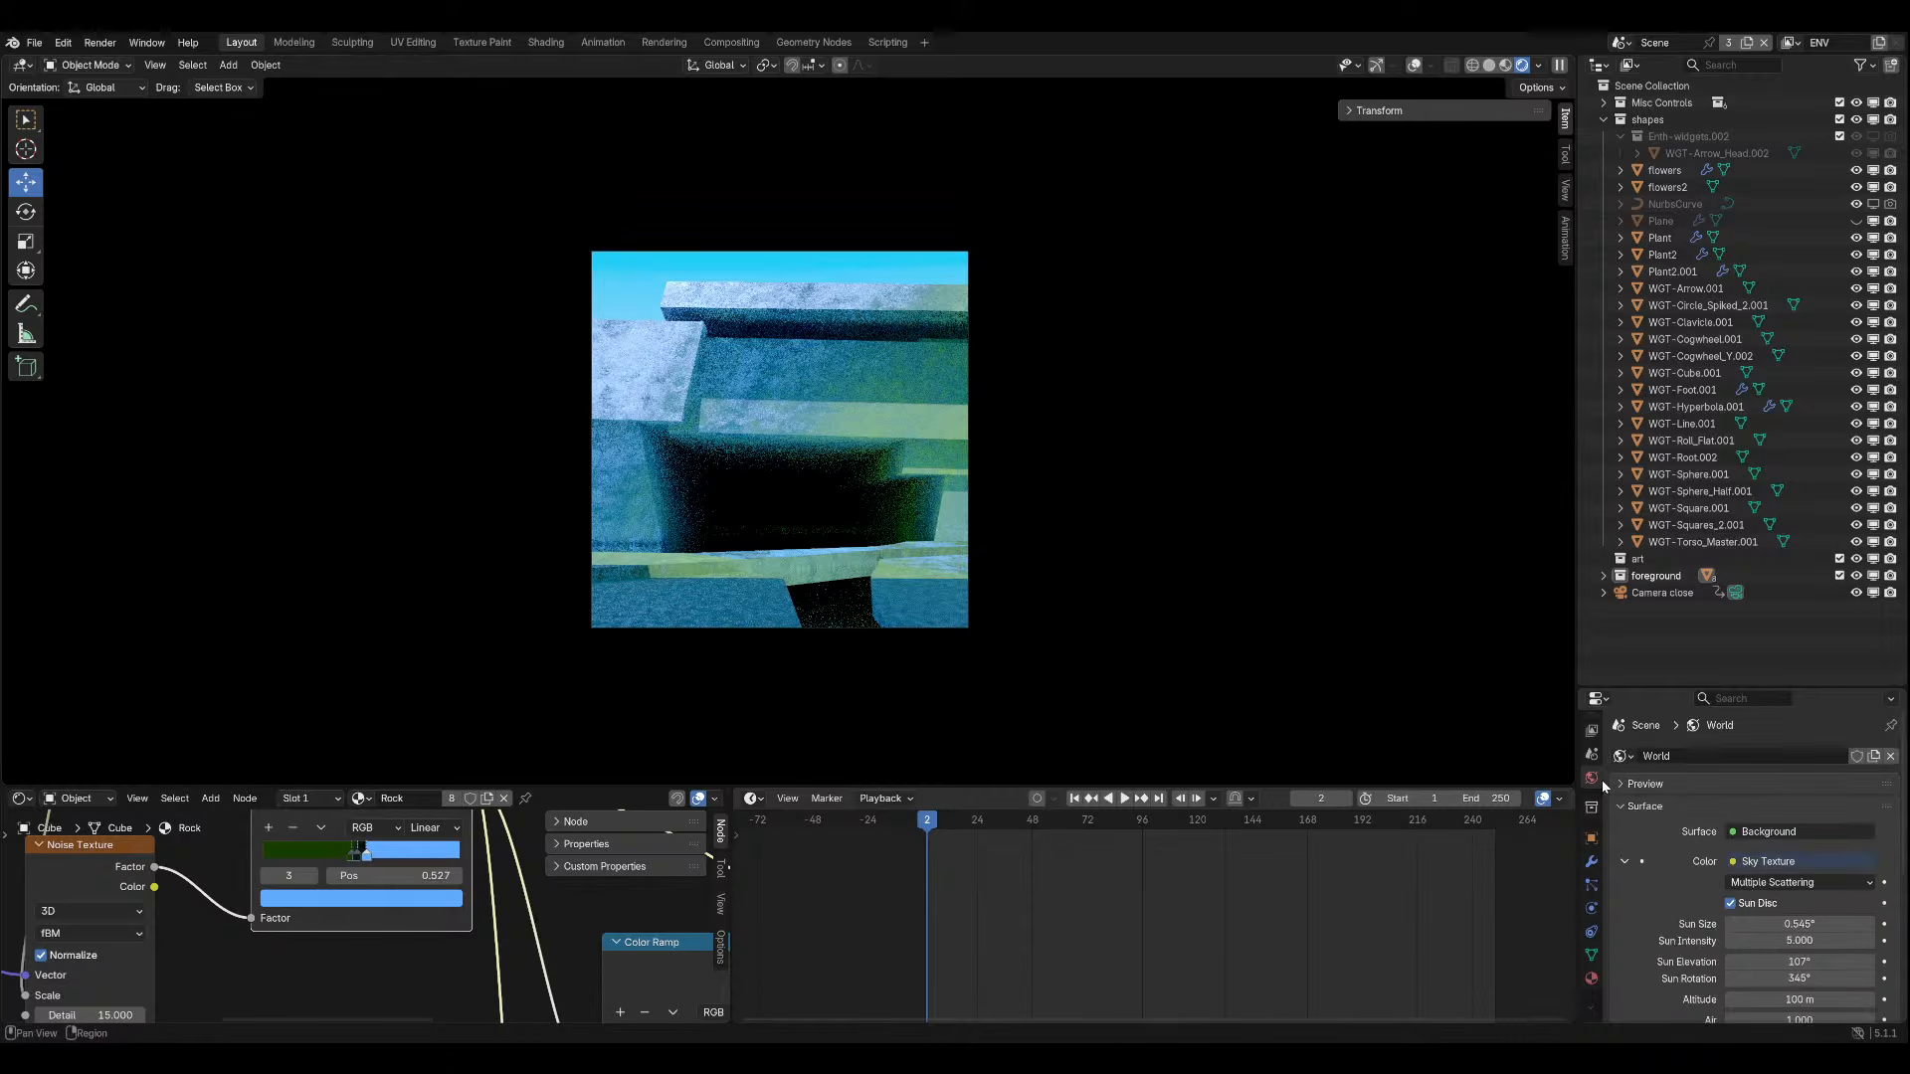
scroll(1731, 904, "down", 3)
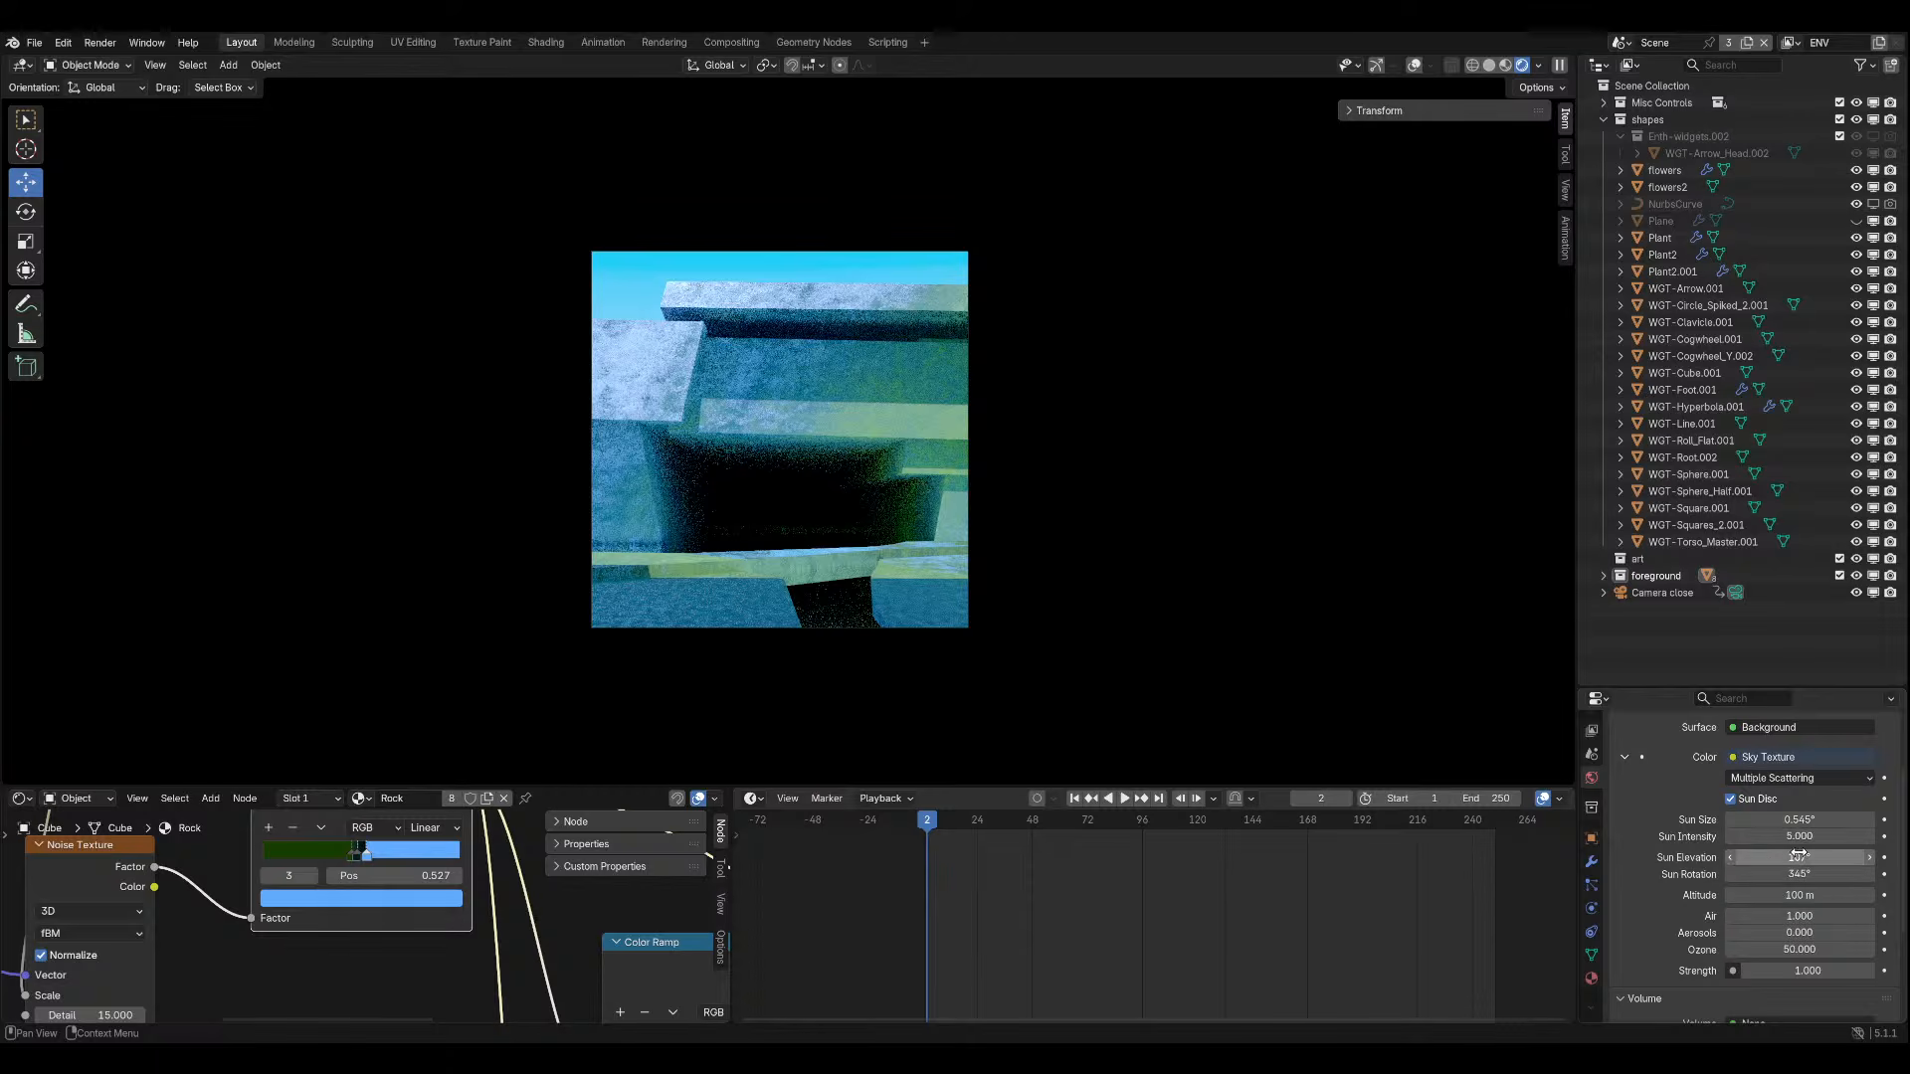
left_click_drag(1780, 857, 1905, 915)
key("Escape")
key("Escape")
left_click(1838, 914)
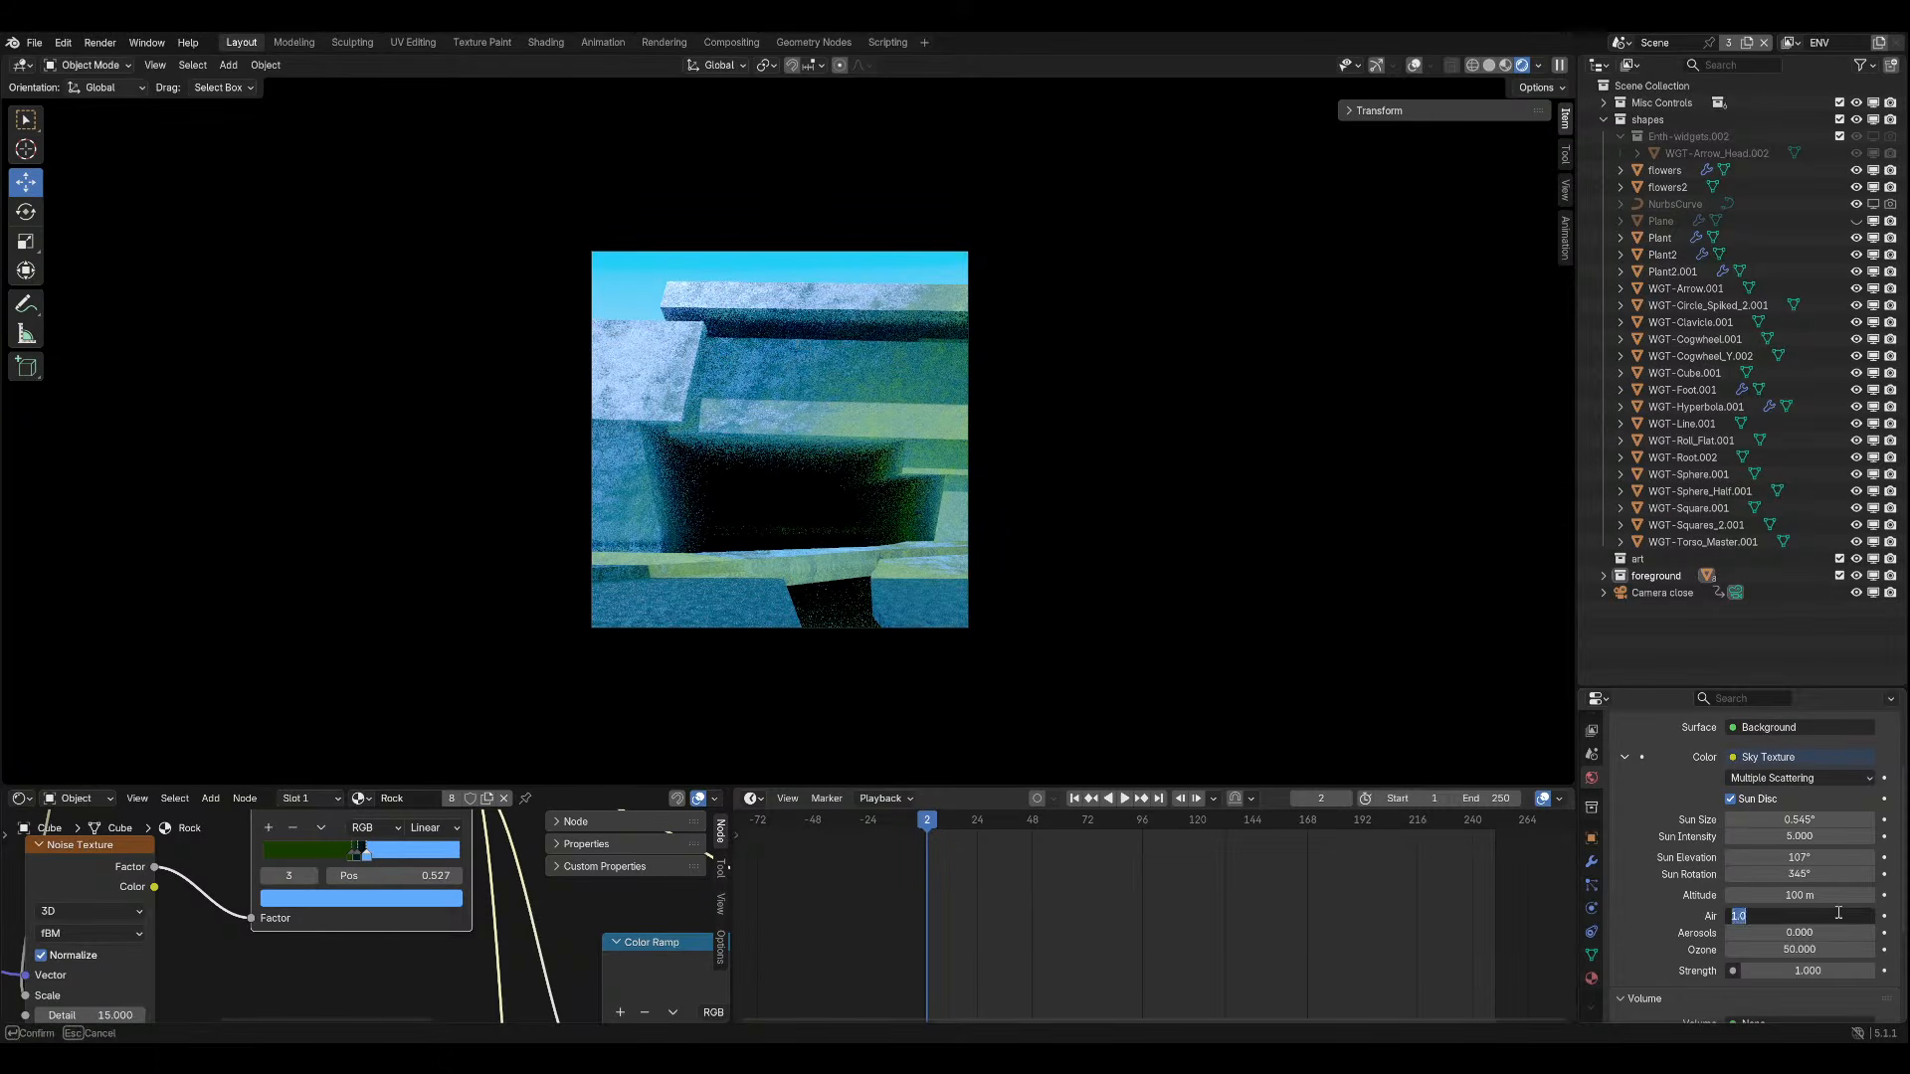
type("2")
key("Return")
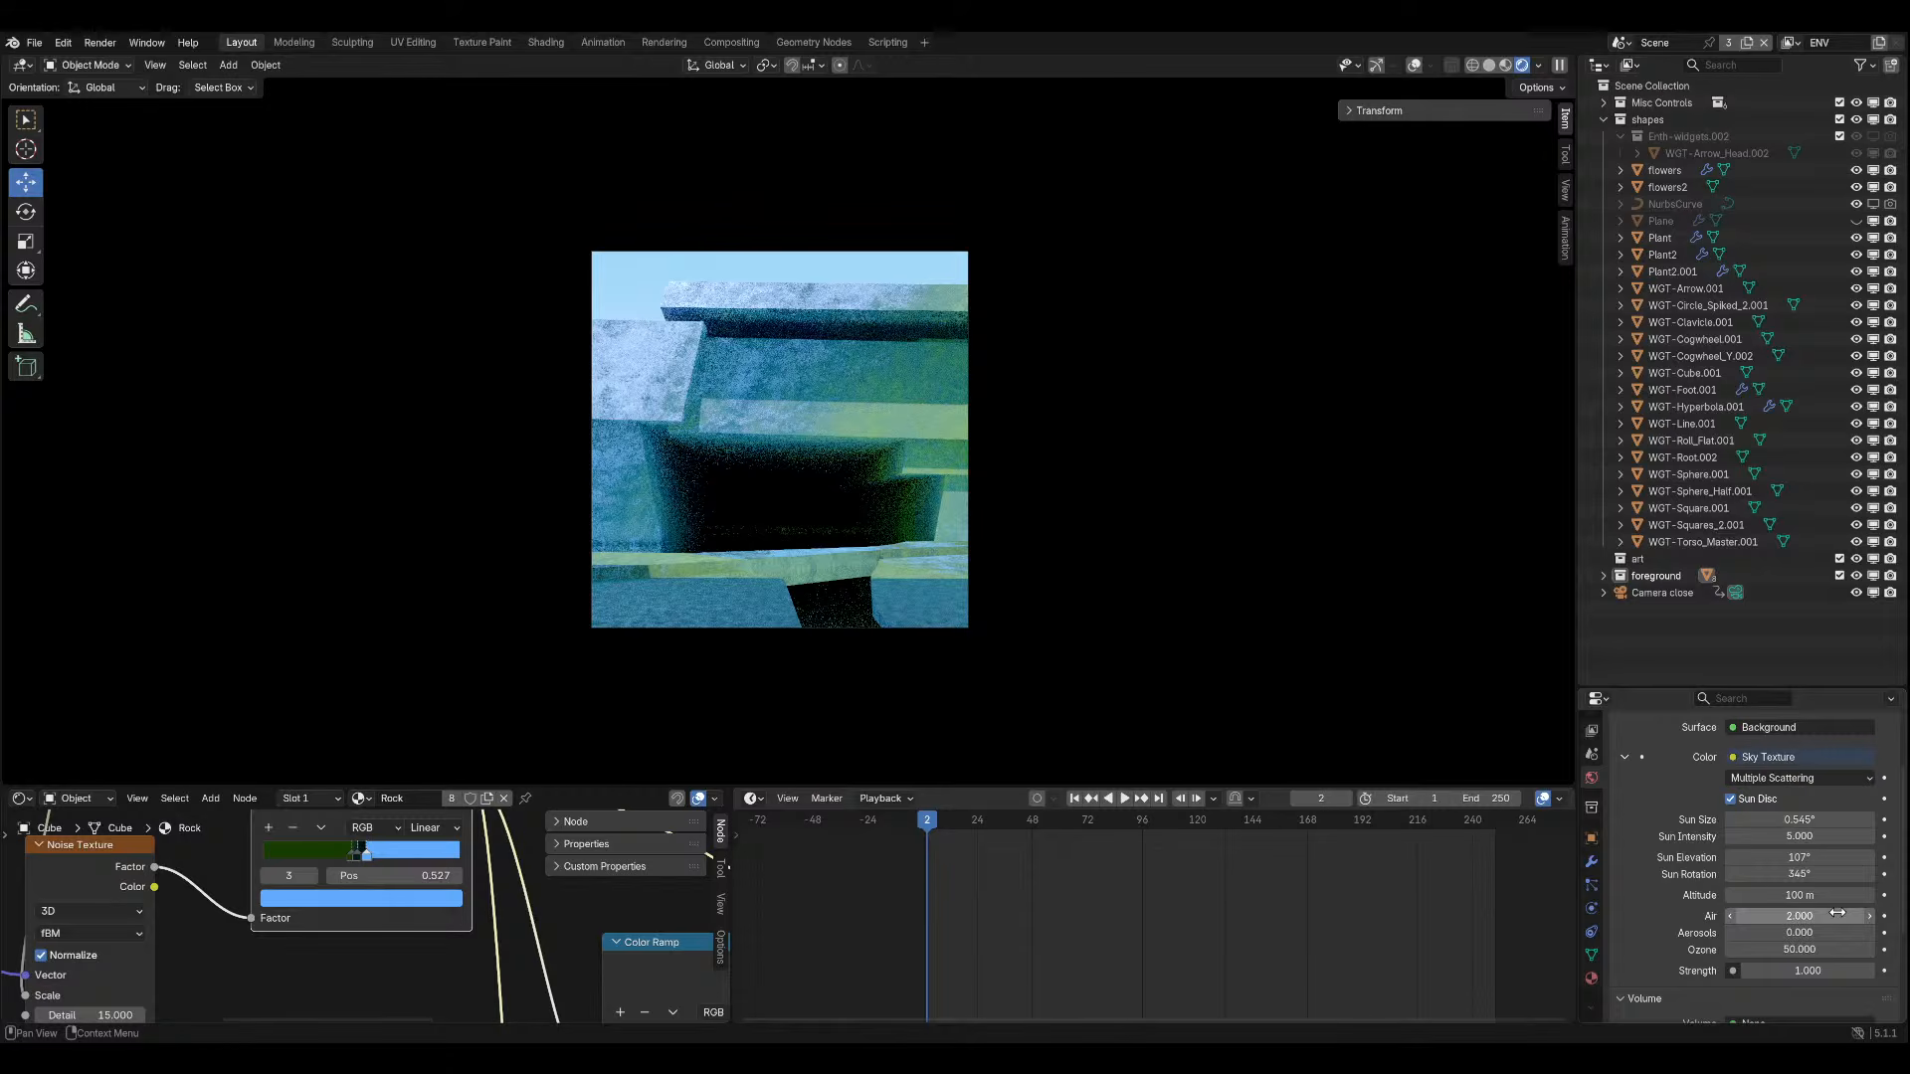
Try raising the sky's Aerosols to about 30 and its Ozone to about 108, then revert both.
left_click_drag(1838, 914, 1892, 931)
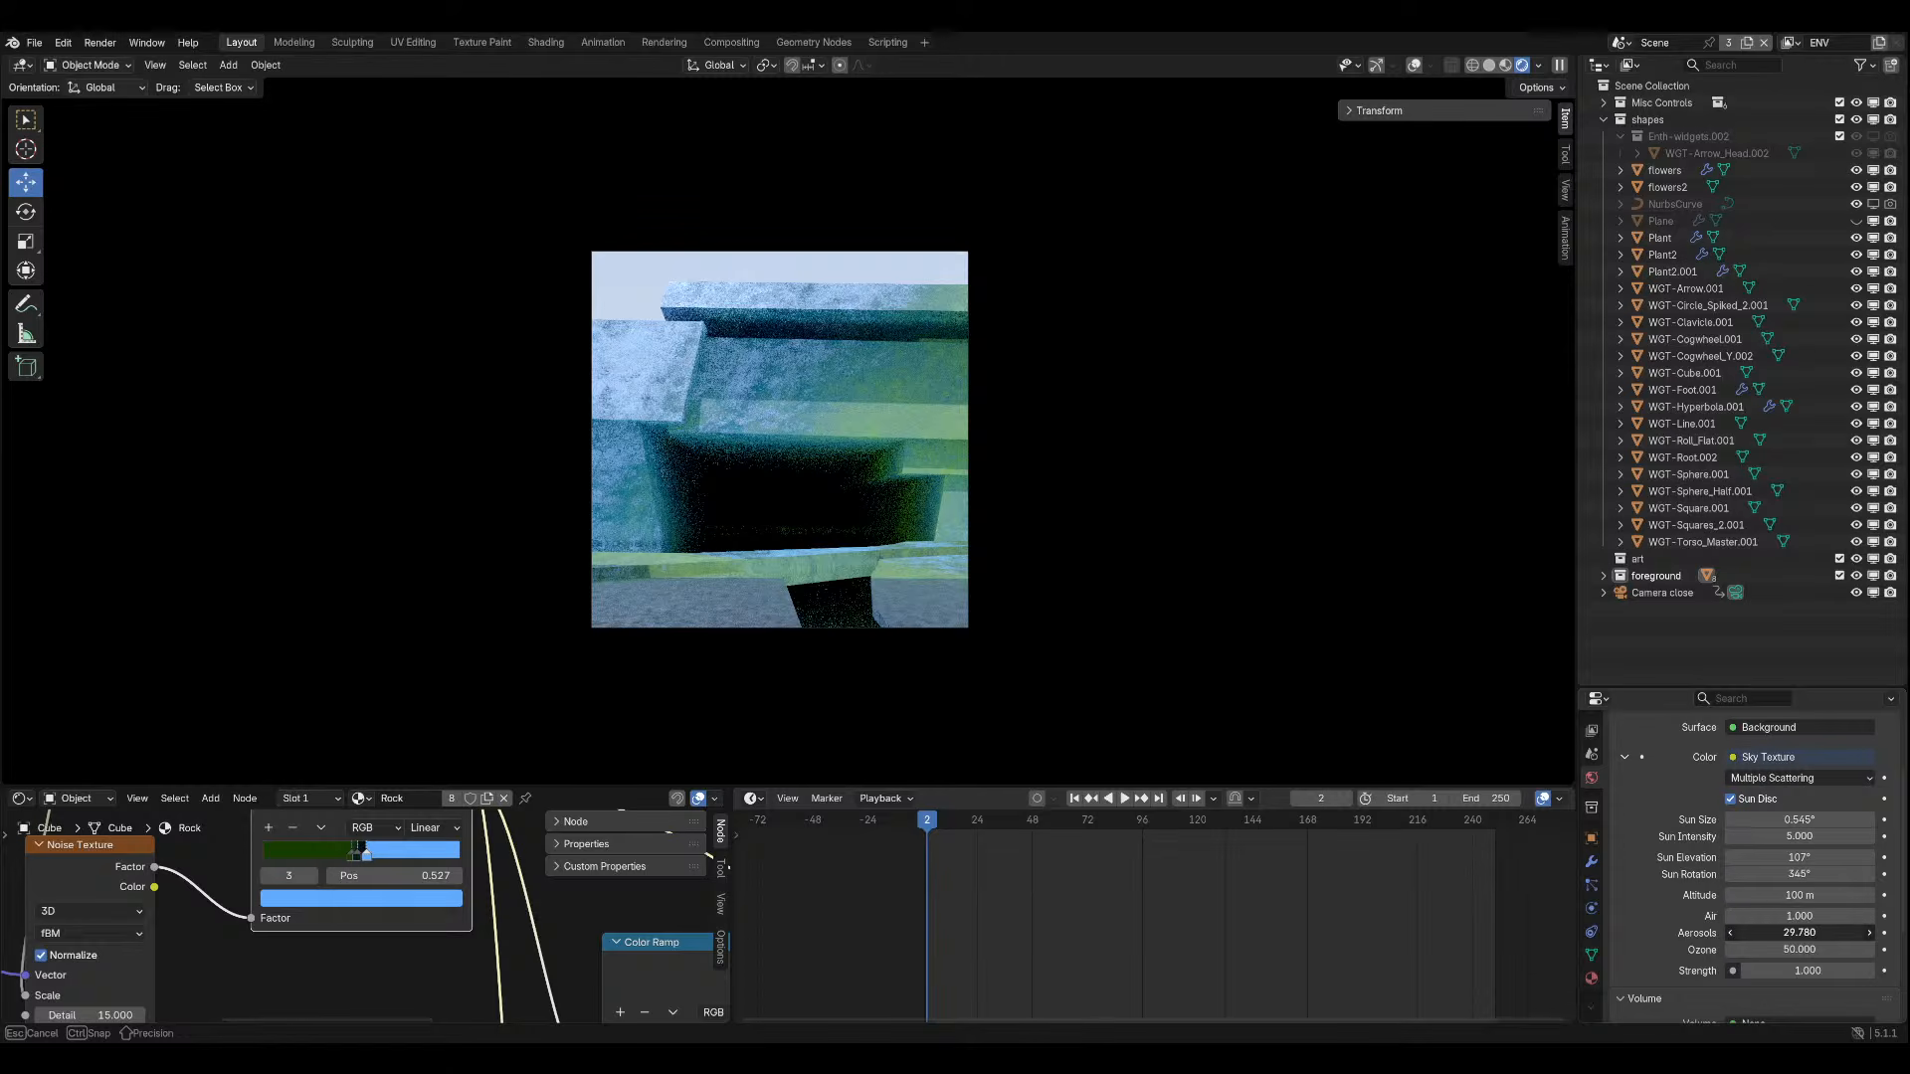
left_click_drag(1892, 931, 1850, 951)
key("ctrl+z")
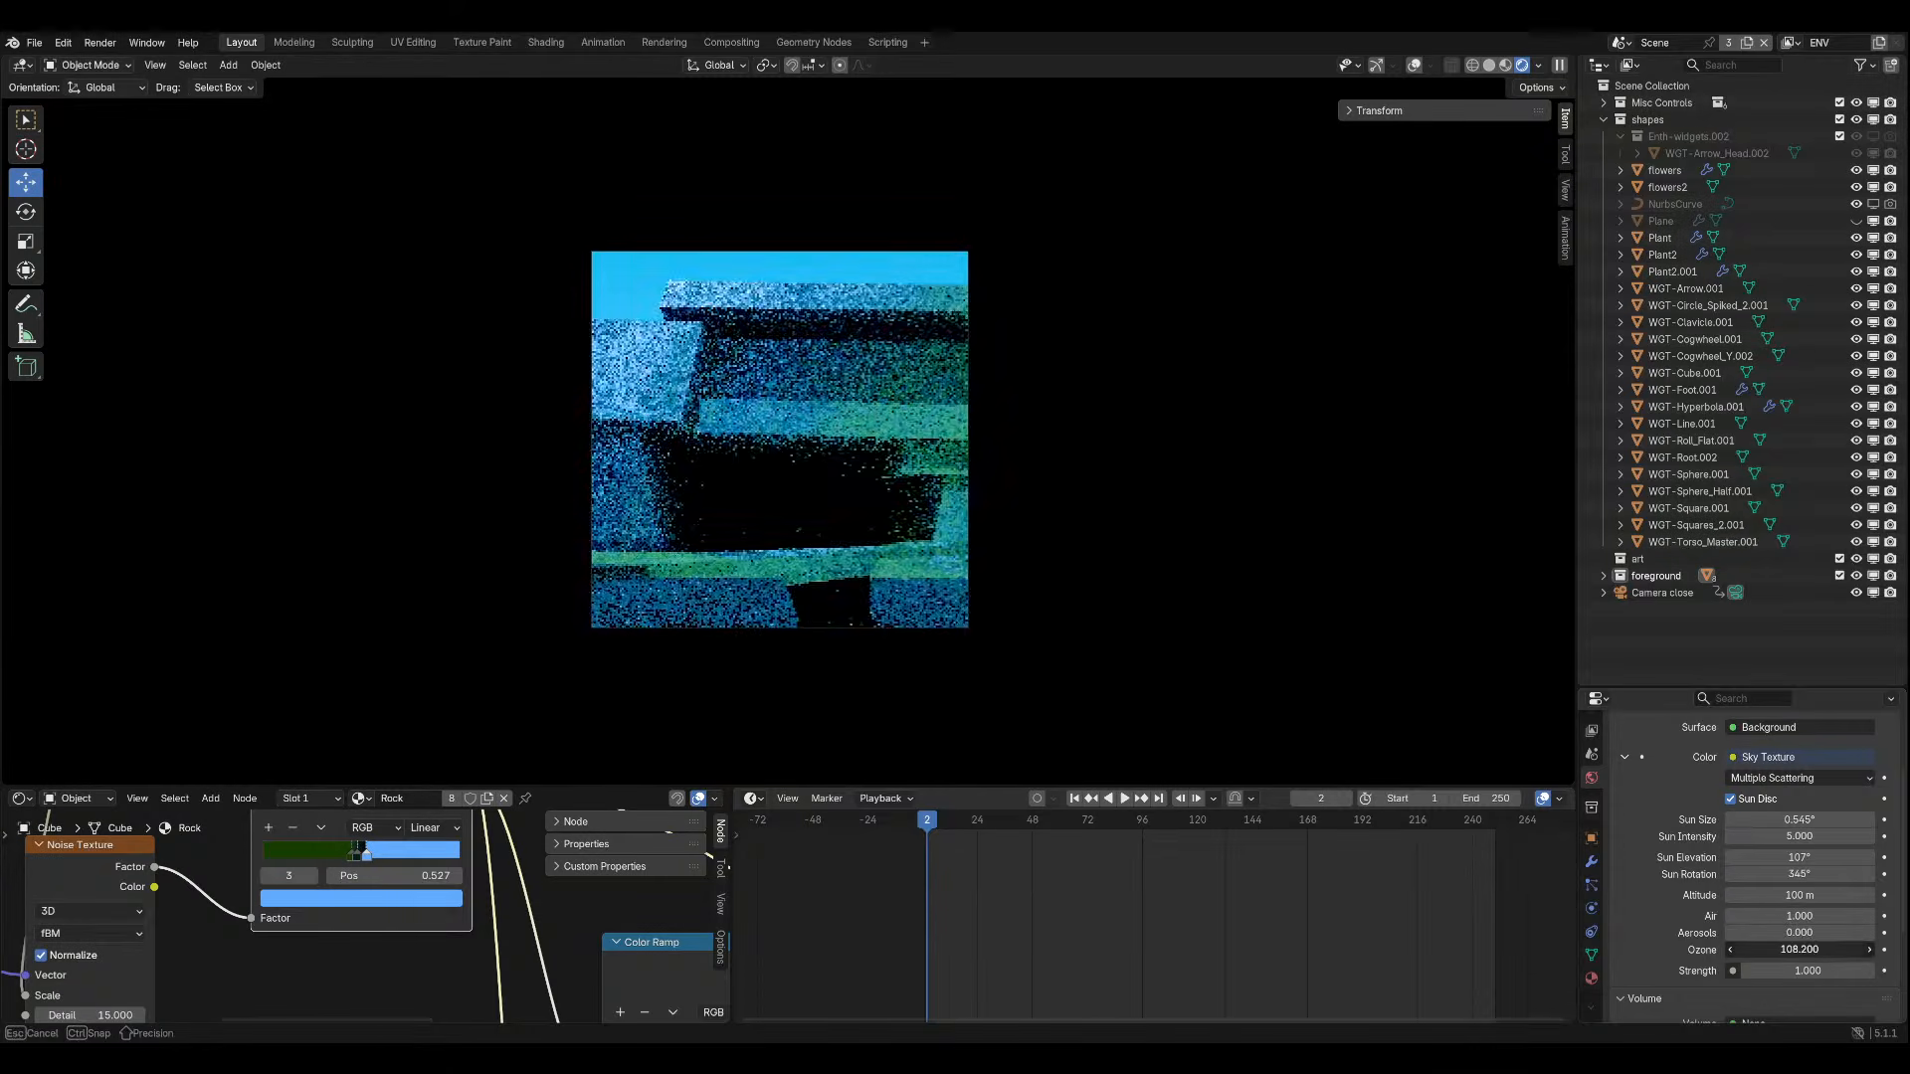
key("Escape")
Set the sky's Ozone density to 25, compare it with 0, keep 25 and save the file.
left_click(1790, 950)
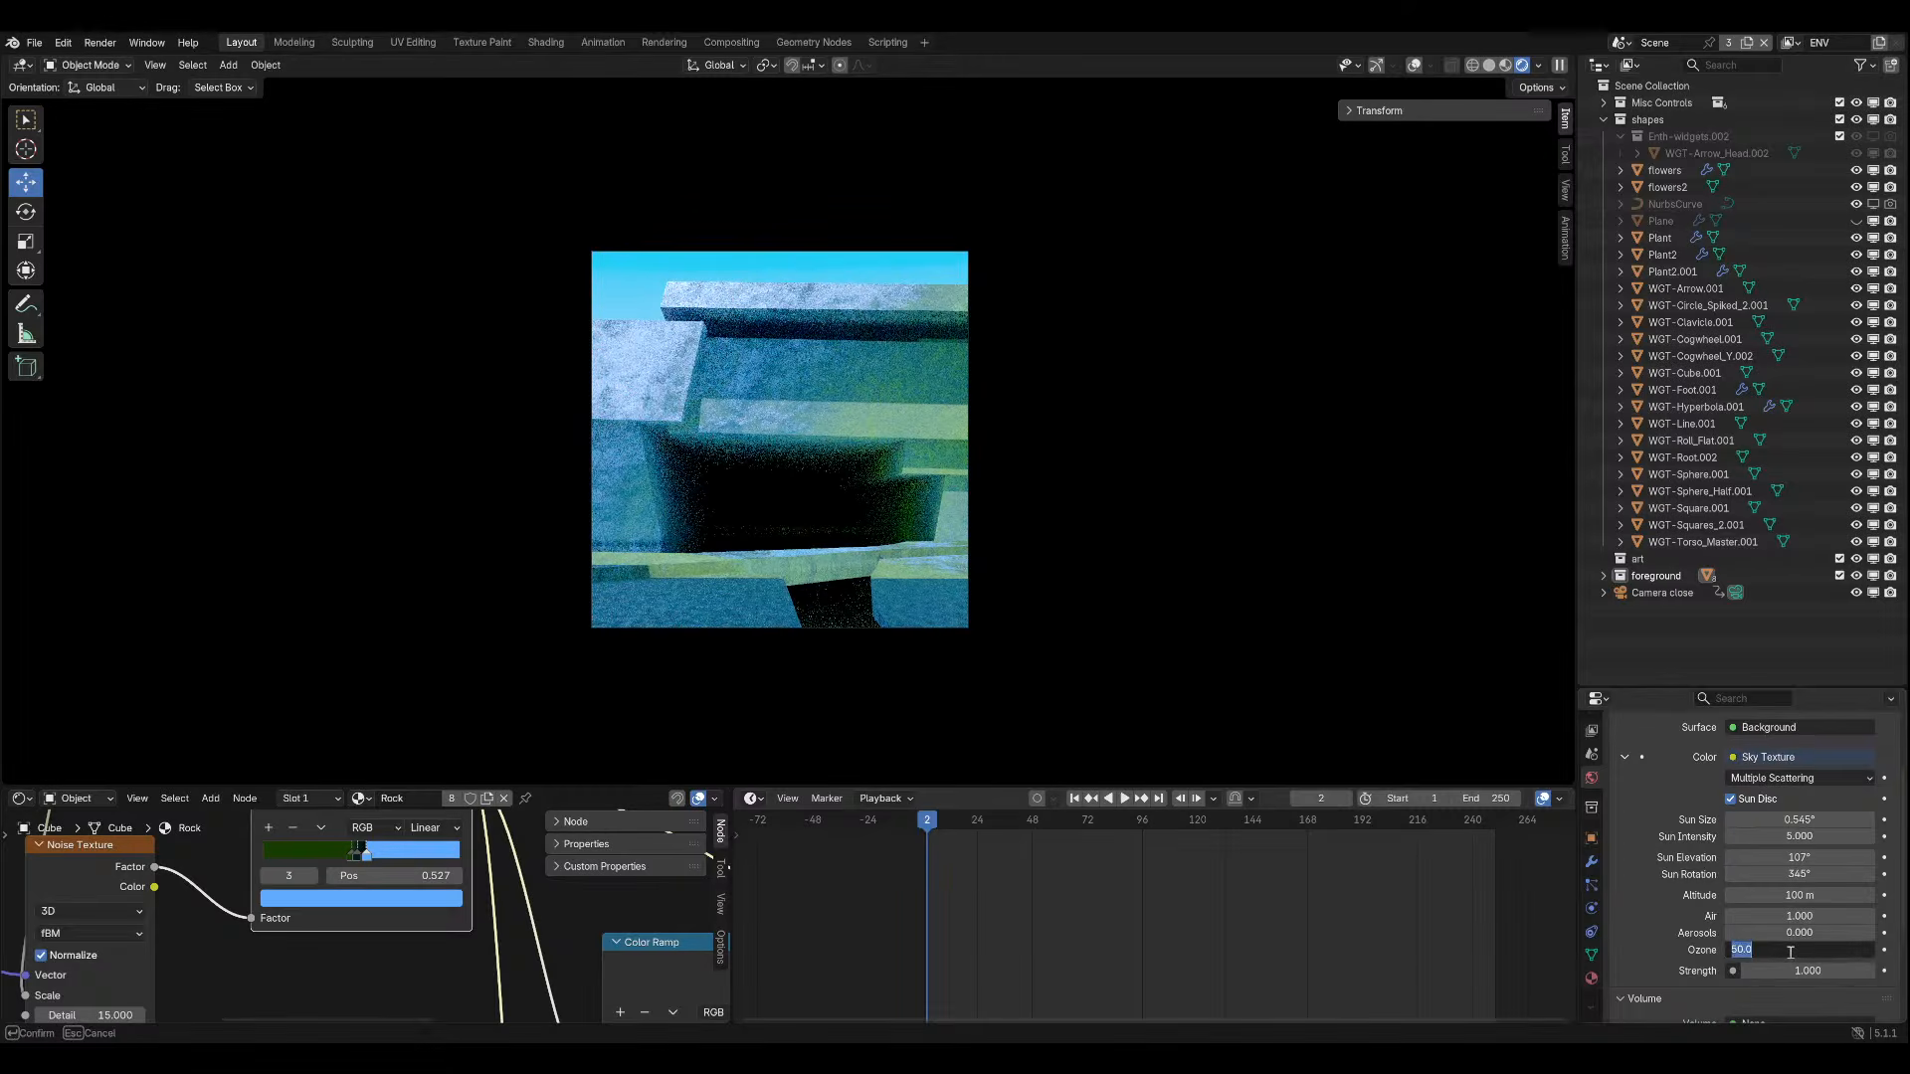
type("0")
key("Return")
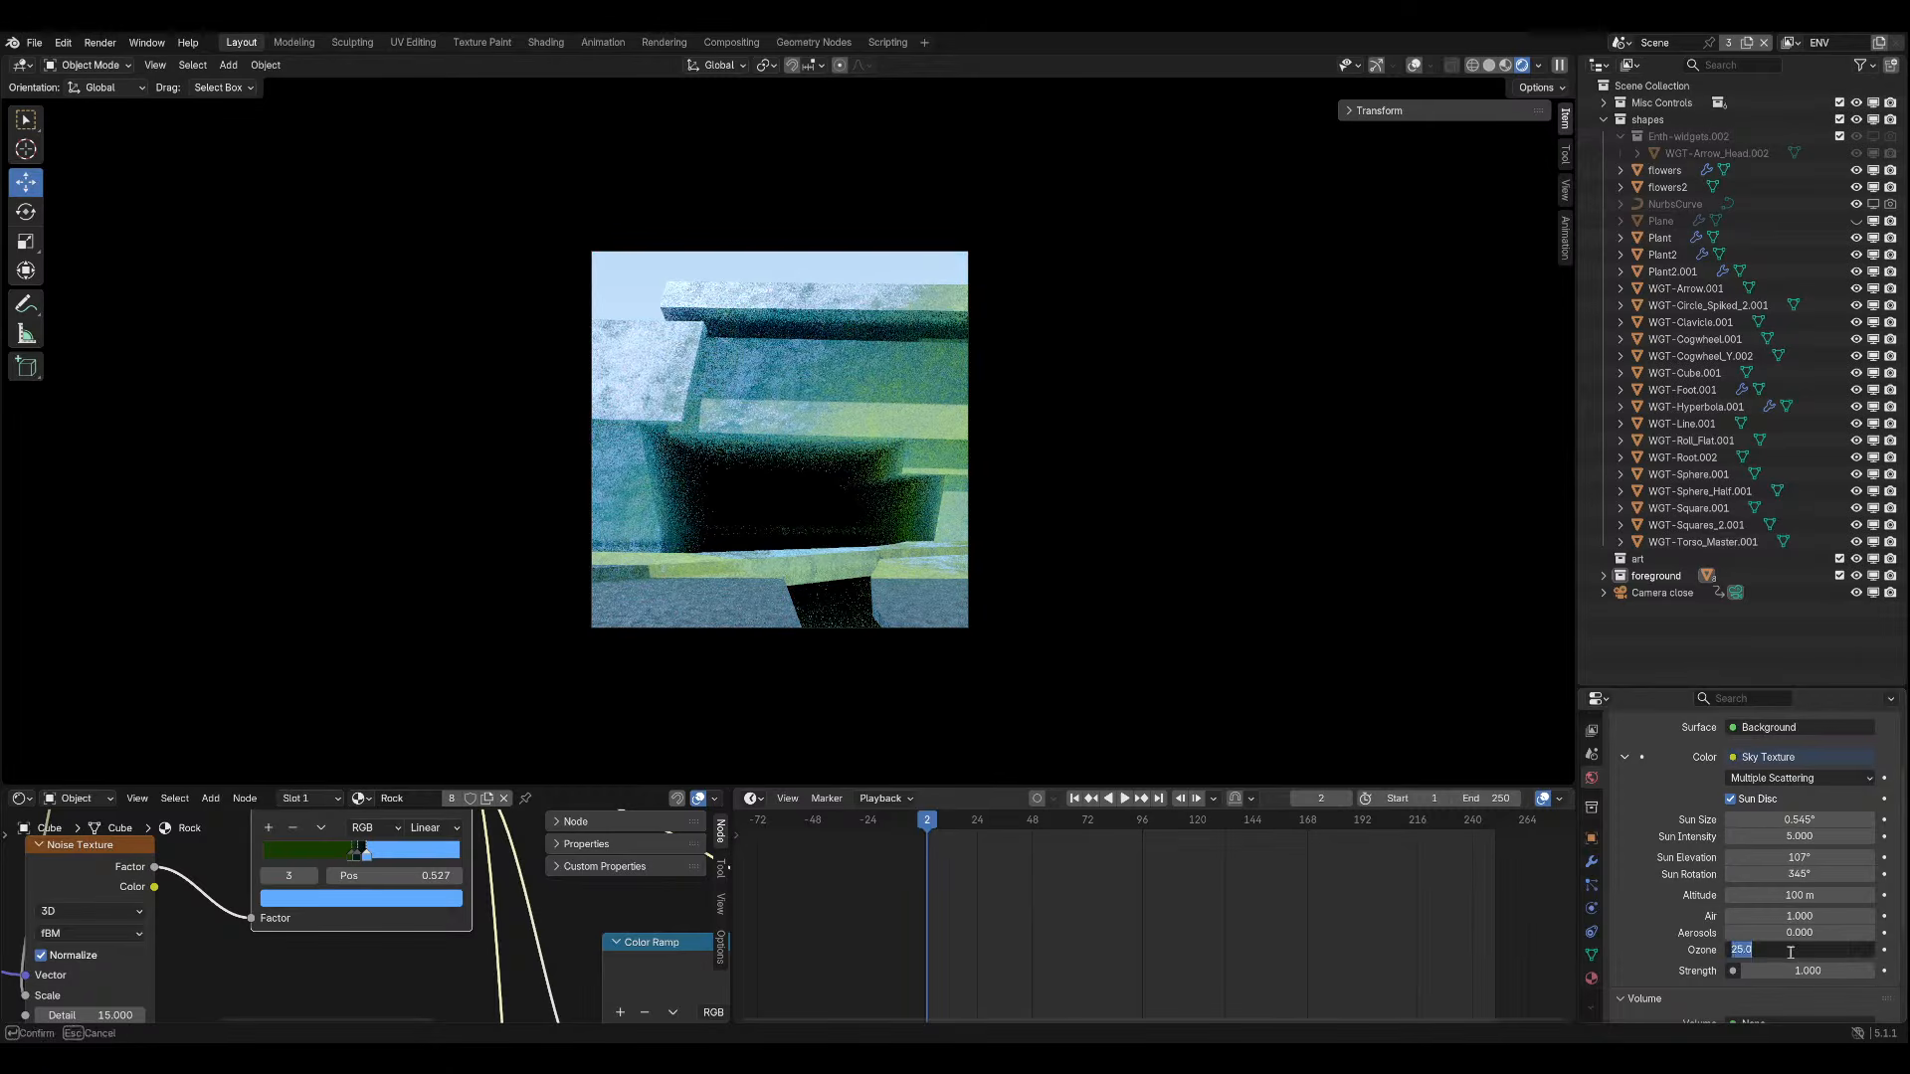
left_click(1790, 952)
type("0")
key("Return")
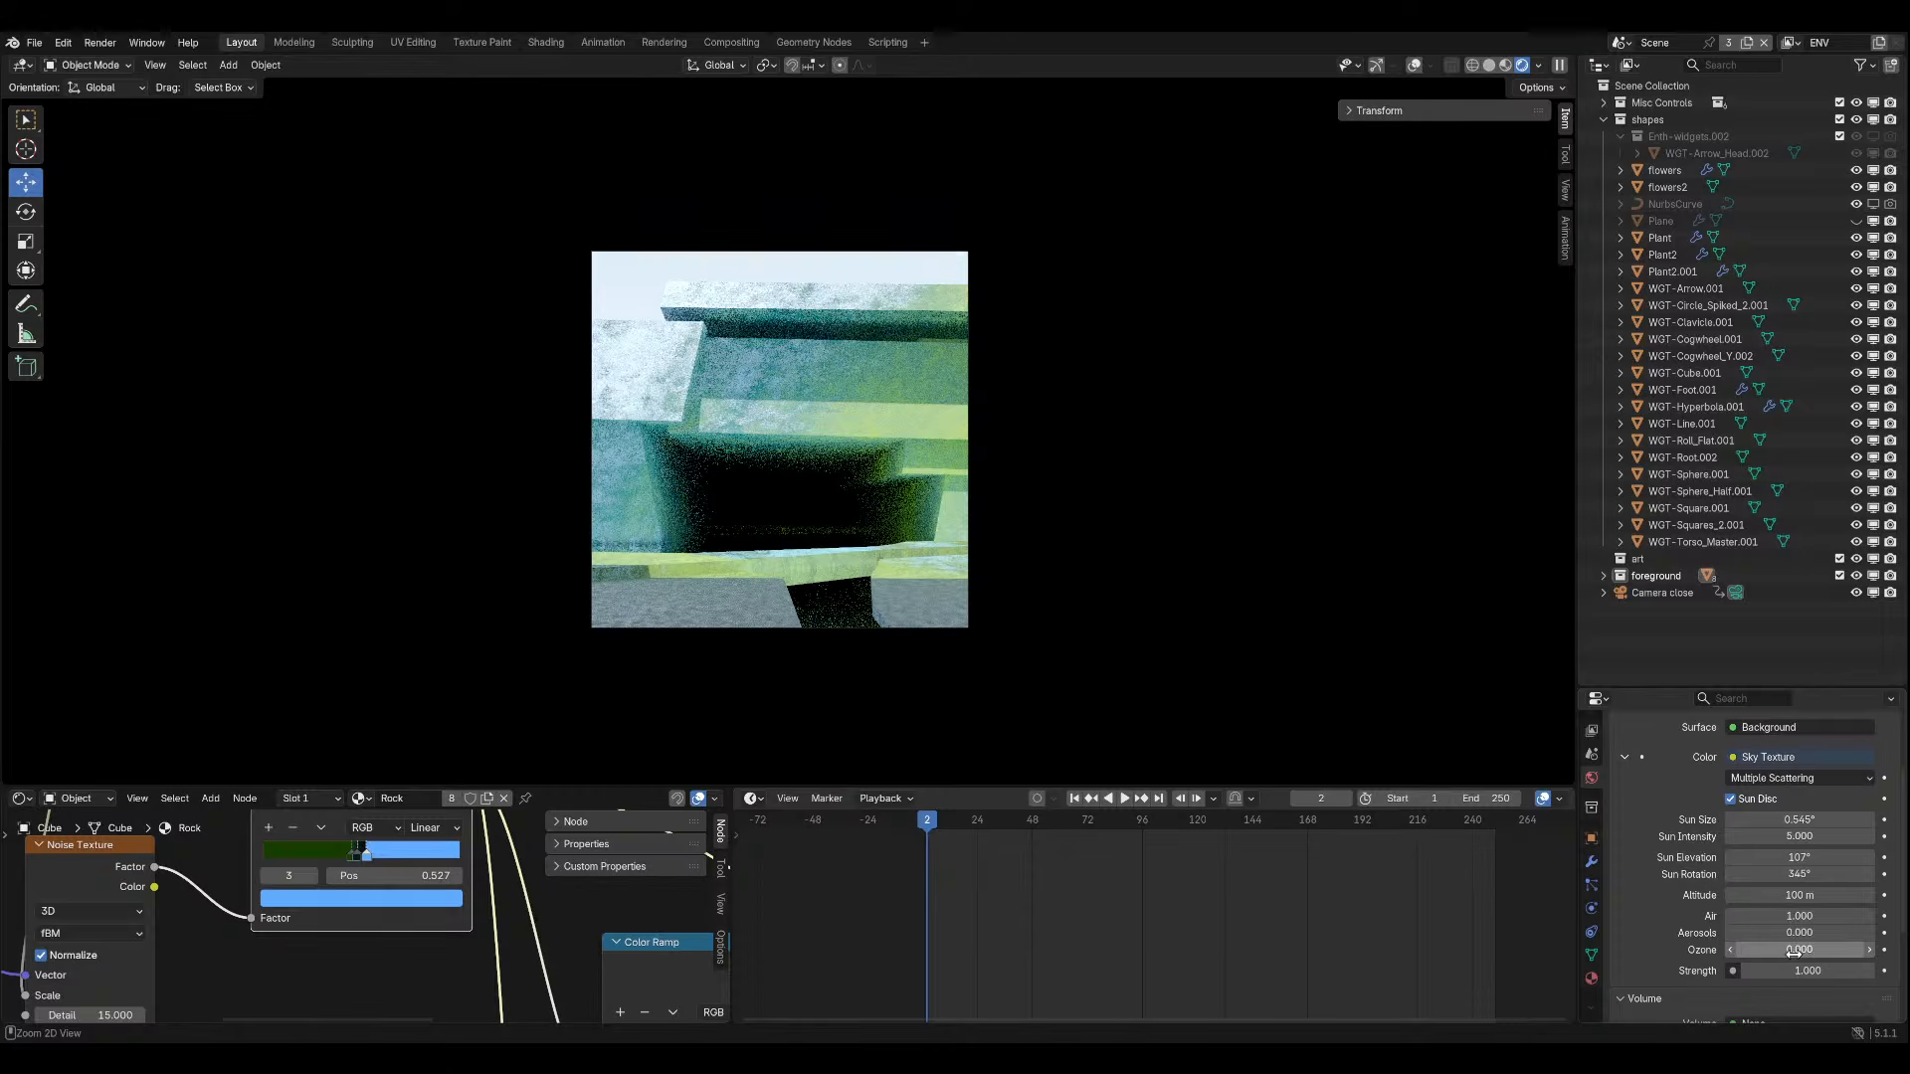
left_click_drag(1793, 951, 1816, 949)
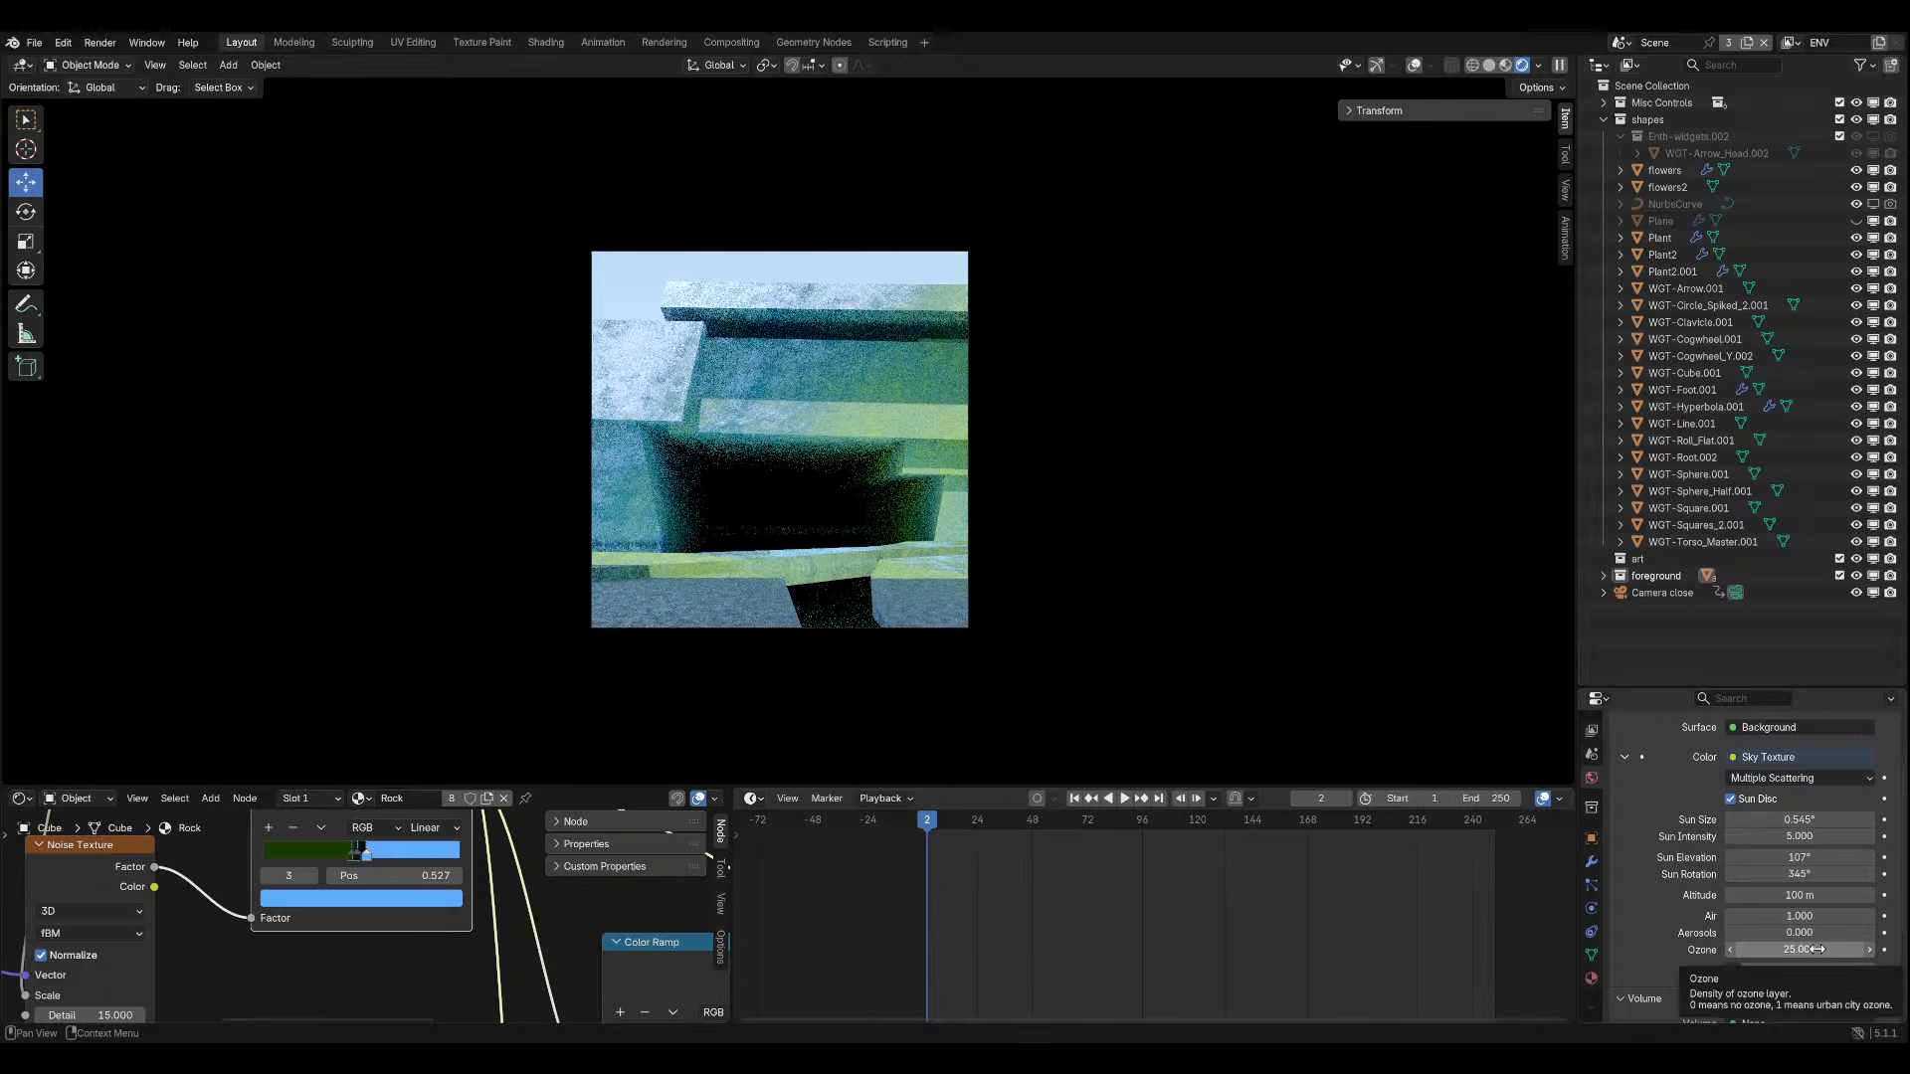
key("ctrl+s")
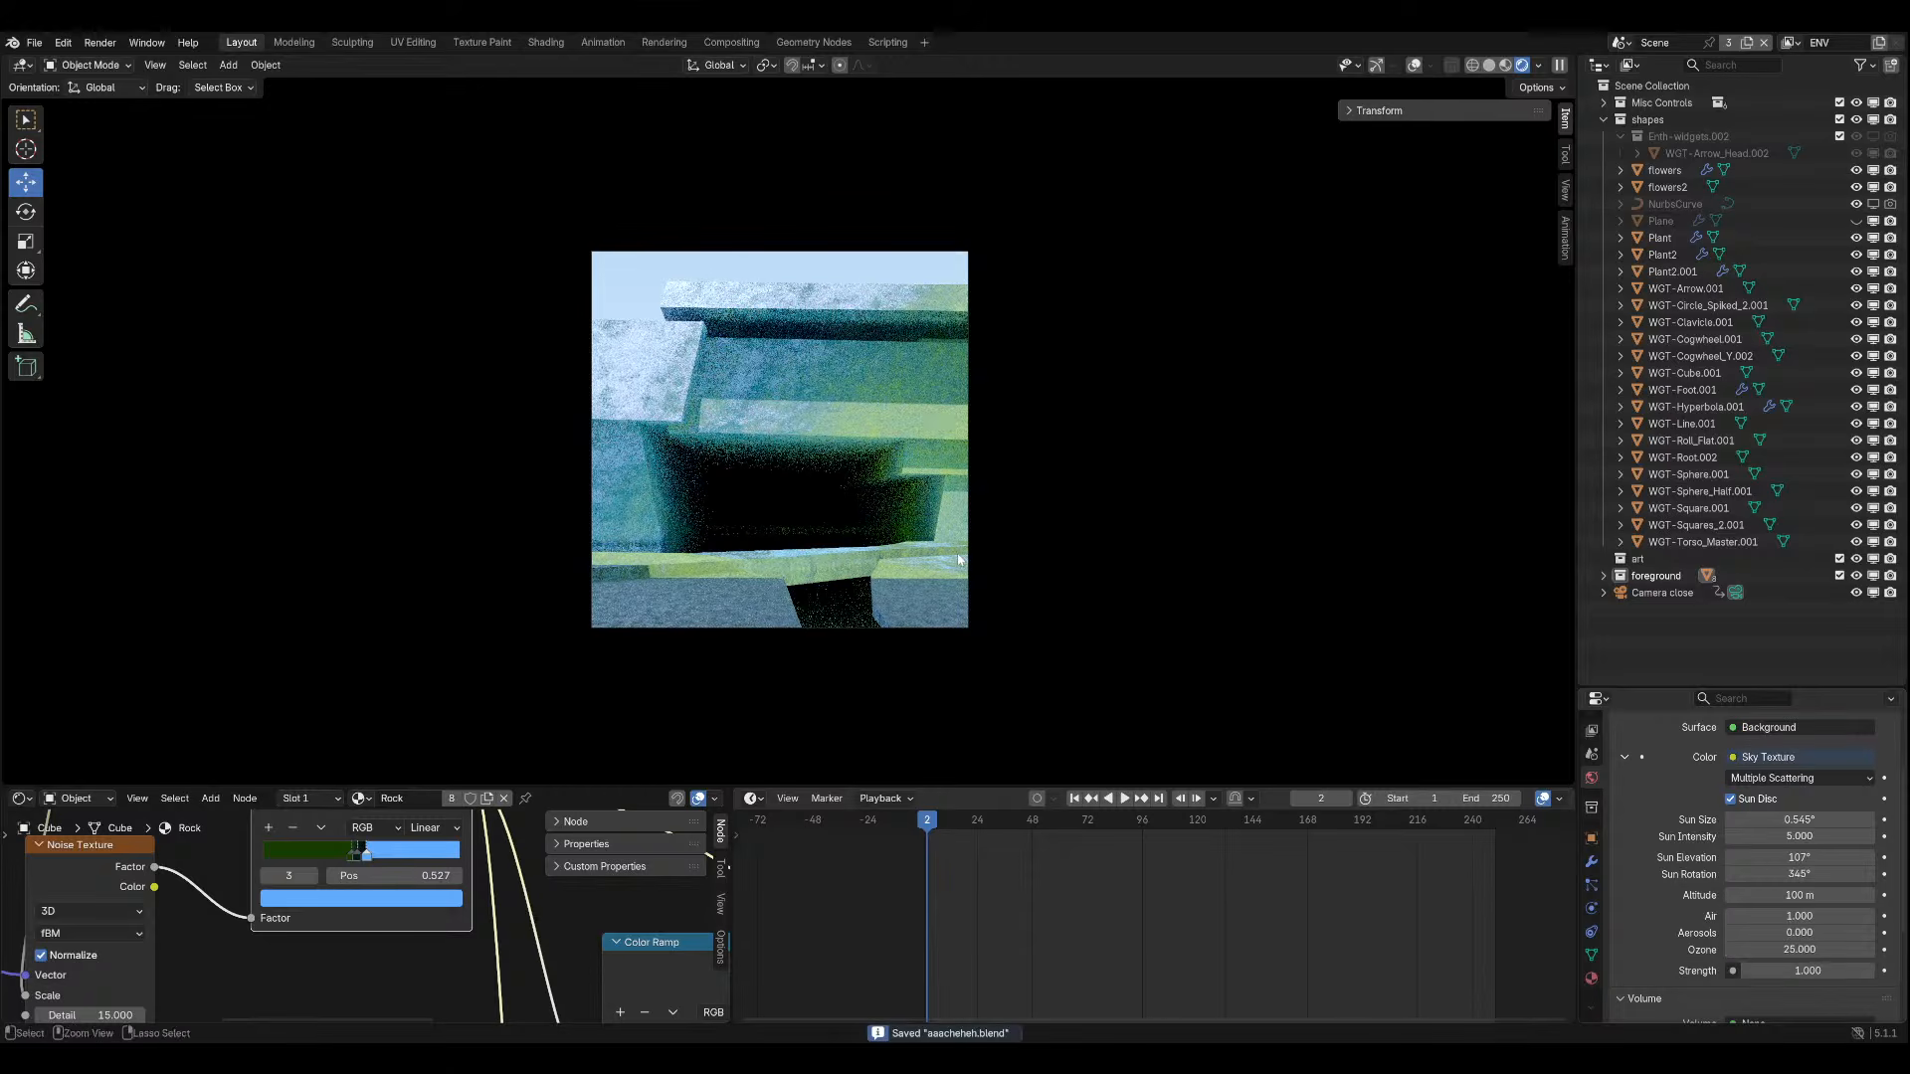
Try an Ozone density of 10 for the sky and undo it.
left_click(1801, 951)
type("10")
key("Return")
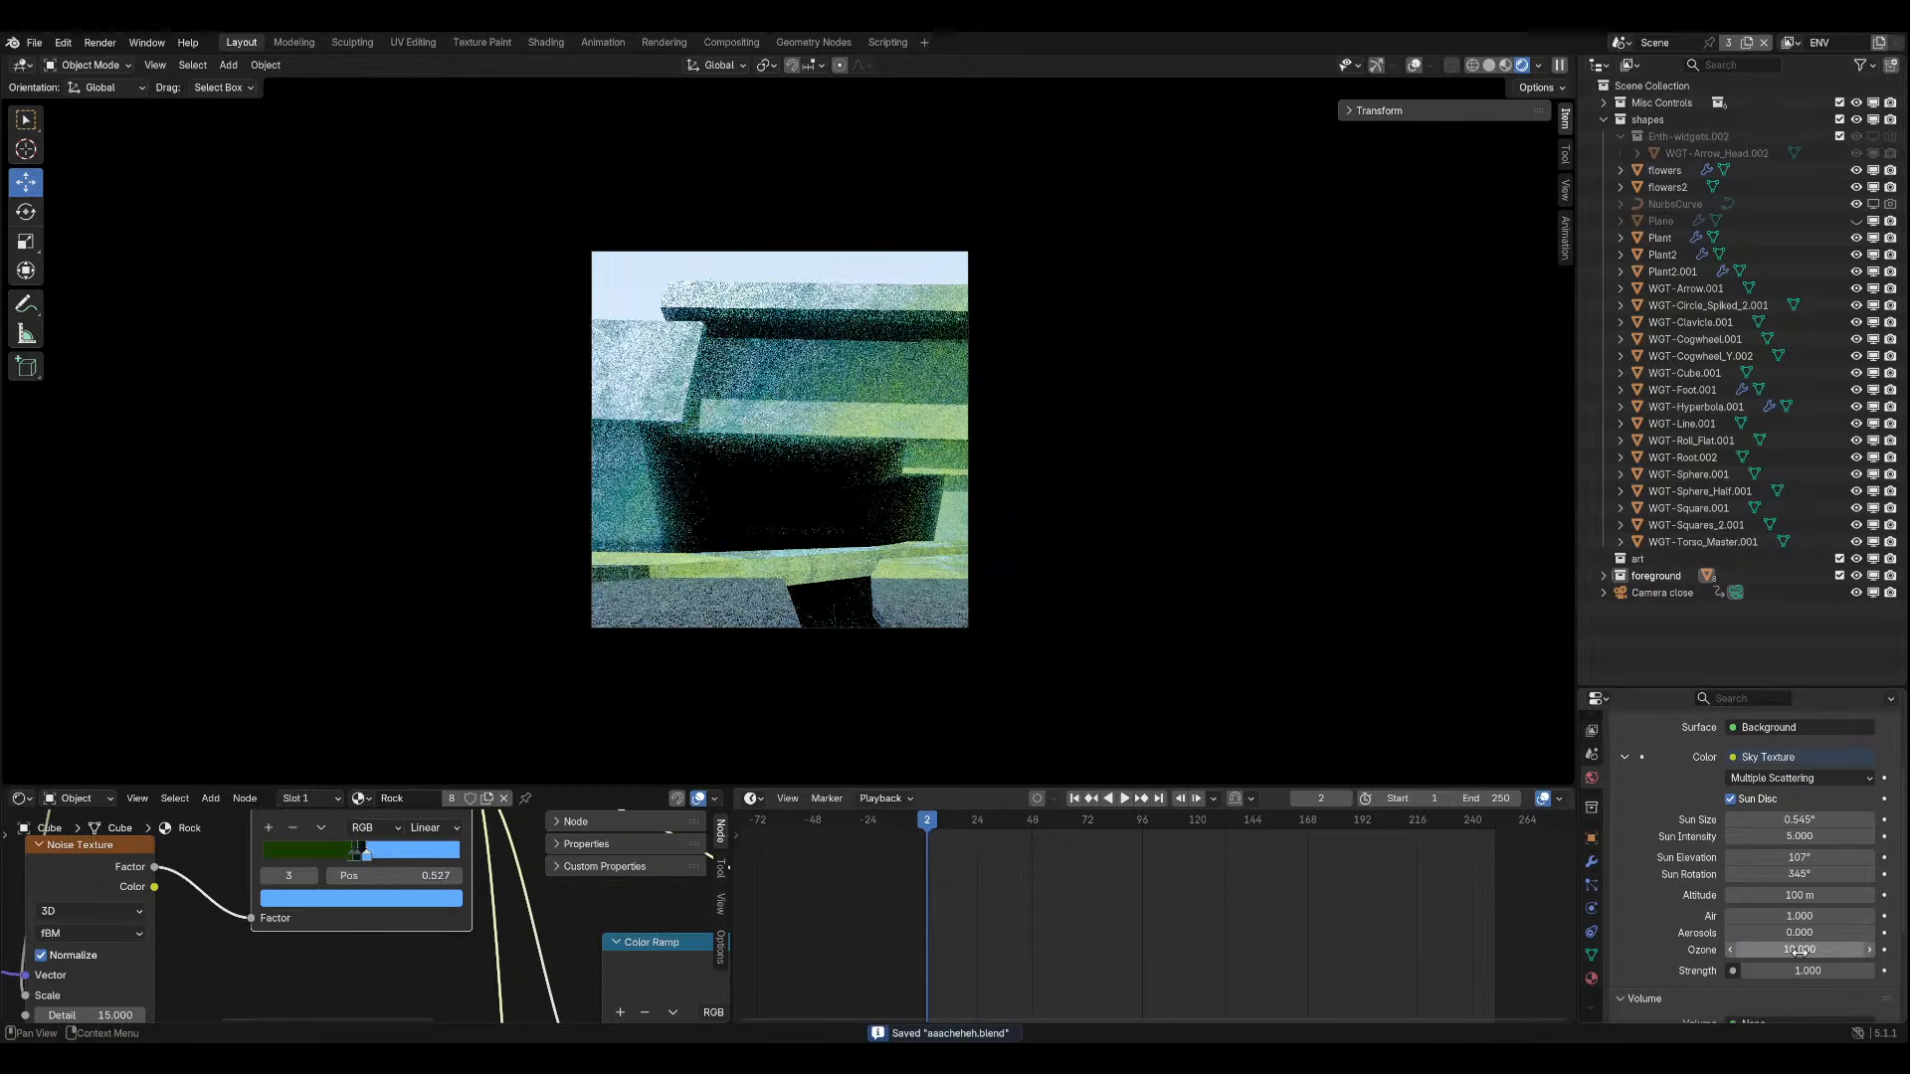
key("ctrl+z")
Inspect the sky and the building from outside the camera, return to the camera view and save the file.
middle_click_drag(955, 518, 993, 584)
scroll(918, 507, "down", 10)
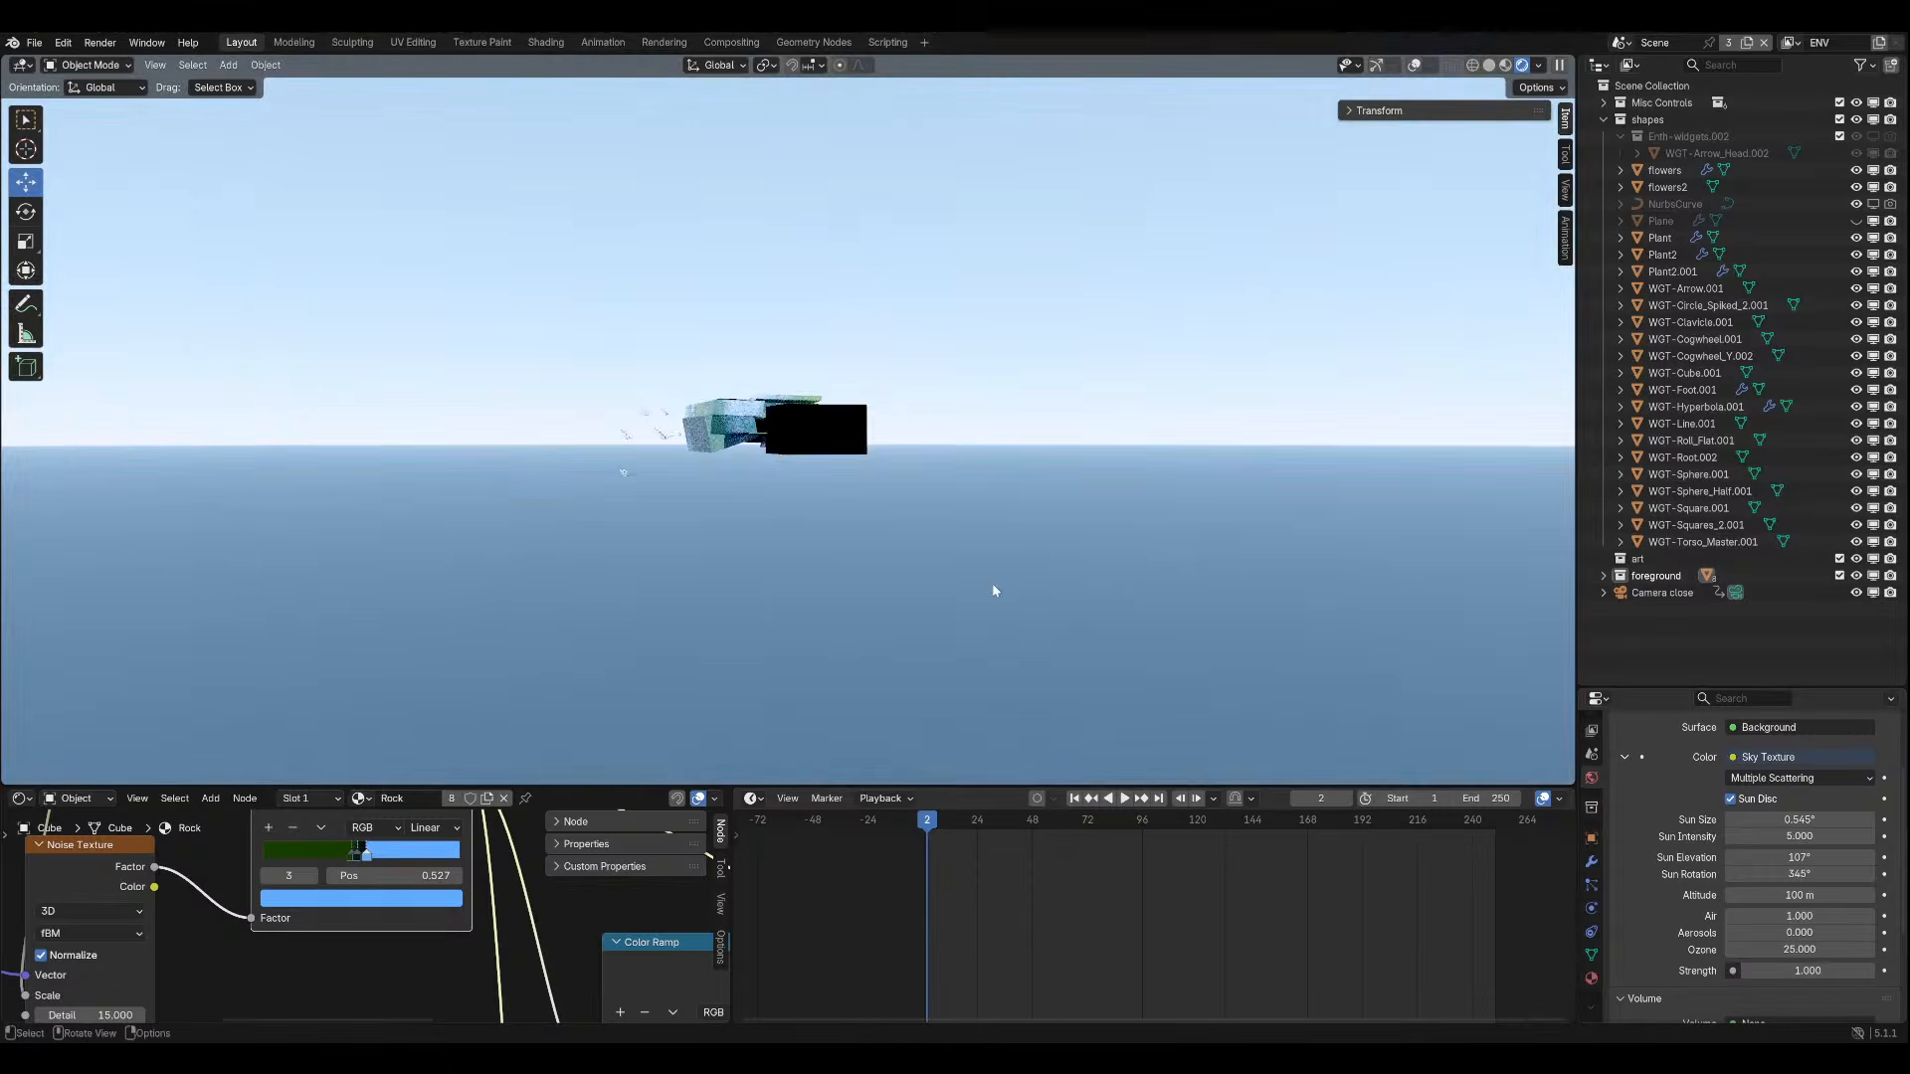
key("KP_0")
key("ctrl+s")
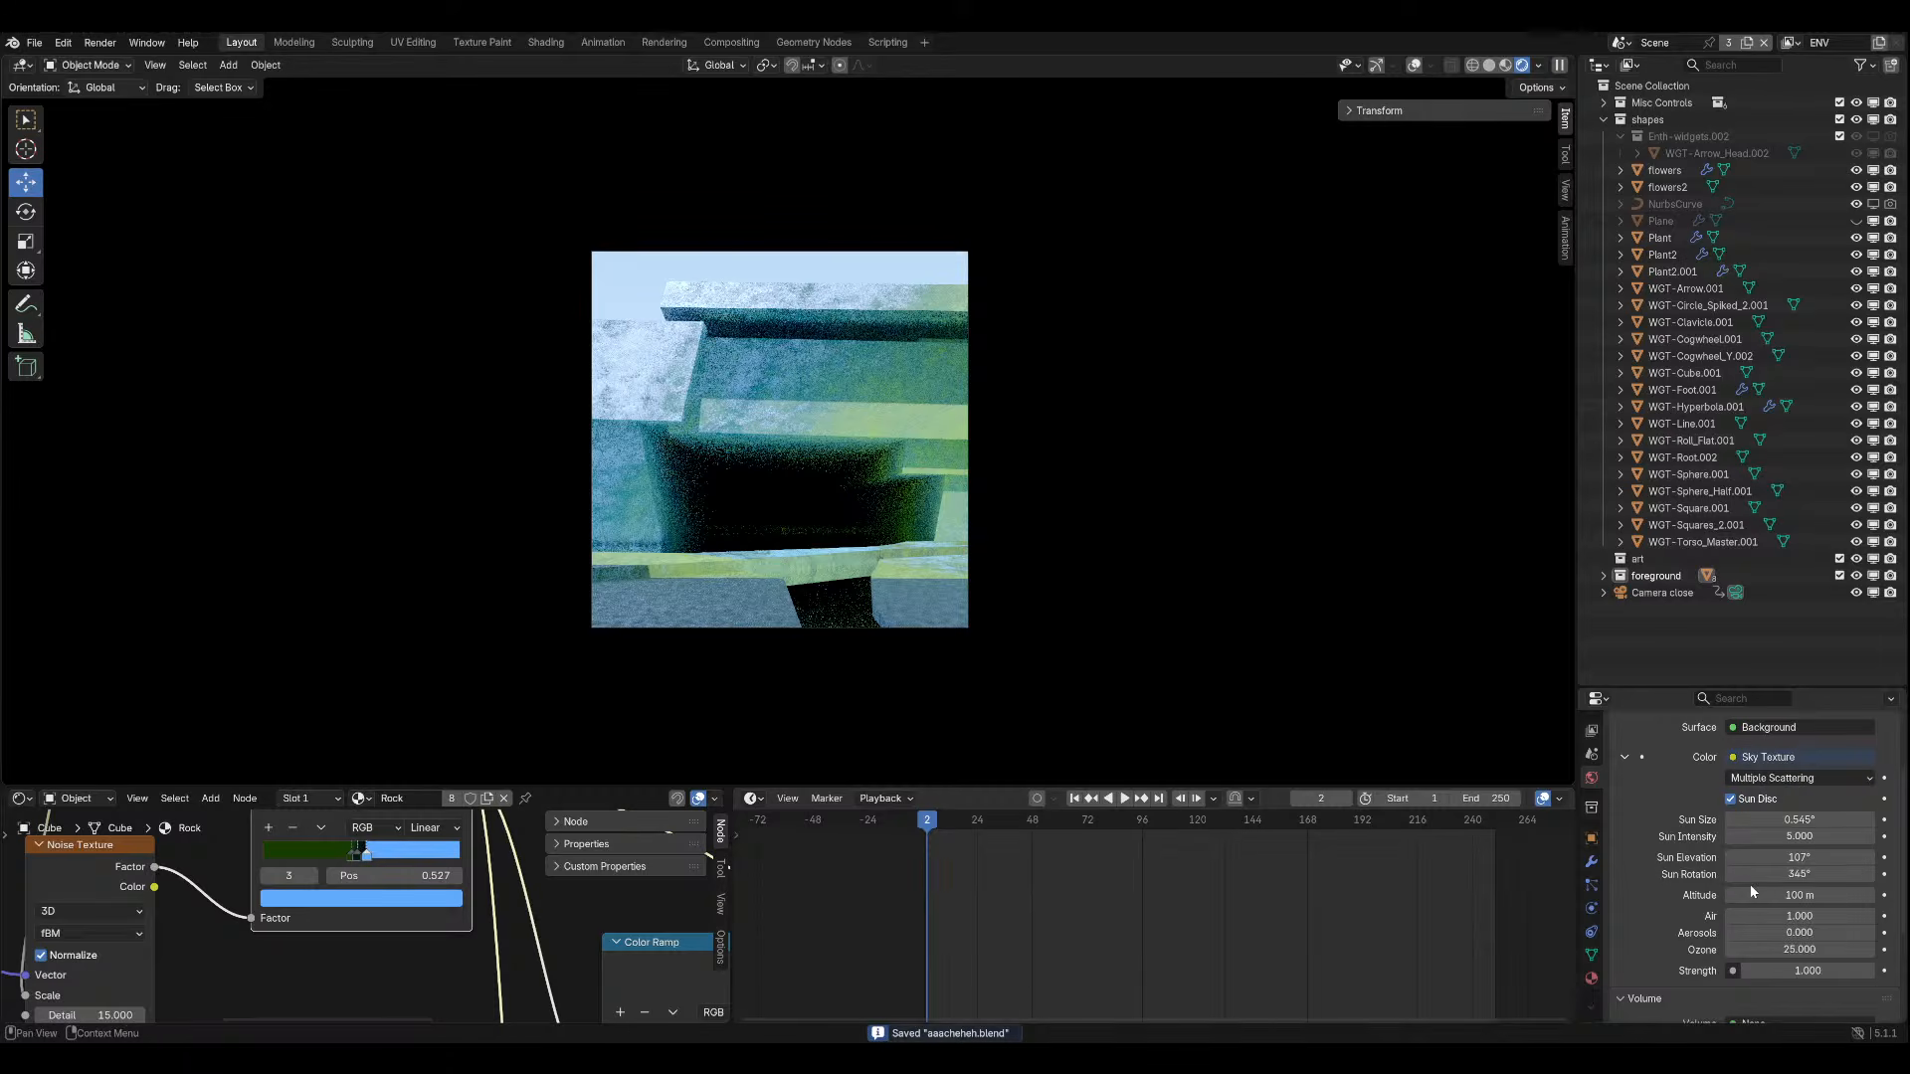
Lower the sky's Ozone density to 10.
left_click(1807, 949)
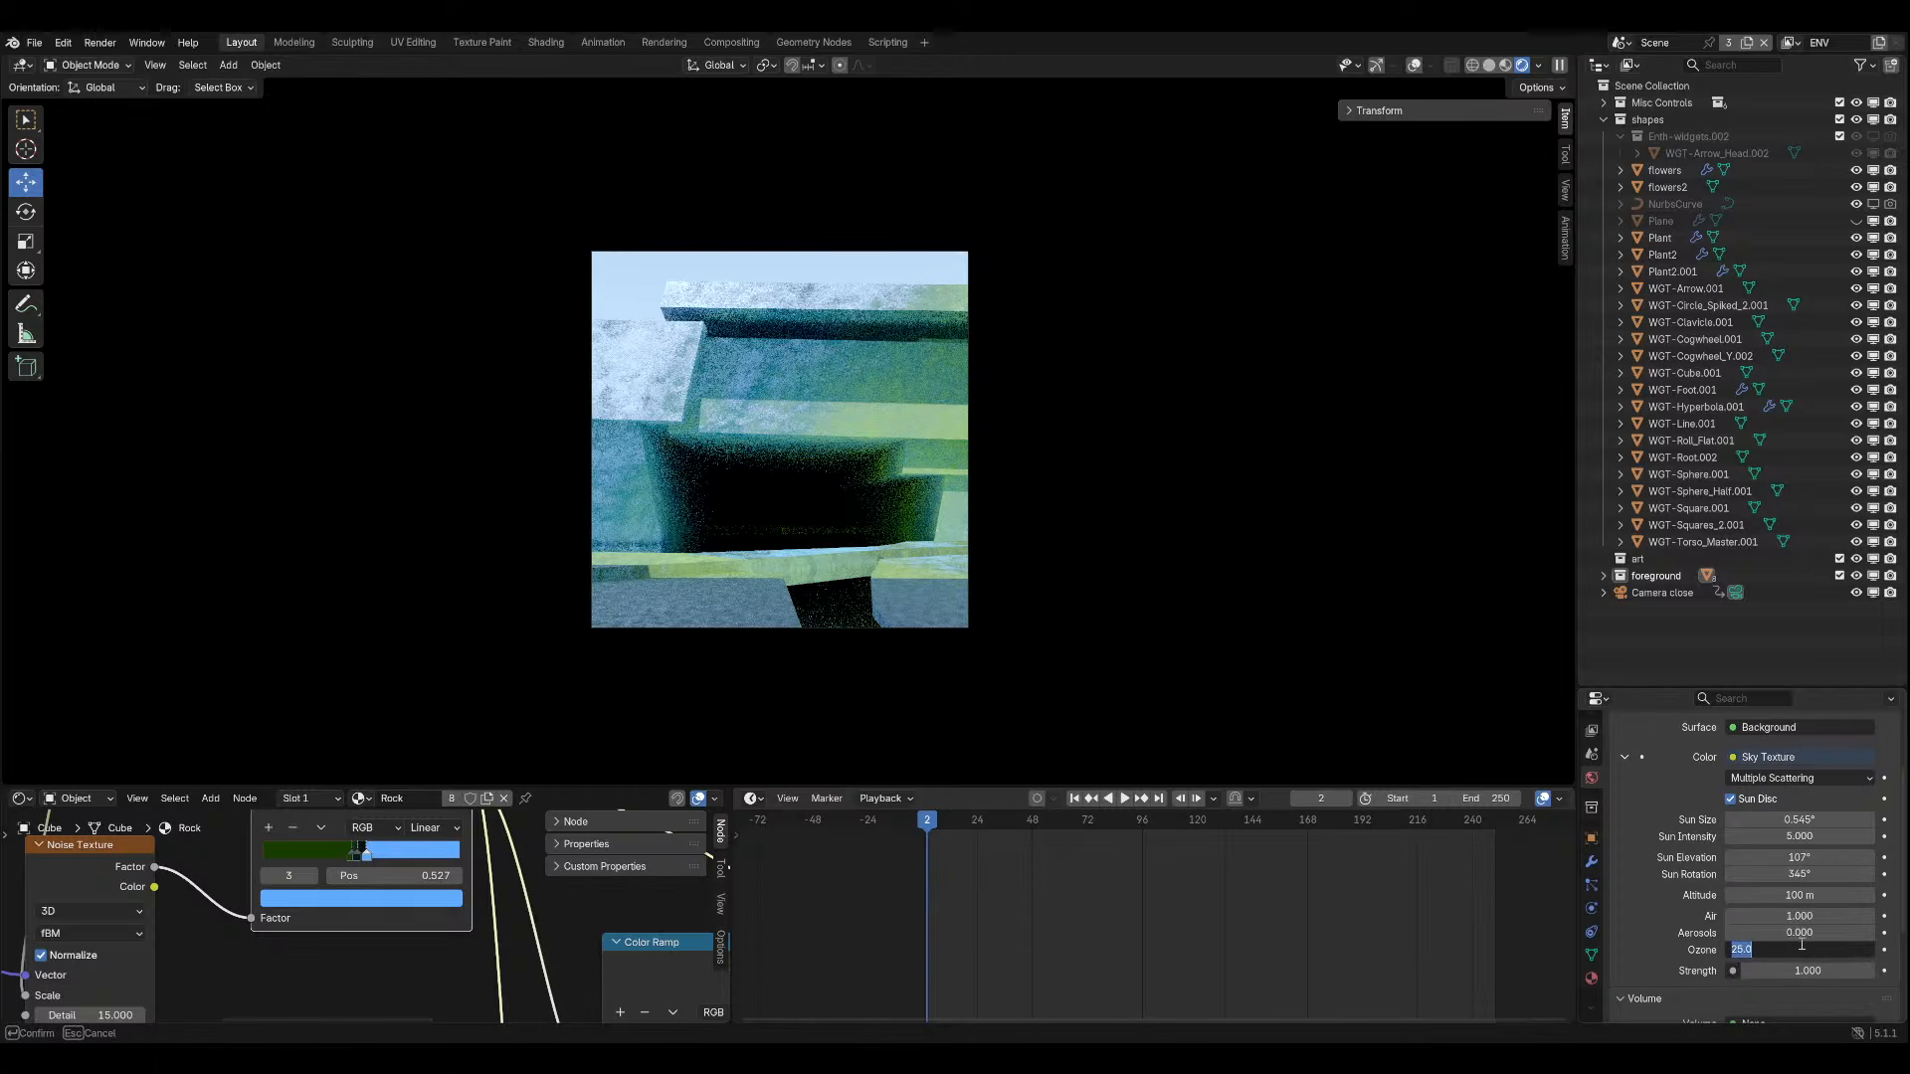
key("Return")
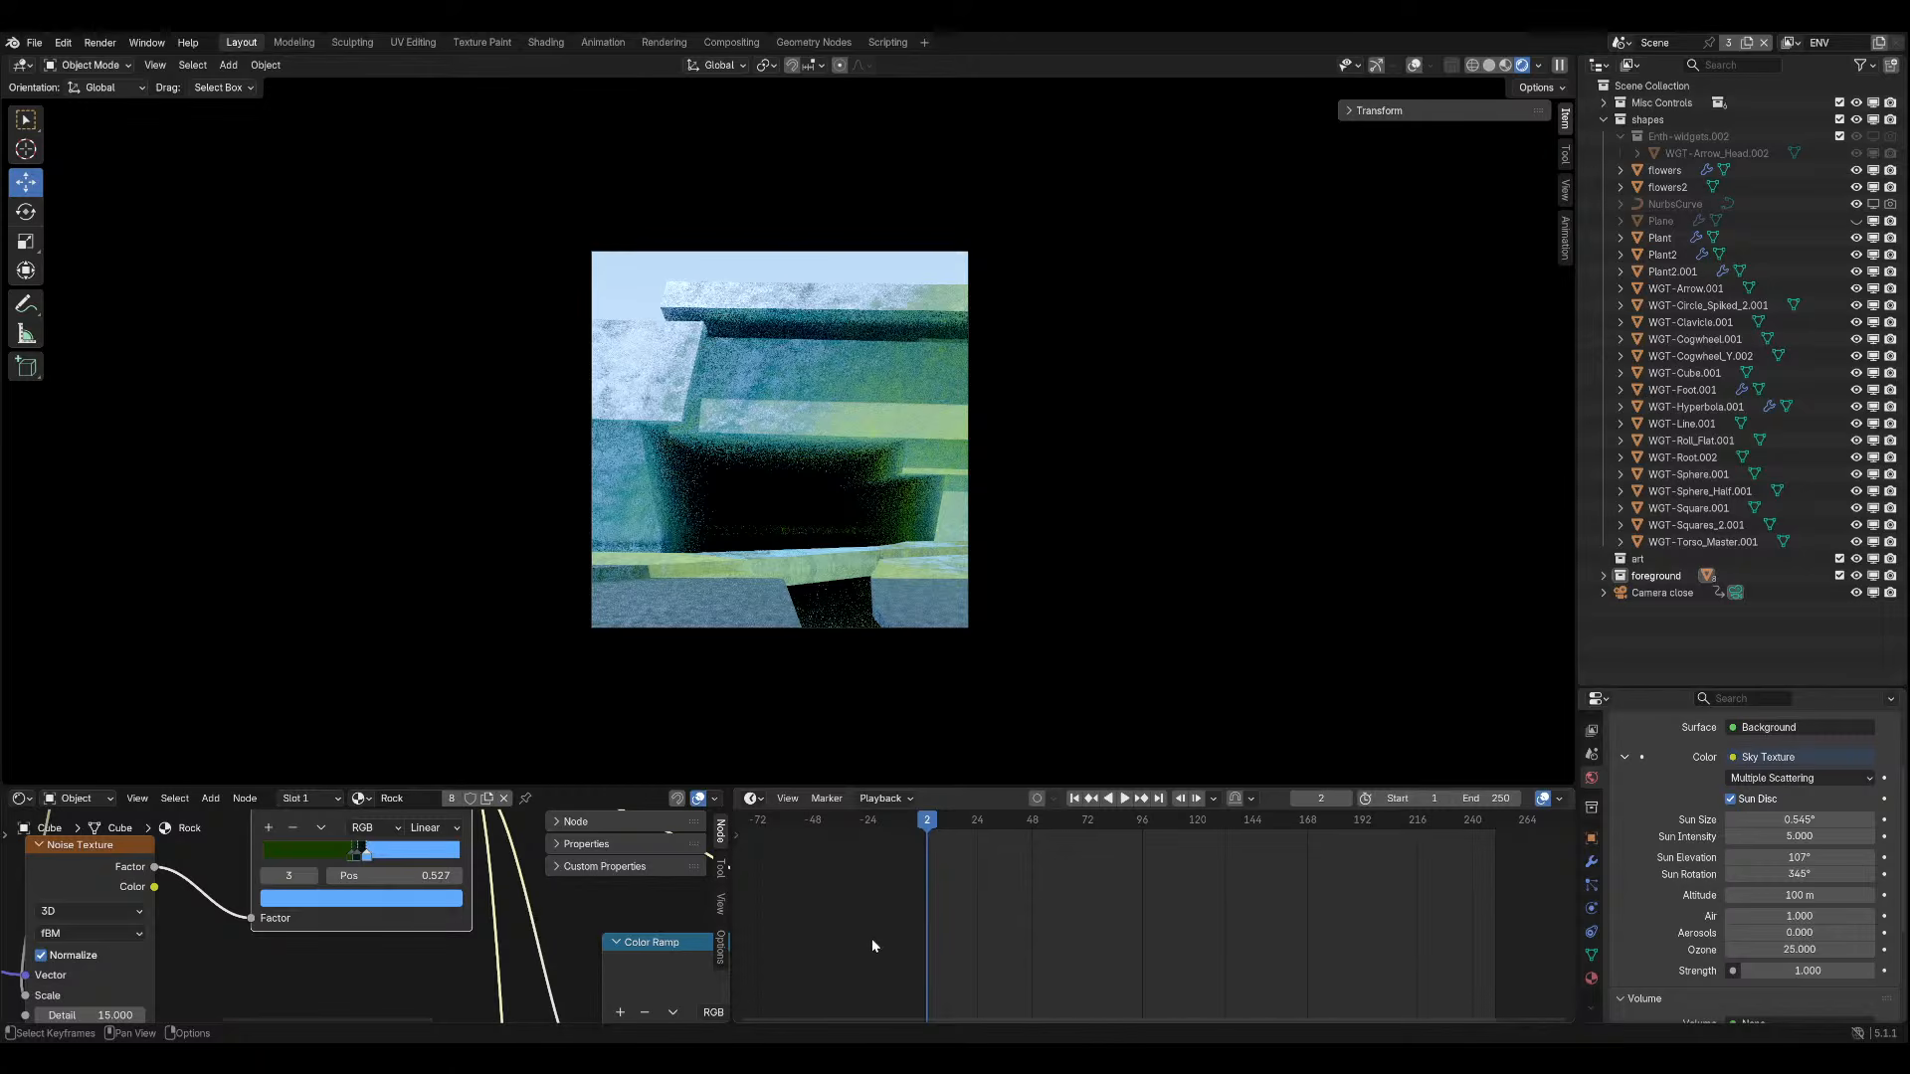
left_click(1810, 949)
type("1")
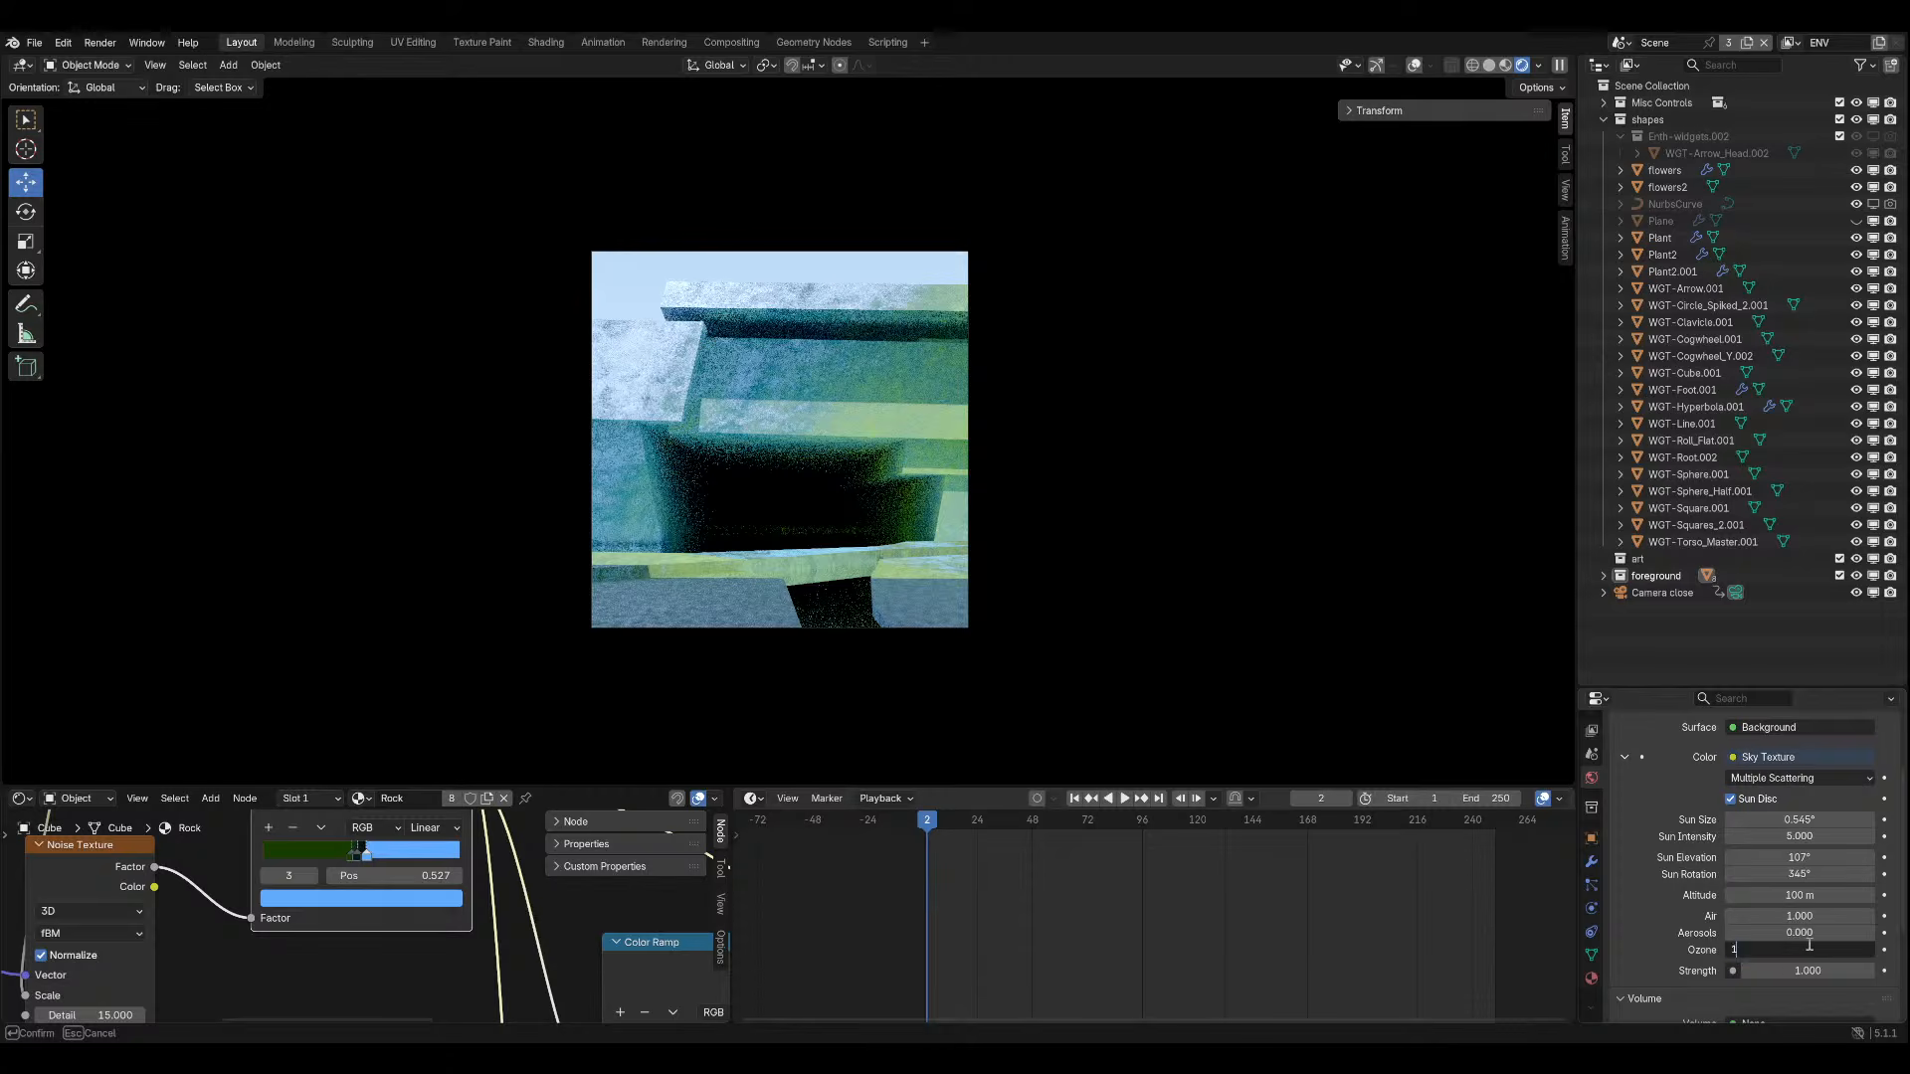
key("Return")
key("ctrl+z")
left_click_drag(1799, 949, 1771, 949)
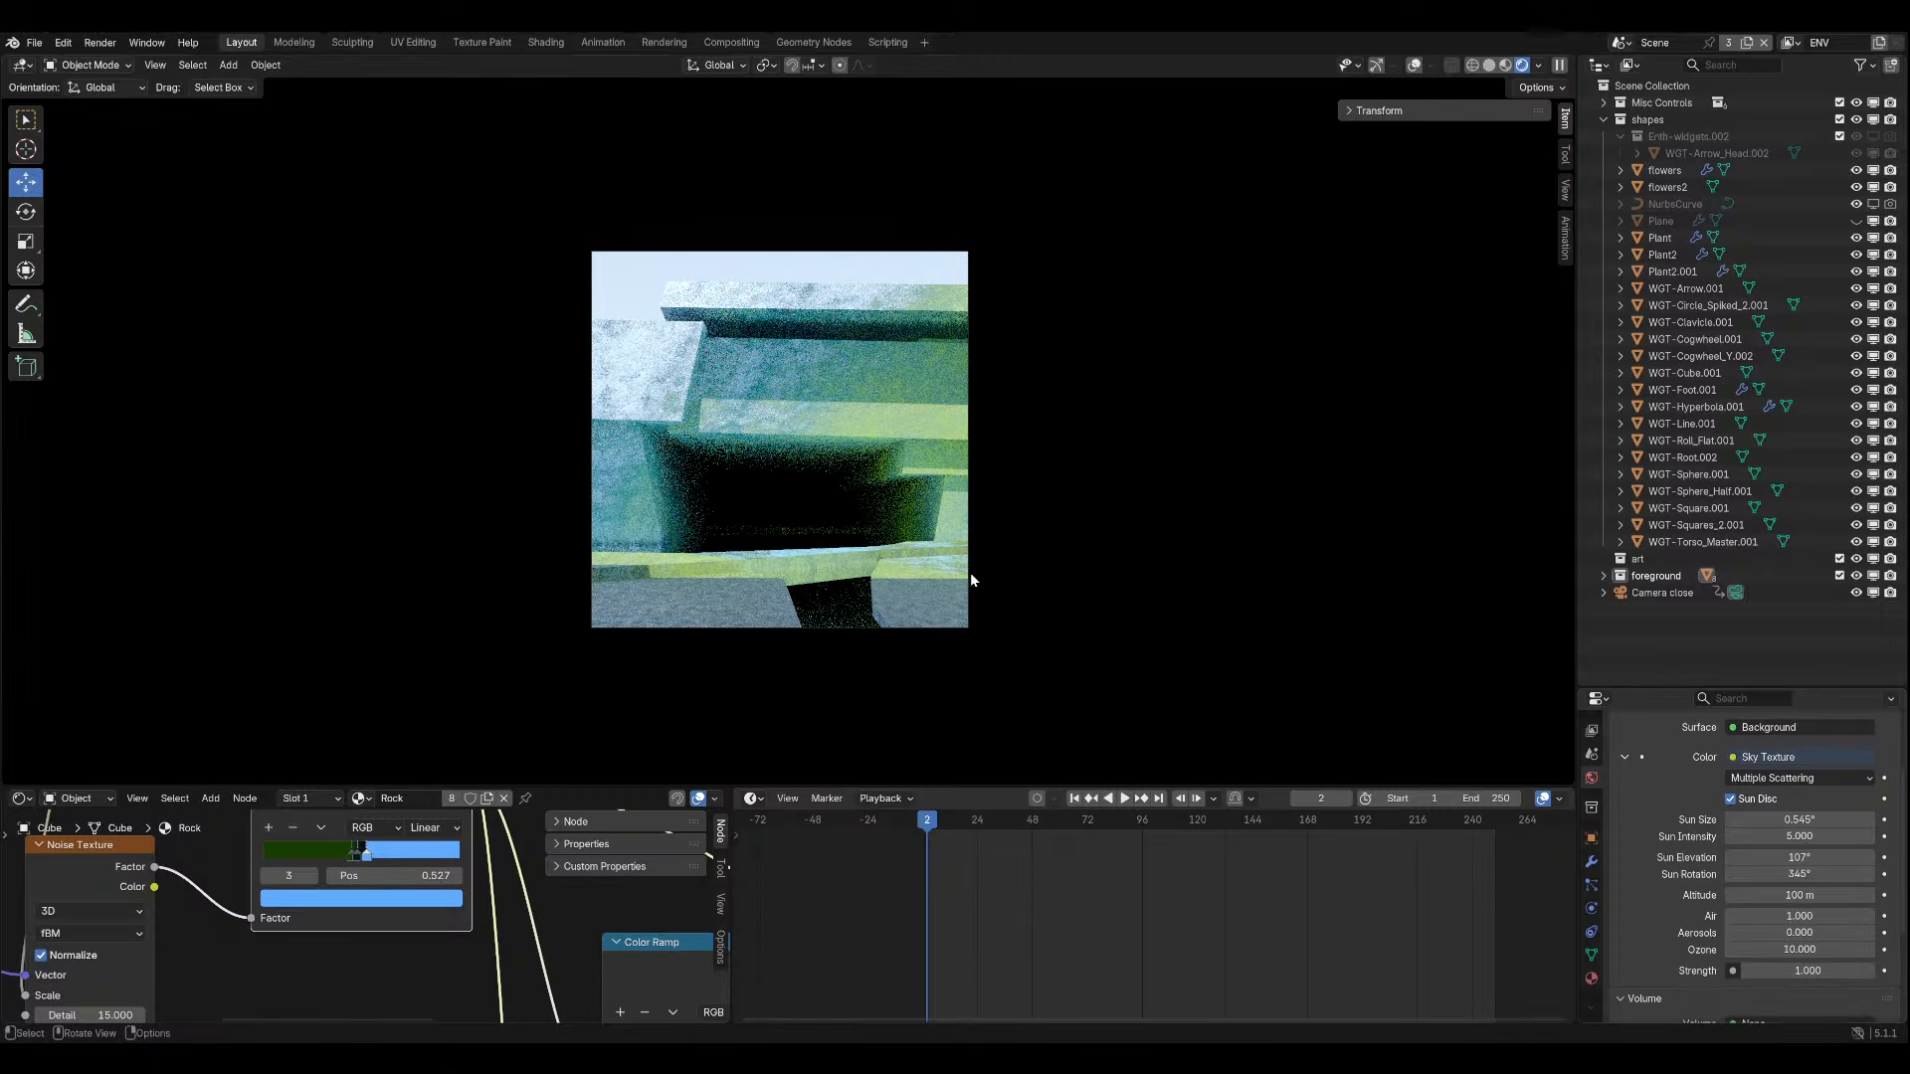
Compare the sky with an Ozone density of 0 twice, undoing the change each time.
left_click(1799, 949)
type("0")
key("Return")
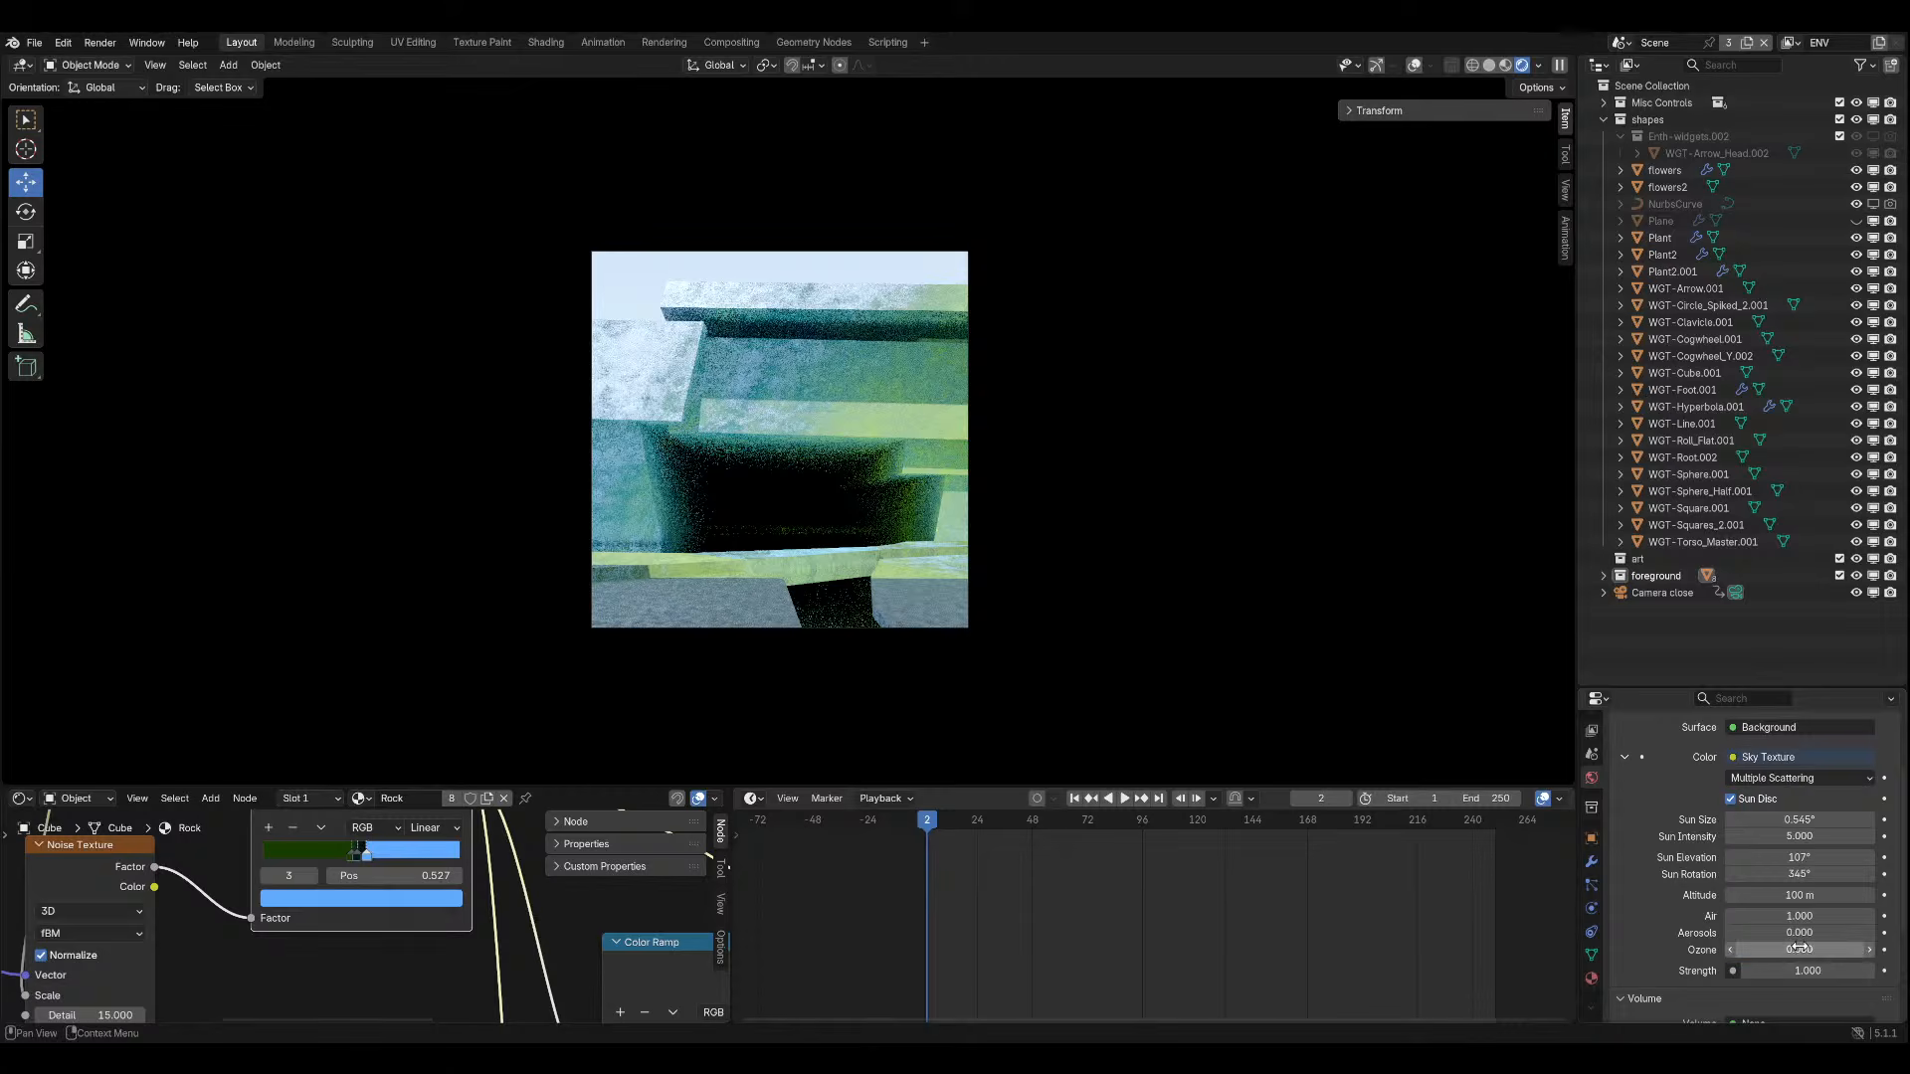
key("ctrl+z")
left_click(1799, 949)
type("0")
key("Return")
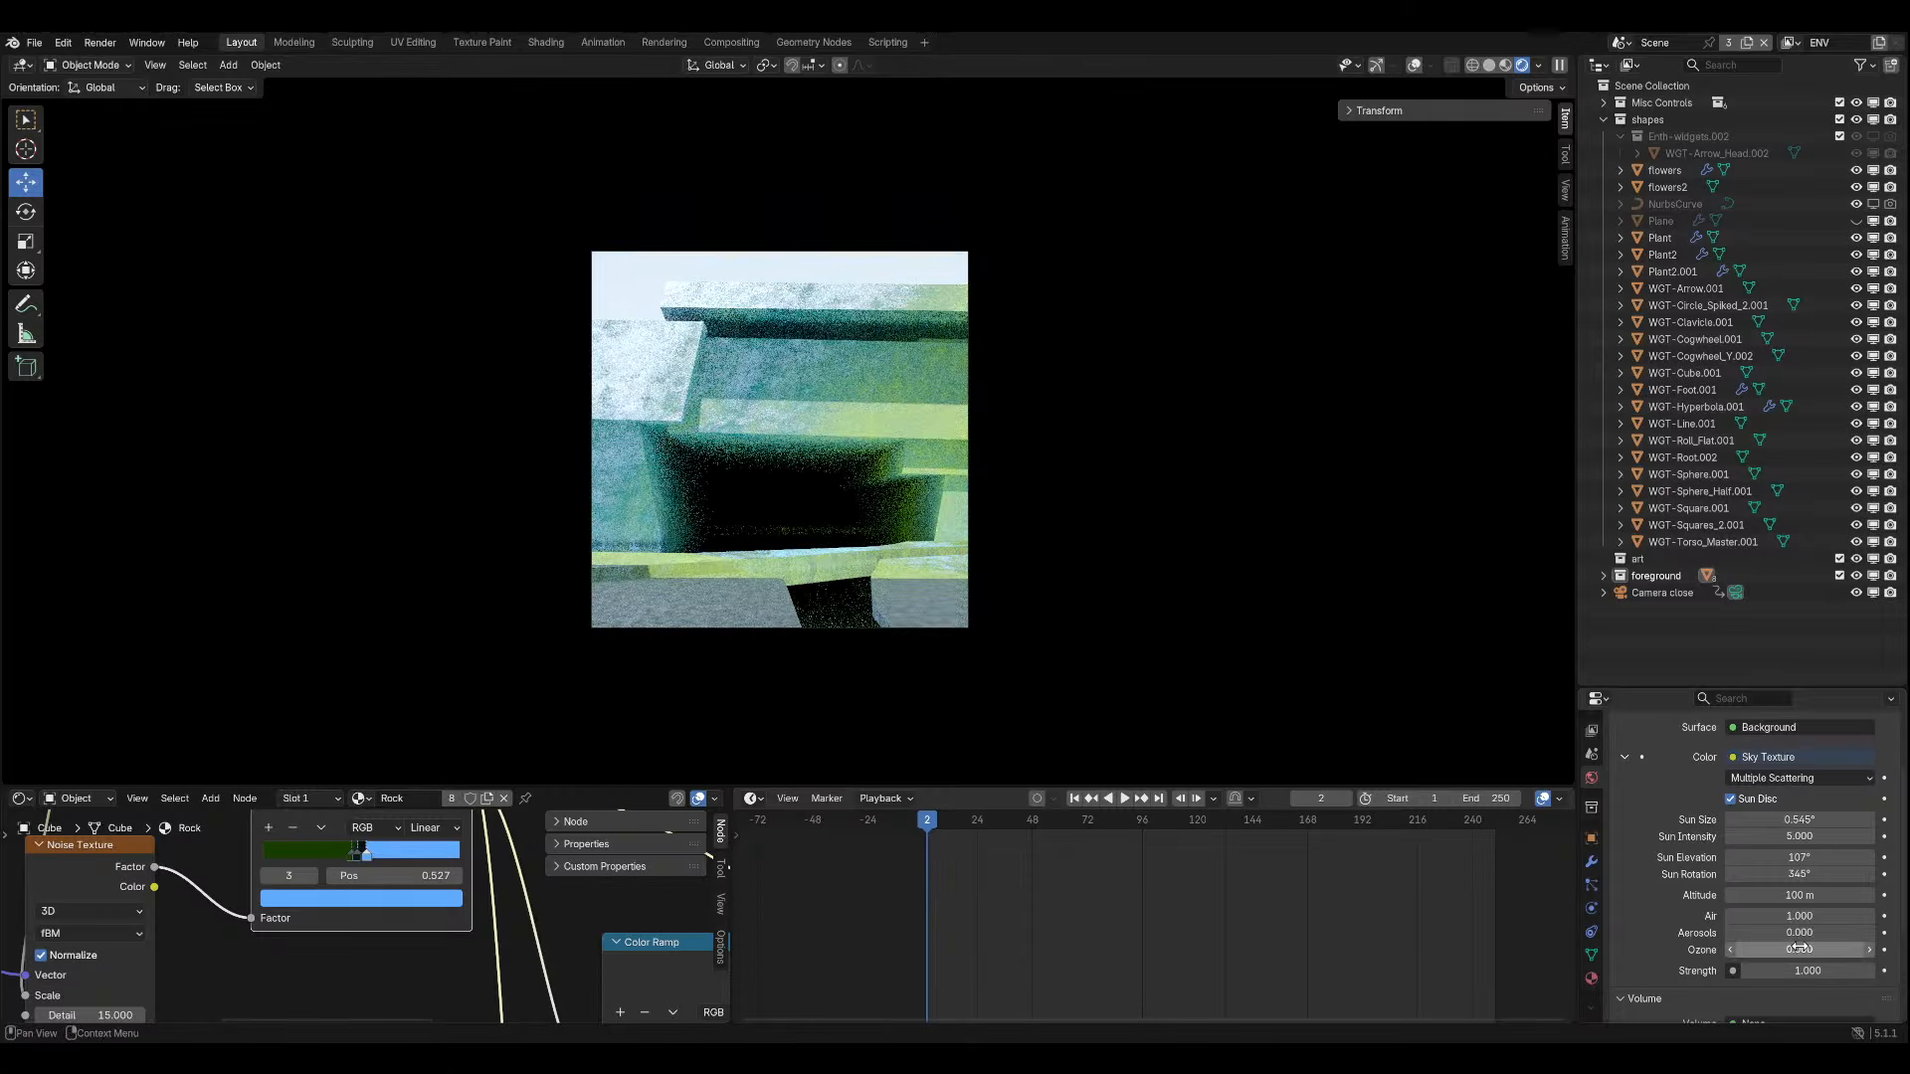
key("ctrl+z")
Try an Ozone density of 20, undo it and save the file.
left_click(1799, 949)
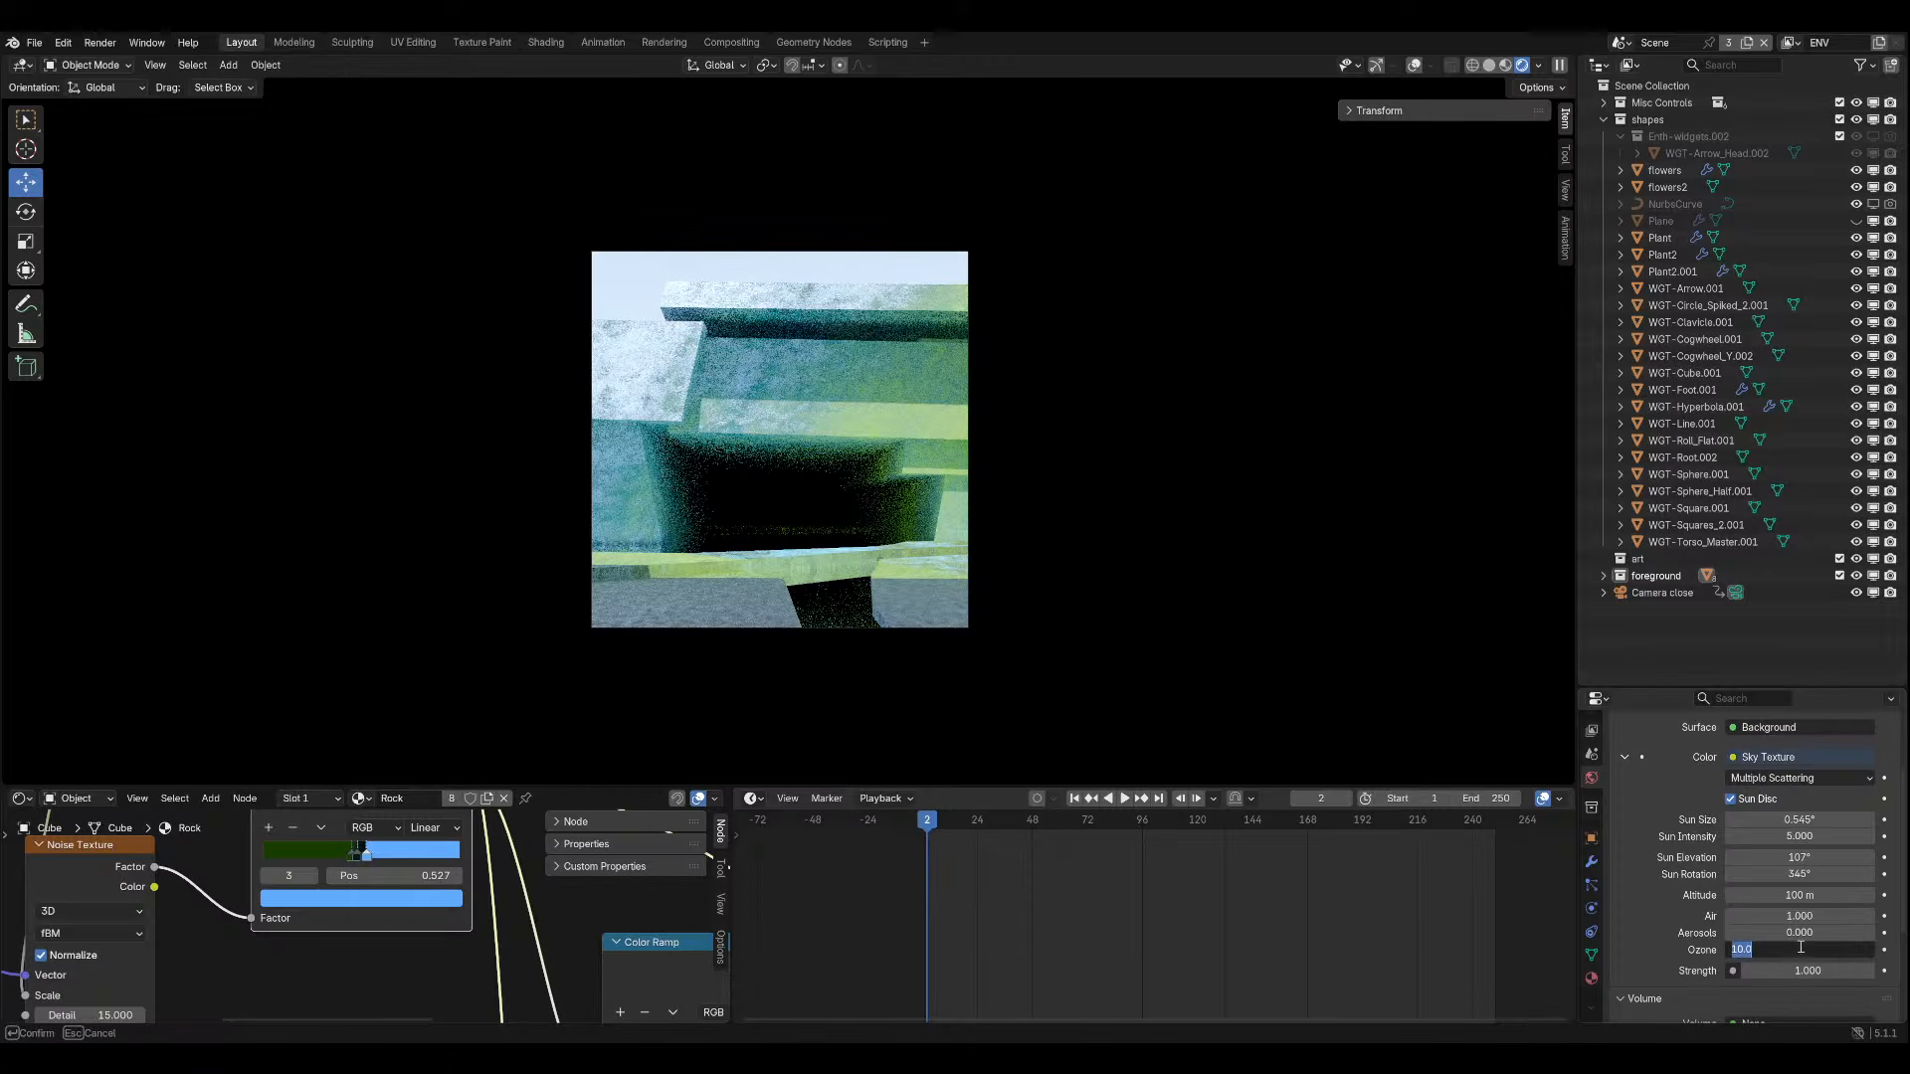
type("20")
key("Return")
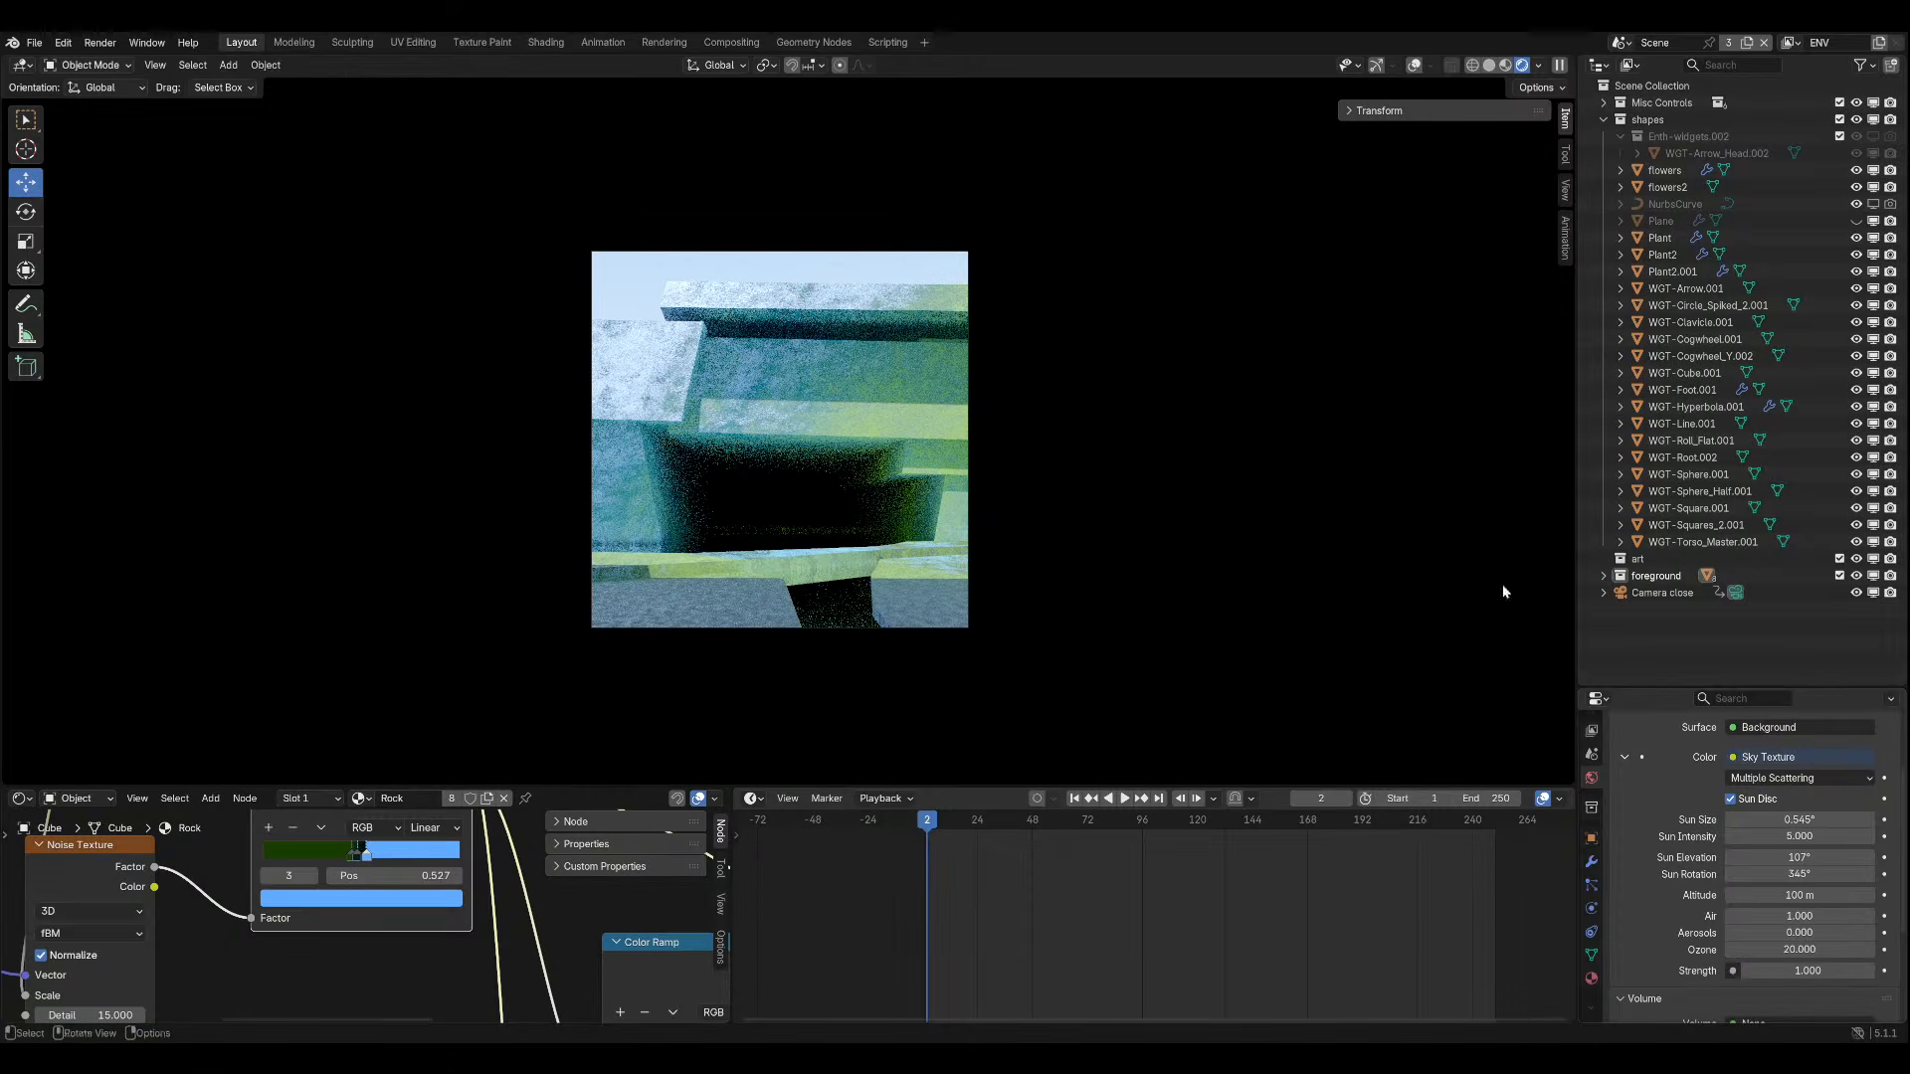
key("ctrl+z")
key("ctrl+s")
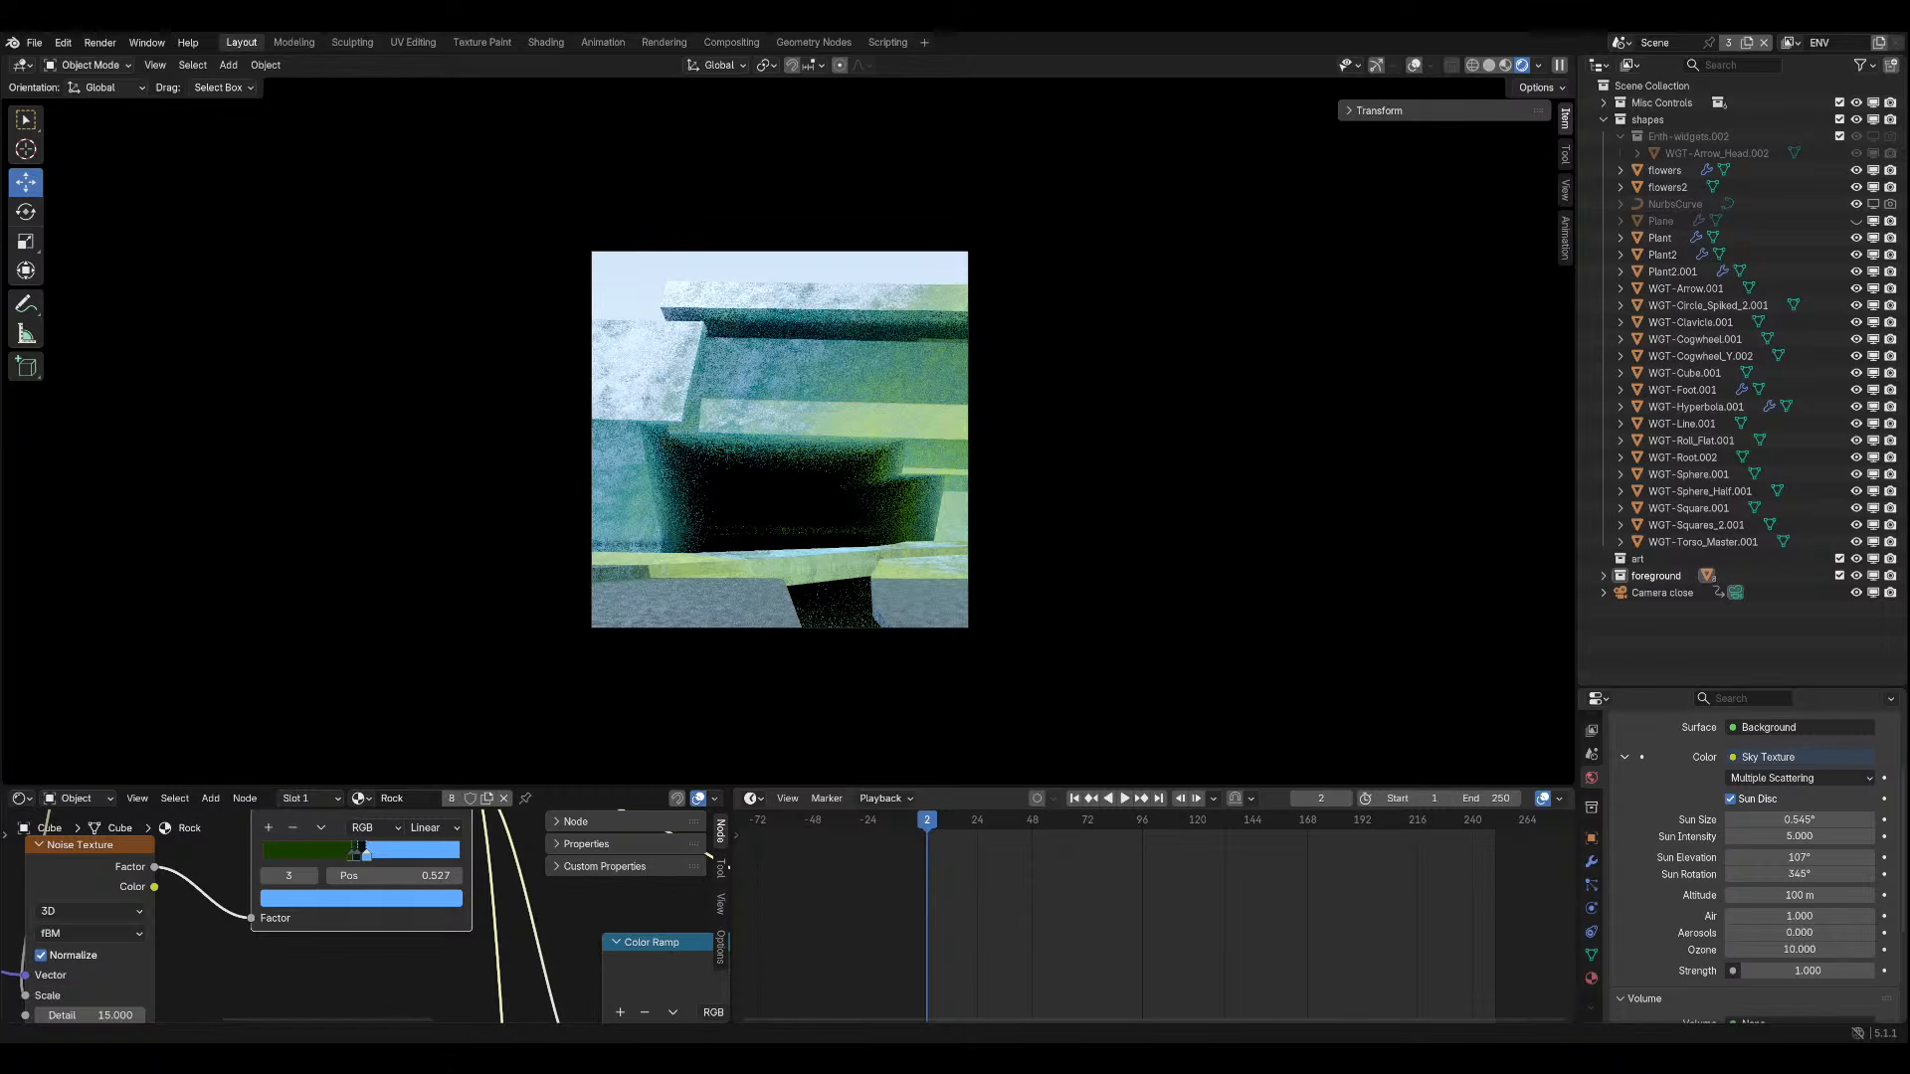
key("ctrl+s")
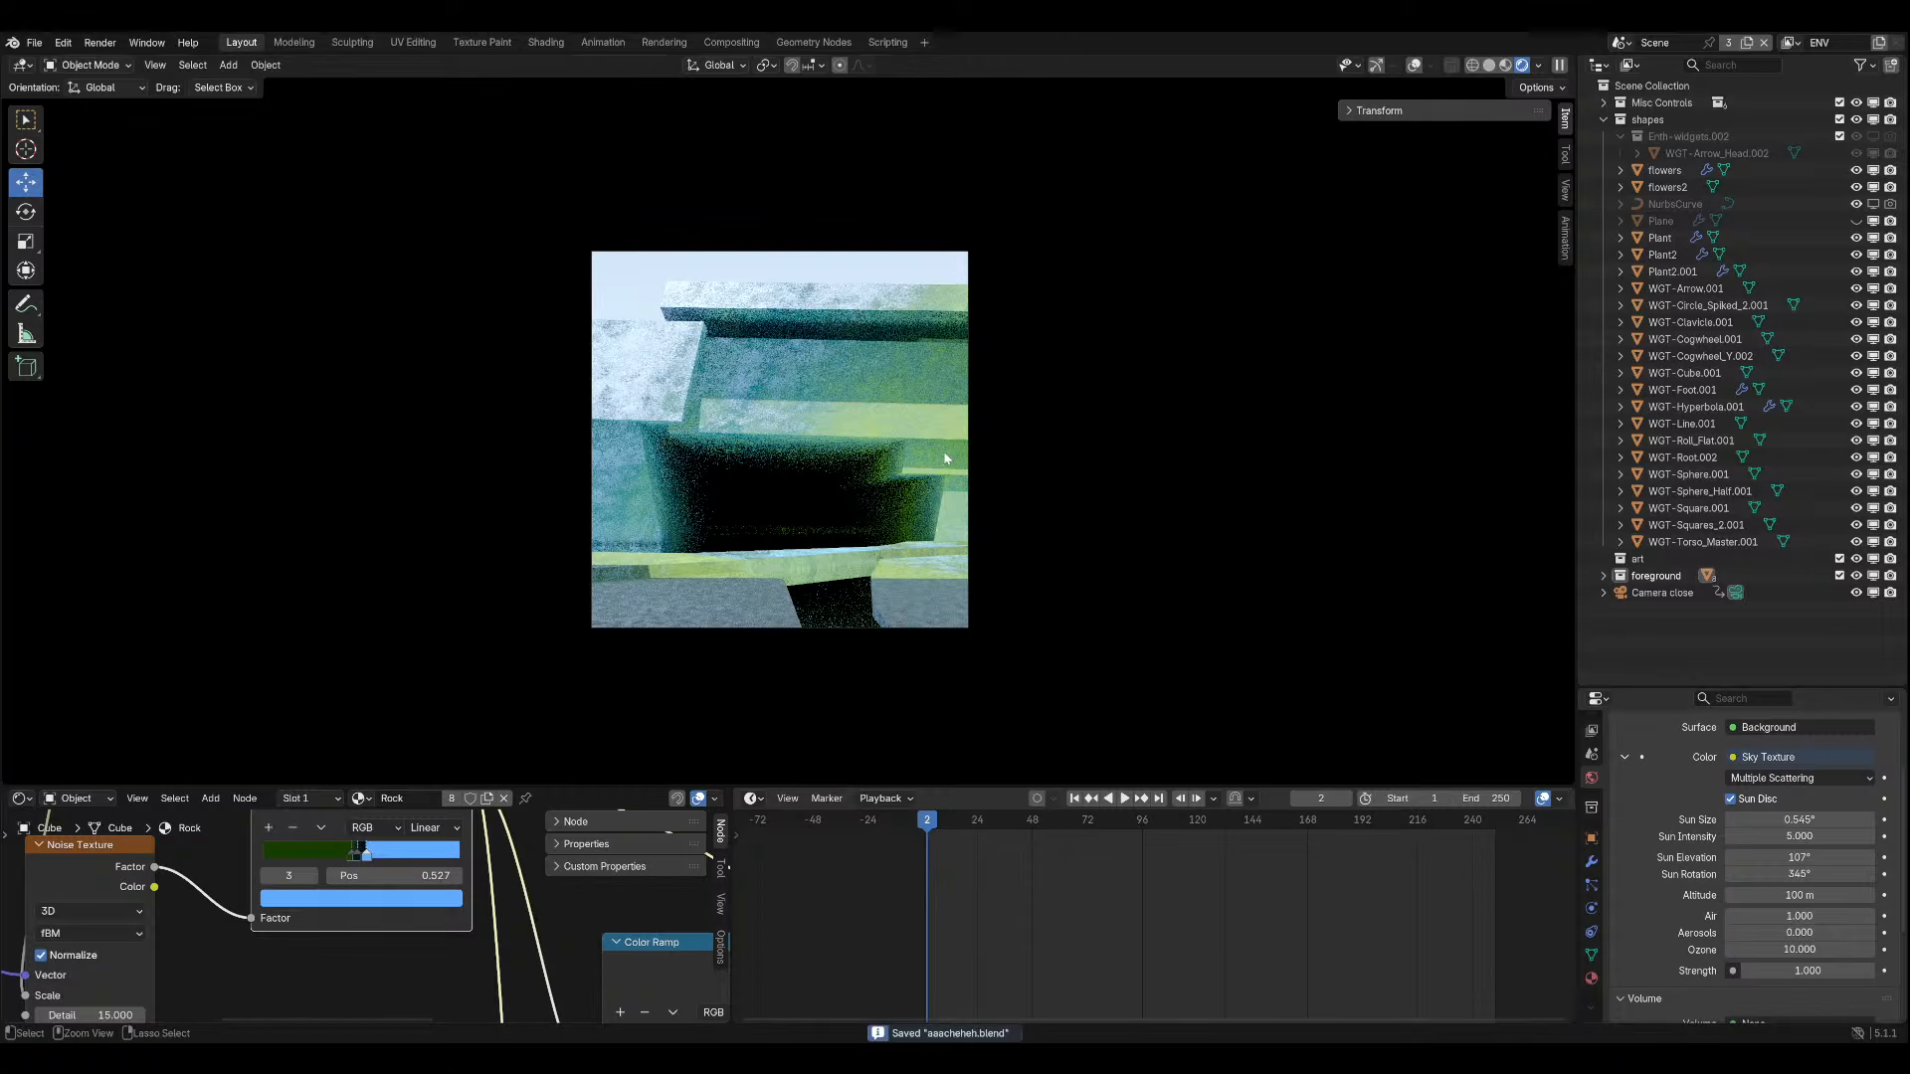
Compare Ozone densities of 5 and 10 for the sky, ending on 10.
mouse_move(1828, 949)
left_mouse_down()
mouse_move(1781, 949)
mouse_move(1828, 949)
left_mouse_up()
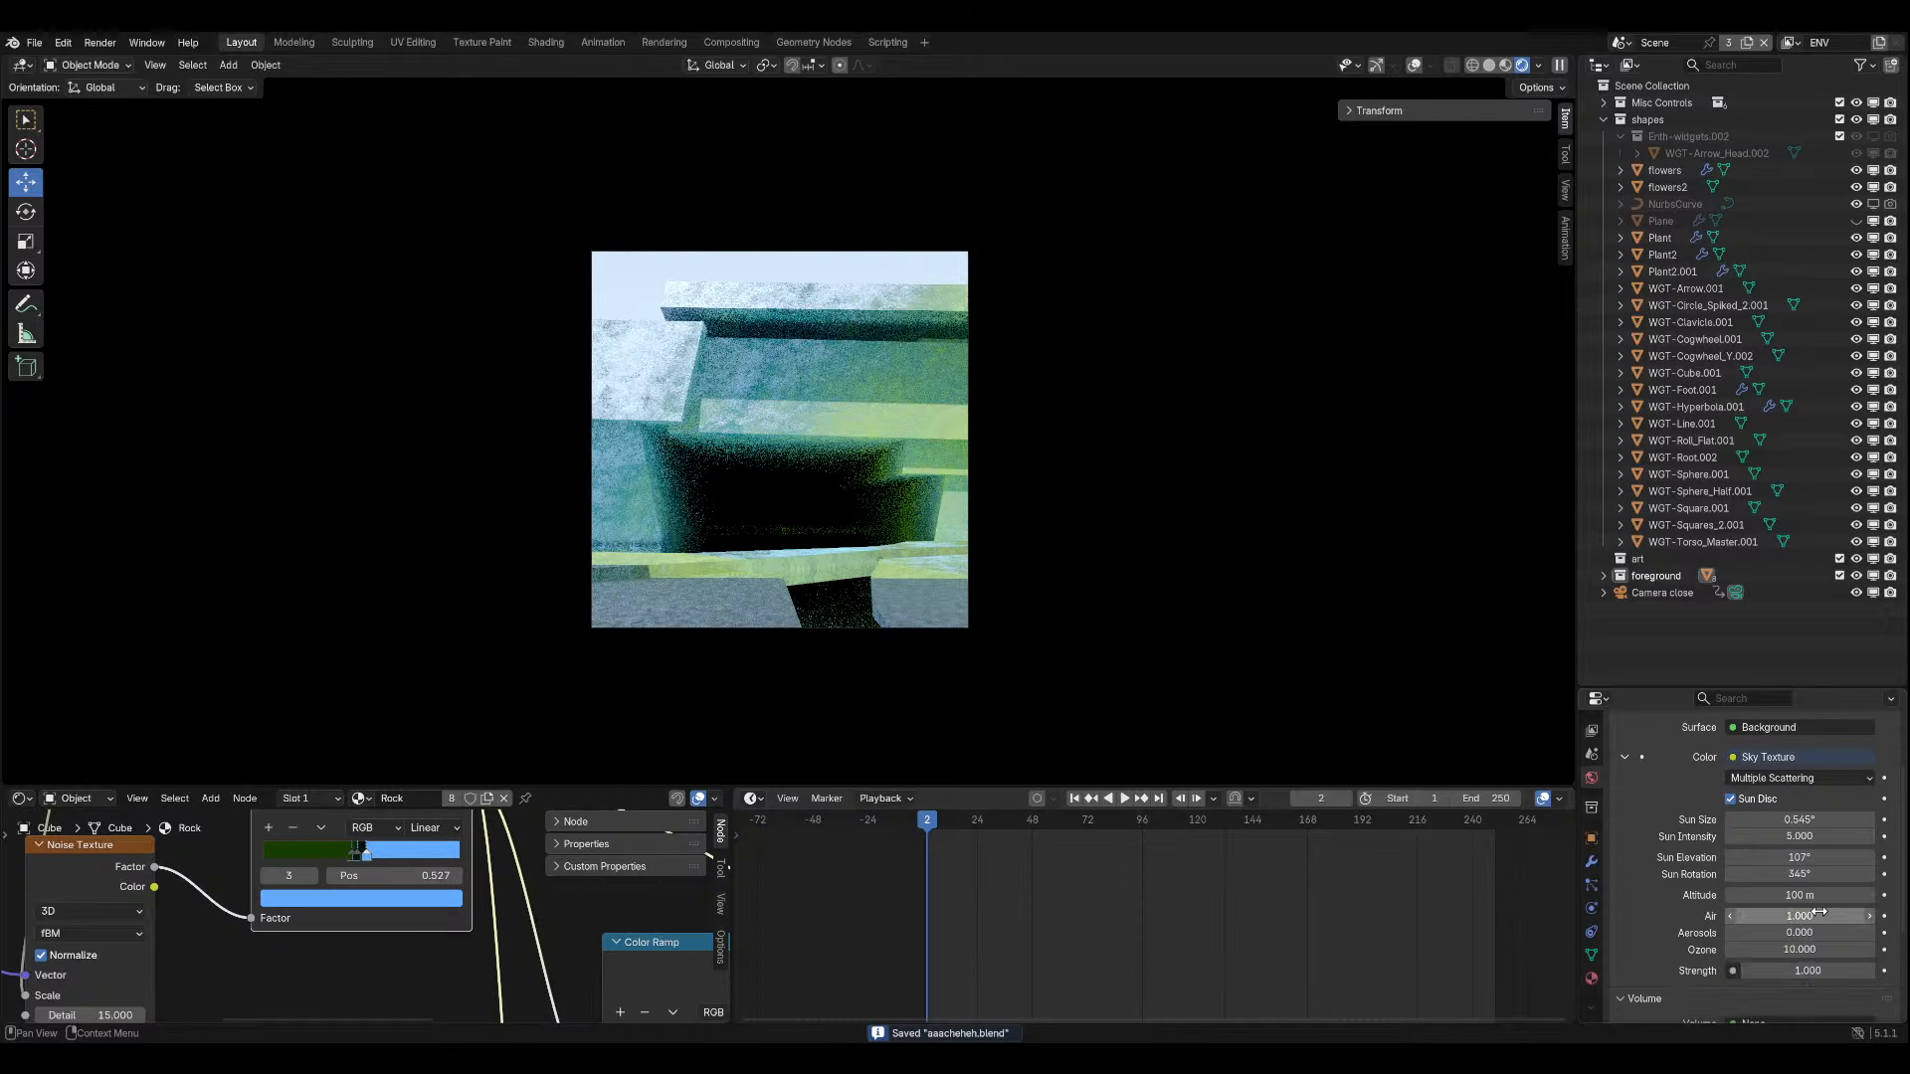
left_click(1798, 953)
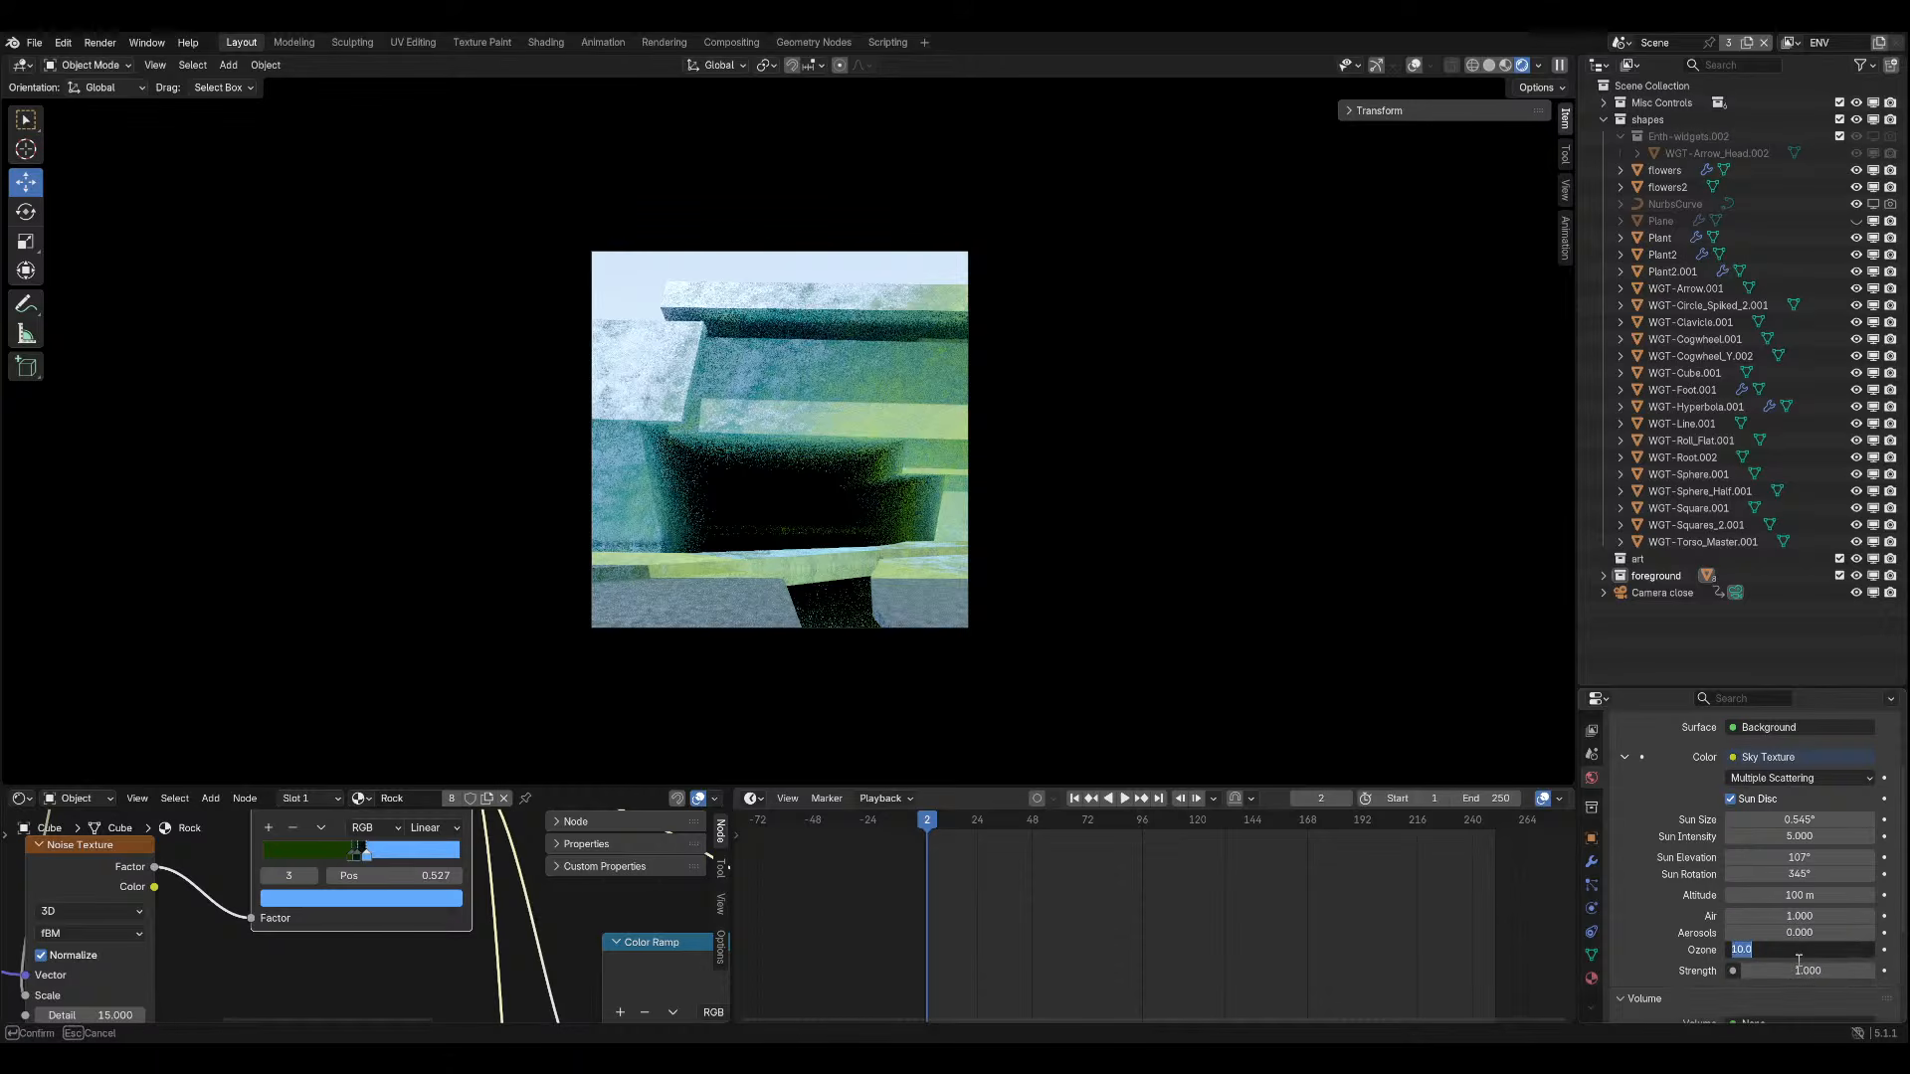
type("10")
key("Return")
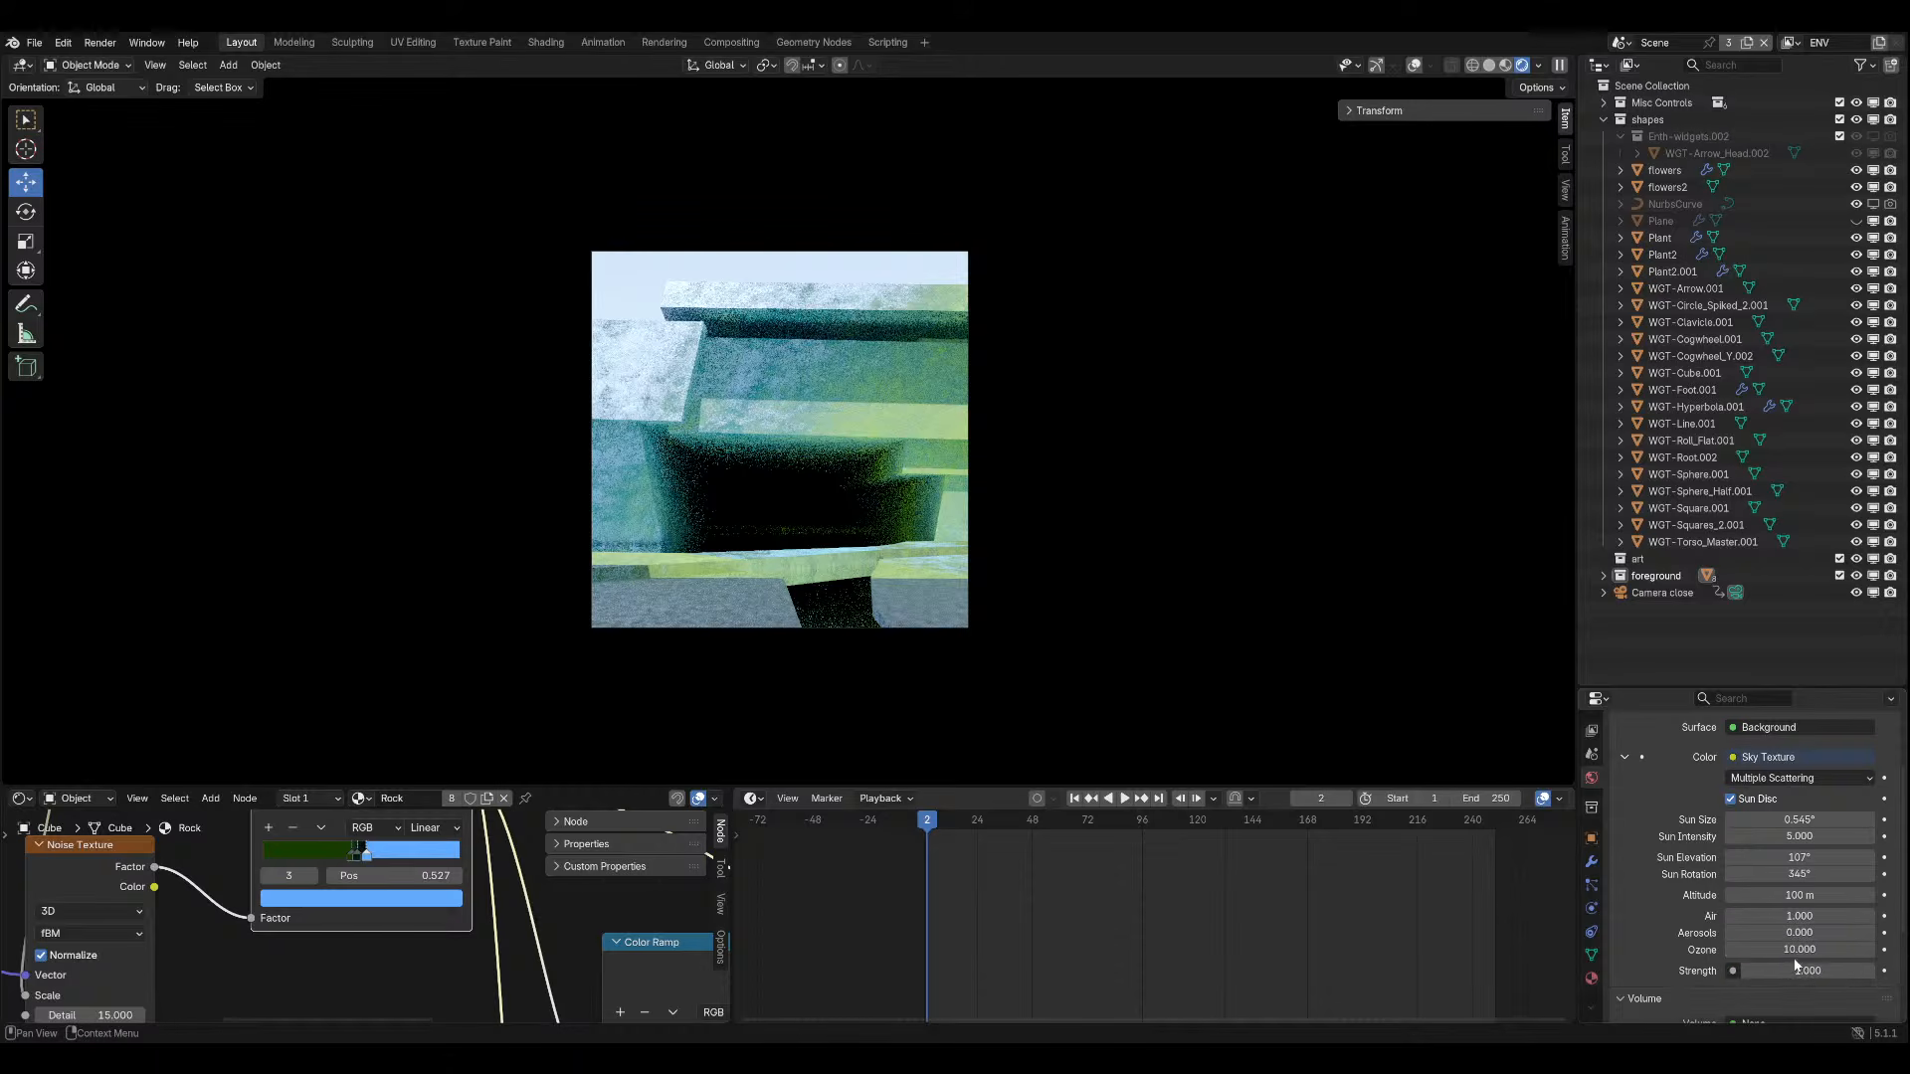
left_click(1806, 950)
type("5")
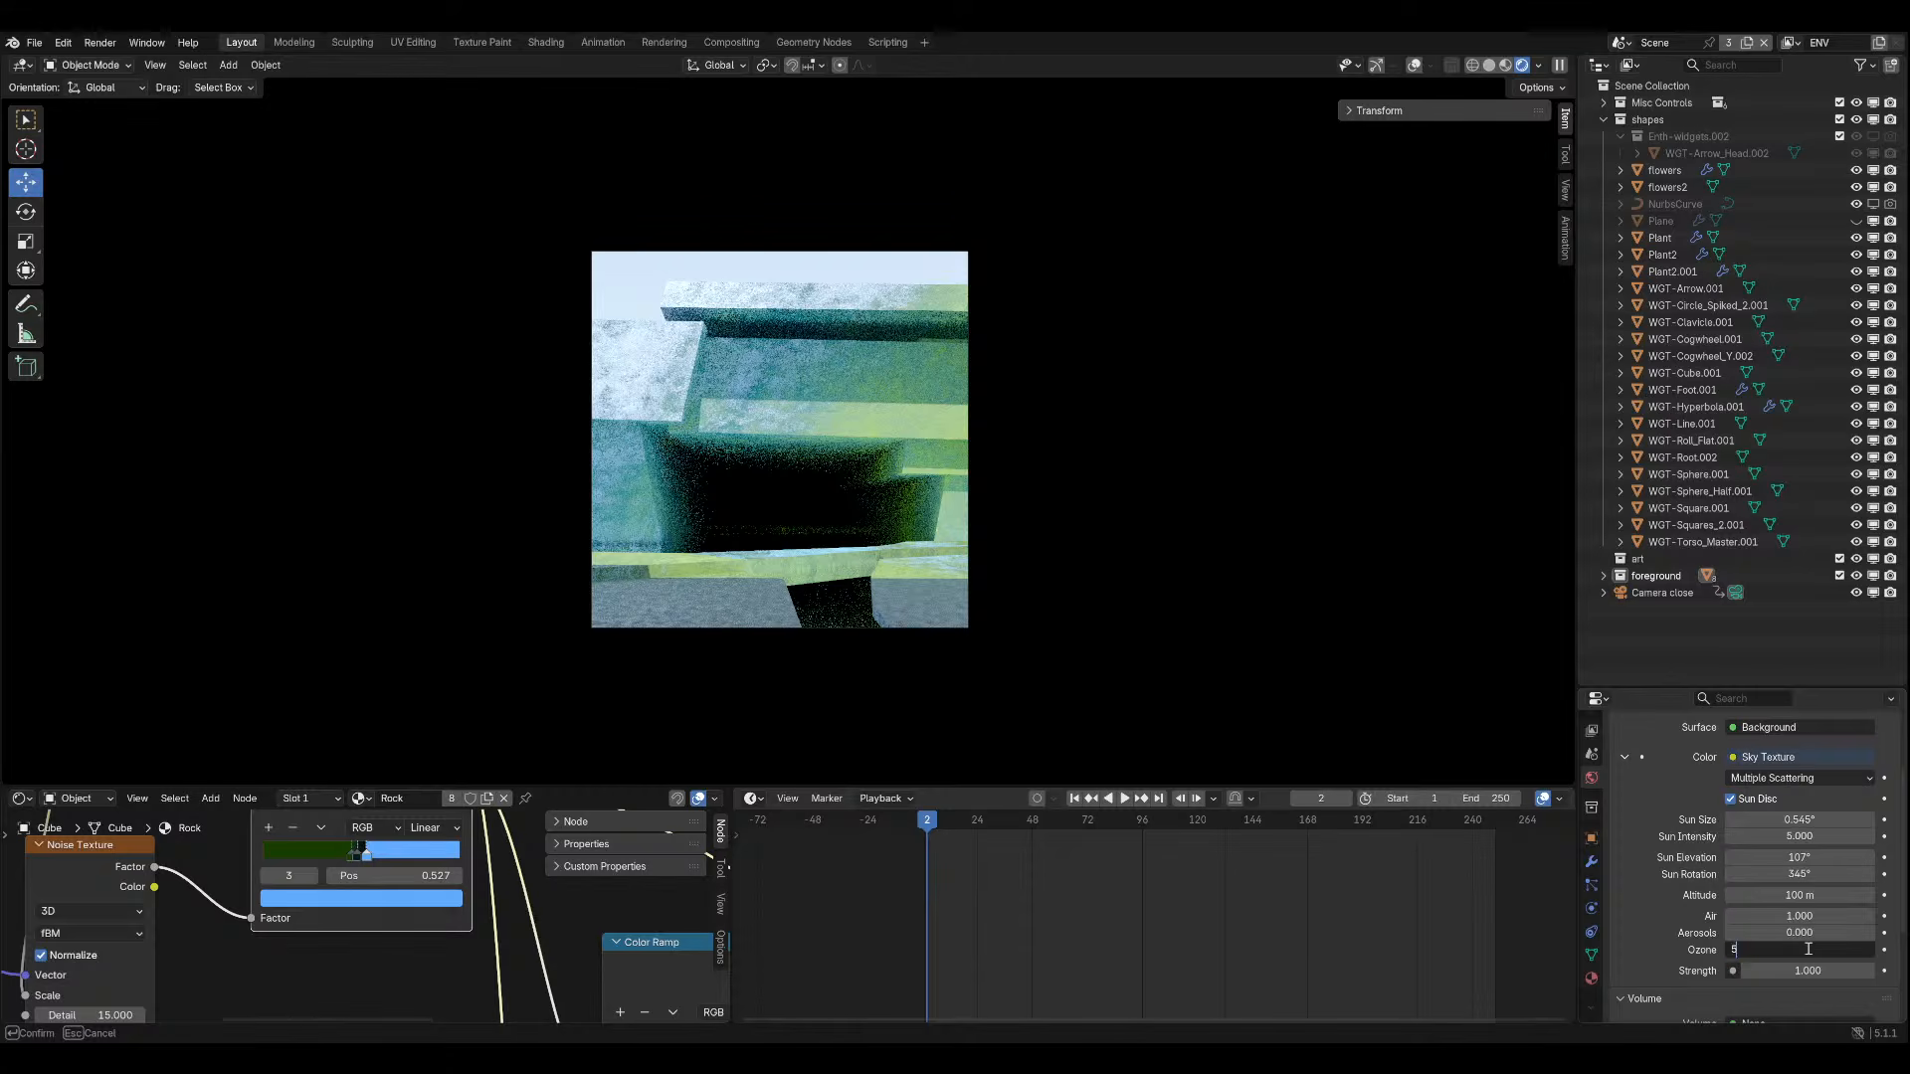
key("Return")
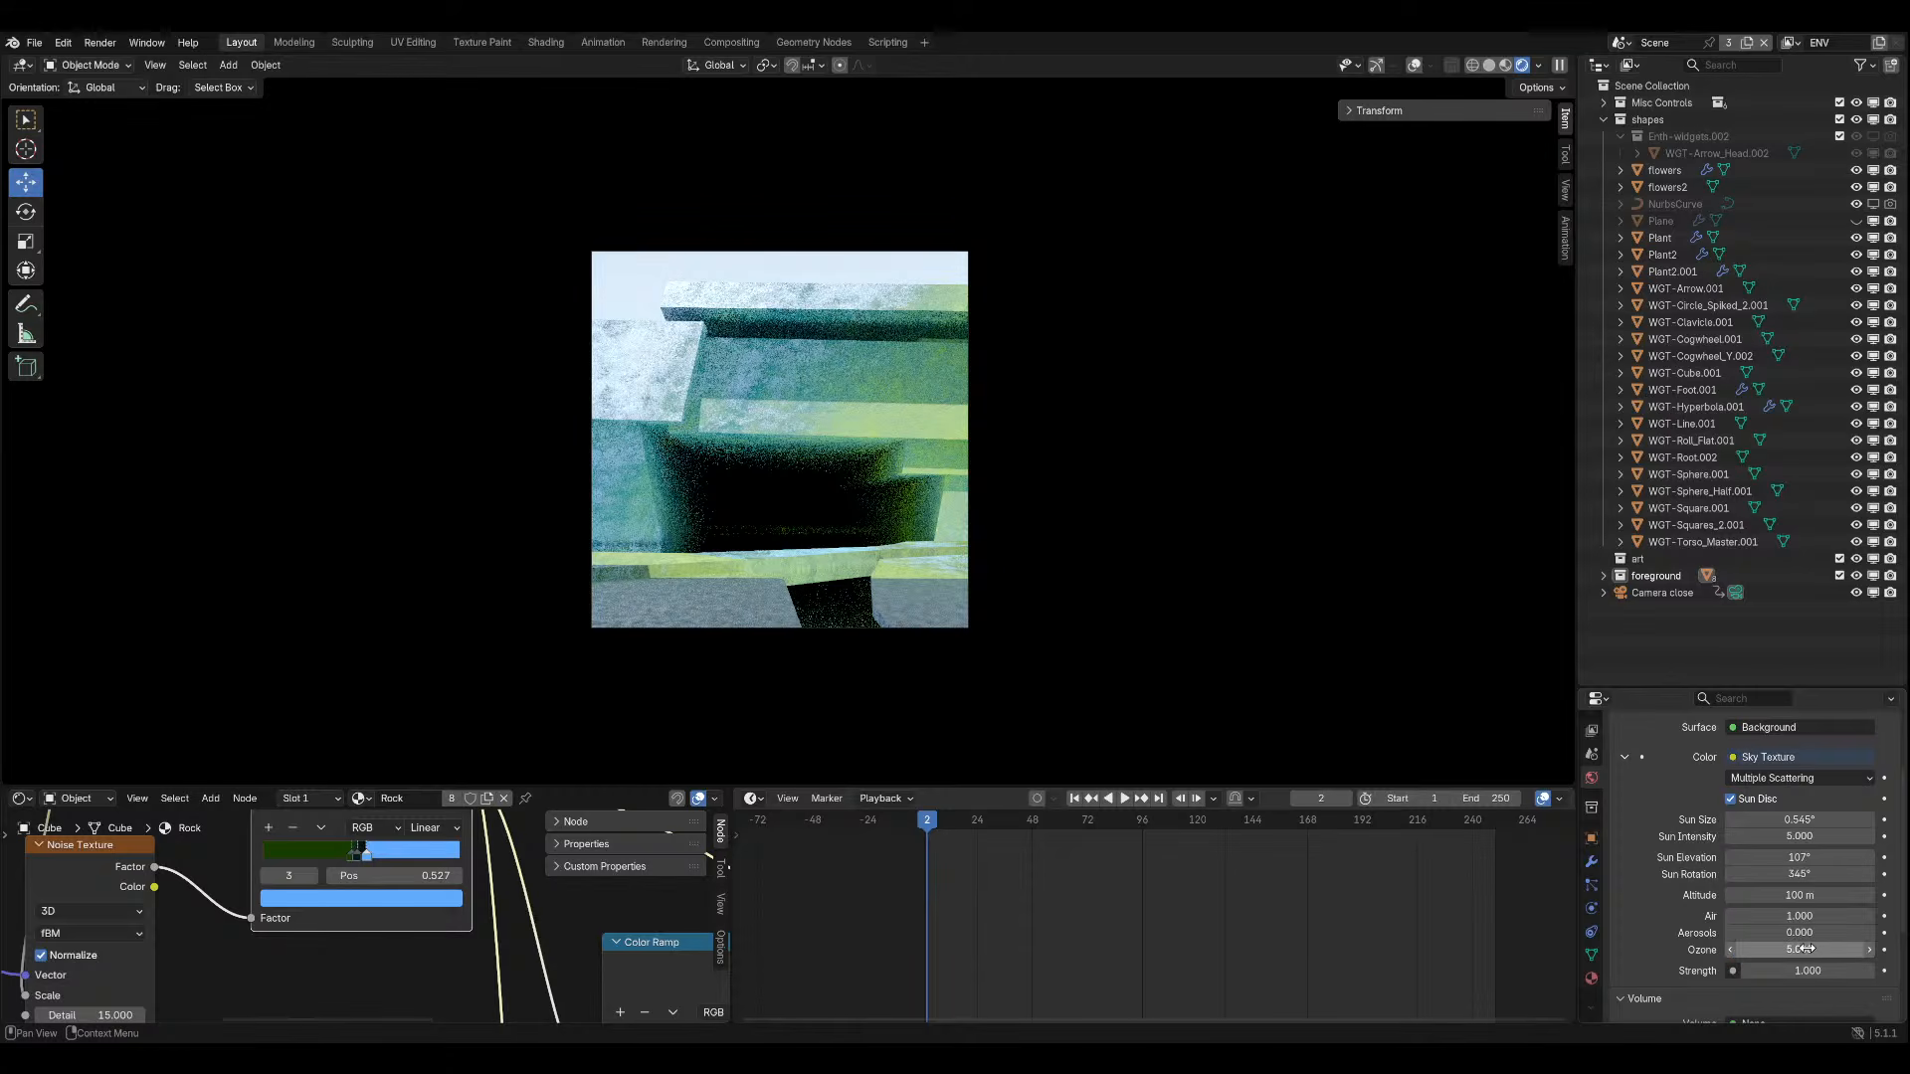
left_click(1807, 949)
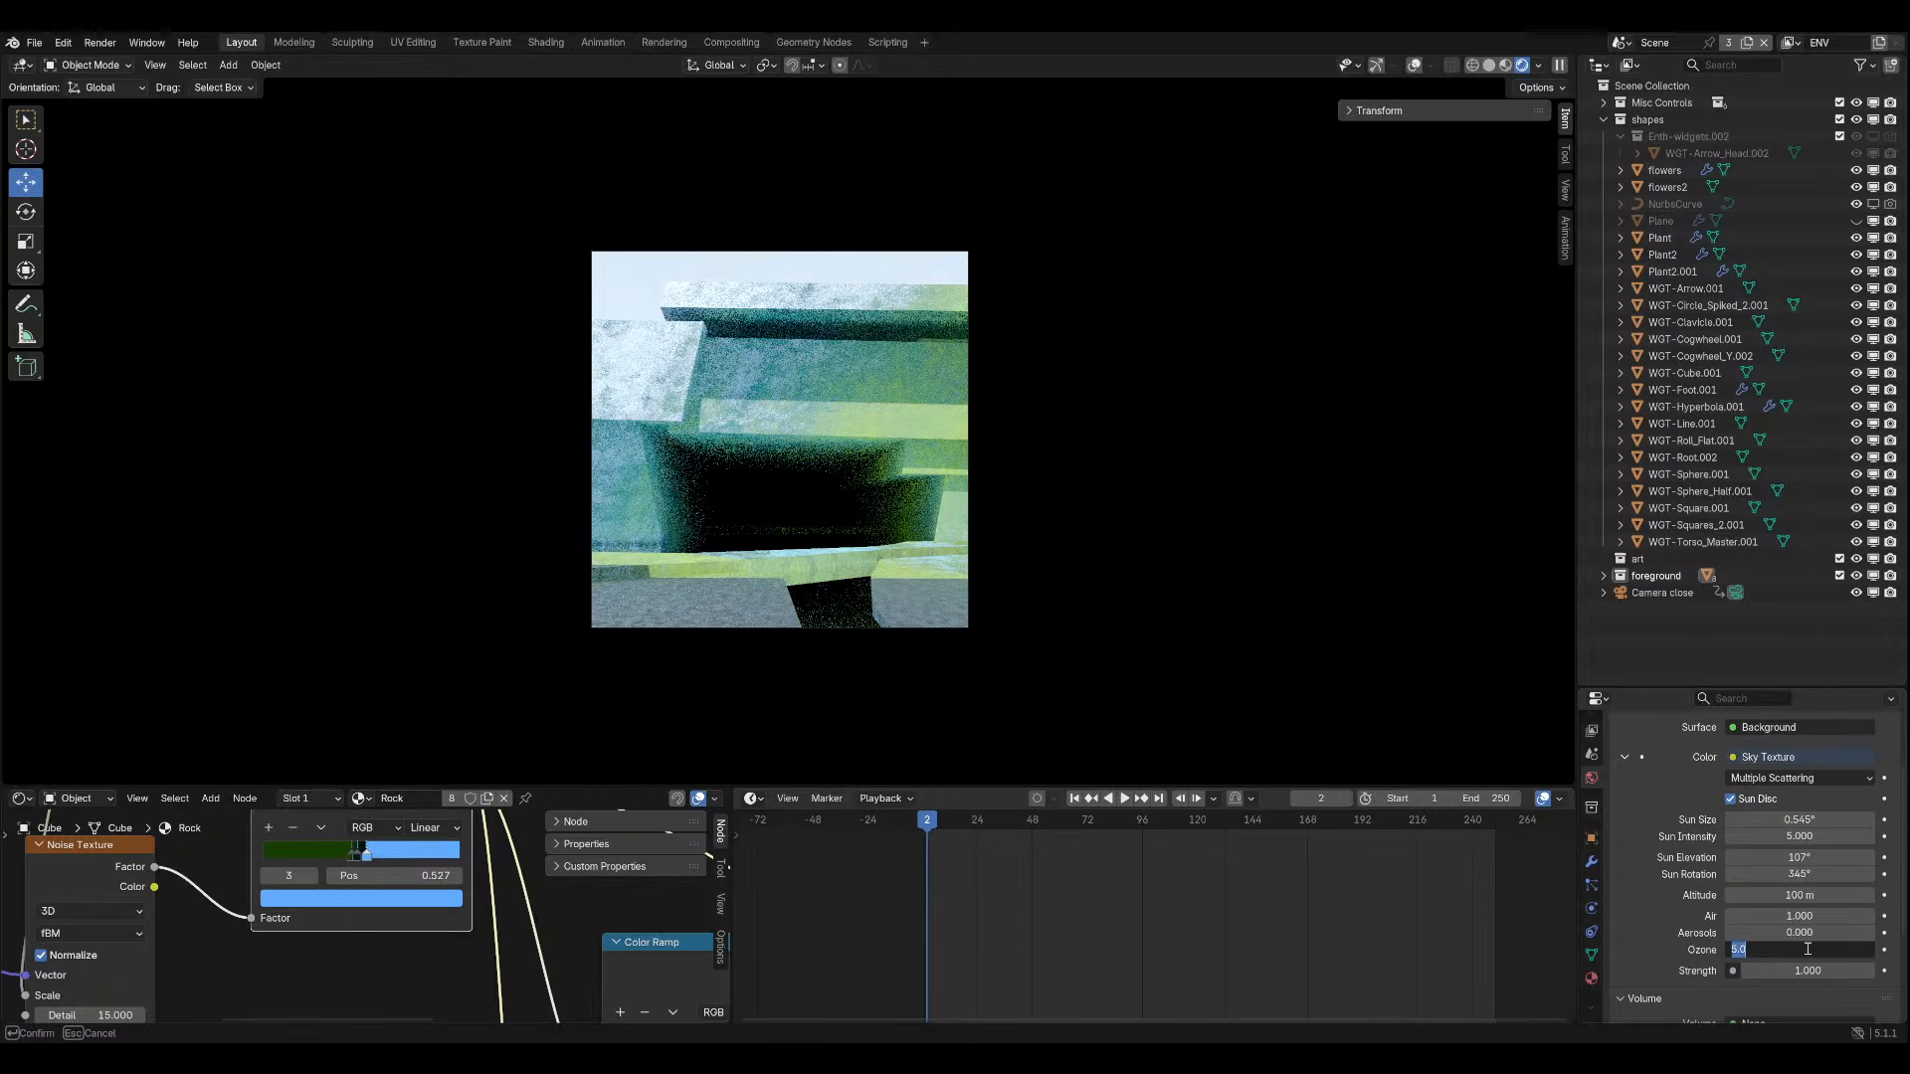
type("10")
key("Return")
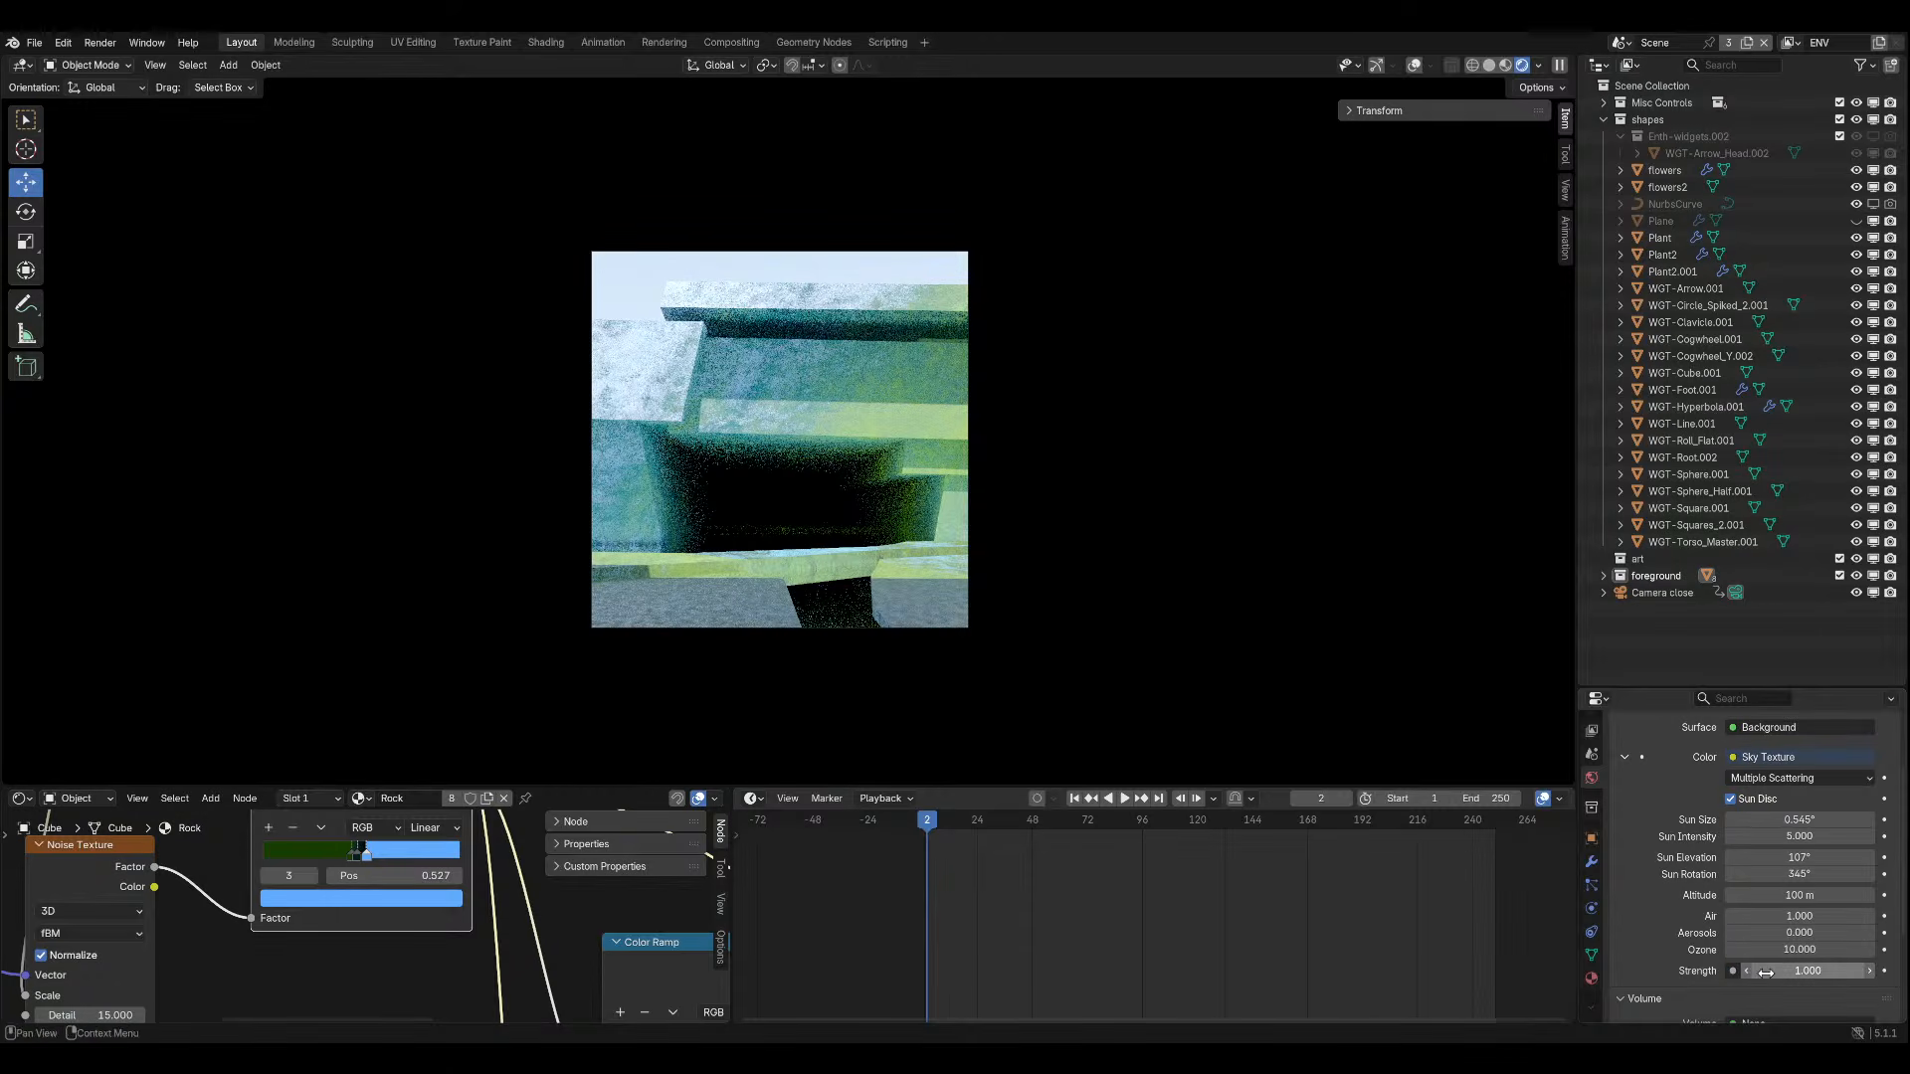
Set the sky's Ozone density to 25 and save the file.
left_click(1771, 951)
type("25")
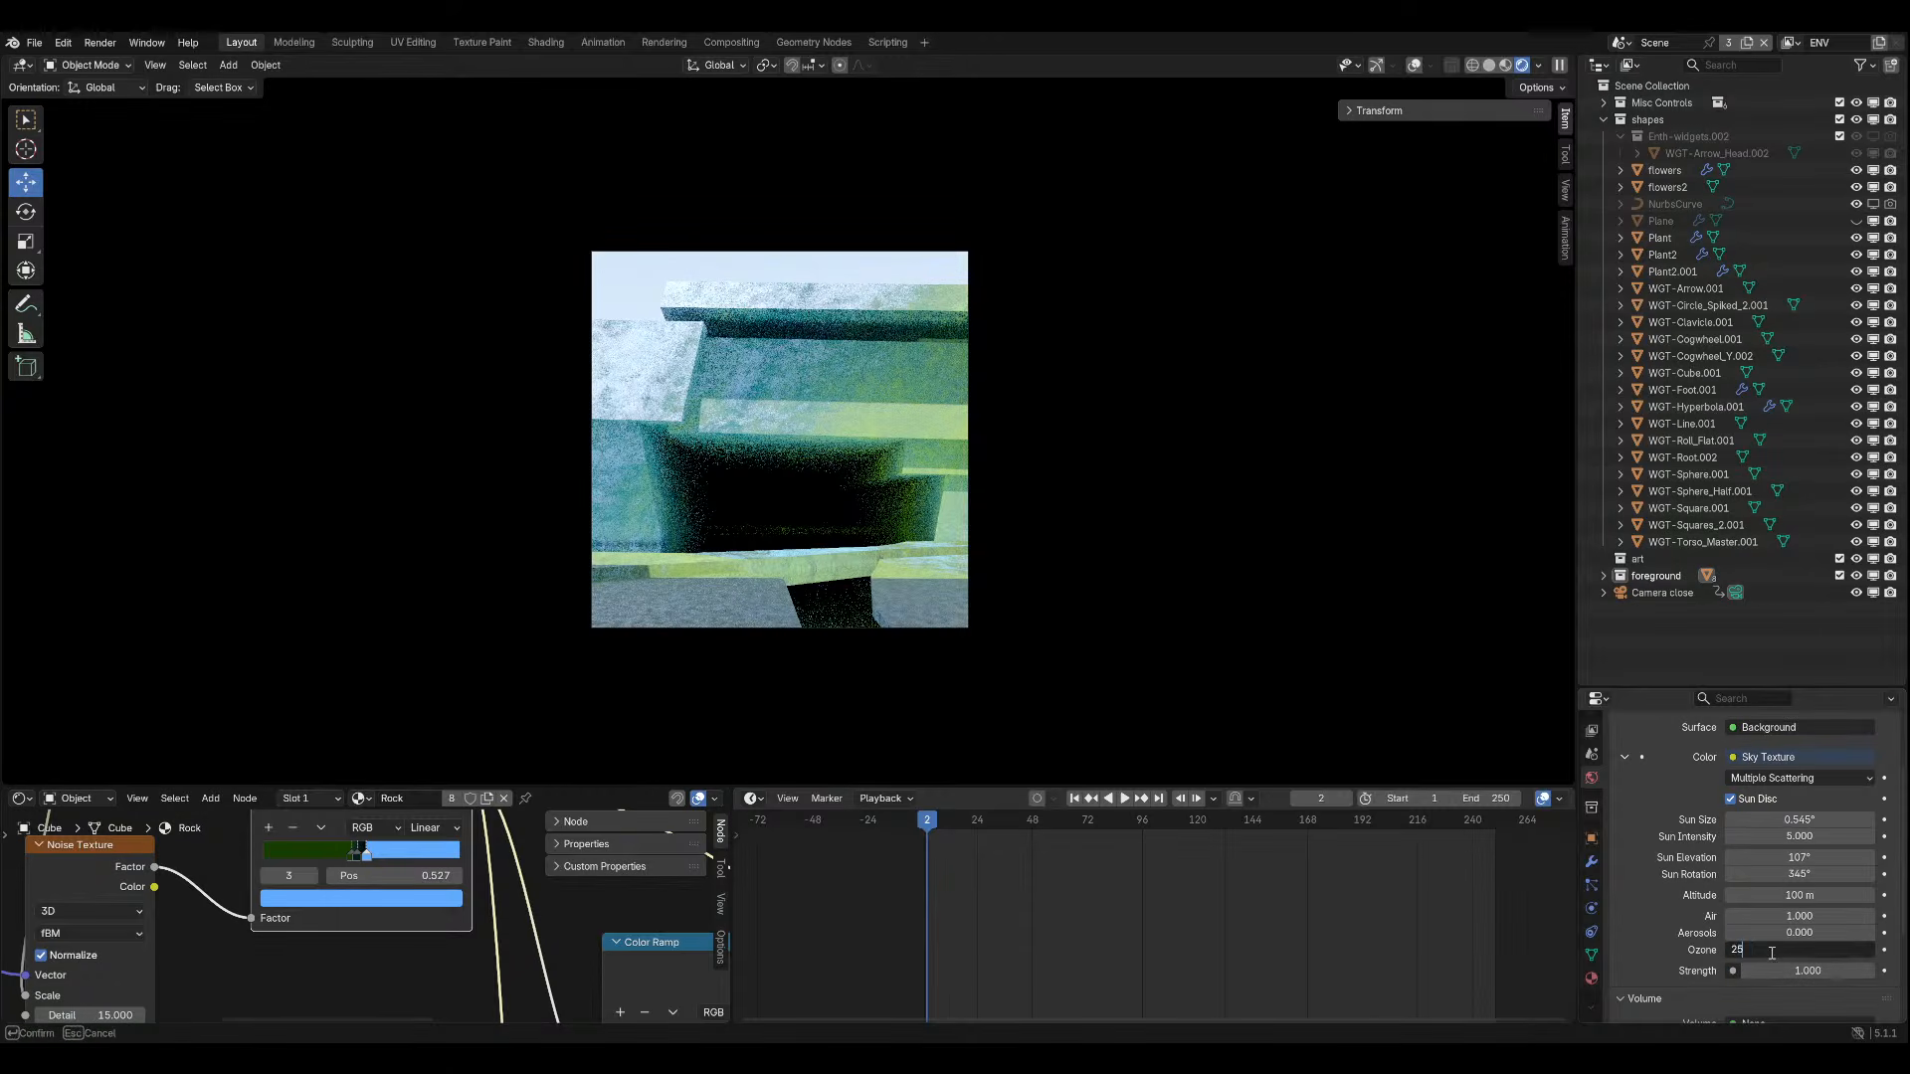
key("Return")
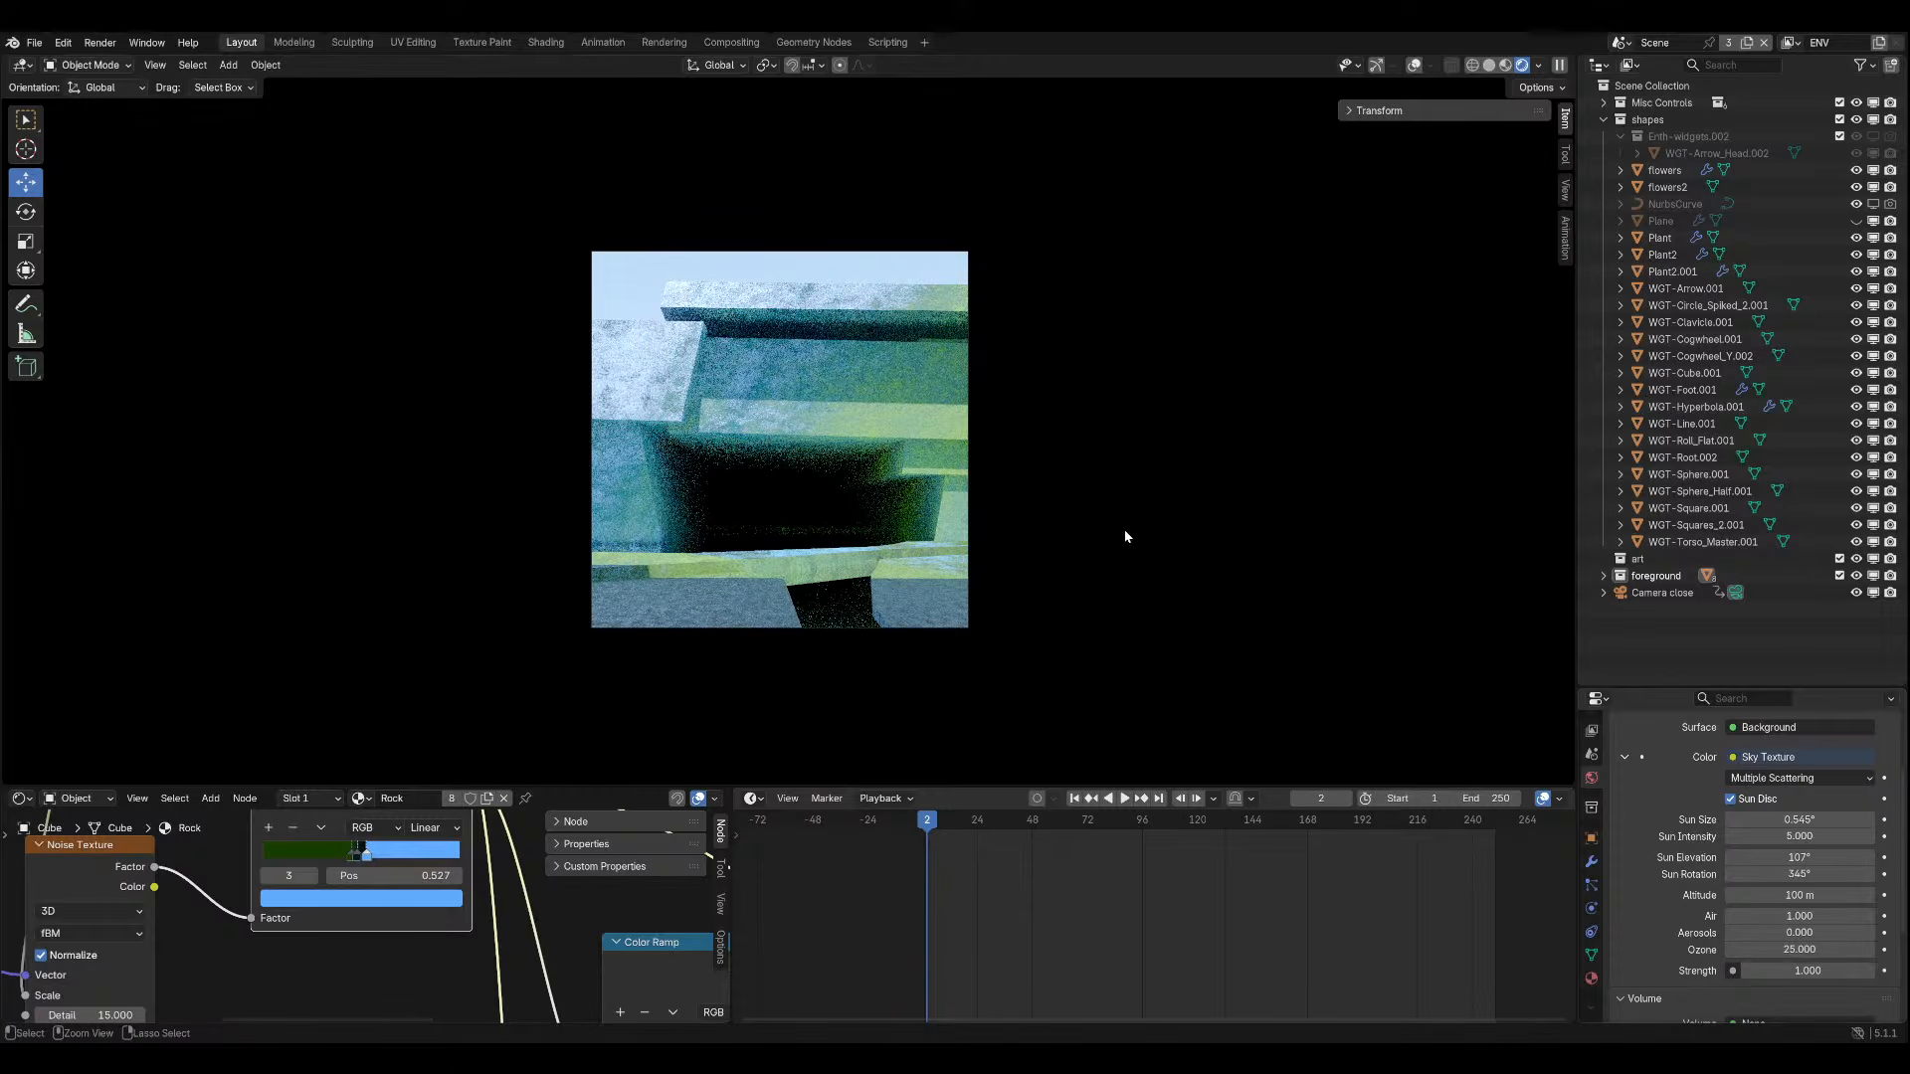
key("ctrl+s")
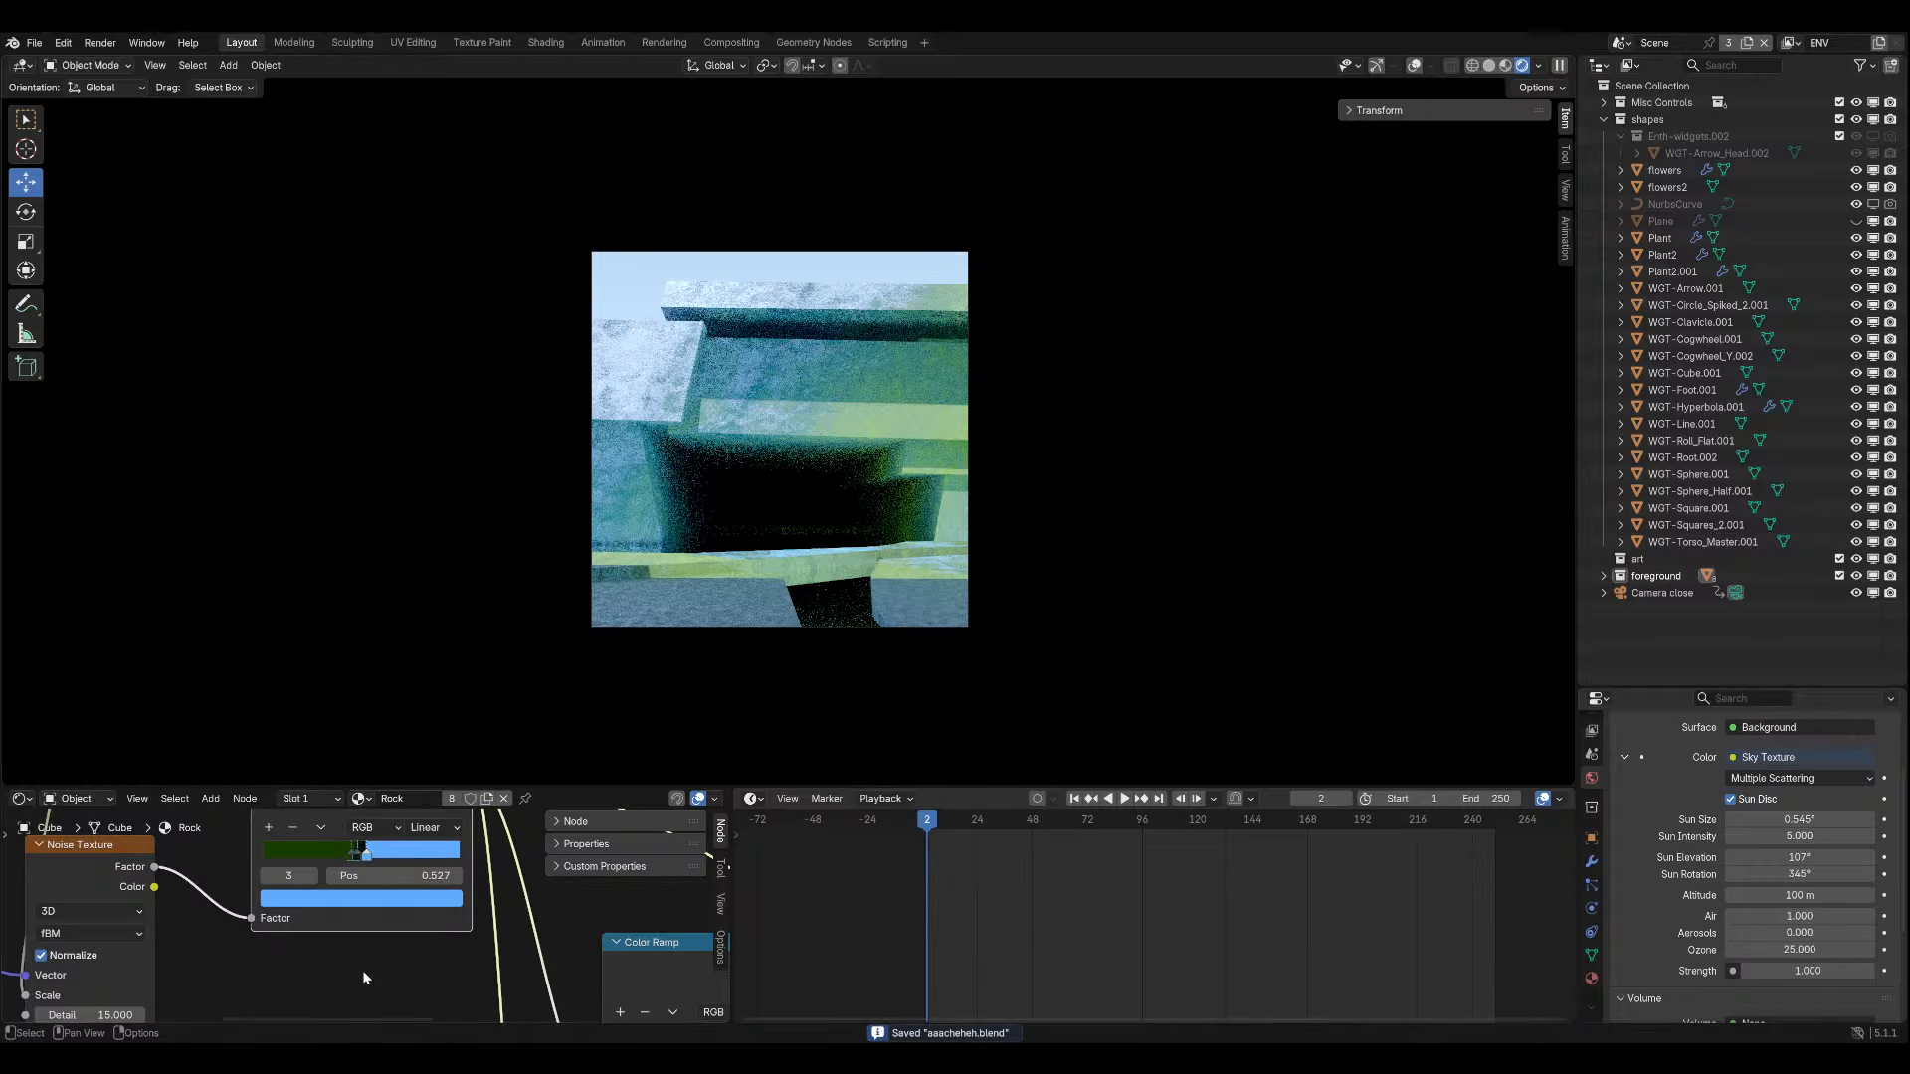
Adjust the third stop of the Rock material's colour ramp to light blue #61ABFFFF and save the file.
left_click(396, 900)
mouse_move(375, 619)
left_mouse_down()
mouse_move(387, 593)
mouse_move(407, 621)
mouse_move(372, 585)
mouse_move(310, 684)
mouse_move(270, 637)
mouse_move(287, 669)
mouse_move(273, 638)
mouse_move(296, 596)
mouse_move(367, 615)
left_mouse_up()
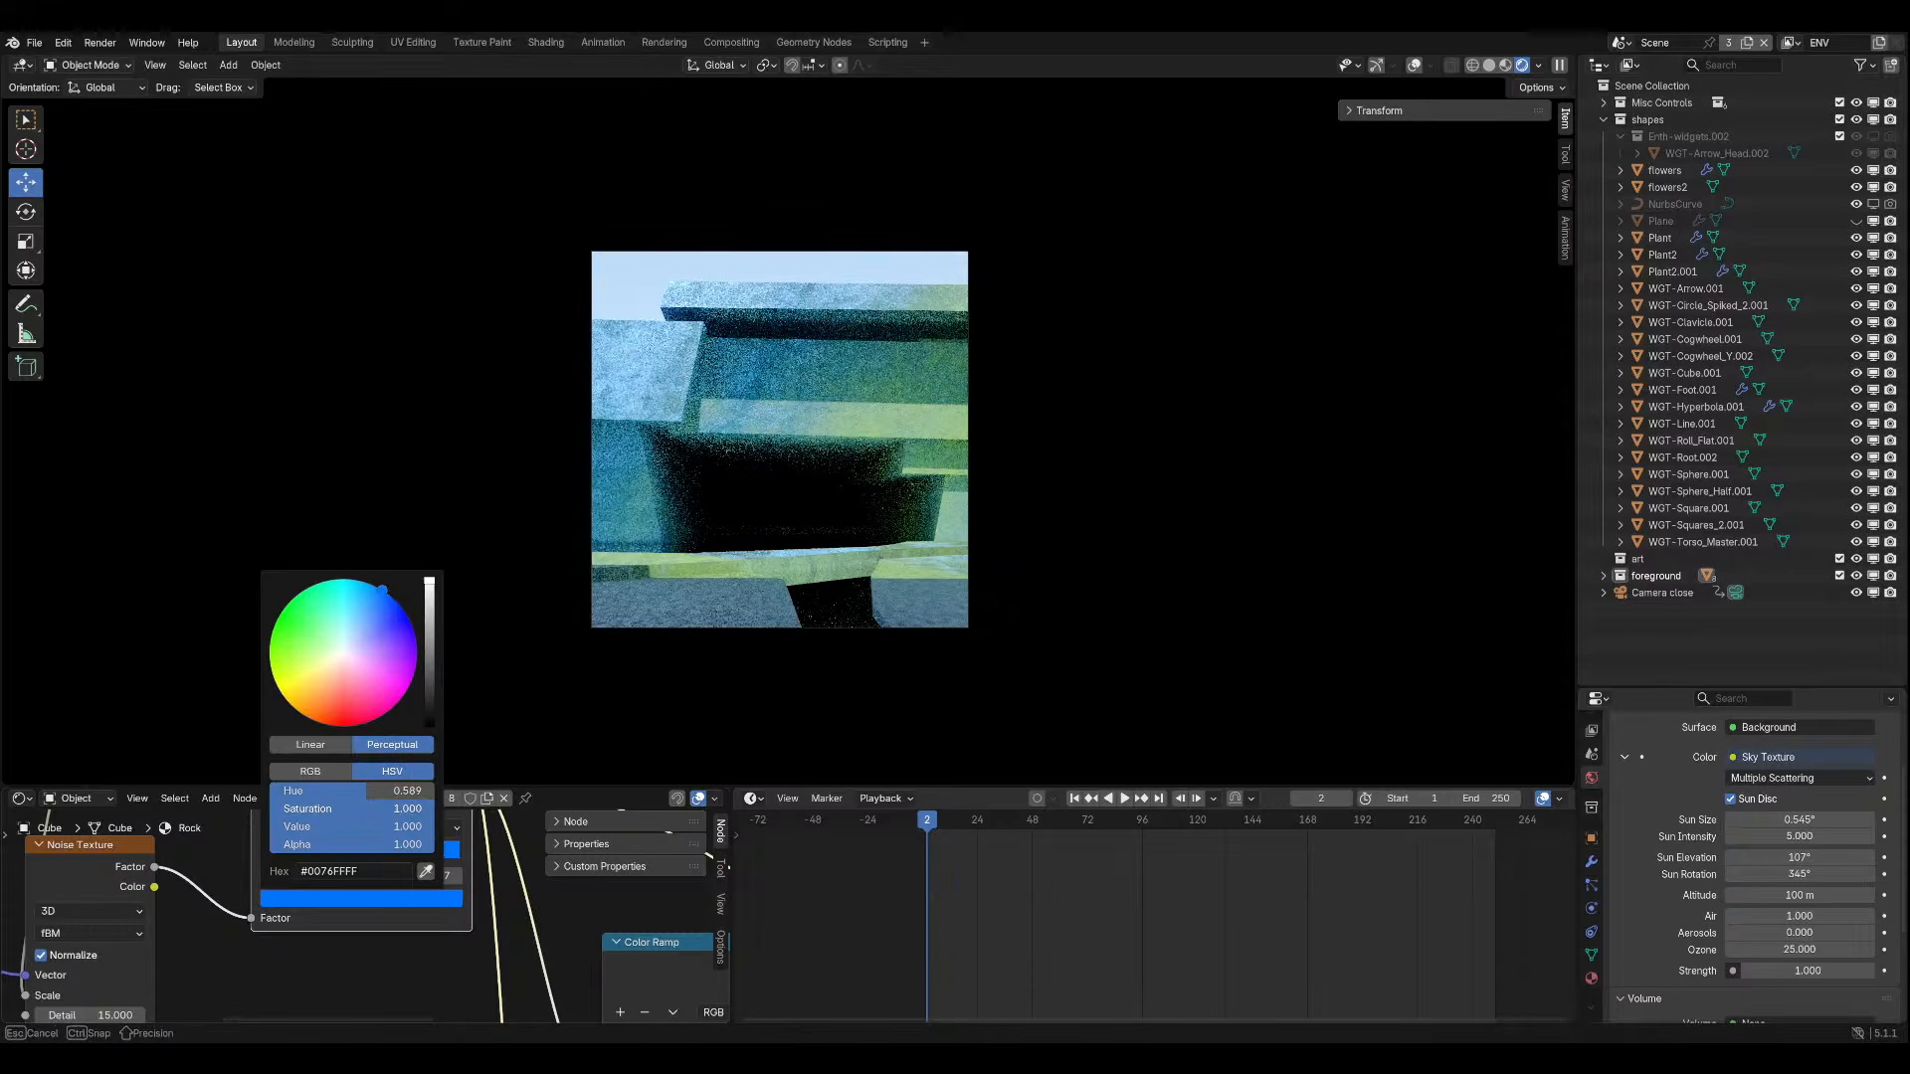
left_click_drag(435, 814, 334, 814)
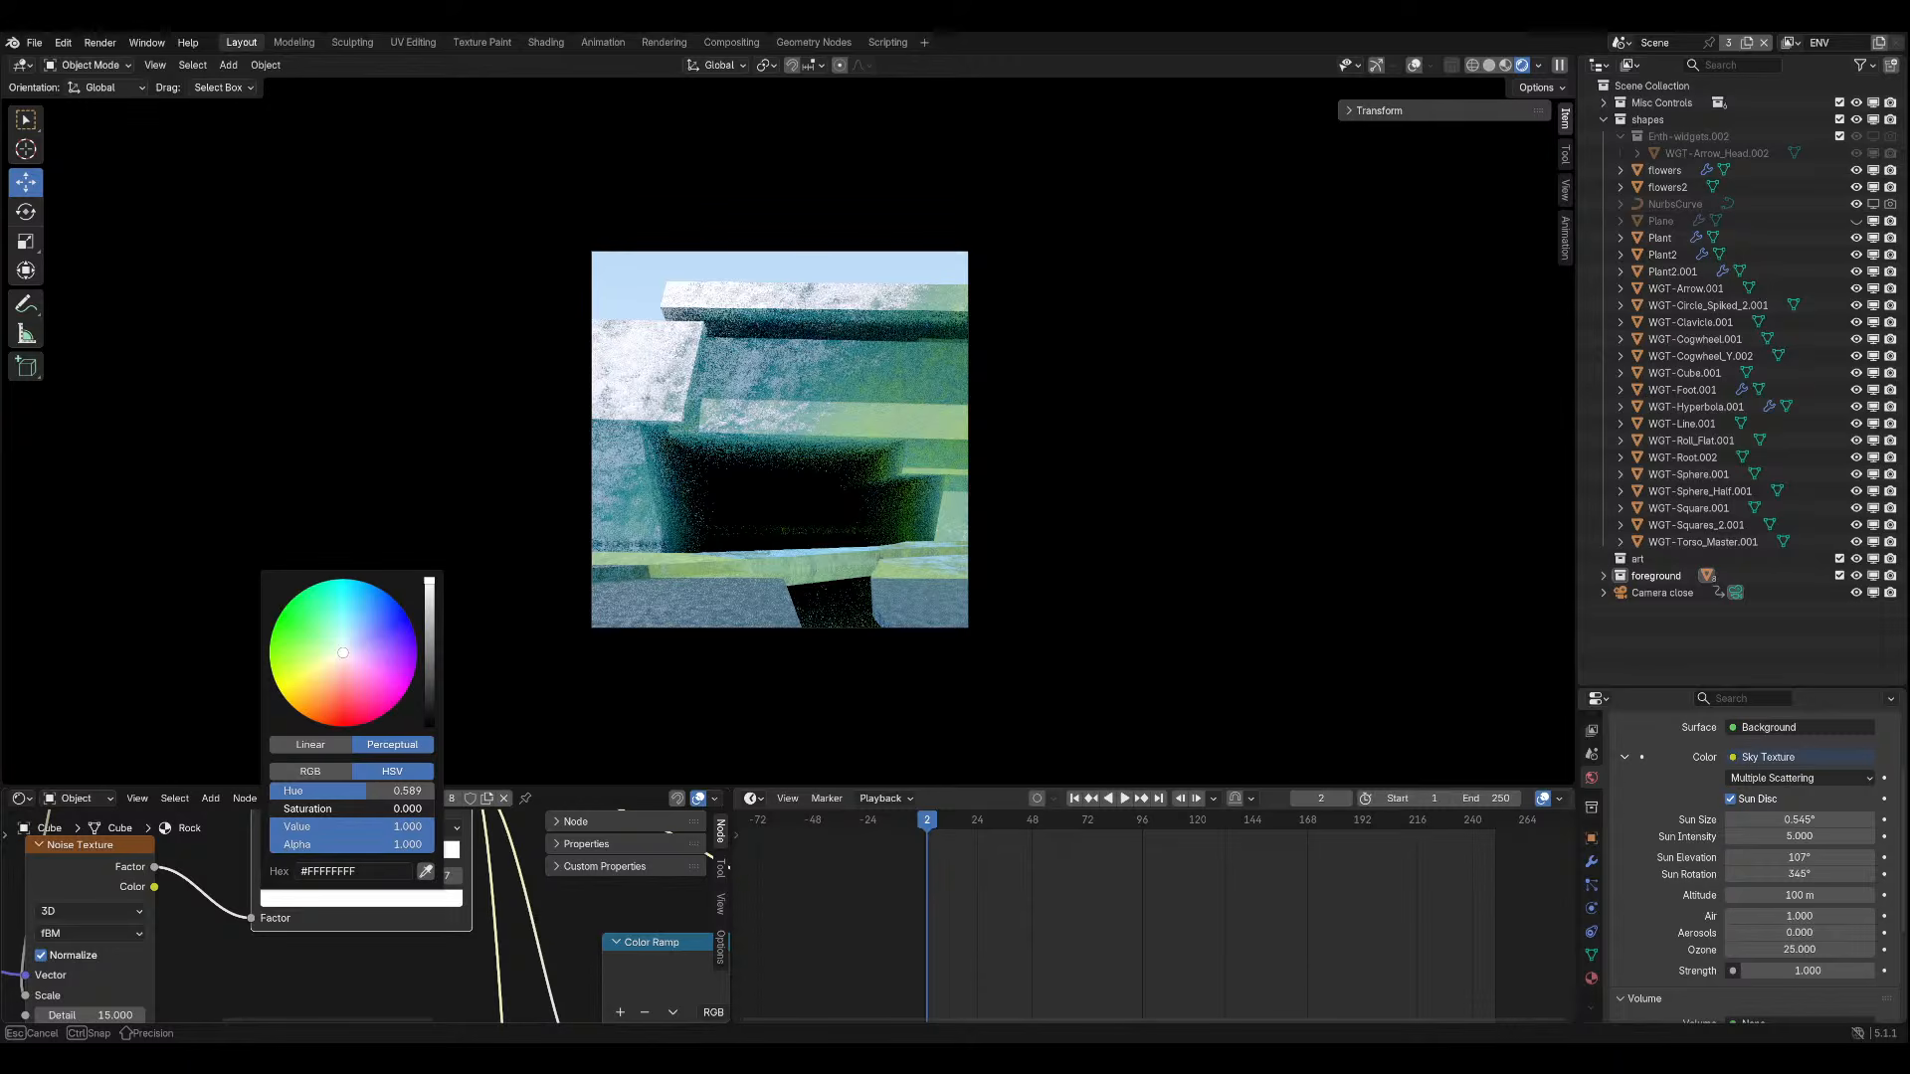
key("Escape")
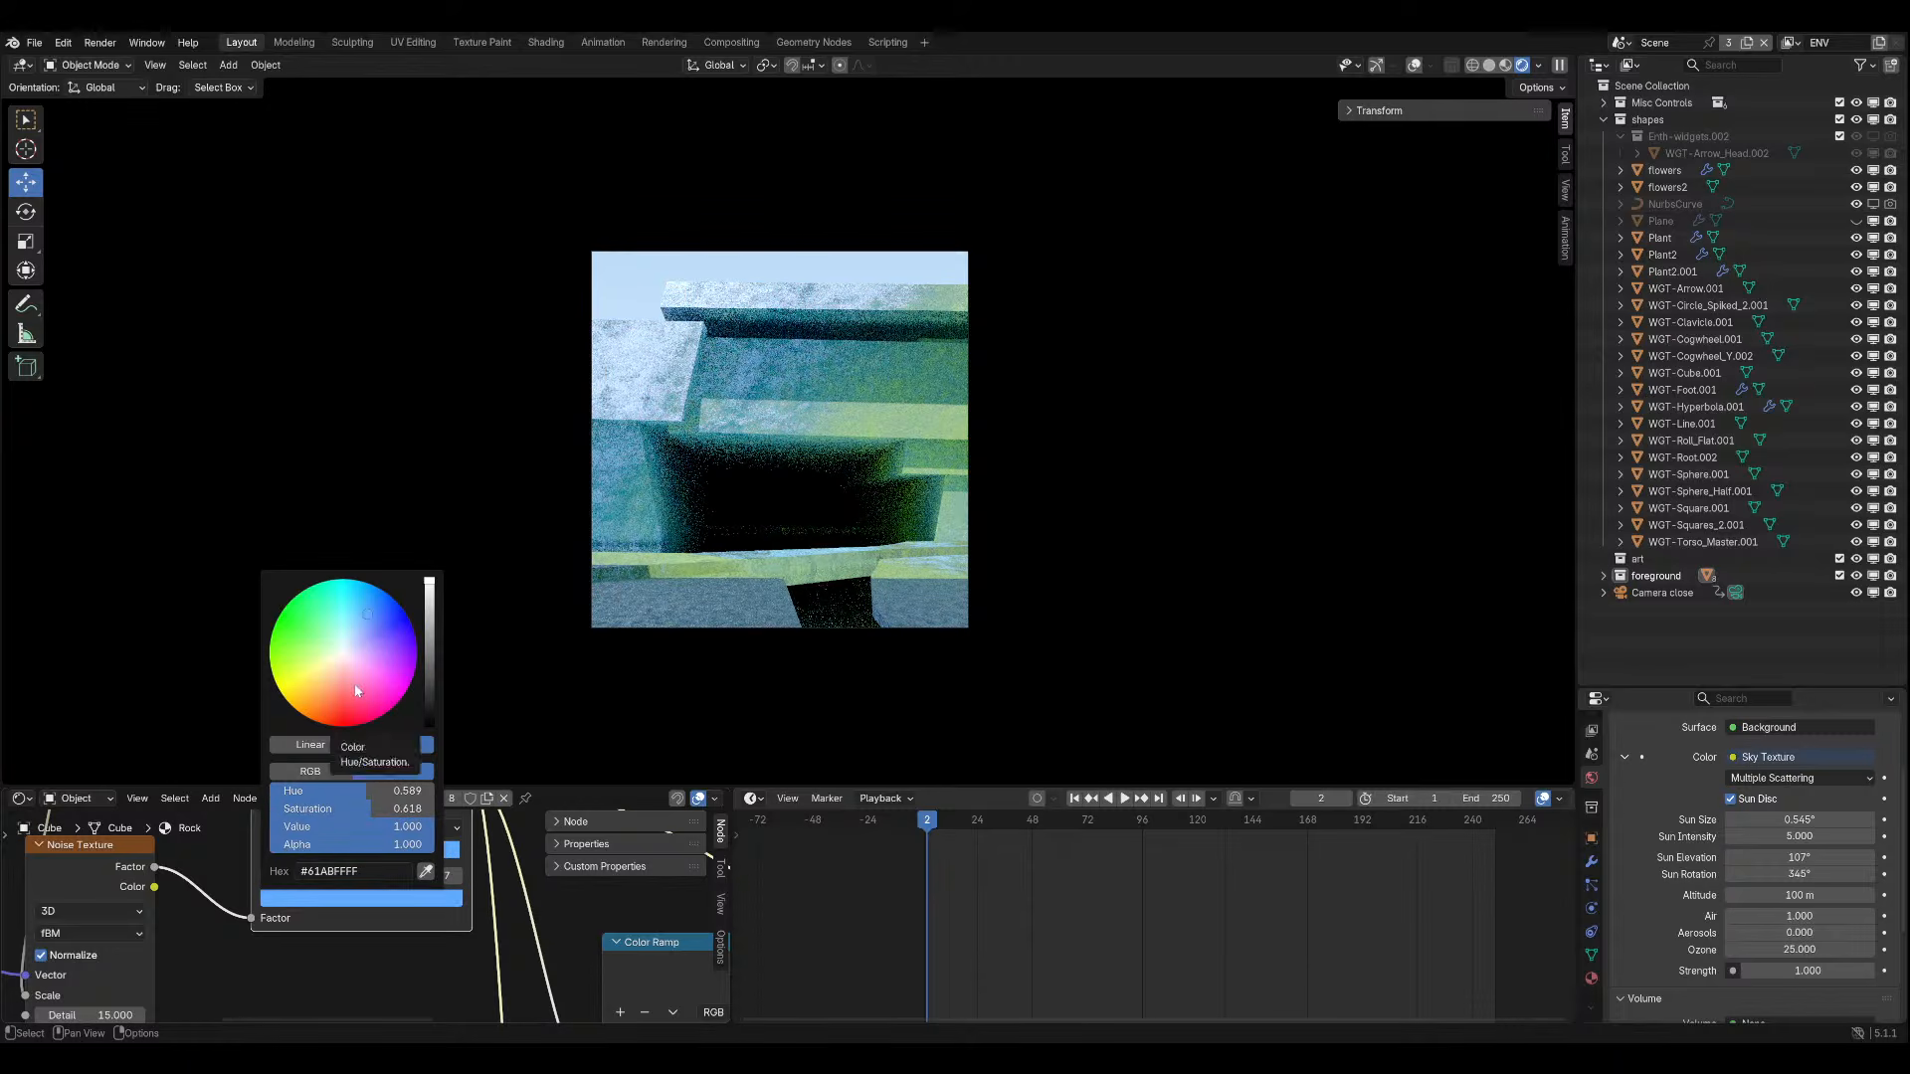
key("ctrl+s")
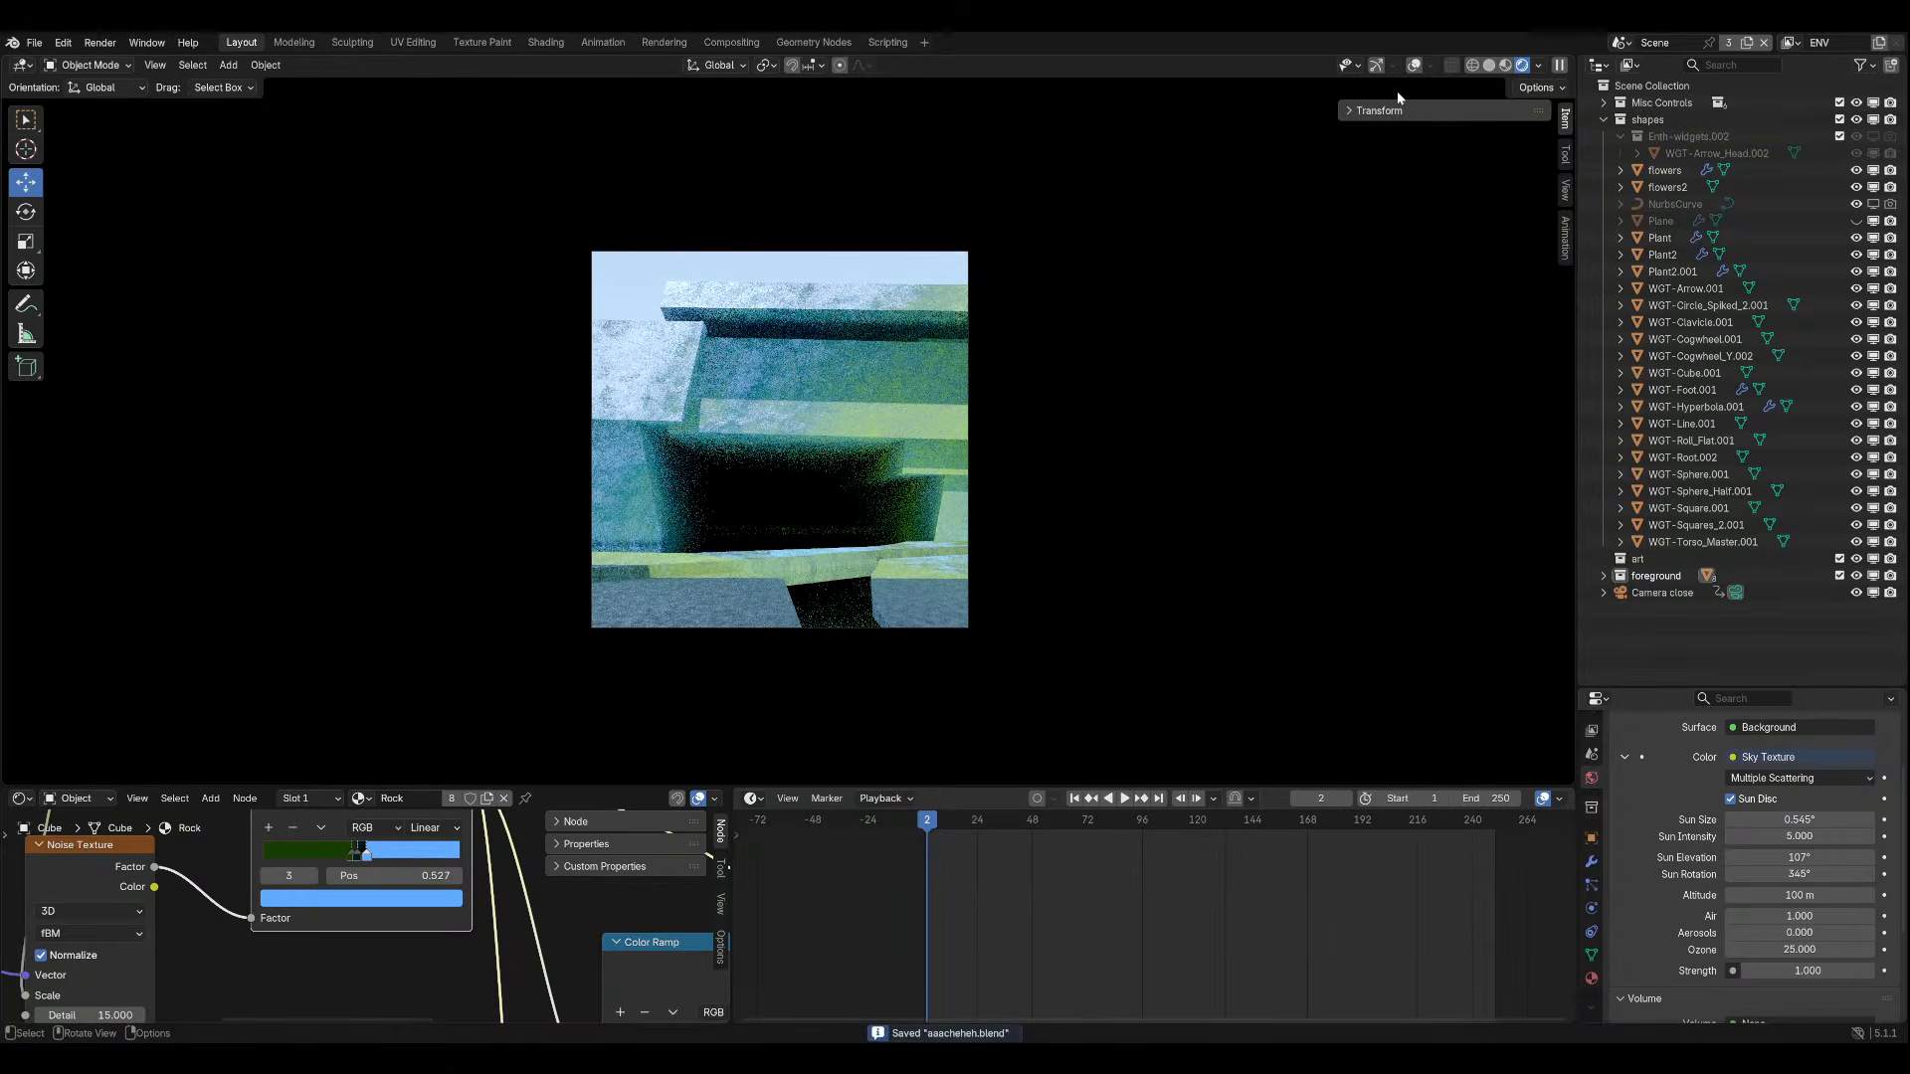
Insert a Hue/Saturation/Value node into the Base Color link of the foreground ledge's rust.001 material.
left_click(684, 561)
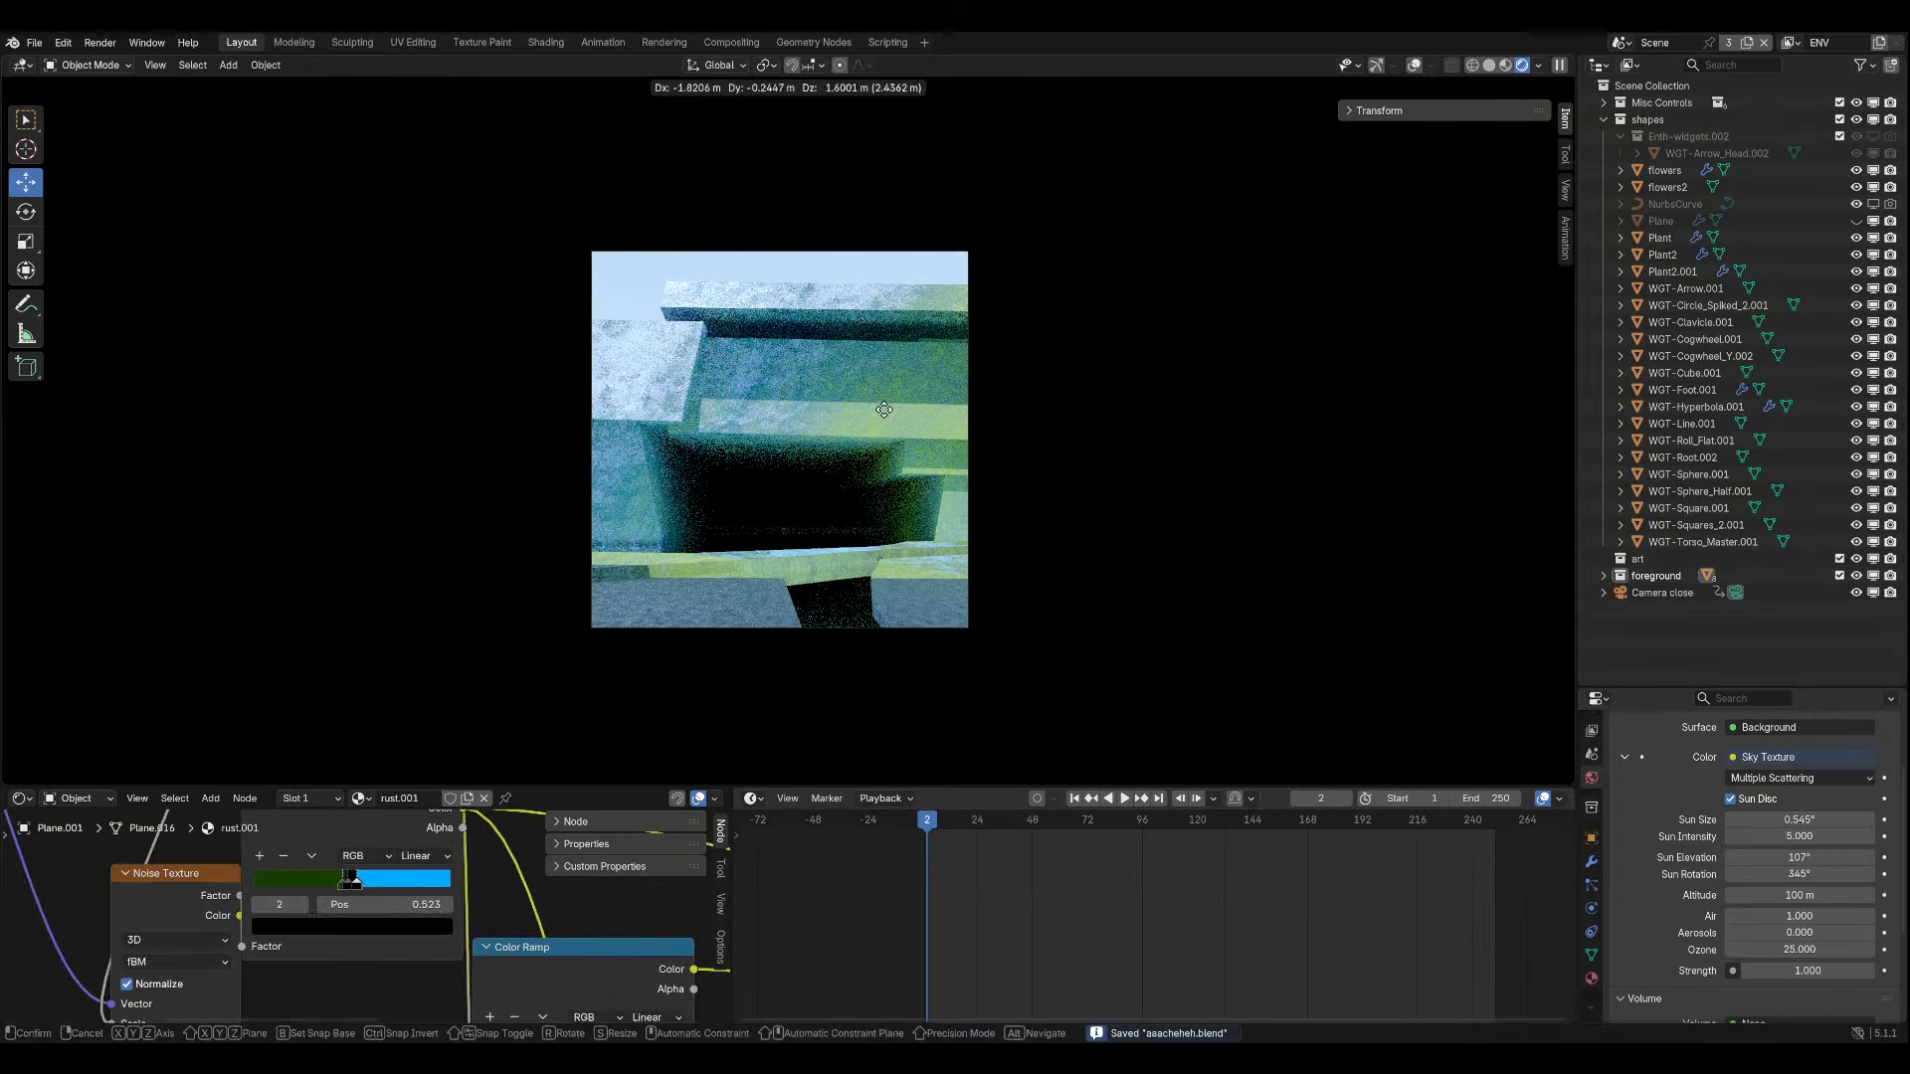
scroll(366, 905, "down", 11)
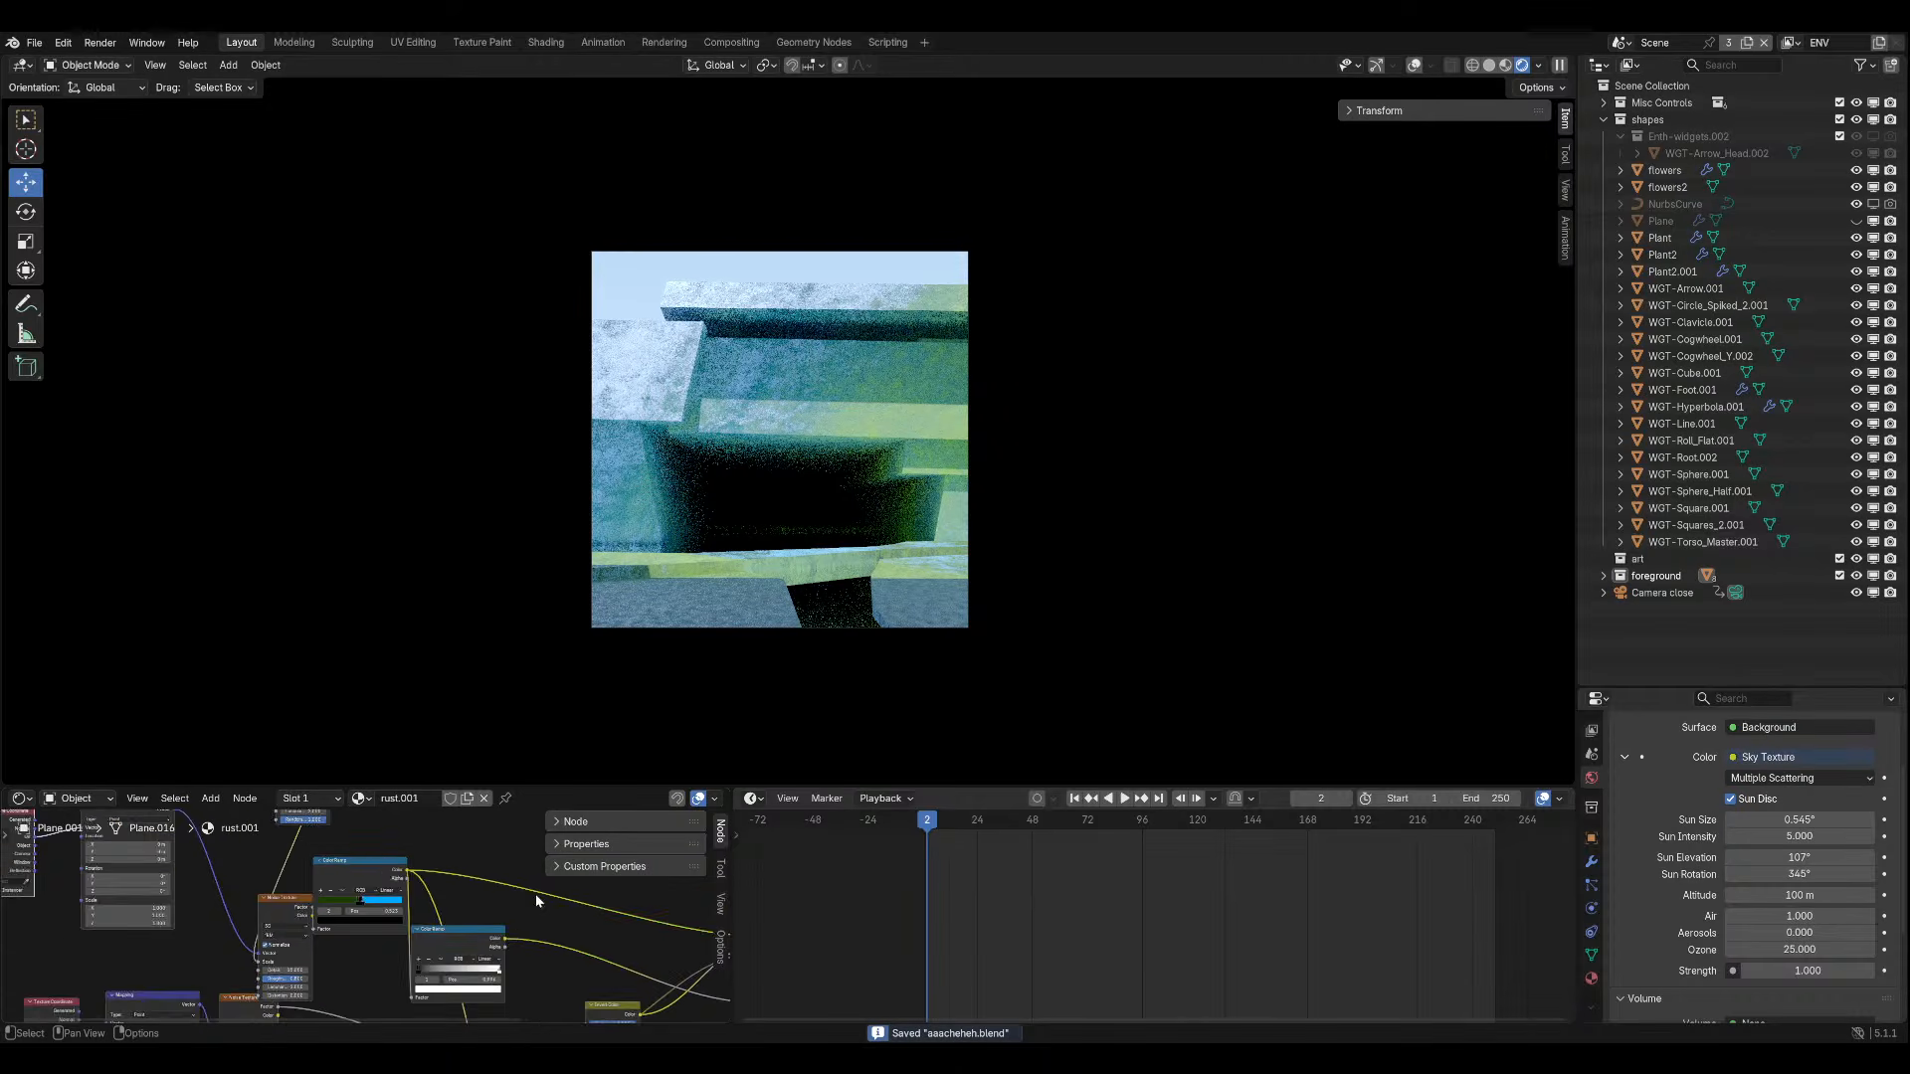
middle_click_drag(613, 913, 414, 899)
scroll(229, 909, "up", 3)
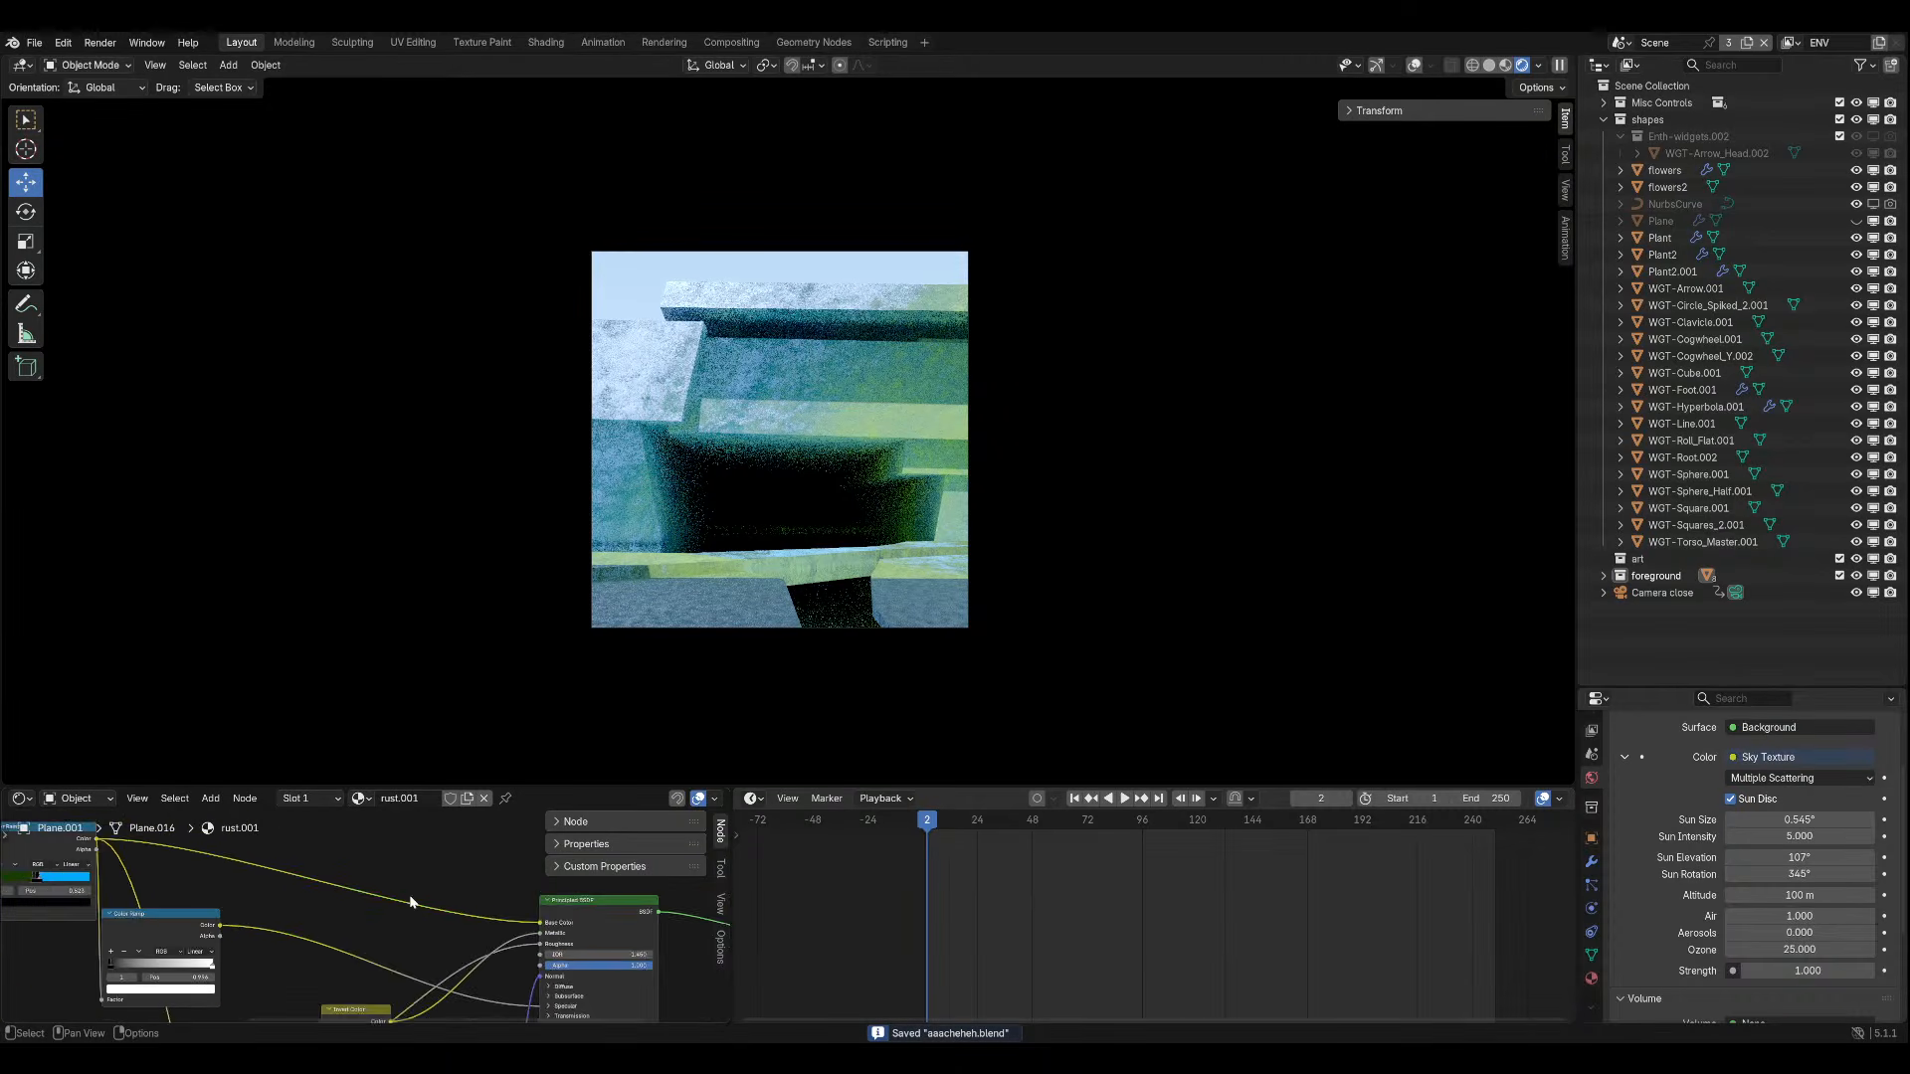
scroll(413, 899, "up", 3)
key("shift+a")
left_click(389, 846)
type("hue")
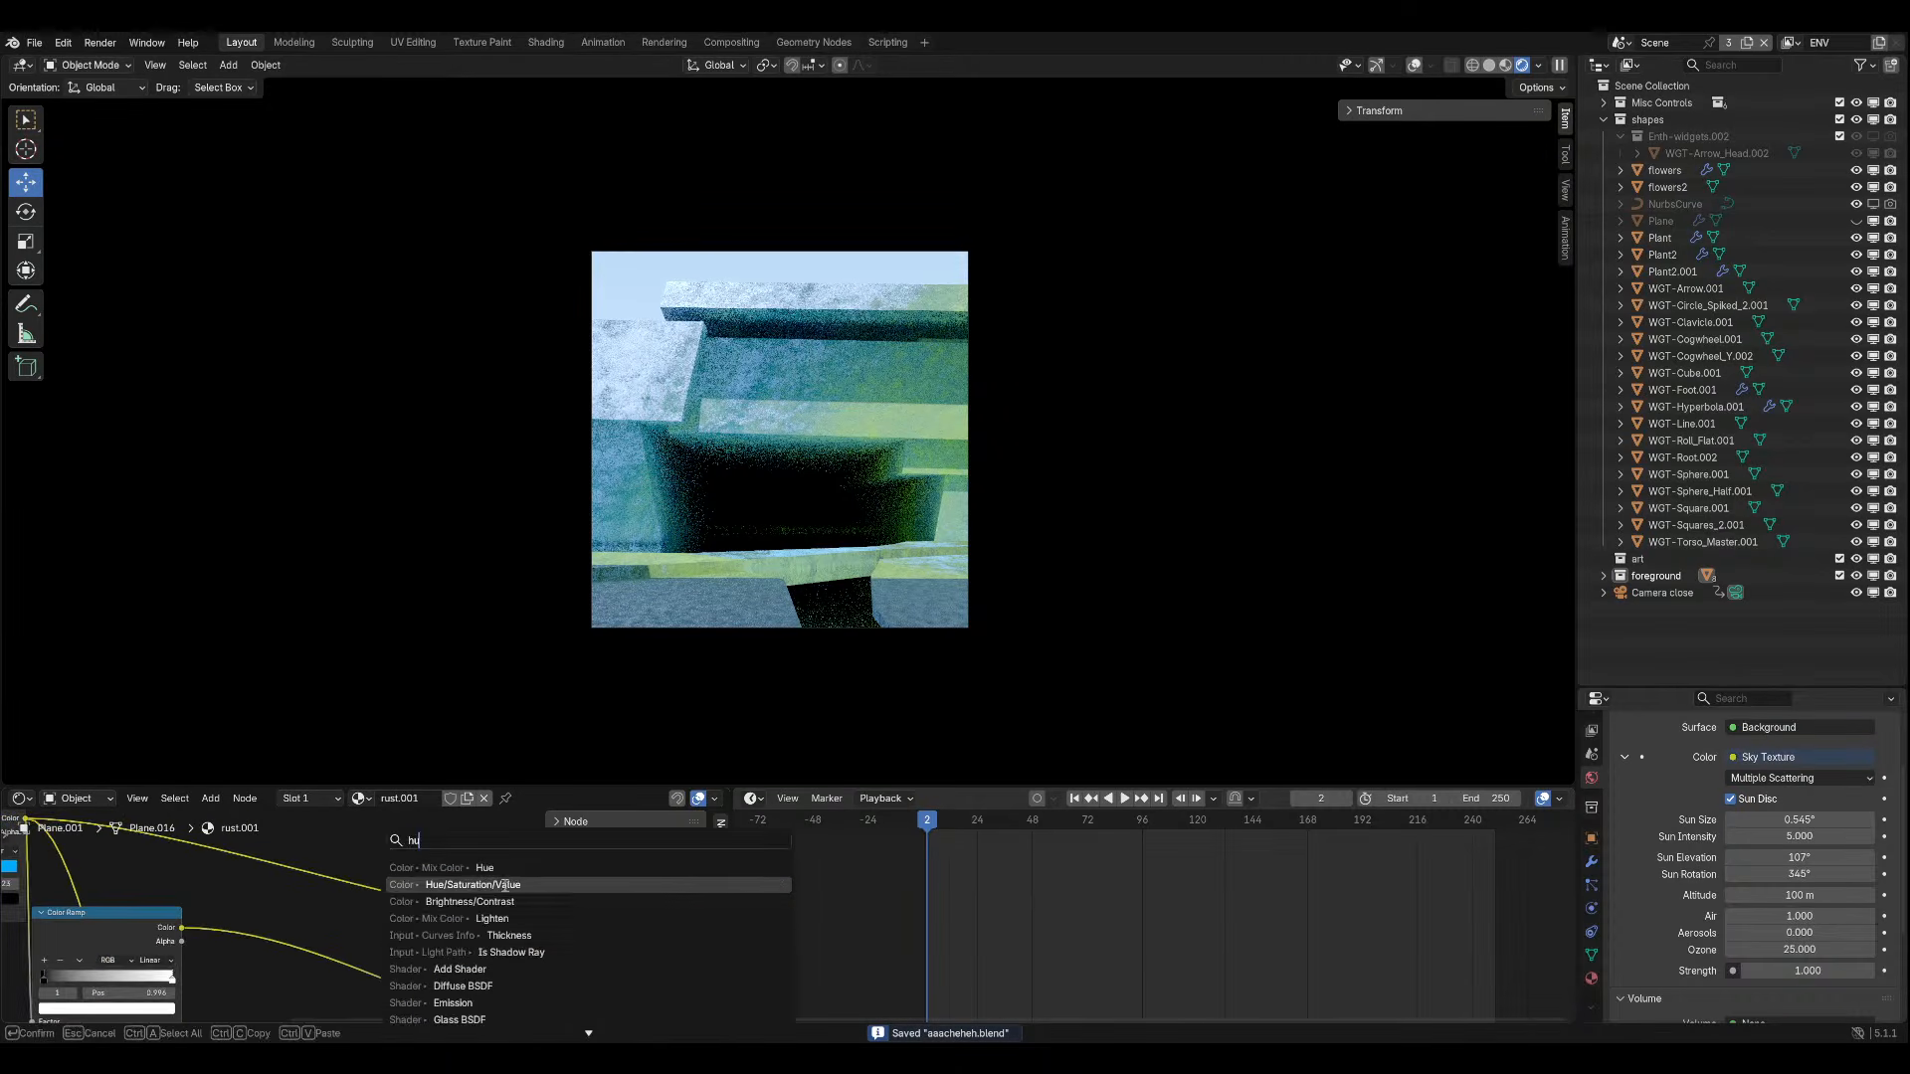
key("Return")
left_click(403, 887)
Try Hue values of 0.6 and 0.55 on the new Hue/Saturation/Value node.
scroll(508, 853, "up", 3)
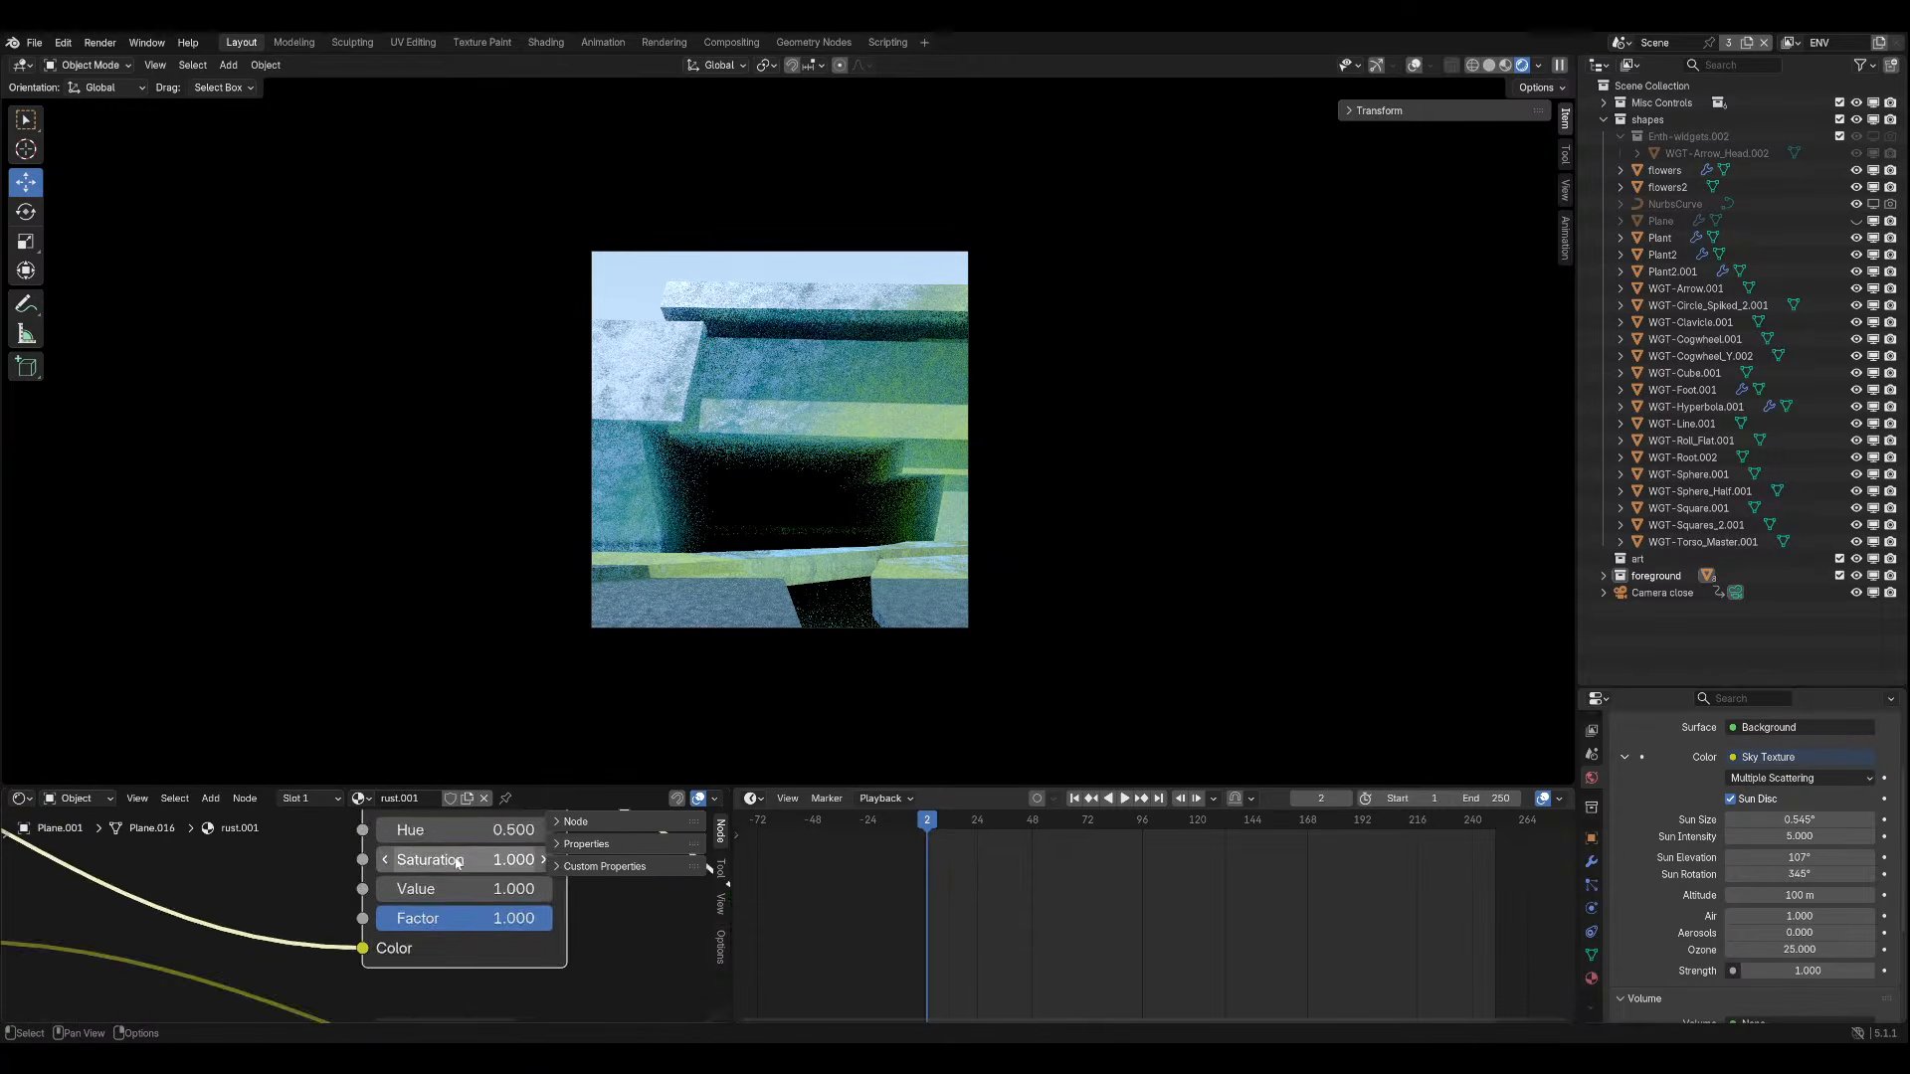
left_click(421, 877)
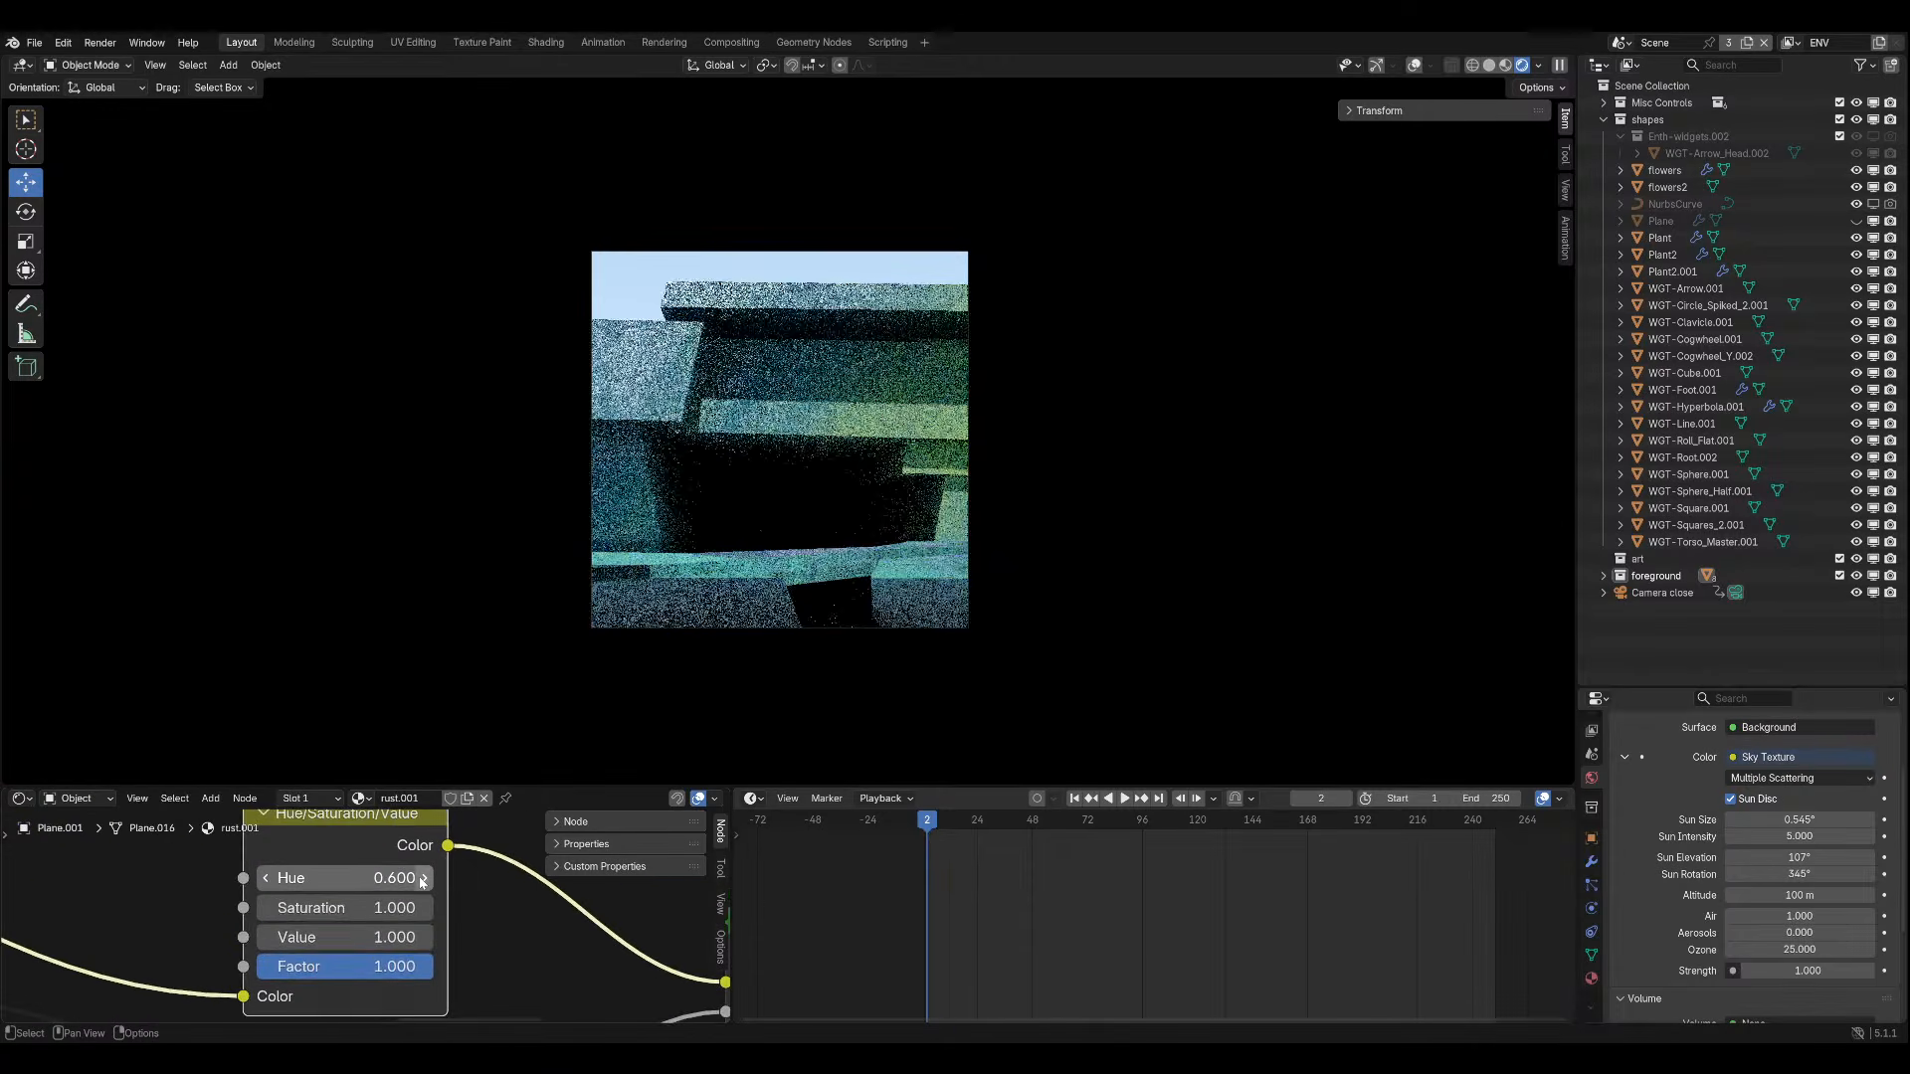
left_click(268, 881)
left_click(307, 884)
type(".55")
key("Return")
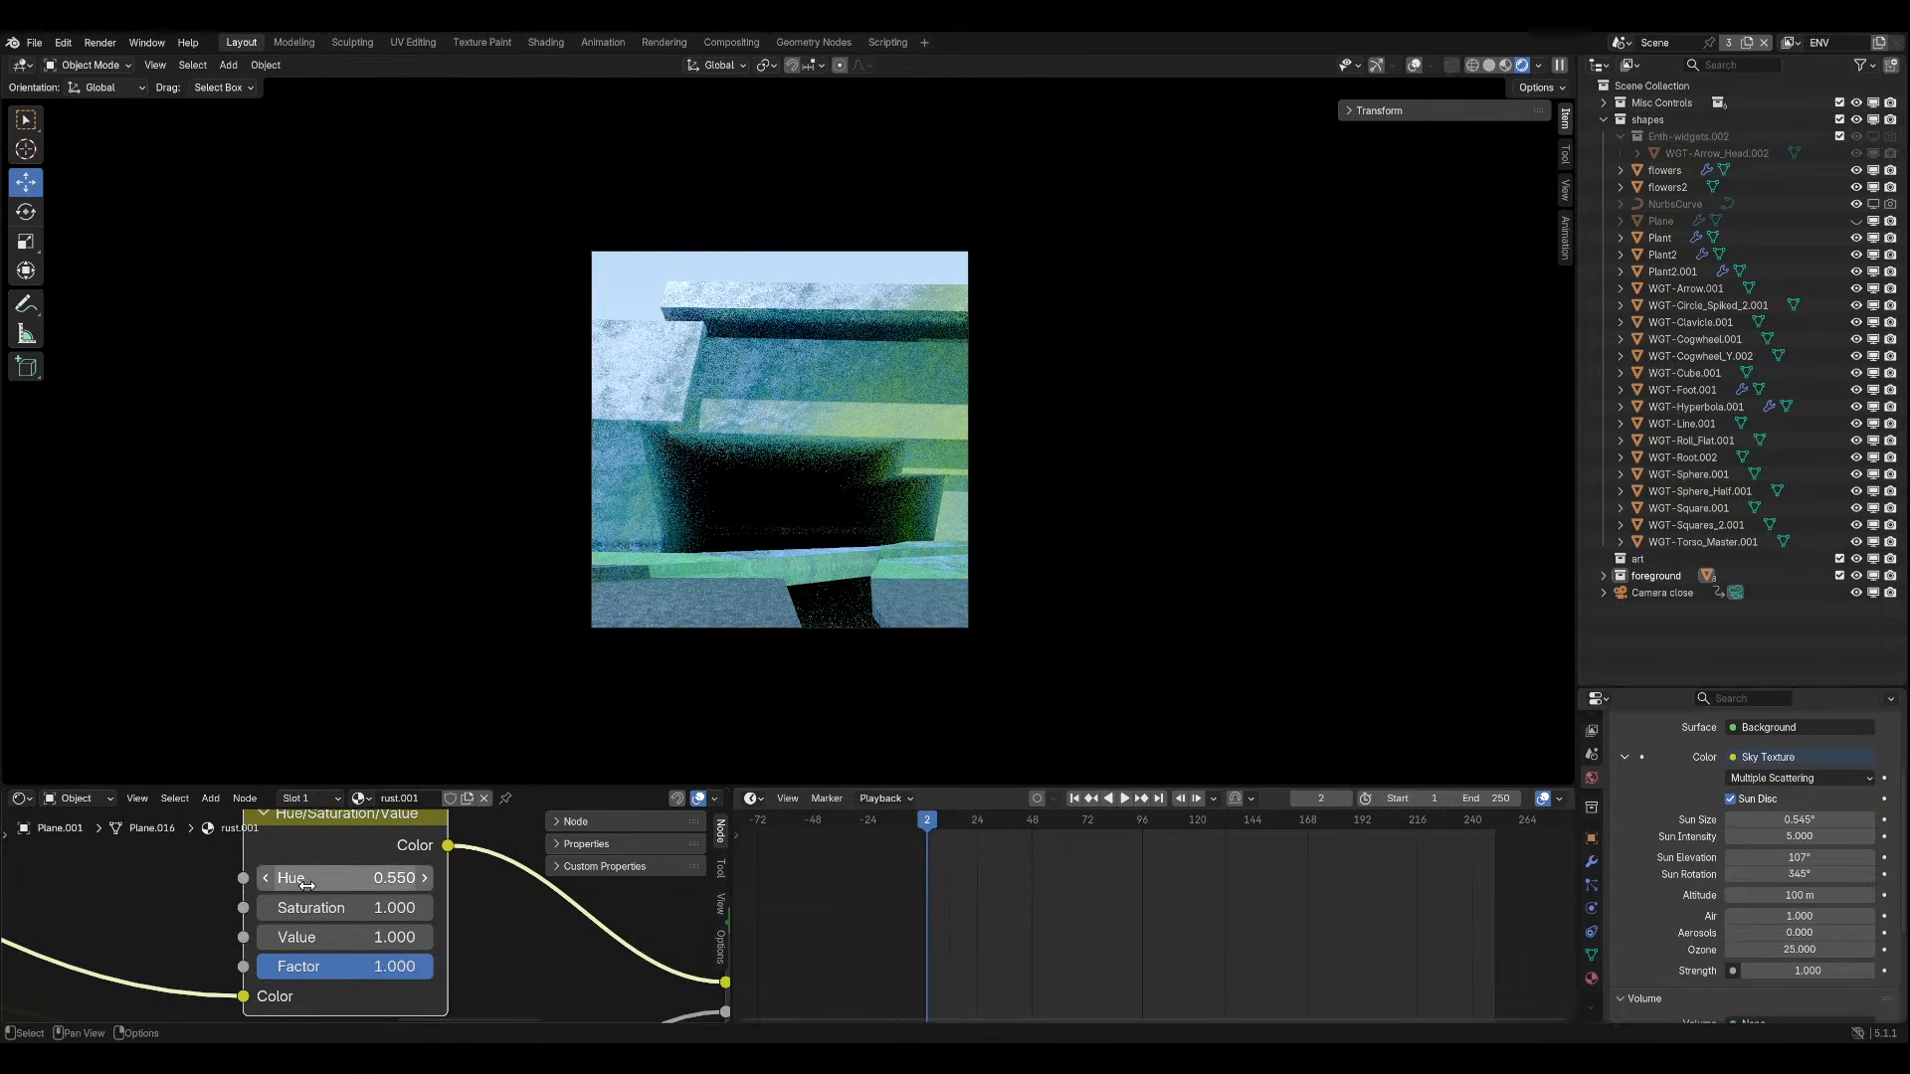
Set the Hue of the rust.001 Hue/Saturation/Value node to 0.53.
left_click(306, 885)
key("Return")
left_click(308, 884)
type("0.52")
key("BackSpace")
type("3")
key("Return")
Try a Saturation of -0.9 on the Hue/Saturation/Value node and reset it to 1.
left_click(306, 878)
key("Tab")
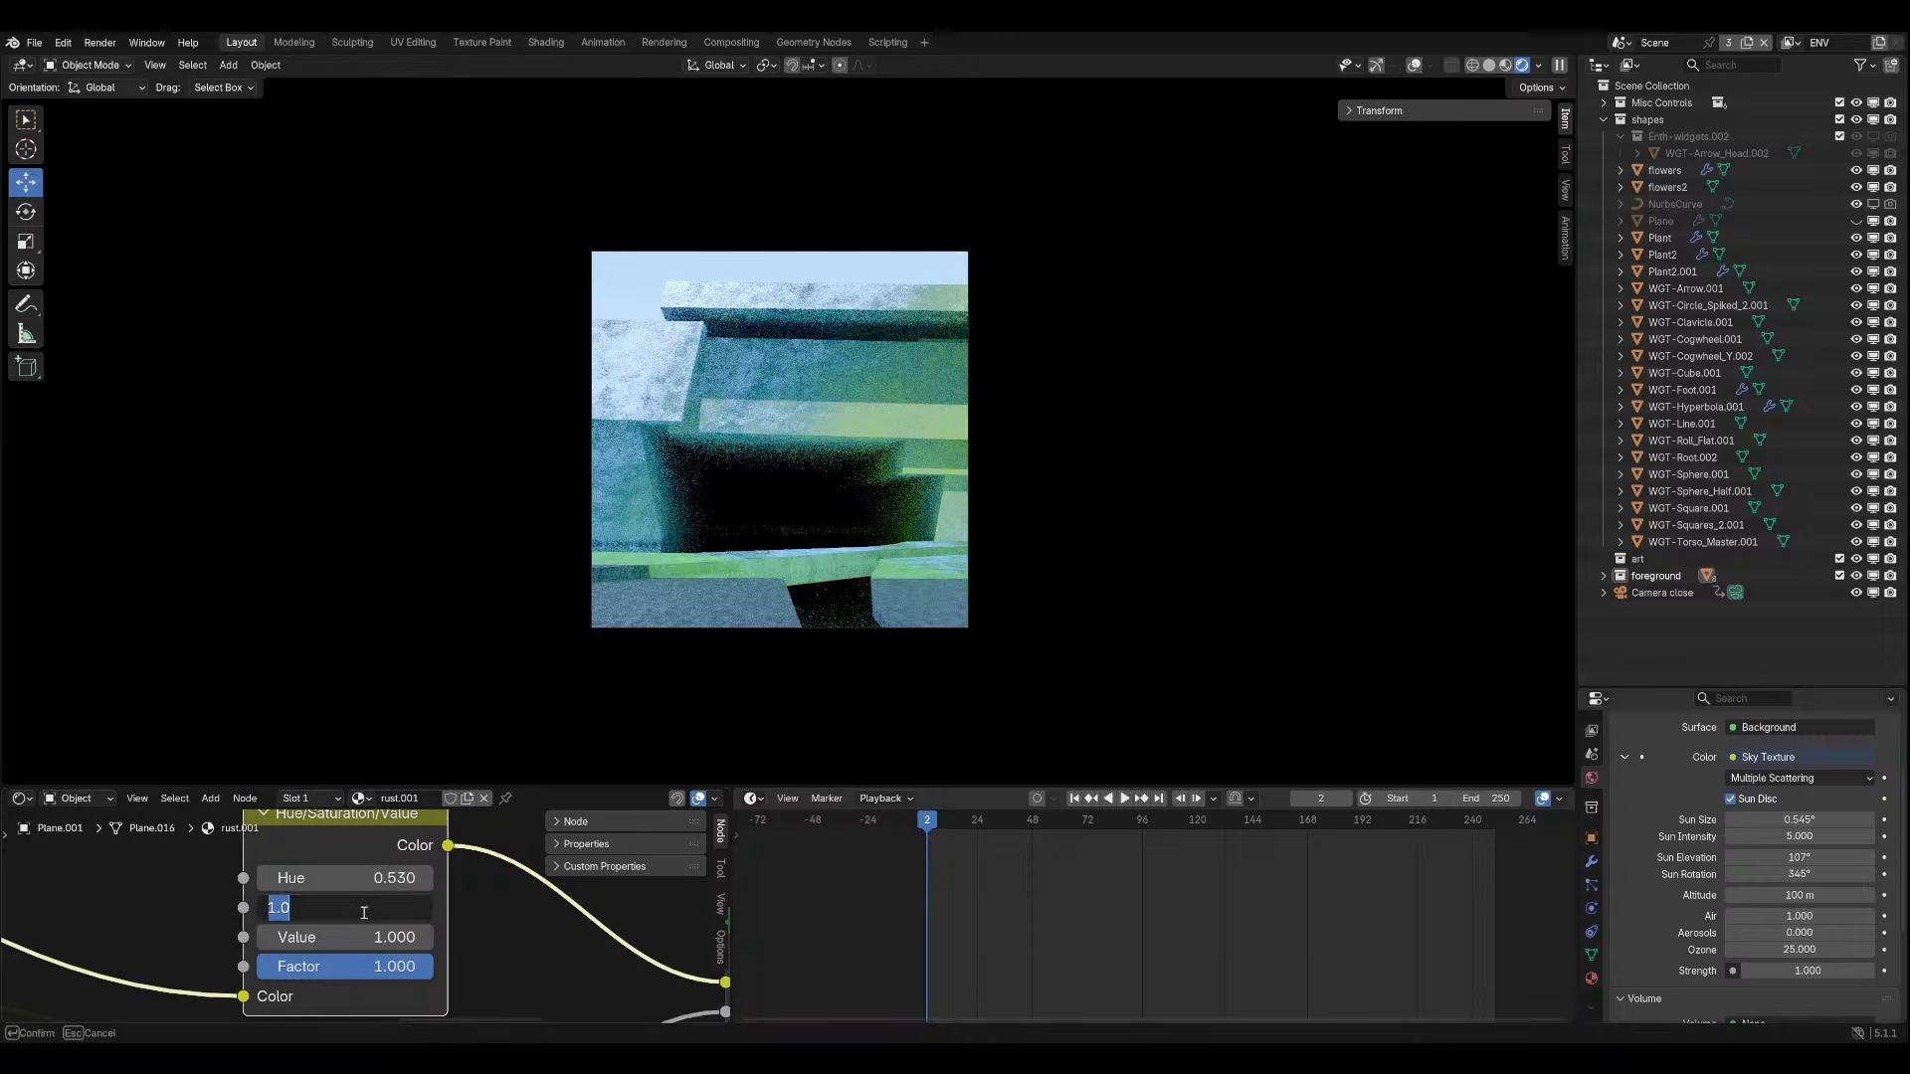
type("0-.9")
key("Return")
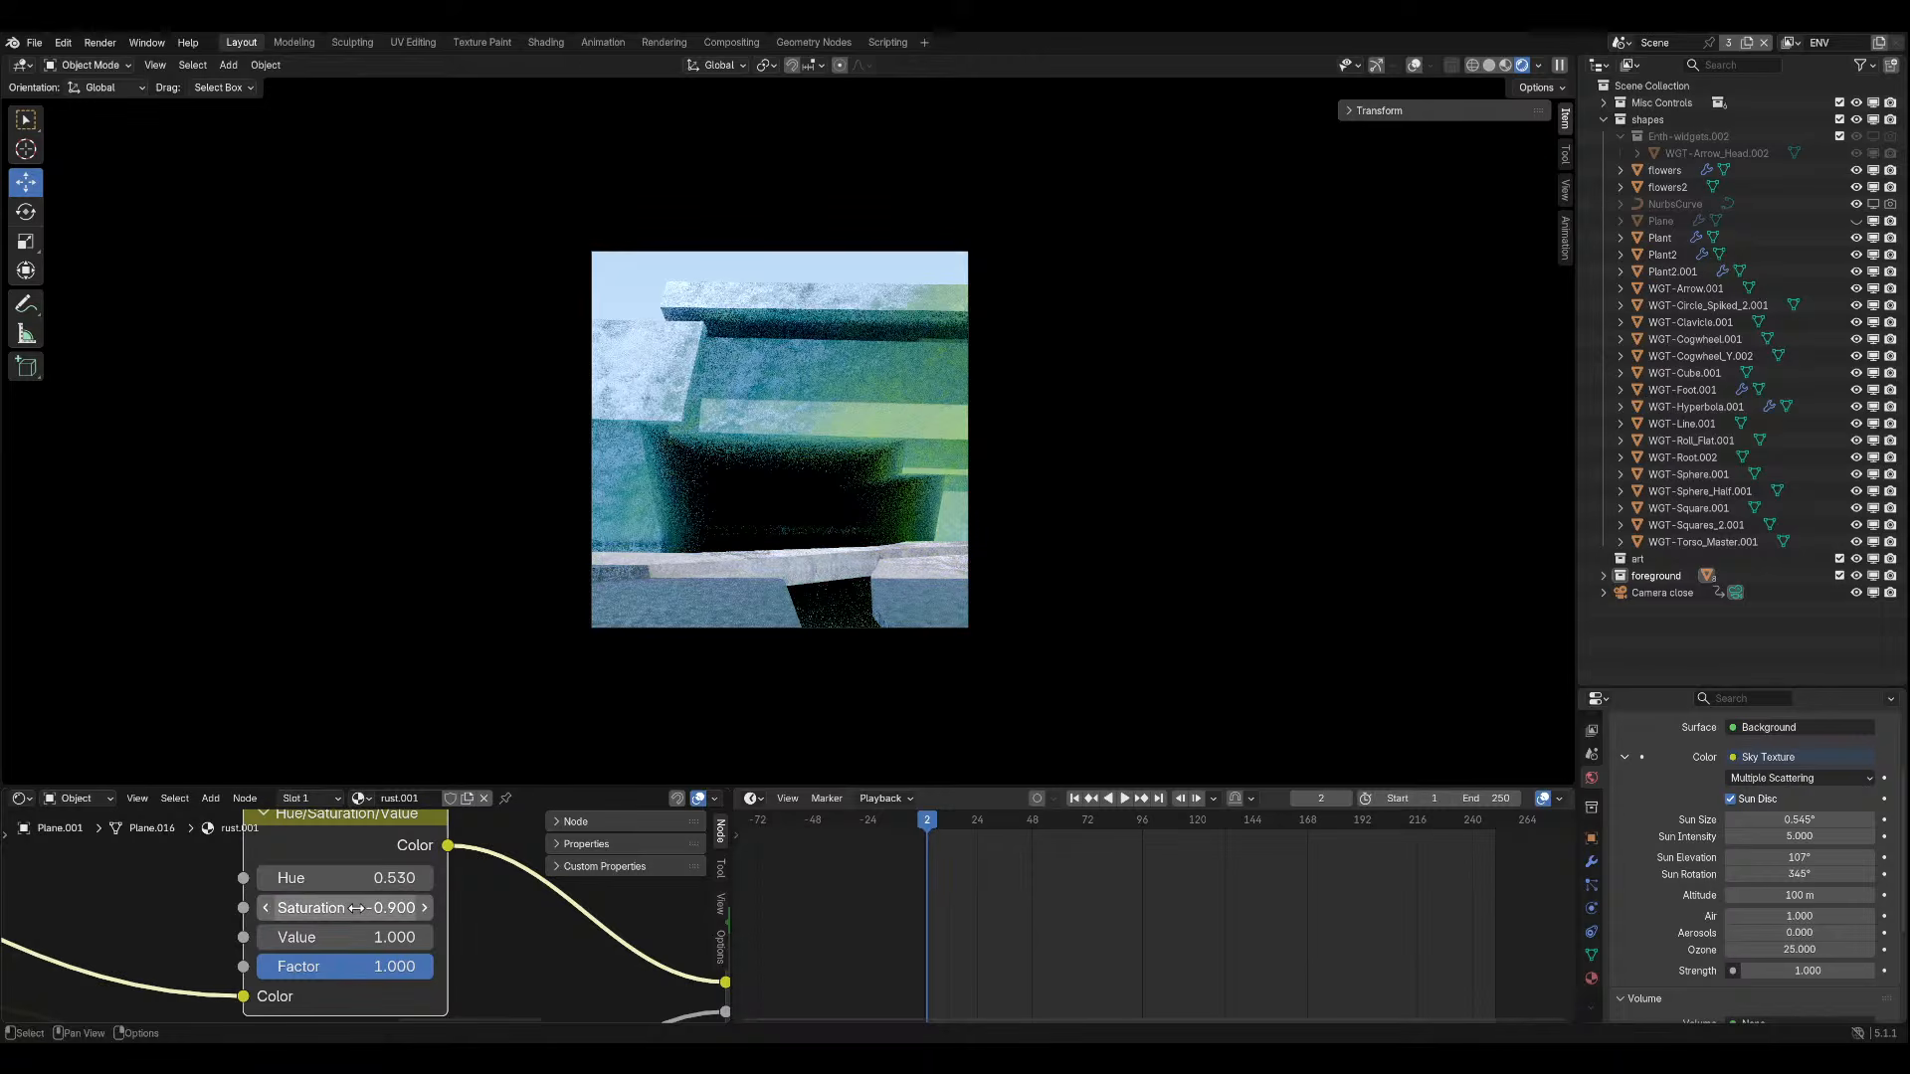
left_click(358, 909)
type("-0.9")
key("Return")
double_click(396, 905)
type("1")
key("Return")
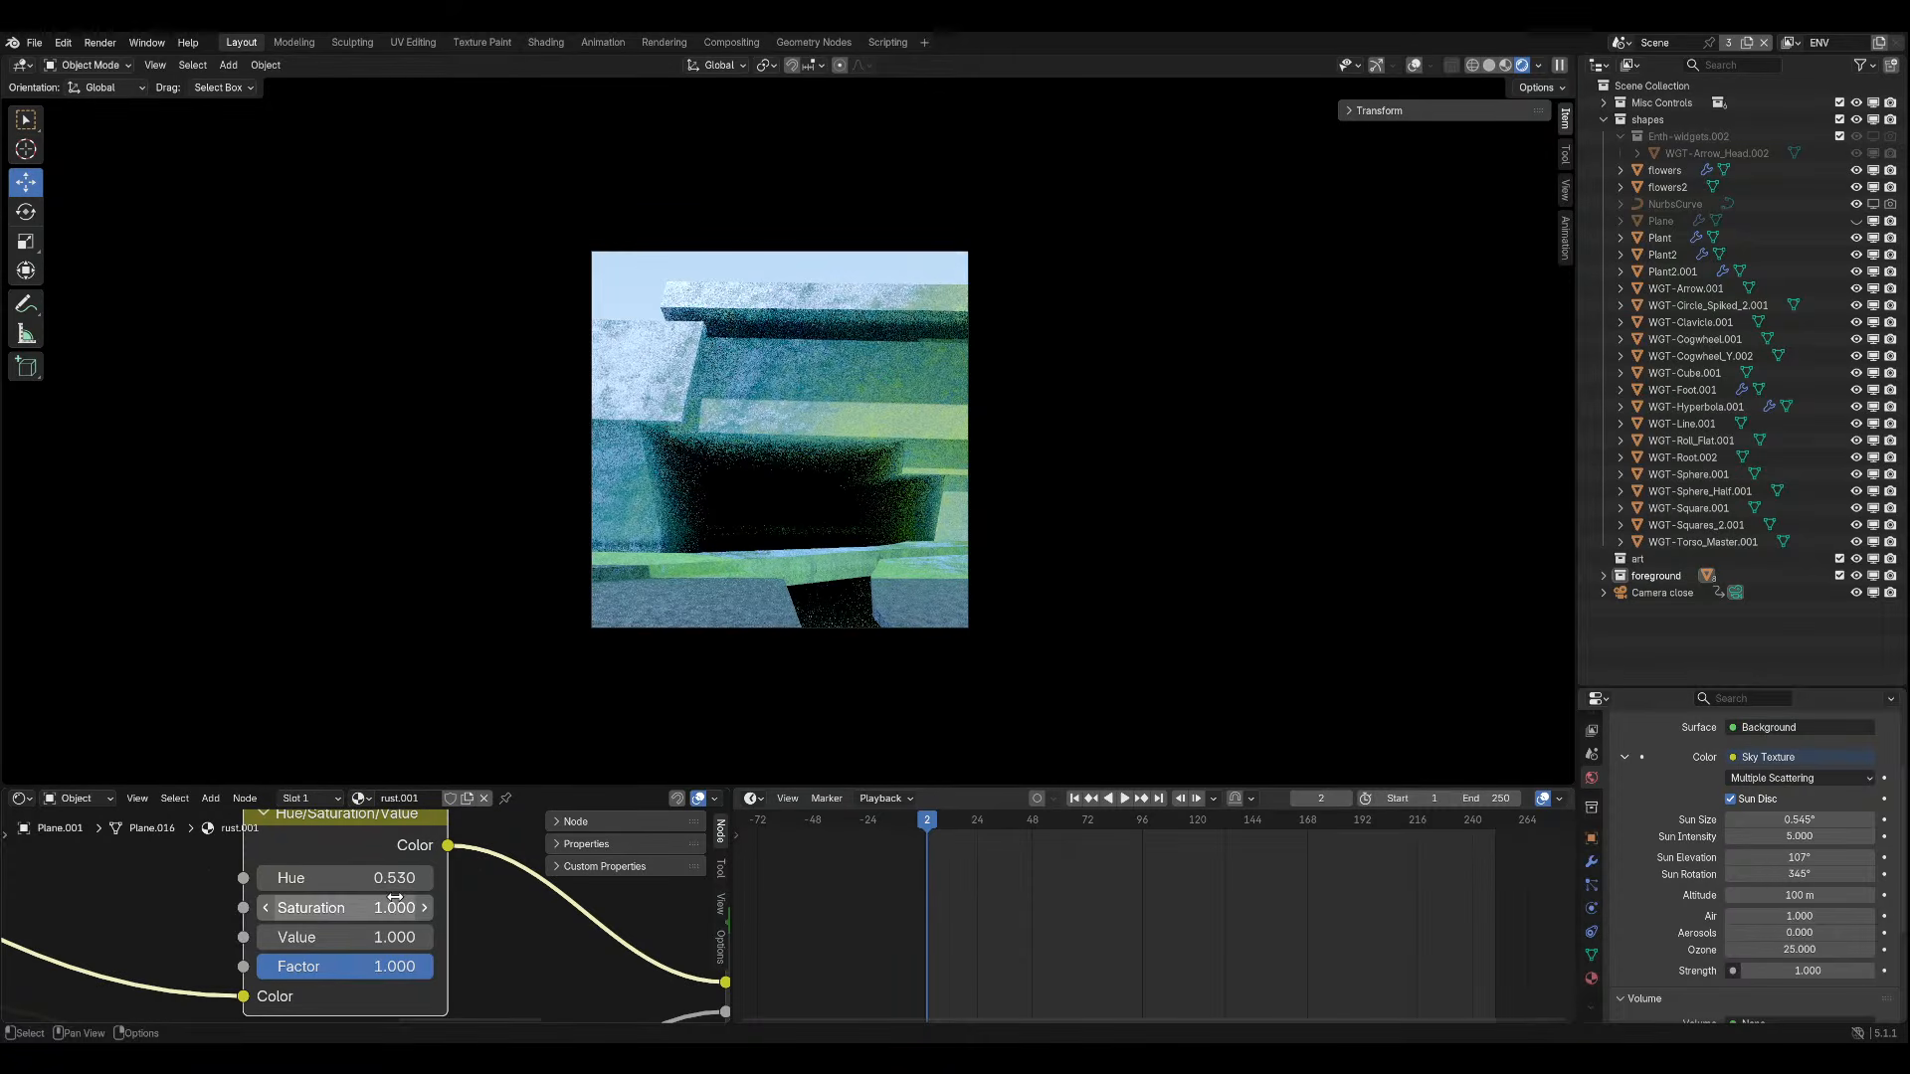
Try Saturation values of 0.9 and 0.95 on the Hue/Saturation/Value node.
double_click(396, 905)
key("BackSpace")
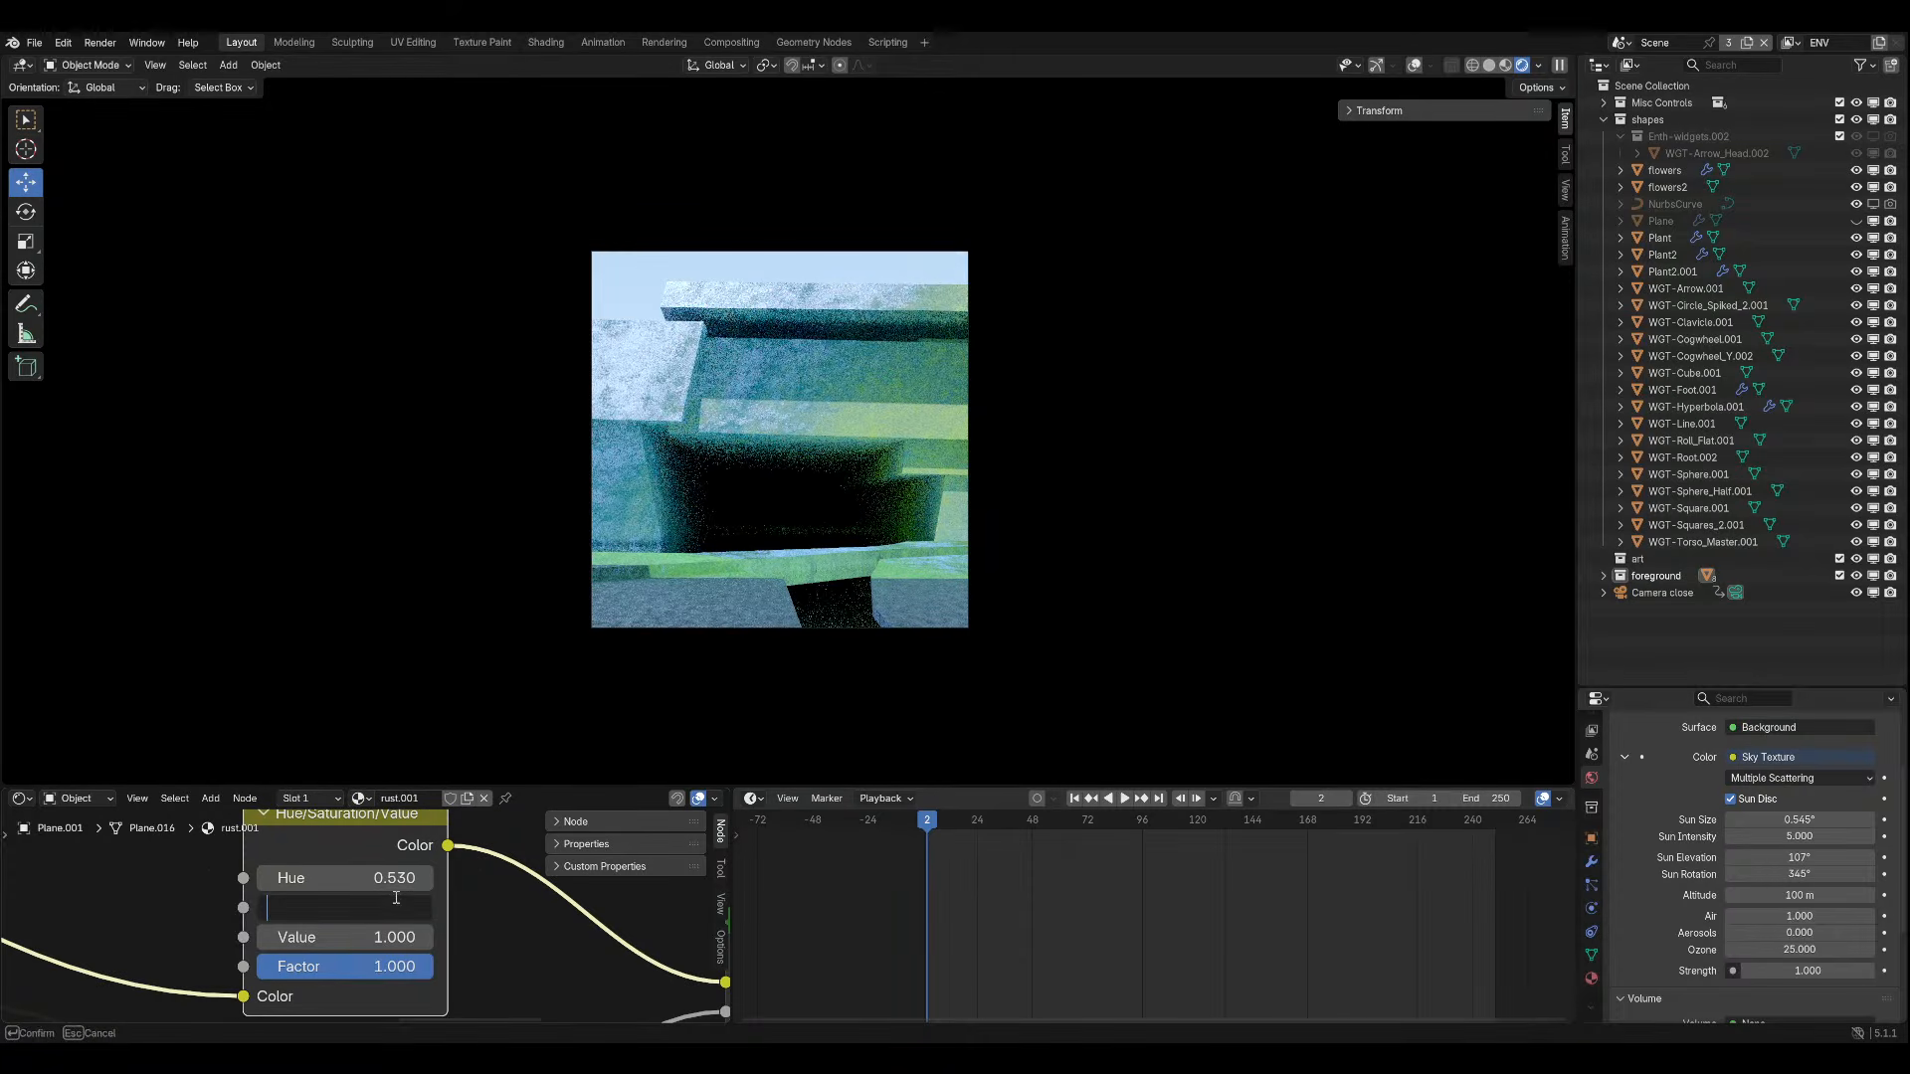
key("Escape")
double_click(396, 905)
type("0.9")
key("Return")
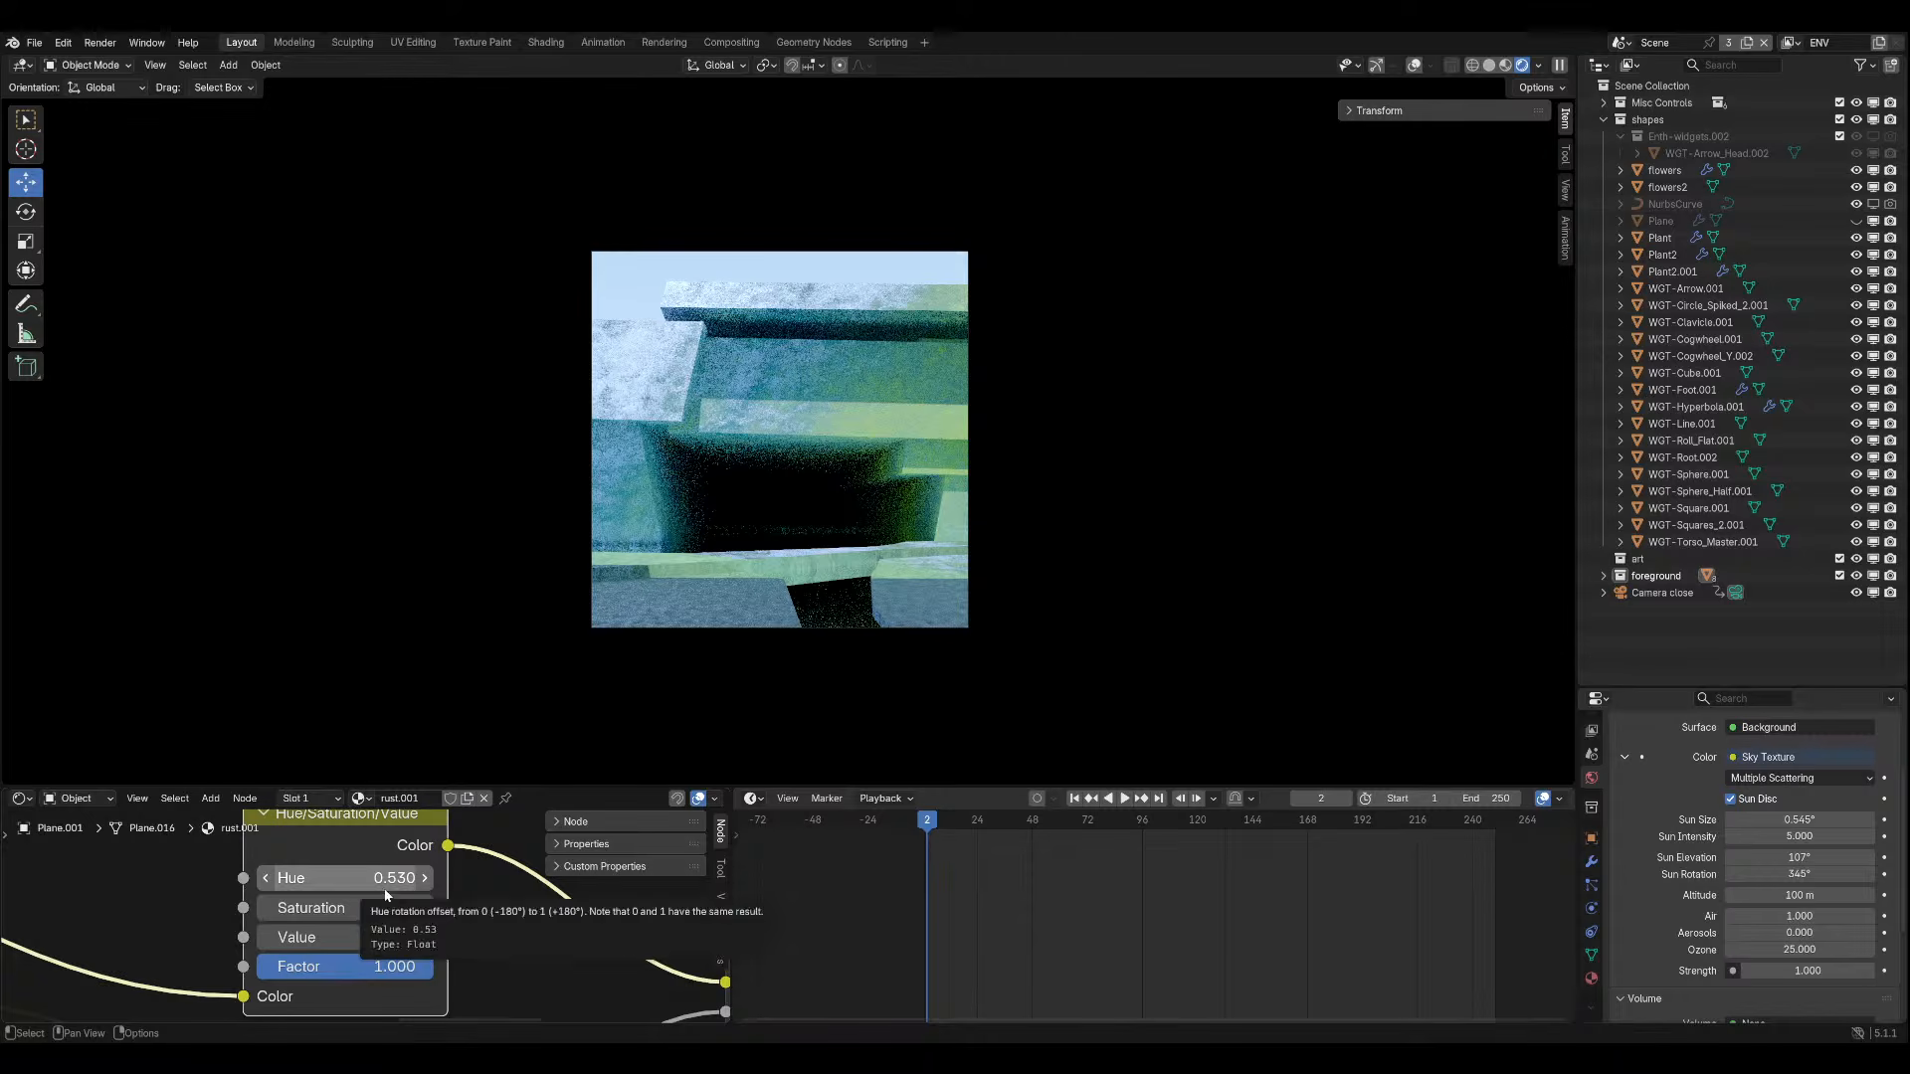
double_click(354, 905)
key("Return")
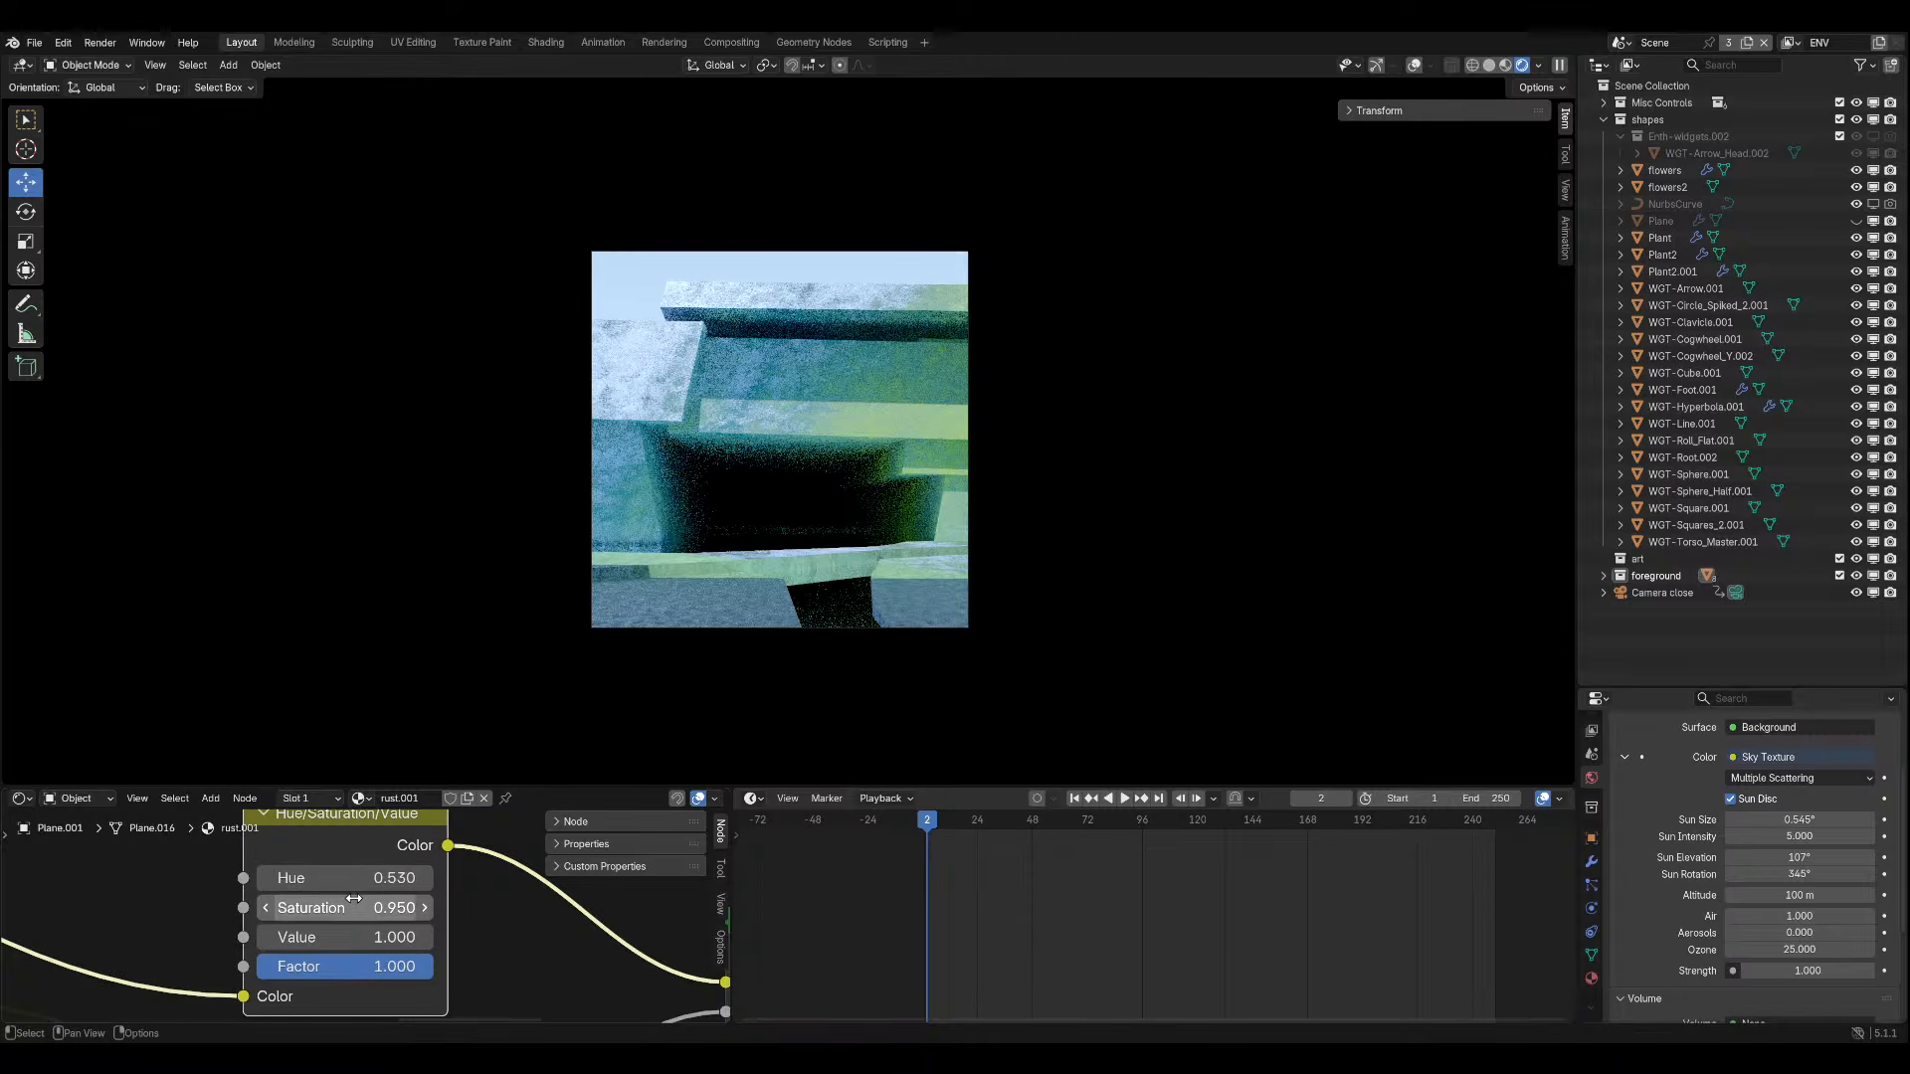
Set the Saturation of the Hue/Saturation/Value node to 0.975.
double_click(354, 906)
type("0.95")
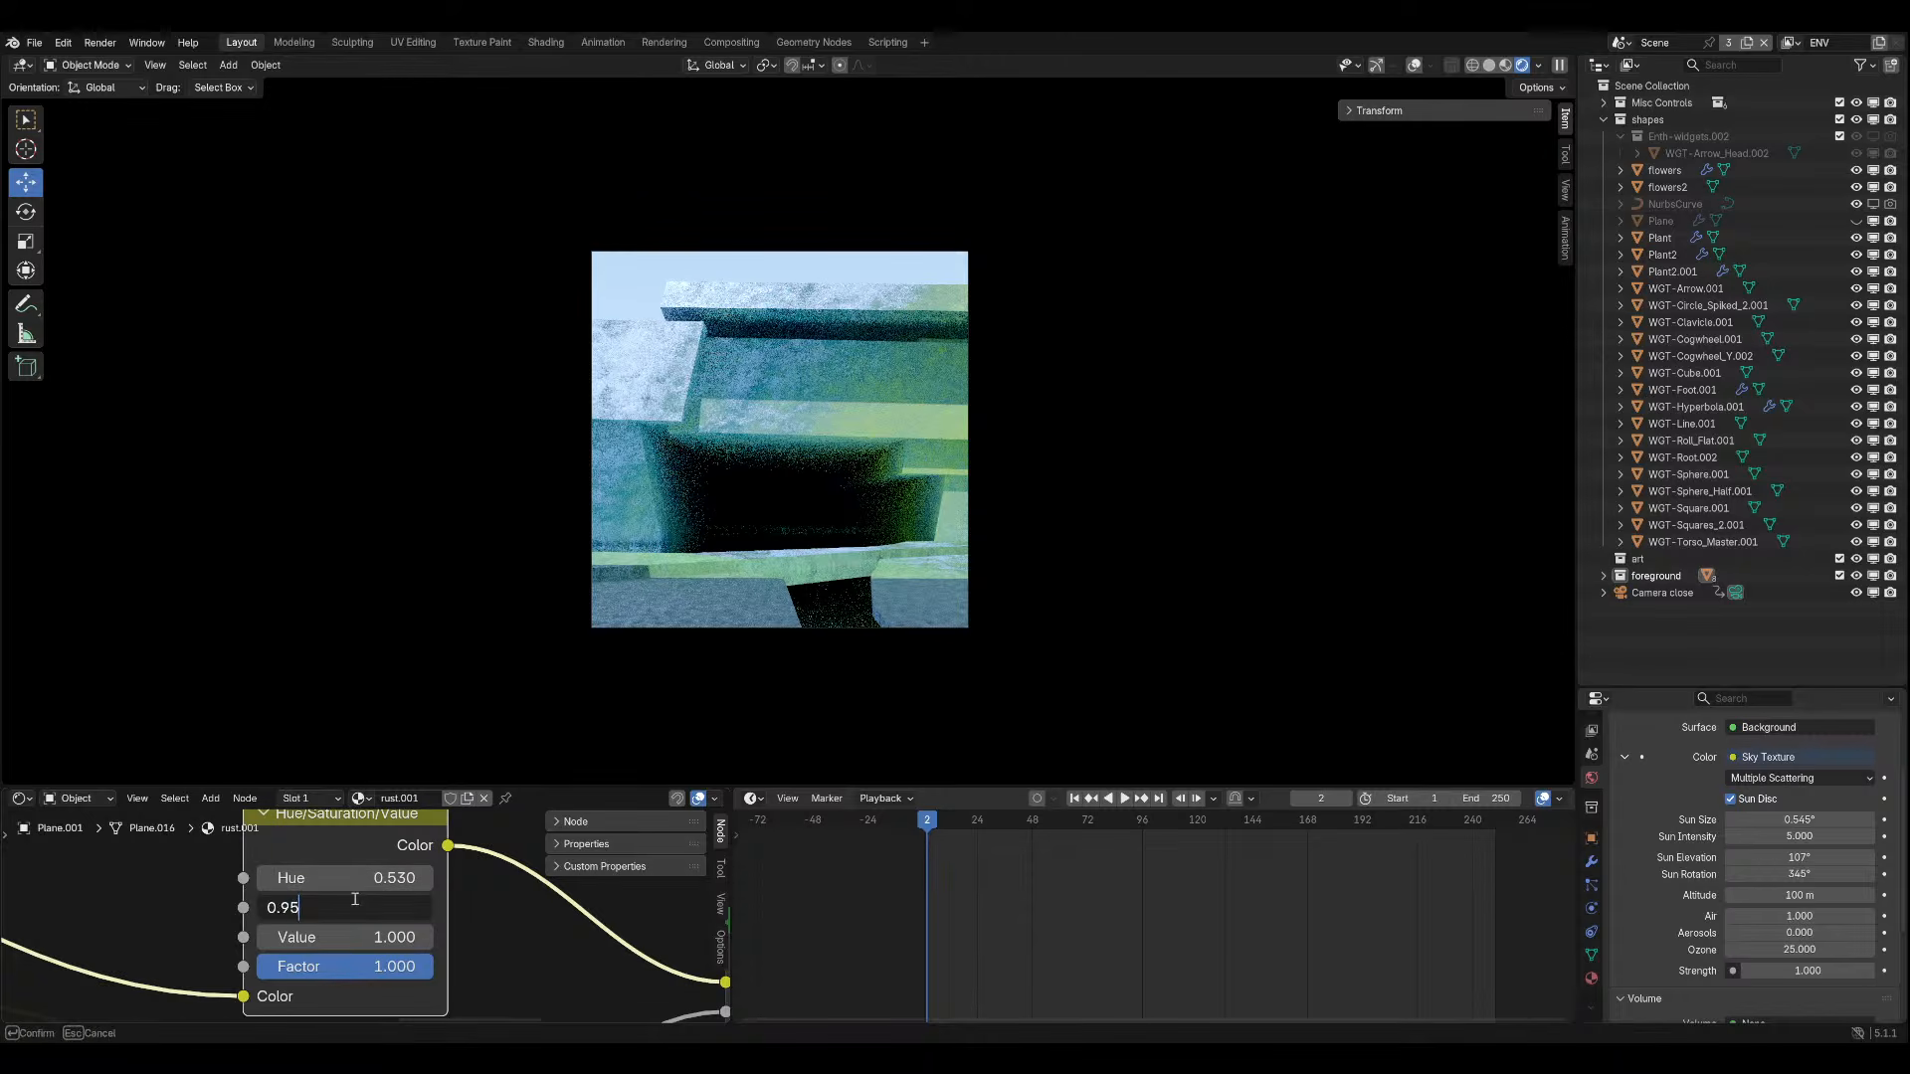
key("BackSpace")
type("75")
key("Return")
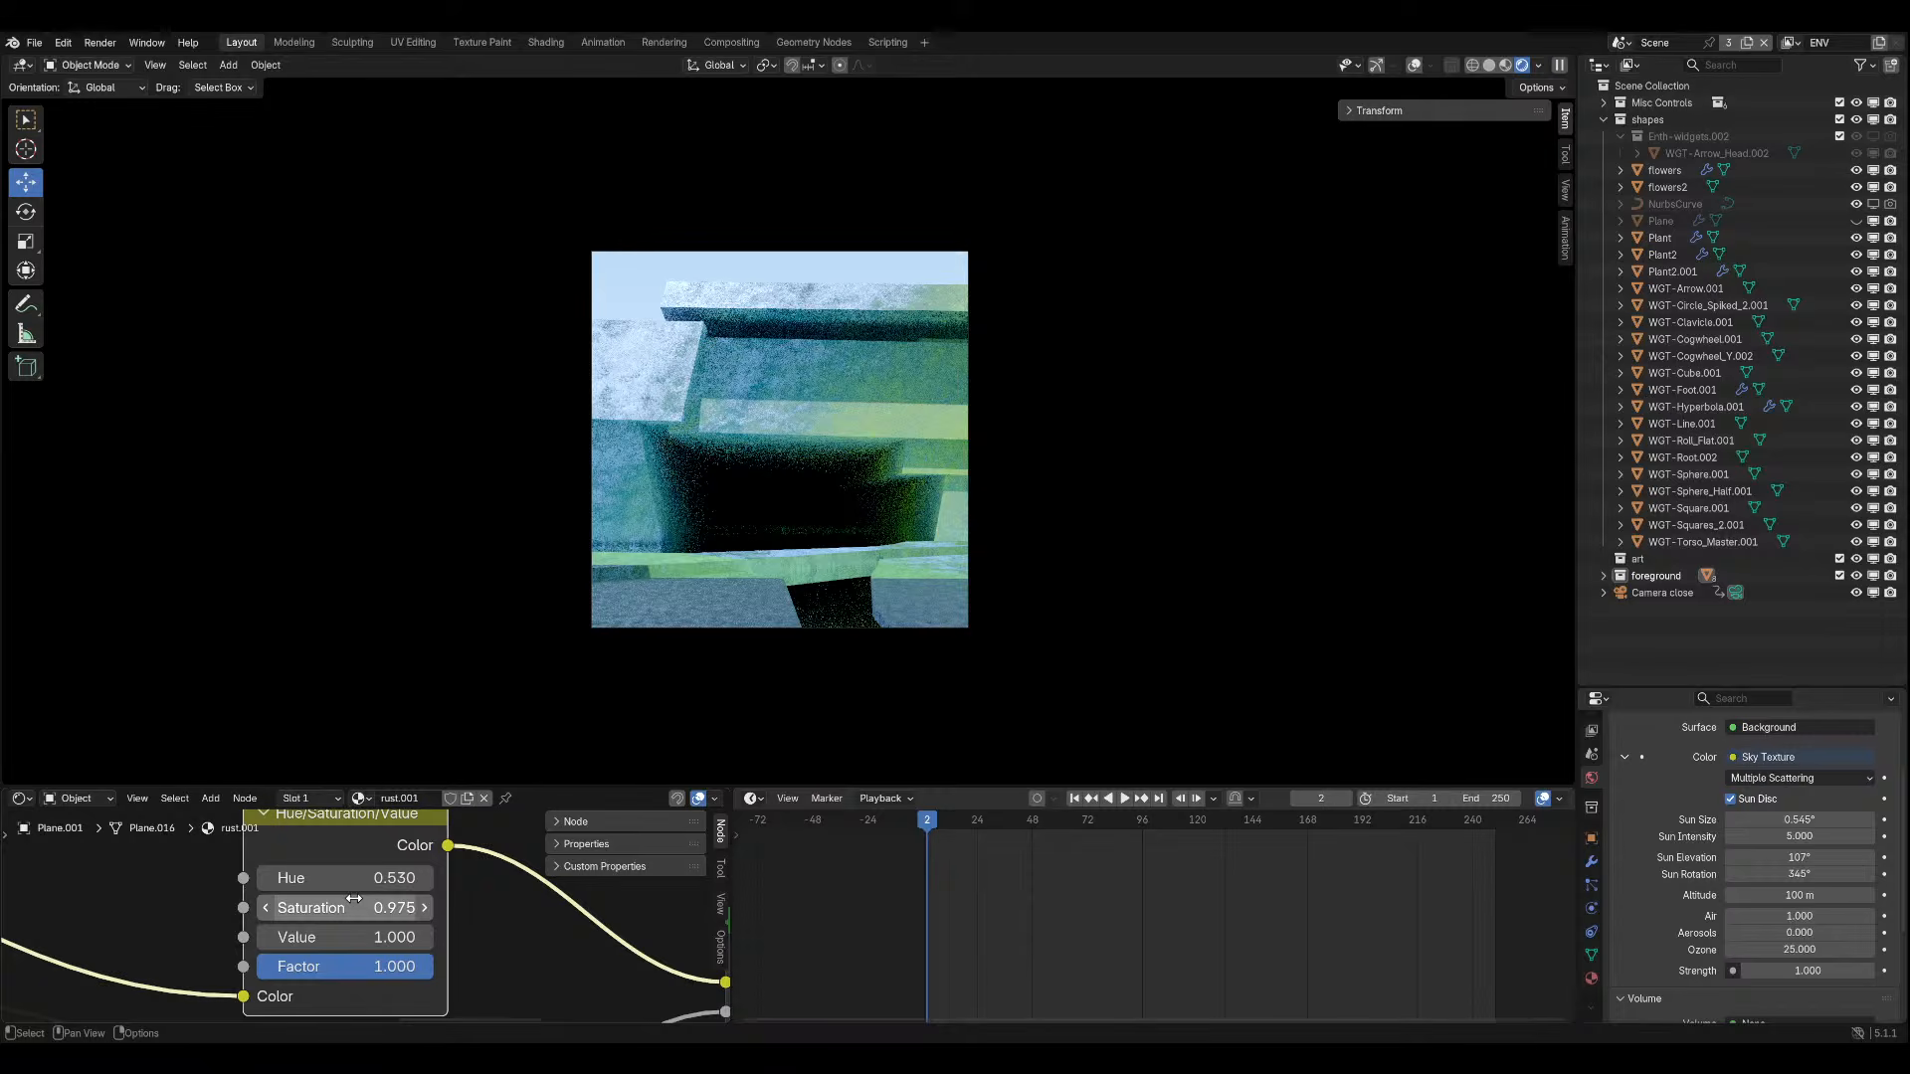
Compare the last Saturation changes by undoing and redoing them, then try a Saturation of 1 and undo it.
key("ctrl+z")
key("ctrl+z")
key("ctrl+shift+z")
double_click(400, 909)
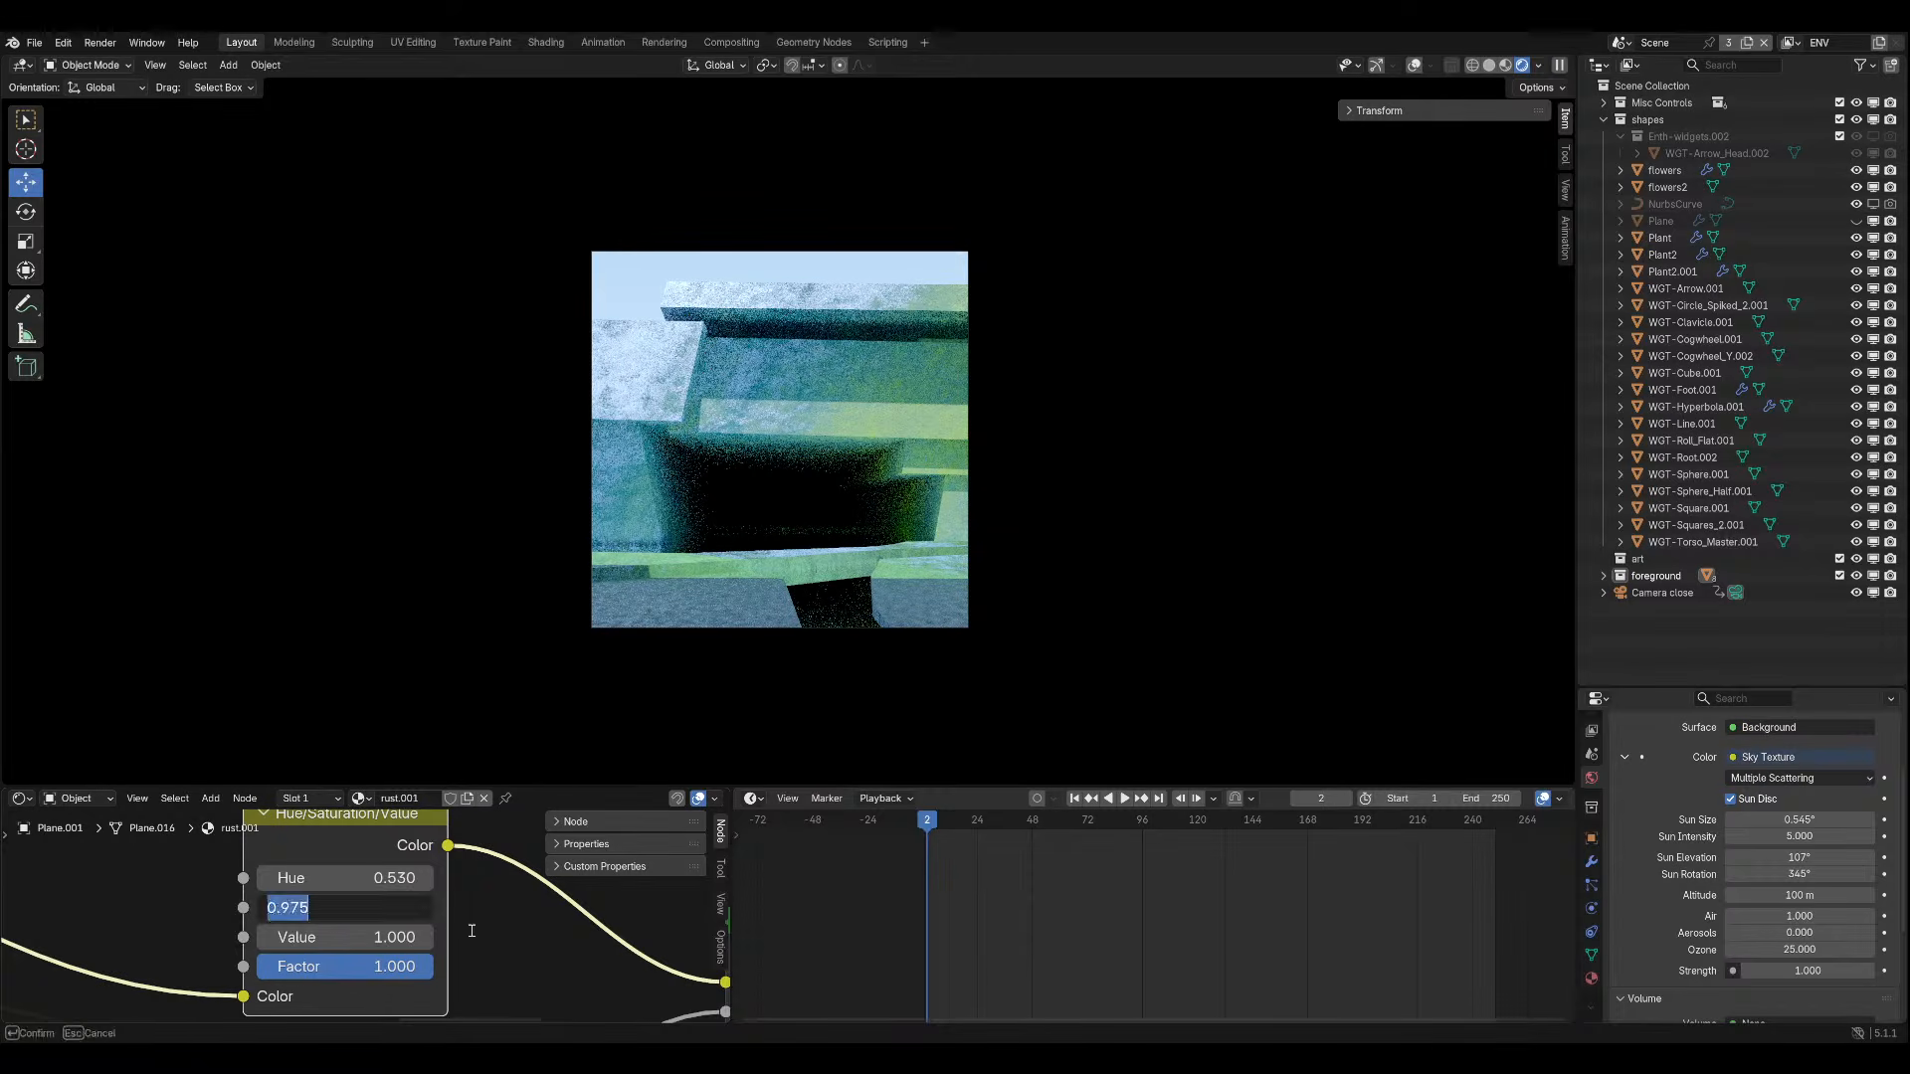
type("1")
key("Return")
key("ctrl+z")
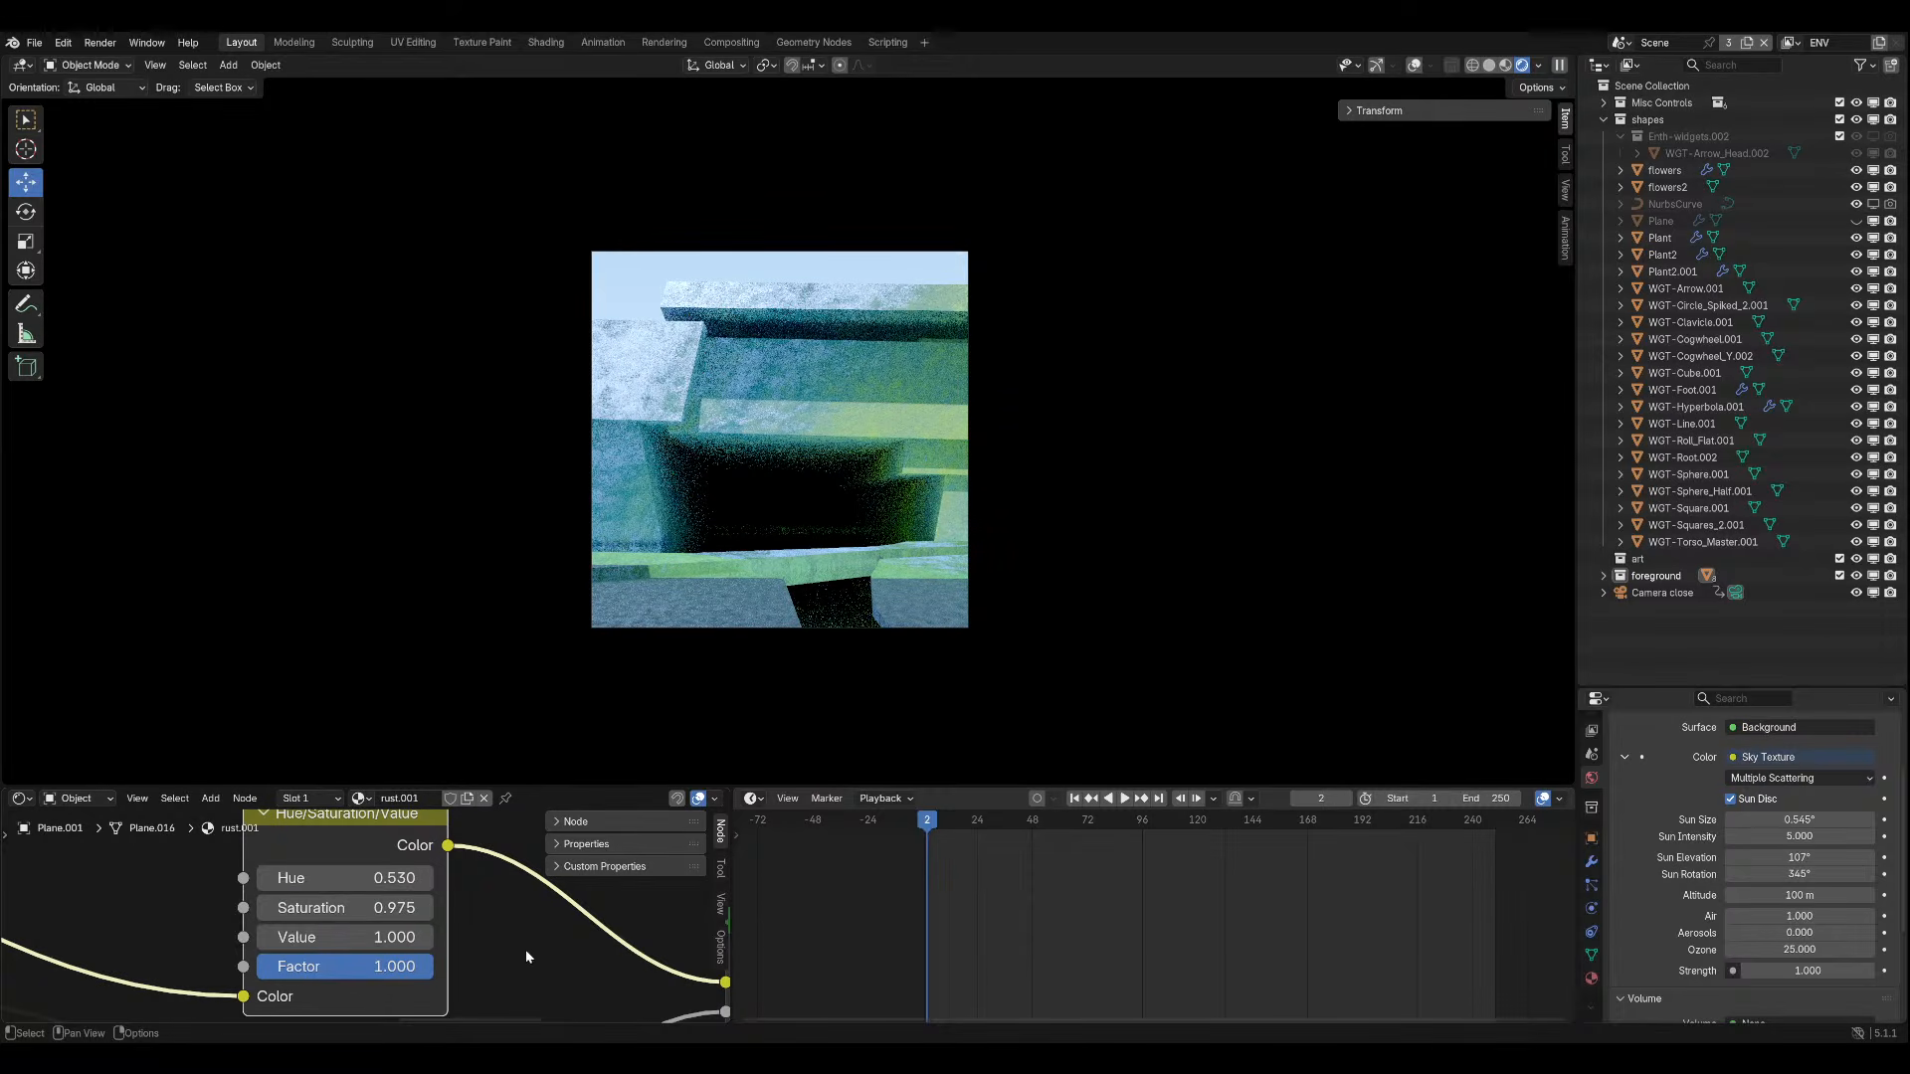
Set the Saturation of the rust.001 Hue/Saturation/Value node to 0.95.
double_click(342, 903)
left_click(342, 903)
key("BackSpace")
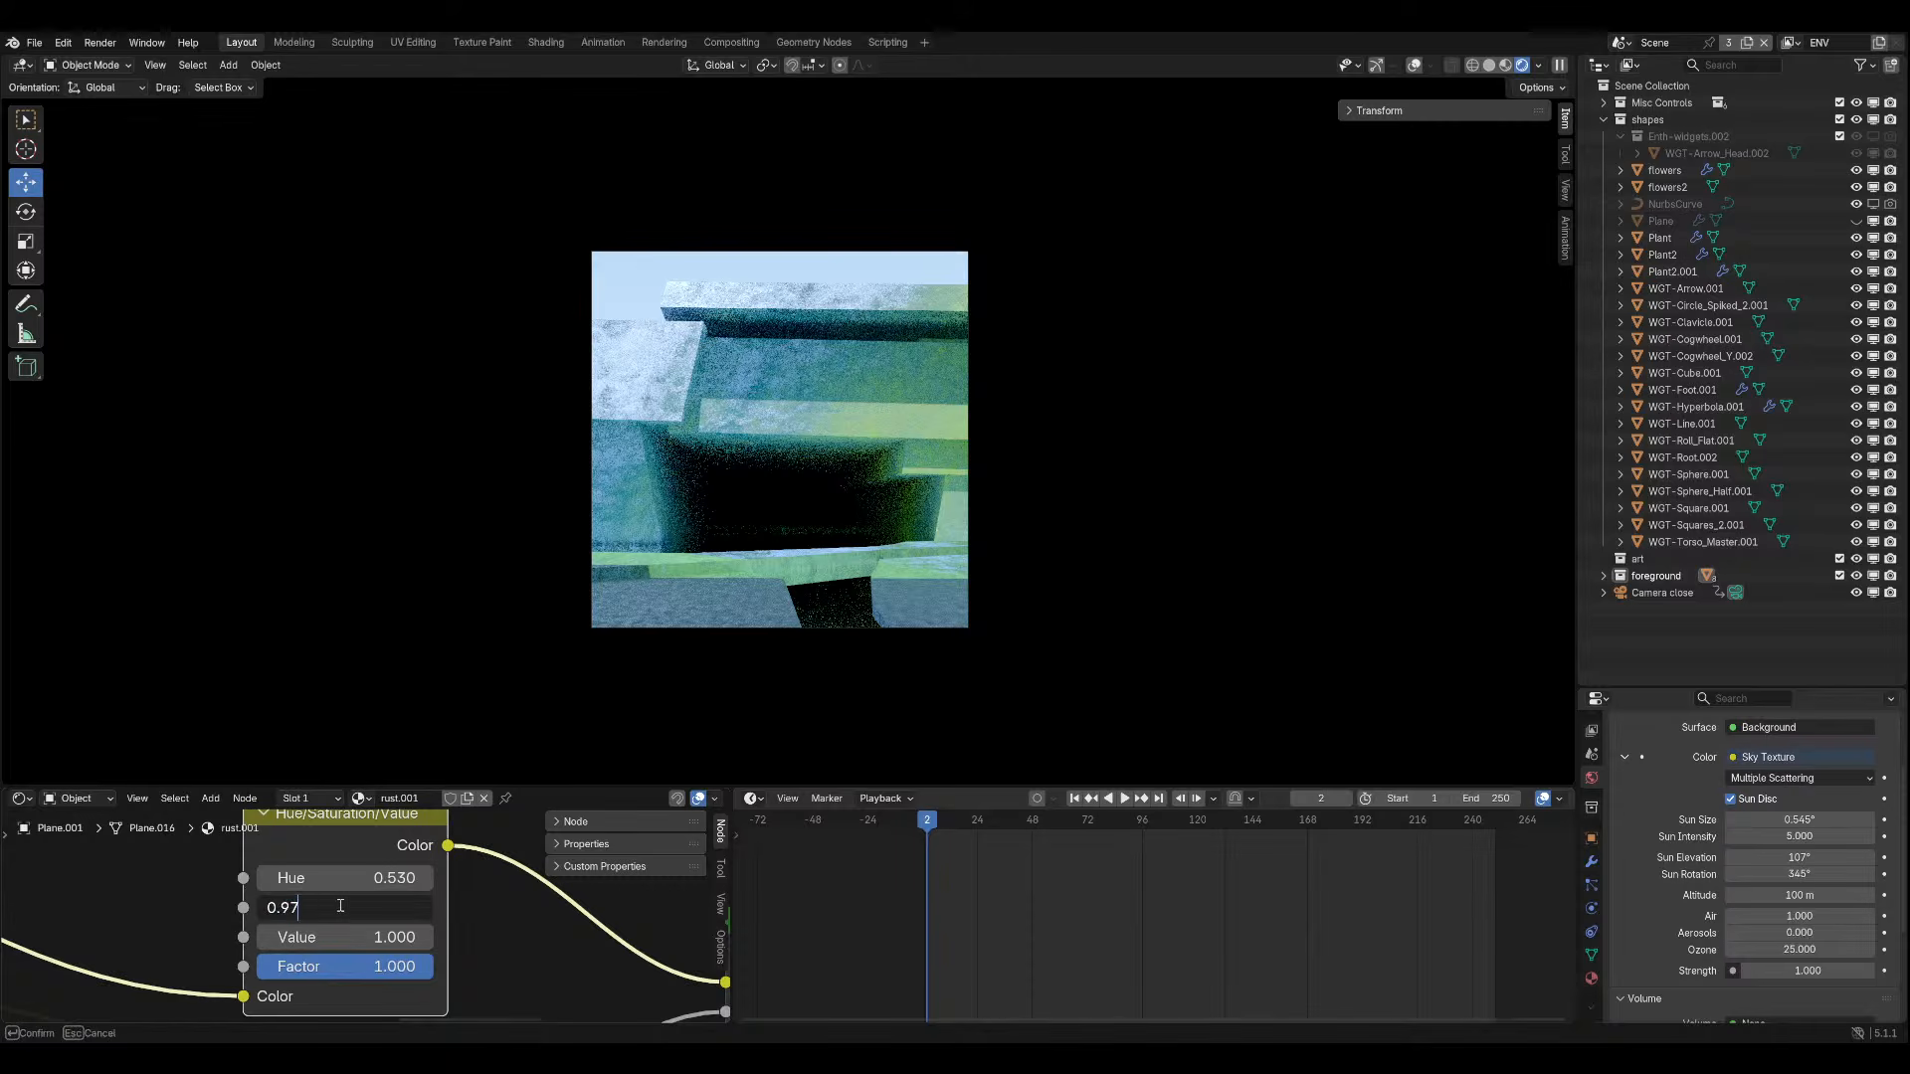
key("BackSpace")
type("5")
key("Return")
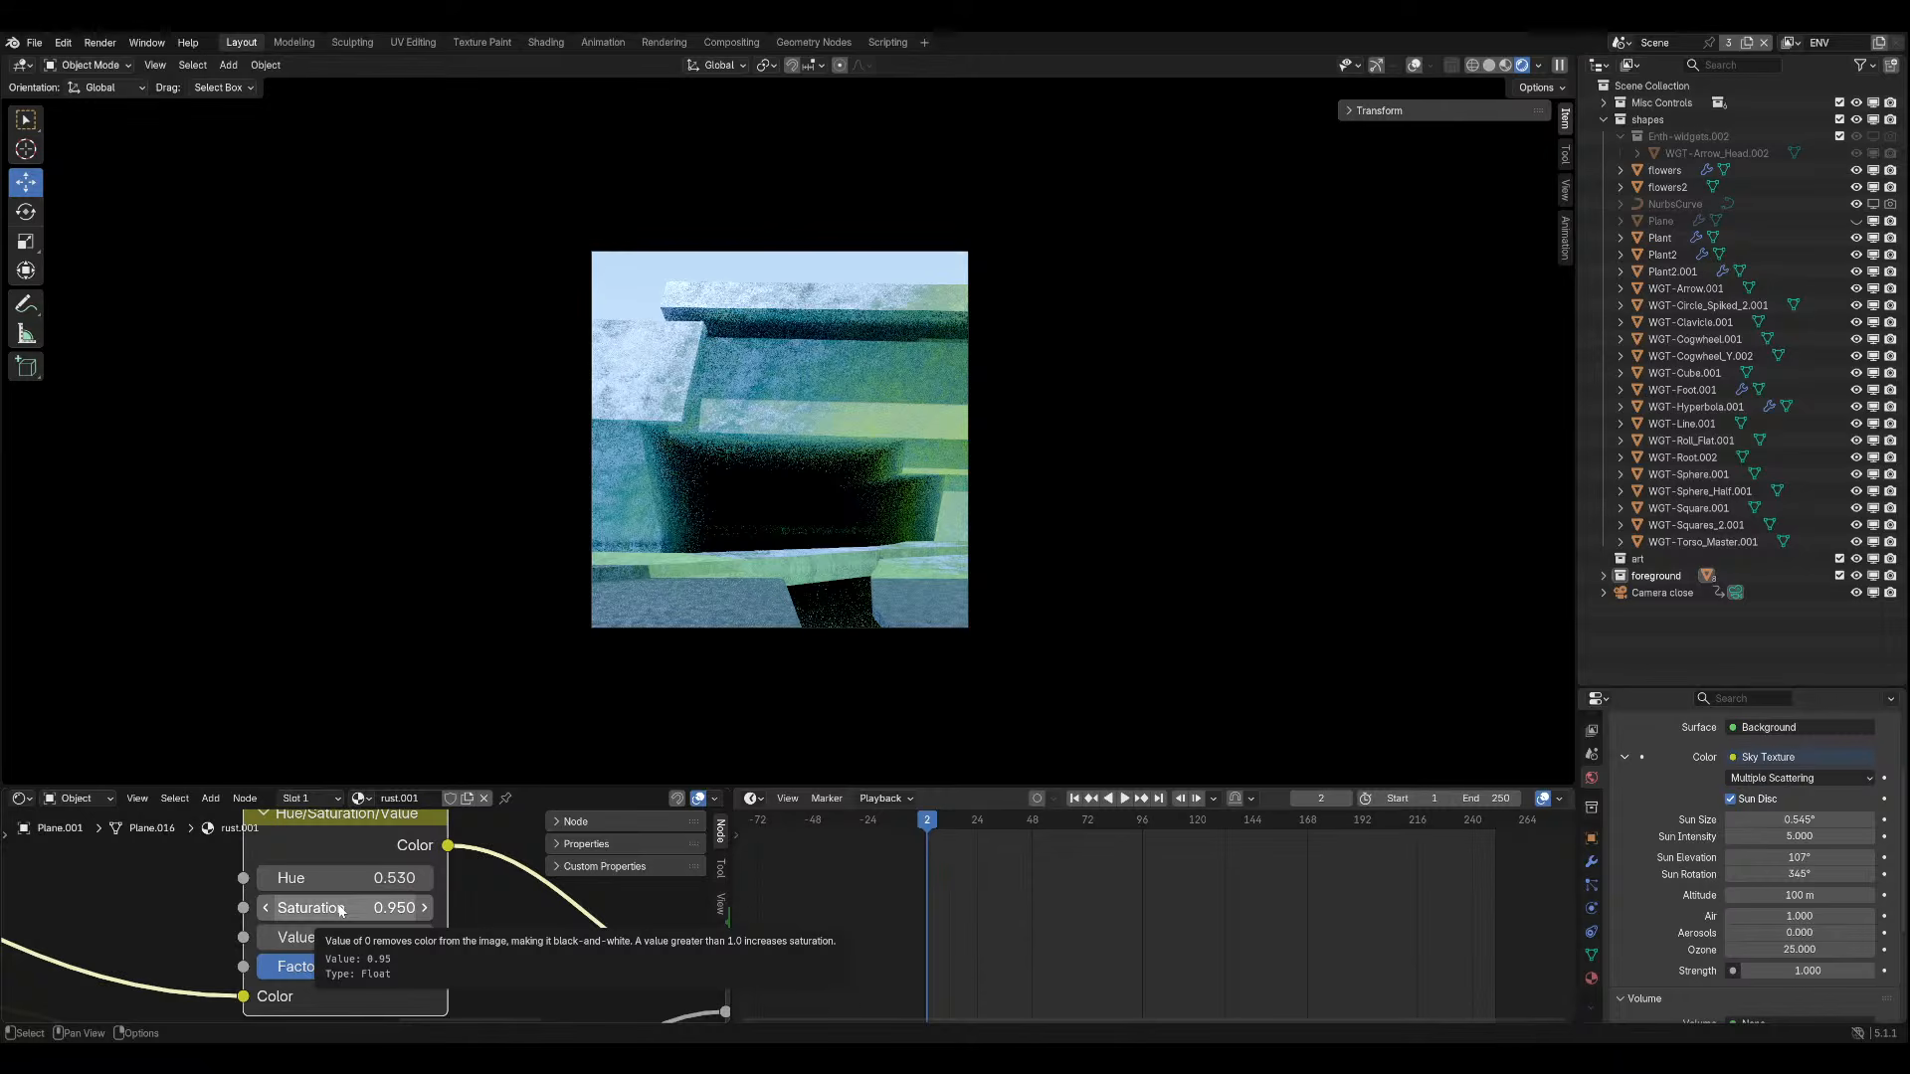
double_click(339, 908)
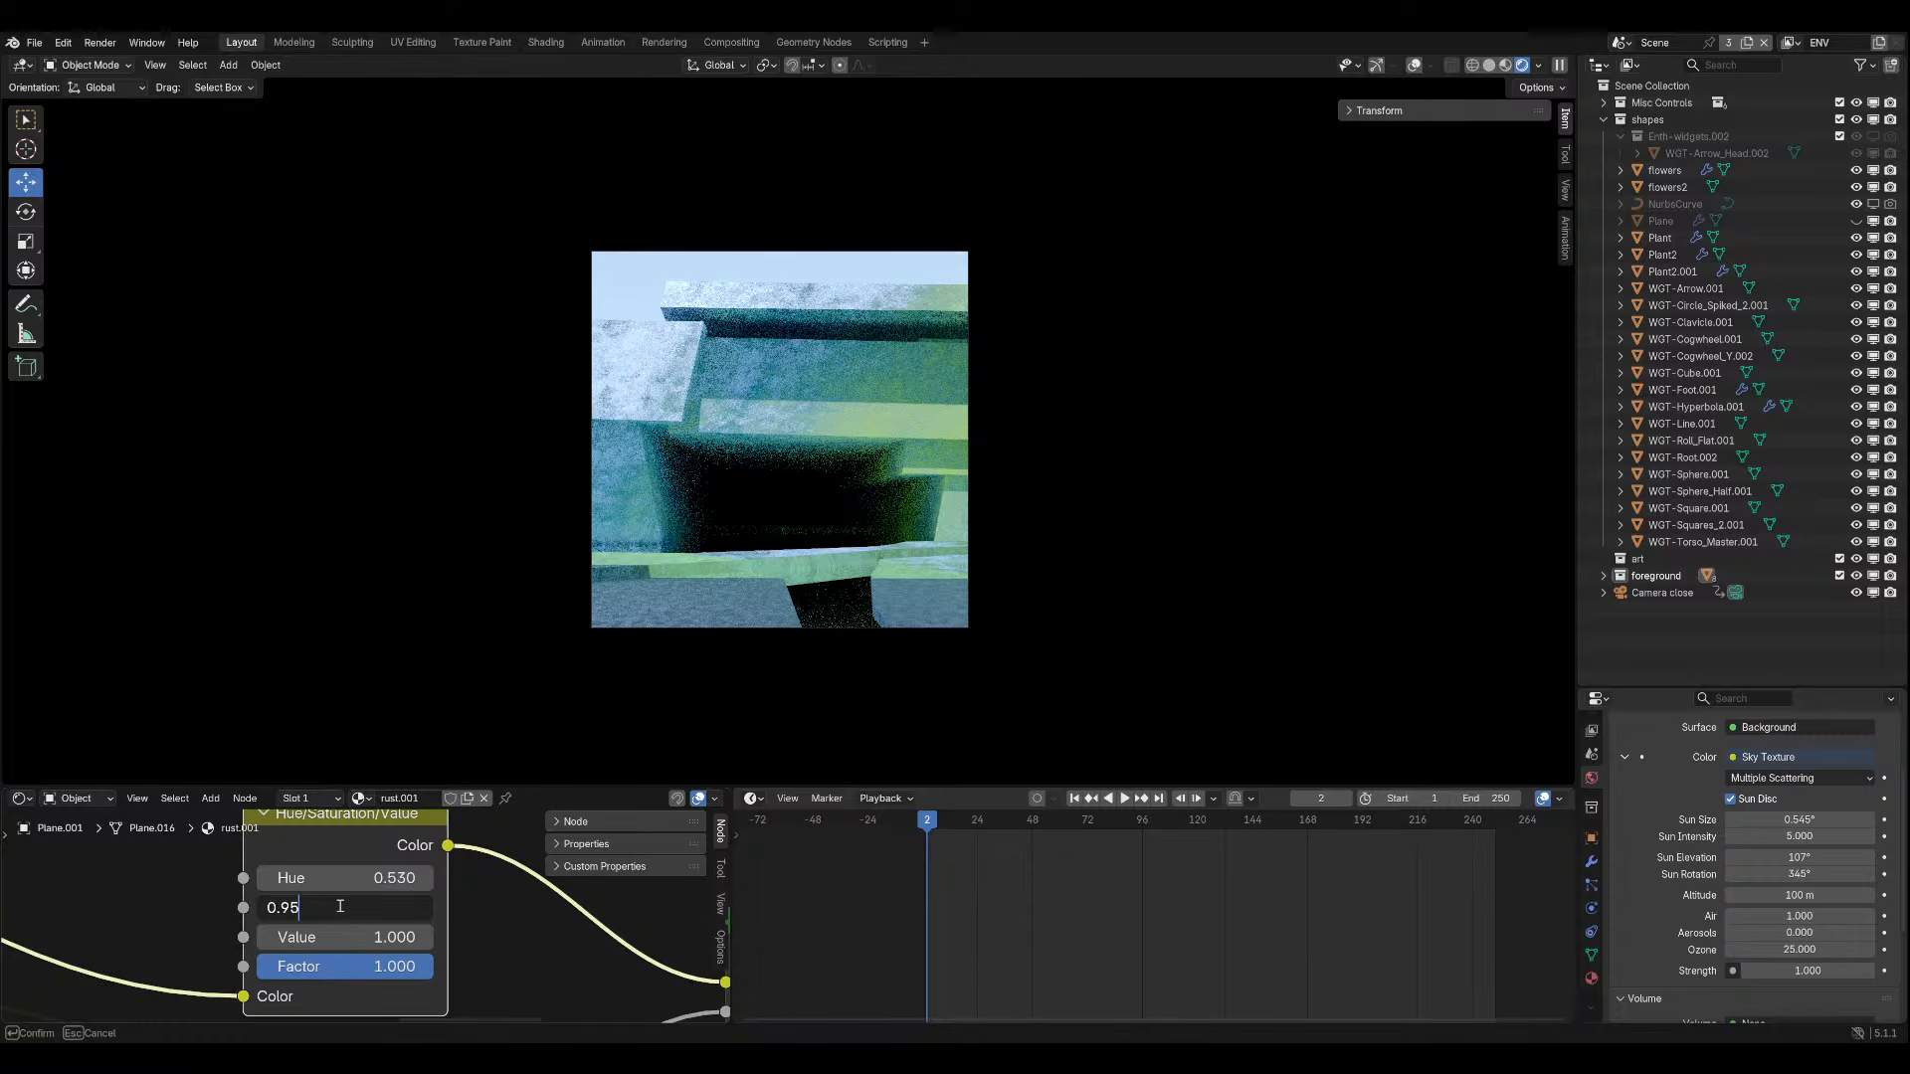
key("BackSpace")
key("BackSpace")
key("Escape")
left_click(339, 907)
key("BackSpace")
type("30")
key("BackSpace")
key("BackSpace")
type("25")
key("Escape")
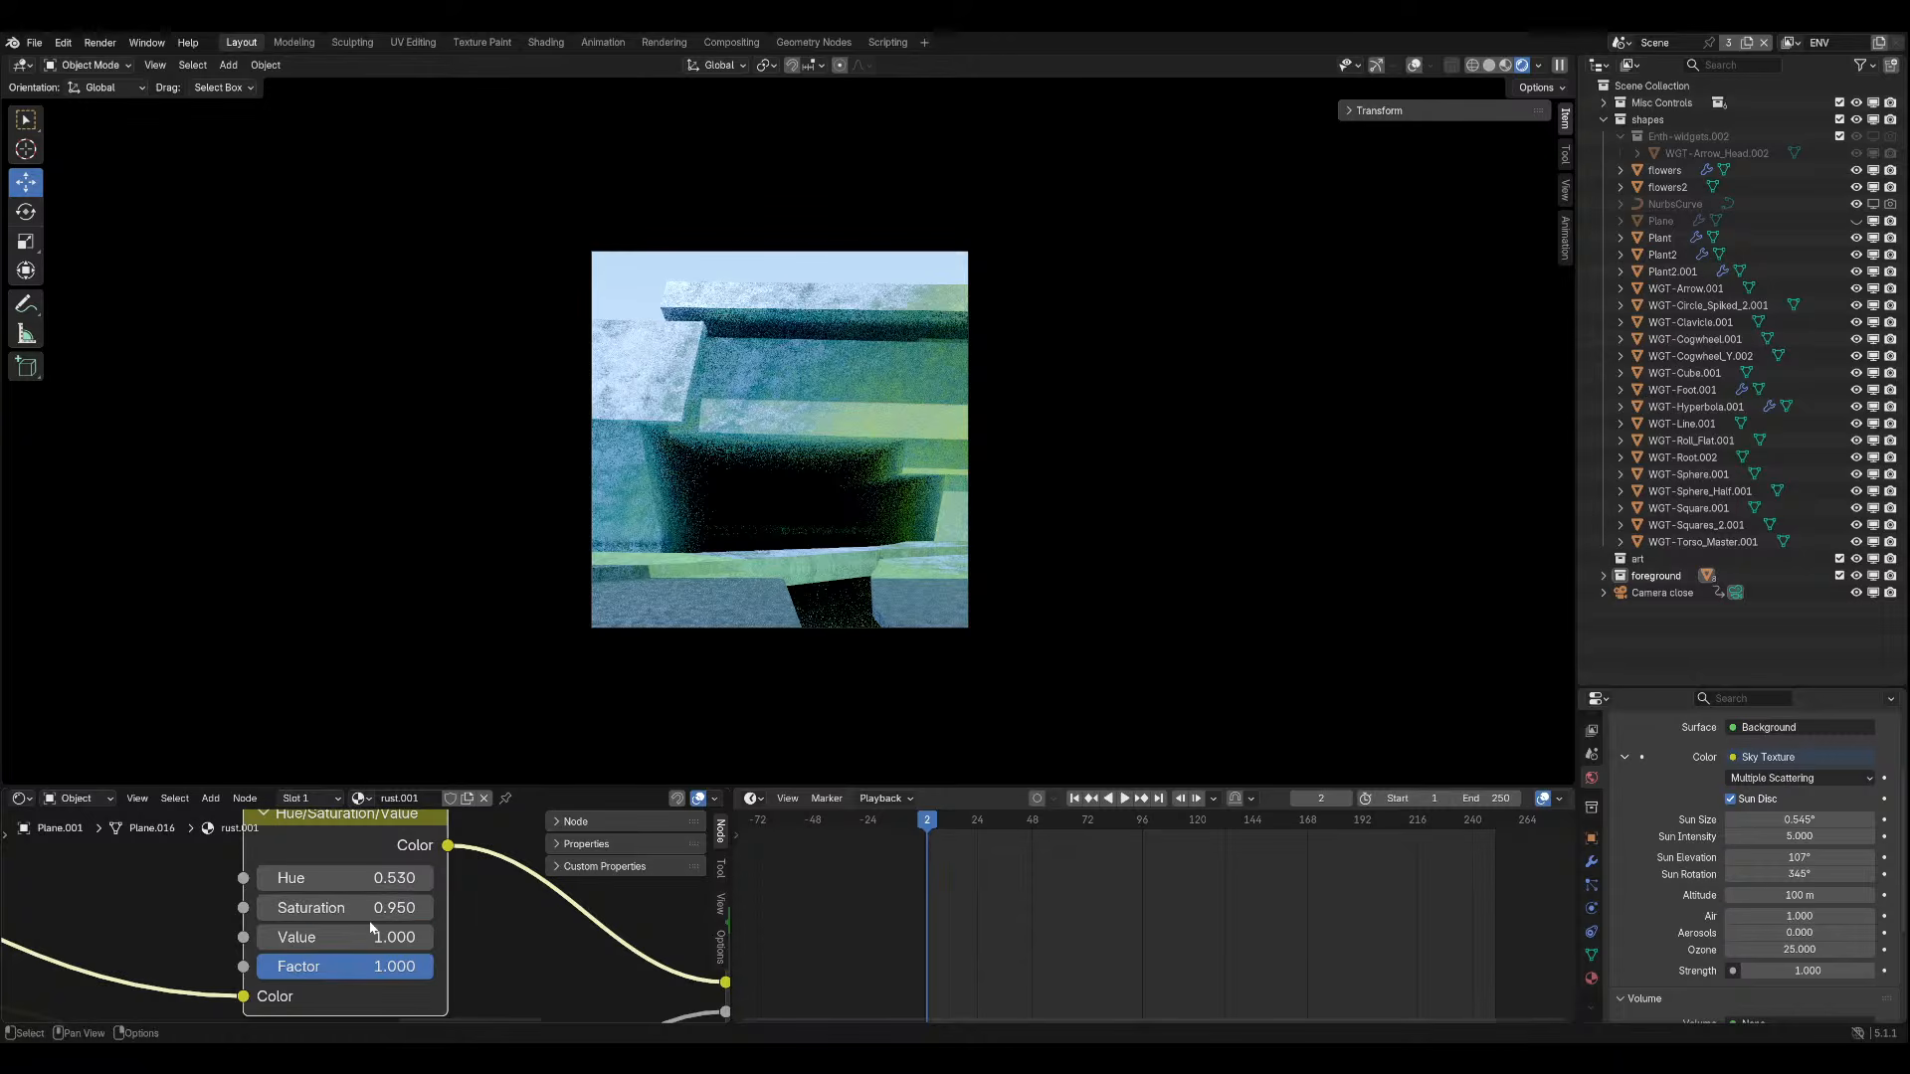
left_click(373, 913)
left_click(374, 919)
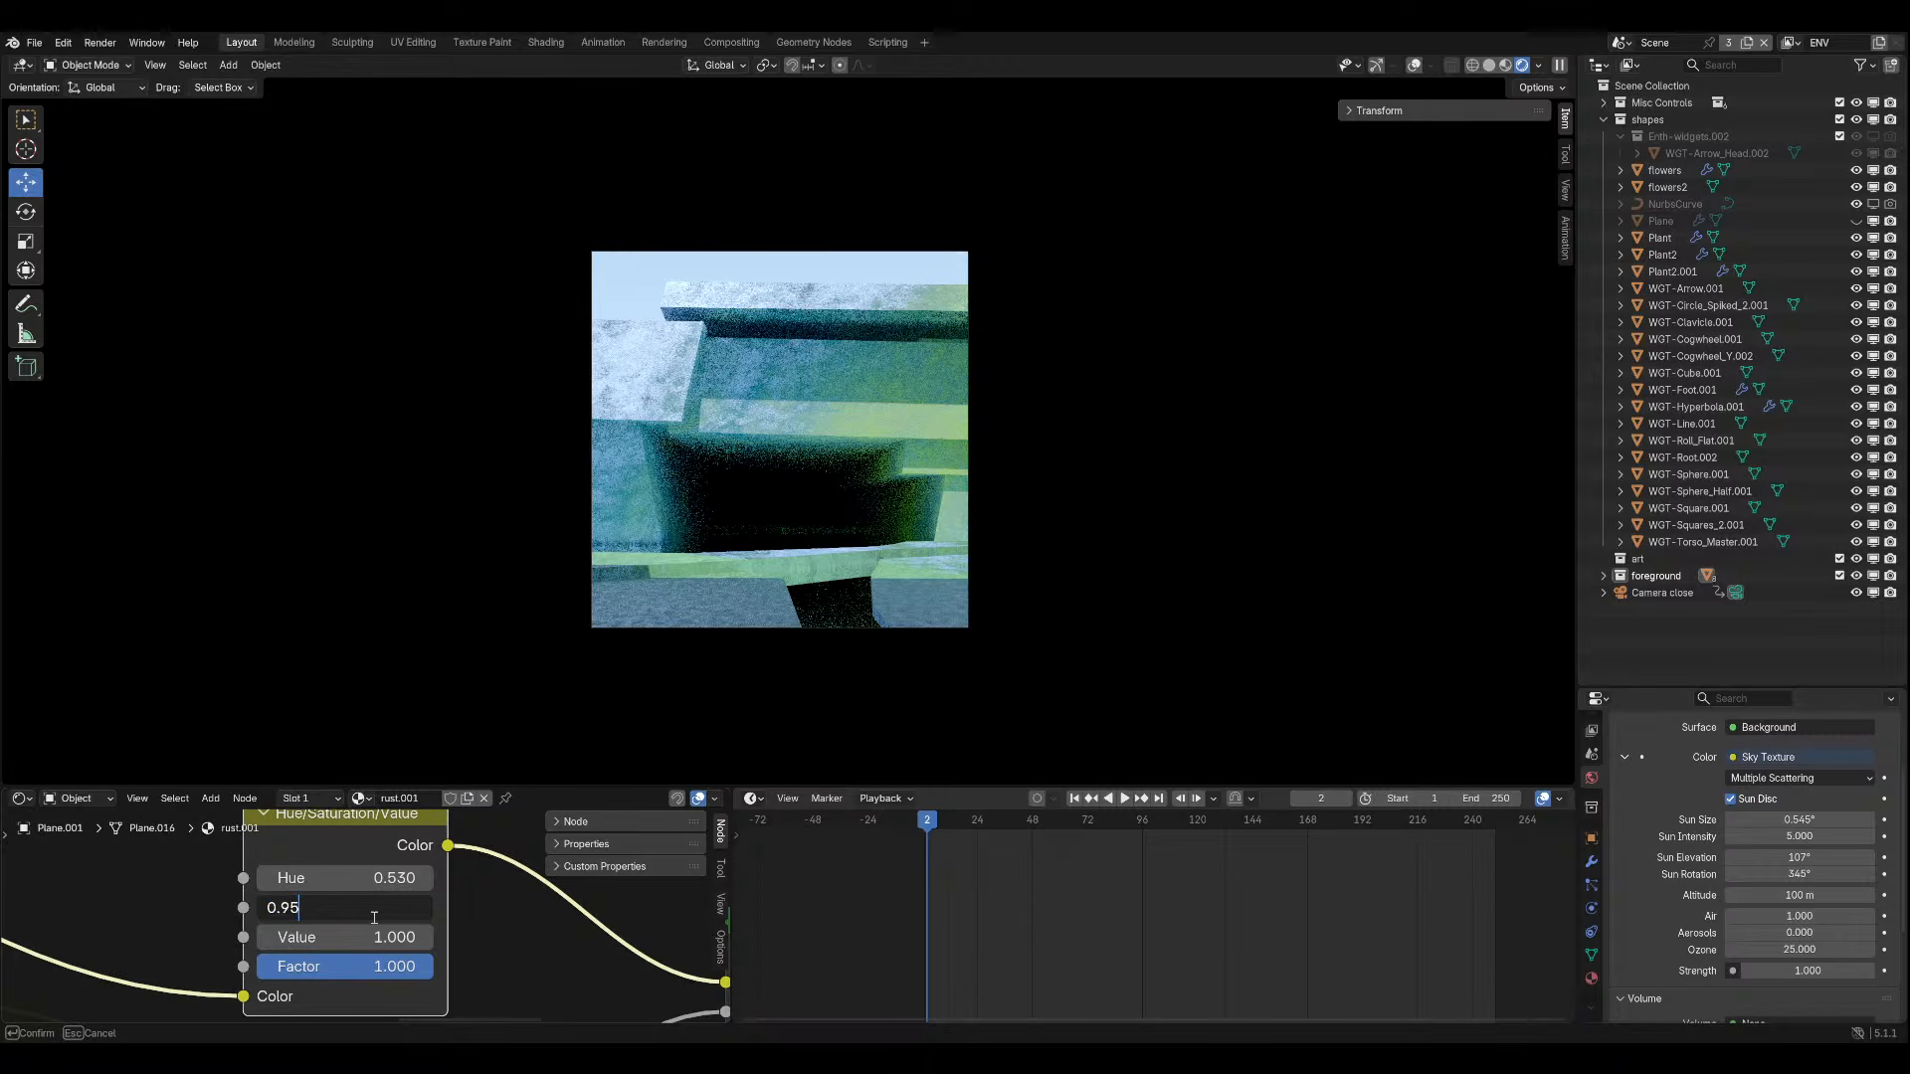
key("Return")
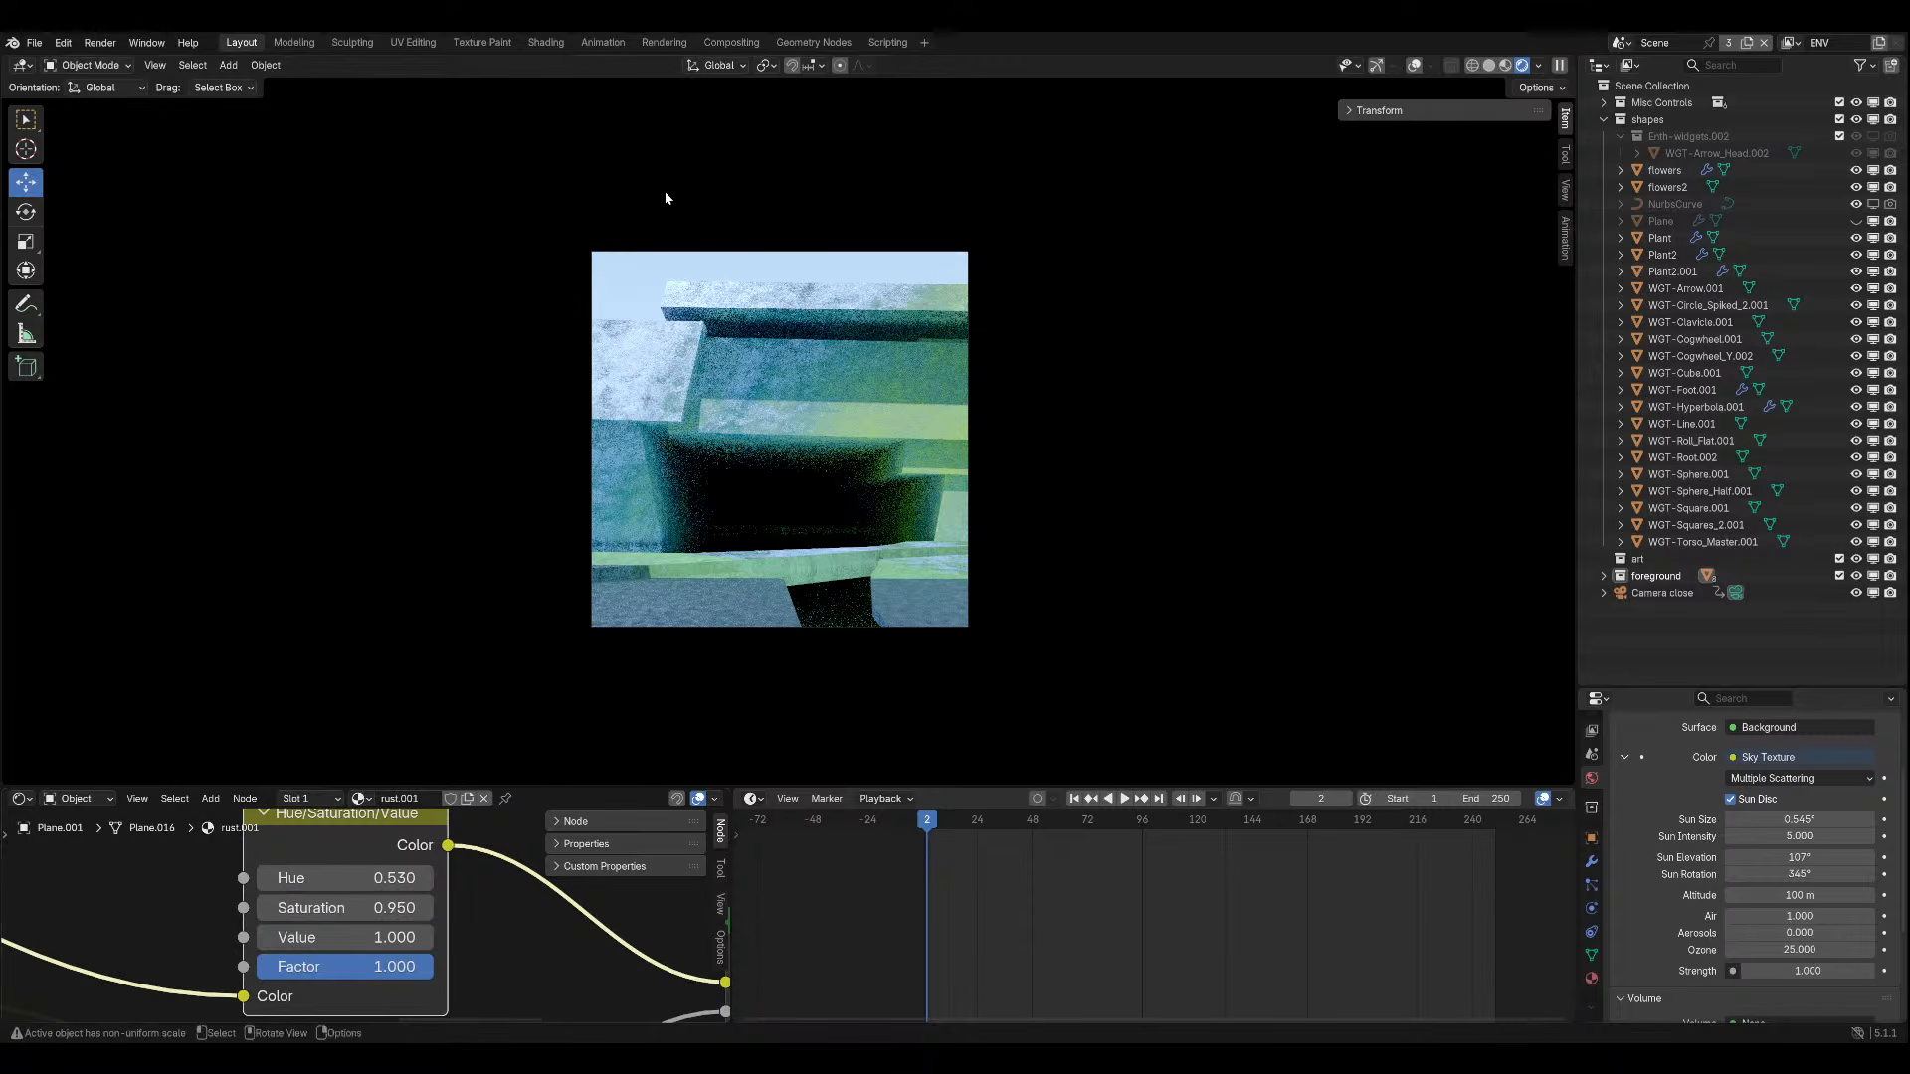
Save the file and check the rendered scene from a free angle and through the camera.
key("ctrl+s")
middle_click_drag(862, 435, 853, 517)
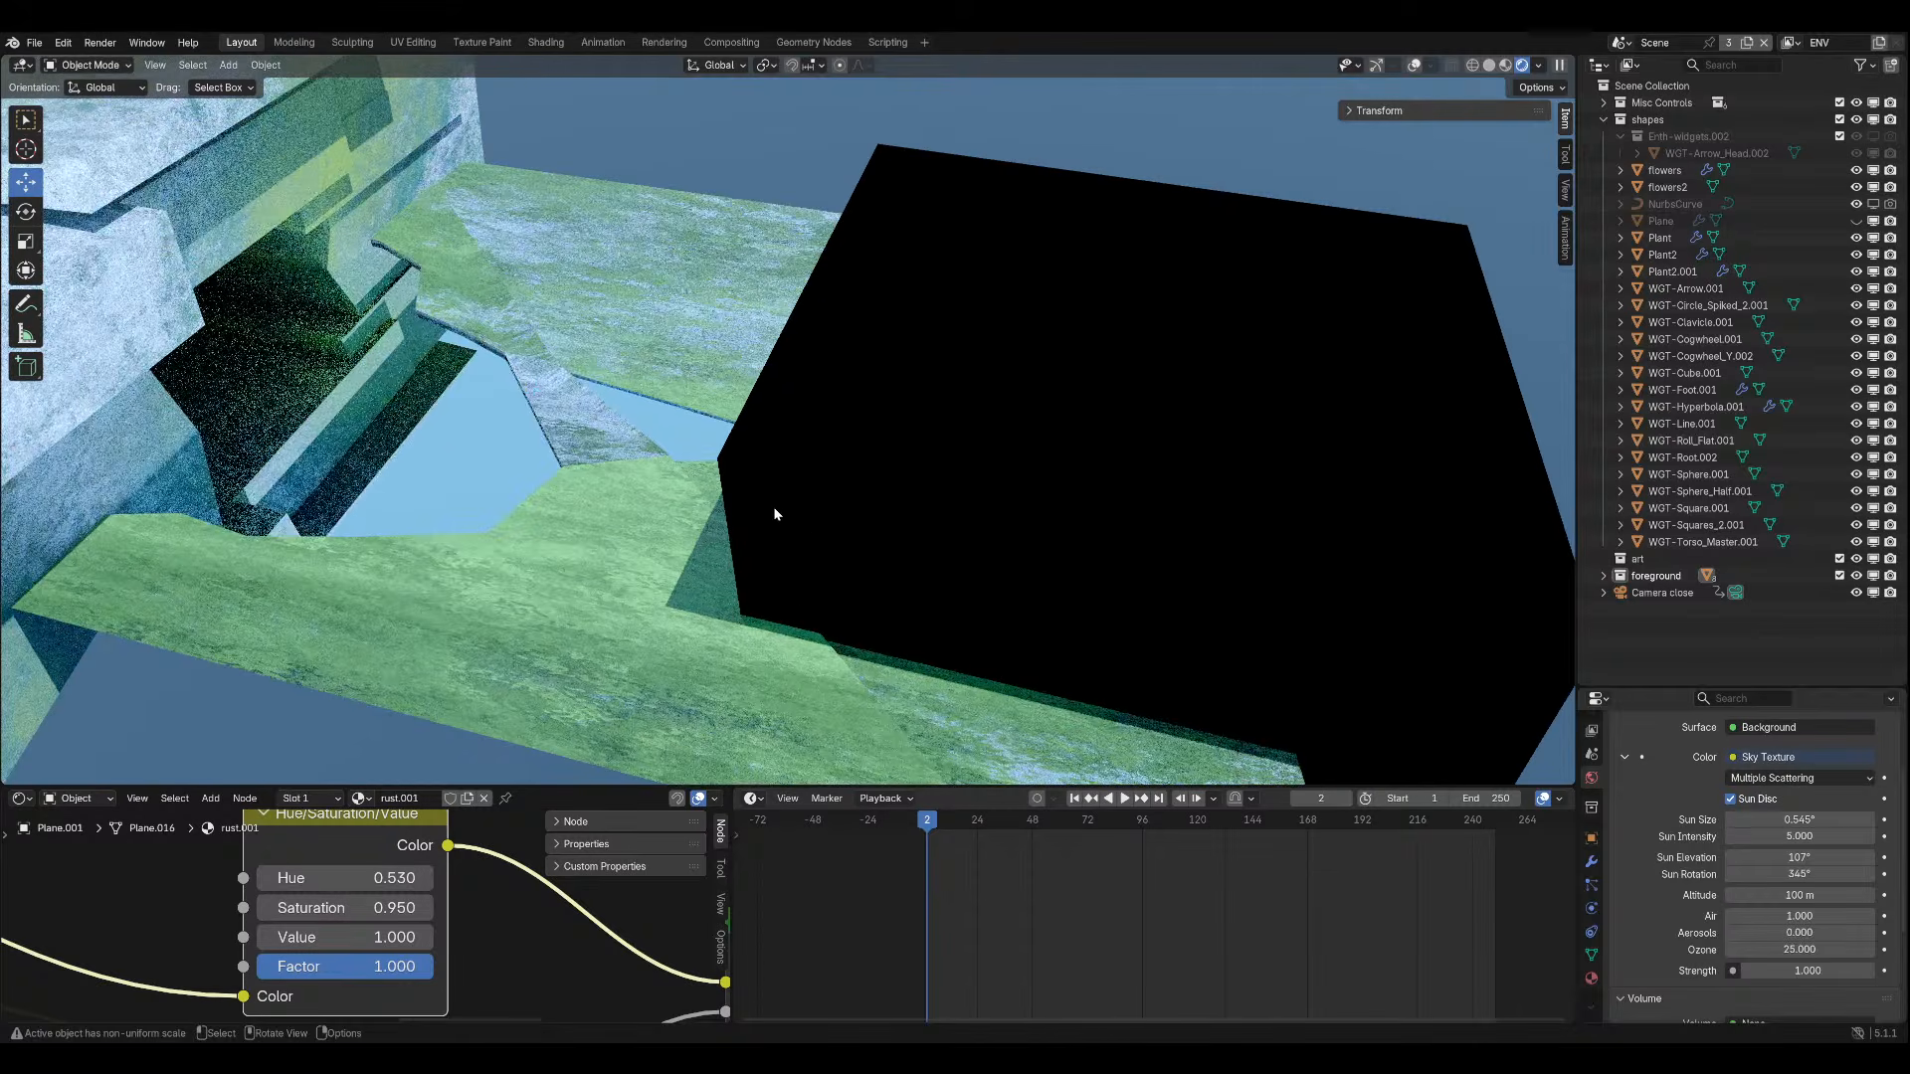
key("KP_0")
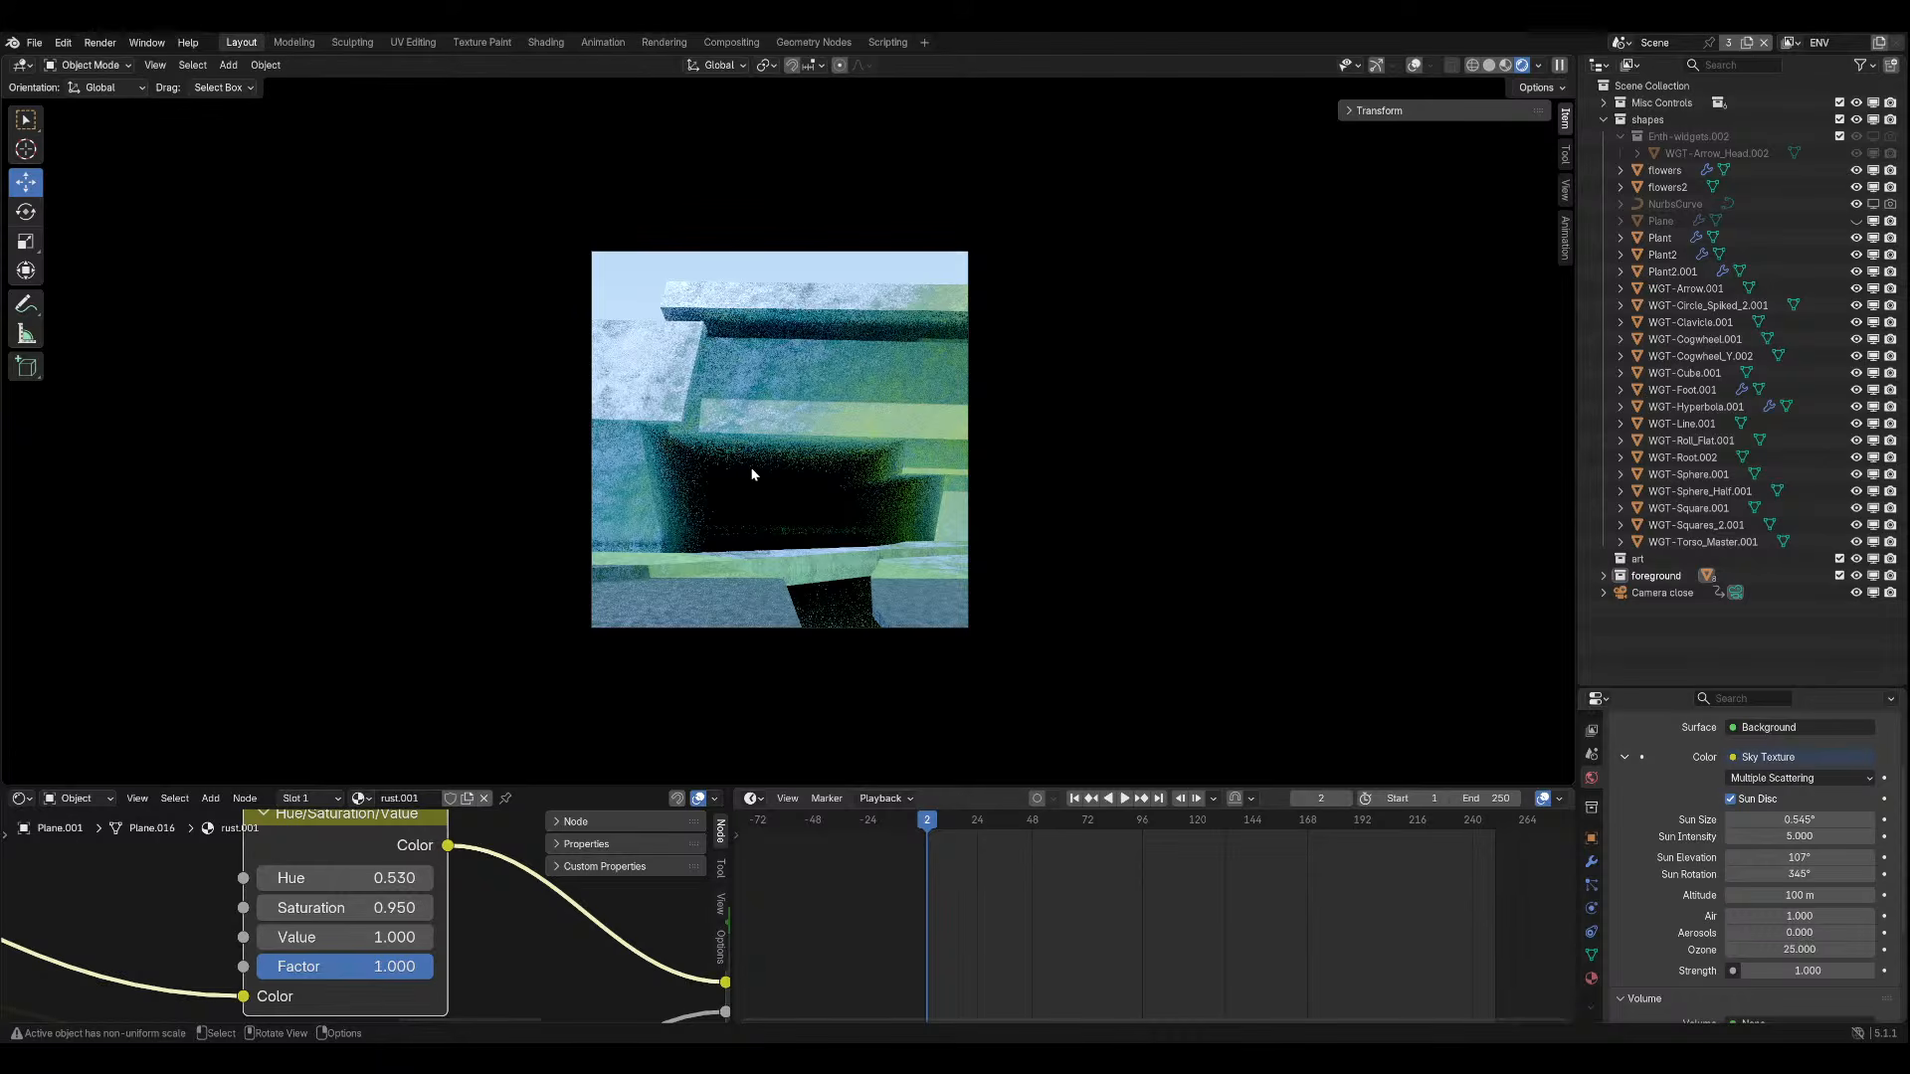
scroll(899, 485, "up", 2)
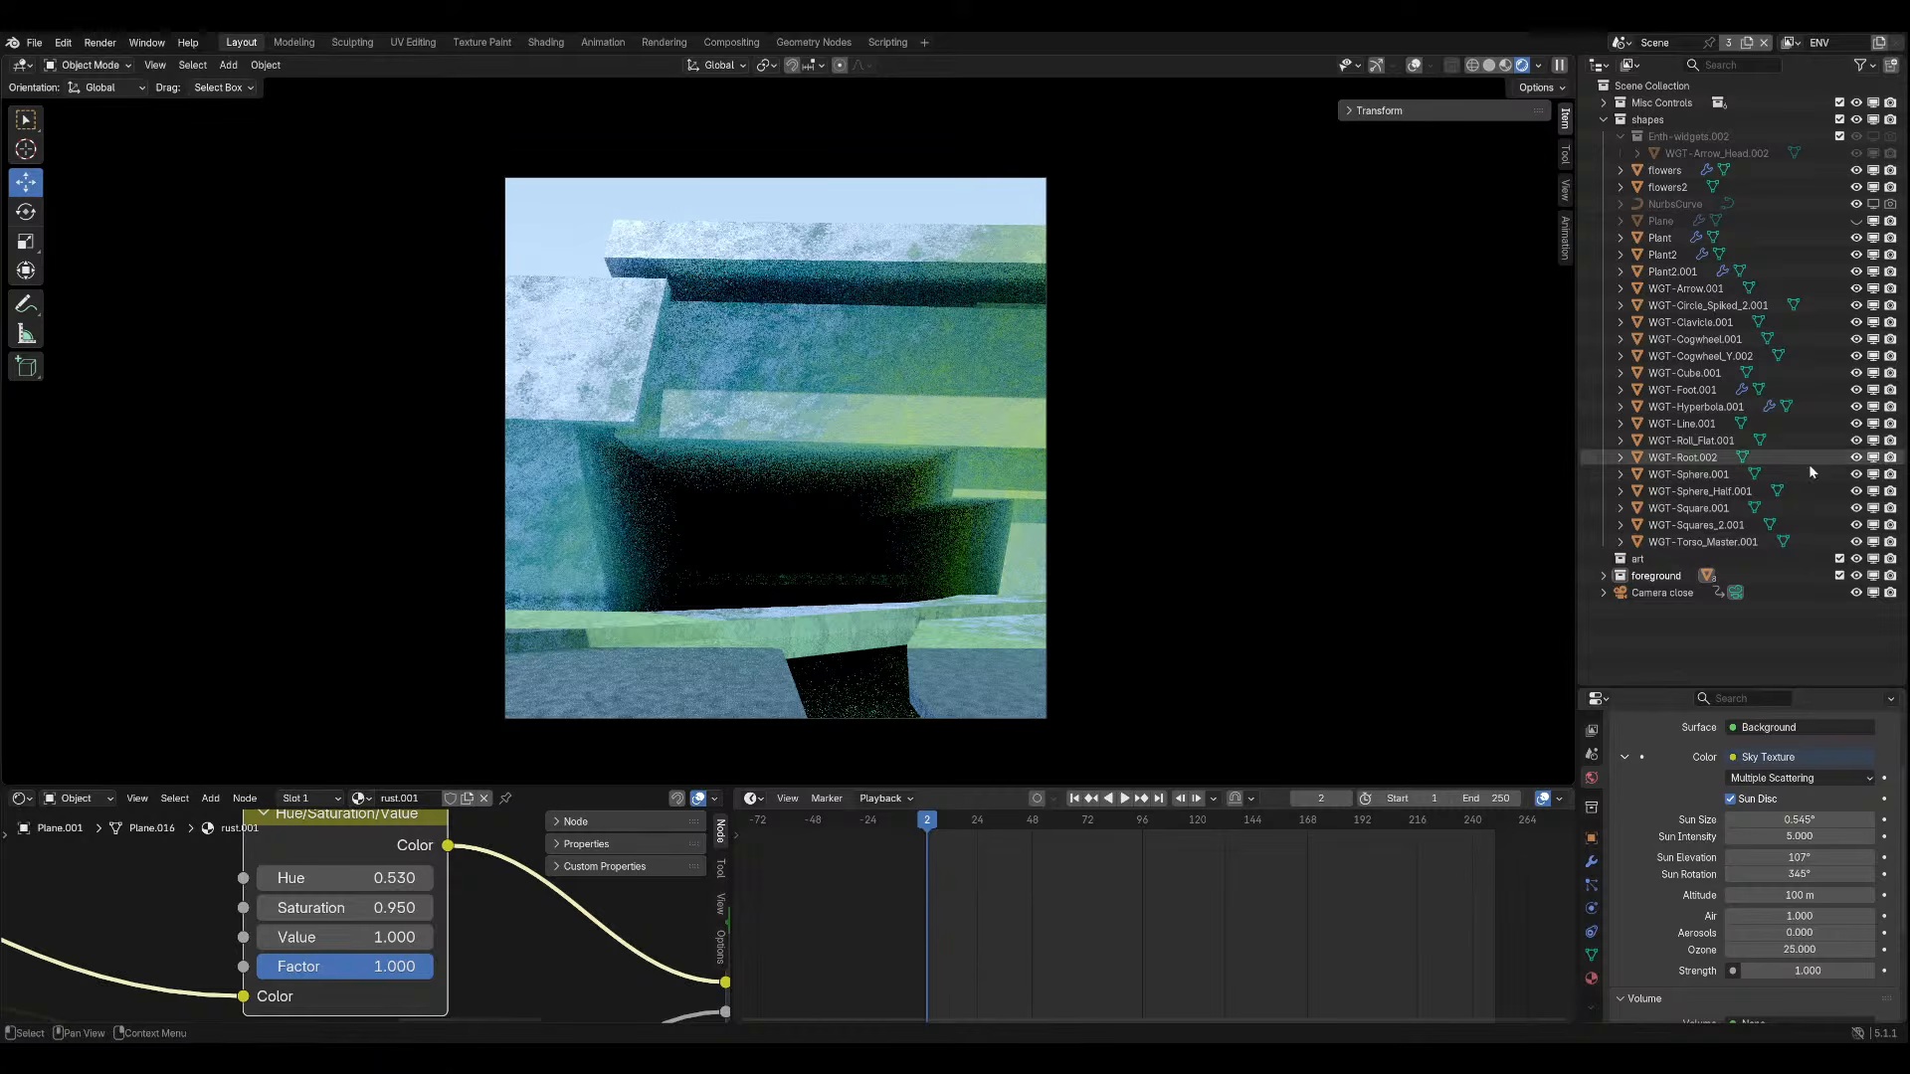
Select the WGT-Arrow.001 object and turn on the viewport overlays and gizmos outside the camera view.
left_click(1703, 542)
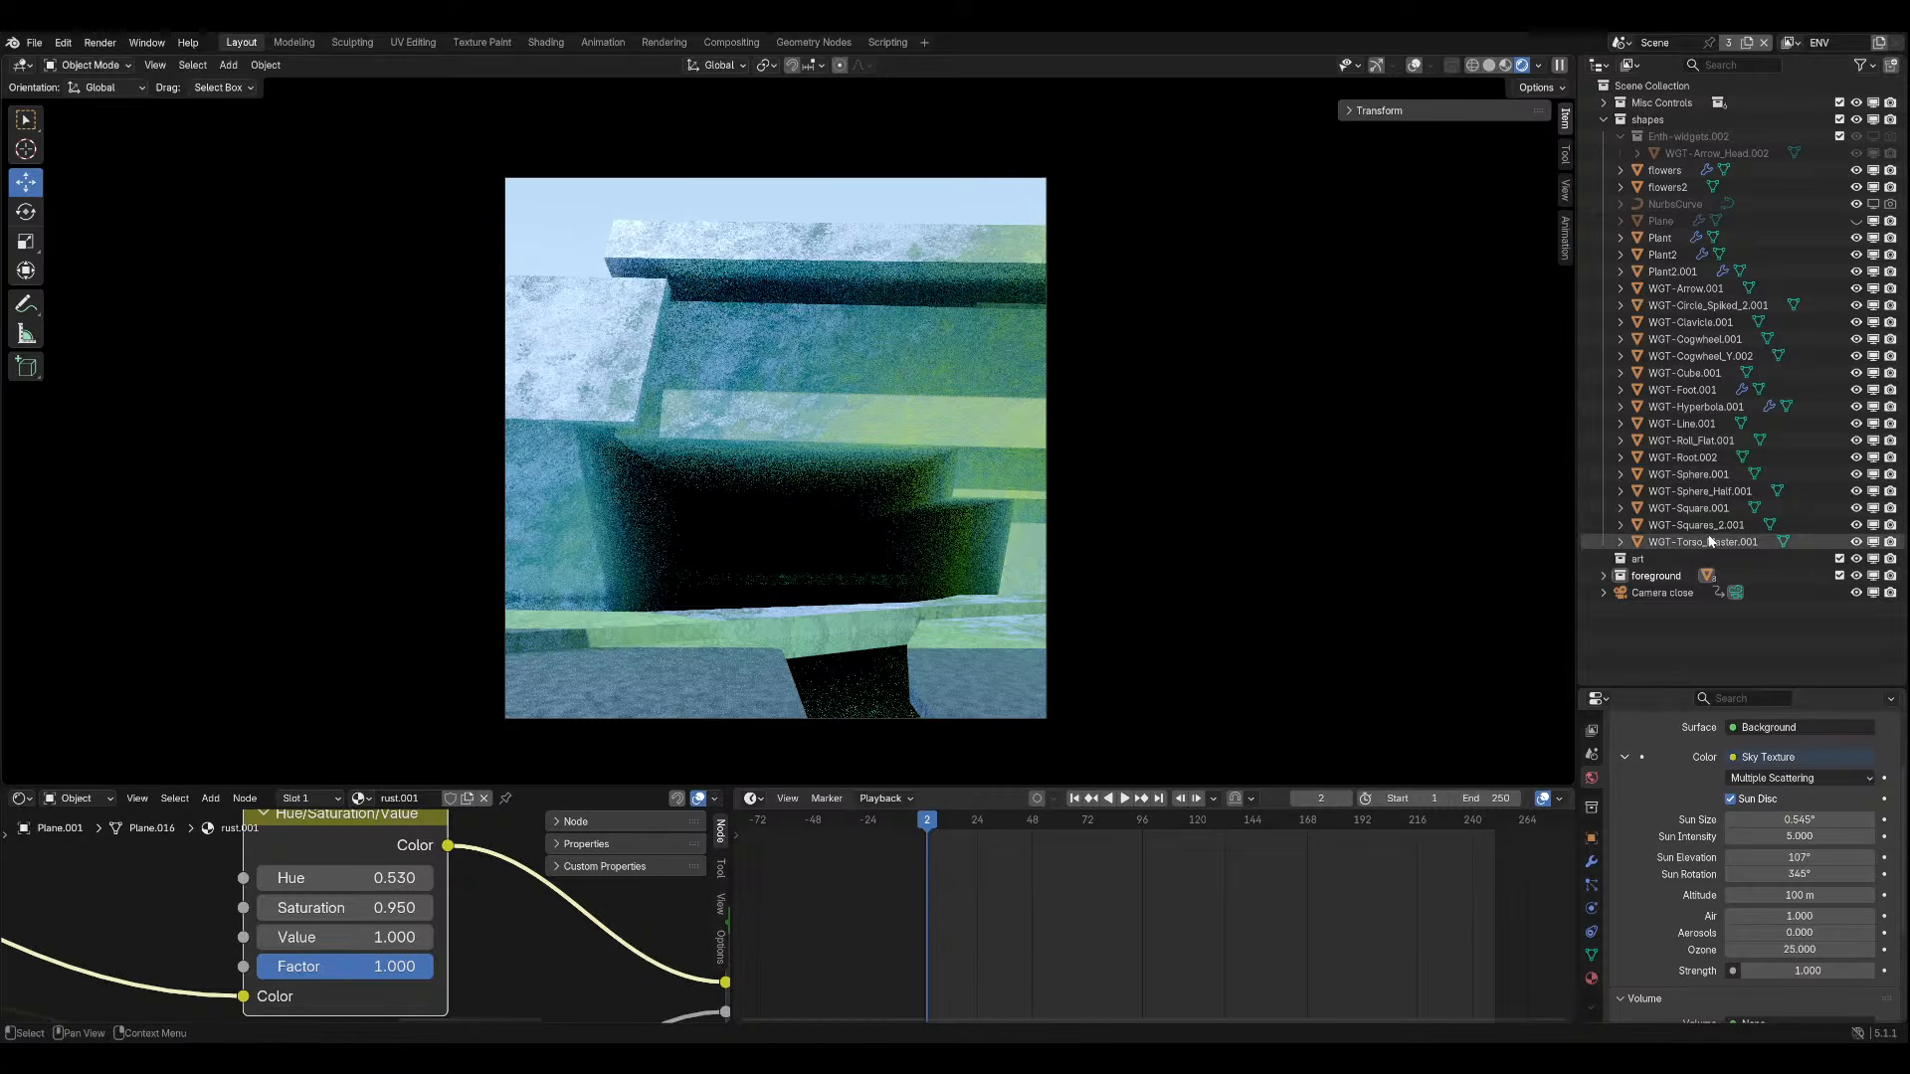
left_click(1685, 290)
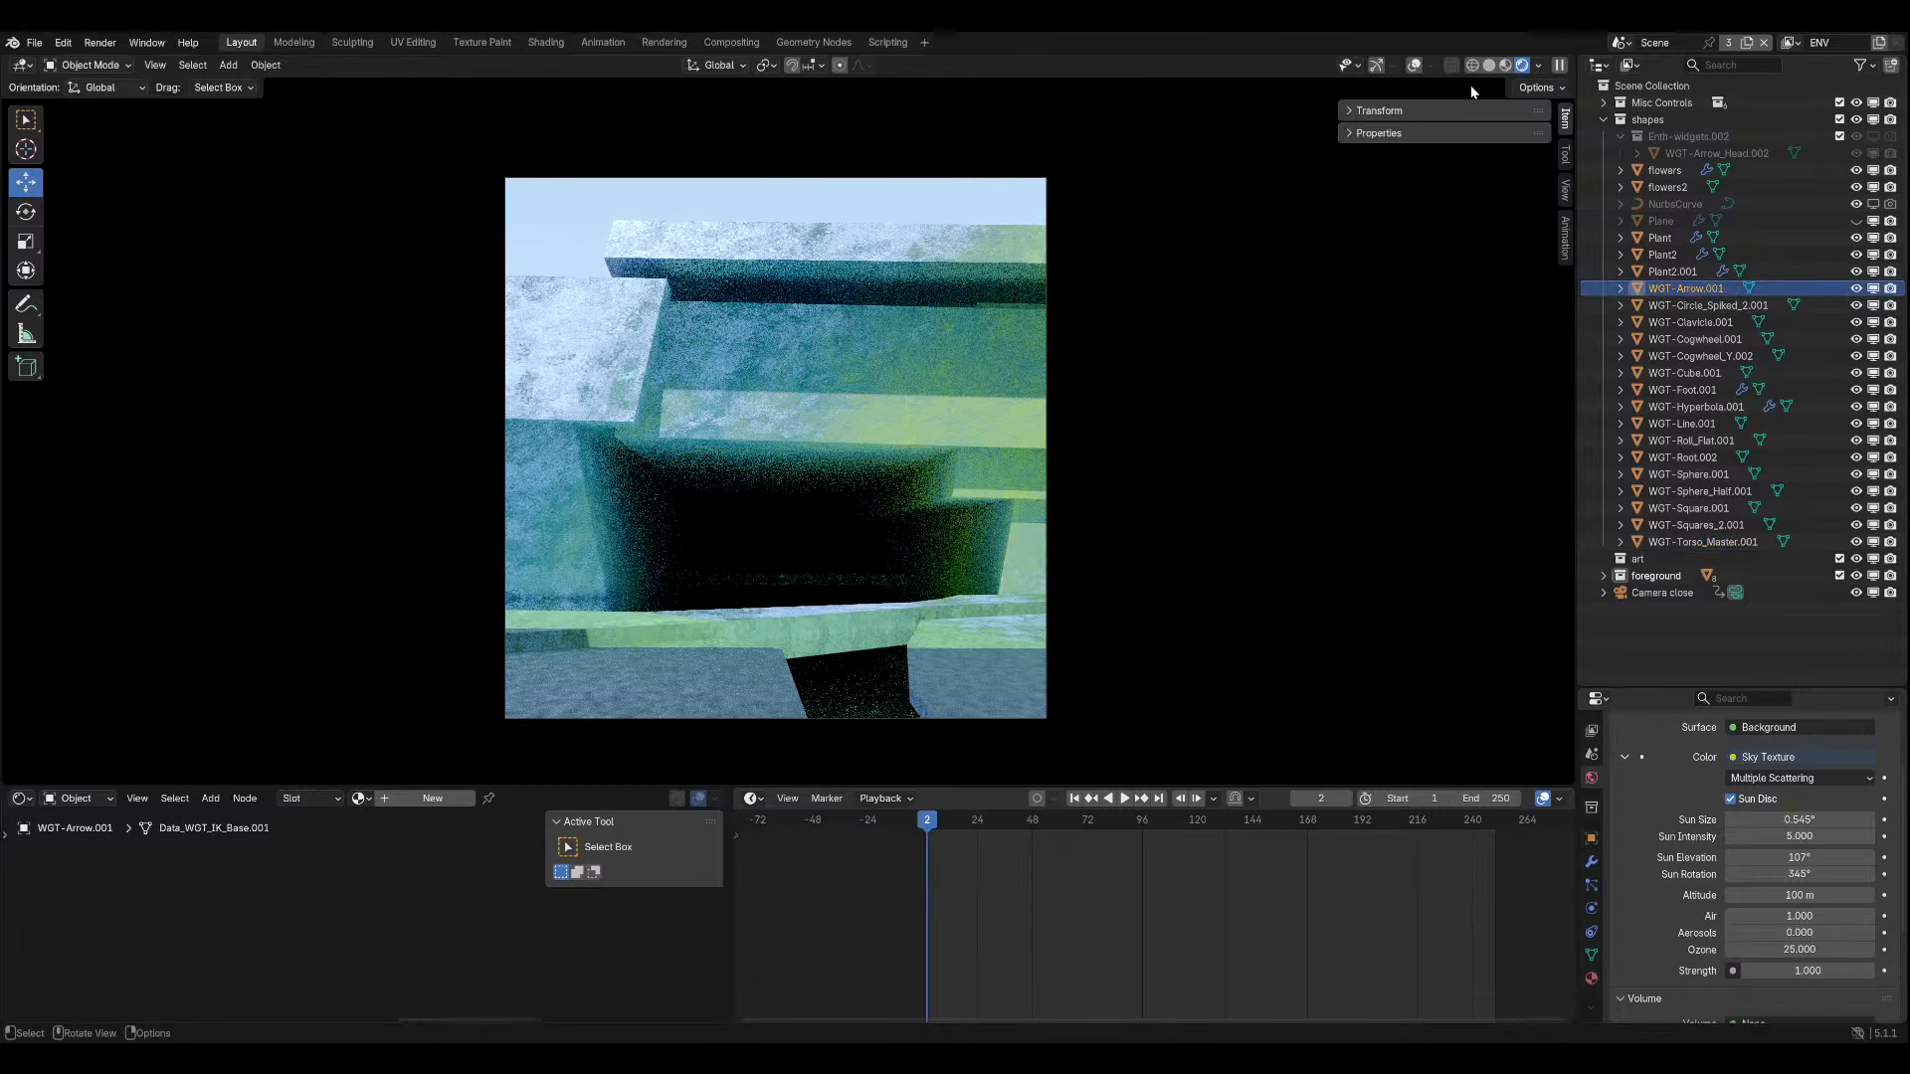
left_click(1413, 64)
middle_click_drag(1180, 367, 1117, 597)
scroll(1084, 549, "down", 6)
left_click(1376, 65)
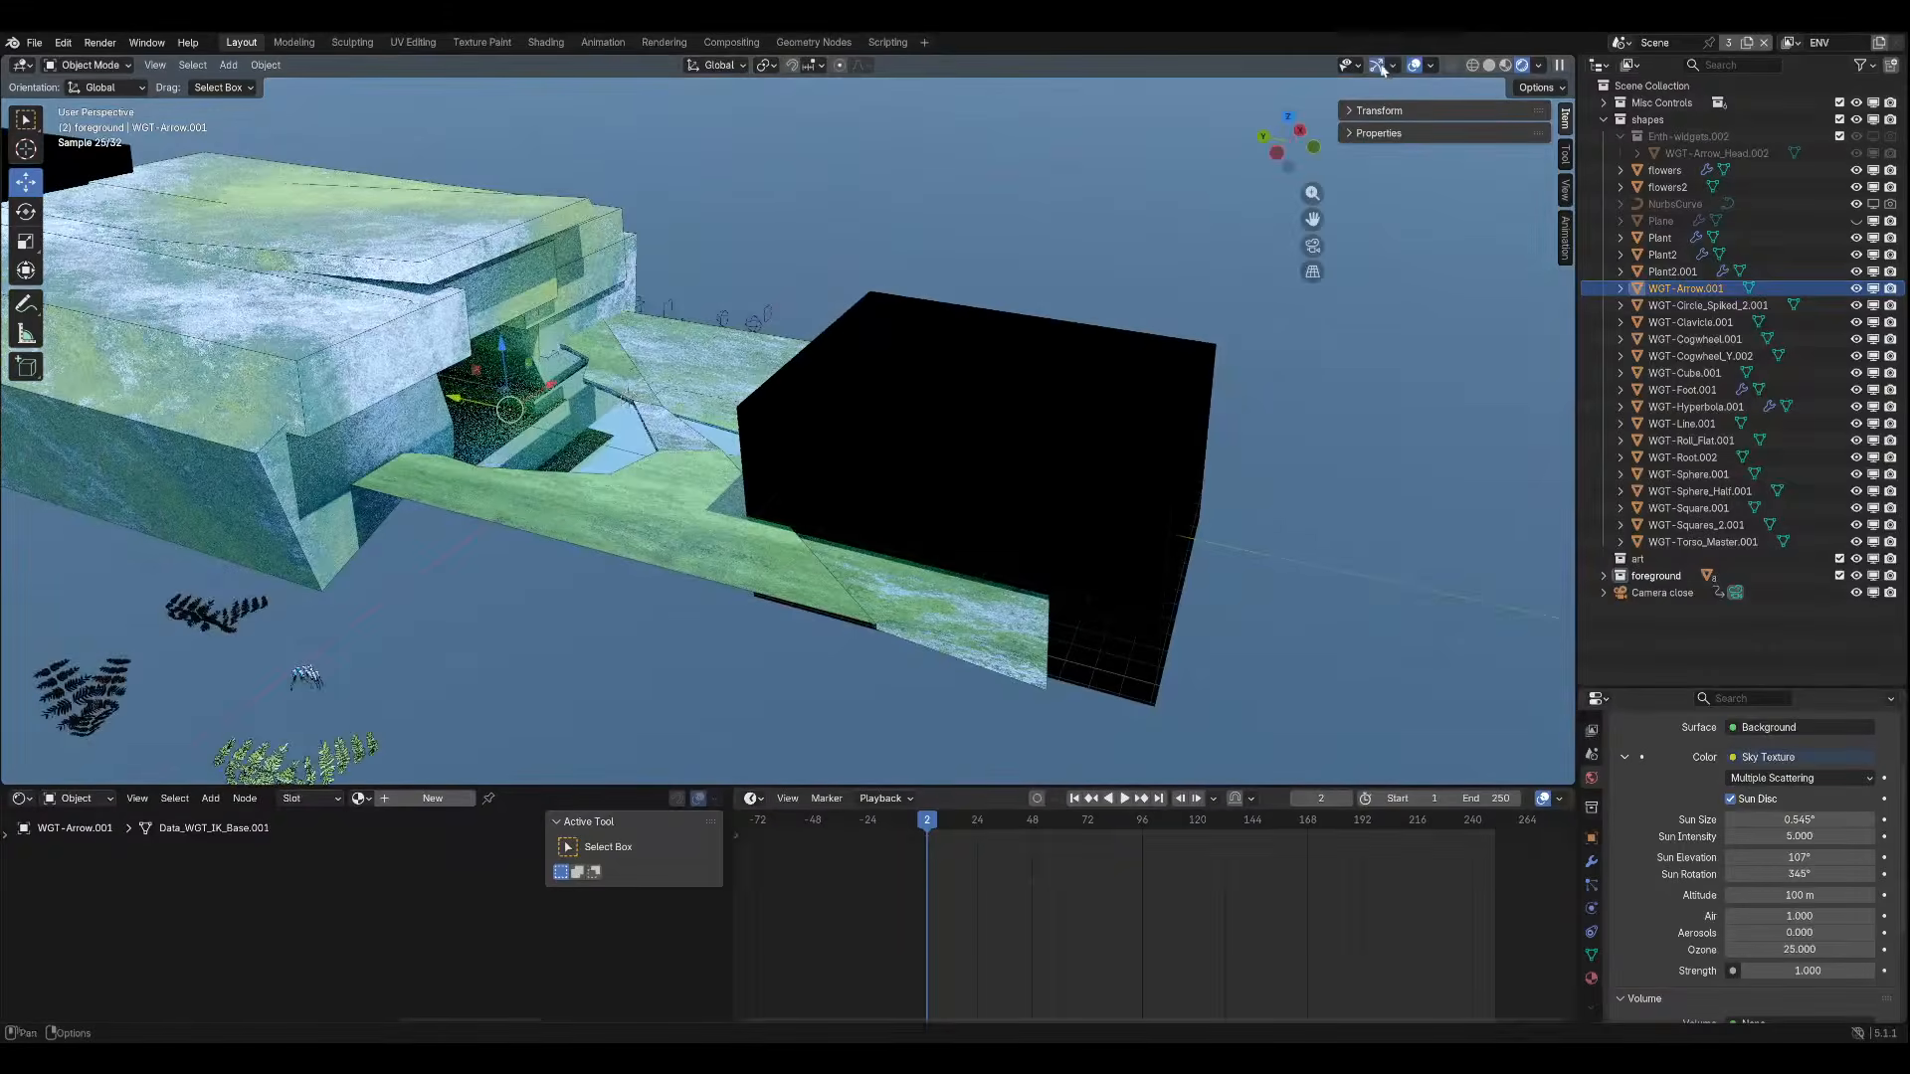
Examine the dark cave opening and the area around WGT-Arrow.001 up close, including by walk navigation, and return to the camera view.
scroll(993, 577, "down", 5)
scroll(994, 577, "up", 8)
middle_click_drag(457, 490, 780, 564, "shift")
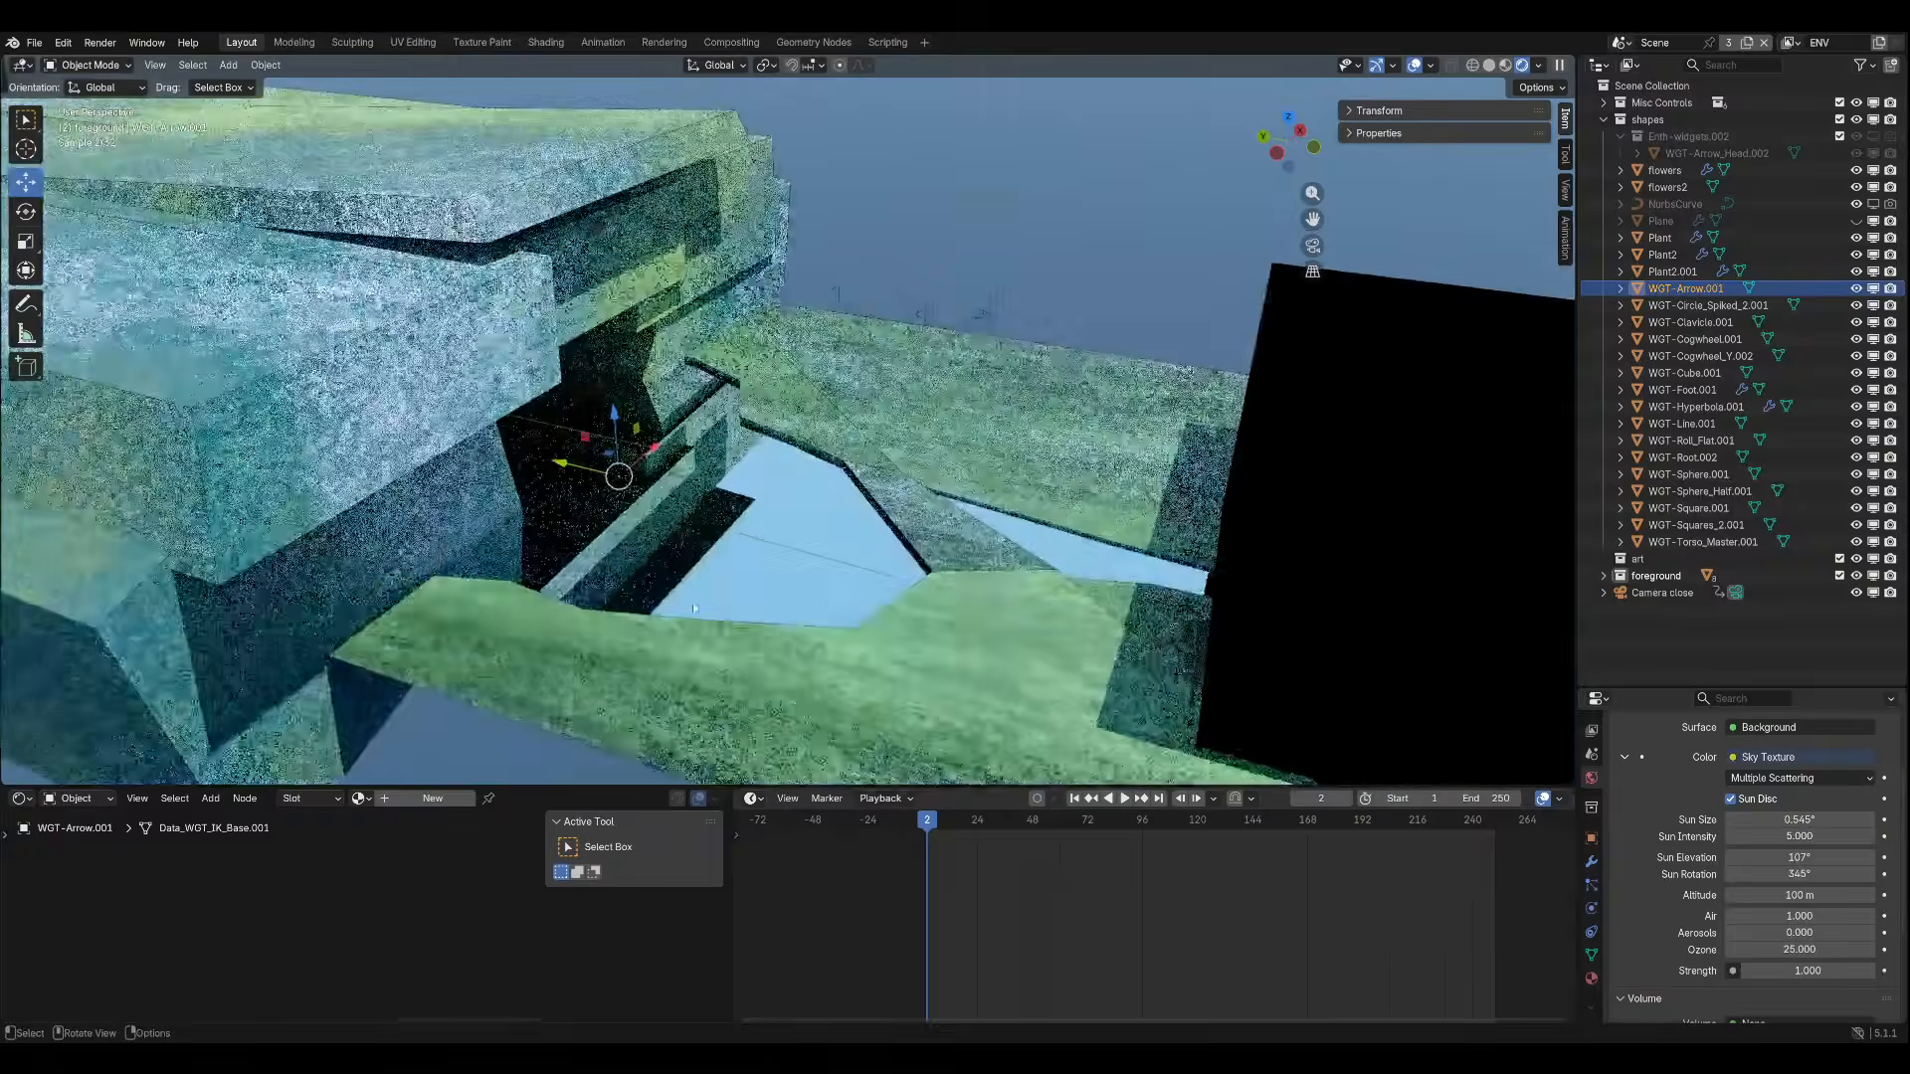
scroll(781, 565, "up", 5)
middle_click_drag(312, 559, 491, 518, "shift")
scroll(393, 534, "up", 2)
middle_click_drag(577, 562, 565, 494)
key("shift+grave")
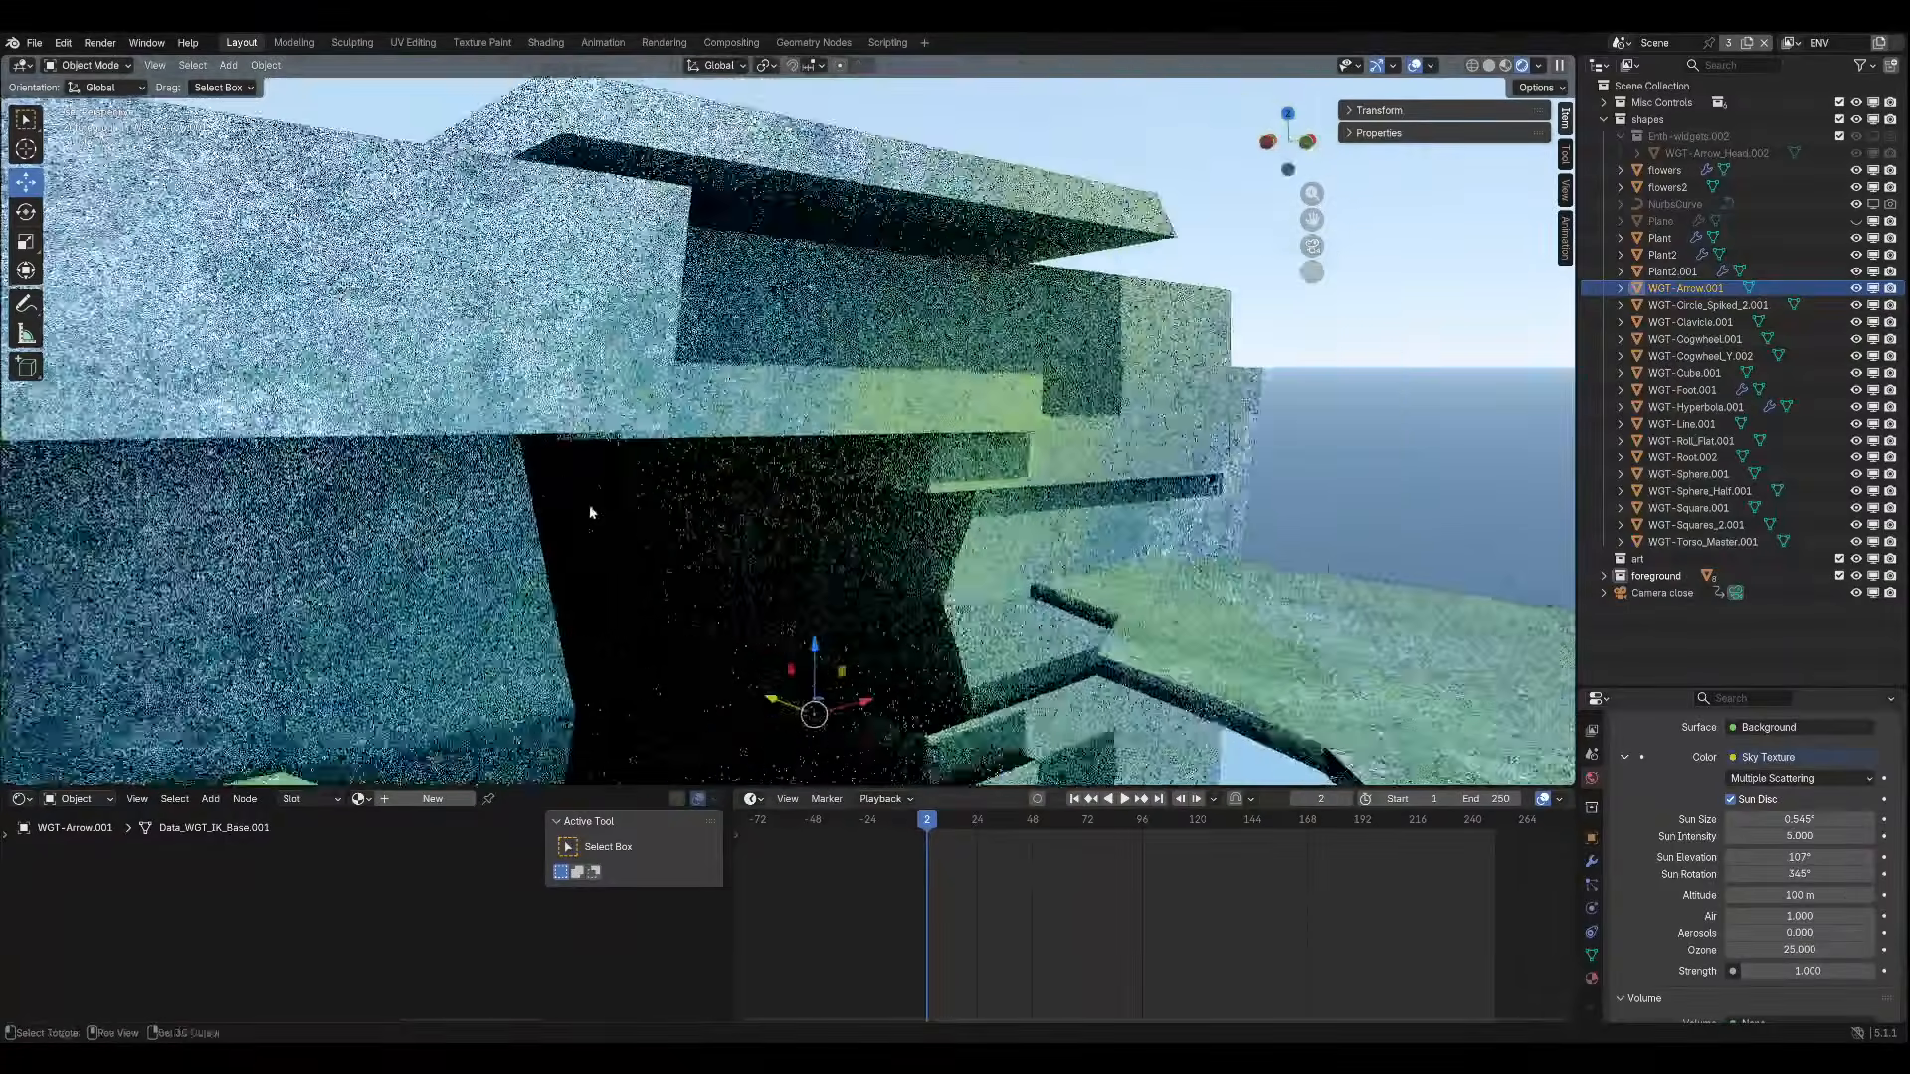
key("w")
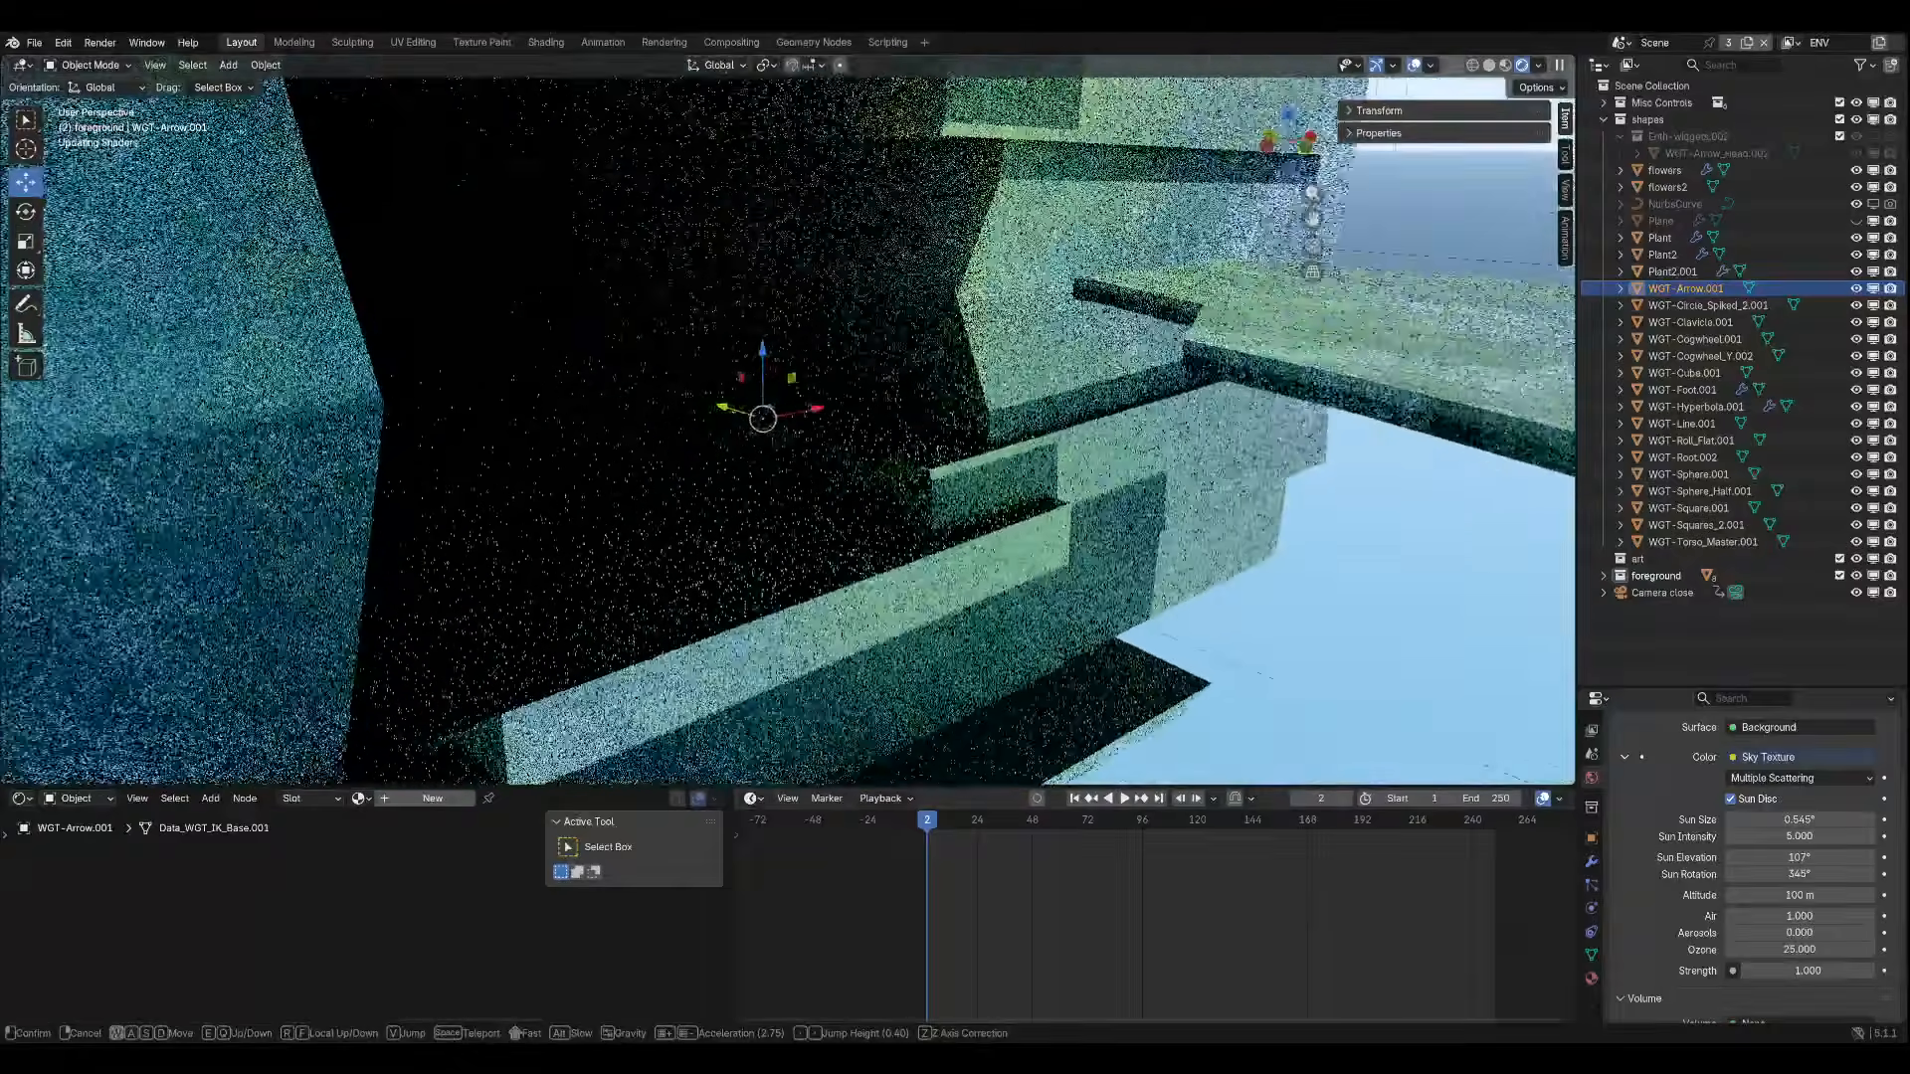
key("w")
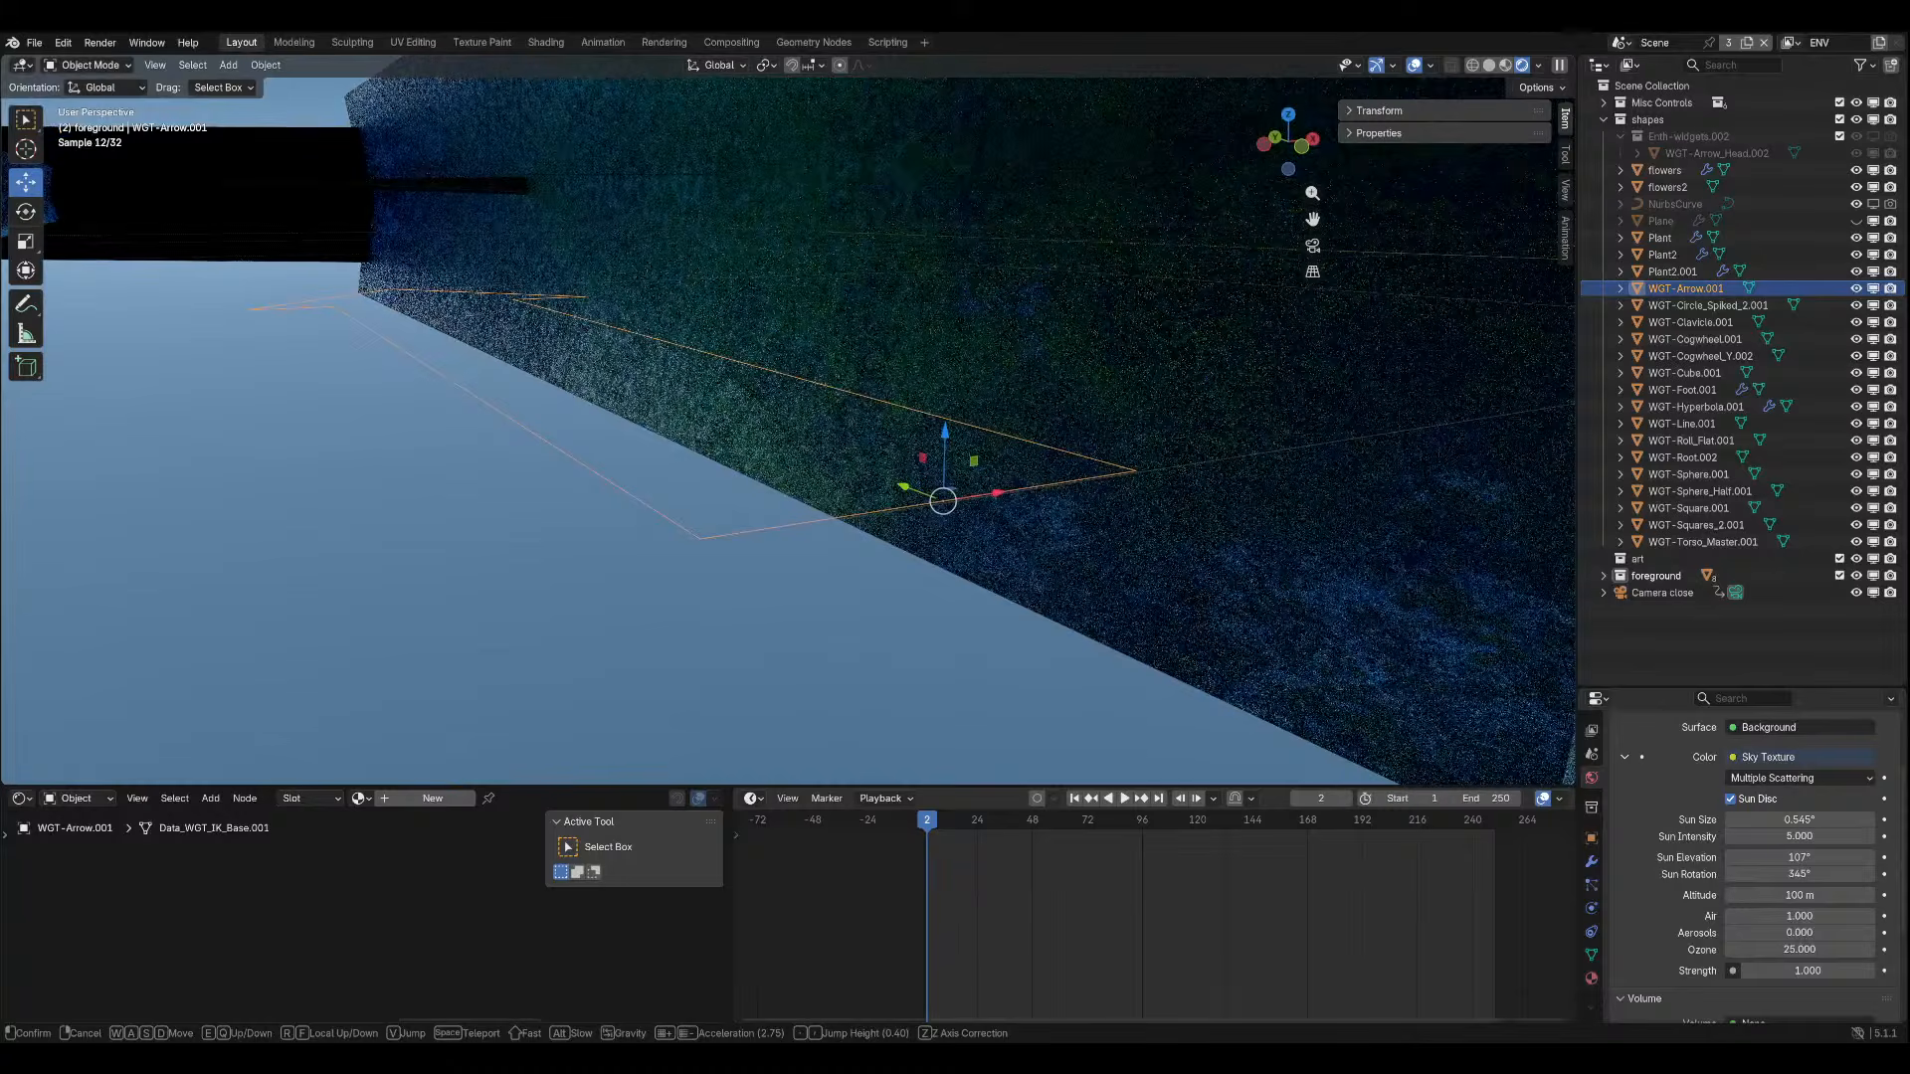
key("Escape")
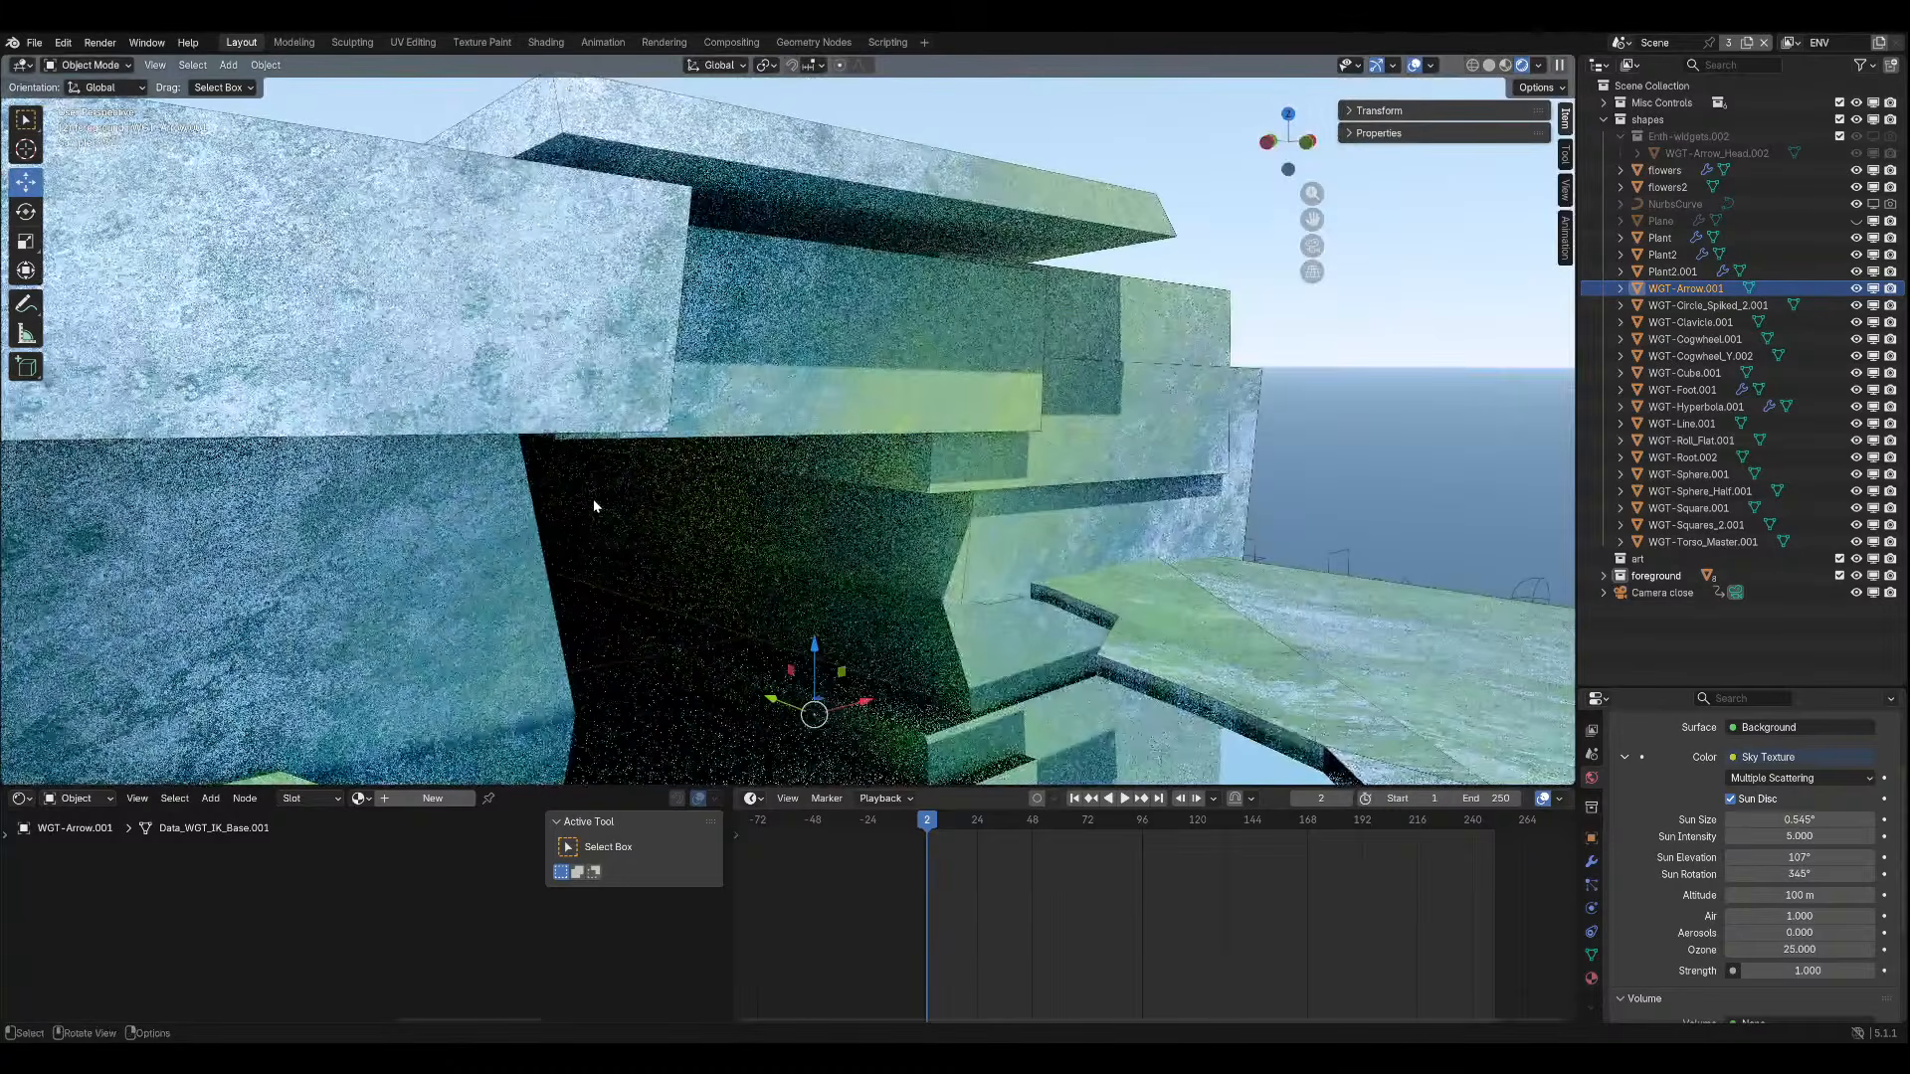
key("KP_0")
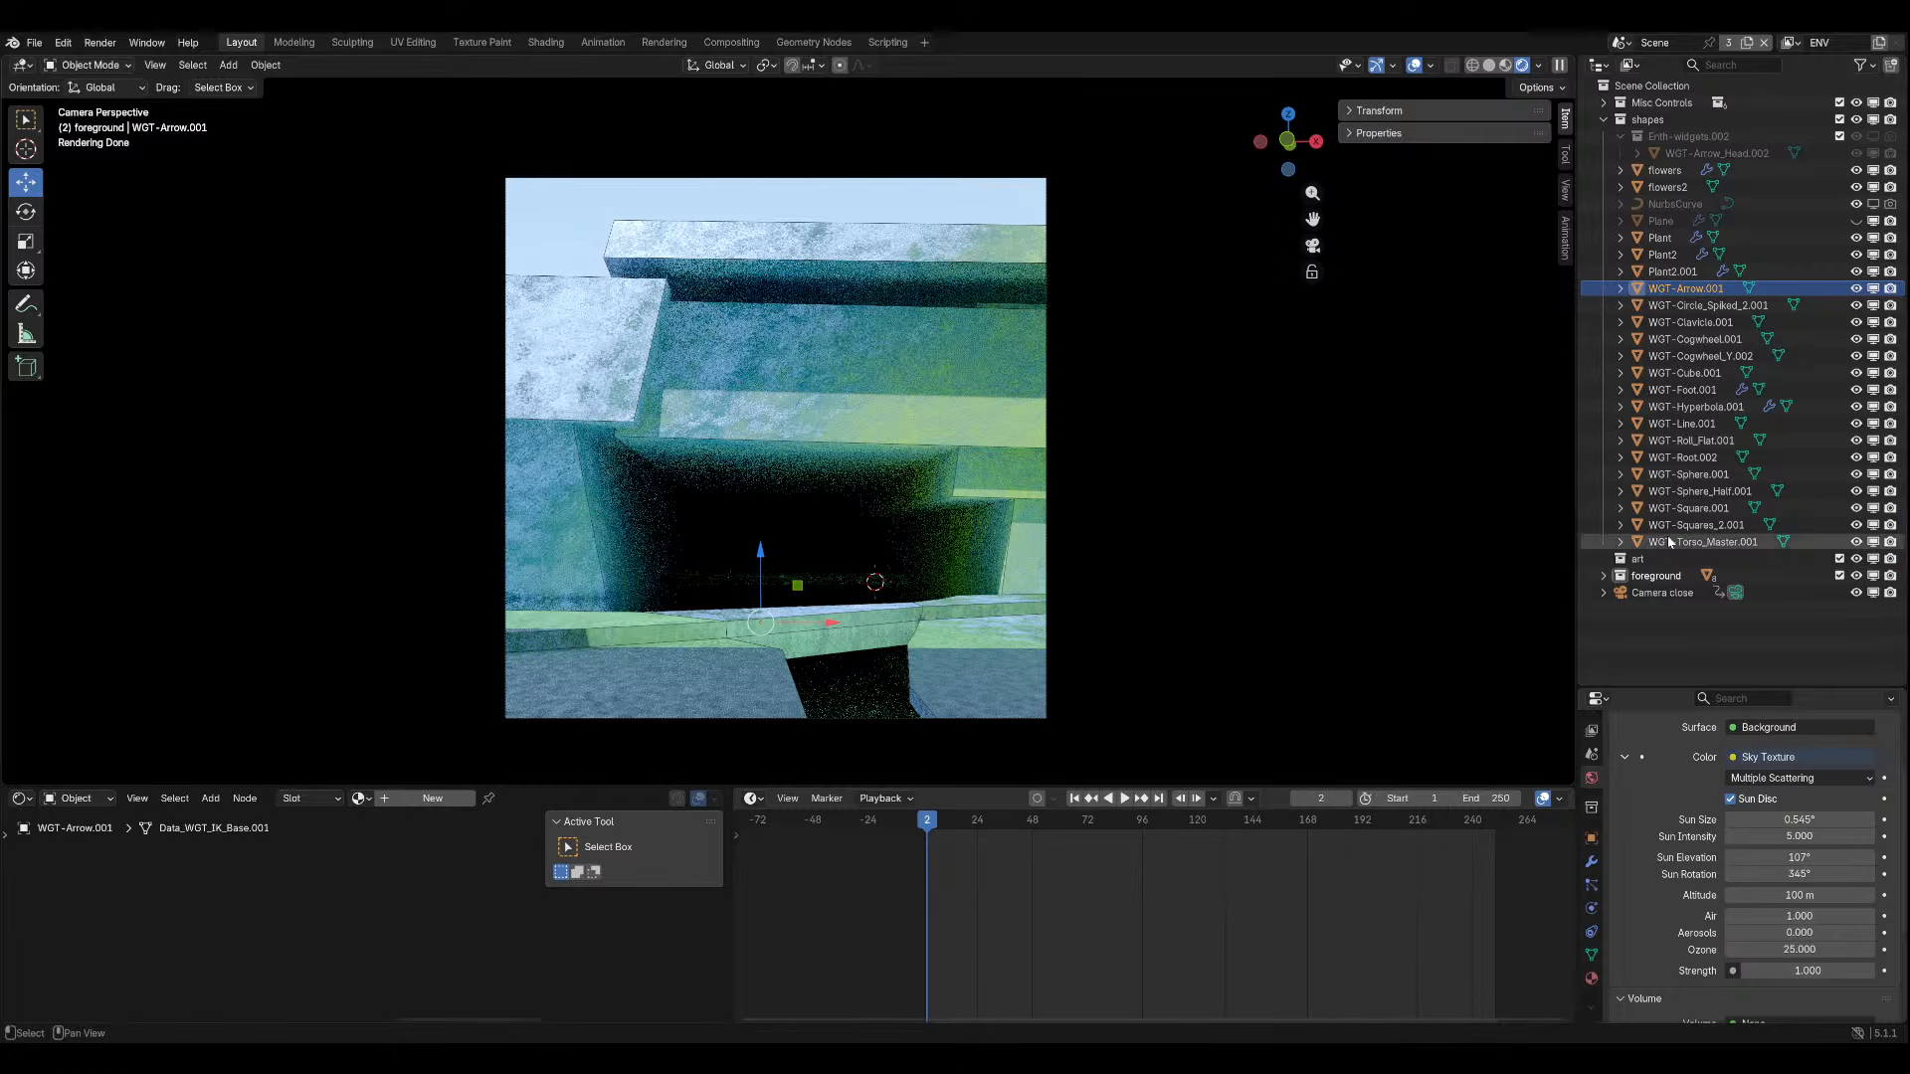
Delete the WGT objects from WGT-Arrow.001 through WGT-Torso_Master.001 in the shapes collection and save the file.
left_click(1701, 543, "shift")
right_click(1691, 373)
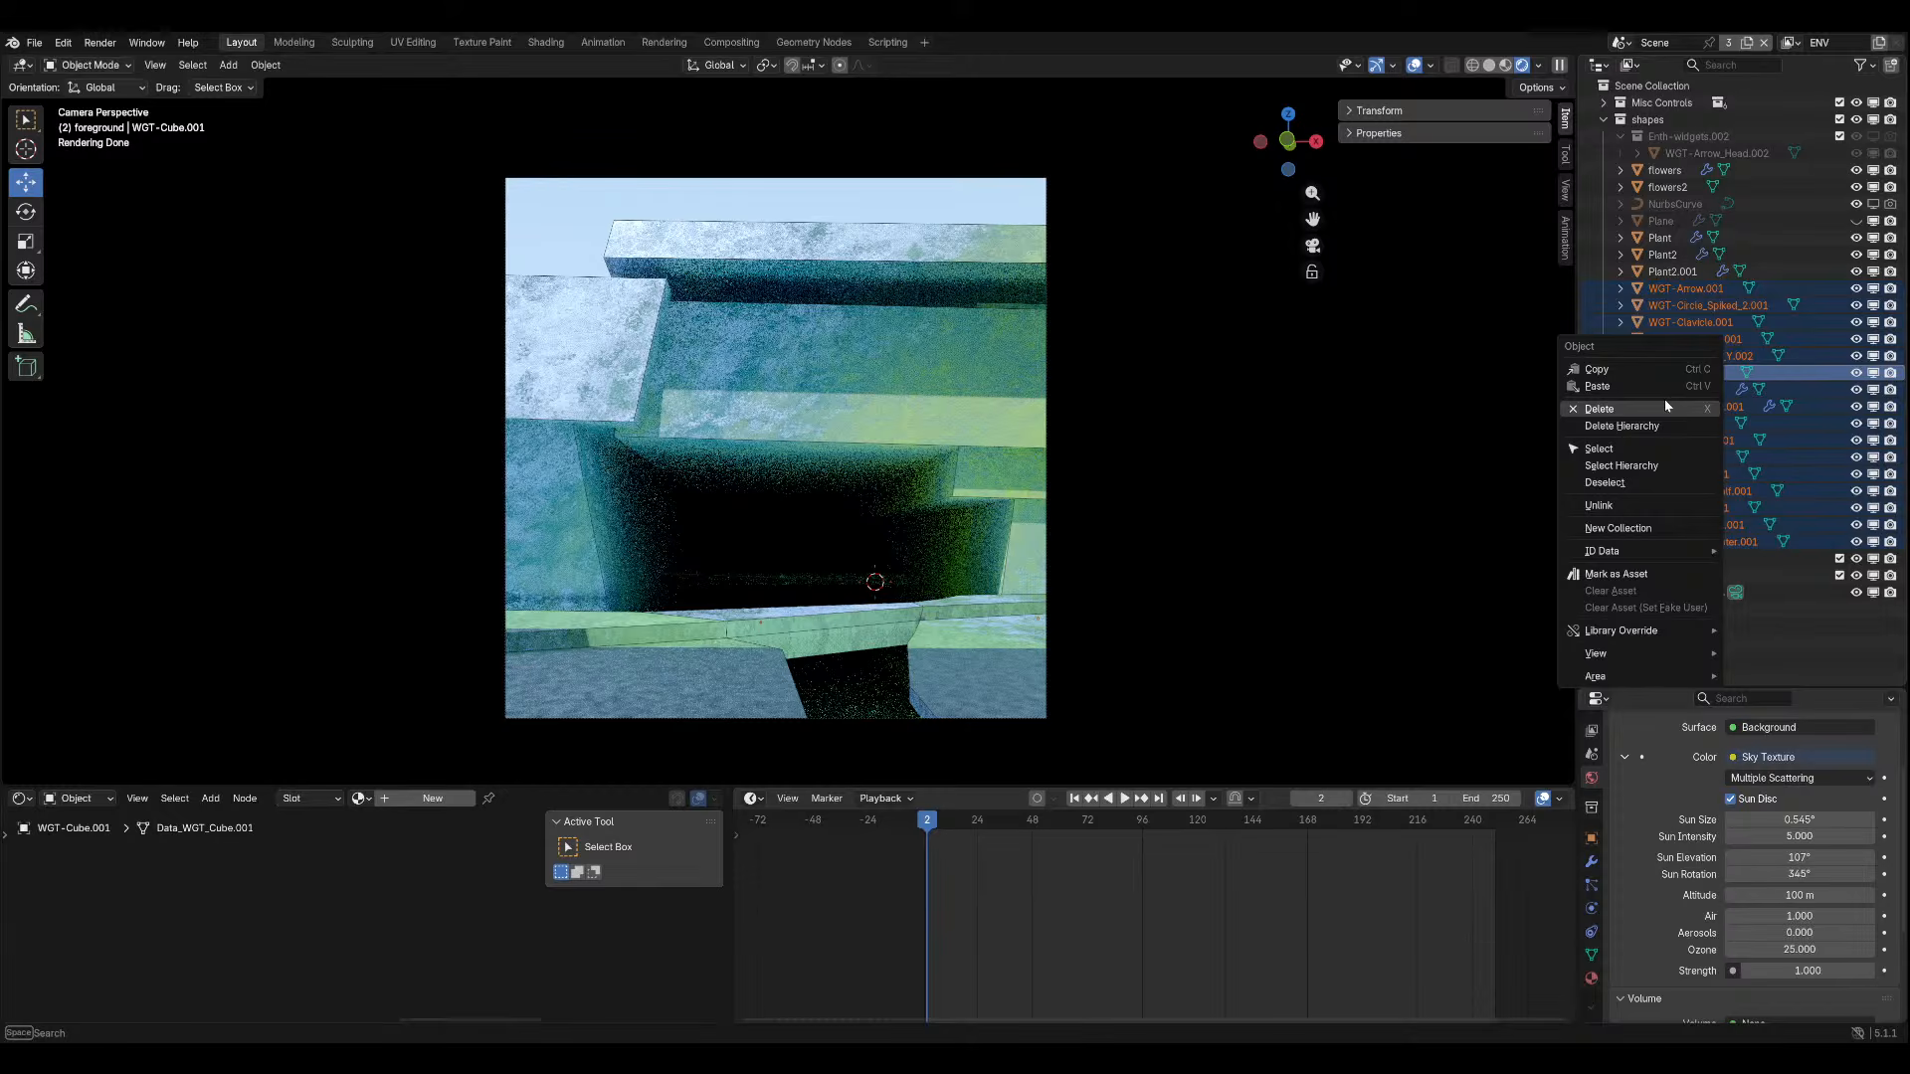
left_click(1664, 404)
key("ctrl+s")
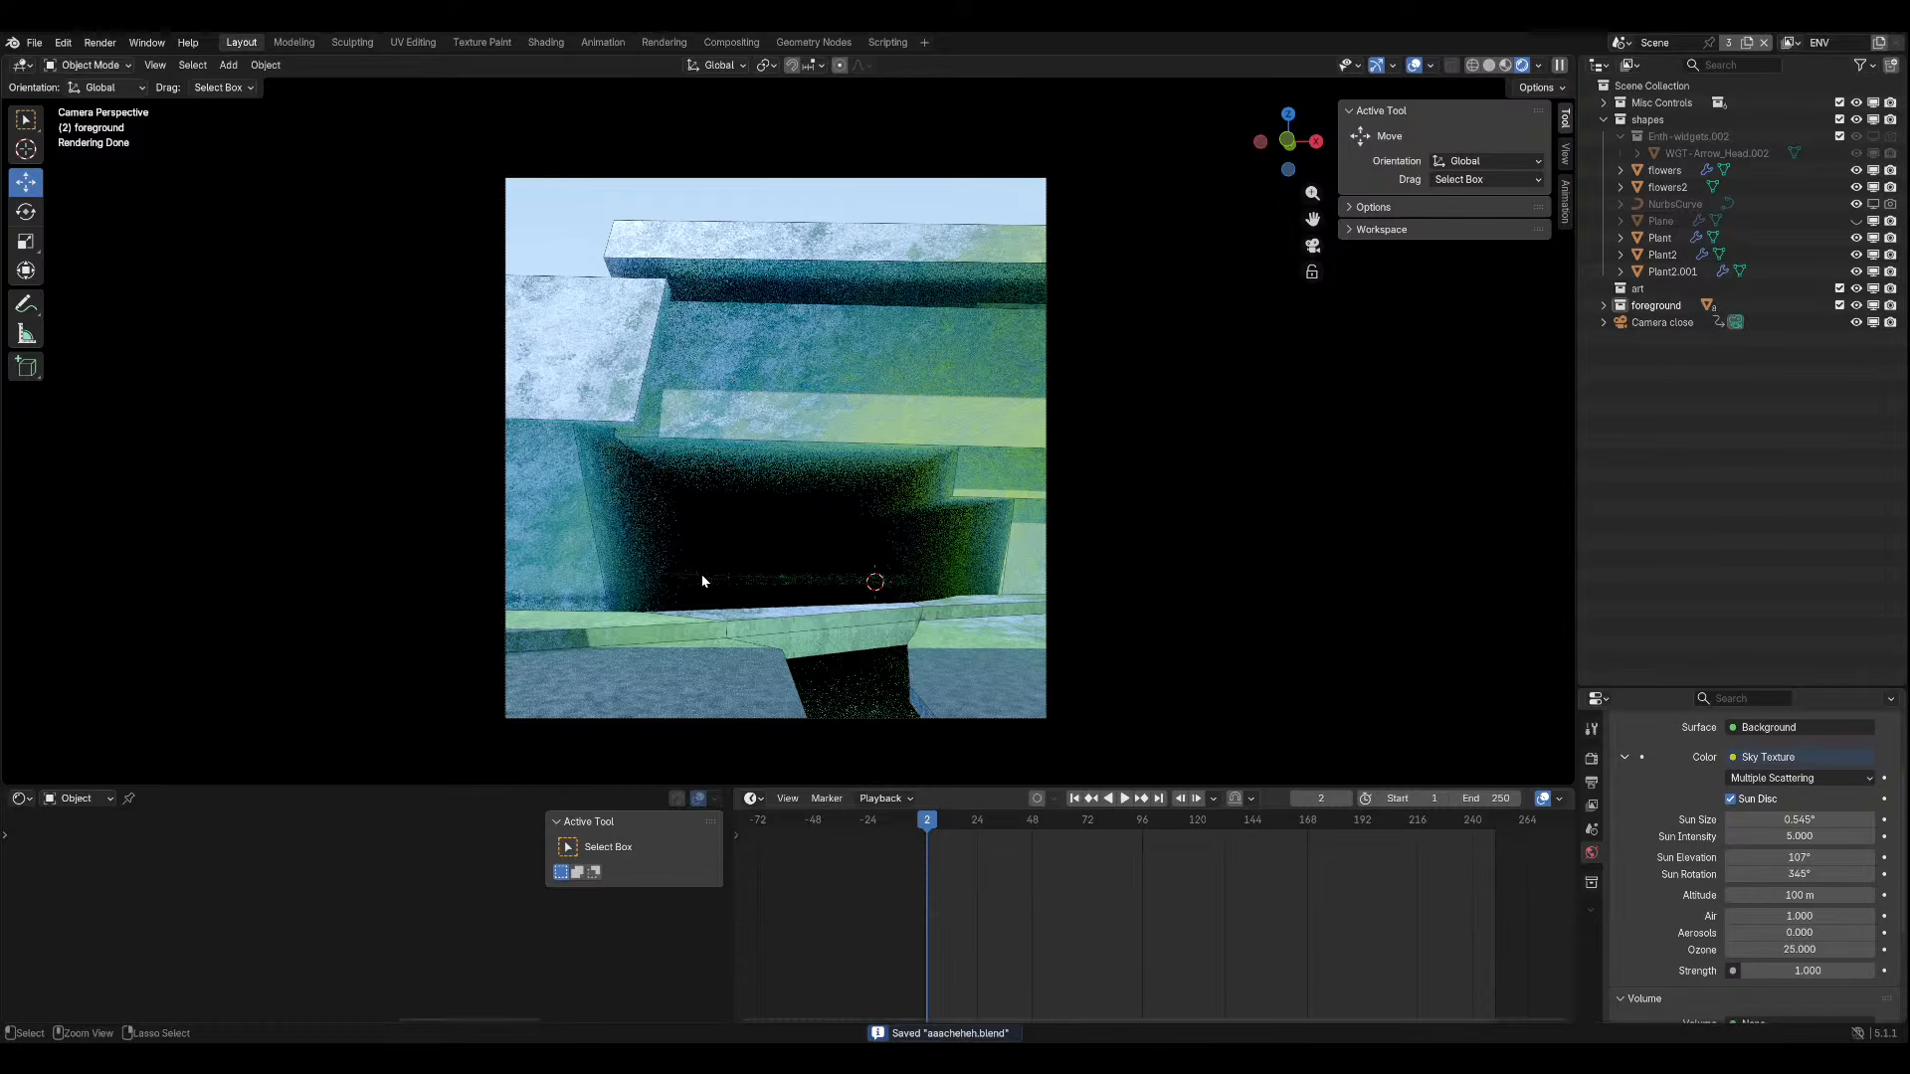
Turn off the viewport overlays and gizmos in the camera view.
left_click(1413, 65)
left_click(1375, 64)
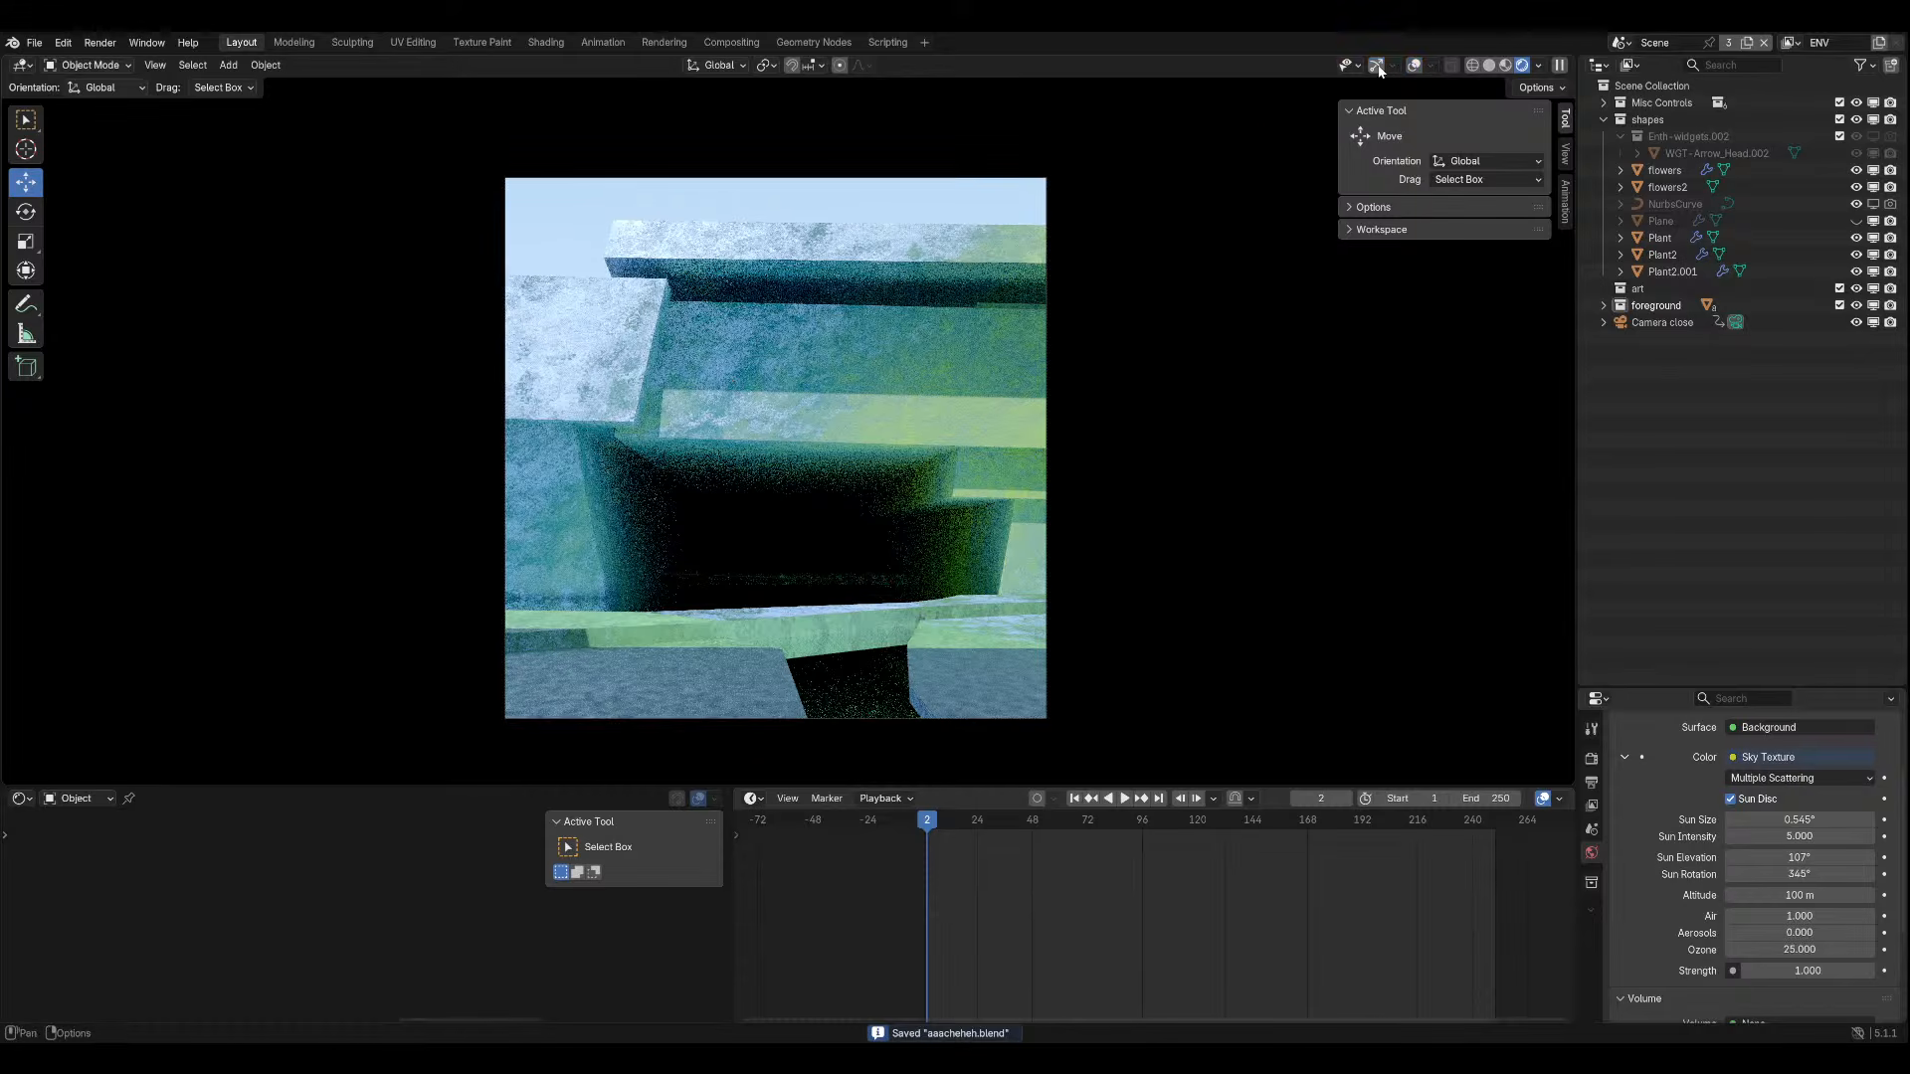
left_click(1376, 65)
left_click(1376, 64)
Select the lower foreground slab Plane.001 and look through its rust.001 material settings and the nodes around the Principled BSDF.
left_click(652, 684)
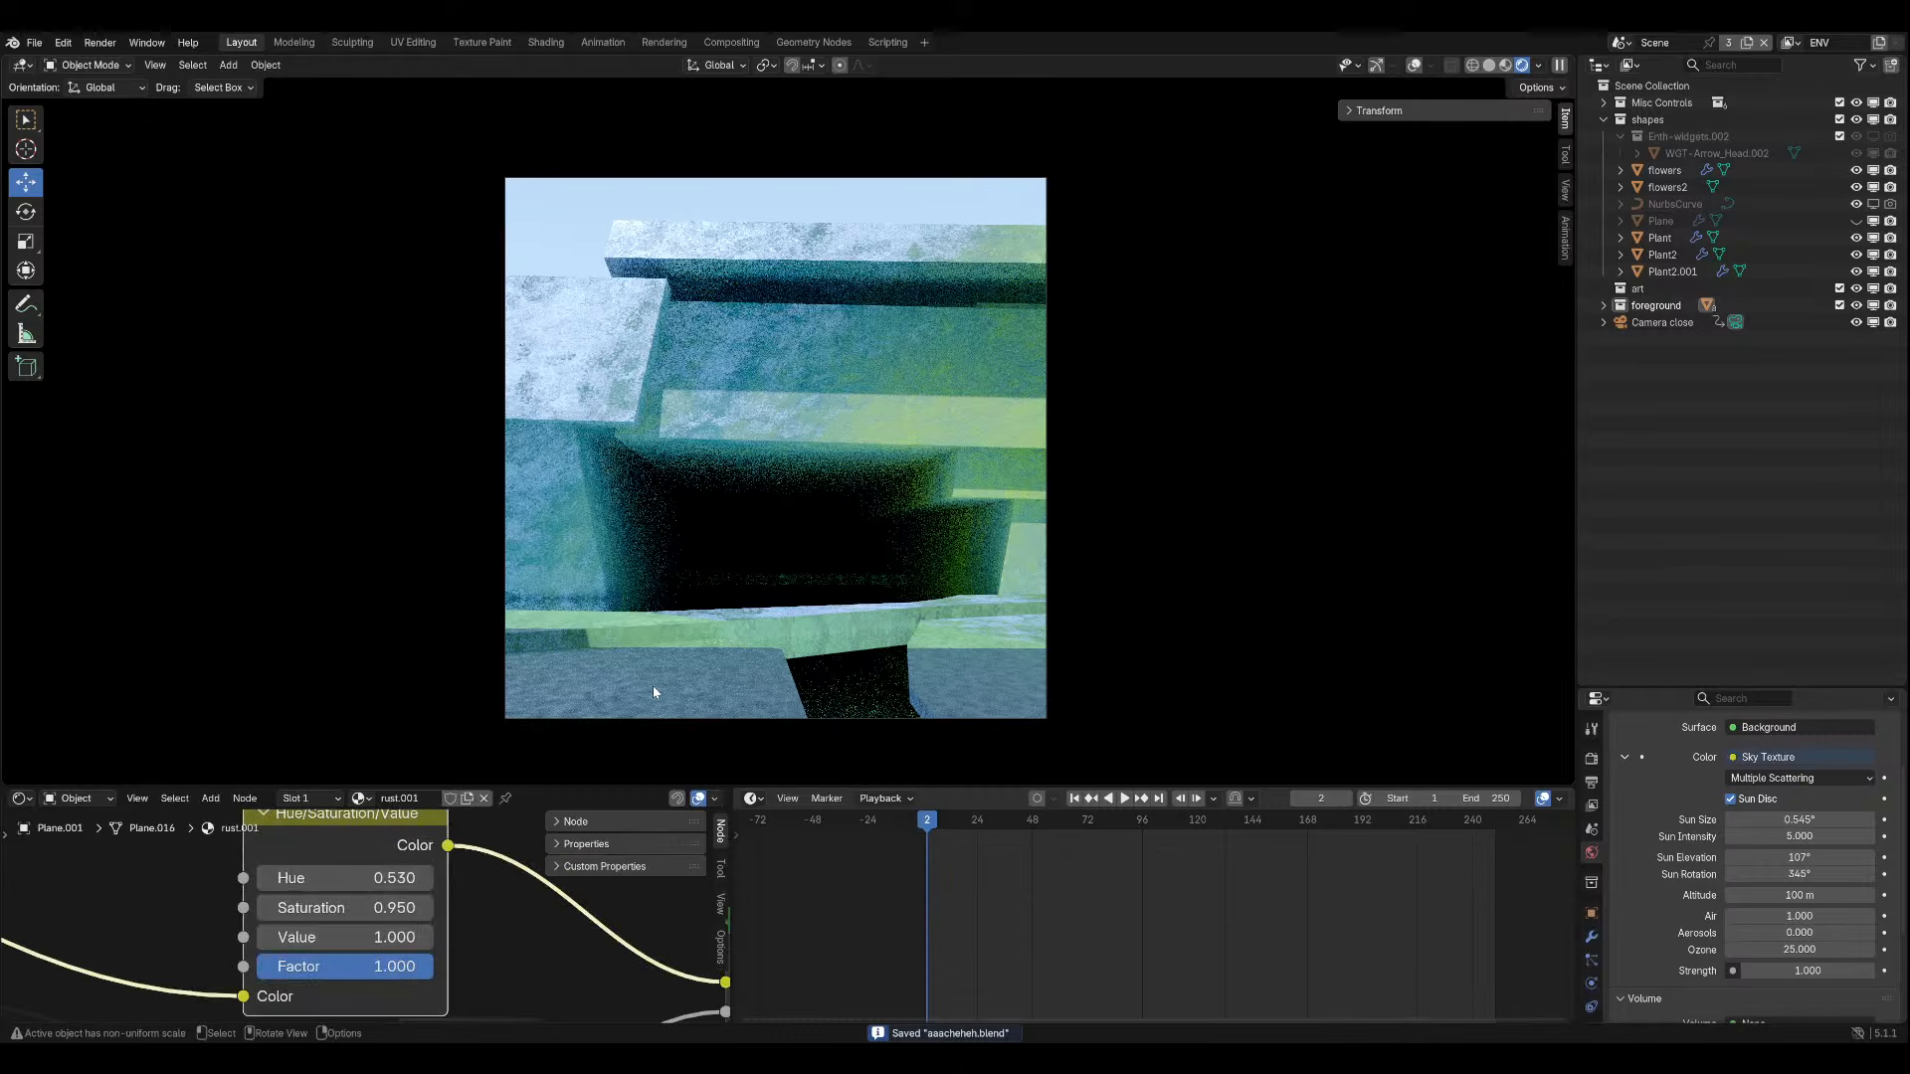
left_click(1591, 977)
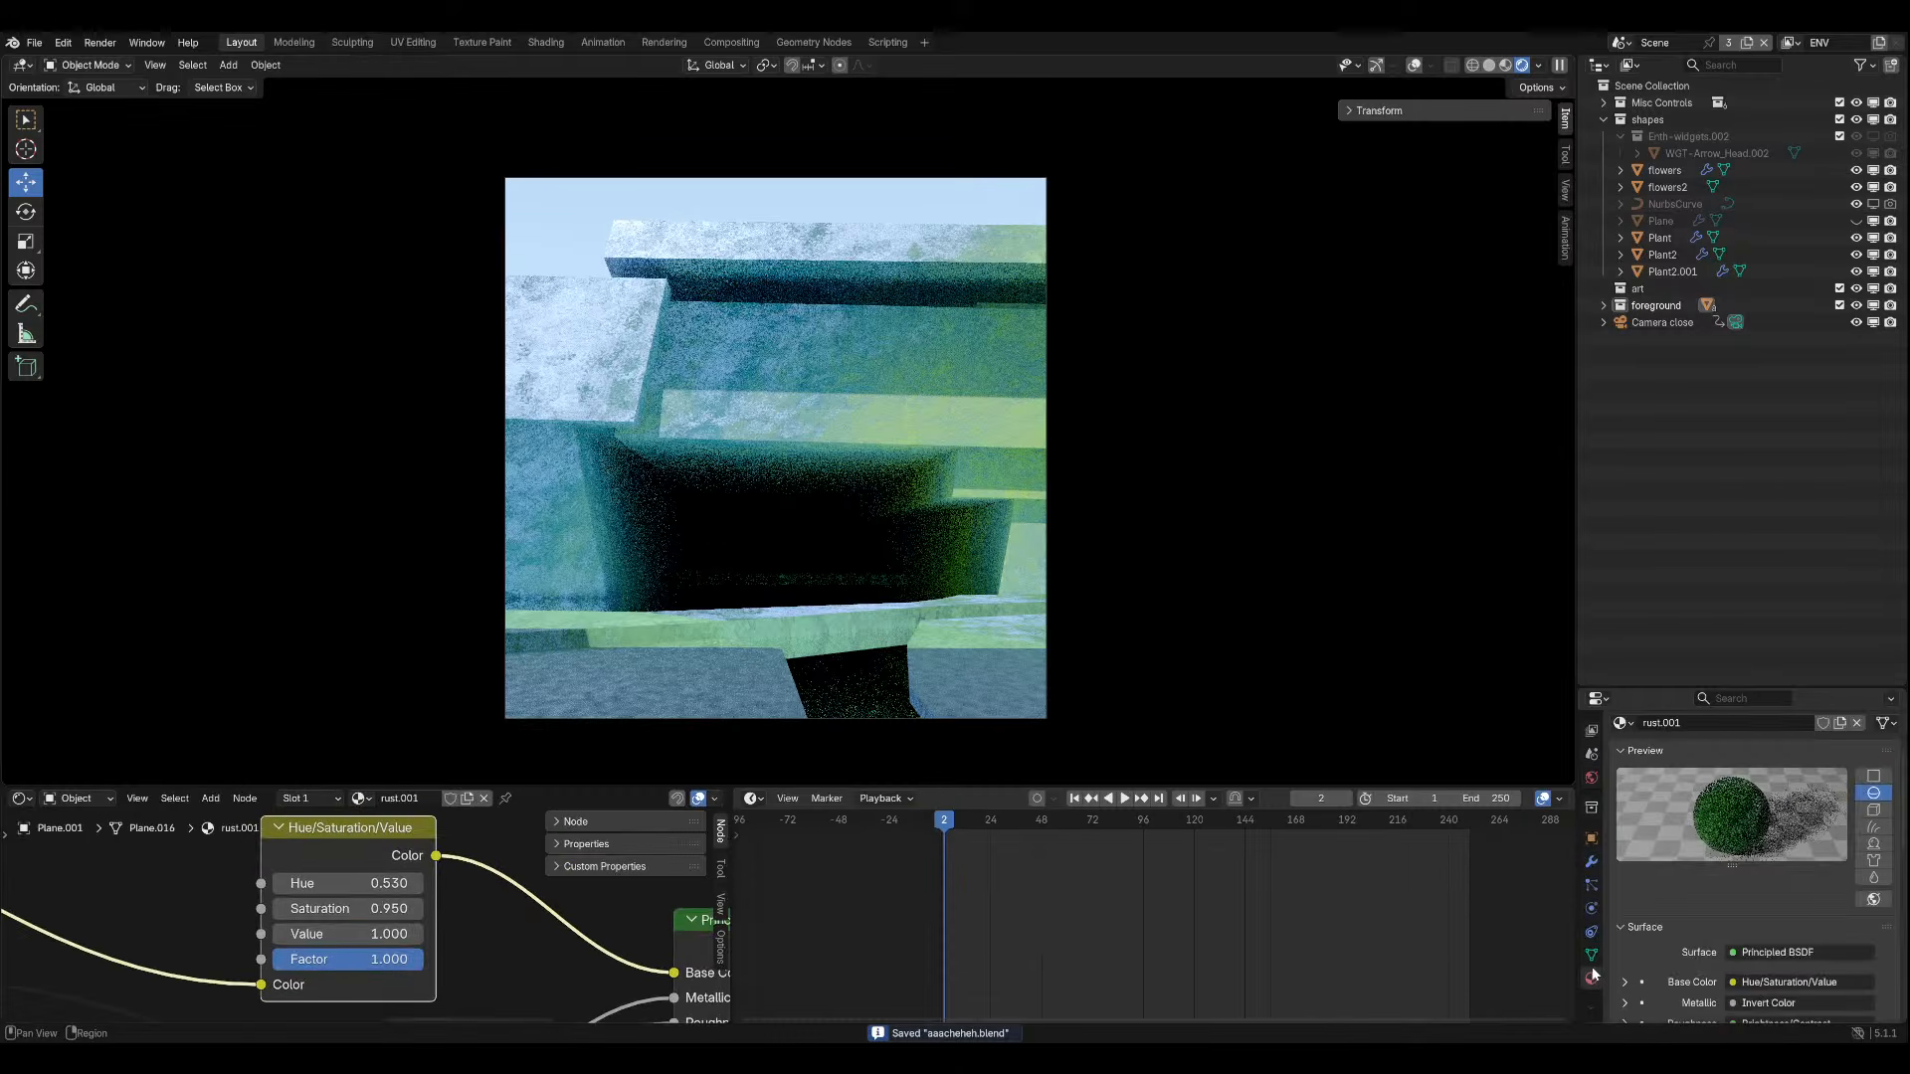
scroll(1645, 889, "down", 8)
scroll(496, 946, "down", 3)
scroll(451, 952, "down", 1)
middle_click_drag(451, 952, 431, 826)
middle_click_drag(308, 935, 431, 891)
scroll(368, 886, "up", 1)
middle_click_drag(379, 830, 333, 916)
middle_click_drag(519, 933, 261, 875)
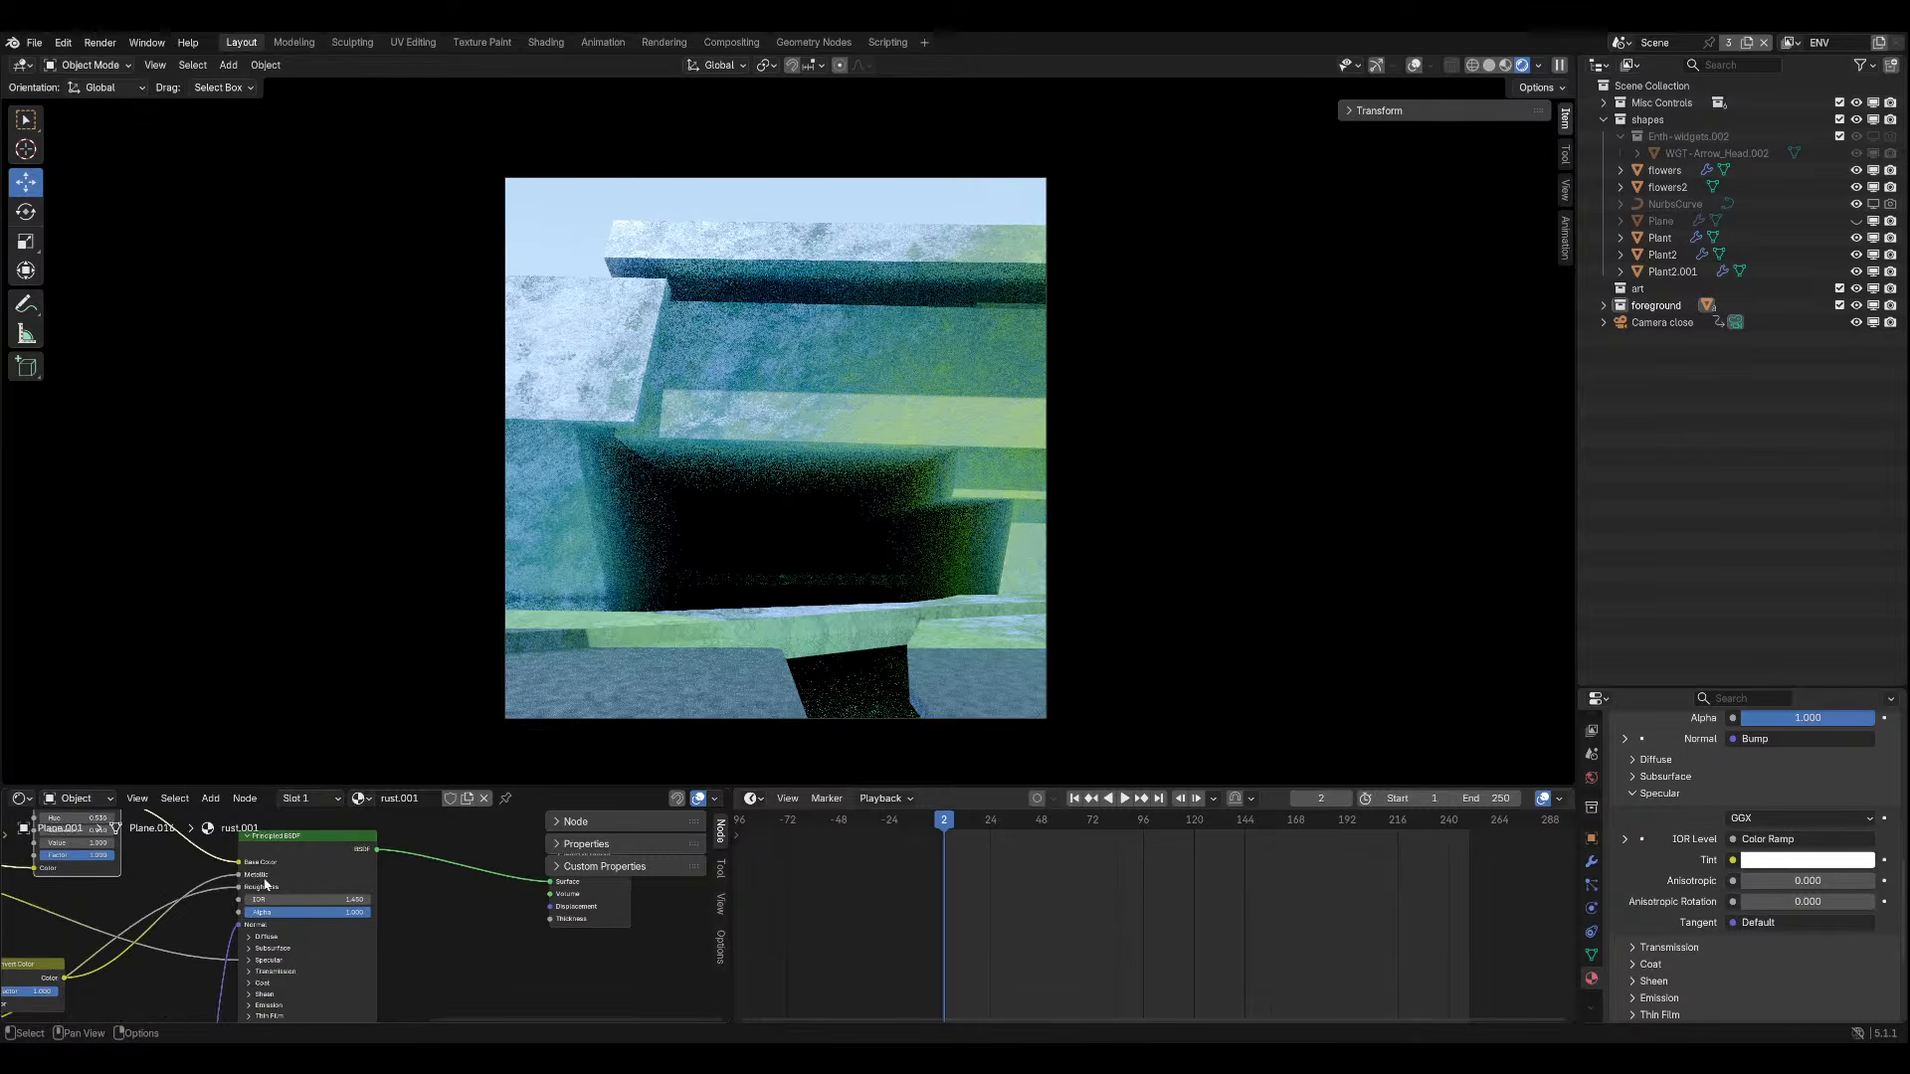
scroll(258, 880, "up", 1)
middle_click_drag(217, 951, 338, 897)
Try a black specular Tint on the rust.001 Principled BSDF node and undo it.
left_click(350, 912)
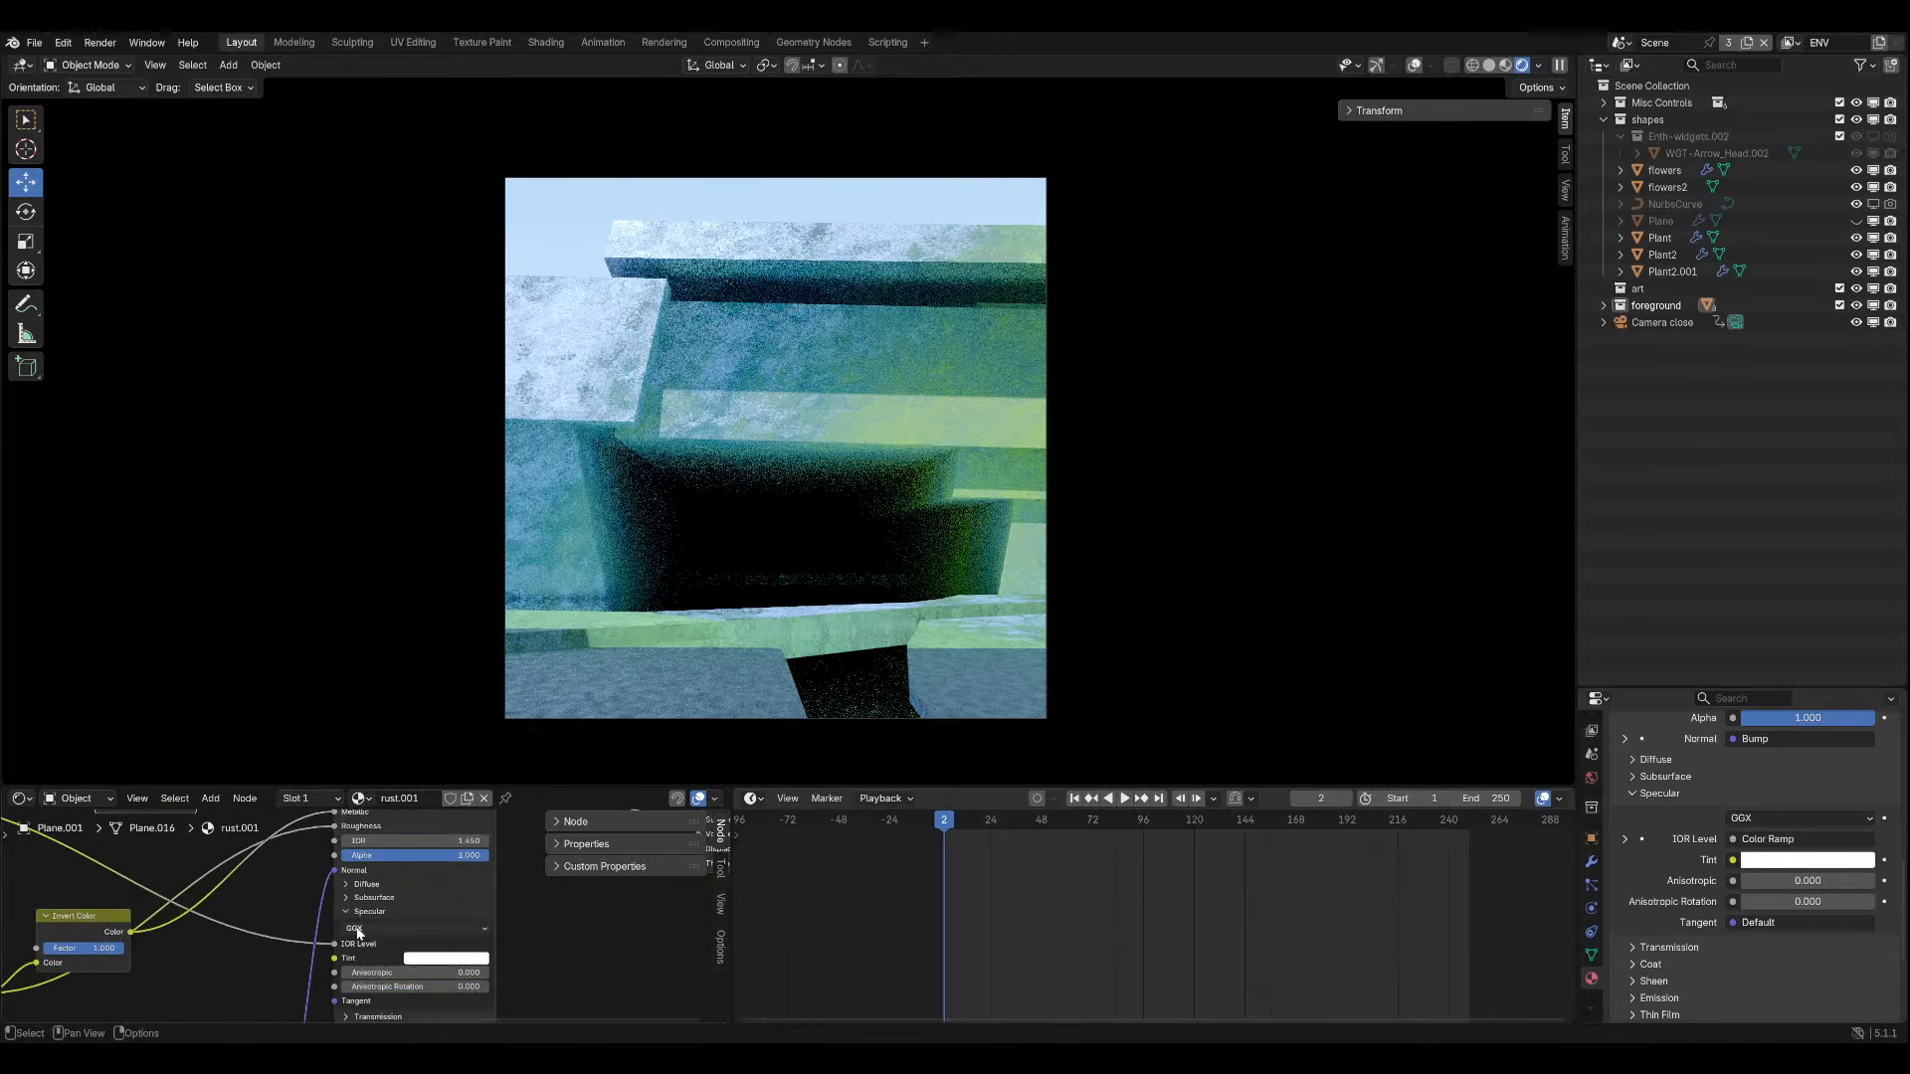
left_click(445, 957)
left_click_drag(527, 729, 527, 831)
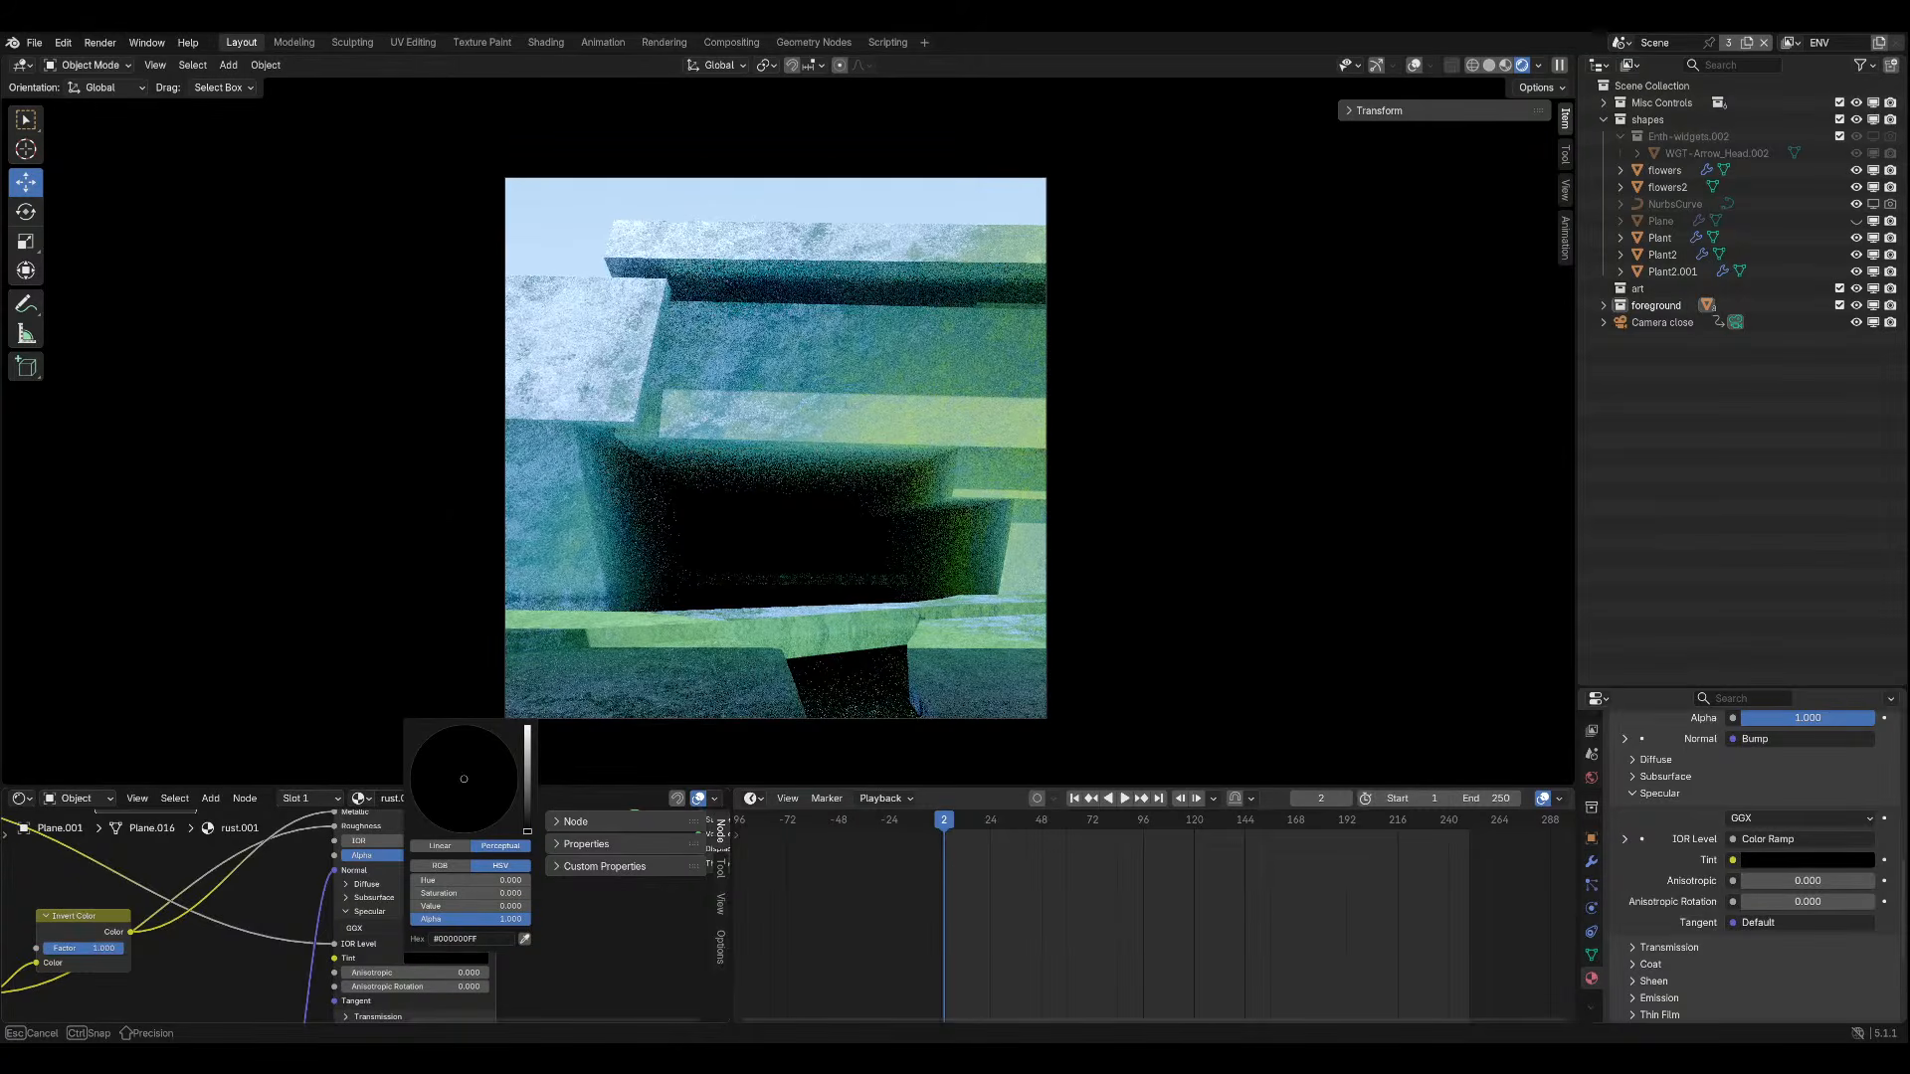
key("ctrl+z")
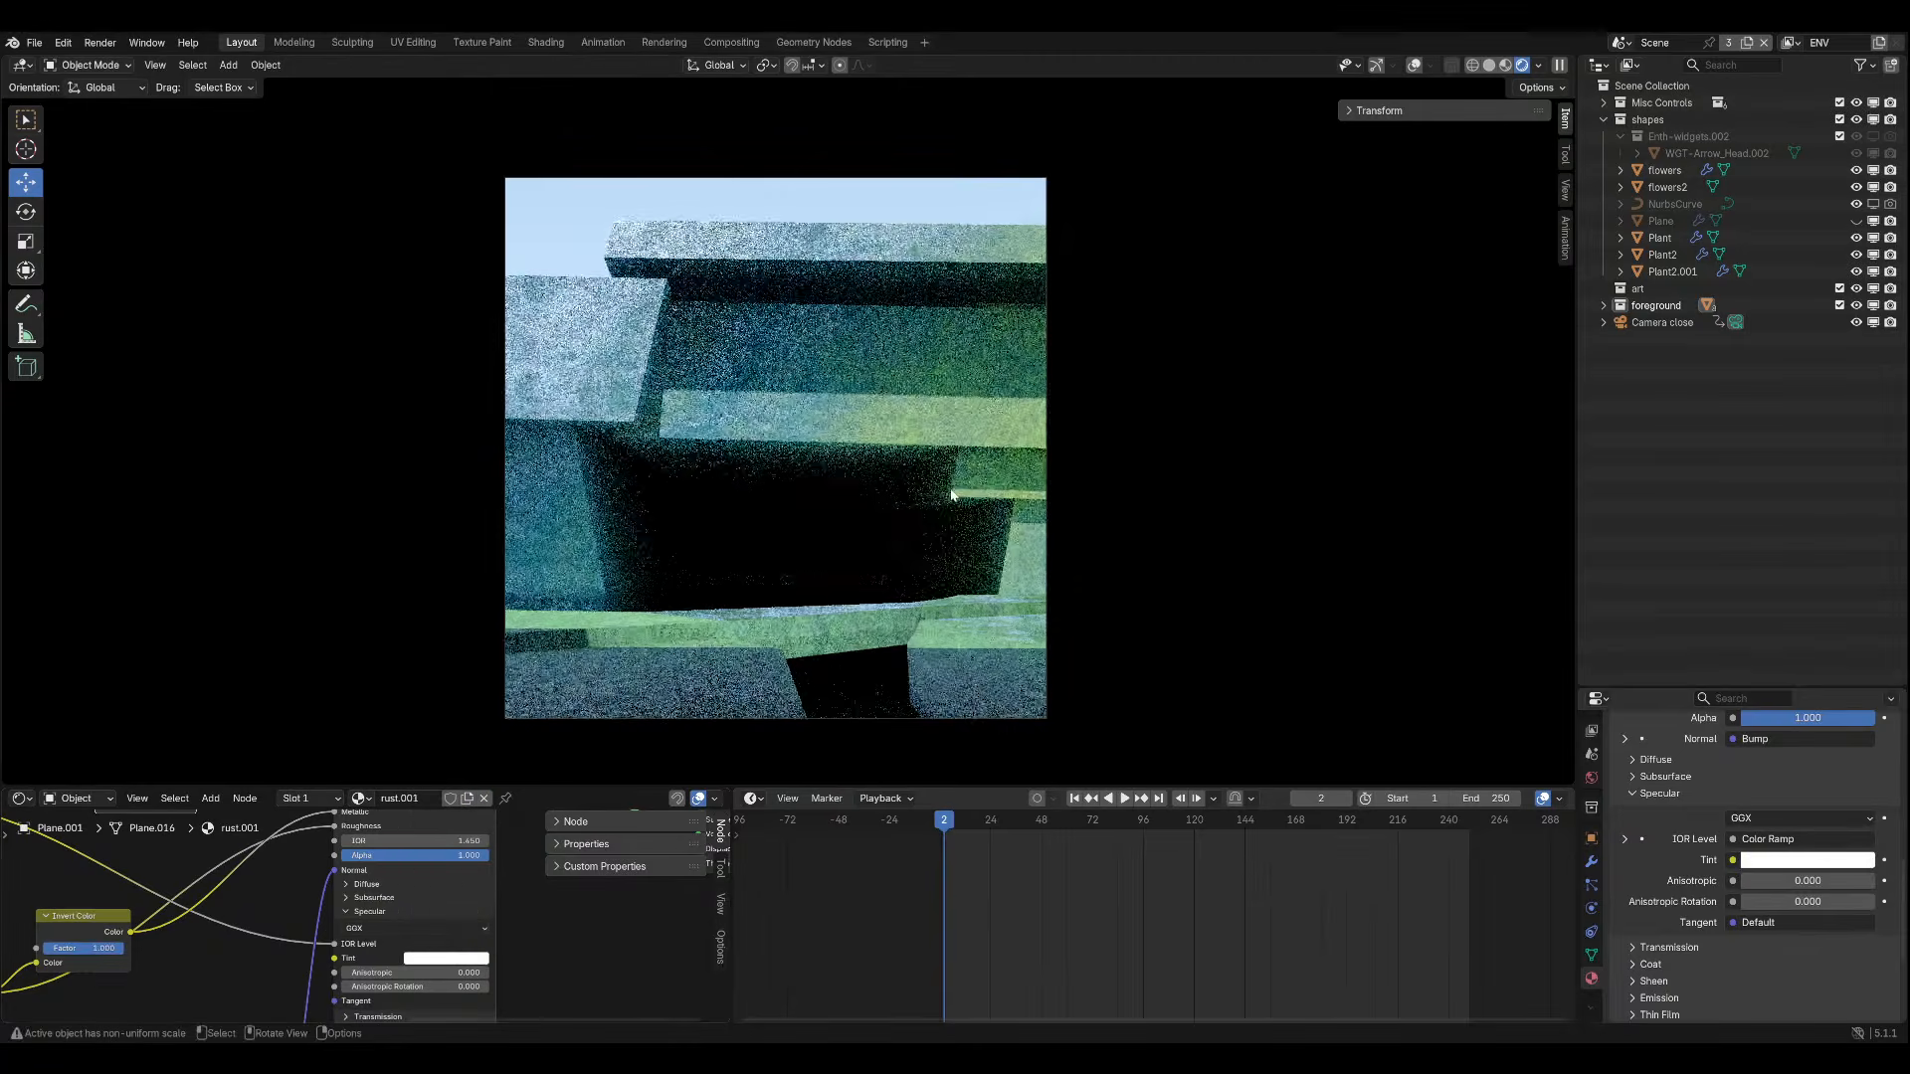
Save the file, view the scene from a free angle, return to the camera view and save again.
key("ctrl+s")
scroll(523, 934, "down", 2)
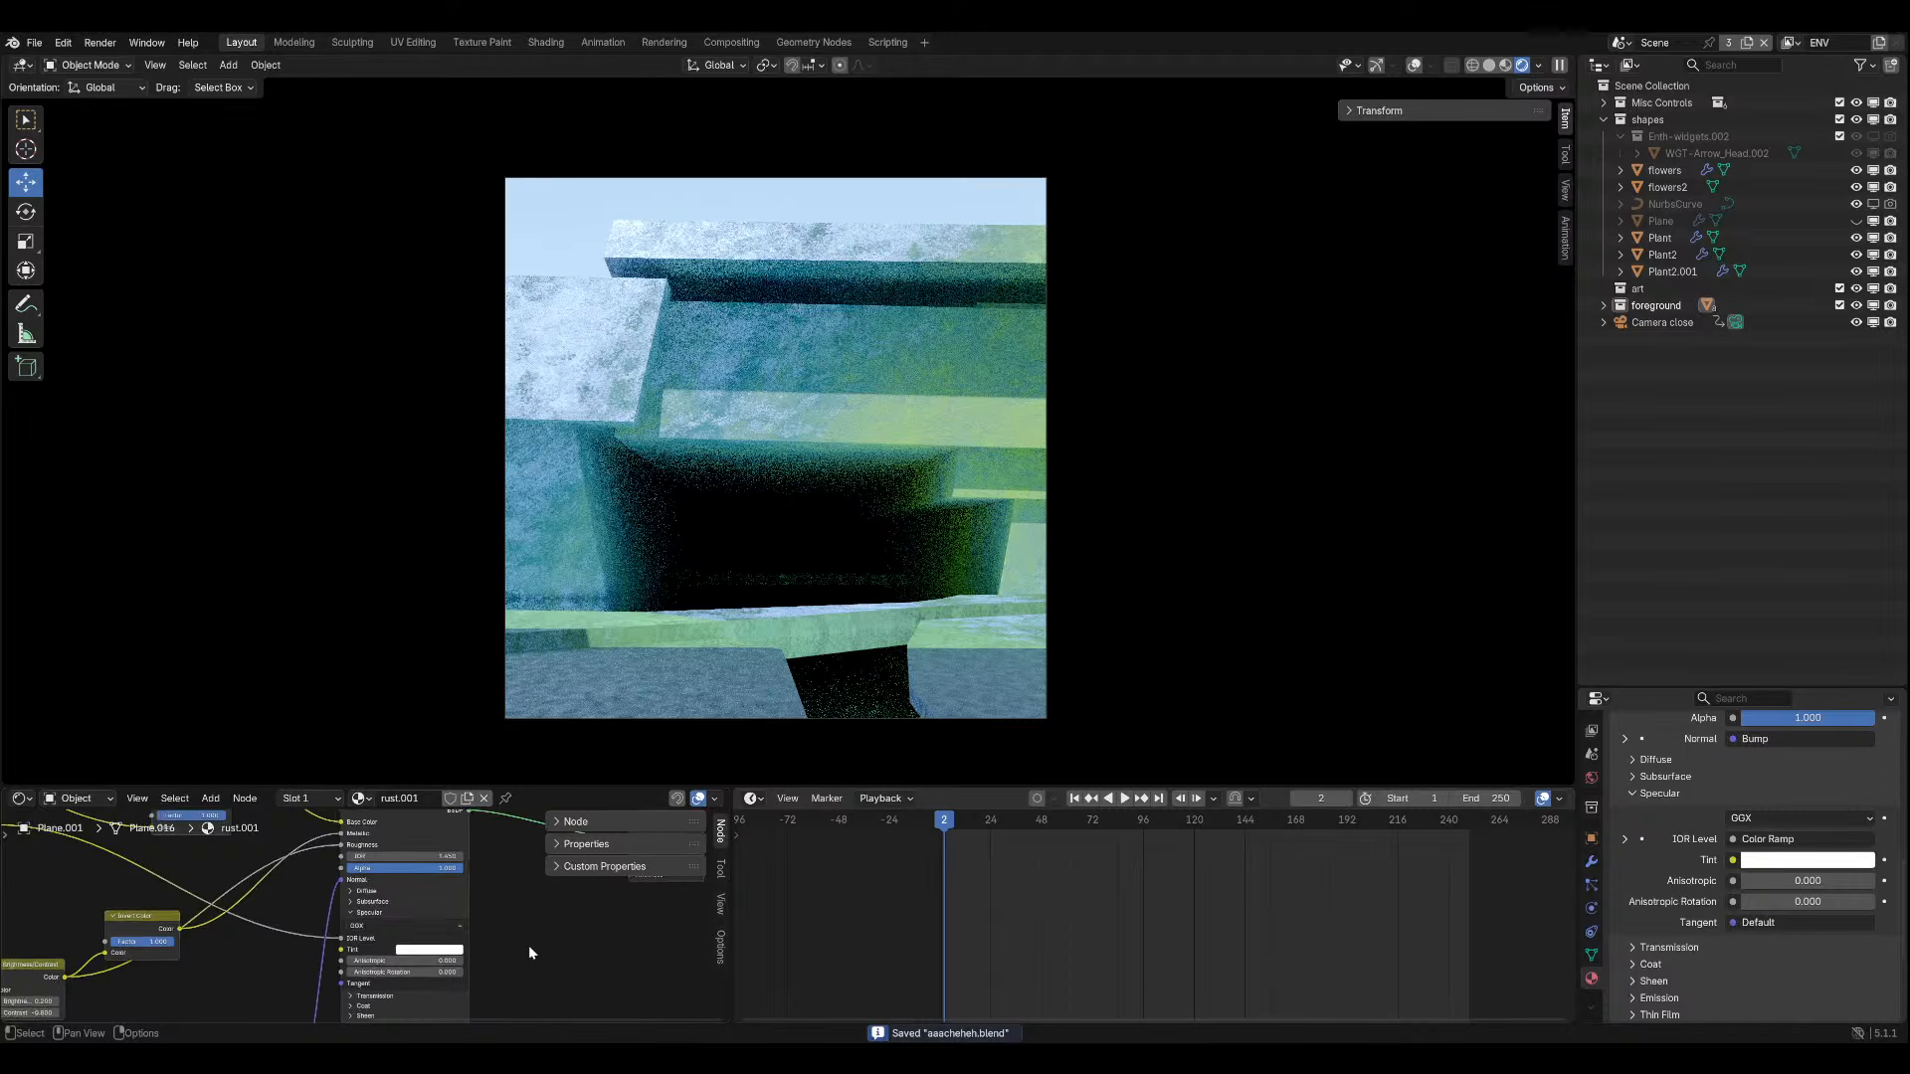
middle_click_drag(529, 953, 513, 915)
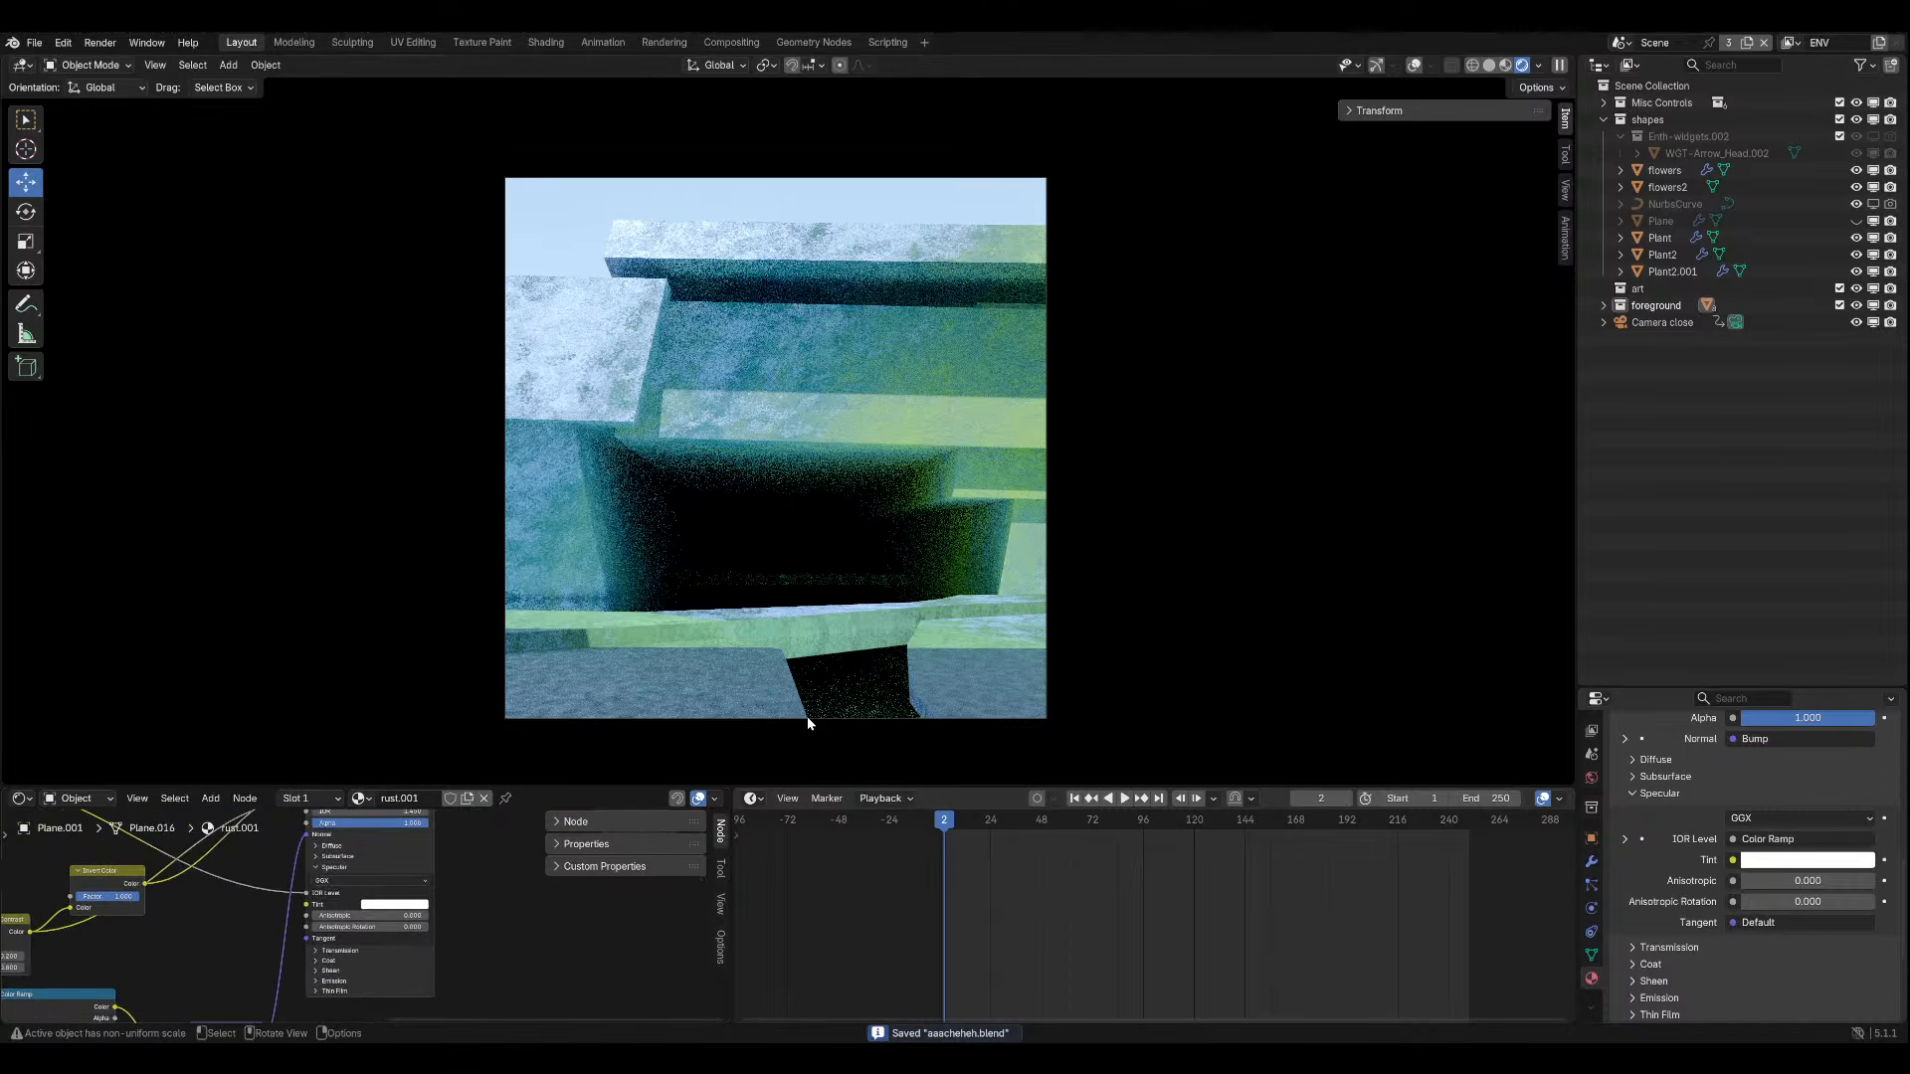
middle_click_drag(808, 723, 858, 424)
key("KP_0")
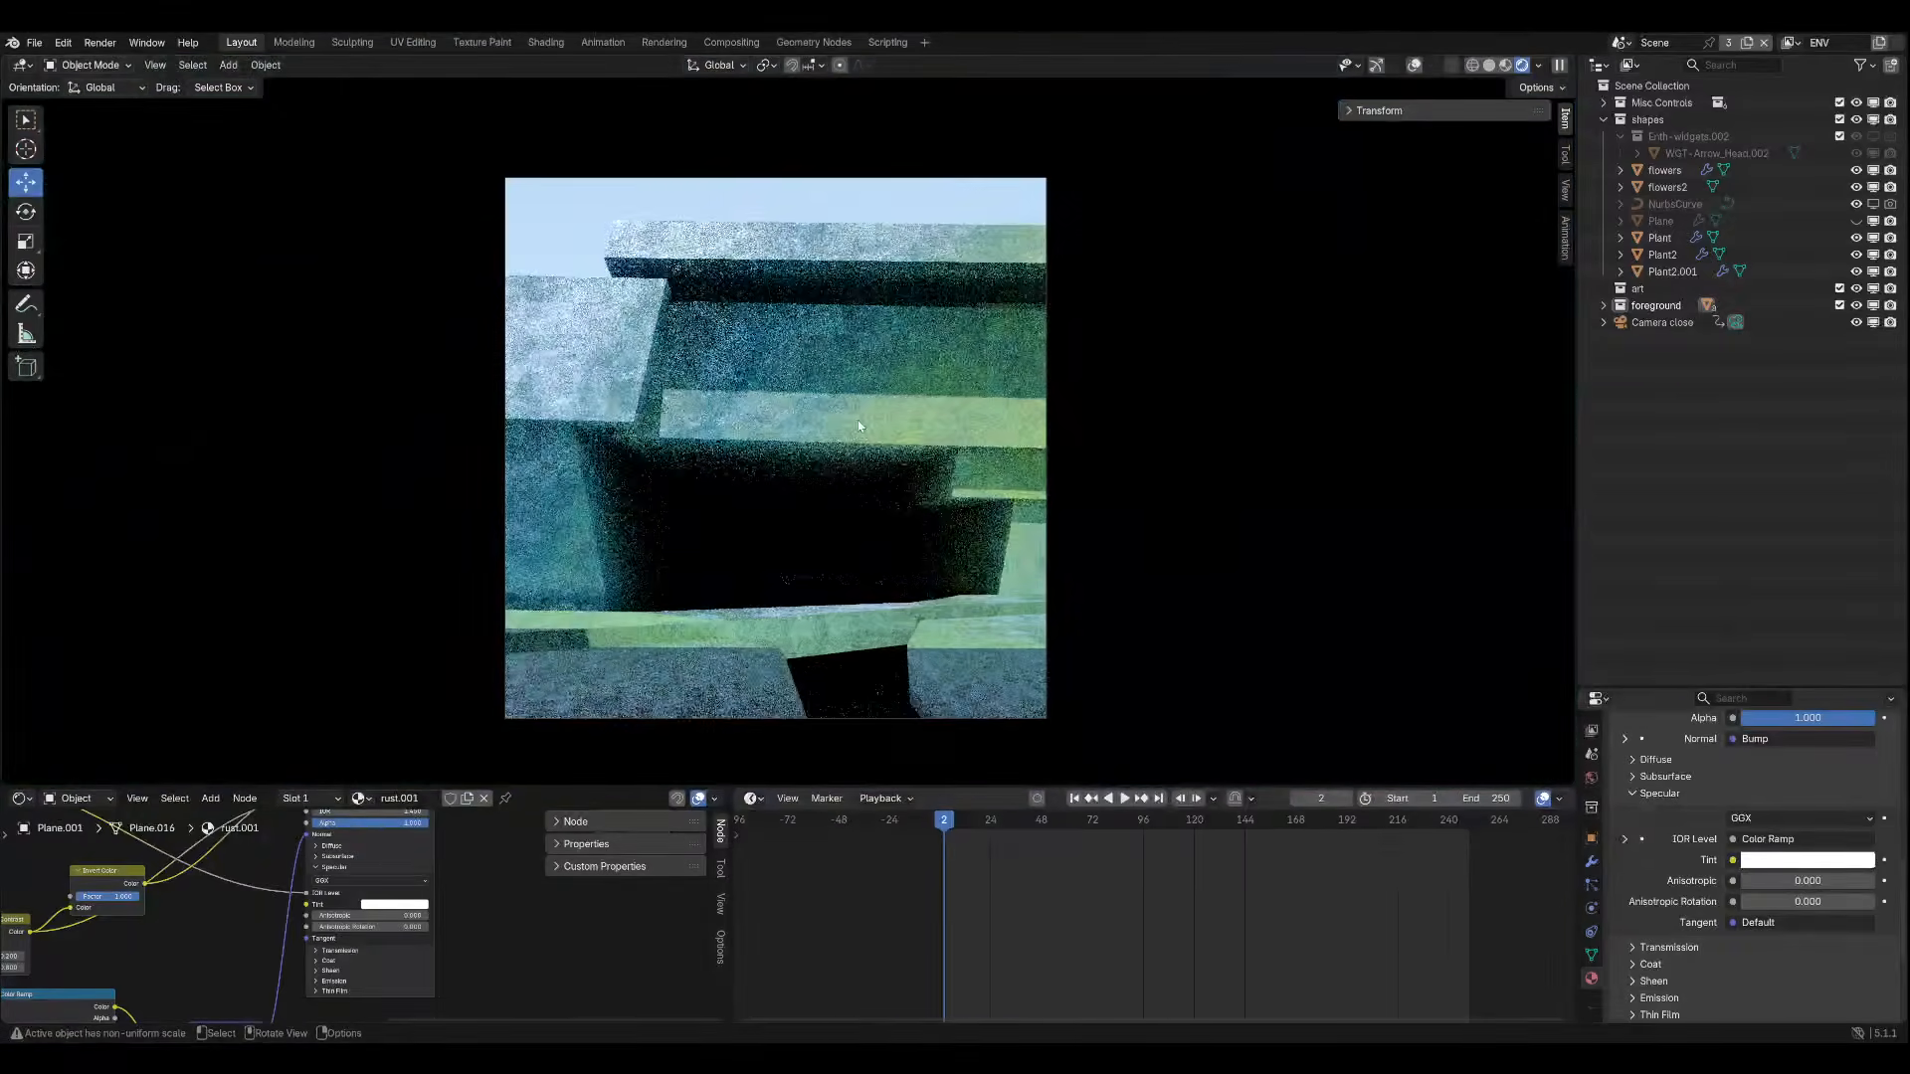
key("ctrl+s")
Connect a Texture Coordinate node's UV output to the Vector input of the Noise Texture's Mapping node in rust.001 and save.
key("Home")
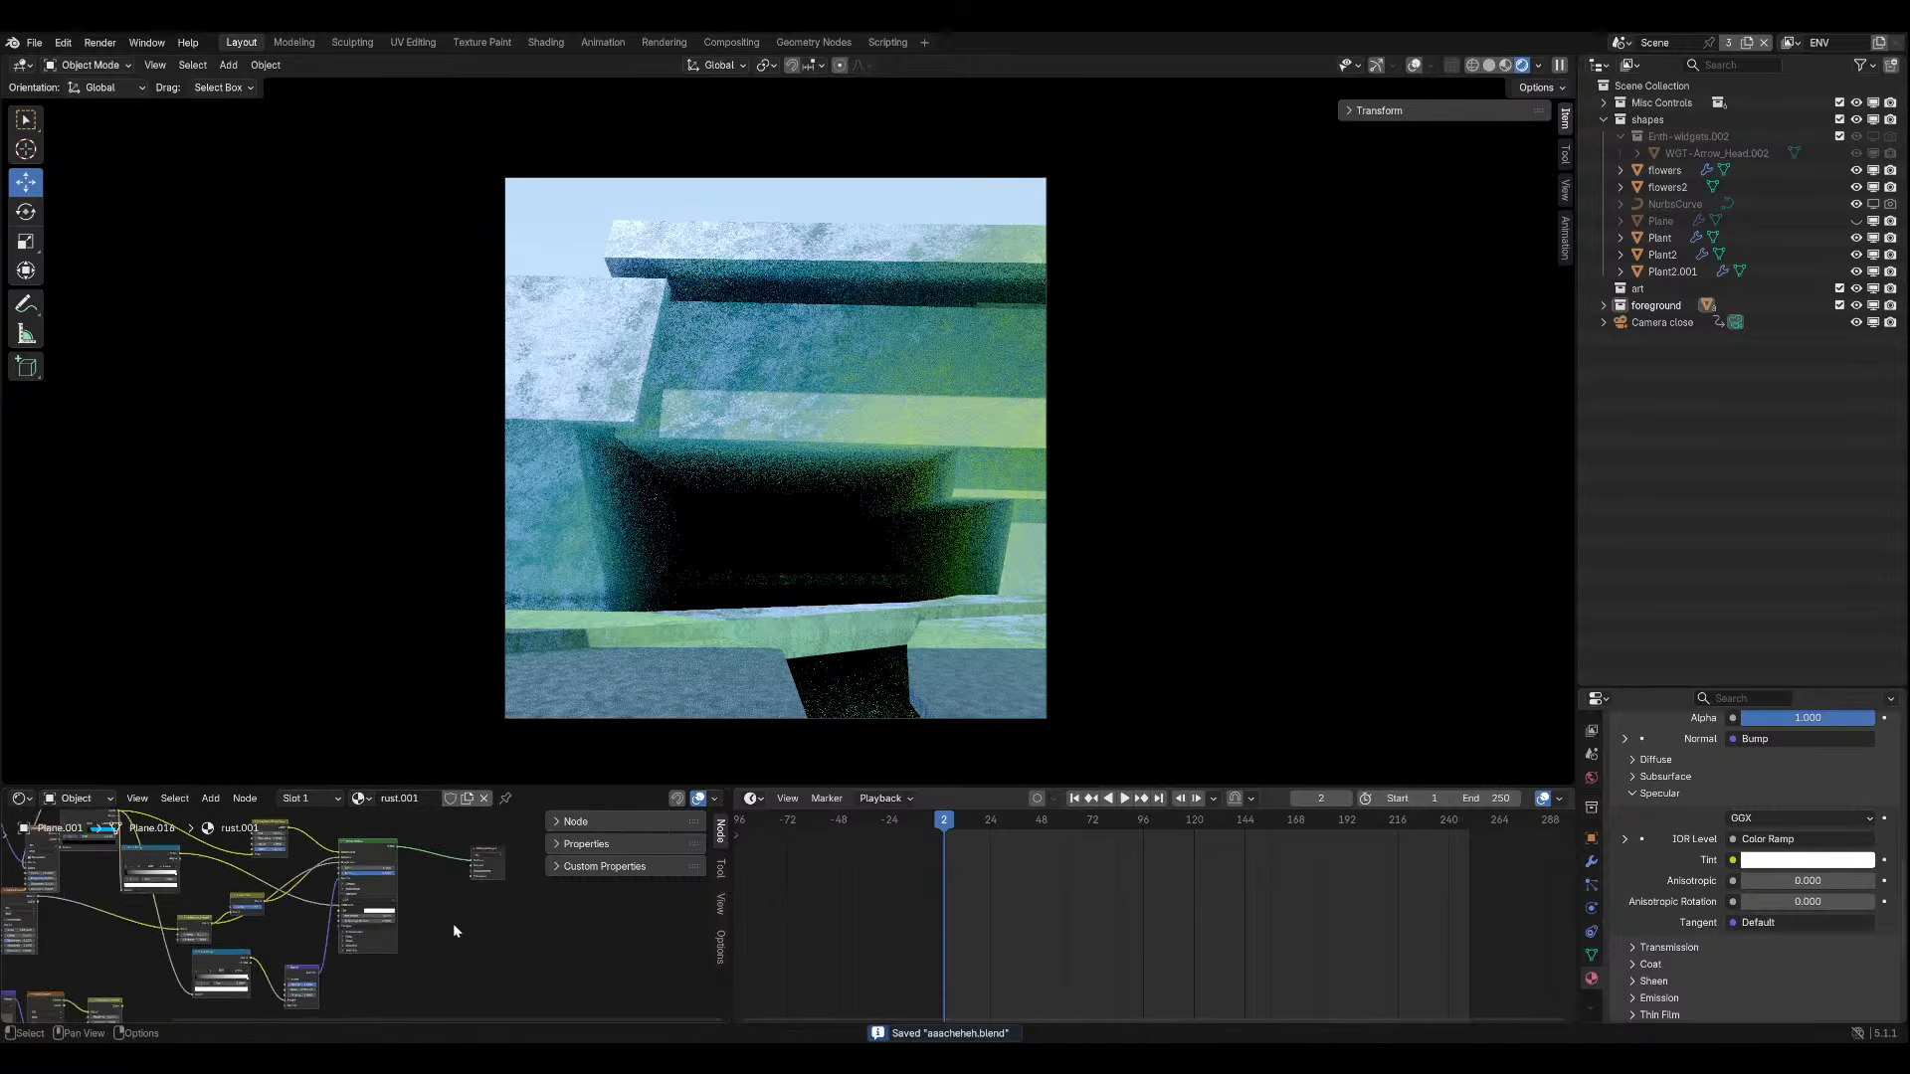
scroll(451, 923, "up", 5)
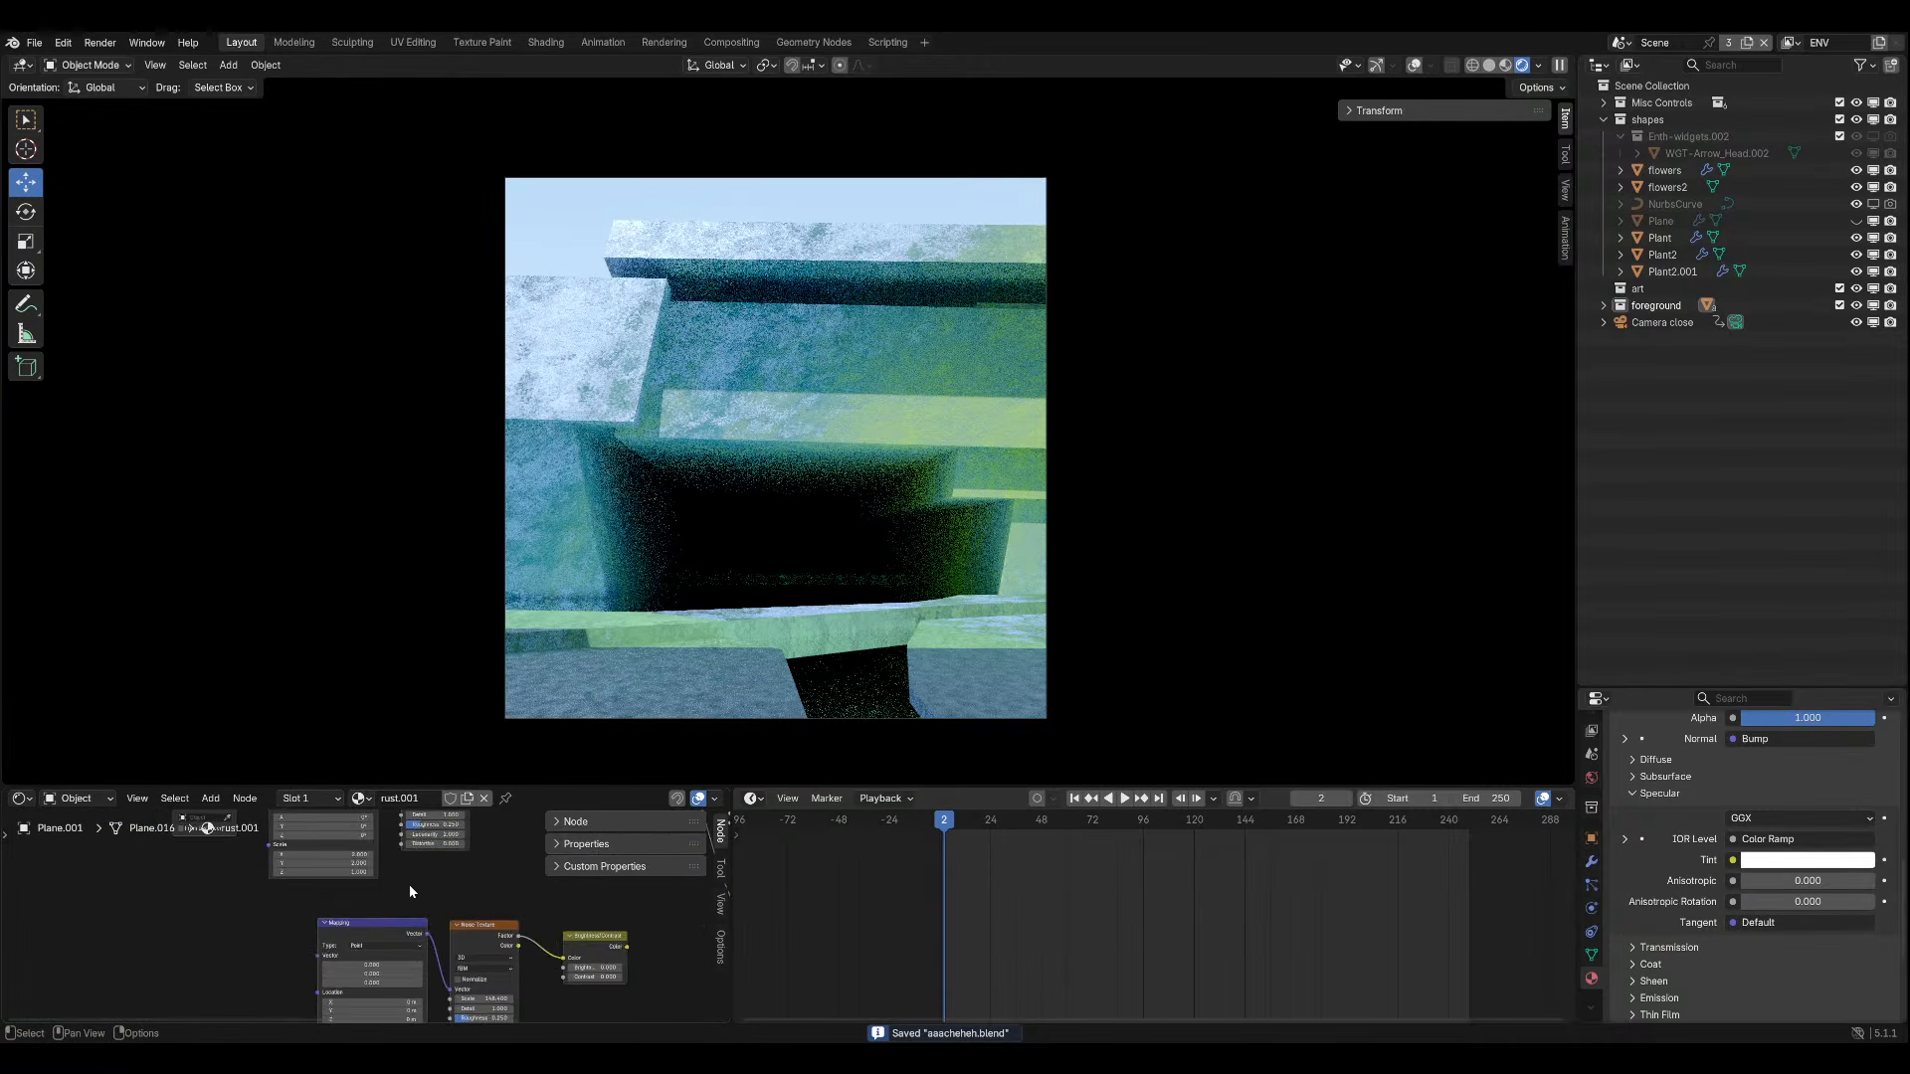
middle_click_drag(313, 980, 292, 811)
scroll(346, 943, "up", 3)
middle_click_drag(346, 930, 344, 1022)
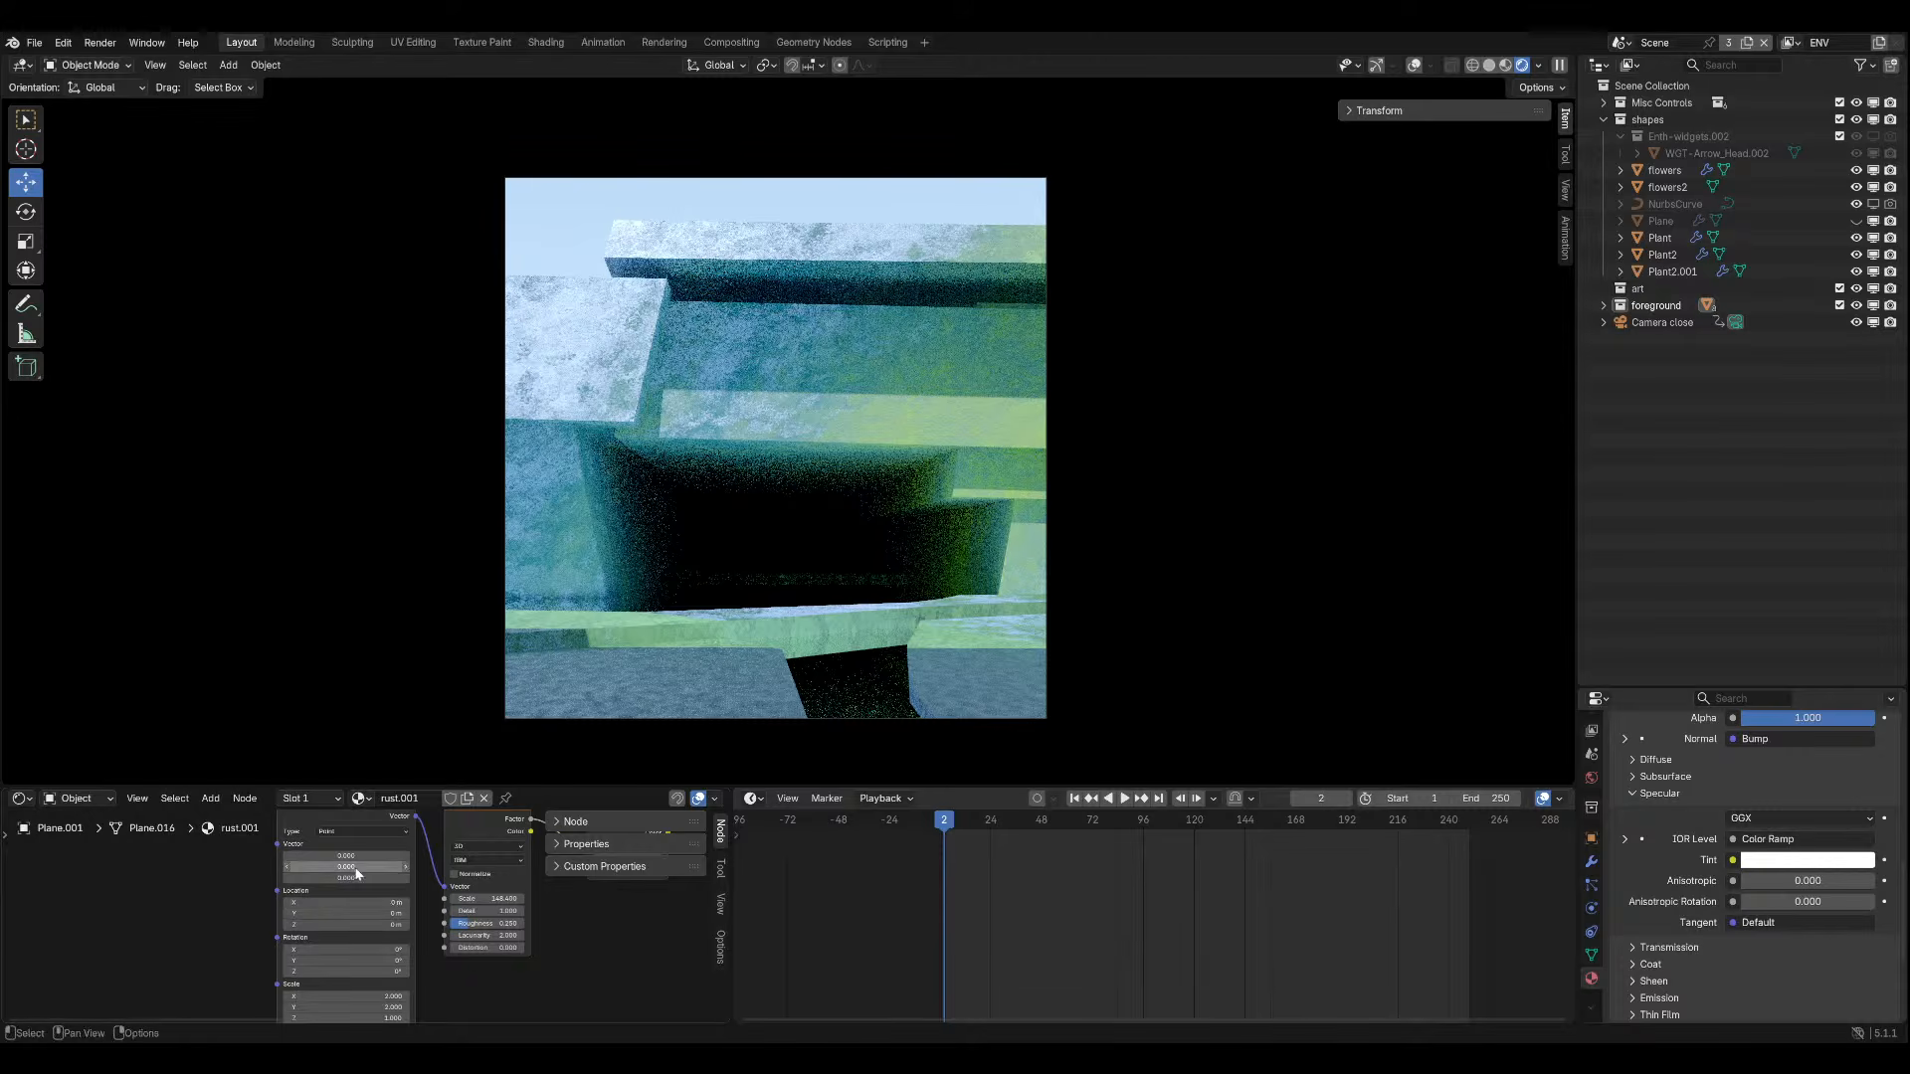
left_click_drag(325, 843, 293, 891)
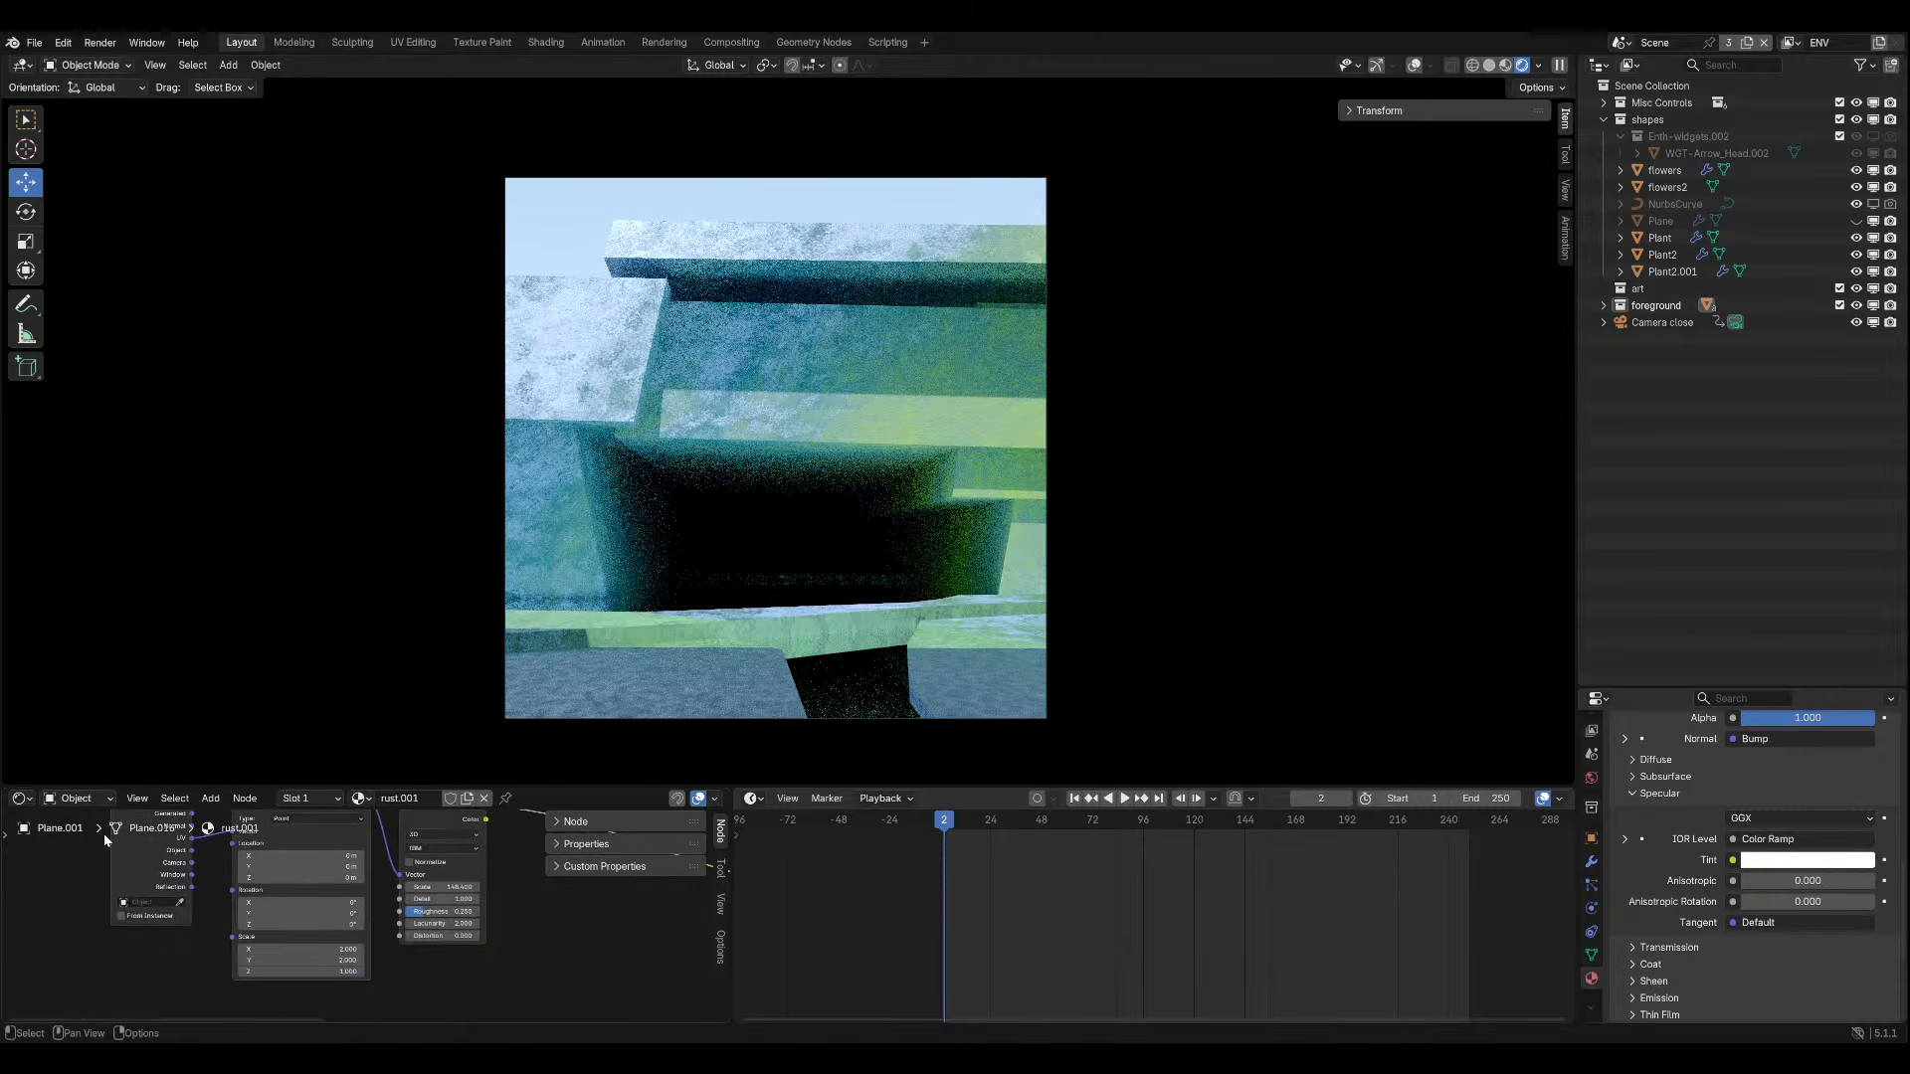
key("ctrl+s")
Set the X Scale of the rust.001 Mapping node to 2, leaving its Location unchanged.
middle_click_drag(302, 872, 309, 900)
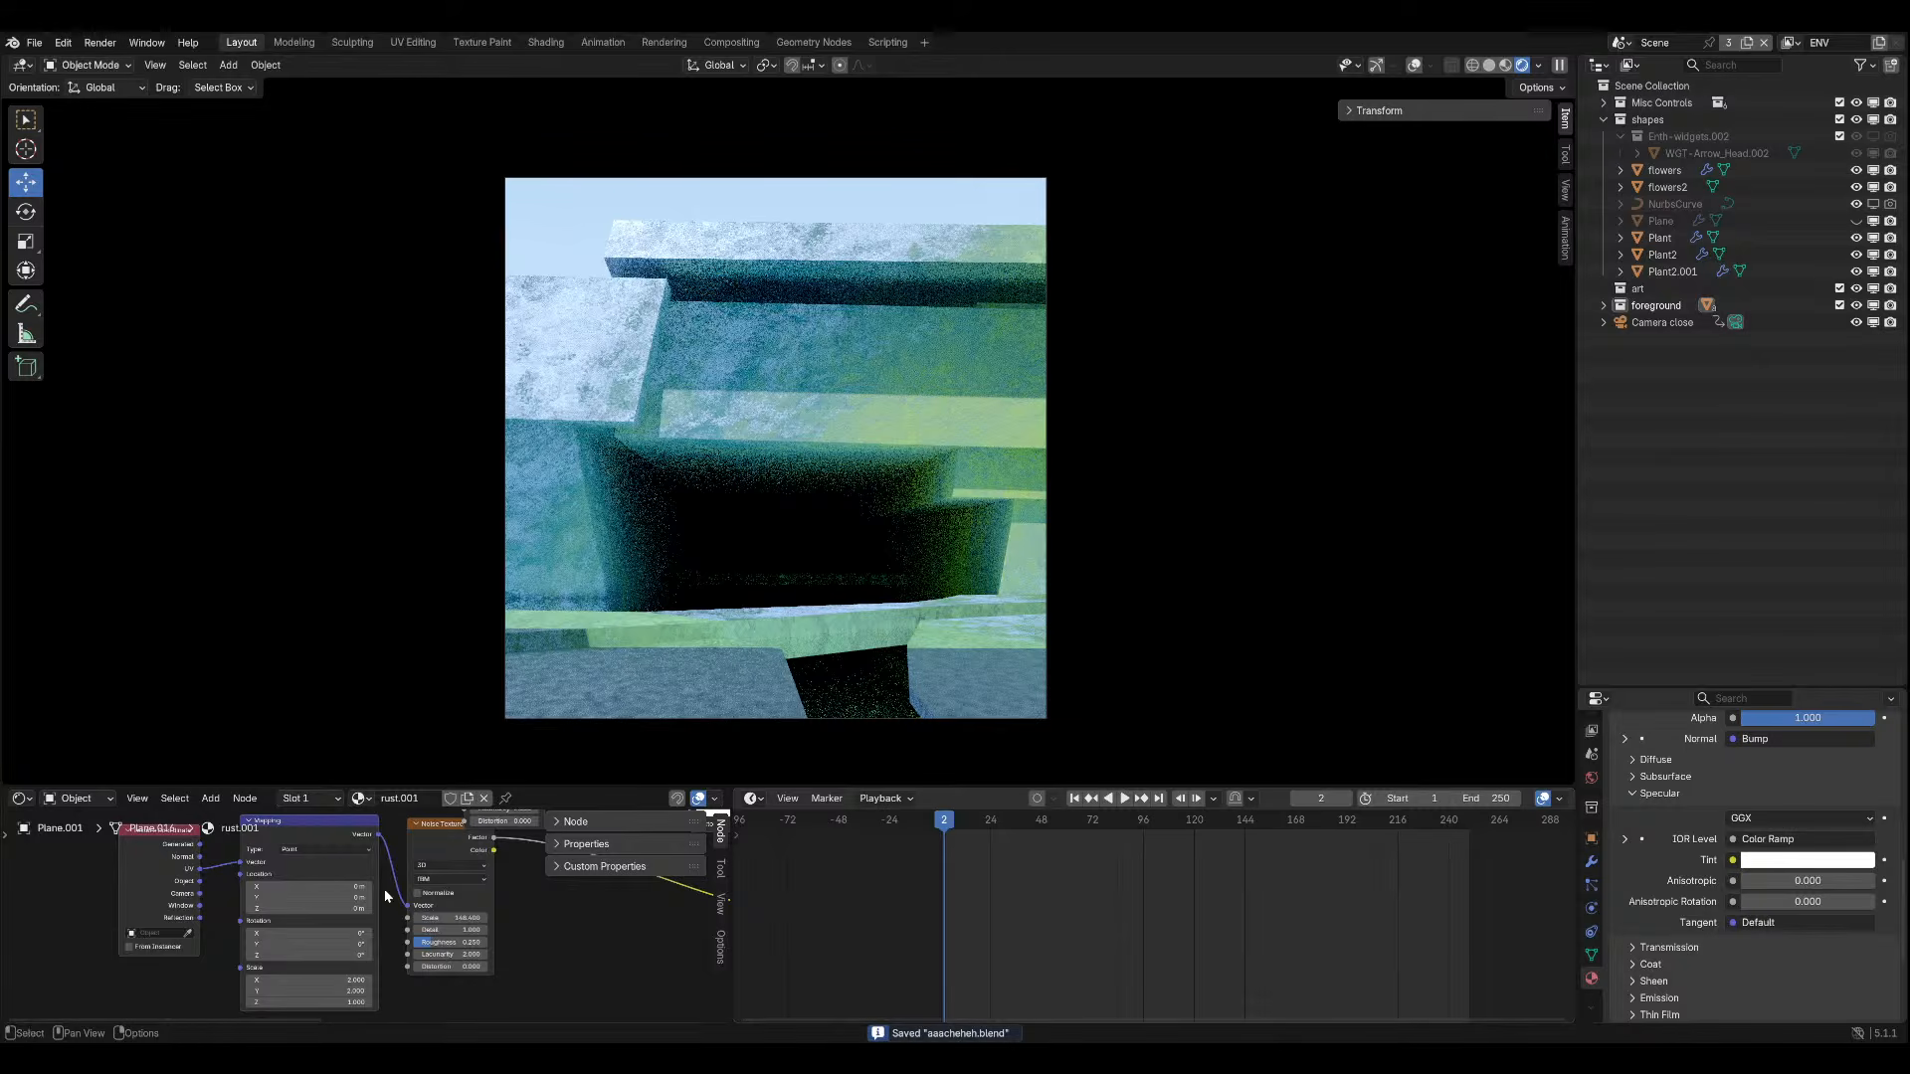
left_click_drag(353, 886, 443, 886)
key("Escape")
double_click(343, 979)
type("1")
key("Return")
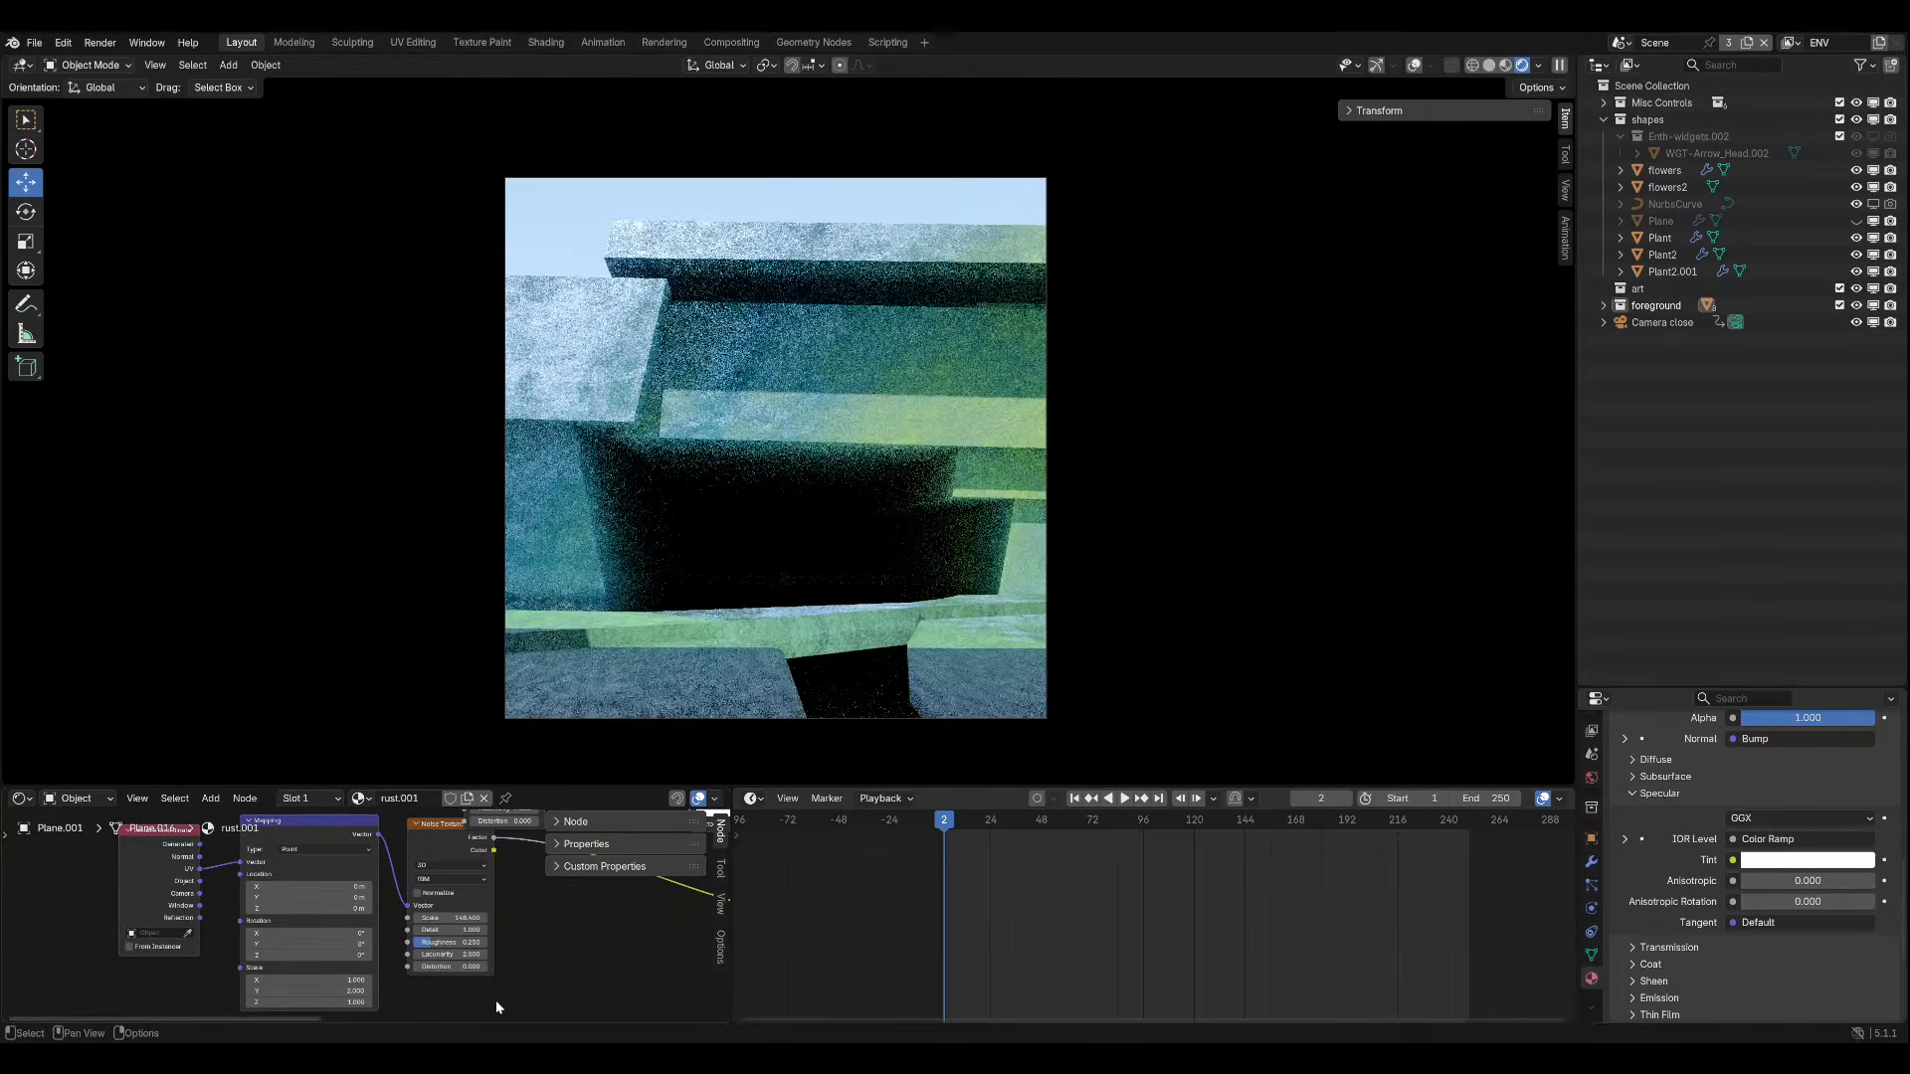
Try a Detail of 15 on the Noise Texture node, cancel it, and set the node's Scale to 1.
scroll(468, 960, "up", 3)
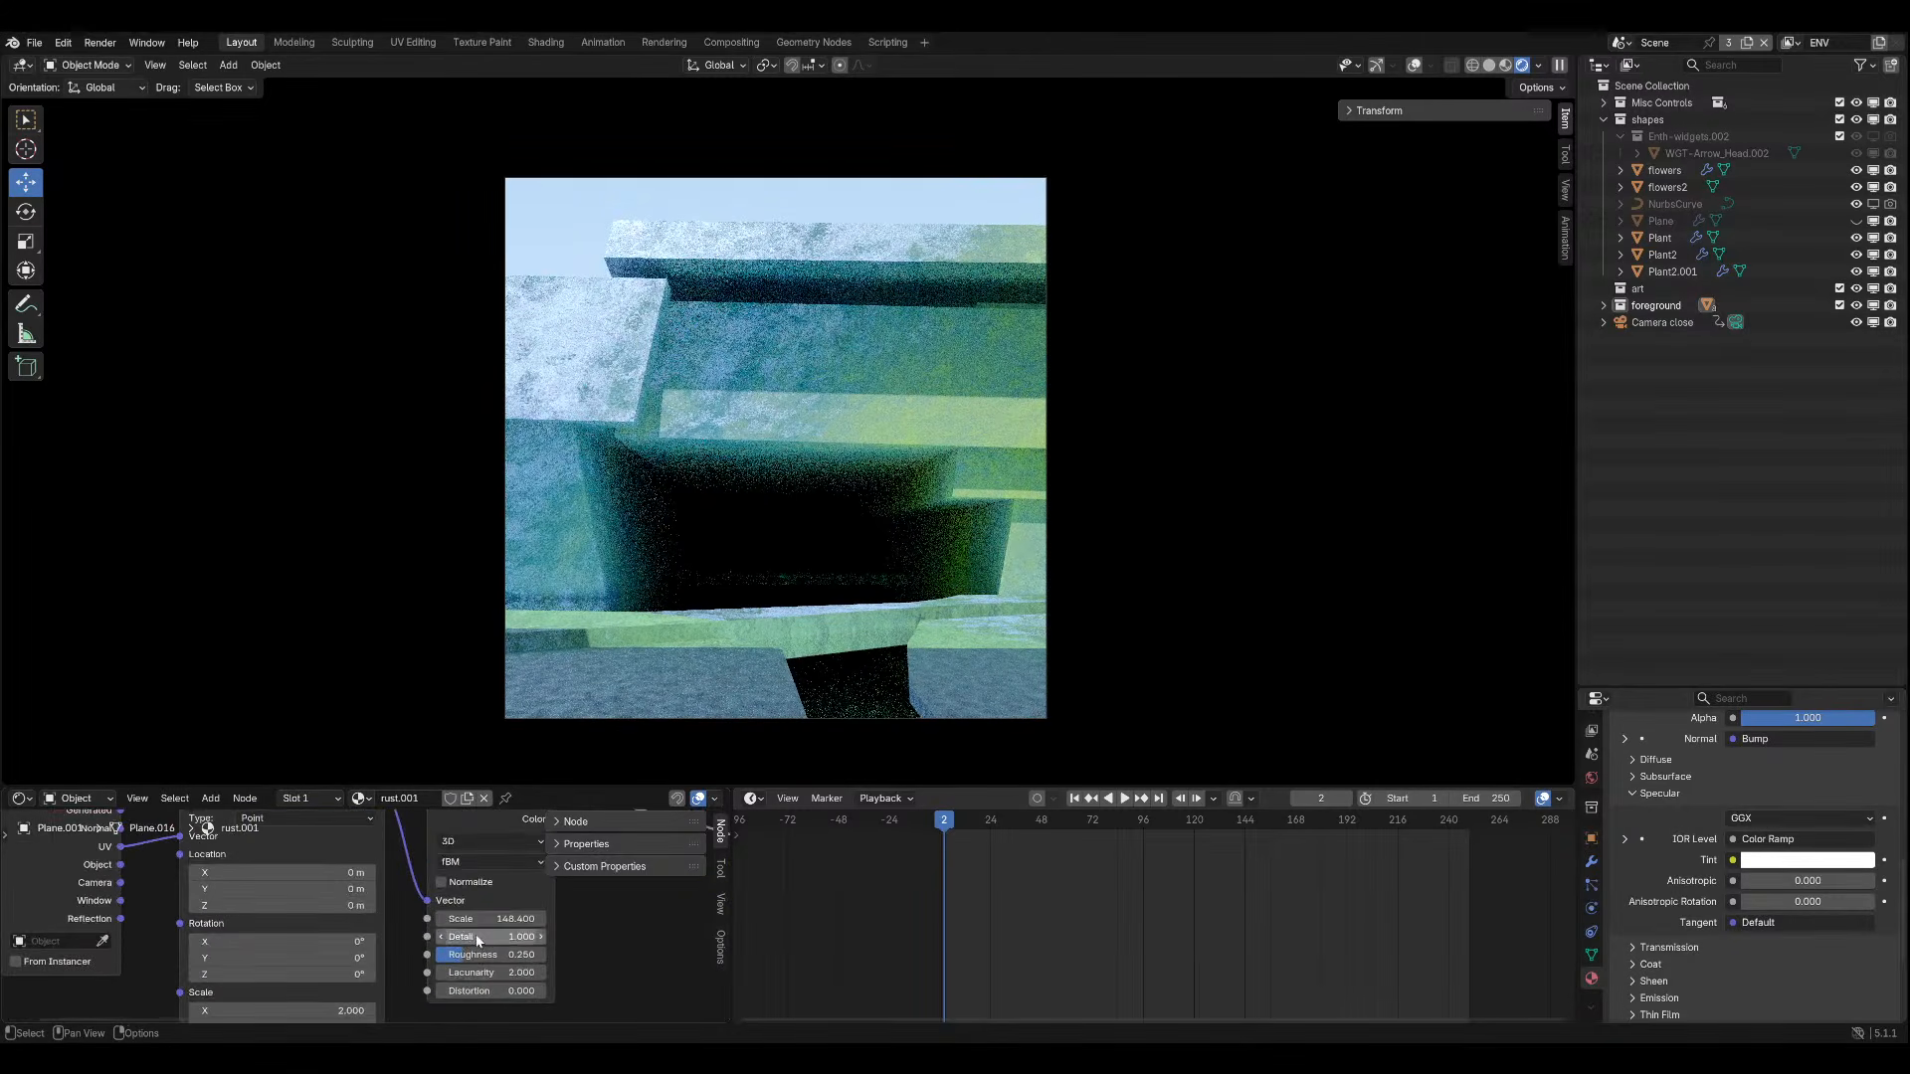
left_click_drag(478, 941, 547, 941)
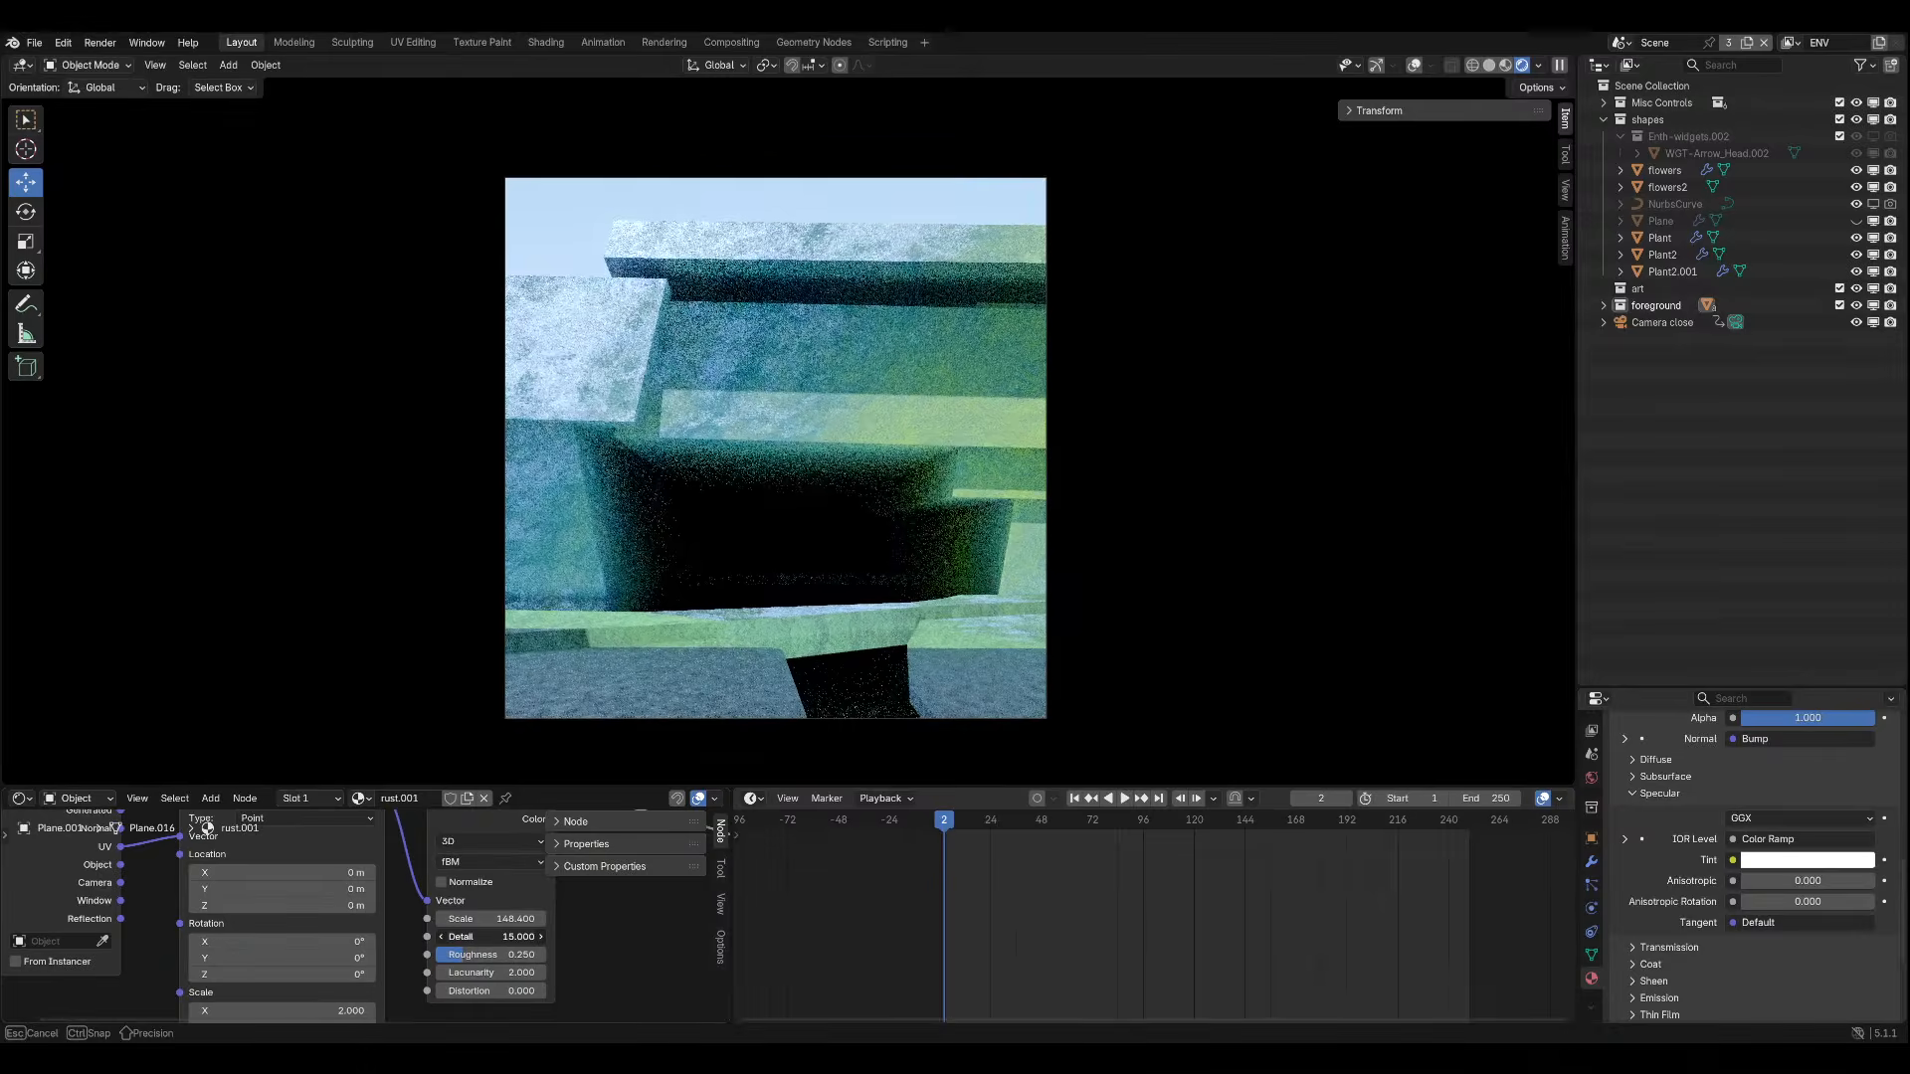
key("Escape")
double_click(515, 919)
type("1")
key("Return")
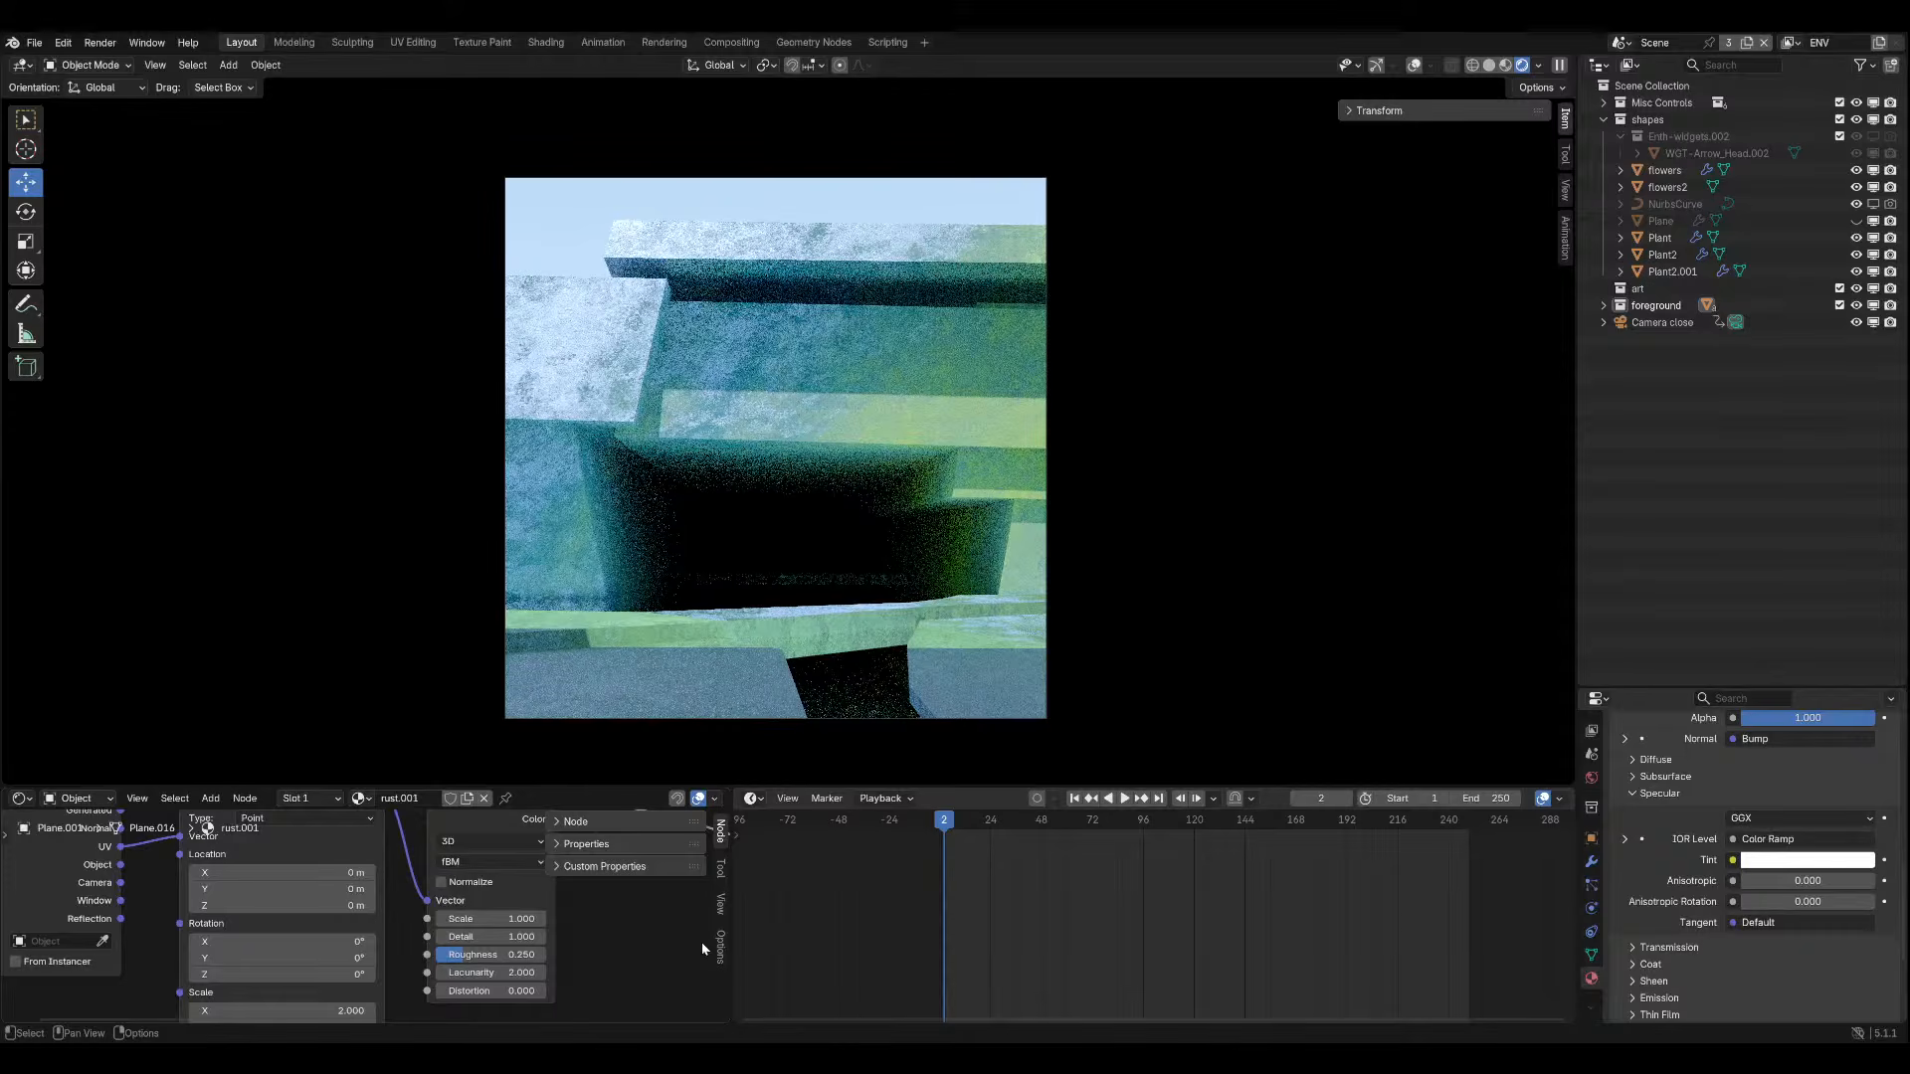
Save the file and check the changed noise on the slabs through the camera and from a free angle.
scroll(737, 516, "down", 2)
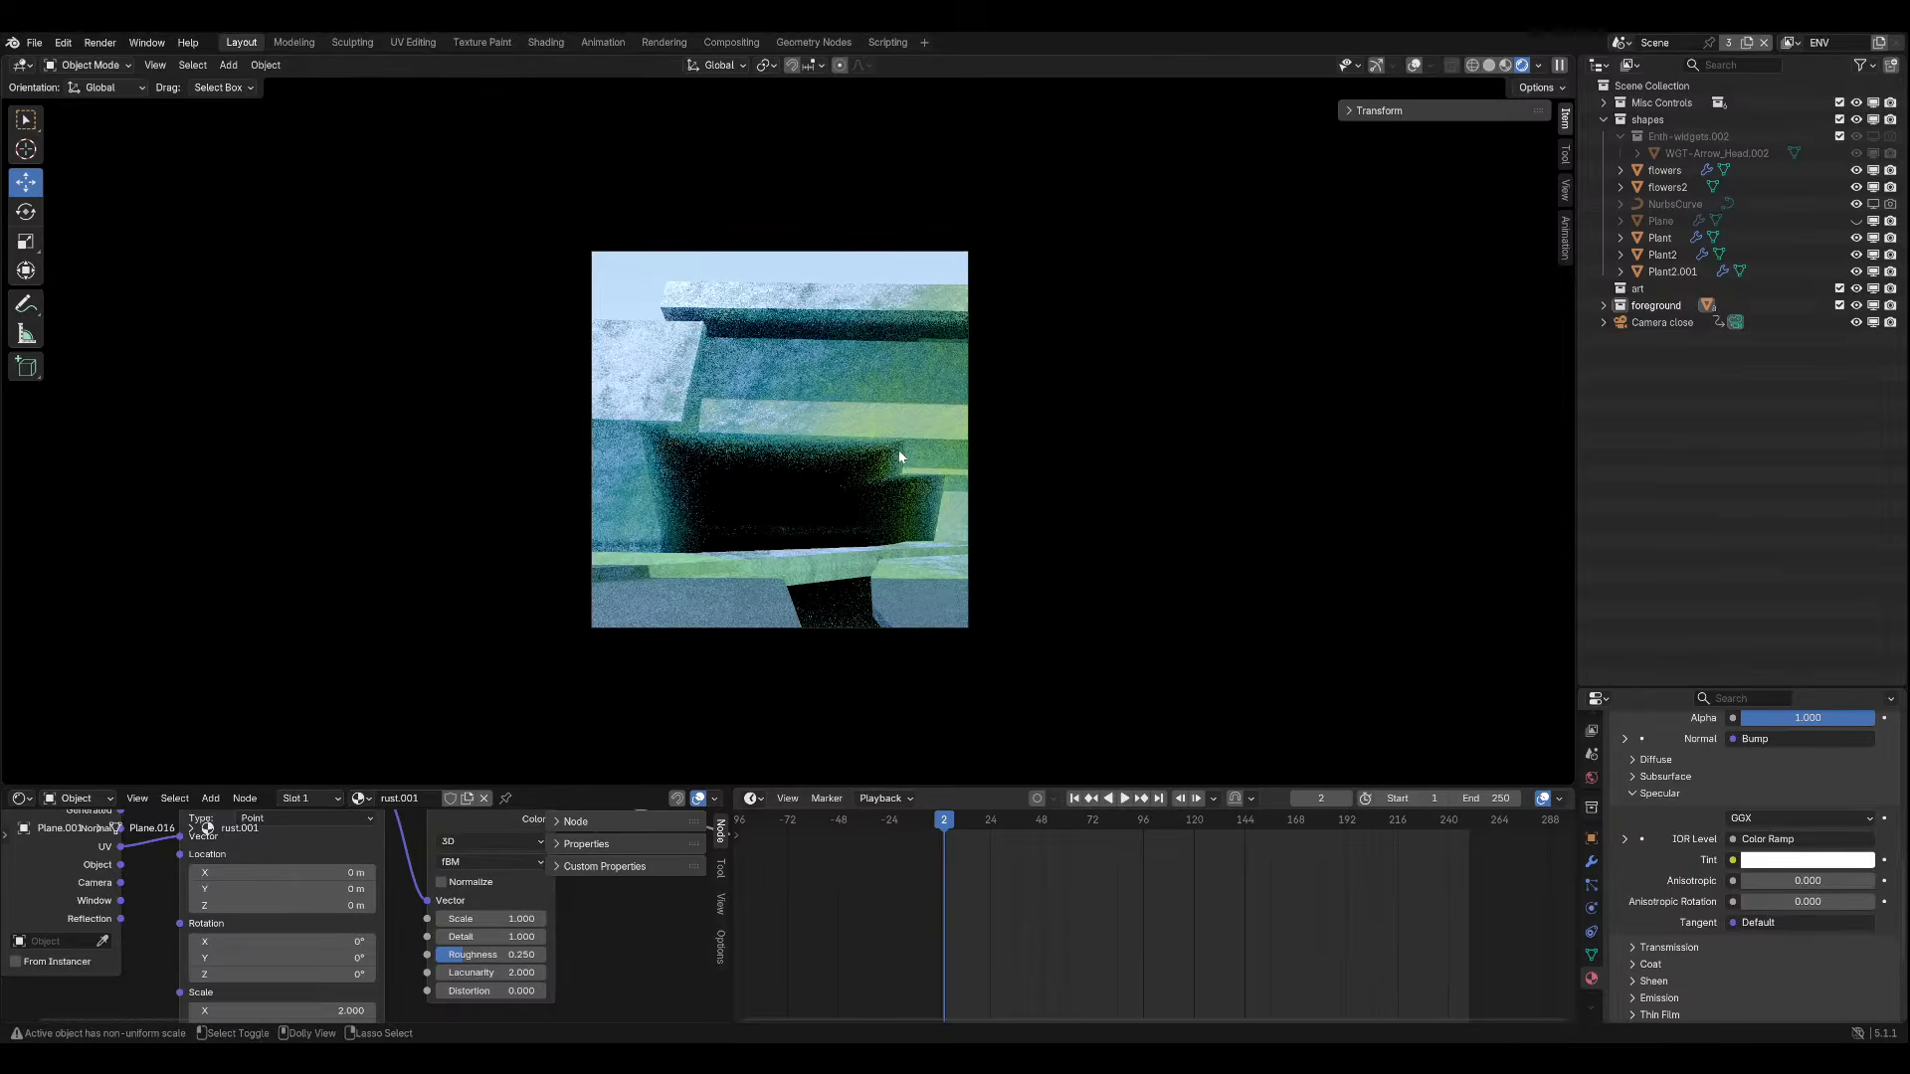
key("ctrl+s")
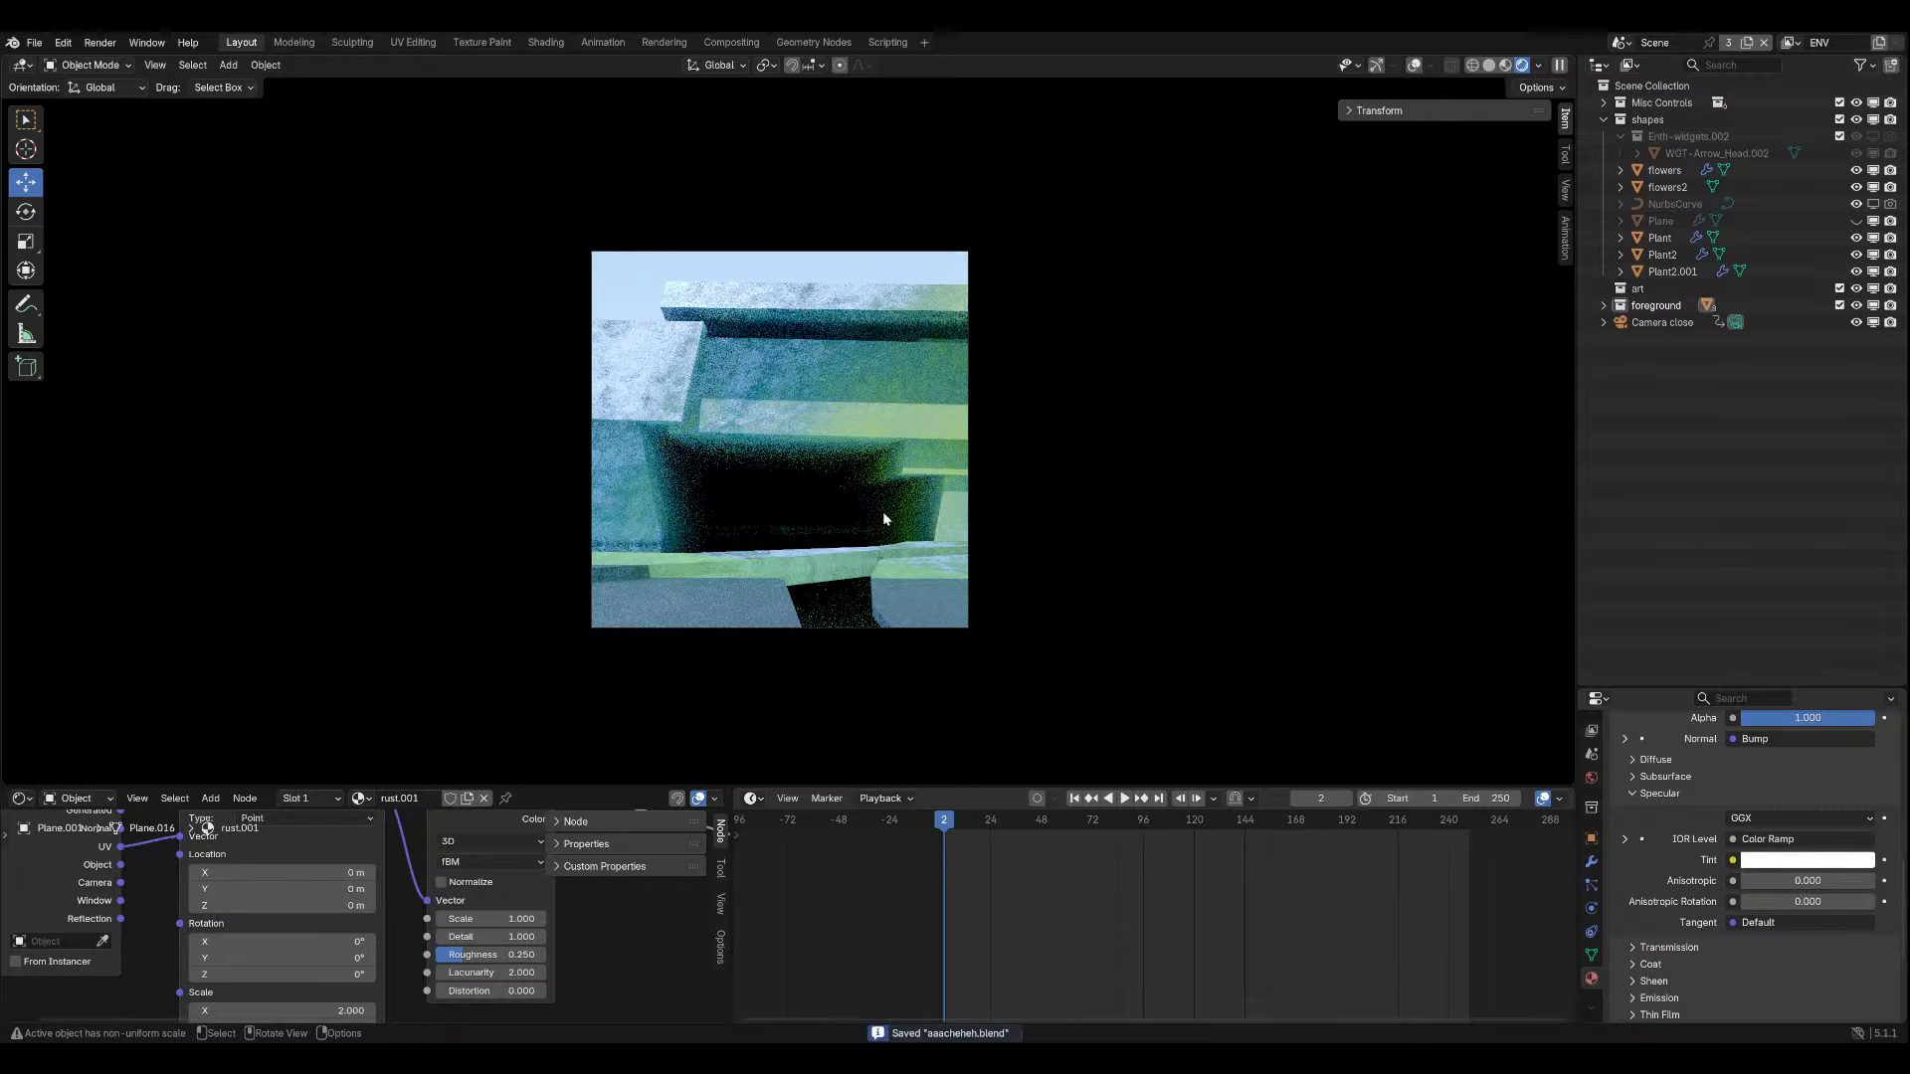
scroll(883, 518, "up", 1)
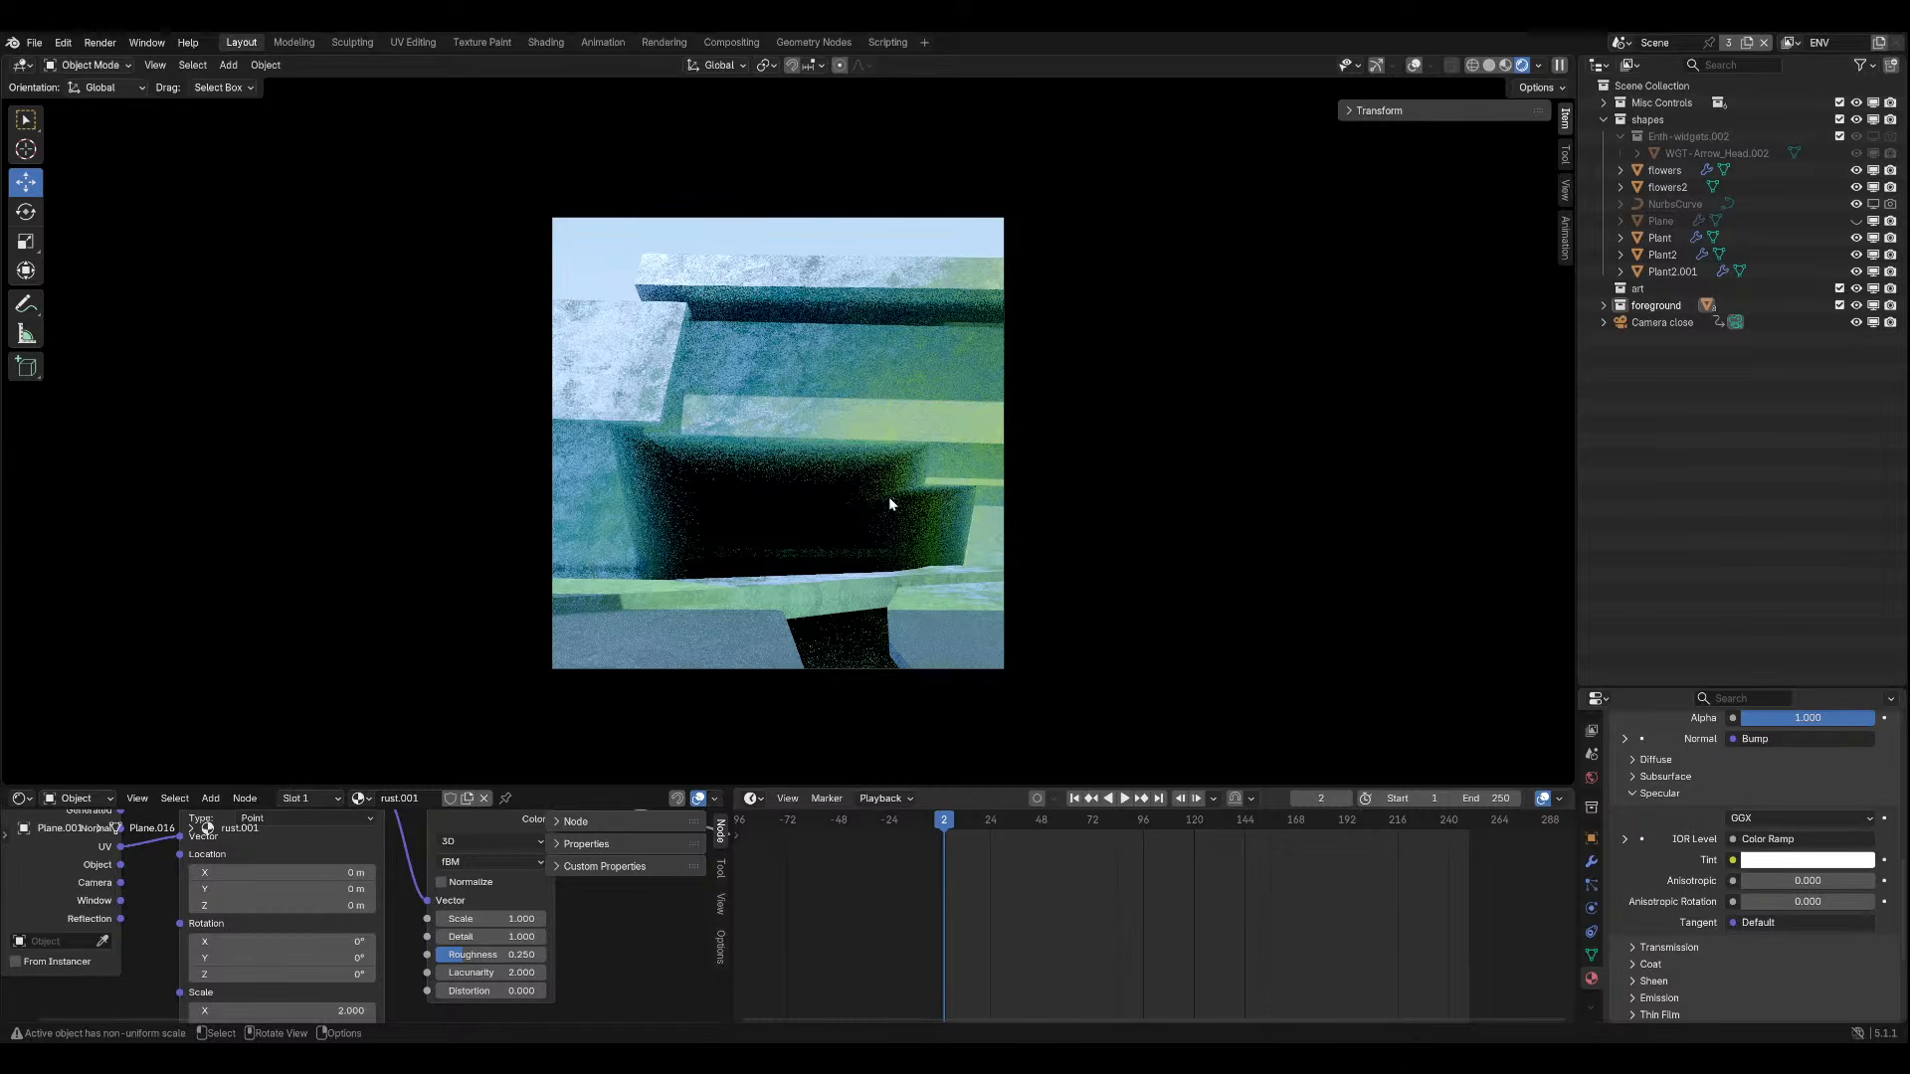
key("ctrl+s")
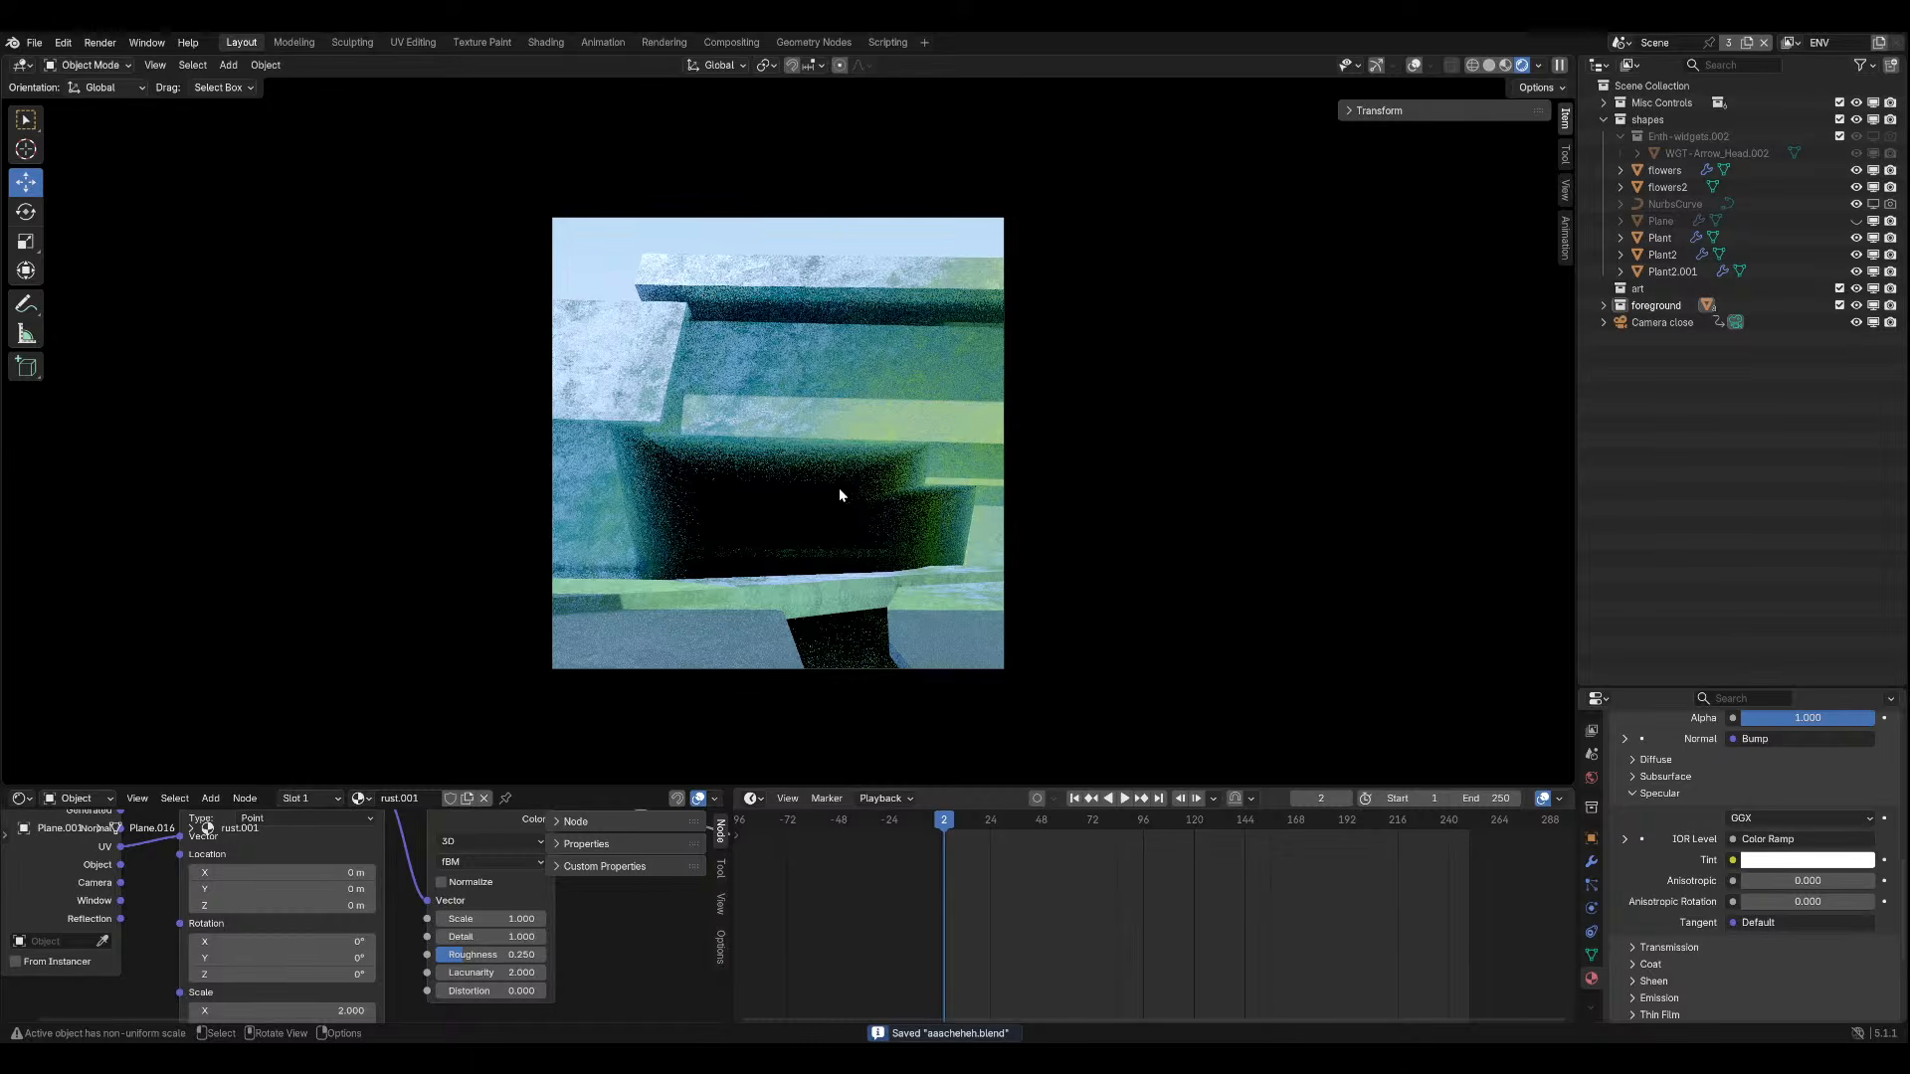
middle_click_drag(839, 487, 1082, 594)
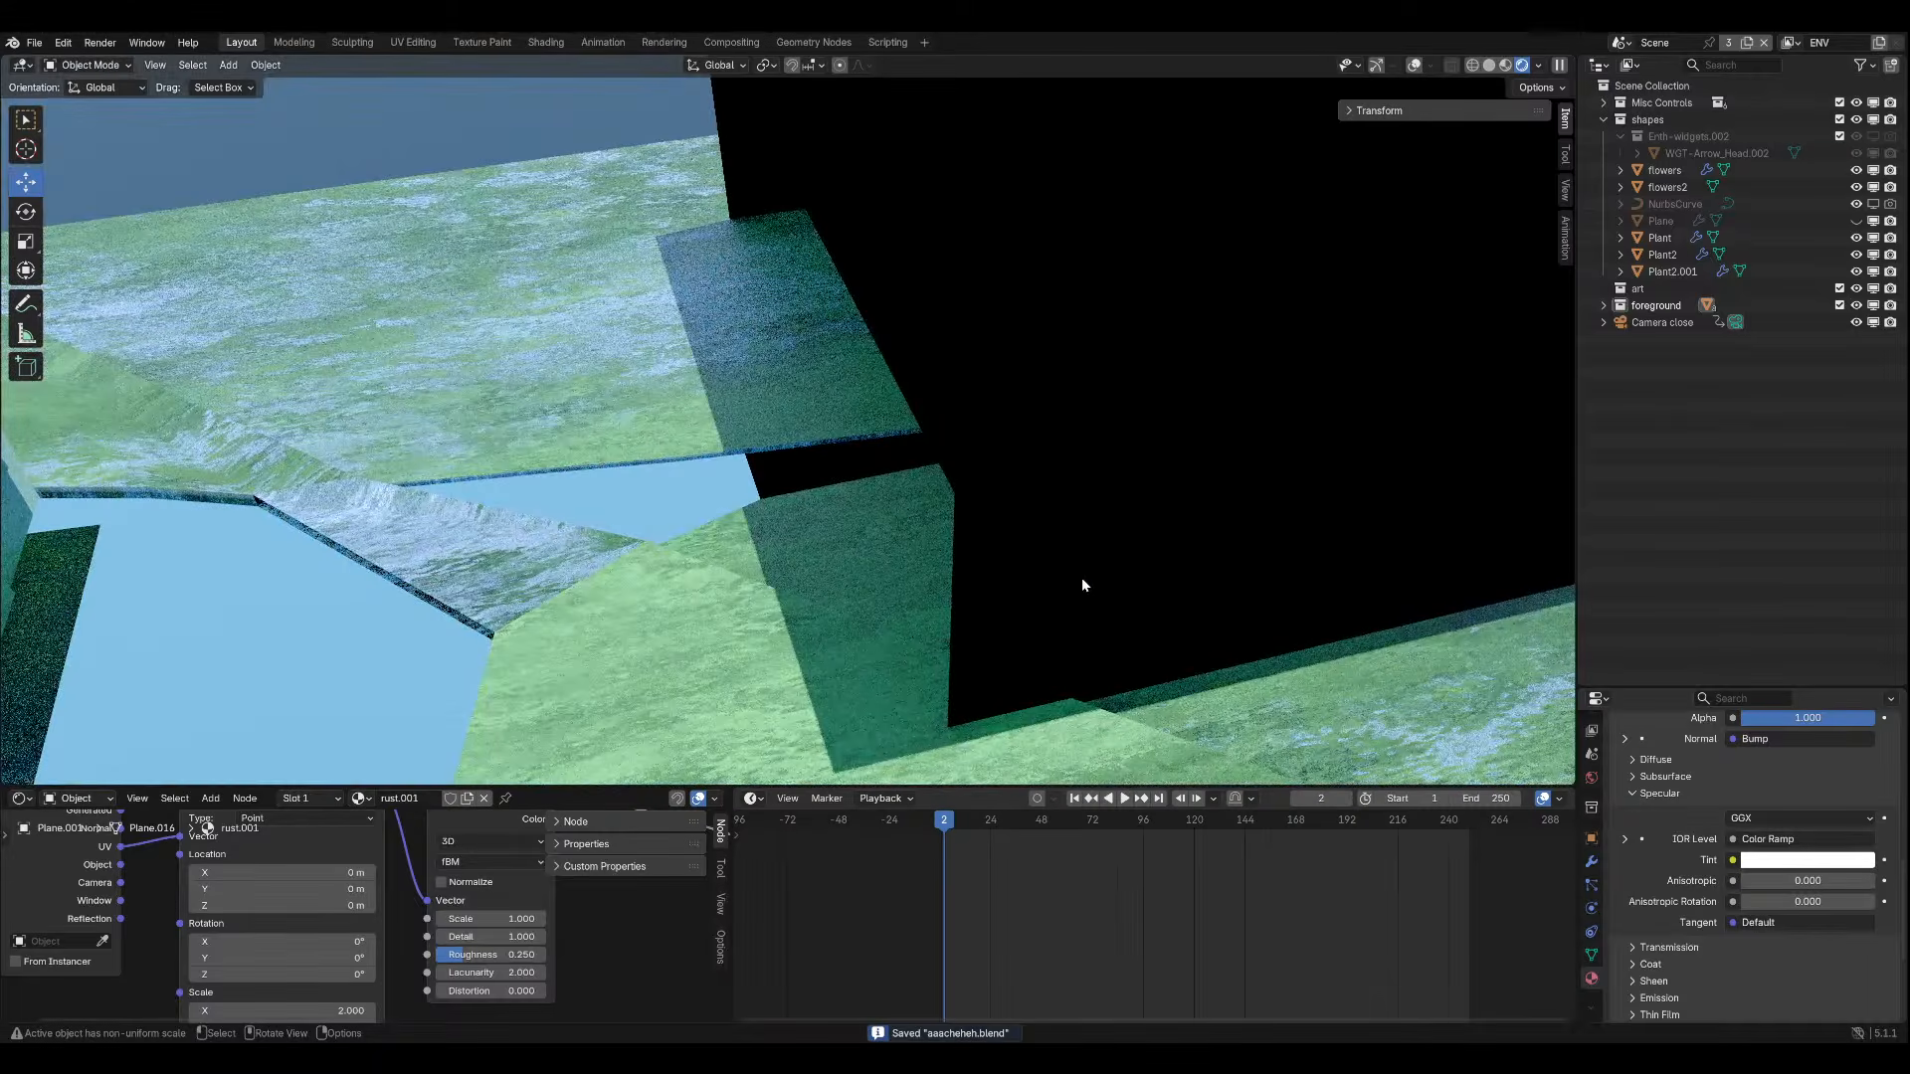
key("KP_0")
Set the specular Tint of the rust.001 Principled BSDF node to black.
scroll(428, 910, "down", 3)
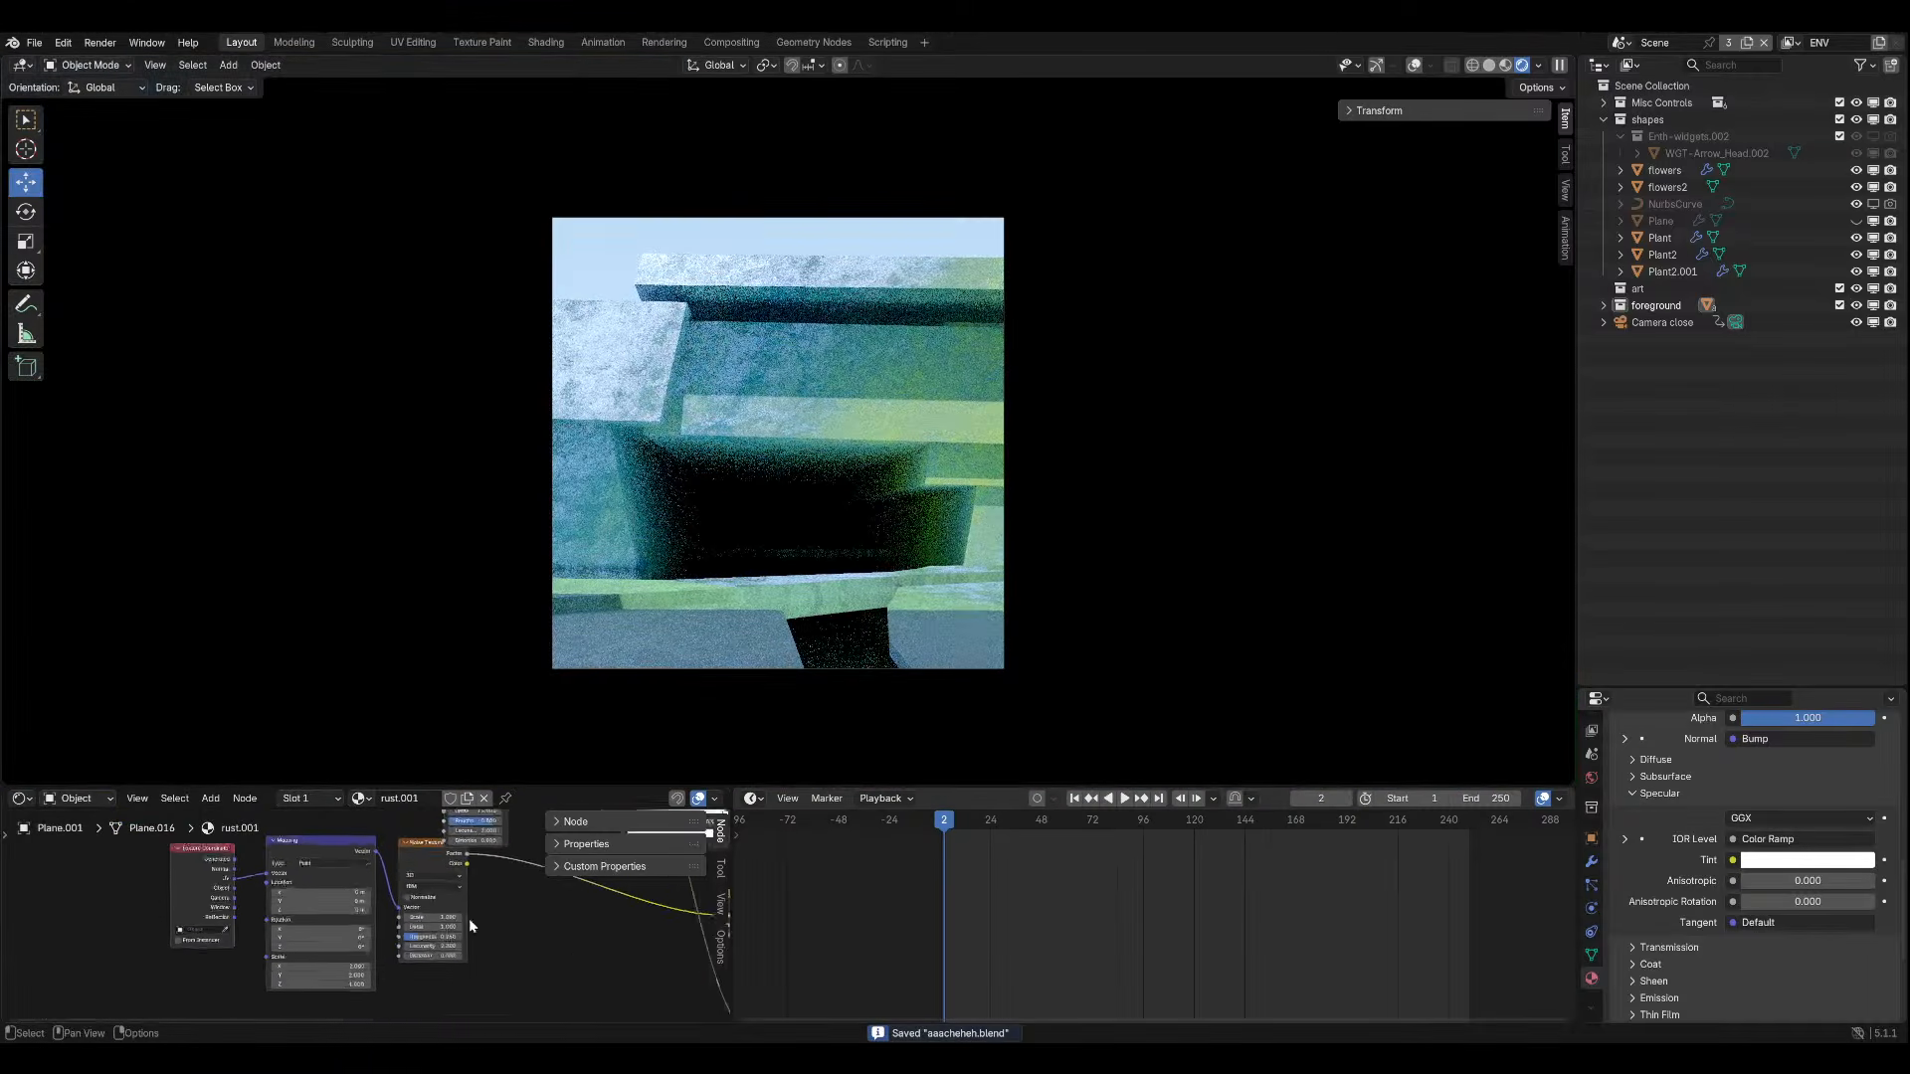
middle_click_drag(469, 917, 167, 950)
scroll(388, 941, "up", 1)
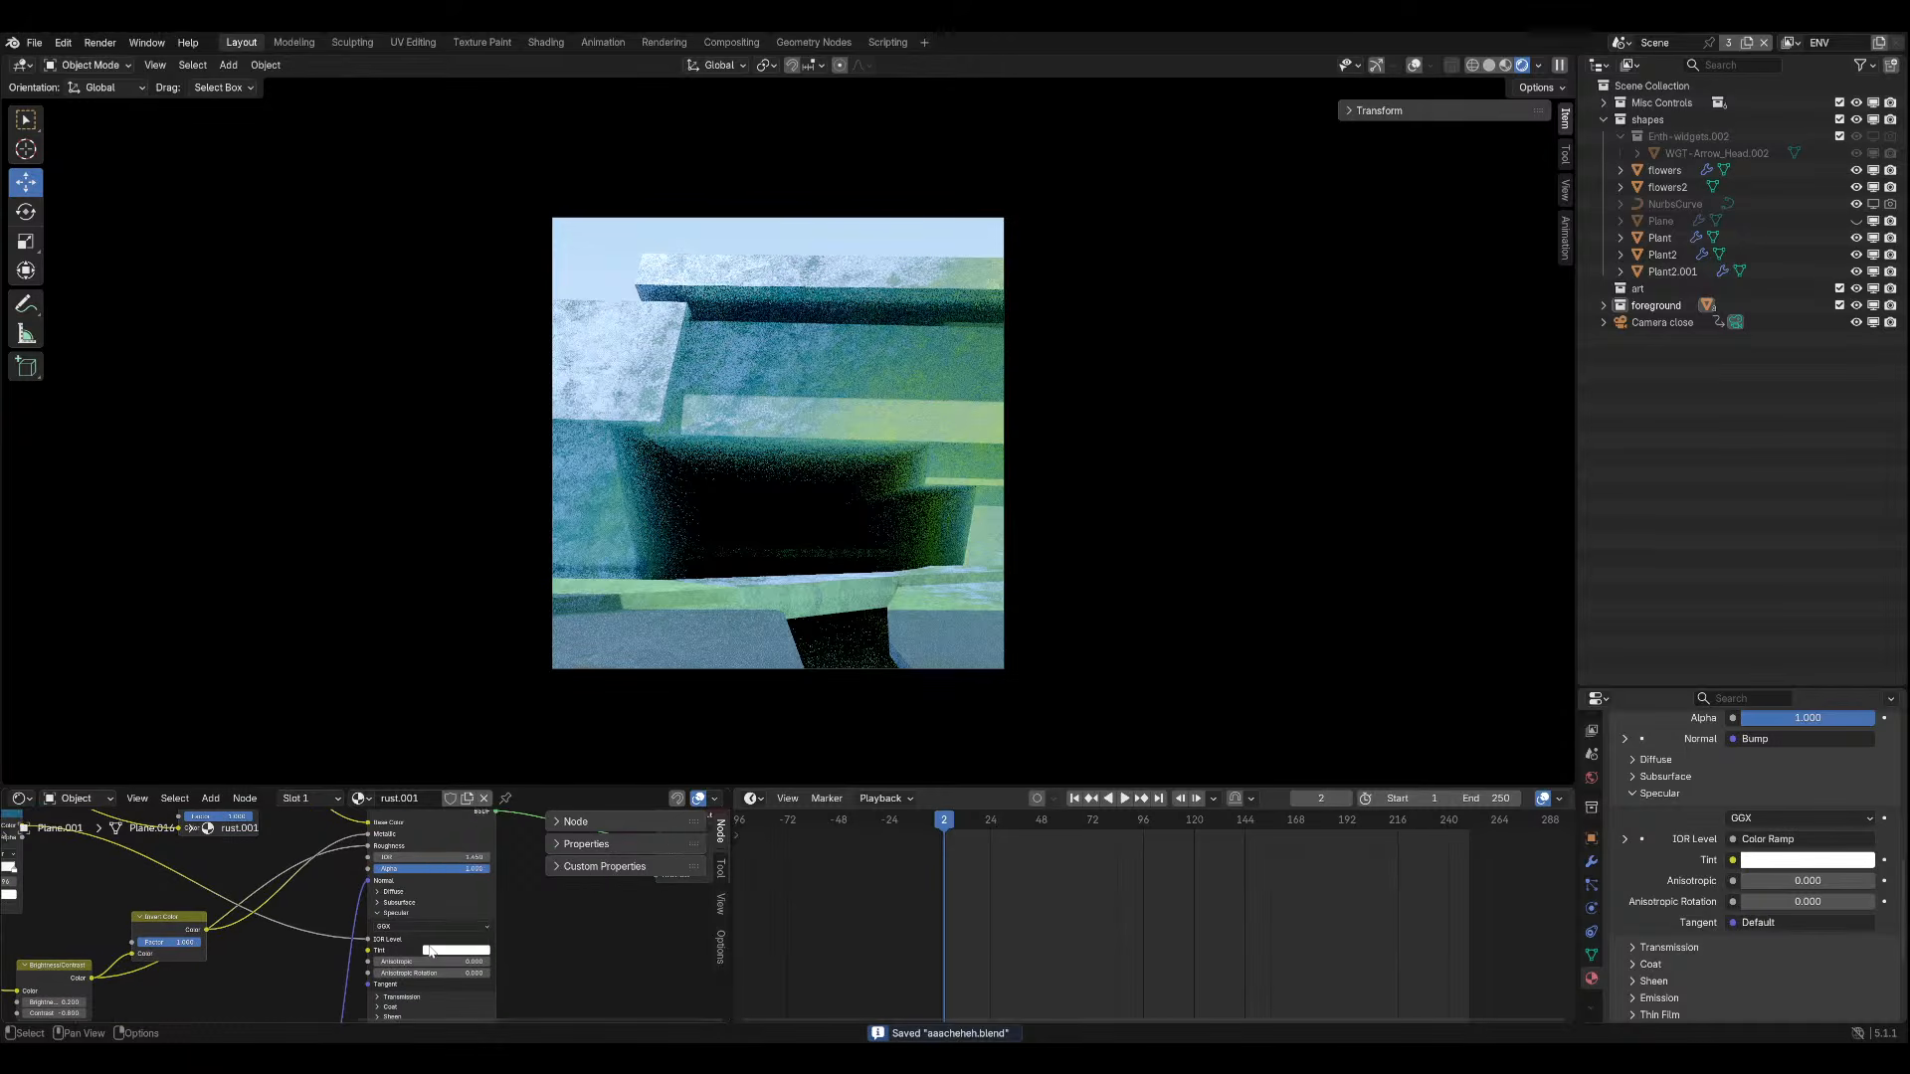
left_click(442, 950)
left_click_drag(520, 771, 520, 848)
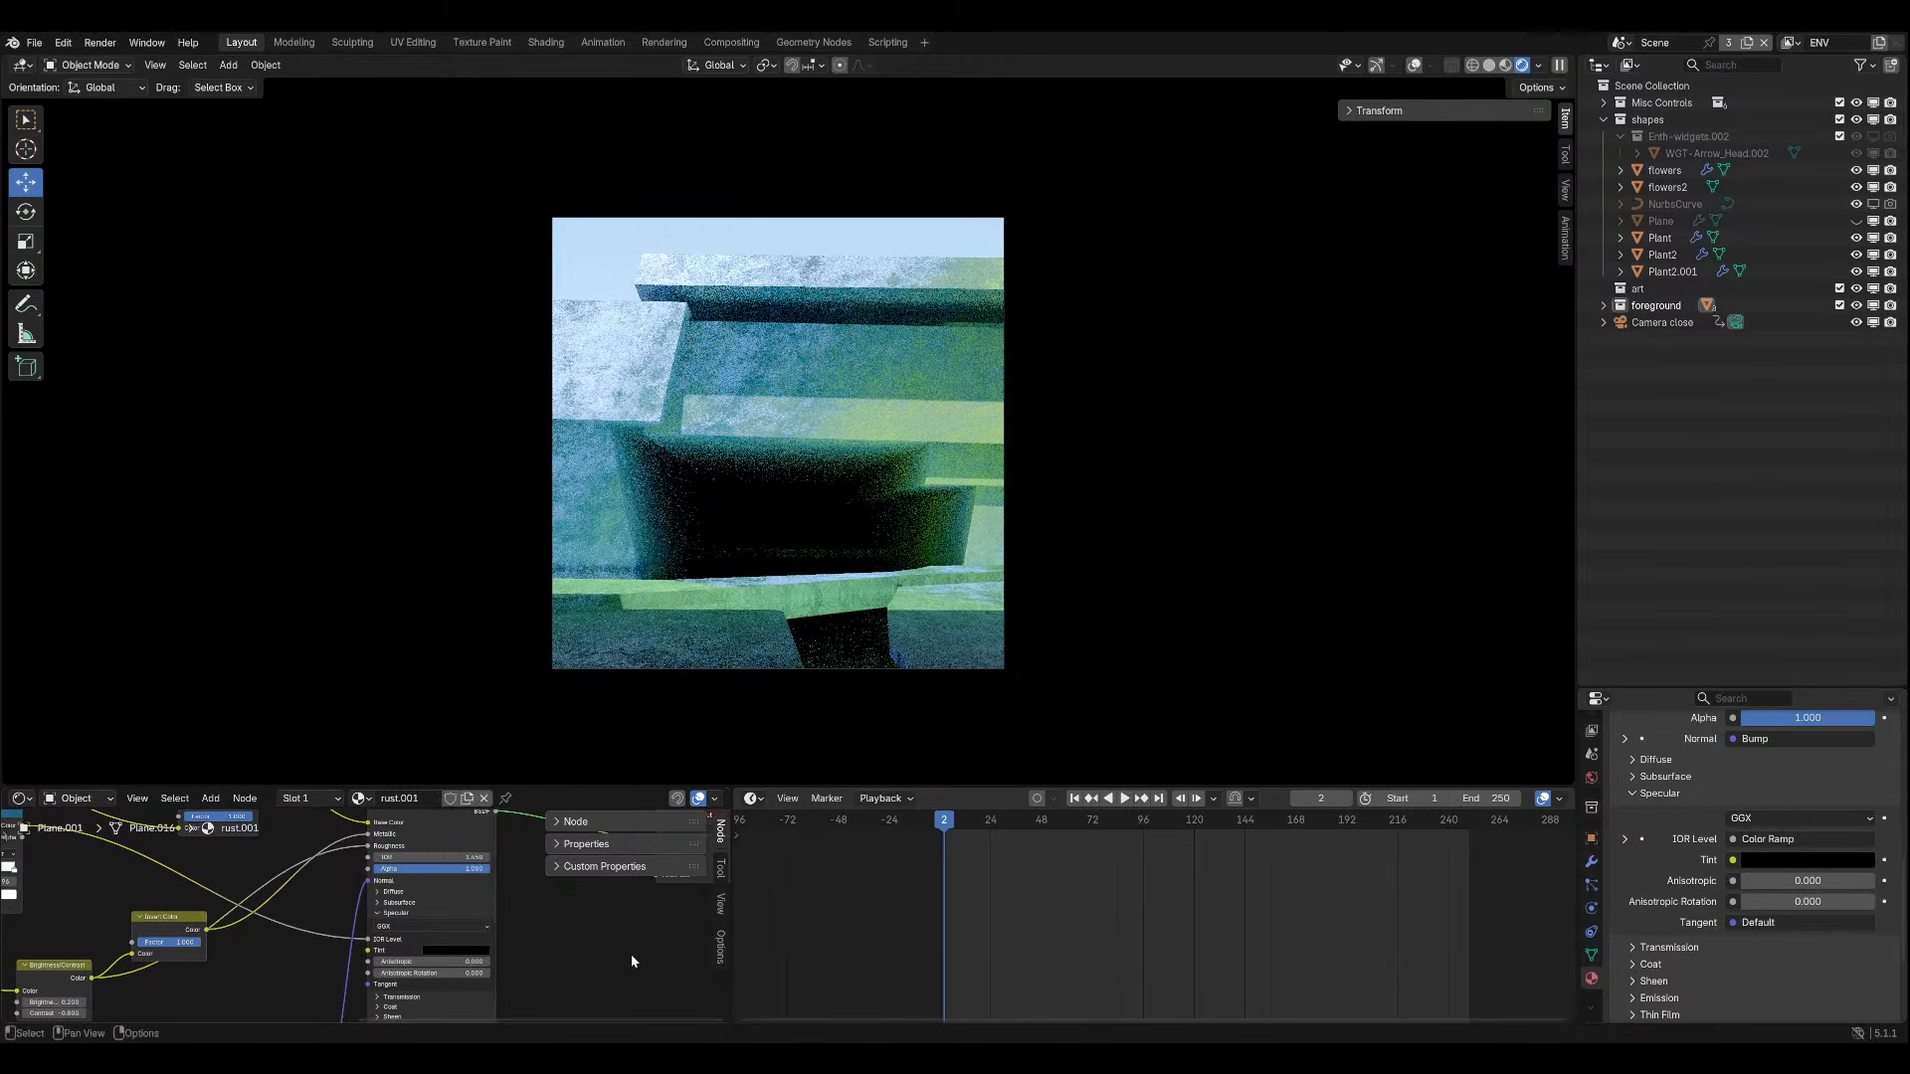
Save the file and try the Very Low Contrast look in the render Color Management settings.
key("ctrl+s")
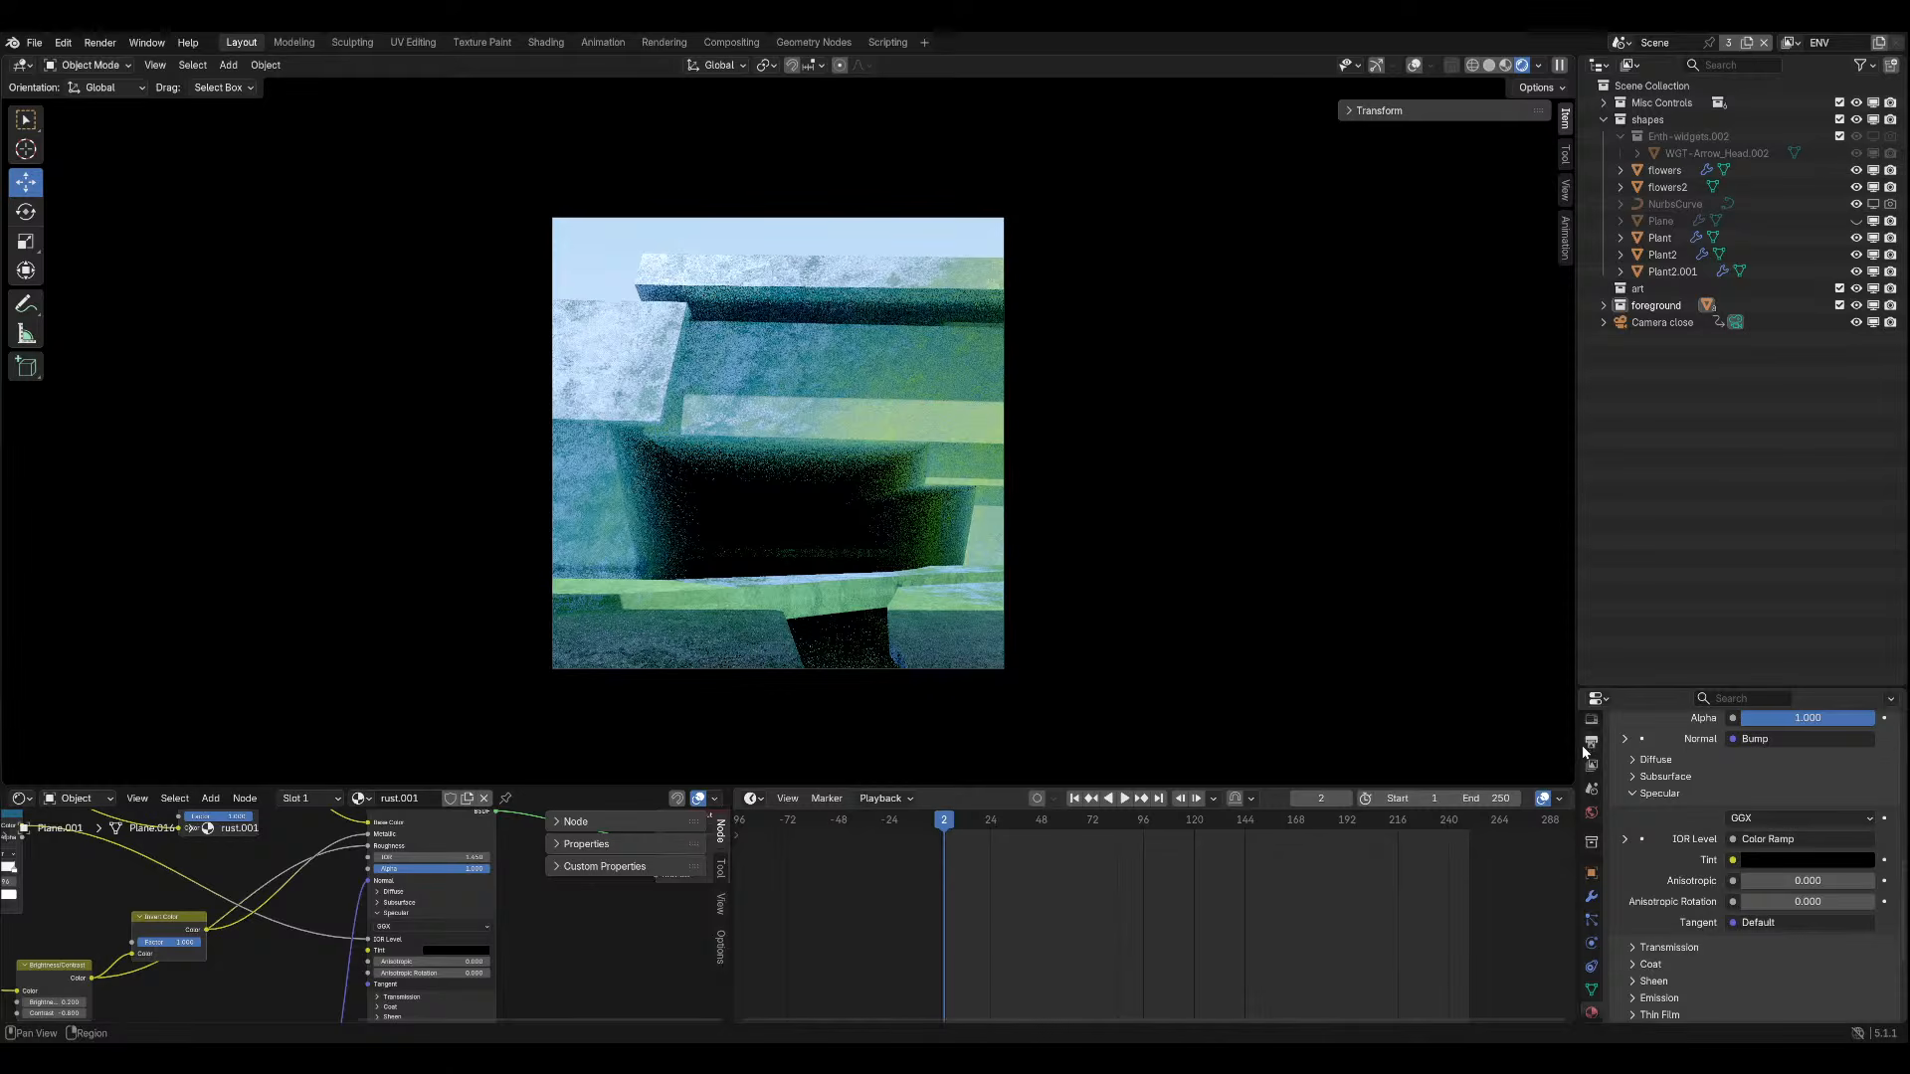
left_click(1591, 760)
left_click(1591, 782)
left_click(1590, 805)
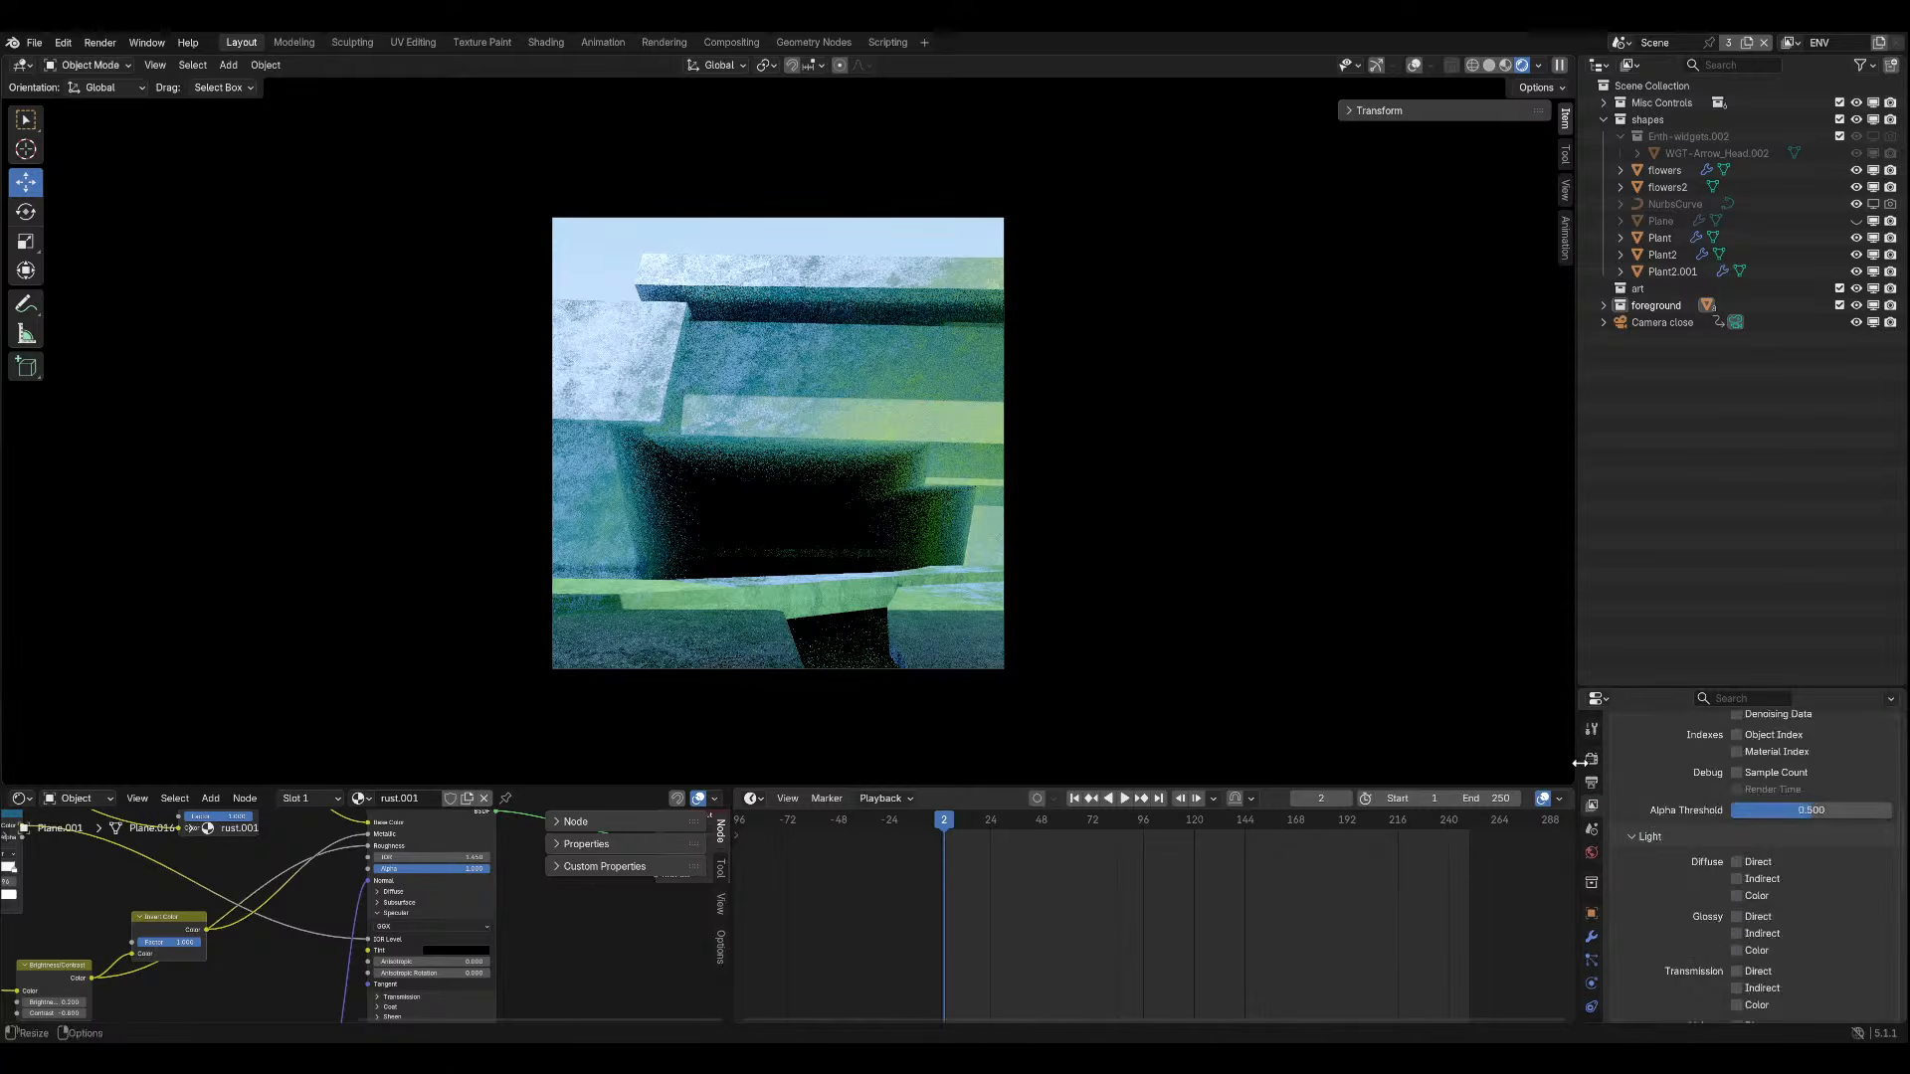
left_click(1588, 758)
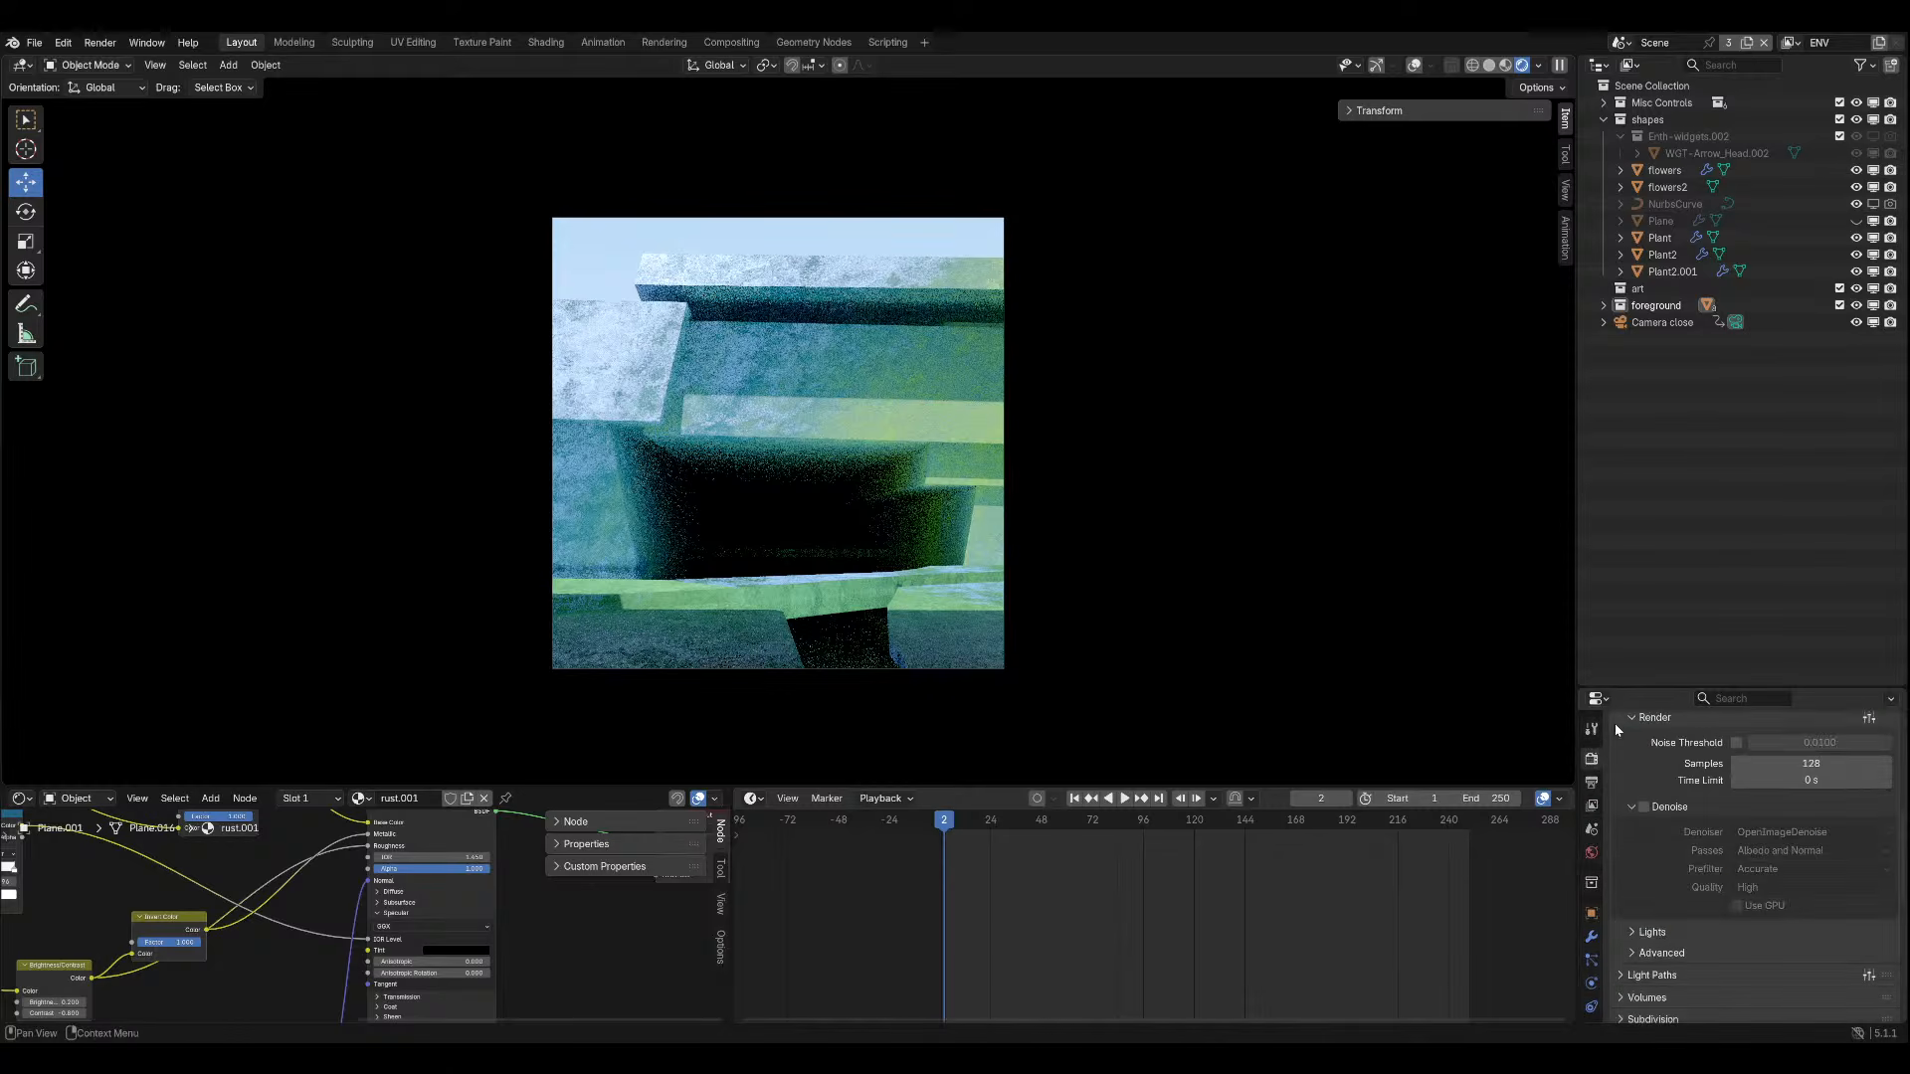
scroll(1669, 901, "down", 4)
scroll(1669, 901, "down", 5)
left_click(1671, 817)
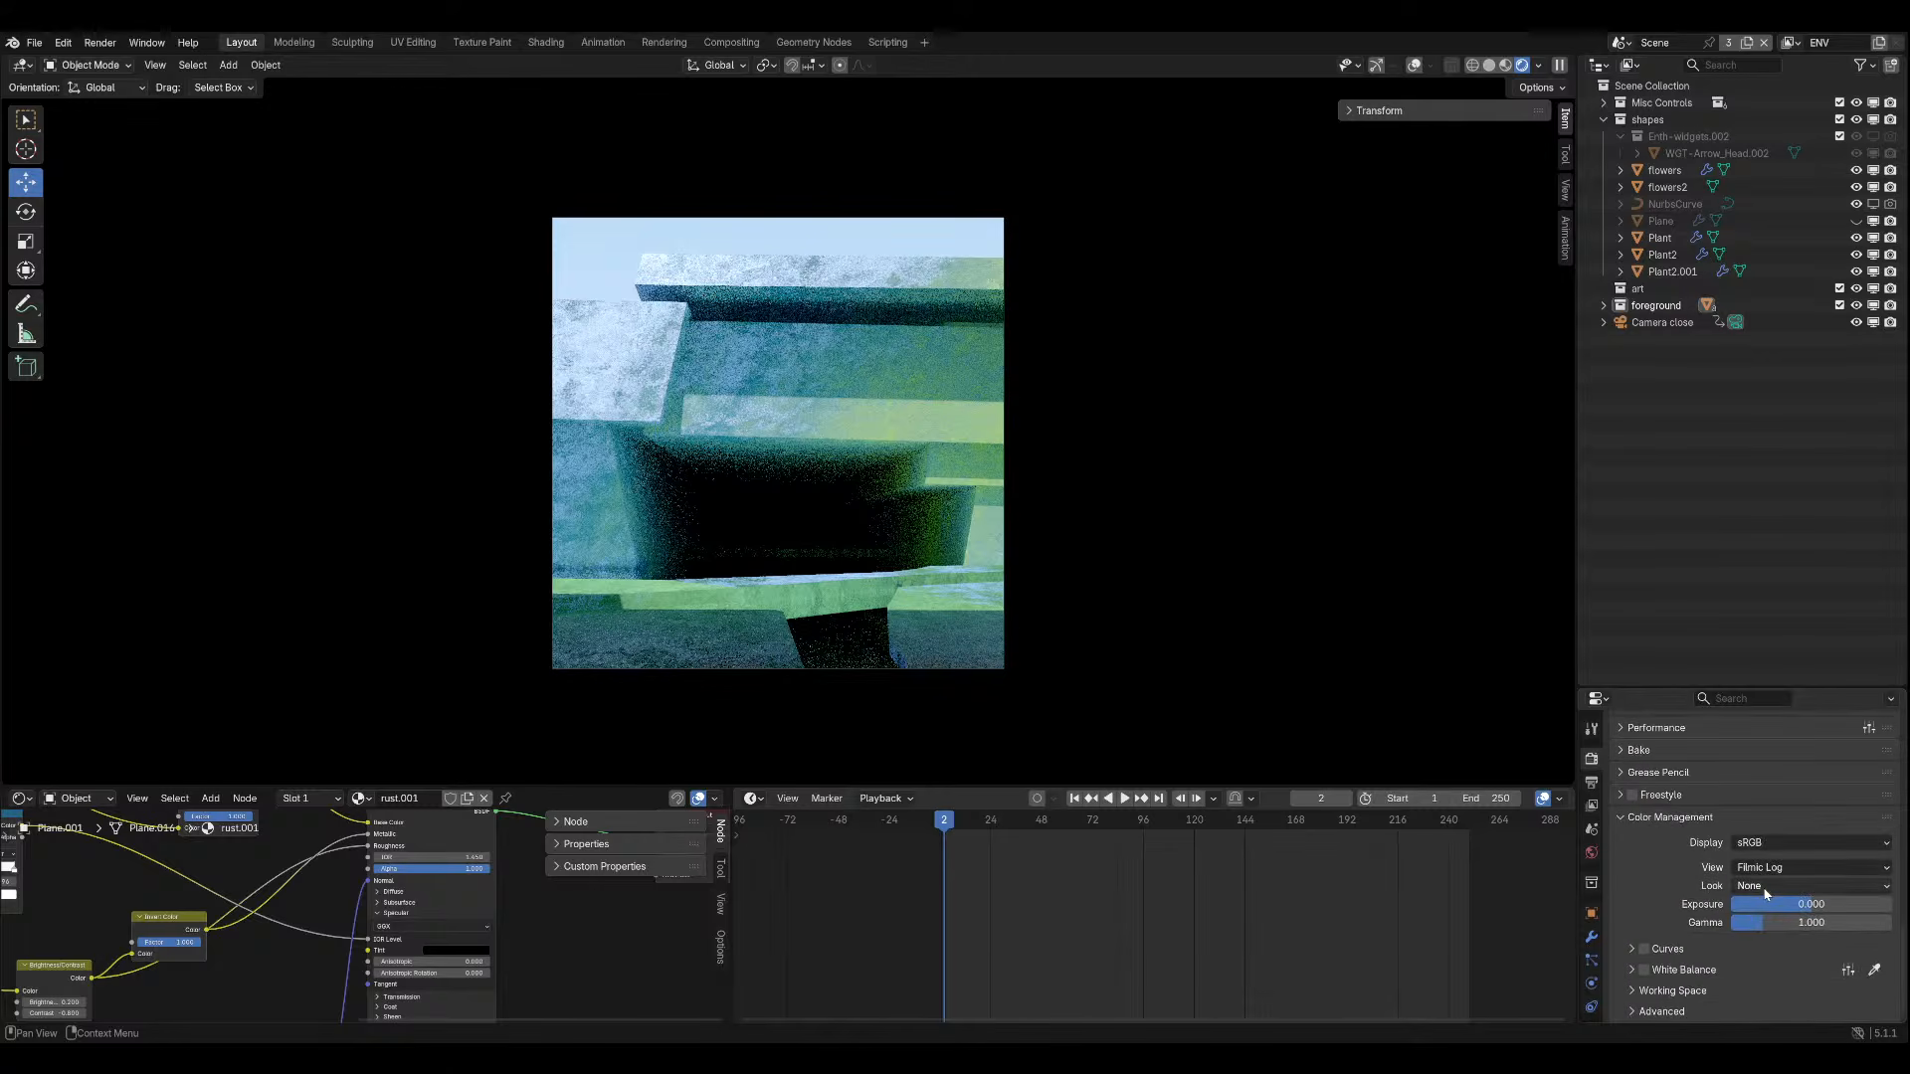
left_click(1766, 886)
left_click(1781, 866)
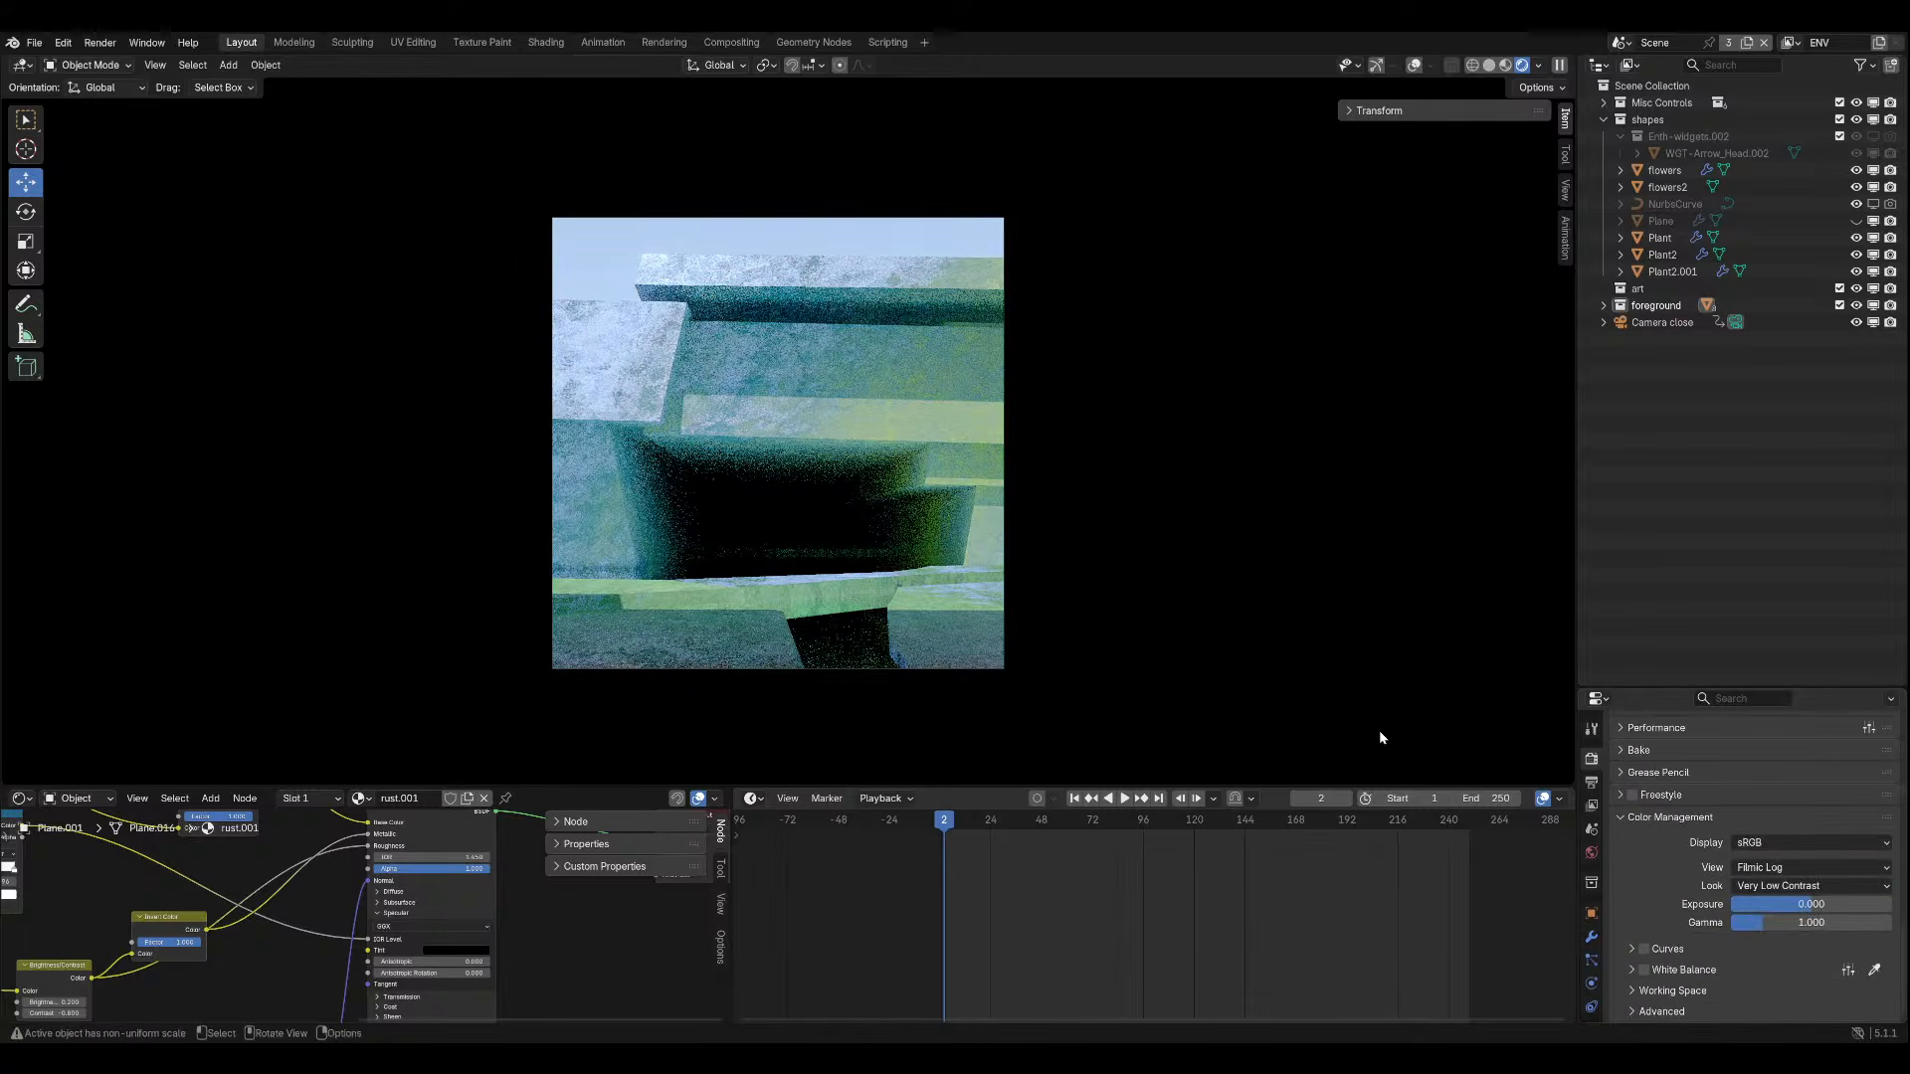
Set the Color Management look back to None and save the file.
left_click(1741, 904)
left_click(1785, 886)
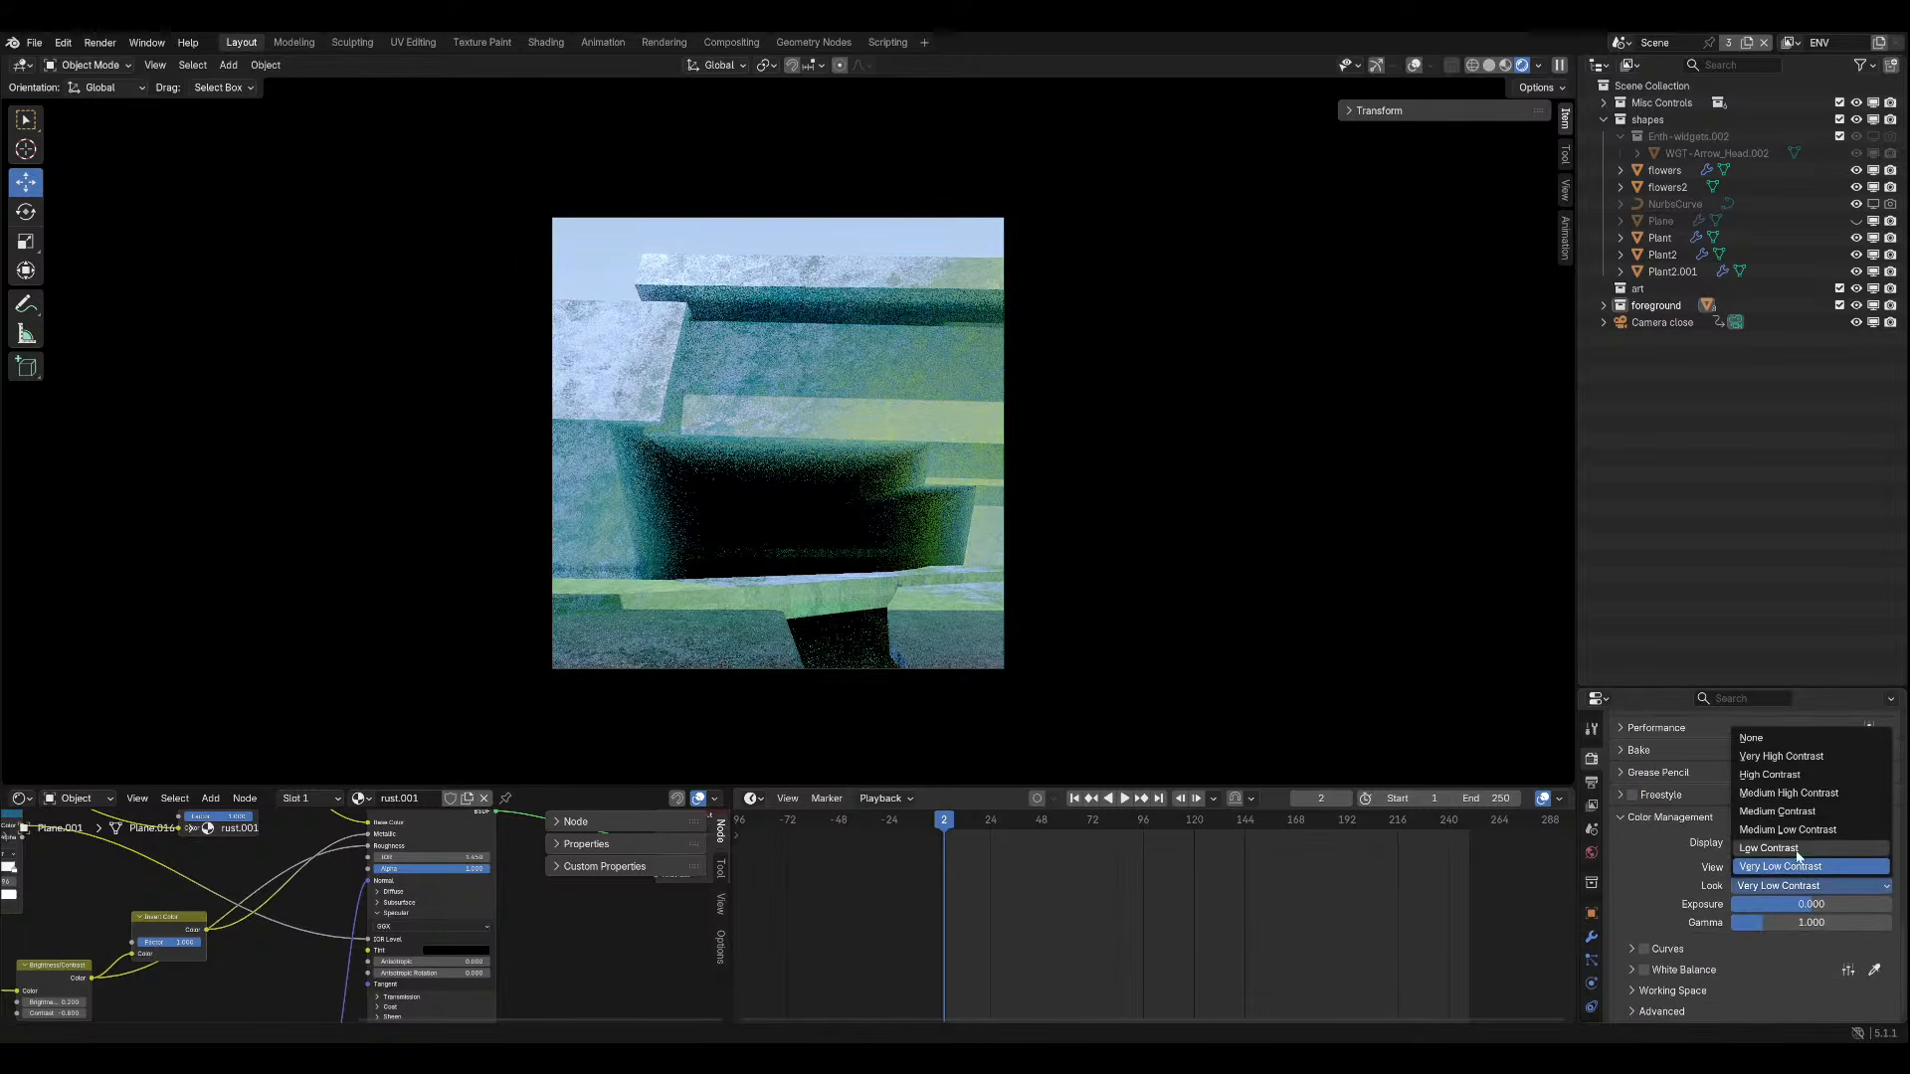
left_click(1800, 736)
key("ctrl+s")
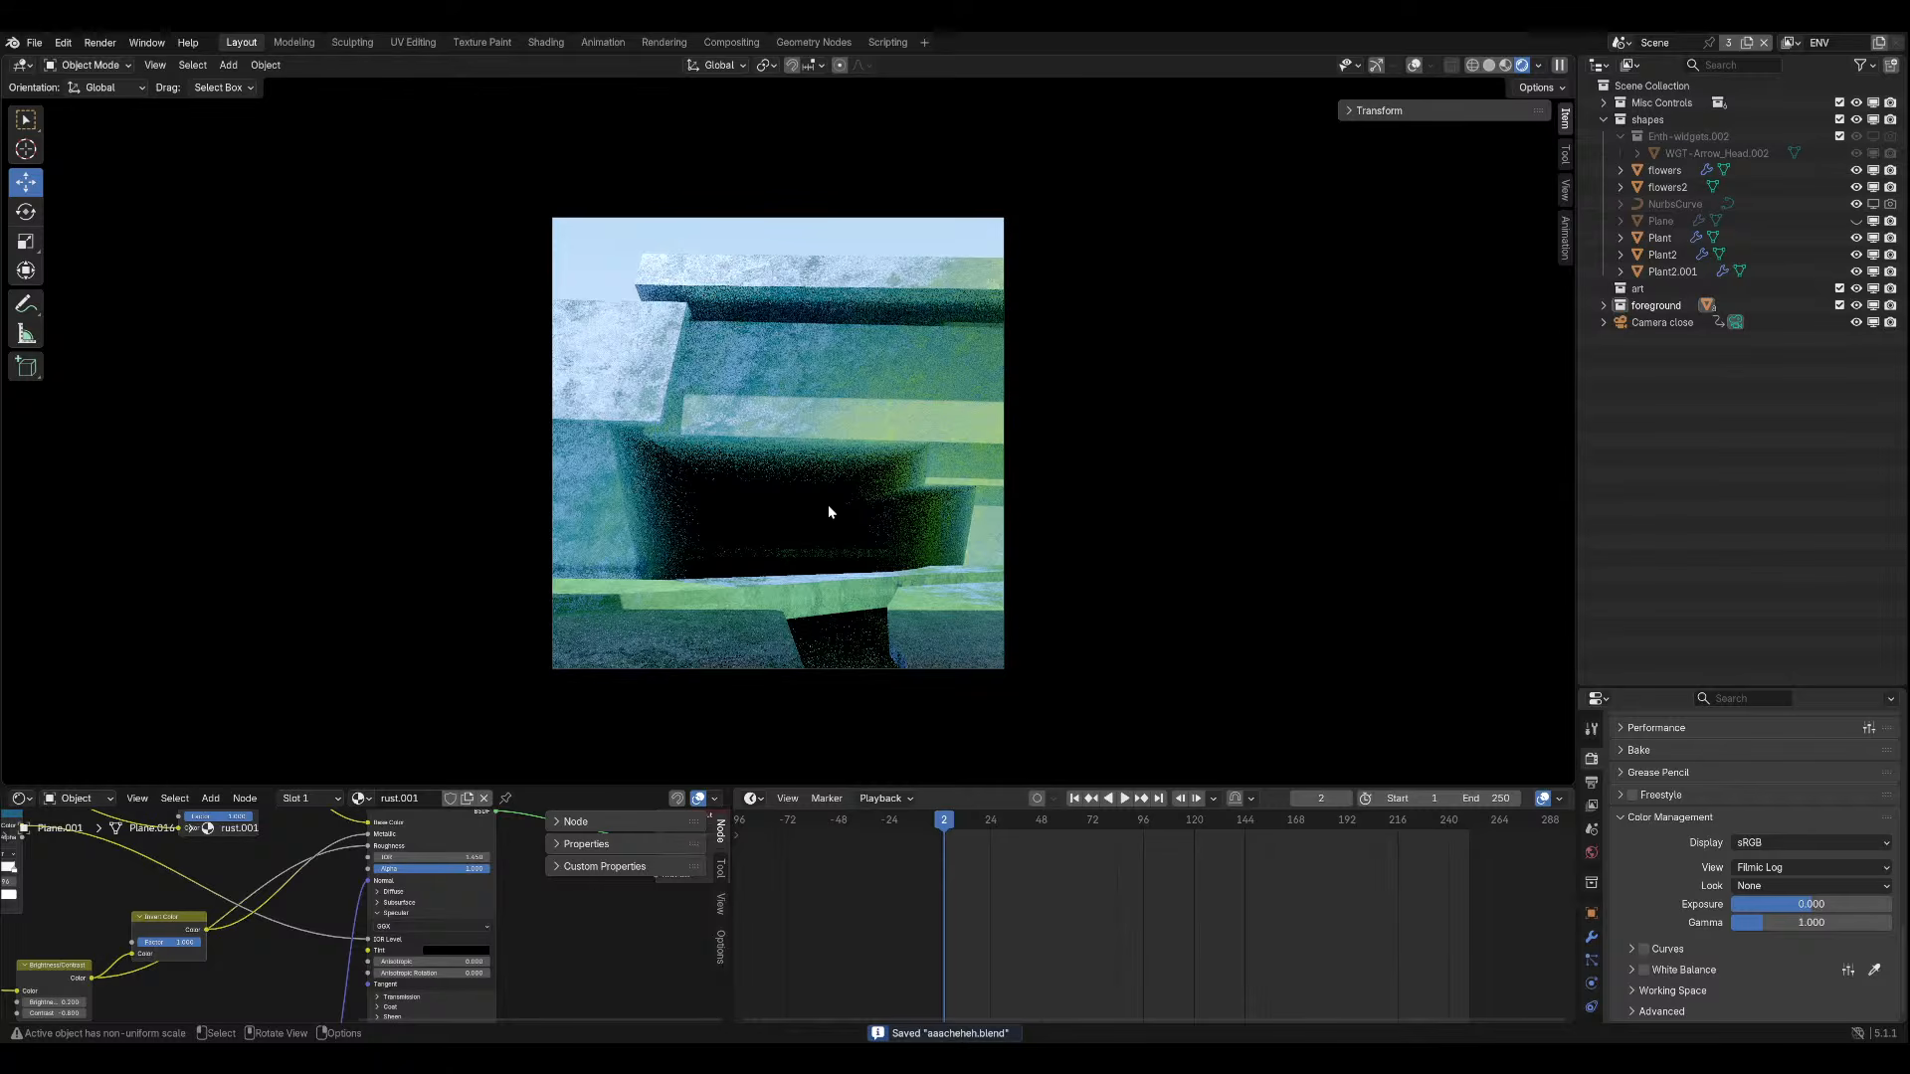
Try a lower Ozone value on the world's Sky Texture, undo it, and save the file.
left_click(1591, 852)
scroll(1751, 845, "up", 3)
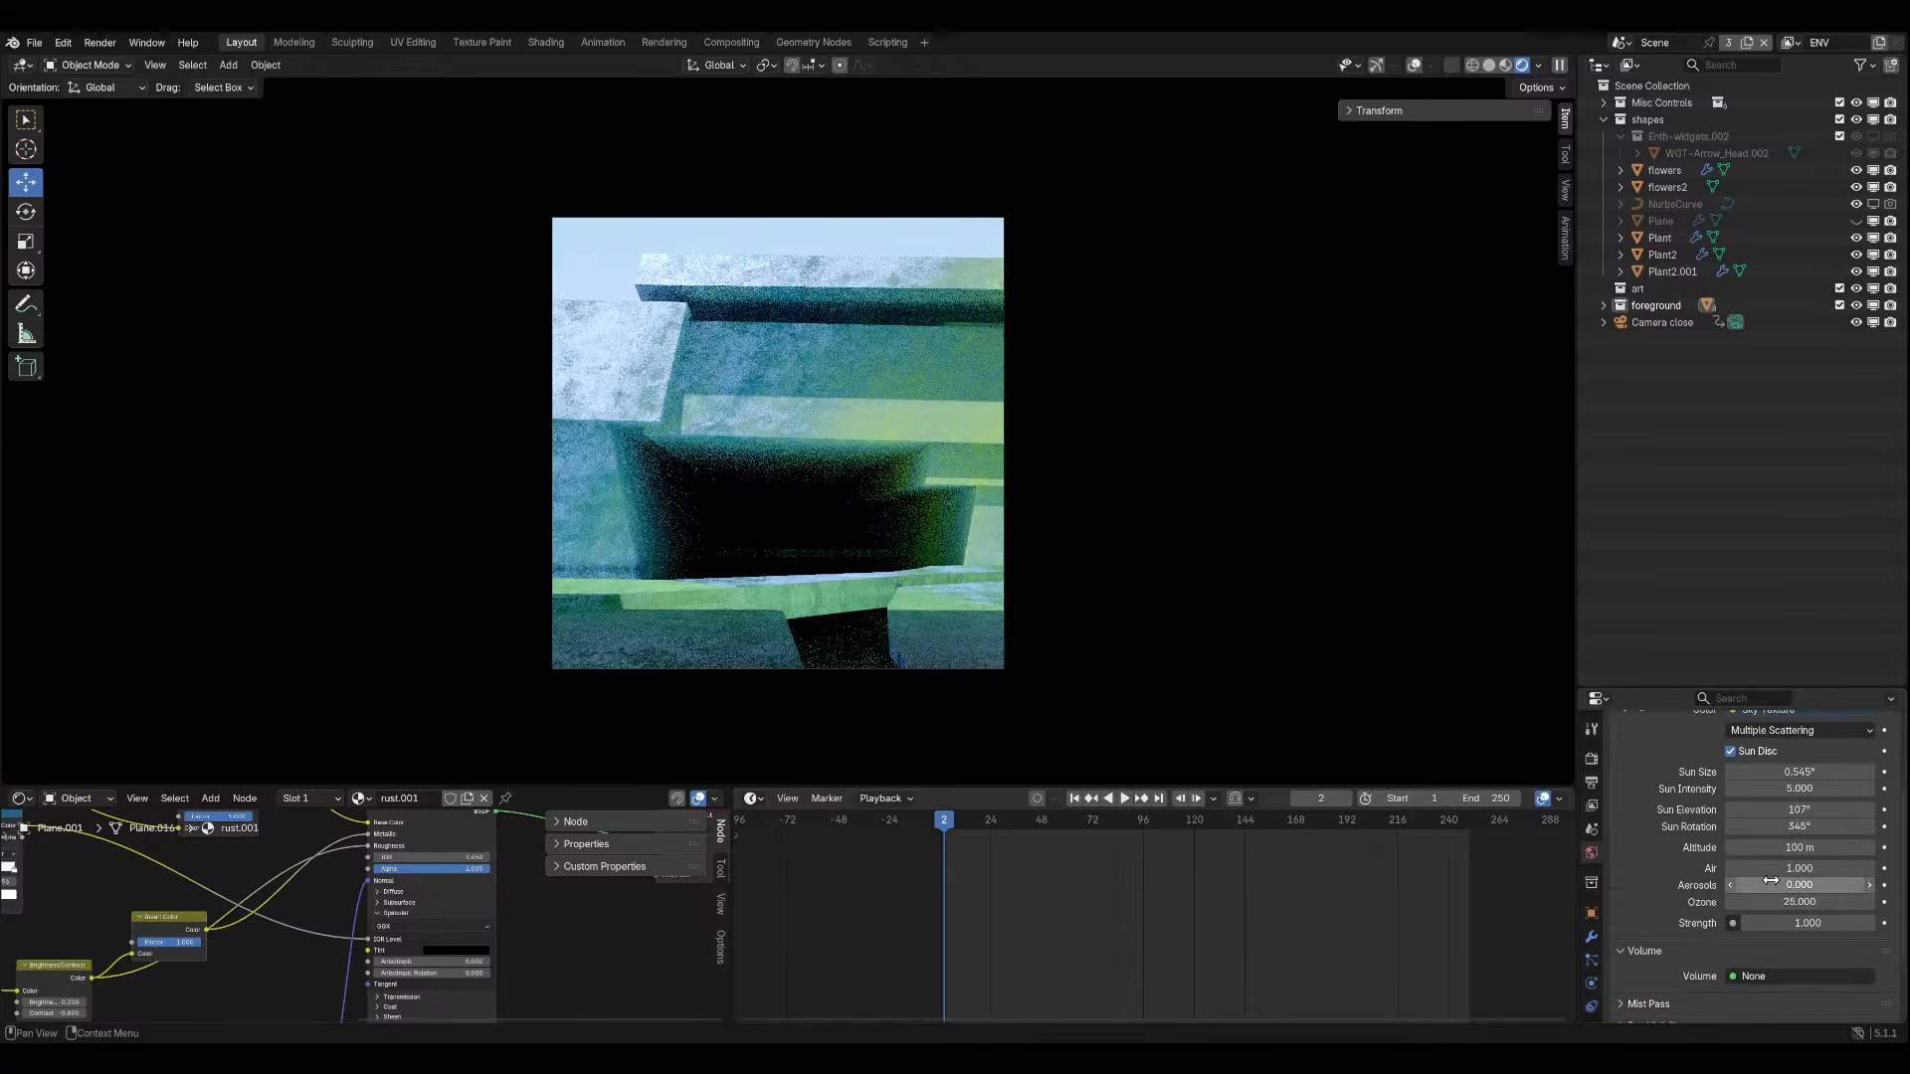
left_click_drag(1800, 901, 1799, 901)
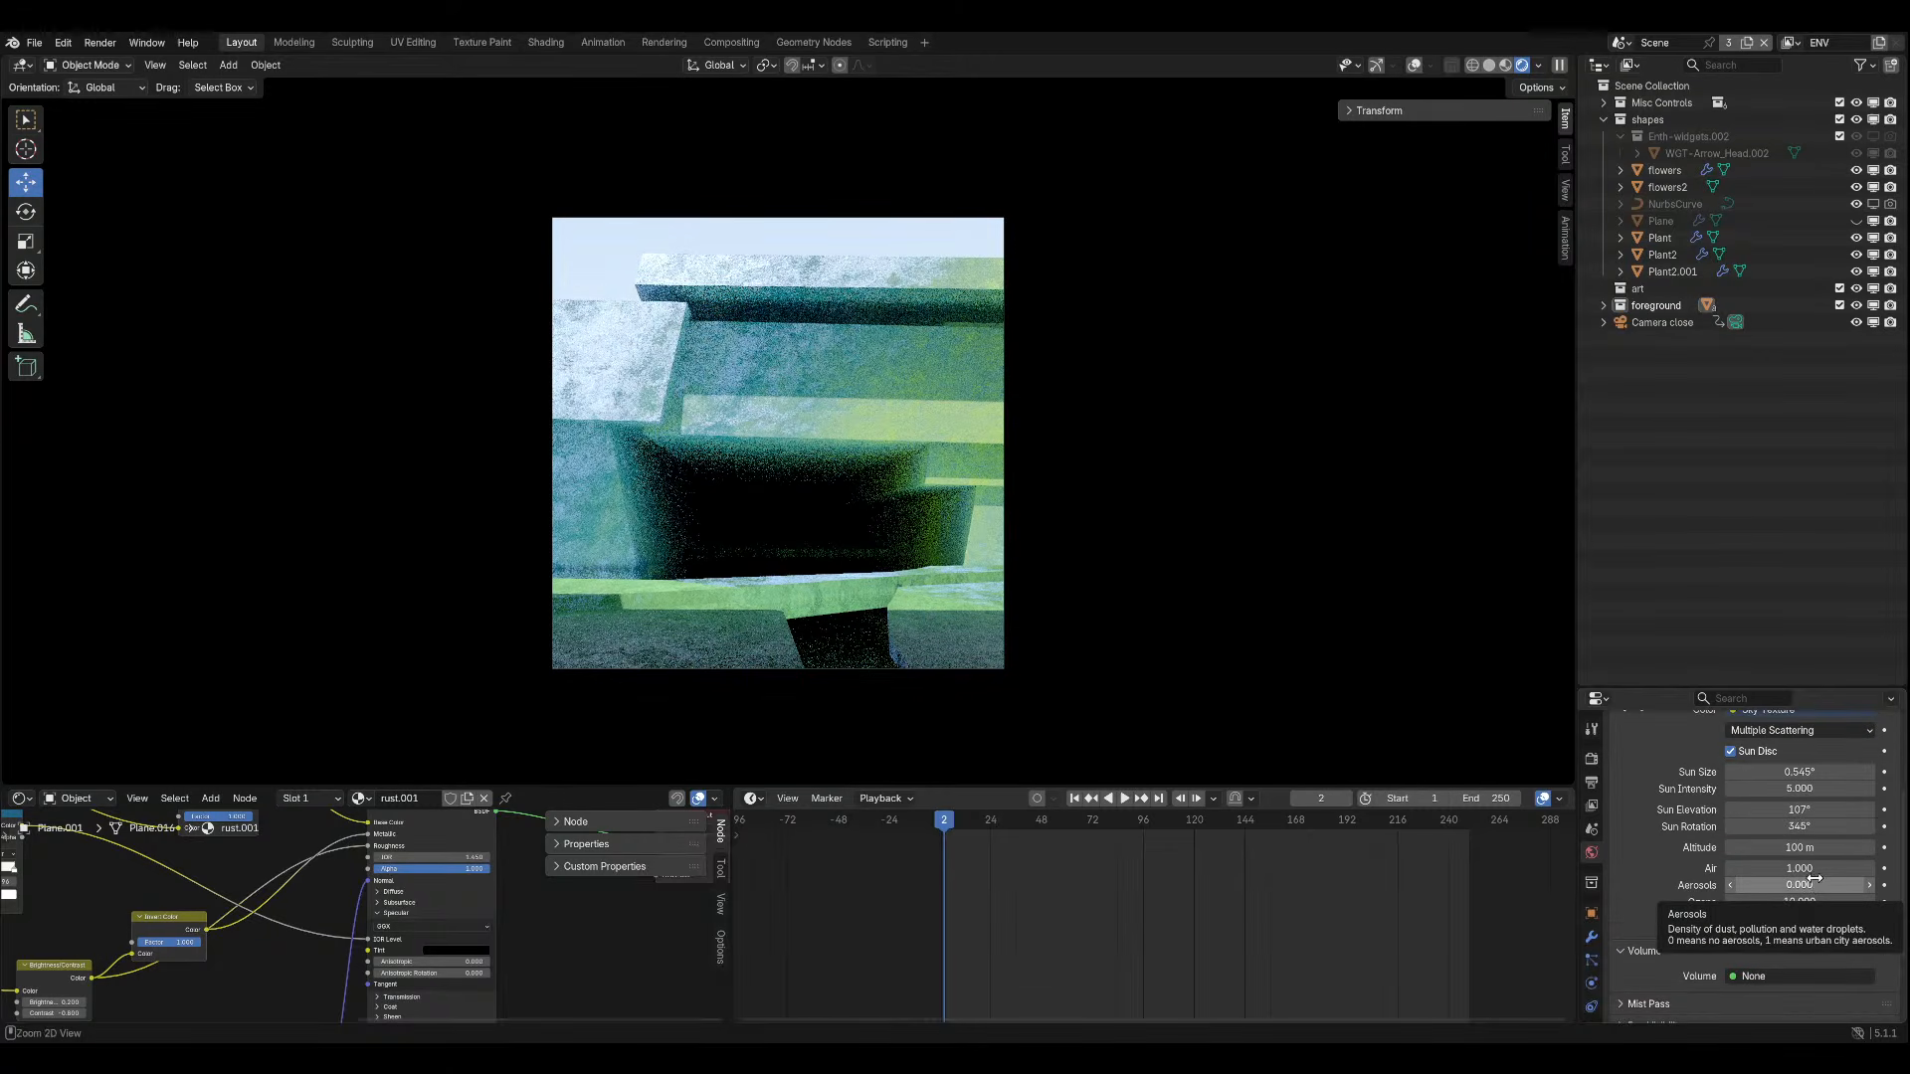
key("ctrl+z")
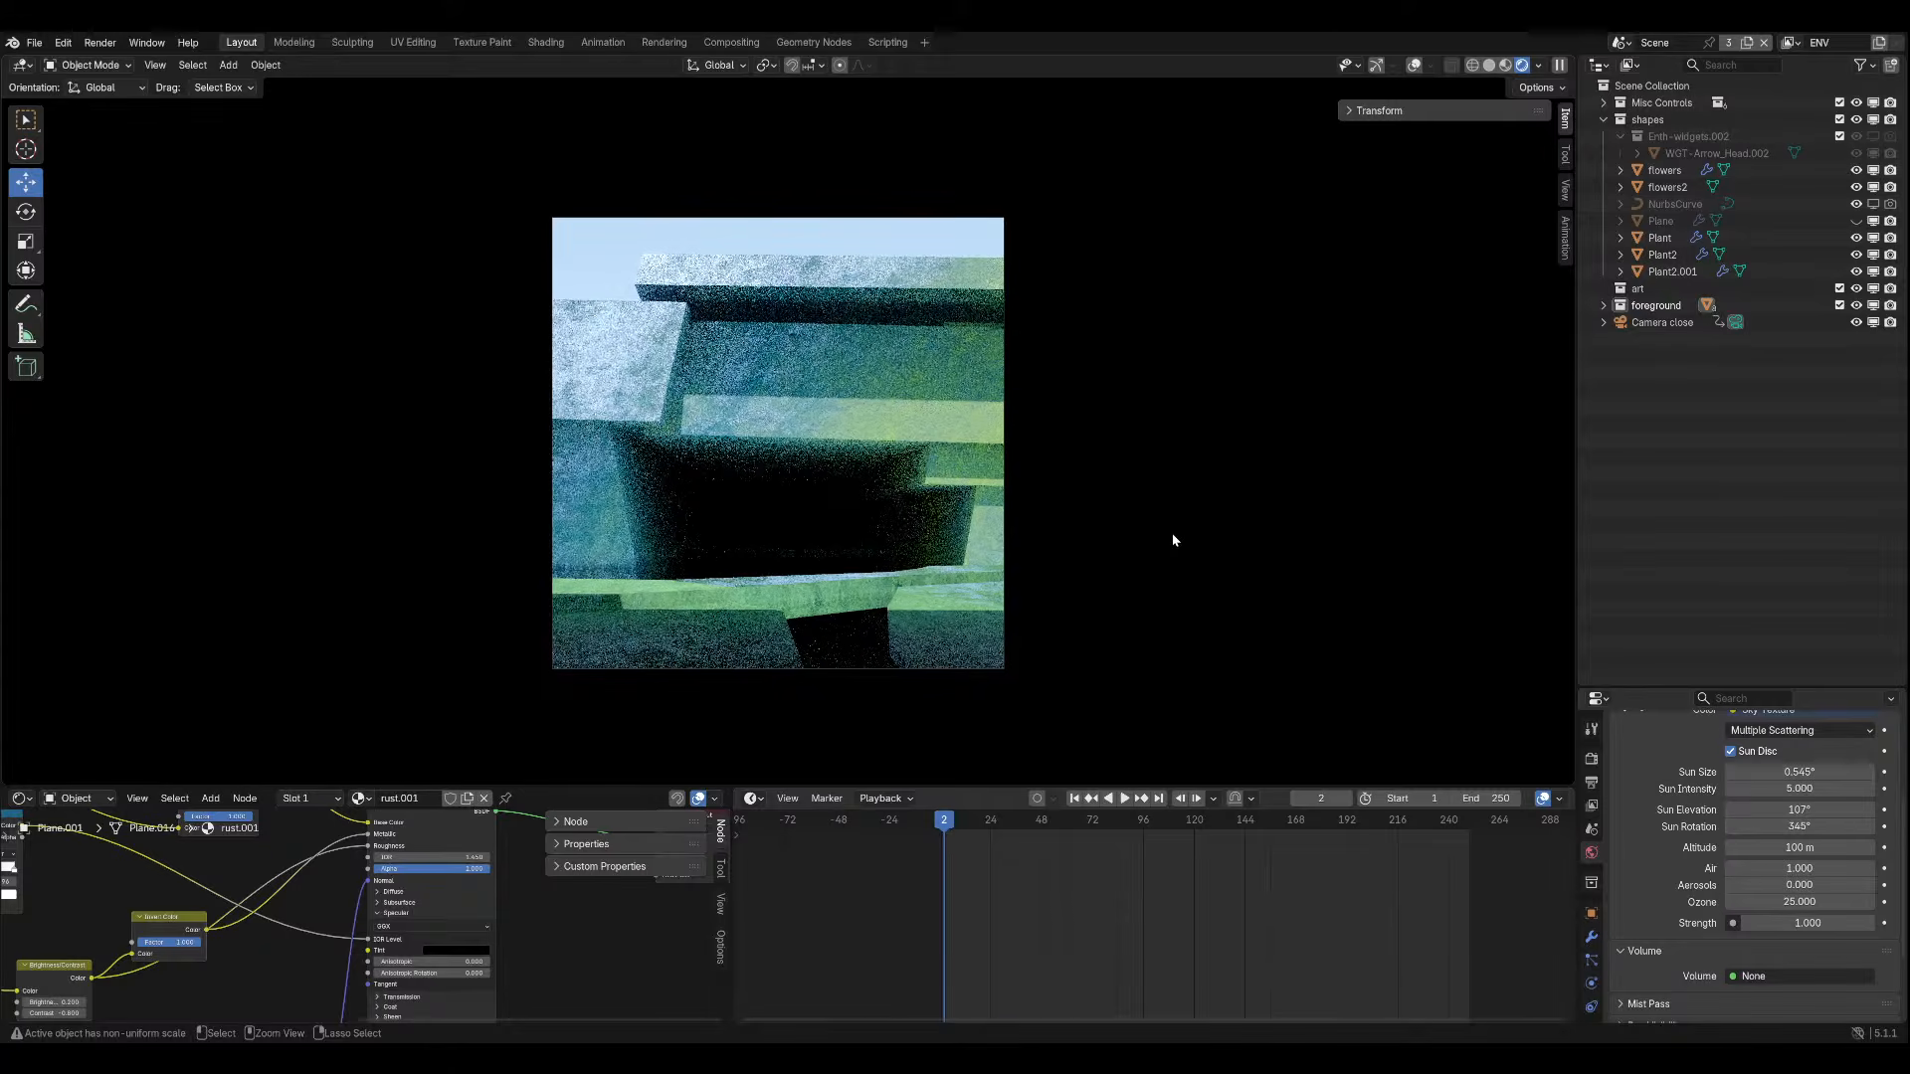
key("ctrl+s")
Copy the Hue/Saturation/Value node from the rust.001 material of the Plane.001 slab.
left_click(974, 454)
left_click(973, 450)
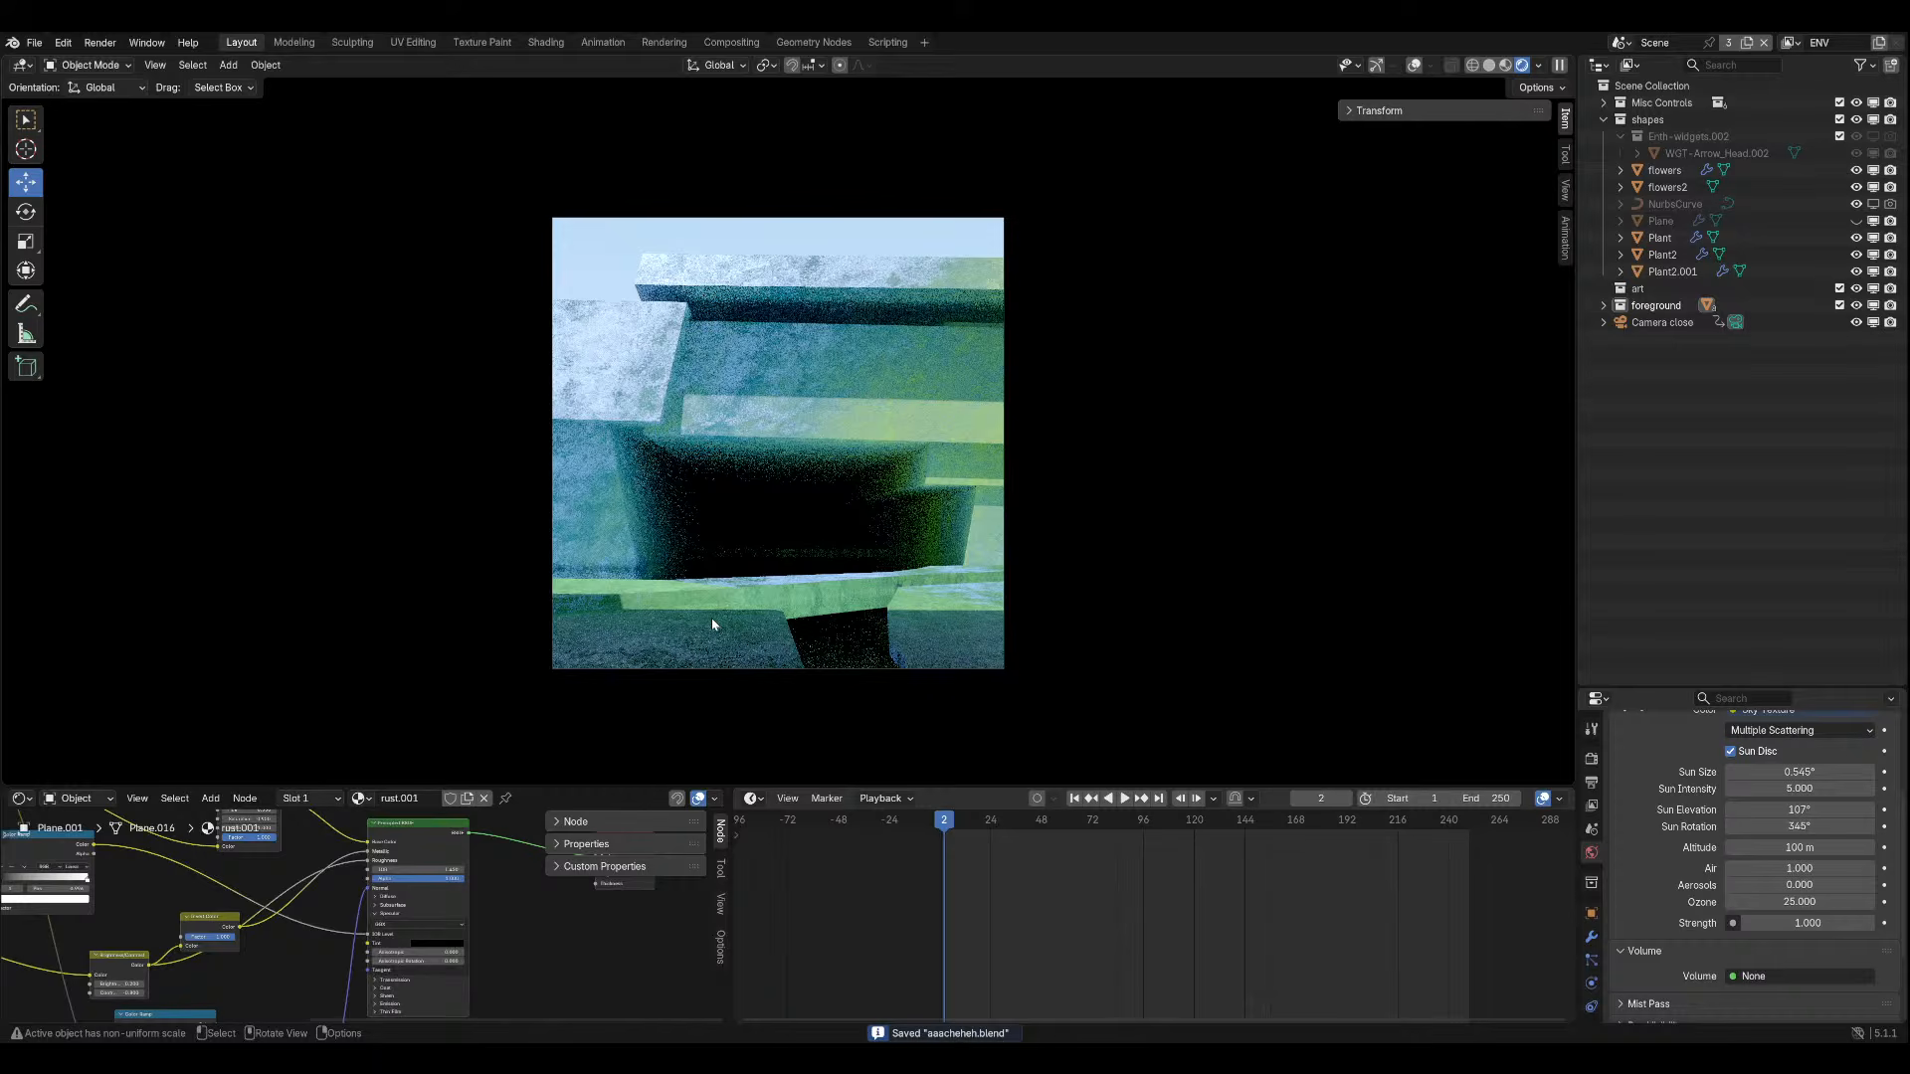
mouse_move(332, 879)
middle_mouse_down()
mouse_move(358, 925)
mouse_move(333, 873)
middle_mouse_up()
left_click(332, 872)
key("ctrl+c")
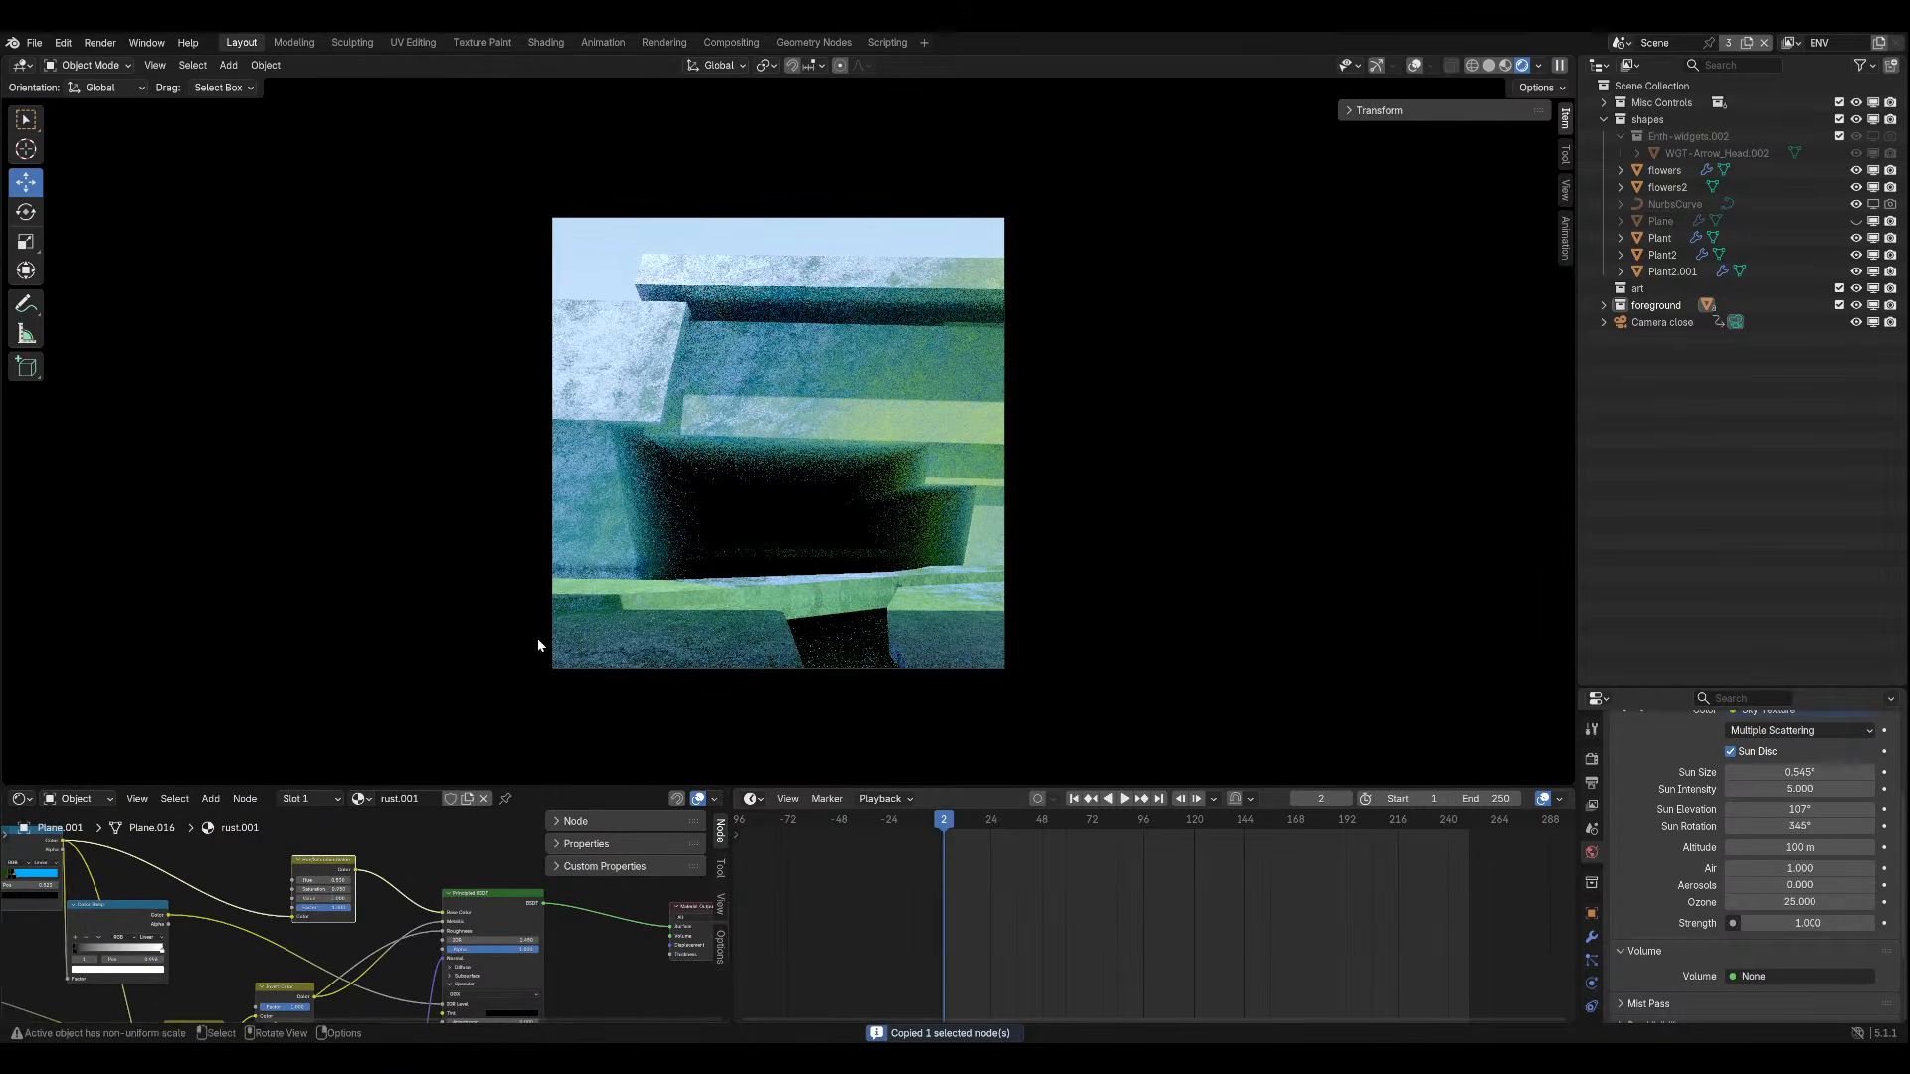
Paste the Hue/Saturation/Value node into the cube's Rock material between the Color Ramp and the Principled BSDF's Base Color, and save the file.
left_click(852, 425)
middle_click_drag(498, 880, 378, 864)
scroll(378, 873, "down", 3)
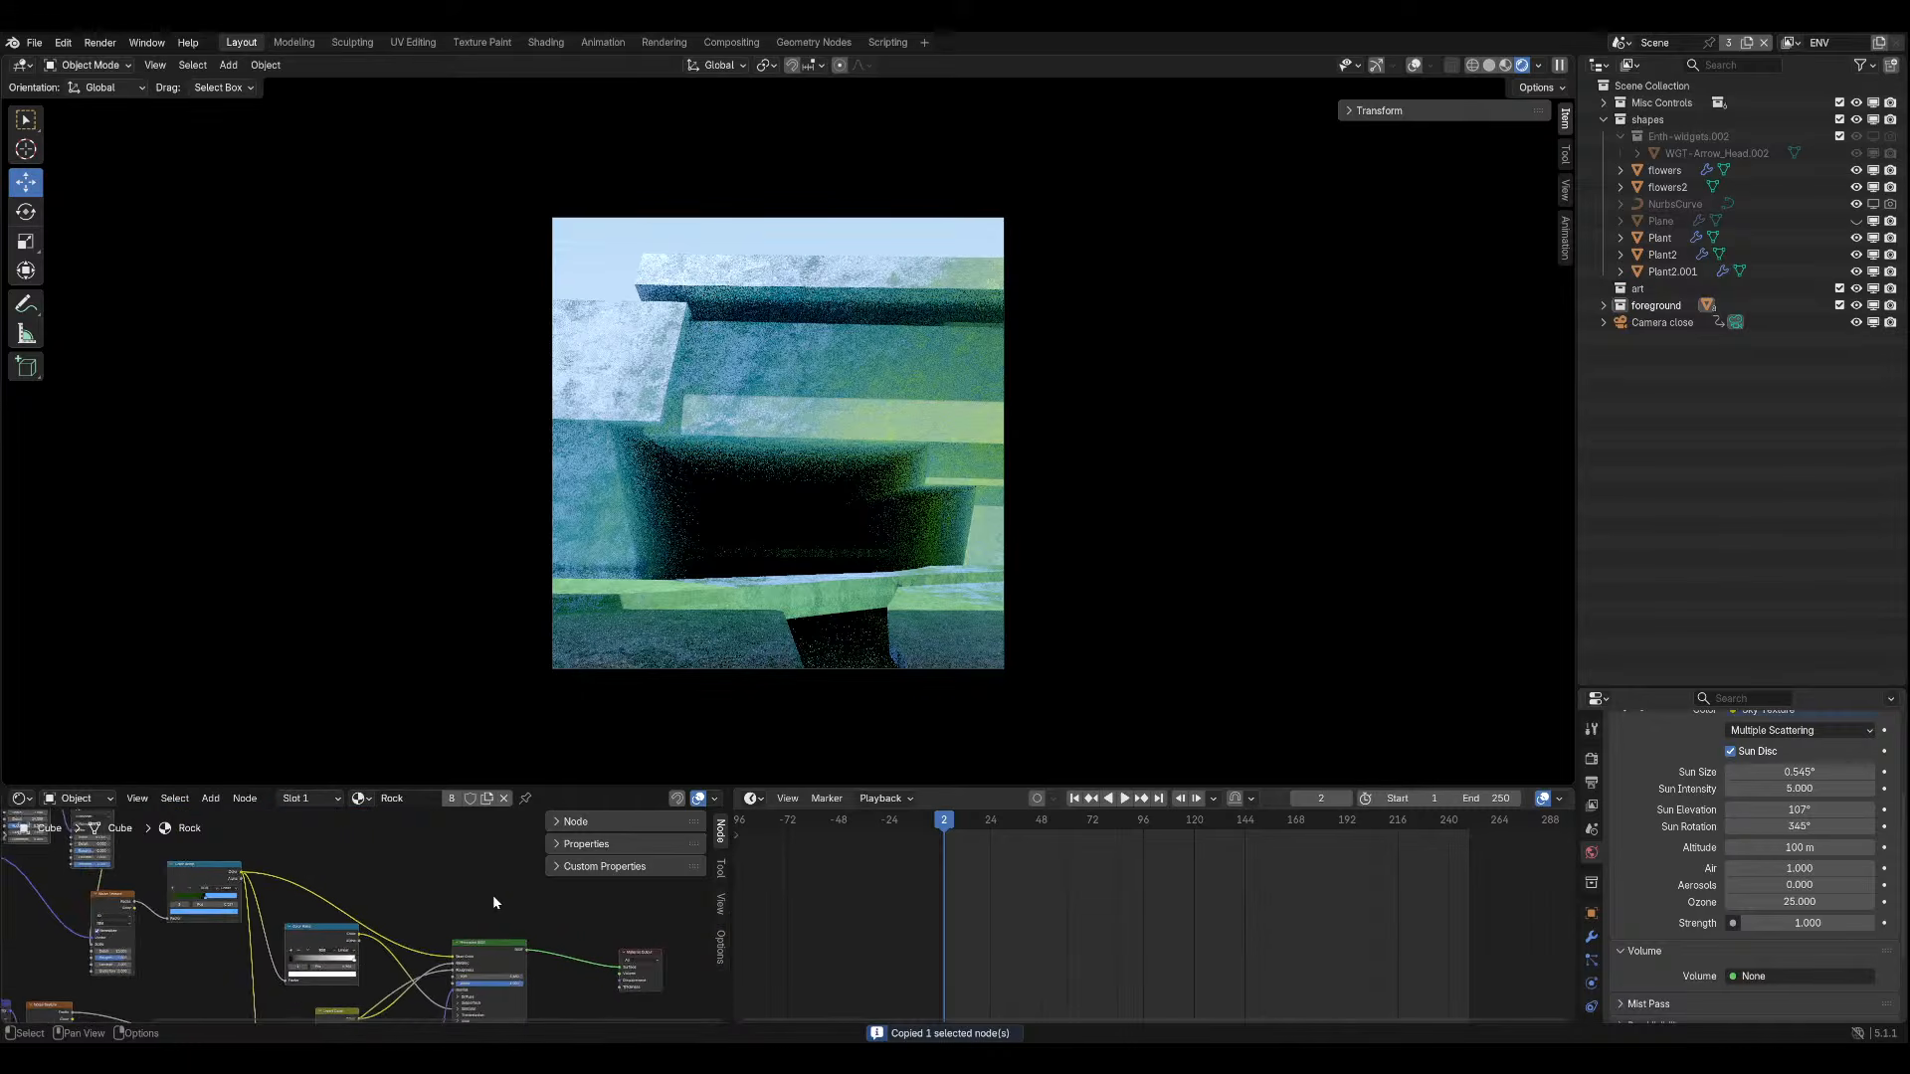
key("ctrl+v")
left_click(221, 861)
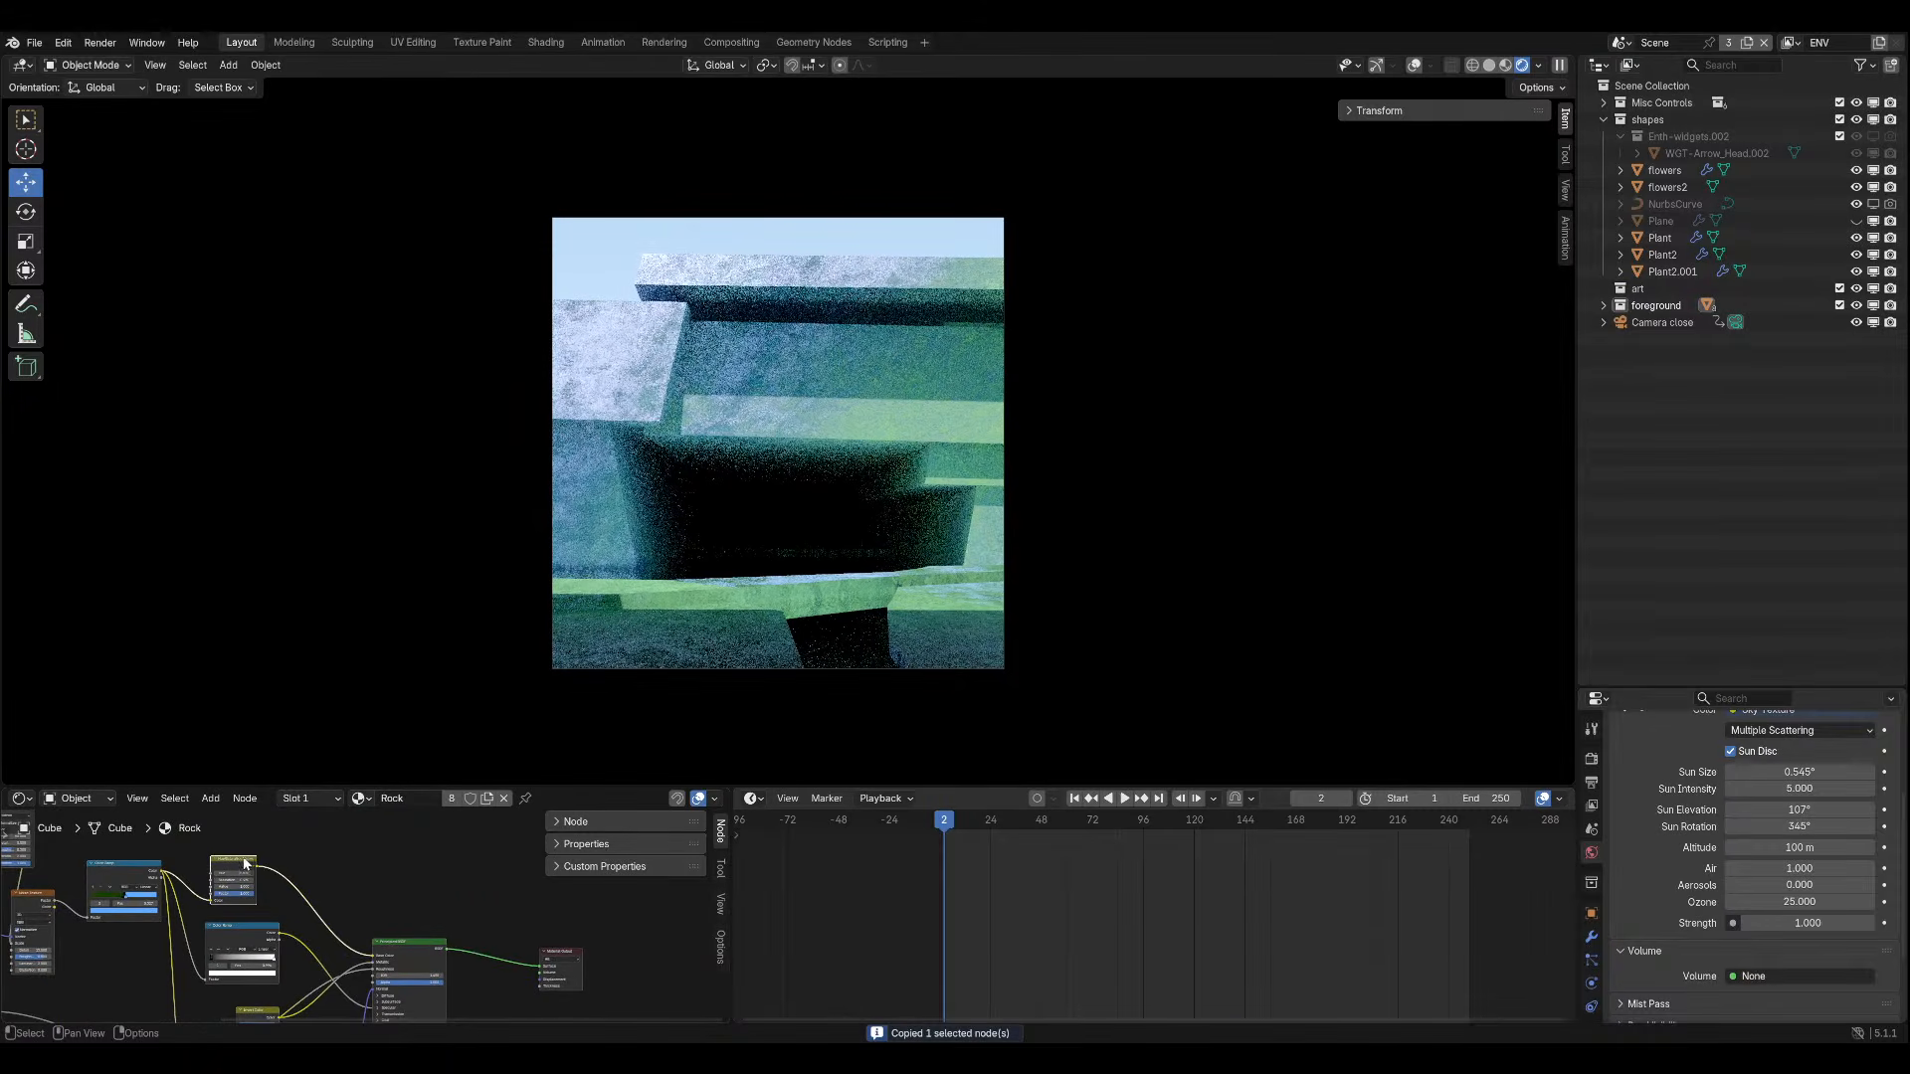
key("ctrl+s")
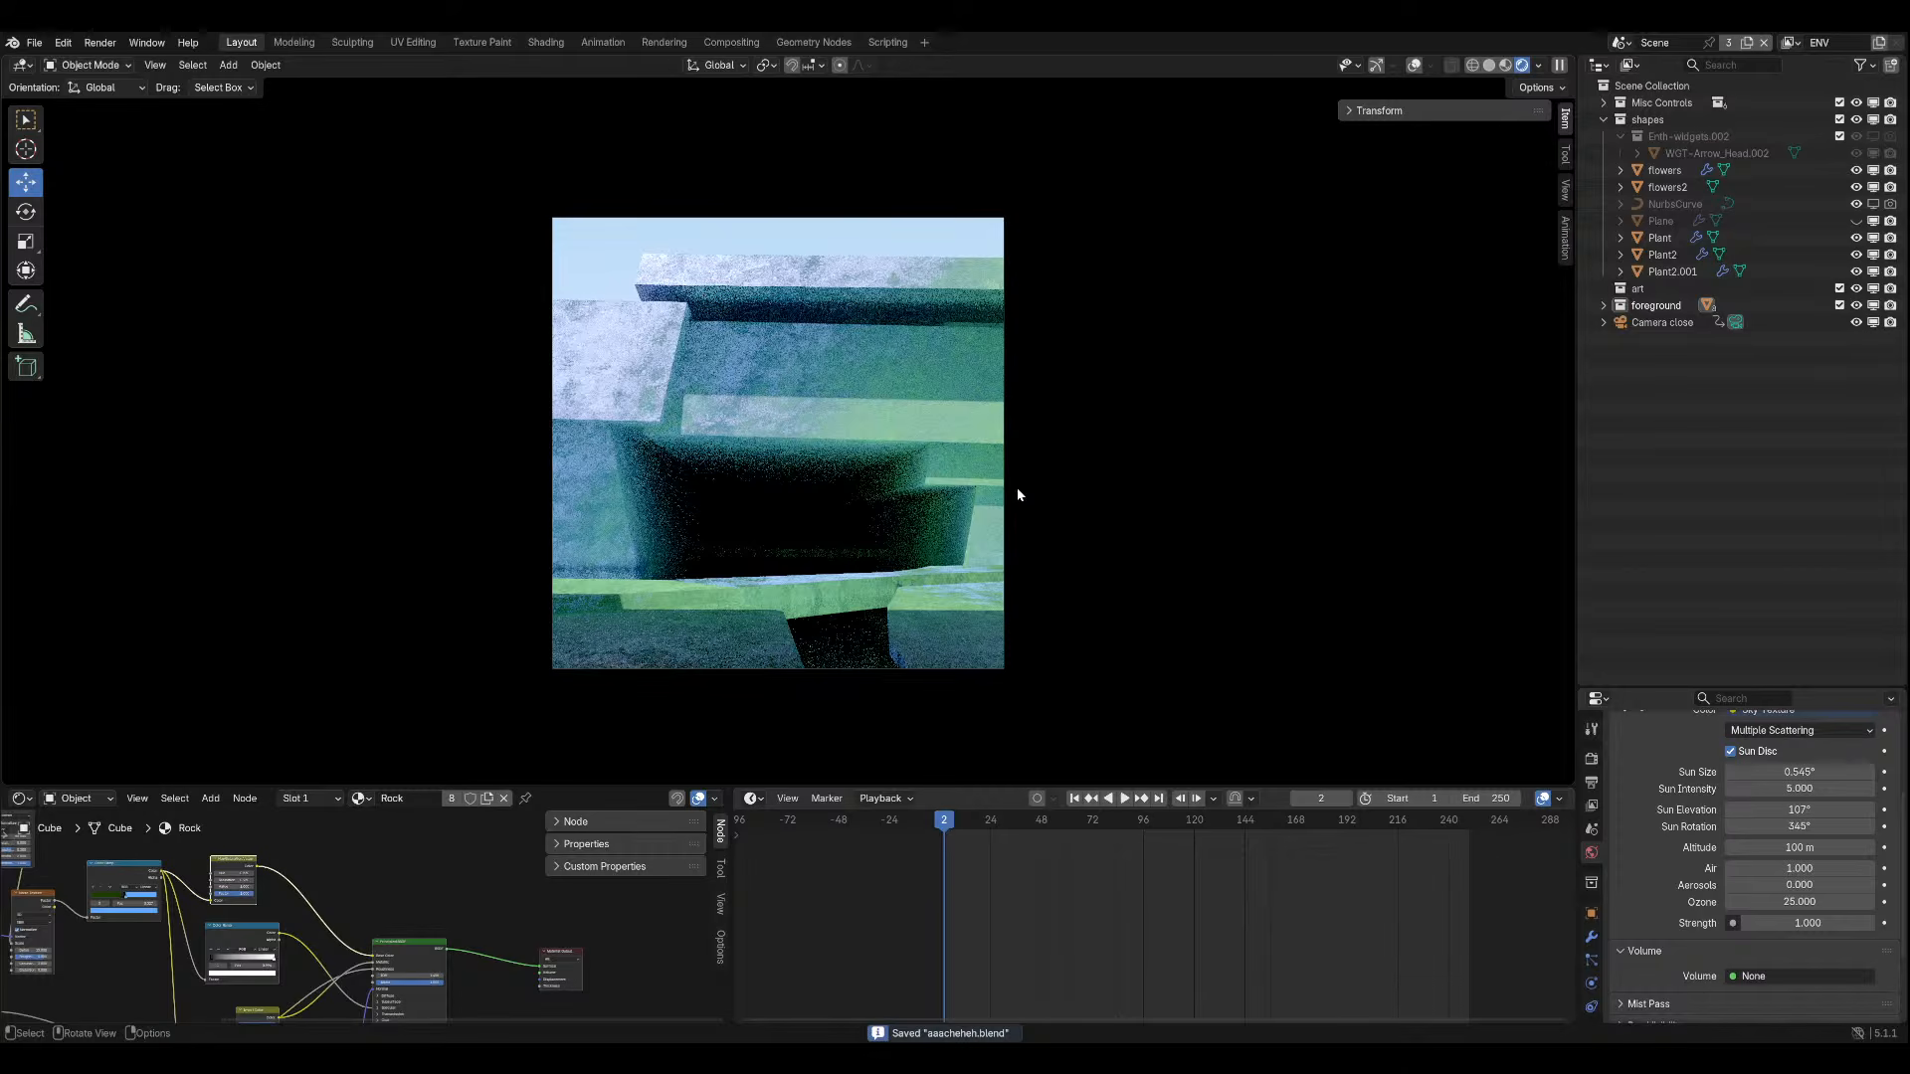
scroll(378, 907, "up", 6)
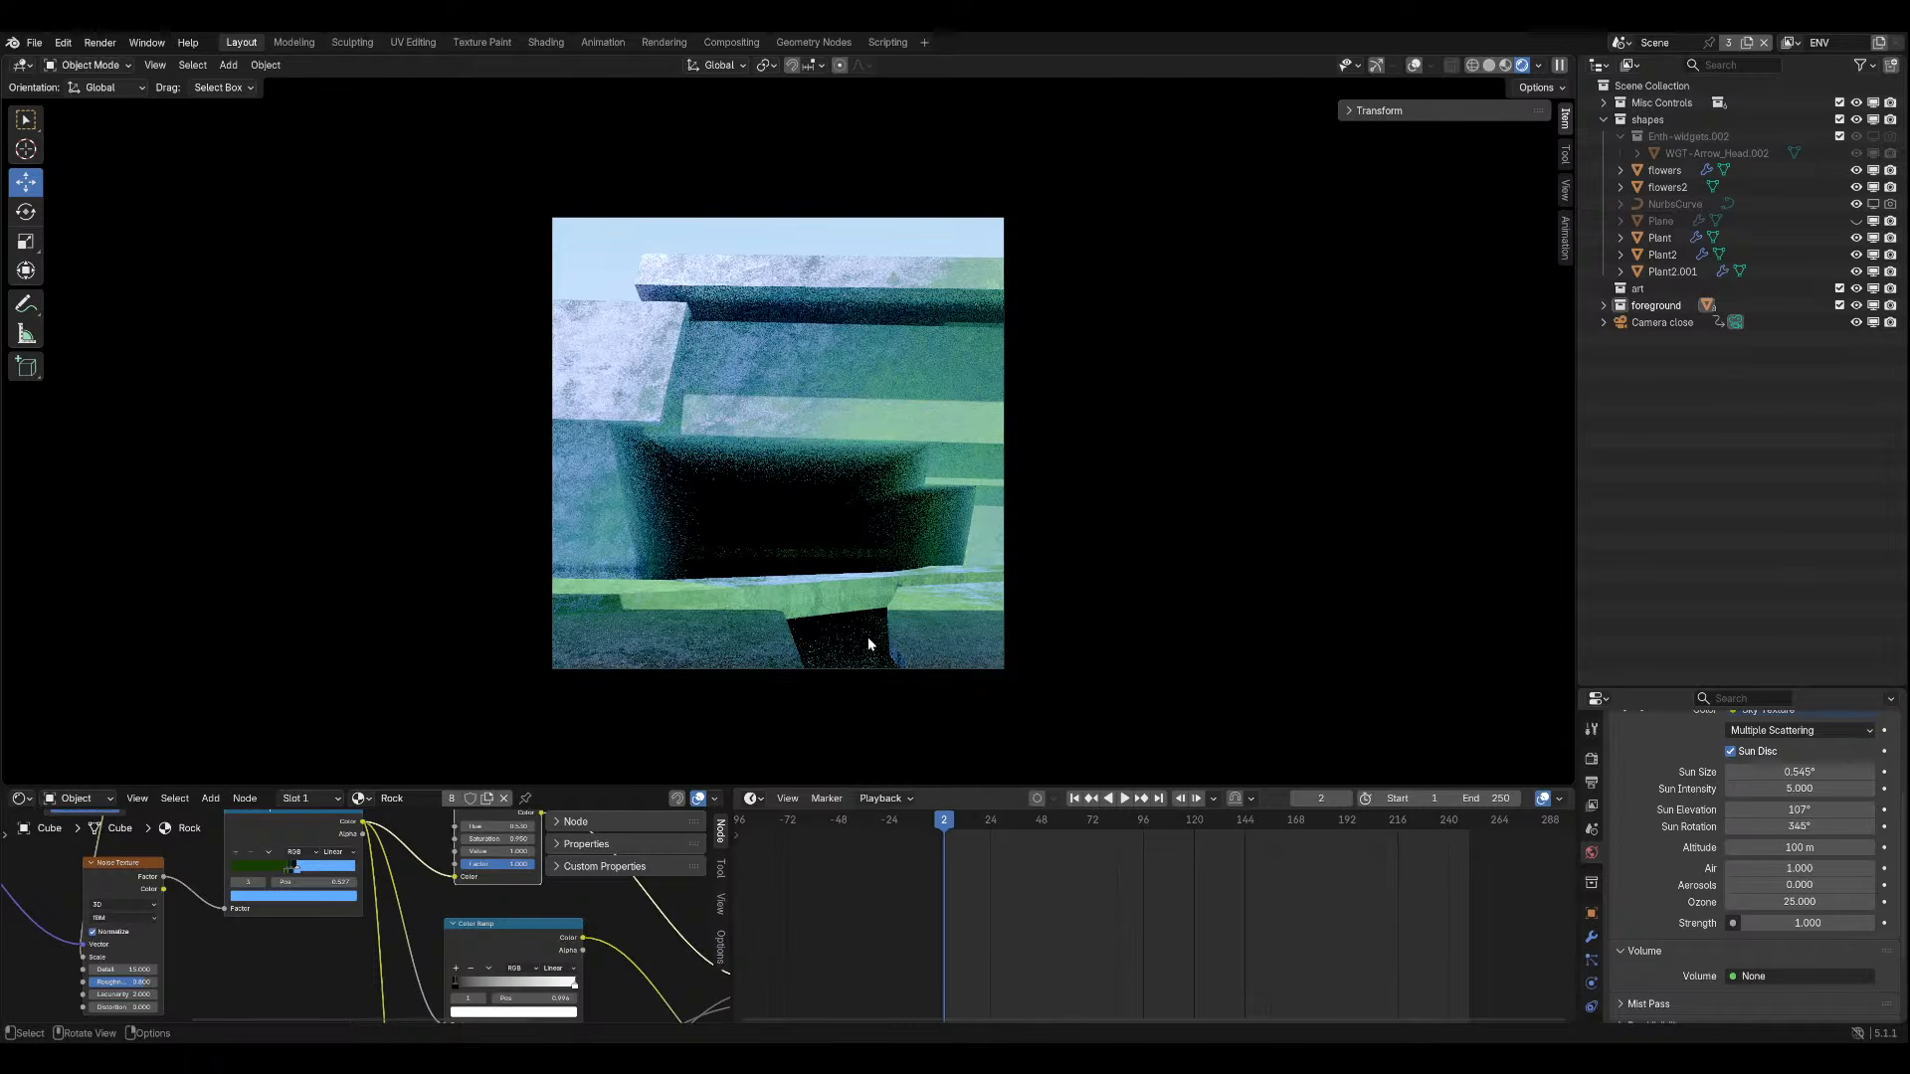
key("ctrl+s")
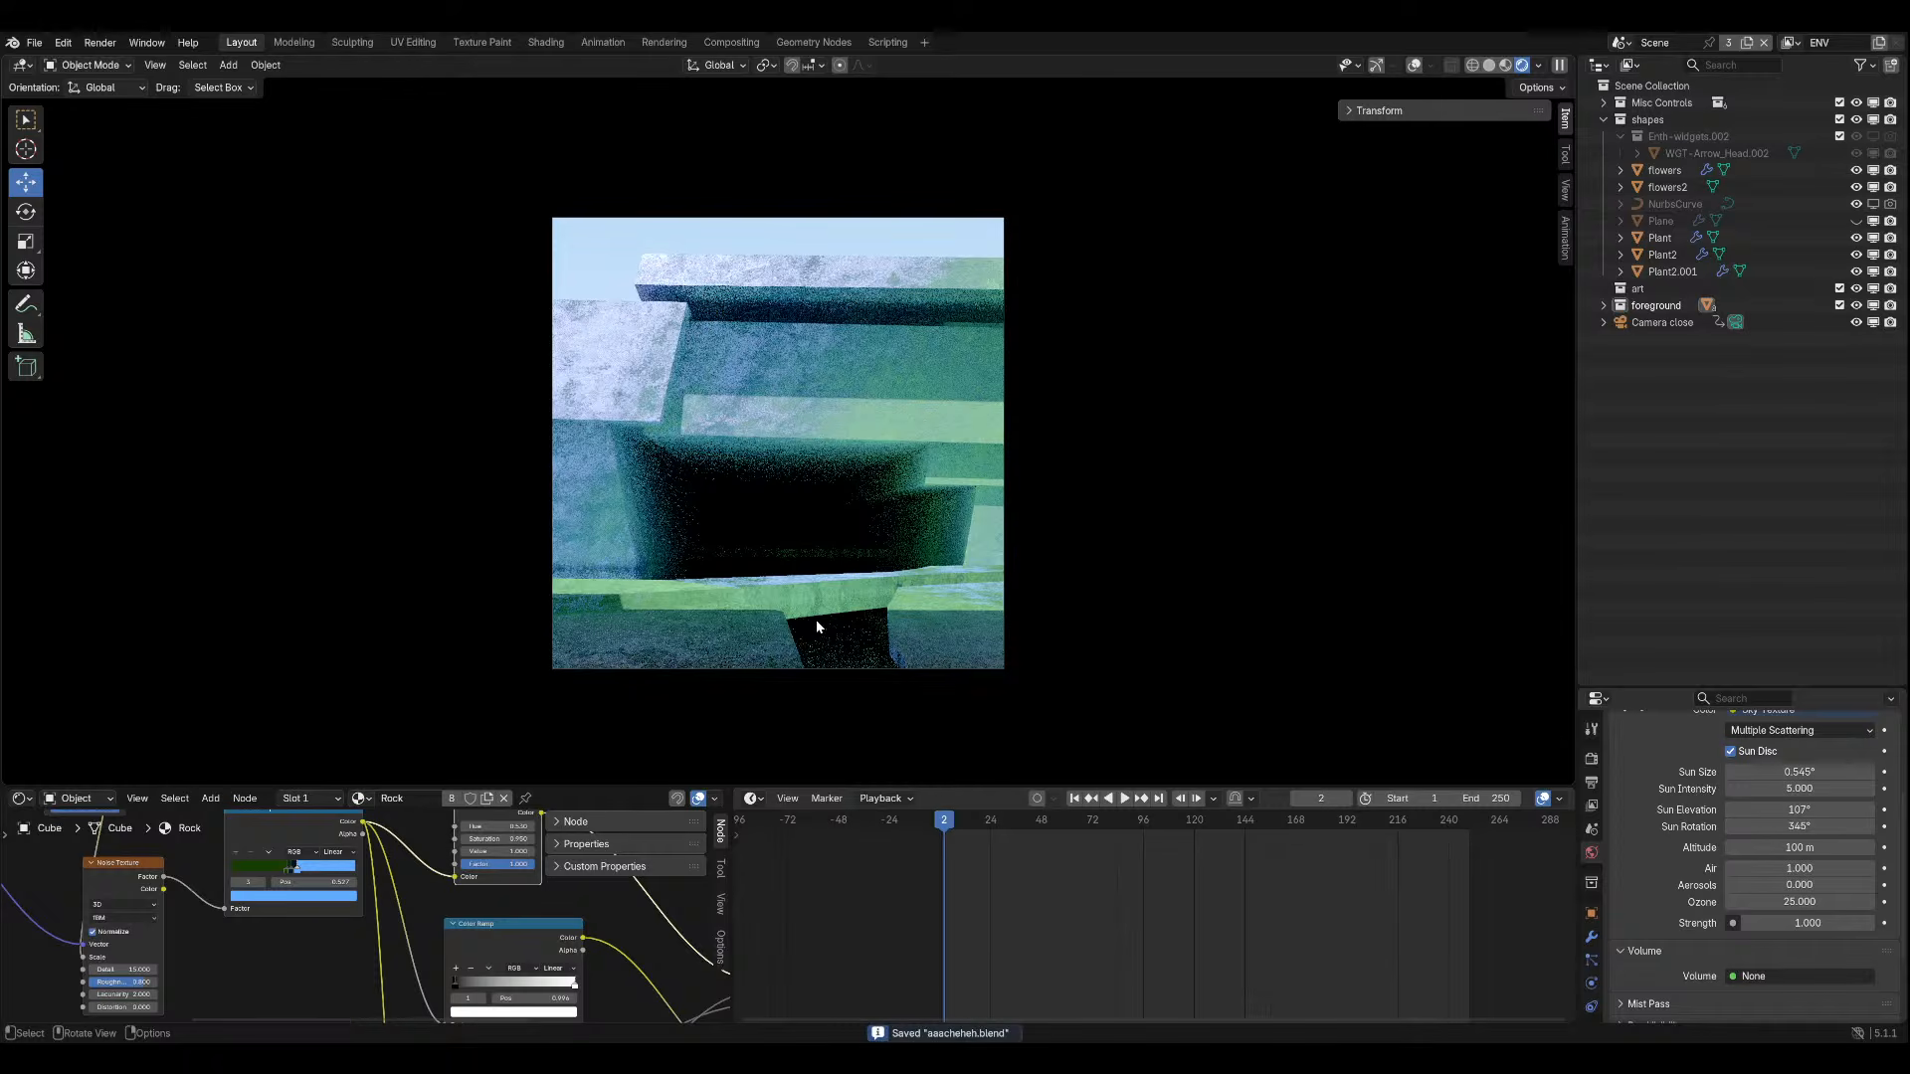
scroll(816, 621, "down", 2)
scroll(830, 585, "up", 2)
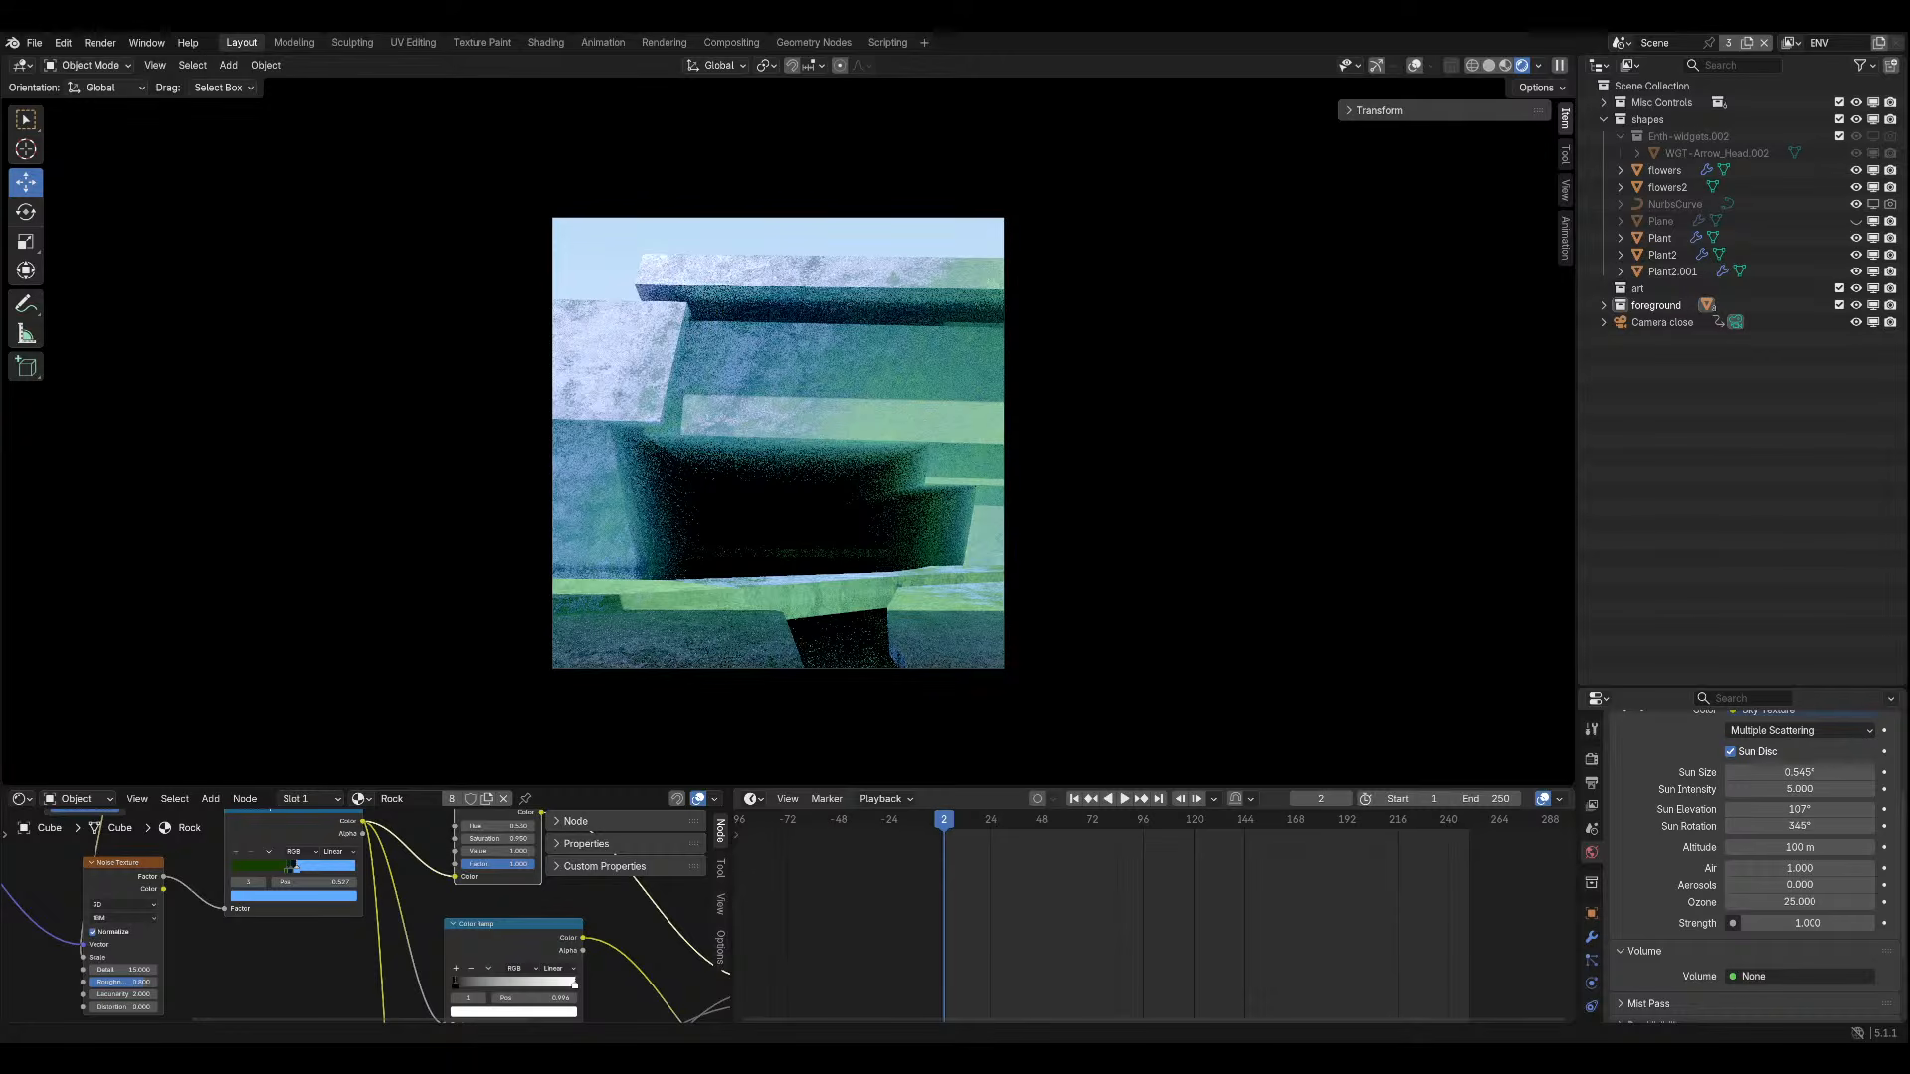
key("ctrl+s")
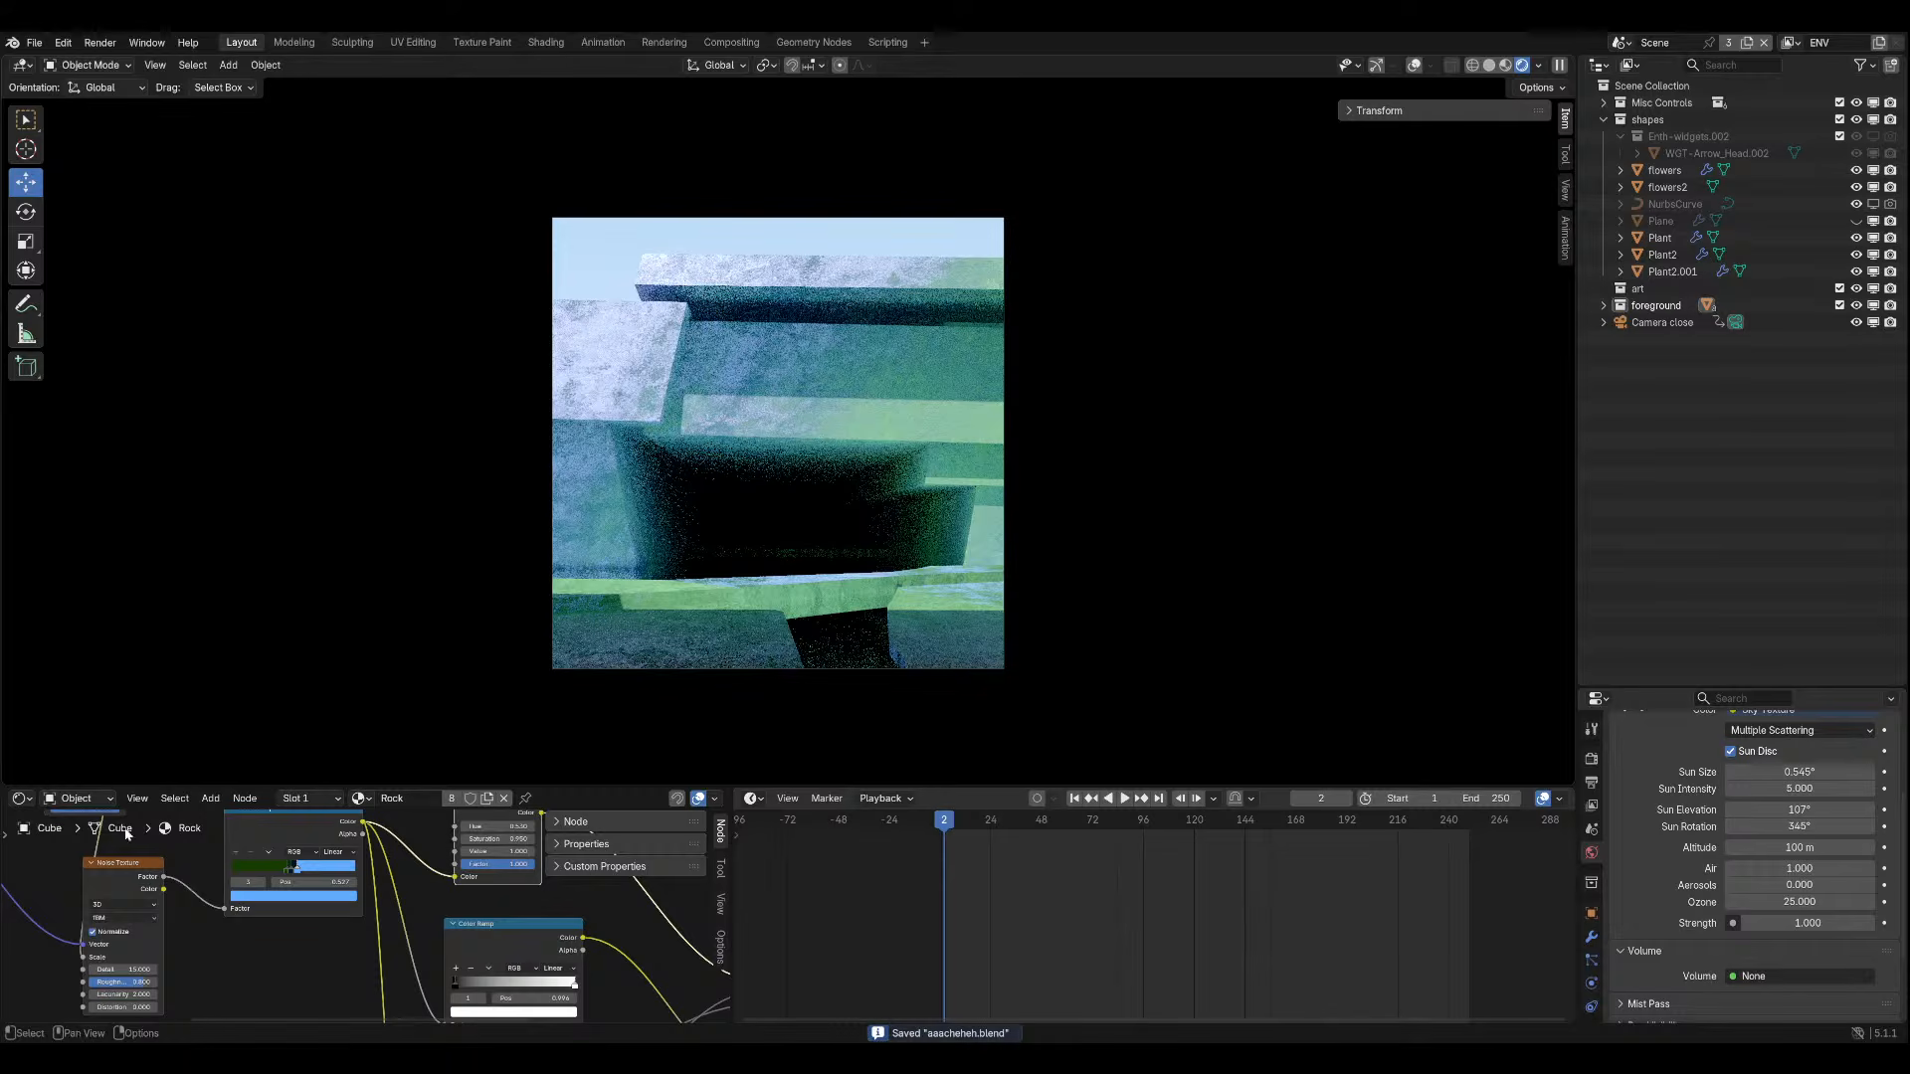
Switch the Shader Editor area to the Asset Browser.
left_click(21, 798)
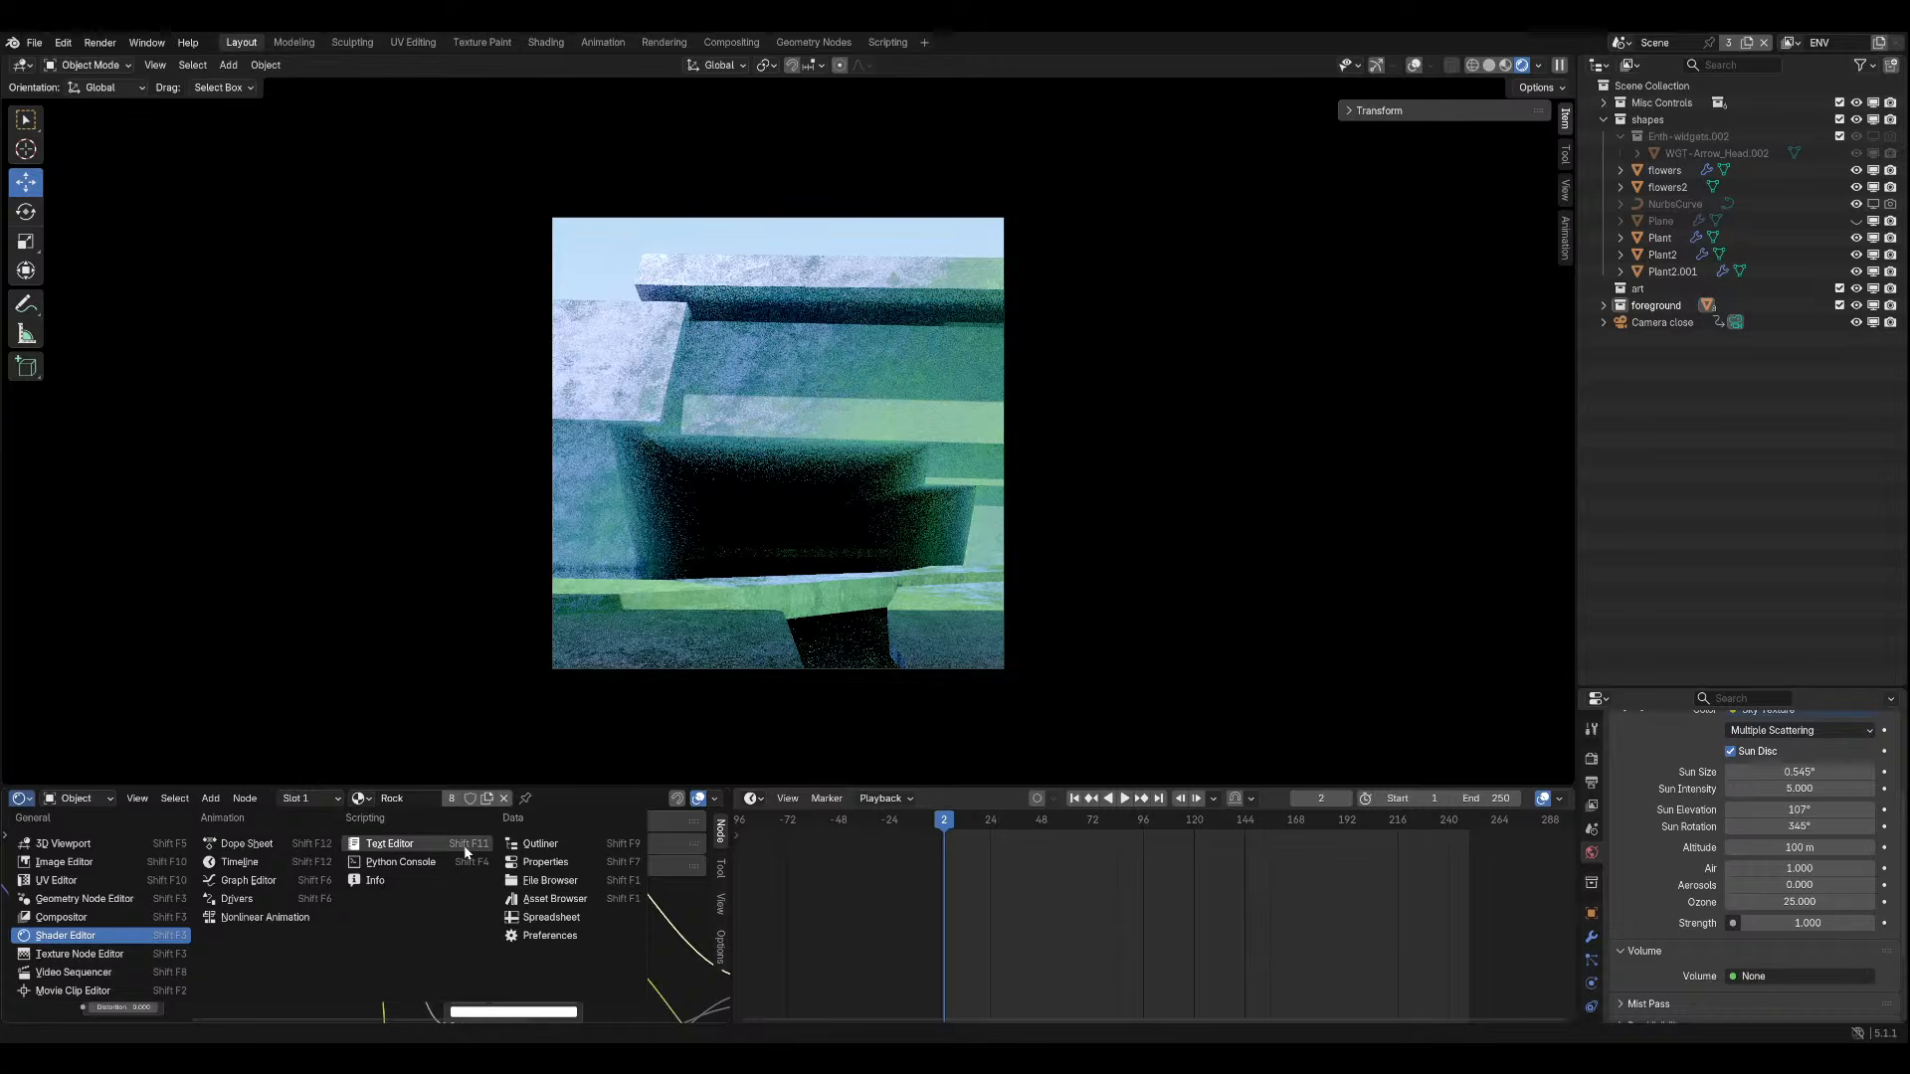
left_click(559, 900)
scroll(563, 903, "down", 3)
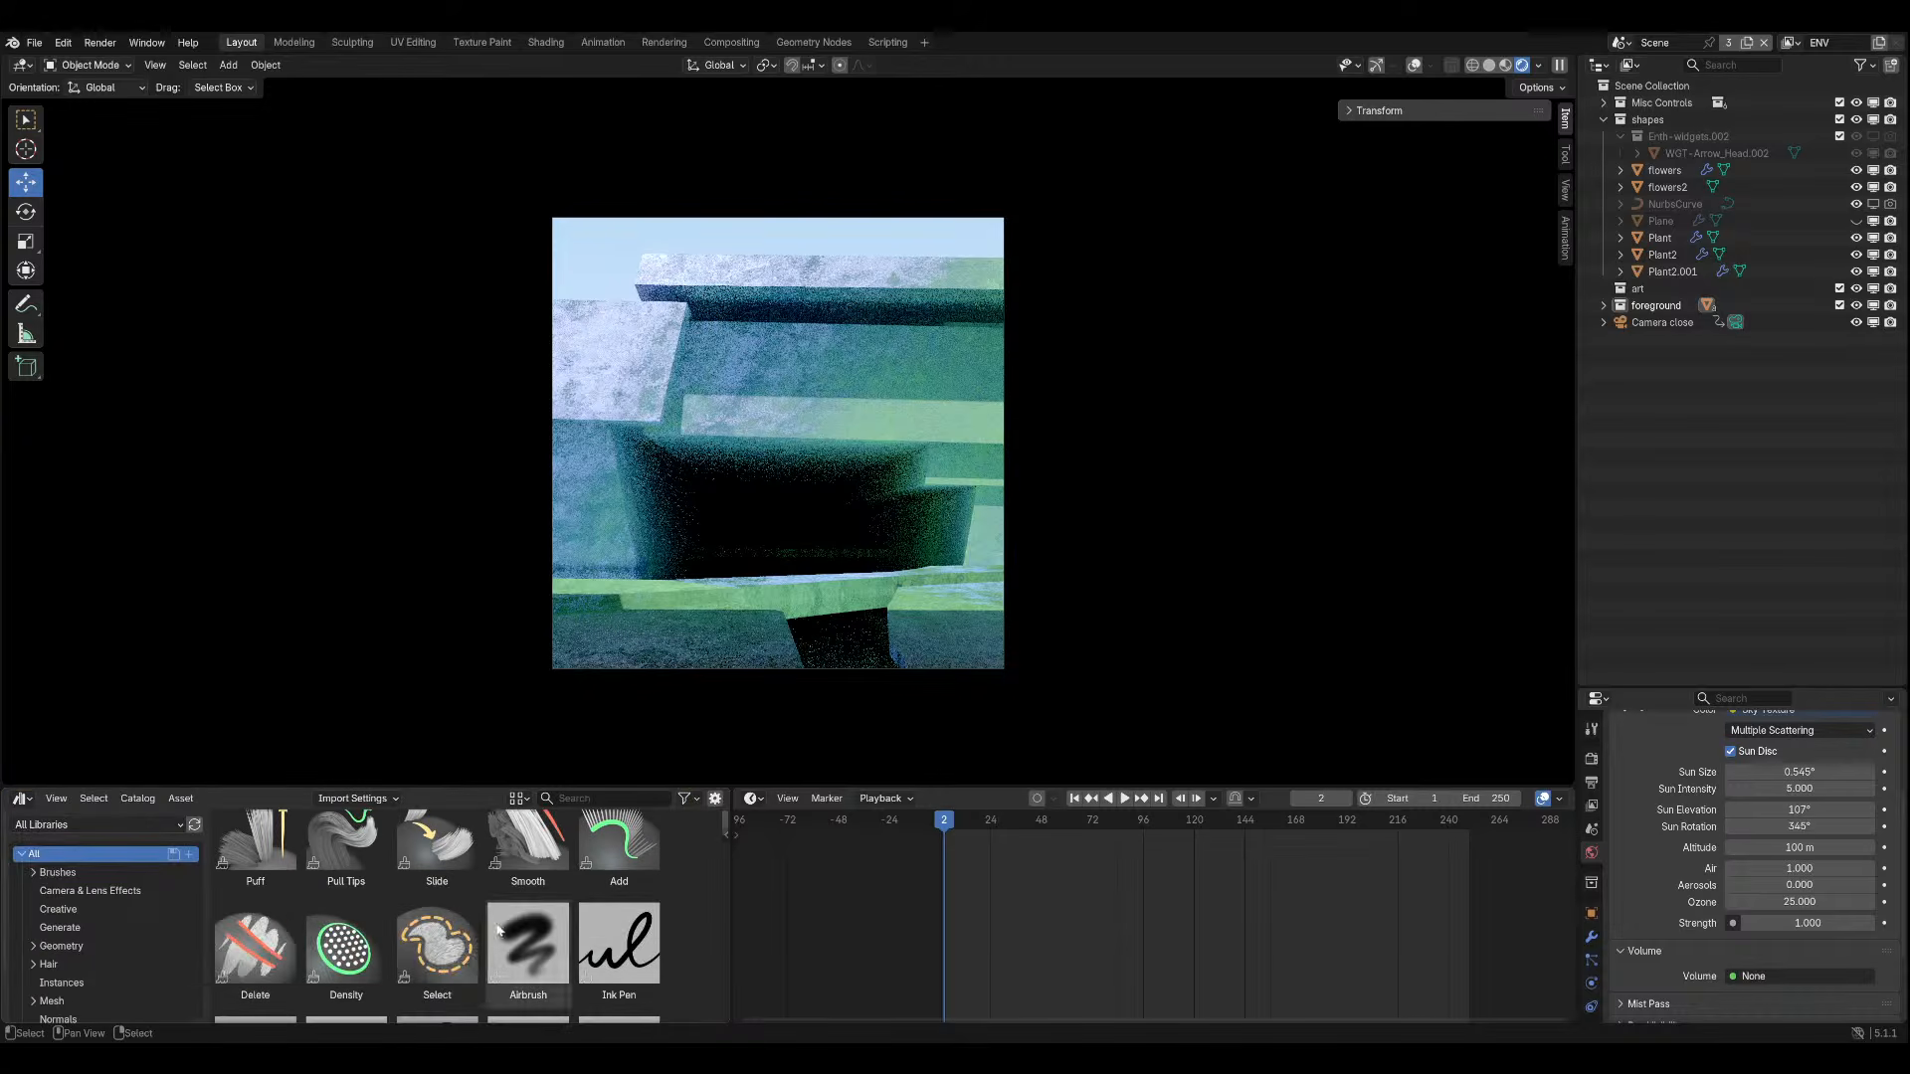
scroll(146, 949, "down", 1)
Look through the asset catalogs from Unassigned up to Brushes for usable assets, and save the file.
left_click(95, 1003)
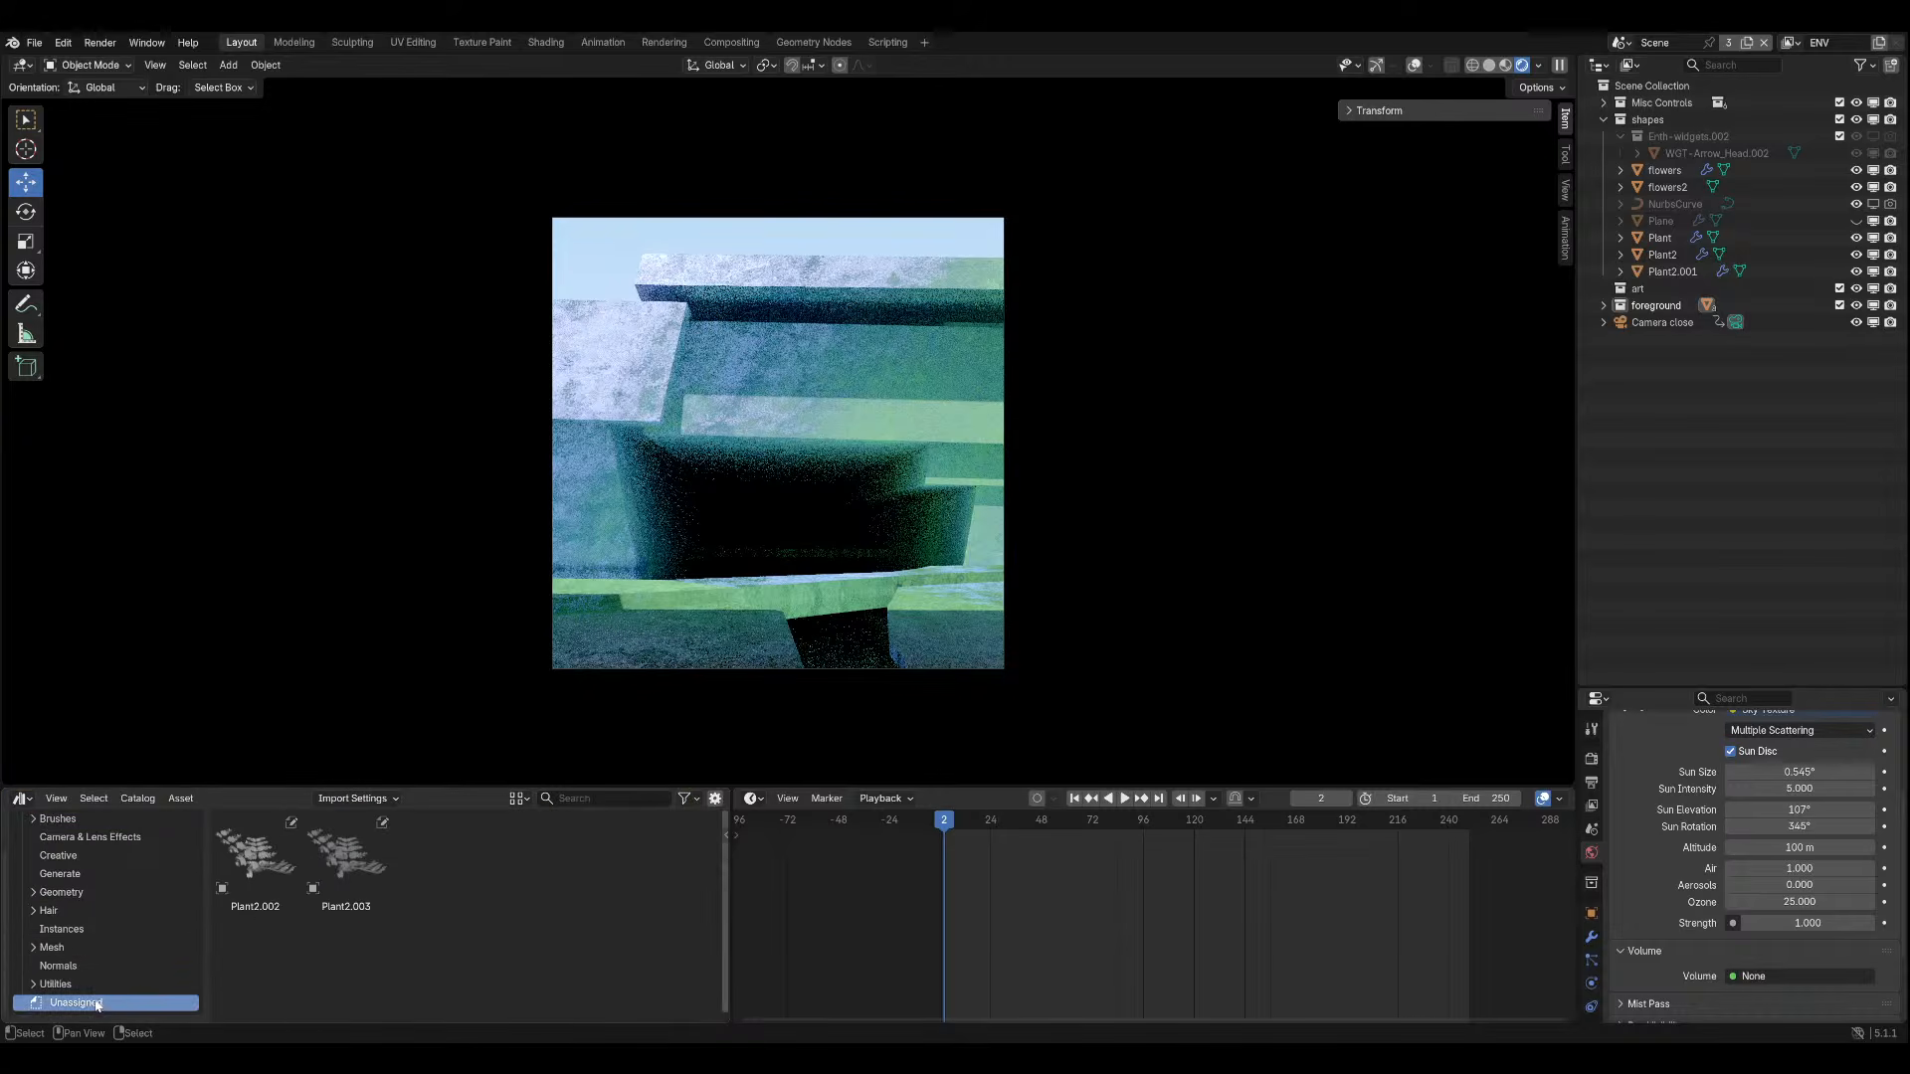
left_click(103, 985)
scroll(307, 943, "down", 3)
left_click(150, 966)
left_click(150, 947)
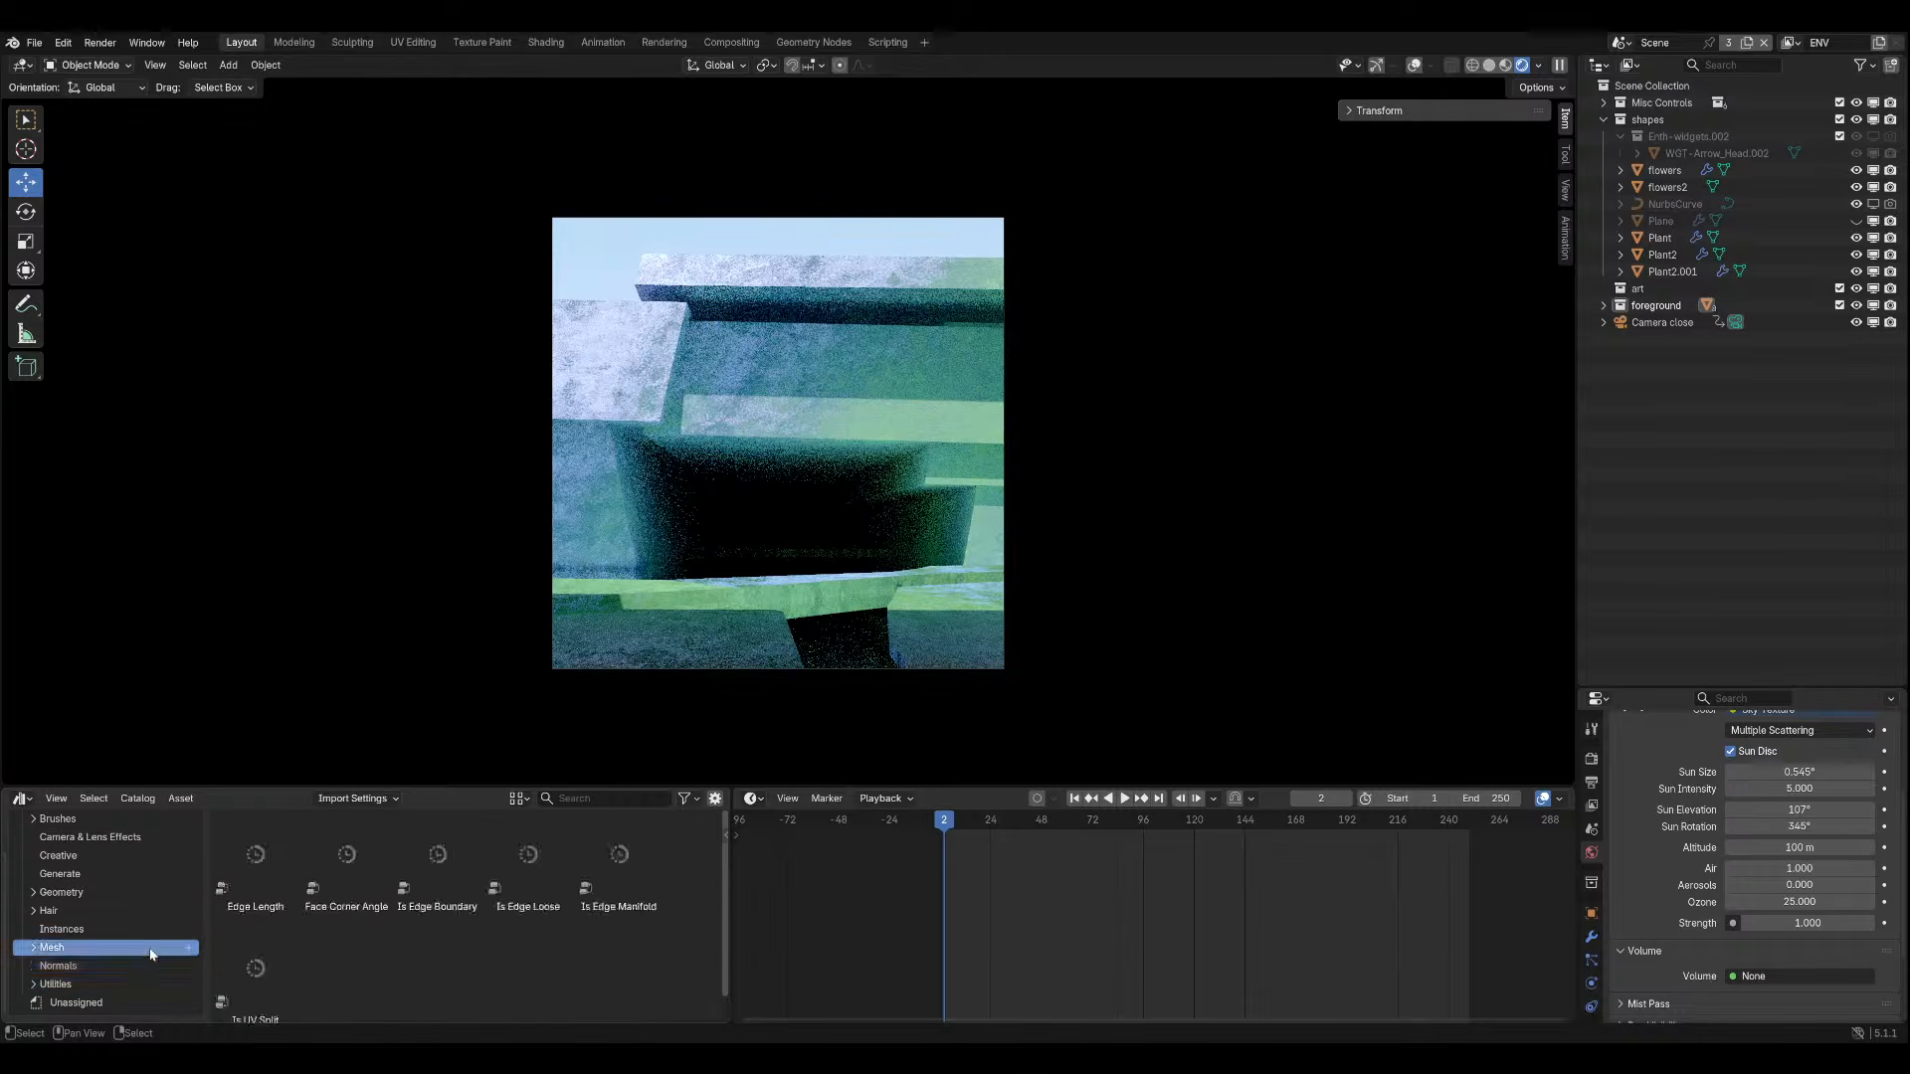
left_click(147, 929)
left_click(146, 893)
left_click(147, 874)
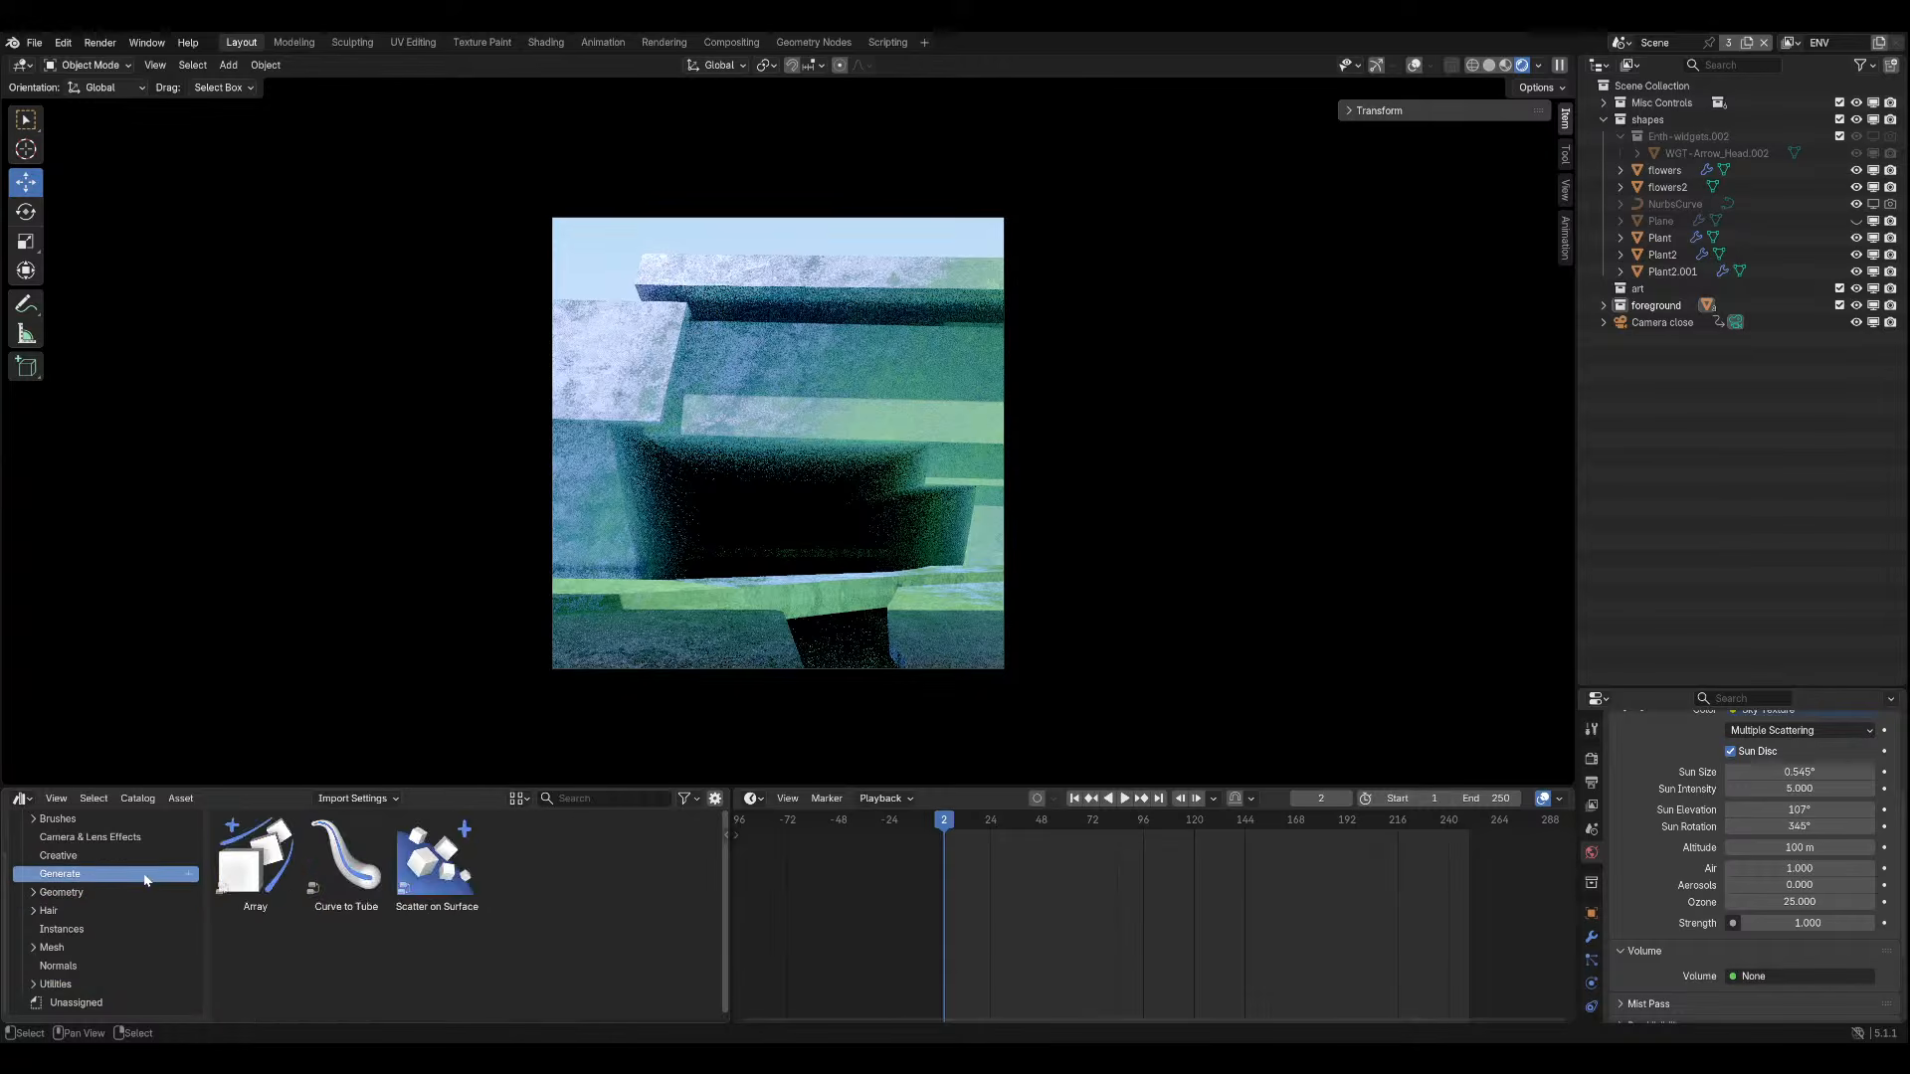
left_click(145, 856)
left_click(143, 837)
scroll(140, 847, "up", 2)
left_click(139, 872)
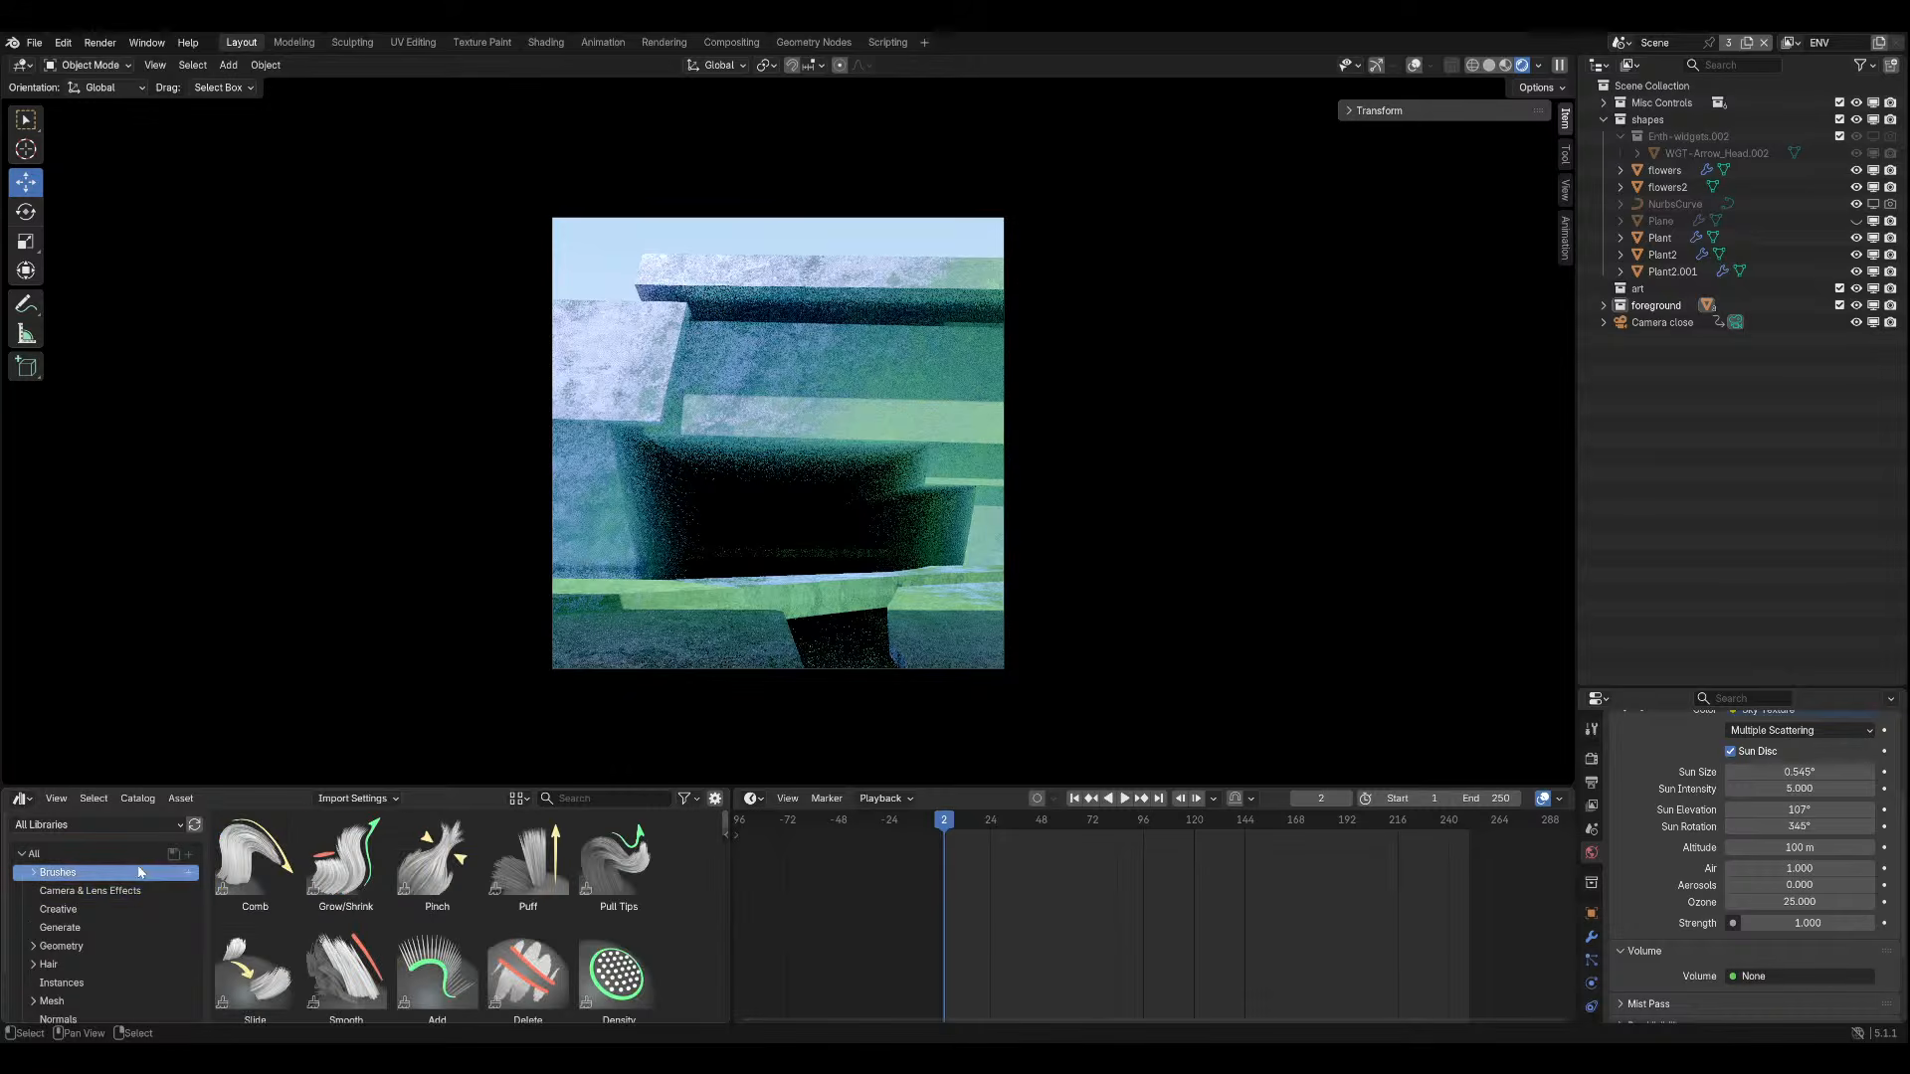
scroll(274, 983, "down", 15)
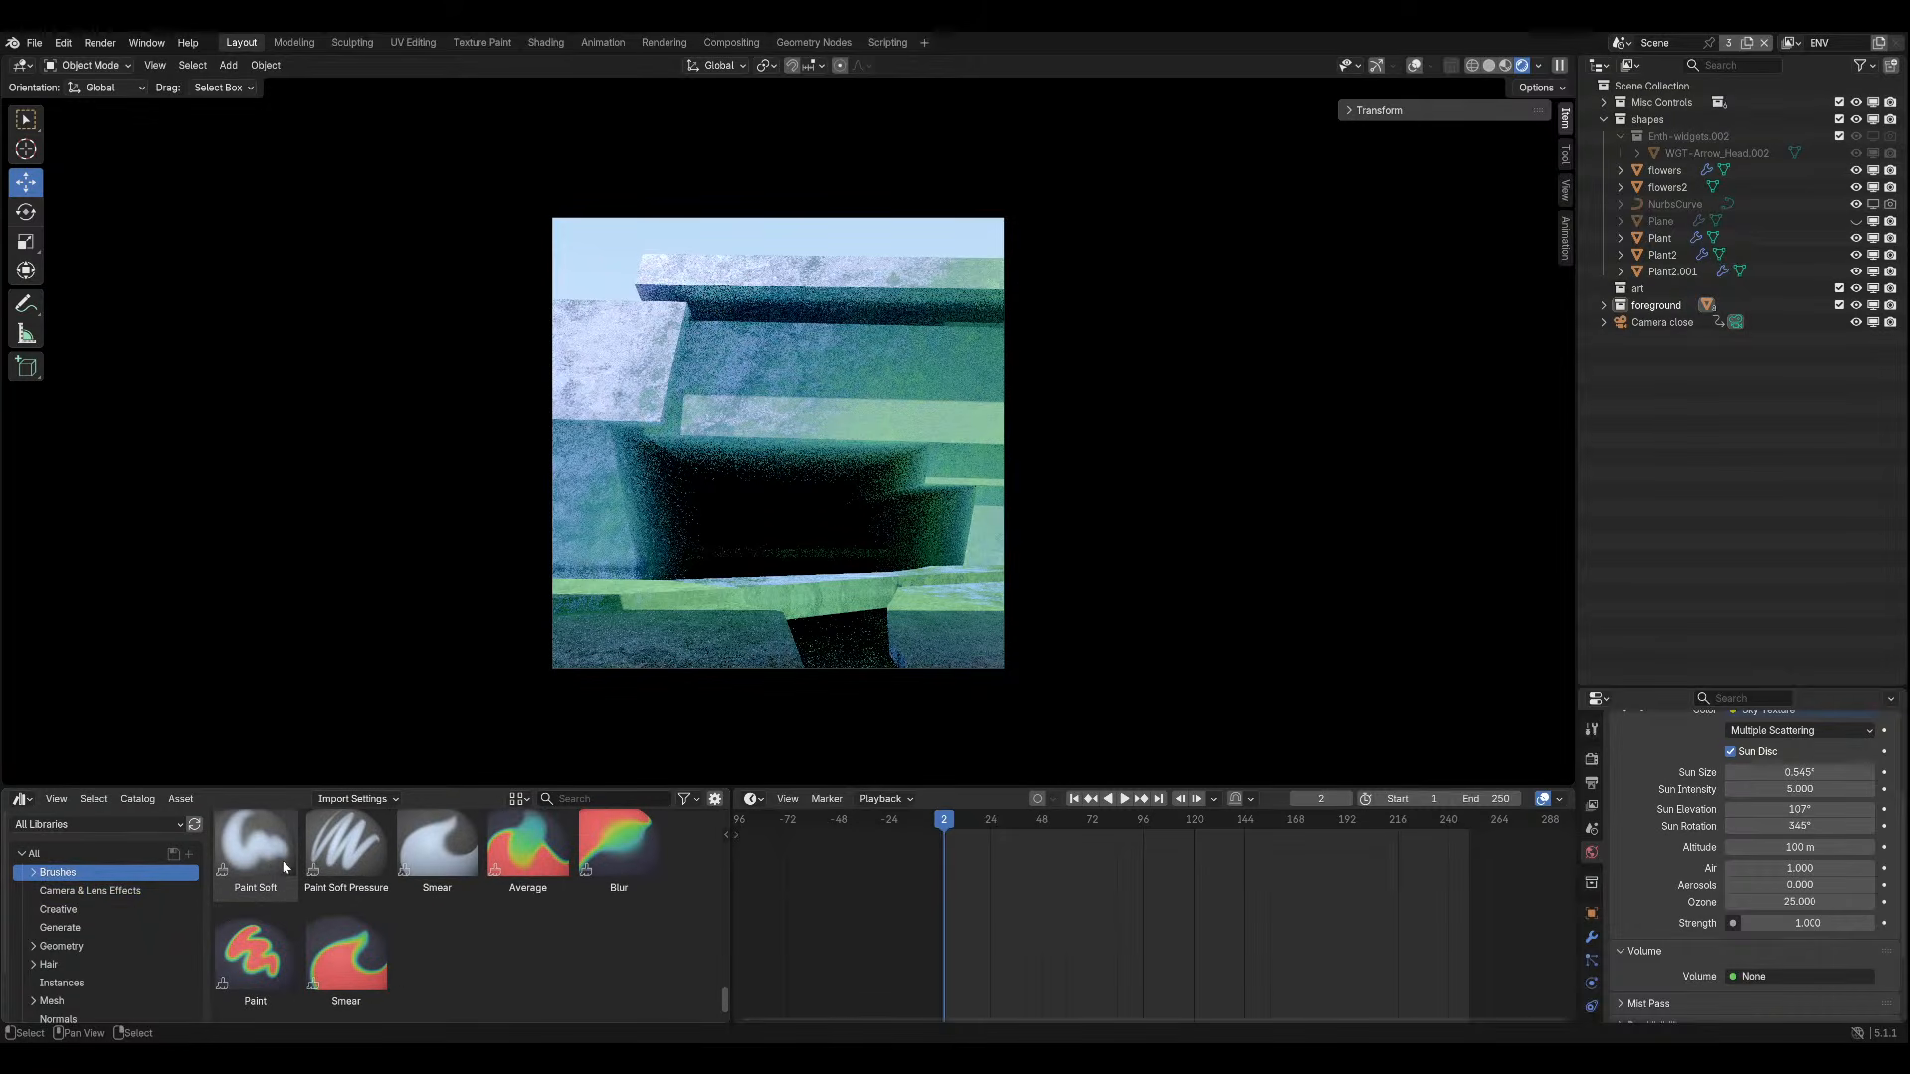
key("ctrl+s")
Check the User Library, Essentials and Current File asset libraries, and browse the brushes in All Libraries again.
left_click(123, 825)
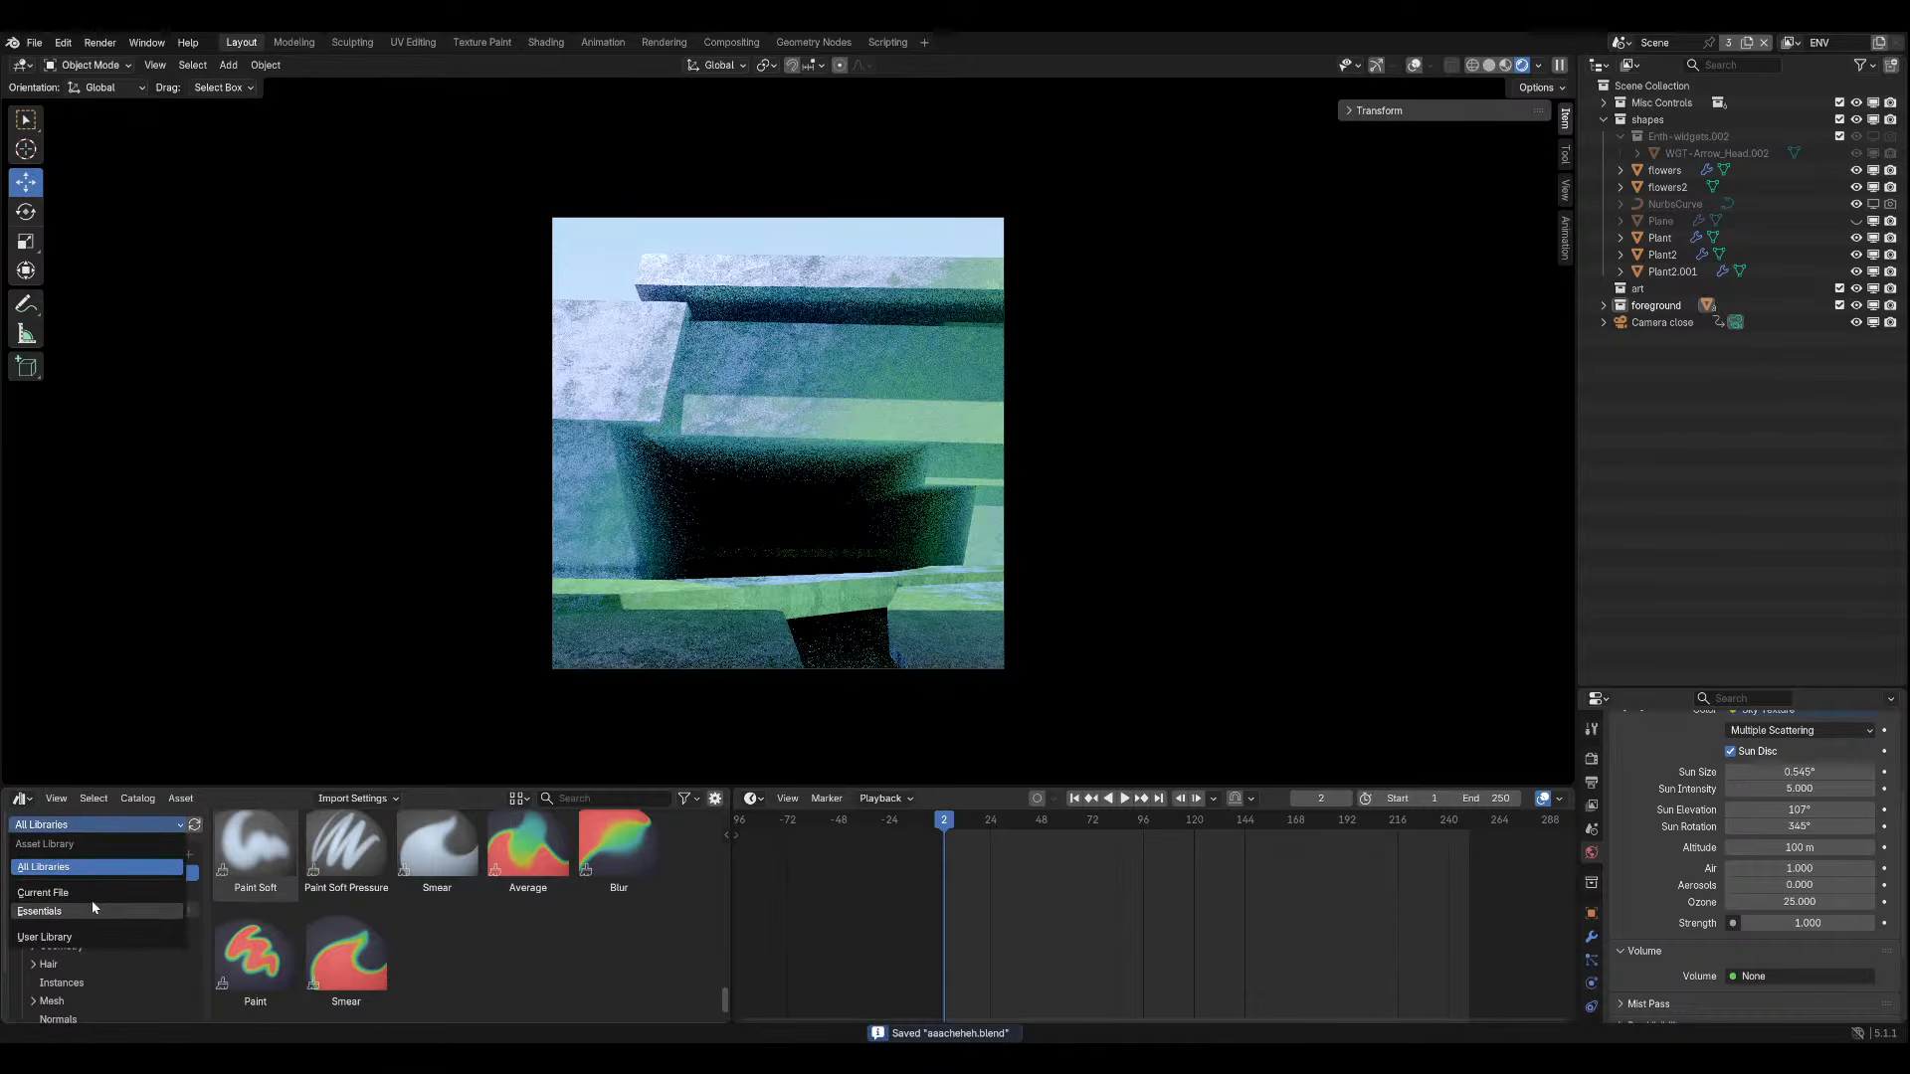
left_click(70, 937)
left_click(88, 826)
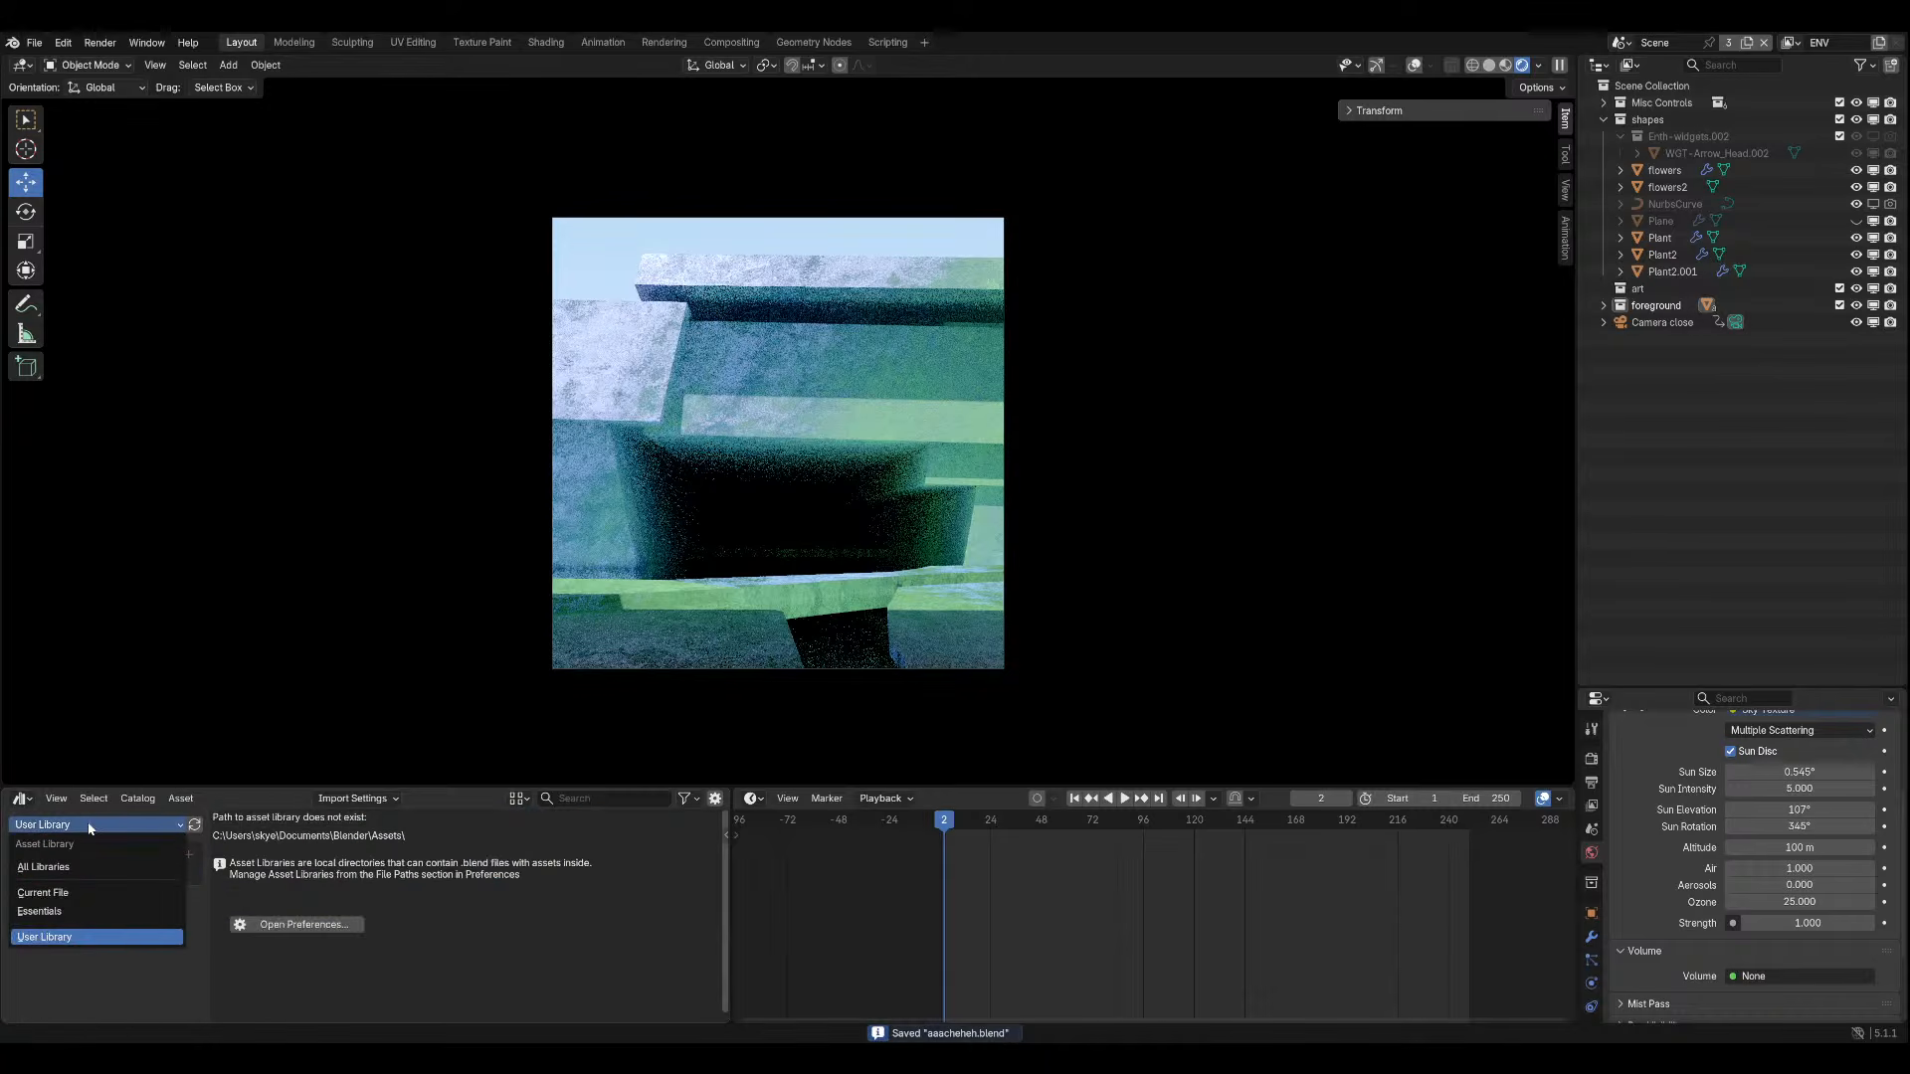
left_click(67, 910)
left_click(87, 826)
left_click(76, 885)
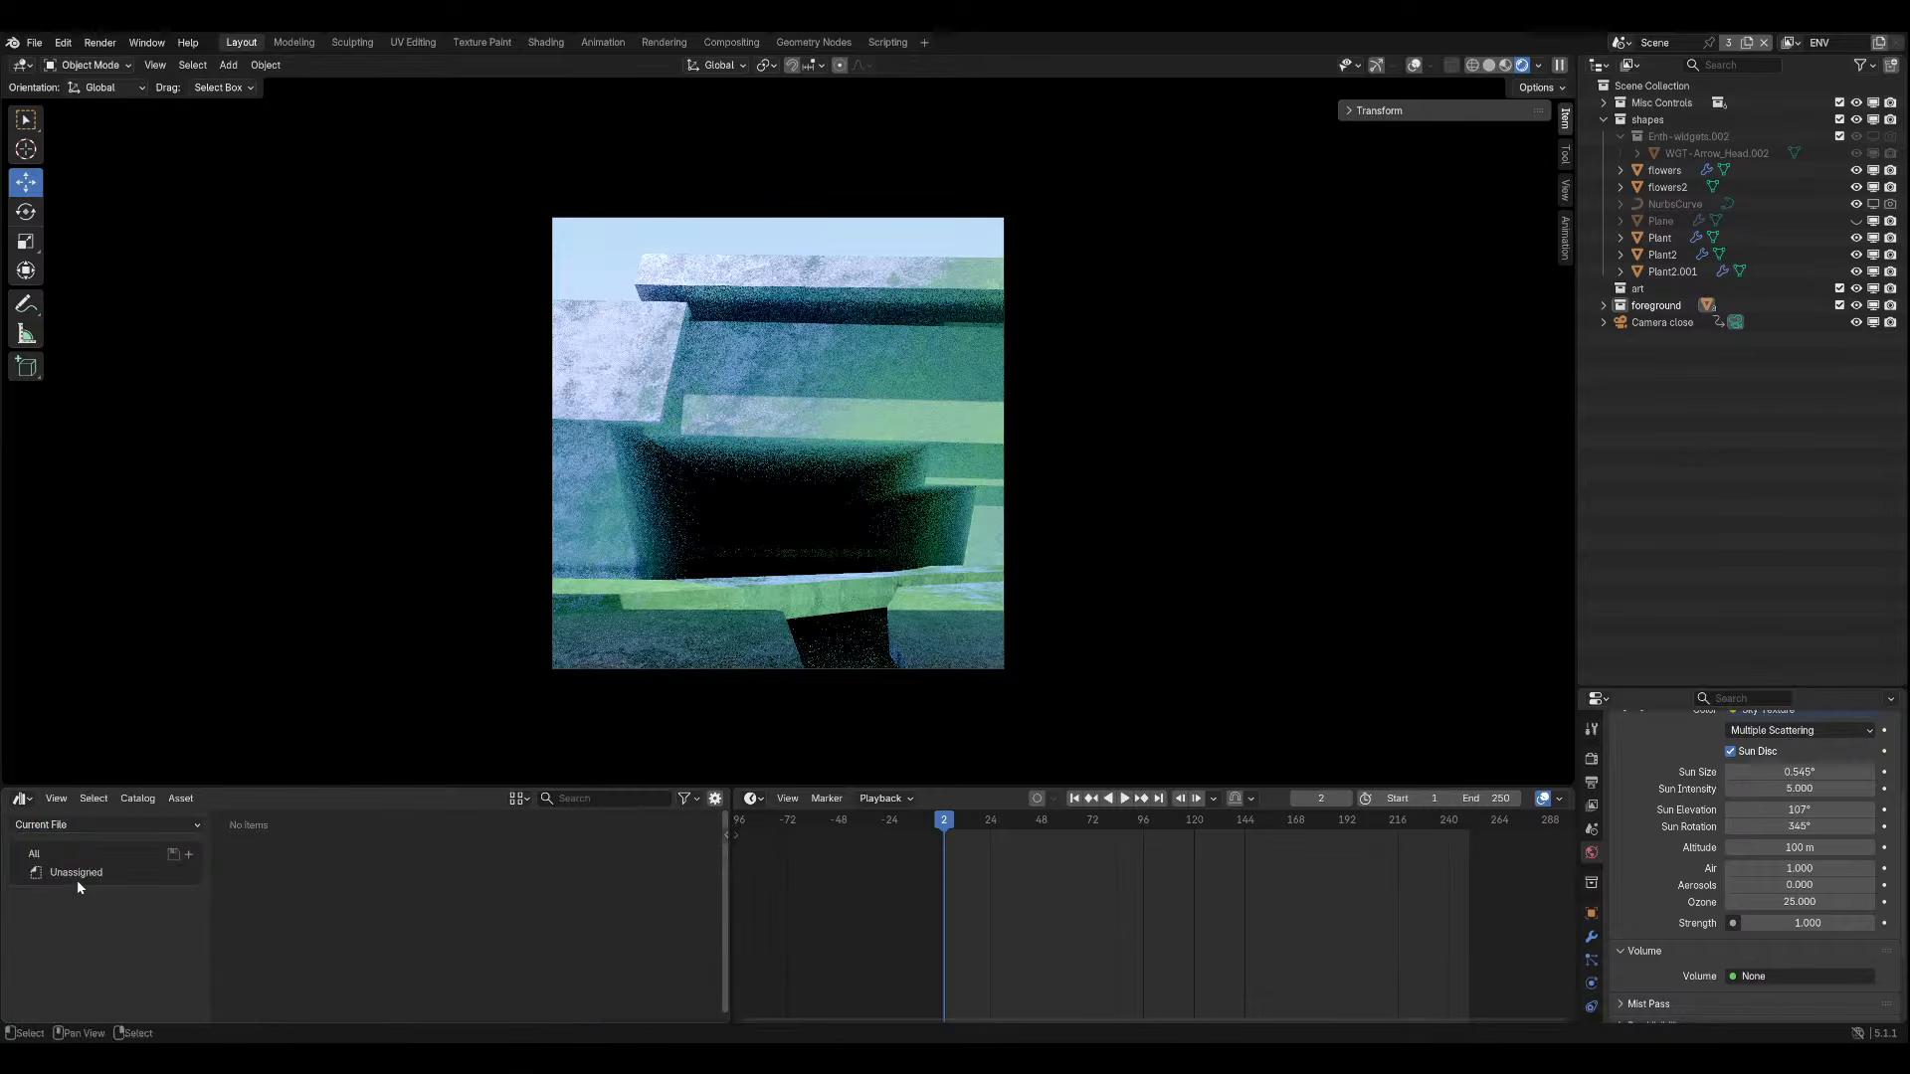
left_click(100, 825)
left_click(70, 863)
scroll(313, 958, "down", 4)
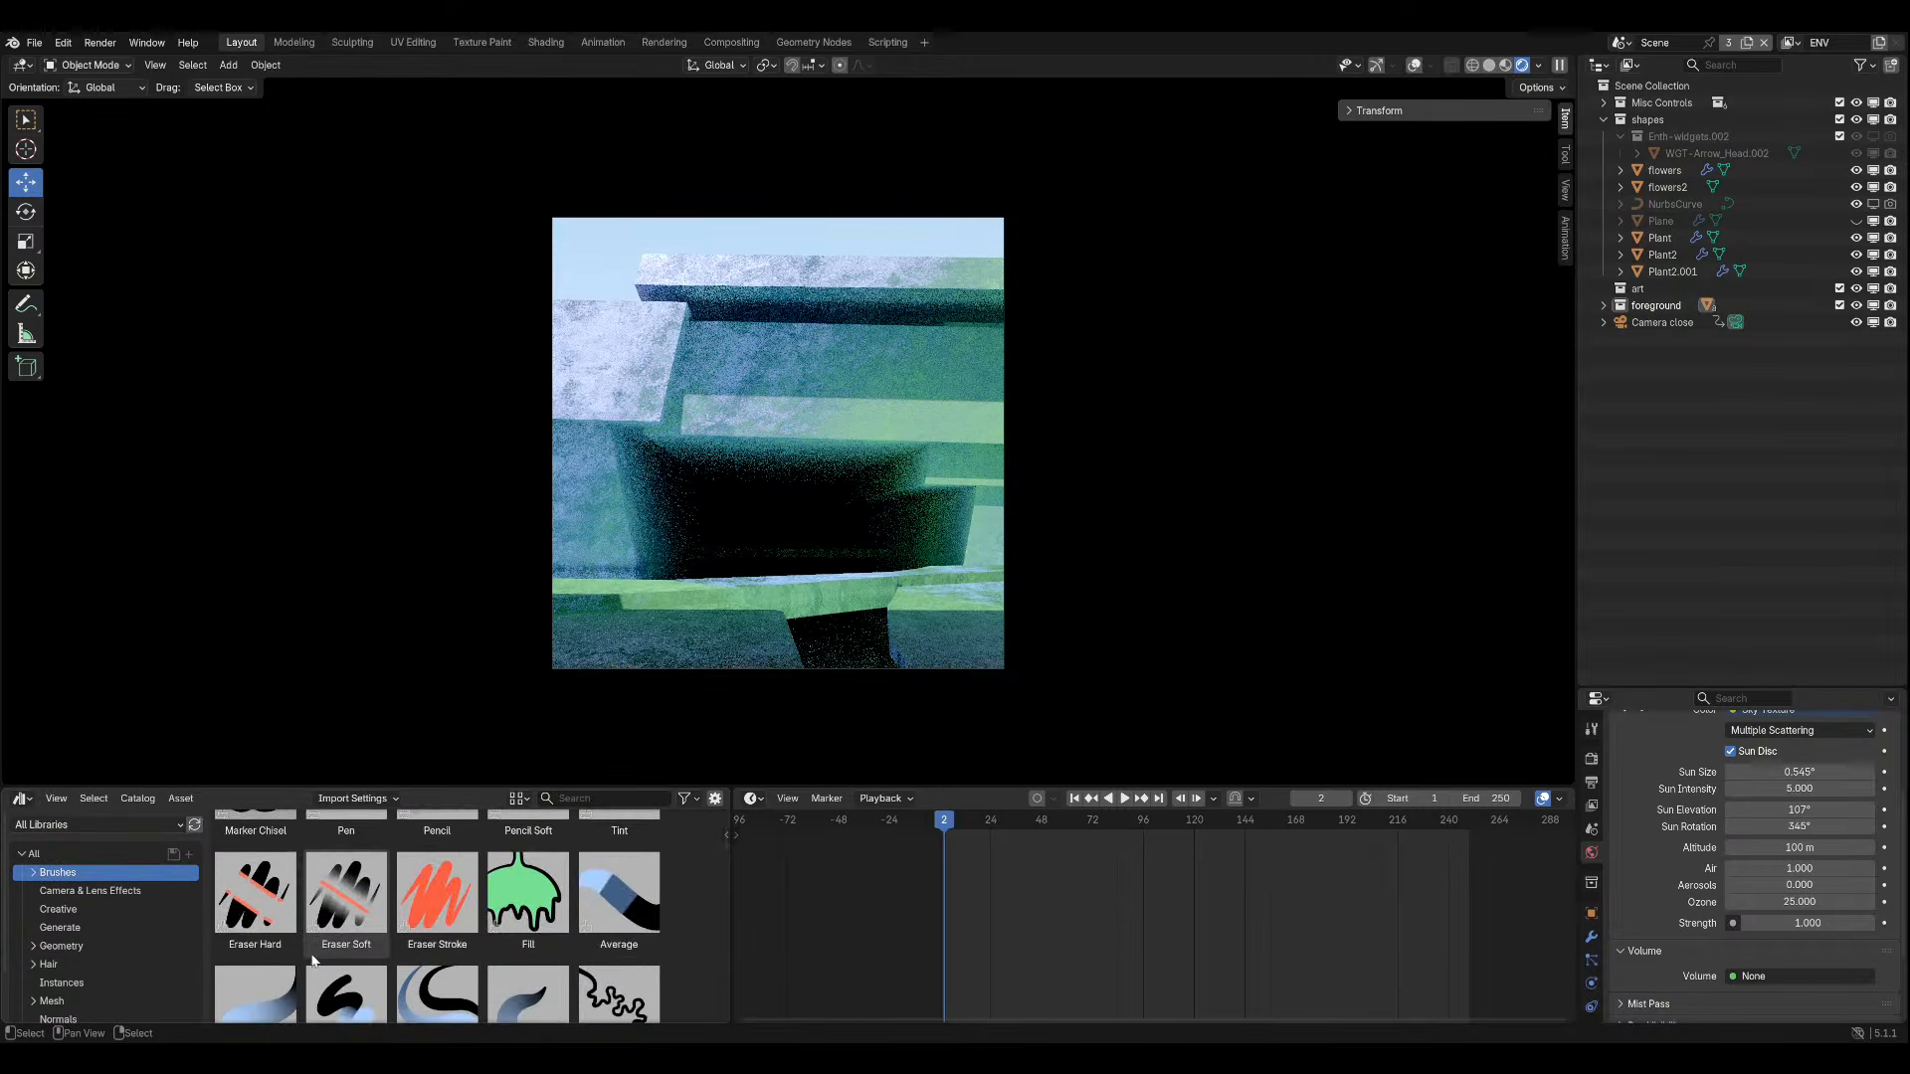
scroll(313, 958, "down", 8)
Open the Preferences to add the Real Cloud add-on, and show its options in the 3D viewport.
left_click(34, 43)
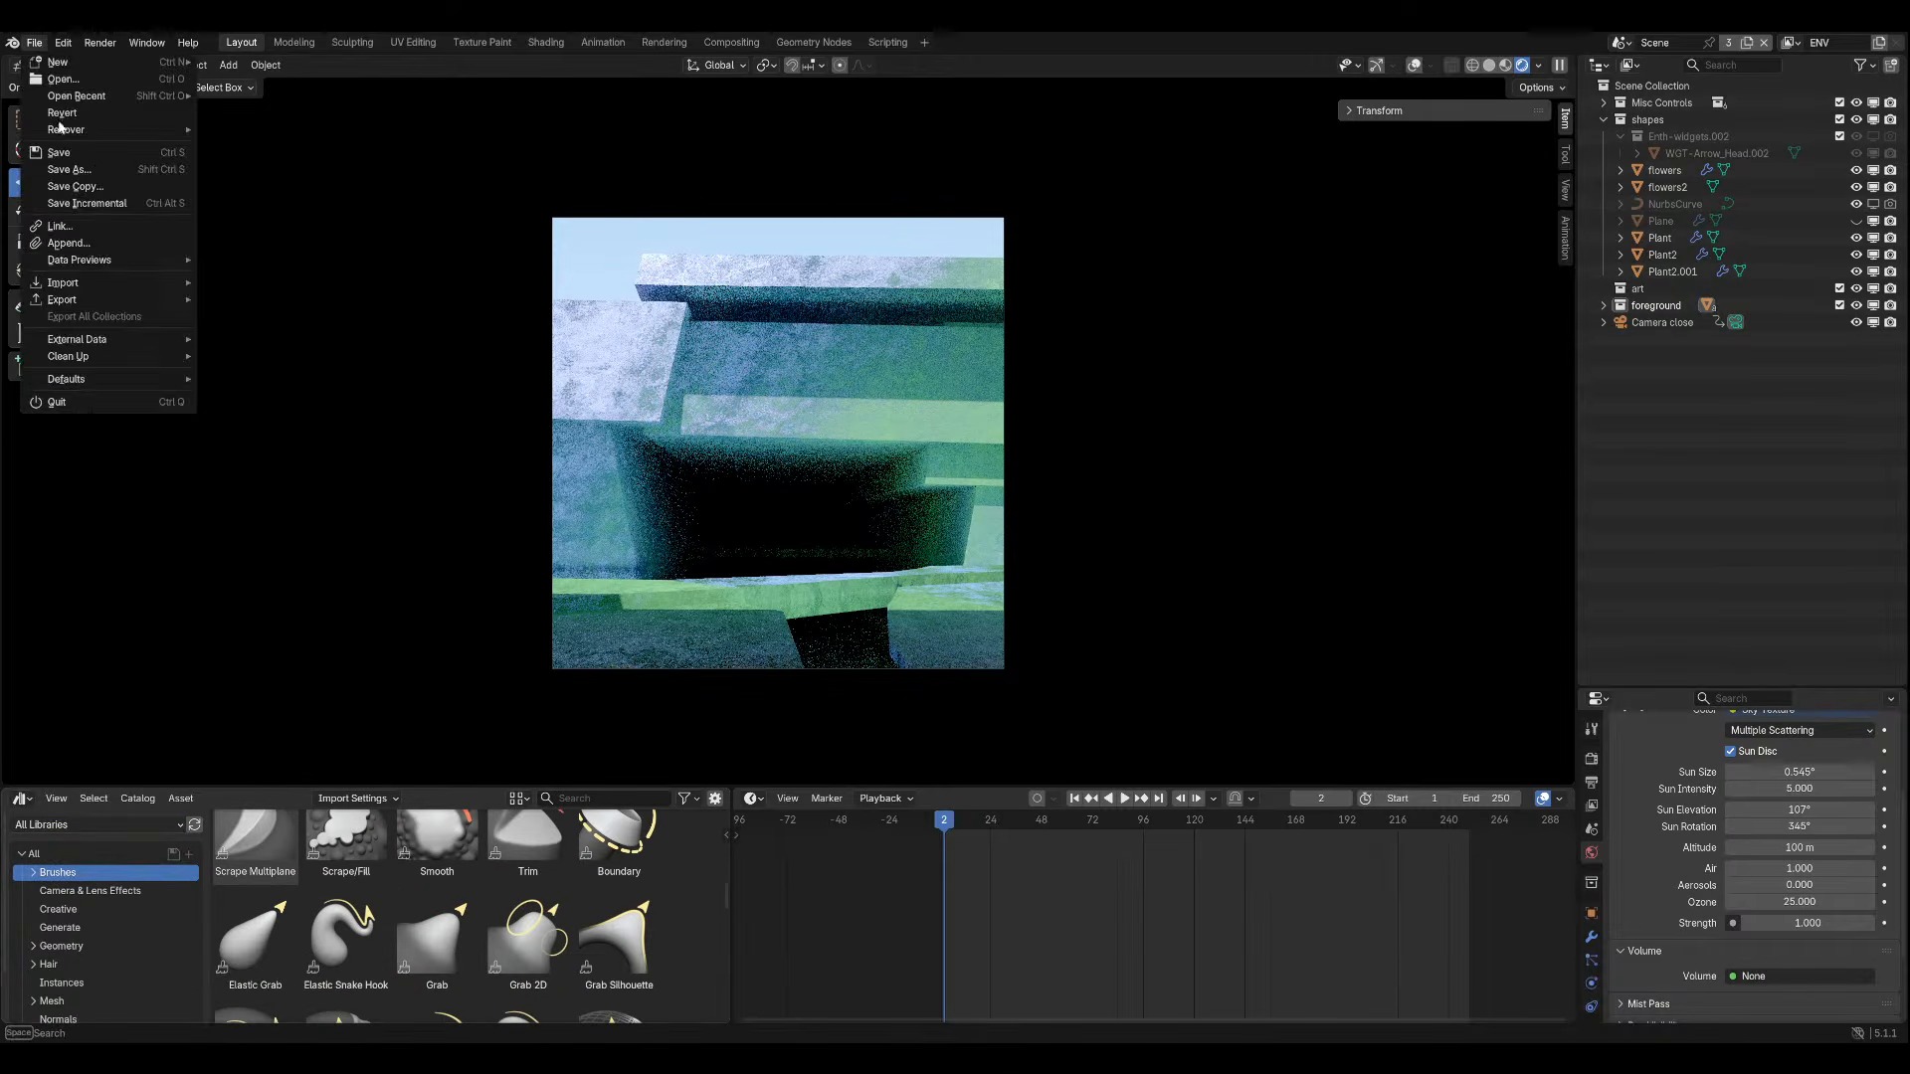
left_click(107, 244)
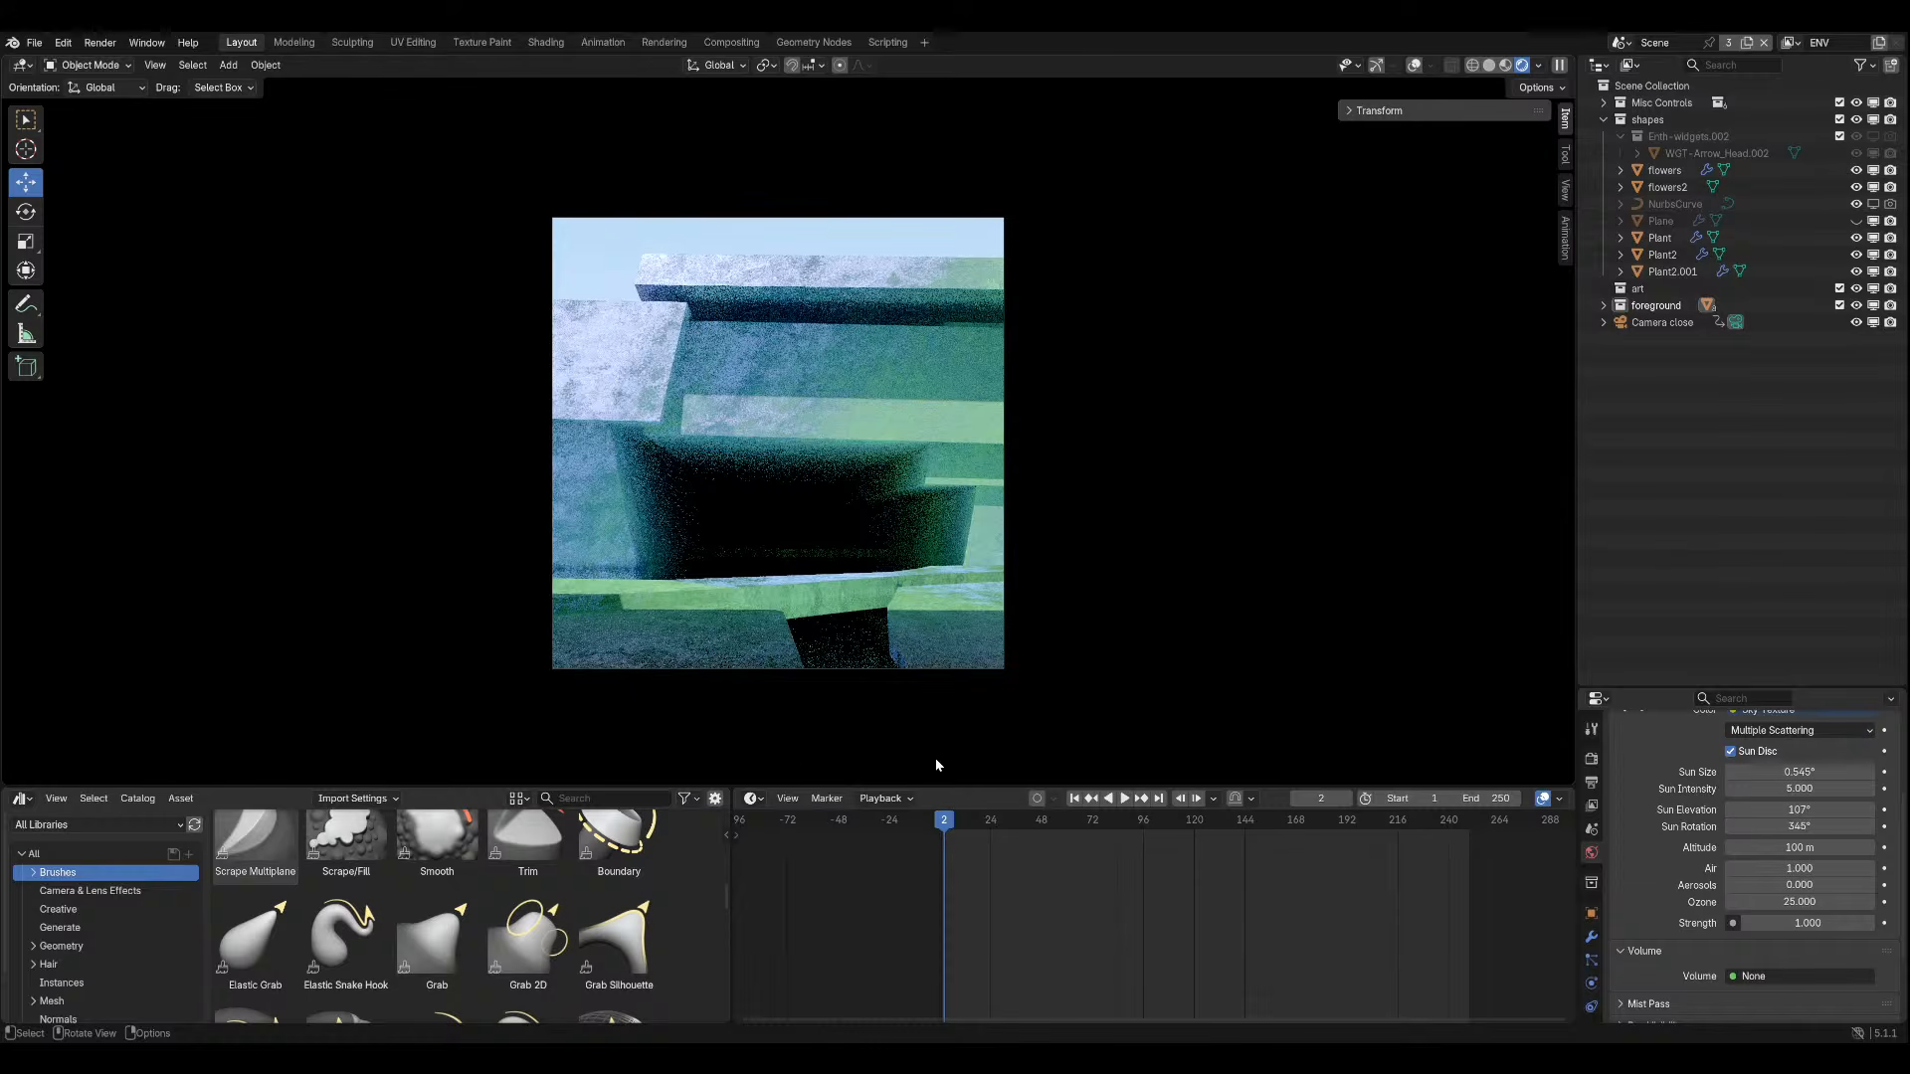
left_click(65, 46)
left_click(122, 262)
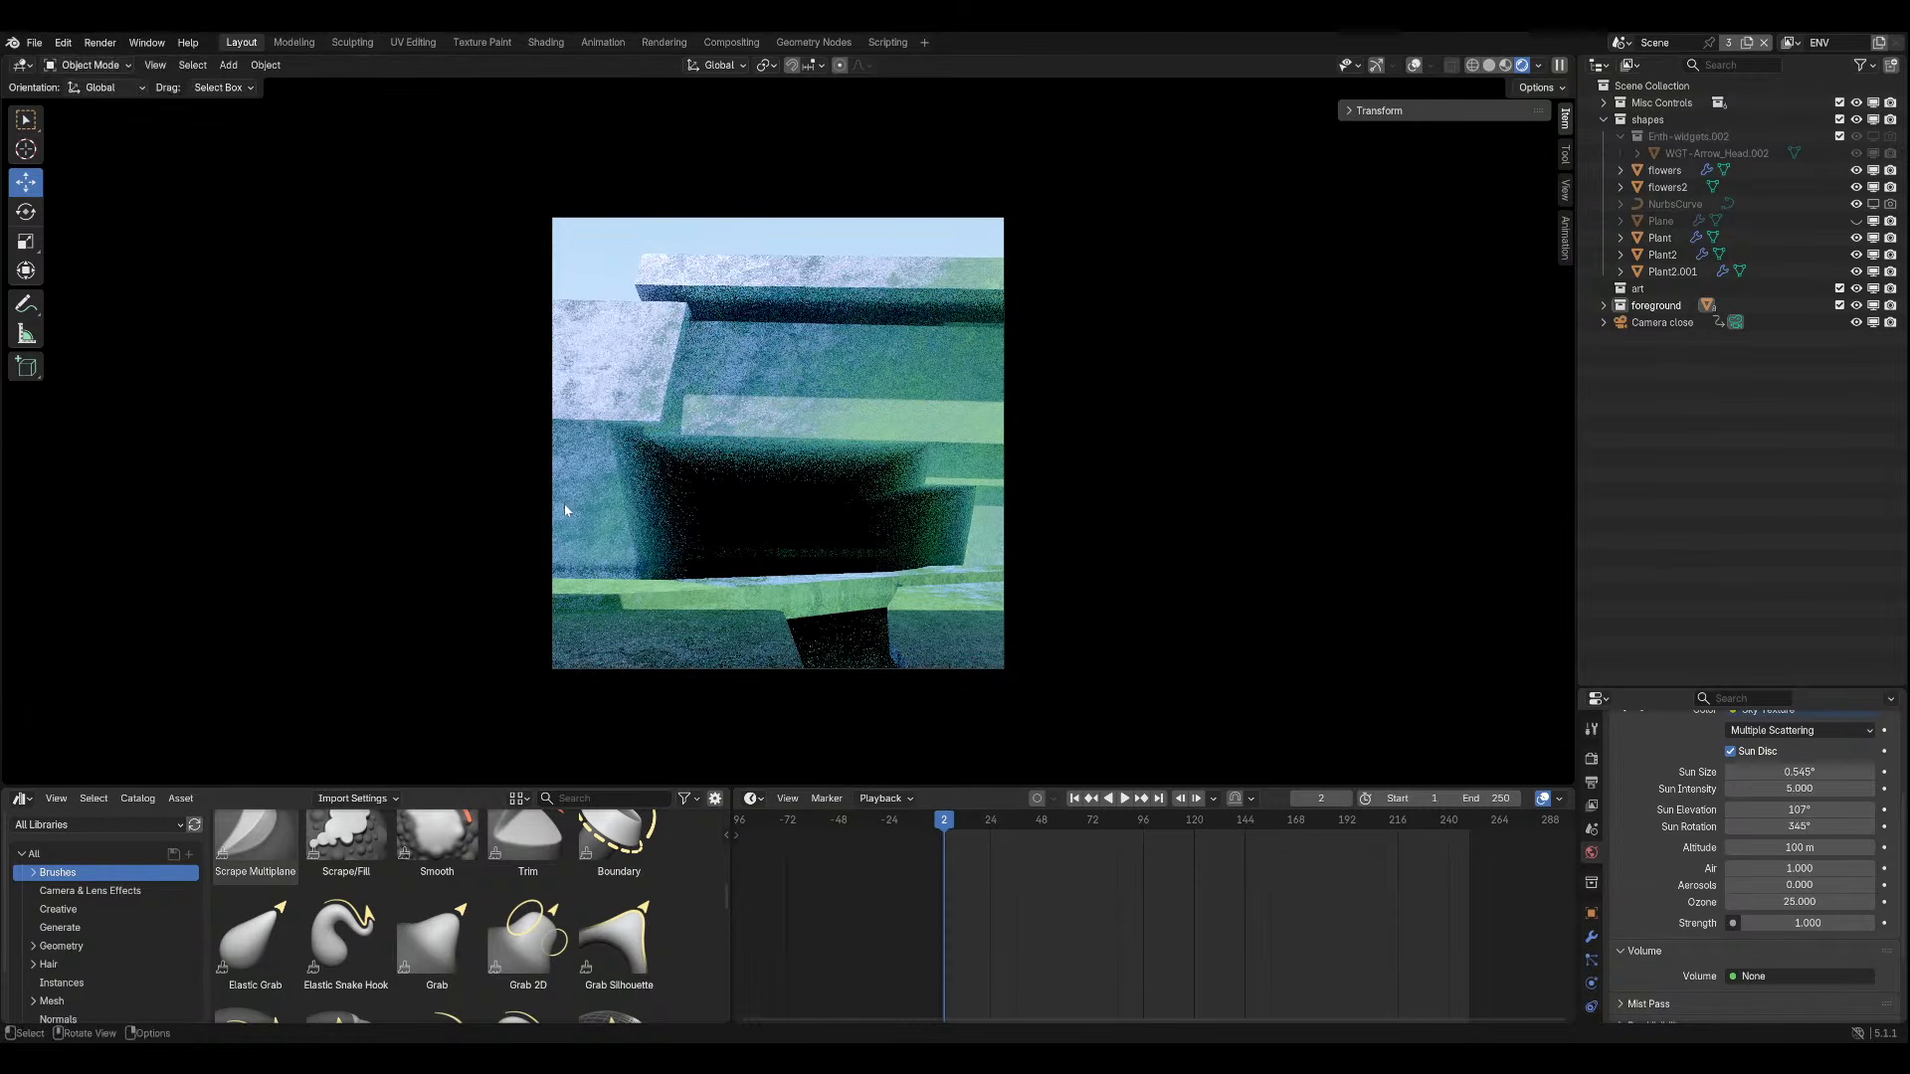
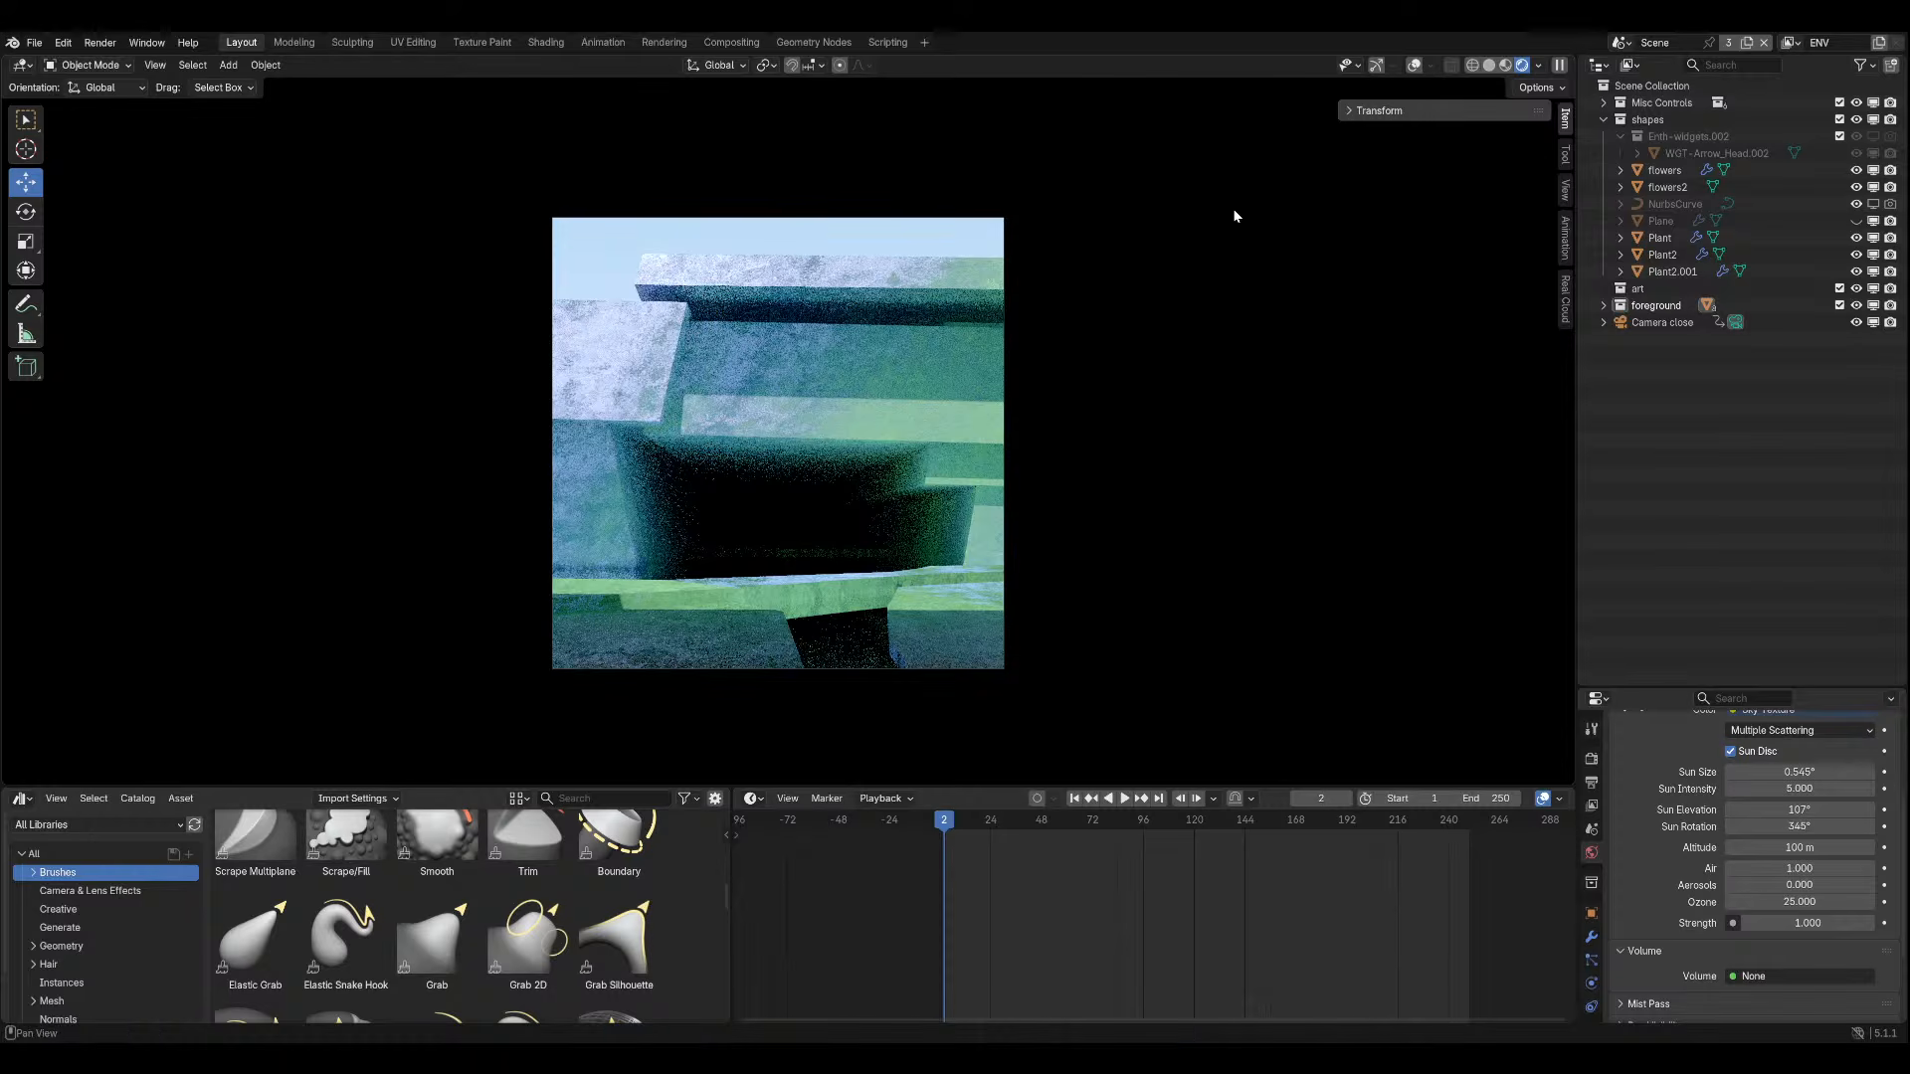
left_click(1564, 316)
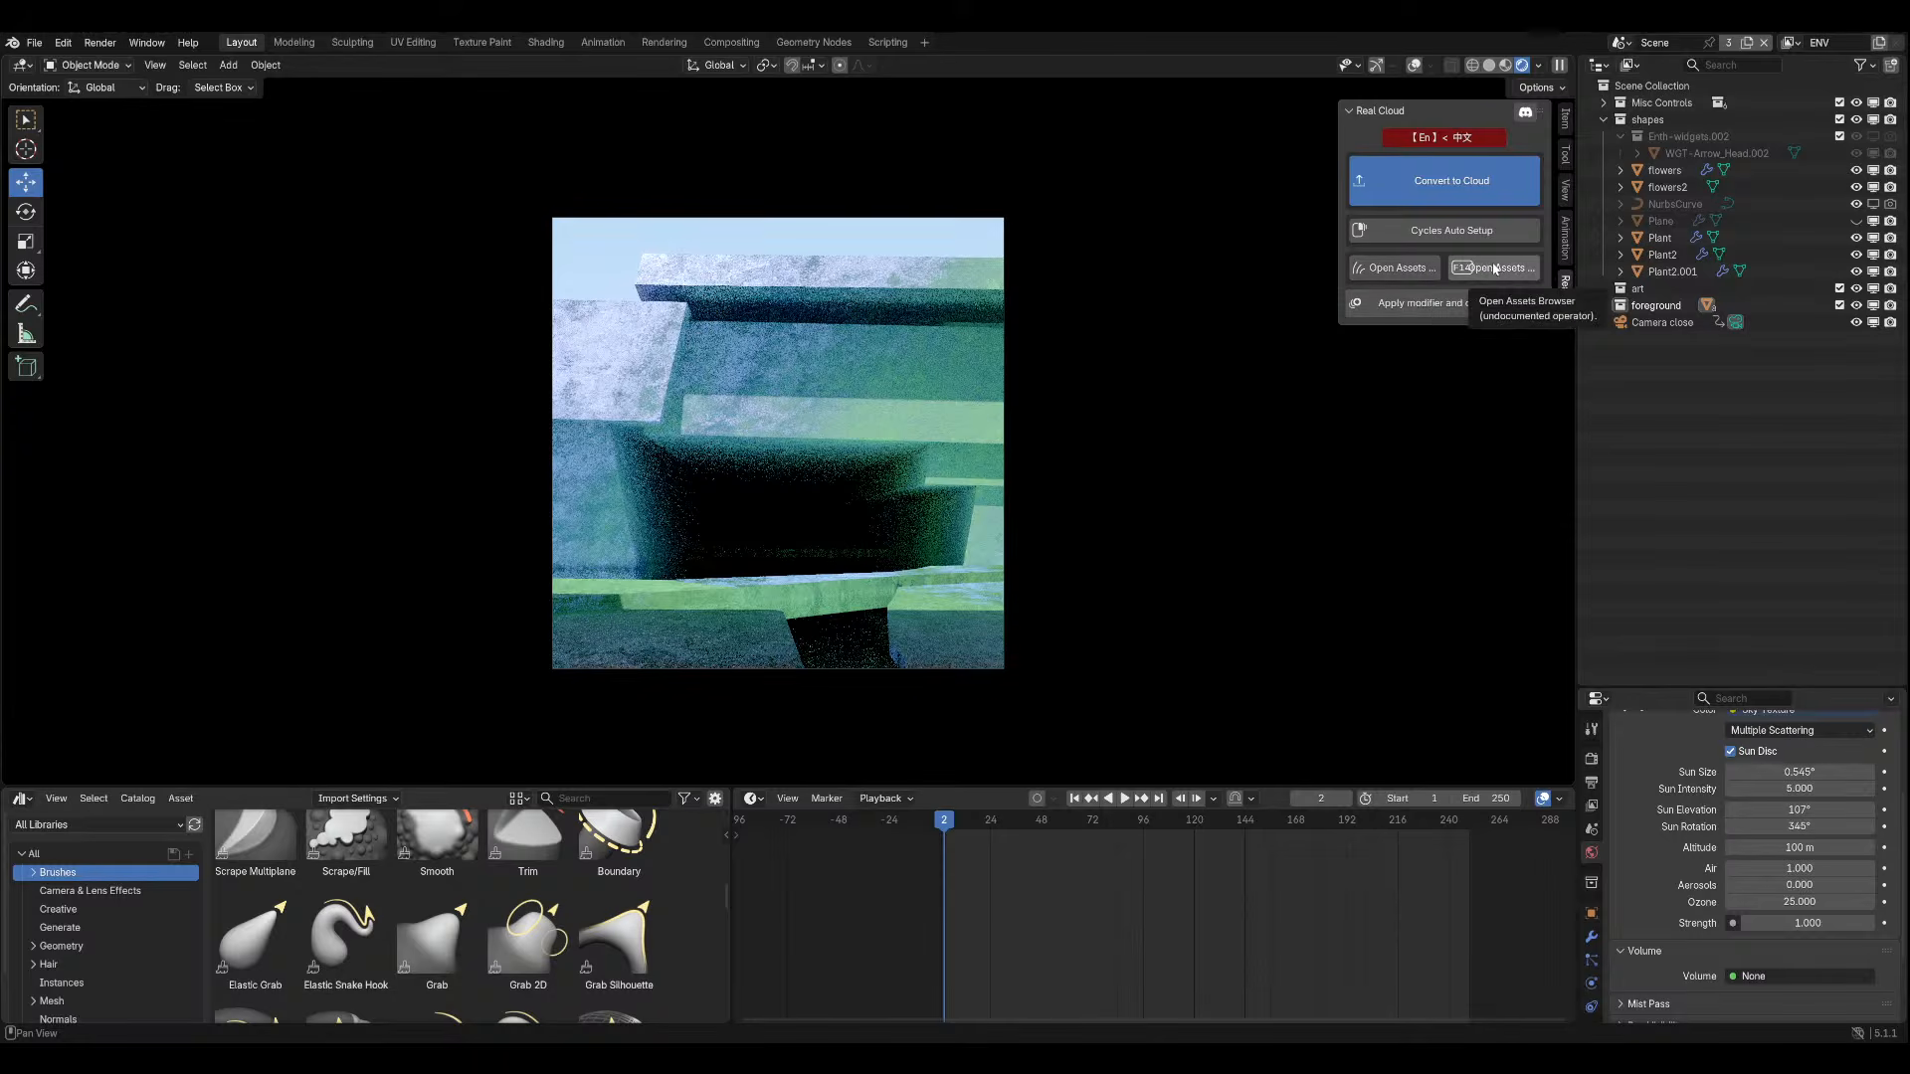
Reopen the Real Cloud asset browser beneath the 3D viewport and resize the areas so the browser shows two rows of assets.
left_click(1376, 272)
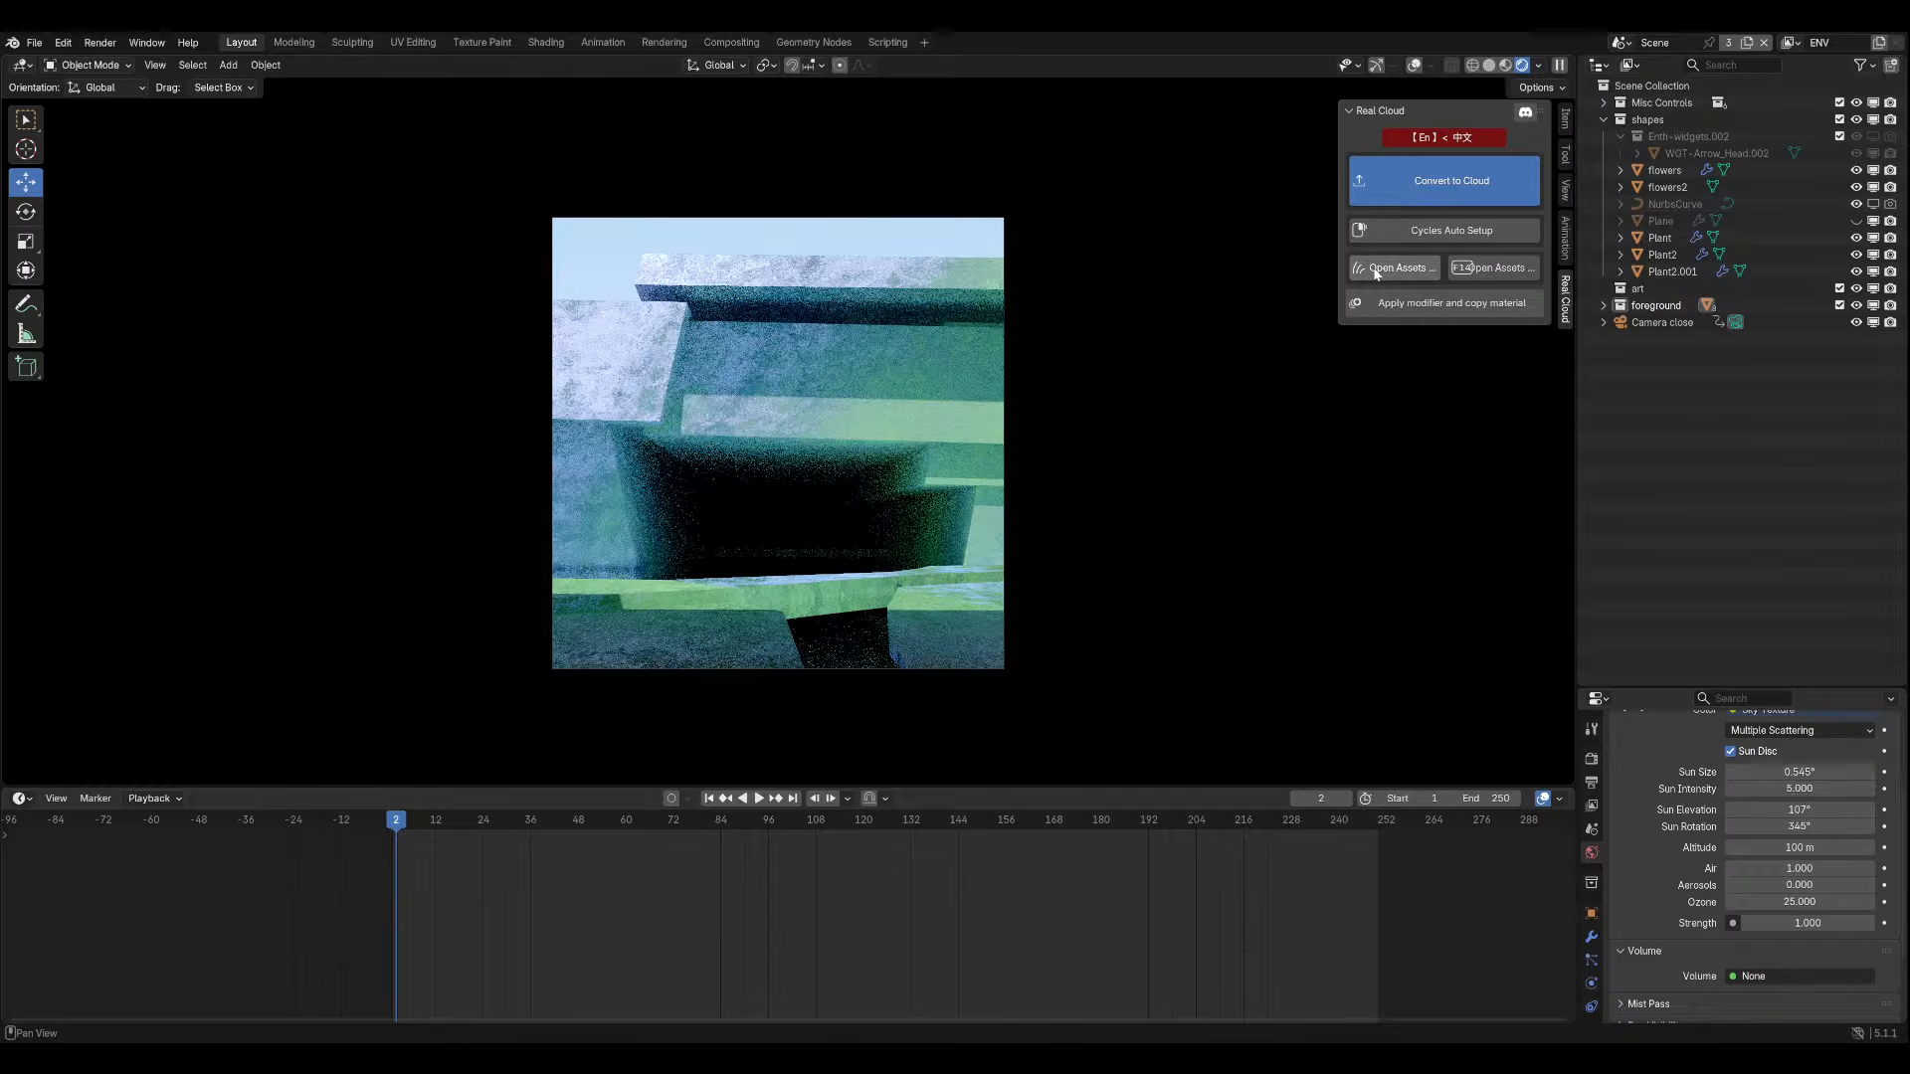
left_click(1377, 273)
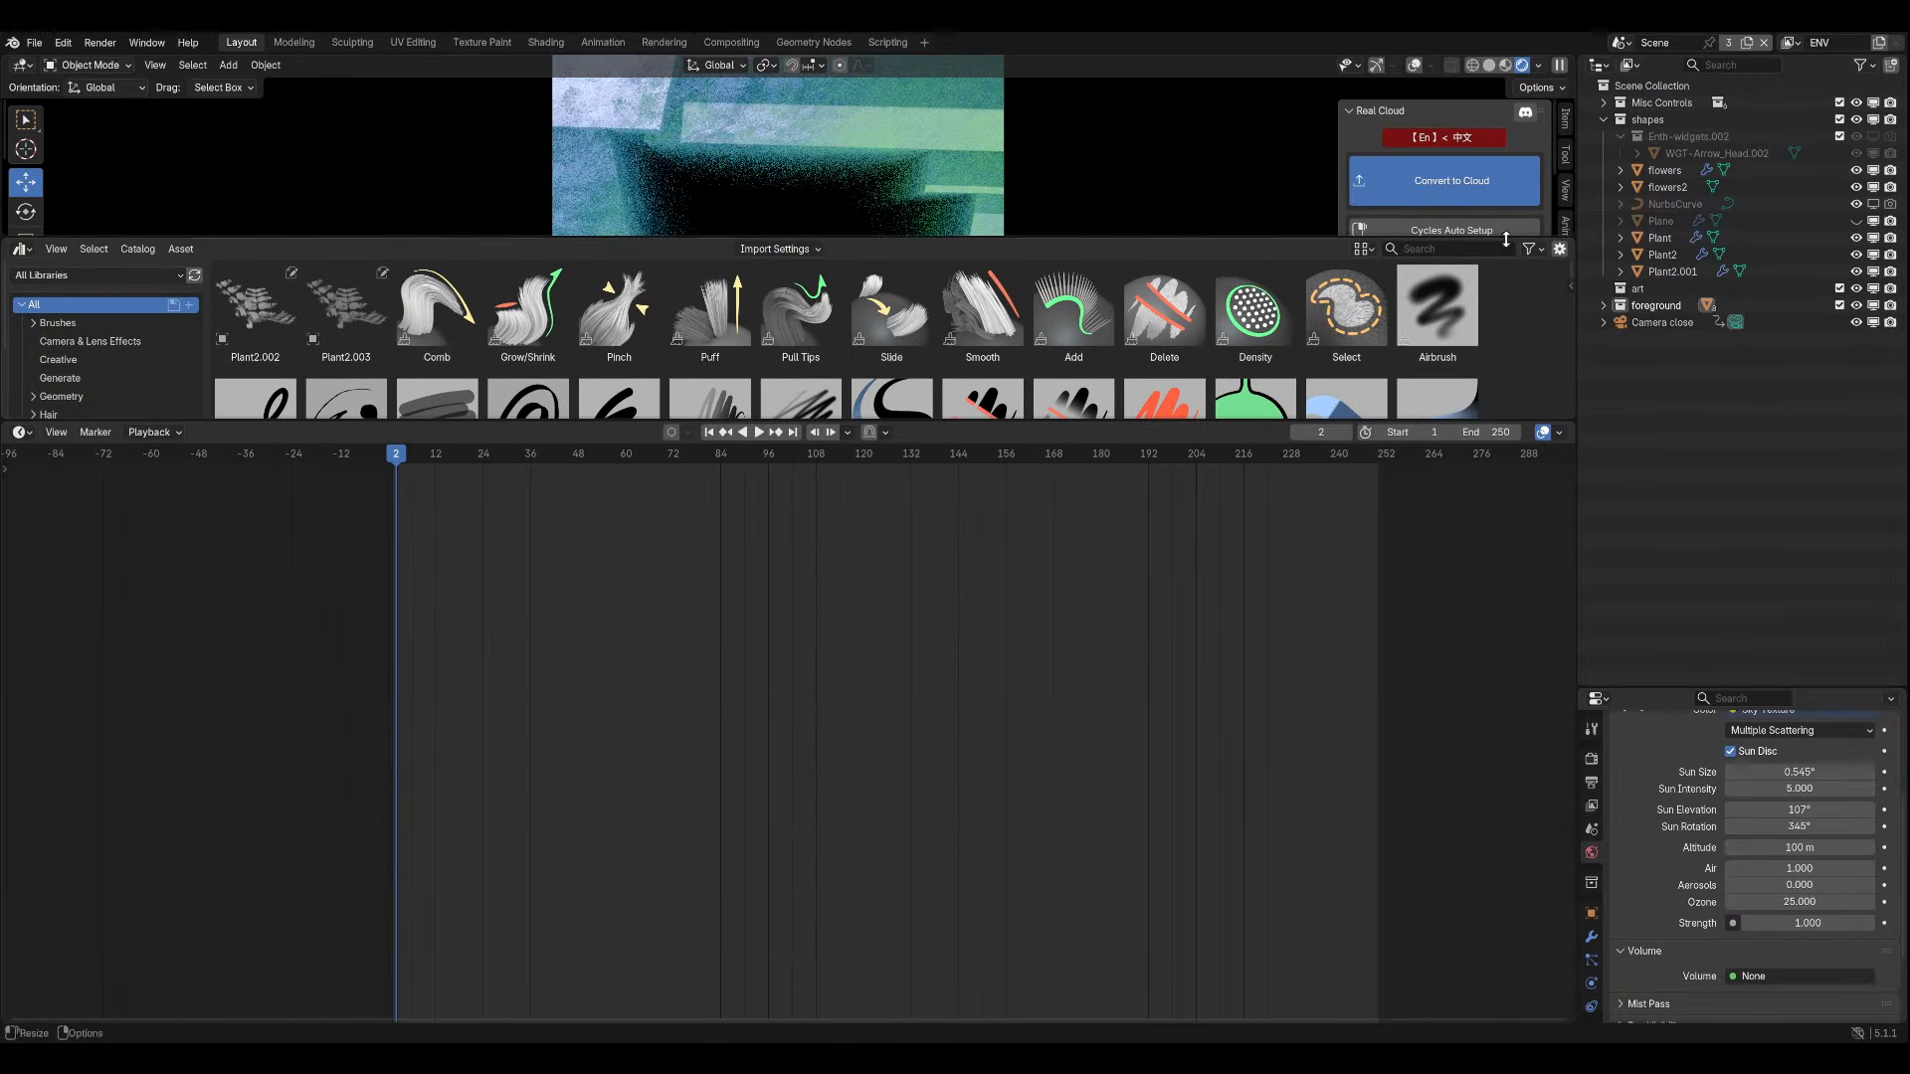
left_click_drag(1506, 239, 1506, 147)
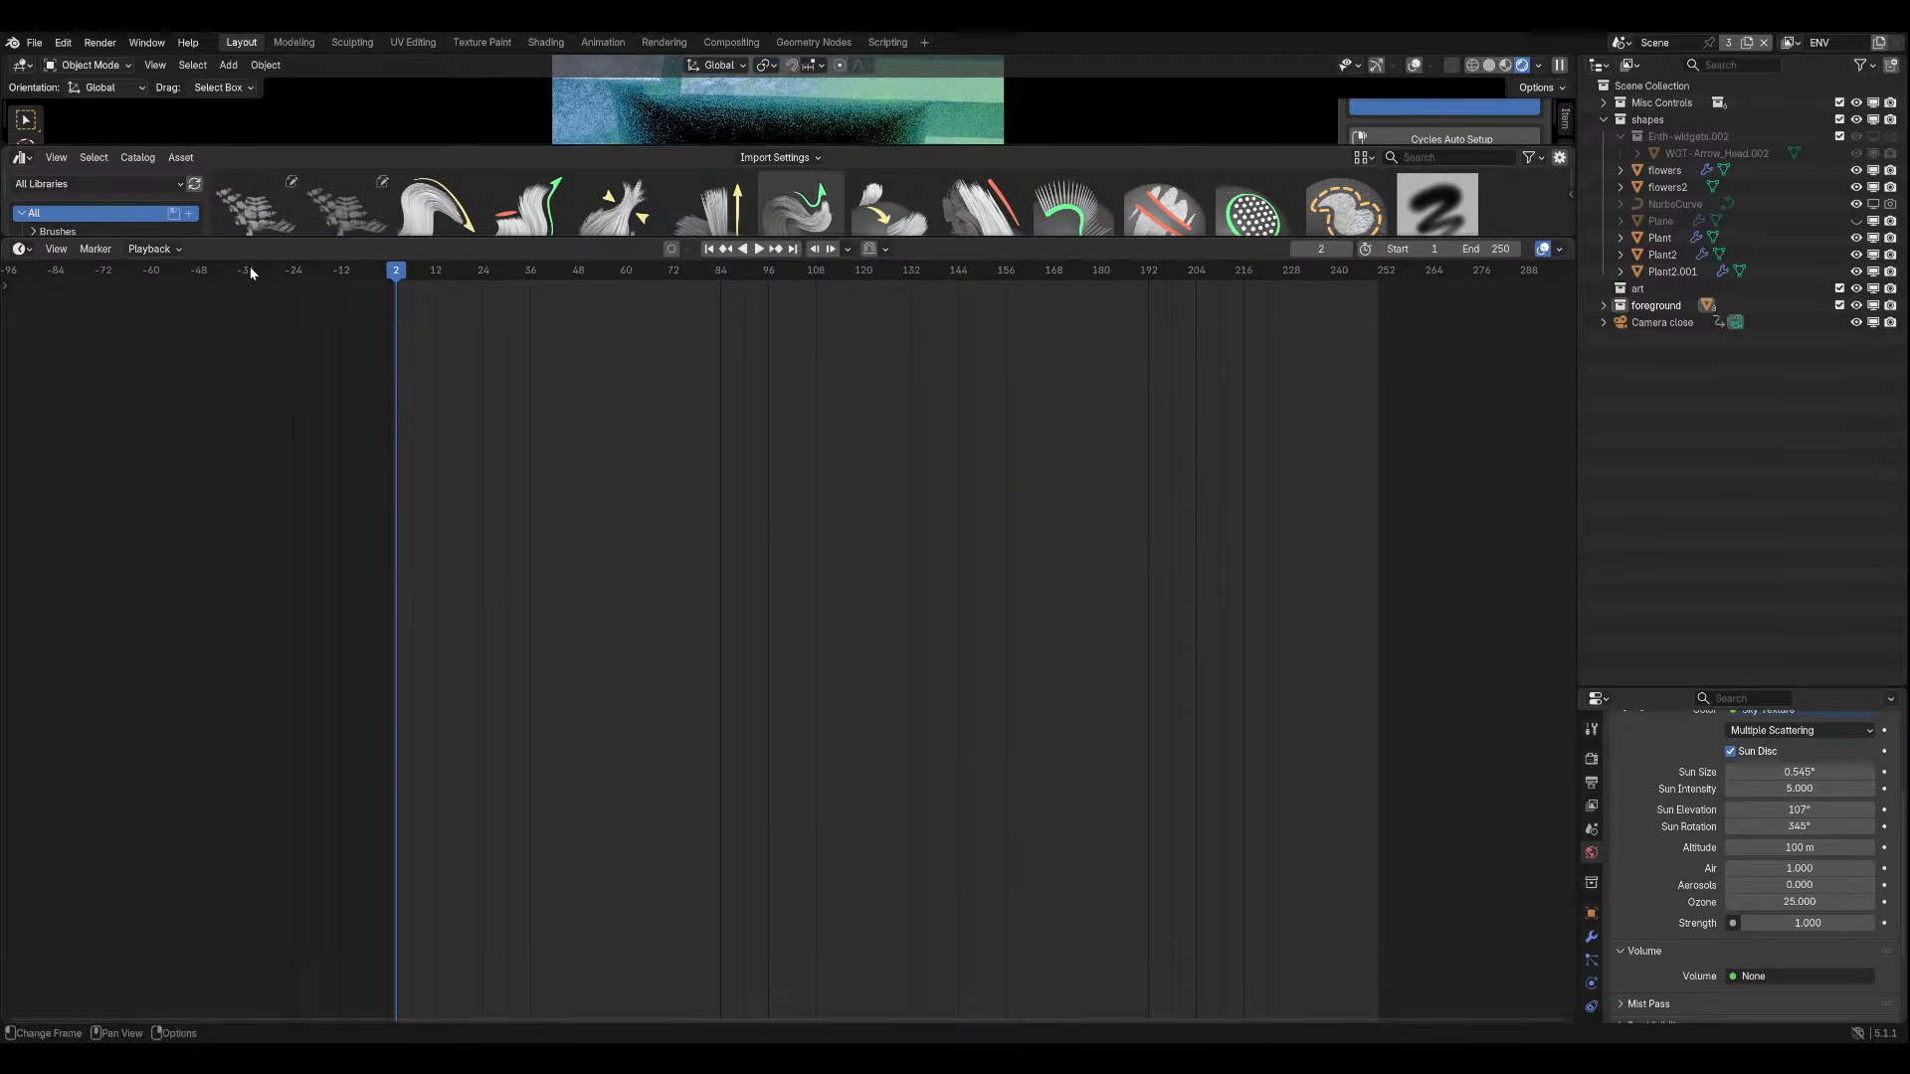
left_click_drag(293, 240, 286, 904)
left_click_drag(212, 146, 278, 771)
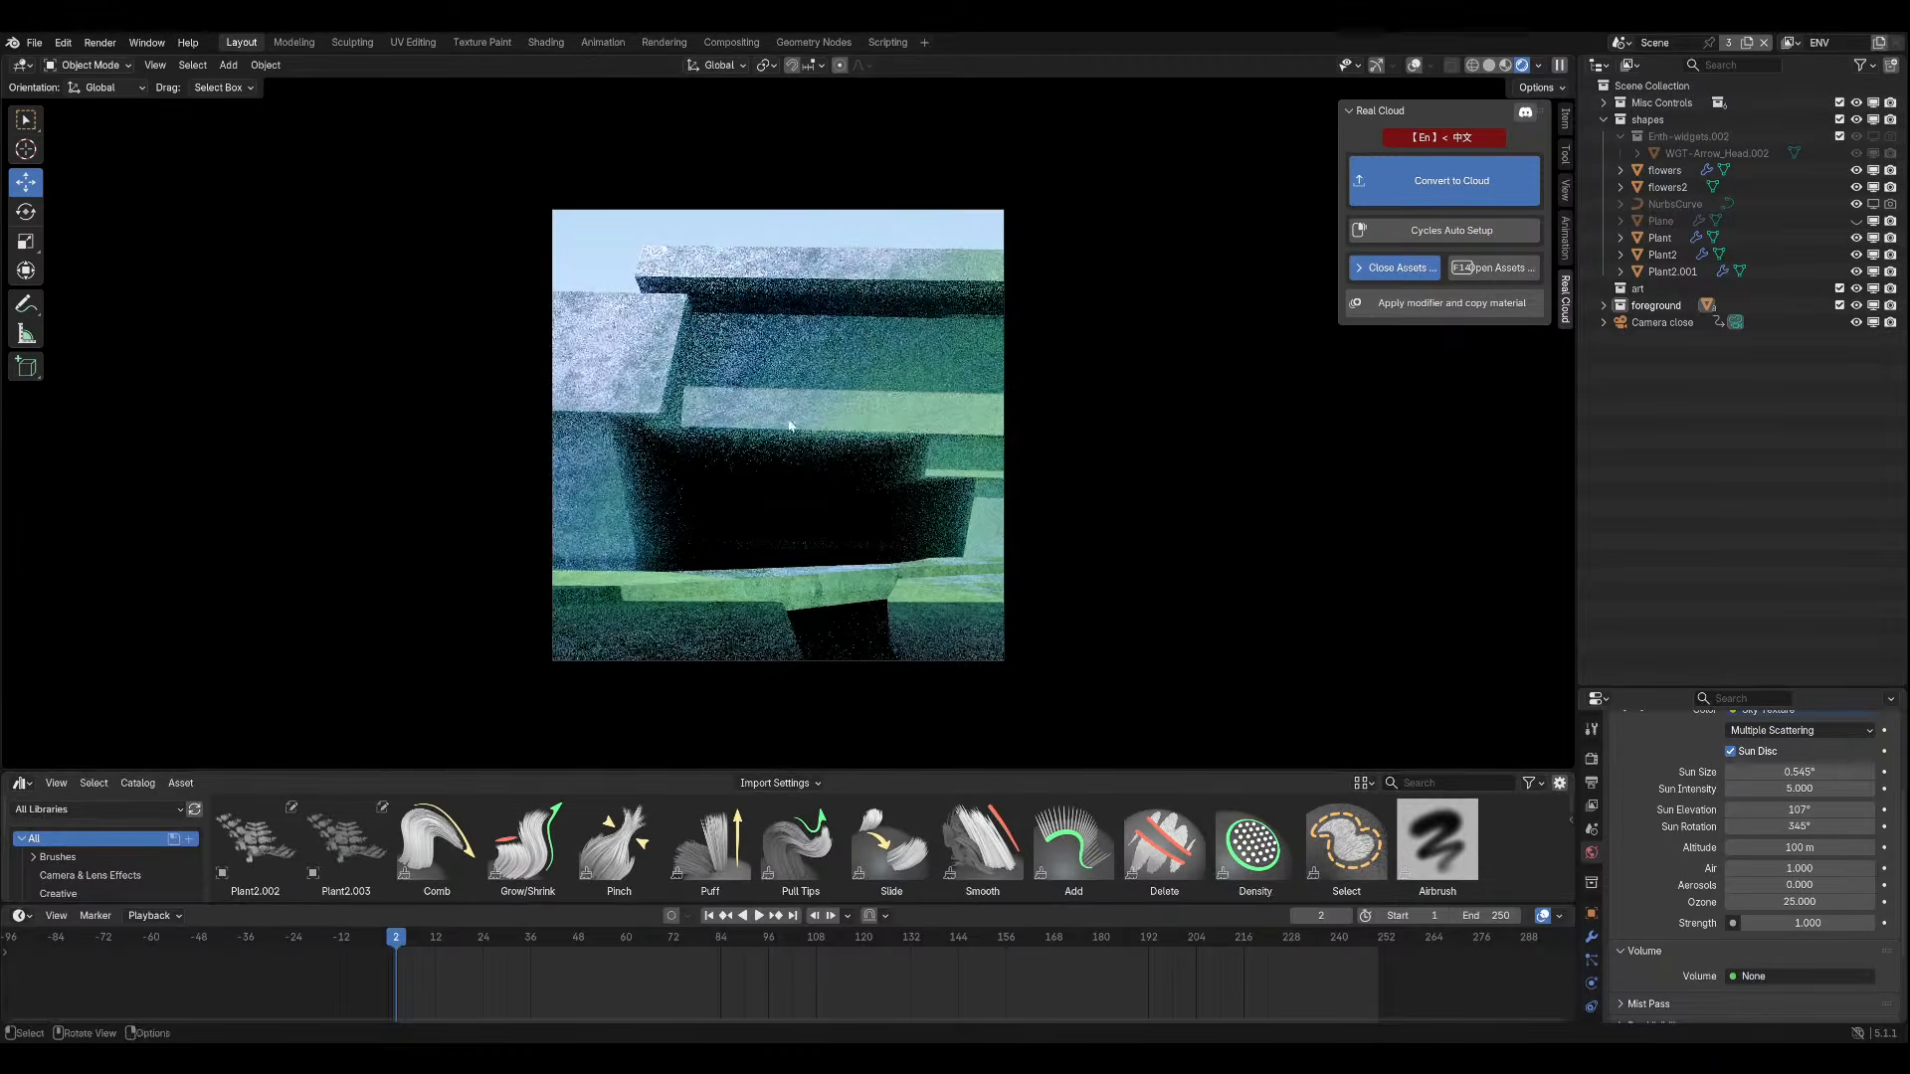
left_click(1392, 267)
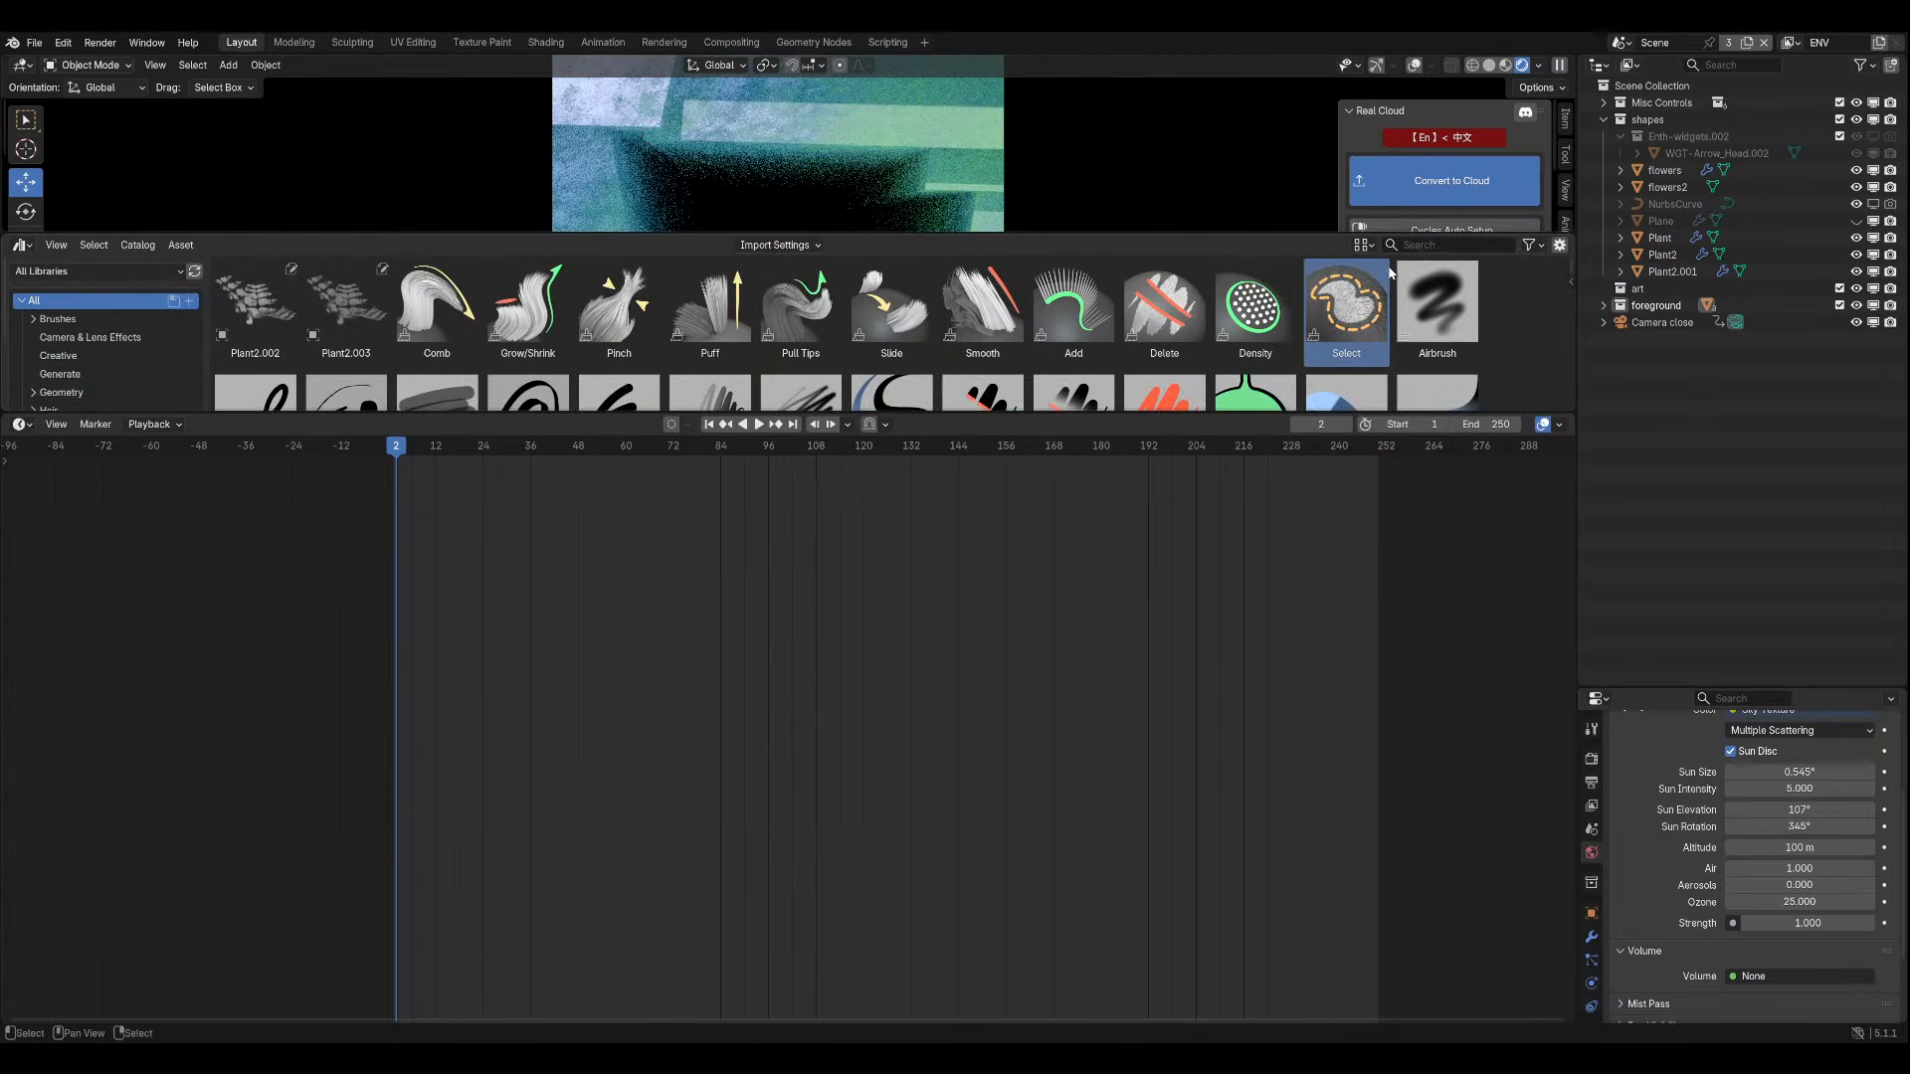
mouse_move(970, 413)
left_mouse_down()
mouse_move(951, 991)
mouse_move(950, 842)
left_mouse_up()
left_click_drag(779, 239, 795, 577)
Check the list of available asset libraries for one that holds the cloud assets.
left_click(52, 615)
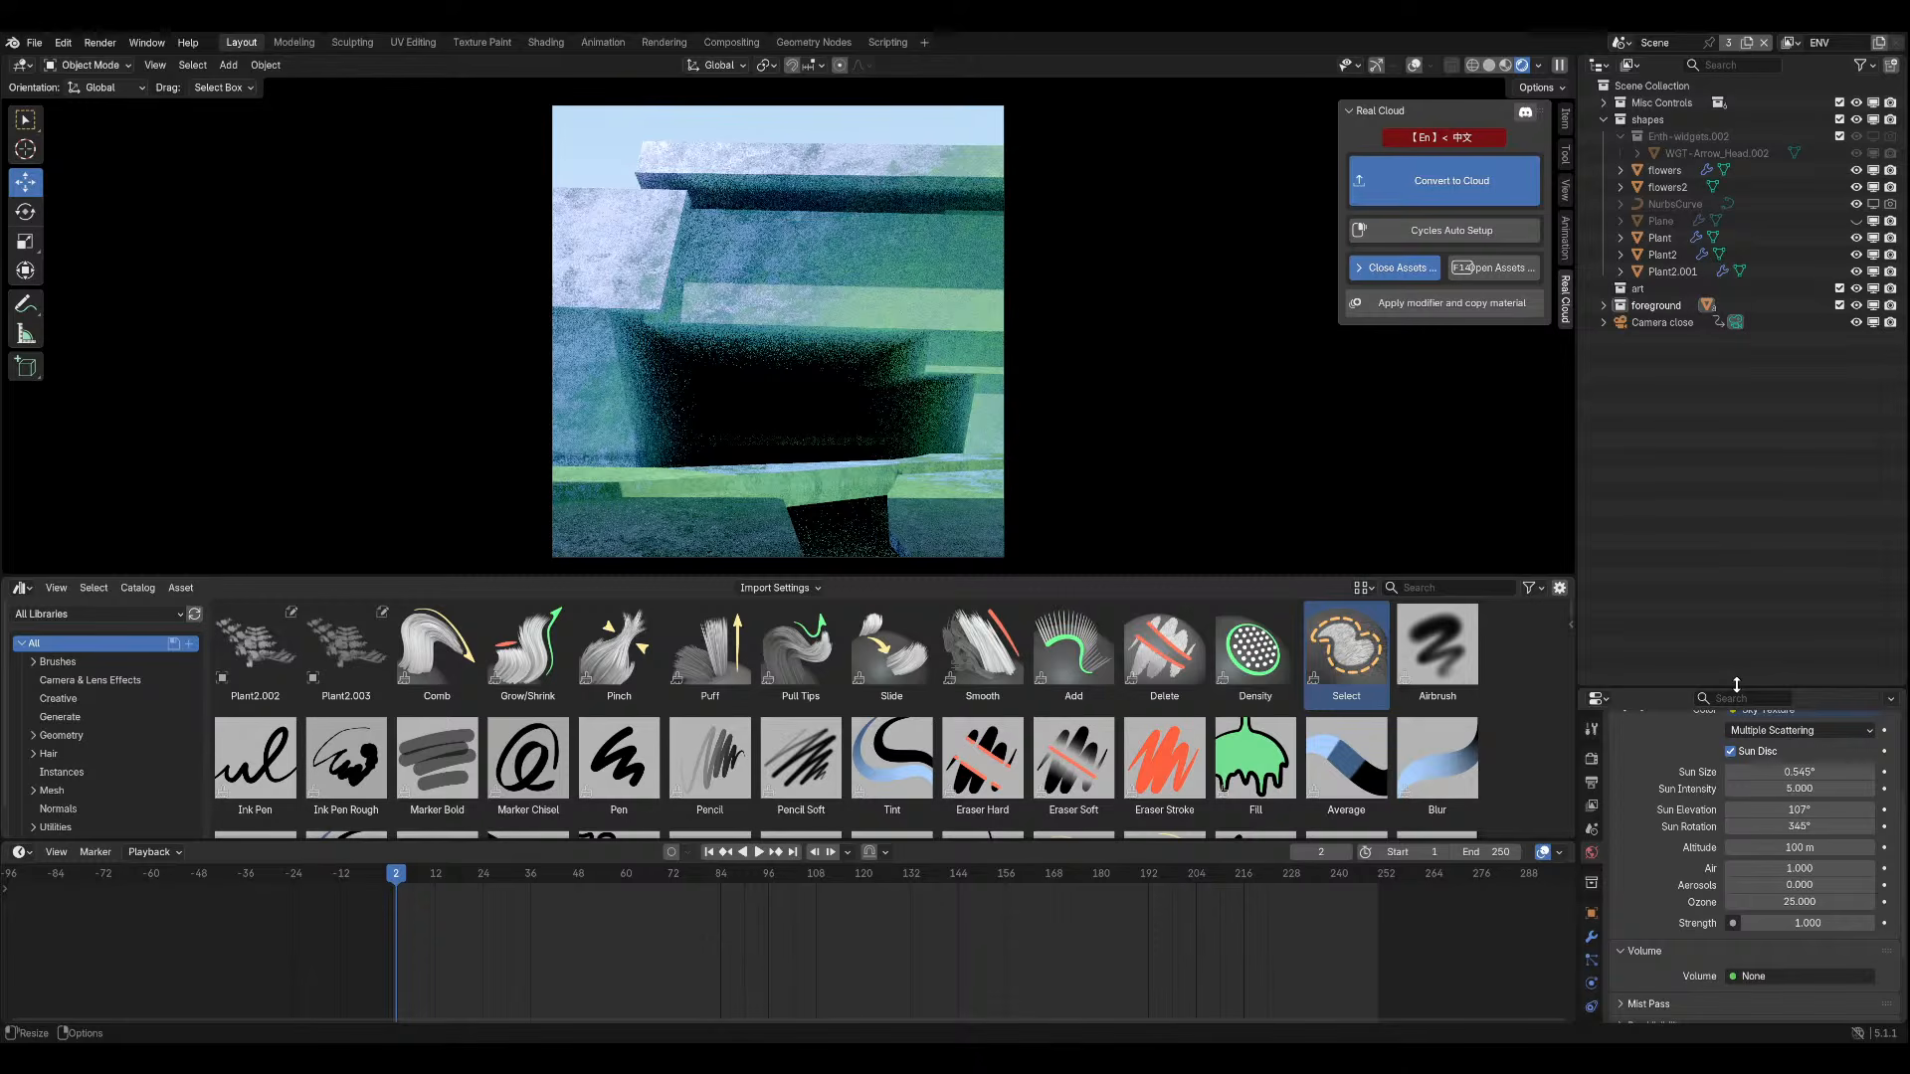
left_click(33, 614)
left_click(33, 616)
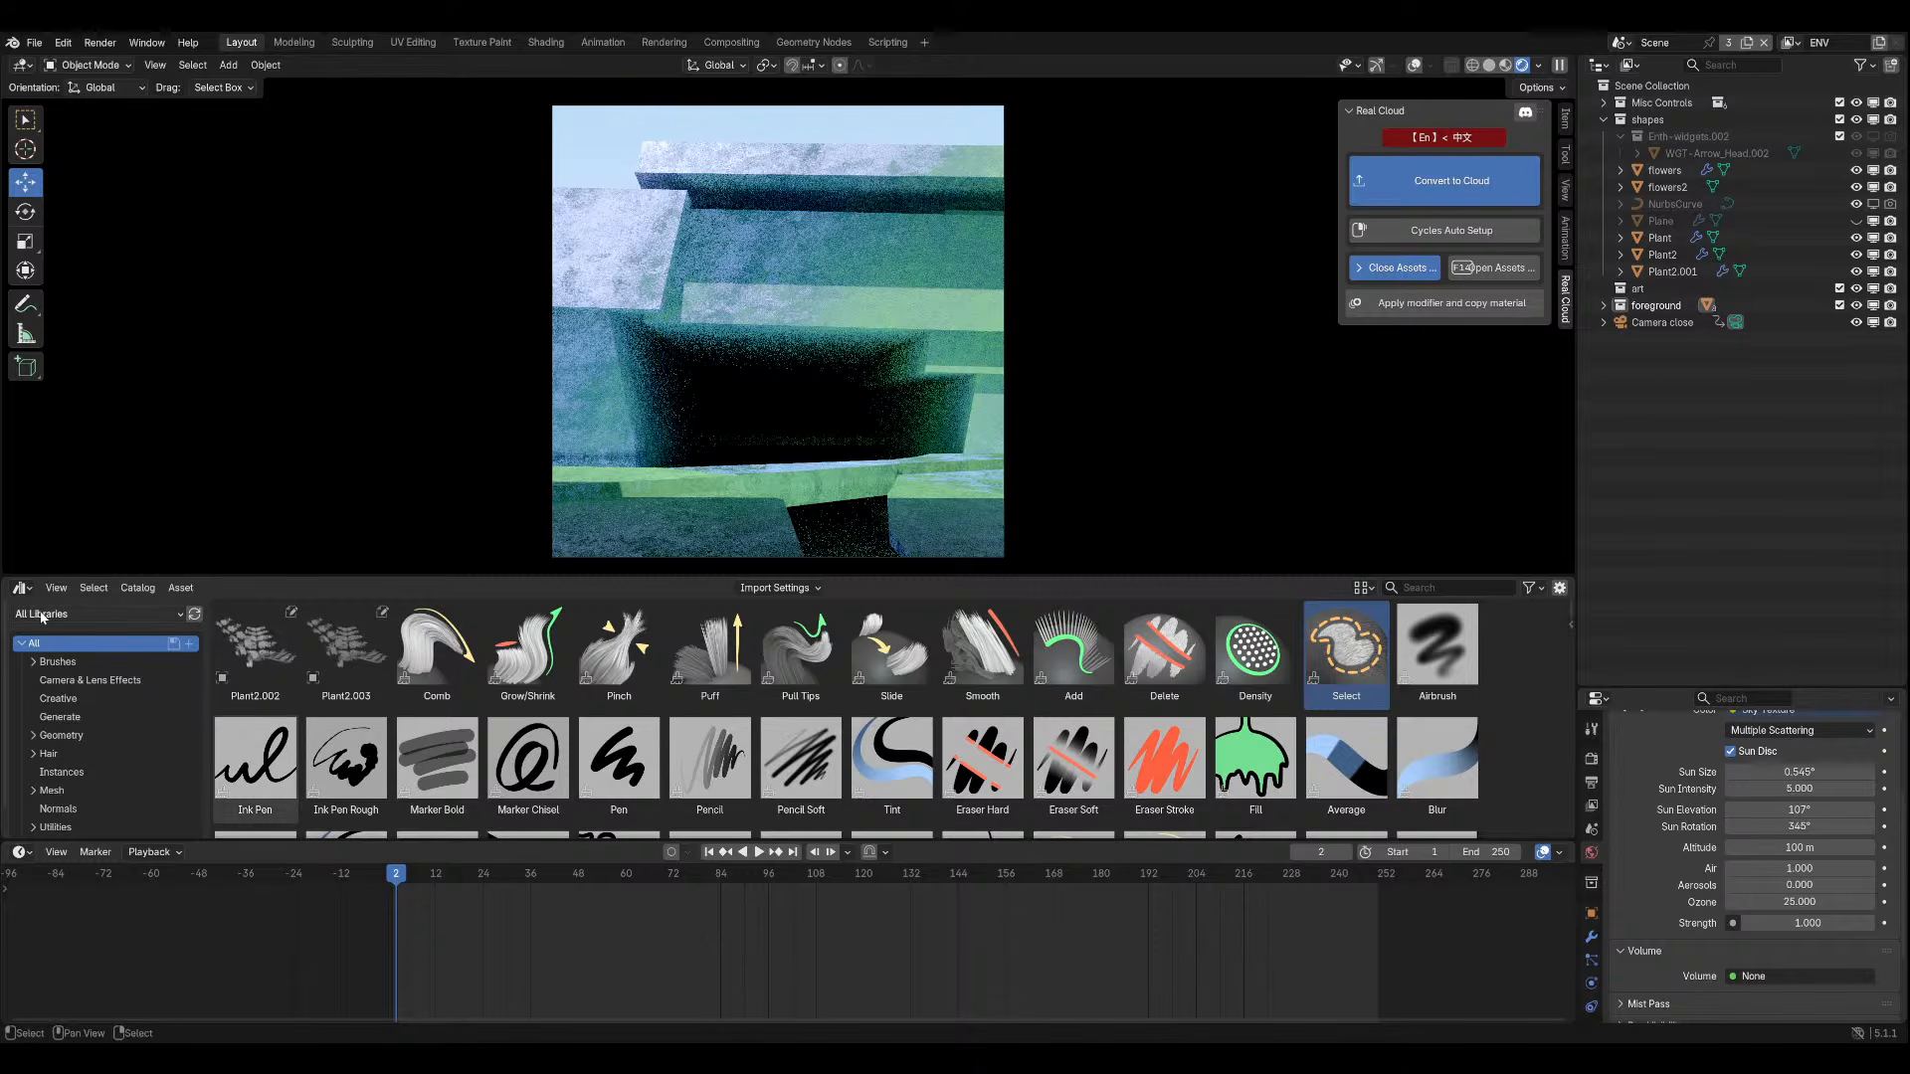
left_click(147, 616)
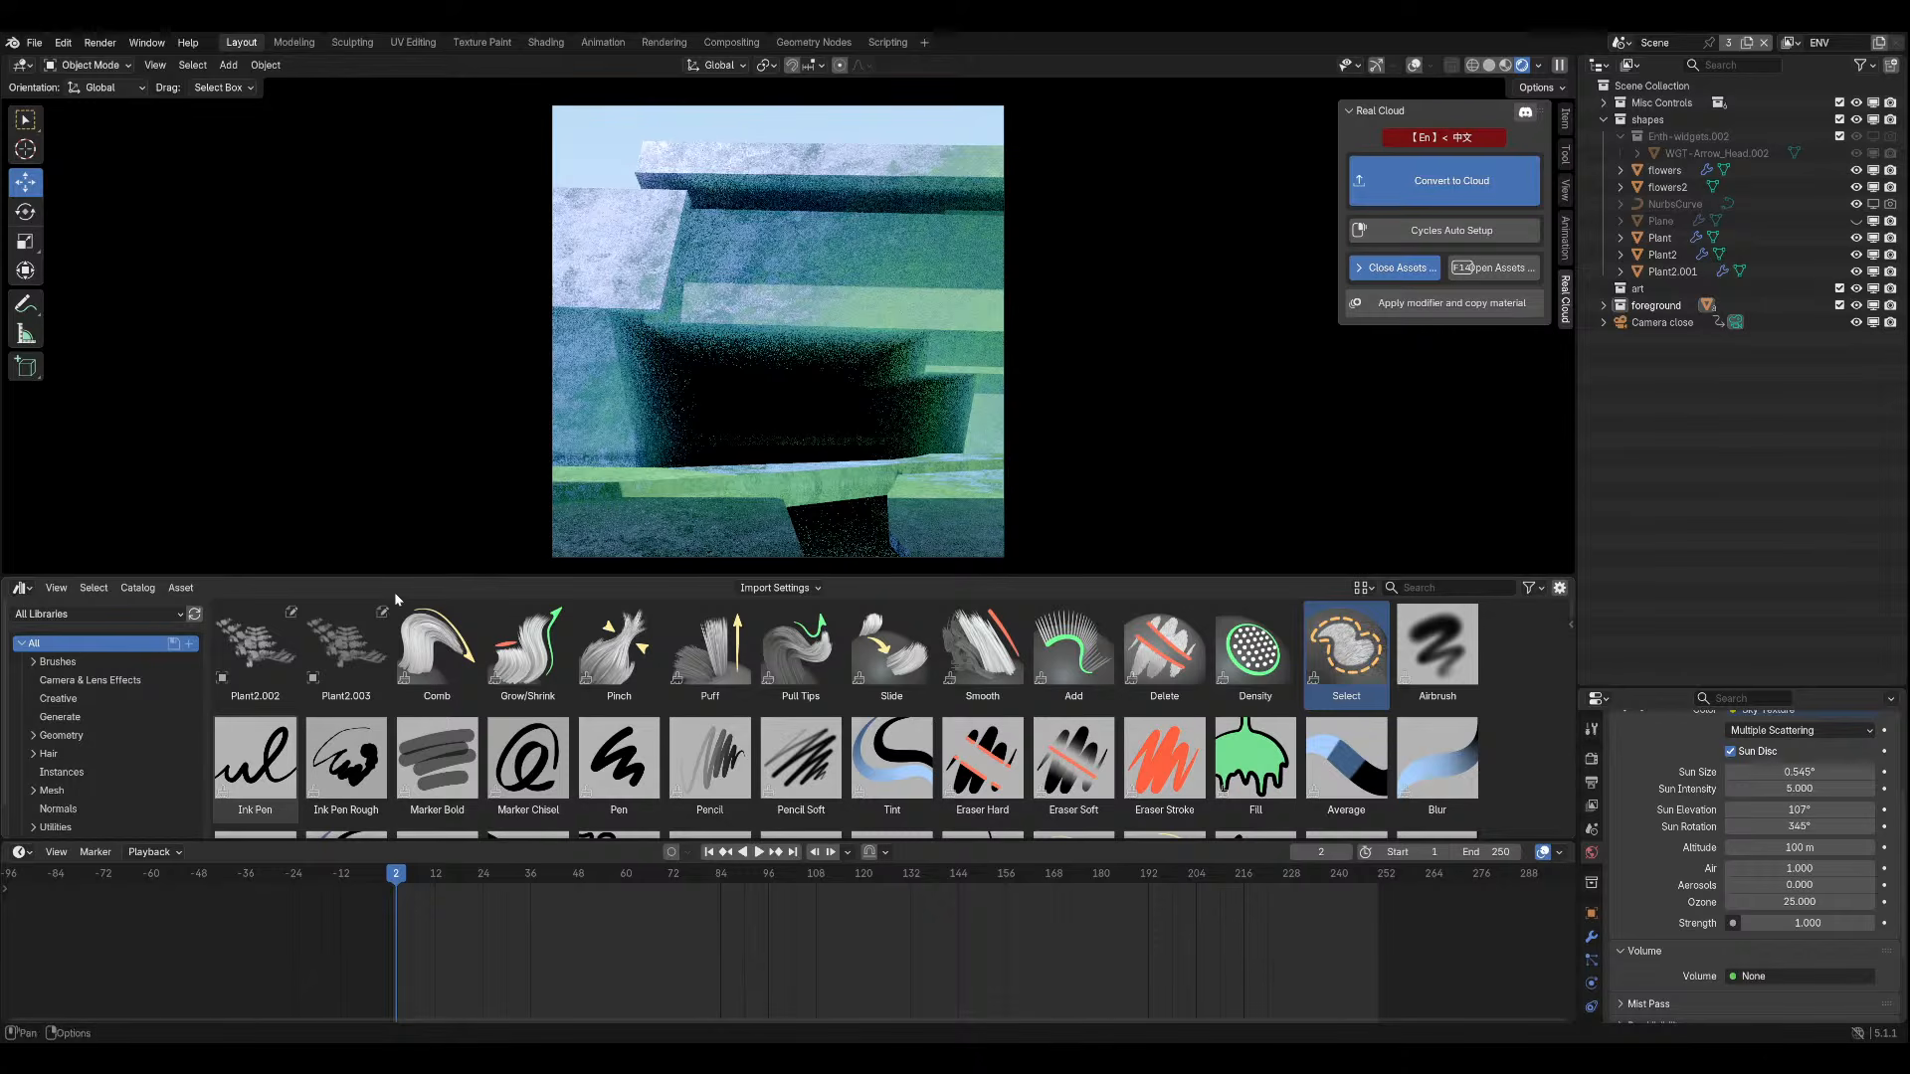
left_click(121, 616)
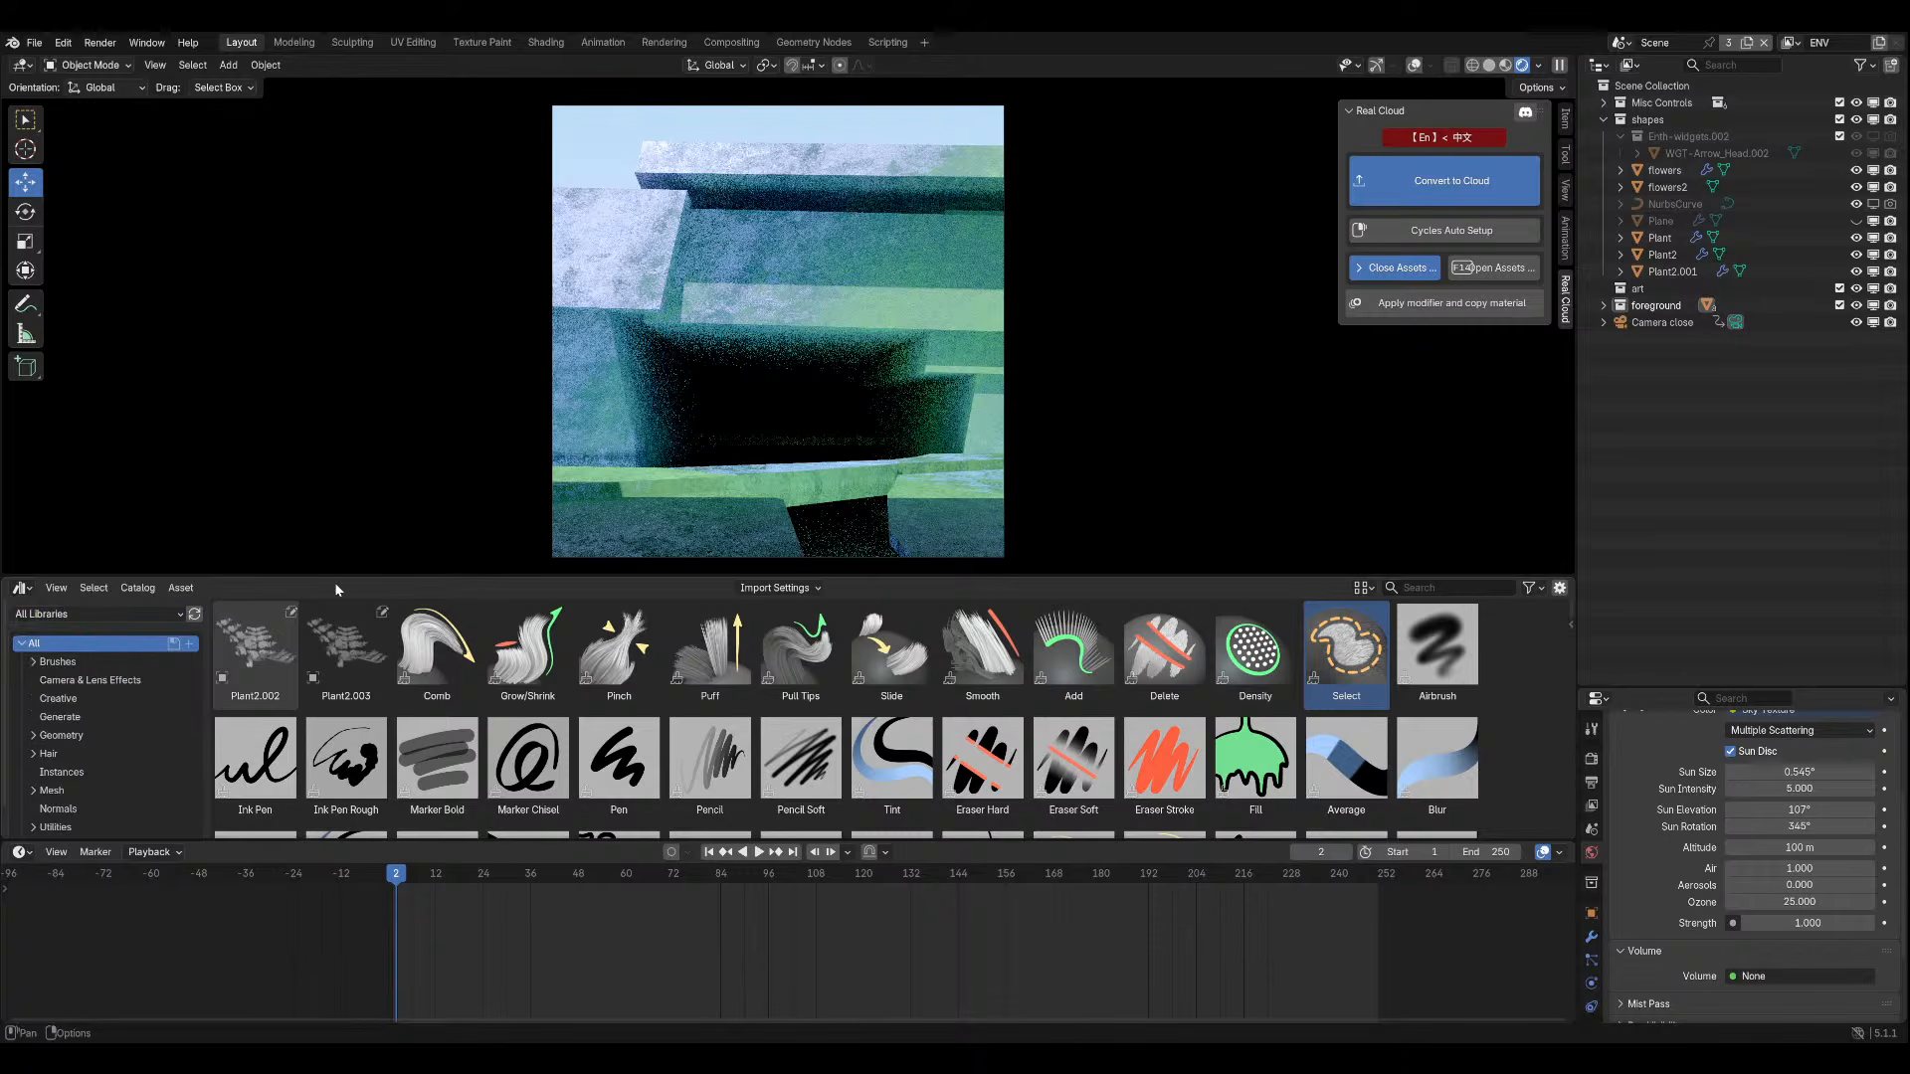
left_click(149, 615)
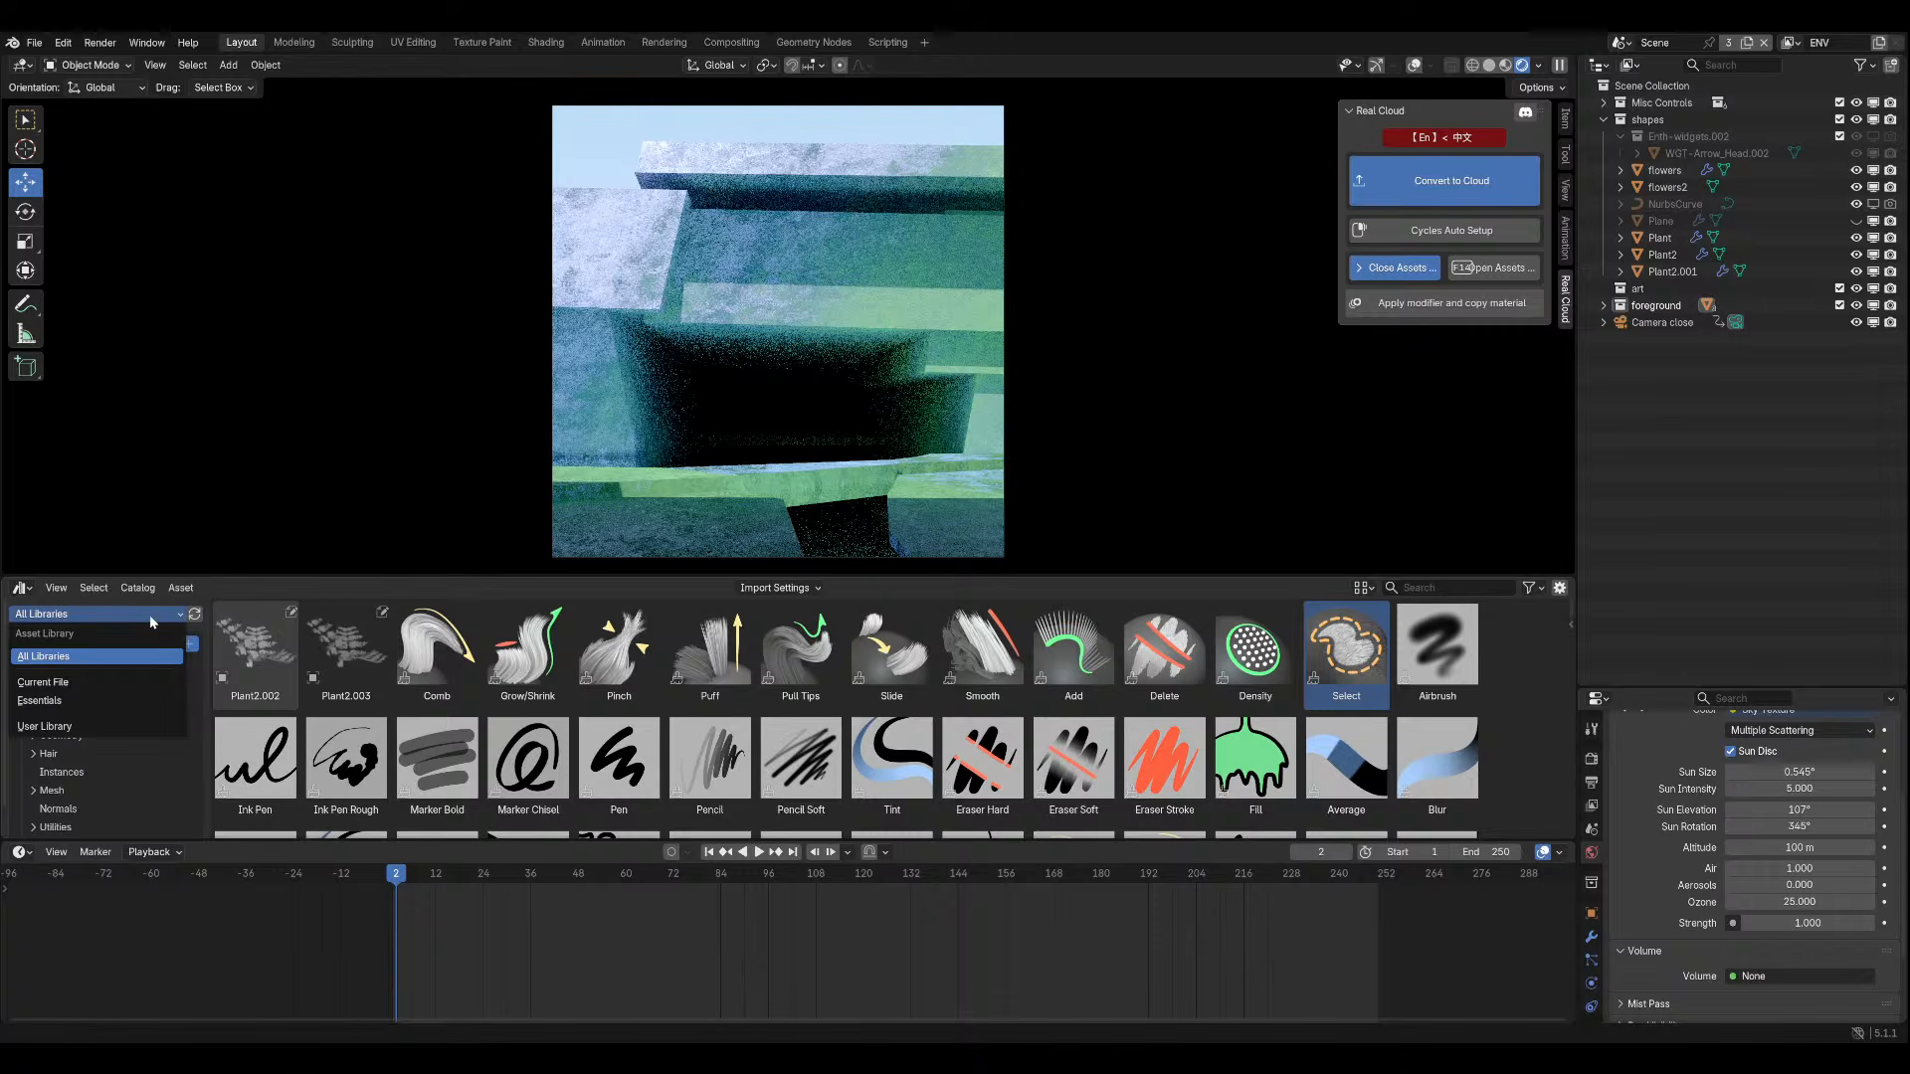
left_click(123, 616)
Open the Preferences to add the VDB asset library, and choose VDB in the asset browser.
left_click(61, 42)
left_click(133, 261)
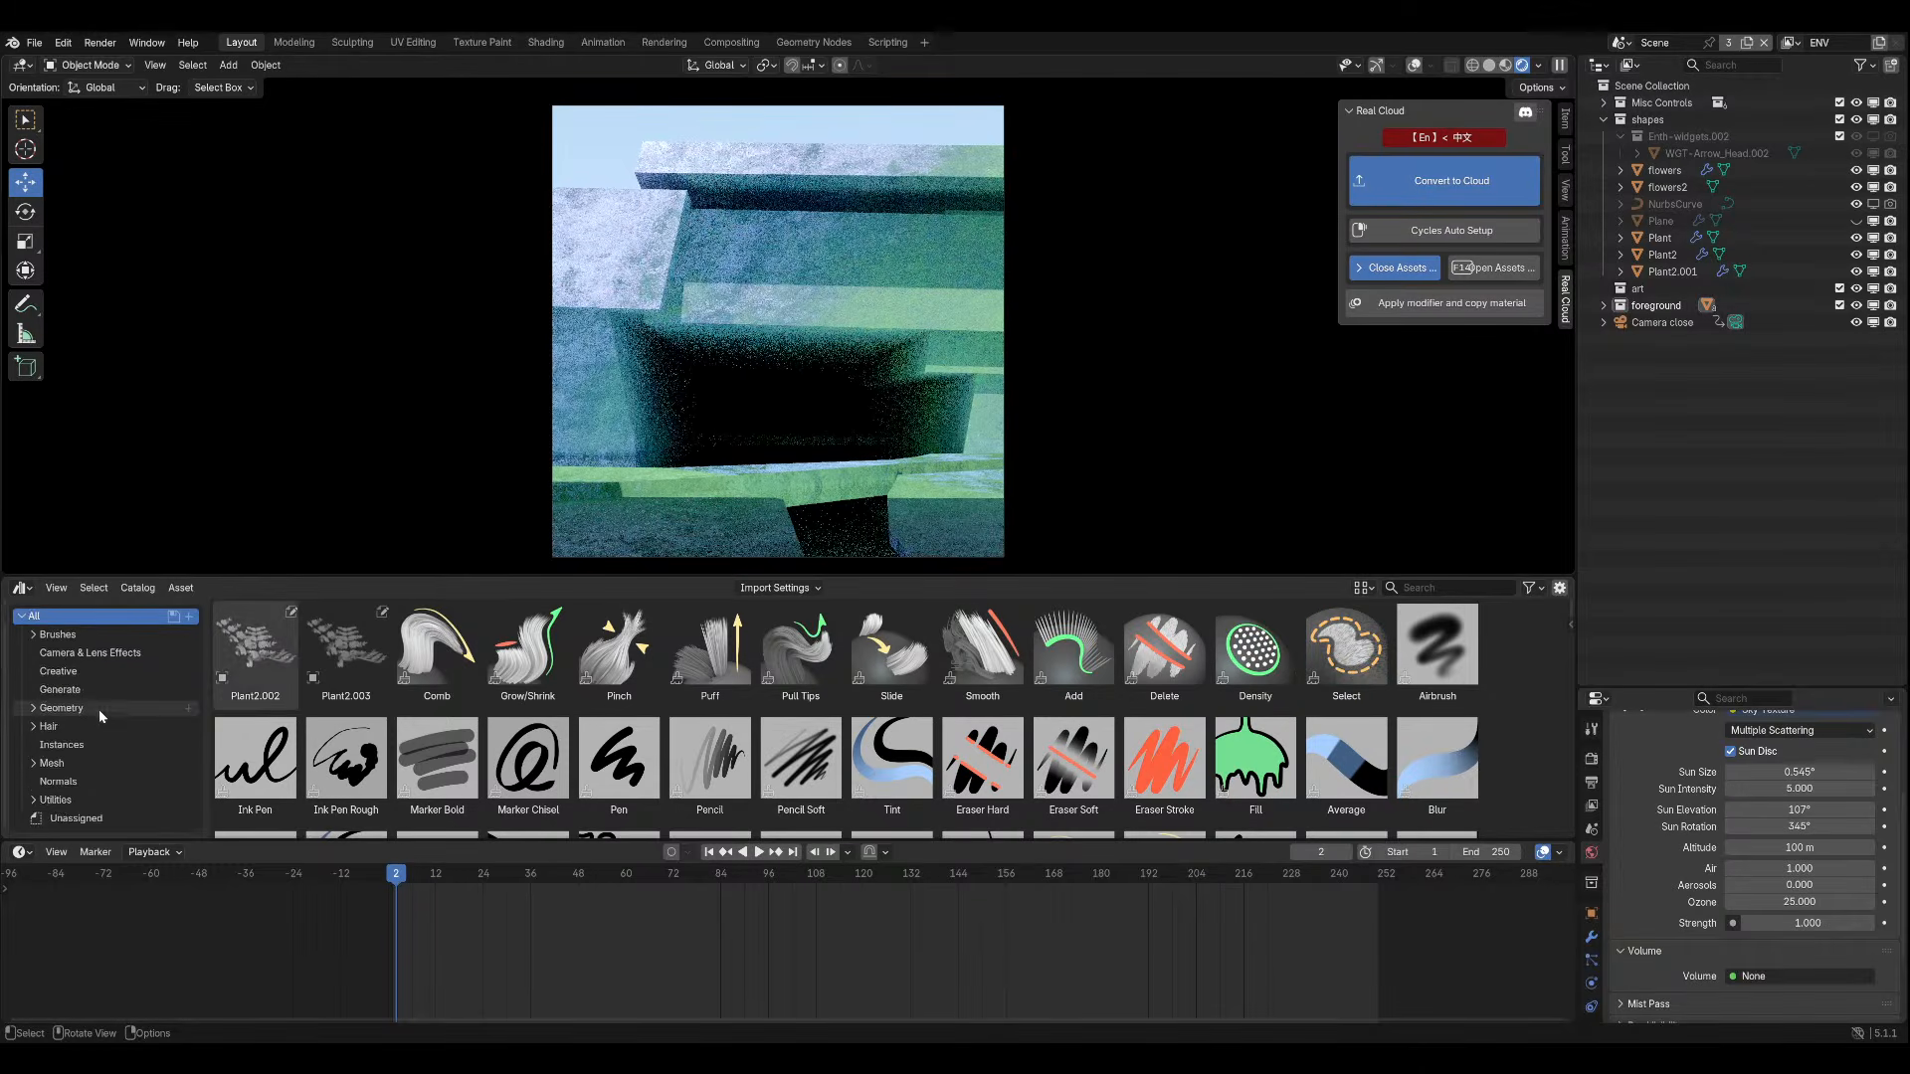
left_click(79, 615)
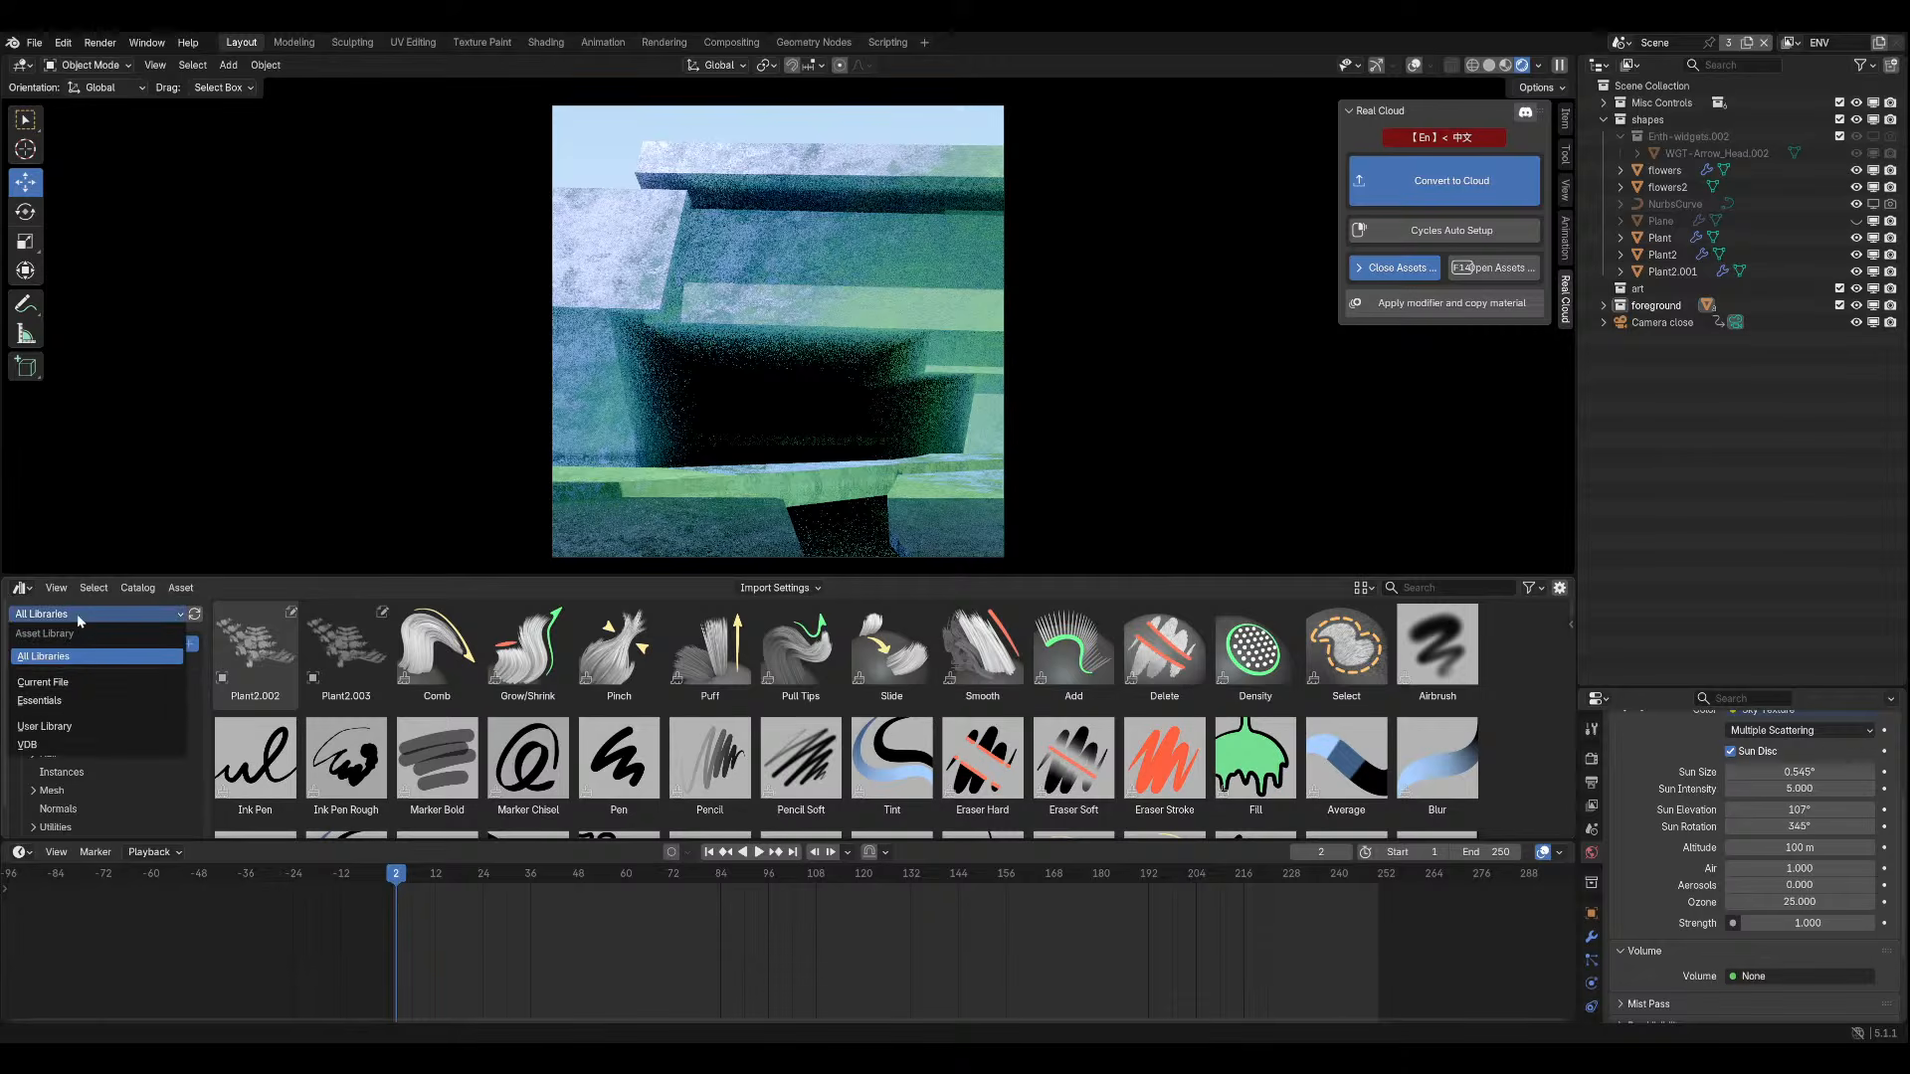
left_click(51, 744)
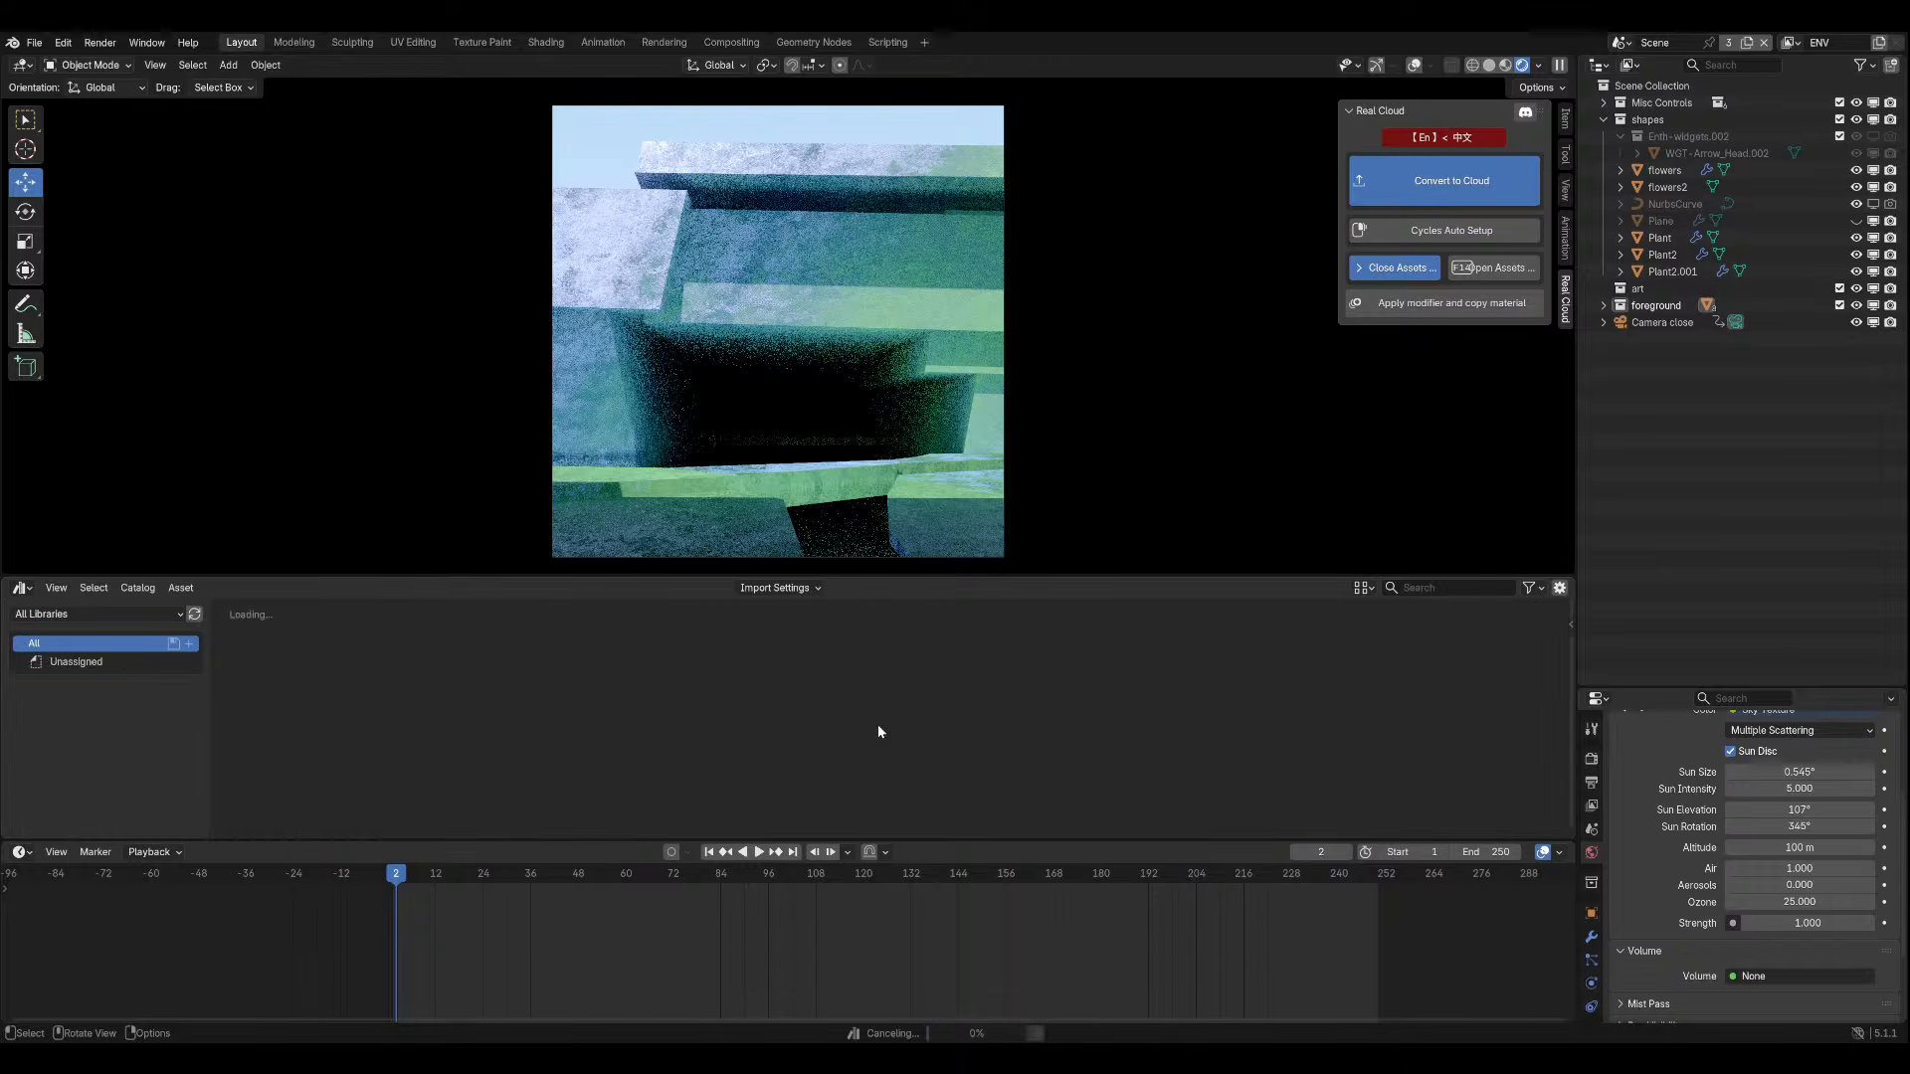
Look through the All Libraries catalogs for cloud assets, from Unassigned and Utilities through Geometry up to Brushes.
scroll(99, 682, "down", 1)
left_click(111, 818)
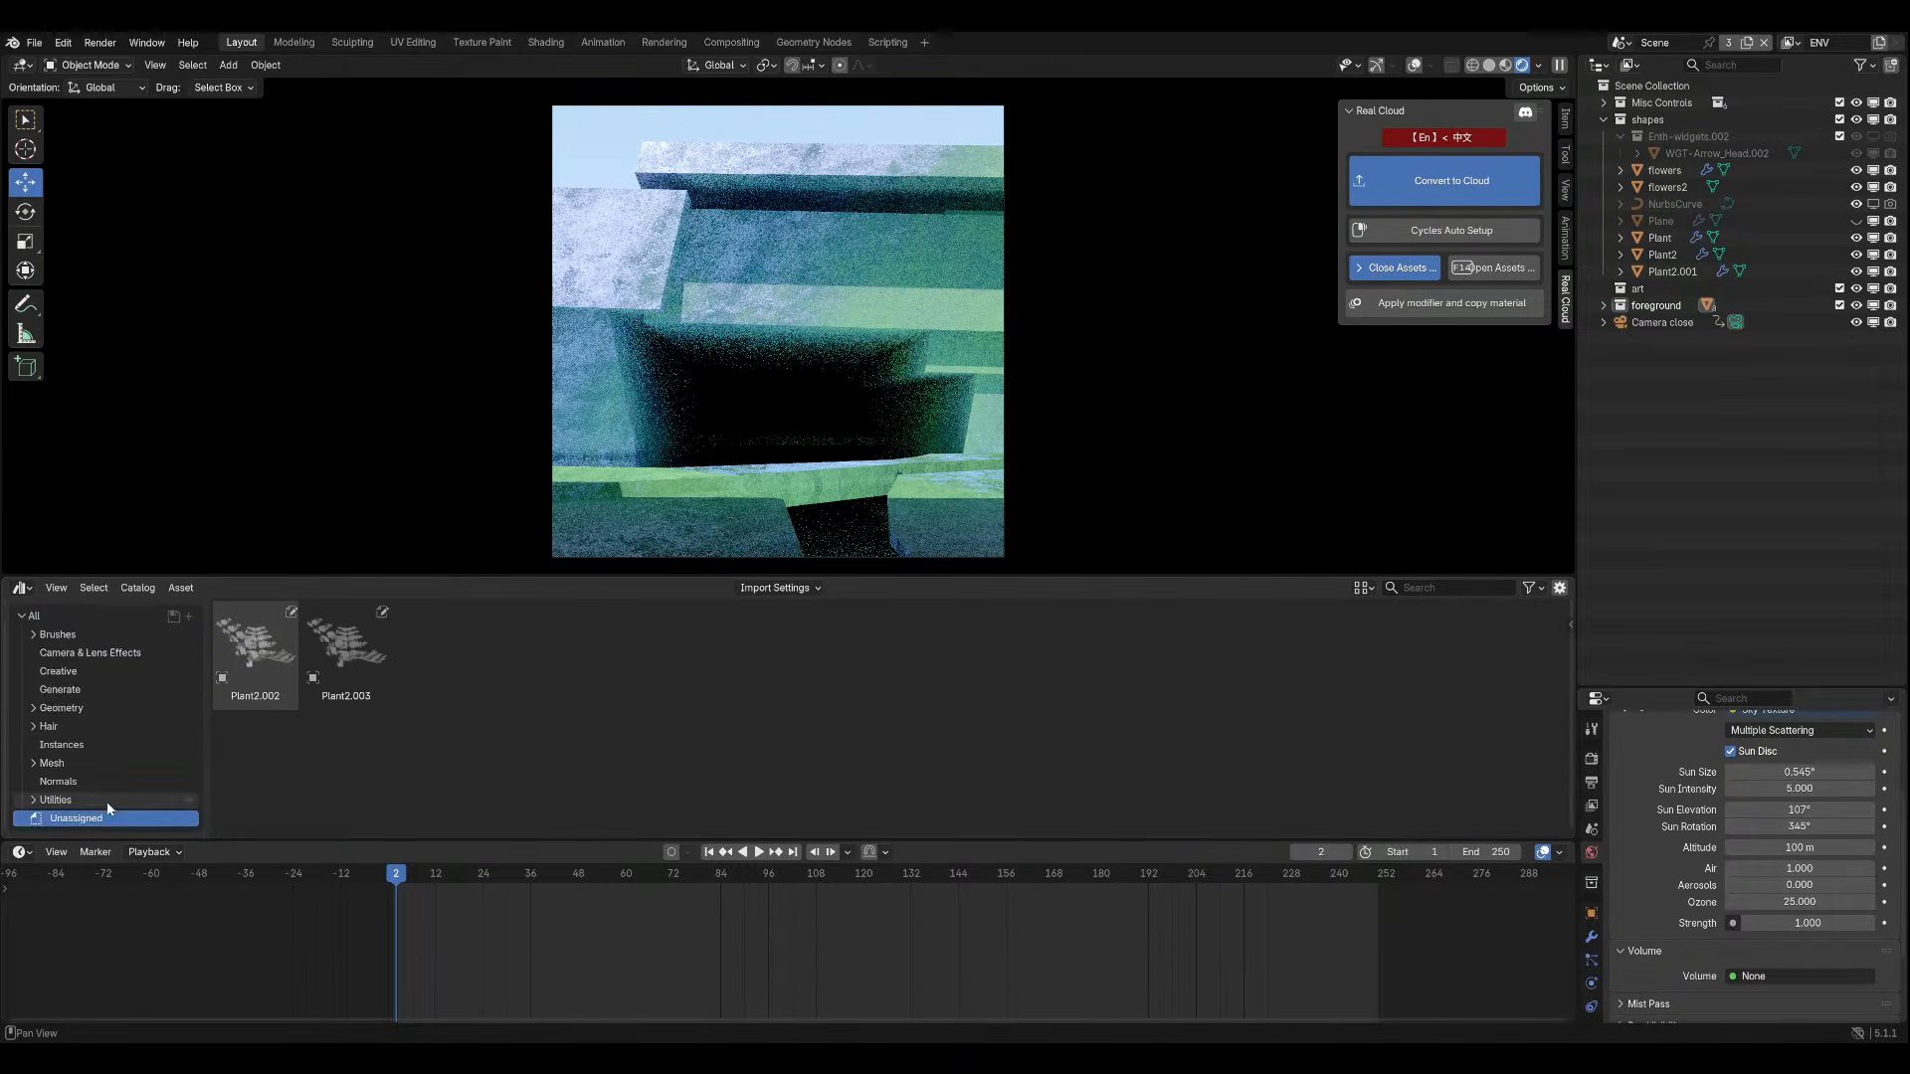
left_click(106, 799)
left_click(103, 781)
left_click(105, 745)
left_click(107, 726)
left_click(104, 708)
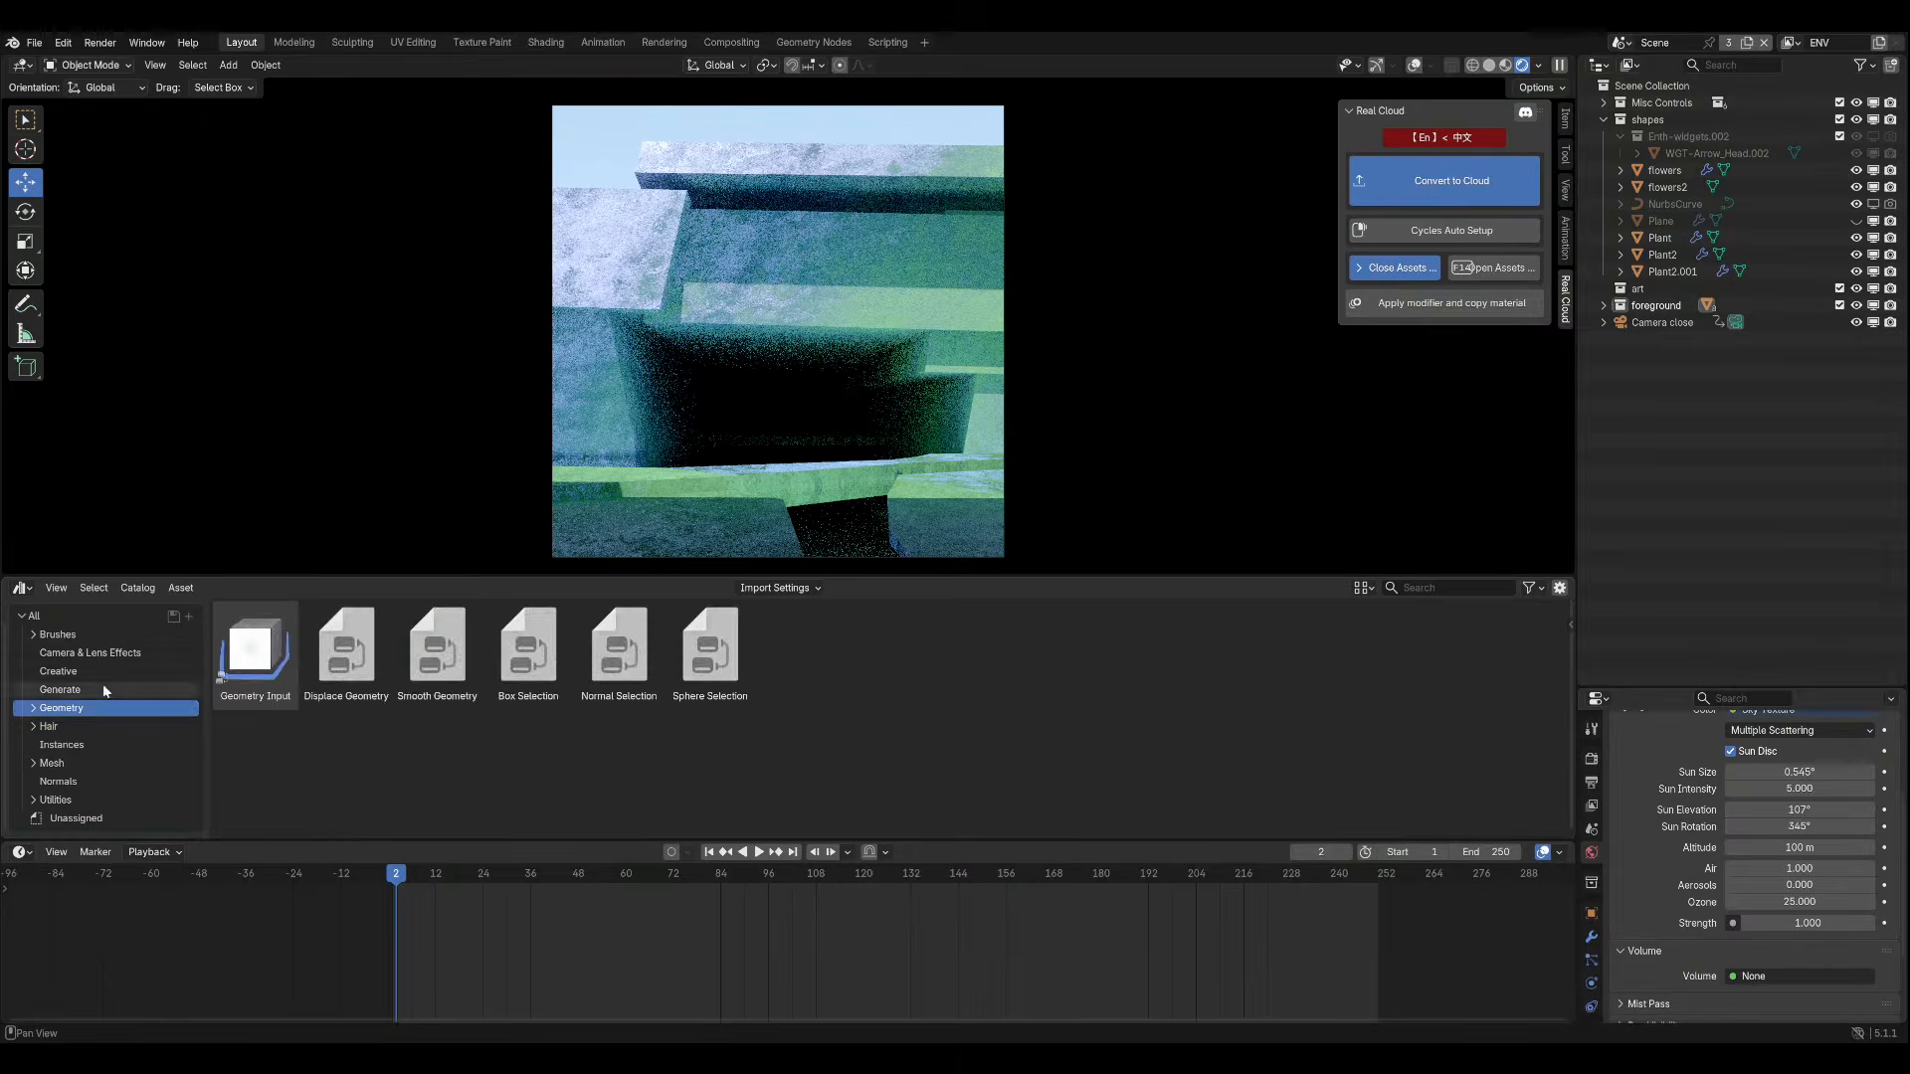
left_click(103, 690)
left_click(104, 671)
left_click(103, 653)
left_click(105, 634)
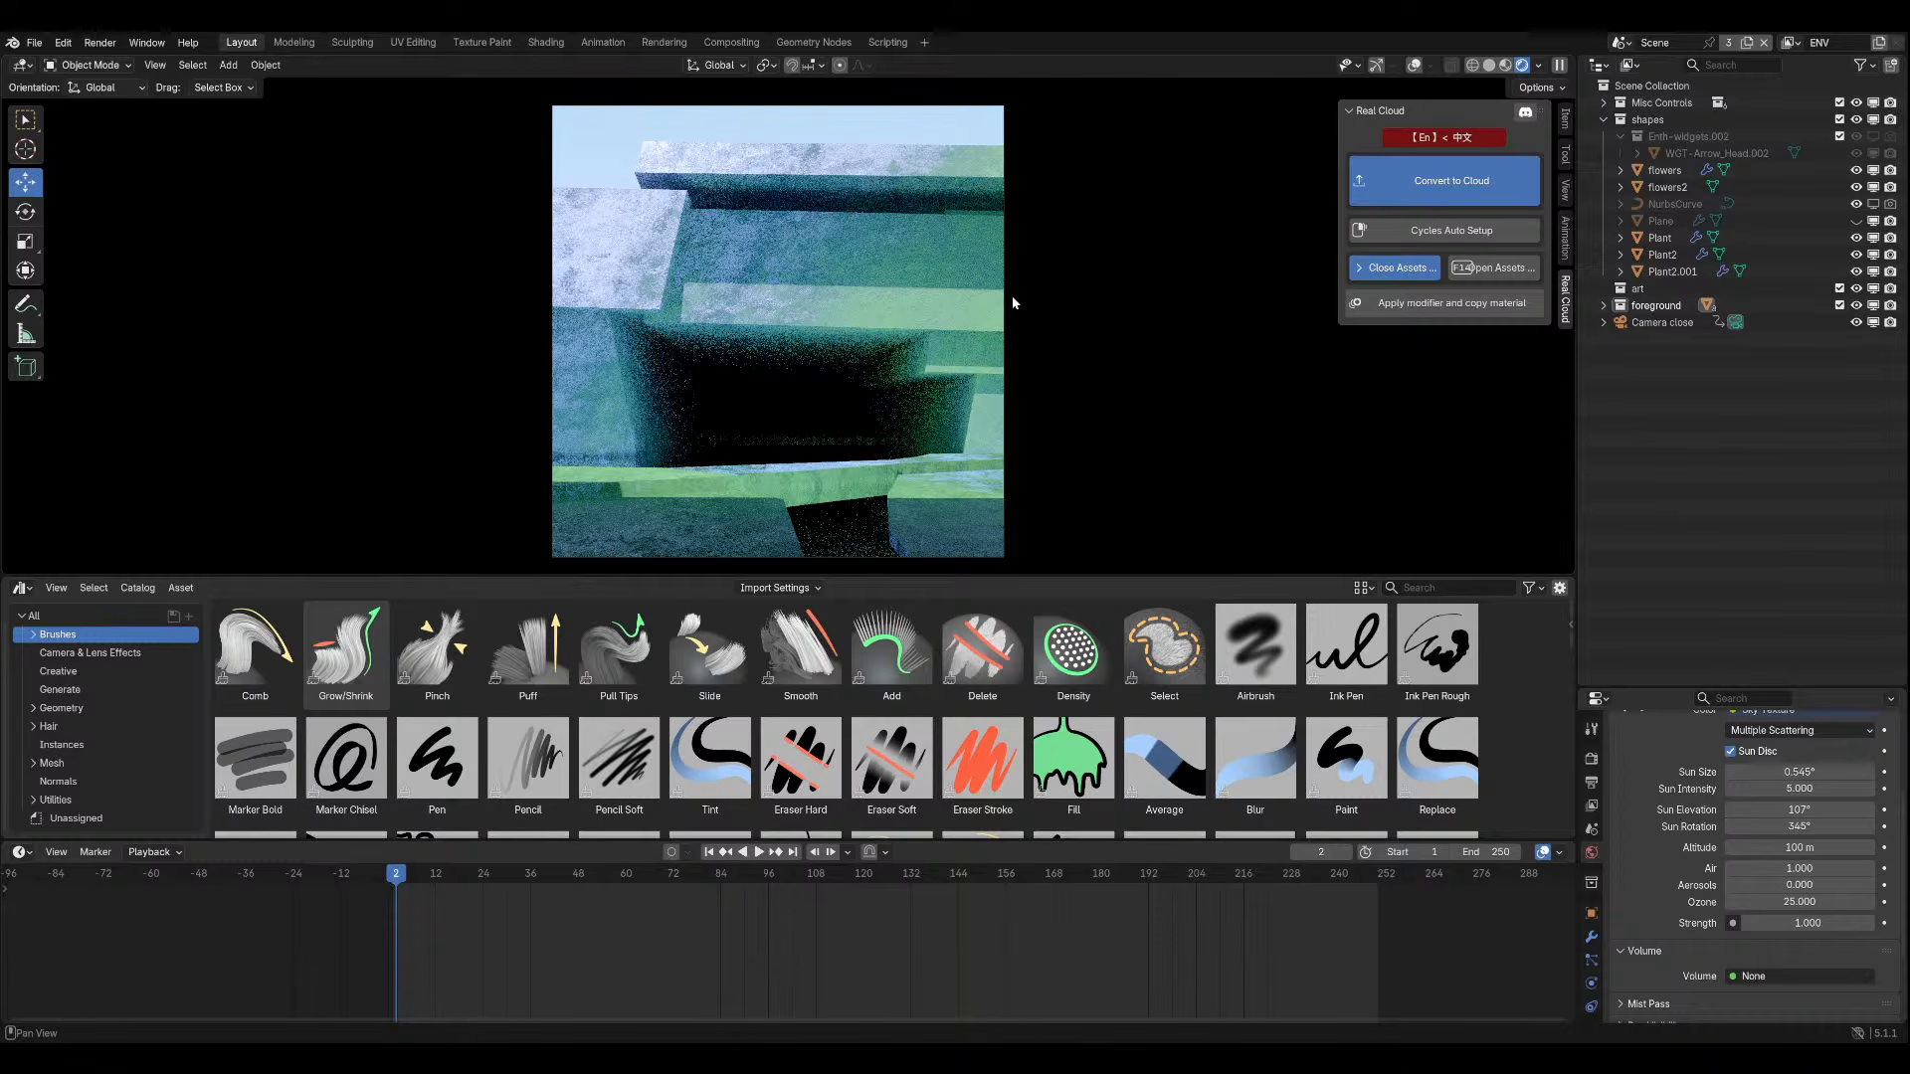
Close the Real Cloud asset browser and save the file.
left_click(1398, 267)
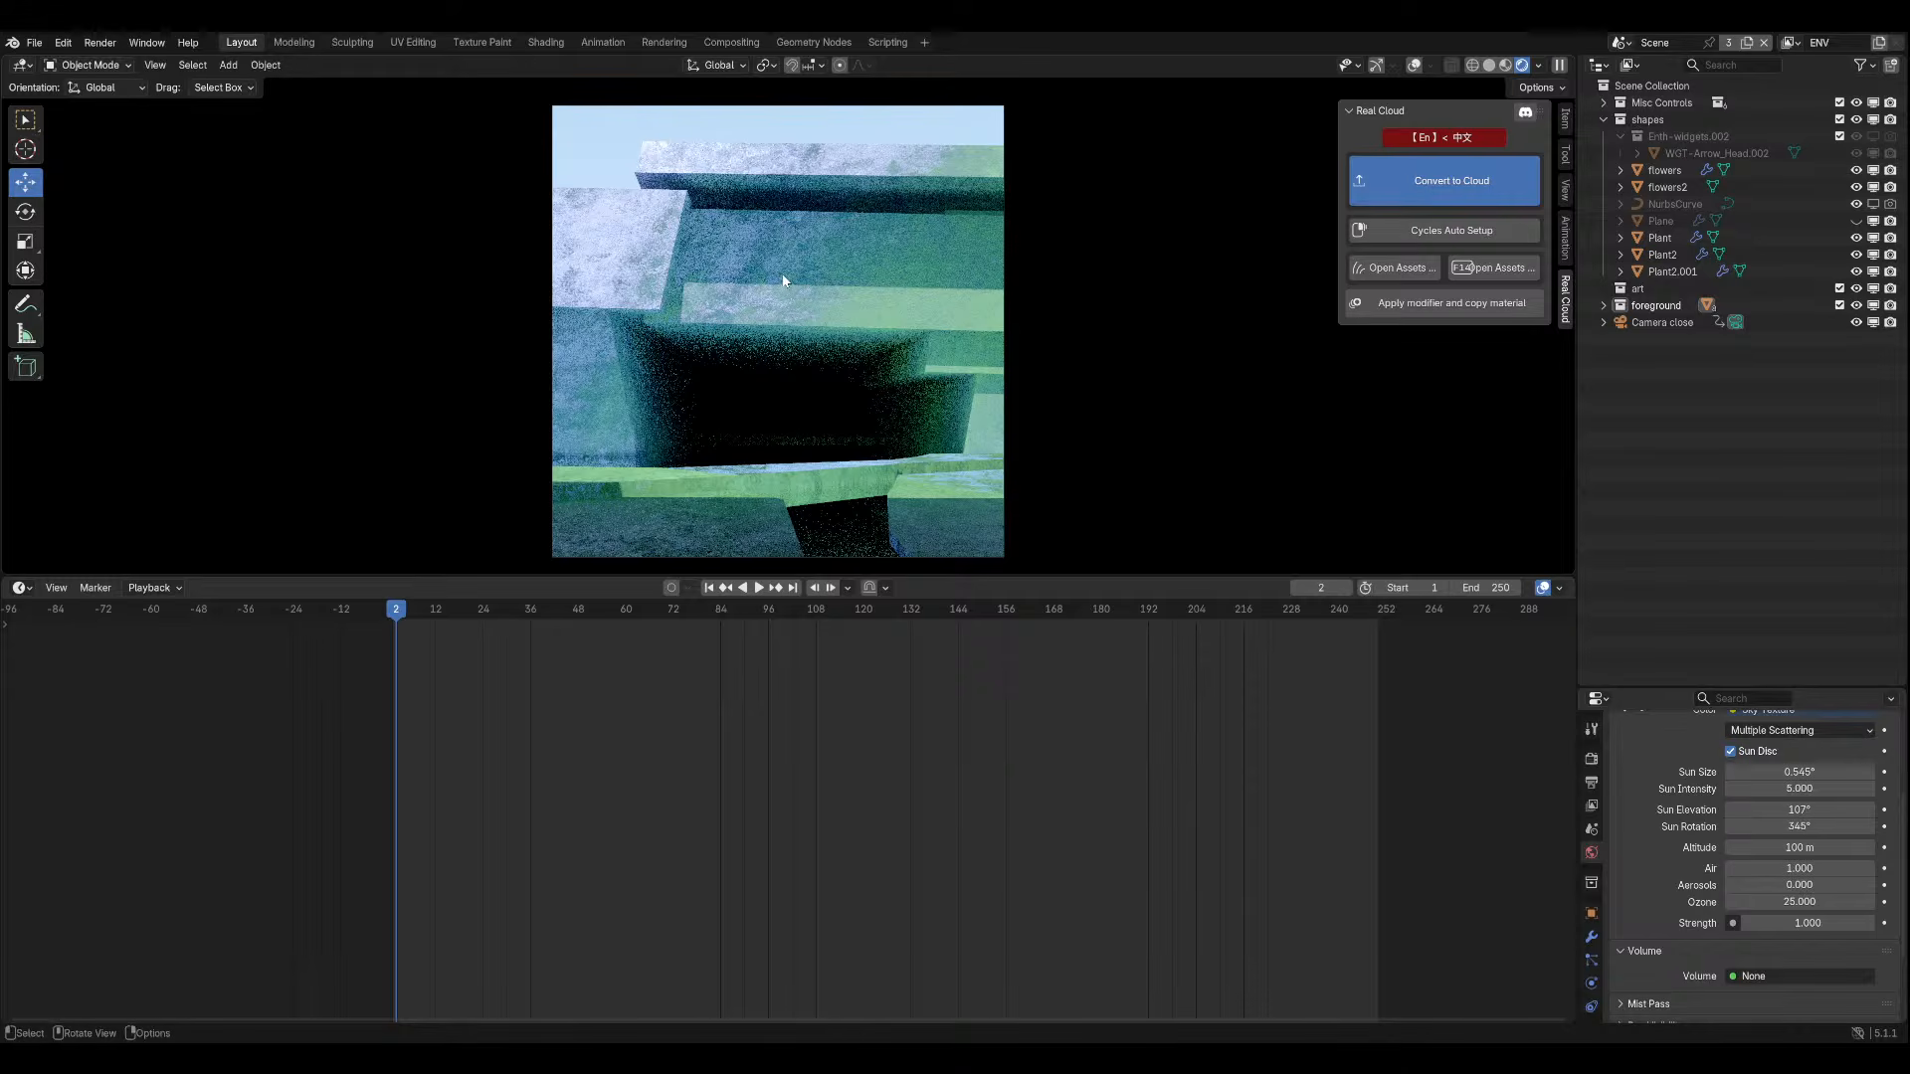
key("ctrl+s")
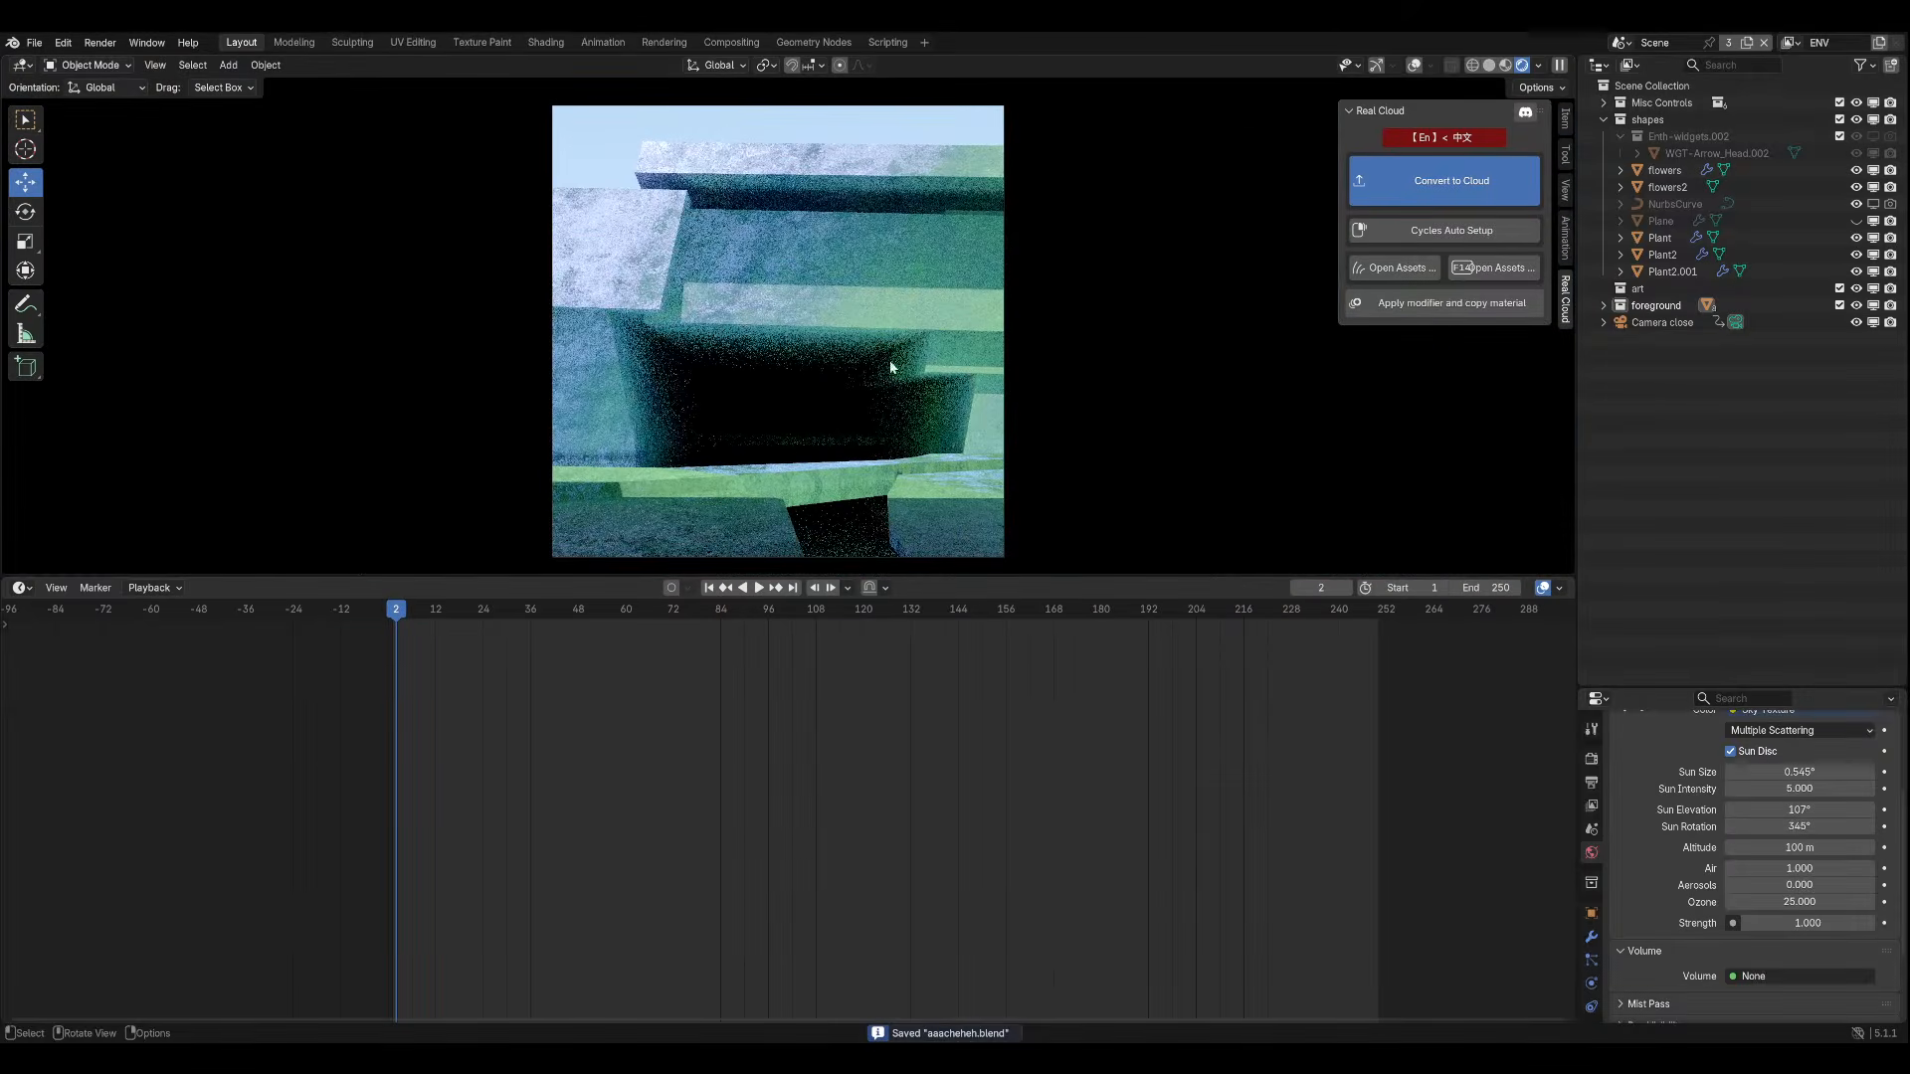
Add a Remesh modifier to the foreground Cube and save the file, leaving the viewport overlays hidden.
left_click(1412, 64)
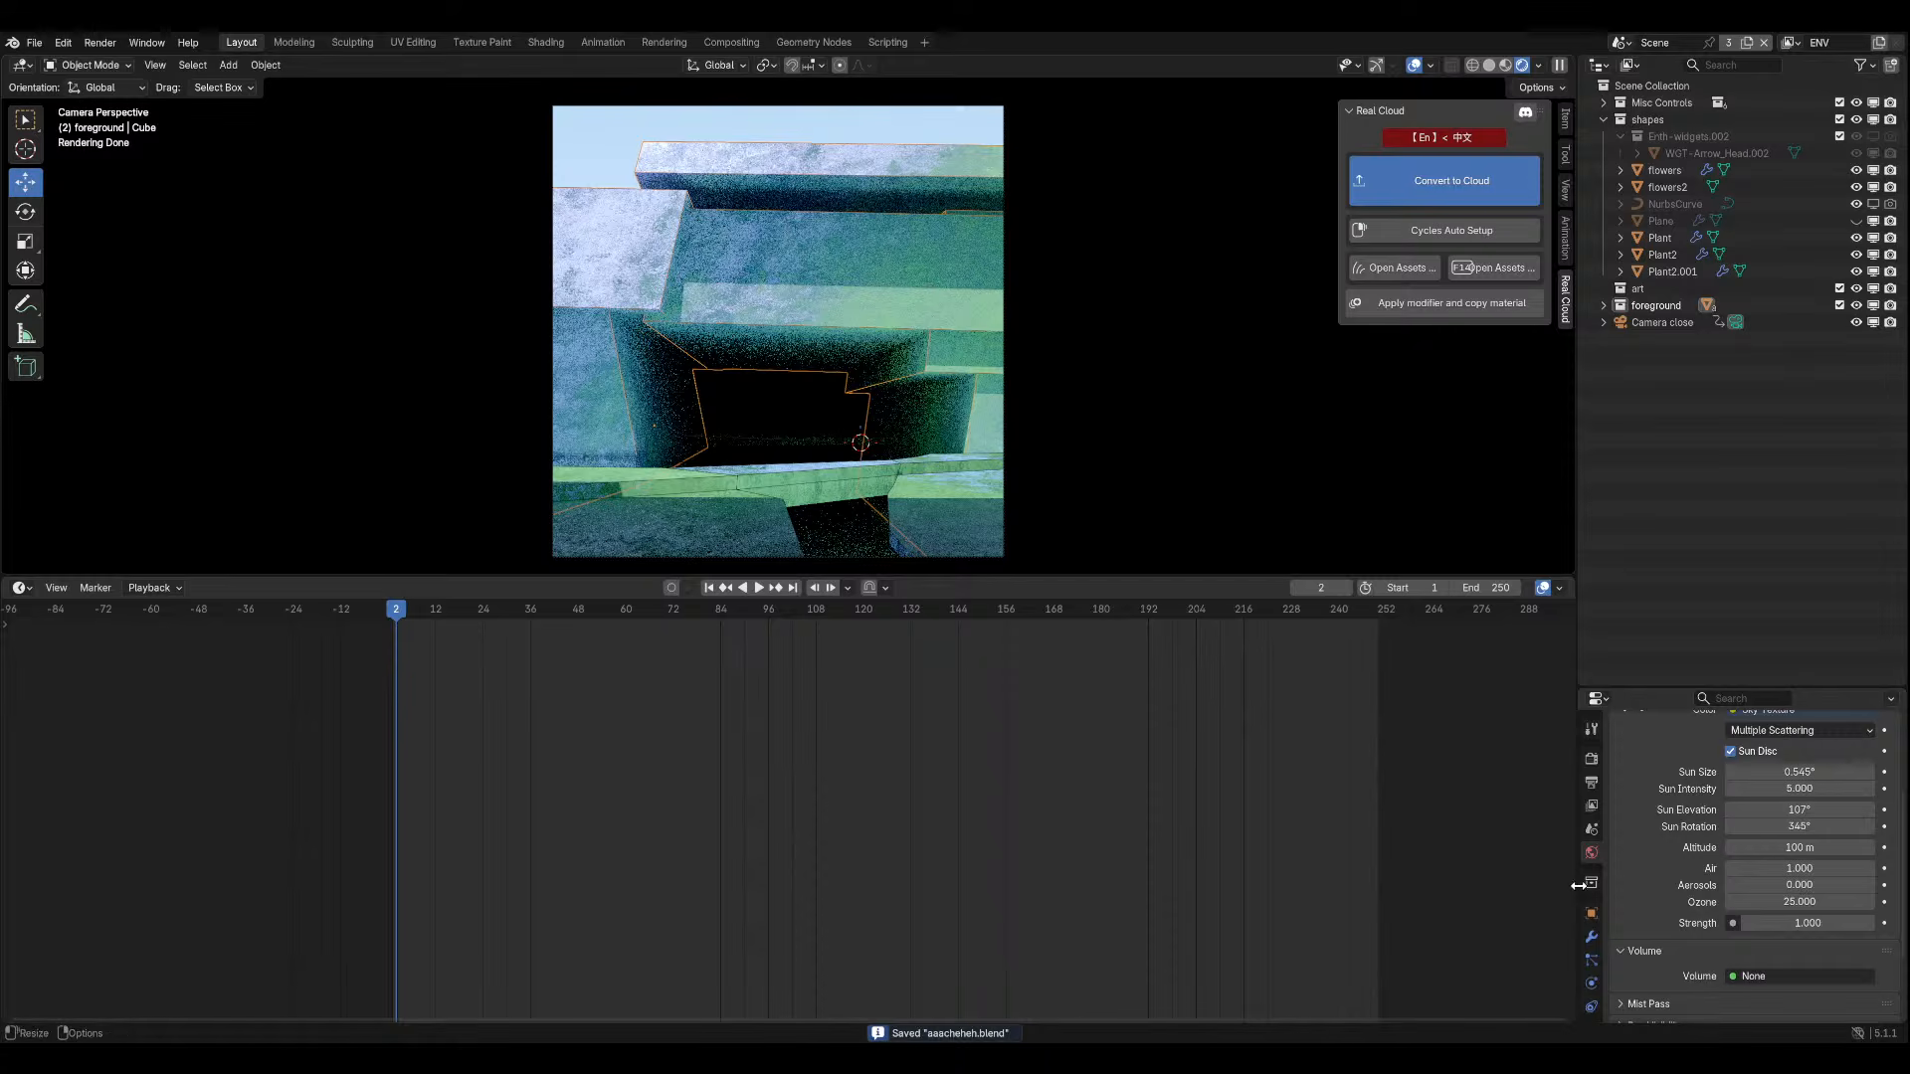
scroll(1700, 879, "up", 4)
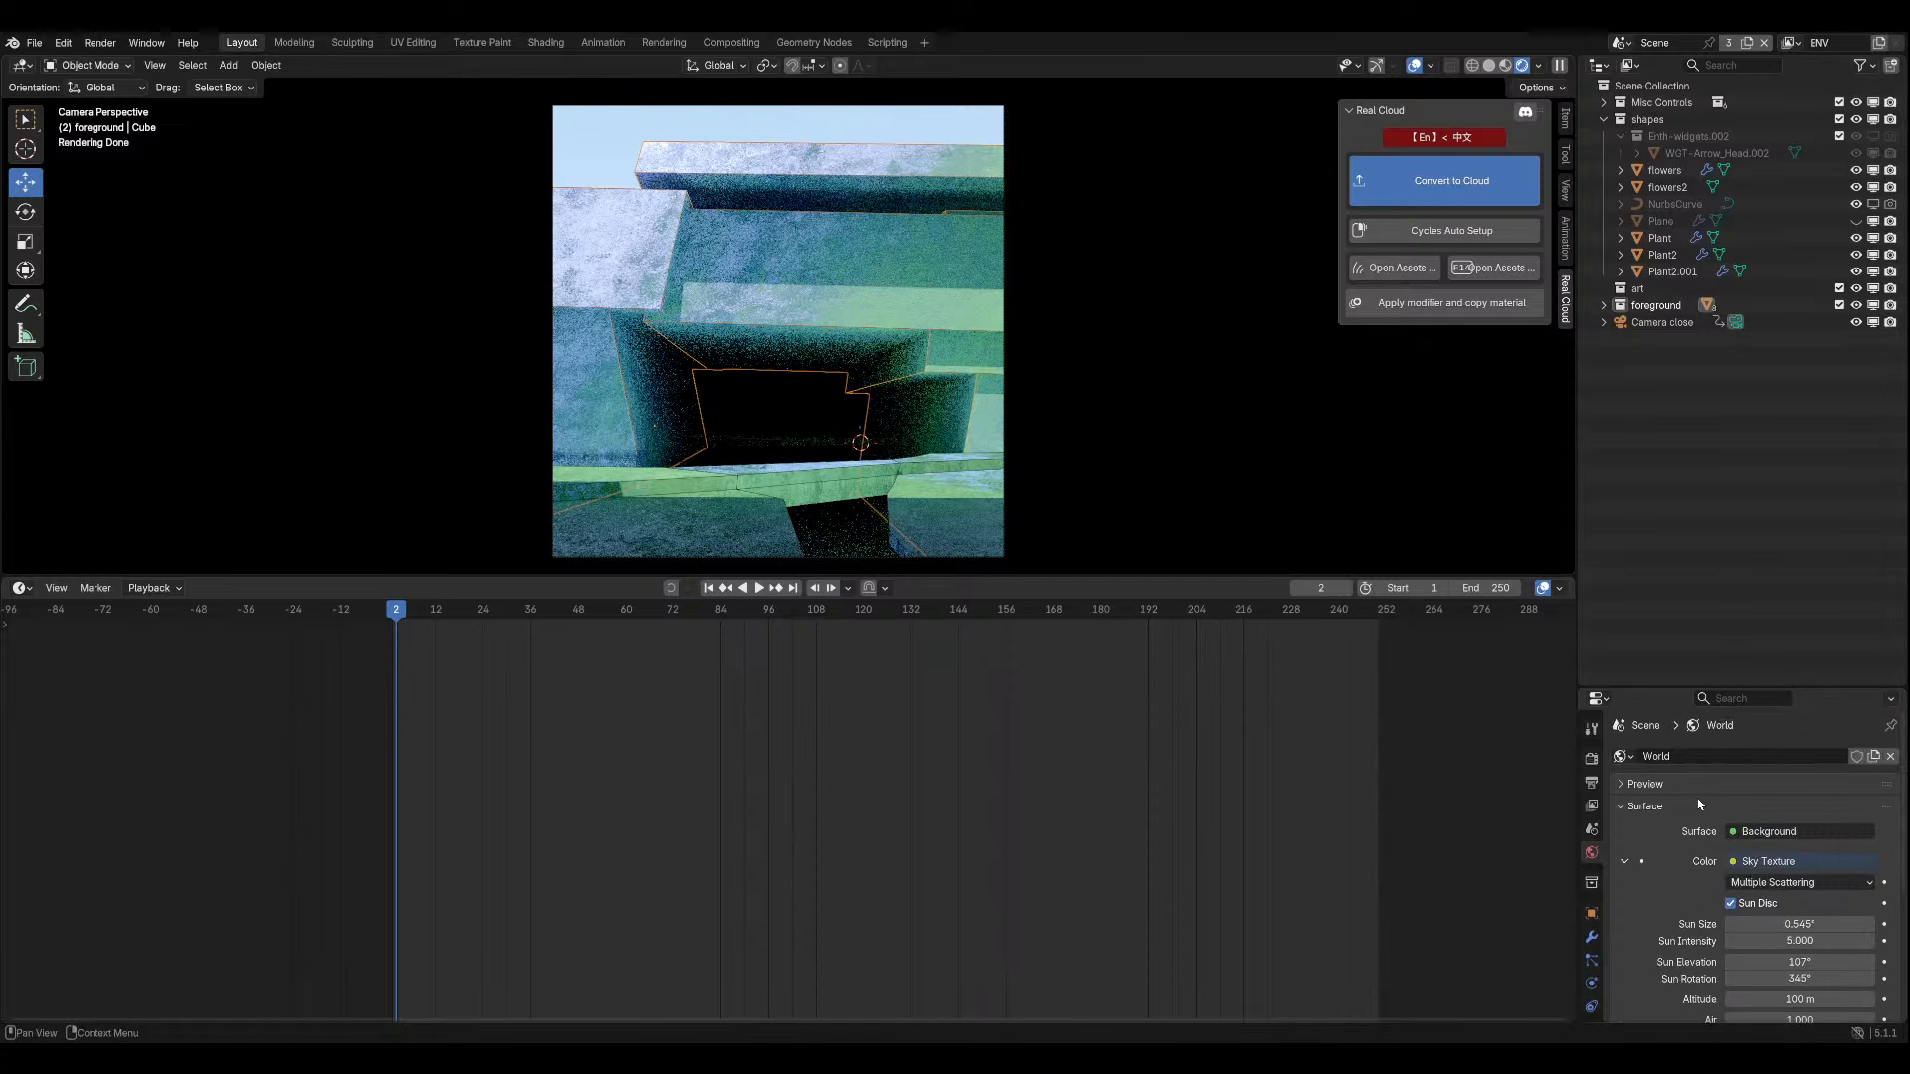
left_click(1591, 913)
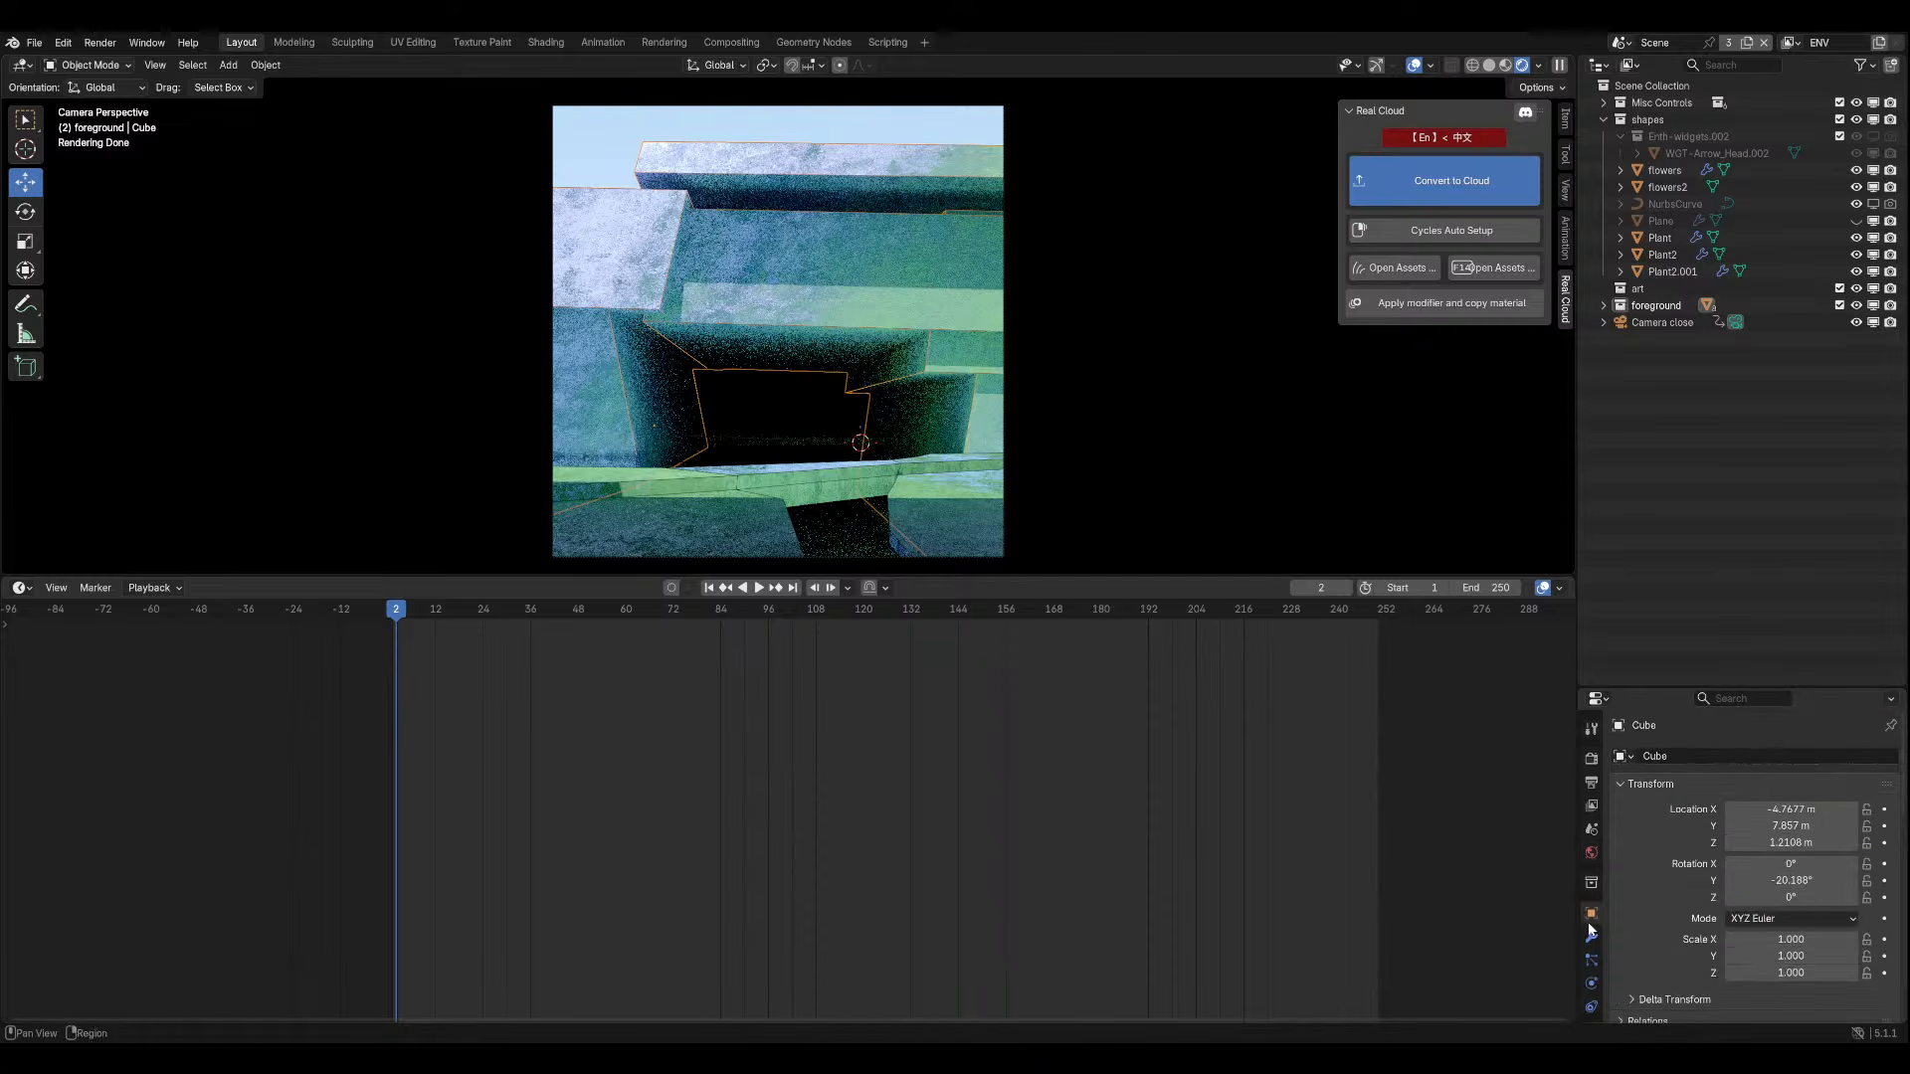
left_click(1591, 938)
left_click(1715, 756)
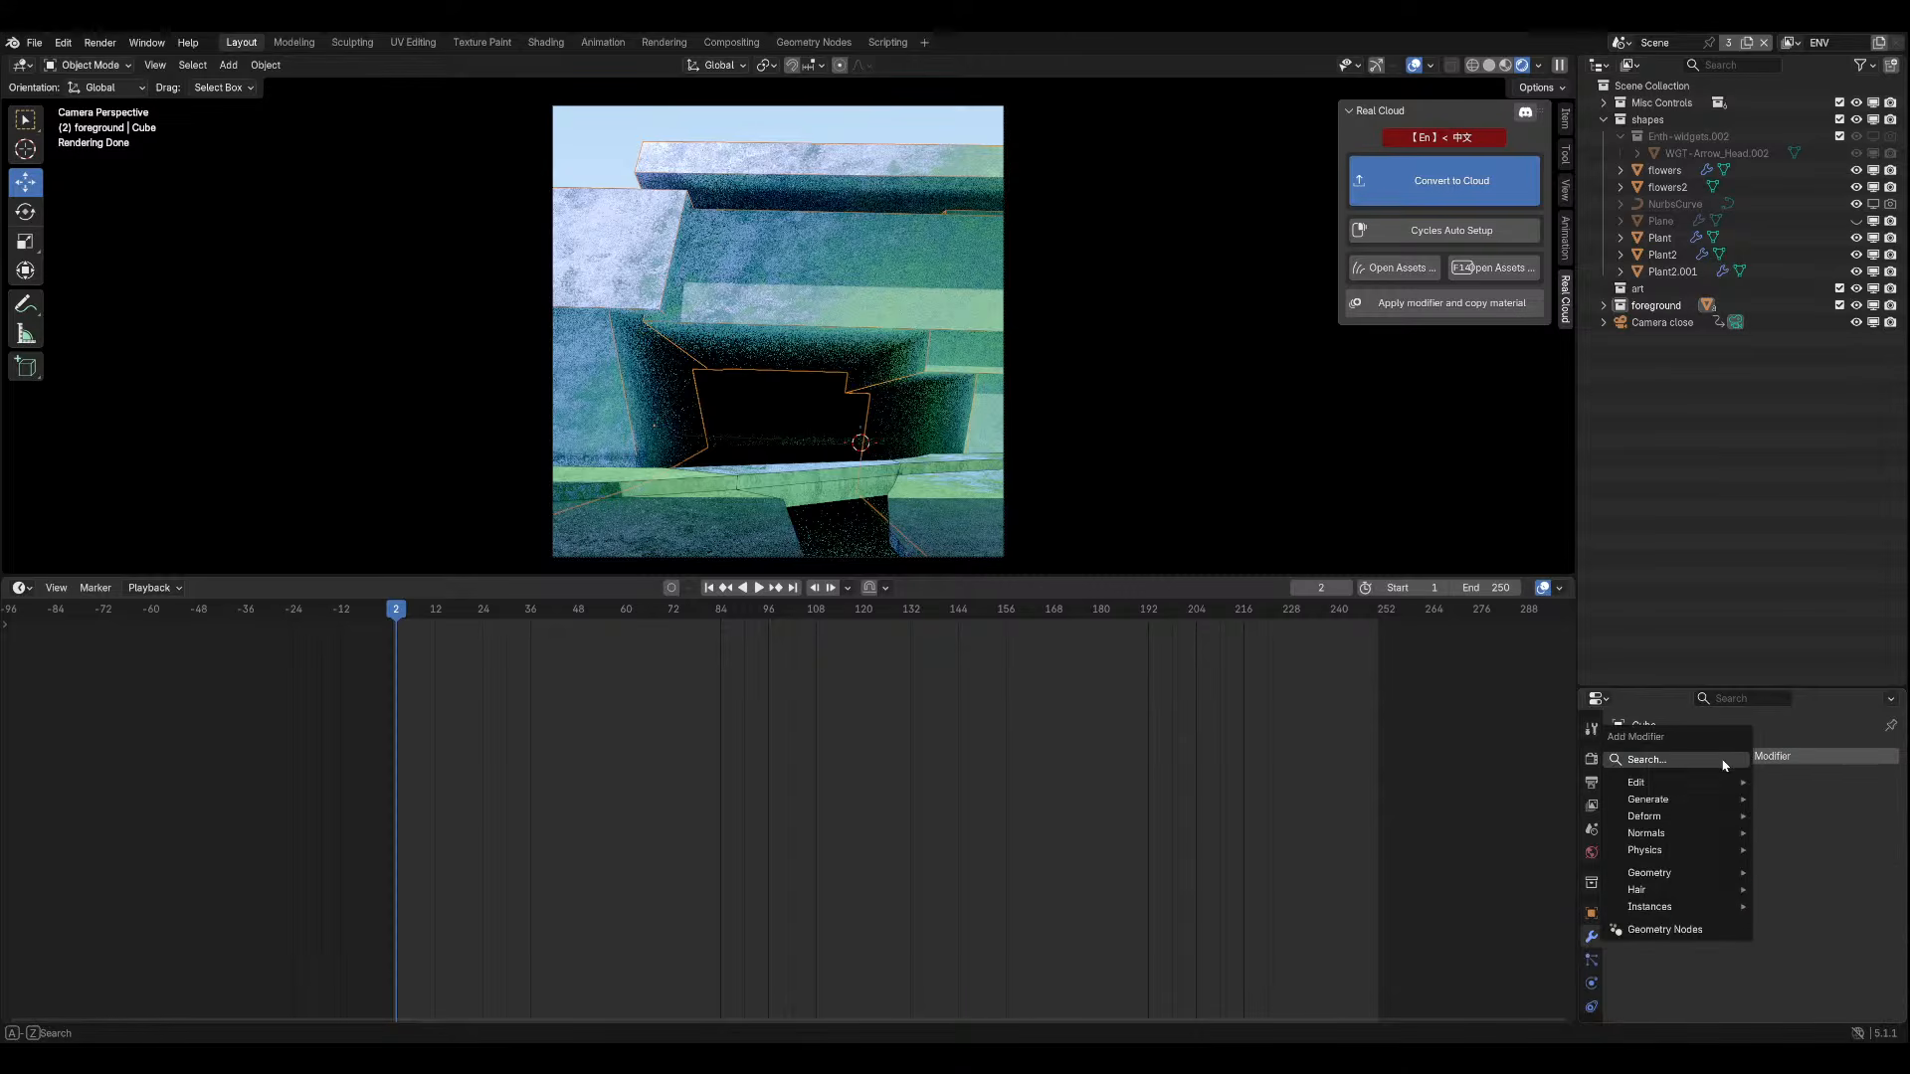
left_click(1697, 762)
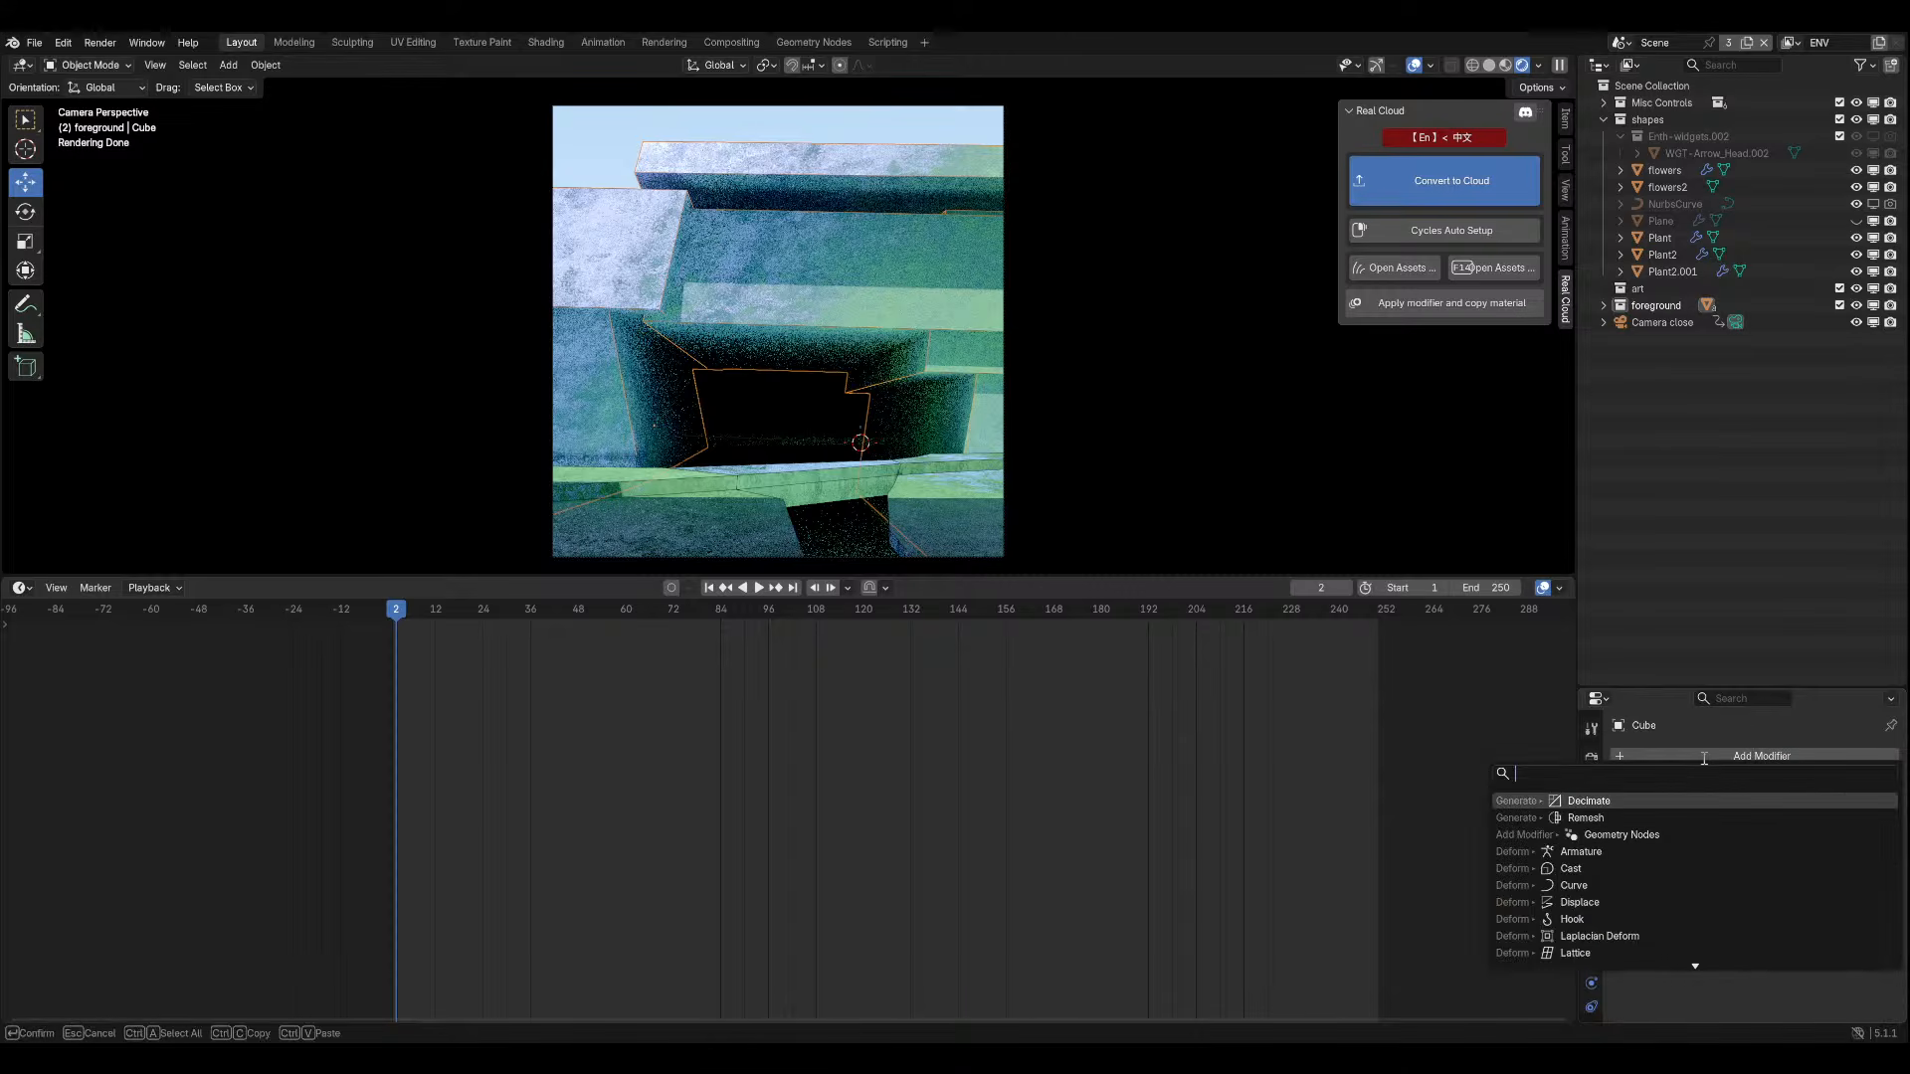
type("rem")
left_click(1702, 802)
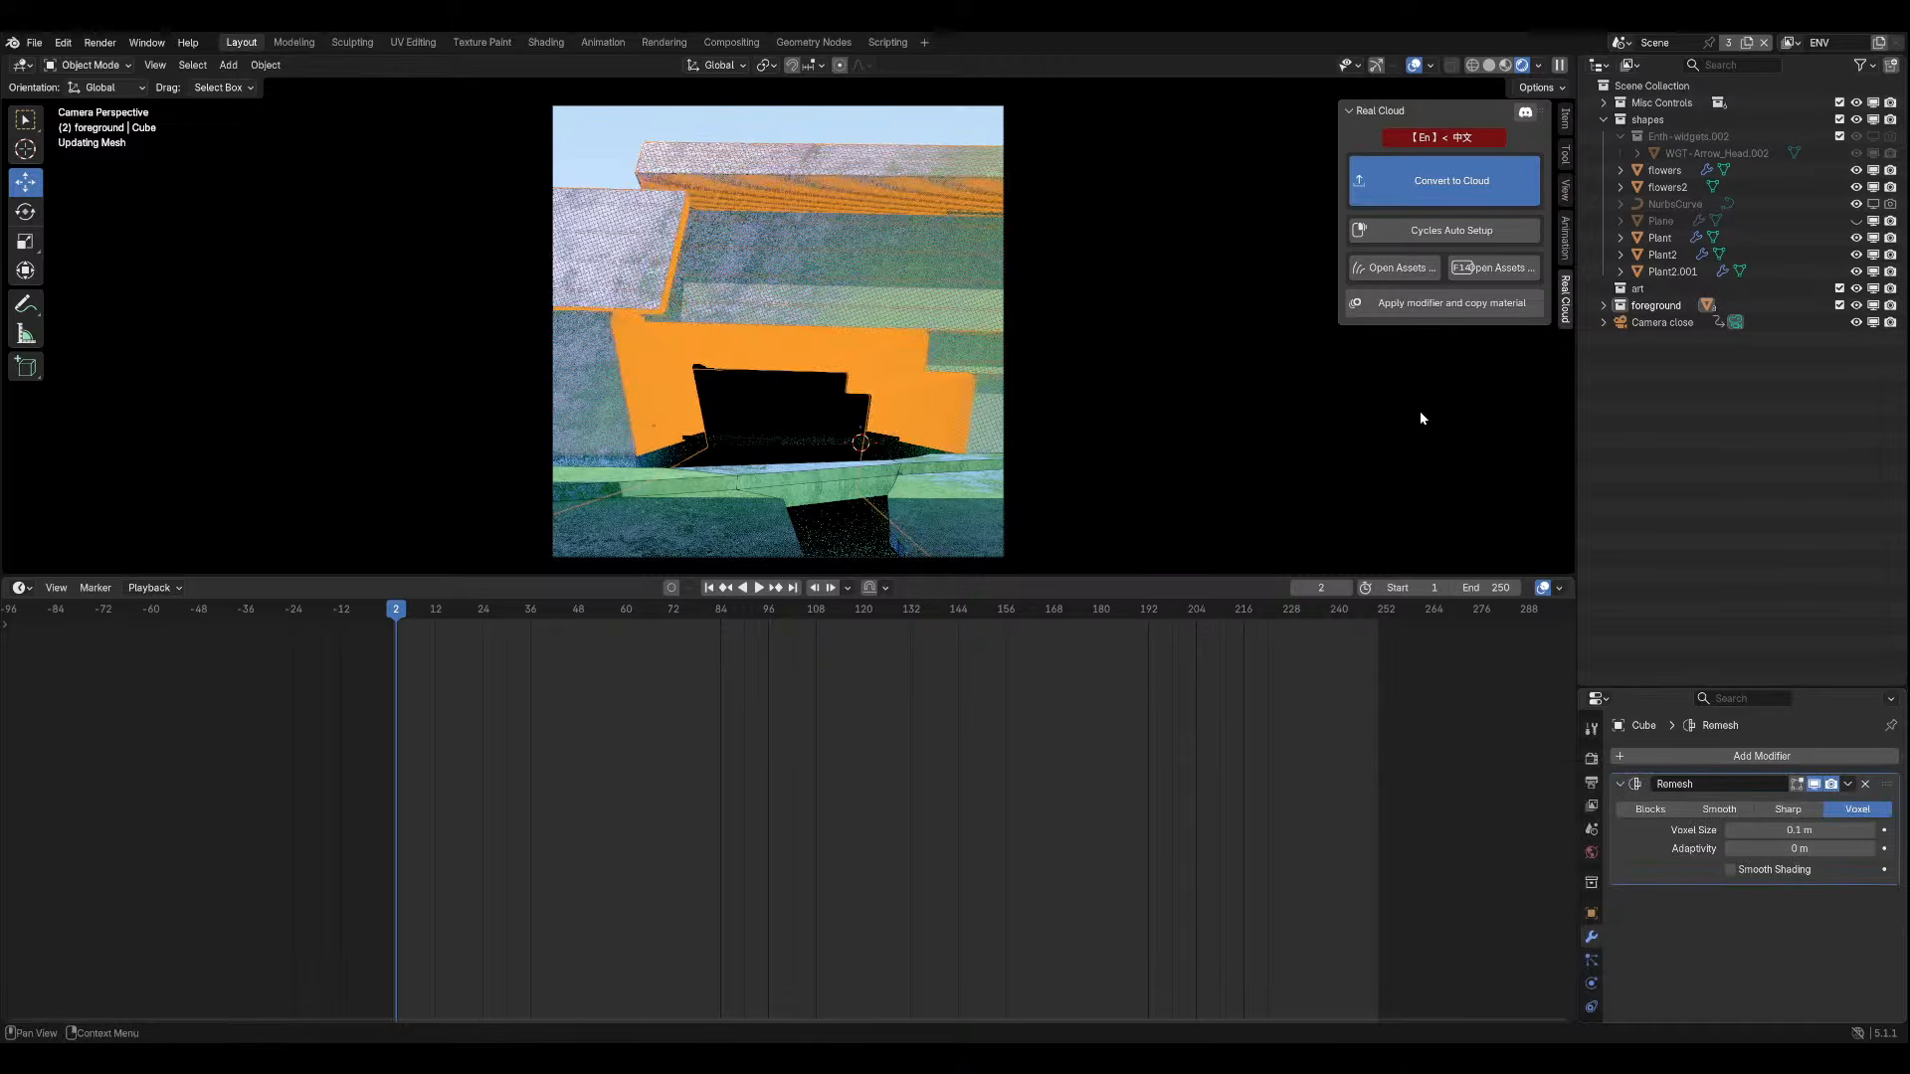
key("ctrl+s")
left_click(1413, 65)
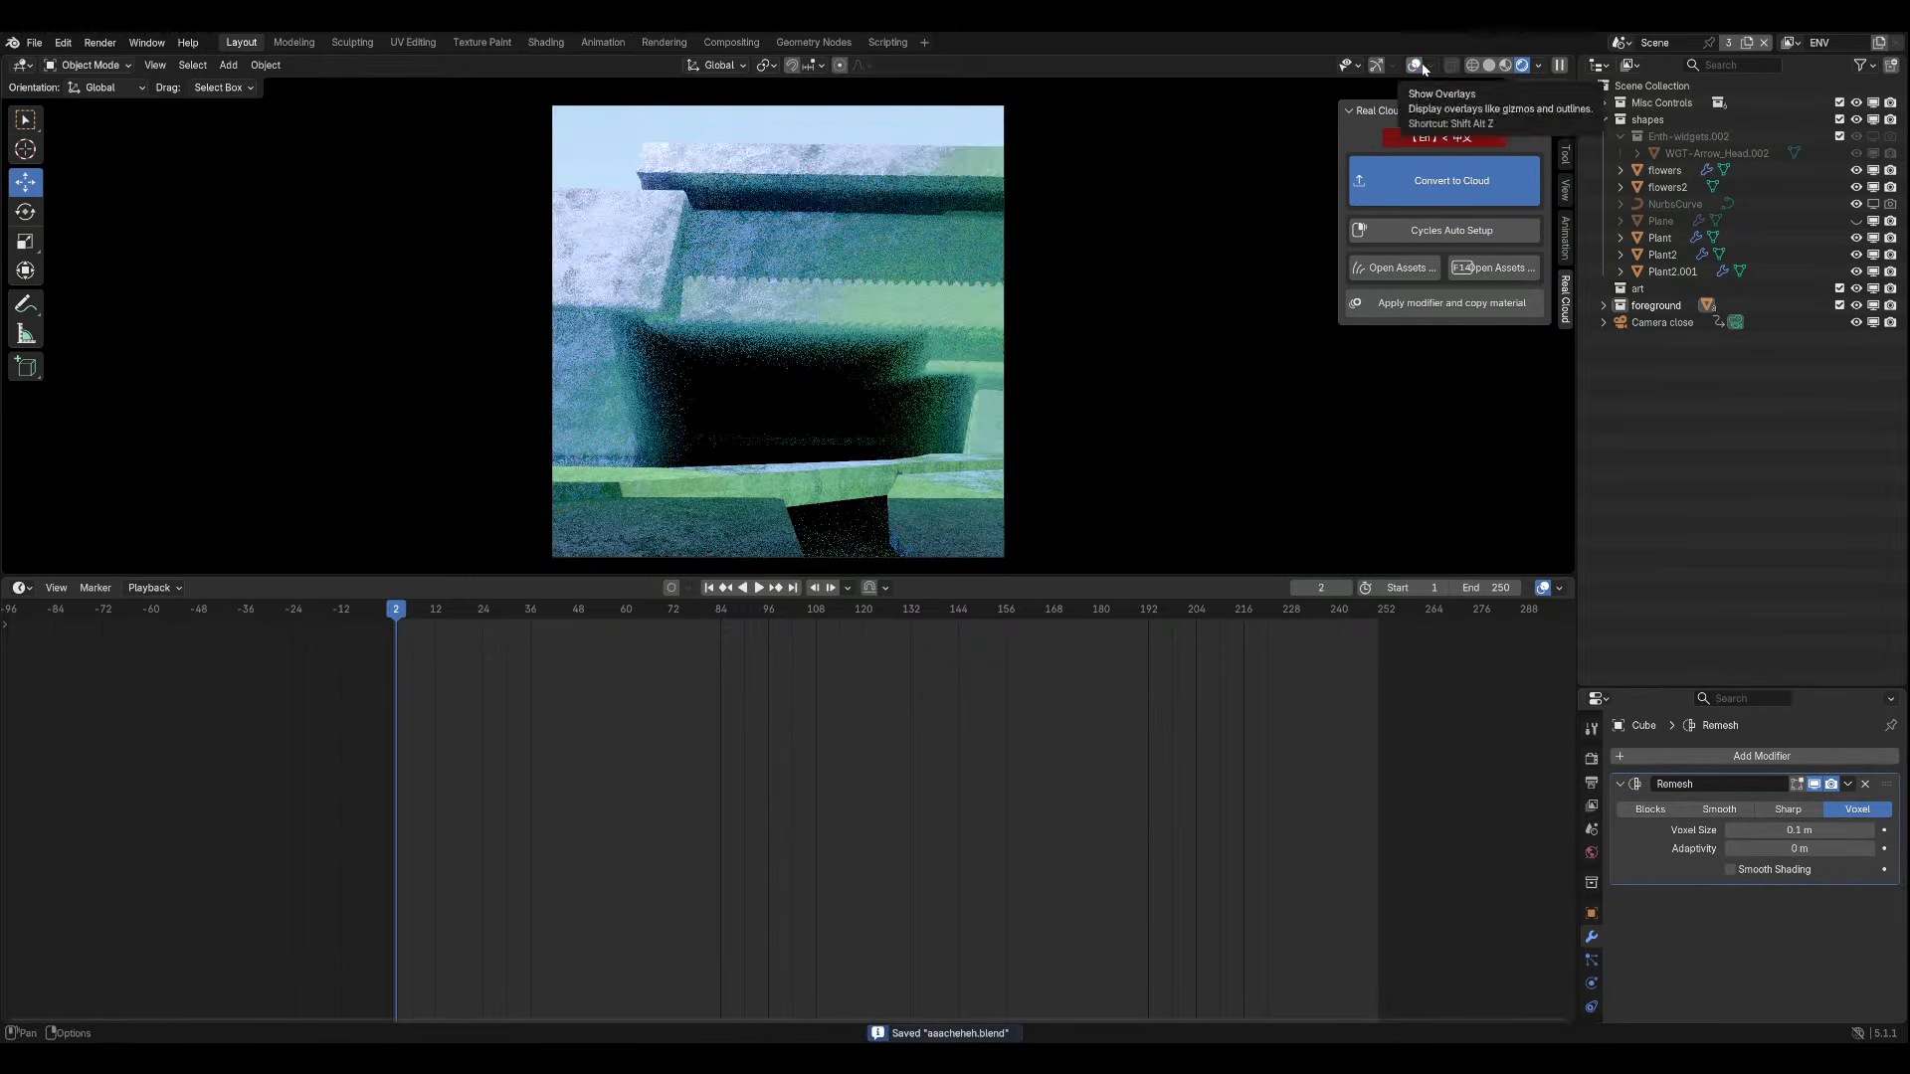
Switch the Cube's Remesh modifier to Sharp mode, try octree depths up to 7, and set the depth to 5.
left_click(1775, 809)
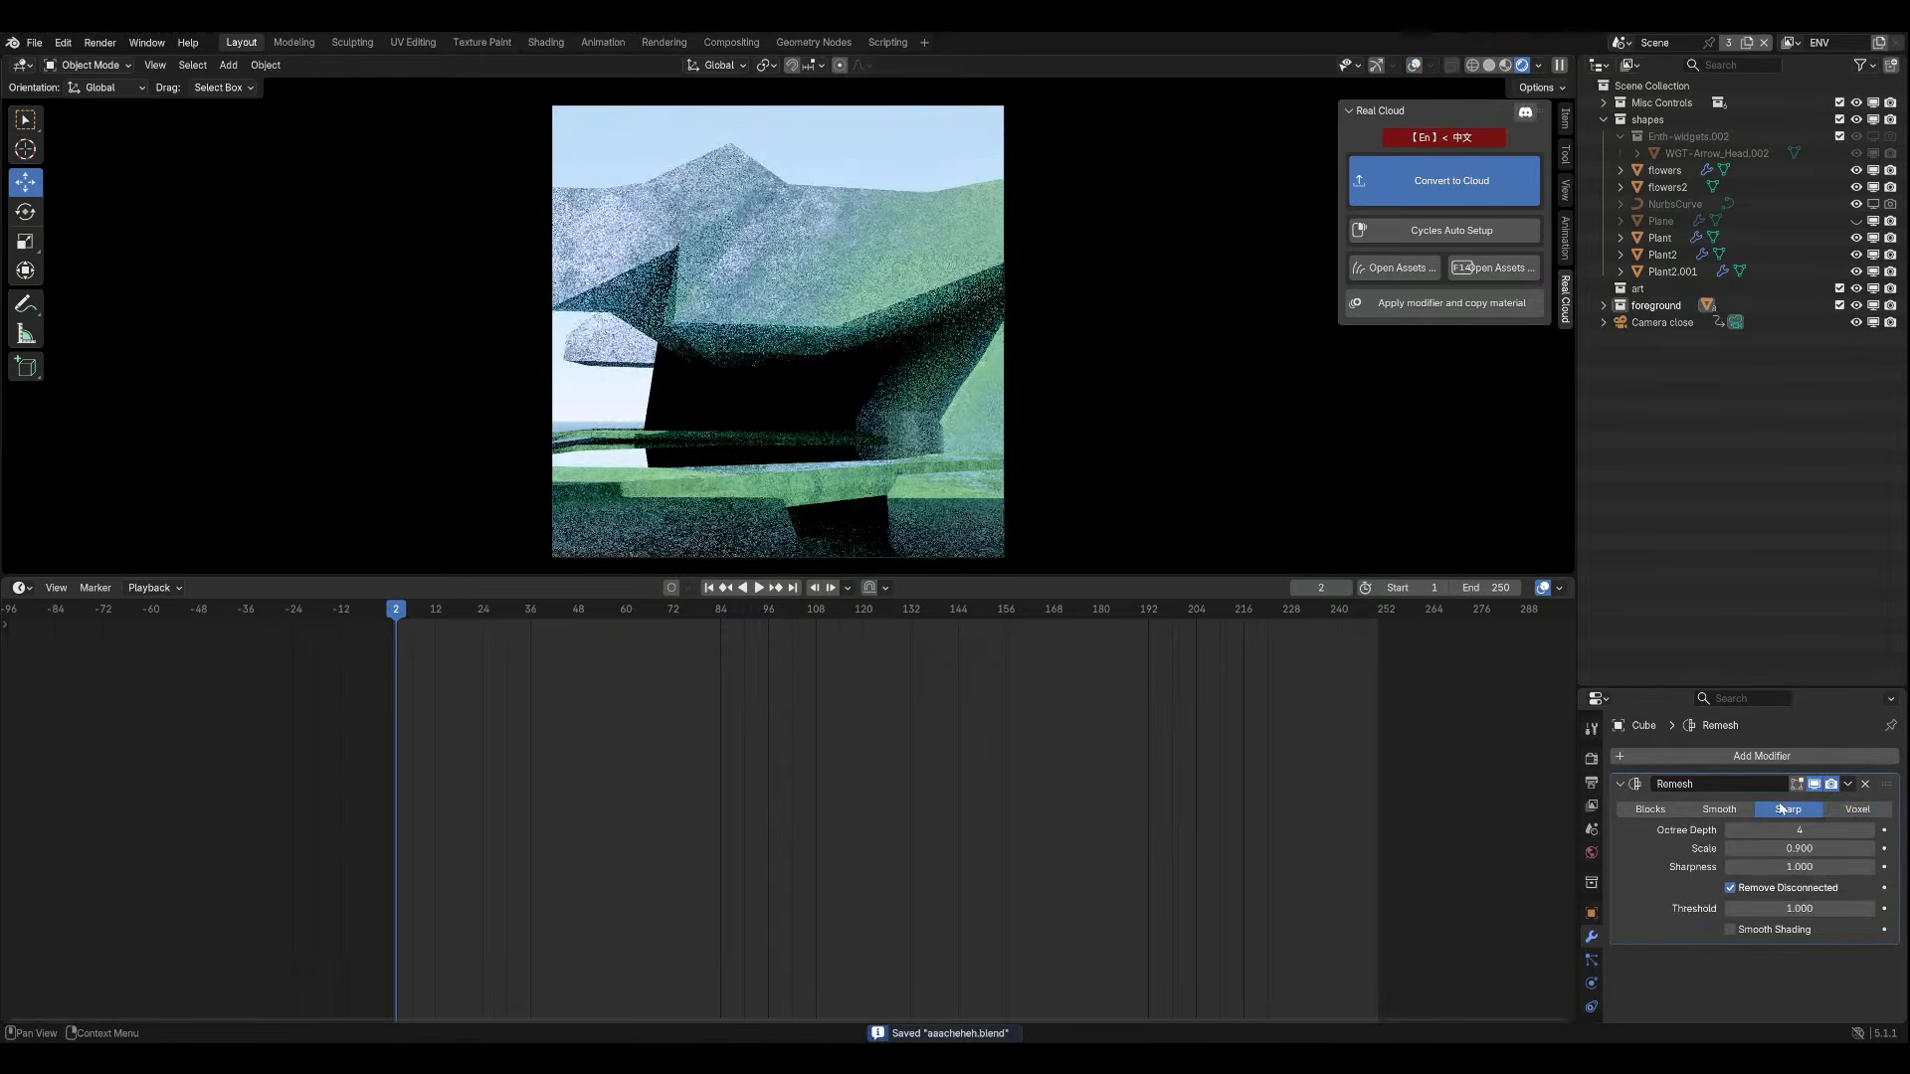
left_click(1870, 830)
left_click(1870, 831)
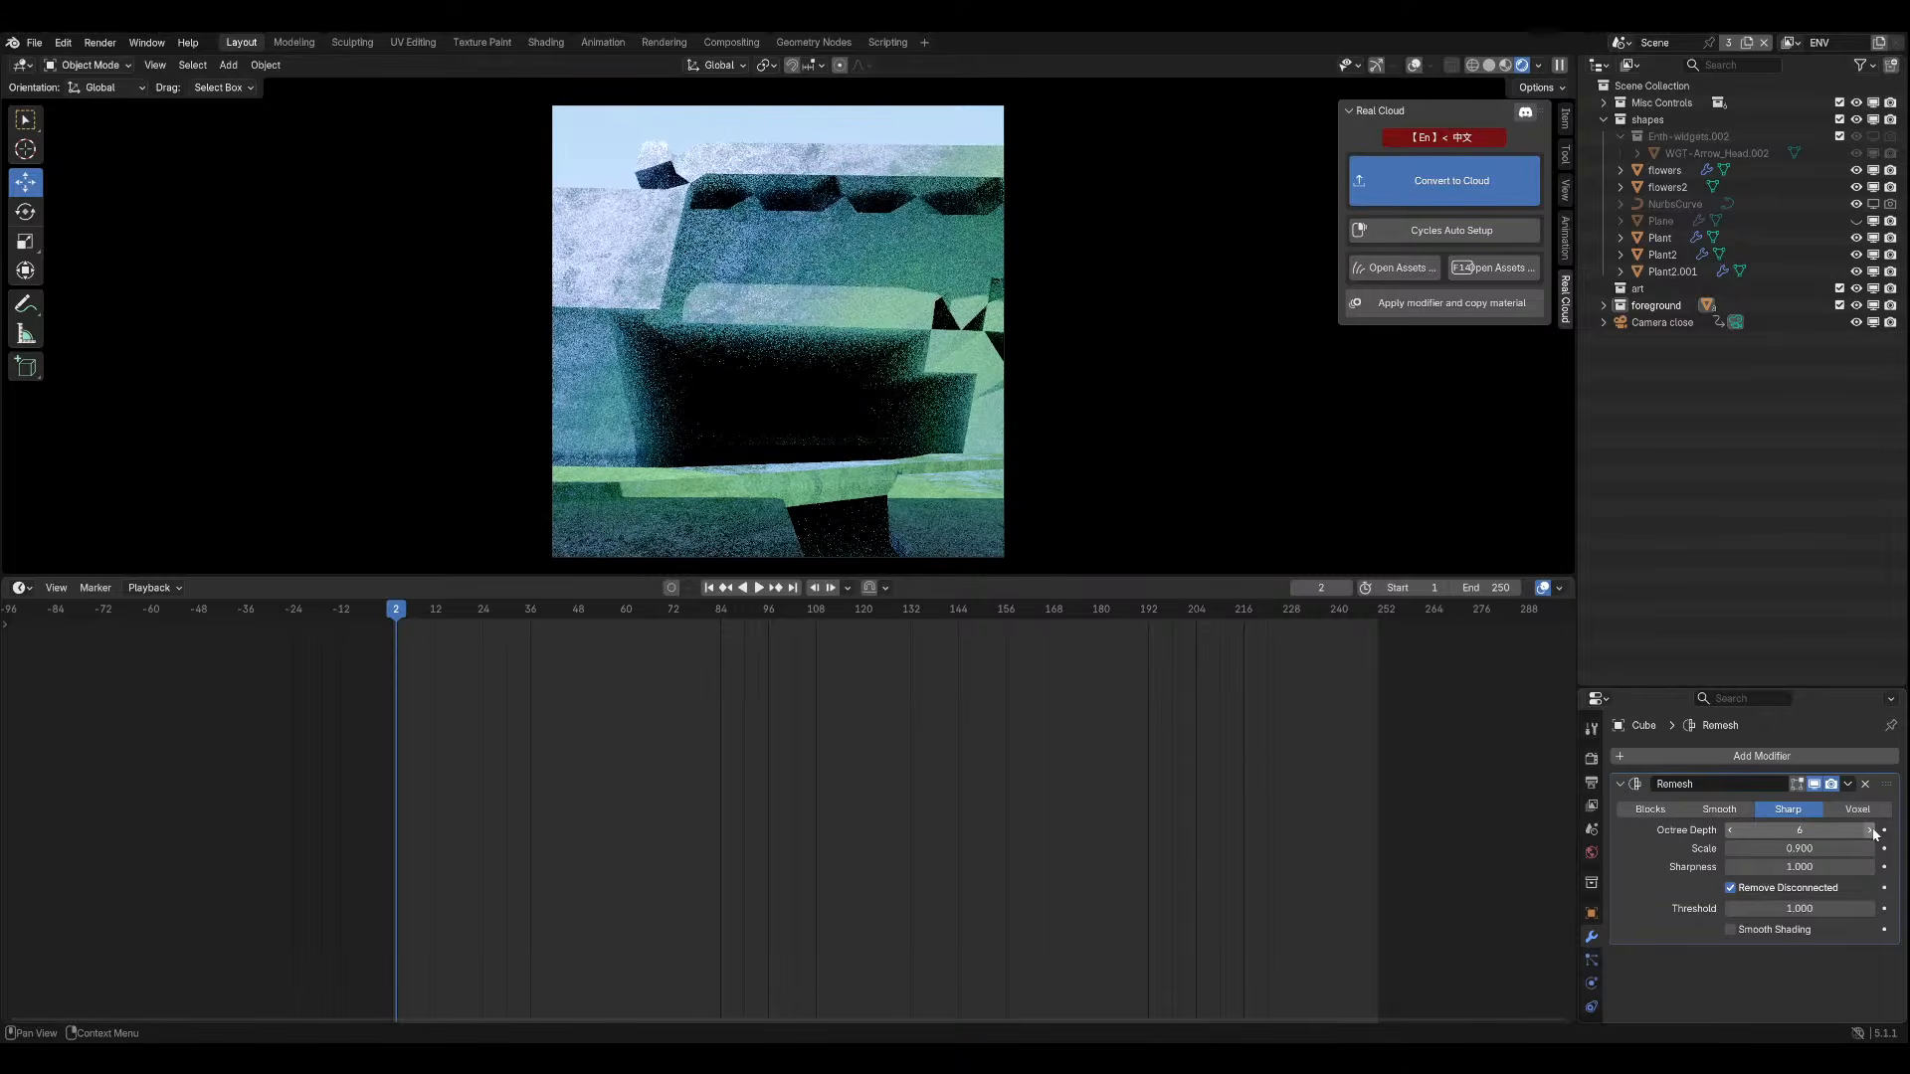
left_click(1871, 831)
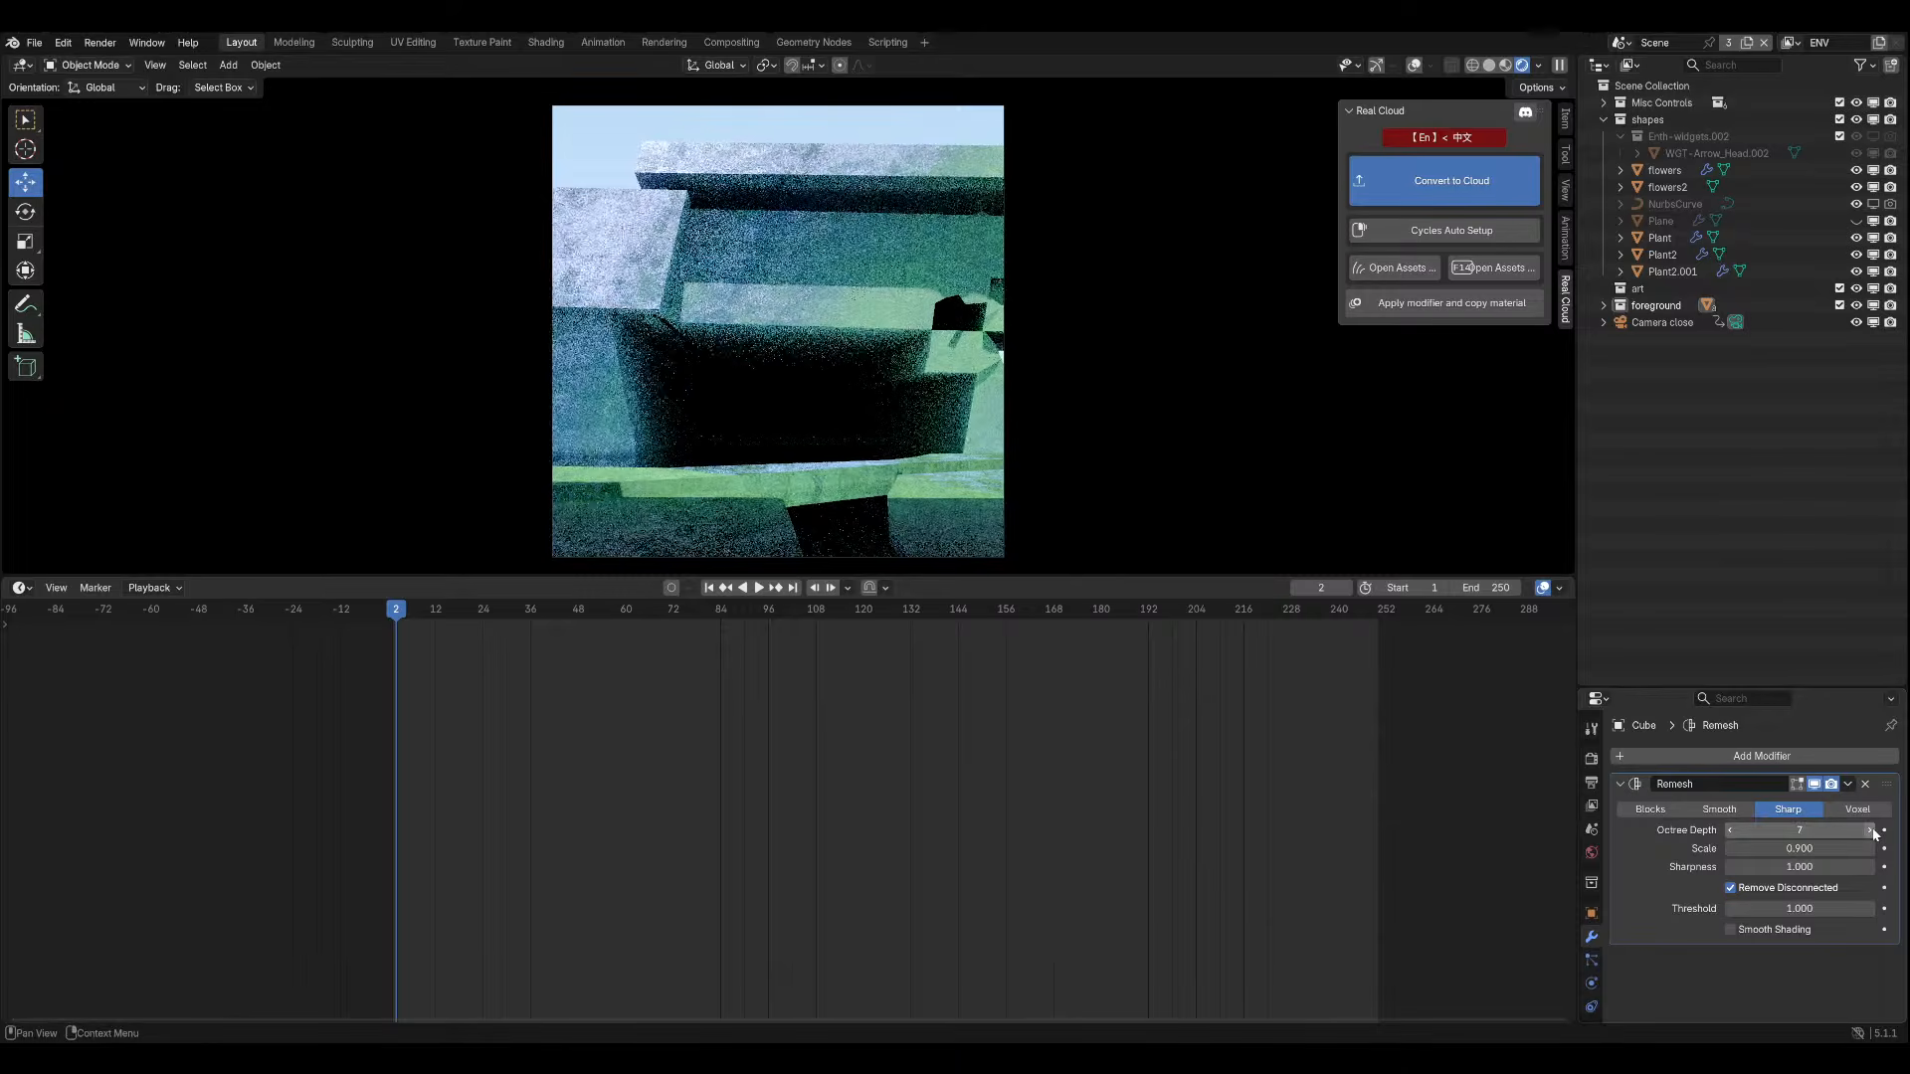
left_click(1730, 830)
left_click(1730, 830)
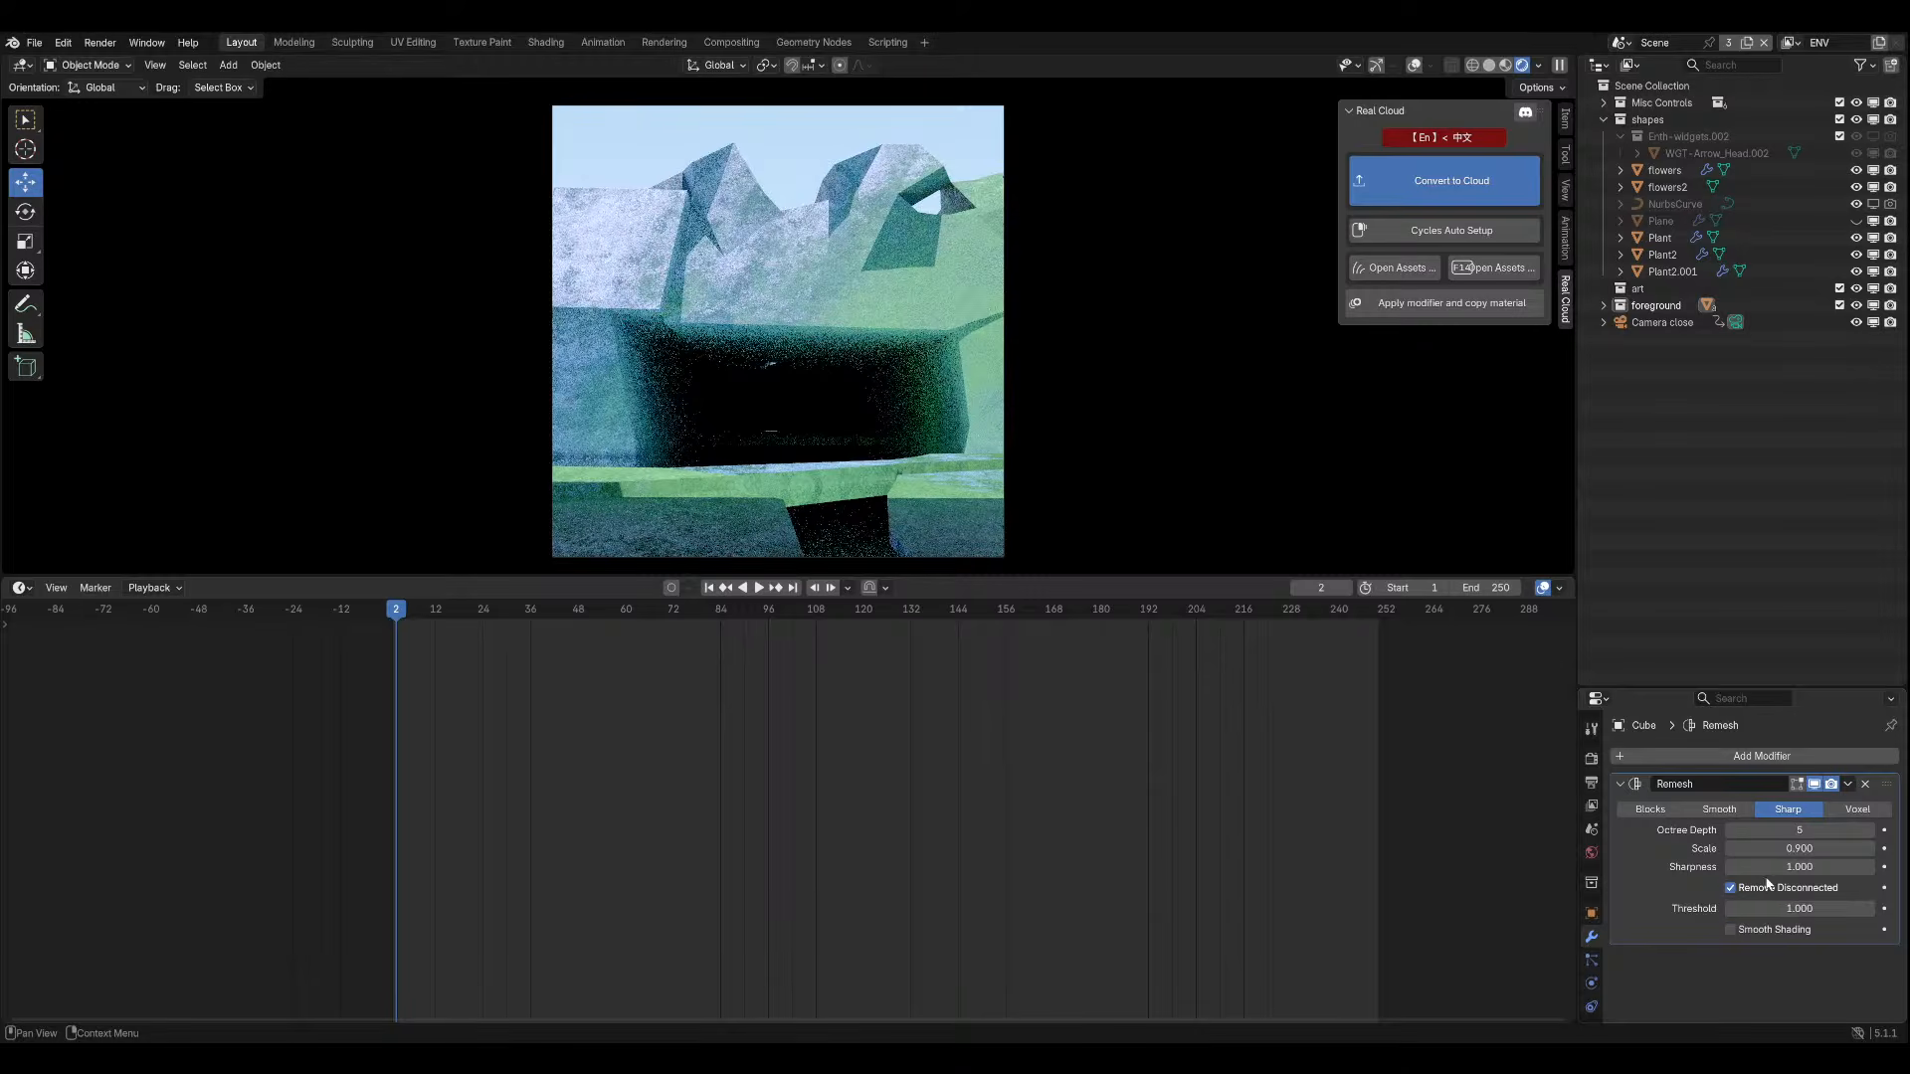
Turn off Remove Disconnected on the Remesh modifier, and try Smooth Shading before switching it back off.
left_click(1761, 888)
left_click(1760, 889)
left_click(1761, 888)
left_click(1746, 930)
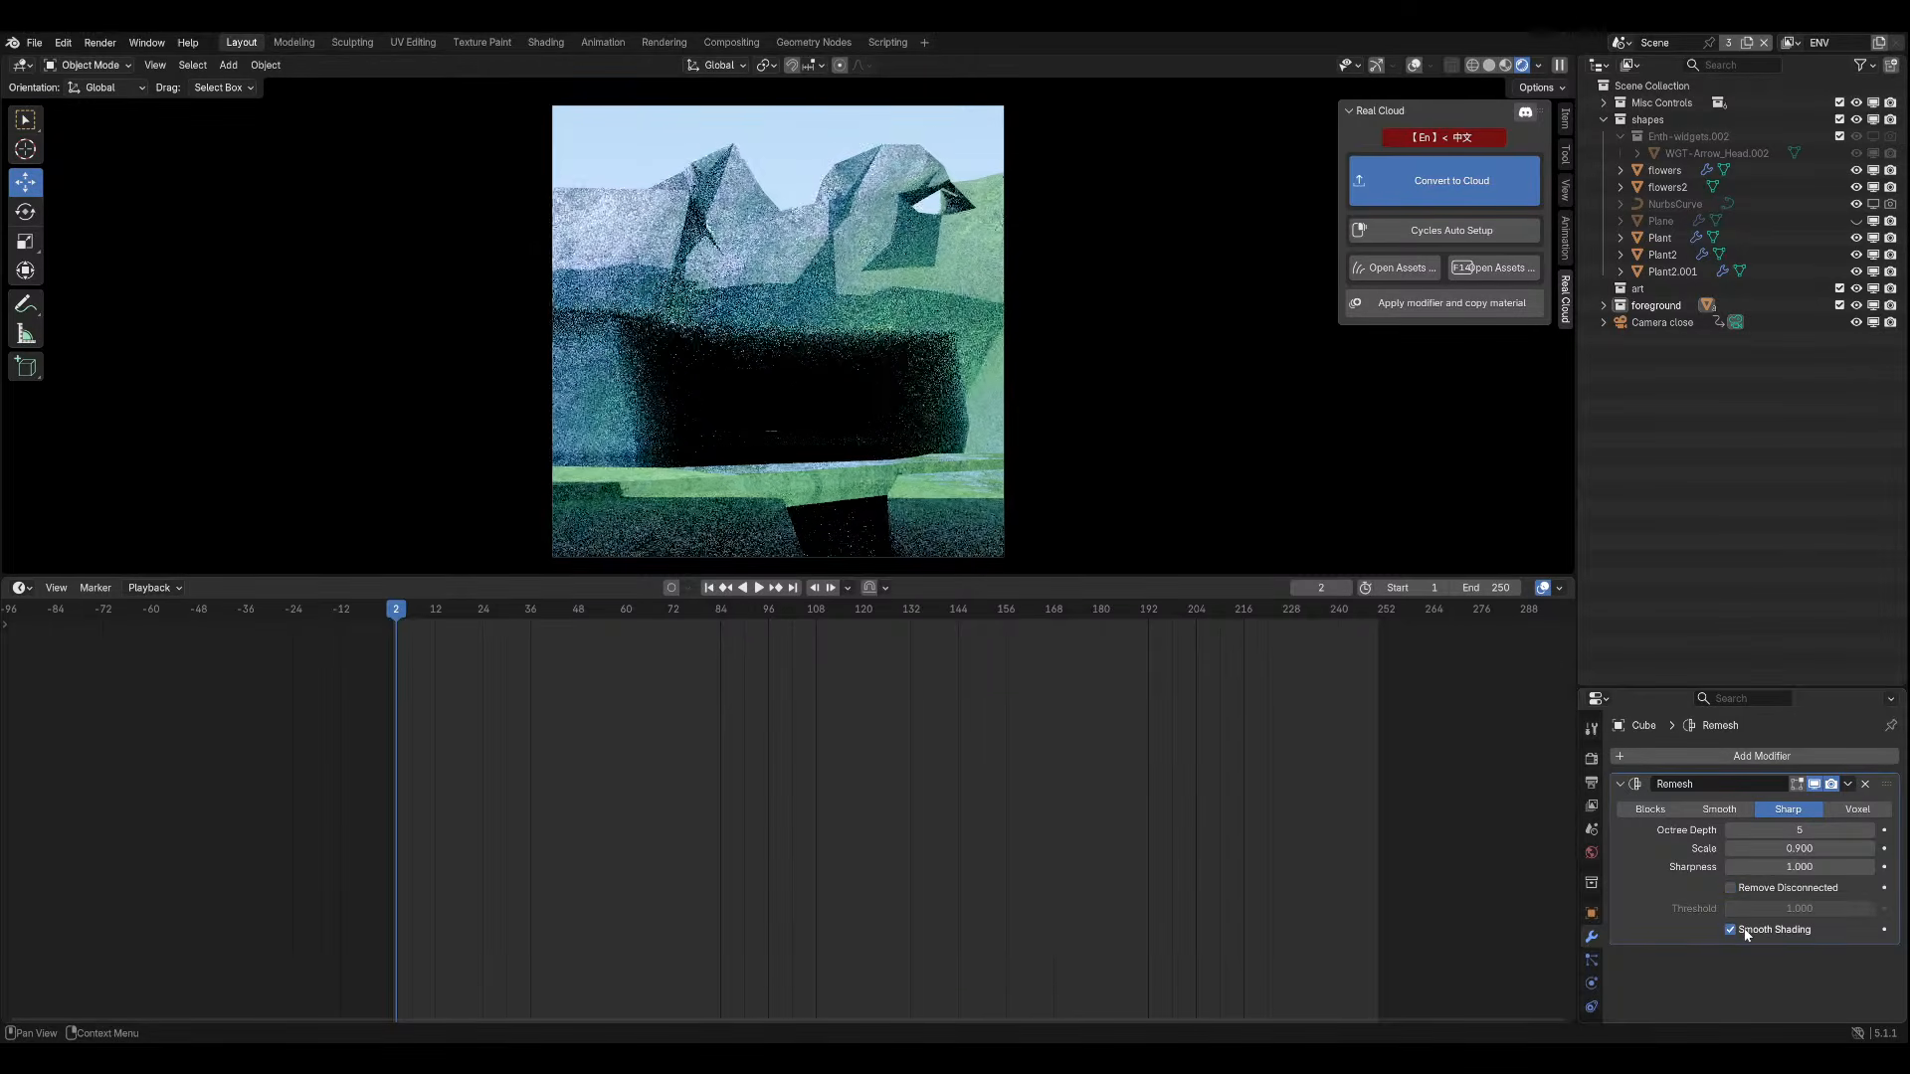
left_click(1731, 930)
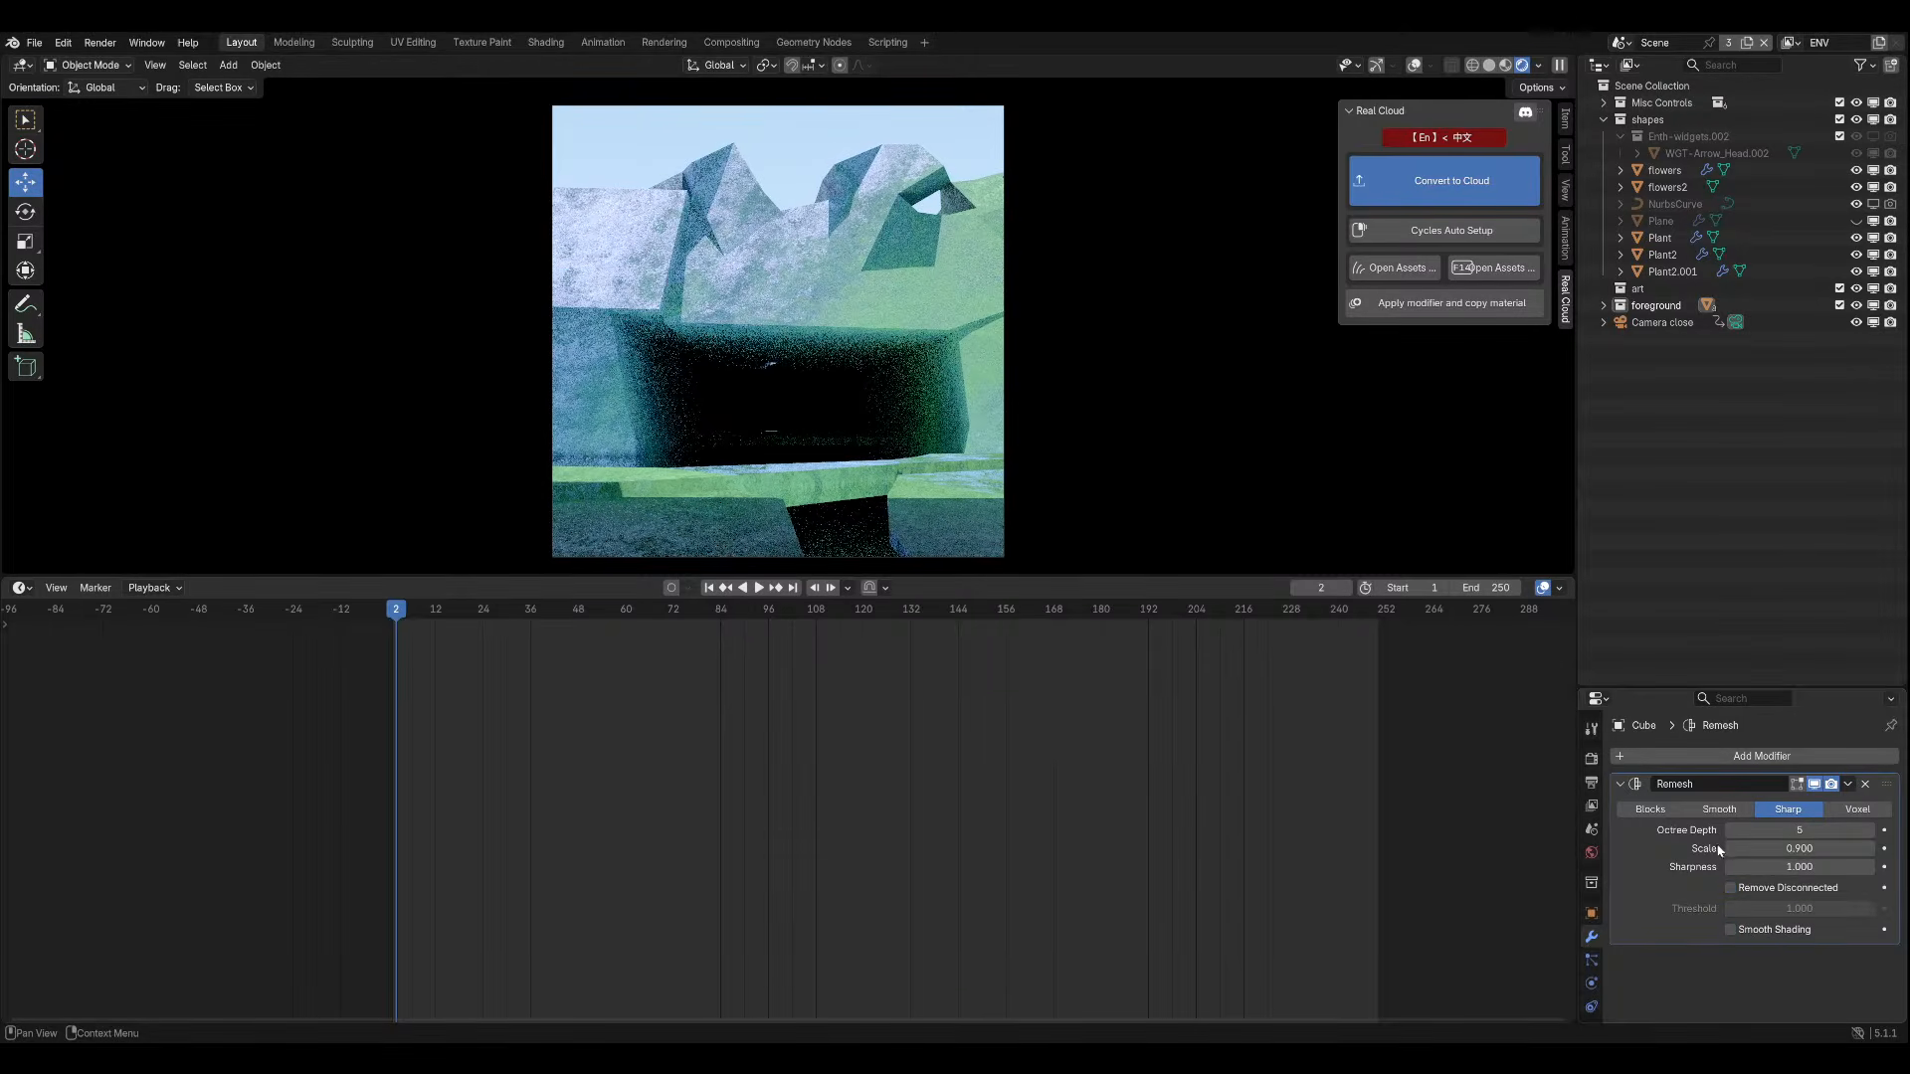
Try a Remesh scale of 0.962 on the foreground Cube and compare octree depths between 4 and 8.
mouse_move(1799, 849)
left_mouse_down()
mouse_move(1752, 849)
mouse_move(1842, 848)
mouse_move(1749, 847)
left_mouse_up()
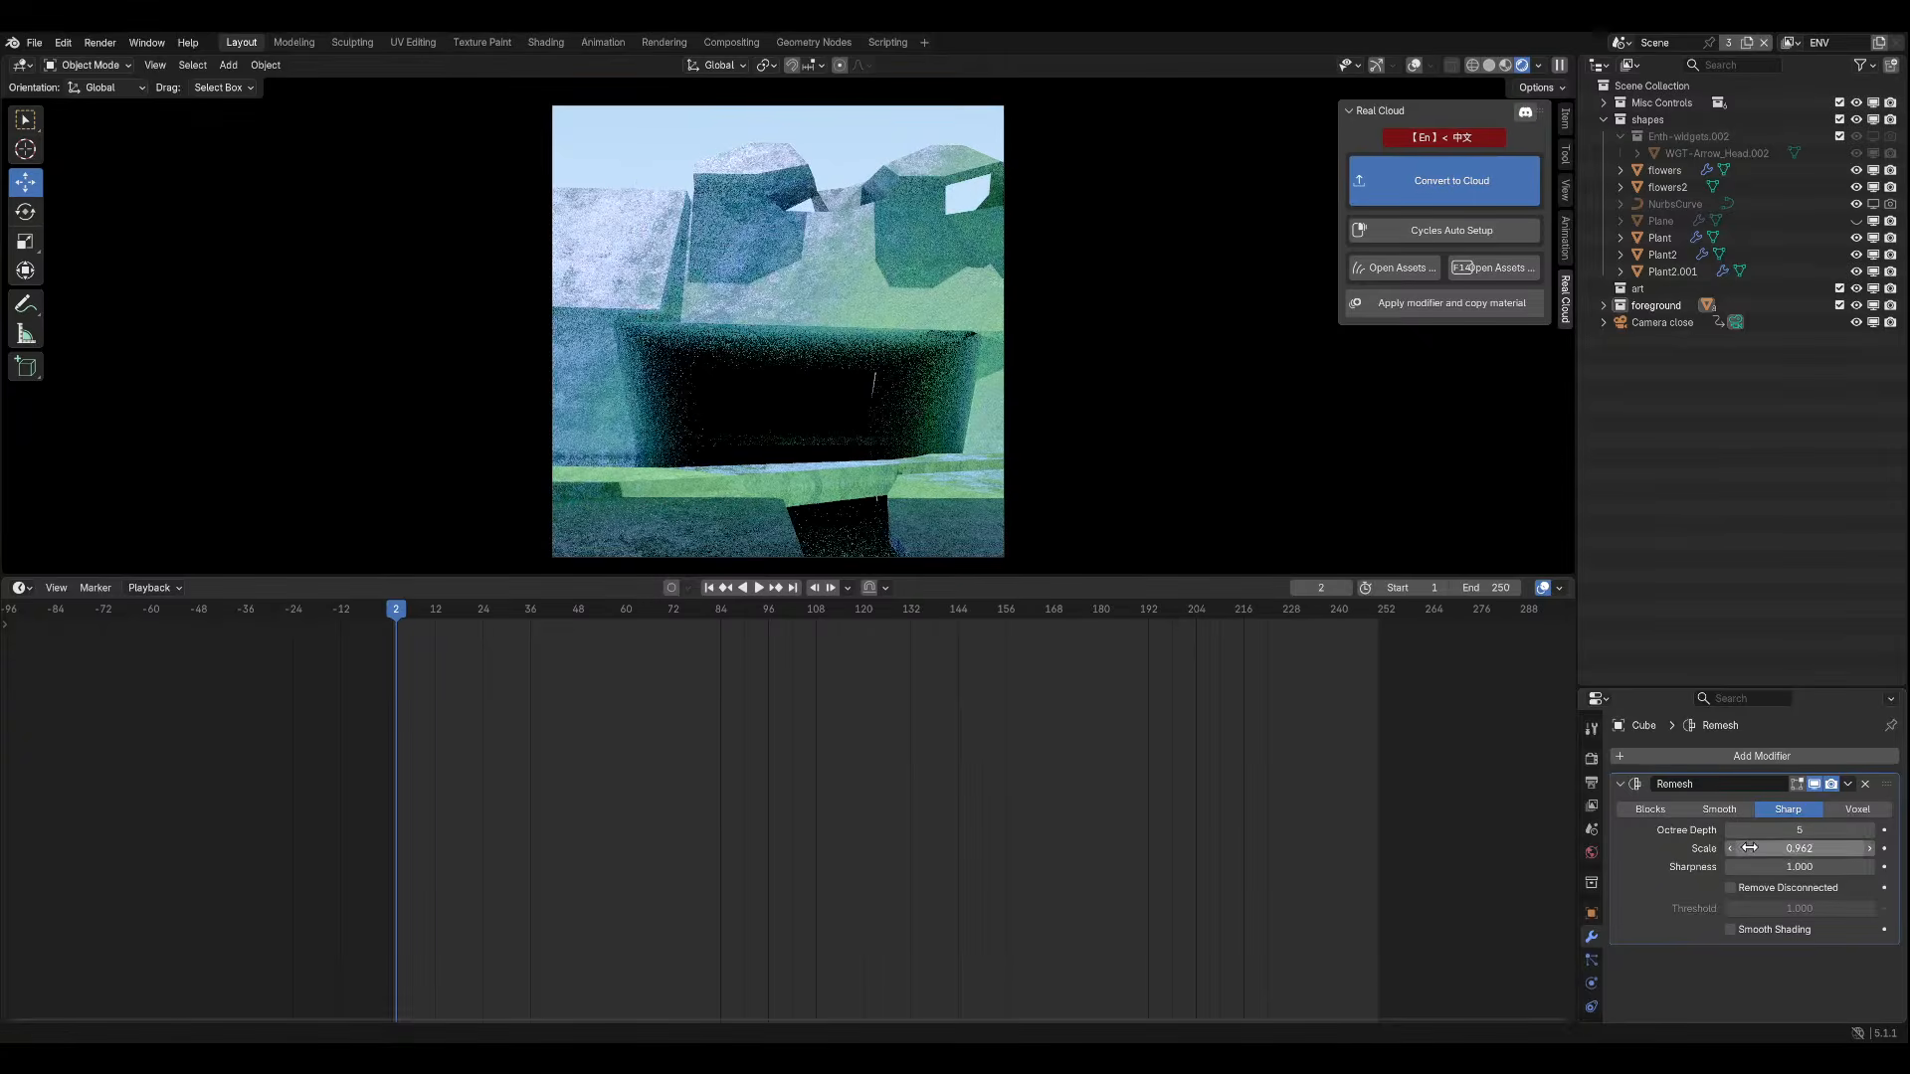
left_click(1869, 831)
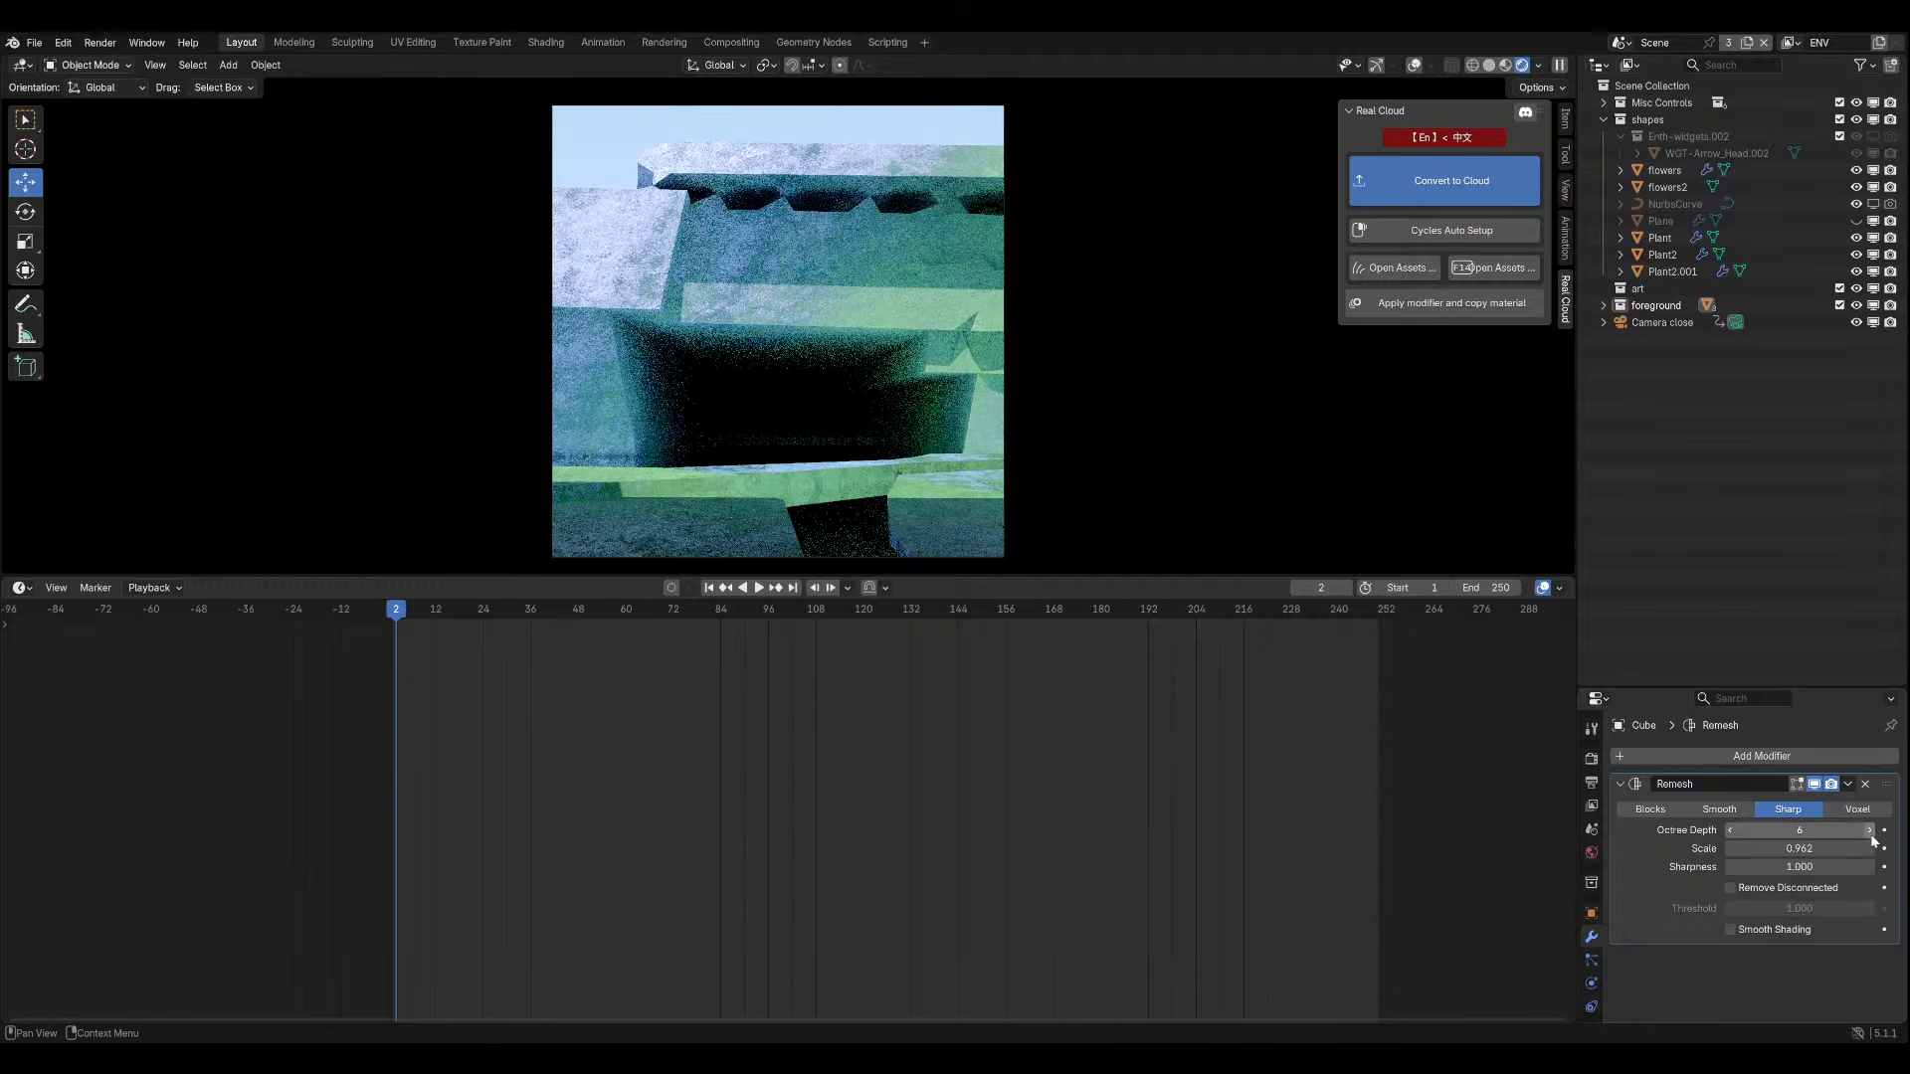
left_click(1731, 831)
left_click(1731, 830)
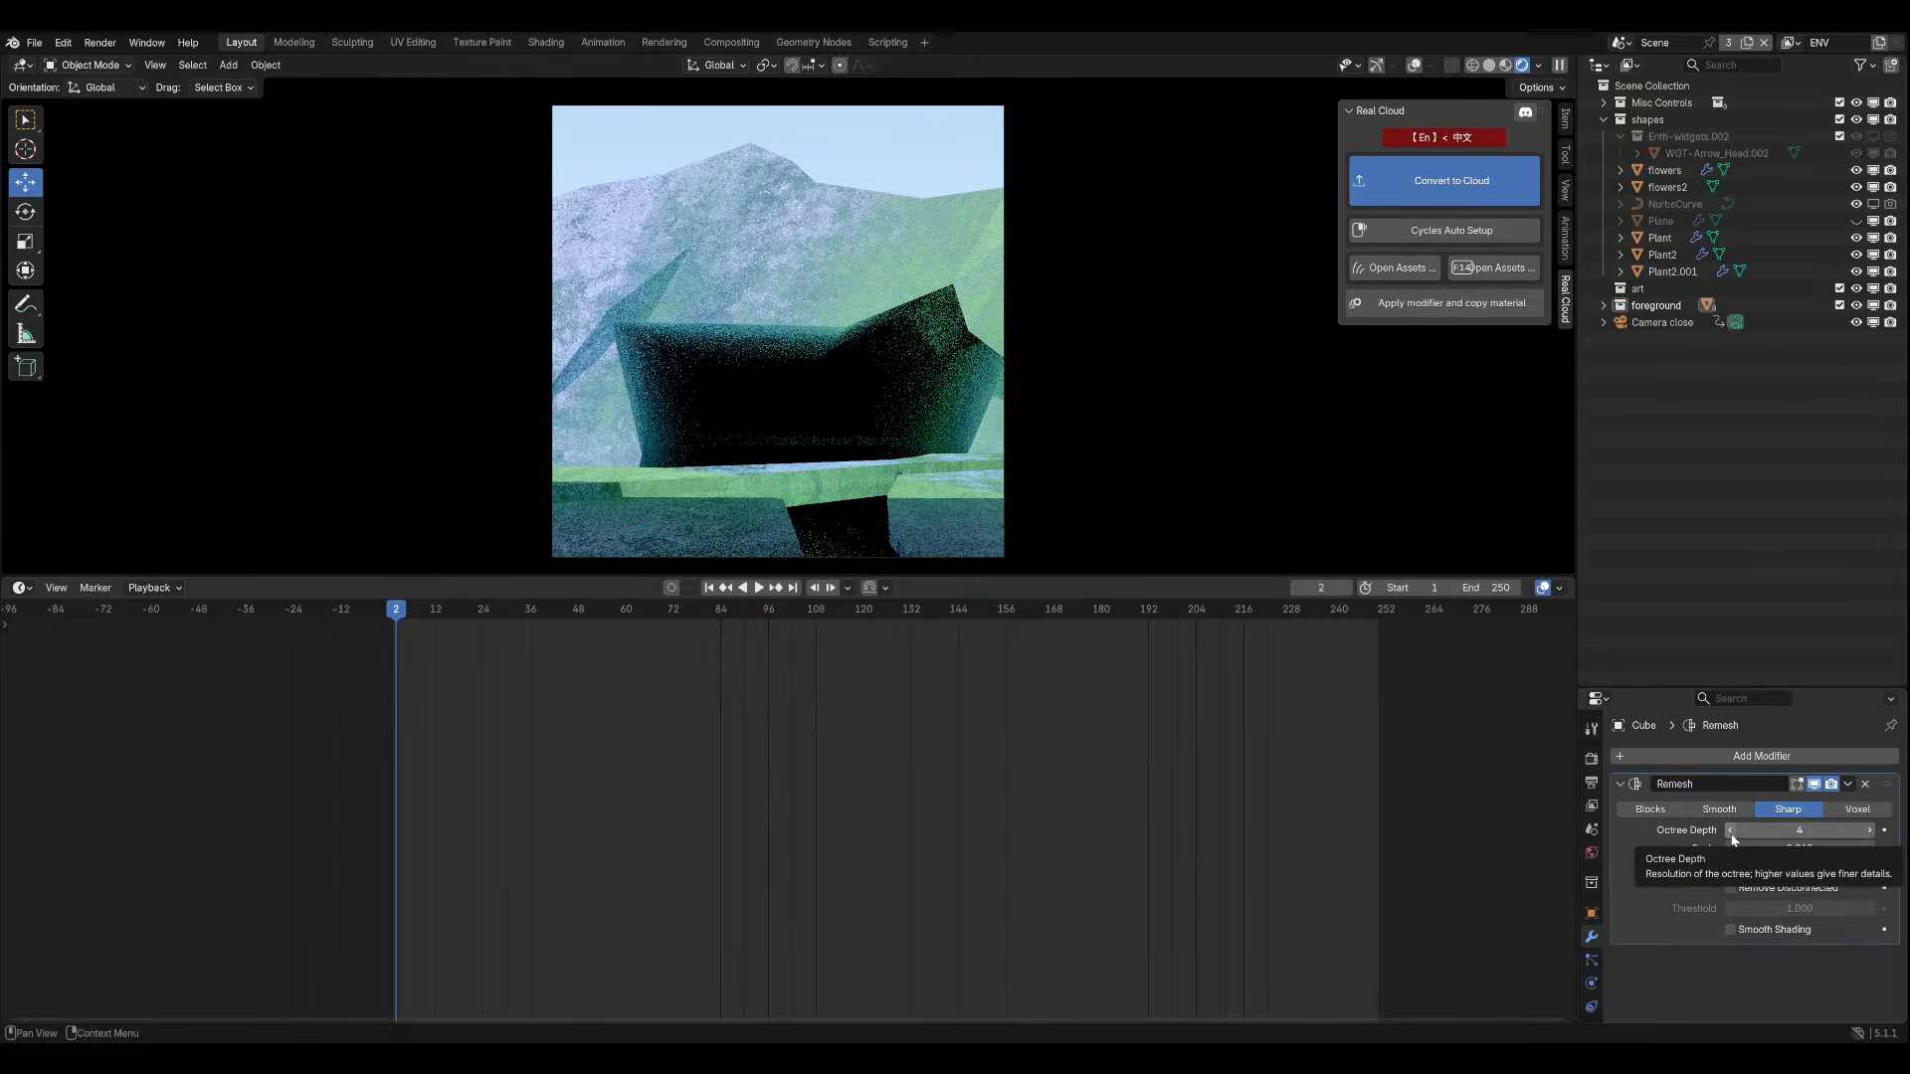
left_click_drag(1732, 830, 1791, 830)
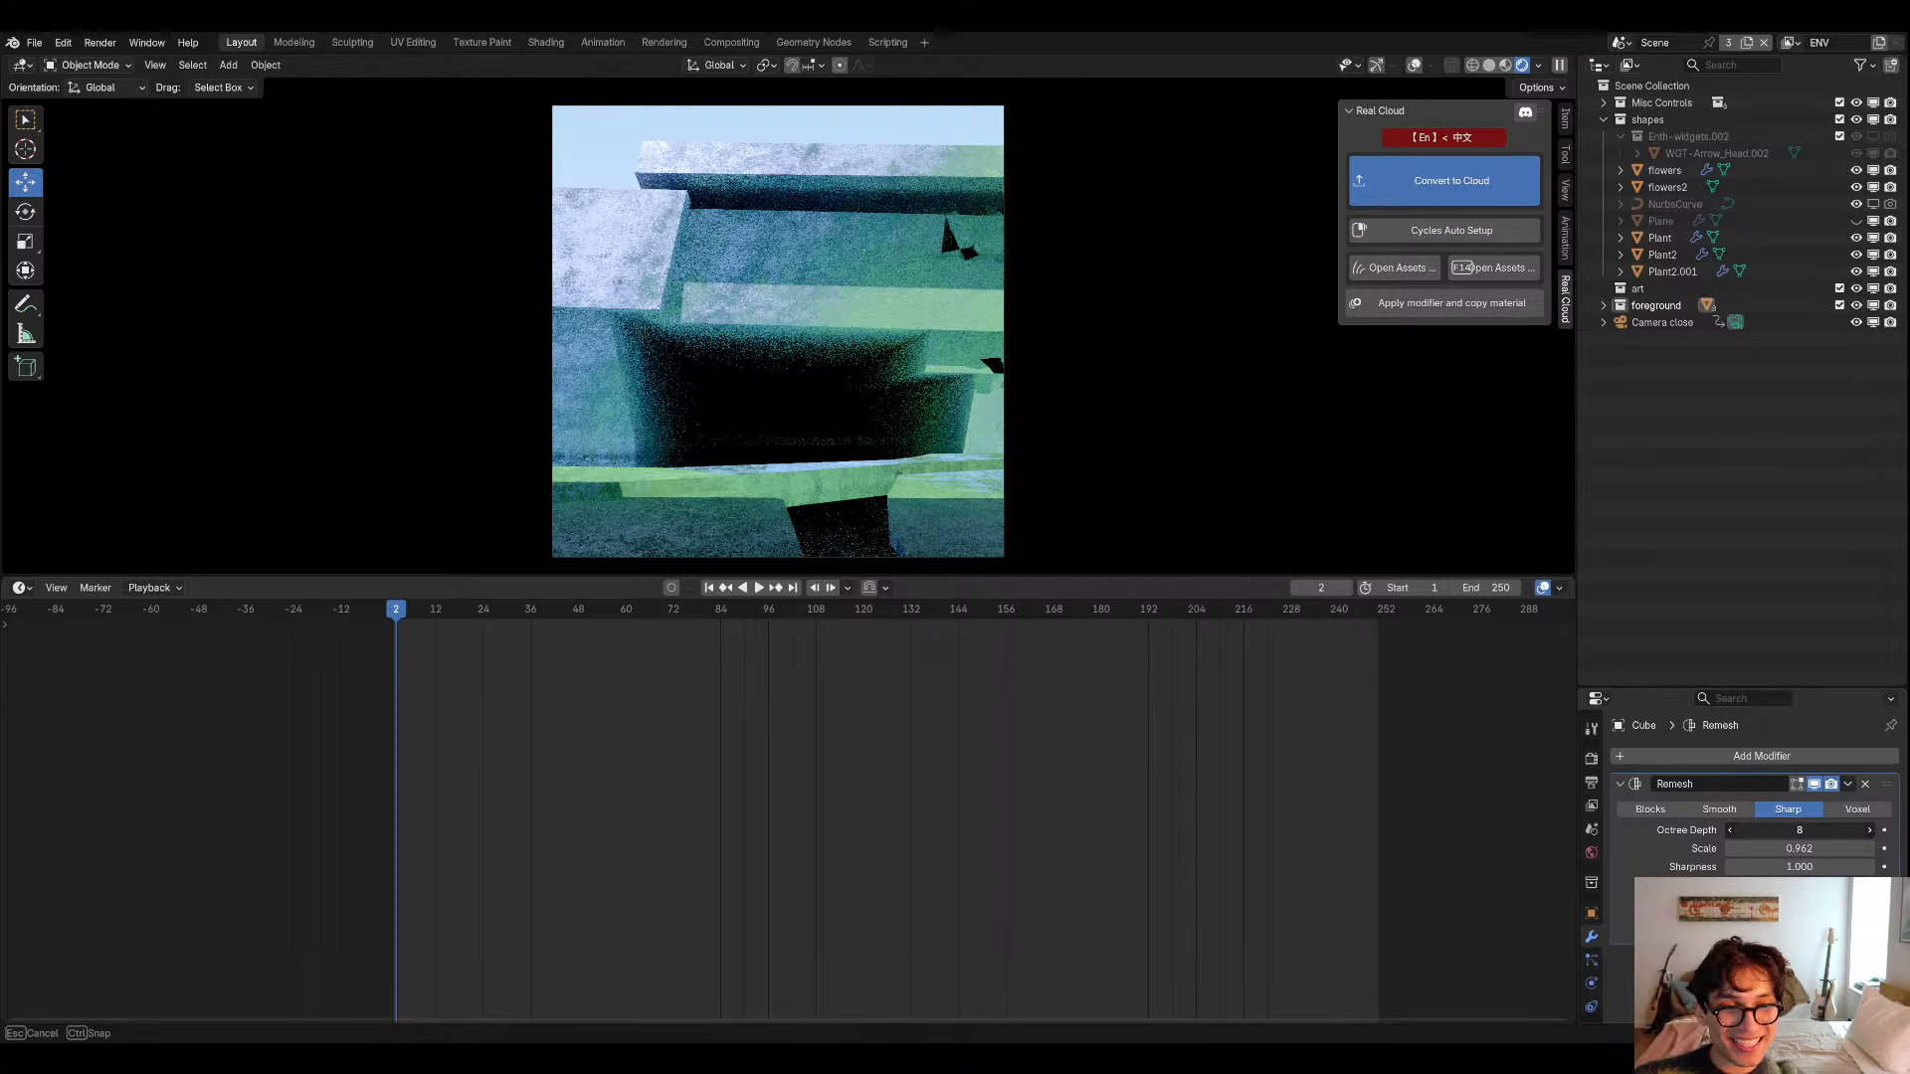
left_click_drag(1774, 838, 1735, 836)
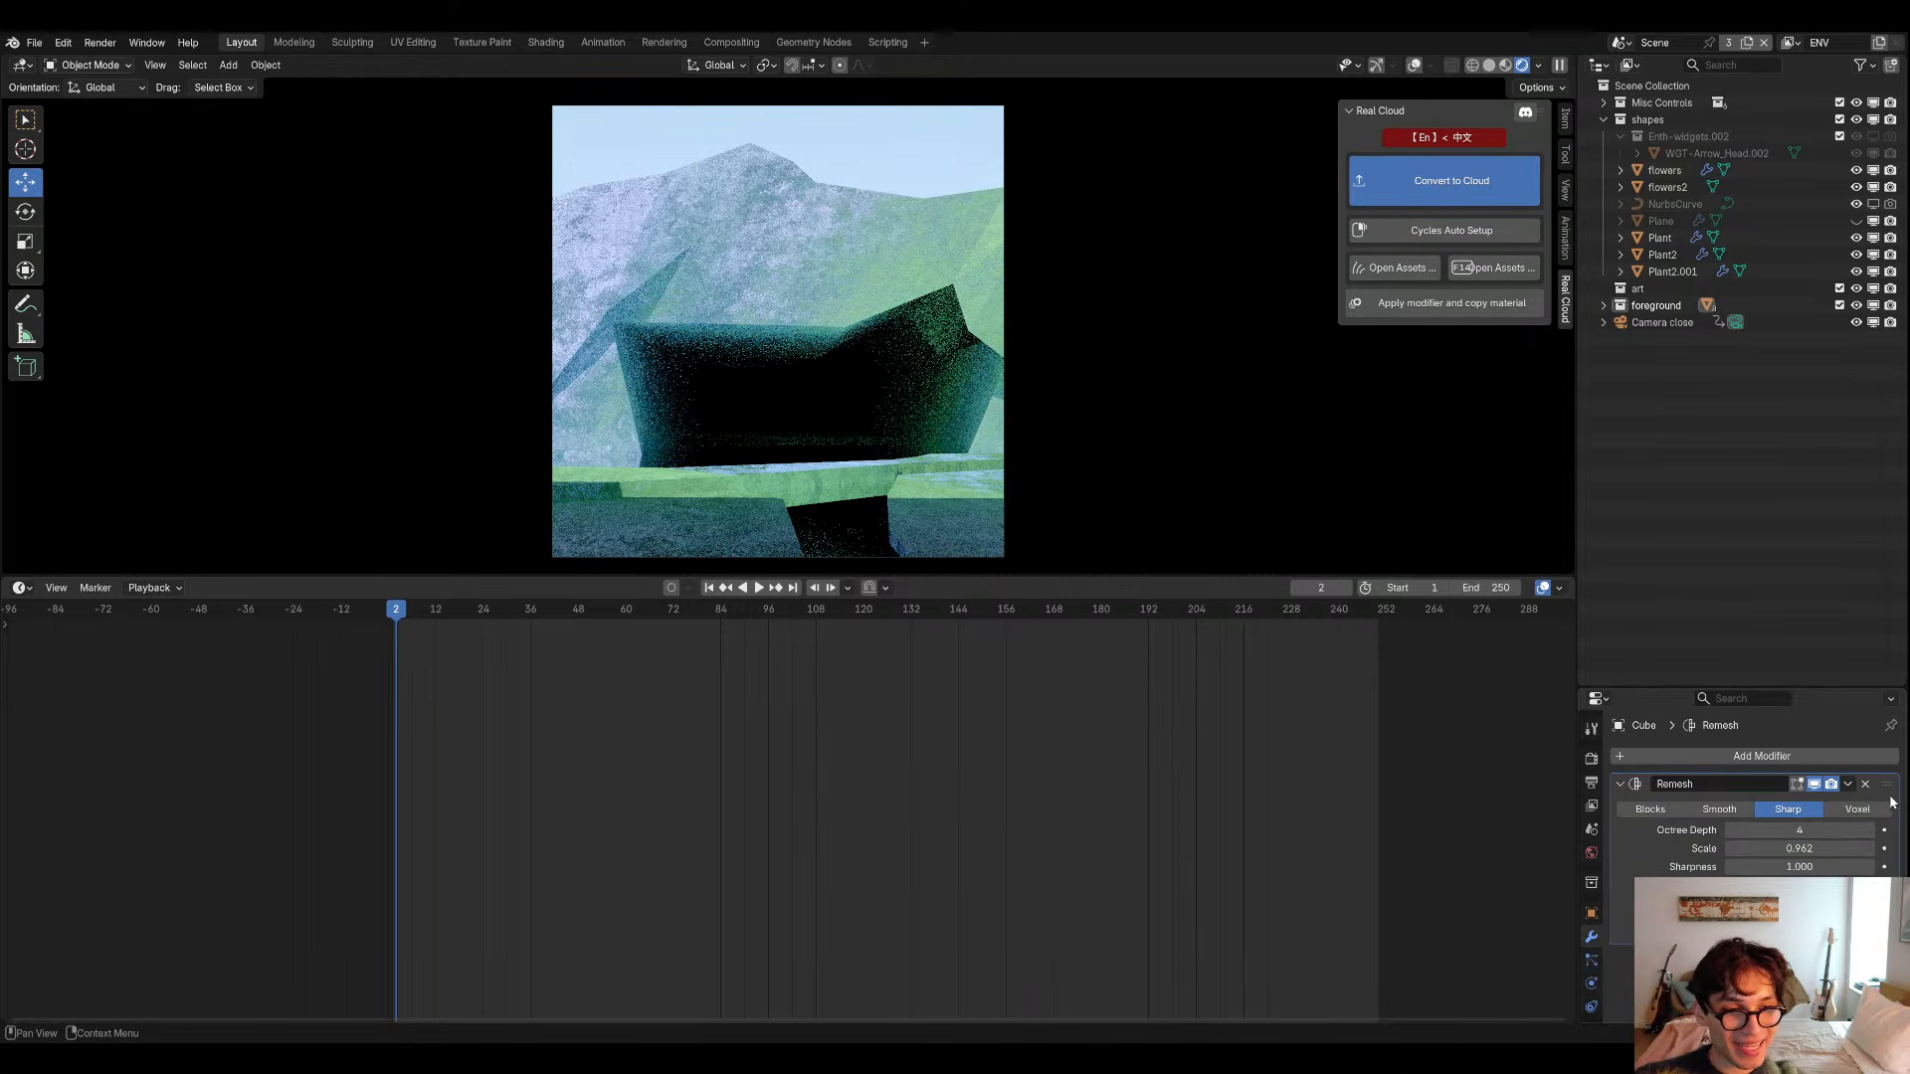
Remove the Remesh modifier from the foreground Cube and save the file.
left_click(1865, 784)
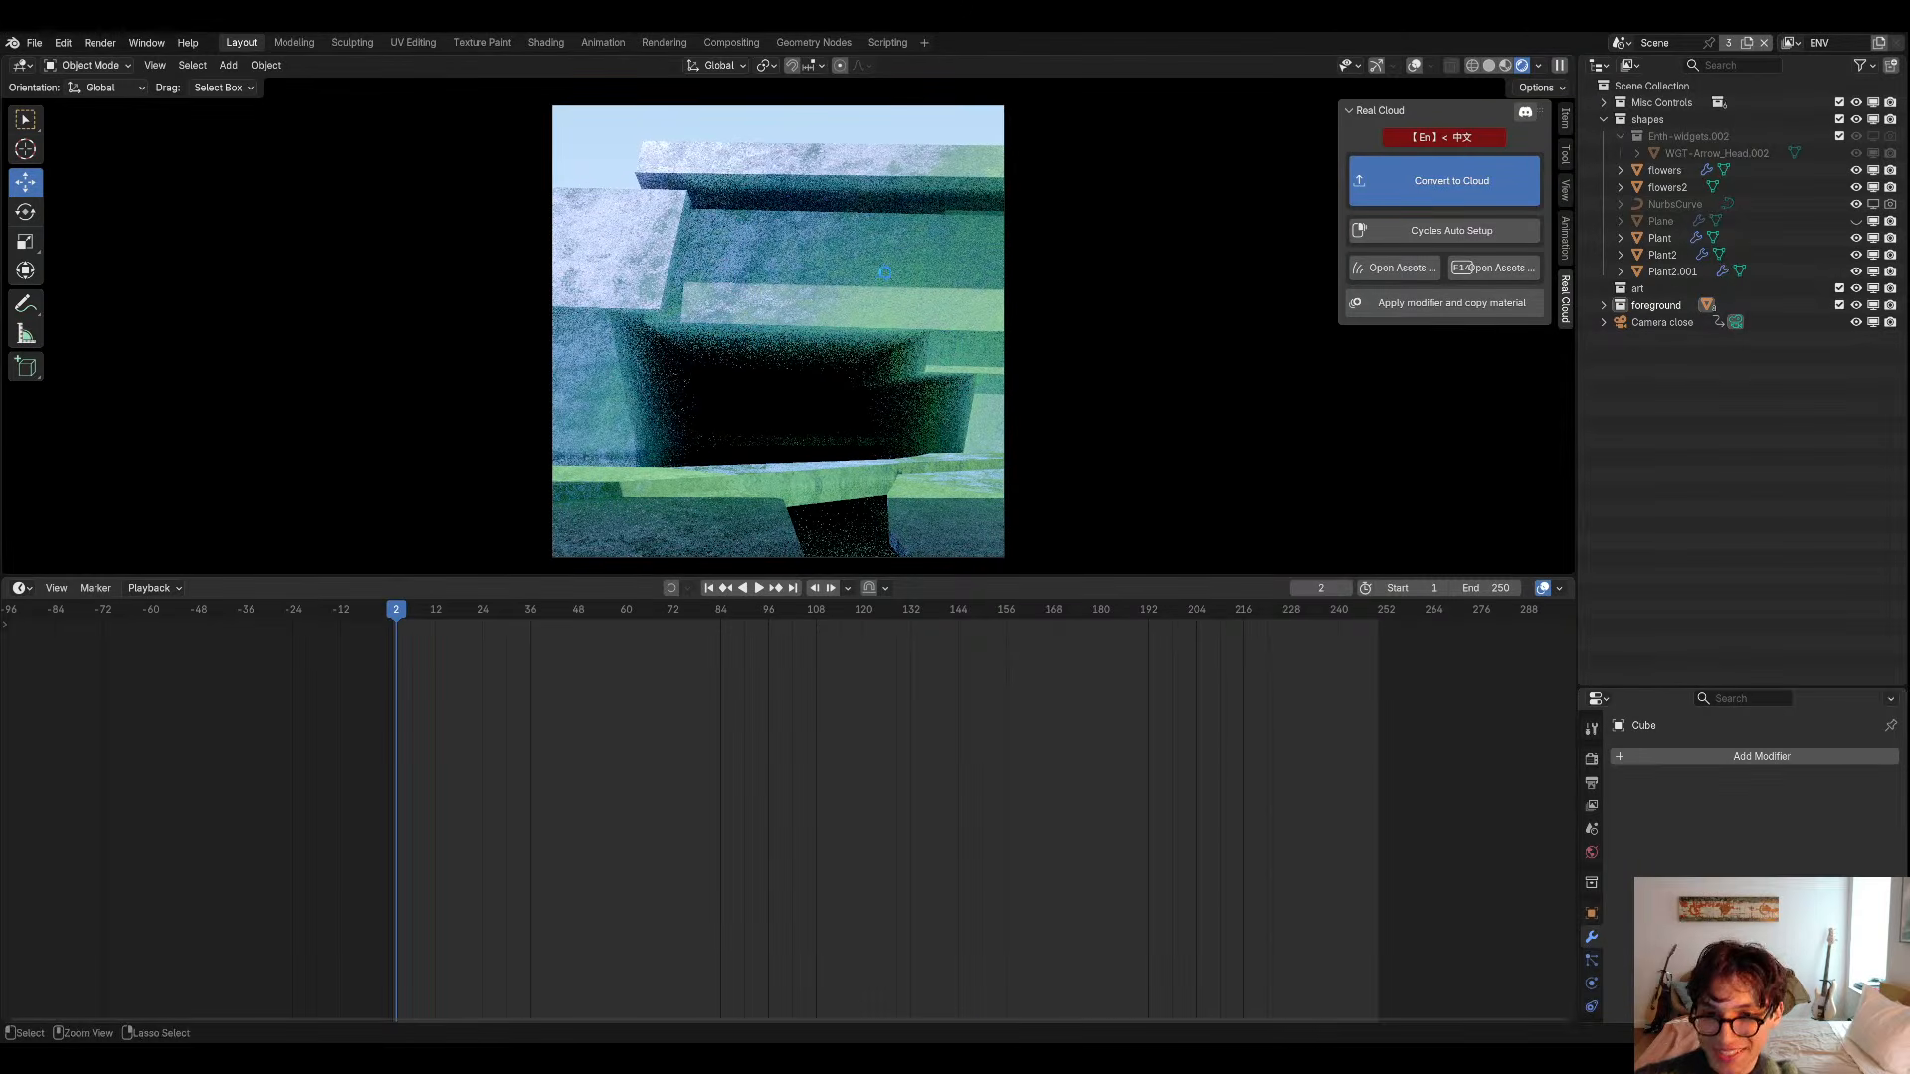
key("ctrl+s")
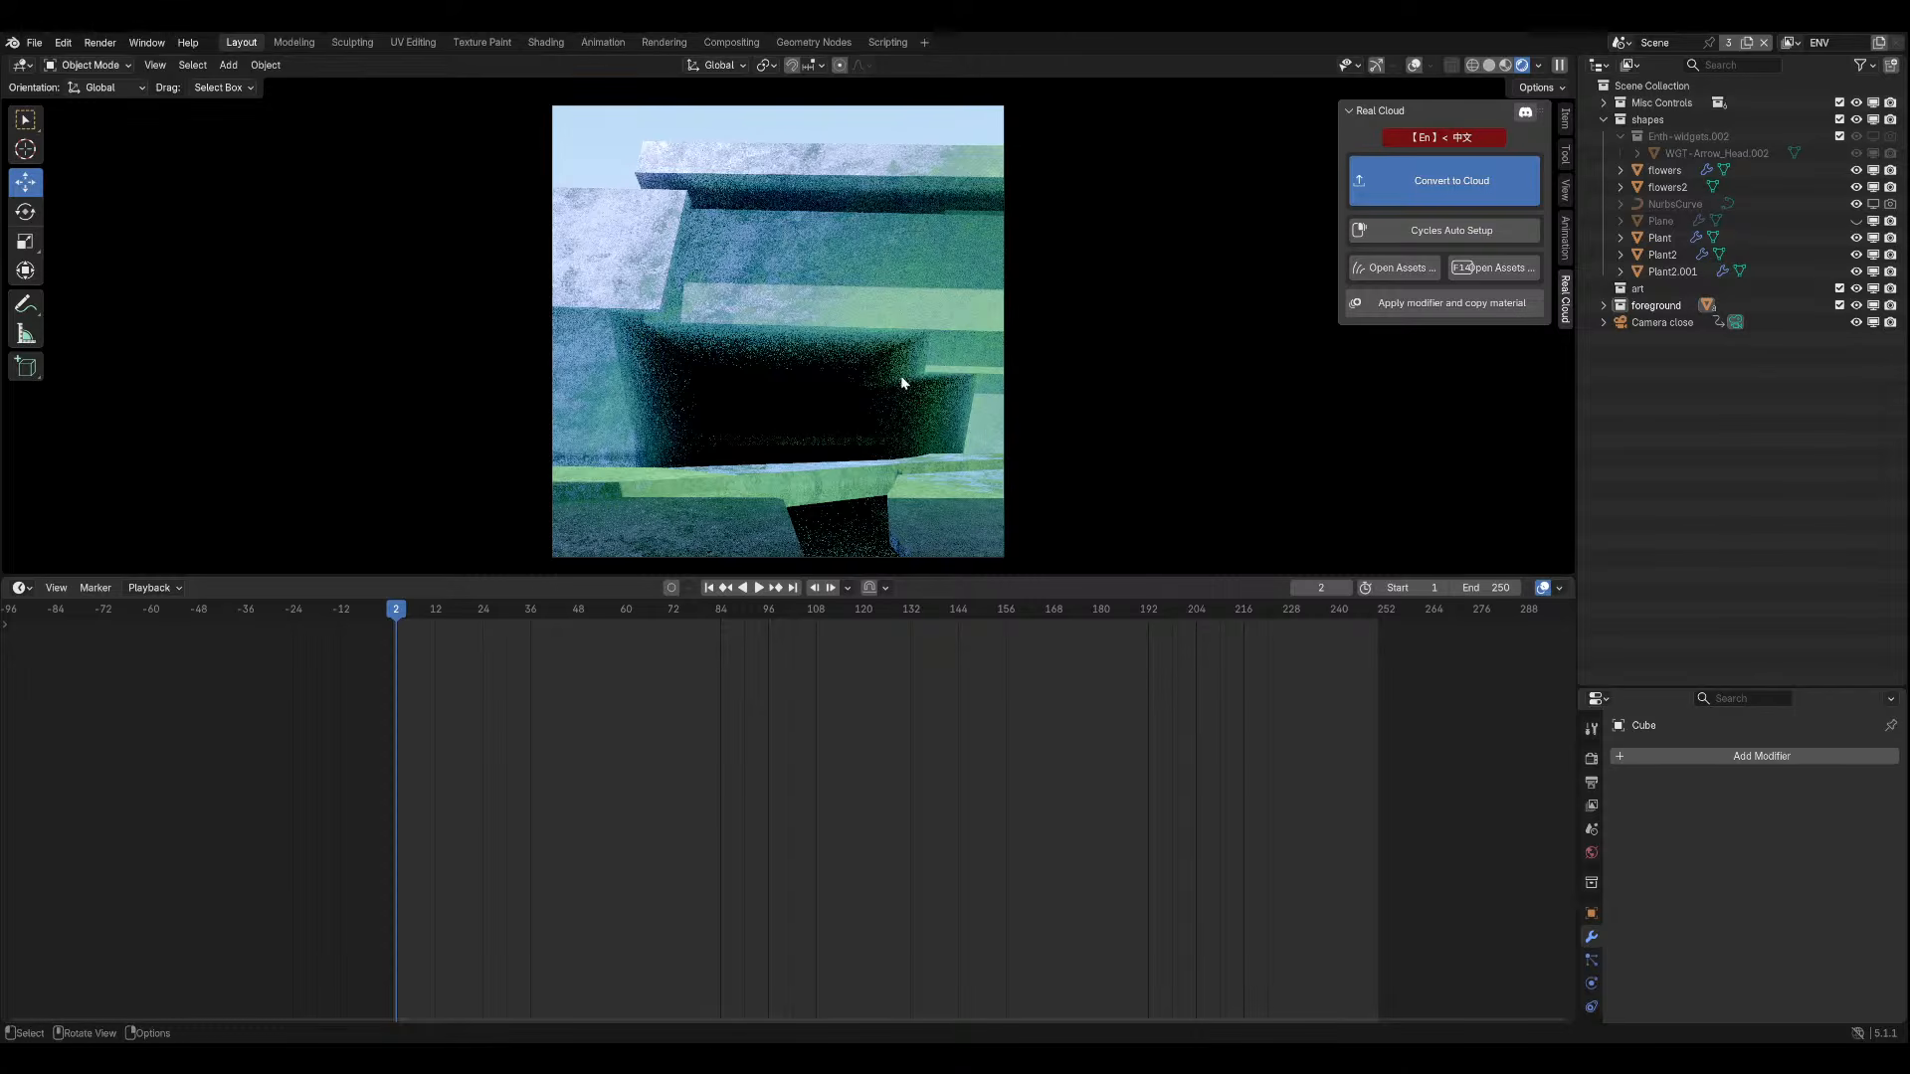
key("ctrl+s")
Select the ground plane Plane.001 in the lower part of the camera view.
middle_click_drag(867, 337, 1064, 443)
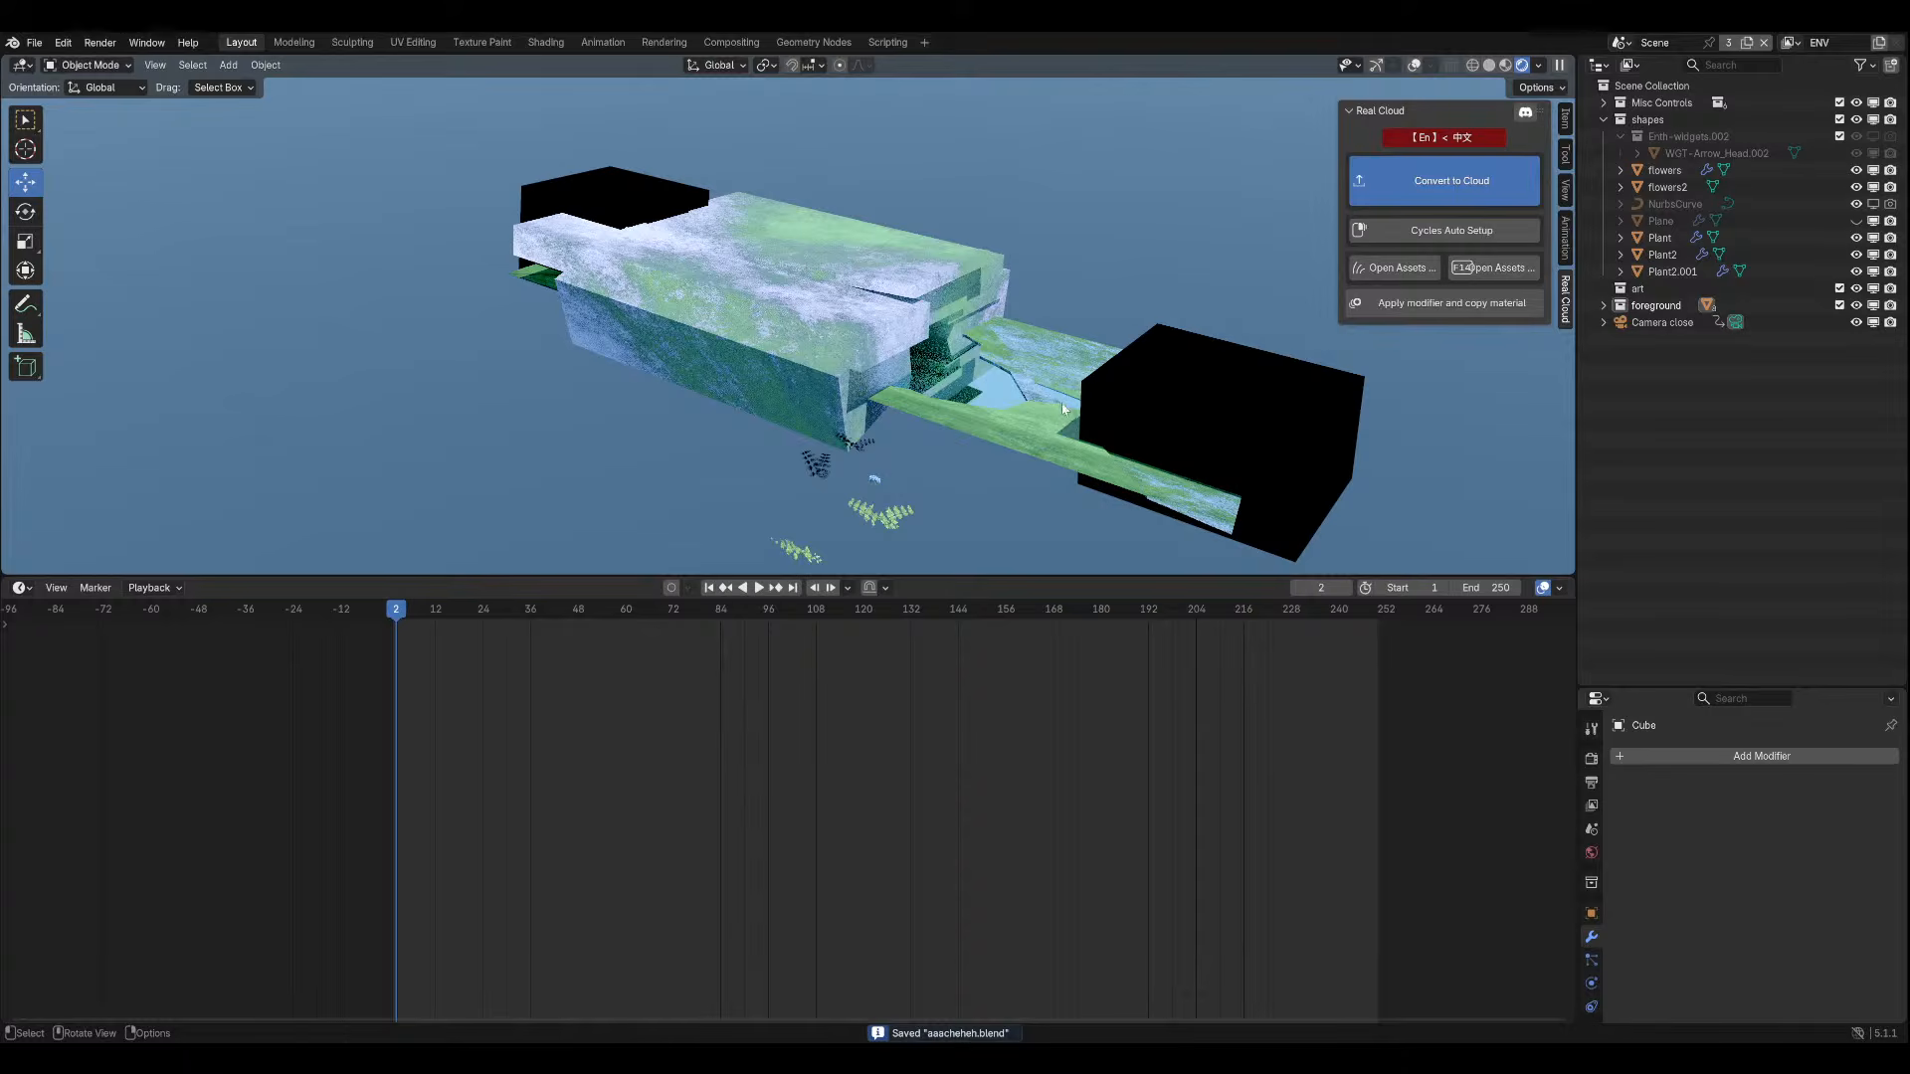
key("KP_0")
left_click(670, 520)
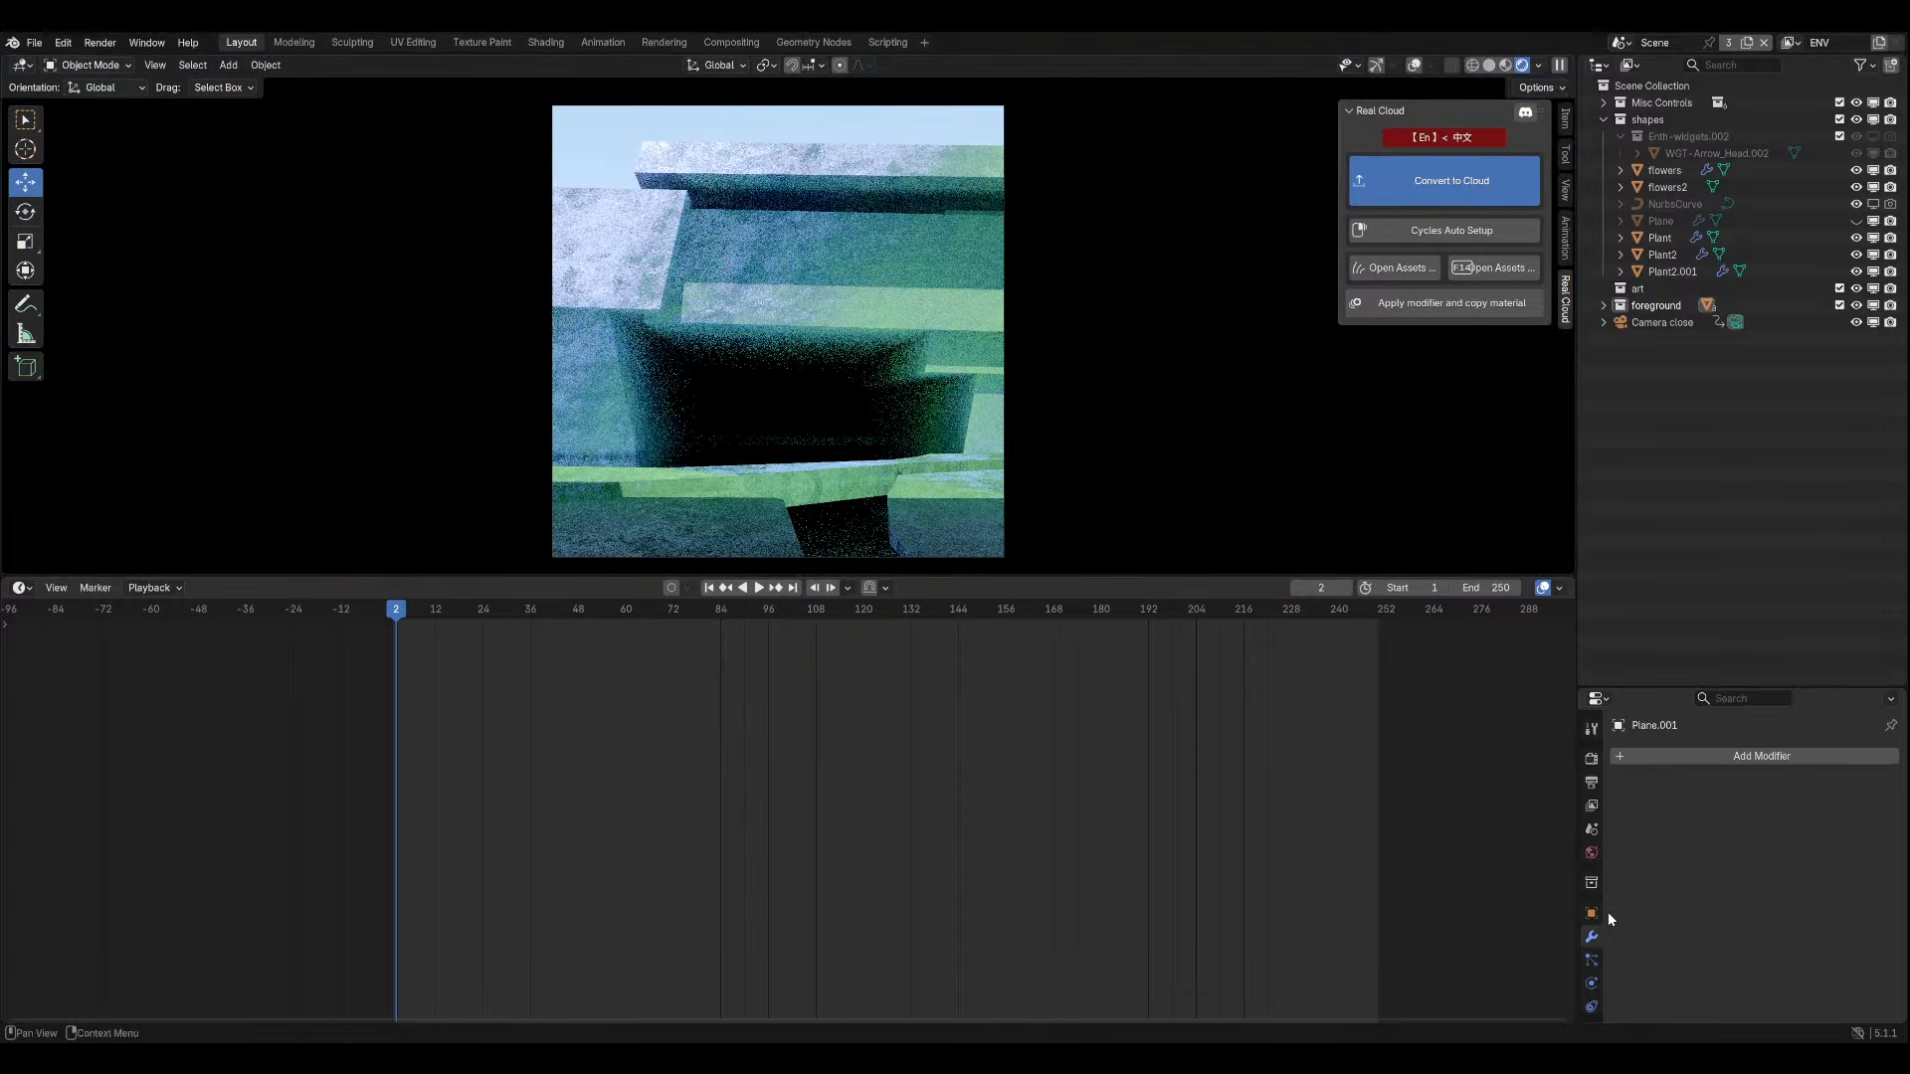
left_click(1592, 959)
scroll(1591, 995, "down", 3)
left_click(1592, 954)
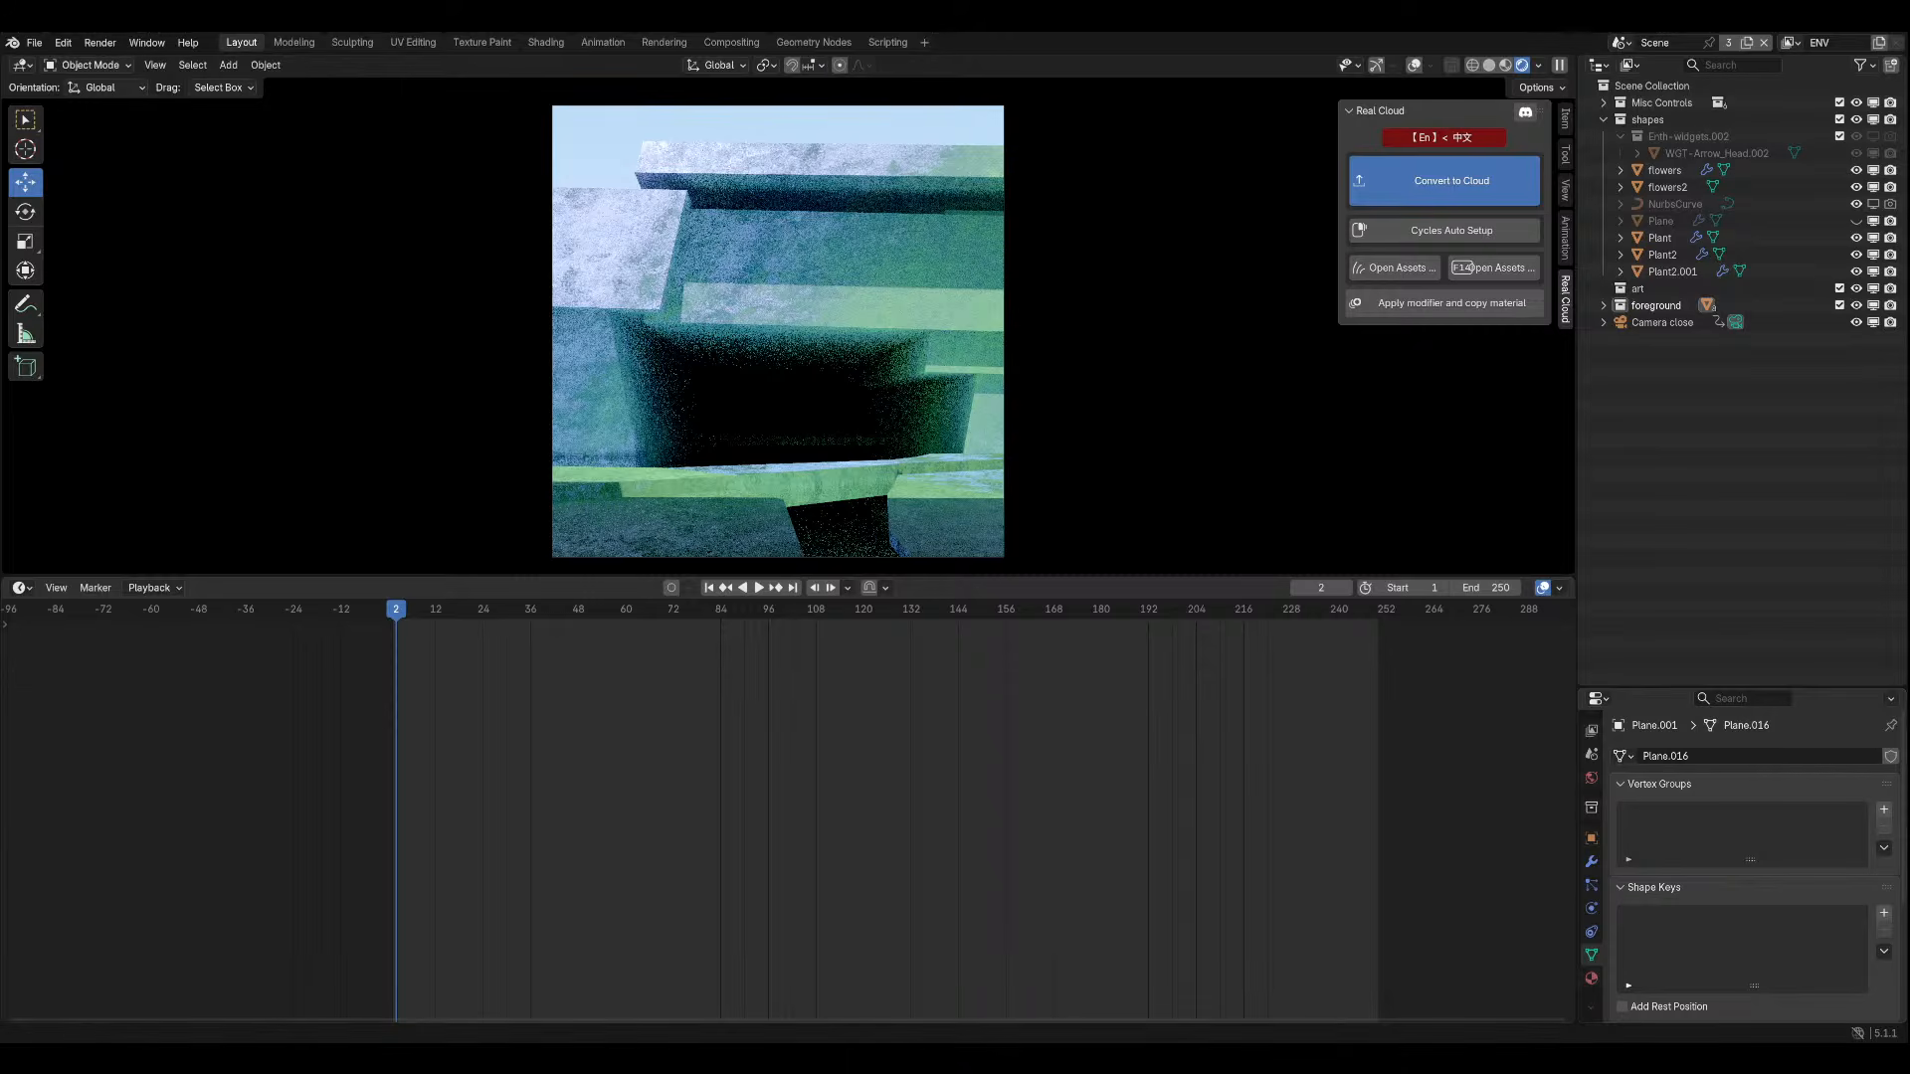
left_click(1591, 861)
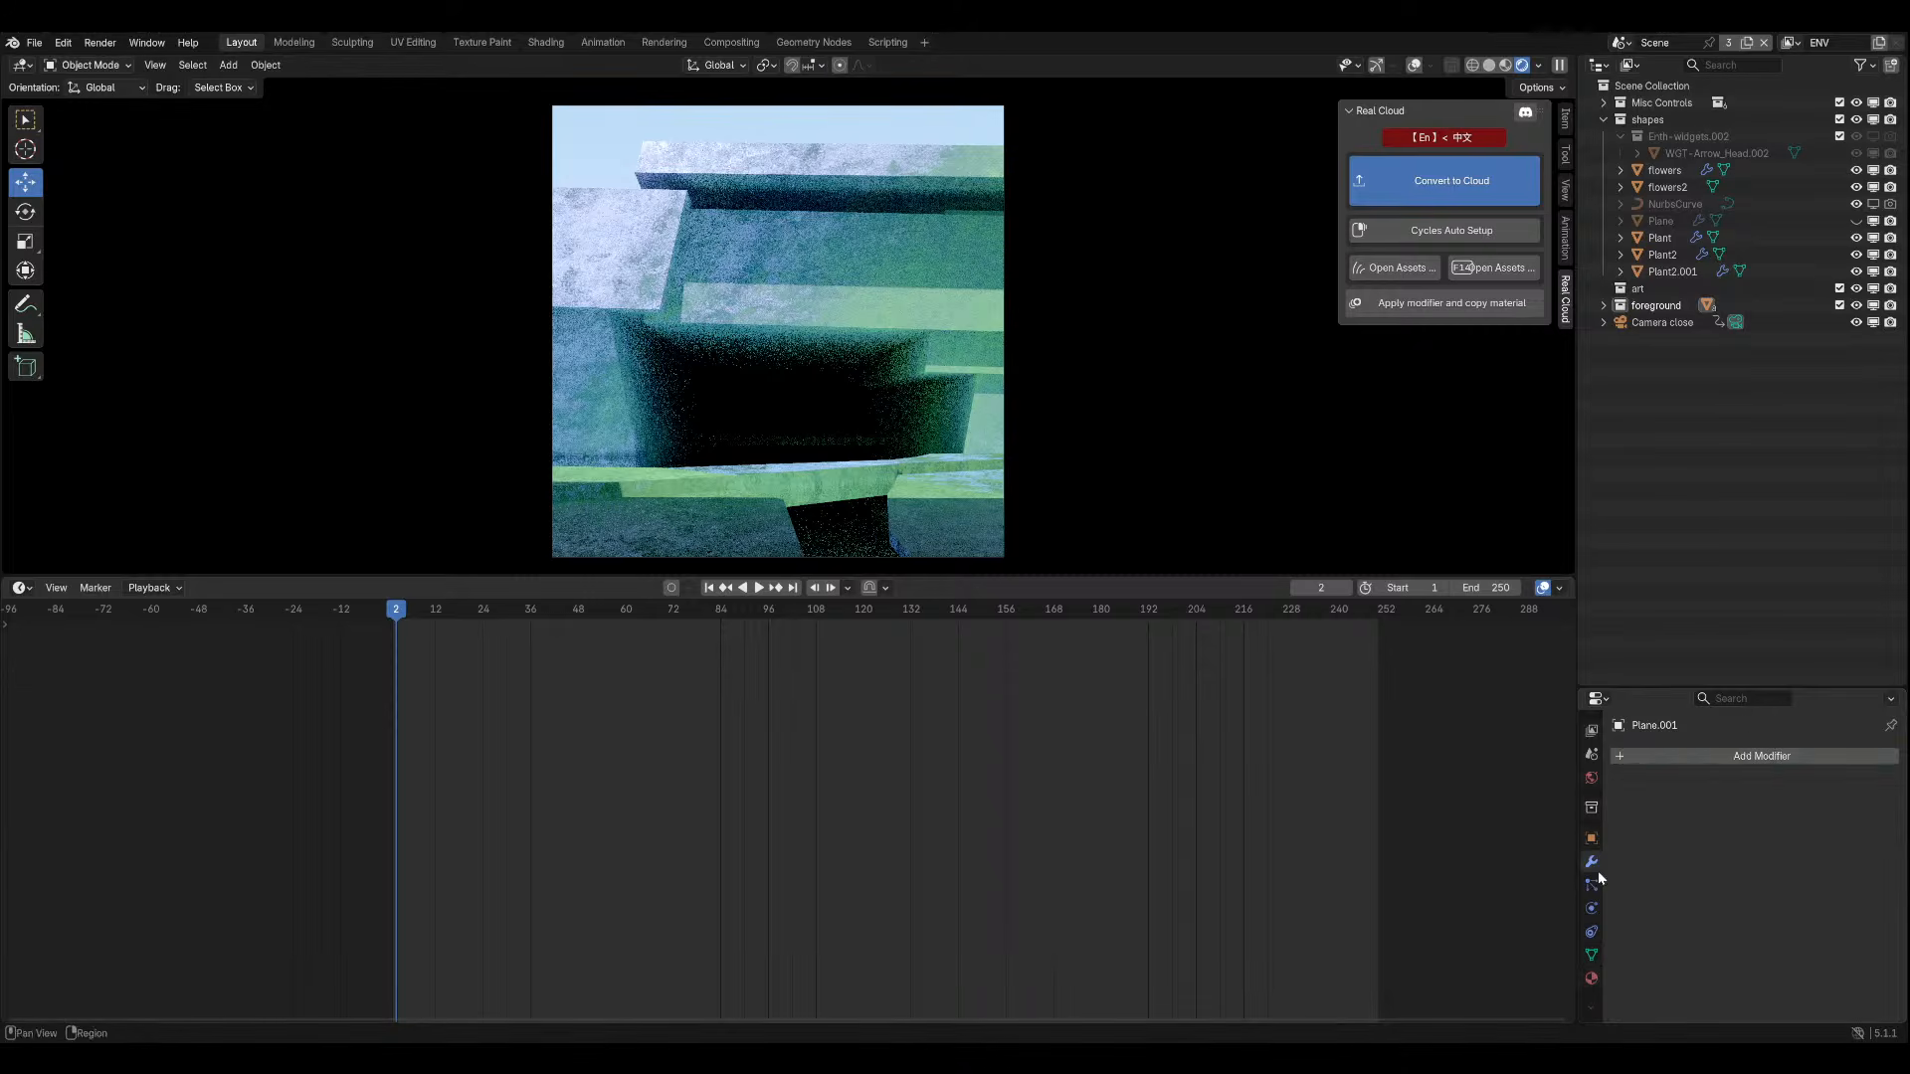
left_click(1716, 754)
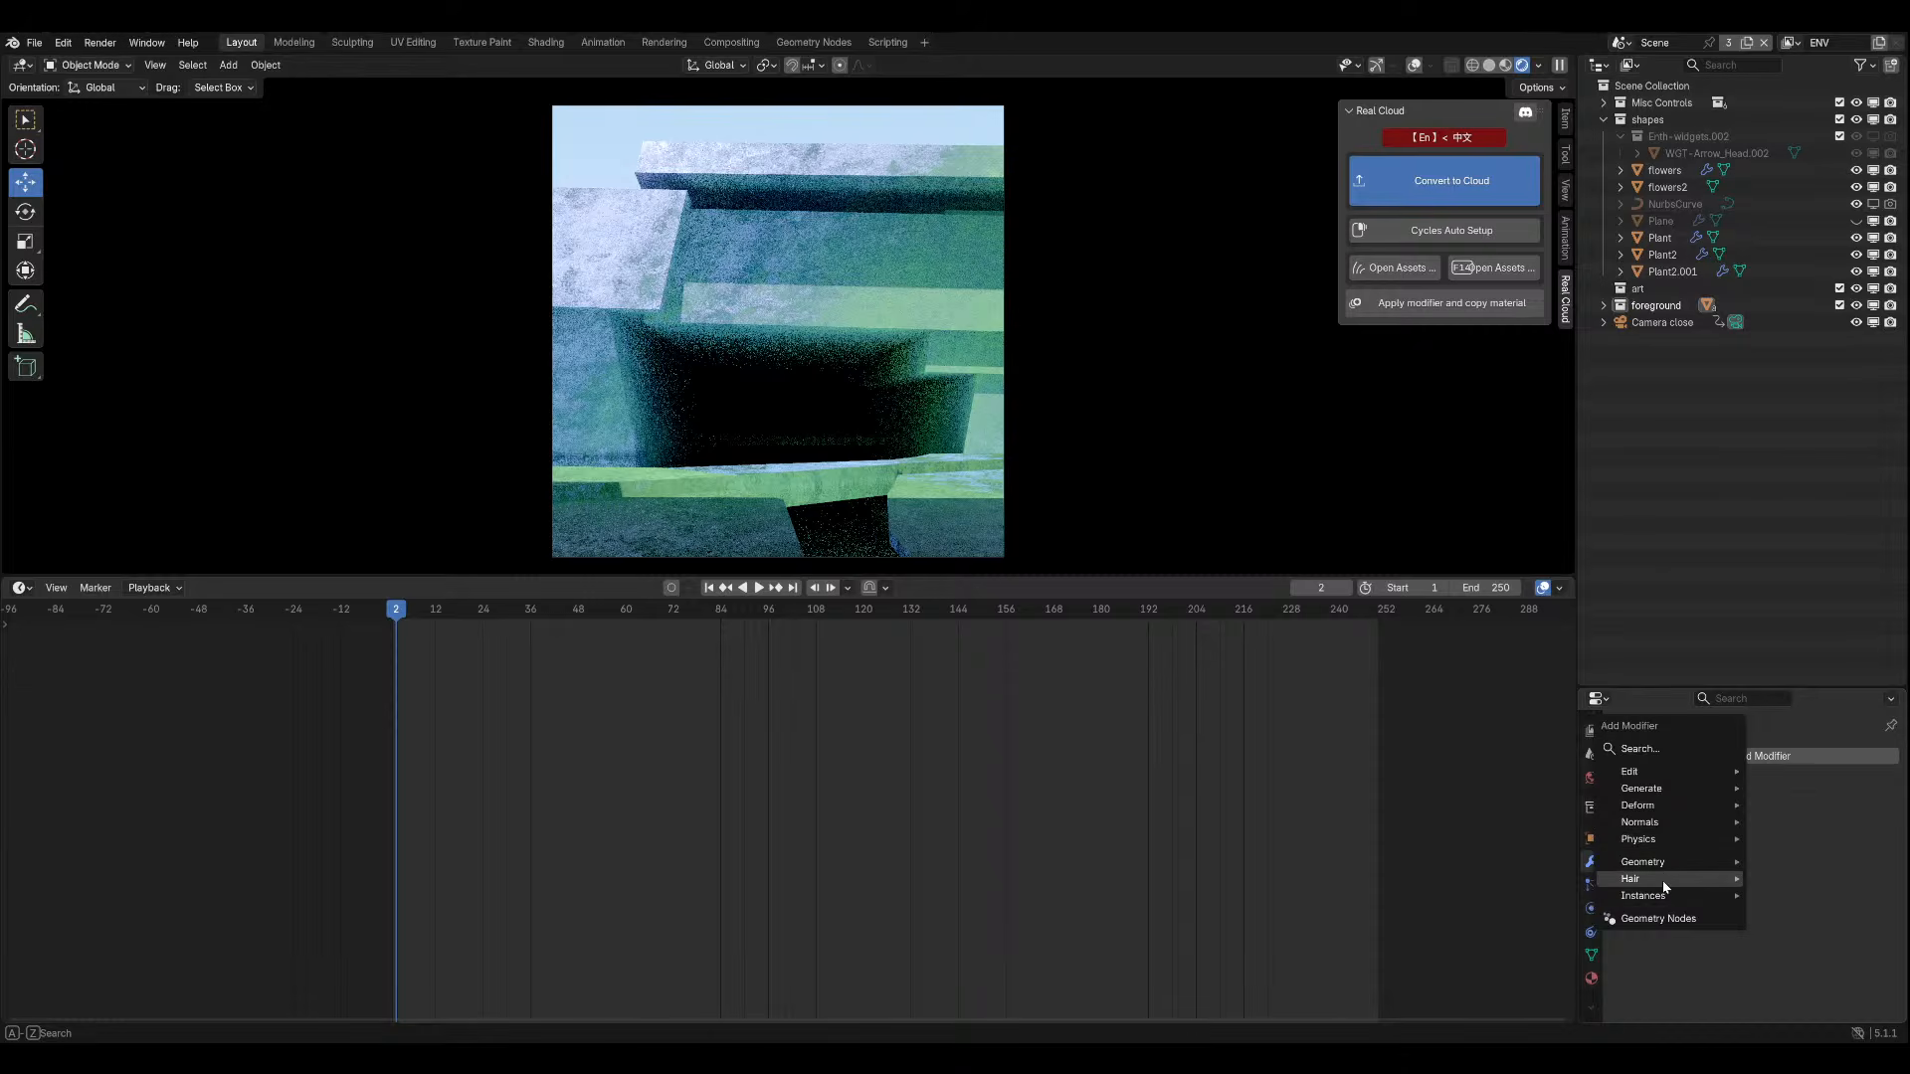
mouse_move(1679, 866)
mouse_move(1681, 899)
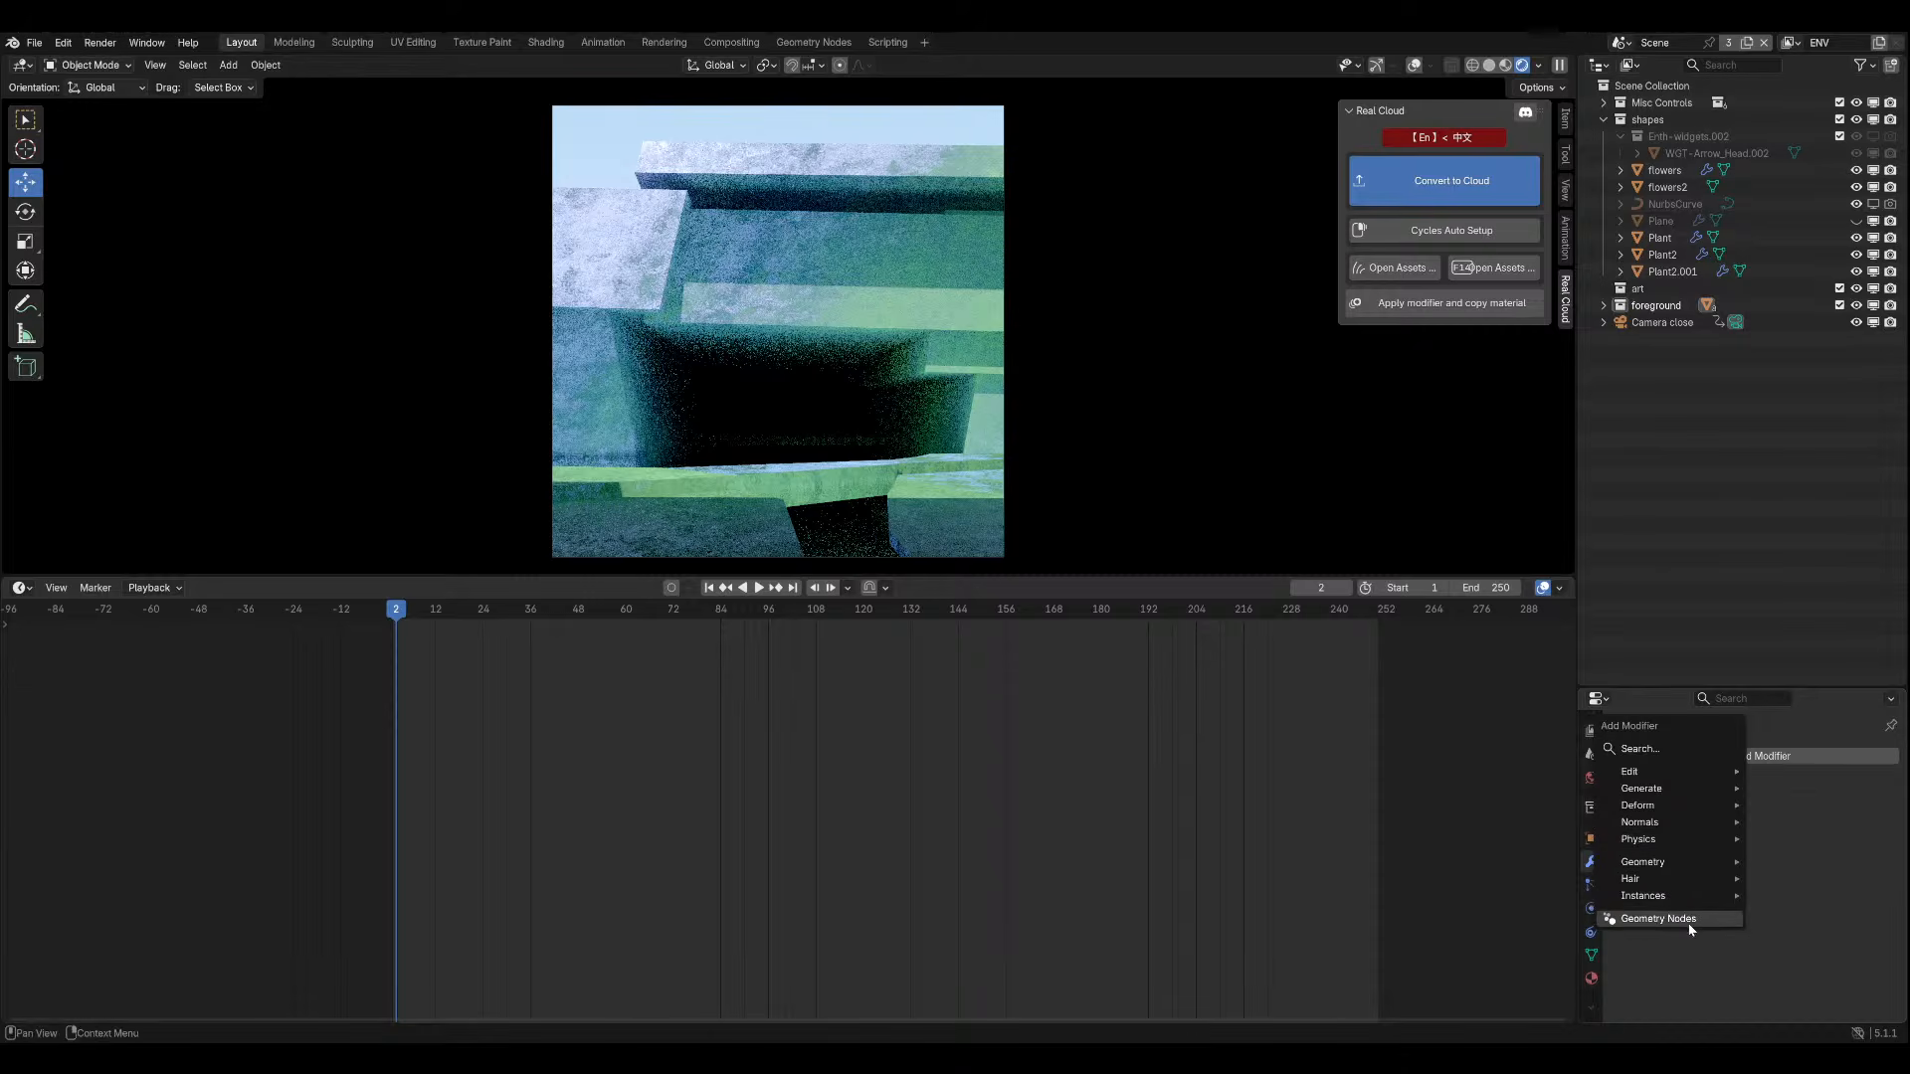
left_click(1592, 884)
left_click(1591, 909)
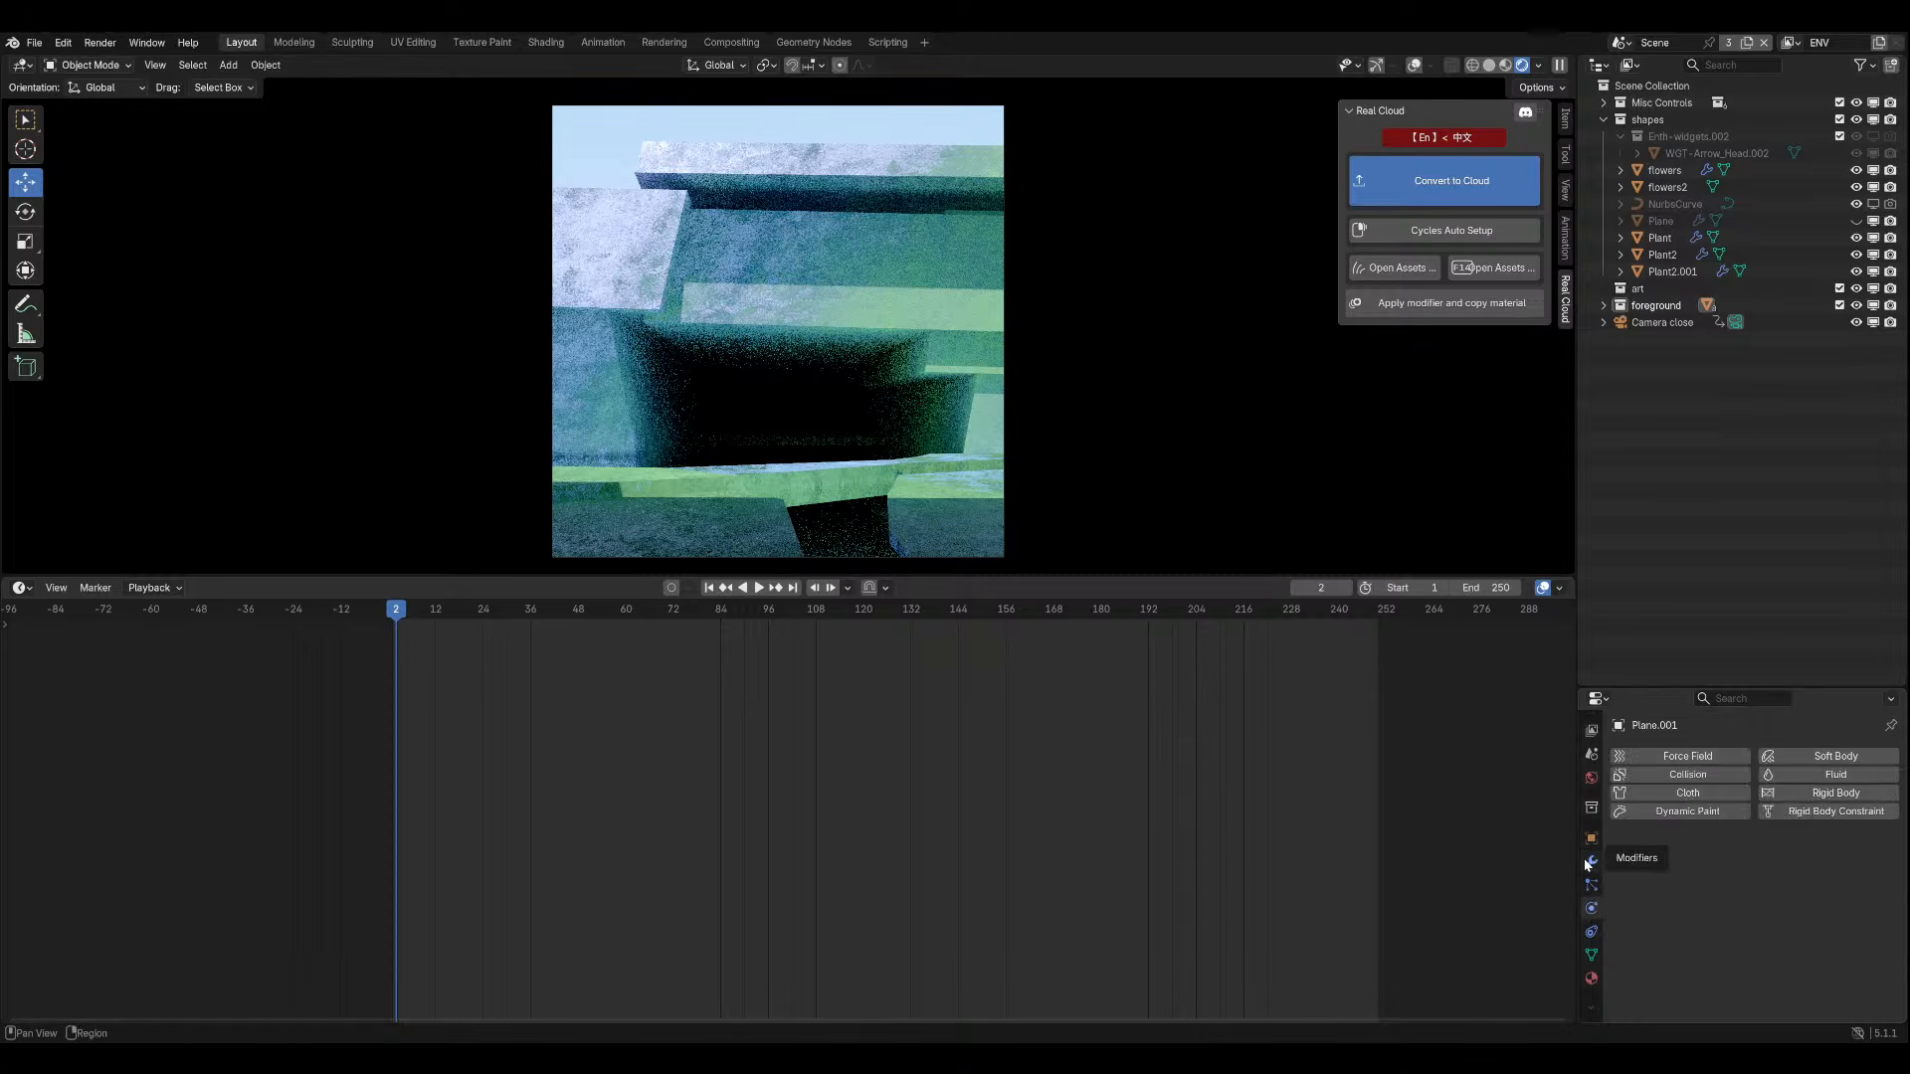
Try a Geometry Nodes modifier with a new node group on Plane.001, and remove it.
left_click(1592, 861)
key("shift+a")
left_click(1612, 931)
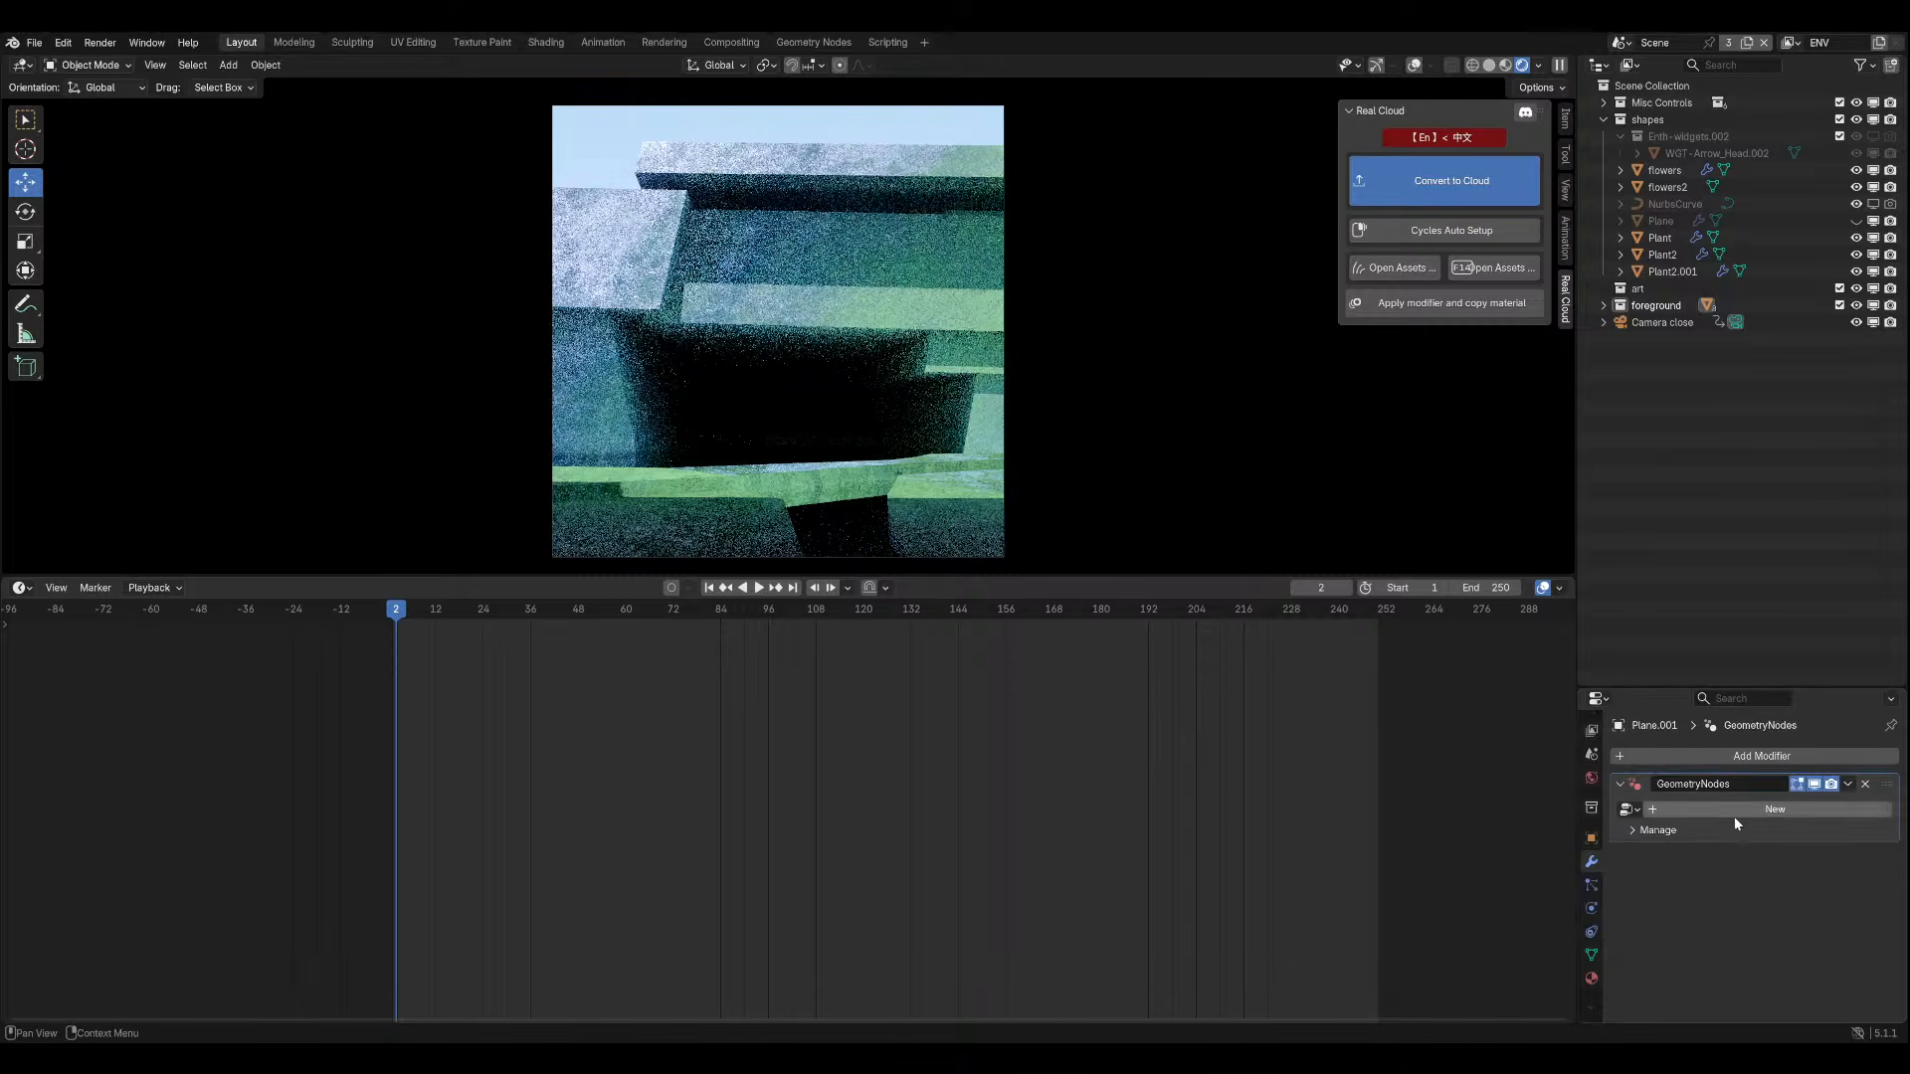
left_click(1645, 831)
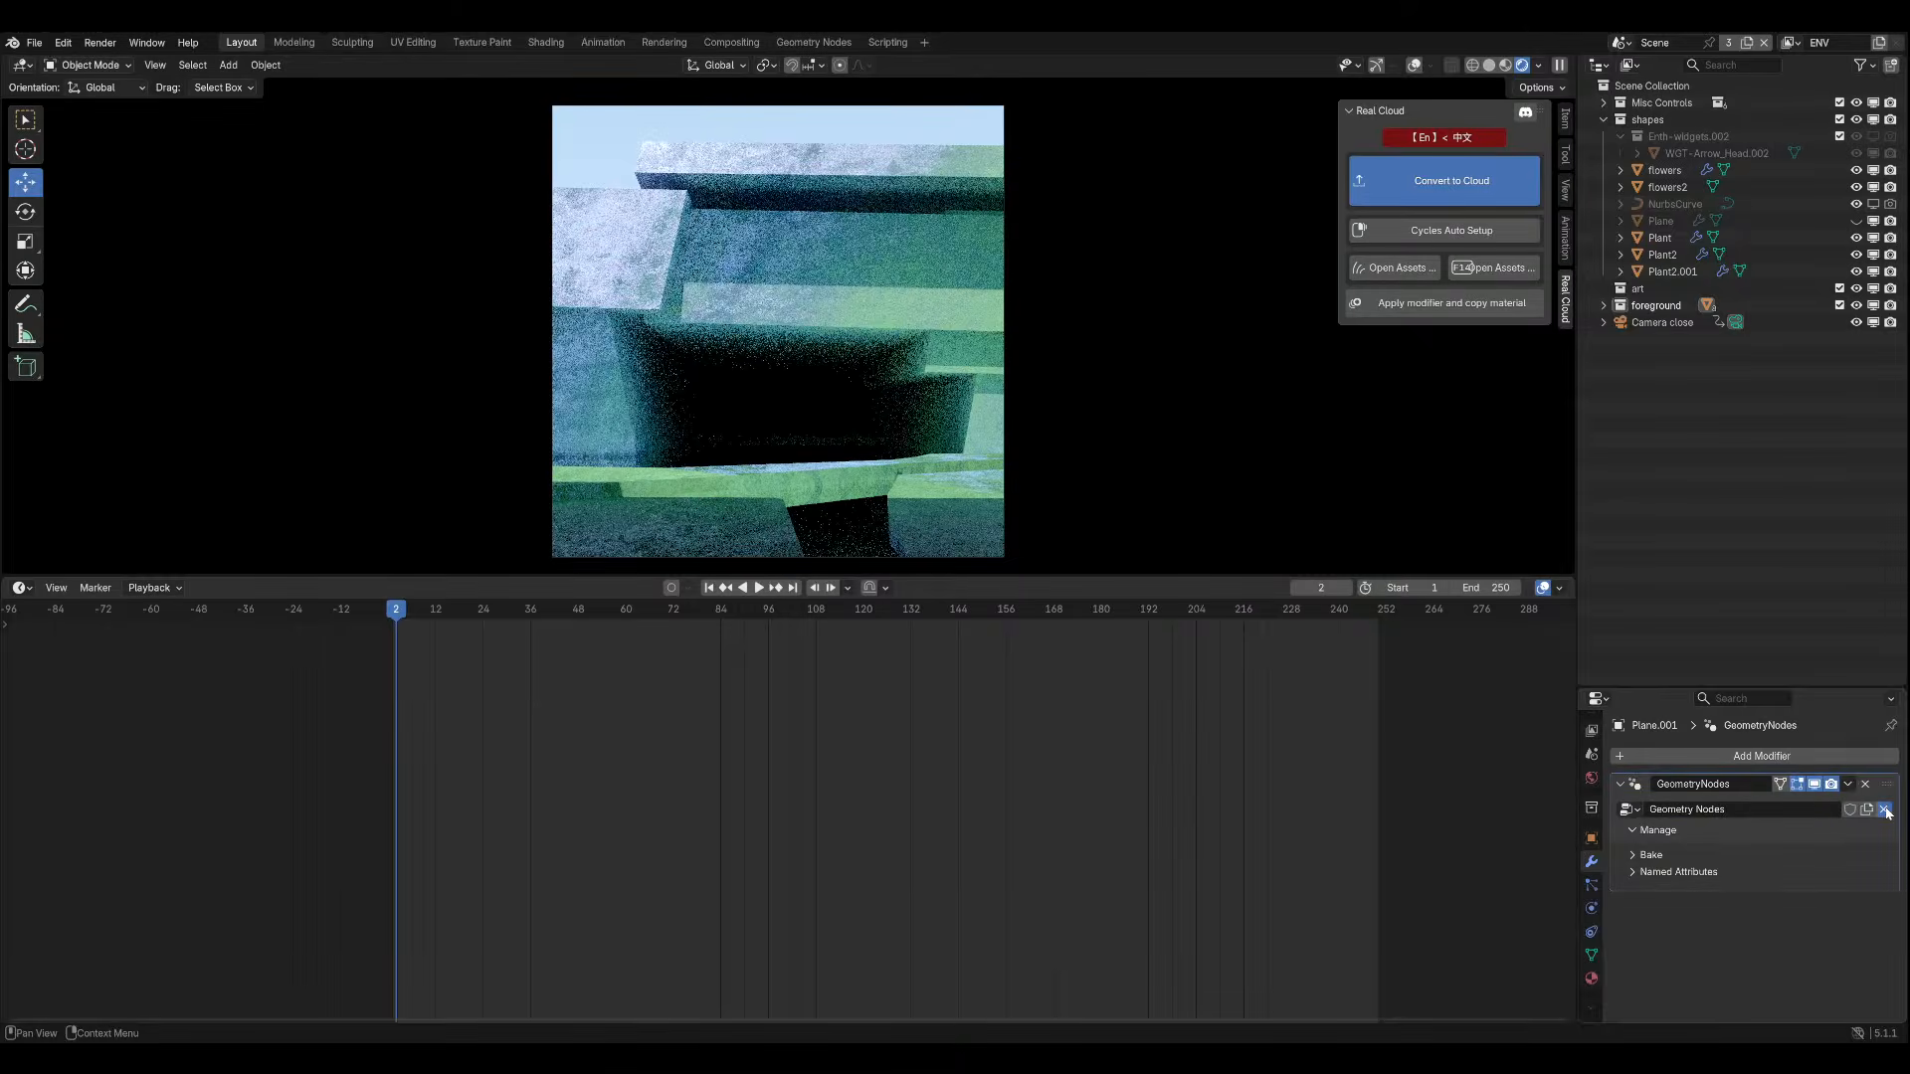
left_click(1865, 784)
Add a Scatter on Surface modifier to Plane.001.
left_click(1721, 758)
mouse_move(1800, 711)
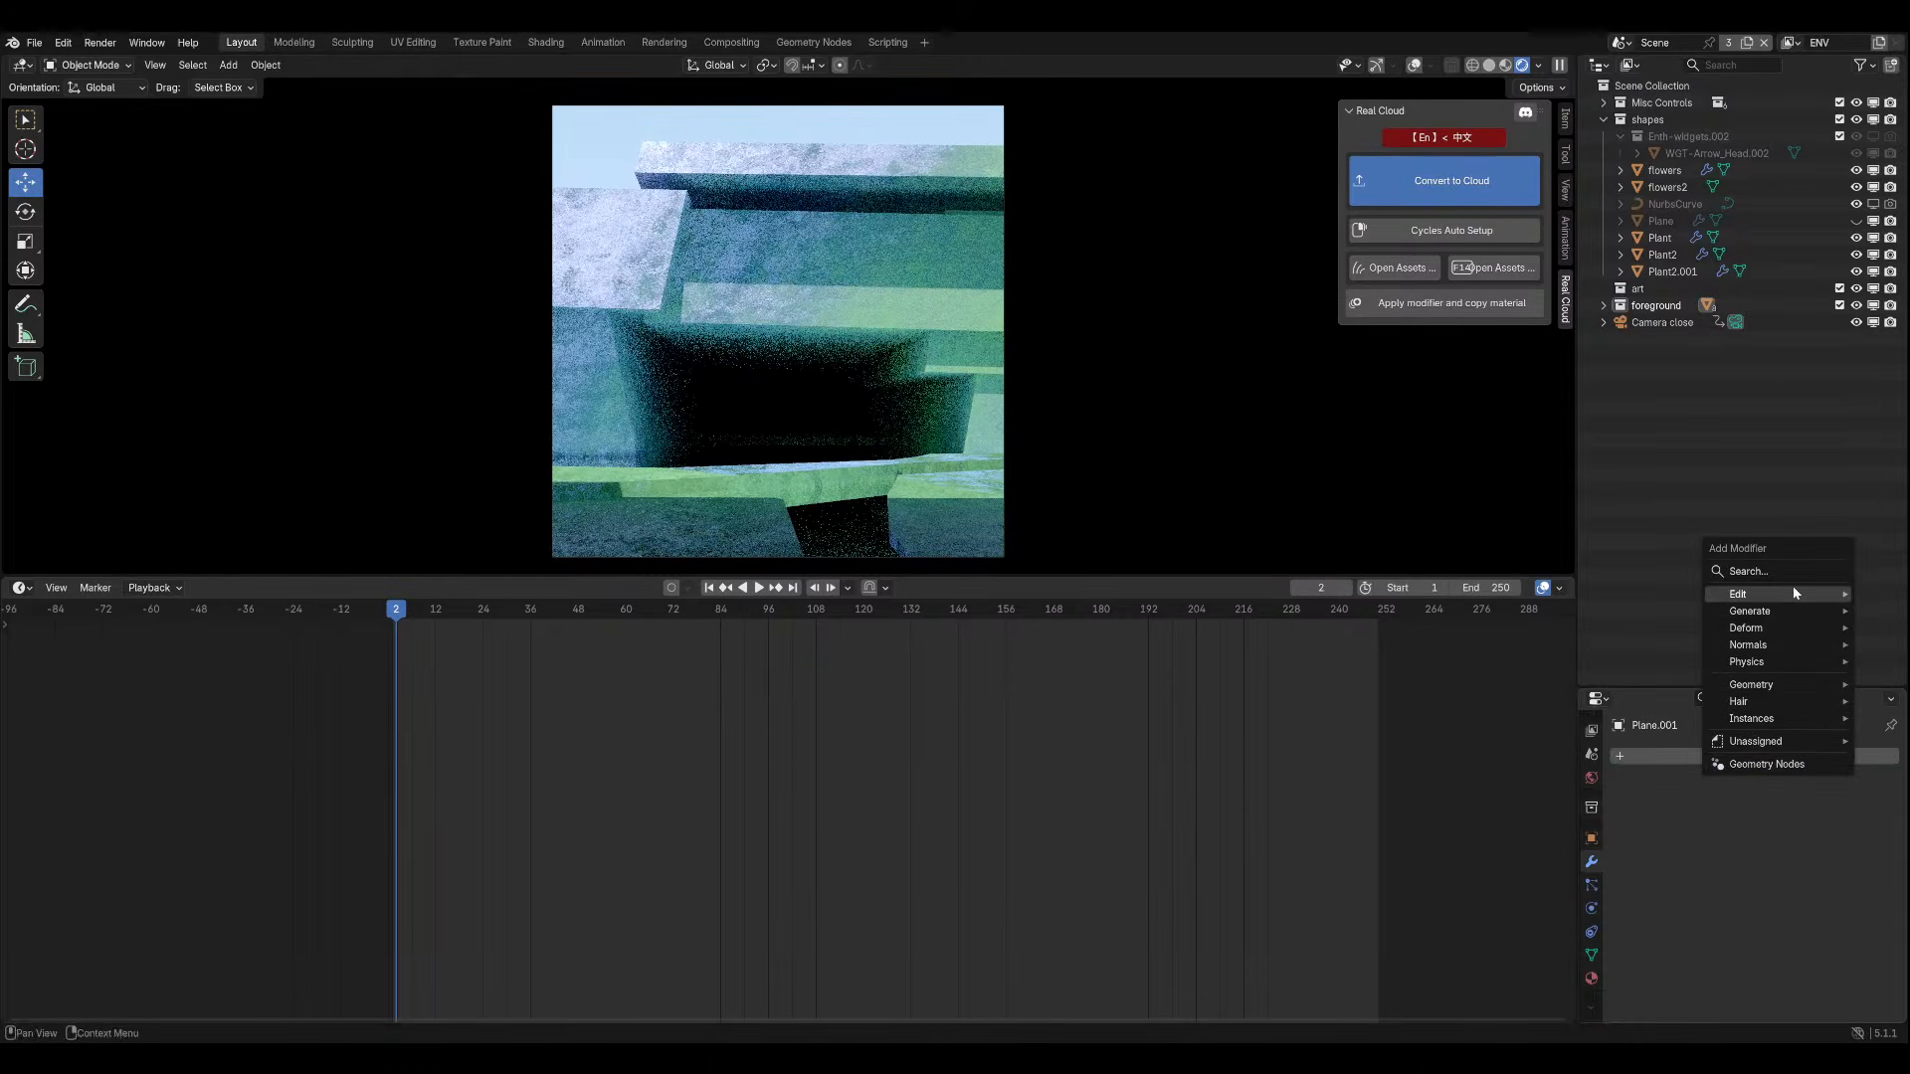
left_click(1736, 759)
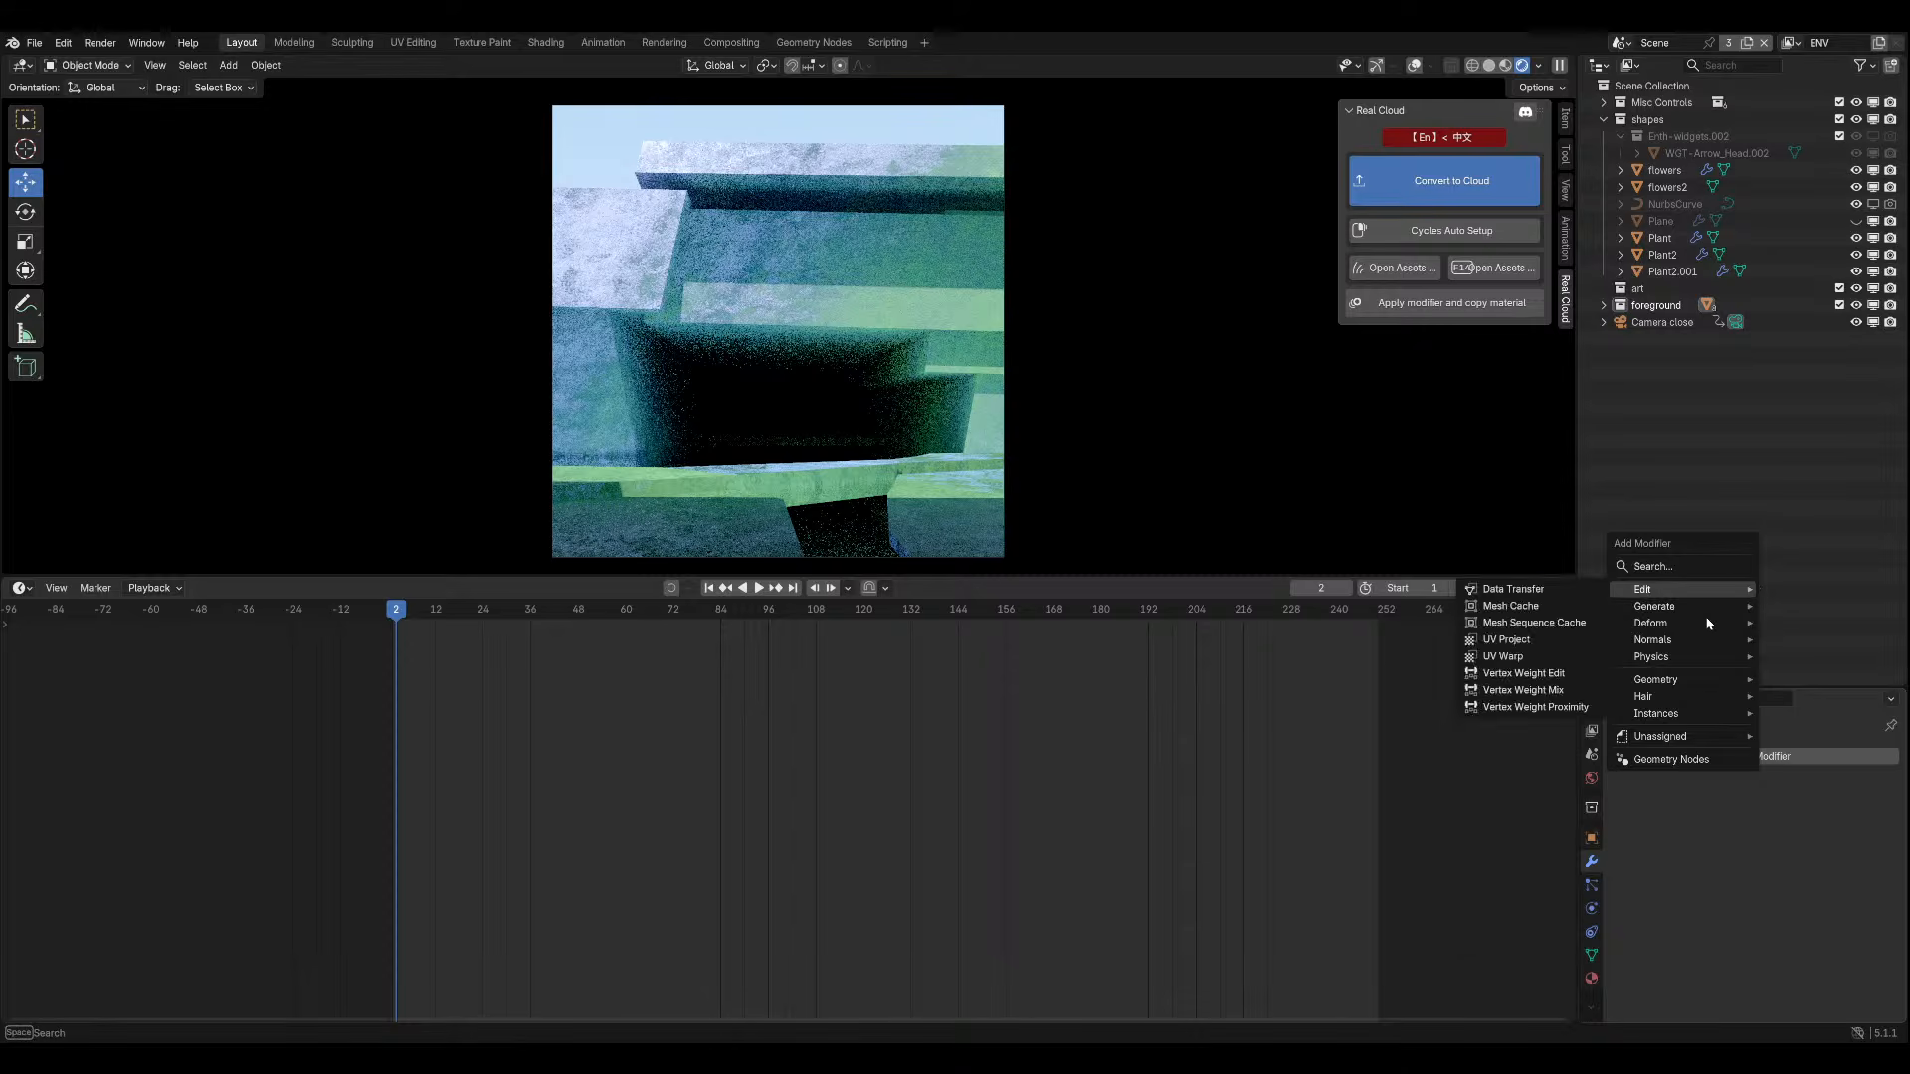
mouse_move(1701, 618)
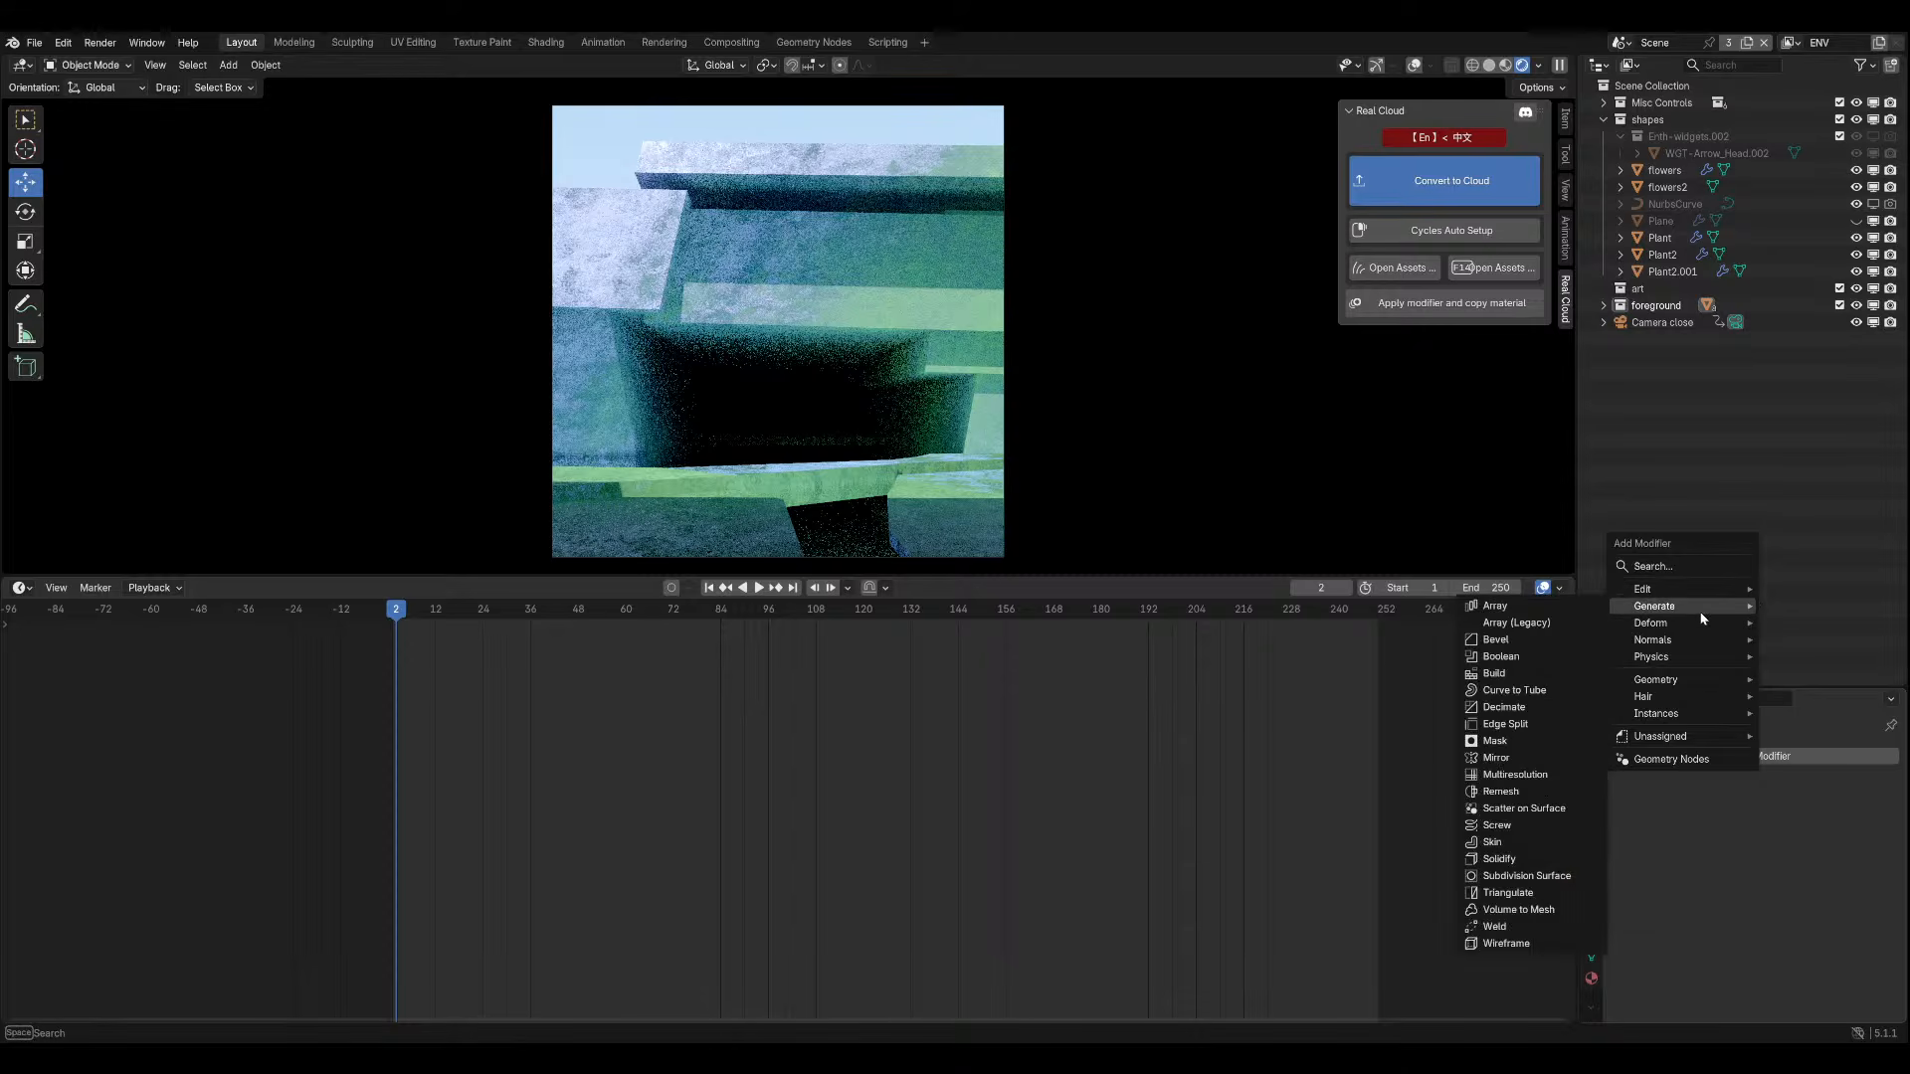
left_click(1527, 808)
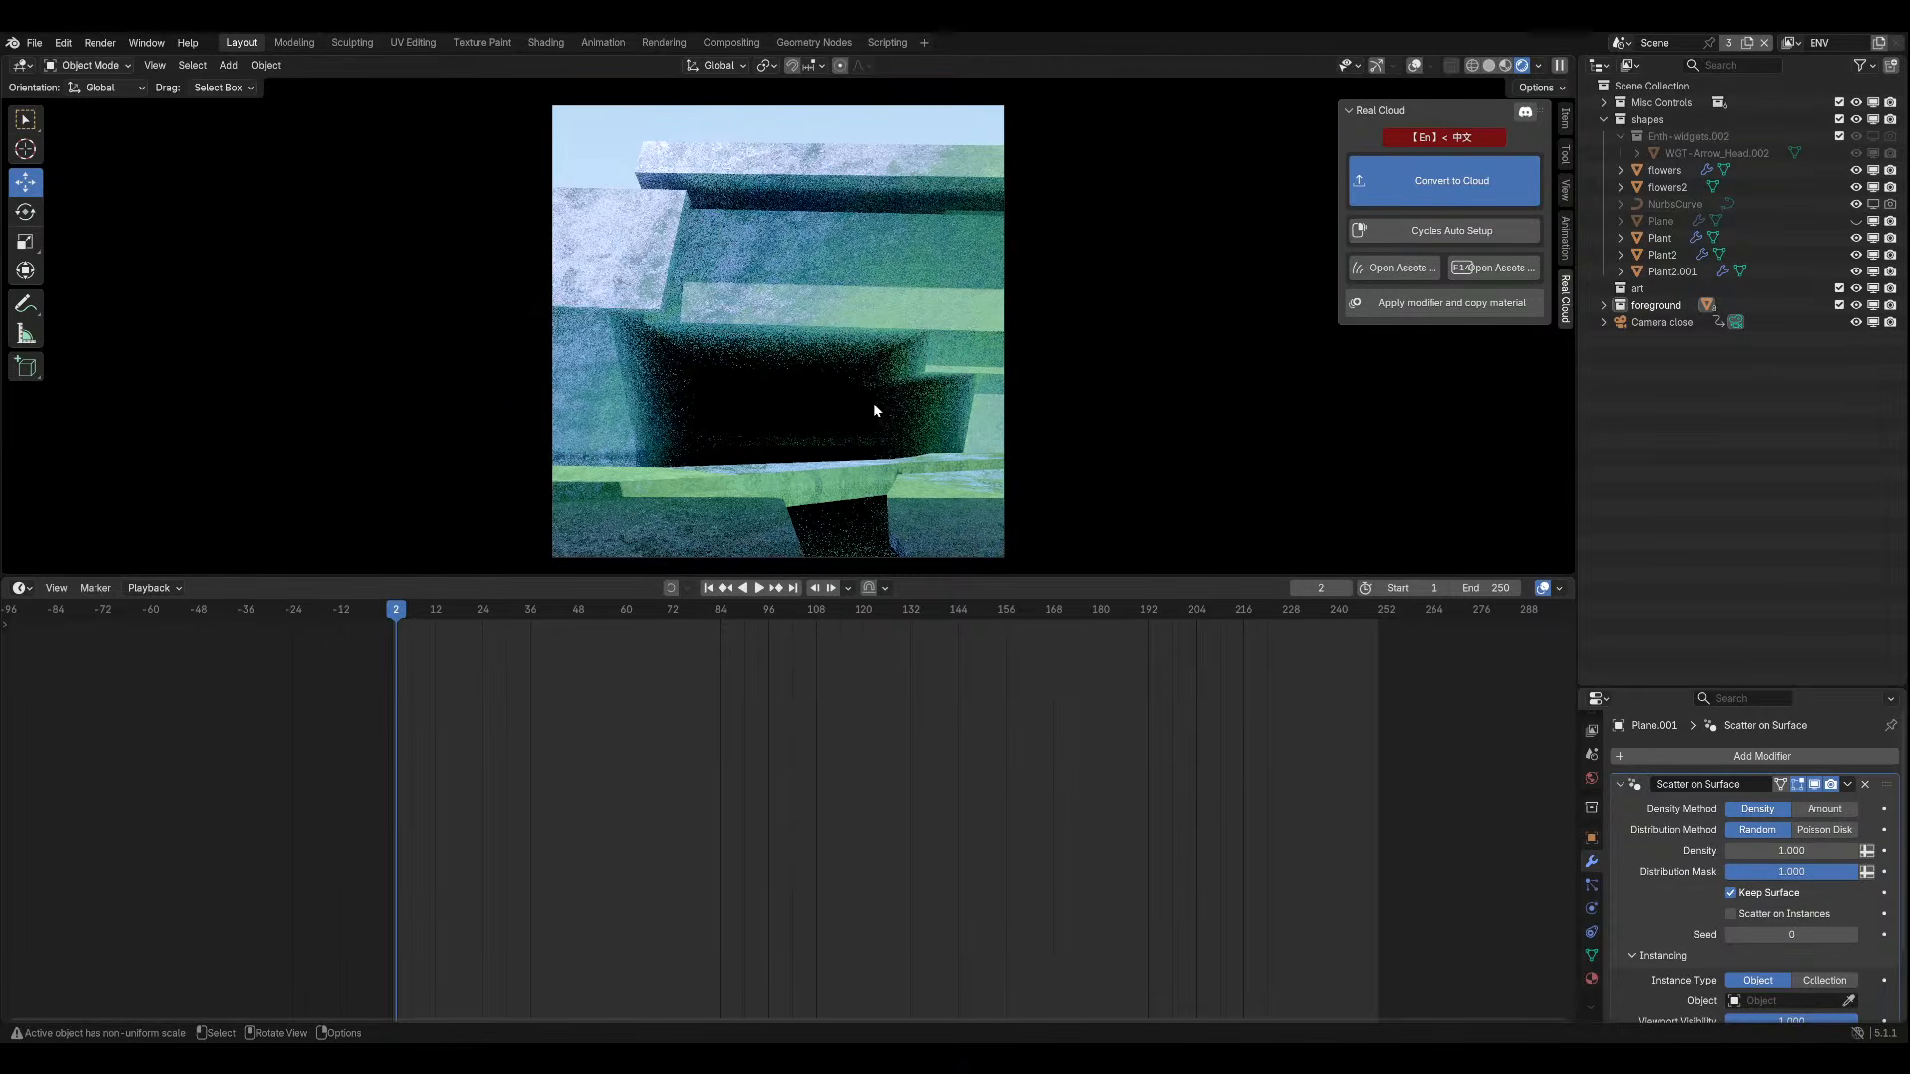
Show the viewport overlays and pick Plant2 beneath the slabs as the object the modifier scatters.
middle_click_drag(874, 402, 1050, 322)
scroll(1050, 322, "down", 5)
left_click(1414, 65)
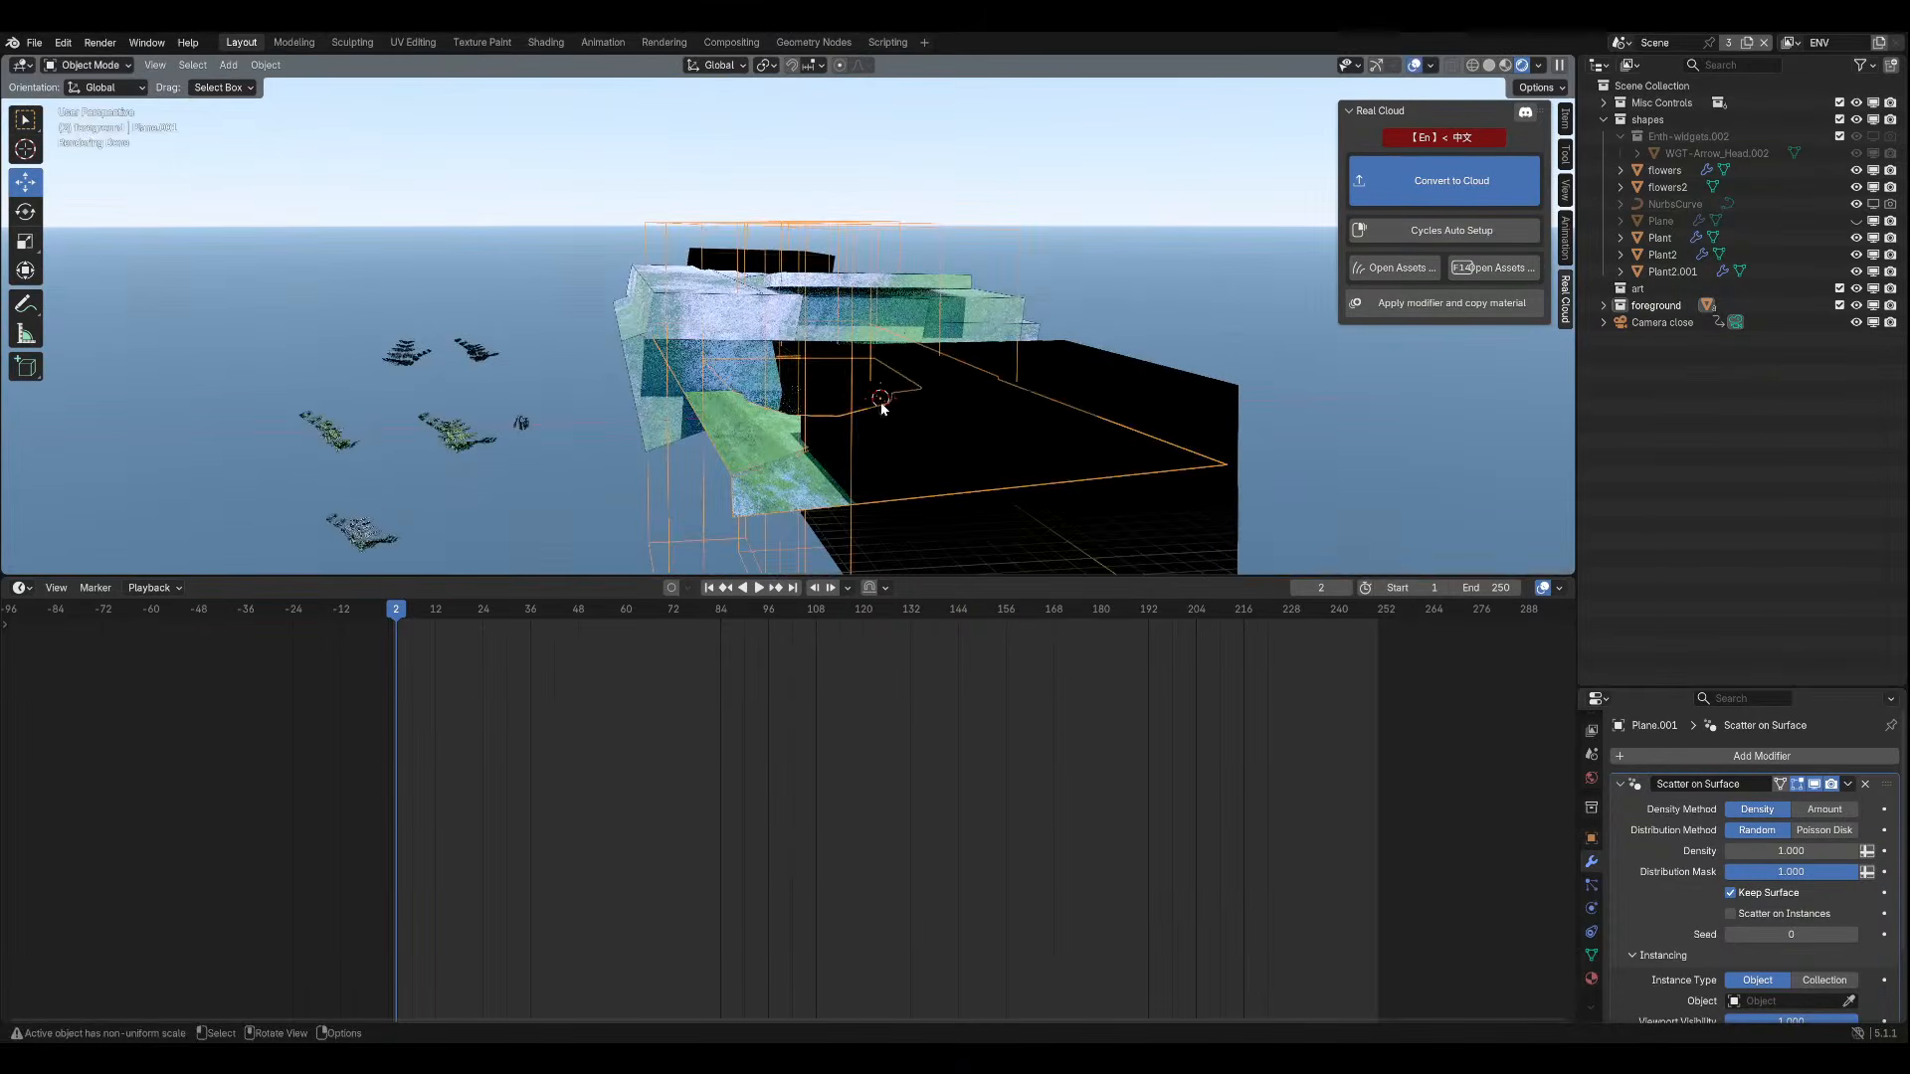
middle_click_drag(882, 392, 995, 450)
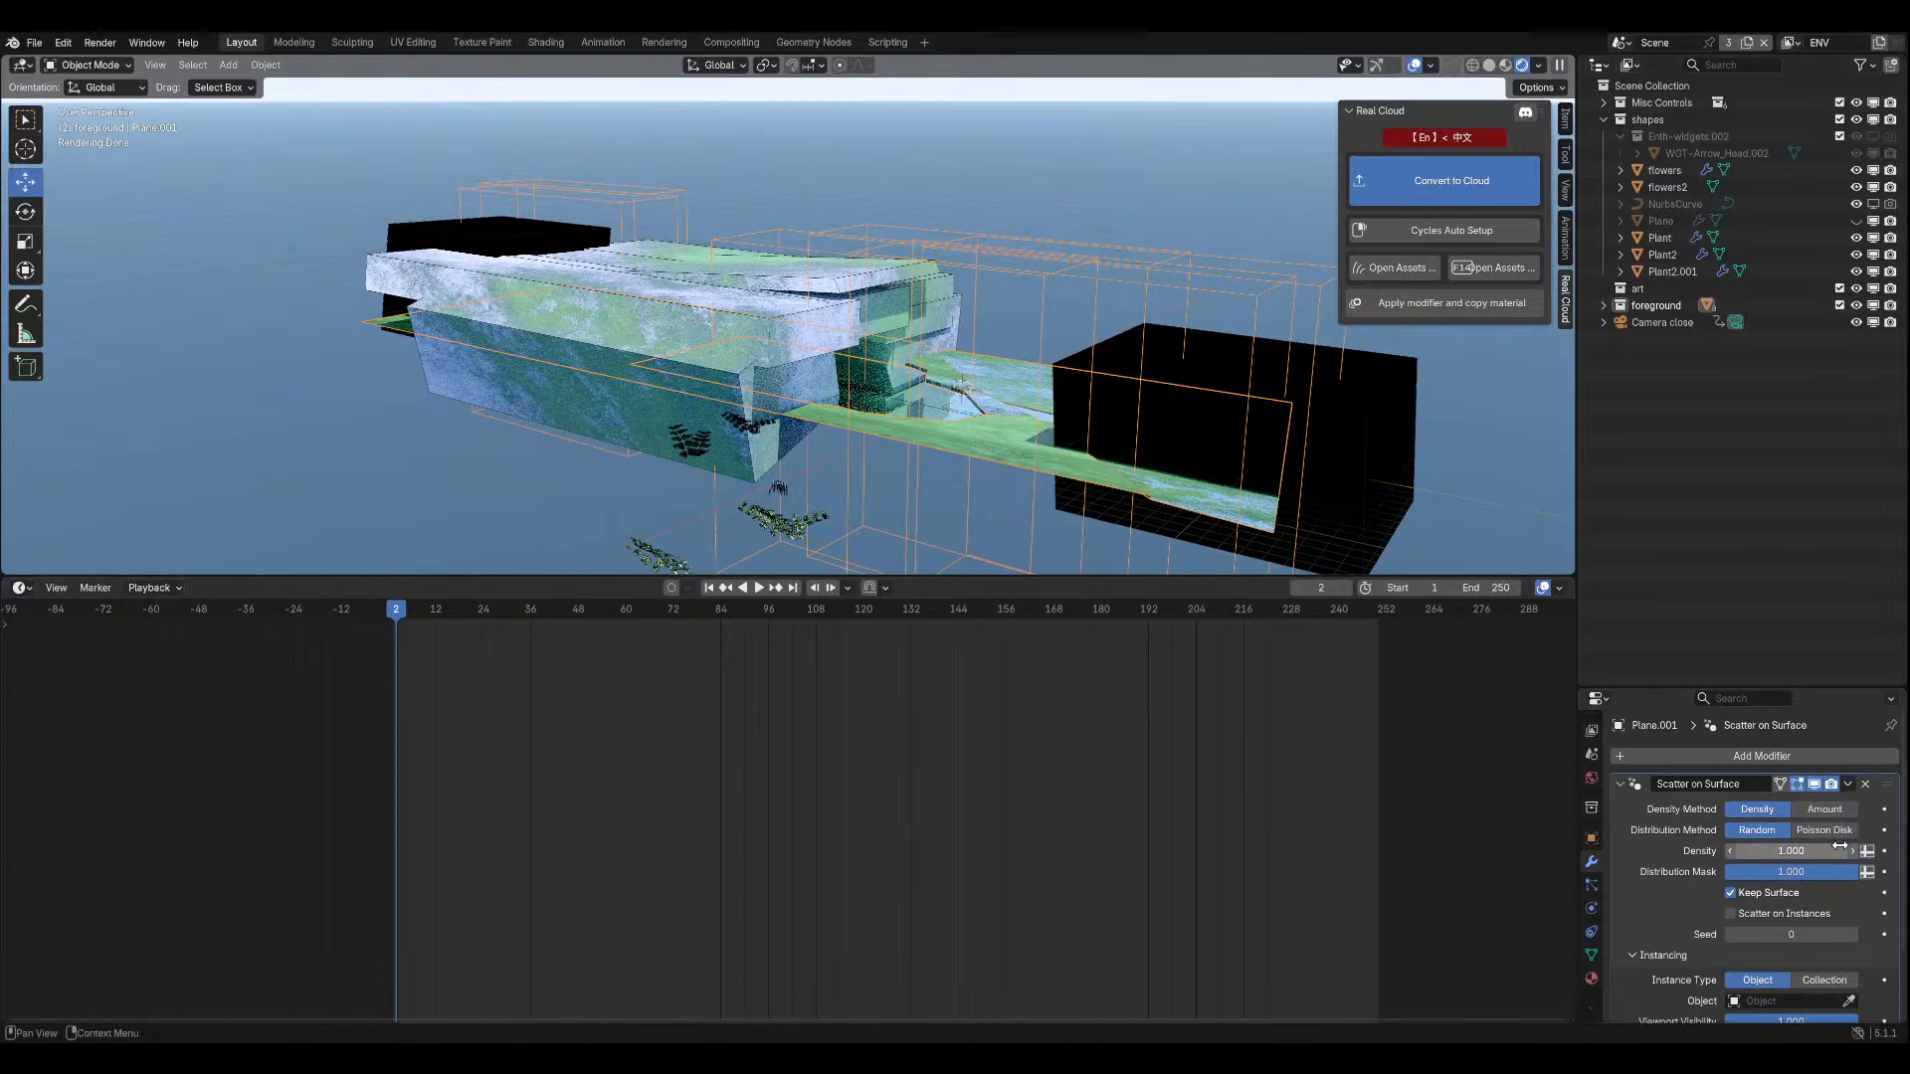
scroll(1780, 875, "down", 3)
left_click(1848, 931)
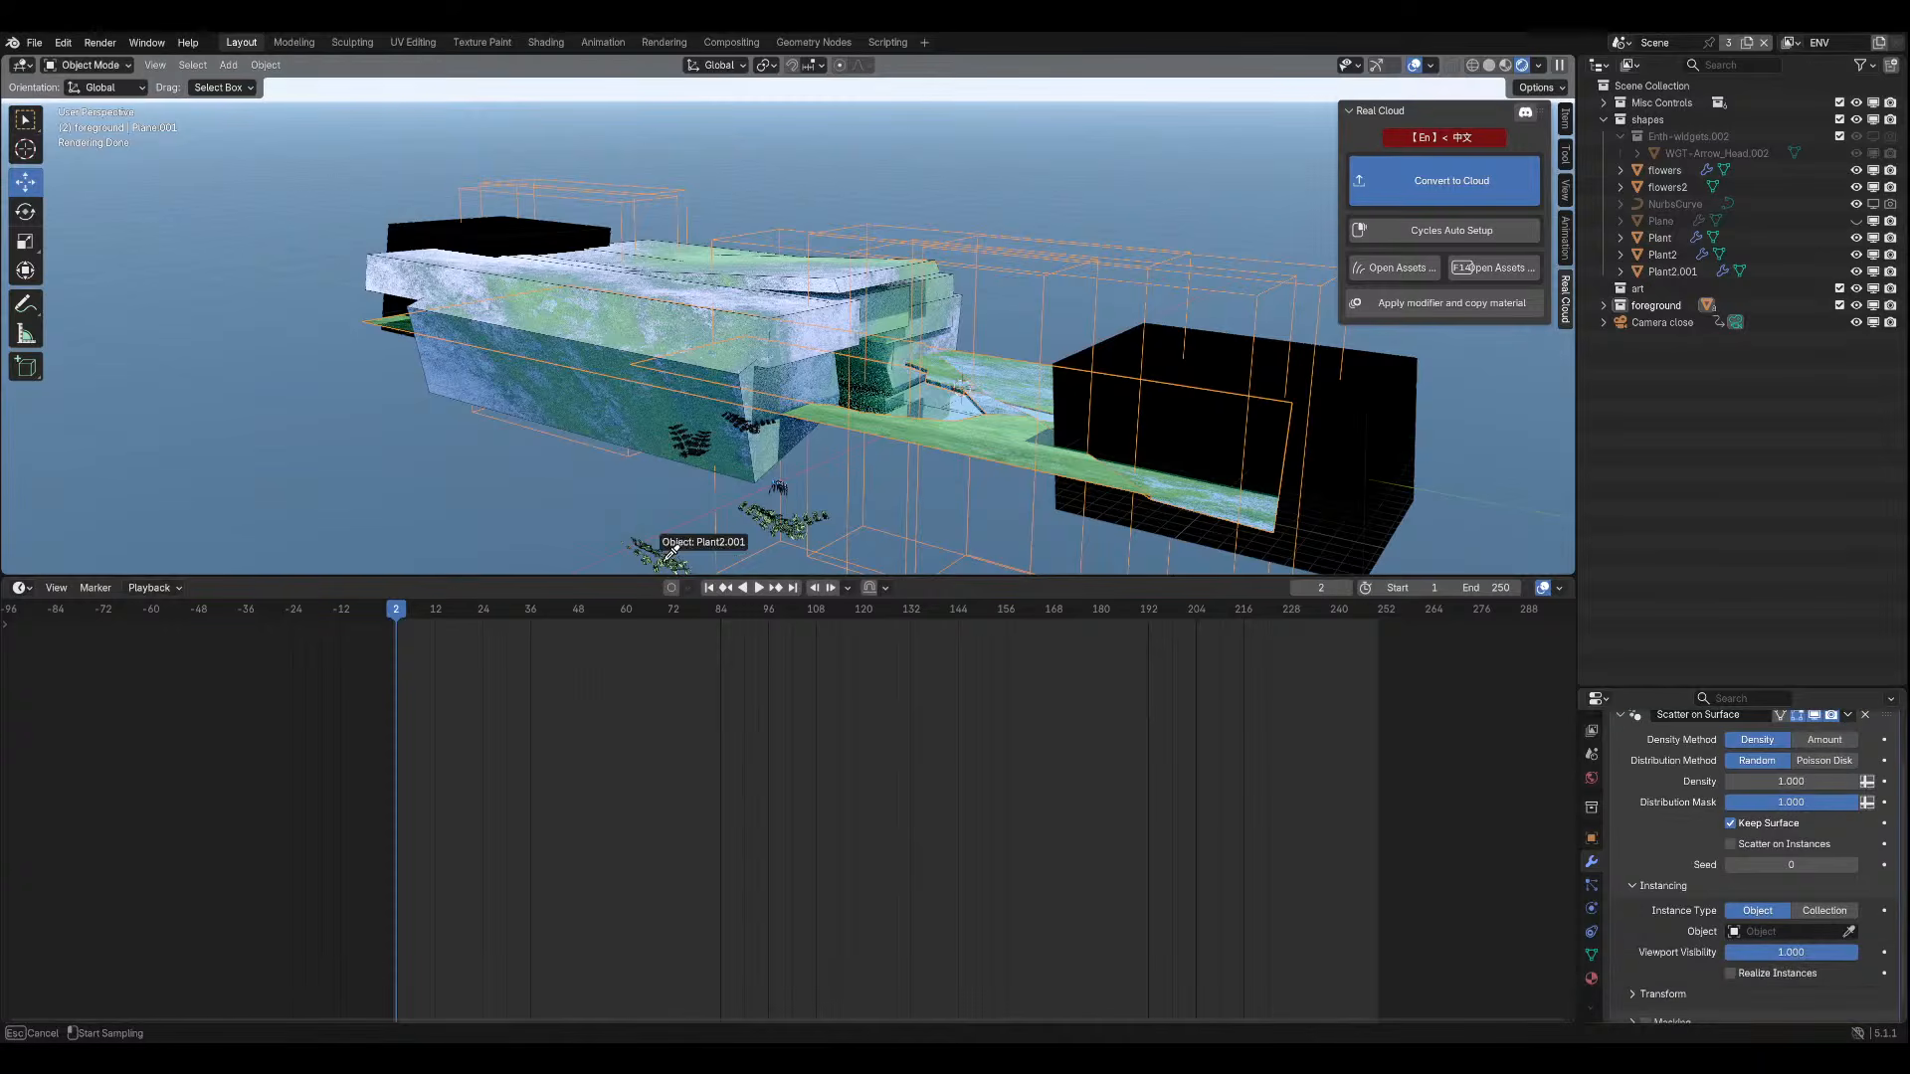
left_click(791, 515)
scroll(935, 448, "down", 5)
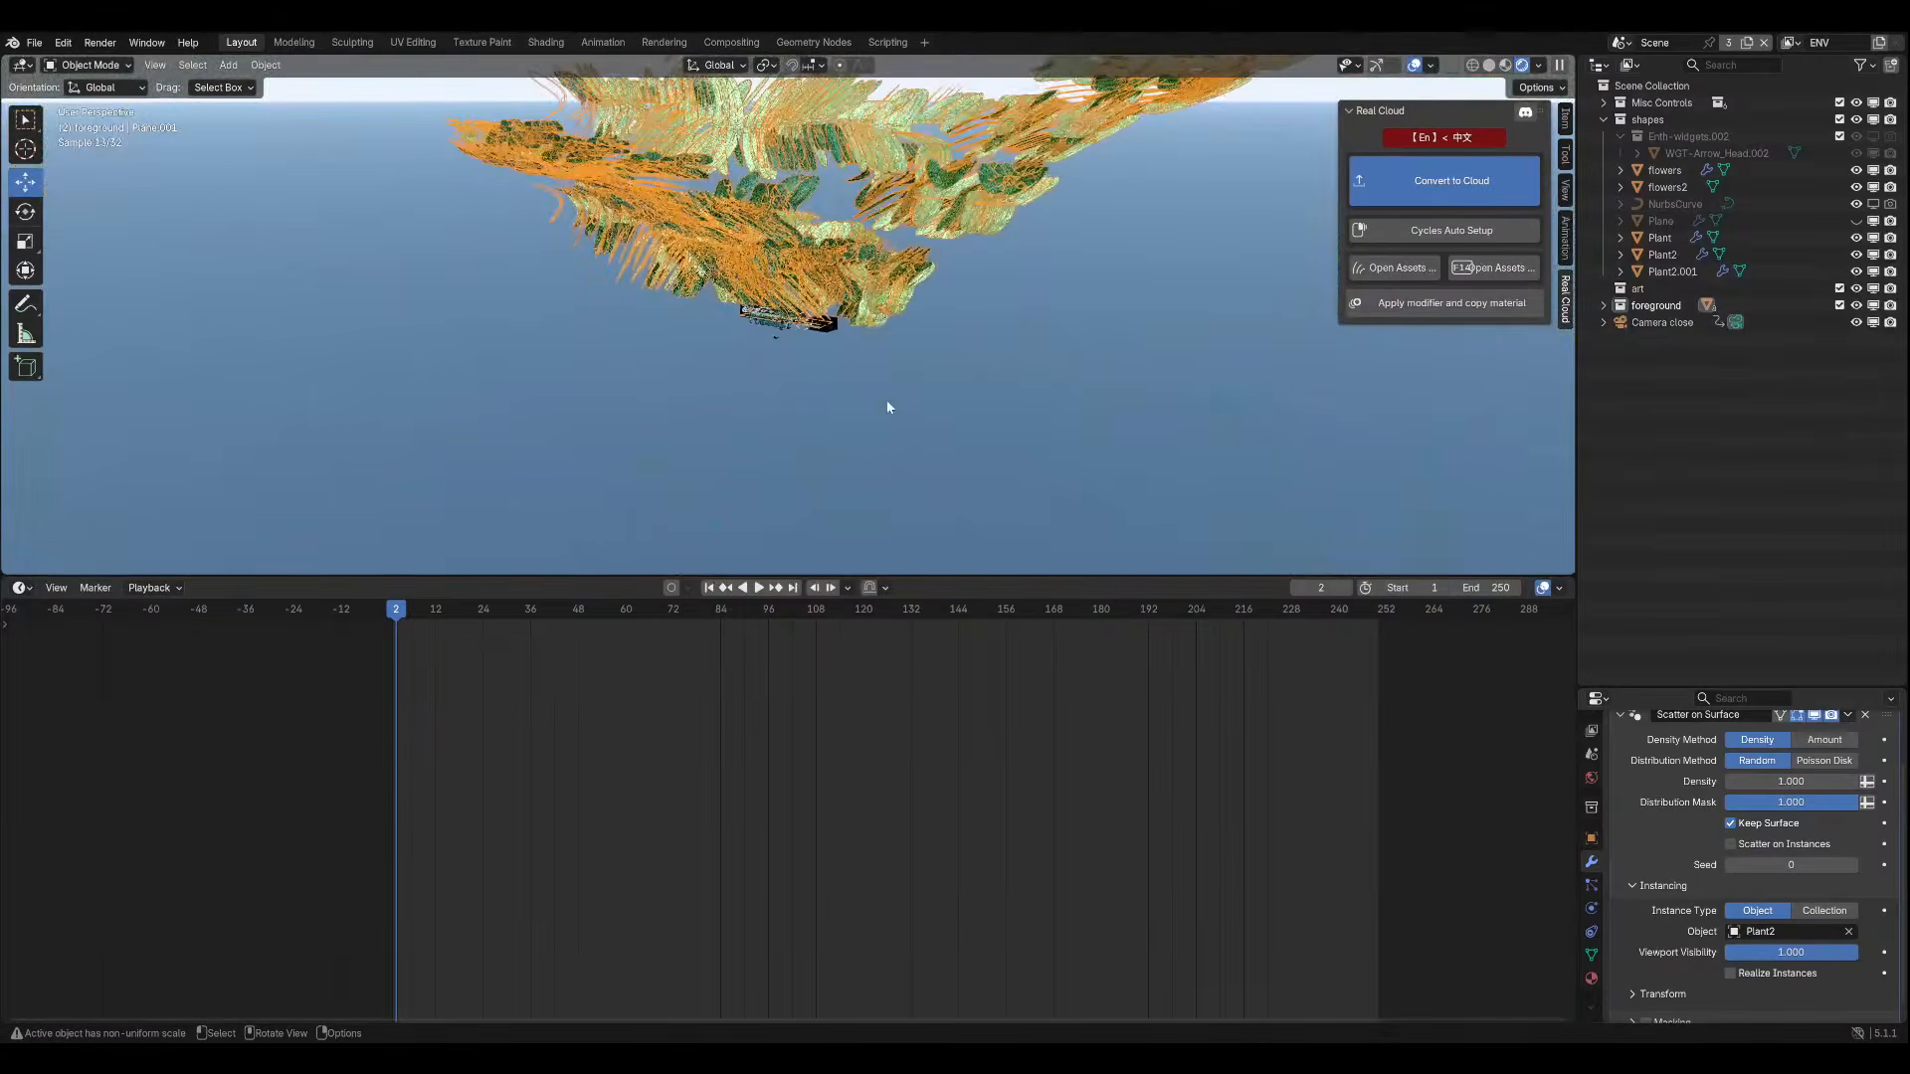
Check the scattered plants from the camera view with the overlays hidden, and try adjusting the scatter density.
key("KP_0")
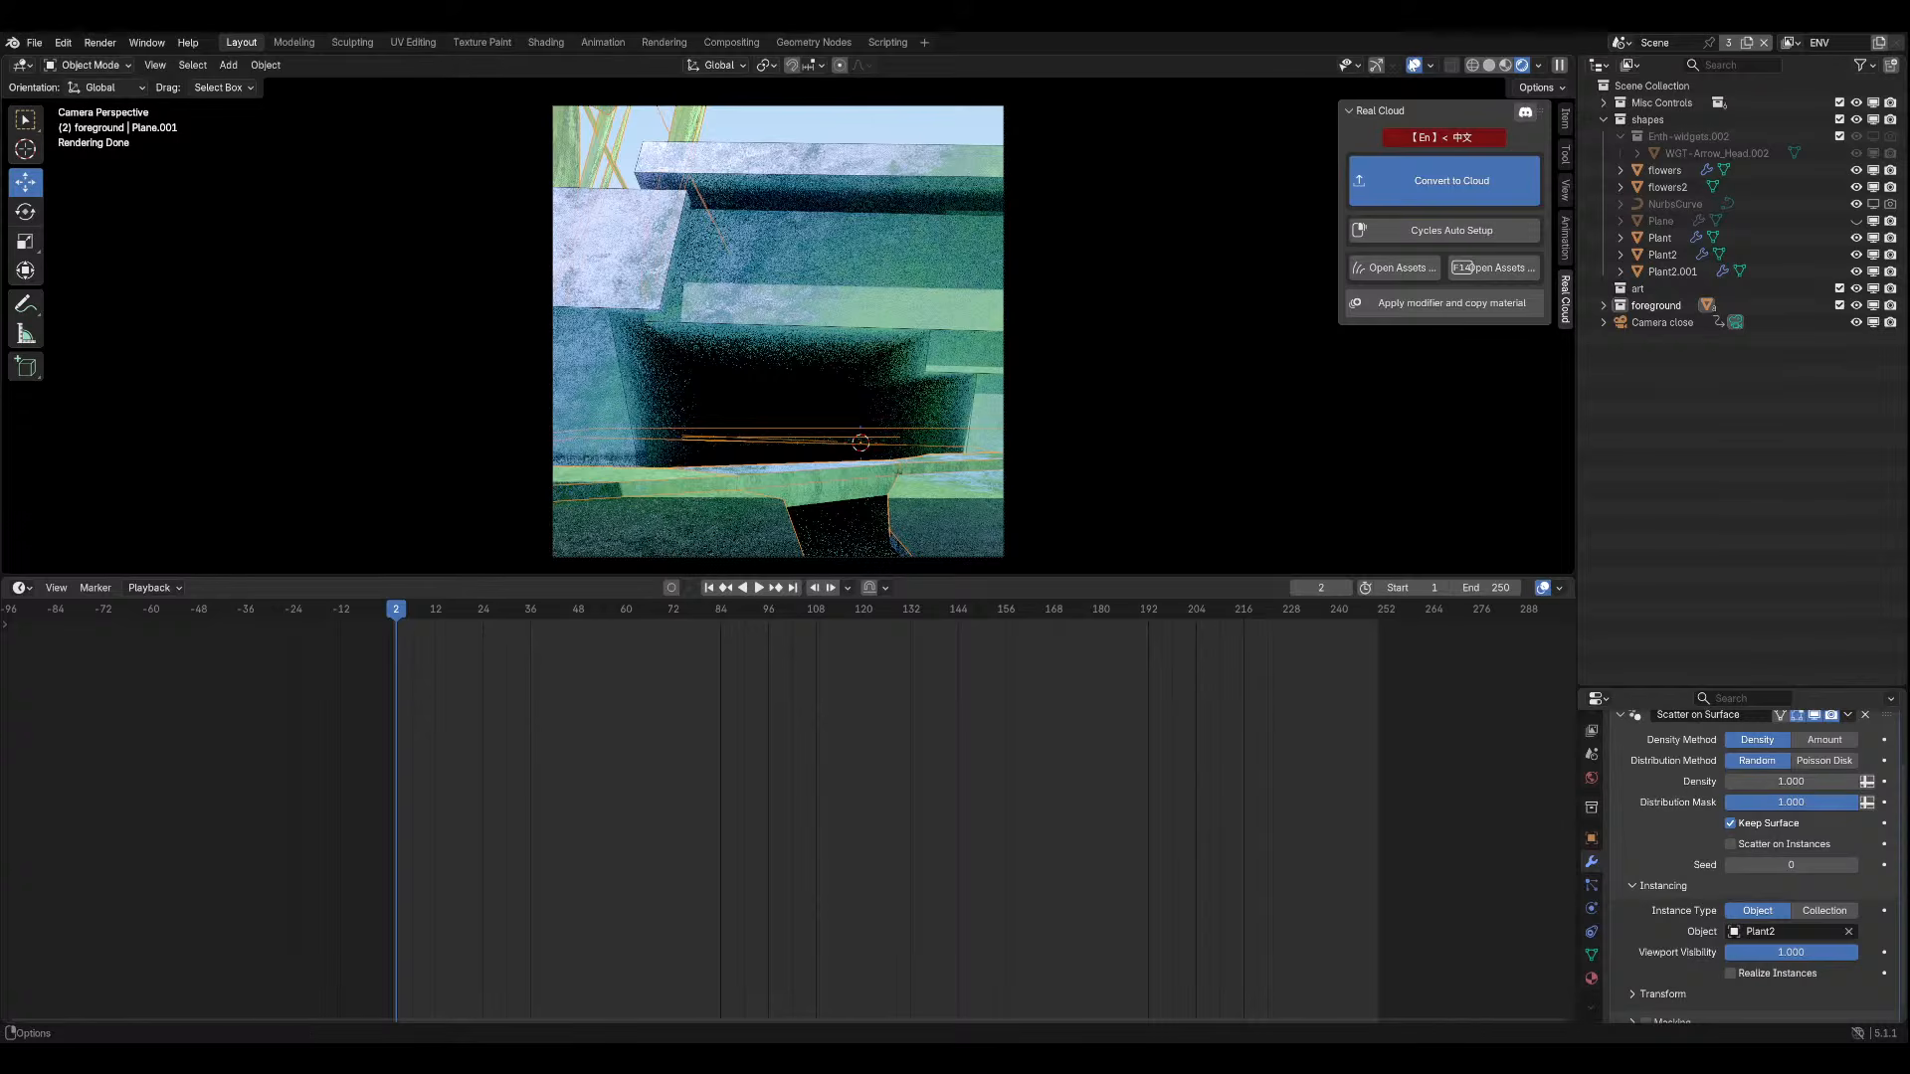
left_click(1414, 64)
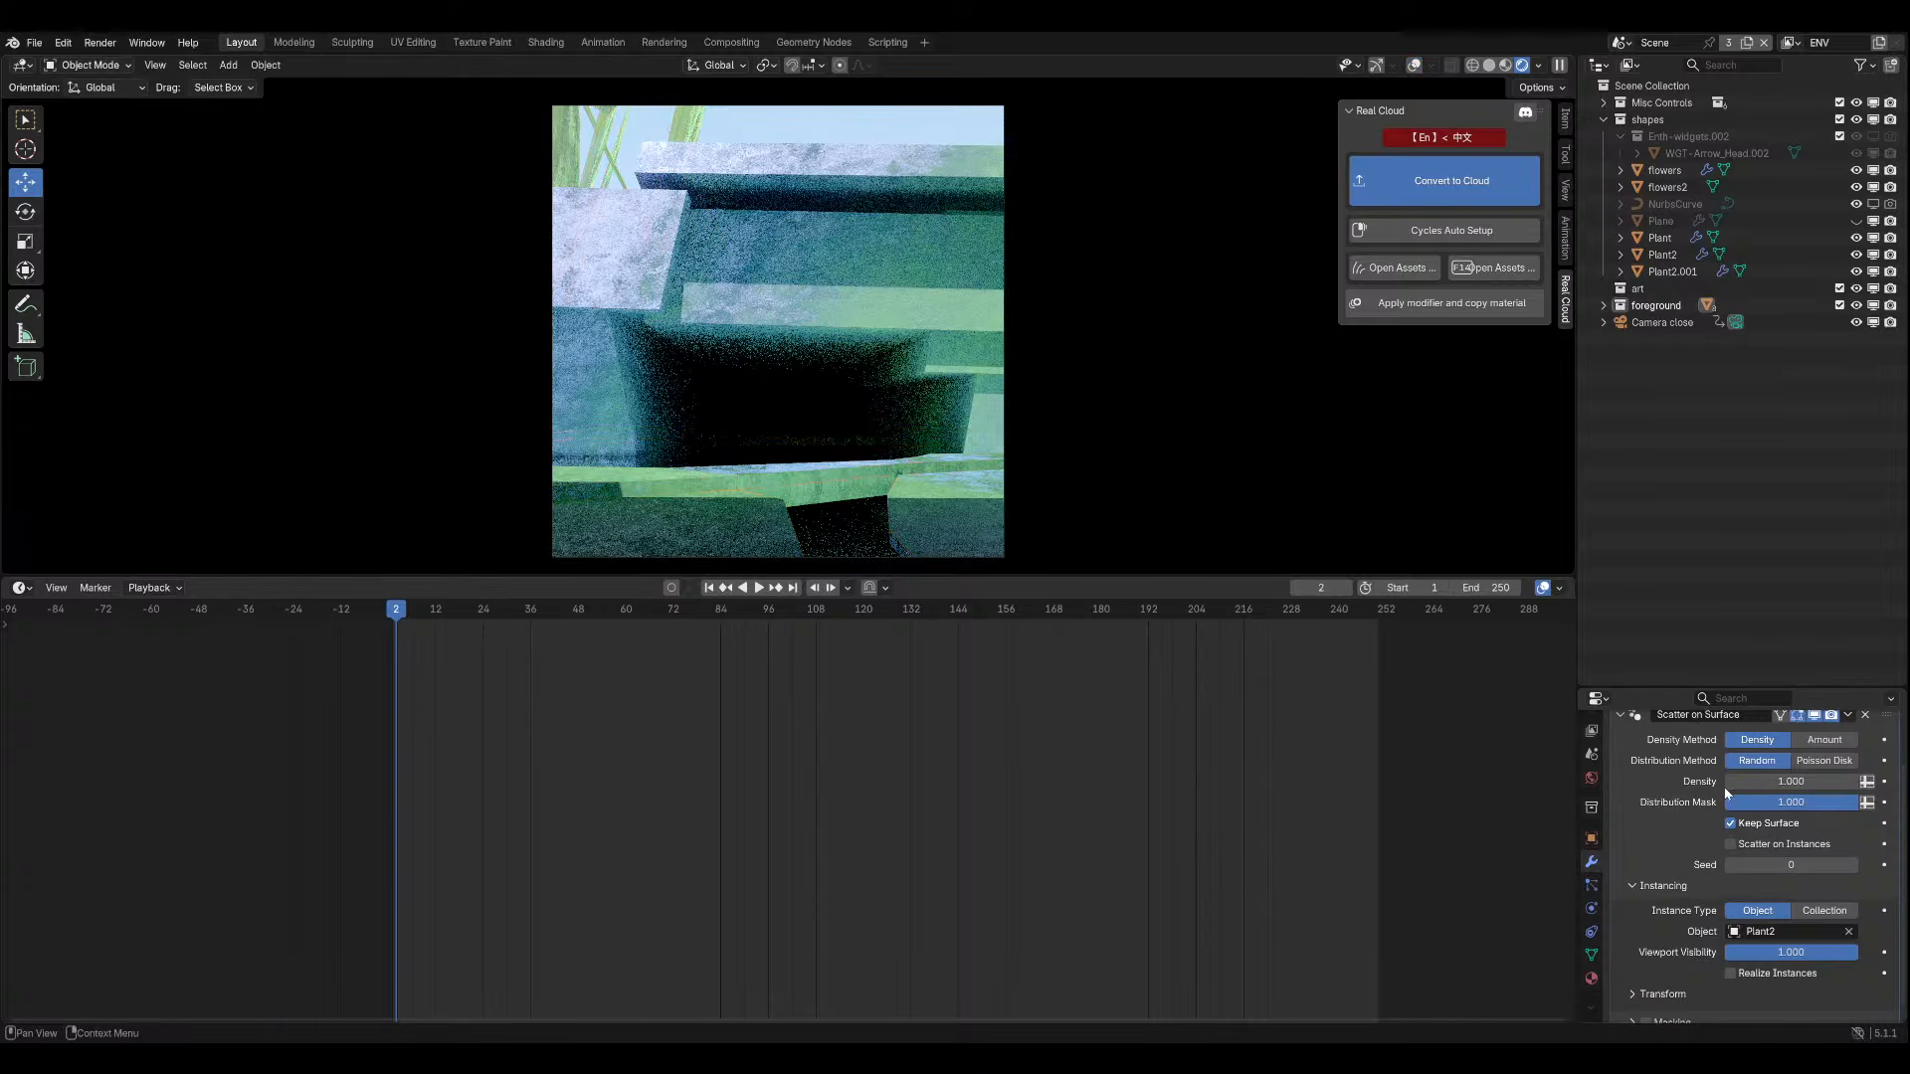
left_click_drag(1791, 781, 1751, 781)
key("Escape")
scroll(1813, 824, "down", 1)
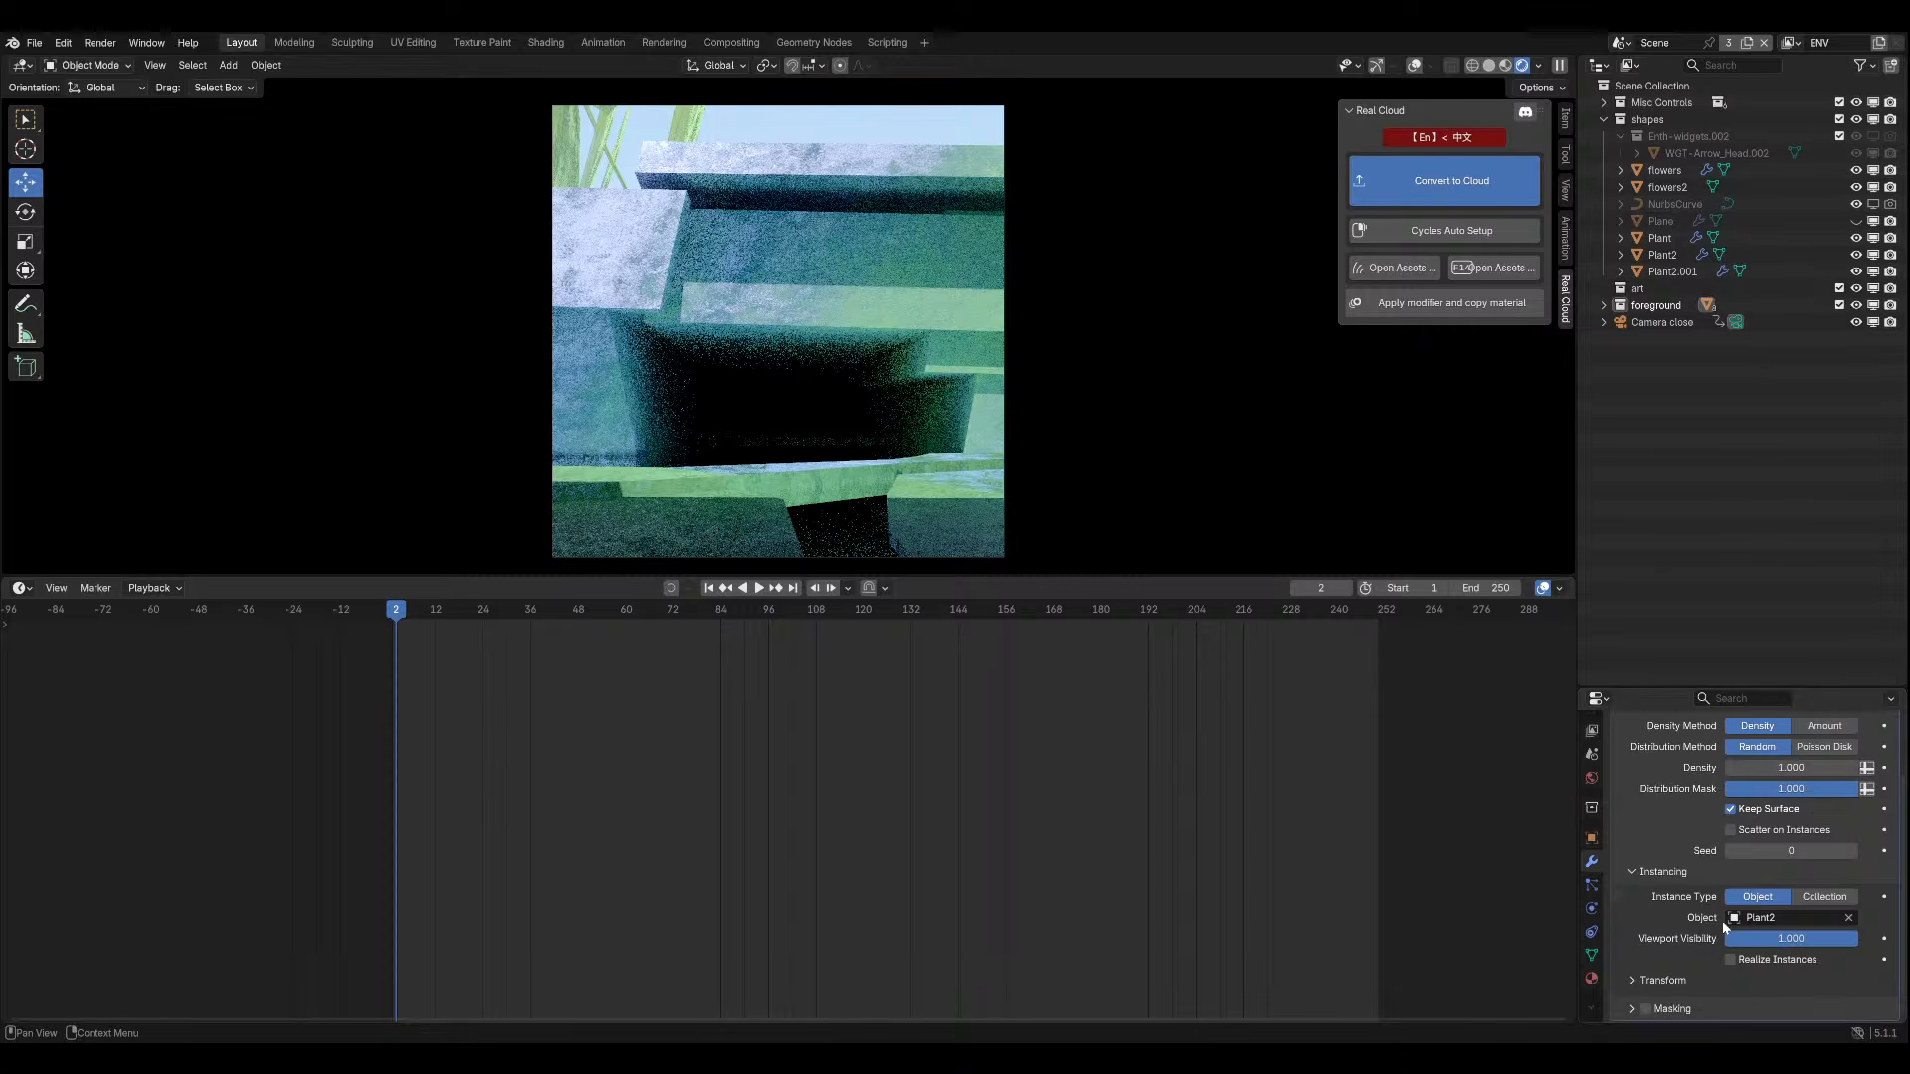
Apply the scale of Plane.001 and hide the viewport overlays to view the scattered plants.
left_click(1413, 64)
middle_click_drag(1074, 418, 925, 397)
scroll(925, 397, "up", 8)
key("ctrl+a")
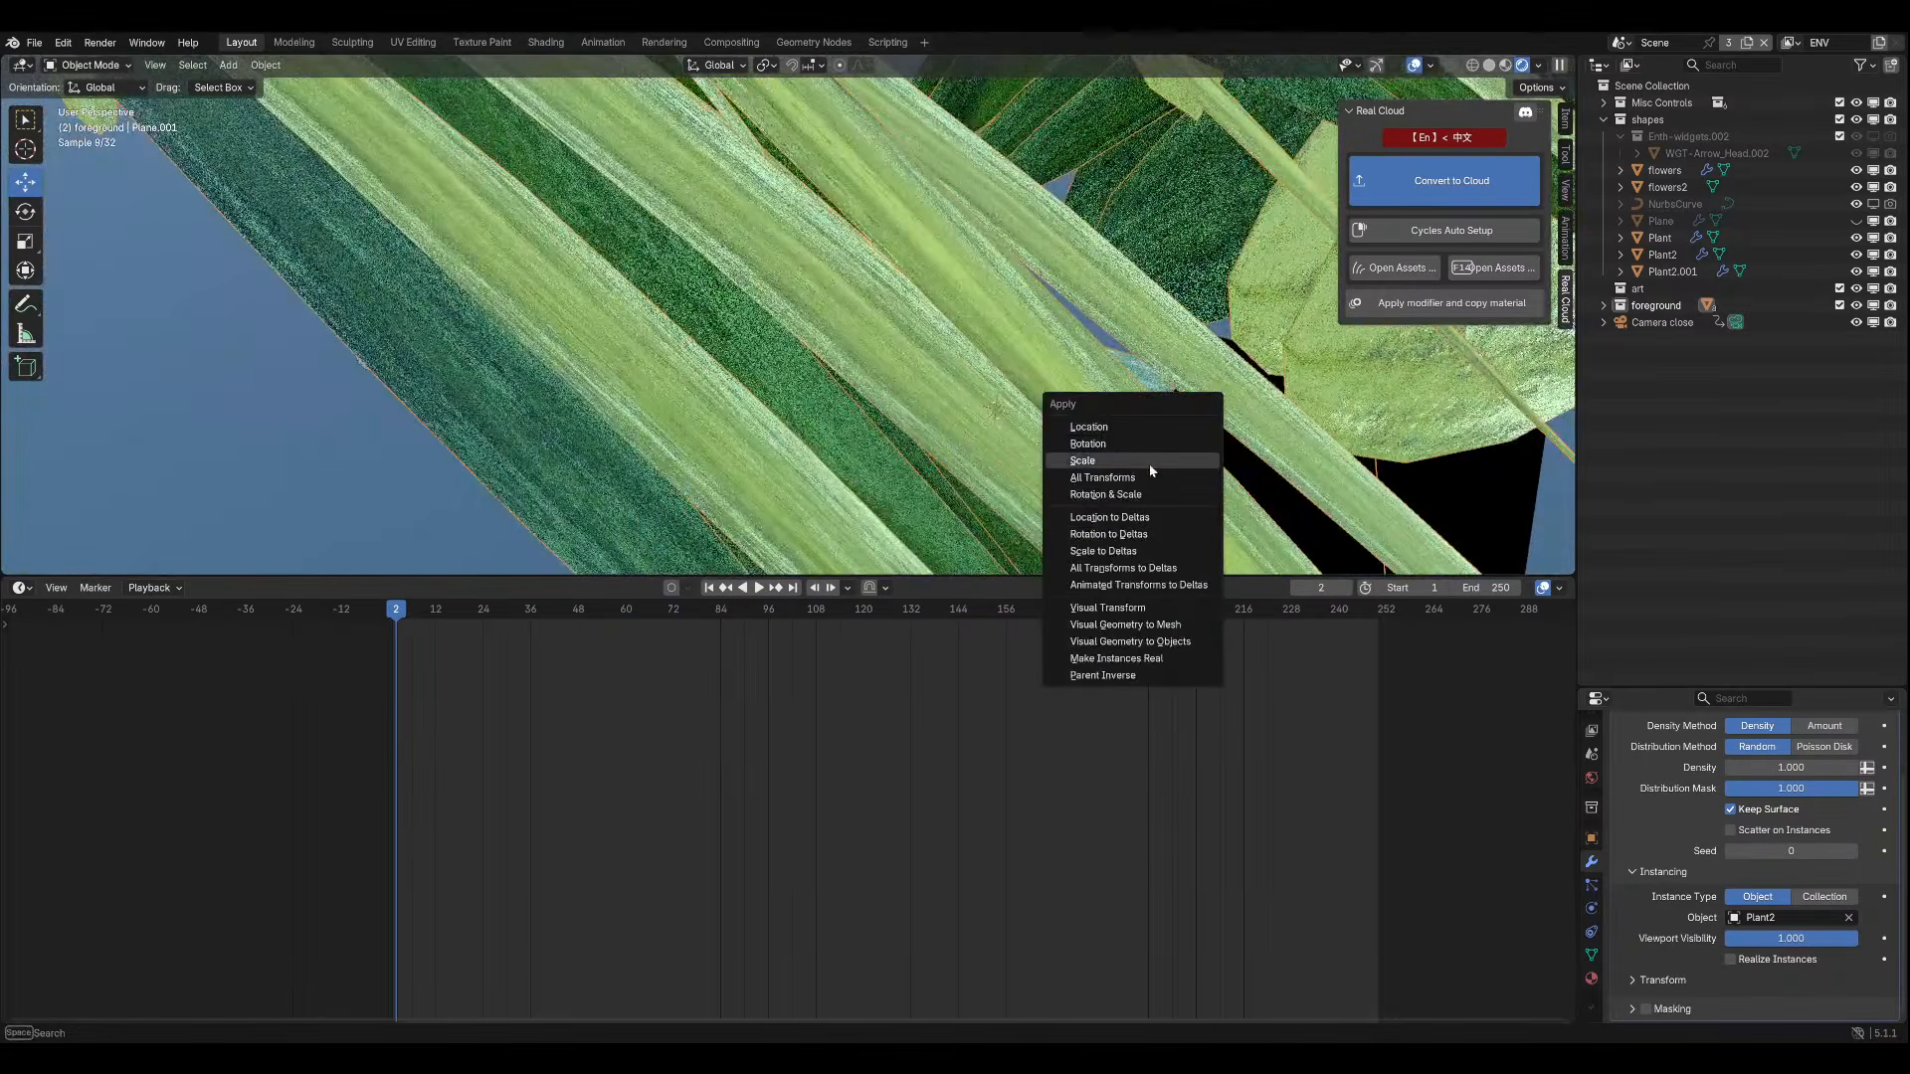
left_click(1144, 470)
scroll(1151, 469, "down", 10)
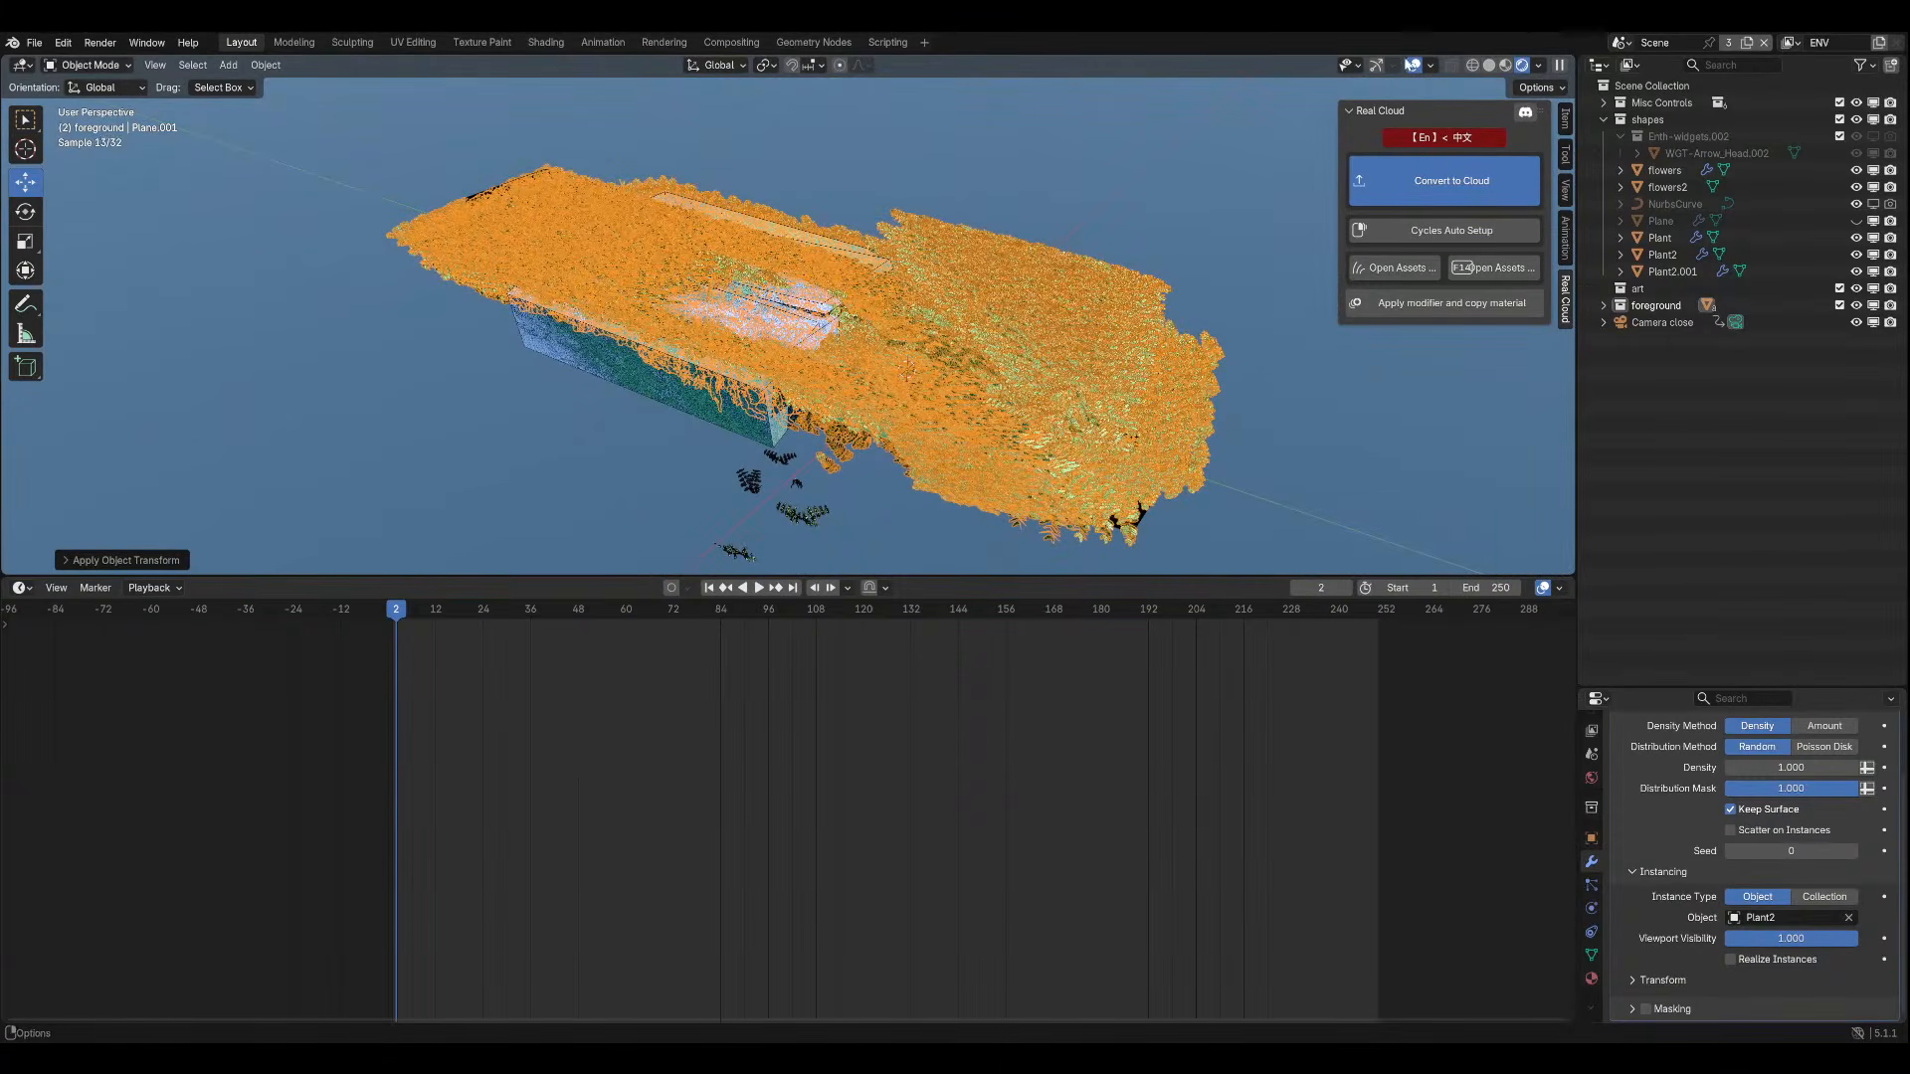
left_click(1413, 64)
mouse_move(1239, 401)
middle_mouse_down()
mouse_move(1233, 438)
mouse_move(1240, 362)
mouse_move(1231, 388)
middle_mouse_up()
scroll(1726, 846, "up", 3)
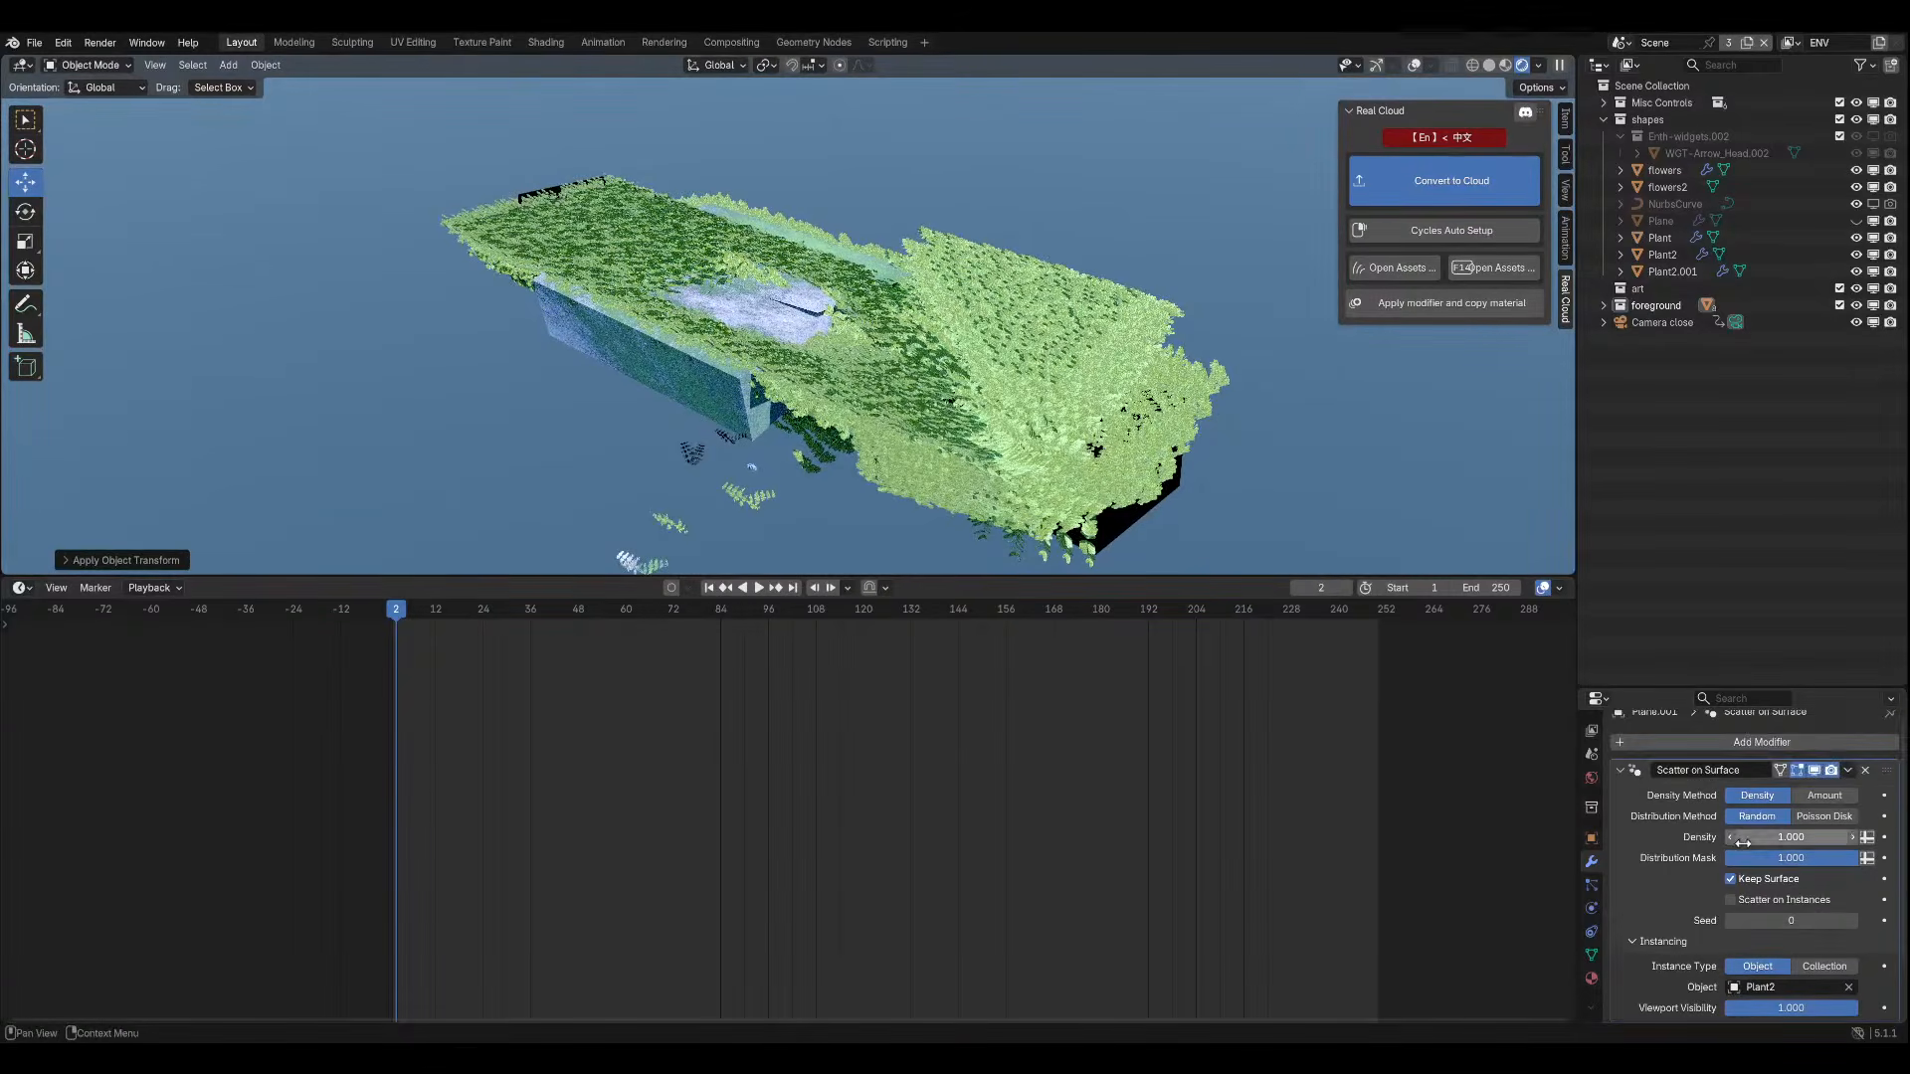
Expand the scatter modifier's Transform and Randomize settings and set the instances' Z scale to 0.1.
scroll(1691, 896, "down", 3)
left_click(1662, 979)
scroll(1711, 925, "down", 3)
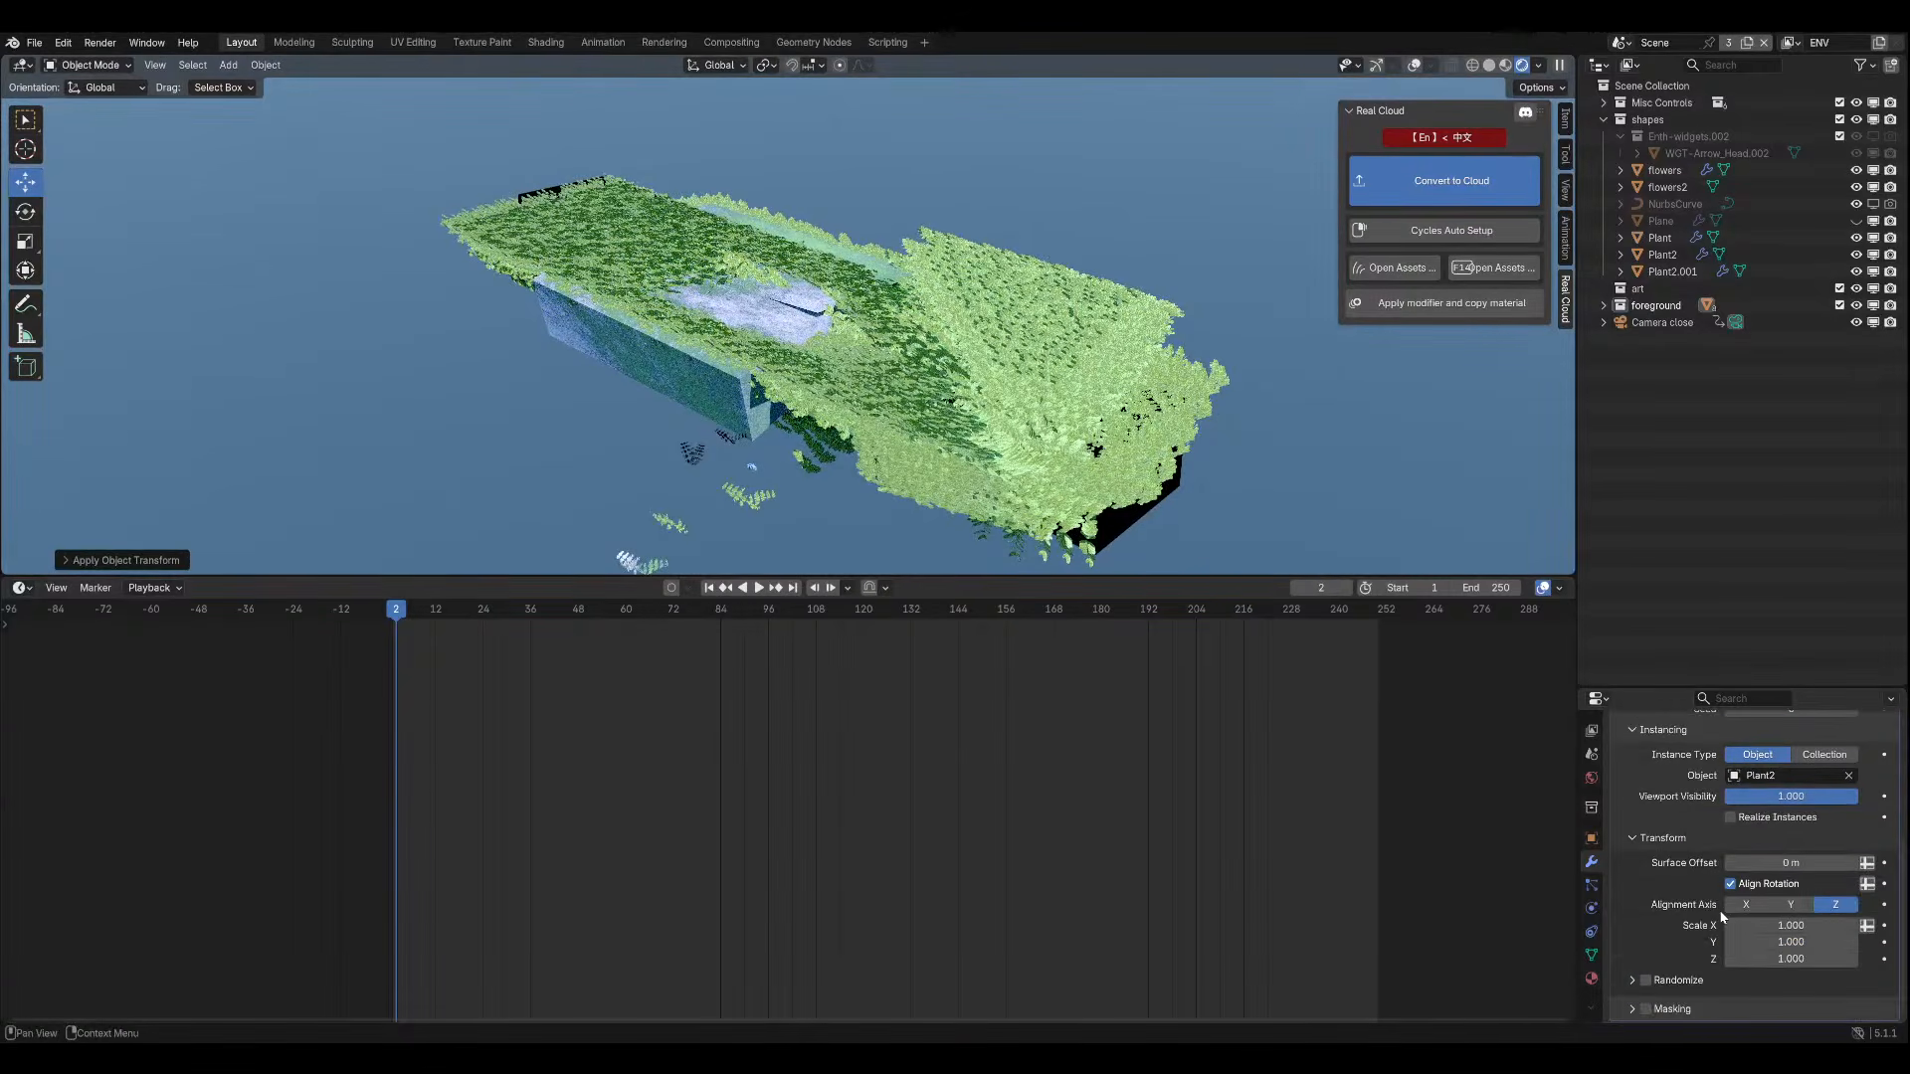
left_click(1631, 980)
scroll(1681, 838, "down", 5)
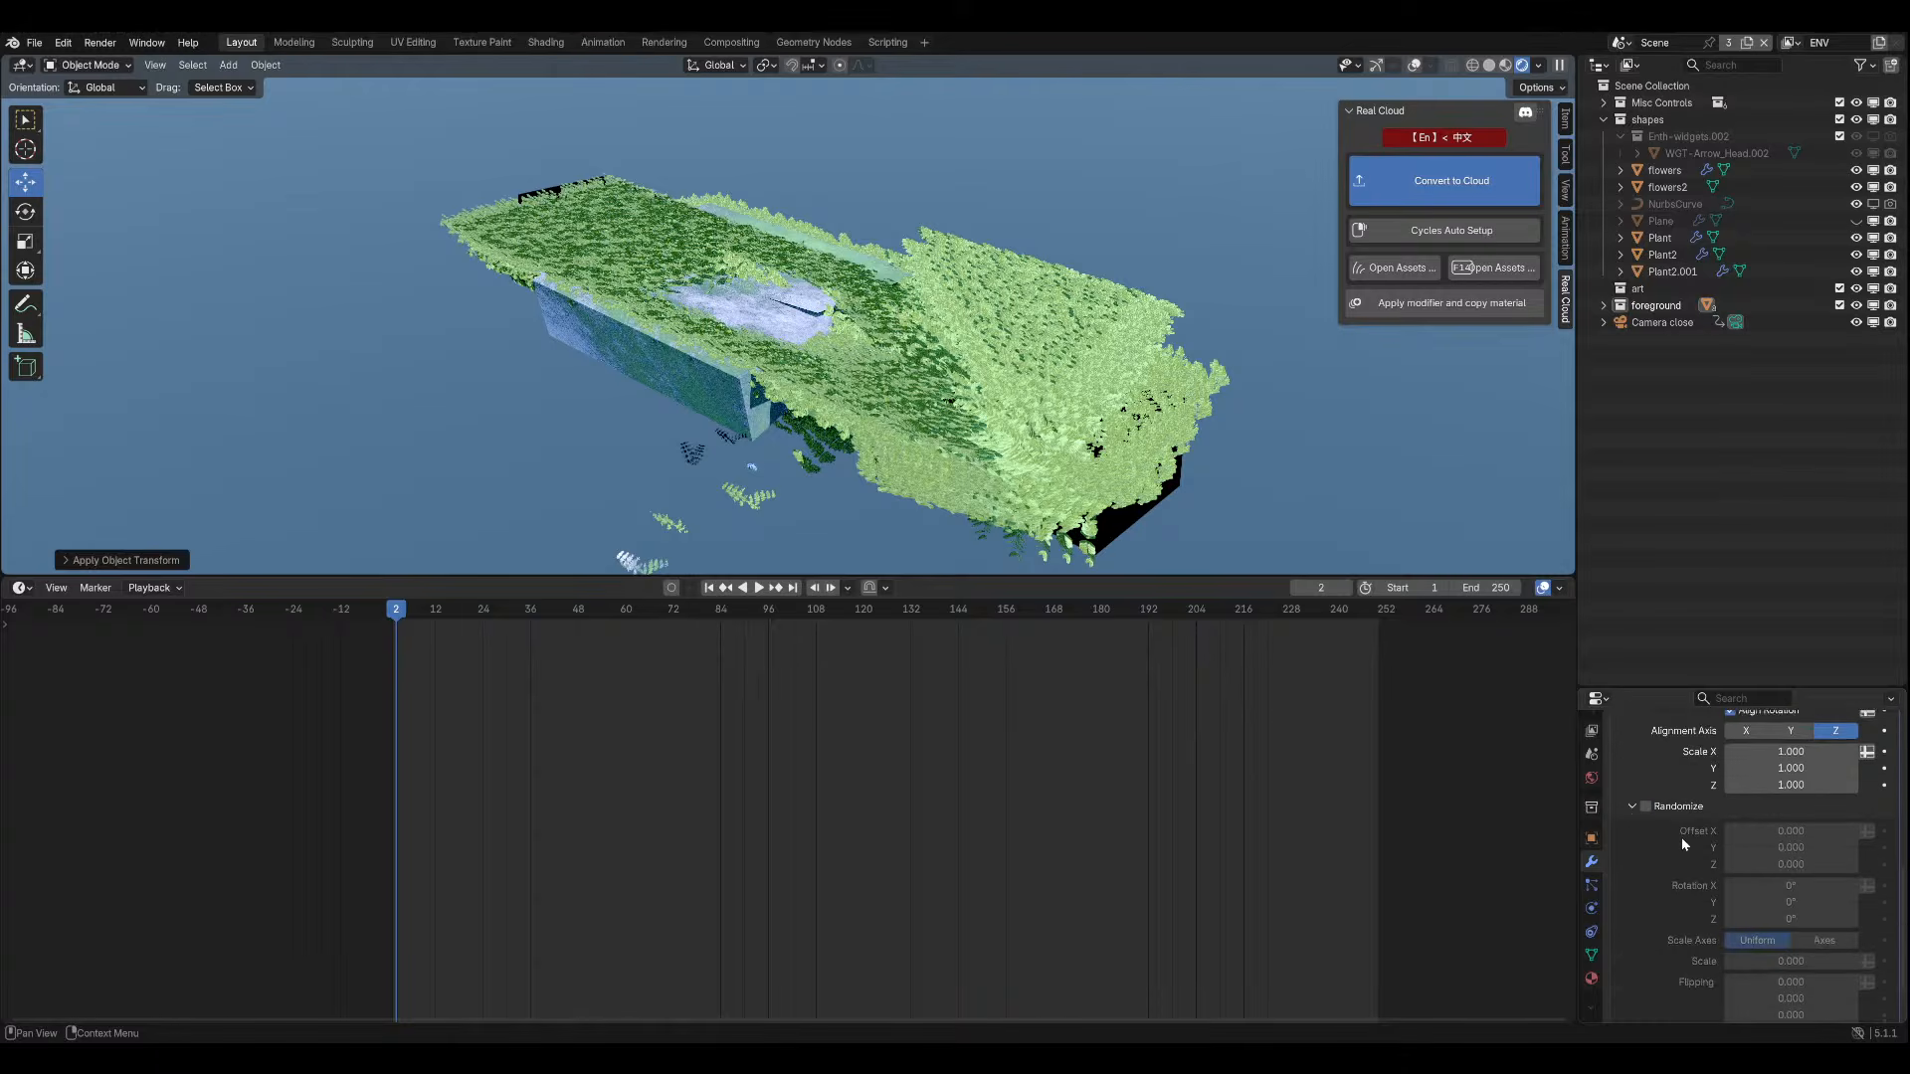
scroll(1657, 818, "up", 2)
left_click(1800, 838)
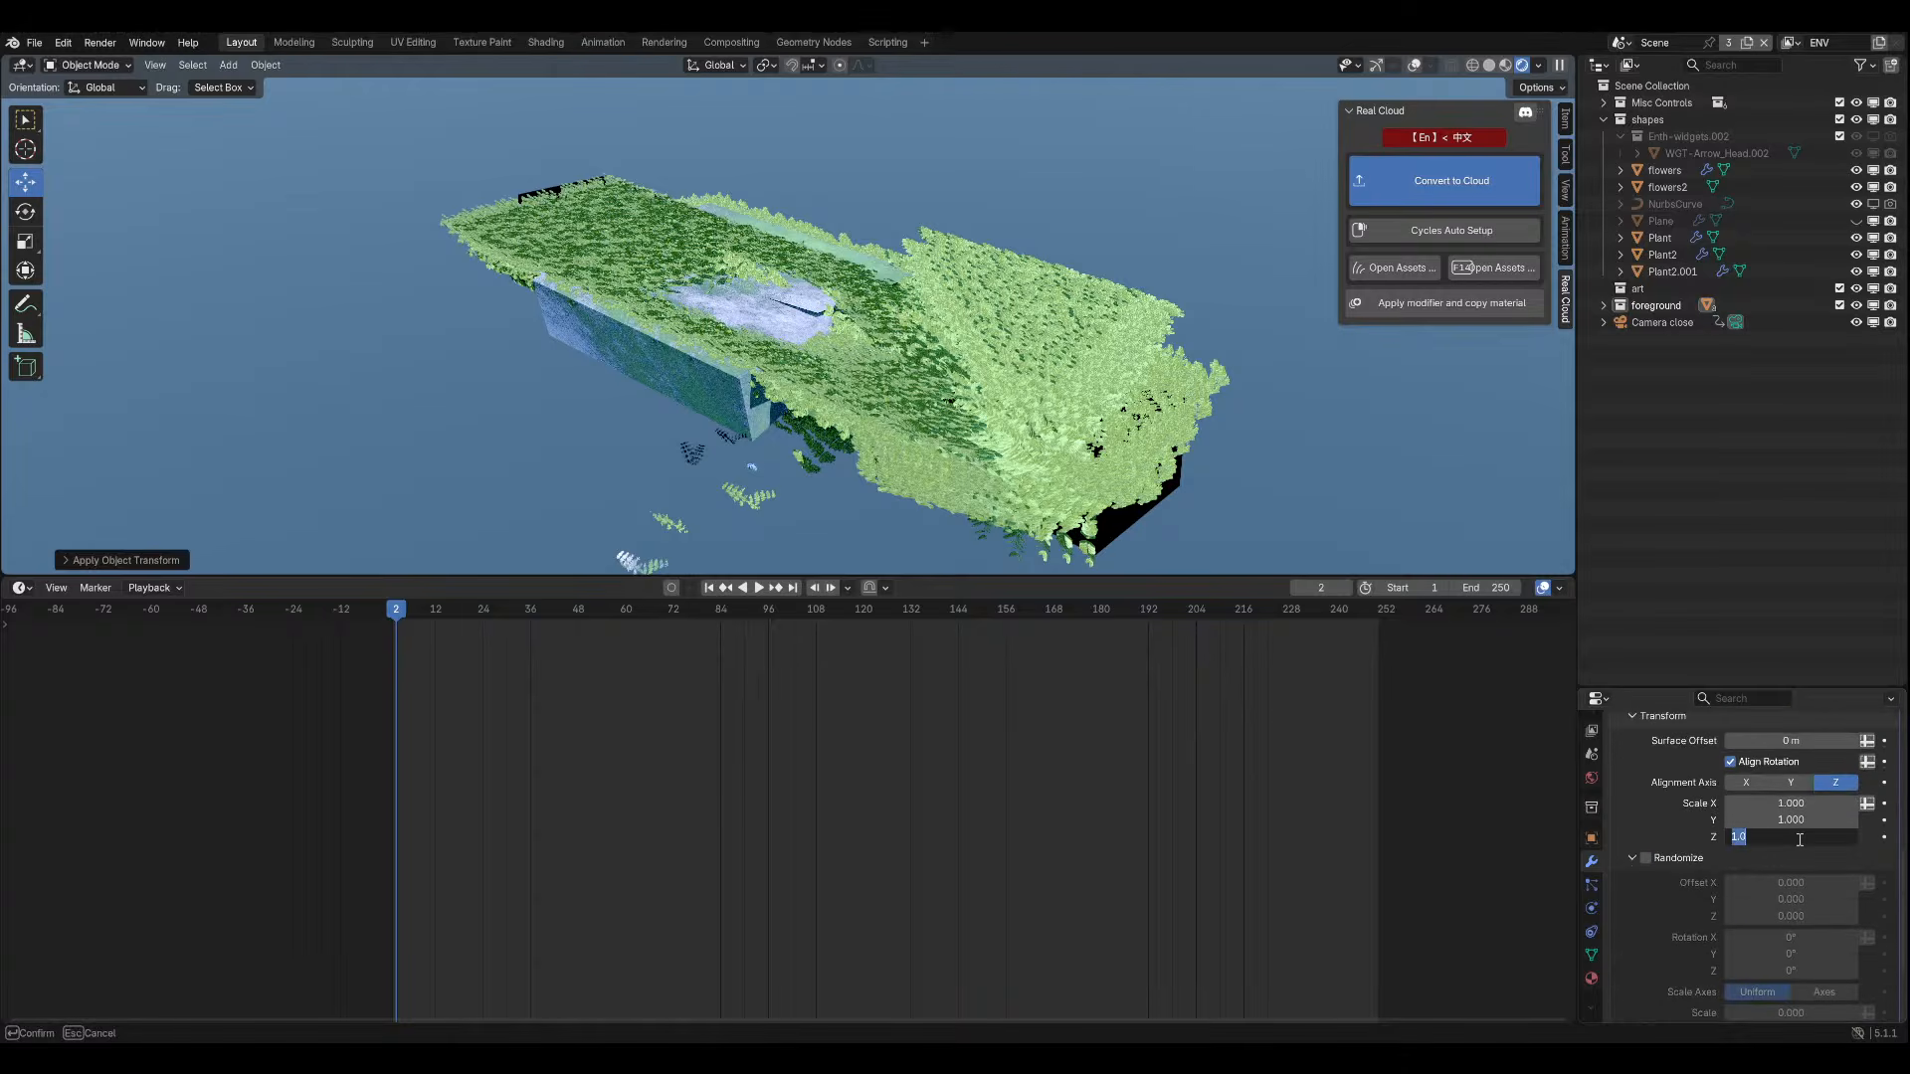
type("0.1")
key("Return")
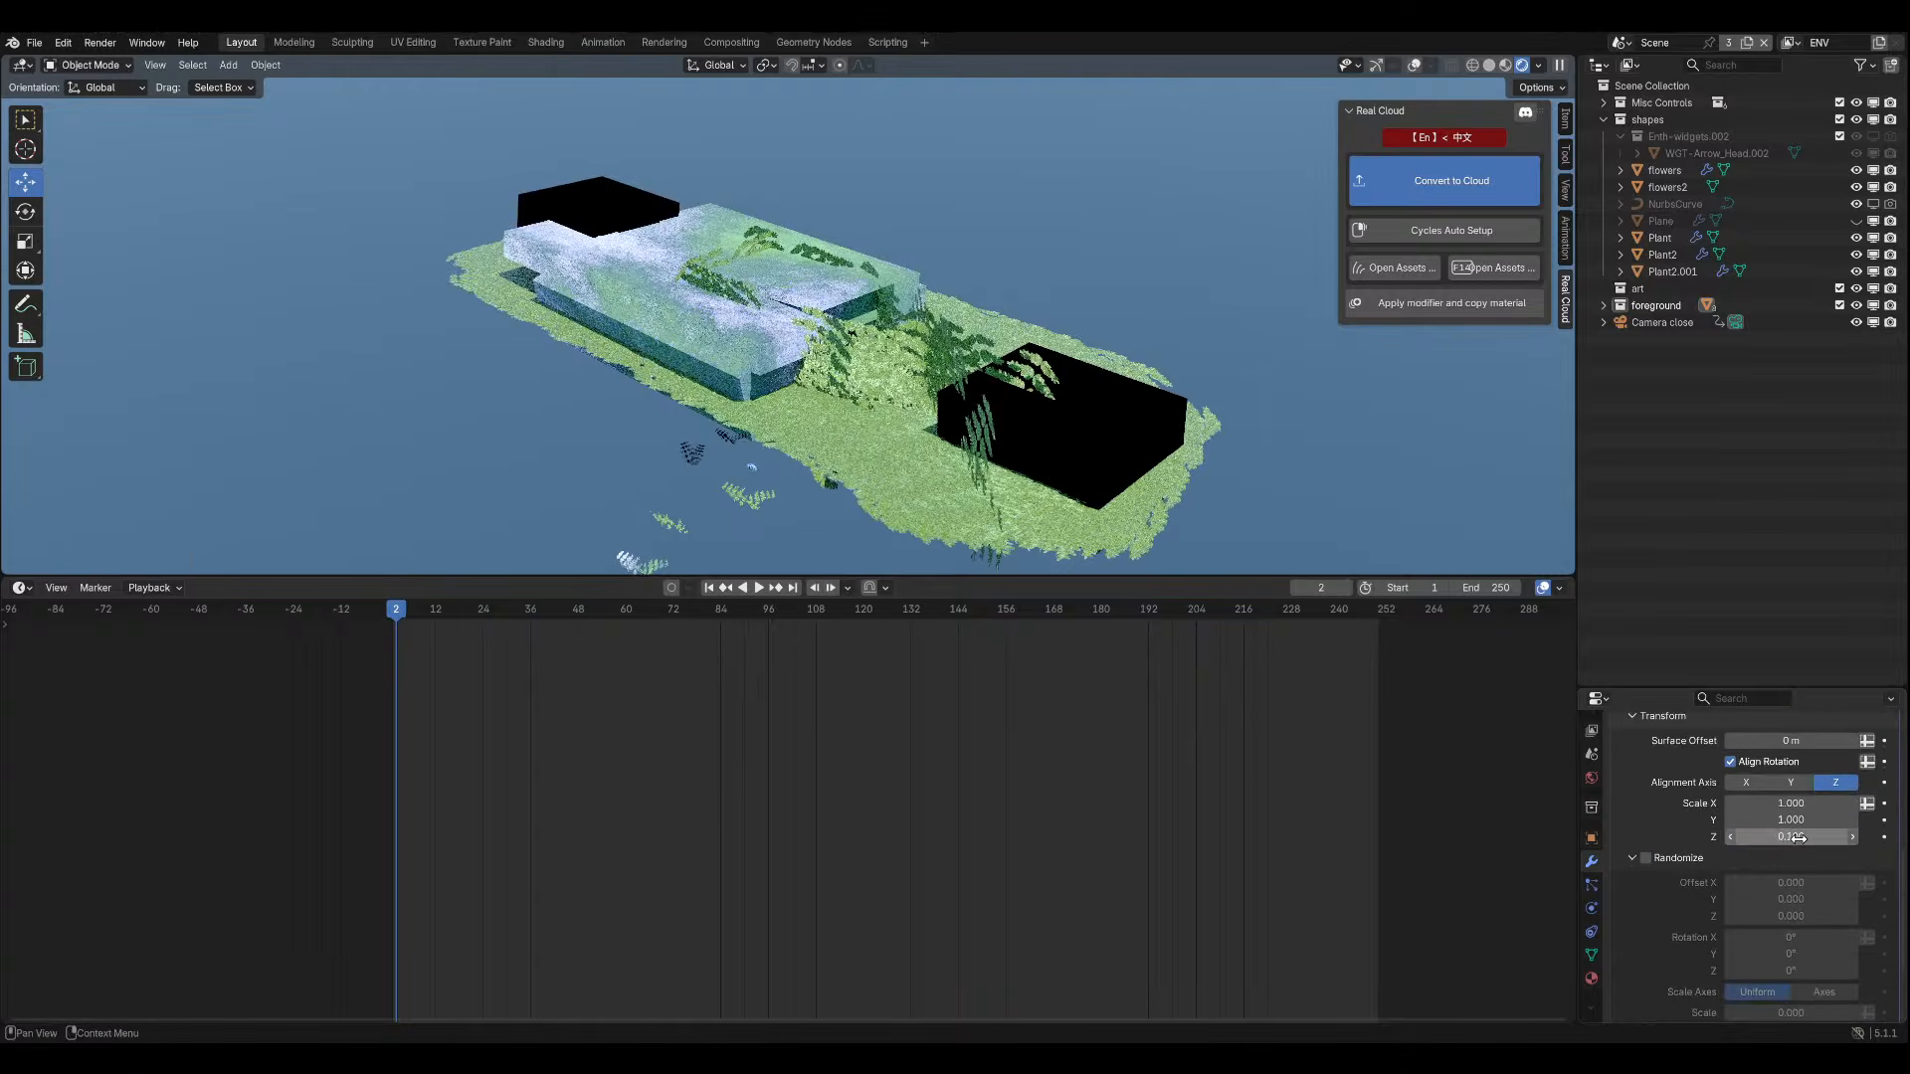
Set the scattered instances' Y and X scale to 0.1 to match the Z scale.
left_click(1799, 837)
key("ctrl+c")
key("Return")
left_click(1798, 822)
key("ctrl+v")
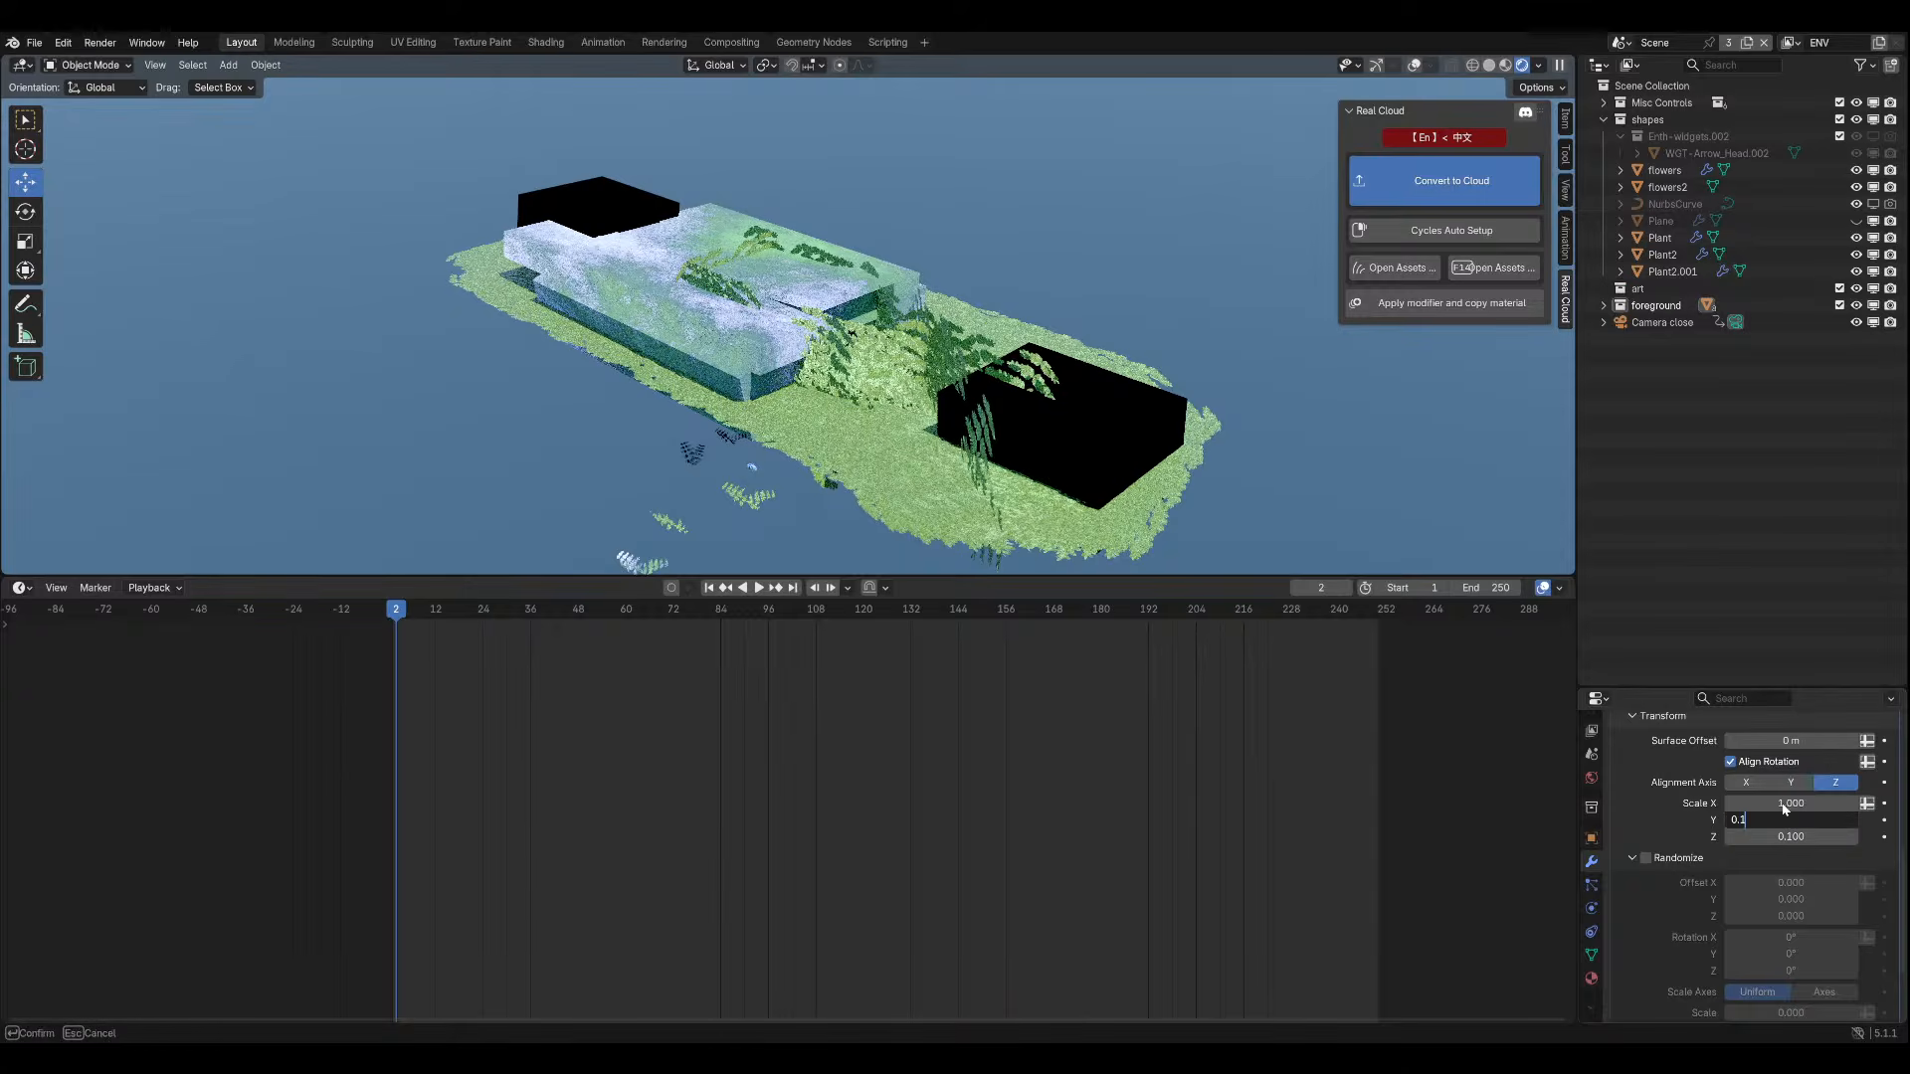
key("Return")
left_click(1789, 805)
key("ctrl+v")
key("Return")
In the camera view, set the scattered plants' X, Y and Z scale to 0.05 and save the file.
key("KP_0")
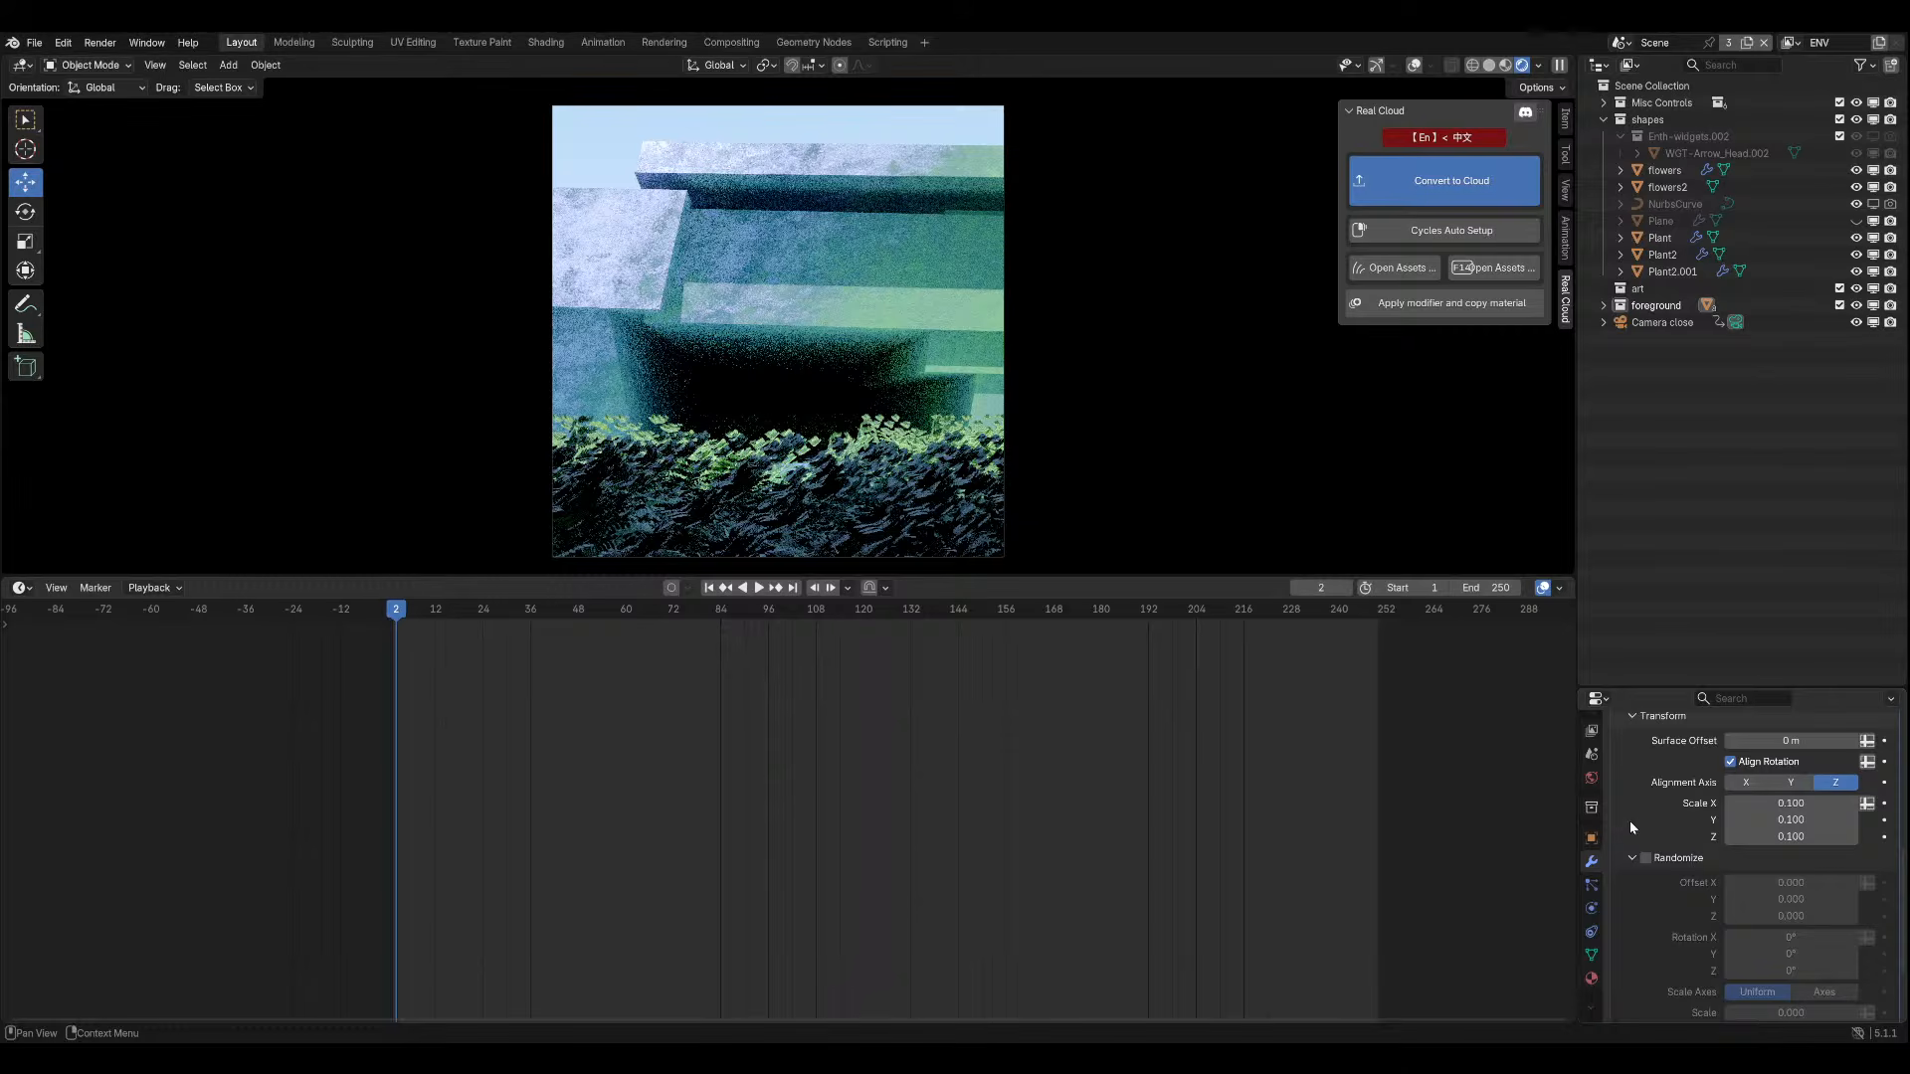
scroll(1691, 876, "up", 3)
left_click(1800, 908)
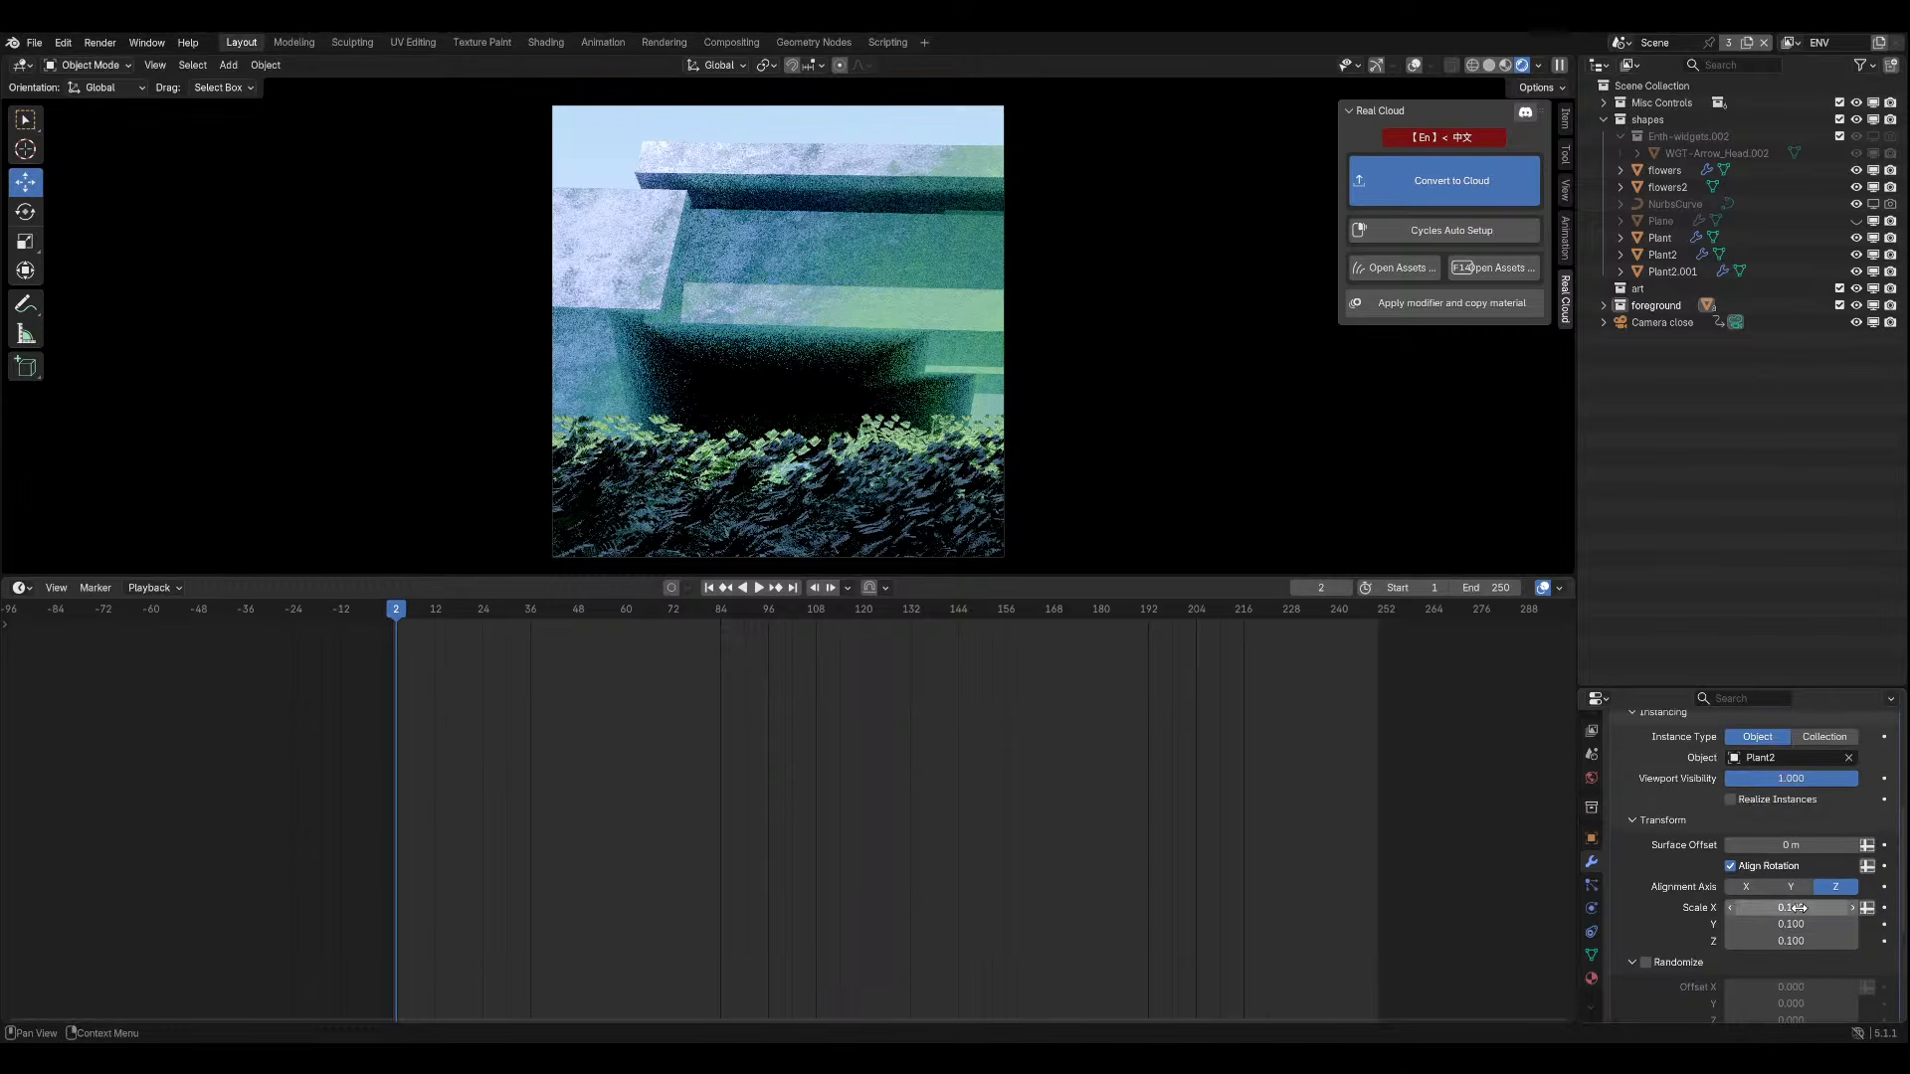
left_click(1831, 908)
type("0.")
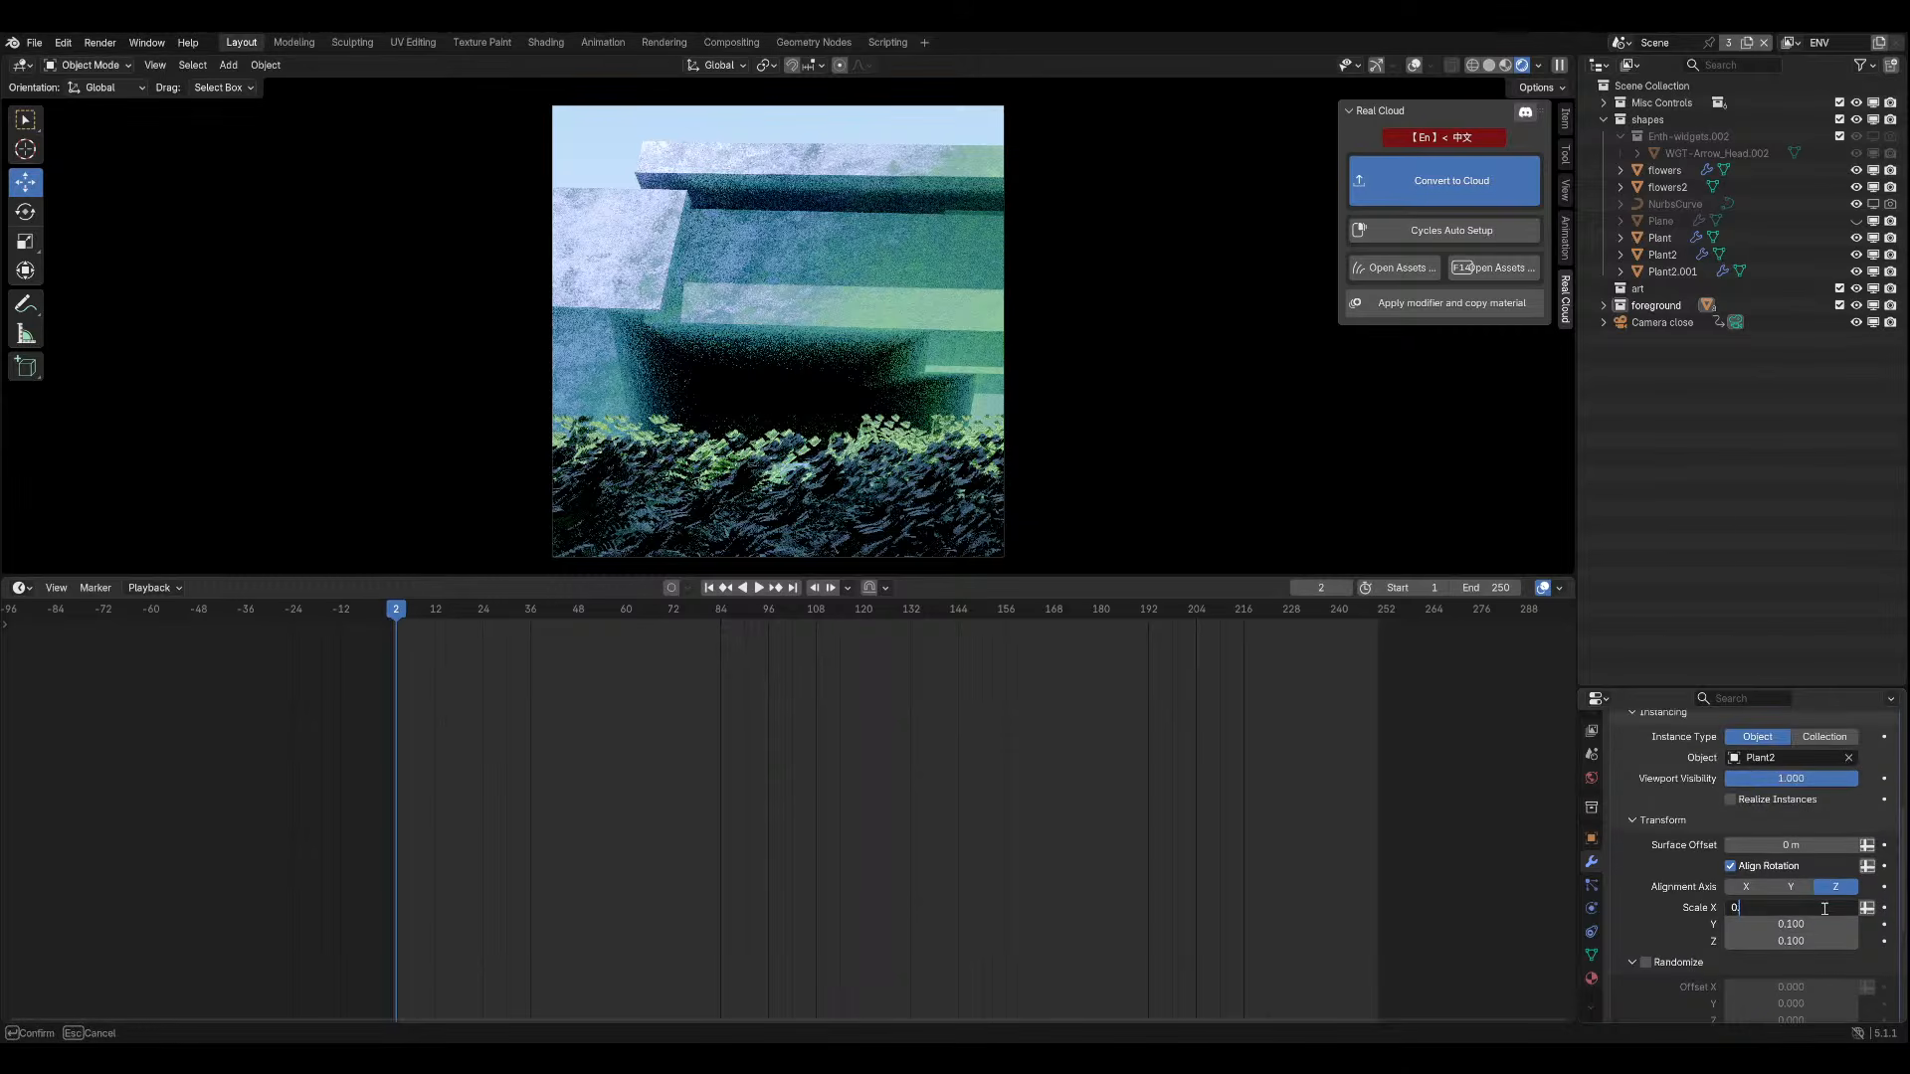
type("05")
key("Tab")
key("Tab")
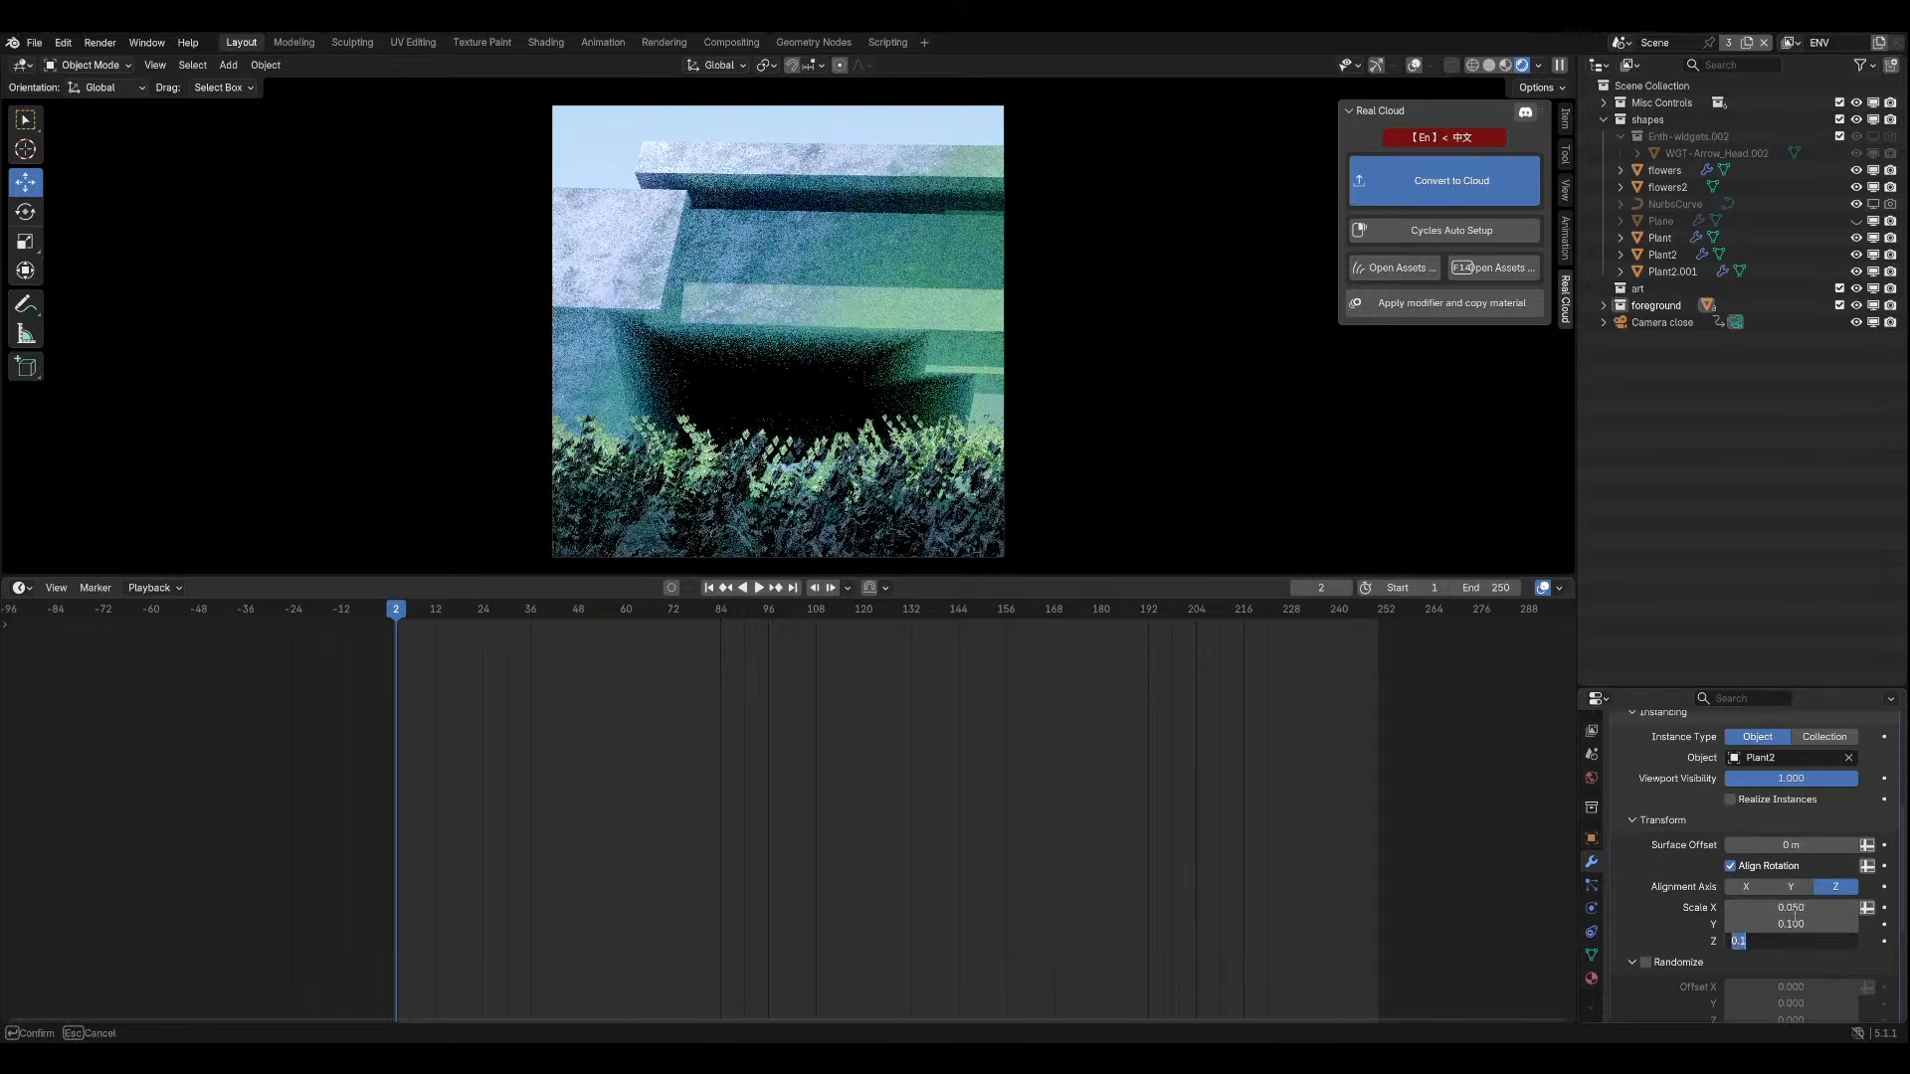
key("Return")
left_click(1793, 924)
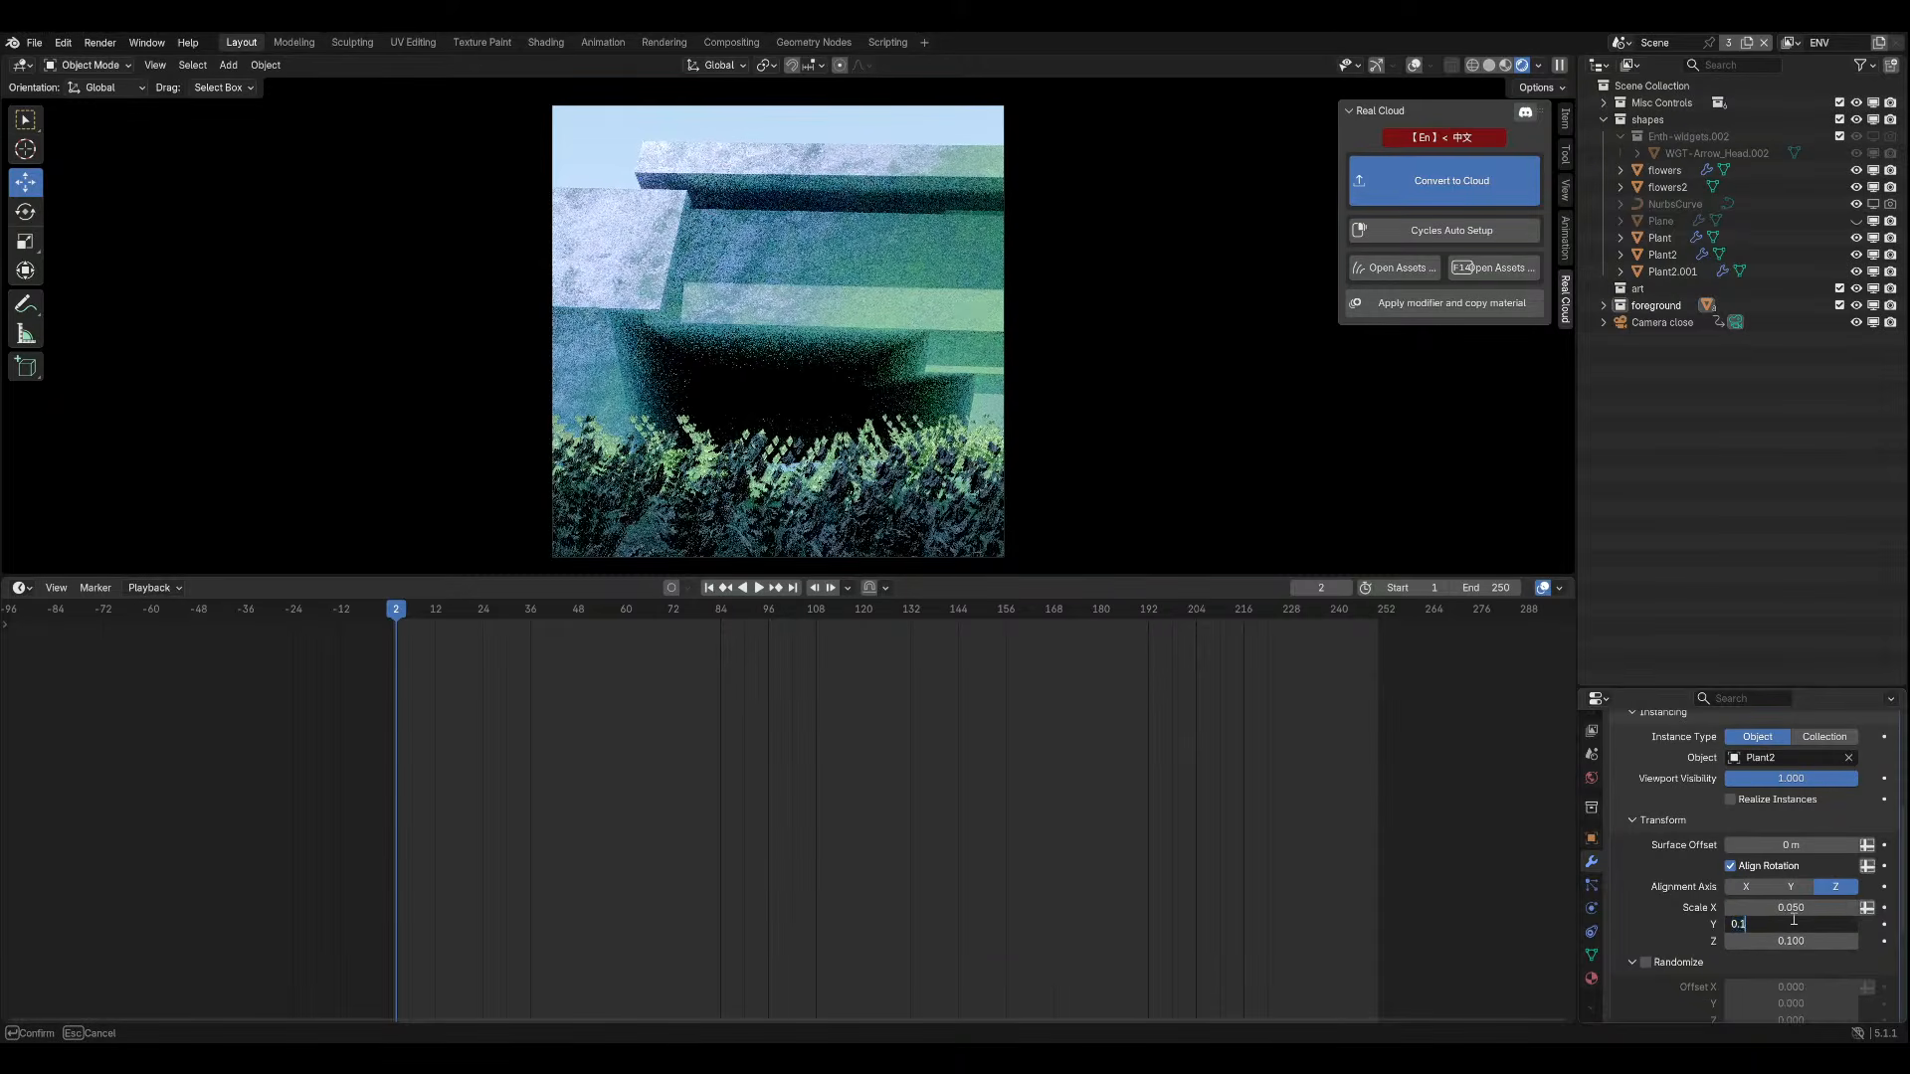
type("0.05")
key("Return")
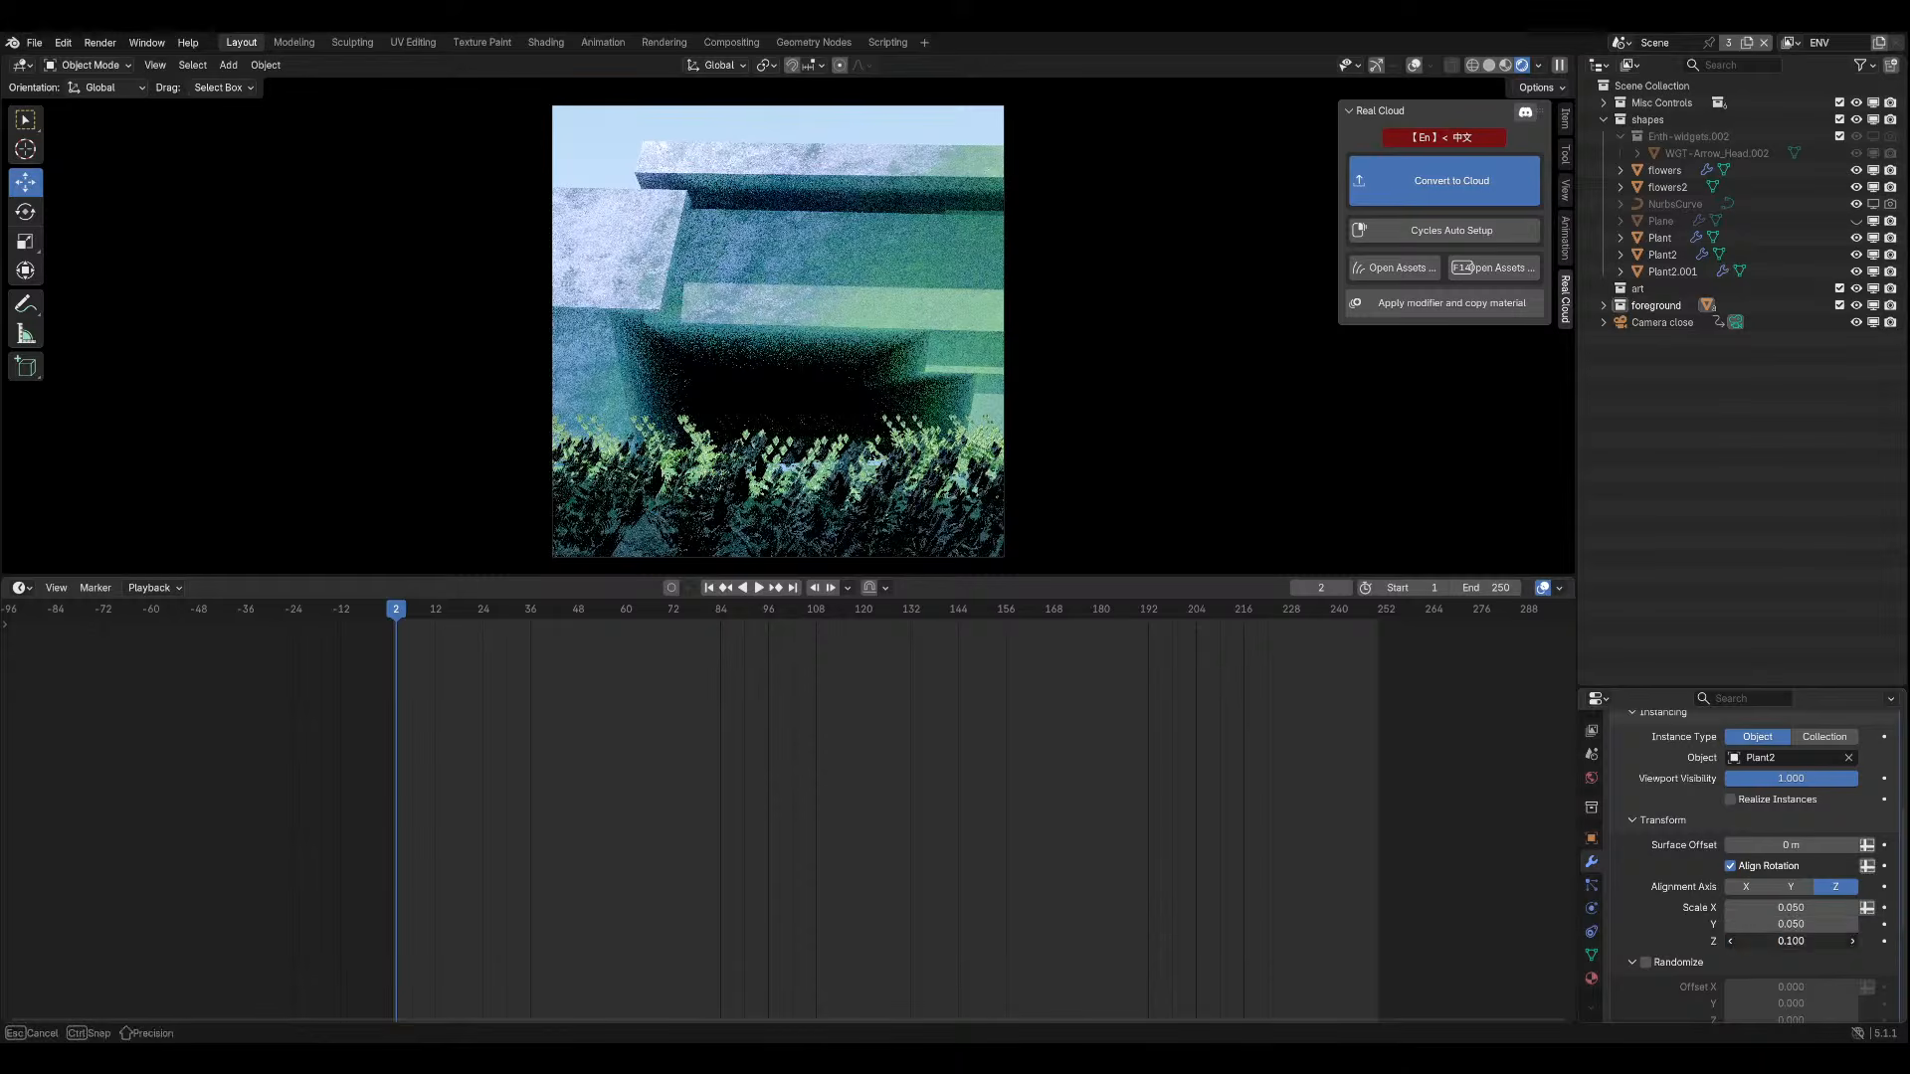
left_click(1798, 939)
type("0.05")
key("Return")
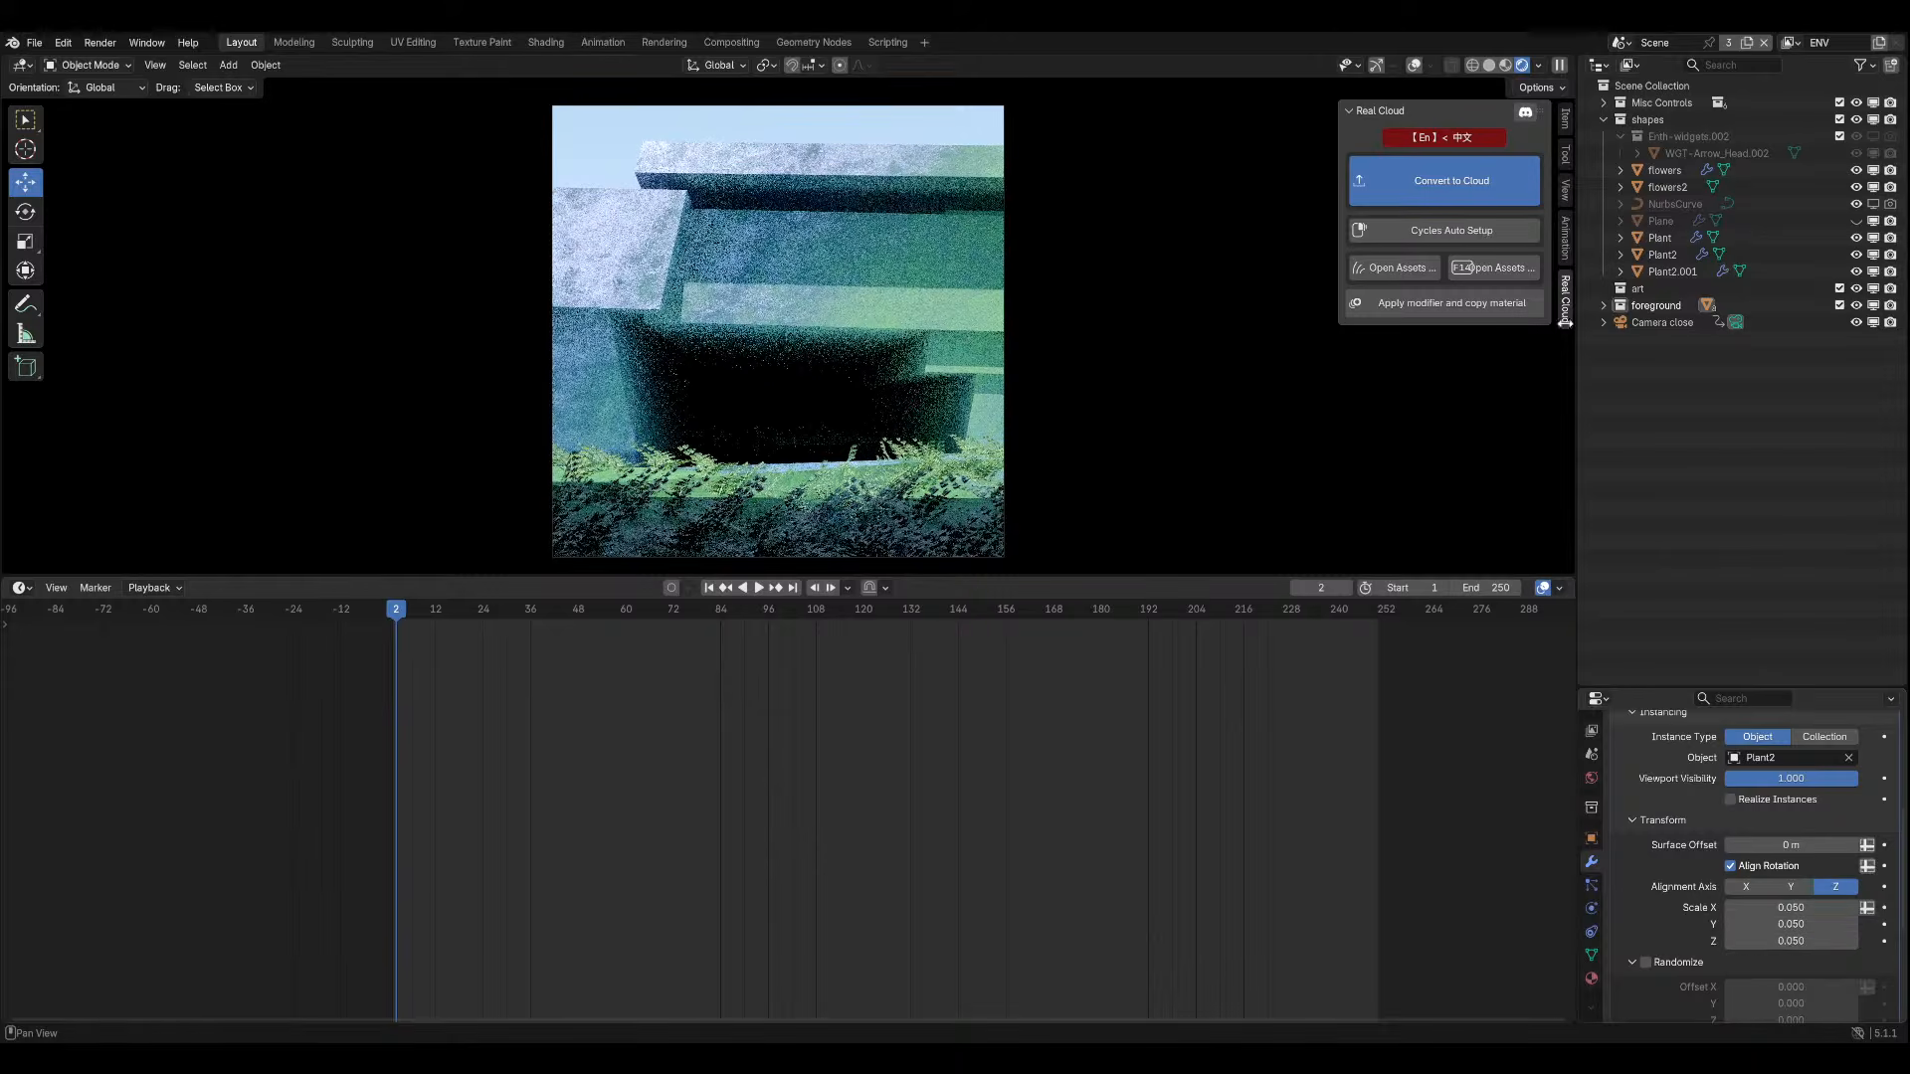
key("ctrl+s")
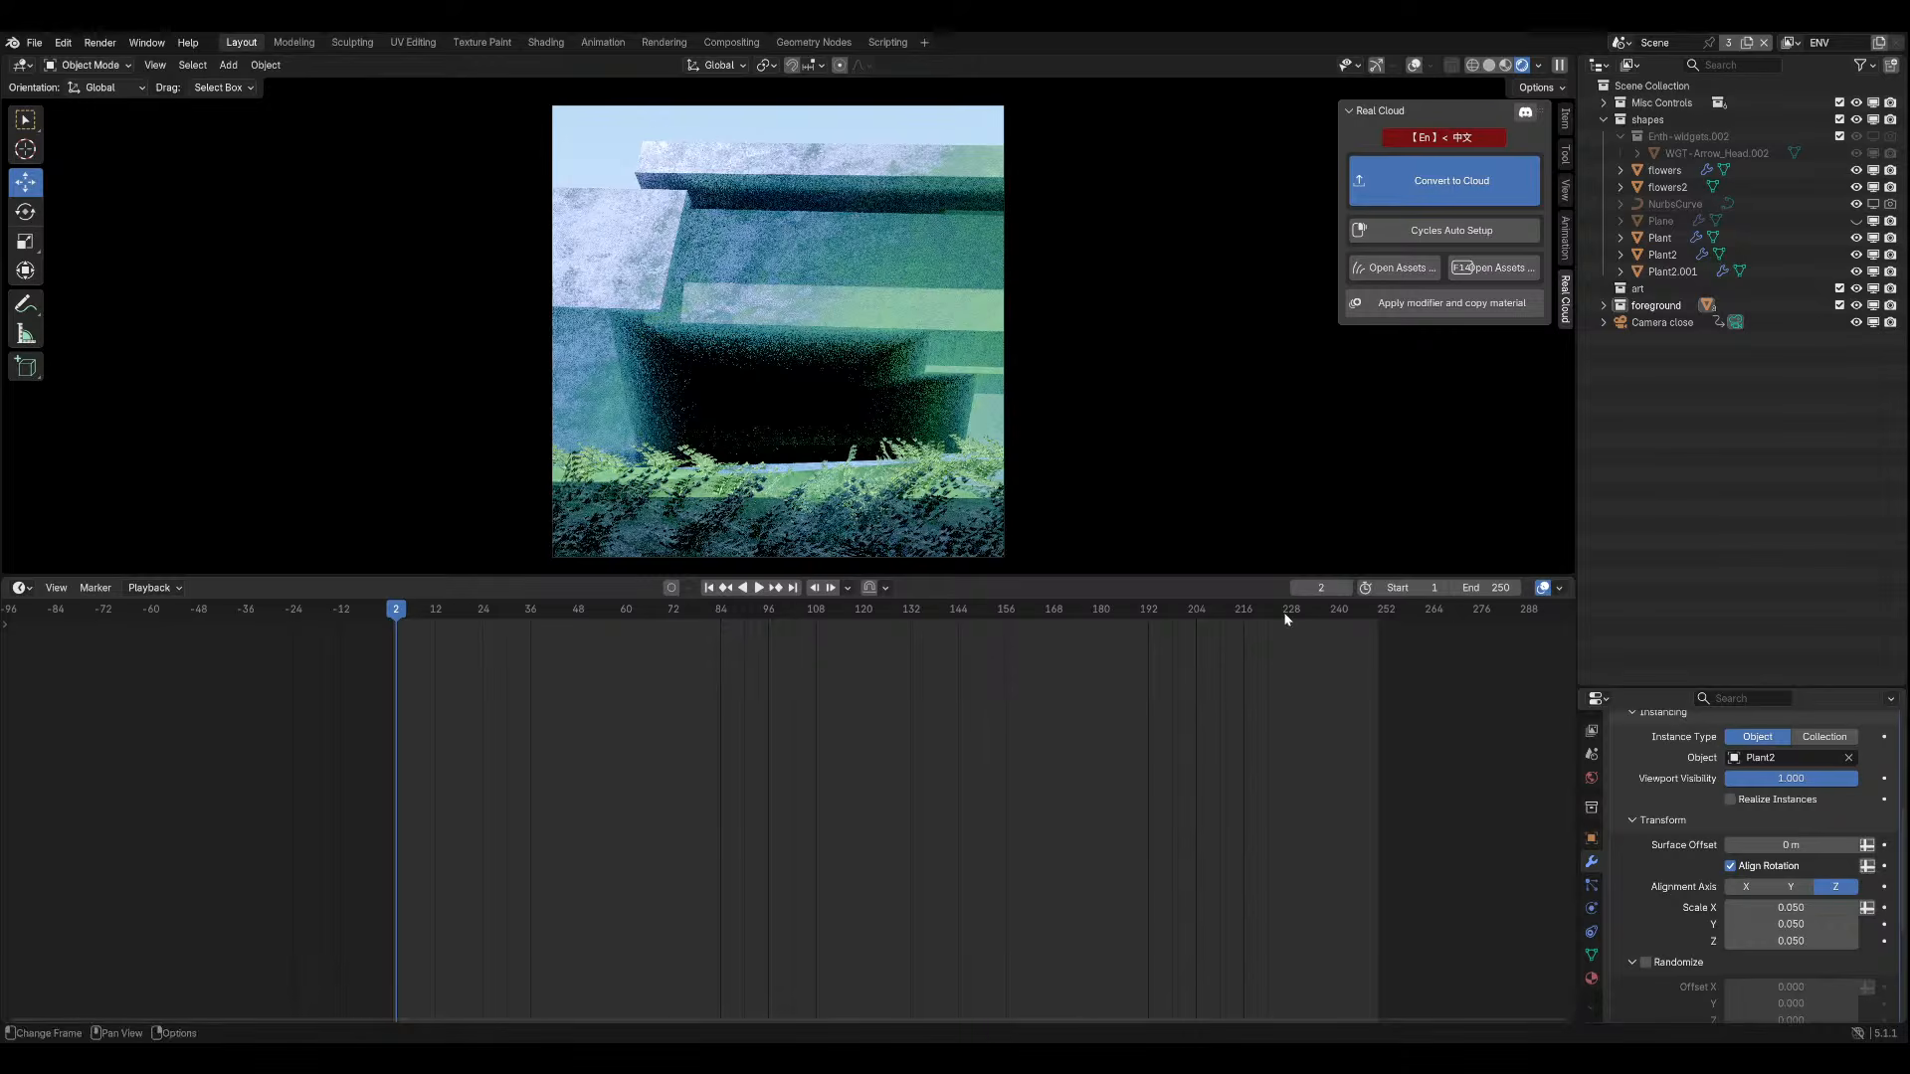
Enlarge the 3D viewport's height and enable Randomize for the scattered plants.
left_click_drag(1058, 577, 1113, 796)
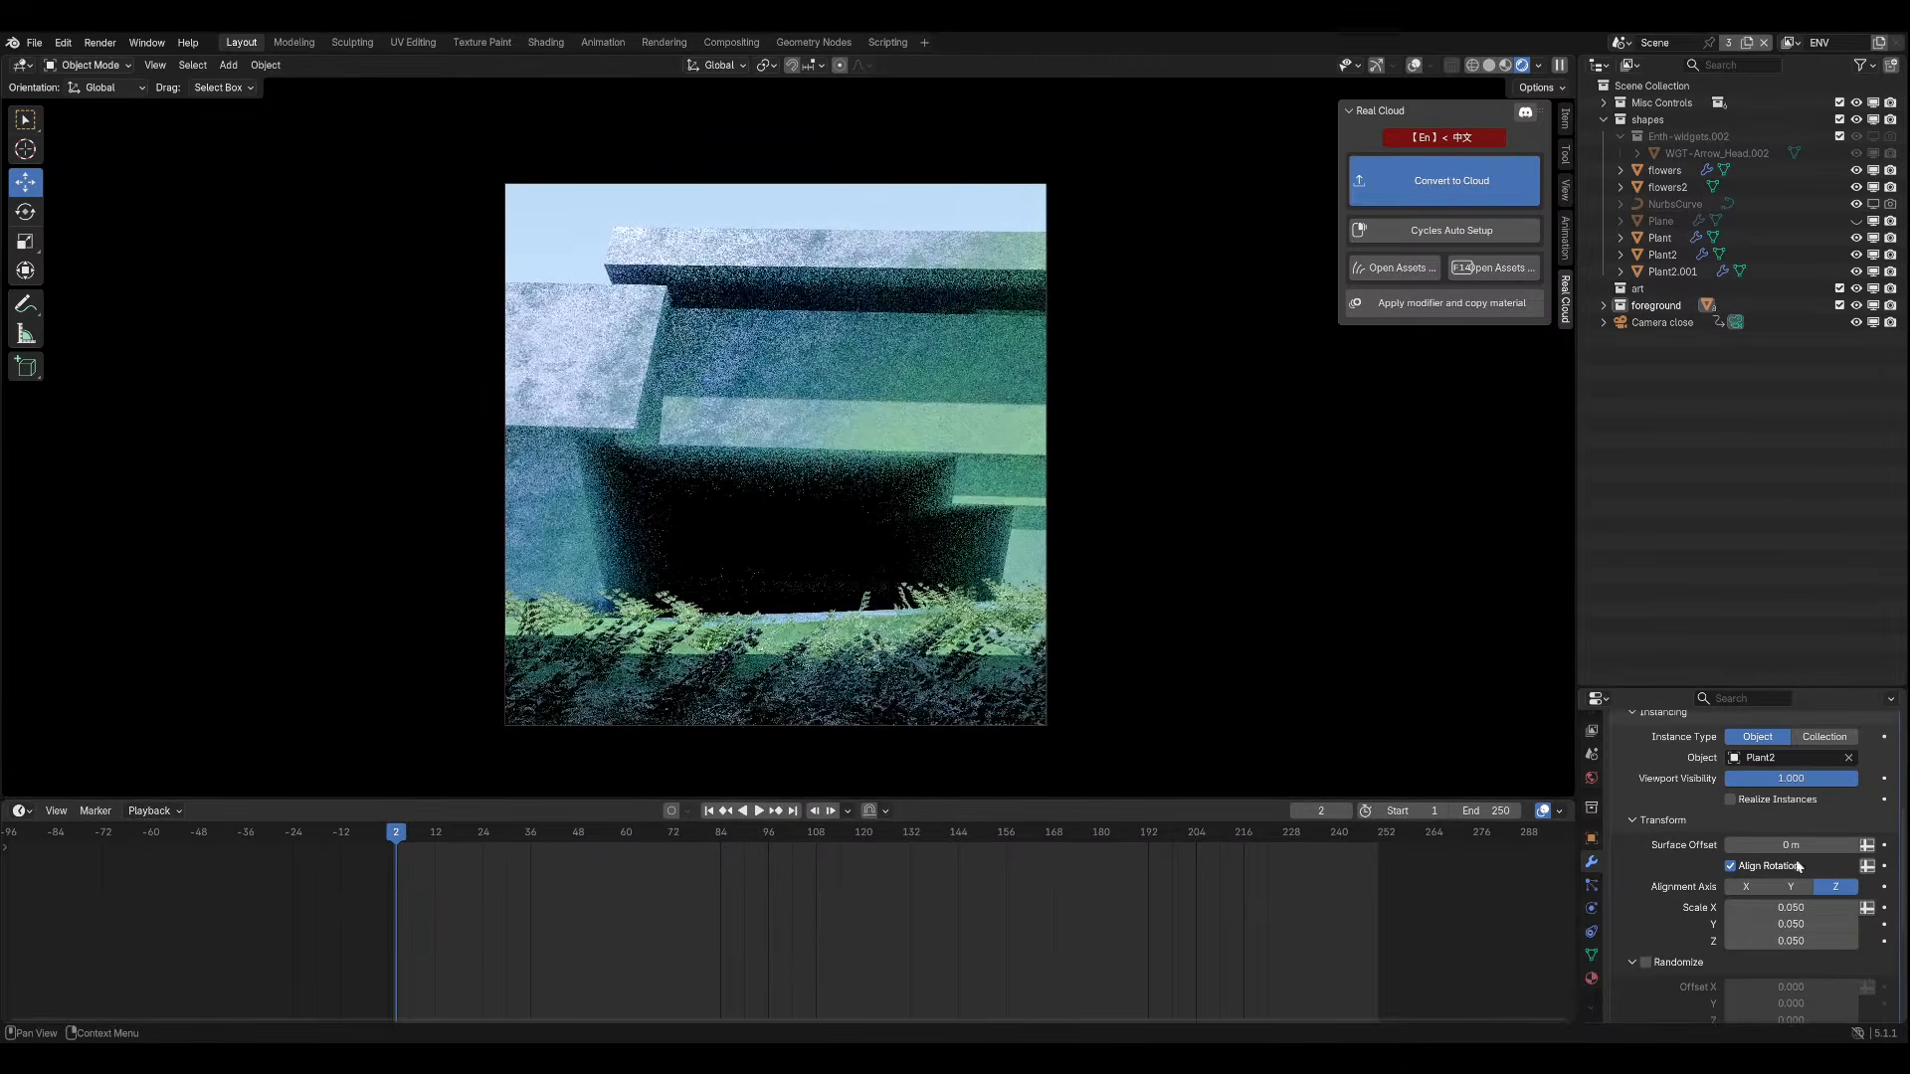
scroll(1791, 875, "down", 2)
double_click(1818, 839)
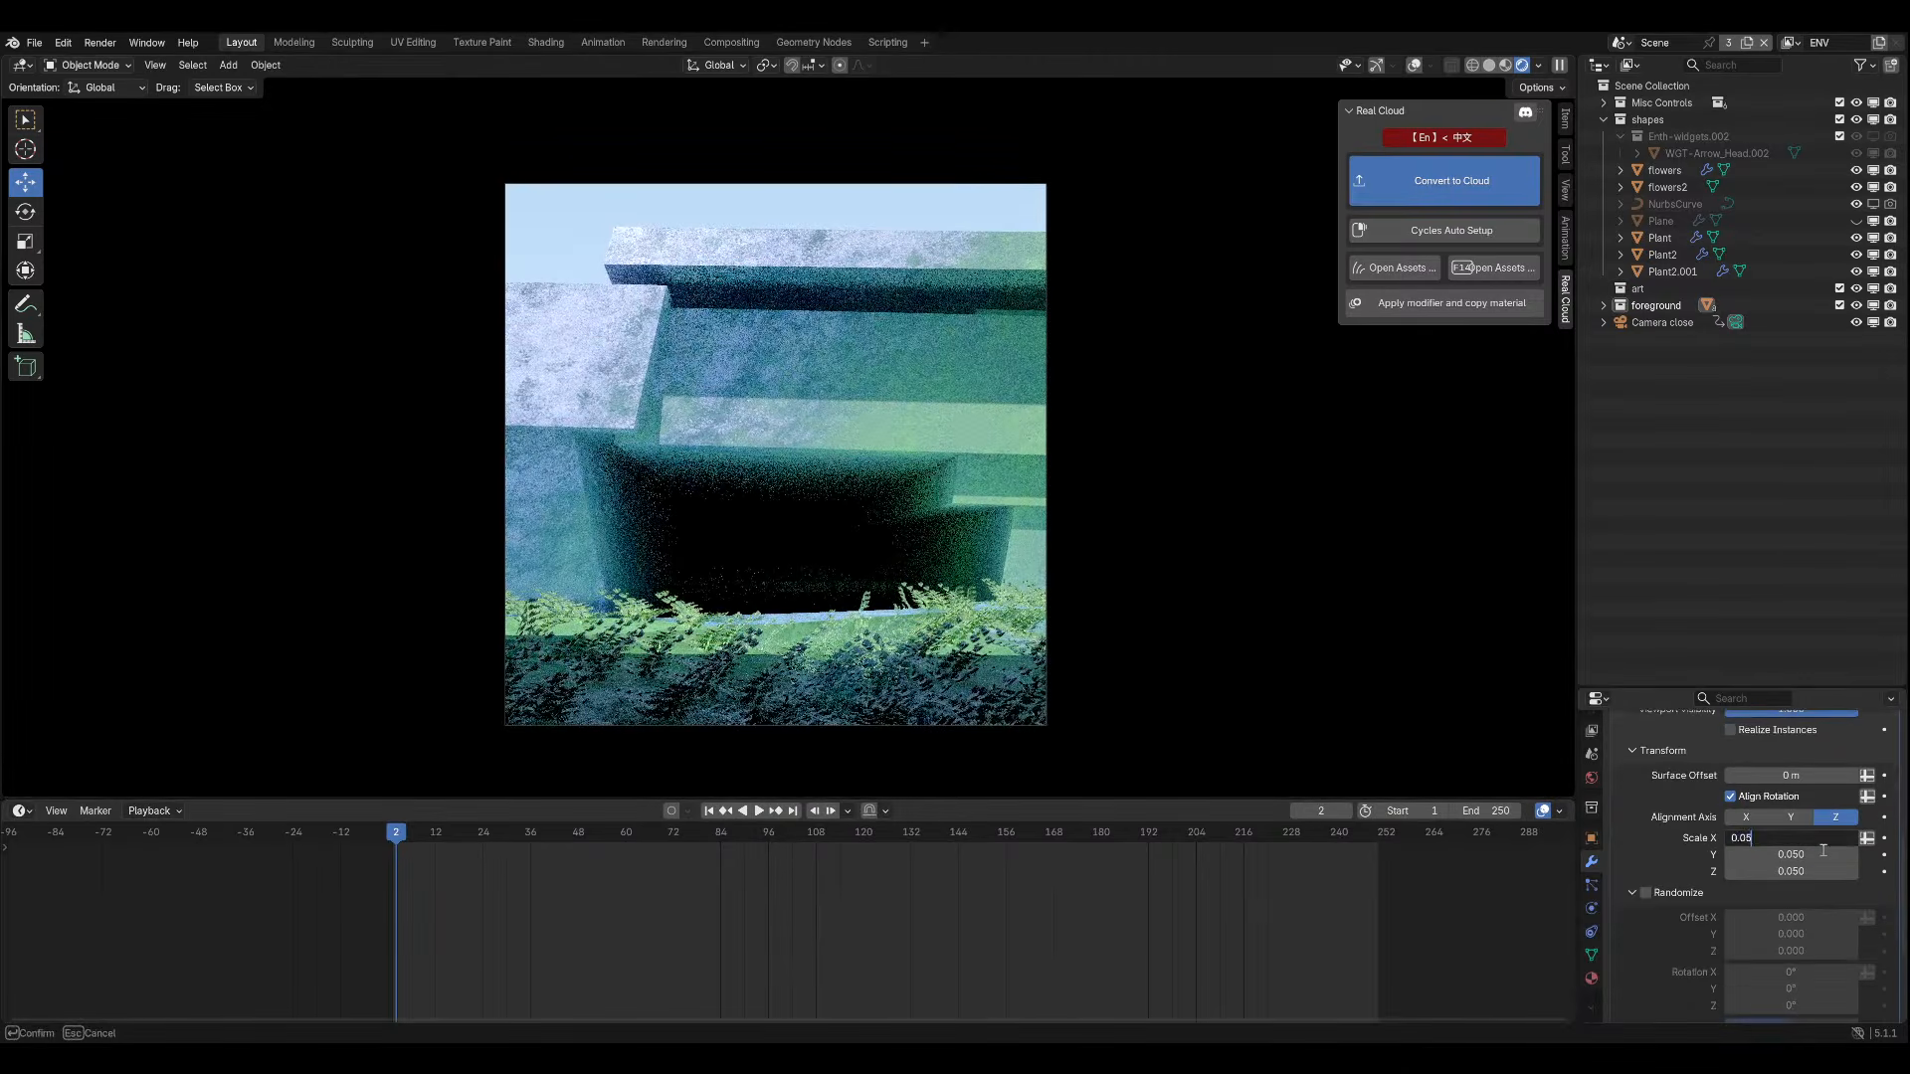
key("Return")
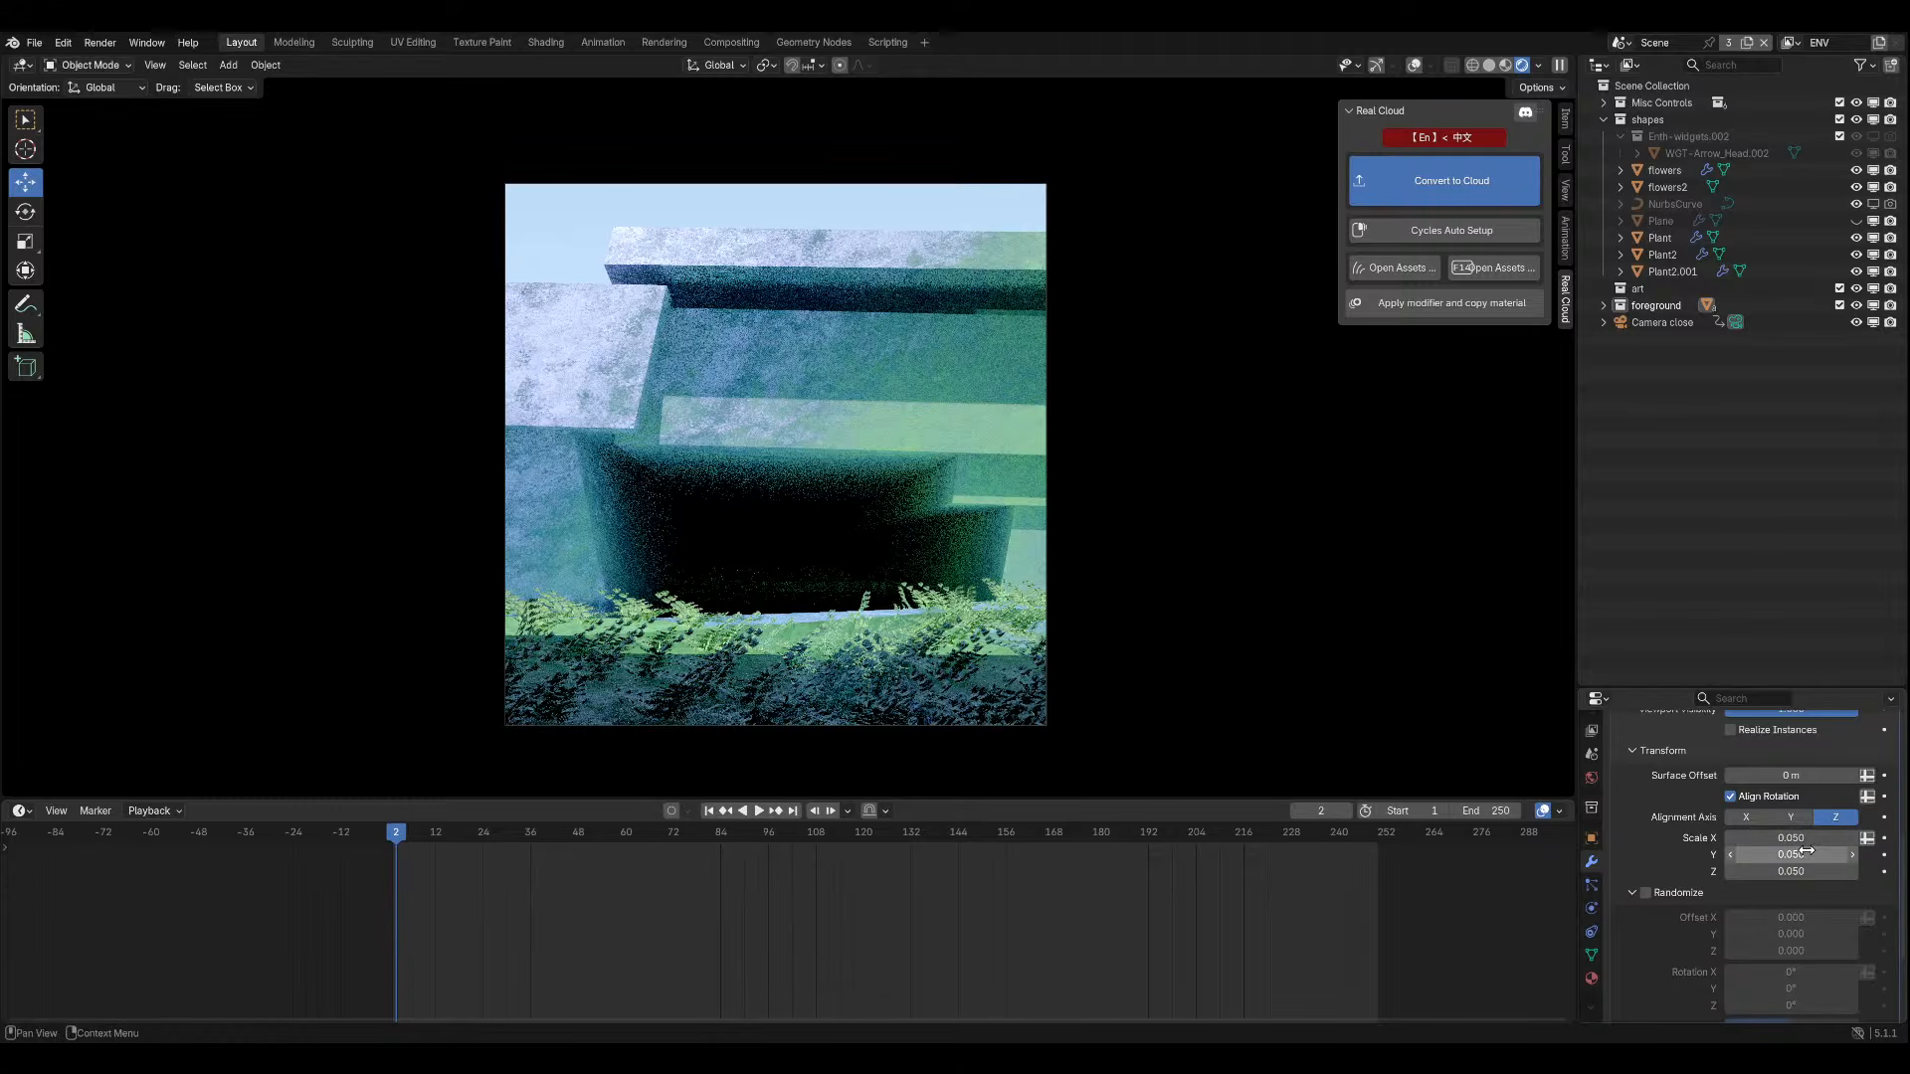
scroll(1677, 884, "down", 2)
left_click(1646, 823)
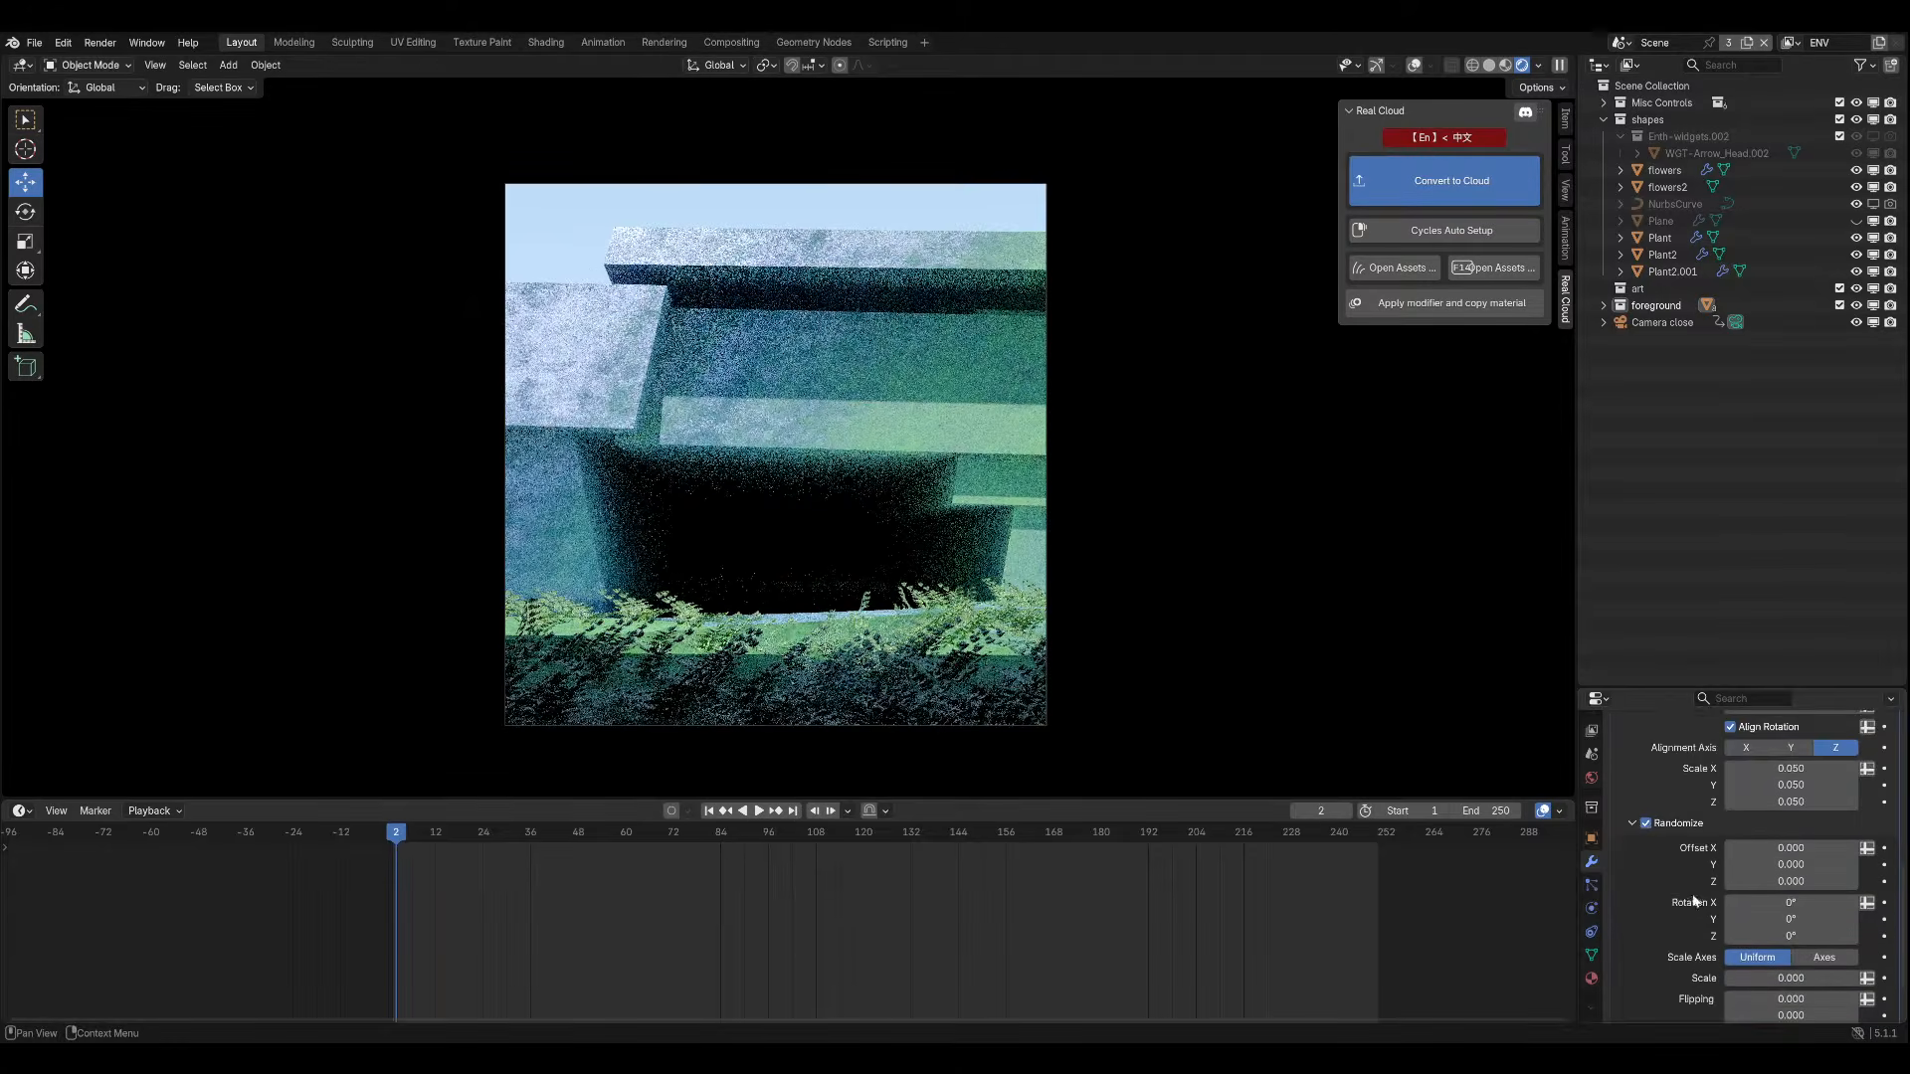
Set the scattered plants' randomized X rotation to 180°.
scroll(1653, 828, "down", 2)
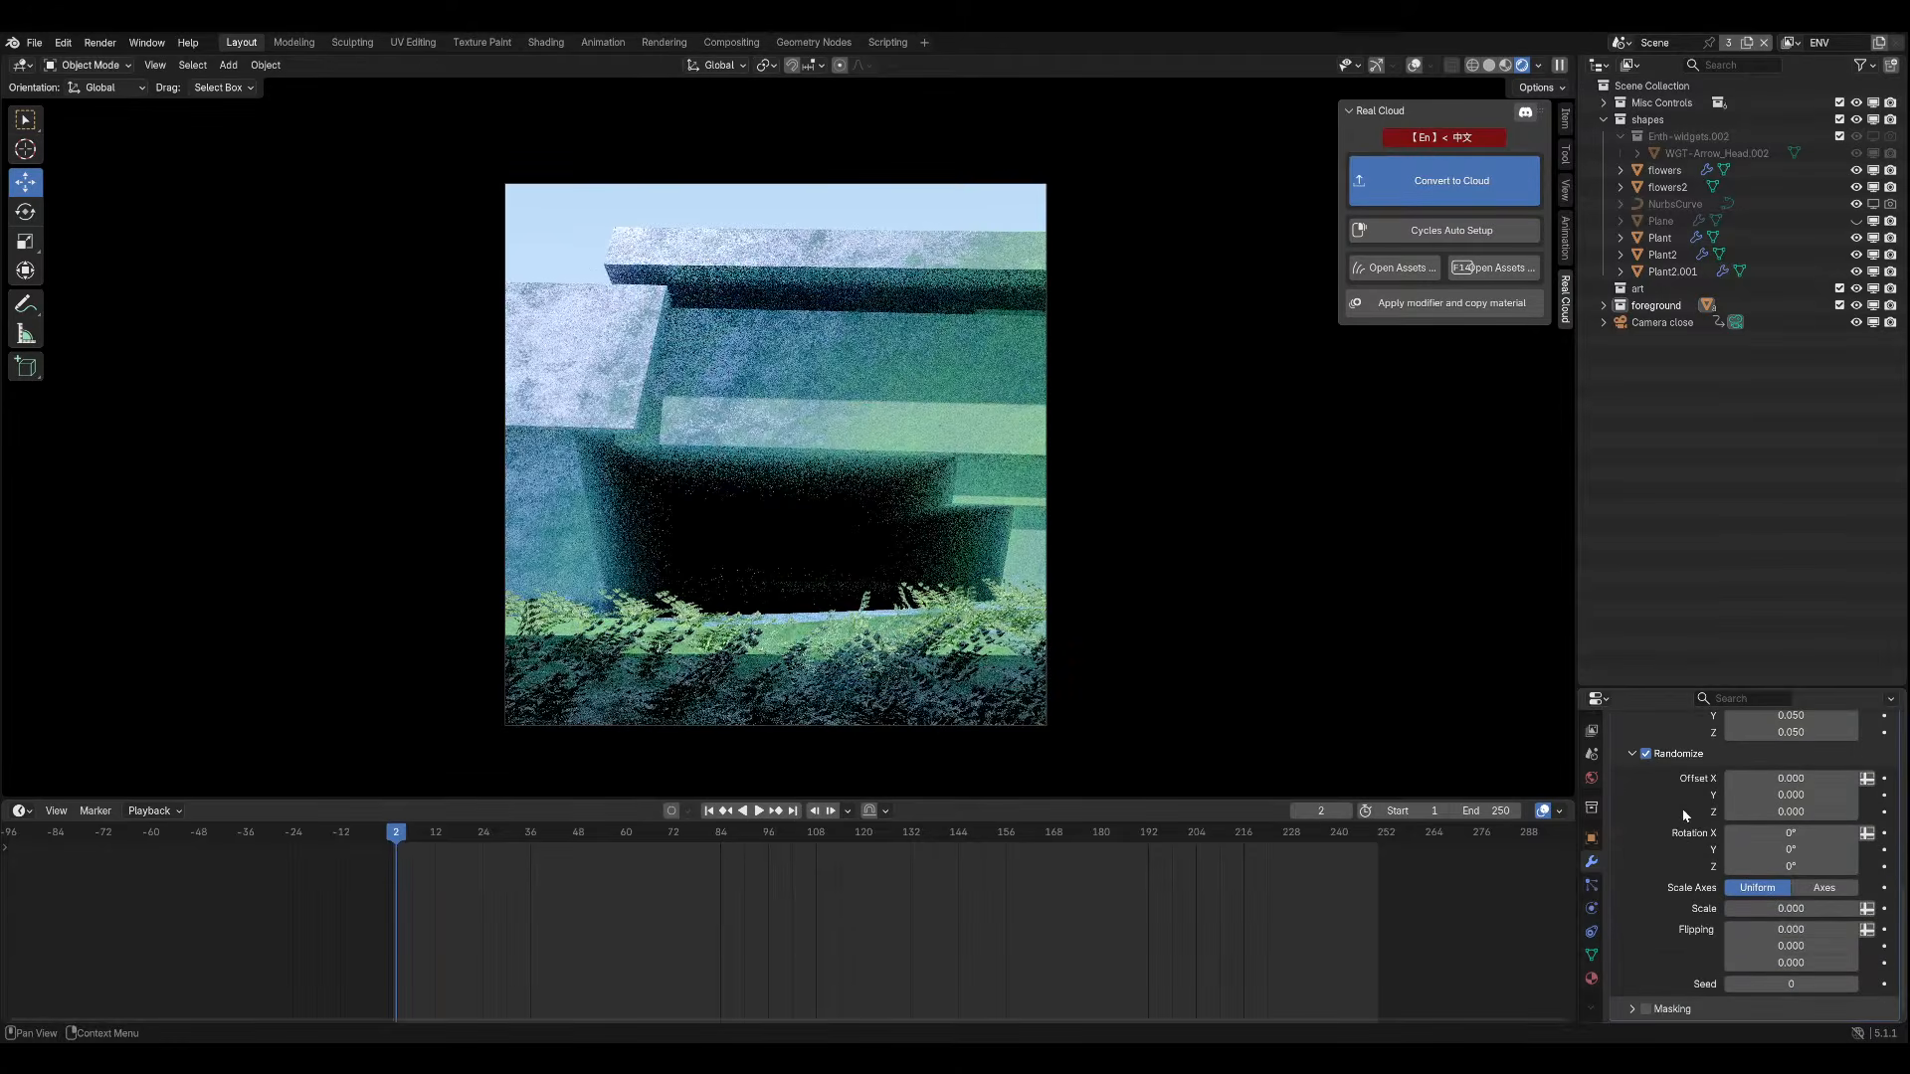
left_click_drag(1760, 834, 1822, 833)
double_click(1764, 834)
type("1")
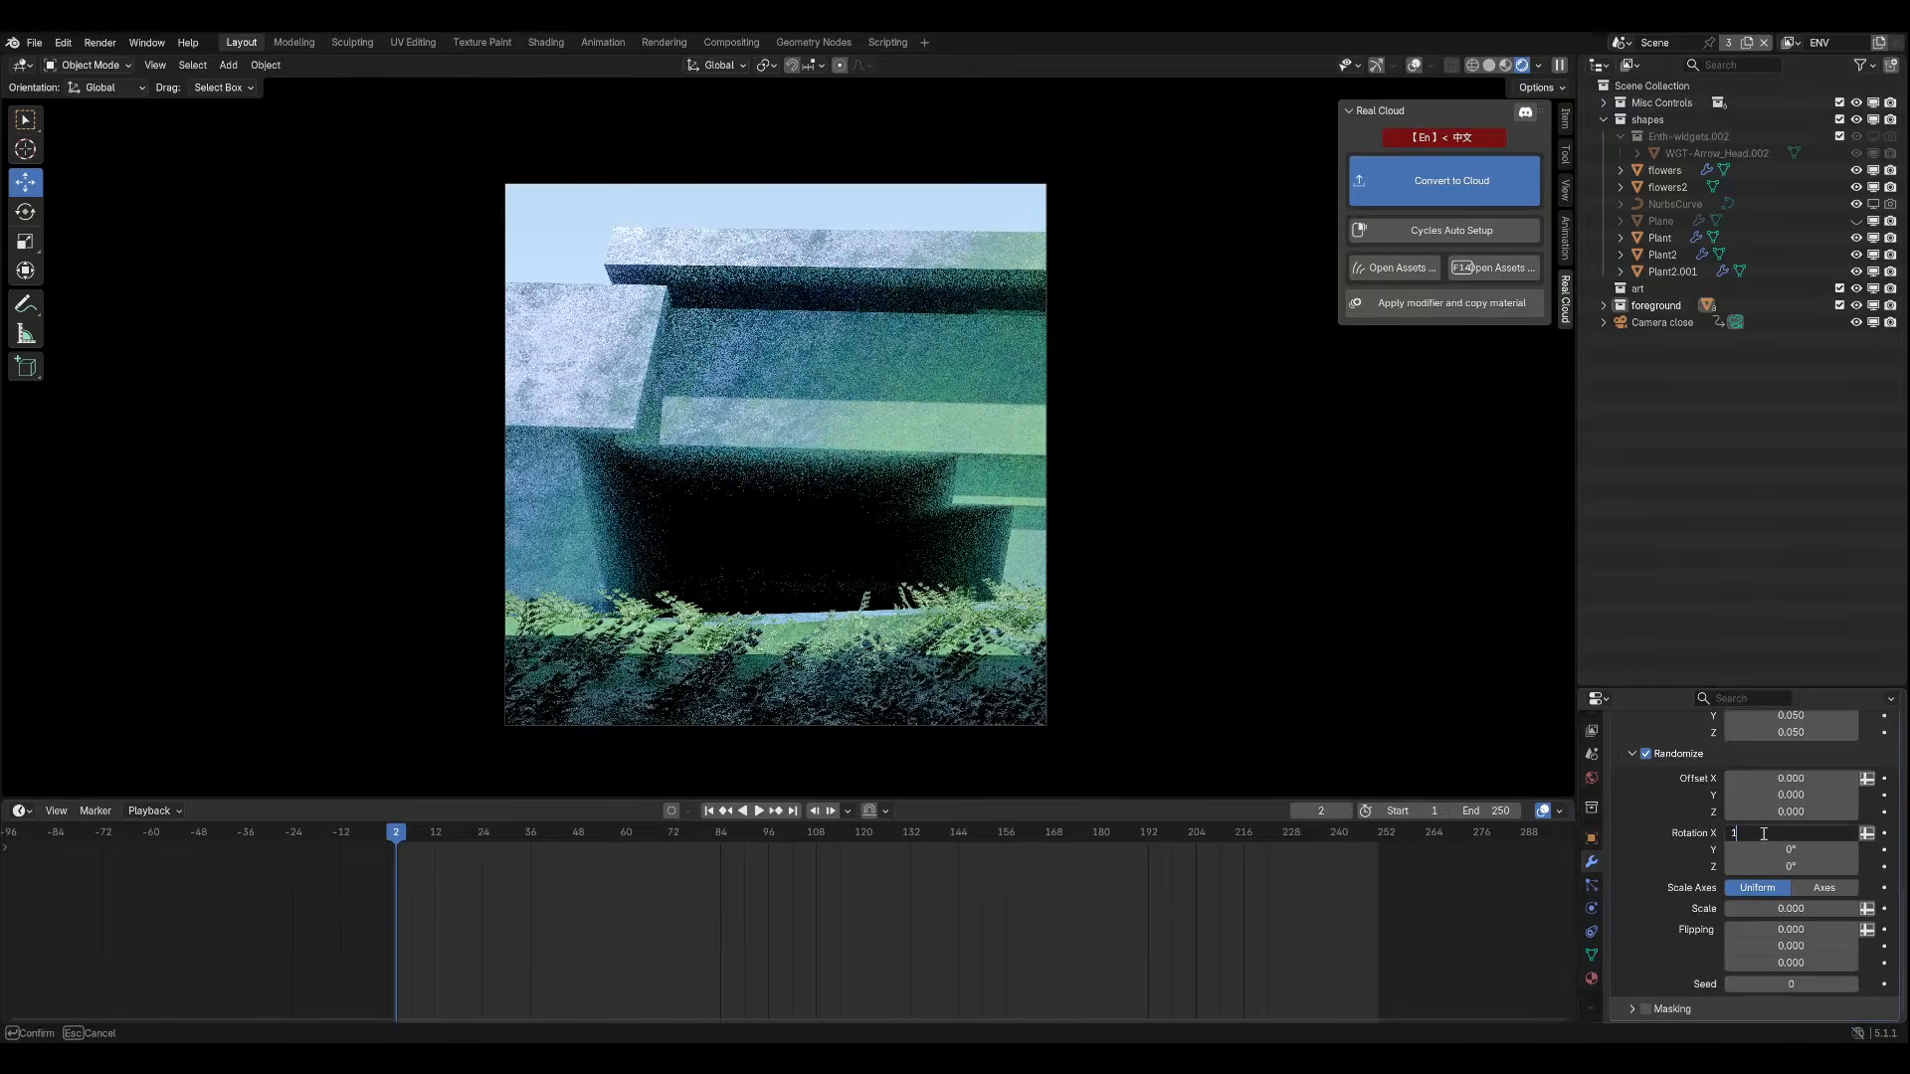
type("80")
key("Return")
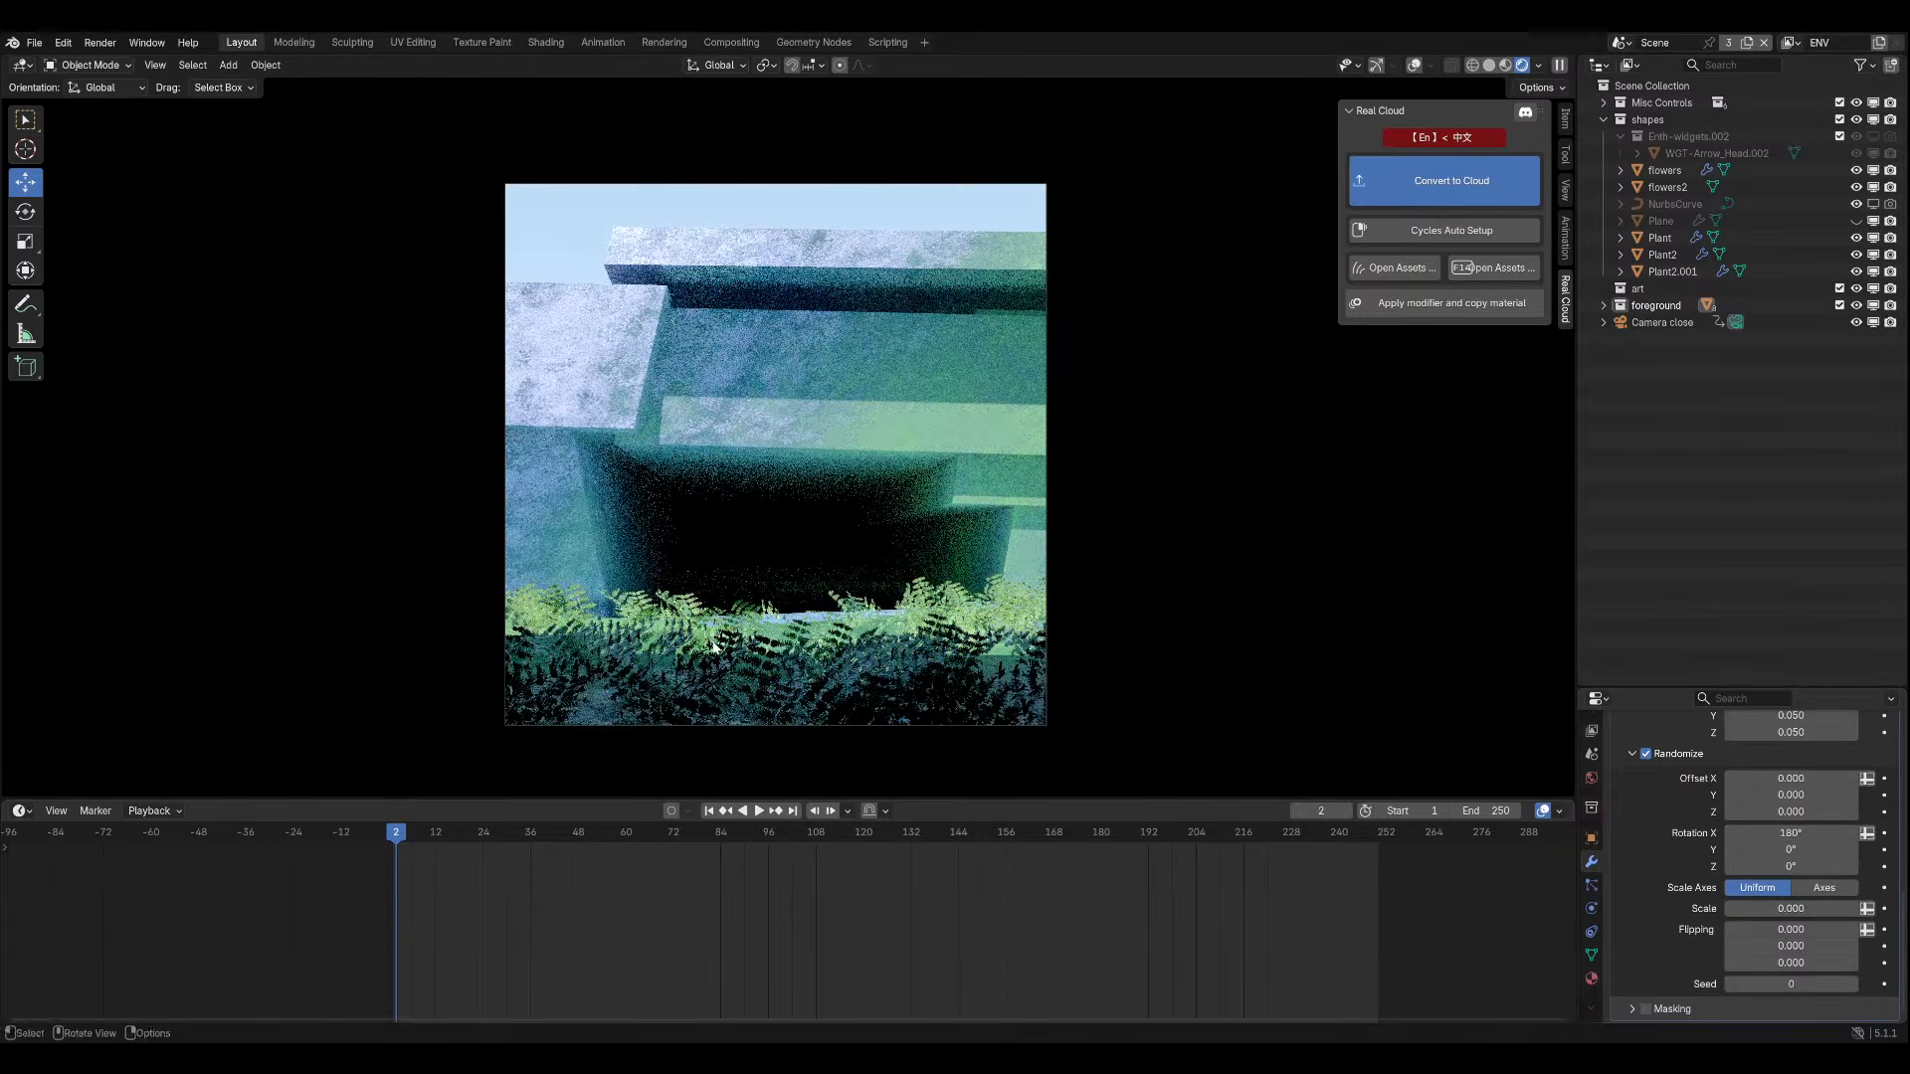
Set the scattered plants' randomized Y and Z rotation to 180° and save the file.
middle_click_drag(716, 637, 1039, 645)
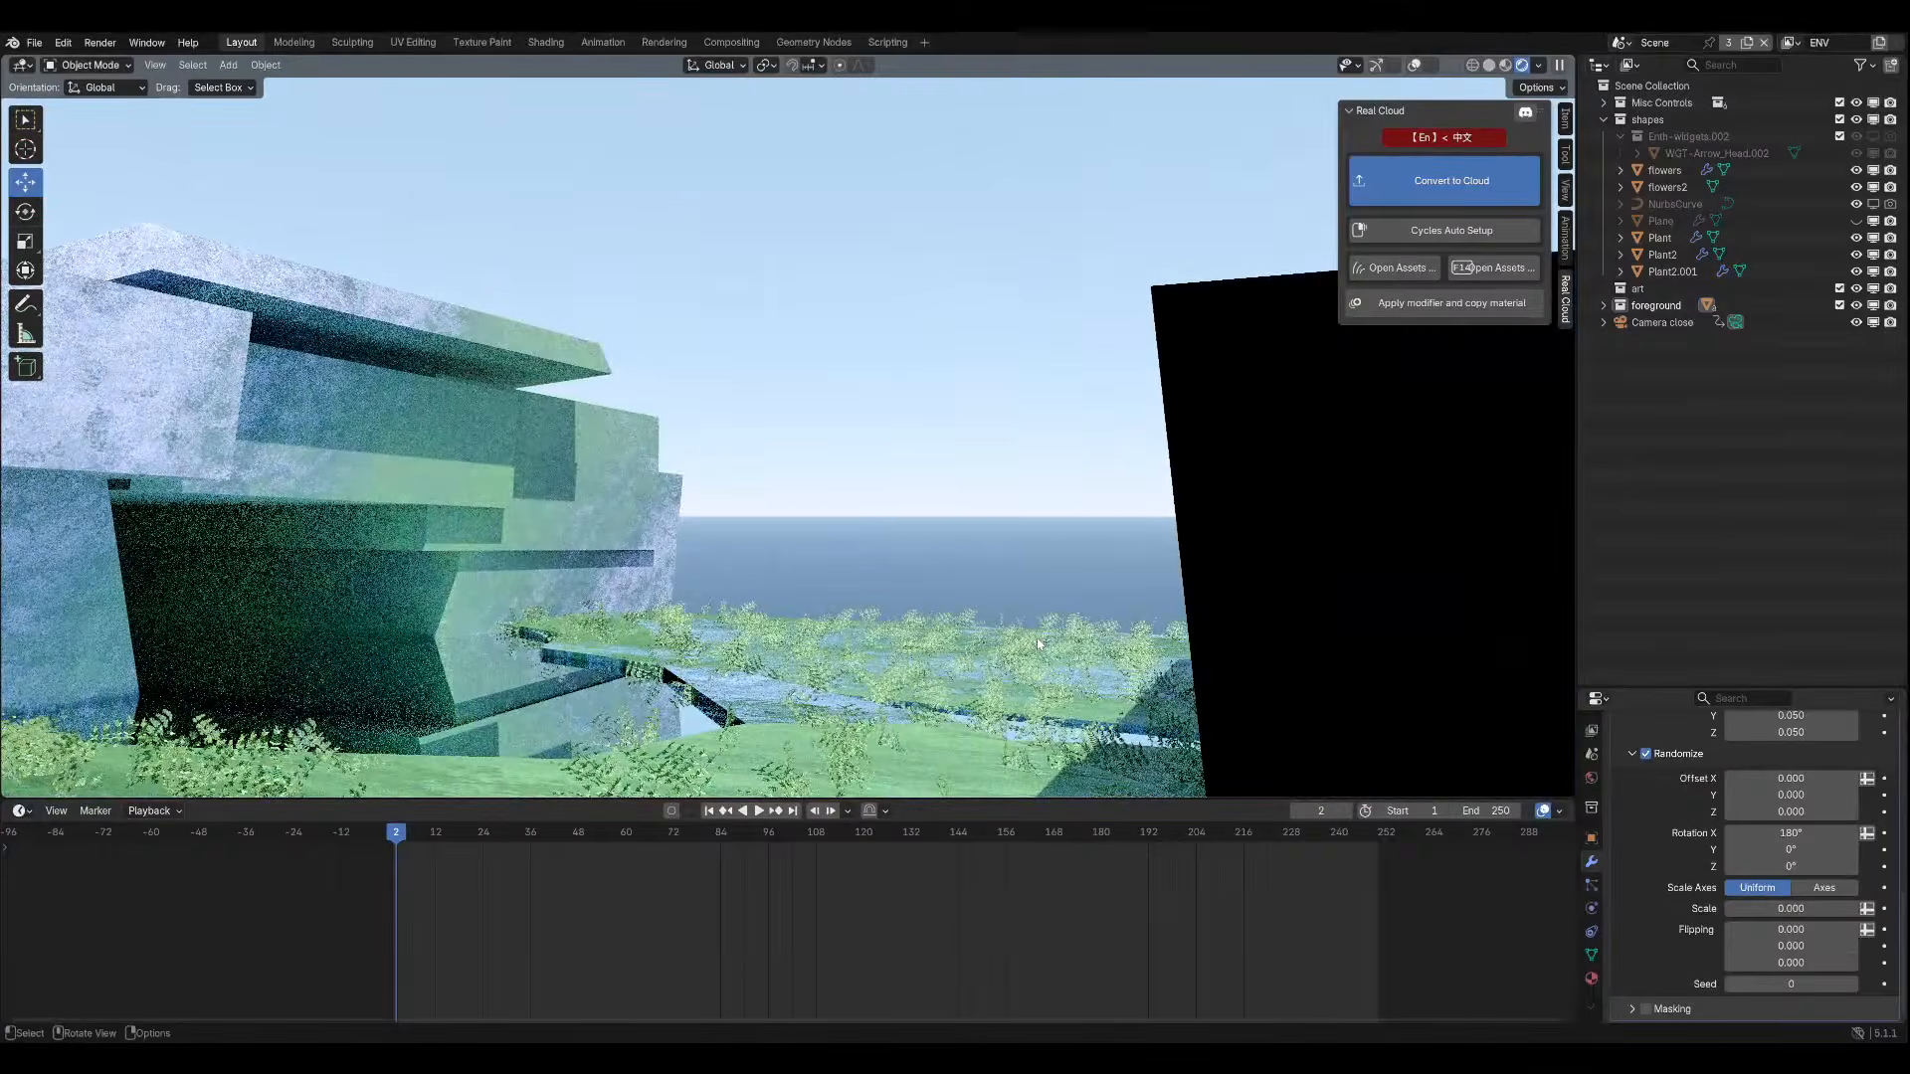
key("KP_0")
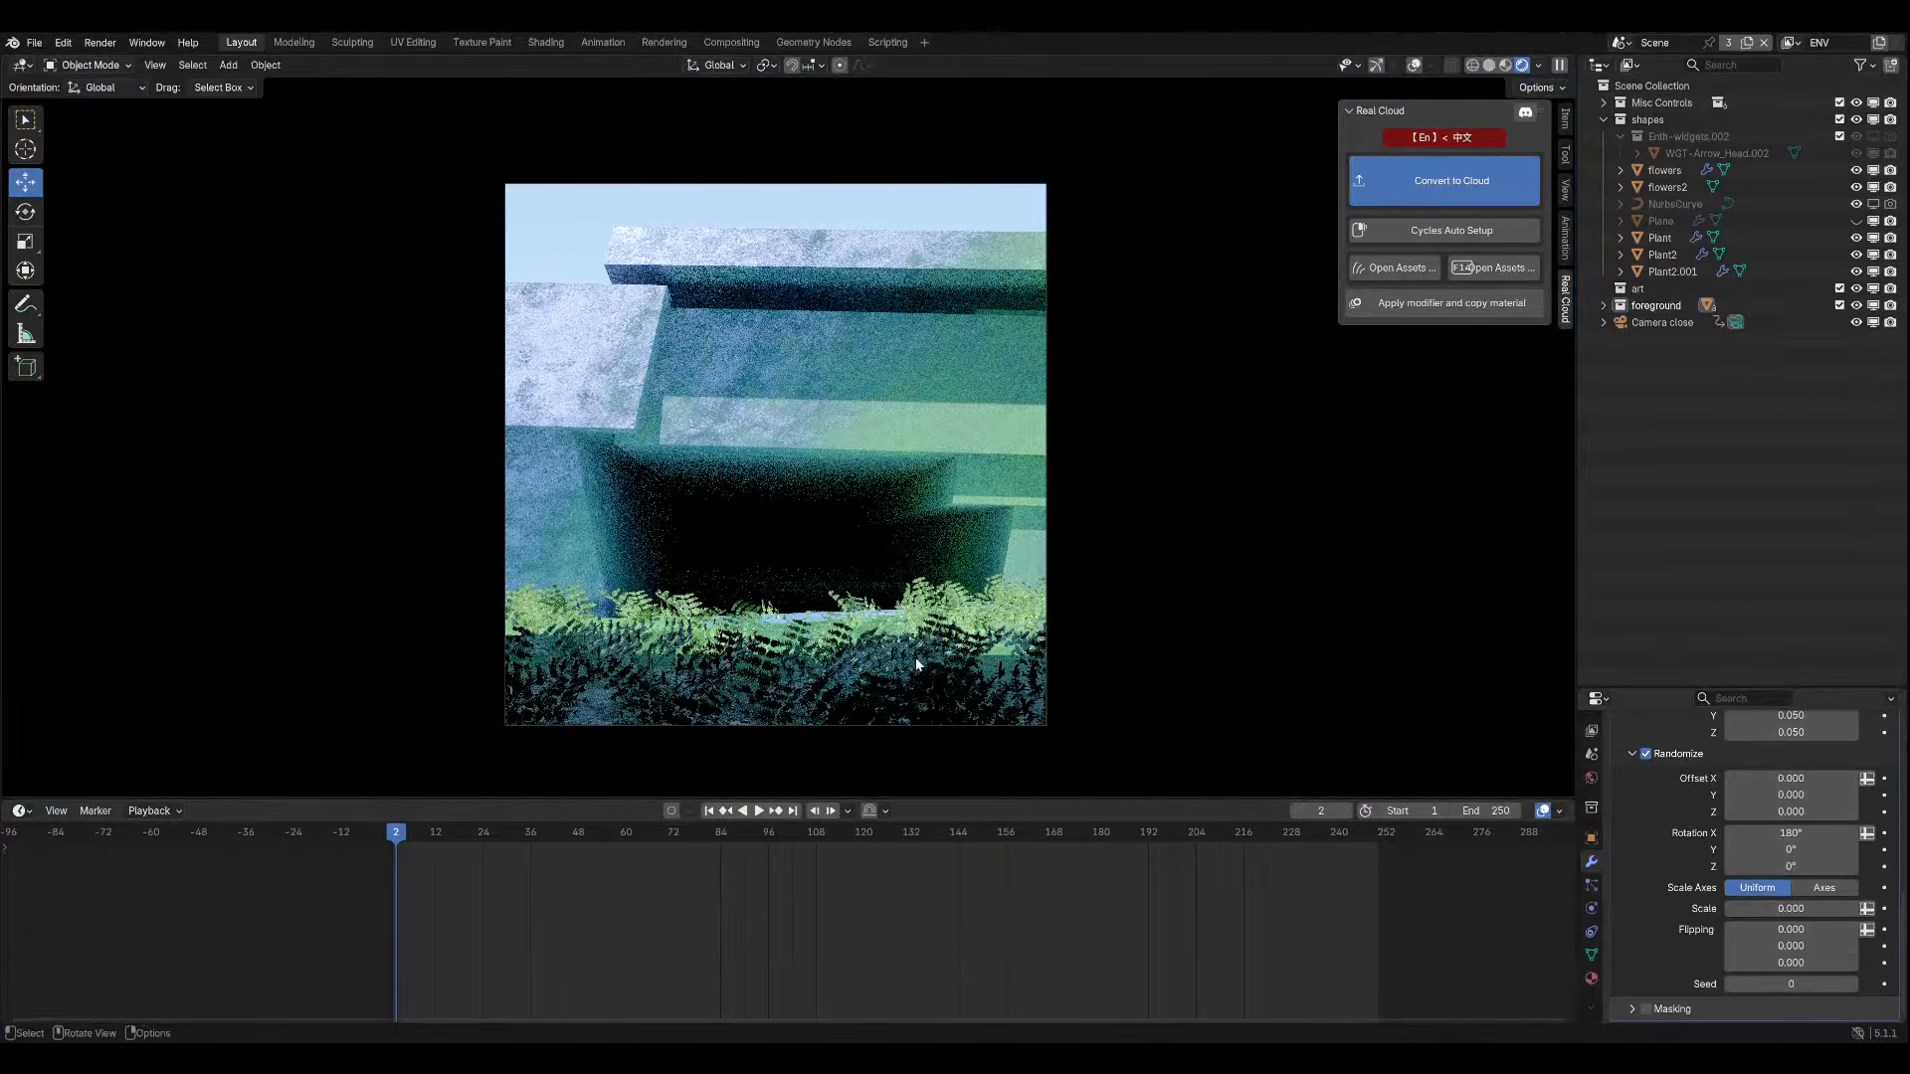
middle_click_drag(916, 656, 934, 606, "shift")
scroll(891, 583, "up", 1)
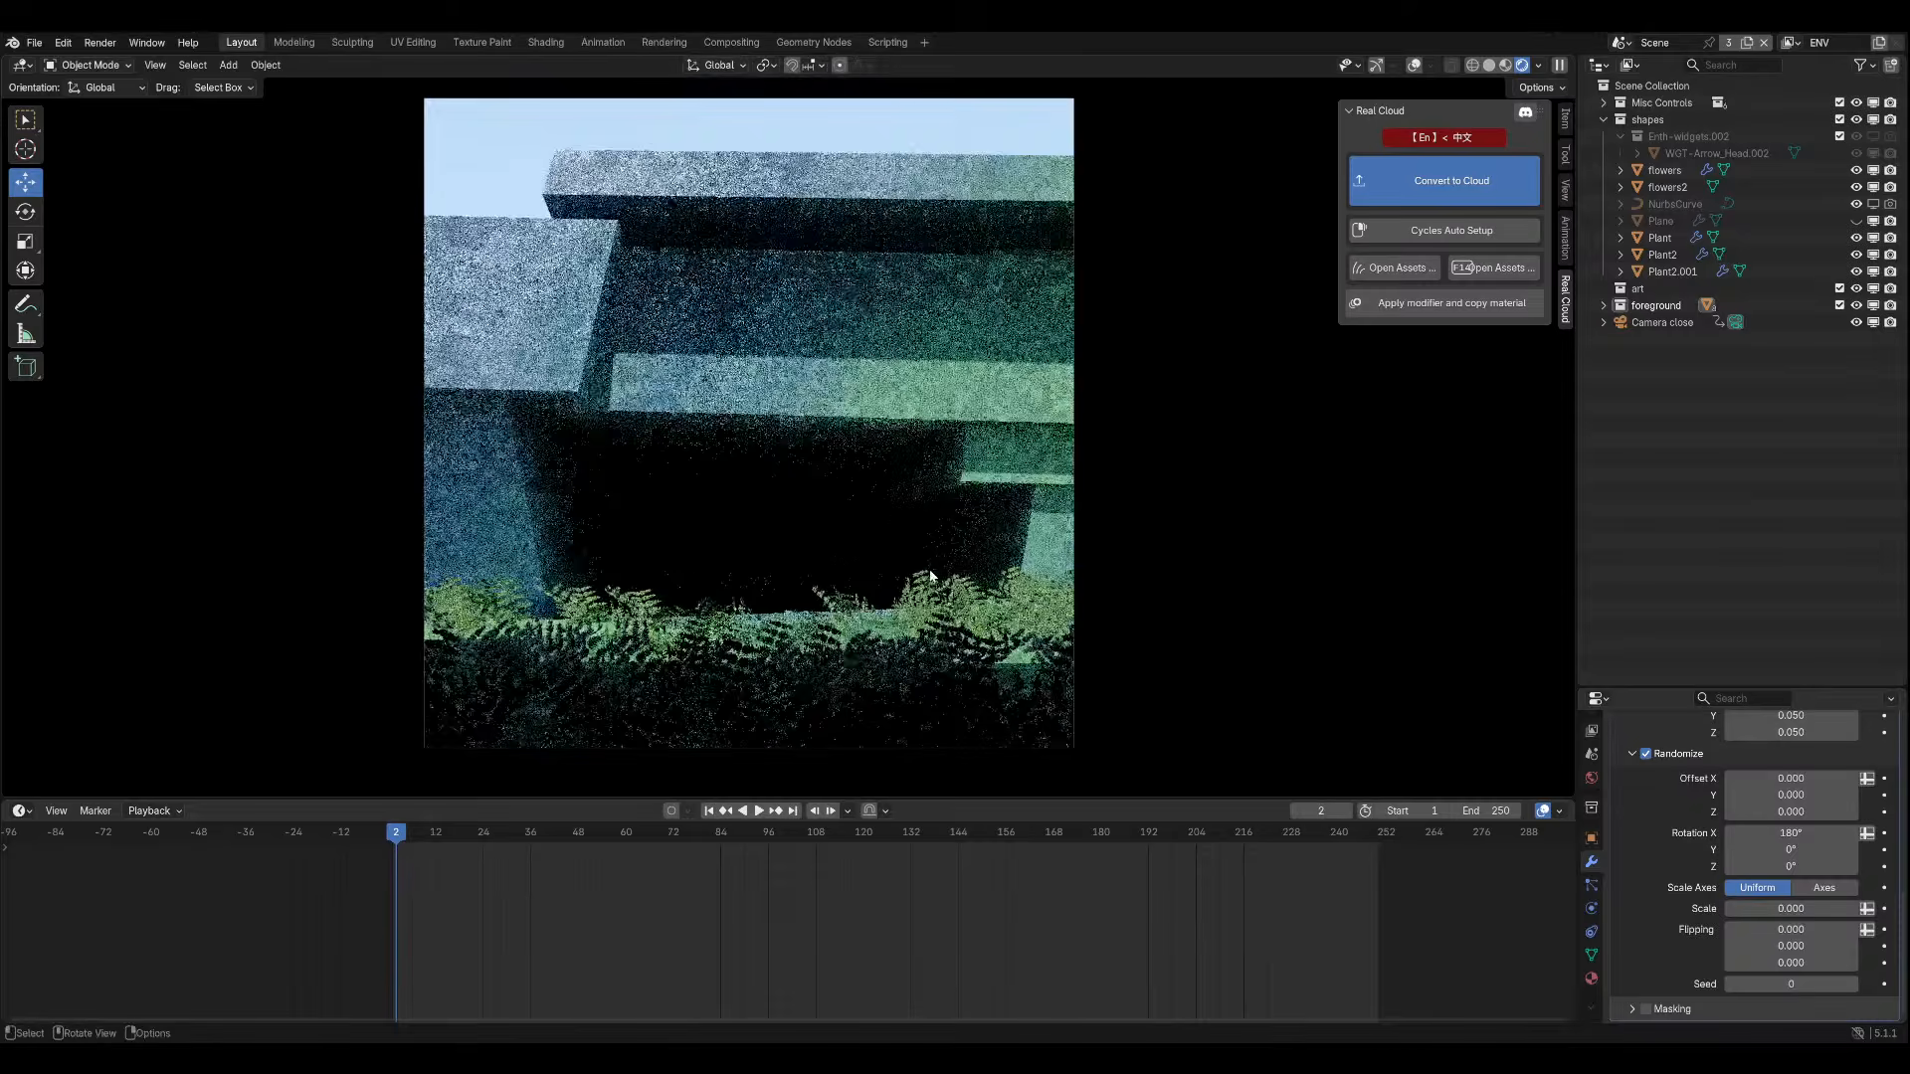
left_click(1796, 850)
type("180")
key("Return")
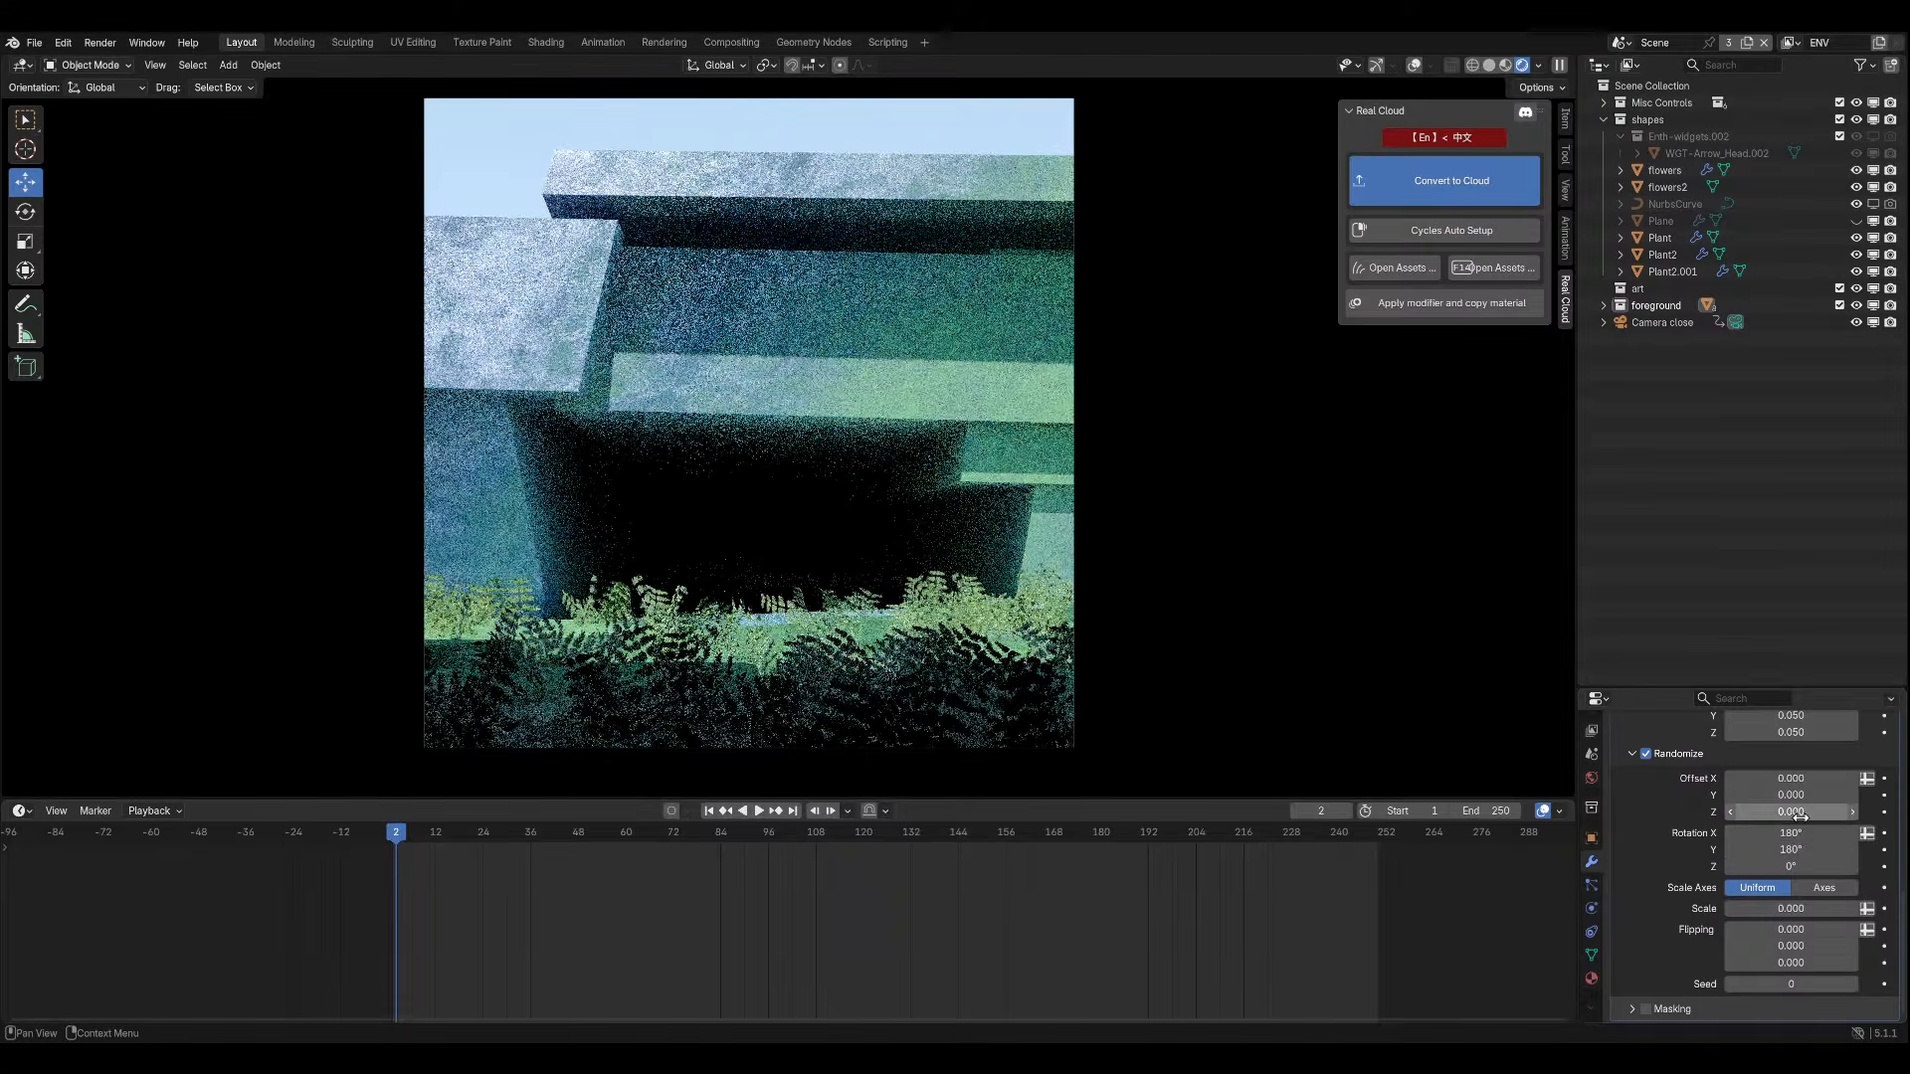
left_click(1799, 864)
type("1")
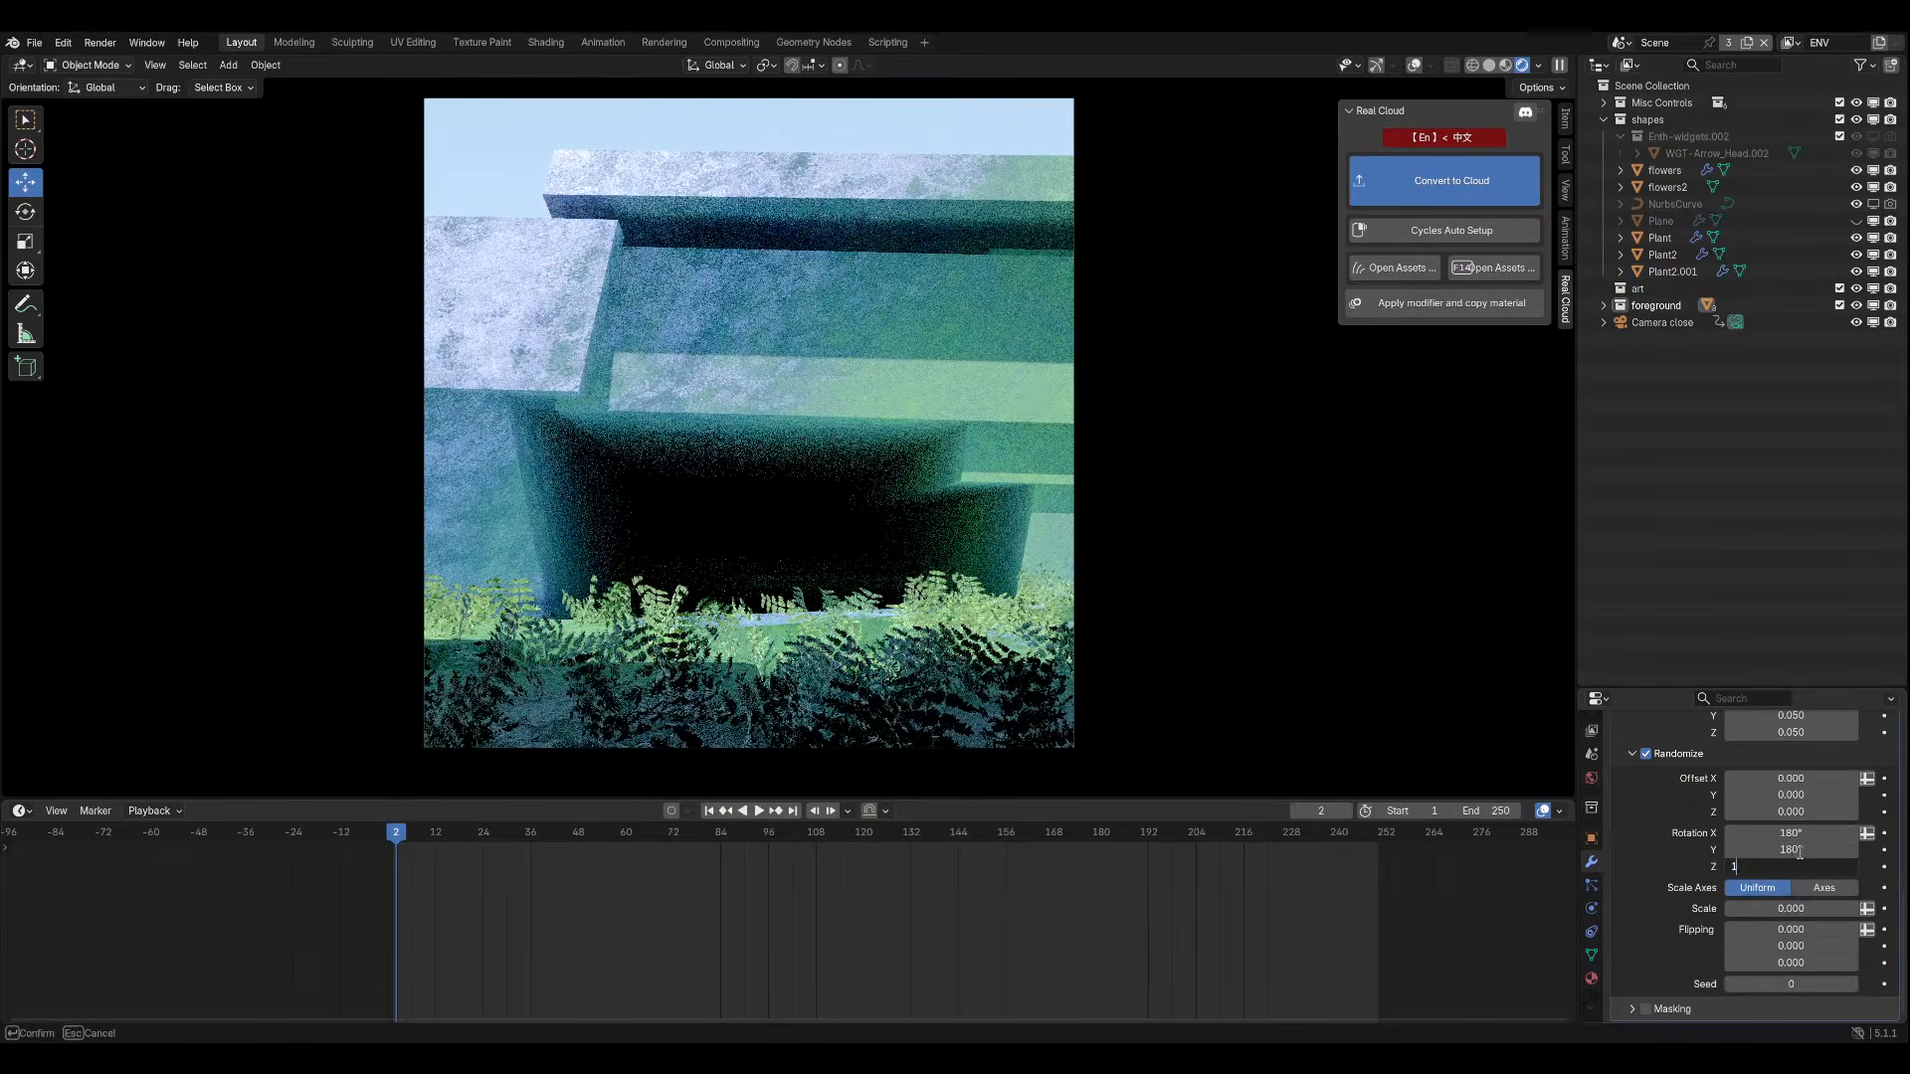
type("80")
key("Return")
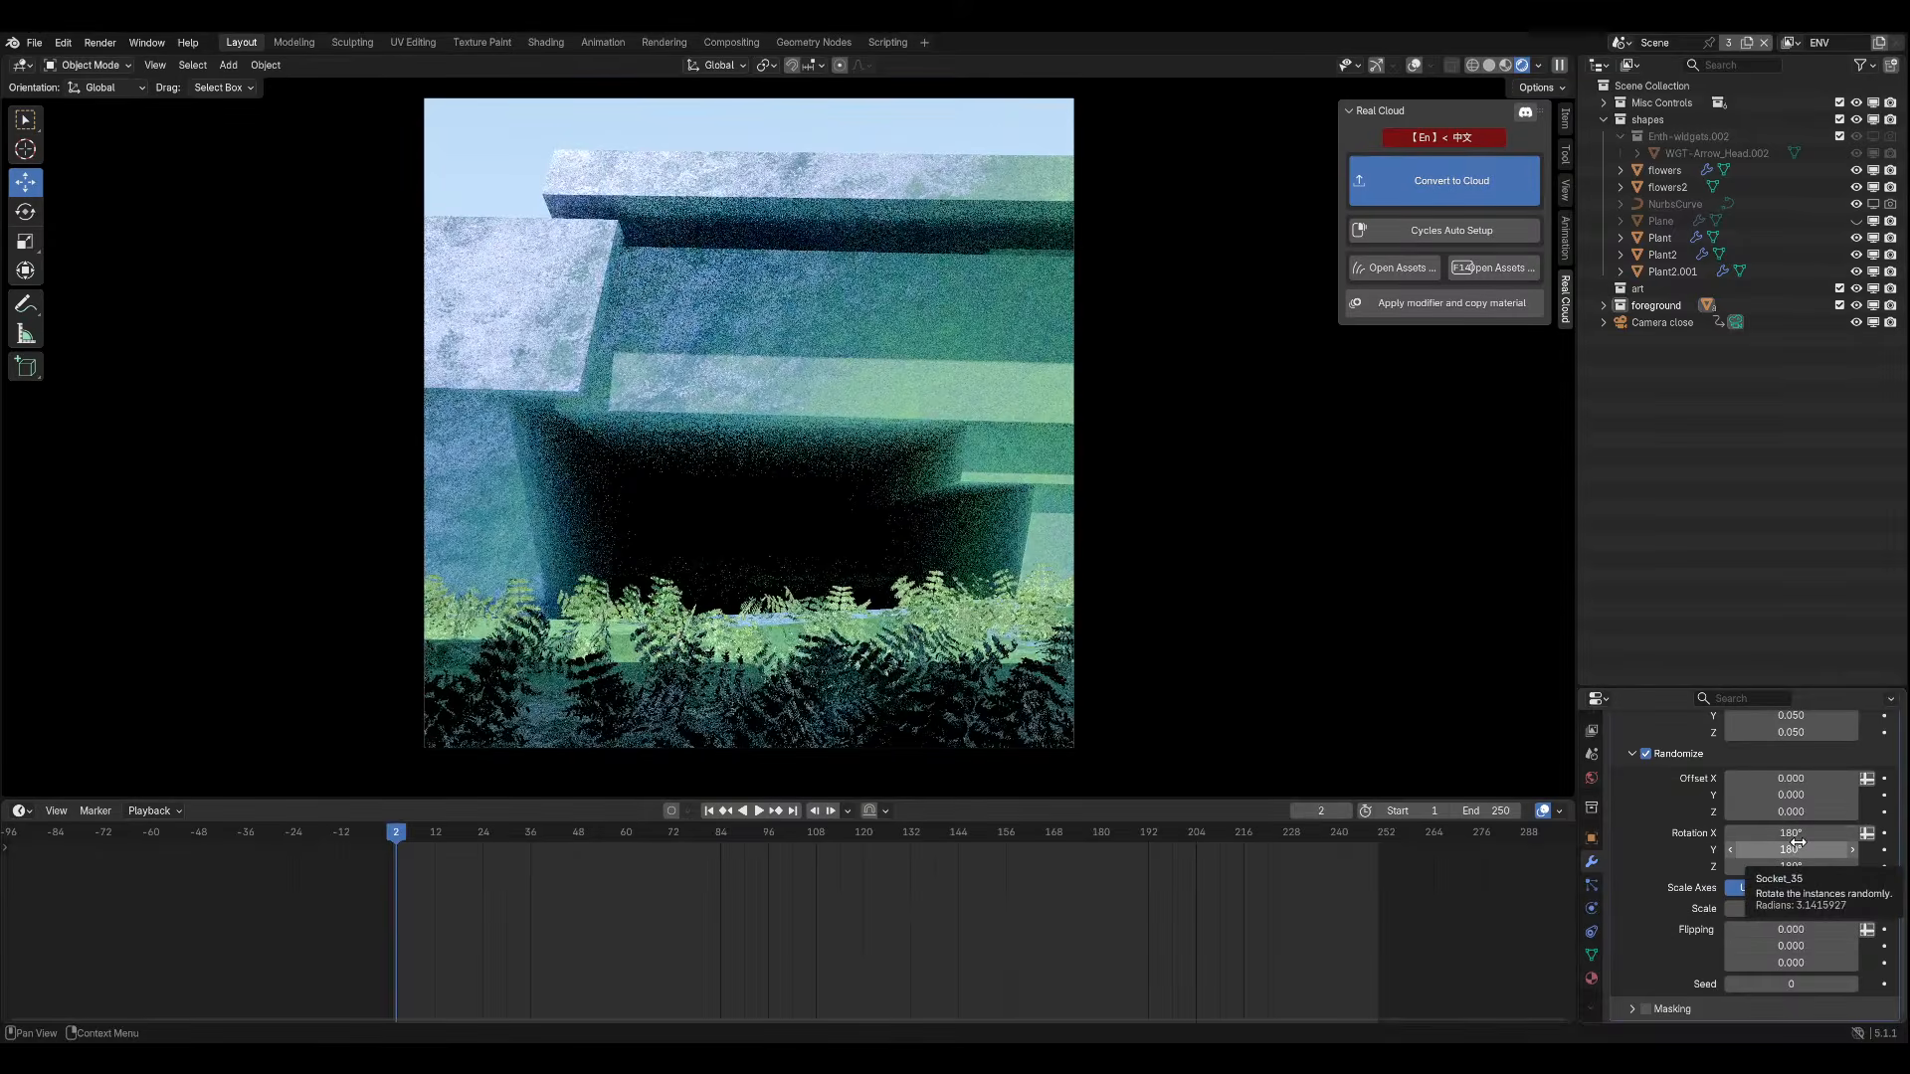
key("ctrl+s")
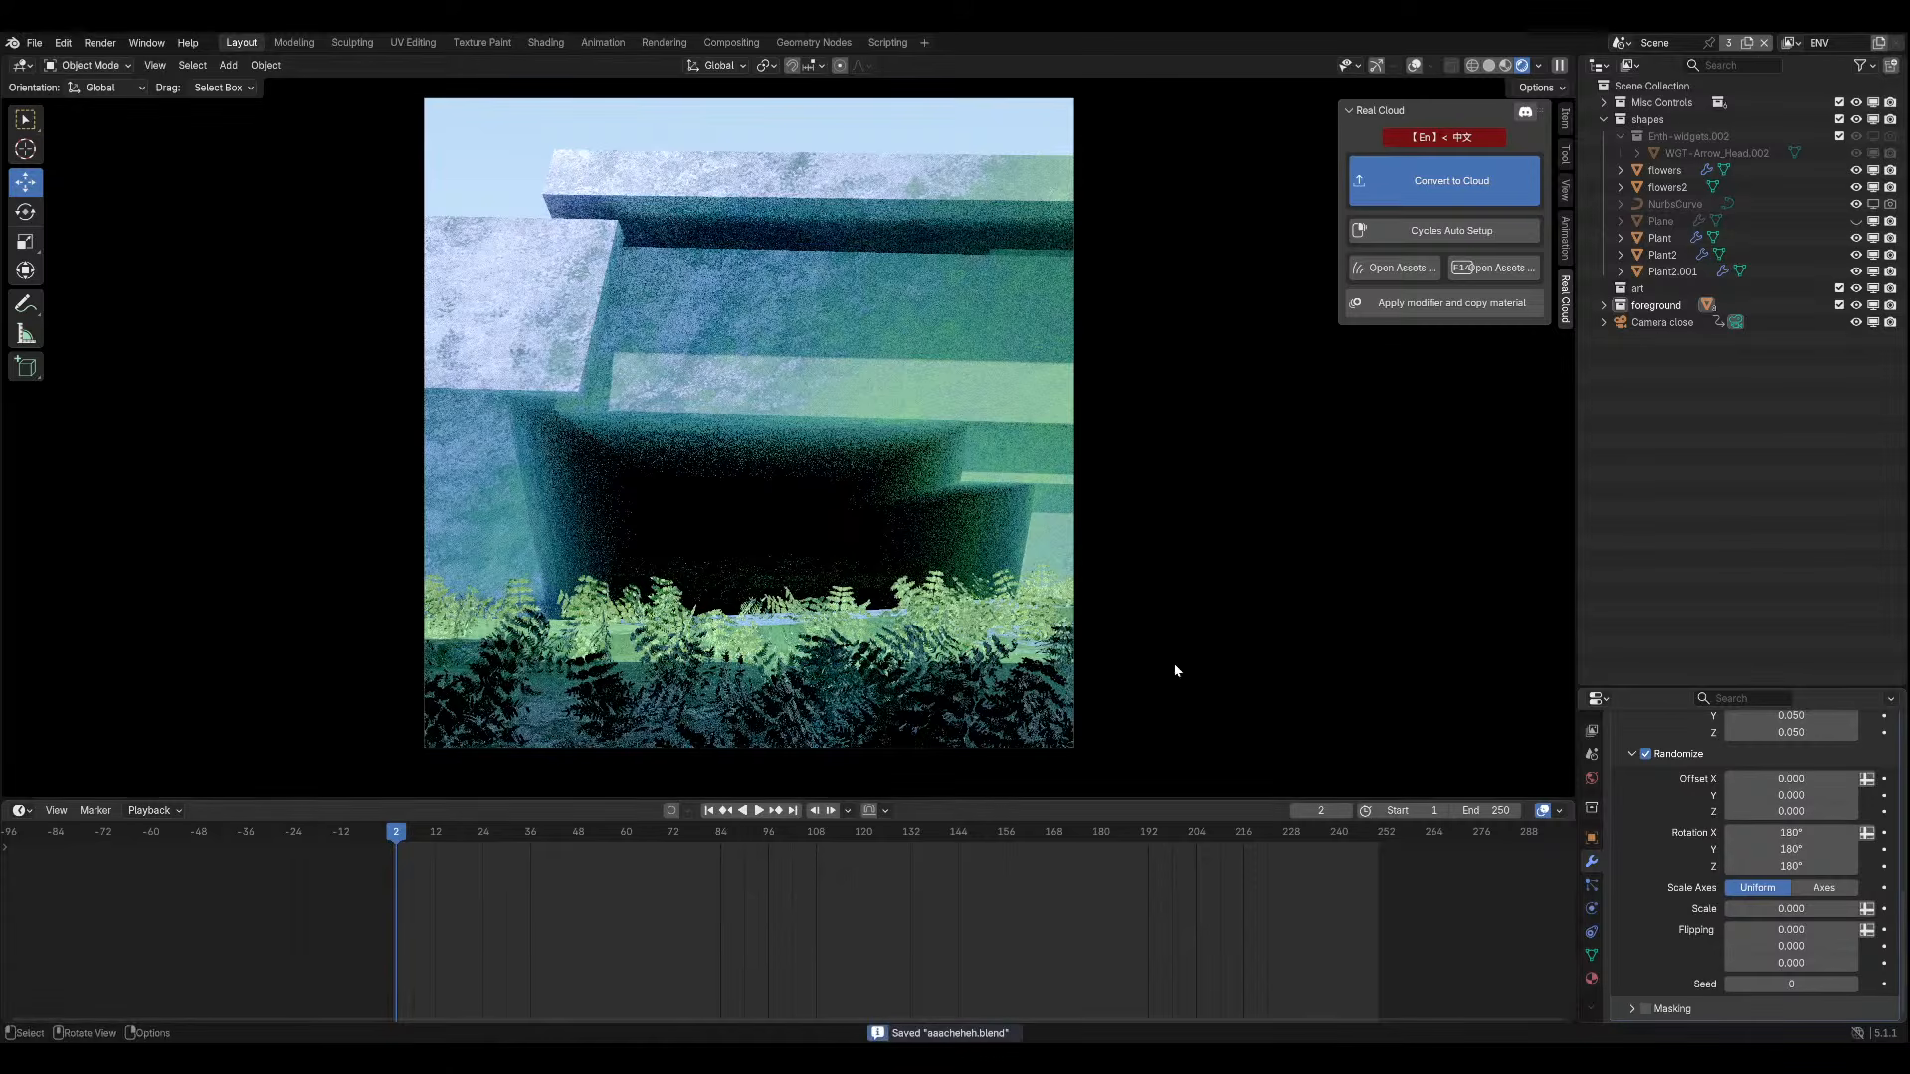
Switch the timeline area to the Shader Editor to show the ground plane's rust.001 material nodes.
left_click(26, 813)
left_click(83, 968)
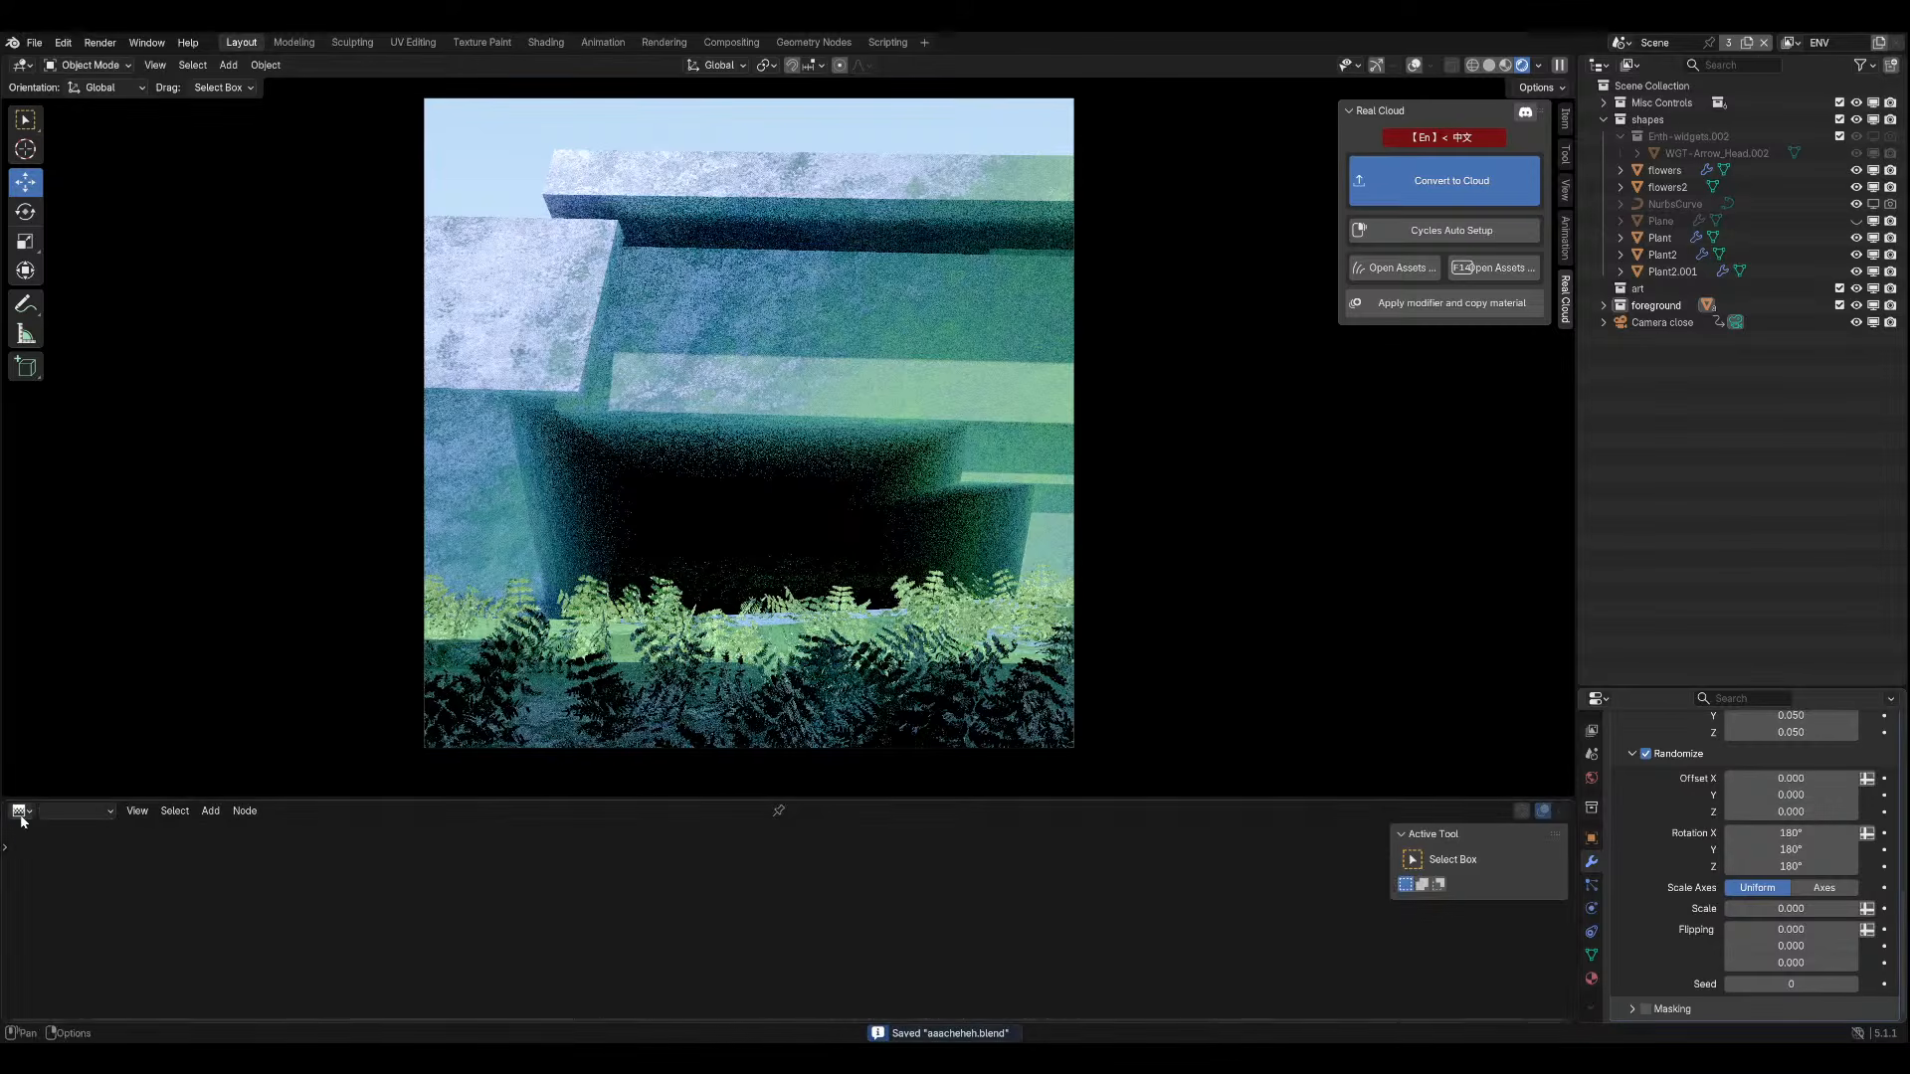
left_click(20, 816)
left_click(81, 948)
scroll(269, 923, "down", 2)
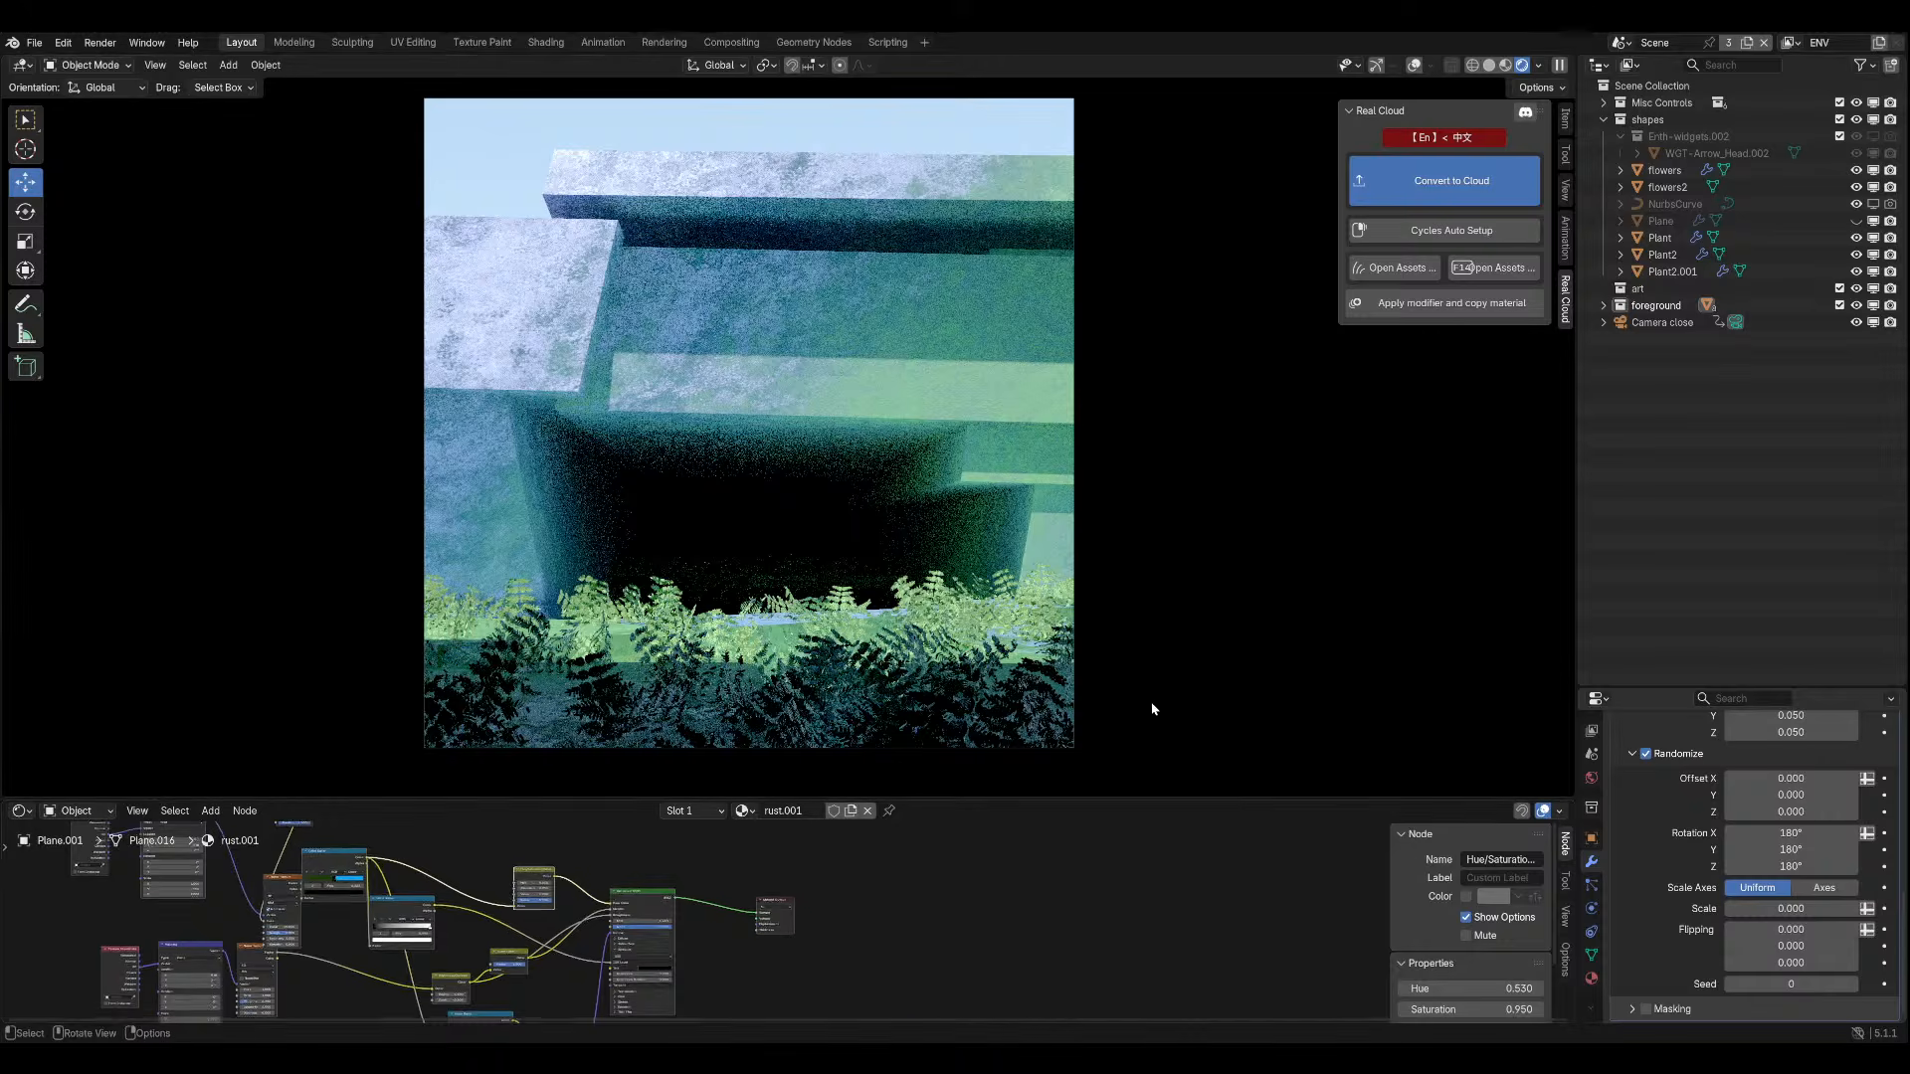
scroll(491, 881, "up", 7)
left_click_drag(316, 874, 324, 870)
left_click_drag(324, 869, 298, 869)
key("ctrl+z")
Select the Plant2 source object beyond the slabs to bring up its plant 1 material nodes.
middle_click_drag(950, 562, 961, 565)
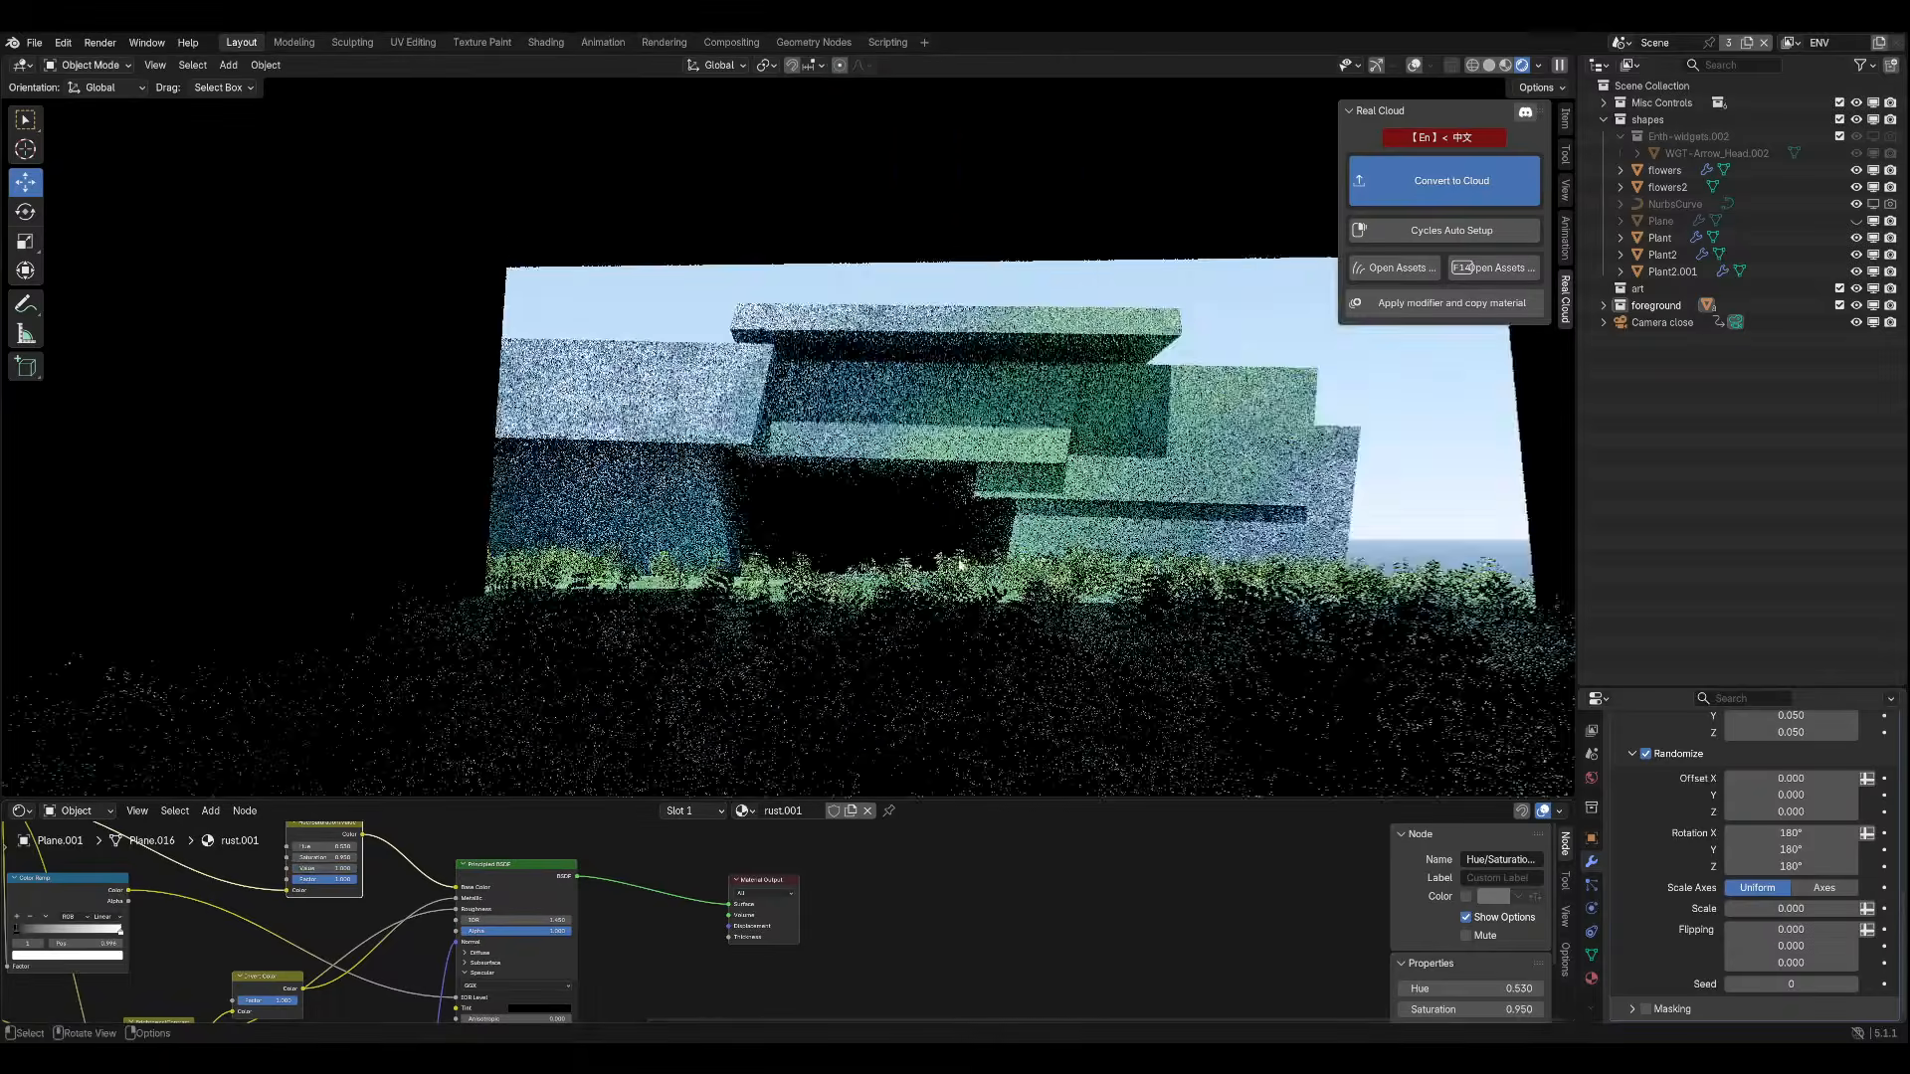
scroll(961, 565, "down", 6)
middle_click_drag(703, 567, 768, 587)
left_click(91, 529)
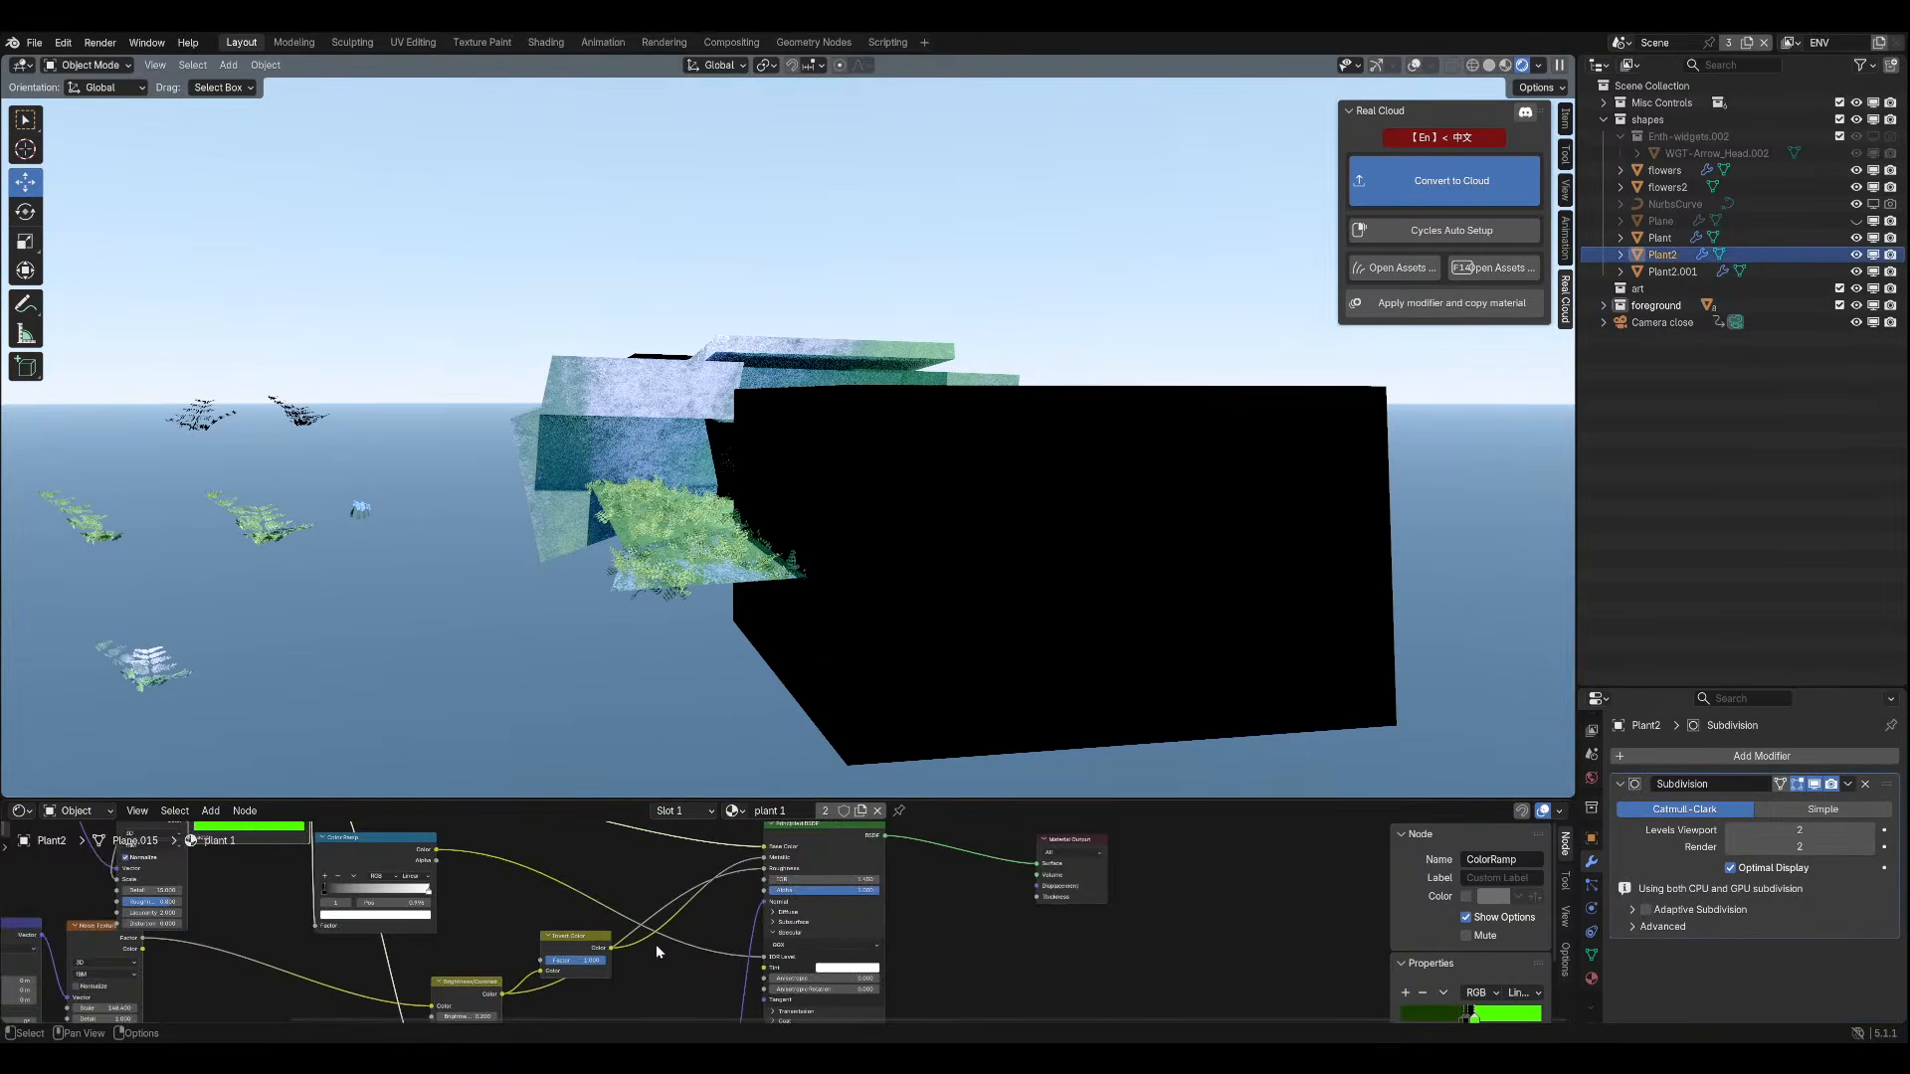
Try inserting a Mix Color node in Hue mode between the Color Ramp and the Principled BSDF's base color in the plant 1 material.
middle_click_drag(656, 945, 642, 997)
middle_click_drag(569, 837, 619, 894)
left_click(619, 891)
key("shift+a")
key("Escape")
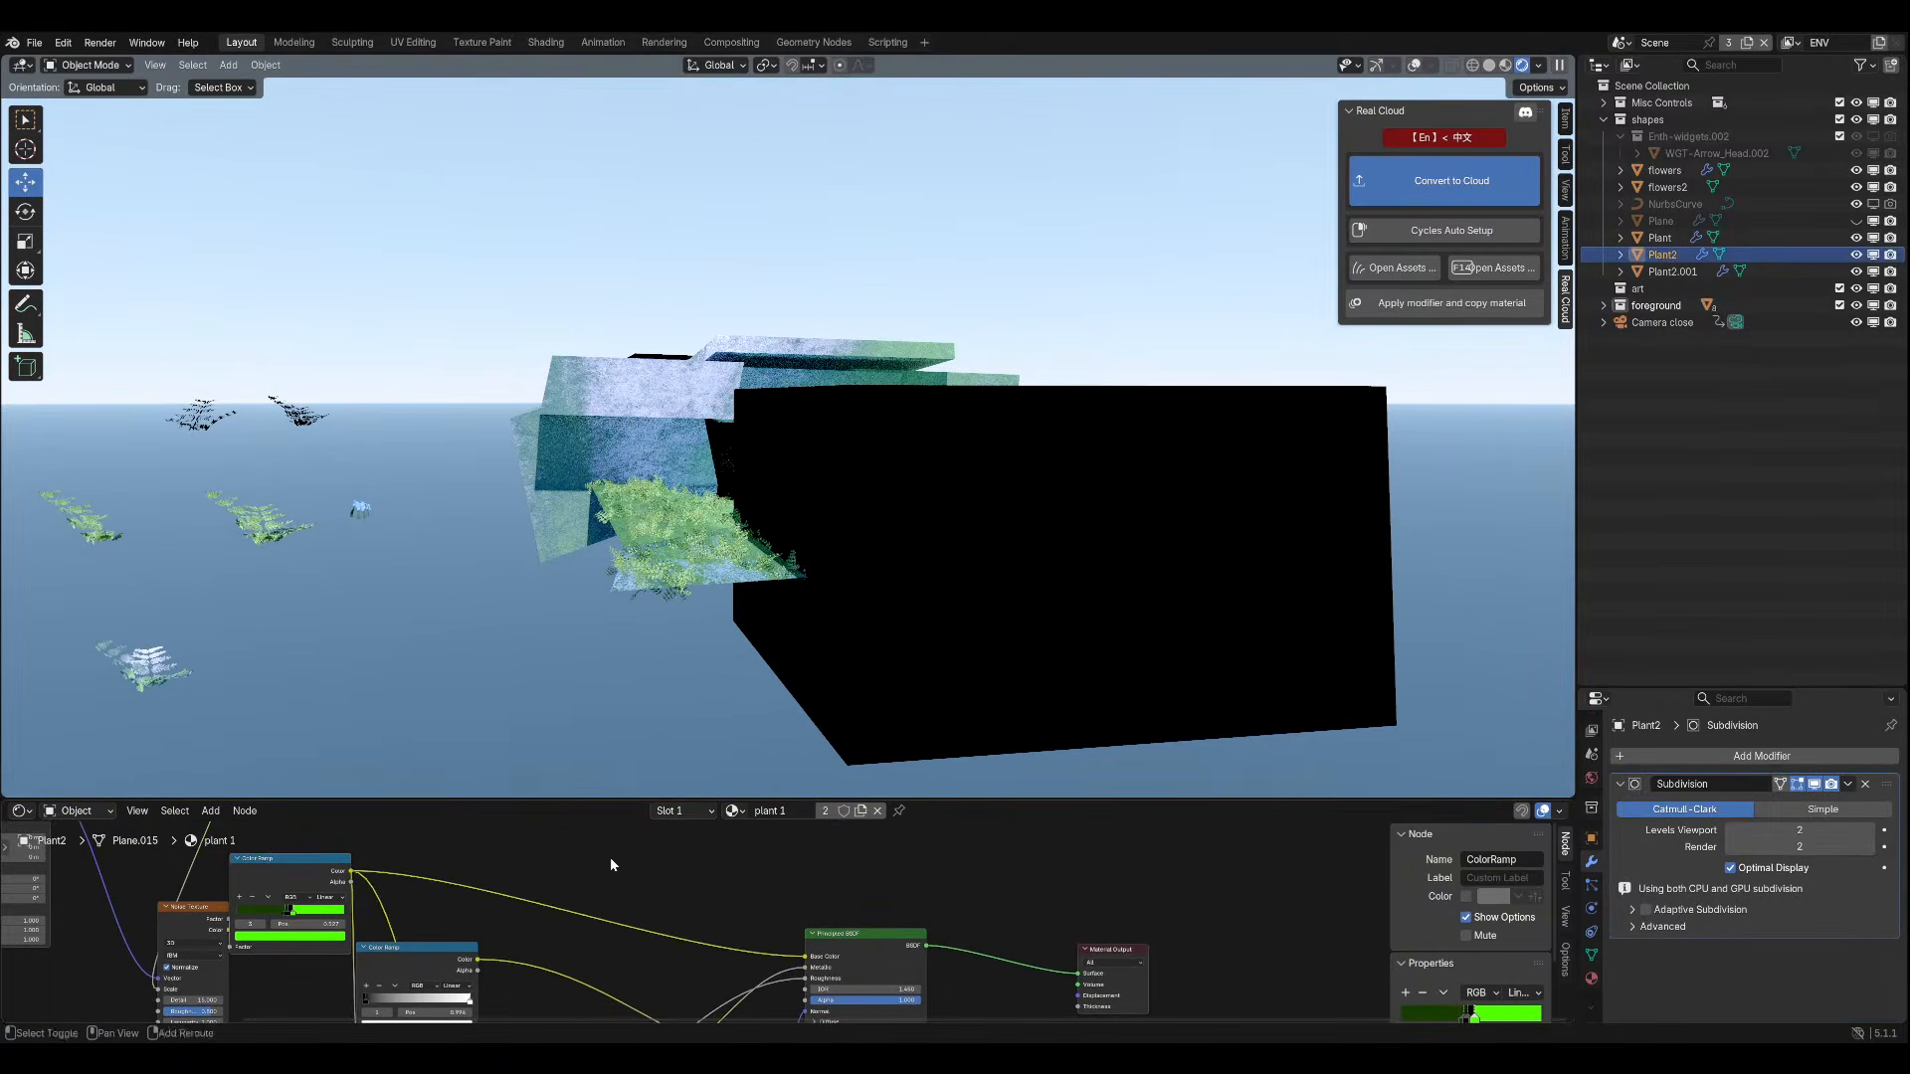
key("shift+a")
type("hu")
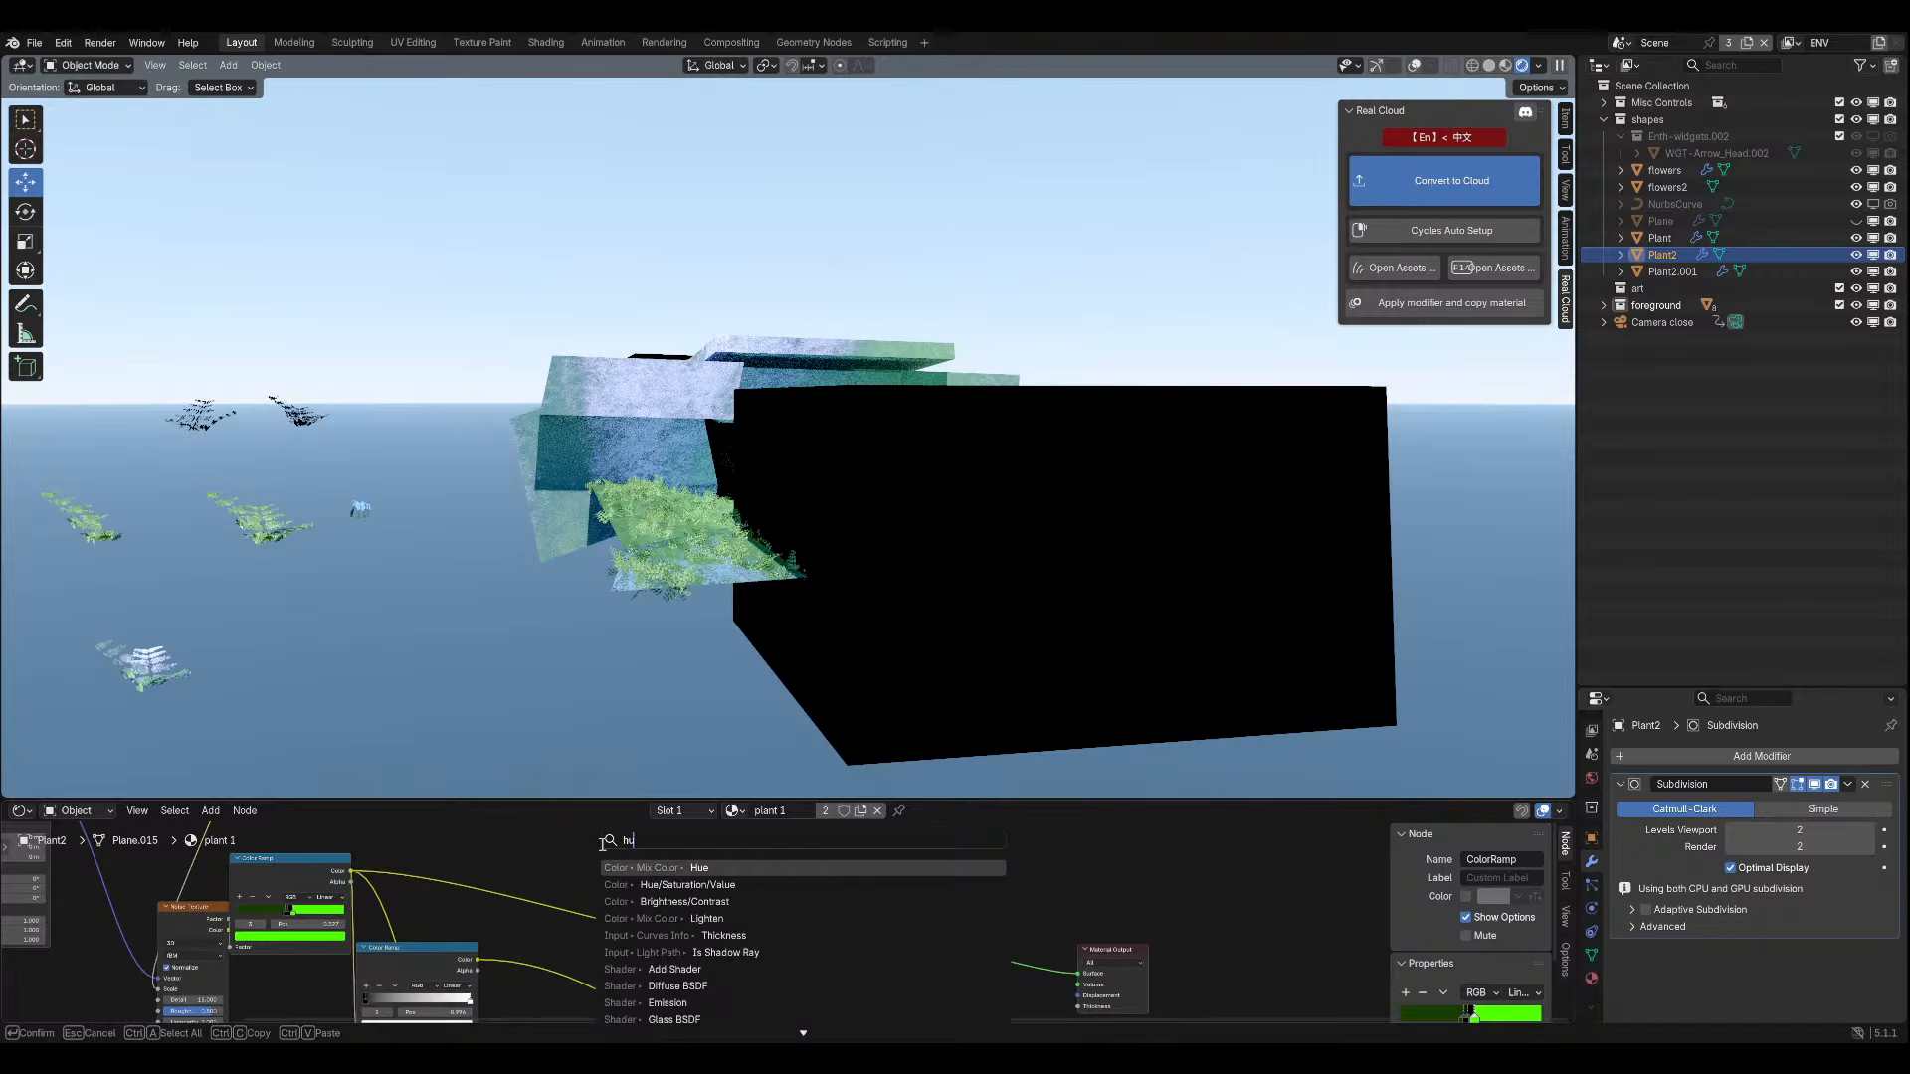
type("e")
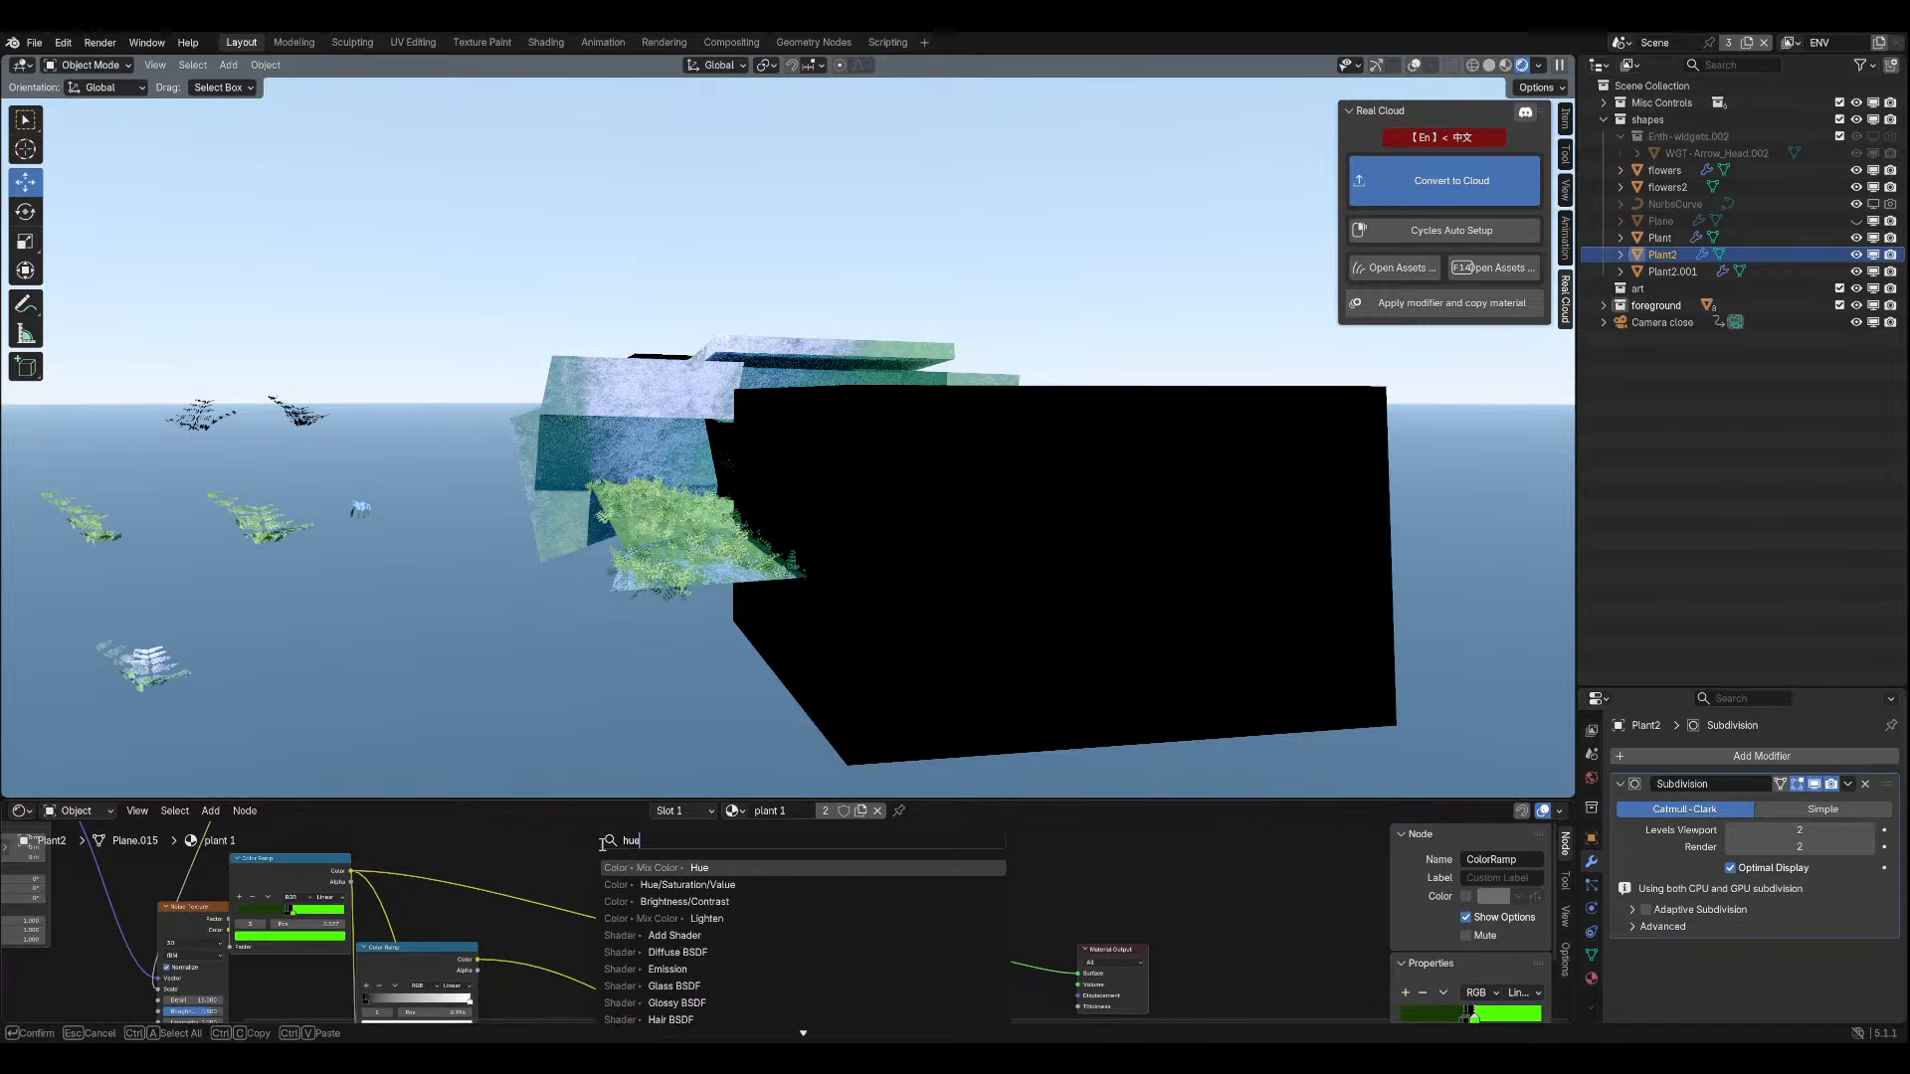
left_click(637, 870)
left_click(614, 887)
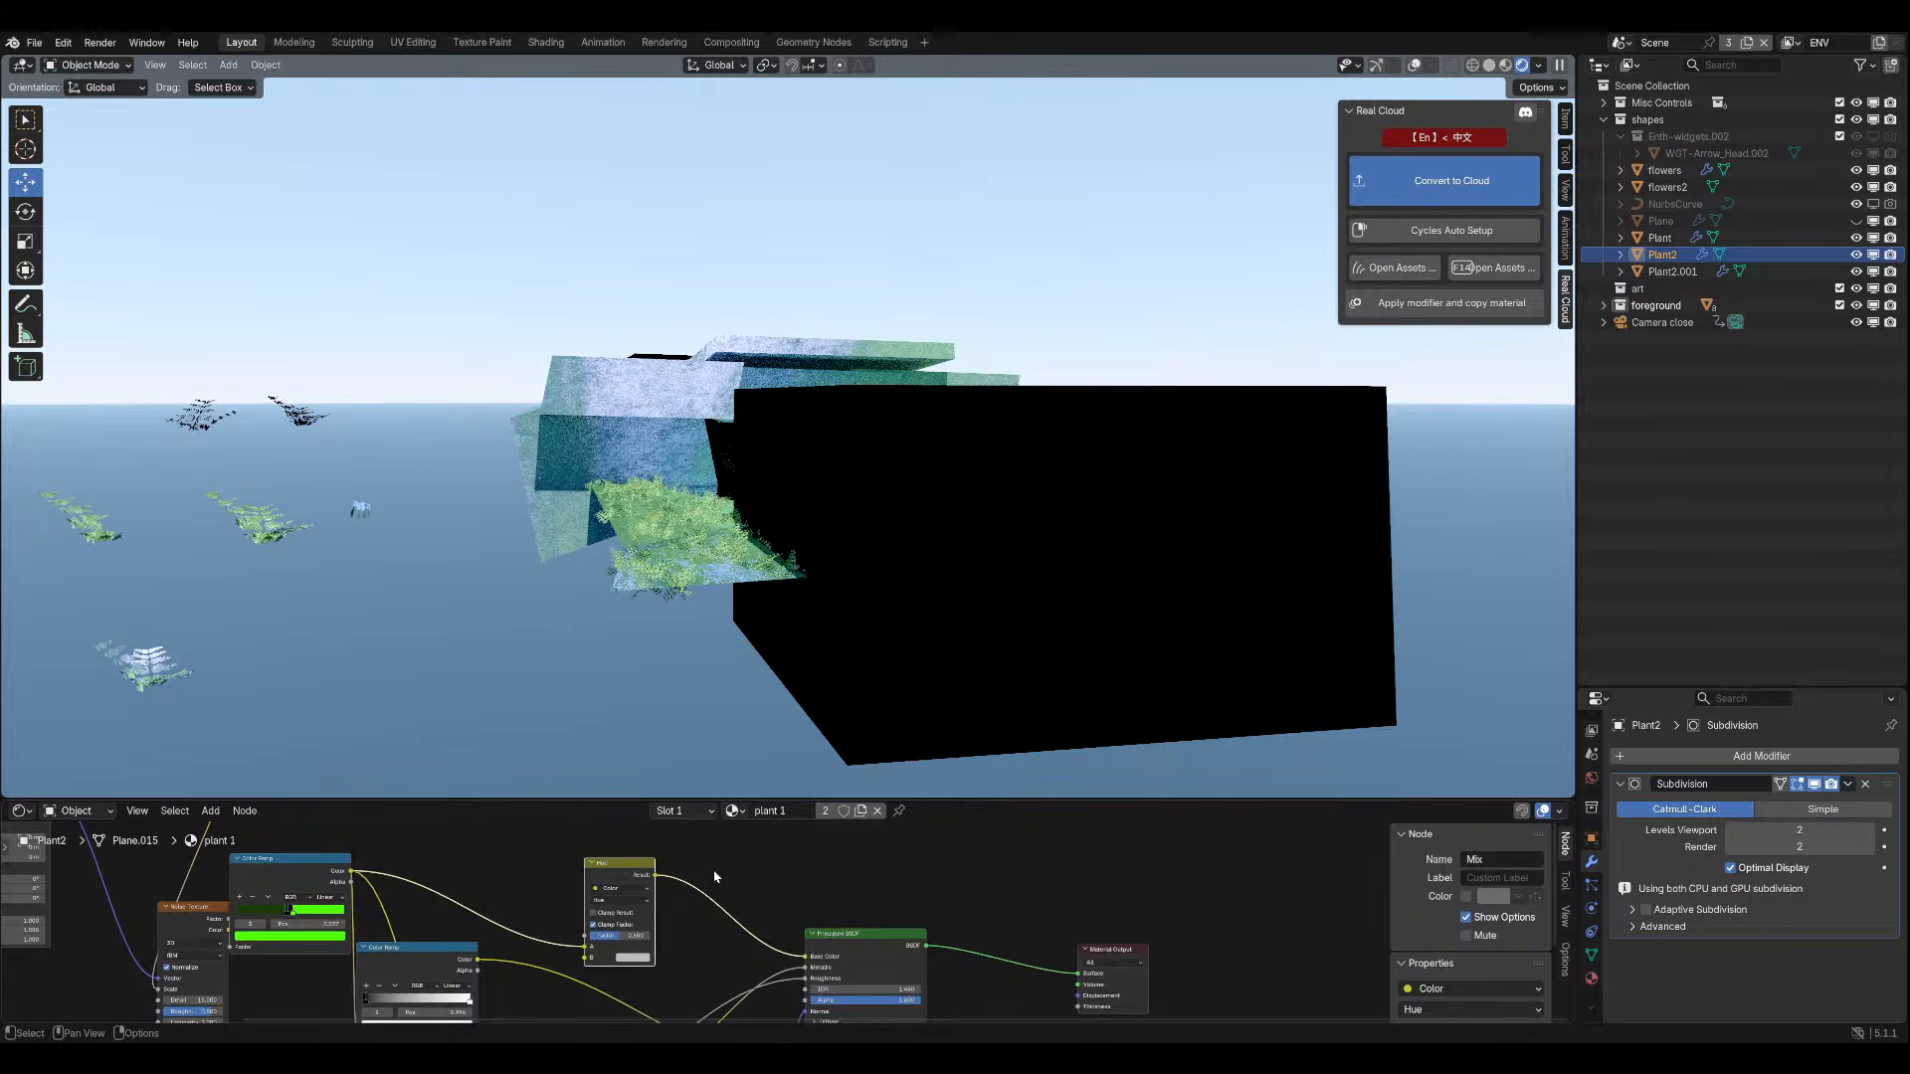
scroll(767, 863, "up", 1)
key("ctrl+z")
key("ctrl+z")
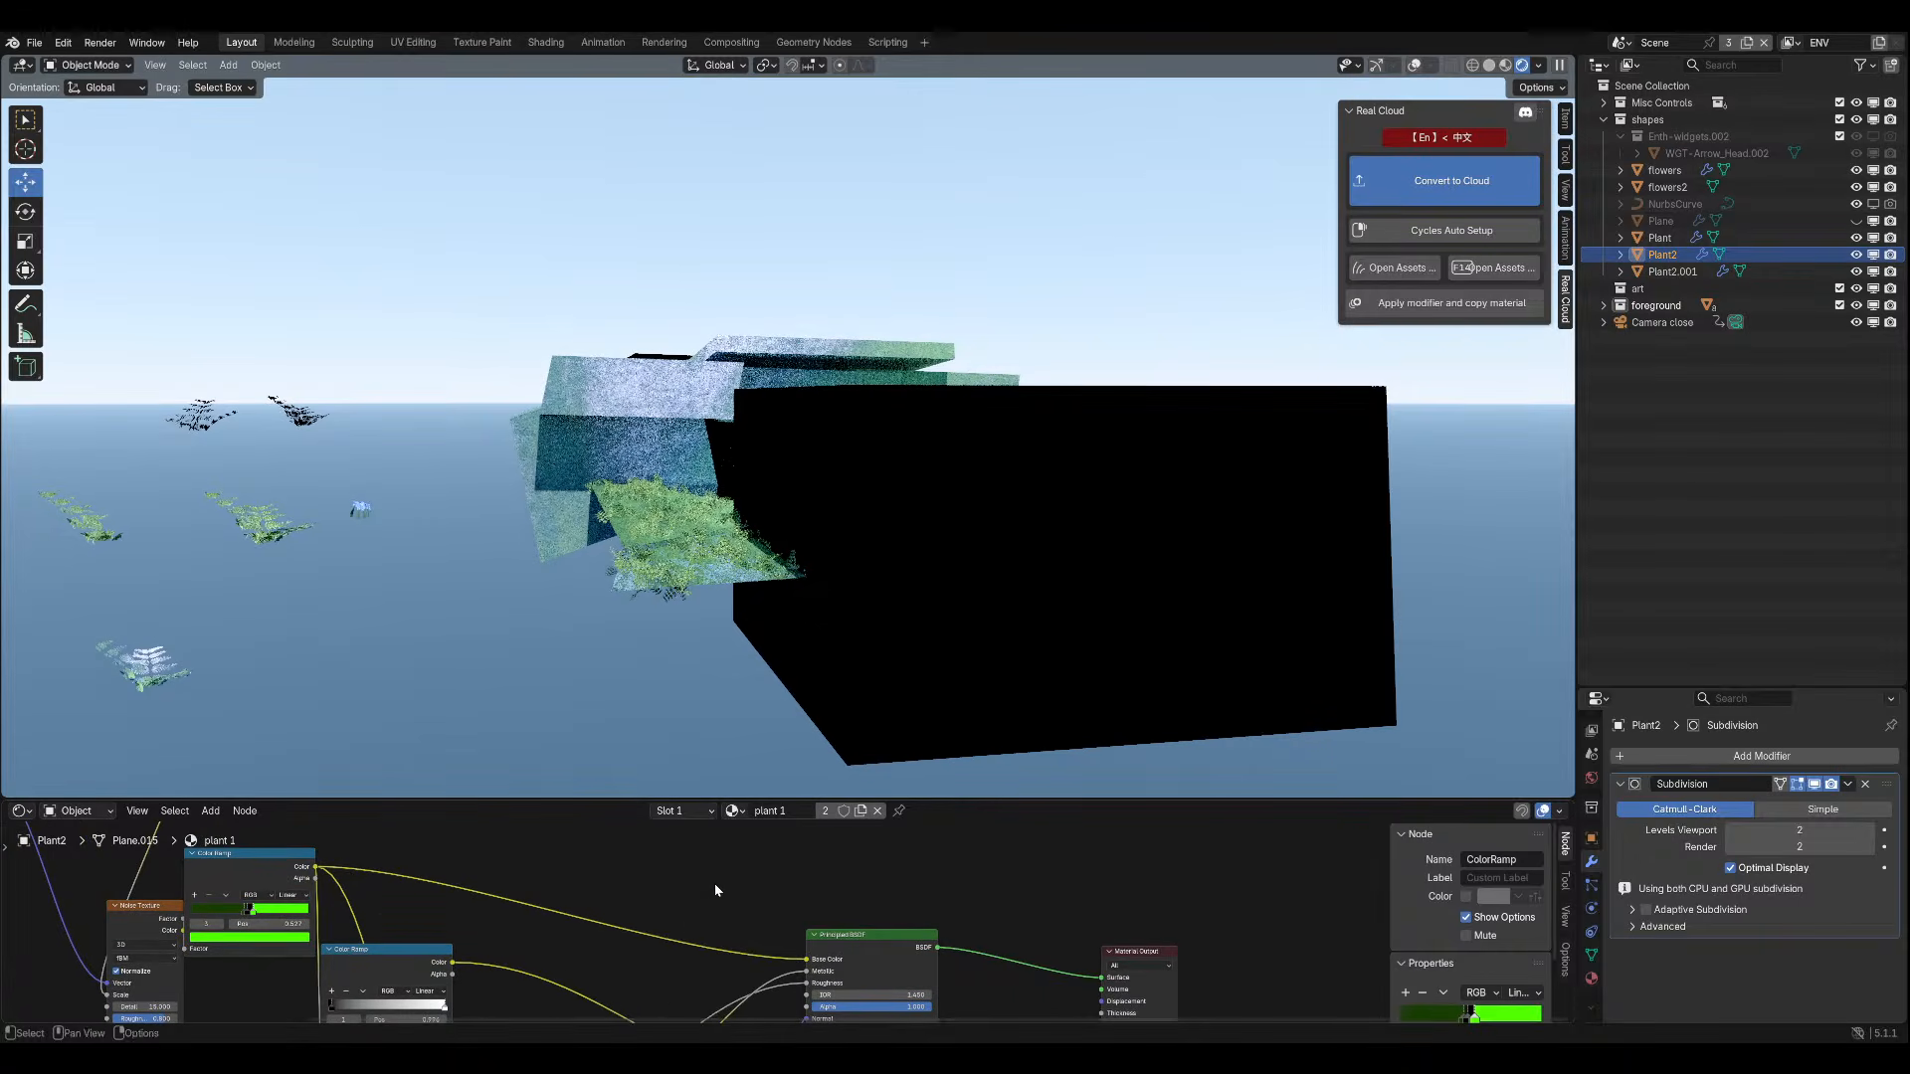
Insert a Hue/Saturation/Value node between the green Color Ramp and the Principled BSDF's base color, and return to the camera view.
key("shift+a")
key("Escape")
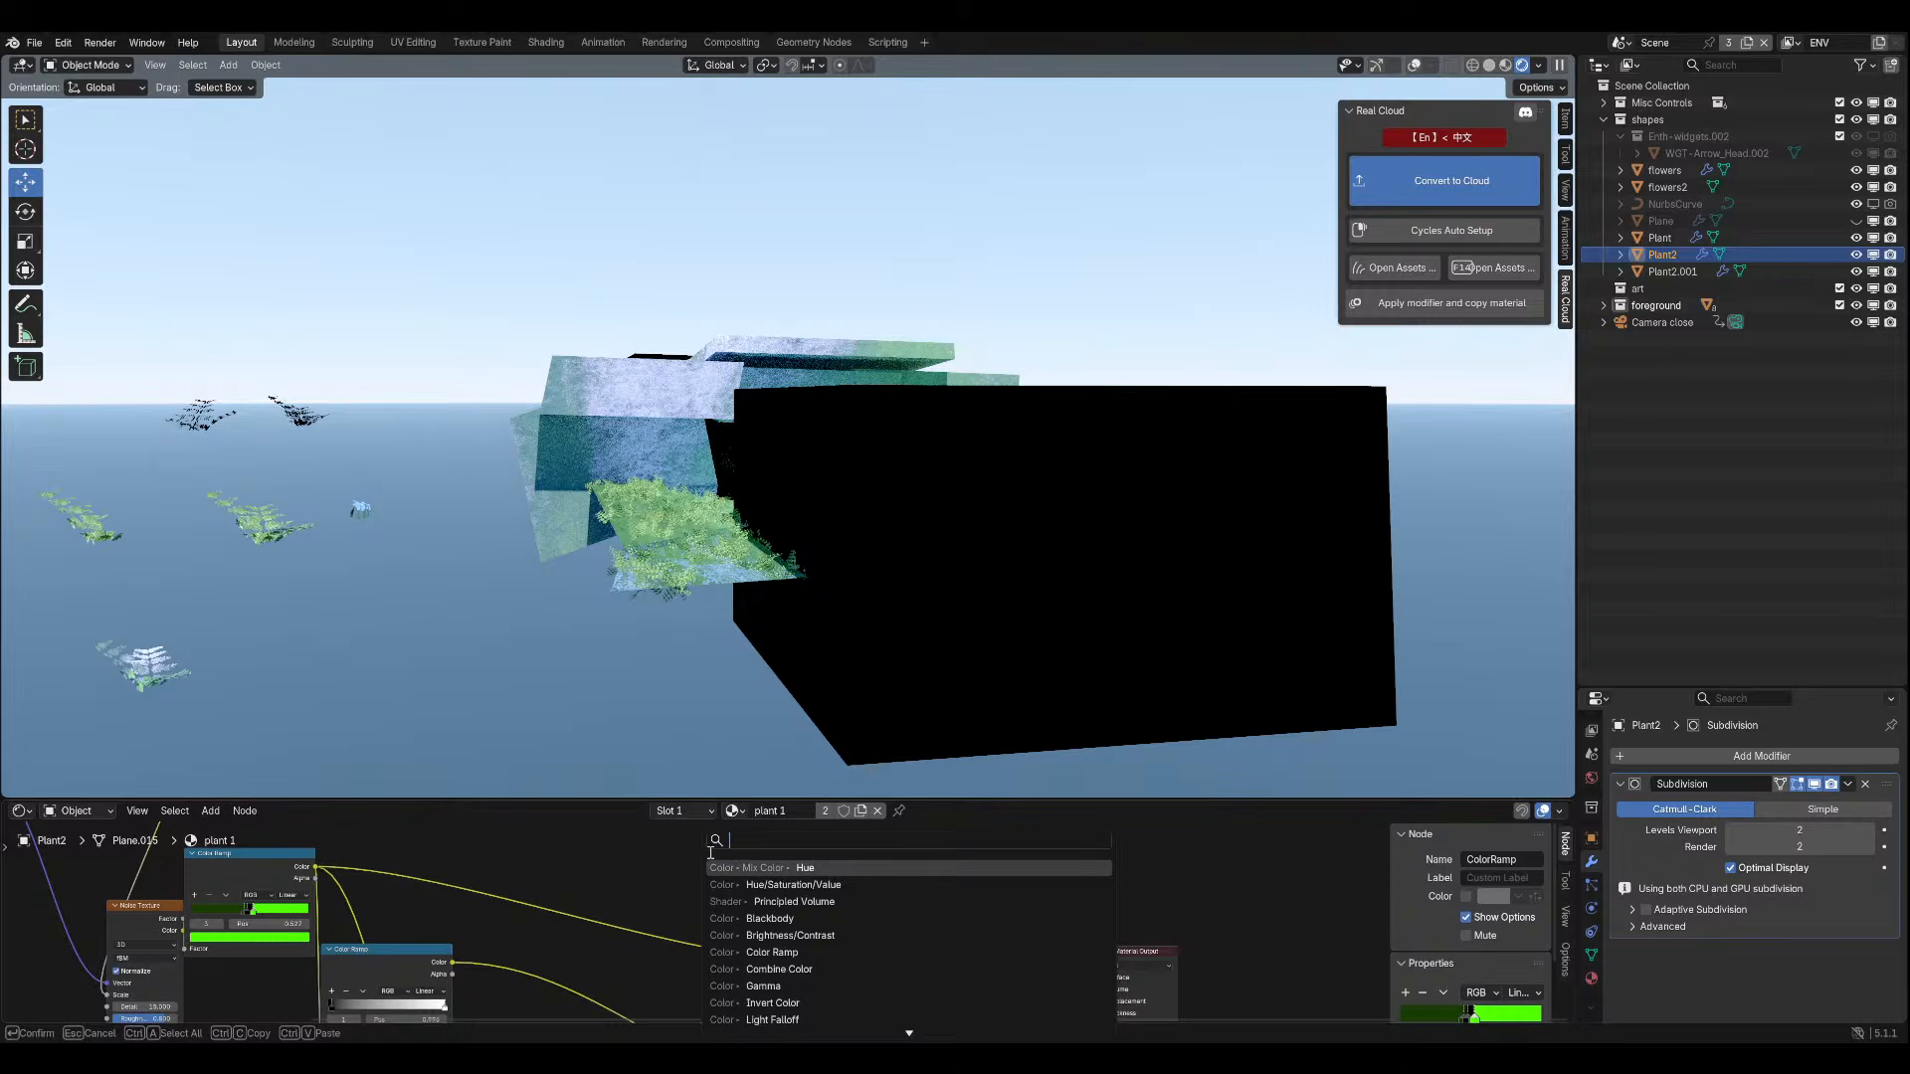
left_click(776, 885)
left_click(643, 882)
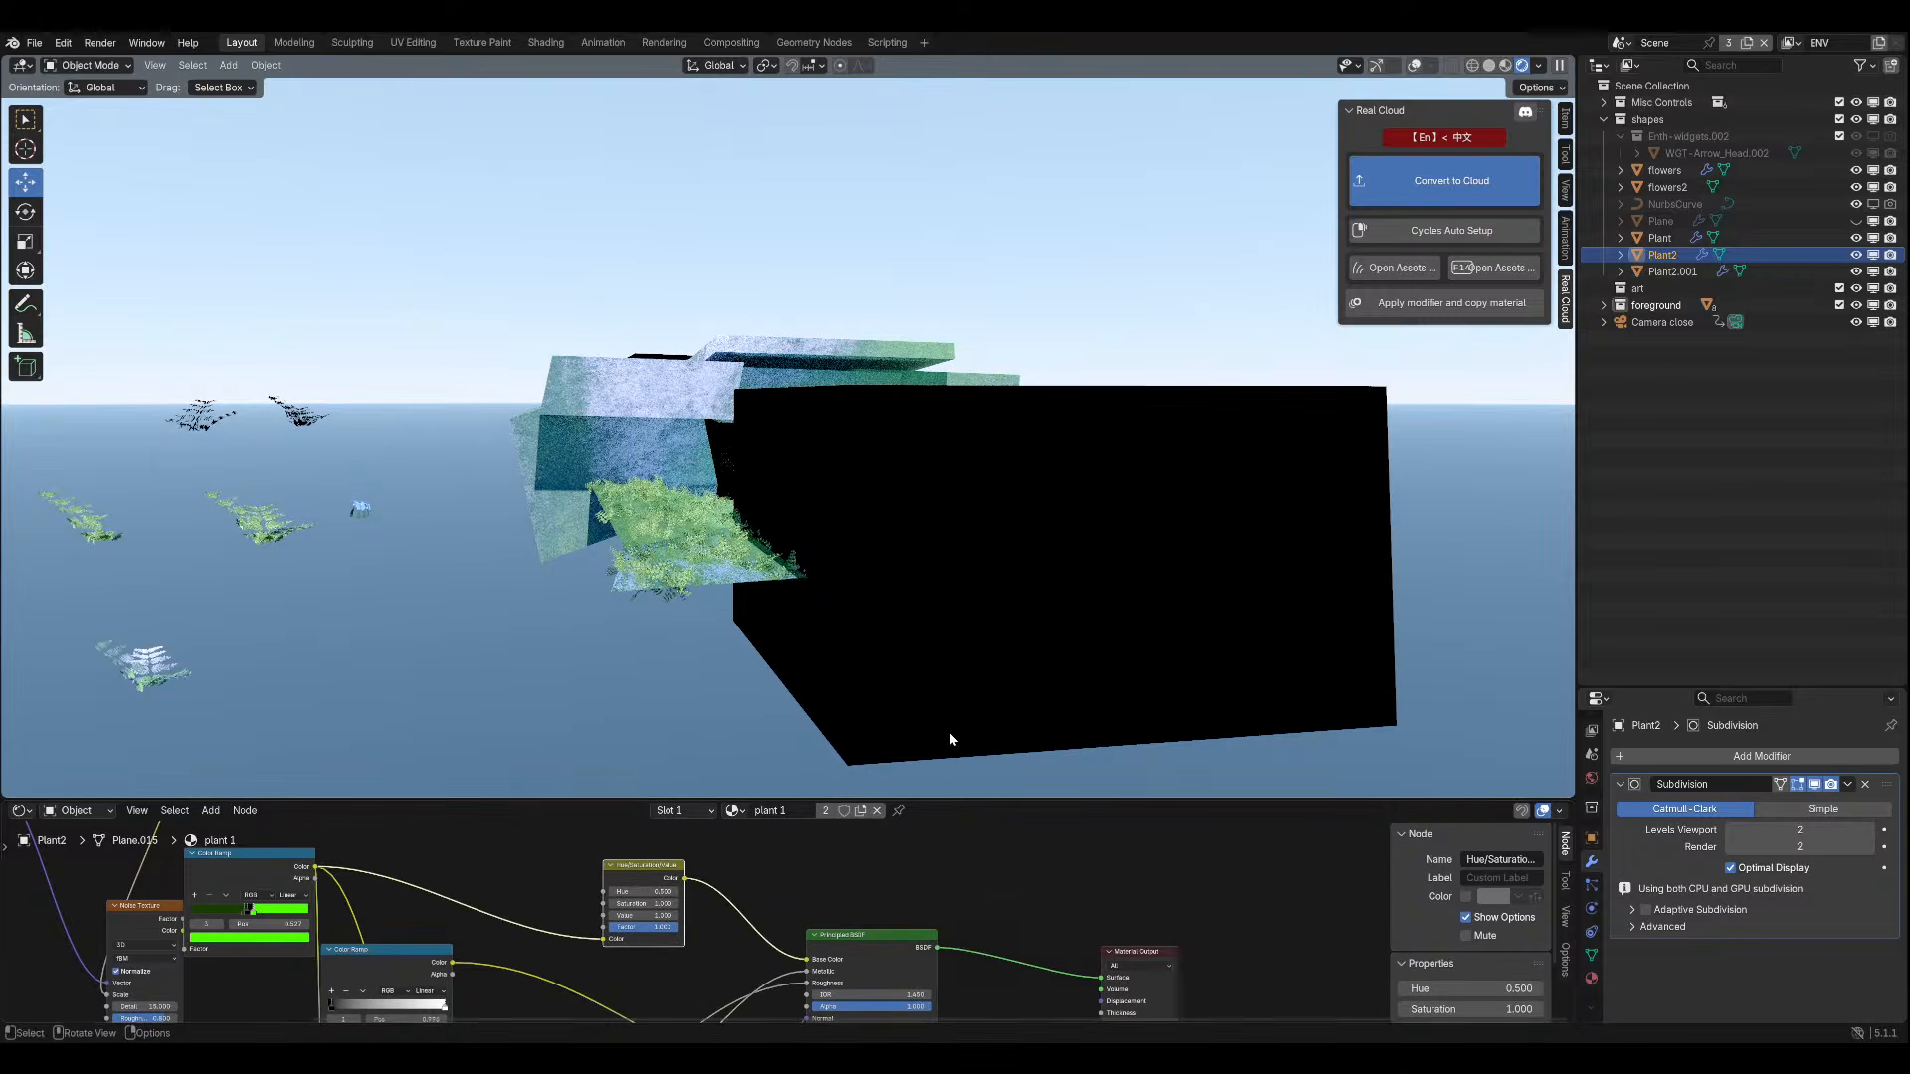
key("KP_0")
scroll(600, 898, "up", 2)
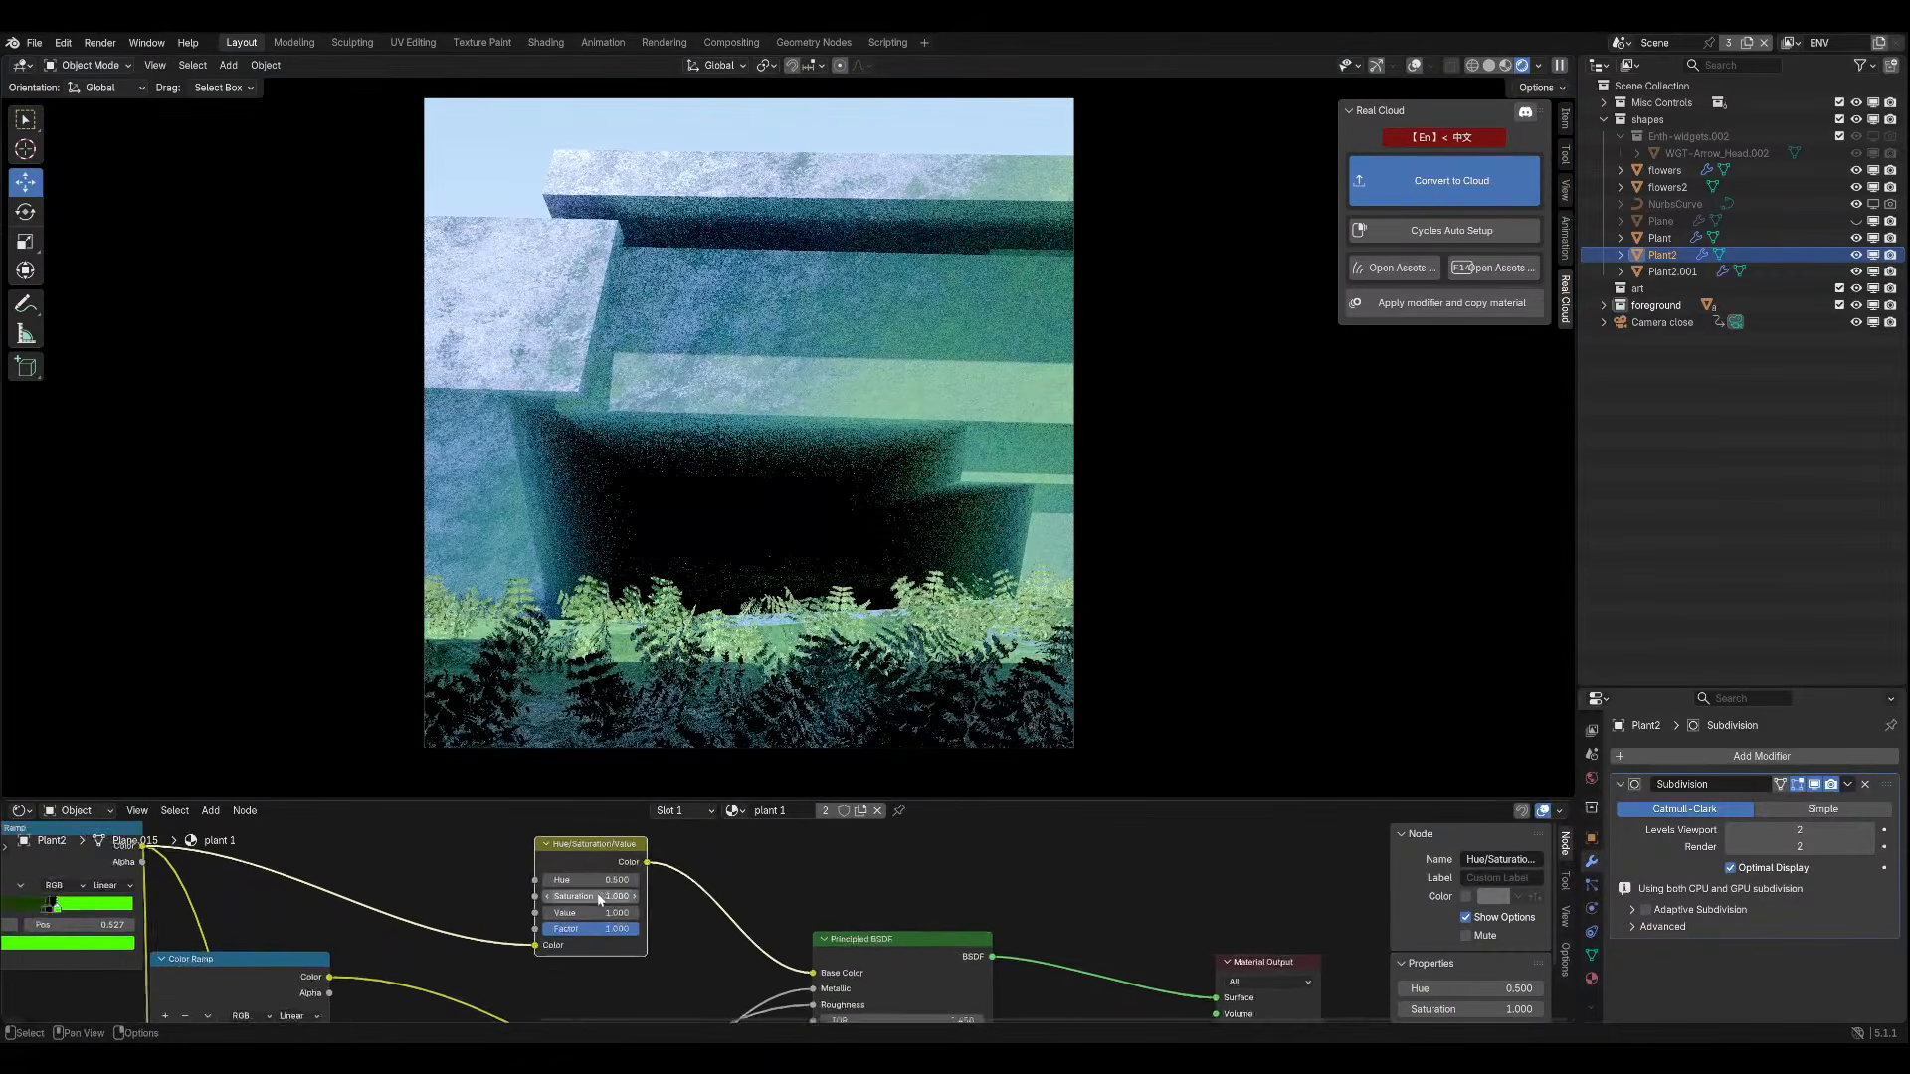
Set the Hue of the plant 1 material's Hue/Saturation/Value node to 0.52.
left_click(555, 882)
scroll(659, 876, "up", 3)
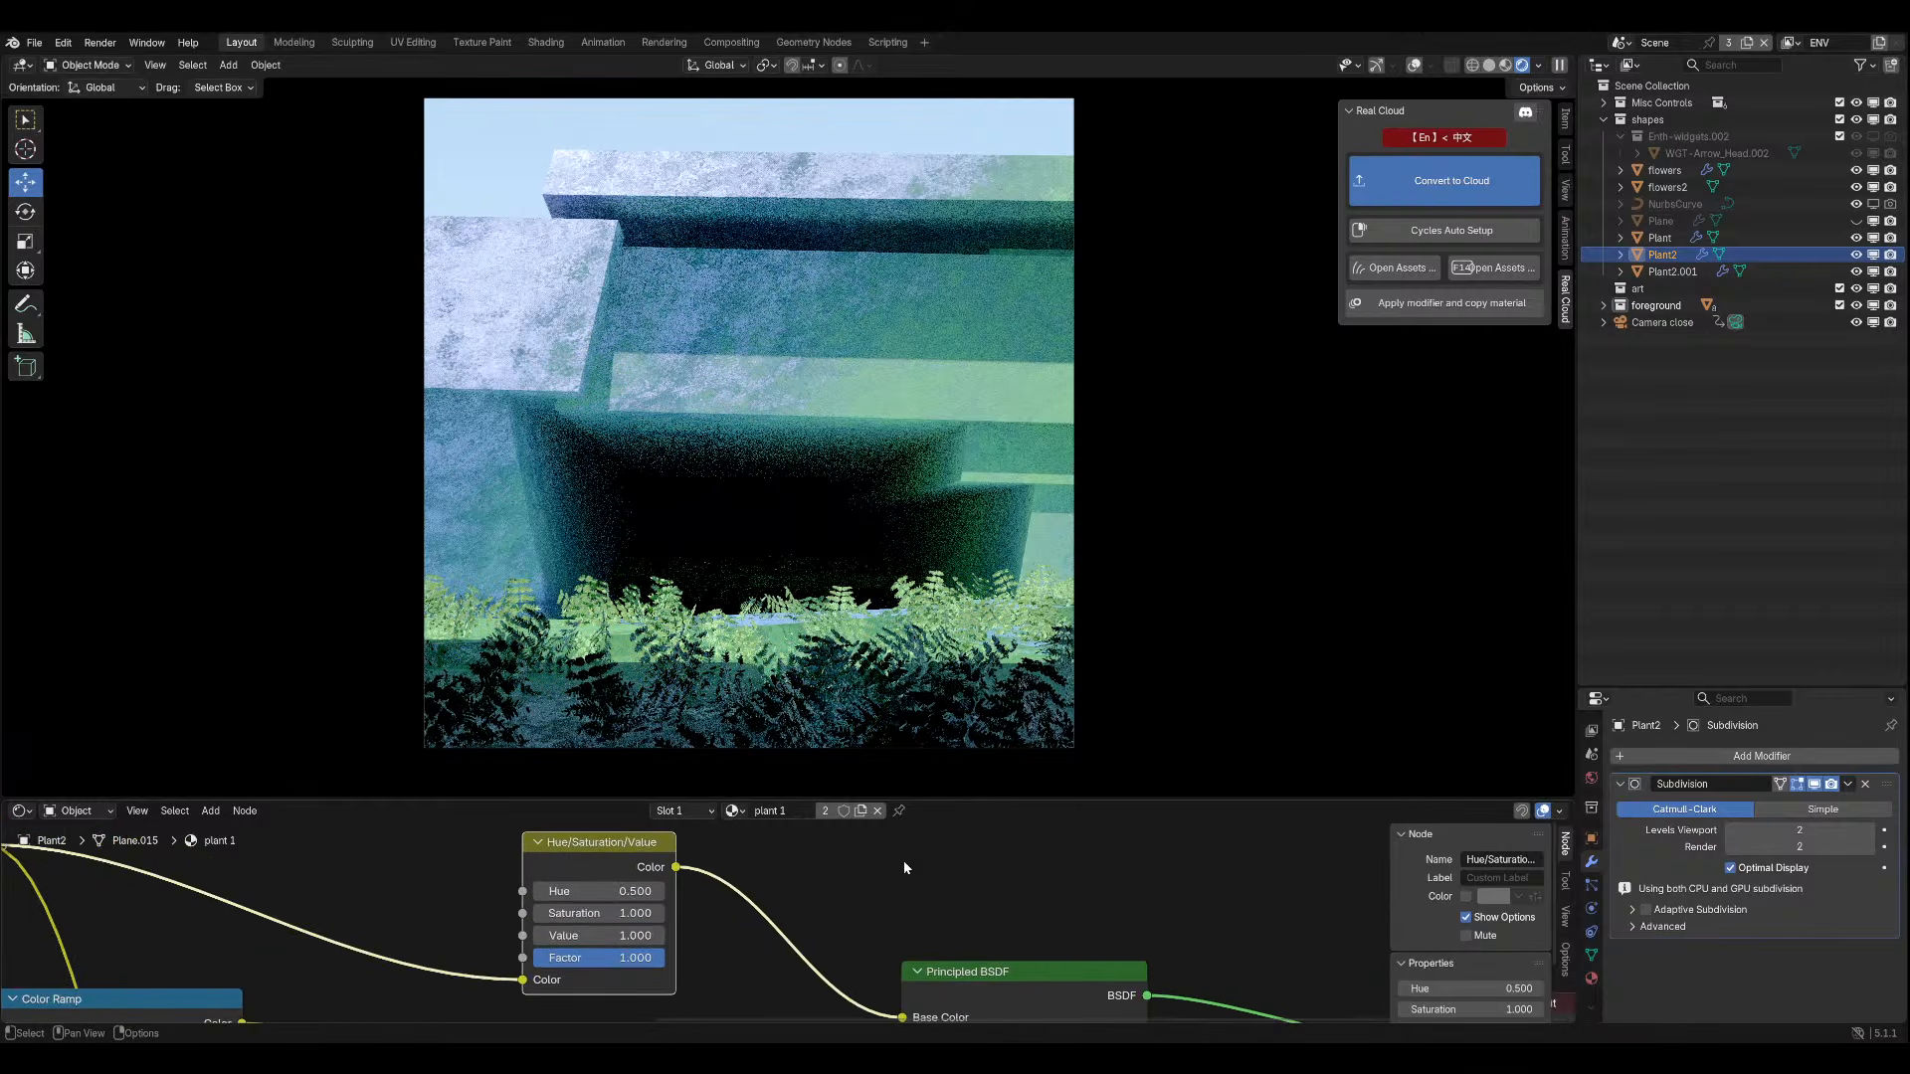
scroll(895, 878, "up", 3)
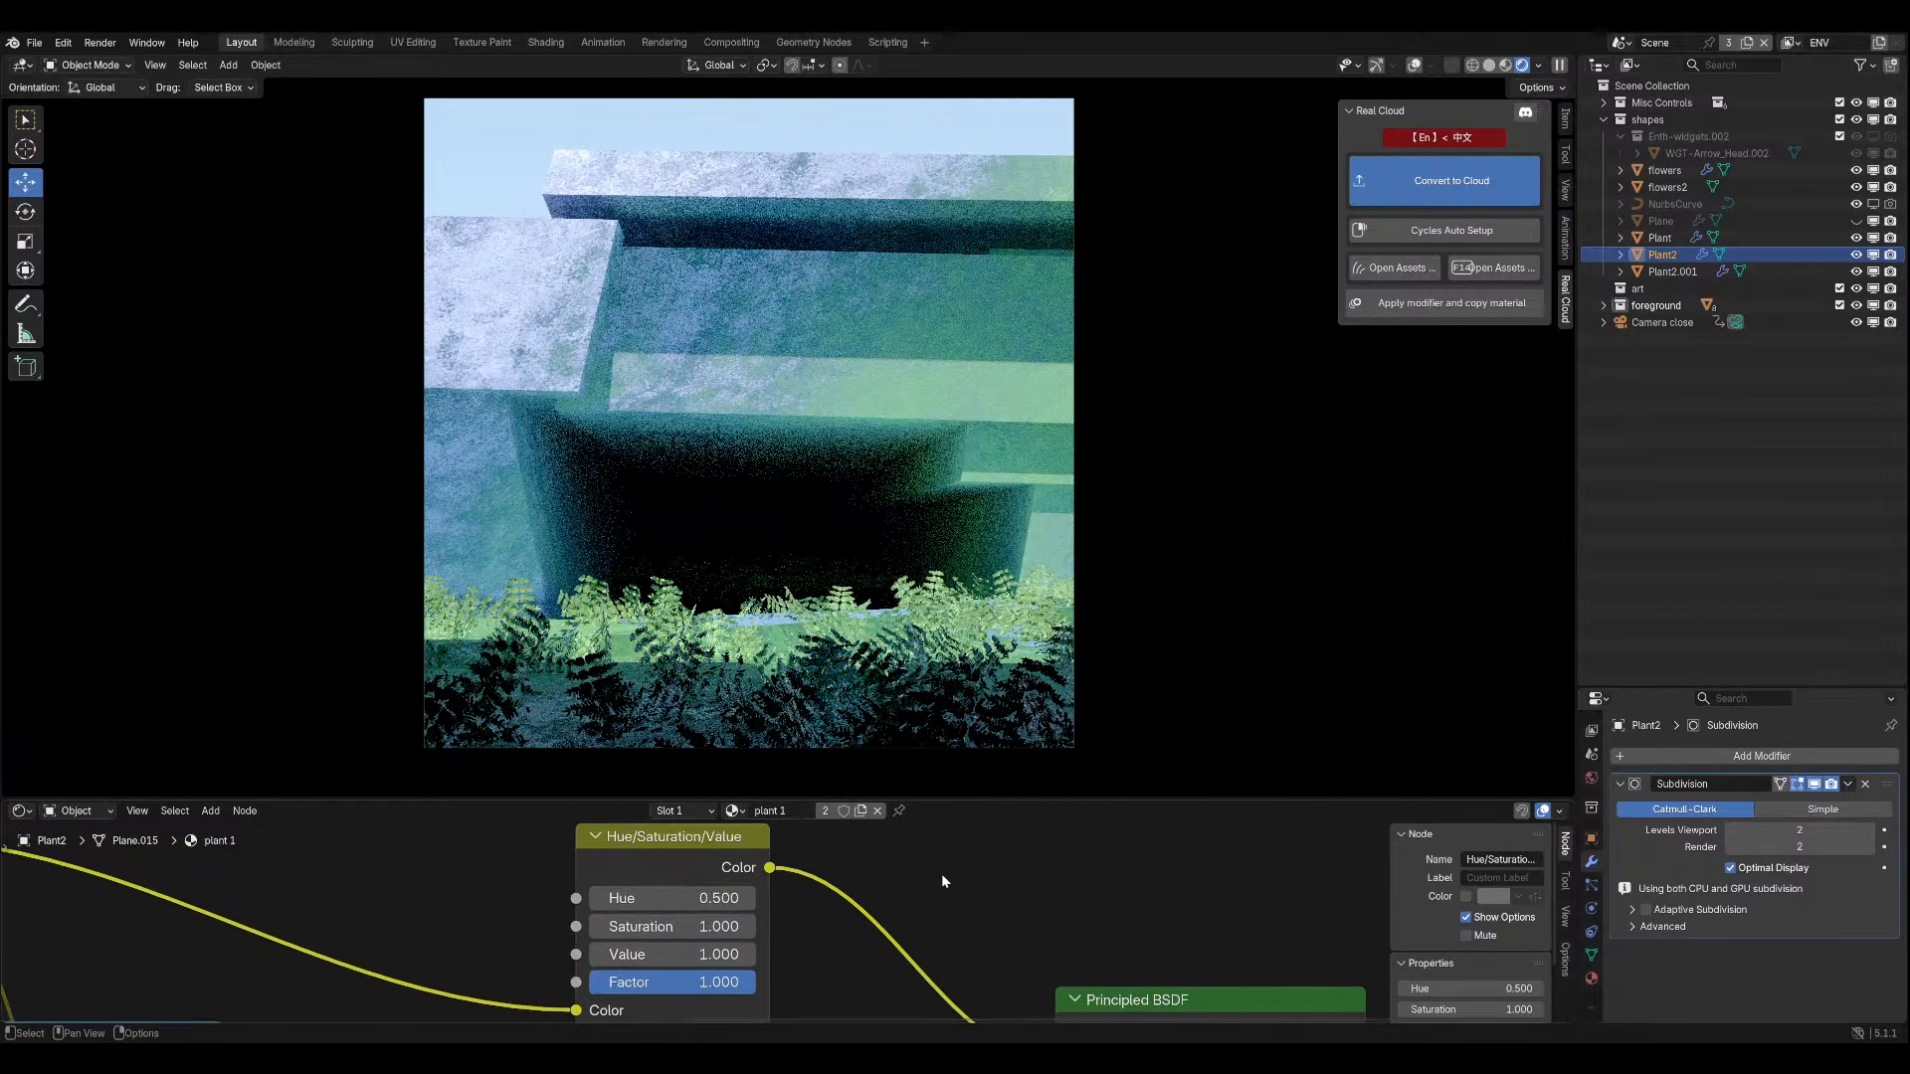
middle_click_drag(907, 879, 933, 909, "ctrl")
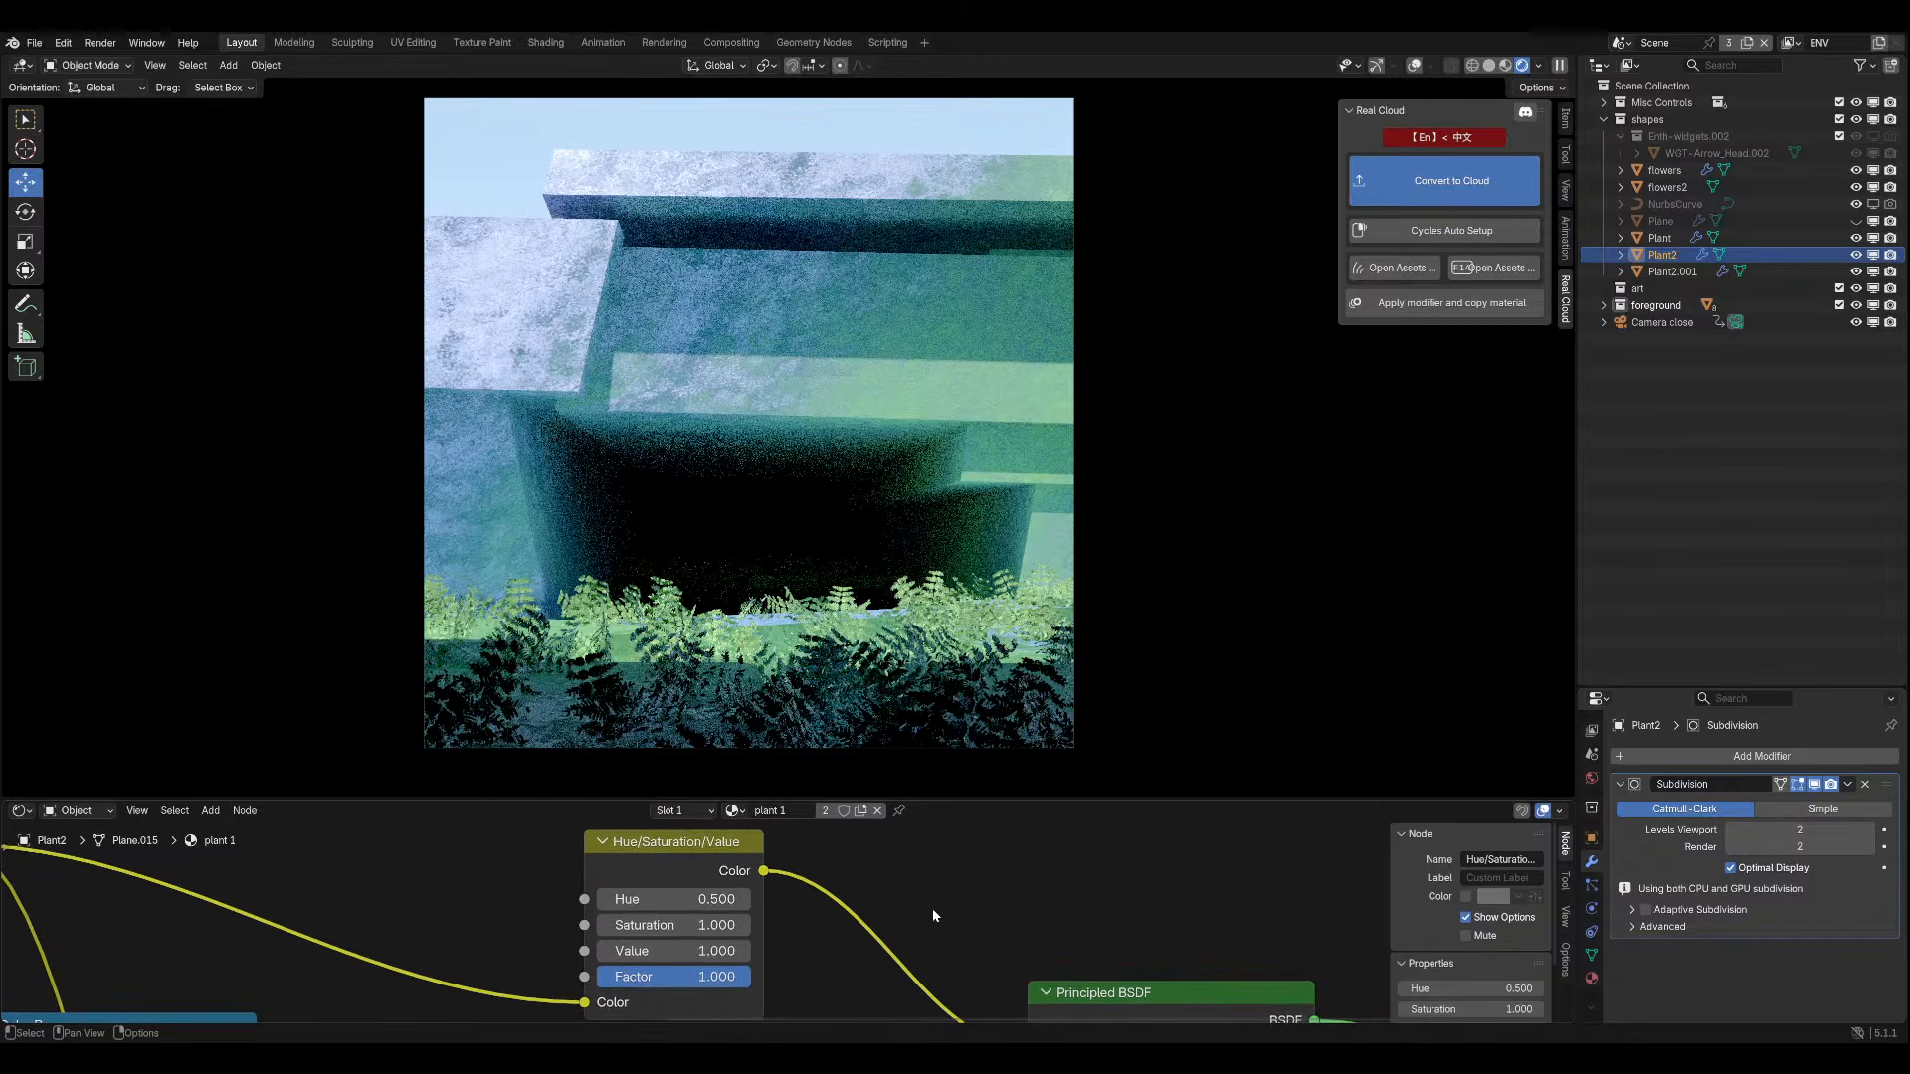
left_click(687, 908)
type("2")
key("Return")
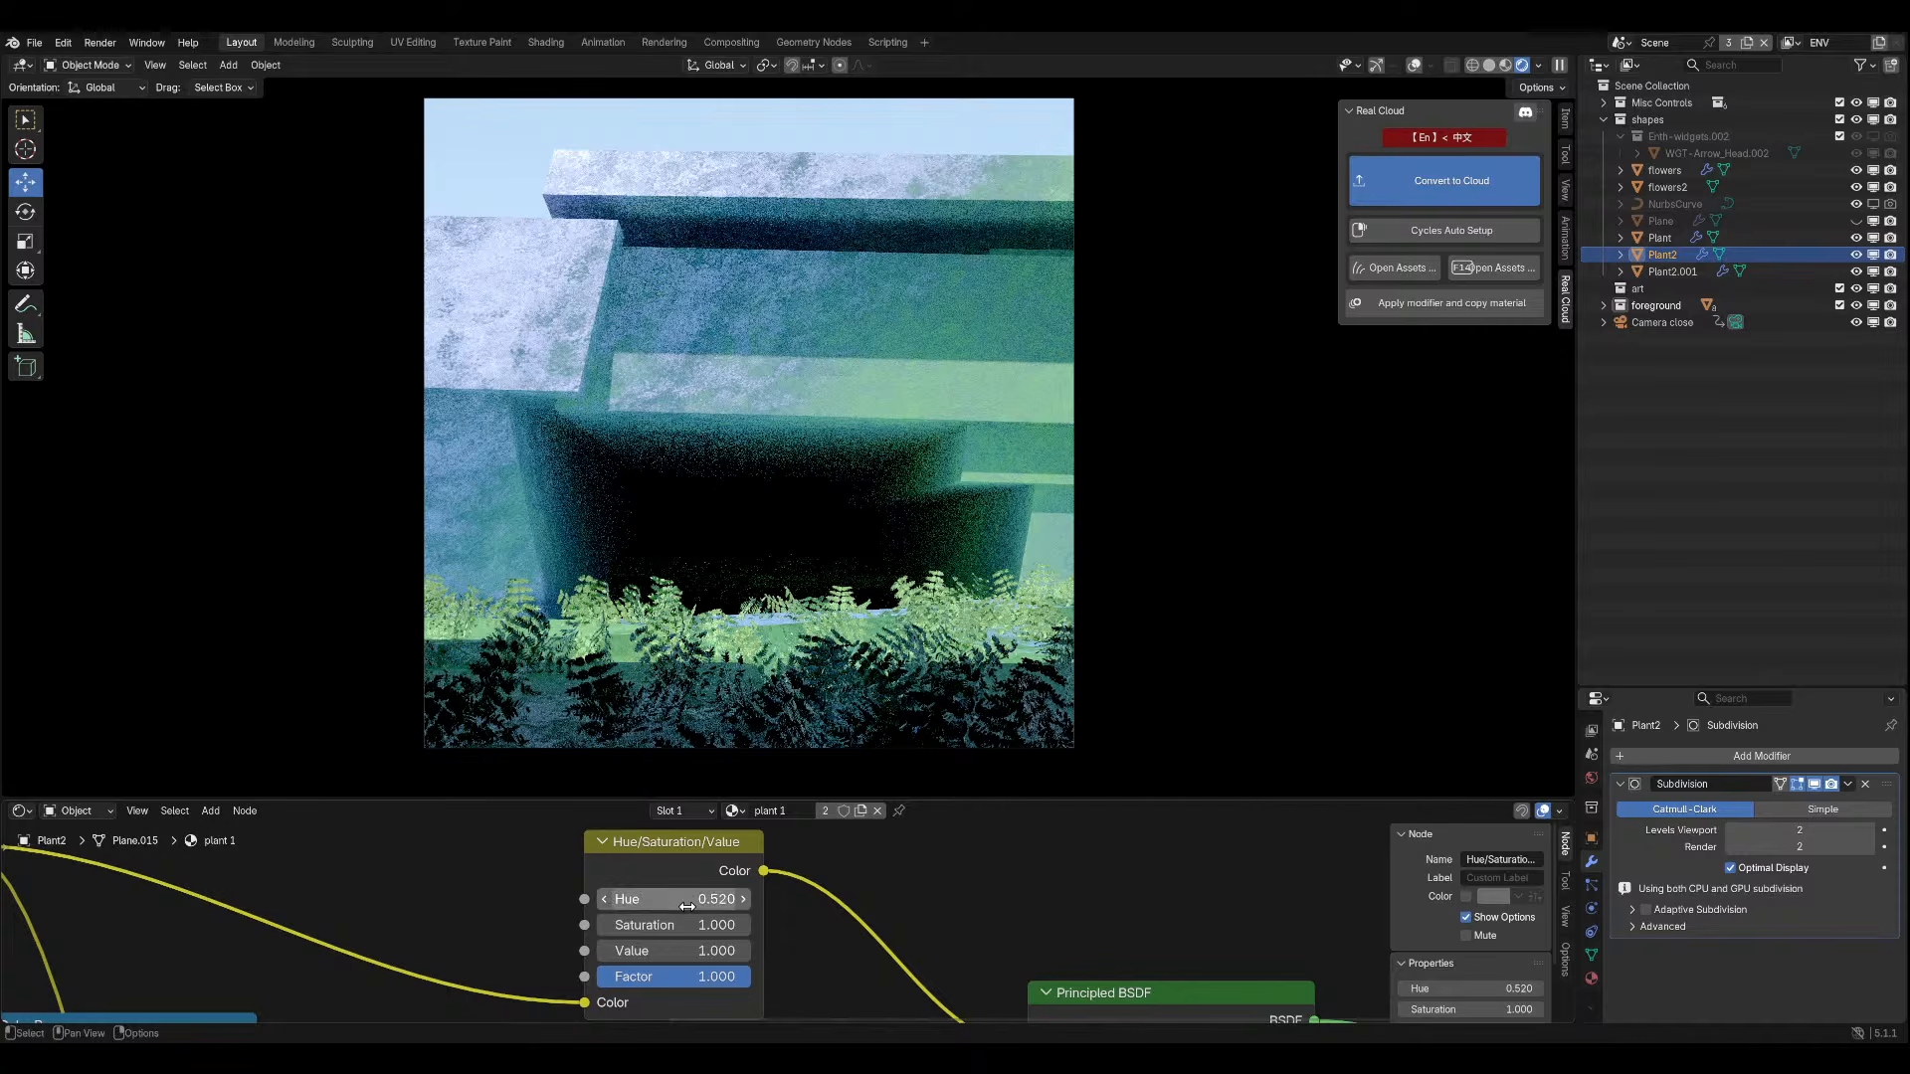
Try Hue values of 0.55 and 0.54 on the plant material's Hue/Saturation/Value node.
left_click(687, 907)
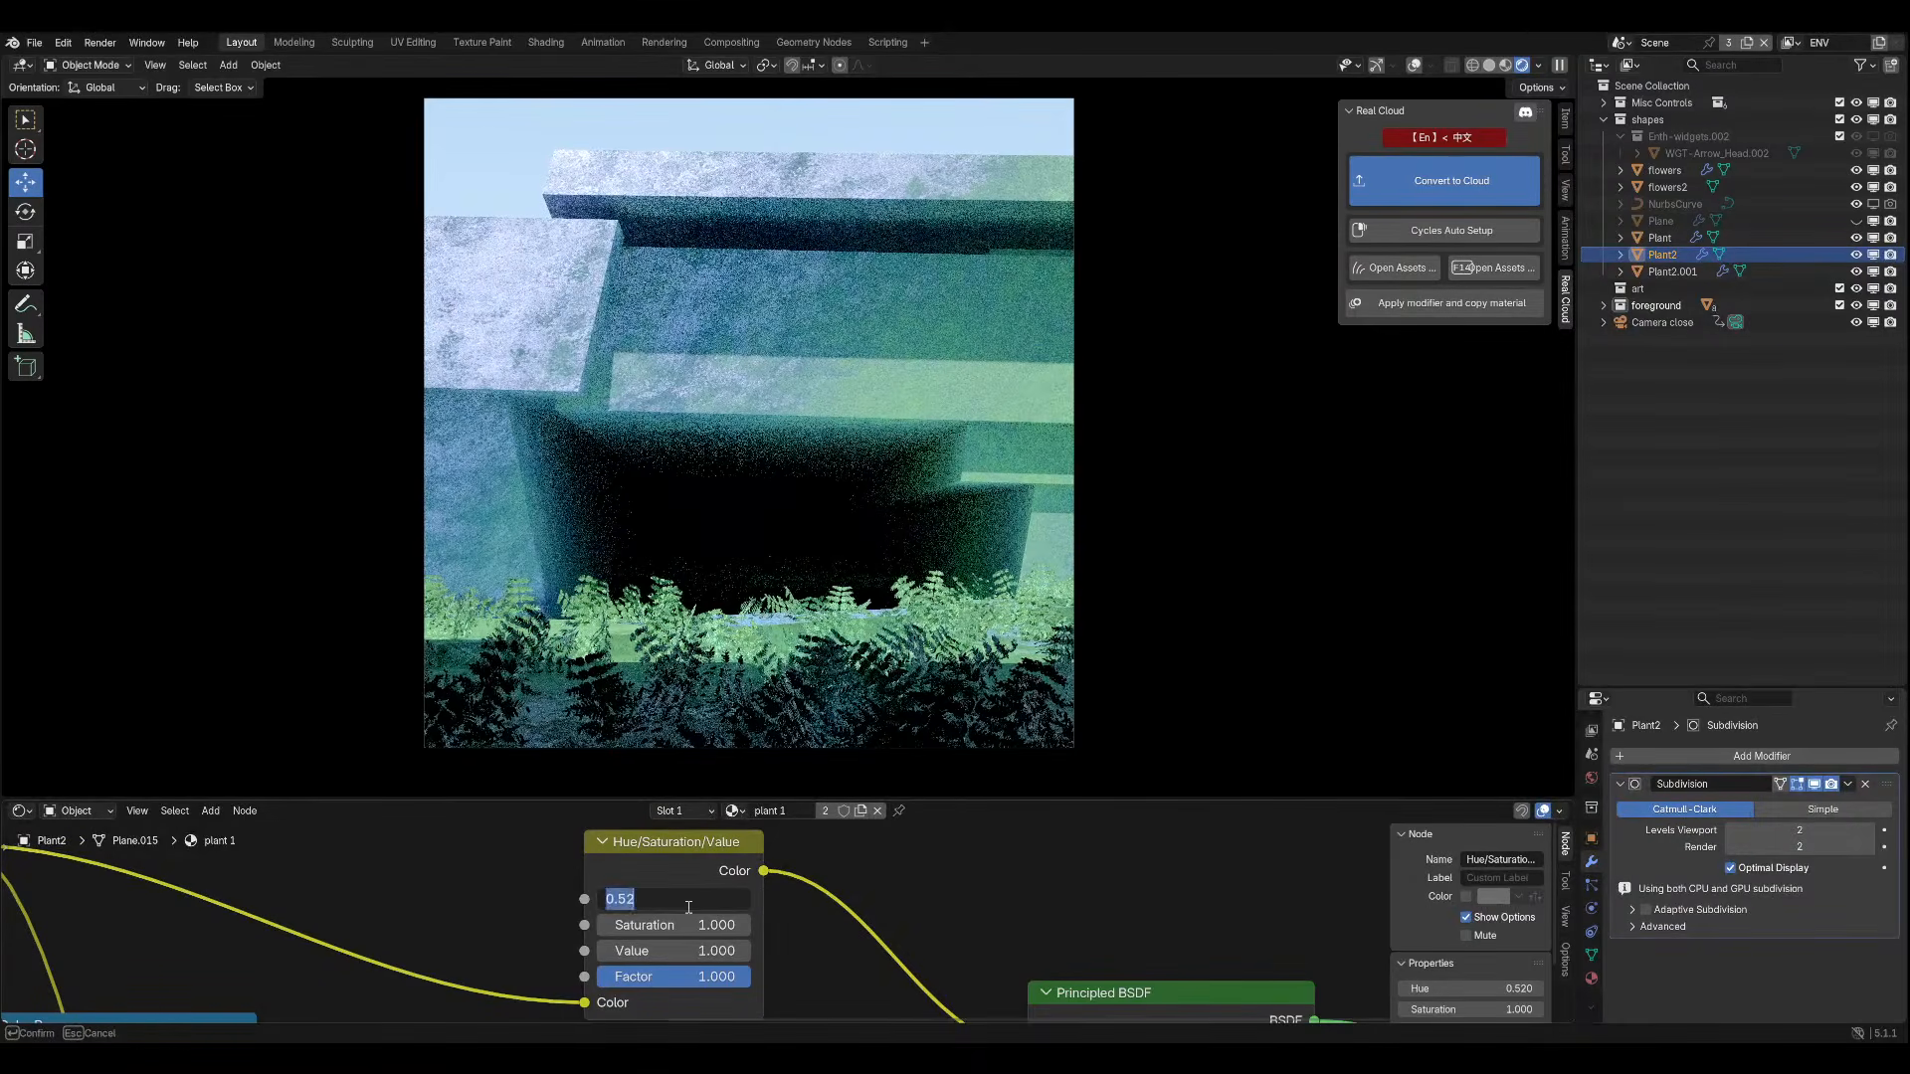
type("0.55")
key("Return")
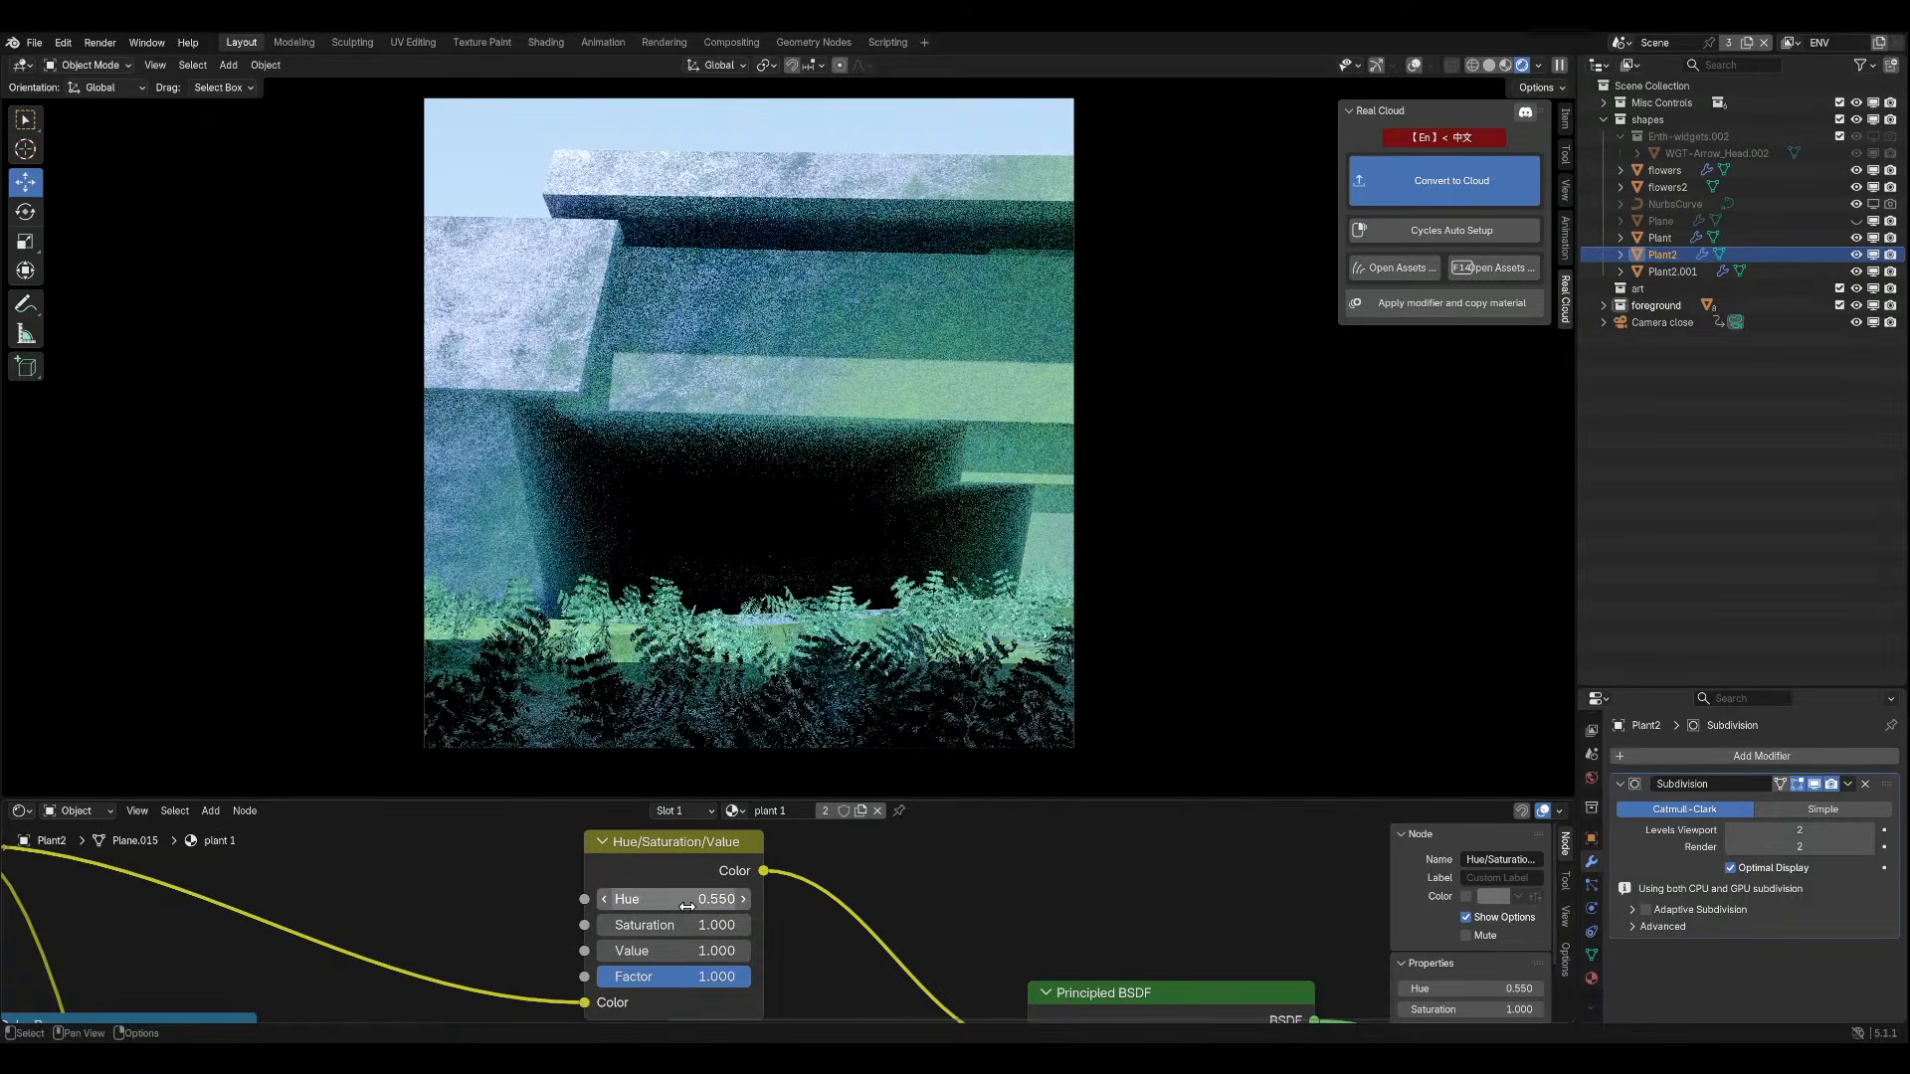
left_click(669, 900)
key("BackSpace")
type("4")
key("Return")
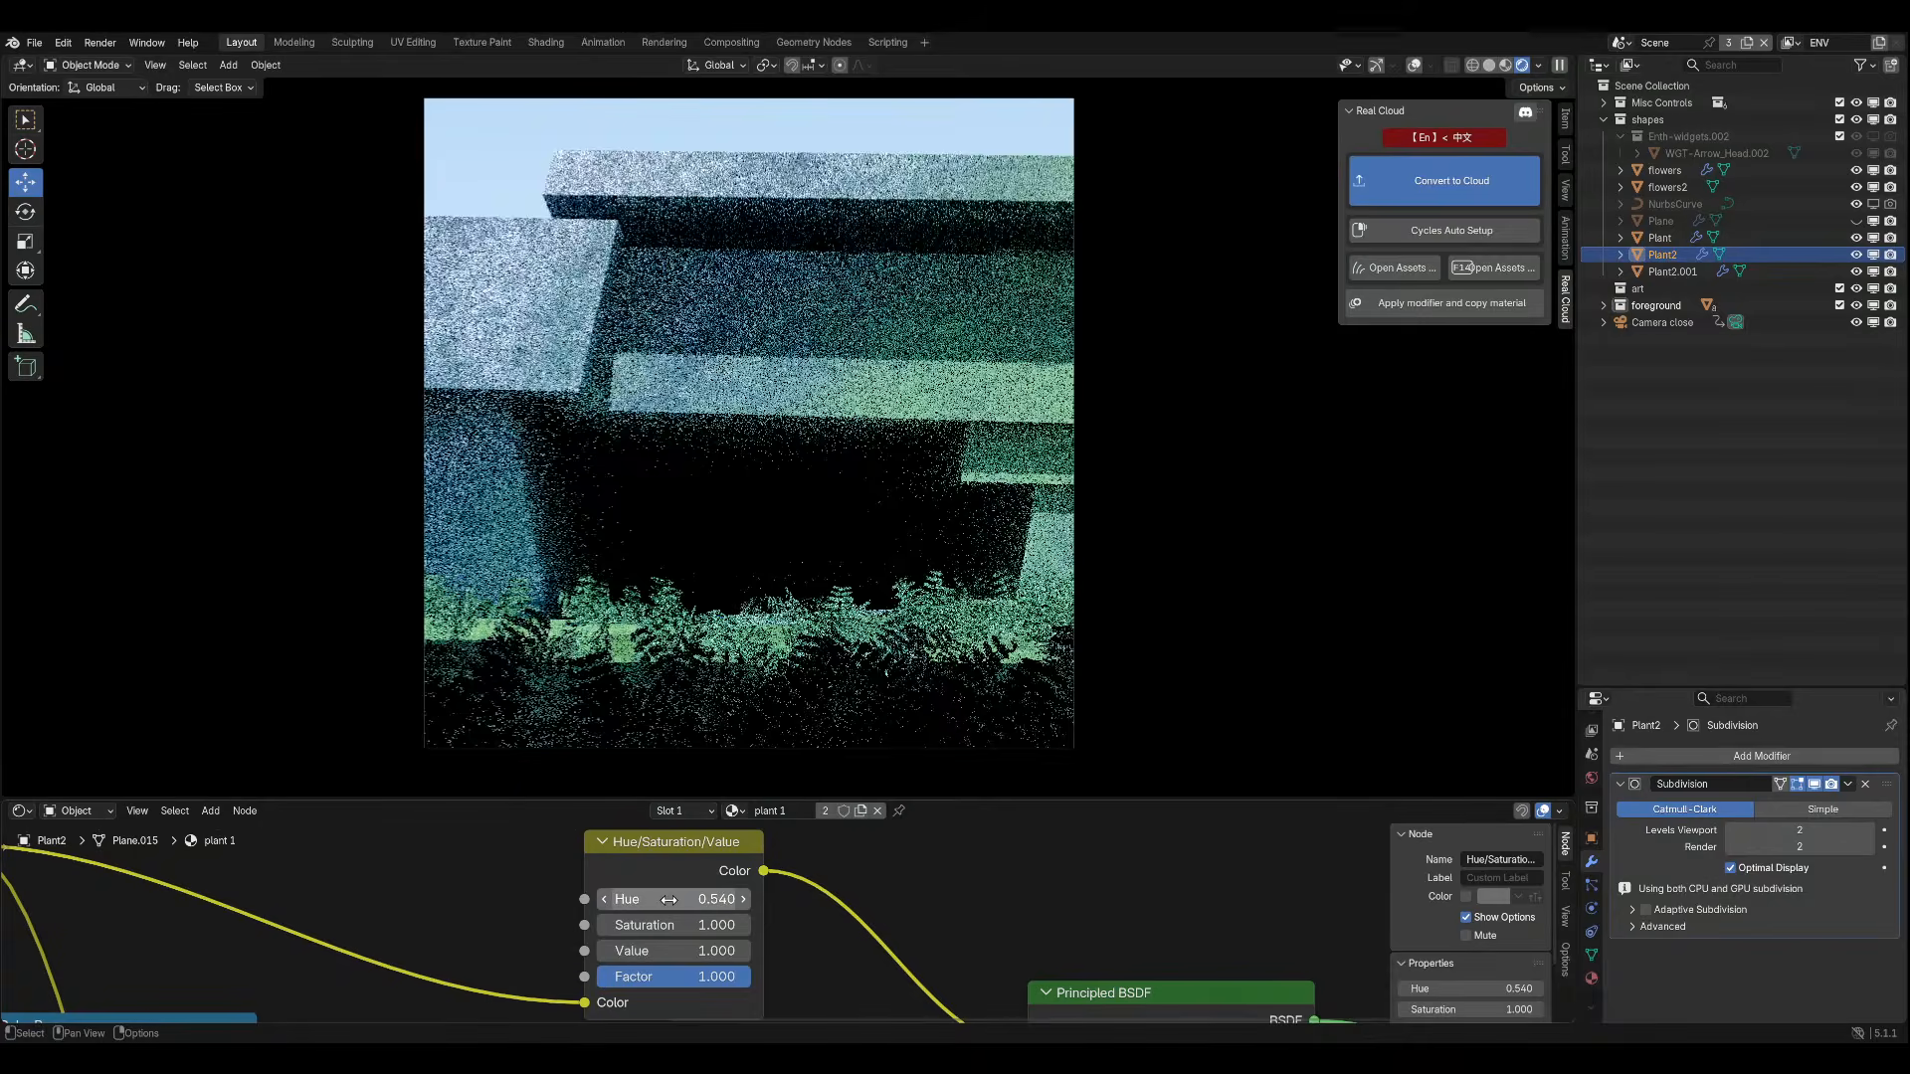
Return the plant material's Hue to 0.52, save the file and reframe the camera view.
left_click(669, 900)
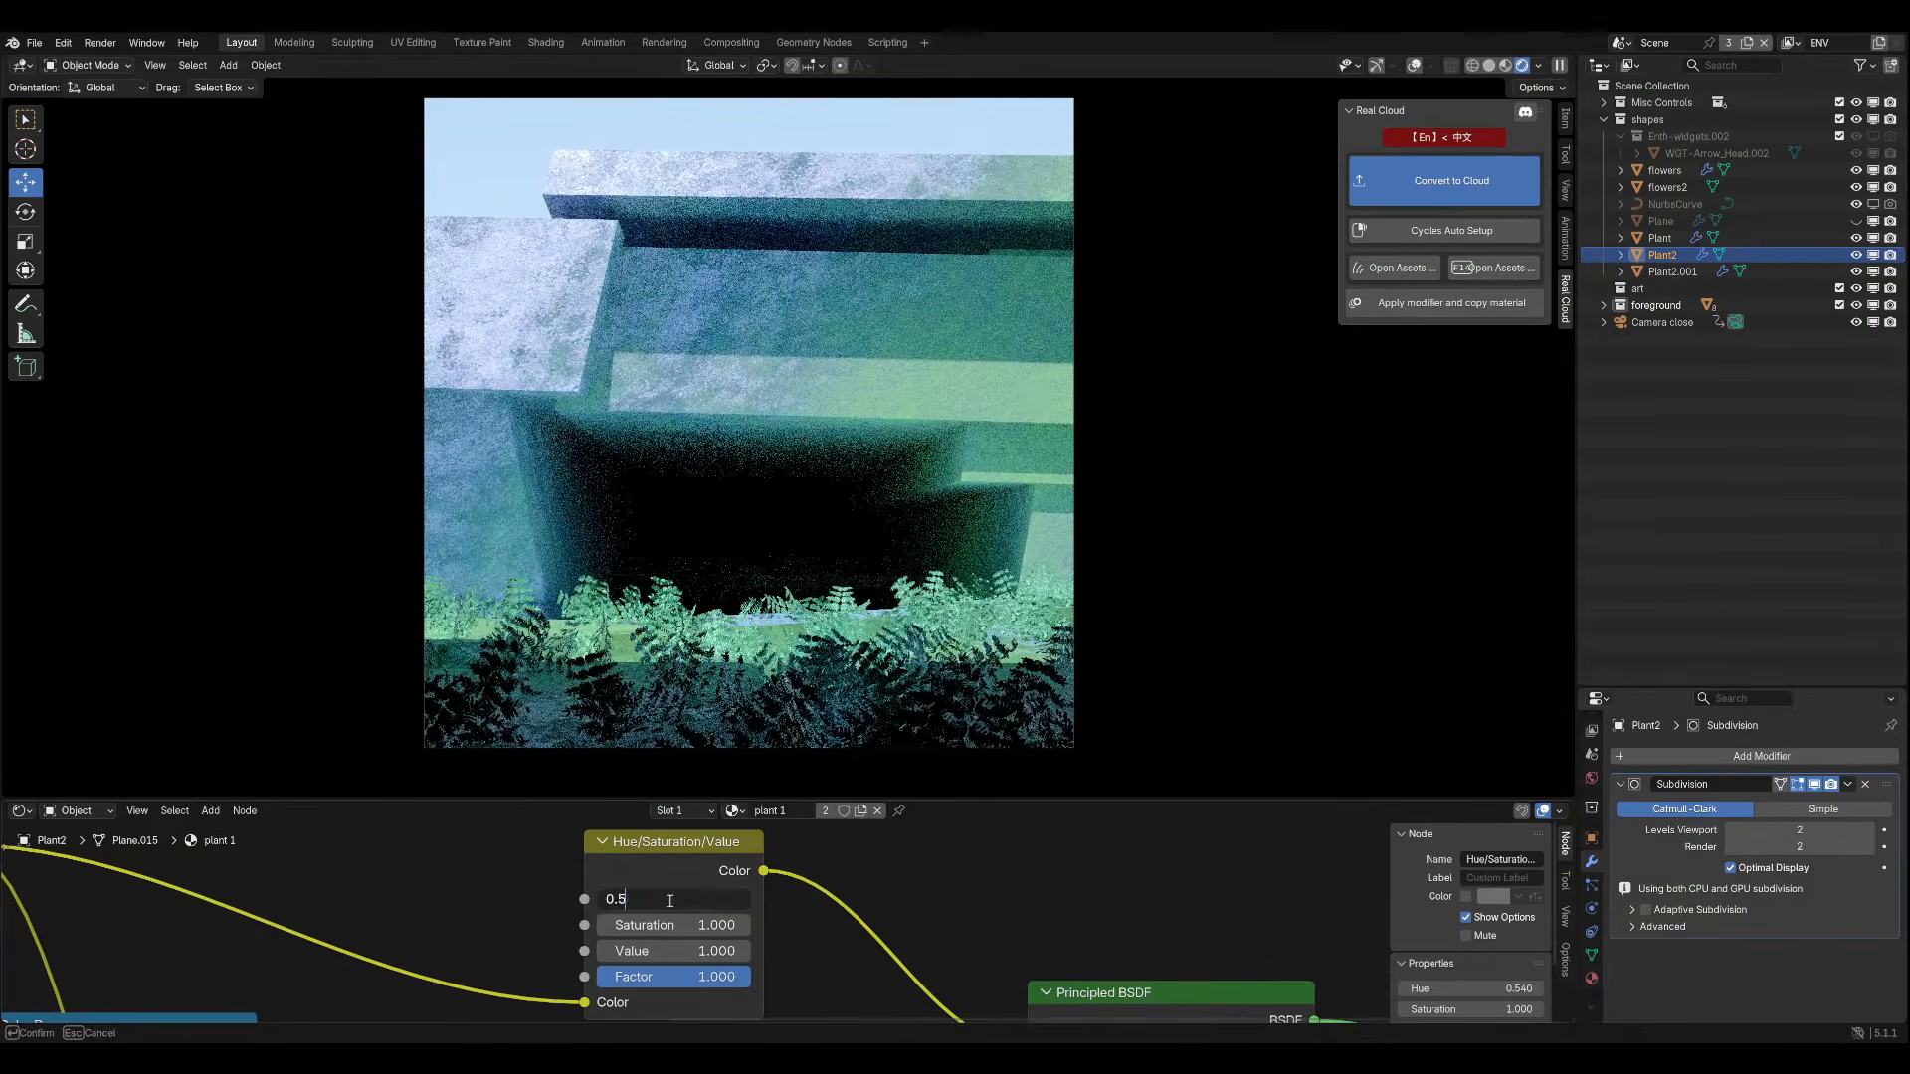
type("2")
key("Return")
key("ctrl+s")
scroll(818, 648, "down", 3)
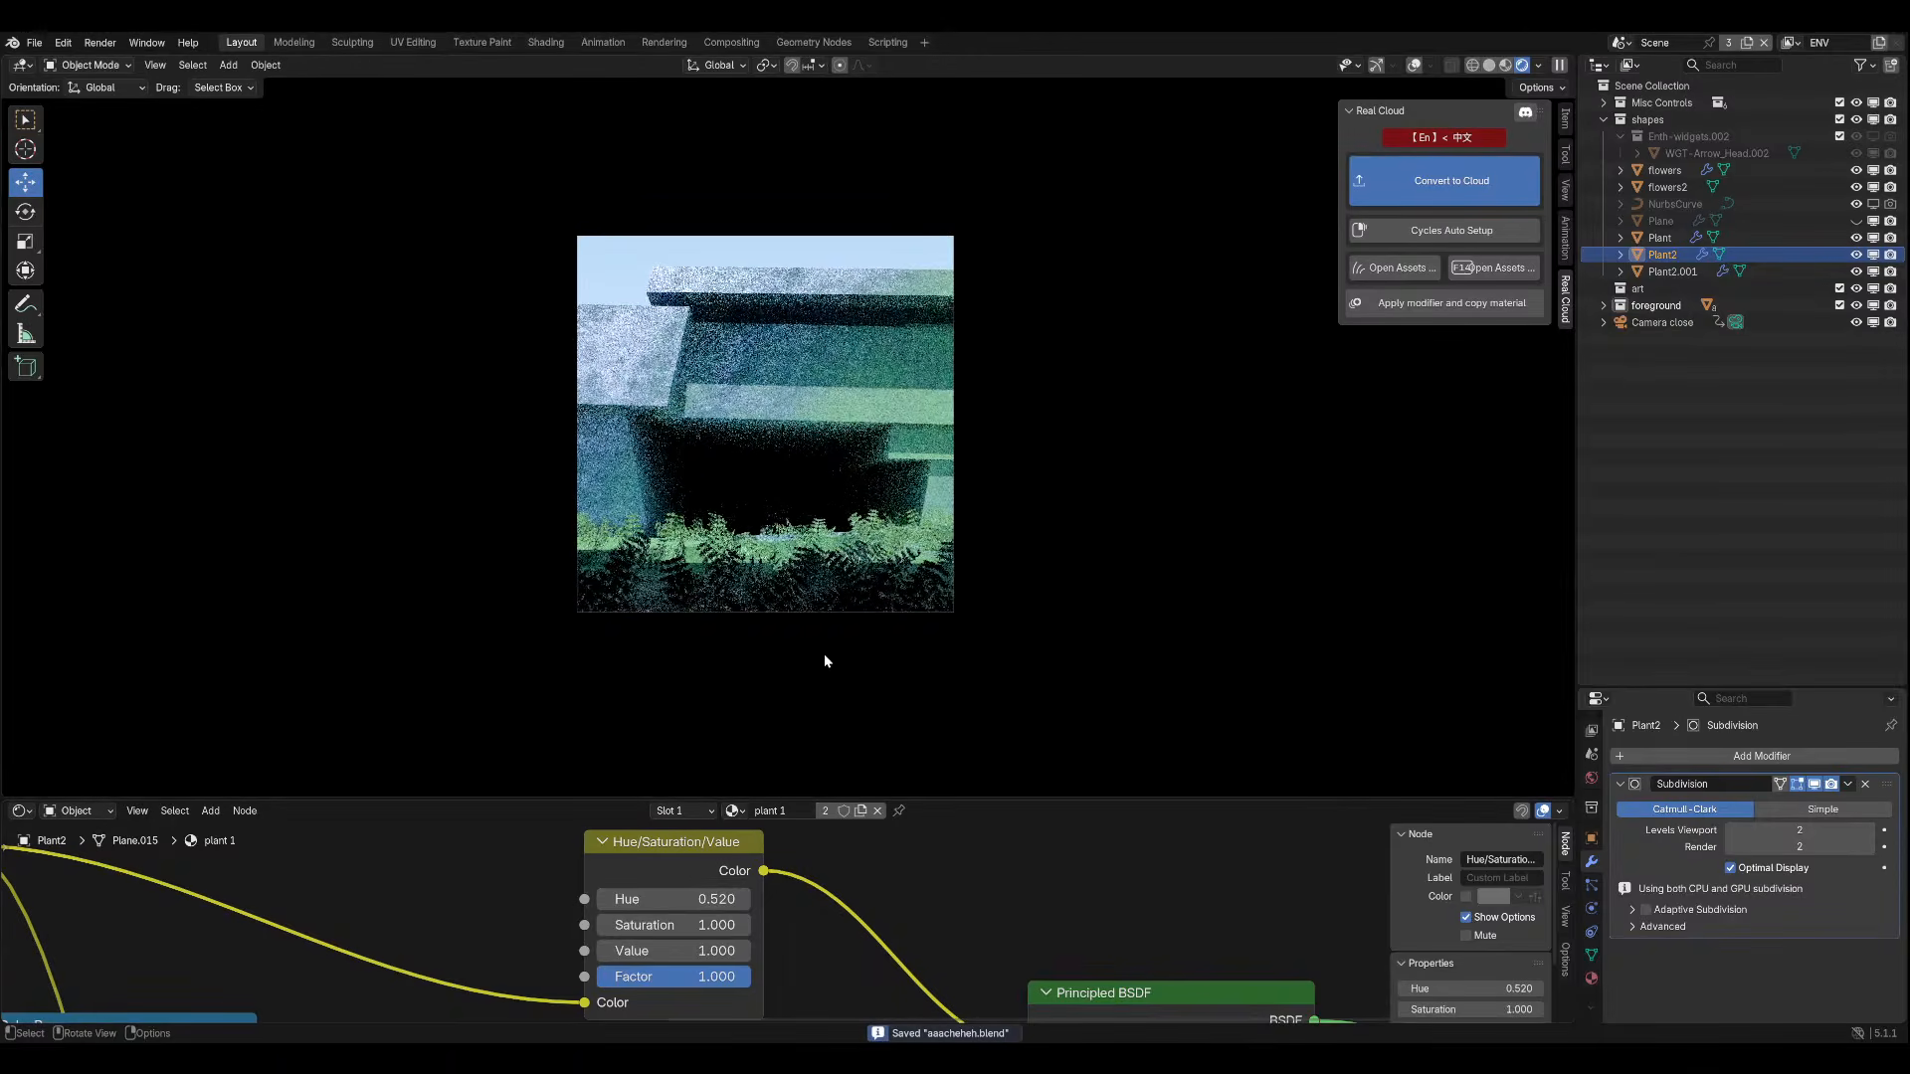
middle_click_drag(1017, 561, 1020, 594, "shift")
scroll(893, 518, "up", 1)
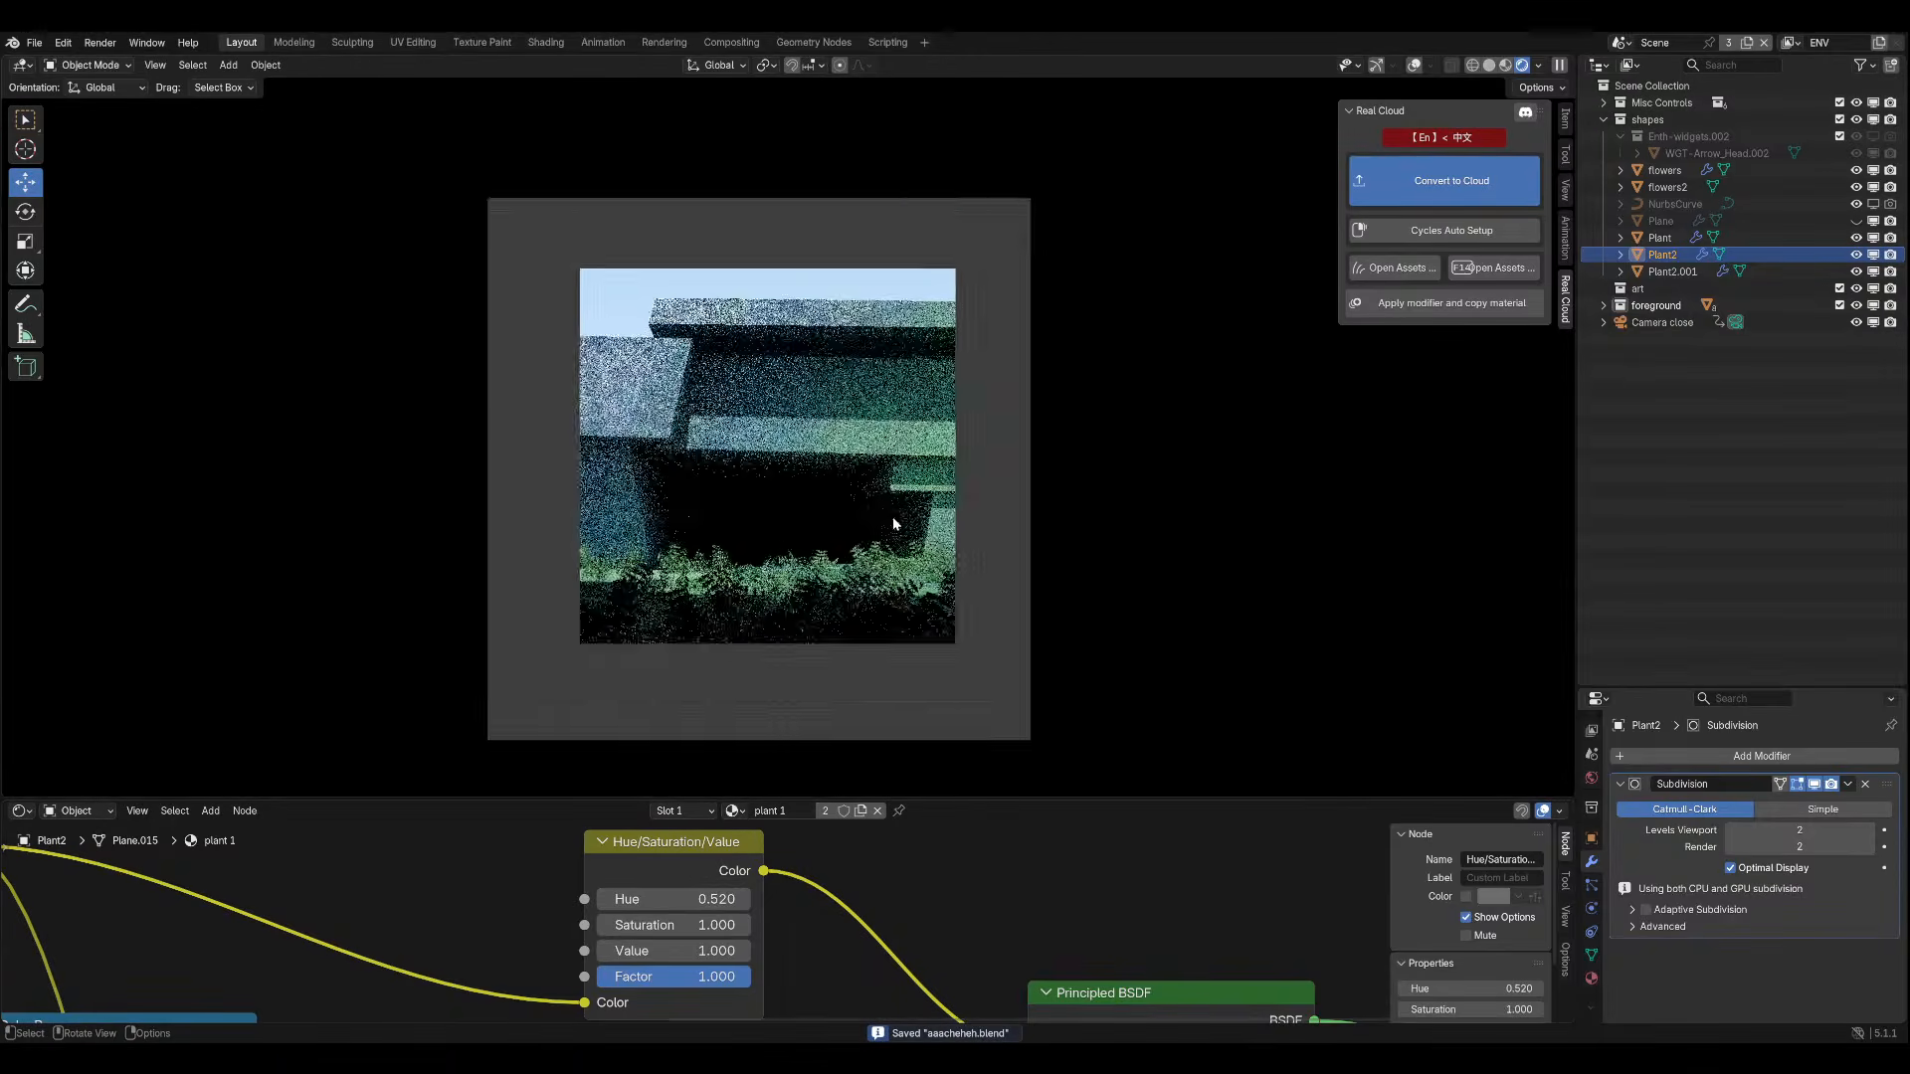
Select the ground plane, bring up the Randomize settings of its Scatter on Surface modifier, and save the file.
middle_click_drag(976, 922, 787, 826)
middle_click_drag(621, 913, 760, 923)
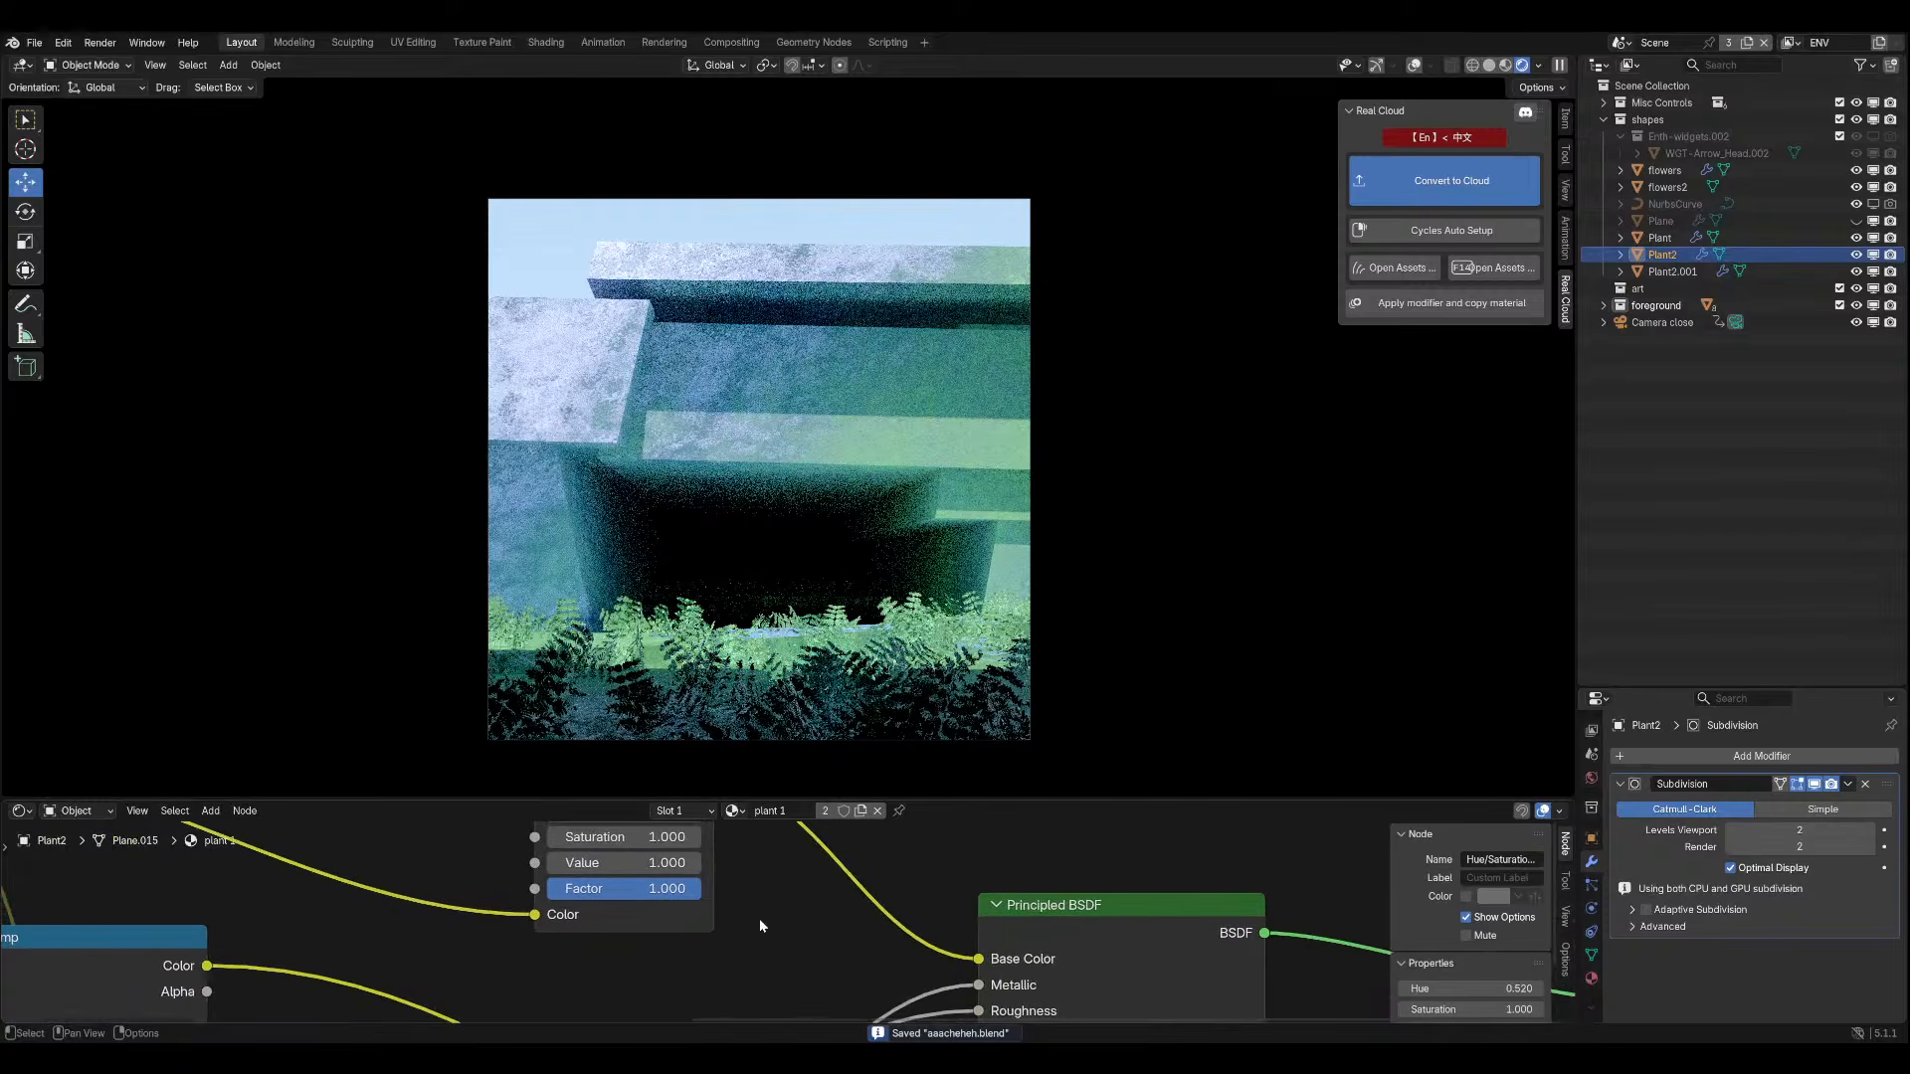
left_click(1593, 887)
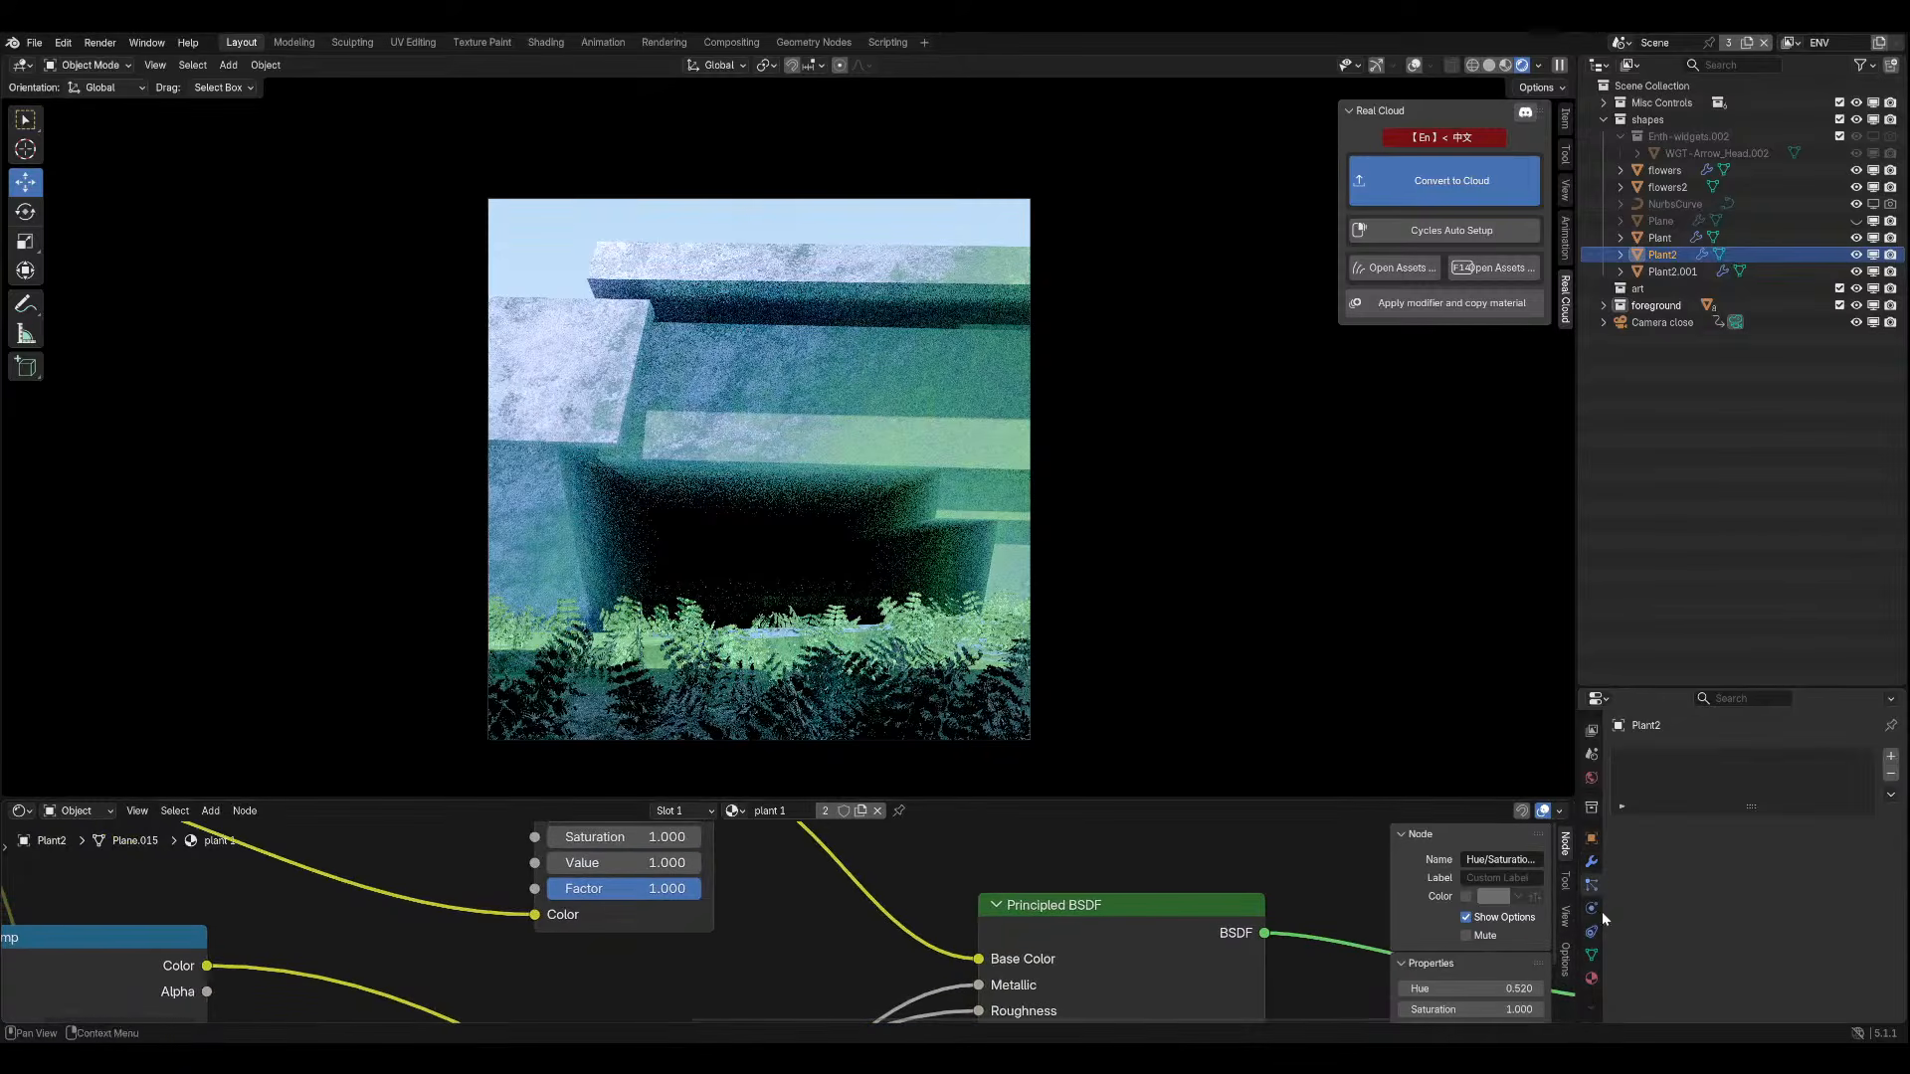
left_click(1592, 932)
left_click(1593, 862)
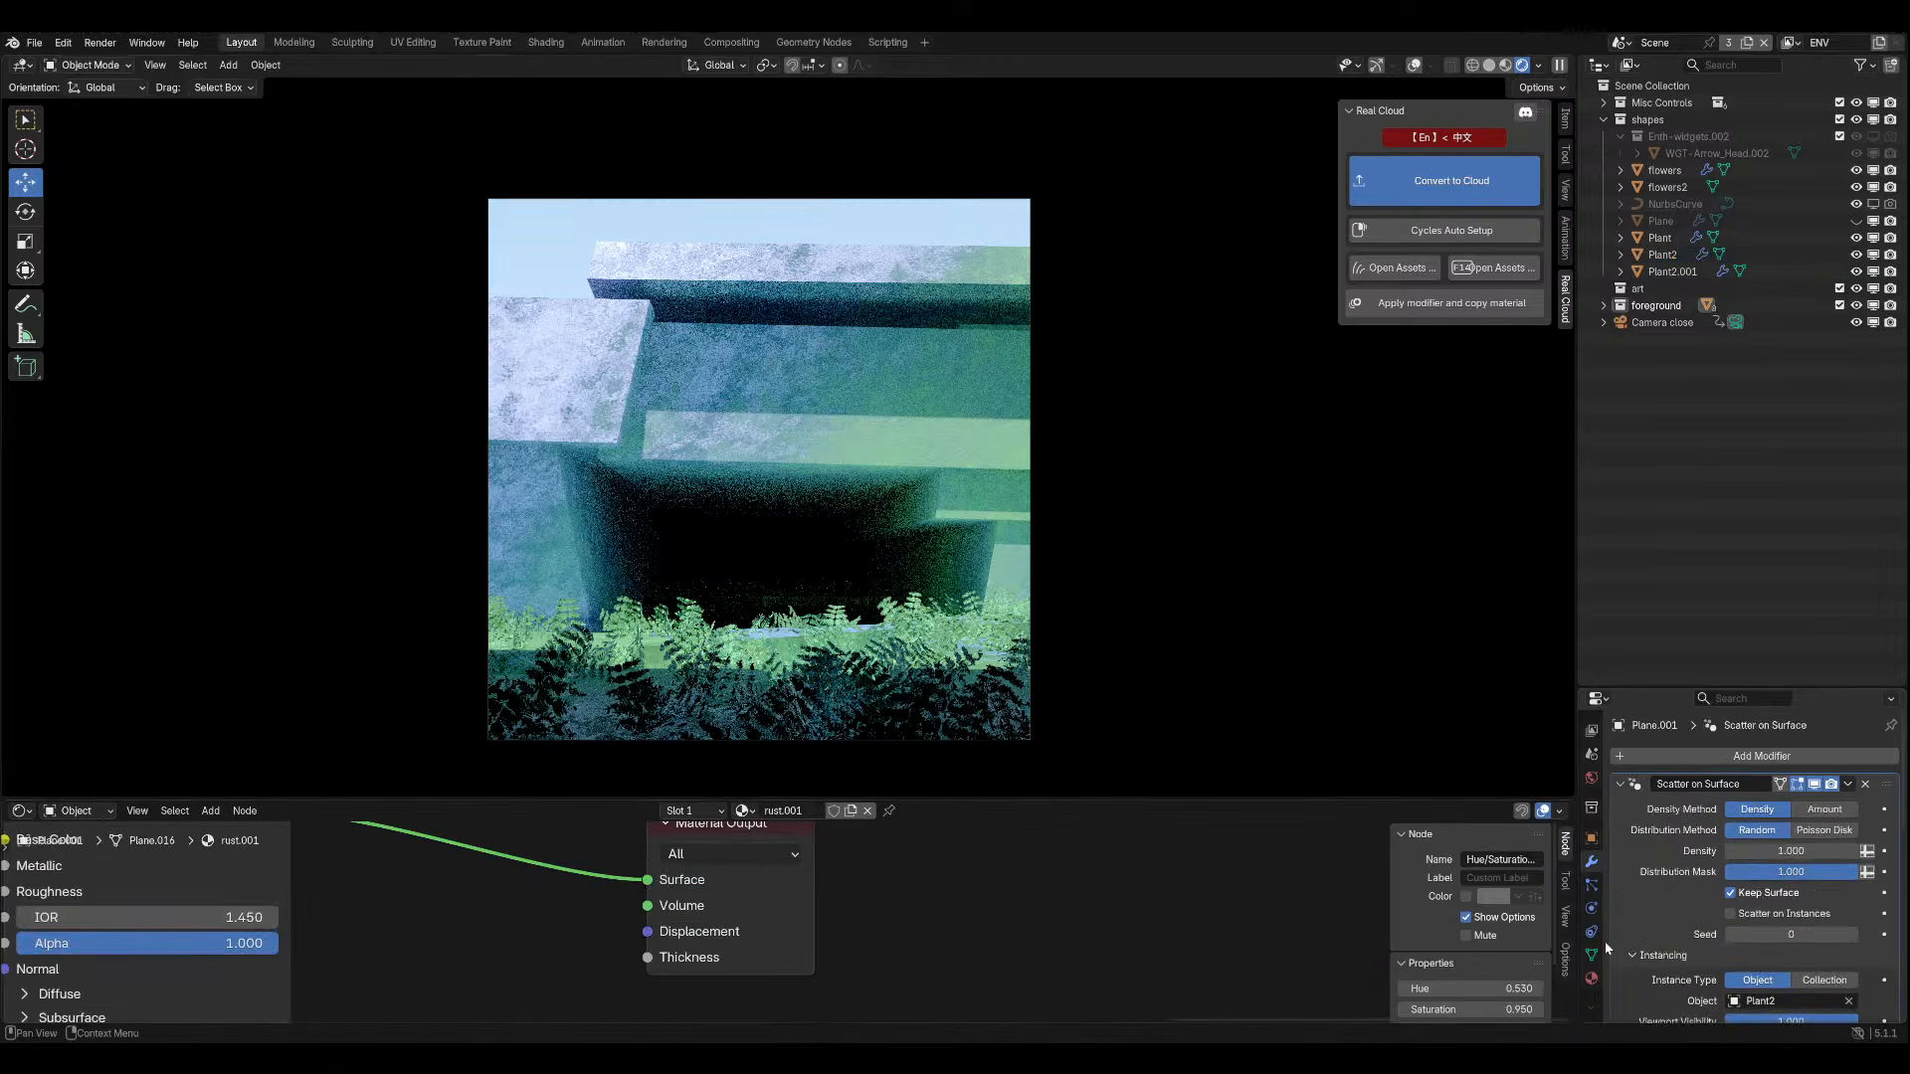
scroll(1729, 961, "down", 12)
key("ctrl+s")
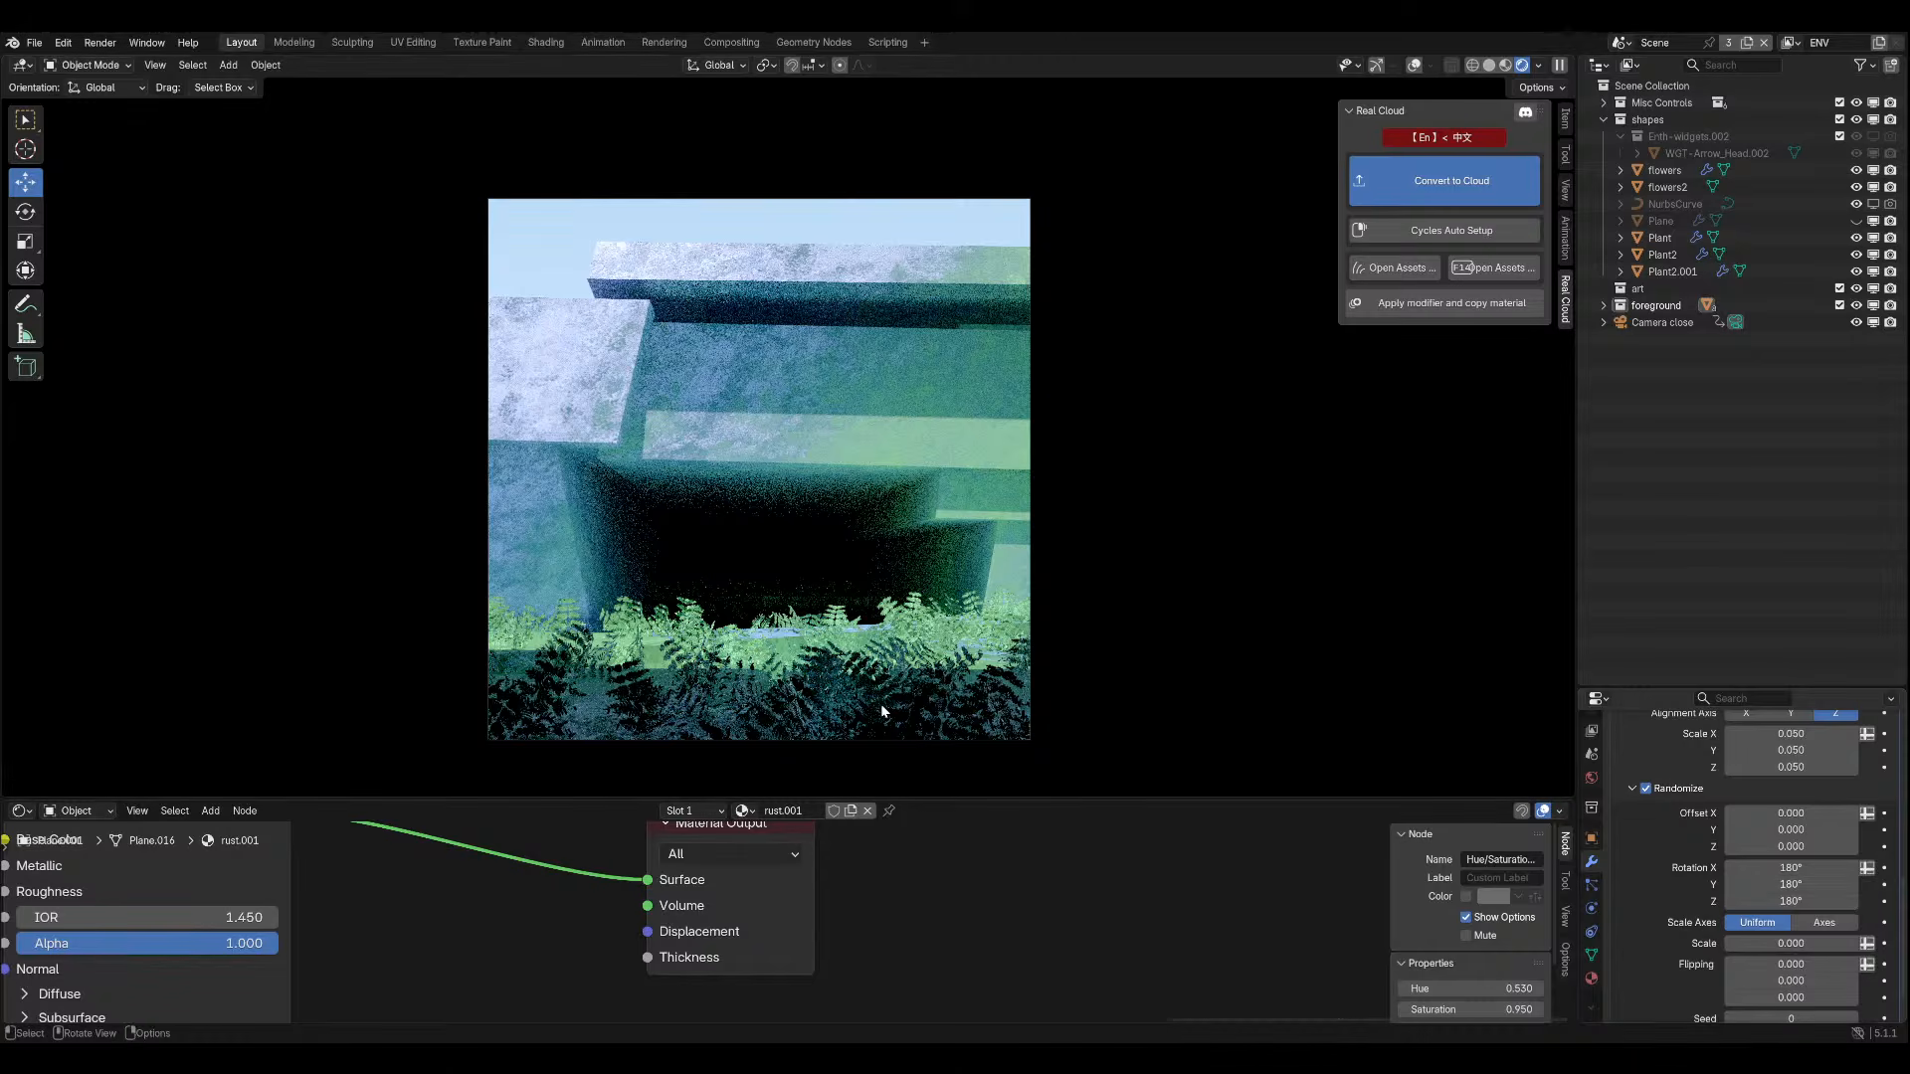
Try resetting the scattered plants' random rotation to its default and adjusting their random Z offset.
scroll(1780, 812, "down", 1)
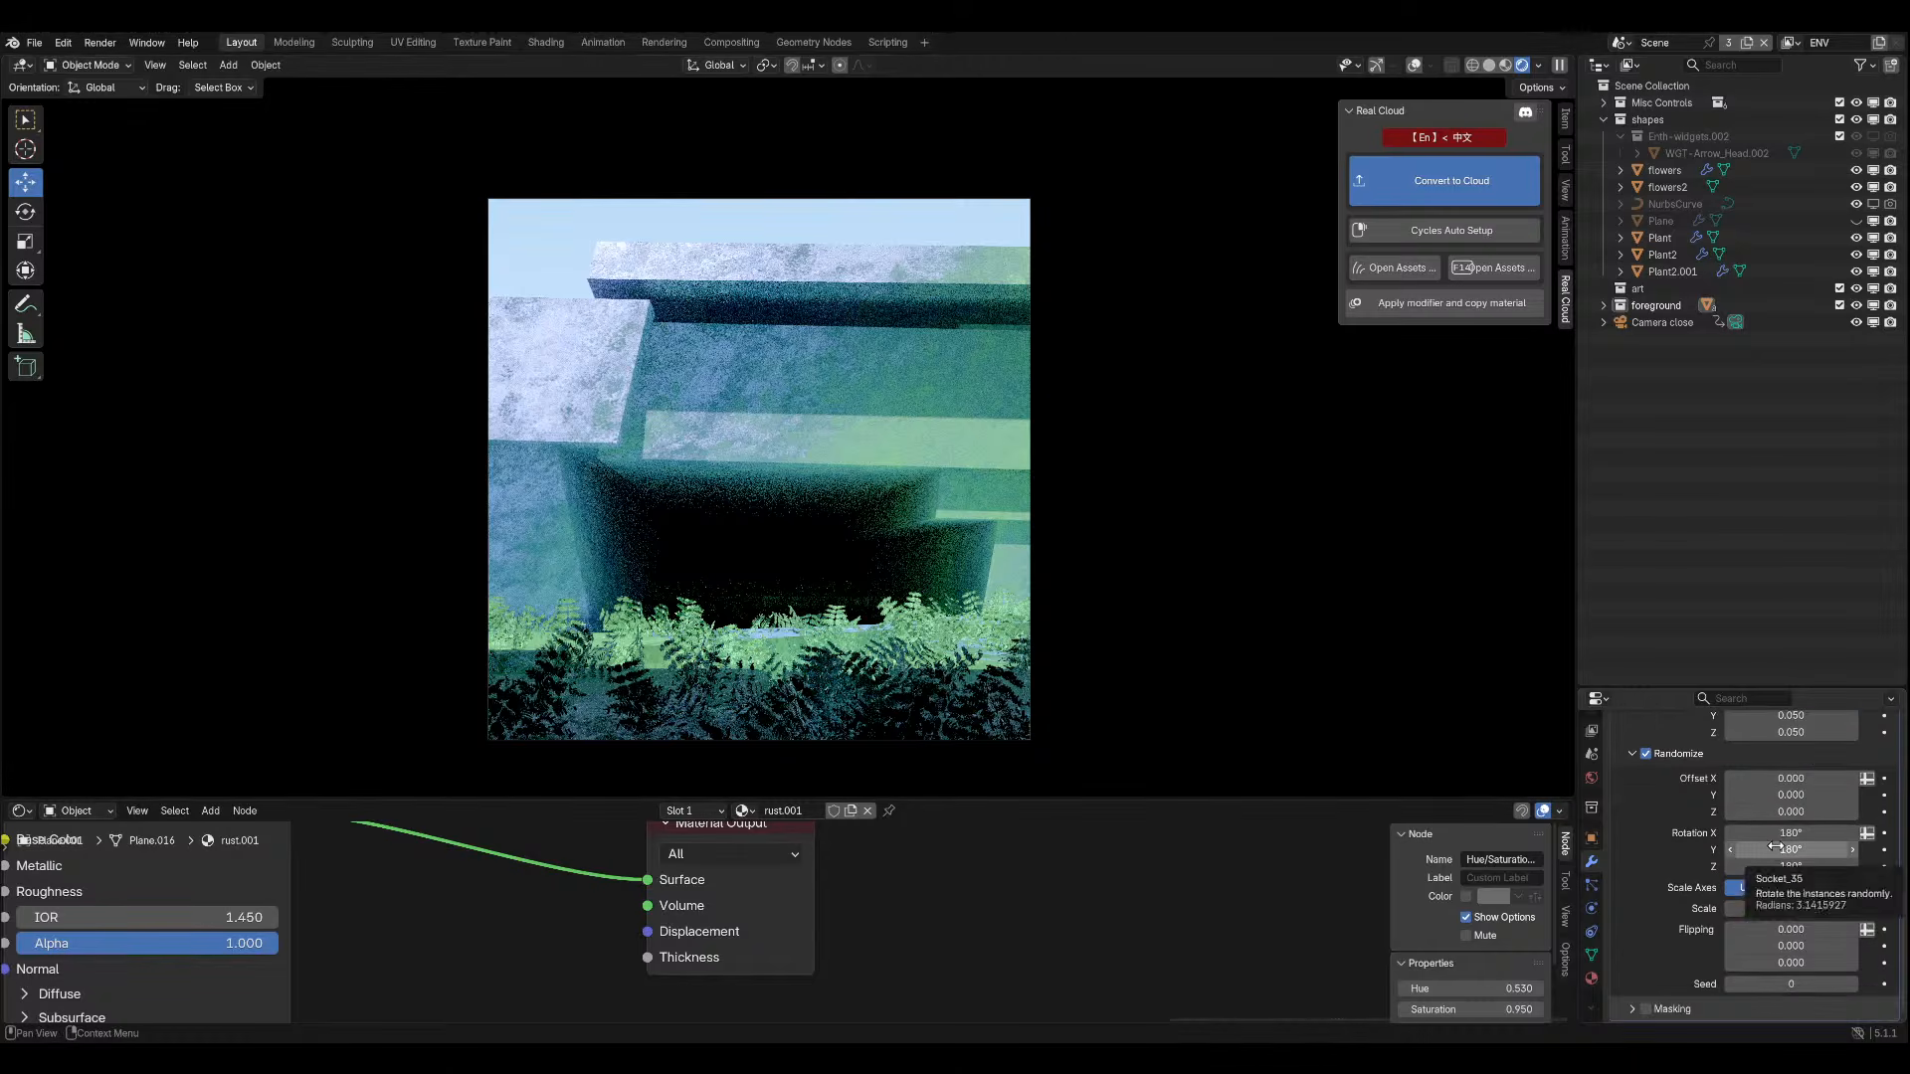
key("BackSpace")
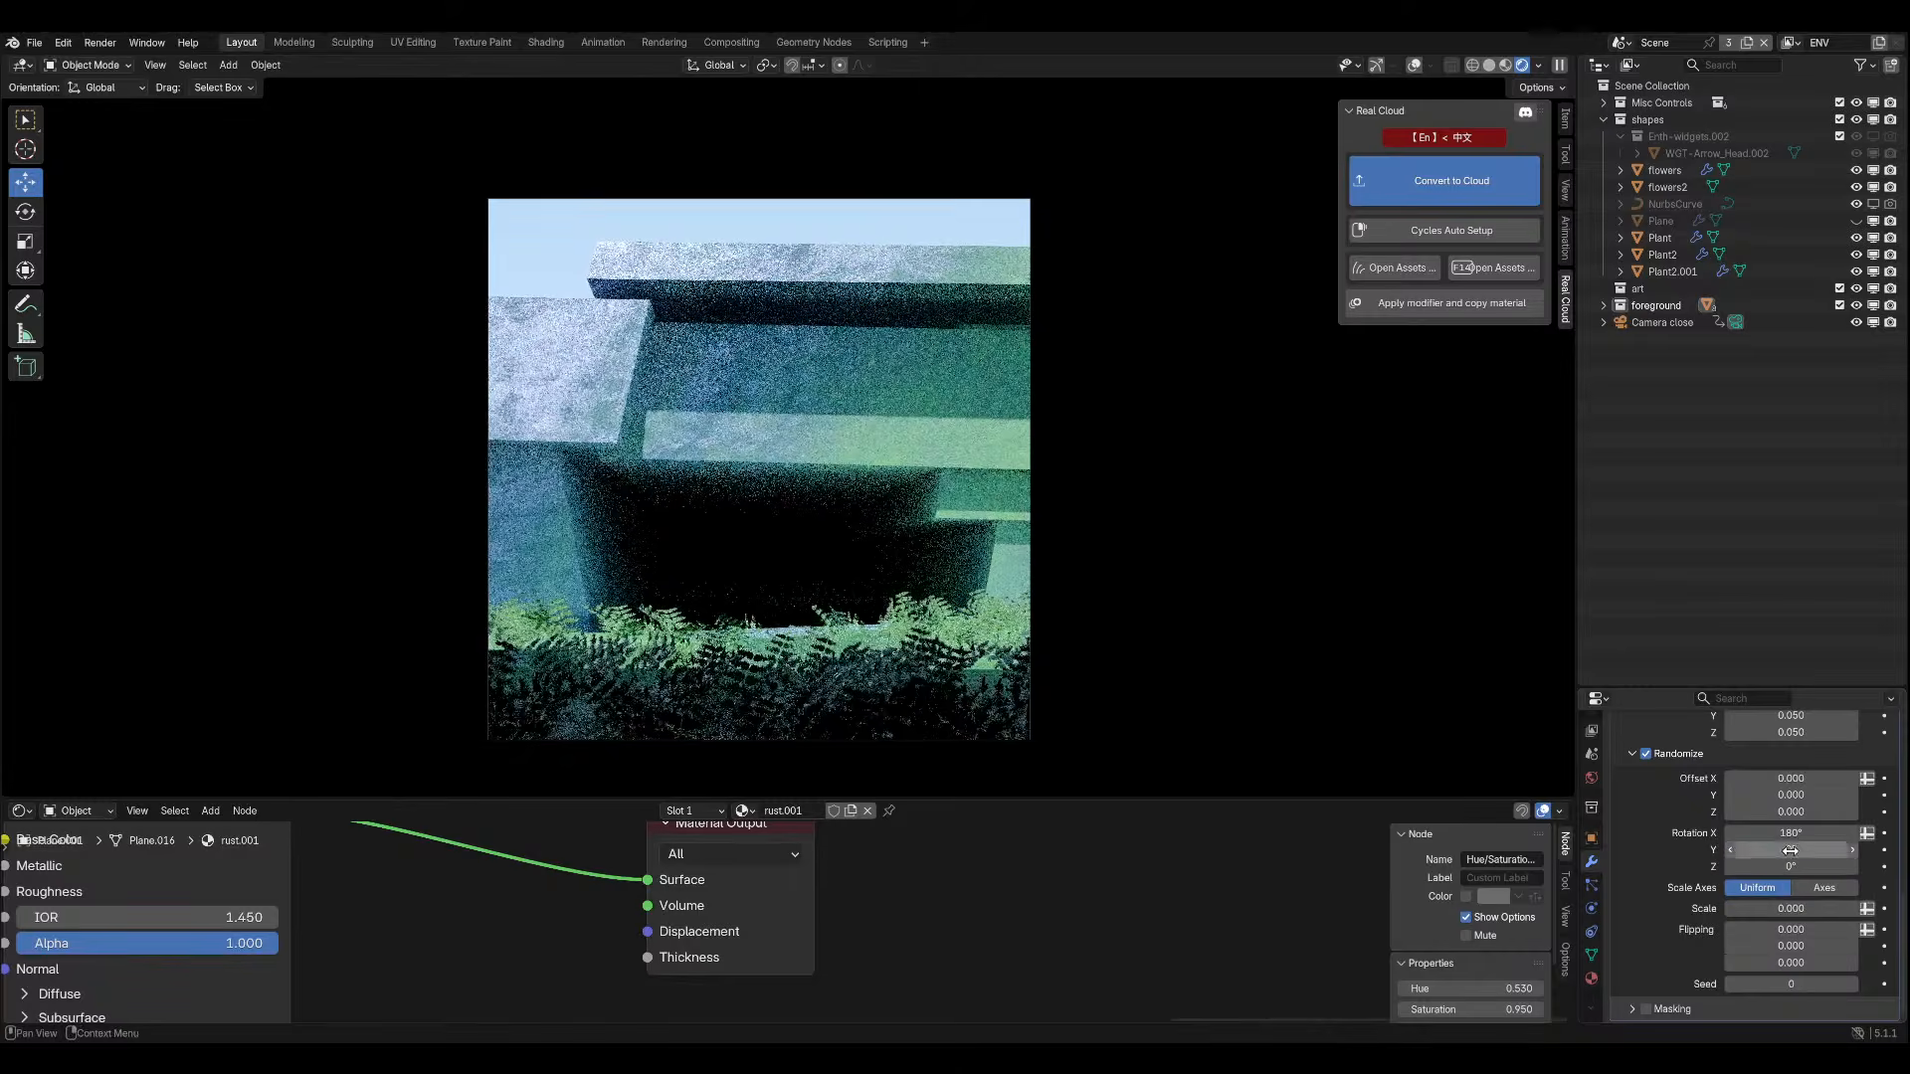
key("ctrl+z")
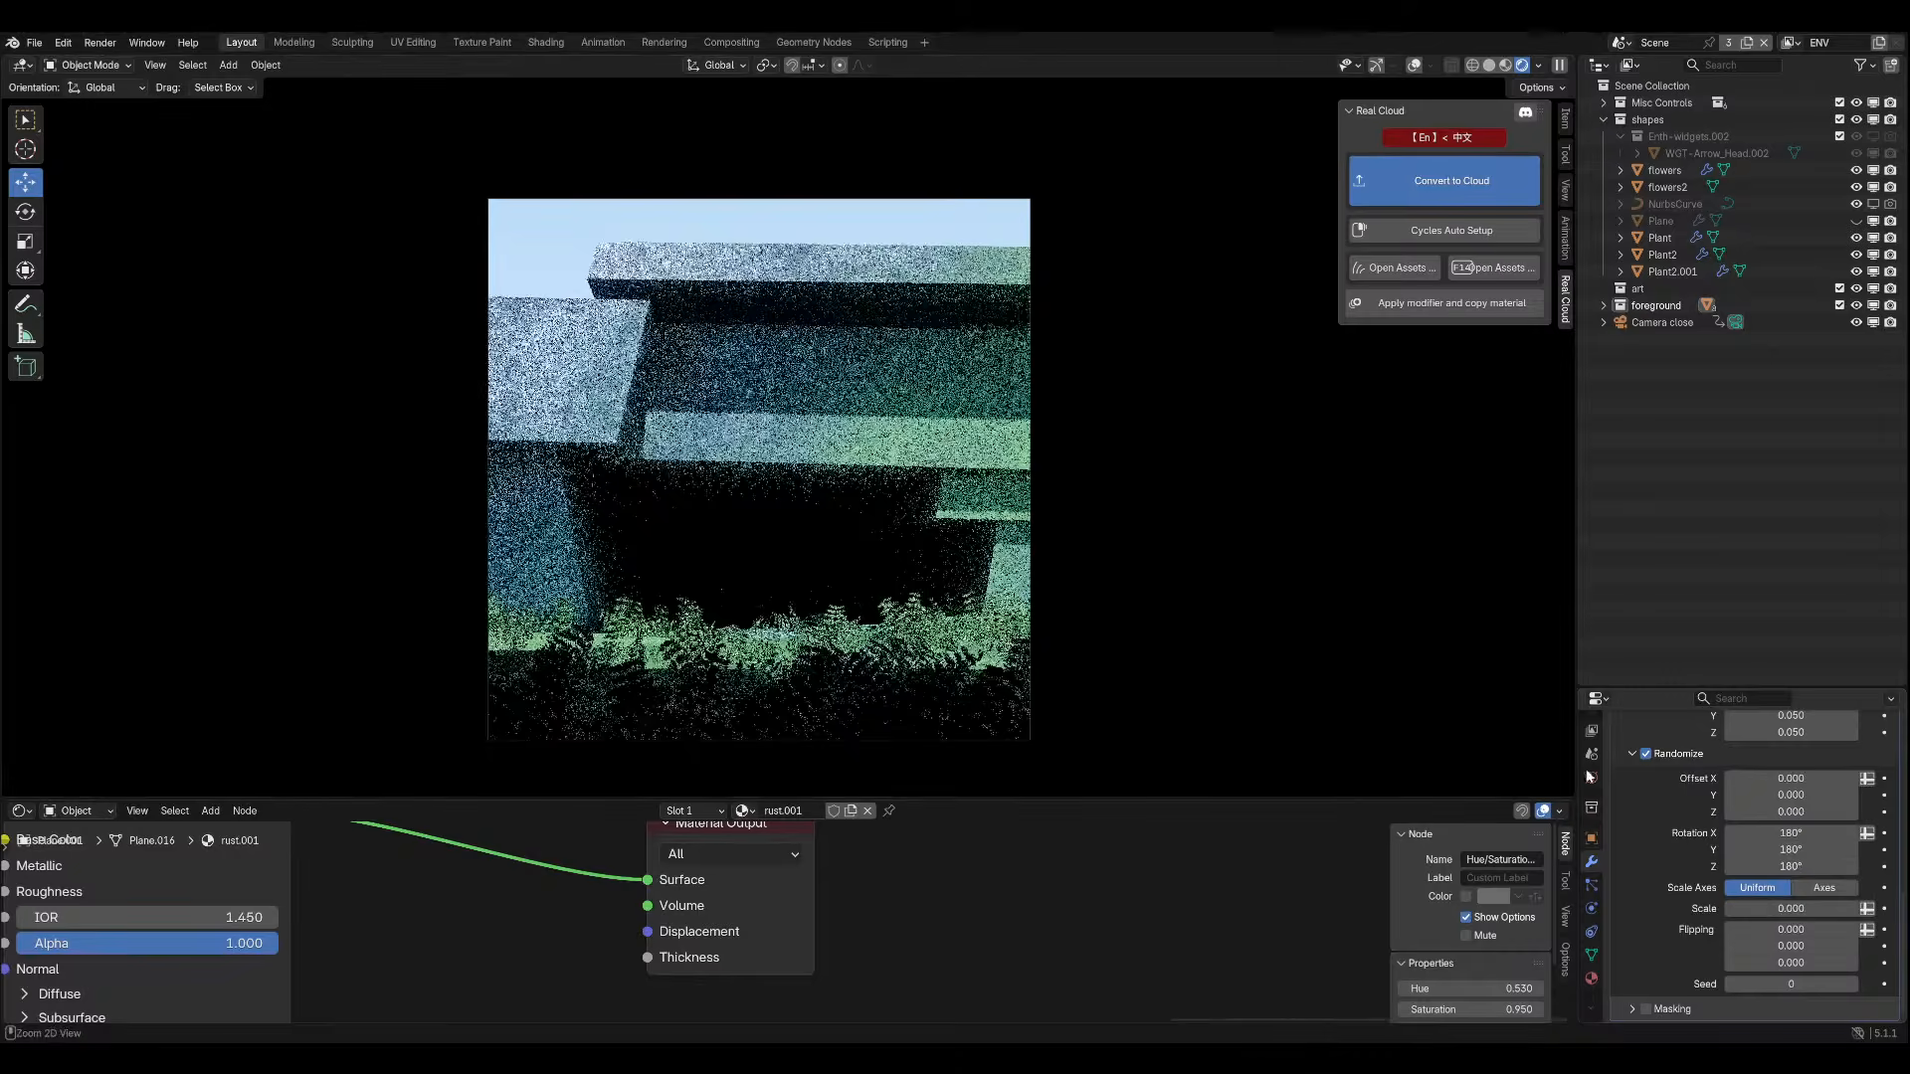
left_click_drag(1791, 812, 1820, 811)
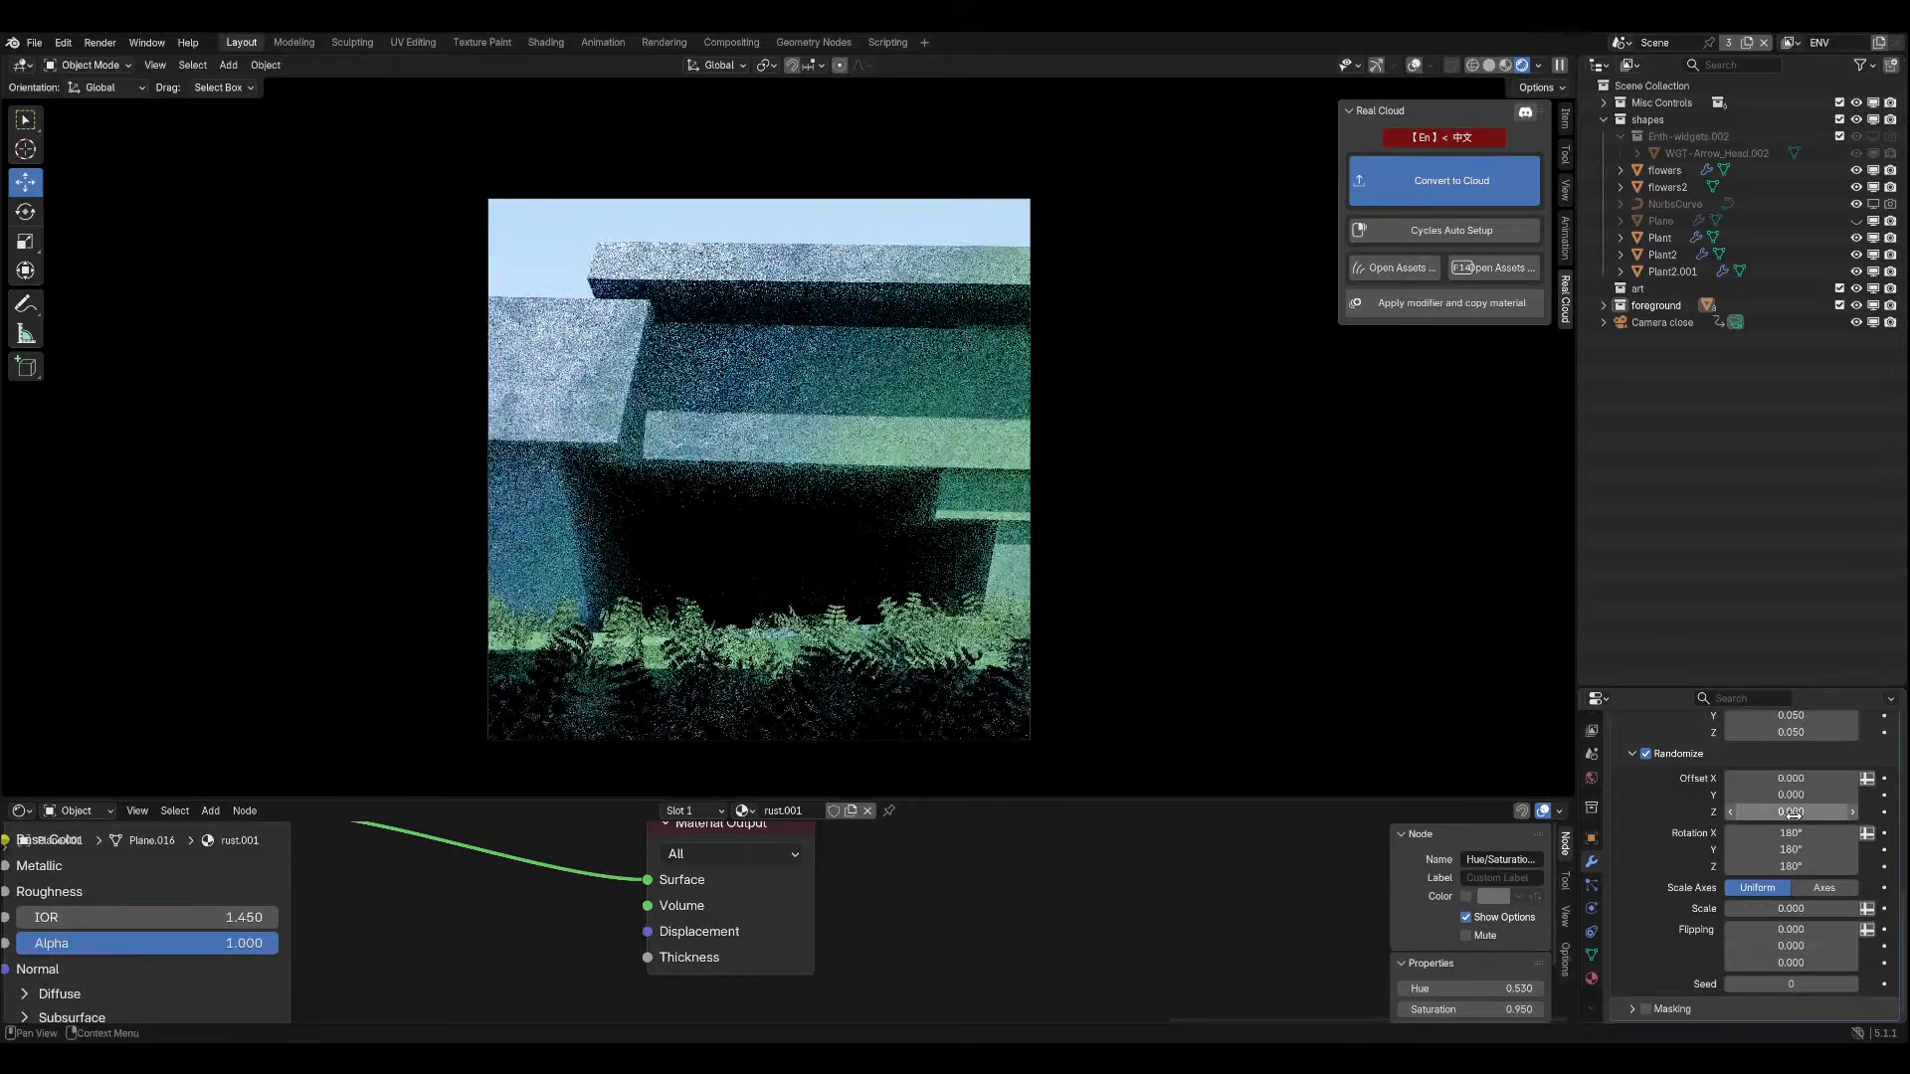
key("Escape")
Switch the scatter's random scale to Axes mode, try varying the per-axis scale, and save the file.
left_click(1824, 887)
scroll(1817, 895, "down", 1)
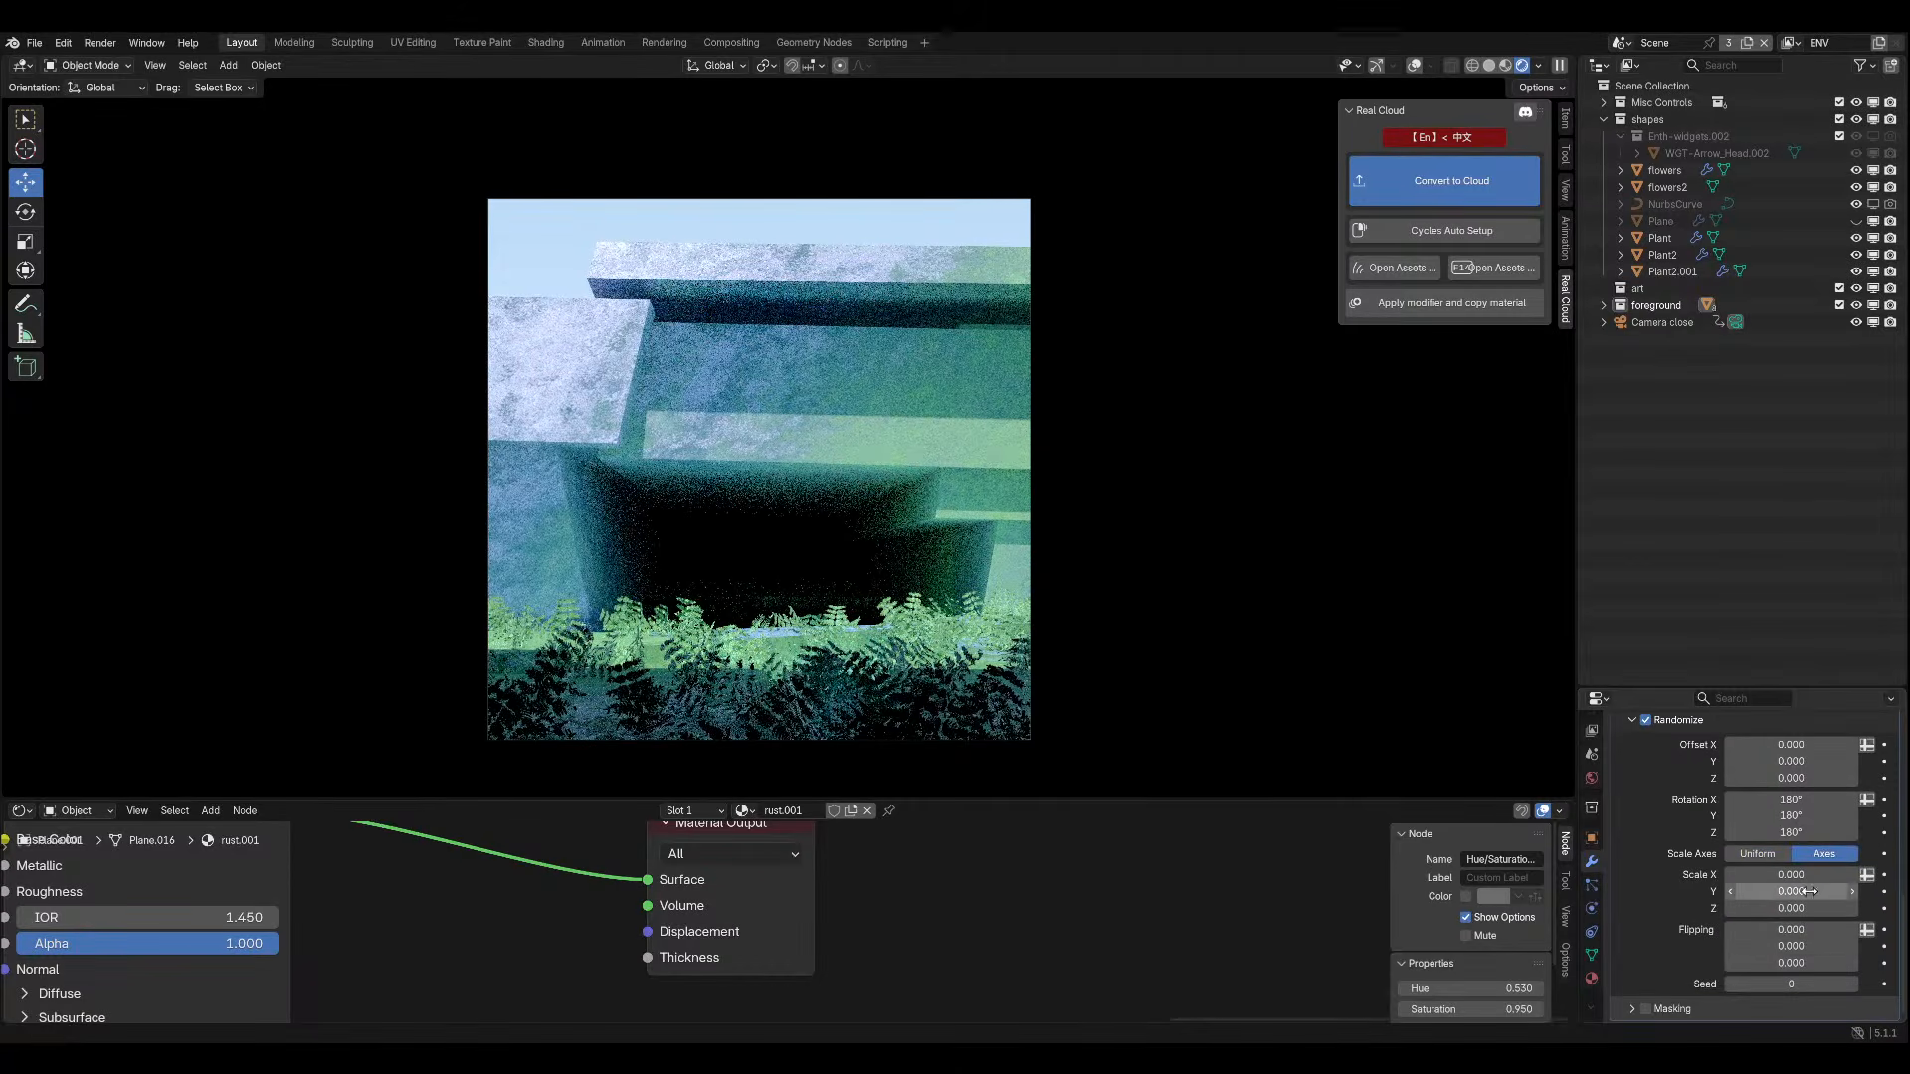
left_click_drag(1791, 891, 1850, 874)
key("Escape")
key("Escape")
key("Escape")
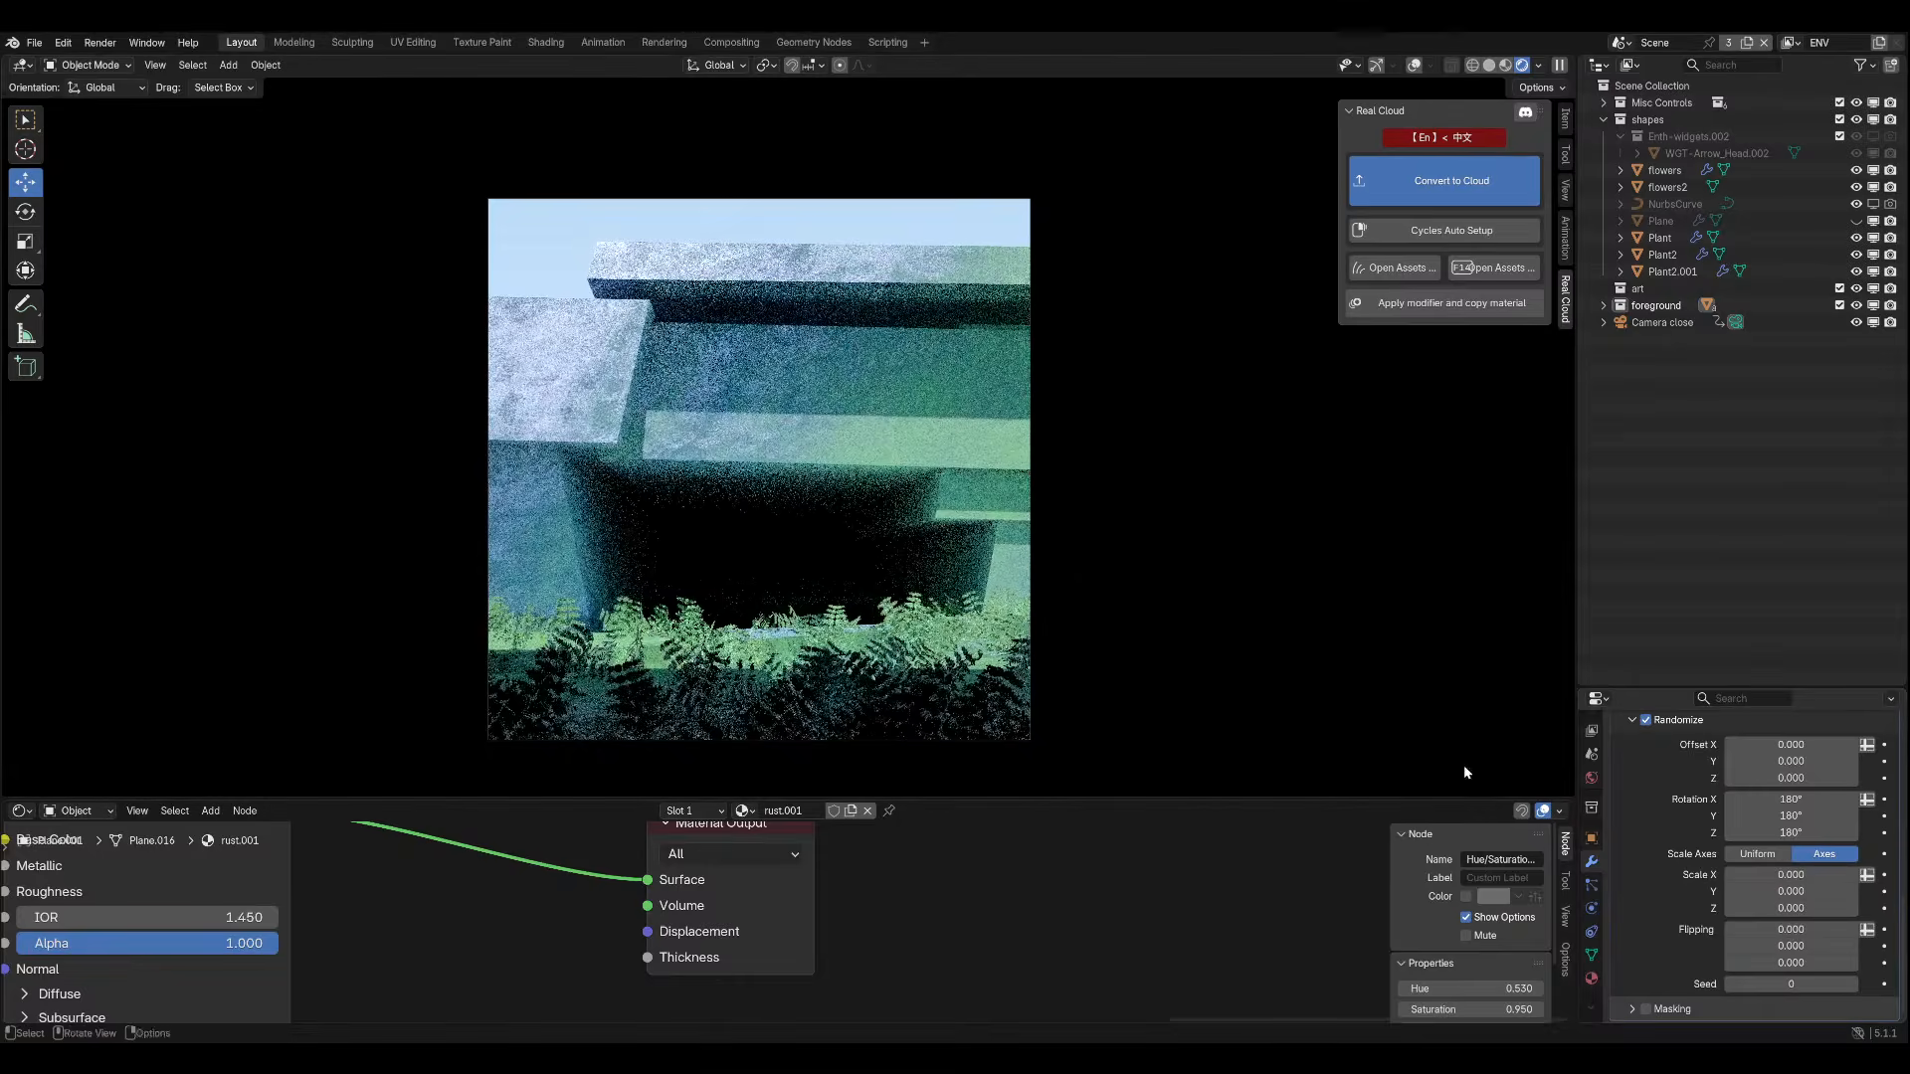
key("ctrl+s")
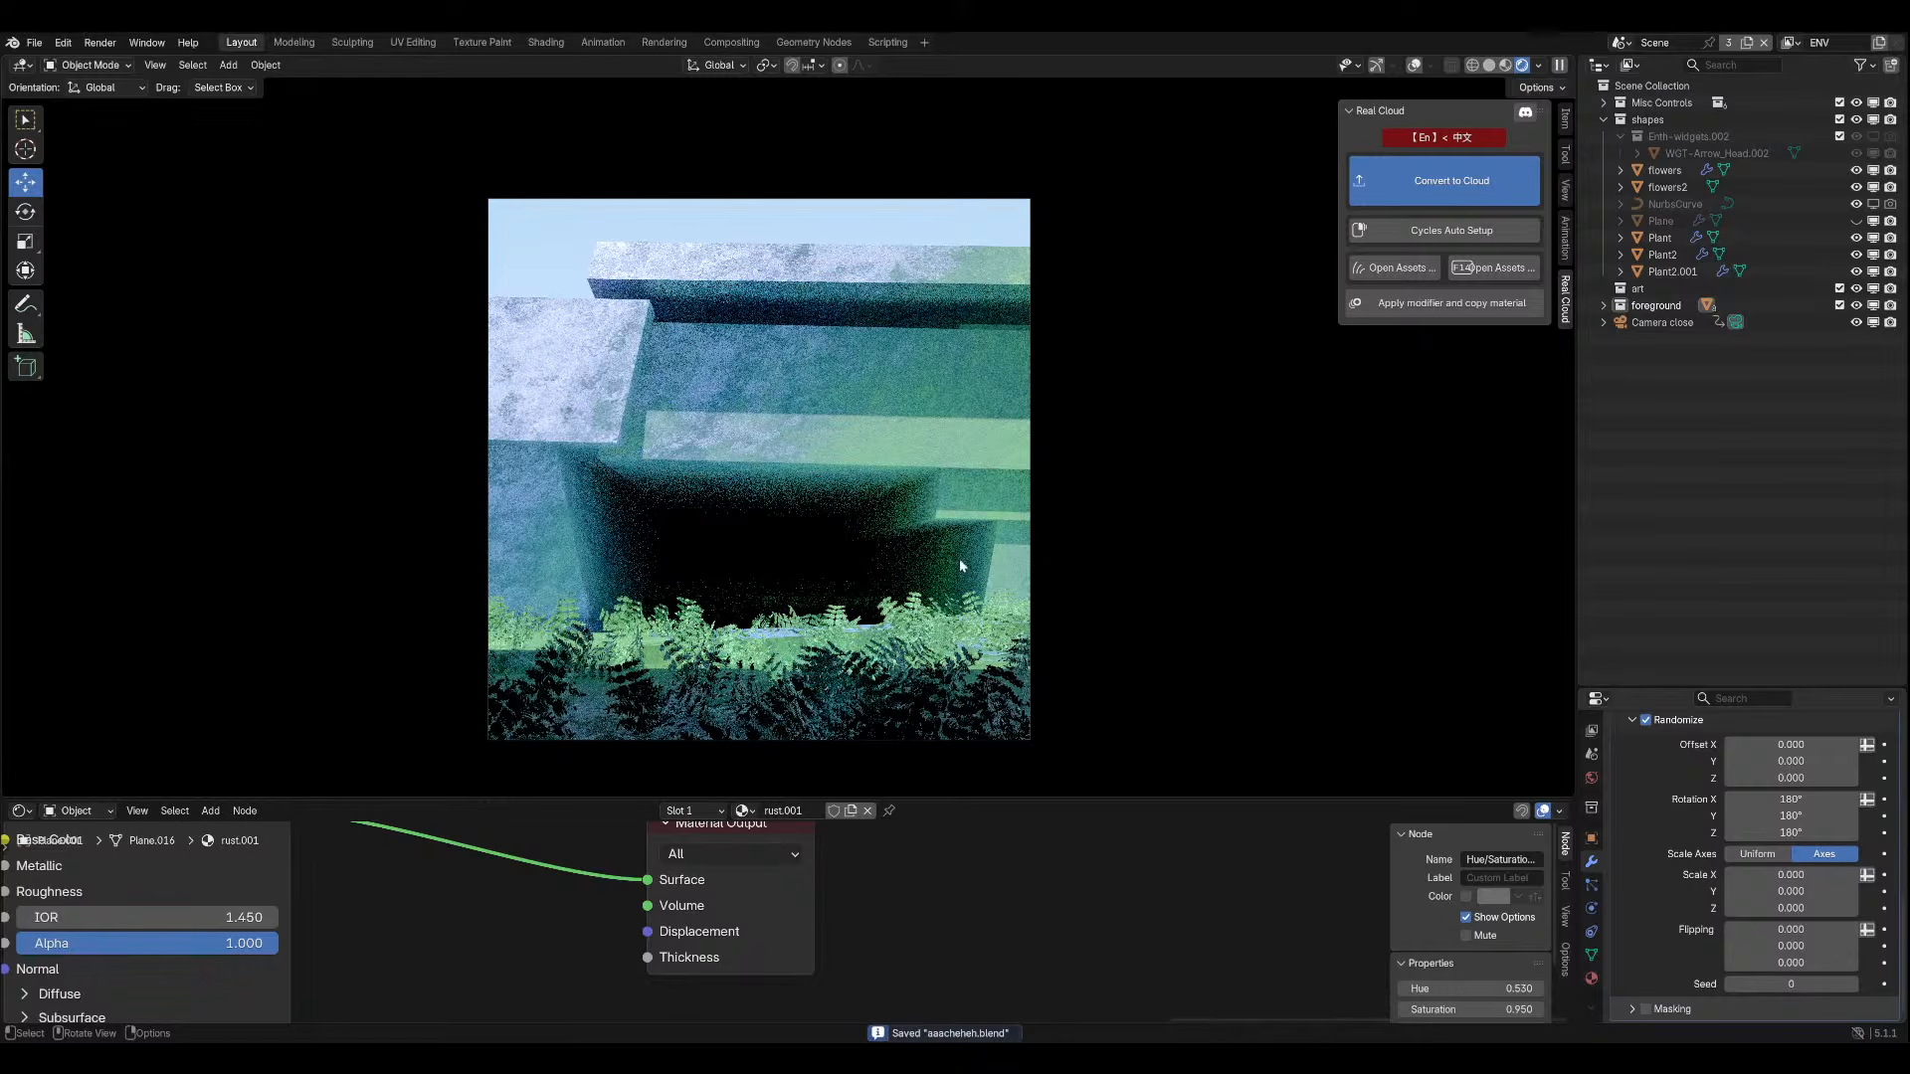
View the slabs from outside the camera and set the scatter's random rotation to 0° on all axes.
middle_click_drag(1238, 580, 945, 597)
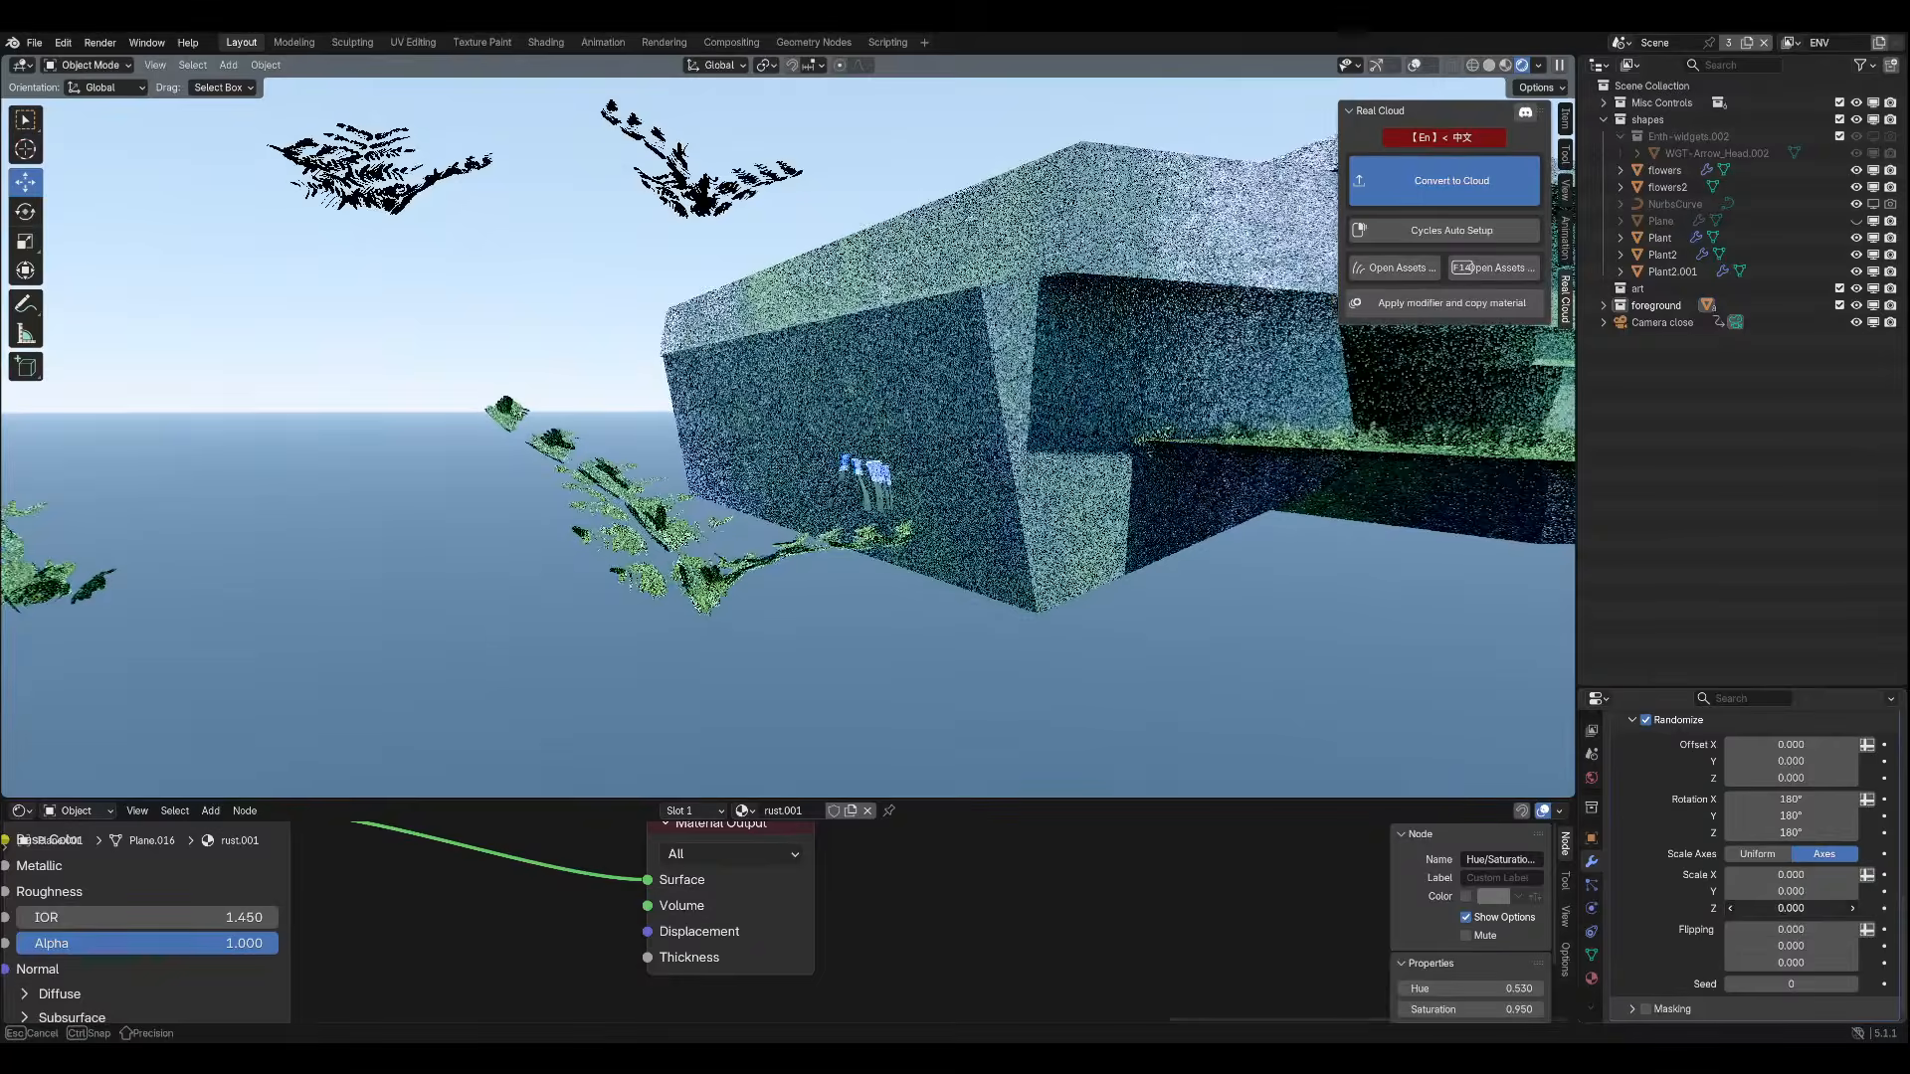
left_click_drag(1796, 834, 1797, 816)
type("0")
key("Return")
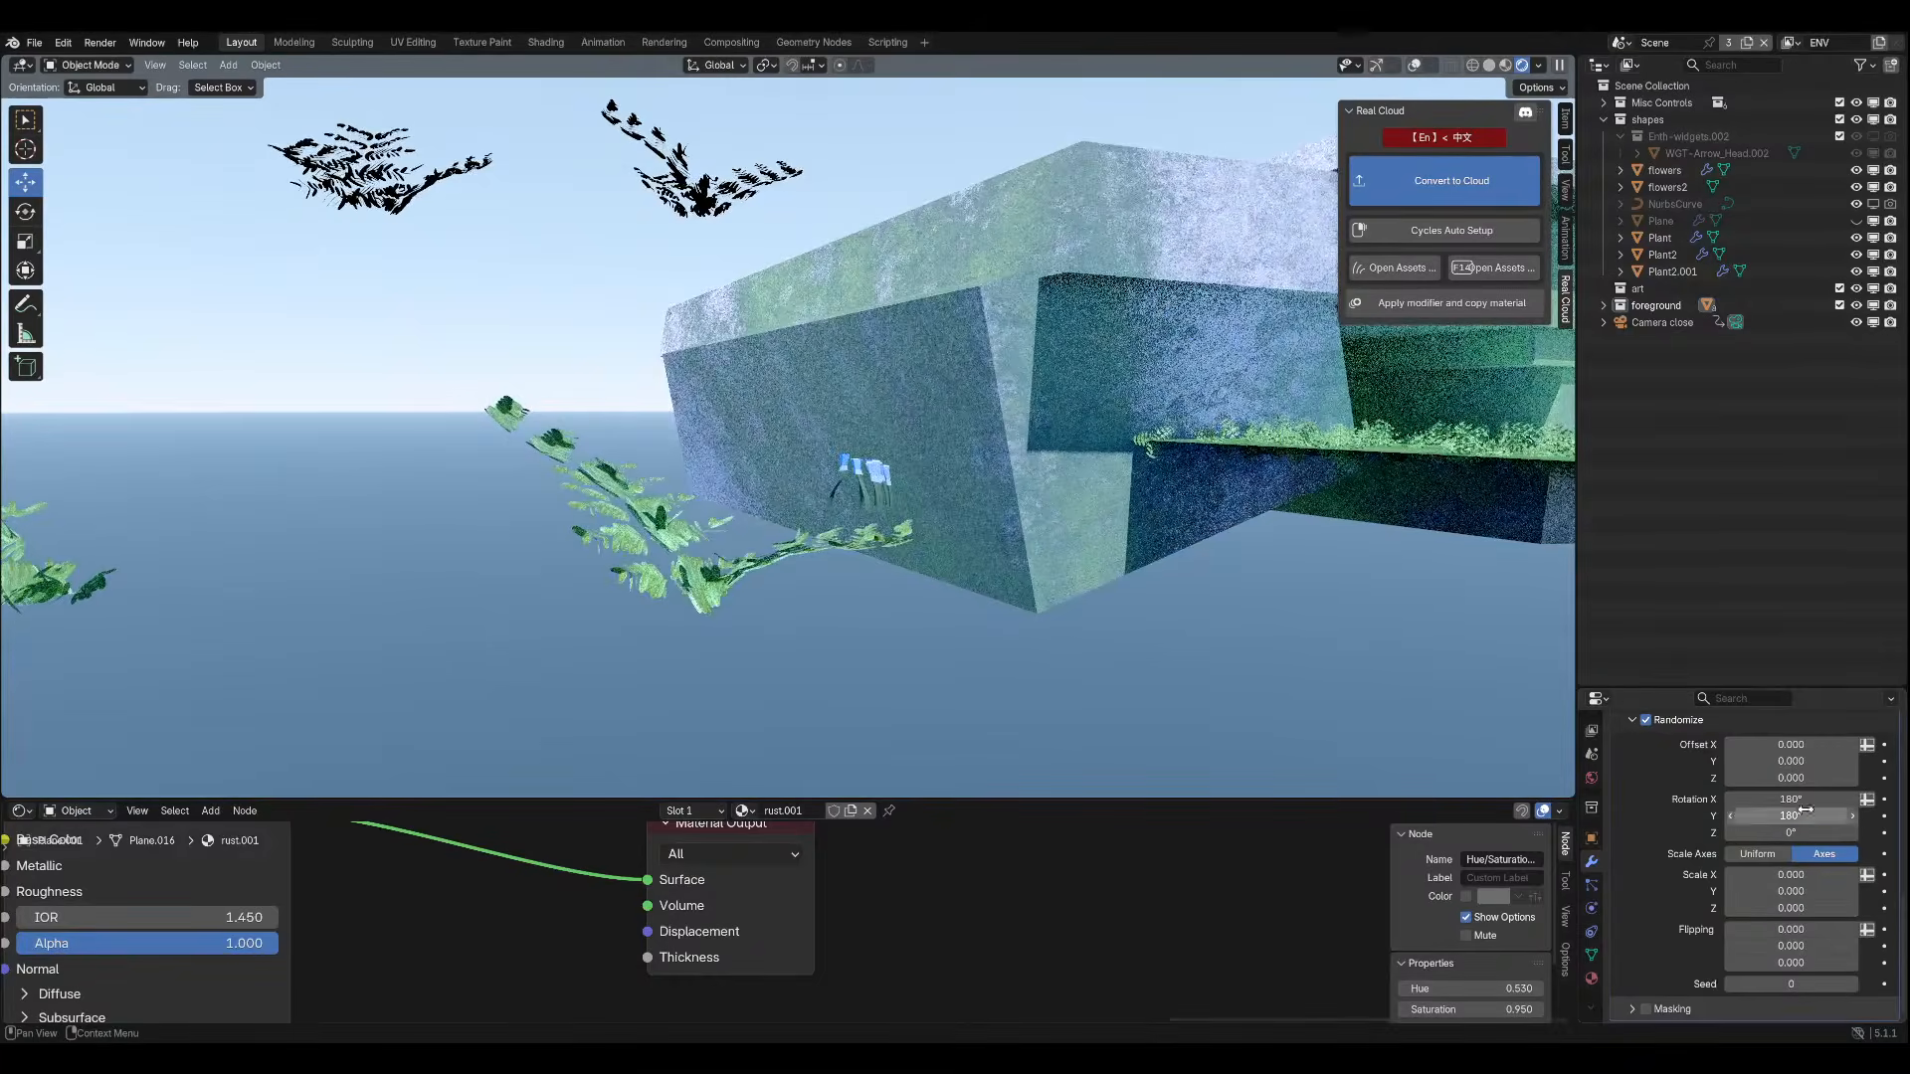
left_click(1808, 798)
type("0")
key("Return")
Set the scattered plants' random Z scale to 1 and inspect them across the ground from close up.
middle_click_drag(1309, 571, 964, 680, "shift")
scroll(1002, 516, "up", 3)
mouse_move(1791, 908)
left_mouse_down()
mouse_move(1821, 908)
mouse_move(1764, 913)
left_mouse_up()
scroll(1764, 895, "up", 3)
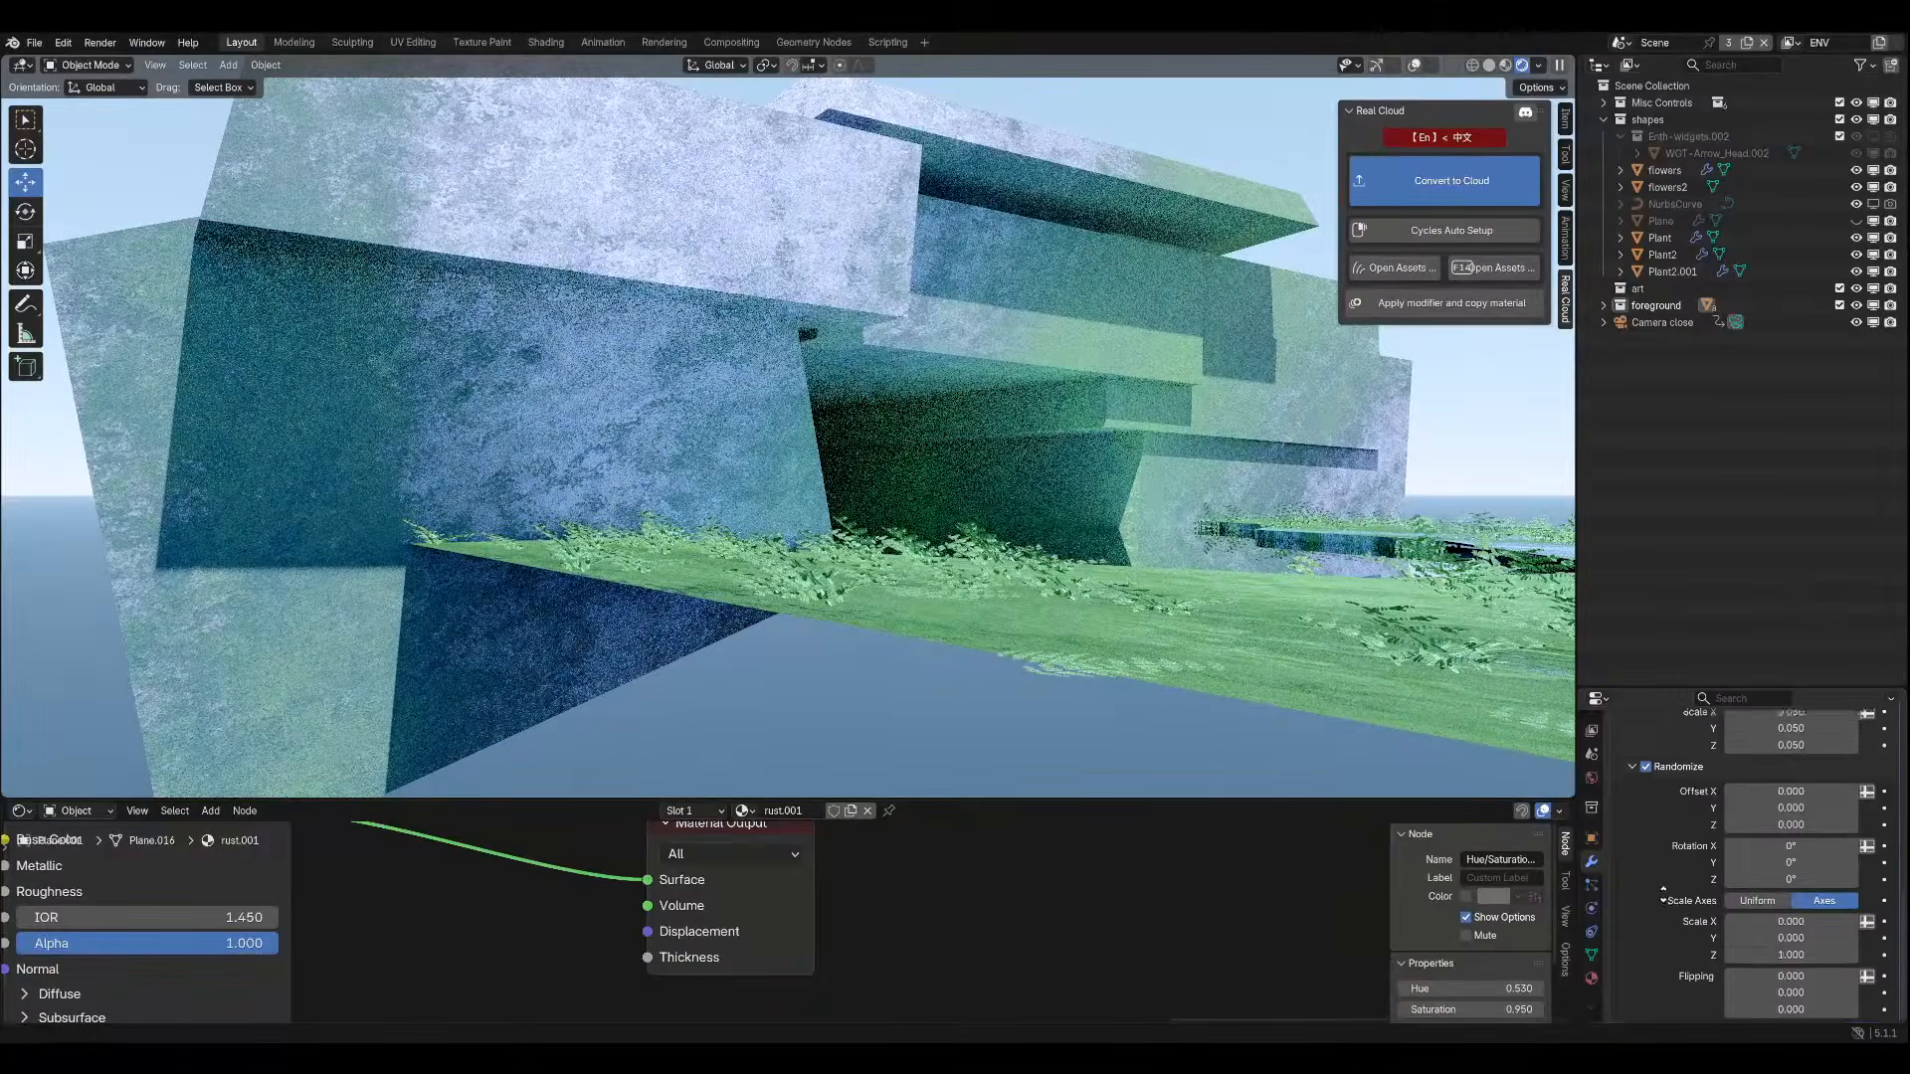
middle_click_drag(1174, 596, 1255, 643)
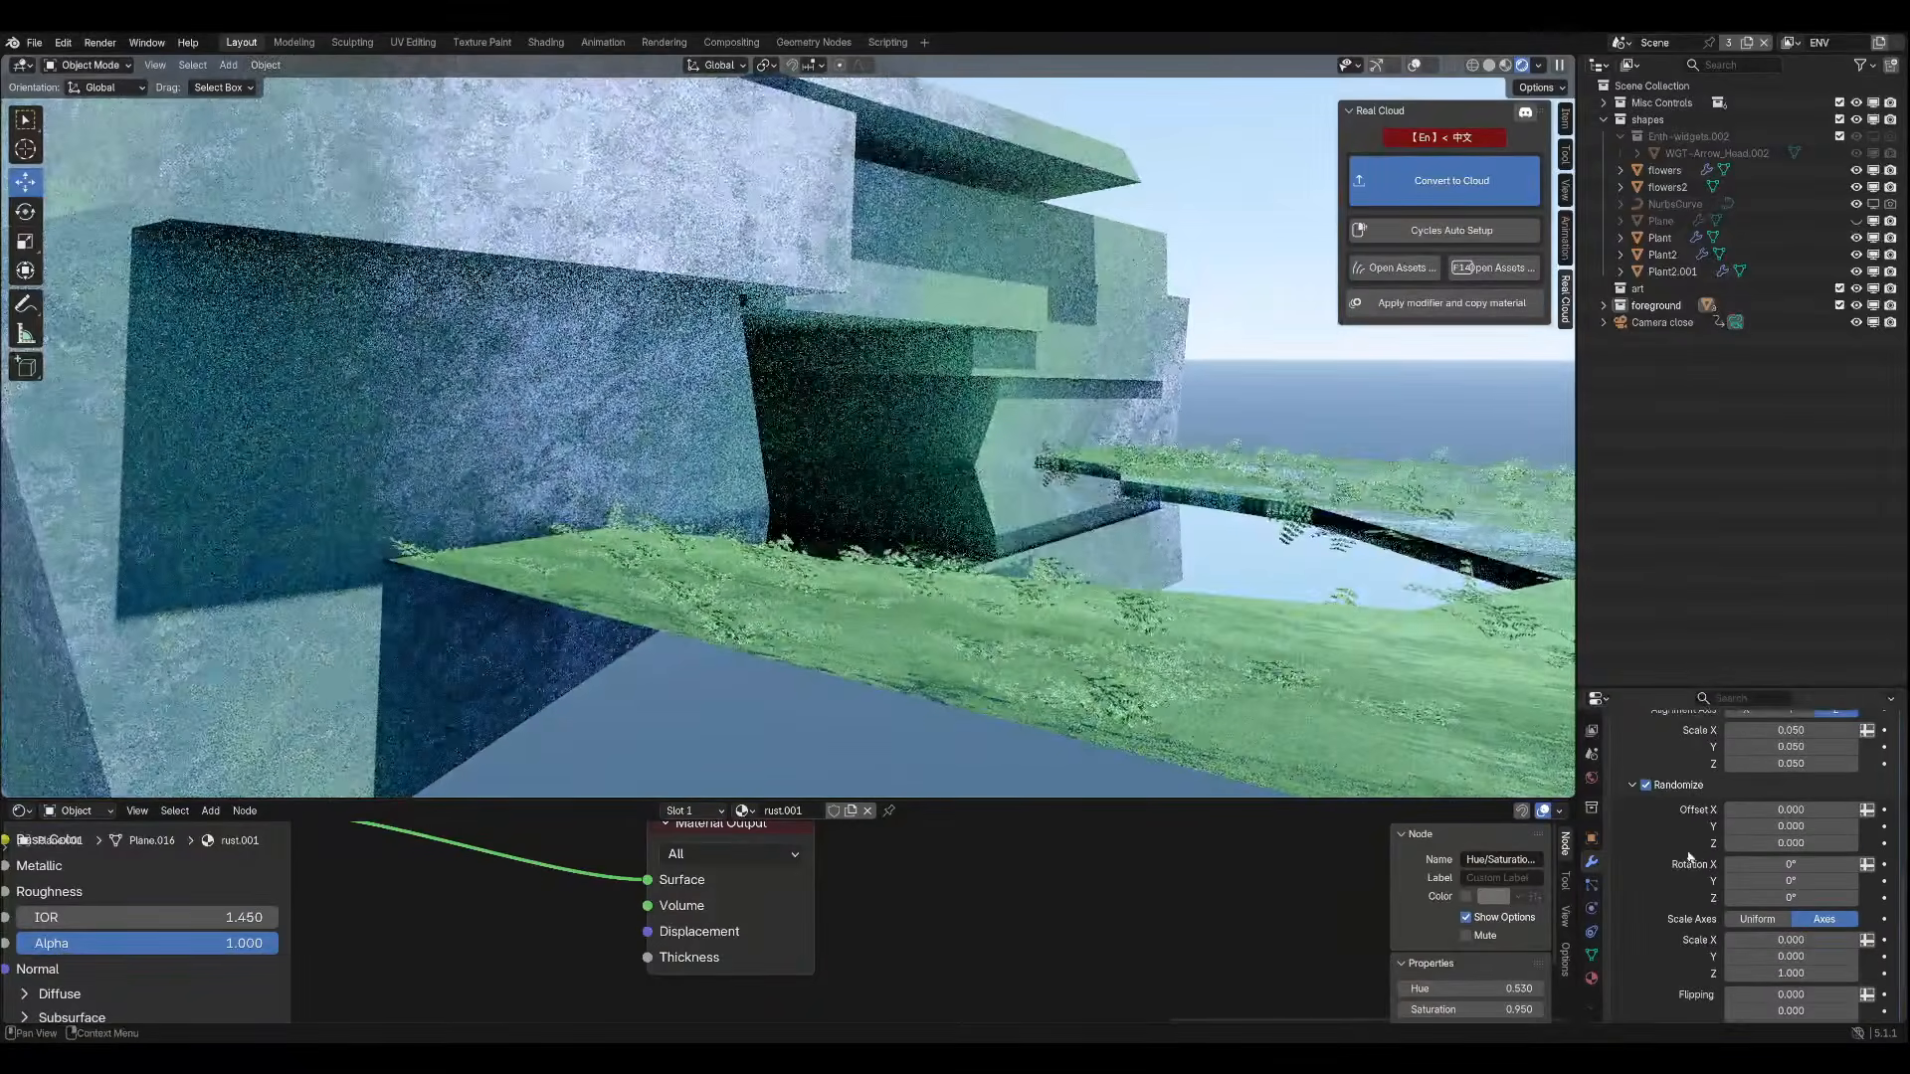
scroll(1663, 800, "up", 1)
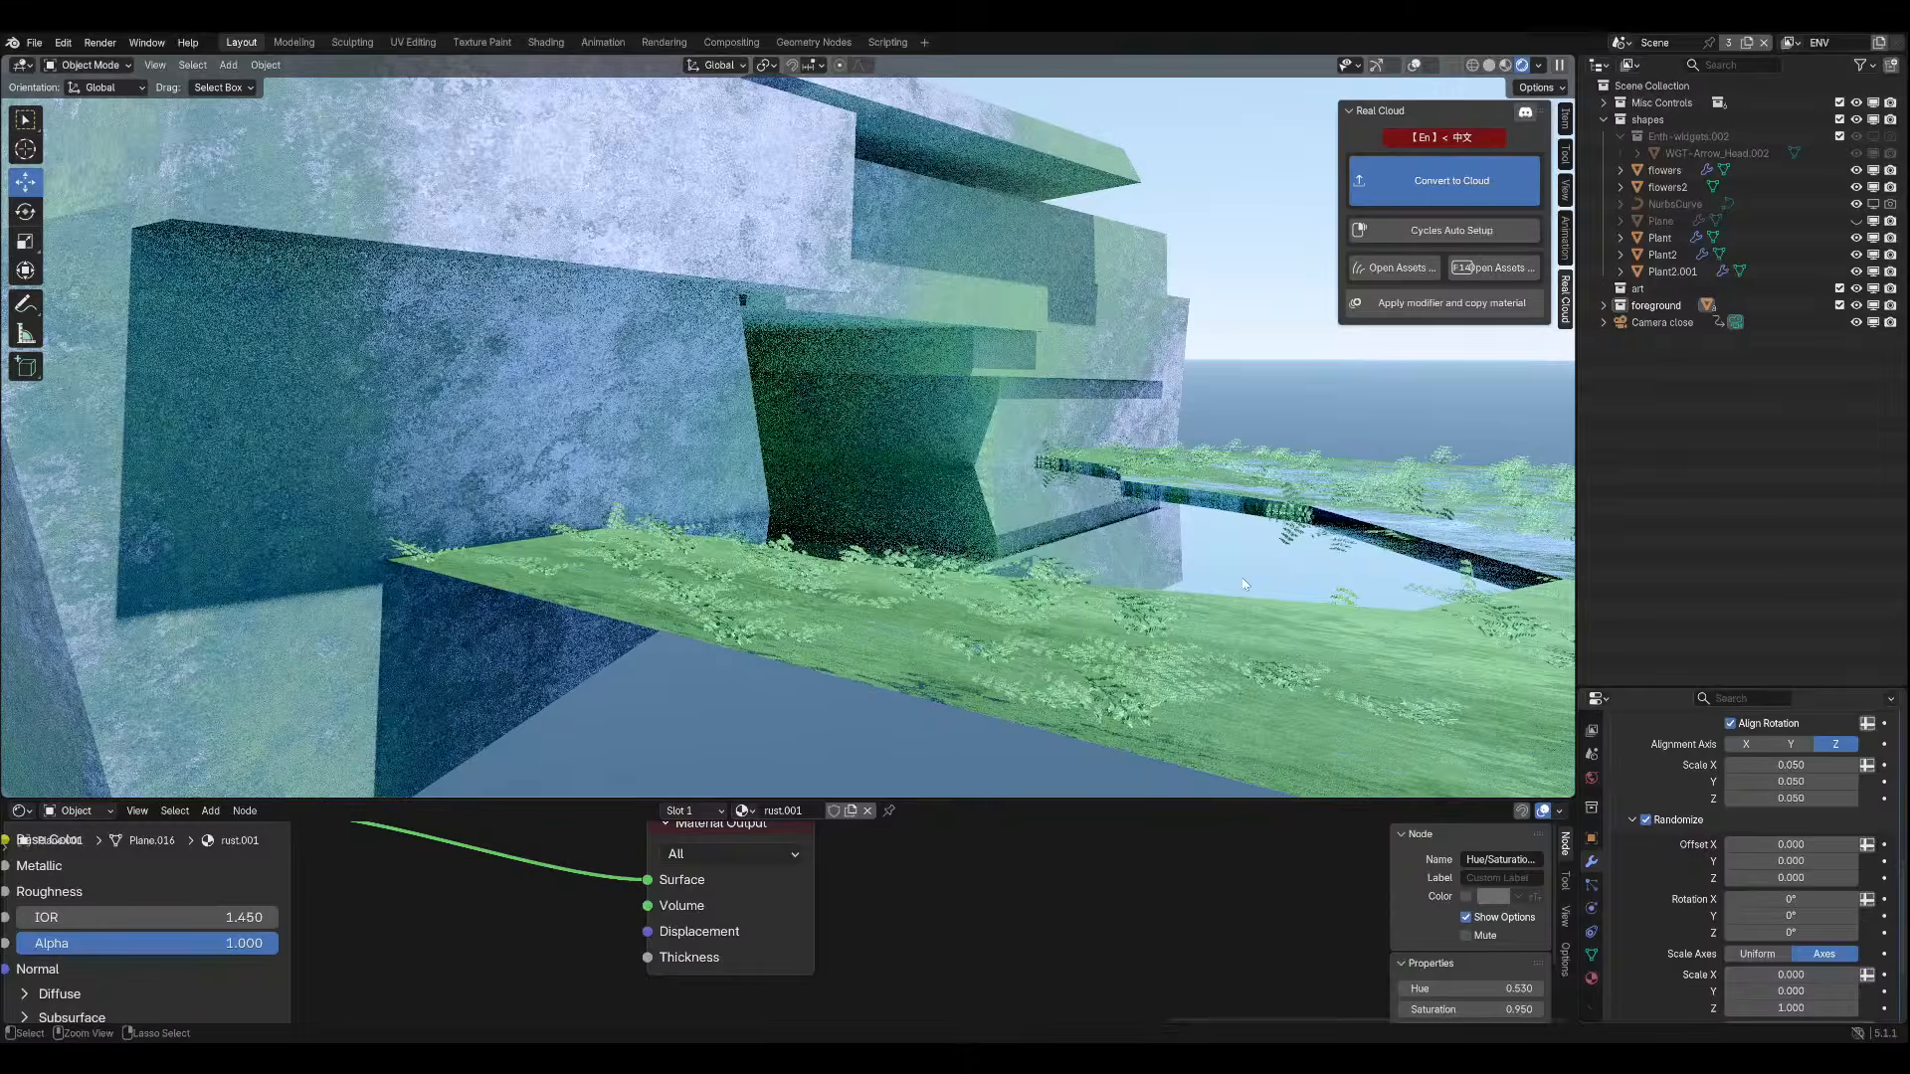
Undo the changes to the scatter's random rotation and per-axis scale, keeping the adjusted plant hue.
key("ctrl+z")
key("ctrl+z")
key("ctrl+z")
key("ctrl+z")
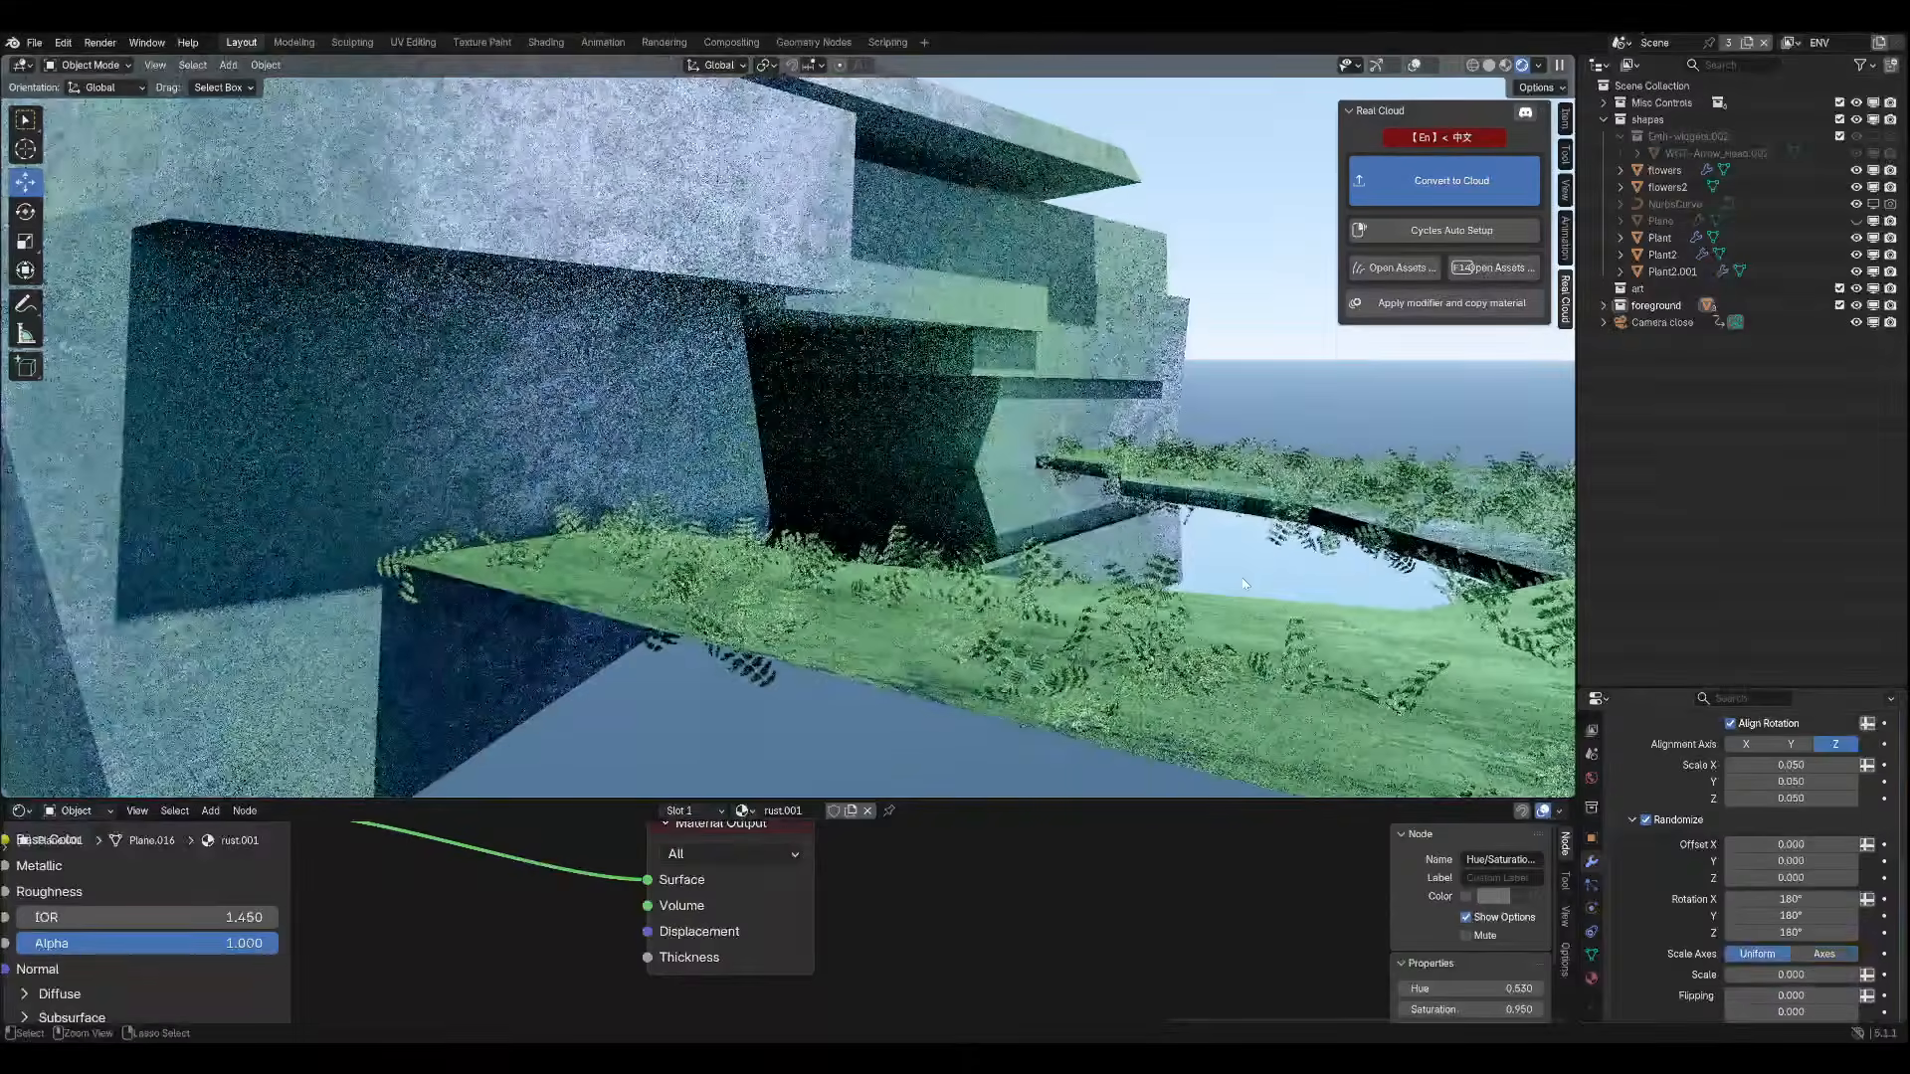
key("ctrl+z")
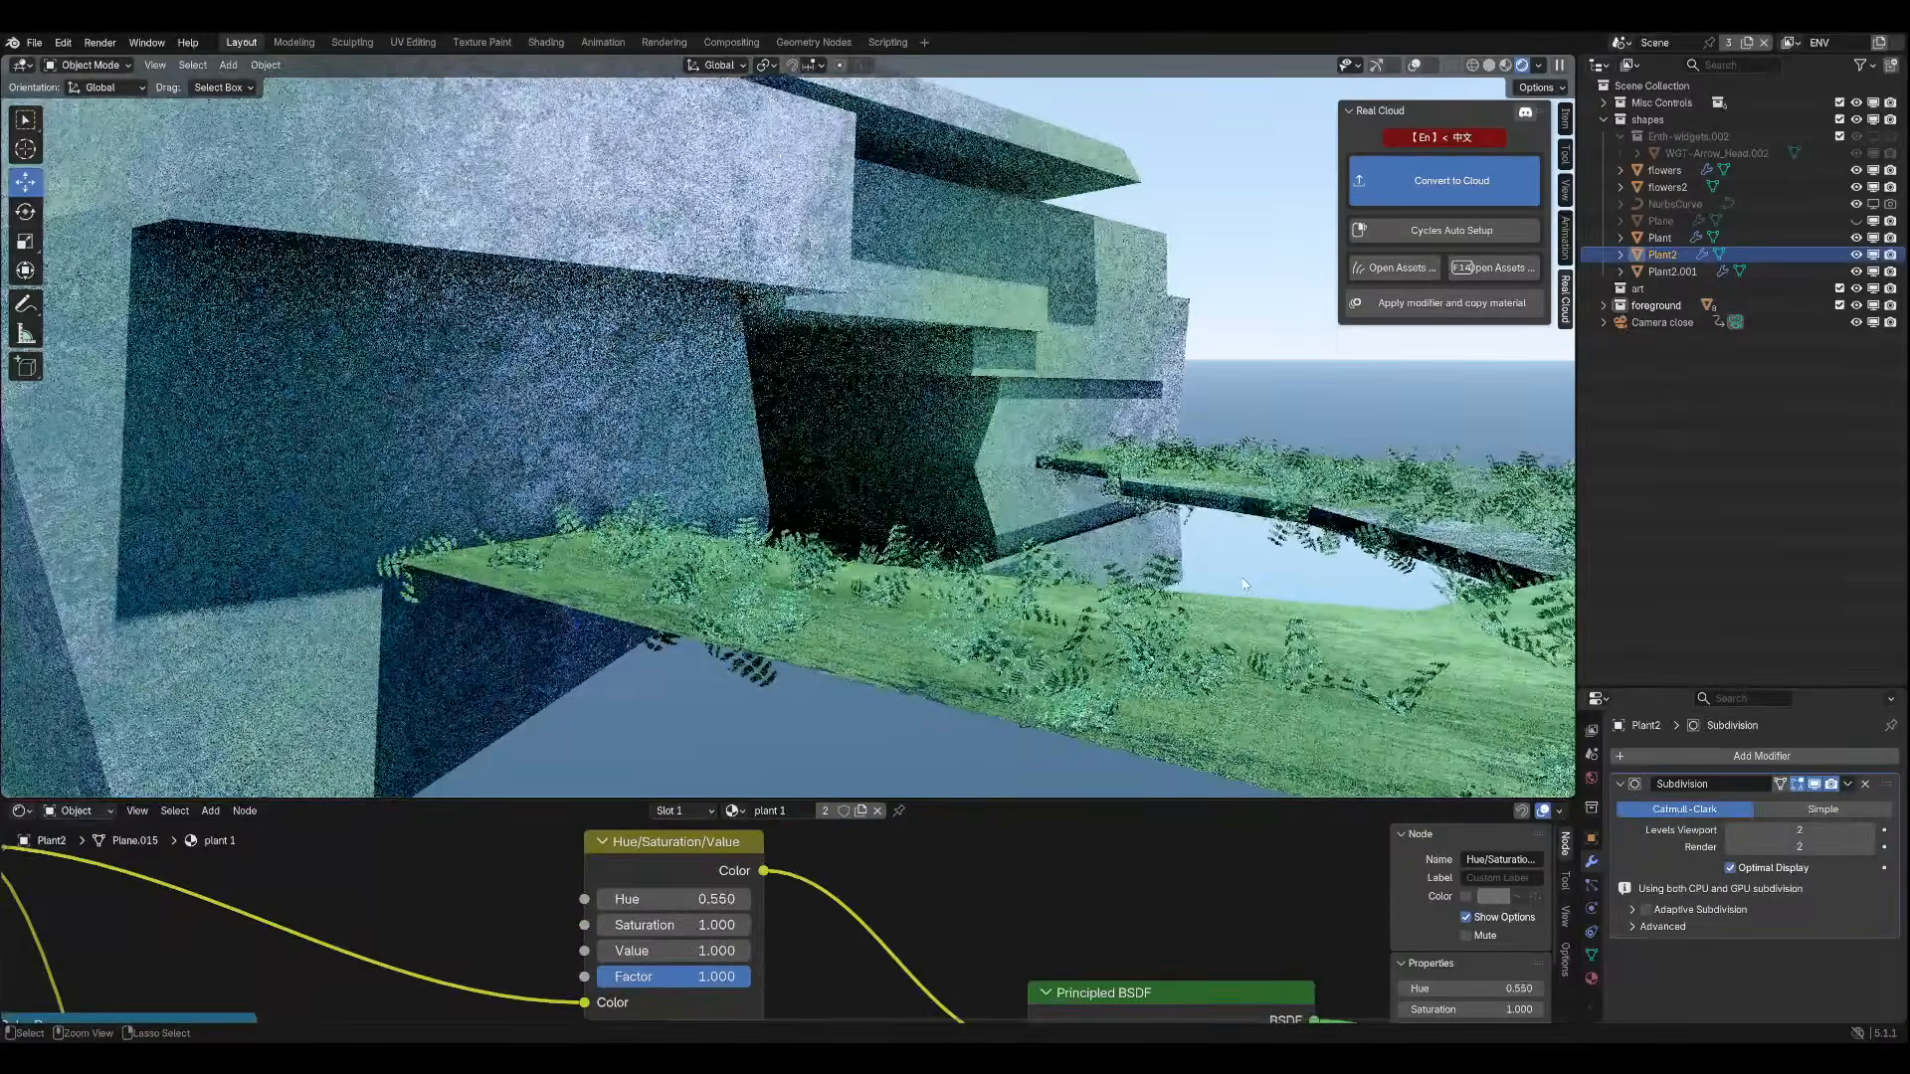
key("ctrl+z")
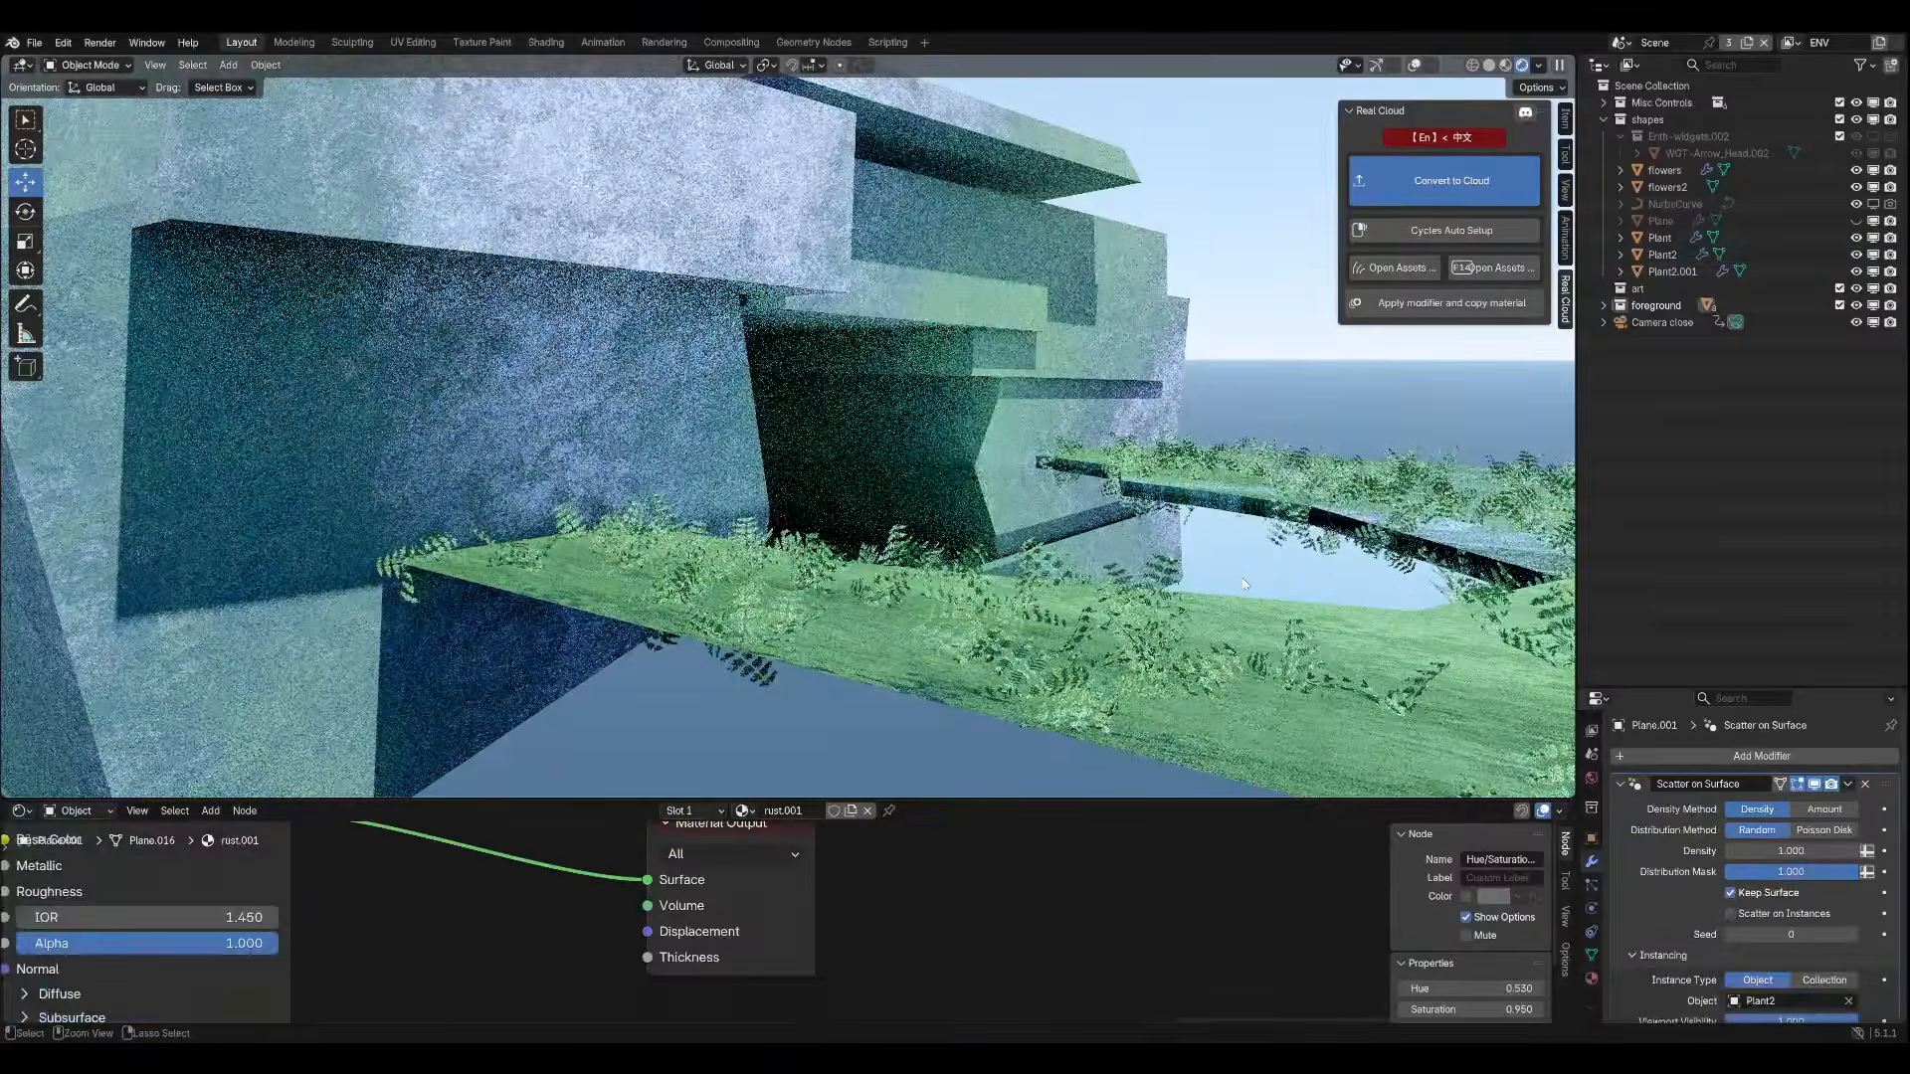
key("ctrl+z")
key("ctrl+z")
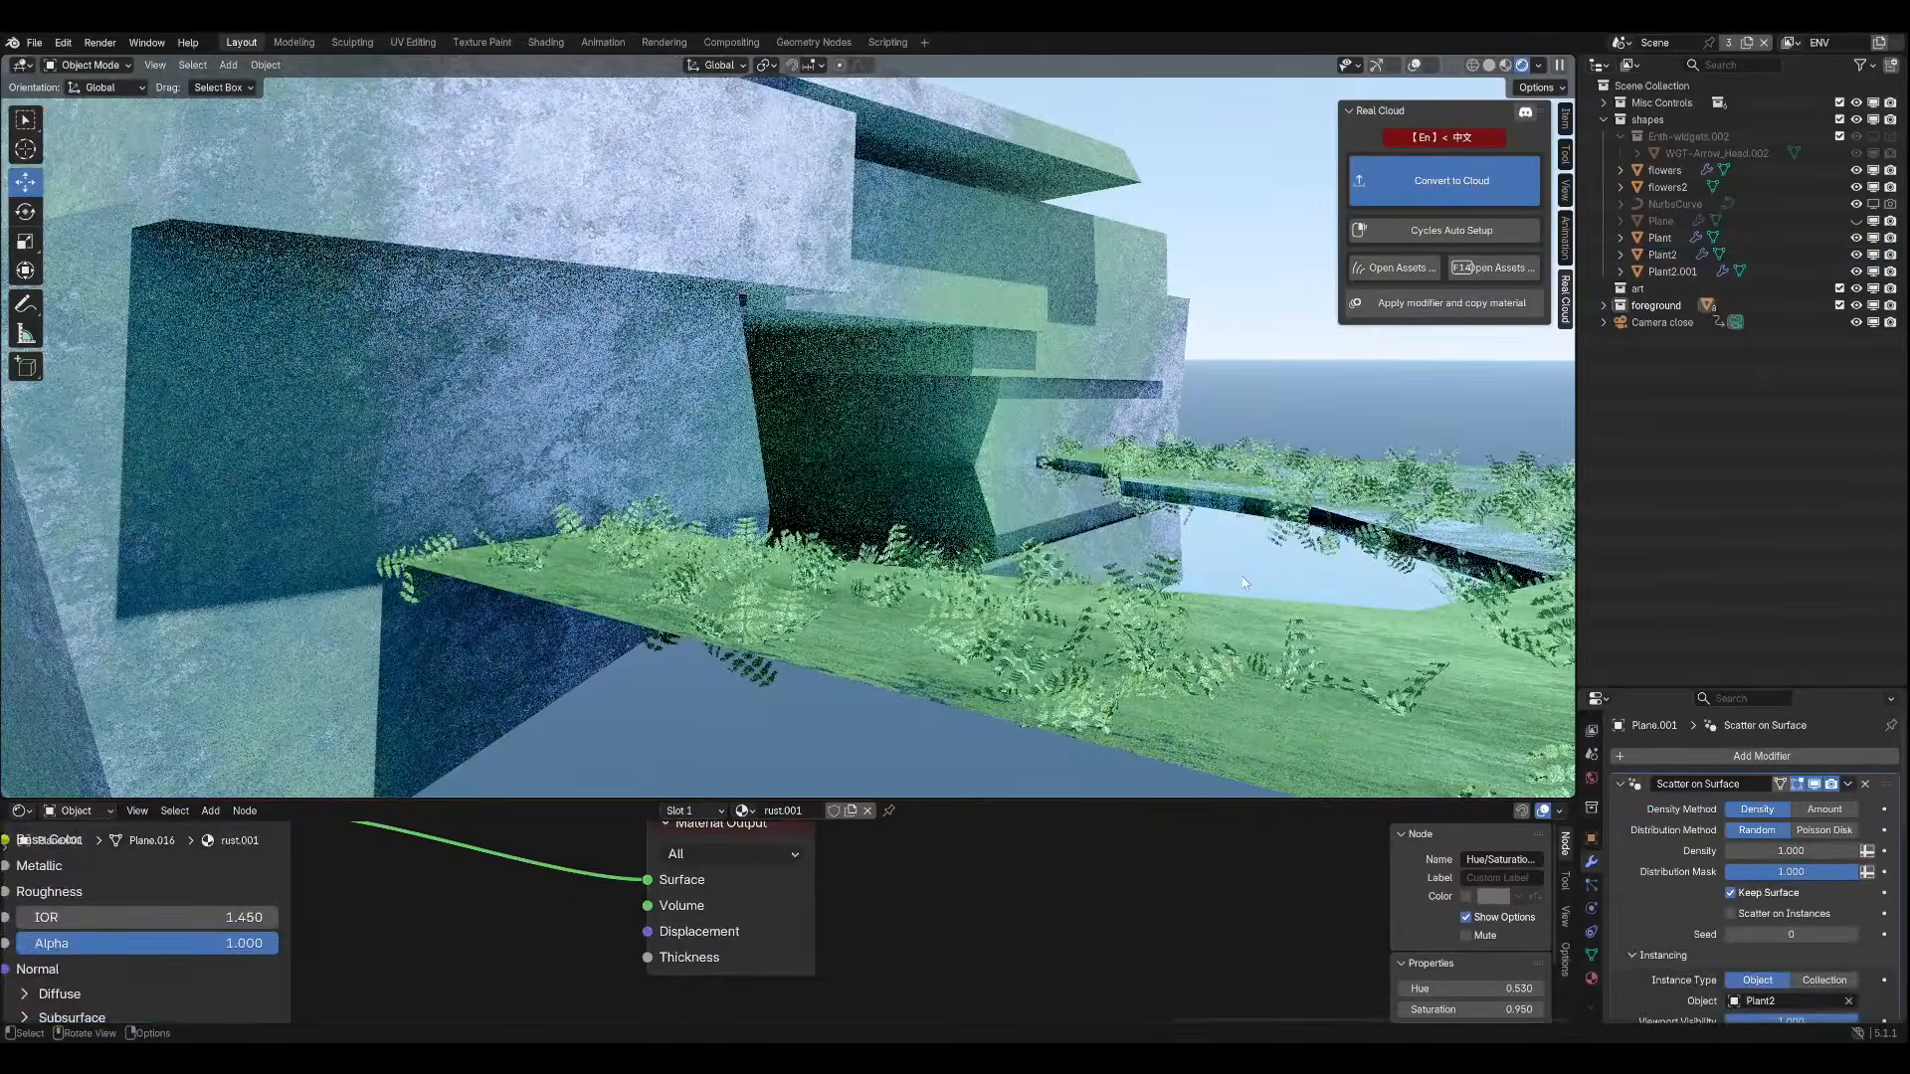
Return to the camera view and set the scattered plants' Z scale to 0.01 in the Scatter on Surface transform.
scroll(984, 579, "down", 4)
key("KP_0")
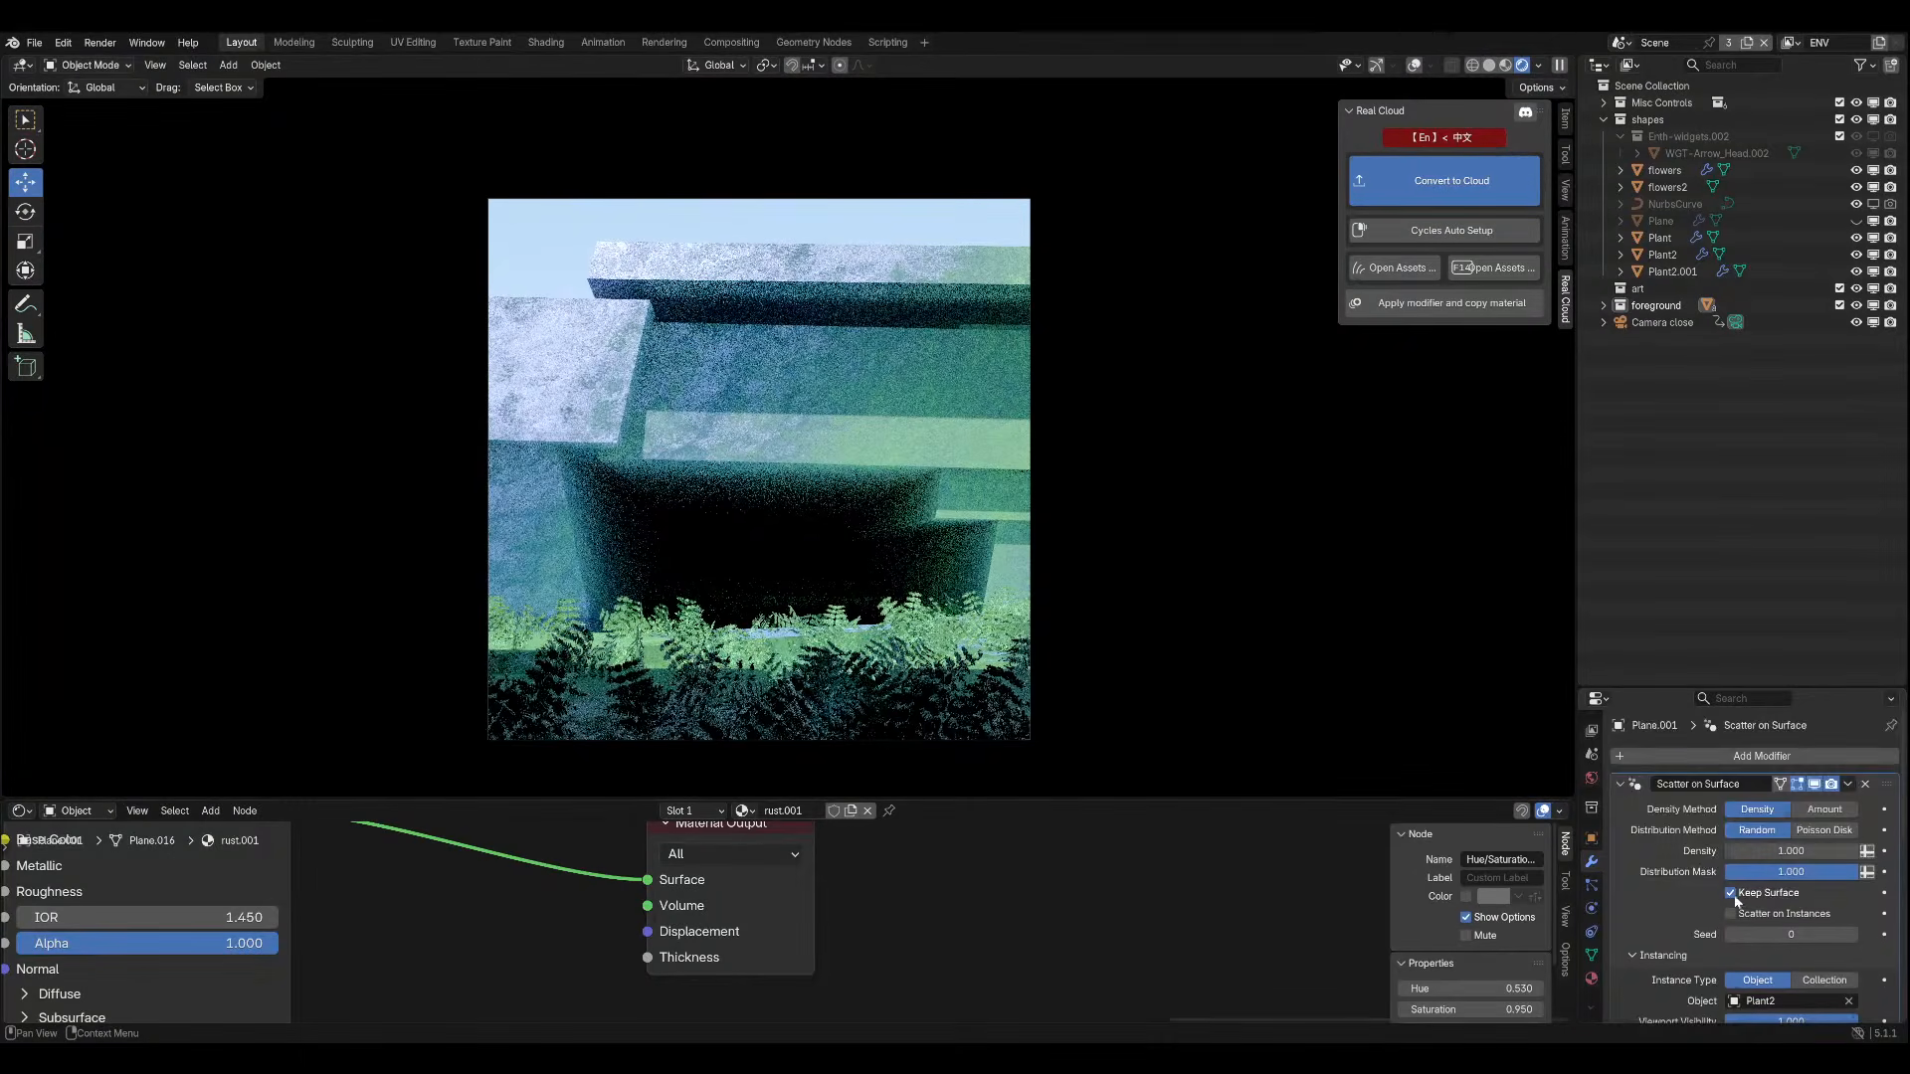
scroll(1681, 889, "down", 6)
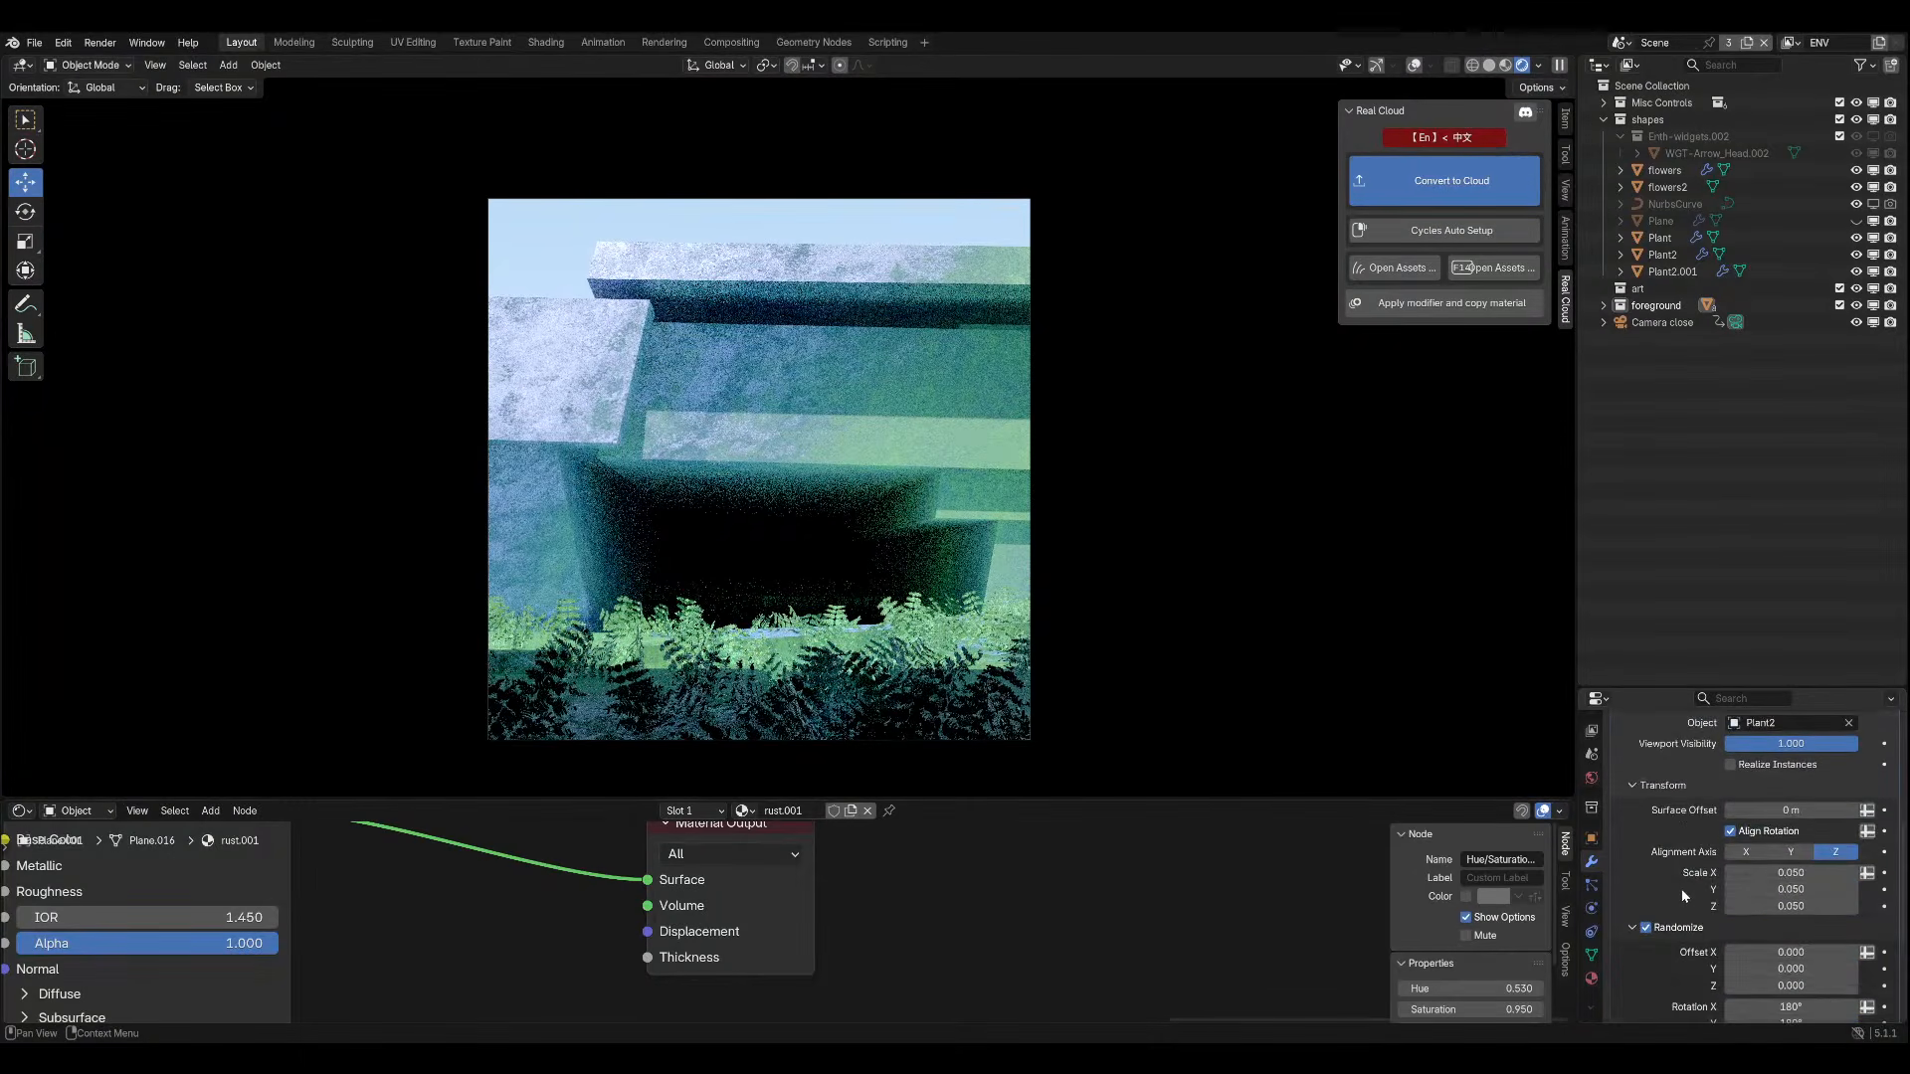
scroll(1681, 890, "down", 2)
scroll(1680, 869, "down", 2)
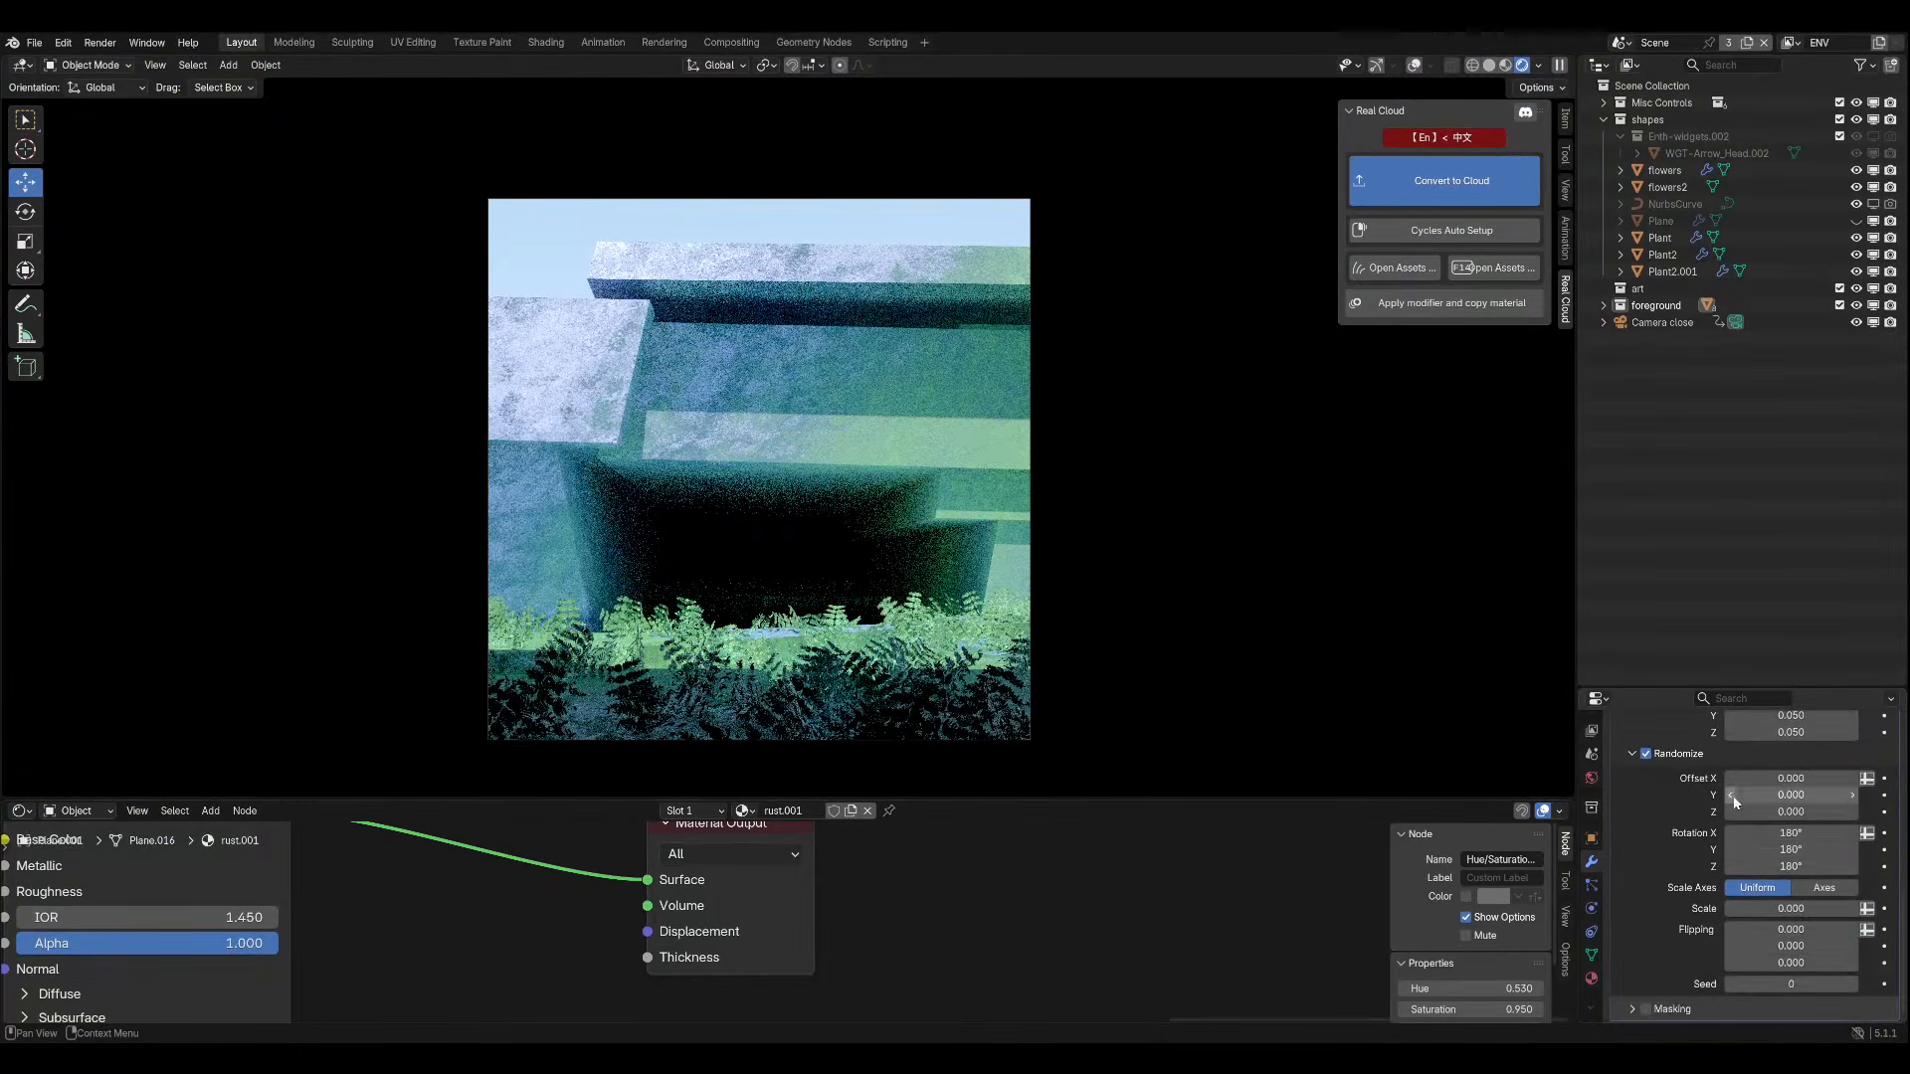
scroll(1791, 806, "up", 2)
left_click(1781, 836)
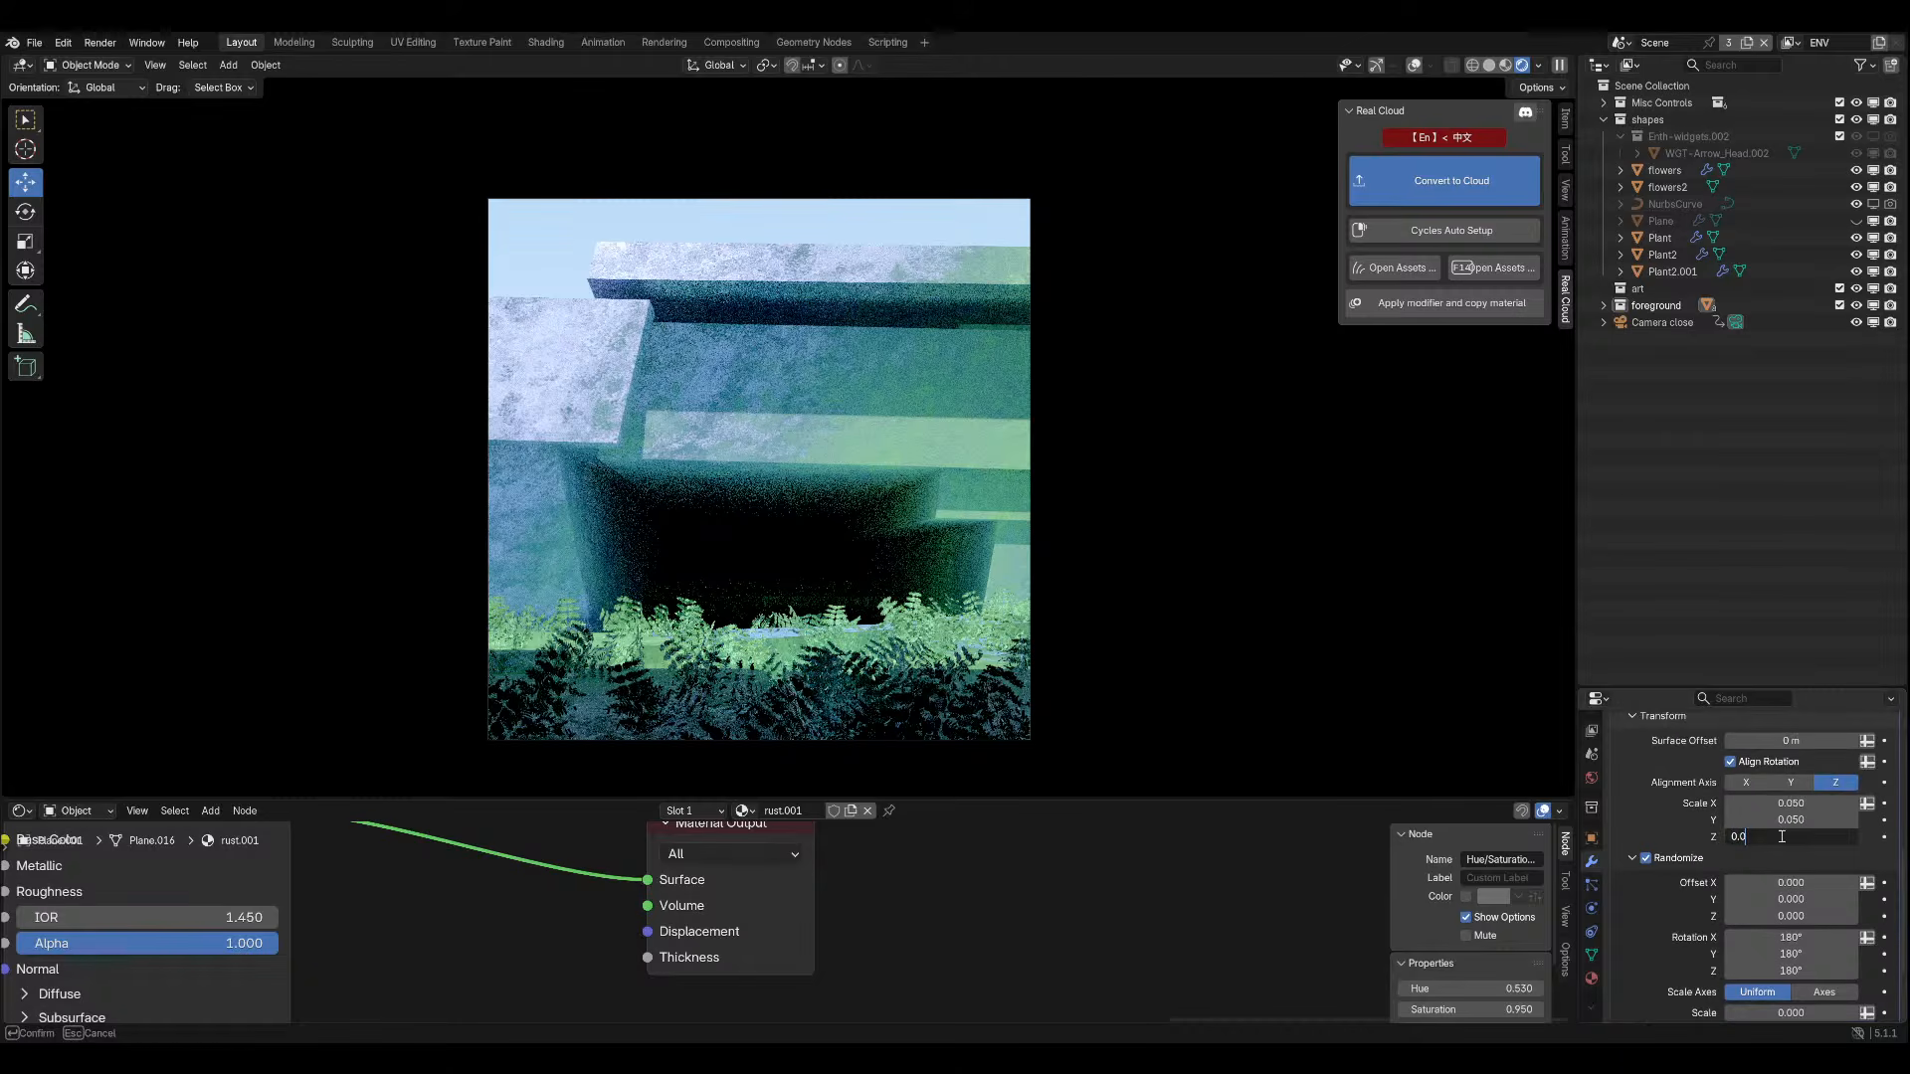
type("1")
key("Return")
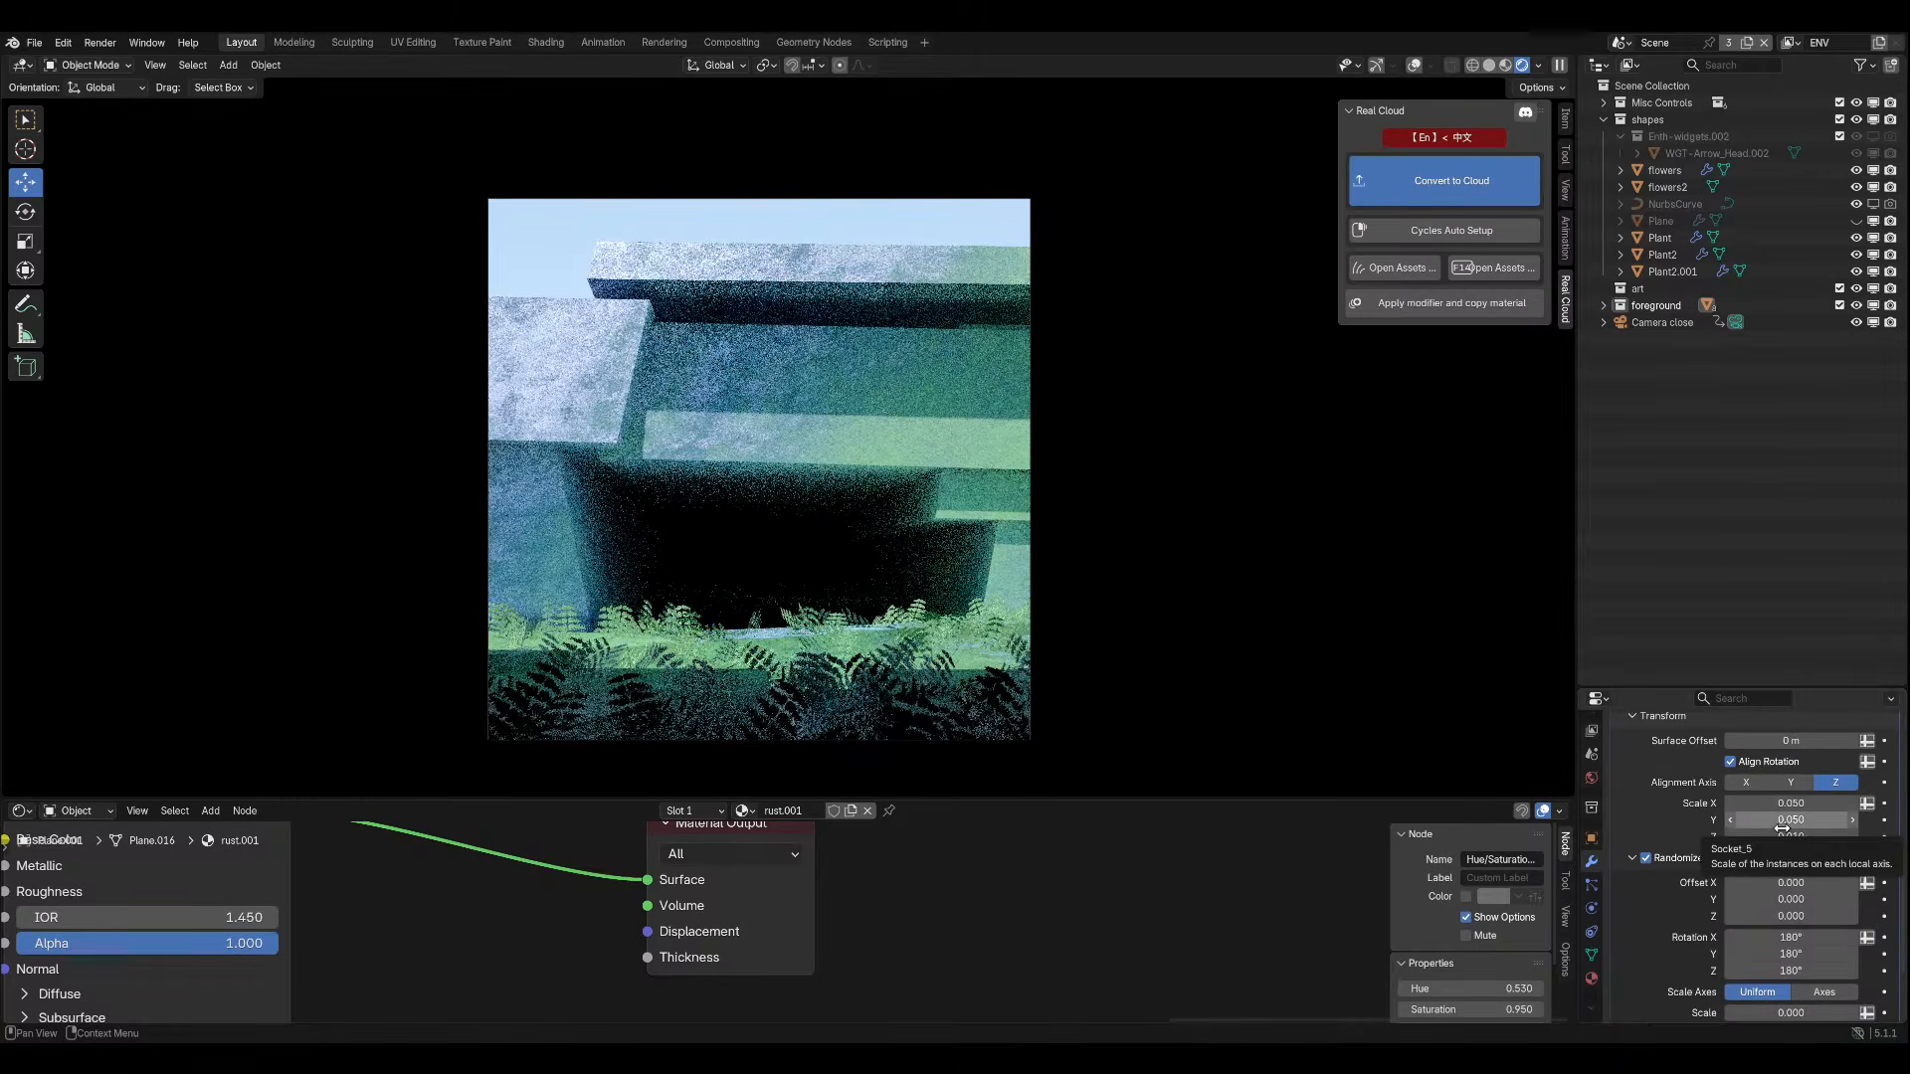
Look at the slabs and plants from outside the camera, and return to the camera view.
middle_click_drag(484, 595, 990, 623)
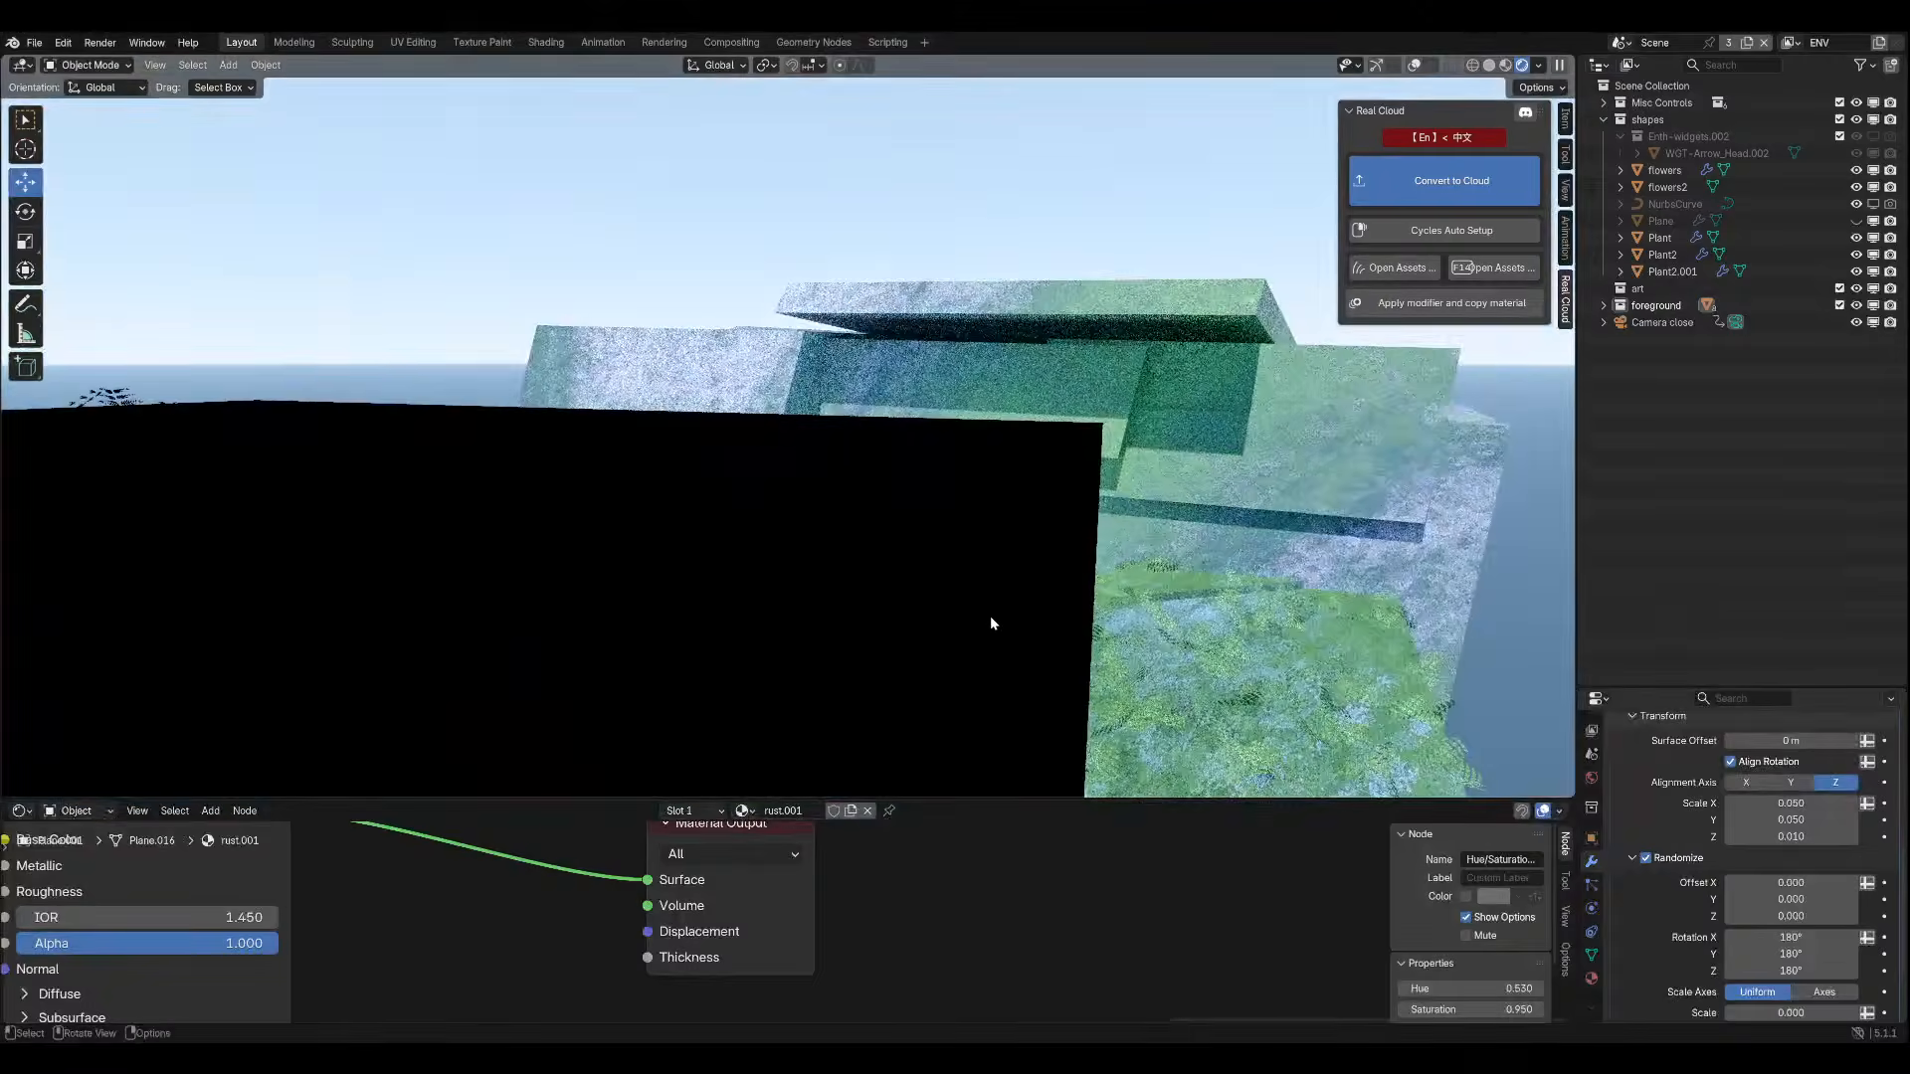
key("KP_0")
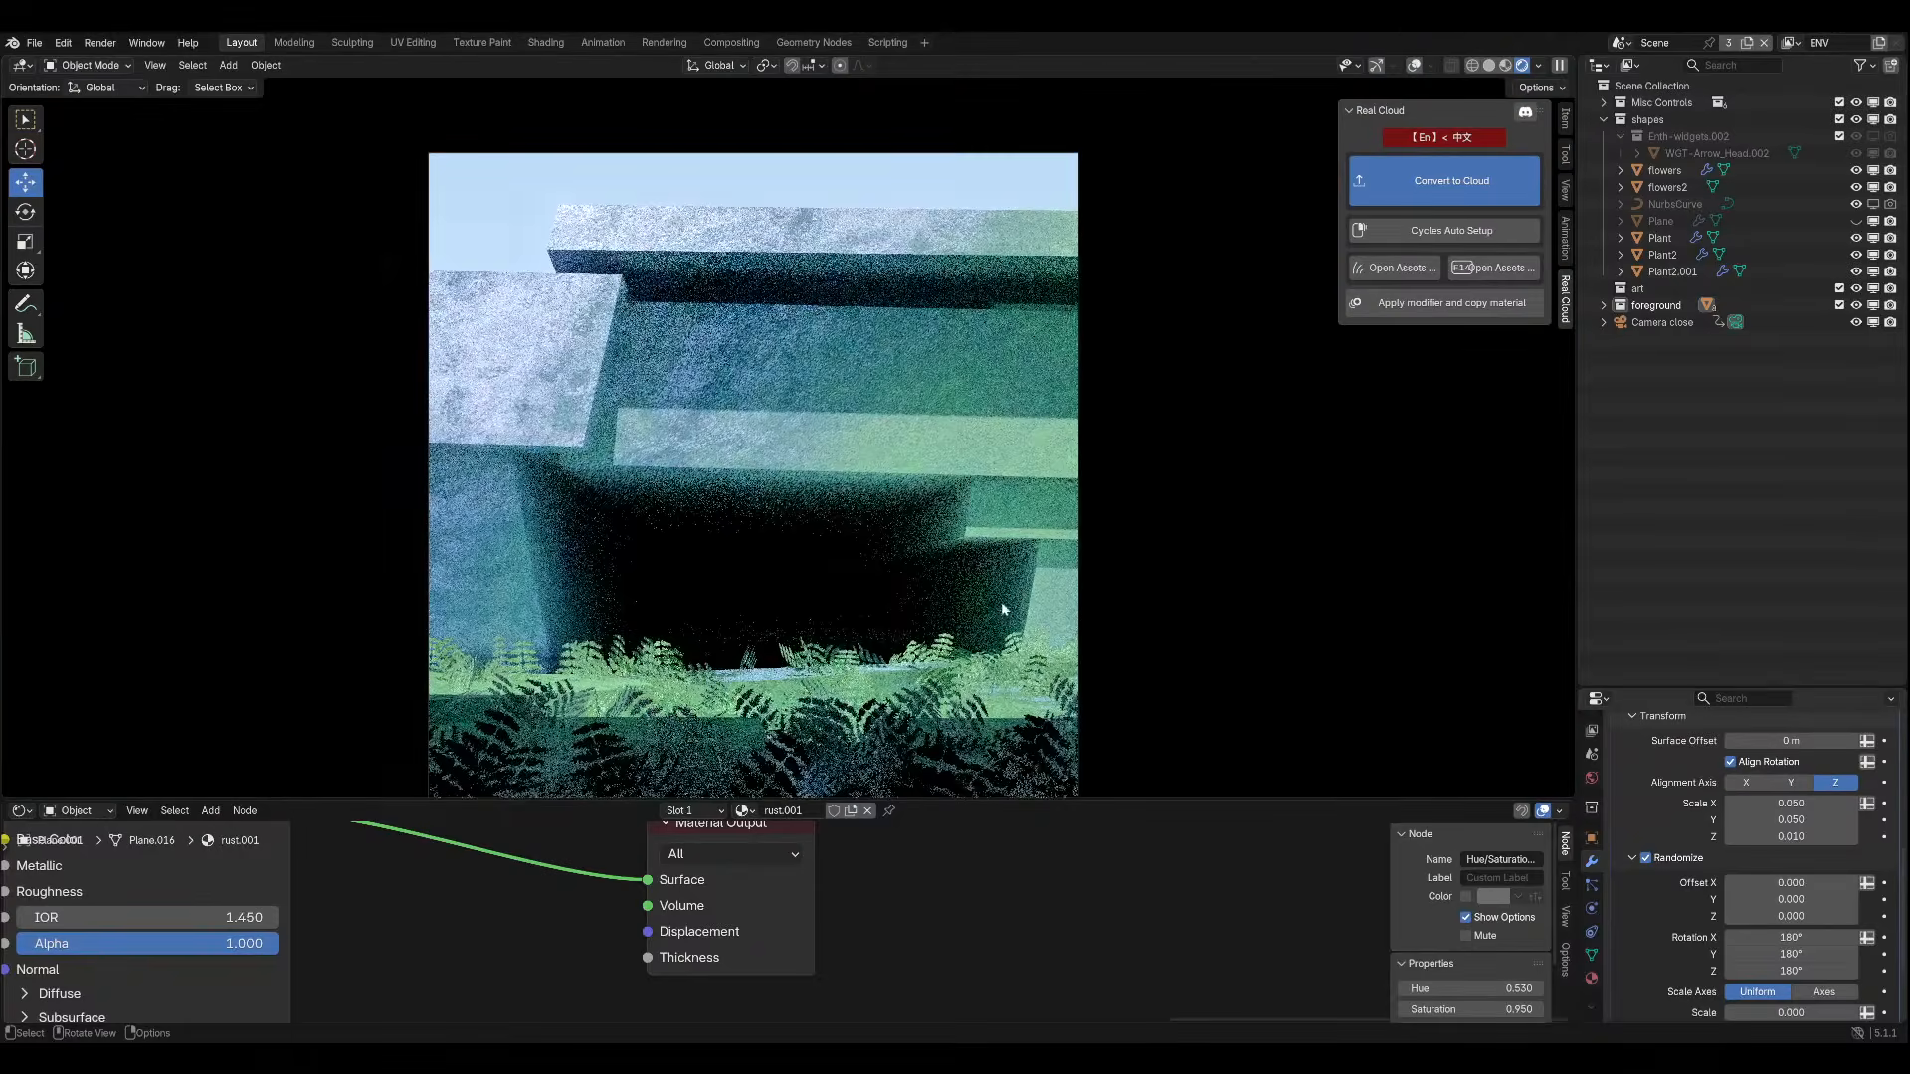
scroll(1001, 600, "down", 1)
middle_click_drag(1001, 600, 998, 579, "shift")
scroll(1000, 580, "up", 1)
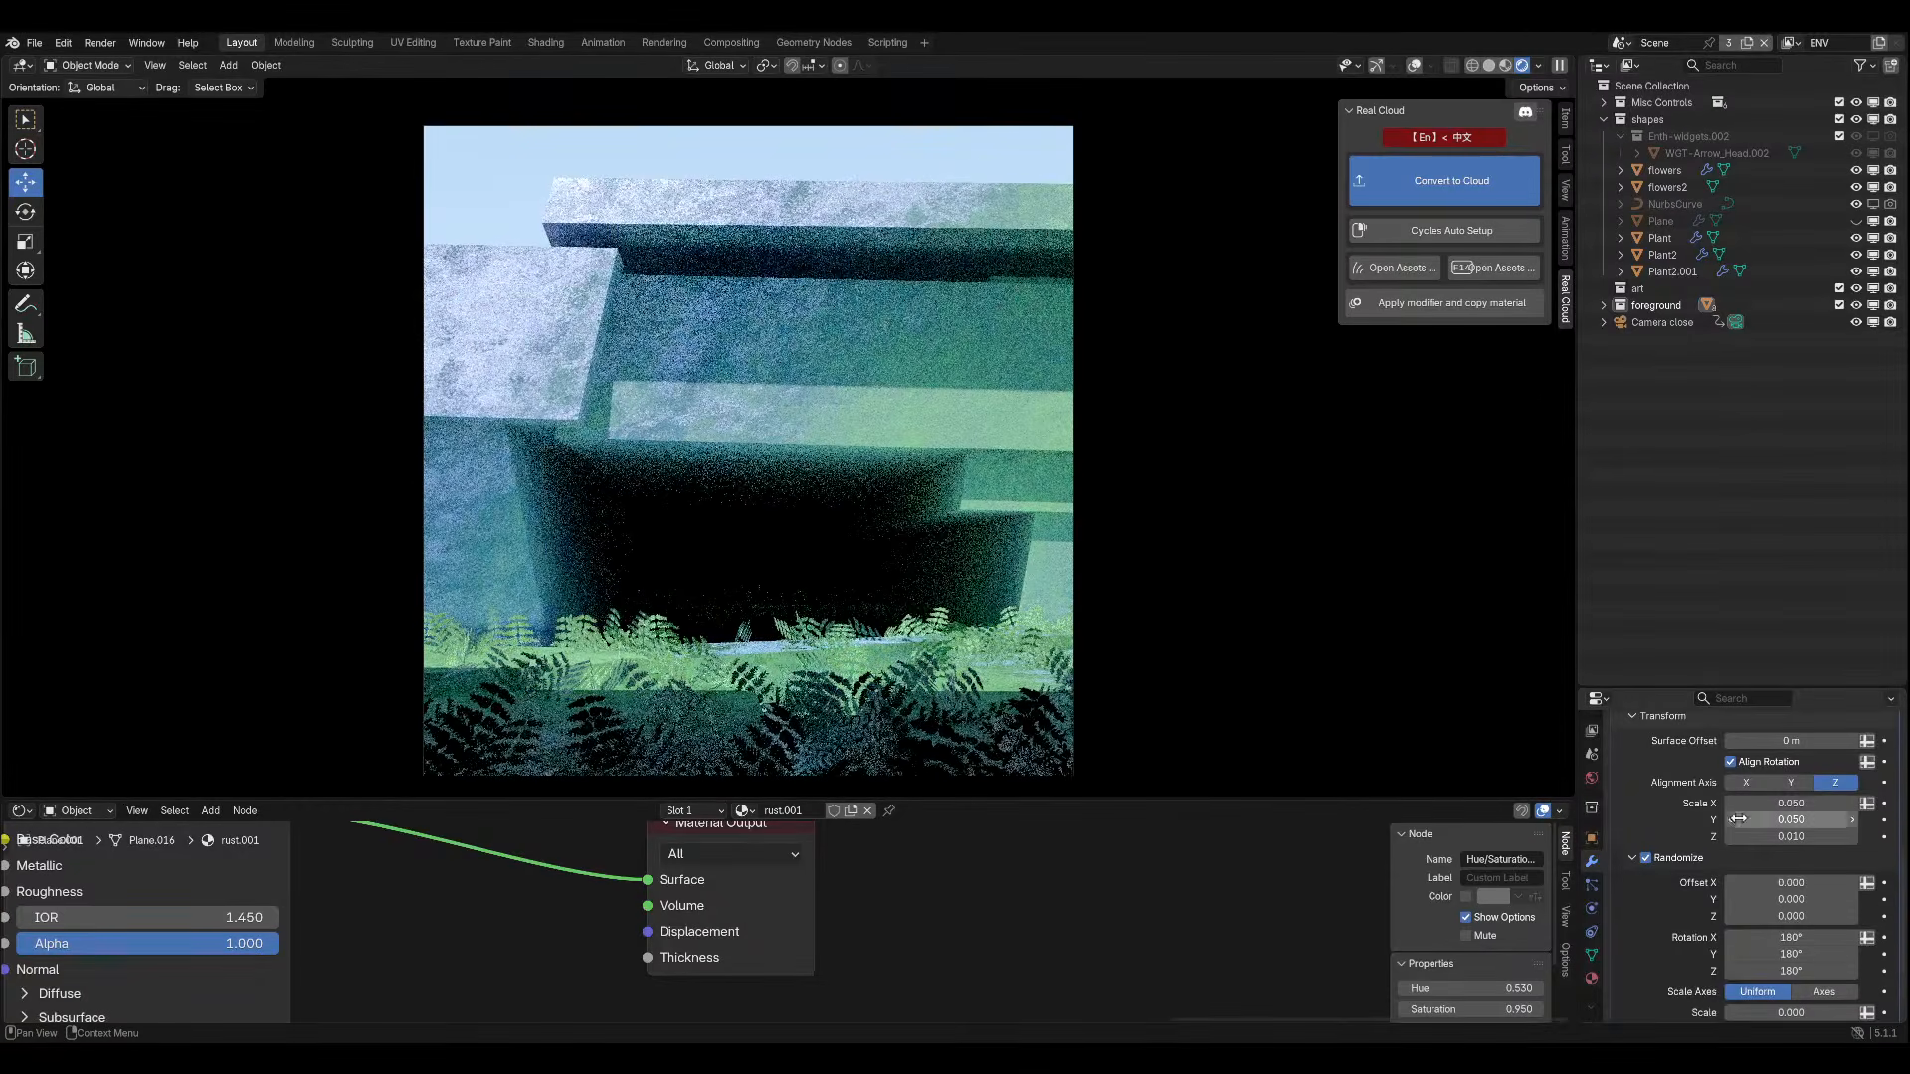
Set the scatter's random rotation to 0° on the X, Y and Z axes and check it through the camera.
scroll(1711, 824, "down", 2)
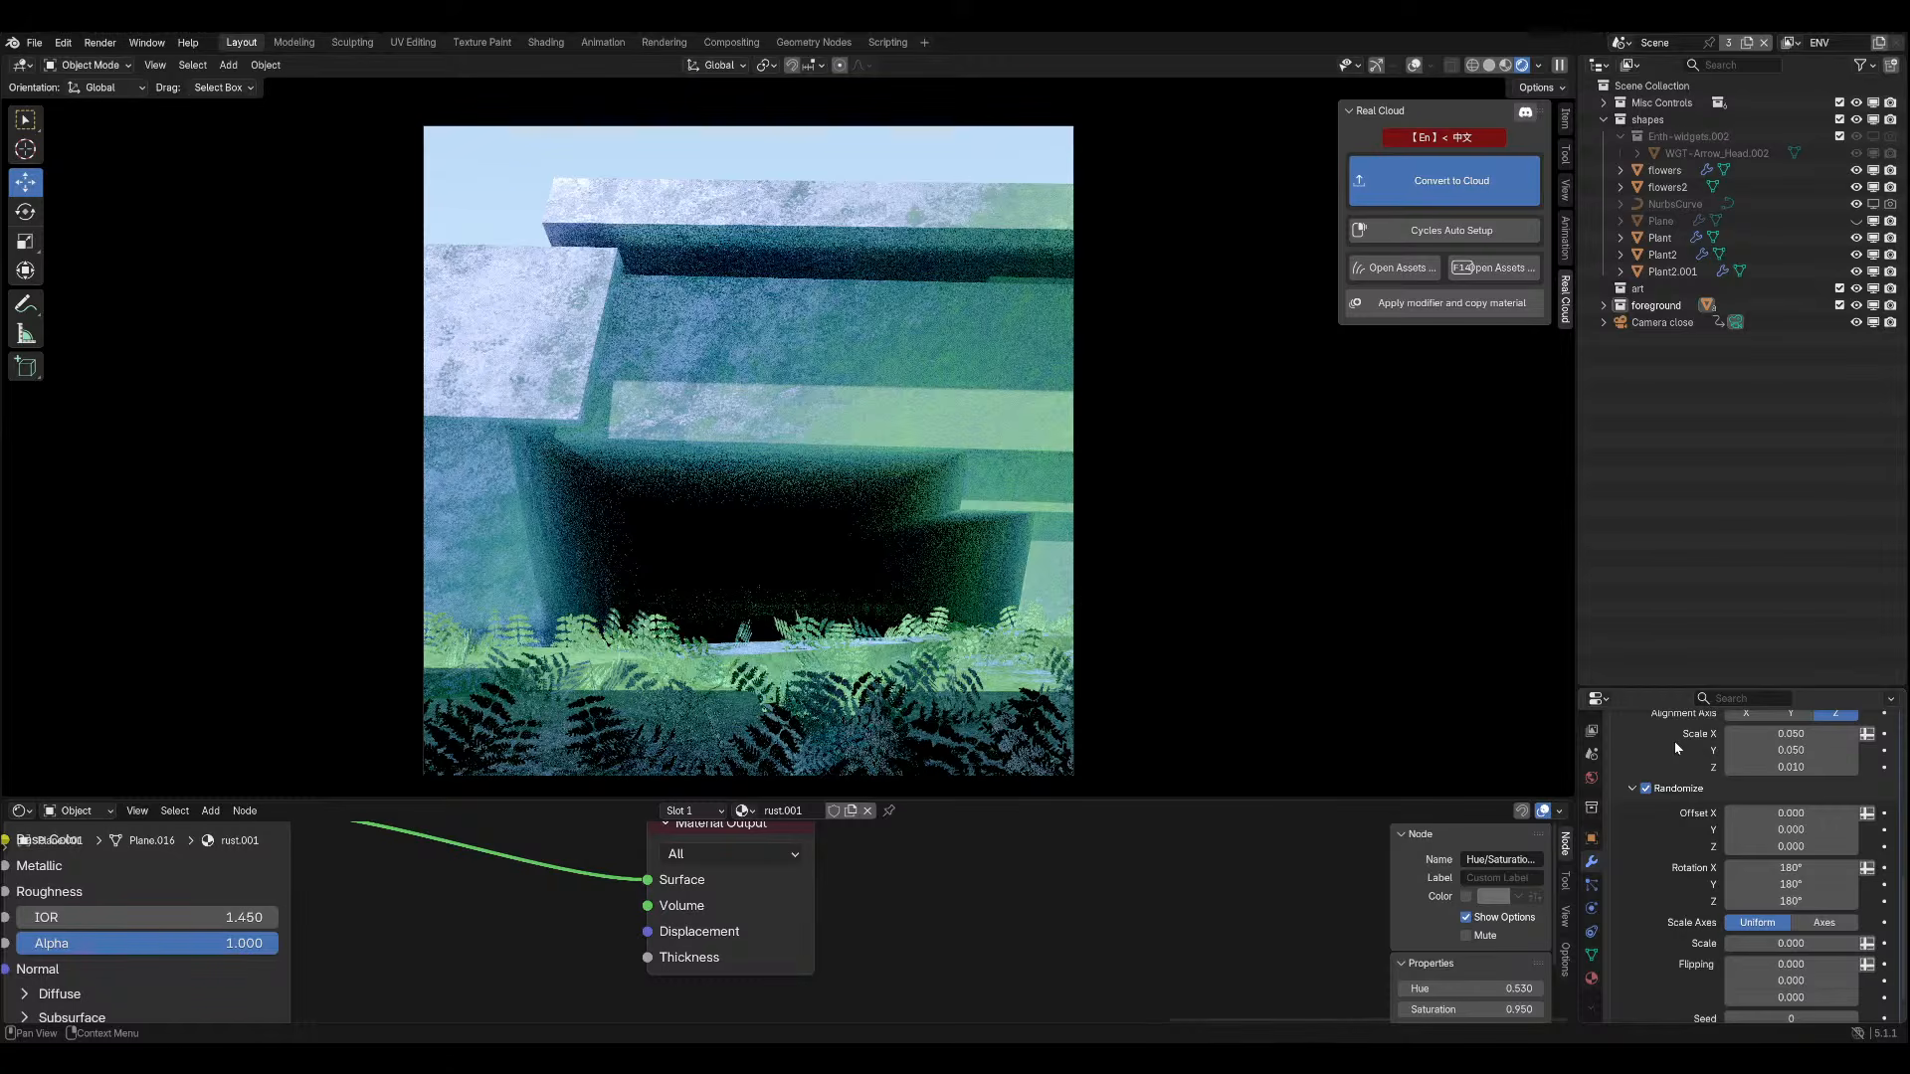
scroll(1679, 872, "down", 1)
scroll(1716, 871, "up", 2)
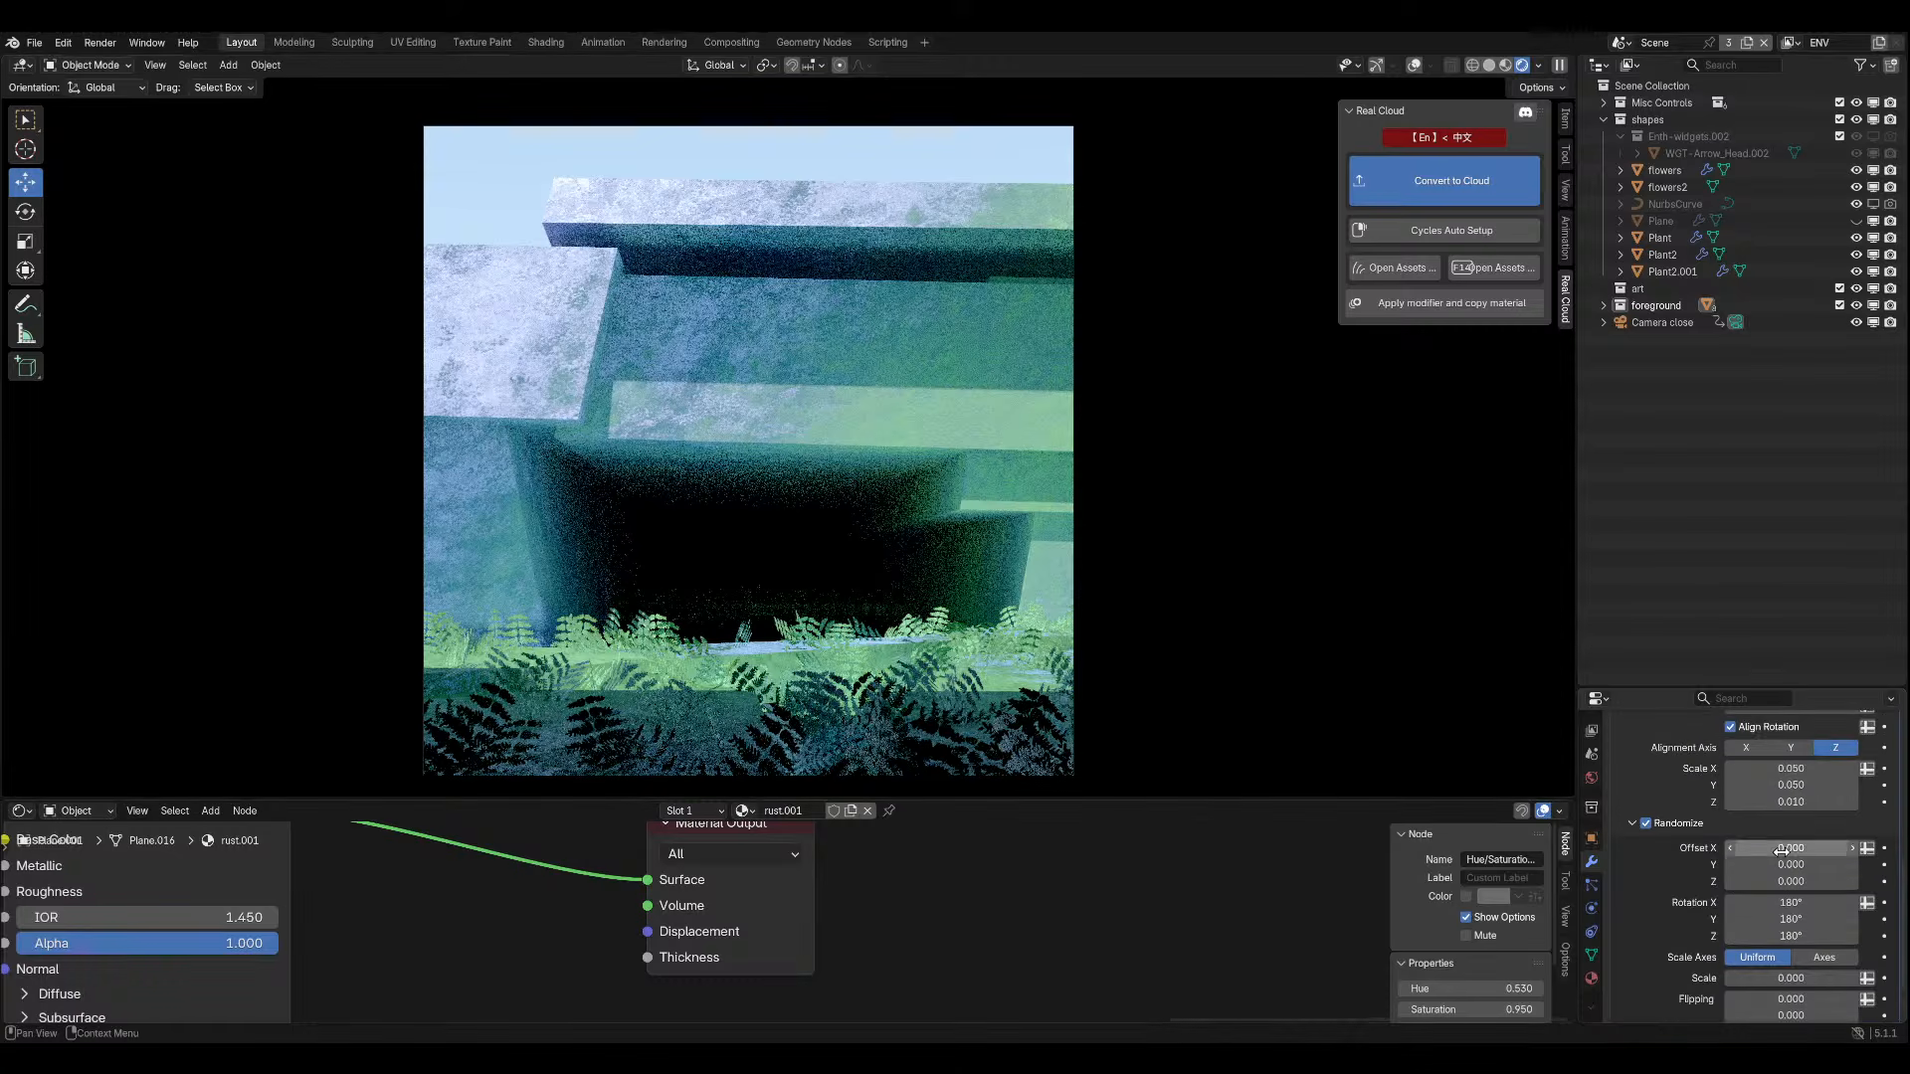
left_click_drag(1818, 800, 1816, 800)
middle_click_drag(895, 612, 1096, 637)
left_click(1798, 902)
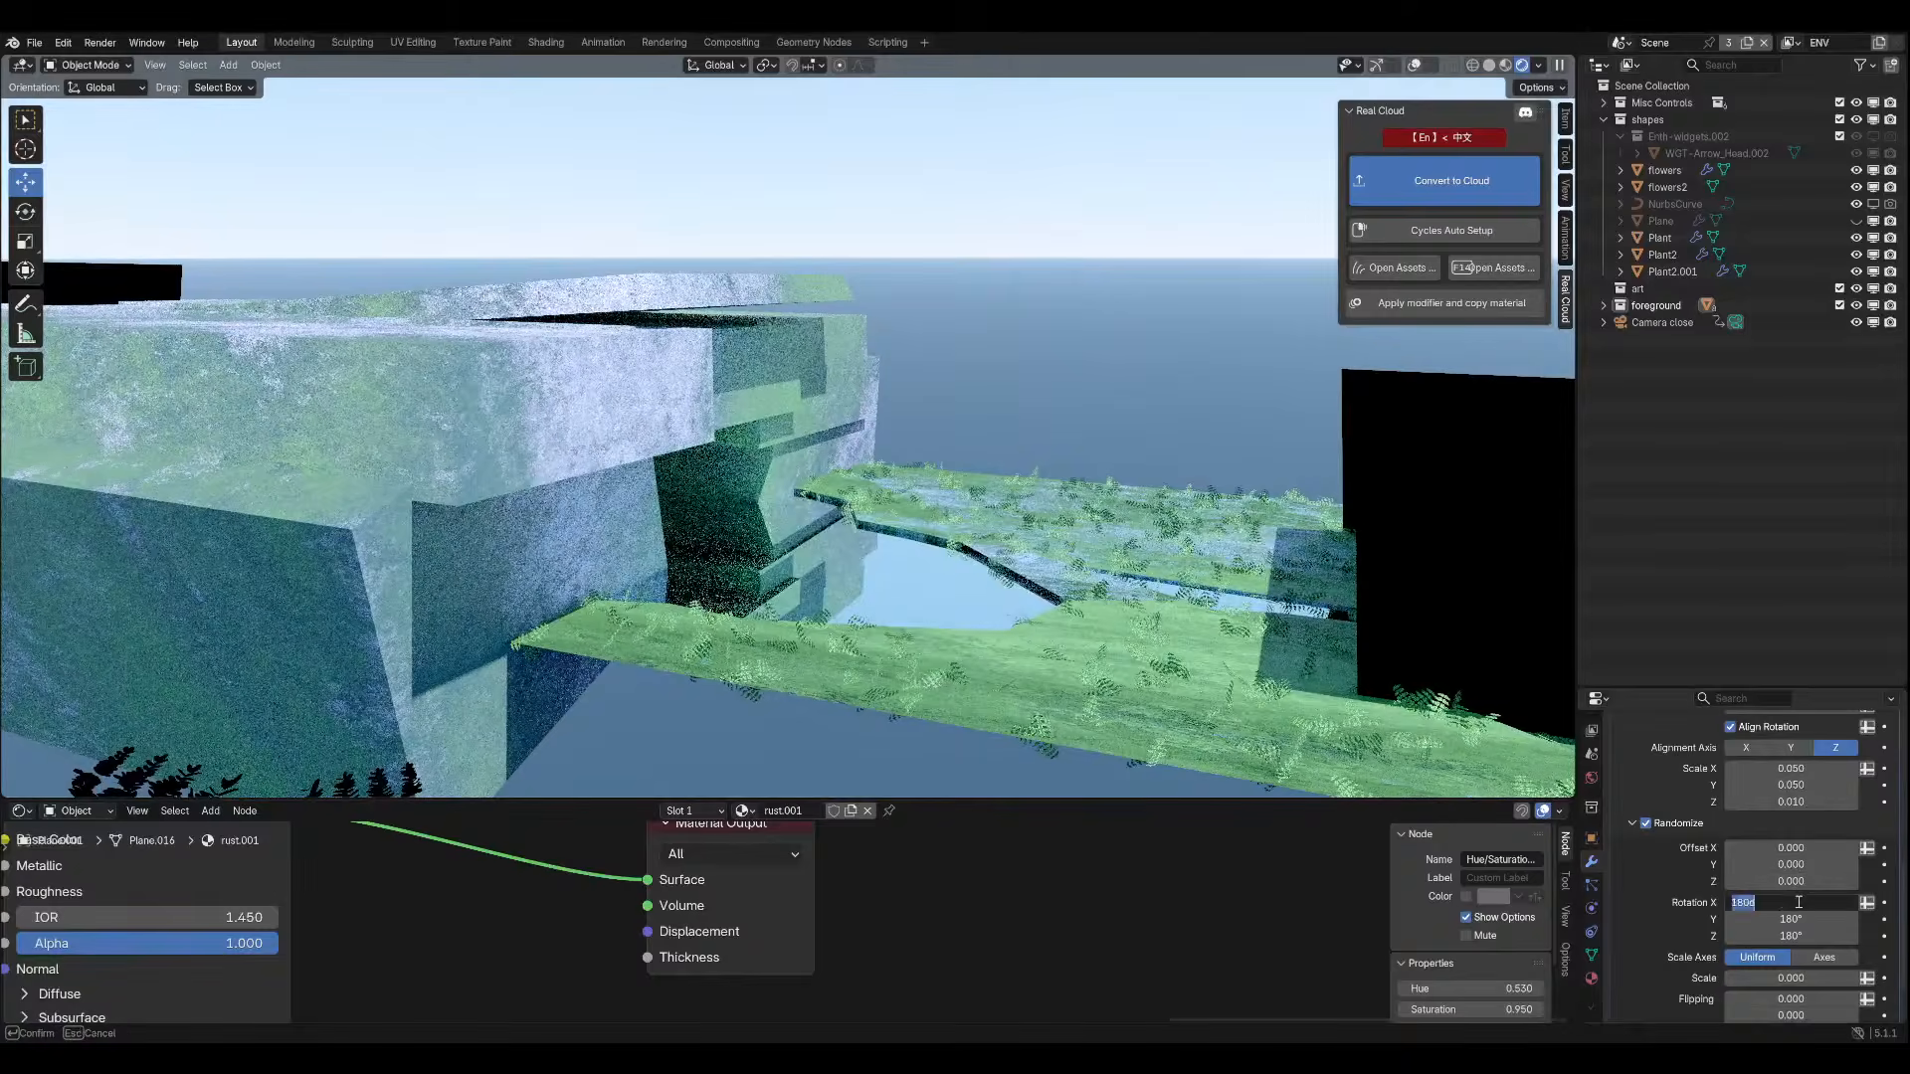
type("0")
key("Return")
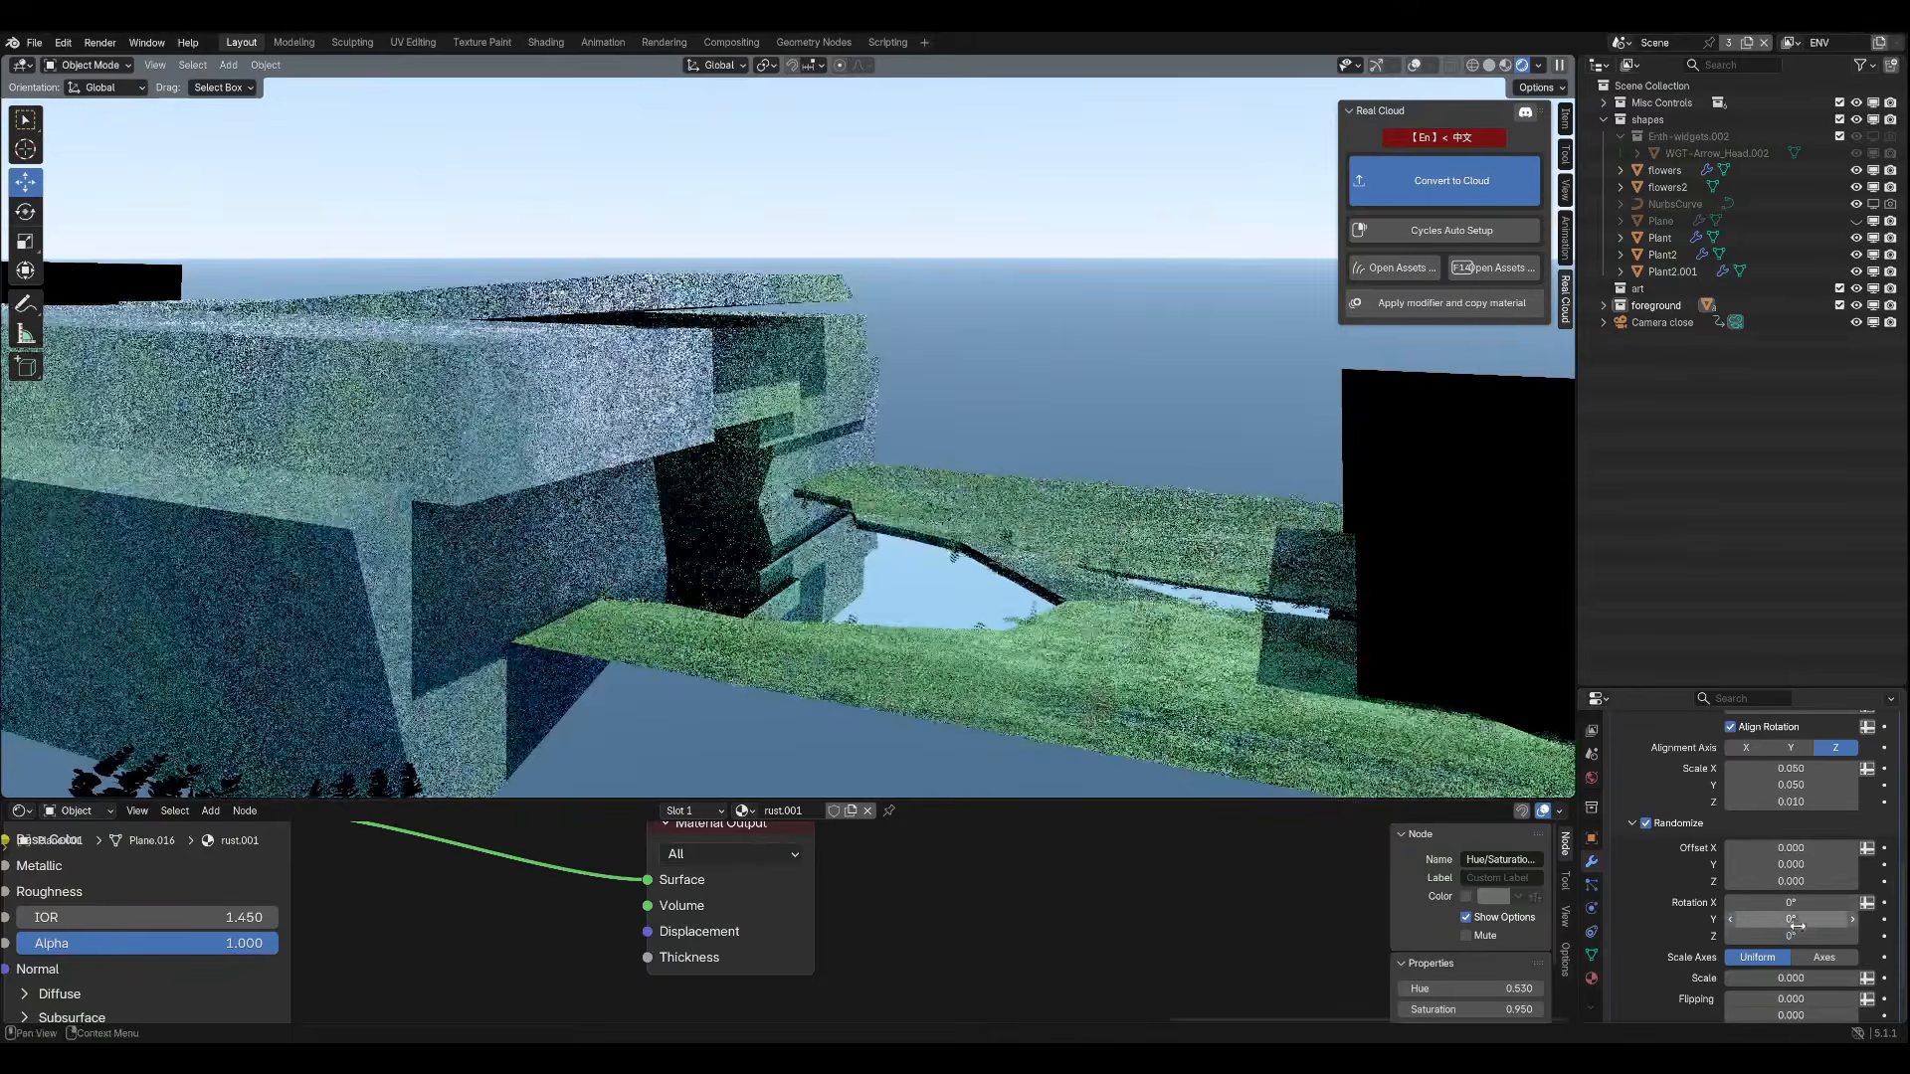
key("KP_0")
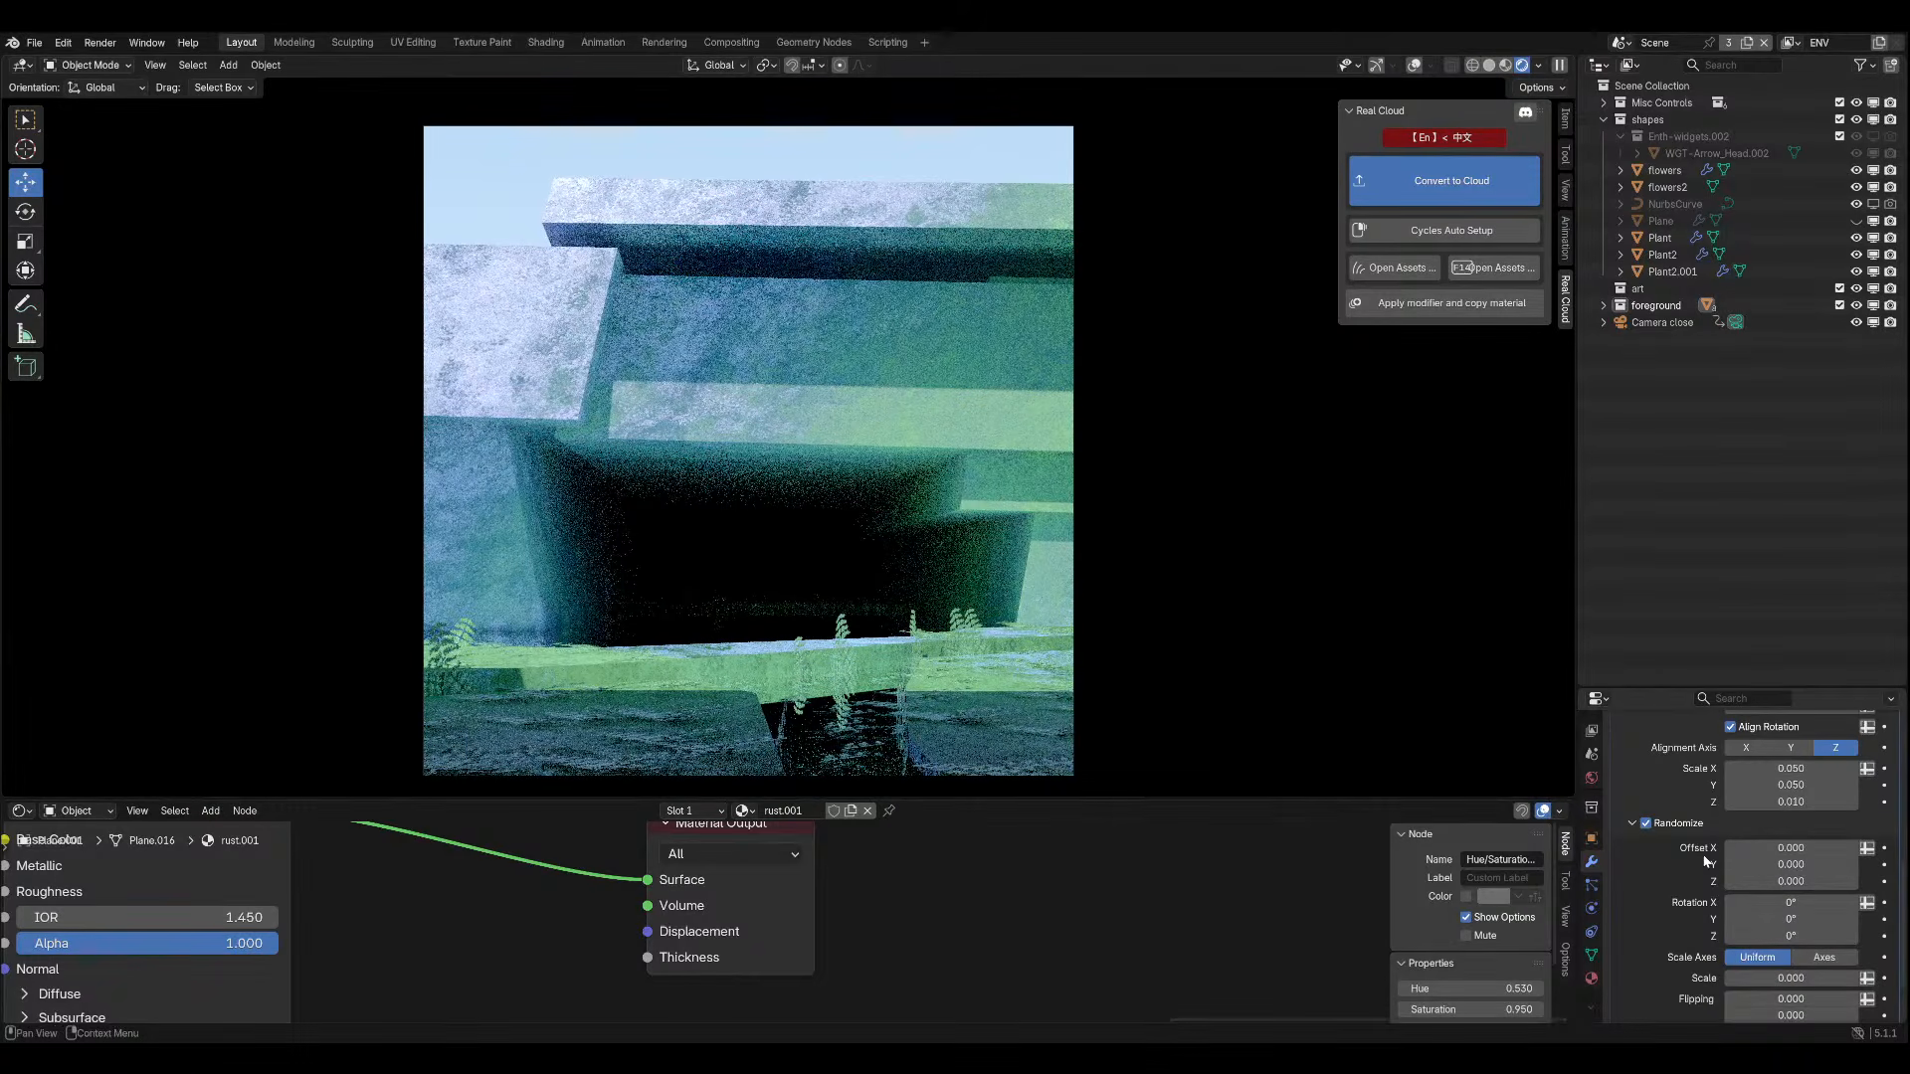
Disable Align Rotation in the scatter's Transform settings and check the ground in the camera view.
scroll(1713, 901, "up", 2)
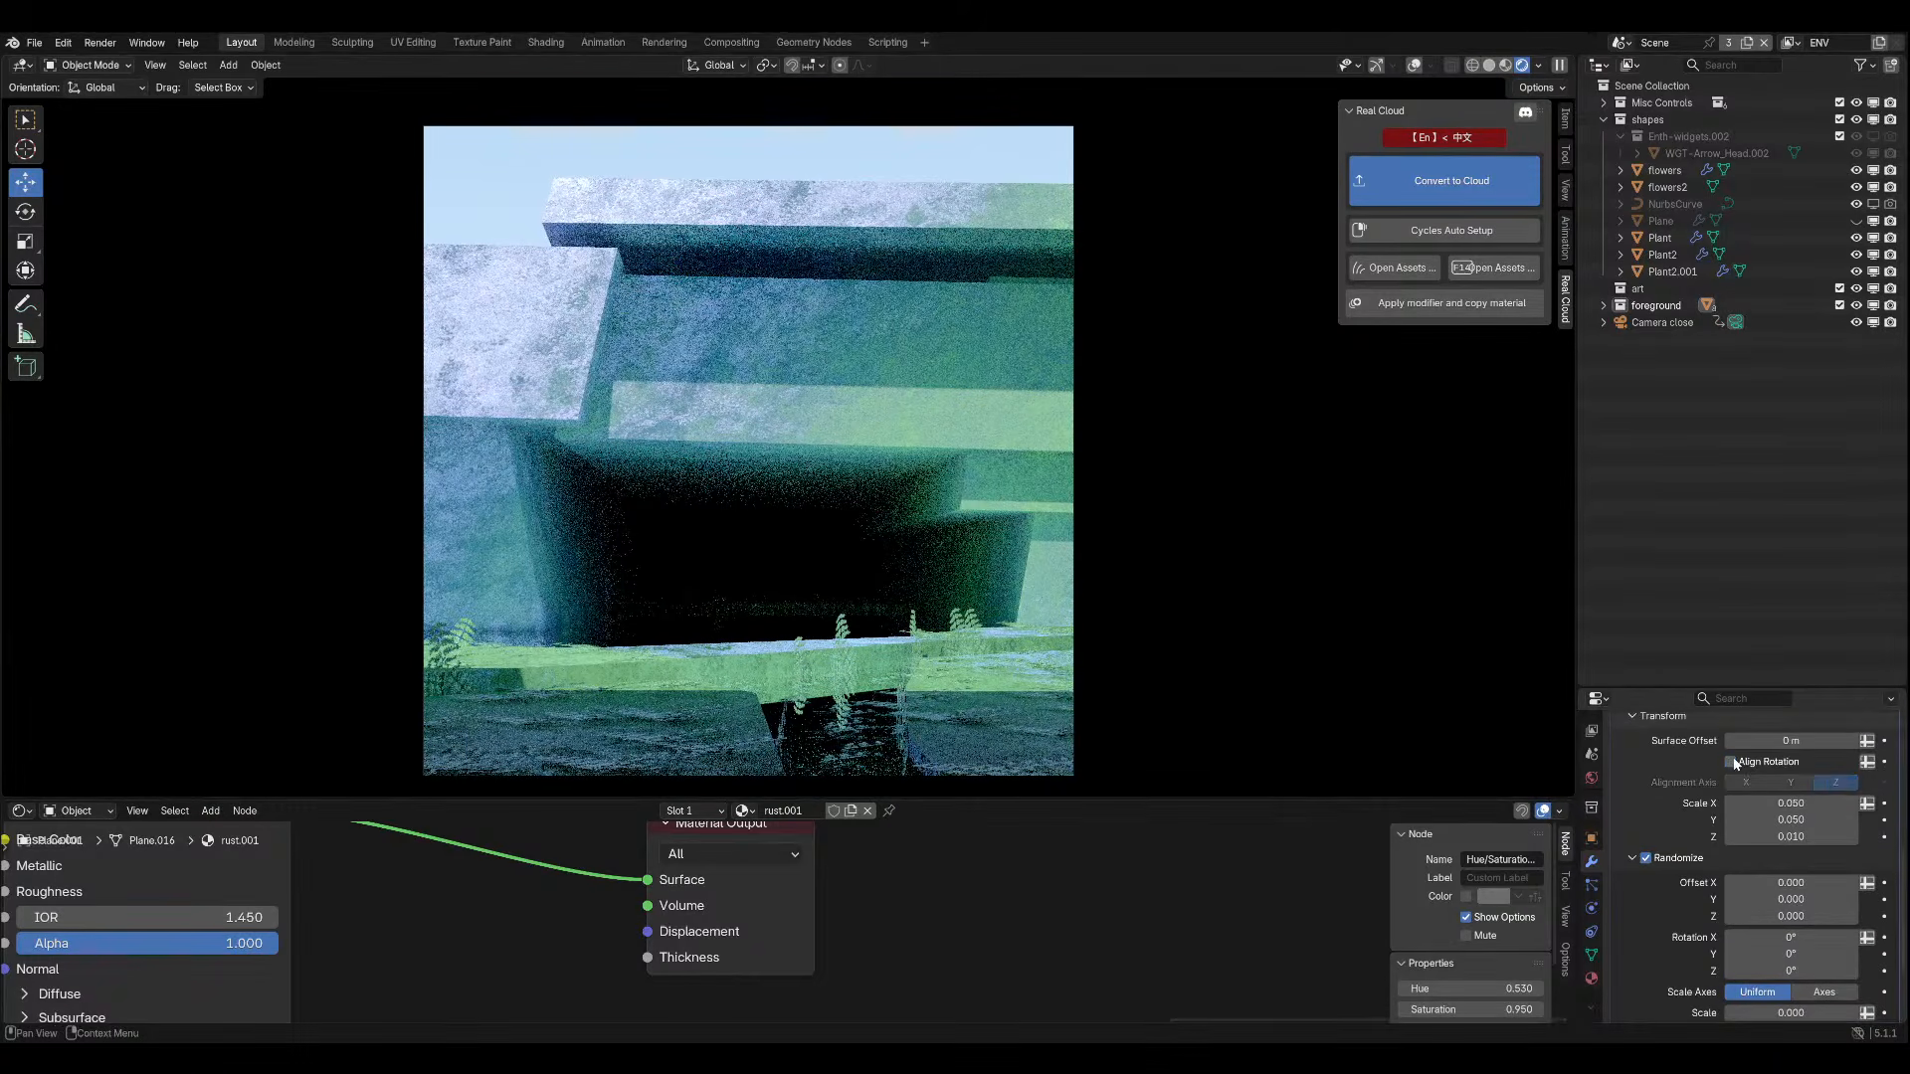
left_click(1731, 762)
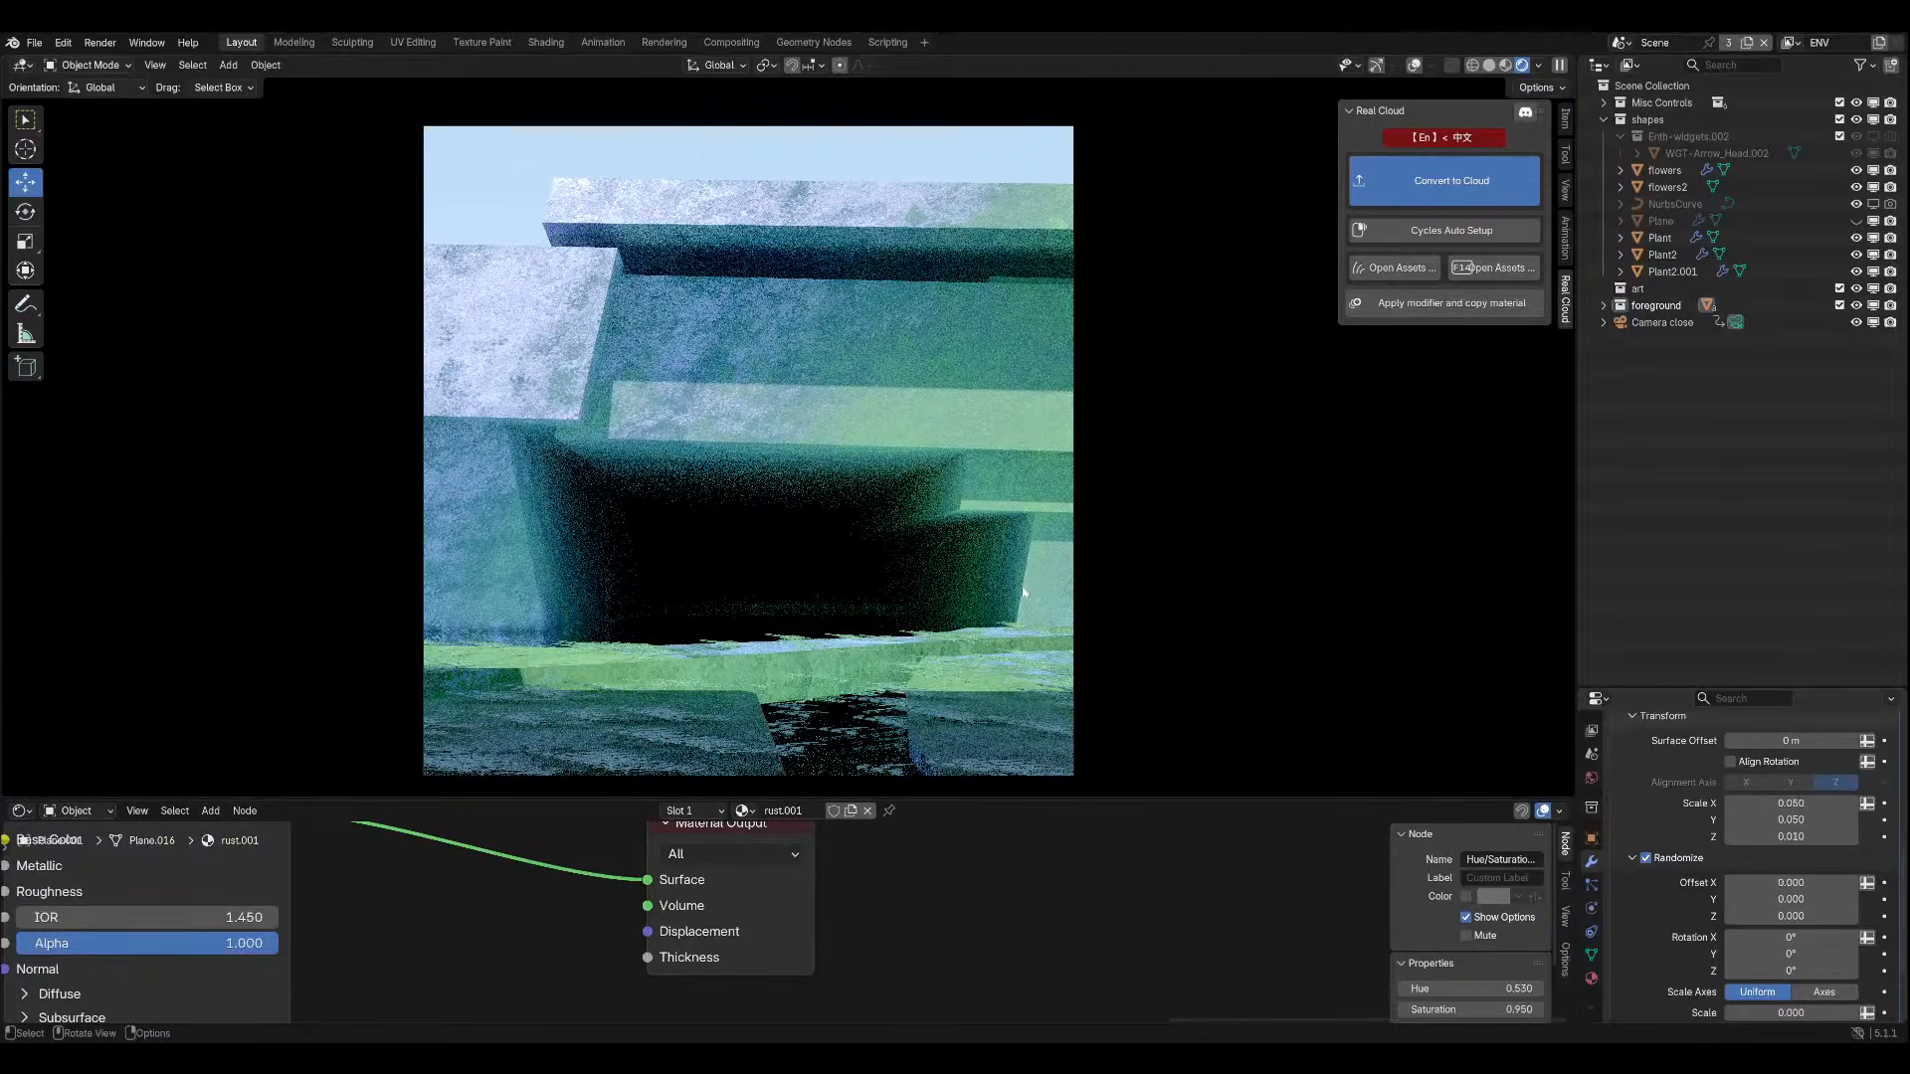
scroll(1134, 569, "down", 1)
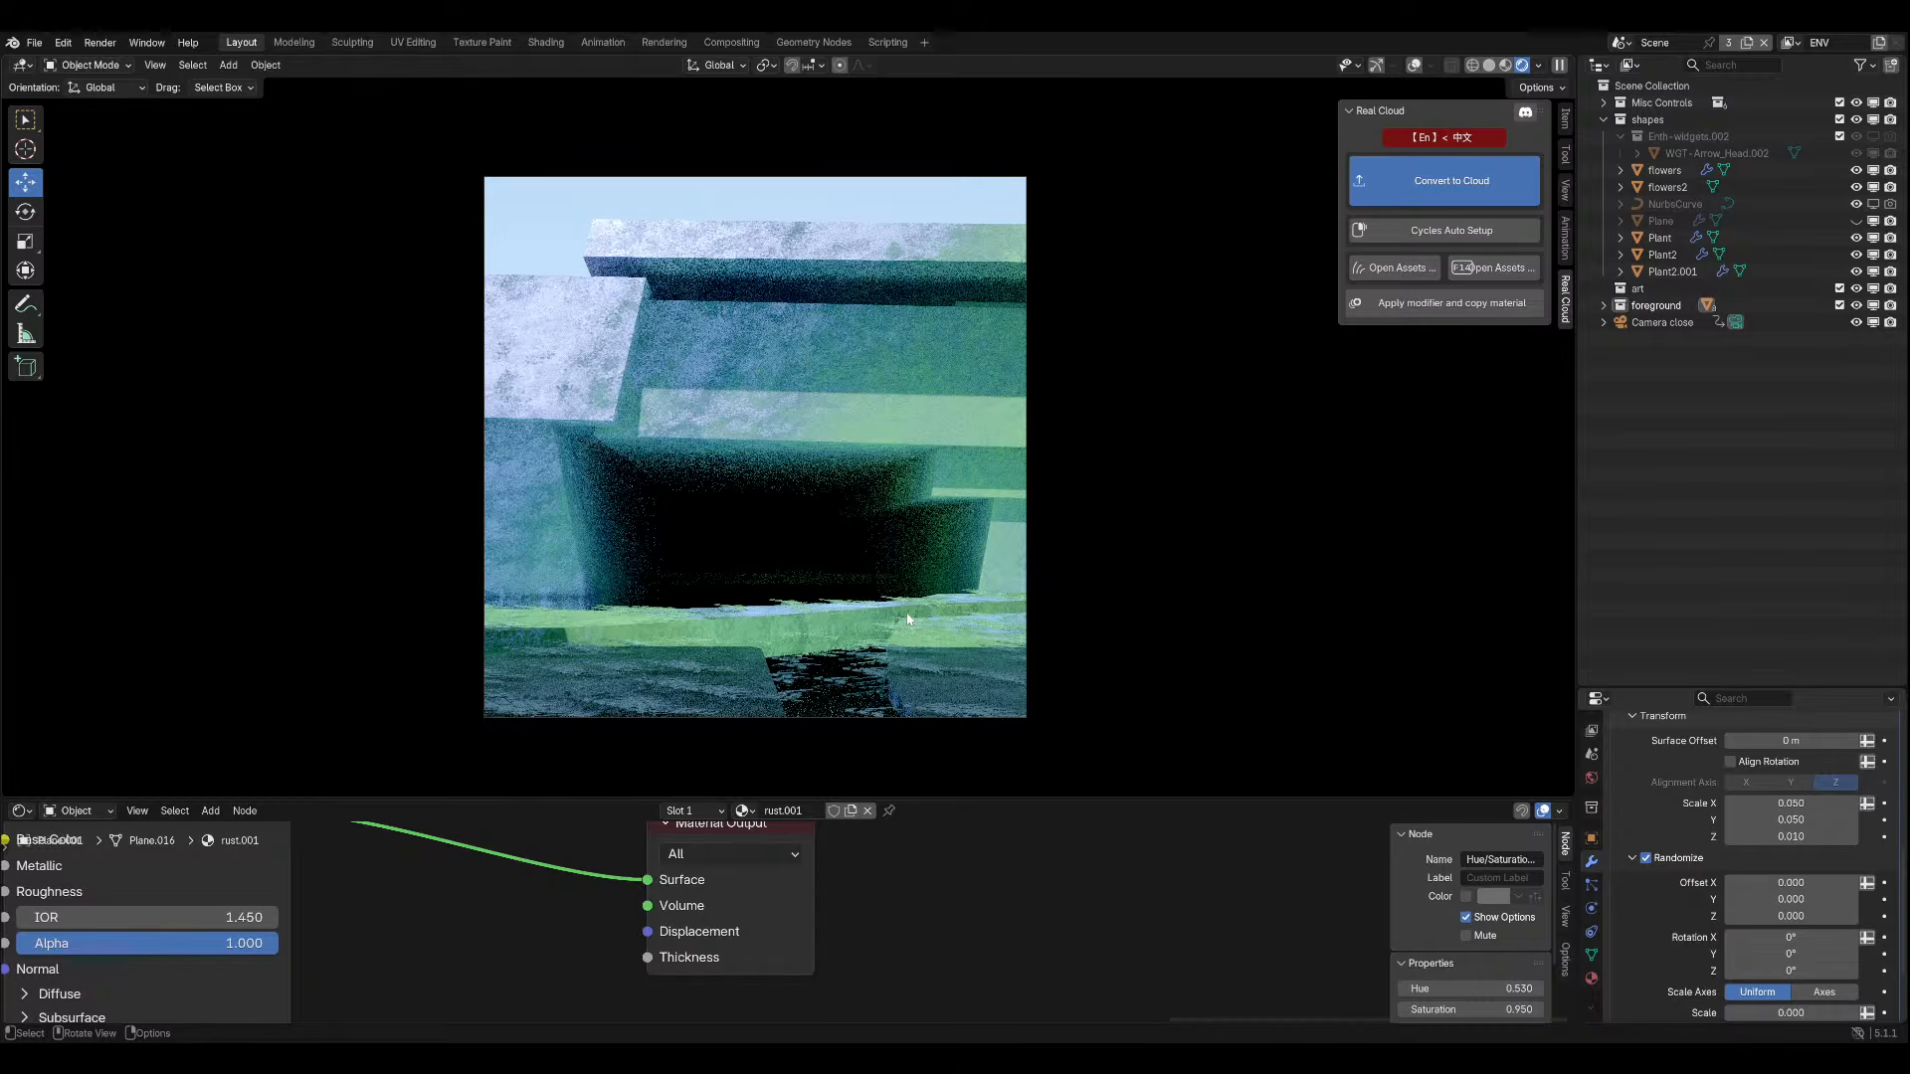
scroll(906, 617, "up", 2)
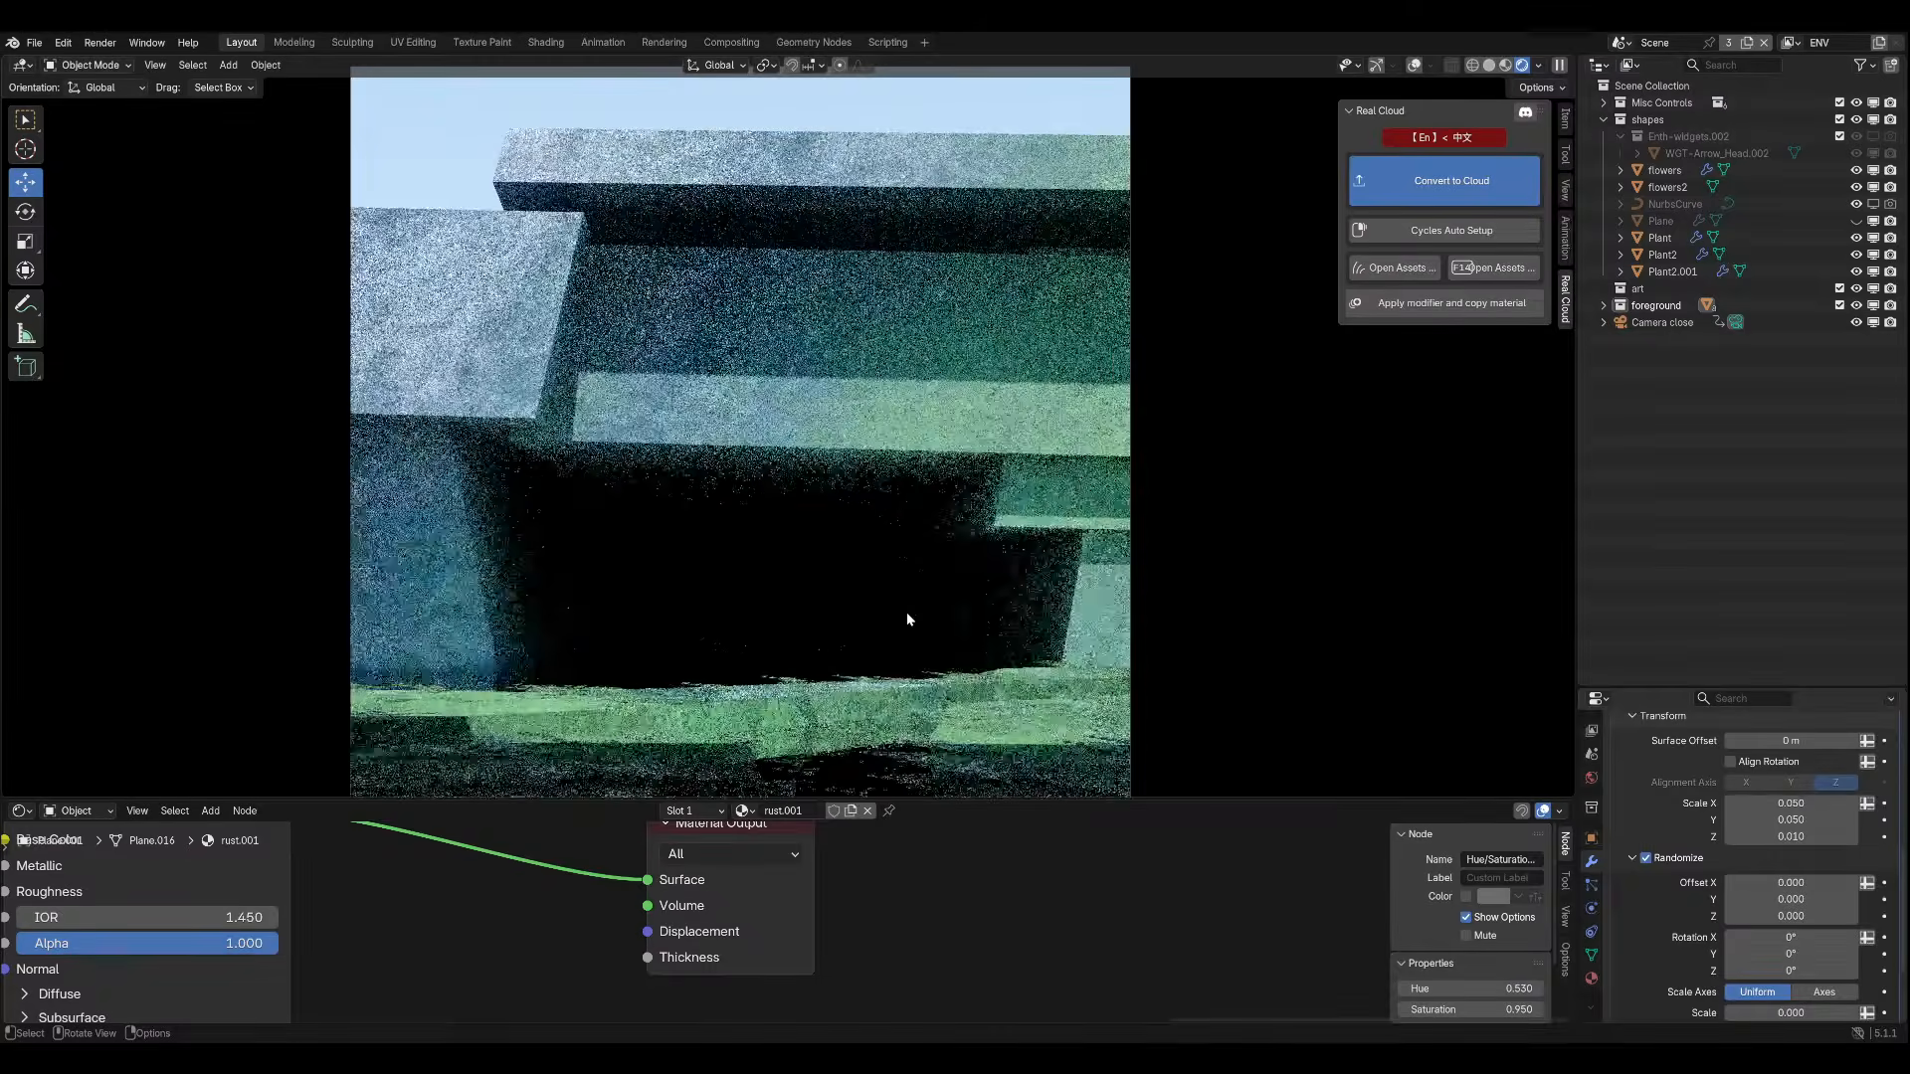
scroll(908, 617, "down", 2)
scroll(907, 613, "up", 1)
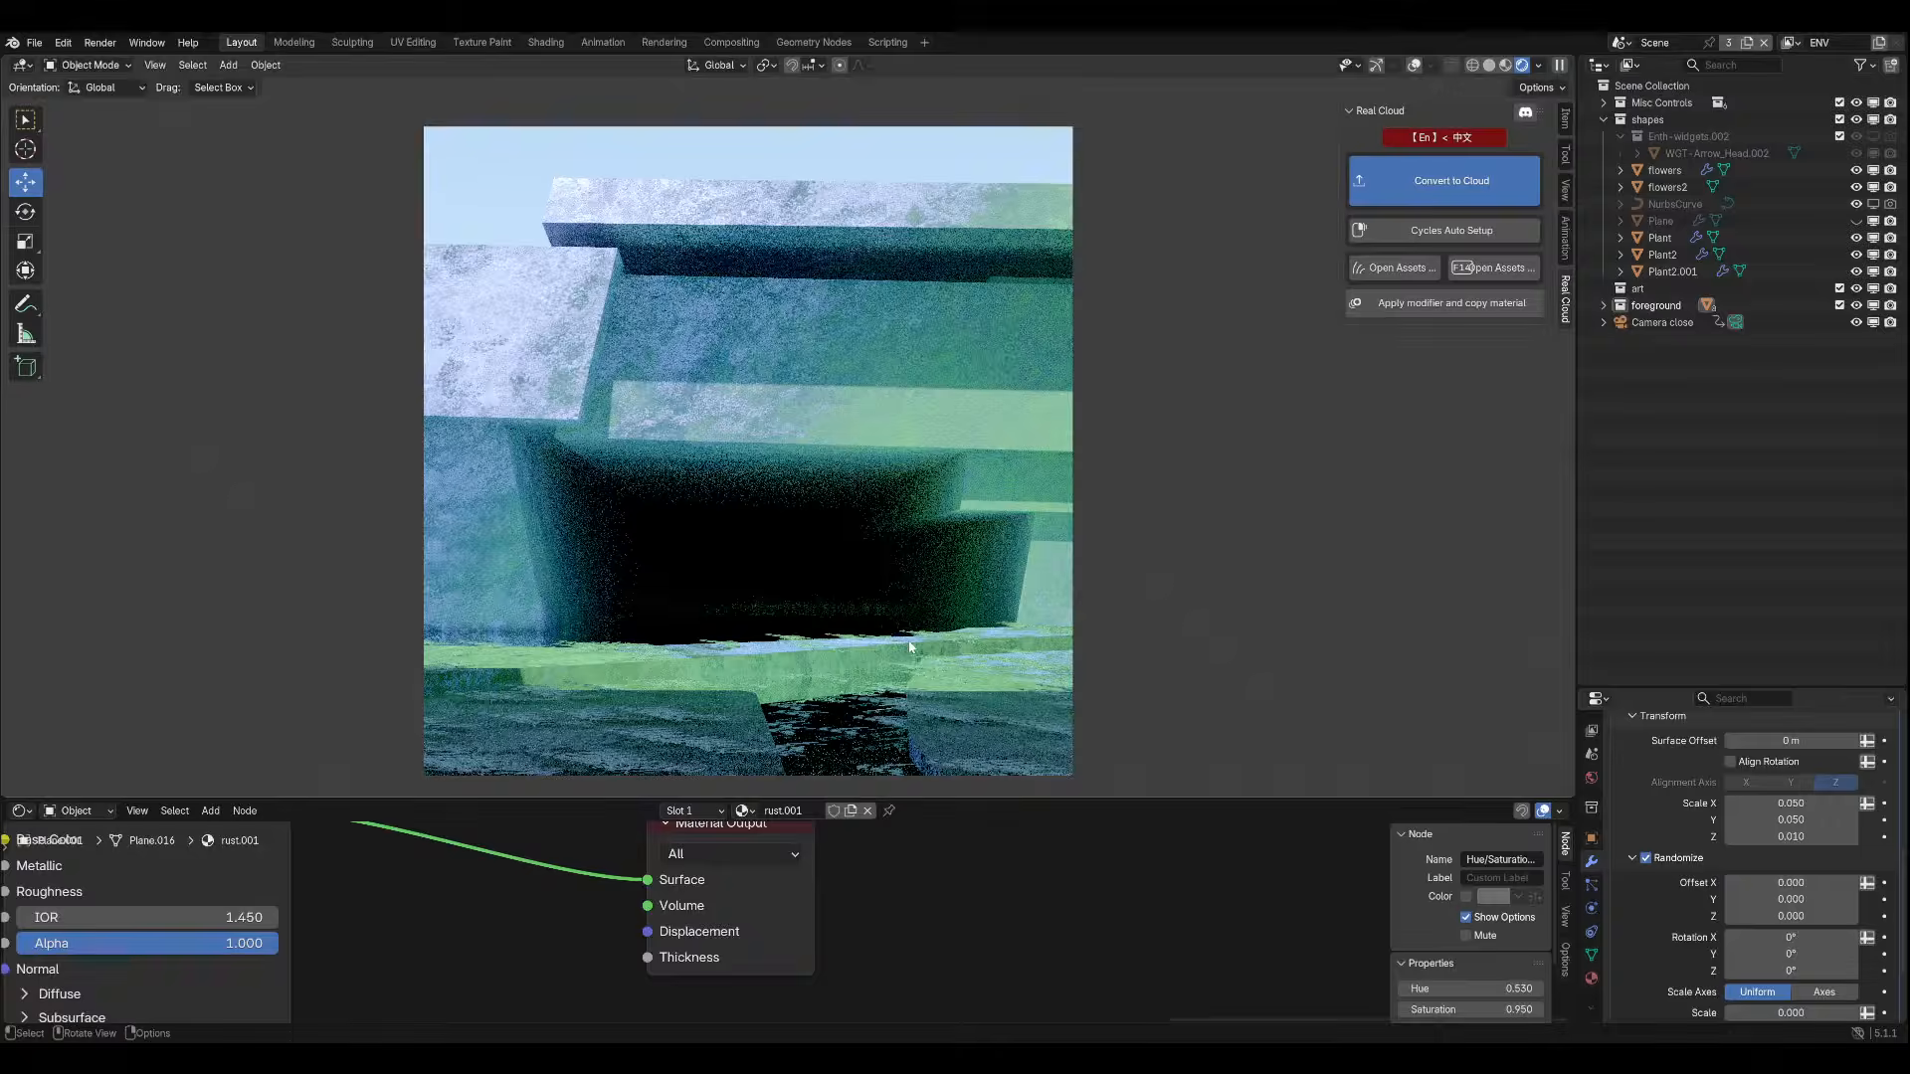
Fly in close to the ground to examine the orientation and flatness of the scattered fern leaves.
middle_click_drag(907, 609, 1005, 468)
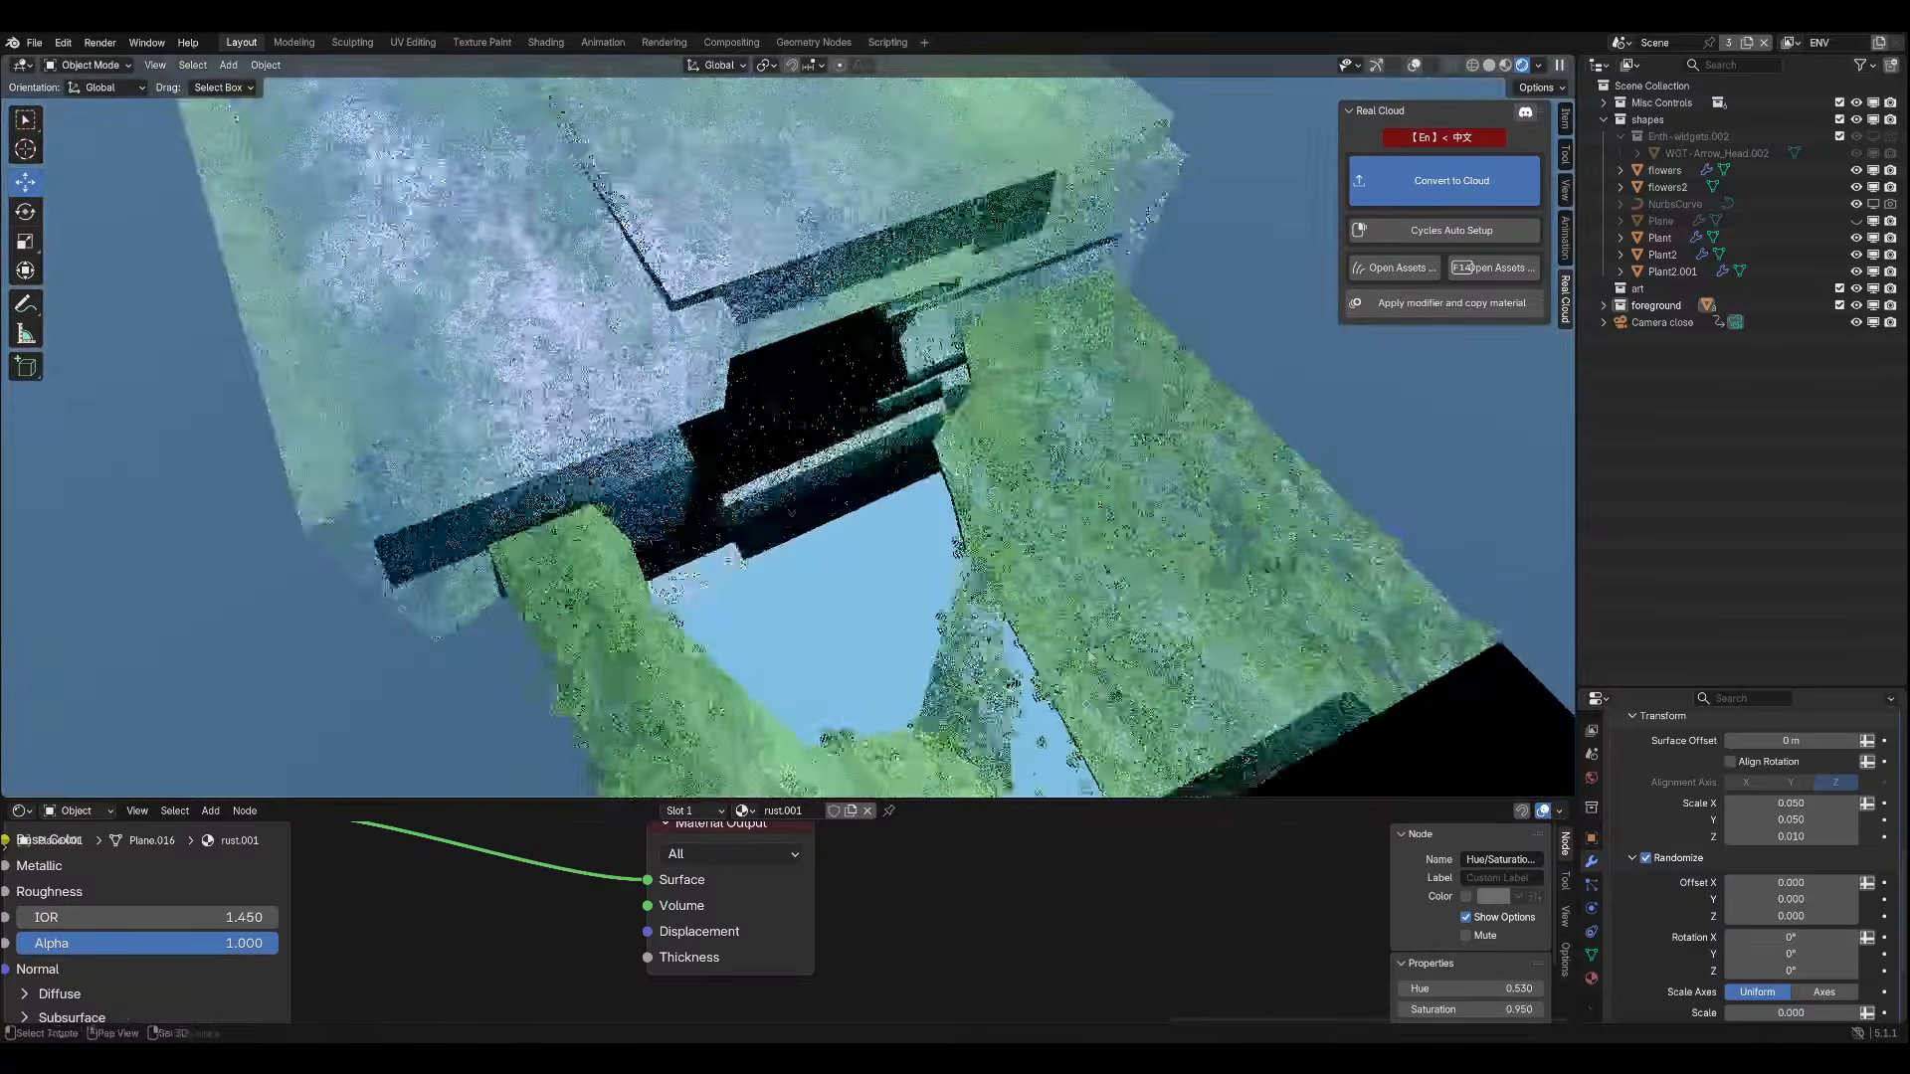
key("shift+grave")
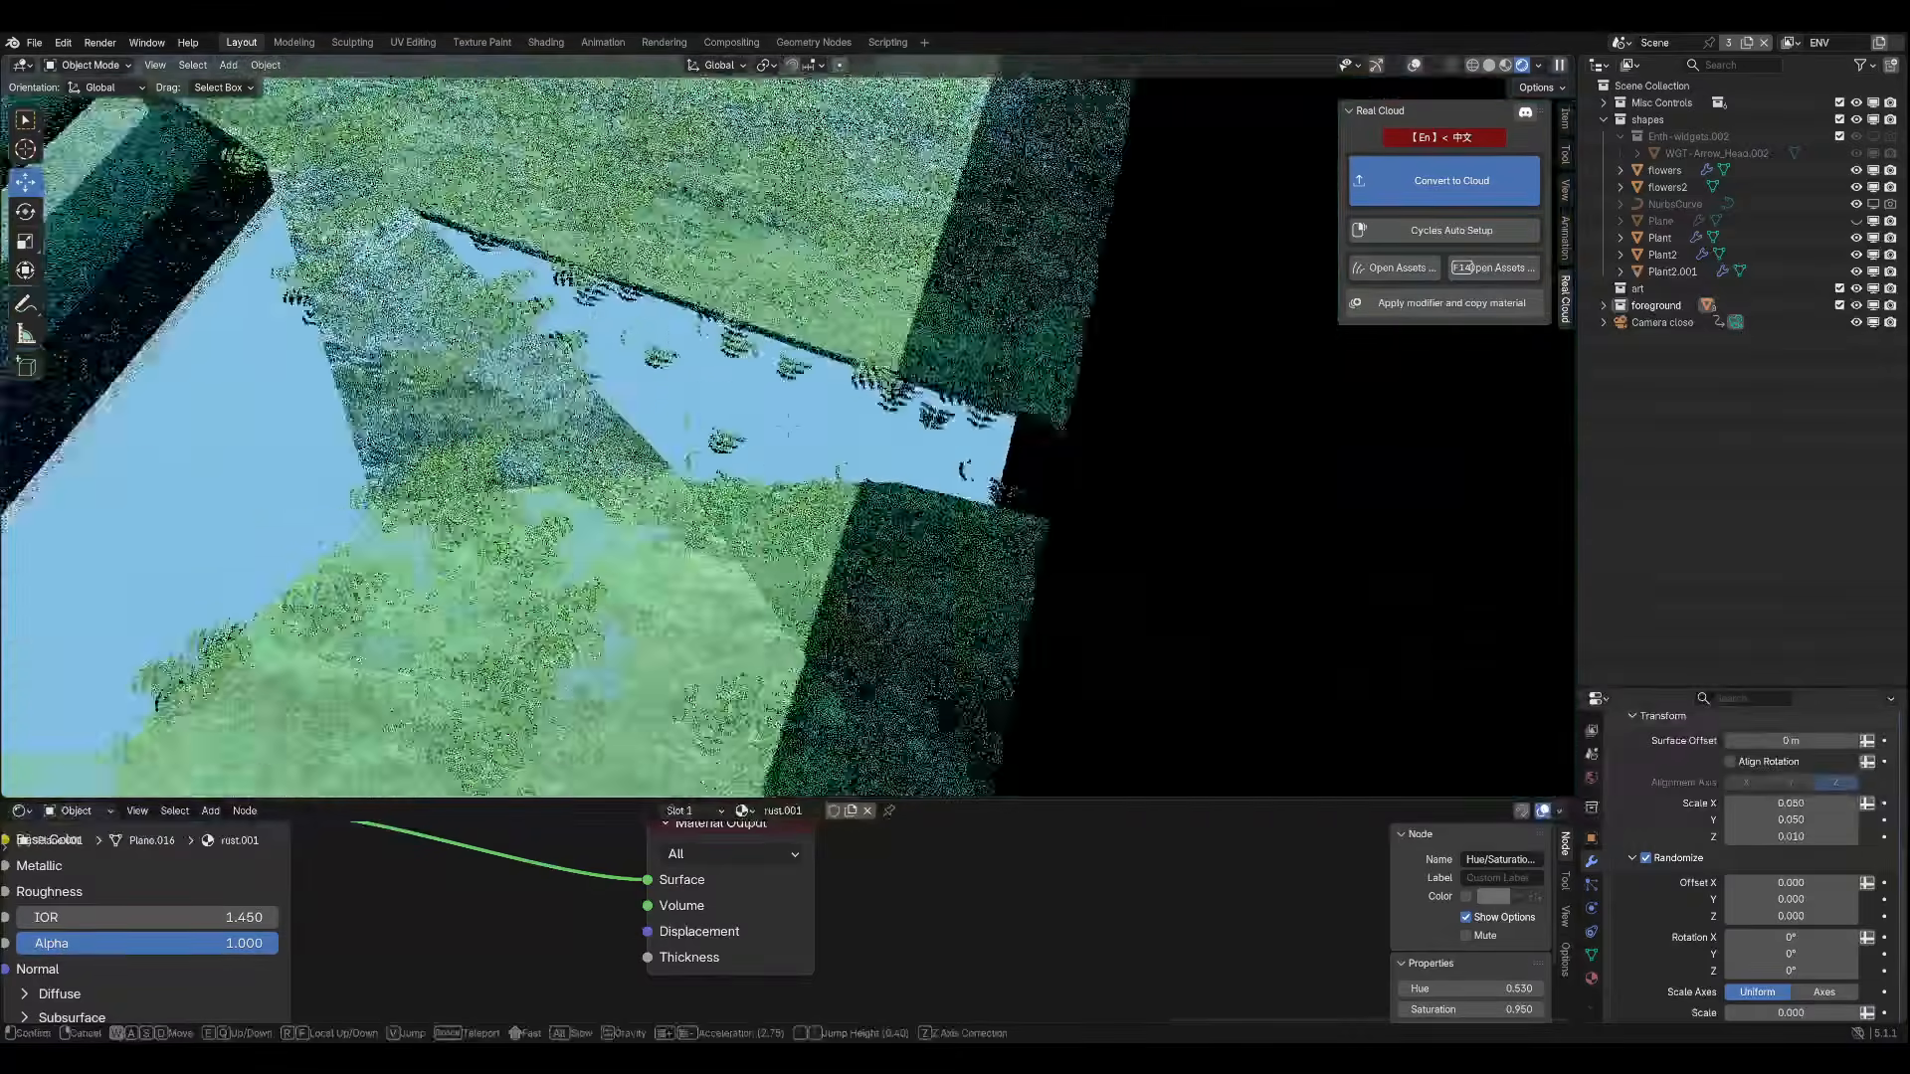
key("w")
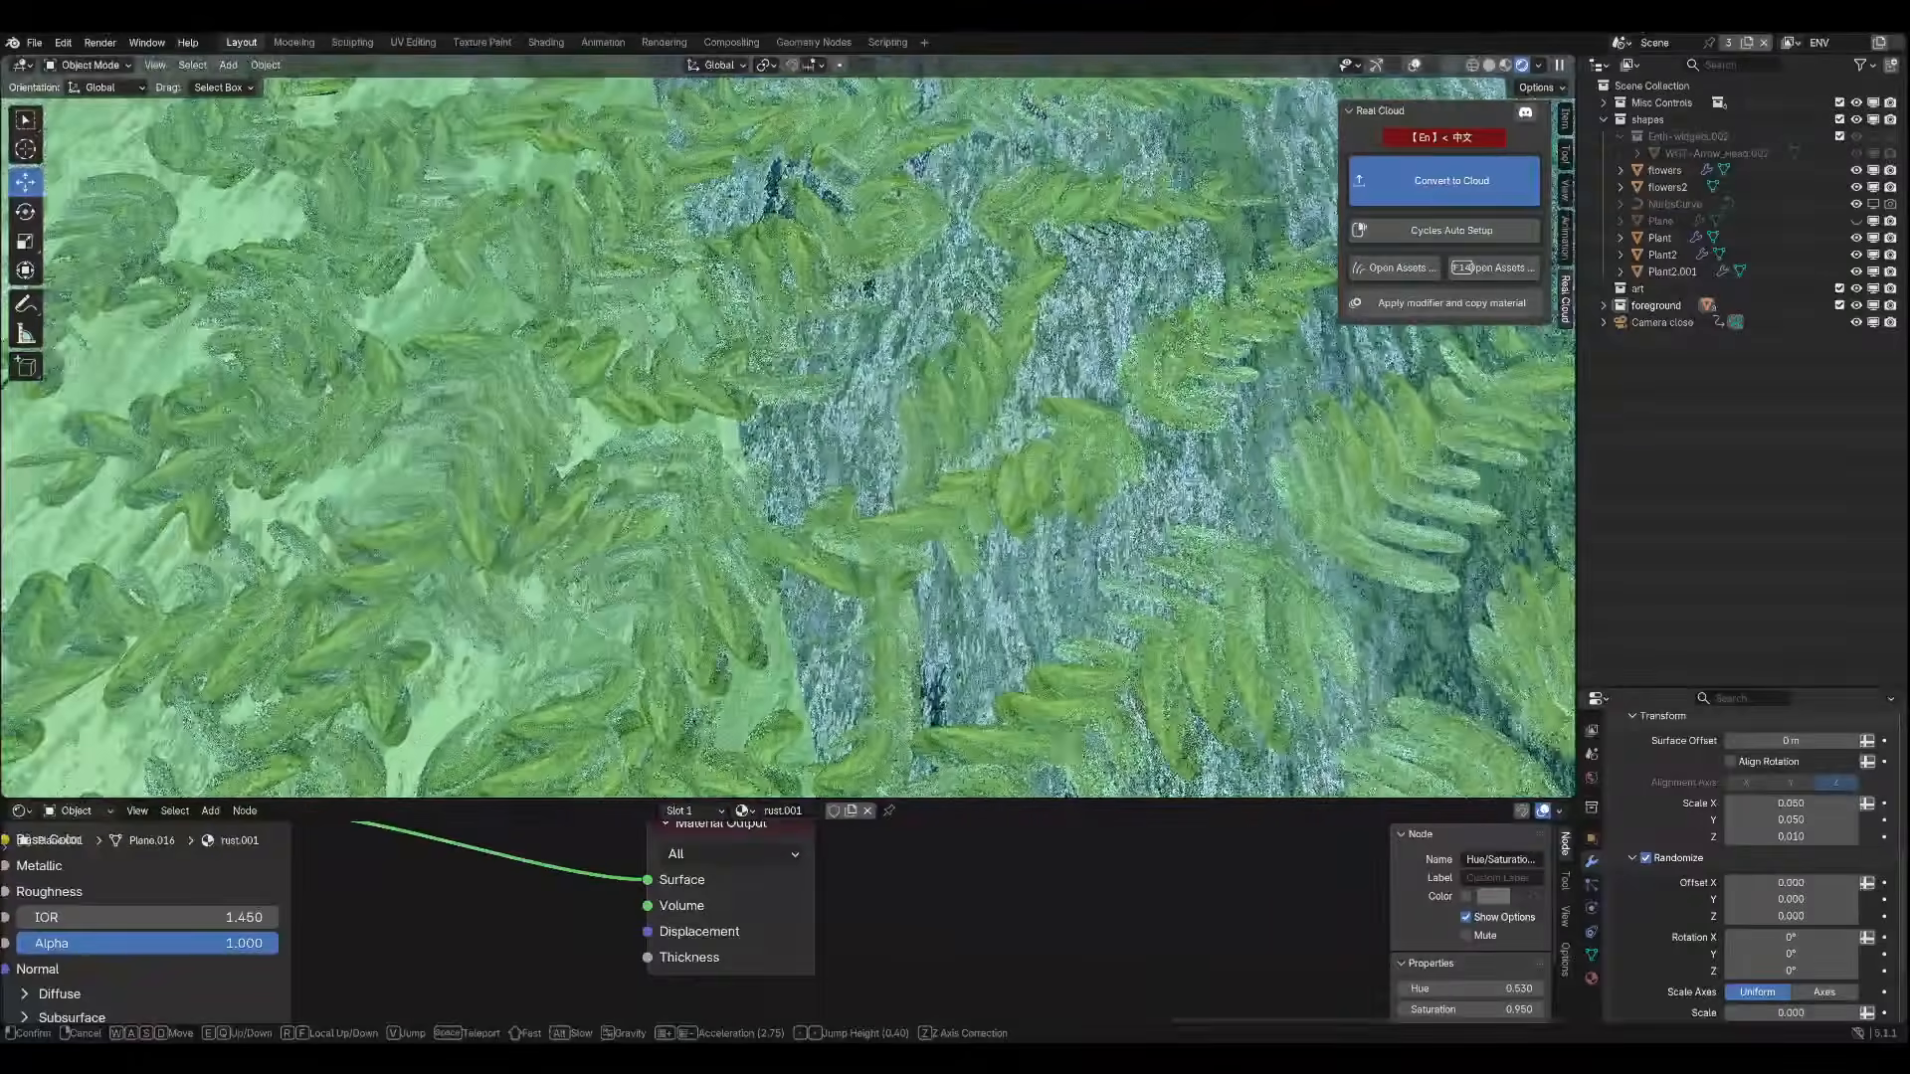
key("w")
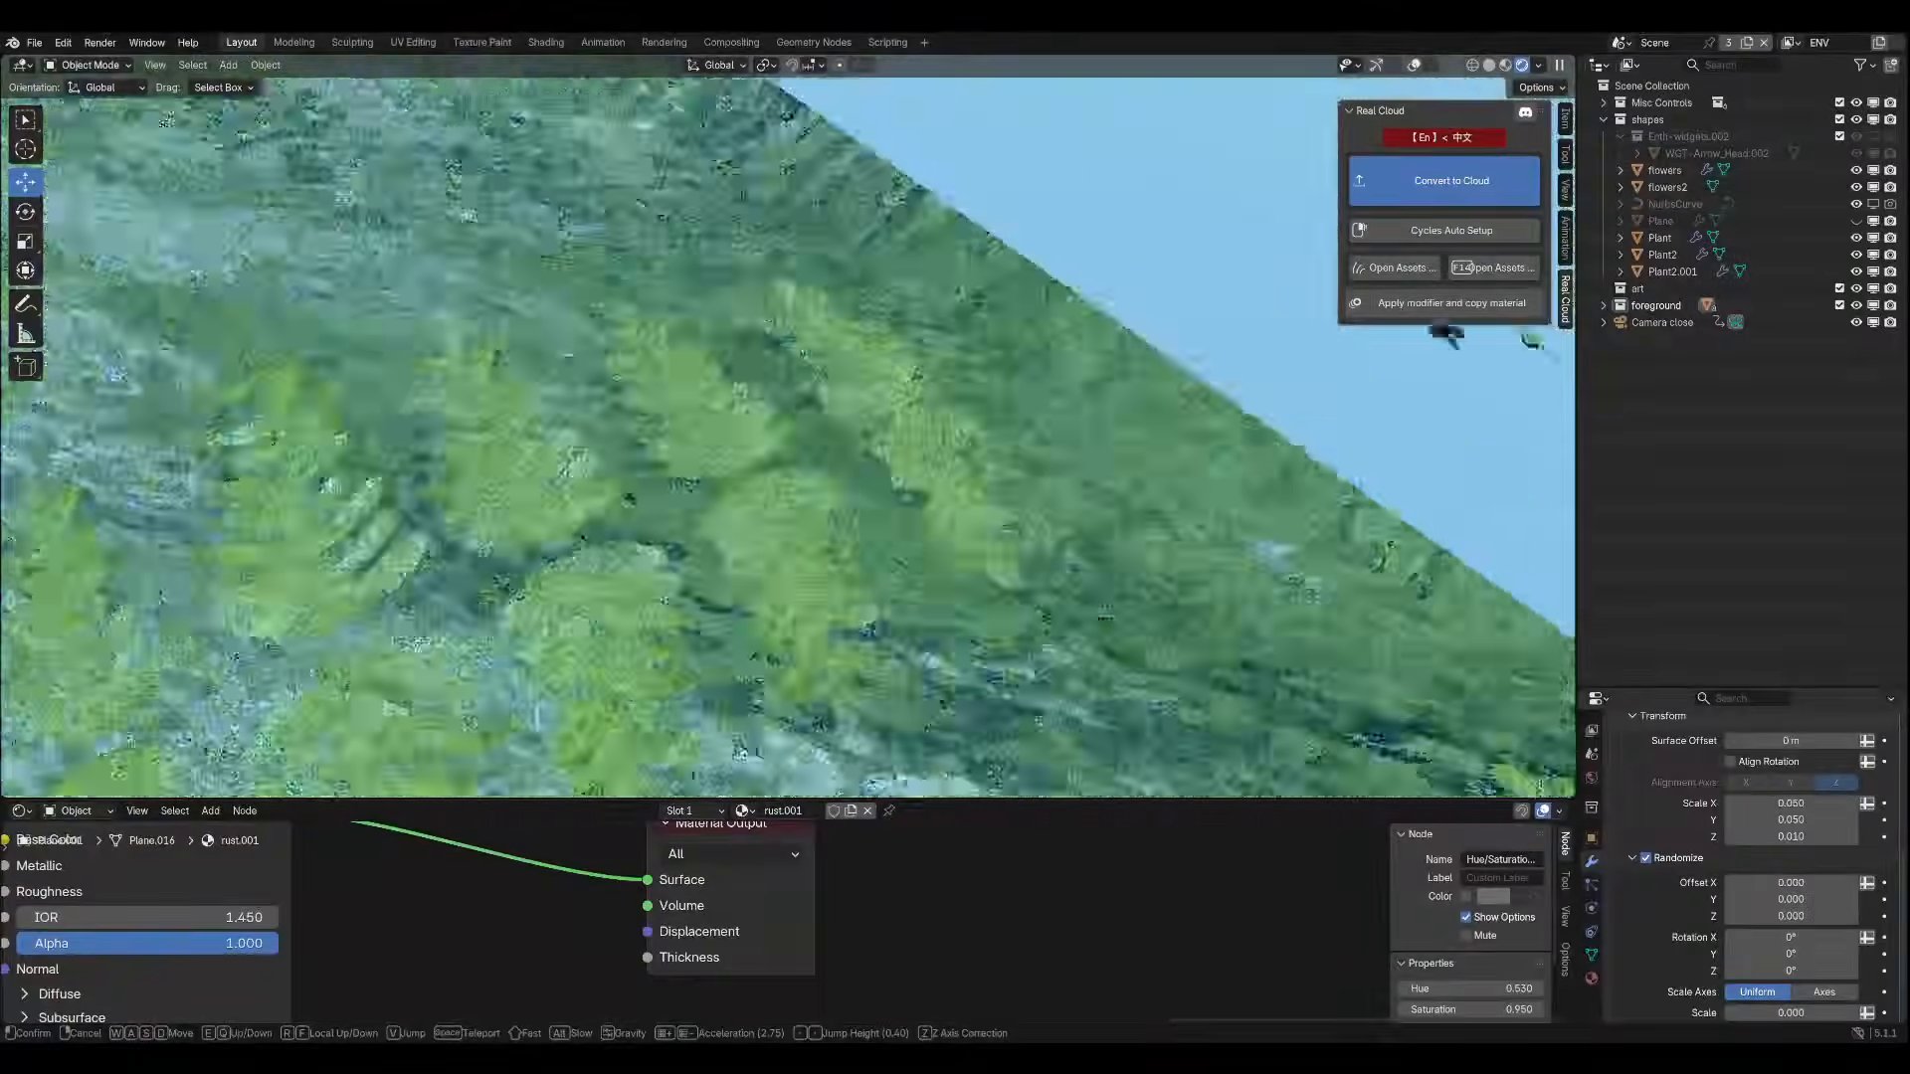
key("w")
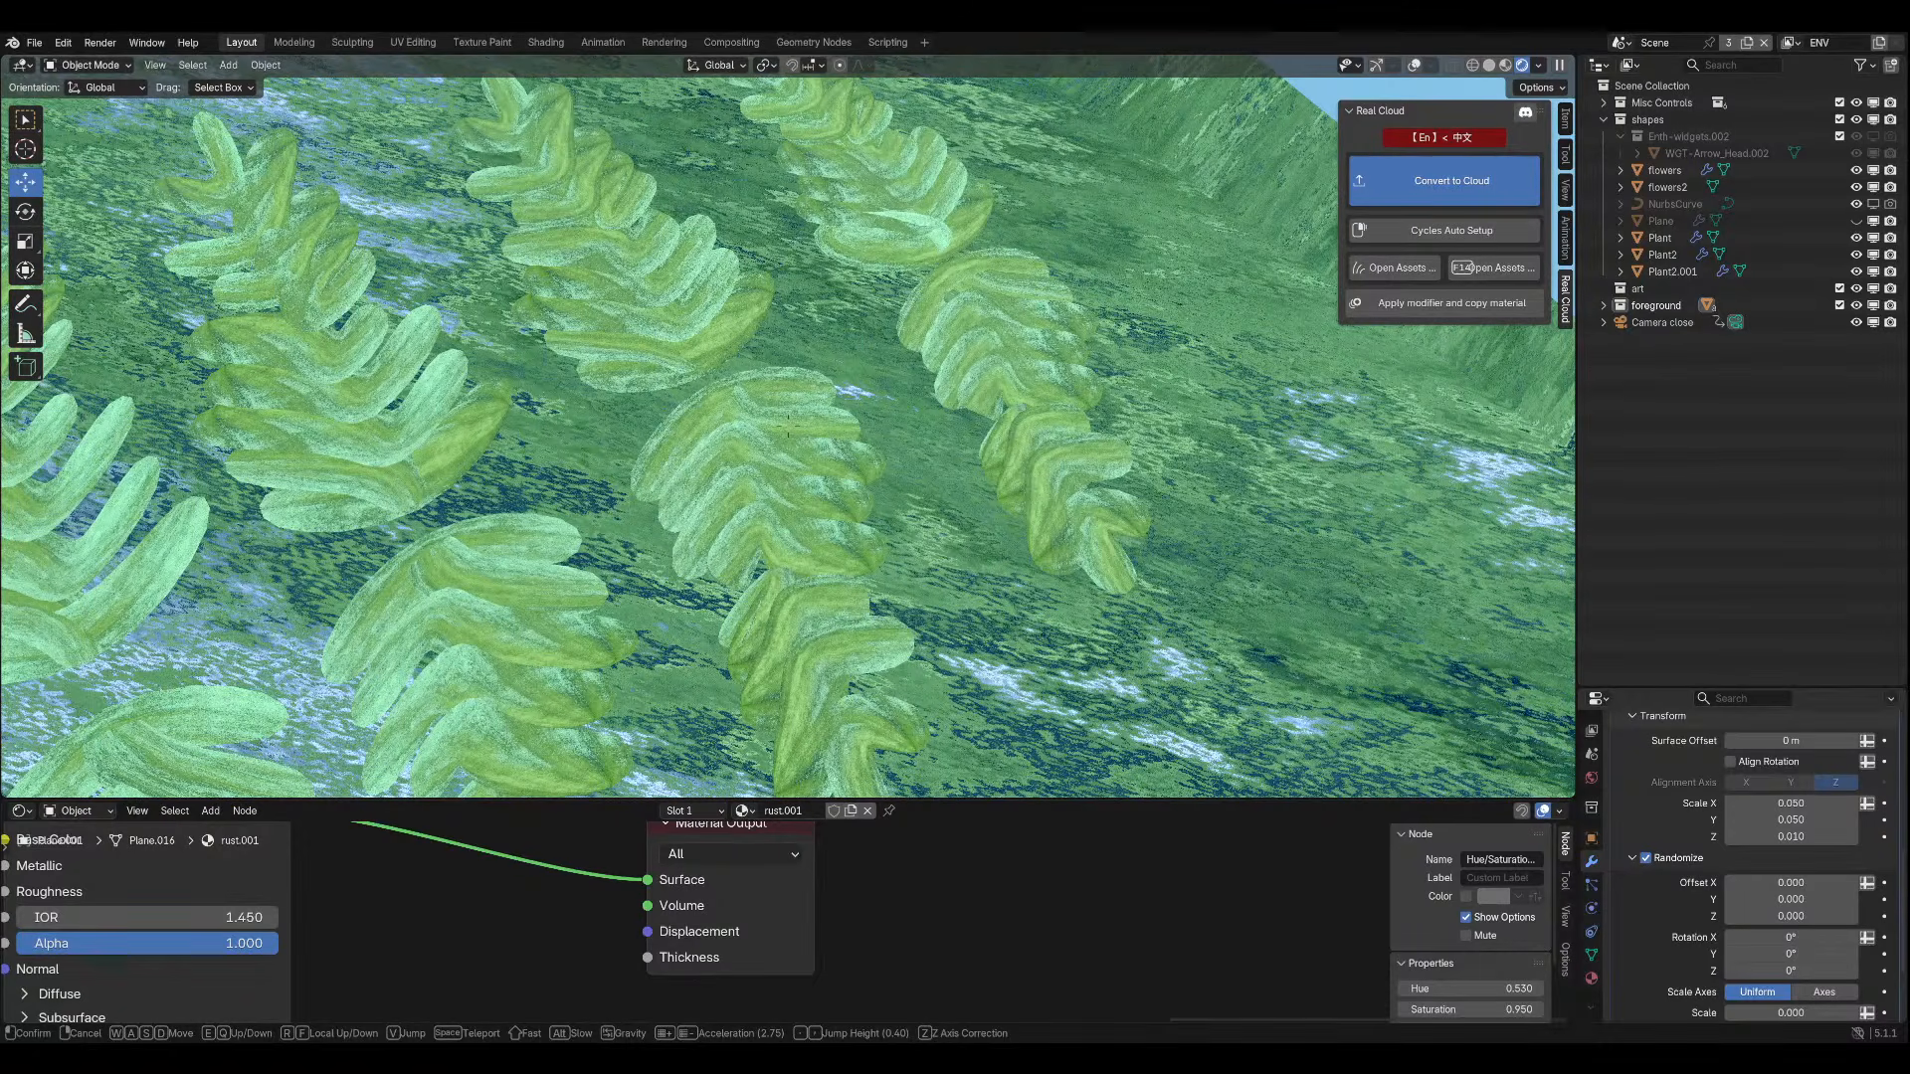
left_click(788, 430)
Check the hue in the rust.001 material's Hue/Saturation node and save the file from the camera view.
scroll(697, 925, "down", 4)
scroll(995, 925, "up", 2)
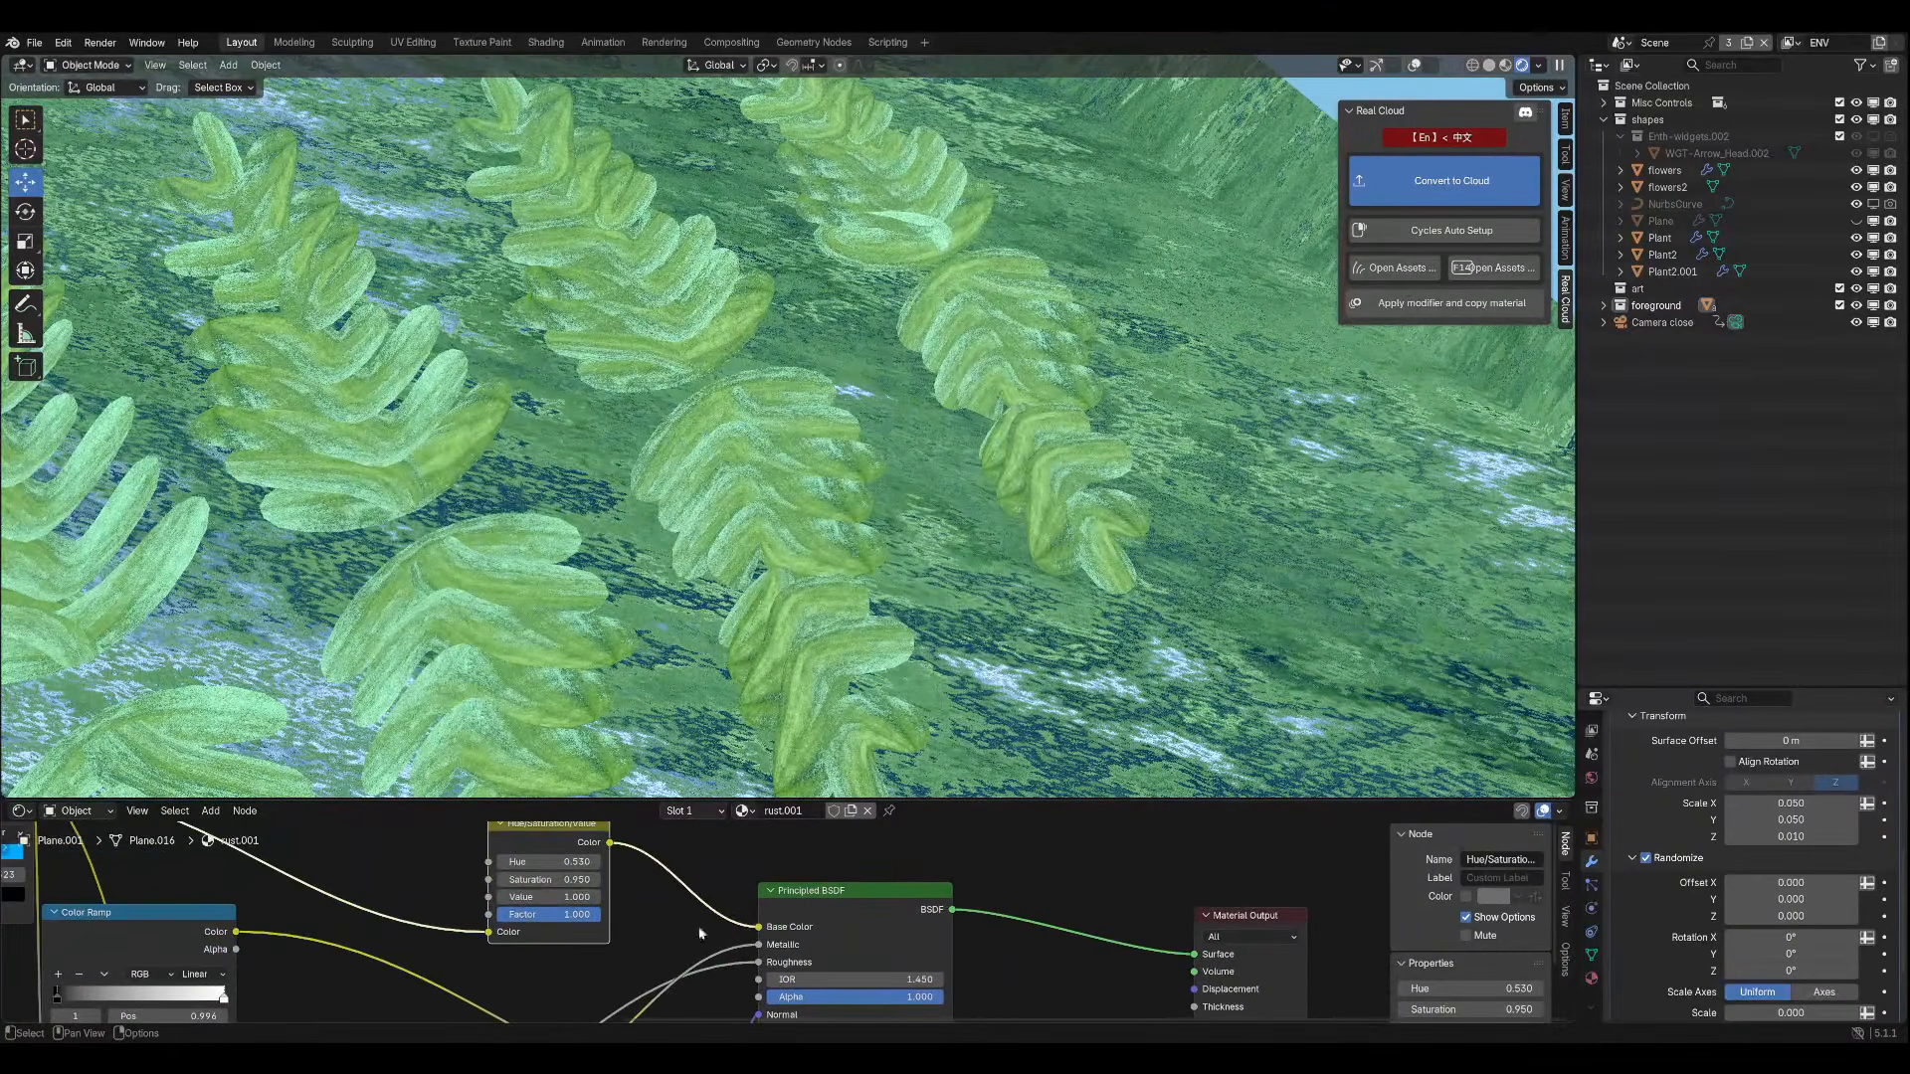
left_click(558, 857)
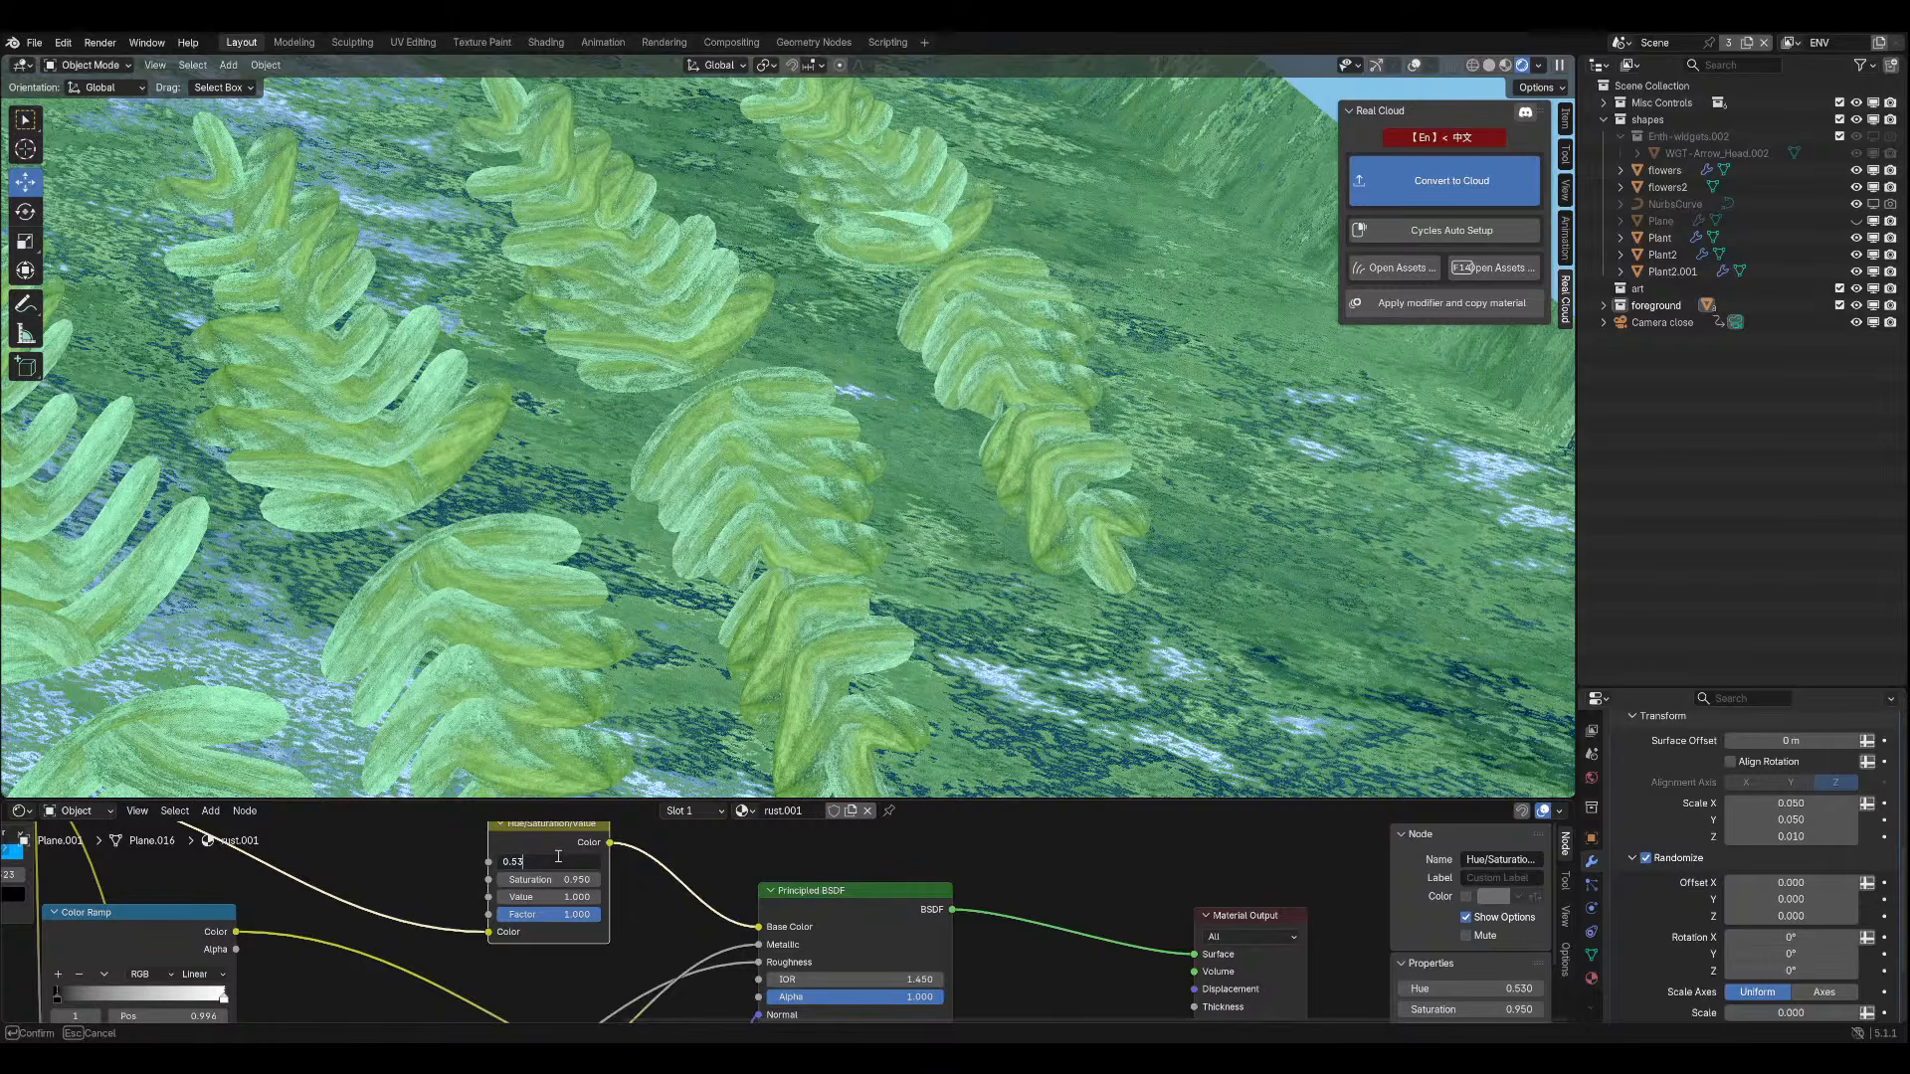
key("Return")
key("KP_0")
key("ctrl+s")
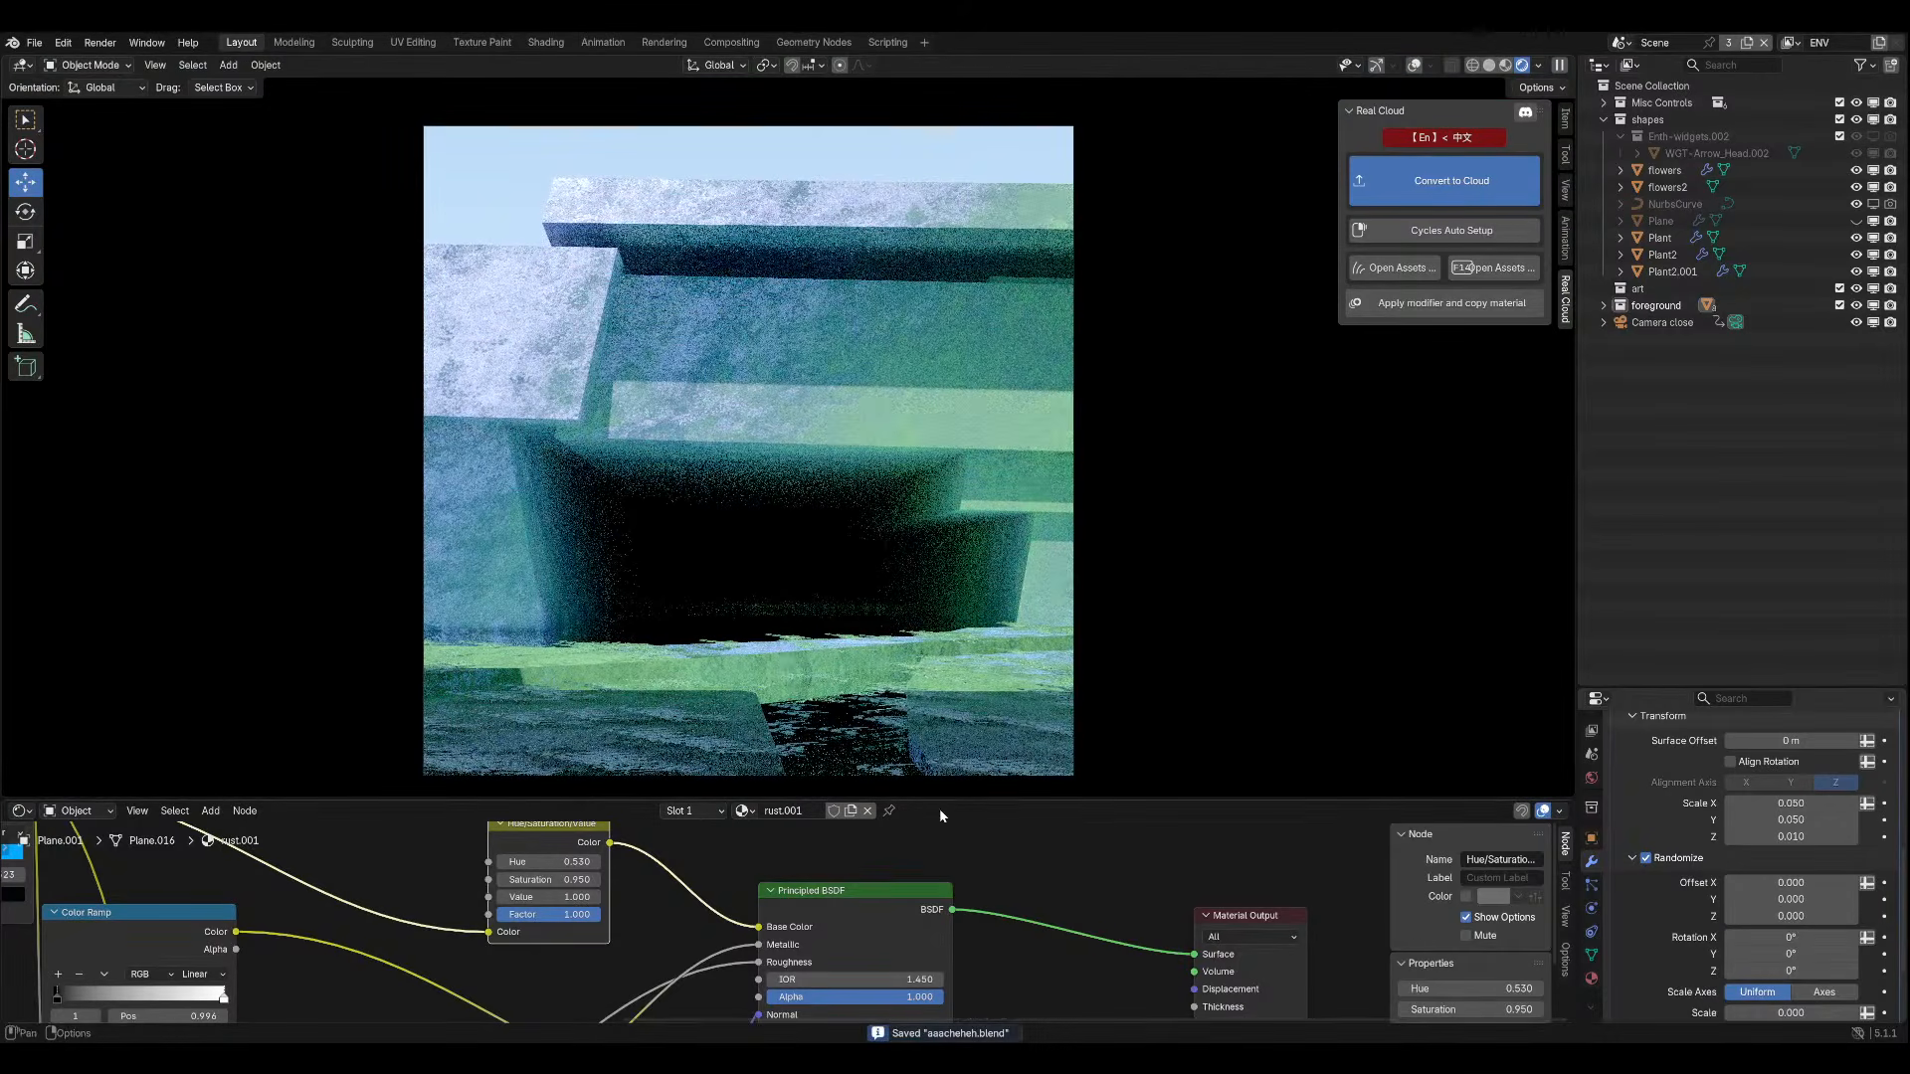
middle_click_drag(562, 897, 684, 889)
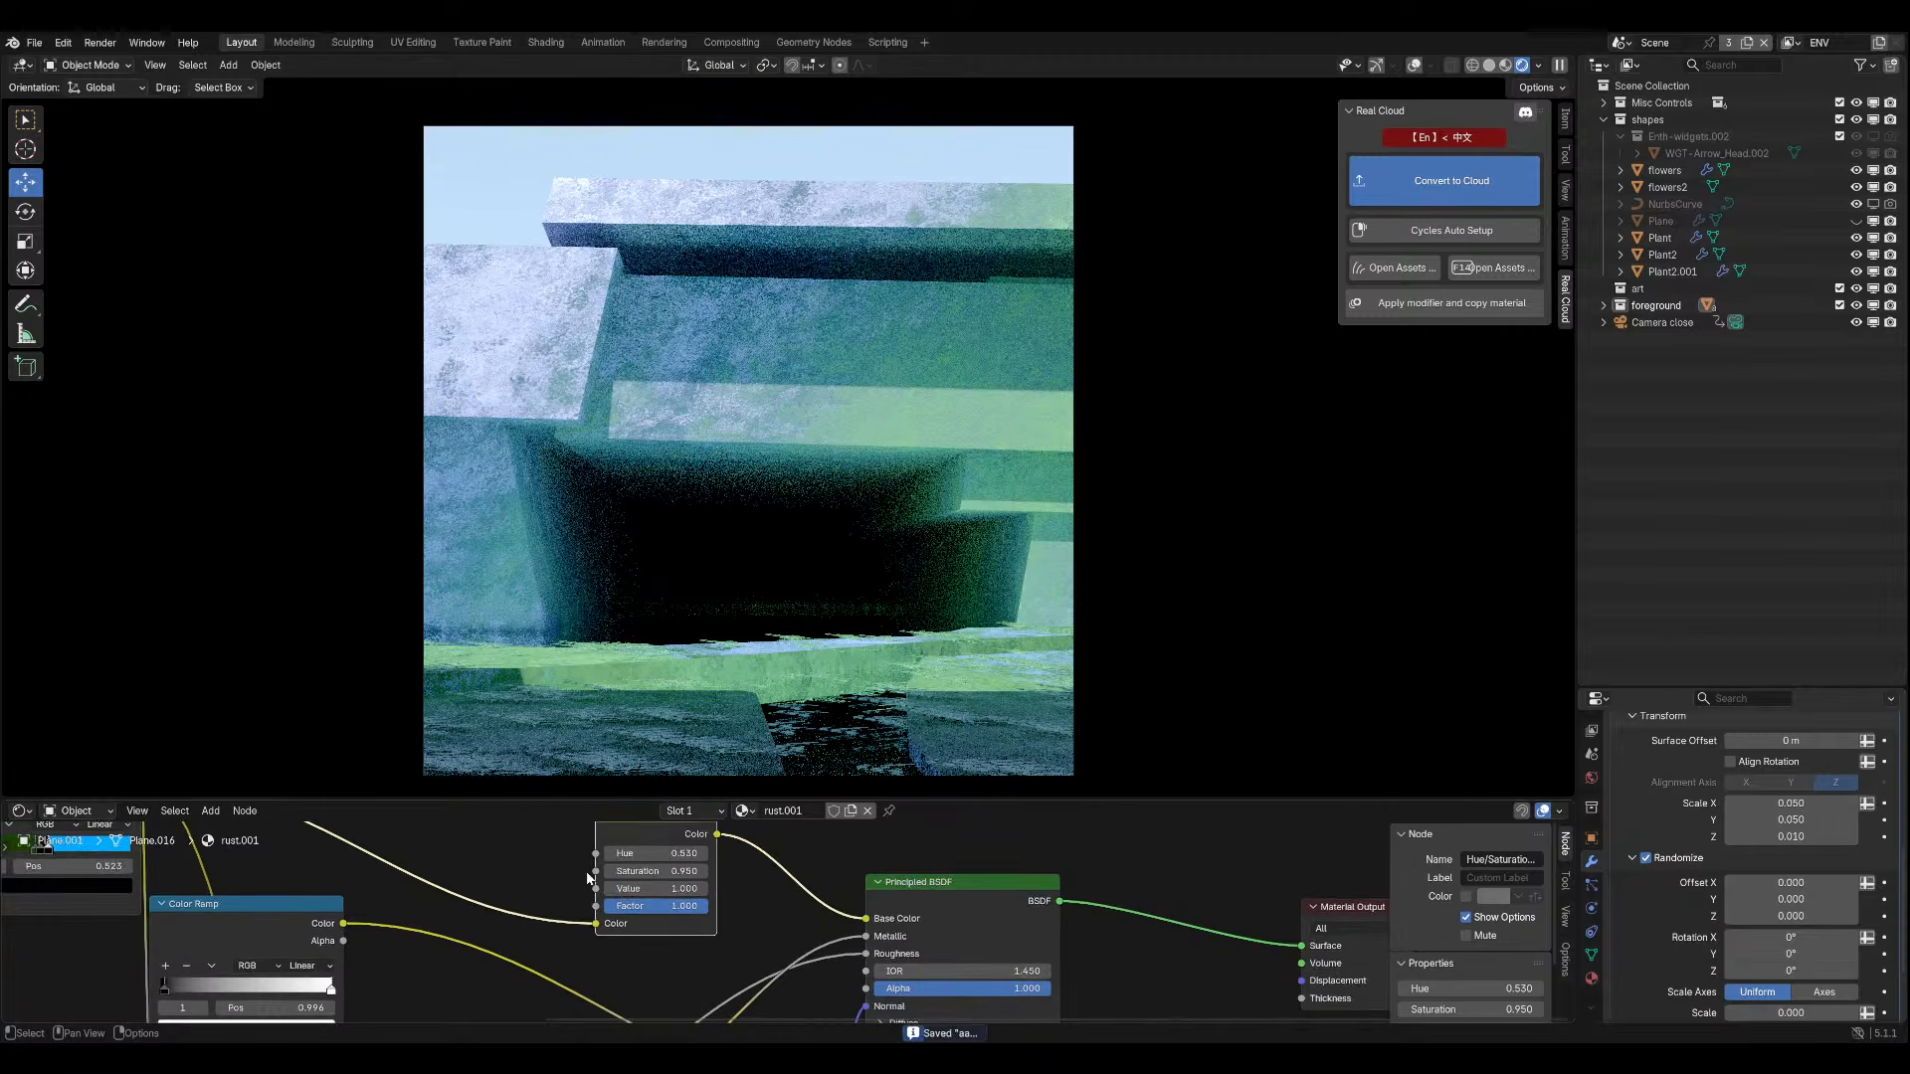
scroll(589, 873, "up", 1)
middle_click_drag(798, 930, 835, 821)
scroll(699, 970, "down", 2)
middle_click_drag(696, 968, 793, 1023)
scroll(708, 976, "down", 4)
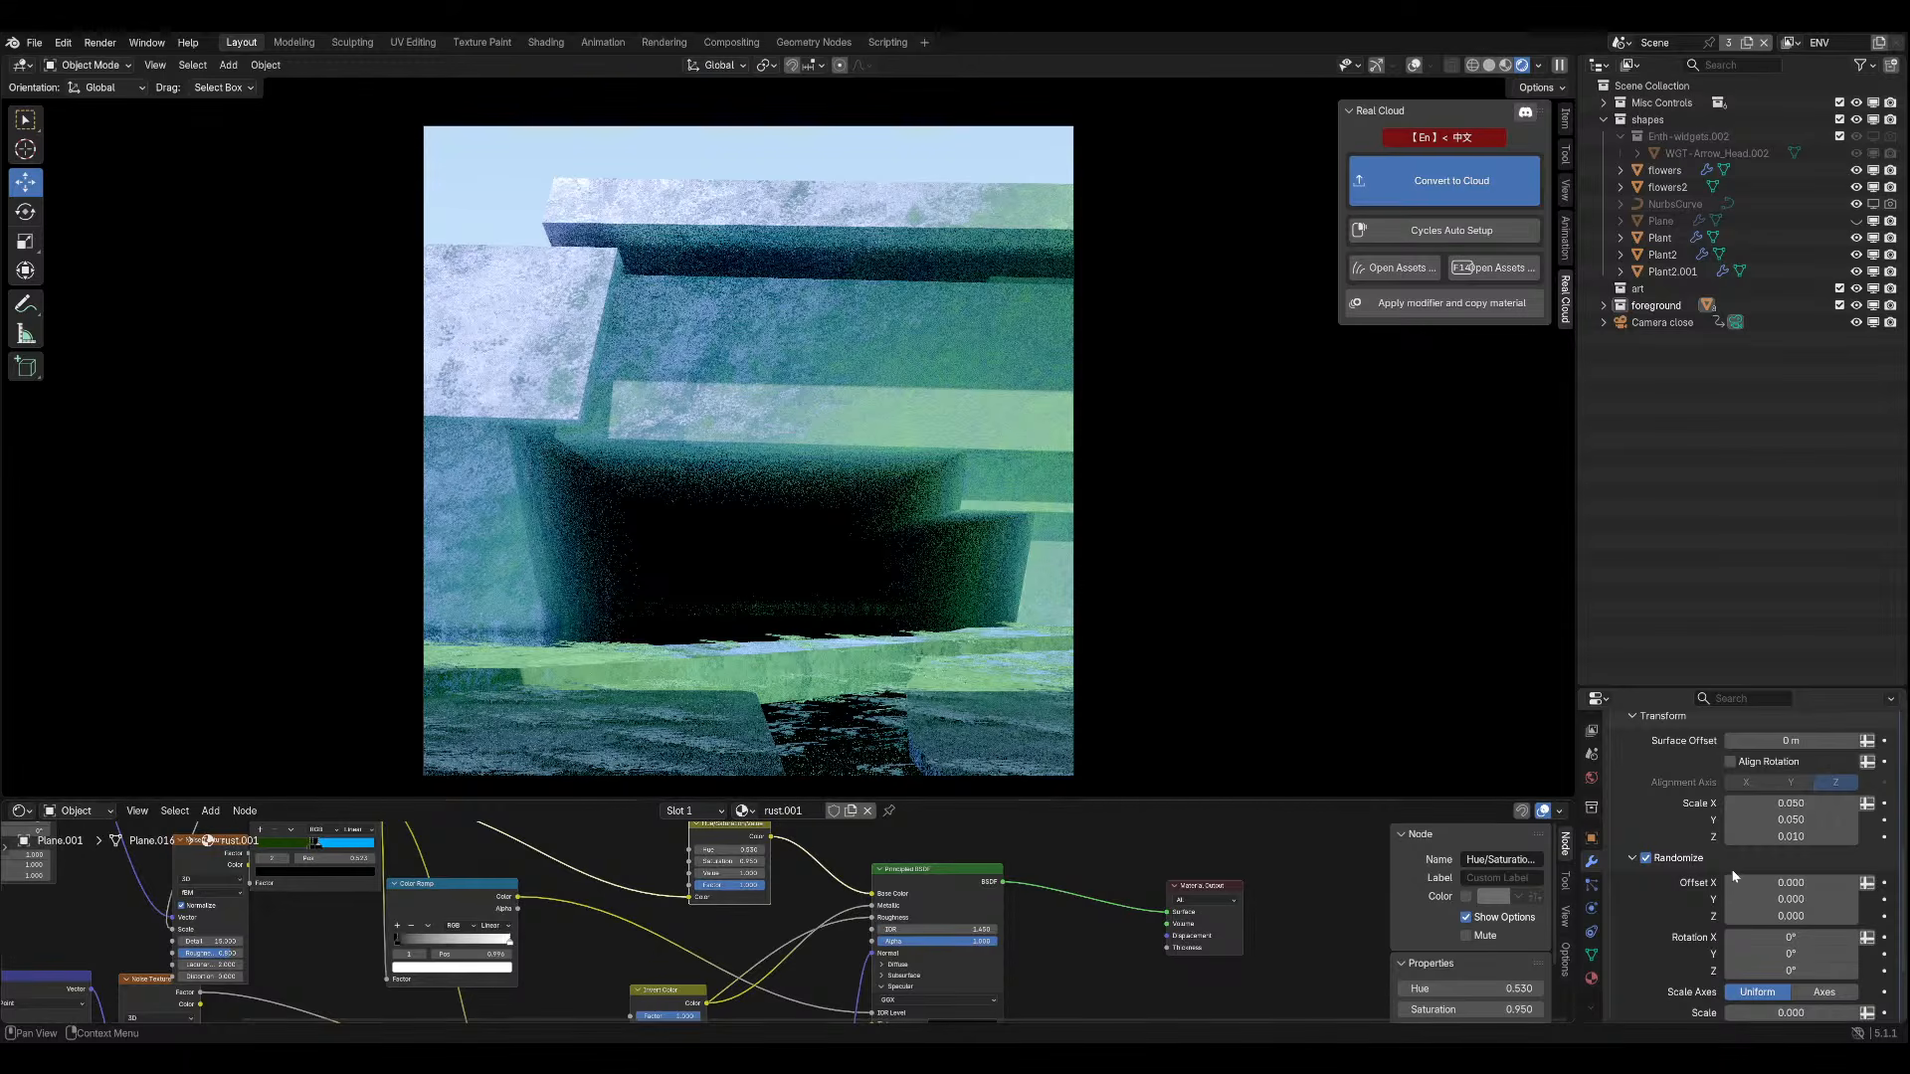
Set the scattered plants' Z scale to 0.02 in the Transform settings.
left_click(1807, 843)
left_click(1807, 844)
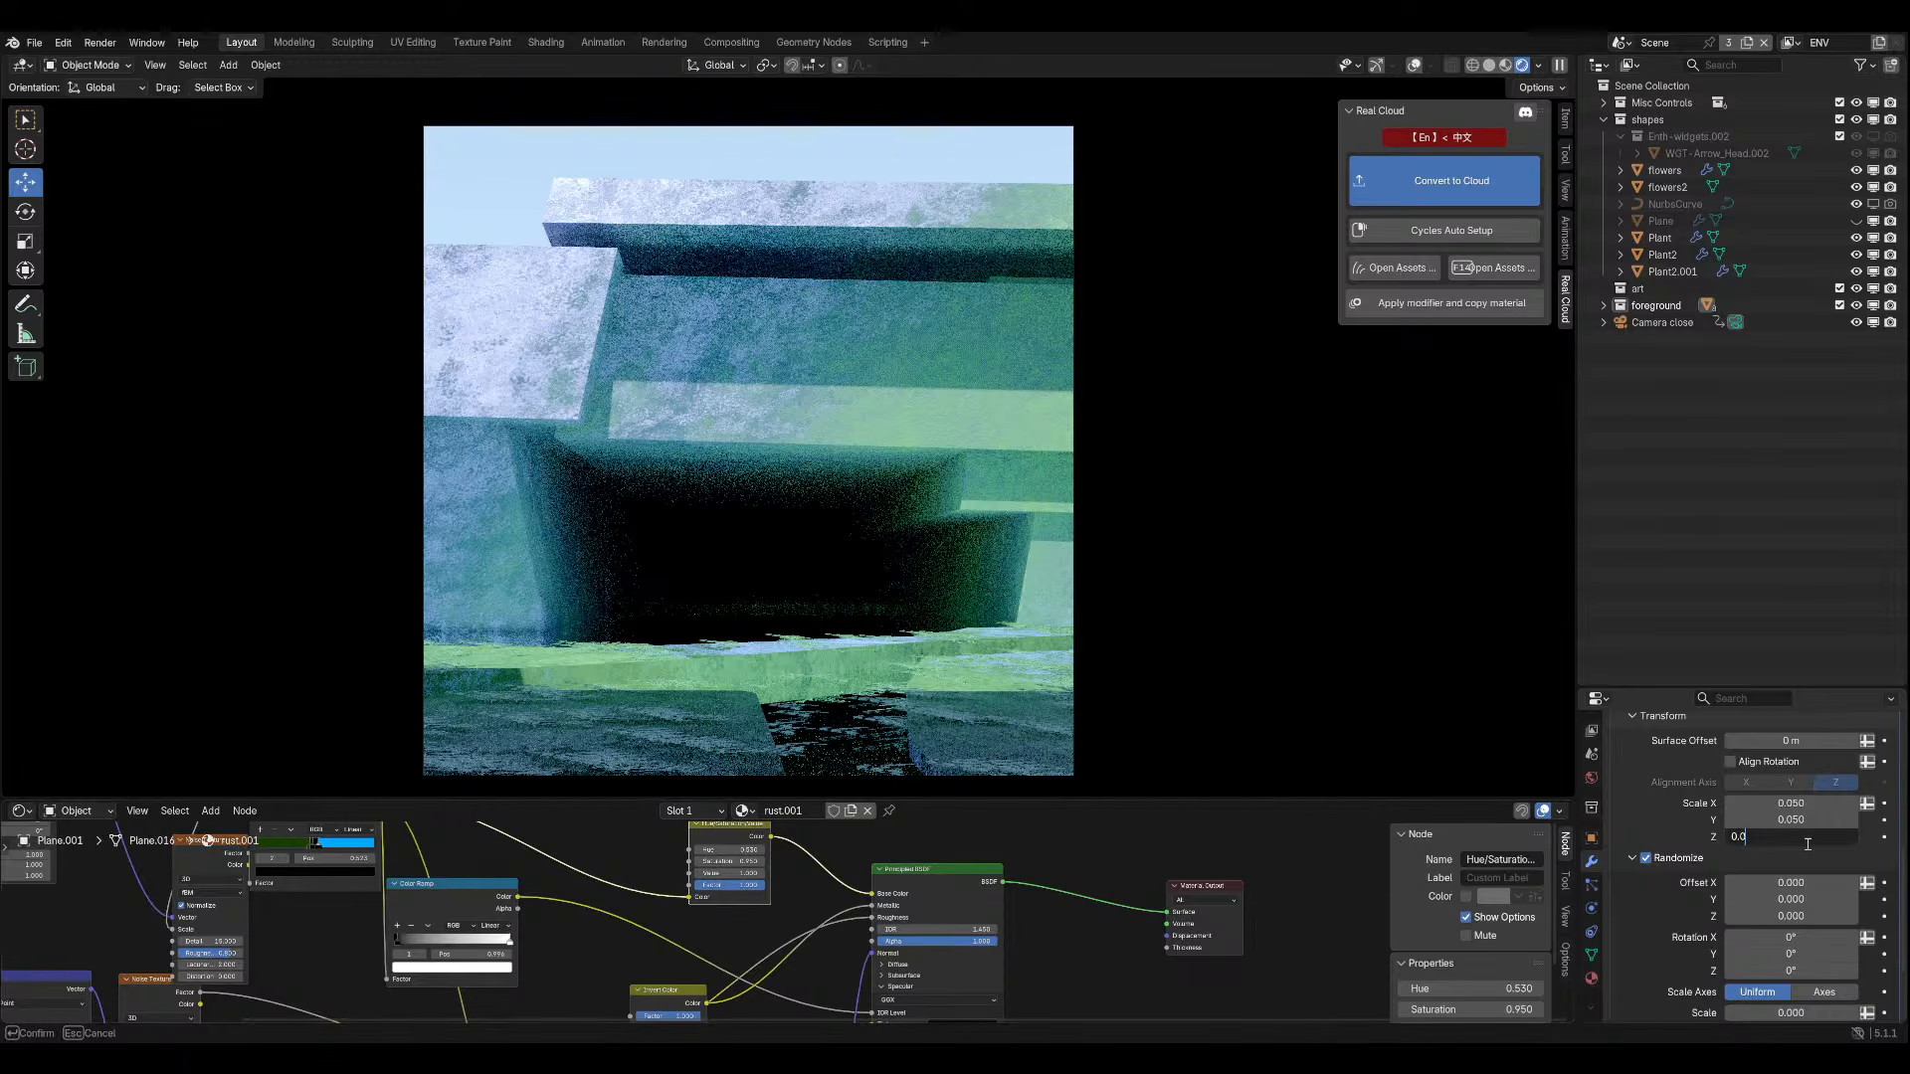
type("2")
key("Return")
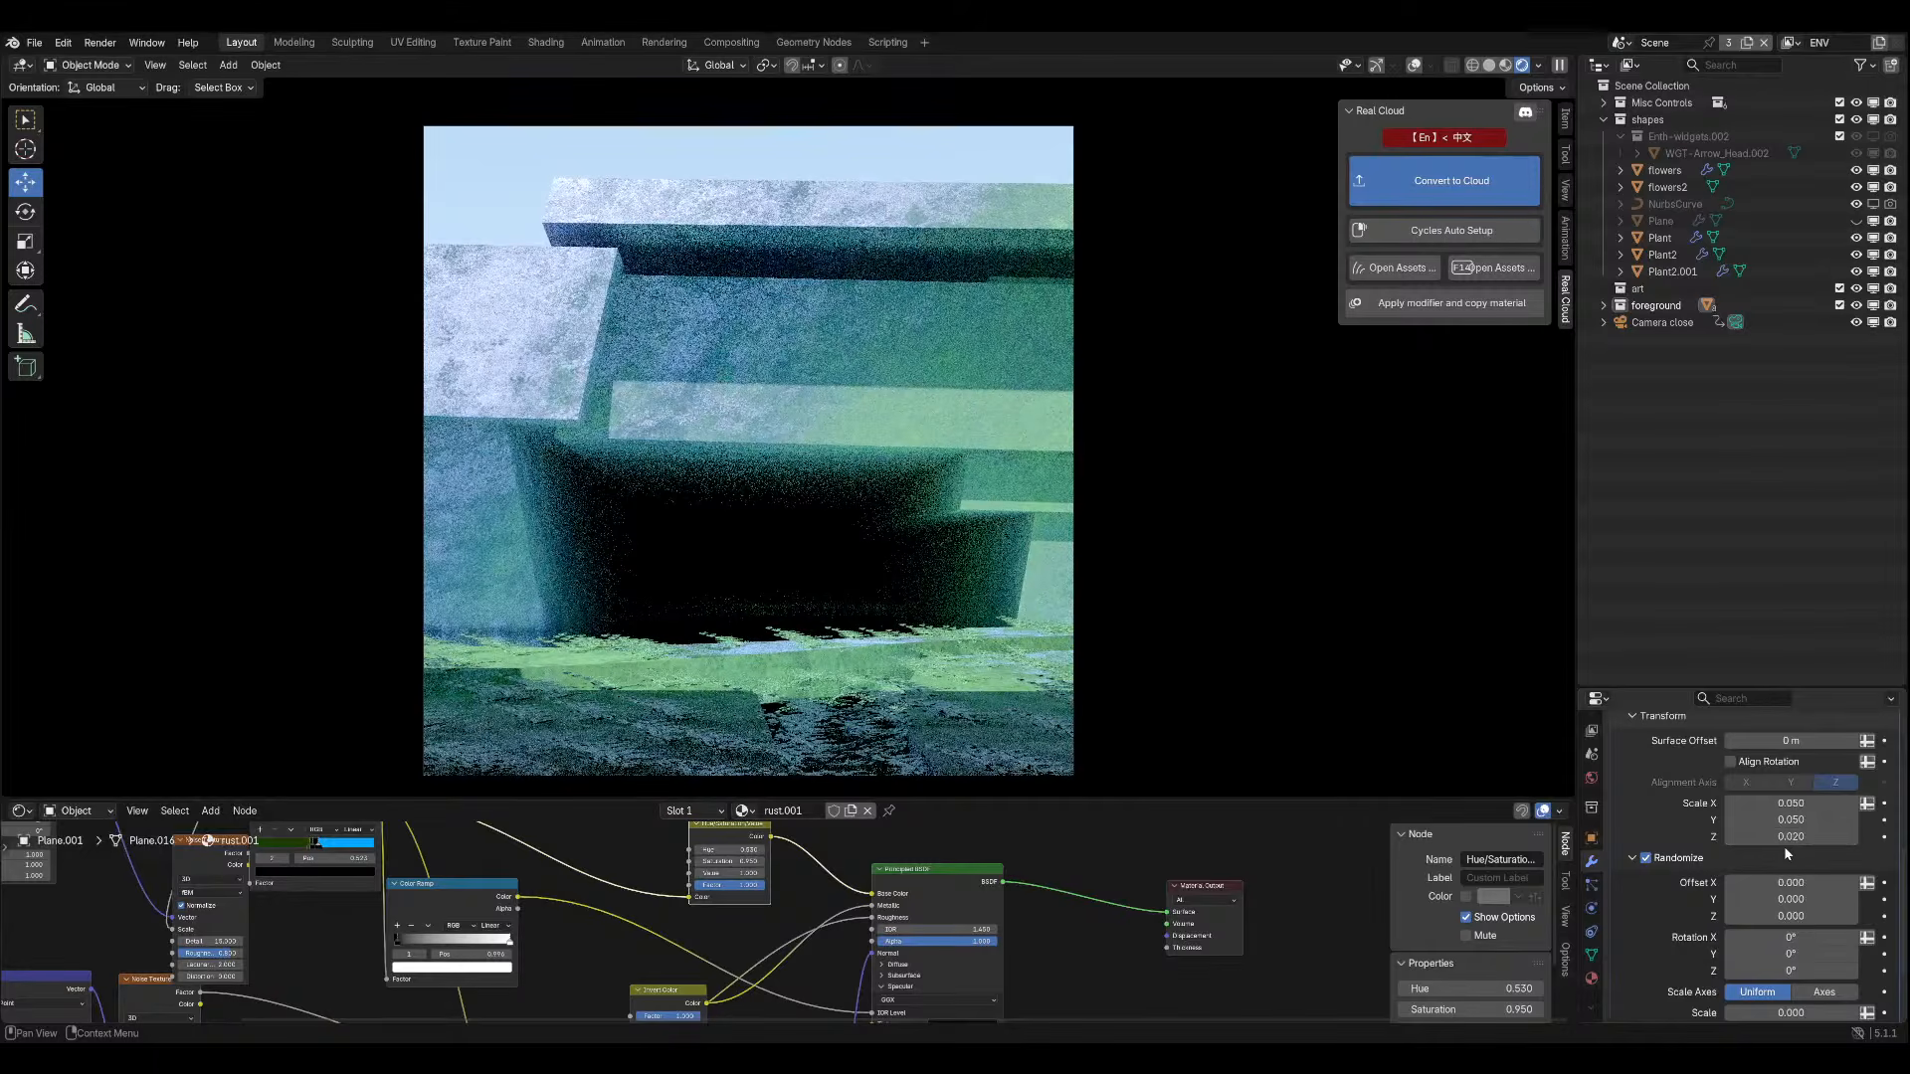
Try a random Z rotation of 180° on the scattered plants.
left_click_drag(1791, 937, 1868, 954)
key("Escape")
key("Escape")
left_click(1794, 970)
type("1")
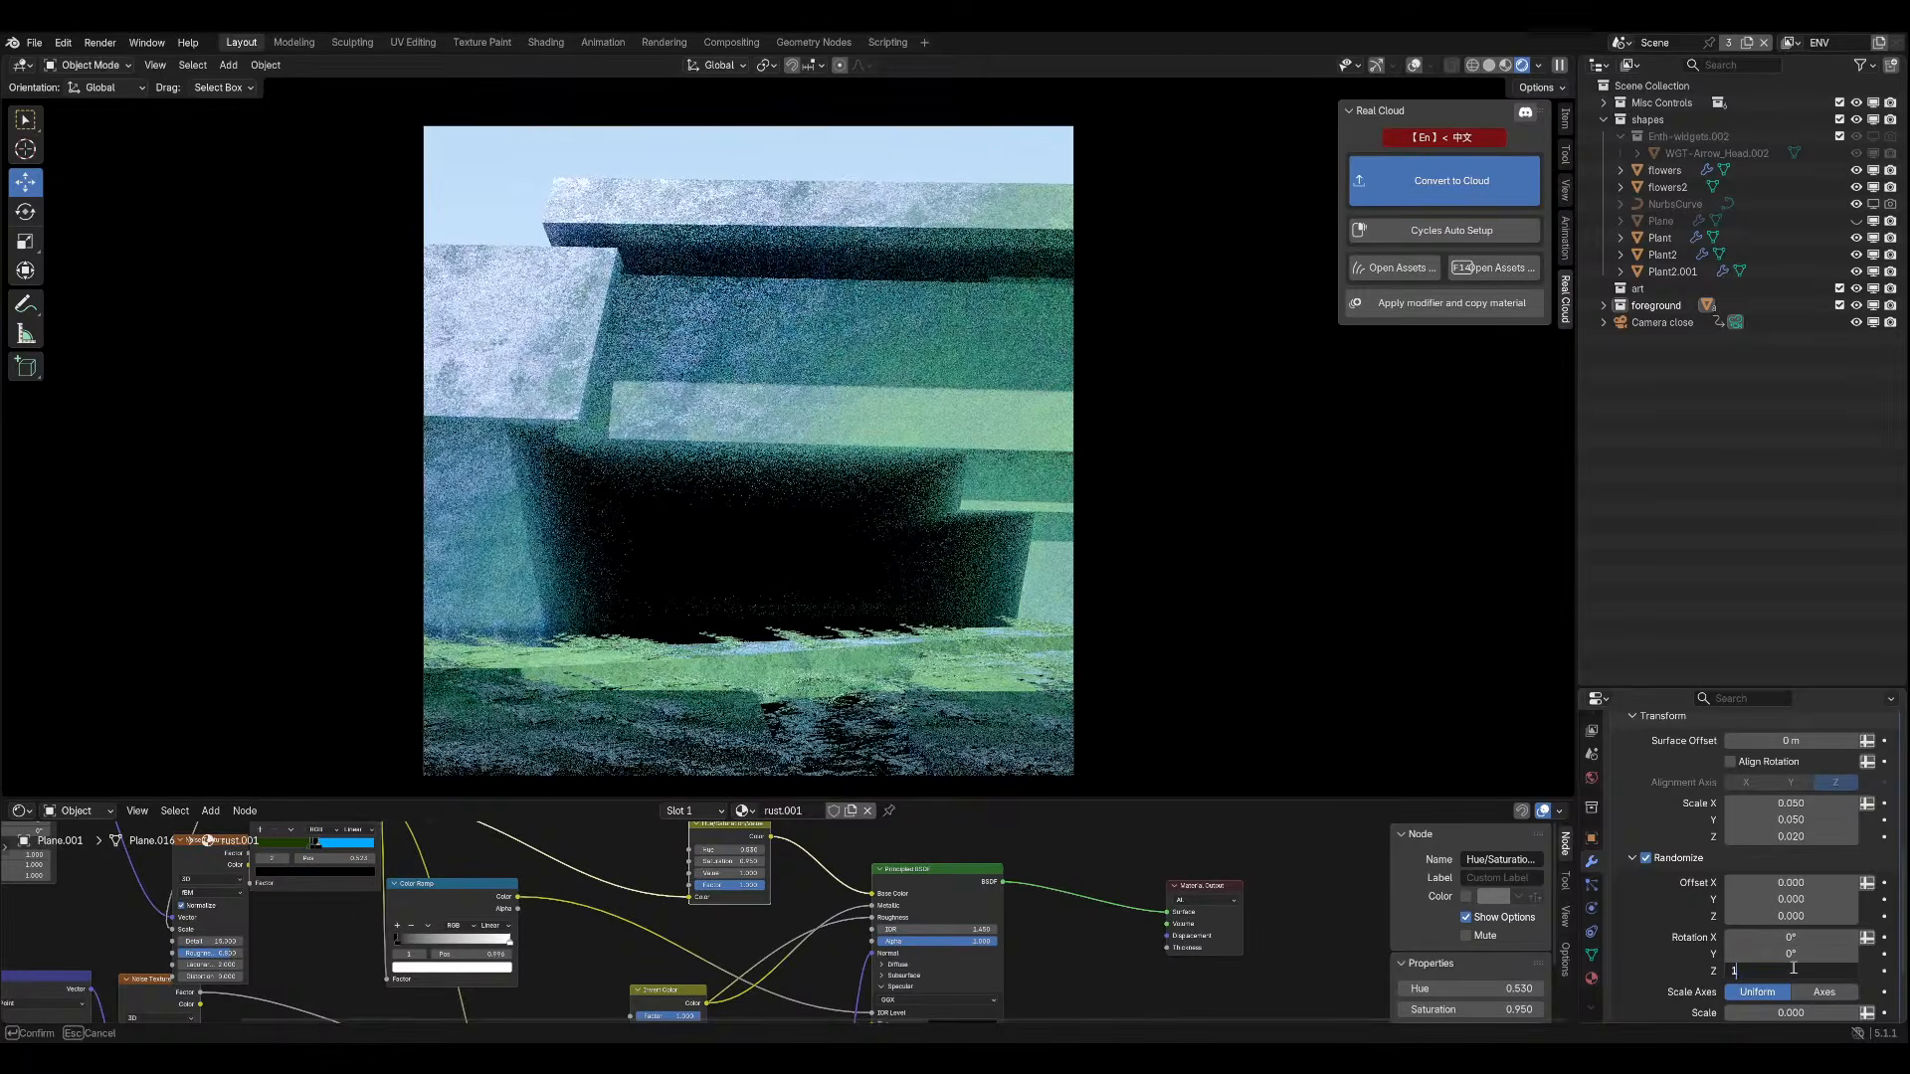
type("80")
key("Return")
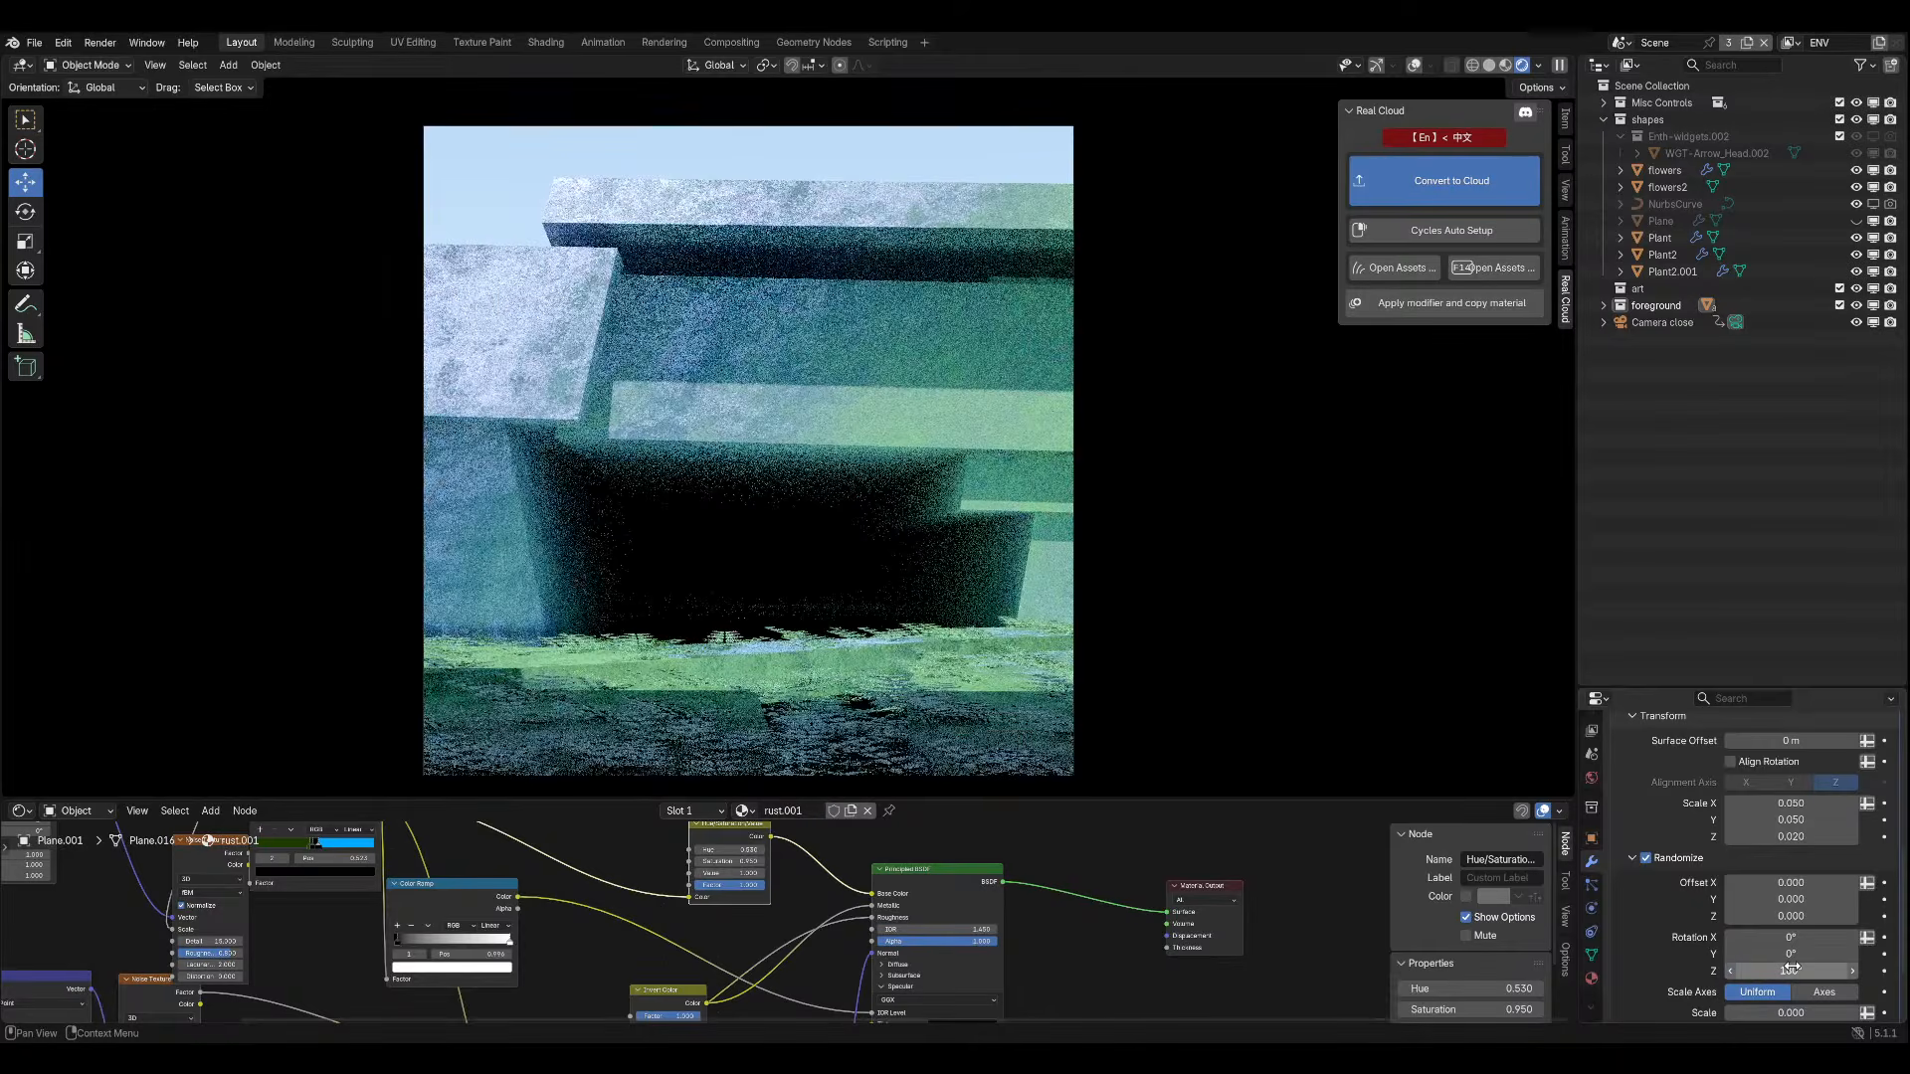
Set the scattered plants' random Z rotation to 360° and save the file.
left_click(1794, 970)
type("360")
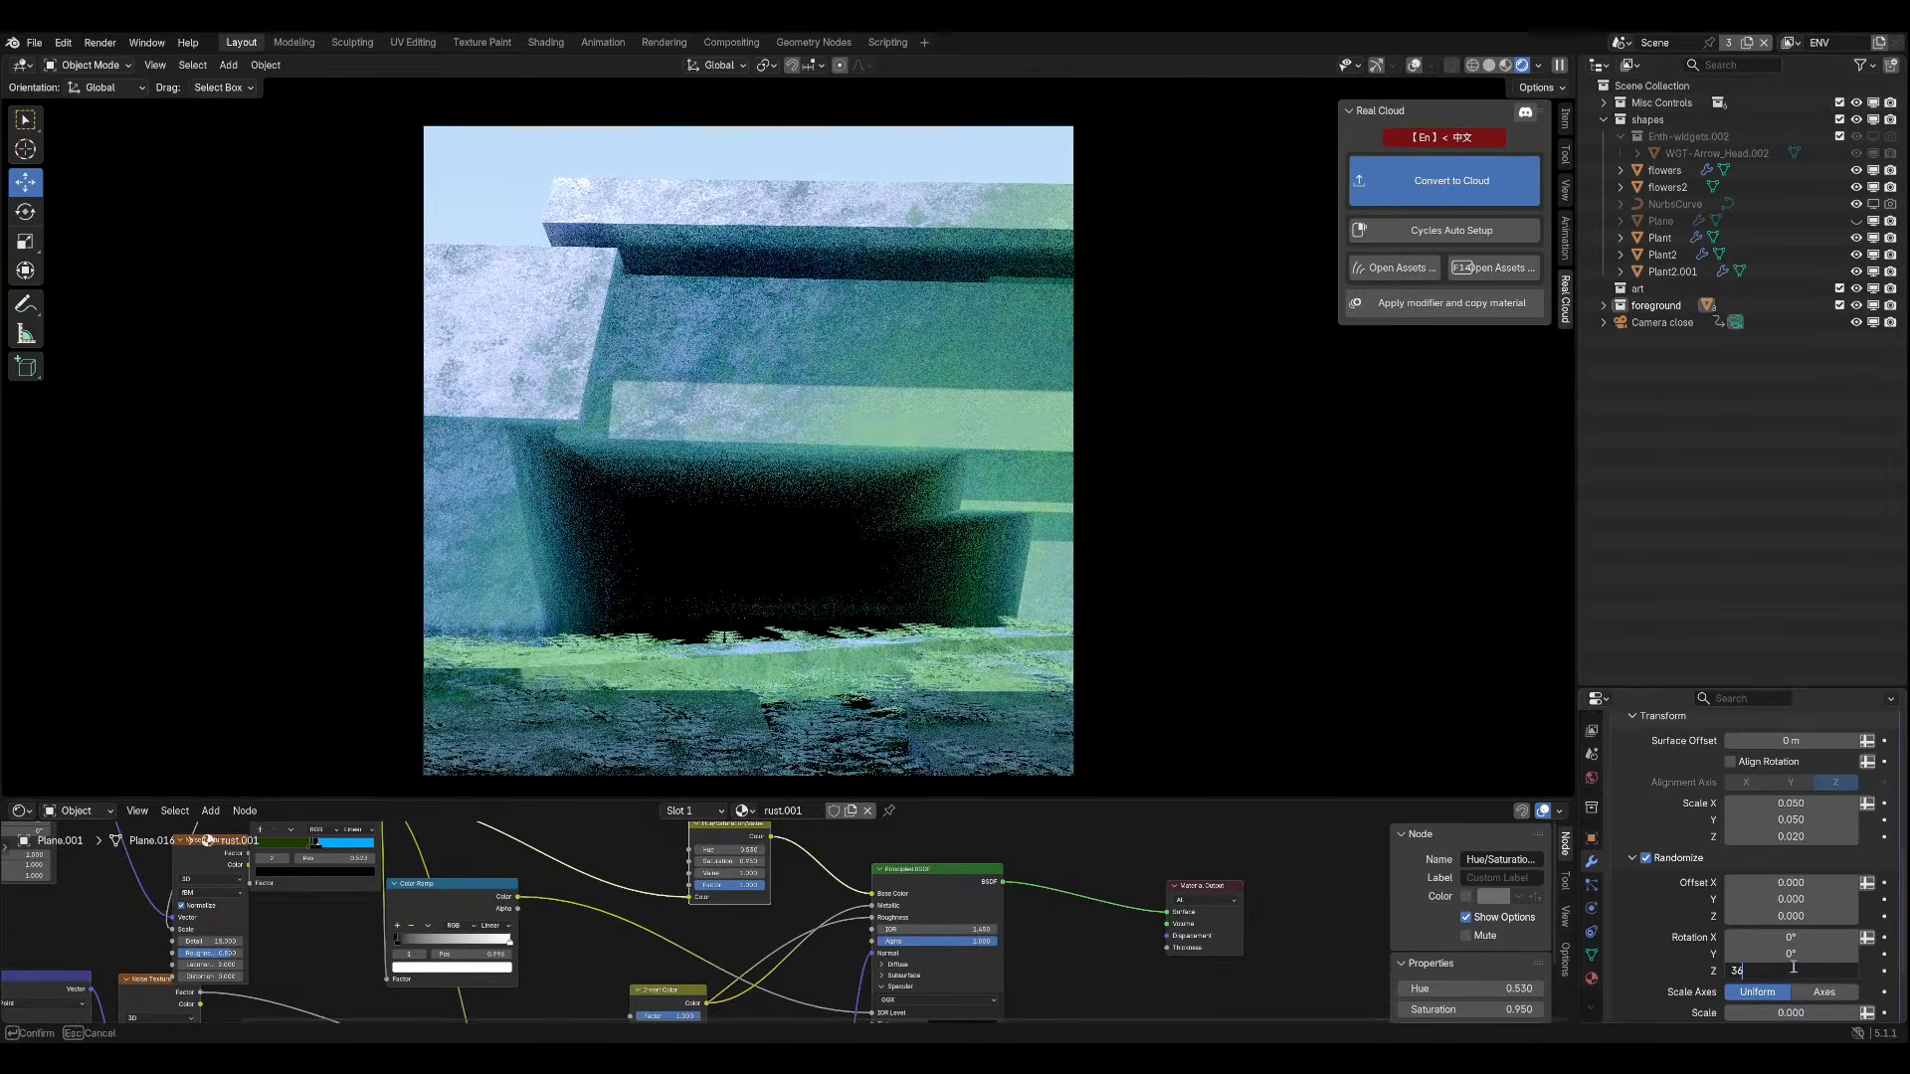
key("Return")
key("ctrl+s")
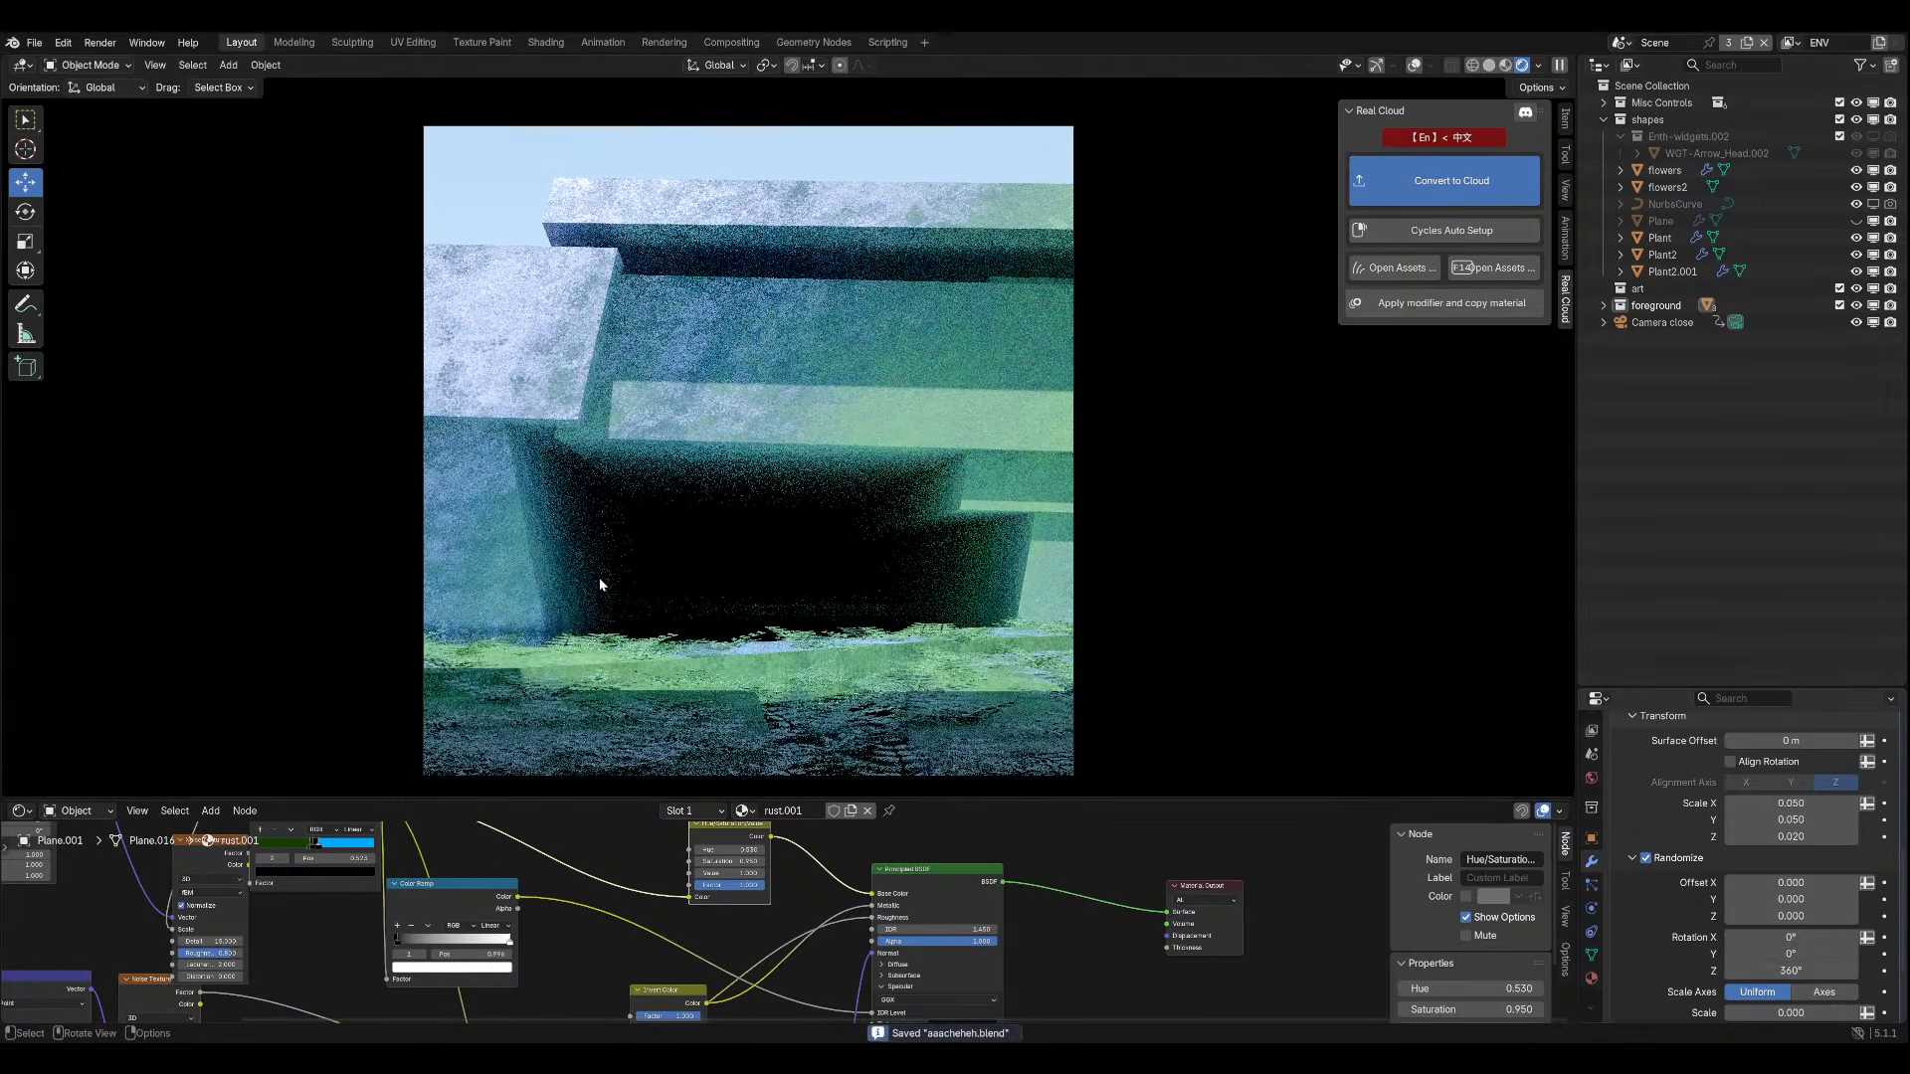
Set the scattered plants' Z scale to 0.01, check the camera view and save the file.
double_click(1815, 836)
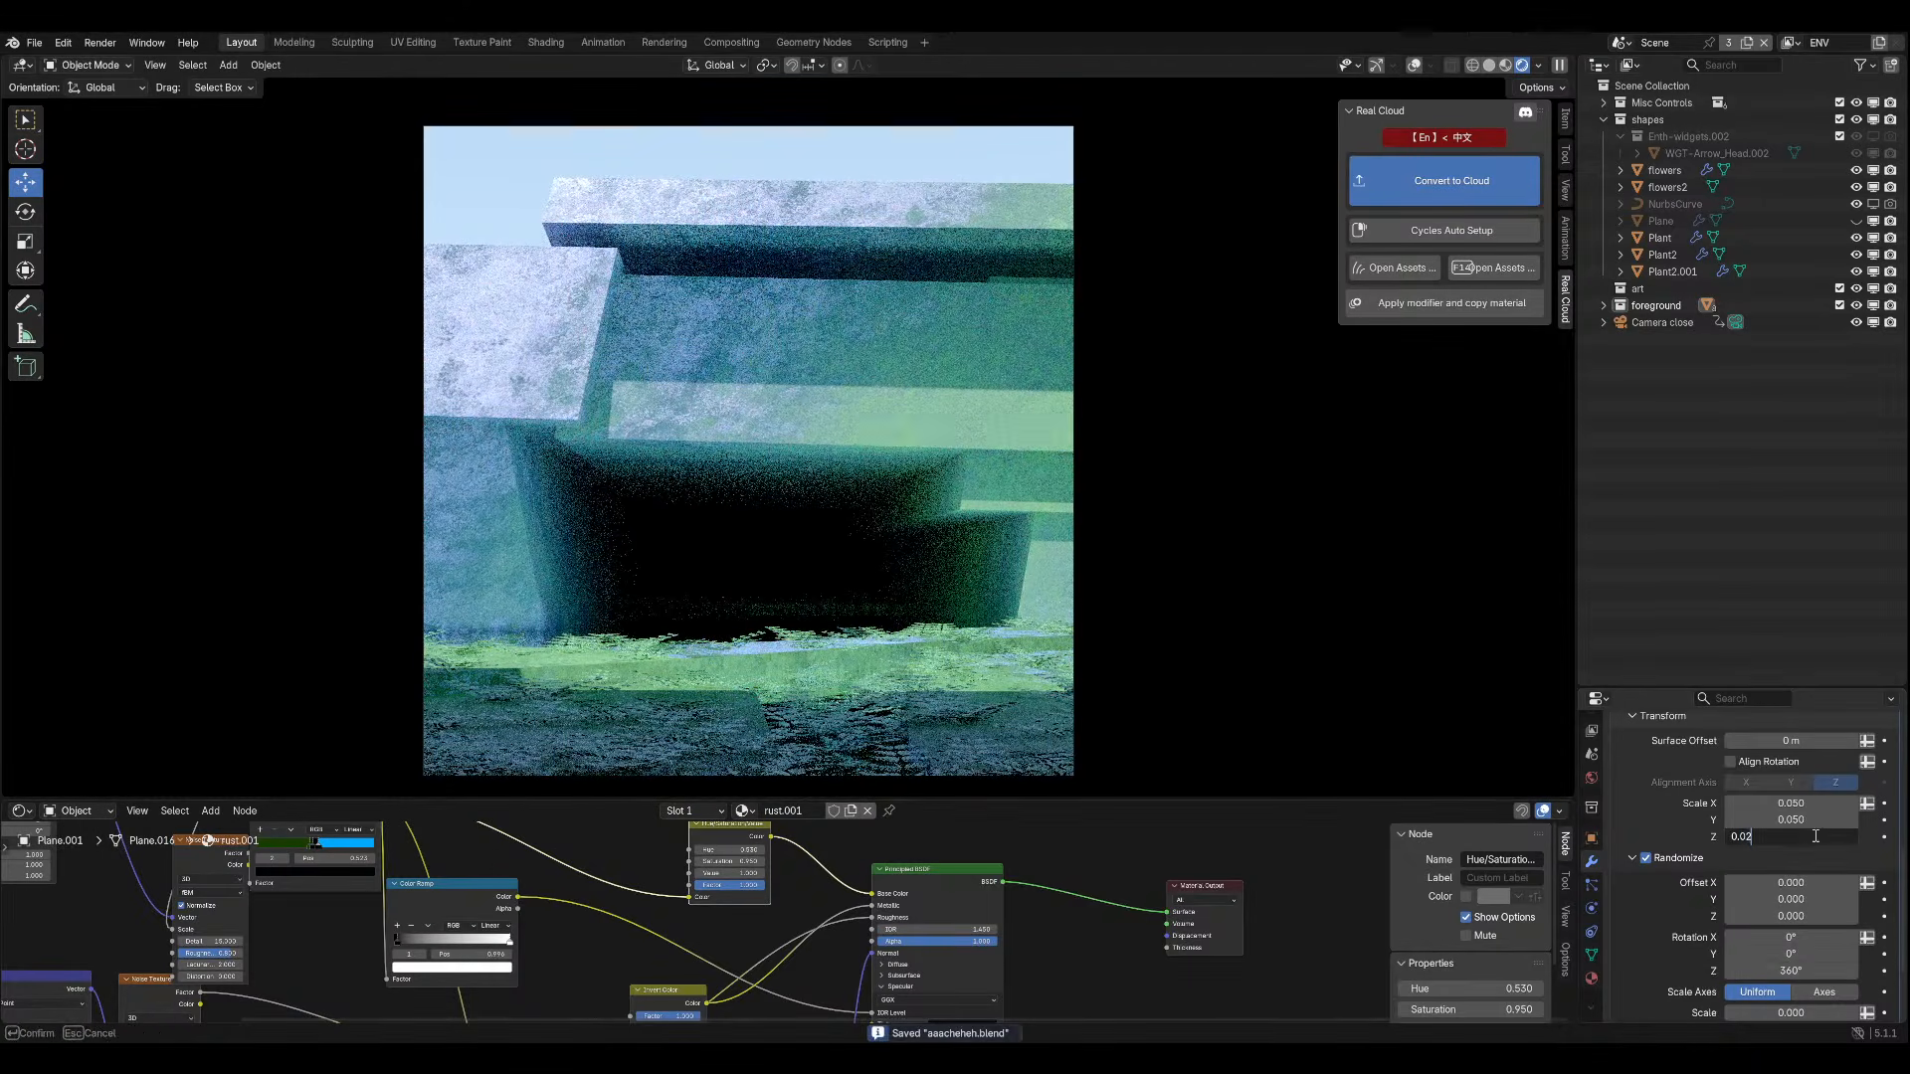
type("1")
key("Return")
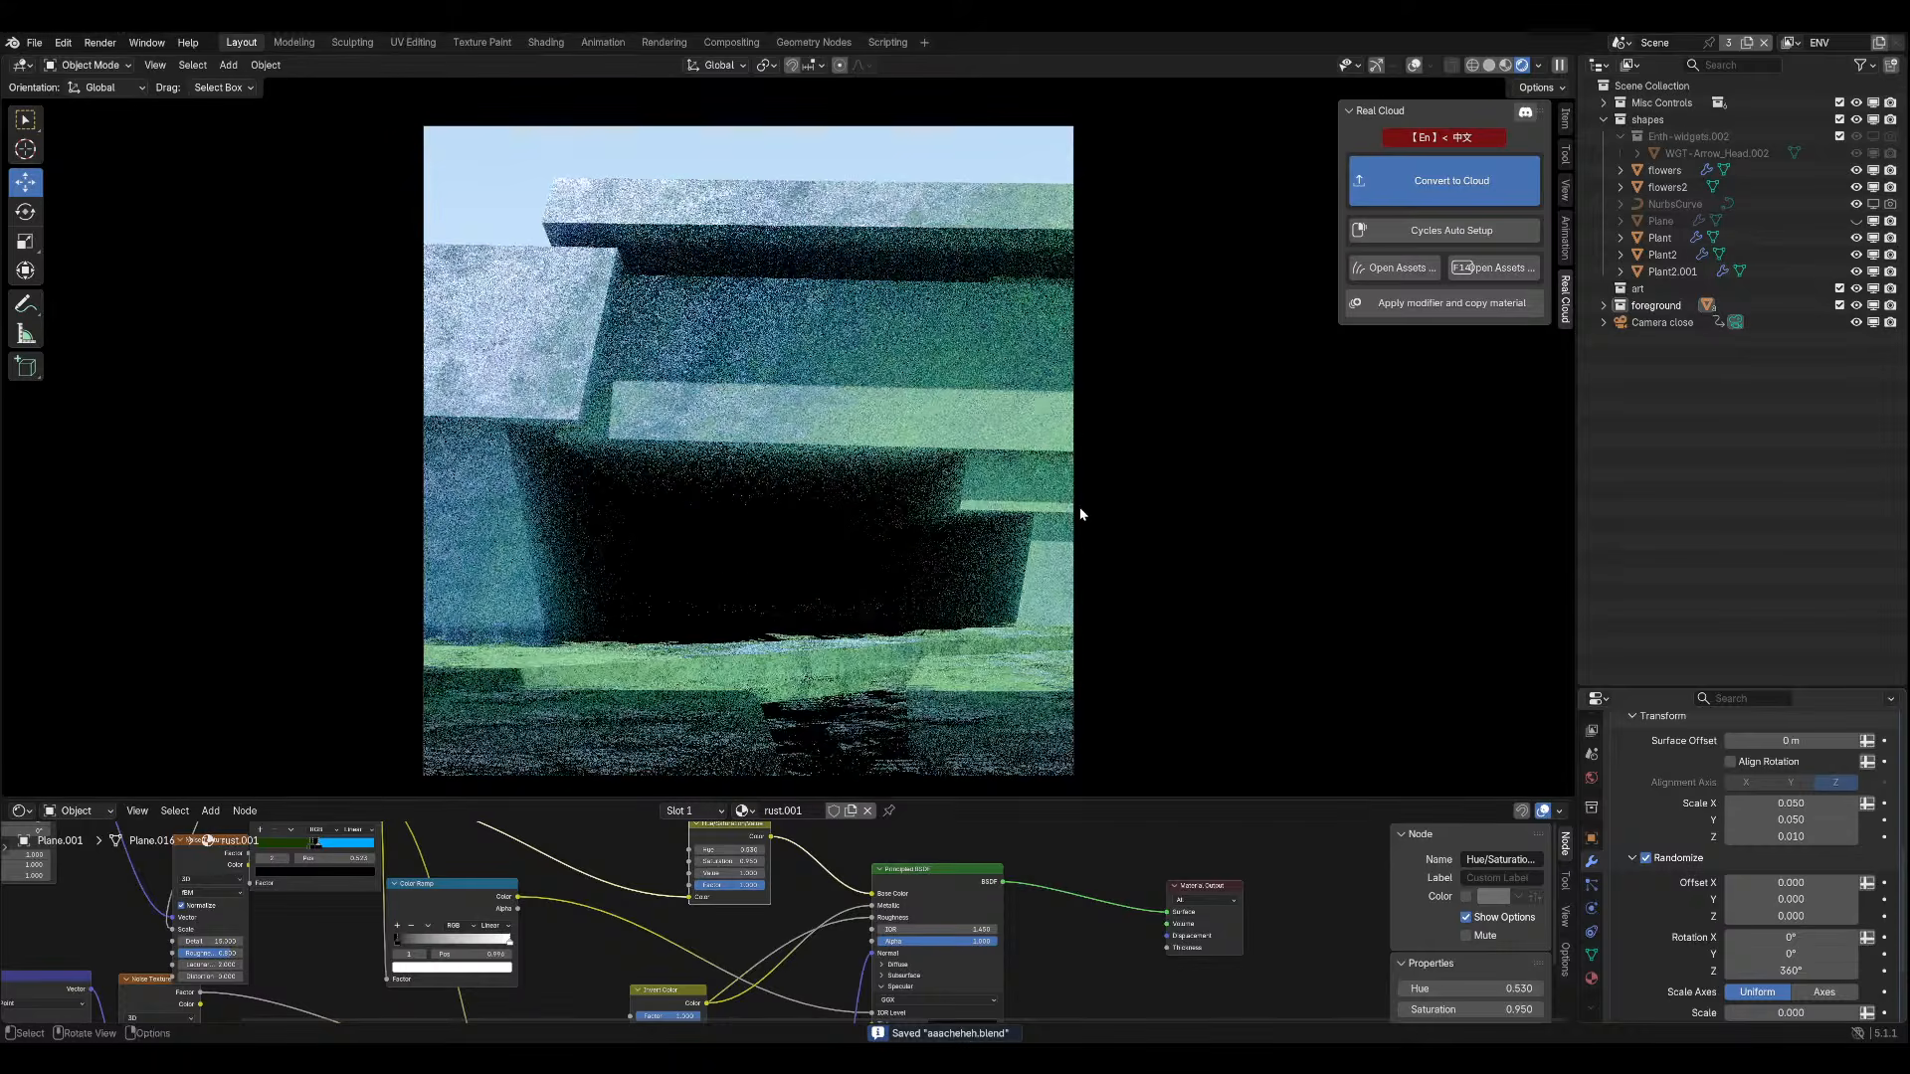
scroll(948, 474, "down", 1)
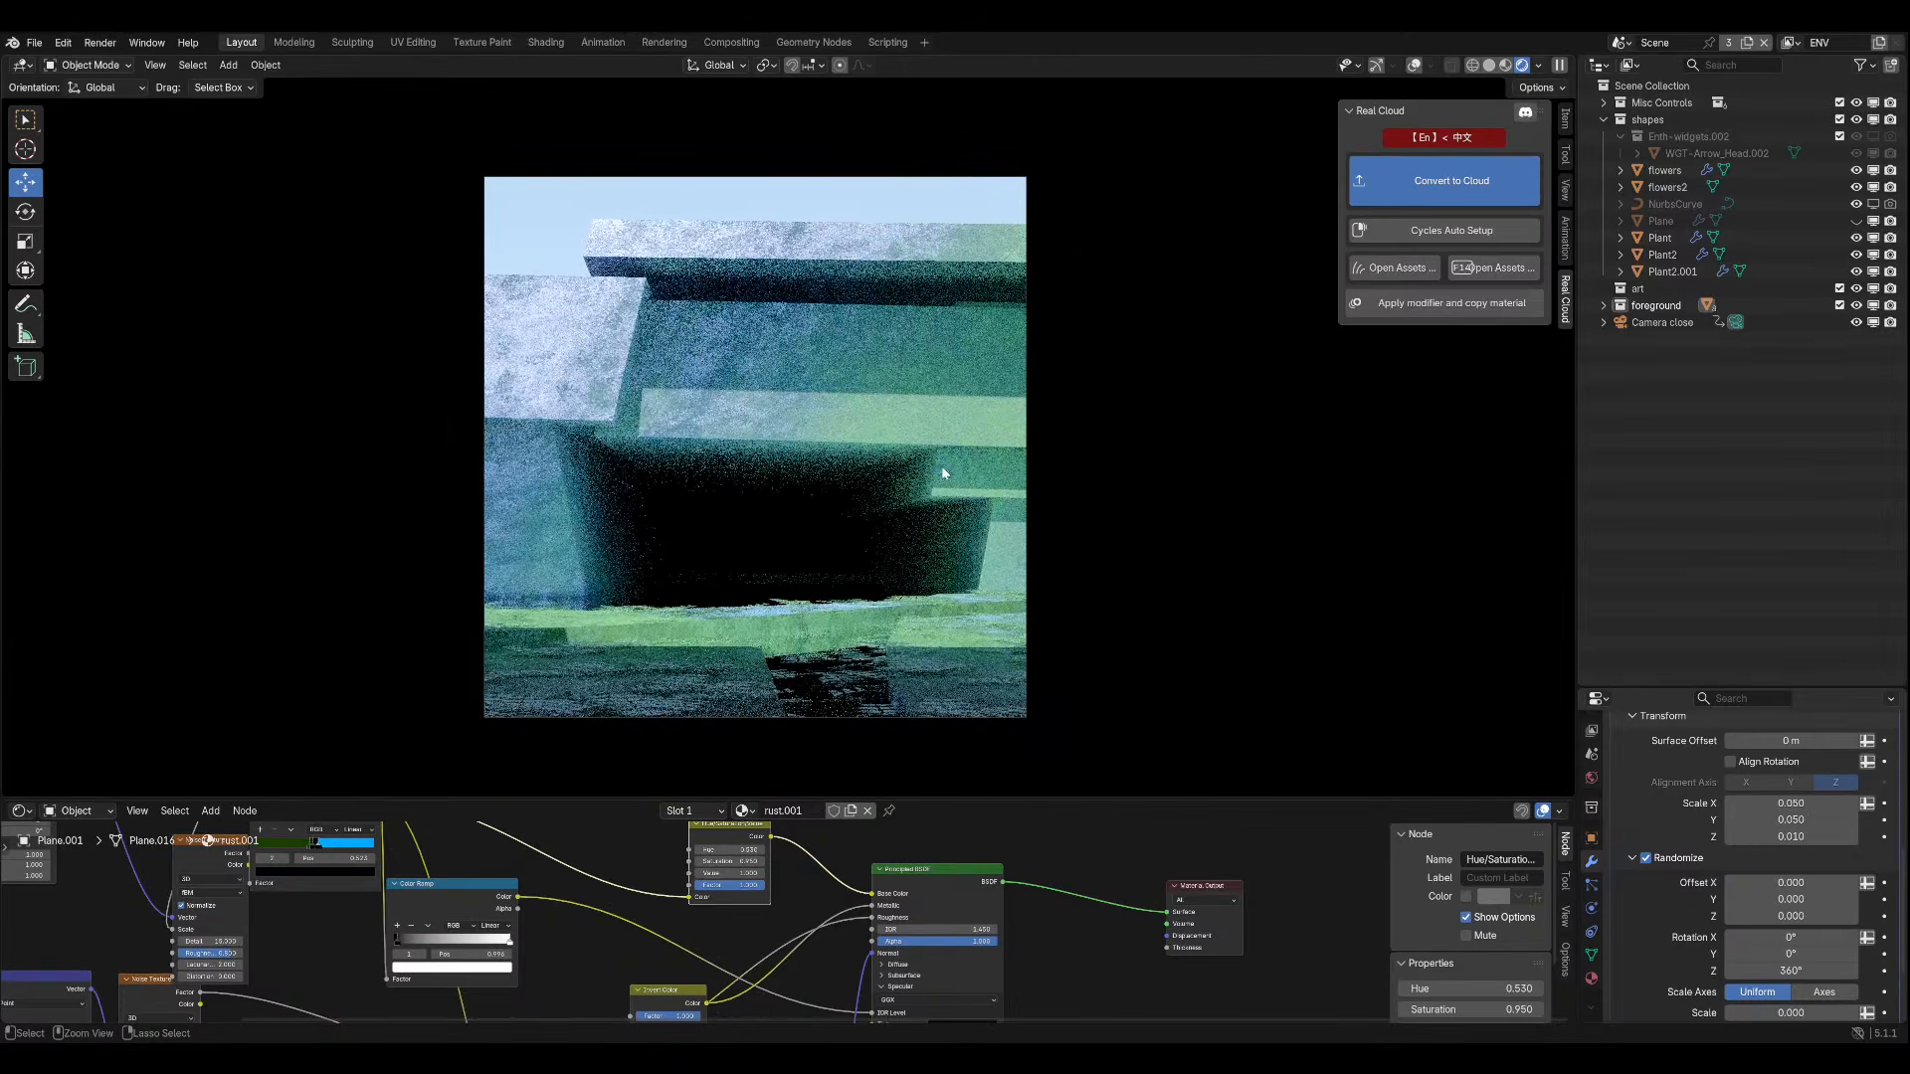
key("ctrl+s")
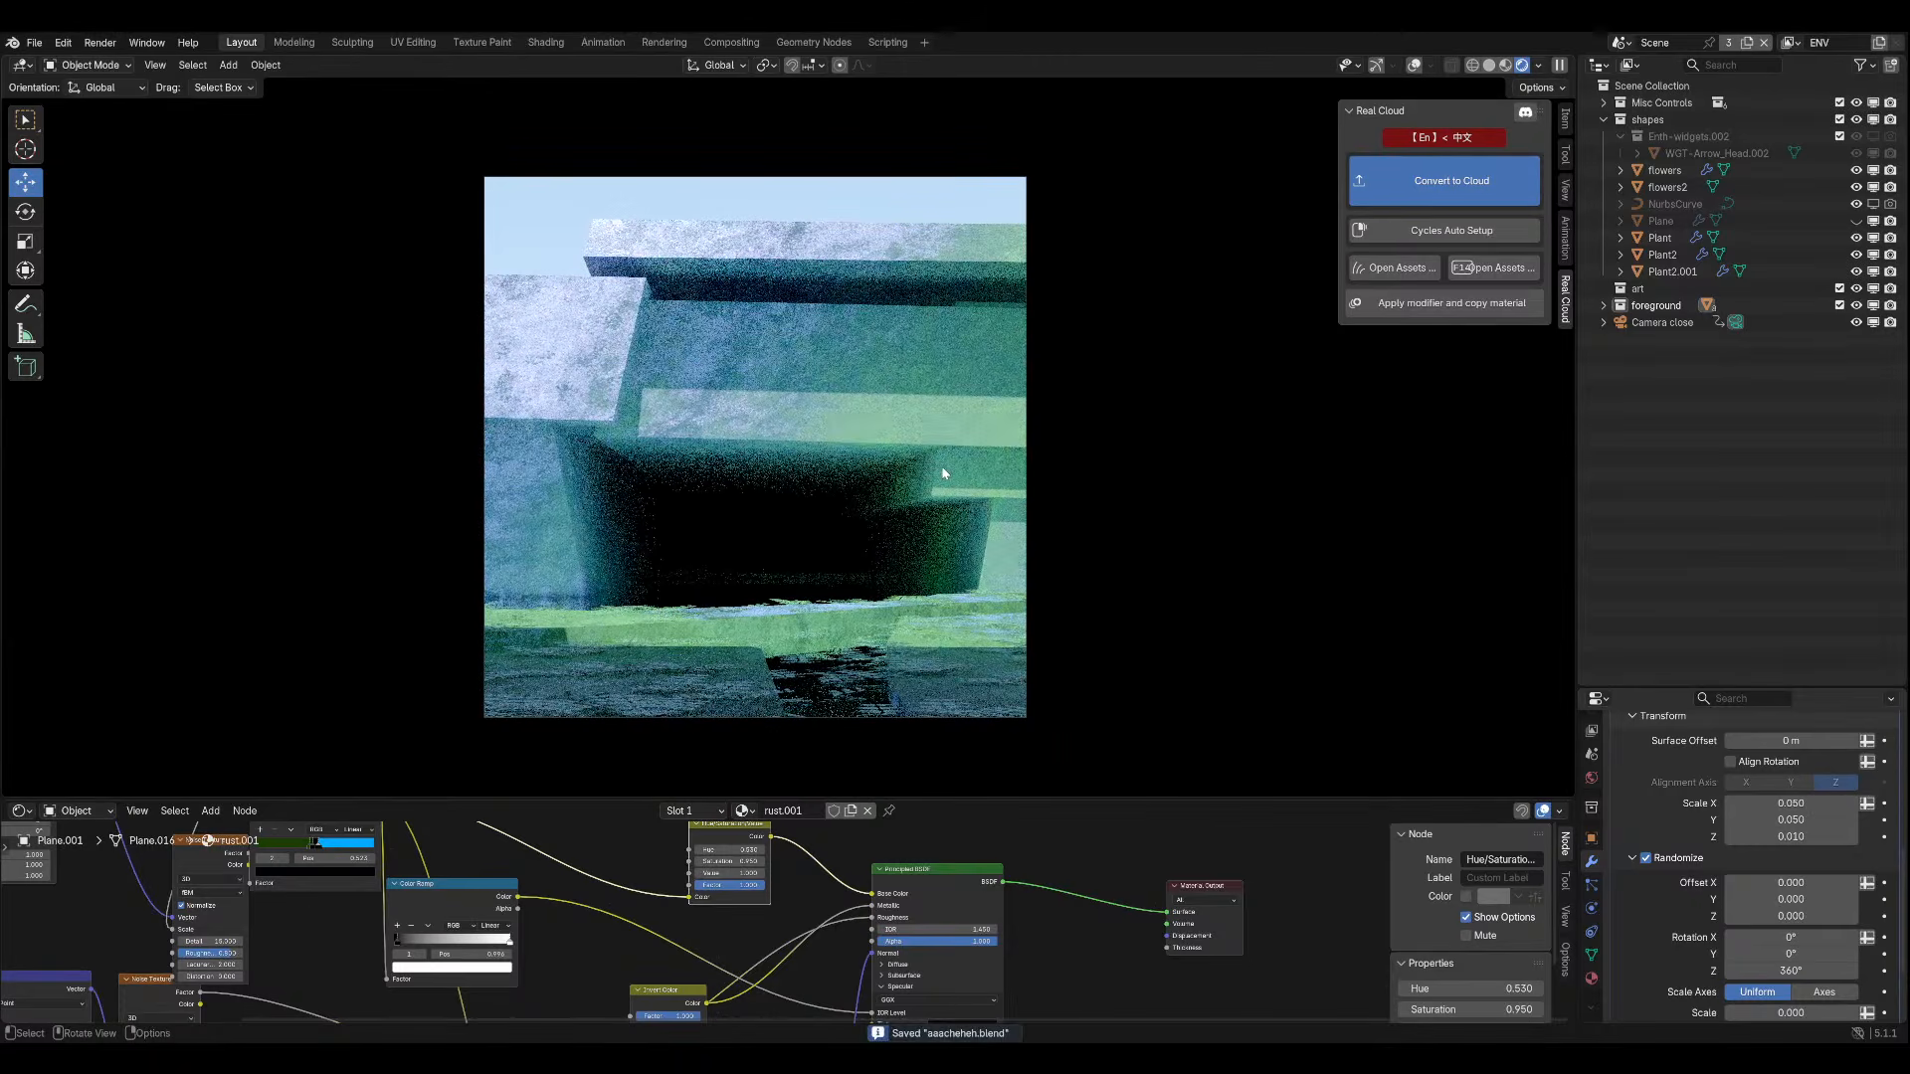
Show the viewport overlays, enter Edit Mode on the ground plane and view its underside in solid shading.
left_click(1431, 70)
left_click(1430, 71)
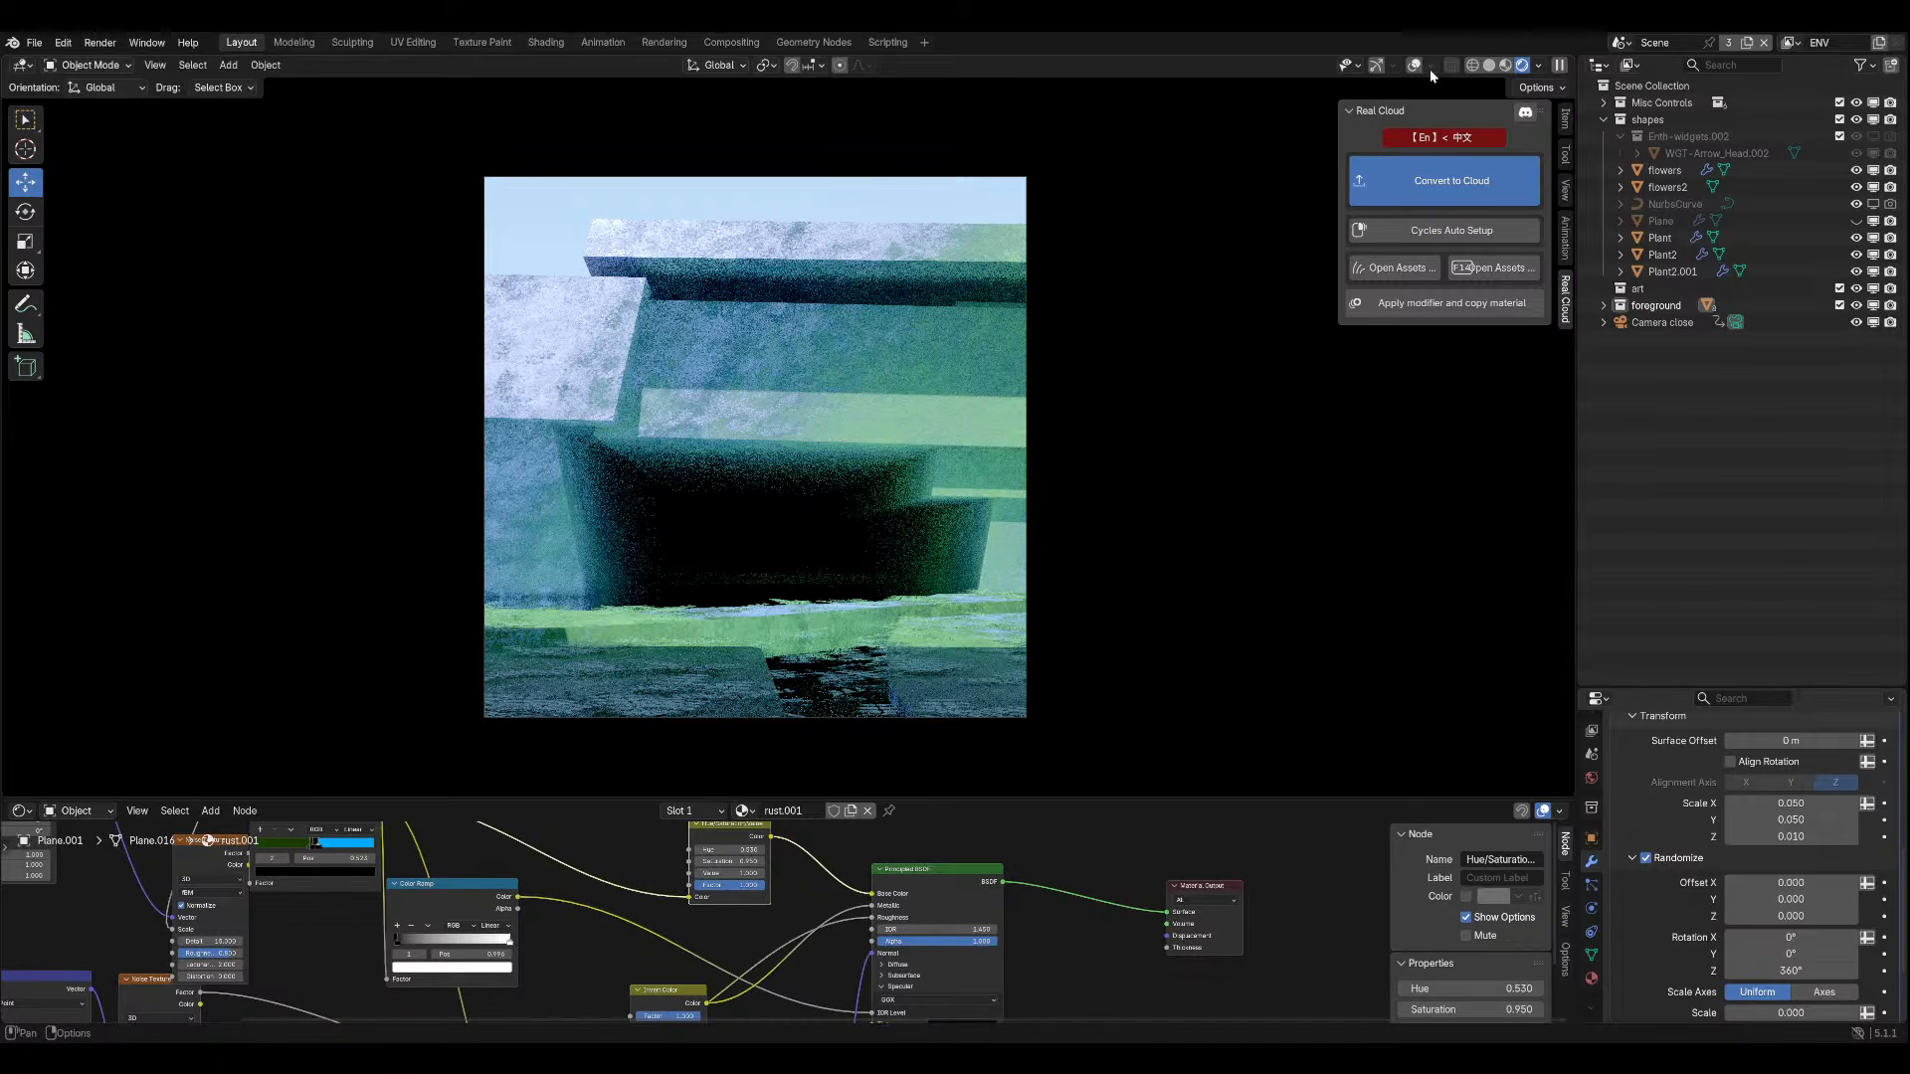
left_click(1414, 67)
left_click(111, 66)
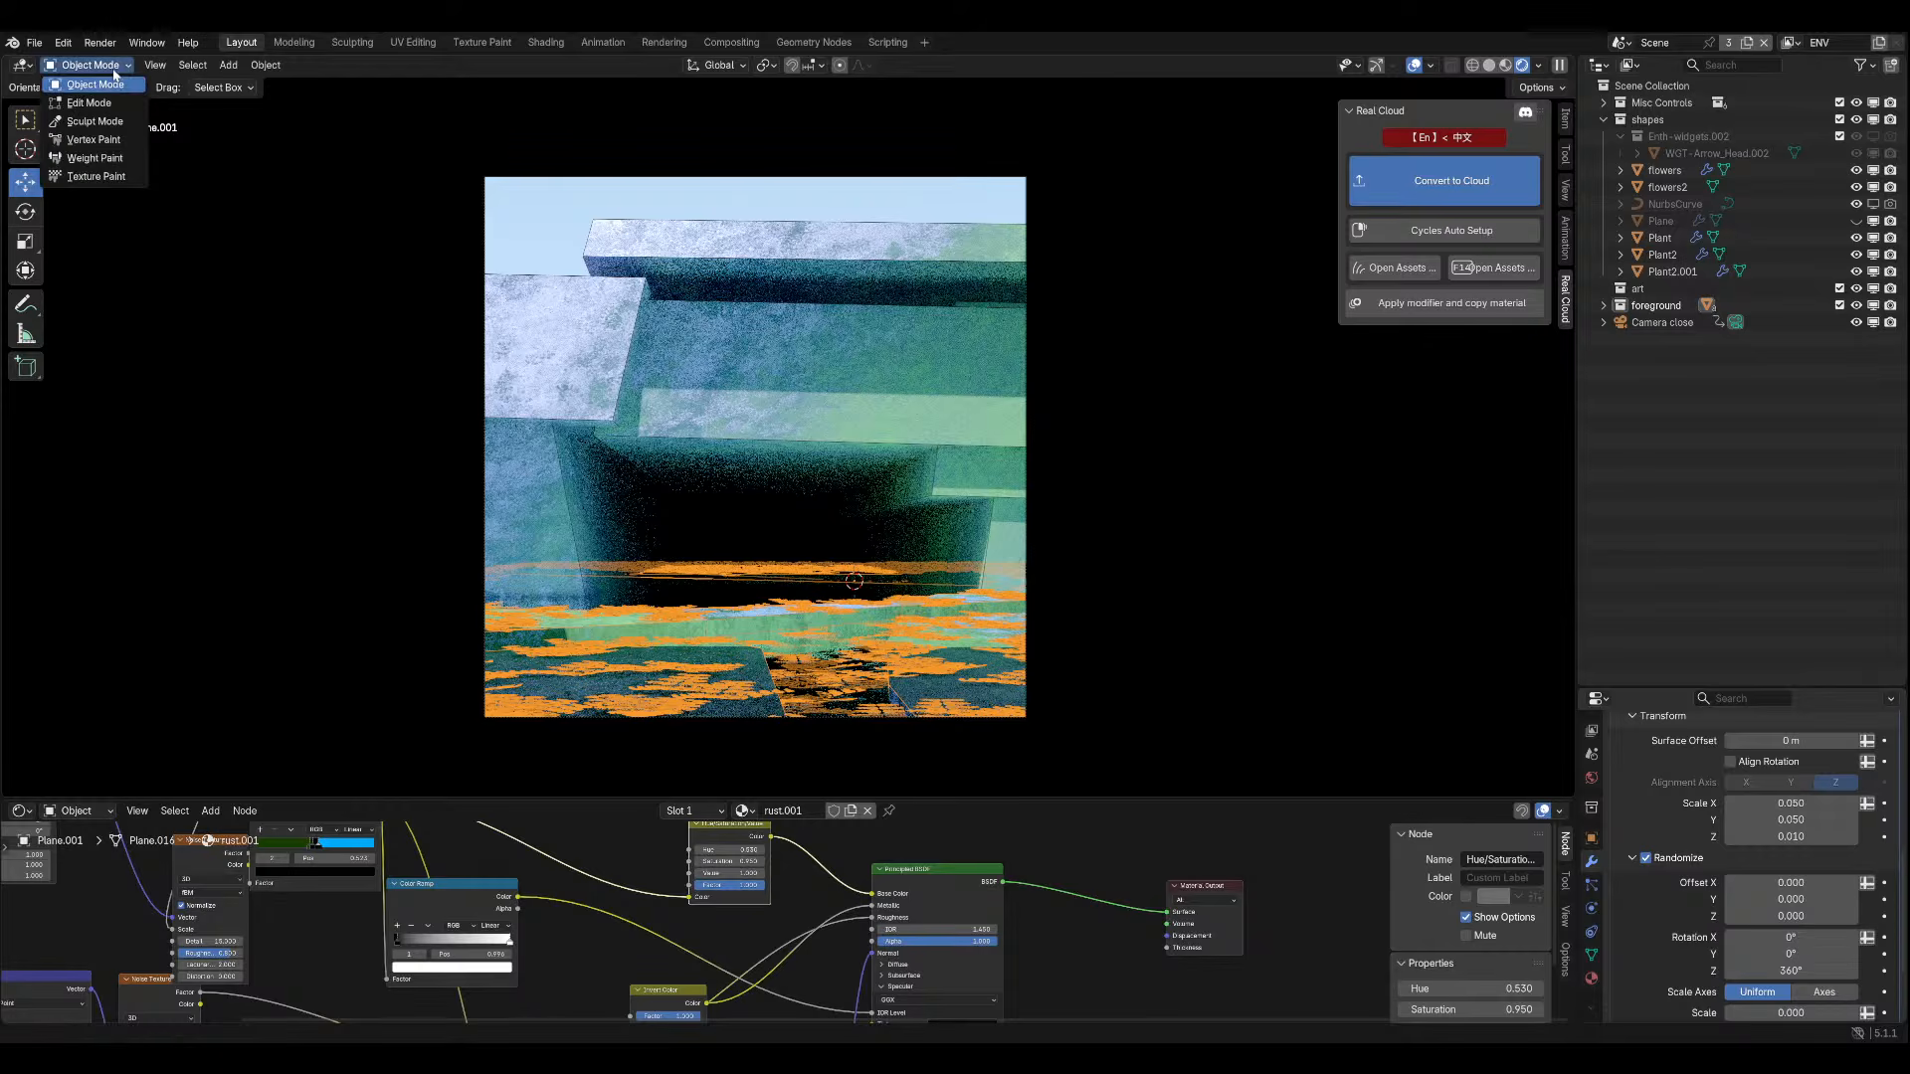
left_click(97, 103)
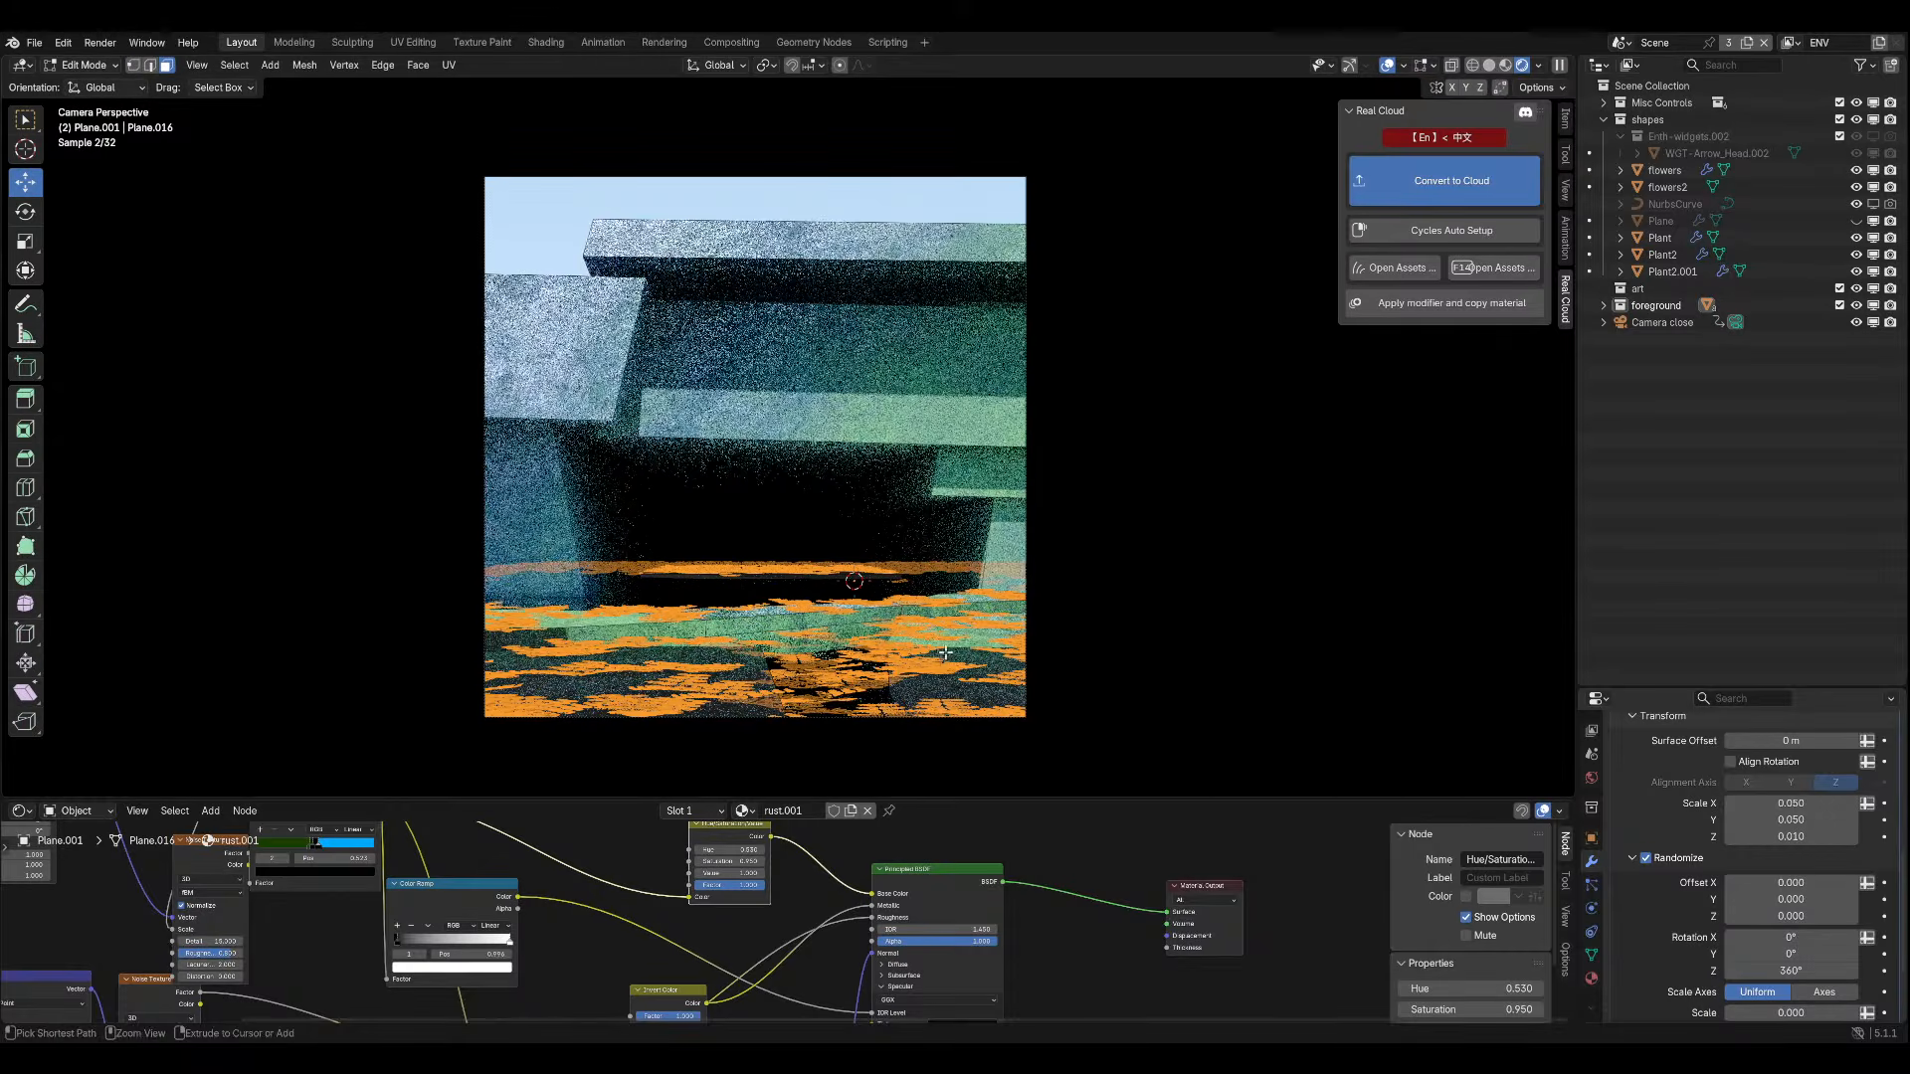
key("ctrl+s")
middle_click_drag(784, 520, 798, 527)
left_click(1490, 65)
middle_click_drag(831, 384, 805, 420)
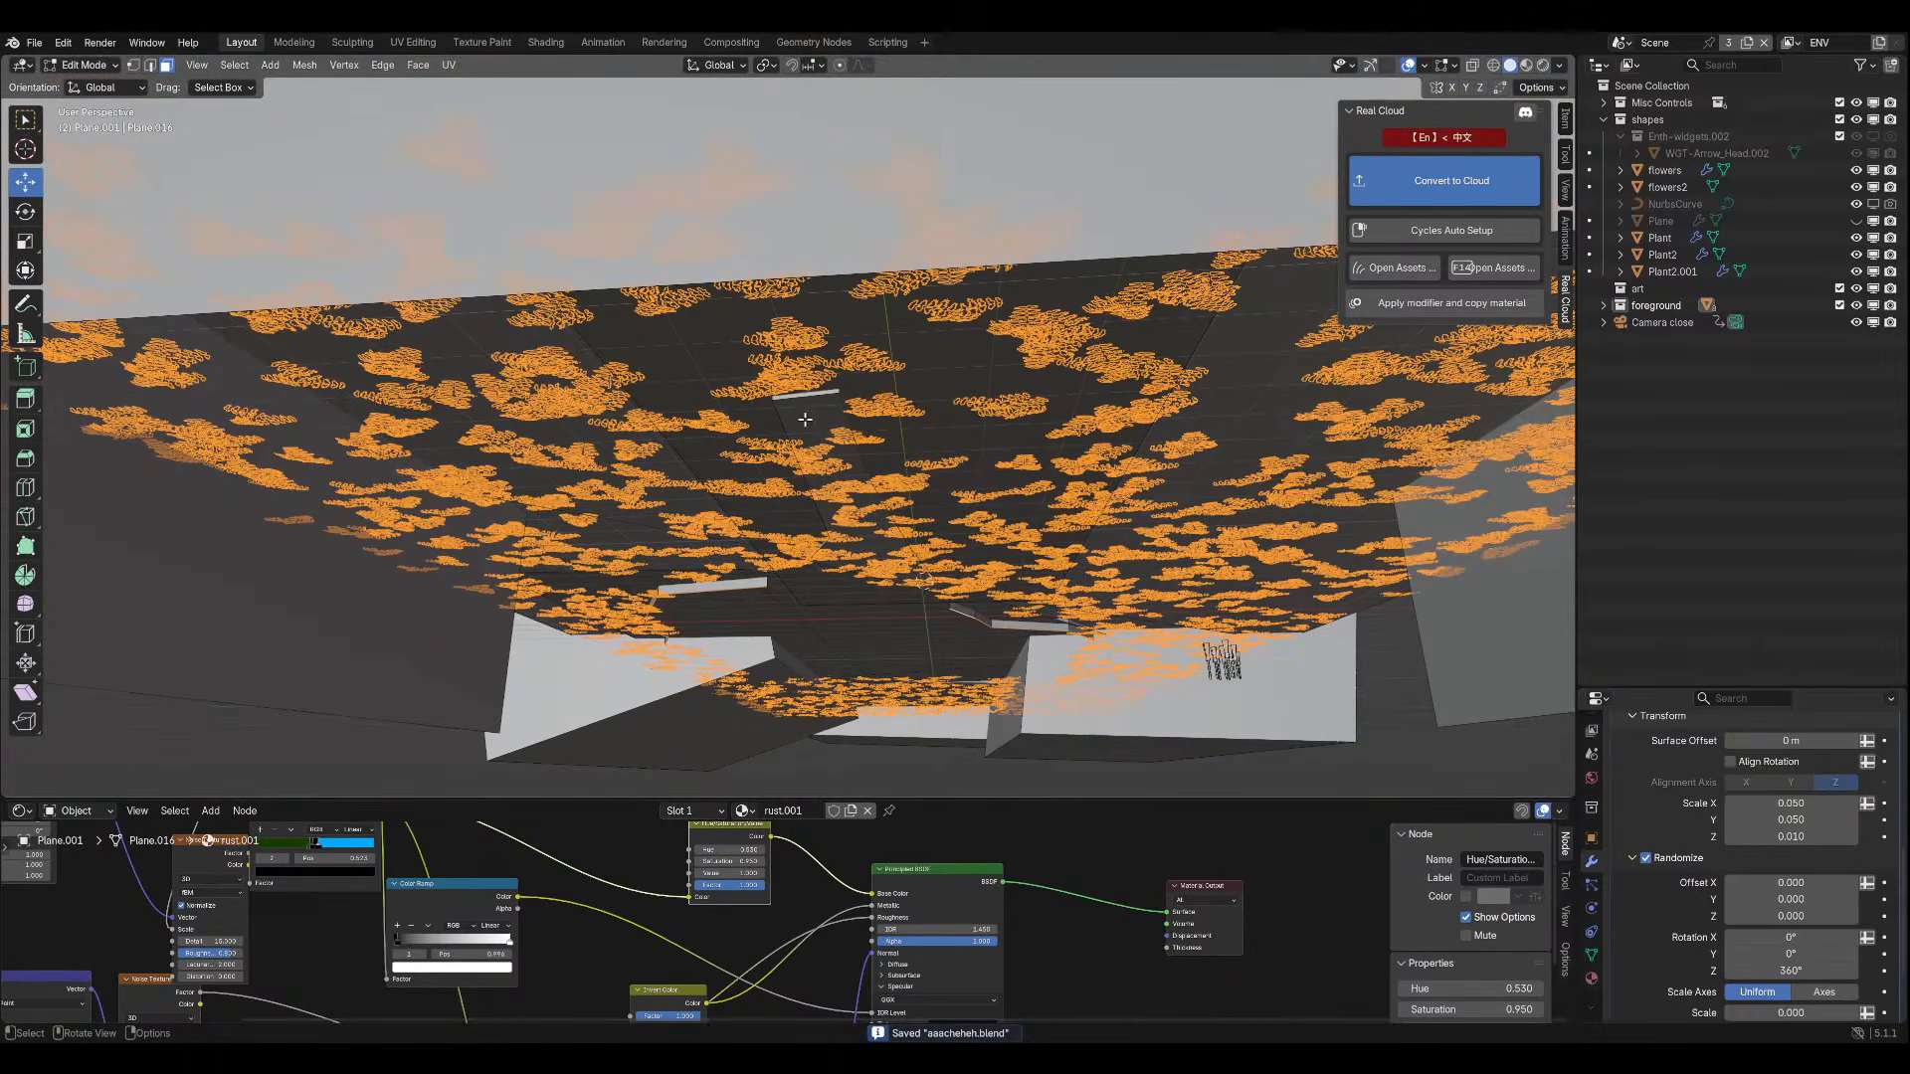
Delete the small stray face on the underside of the ground, return to Object Mode and save the file.
left_click(805, 416)
key("x")
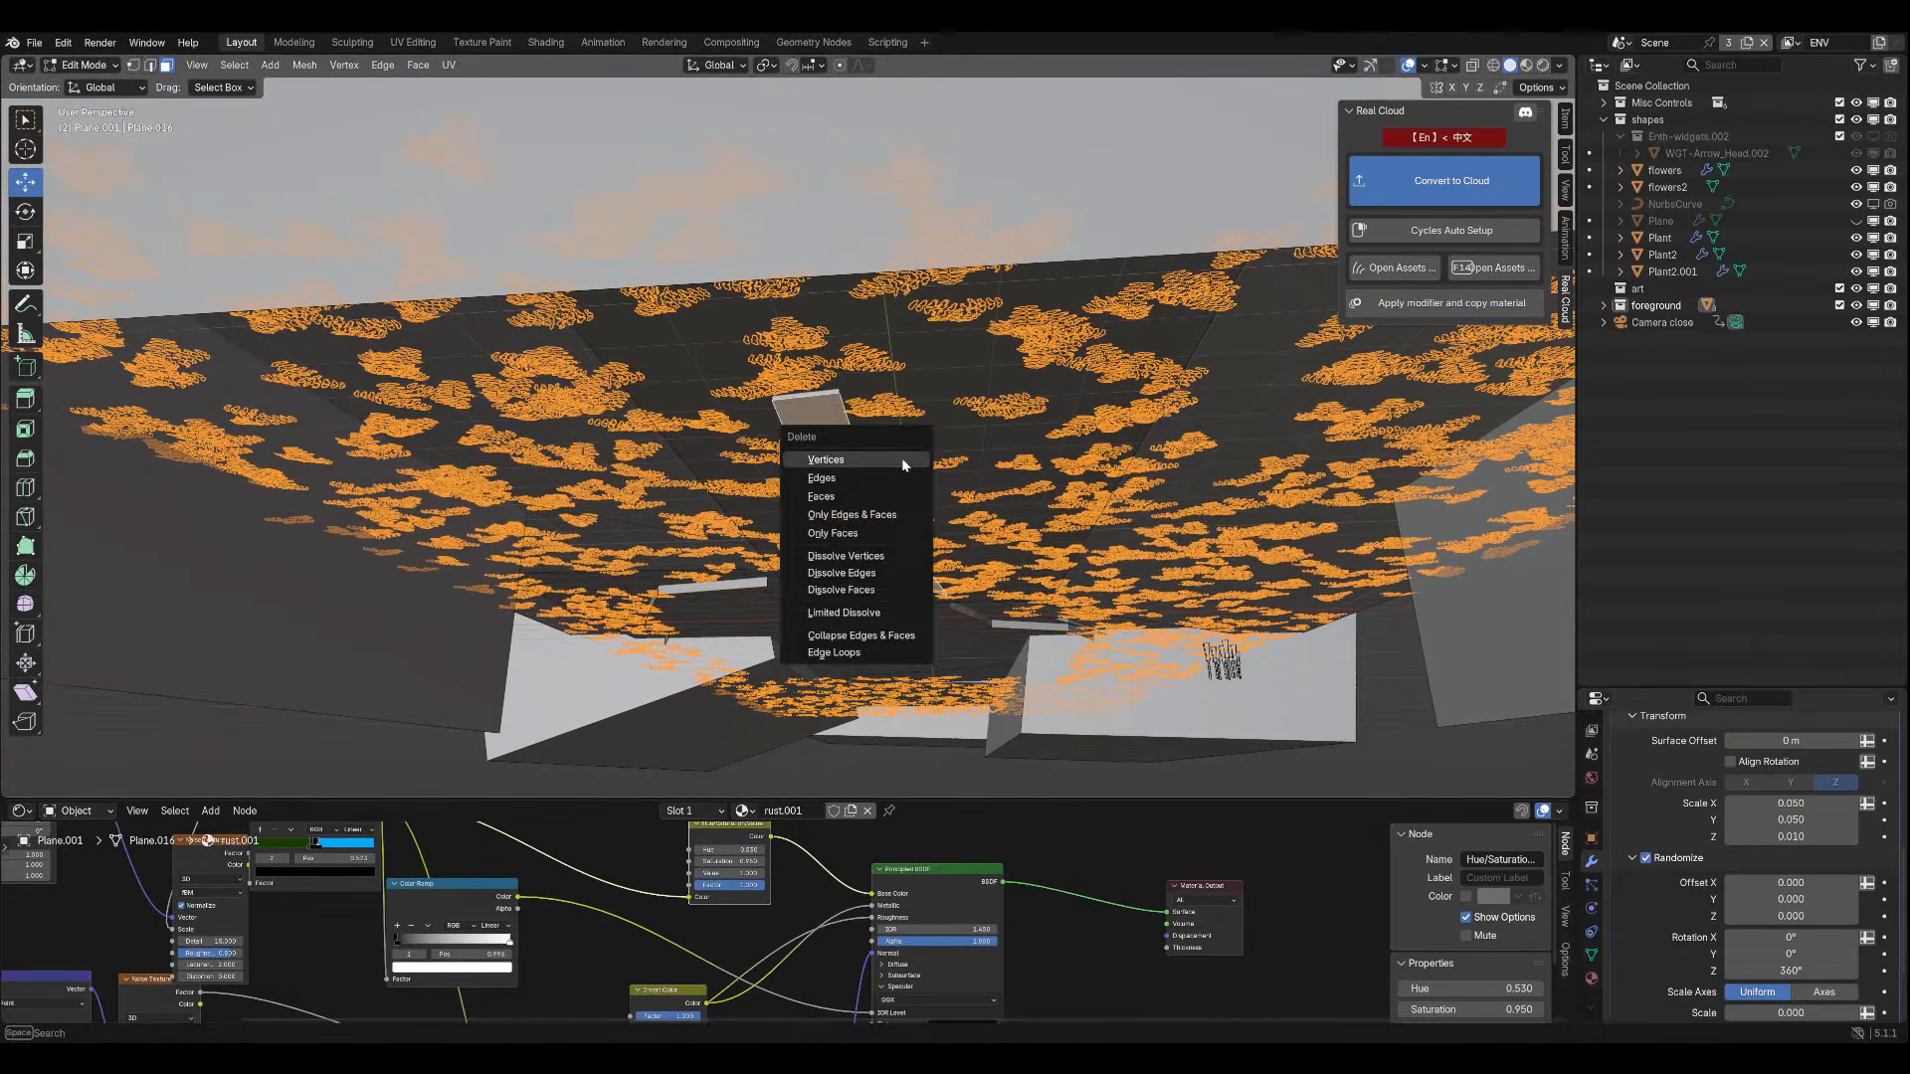
left_click(883, 489)
middle_click_drag(948, 470, 925, 438)
scroll(911, 417, "up", 4)
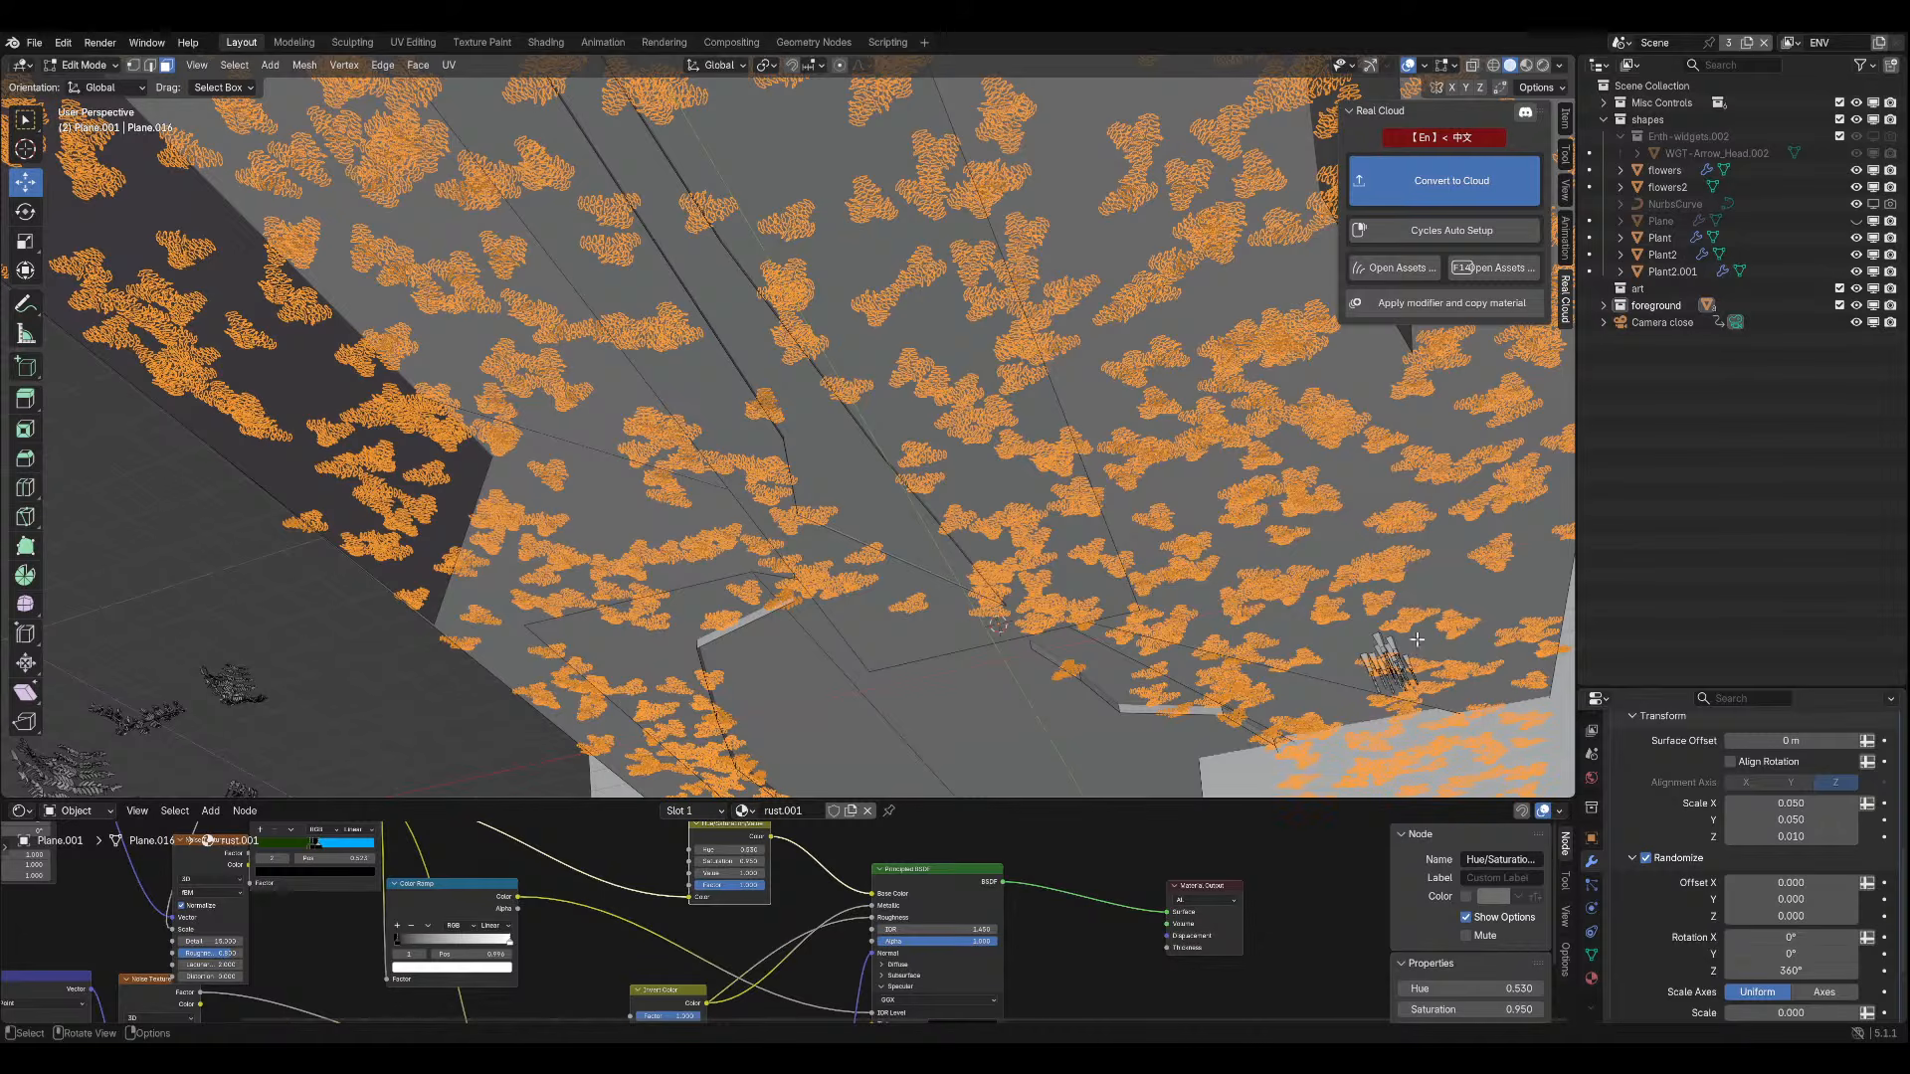
middle_click_drag(1416, 639, 917, 667)
scroll(873, 554, "down", 4)
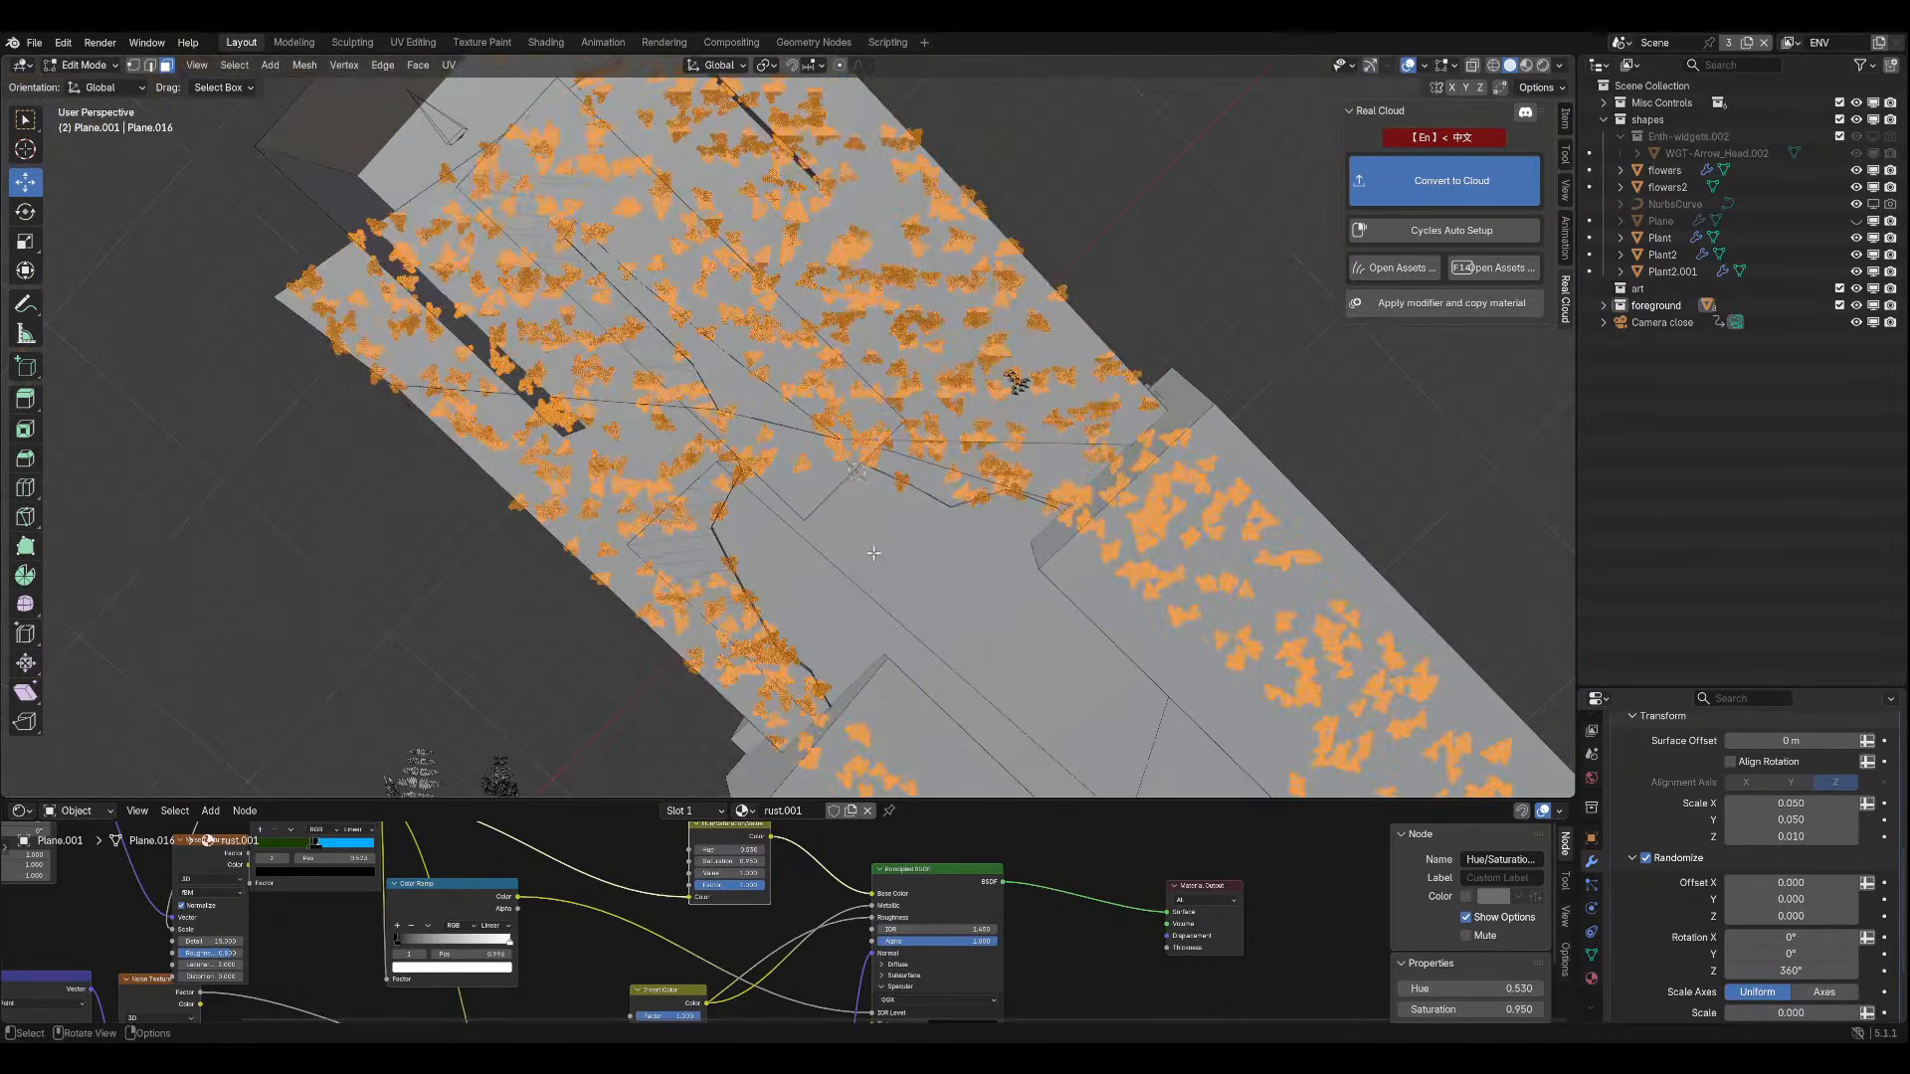
key("Tab")
key("ctrl+s")
Examine the plant scatter and the water plane between the ground pieces from above in material preview.
middle_click_drag(865, 546, 917, 707)
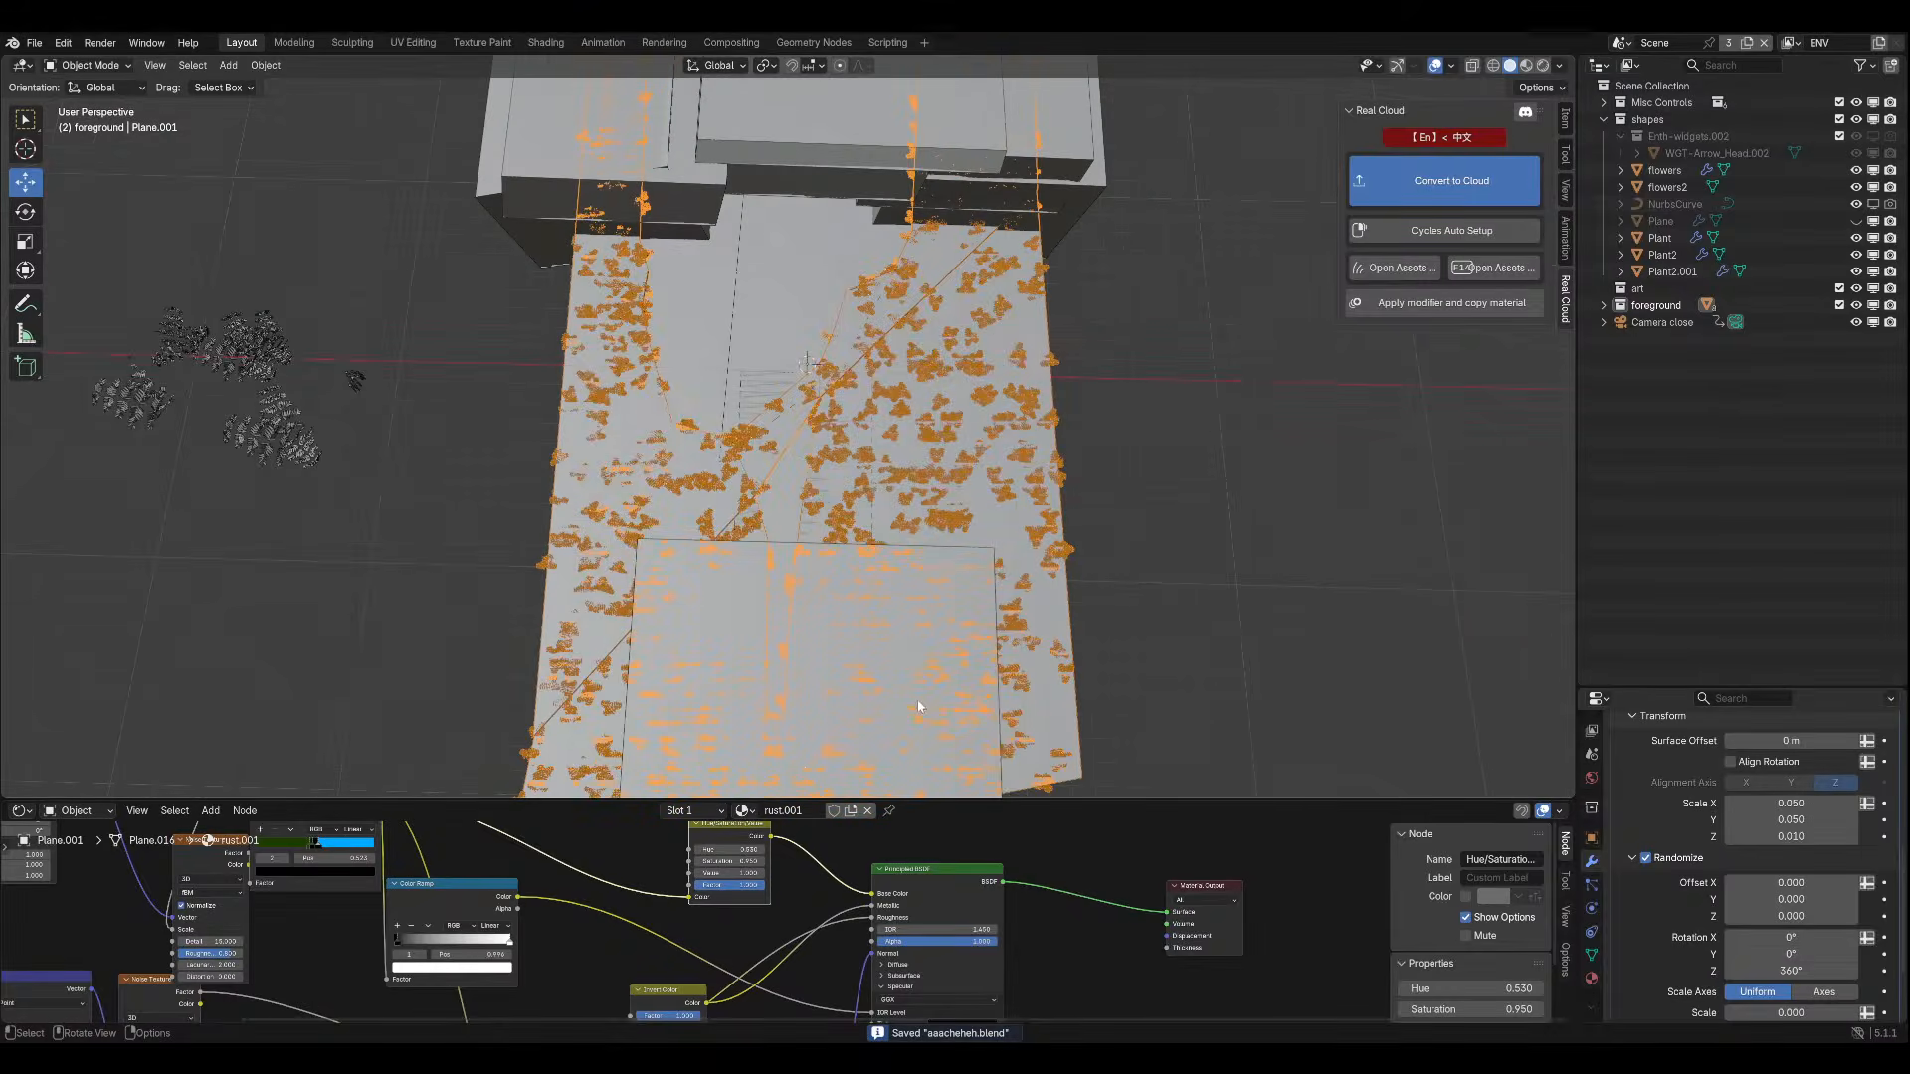
scroll(919, 707, "up", 6)
left_click(1436, 64)
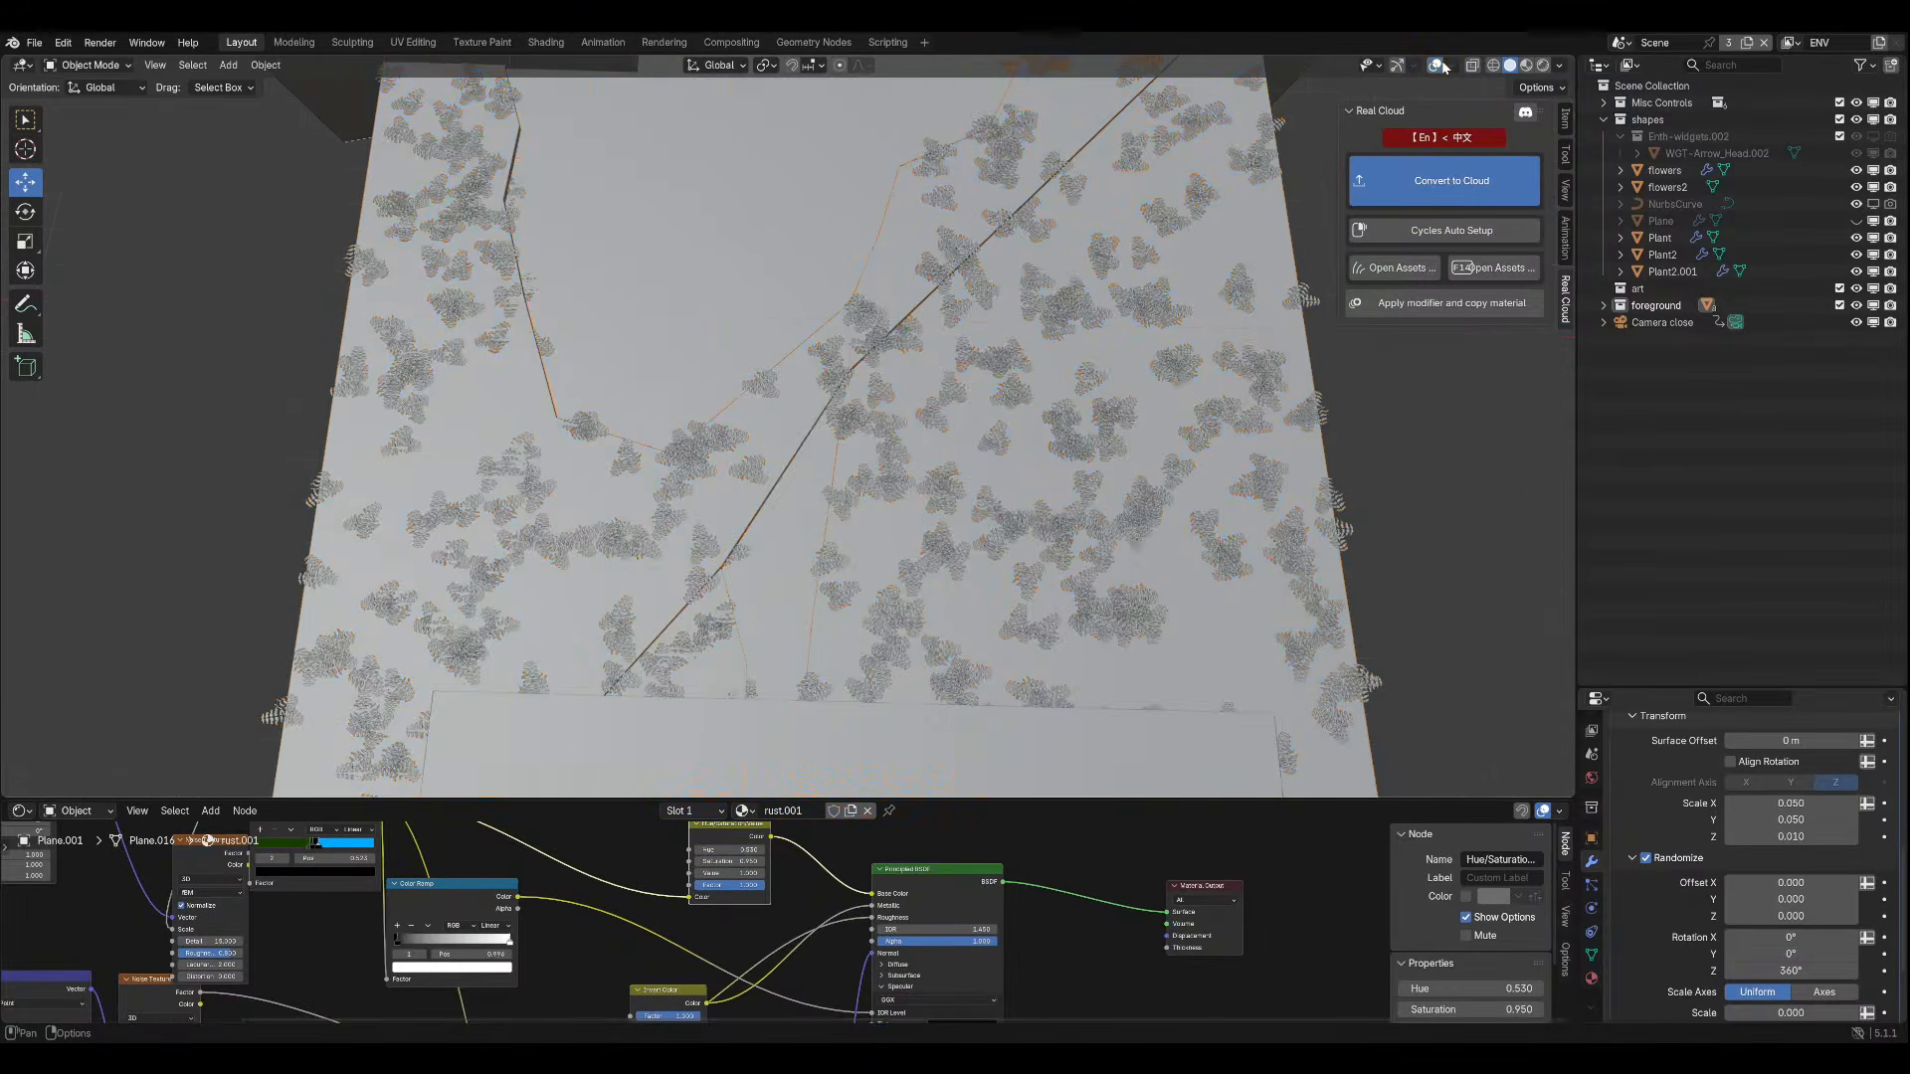
left_click(1437, 65)
left_click(1525, 65)
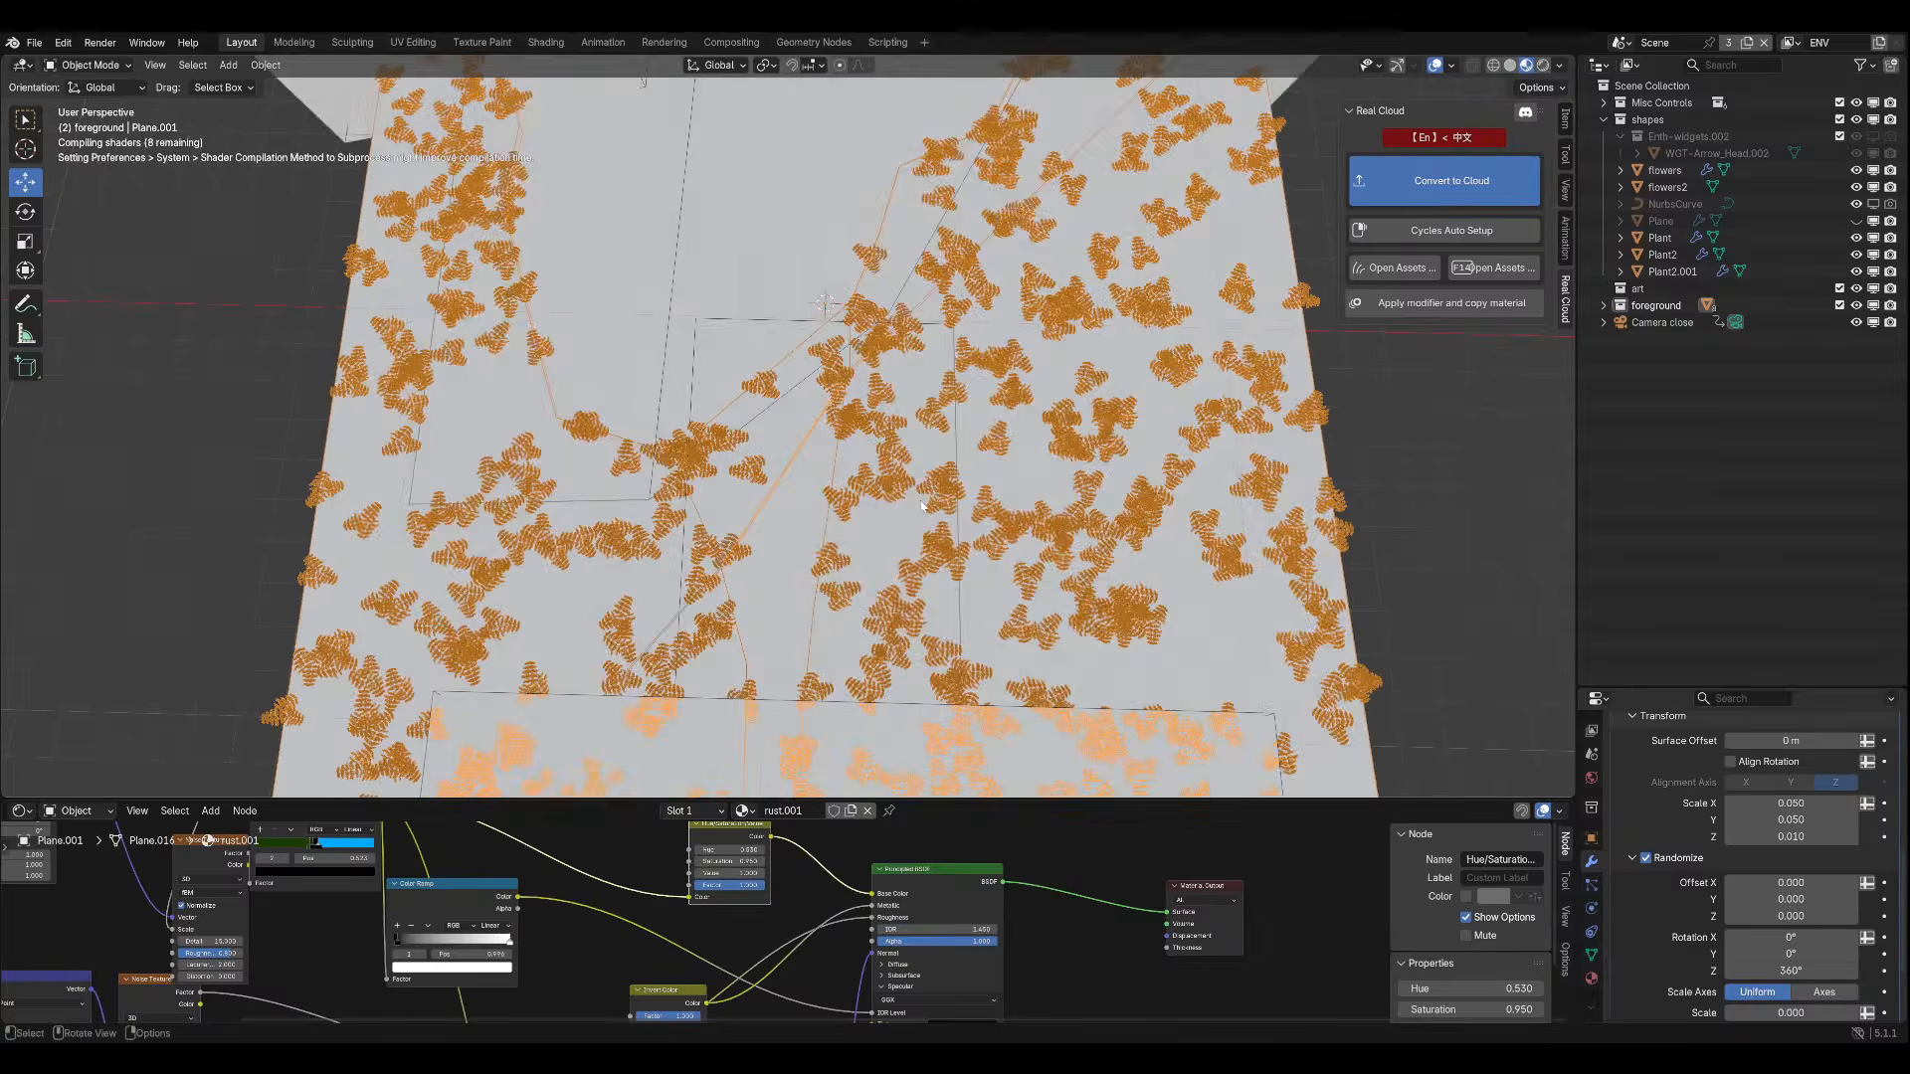
middle_click_drag(921, 506, 909, 375)
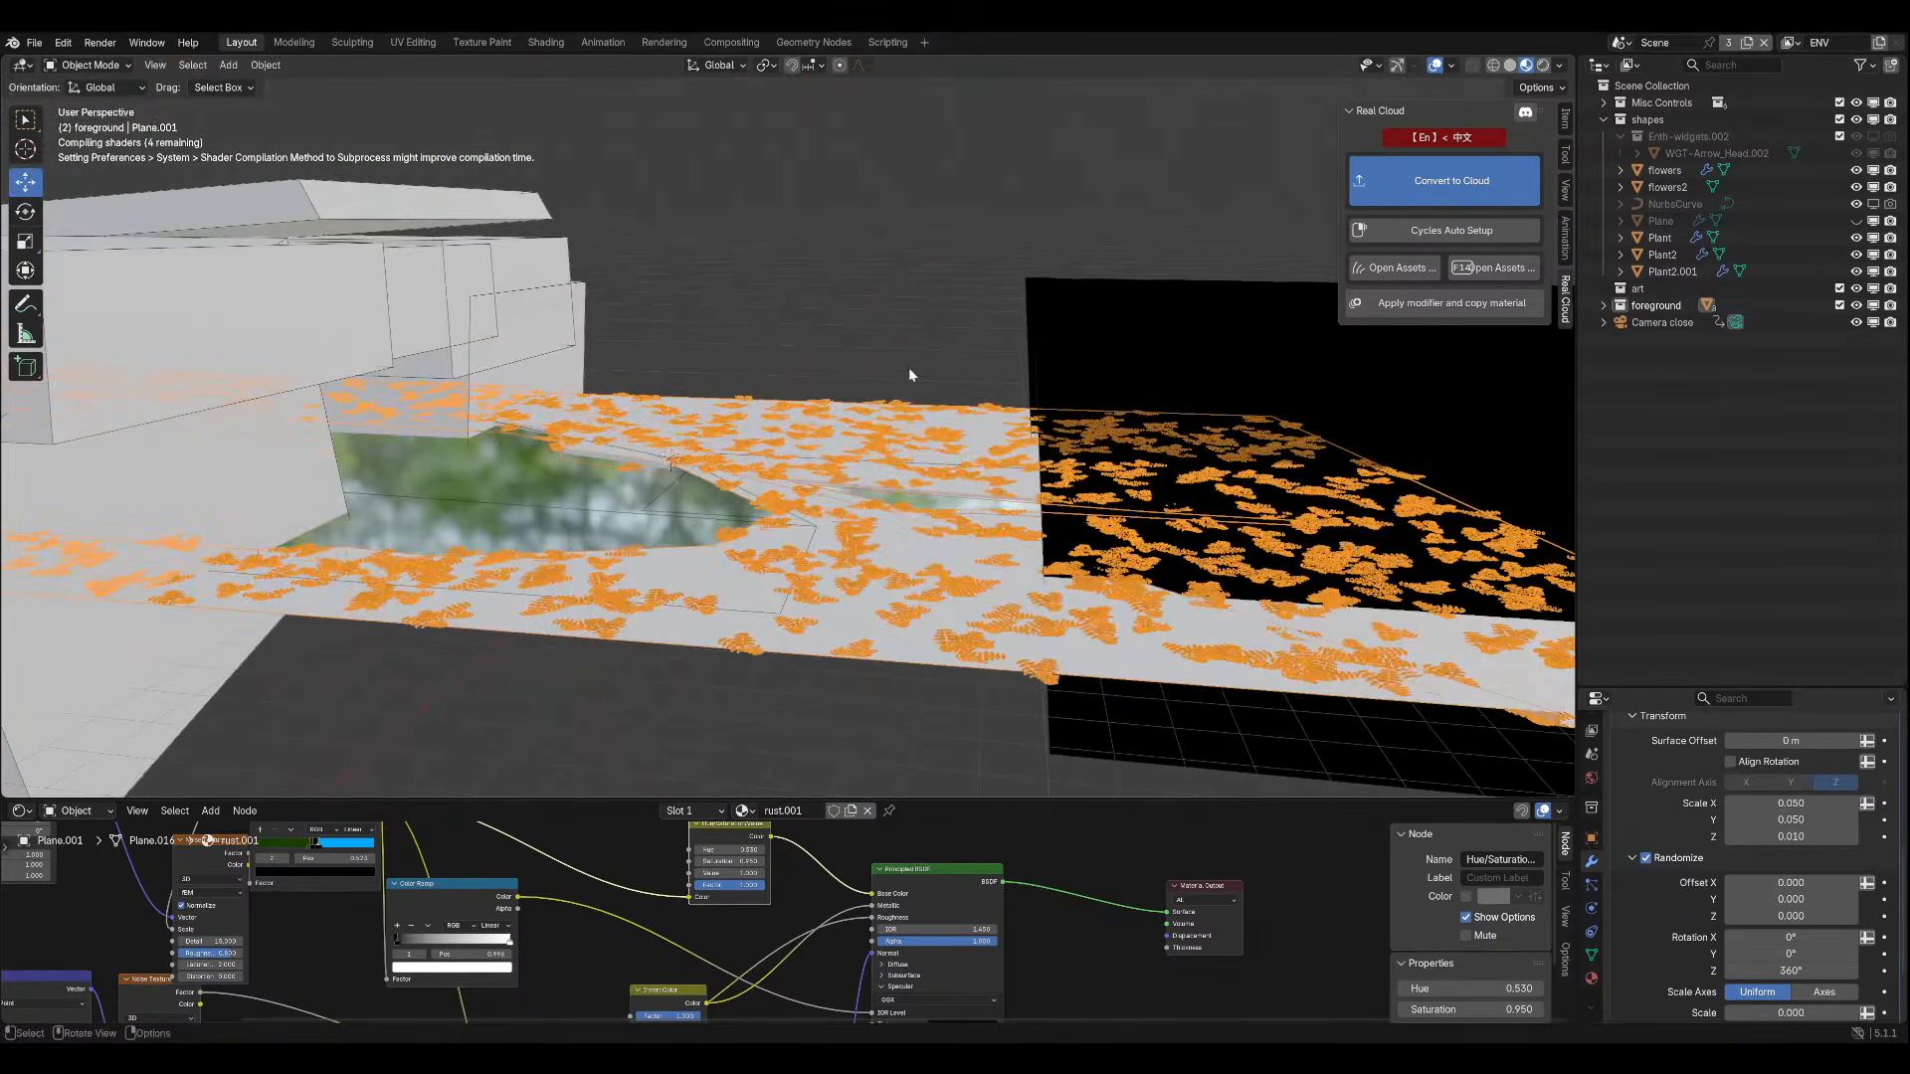
left_click(536, 503)
middle_click_drag(536, 503, 413, 412)
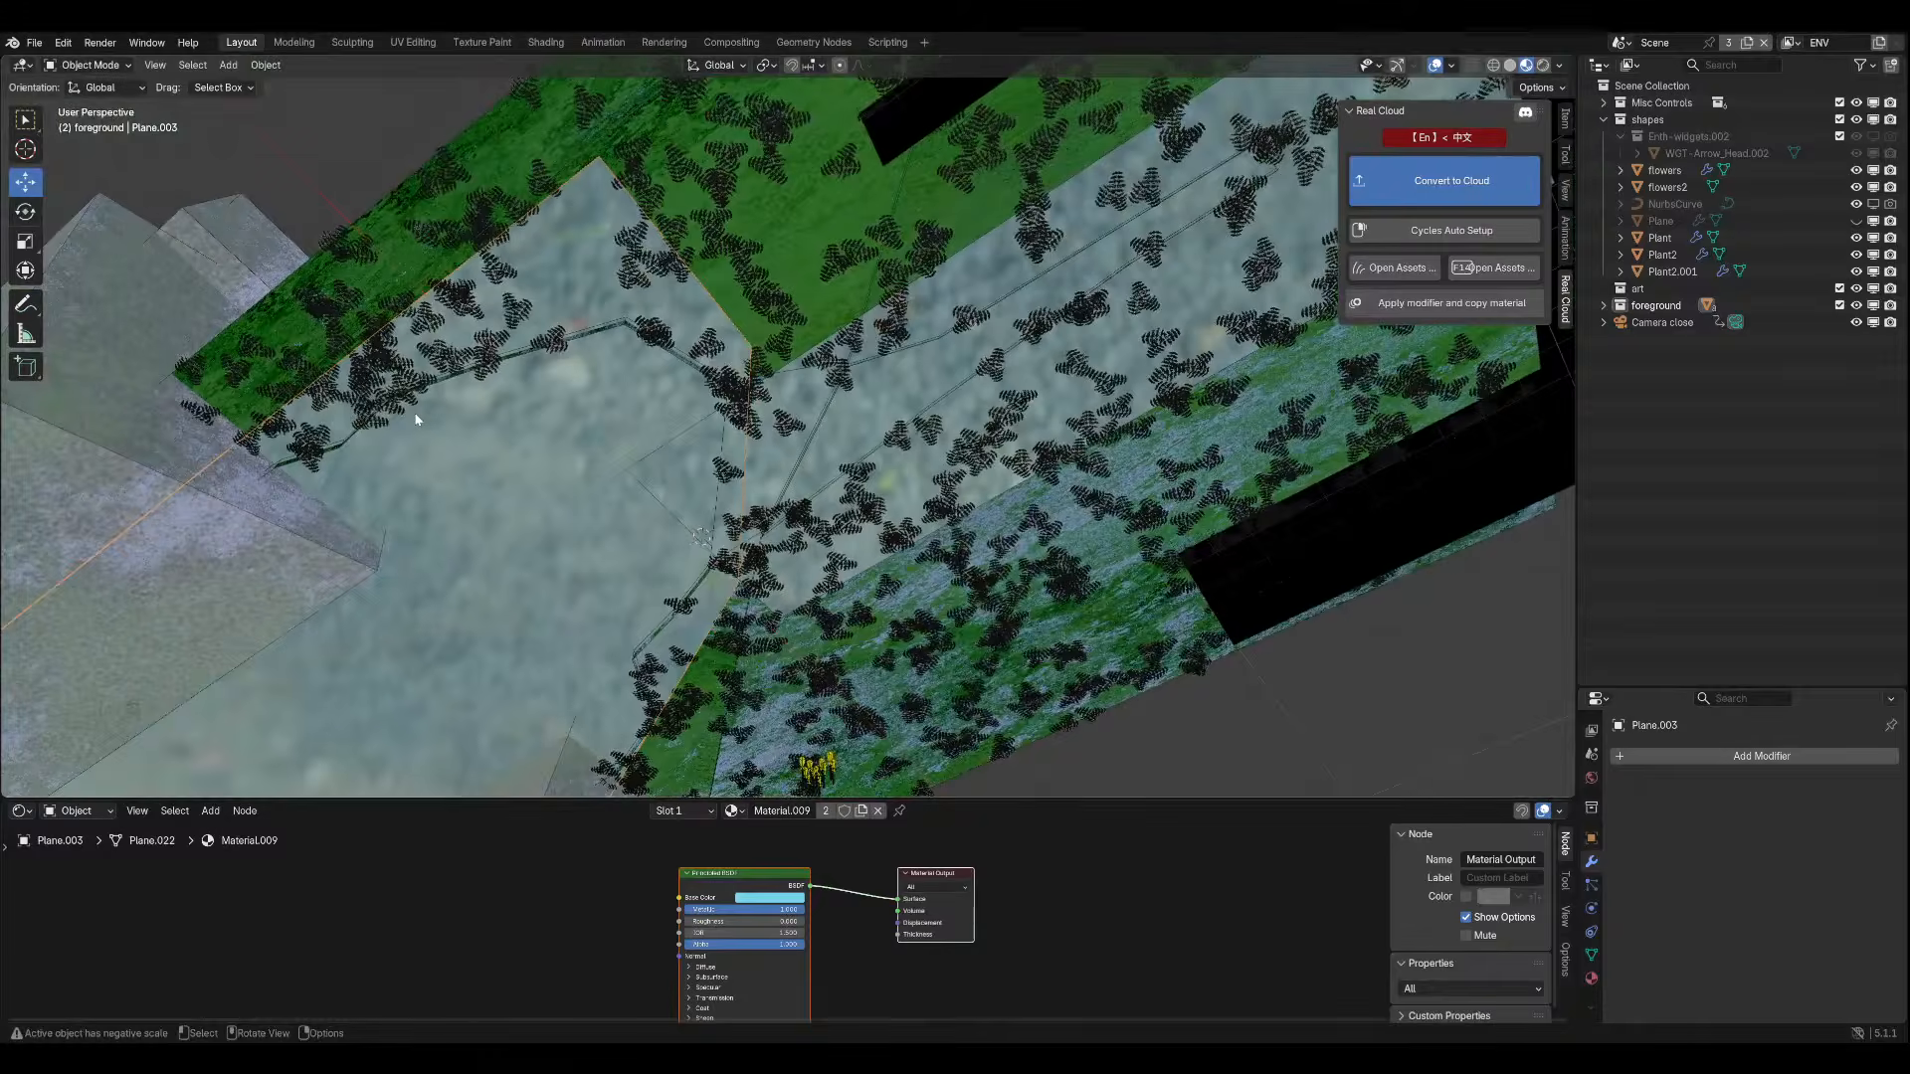
Return to the camera view in rendered shading with overlays hidden and save the file.
key("KP_0")
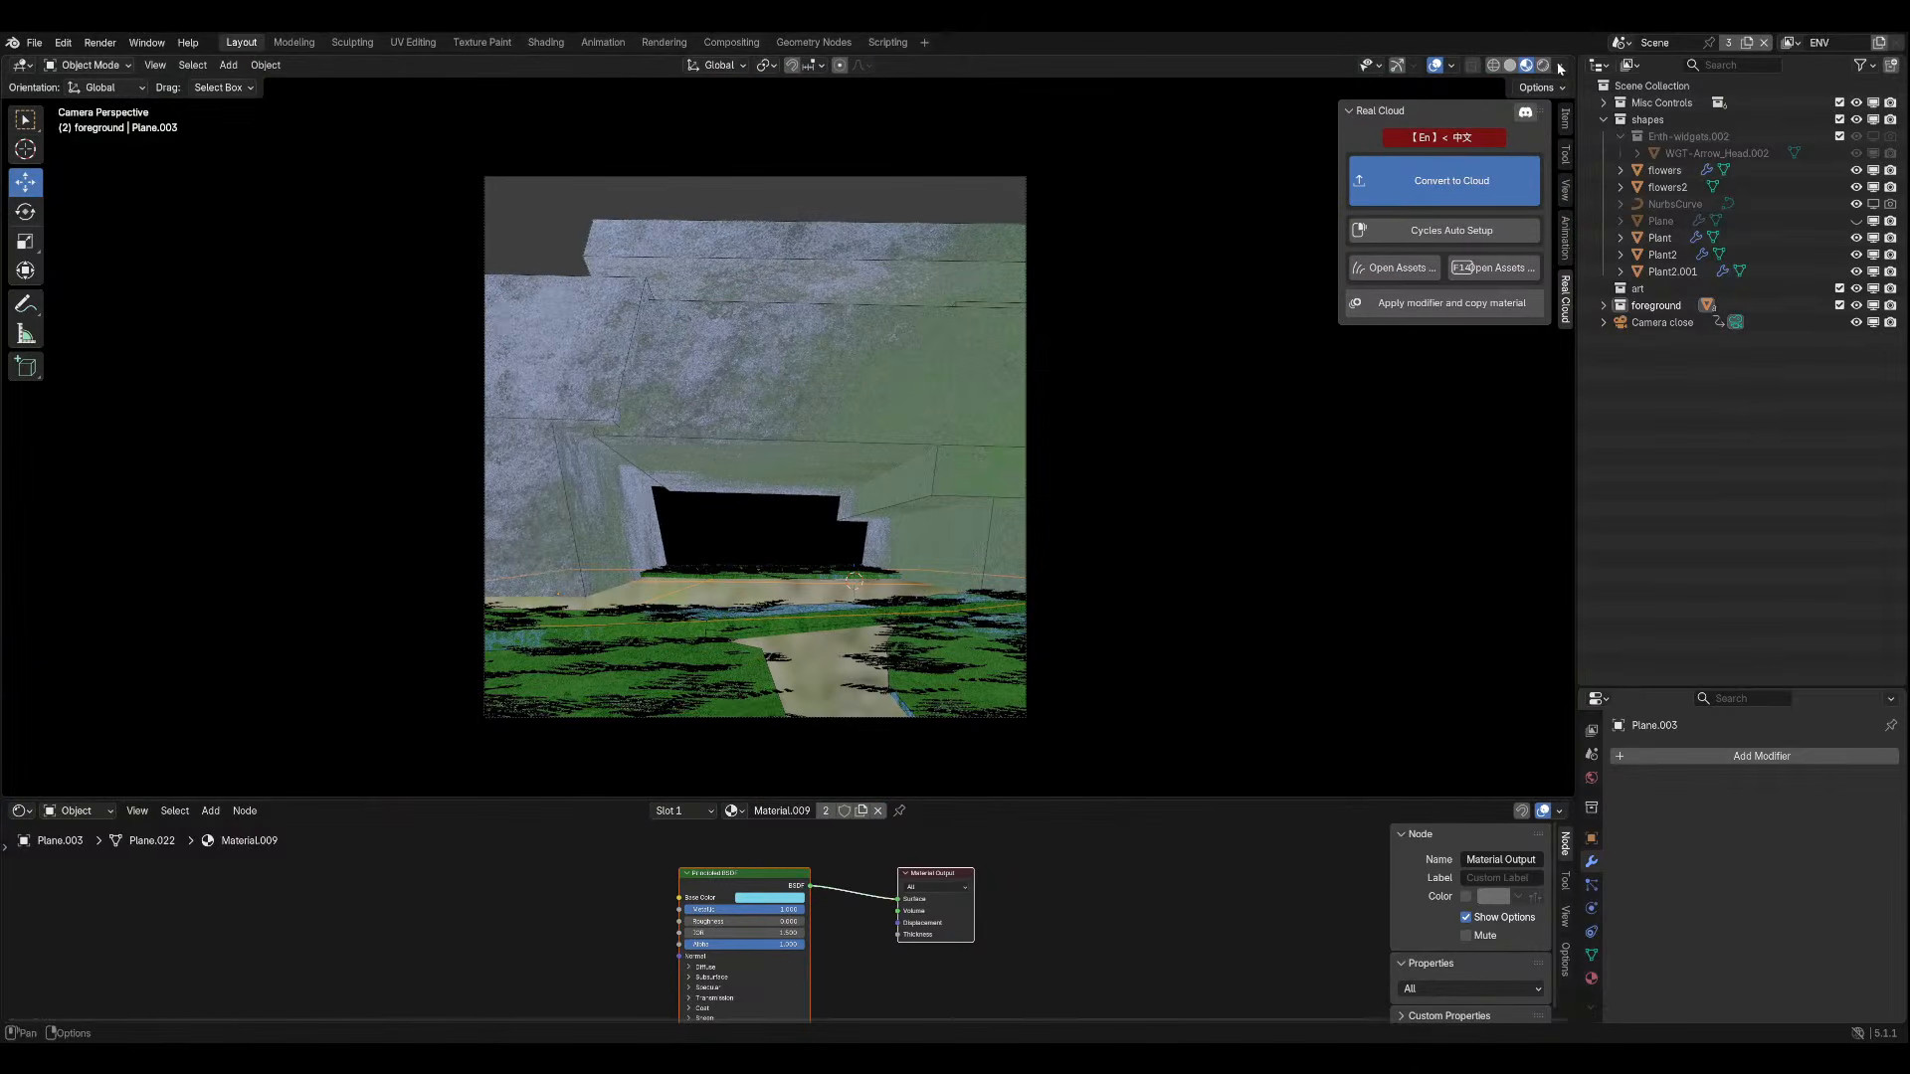
left_click(1545, 65)
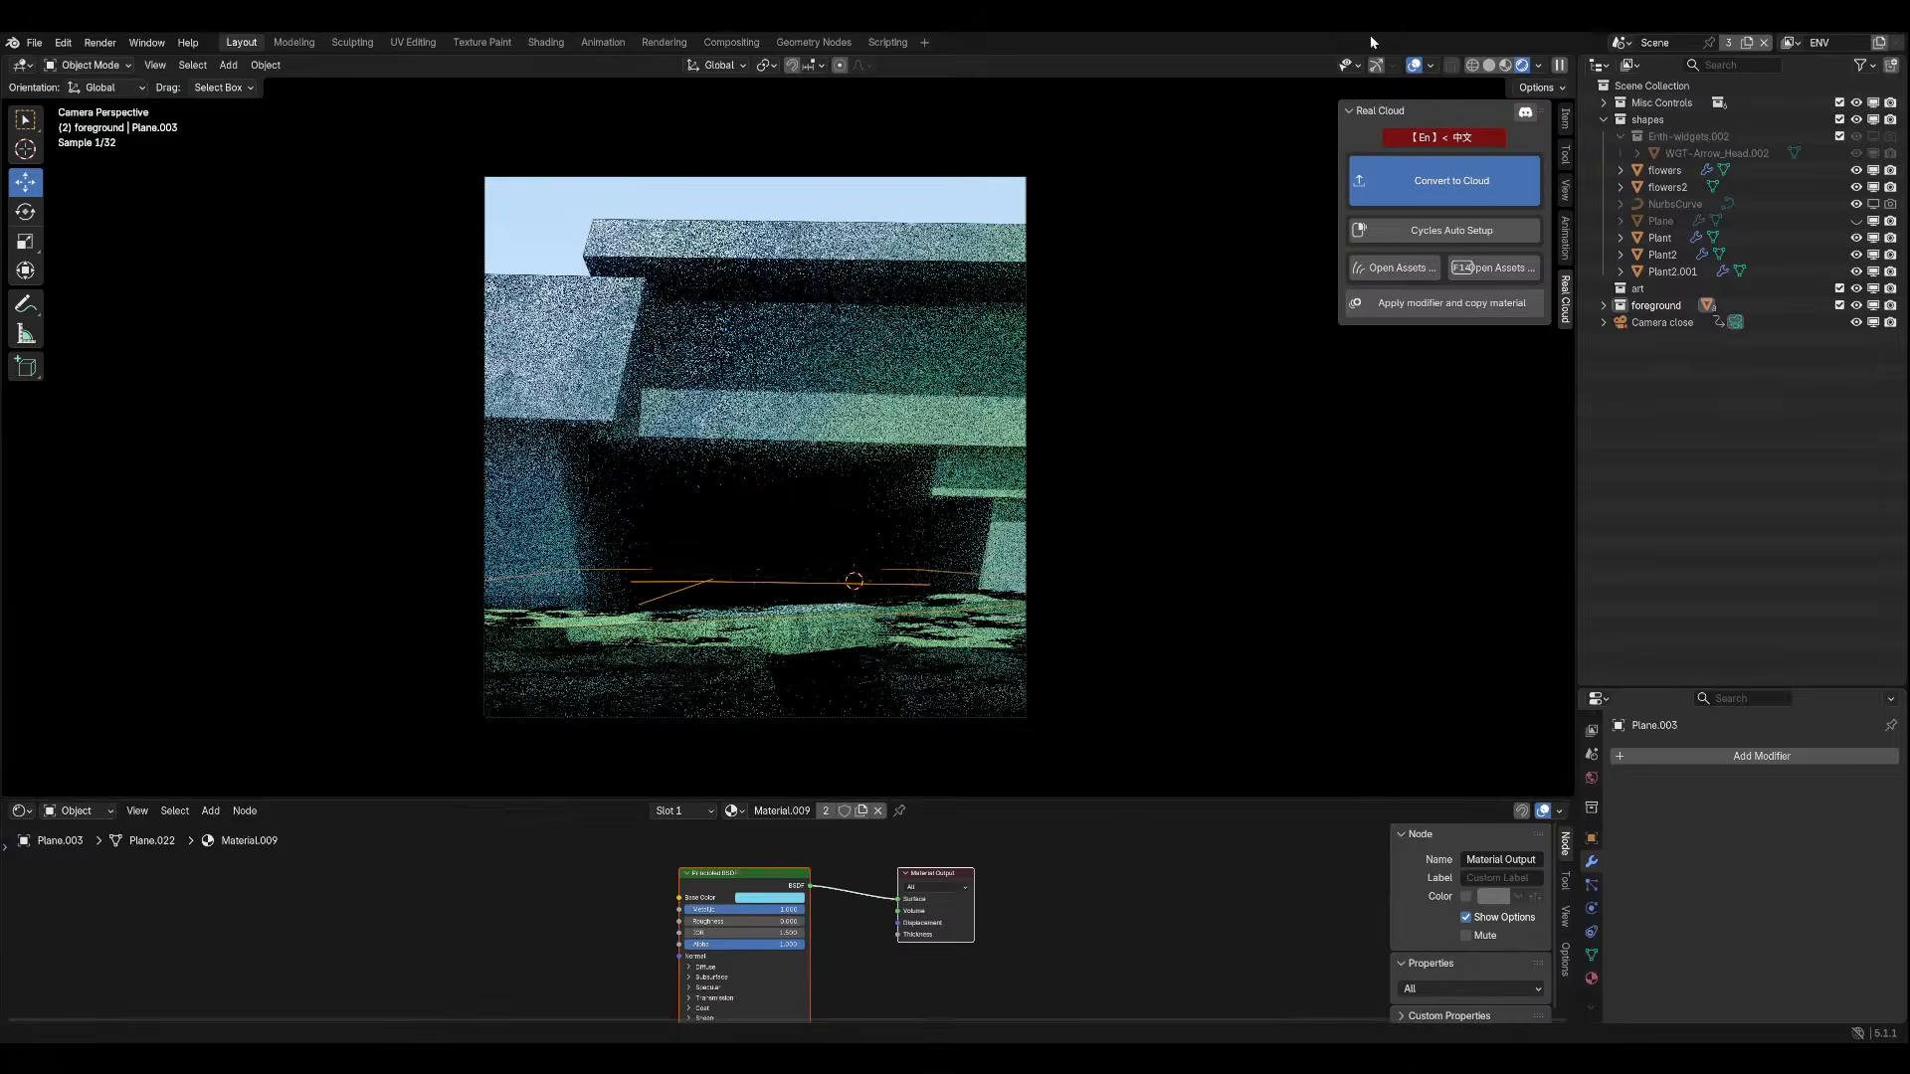
key("ctrl+s")
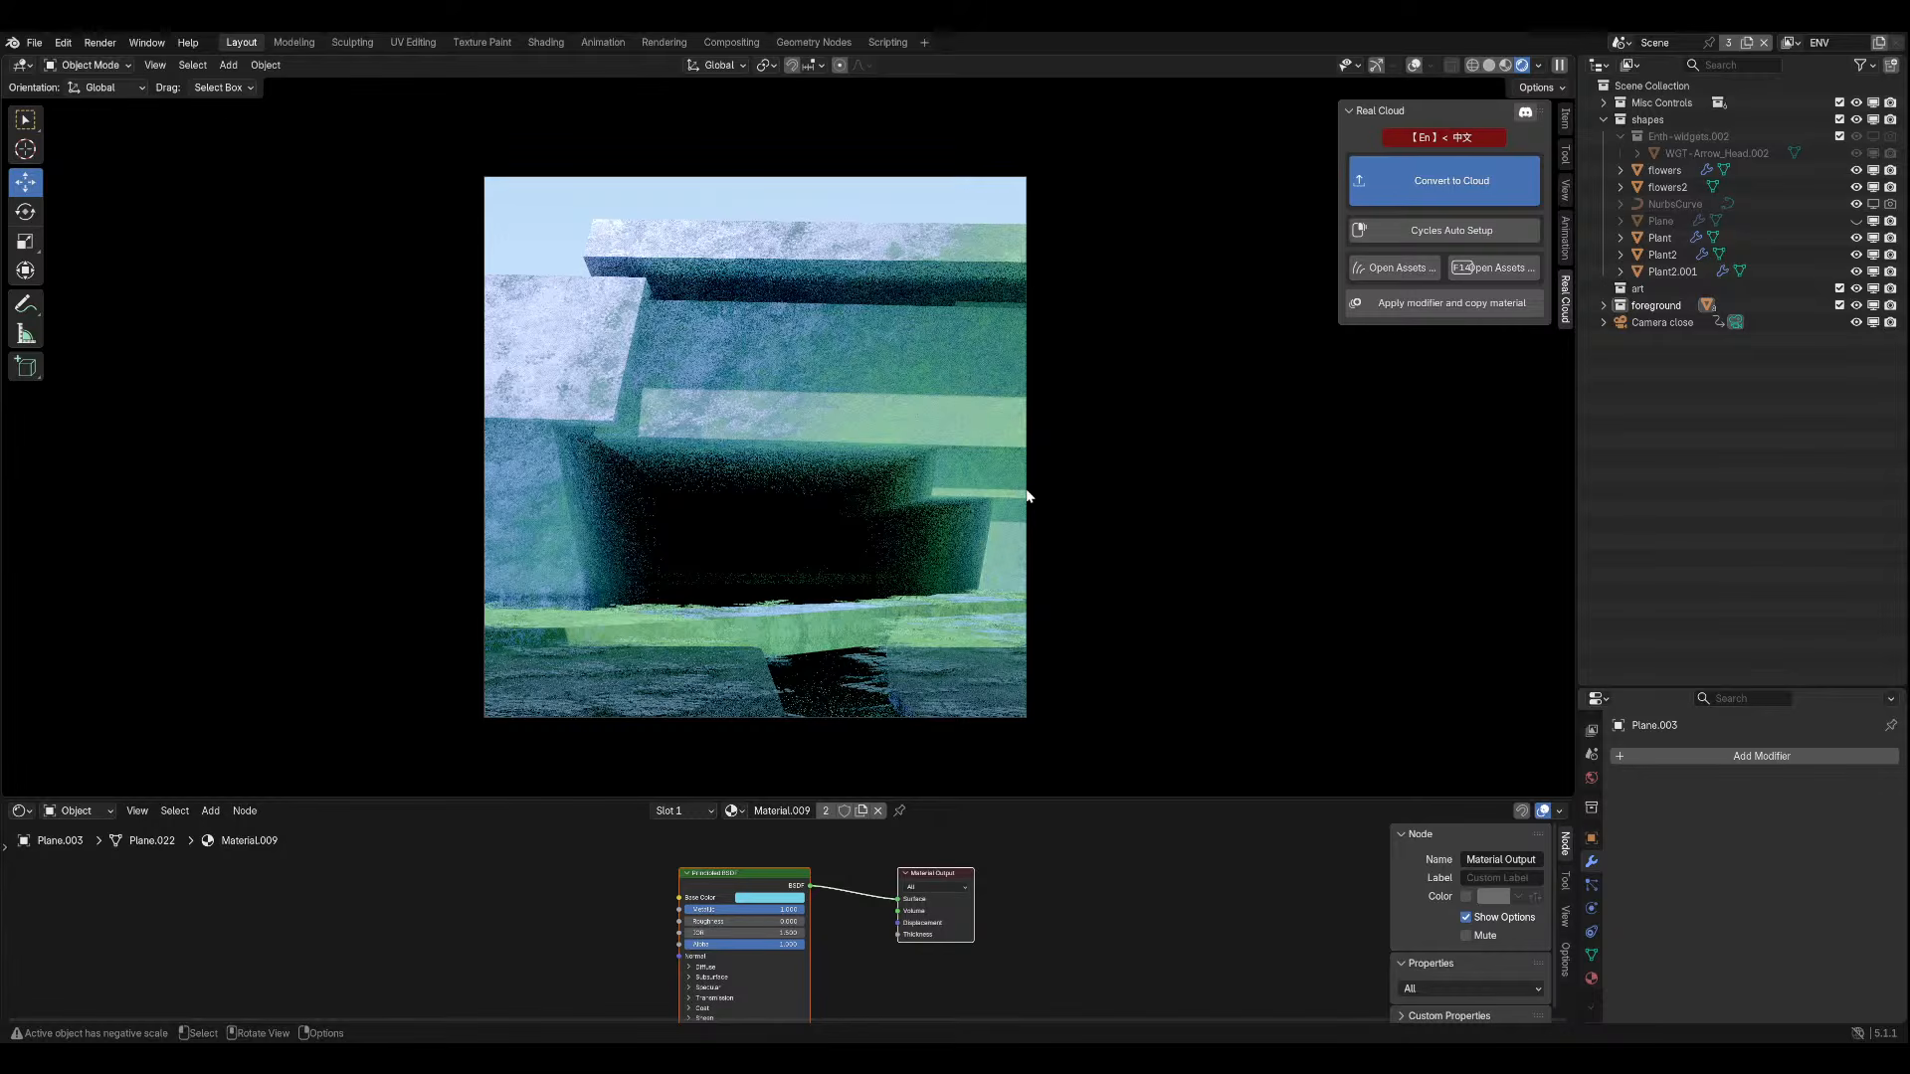
Set the Randomize scale of the ground plane's scattered plants to 0.75 and save the file.
left_click(705, 670)
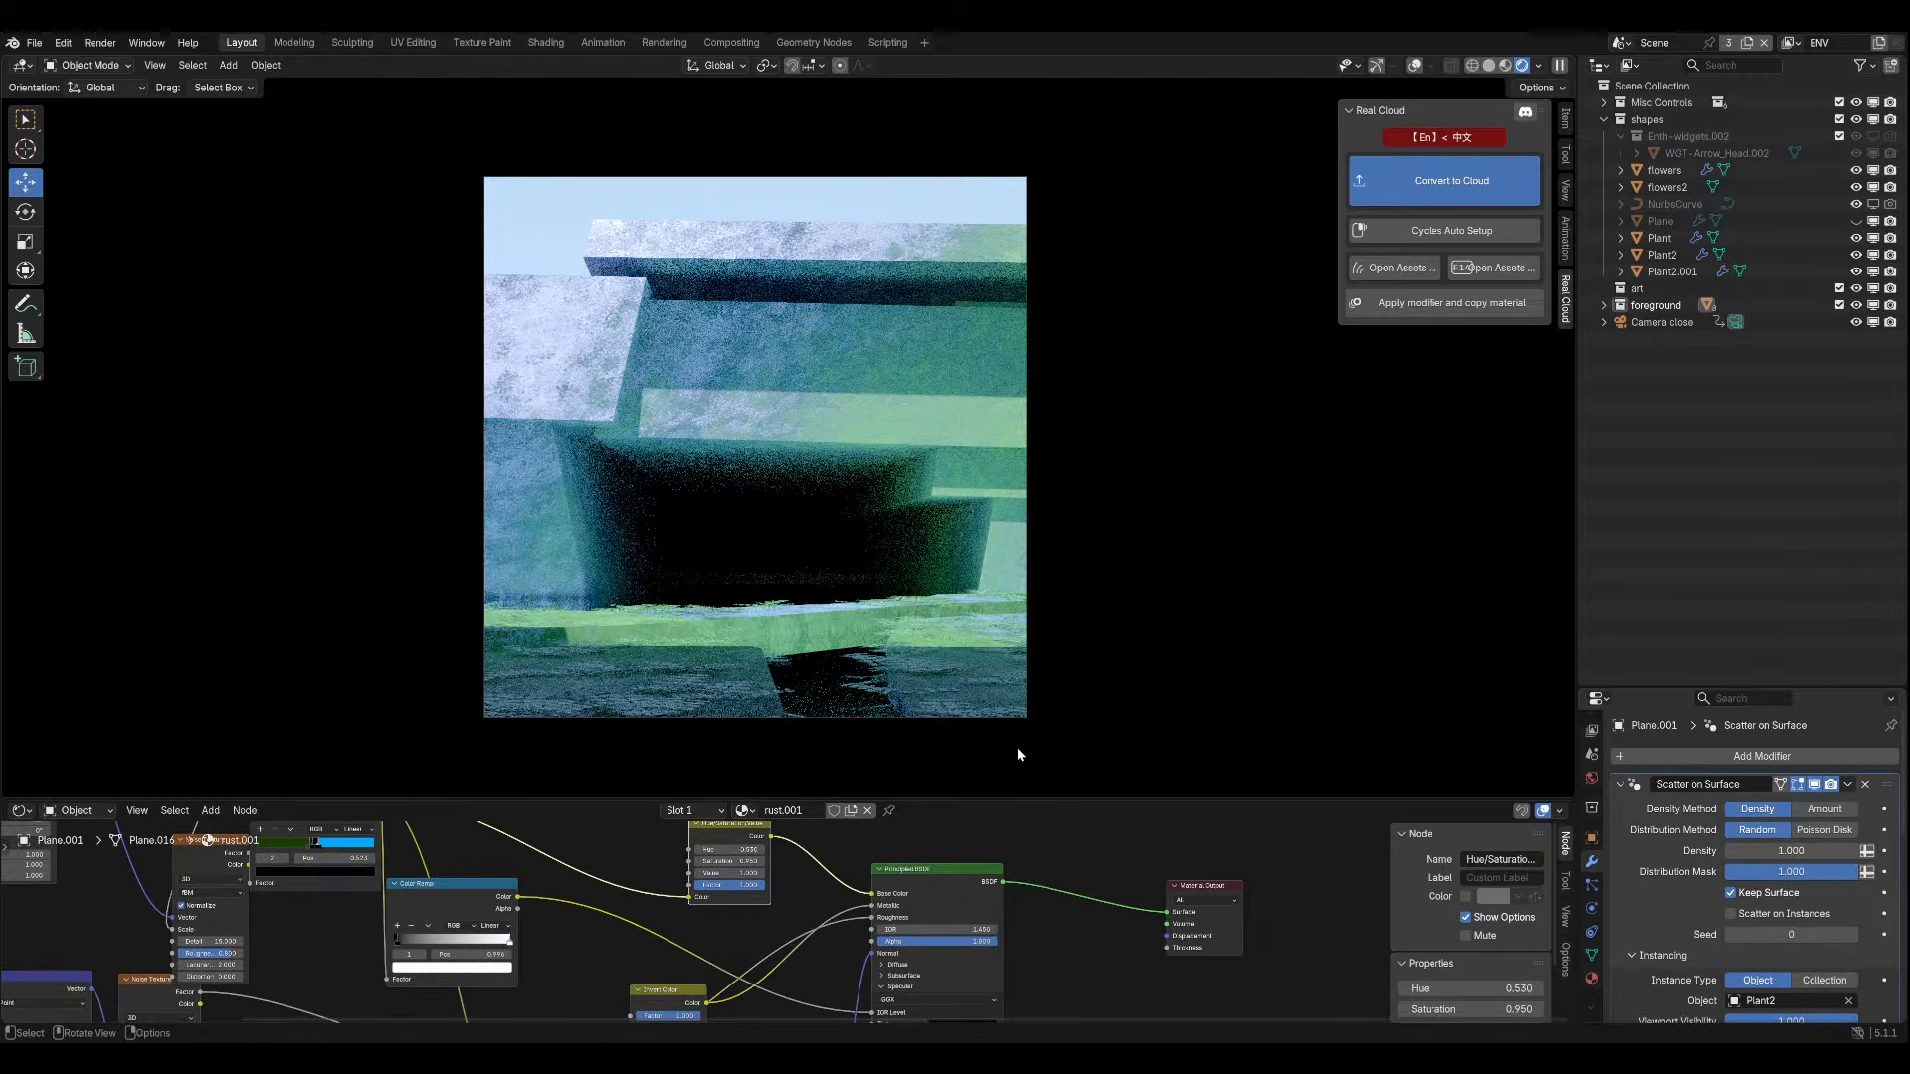
scroll(1721, 935, "down", 10)
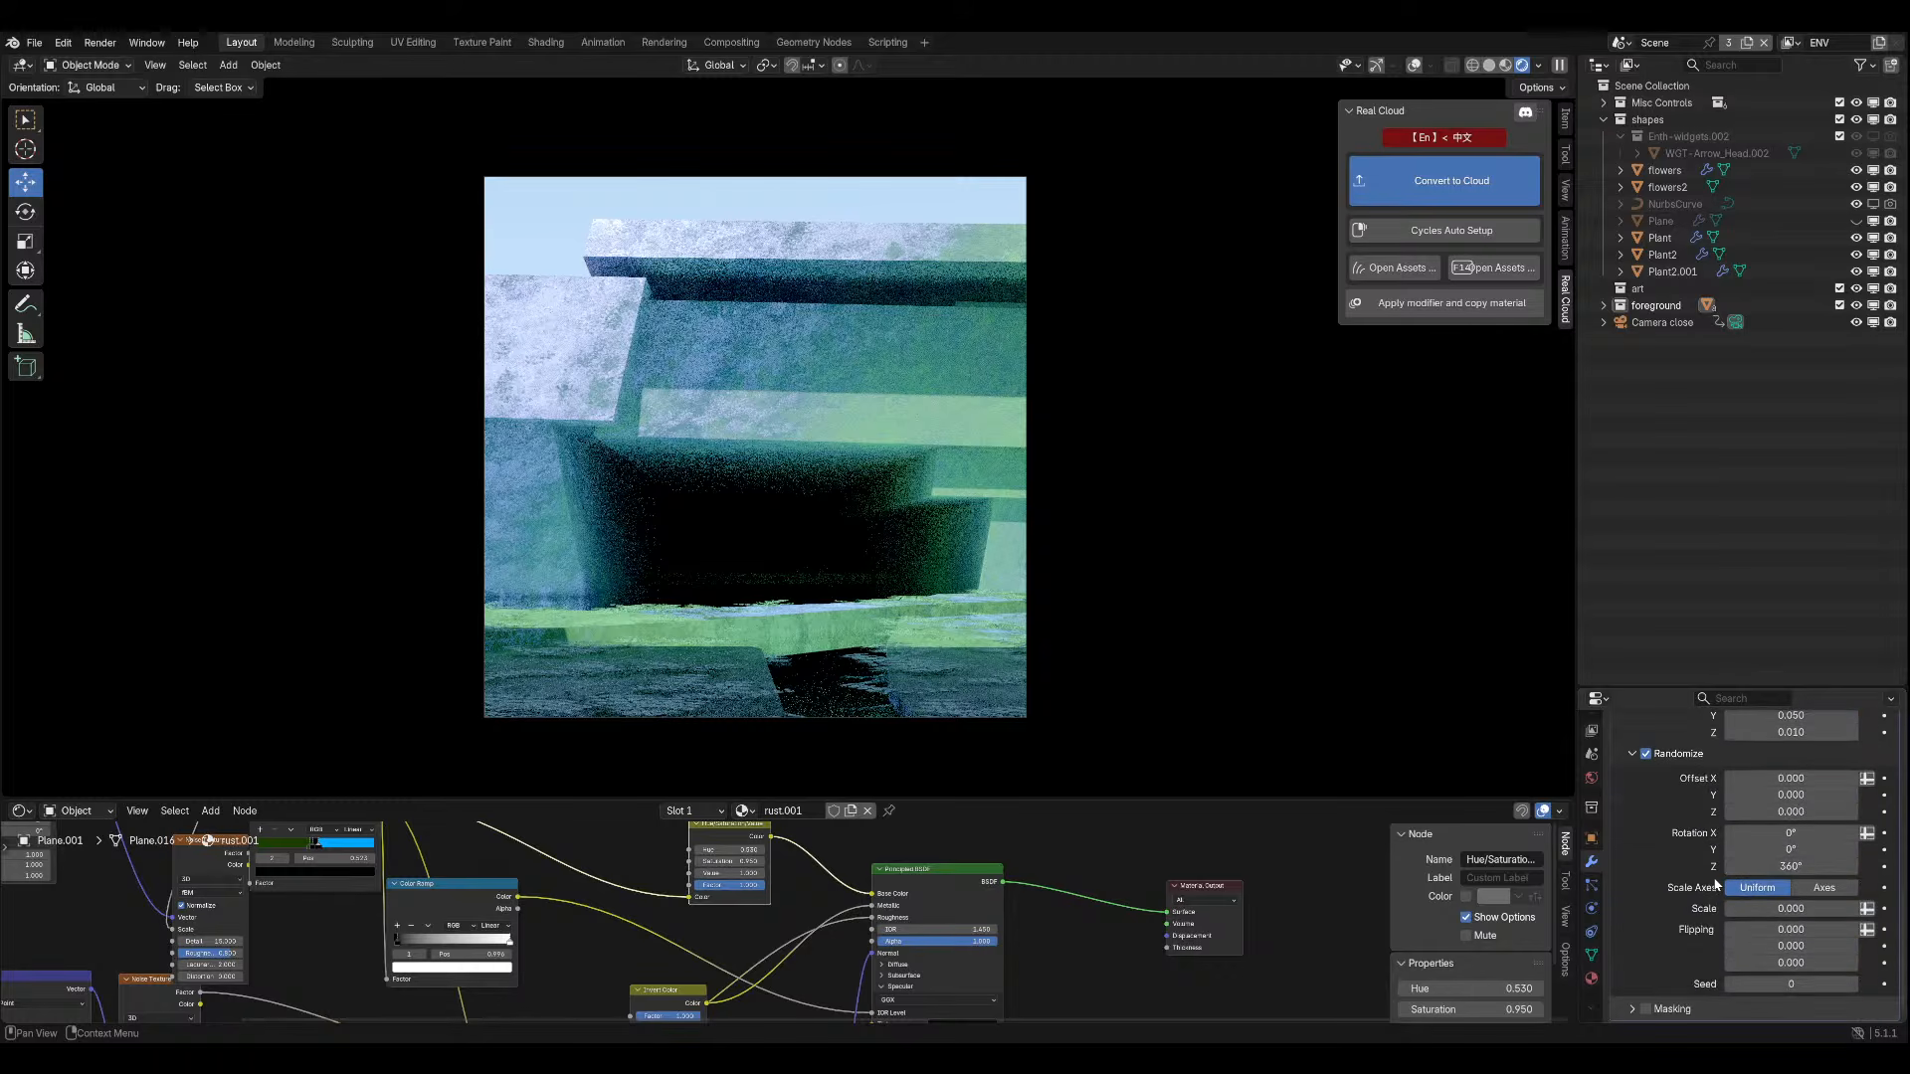
scroll(1697, 854, "up", 1)
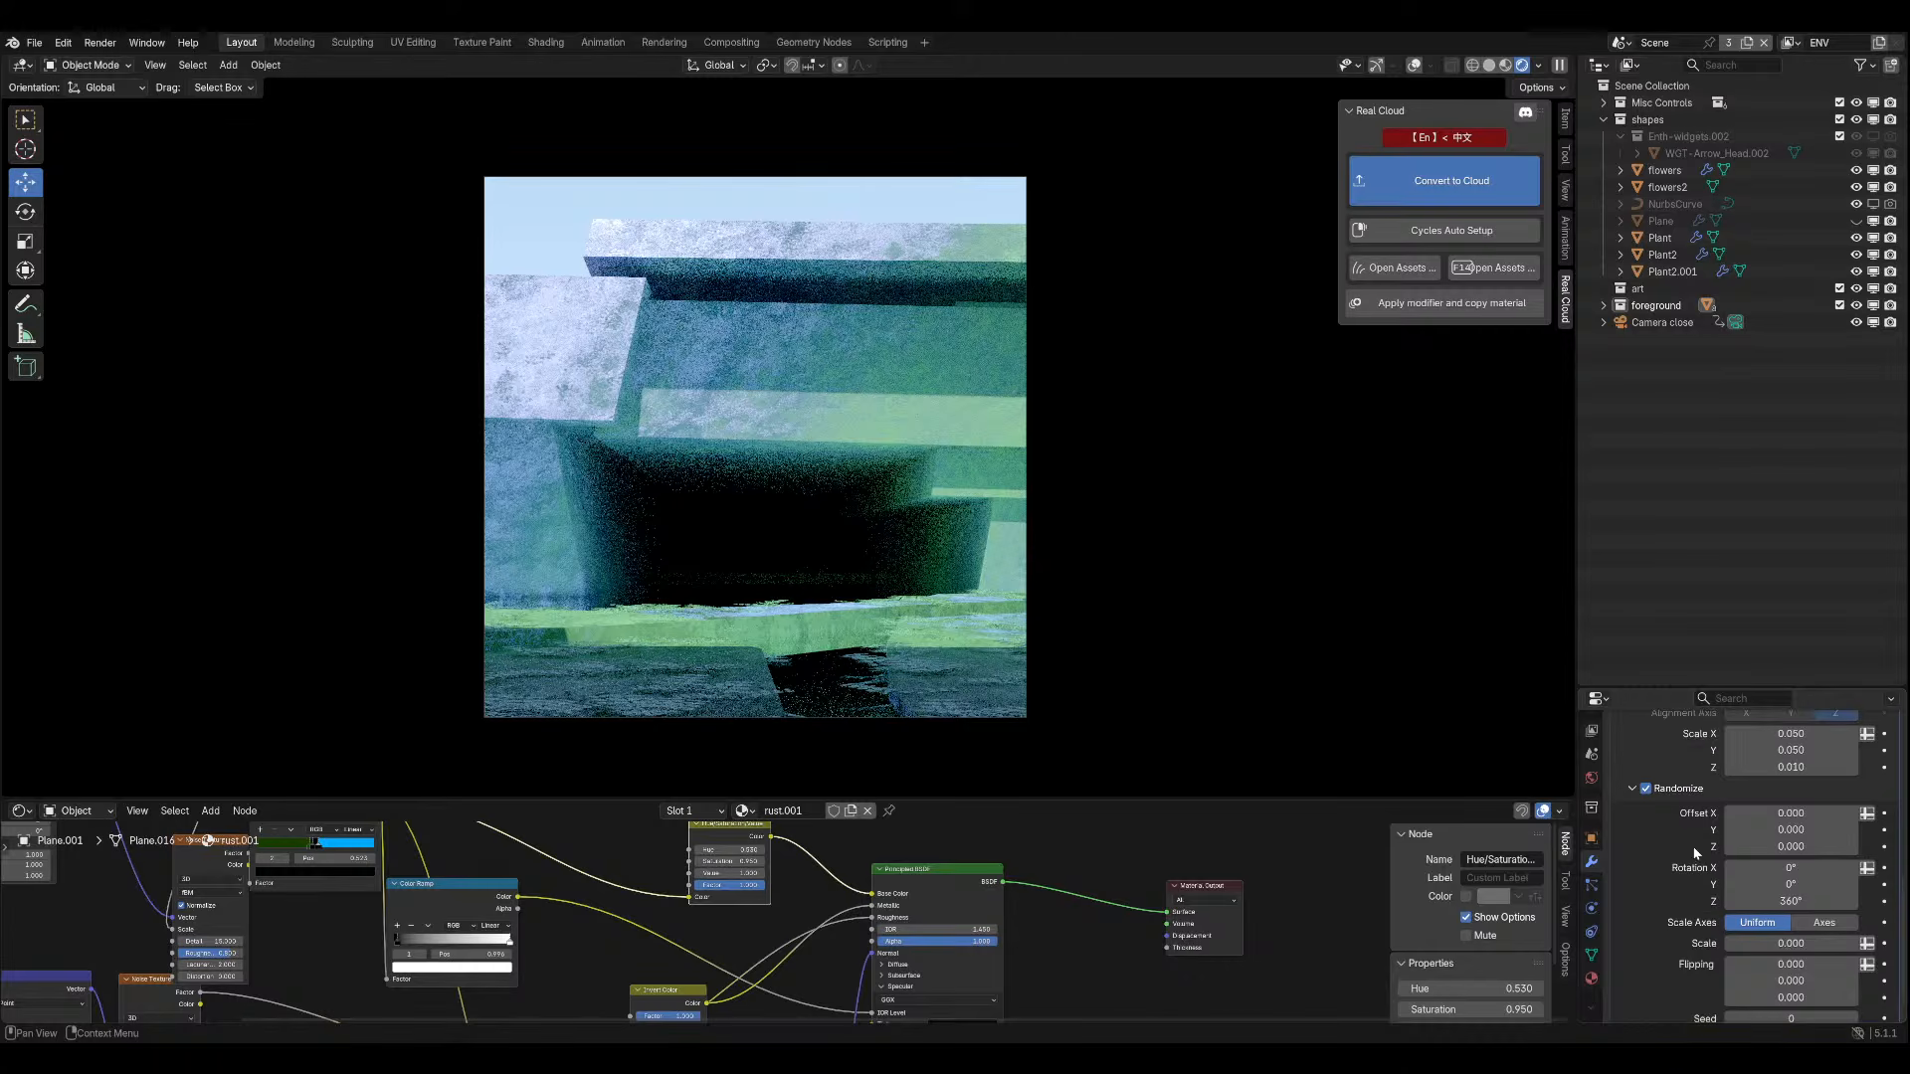
scroll(1705, 905, "down", 1)
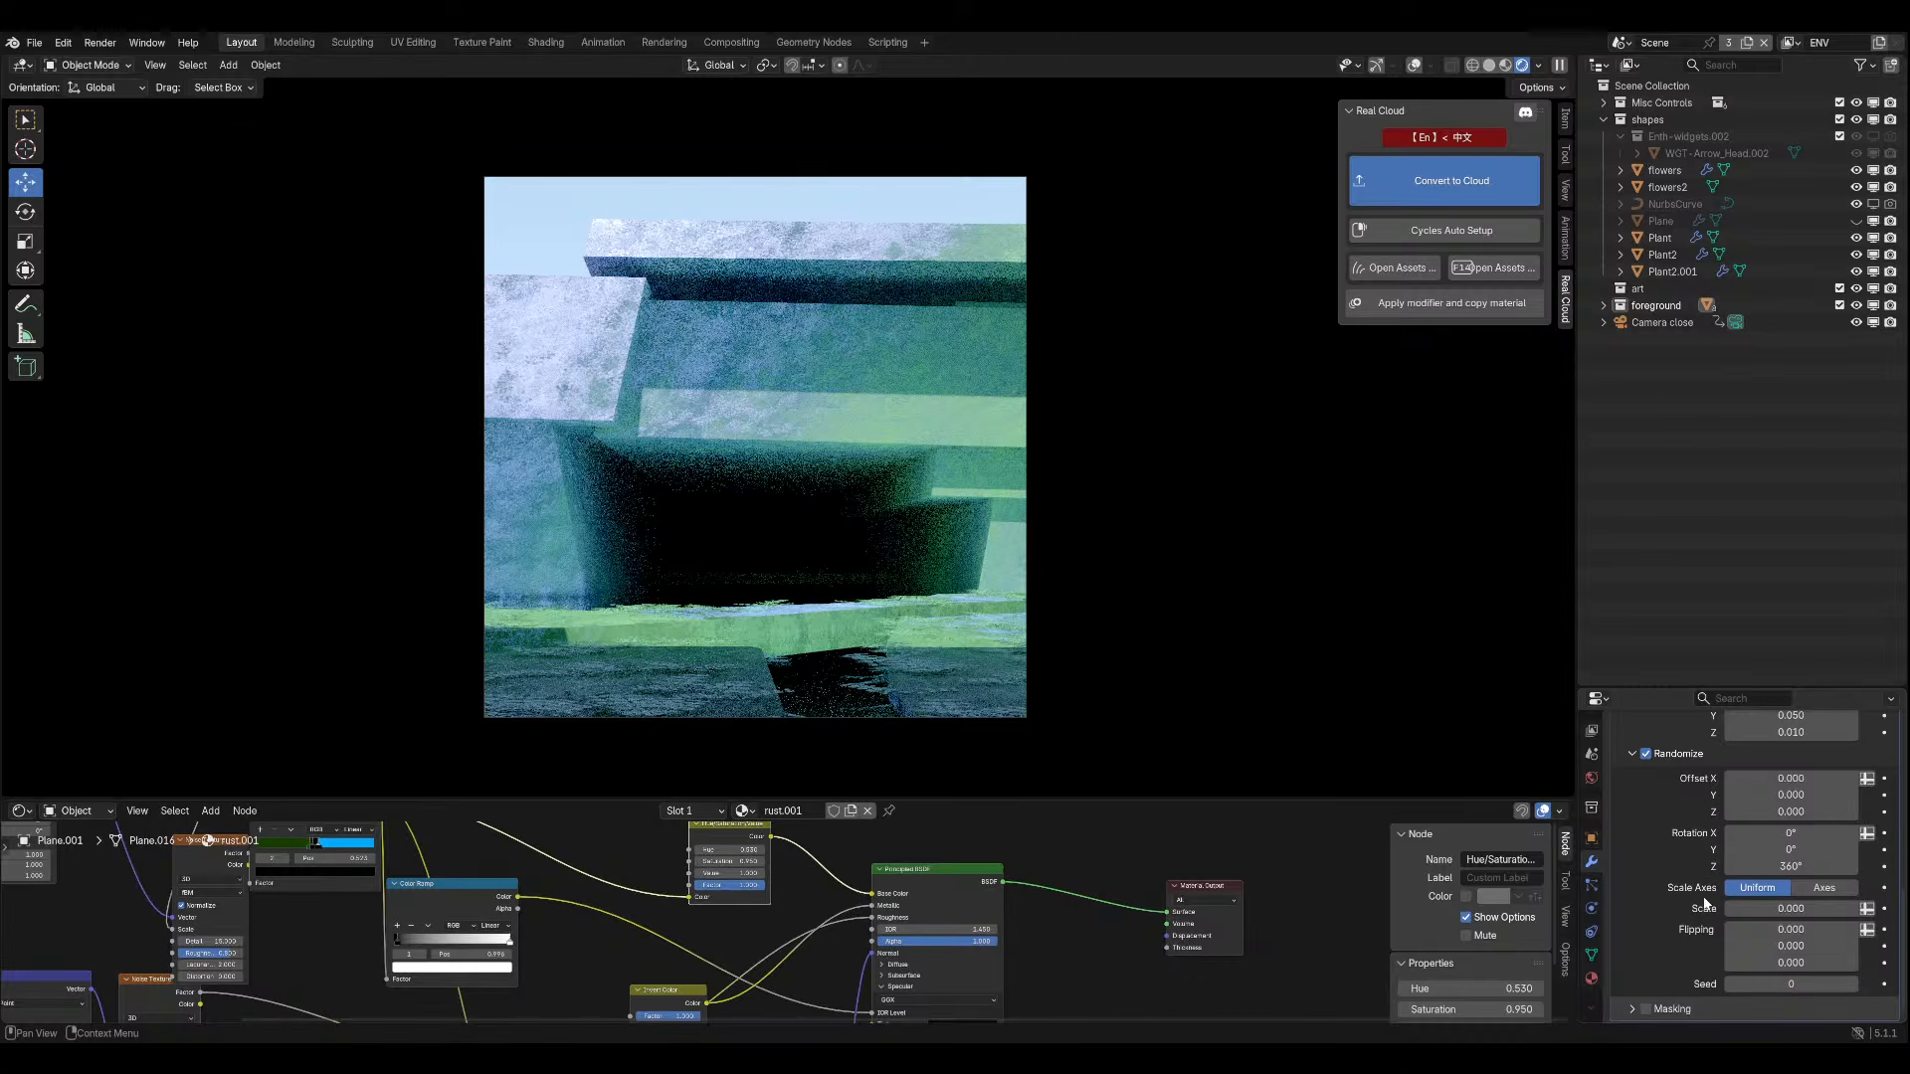
left_click_drag(1761, 908, 1820, 909)
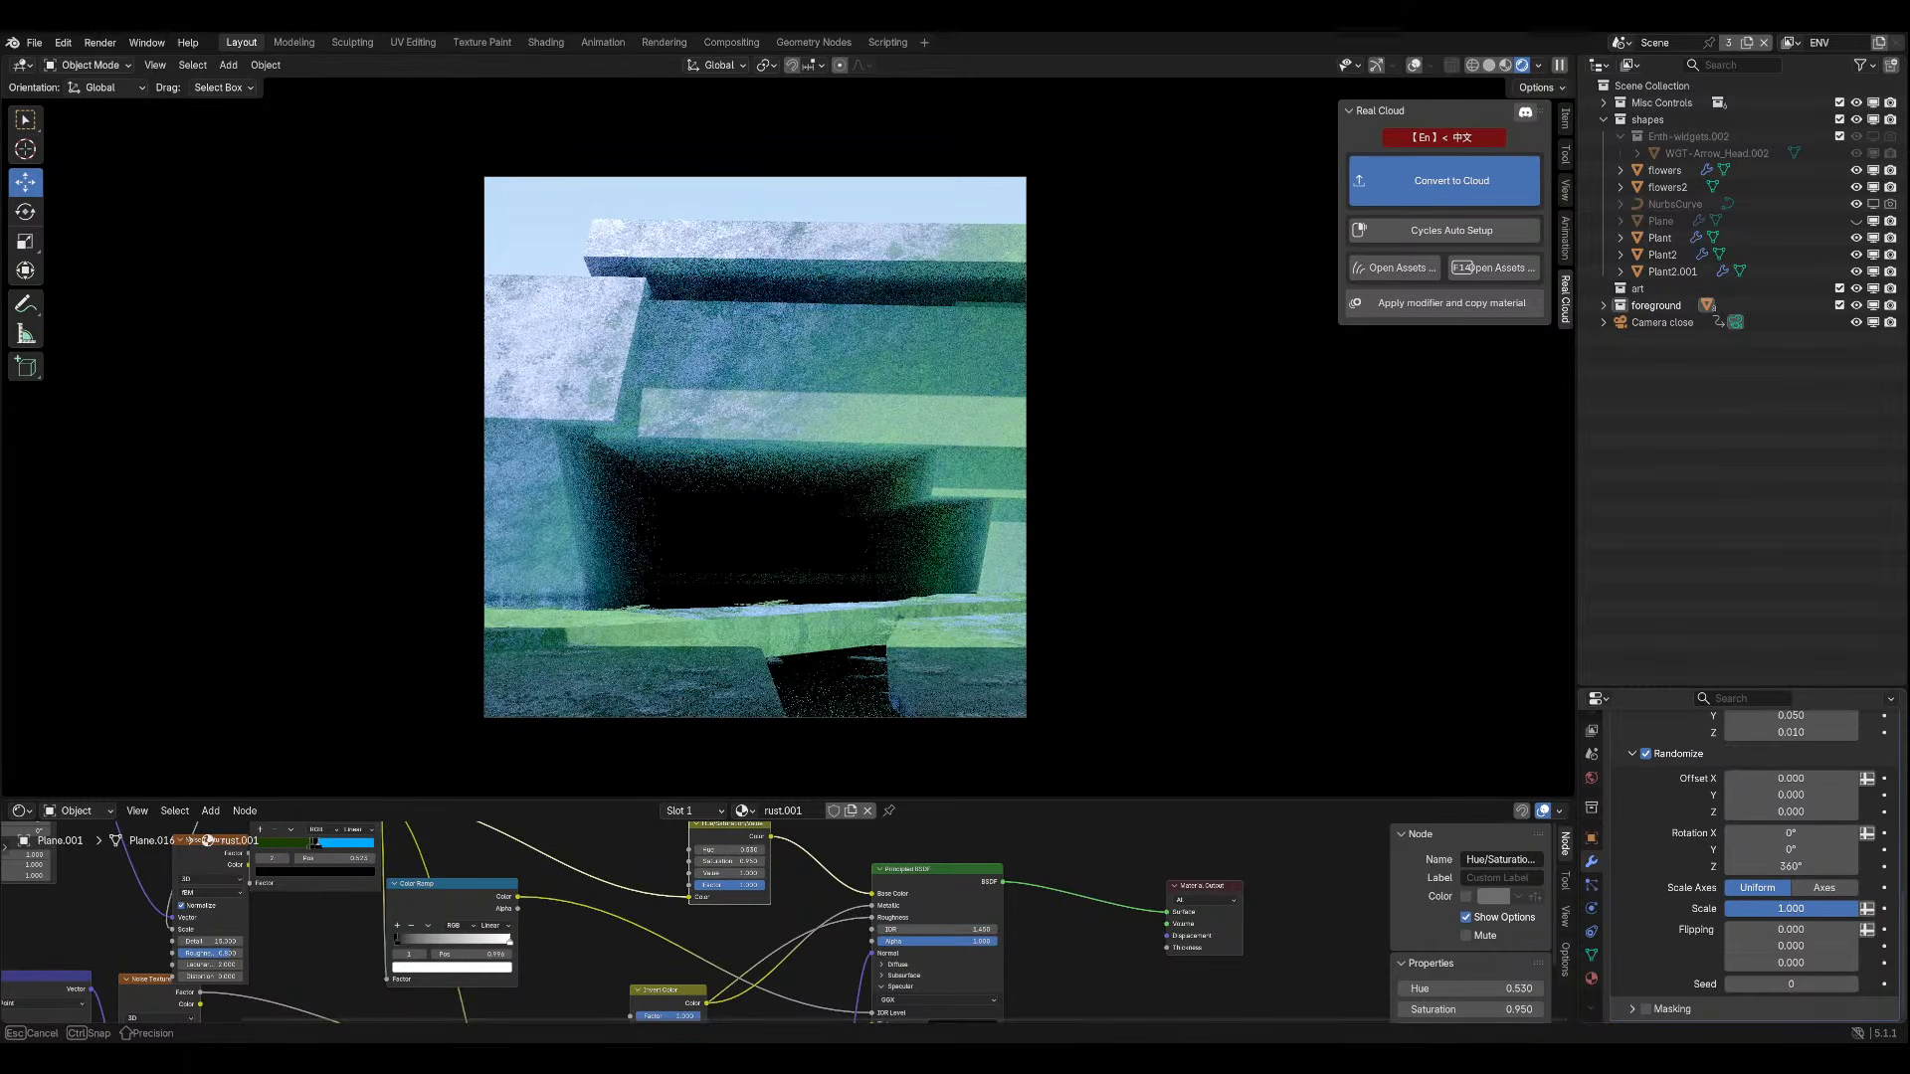
key("ctrl+z")
left_click(1818, 910)
type("0.")
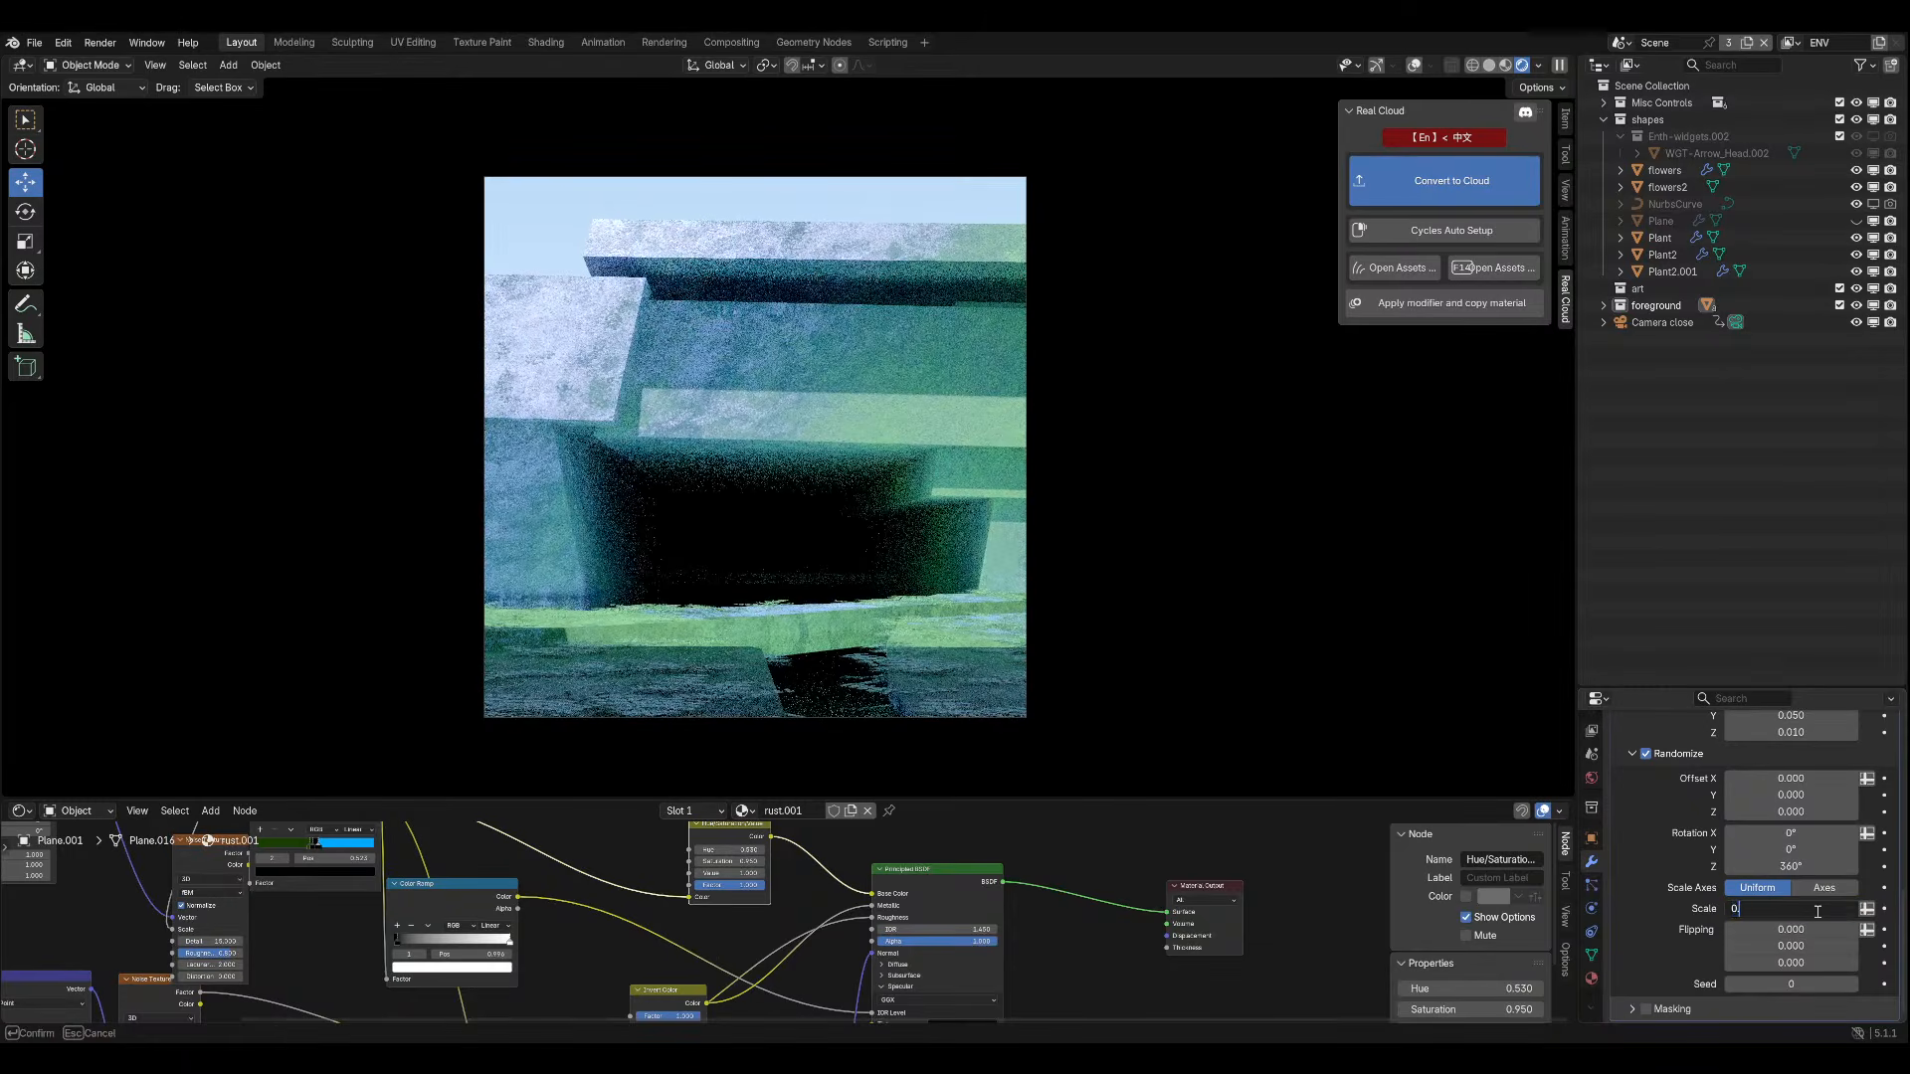
type("75")
key("Return")
key("ctrl+s")
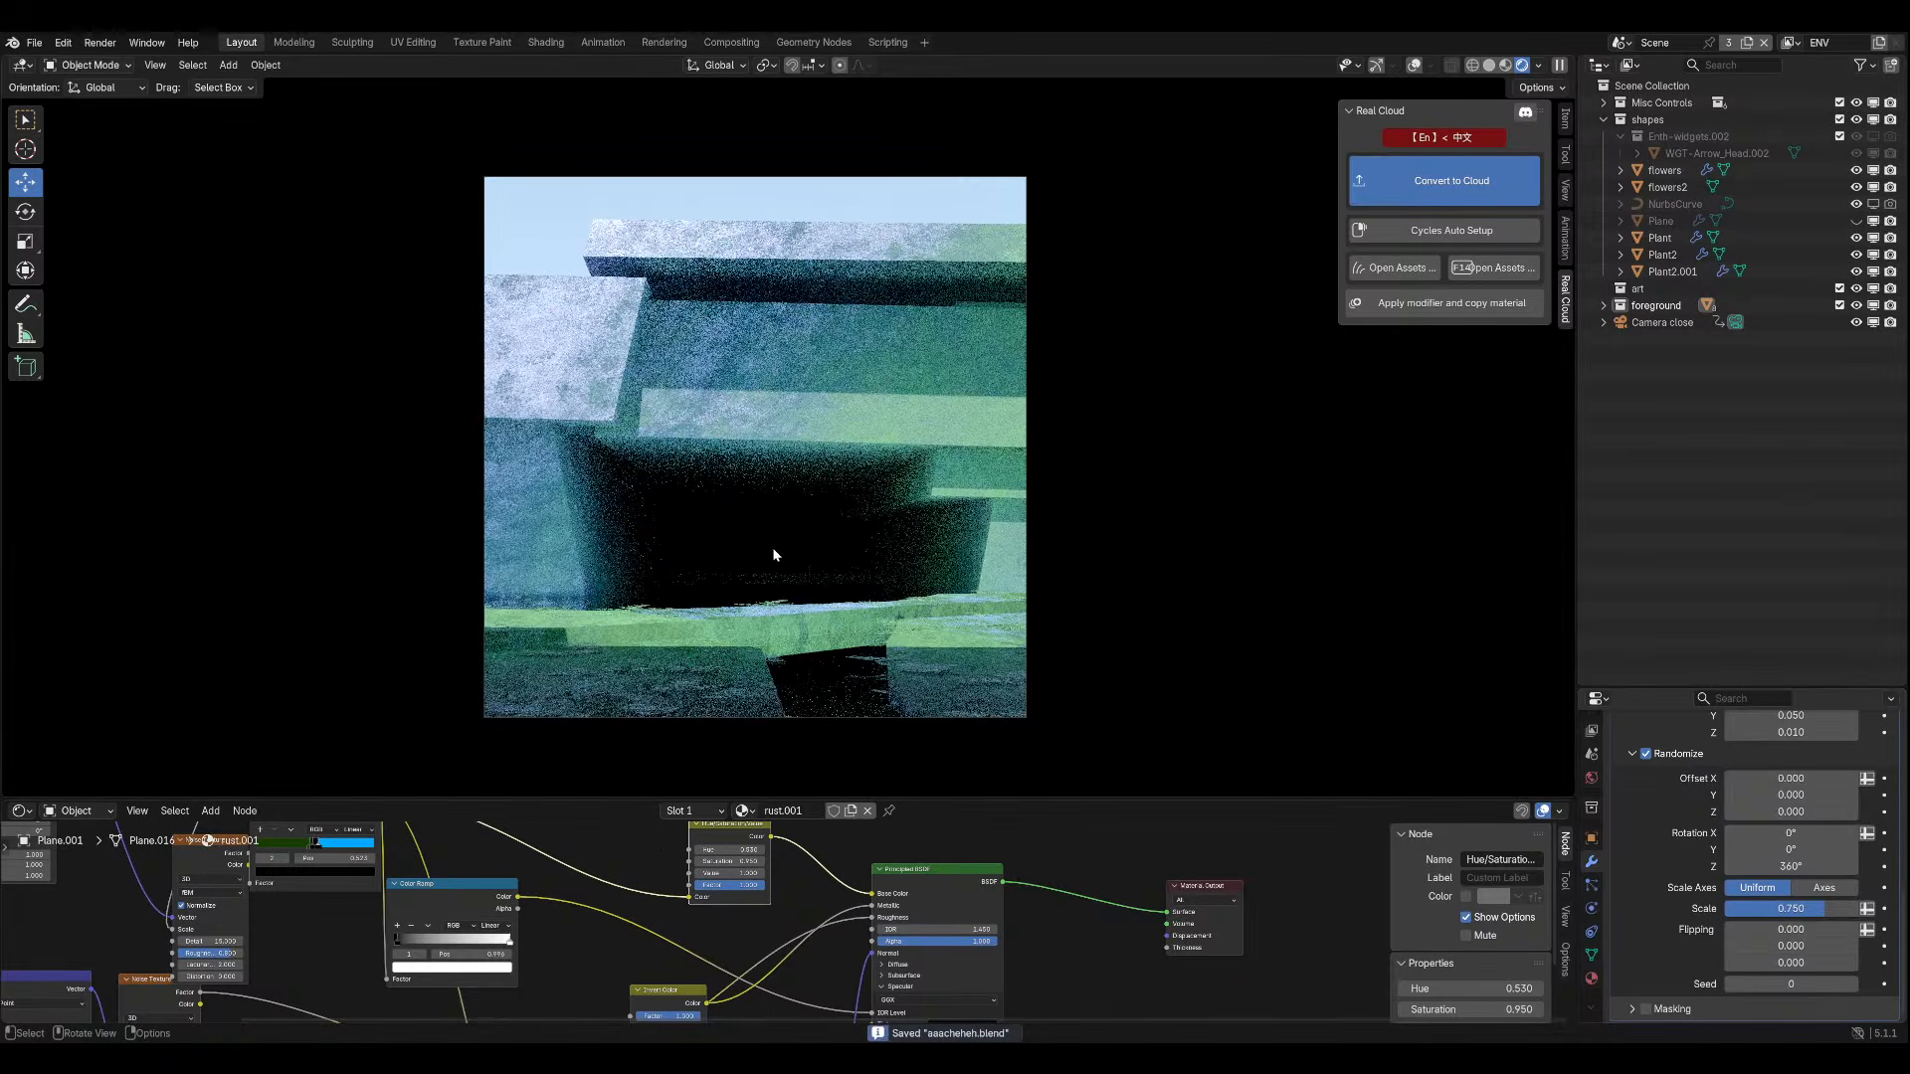
View the whole environment from outside in material preview, save the file and inspect the ground's far end.
mouse_move(779, 562)
middle_mouse_down()
mouse_move(992, 639)
mouse_move(813, 537)
mouse_move(891, 578)
middle_mouse_up()
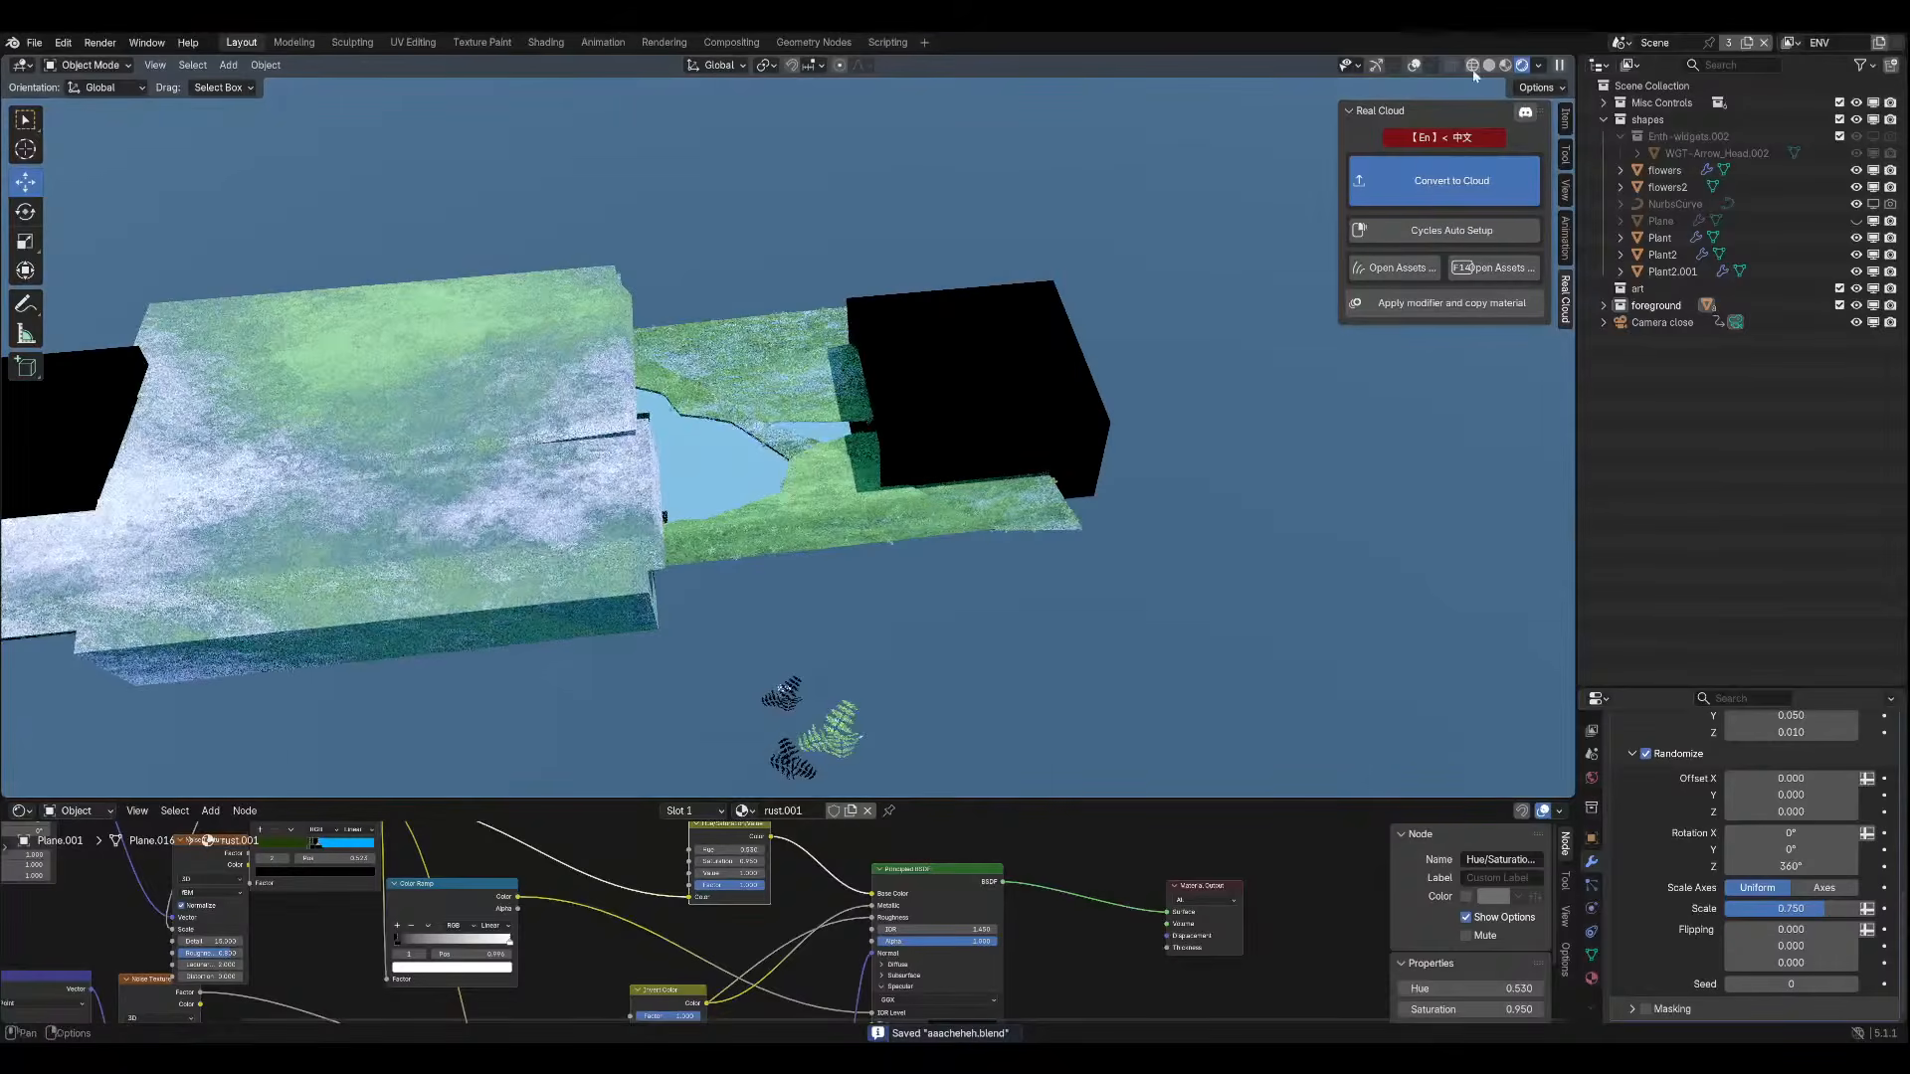
left_click(1504, 66)
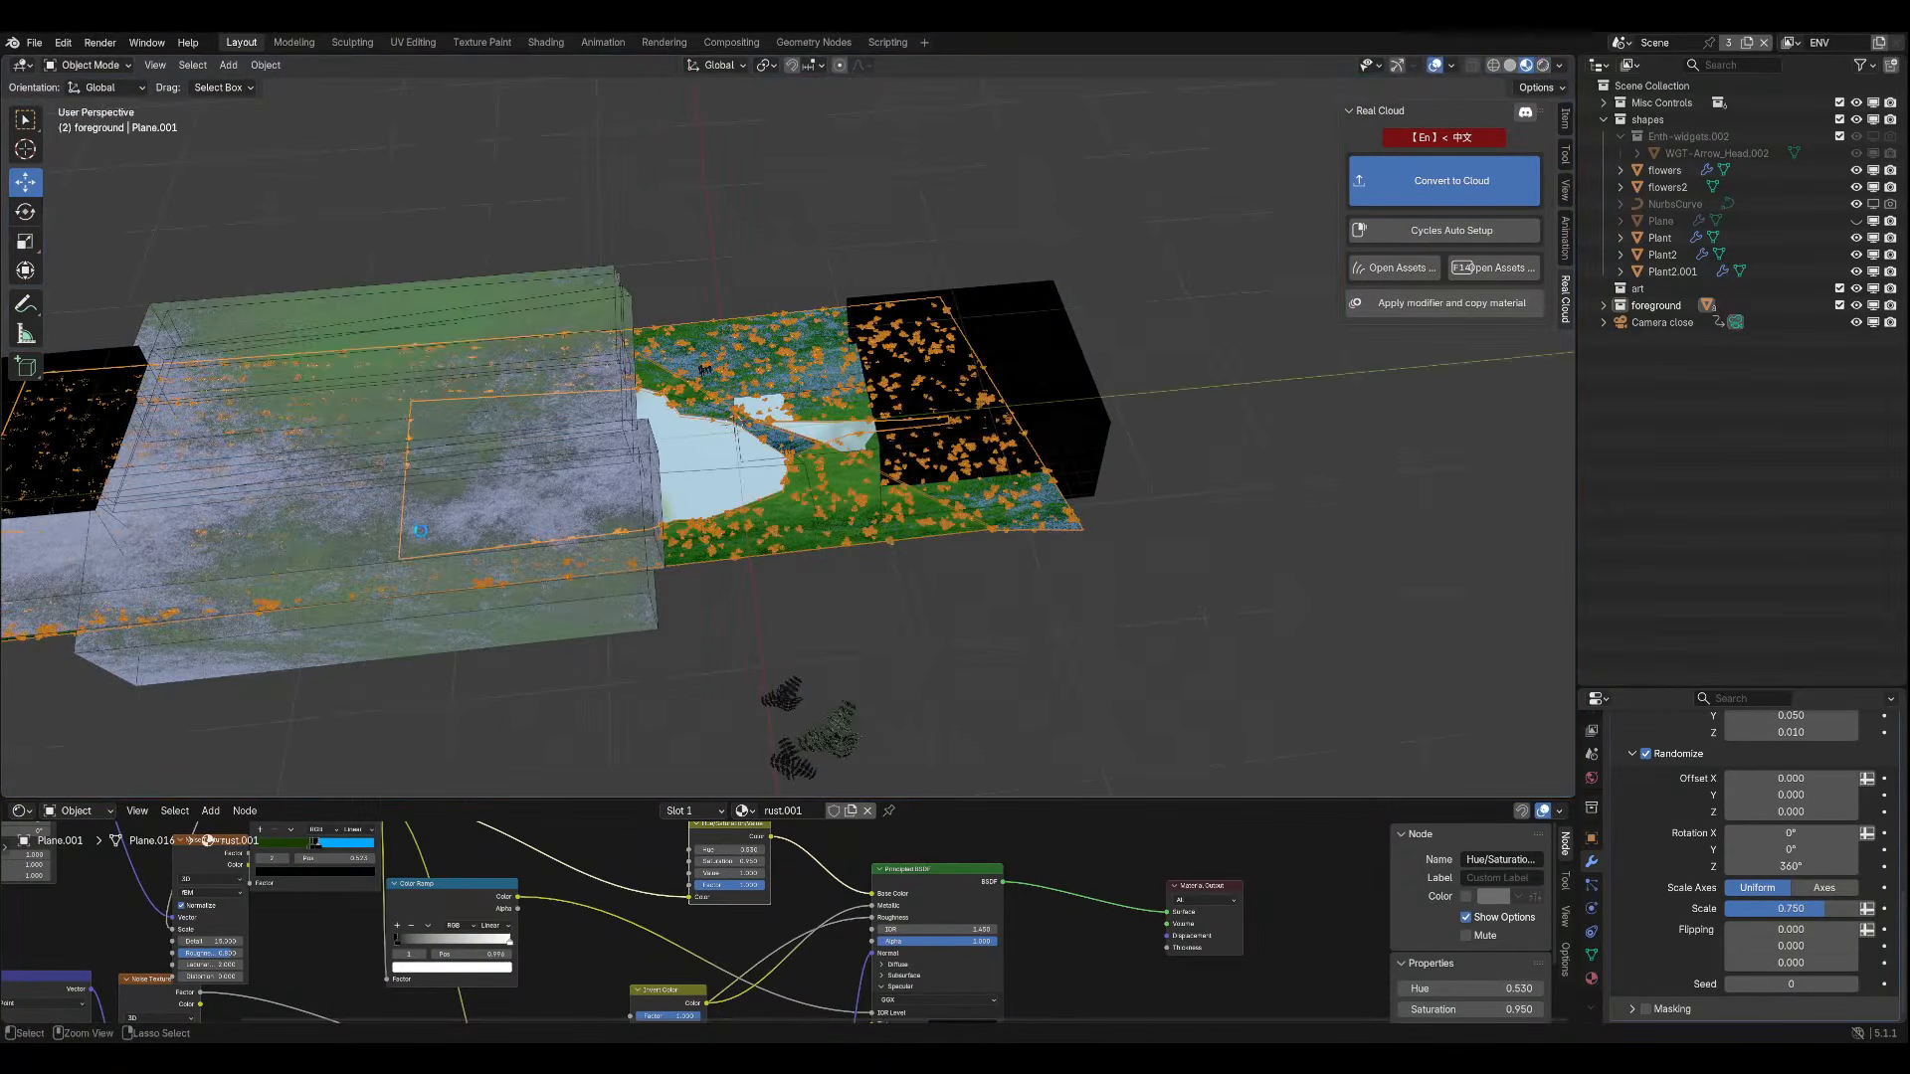
key("ctrl+s")
scroll(419, 528, "down", 2)
middle_click_drag(442, 492, 820, 472, "shift")
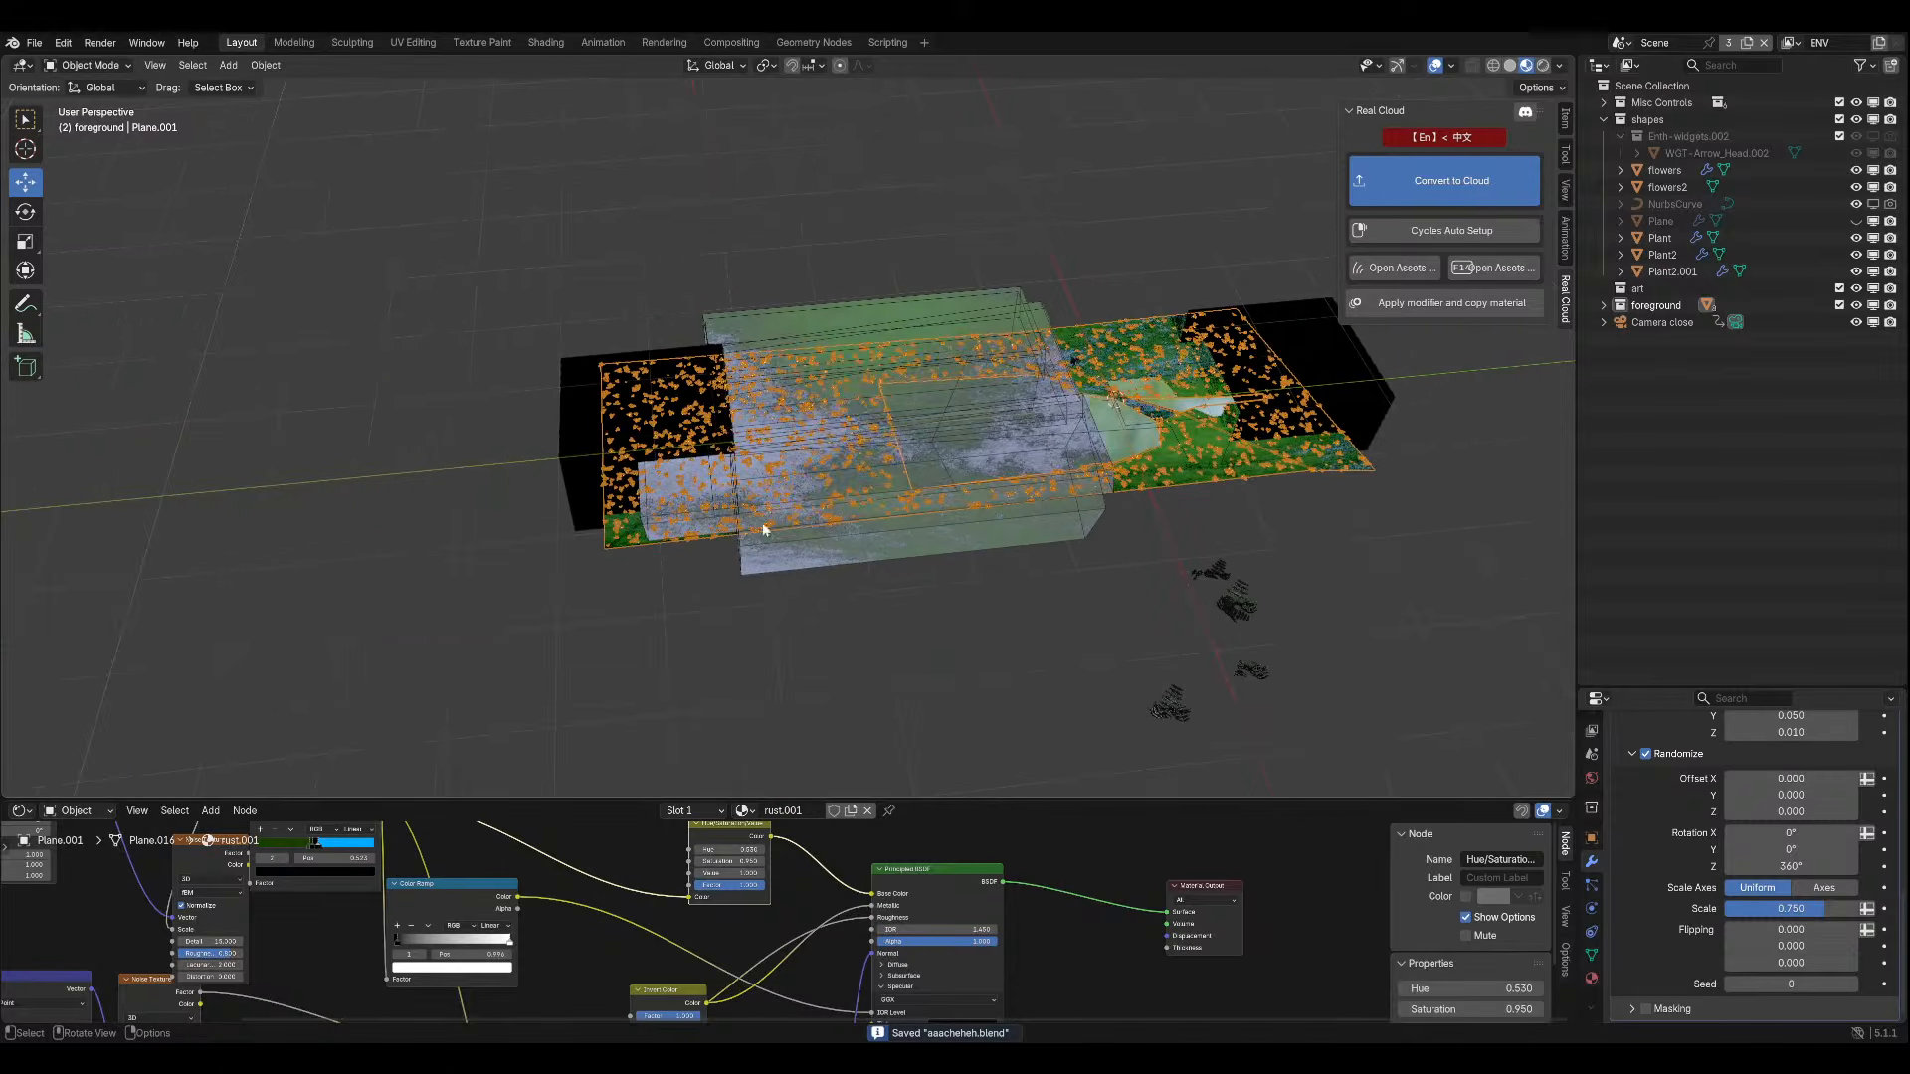
scroll(917, 454, "up", 2)
scroll(923, 457, "up", 1)
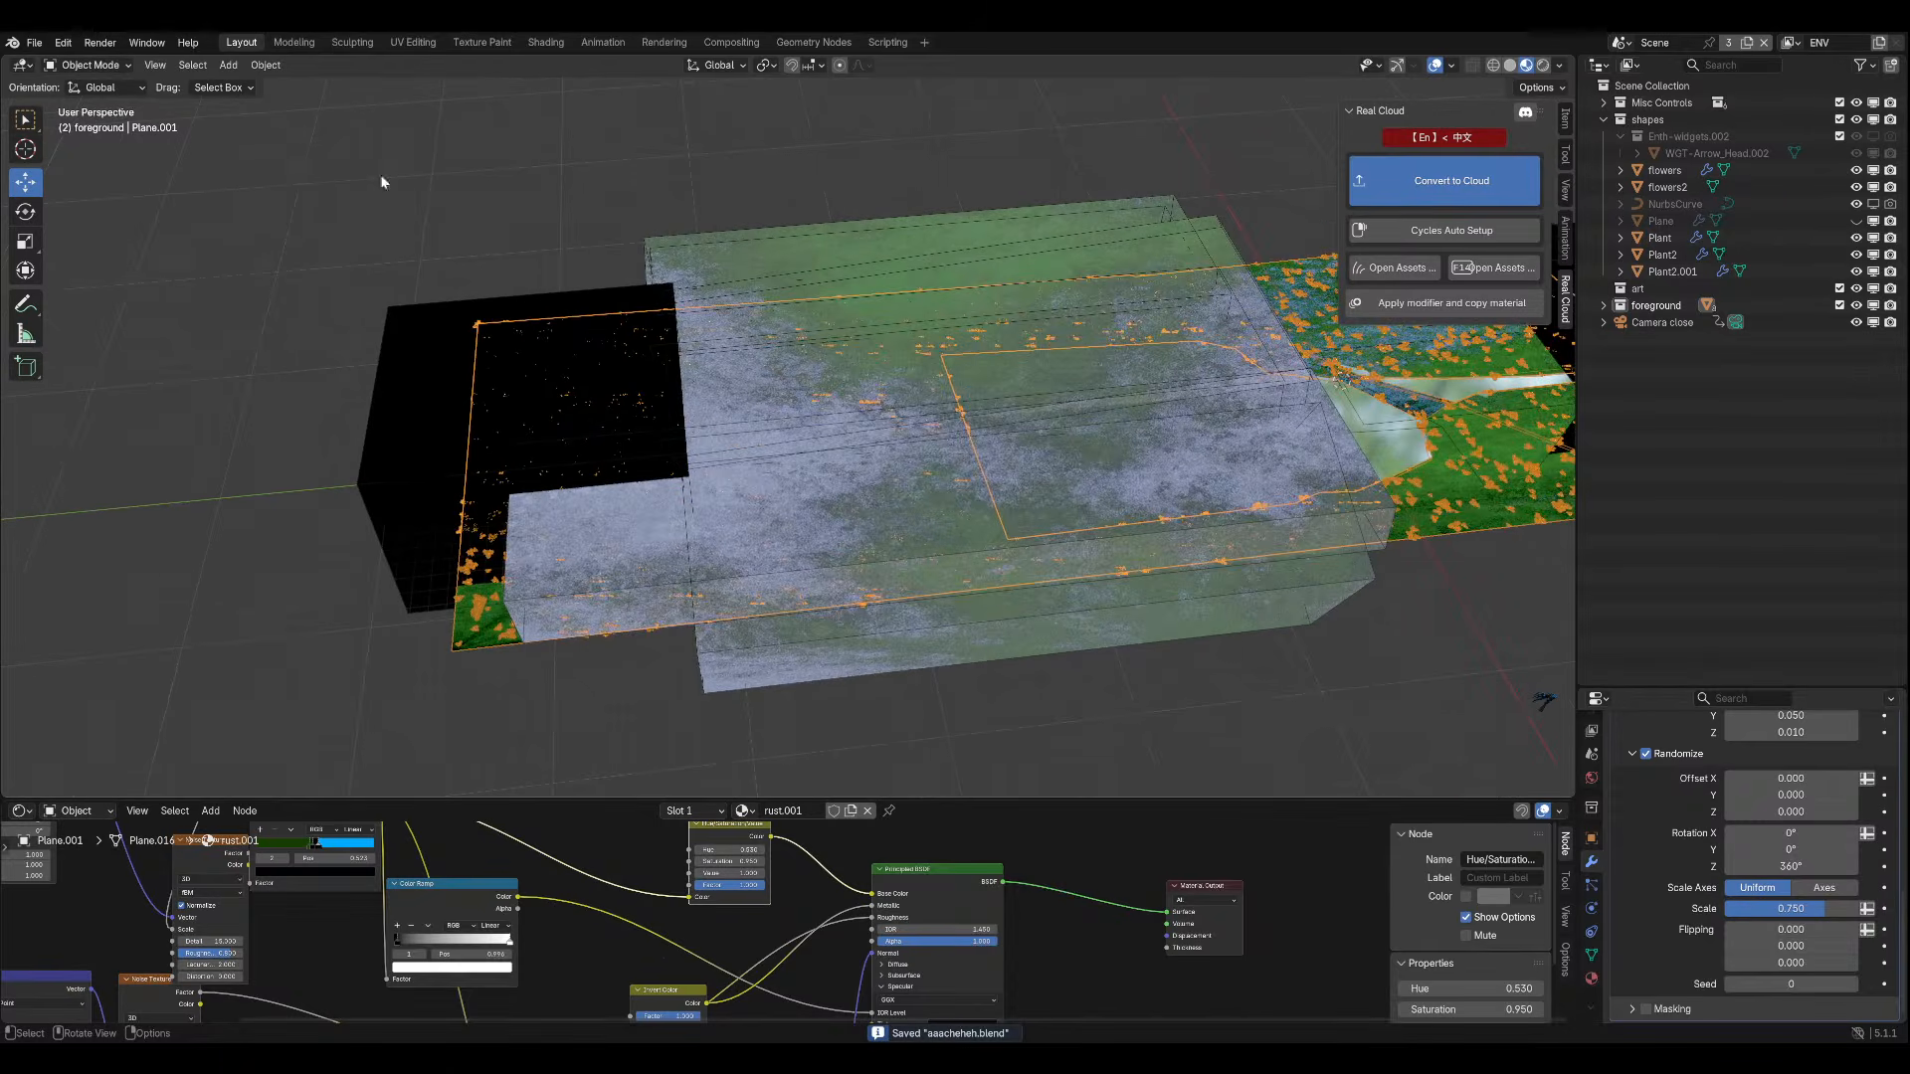
Enter Edit Mode on the ground plane, select the ground face at the tunnel's far end and inspect it from the entrance.
left_click(90, 65)
left_click(95, 104)
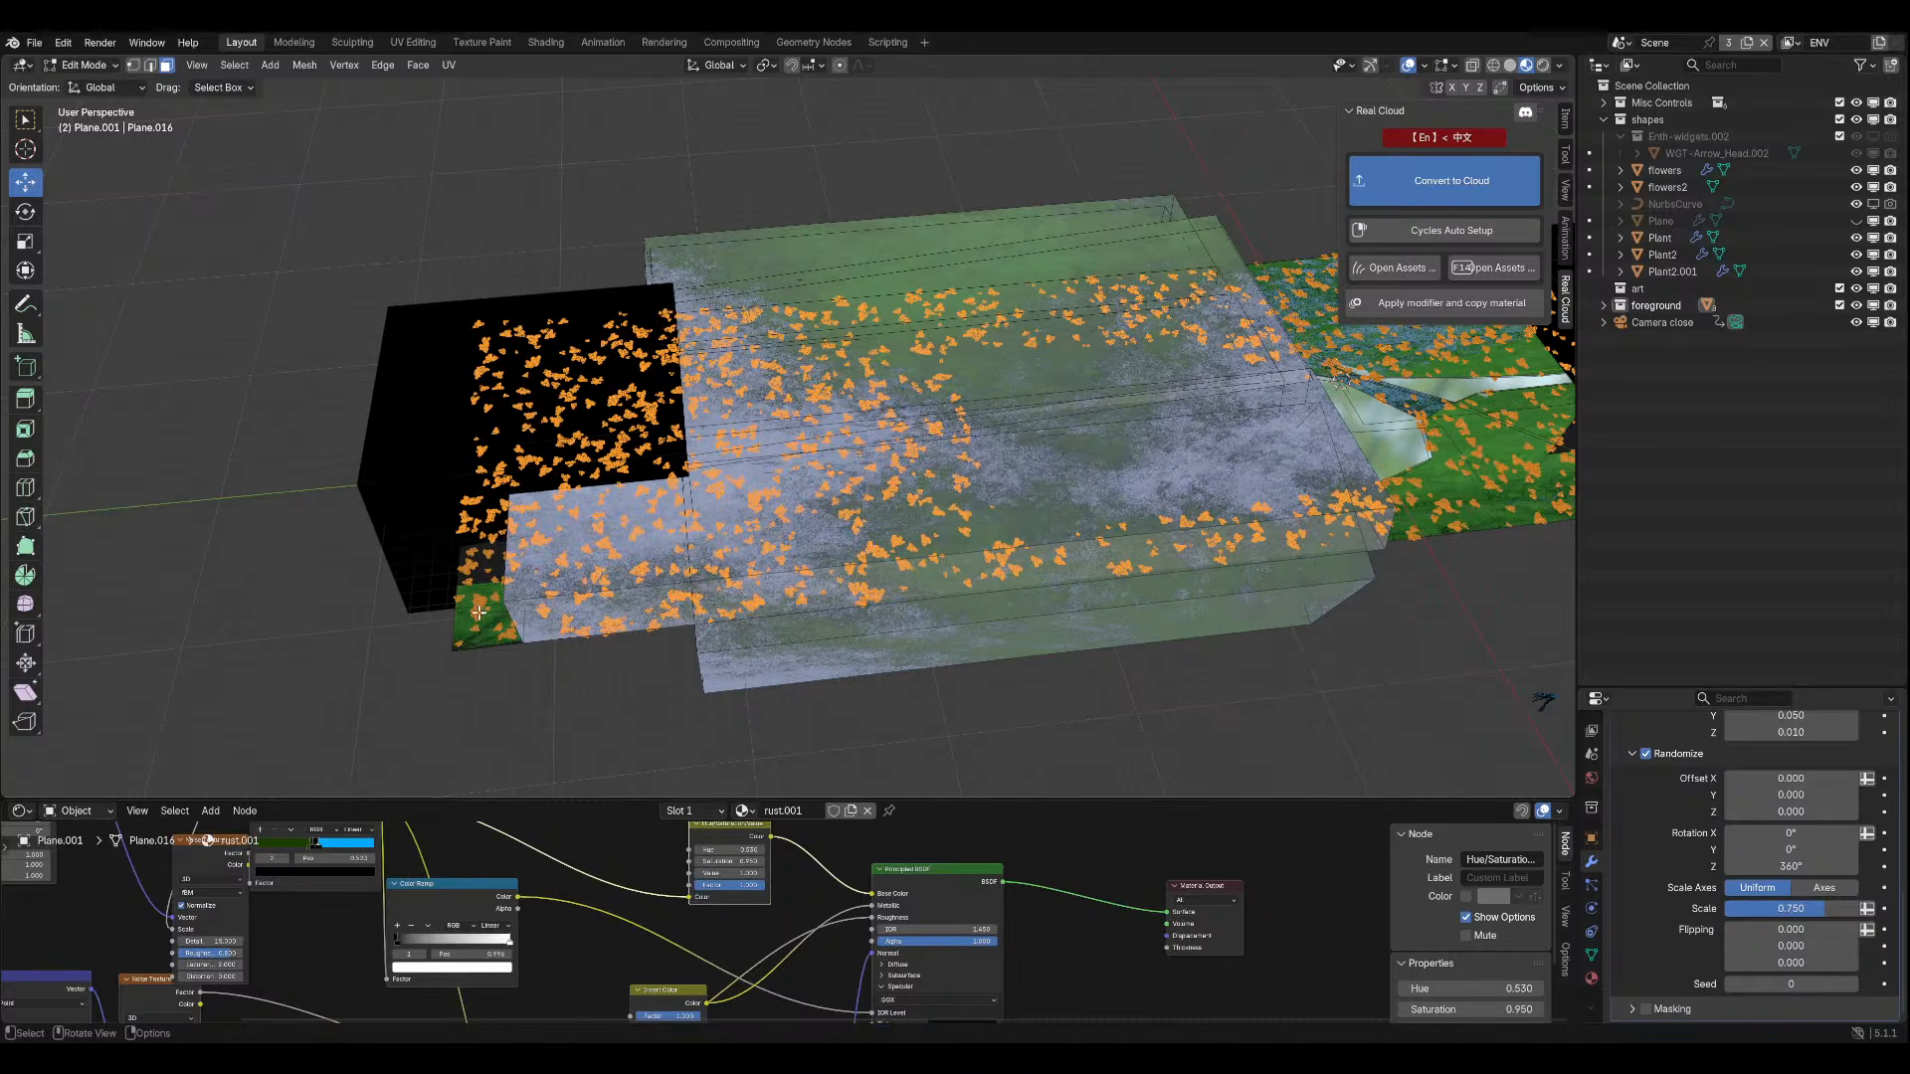
left_click(459, 648)
middle_click_drag(1089, 467, 825, 481)
scroll(786, 496, "up", 4)
scroll(845, 582, "up", 3)
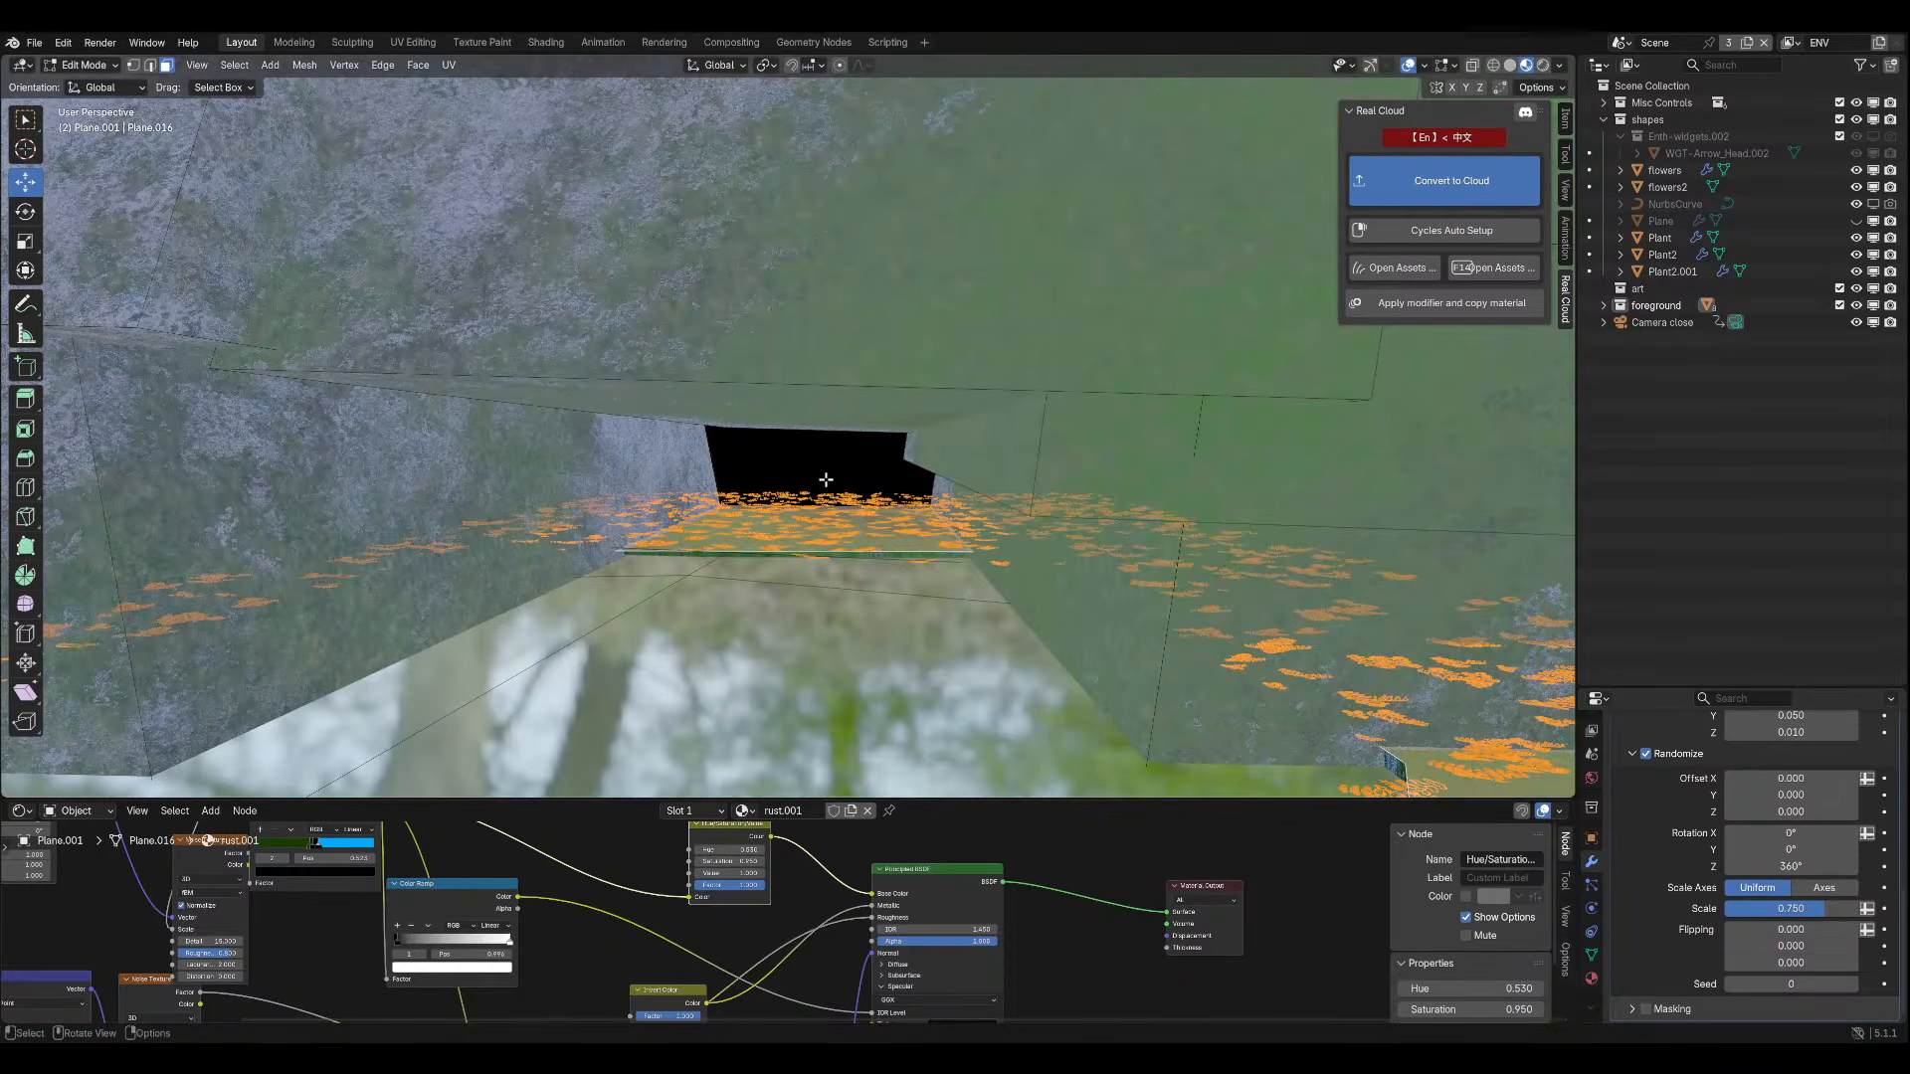
scroll(817, 485, "down", 2)
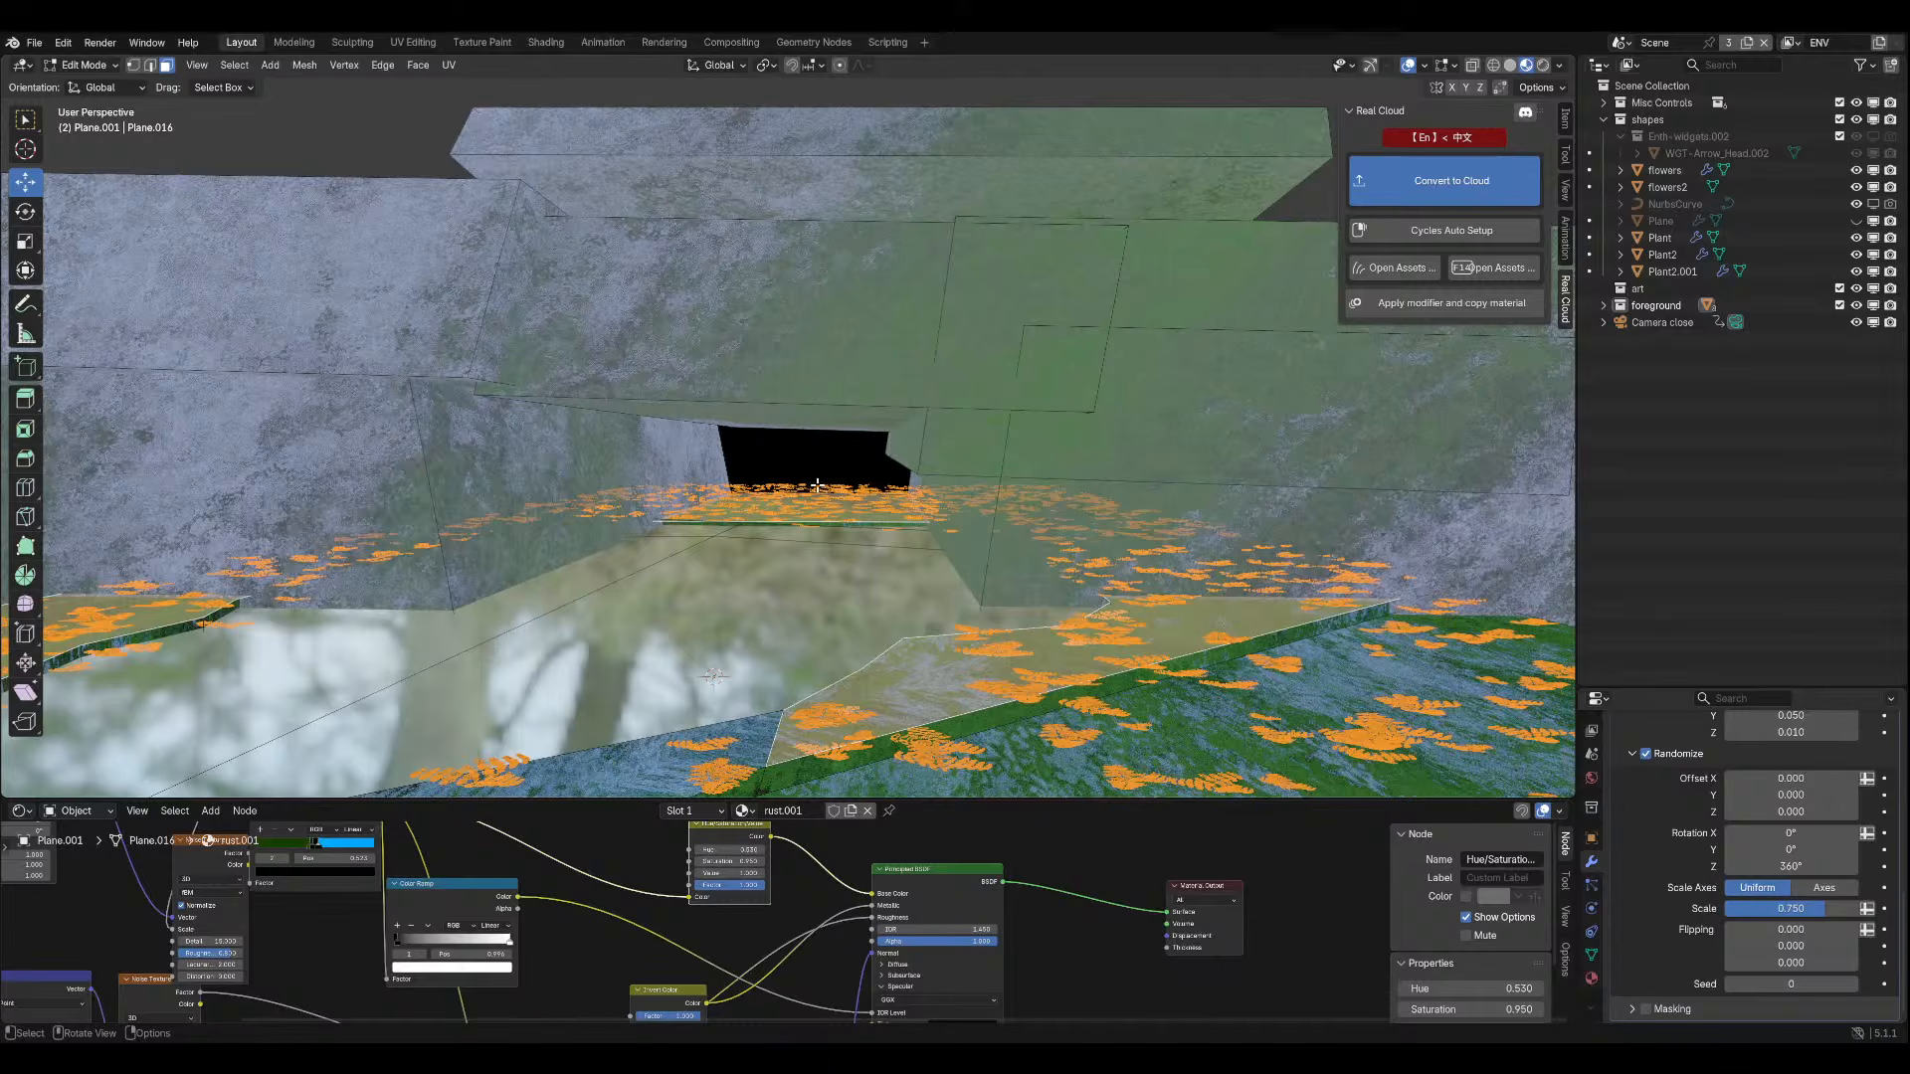
Enable Masking on the ground's Scatter on Surface modifier and expand its image mask options.
left_click(1645, 1011)
left_click(1633, 1011)
scroll(1641, 903, "down", 3)
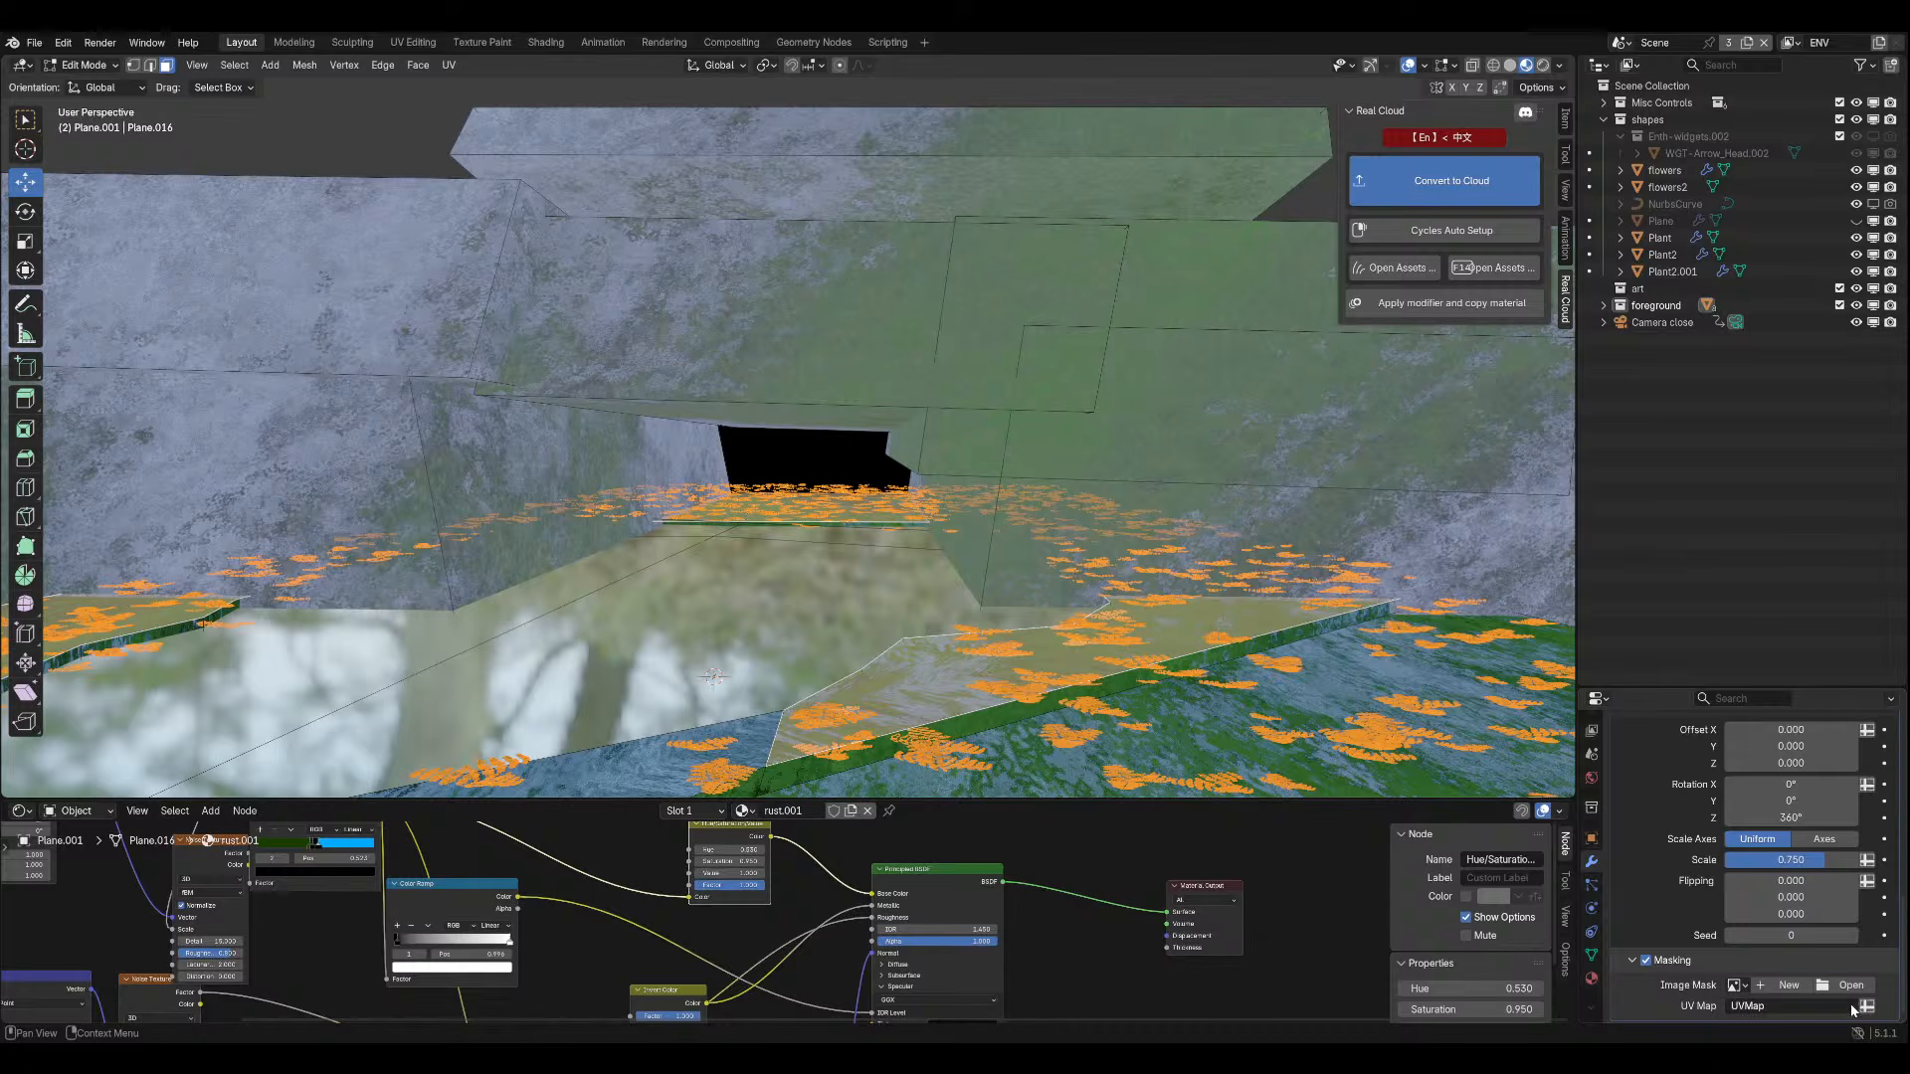
Check the ground mesh's UV Maps list and return to the scatter modifier's Masking settings.
left_click(1591, 885)
left_click(1593, 862)
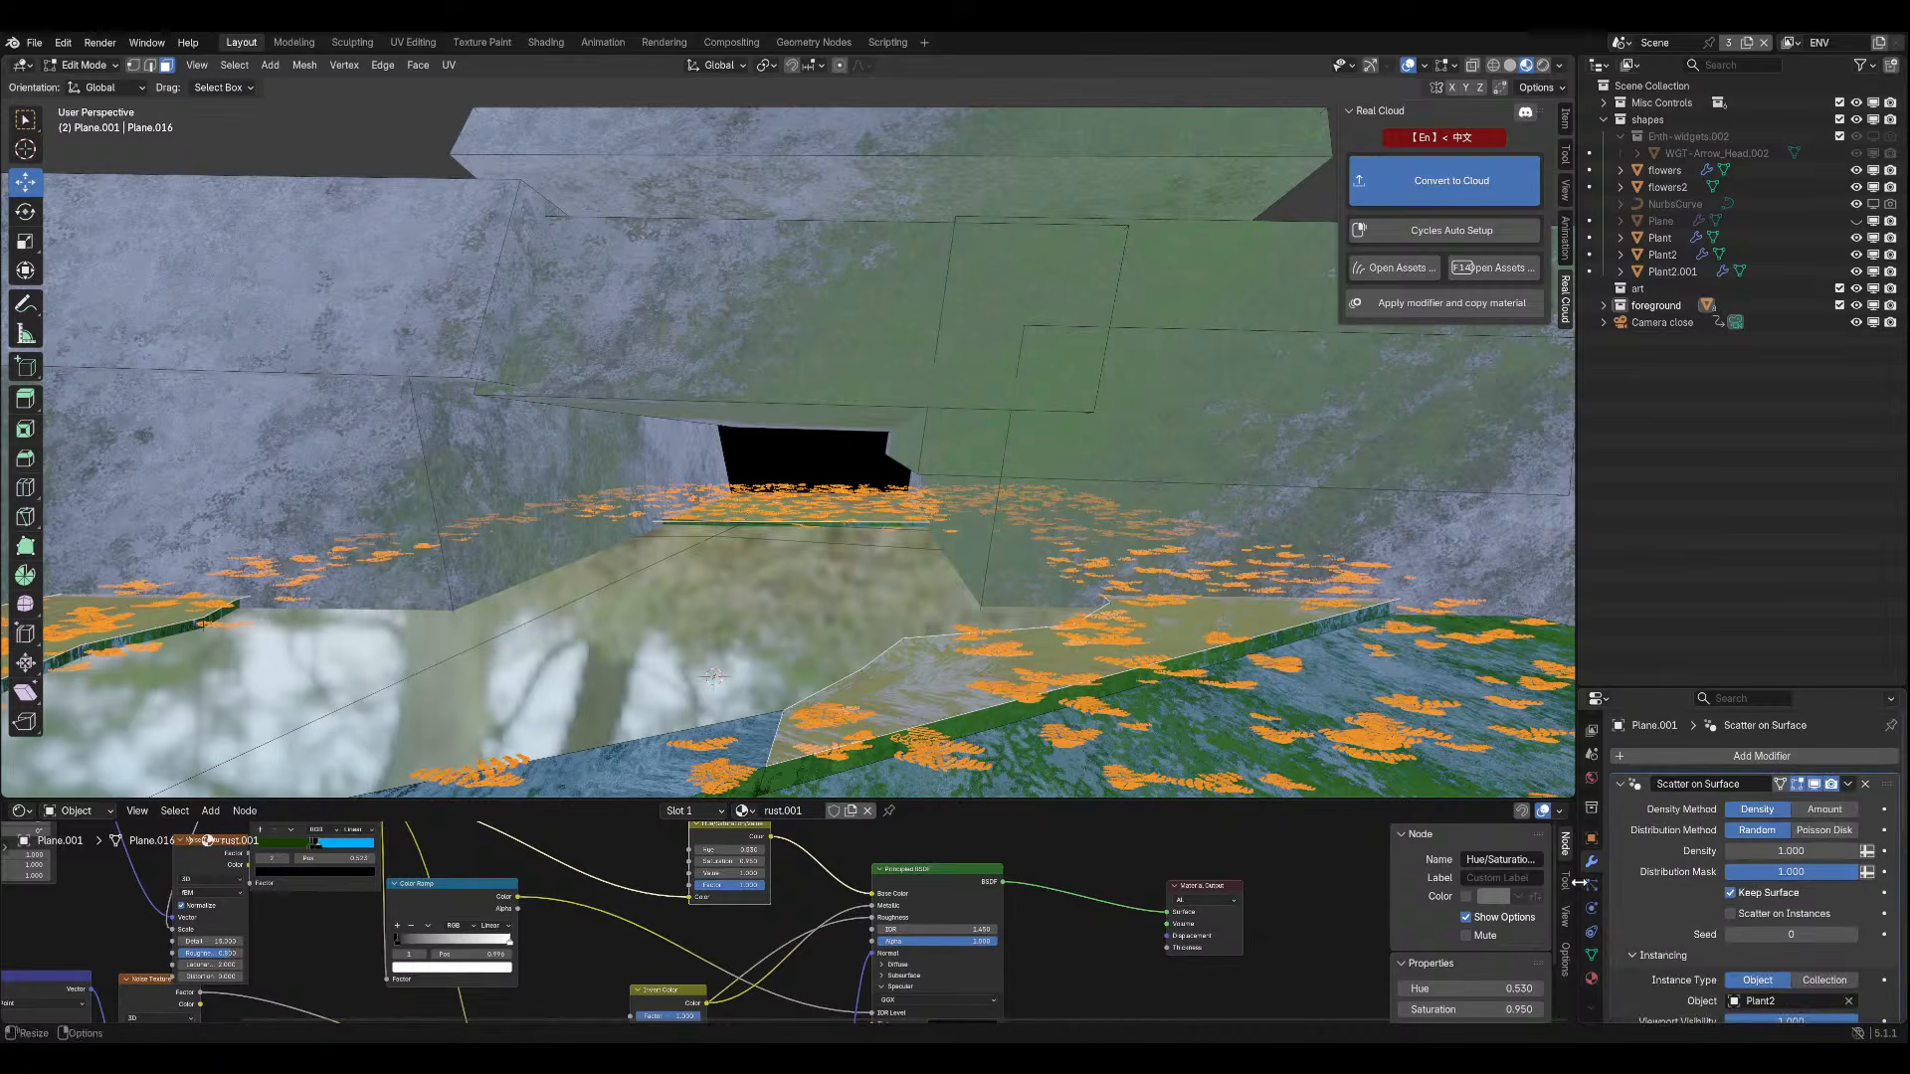
left_click(1592, 955)
scroll(1705, 876, "down", 3)
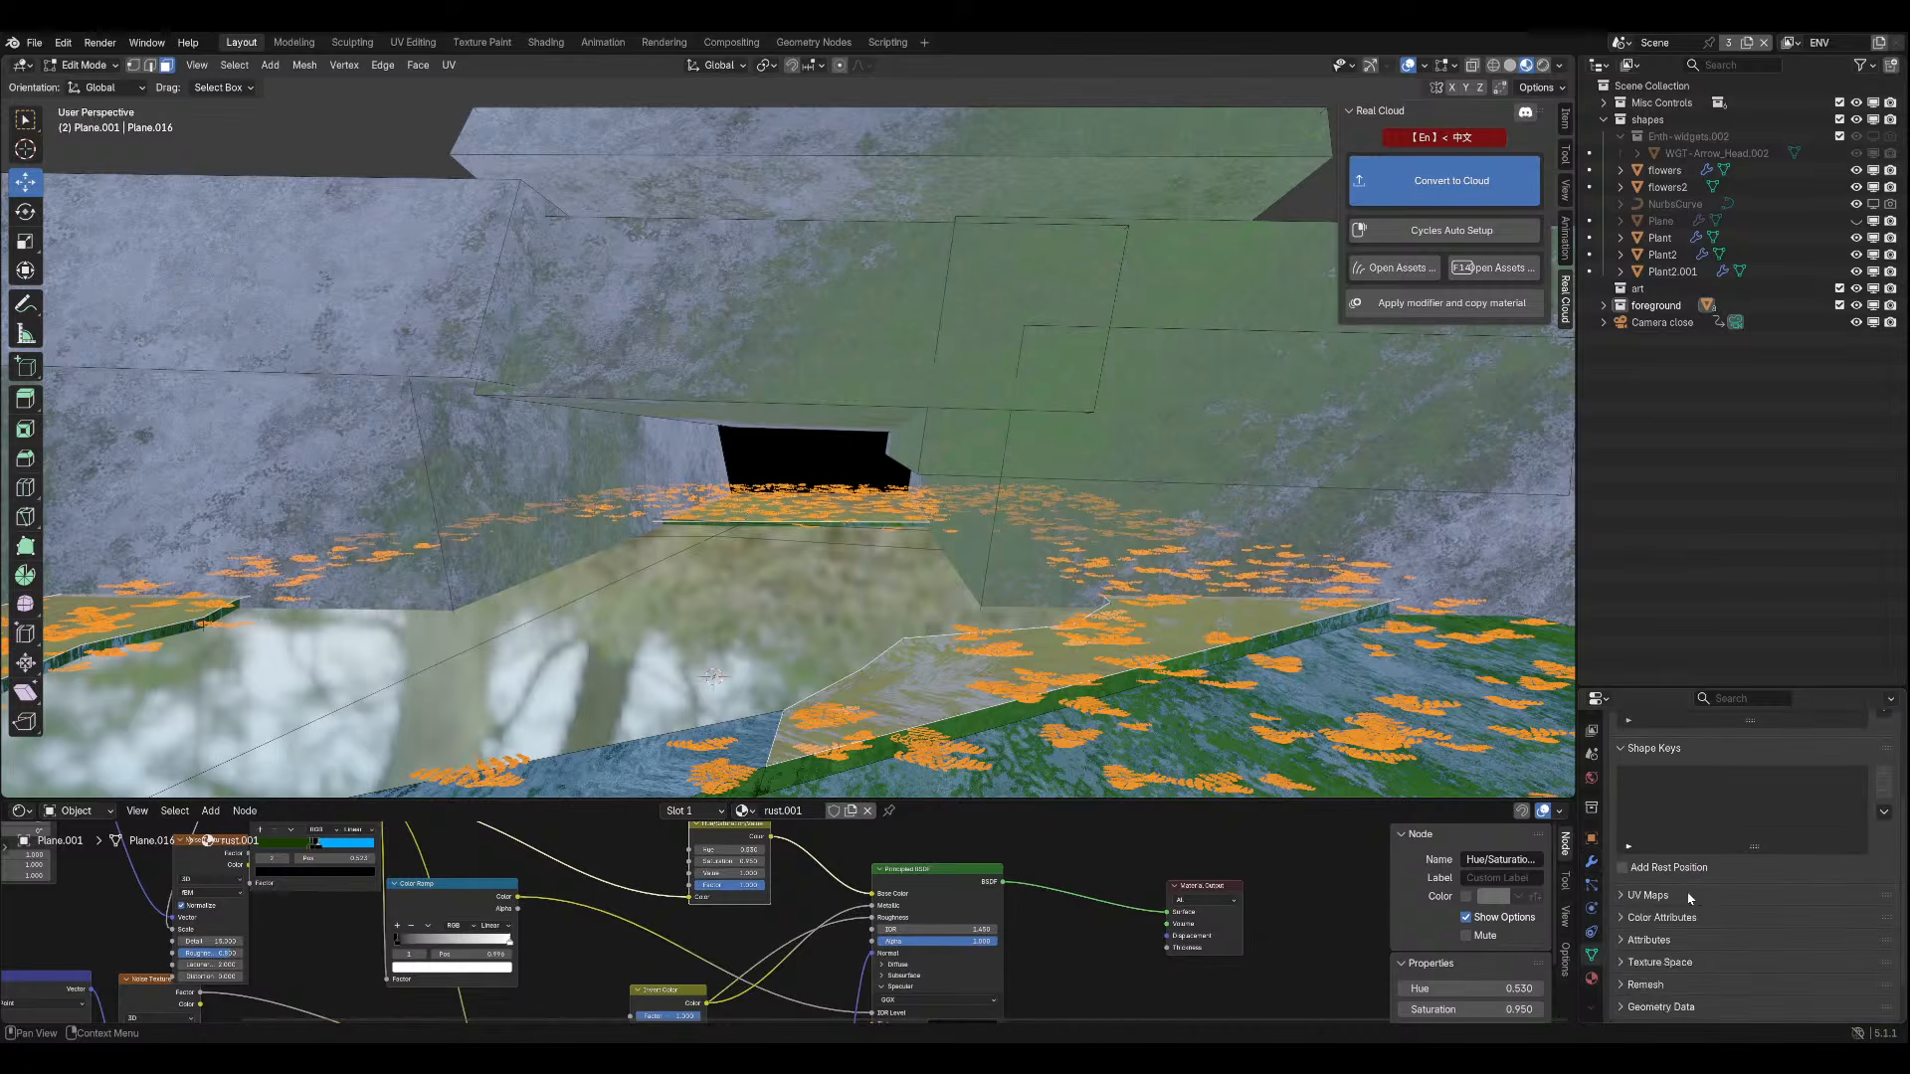
left_click(1688, 897)
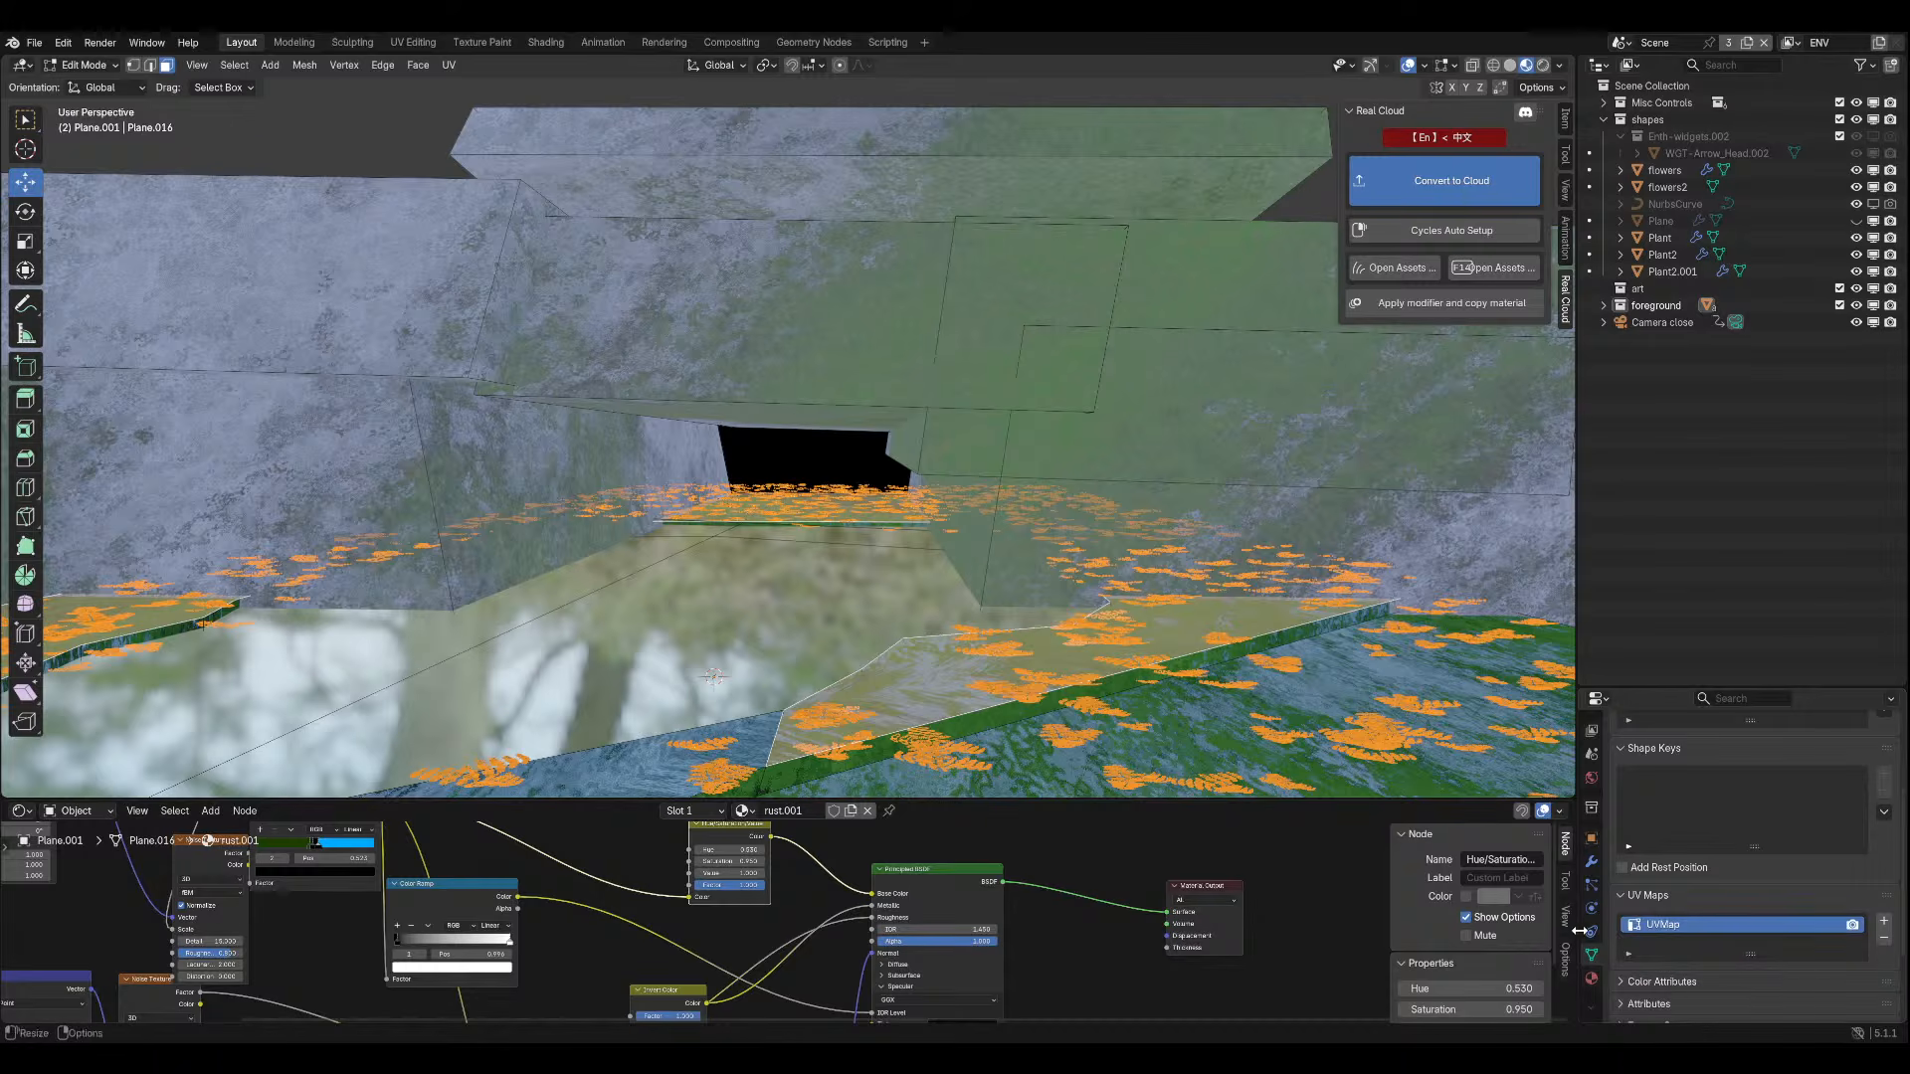
left_click(1591, 881)
left_click(1591, 862)
scroll(1707, 905, "down", 10)
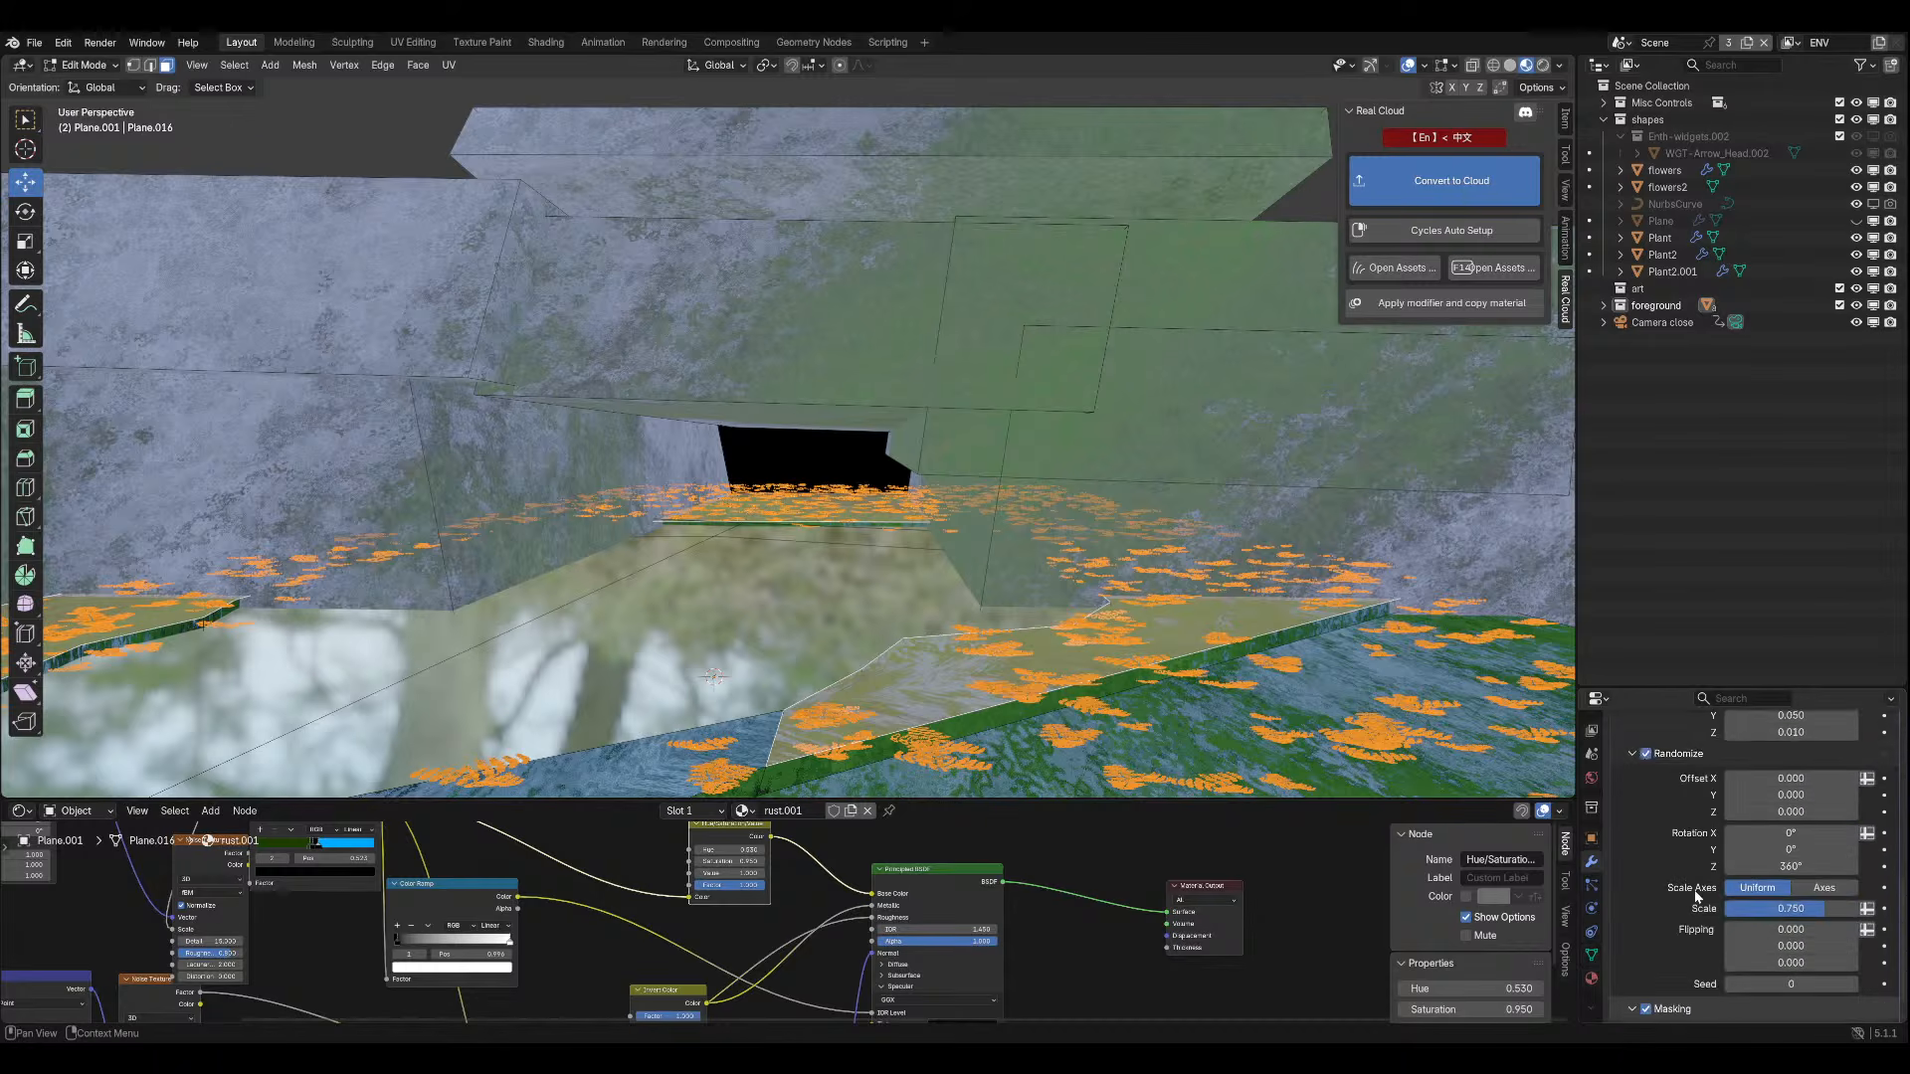
scroll(1675, 931, "up", 1)
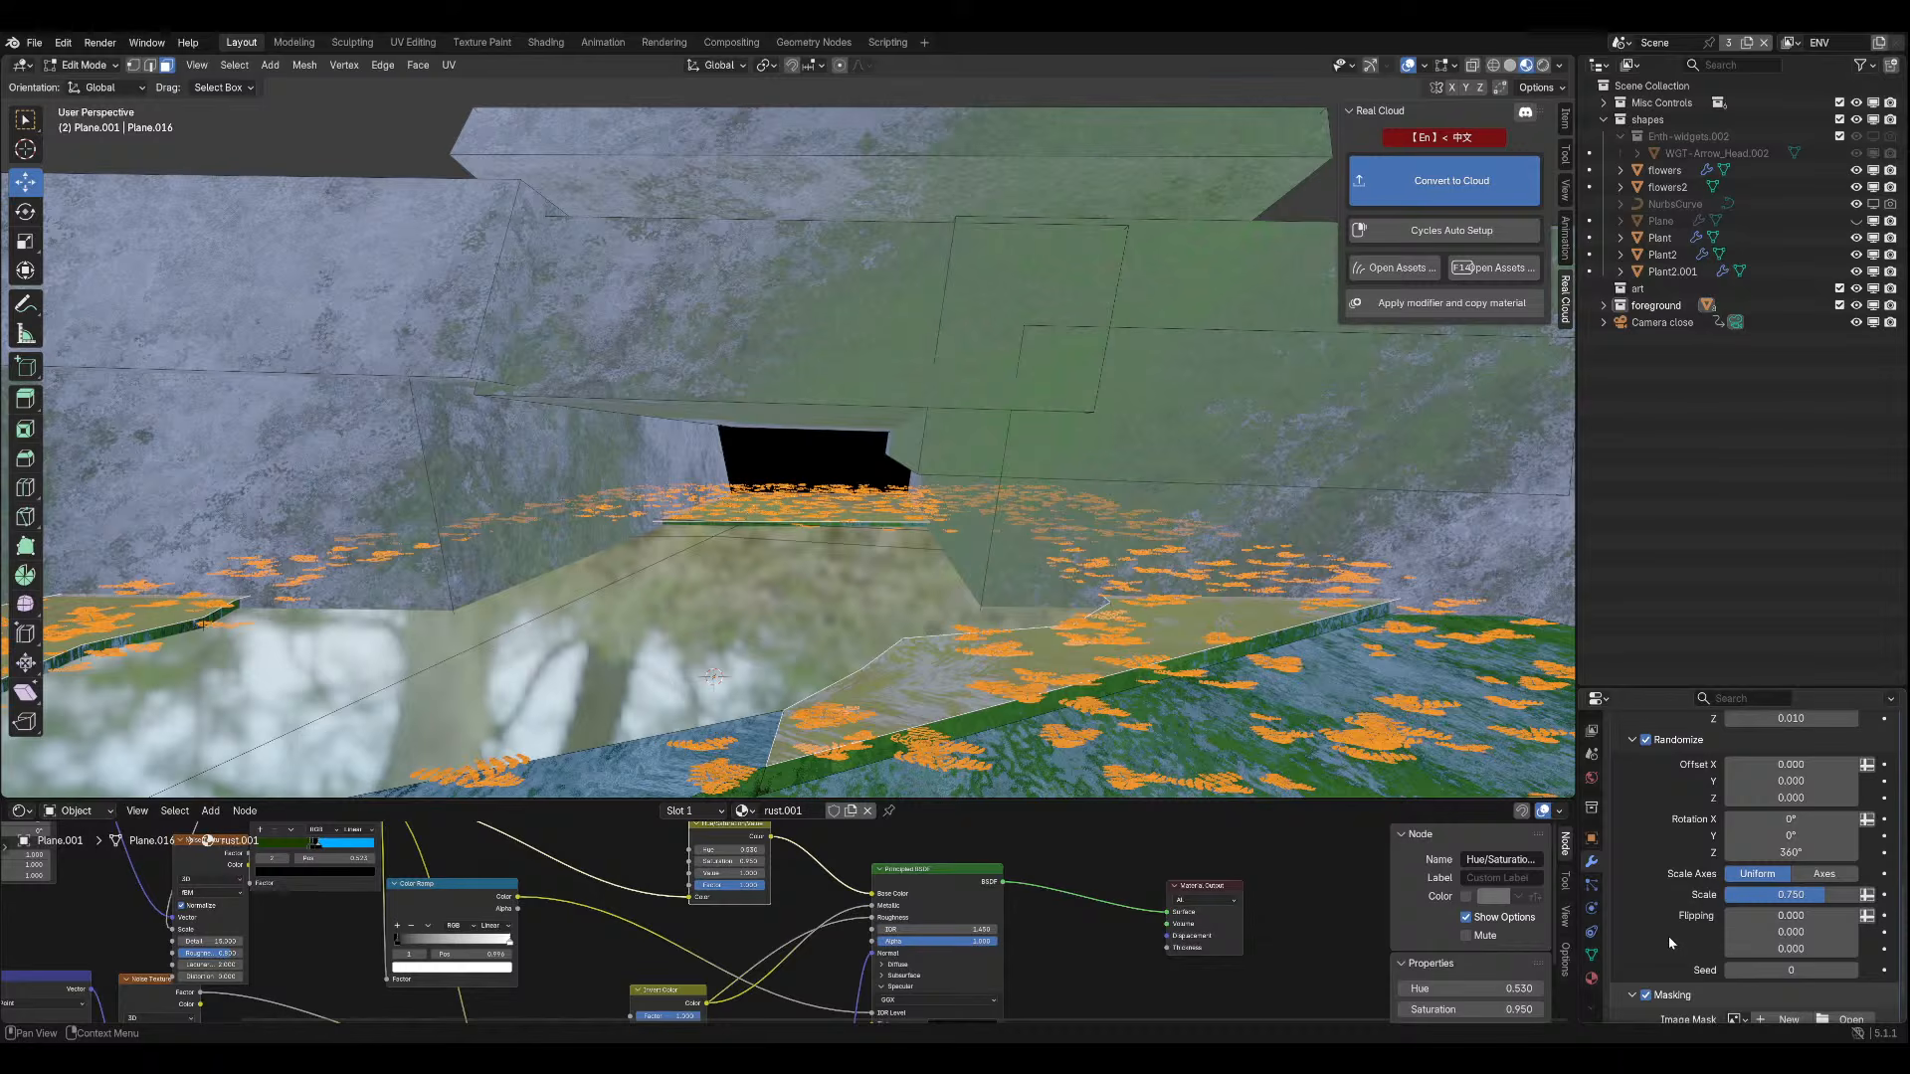
Put the ground plane in Weight Paint mode, test a stroke and pick the Paint brush.
scroll(1668, 935, "down", 1)
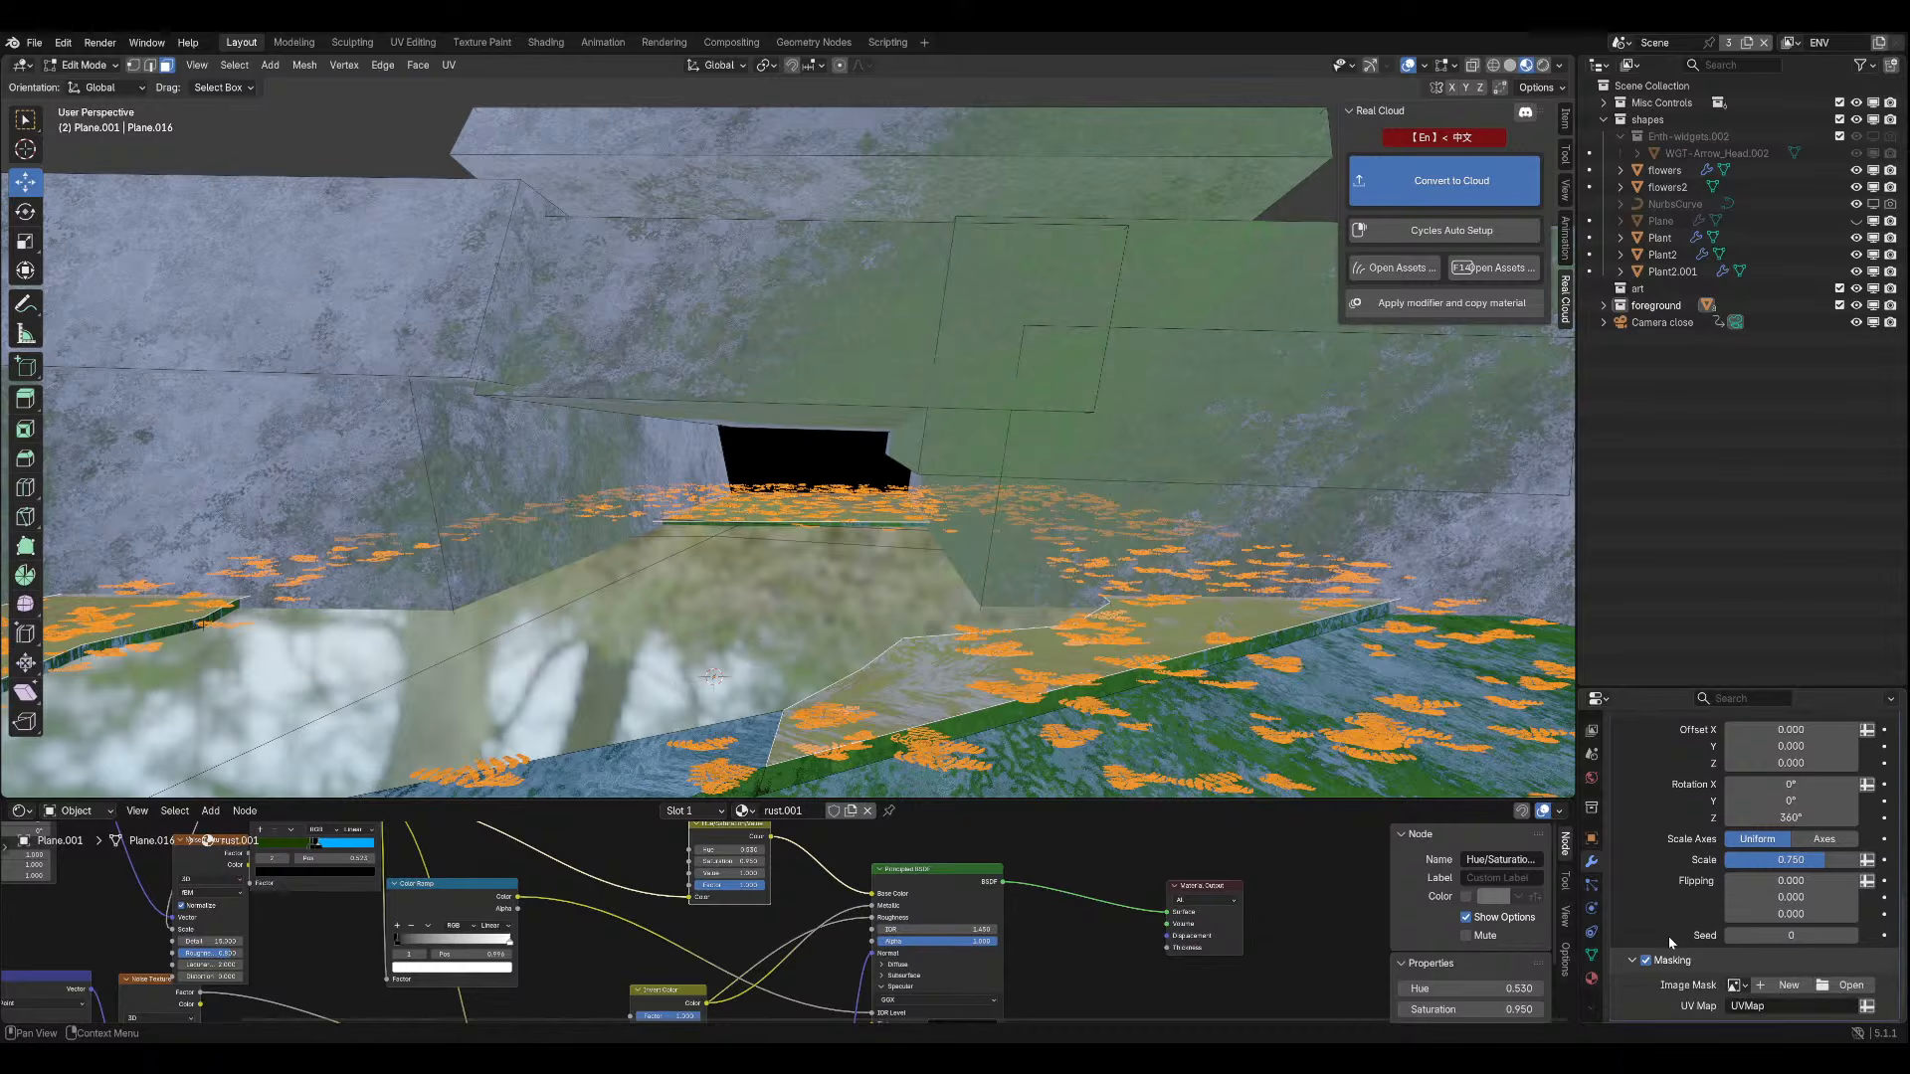
middle_click_drag(876, 537, 898, 512)
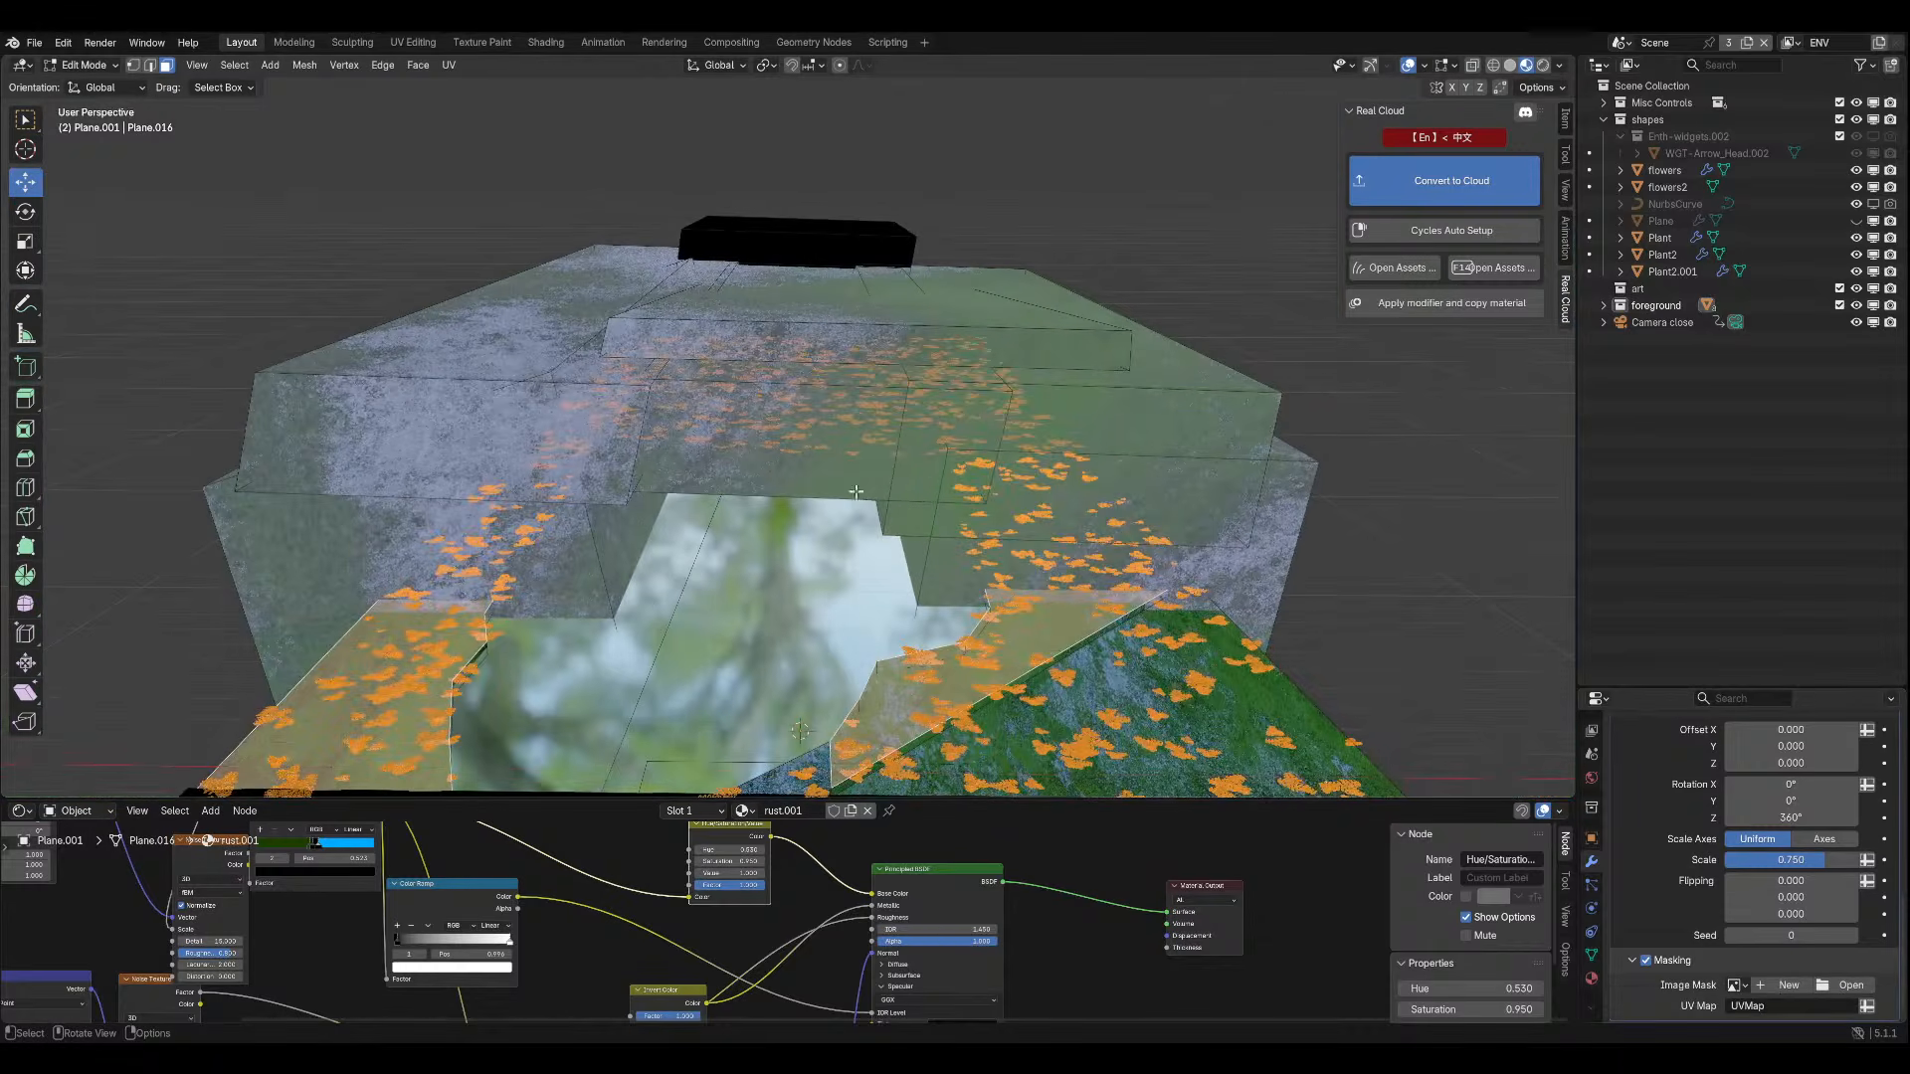
left_click(79, 65)
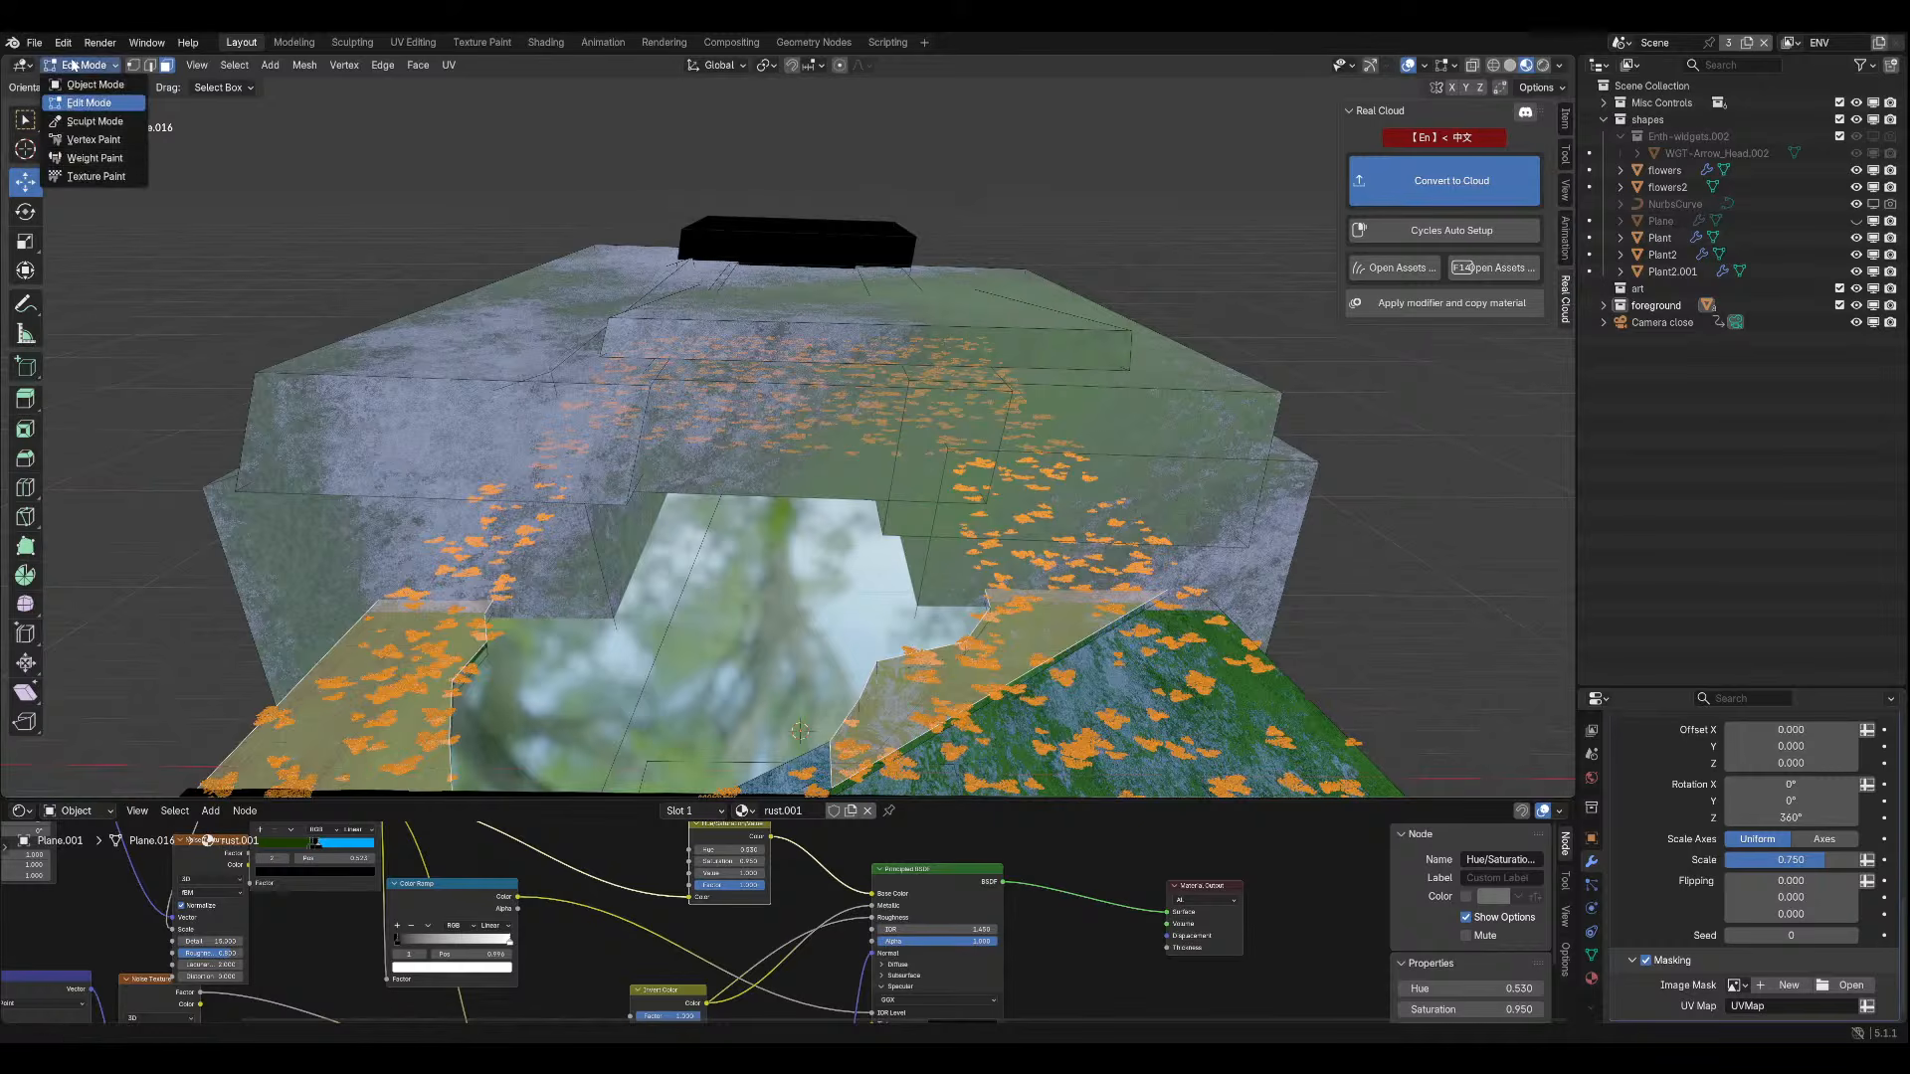
left_click(94, 158)
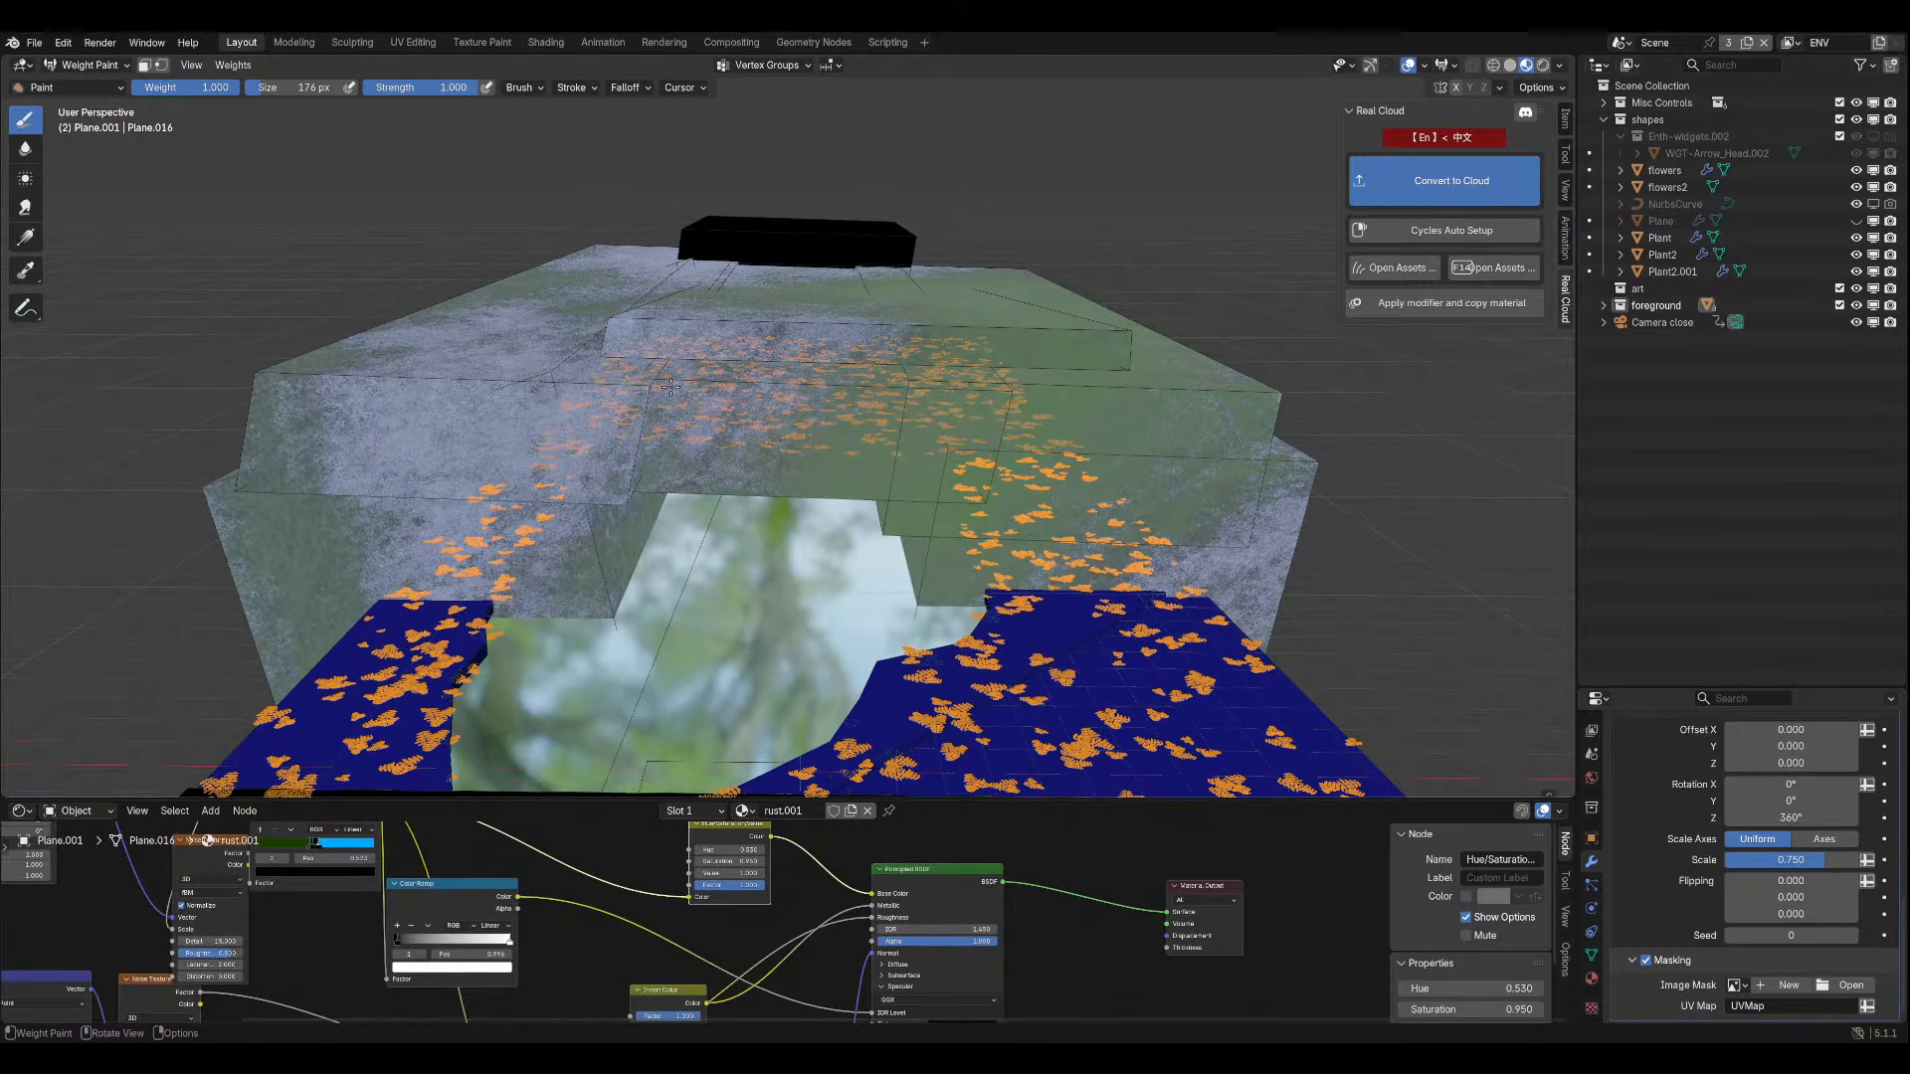
left_click_drag(669, 386, 759, 435)
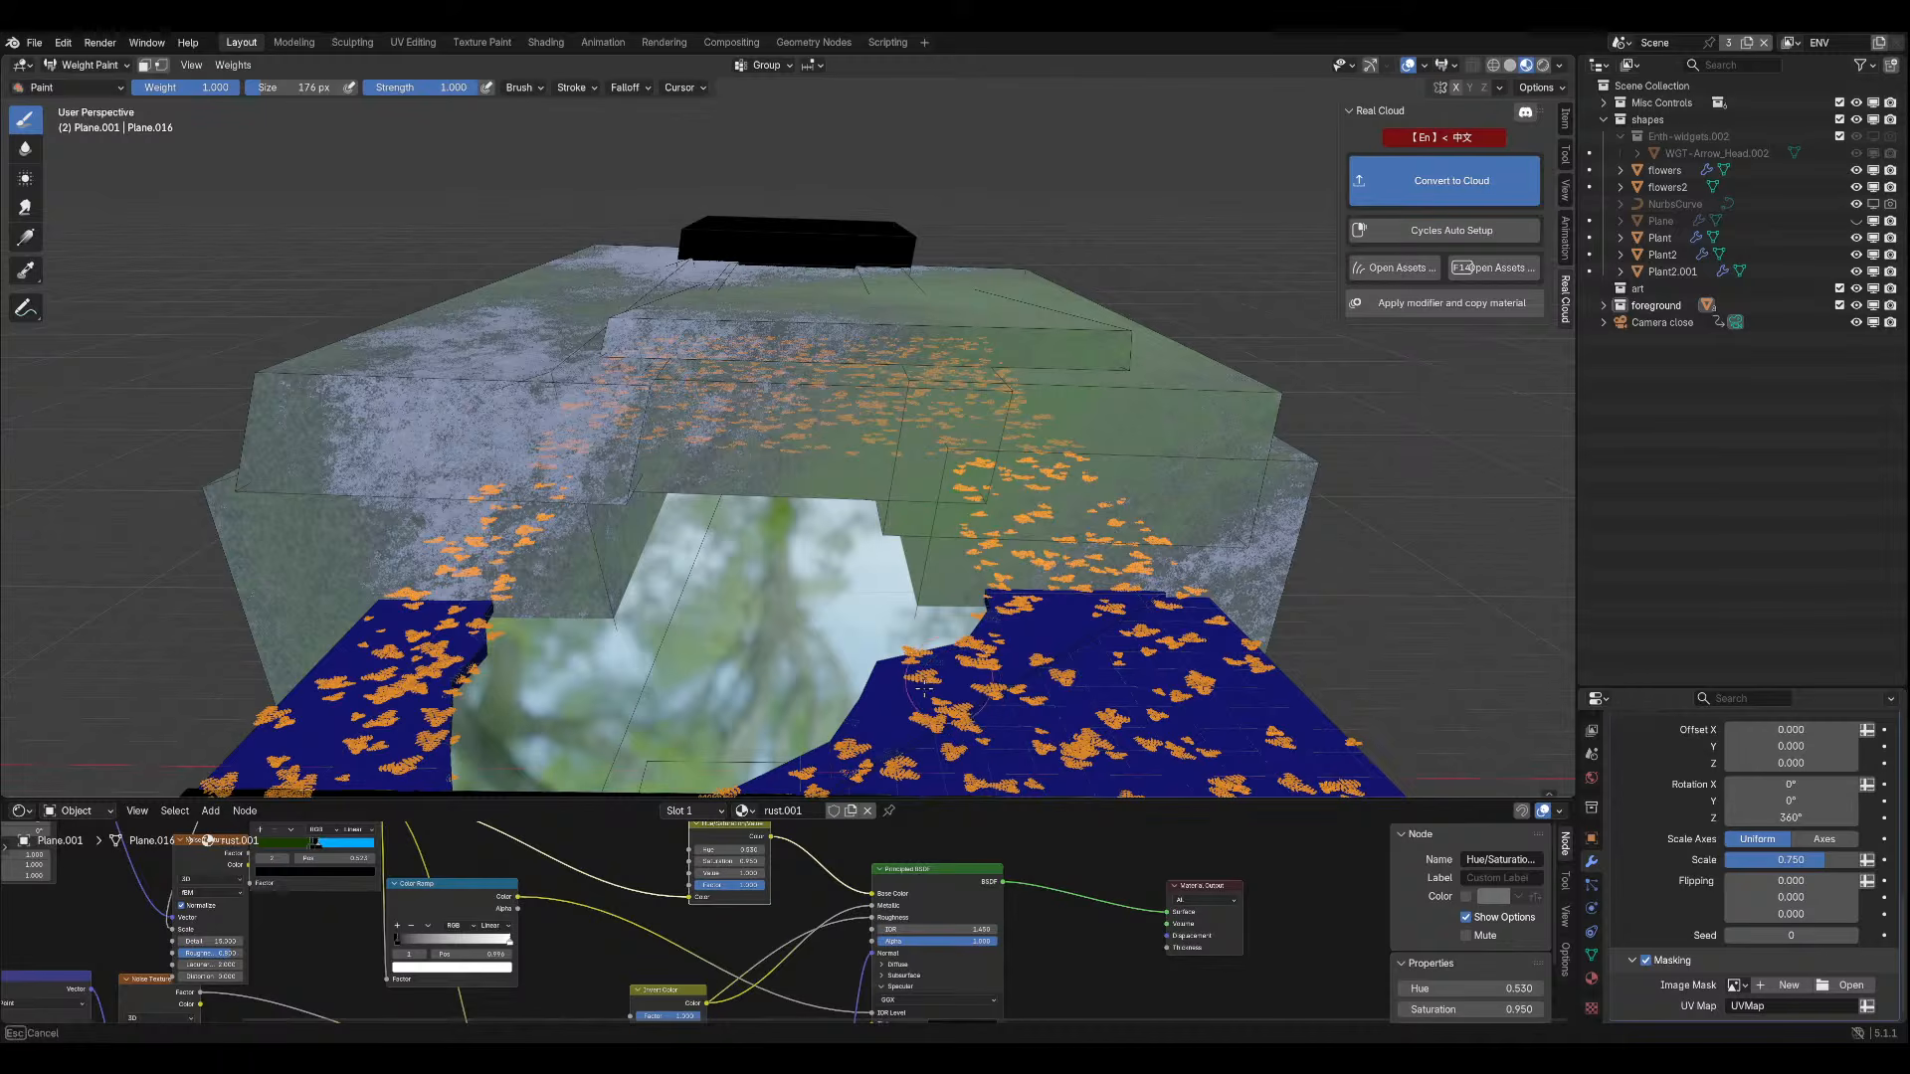
left_click(111, 70)
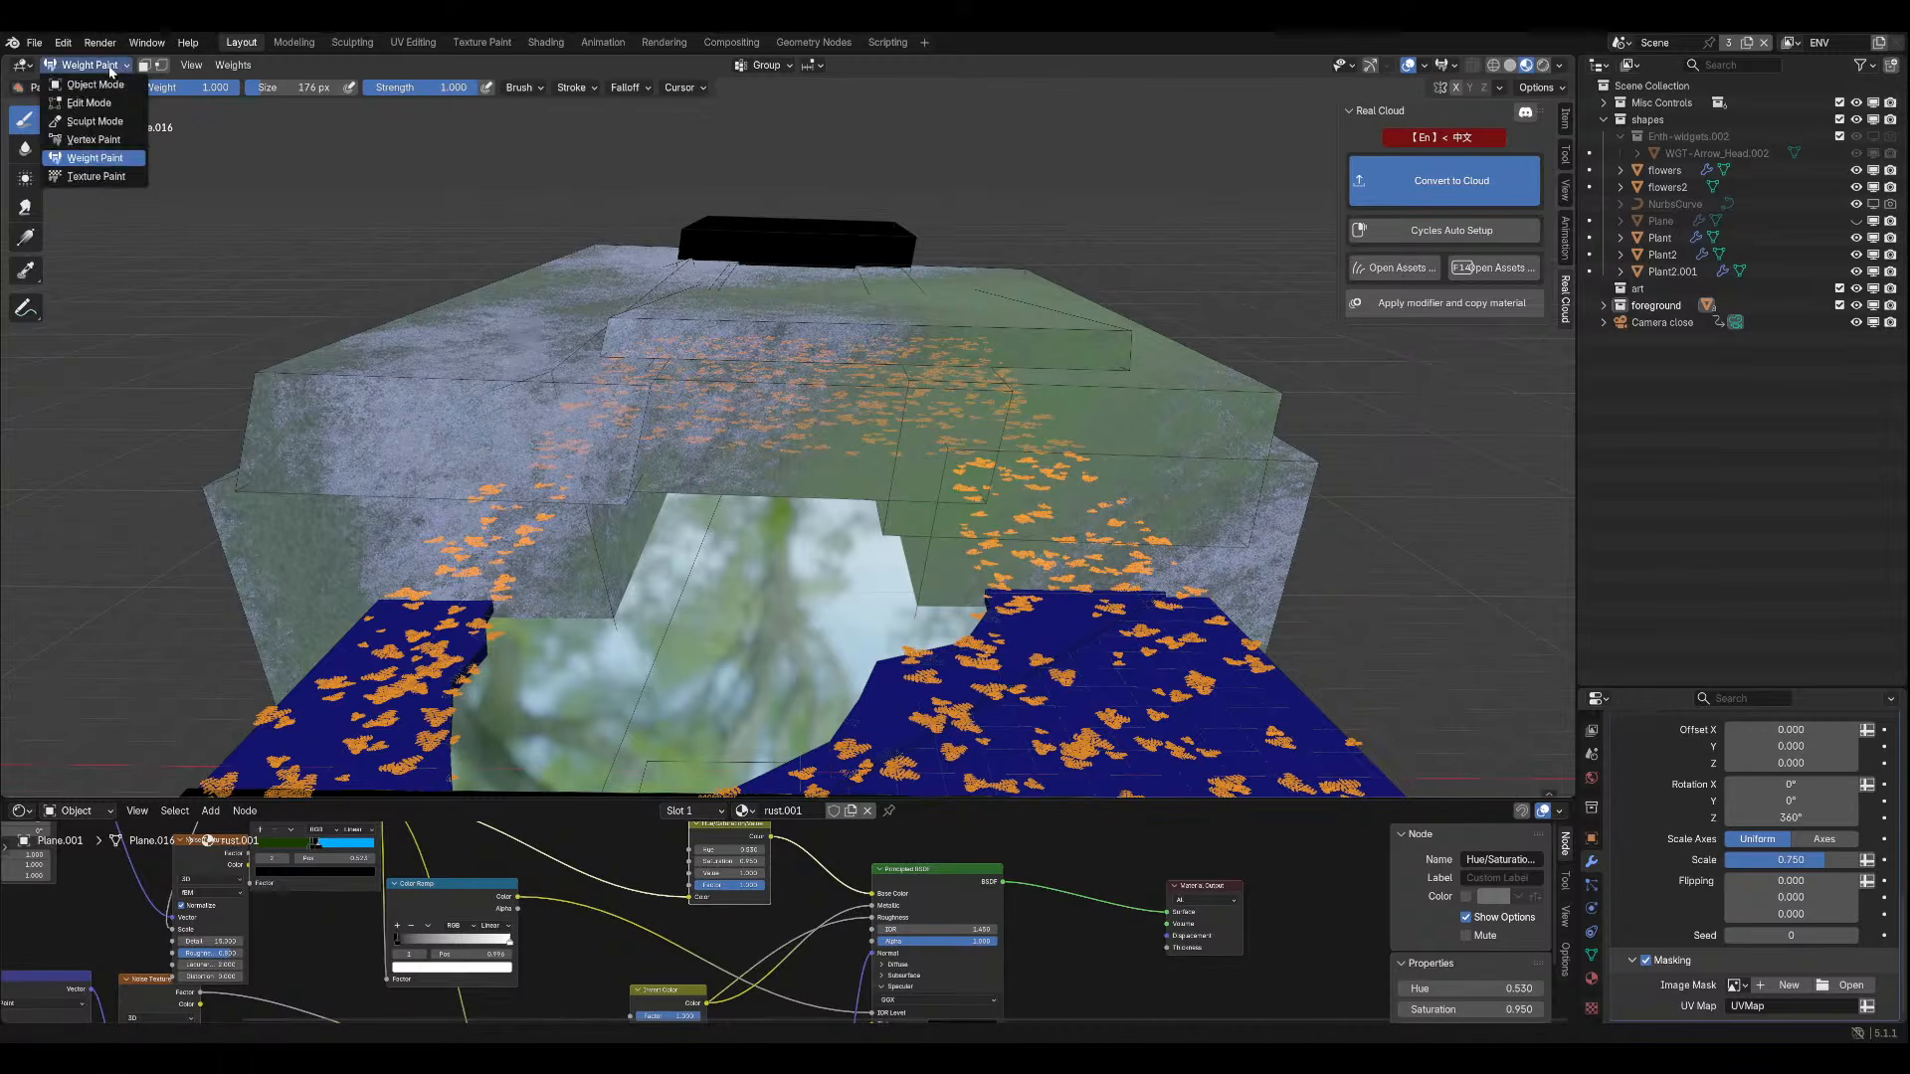
left_click(35, 88)
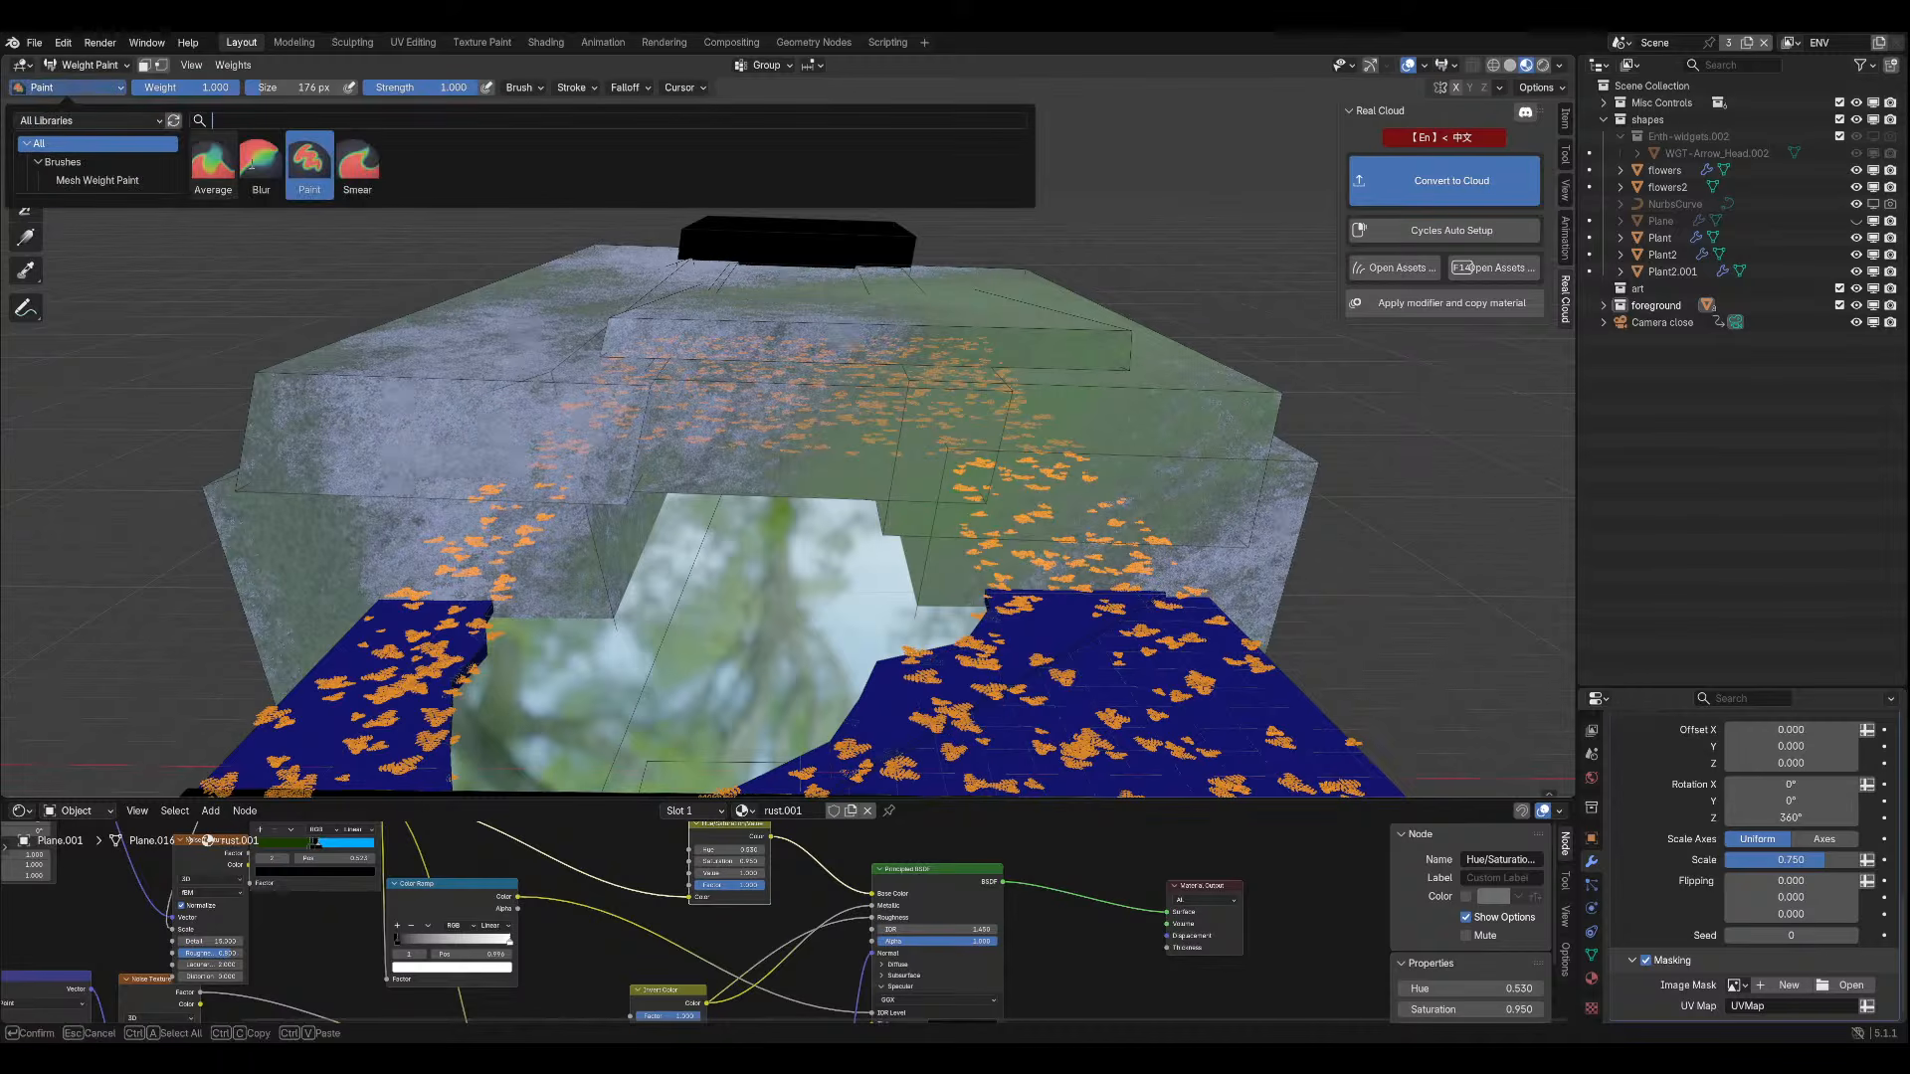
left_click(314, 167)
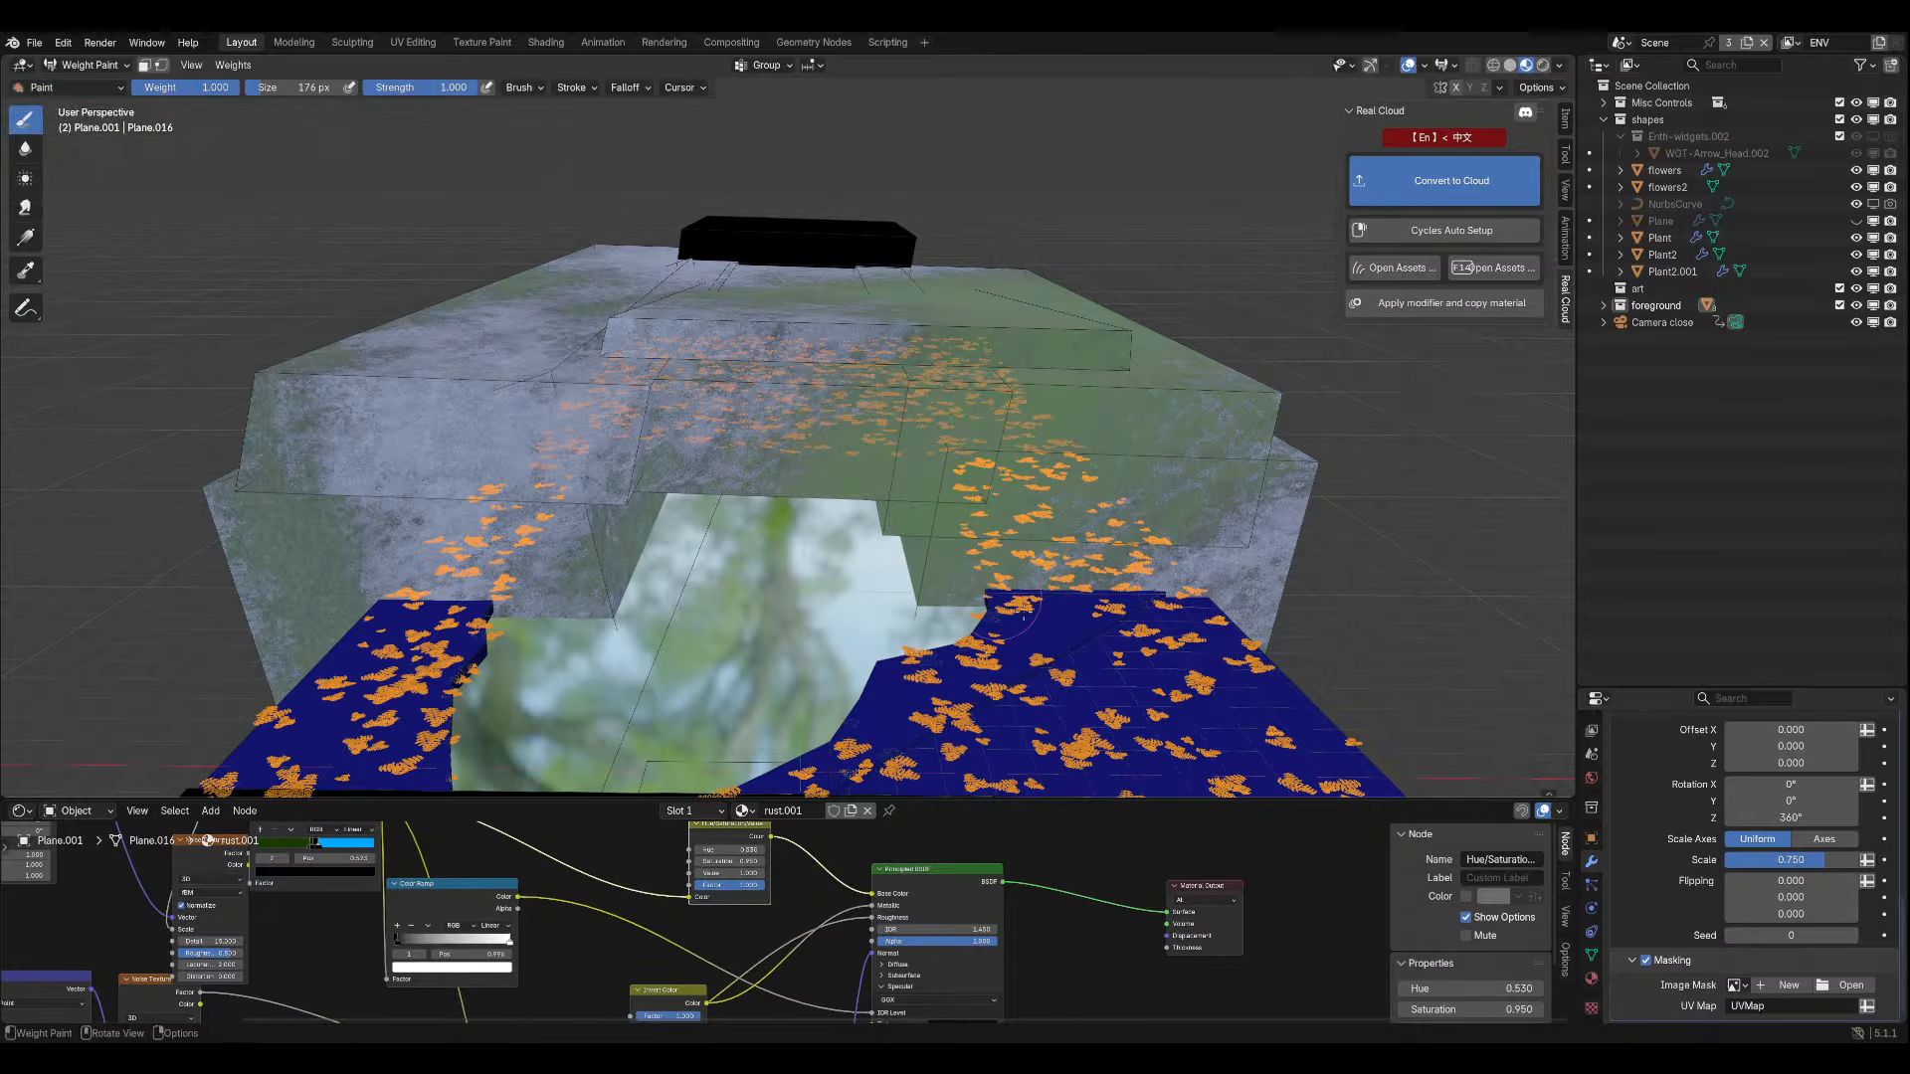
Return the ground plane to Object Mode, view it from above beside the tunnel and save the file.
scroll(1014, 615, "down", 4)
middle_click_drag(1015, 614, 1024, 696)
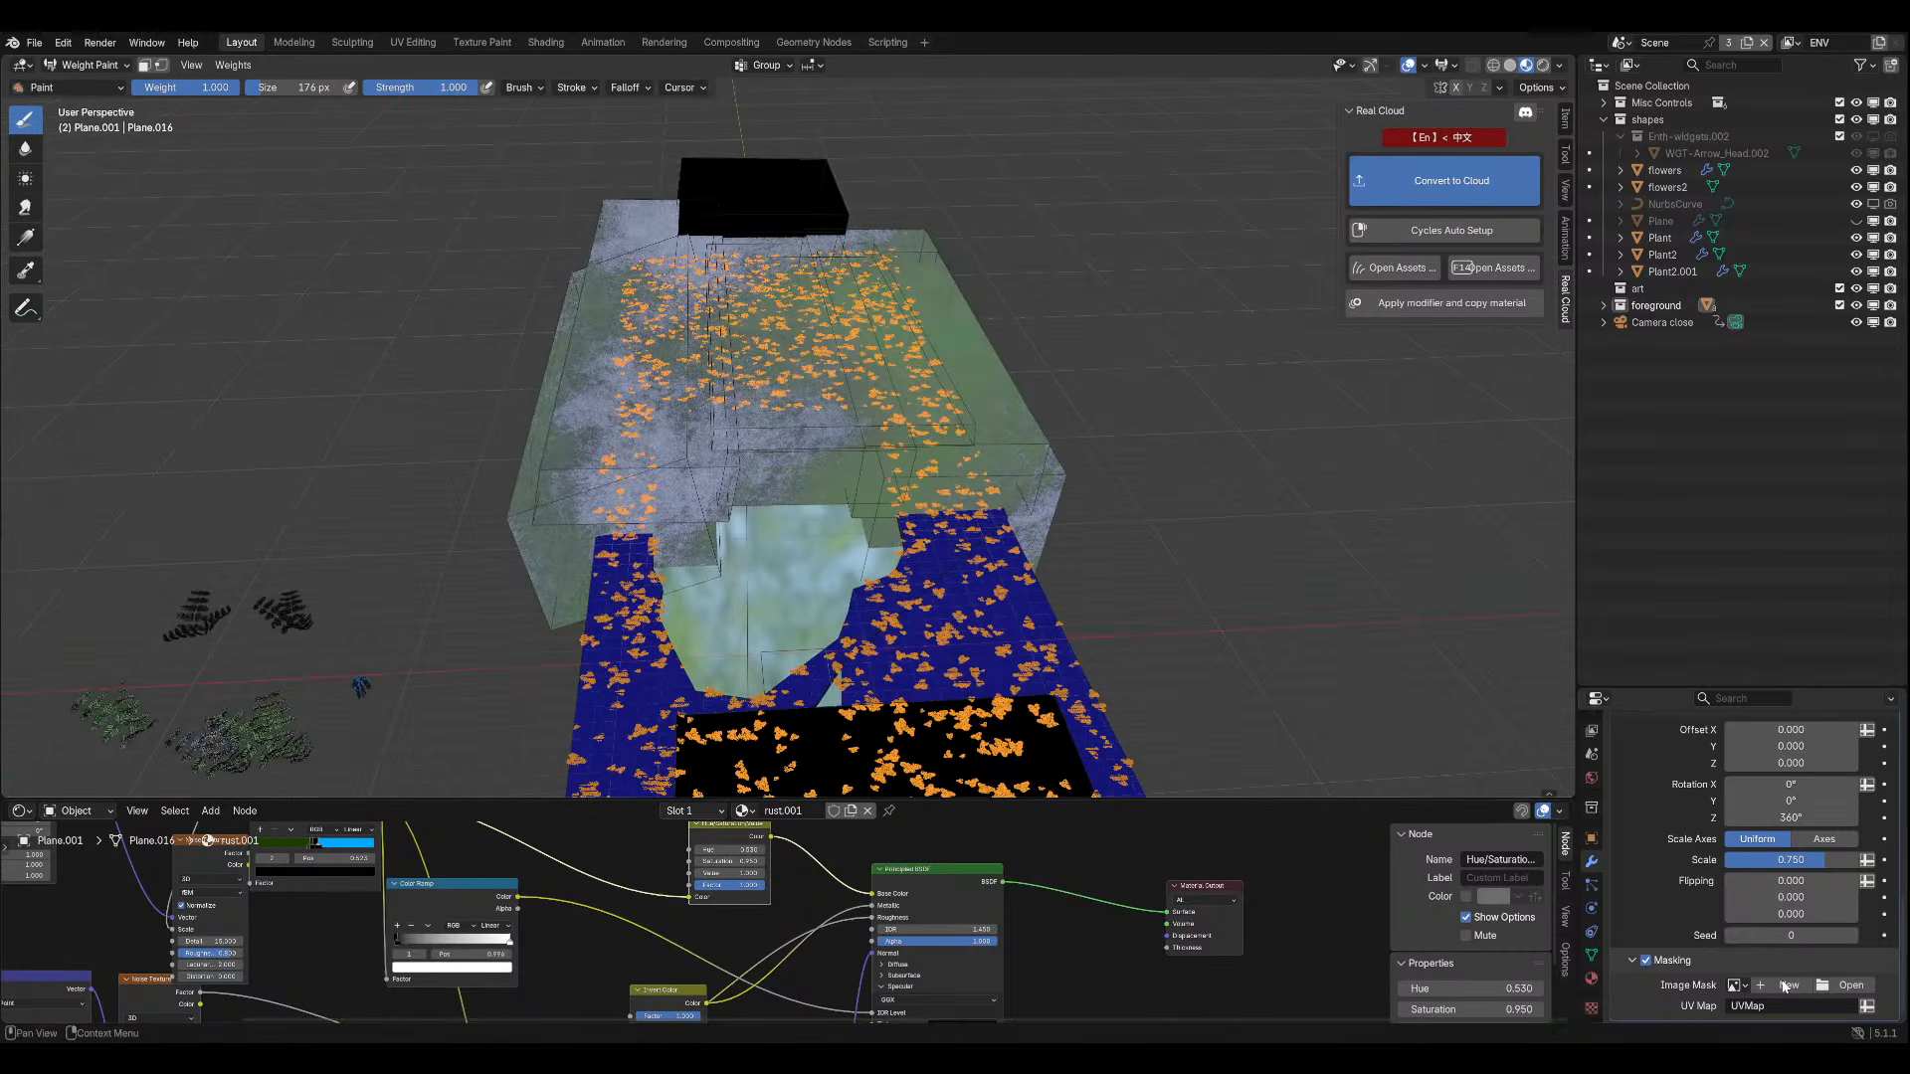
left_click(89, 65)
left_click(95, 84)
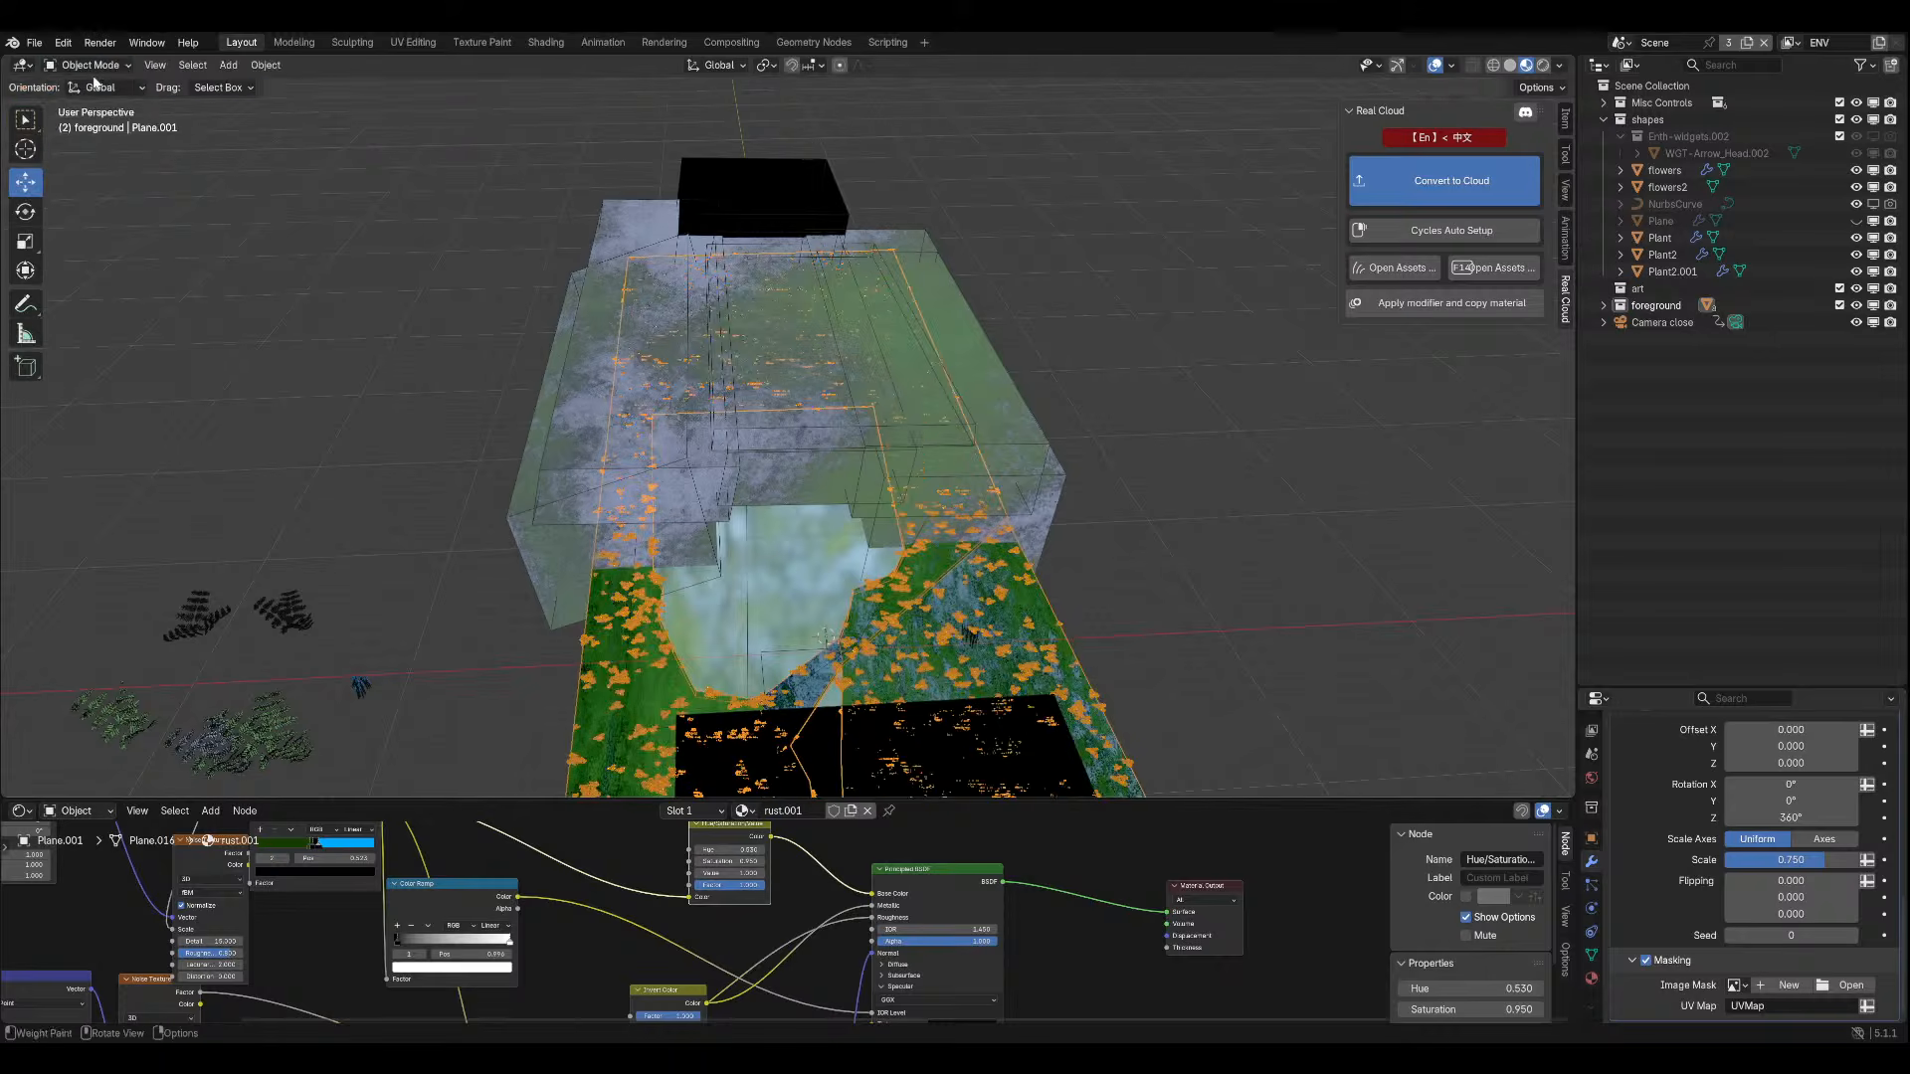
middle_click_drag(995, 616, 1244, 597)
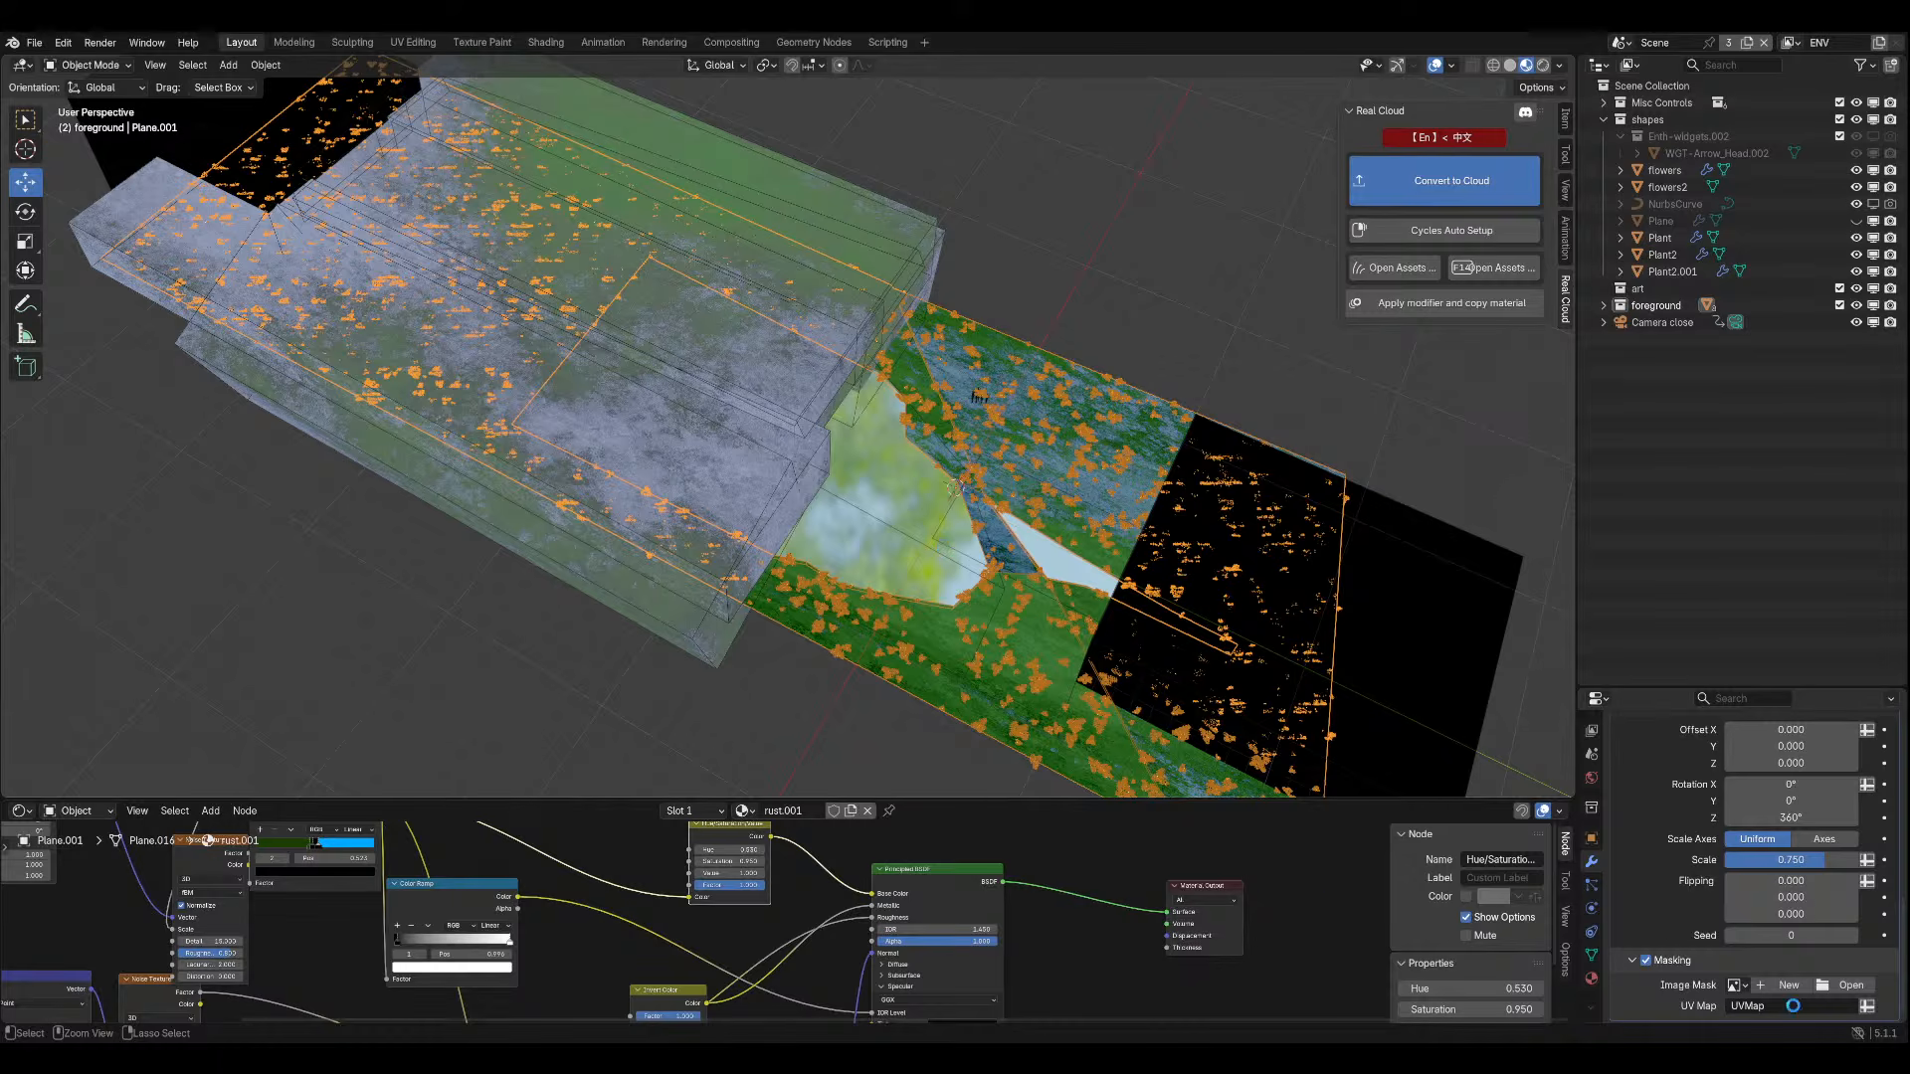
key("ctrl+s")
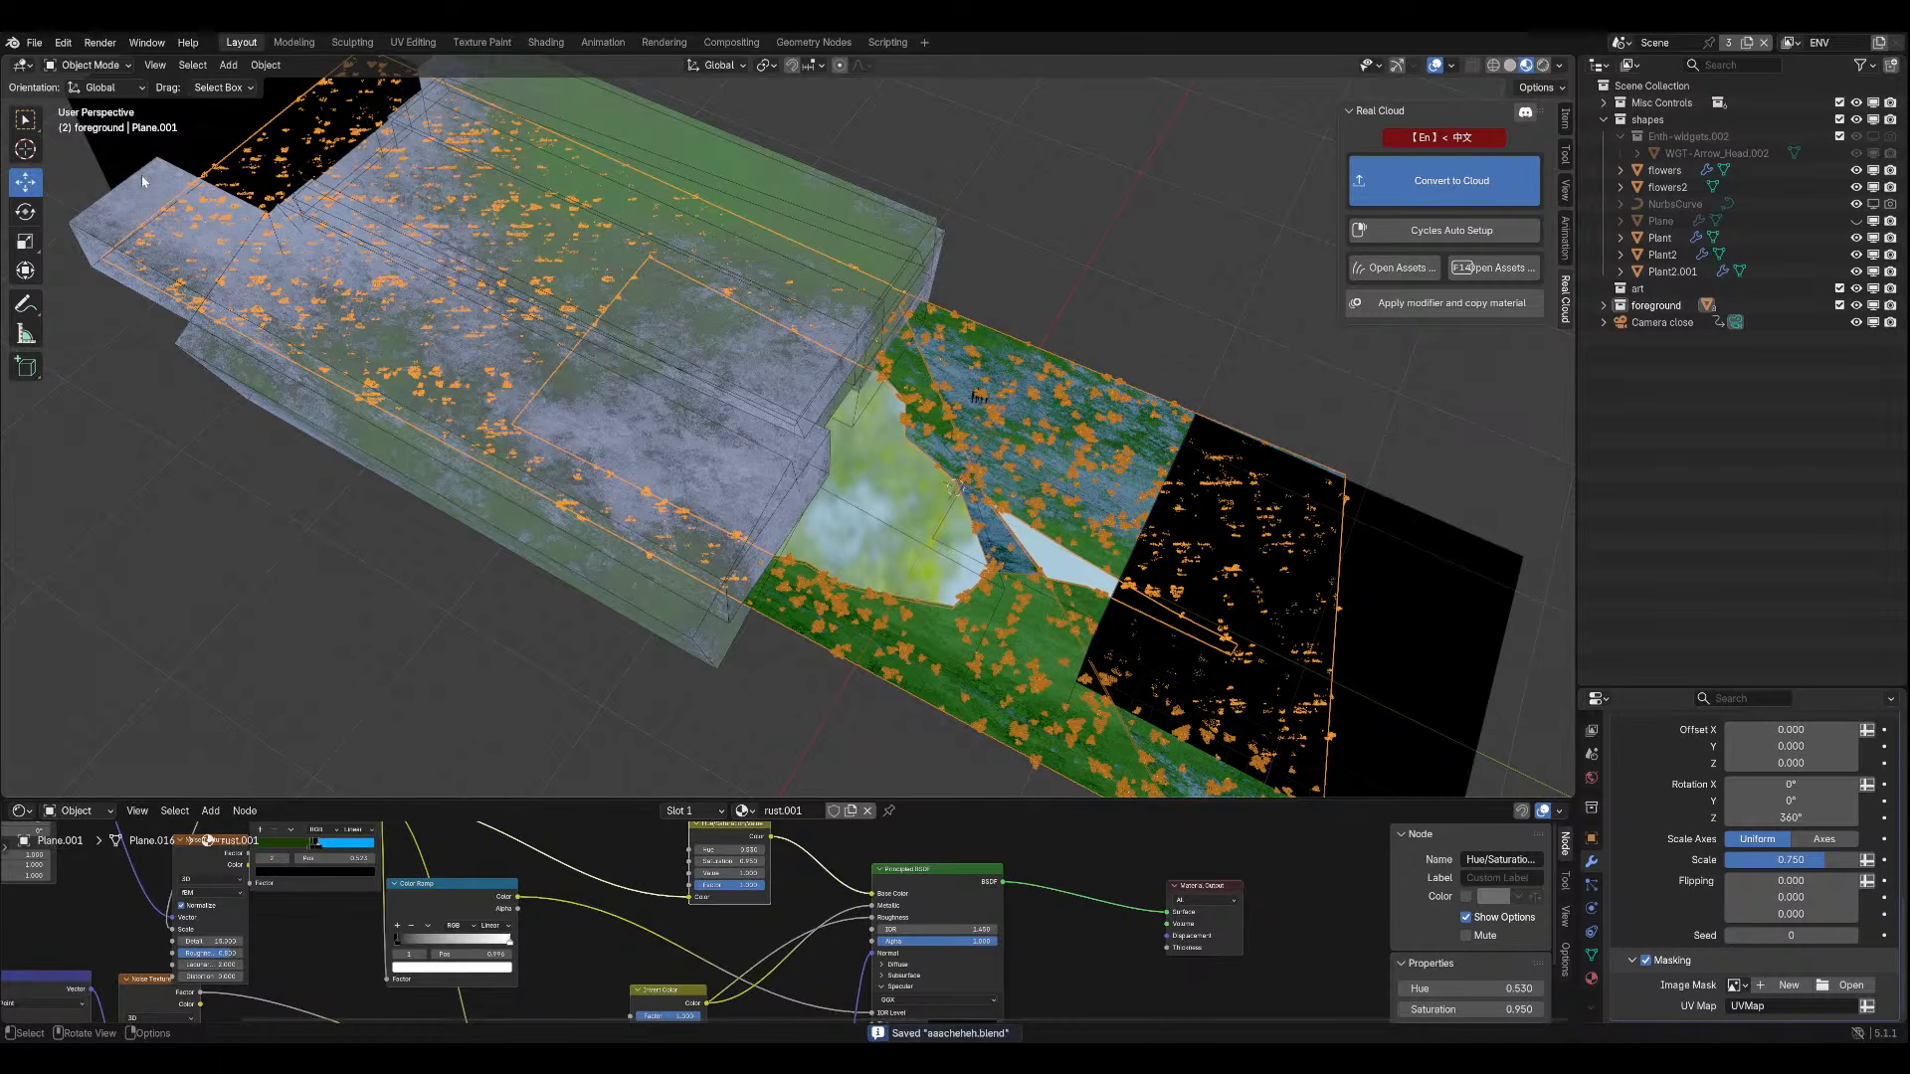
Re-enter Weight Paint mode and paint a first weight of 1.000 on the ground beside the pool at the tunnel entrance.
left_click(70, 65)
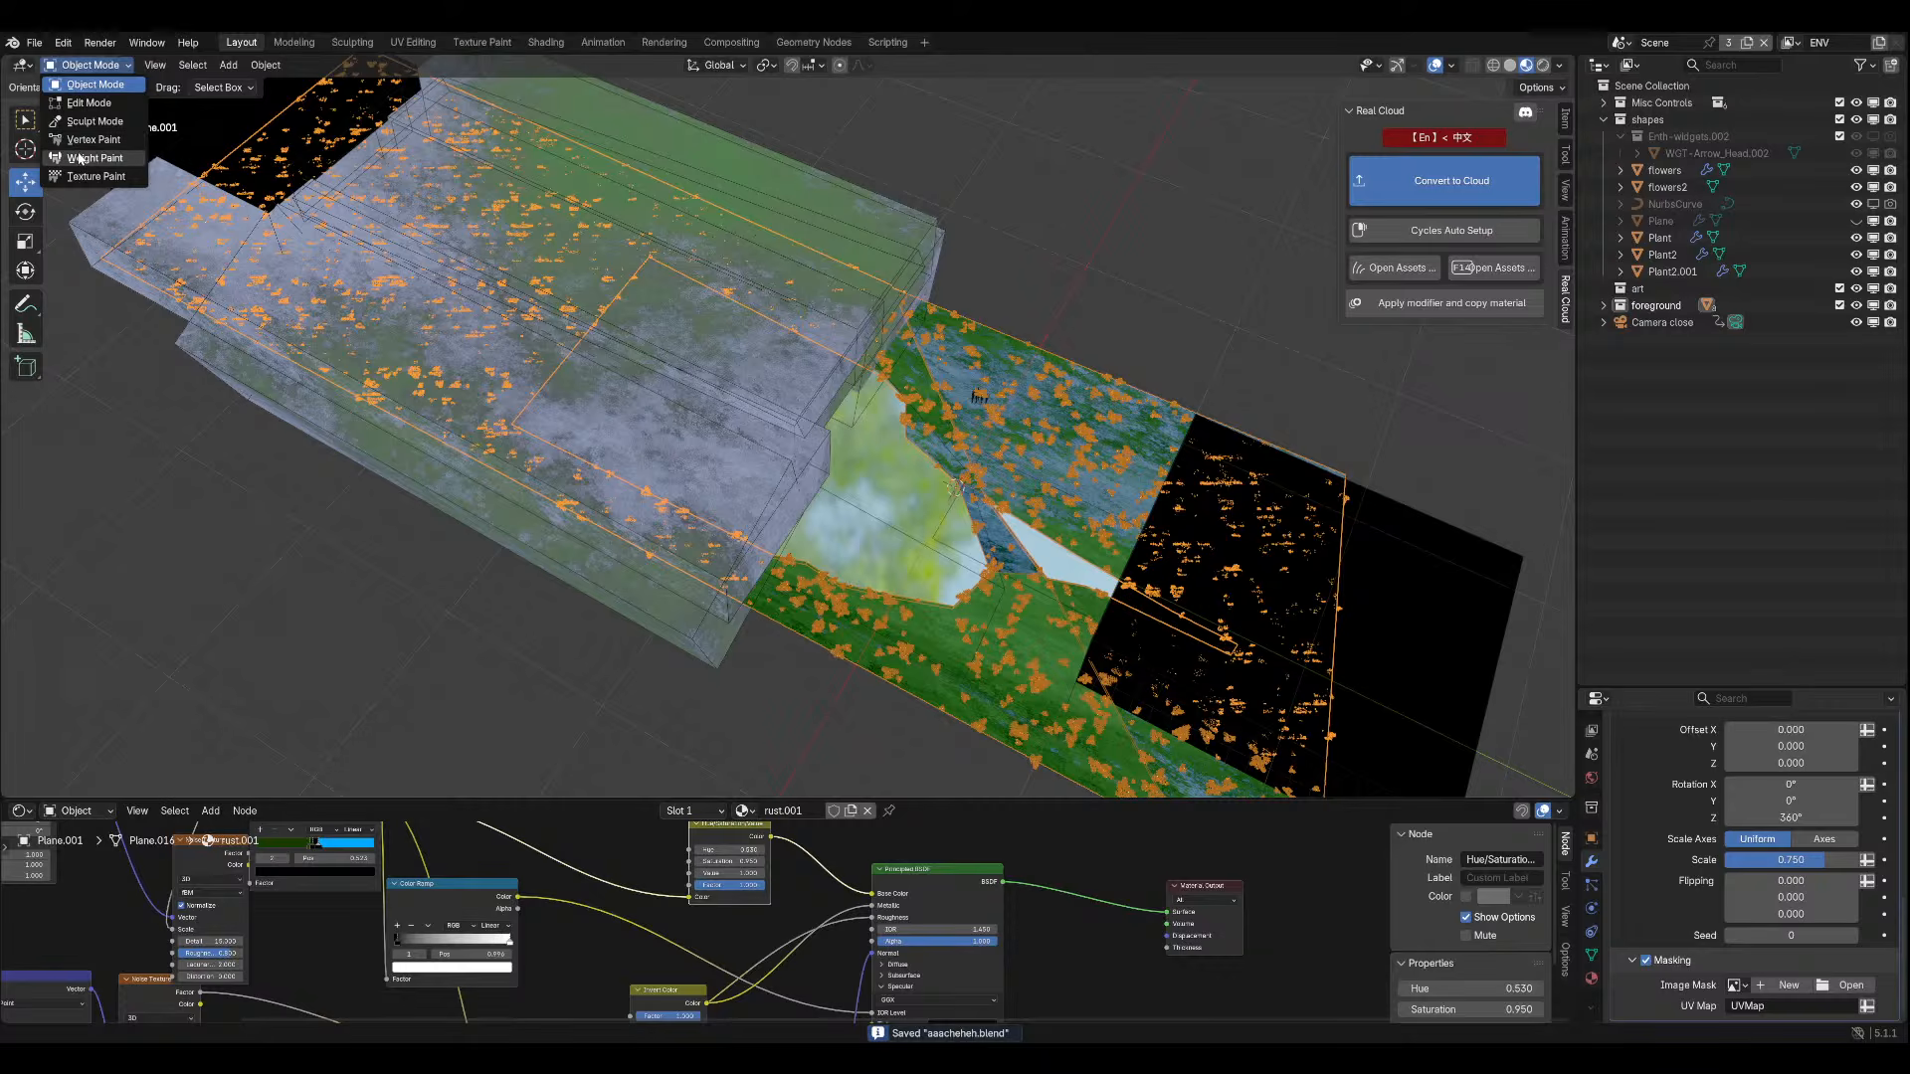
left_click(79, 149)
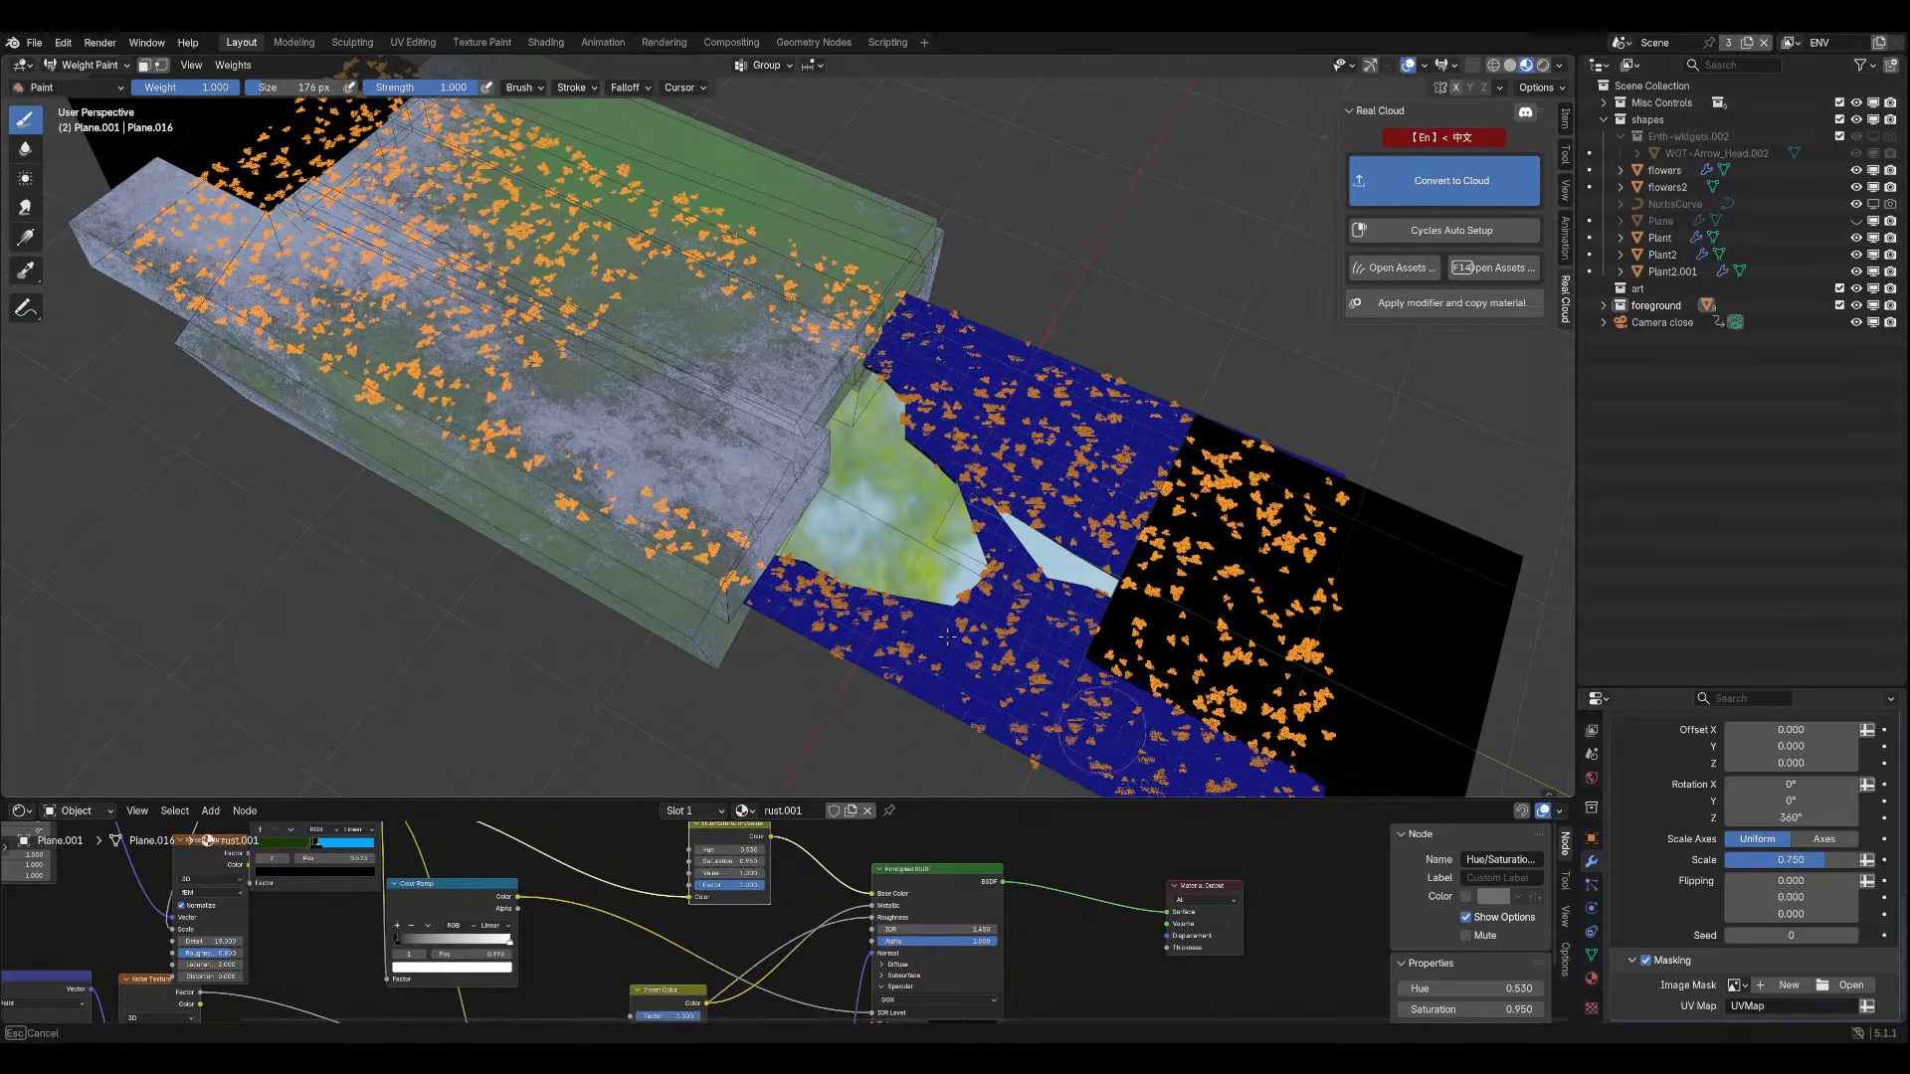
left_click(980, 622)
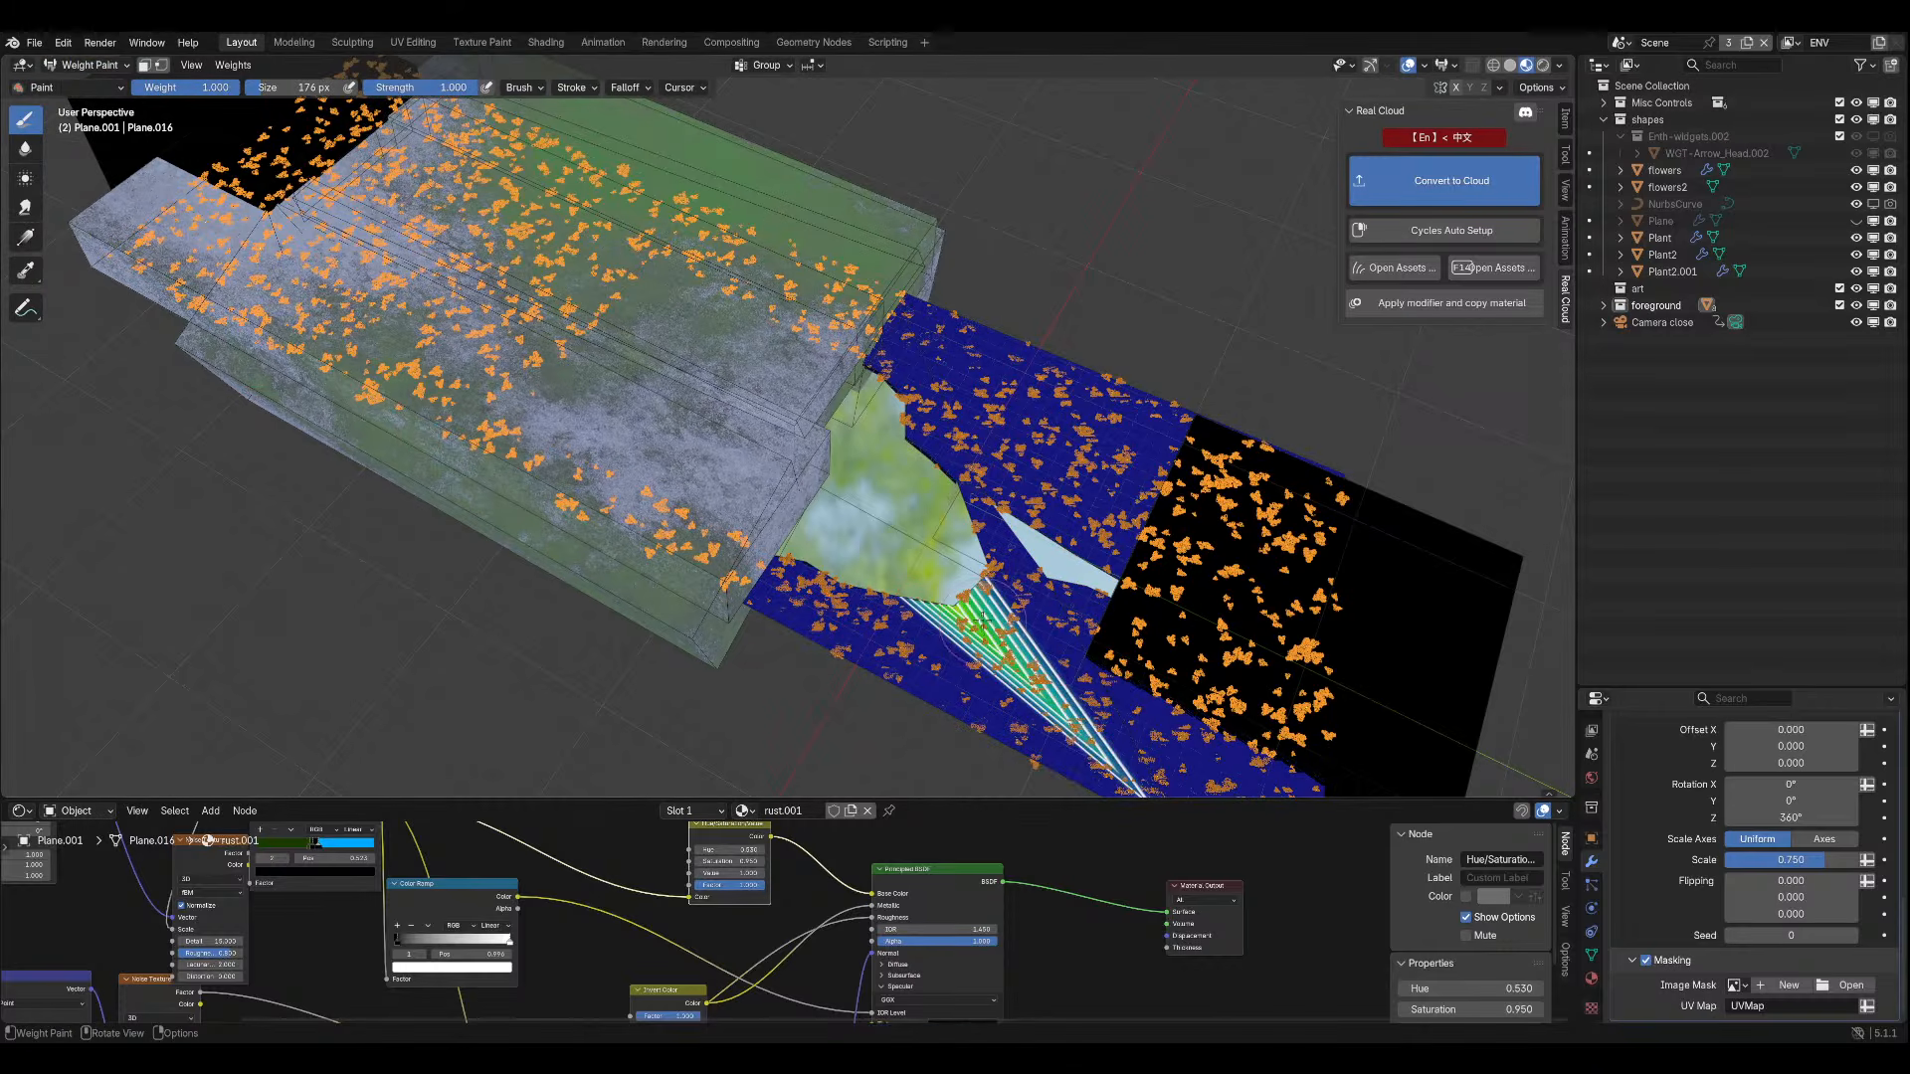
Check the ground plane's faces in Edit Mode and return to Weight Paint mode.
key("Tab")
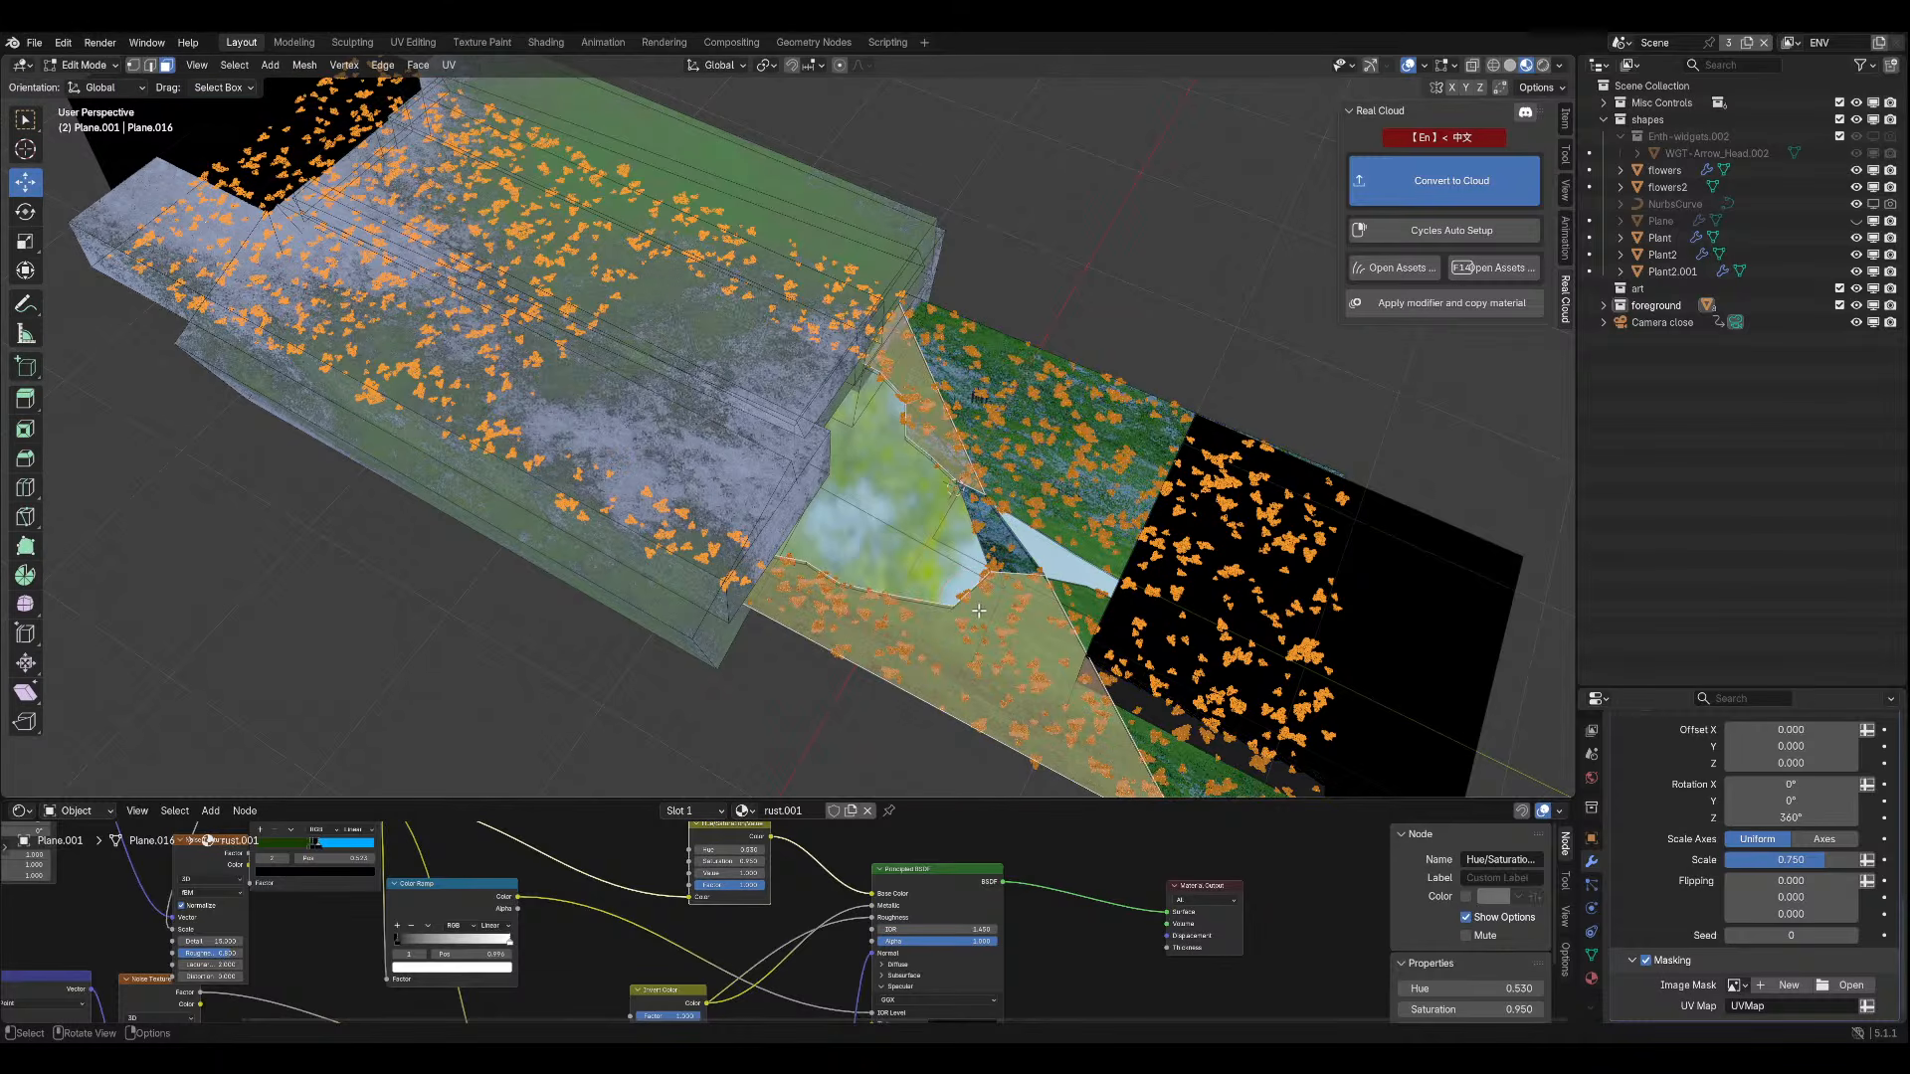
left_click(102, 69)
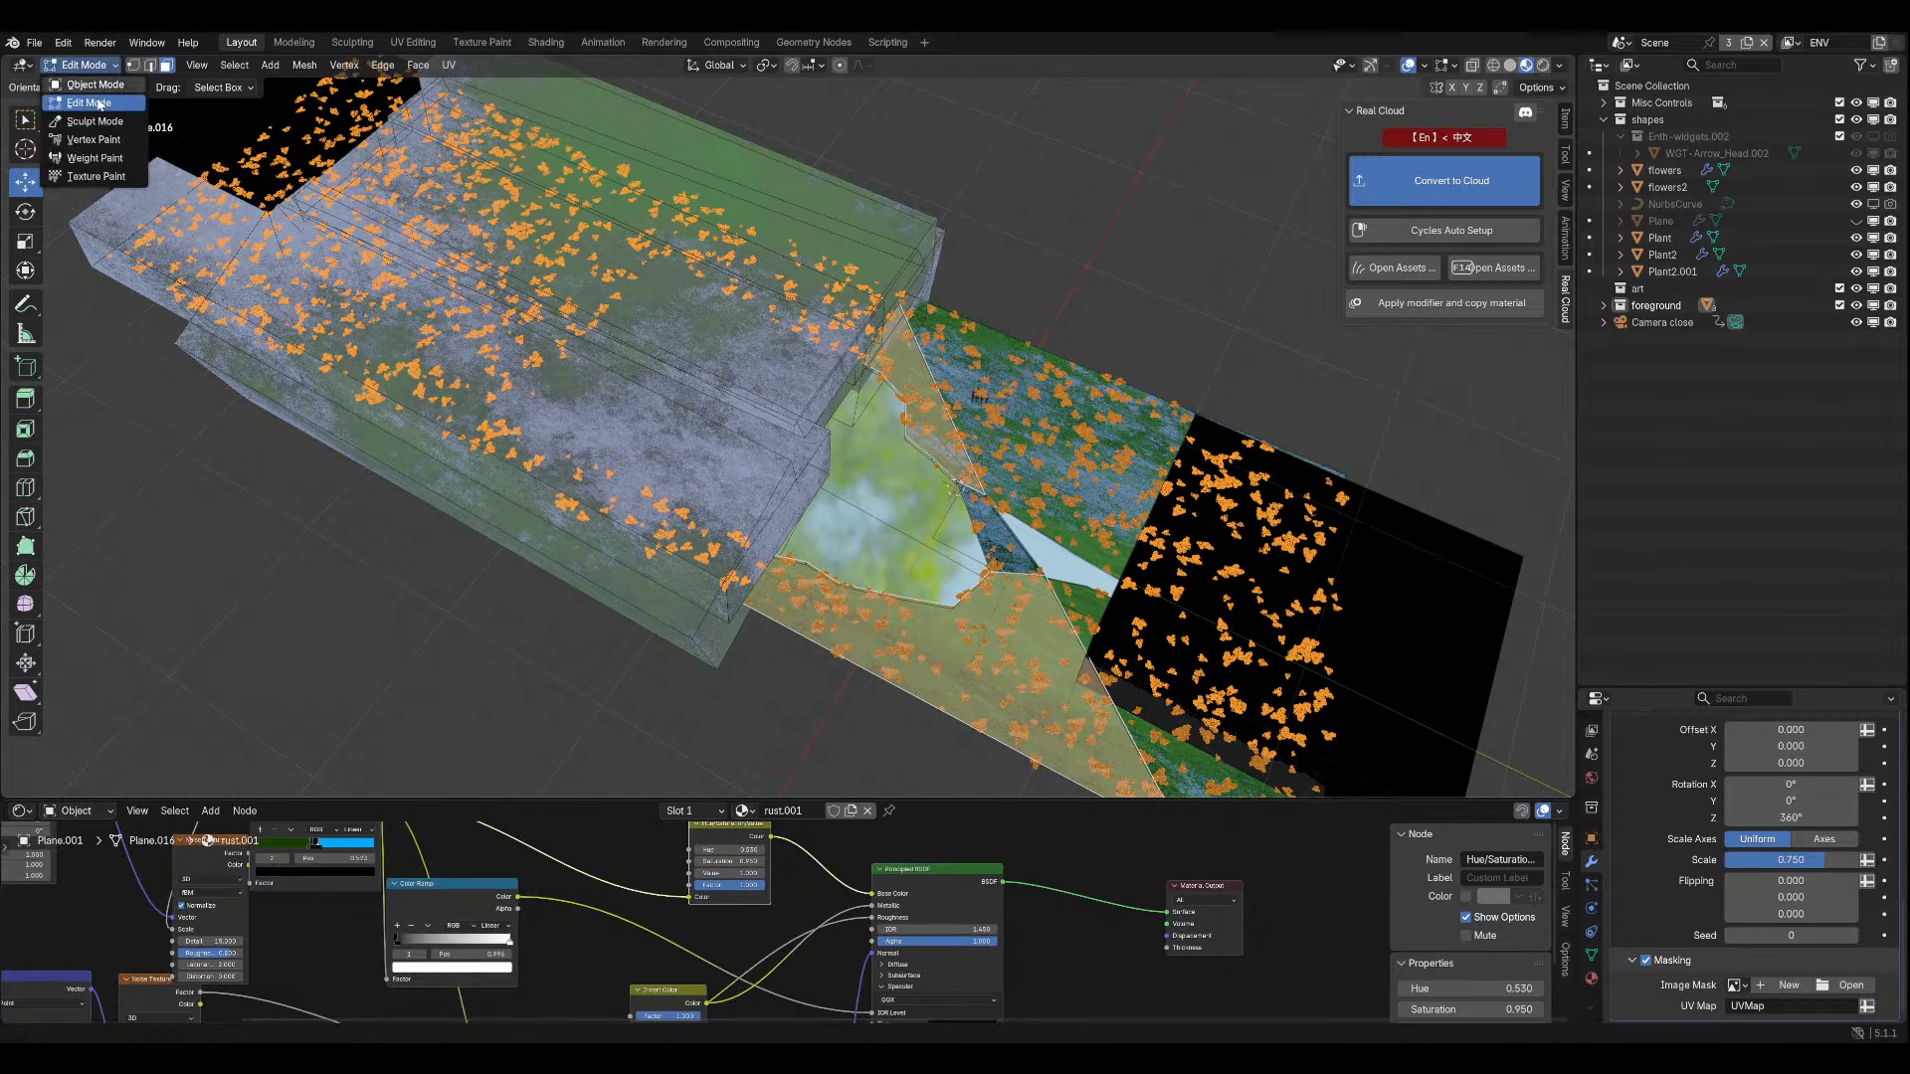
left_click(100, 106)
left_click(86, 65)
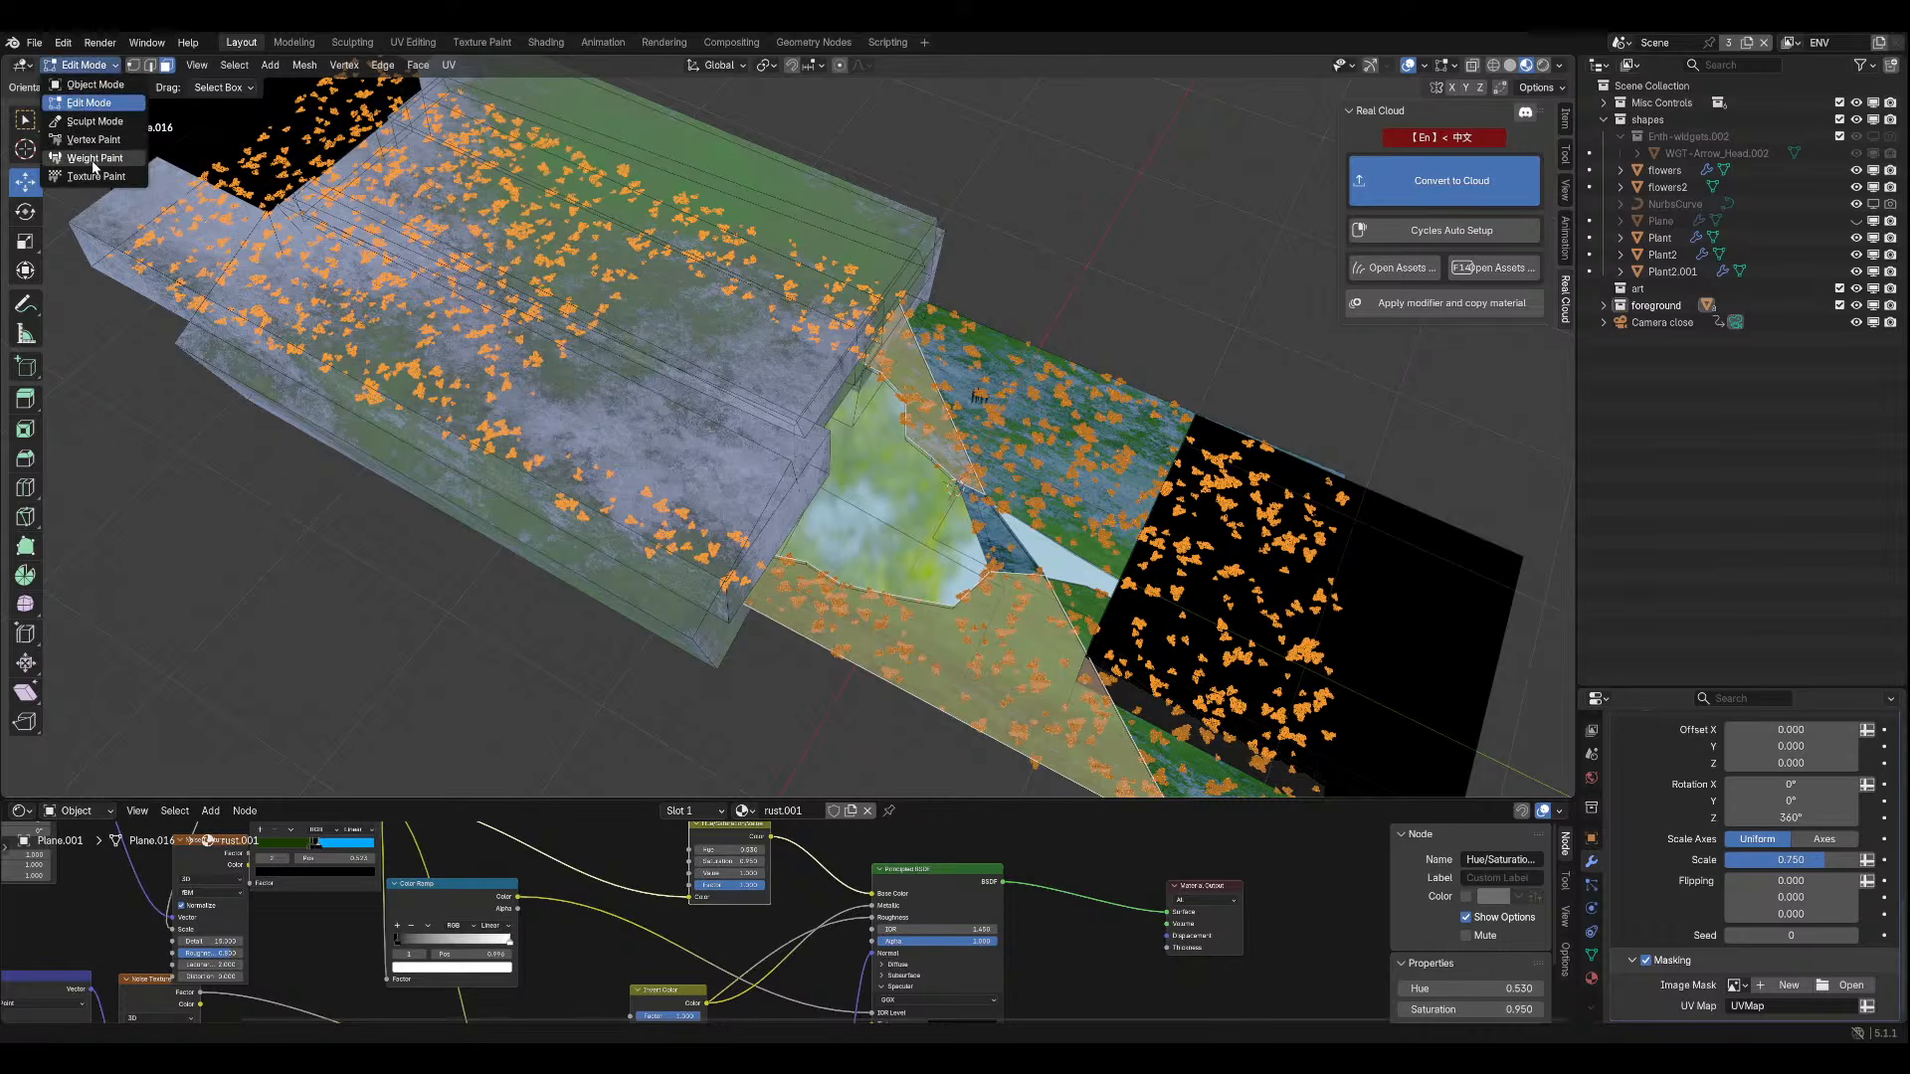
left_click(100, 158)
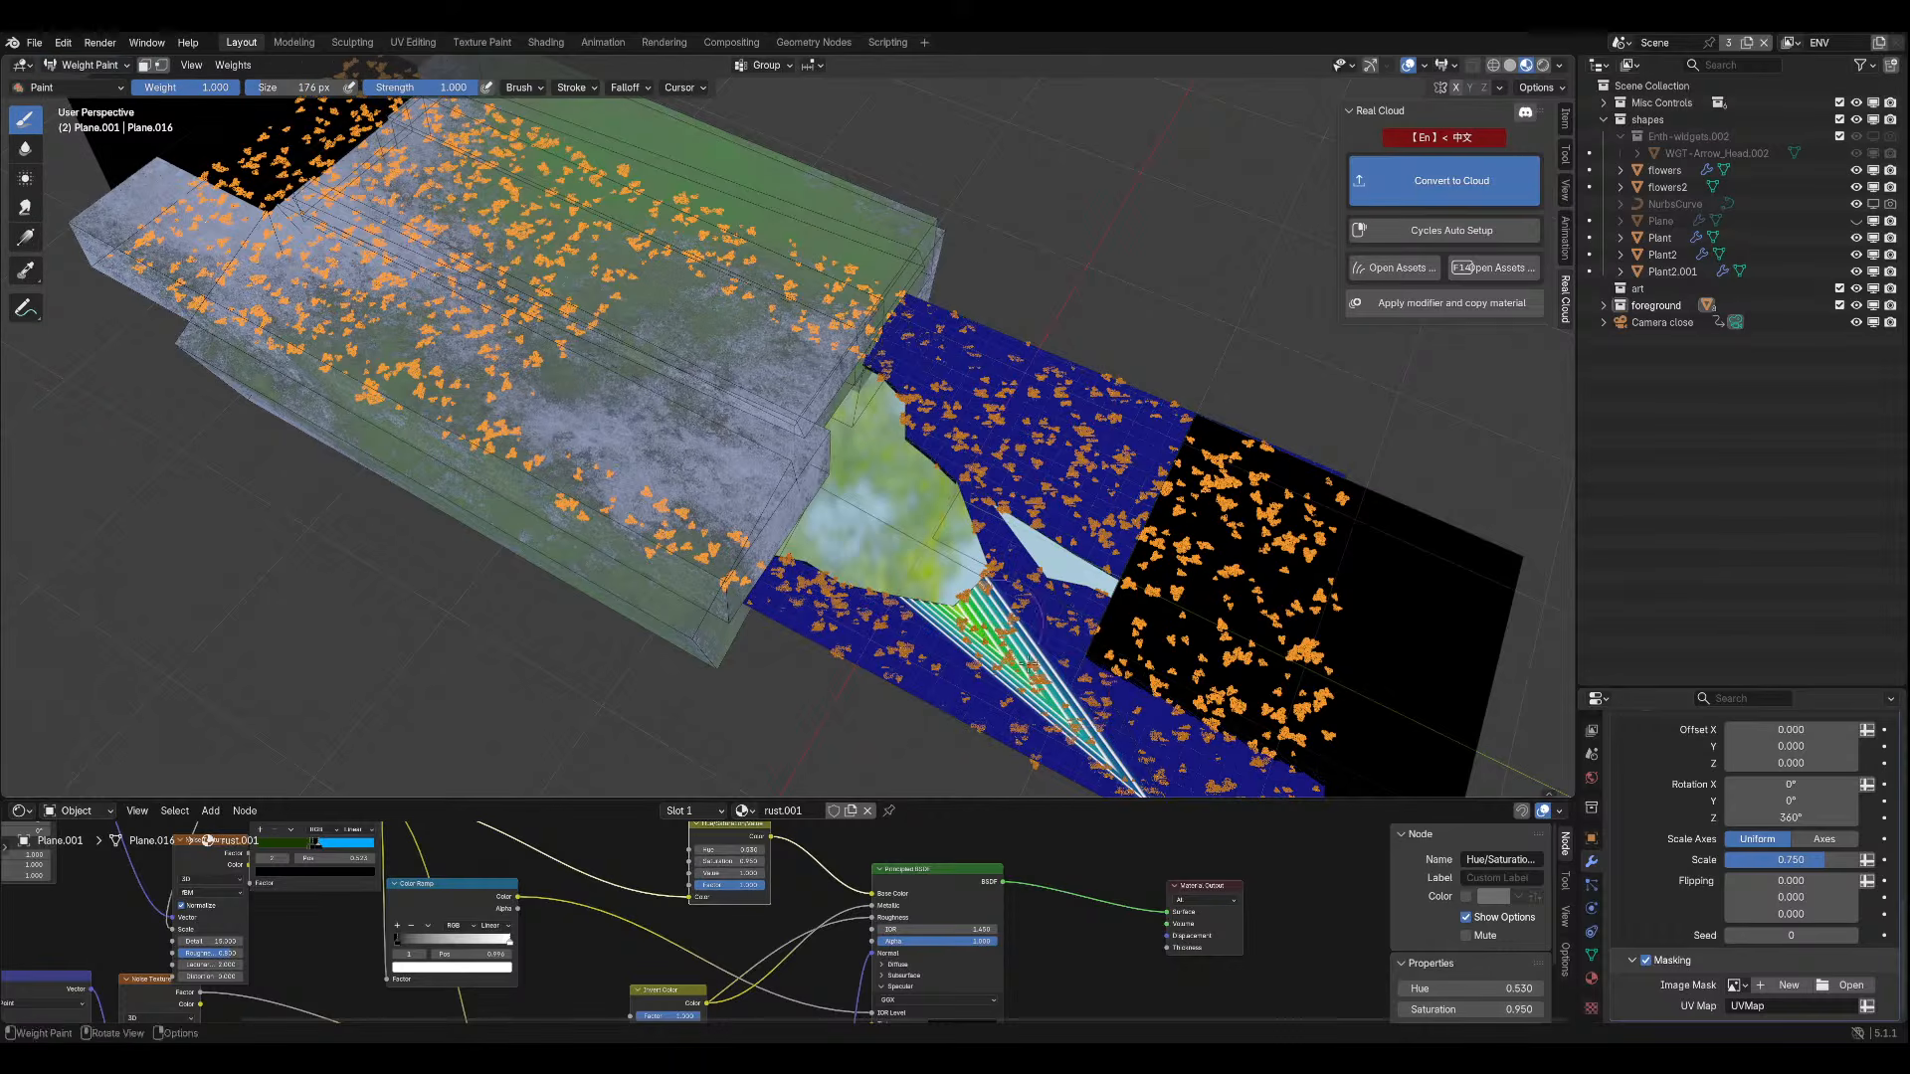
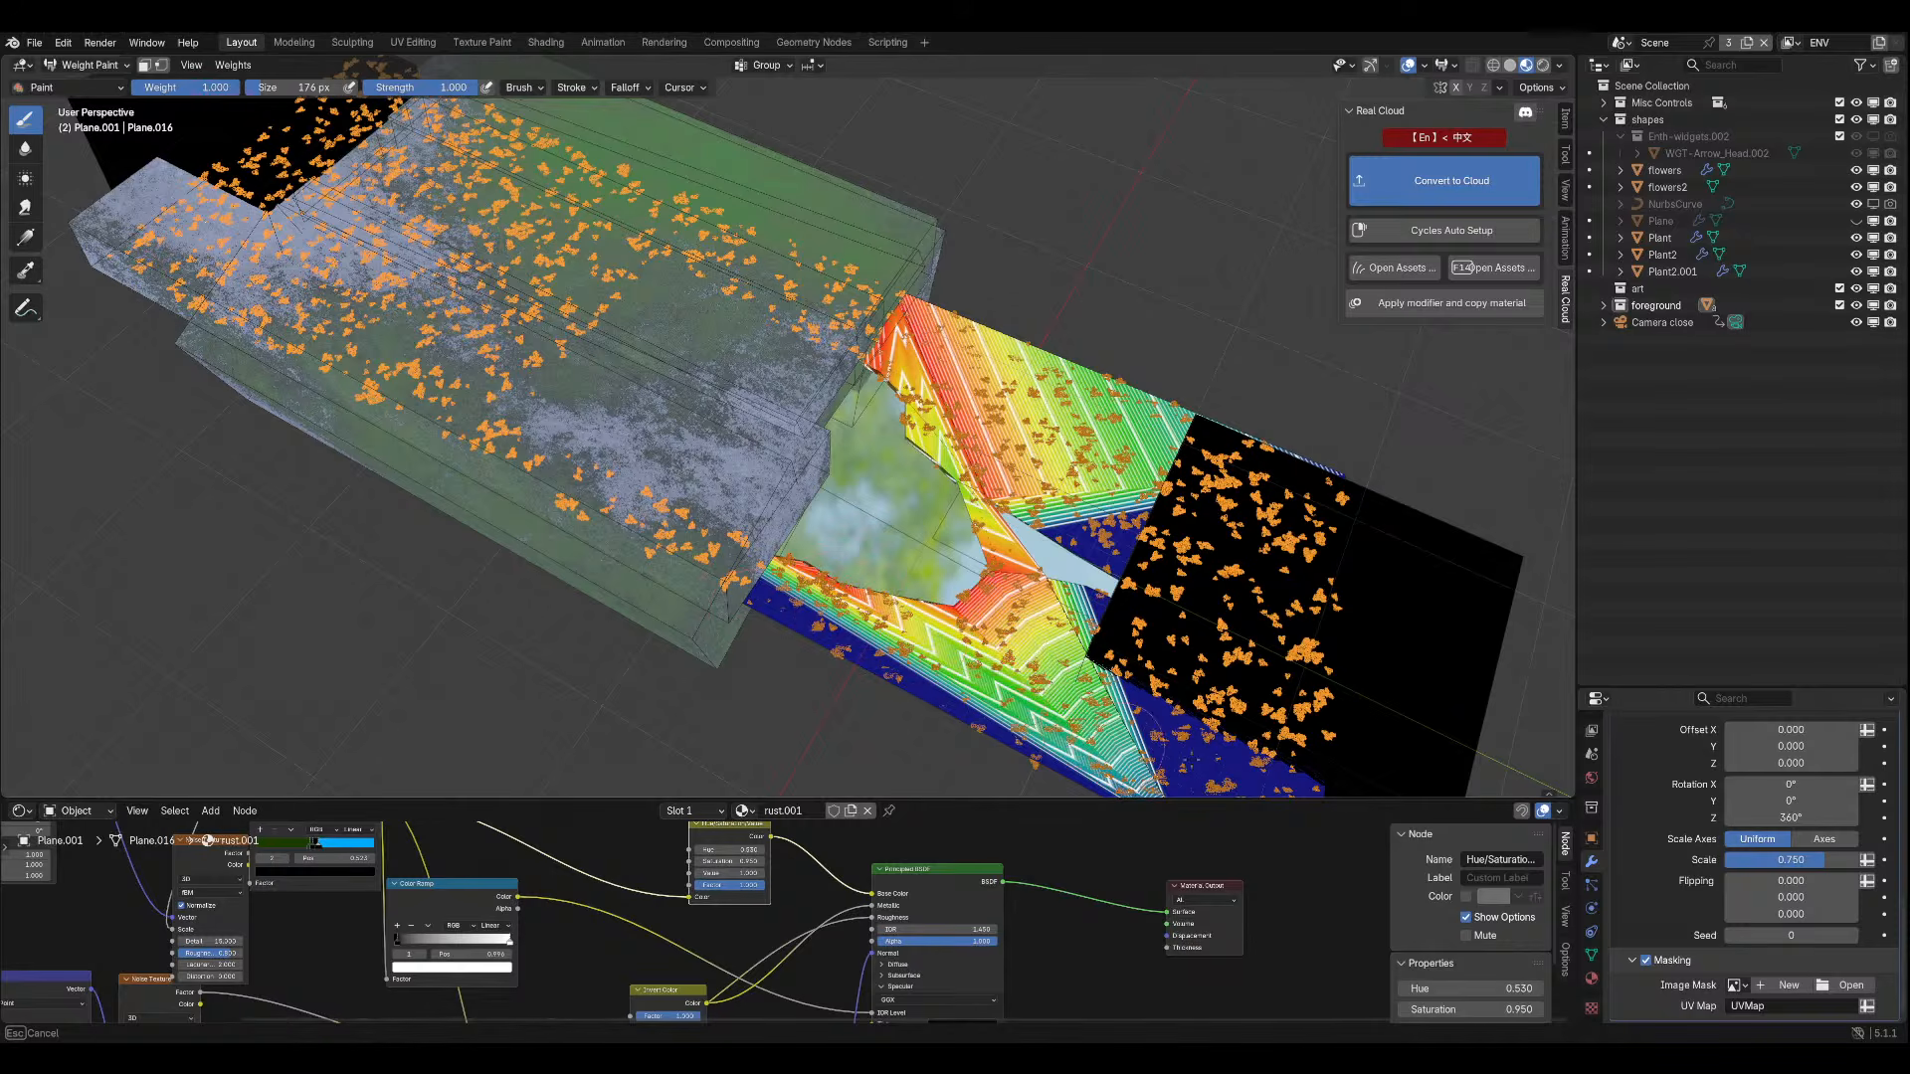
Try painting weight across the whole ground in front of the tunnel and undo the strokes.
mouse_move(1120, 748)
left_mouse_down()
mouse_move(1126, 591)
mouse_move(1104, 603)
mouse_move(1106, 570)
mouse_move(1199, 489)
mouse_move(1233, 522)
mouse_move(1368, 507)
mouse_move(1407, 533)
mouse_move(1423, 589)
left_mouse_up()
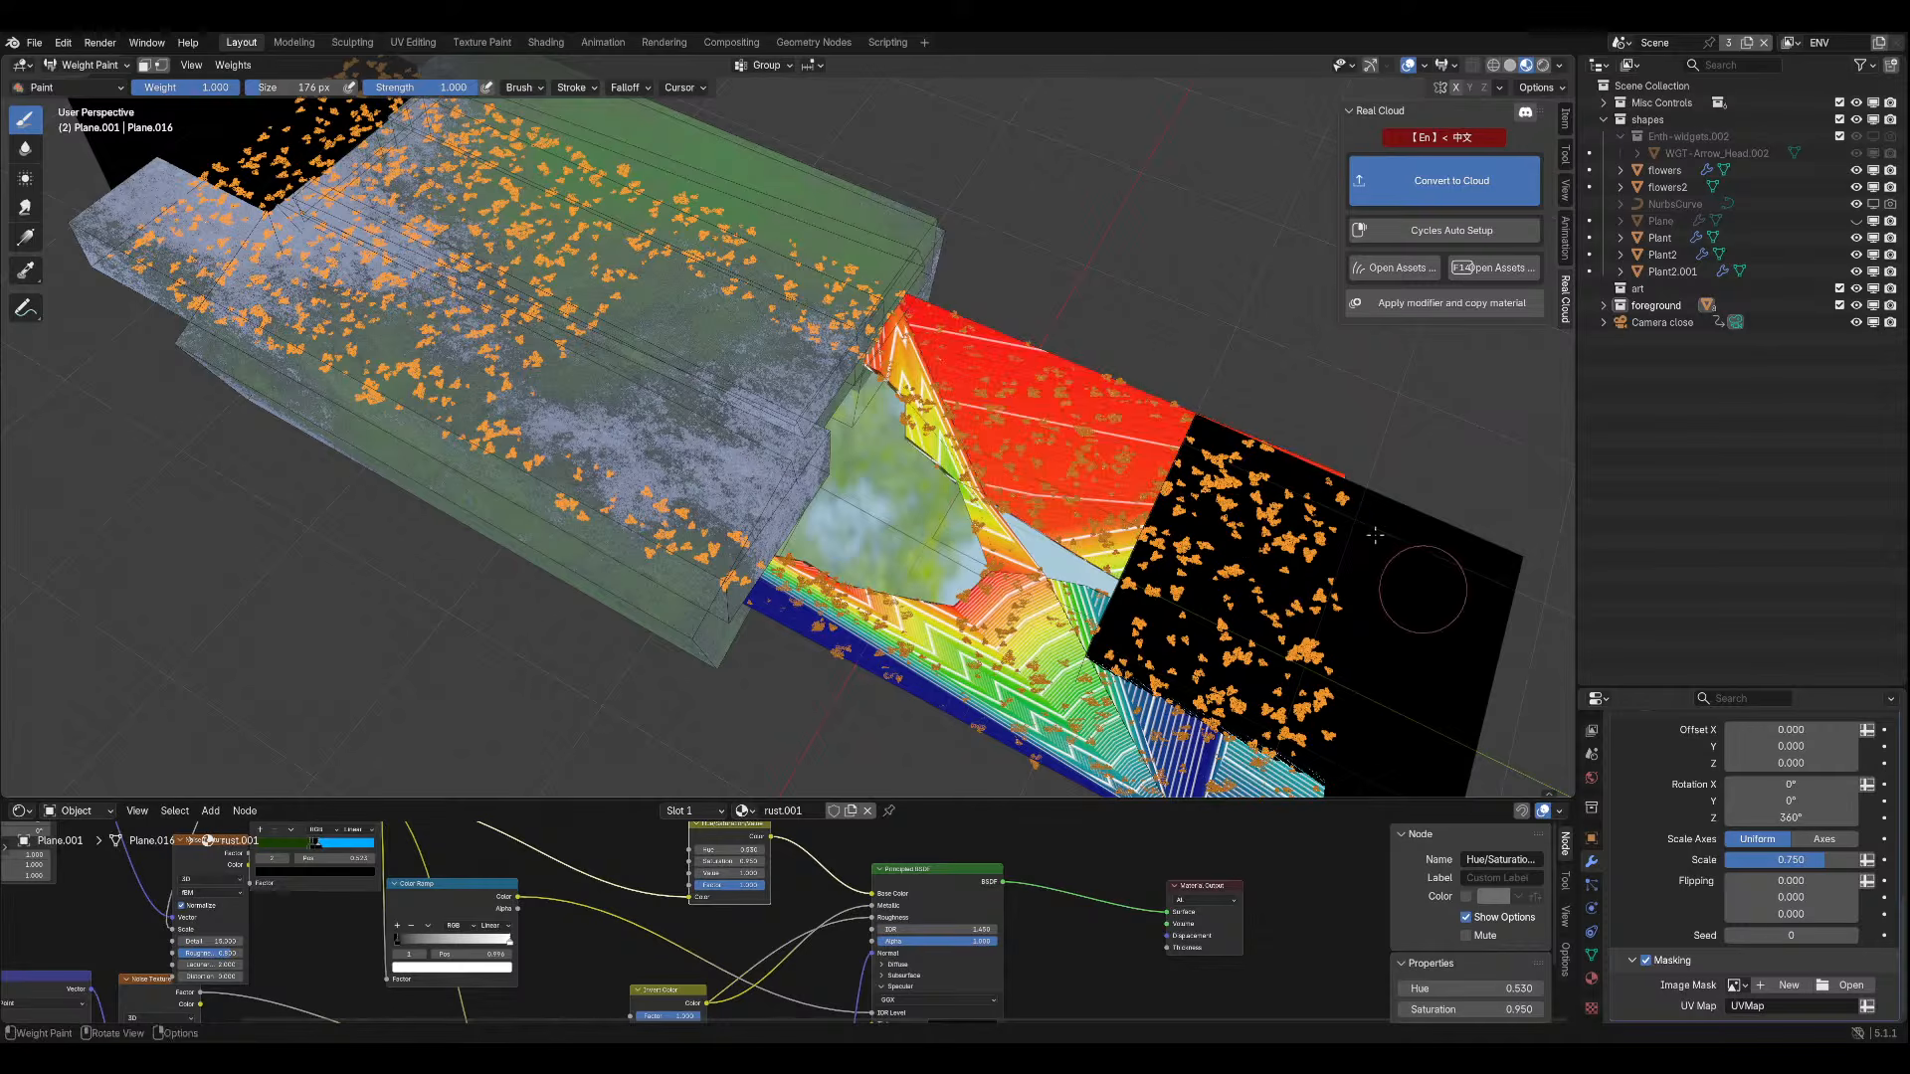
scroll(1273, 457, "down", 2)
key("ctrl+z")
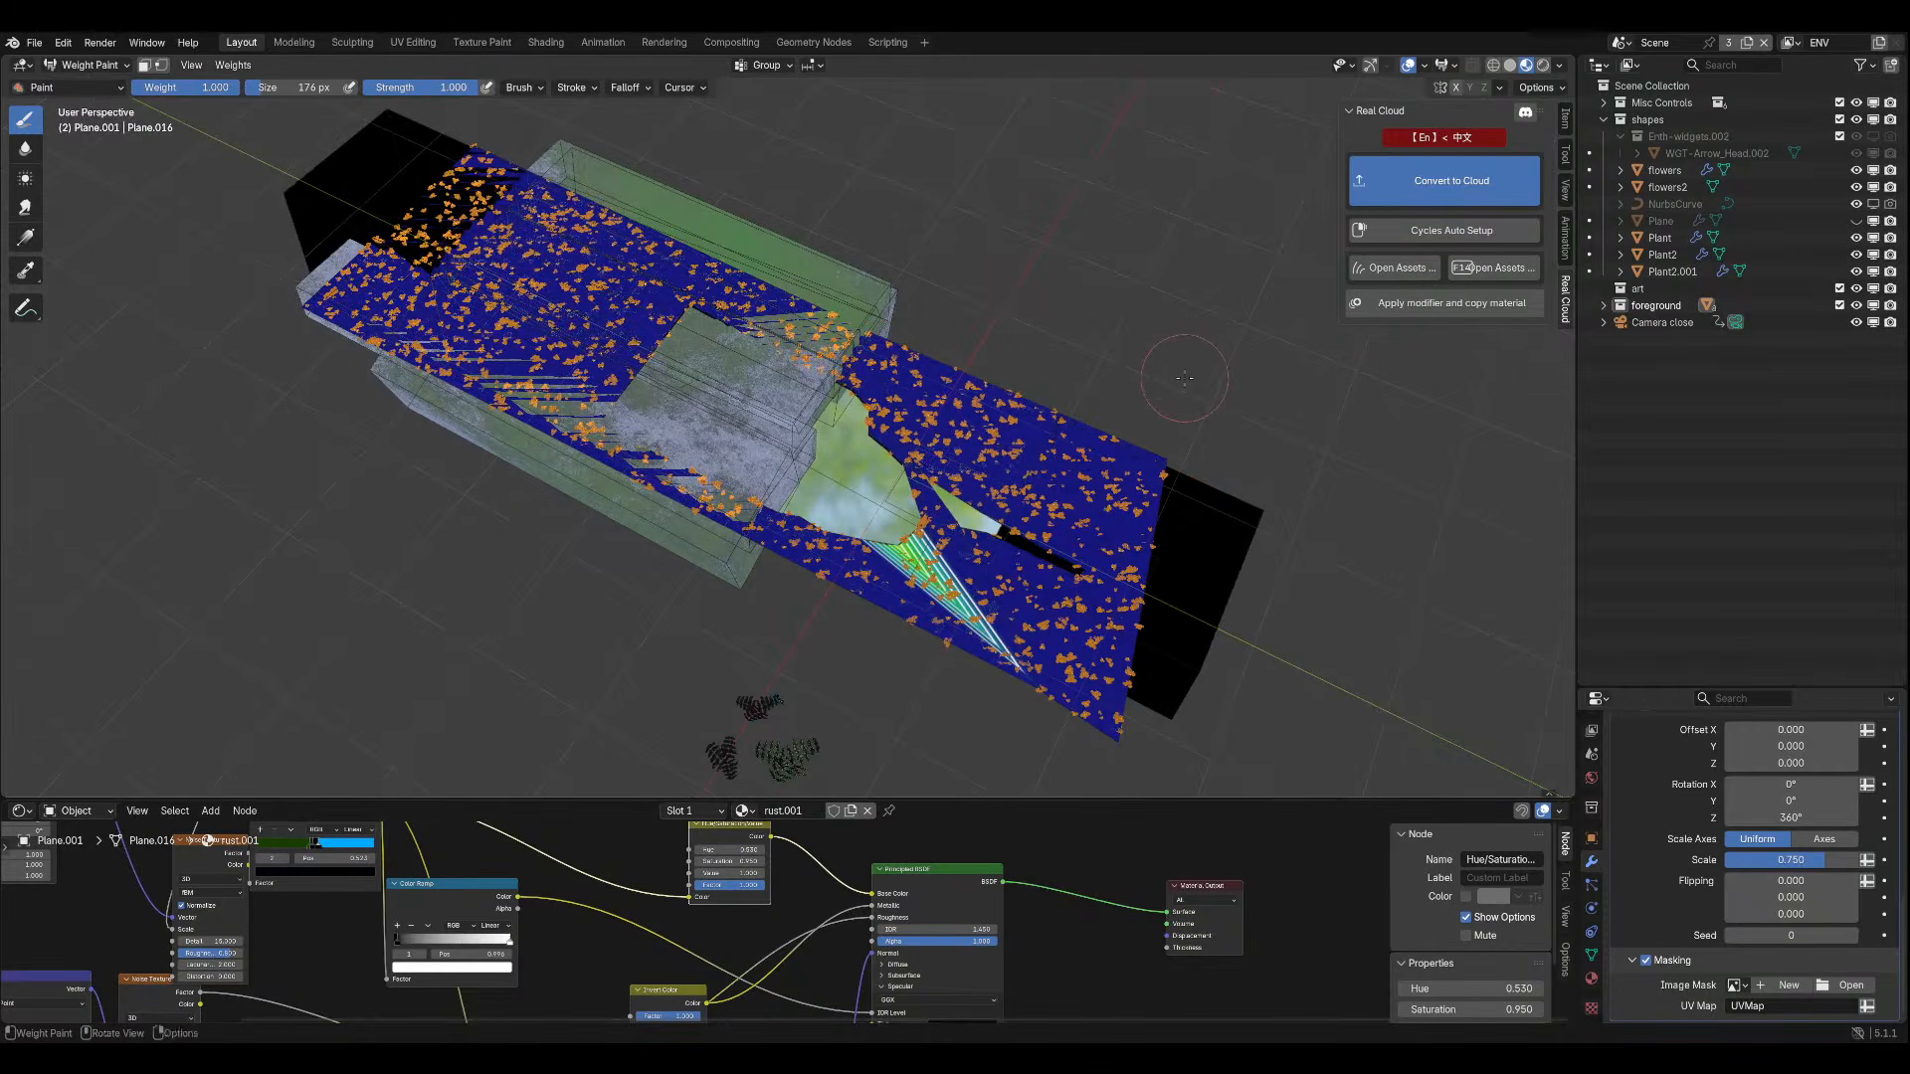
Paint weight 1.000 on the ground around the pool's edges and the narrow gap in front of the tunnel.
mouse_move(1144, 459)
left_mouse_down()
mouse_move(1029, 527)
mouse_move(979, 517)
mouse_move(1034, 557)
mouse_move(1015, 567)
mouse_move(925, 518)
mouse_move(853, 406)
mouse_move(870, 407)
left_mouse_up()
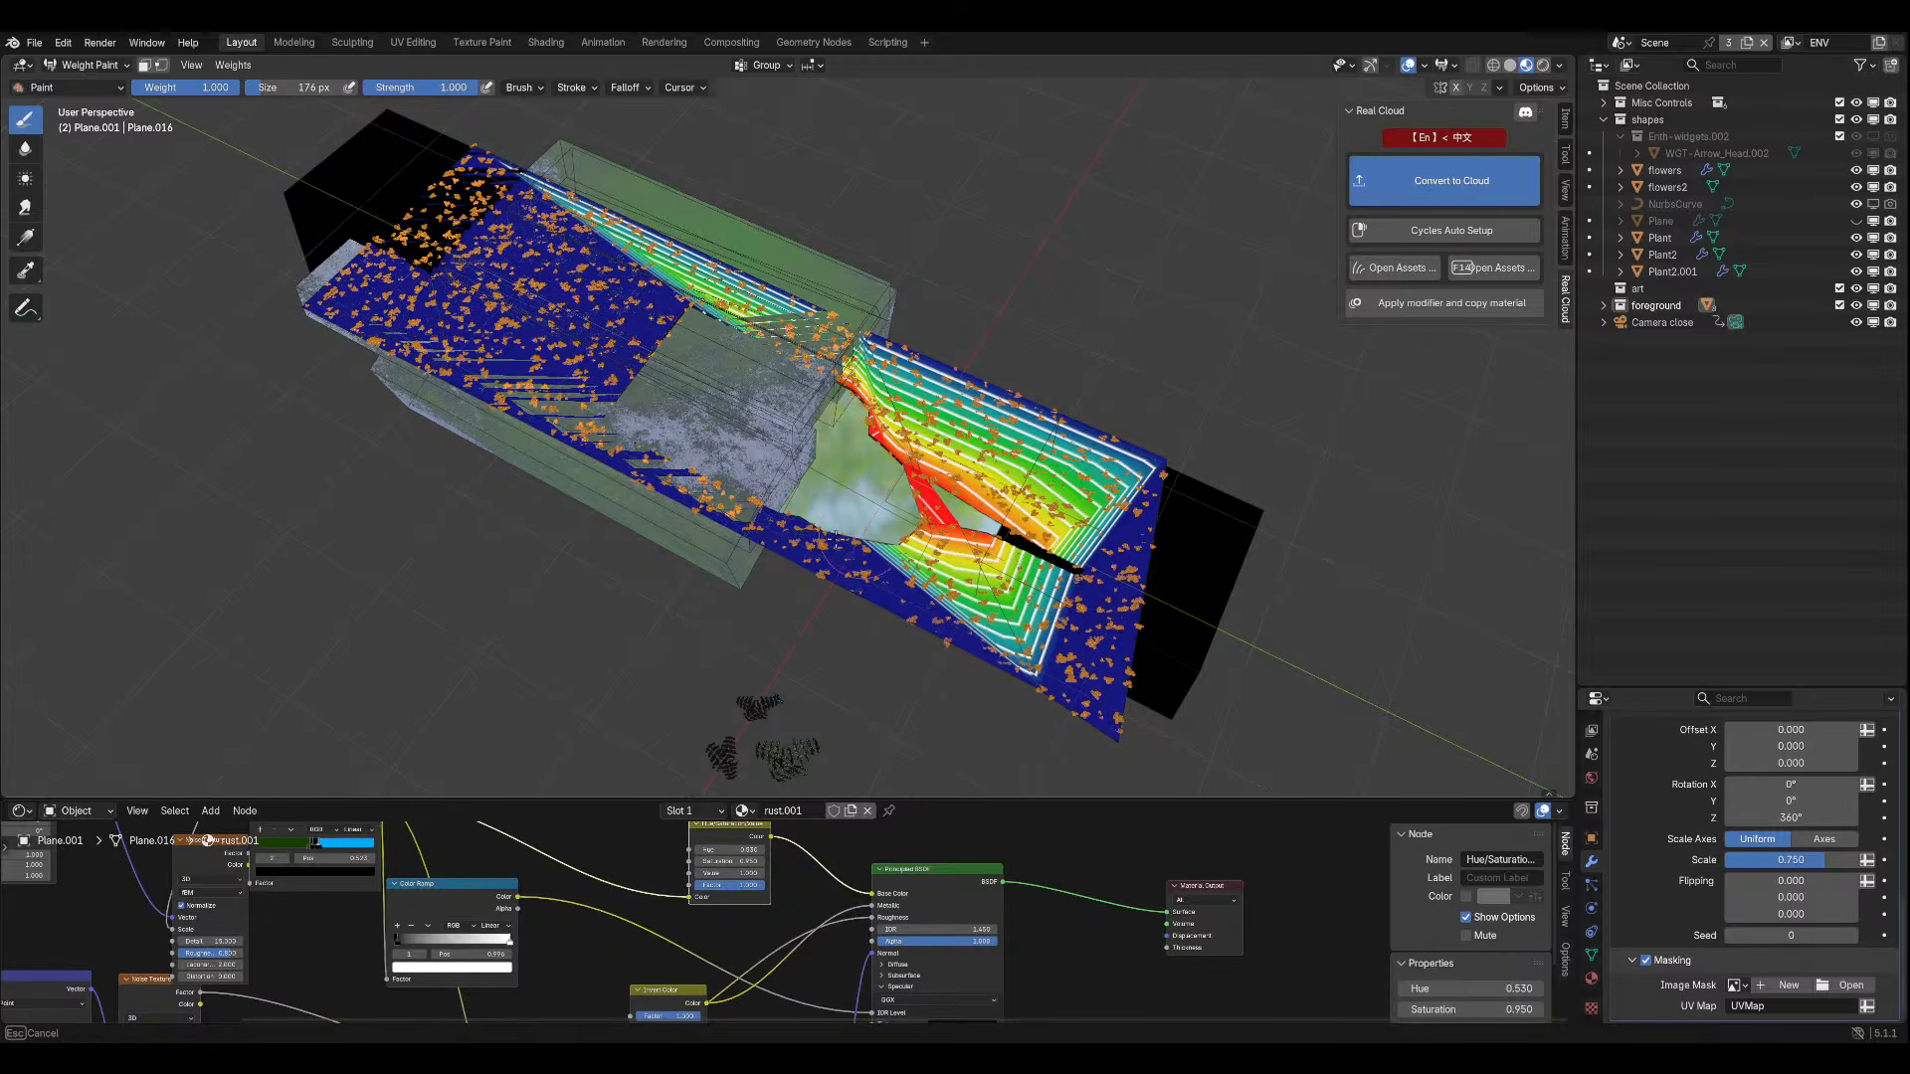
left_click_drag(836, 533, 809, 521)
mouse_move(956, 585)
left_mouse_down()
mouse_move(998, 530)
mouse_move(1079, 557)
mouse_move(1040, 542)
left_mouse_up()
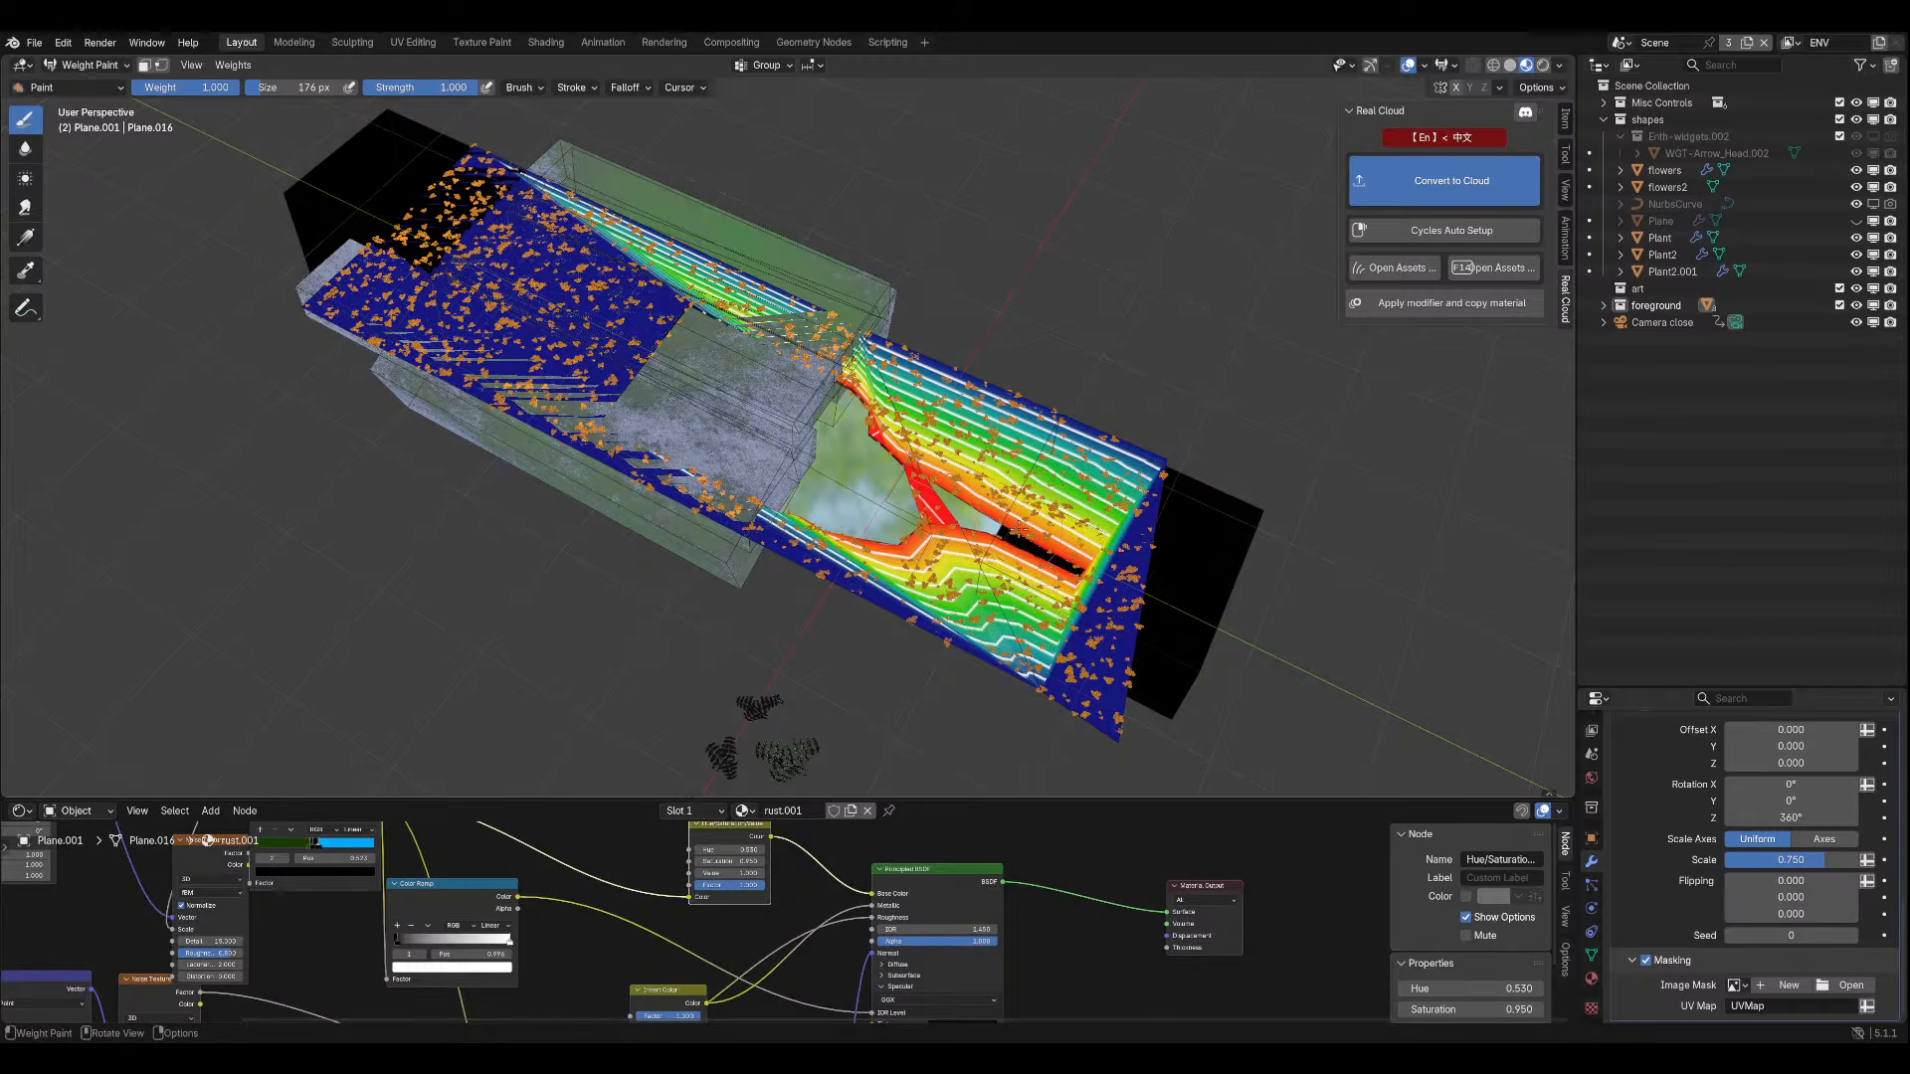
Leave weight painting for Object Mode and save the file.
left_click(87, 65)
left_click(84, 86)
scroll(942, 390, "up", 3)
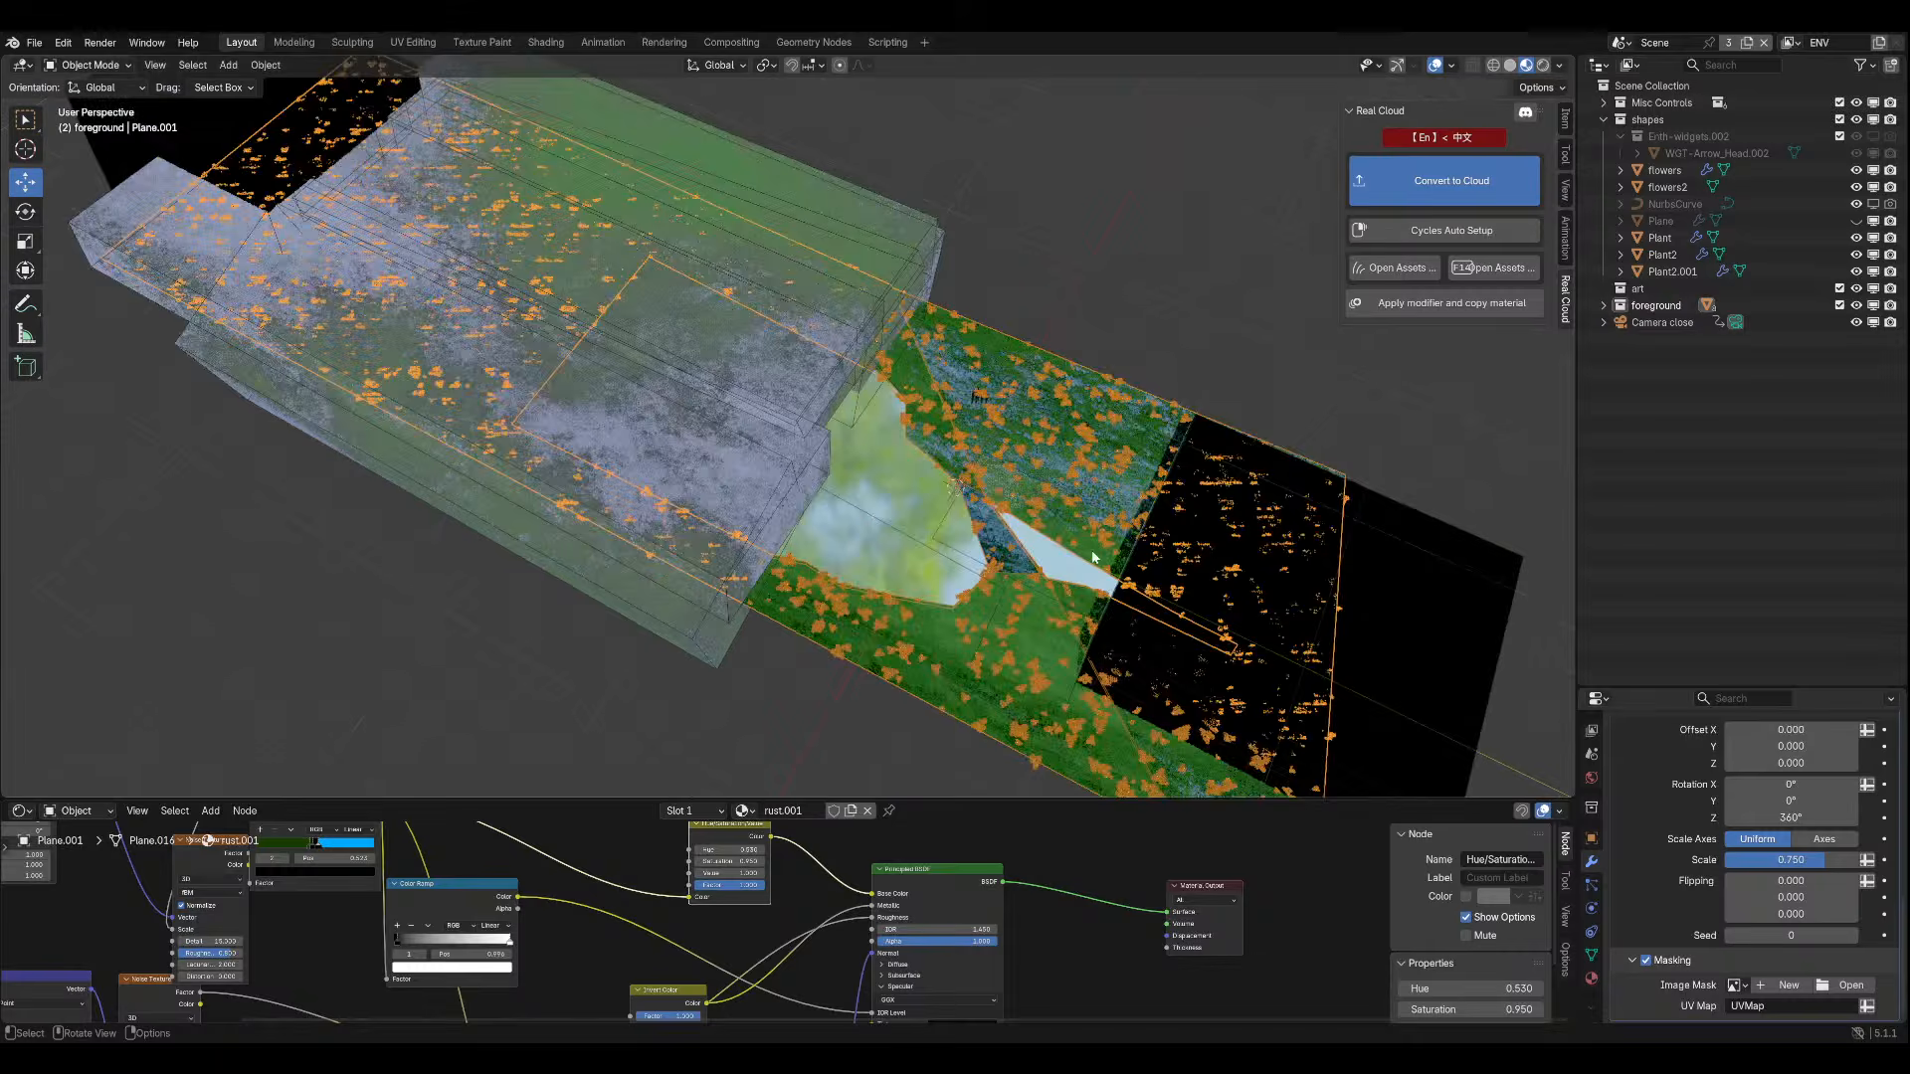
scroll(973, 615, "down", 5)
key("ctrl+s")
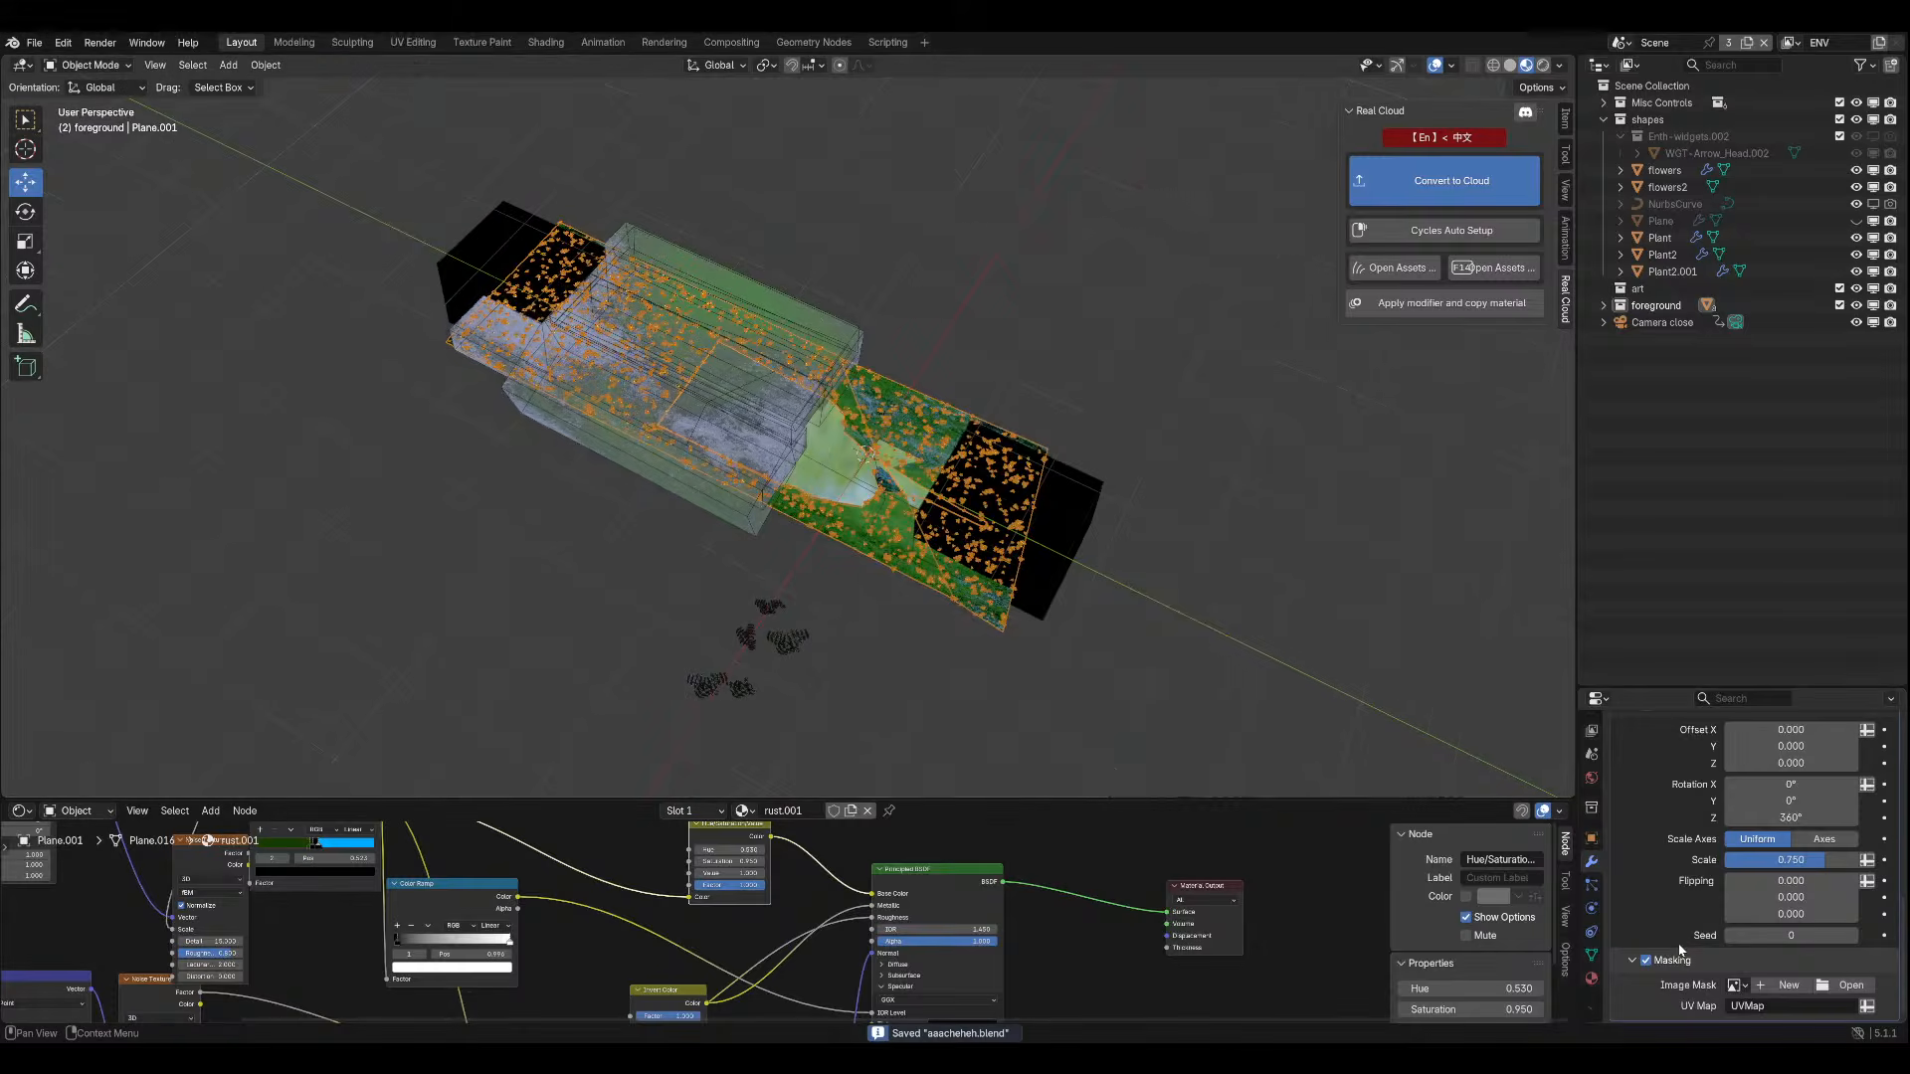
Try switching the scatter mask's UV Map input to numeric values and restore the UVMap attribute.
scroll(986, 612, "up", 6)
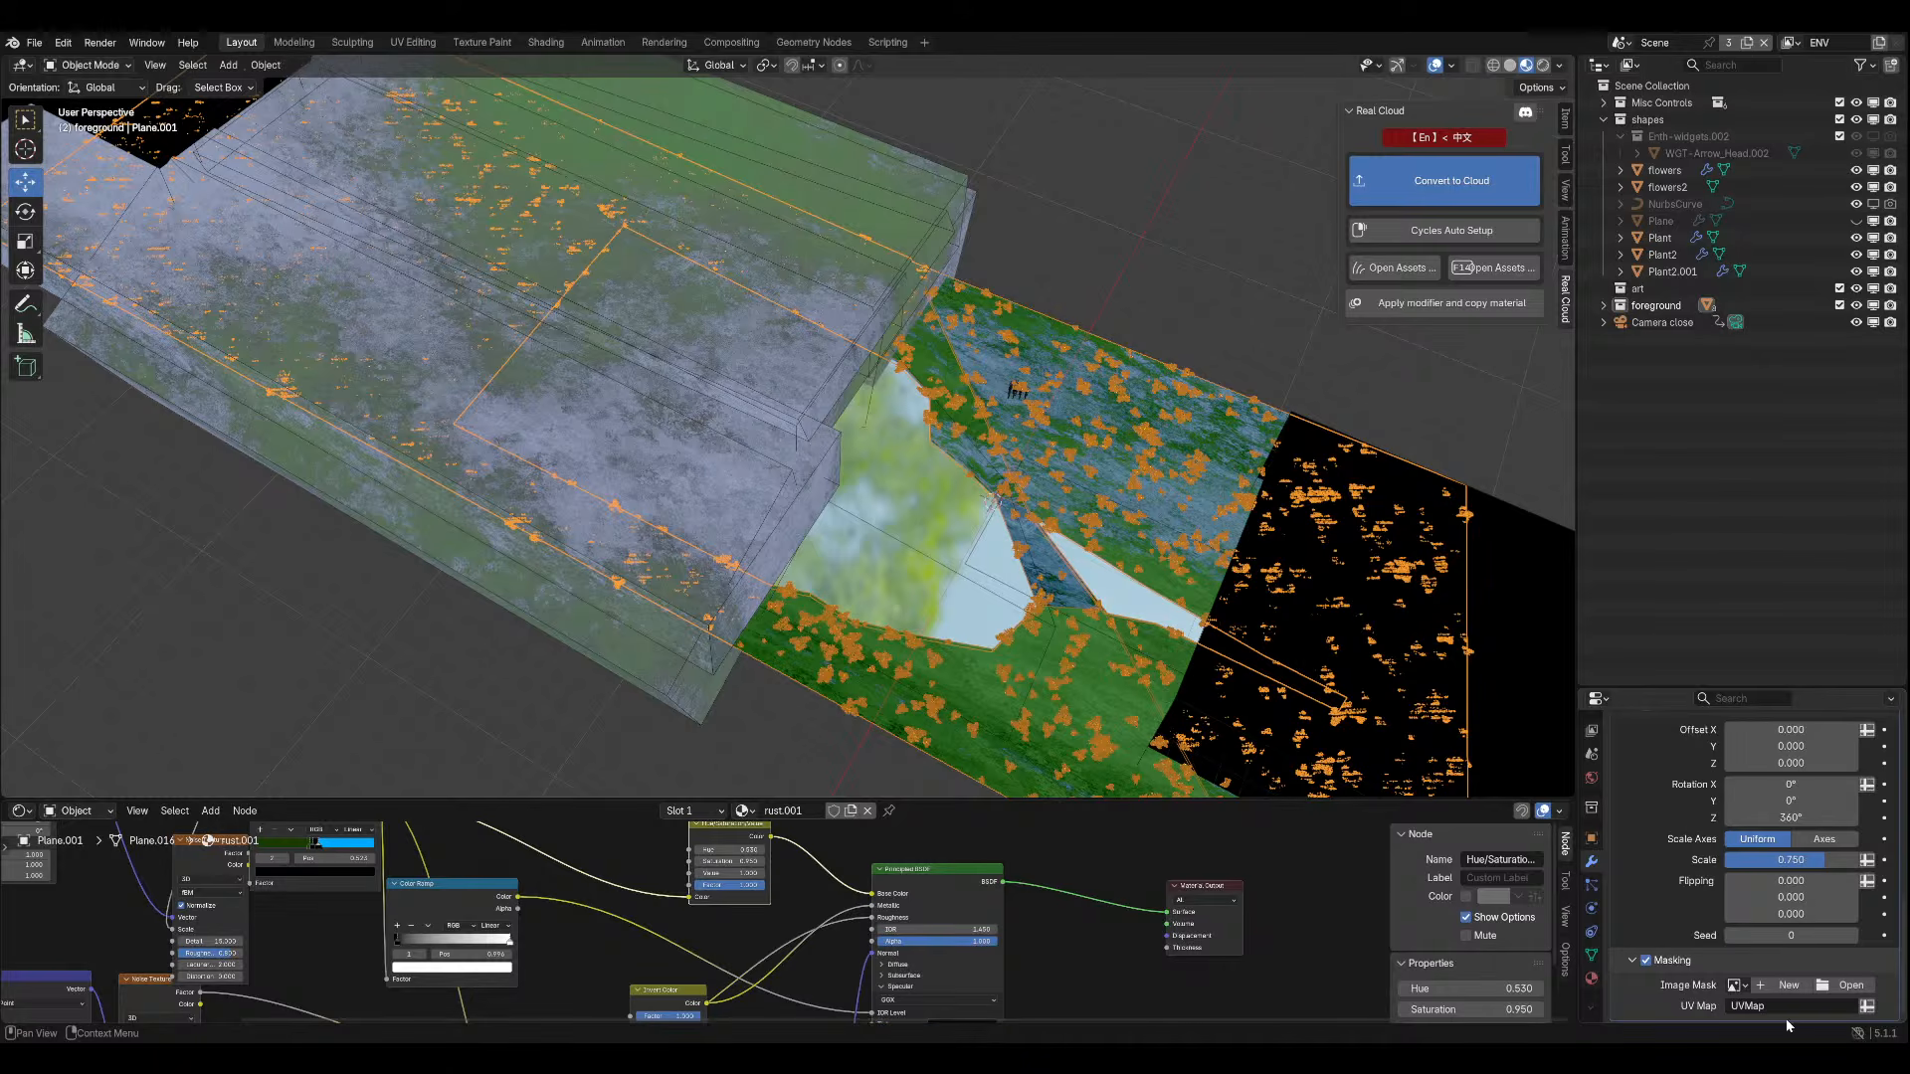
left_click(1866, 1006)
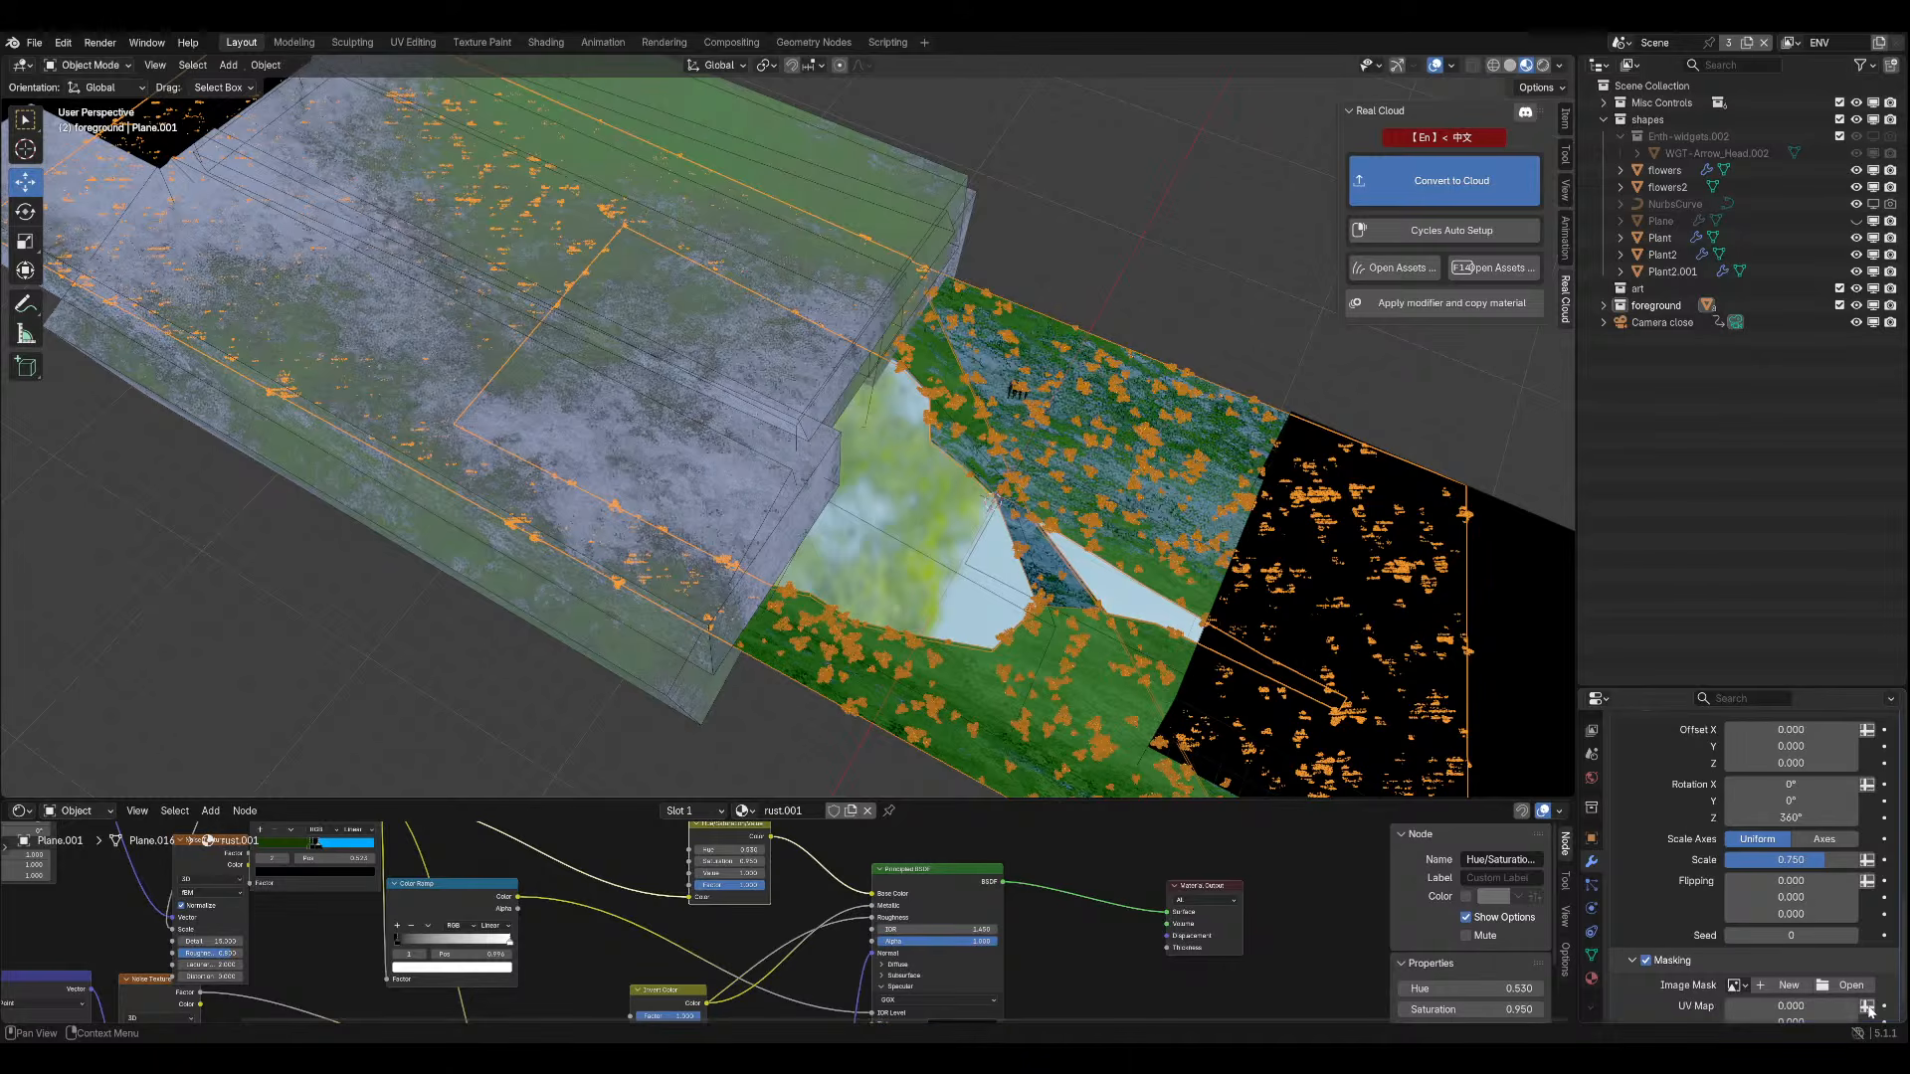
scroll(1866, 985, "down", 1)
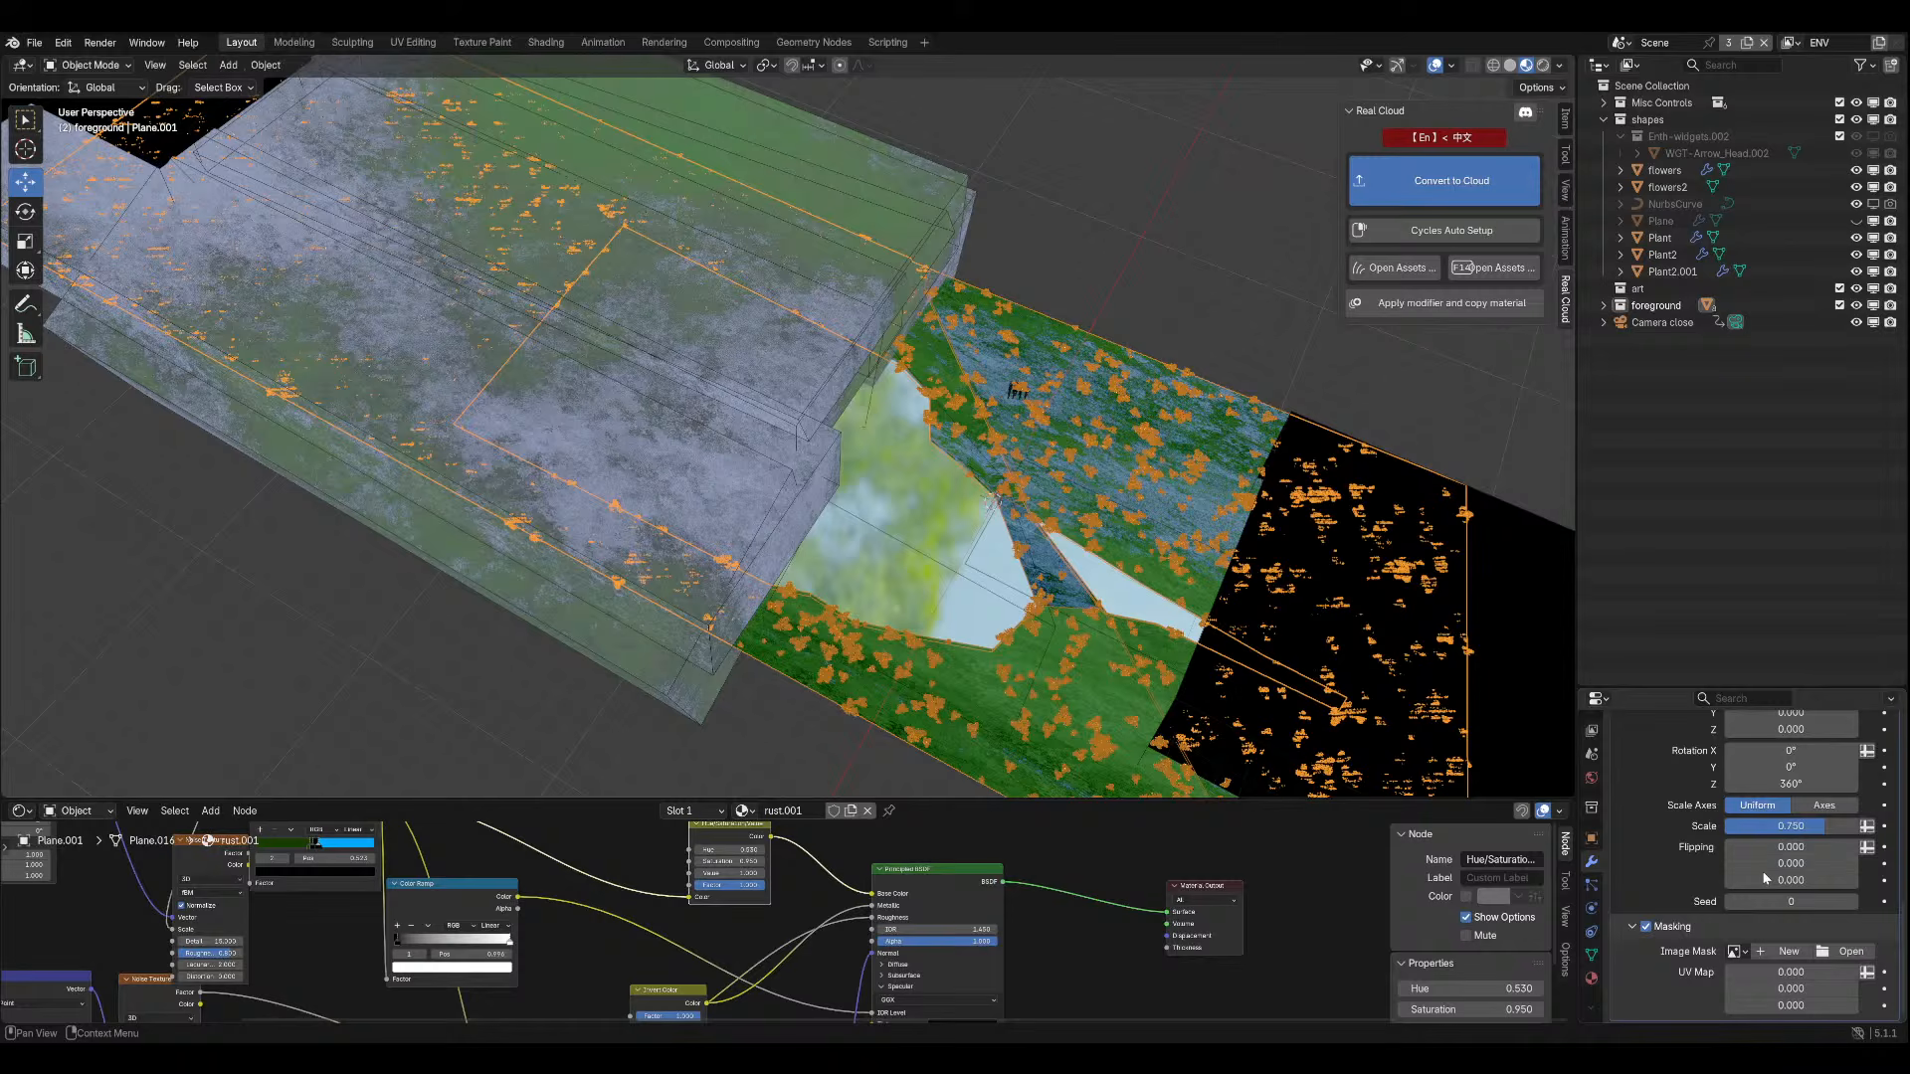
left_click(1866, 983)
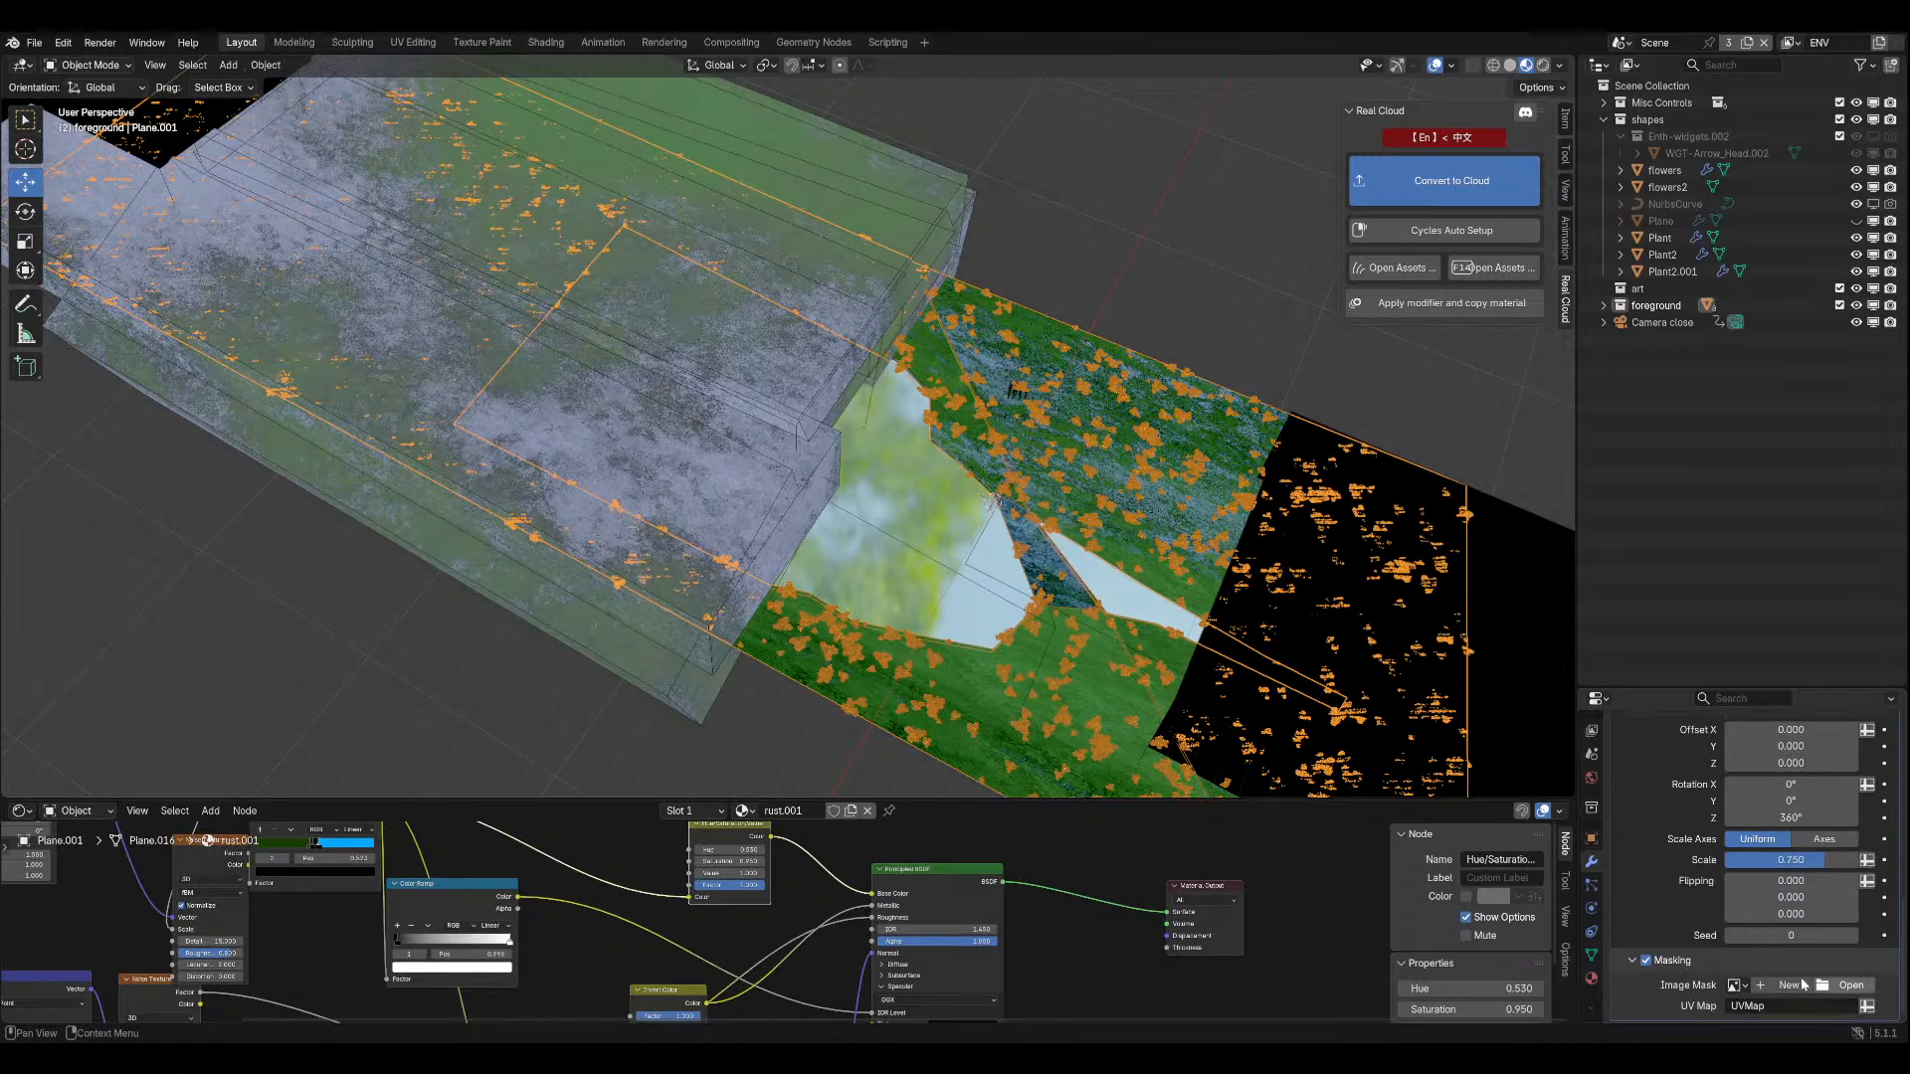
Switch the scatter mask's UV Map input from the UVMap attribute to numeric values, undoing the switch back.
left_click(1866, 1006)
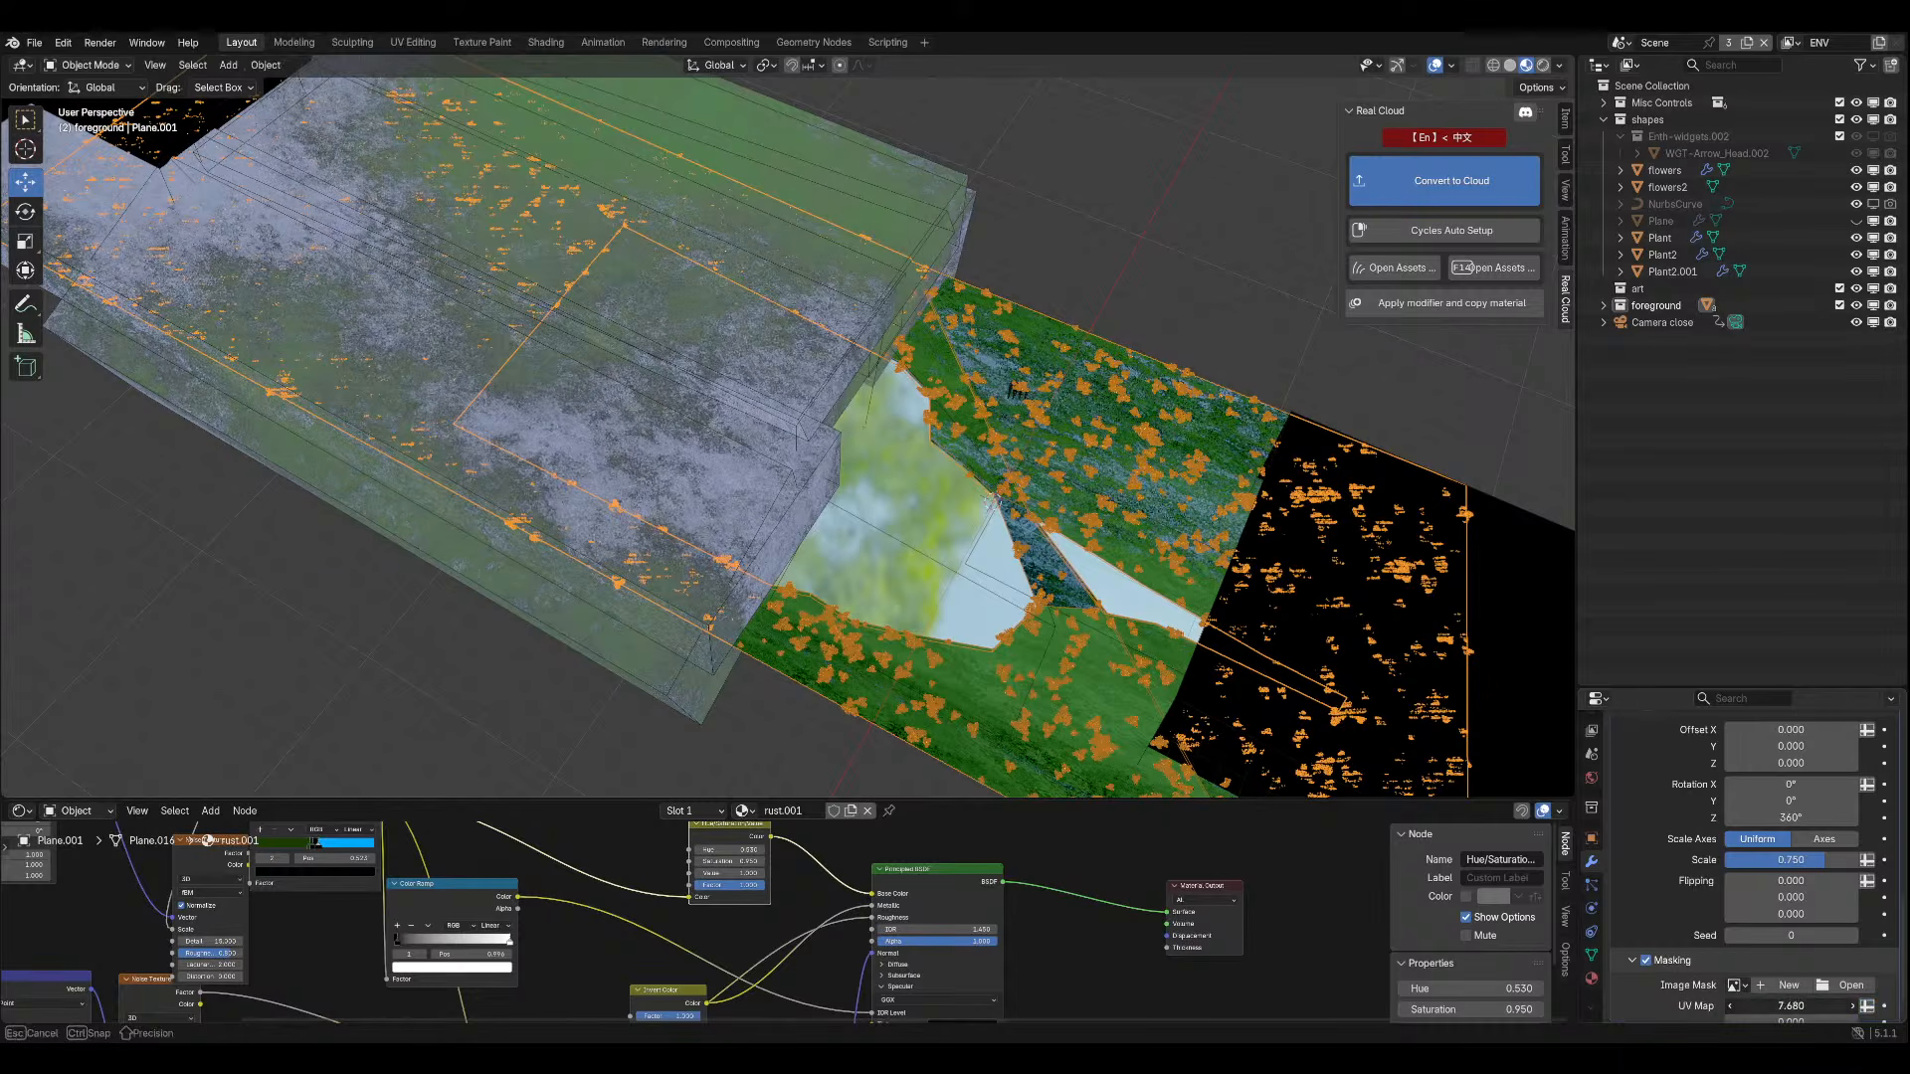
left_click(1866, 1006)
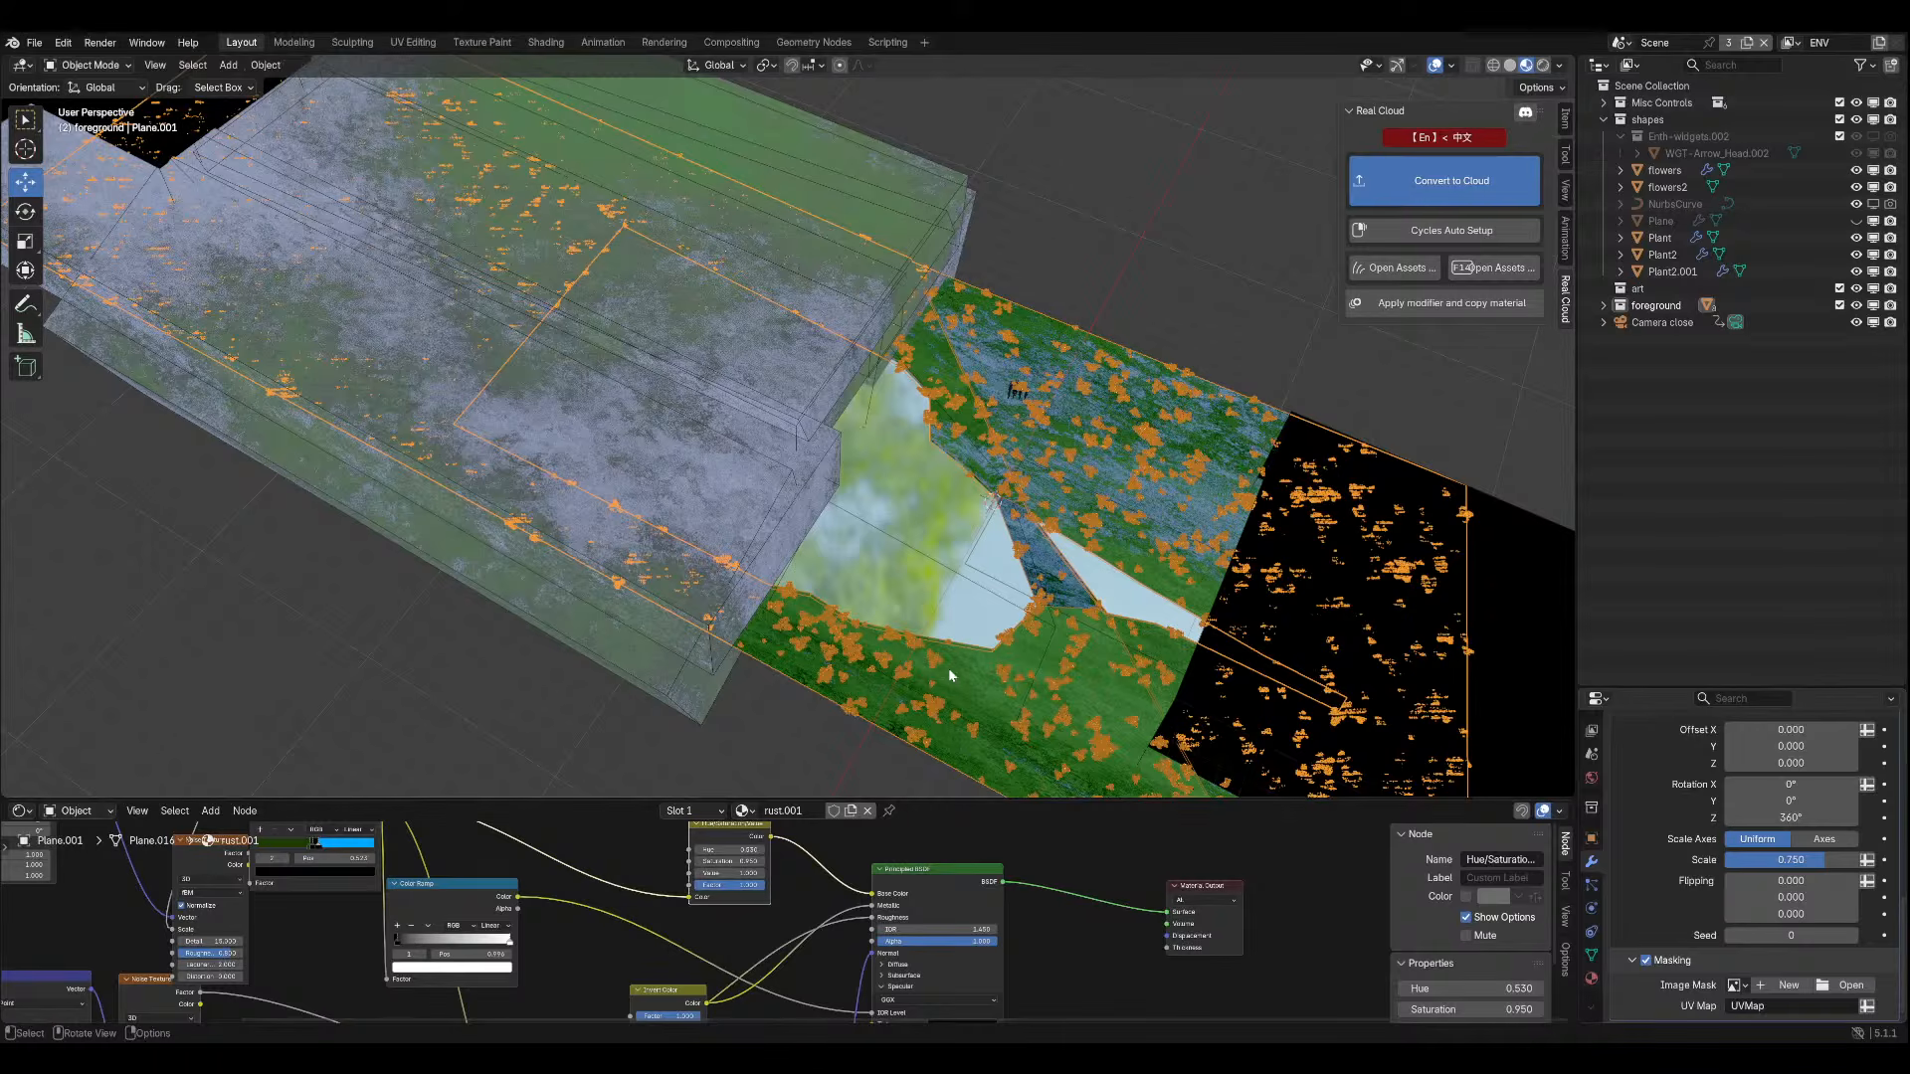
key("ctrl+z")
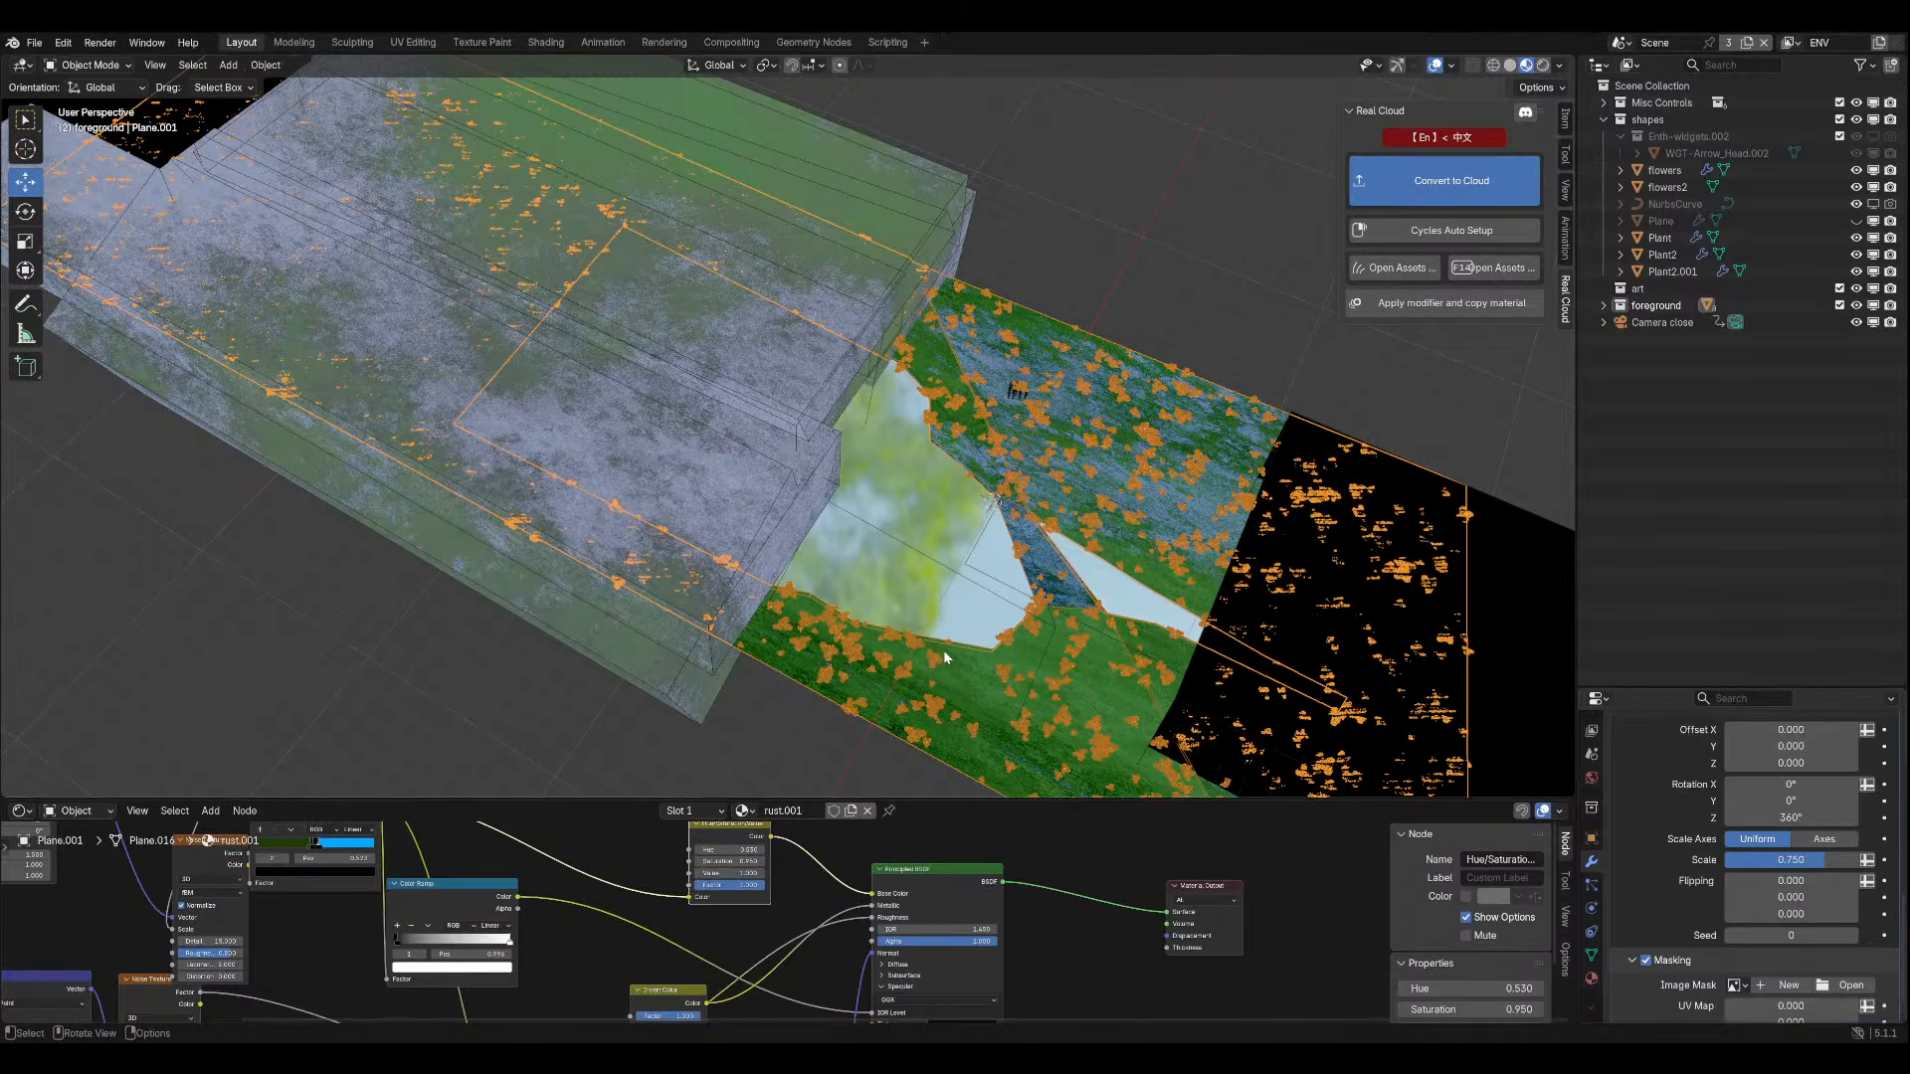
scroll(1669, 891, "down", 1)
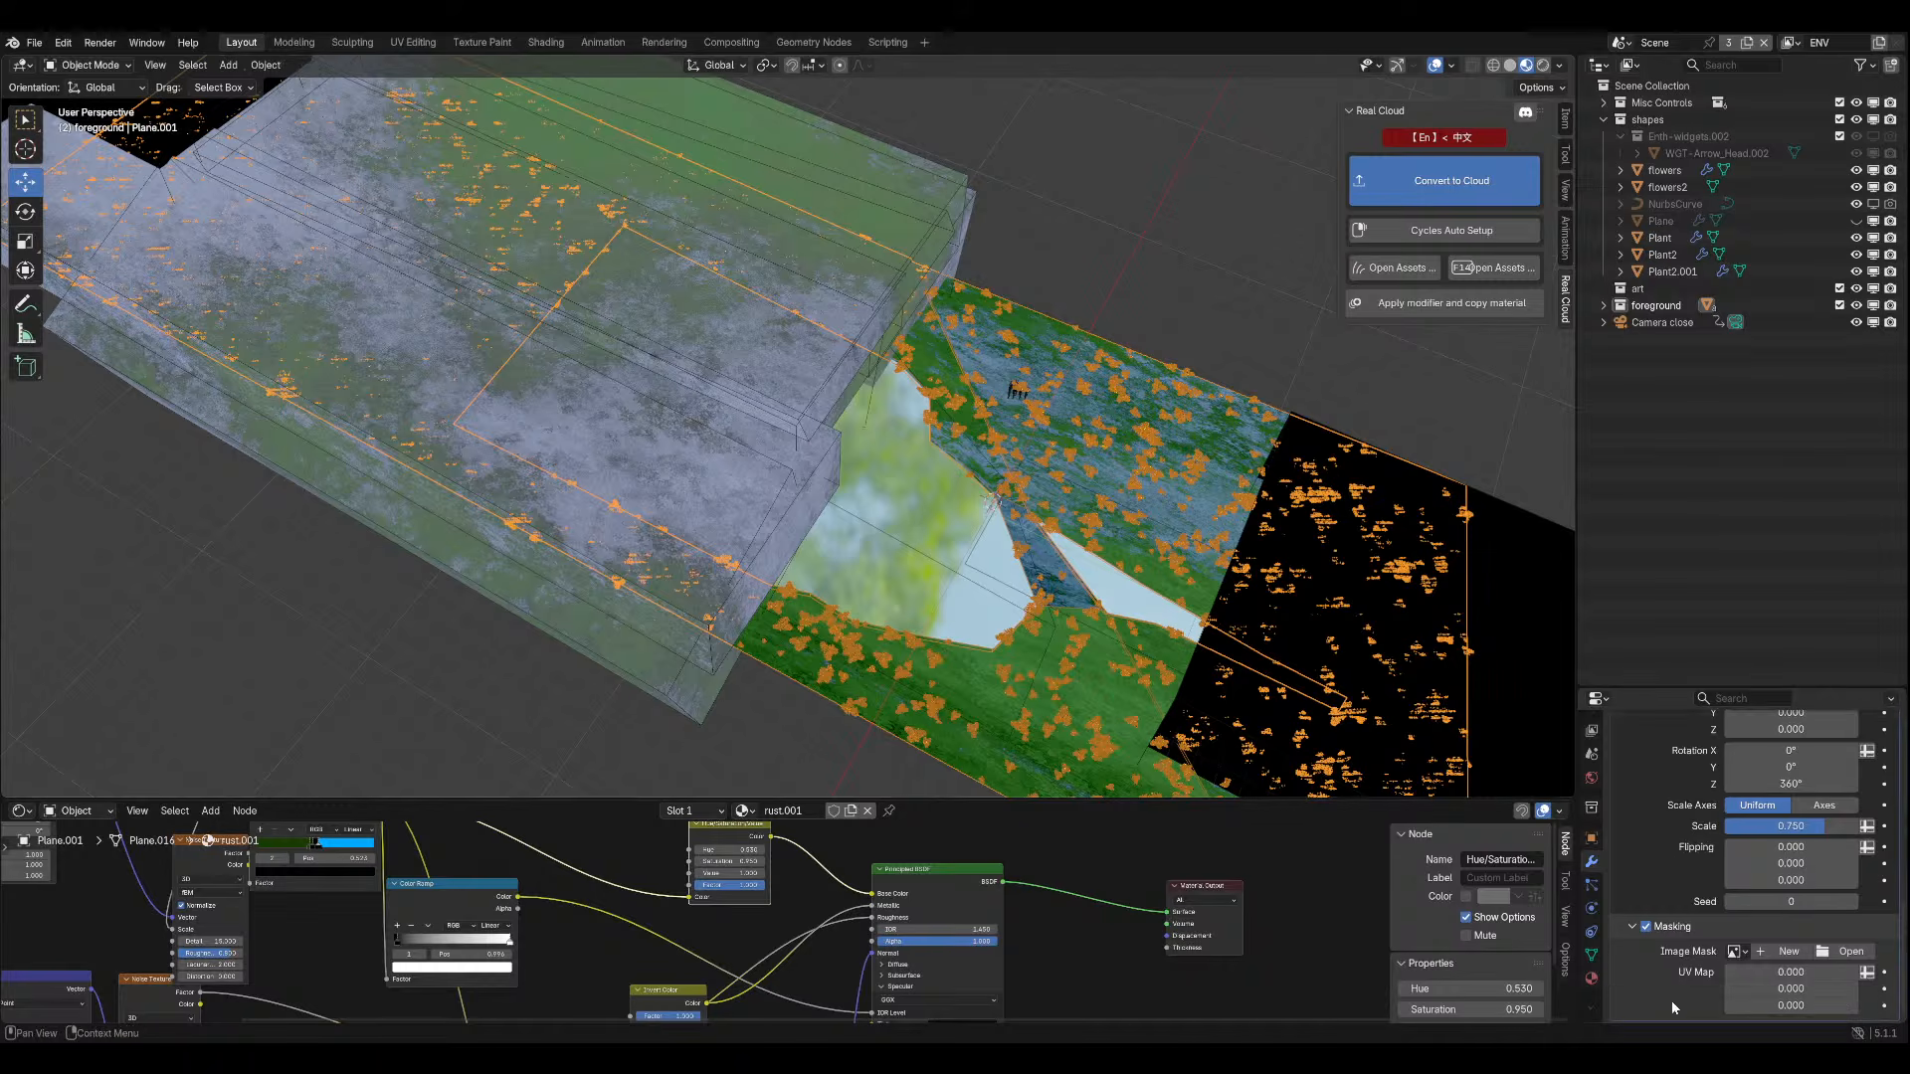
scroll(1663, 925, "up", 4)
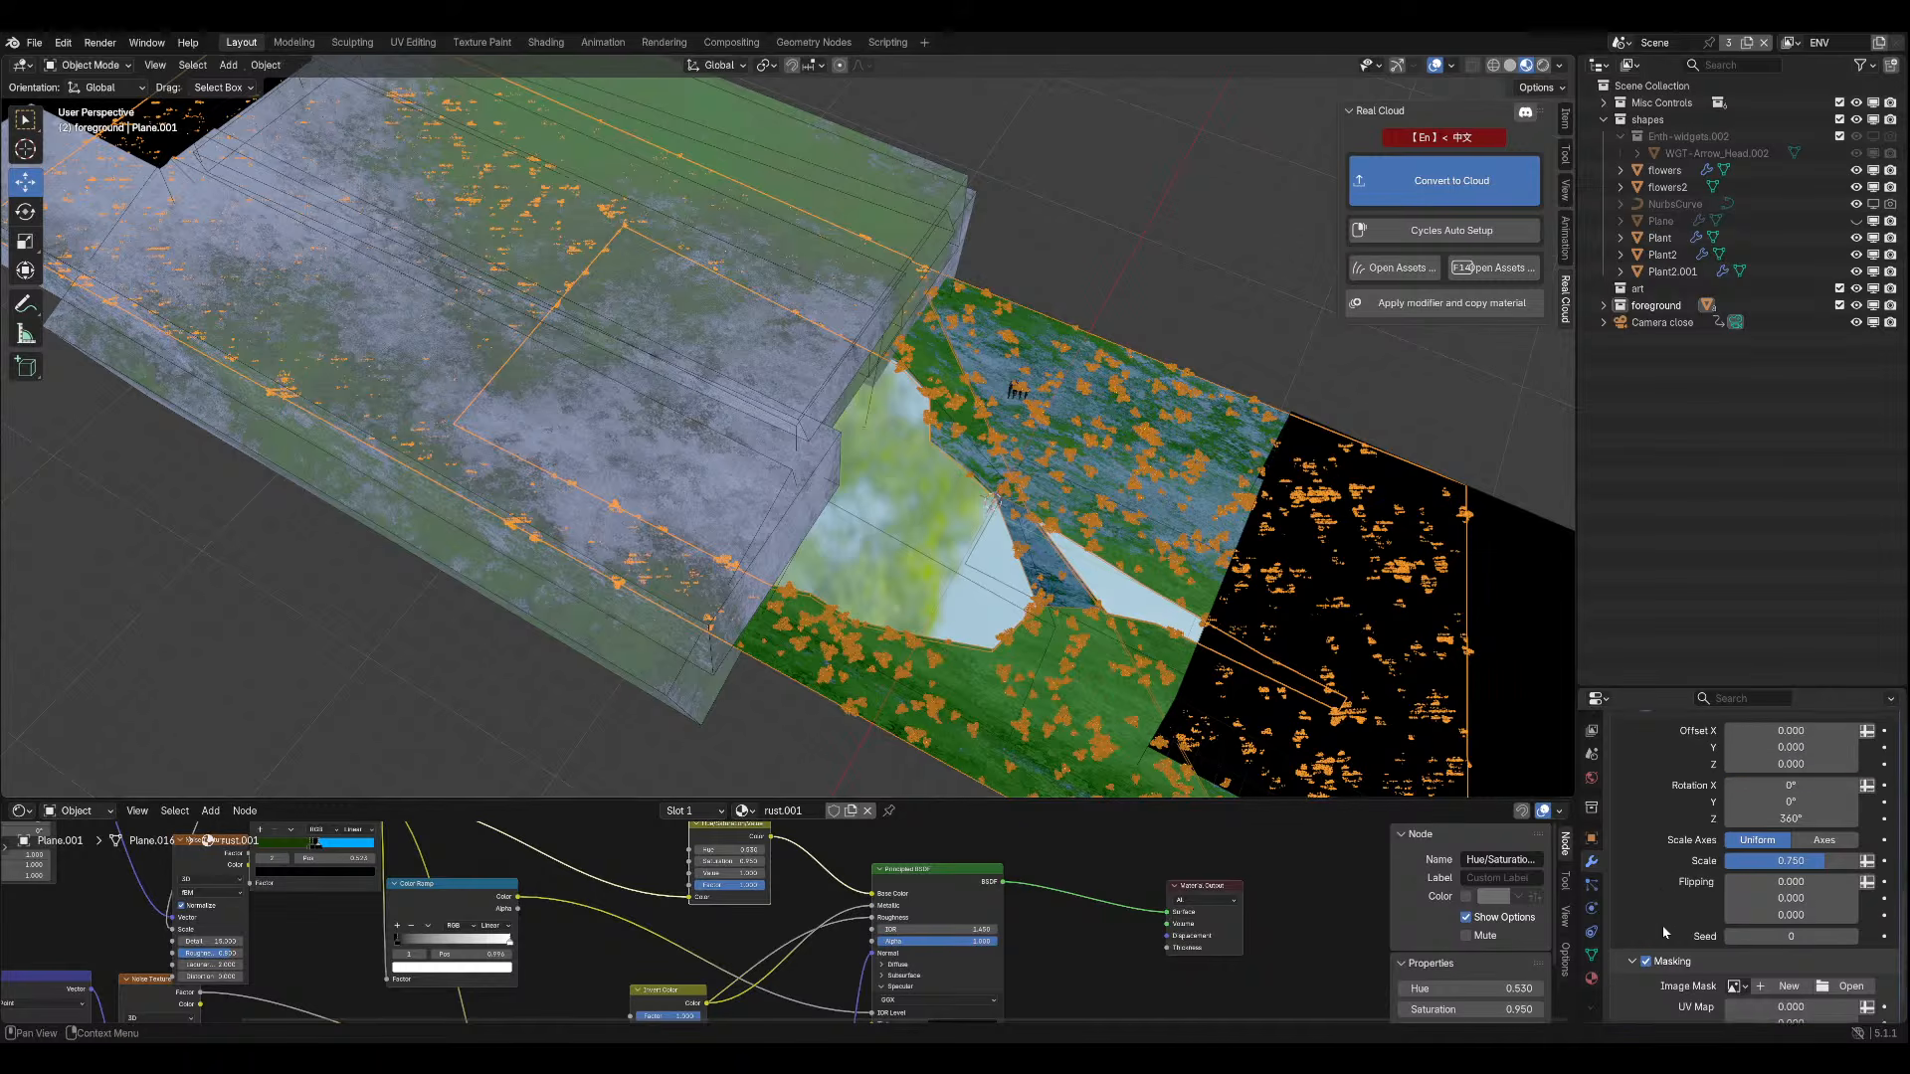
Try switching the Scatter on Surface Density to an attribute input and restore its numeric value.
scroll(1663, 930, "up", 10)
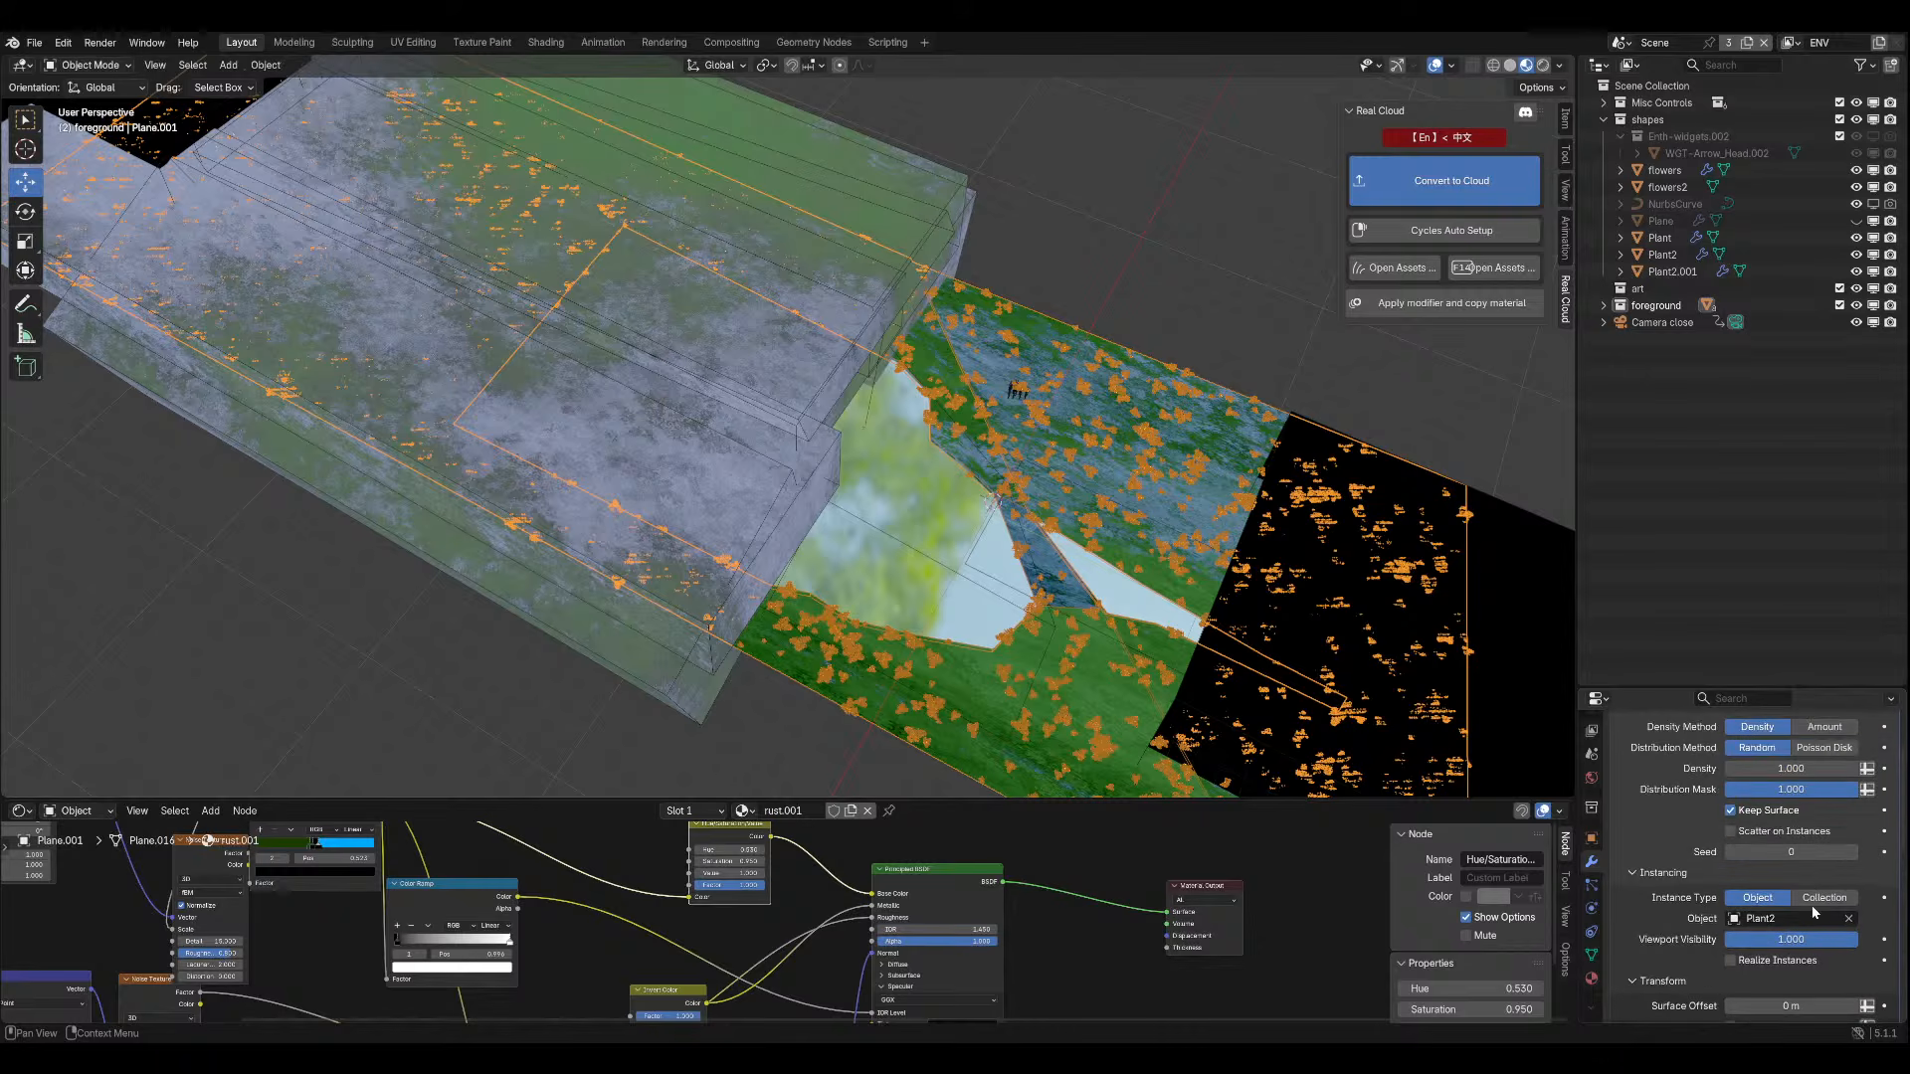
scroll(1810, 901, "up", 1)
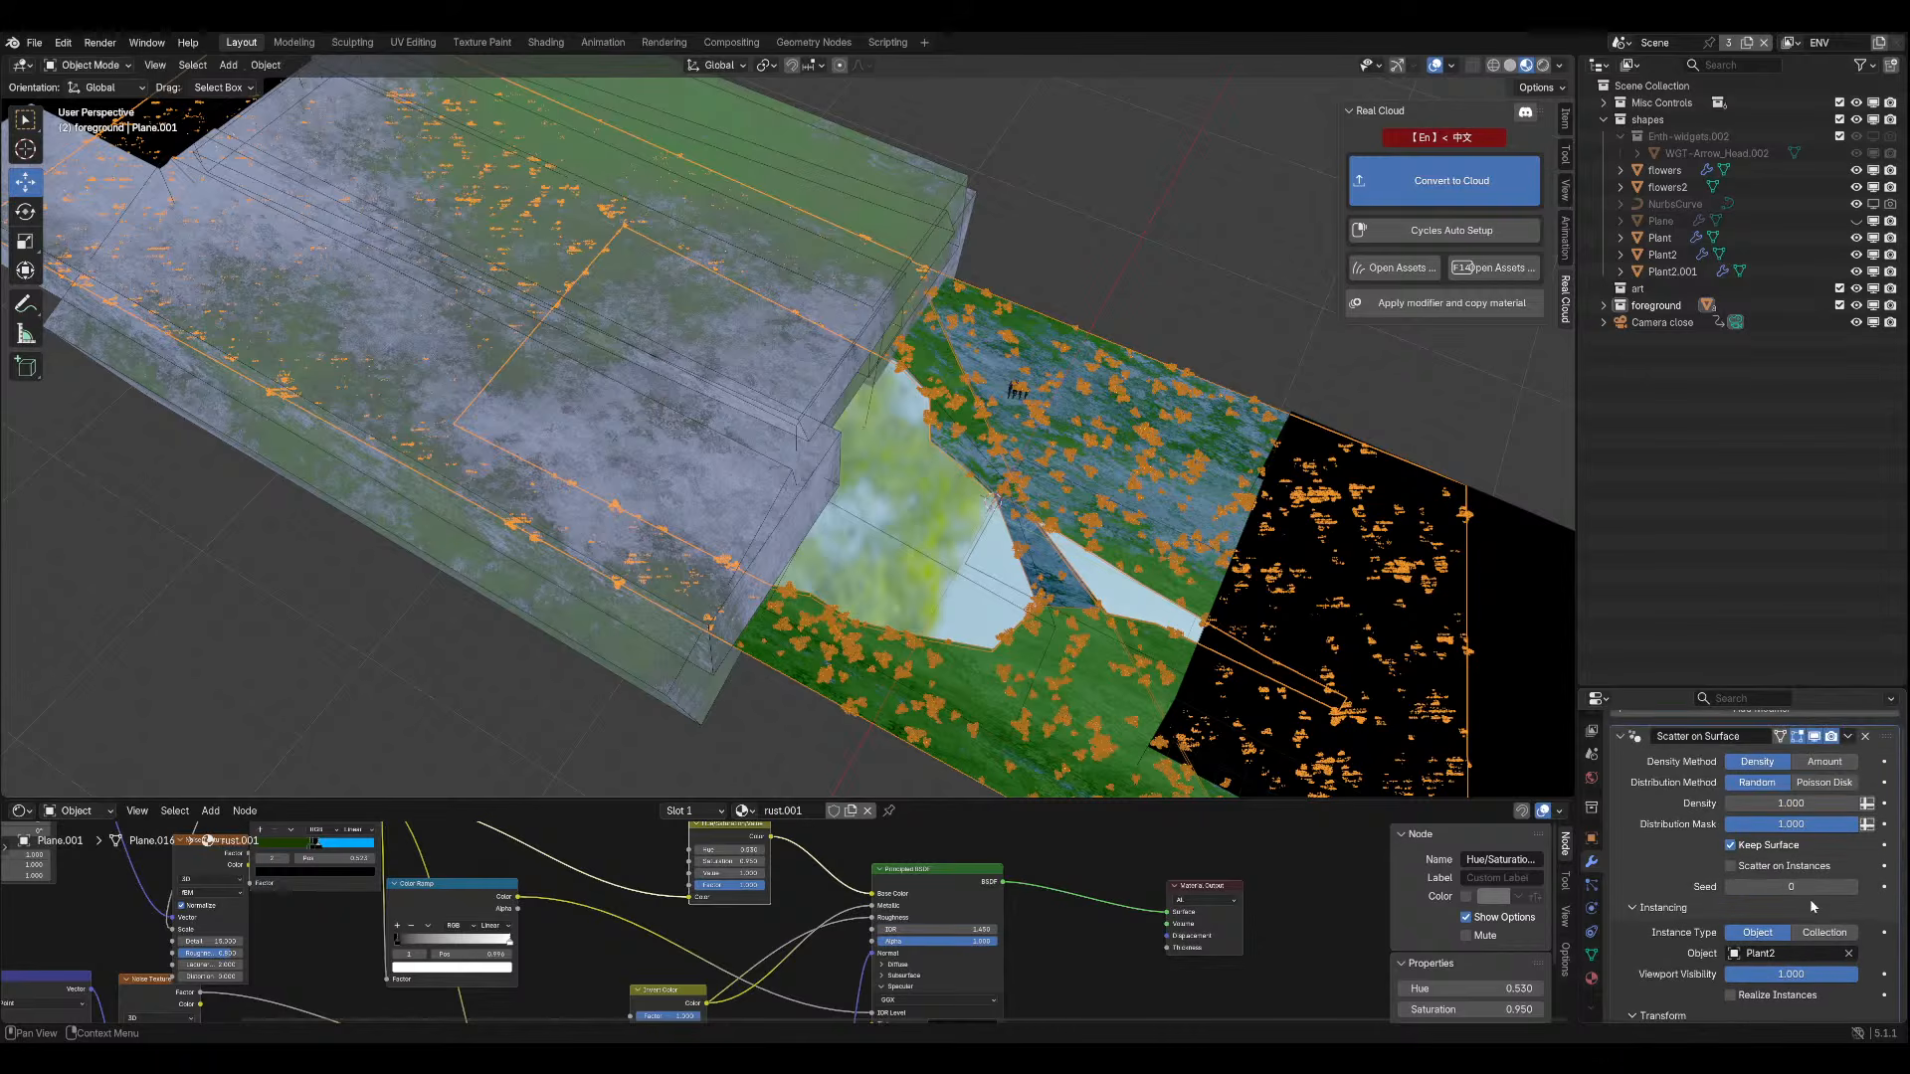
left_click(1867, 805)
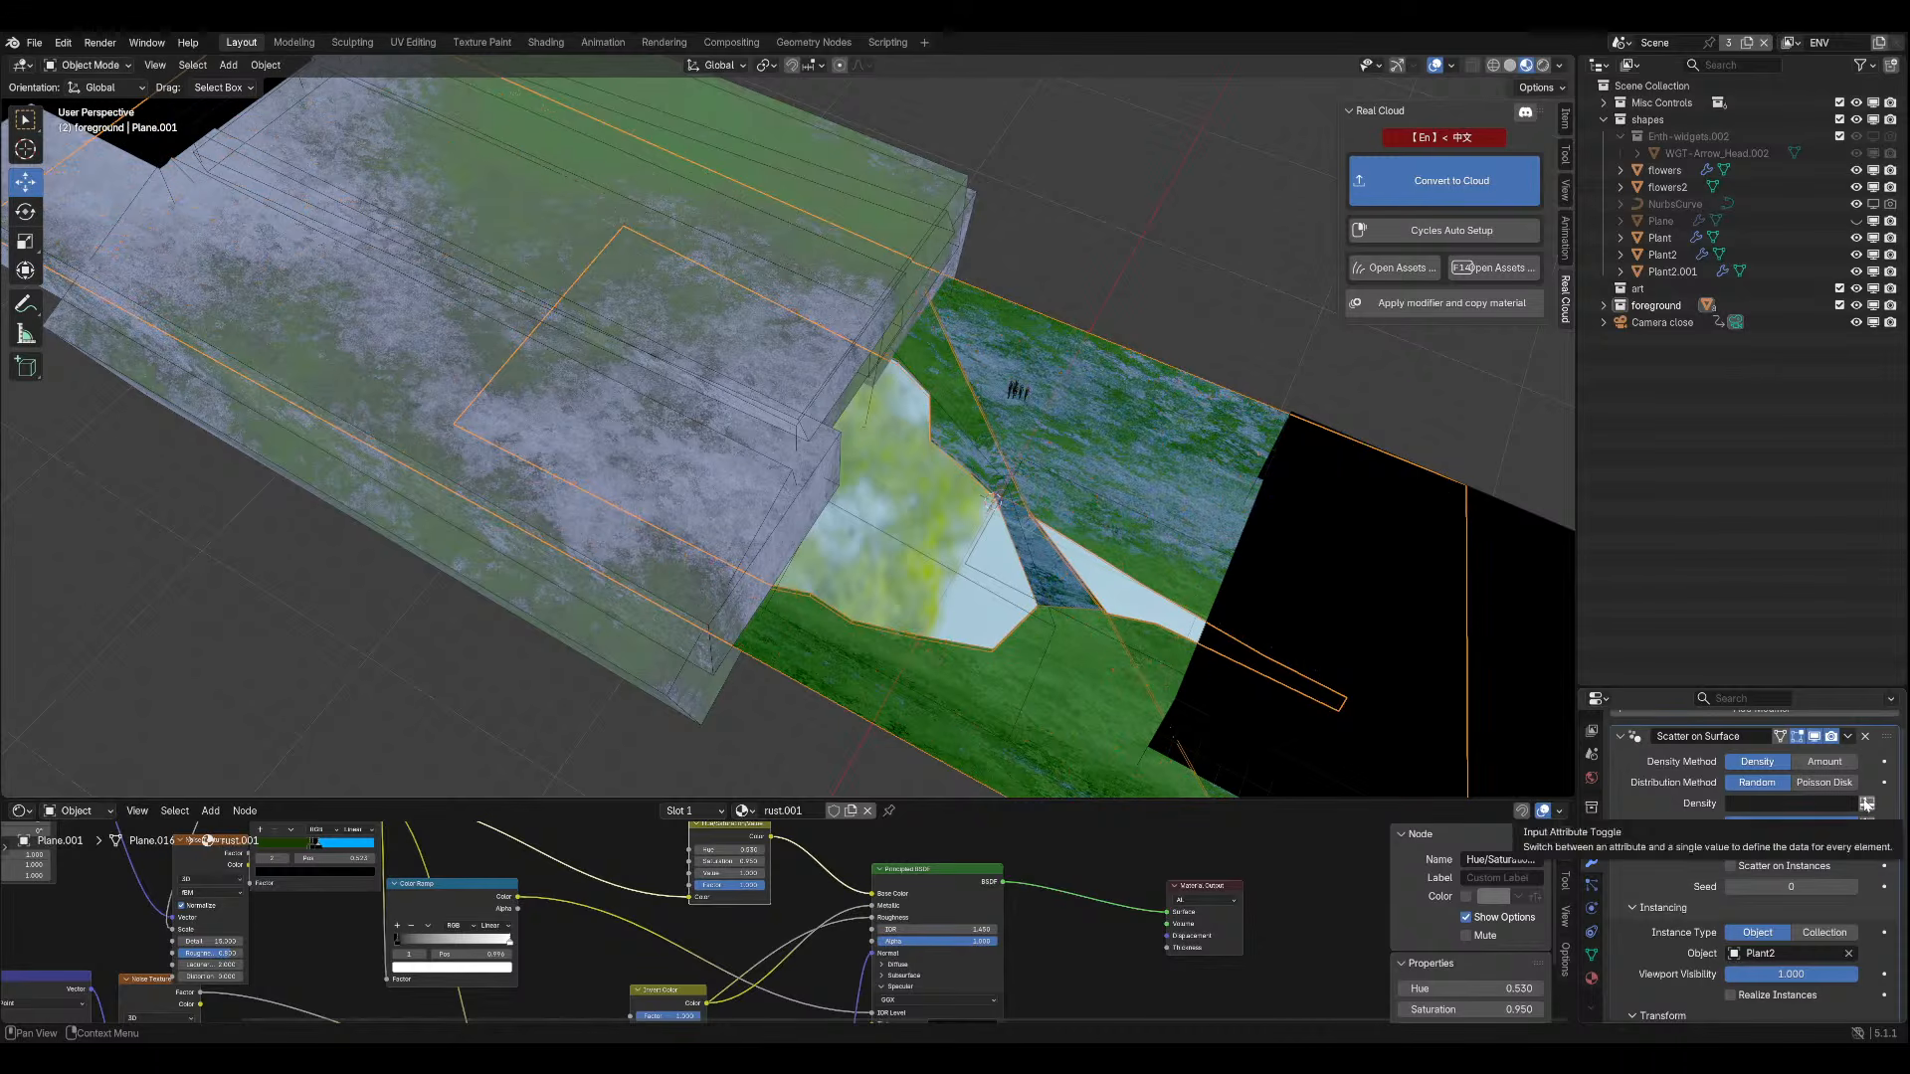
left_click(1816, 803)
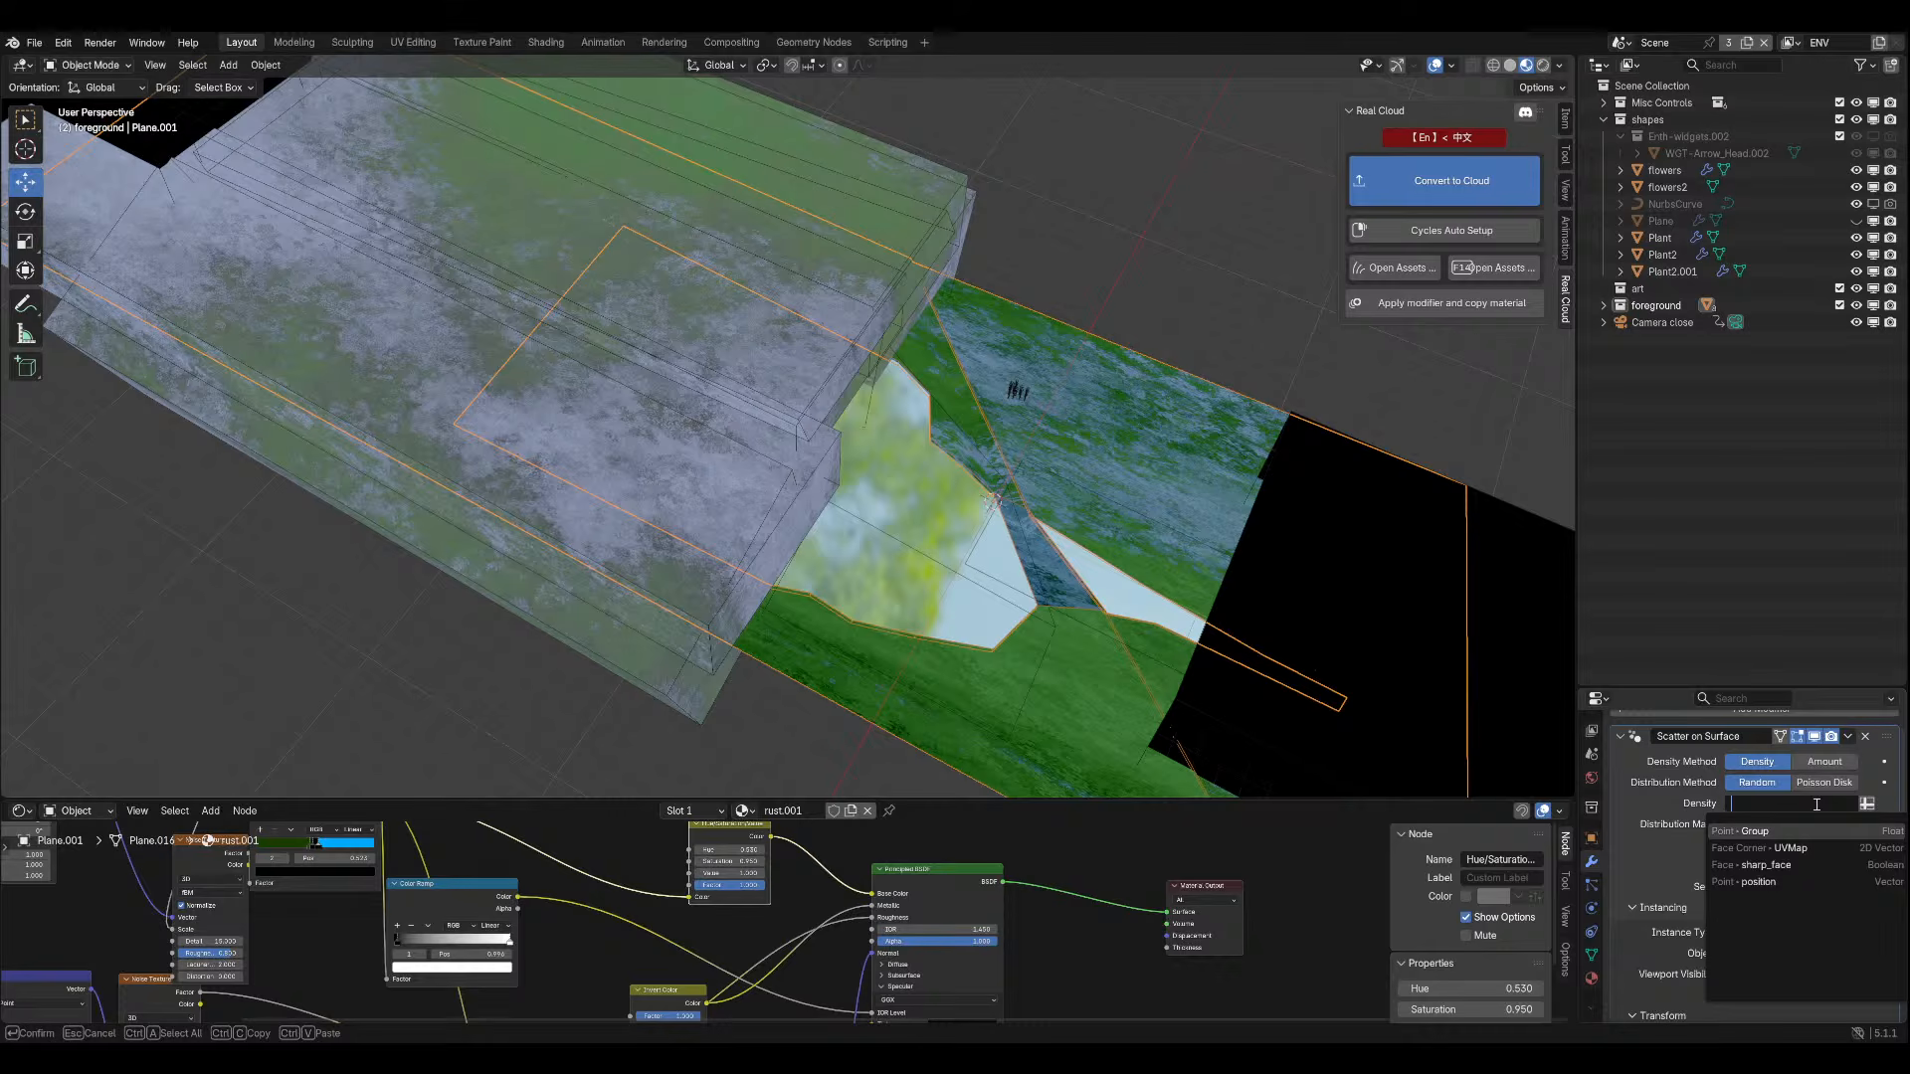
type("we")
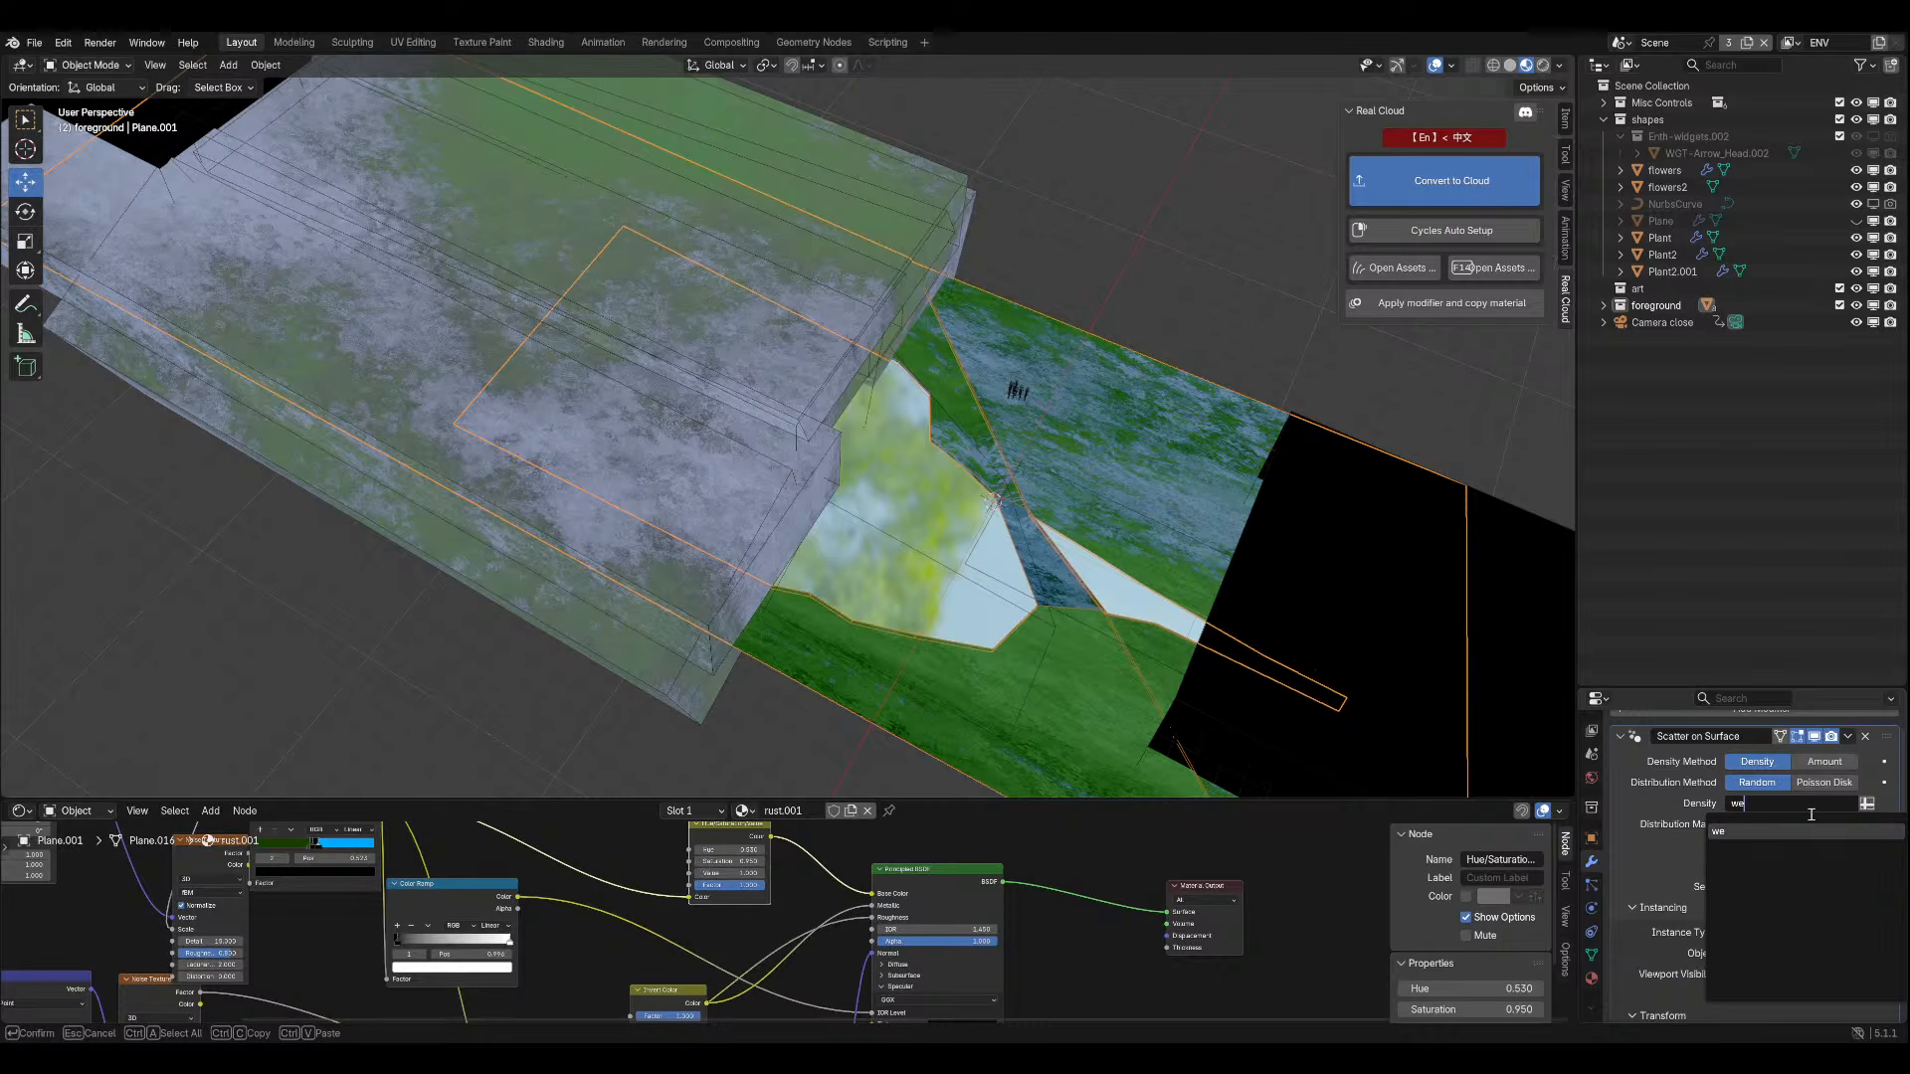
key("Escape")
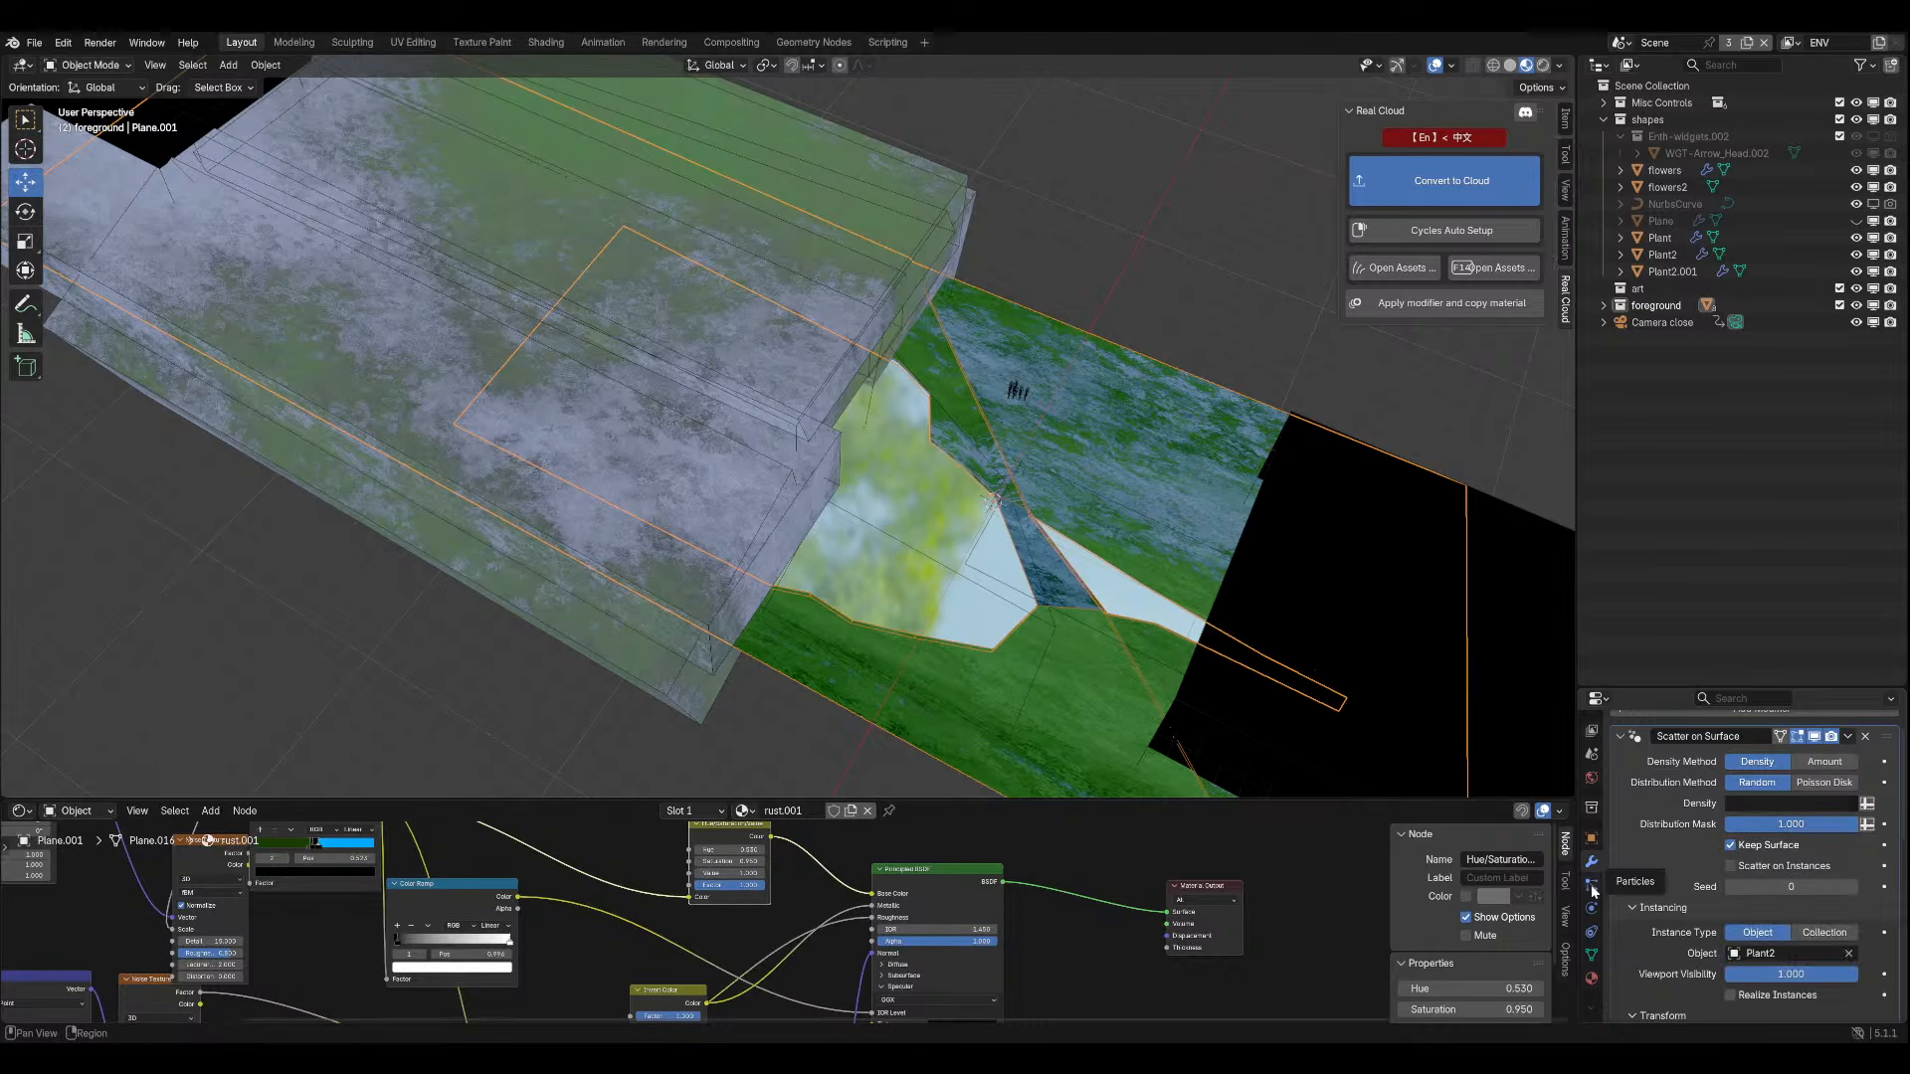
left_click(1833, 806)
left_click(1621, 822)
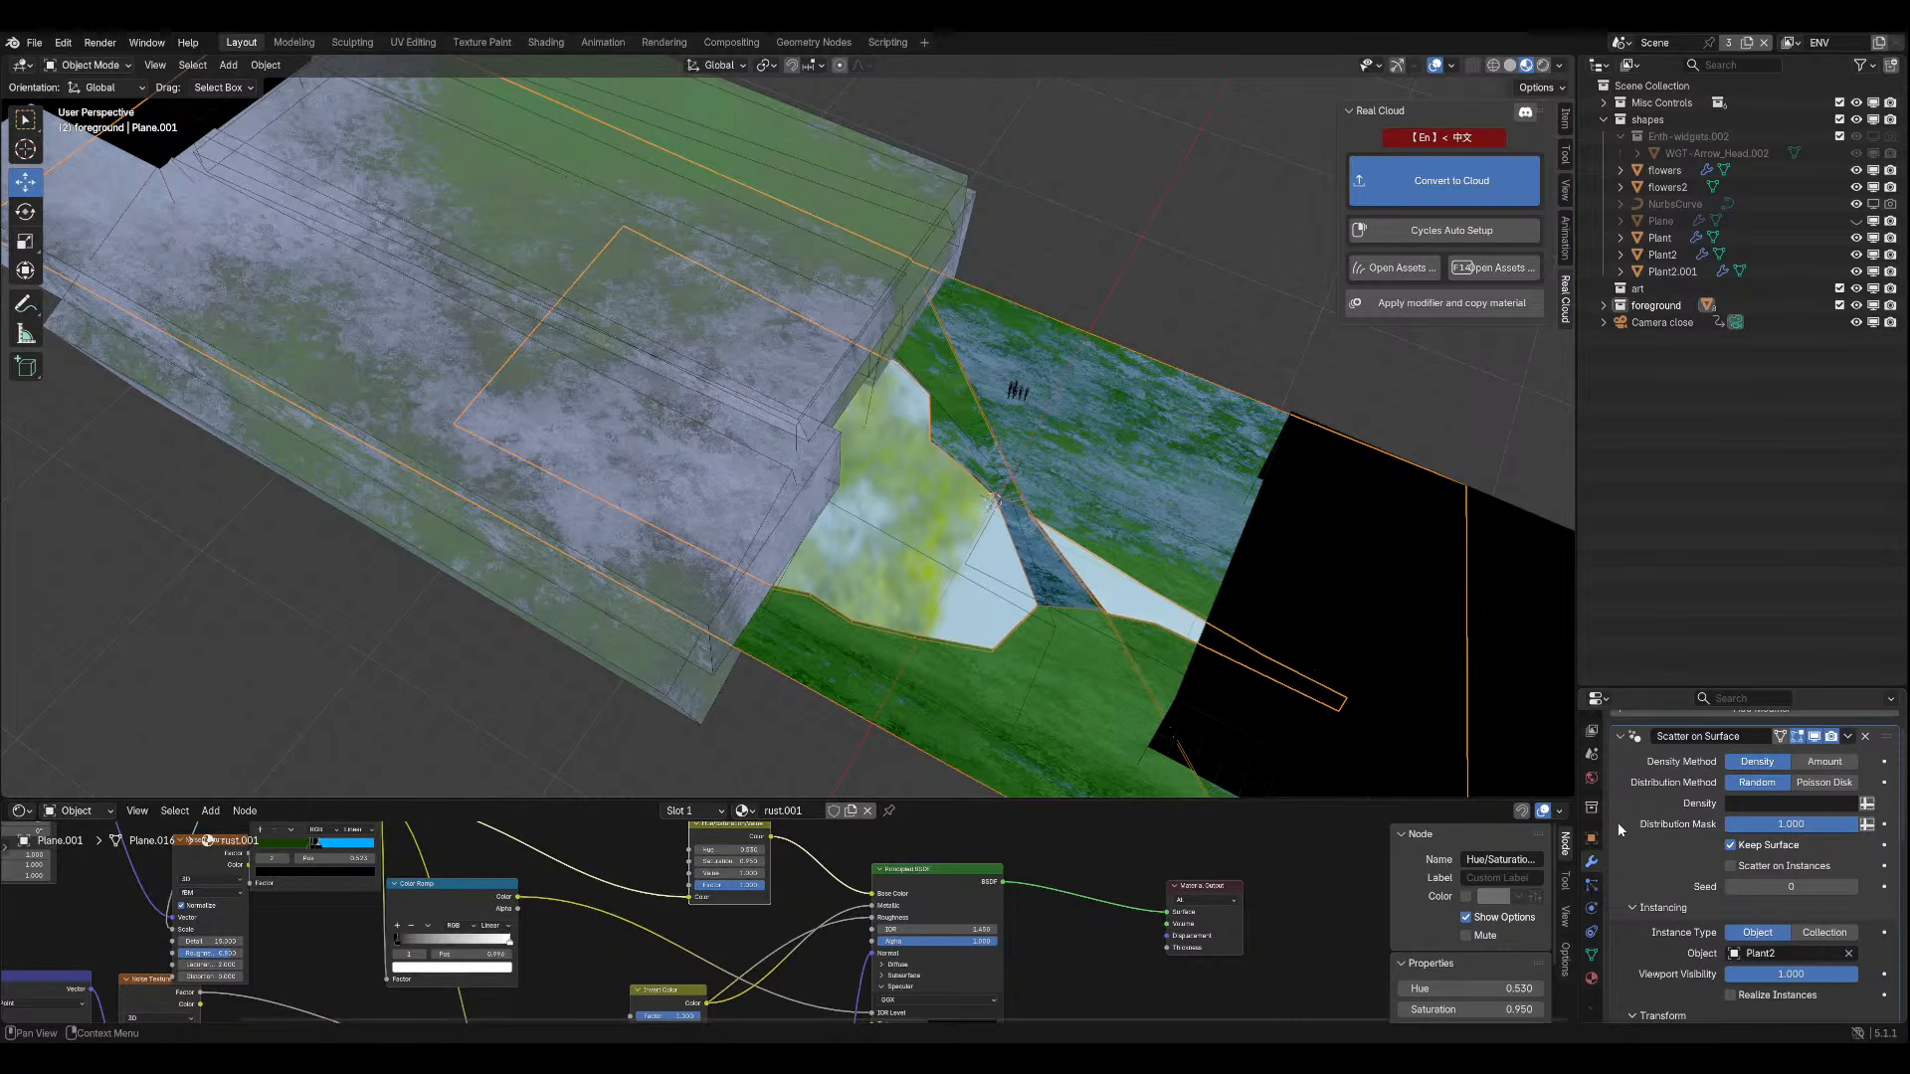
left_click(1867, 804)
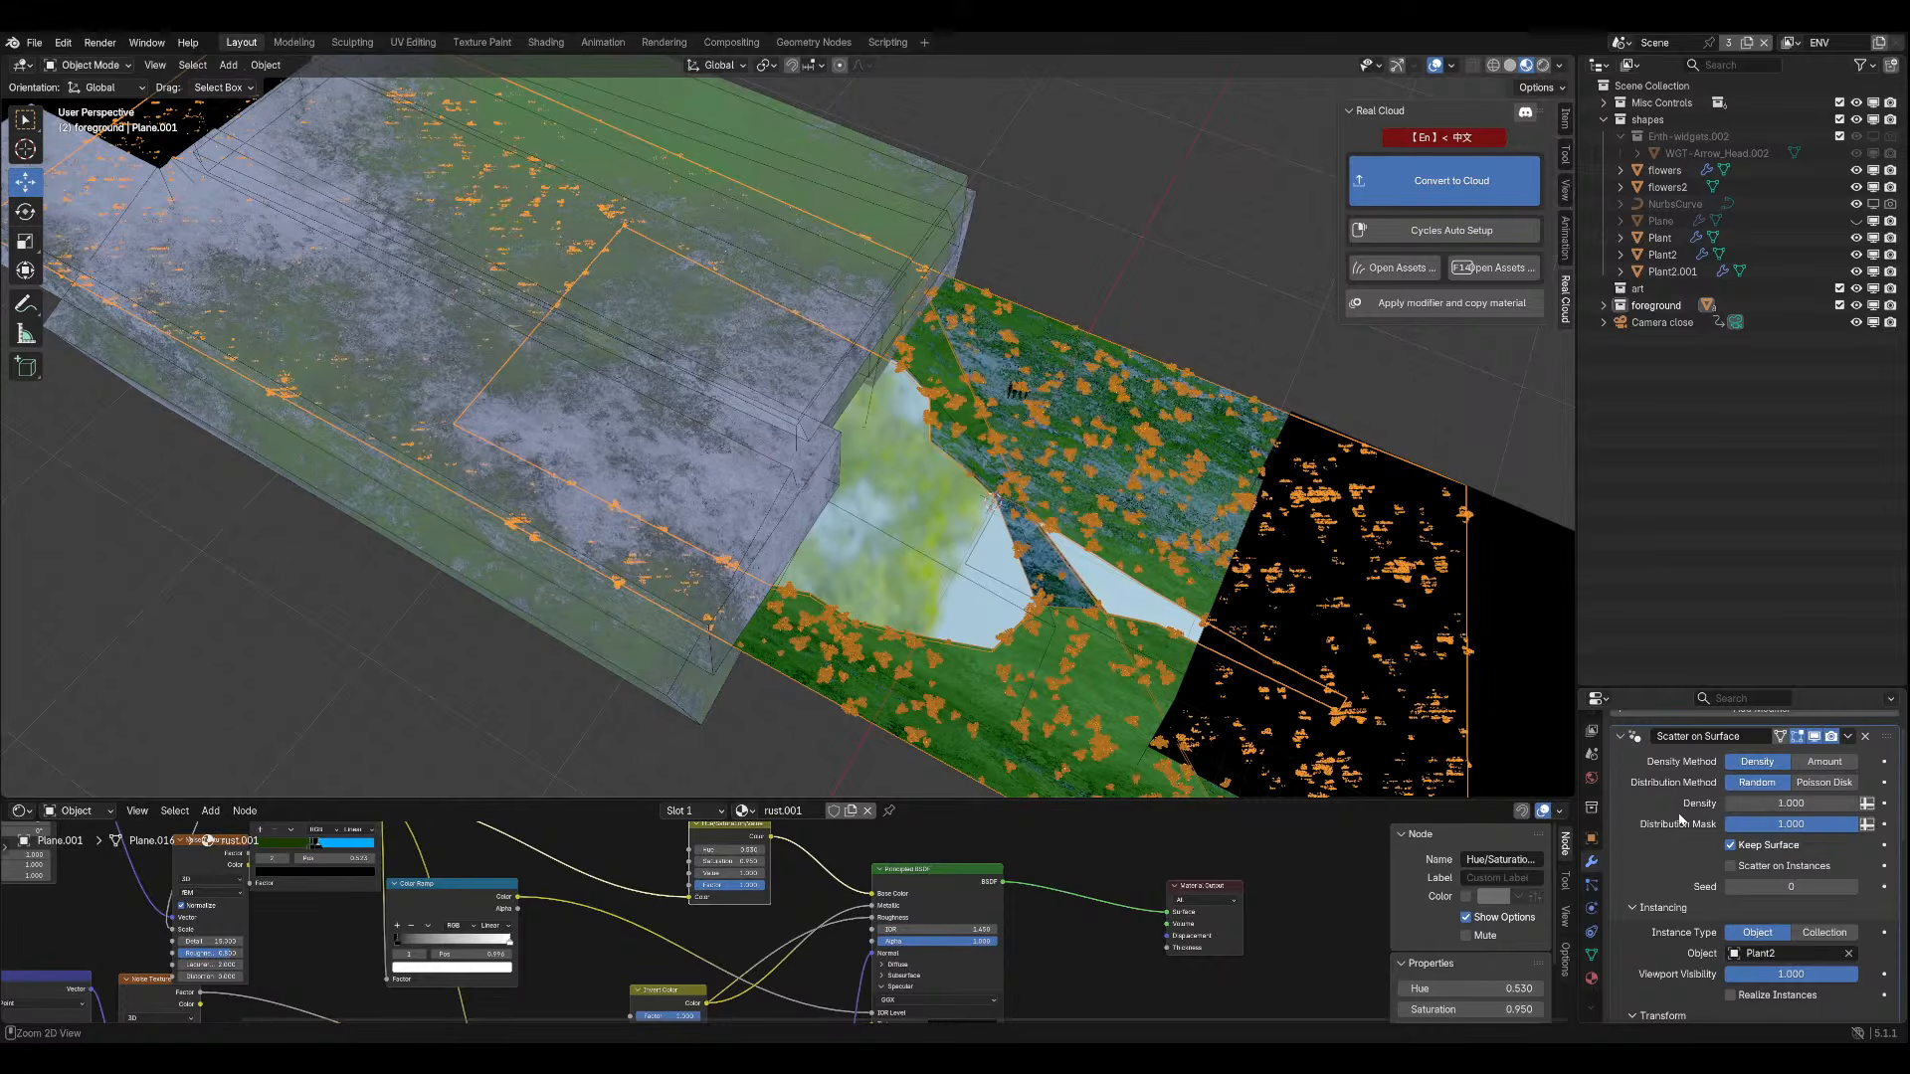
Switch the scatter's Distribution Mask to an attribute input and open its list of available attributes.
left_click(1870, 825)
left_click(1805, 828)
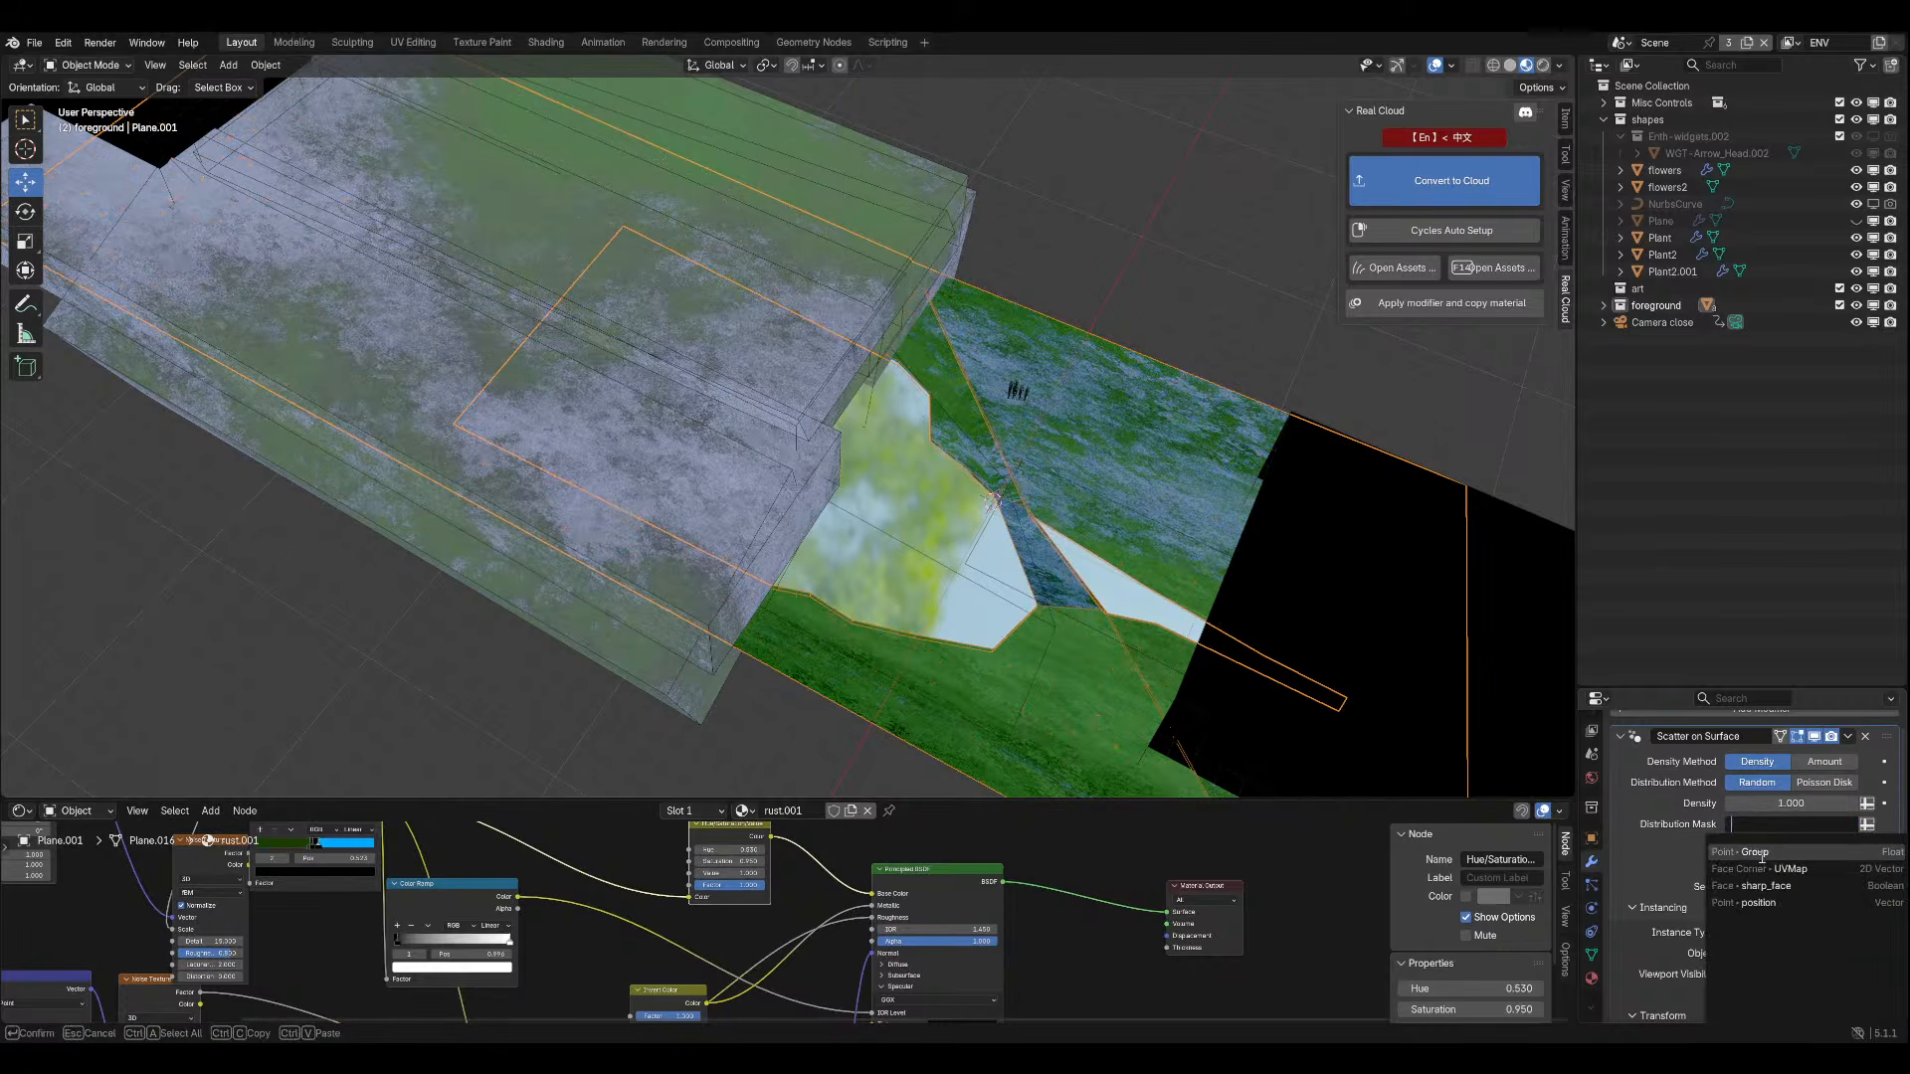
left_click(1592, 886)
Add a second vertex group to the ground plane and name it "PLANTS :3".
left_click(1592, 932)
left_click(1591, 955)
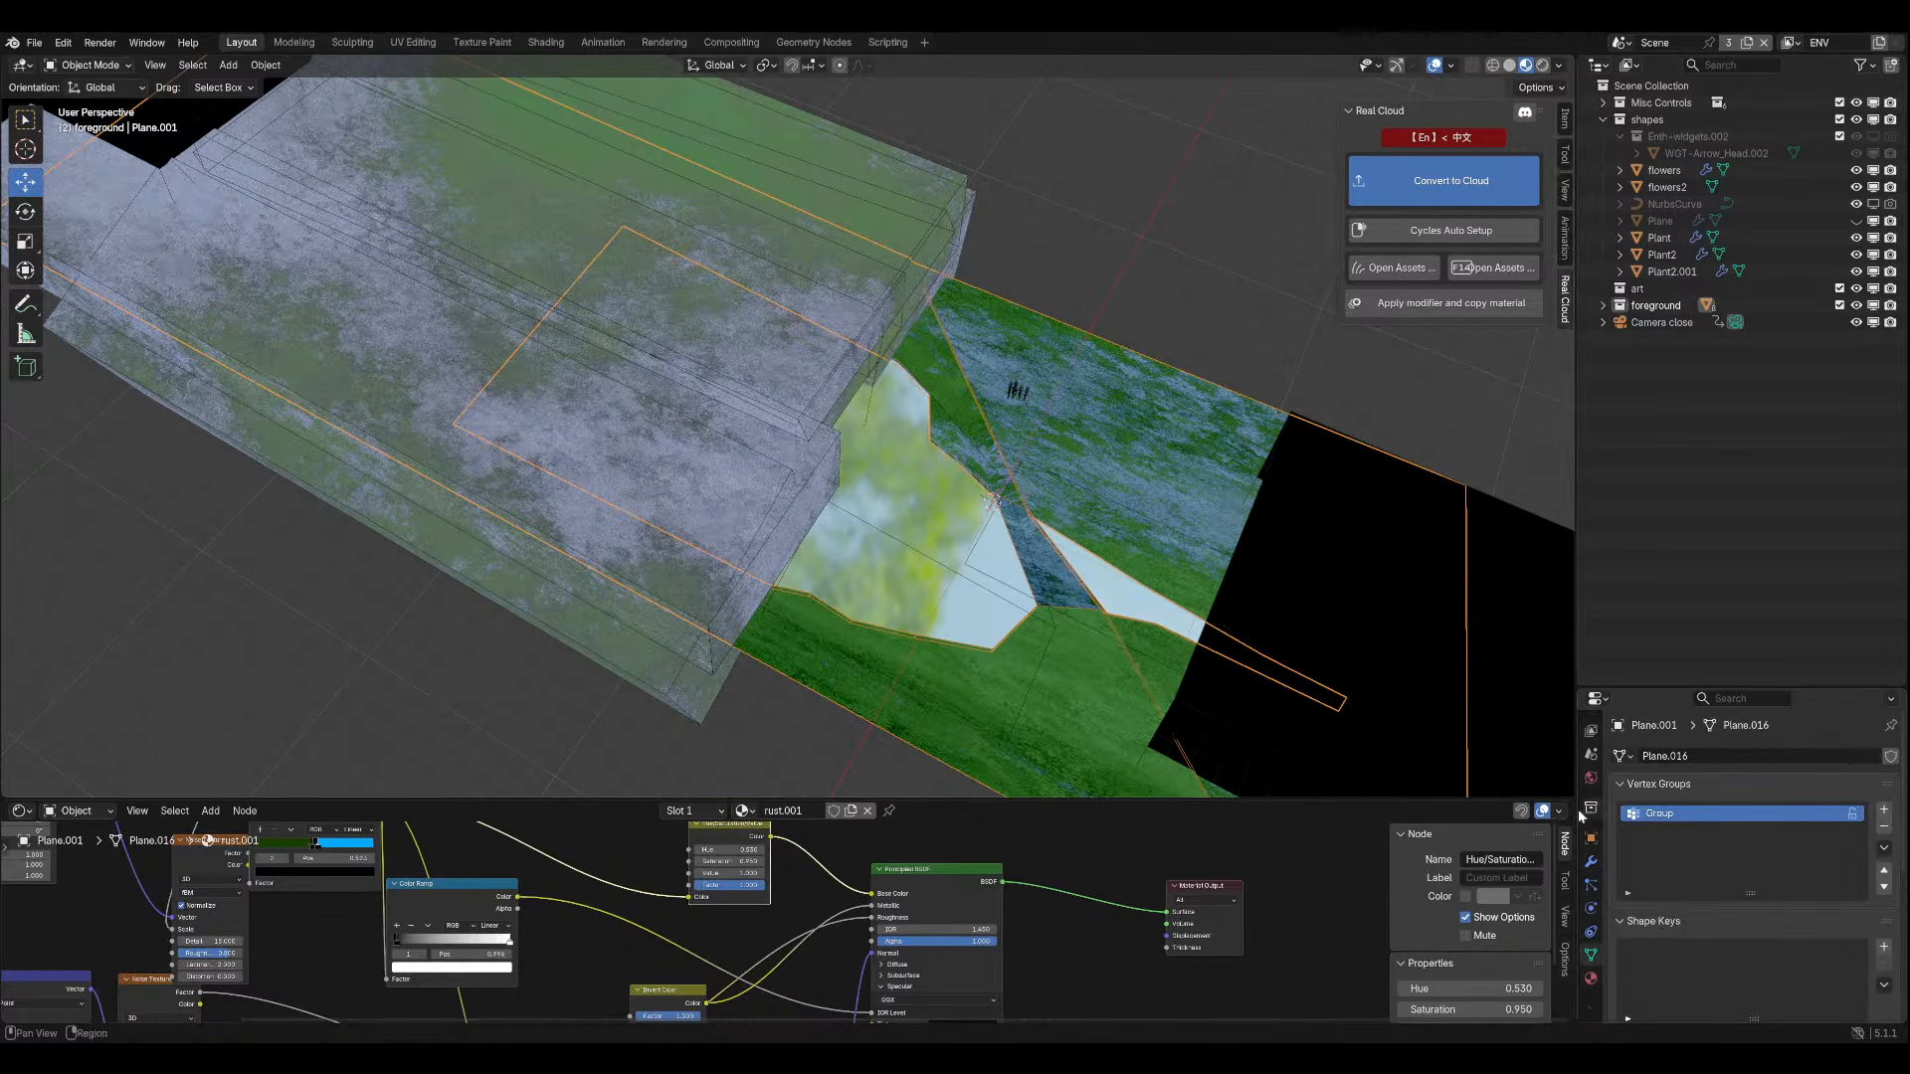
left_click(1883, 810)
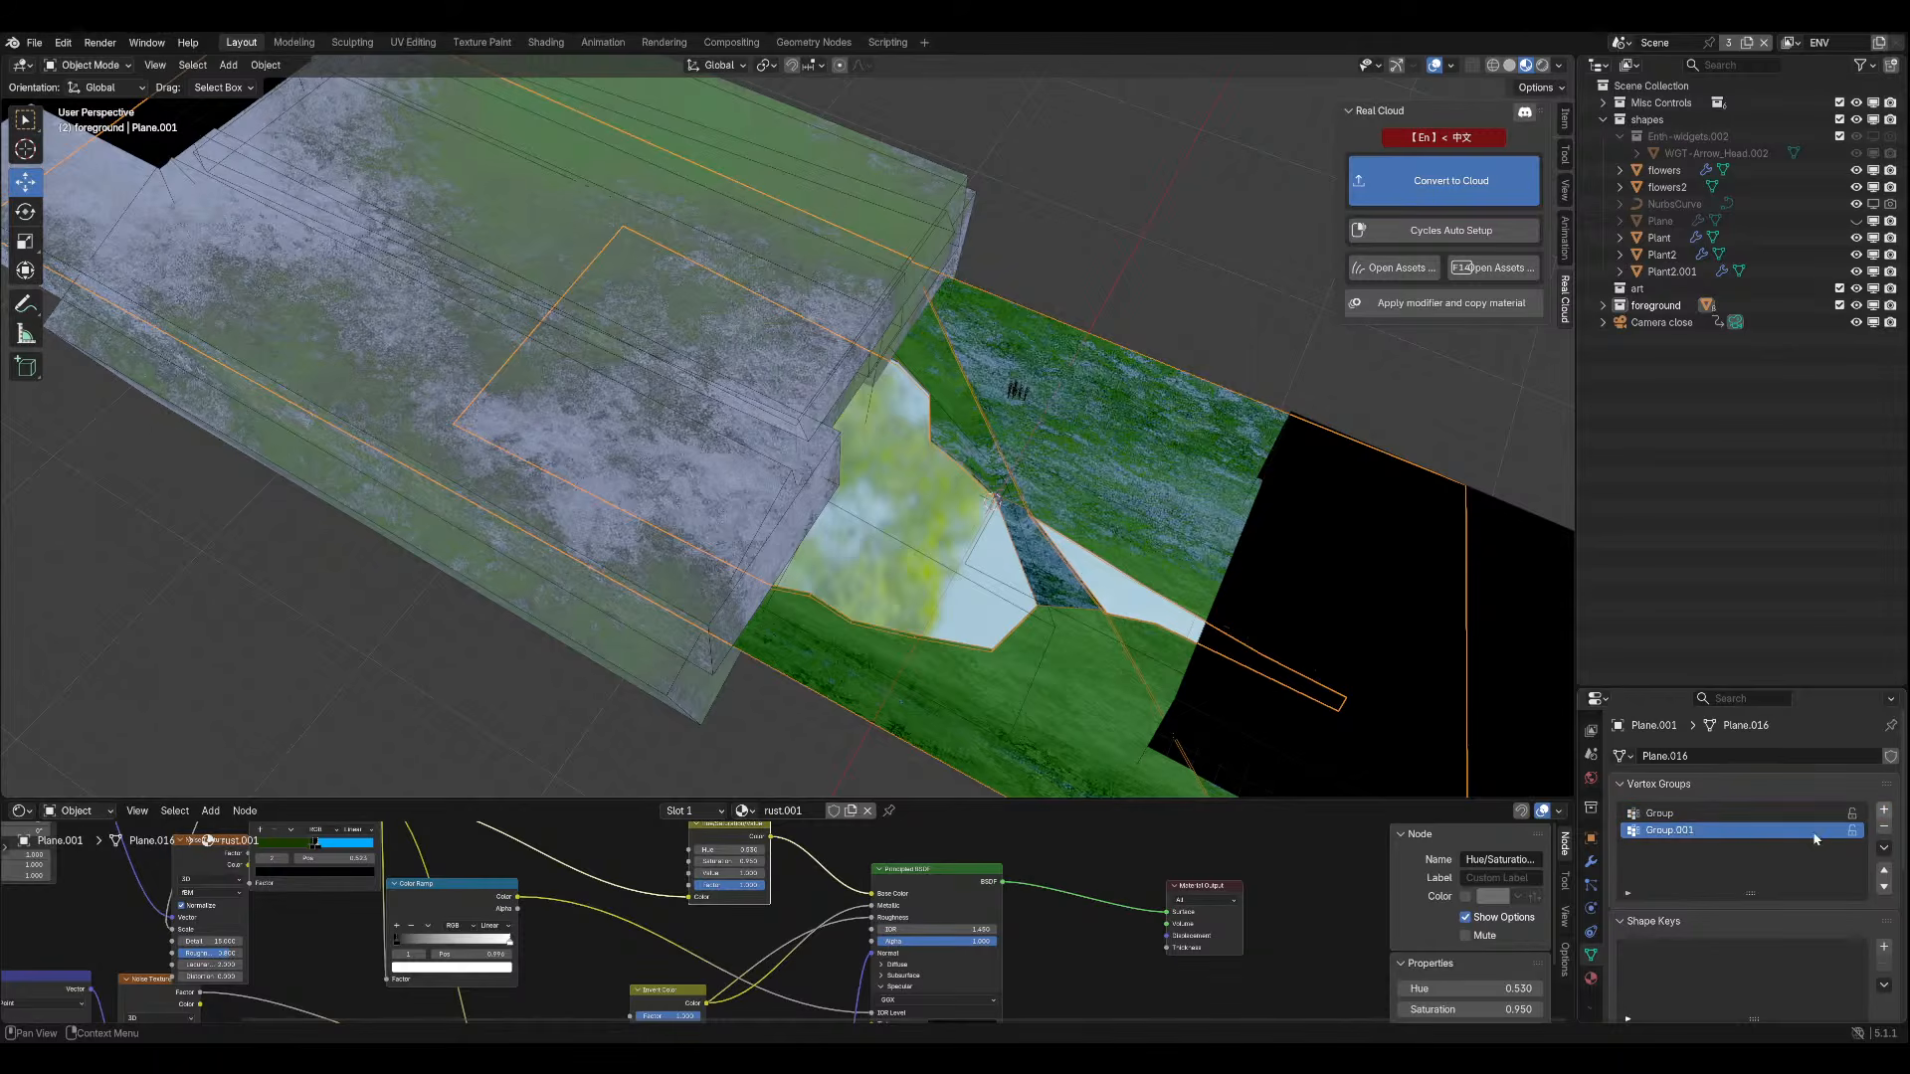
double_click(1681, 829)
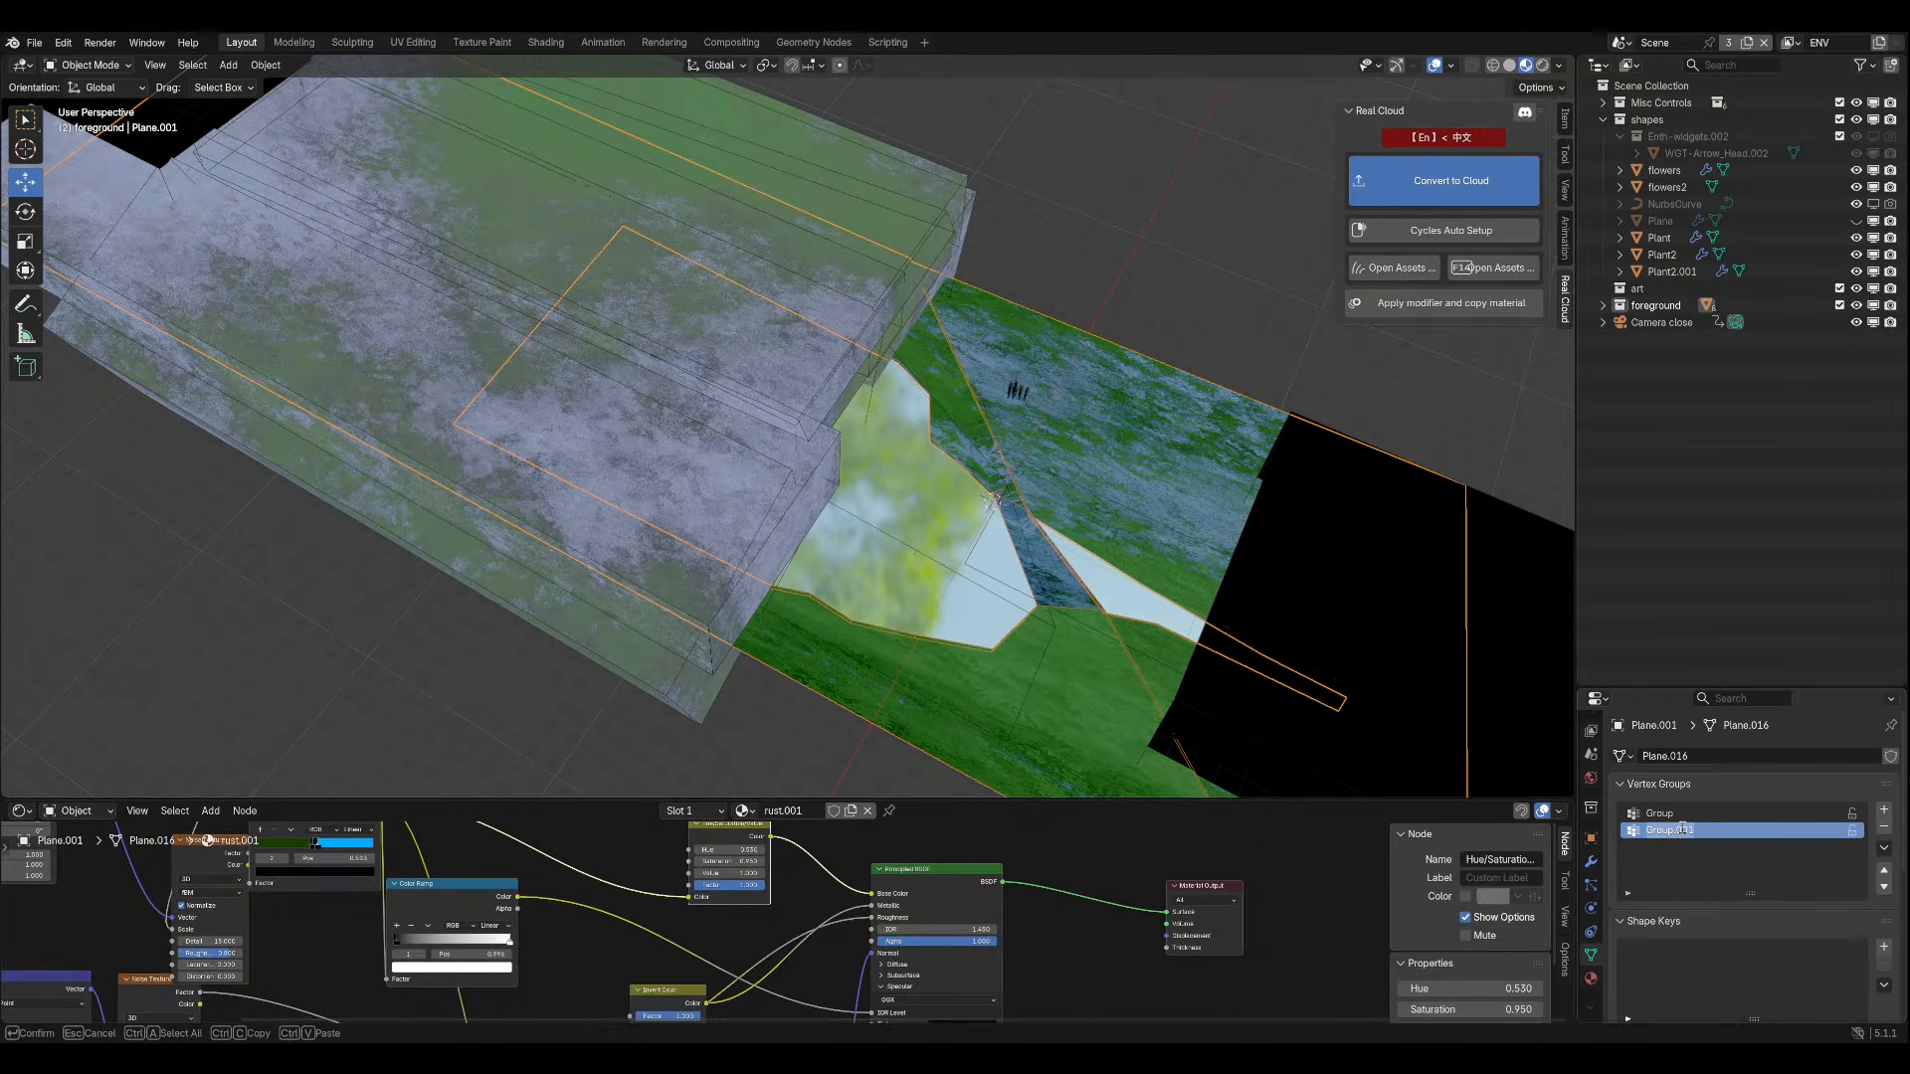
type("PLANTS :")
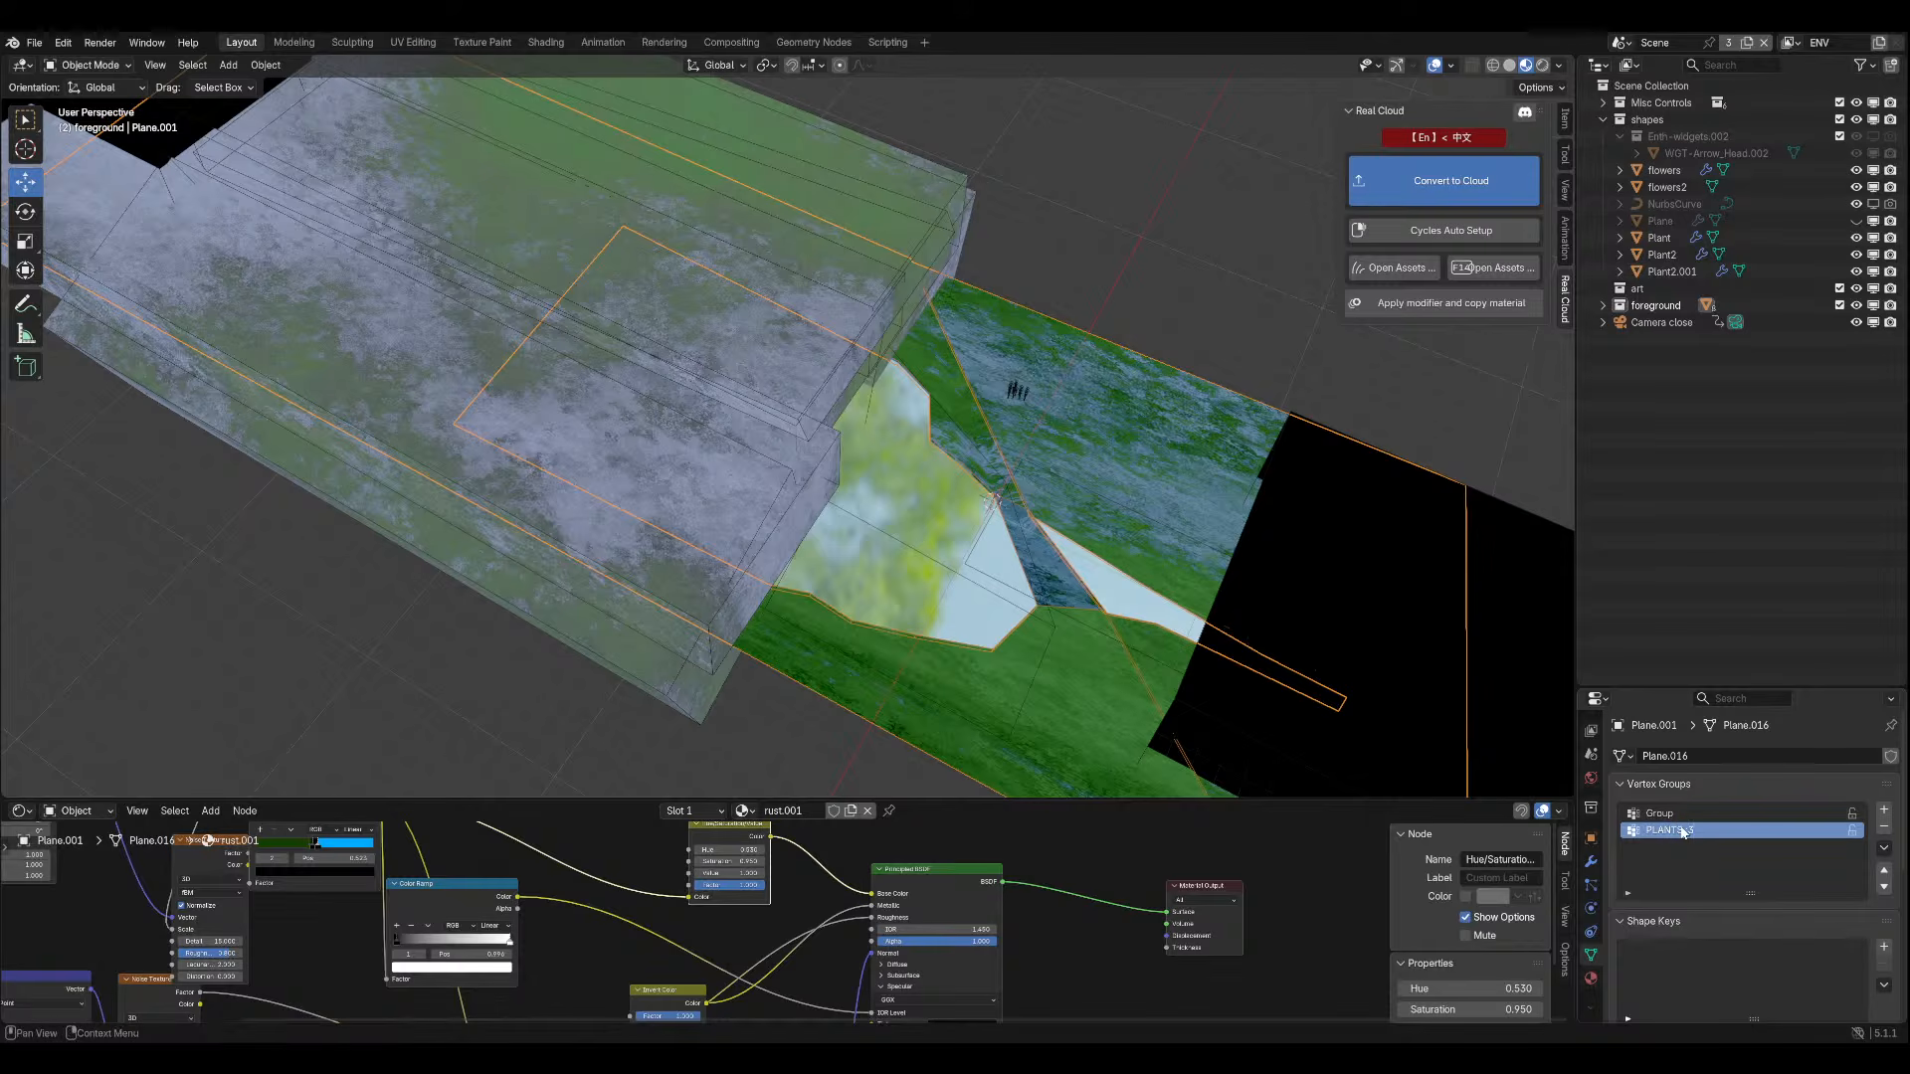
type("3")
key("Return")
Select the ground face around the pool in Edit Mode, return to Object Mode and save the file.
left_click(87, 65)
left_click(89, 104)
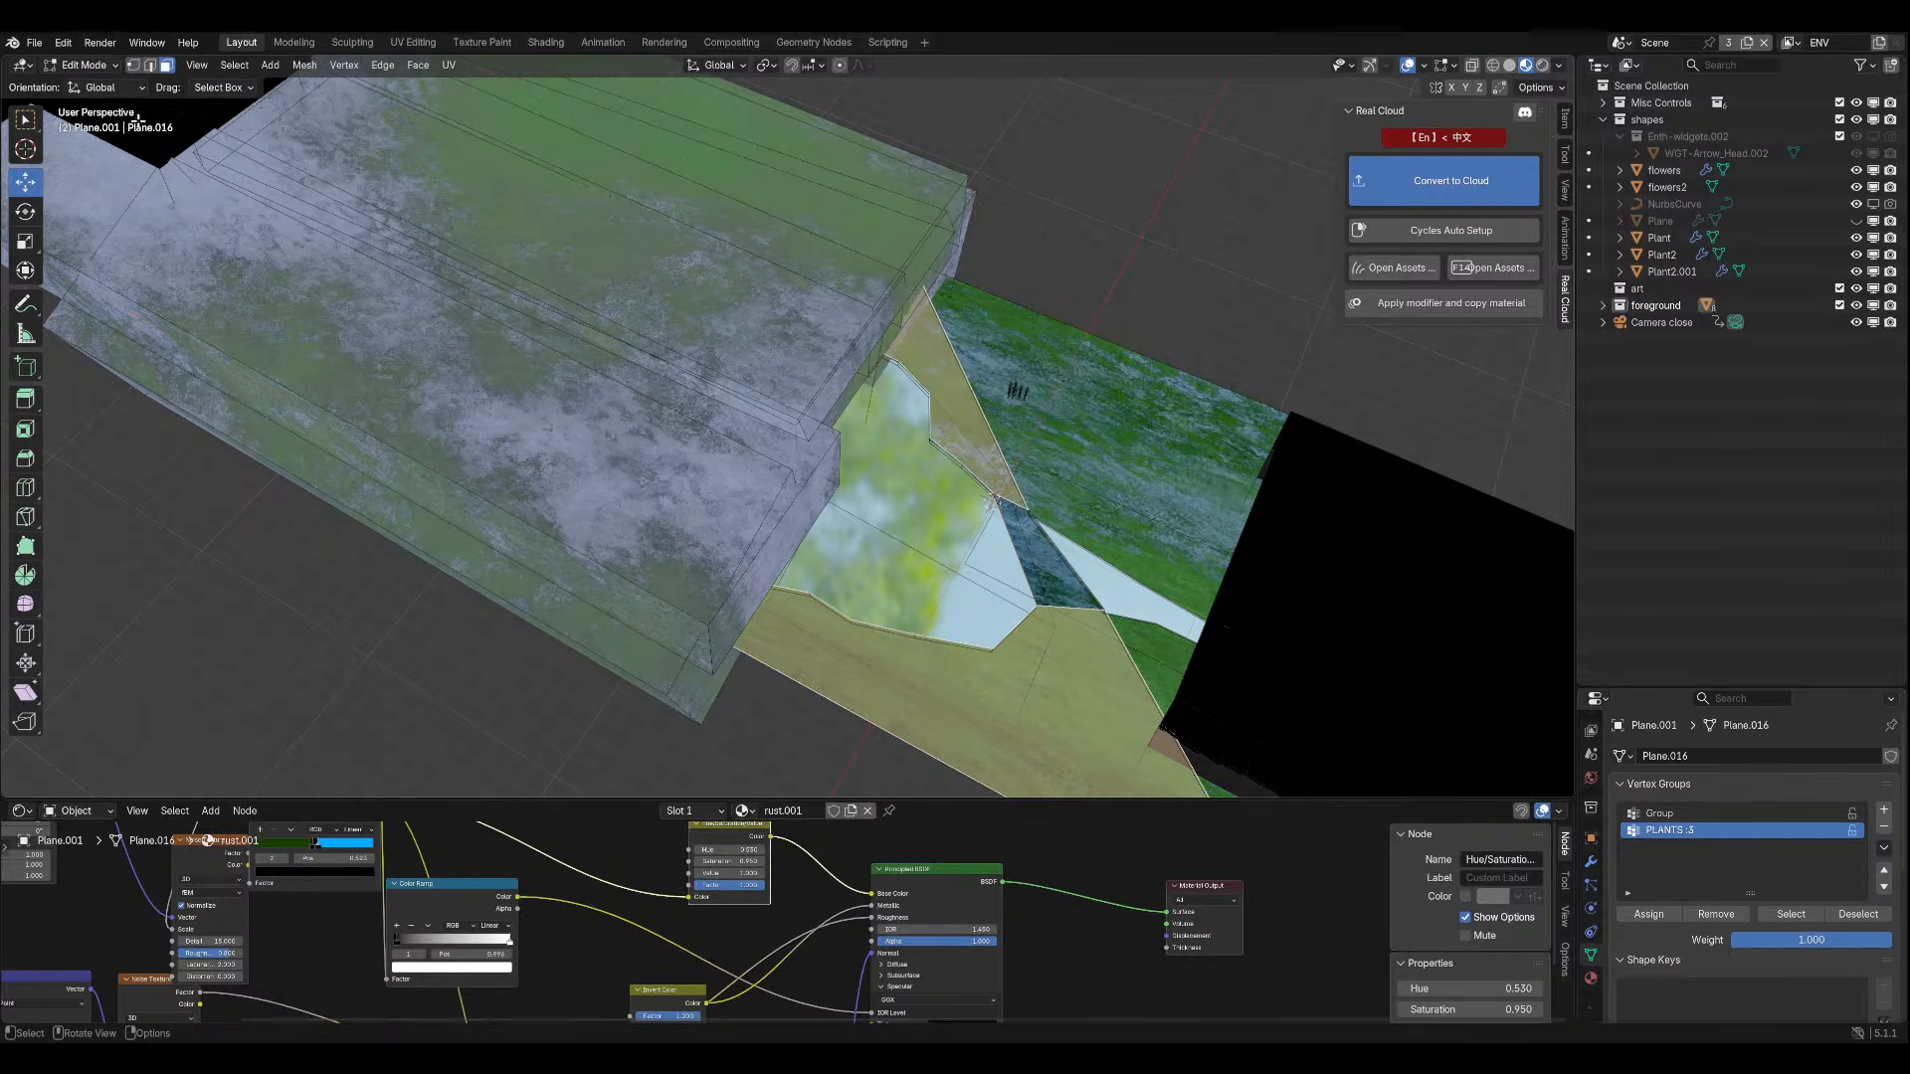
middle_click_drag(930, 671, 847, 401)
left_click(260, 665)
scroll(728, 372, "up", 4)
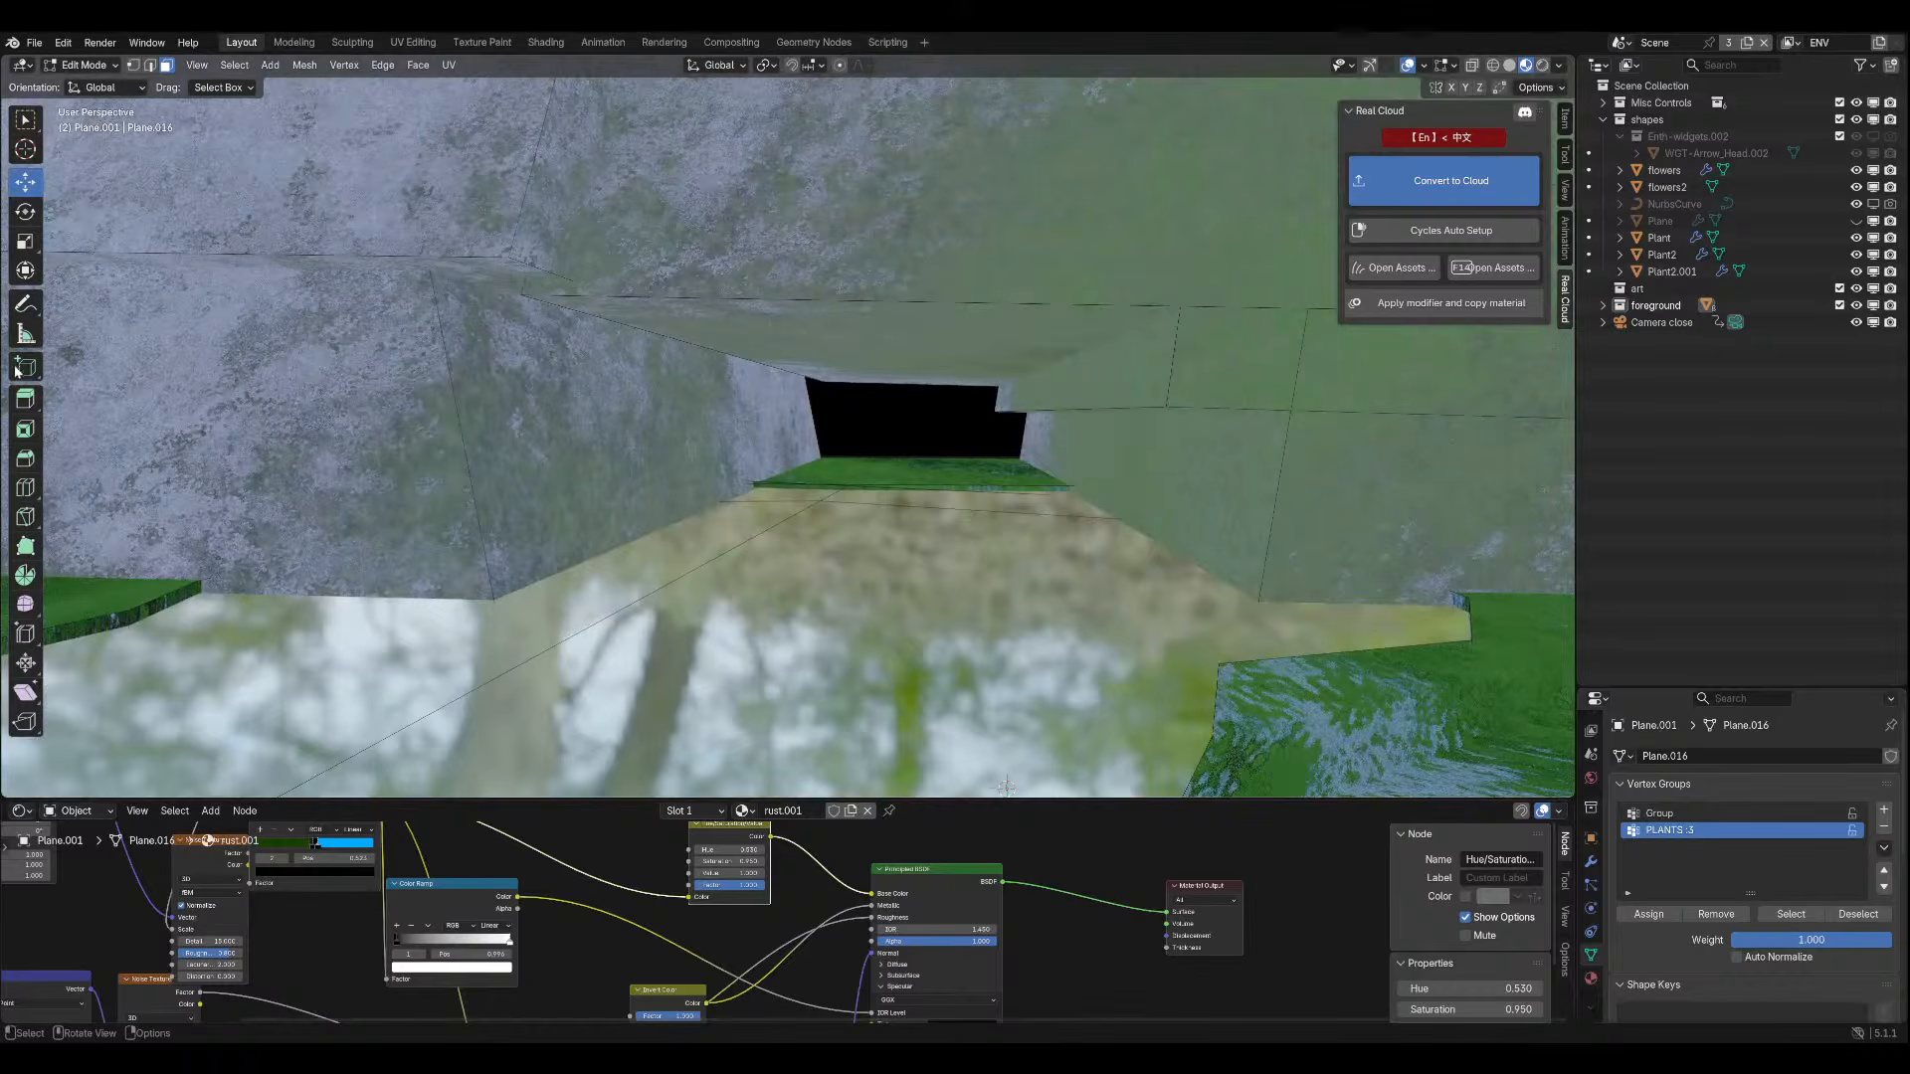
scroll(829, 478, "down", 5)
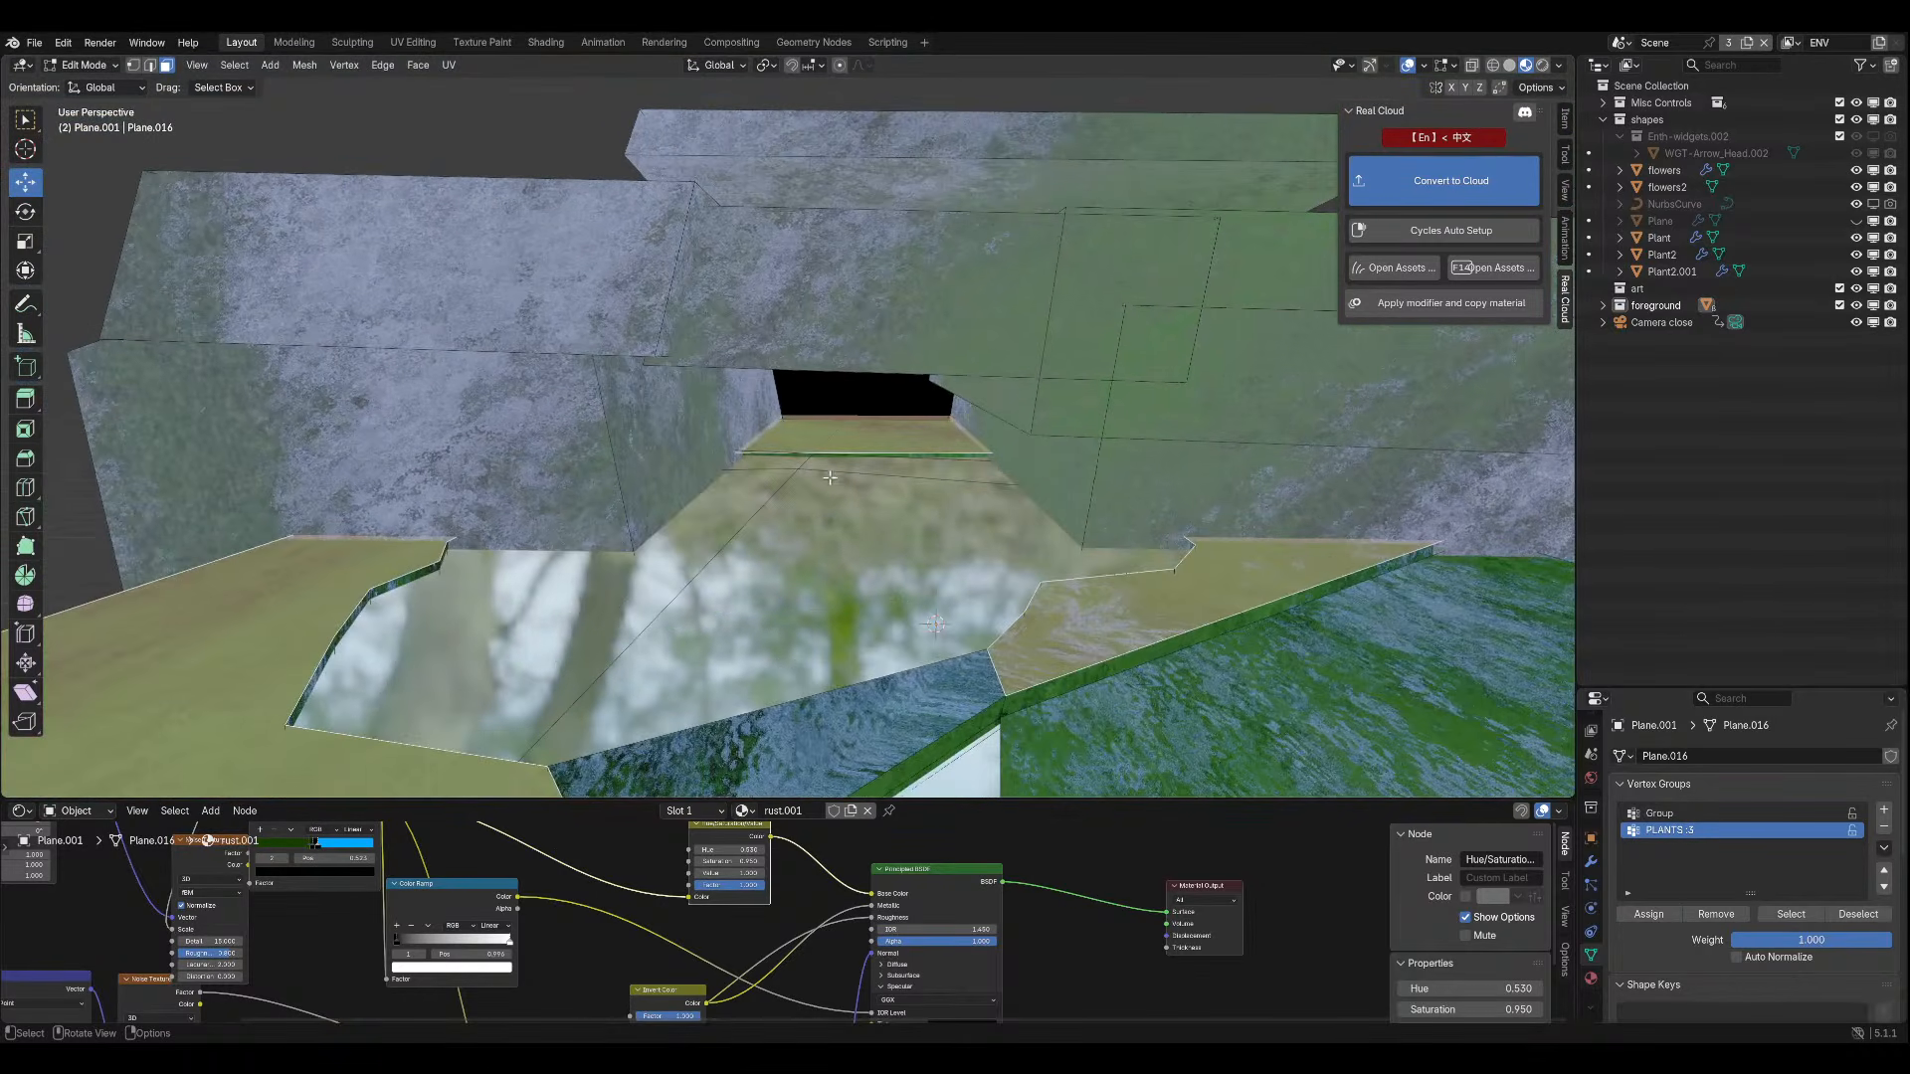
left_click(85, 65)
left_click(84, 87)
key("ctrl+s")
Hide the slab block covering the tunnel and select the ground plane, viewed from above.
left_click(448, 253)
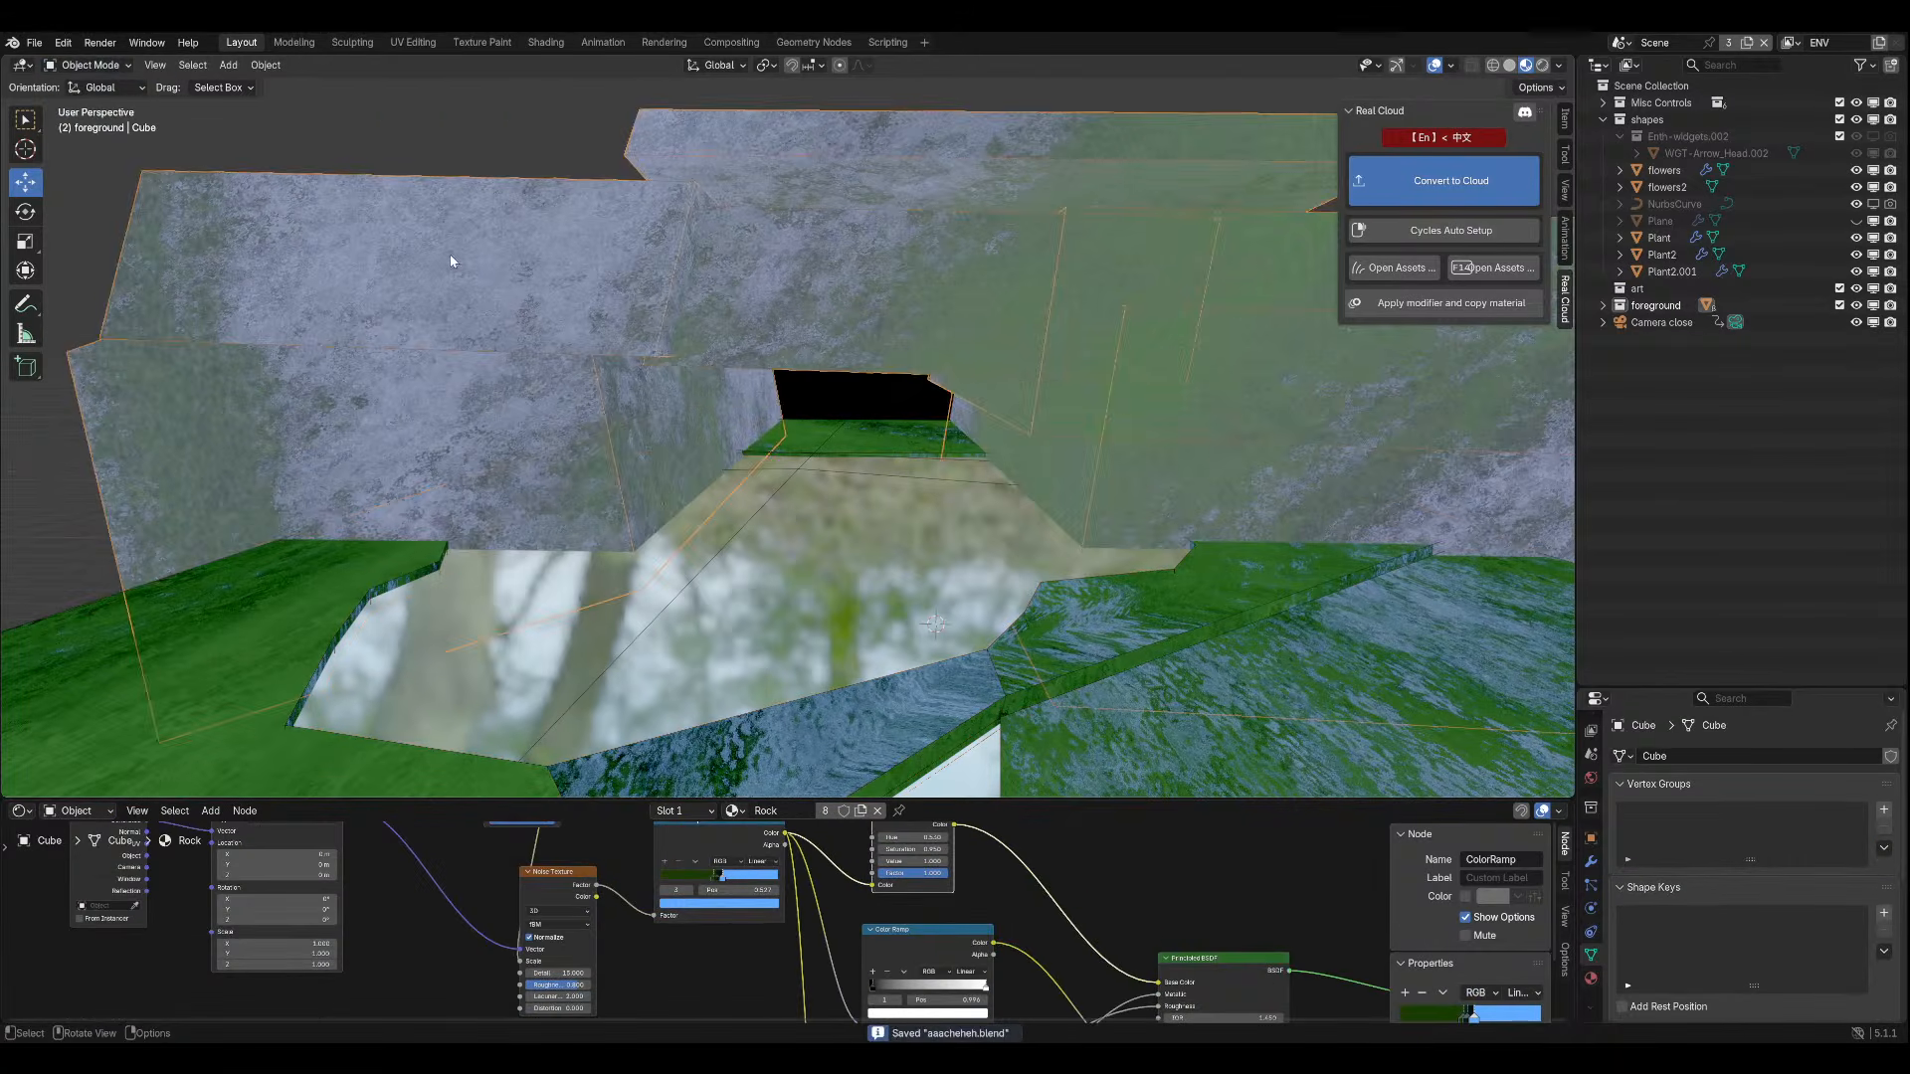
key("h")
left_click(476, 509)
middle_click_drag(845, 289, 818, 412)
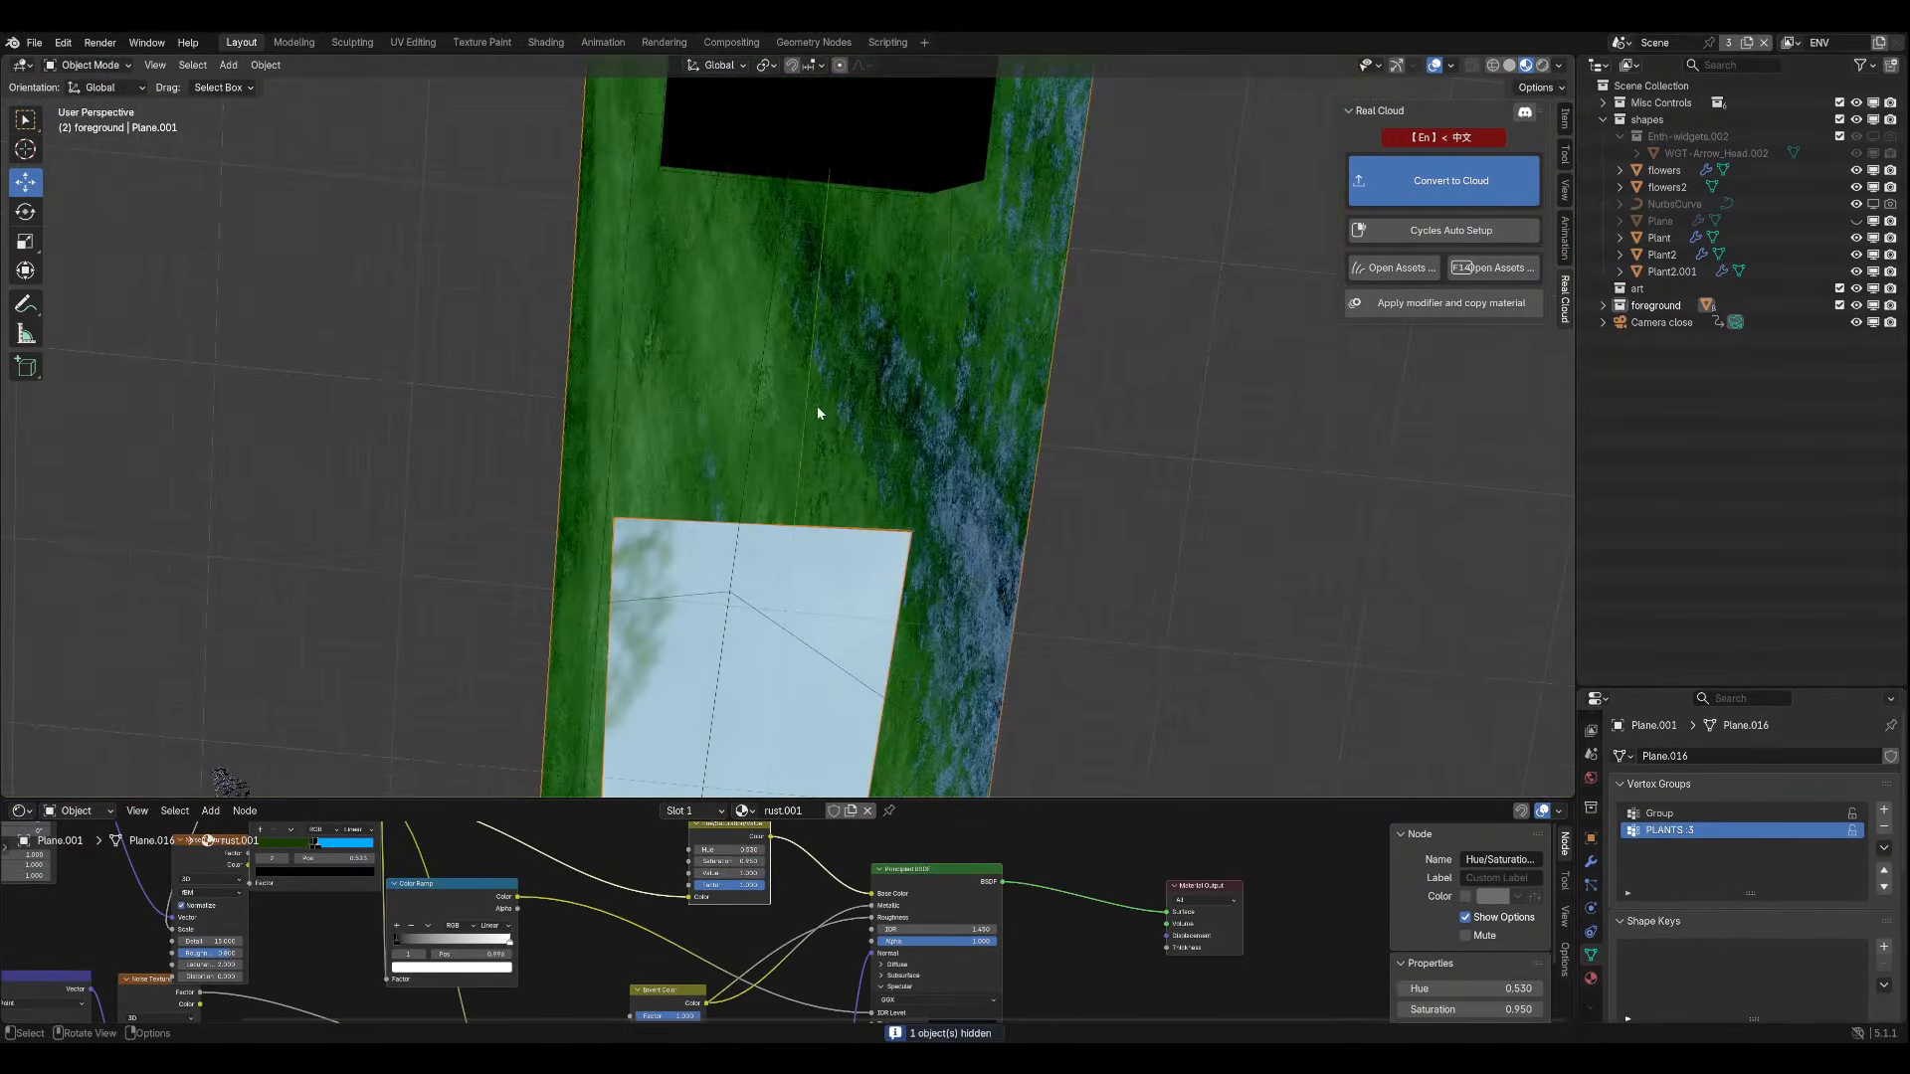
Knife-cut the ground plane along the pool's straight end, from one outer edge across to the other, and return to Object Mode.
left_click(87, 65)
left_click(73, 102)
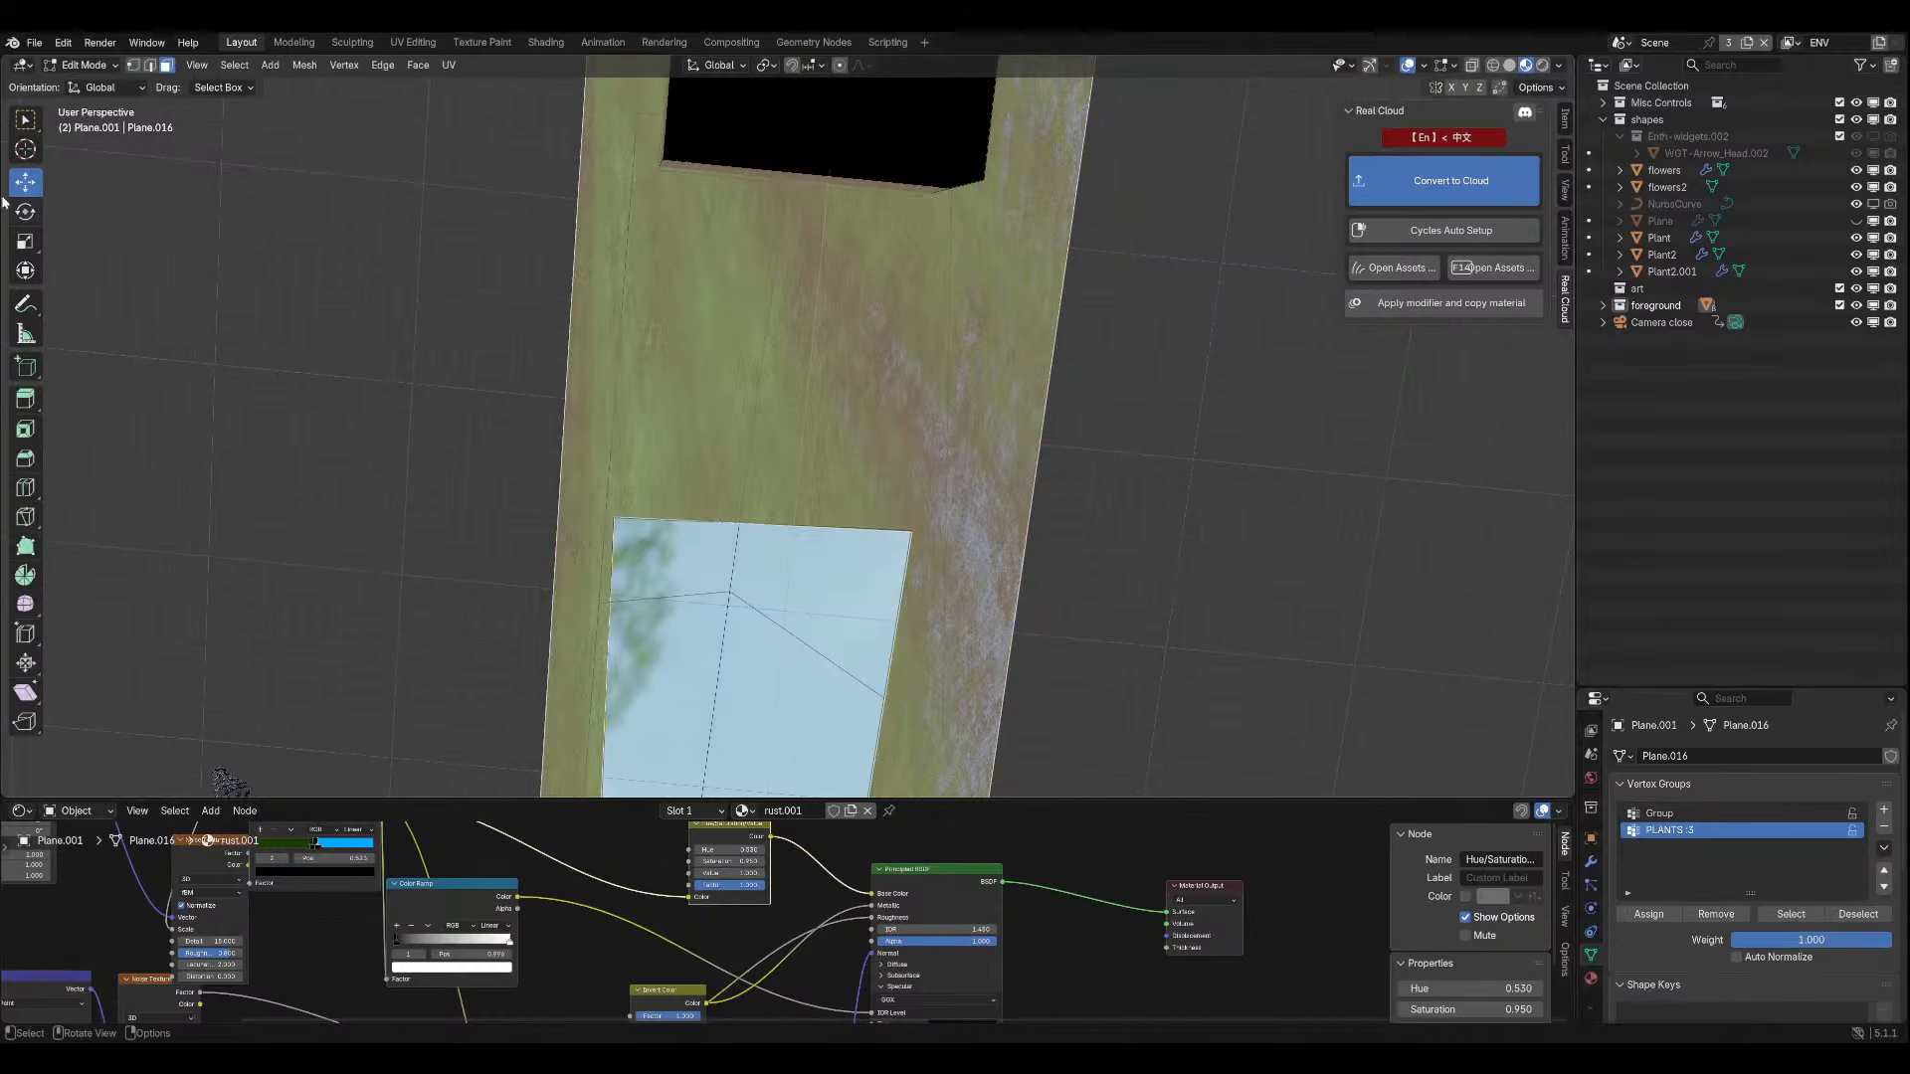
left_click(25, 516)
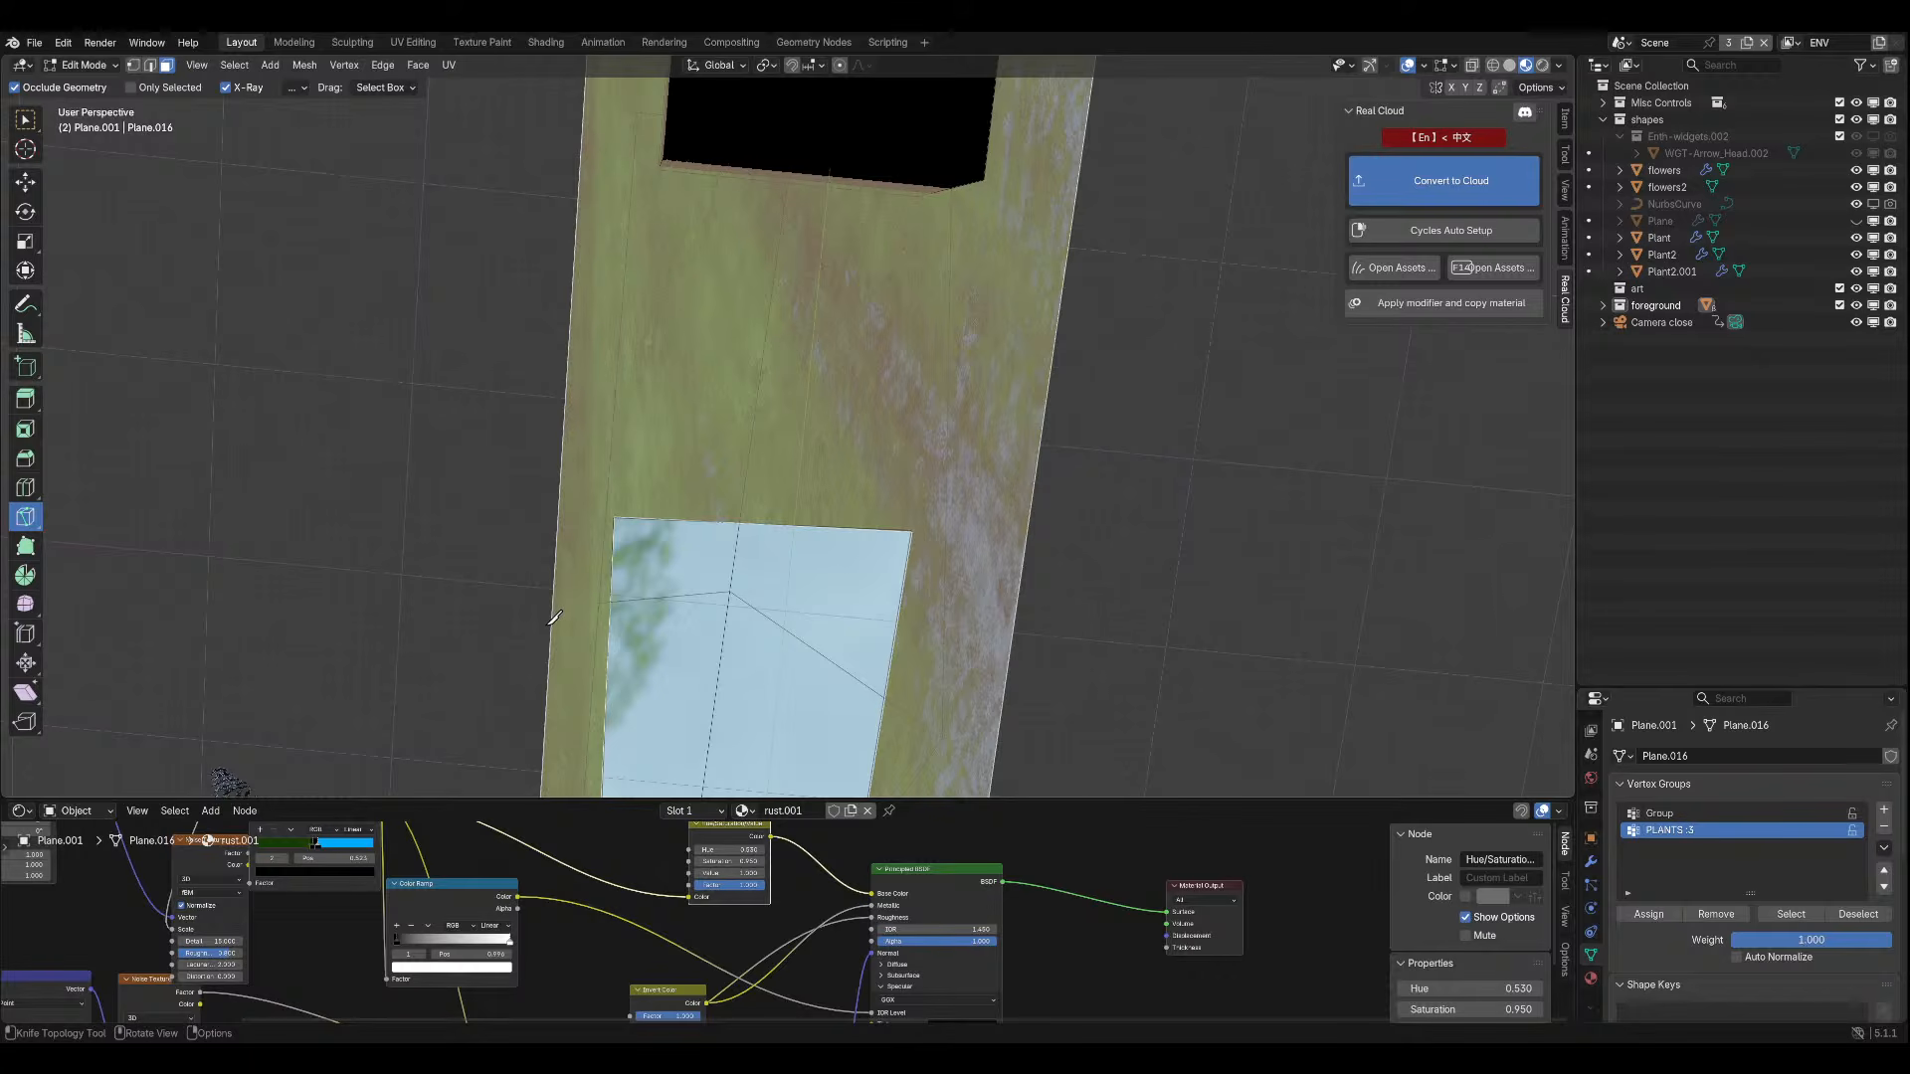
left_click(559, 513)
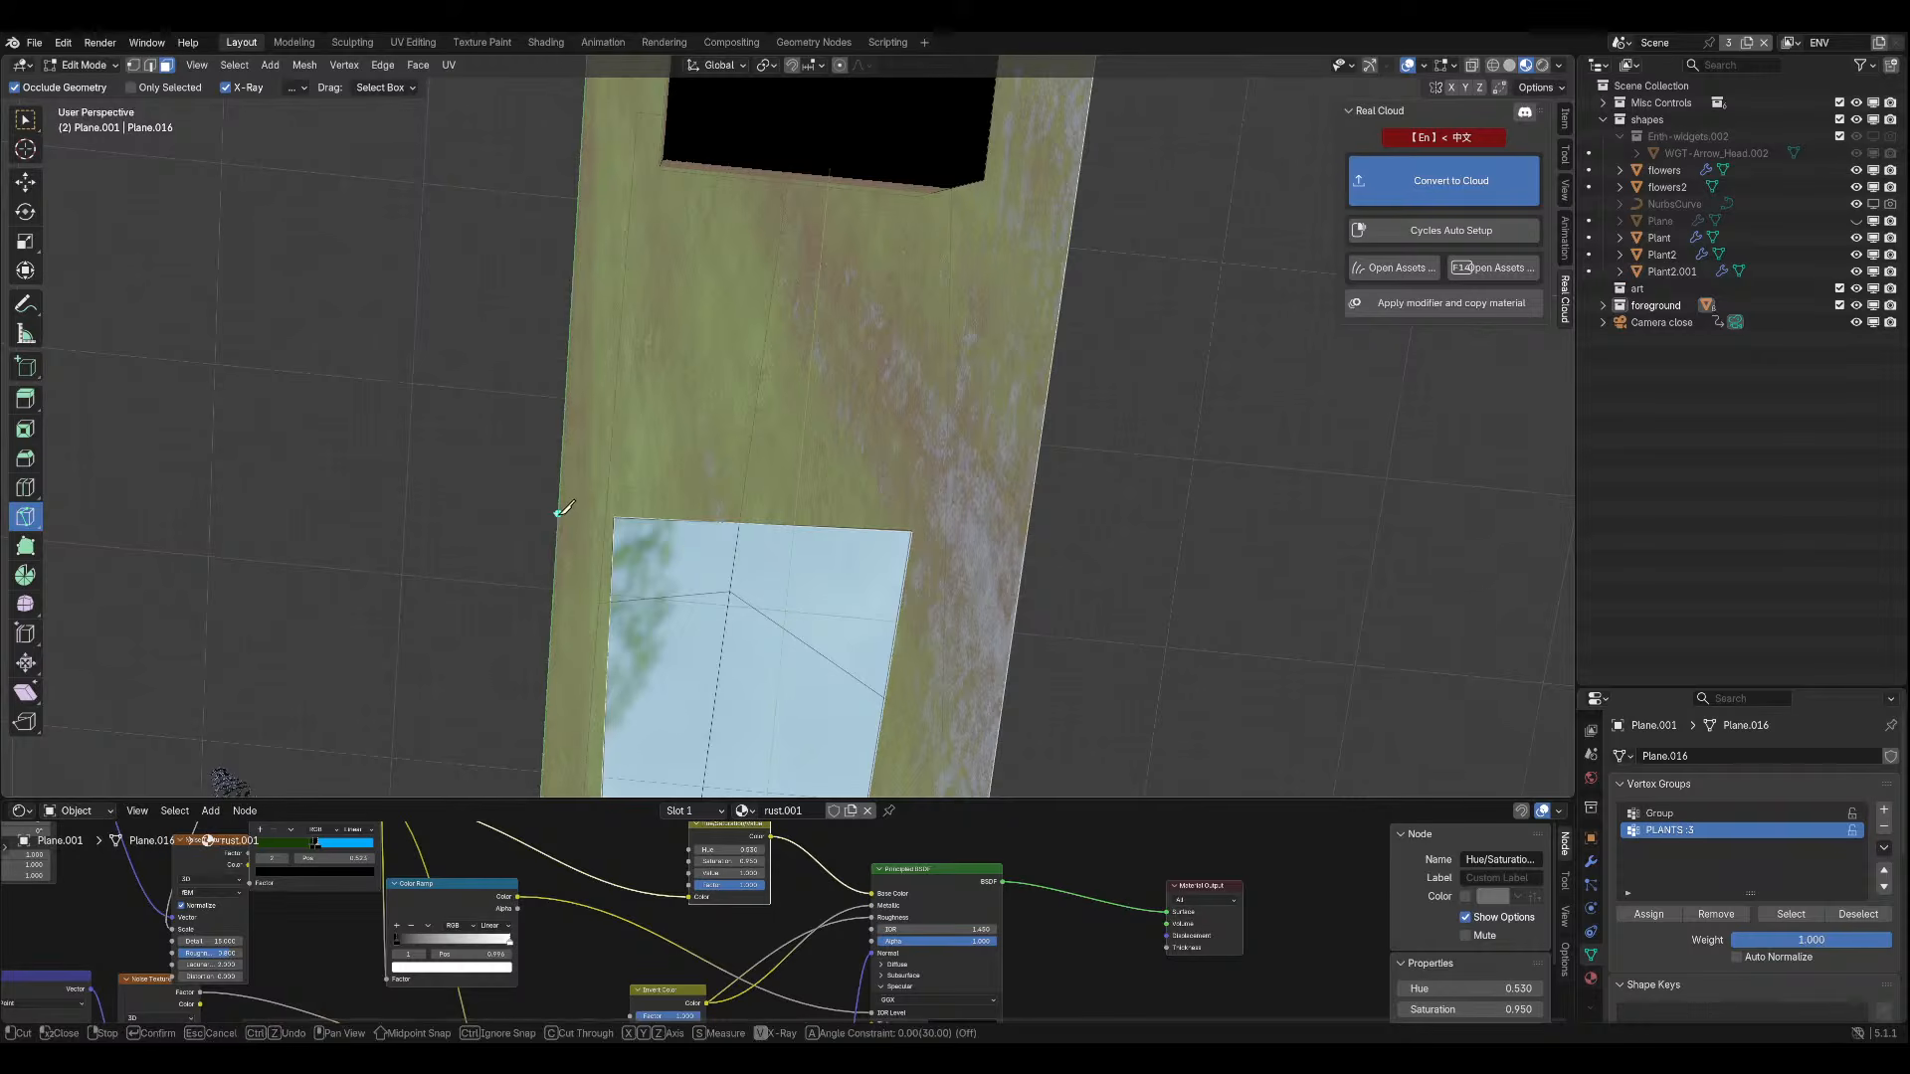
left_click(912, 532)
key("Return")
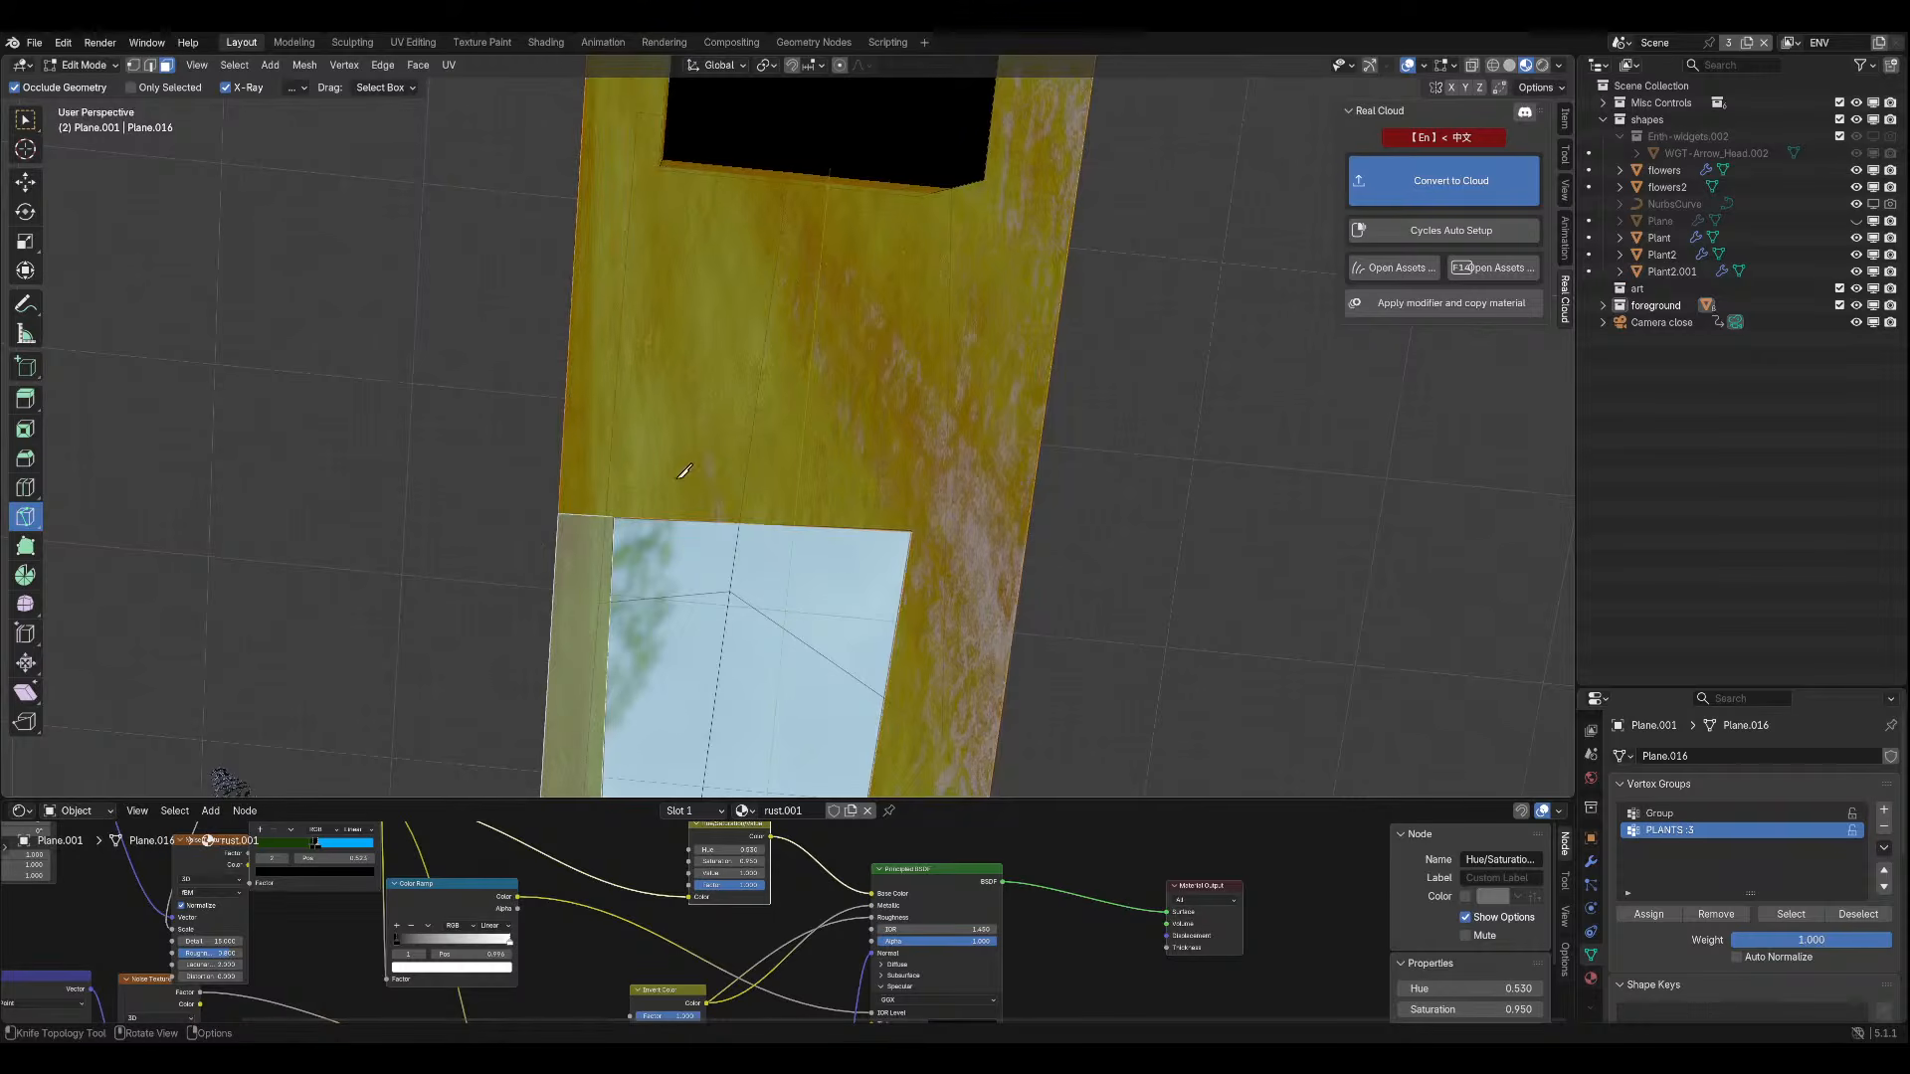
left_click(912, 532)
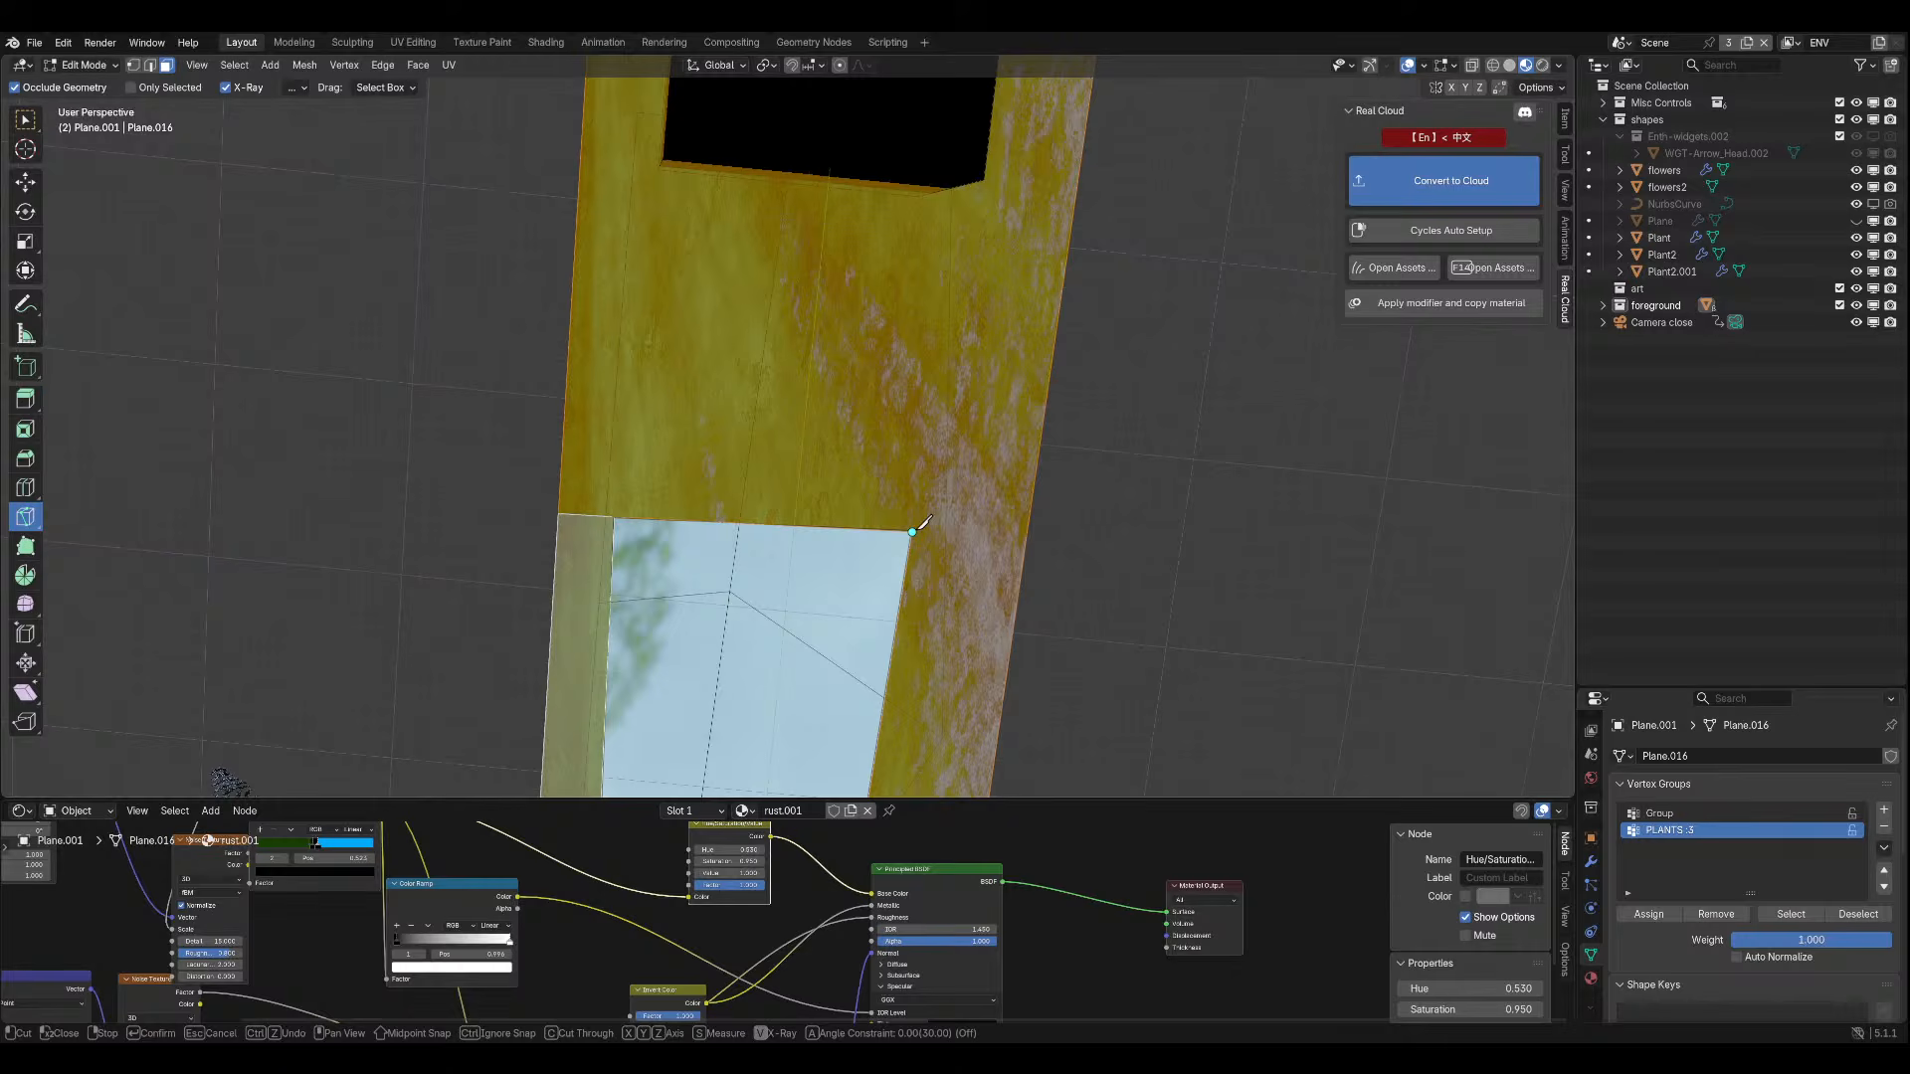
left_click(1025, 543)
key("Return")
left_click(82, 64)
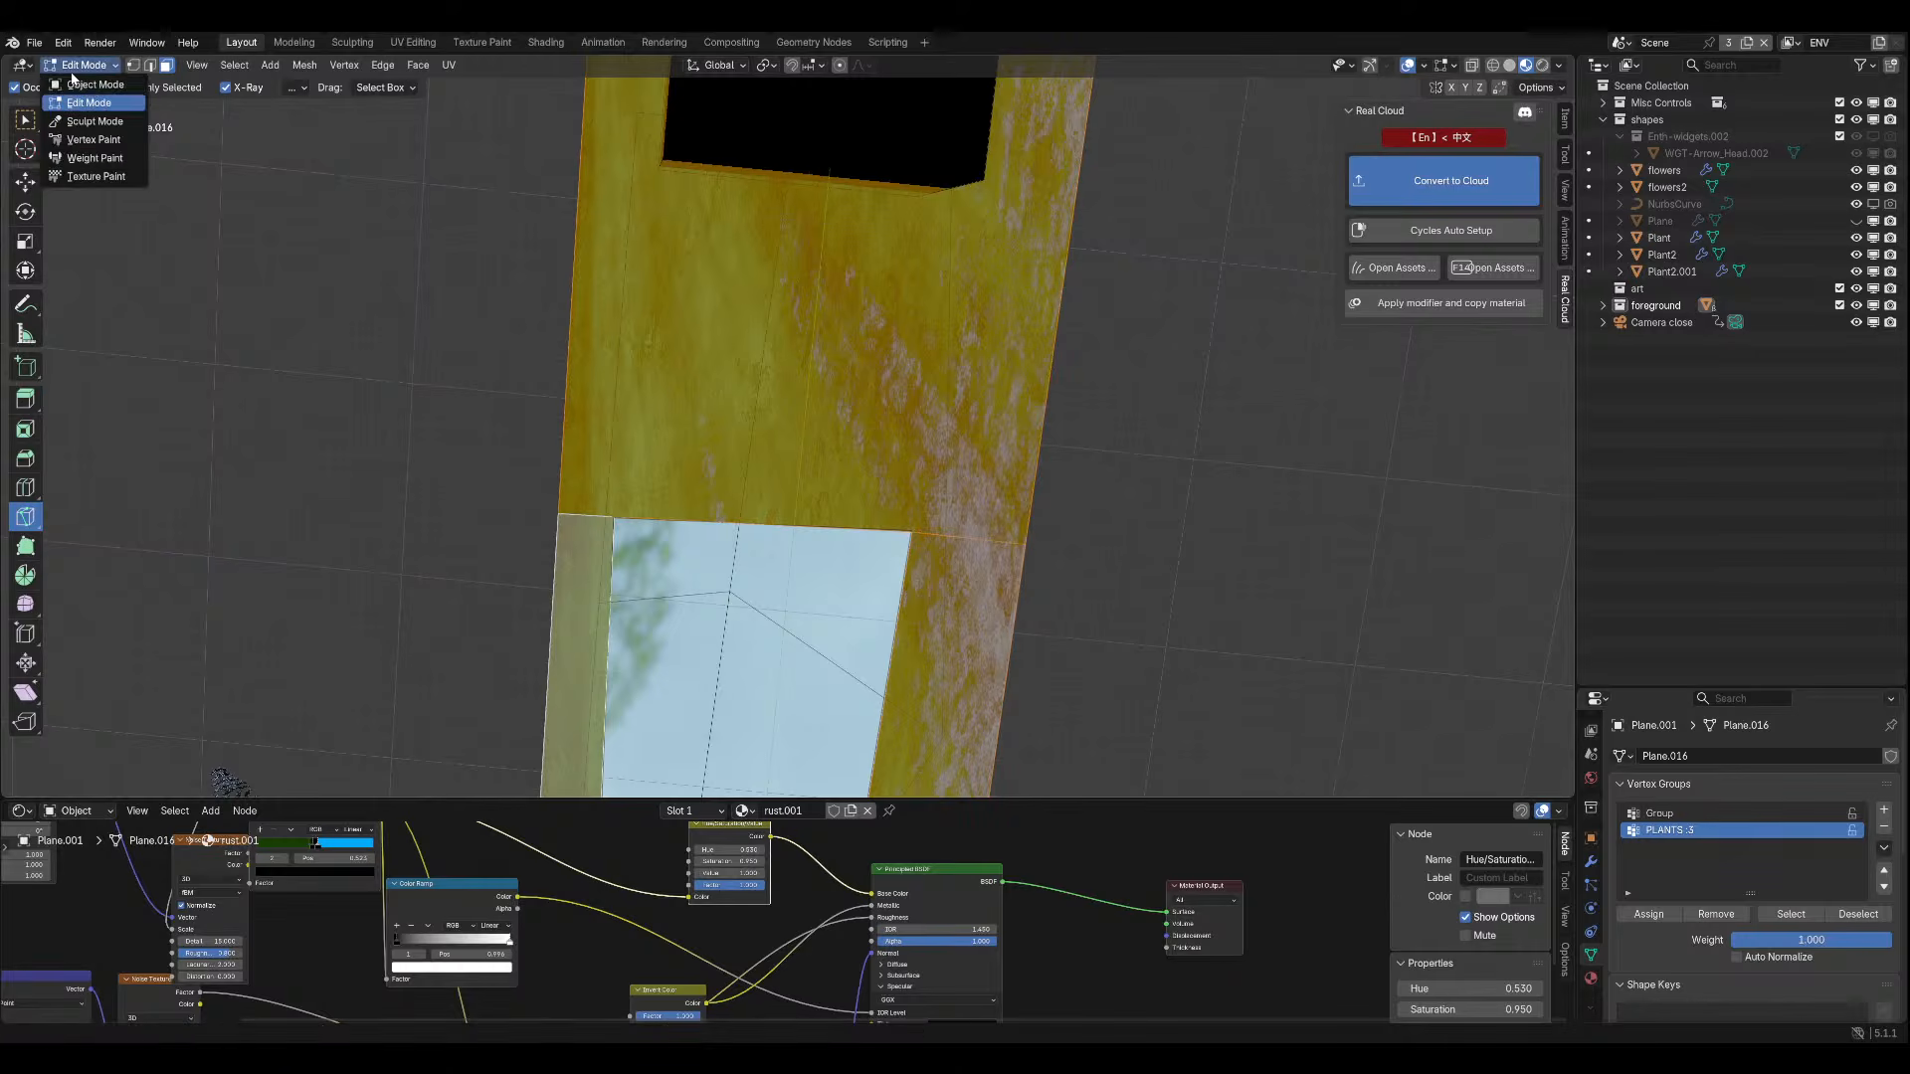
left_click(87, 86)
Assign the ground faces beside the pool and beyond its narrow end to the "PLANTS :3" vertex group, and save the file in Object Mode.
left_click(81, 64)
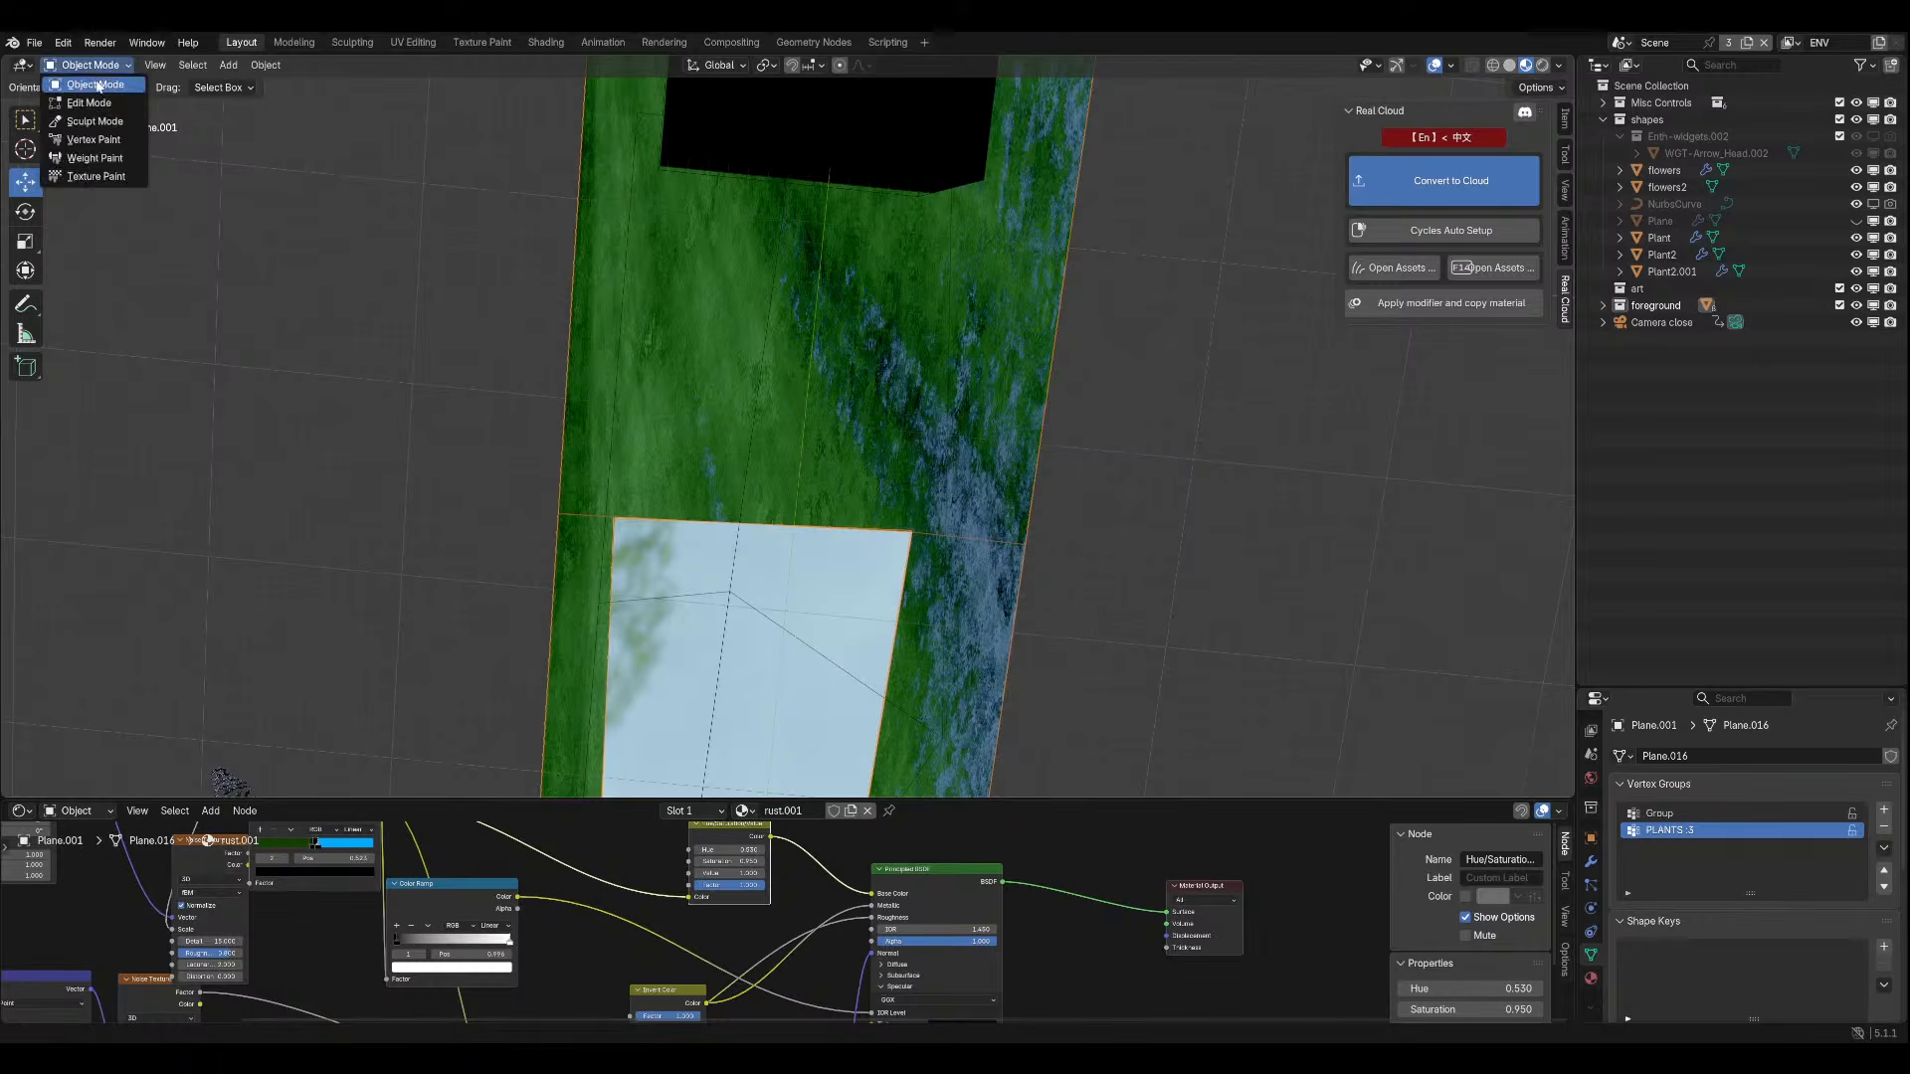
left_click(87, 103)
key("KP_Decimal")
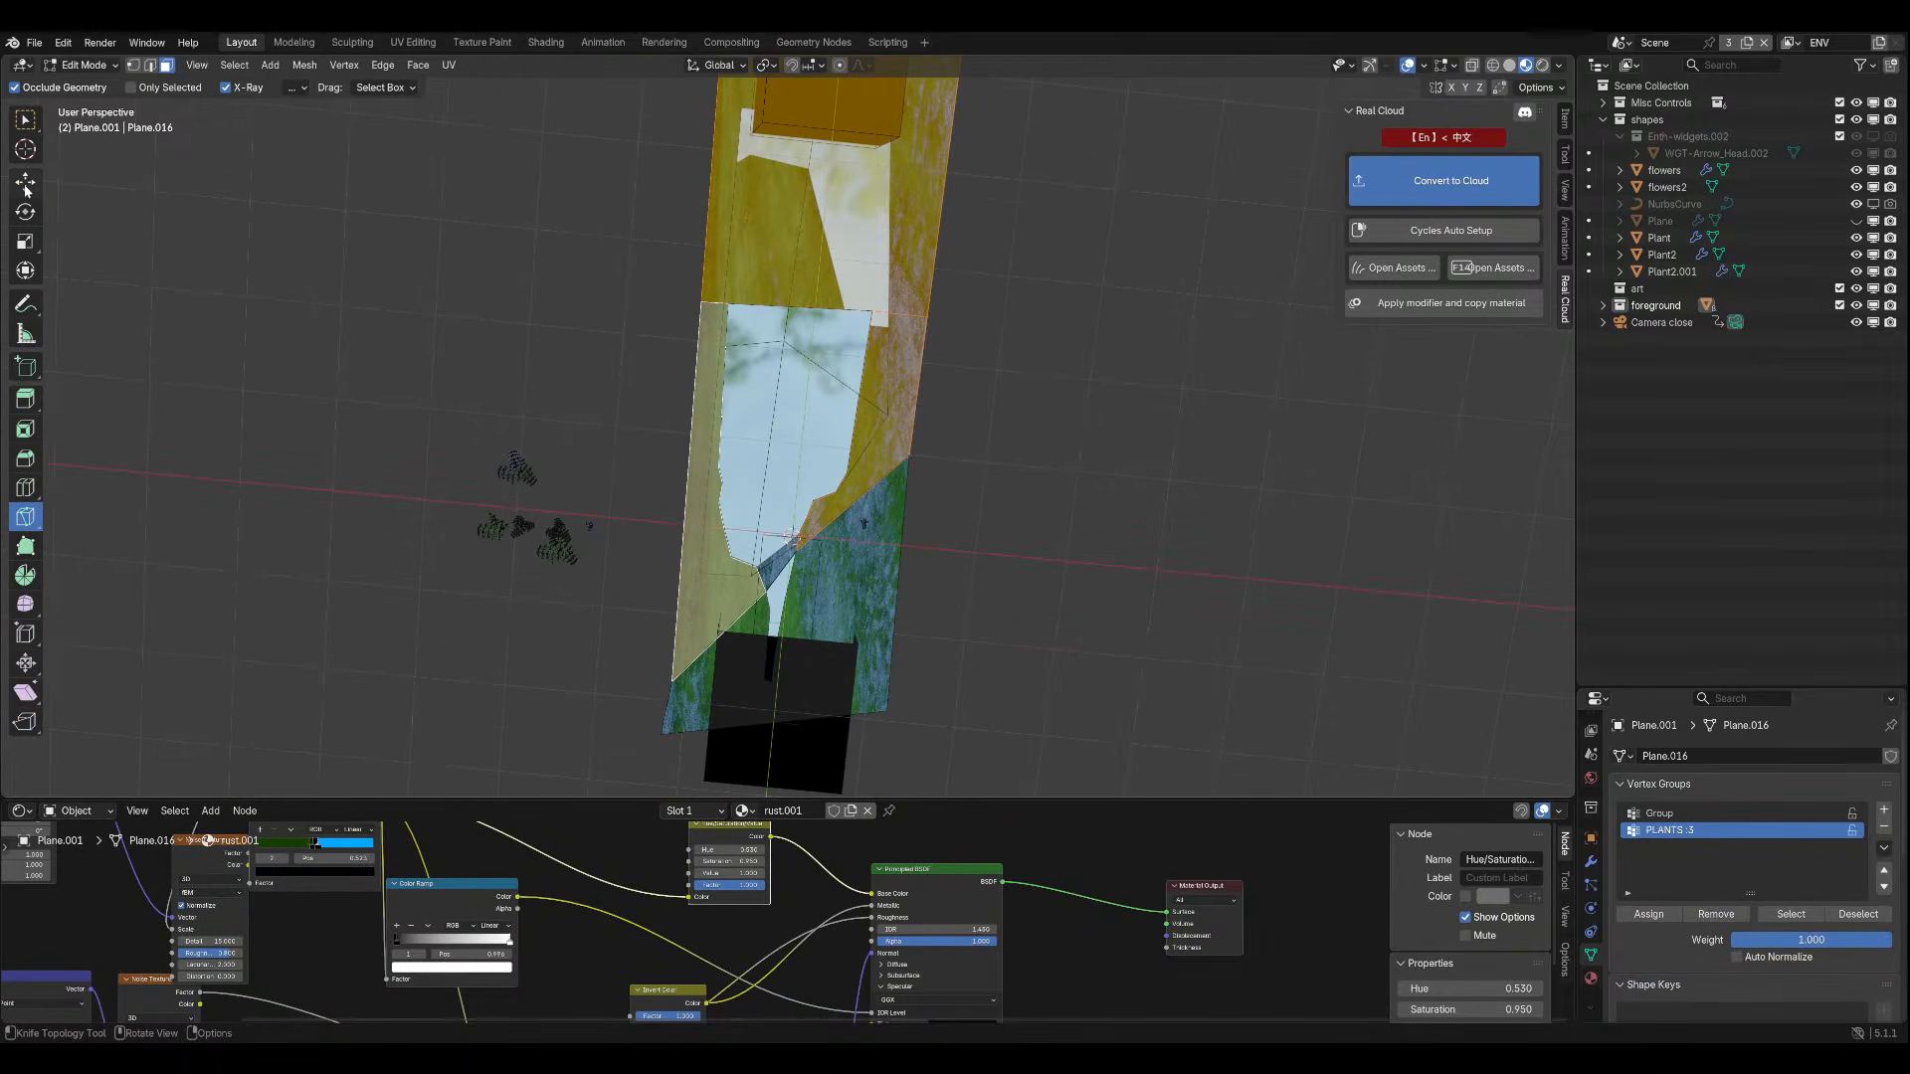
left_click(26, 183)
scroll(907, 480, "up", 2)
left_click(635, 465)
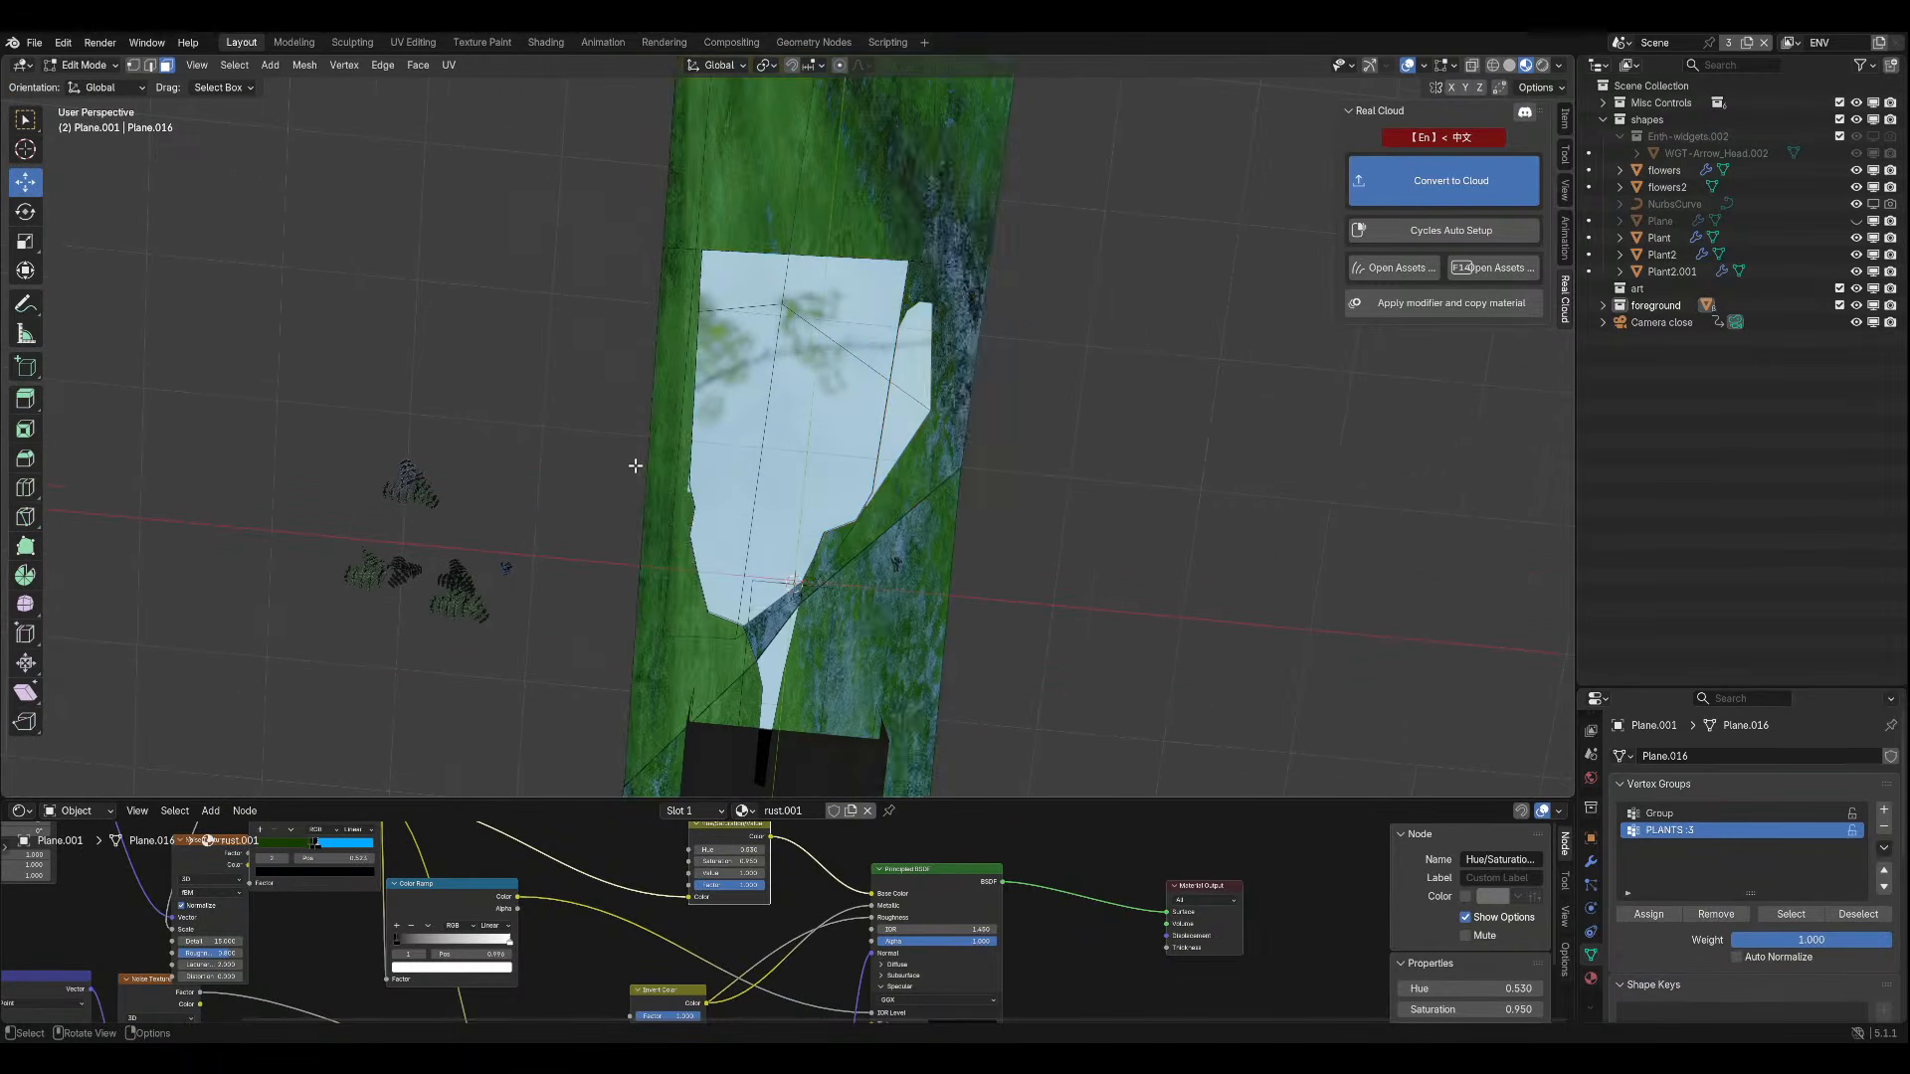
left_click(662, 460)
left_click(955, 442, "shift")
middle_click_drag(955, 443, 1189, 484)
left_click(1189, 484, "shift")
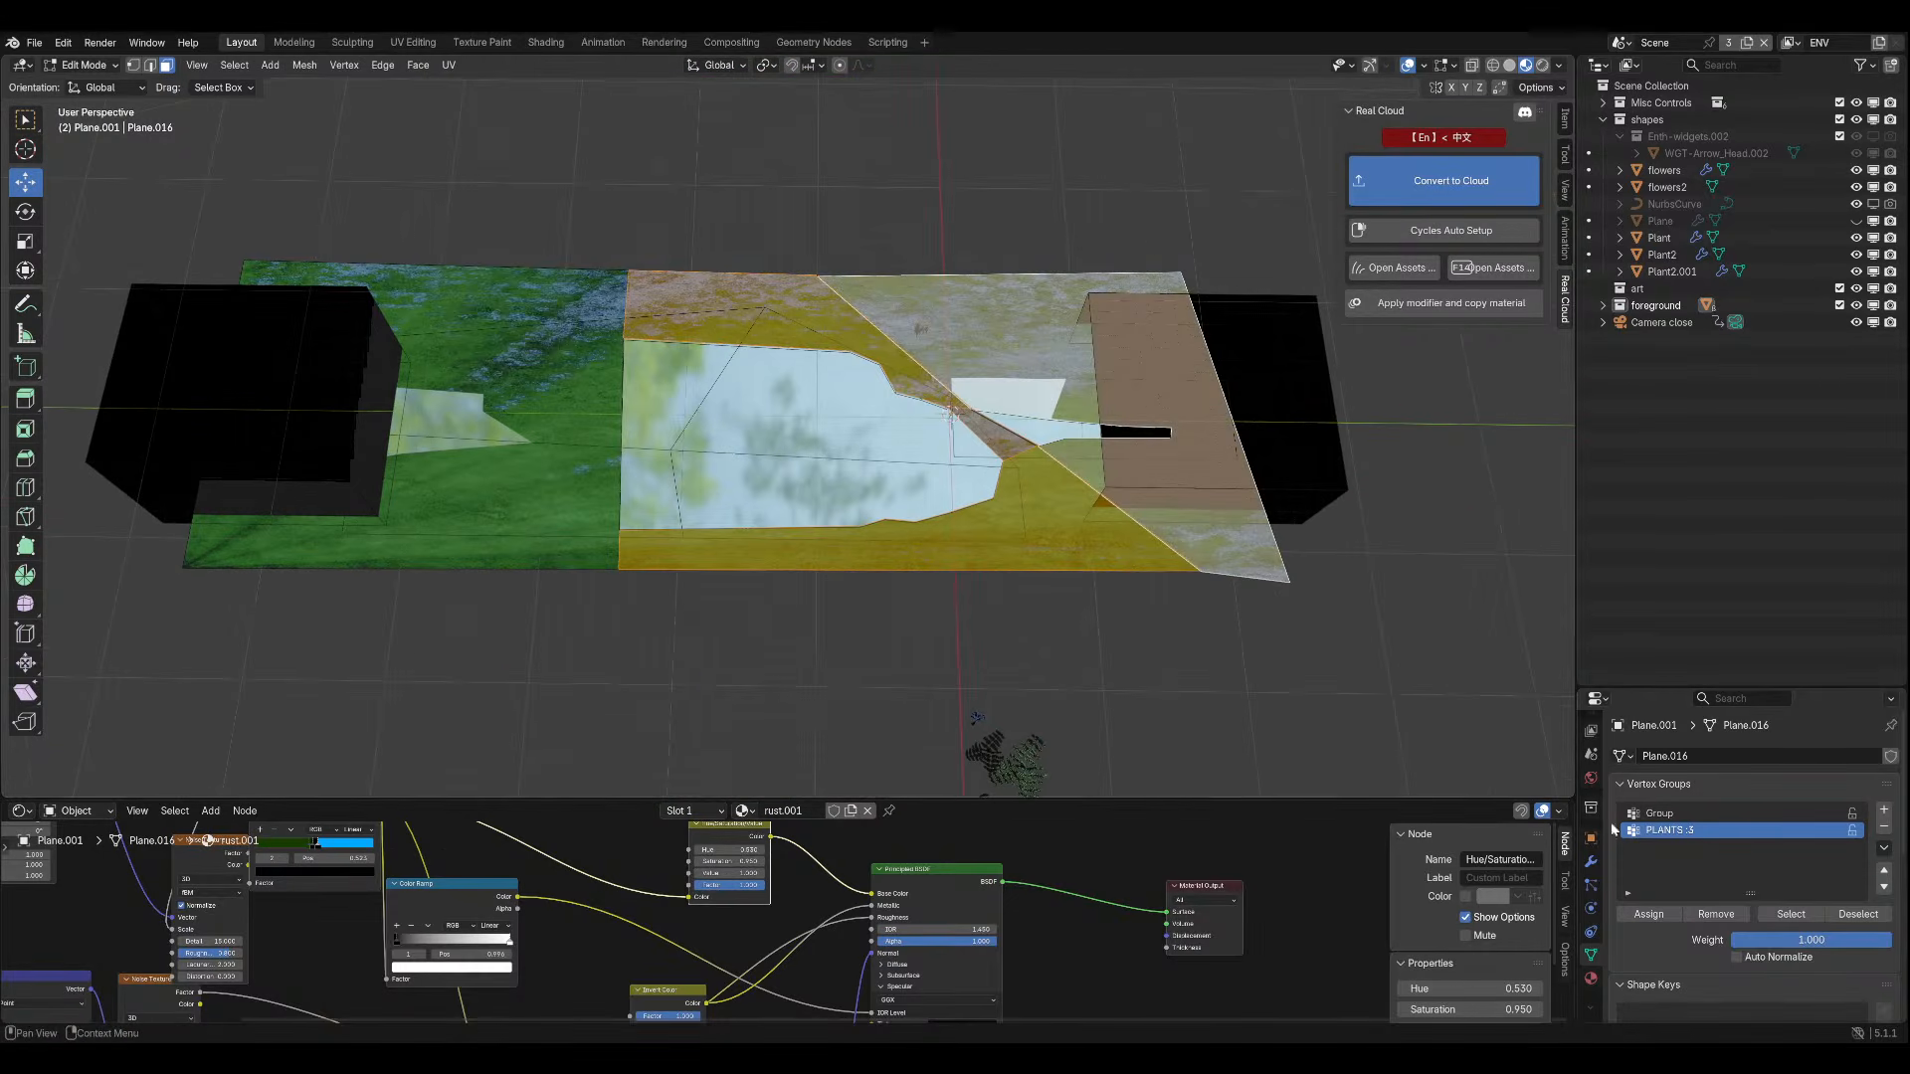
left_click(1651, 917)
key("Tab")
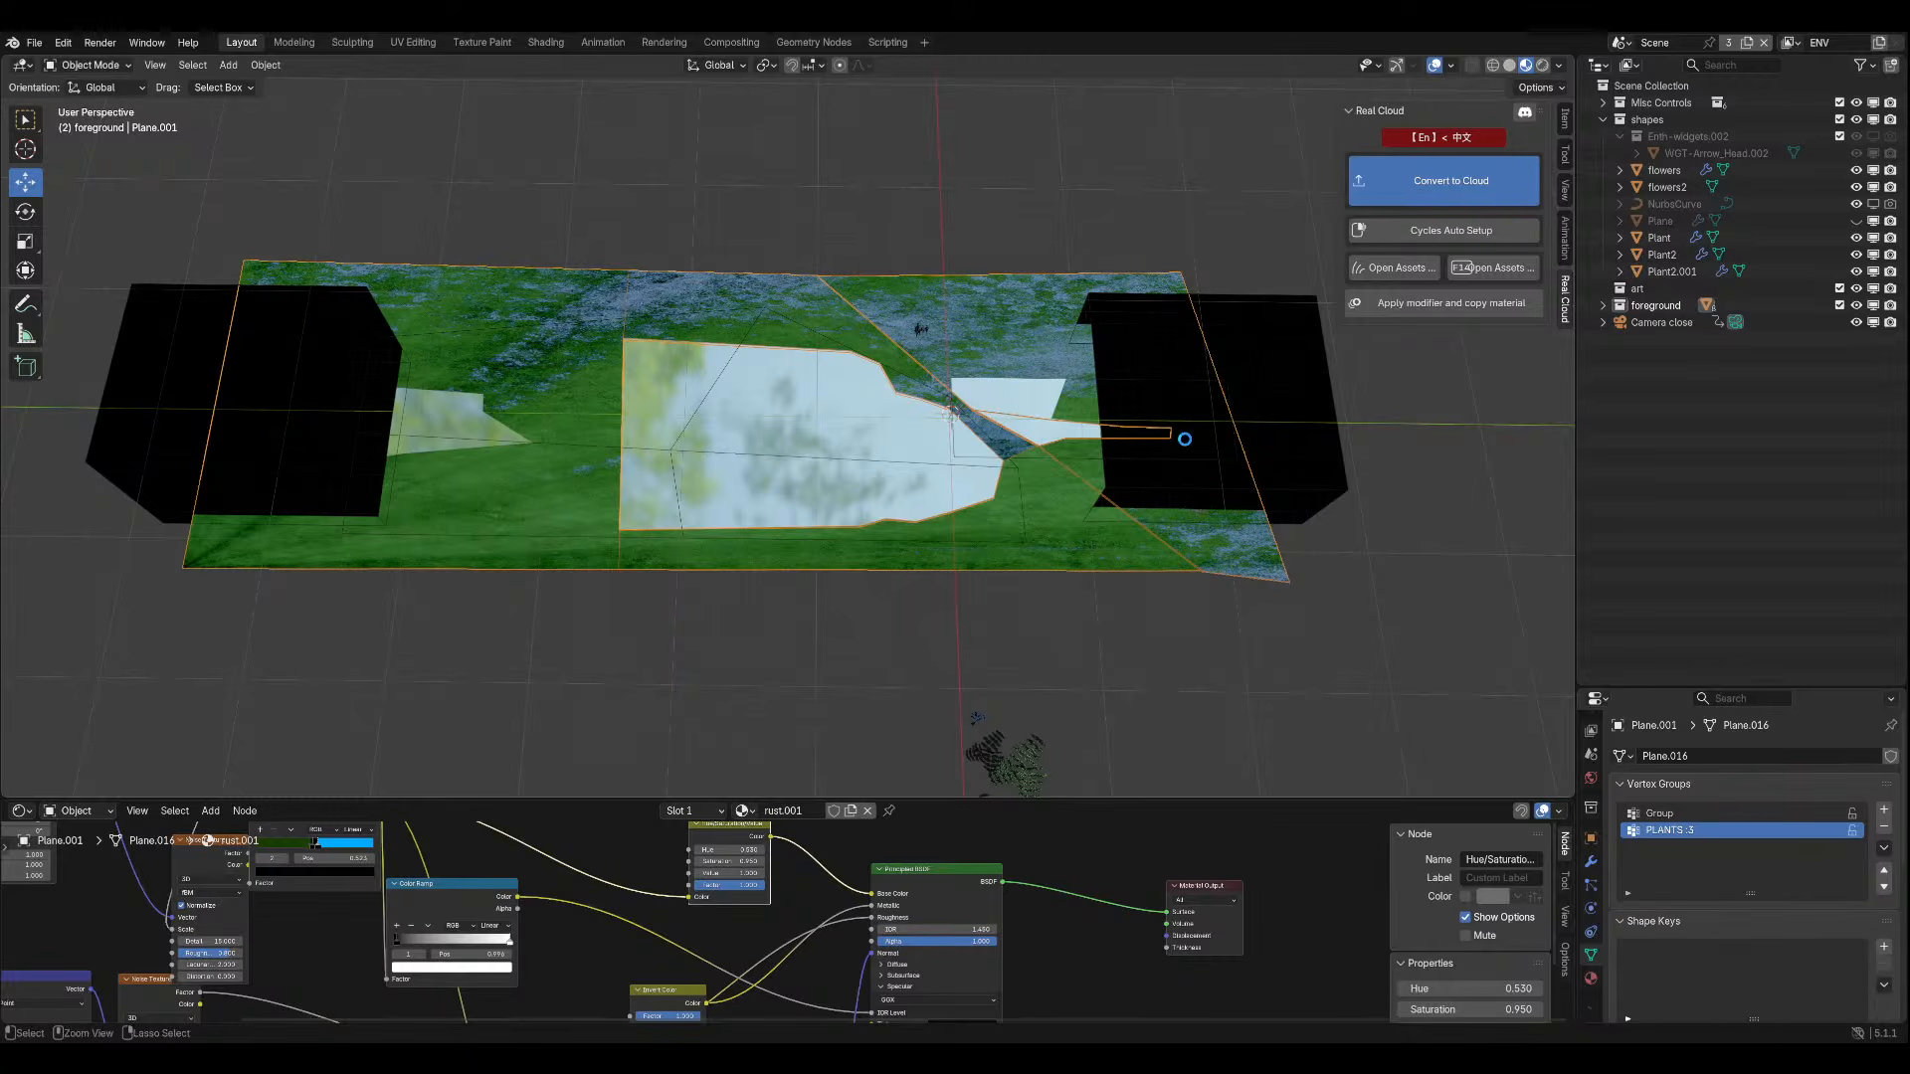
key("ctrl+s")
Set the scatter's Distribution Mask to the "PLANTS :3" attribute, and switch the input back to its numeric value.
left_click(1592, 897)
left_click(1592, 889)
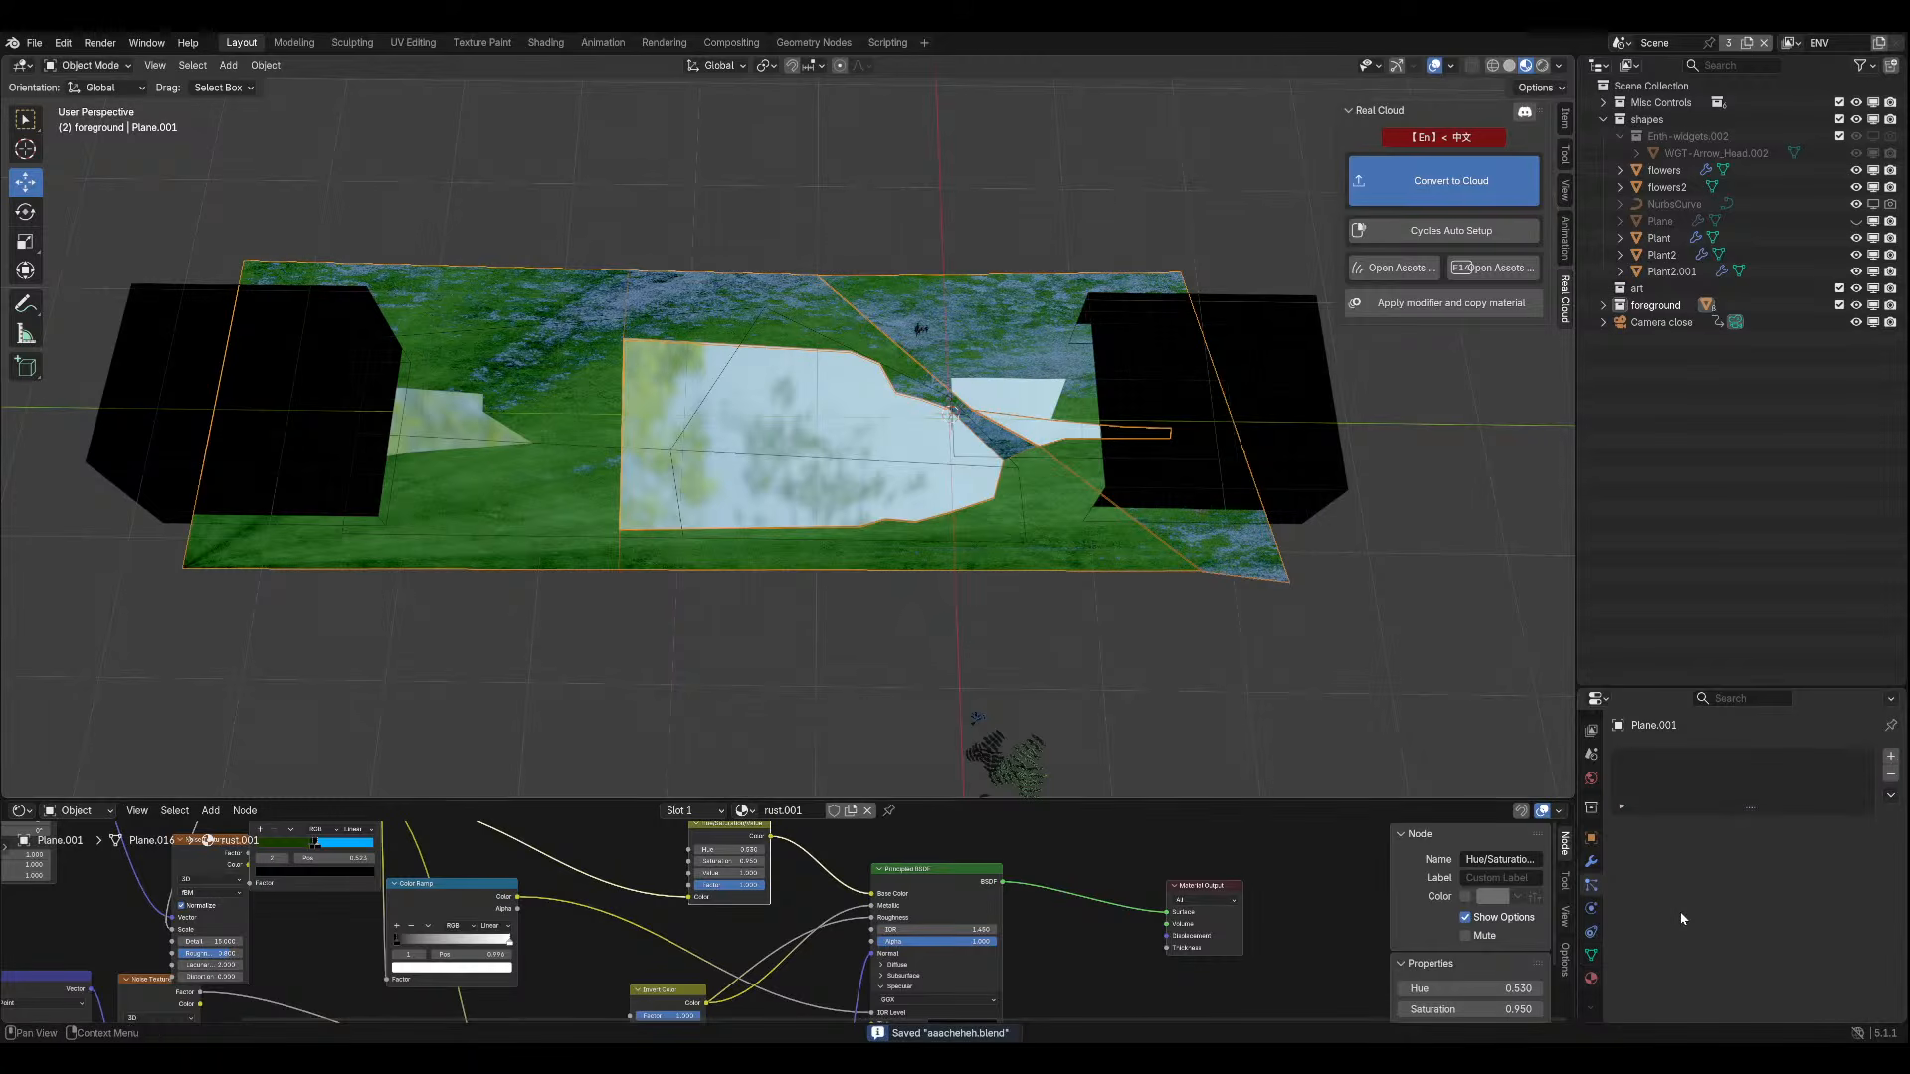
left_click(1594, 949)
left_click(1593, 935)
left_click(1593, 976)
left_click(1592, 861)
scroll(1608, 868, "down", 8)
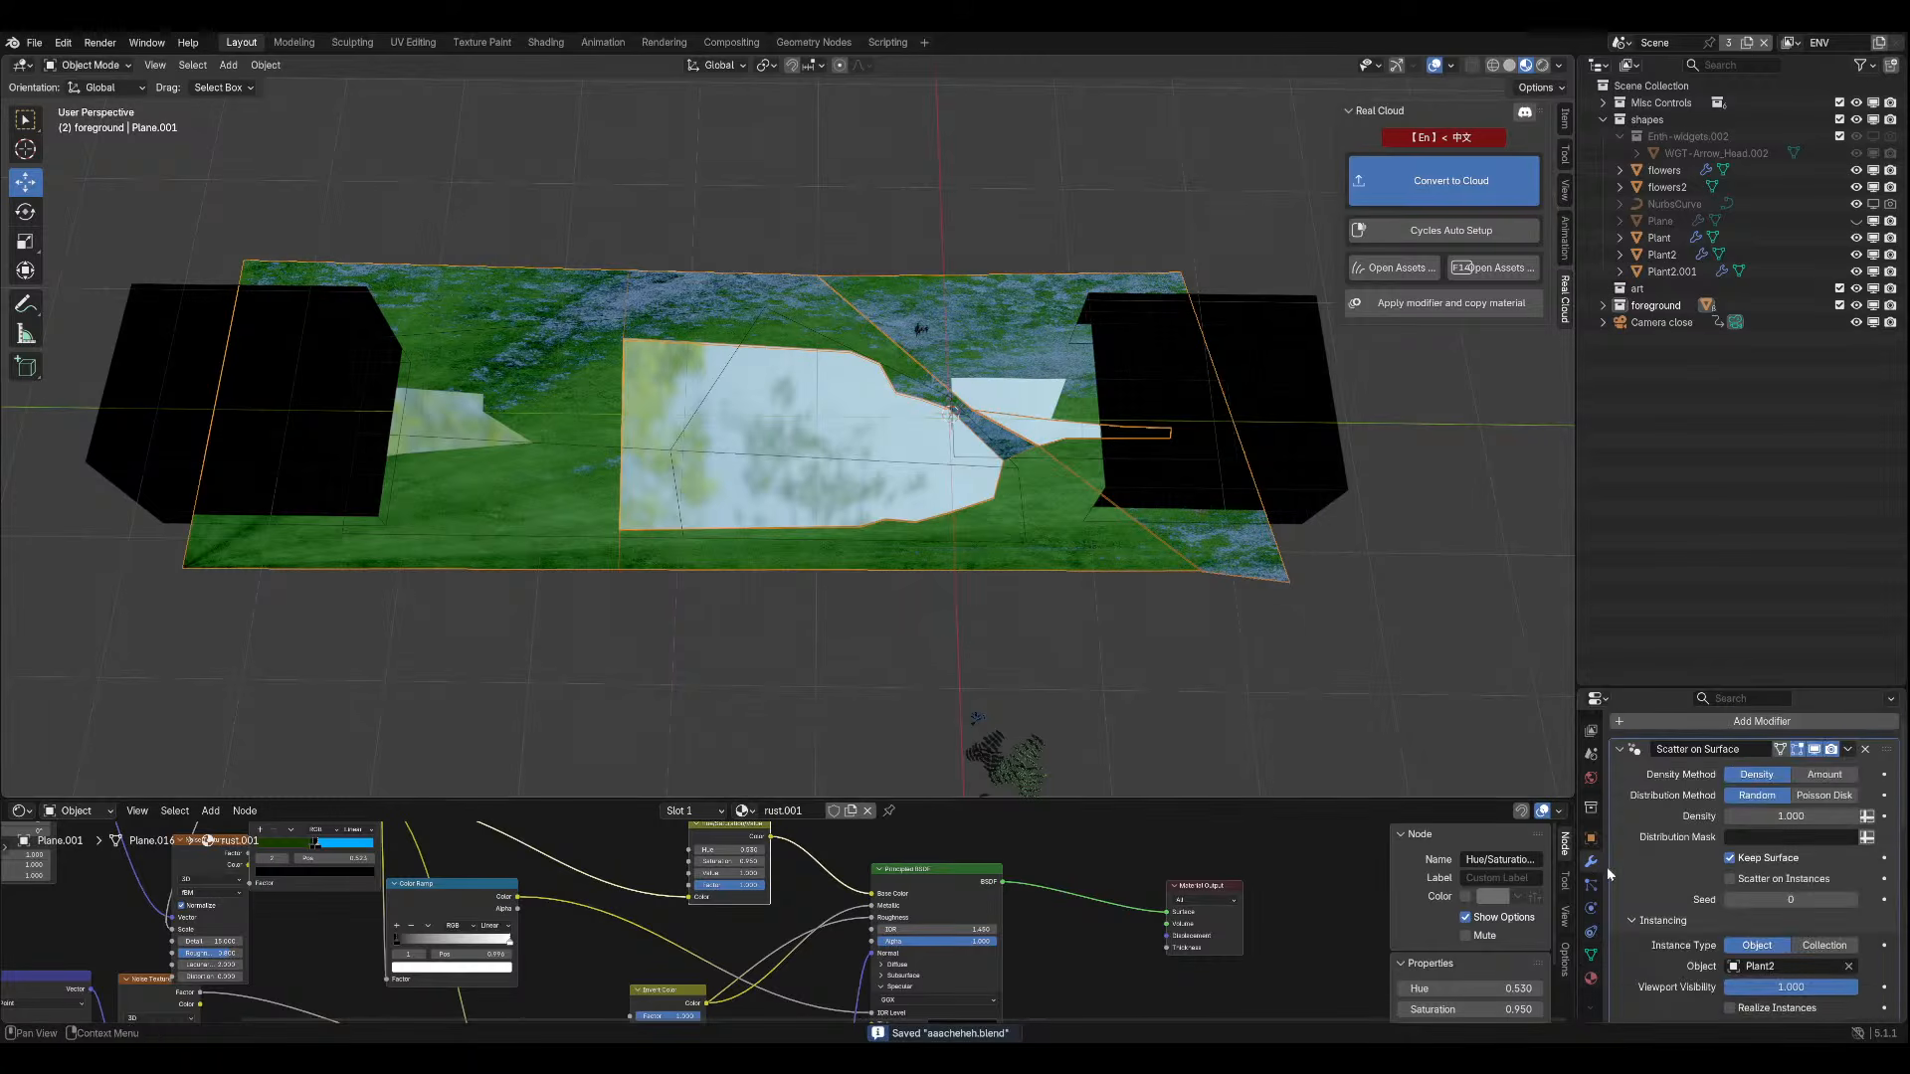
scroll(1861, 769, "up", 1)
left_click(1867, 802)
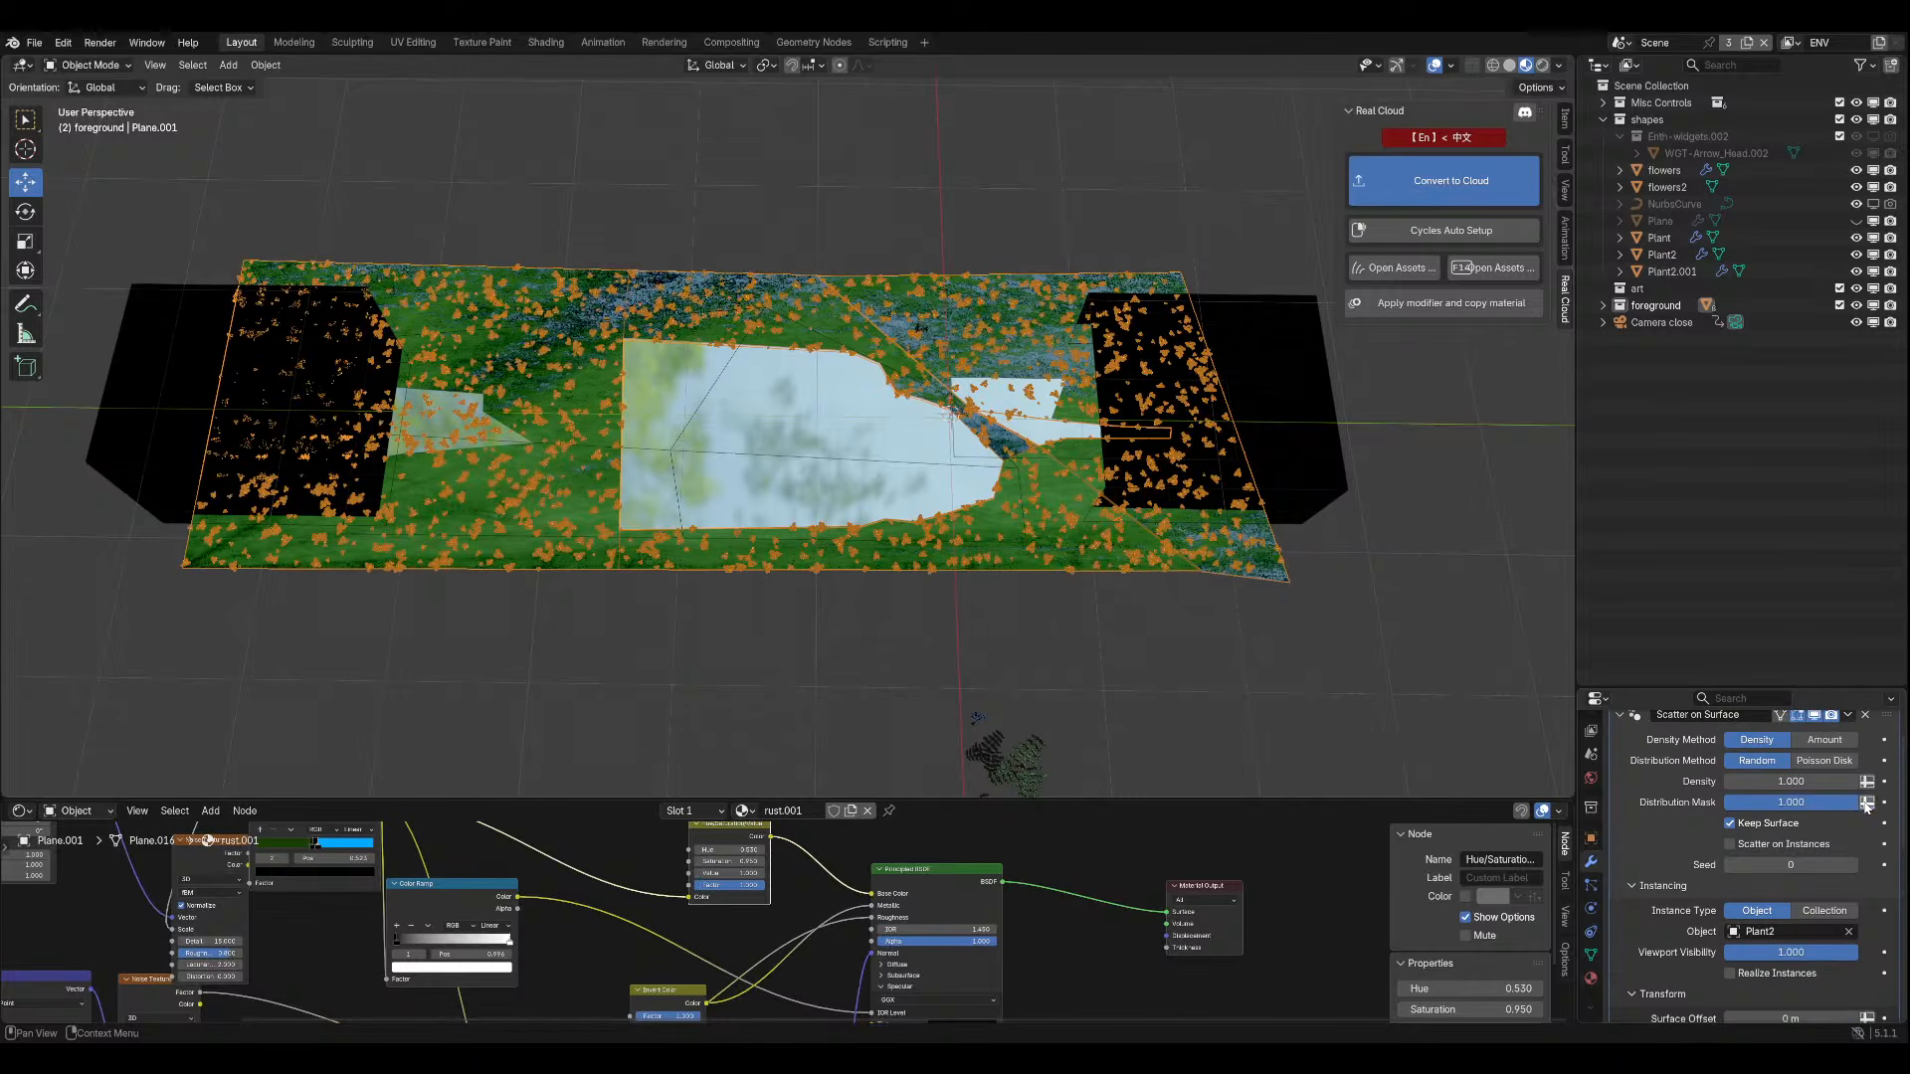
left_click(1861, 803)
left_click(1821, 802)
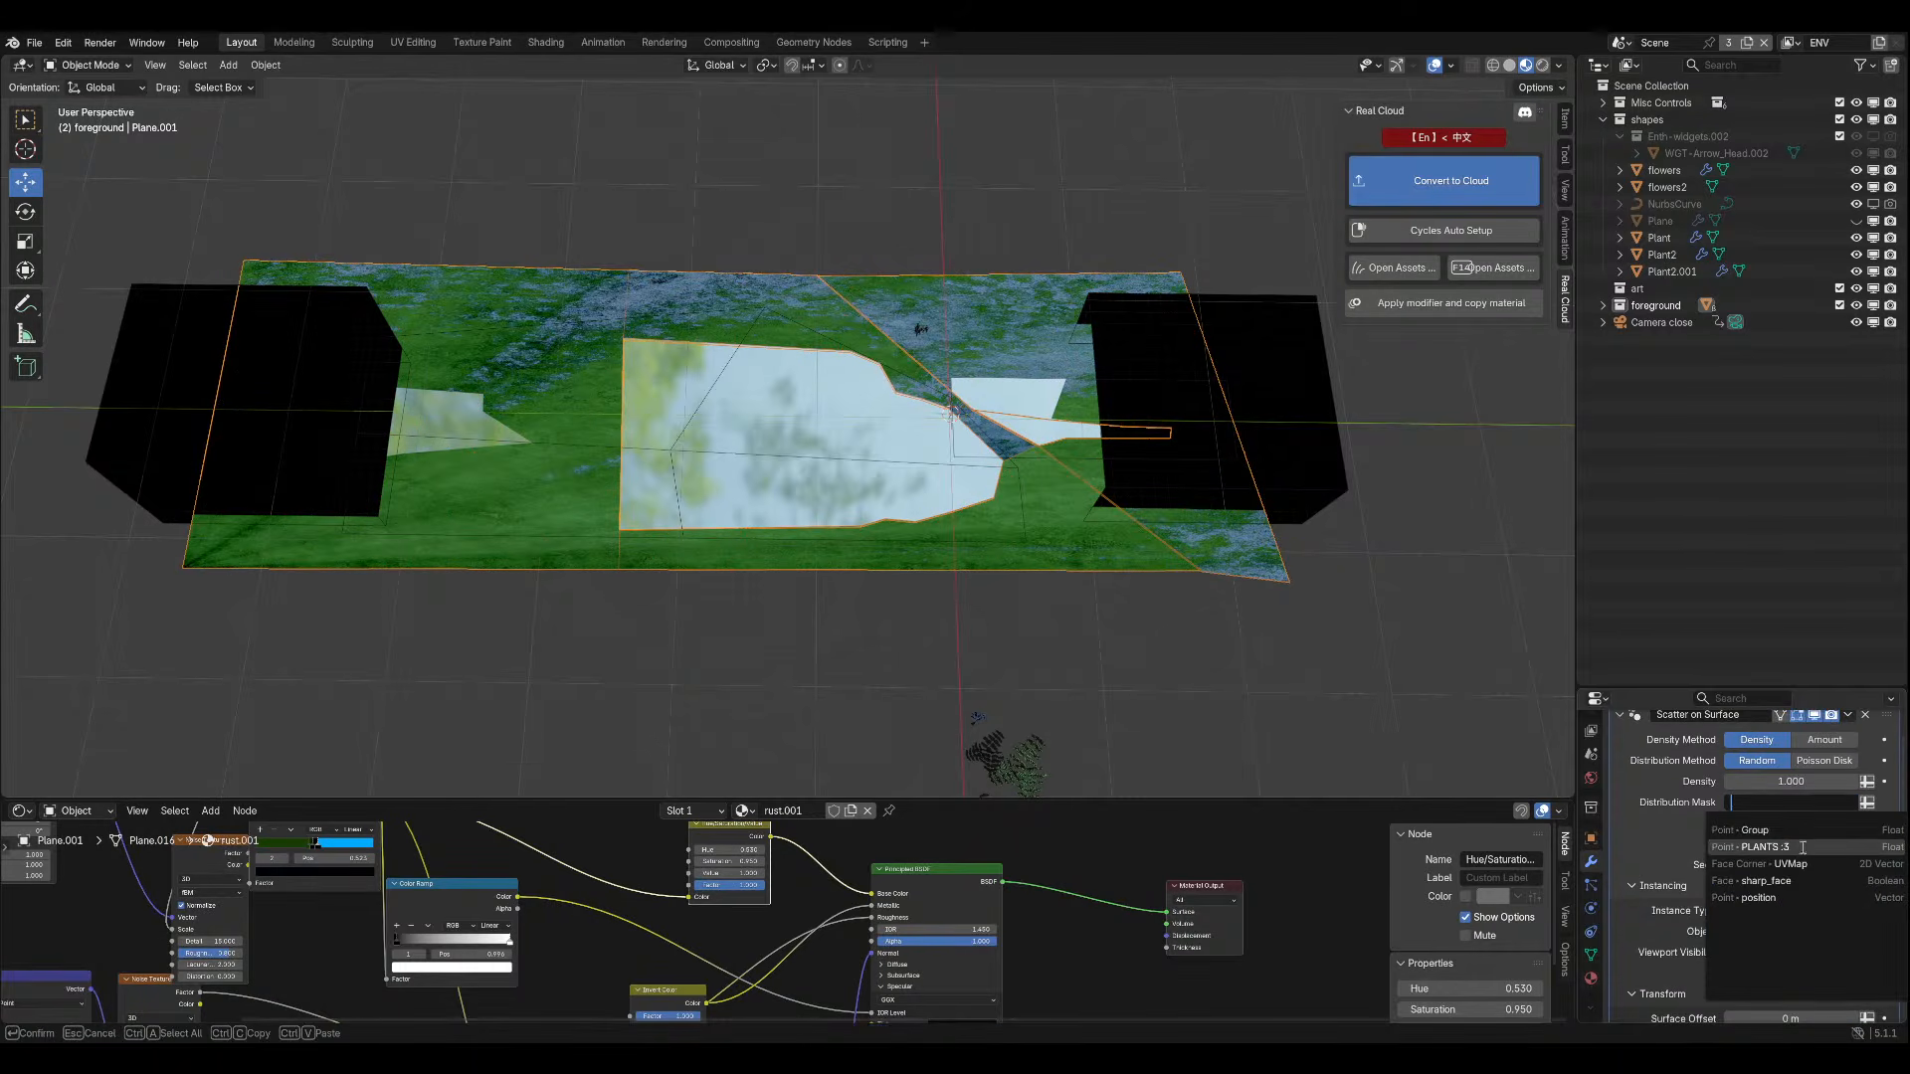
left_click(1803, 844)
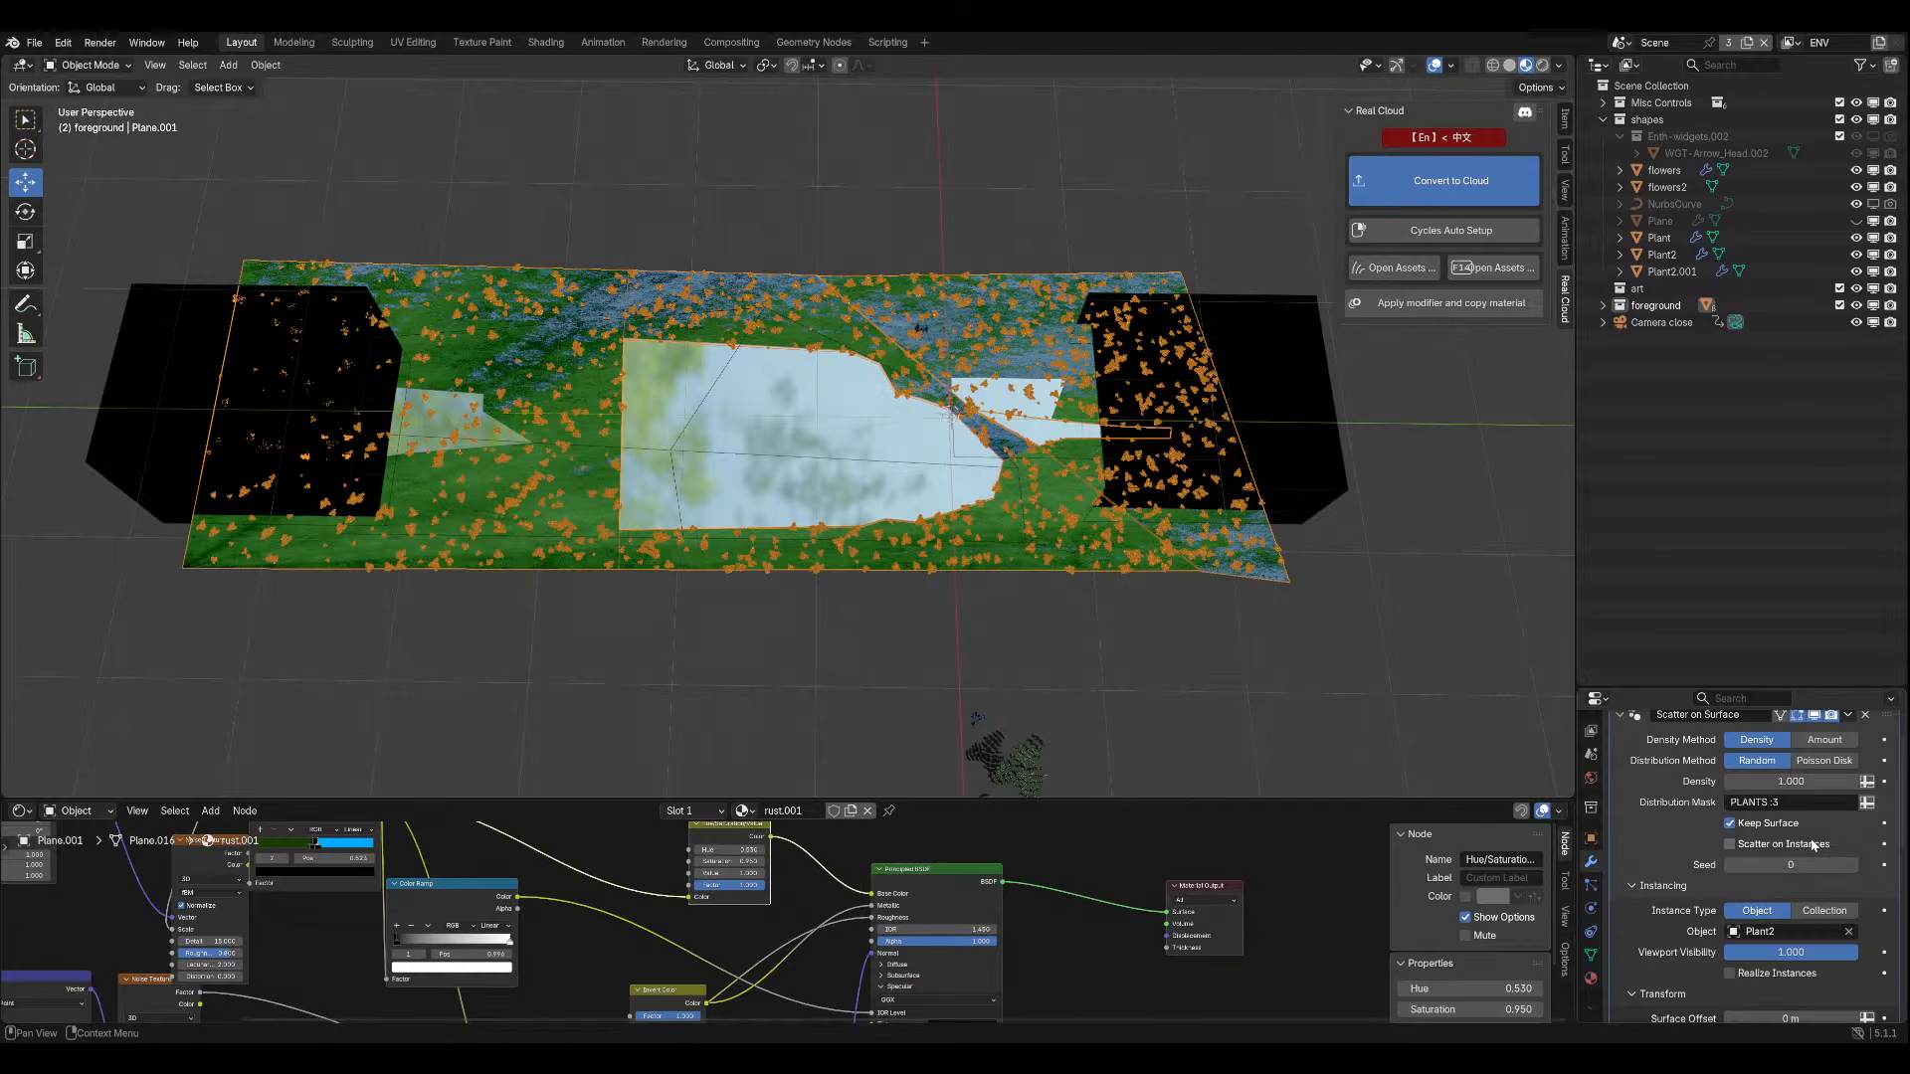
left_click(1867, 802)
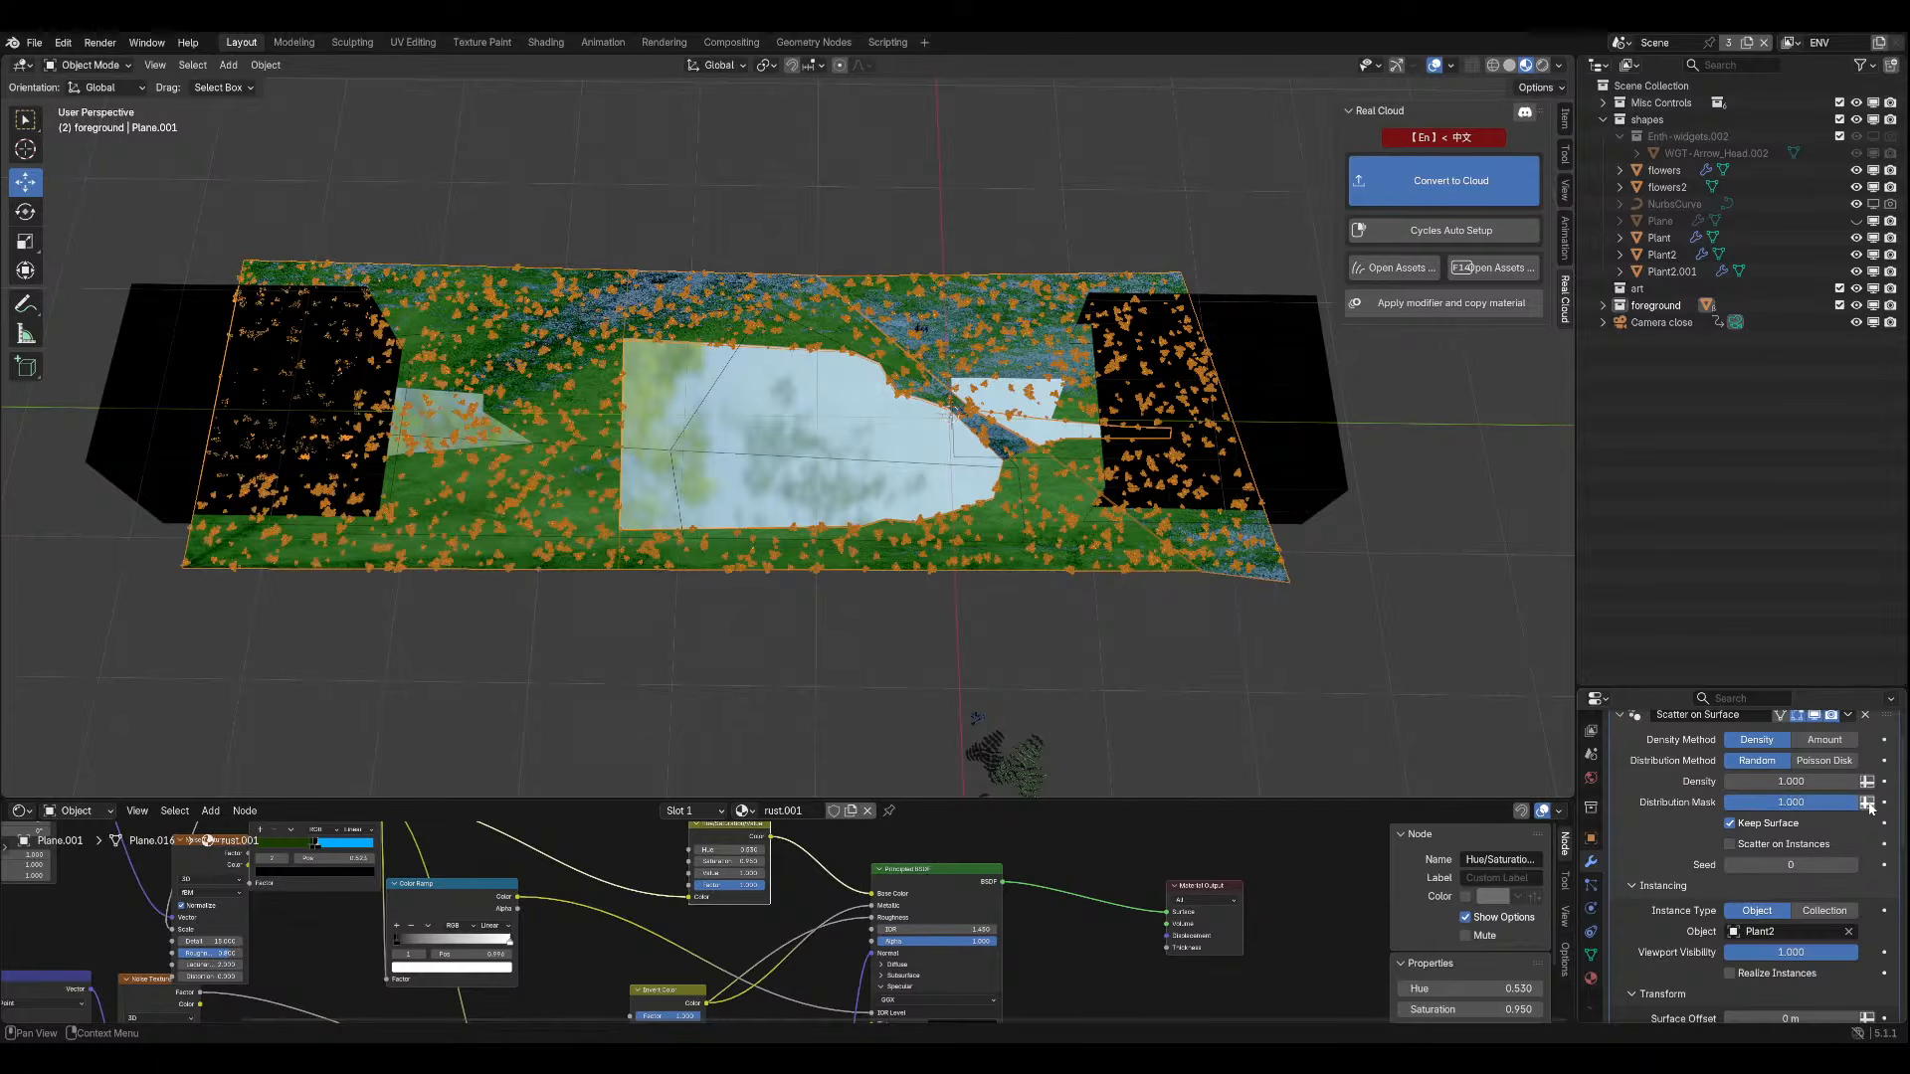
Switch the Scatter on Surface modifier's Distribution Mask from a value to the PLANTS :3 attribute.
left_click(1867, 801)
left_click(1867, 802)
left_click(1867, 802)
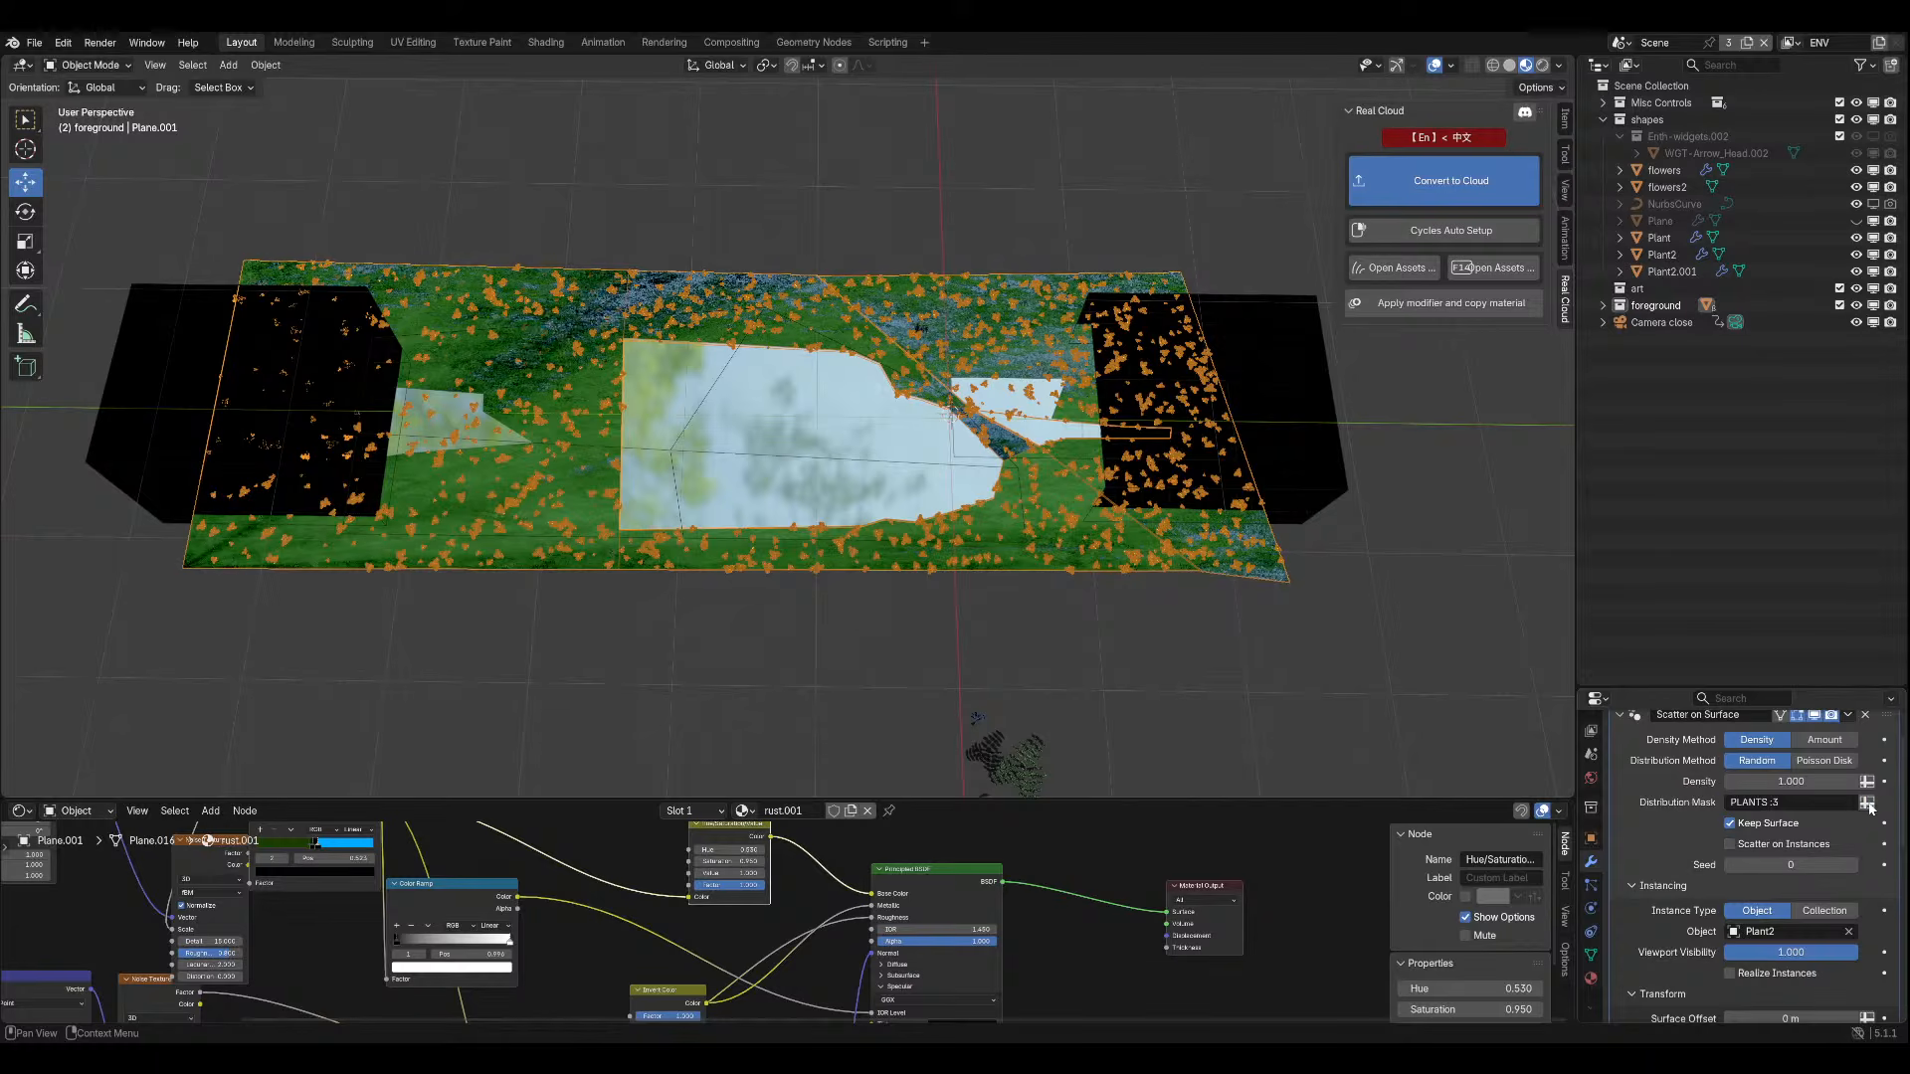
left_click(1867, 802)
left_click(1867, 802)
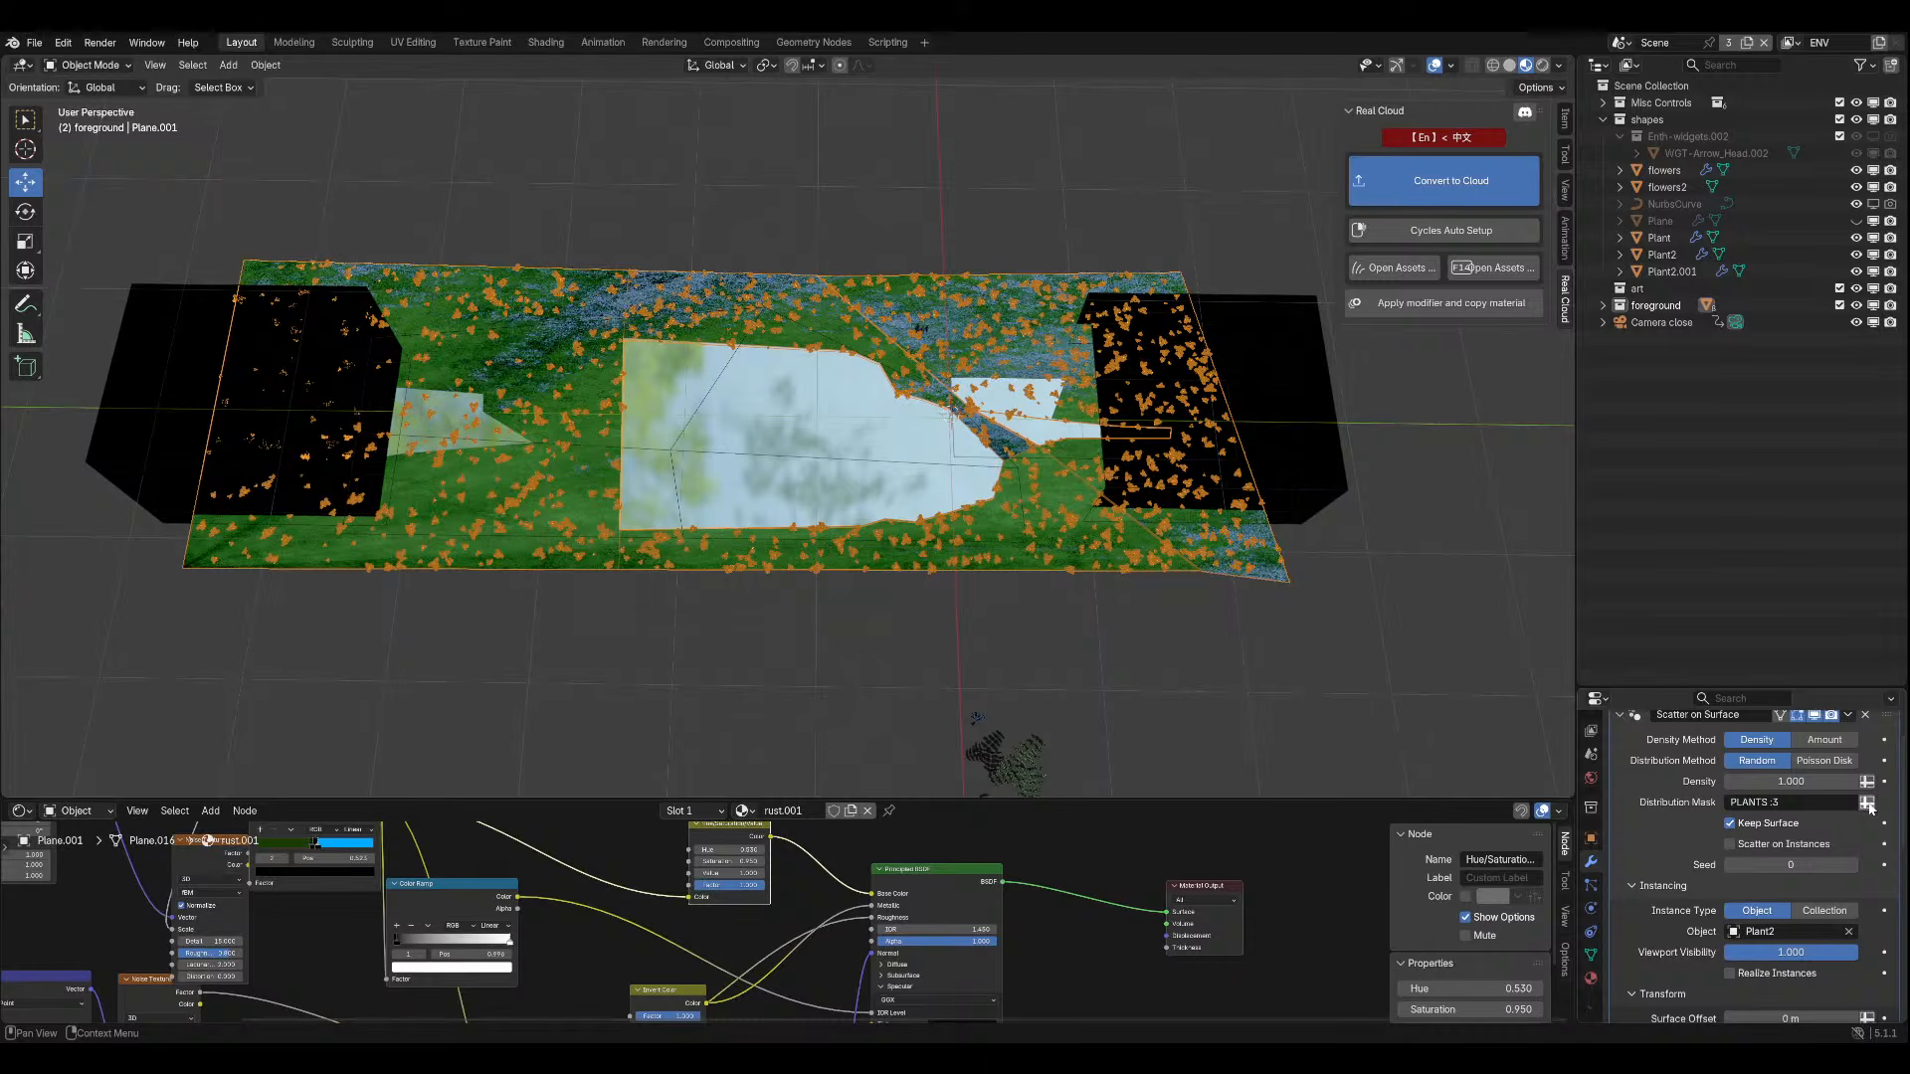
Try driving the scatter Density with the PLANTS :3 attribute.
middle_click_drag(766, 587, 815, 541)
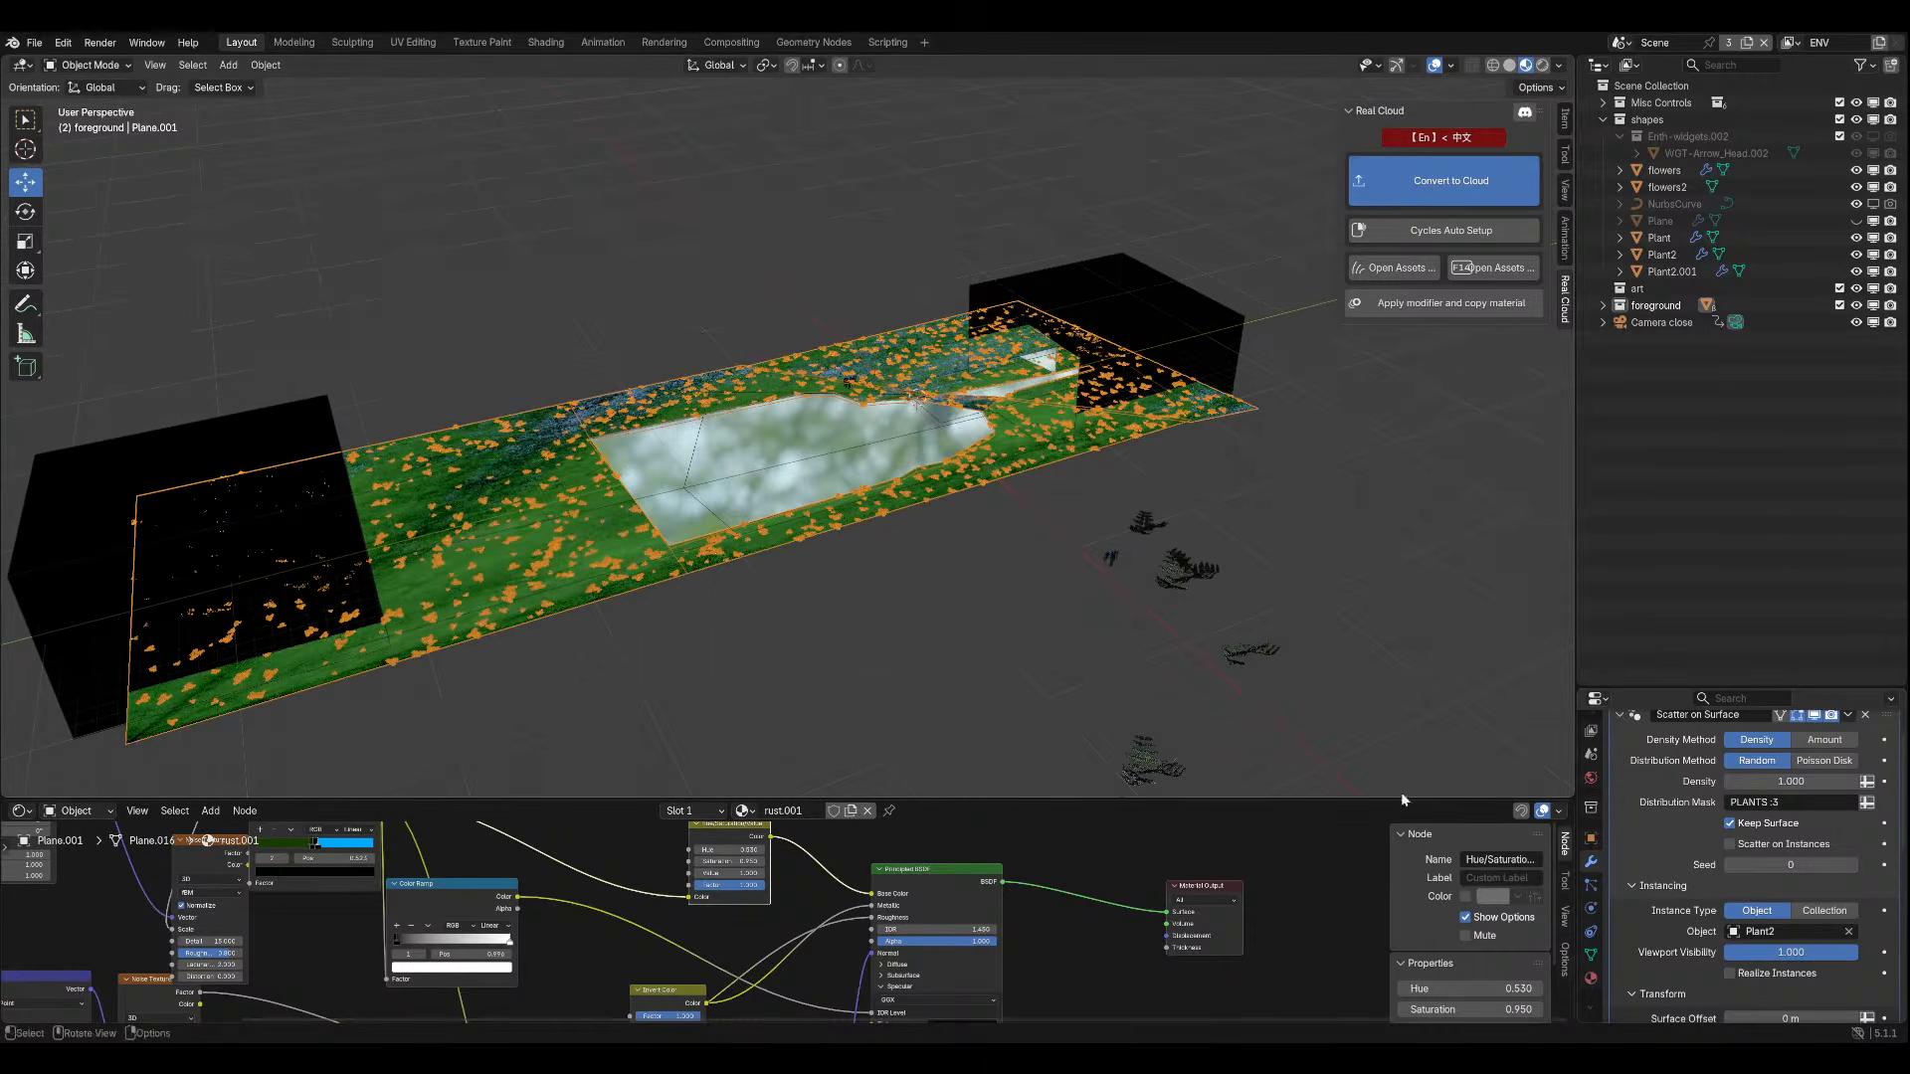
left_click(1867, 781)
left_click(1830, 781)
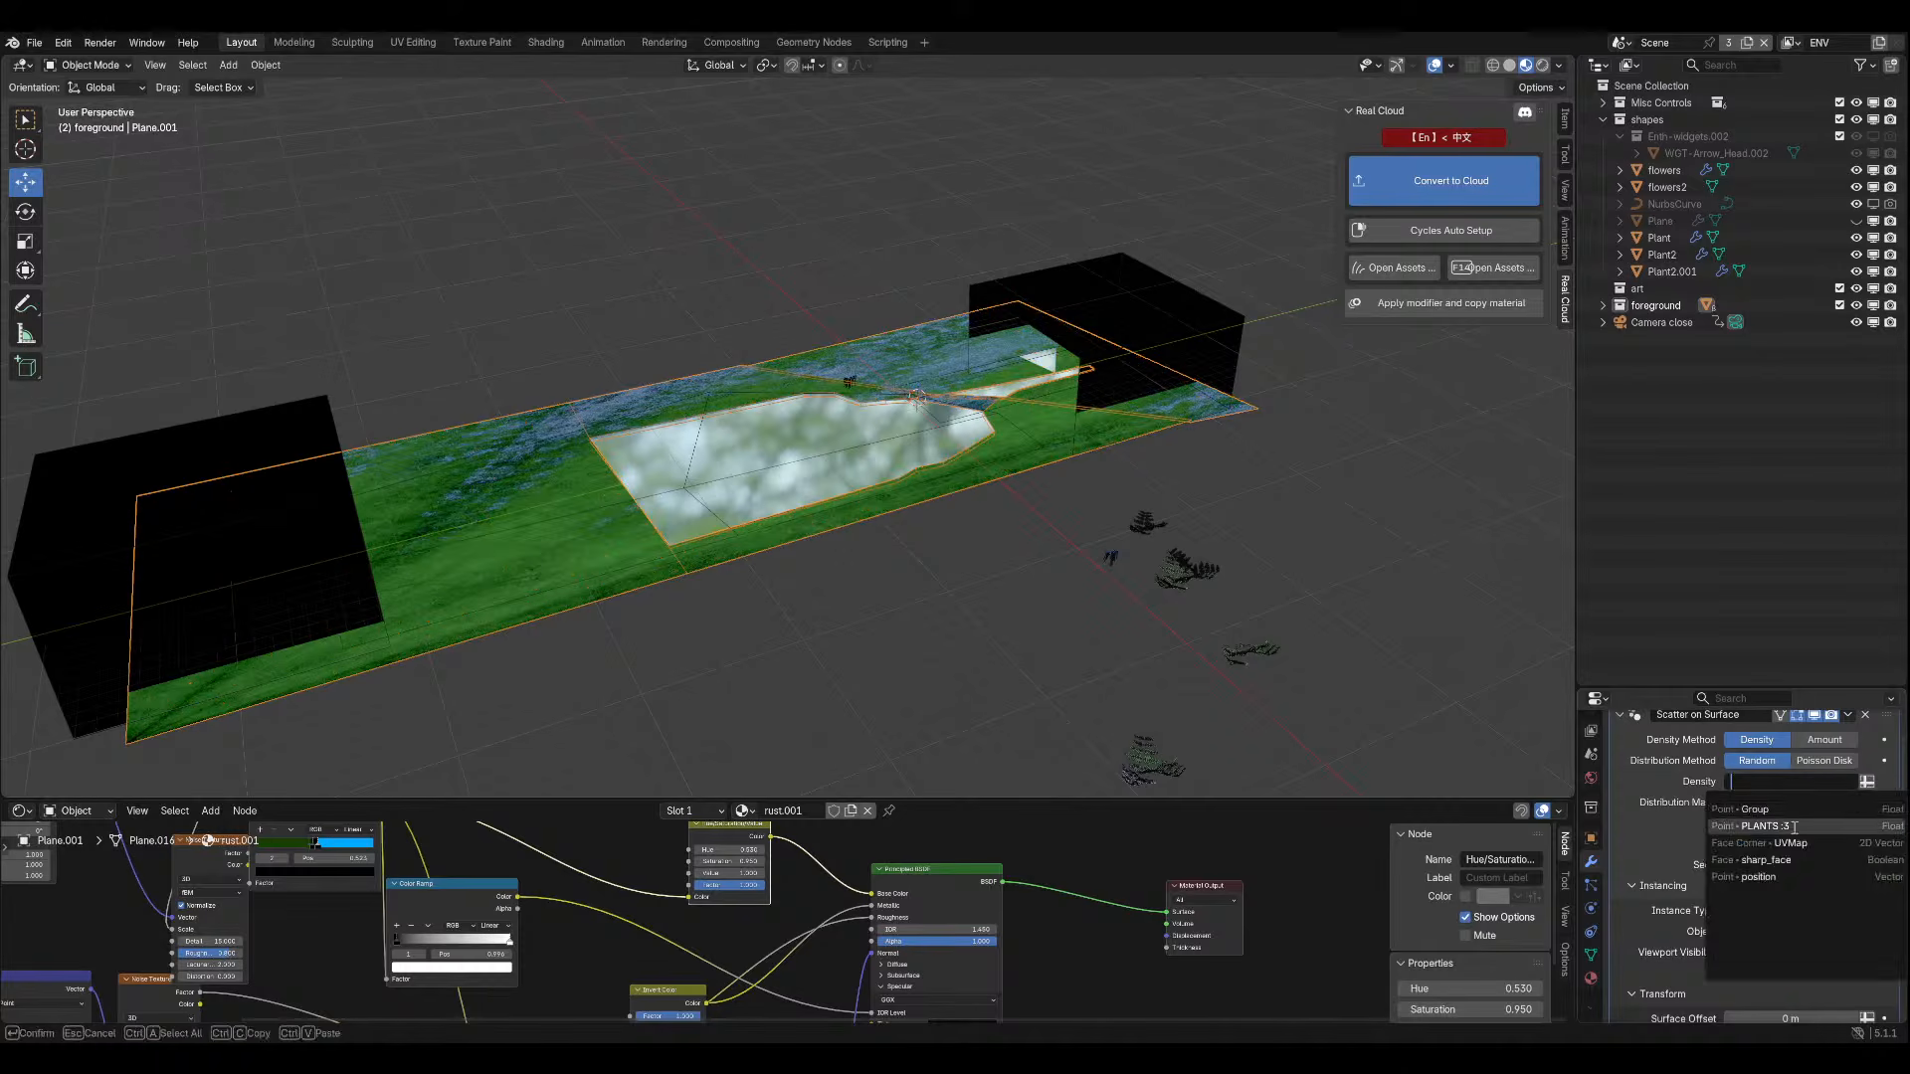
left_click(1766, 826)
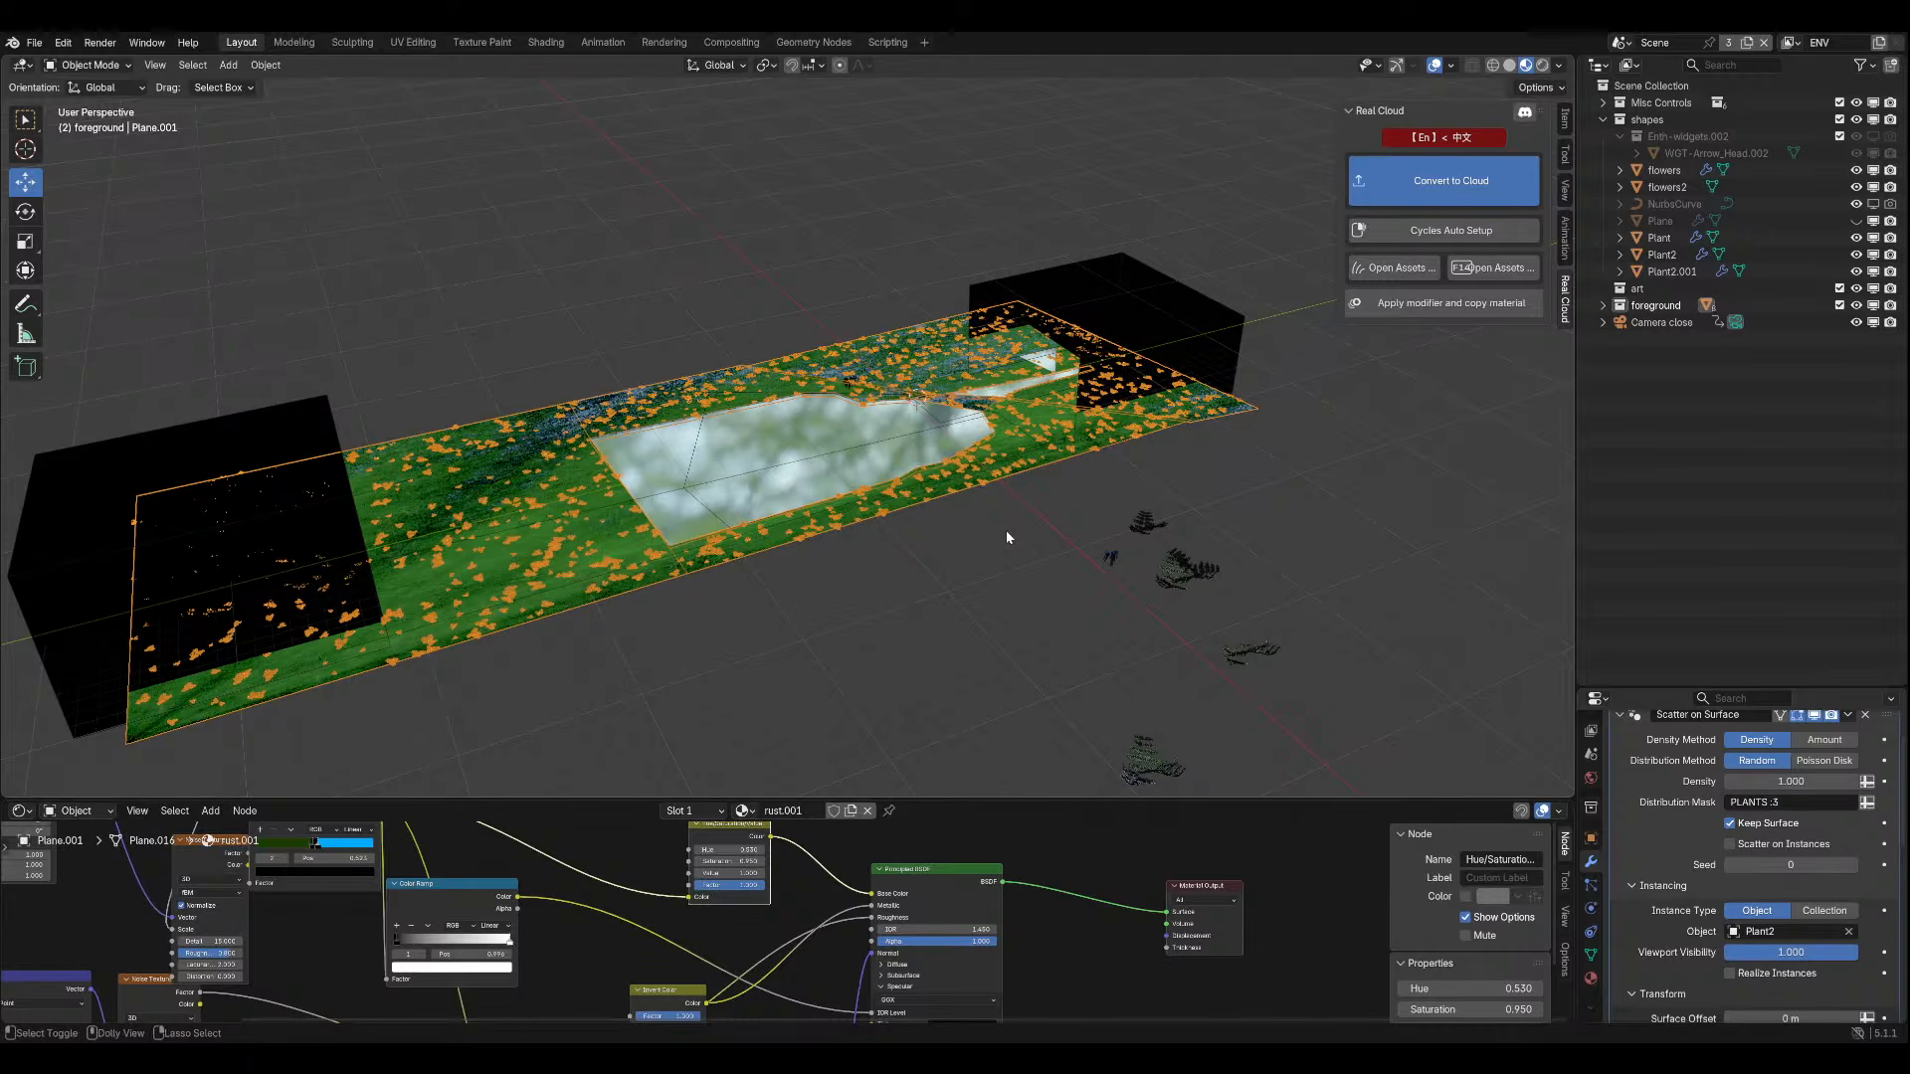
middle_click_drag(1006, 537, 870, 545)
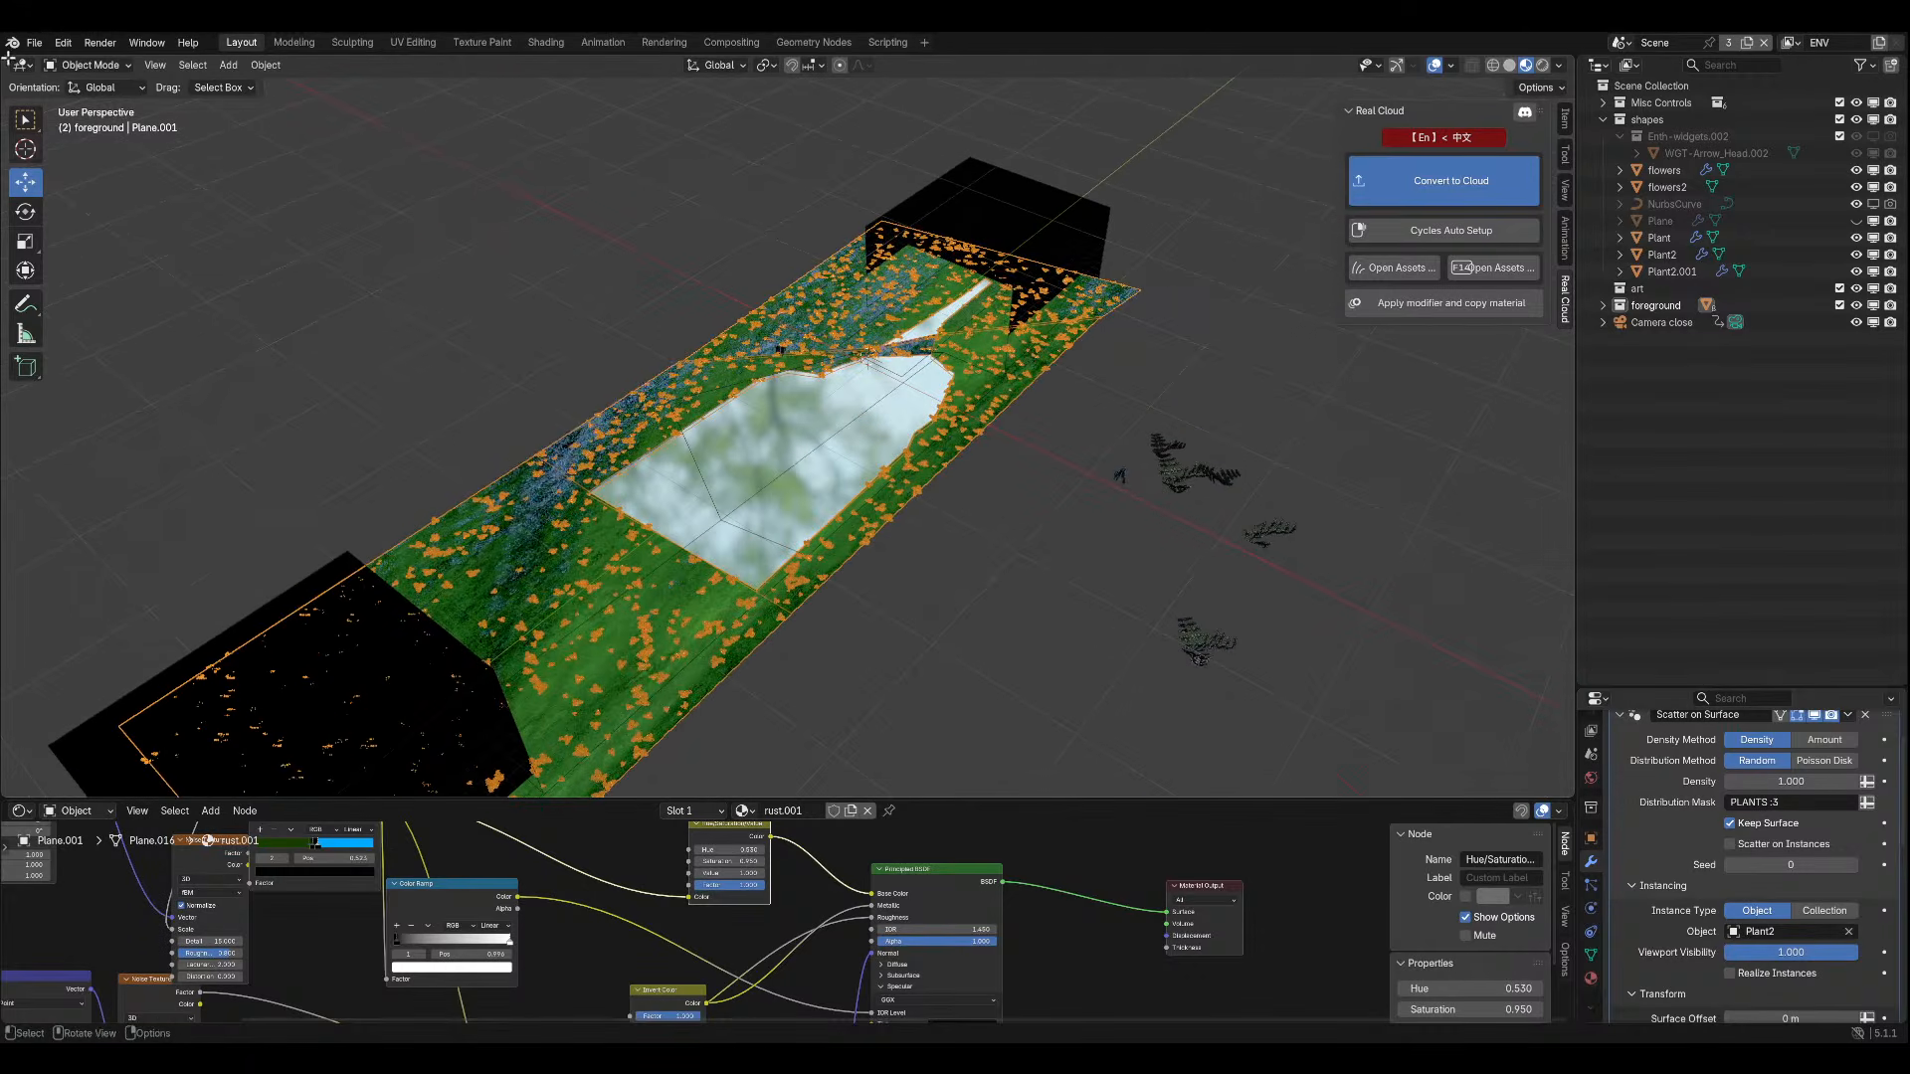
left_click(90, 65)
left_click(88, 92)
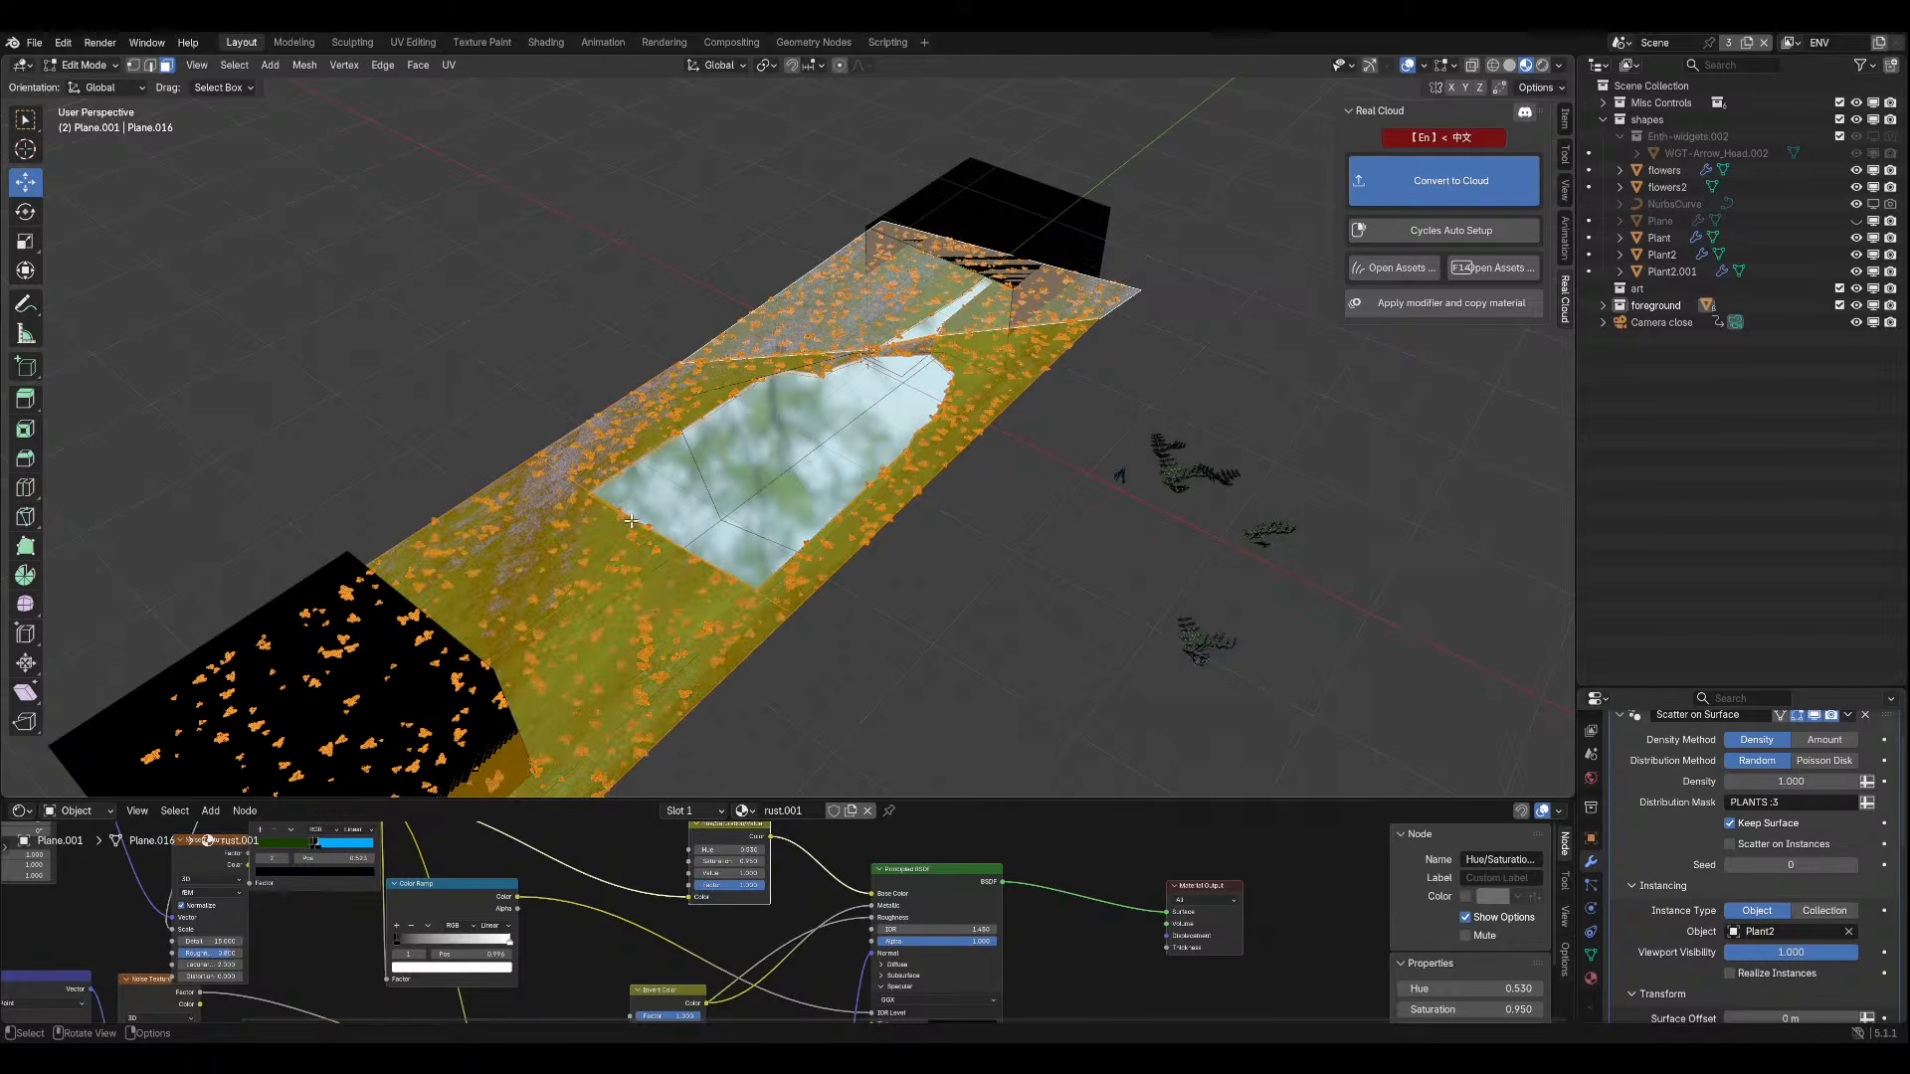
key("Tab")
Collapse the Scatter on Surface modifier and save the file.
scroll(1648, 807, "up", 3)
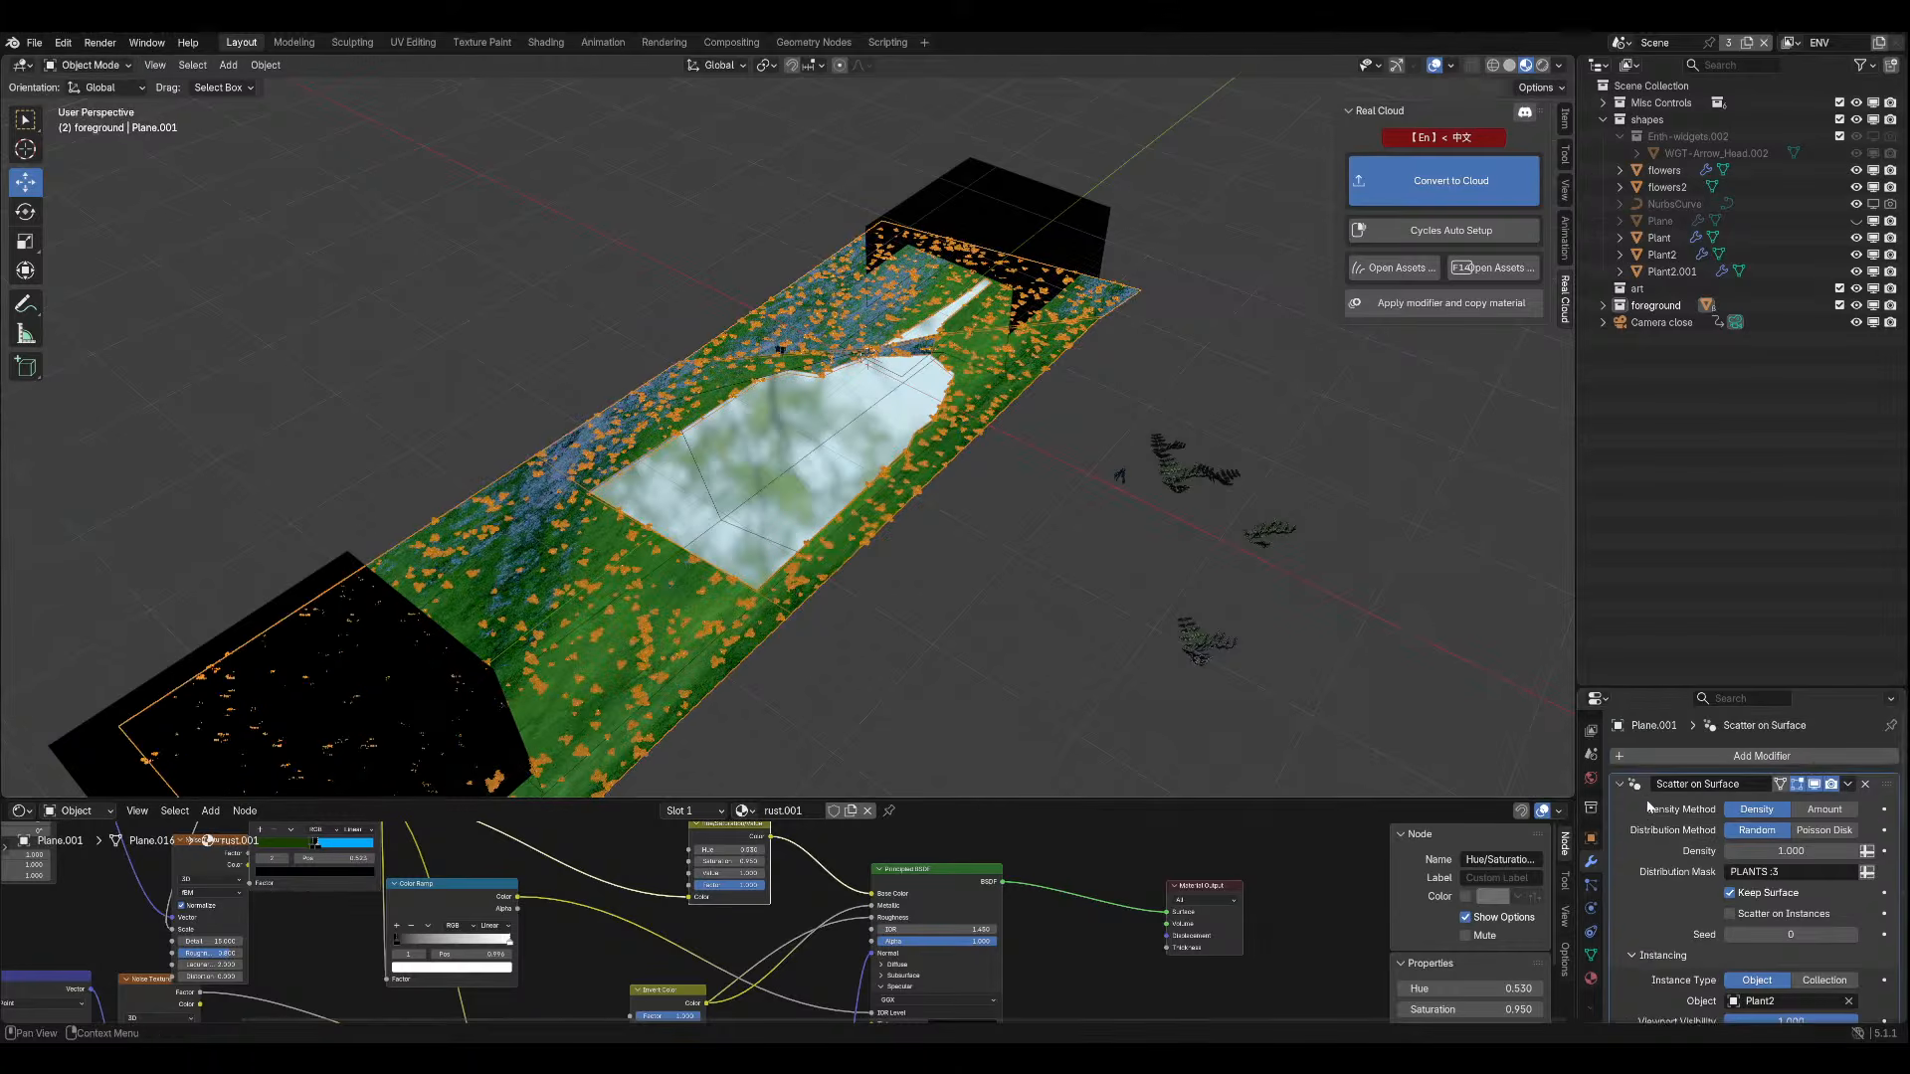
left_click(1619, 784)
key("ctrl+s")
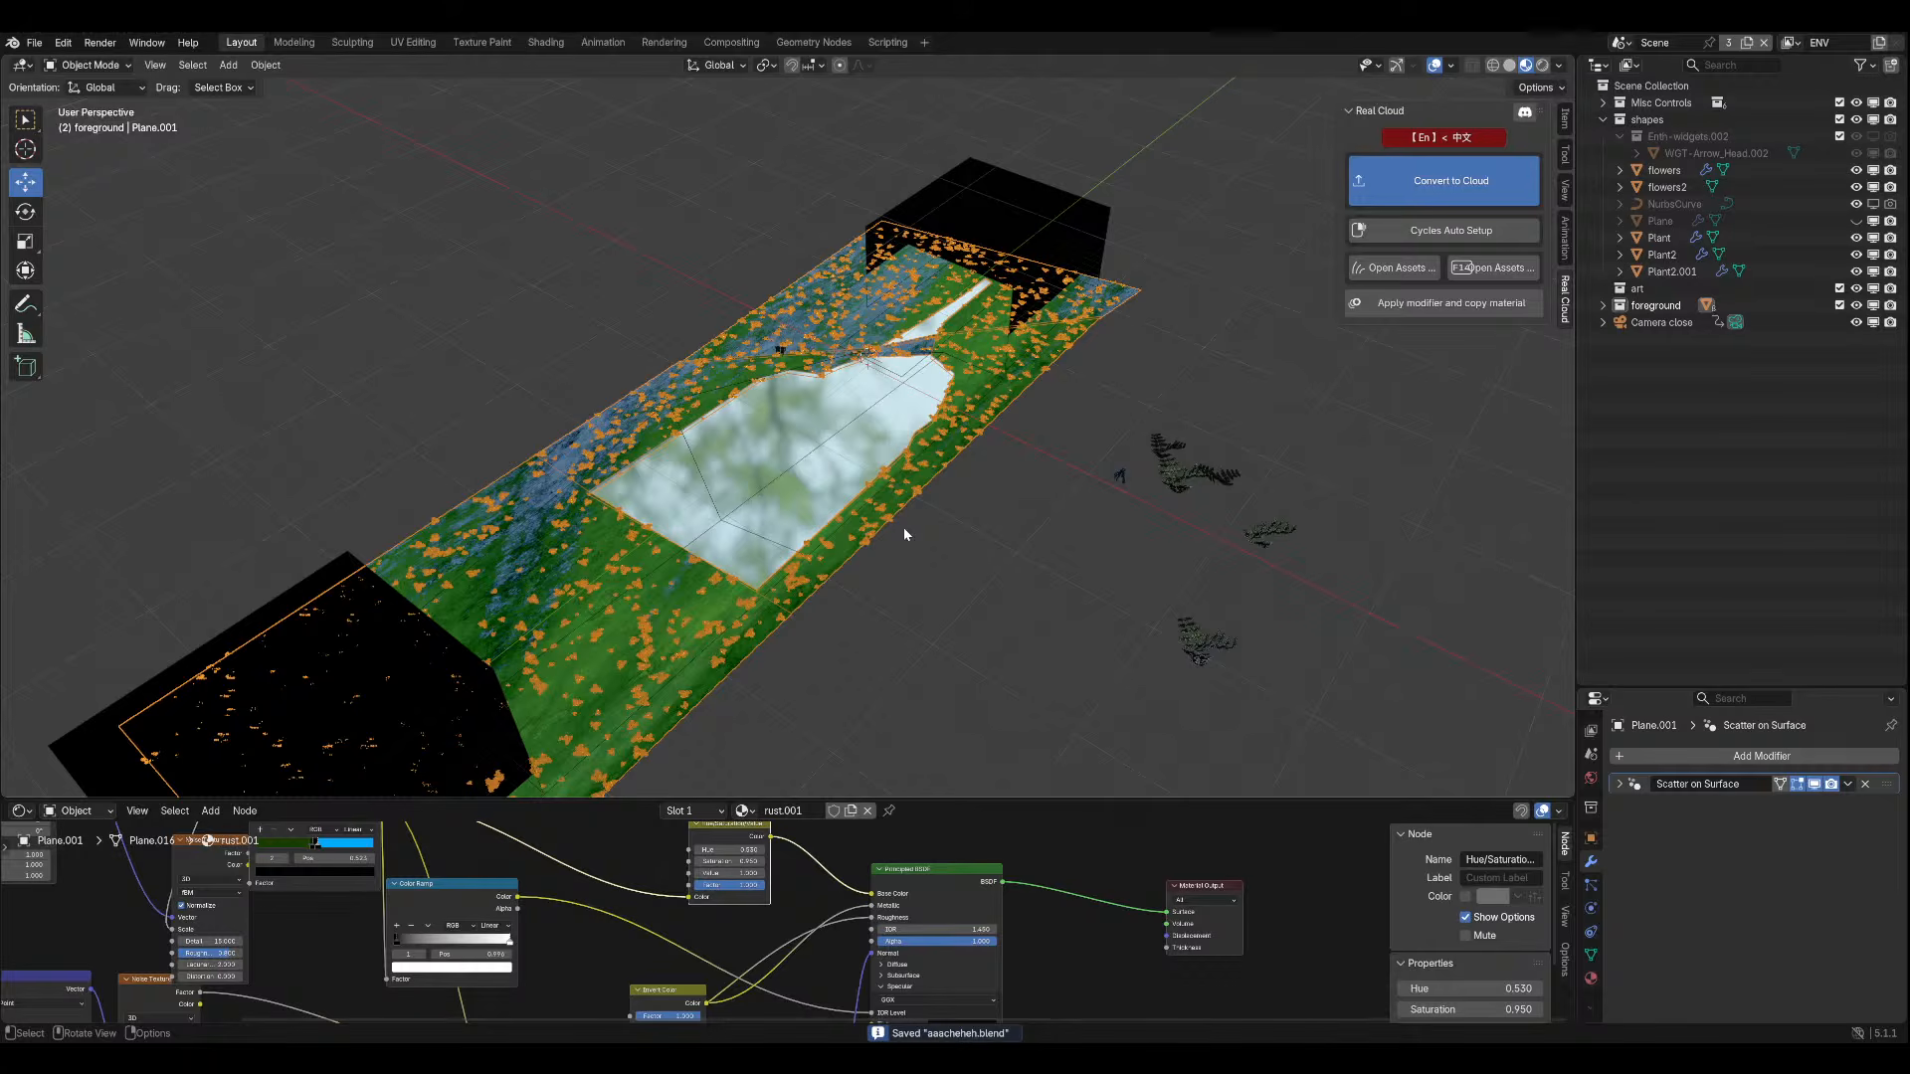
Separate the ground plane's end section around the nearer black box into its own object.
scroll(682, 742, "down", 2)
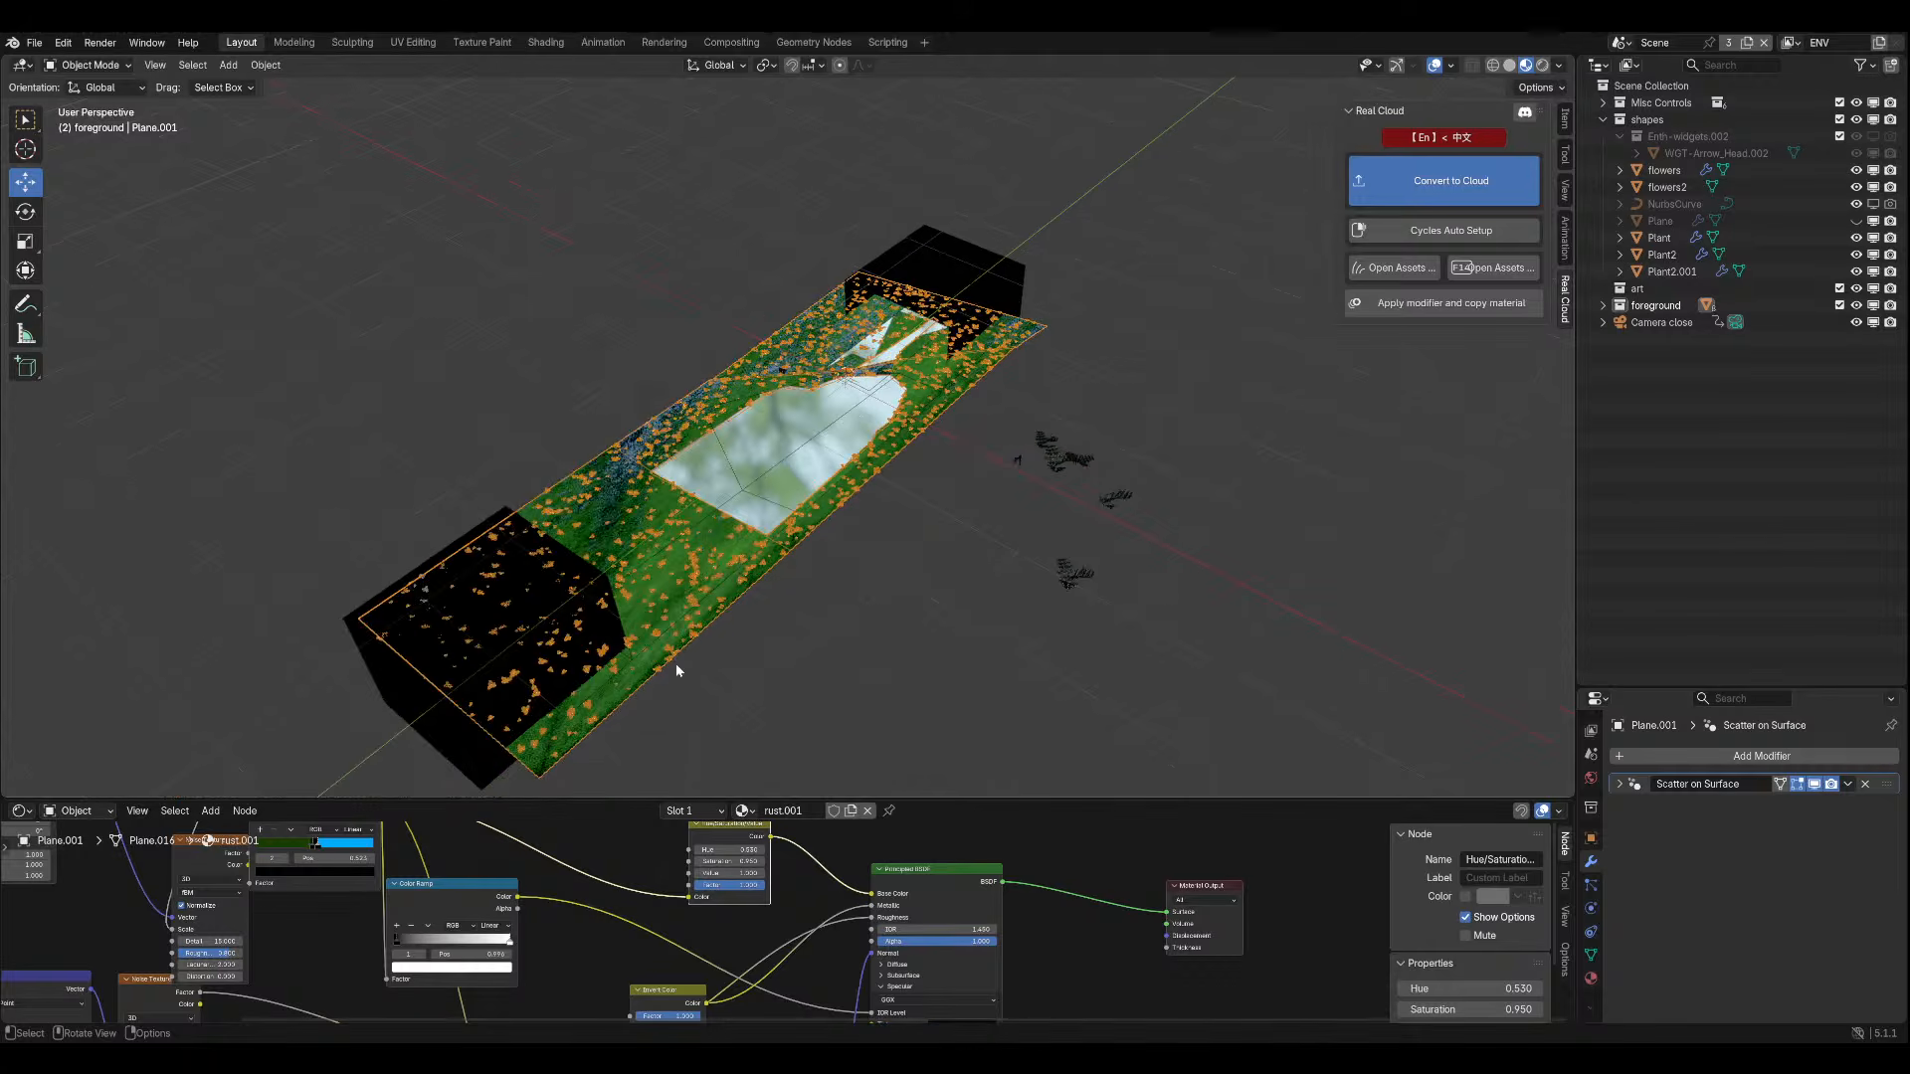
left_click(85, 66)
left_click(84, 102)
left_click(638, 562)
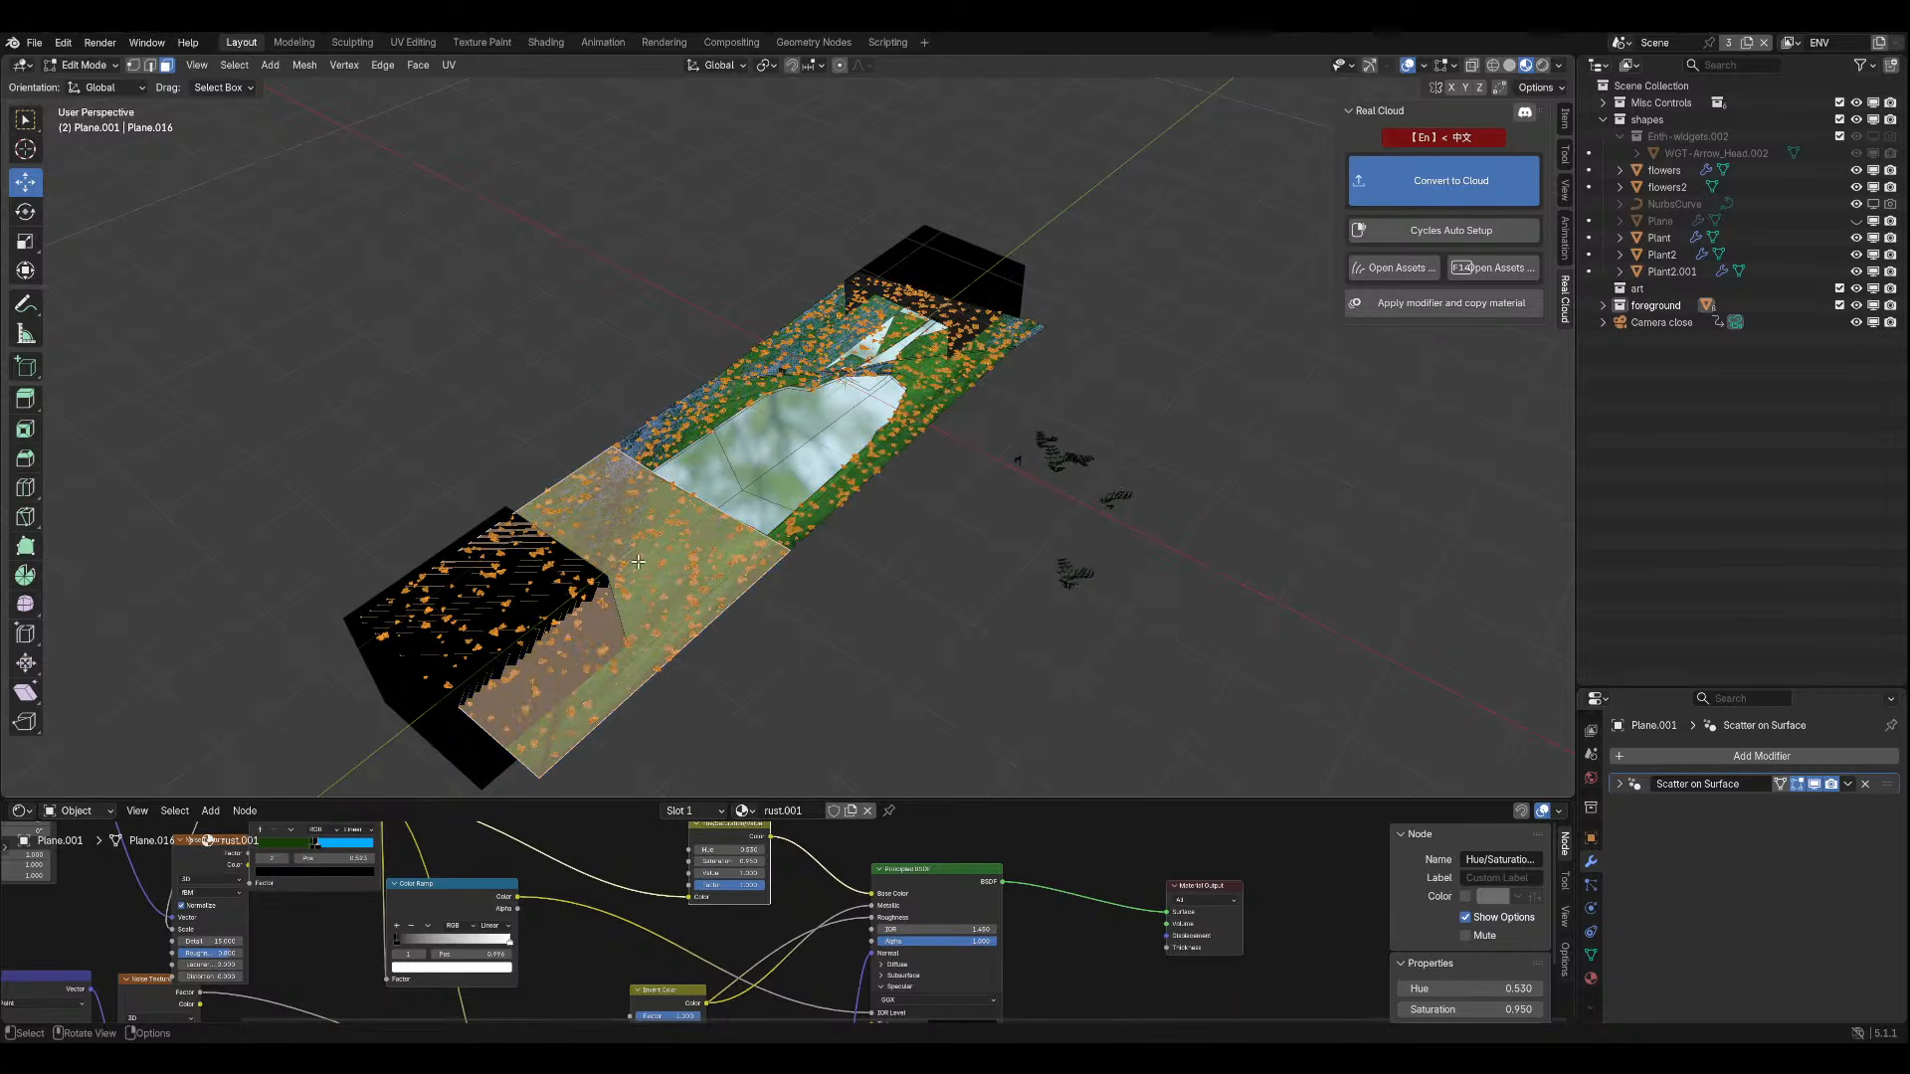
key("p")
left_click(649, 555)
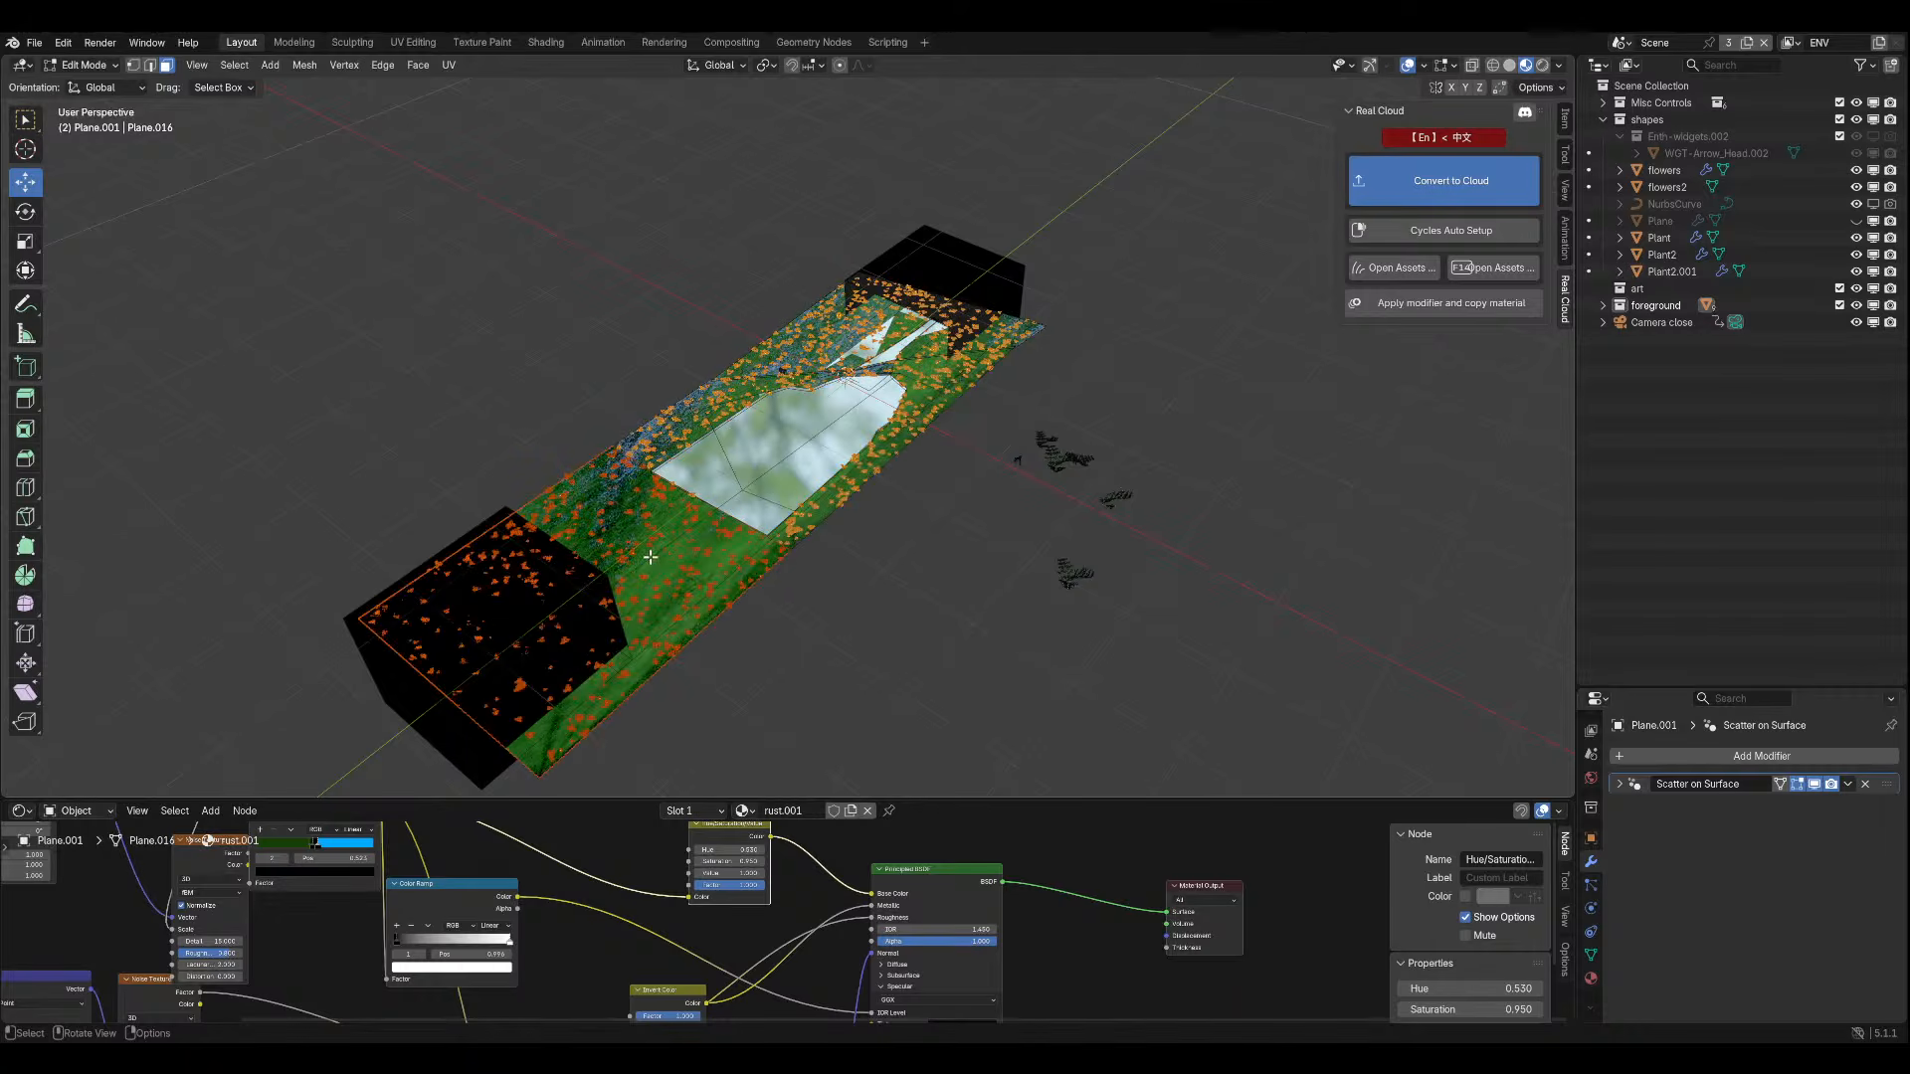
key("Tab")
Remove the PLANTS :3 vertex group from the separated end section of the ground.
left_click(649, 555)
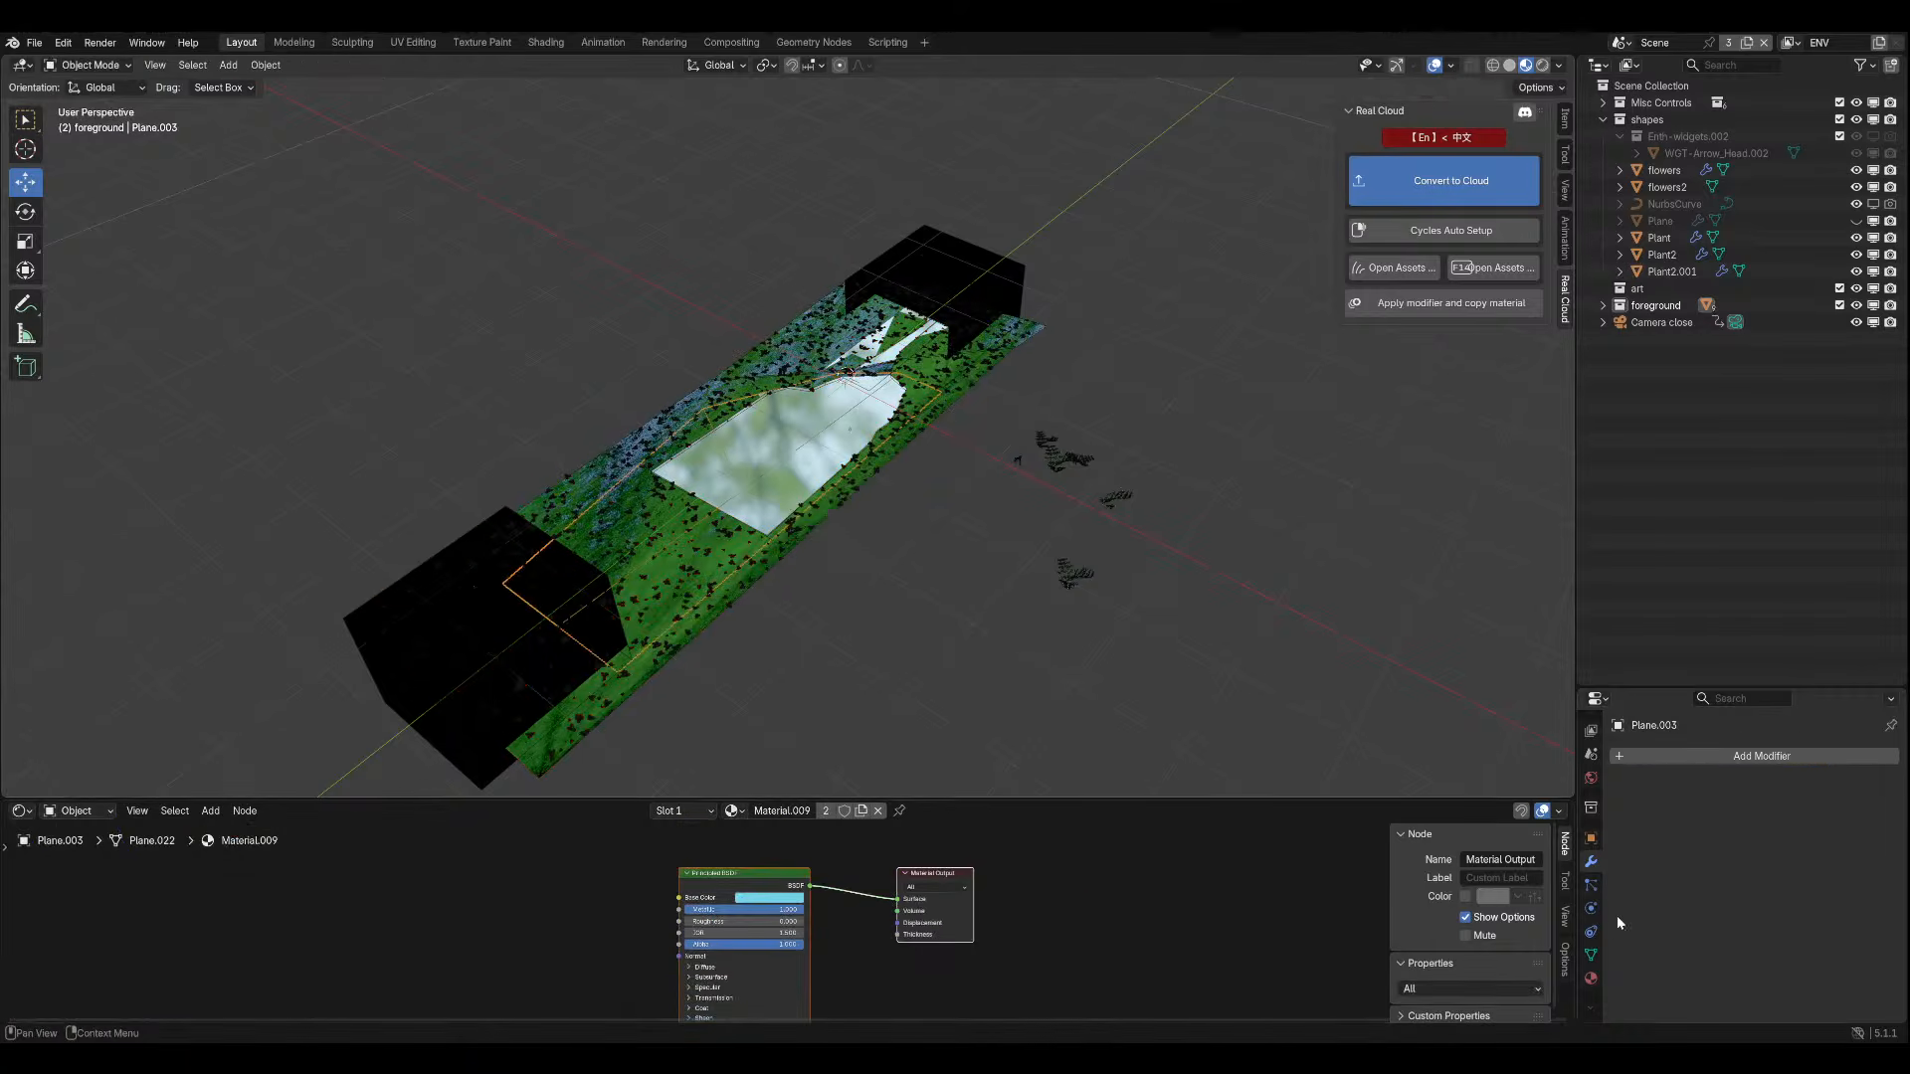
left_click(1591, 931)
left_click(1592, 908)
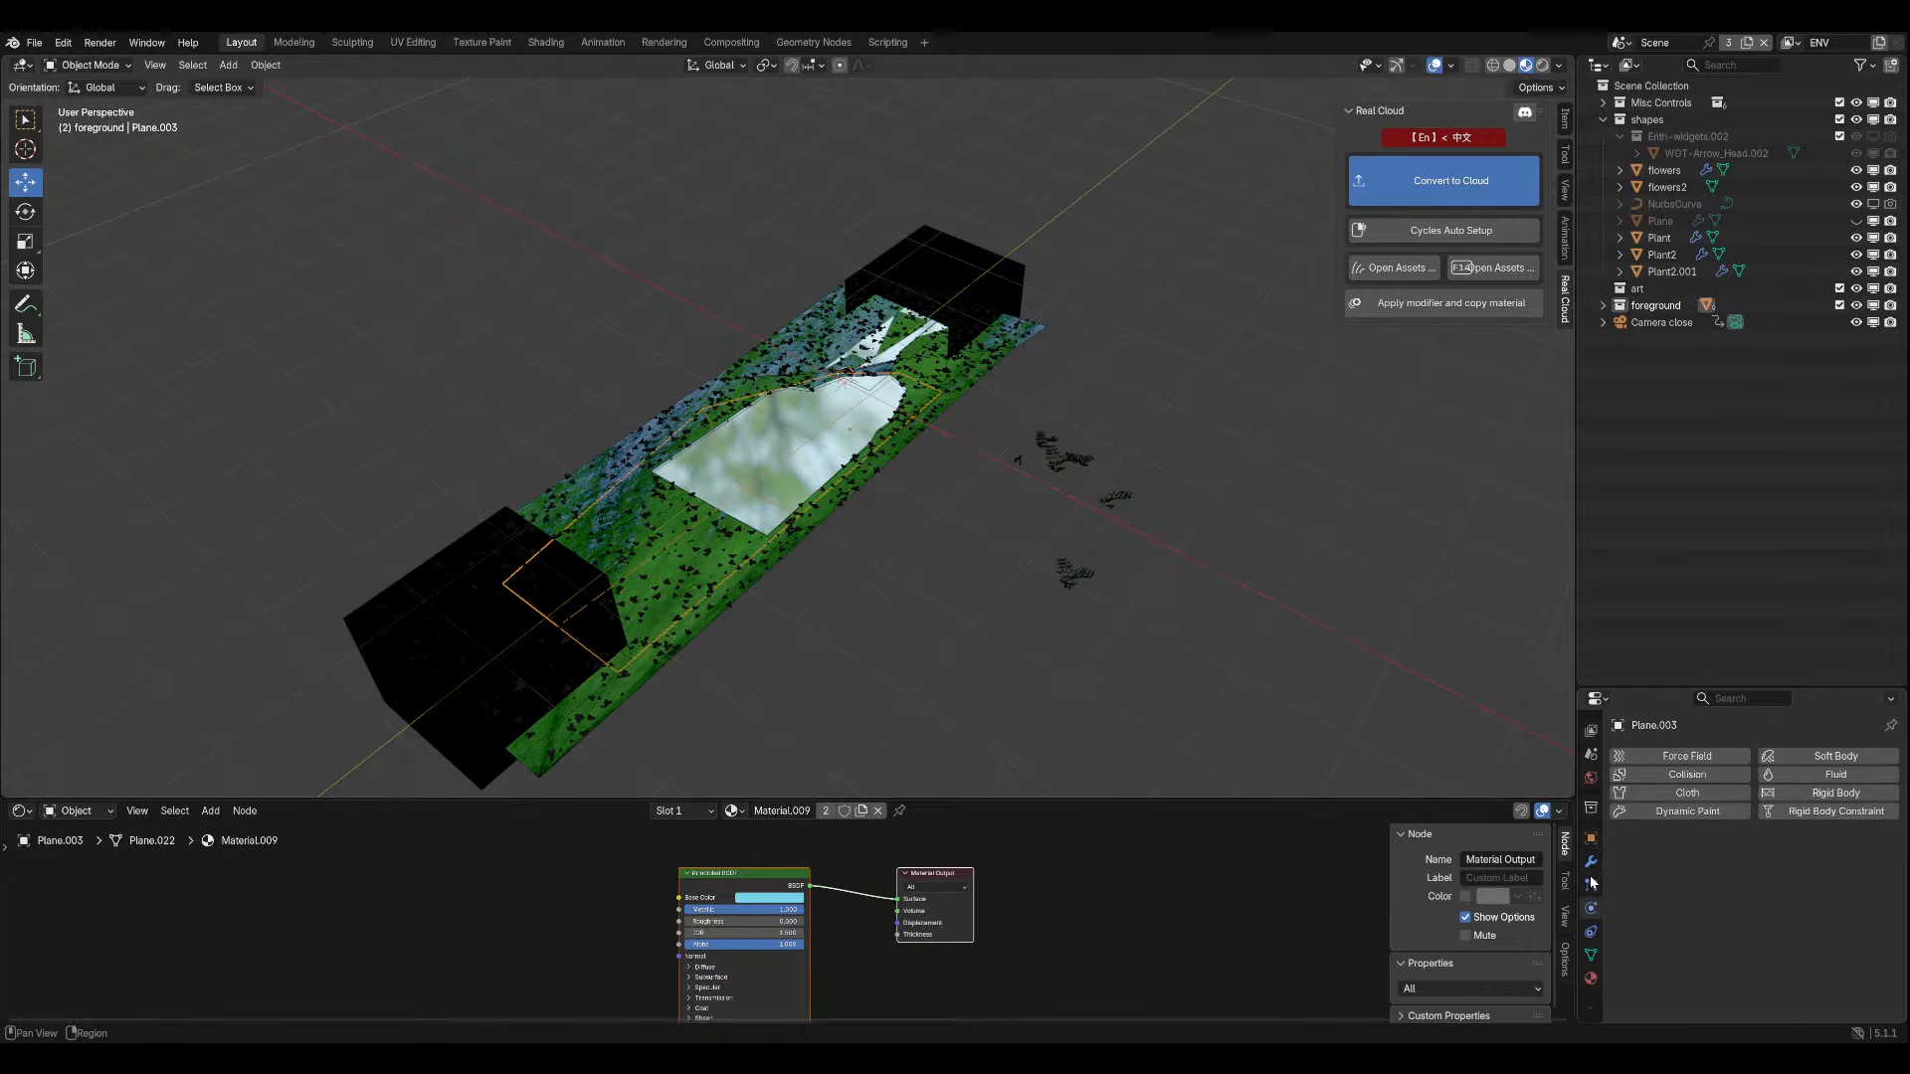
left_click(1591, 861)
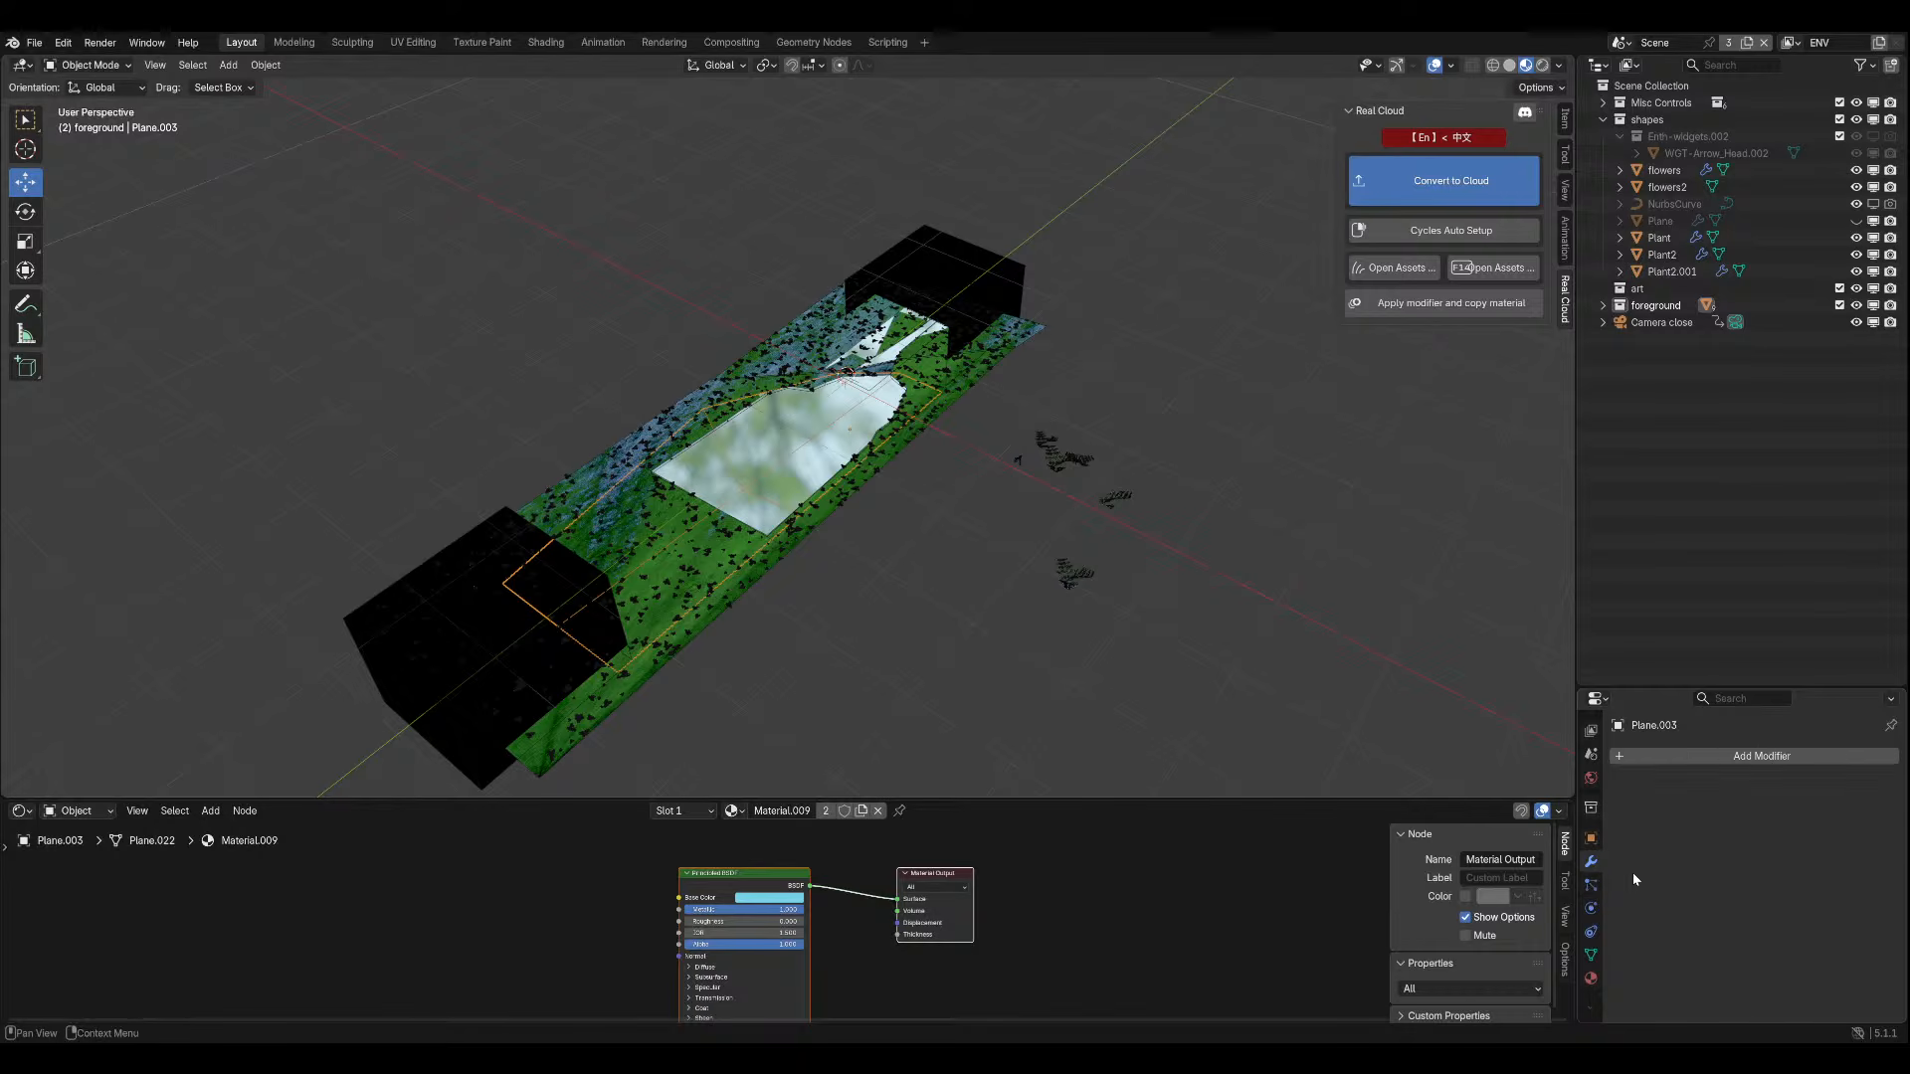
left_click(1589, 885)
left_click(1590, 955)
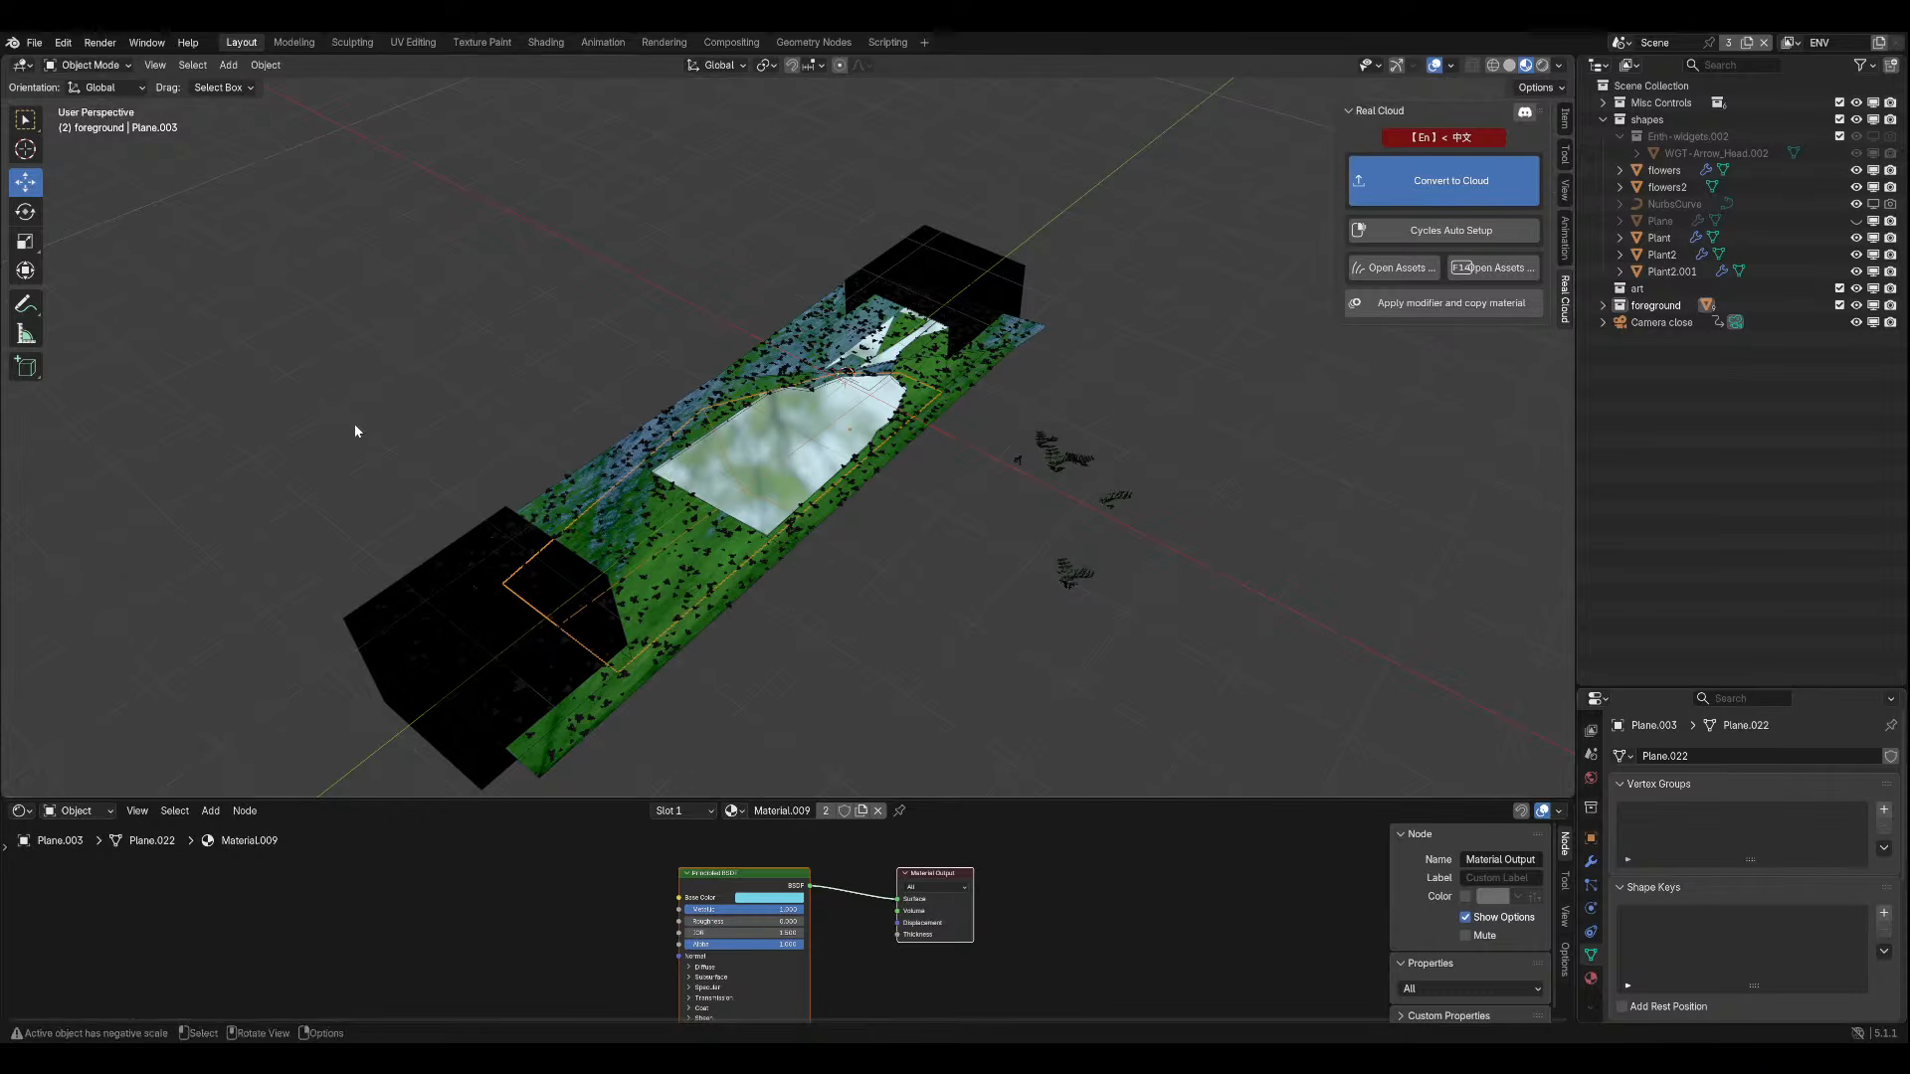
left_click(683, 629)
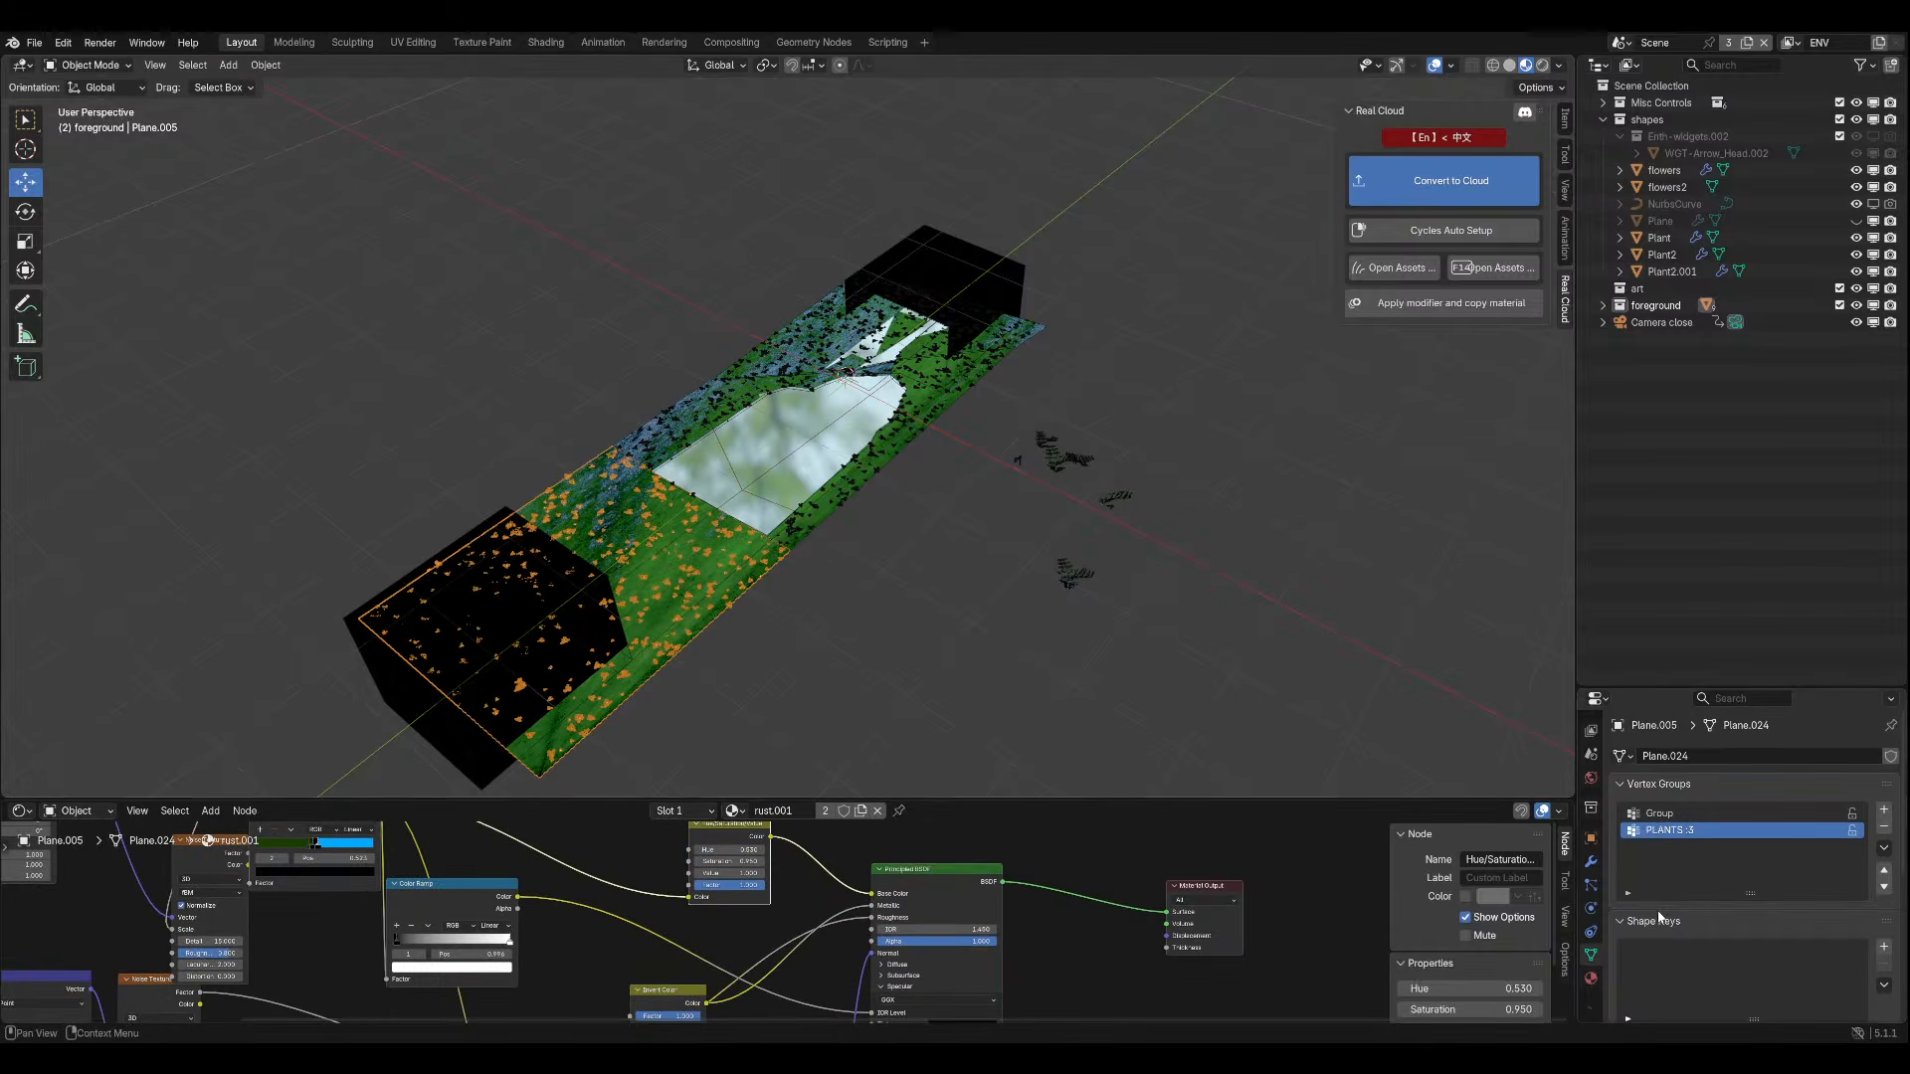
left_click(1883, 827)
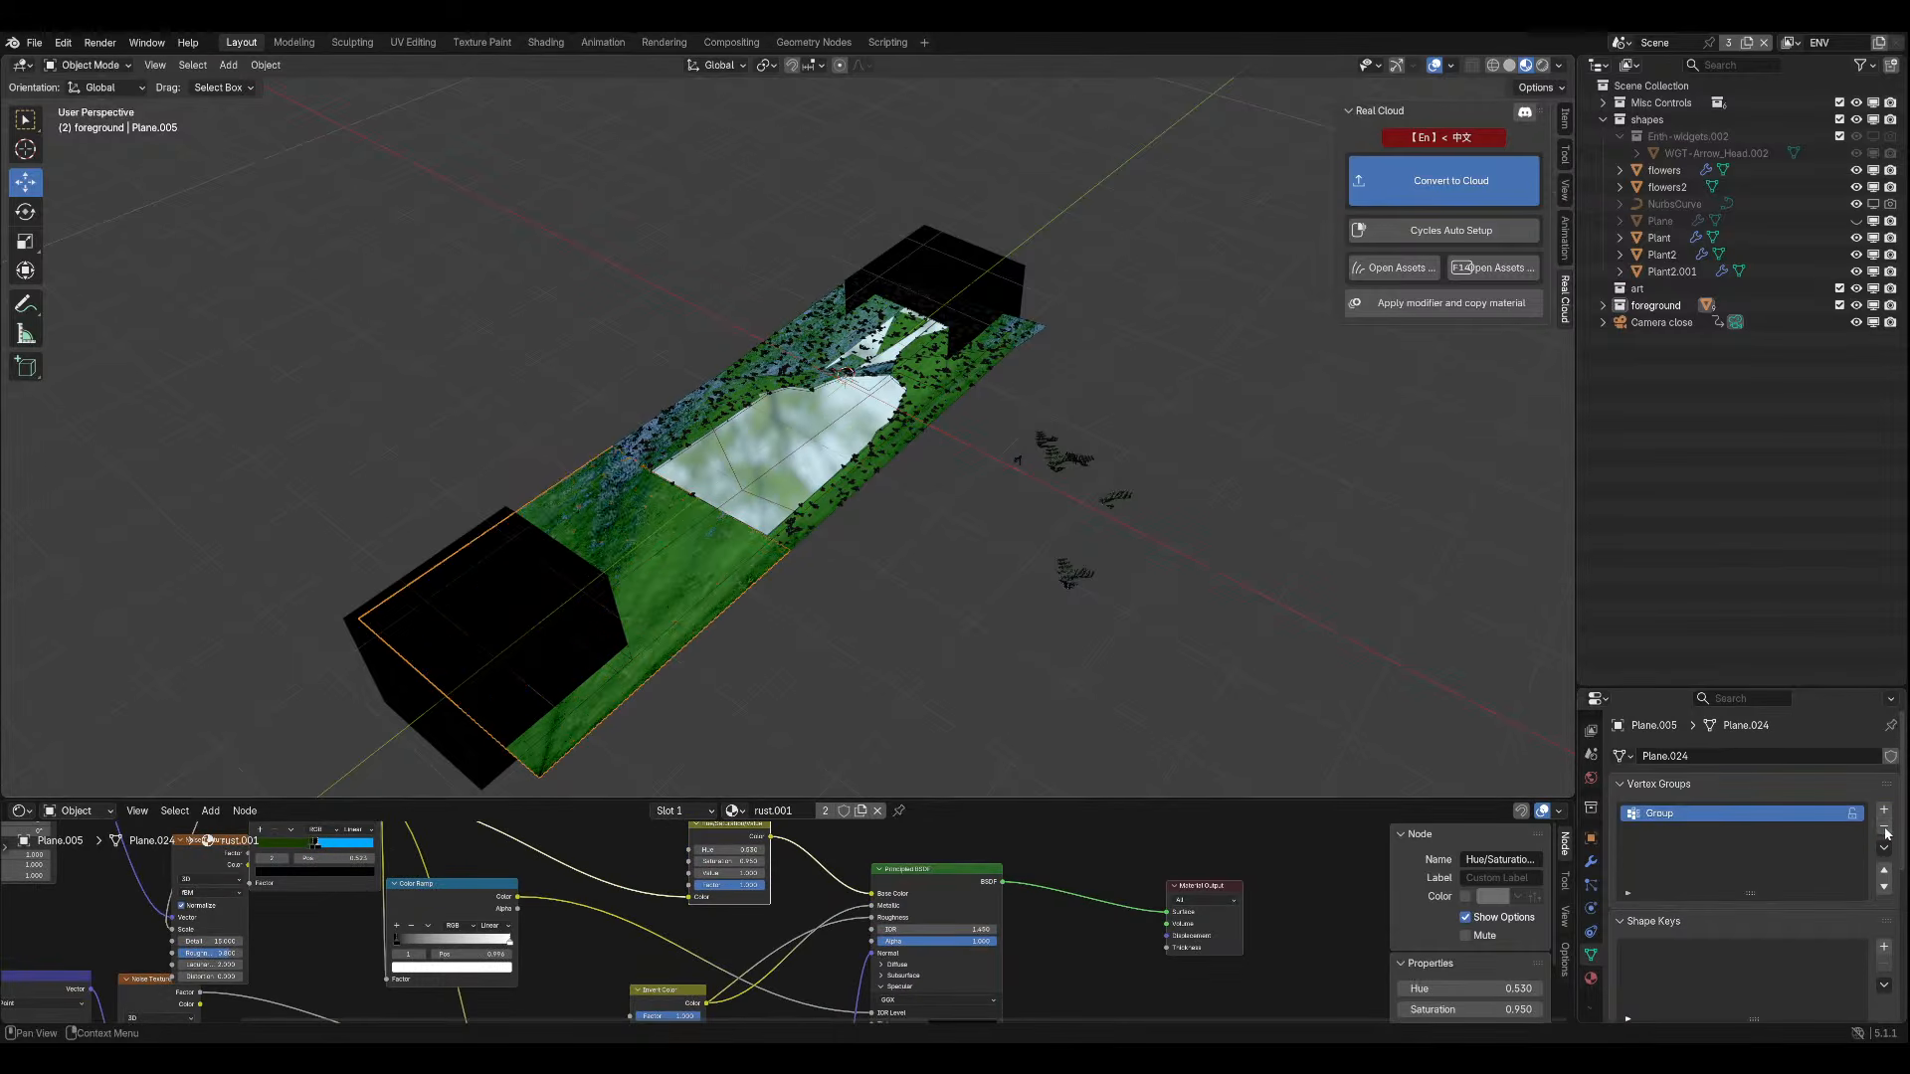
Select the remaining ground plane, save the file and display the plane's modifiers.
left_click(857, 495)
key("ctrl+s")
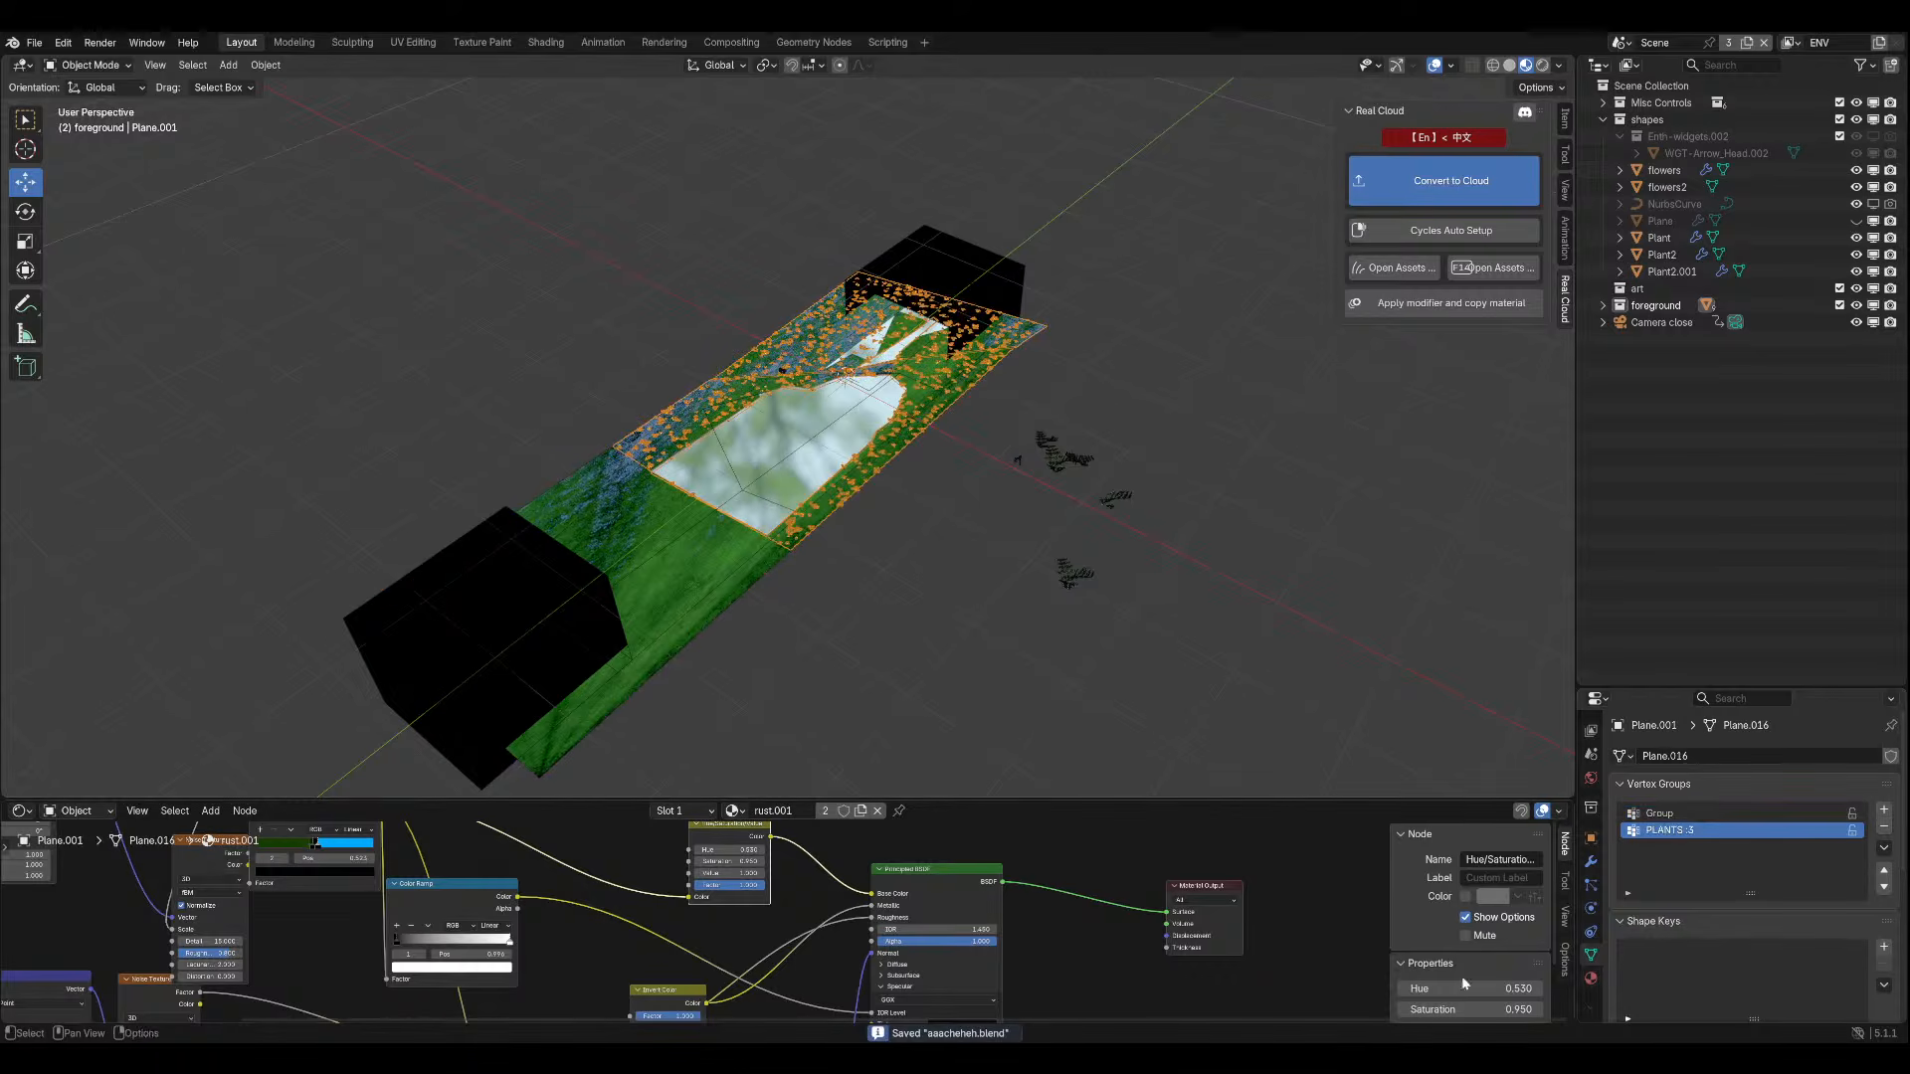
left_click(1593, 887)
left_click(1591, 909)
left_click(1592, 932)
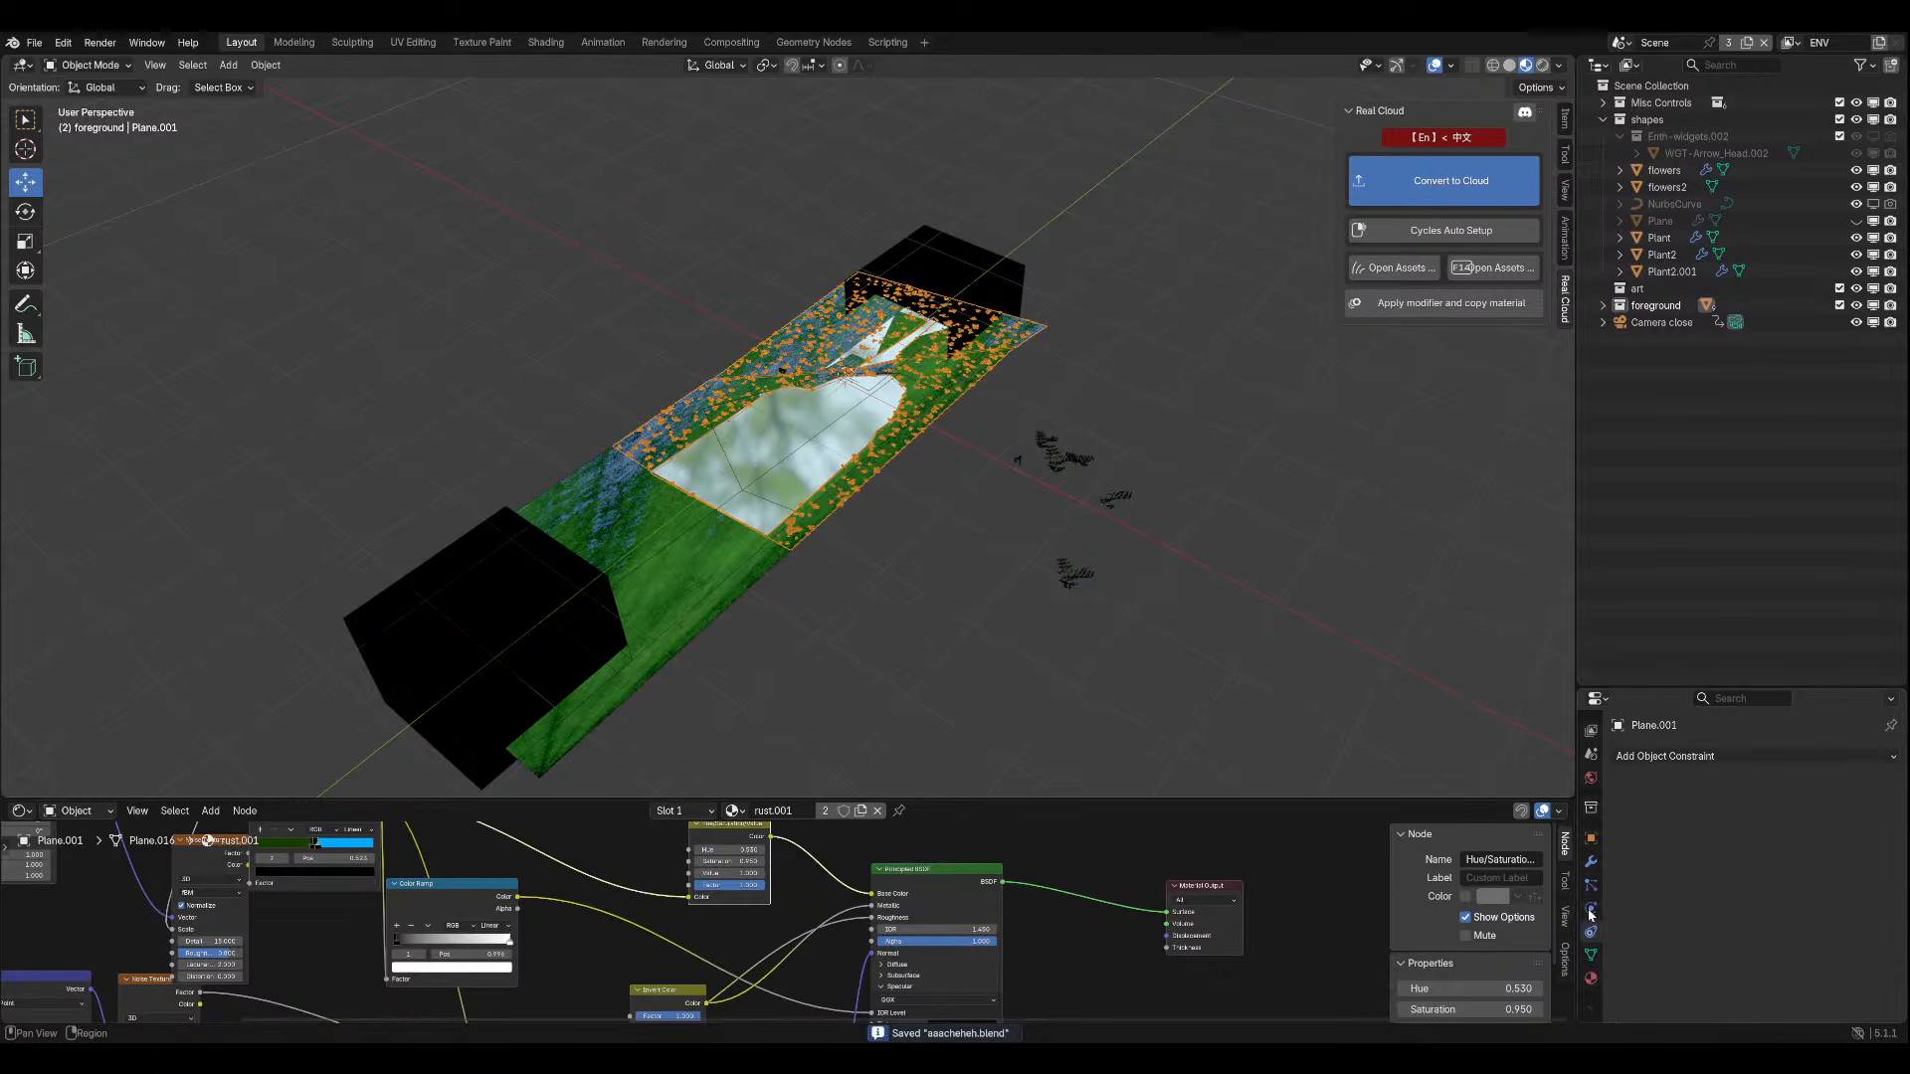
left_click(1591, 908)
left_click(1593, 883)
left_click(1590, 861)
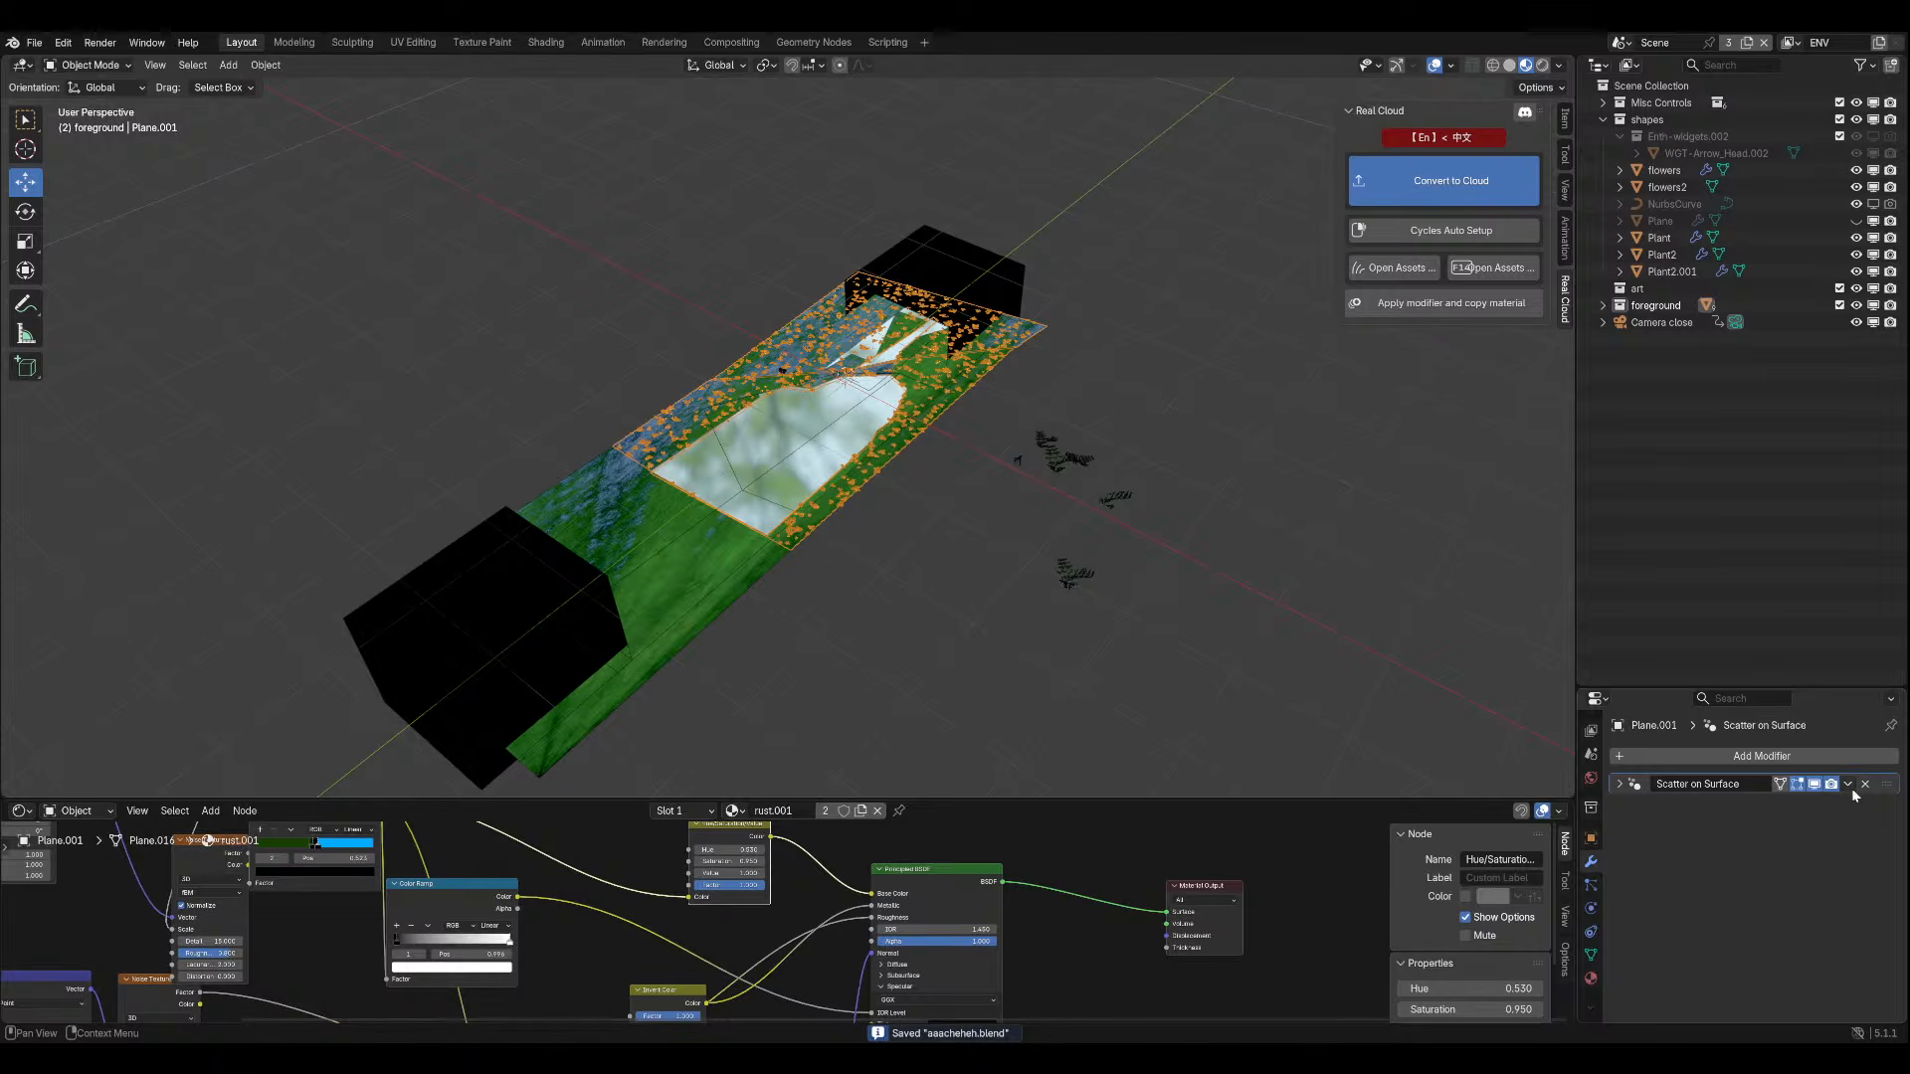
Clear the PLANTS :3 attribute from the ground plane's Distribution Mask and switch the mask back to a plain value.
left_click(1620, 785)
left_click(1848, 873)
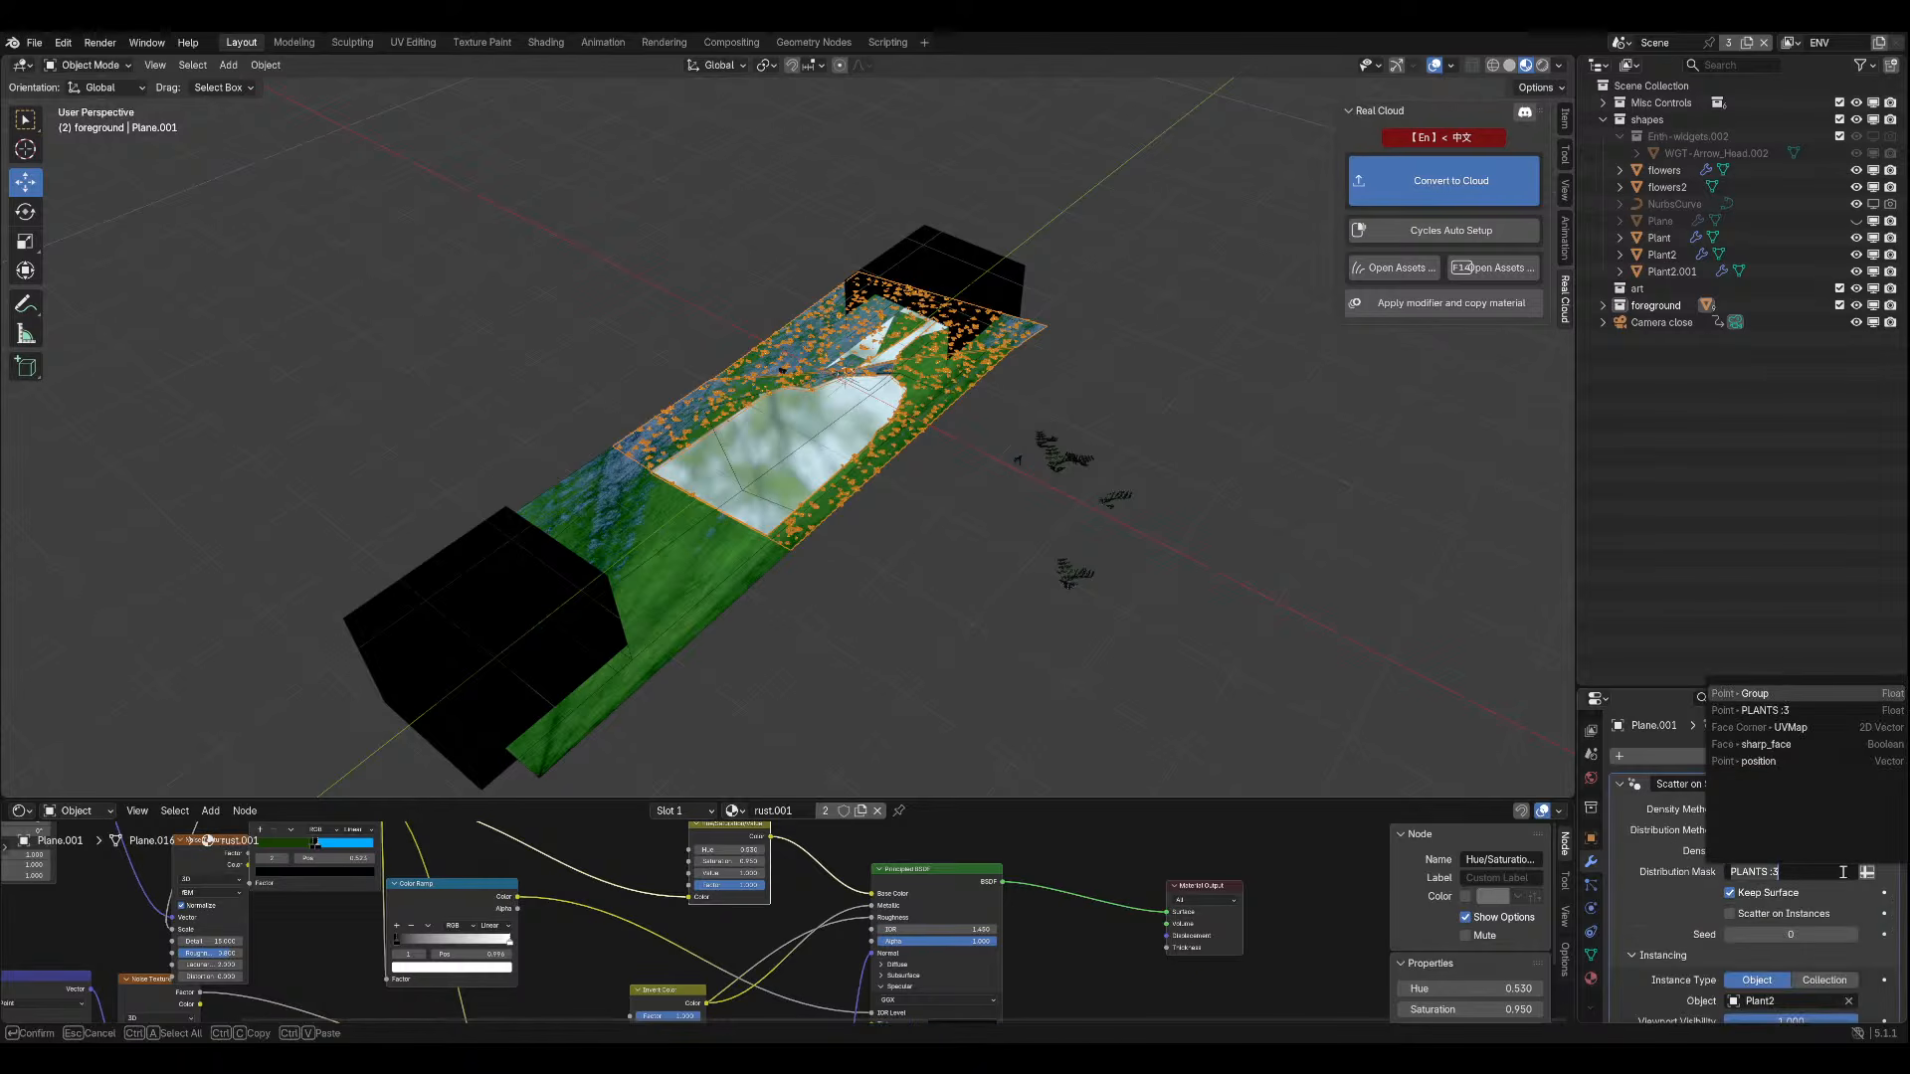
left_click(1781, 736)
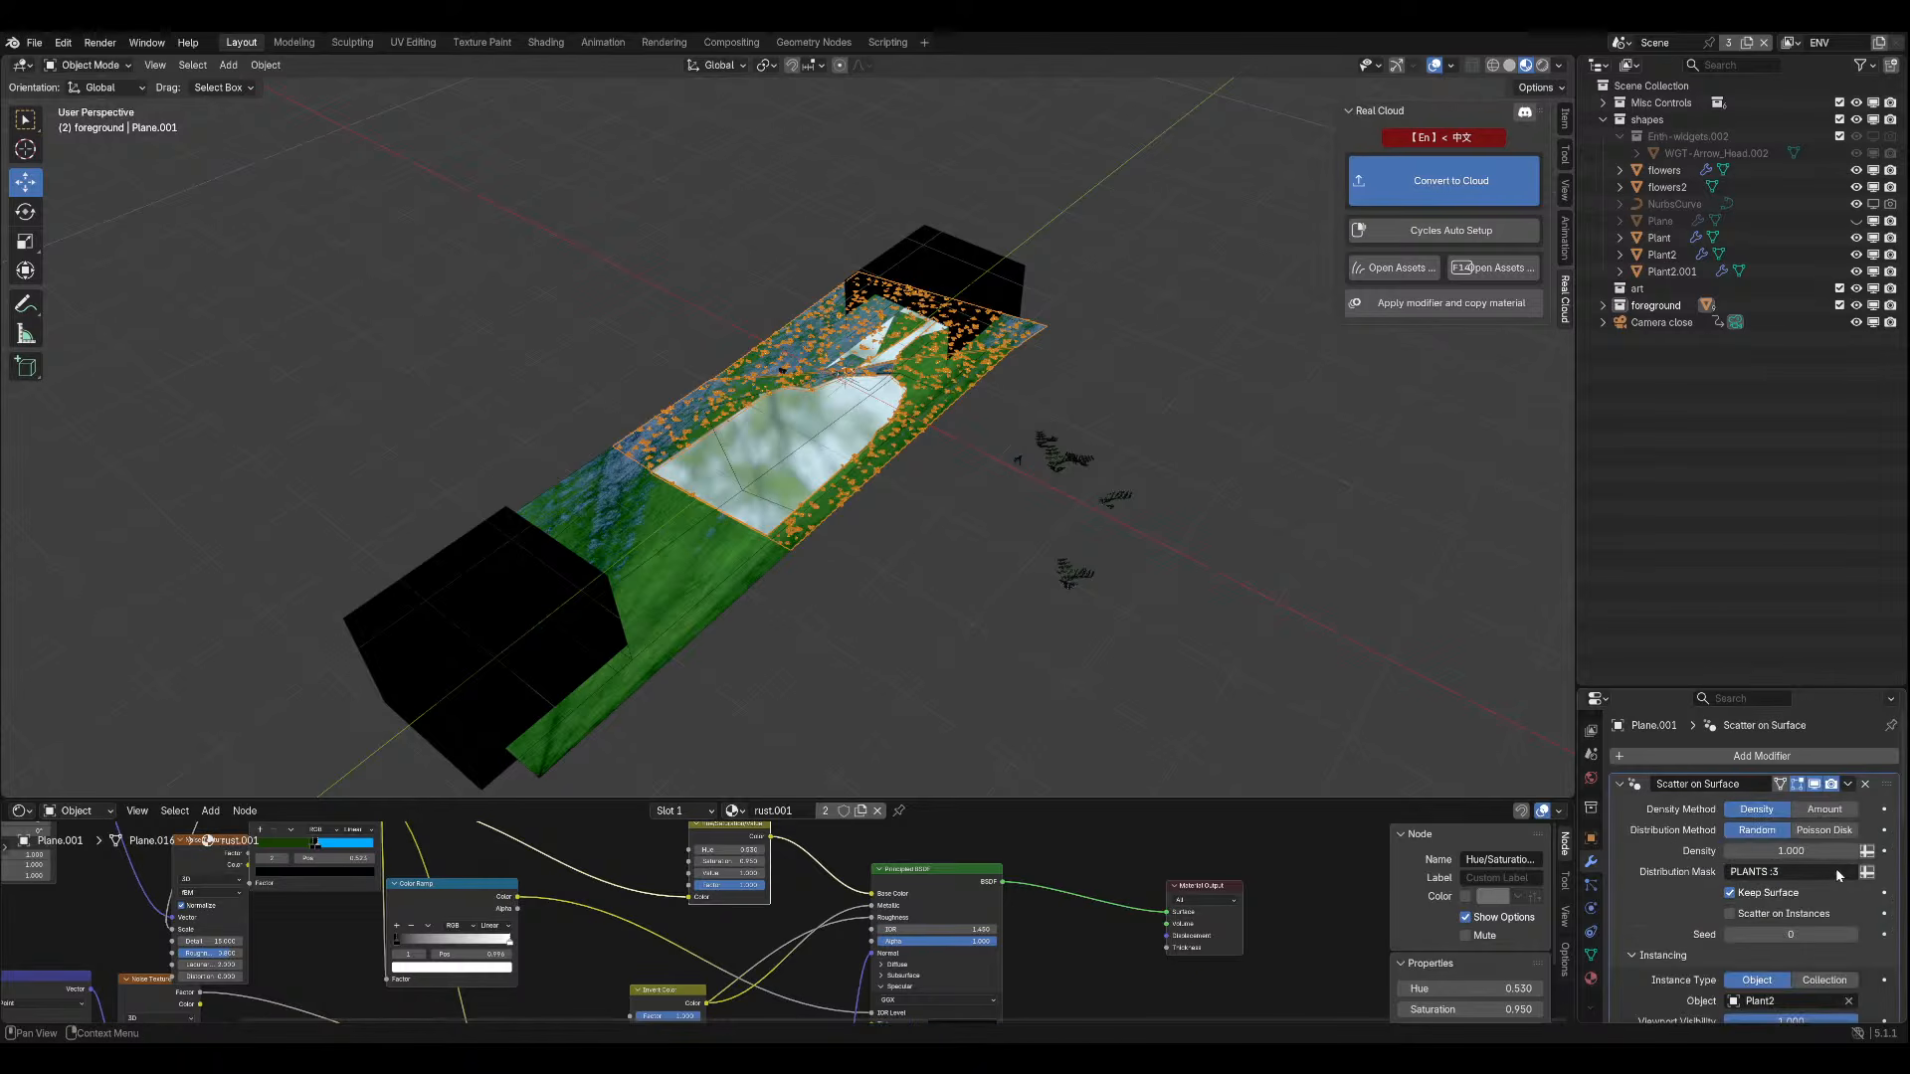
left_click(1834, 870)
key("BackSpace")
key("Return")
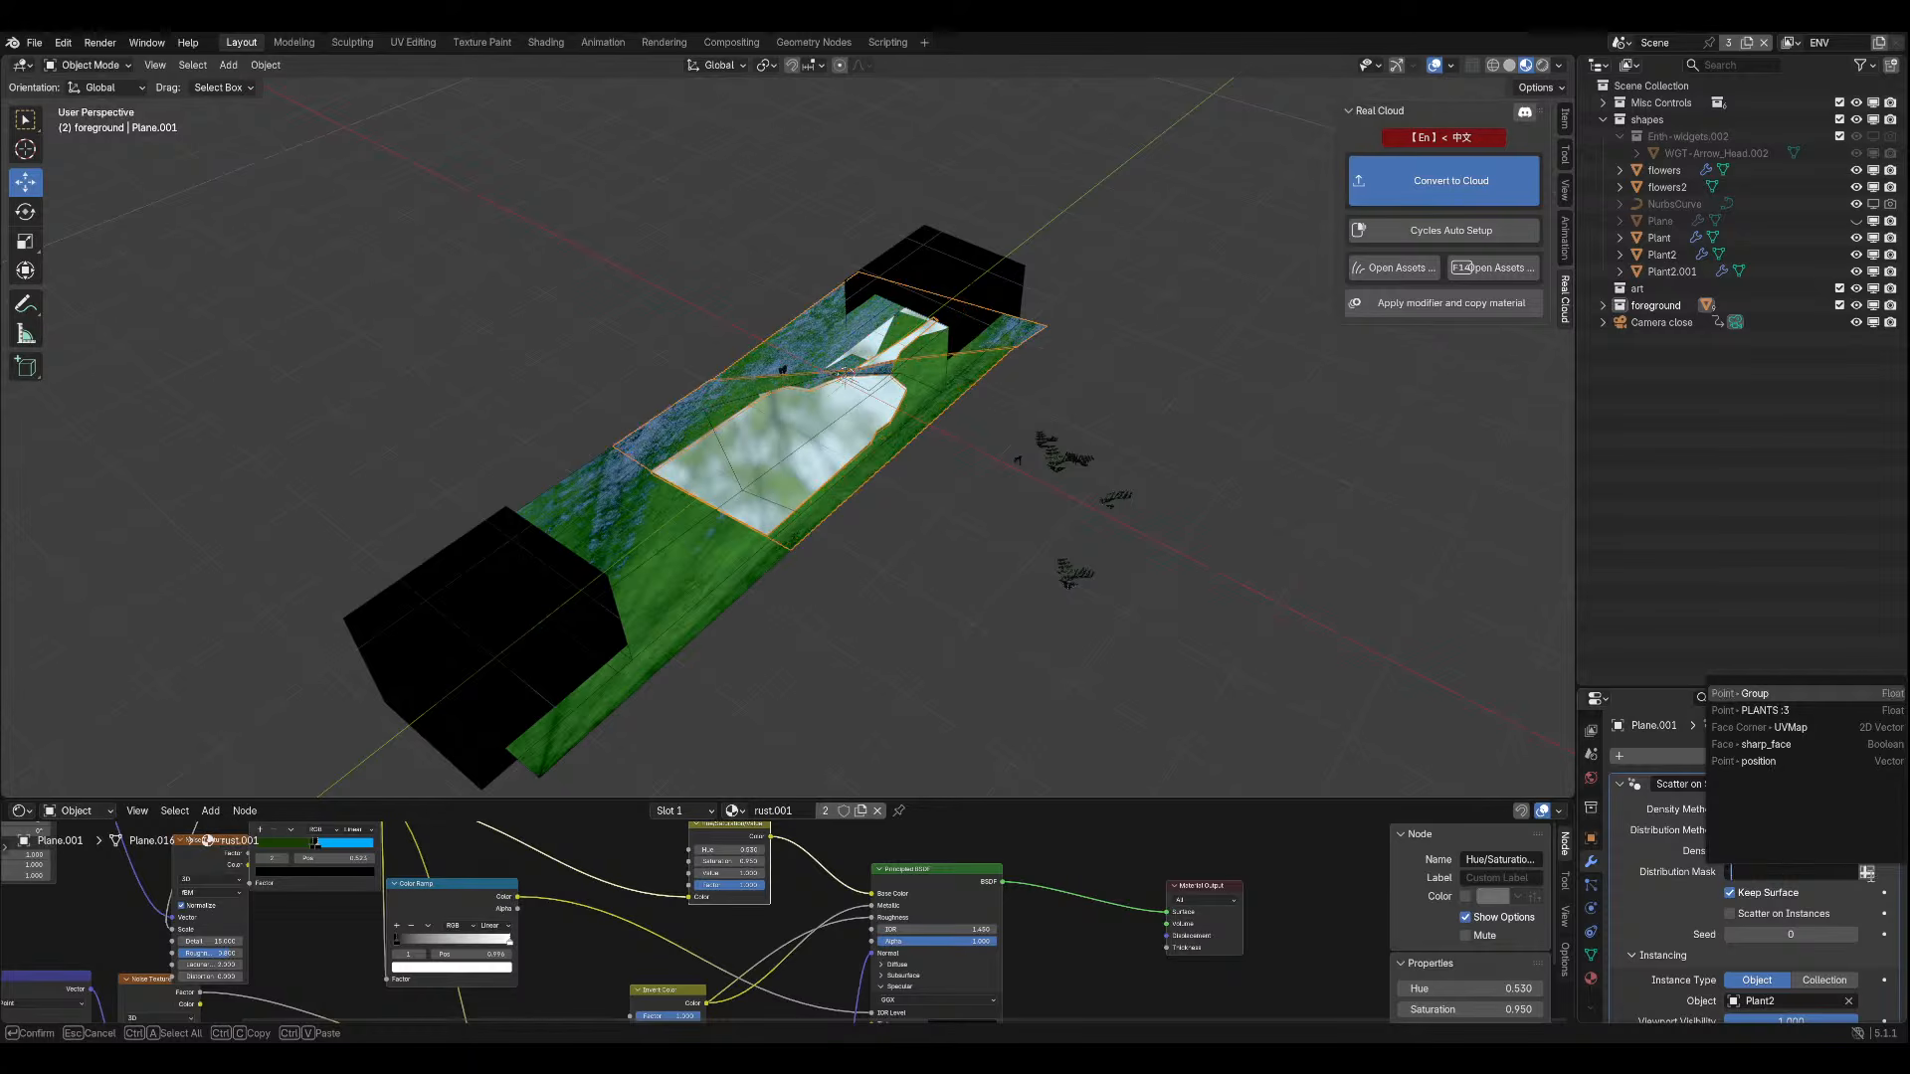
left_click(1867, 871)
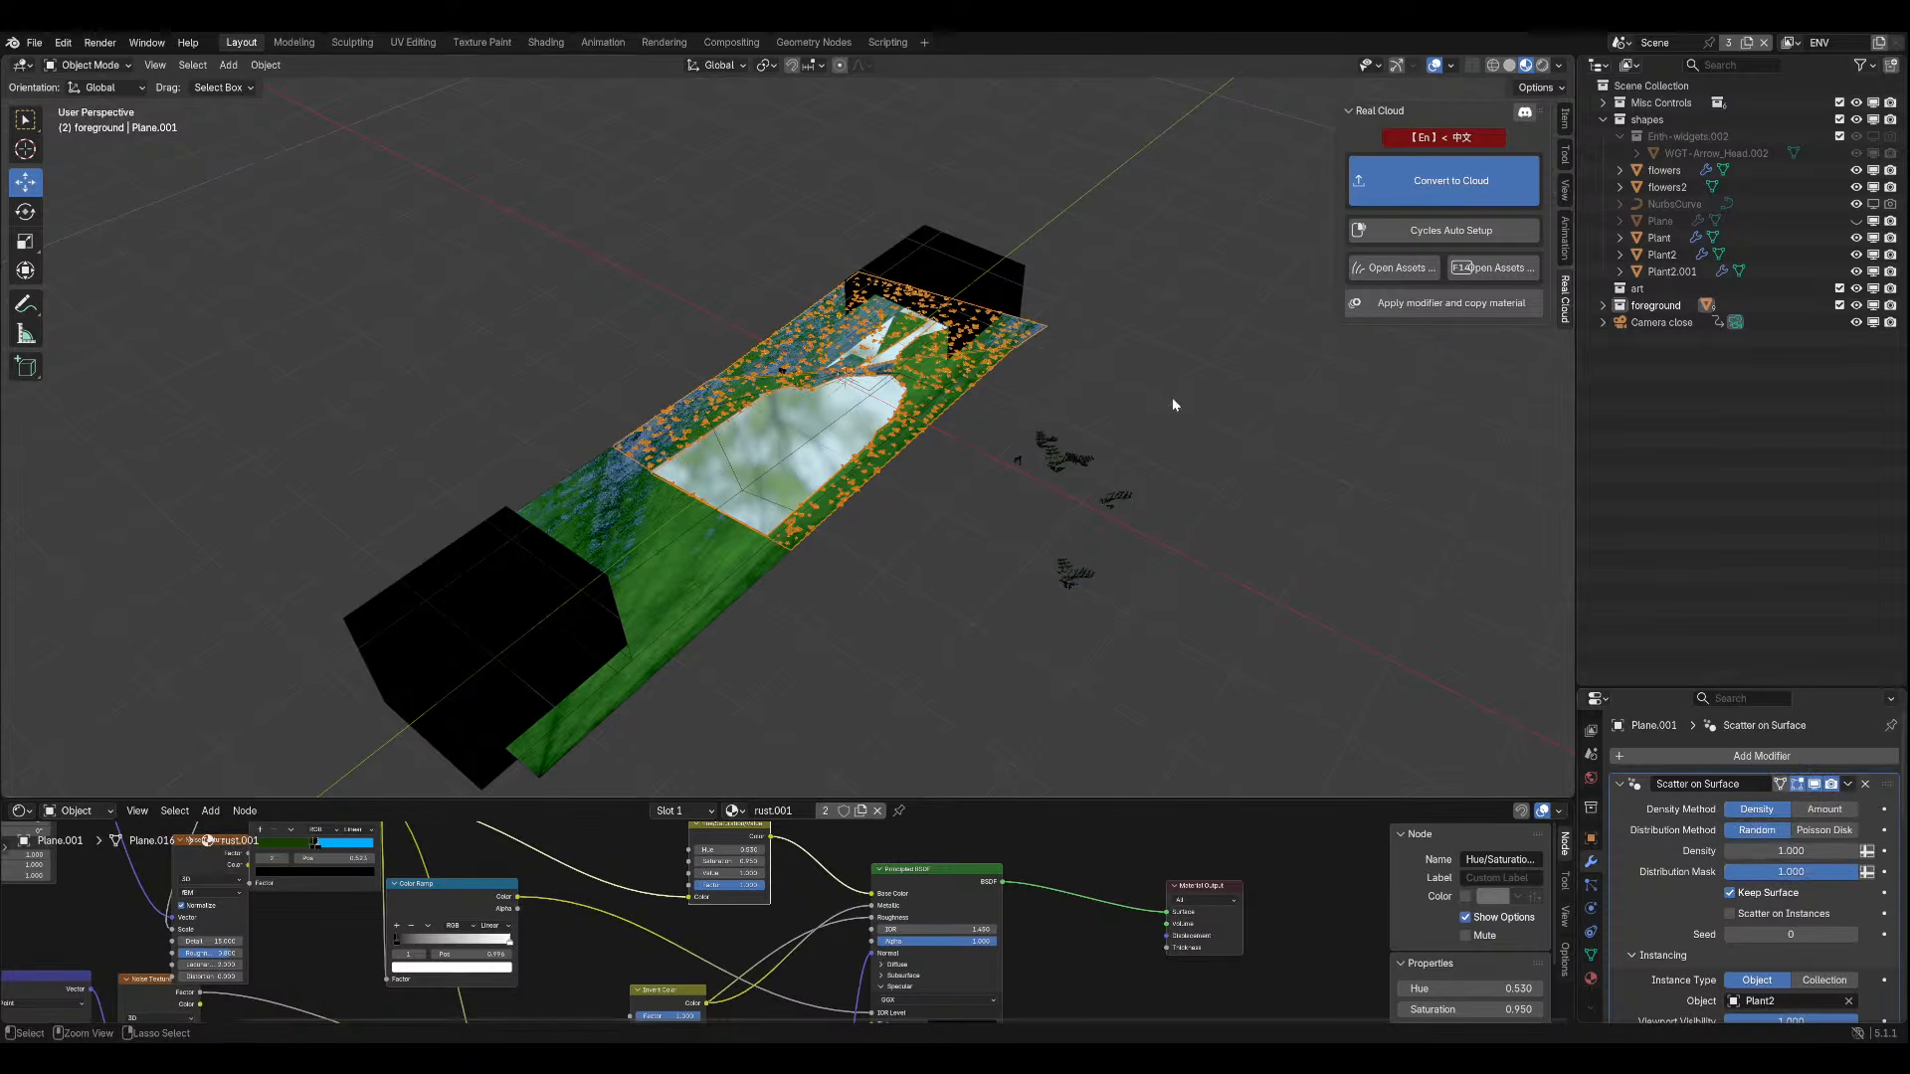
Save the file, look through the scene camera and briefly play the animation.
key("ctrl+s")
key("KP_0")
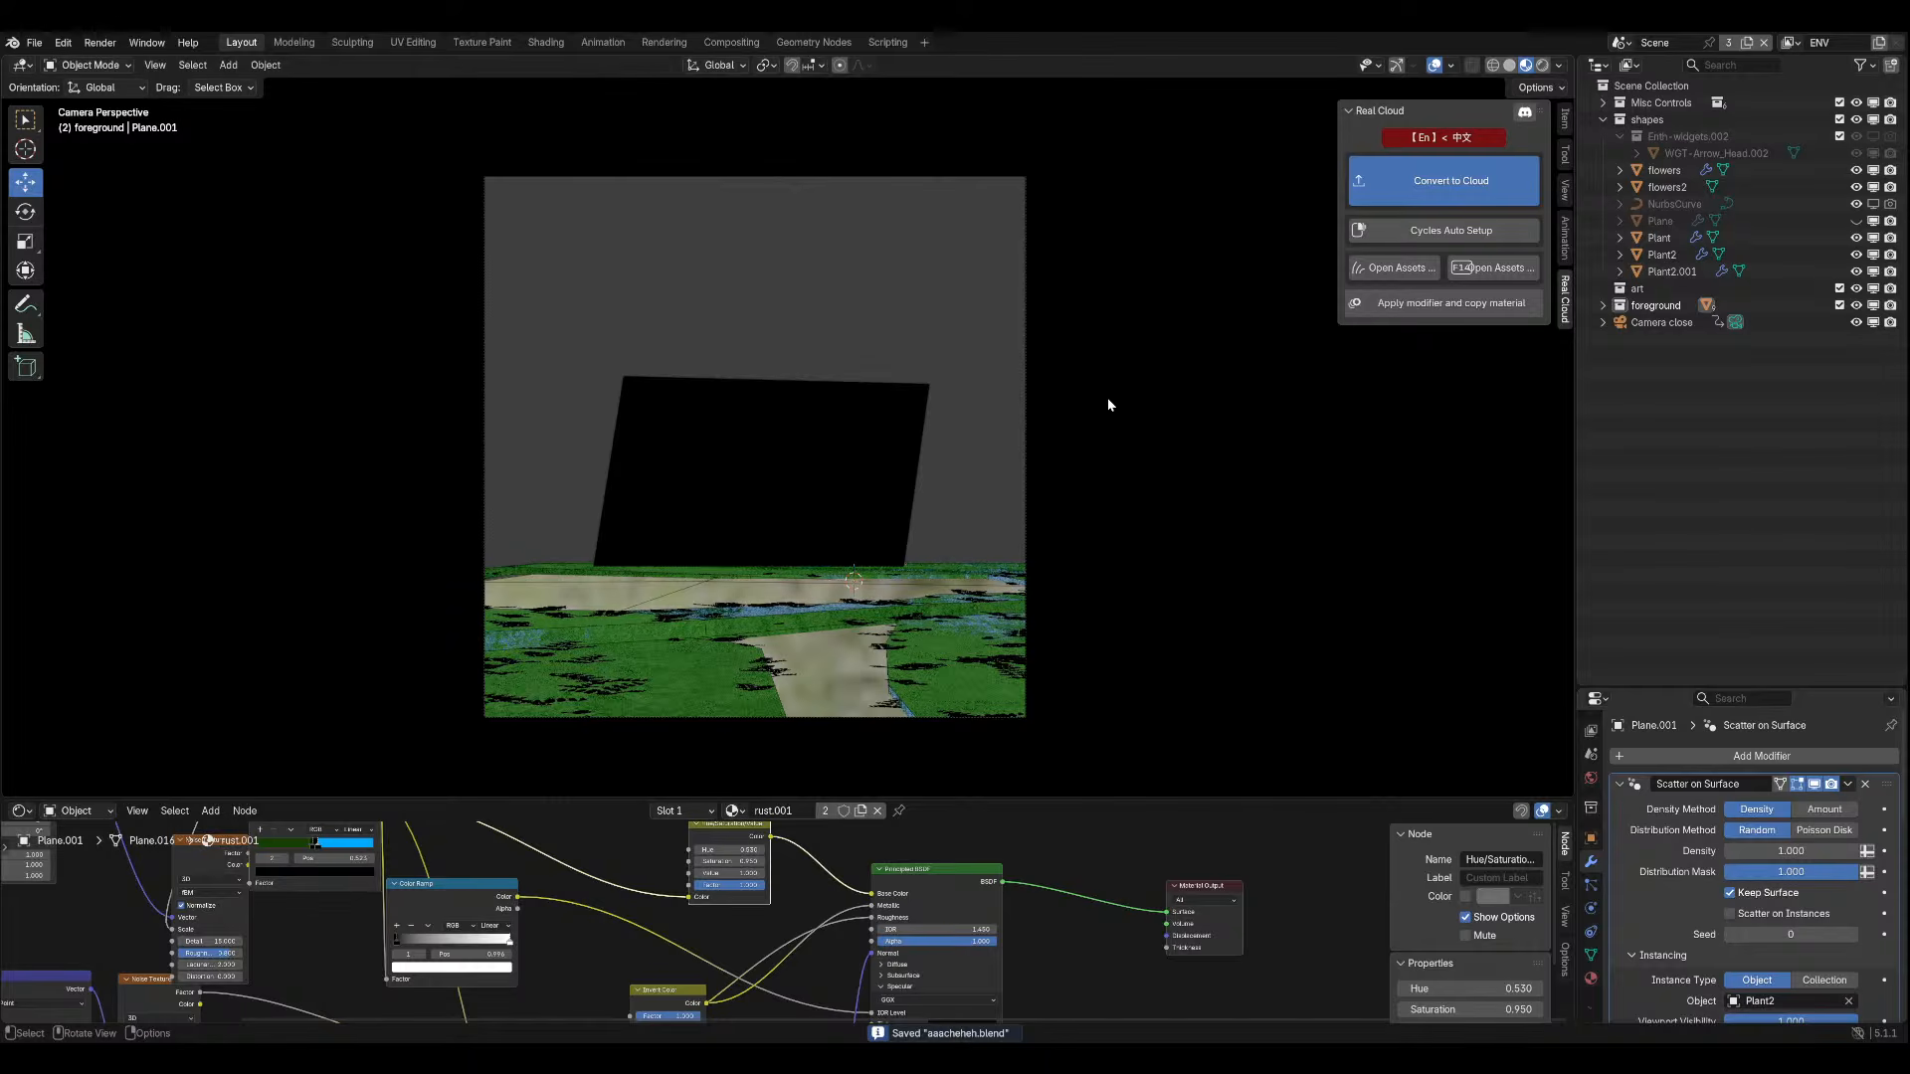
key("space")
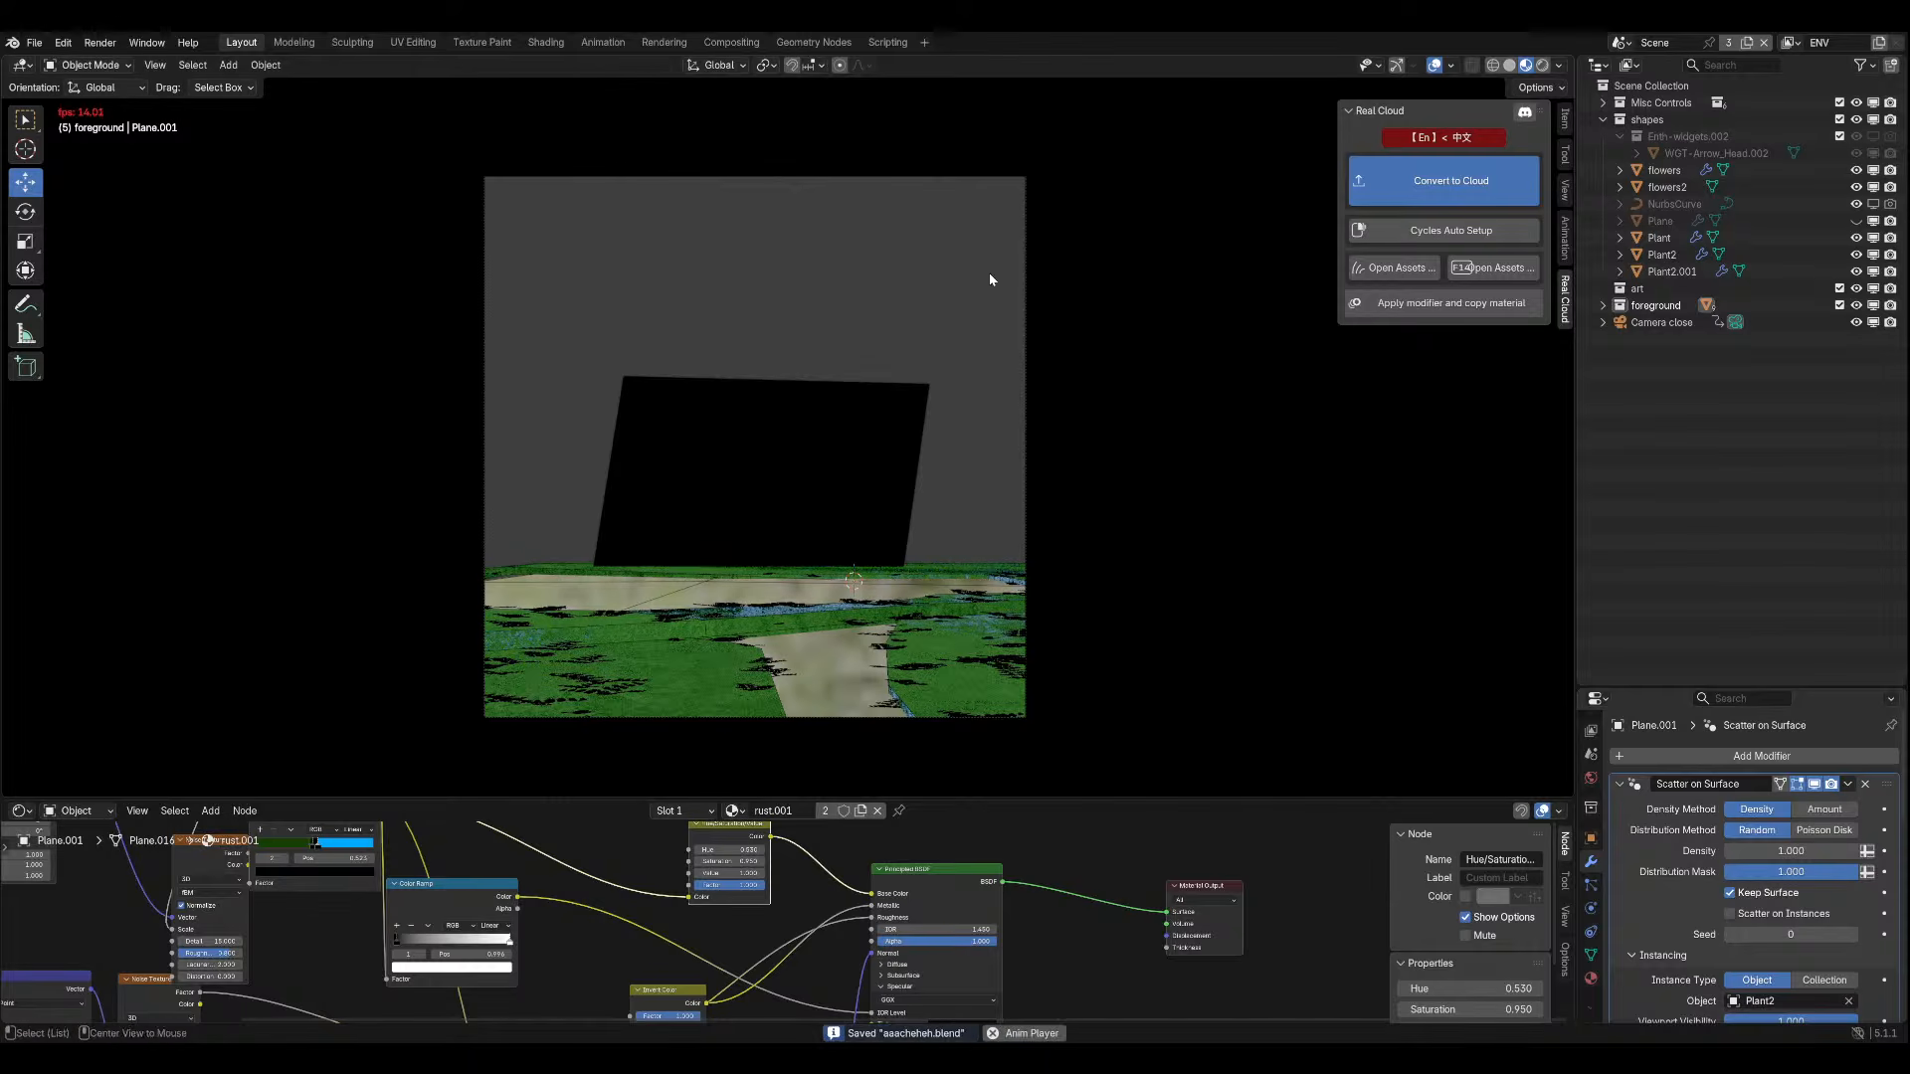
key("space")
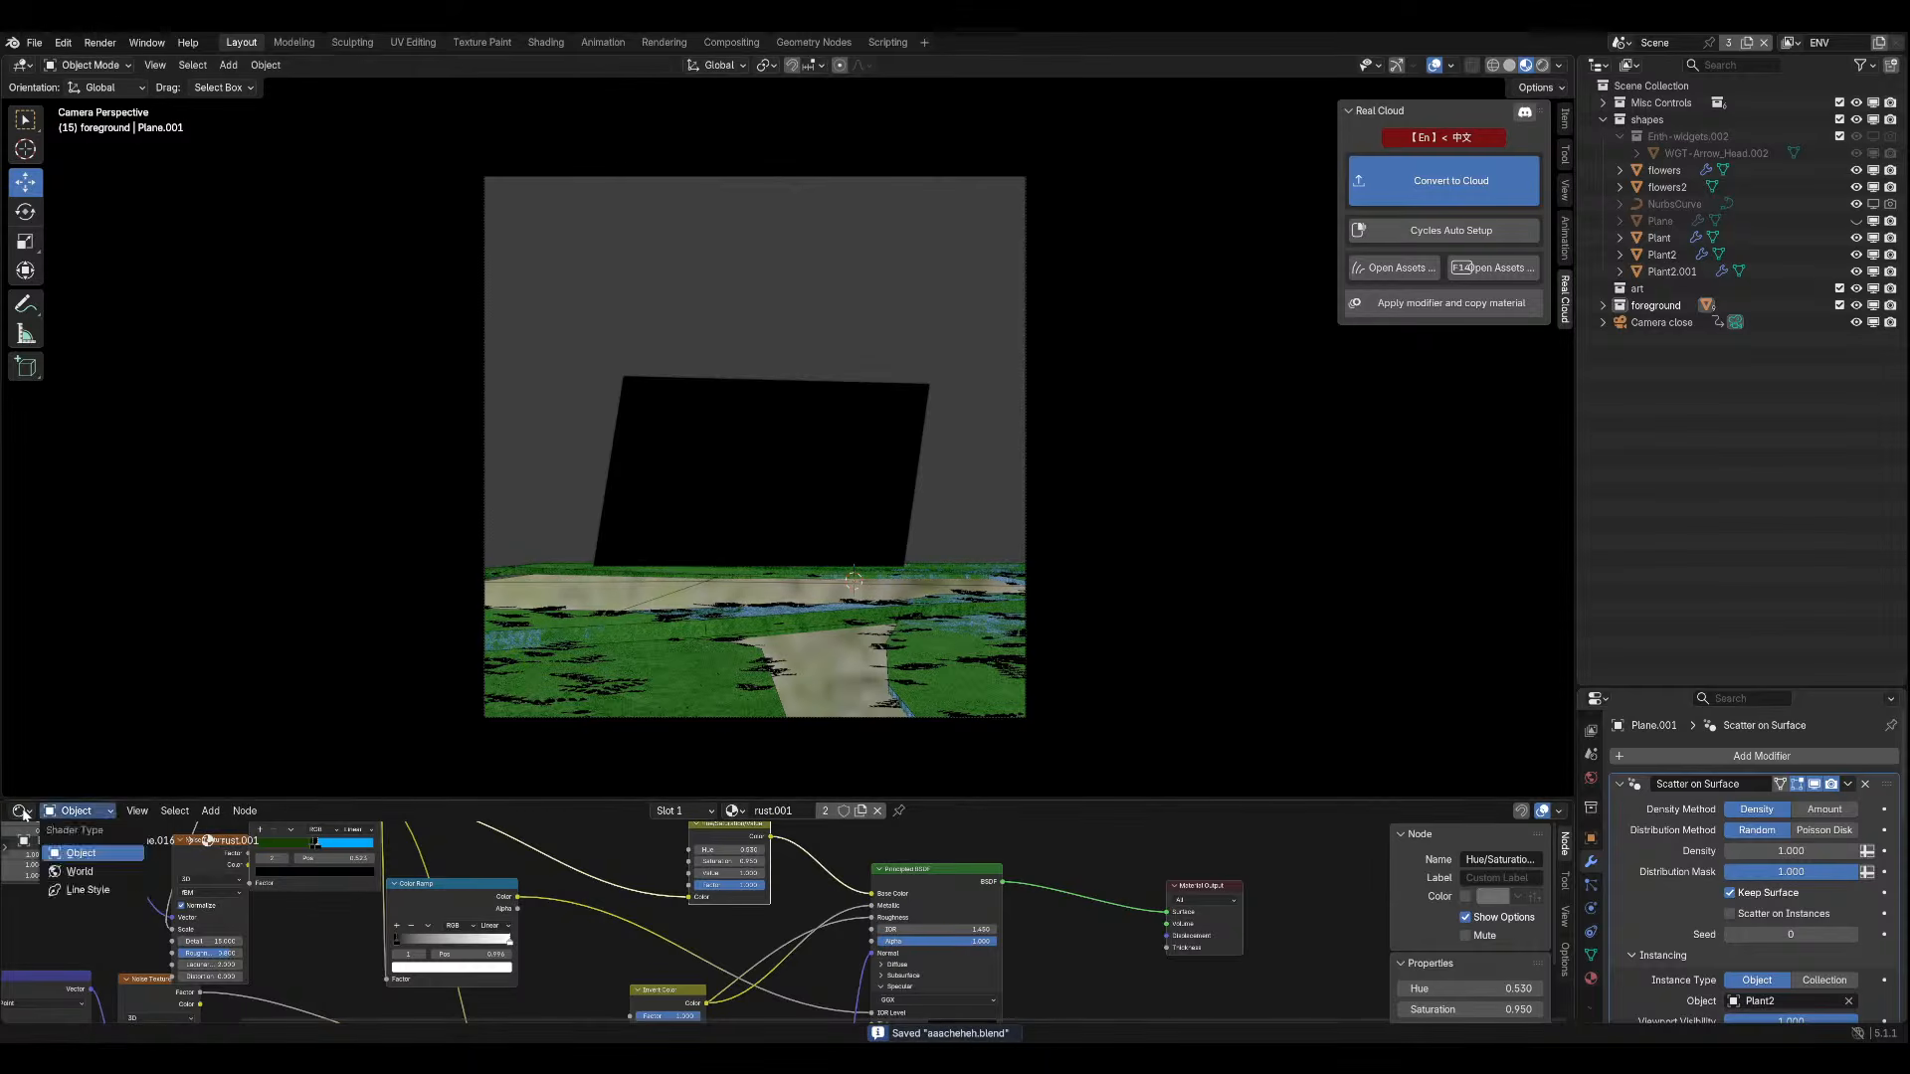
Change the Shader Editor area to a Timeline, return to frame 1 and save the file.
left_click(20, 811)
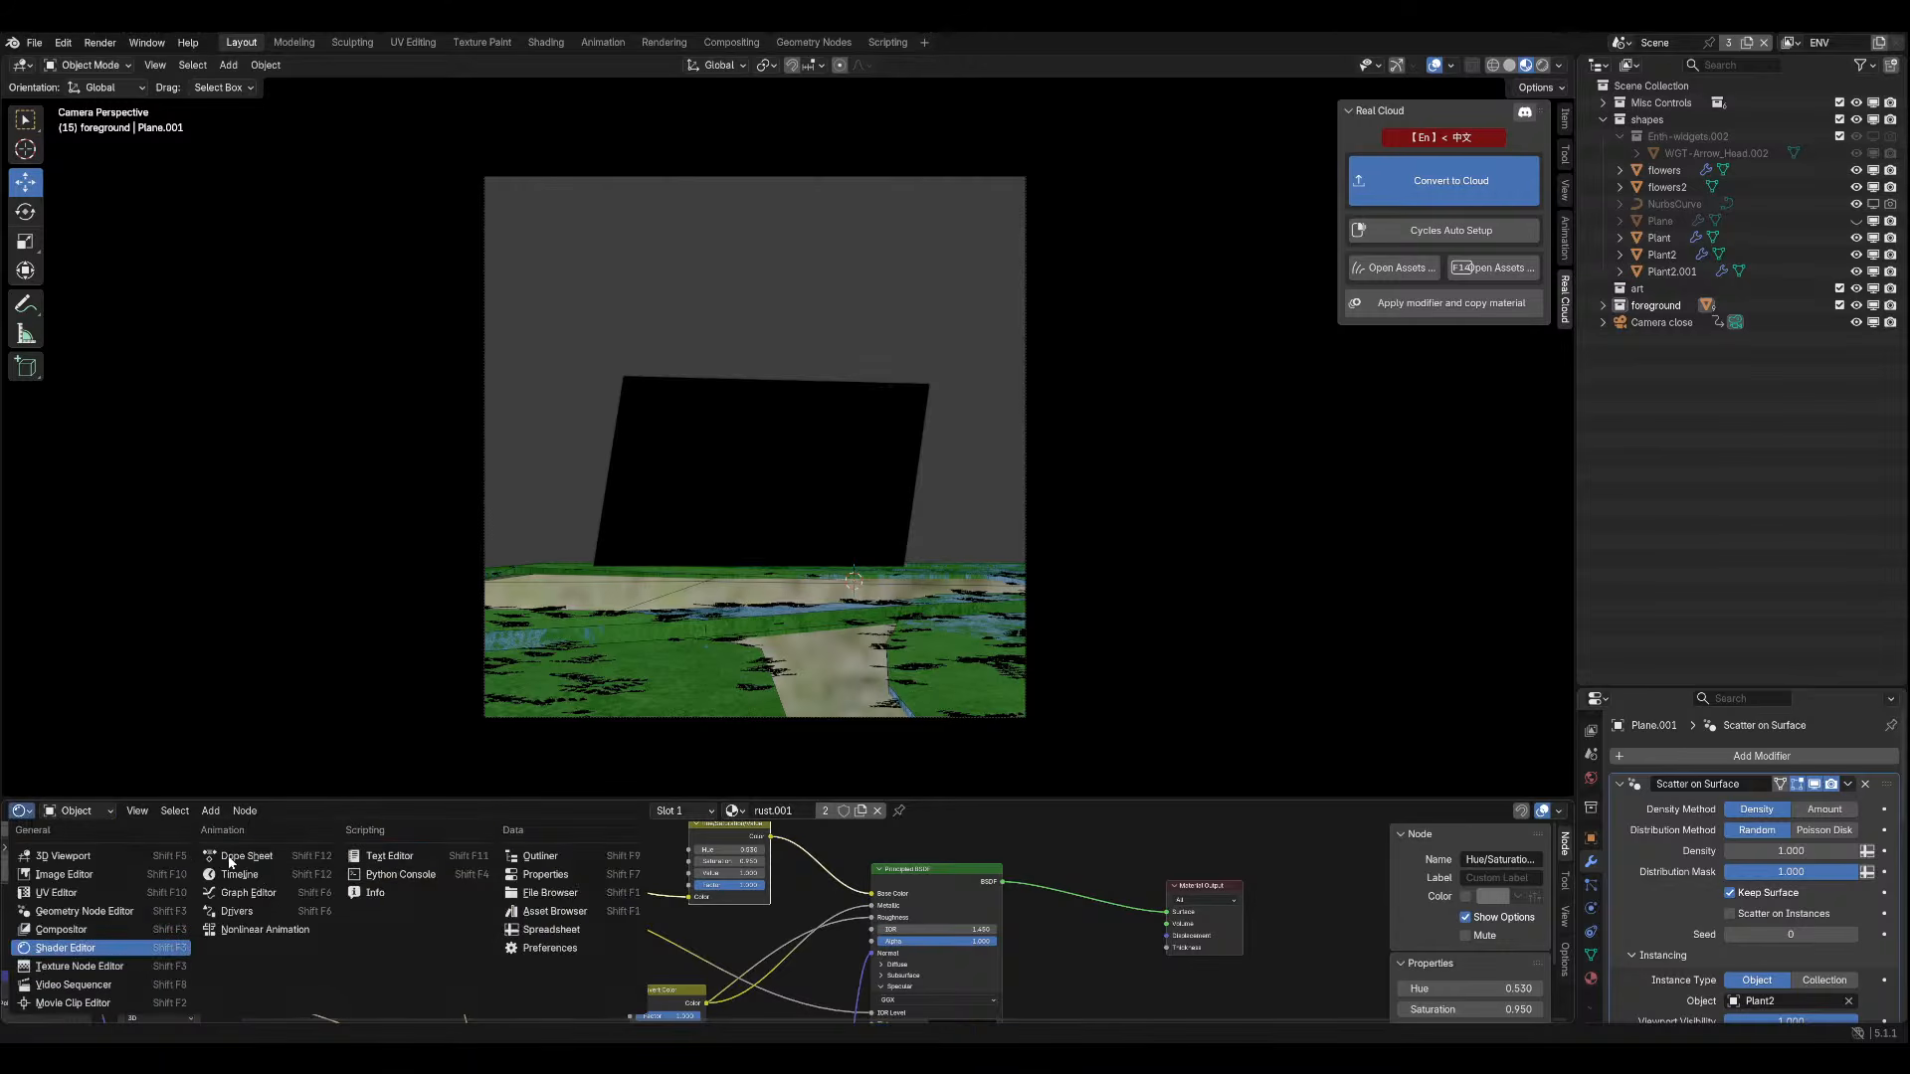
left_click(261, 880)
left_click_drag(385, 845, 391, 835)
key("ctrl+s")
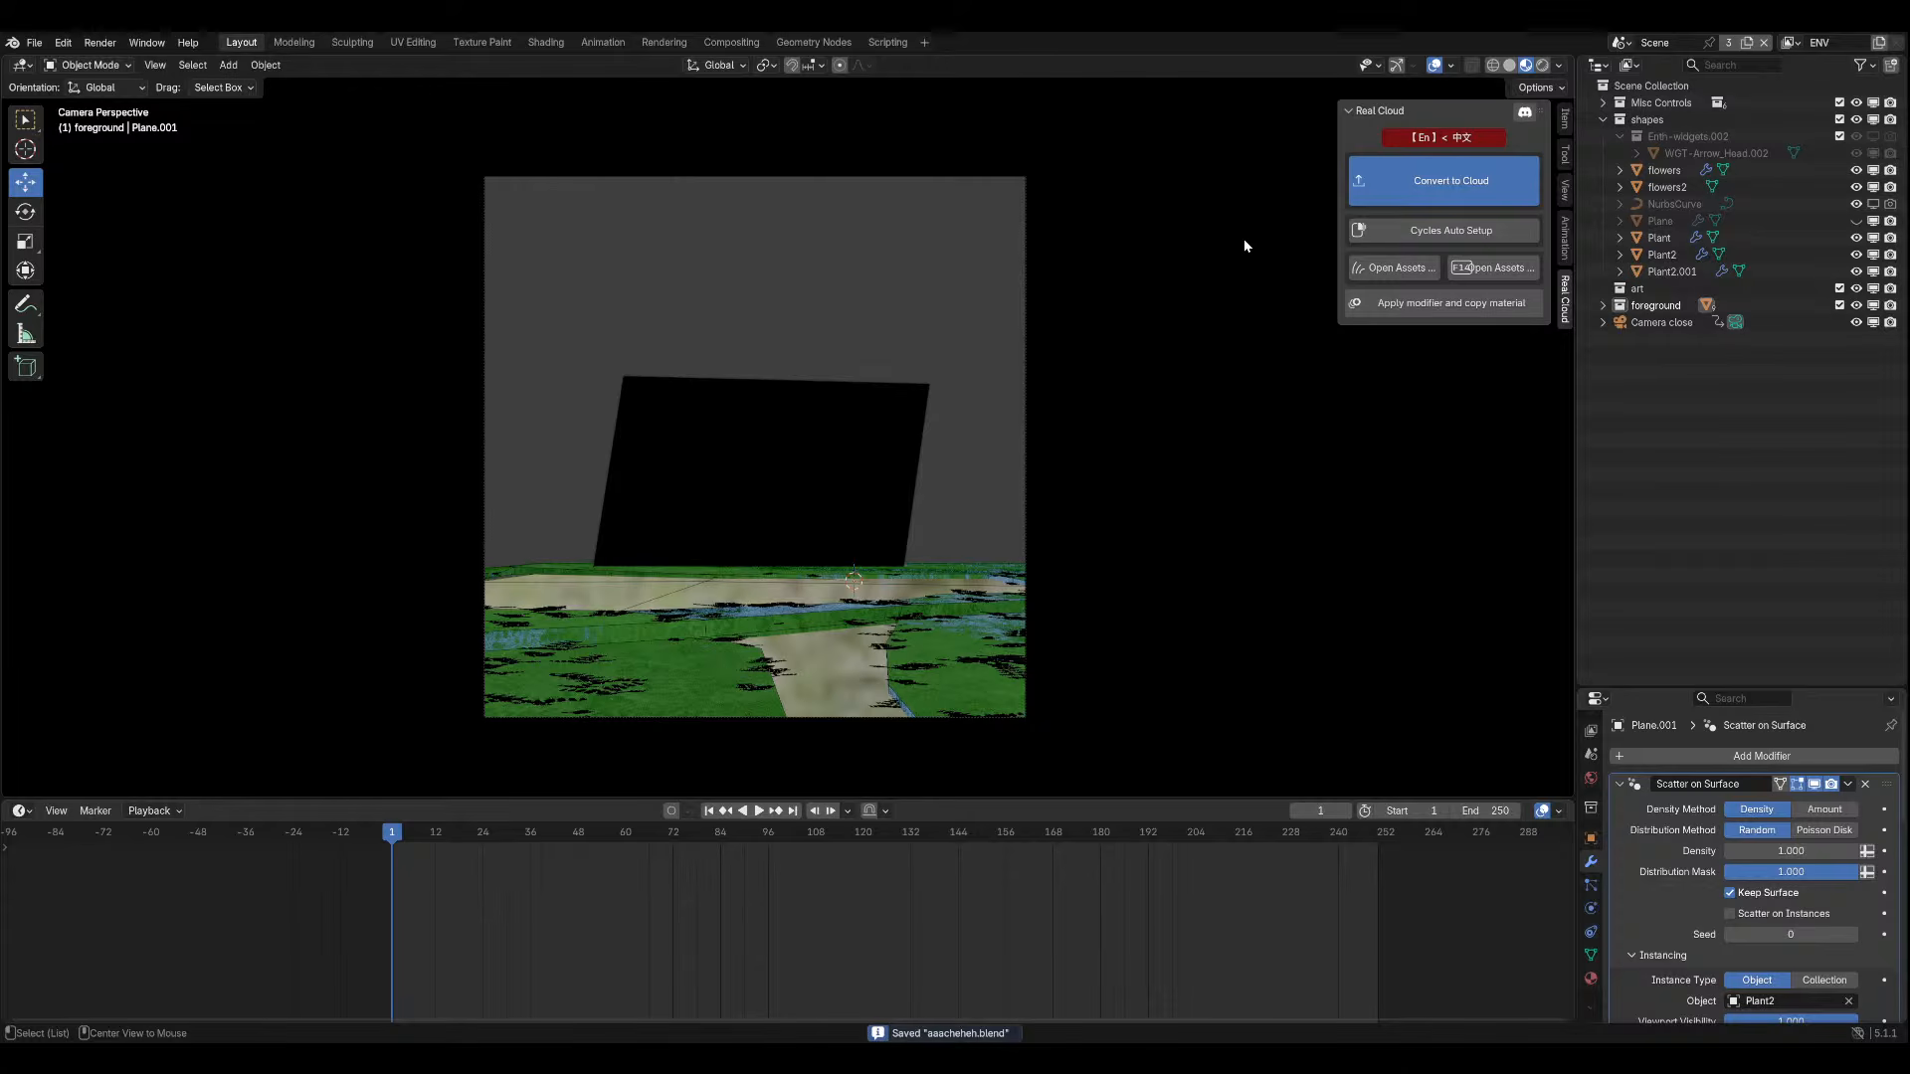
Reveal all hidden objects and display the camera view in Rendered shading.
key("alt+h")
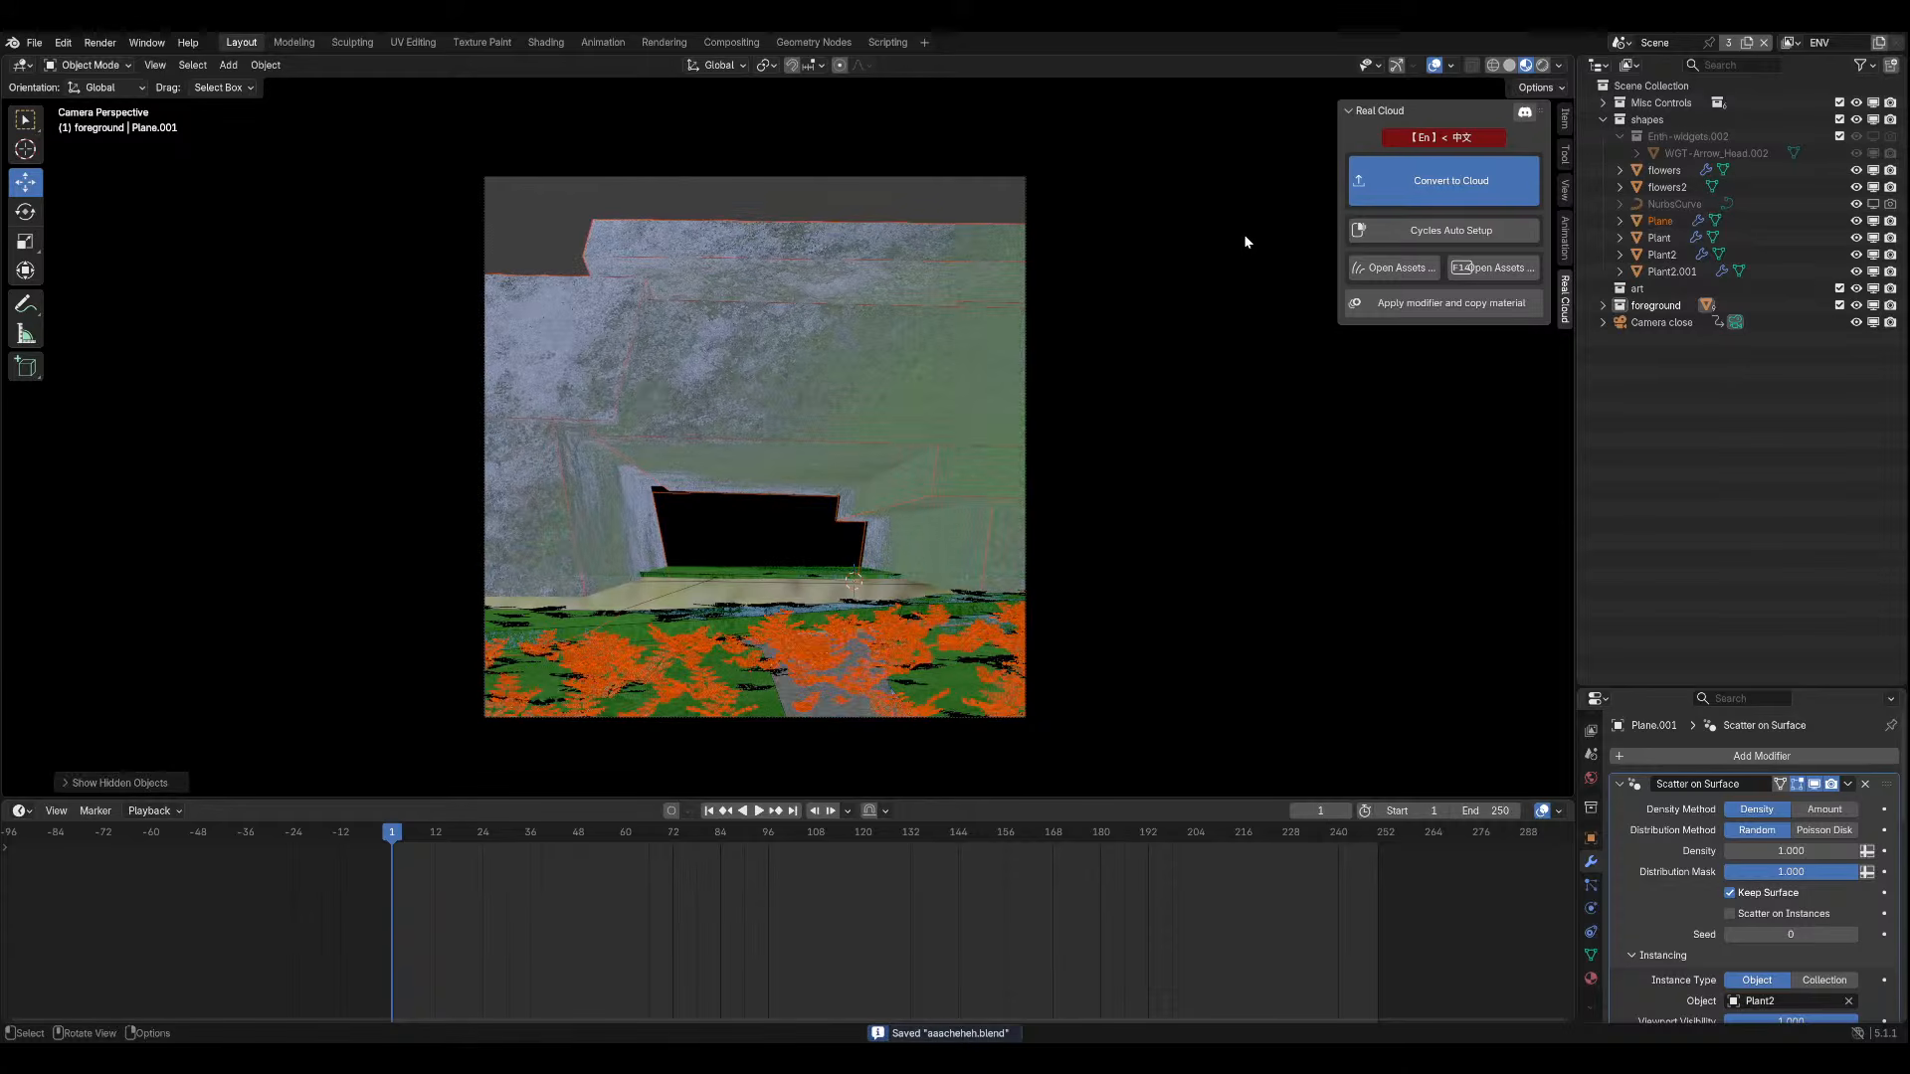
left_click(745, 500)
left_click(1544, 66)
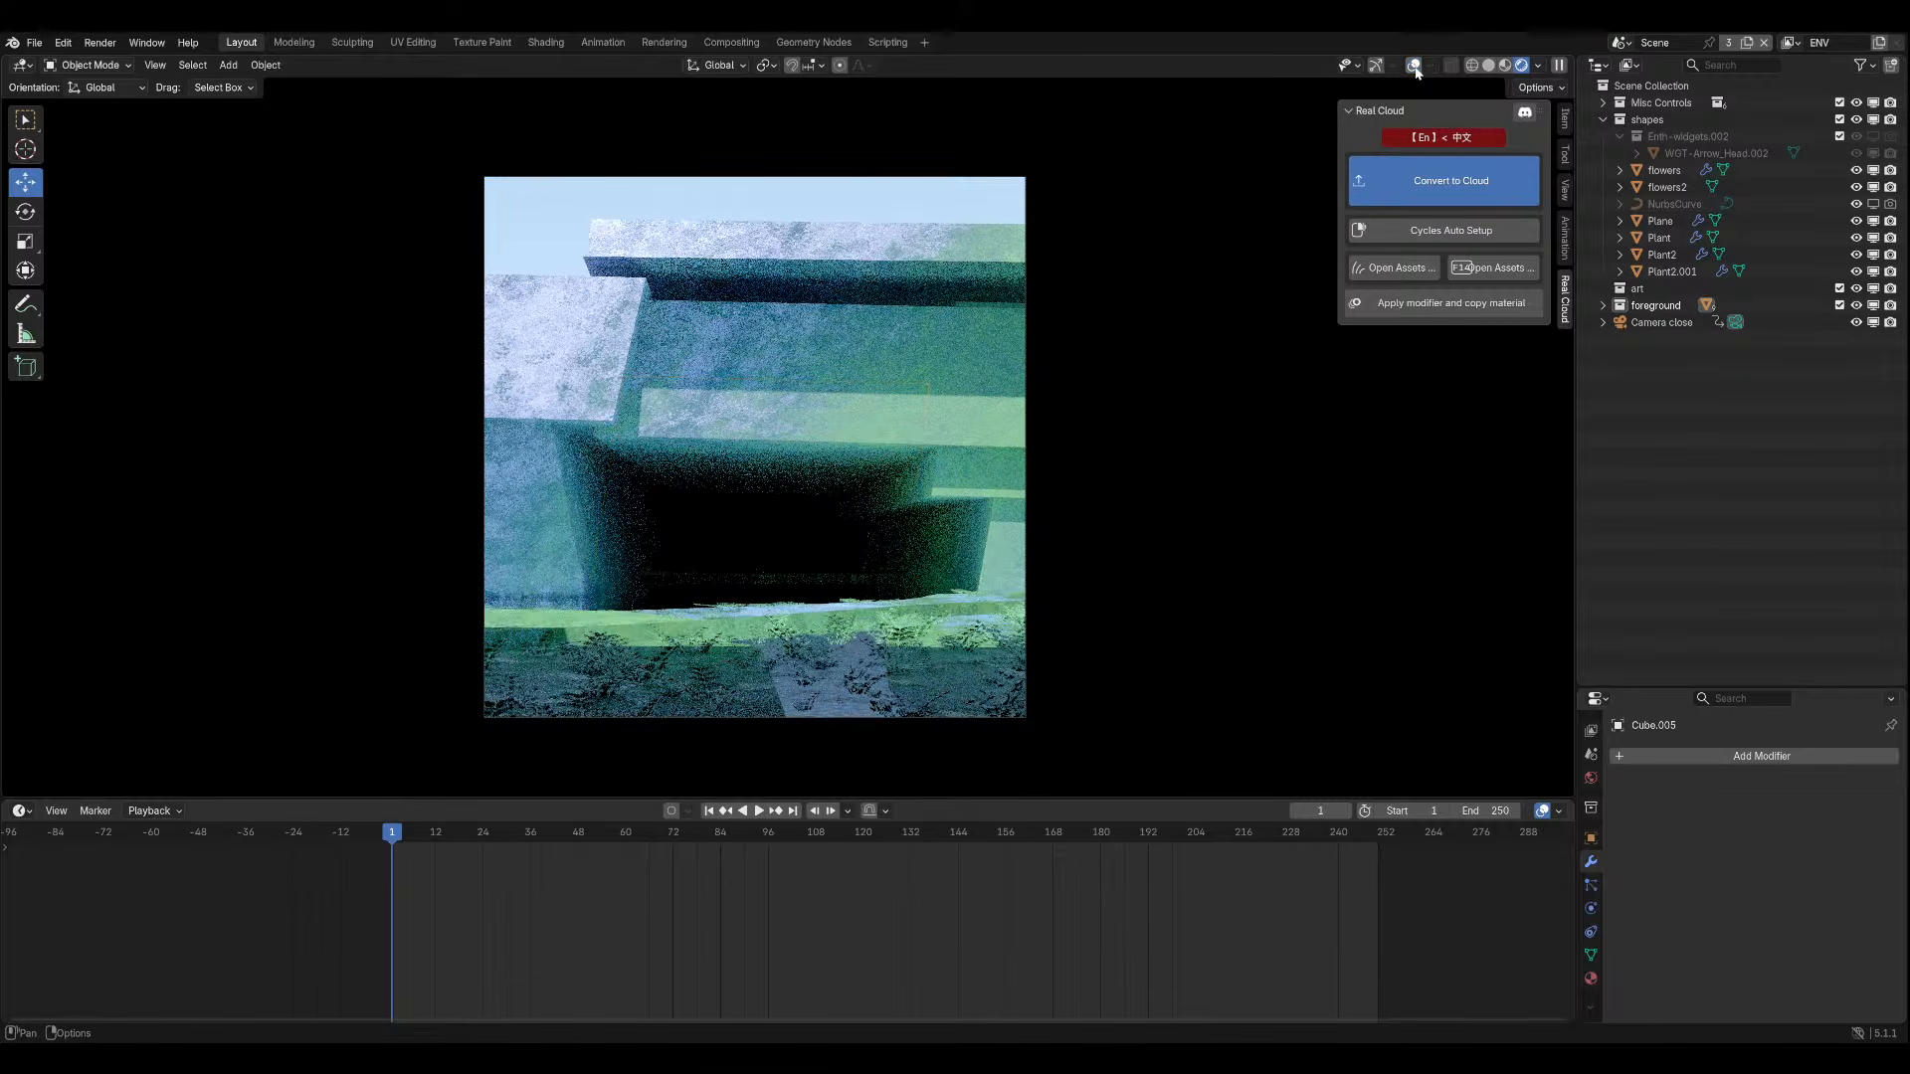
Delete the Plane object that carries the foreground plant scatter and save the file.
left_click(648, 663)
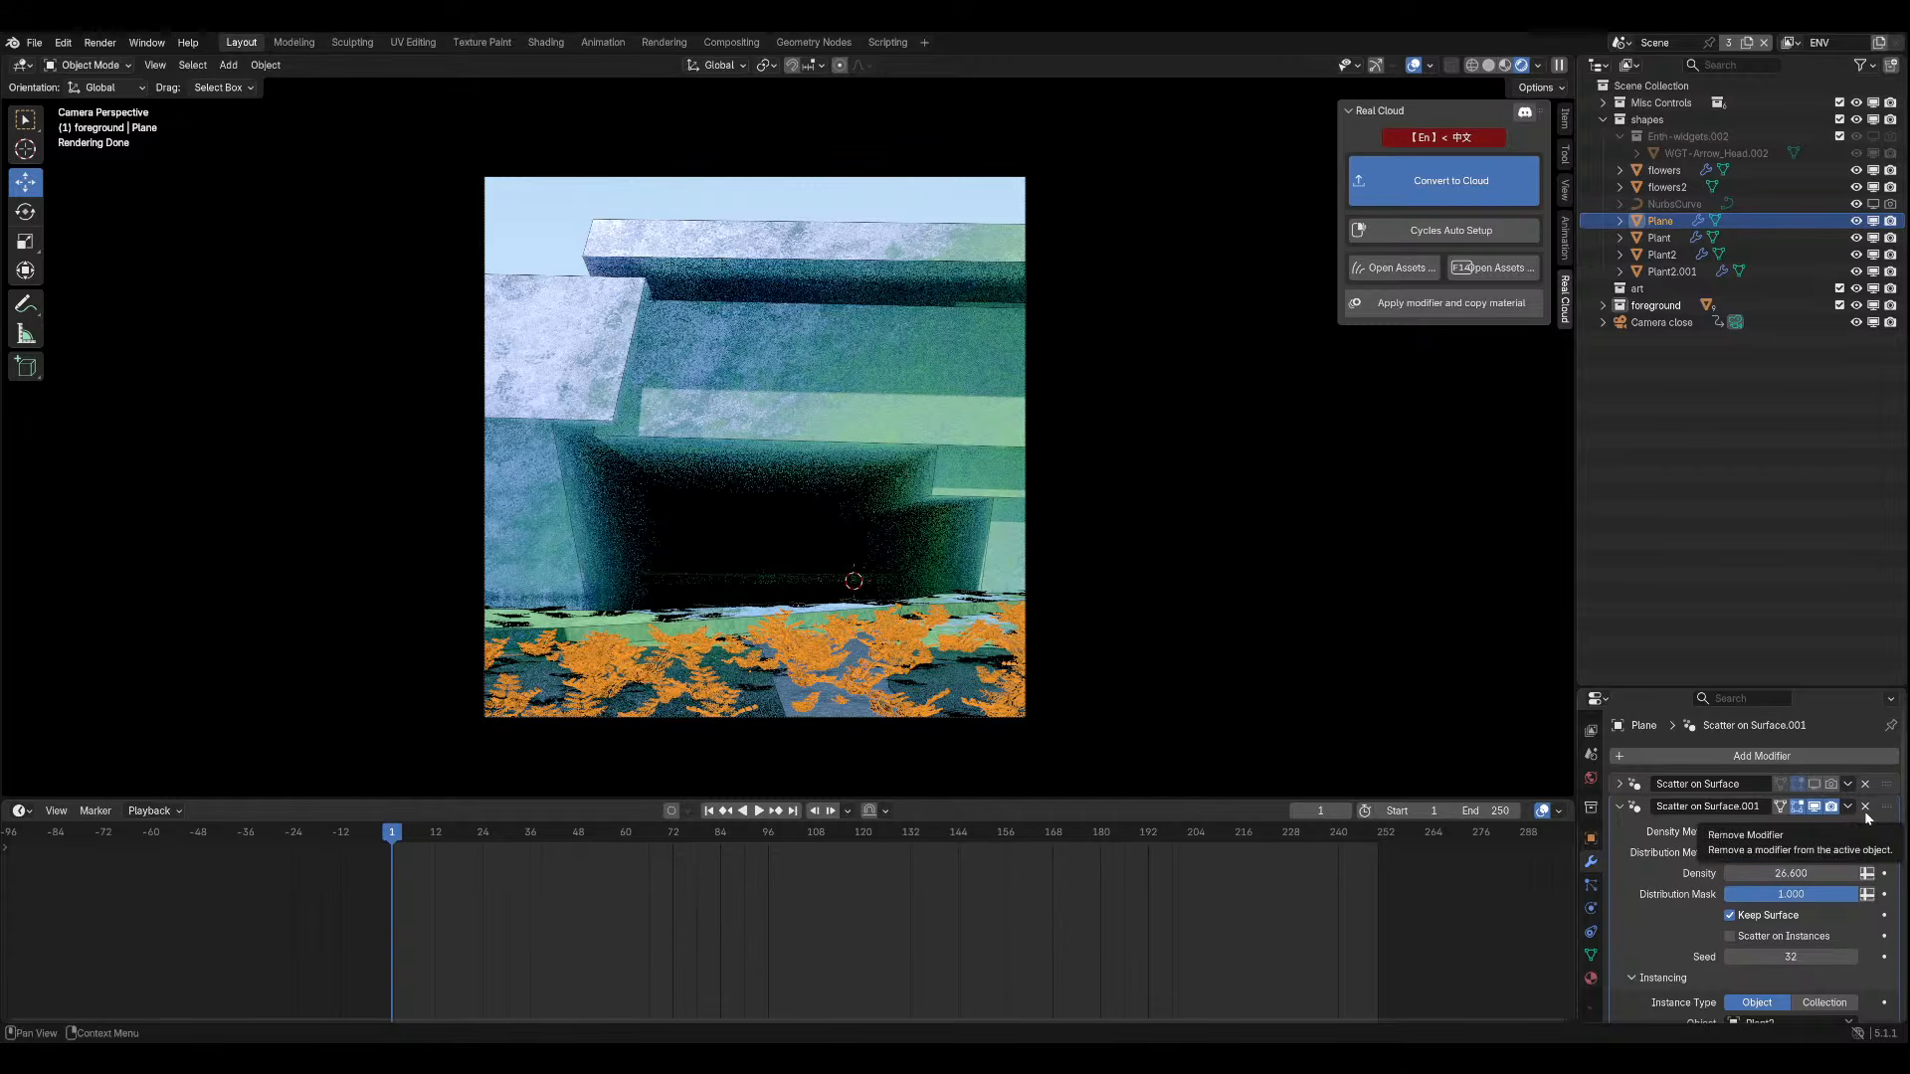
key("x")
left_click(1024, 564)
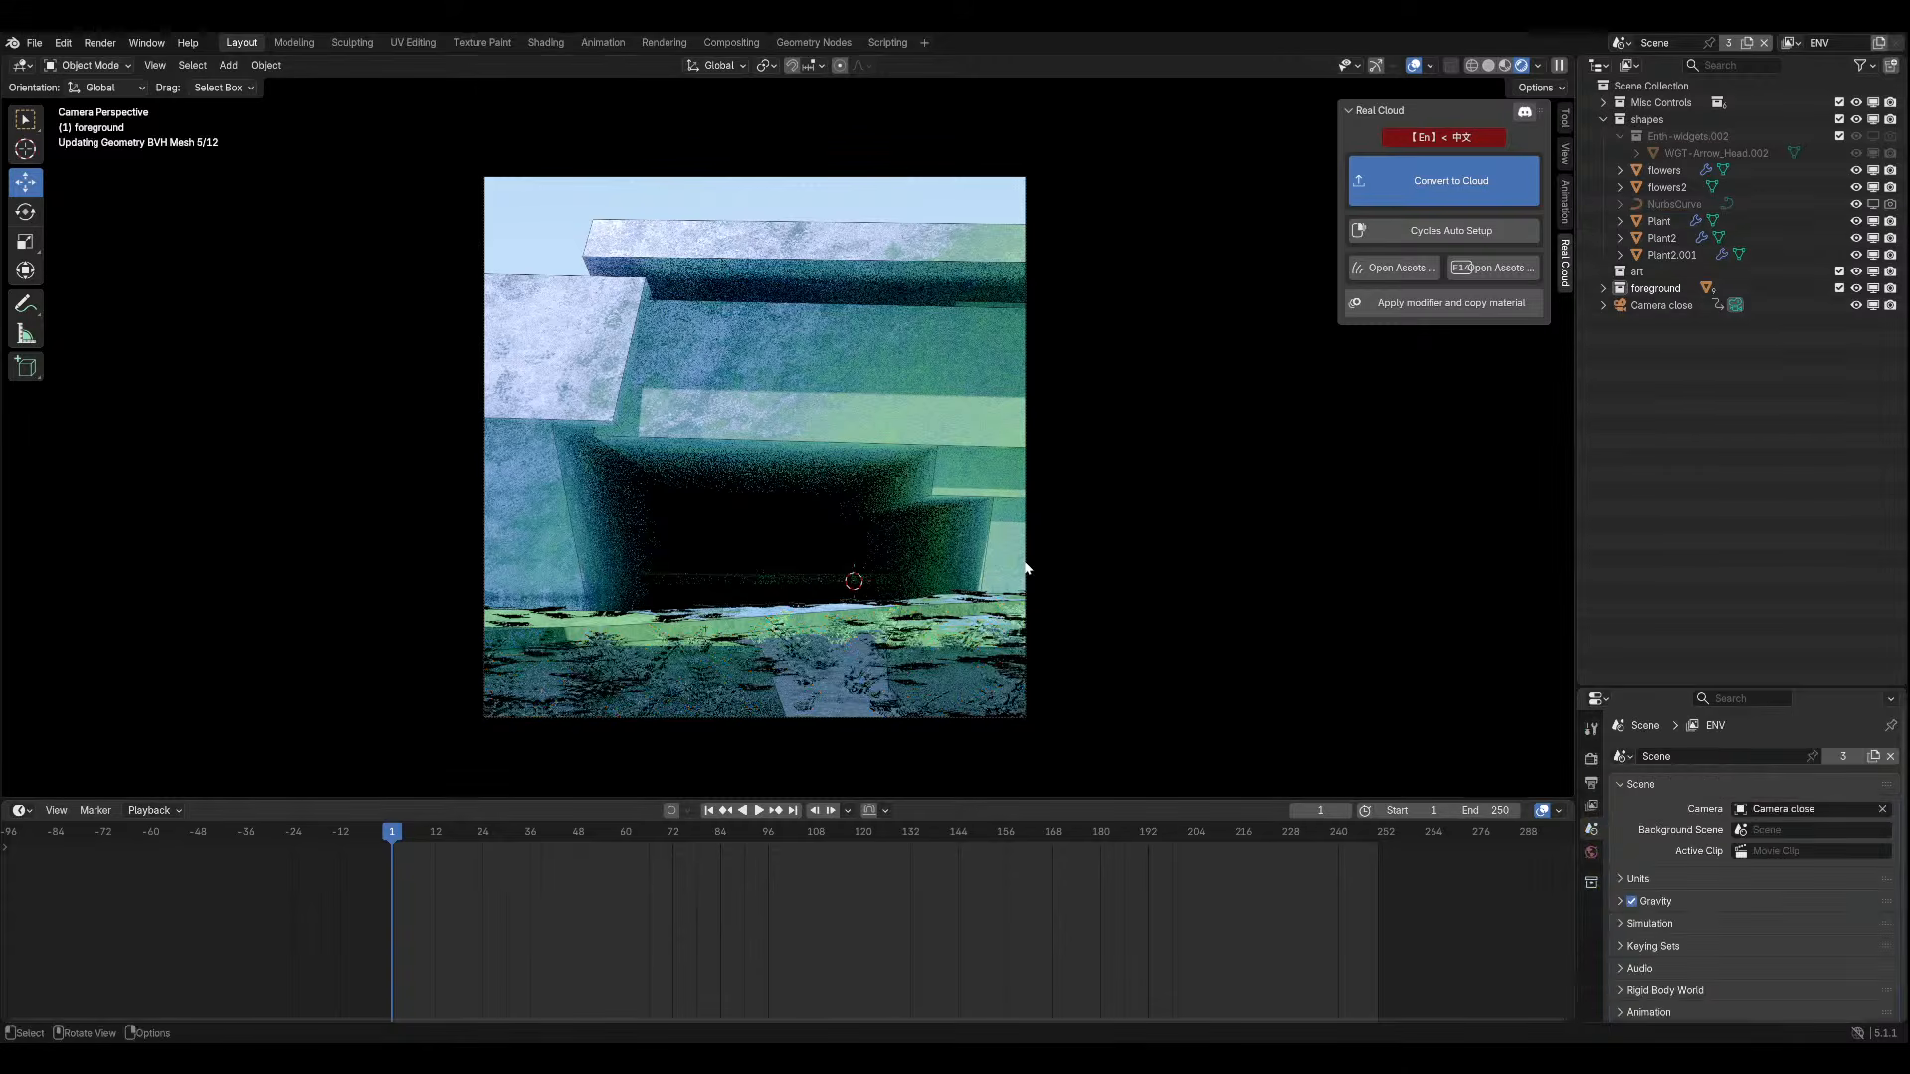
key("ctrl+s")
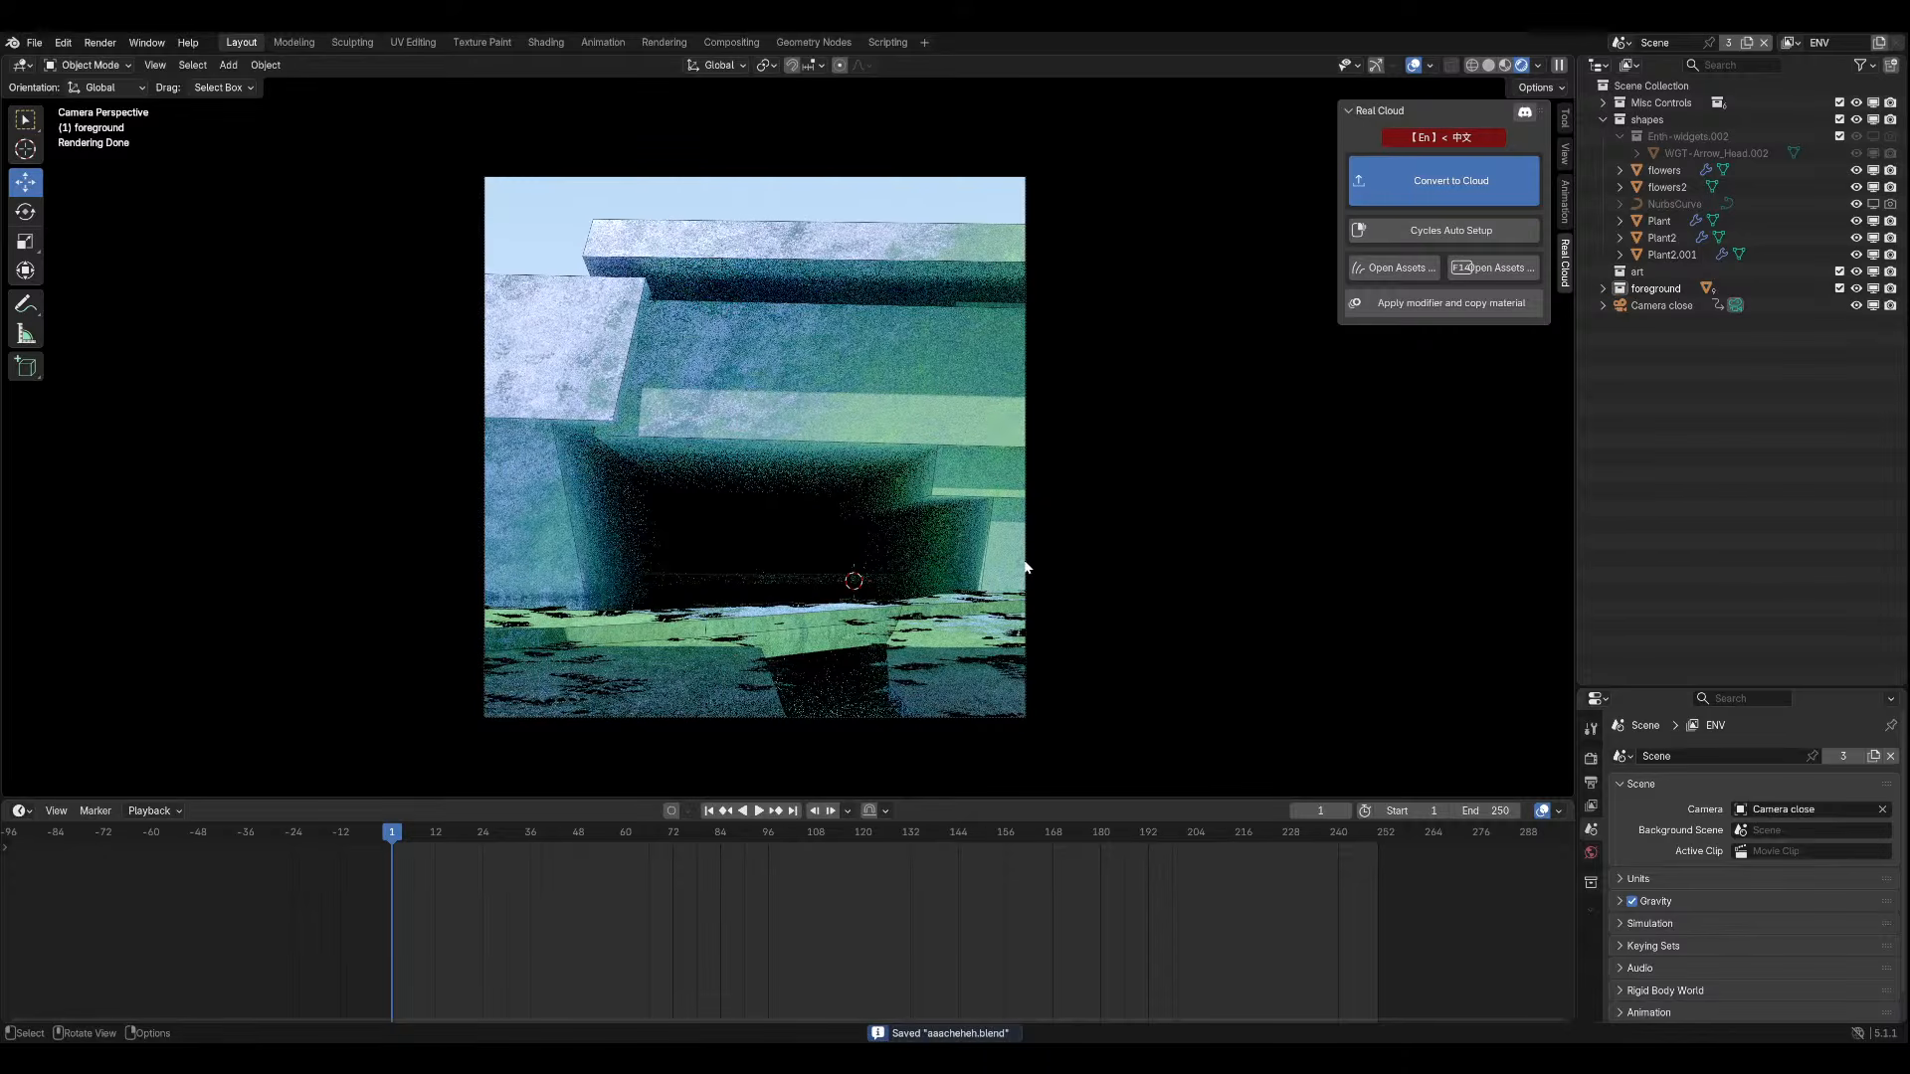
Hide the viewport overlays, select the foreground ground plane and set its plant scatter's Z scale to 0.02.
left_click(1413, 65)
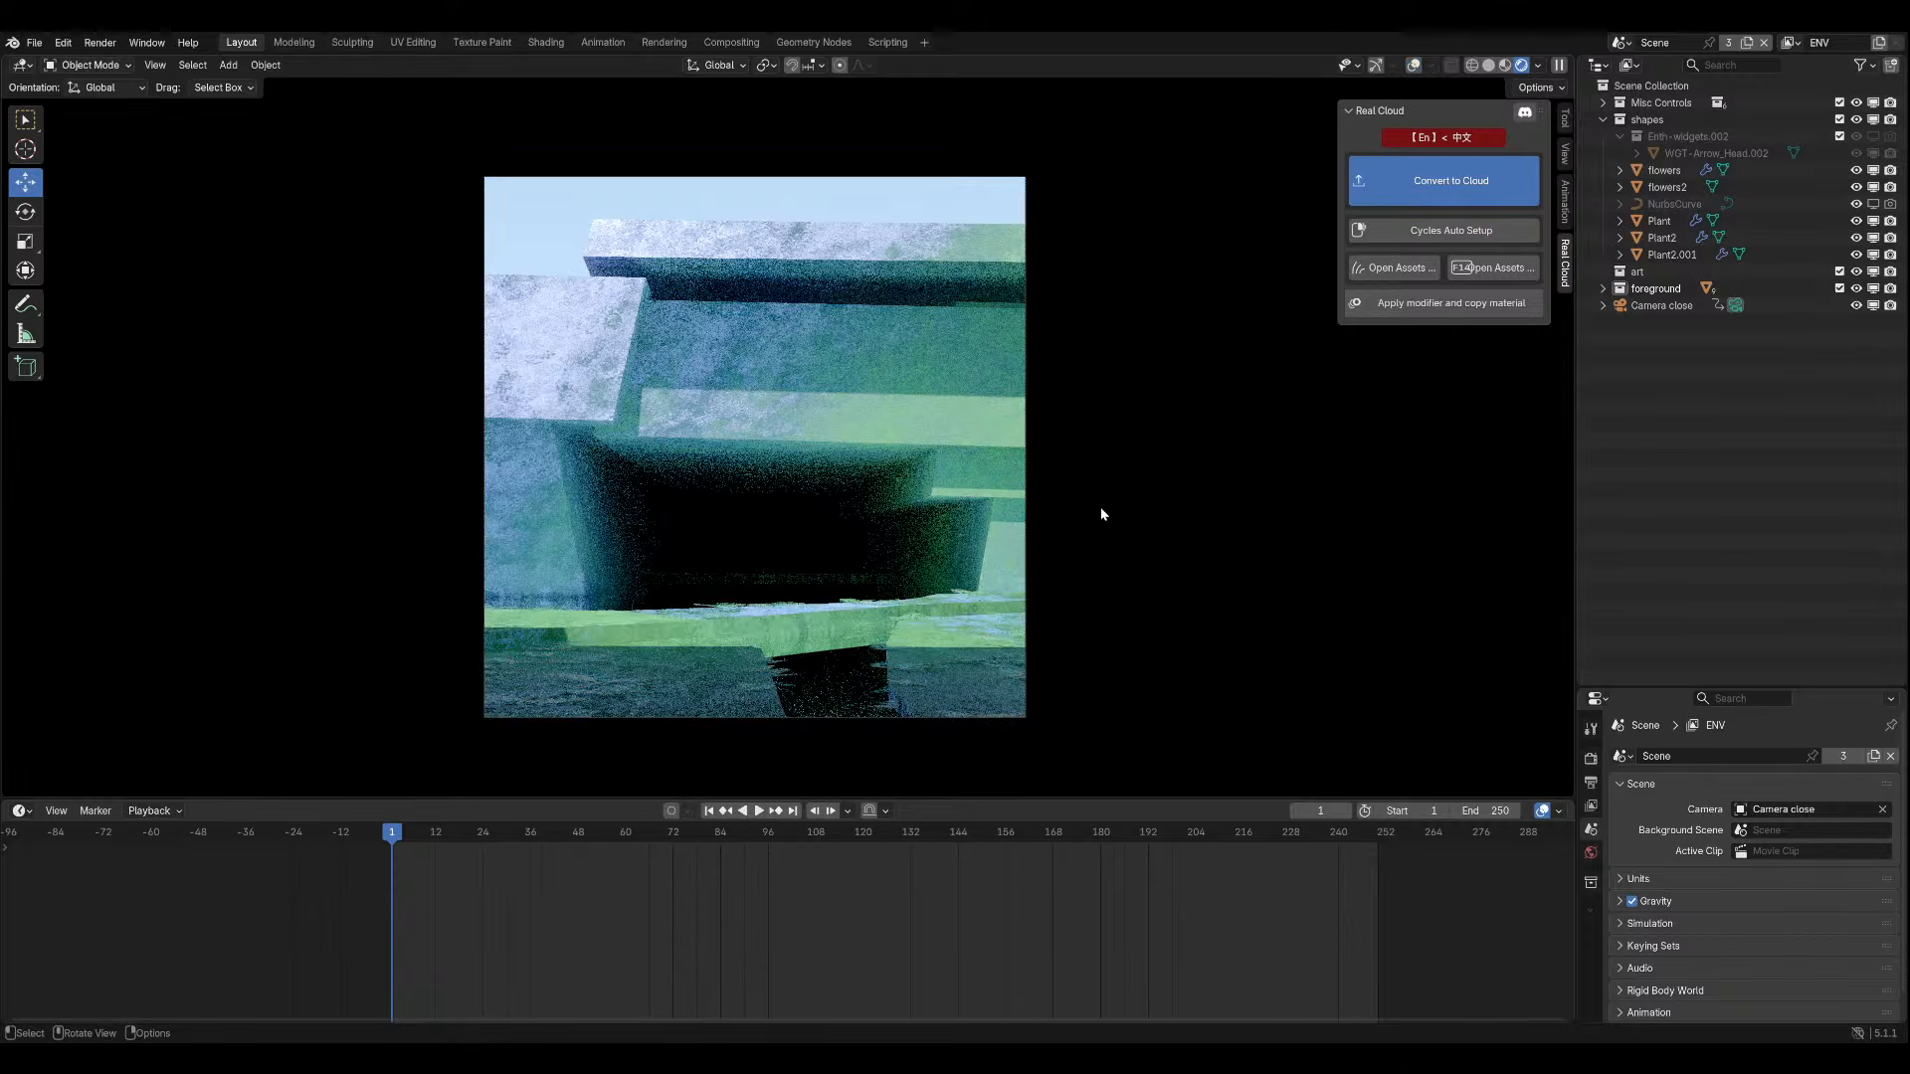
left_click(667, 685)
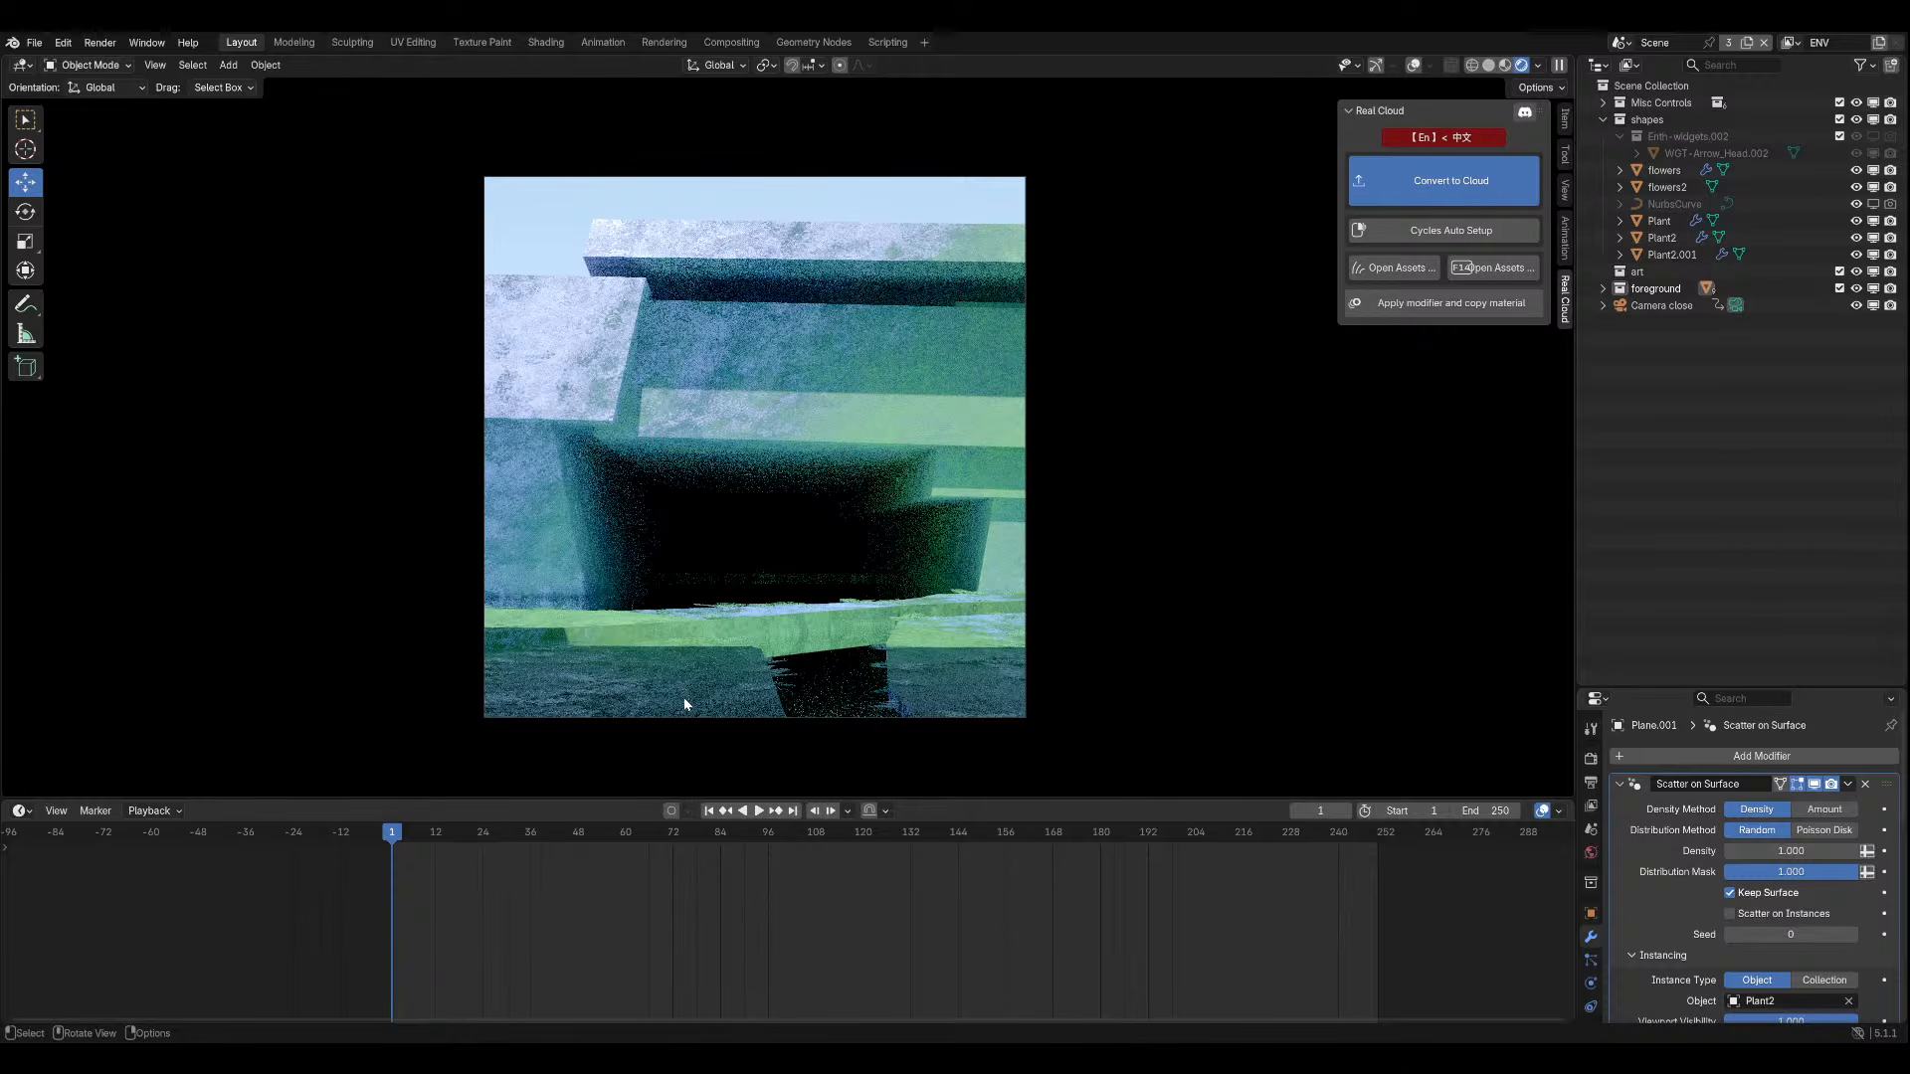
scroll(1748, 904, "down", 10)
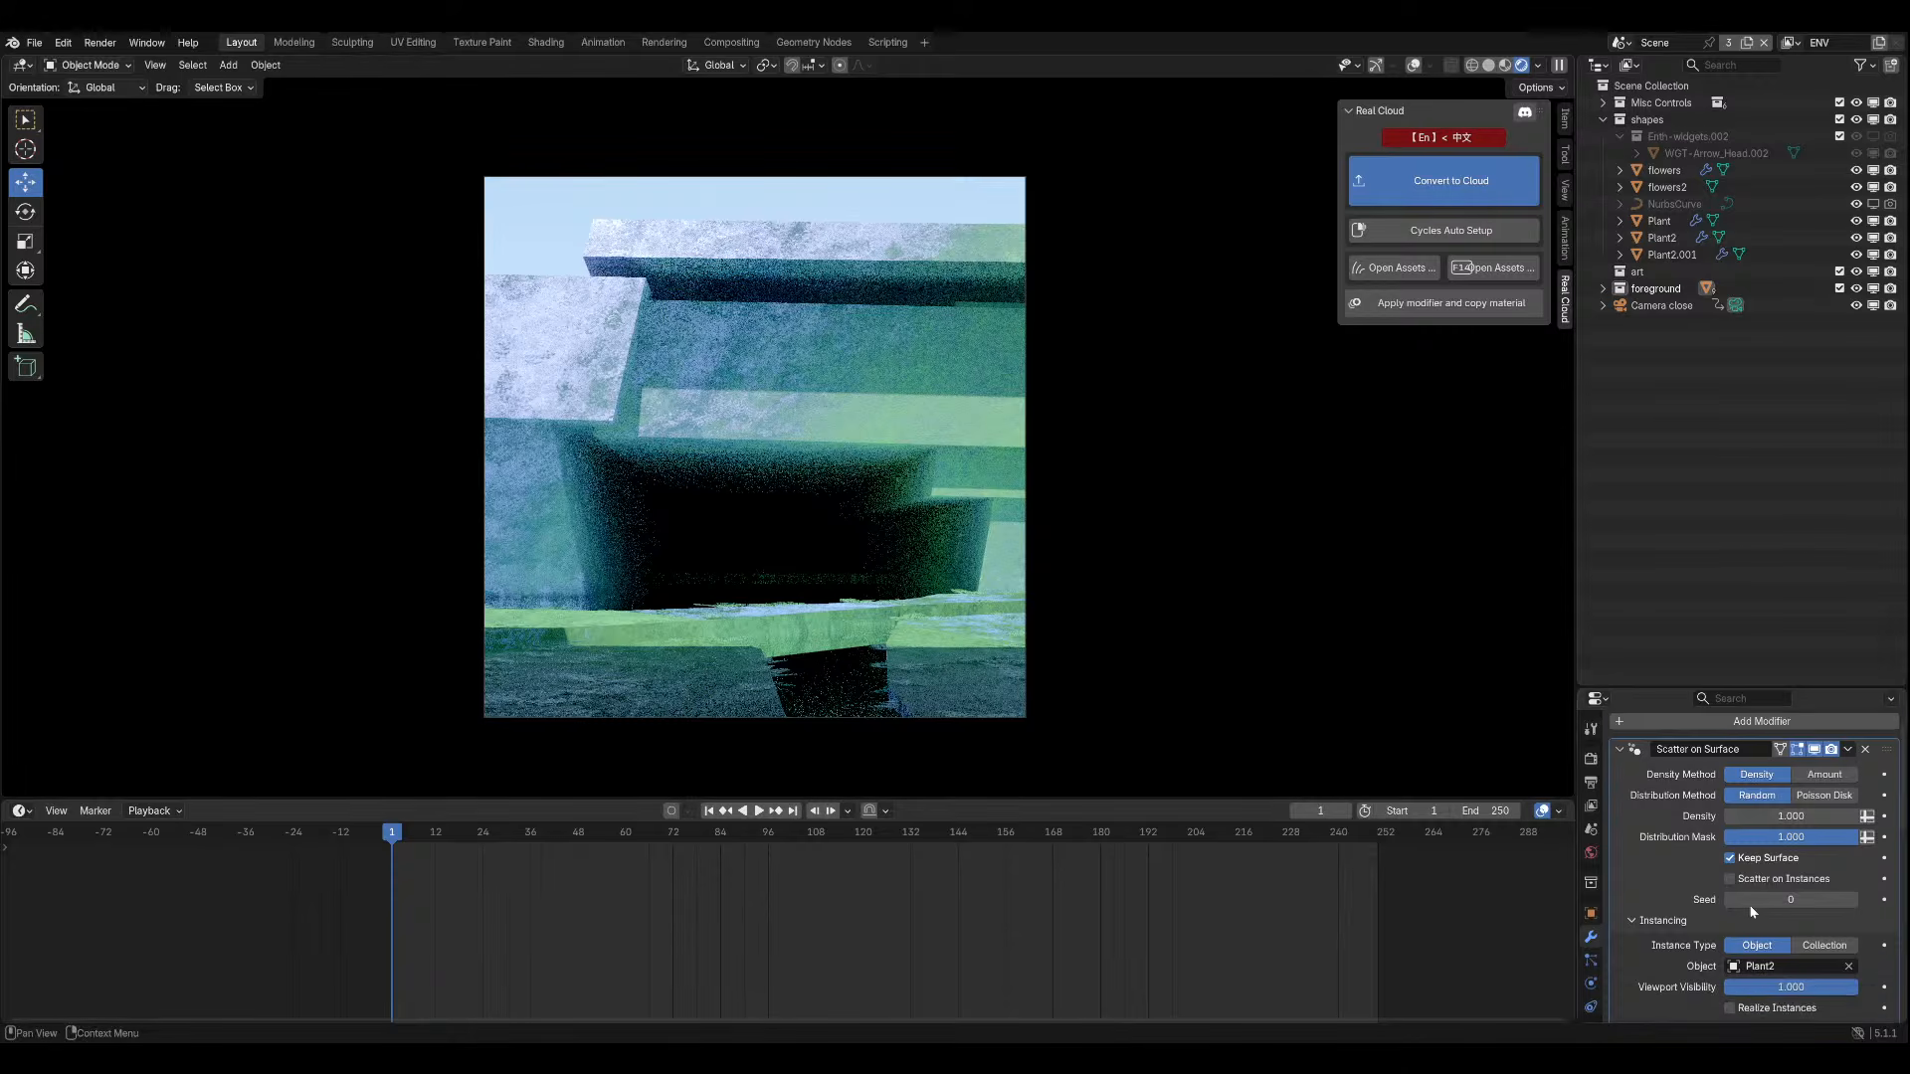
scroll(1783, 916, "up", 3)
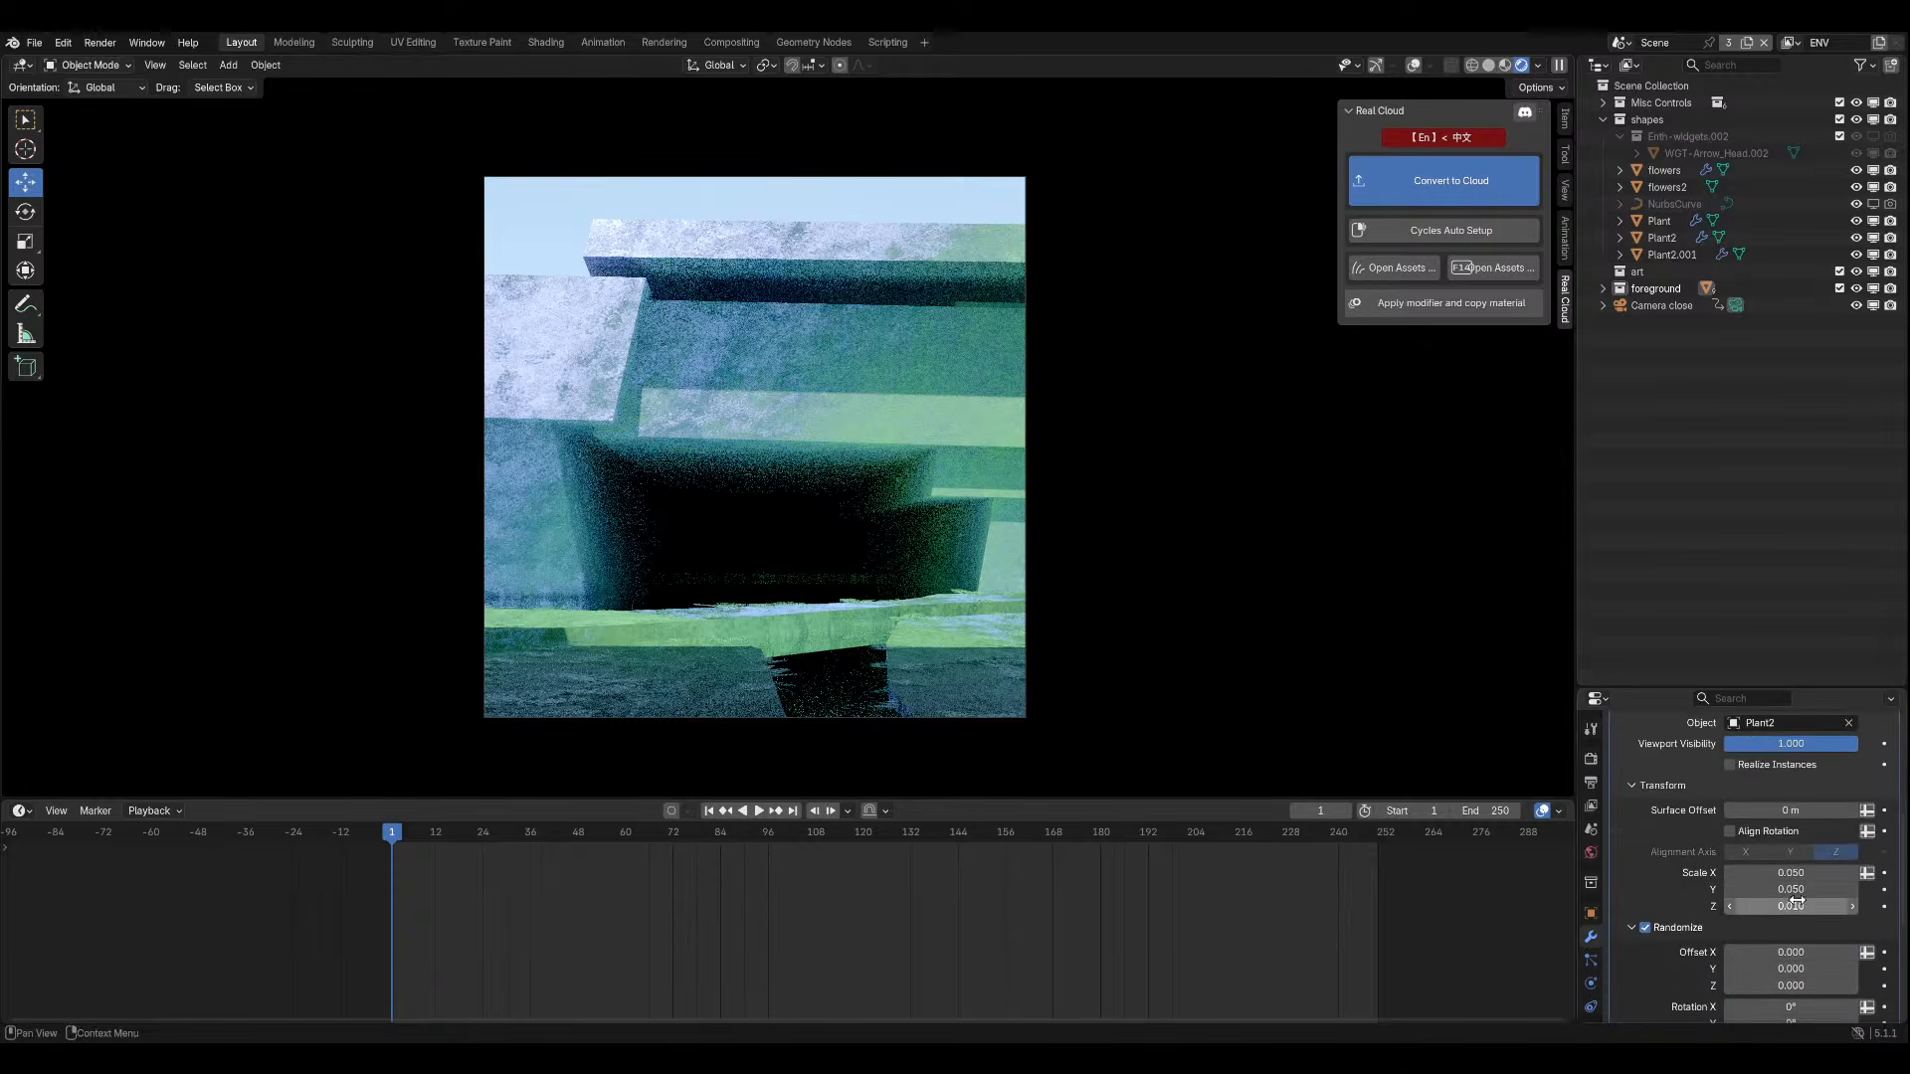
left_click(1821, 904)
key("Return")
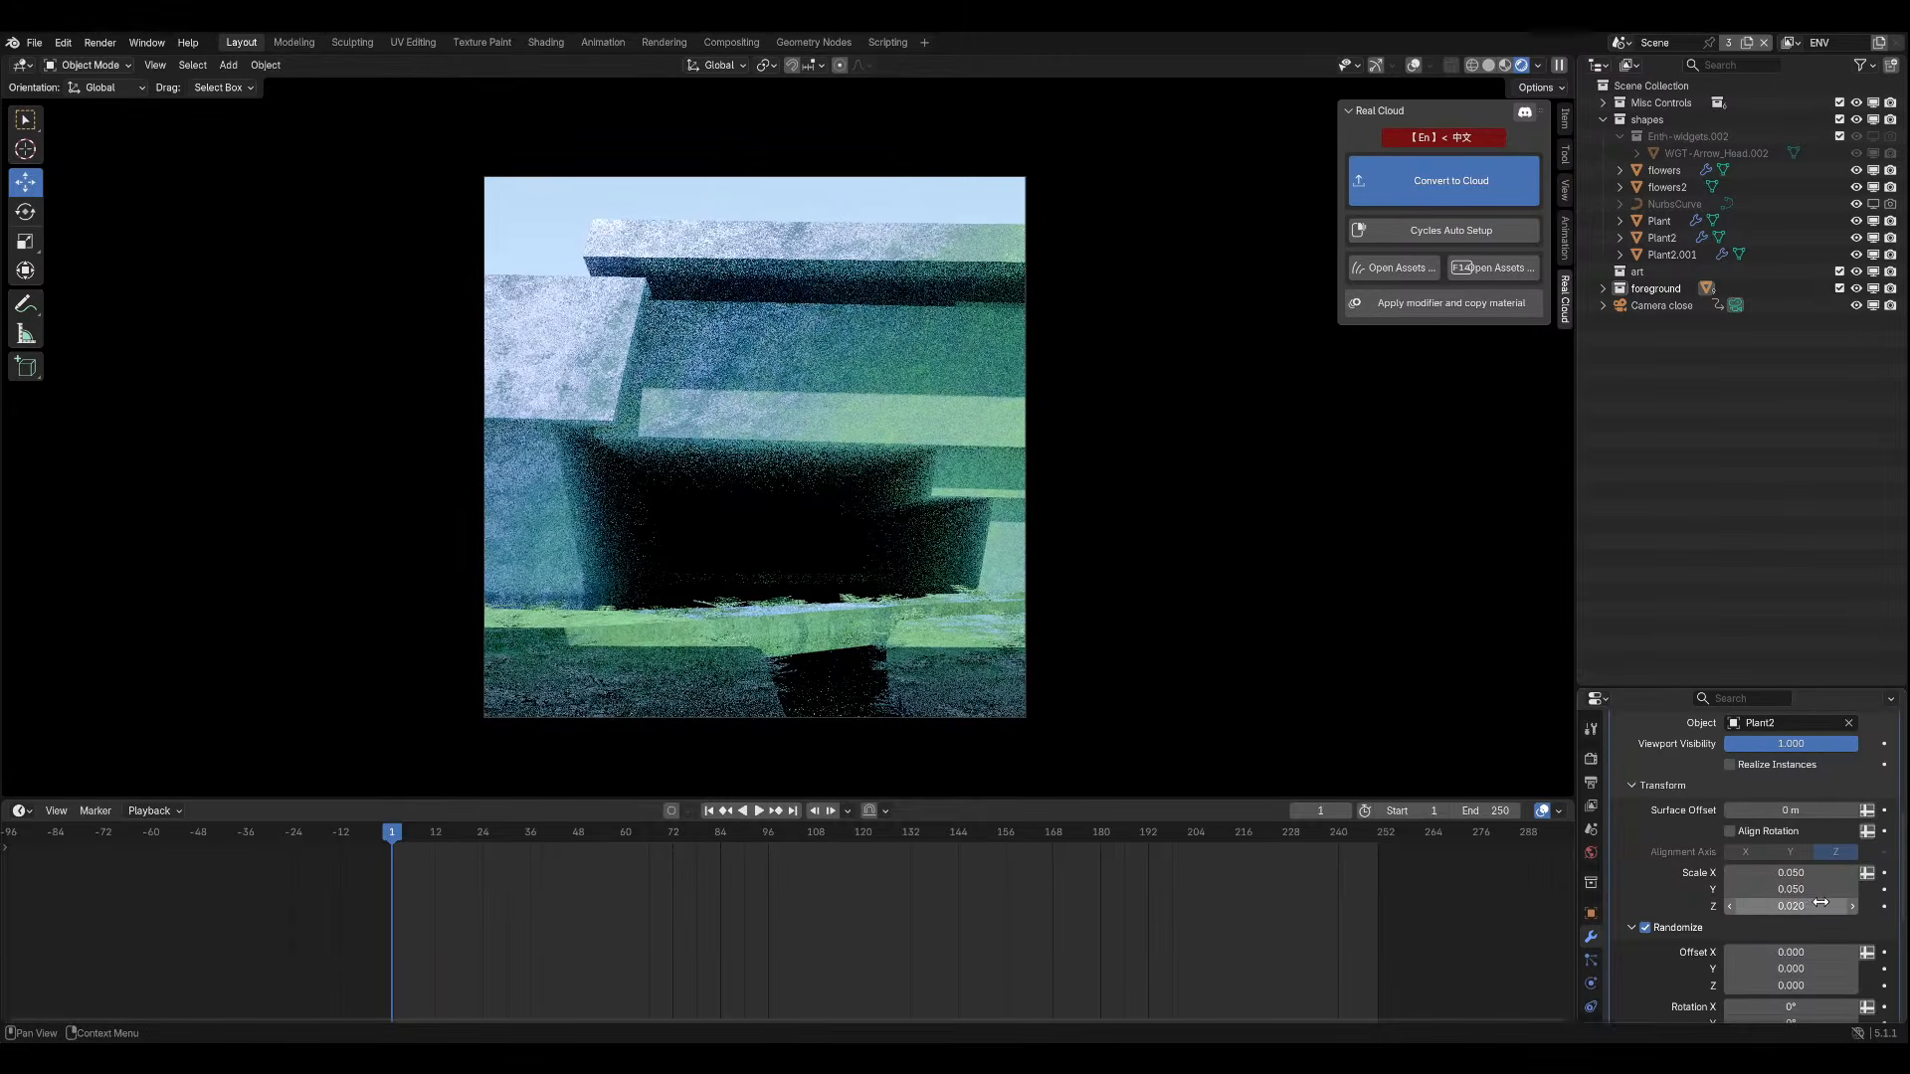
Set the Z scale of the ground plane's plant scatter to 0.1.
left_click(1806, 907)
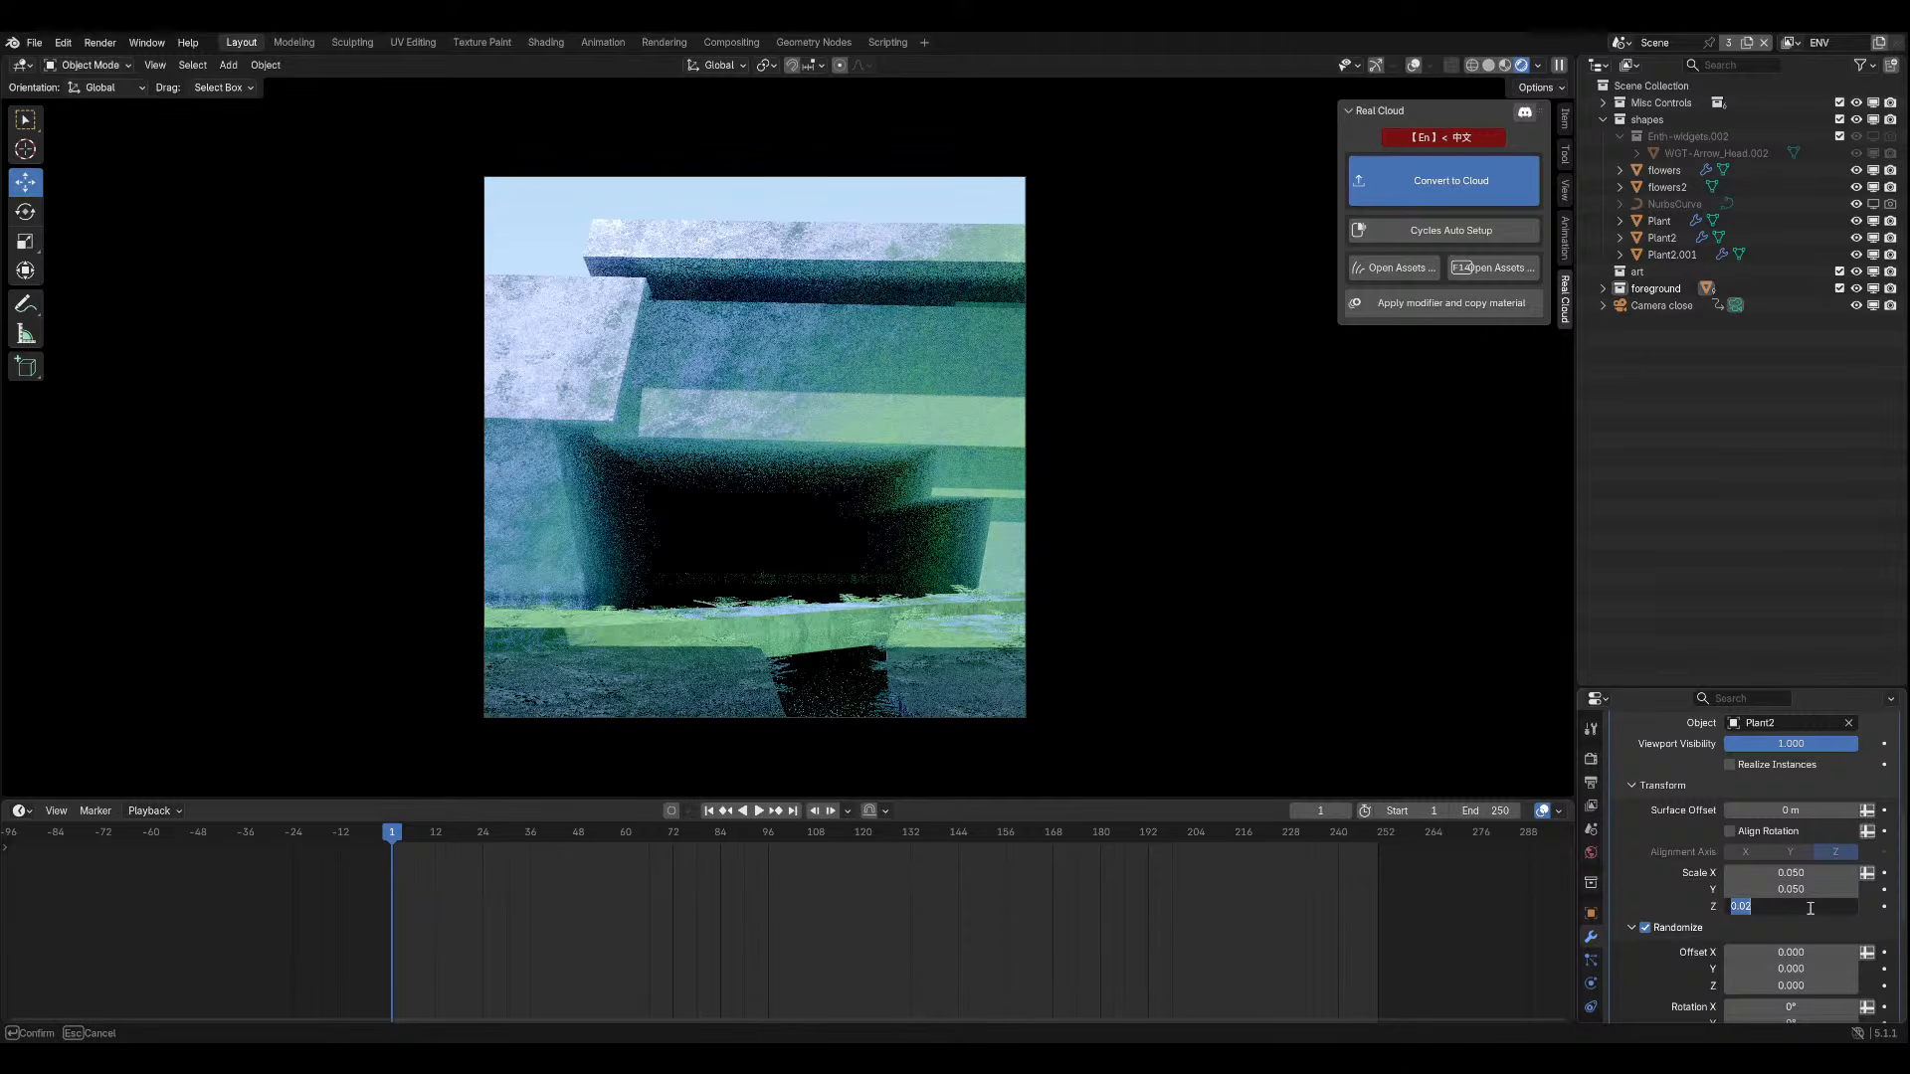
left_click(1810, 908)
key("BackSpace")
type("1")
key("Return")
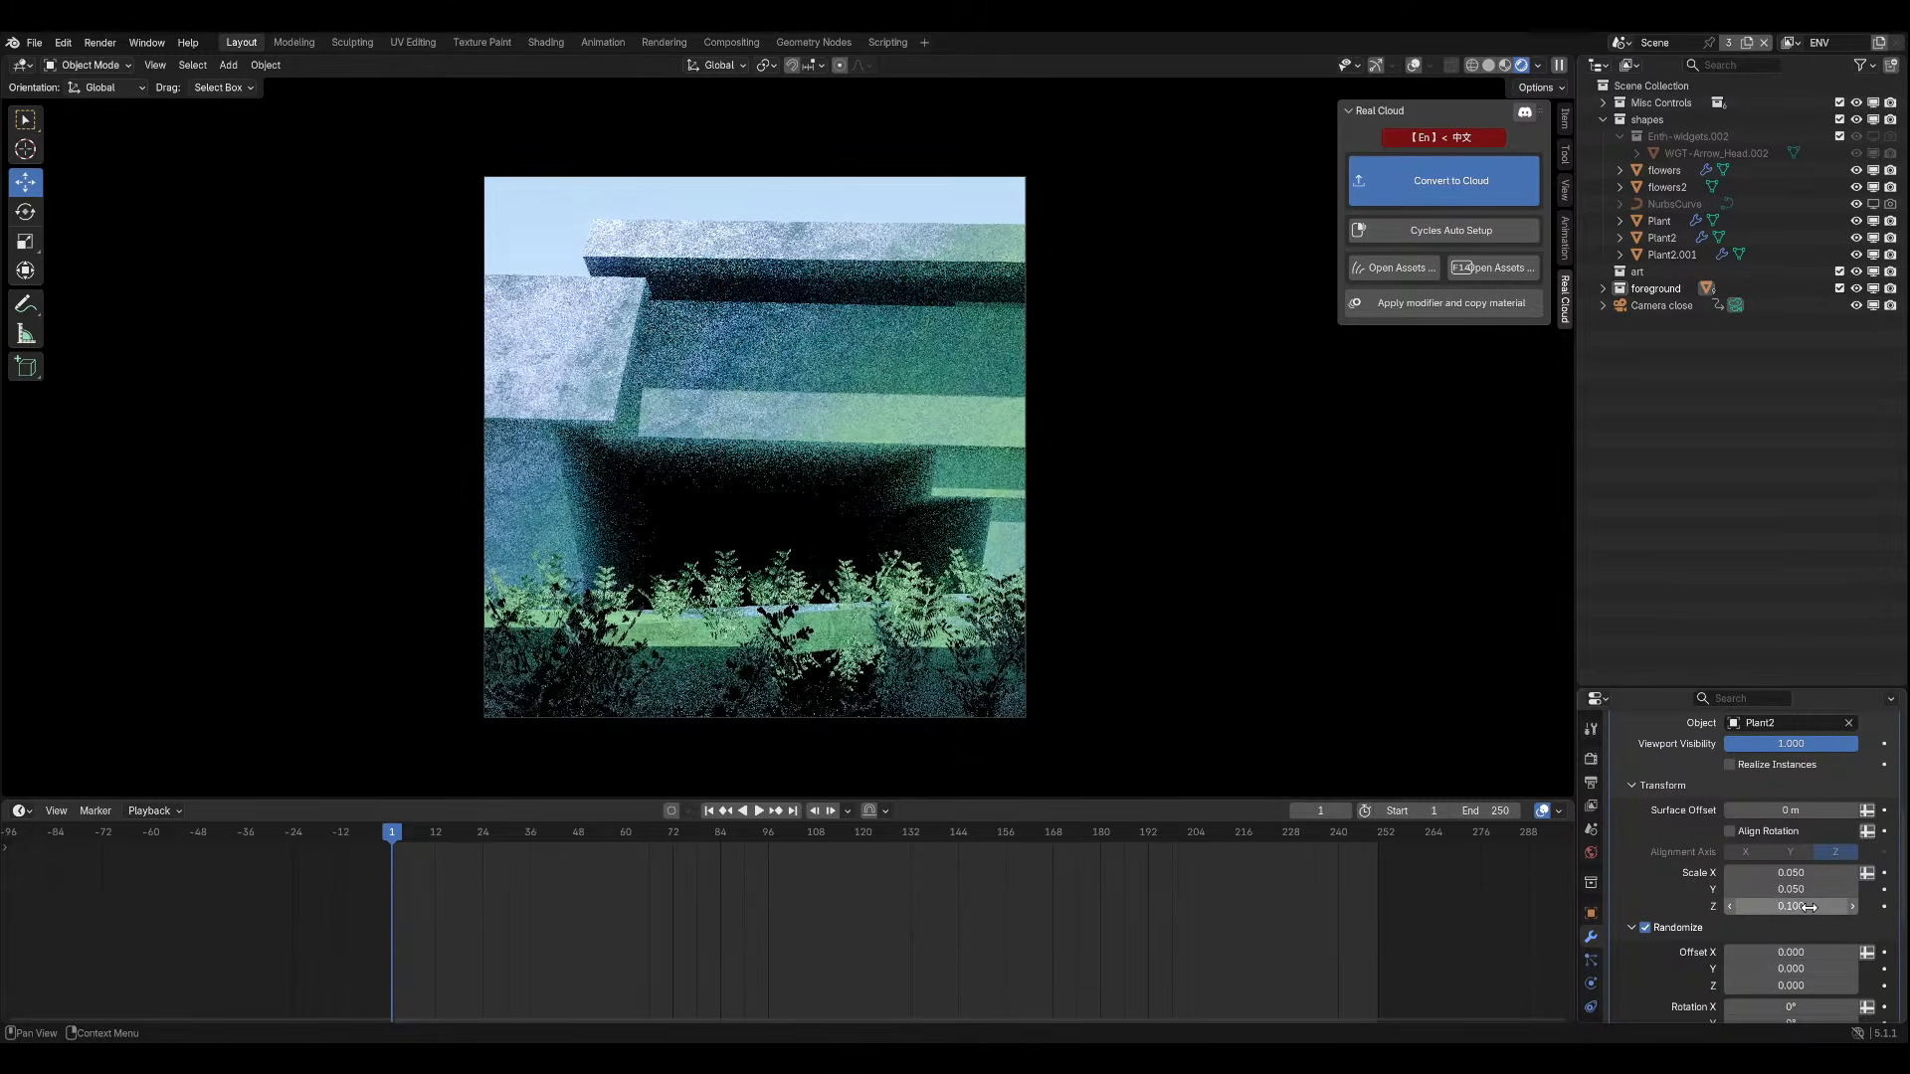
Set the Z scale of the ground plane's plant scatter to 0.05.
left_click(1810, 908)
left_click(1811, 908)
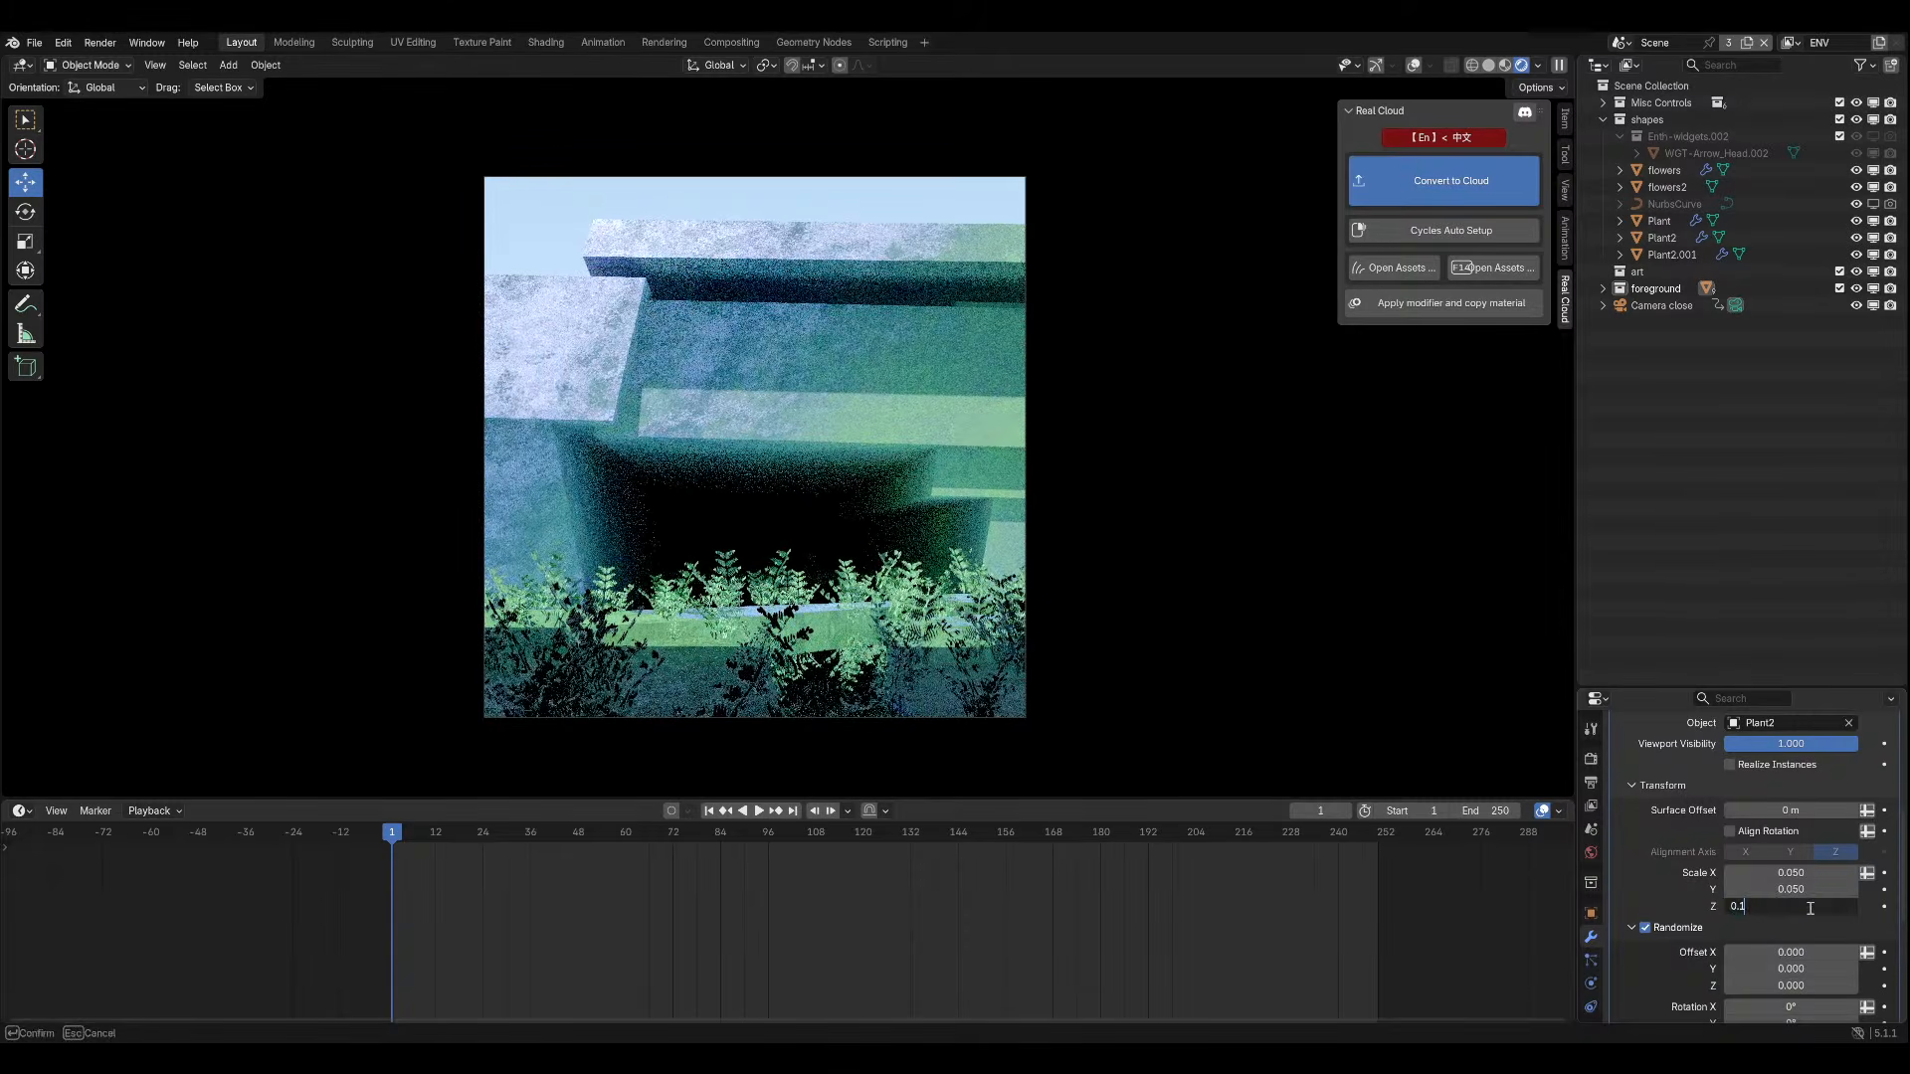
type("050")
key("Return")
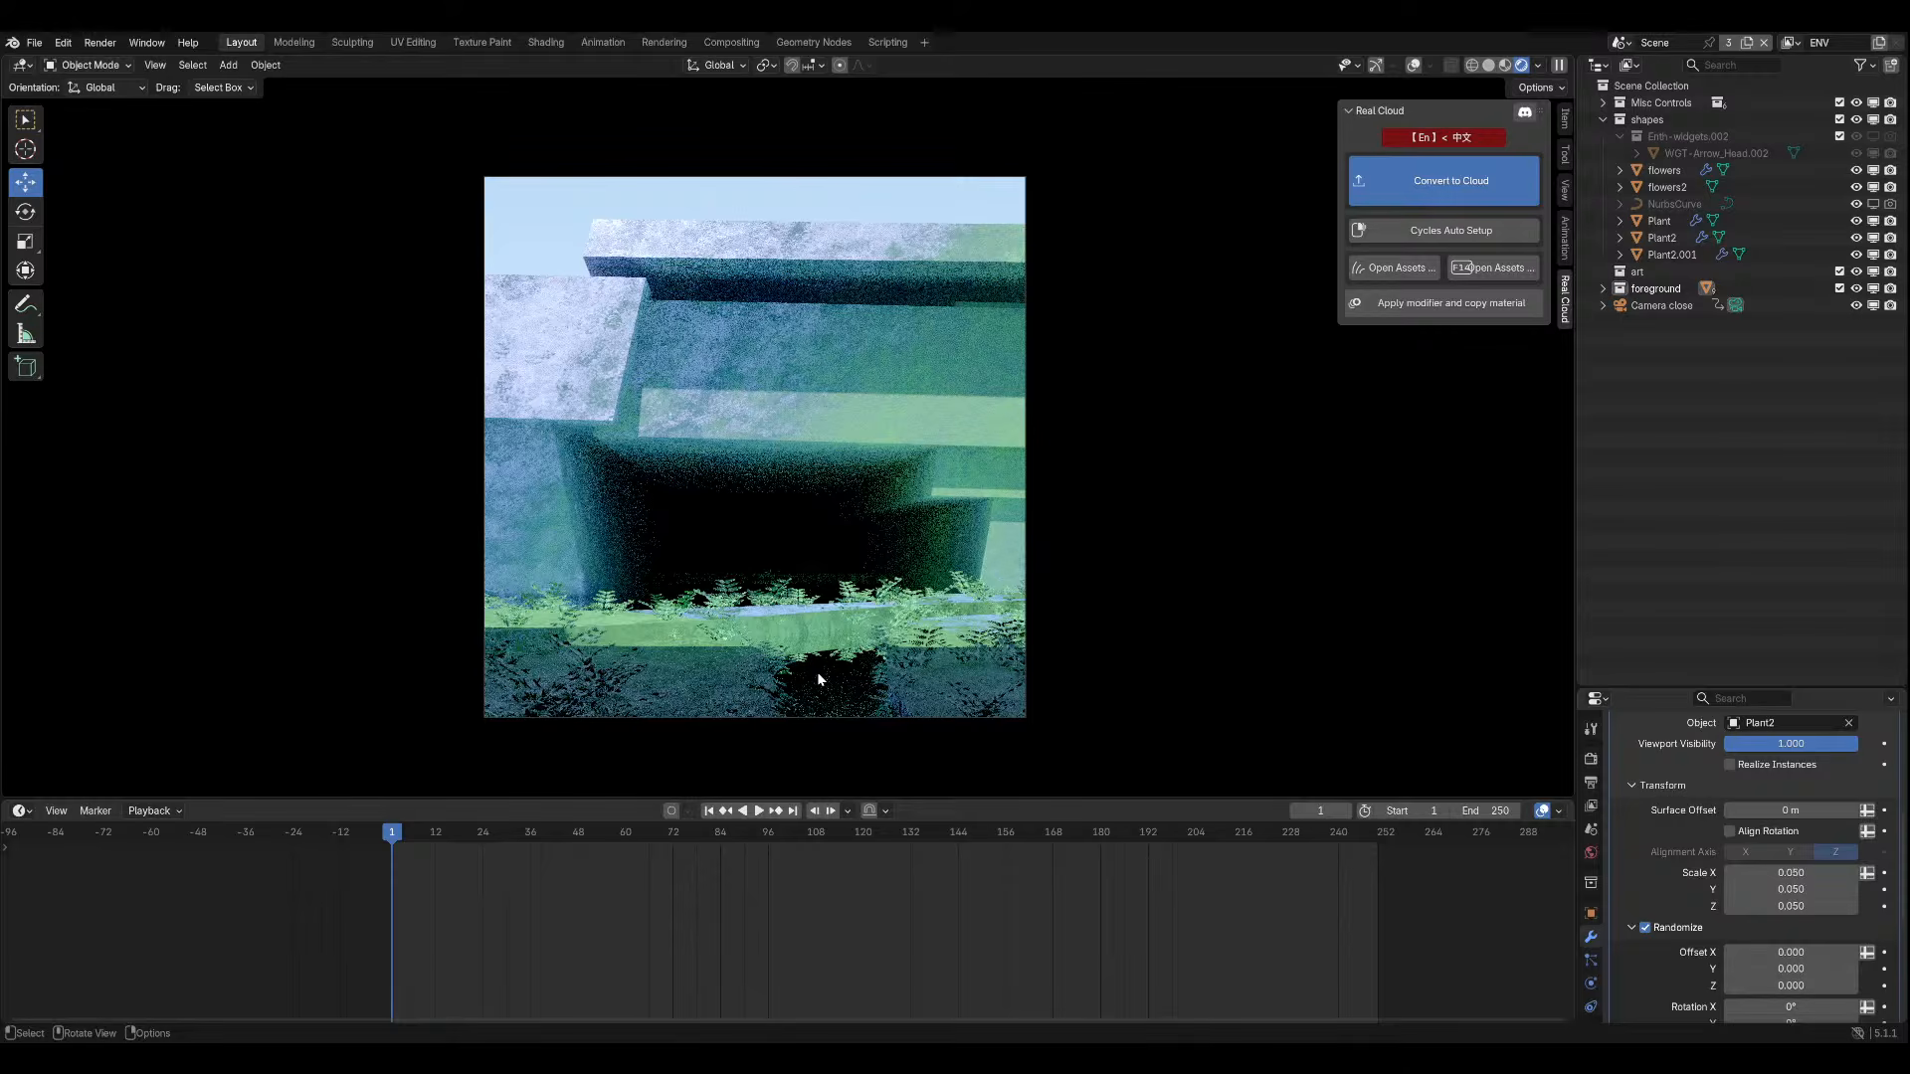
Try switching off the ground plane's Shadow ray visibility while viewing the scene from above, and switch it back on.
scroll(818, 676, "up", 1)
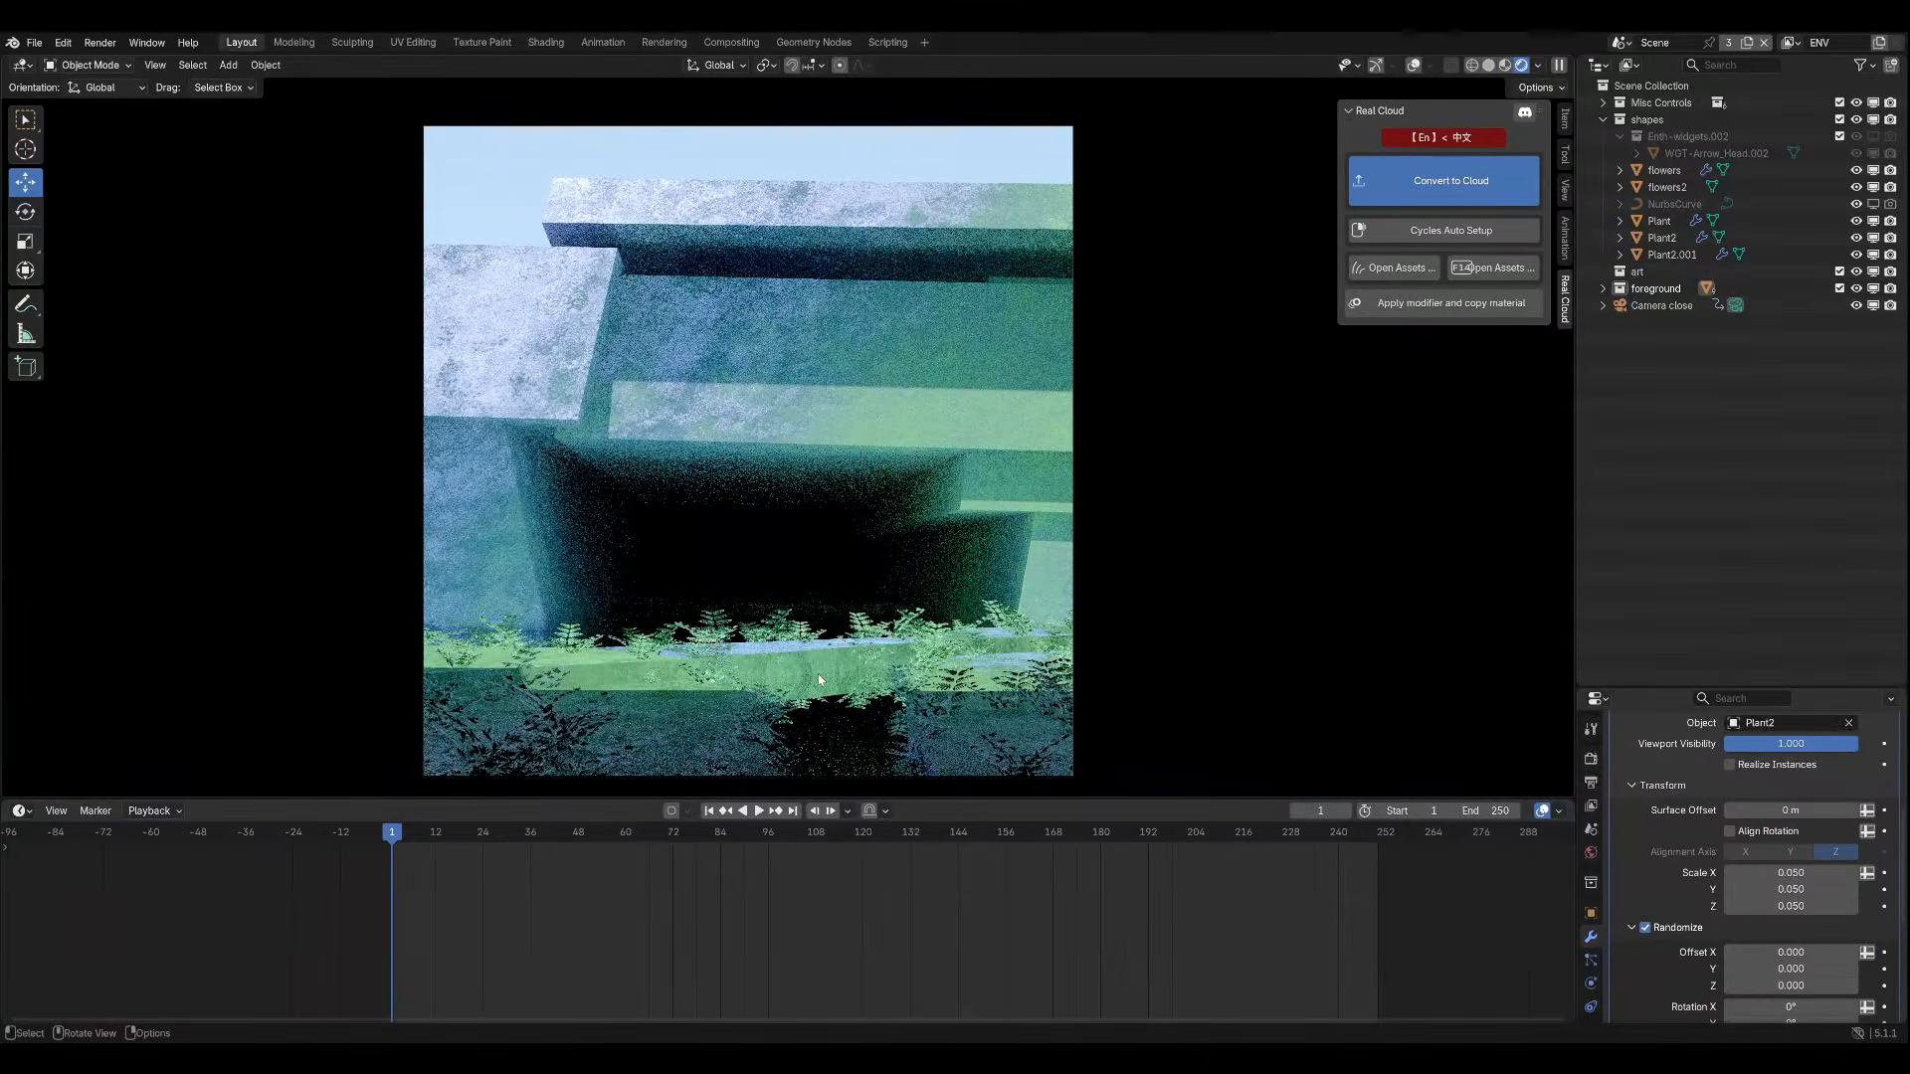
middle_click_drag(1436, 761, 949, 571)
left_click(1591, 913)
scroll(1645, 915, "down", 5)
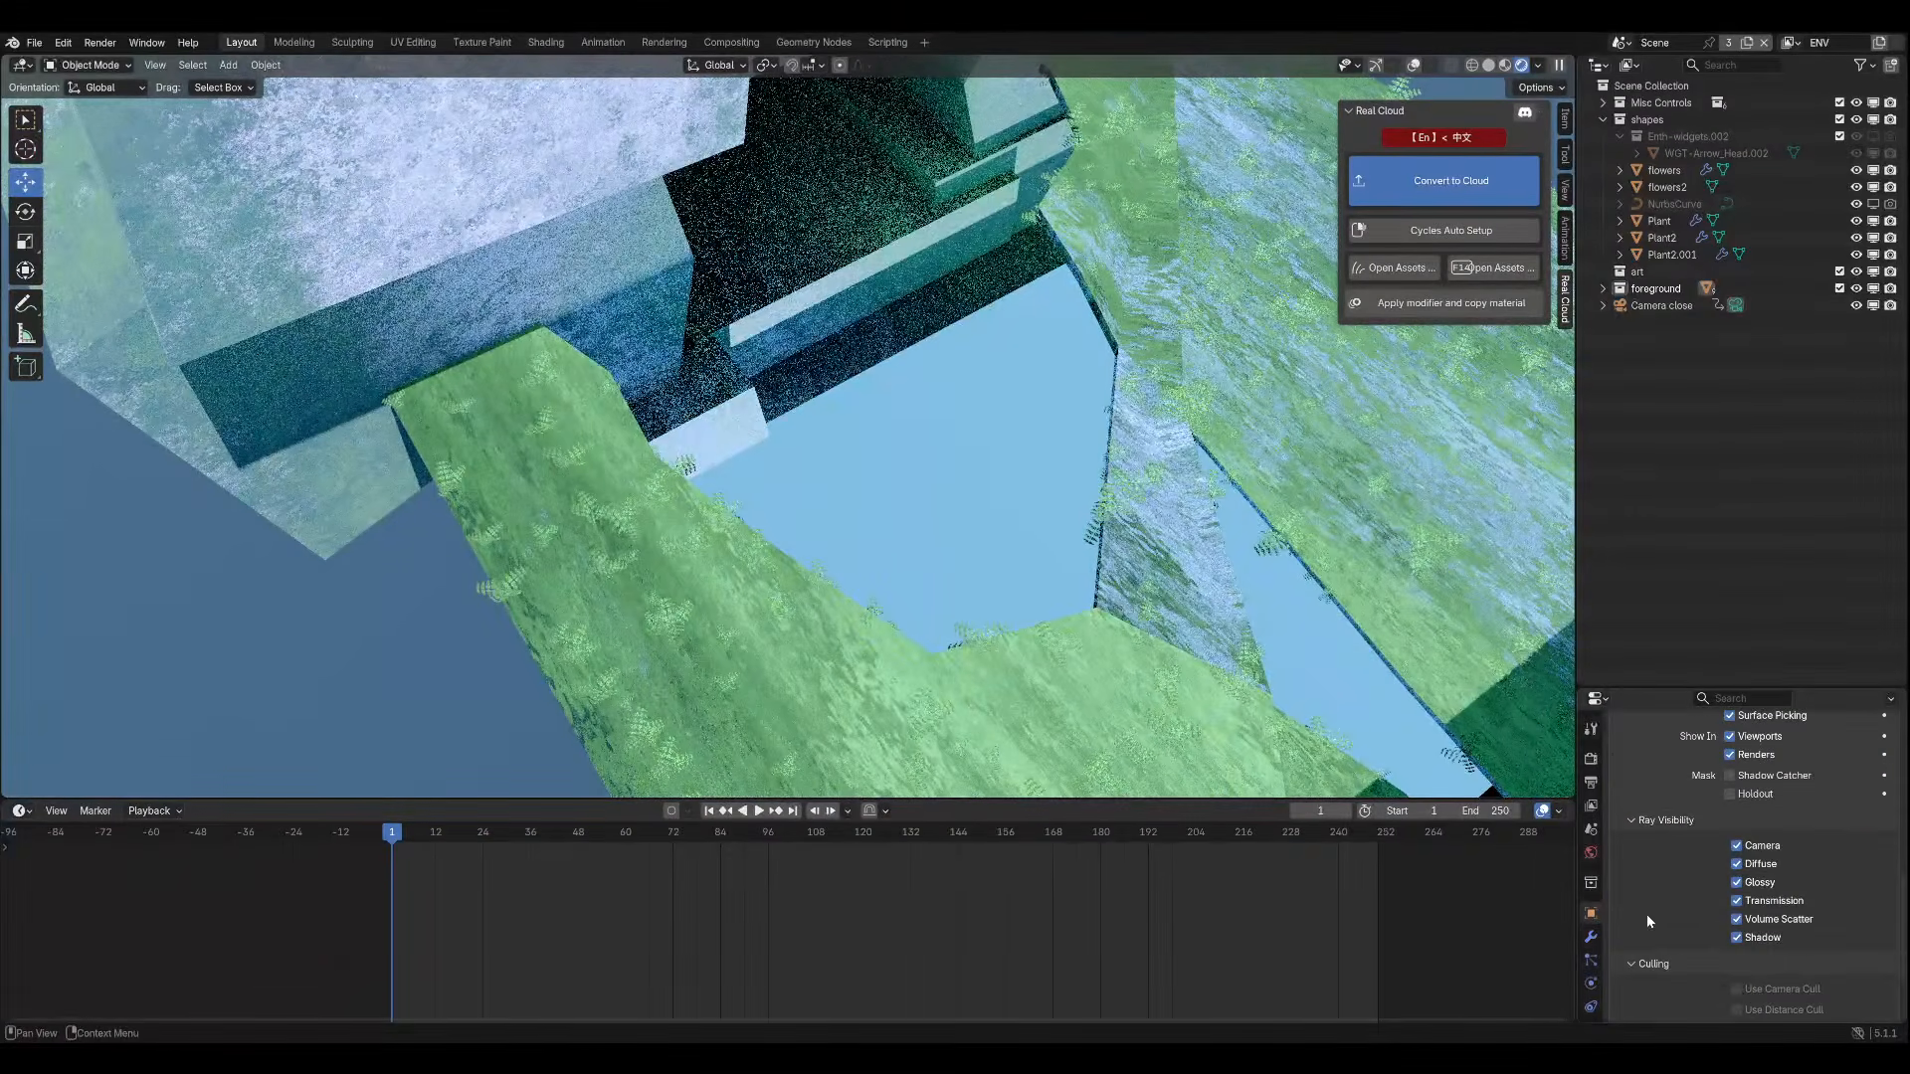
scroll(1712, 910, "down", 2)
scroll(1721, 895, "up", 3)
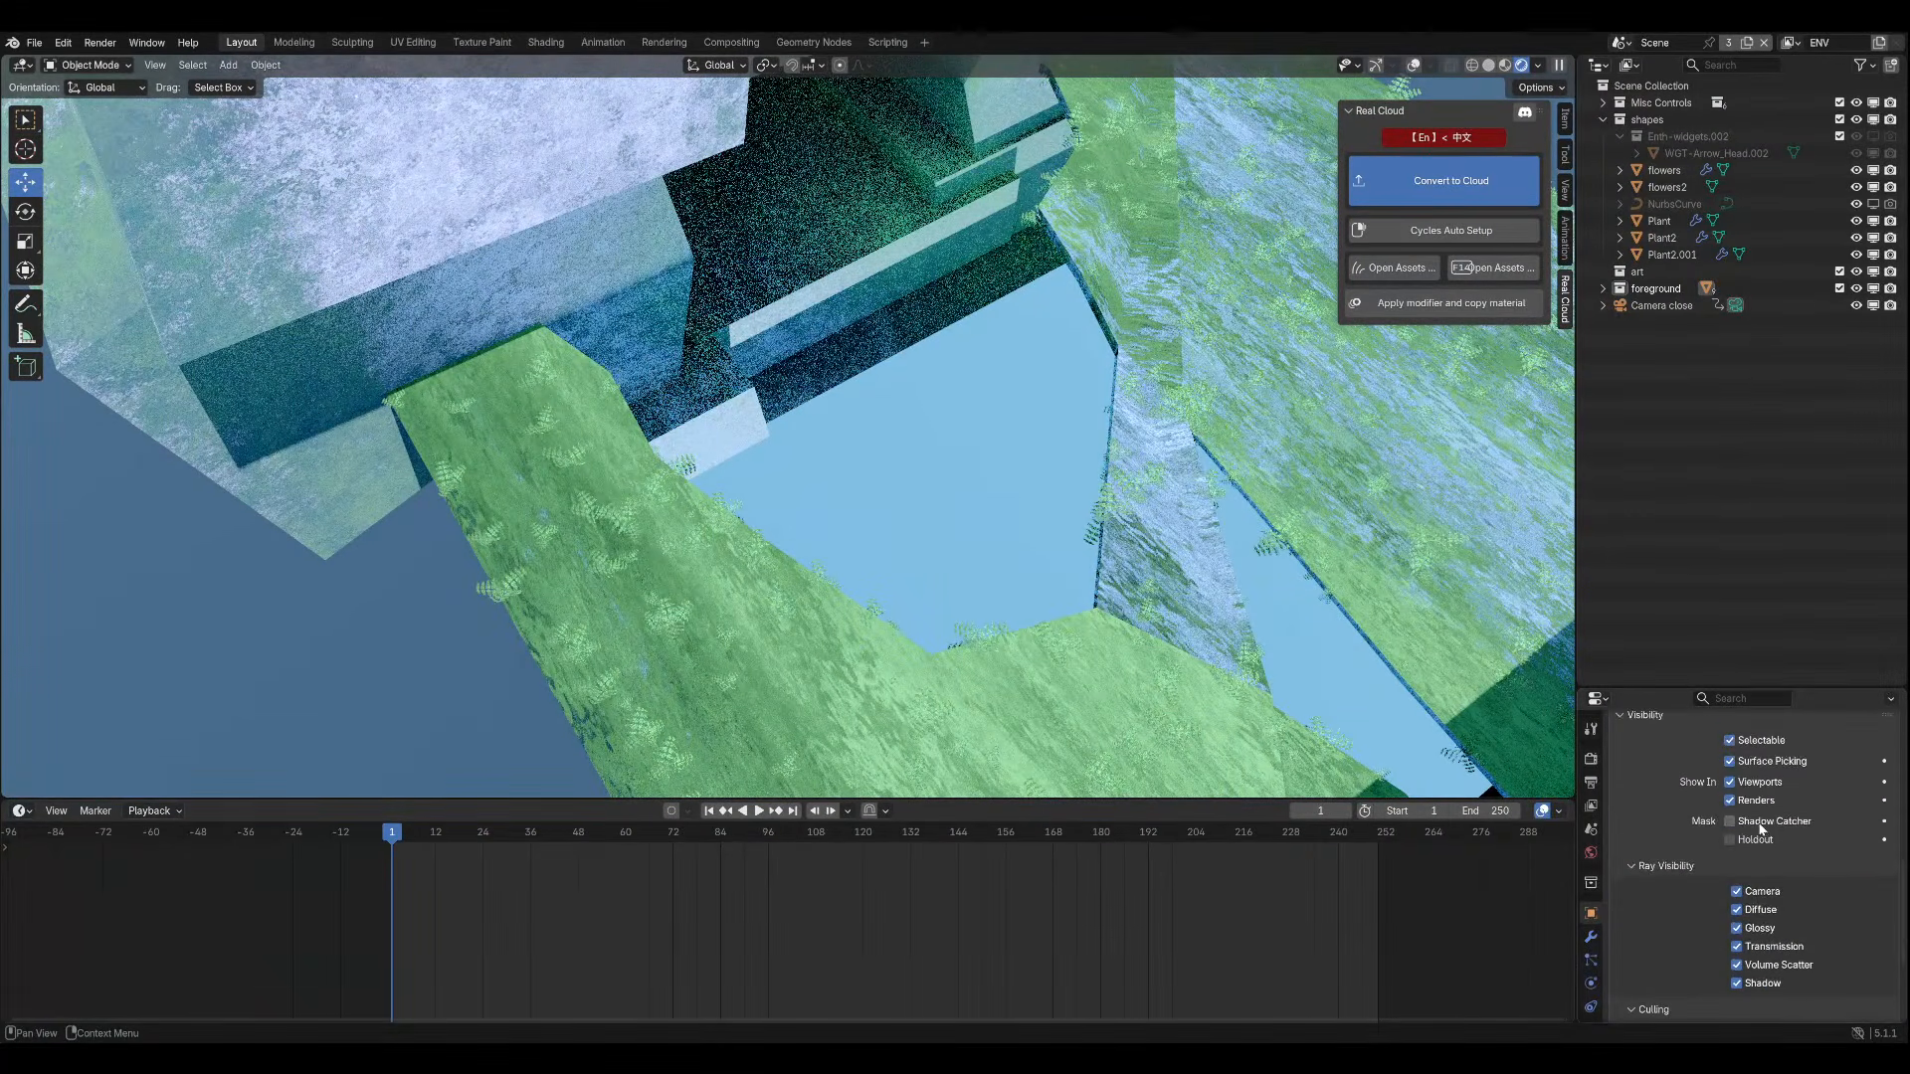
scroll(1731, 883, "up", 3)
scroll(1662, 871, "down", 5)
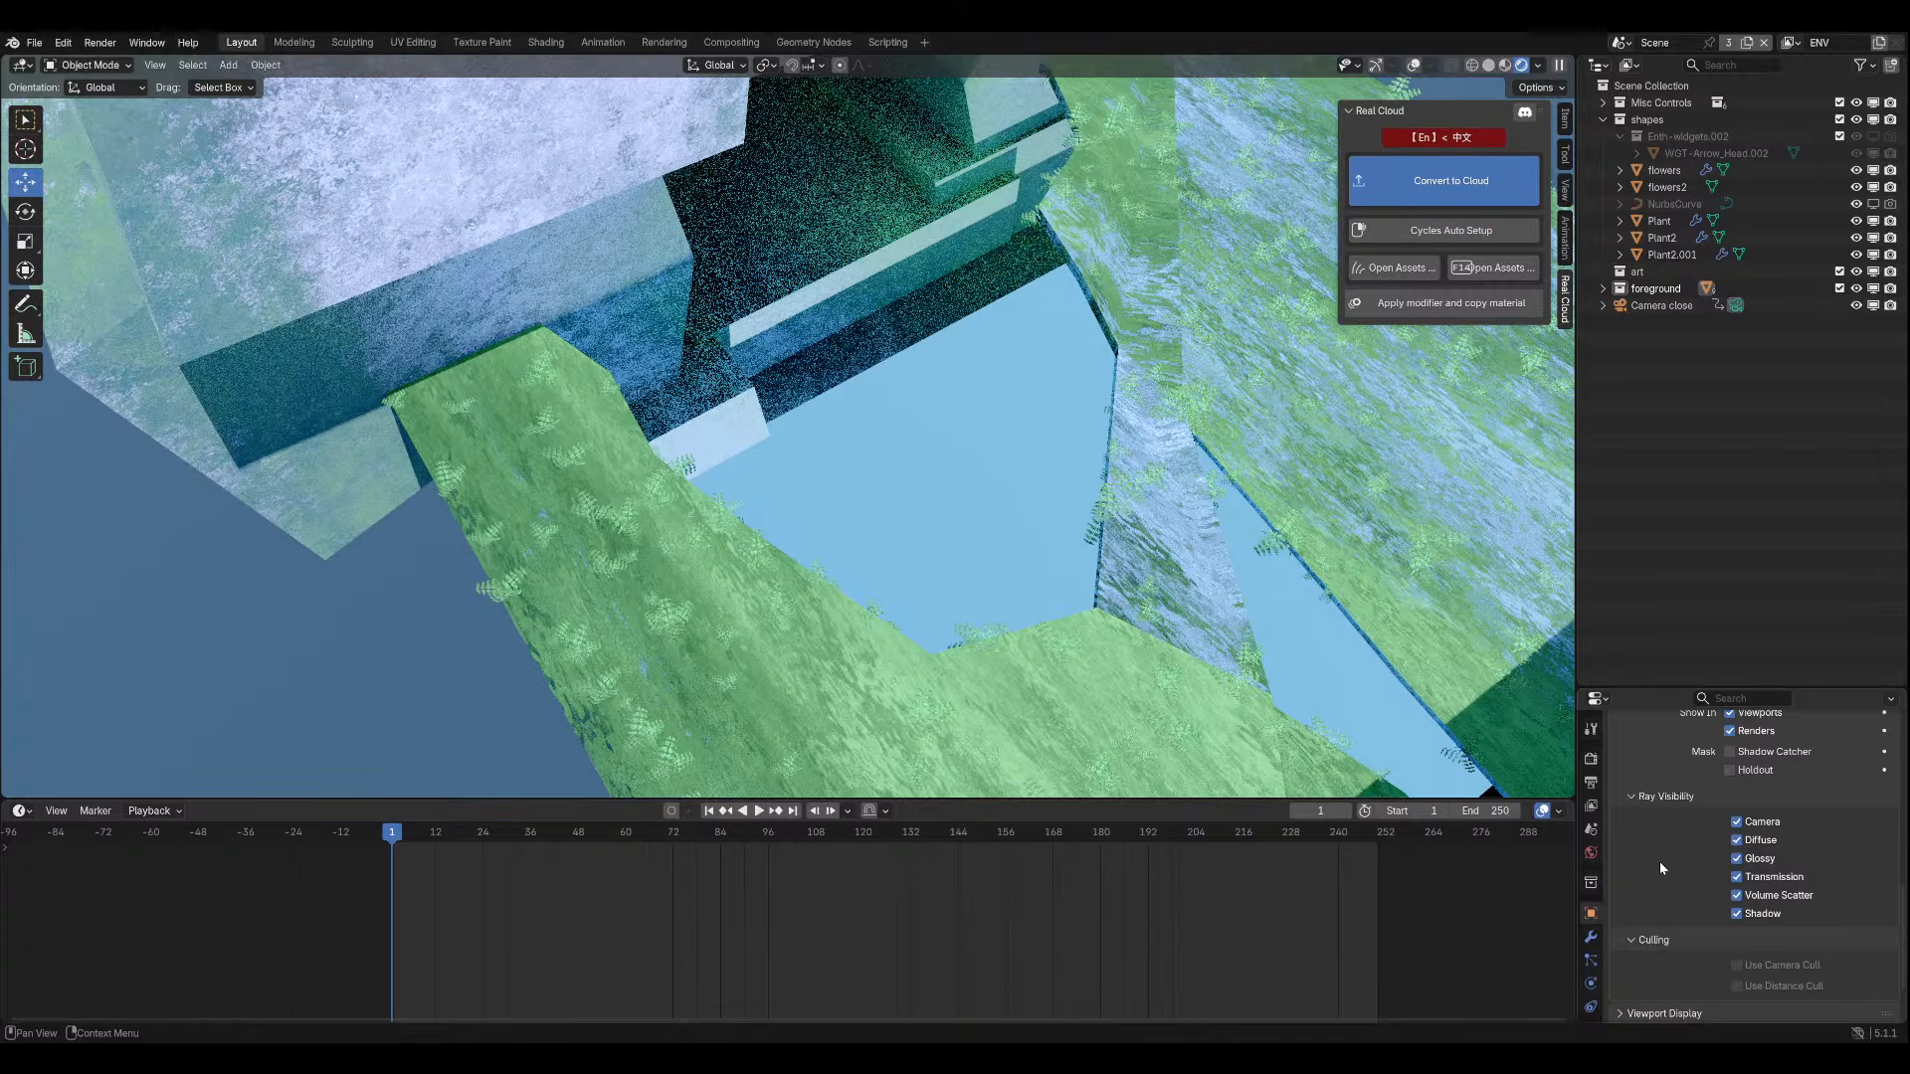
left_click(1749, 916)
left_click(1748, 916)
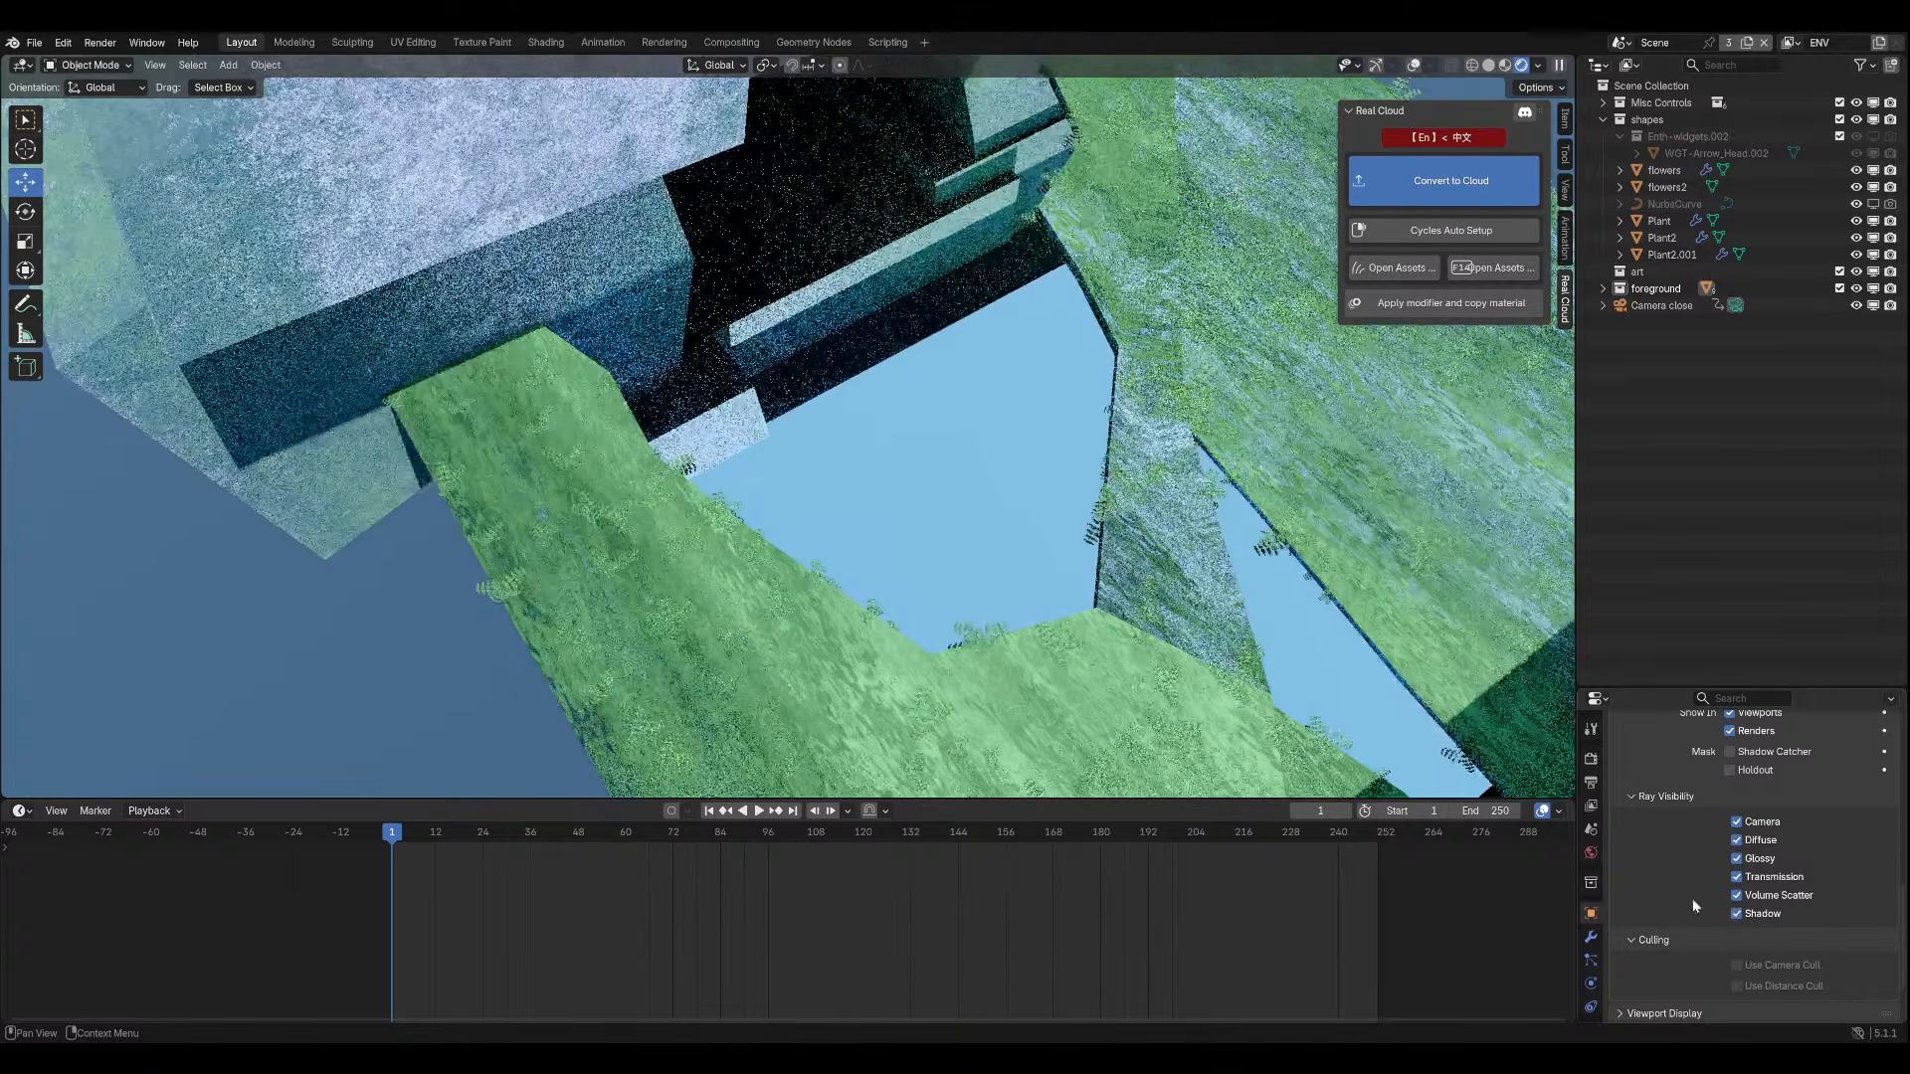
Select the Plant2 source object, return to the camera view with overlays hidden and save the file.
left_click(1413, 66)
scroll(601, 636, "down", 6)
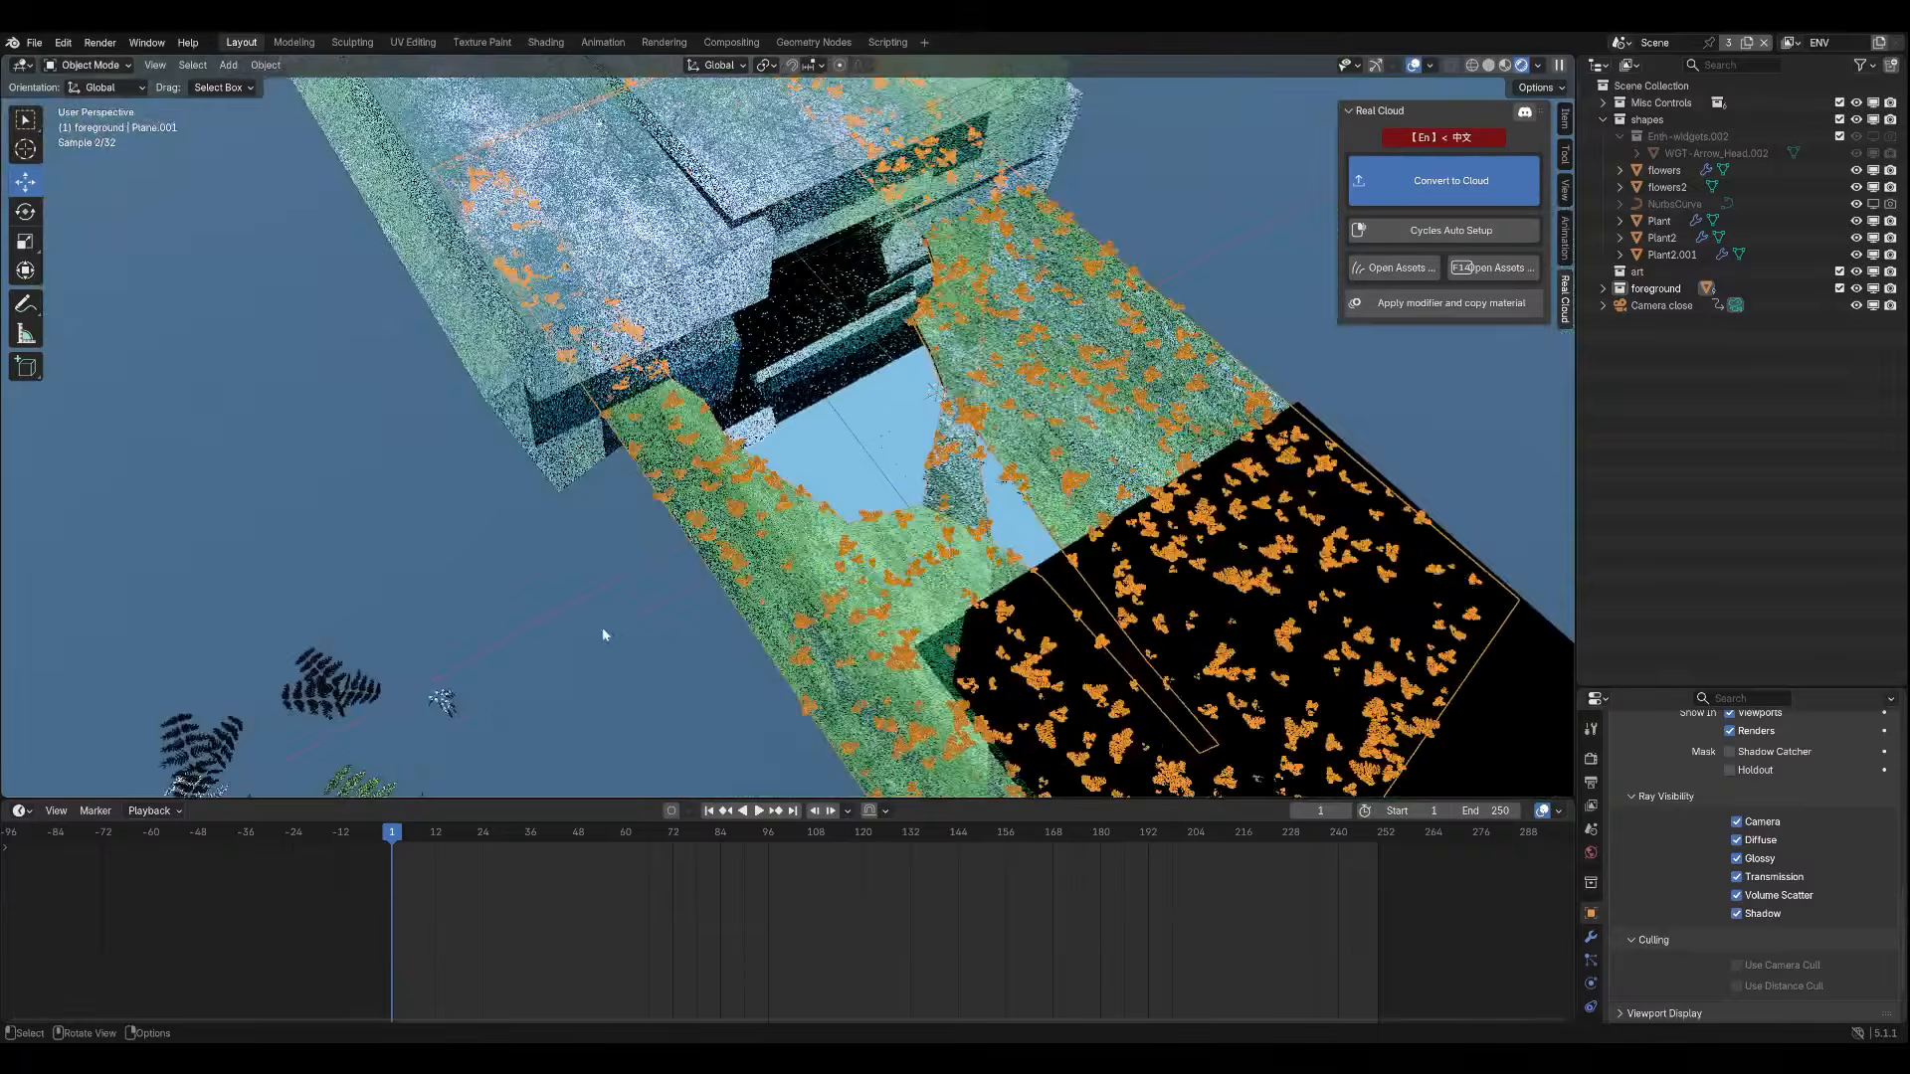
left_click(490, 723)
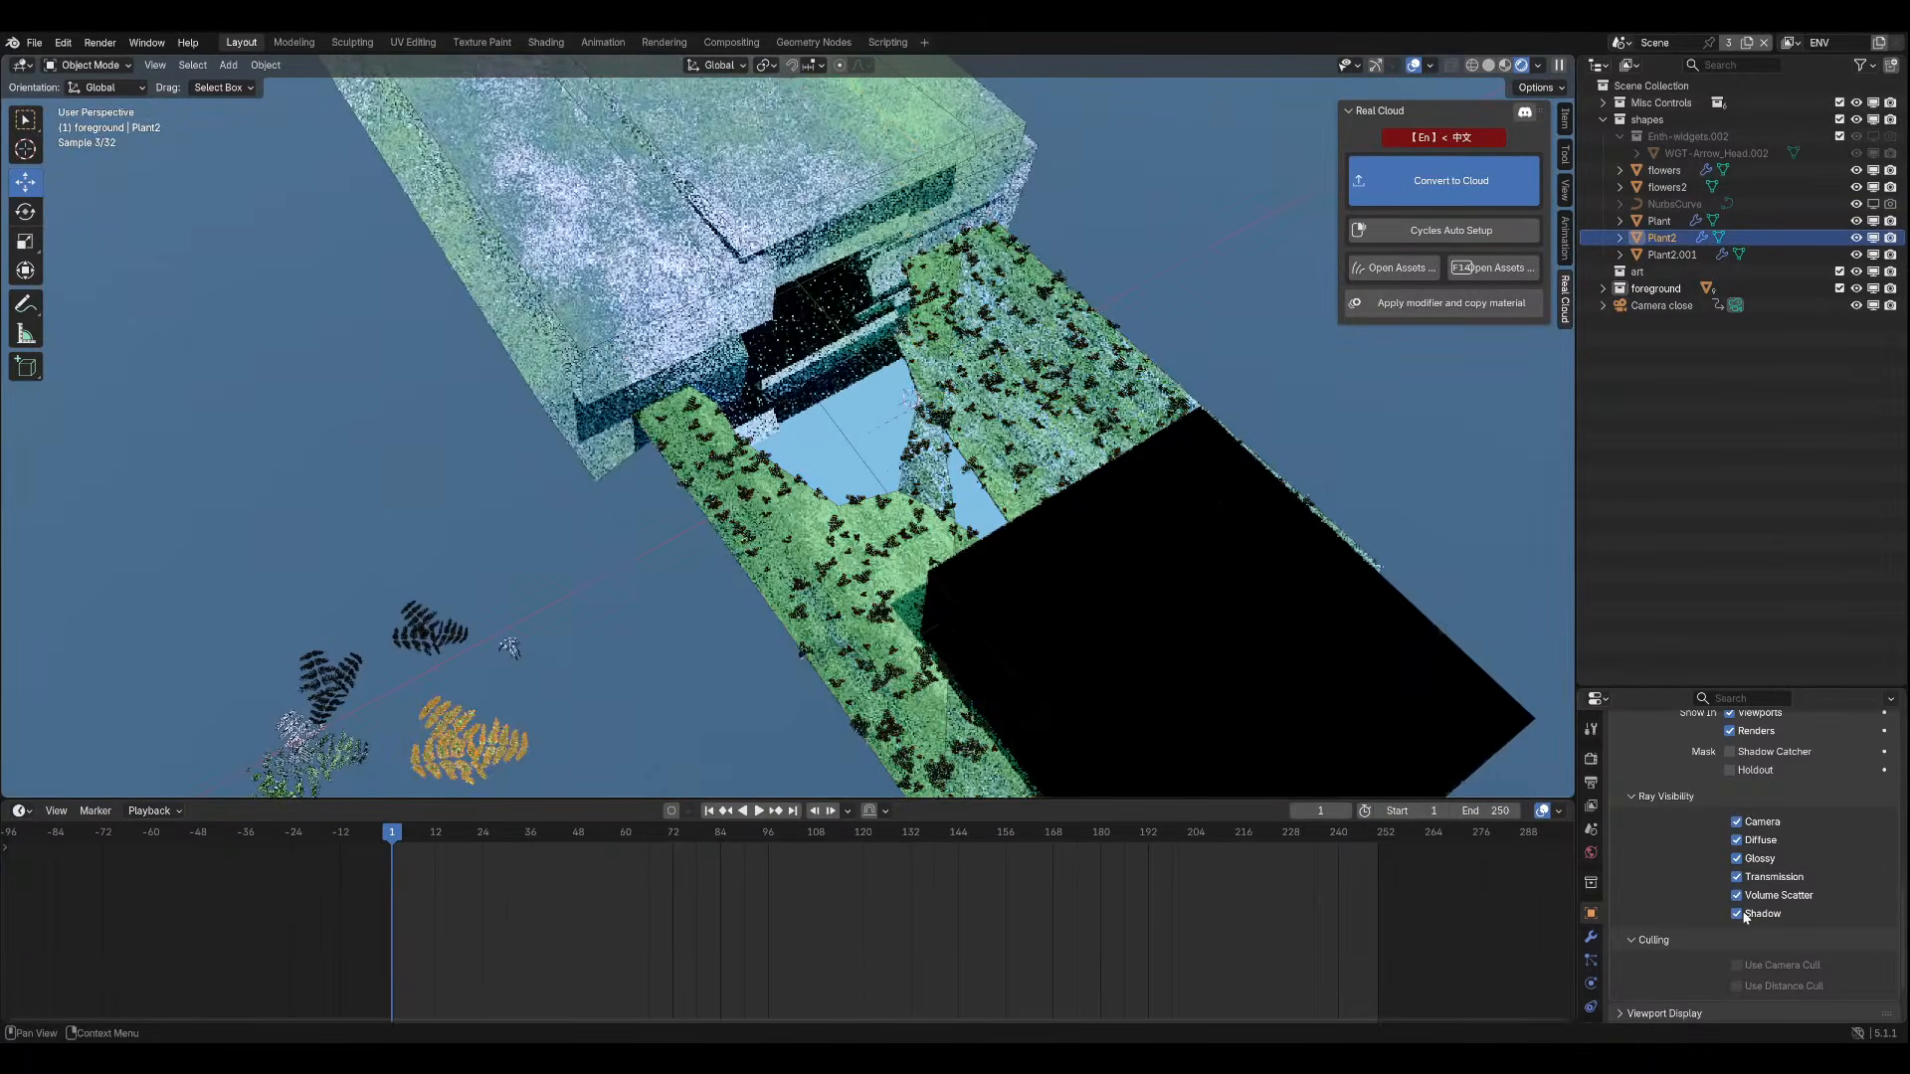
key("KP_0")
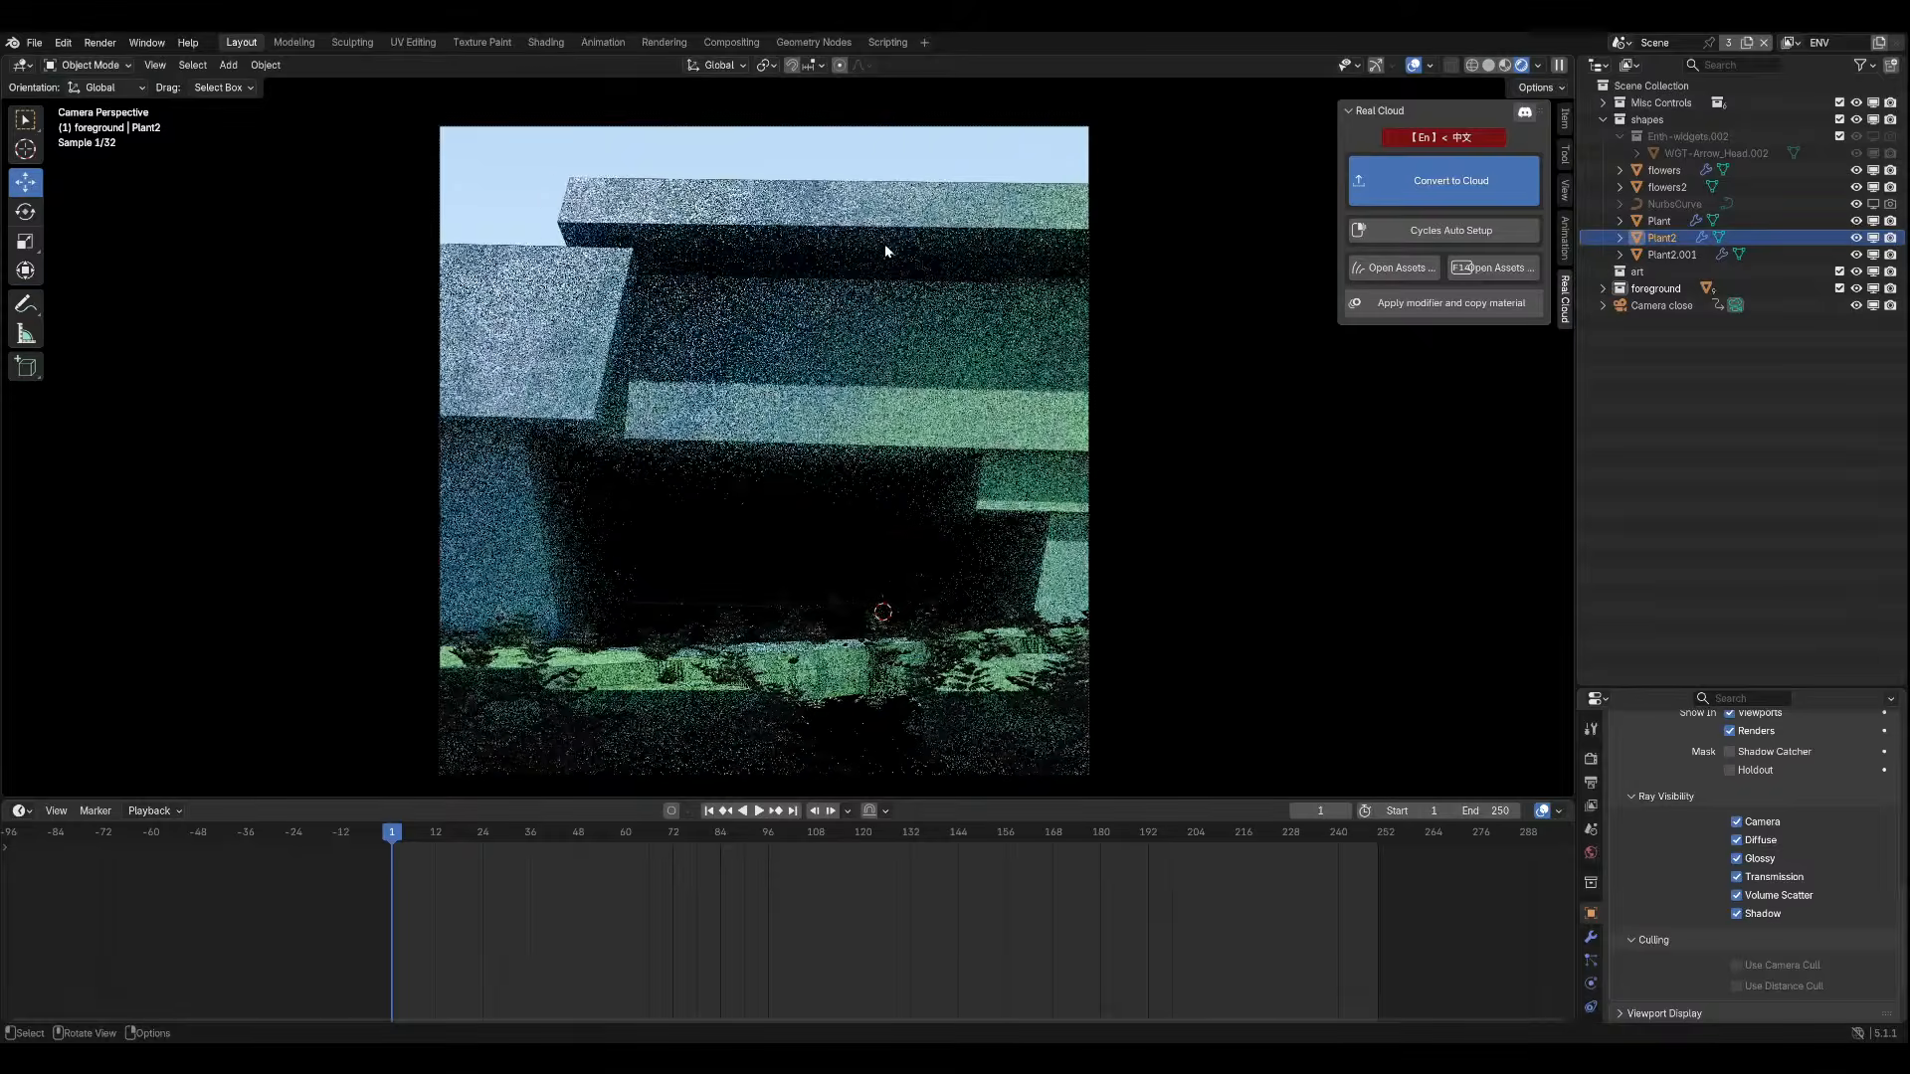
left_click(1413, 66)
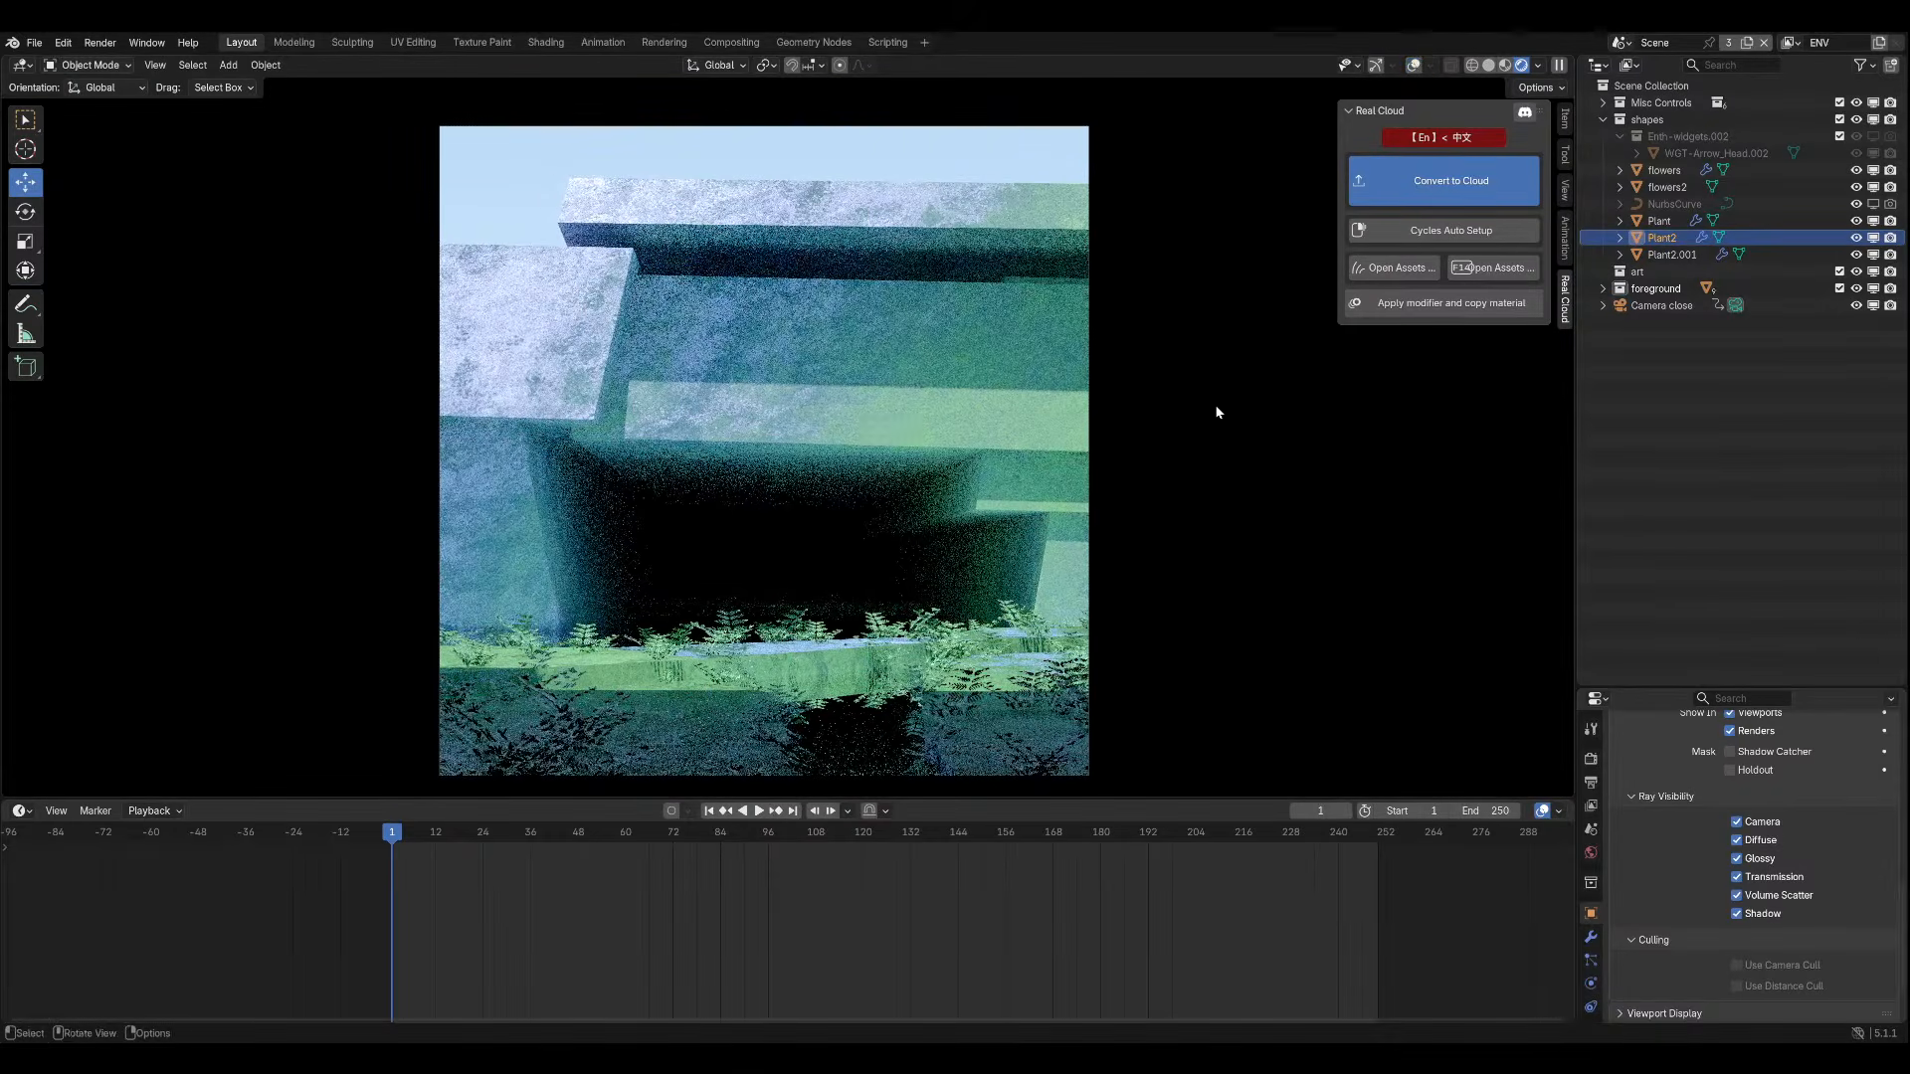
key("ctrl+s")
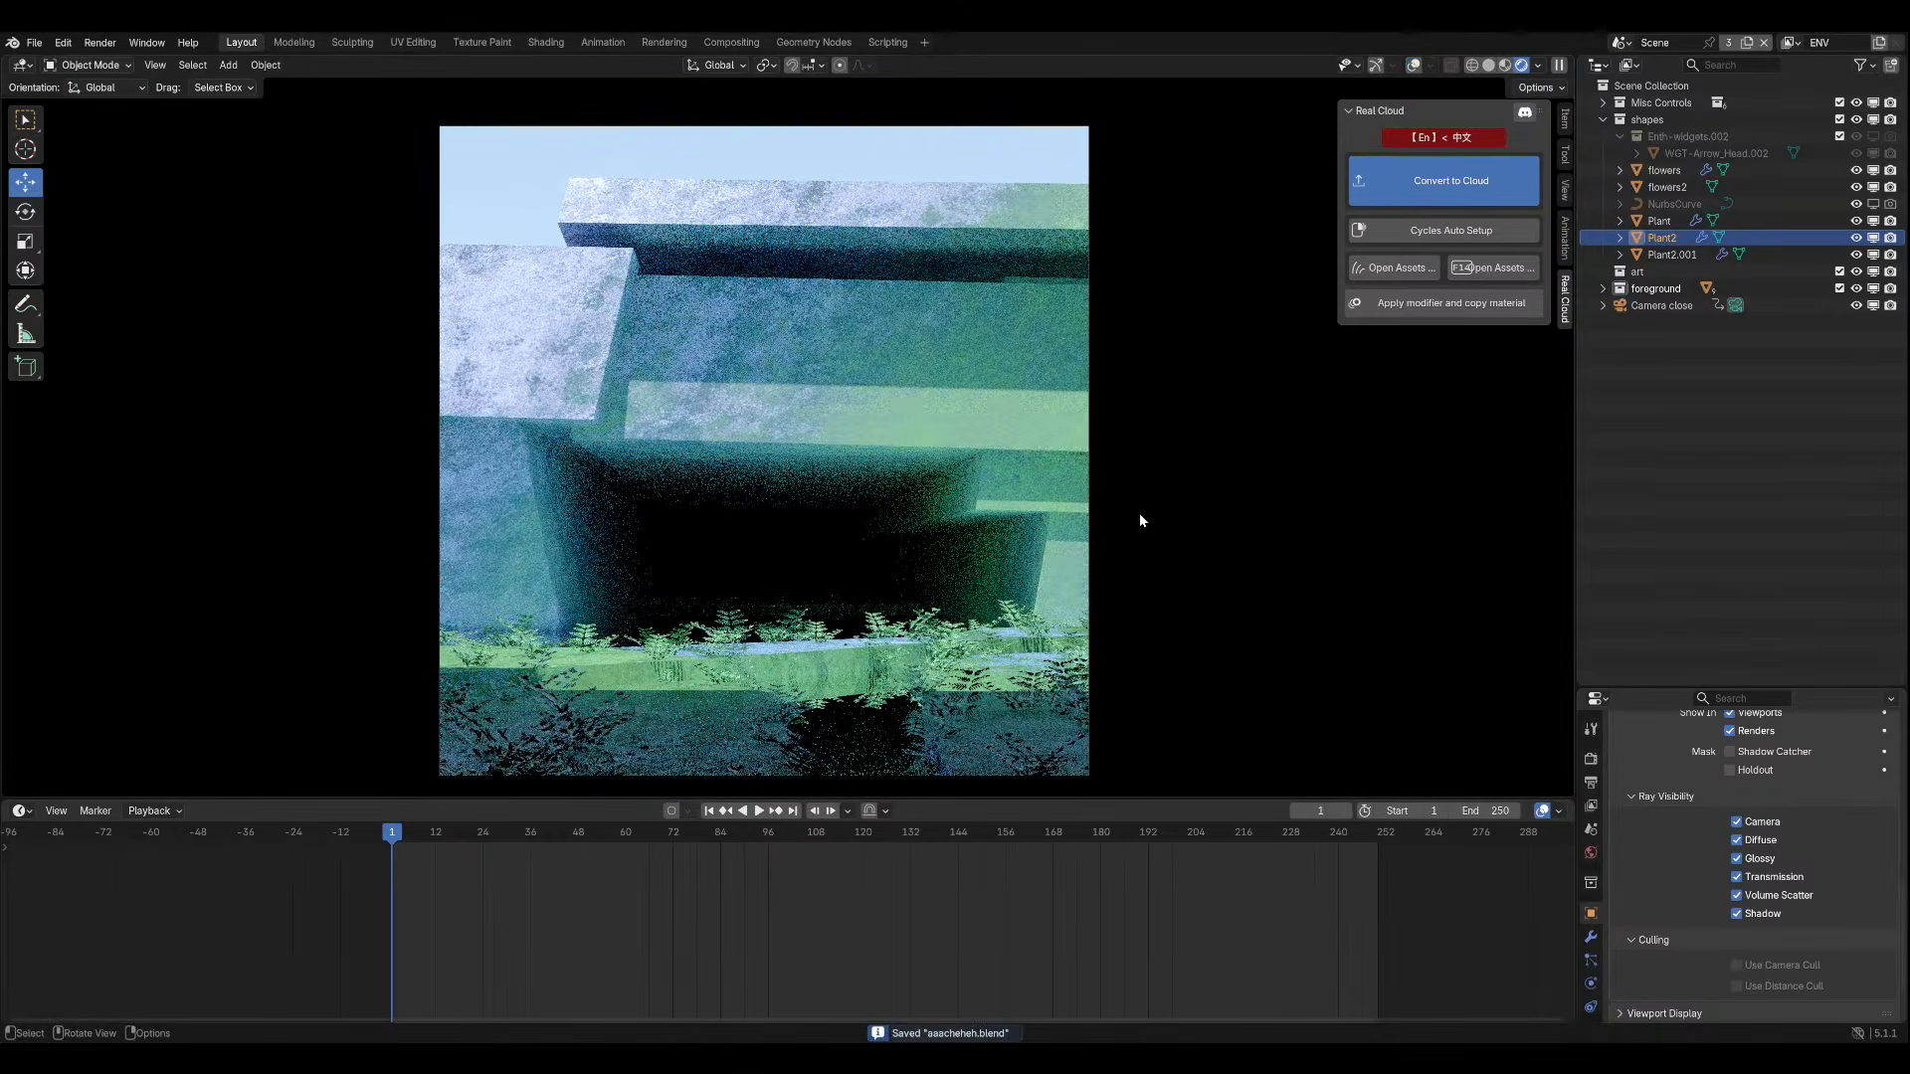
right_click(40, 811)
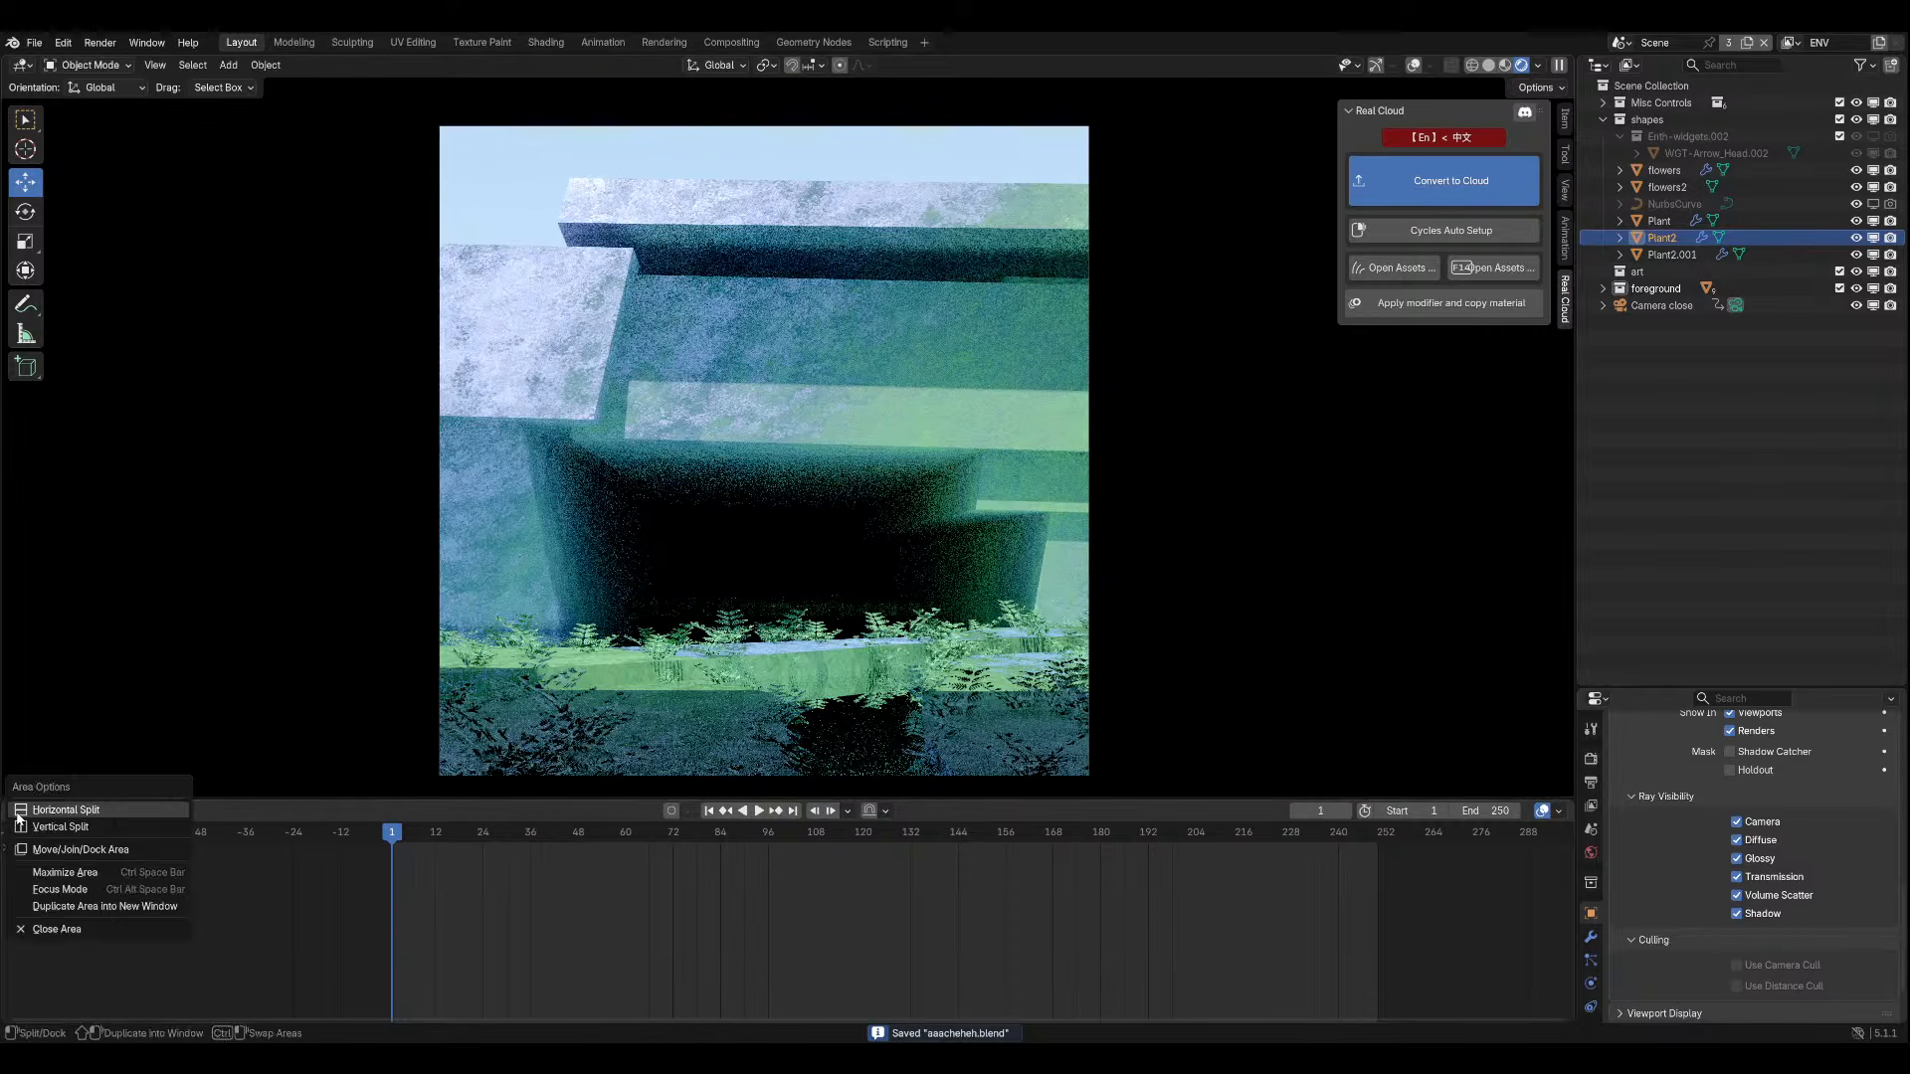
left_click(66, 875)
right_click(139, 798)
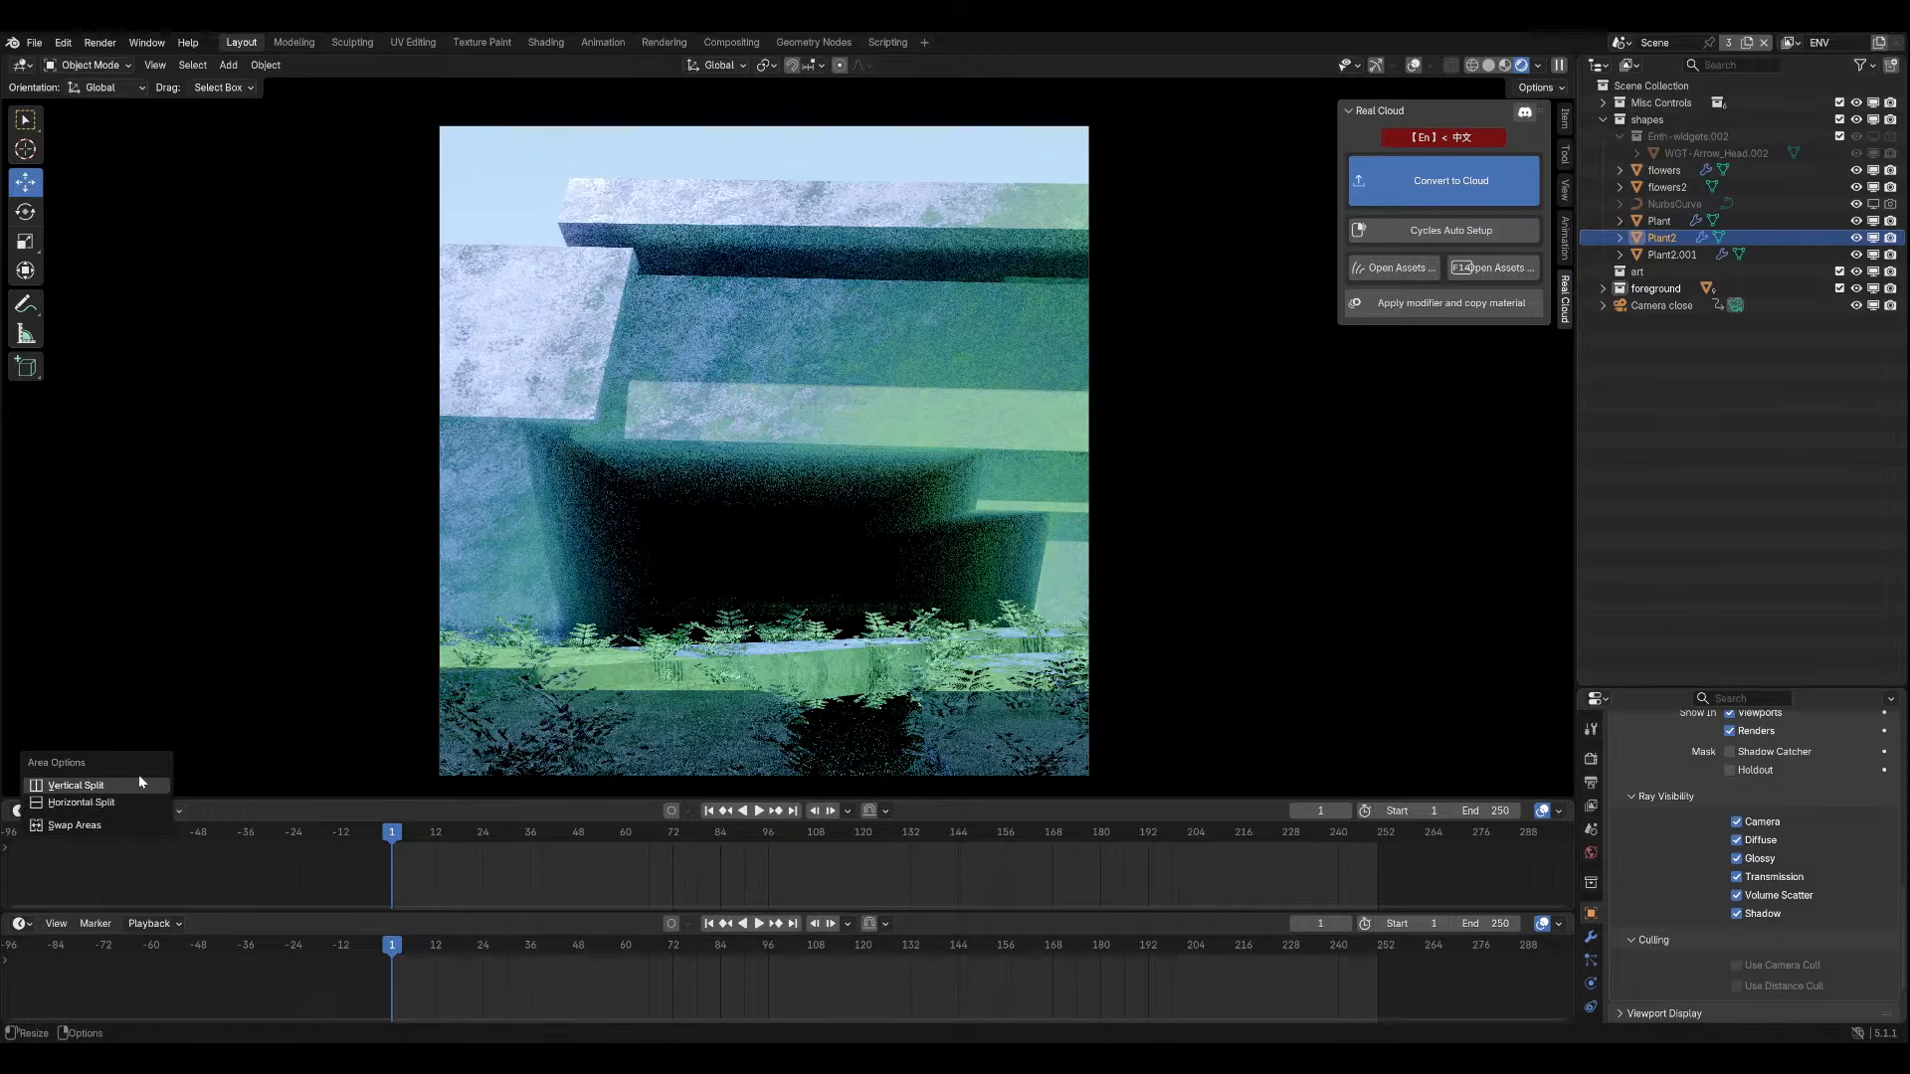
left_click(119, 802)
key("Escape")
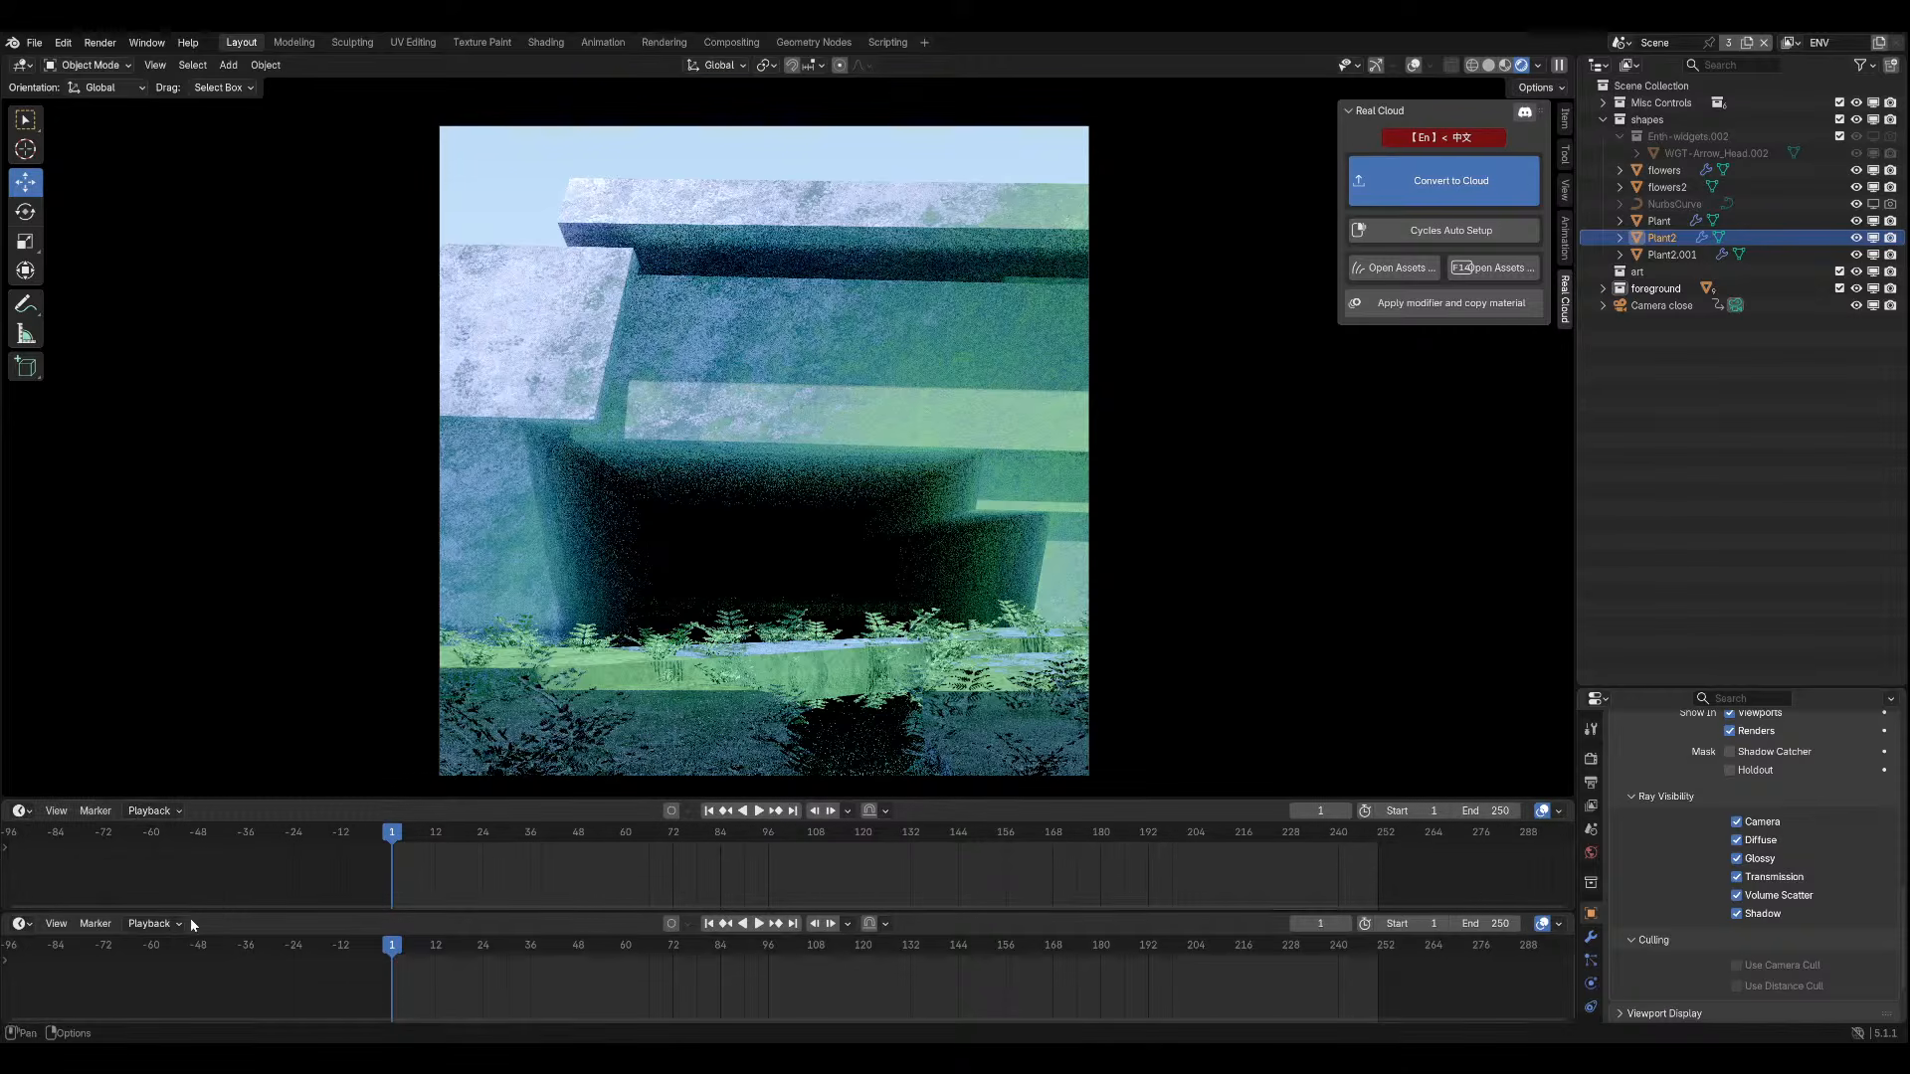
right_click(194, 911)
left_click(179, 935)
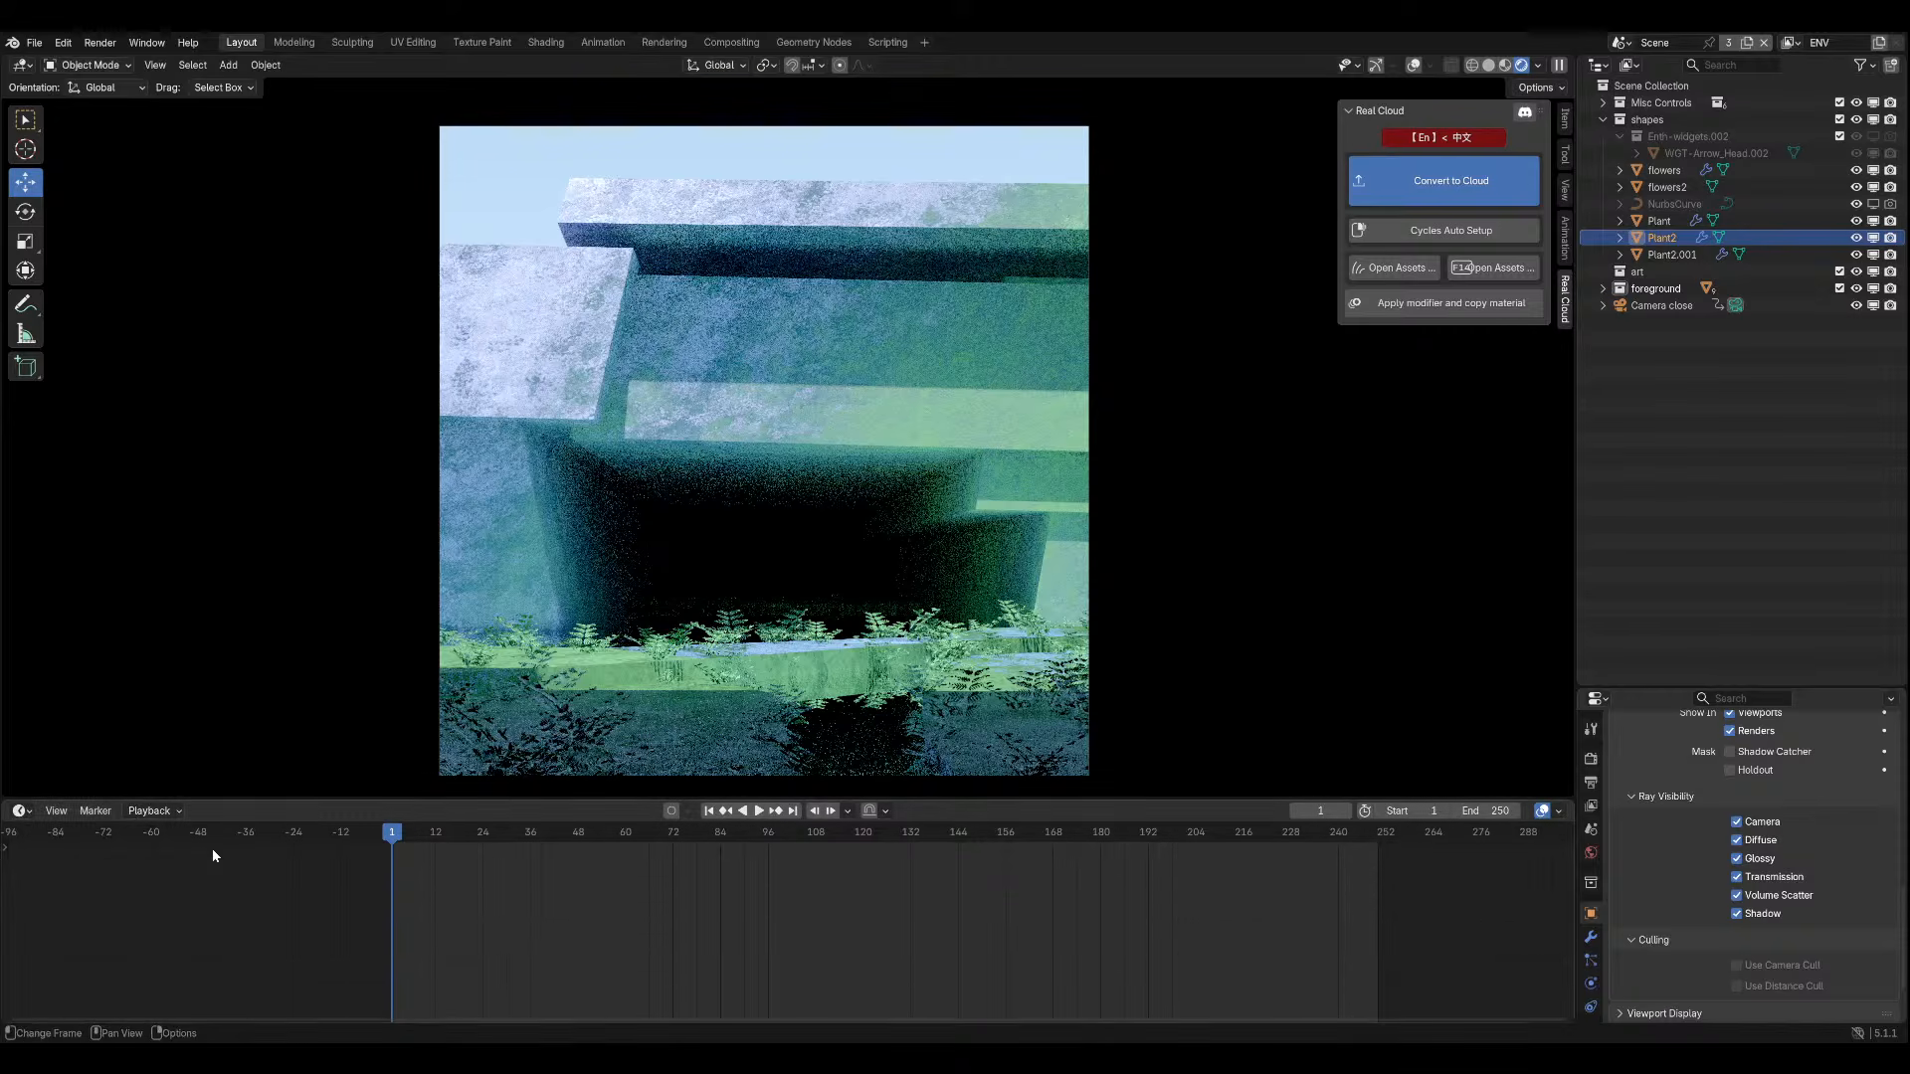
Change the Timeline area to a Shader Editor and bring the Principled BSDF node of Plant2's material into view.
left_click(19, 811)
left_click(39, 948)
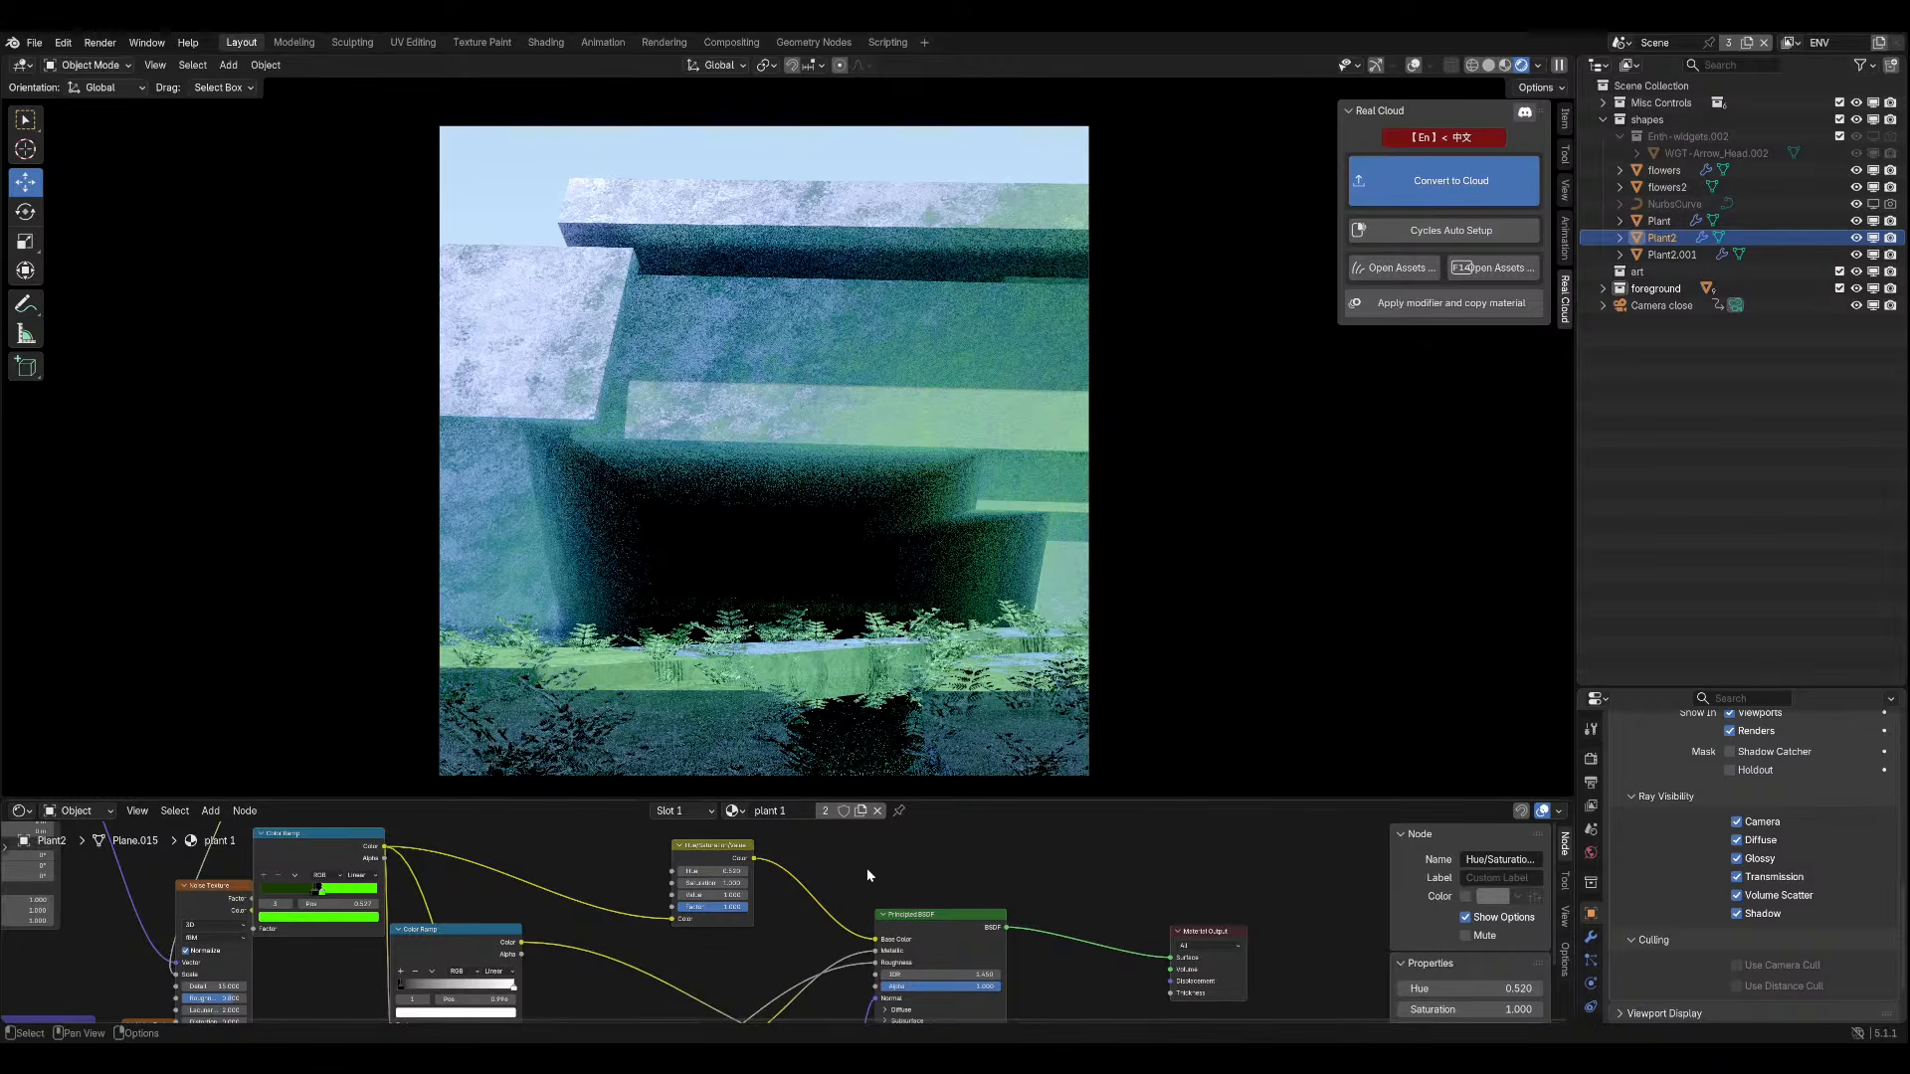
scroll(813, 903, "down", 1)
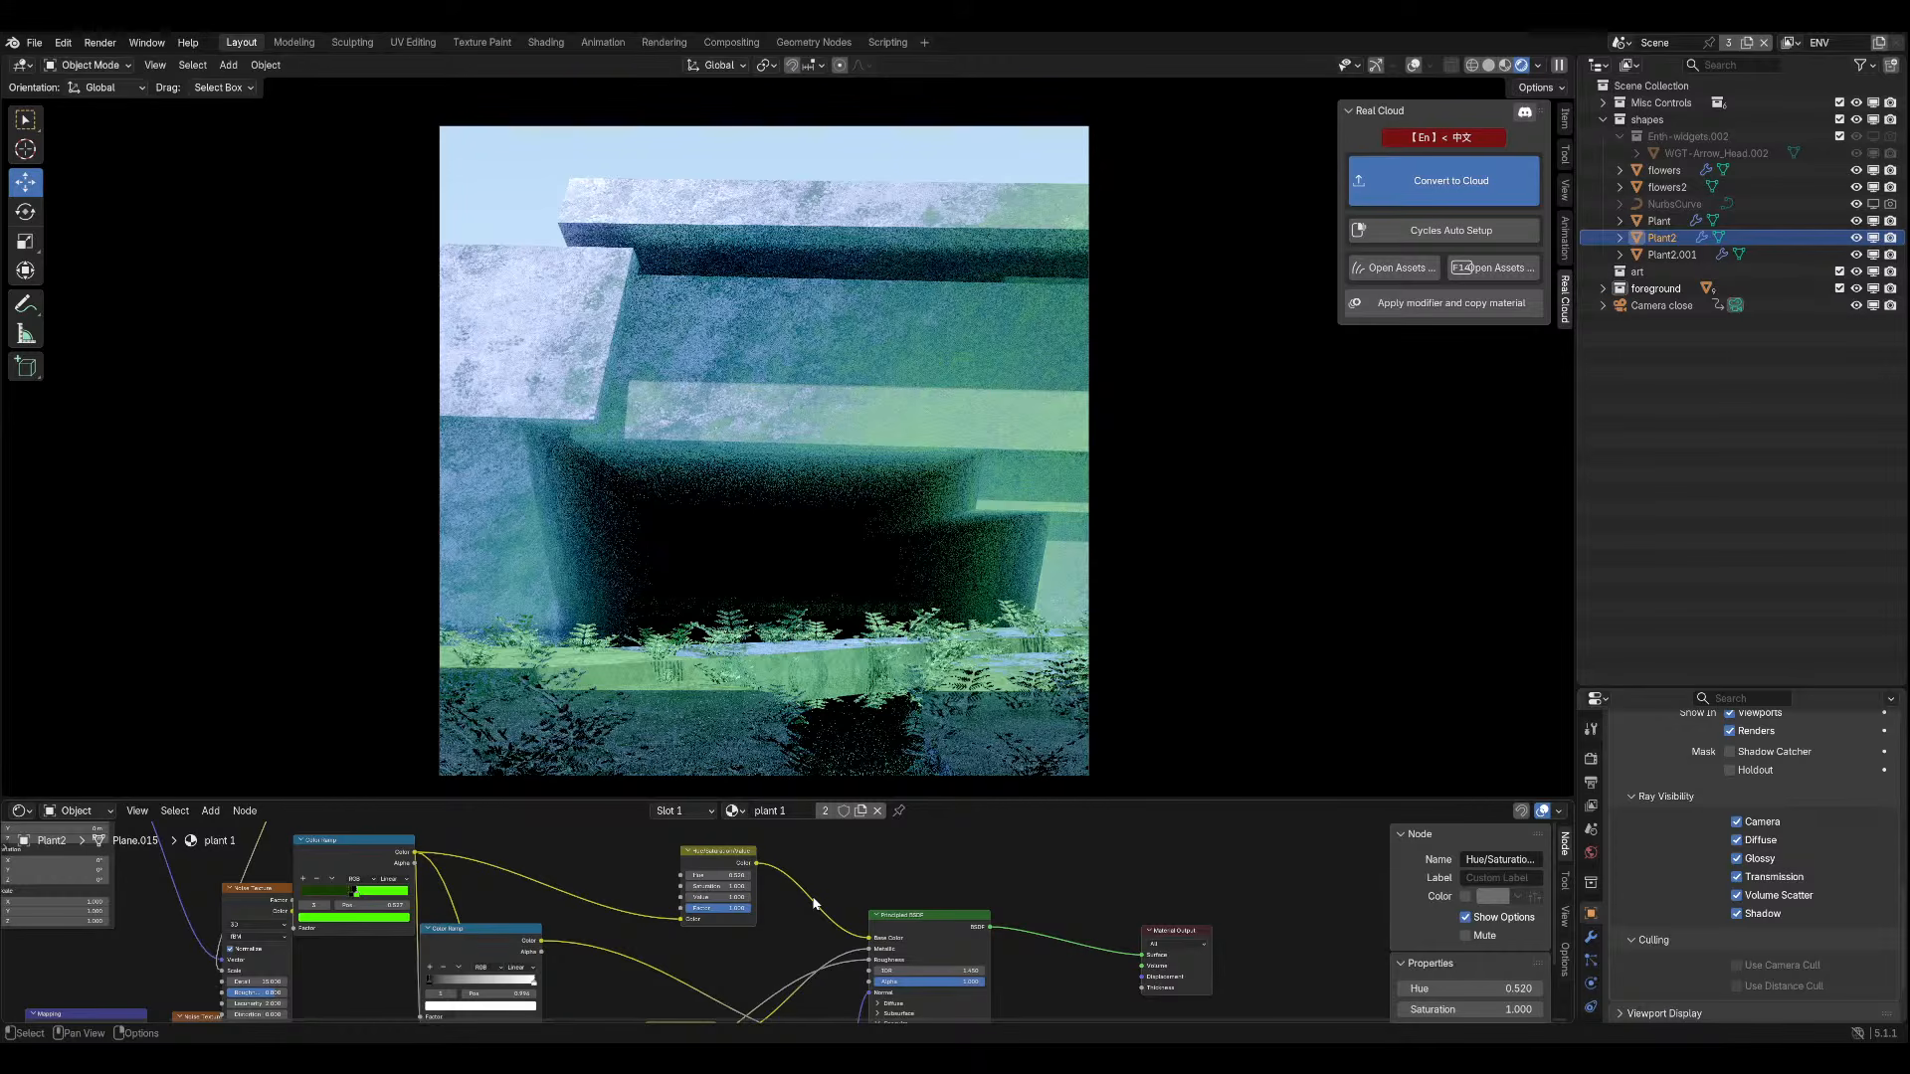
scroll(828, 958, "up", 3)
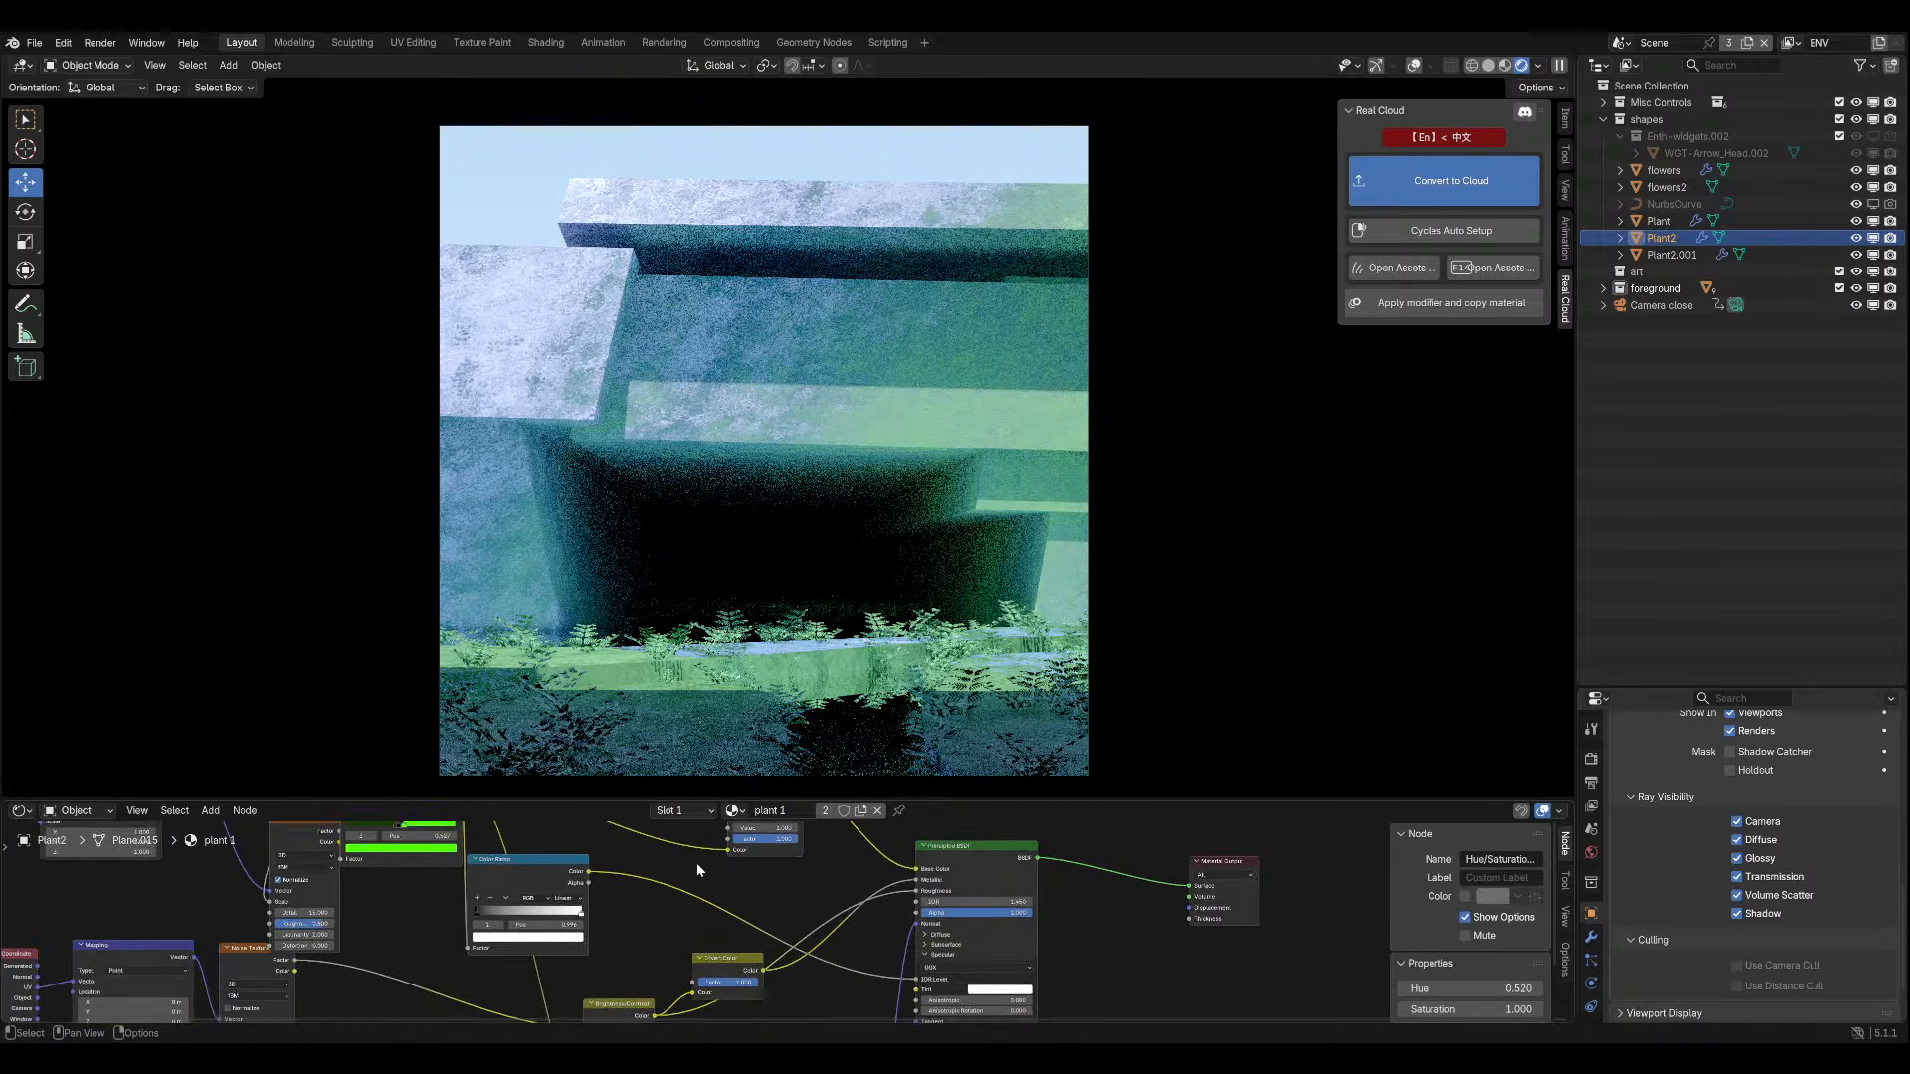
scroll(652, 920, "up", 3)
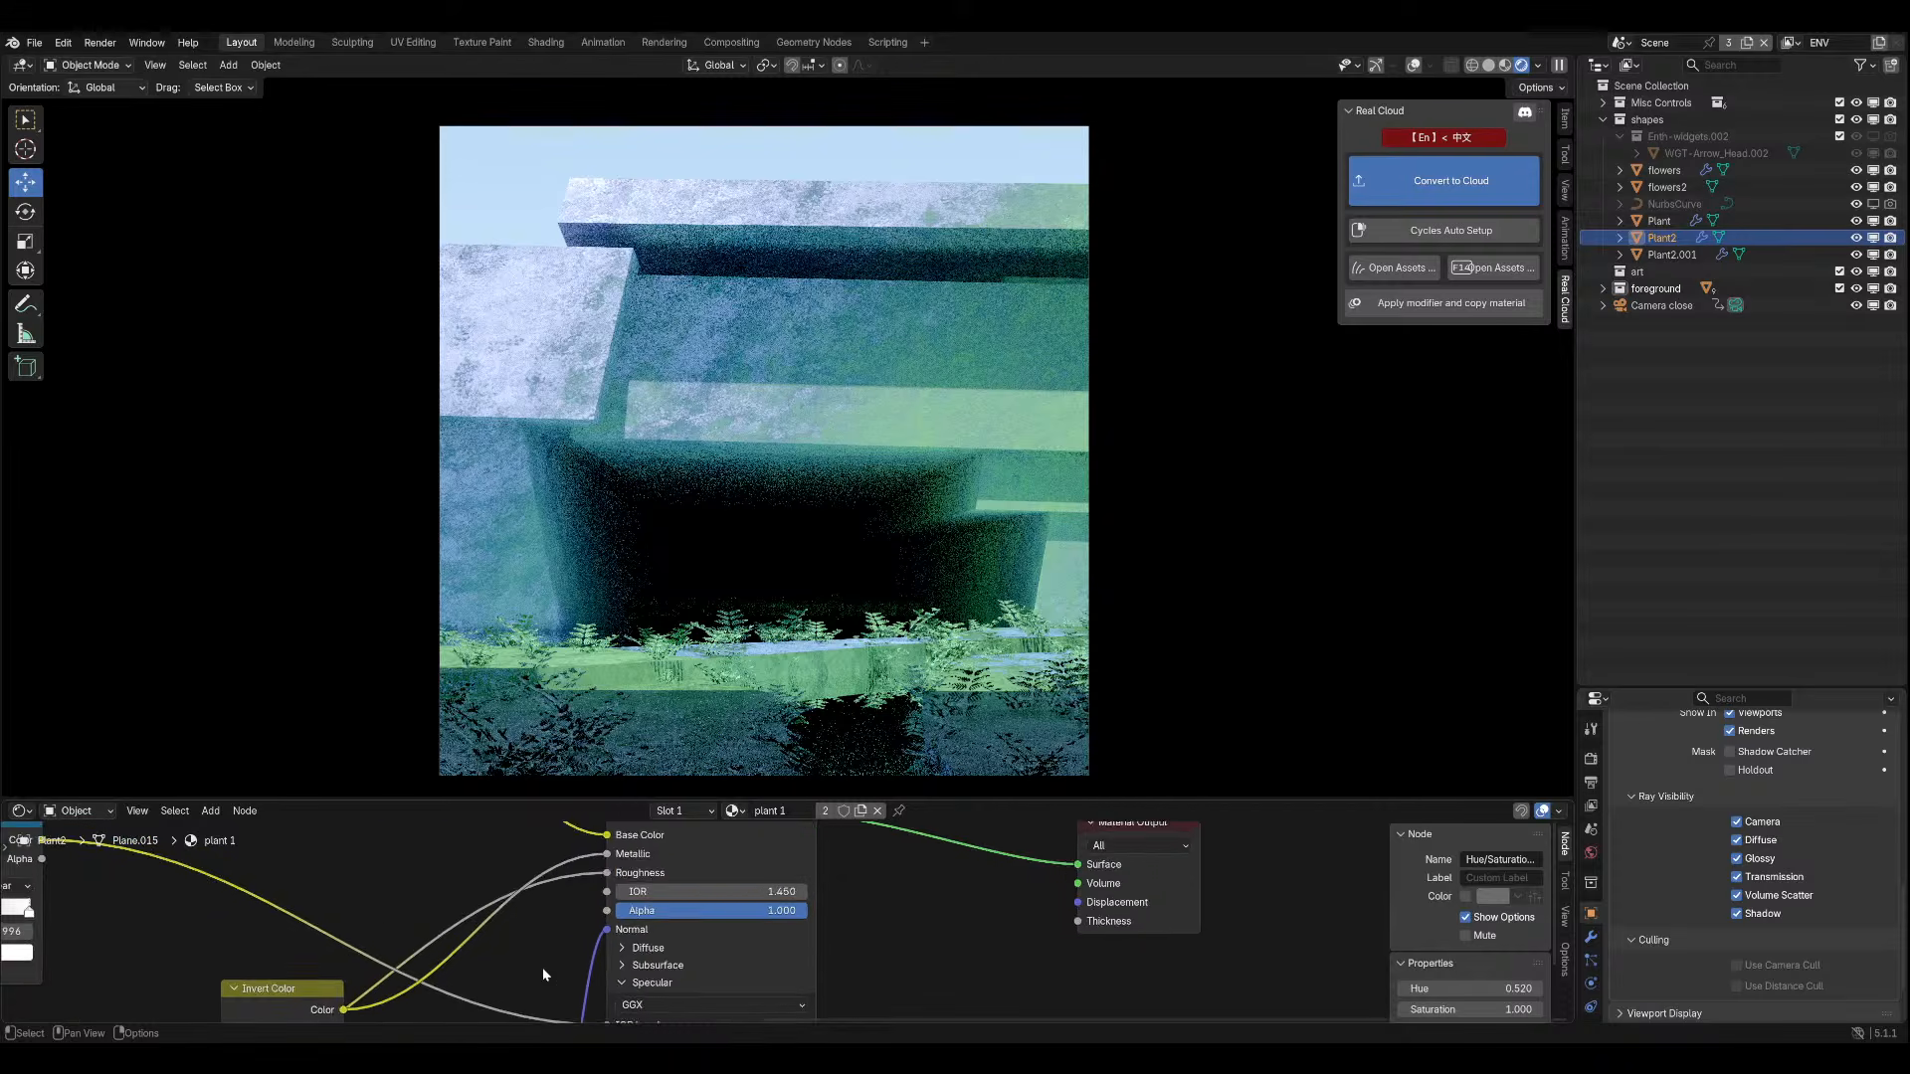
Expand the Transmission settings of the plant 1 material's Principled BSDF and set the transmission Weight to 1.
left_click_drag(658, 964, 614, 970)
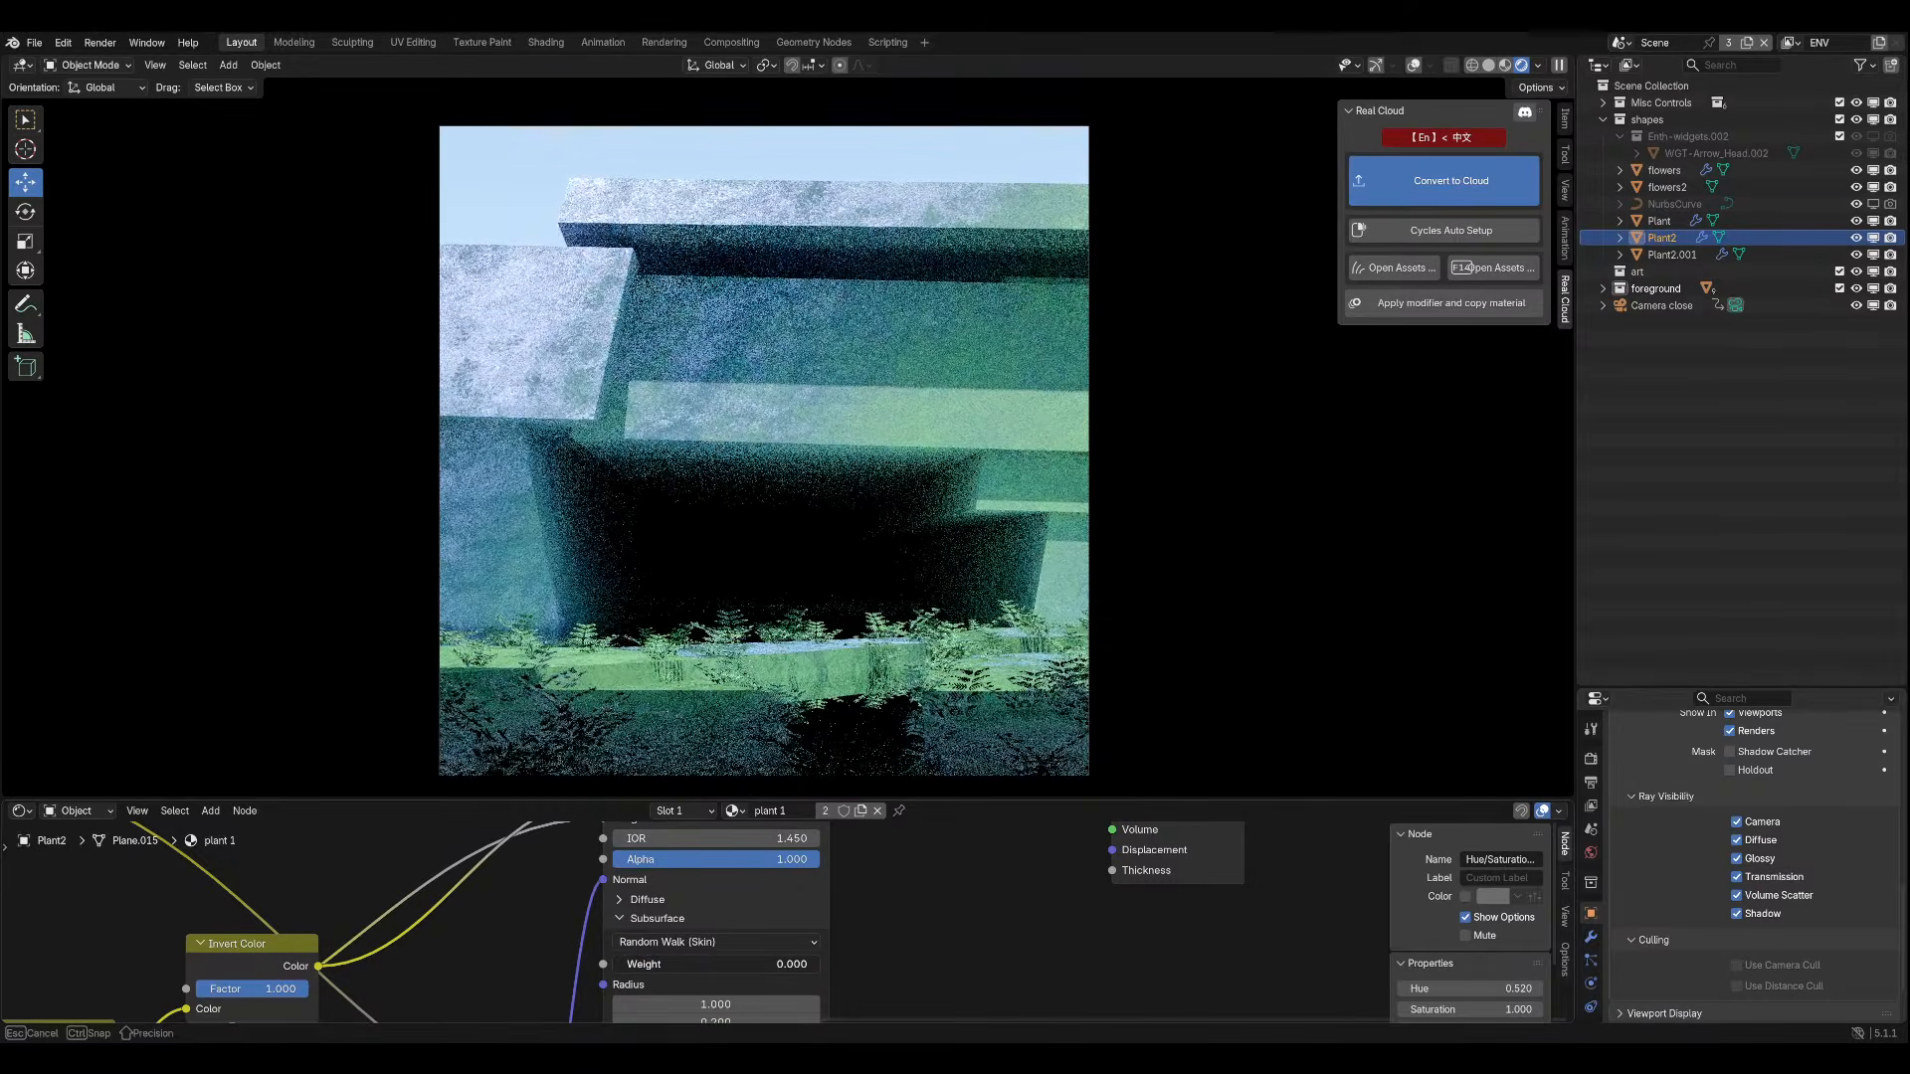
middle_click_drag(559, 964, 534, 917)
scroll(542, 895, "down", 2)
left_click(709, 871)
left_click(683, 898)
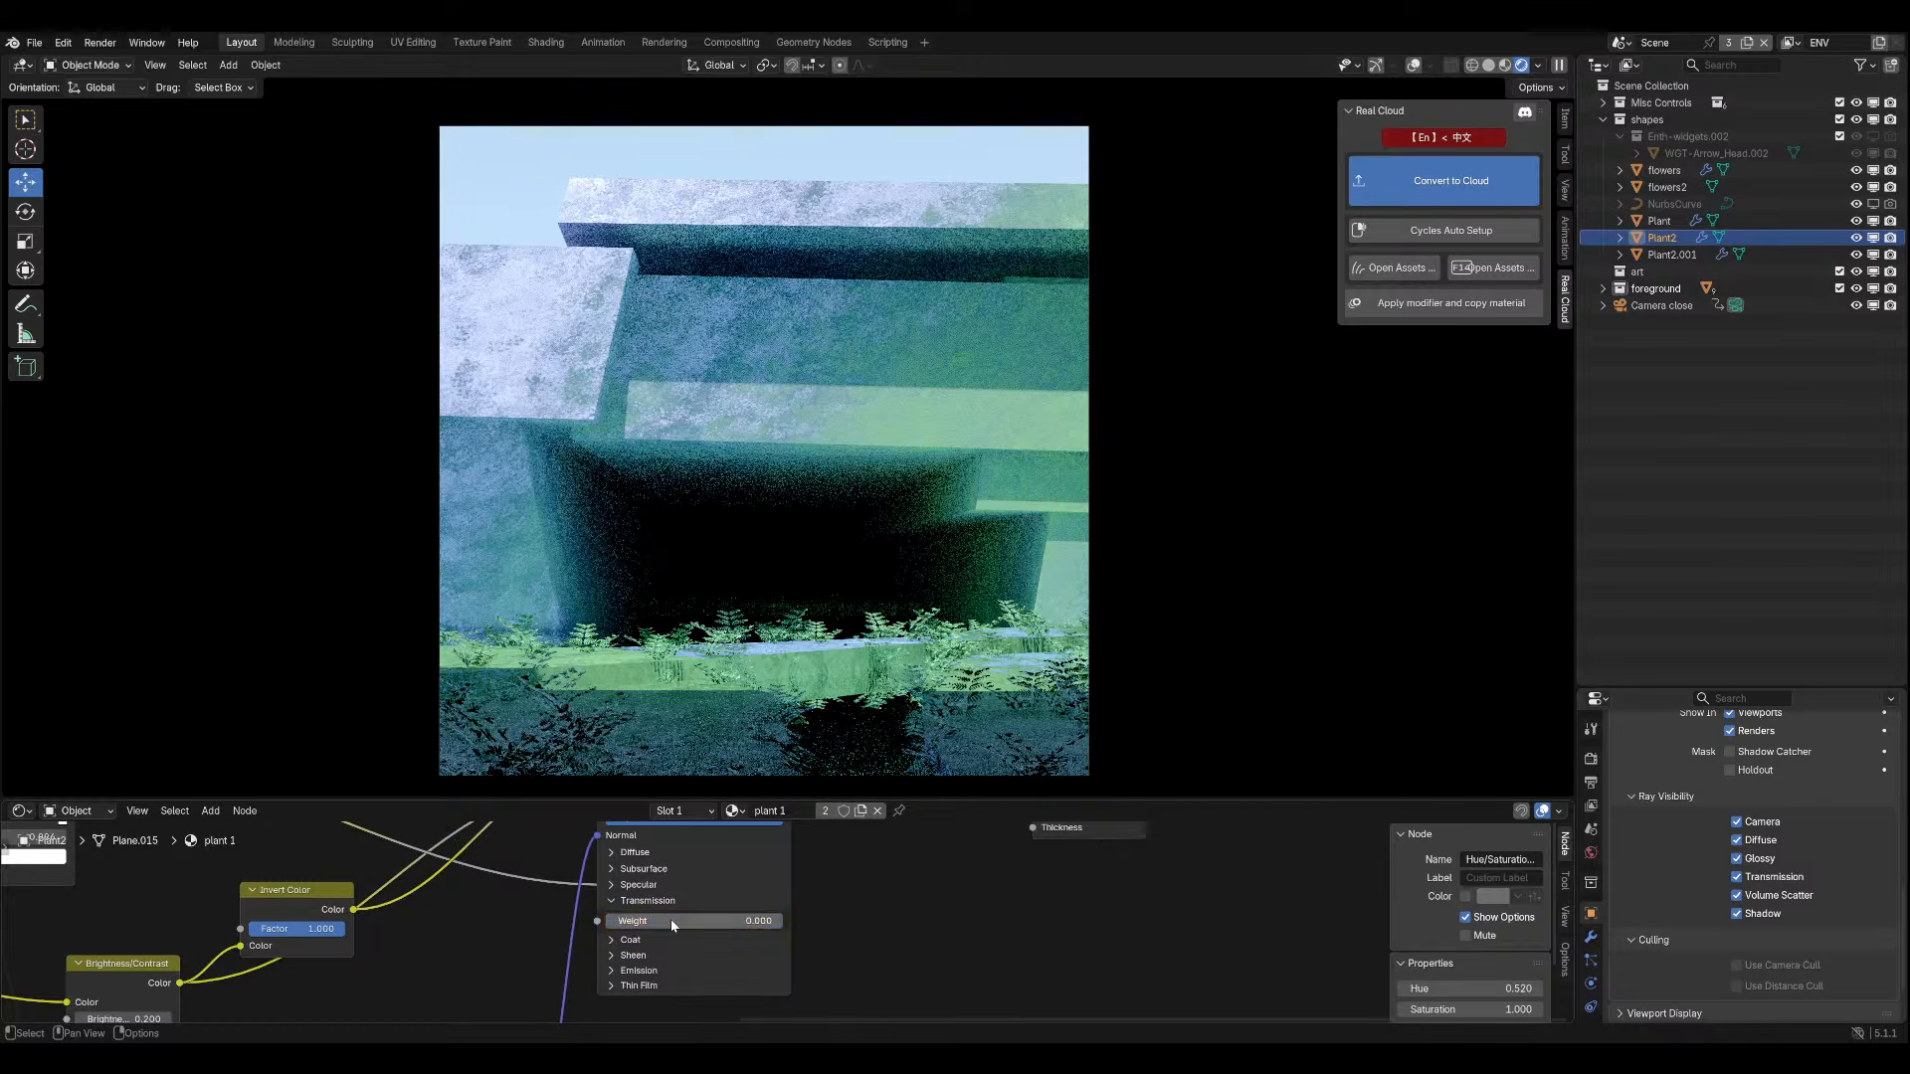
left_click_drag(667, 925, 696, 925)
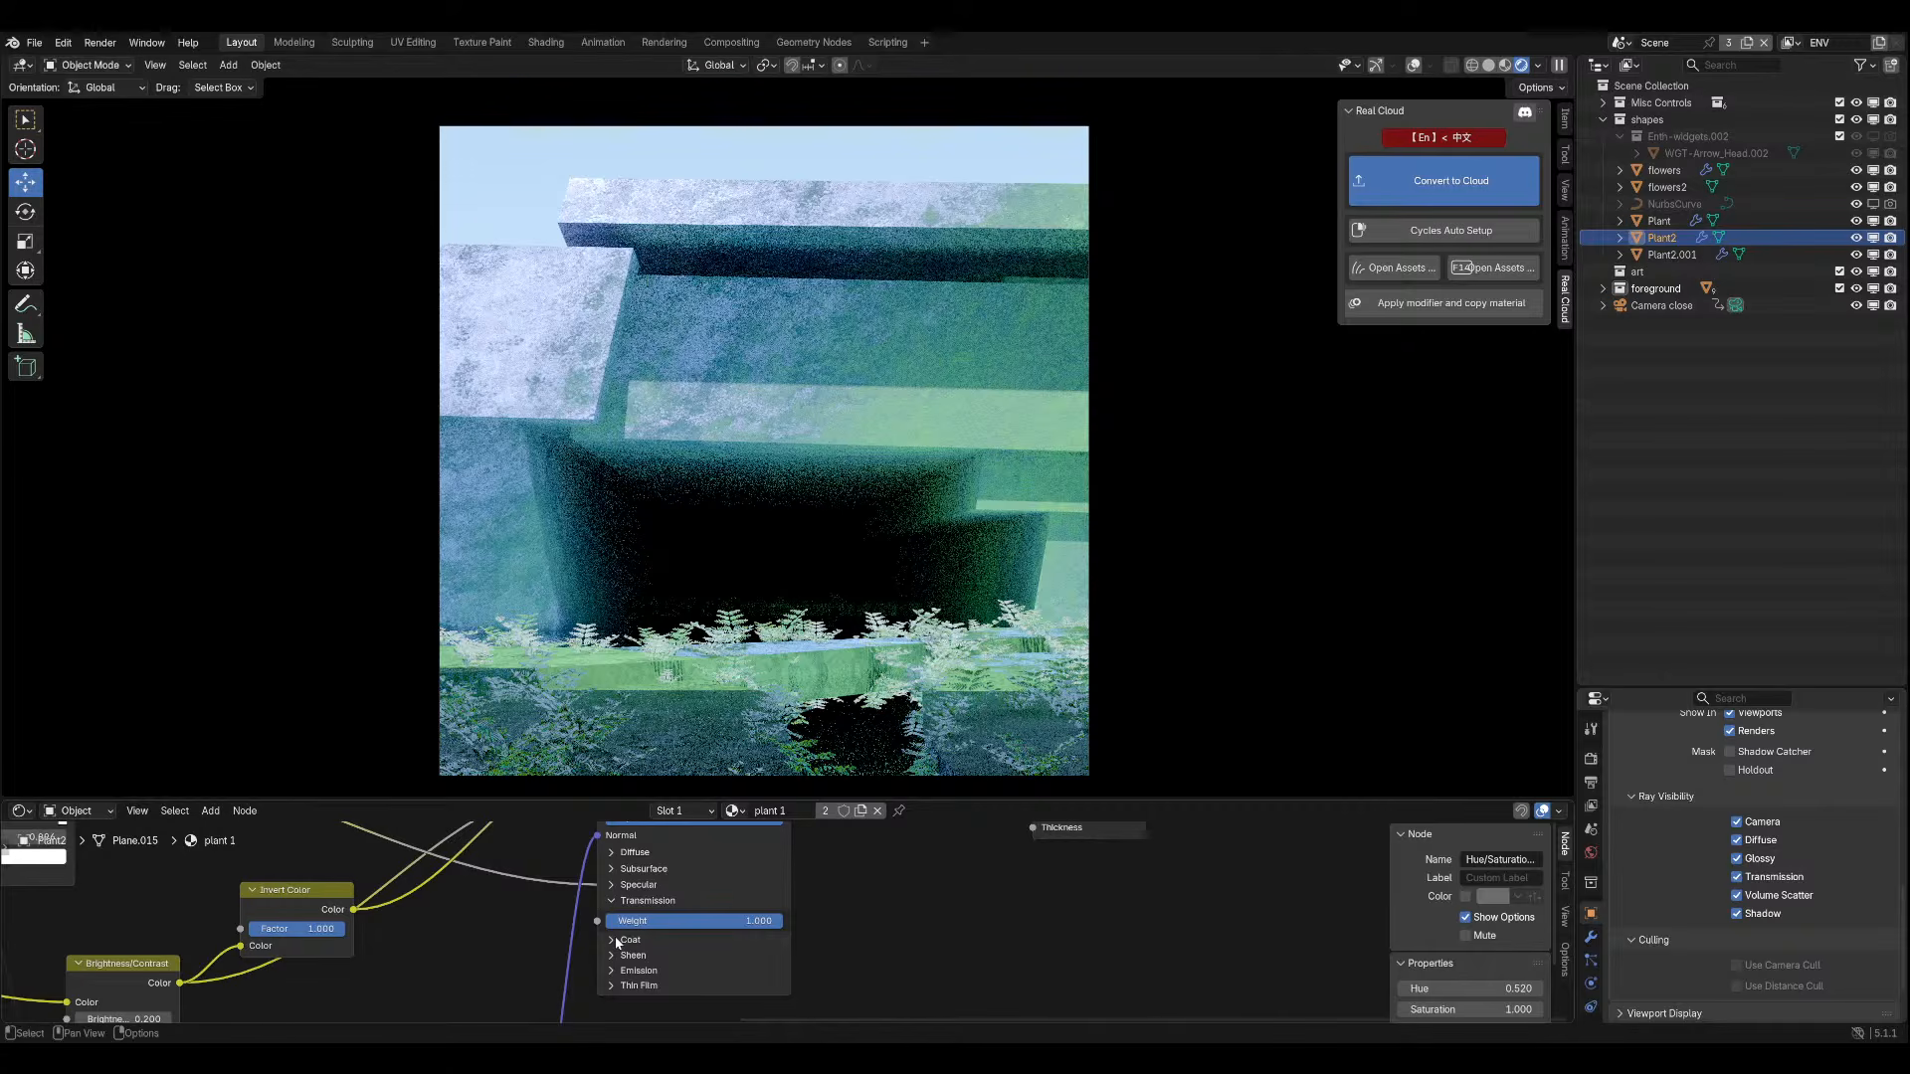
left_click_drag(636, 921, 775, 932)
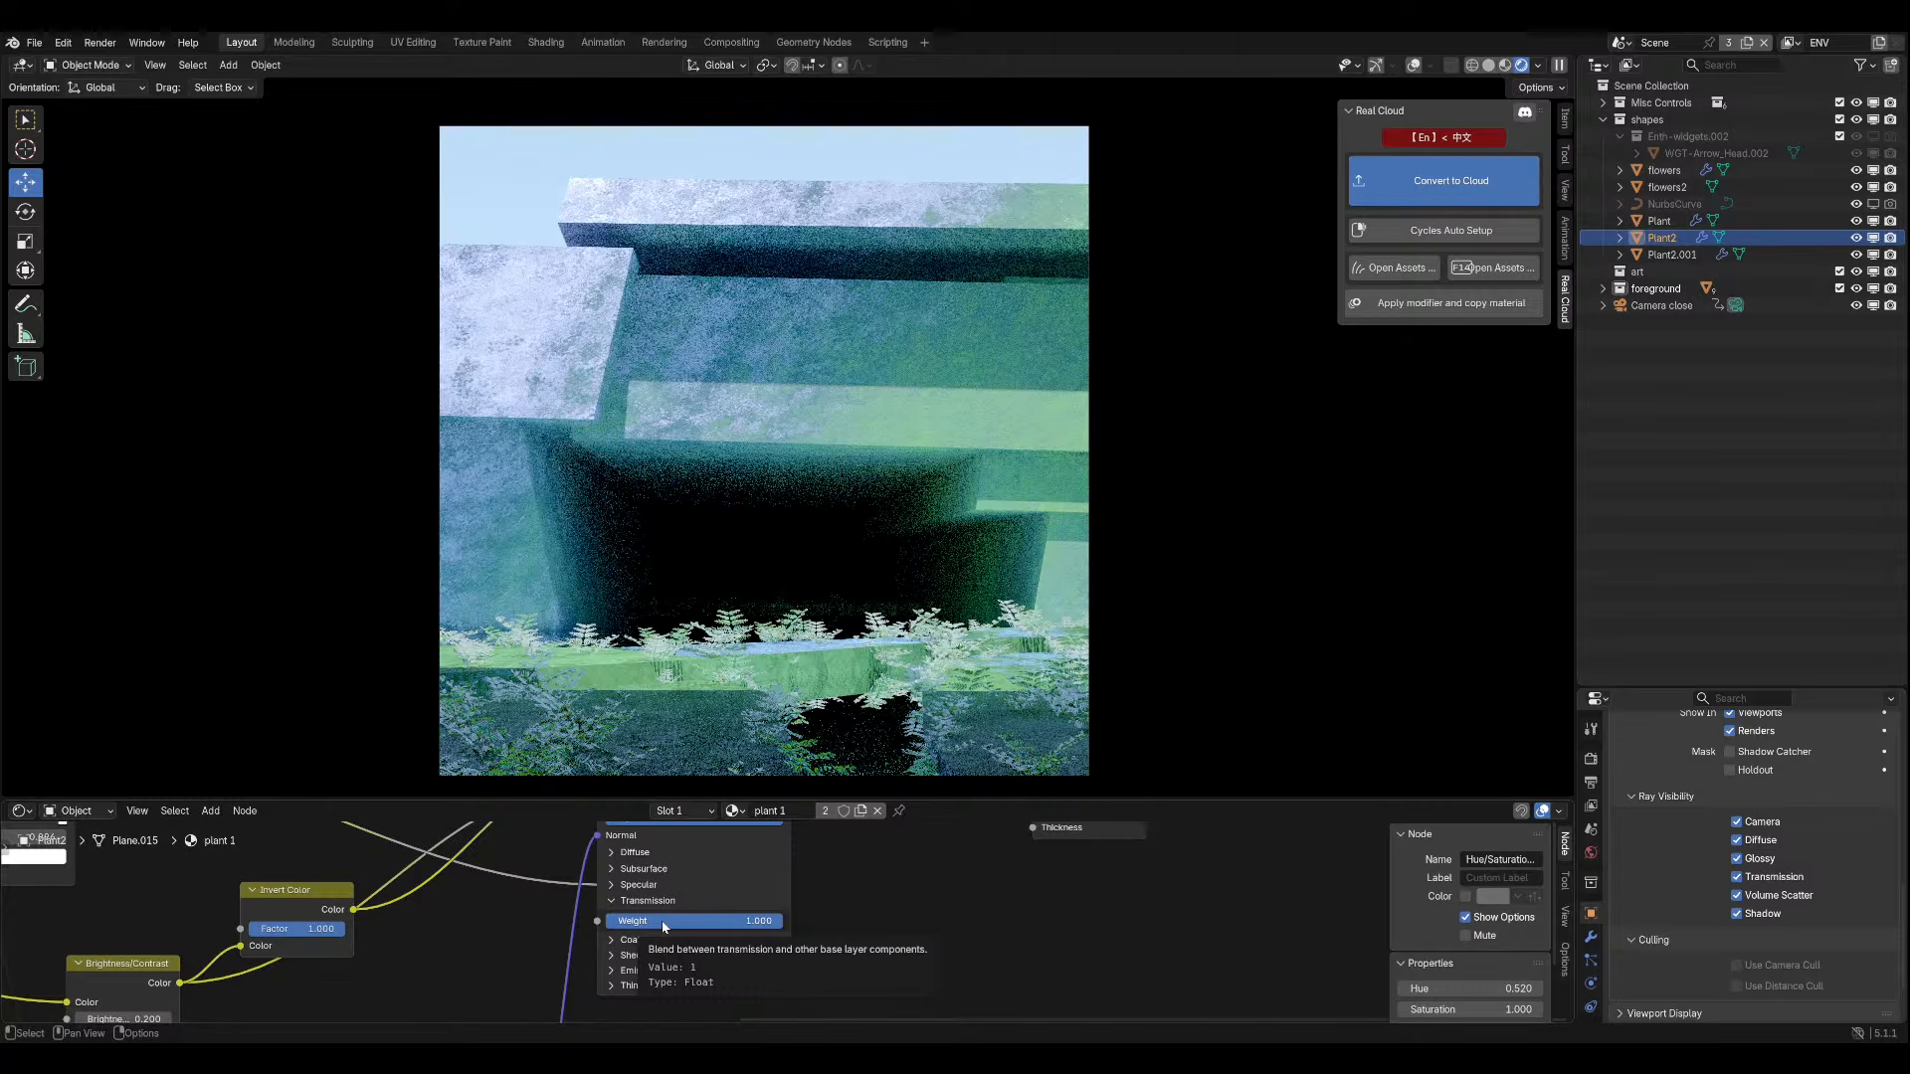
Examine the Subsurface and Specular settings of the Principled BSDF, including the specular tint, and return to the Transmission settings.
scroll(696, 920, "up", 2, "shift")
left_click(638, 930)
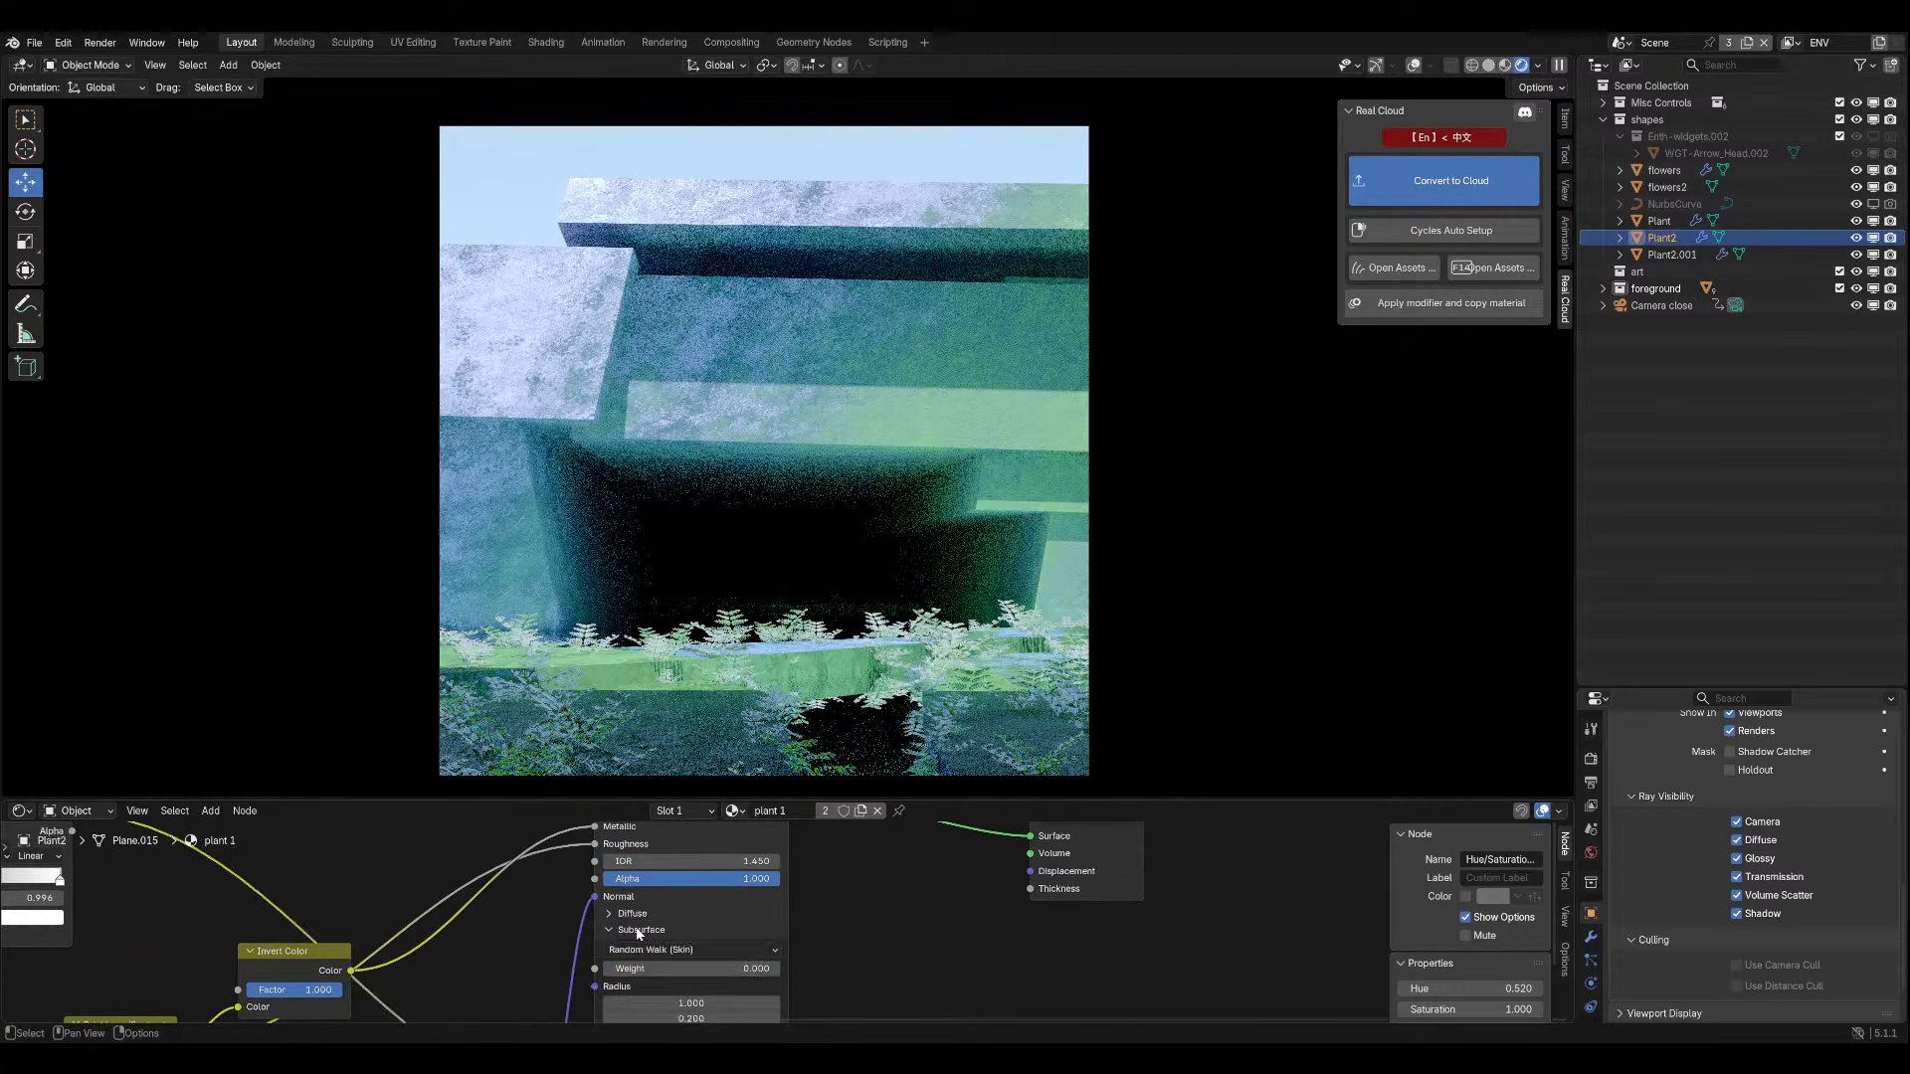
left_click(638, 930)
left_click(636, 946)
left_click(729, 1002)
left_click_drag(750, 786, 740, 724)
key("Escape")
key("Escape")
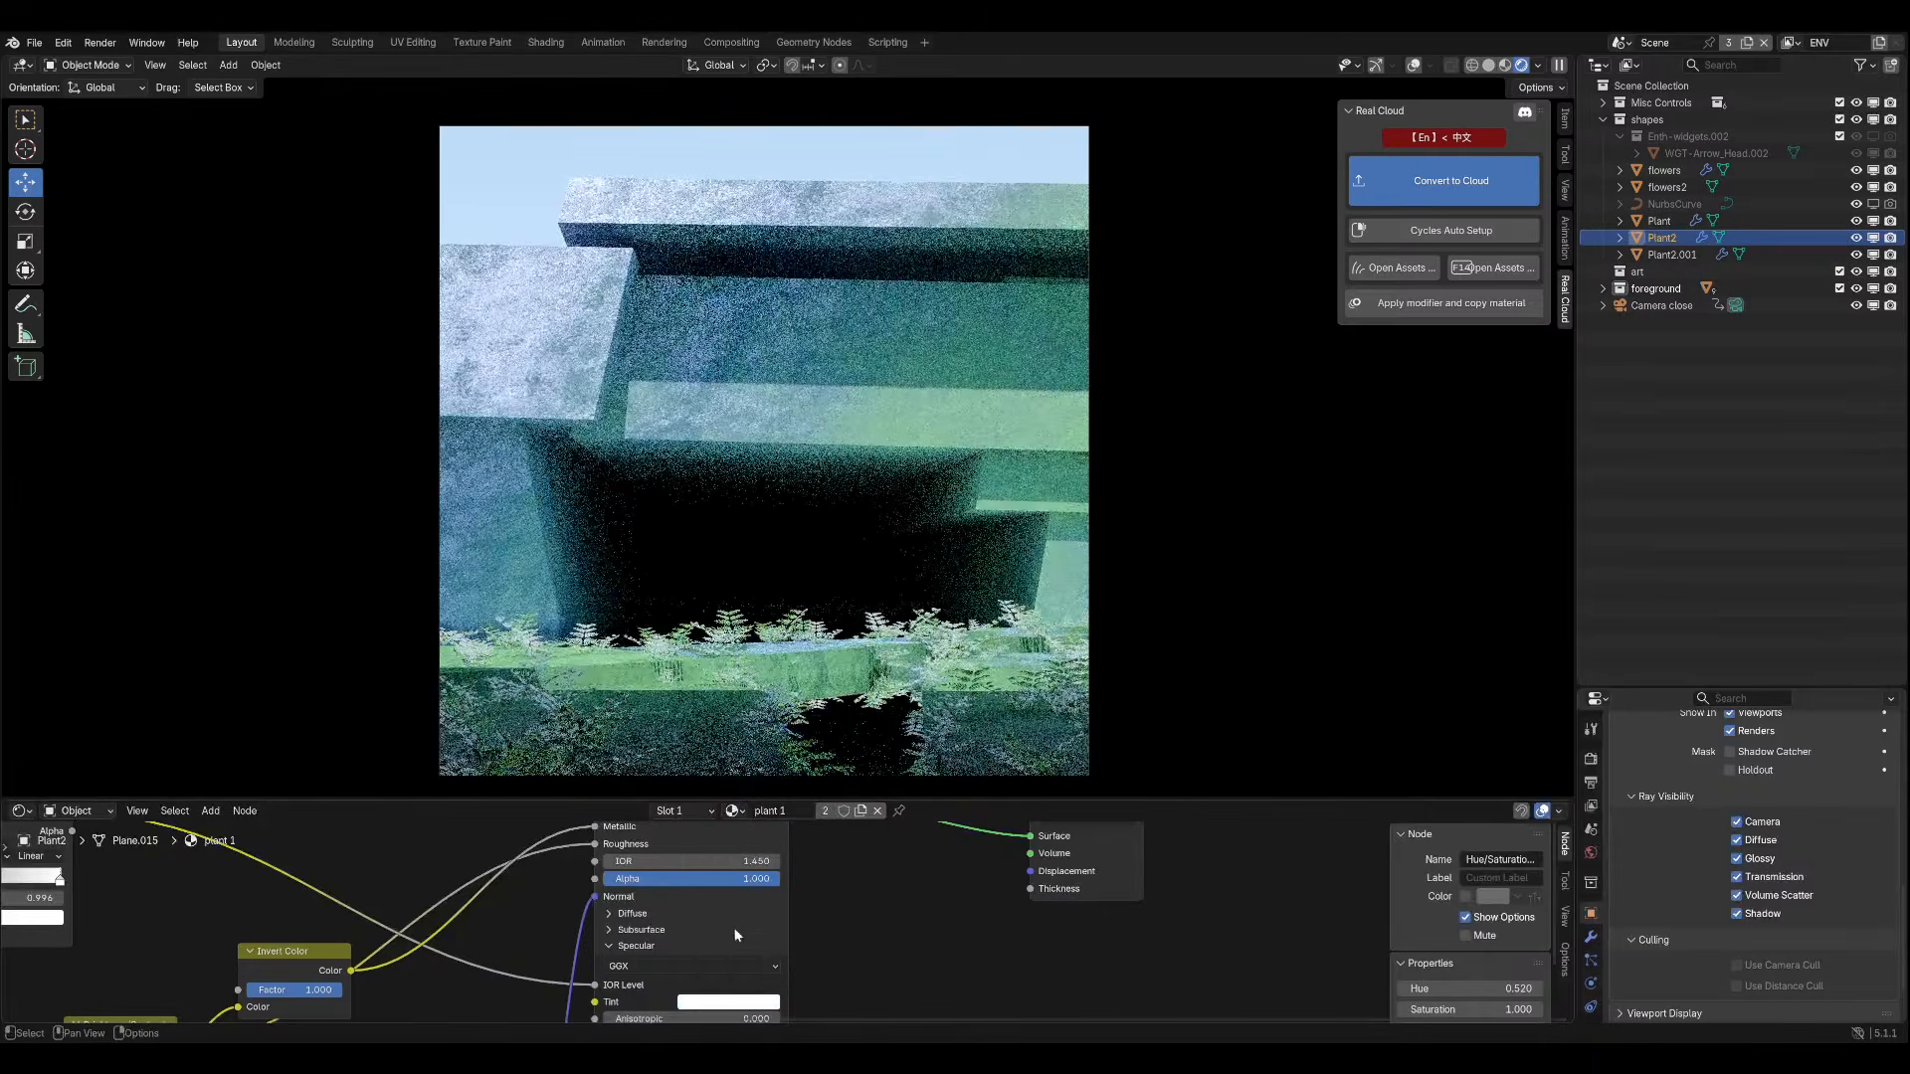
left_click(640, 946)
left_click(652, 933)
left_click(652, 933)
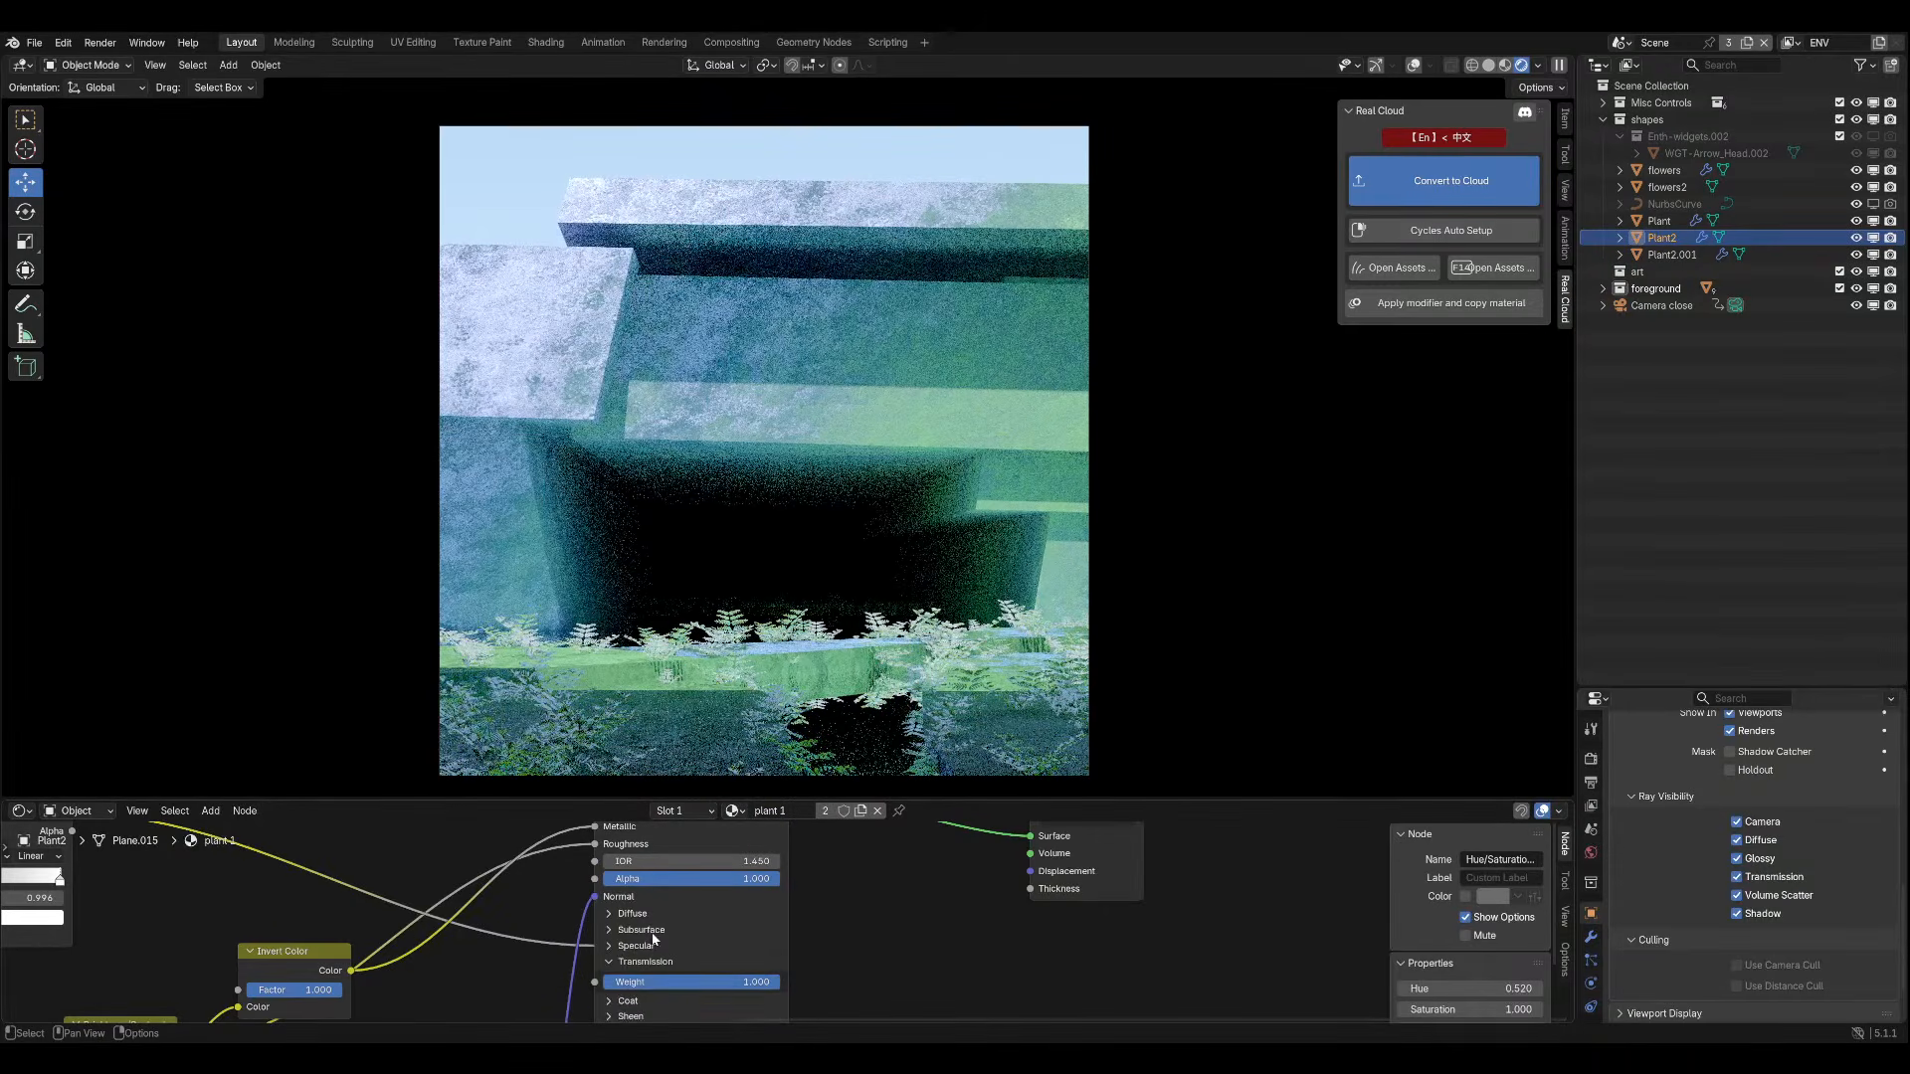
middle_click_drag(836, 953, 861, 870)
scroll(853, 873, "down", 1)
scroll(741, 908, "up", 1)
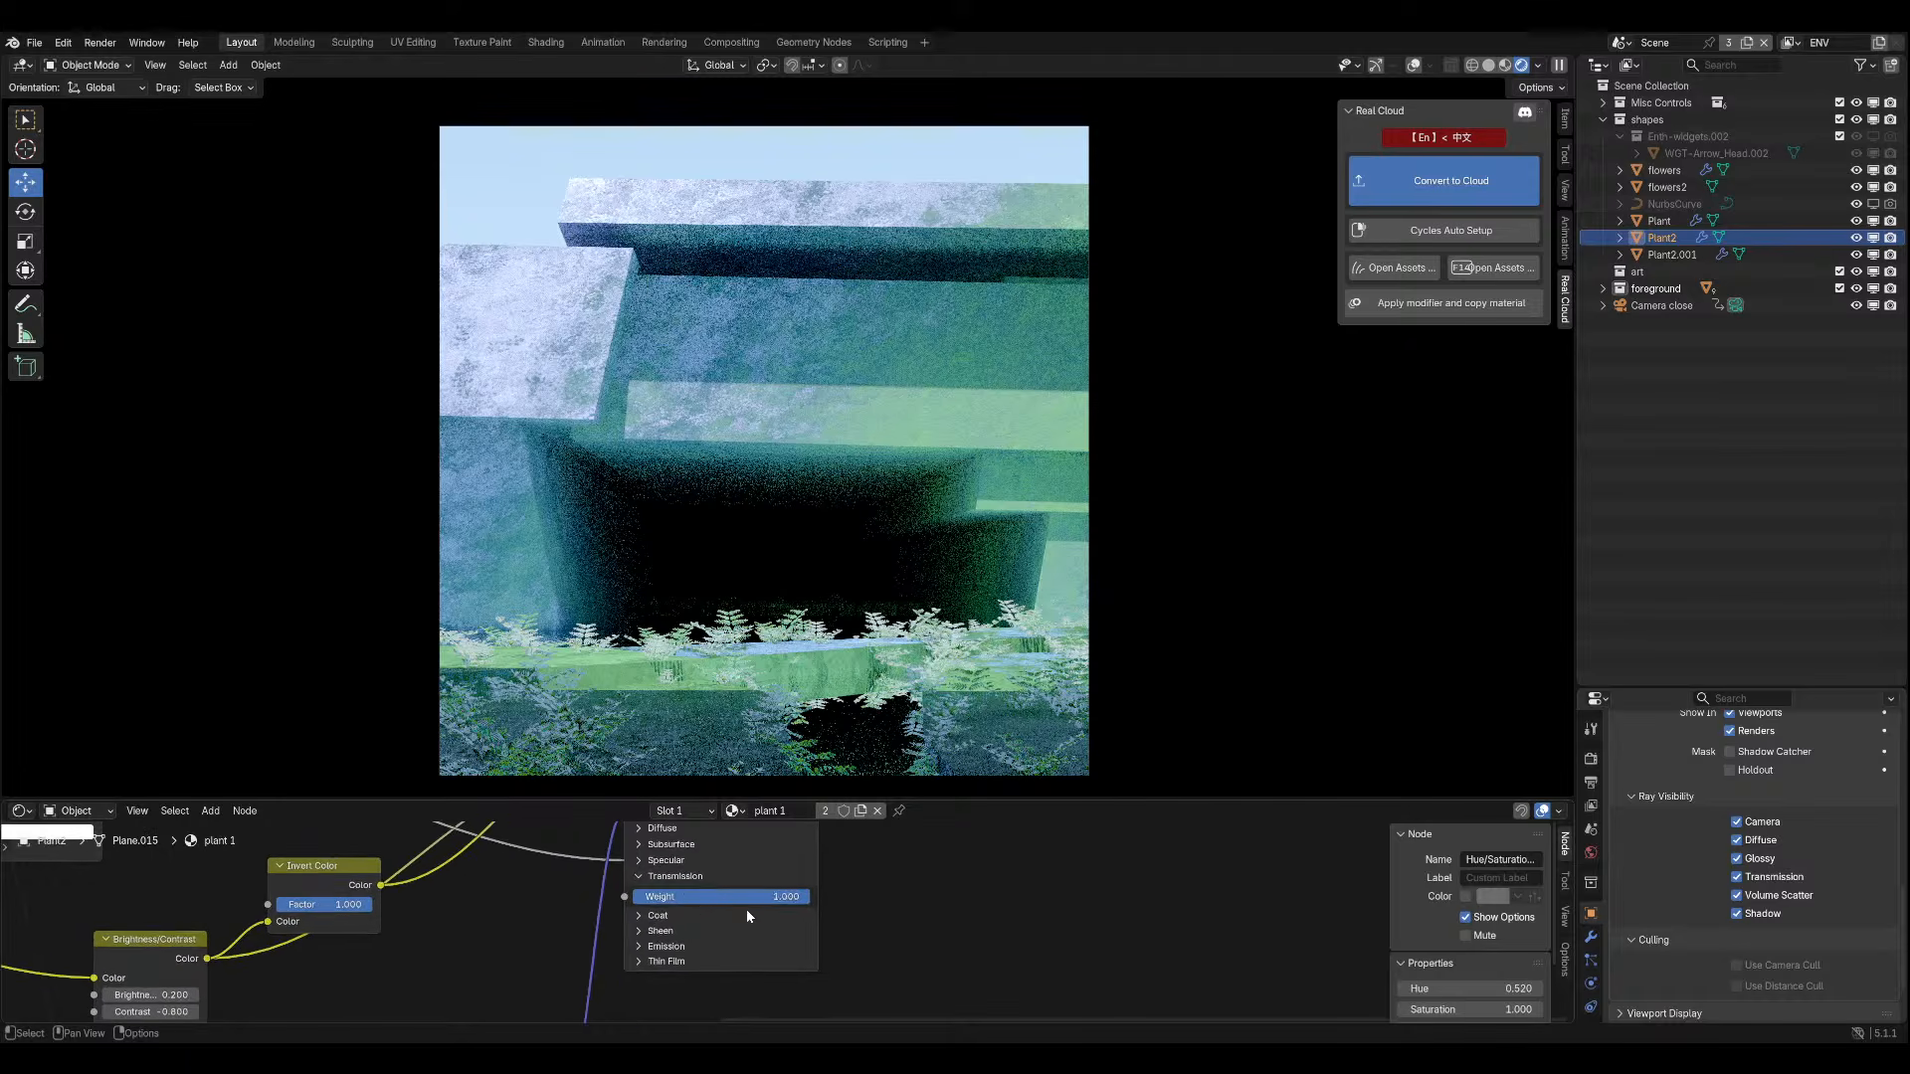
Set the Transmission Weight of plant 1's Principled BSDF to 0 and expand its Emission settings.
left_click_drag(746, 900, 567, 898)
left_click(670, 964)
mouse_move(677, 976)
left_mouse_down()
mouse_move(764, 977)
mouse_move(677, 977)
left_mouse_up()
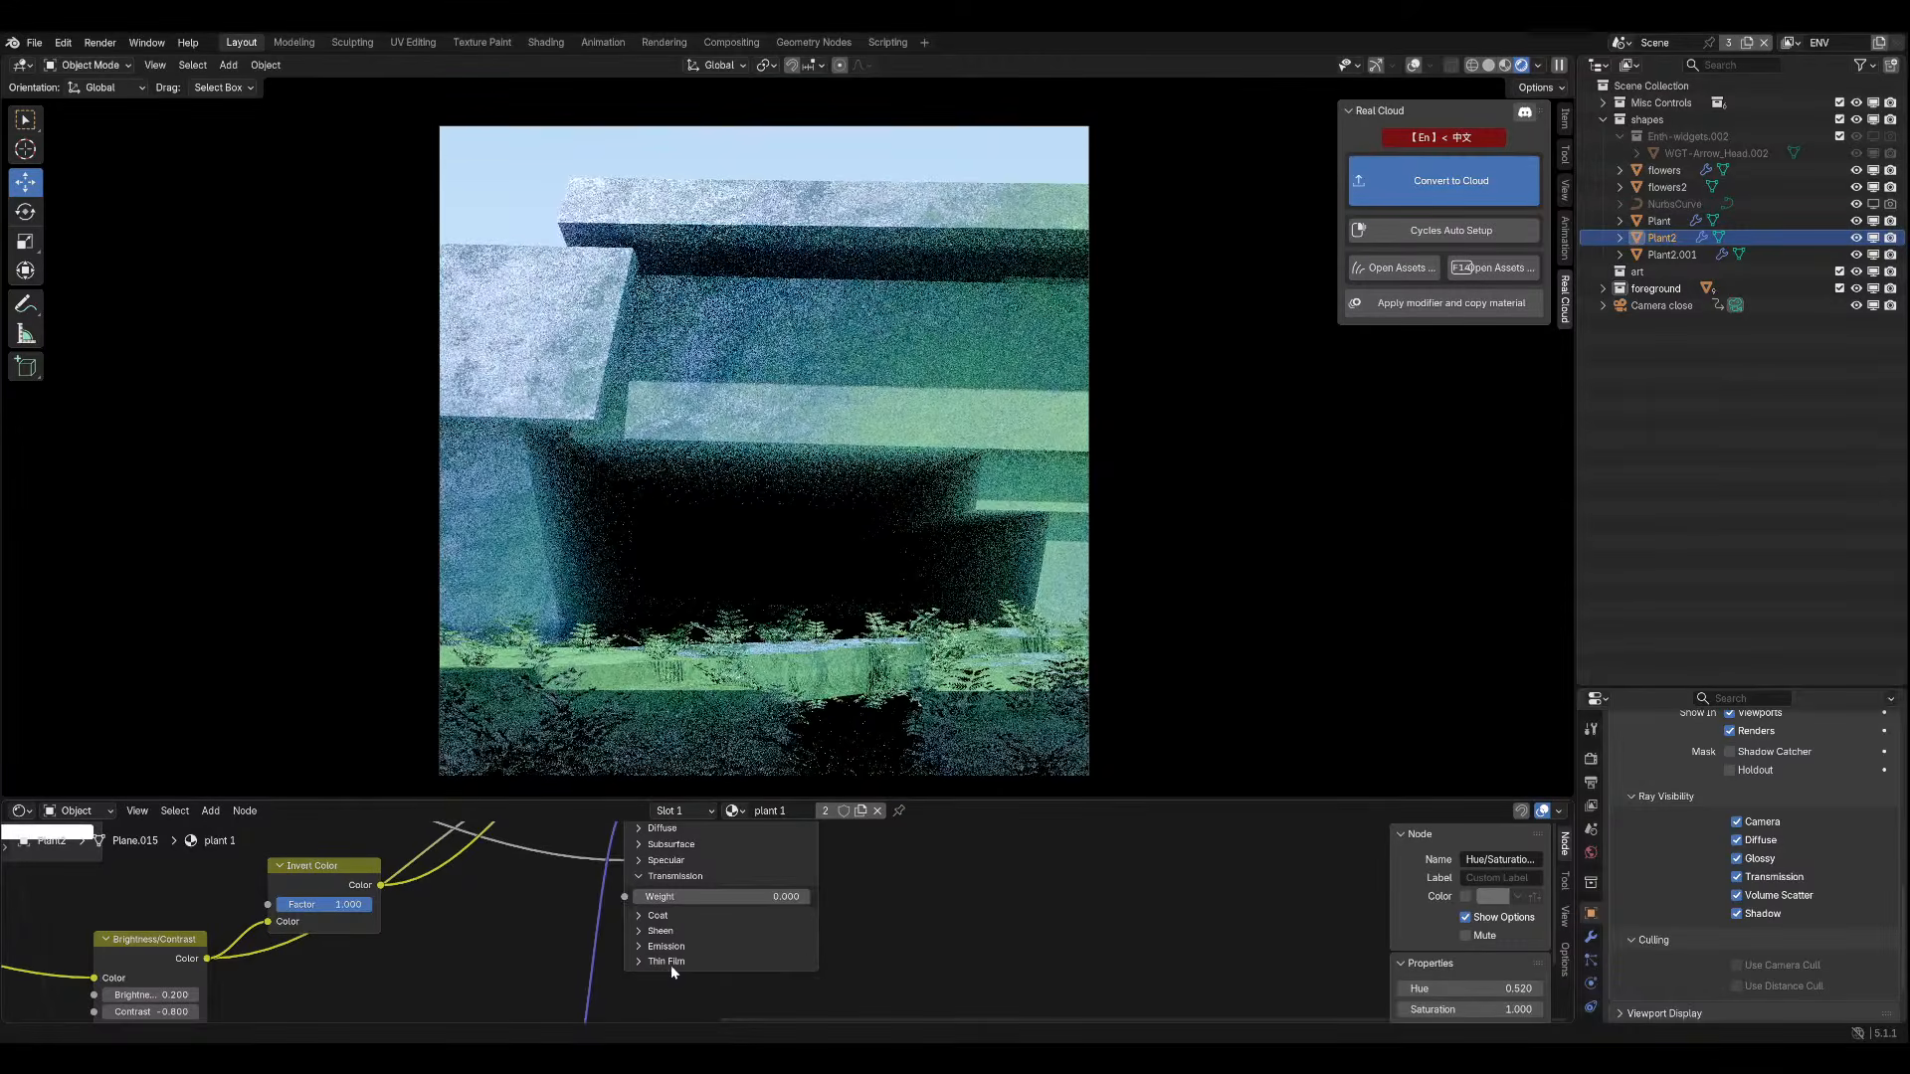
left_click(670, 962)
left_click(667, 946)
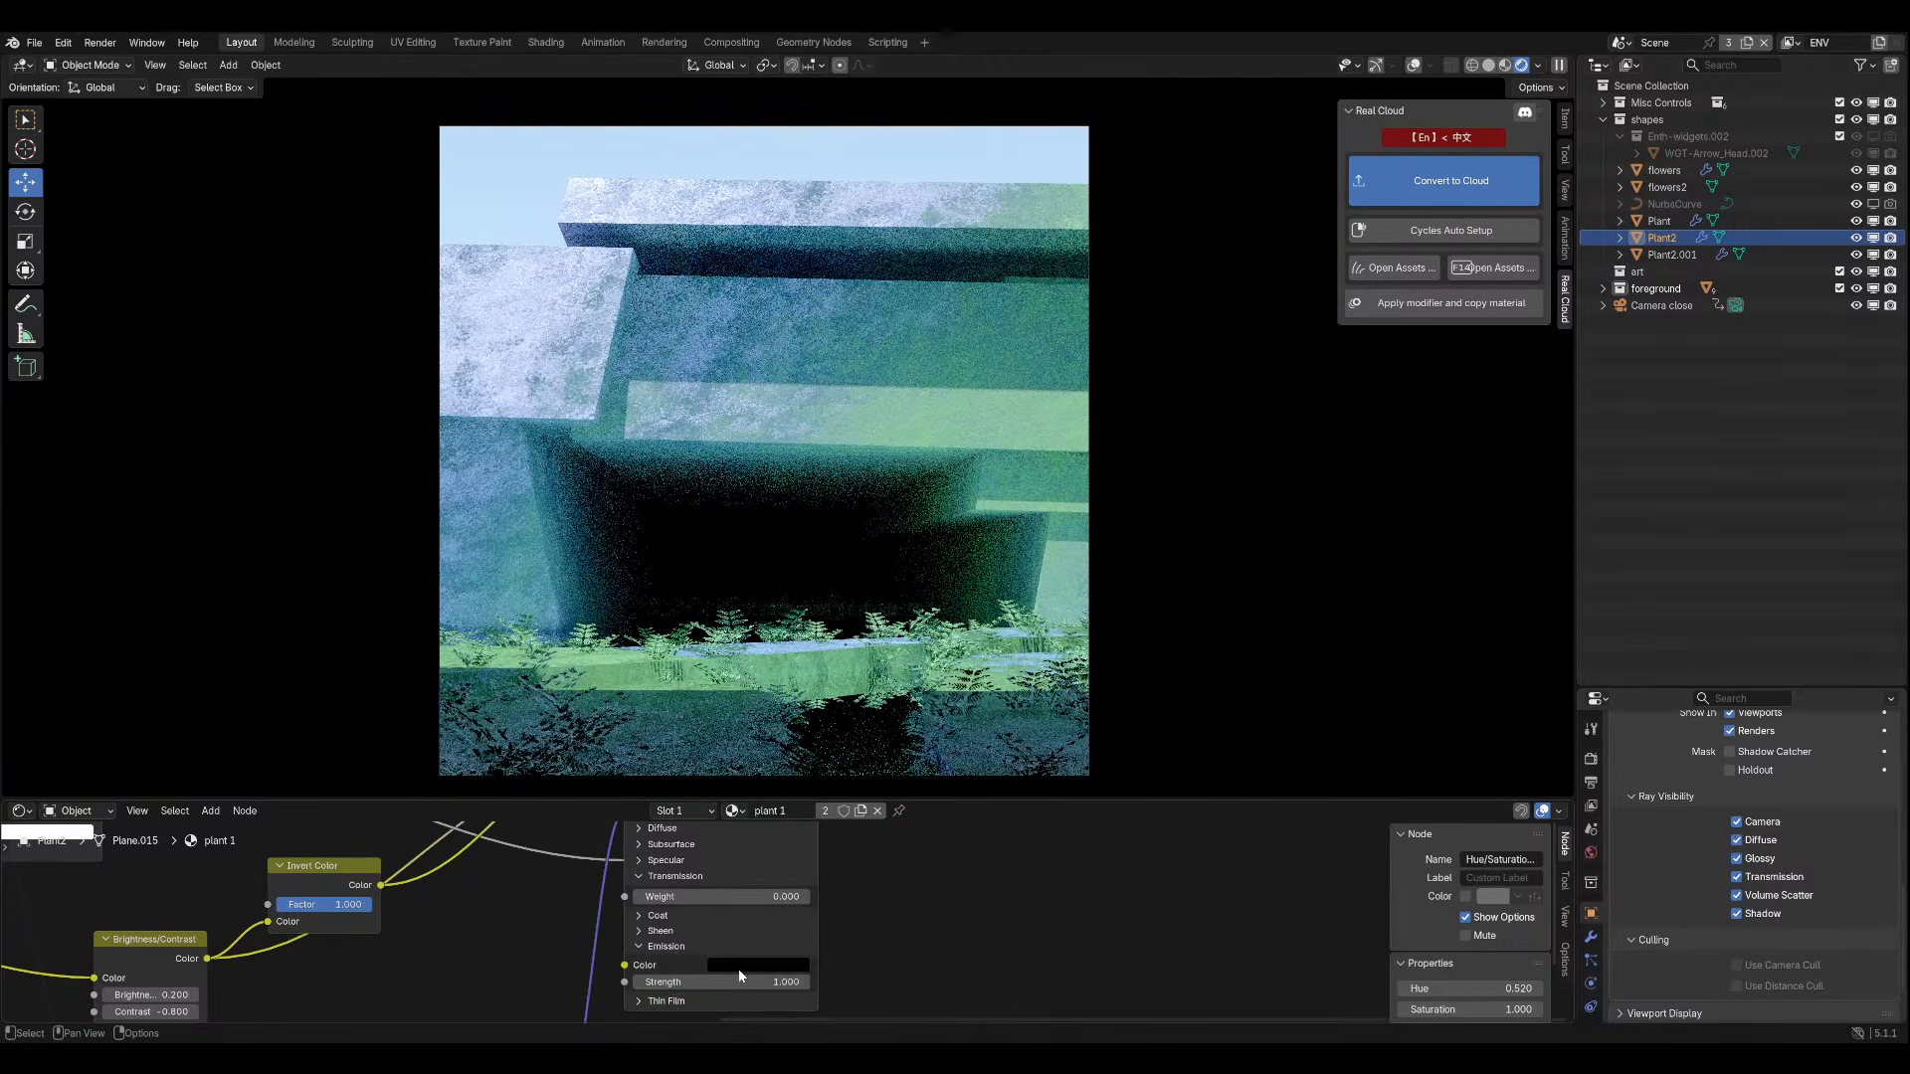
Try a very dark blue Emission color on the plant 1 material and return the color to black.
left_click(739, 969)
left_click_drag(856, 796, 817, 697)
left_click(740, 964)
scroll(970, 636, "down", 1)
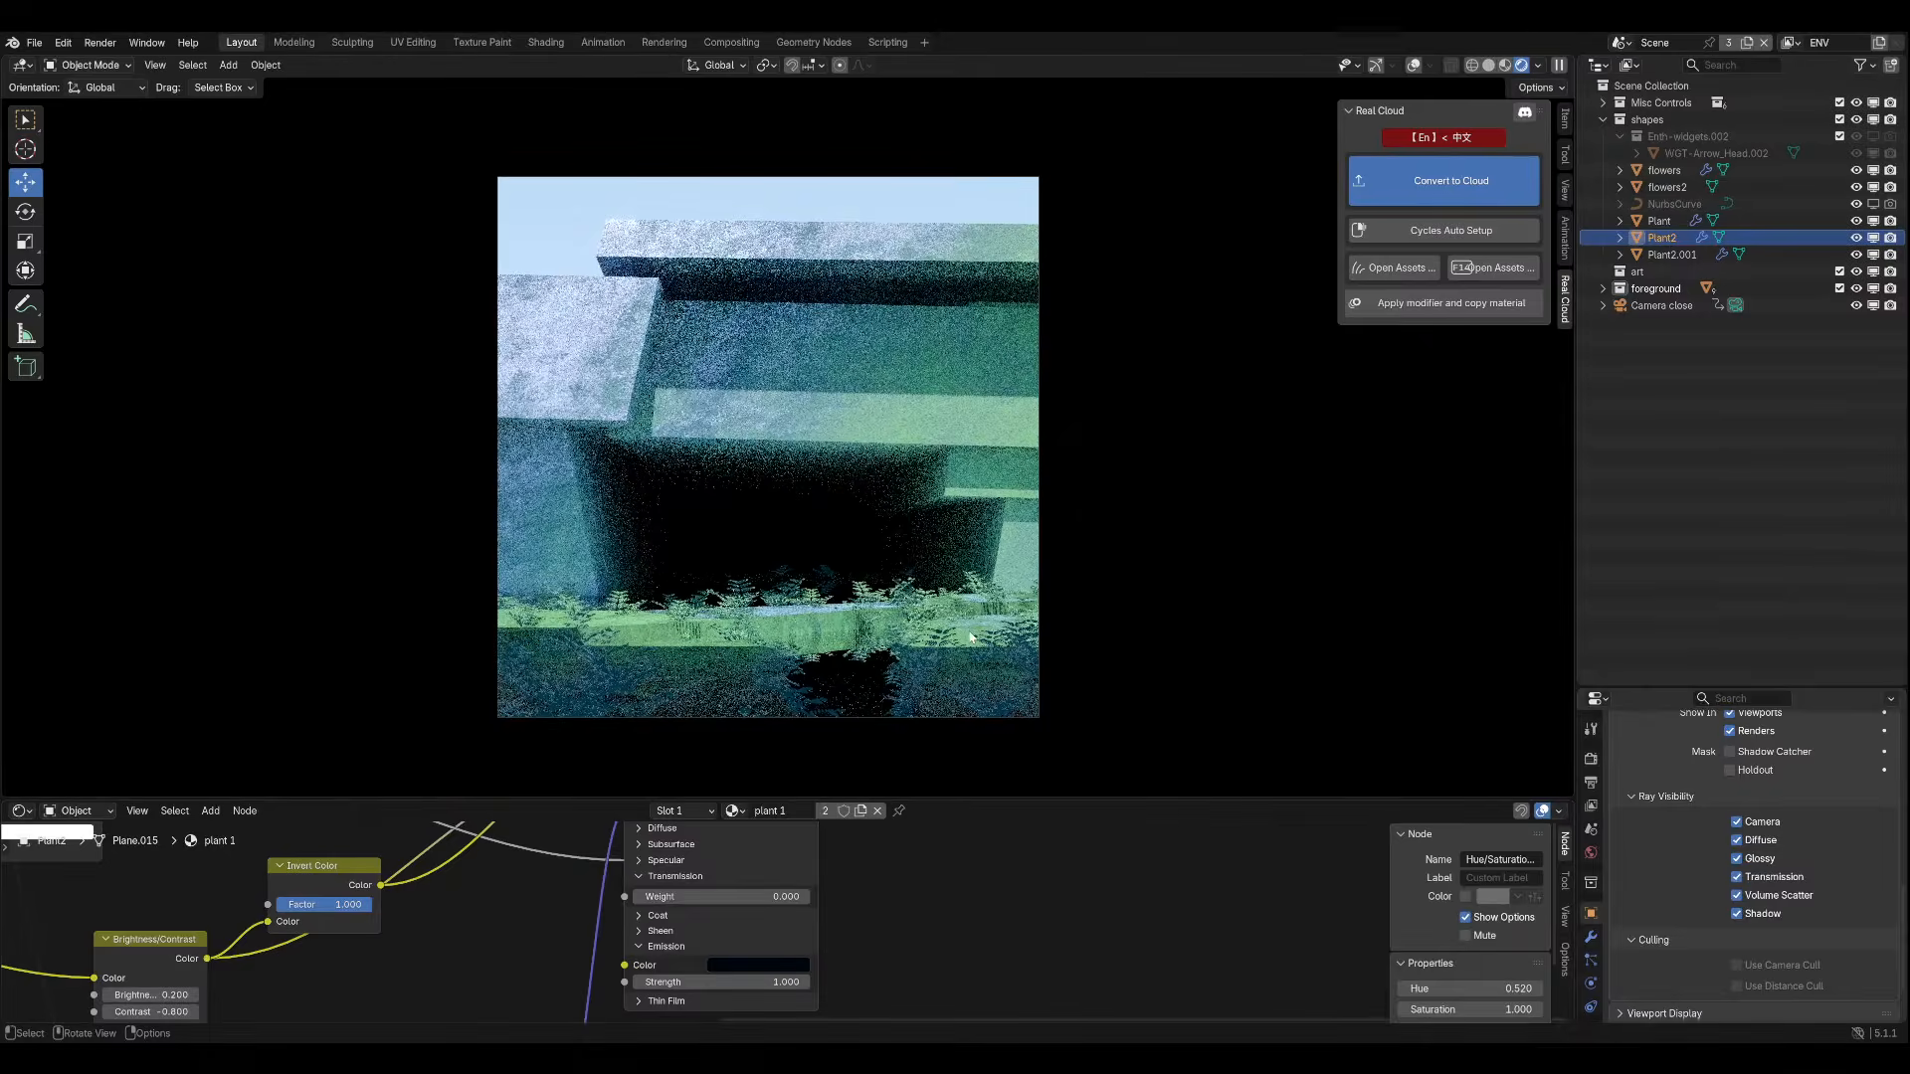
left_click(772, 963)
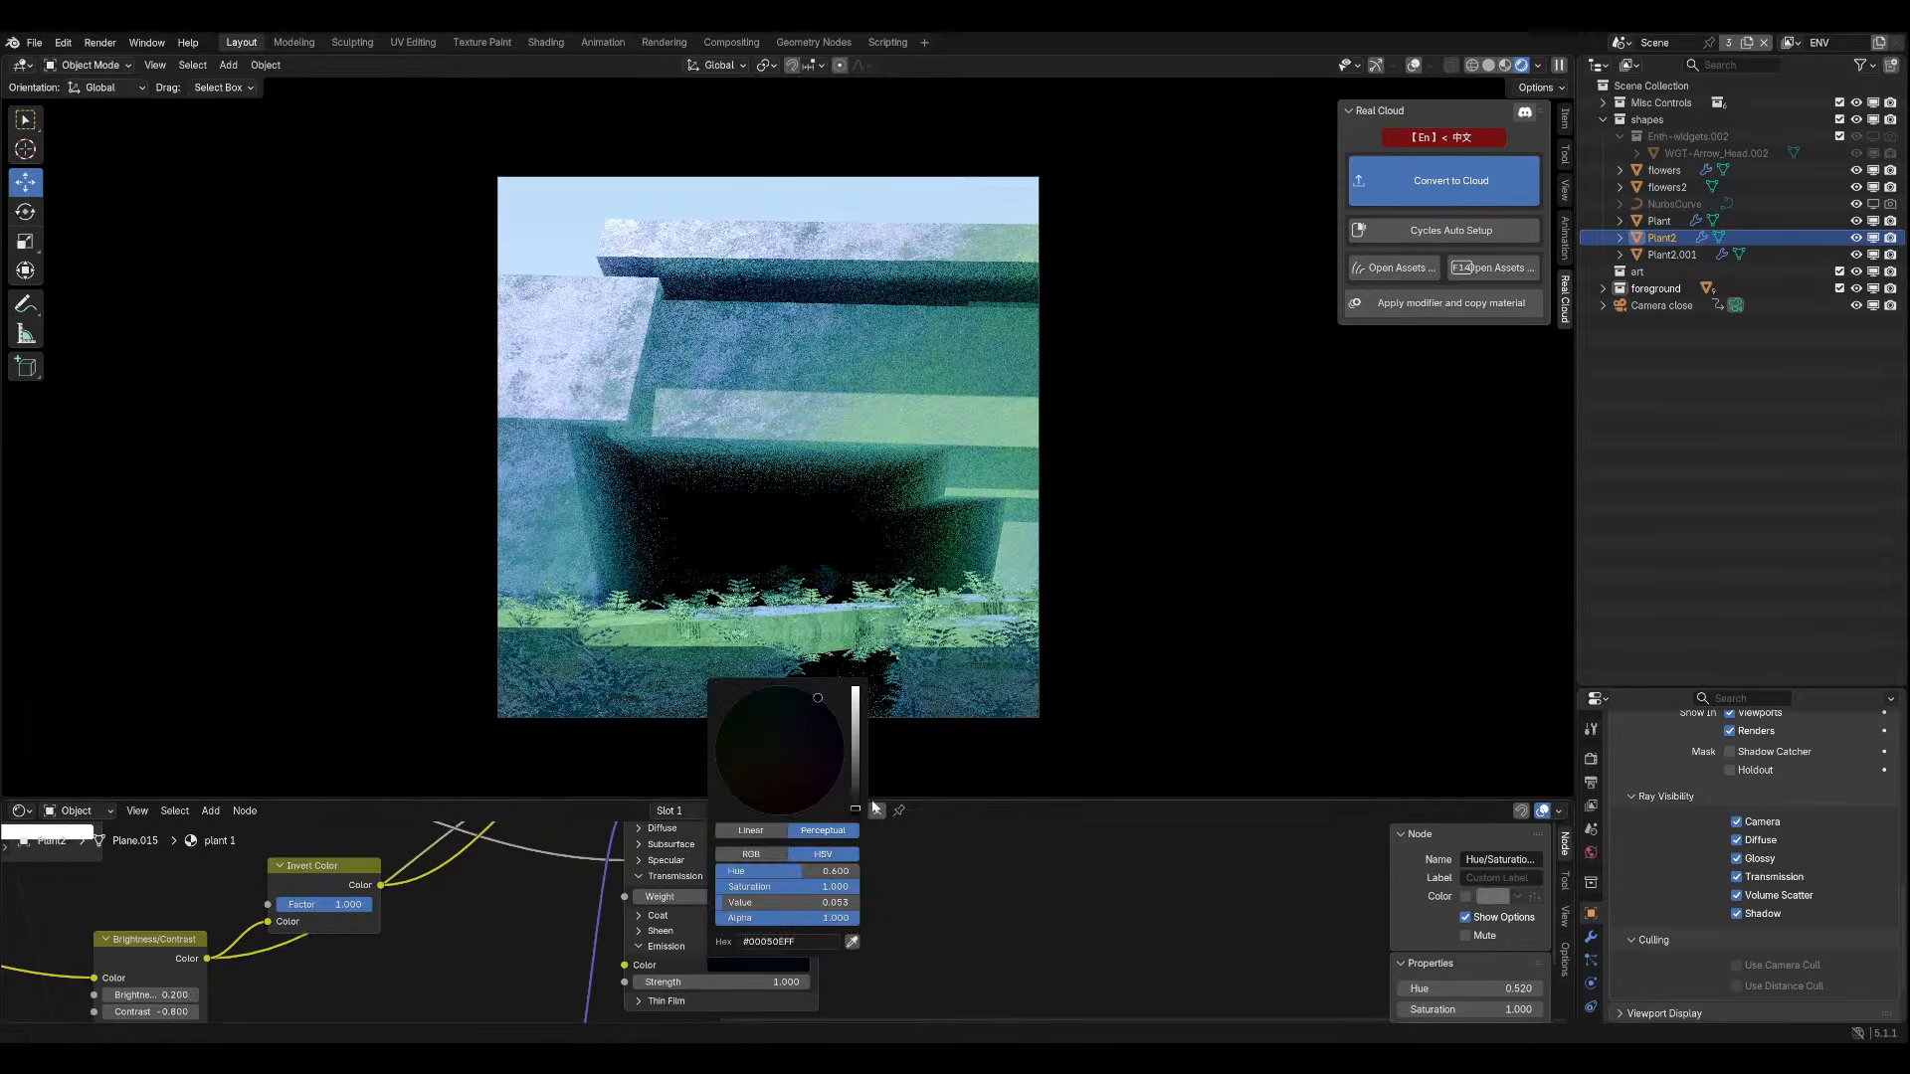
left_click_drag(864, 814, 864, 815)
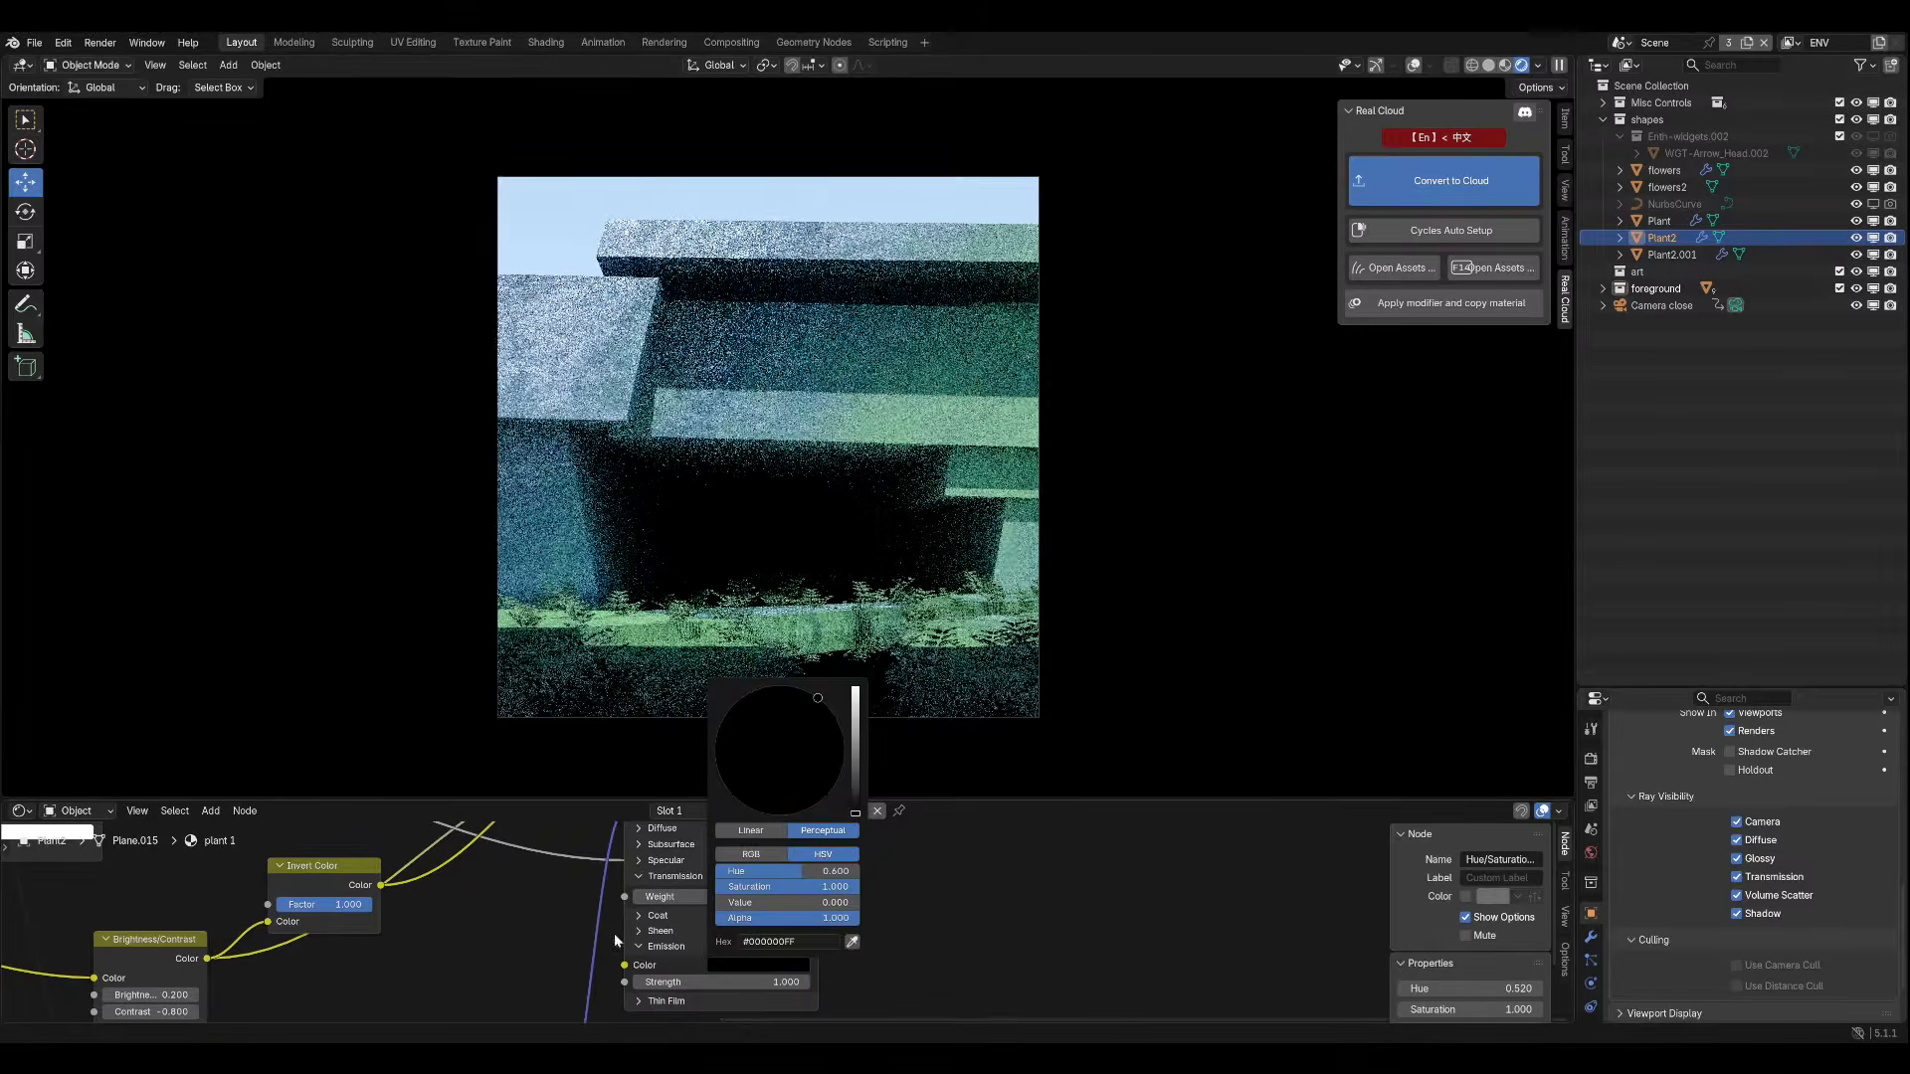
Set the Transmission Weight to 1 and check the scattered plants from outside and through the camera.
left_click(706, 895)
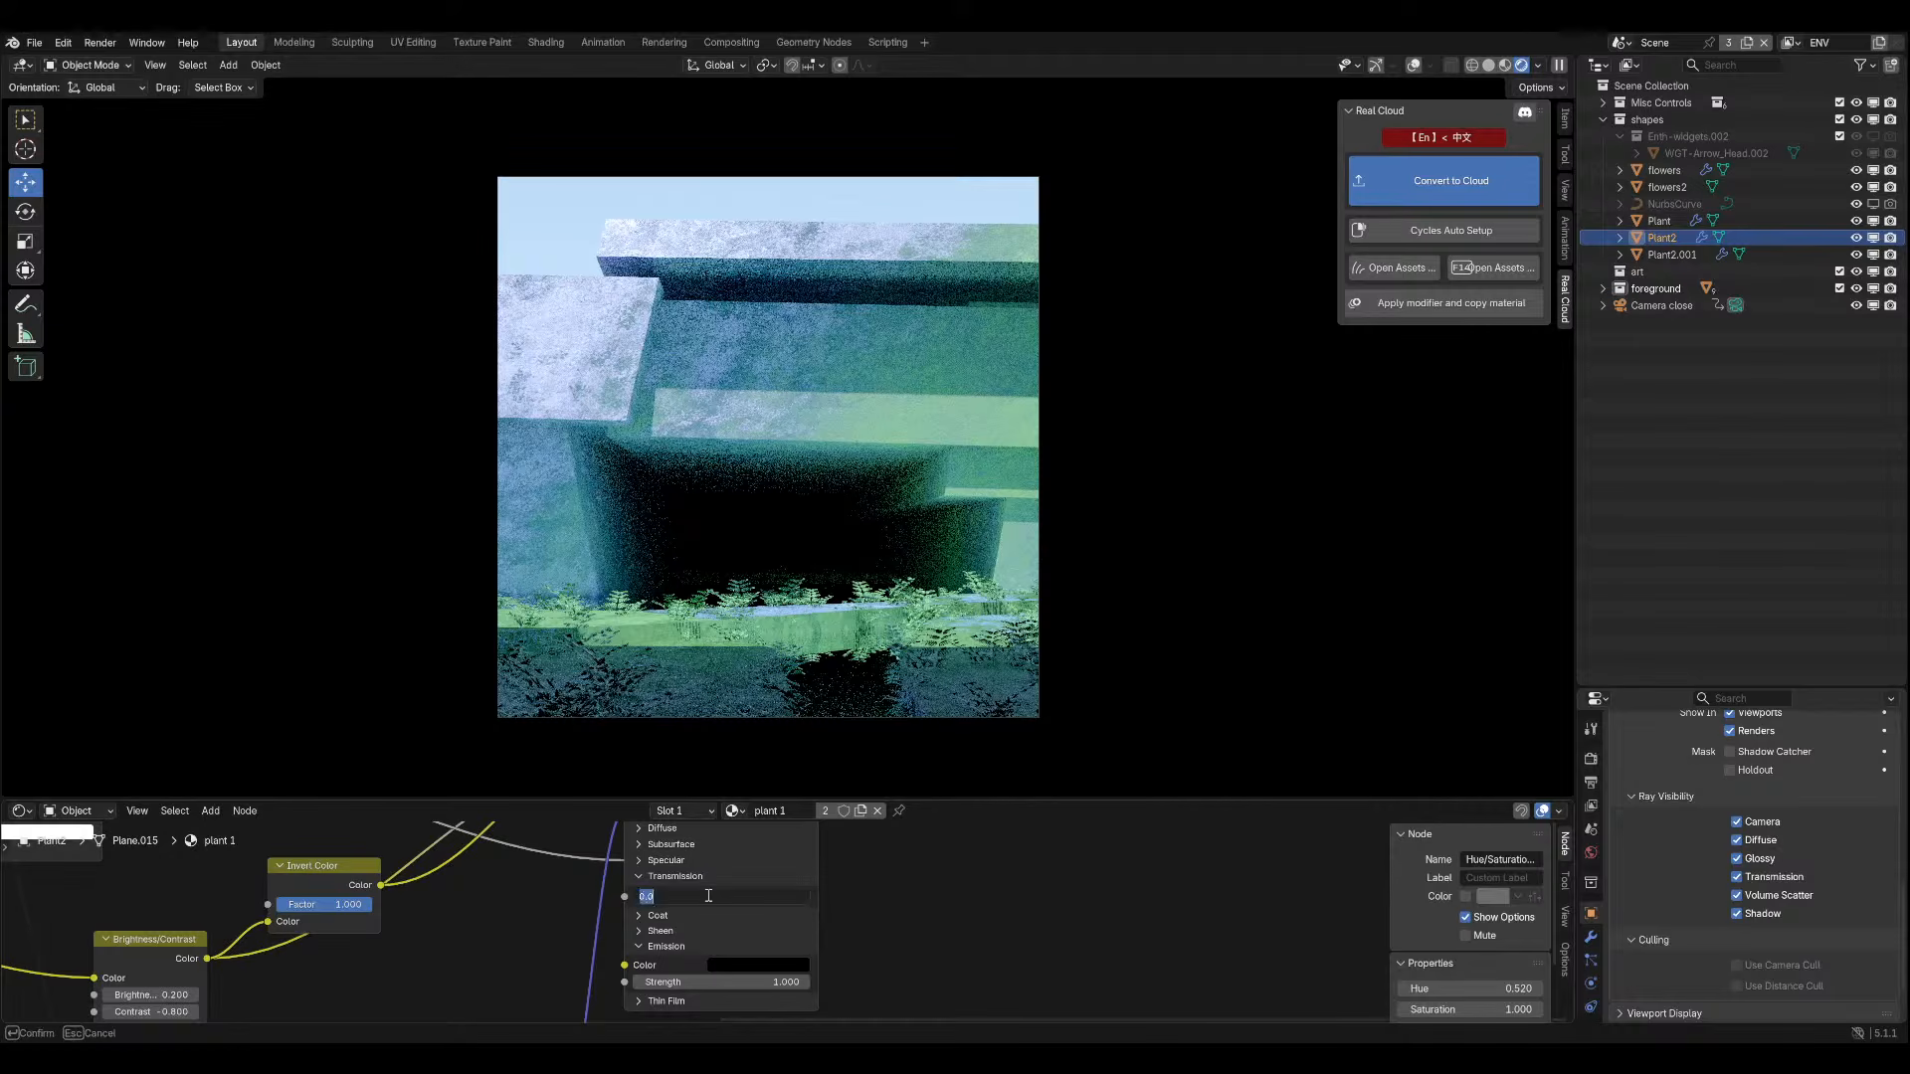
type("1")
key("Return")
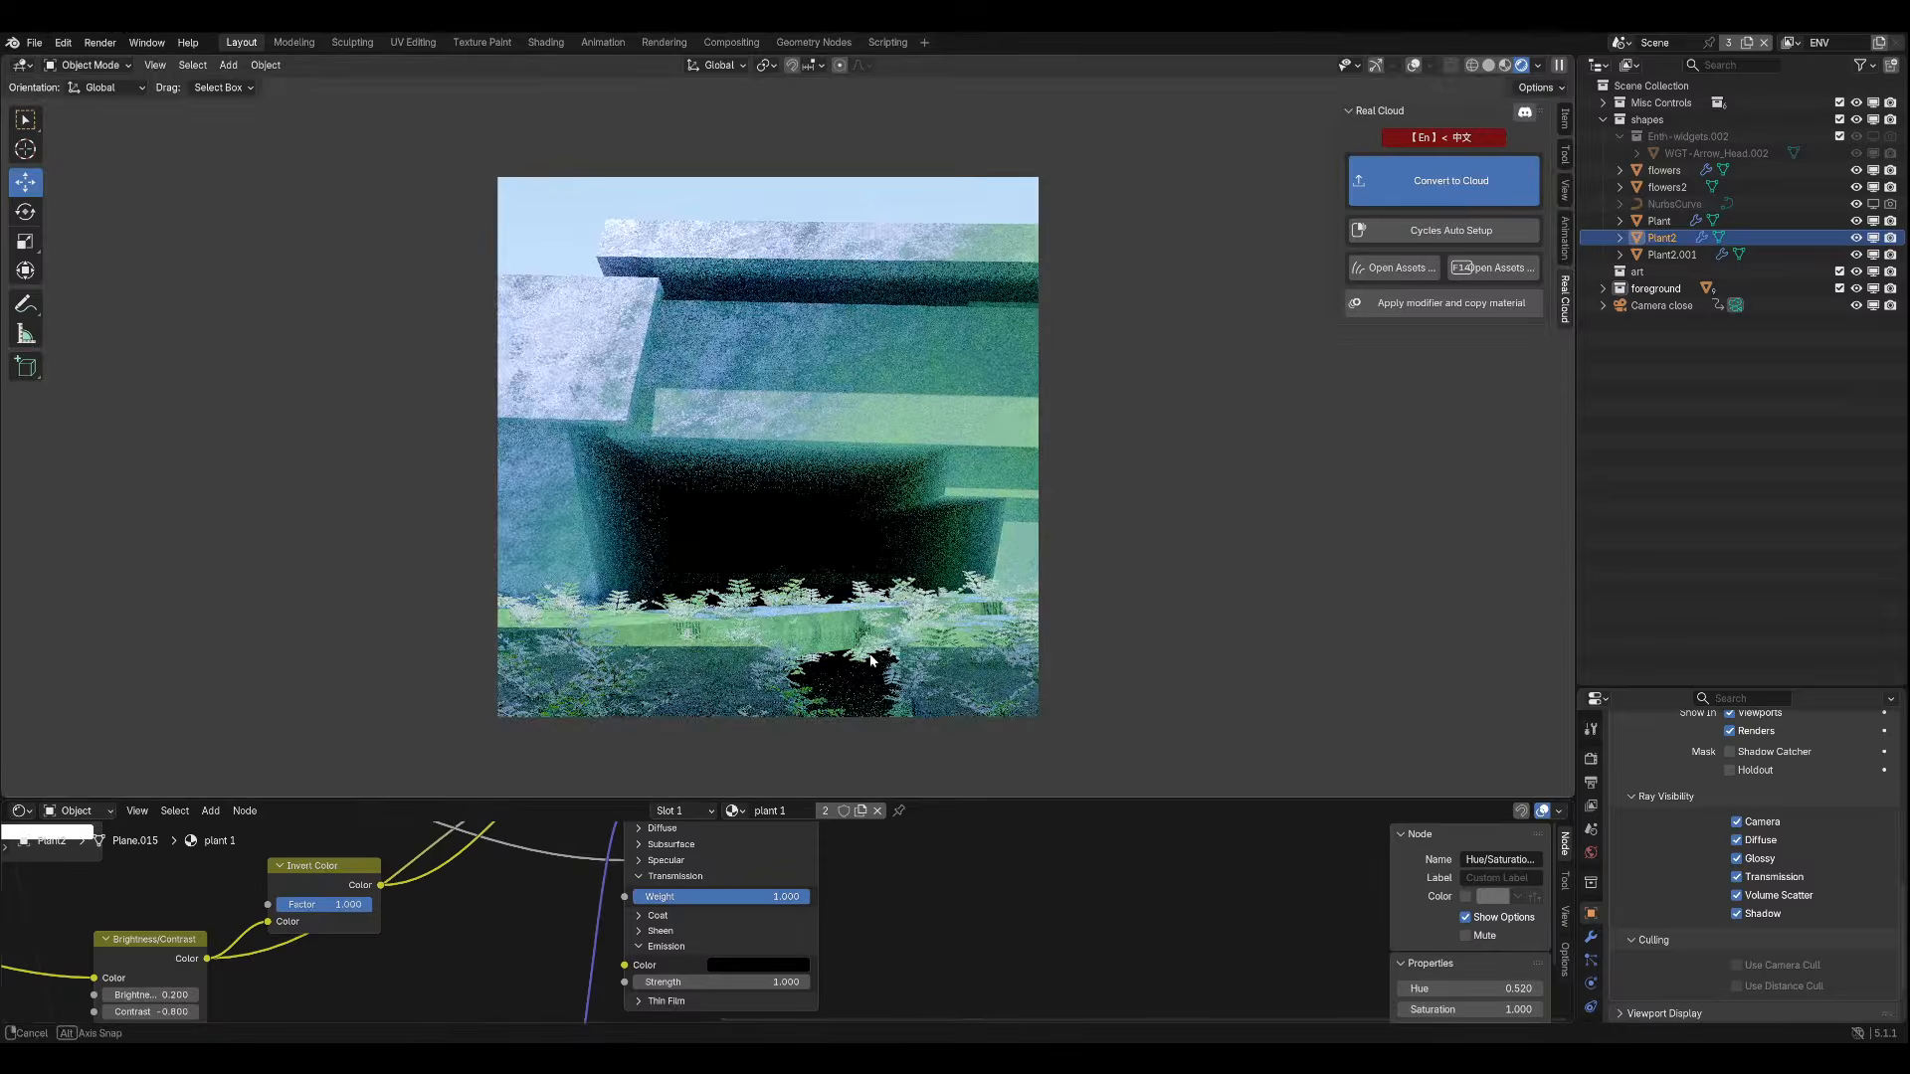
middle_click_drag(845, 697, 892, 670)
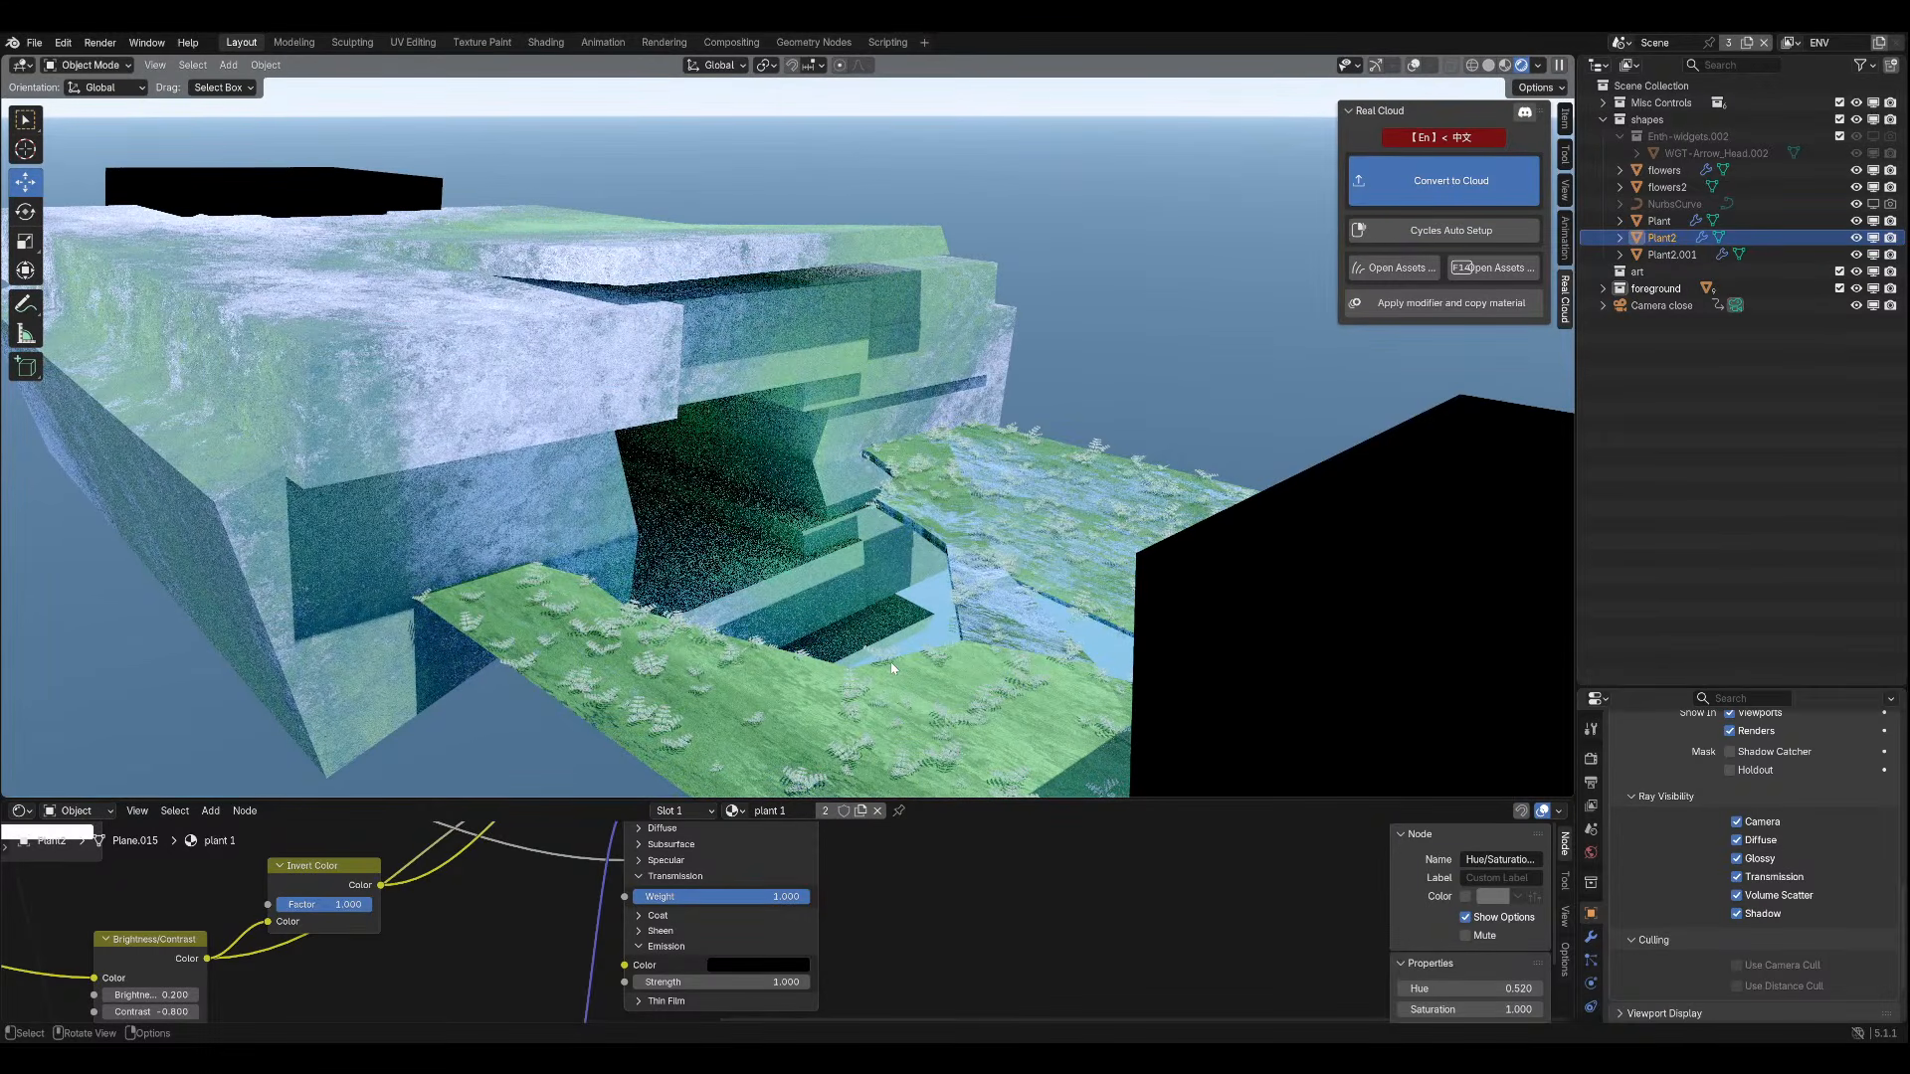
key("KP_0")
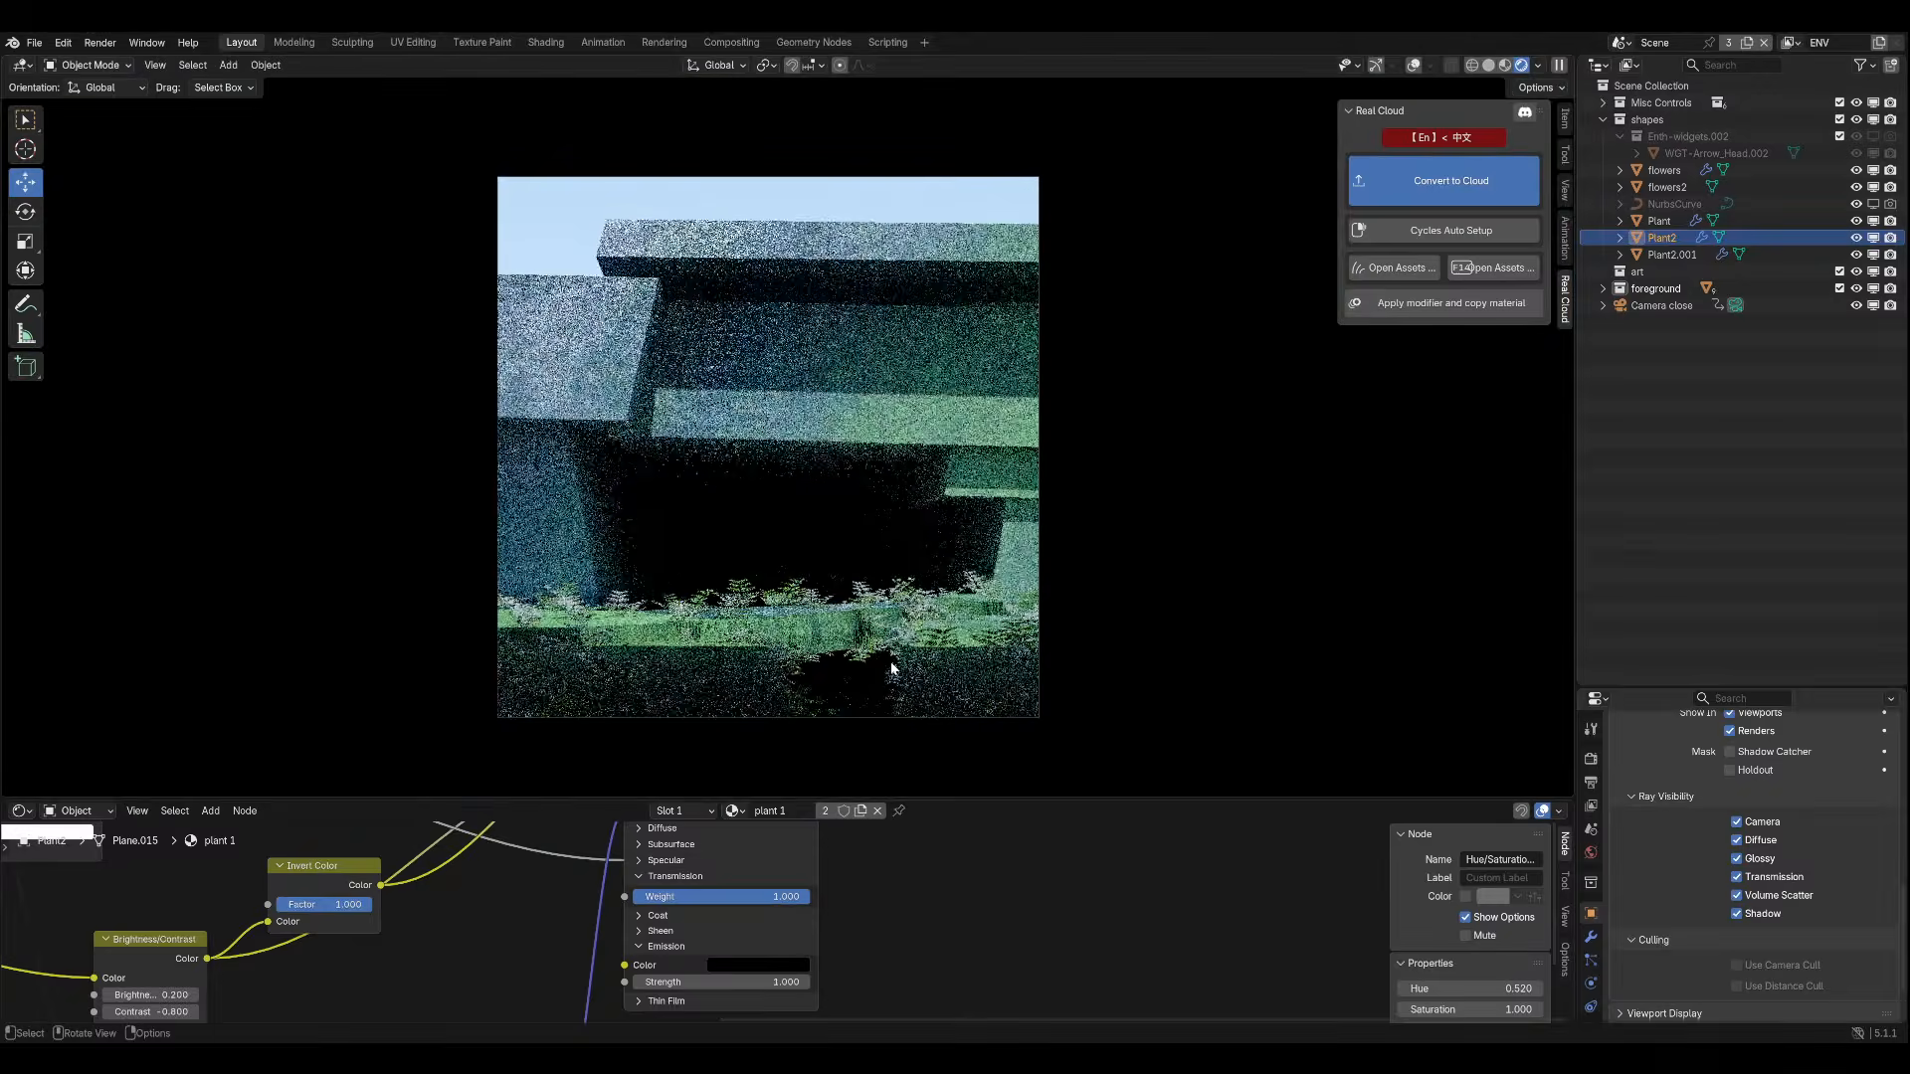
Set the Transmission Weight back to 0, collapse the Subsurface settings and look into the Diffuse settings.
middle_click_drag(938, 933, 931, 1021)
mouse_move(795, 977)
left_mouse_down()
mouse_move(713, 977)
mouse_move(793, 978)
left_mouse_up()
left_click(695, 932)
middle_click_drag(866, 946, 905, 916)
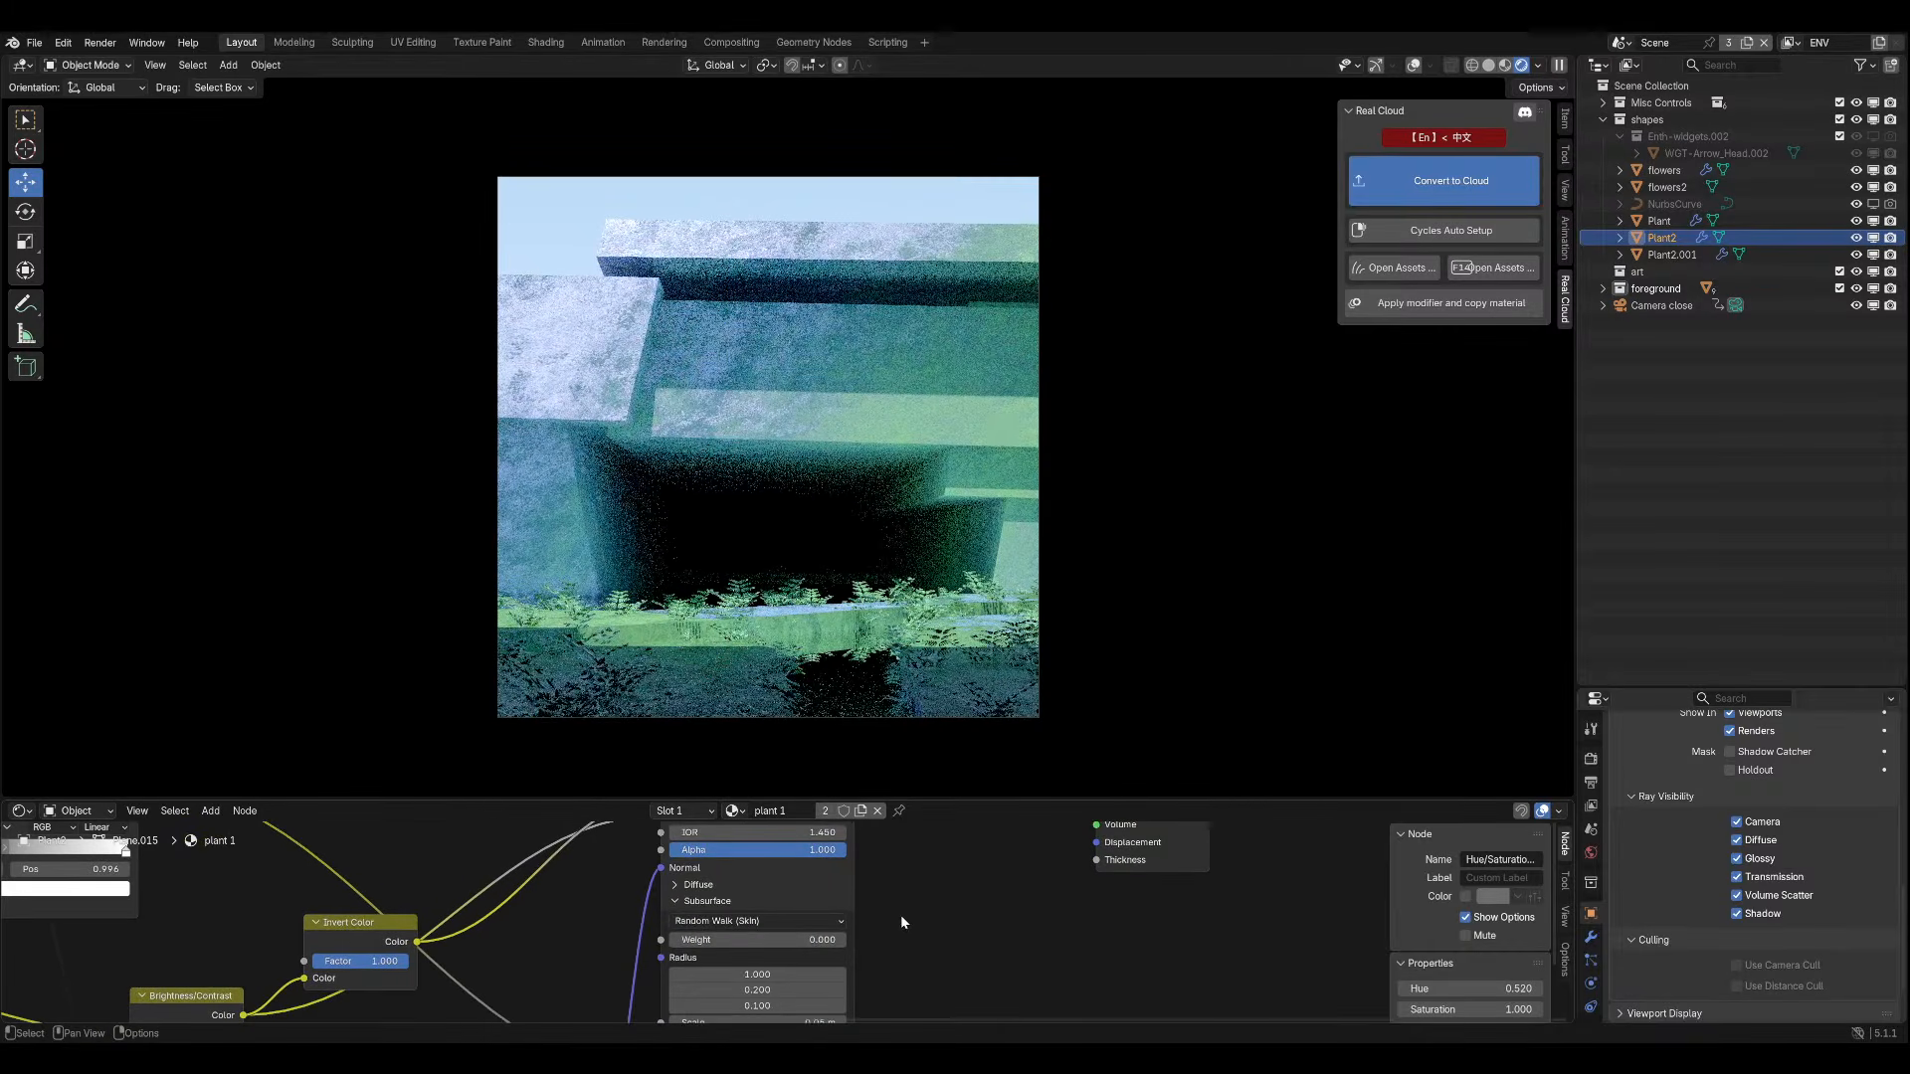
left_click(796, 901)
left_click(793, 885)
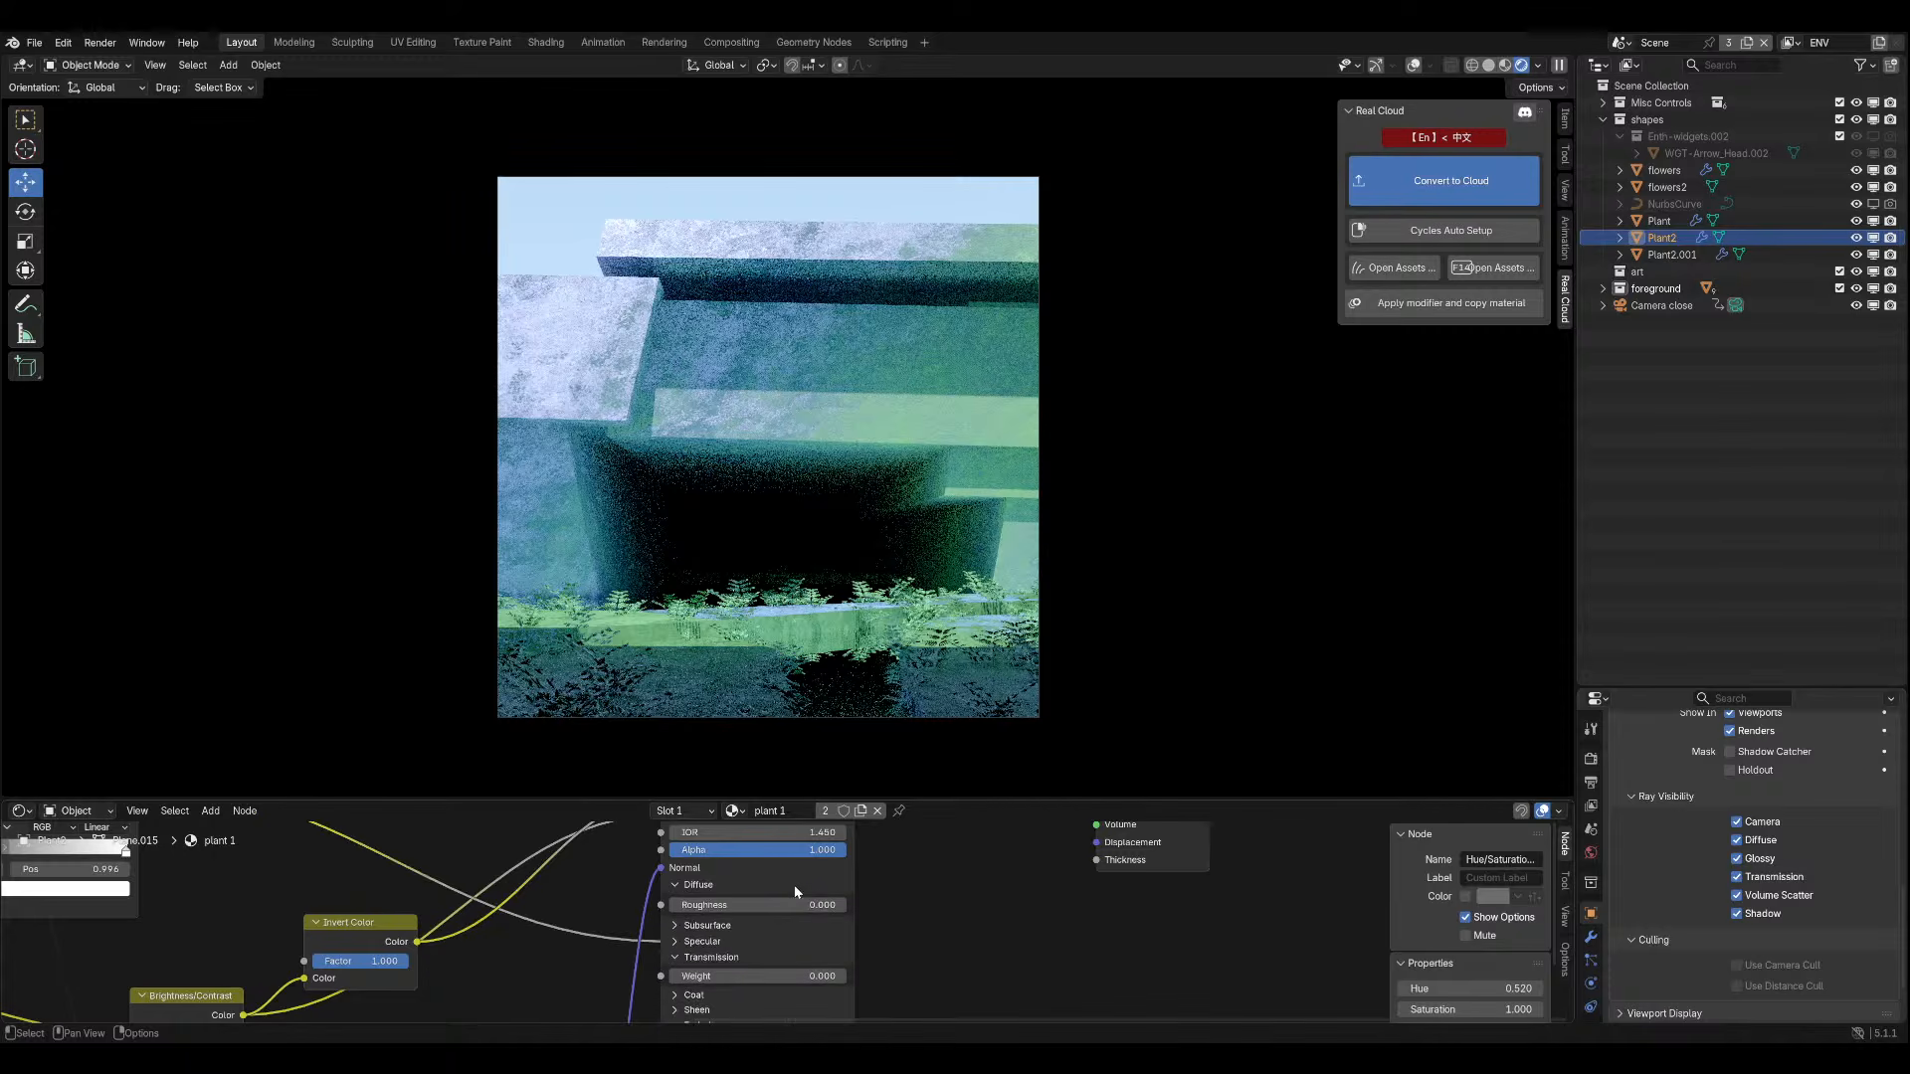
left_click(795, 887)
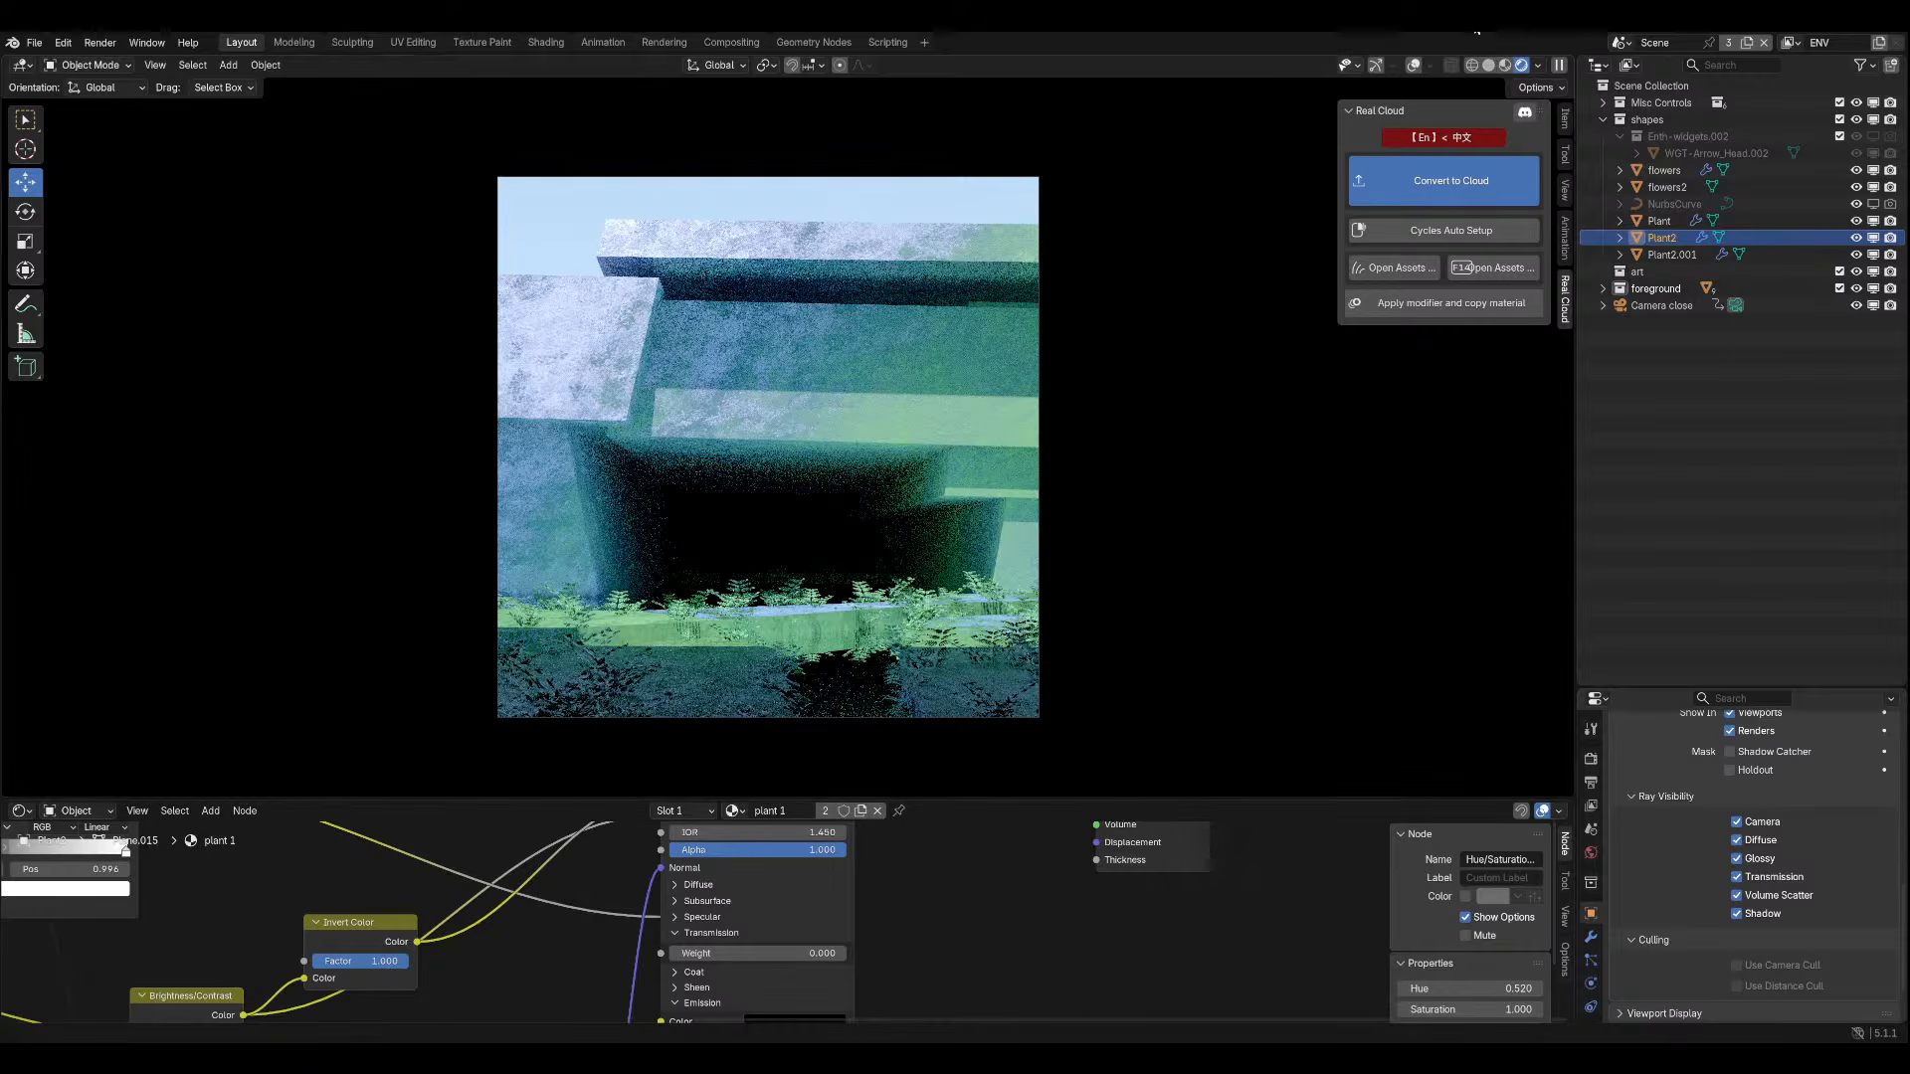
Walk the view in from the camera to a close-up of the dark plants on the foreground ground.
key("shift+grave")
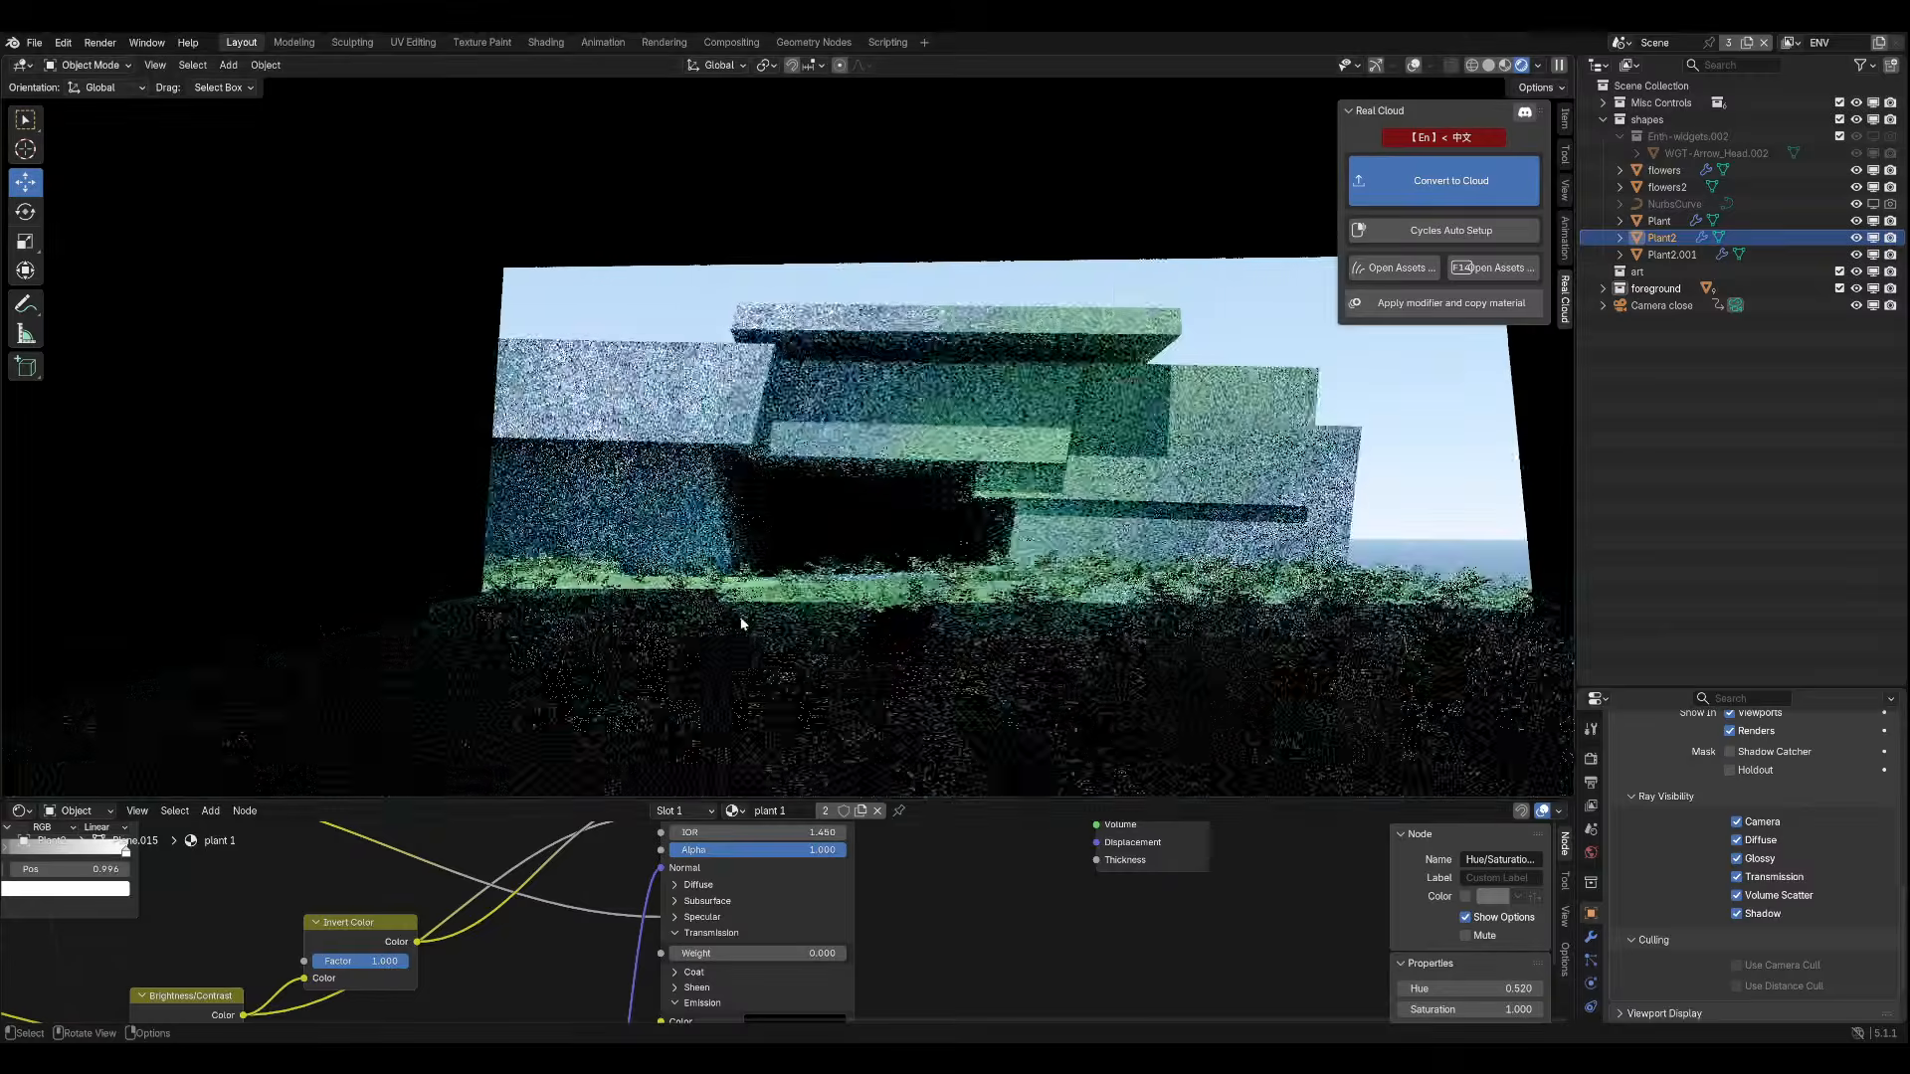
key("w")
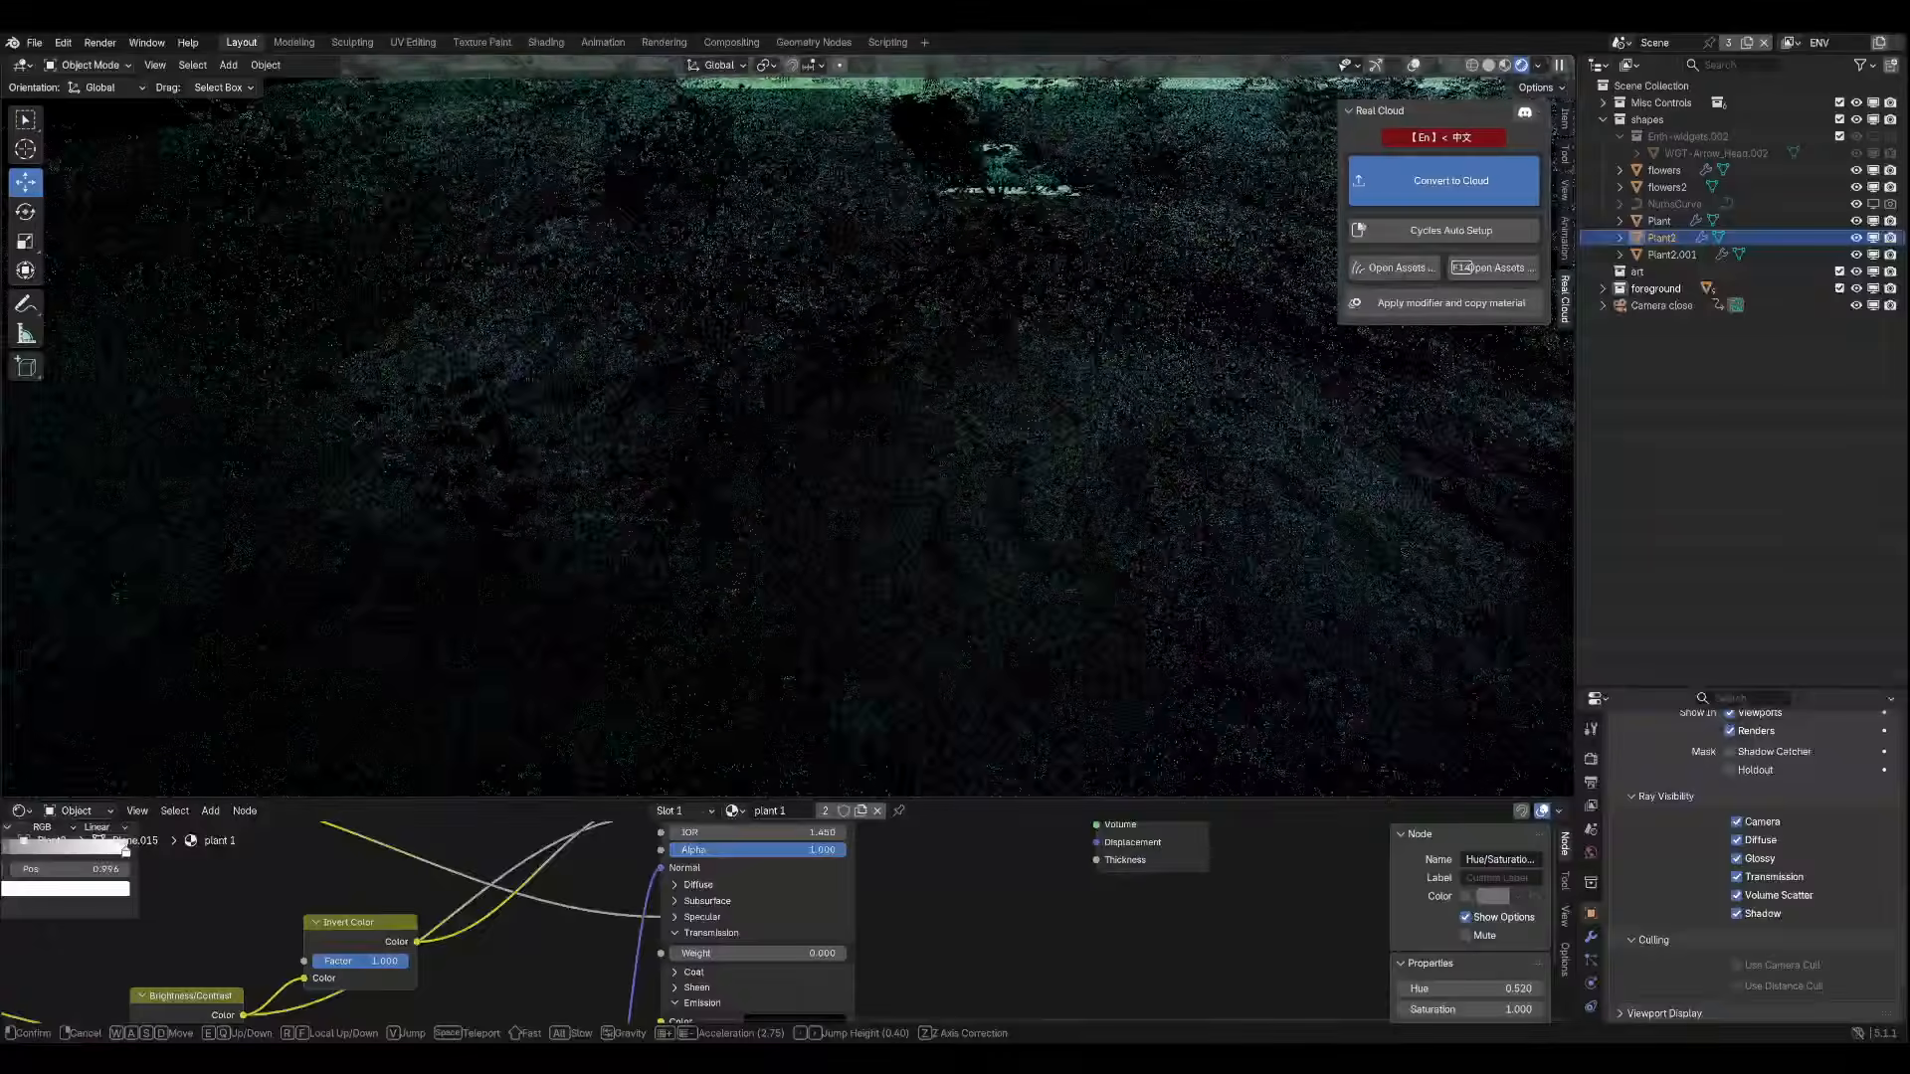
key("s")
left_click(856, 567)
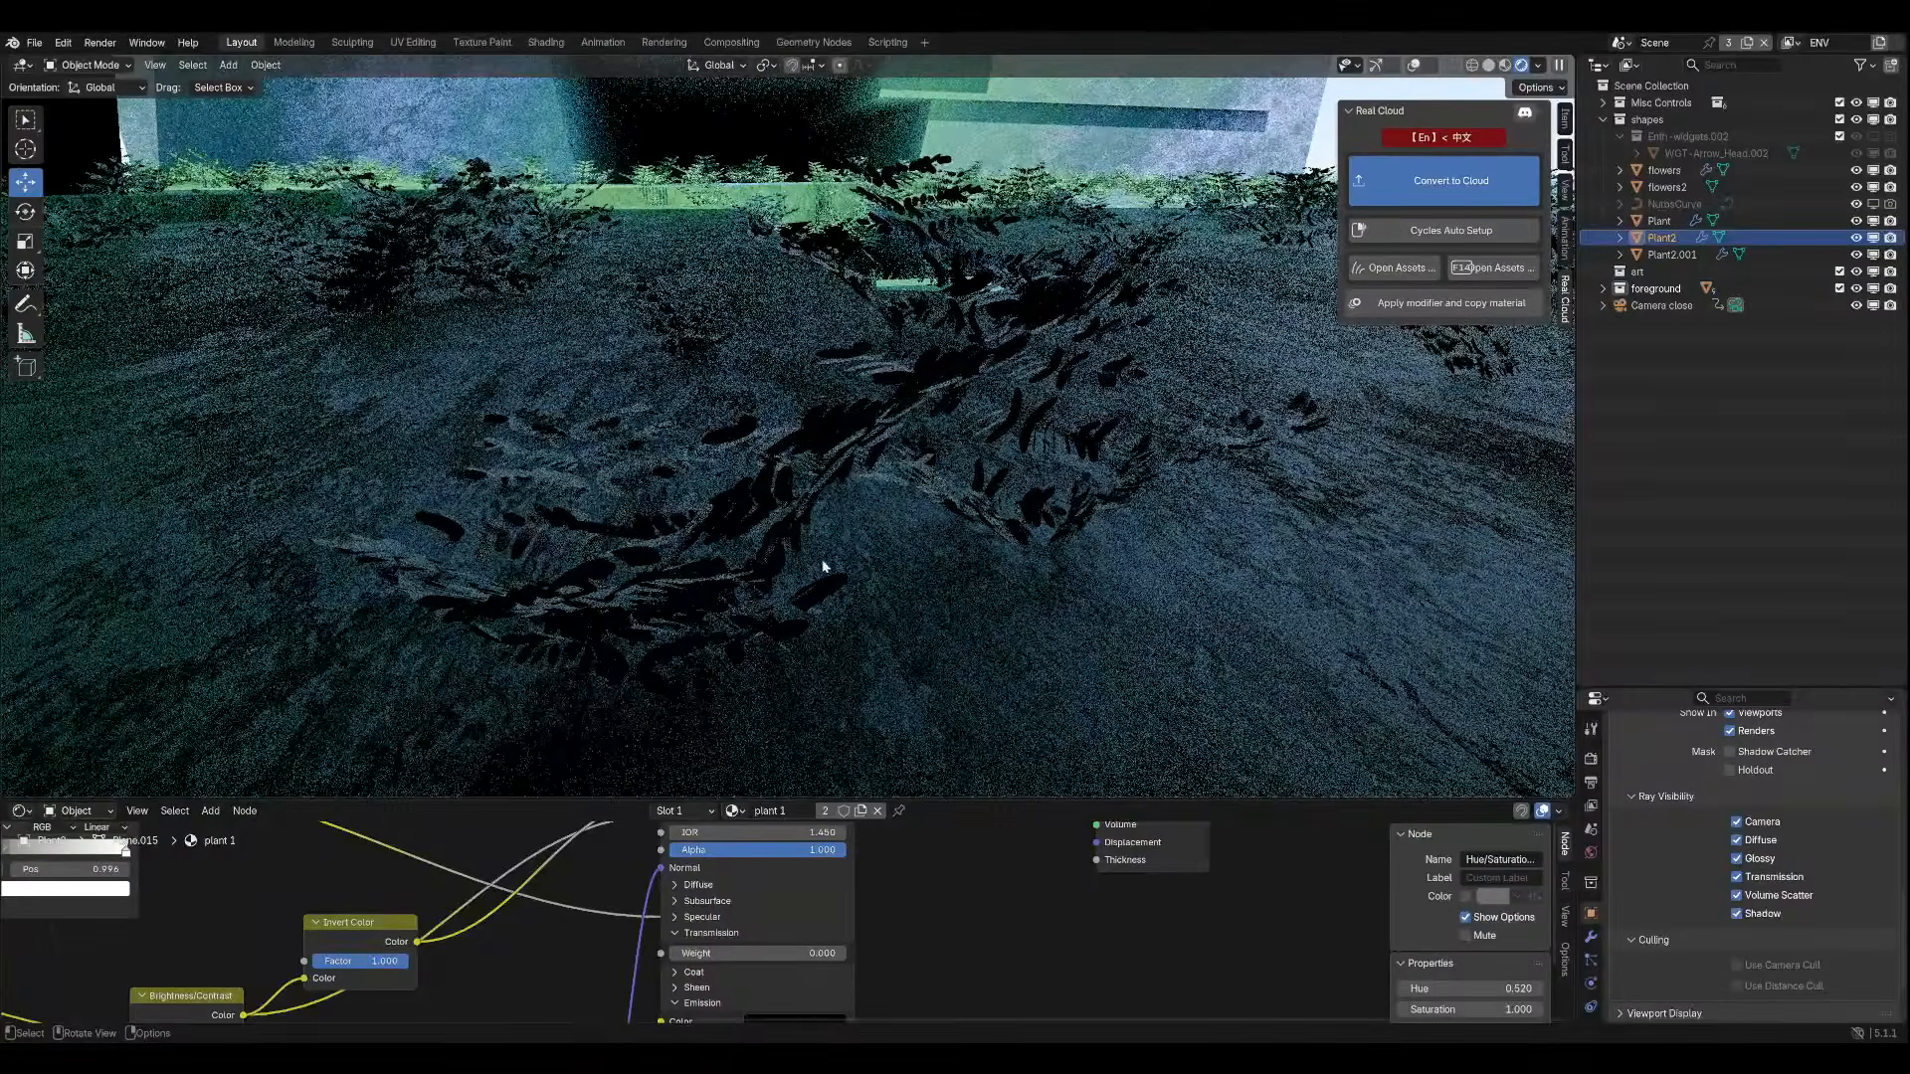
Select the foreground ground plane, try disconnecting the Base Color input of its rust.001 Principled BSDF and undo it.
left_click(715, 583)
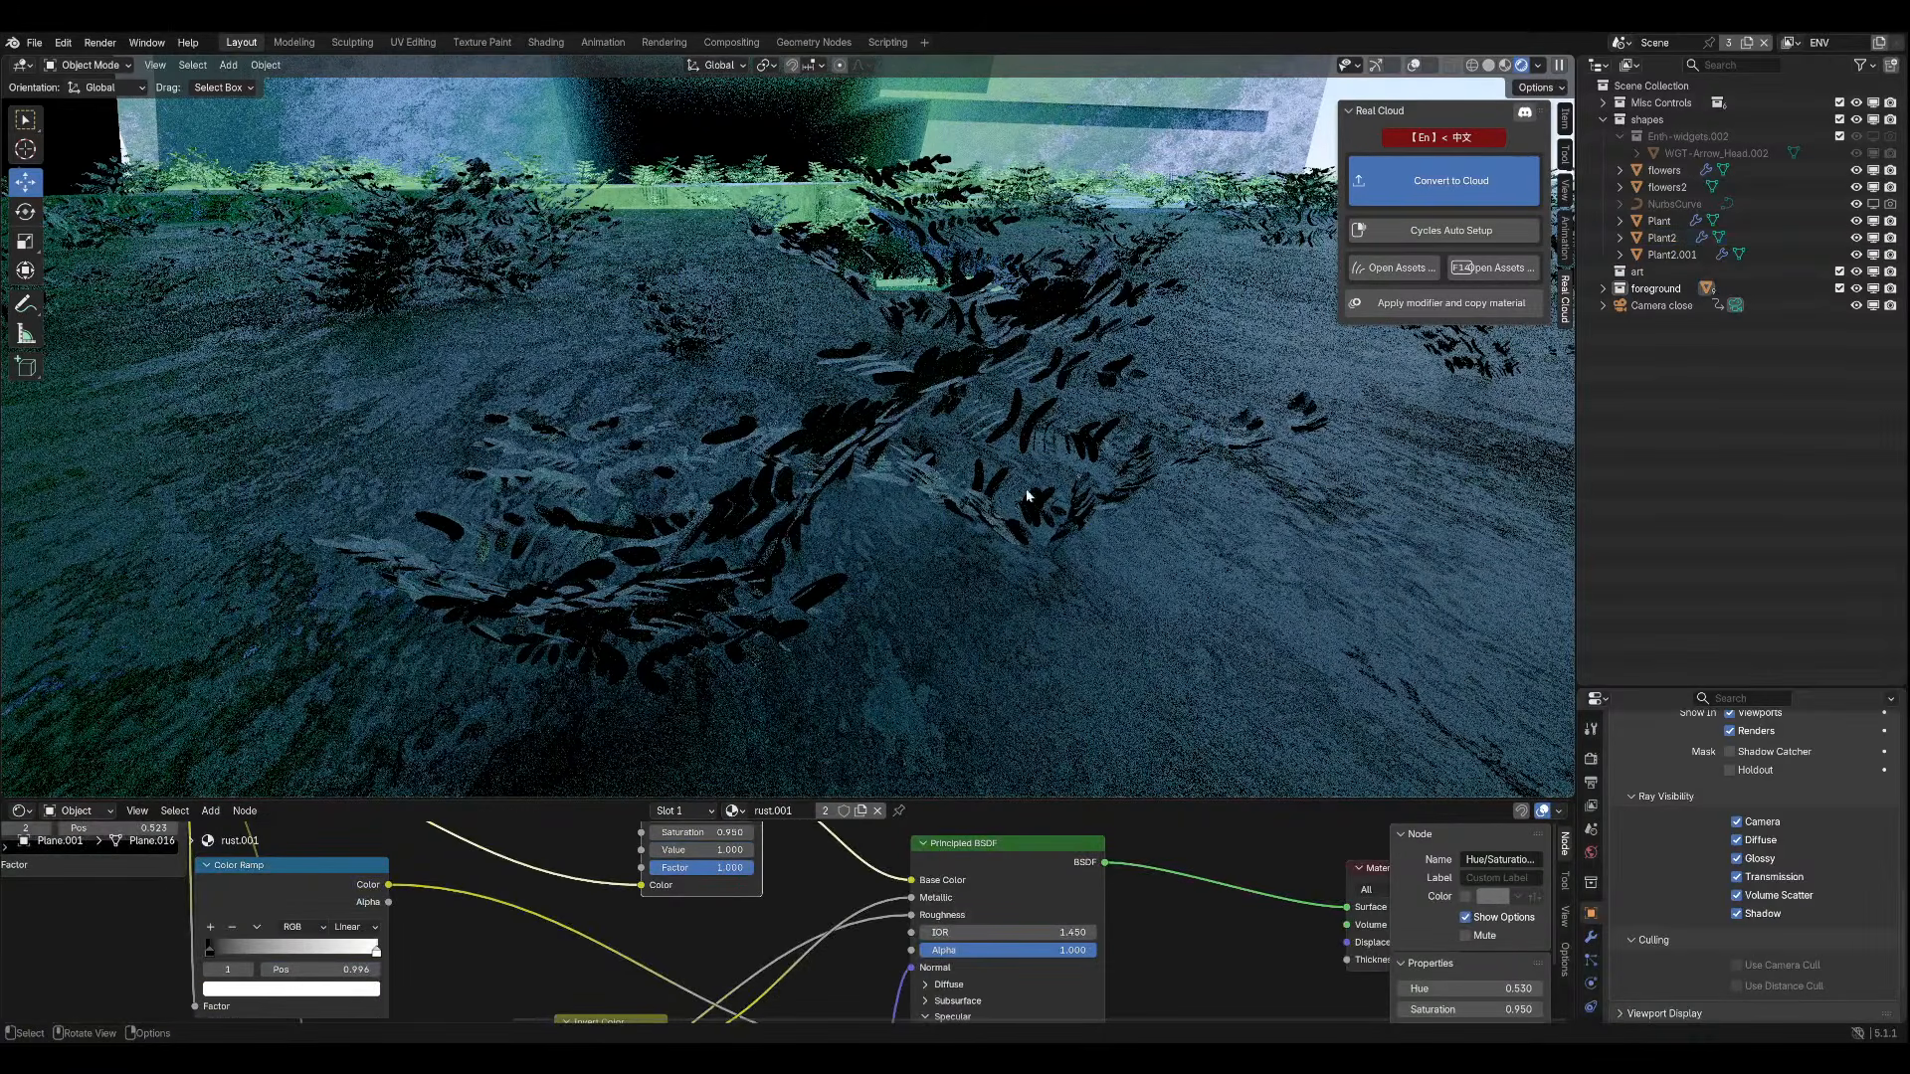
scroll(876, 935, "down", 2)
middle_click_drag(875, 935, 774, 930)
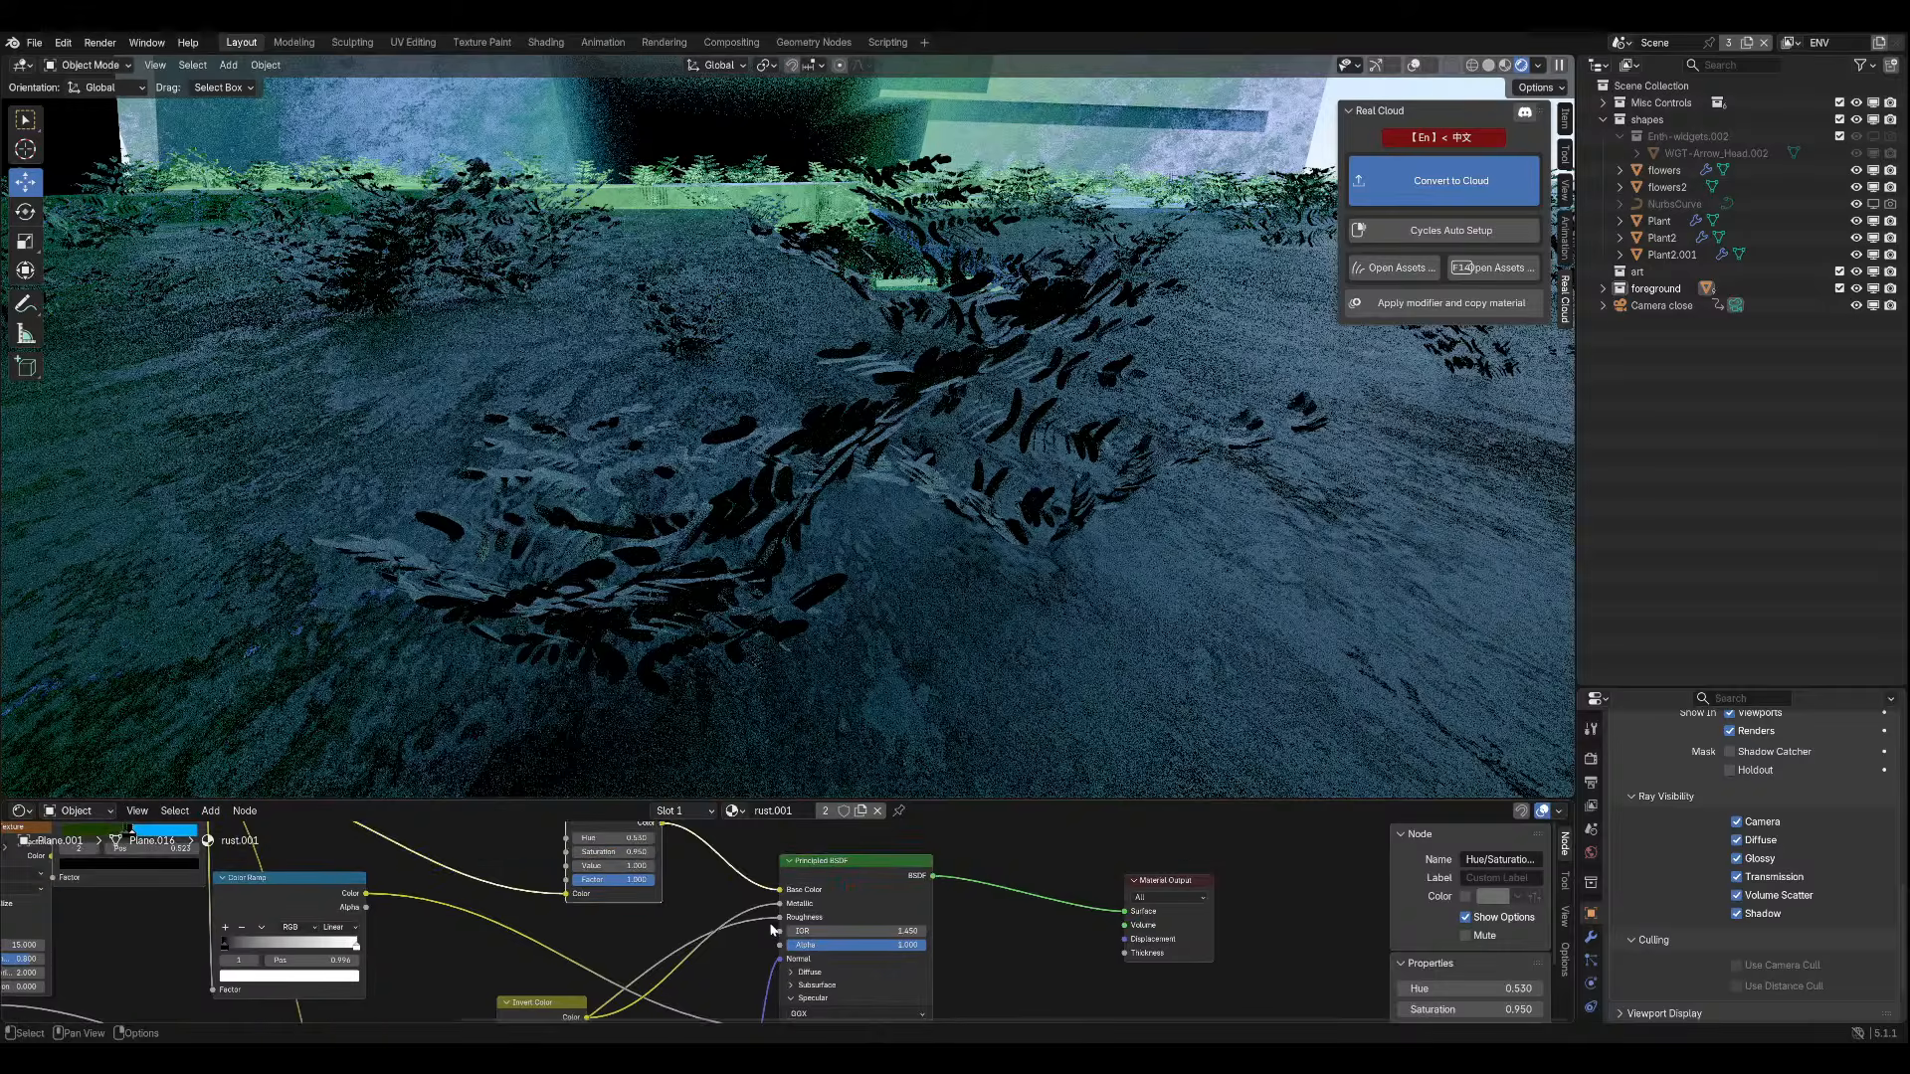
left_click_drag(780, 889, 727, 887)
key("ctrl+z")
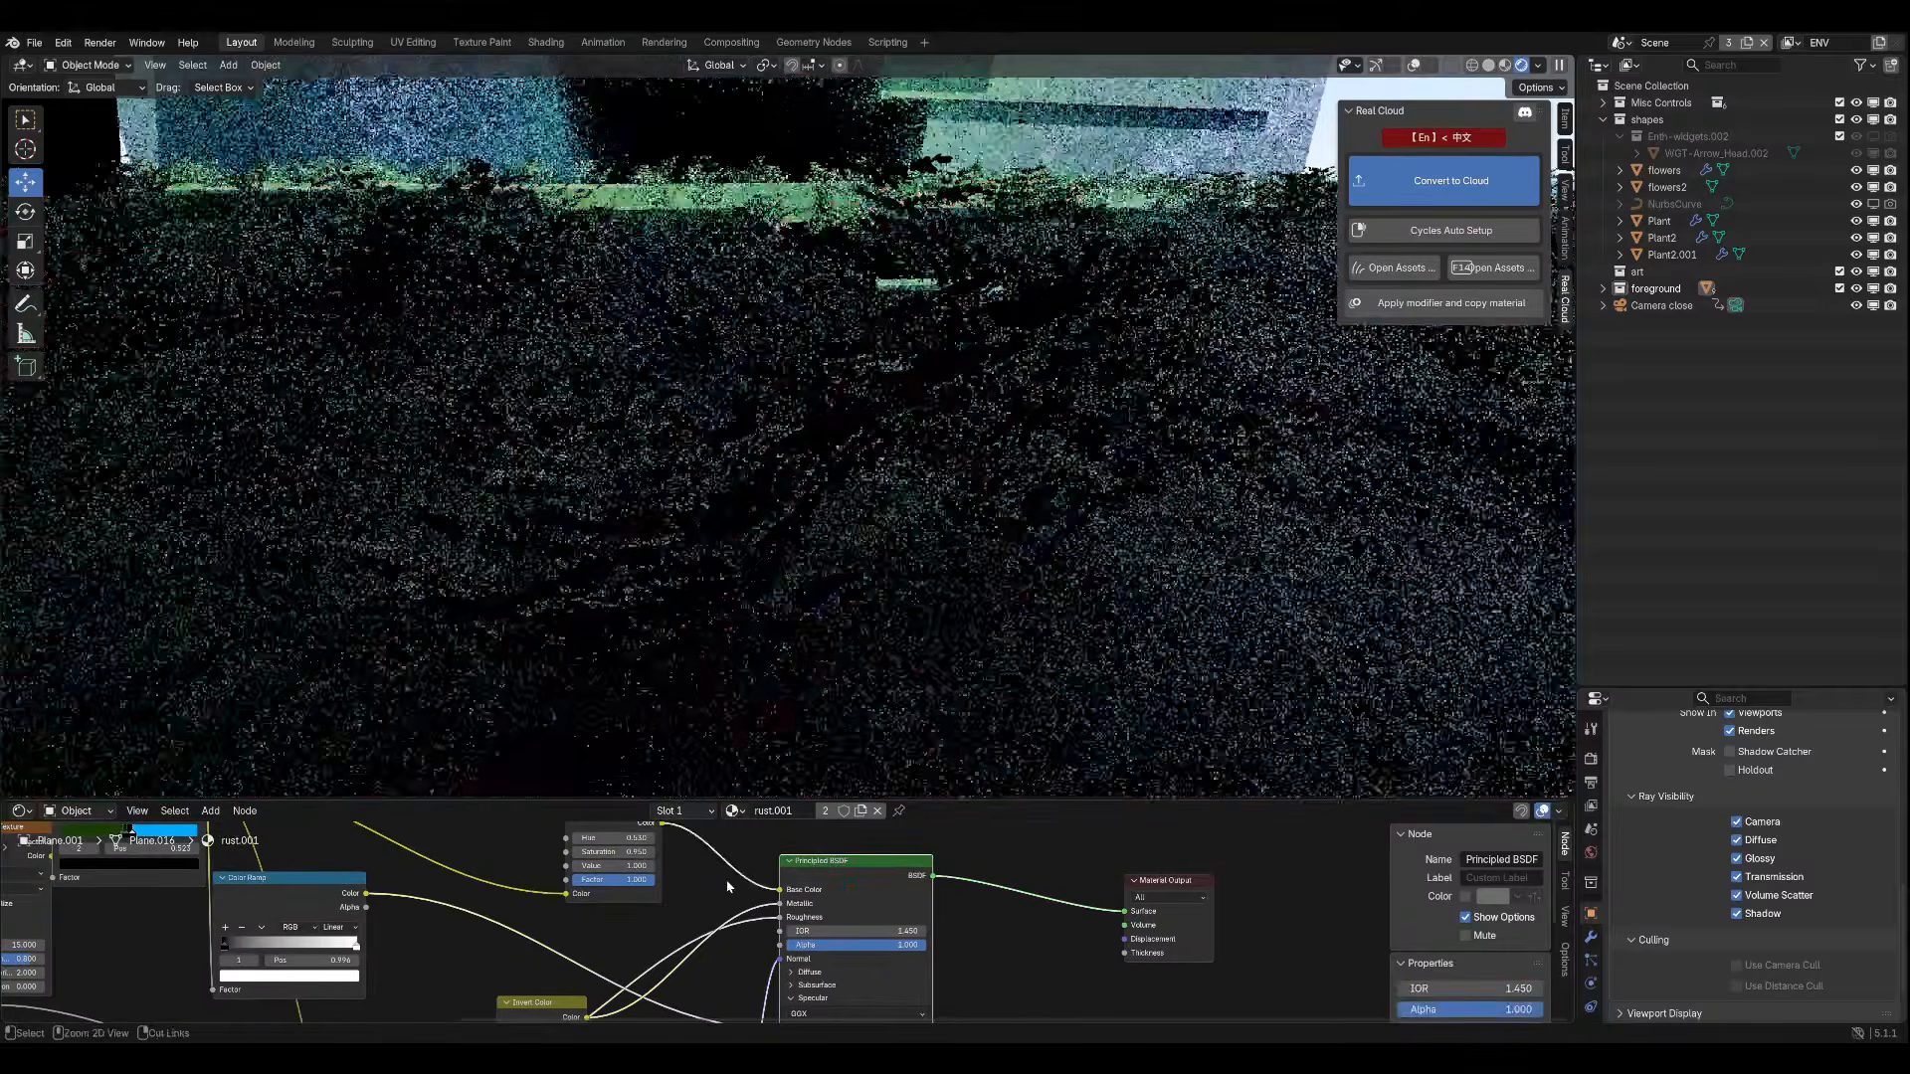
Toggle viewport visibility of the Plant2 scatter entries off and on, select the Plant object and save the file.
left_click(1661, 238)
left_click(1857, 238)
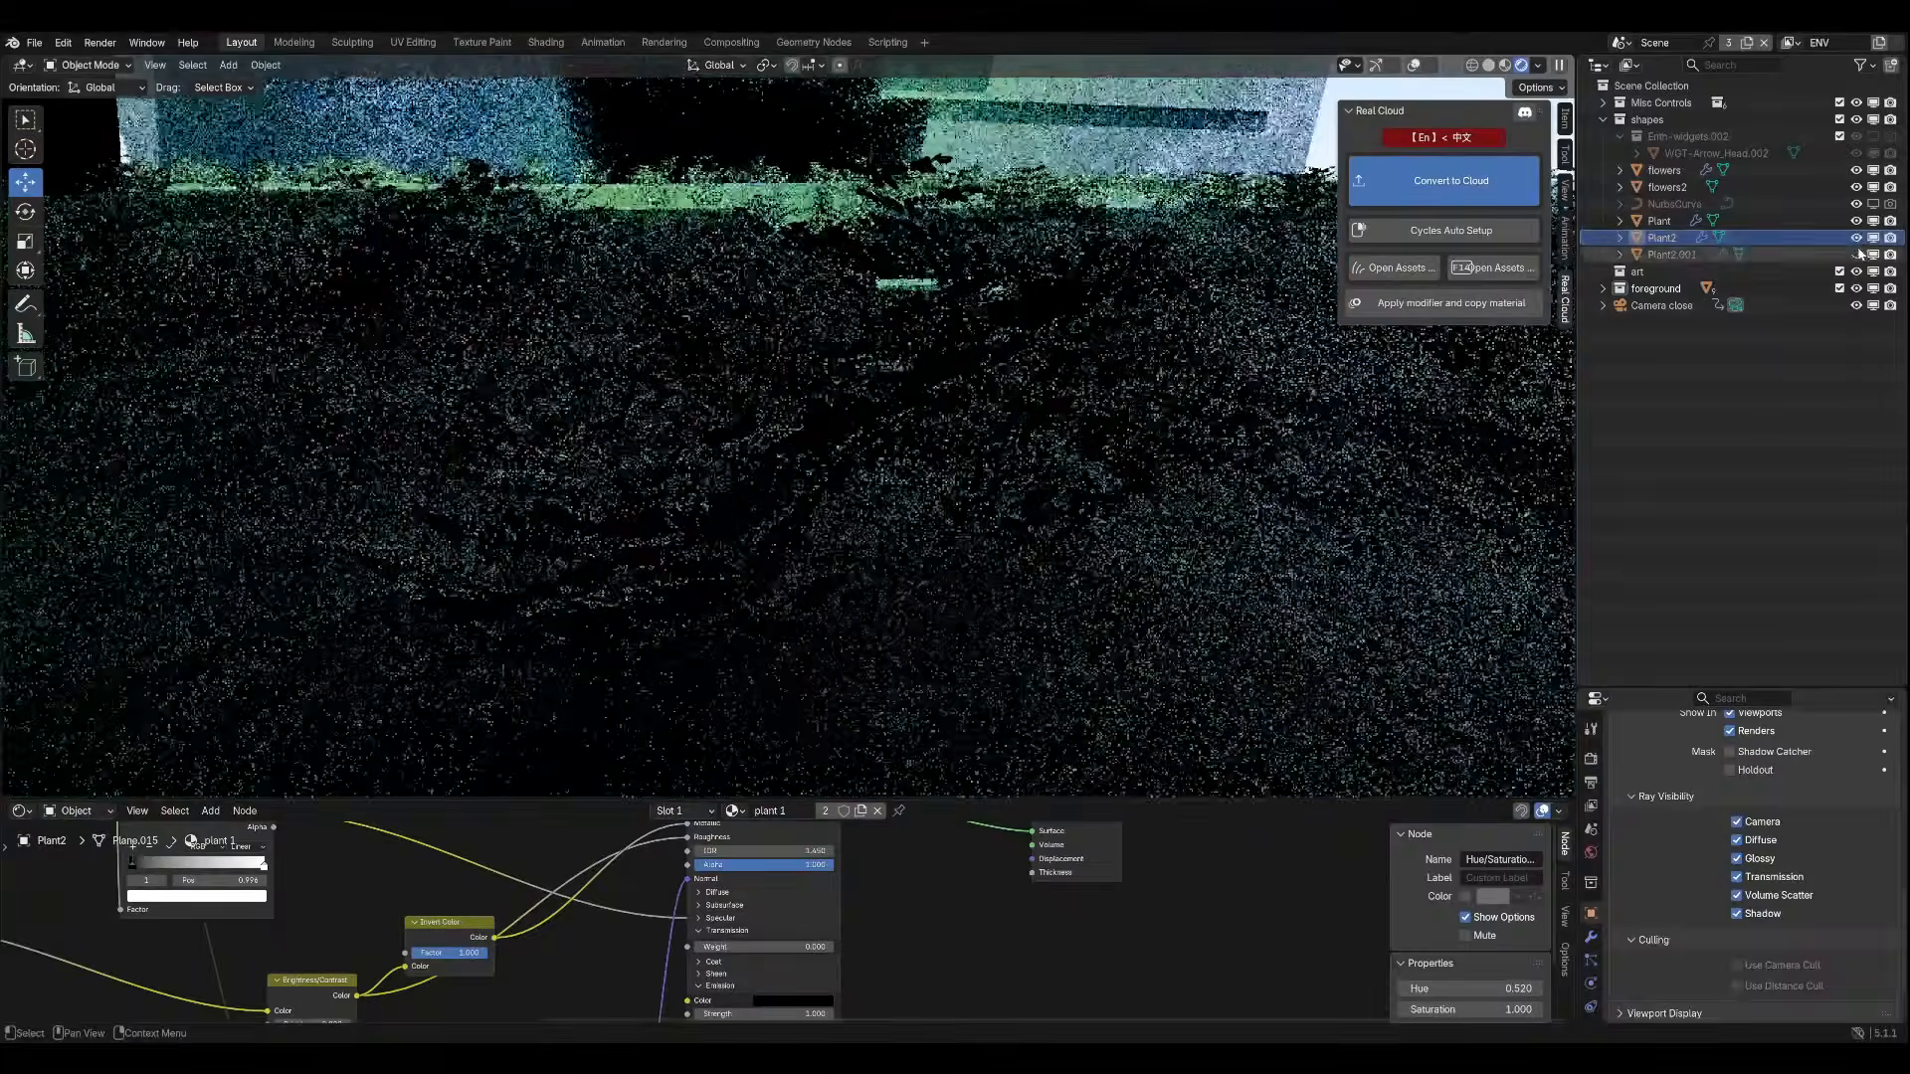
left_click(1858, 240)
left_click(1830, 221)
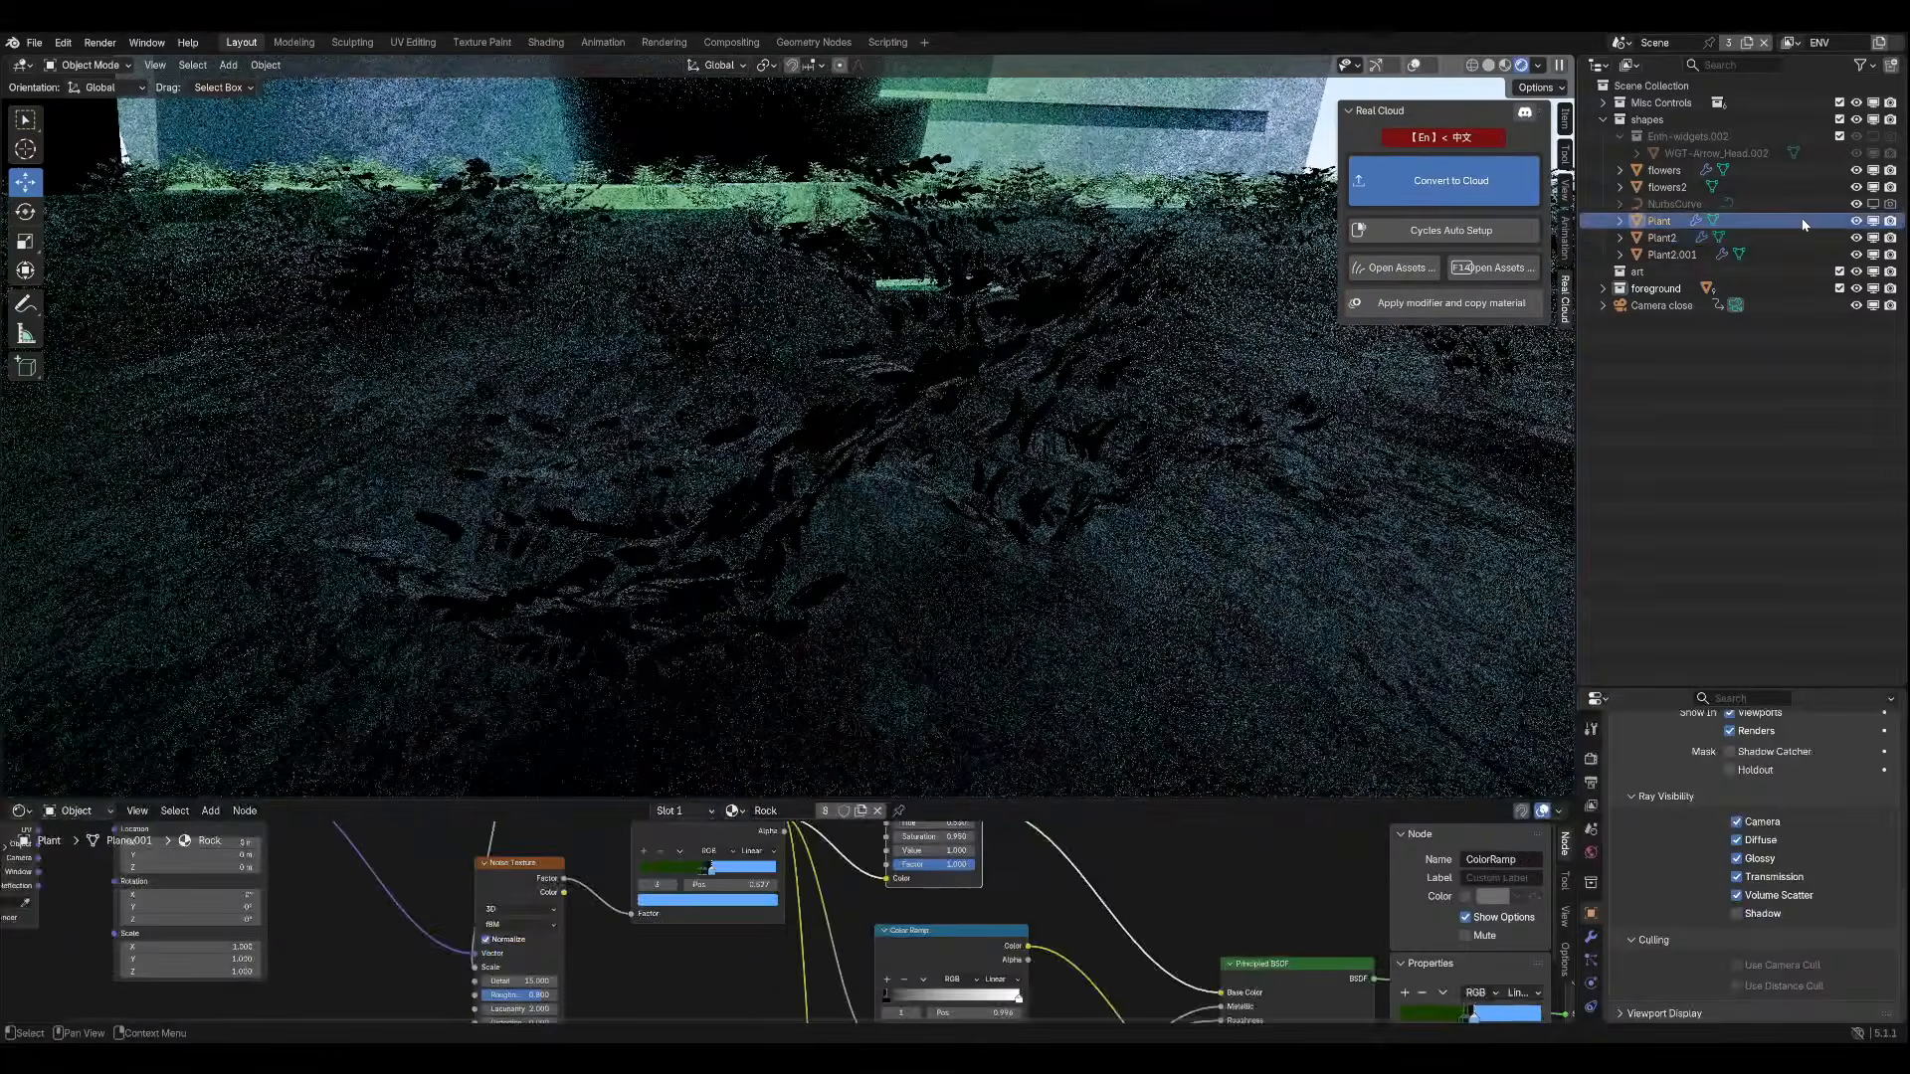
key("ctrl+s")
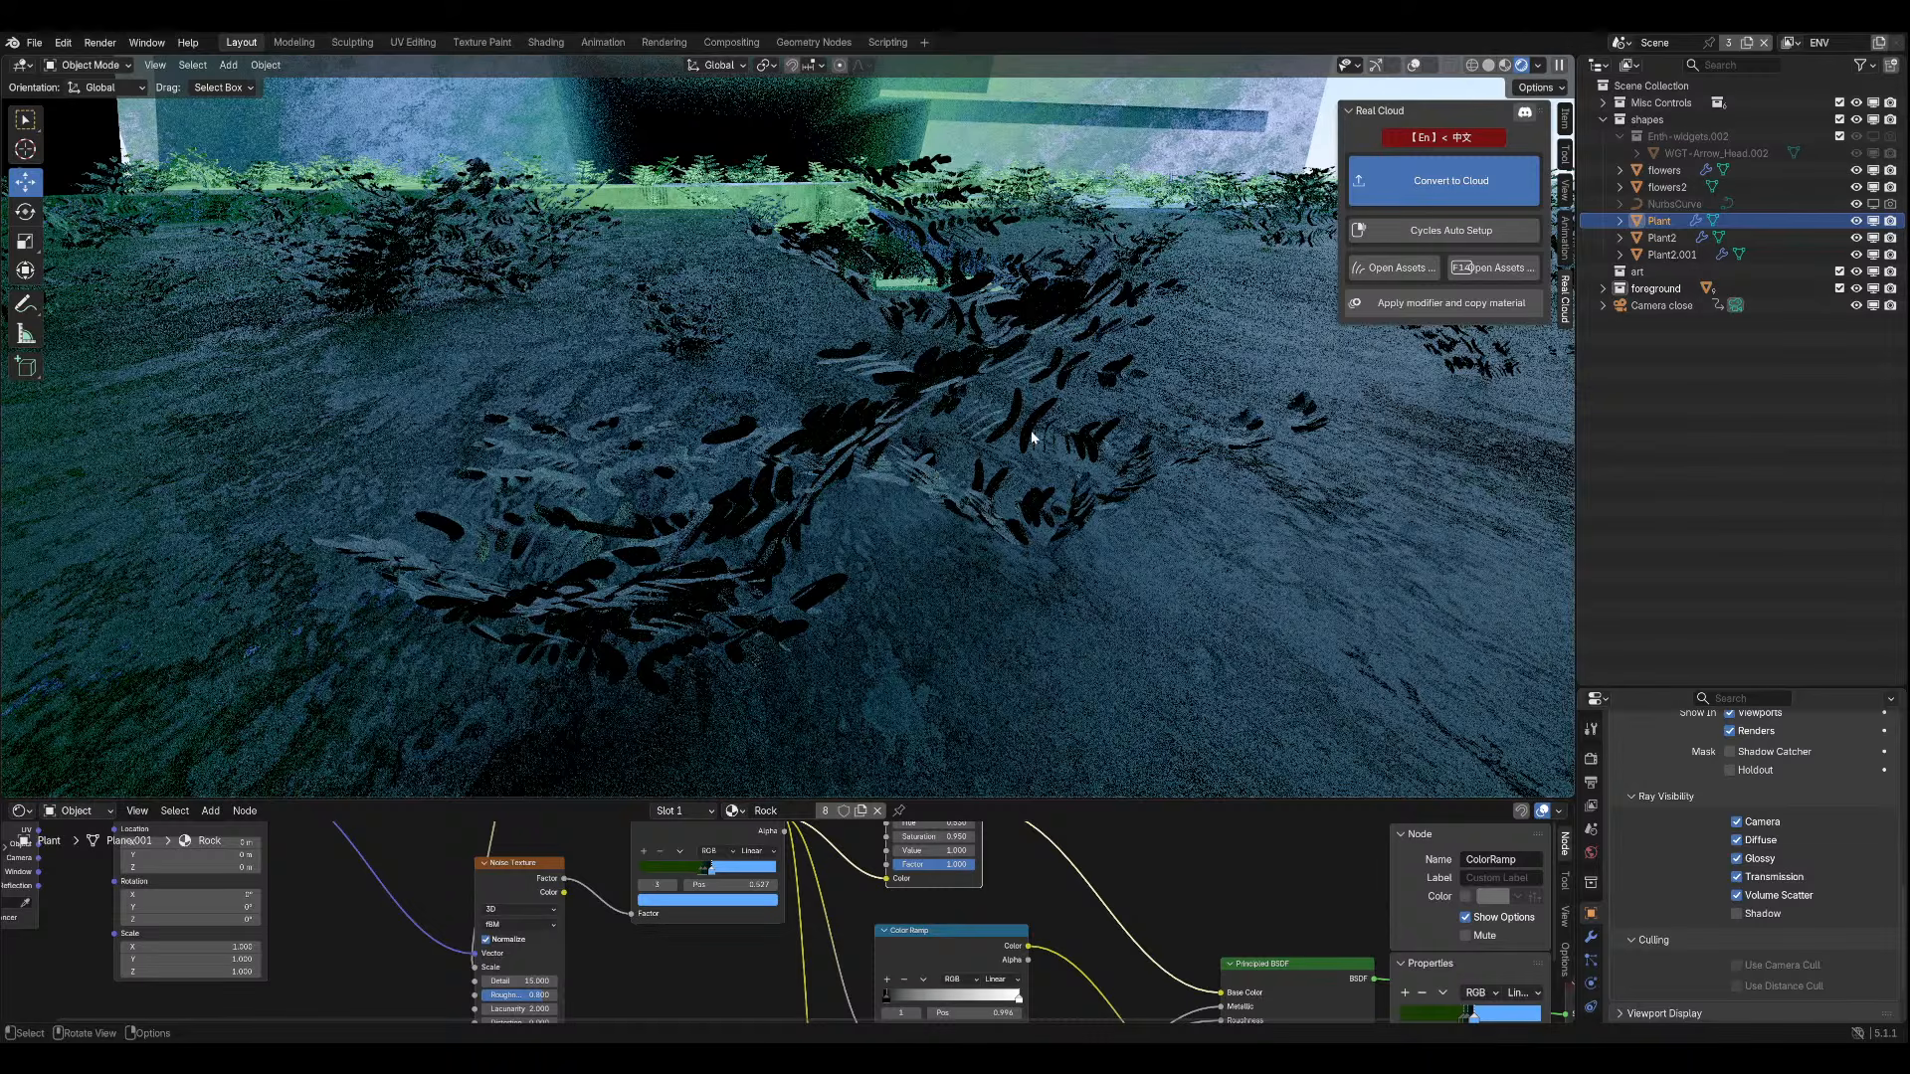
Find the source plants beside the structure, select the Plant2 source object and view it from below.
middle_click_drag(614, 375, 1106, 493)
scroll(1099, 494, "up", 3)
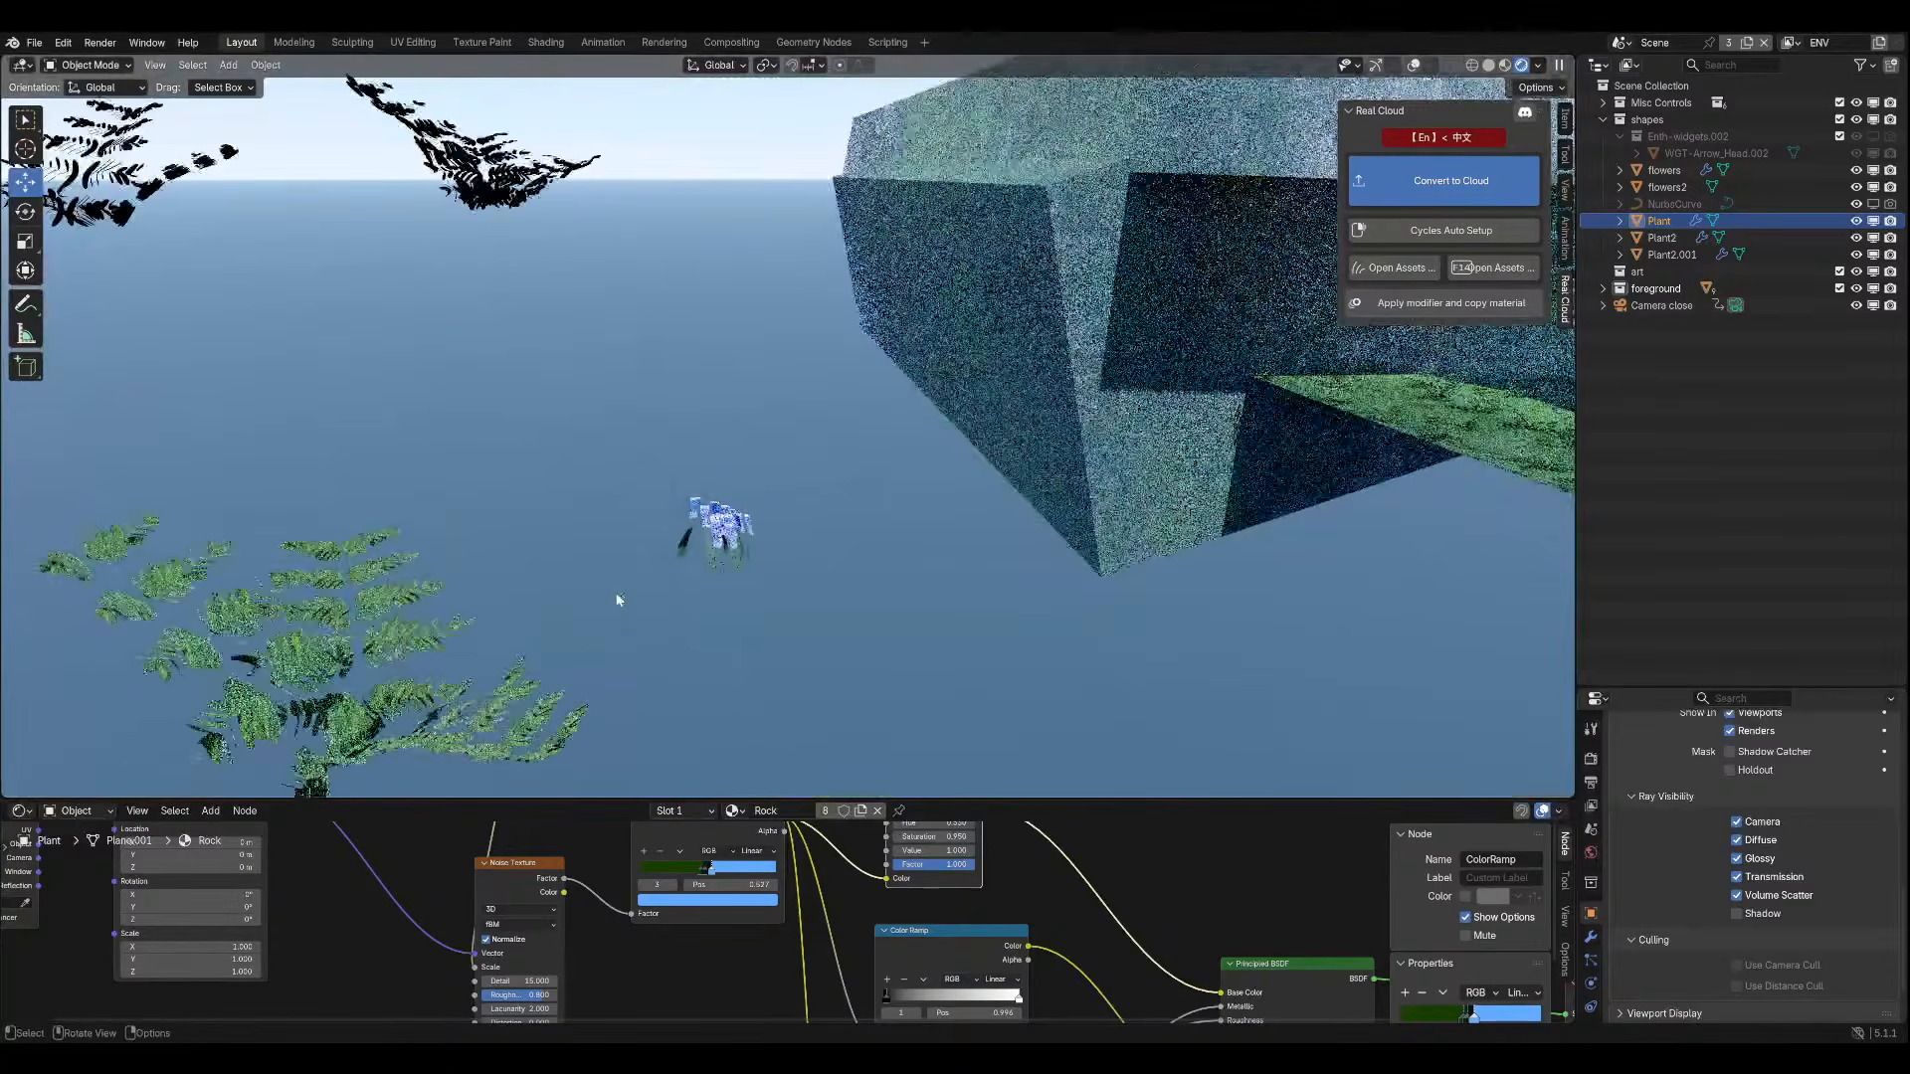
left_click(428, 639)
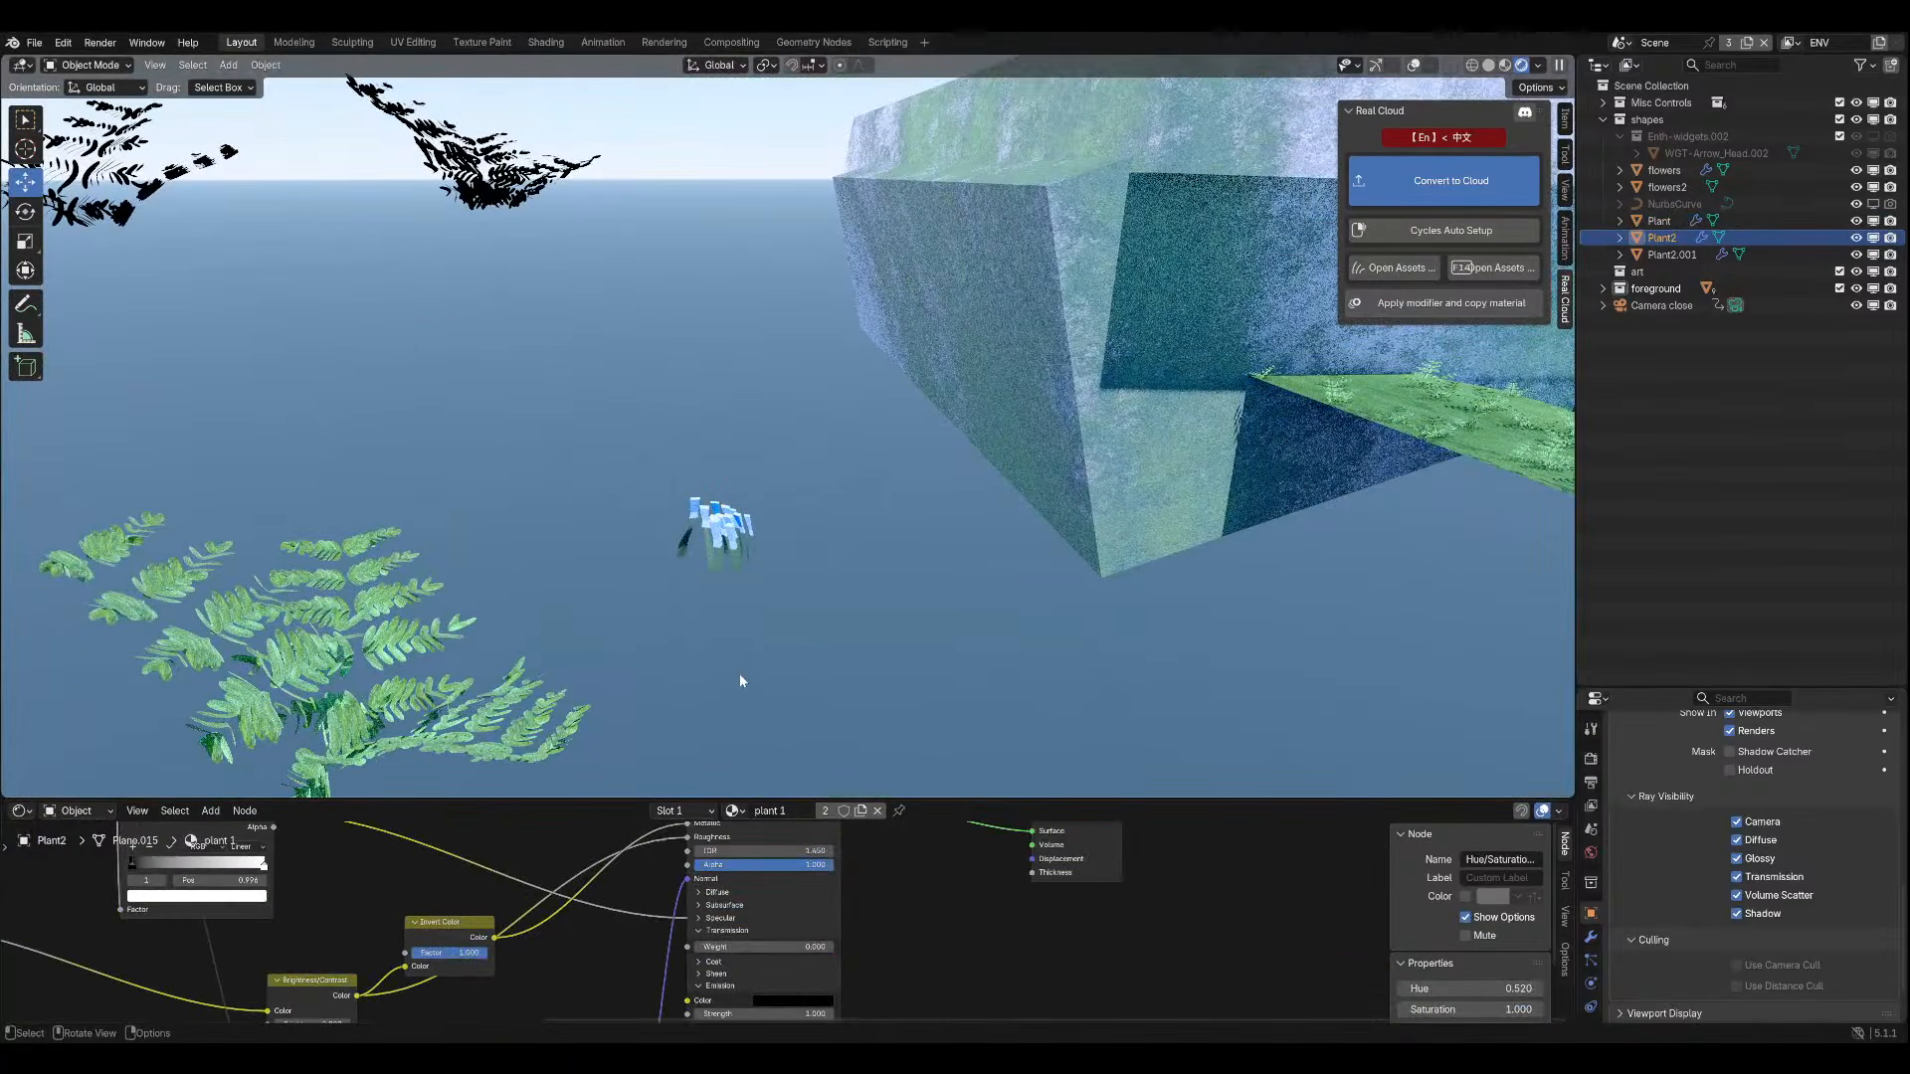
middle_click_drag(782, 641, 876, 594)
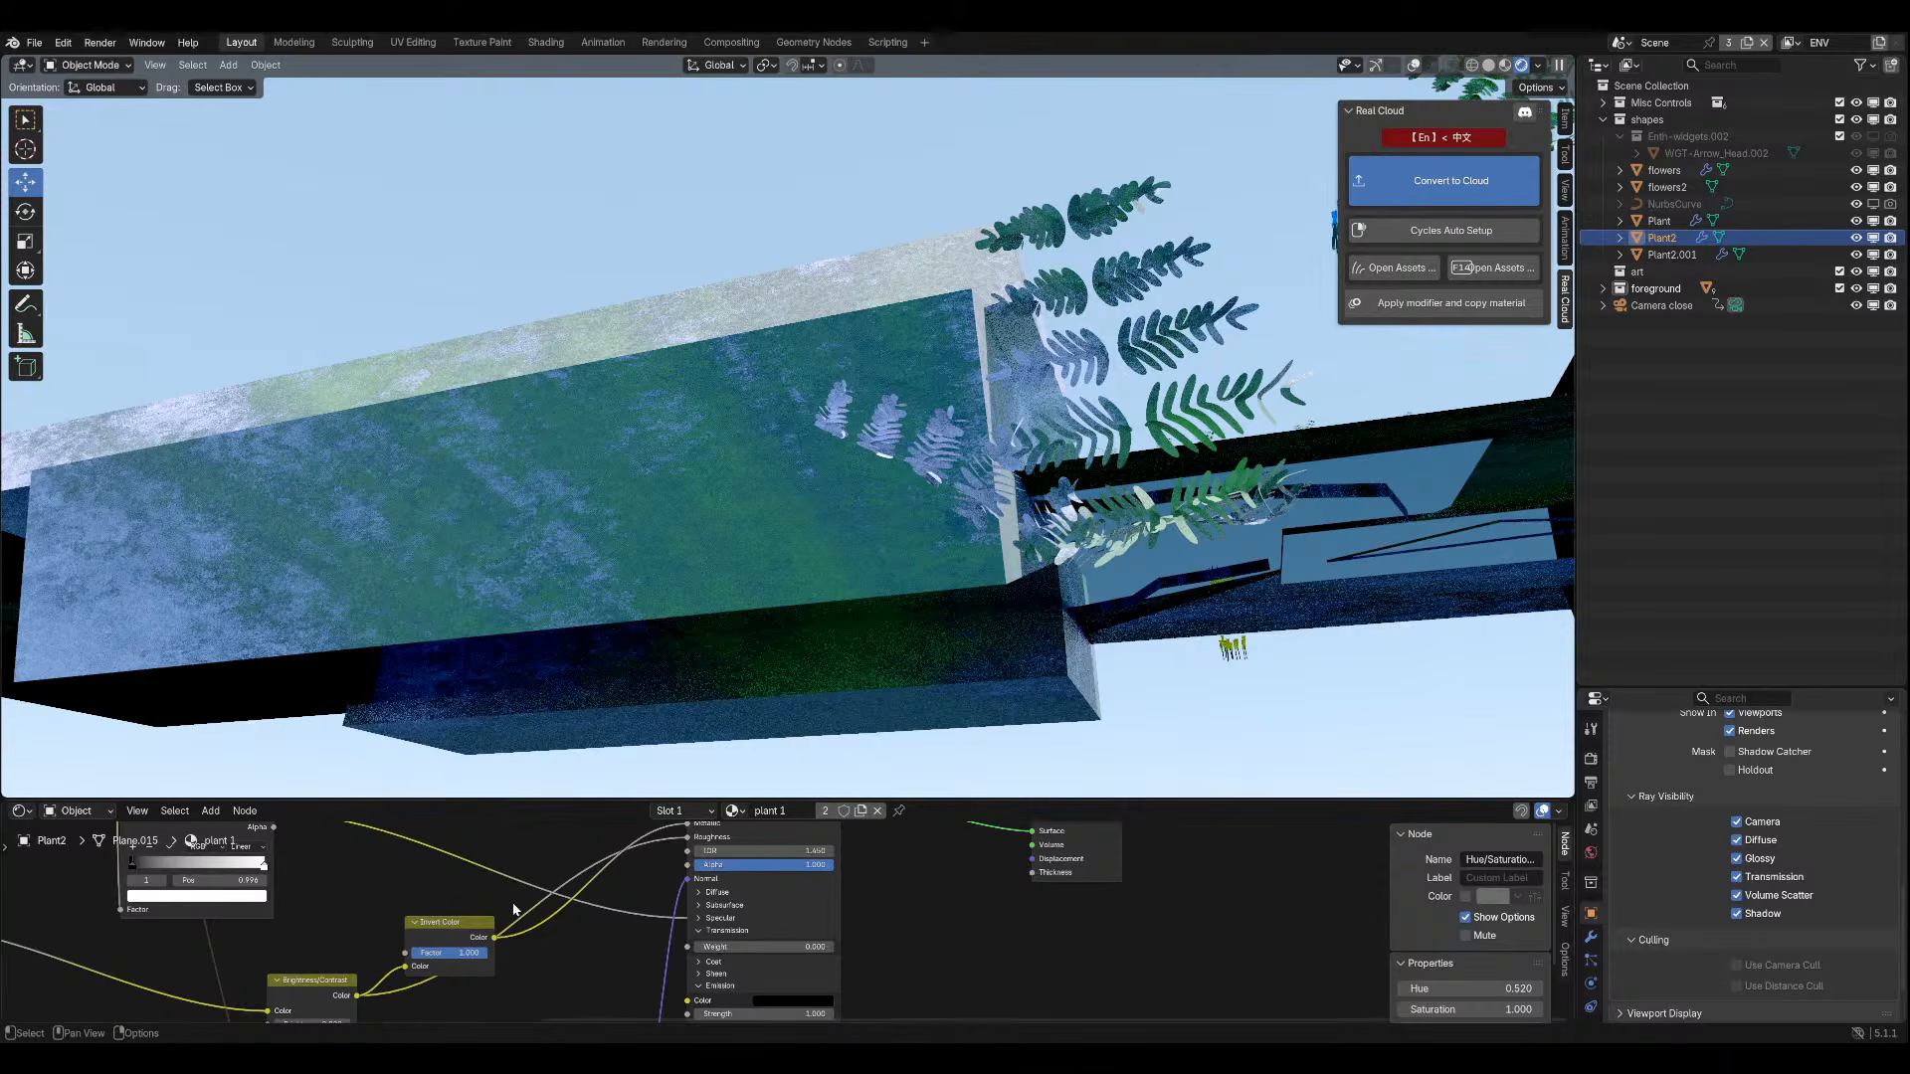
Try disconnecting the Metallic and Roughness inputs of plant 1's Principled BSDF and undo both disconnections.
middle_click_drag(567, 881, 552, 920)
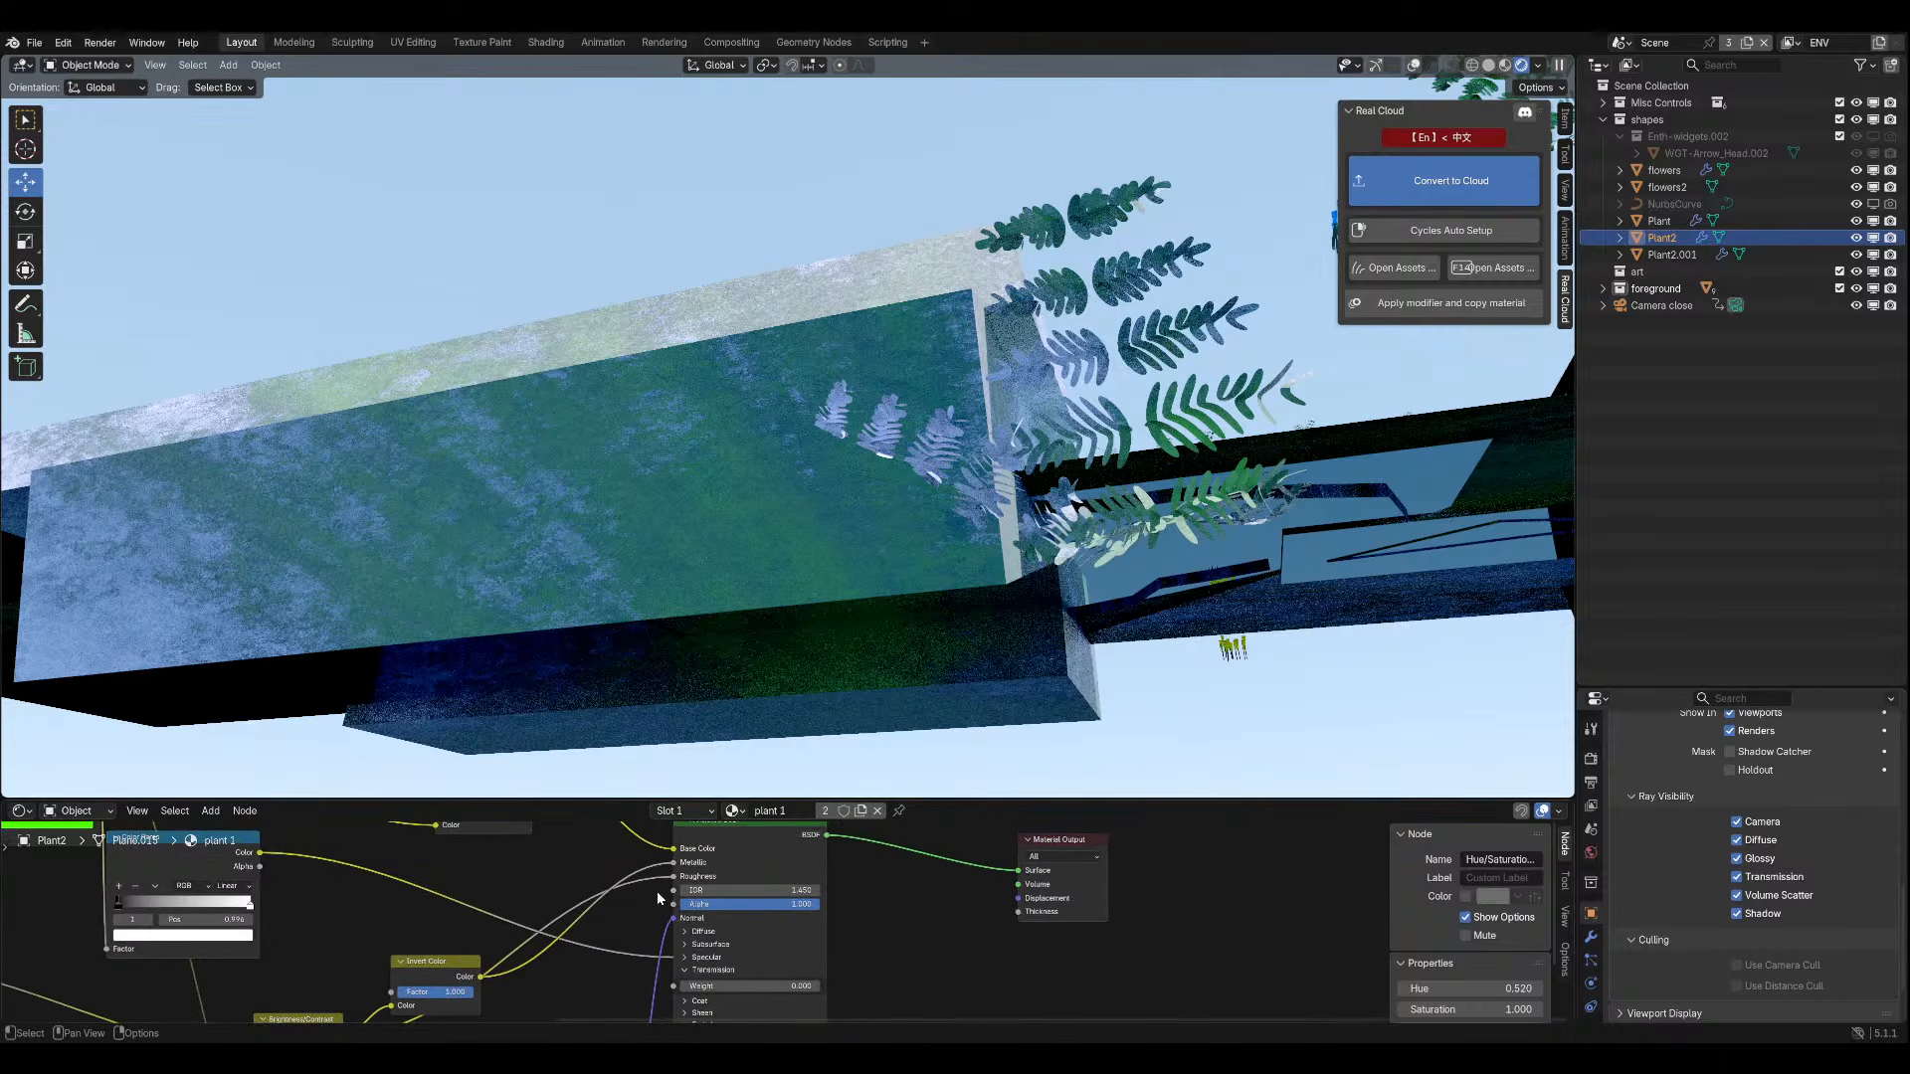
left_click_drag(693, 879, 541, 892)
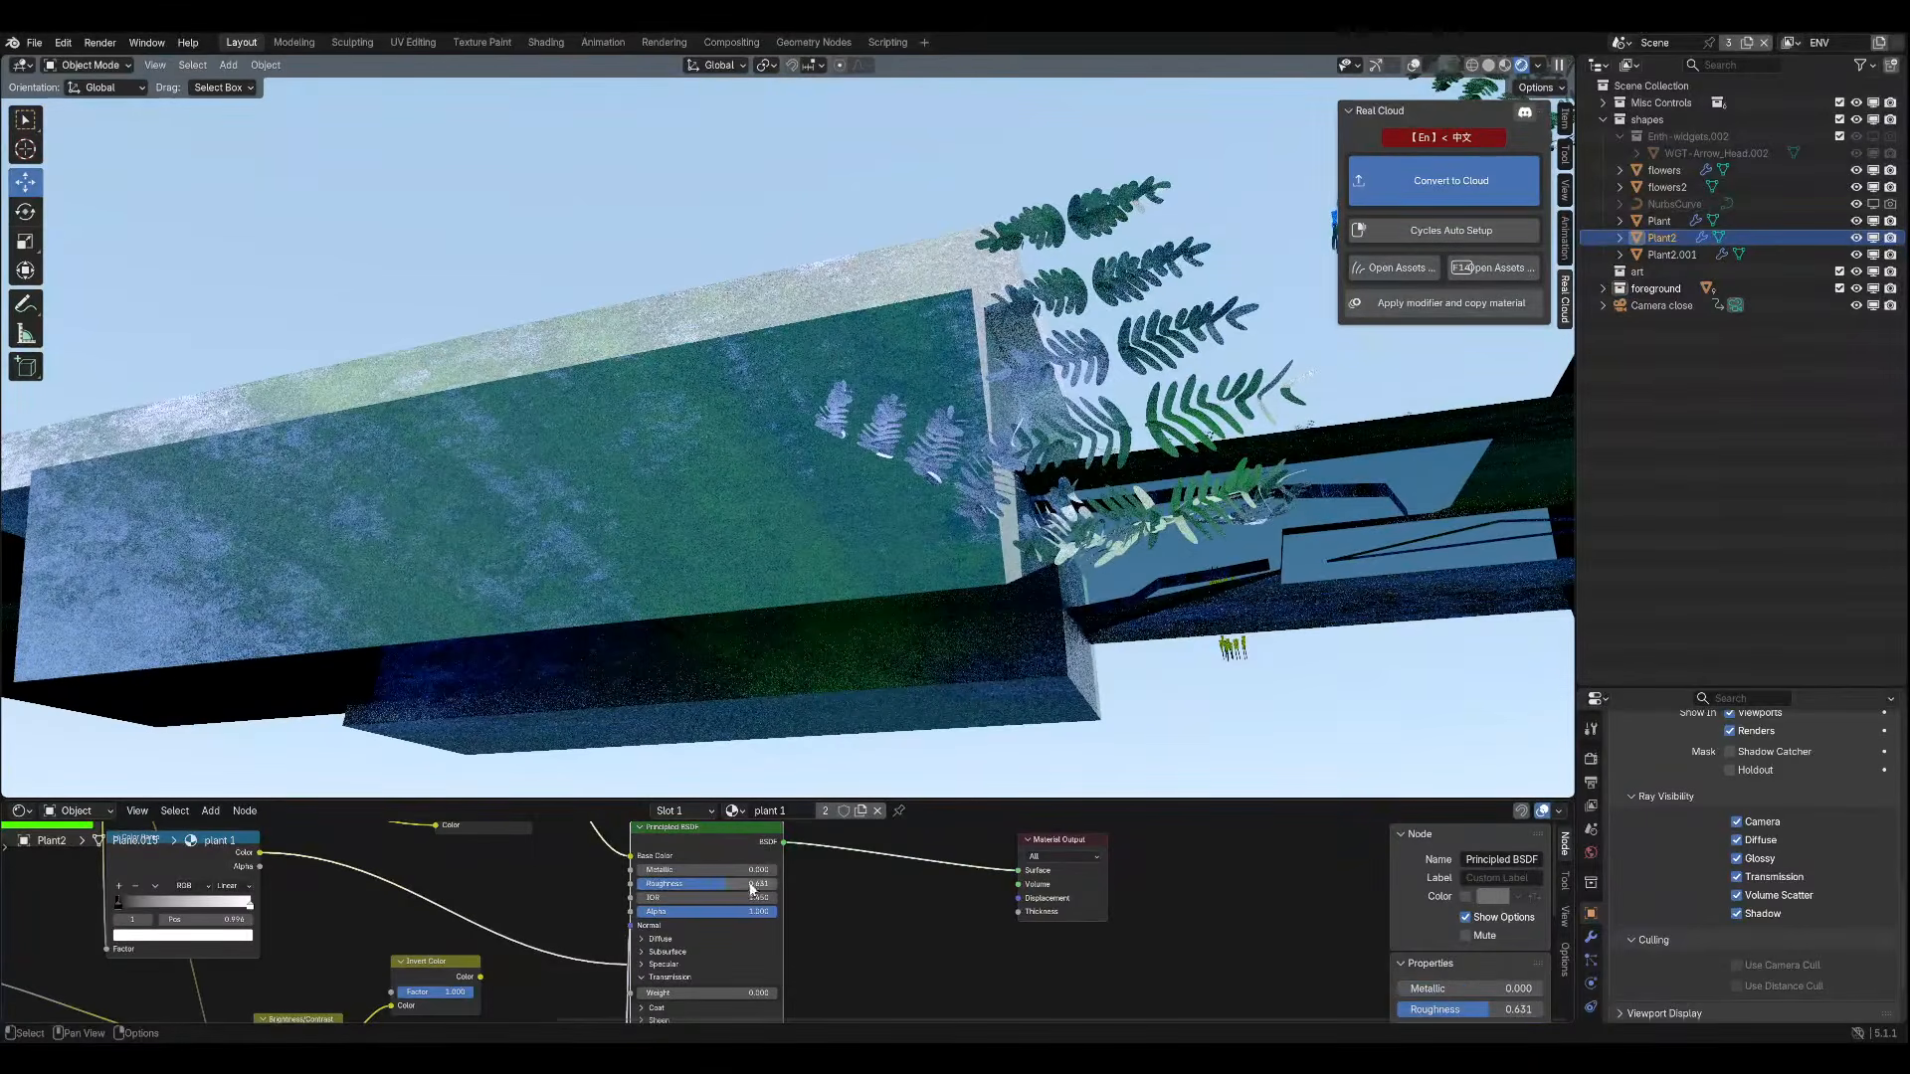
key("ctrl+z")
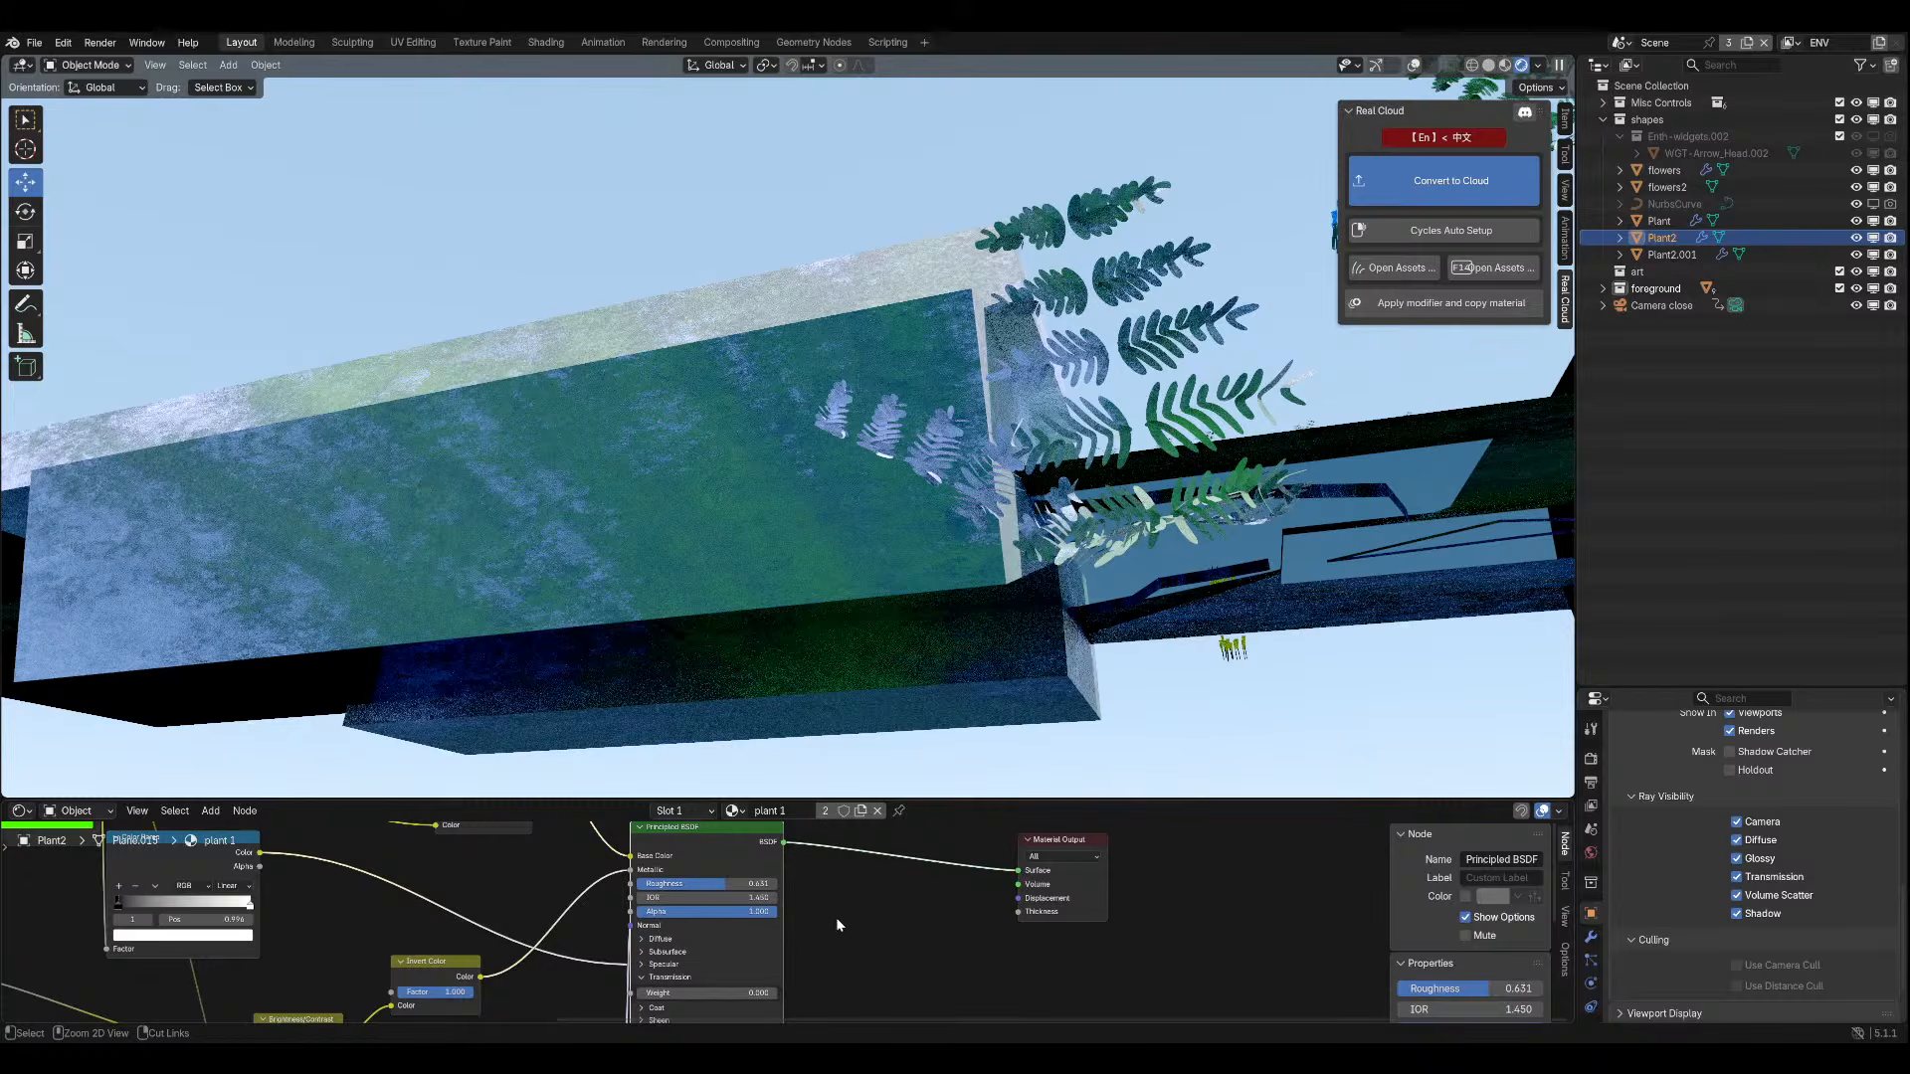
key("ctrl+z")
Save the file and examine the Plant2 source plant's leaves against the structure from another angle.
key("ctrl+s")
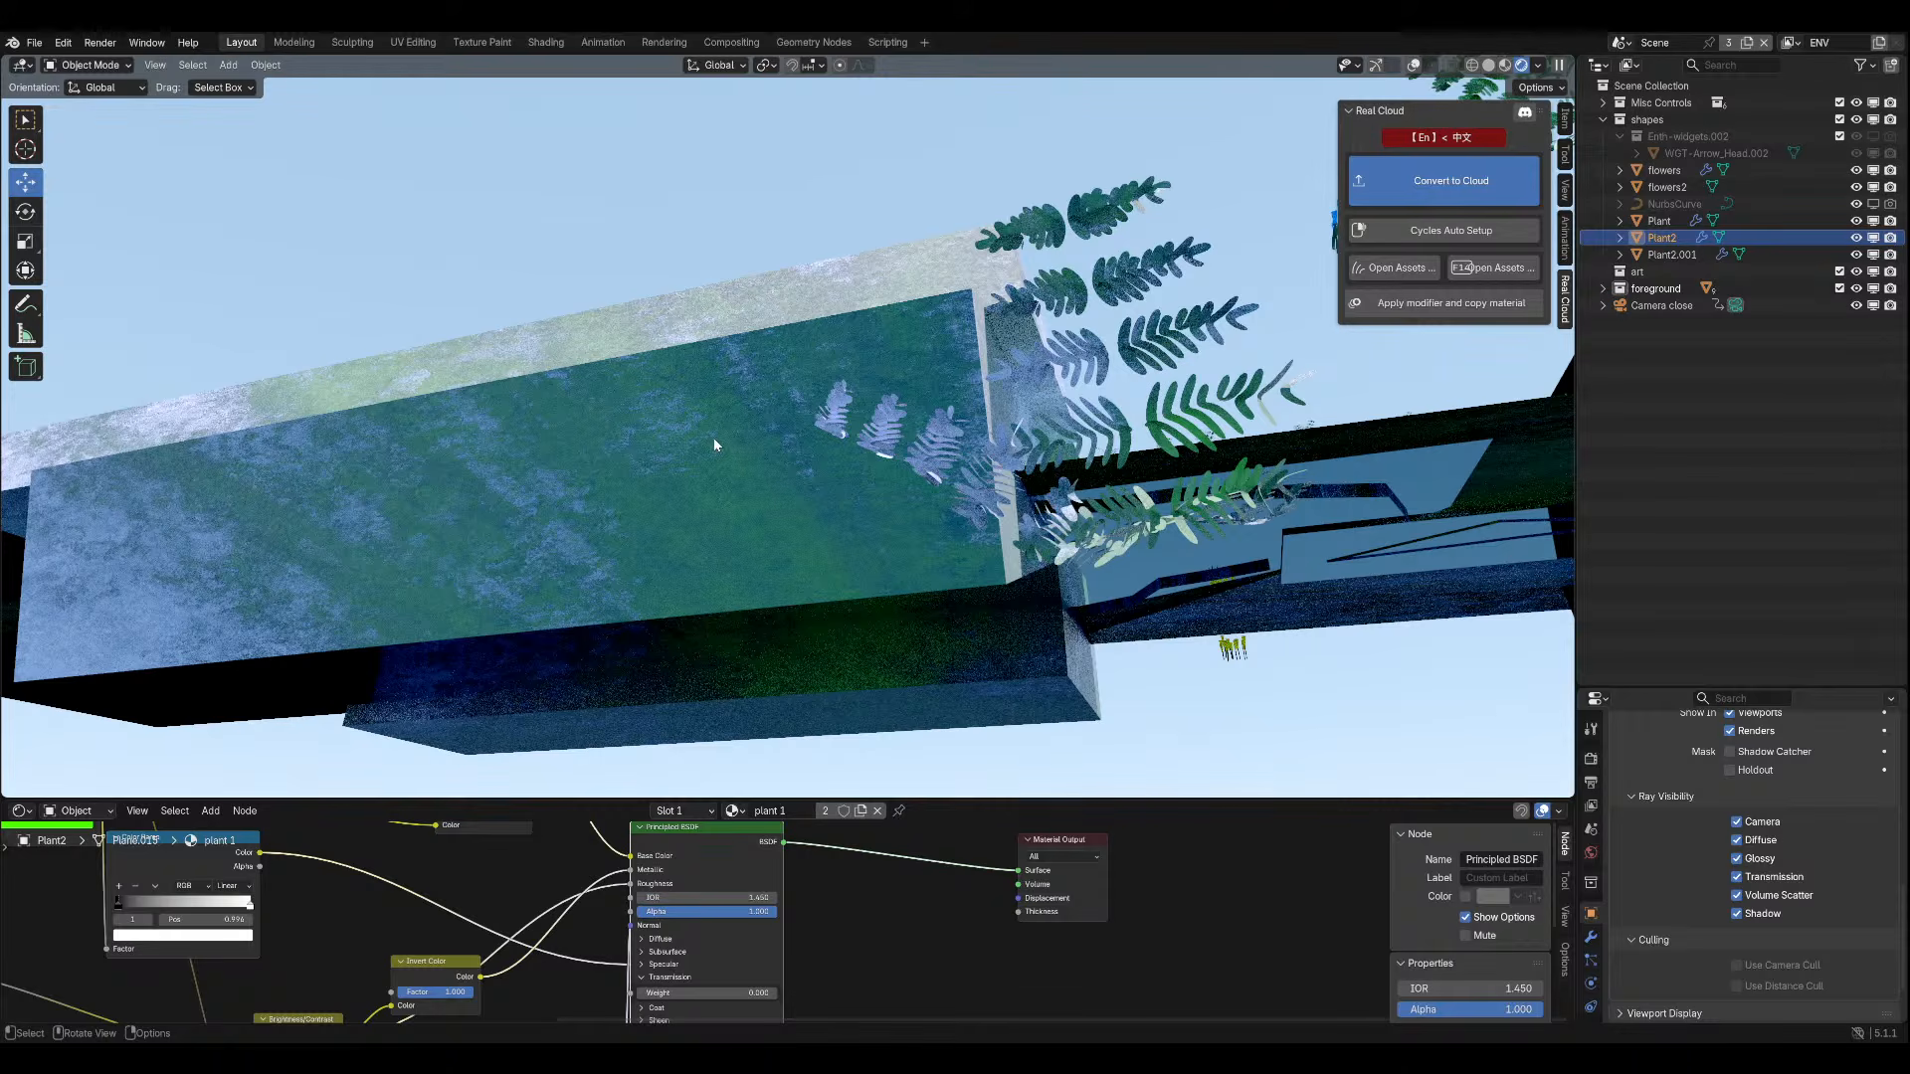
middle_click_drag(712, 442, 909, 264)
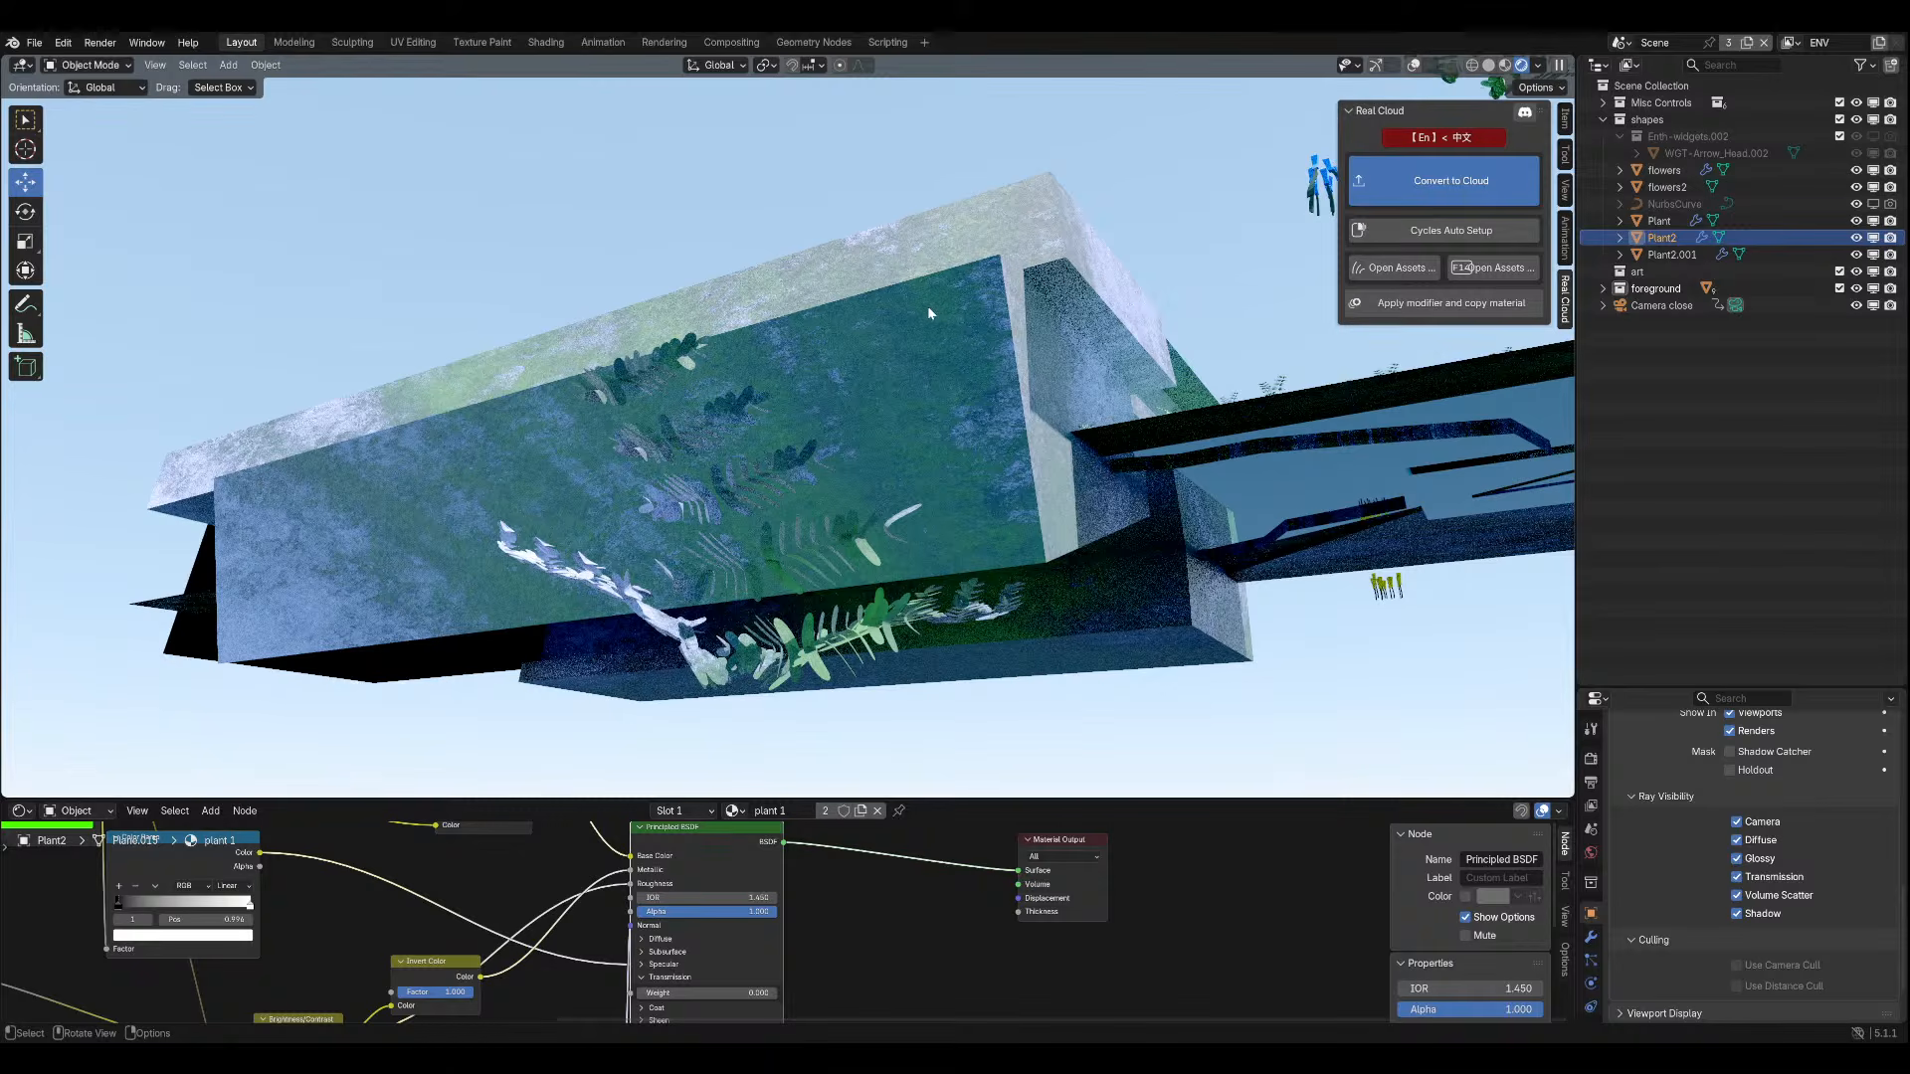
middle_click_drag(927, 312, 919, 319)
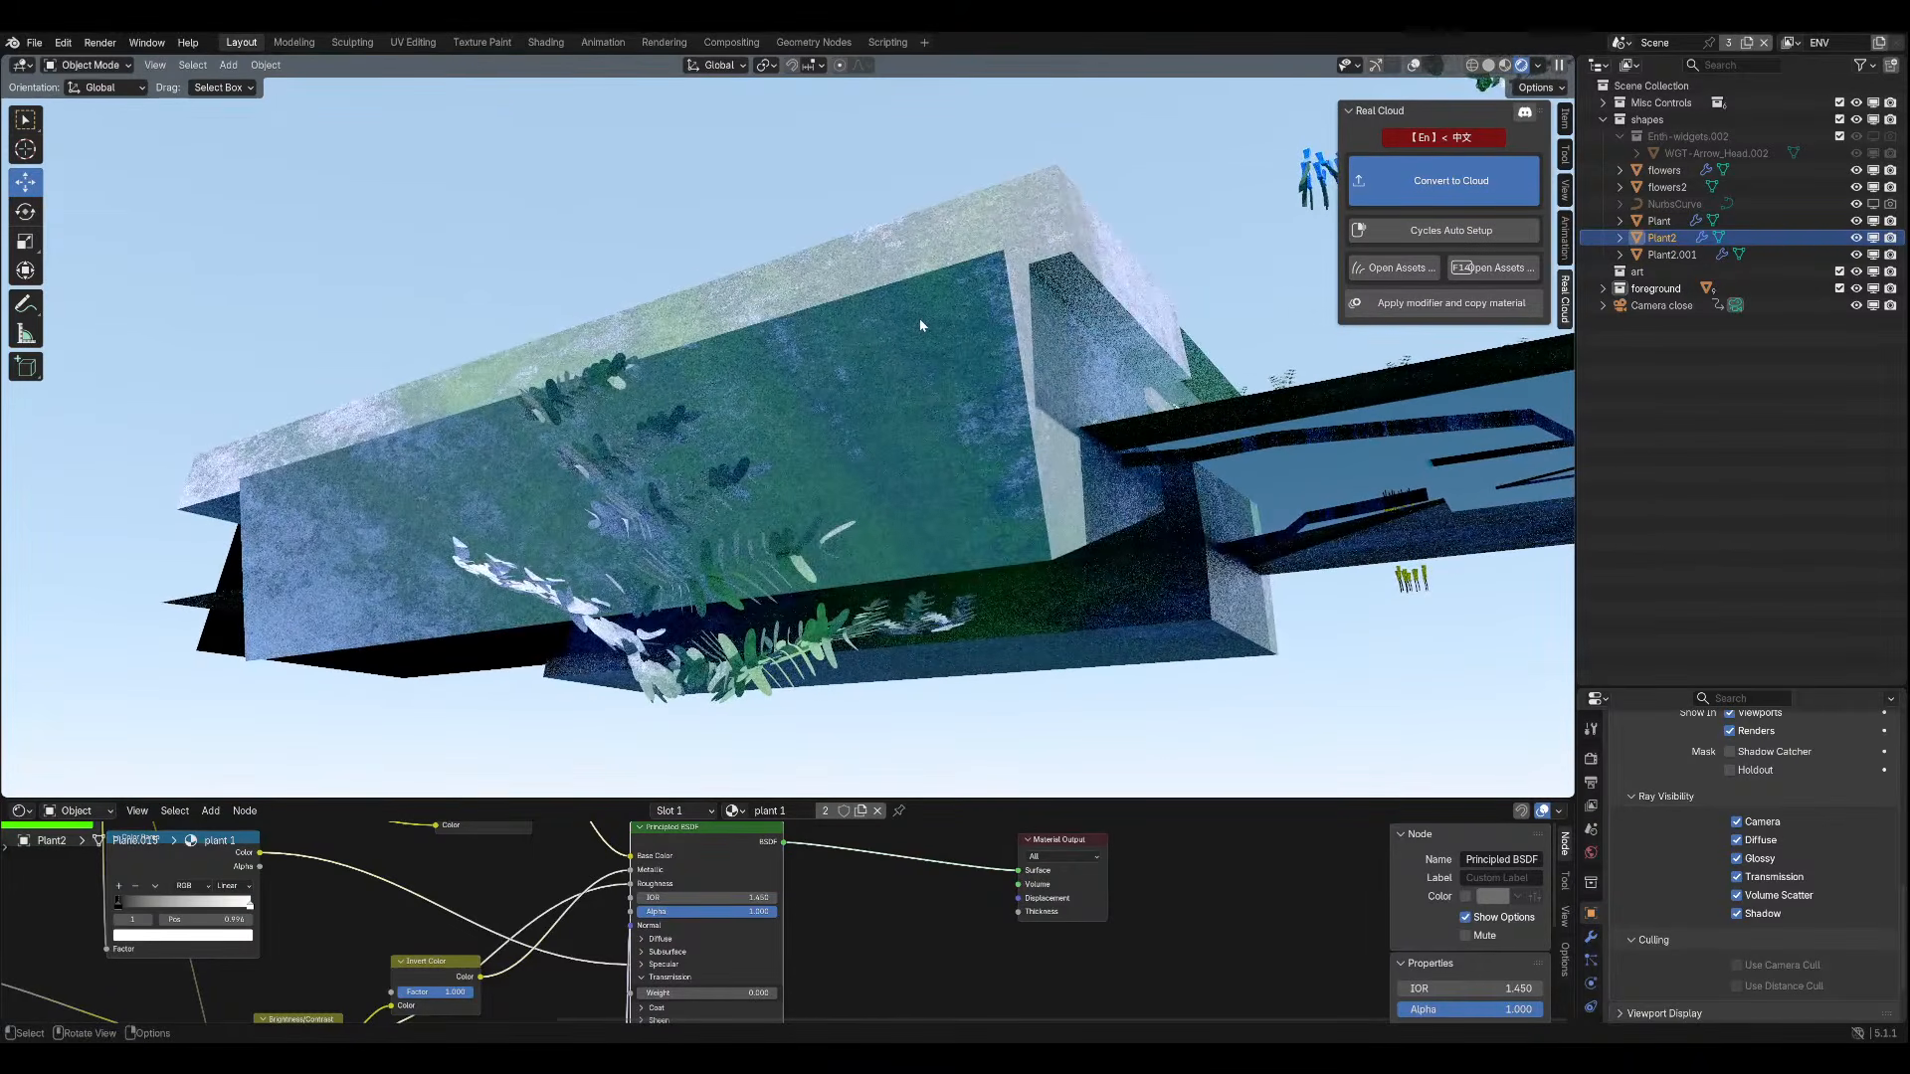
middle_click_drag(920, 325, 921, 325)
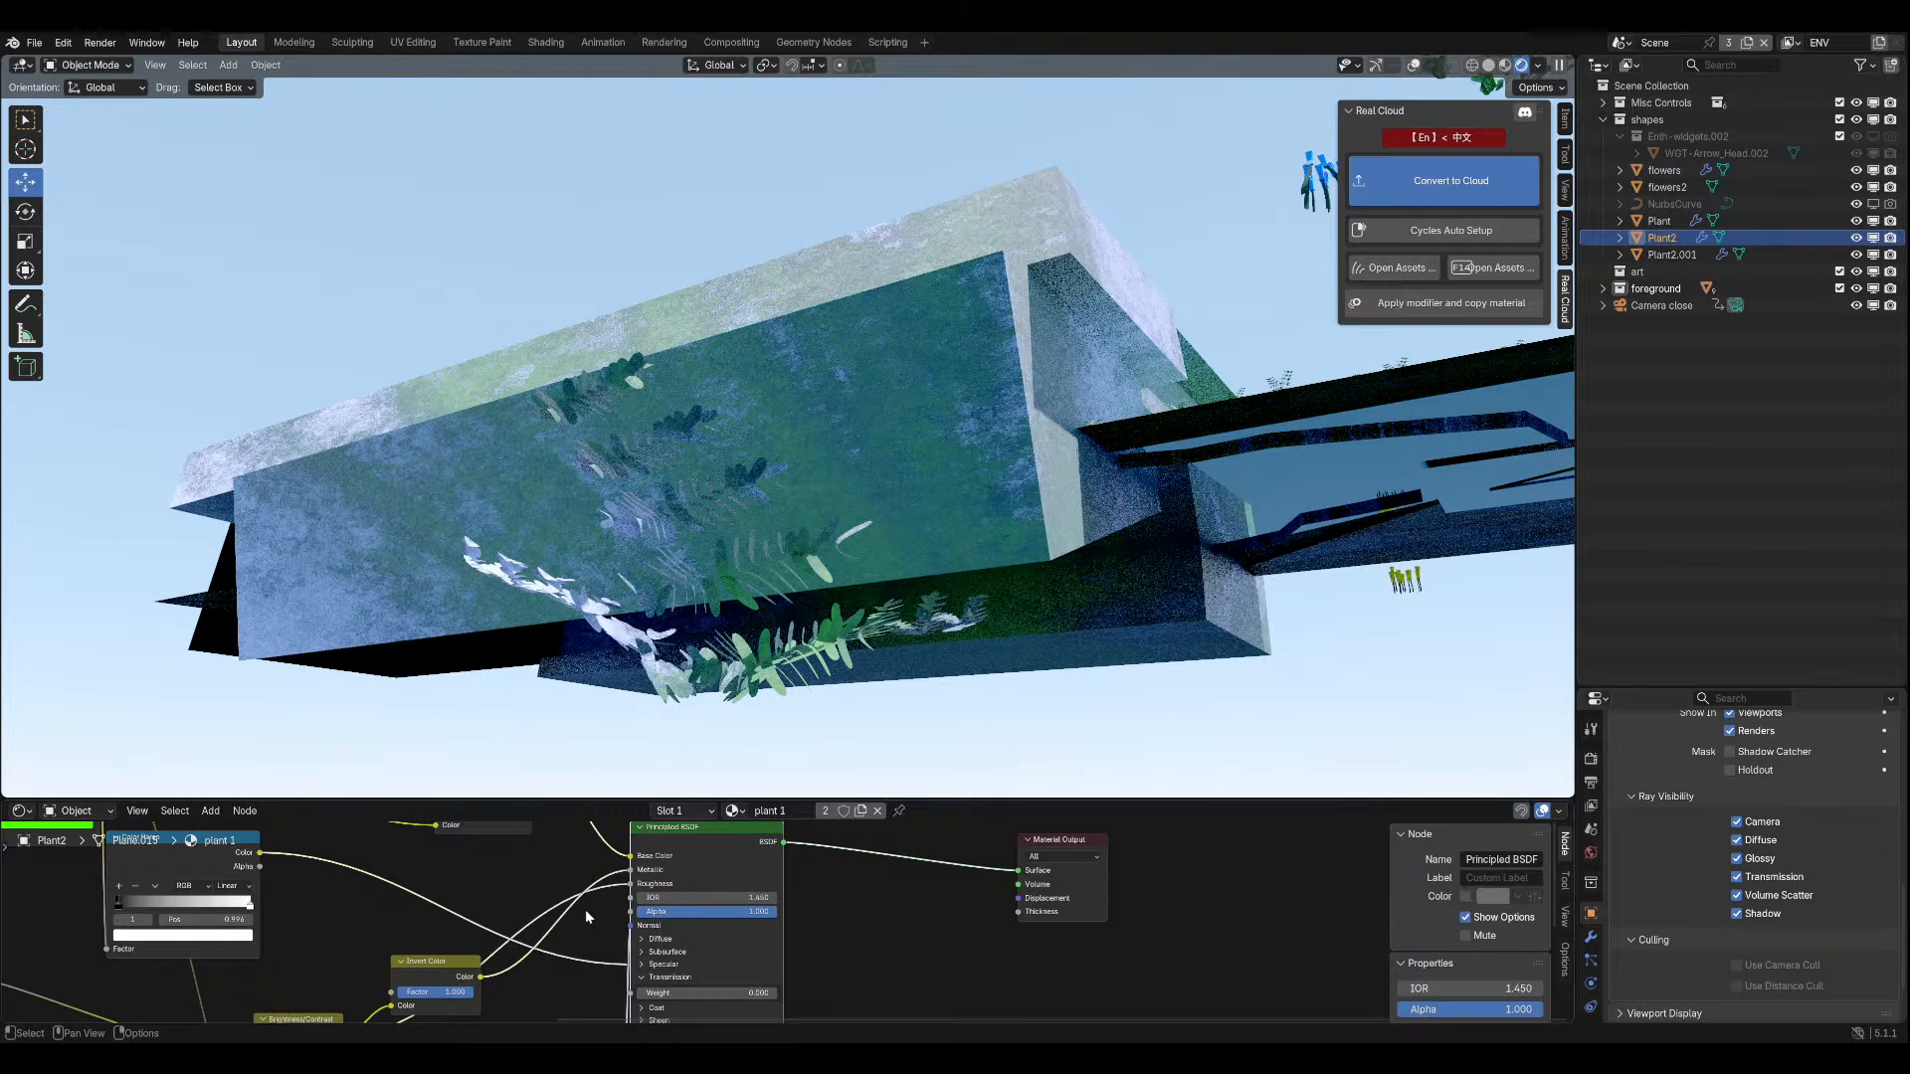
Review the plant 1 node tree and set the Principled BSDF's Transmission Weight to 1.
middle_click_drag(592, 829, 655, 937)
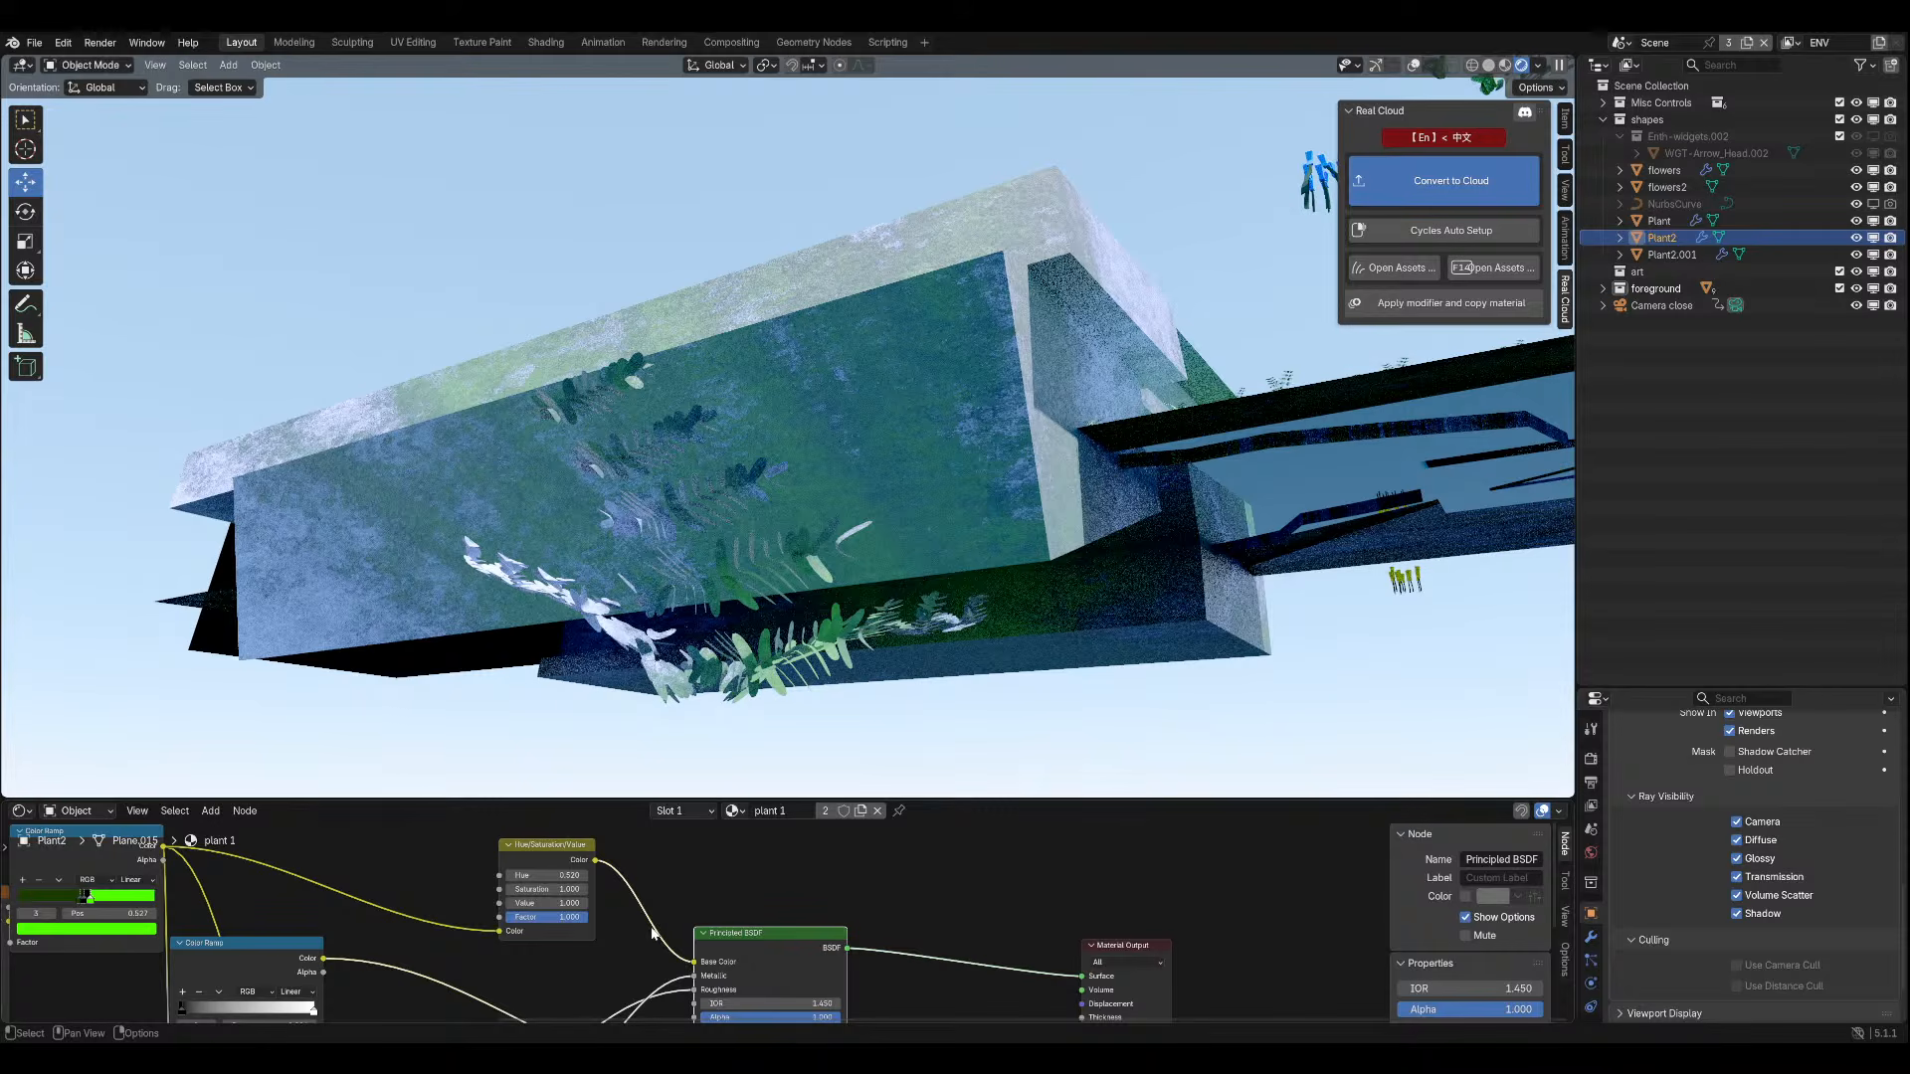
middle_click_drag(652, 933, 776, 919)
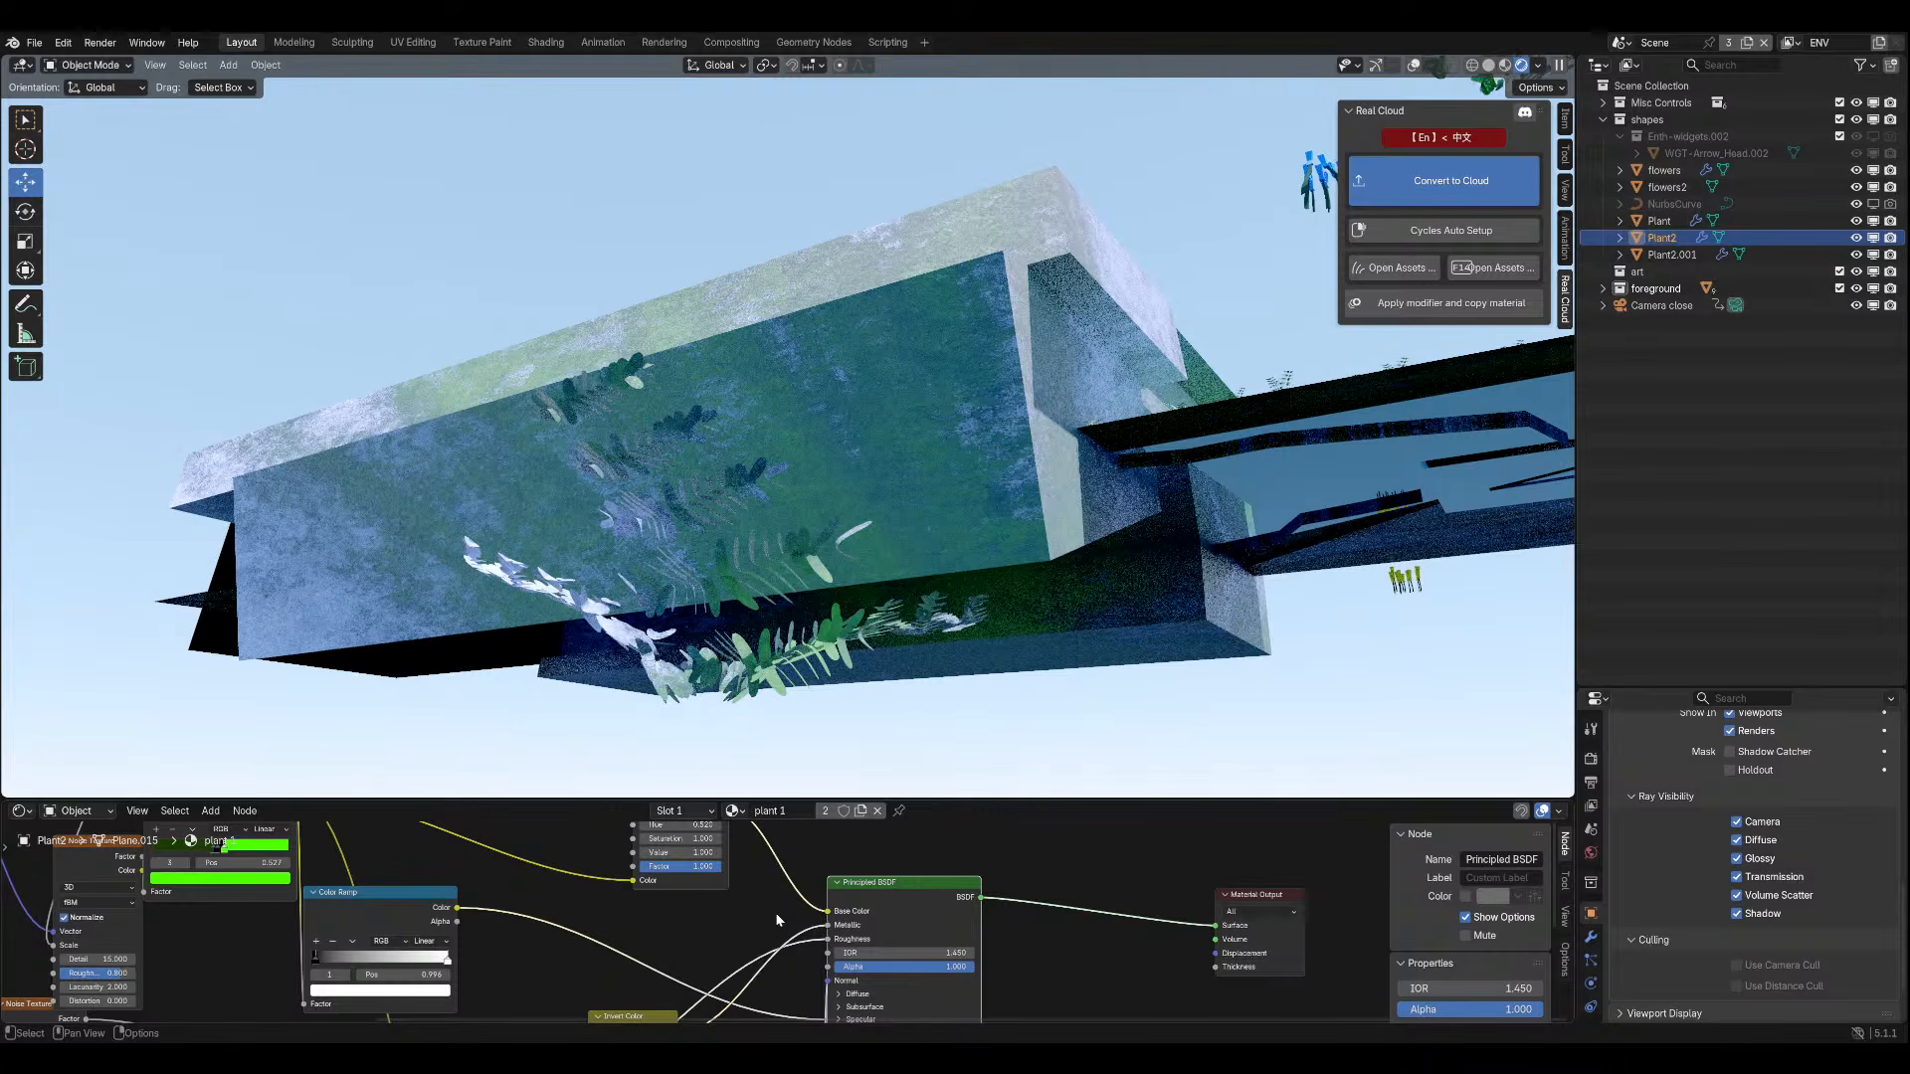
middle_click_drag(772, 915, 641, 806)
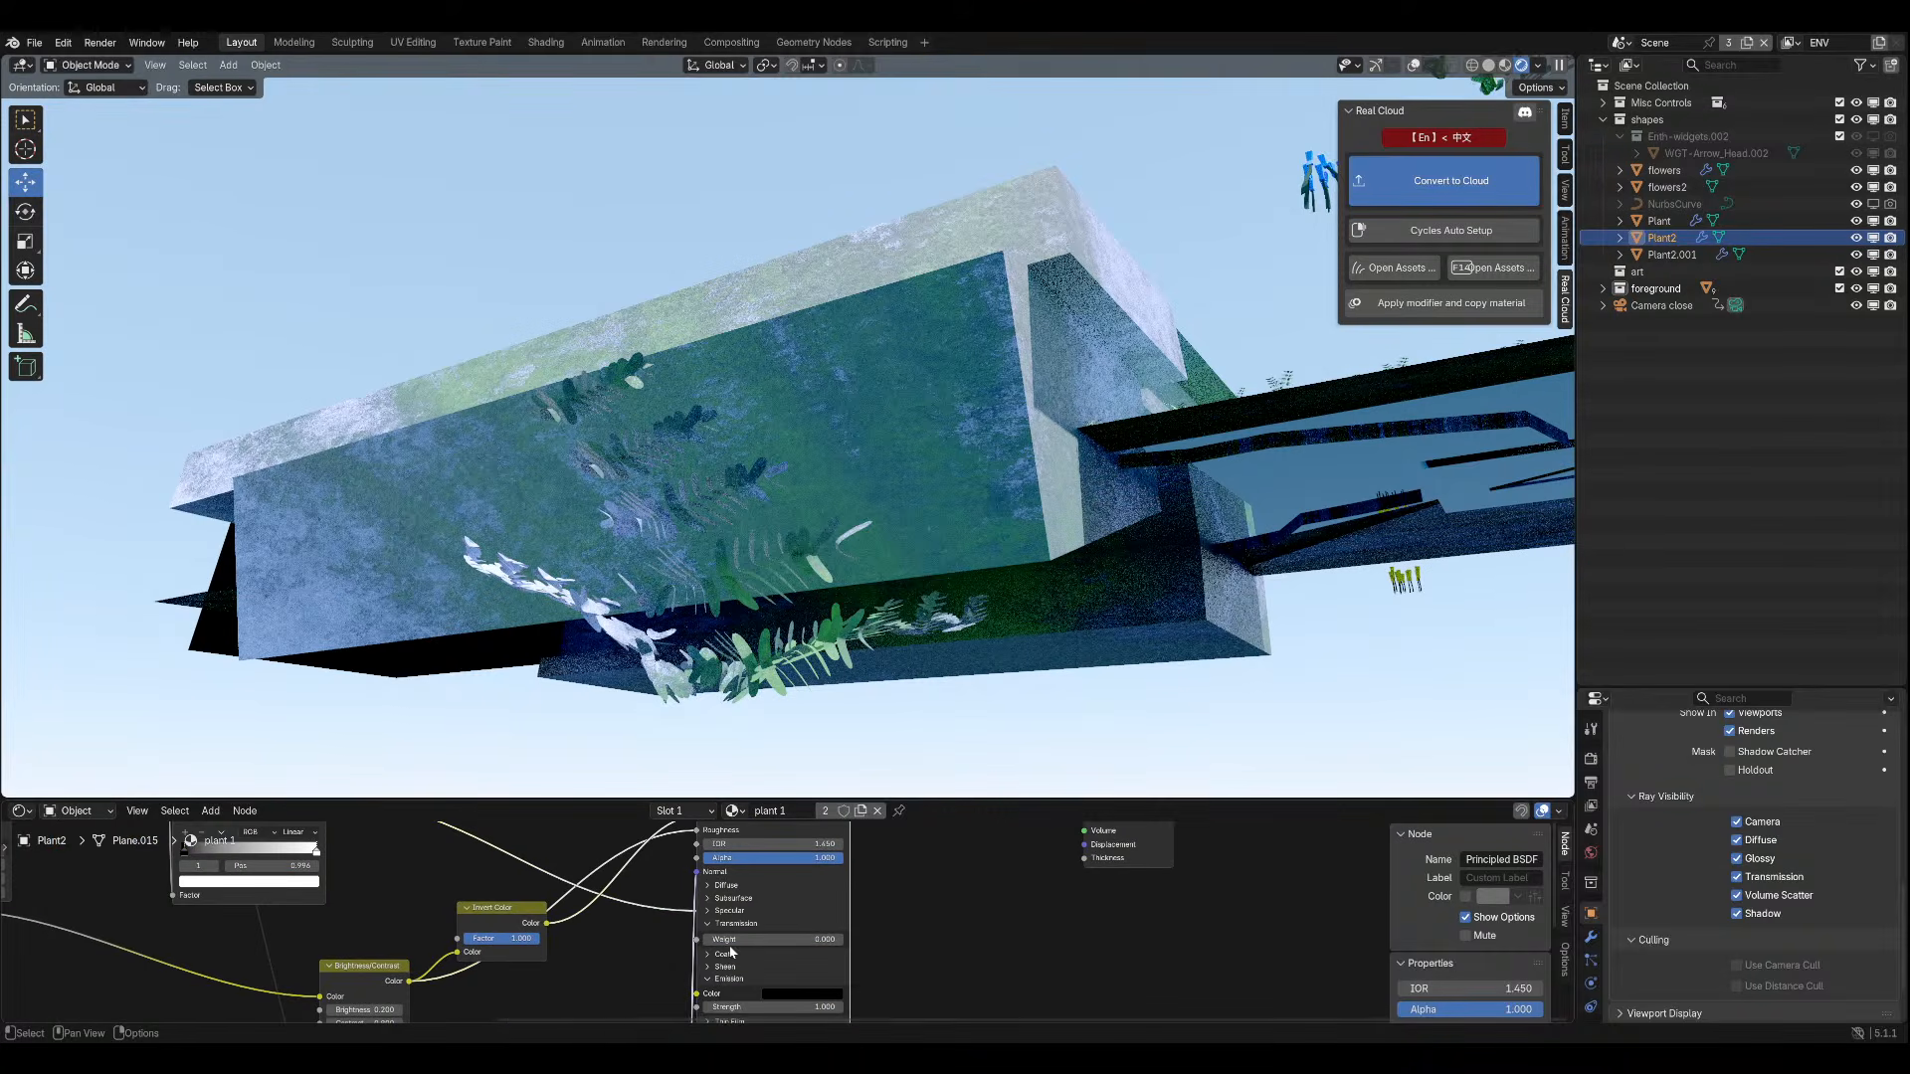
left_click_drag(731, 944, 845, 944)
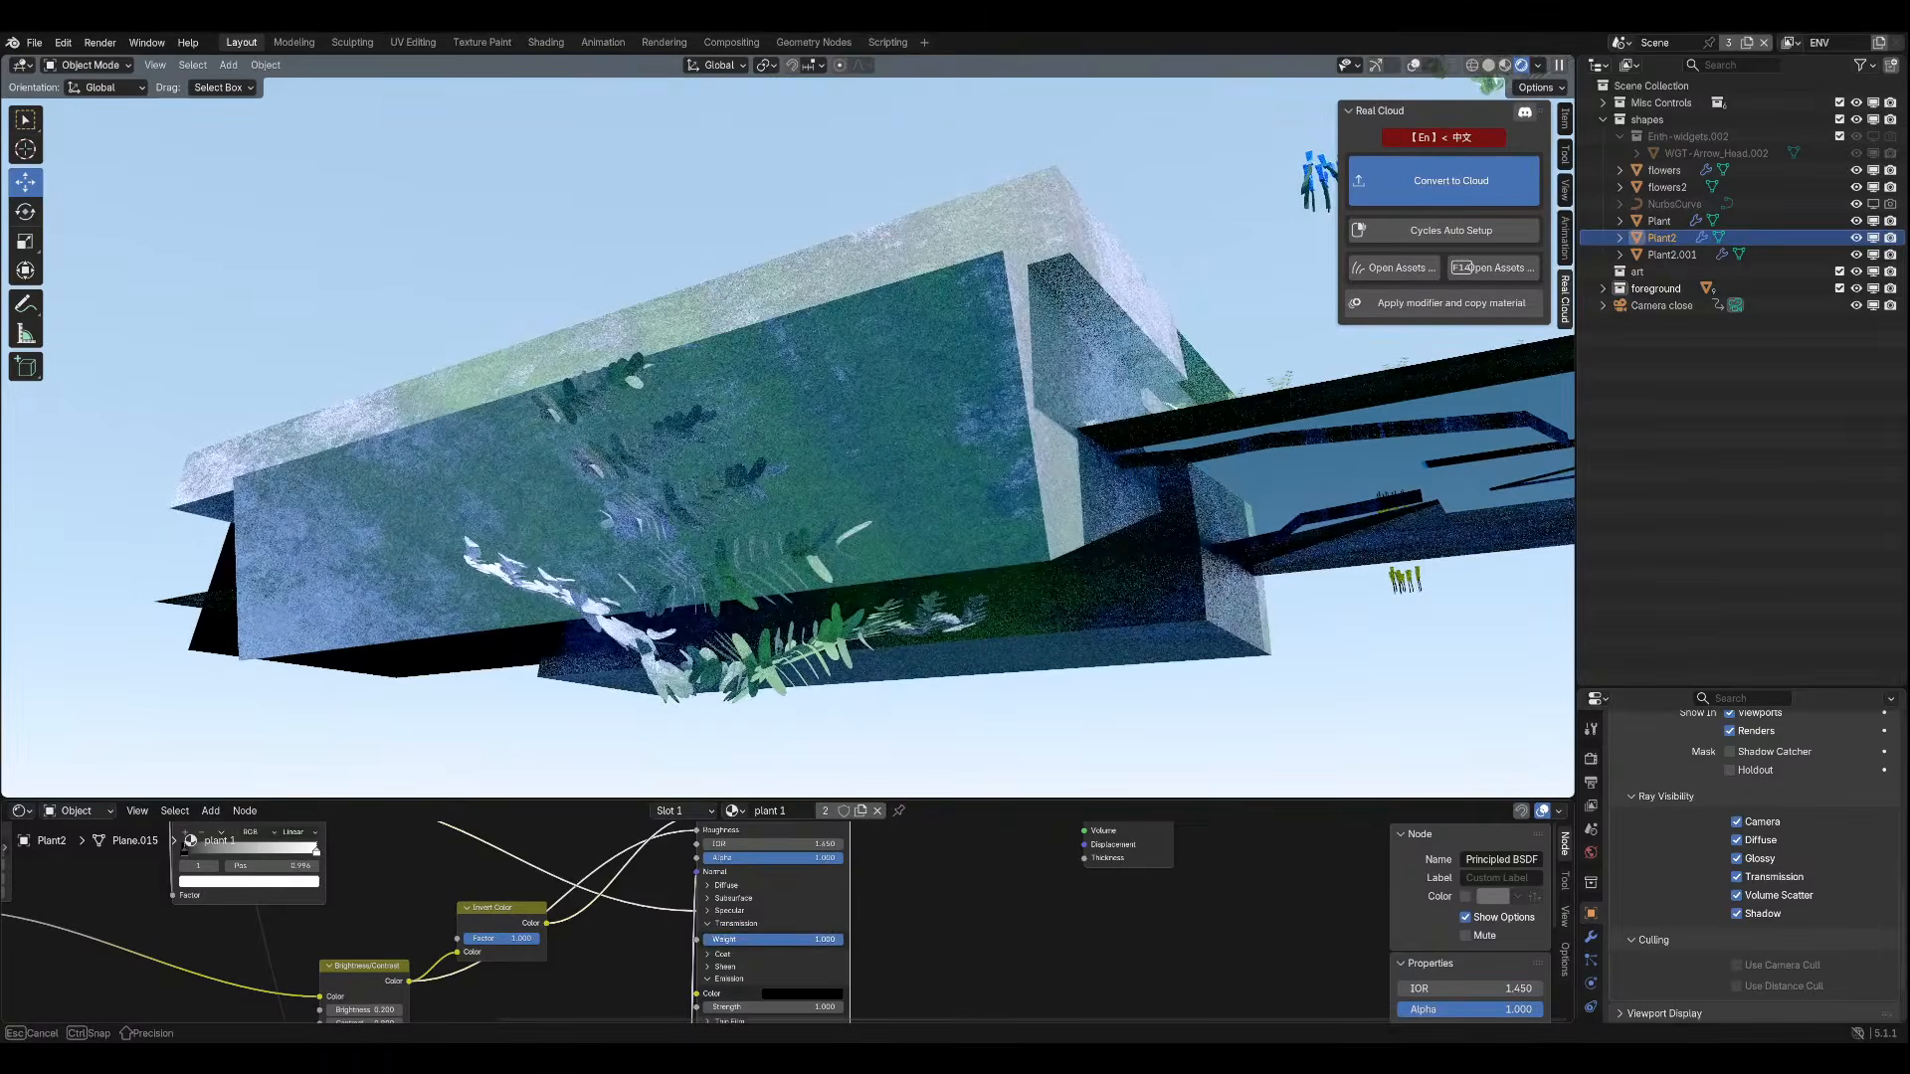
View the scene through the camera and set the Transmission Weight of plant 1's Principled BSDF to 1.
key("Escape")
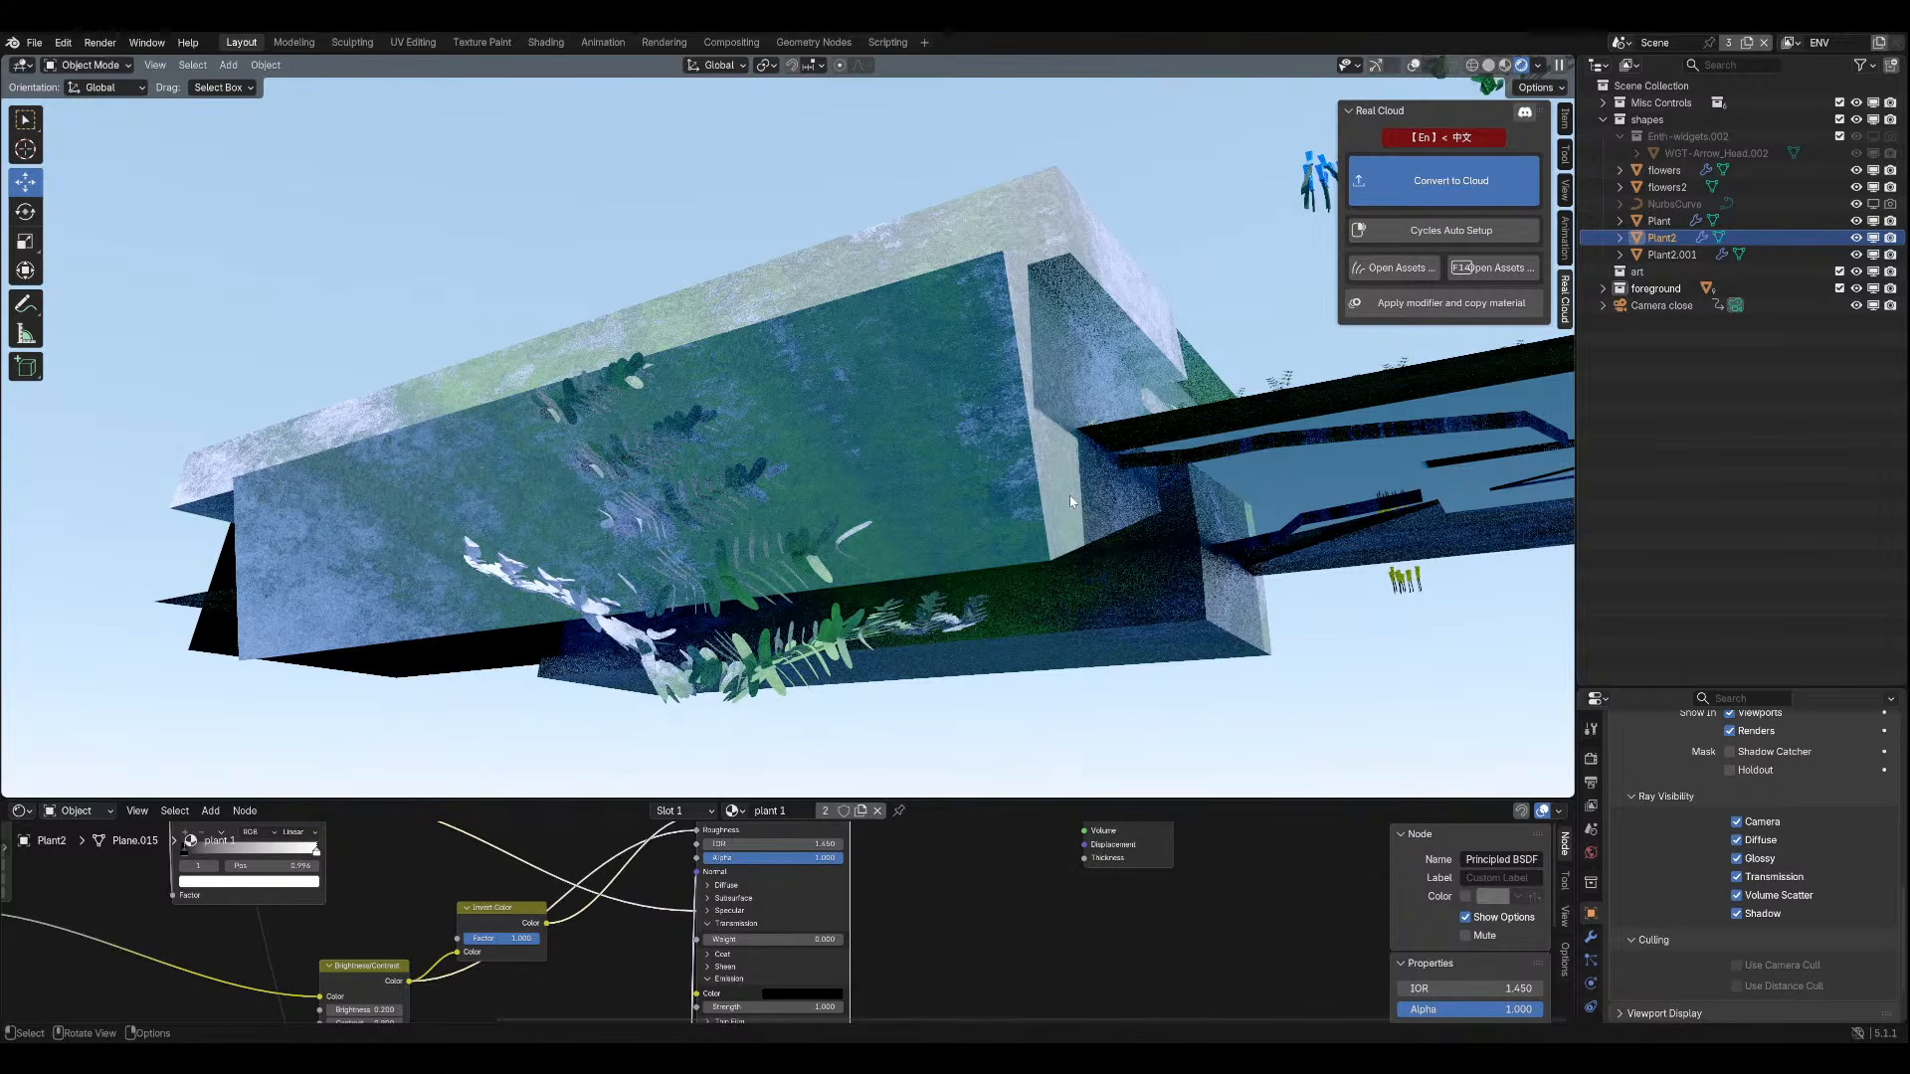
key("KP_0")
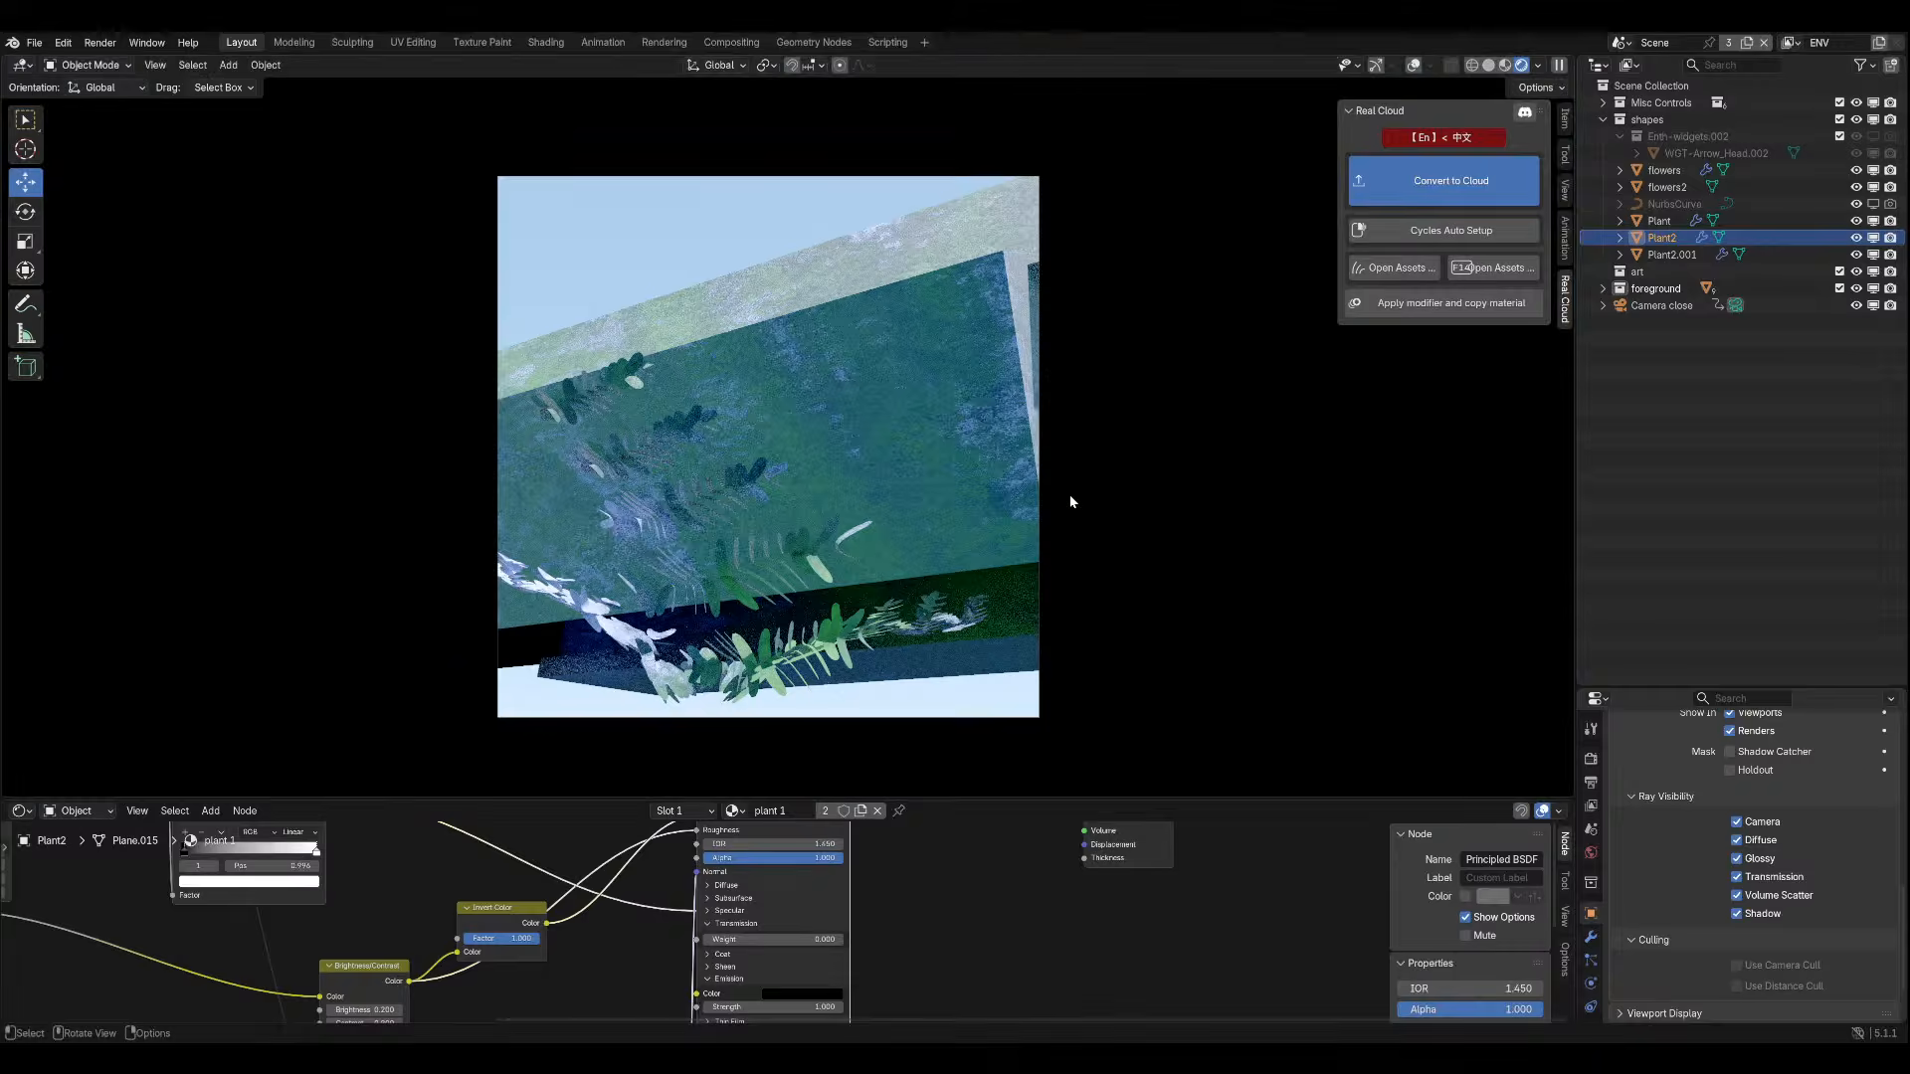
left_click_drag(765, 939, 852, 943)
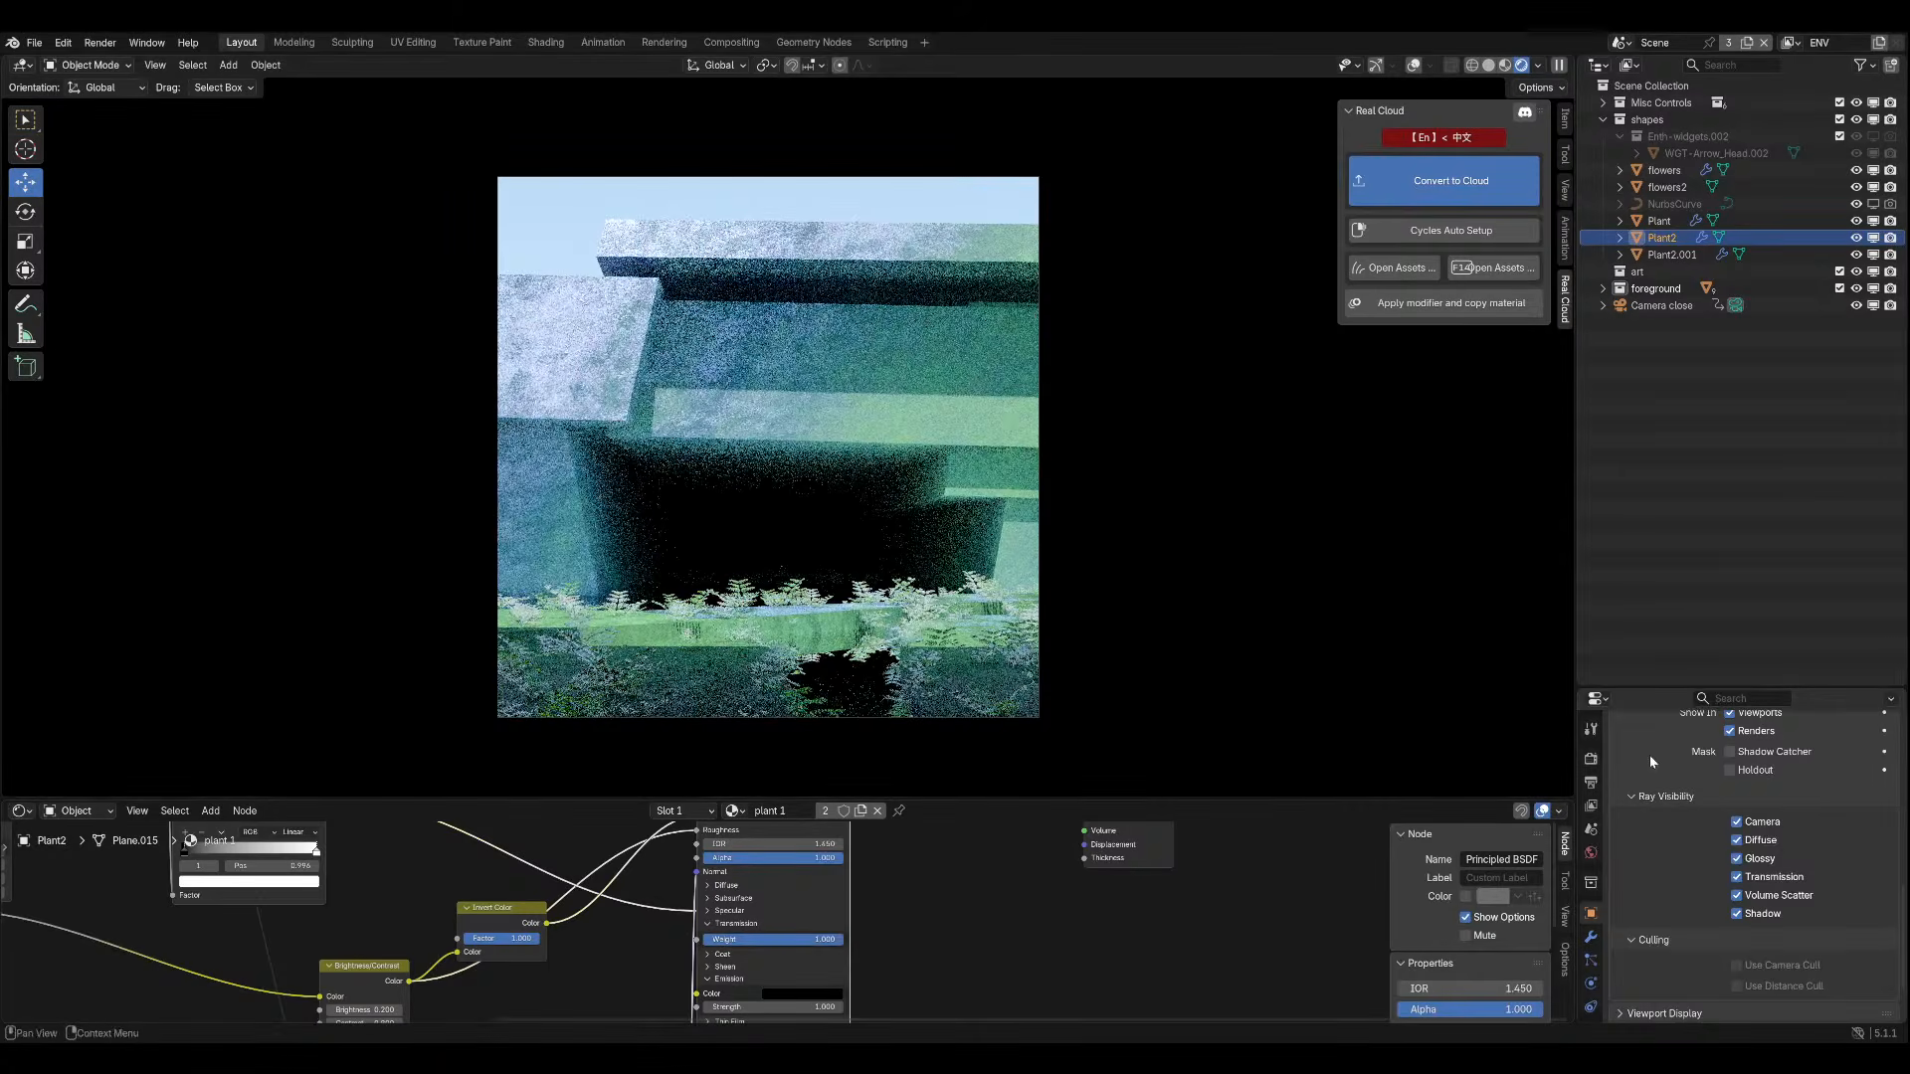
Open the World's Sky Texture settings and try raising the Ozone to about 45.2.
left_click(1591, 853)
left_click(1696, 808, "ctrl")
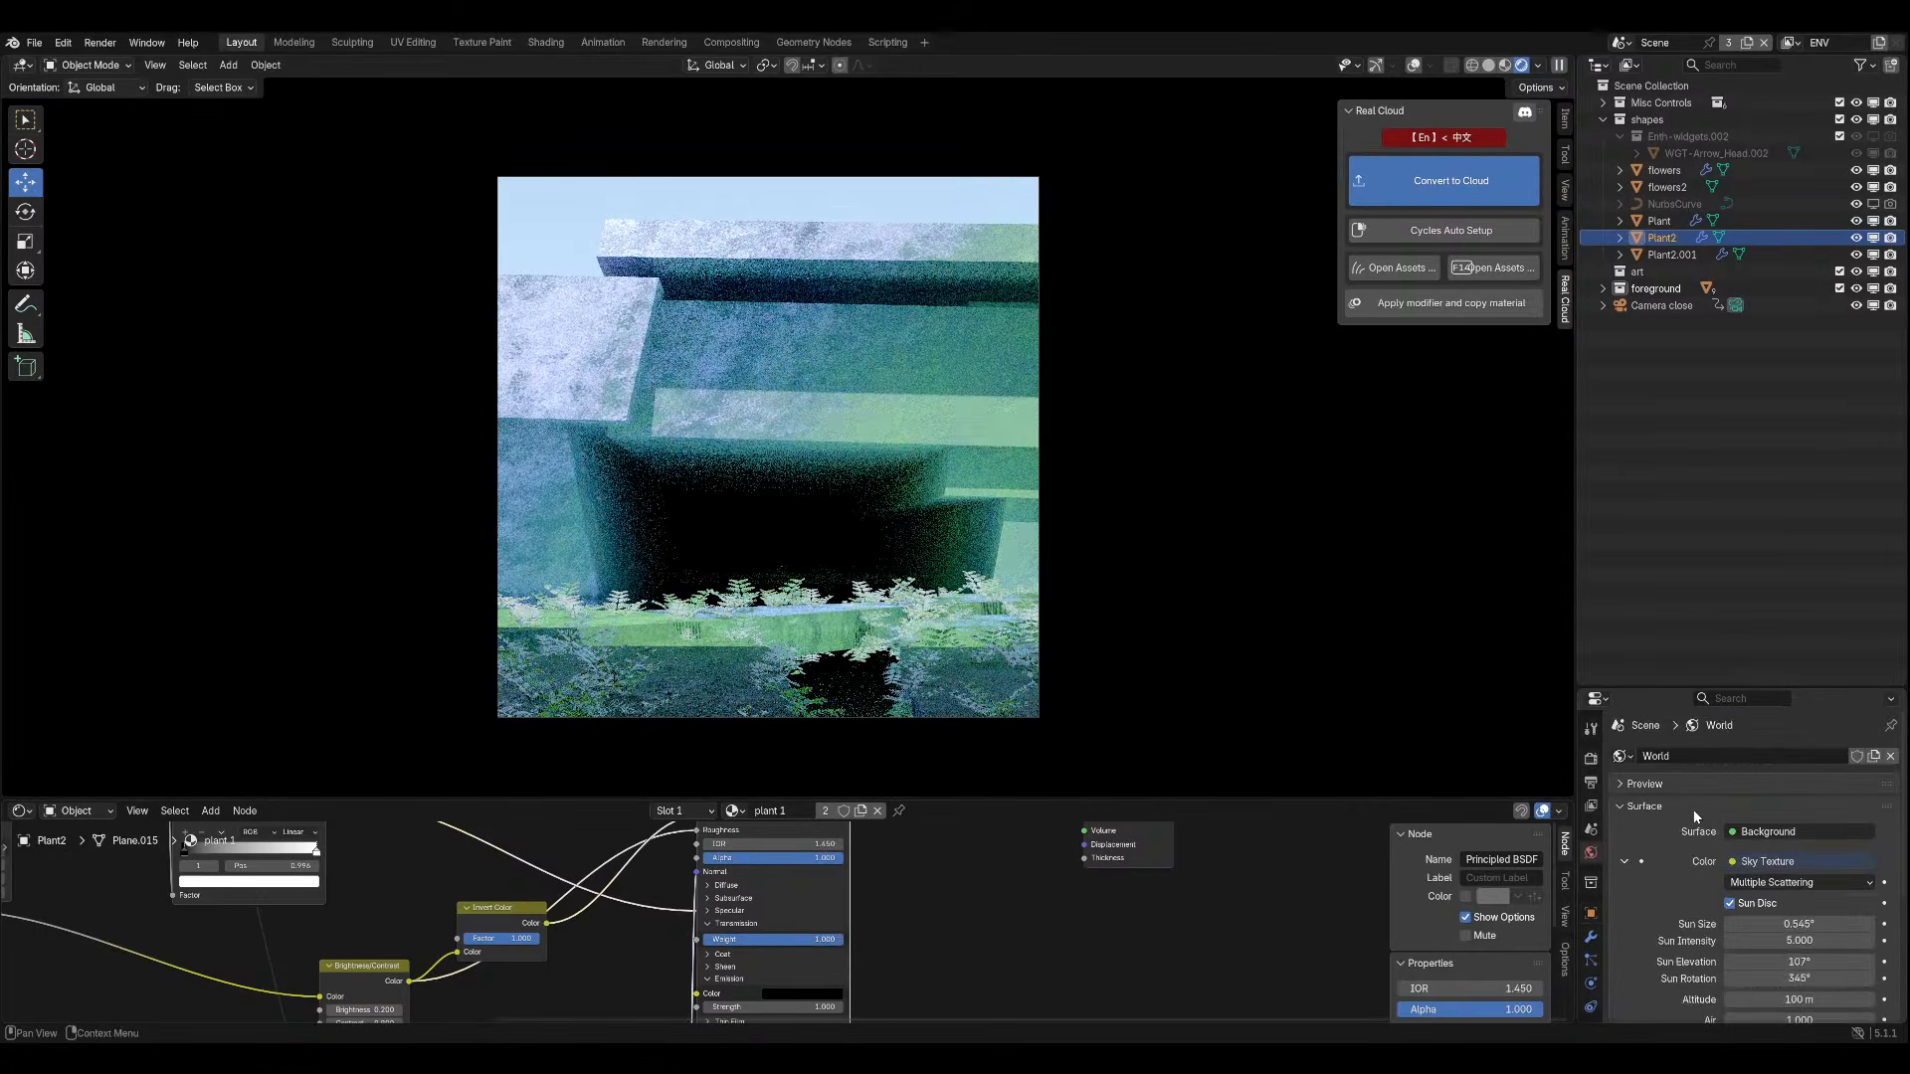
left_click(1693, 809)
left_click(1693, 810)
left_click(1689, 785)
left_click(1689, 786)
left_click(1689, 786)
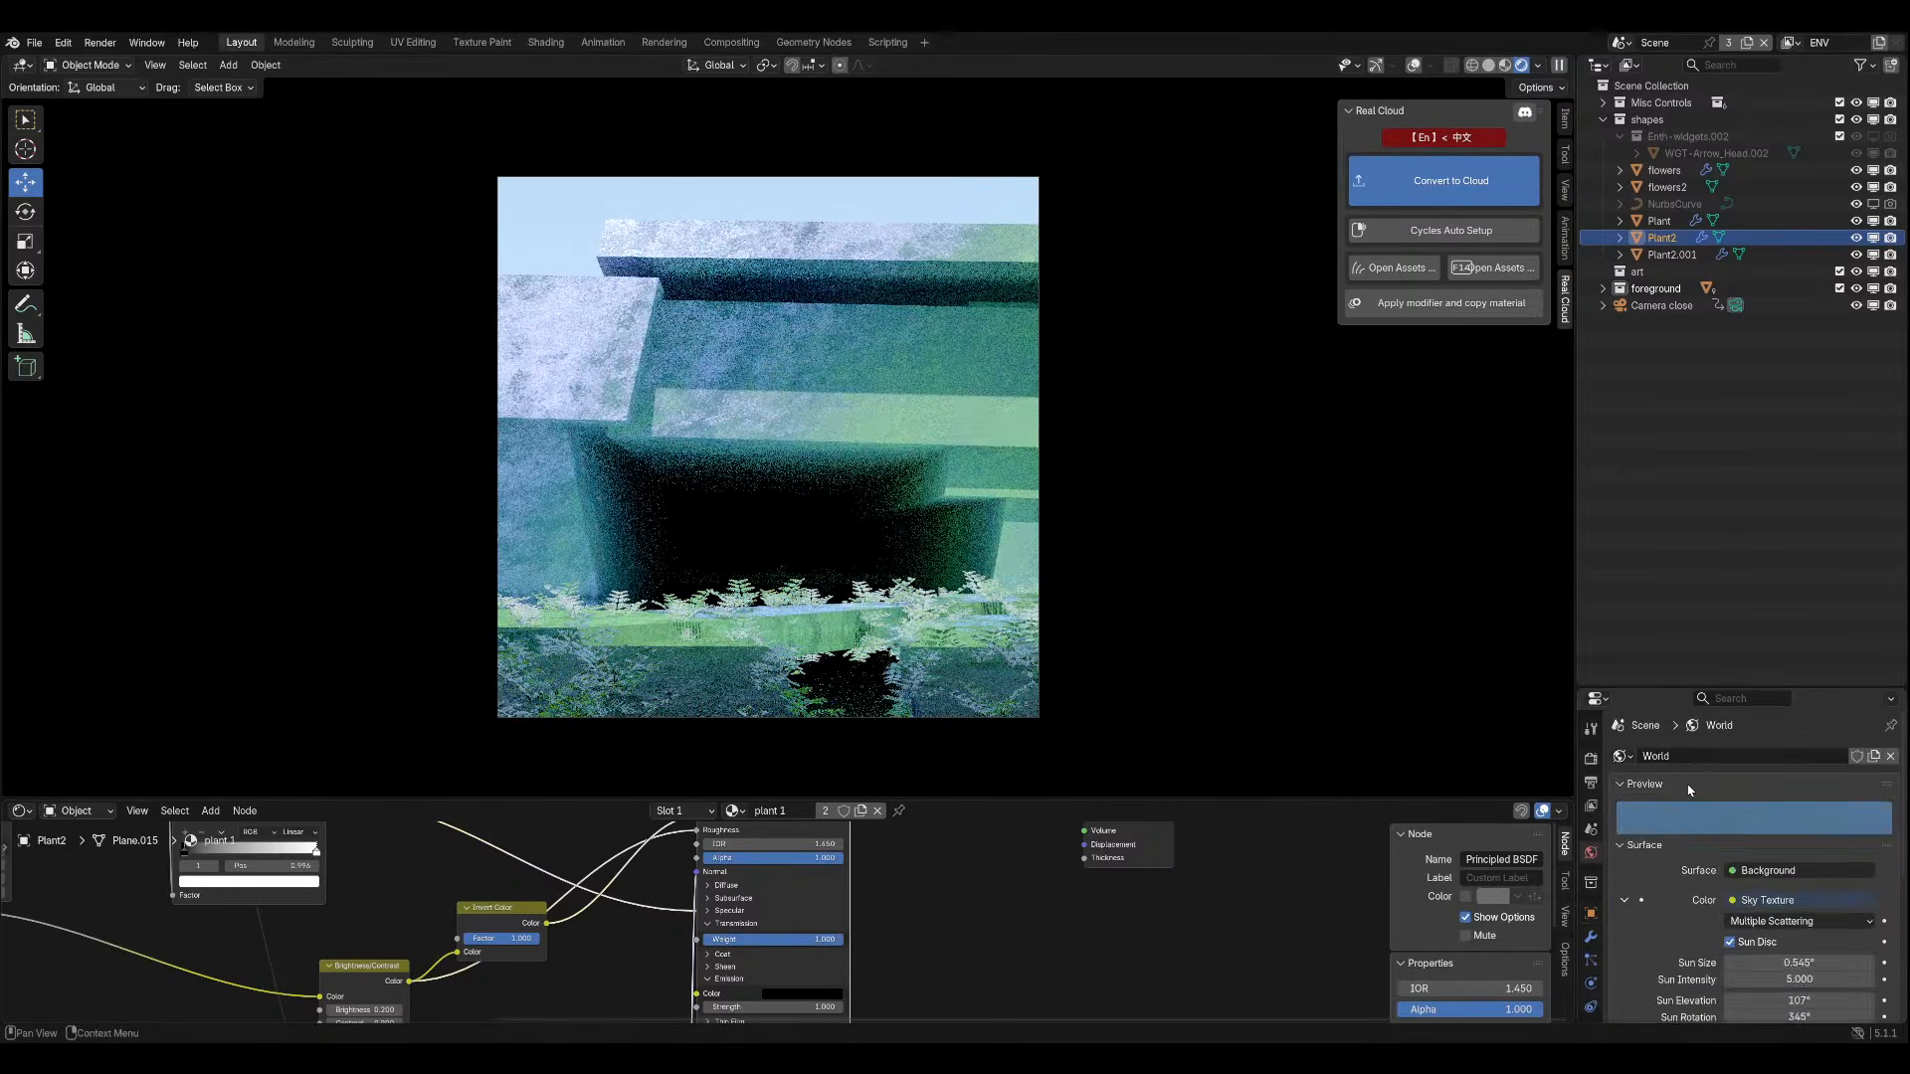
scroll(1684, 881, "down", 4)
scroll(1684, 884, "down", 3)
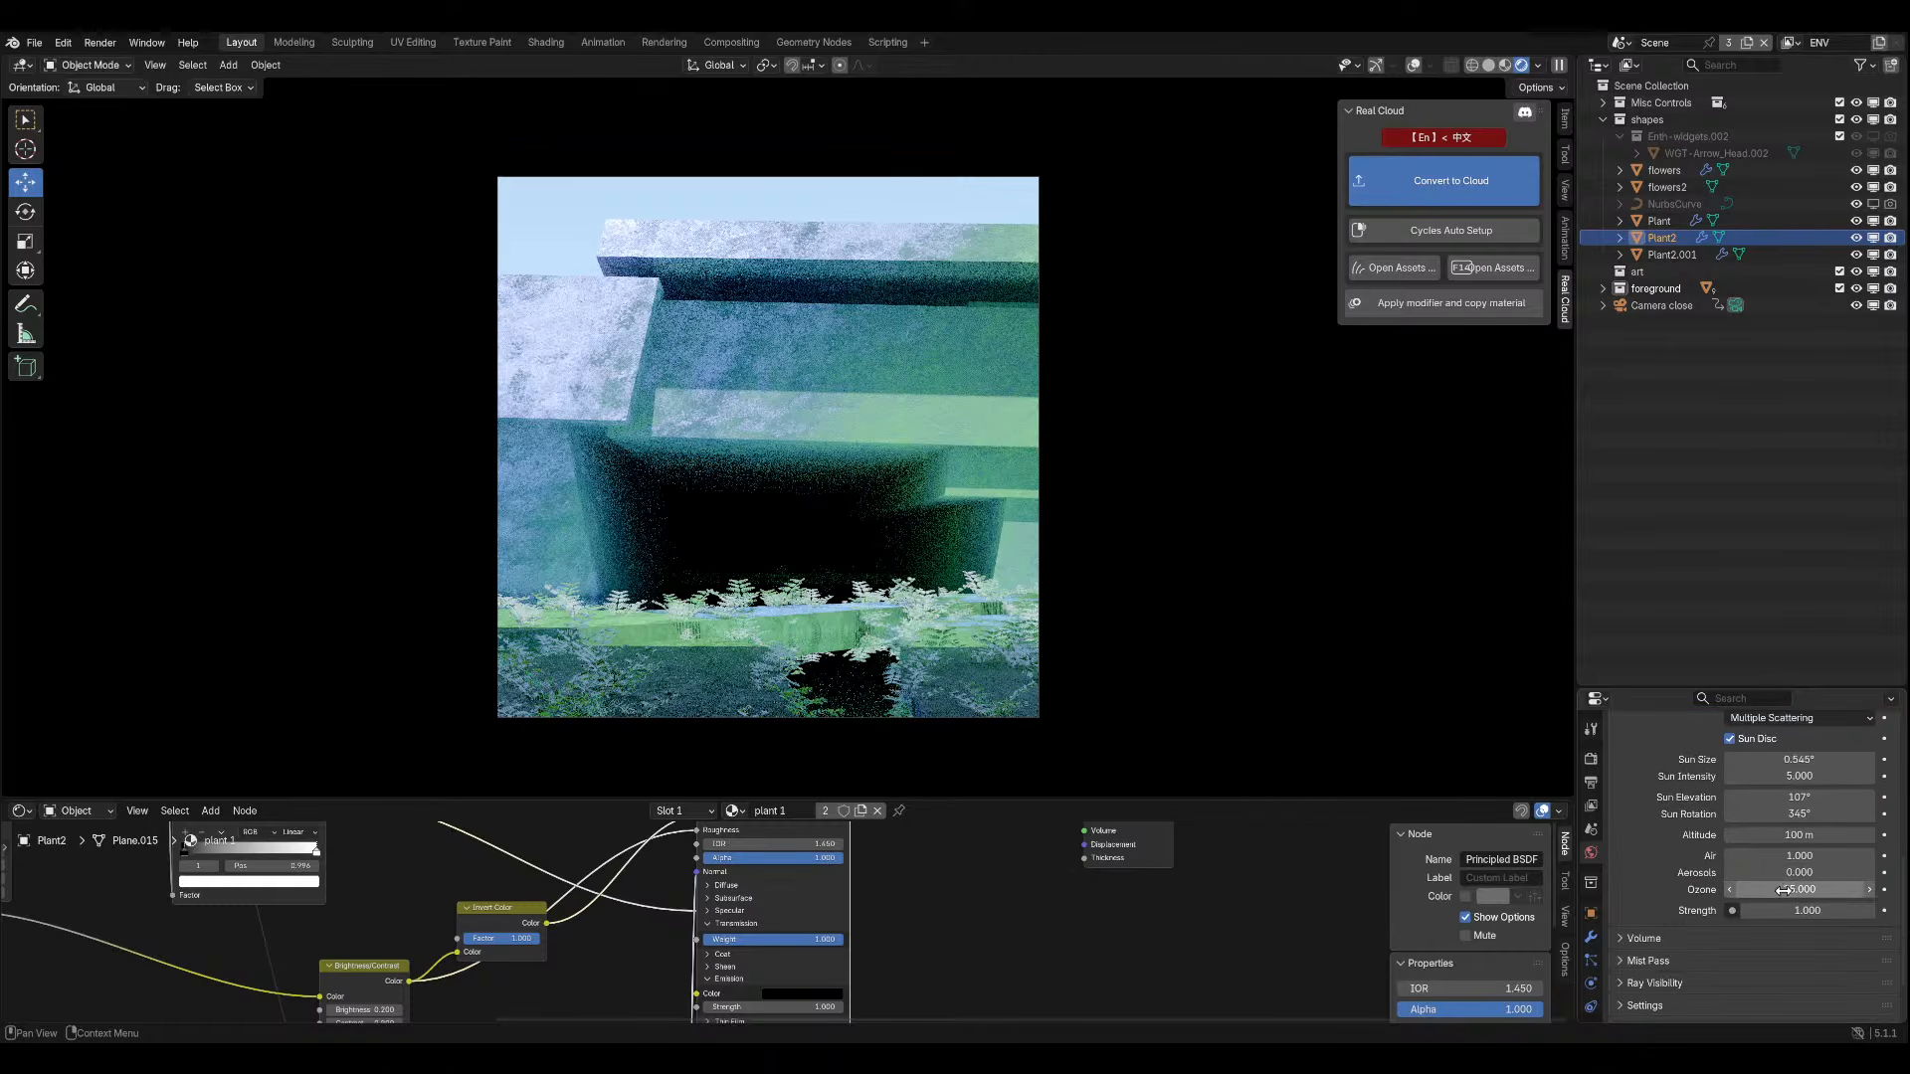
mouse_move(1791, 889)
left_mouse_down()
mouse_move(1824, 889)
mouse_move(1783, 889)
left_mouse_up()
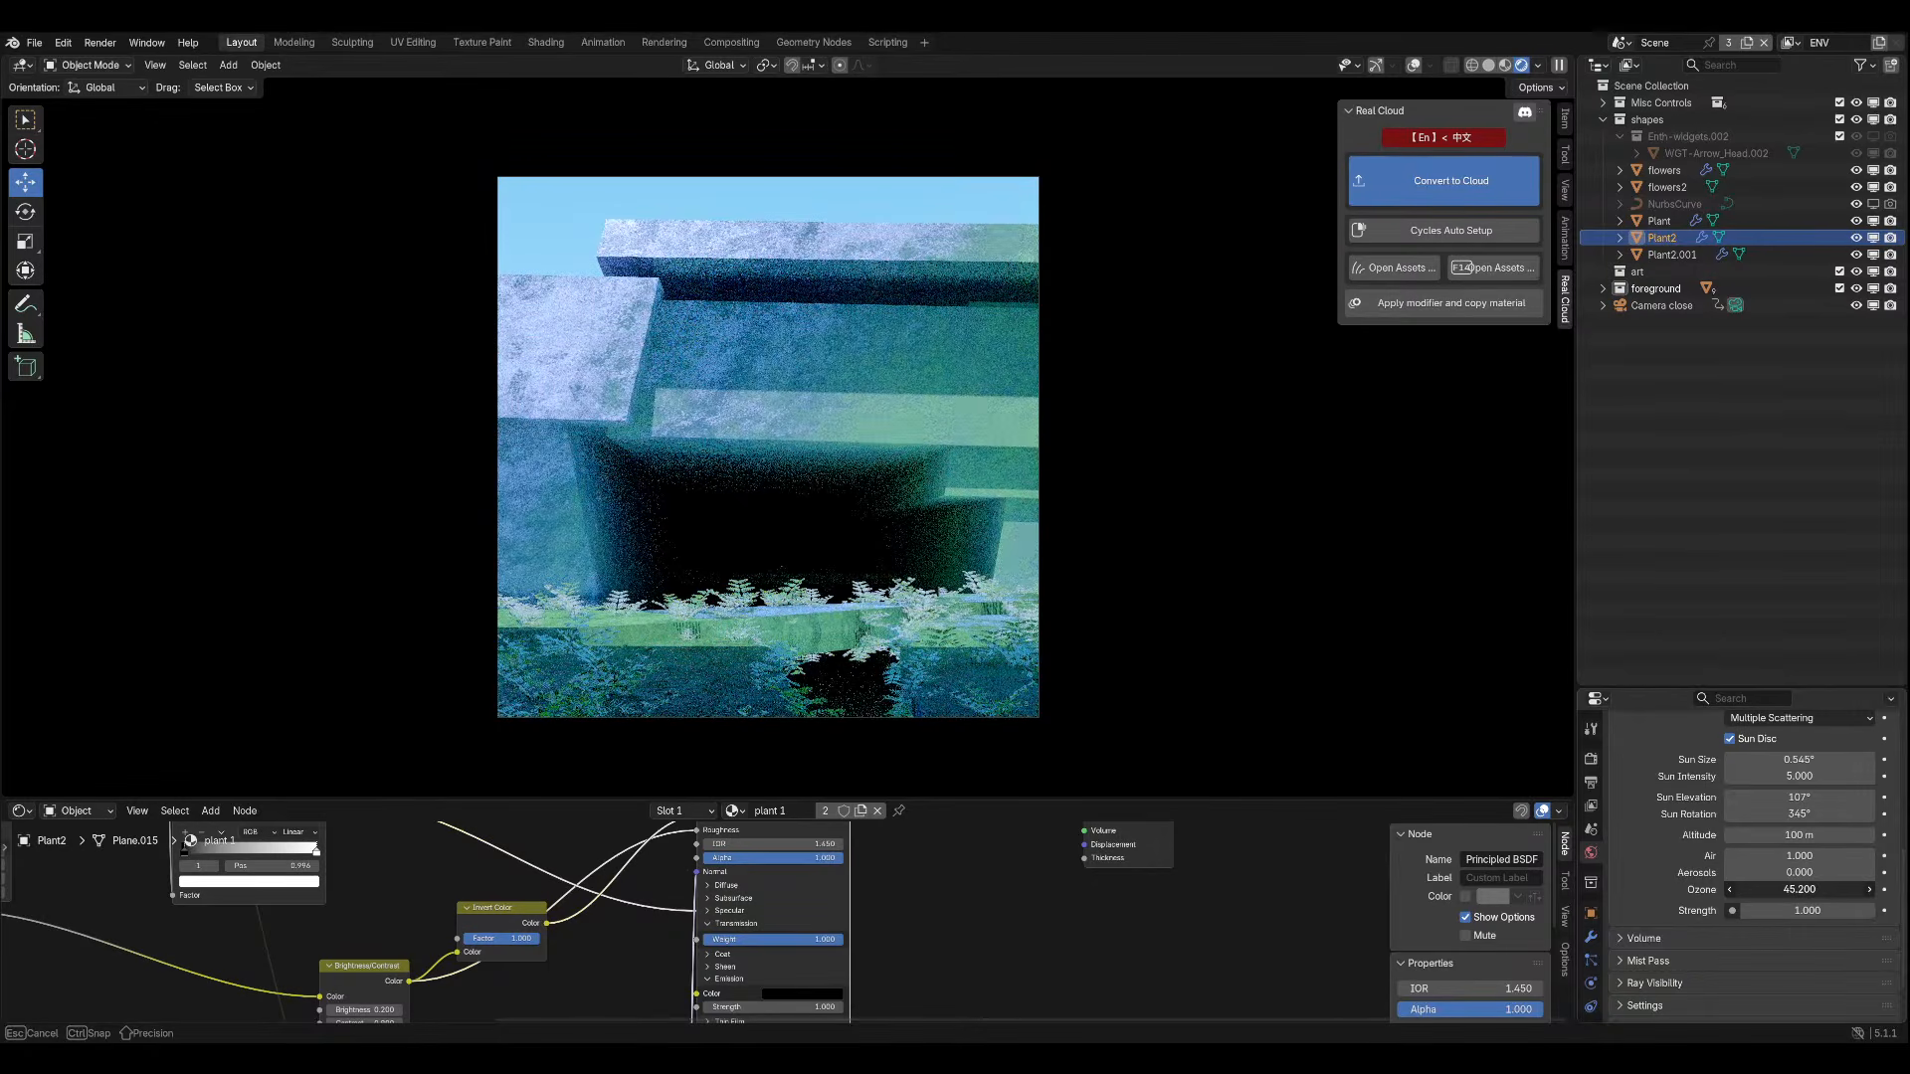
left_click_drag(1782, 889, 1782, 891)
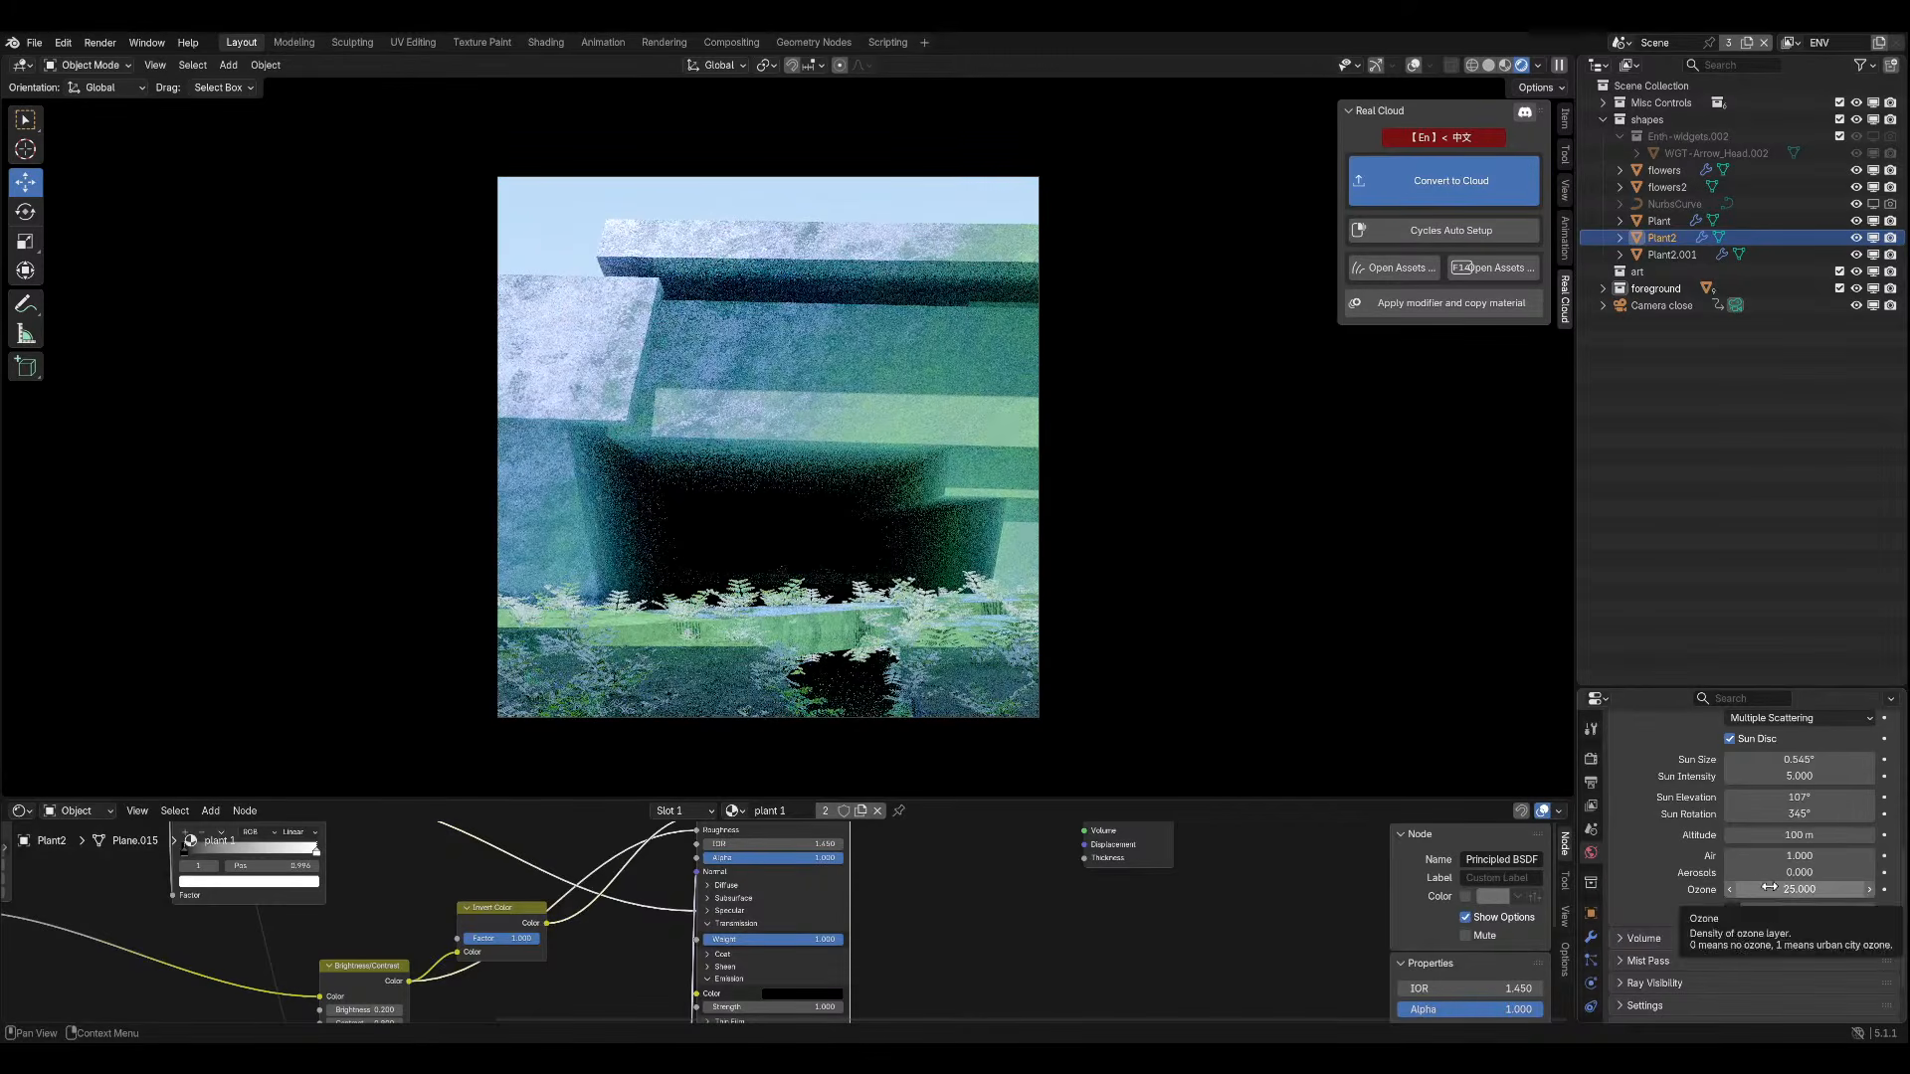
Move plant 1's Principled BSDF node closer to the Material Output node.
middle_click_drag(1083, 908, 915, 1001)
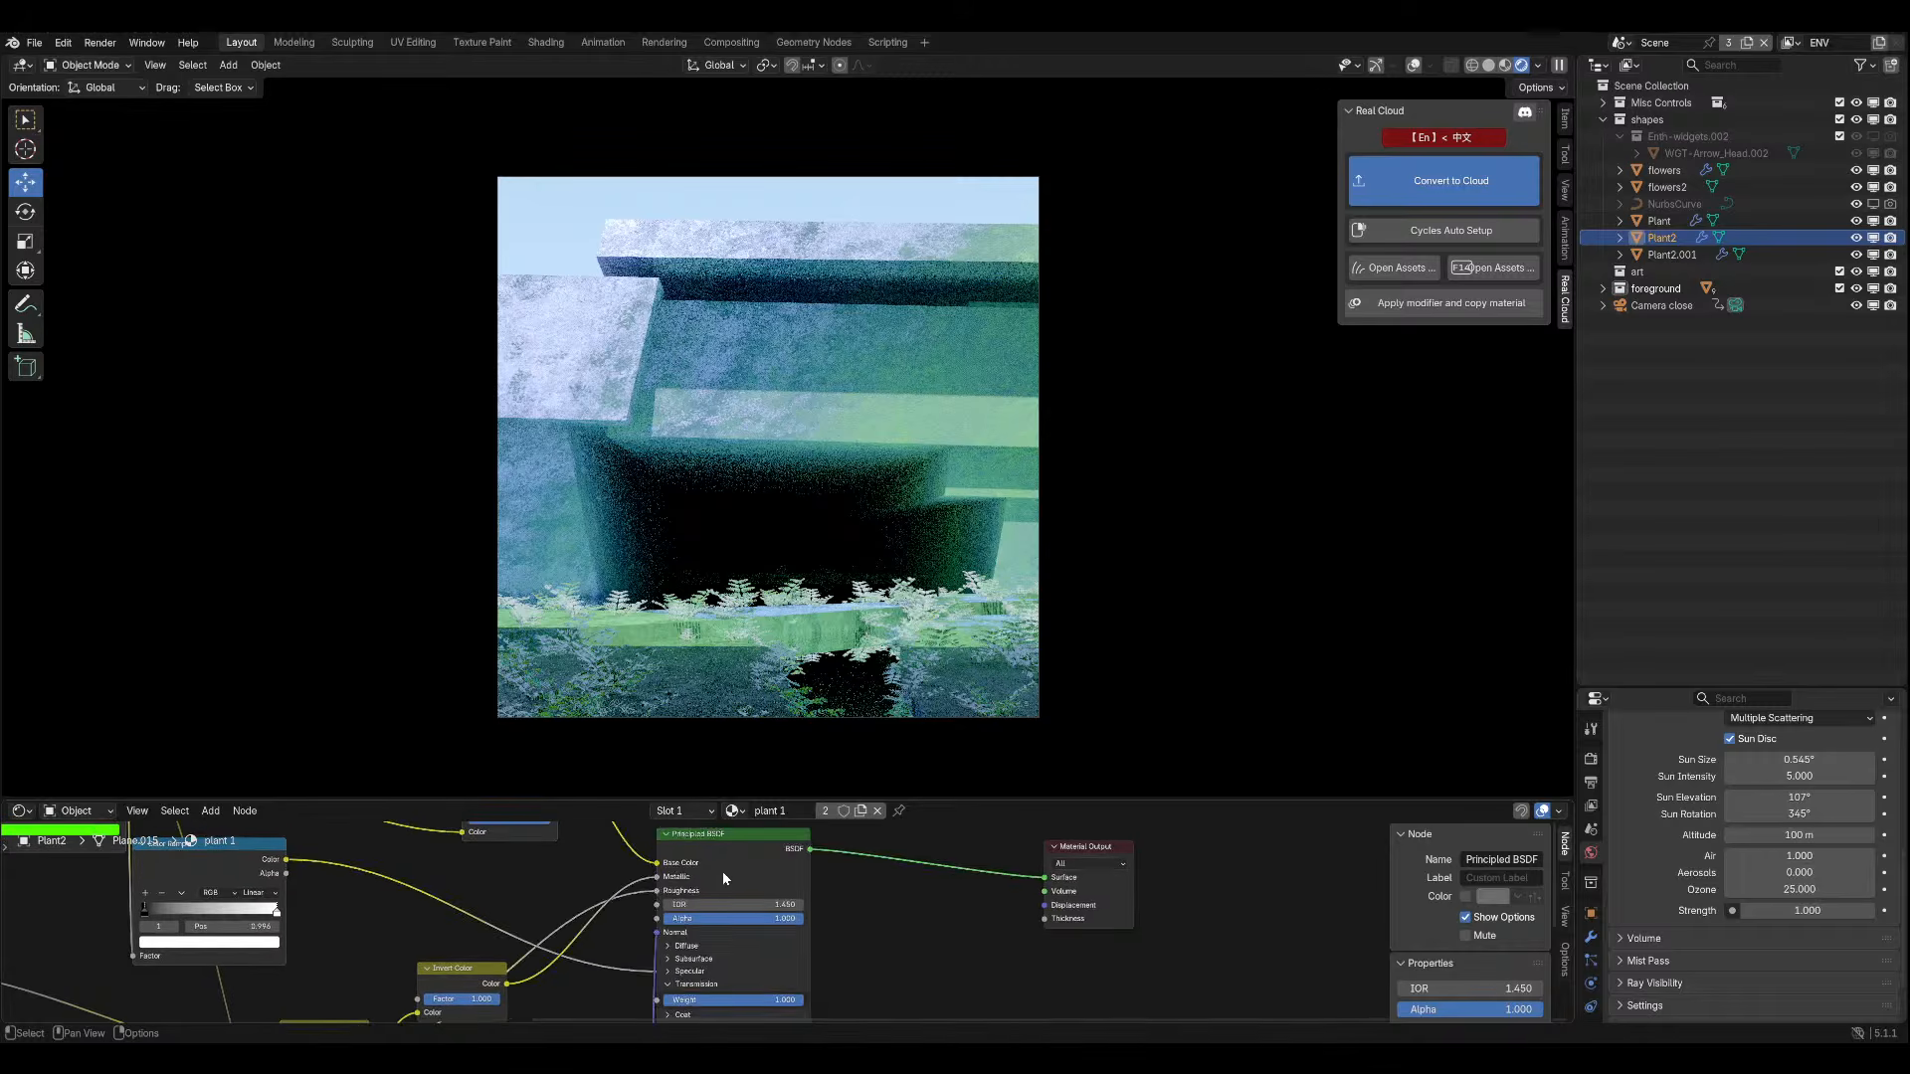
left_click_drag(725, 879, 843, 863)
middle_click_drag(662, 968, 670, 899)
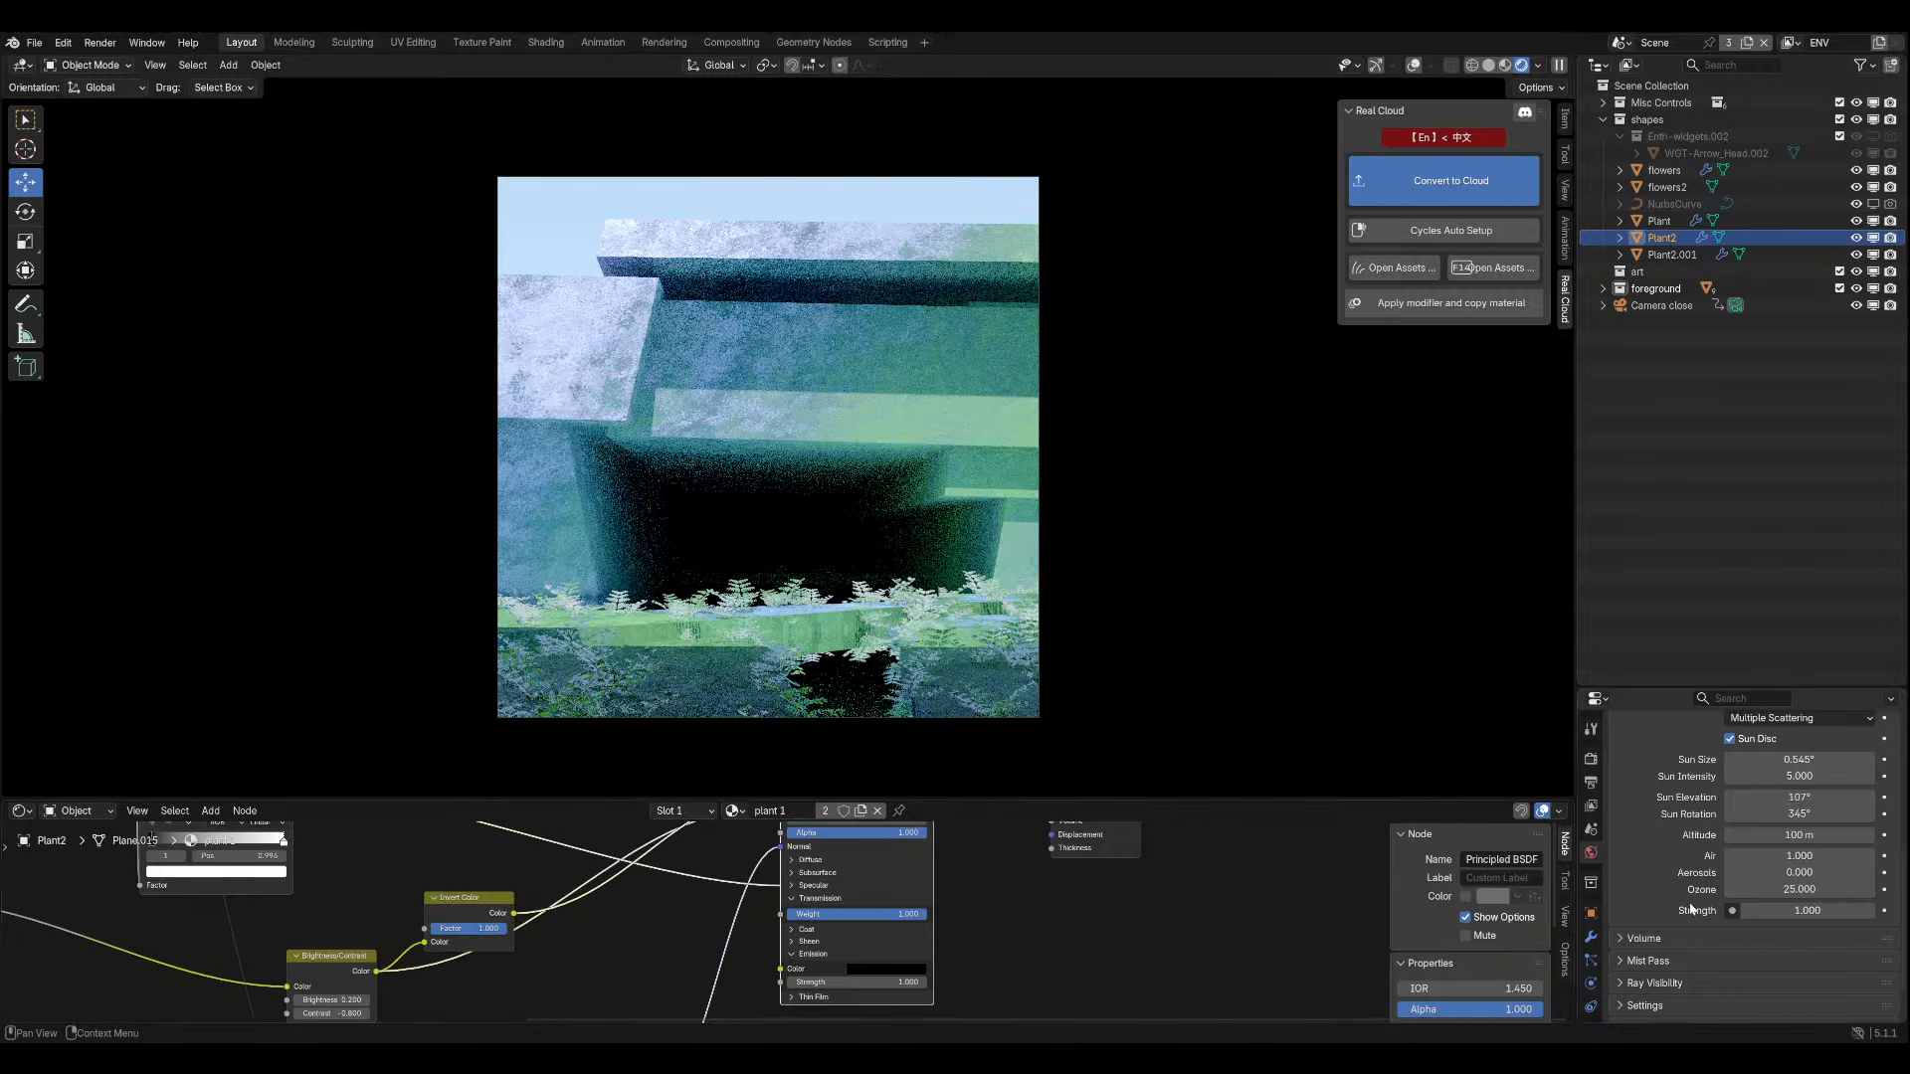
Try a sky Ozone value of 50 and undo it.
left_click(1808, 895)
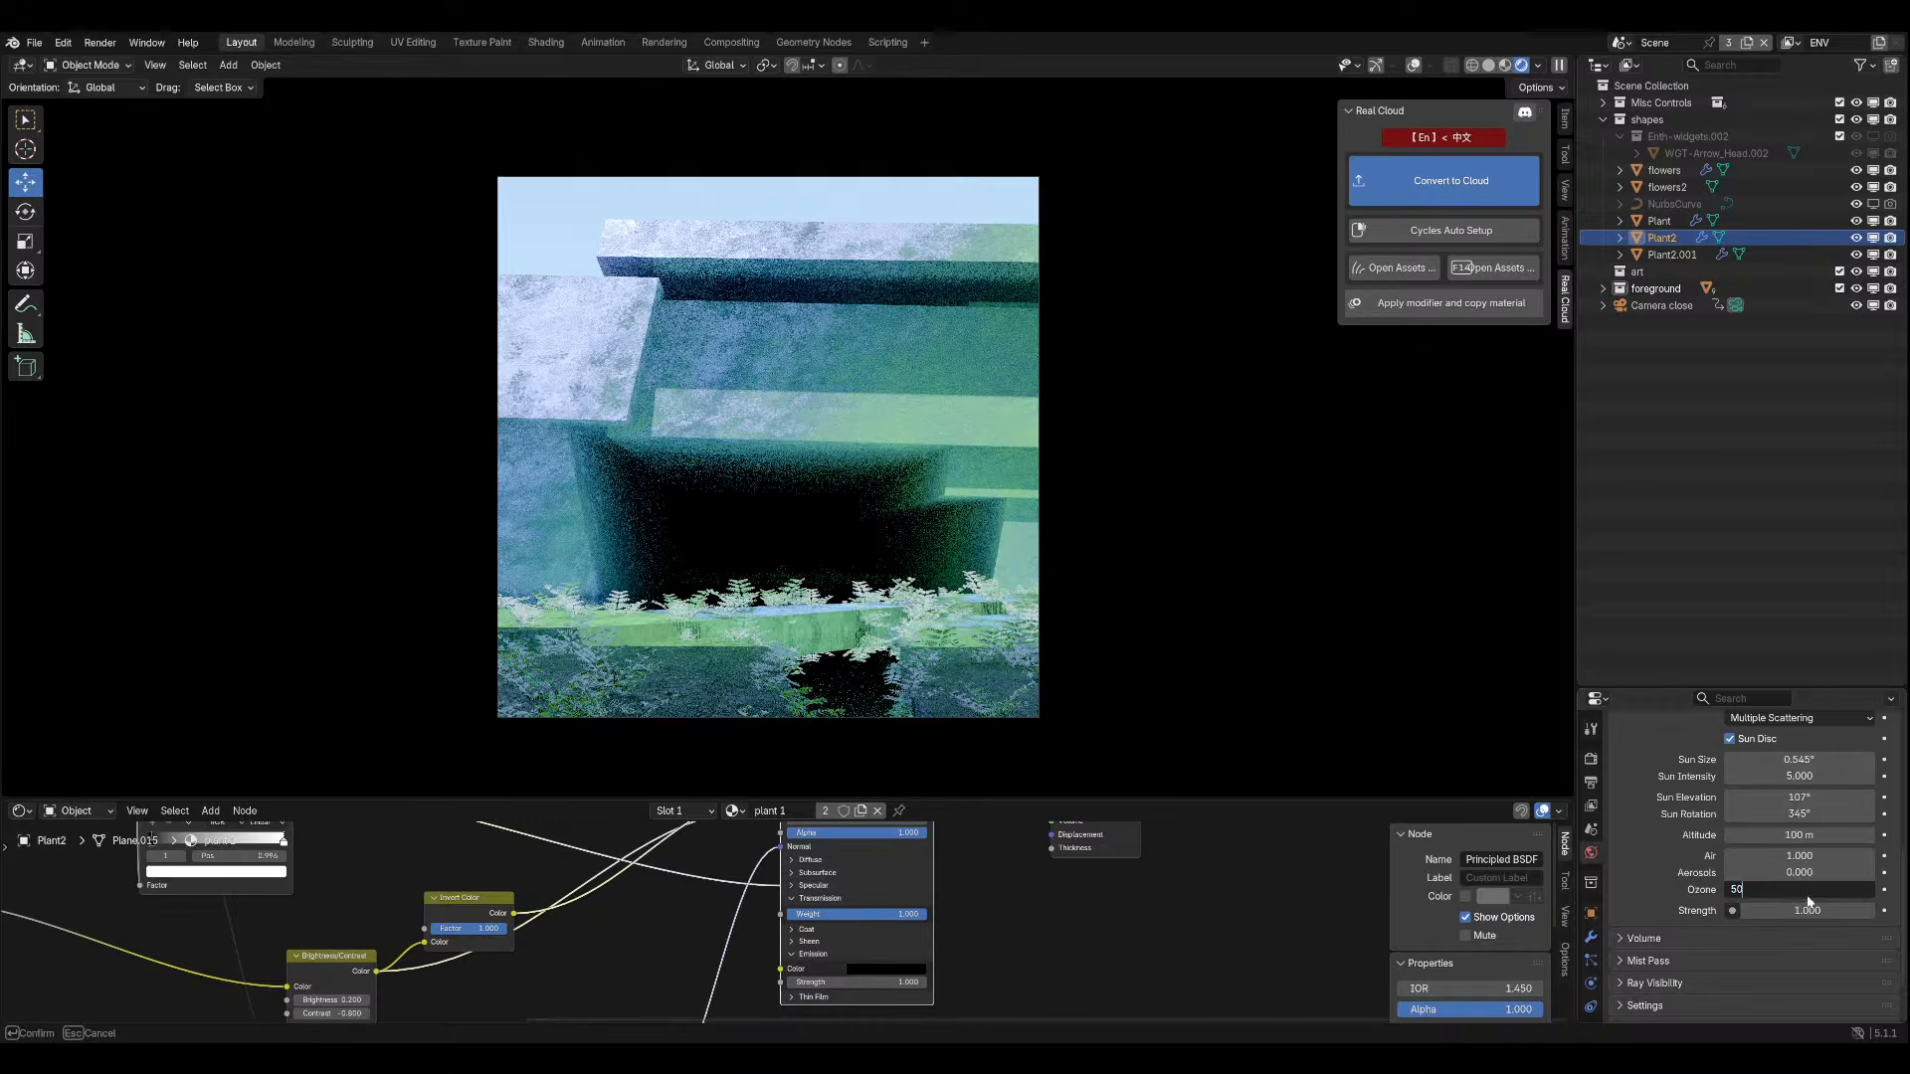
type("50")
key("Return")
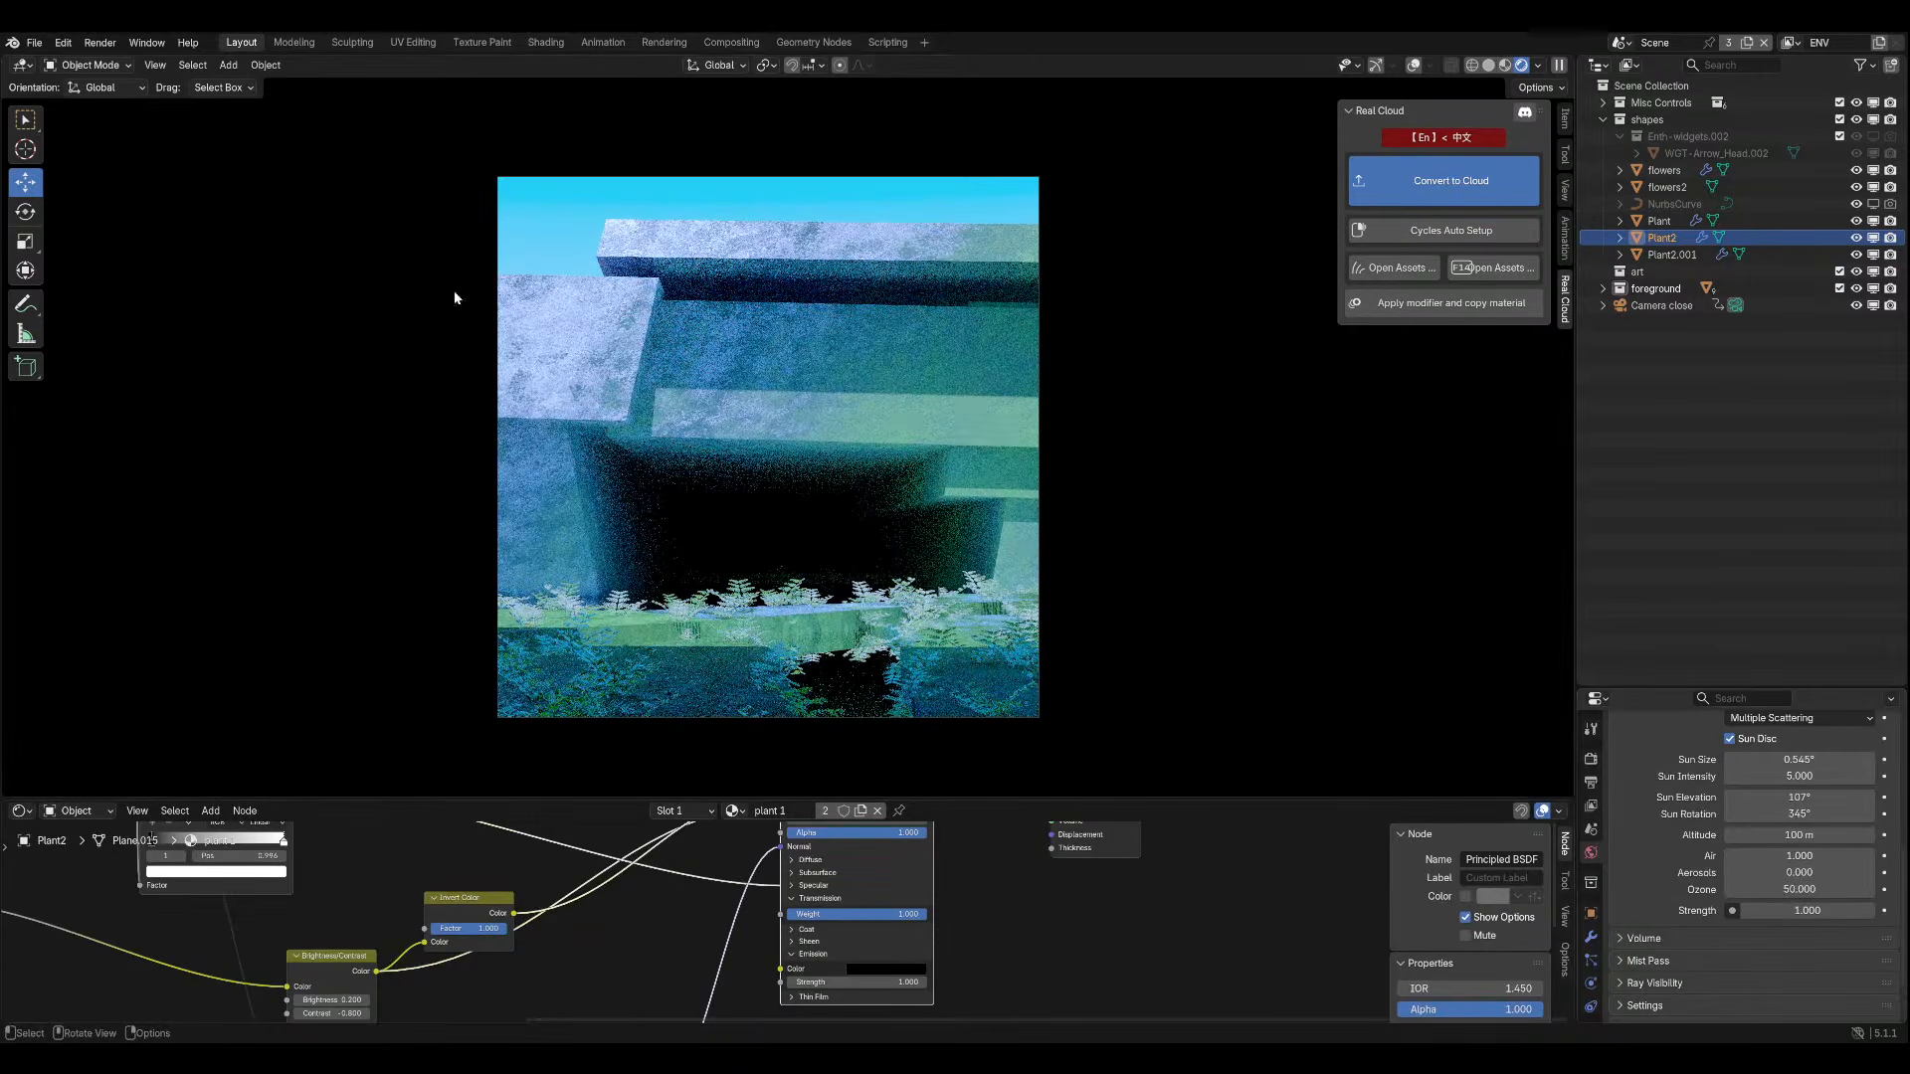
key("ctrl+z")
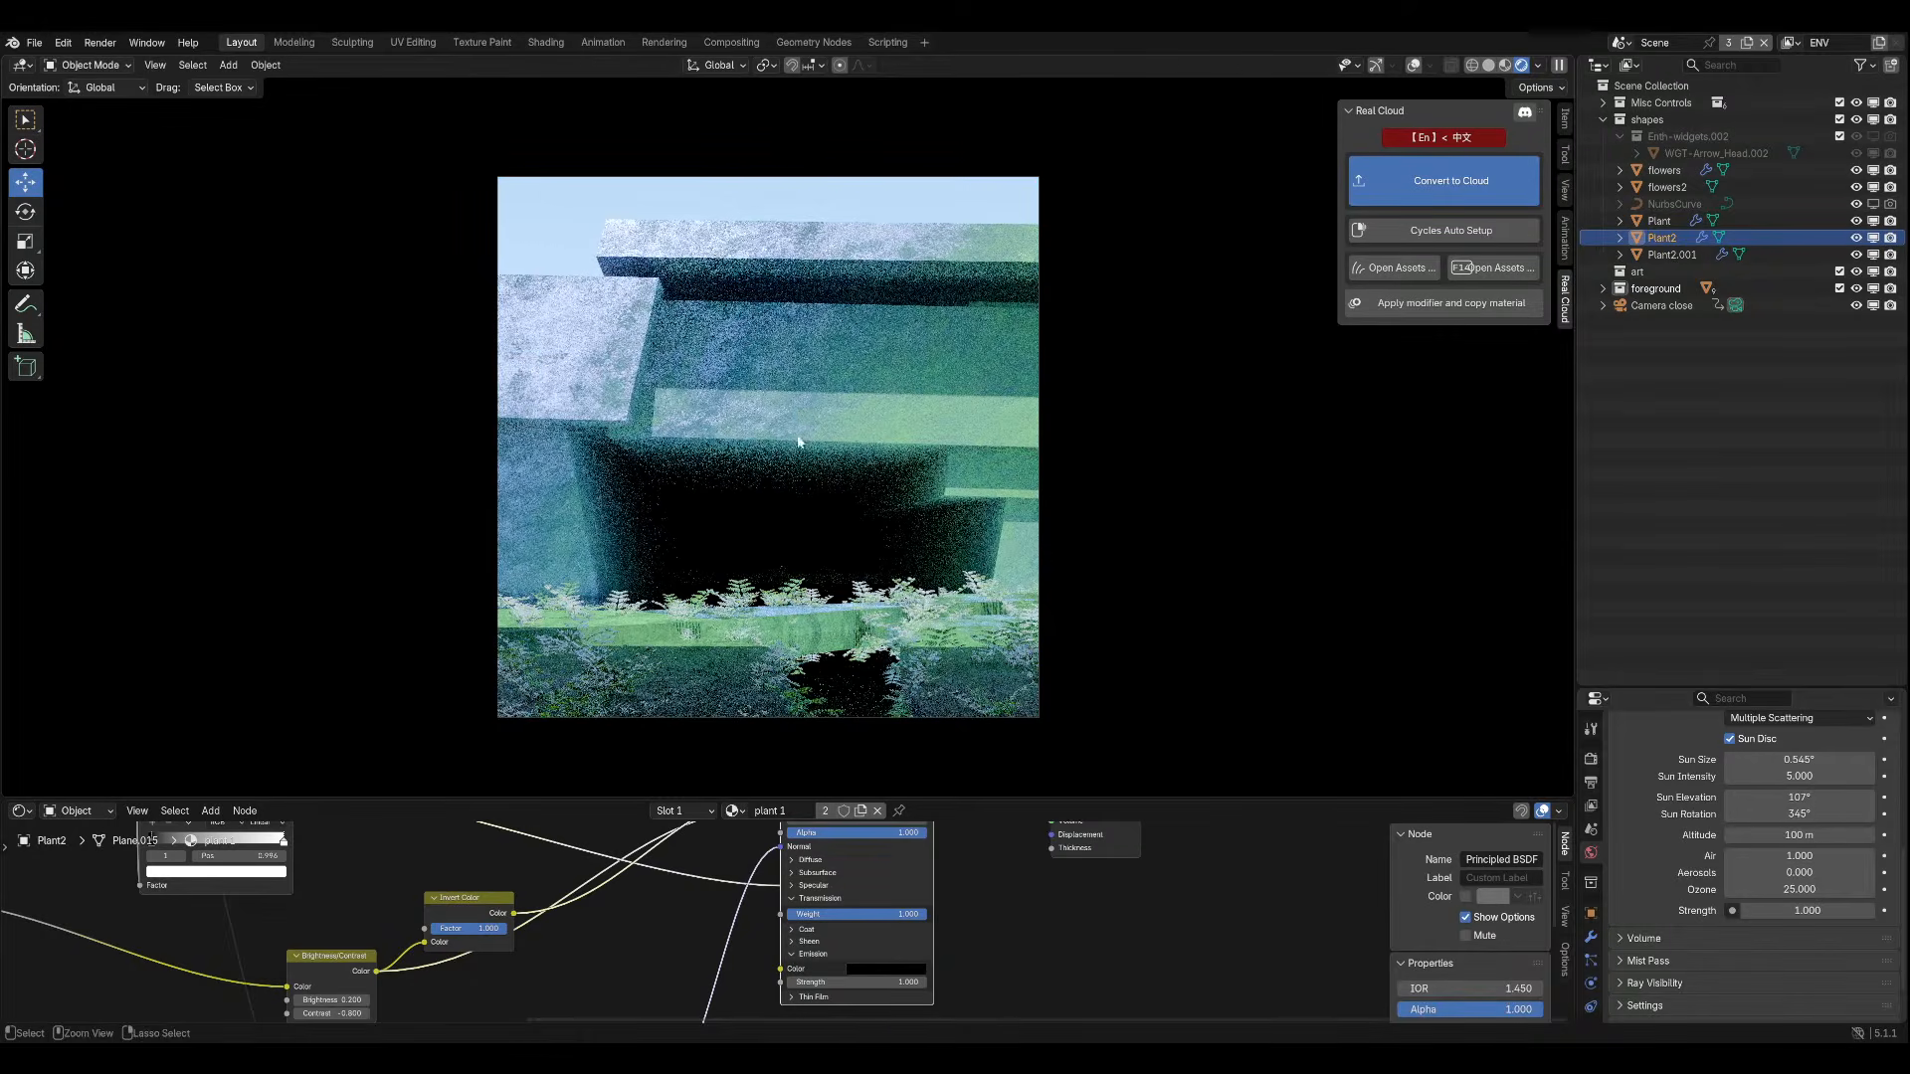
Save the file and set the Emission Color of plant 1's Principled BSDF to a very dark blue.
key("ctrl+s")
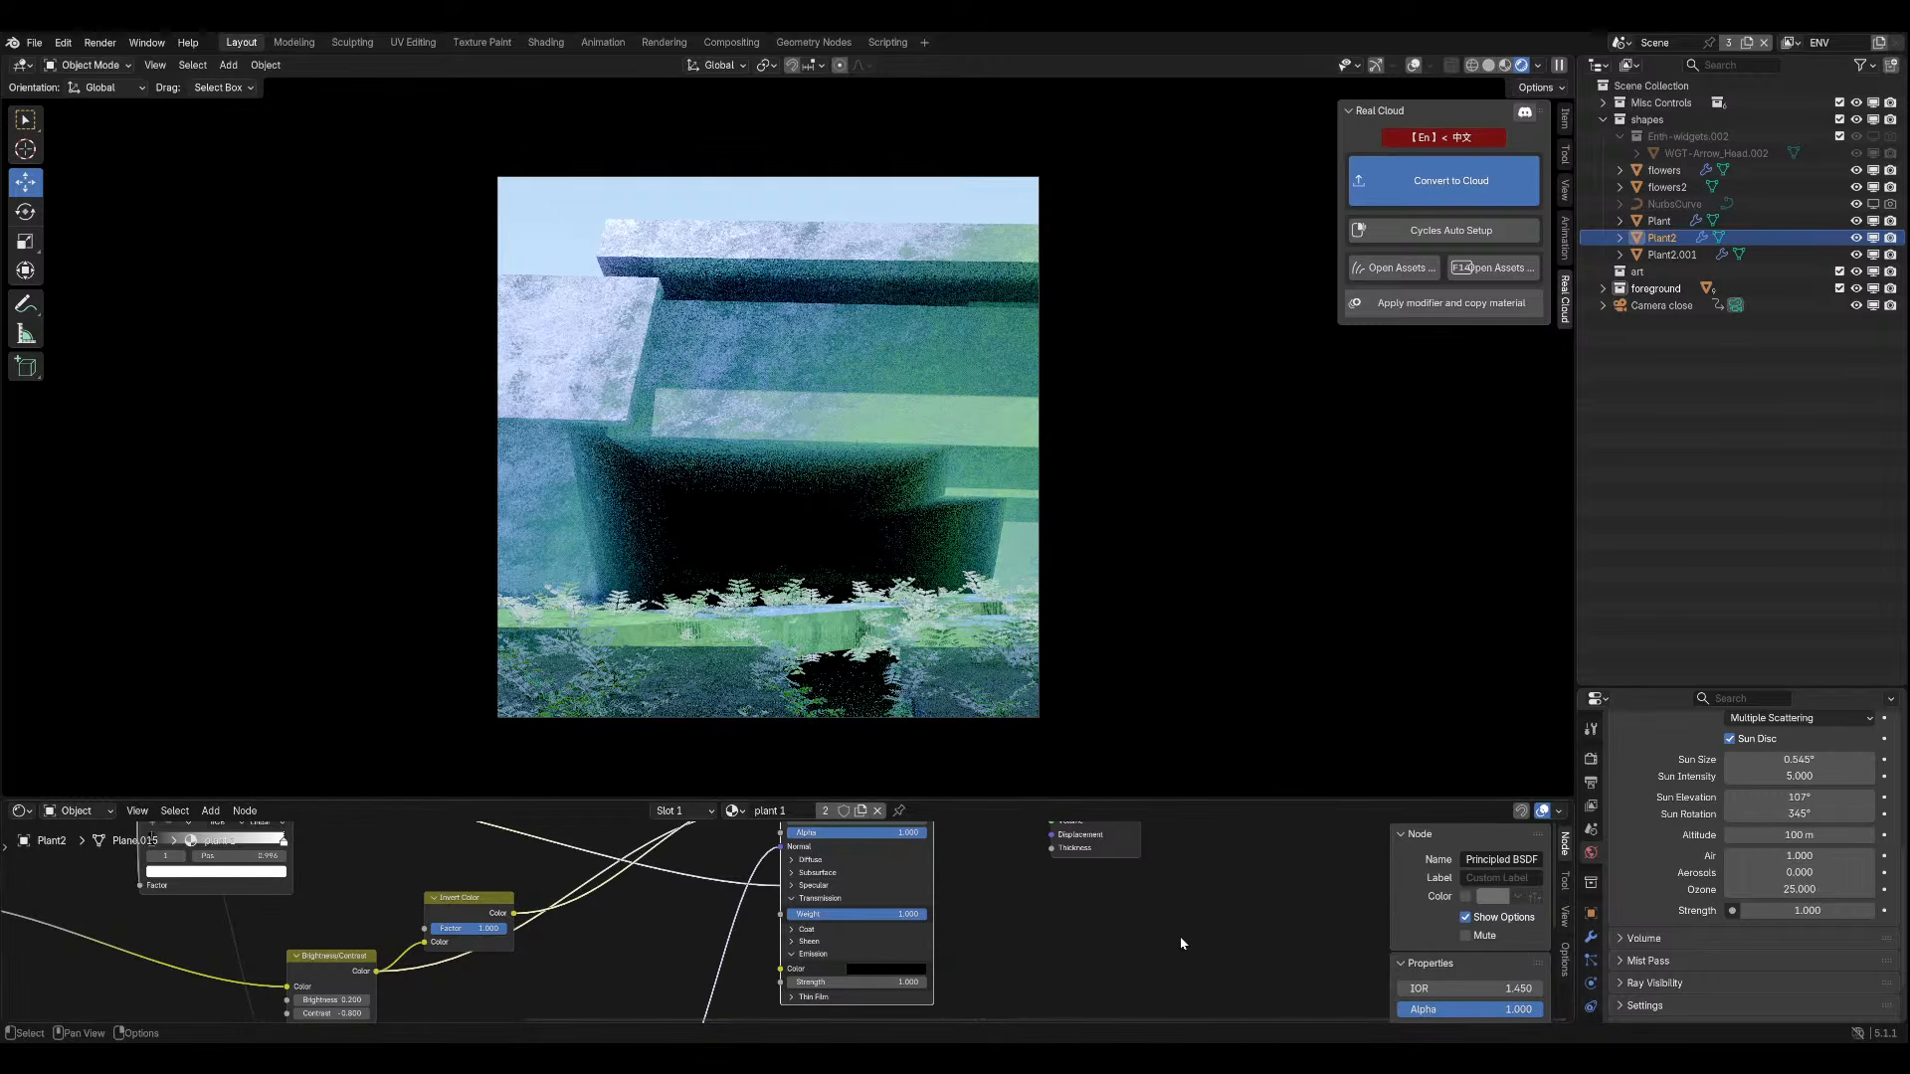
middle_click_drag(1177, 942, 1131, 983)
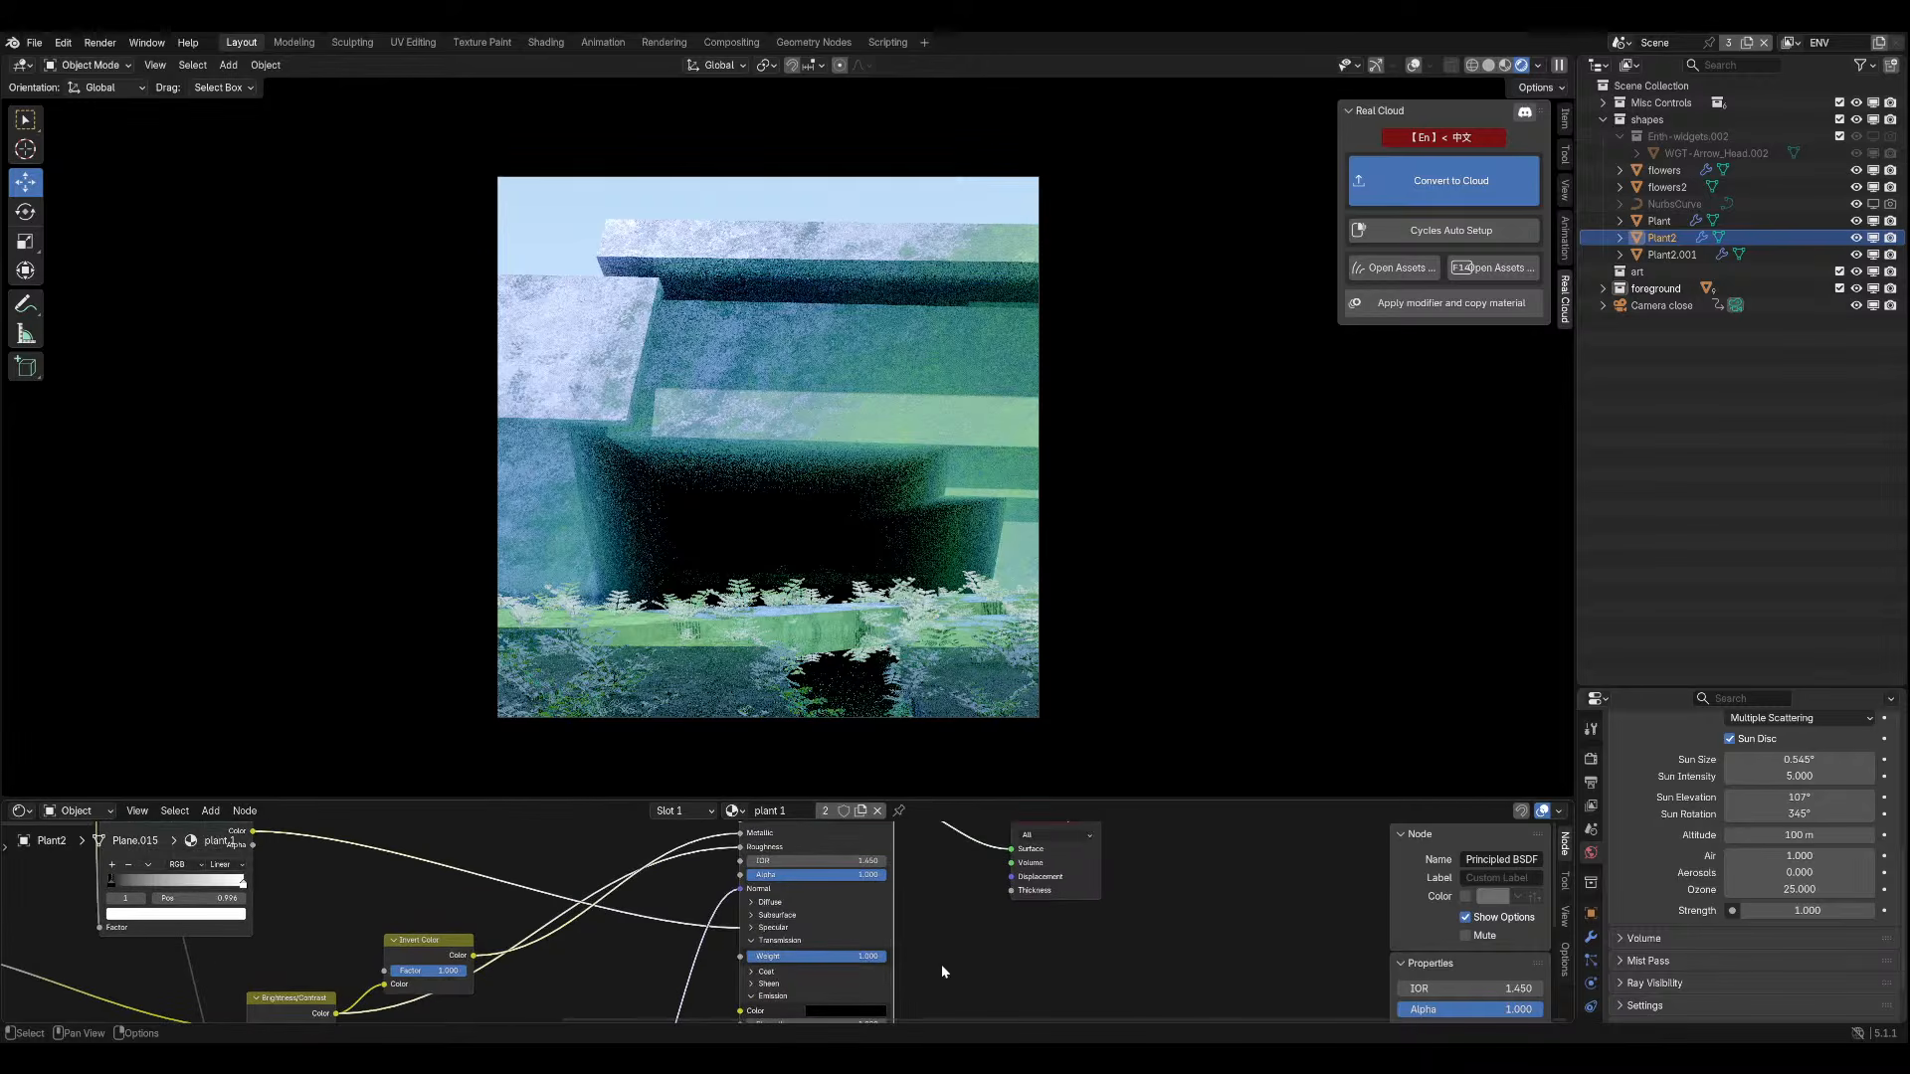
middle_click_drag(941, 966, 935, 1008)
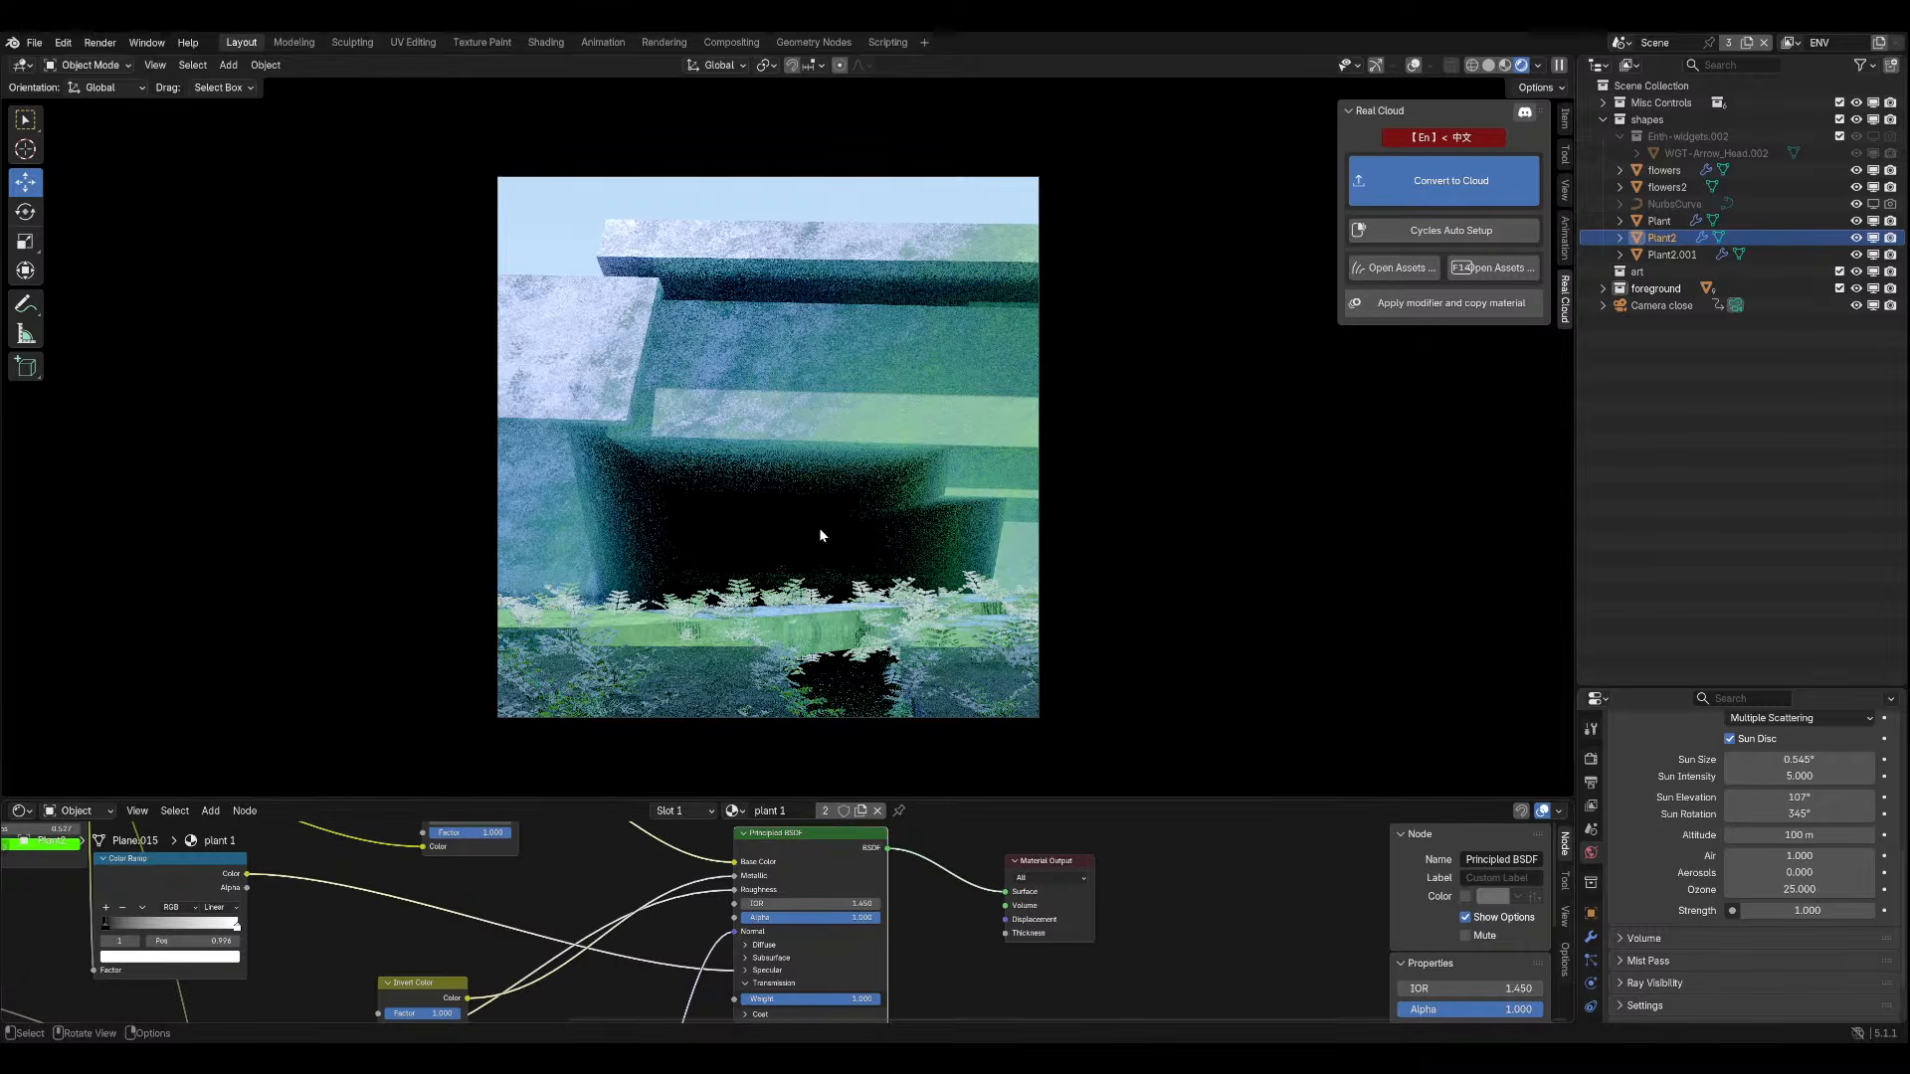
middle_click_drag(656, 967, 605, 912)
scroll(780, 895, "up", 2)
middle_click_drag(782, 1007, 780, 1001)
scroll(781, 1000, "up", 3)
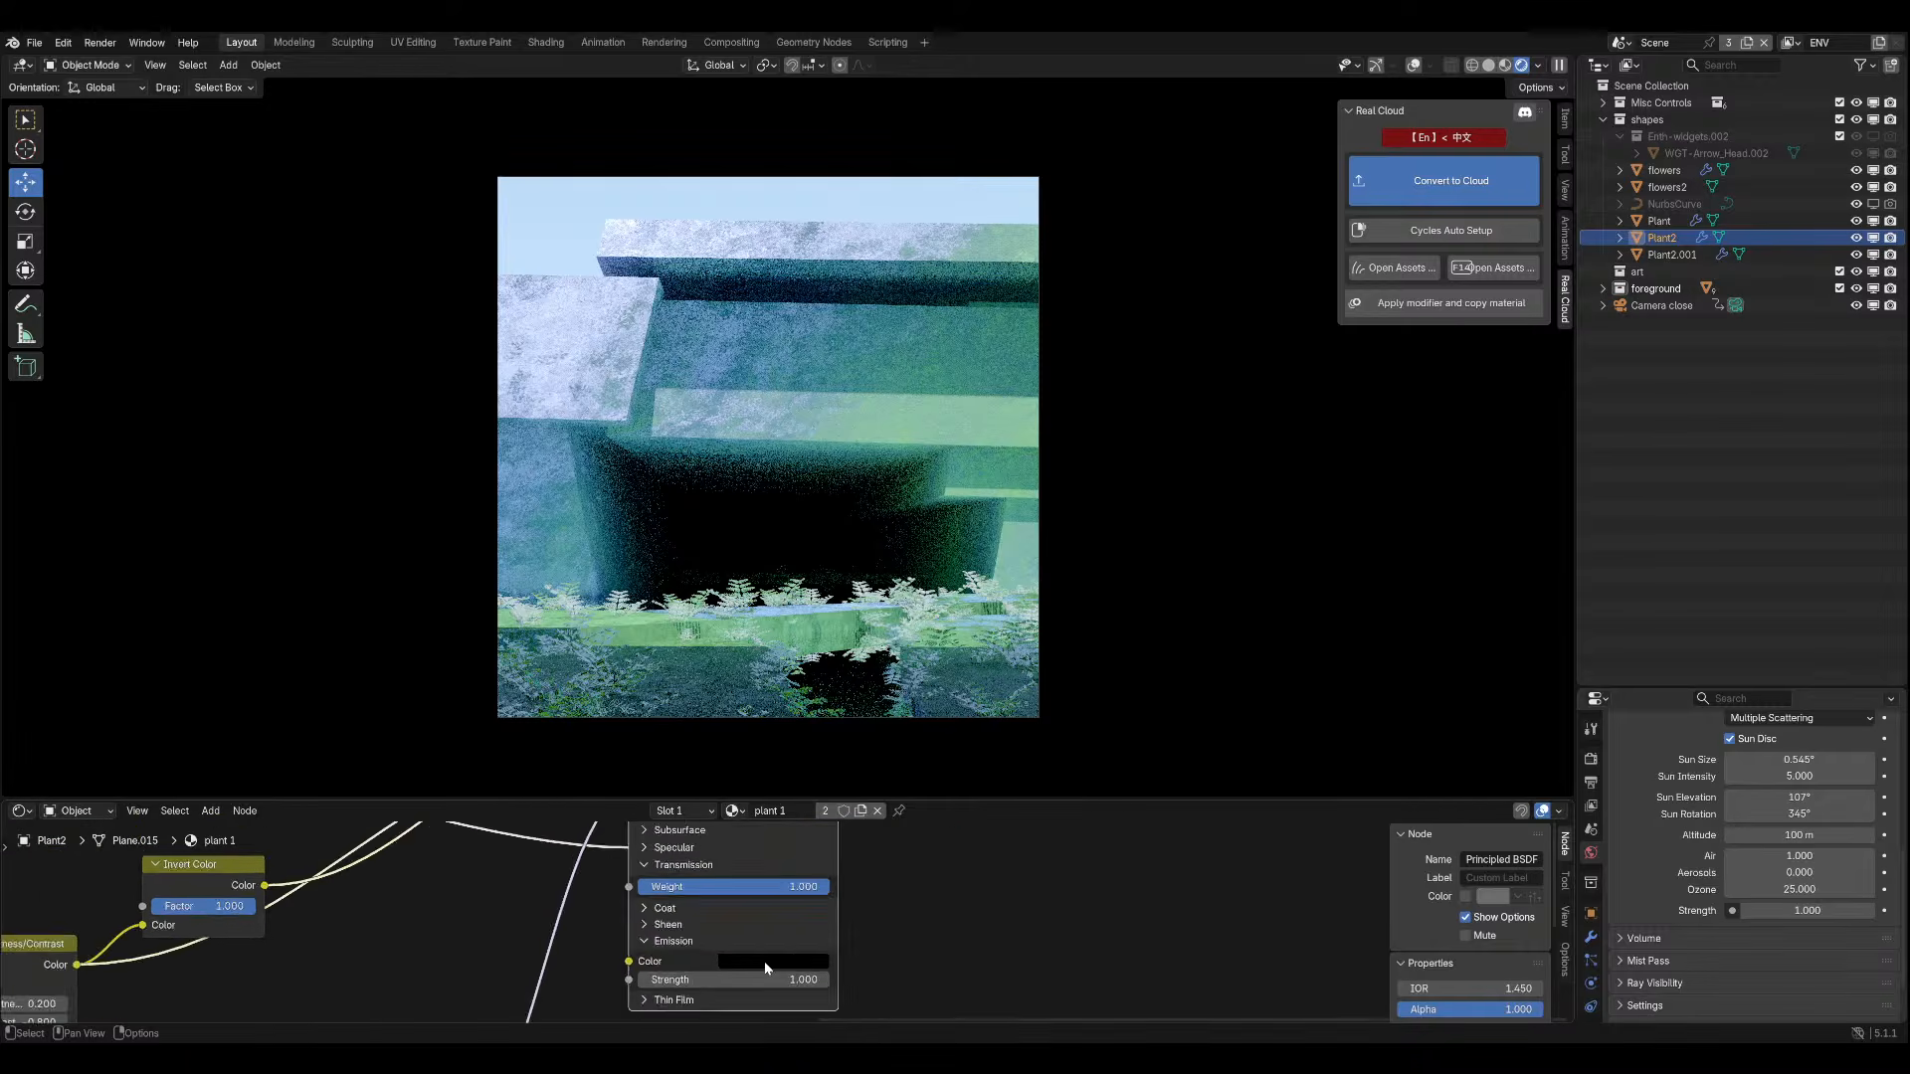
left_click(772, 957)
left_click_drag(894, 731, 893, 771)
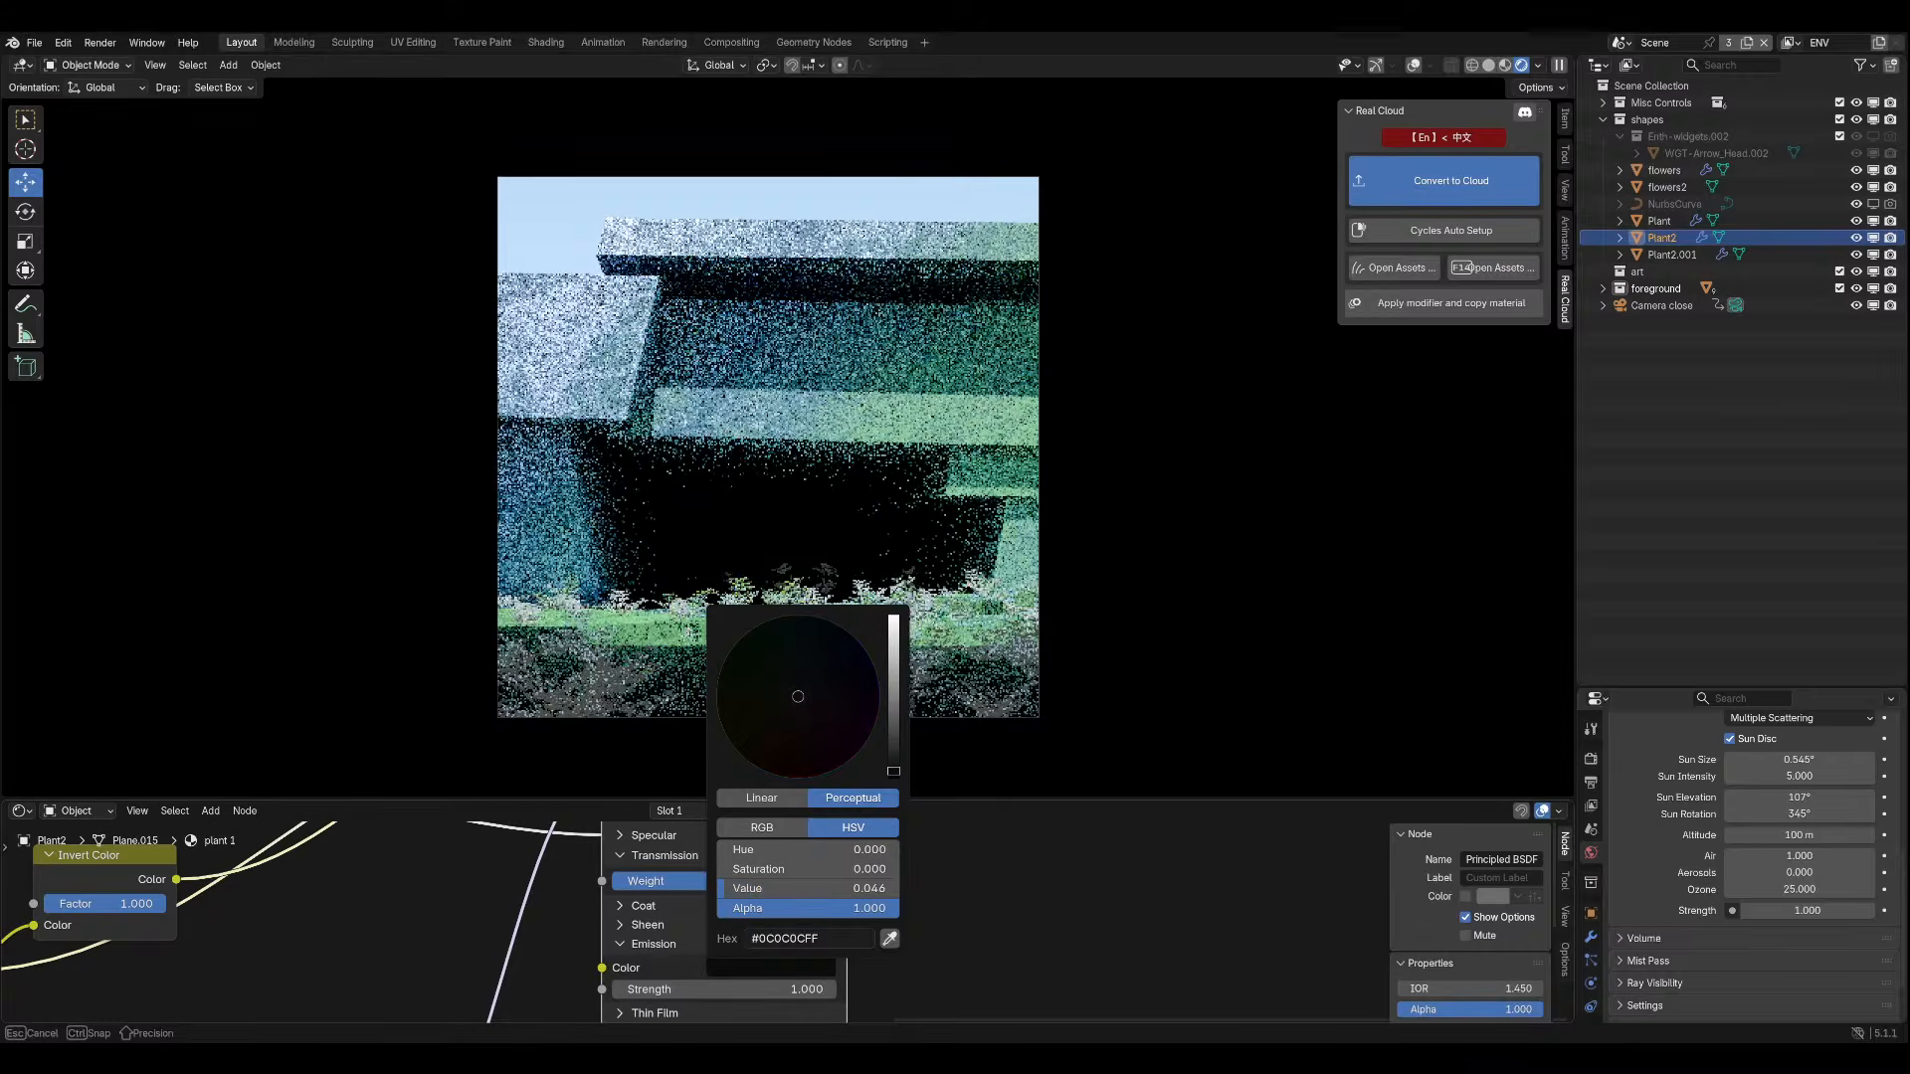
mouse_move(798, 697)
left_mouse_down()
mouse_move(792, 640)
mouse_move(831, 622)
left_mouse_up()
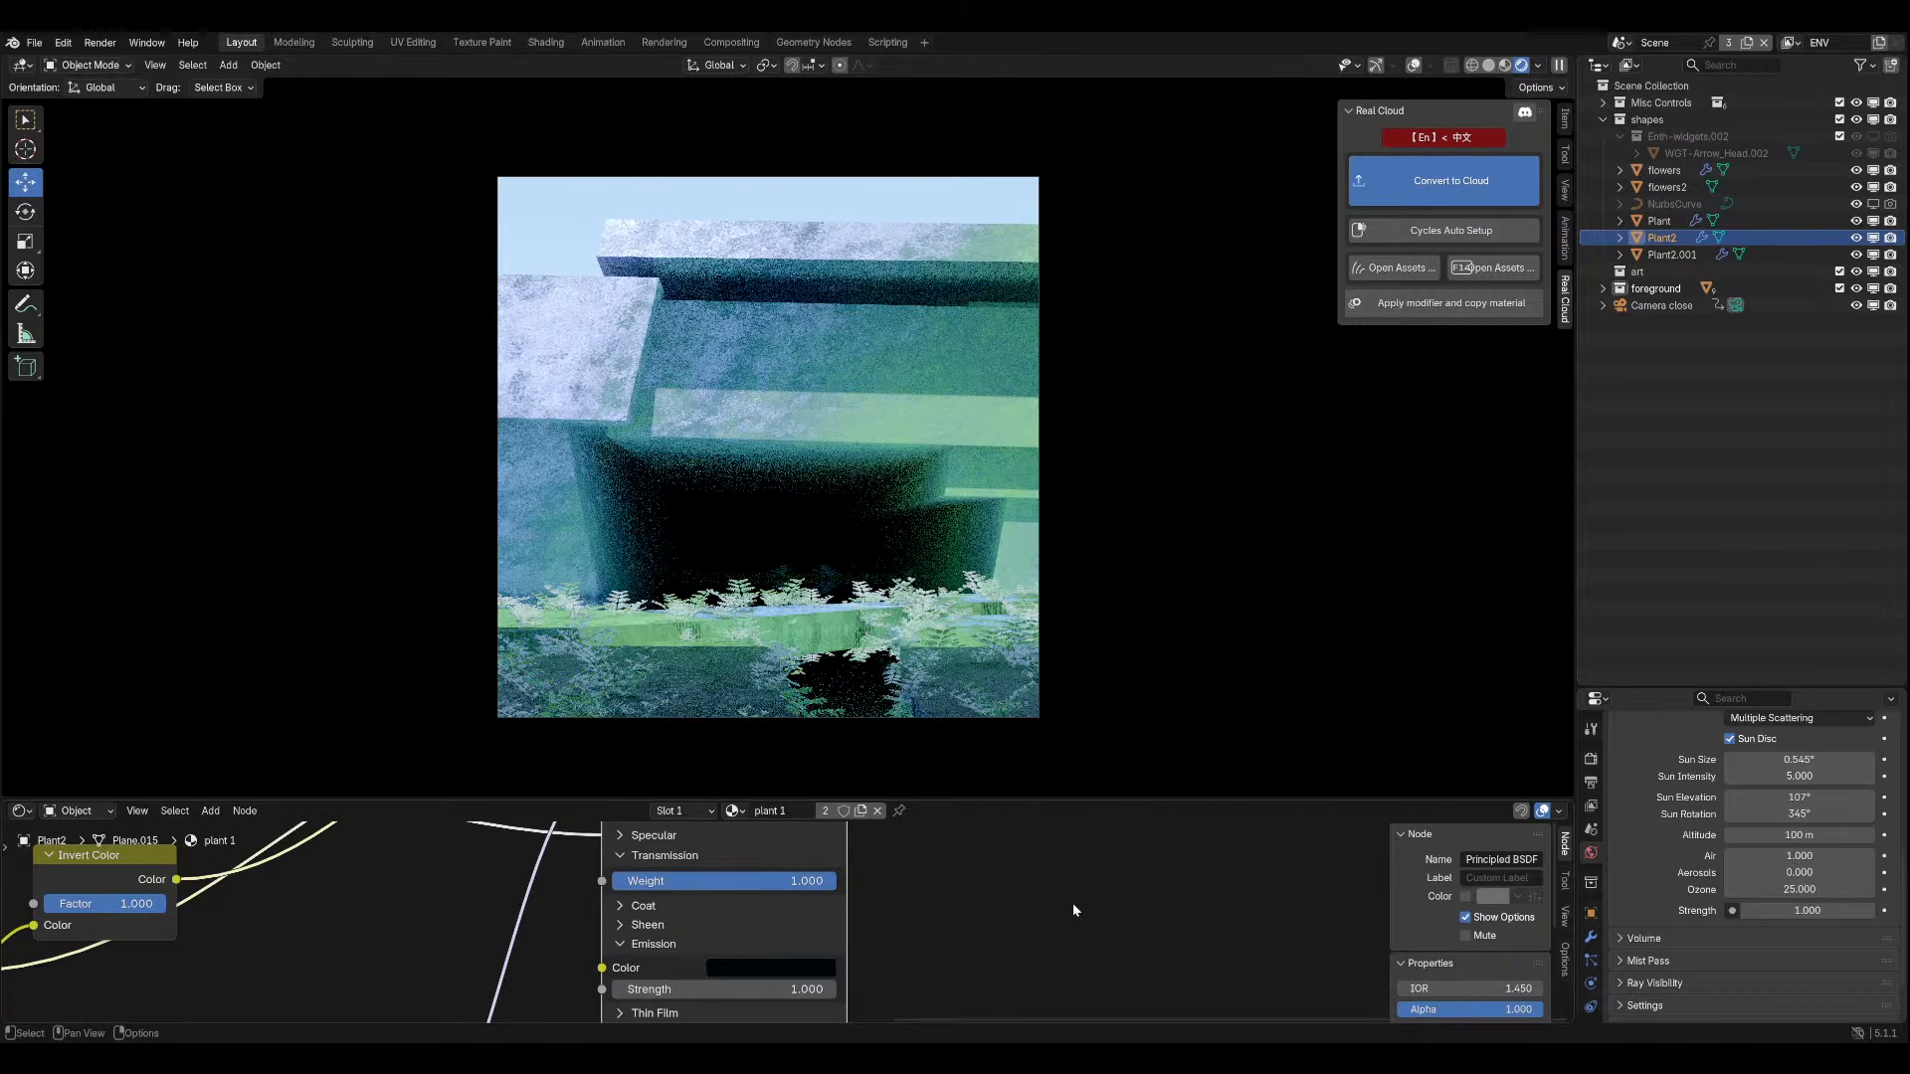
Try lowering the Value of plant 1's Hue/Saturation/Value node to 0 and cancel the change.
scroll(1072, 903, "down", 5)
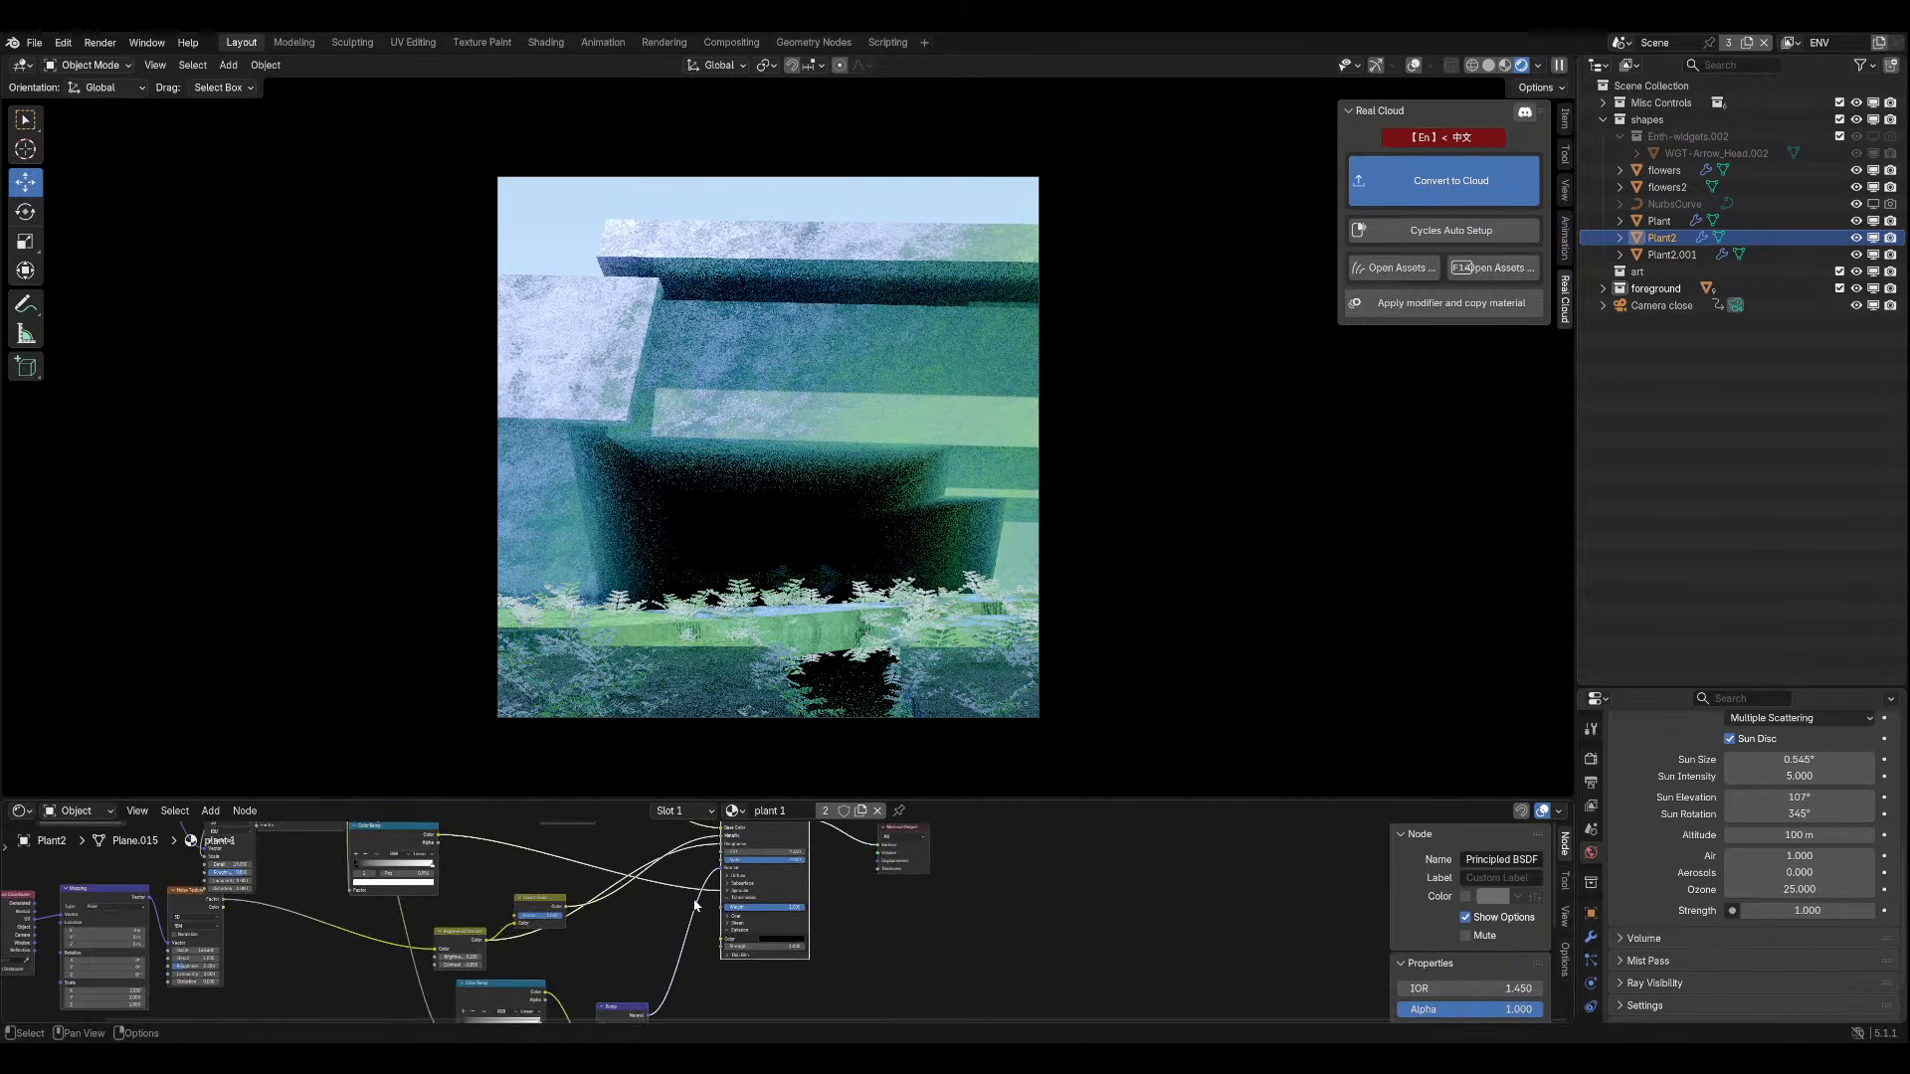
middle_click_drag(696, 905, 725, 959)
scroll(686, 895, "up", 3)
middle_click_drag(587, 874, 612, 925)
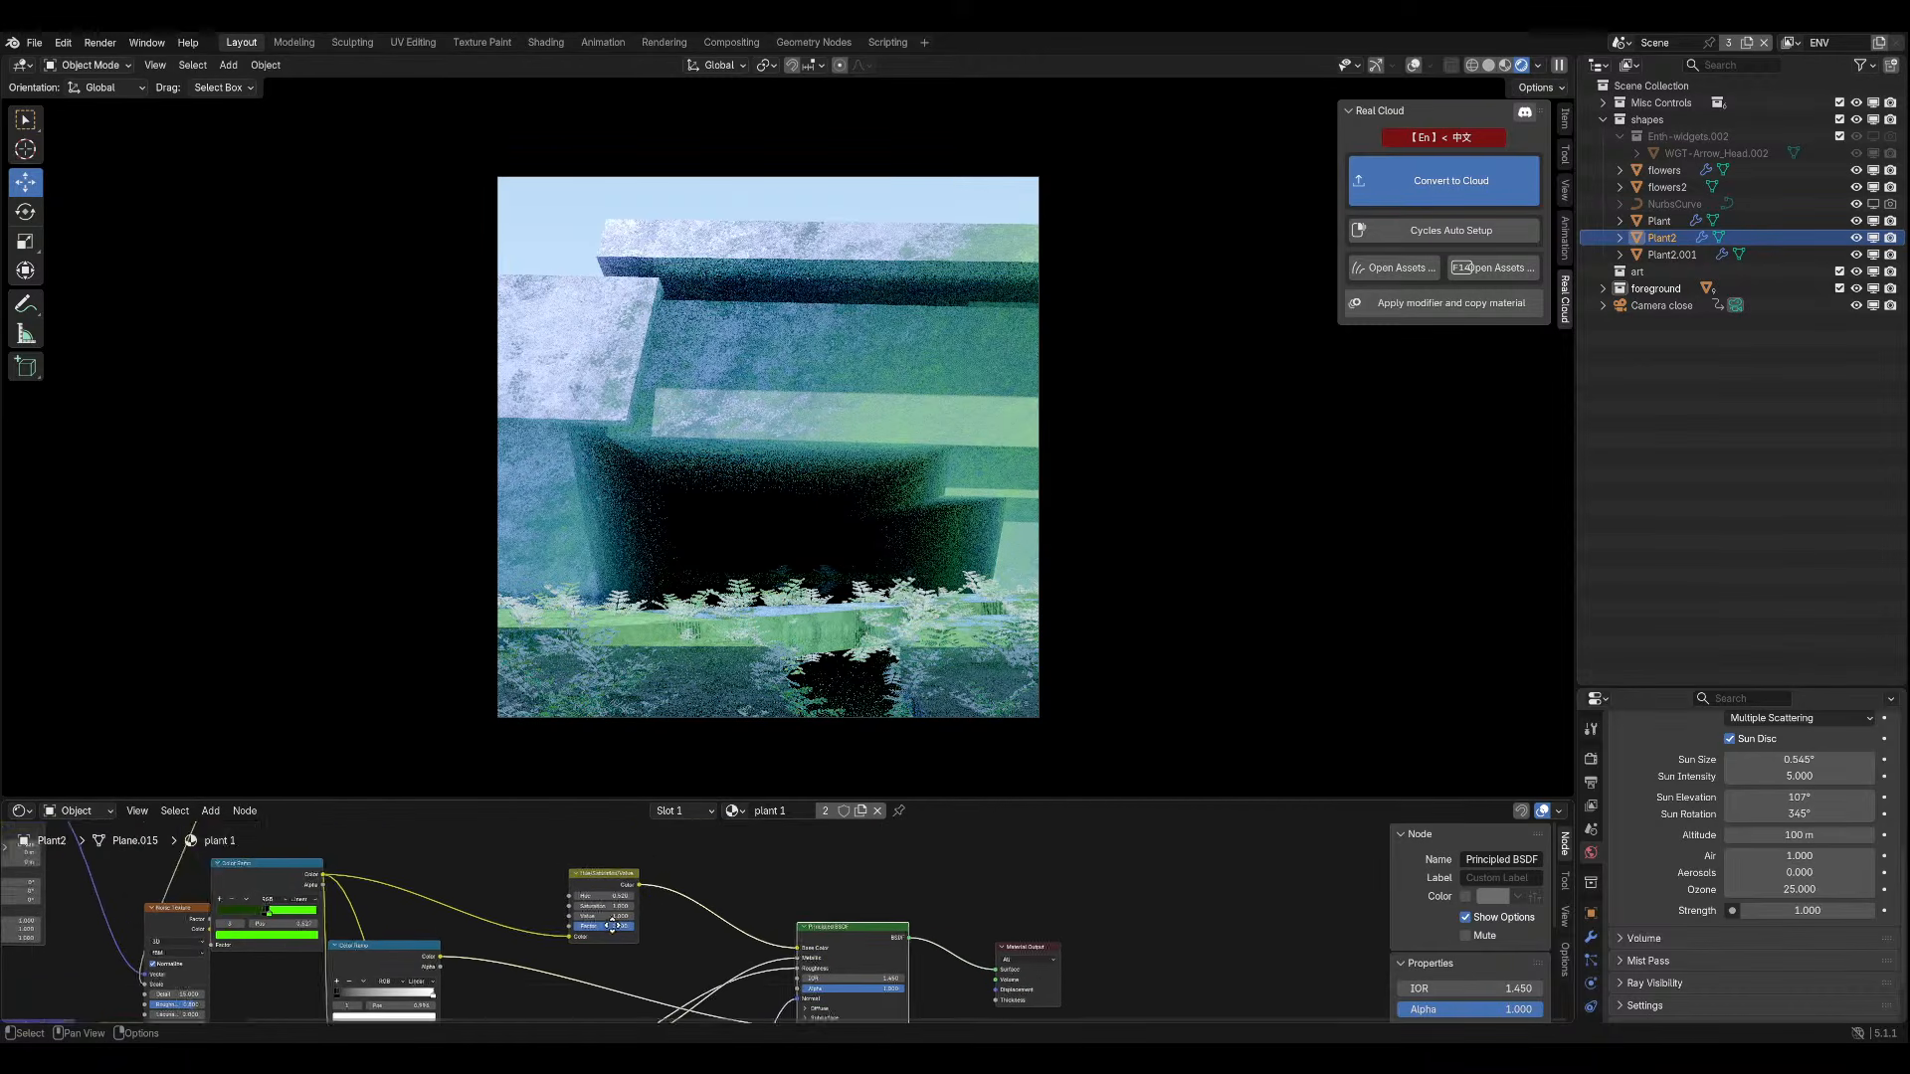
scroll(640, 956, "up", 3)
left_click_drag(520, 971, 454, 971)
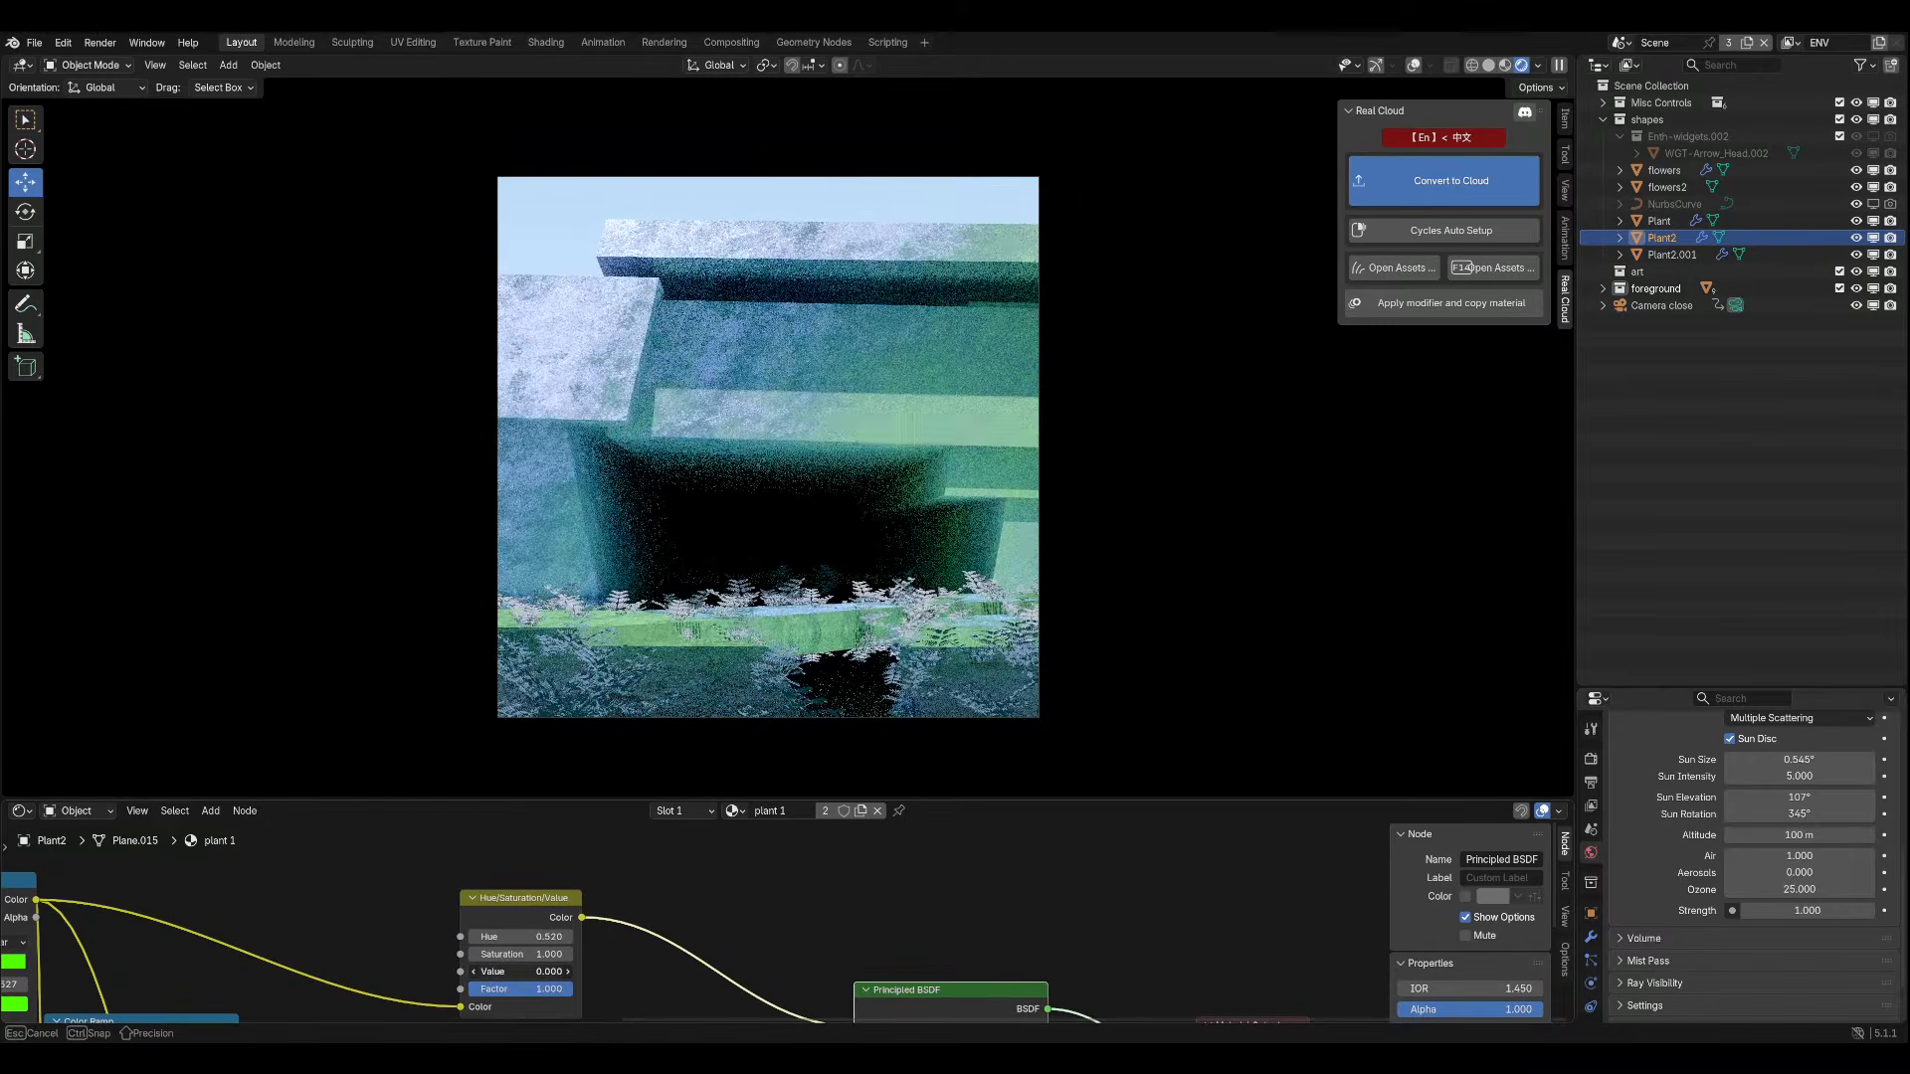
key("Escape")
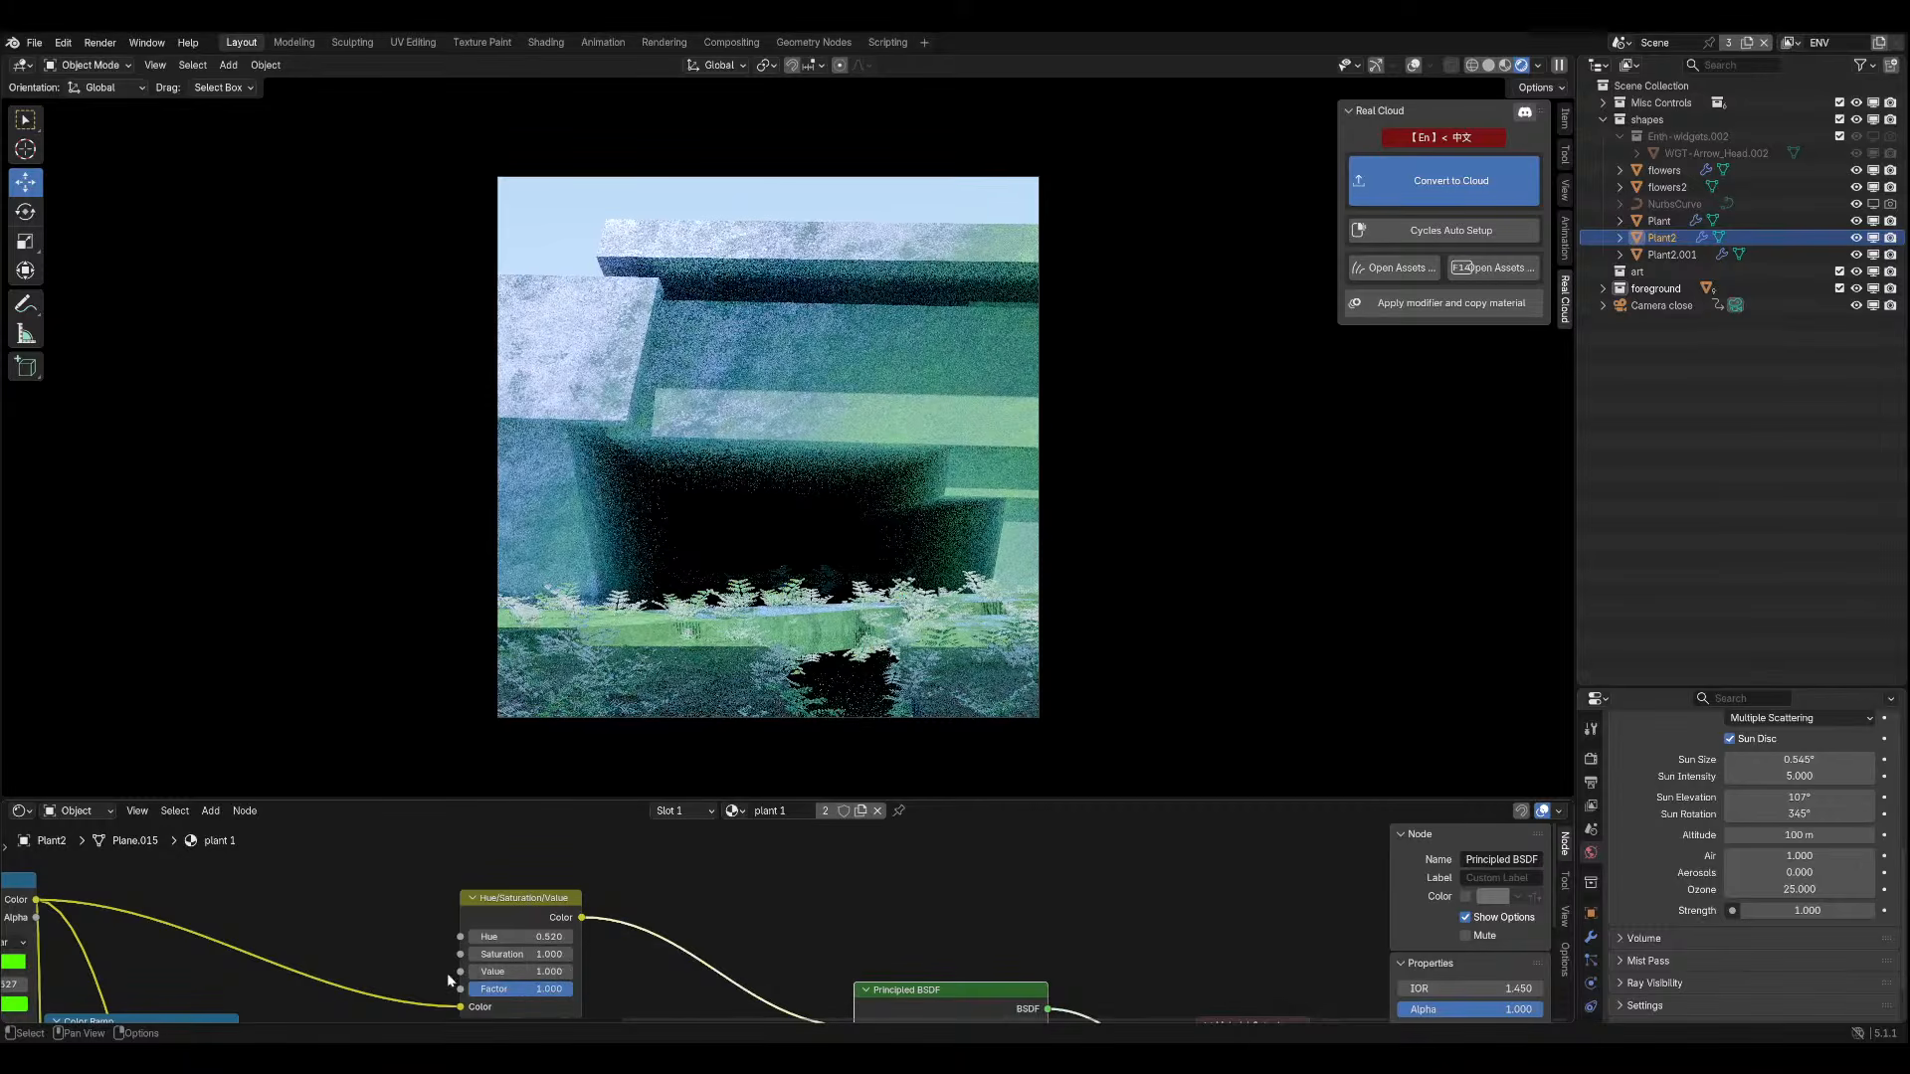
Expand the Specular settings of plant 1's Principled BSDF and set its Transmission Weight to 0.
scroll(716, 911, "down", 4)
middle_click_drag(710, 971, 713, 925)
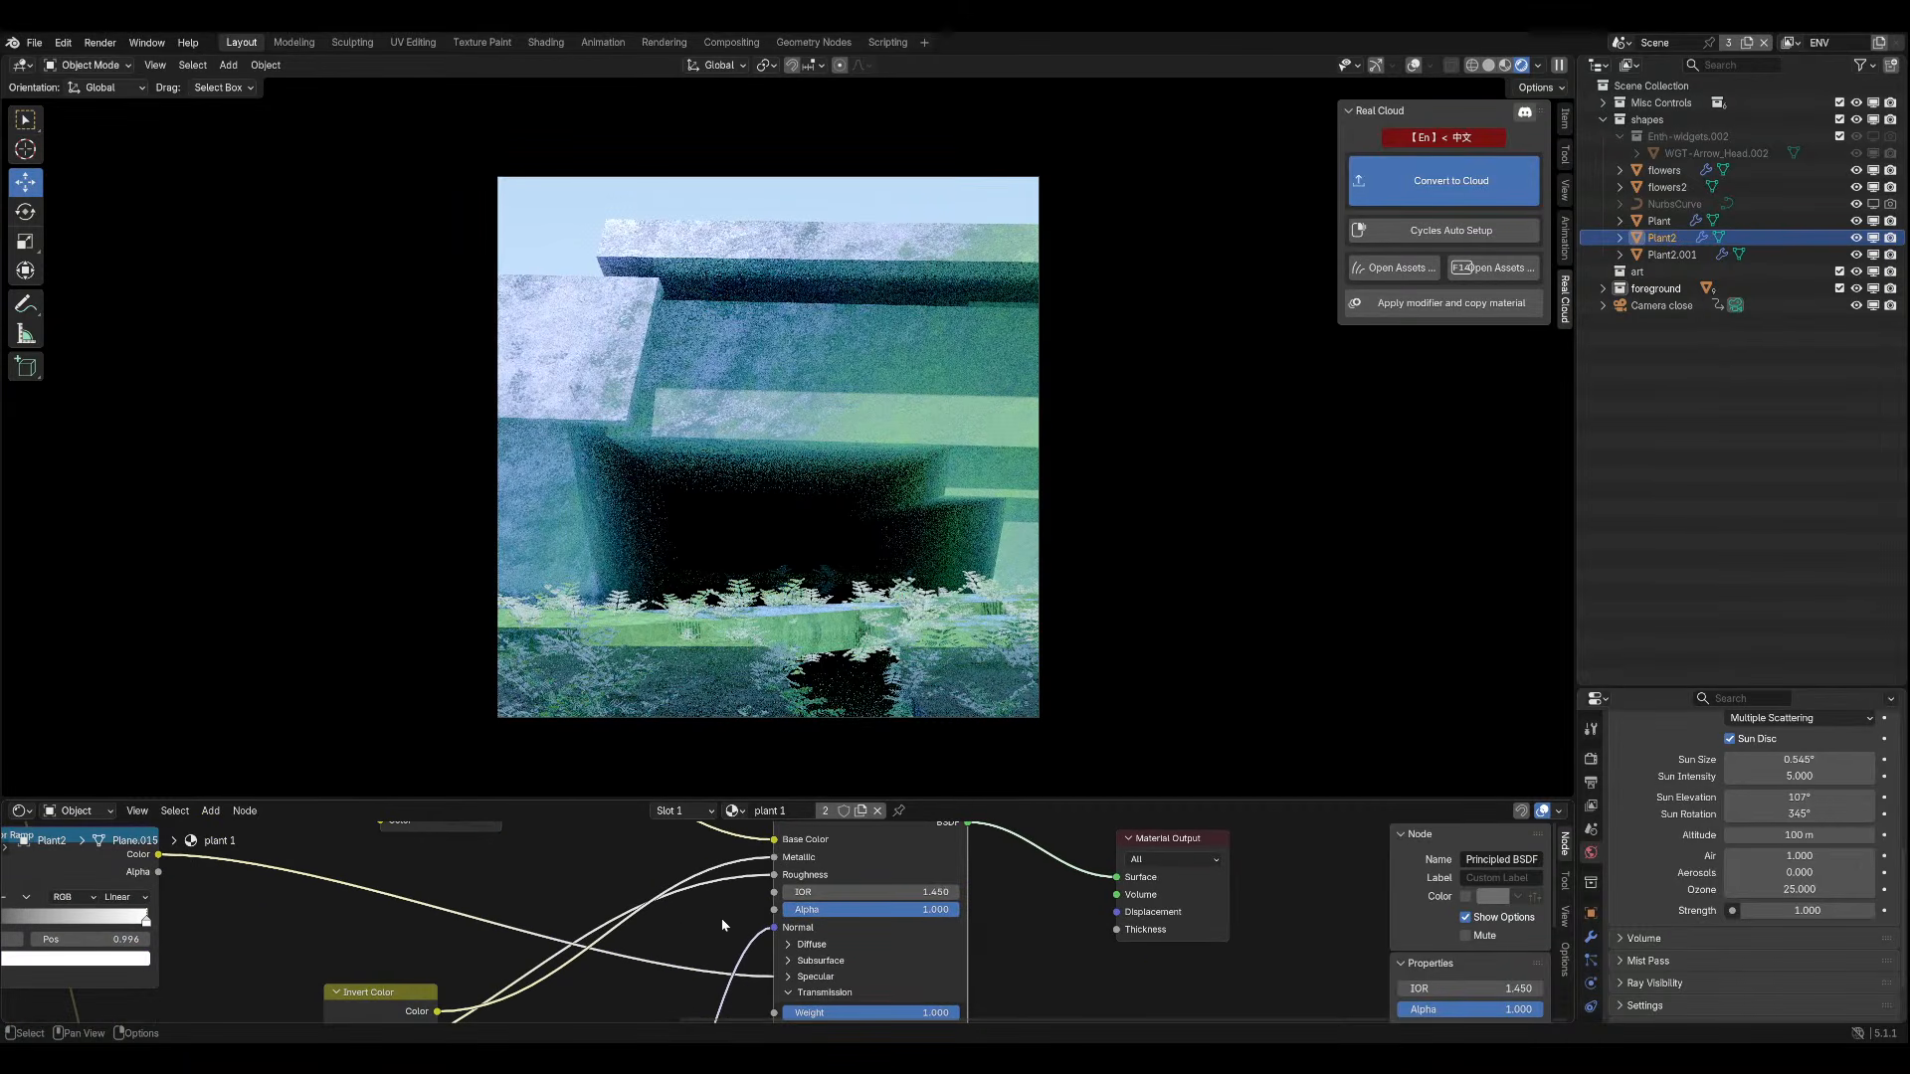
left_click(839, 975)
scroll(915, 973, "down", 2)
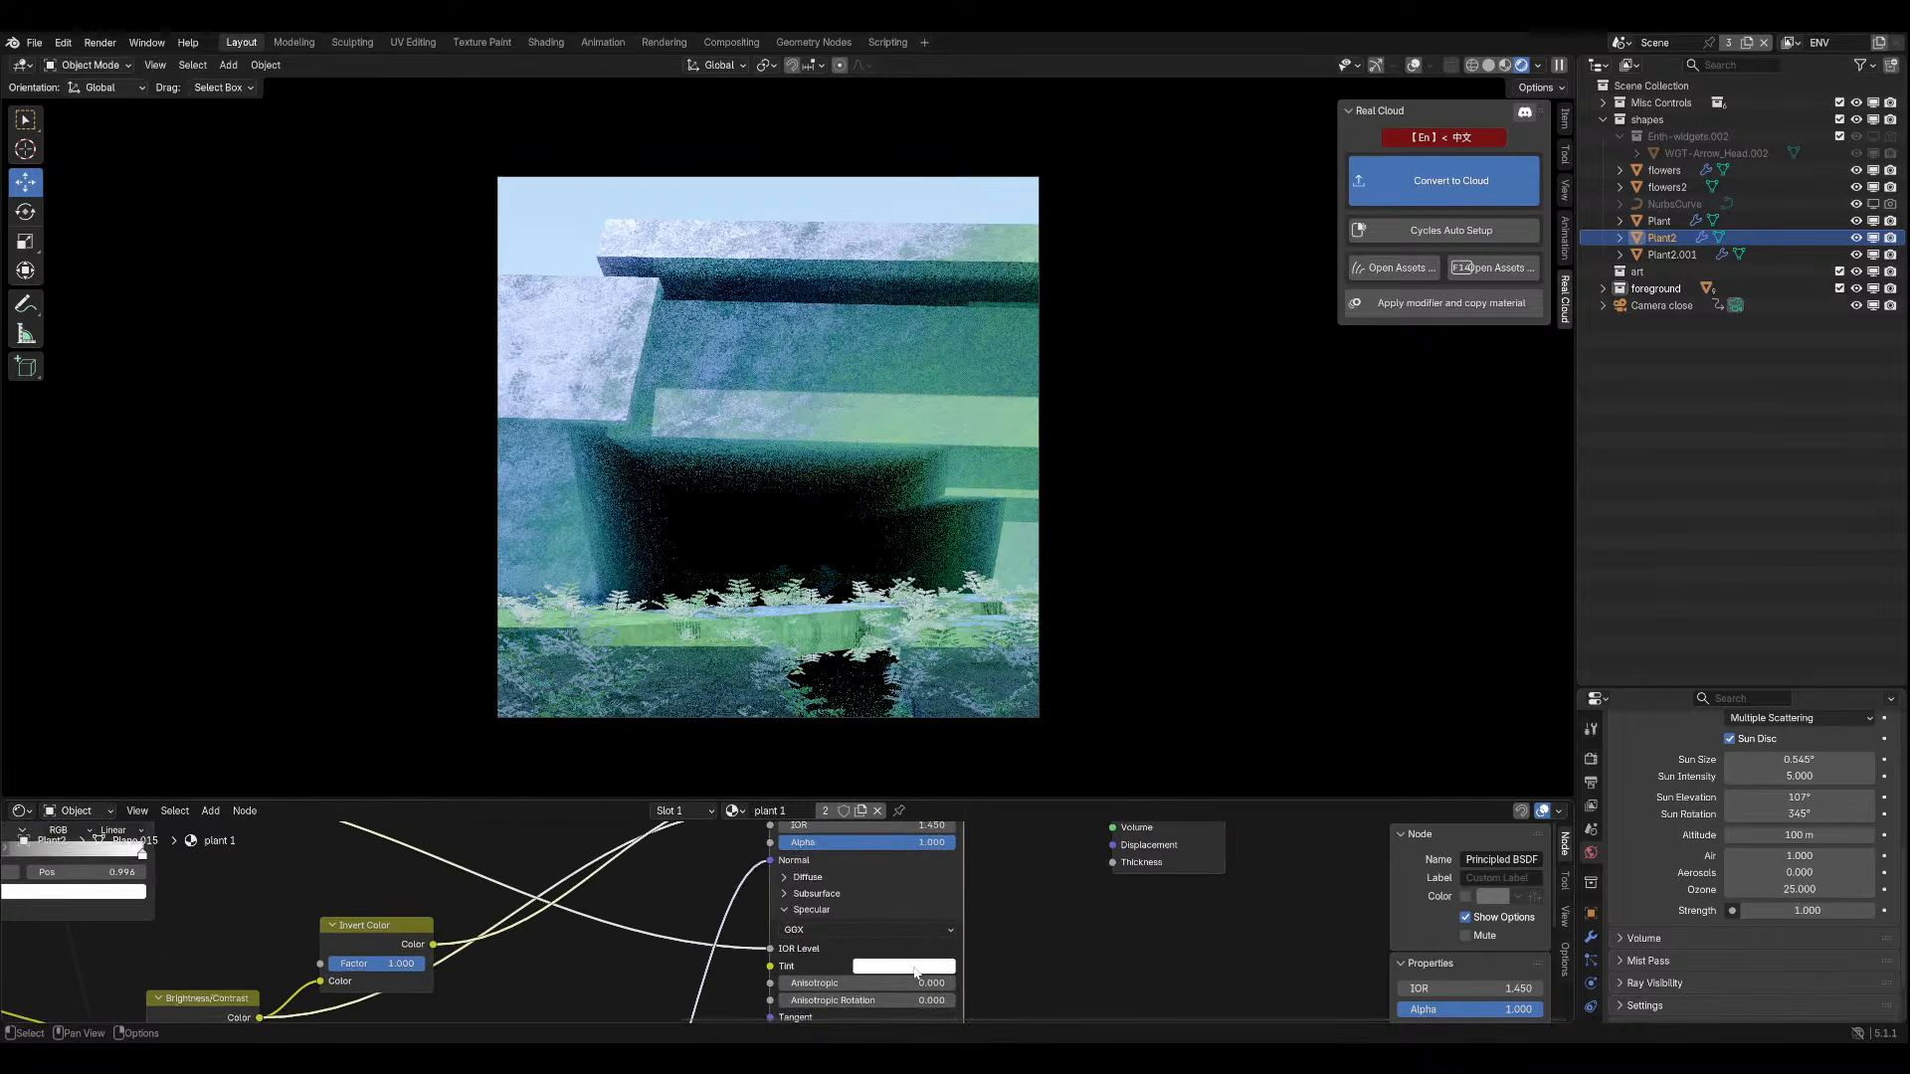
scroll(910, 975, "down", 3)
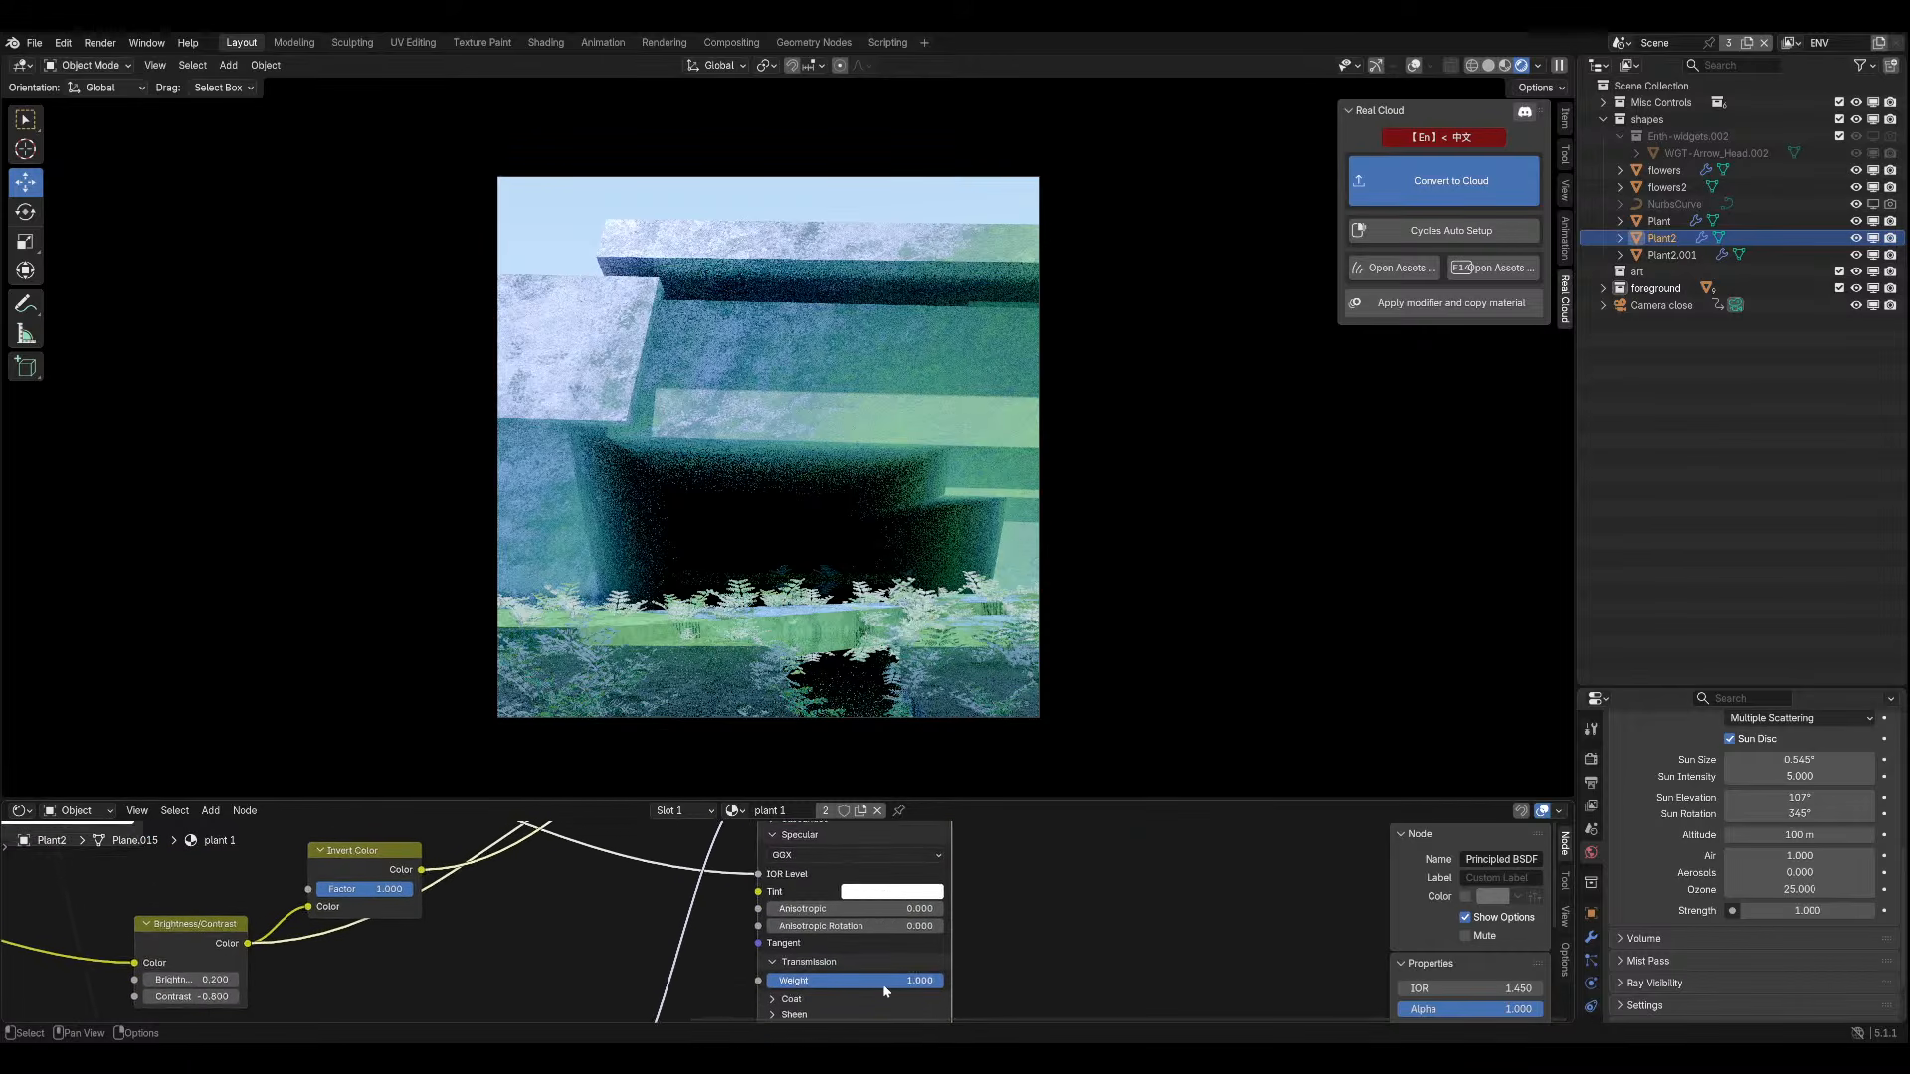
left_click_drag(901, 990, 758, 933)
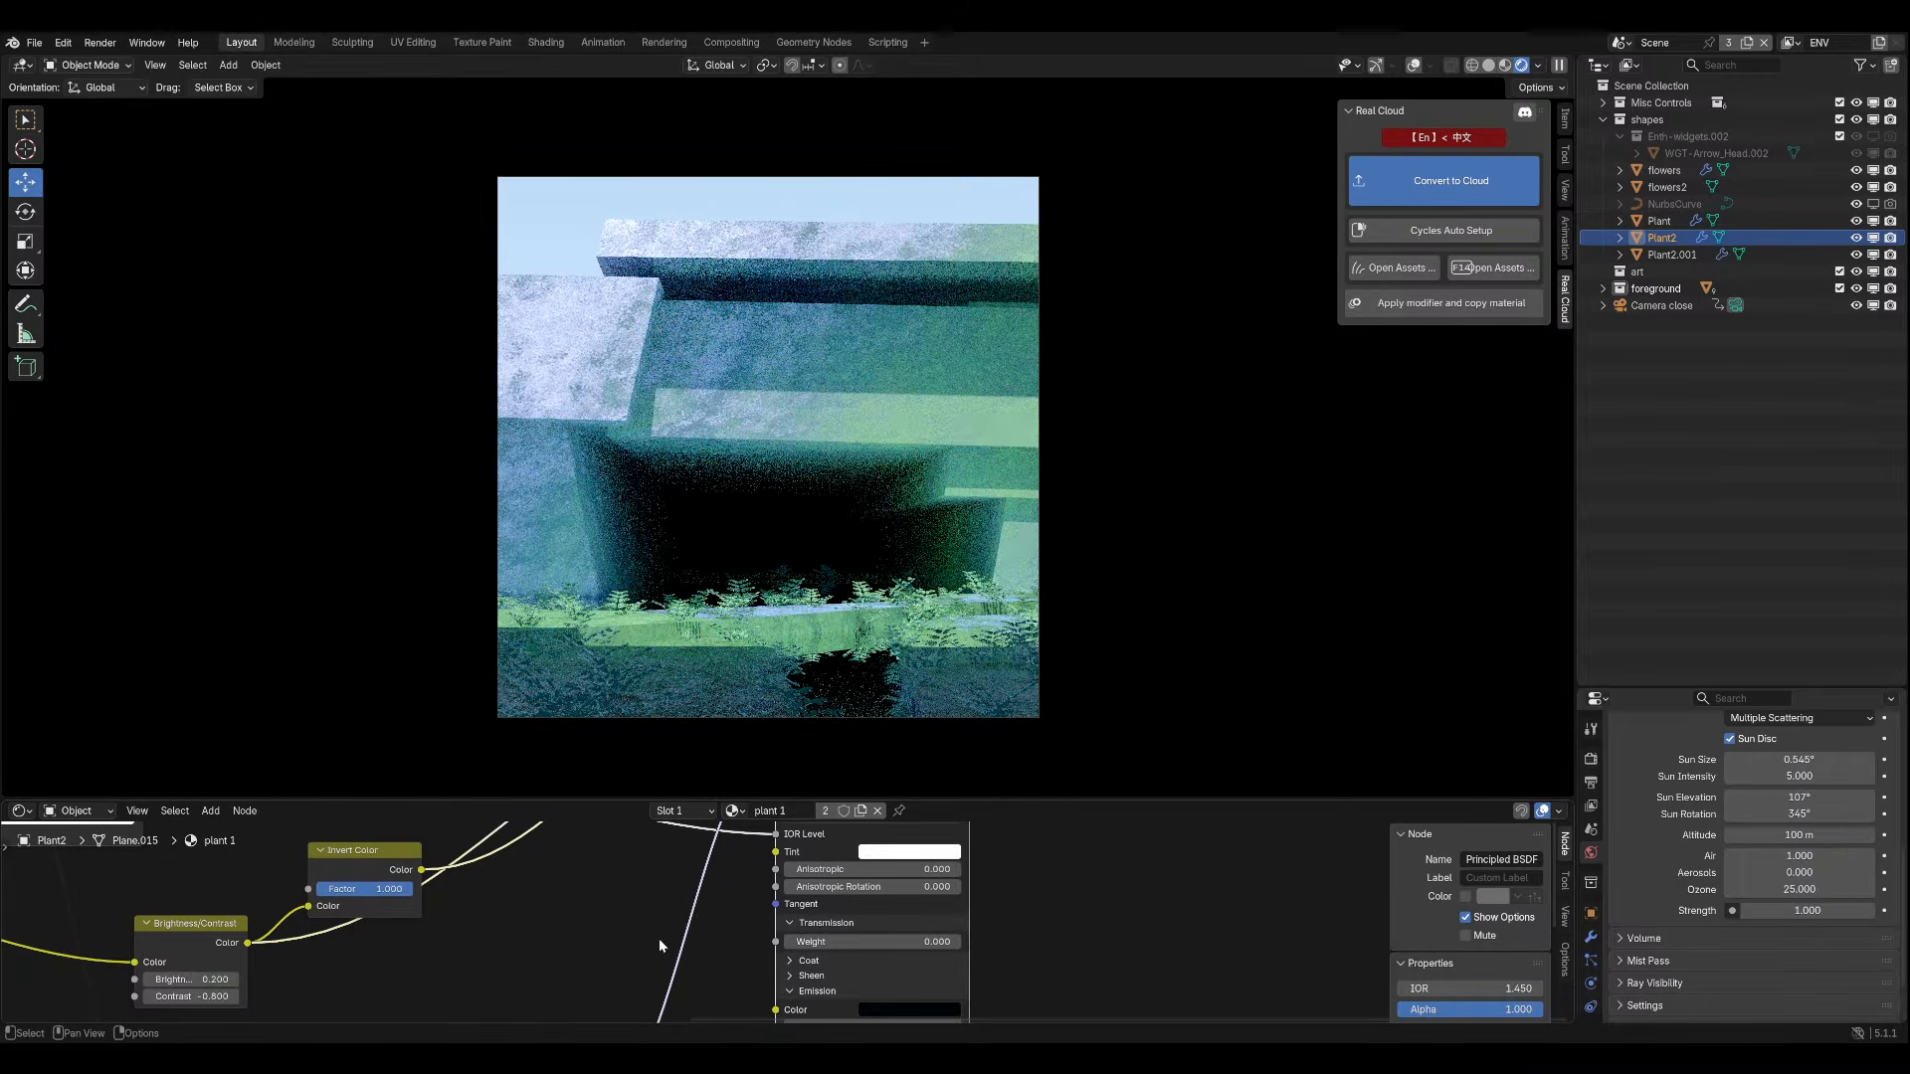
scroll(658, 939, "down", 3)
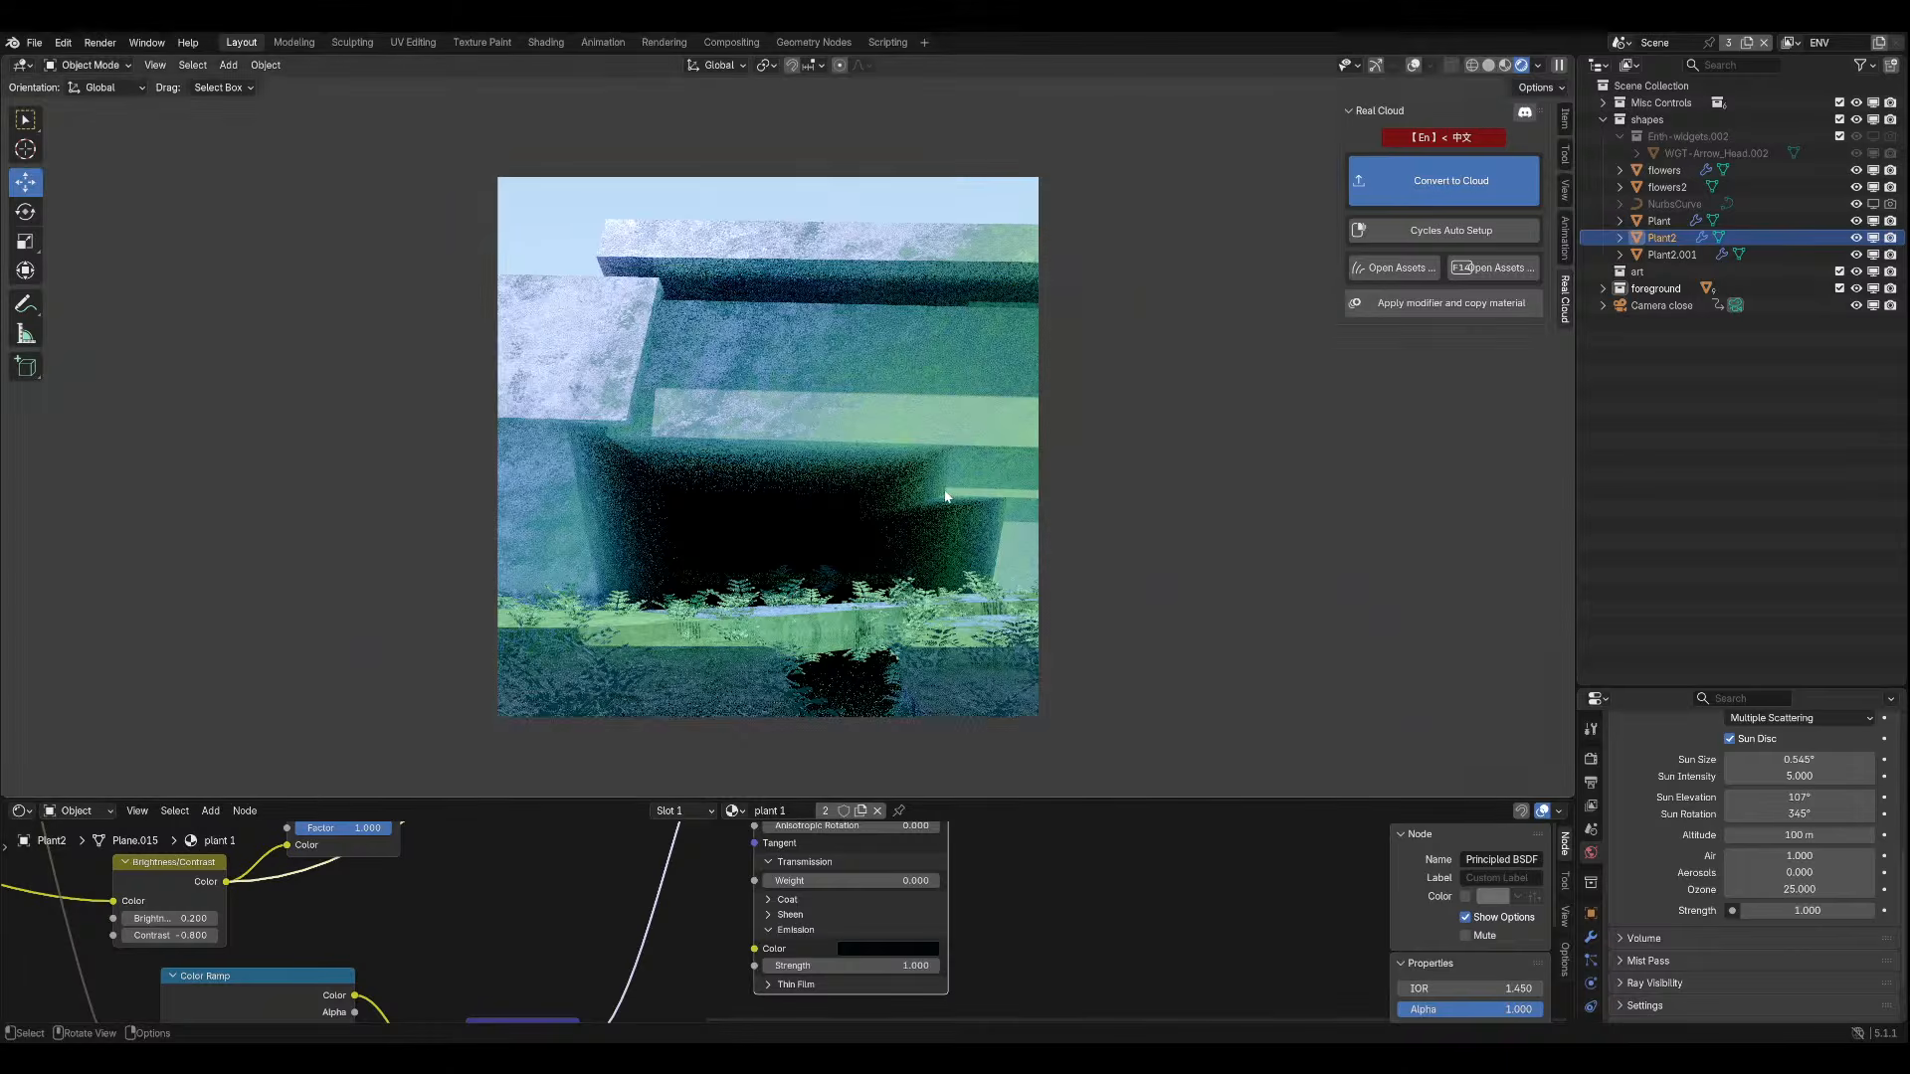
Select the ground plane carrying the scattered plants and compare the camera view with and without viewport overlays.
middle_click_drag(1001, 433, 1262, 341)
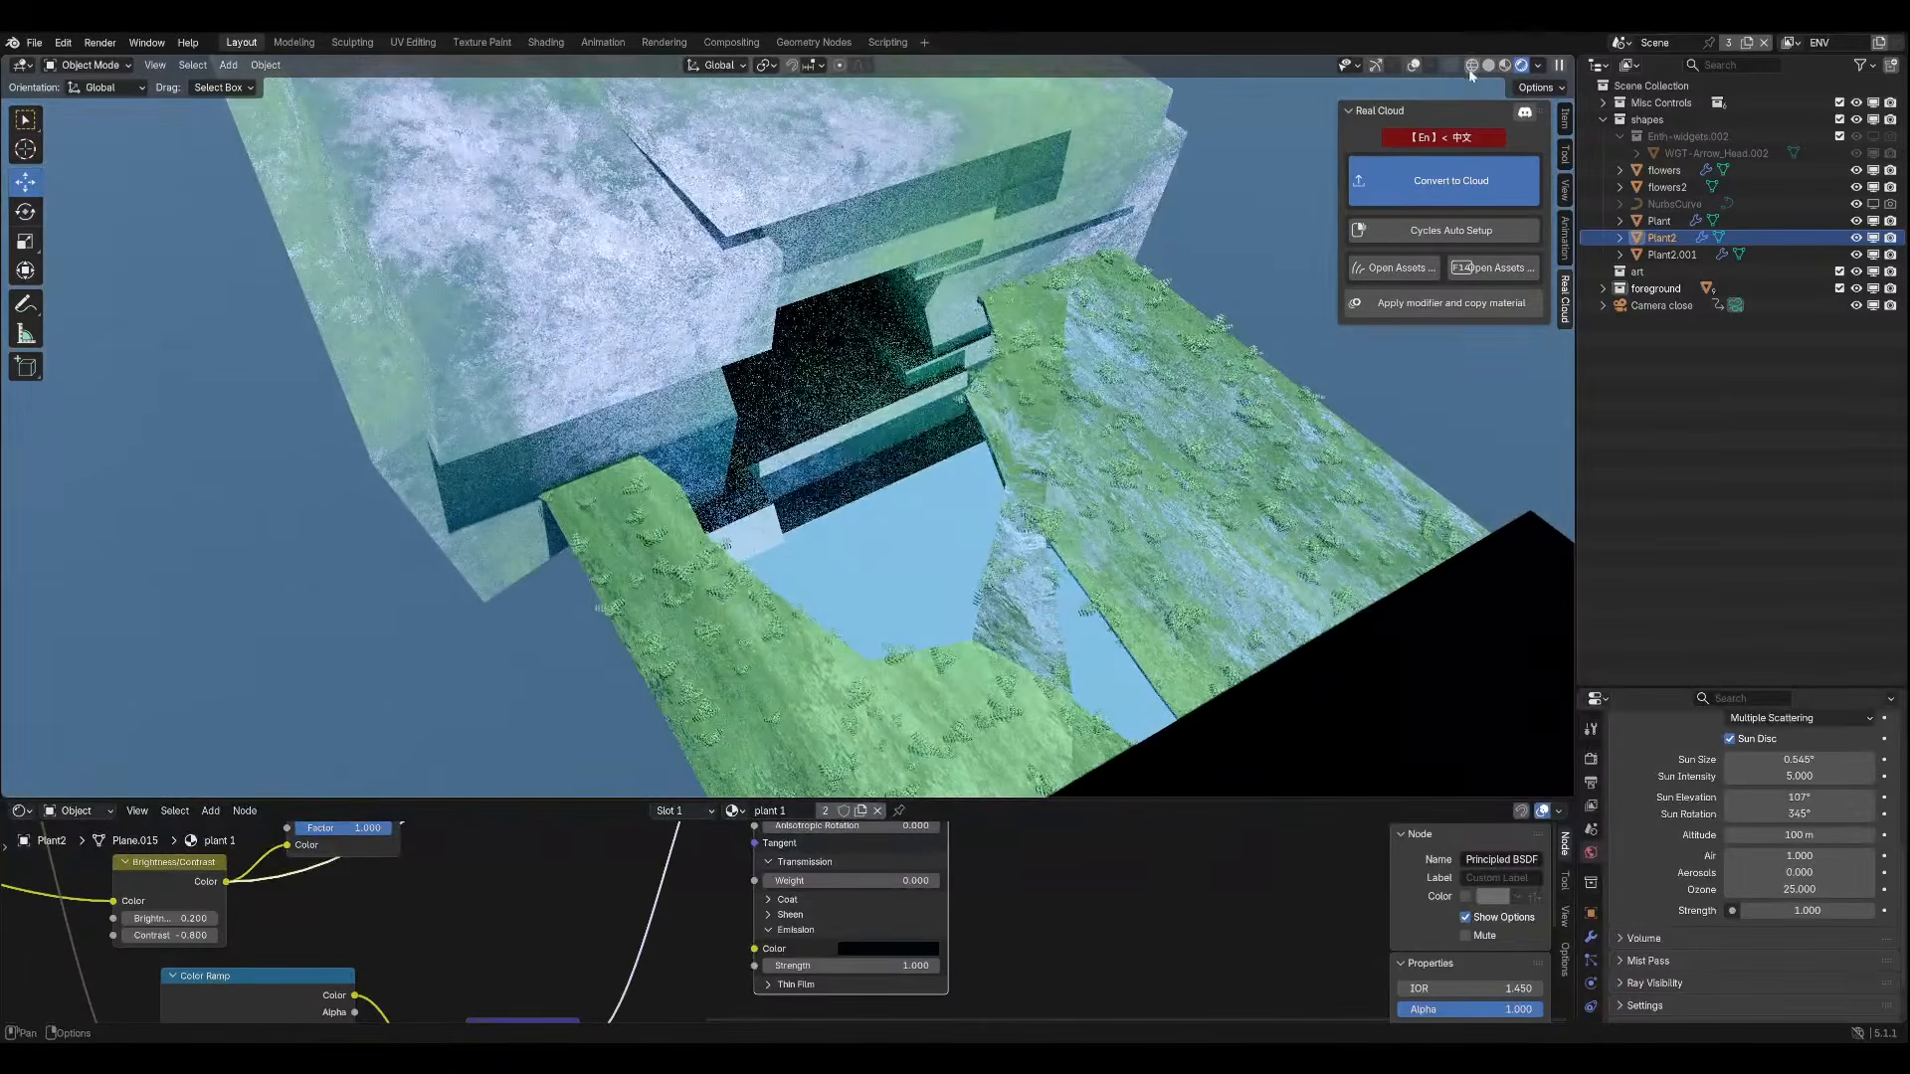
left_click(1415, 65)
left_click(1094, 601)
middle_click_drag(1094, 601, 1143, 615)
key("KP_0")
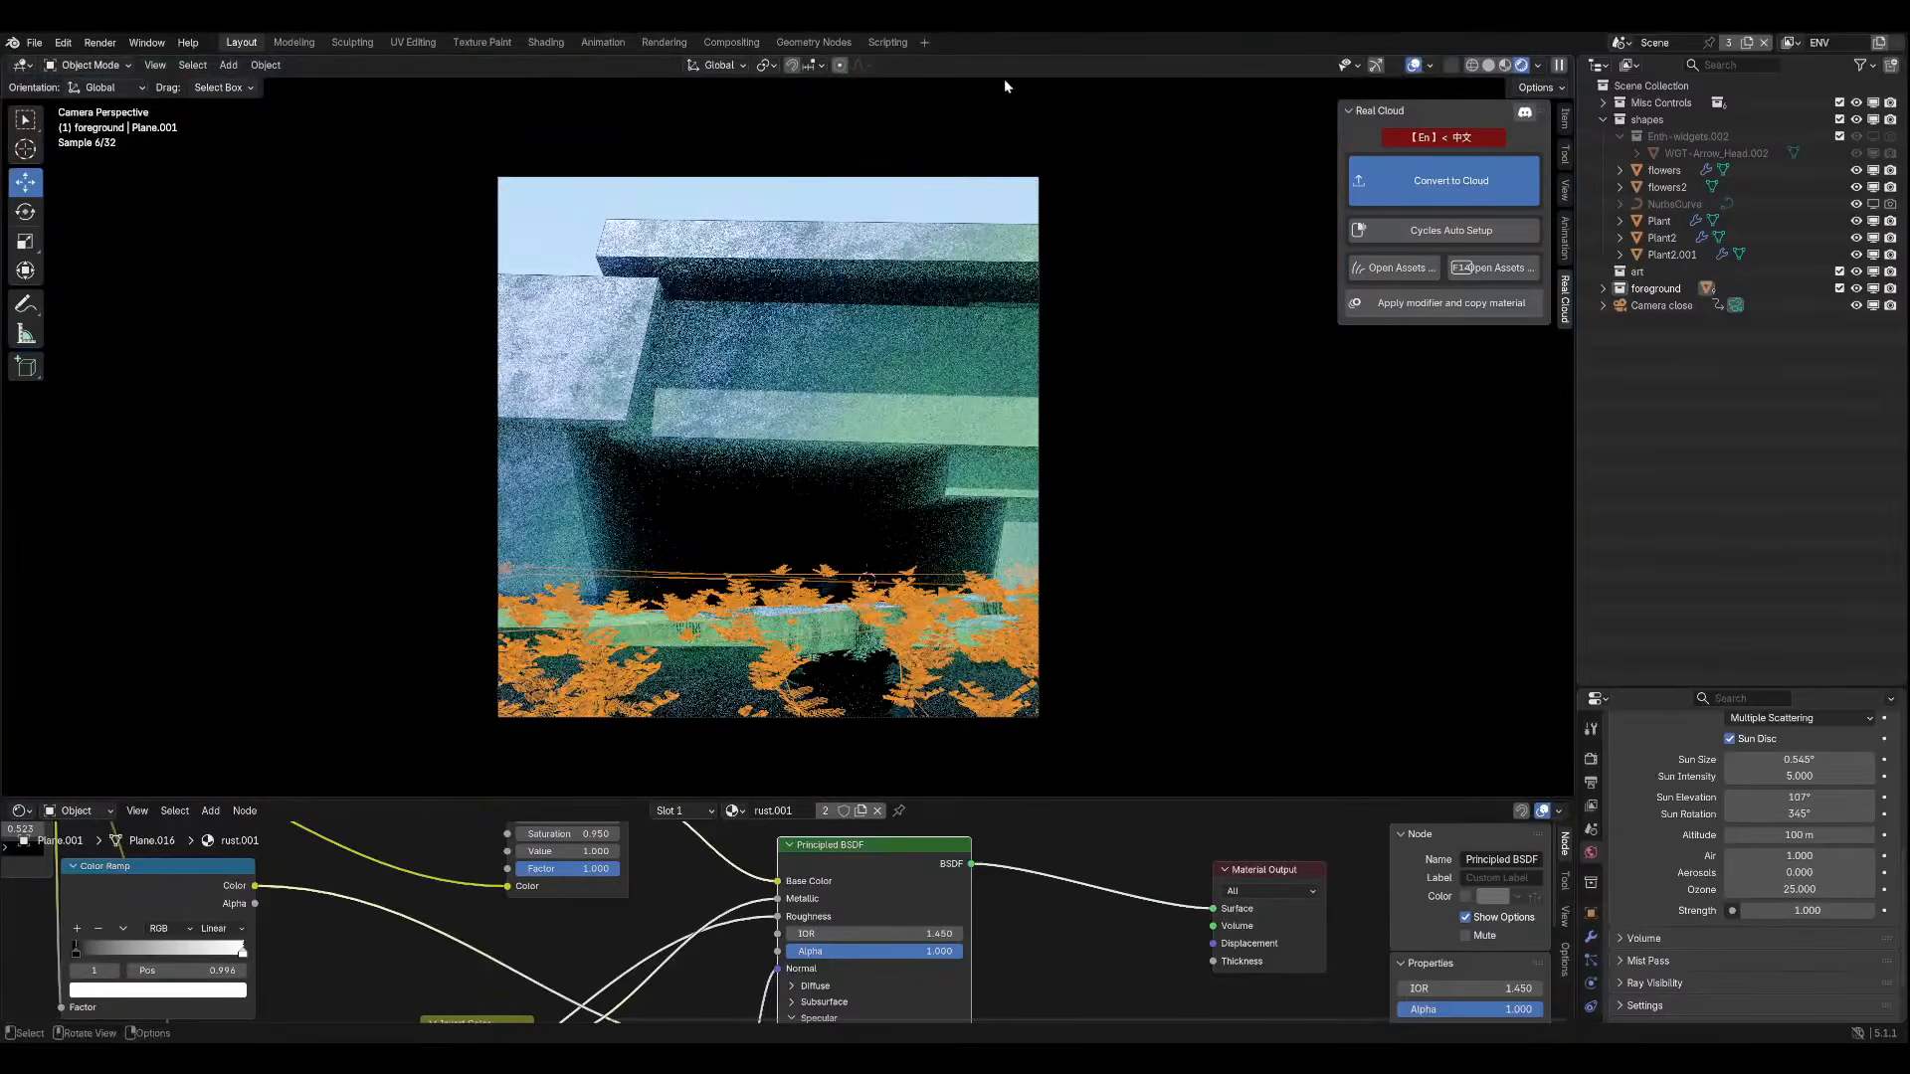
left_click(1414, 66)
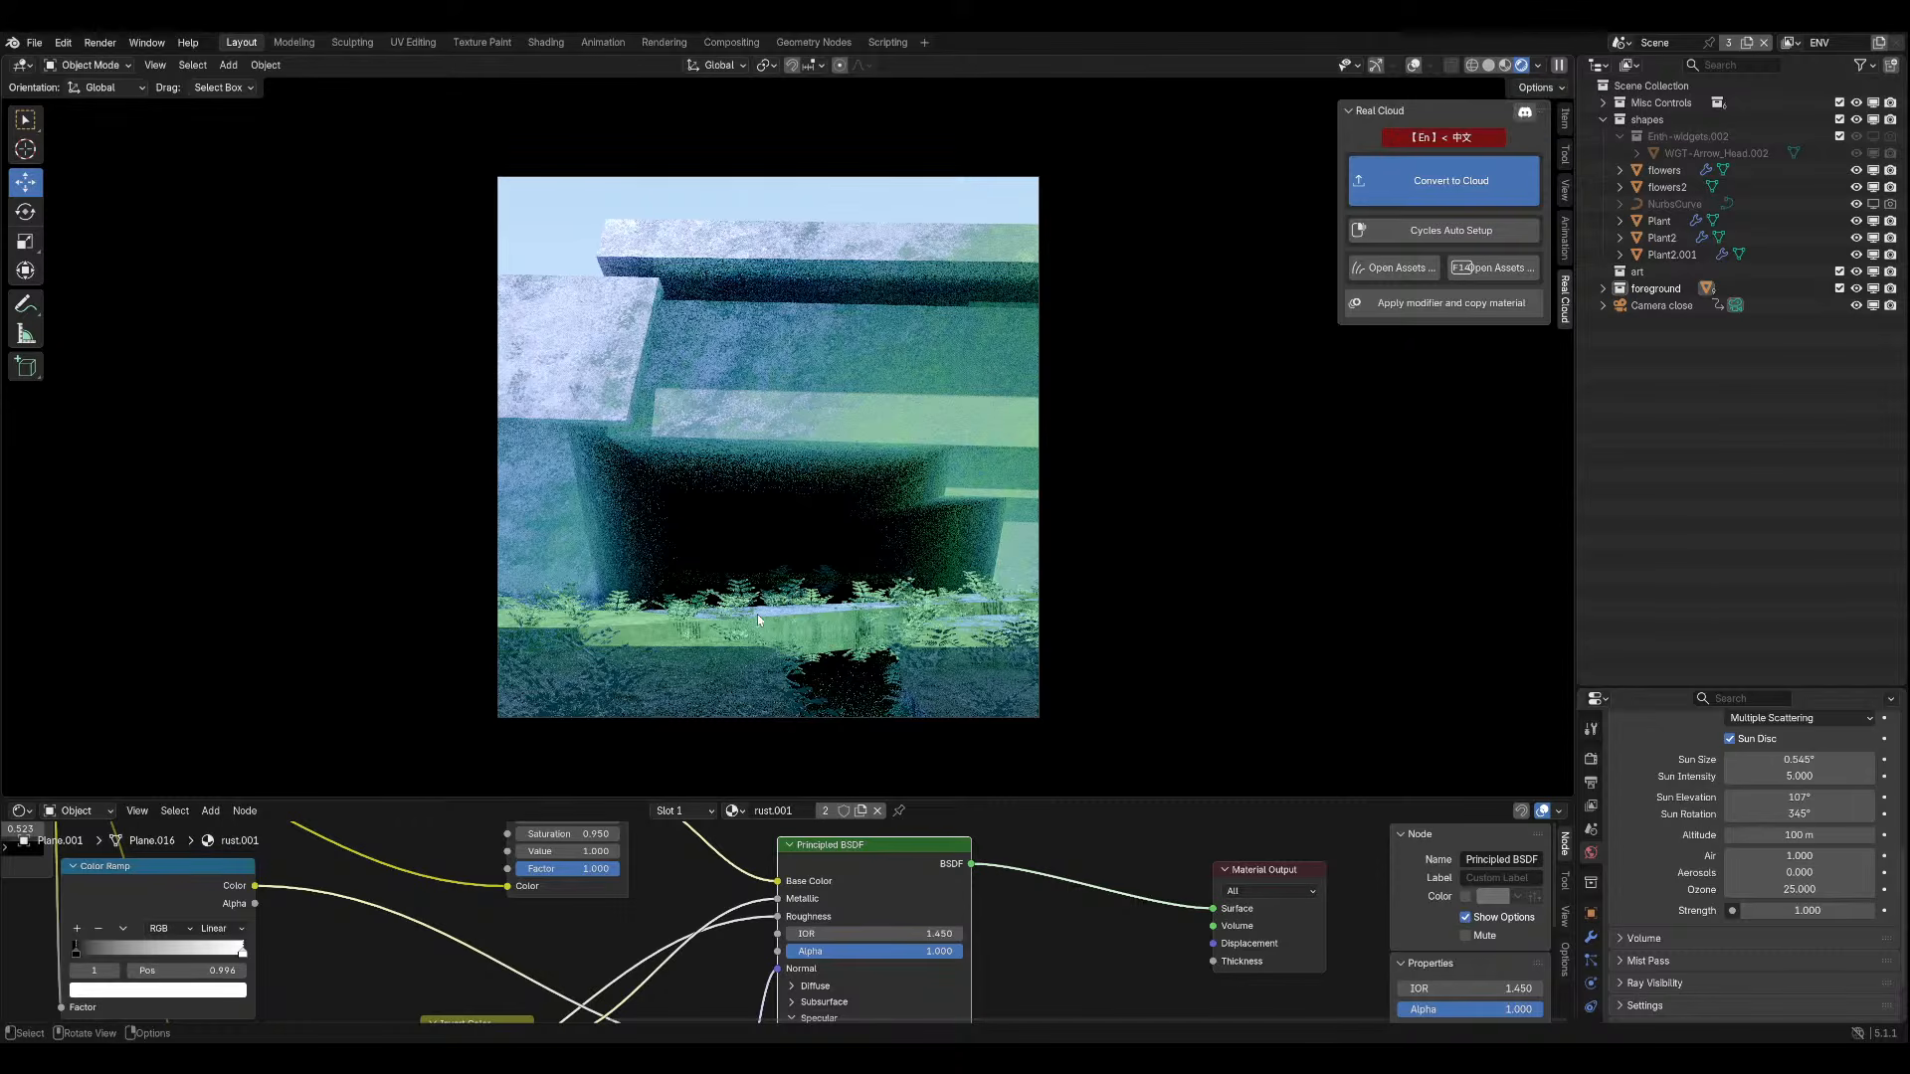
left_click(1414, 66)
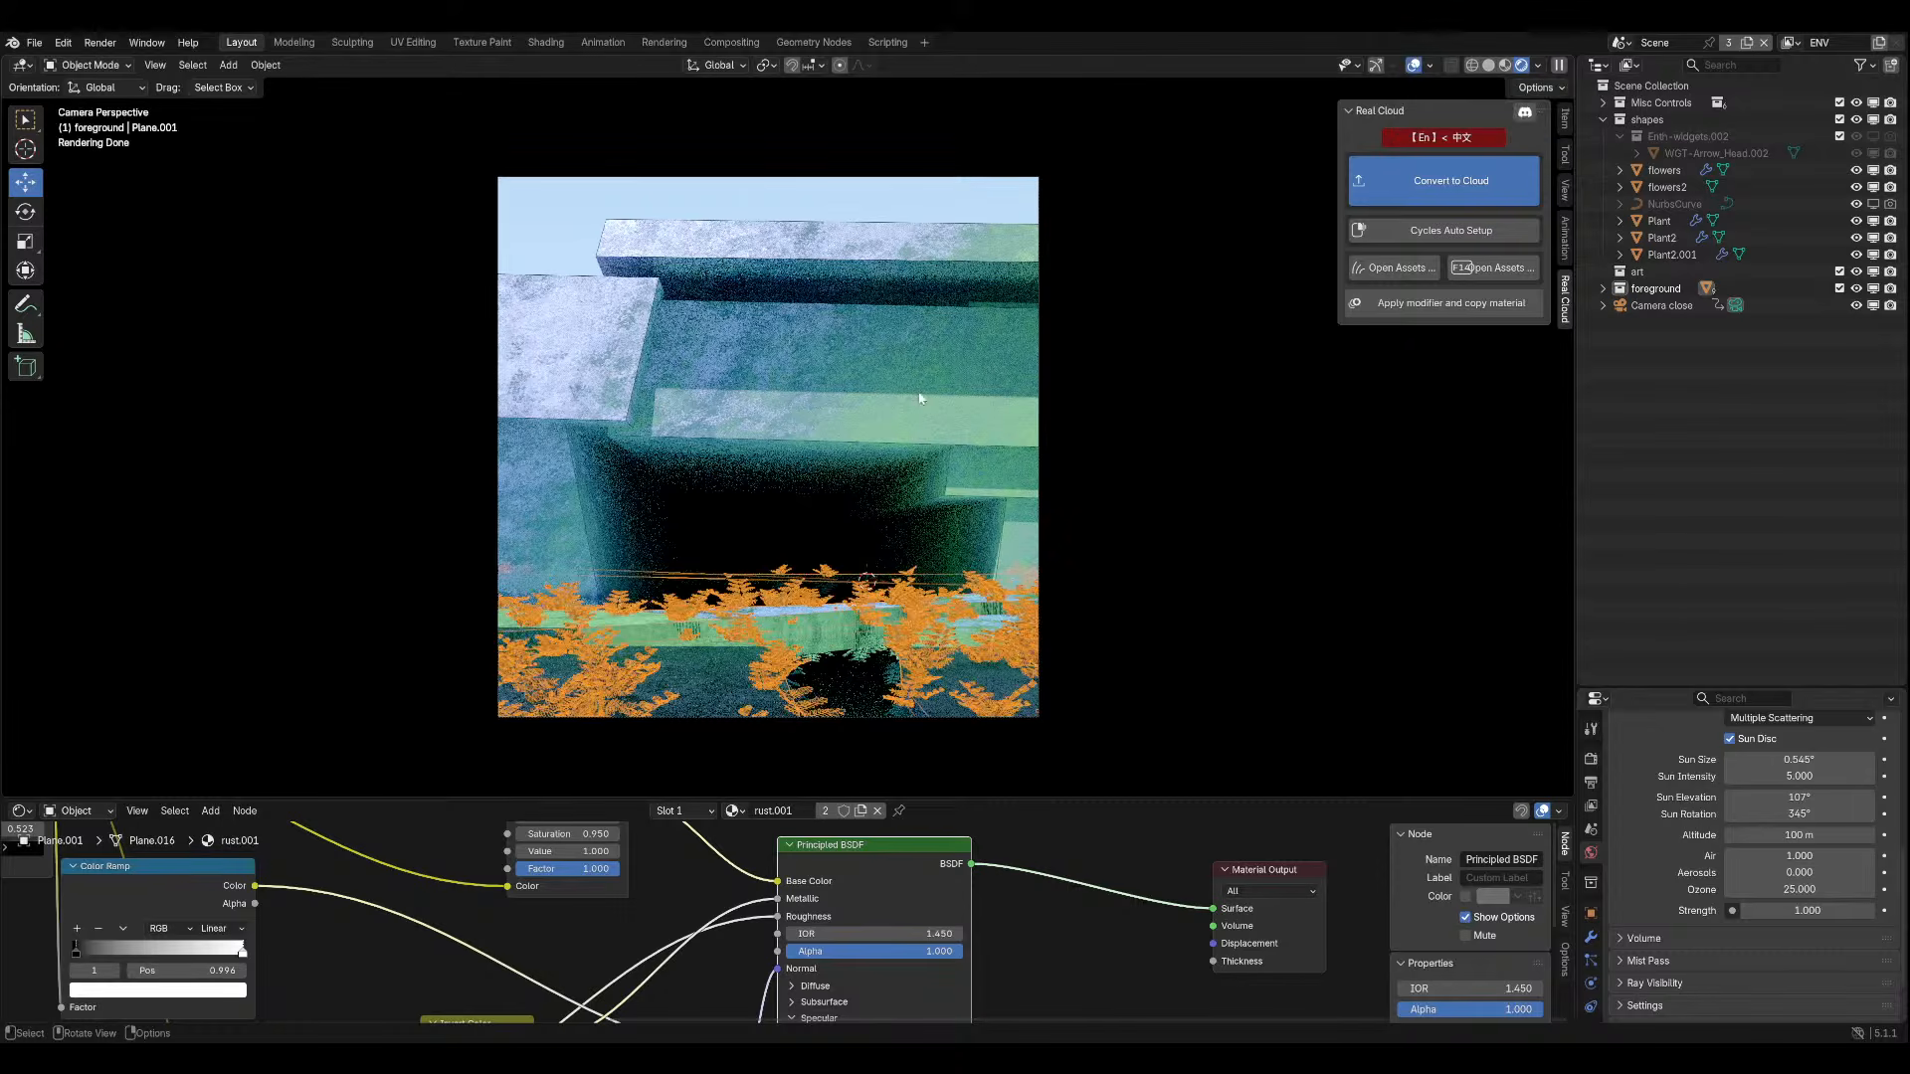
Enter Edit Mode on the ground plane and bring up the vertex groups of its mesh data.
middle_click_drag(920, 438, 836, 497)
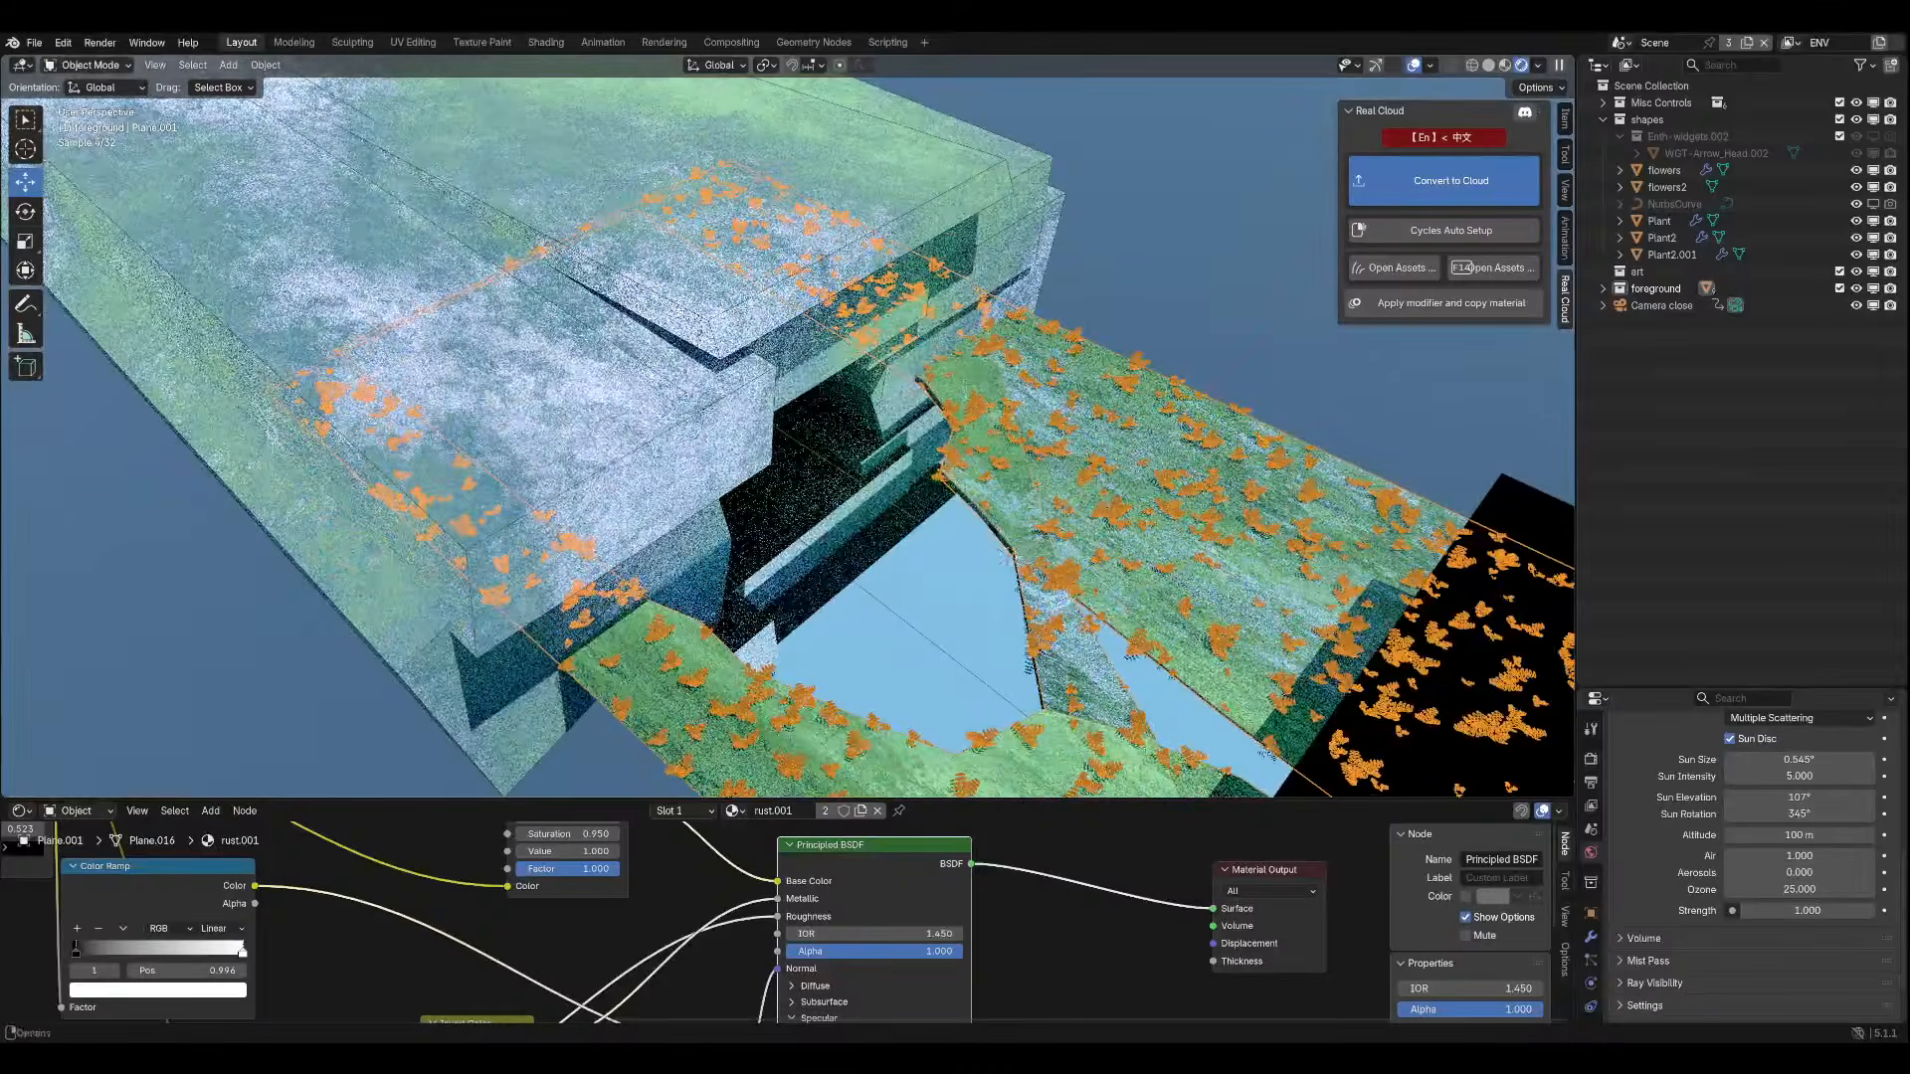
left_click(70, 66)
left_click(85, 102)
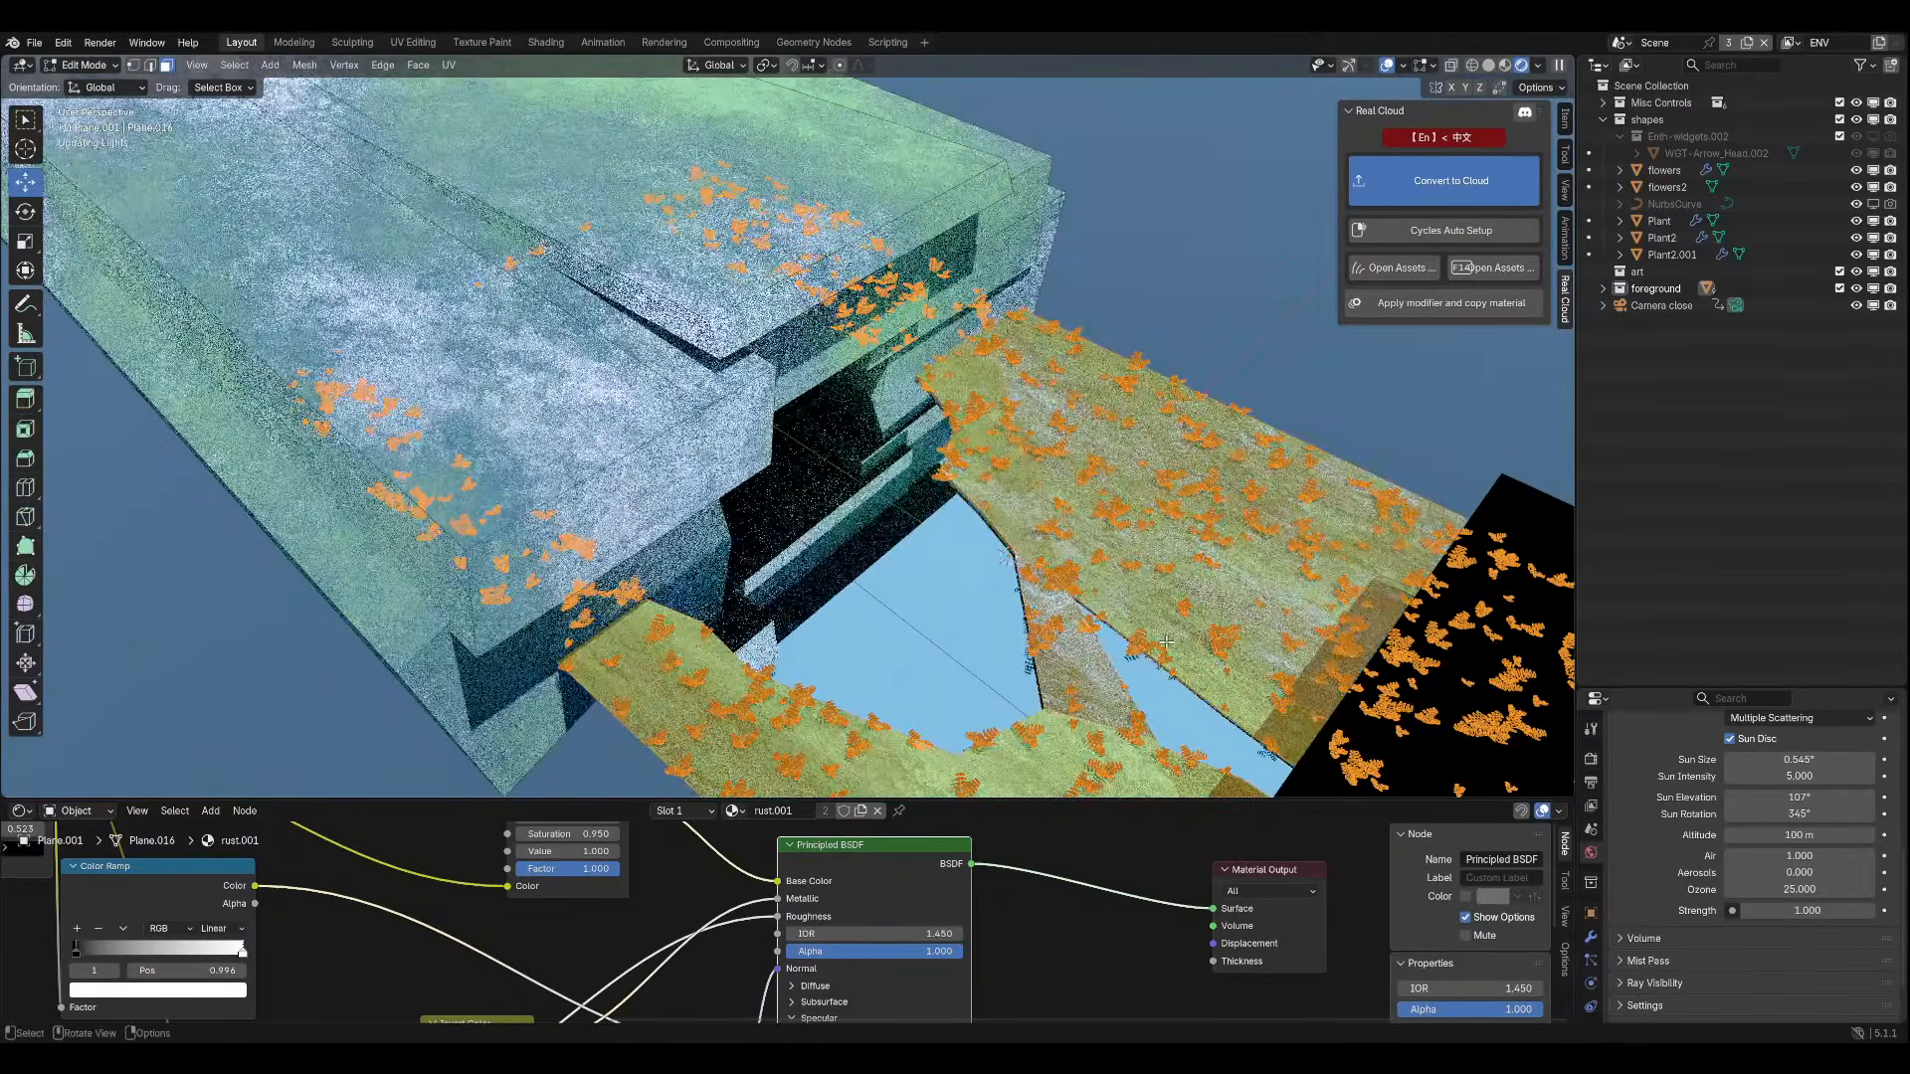
left_click(1590, 1007)
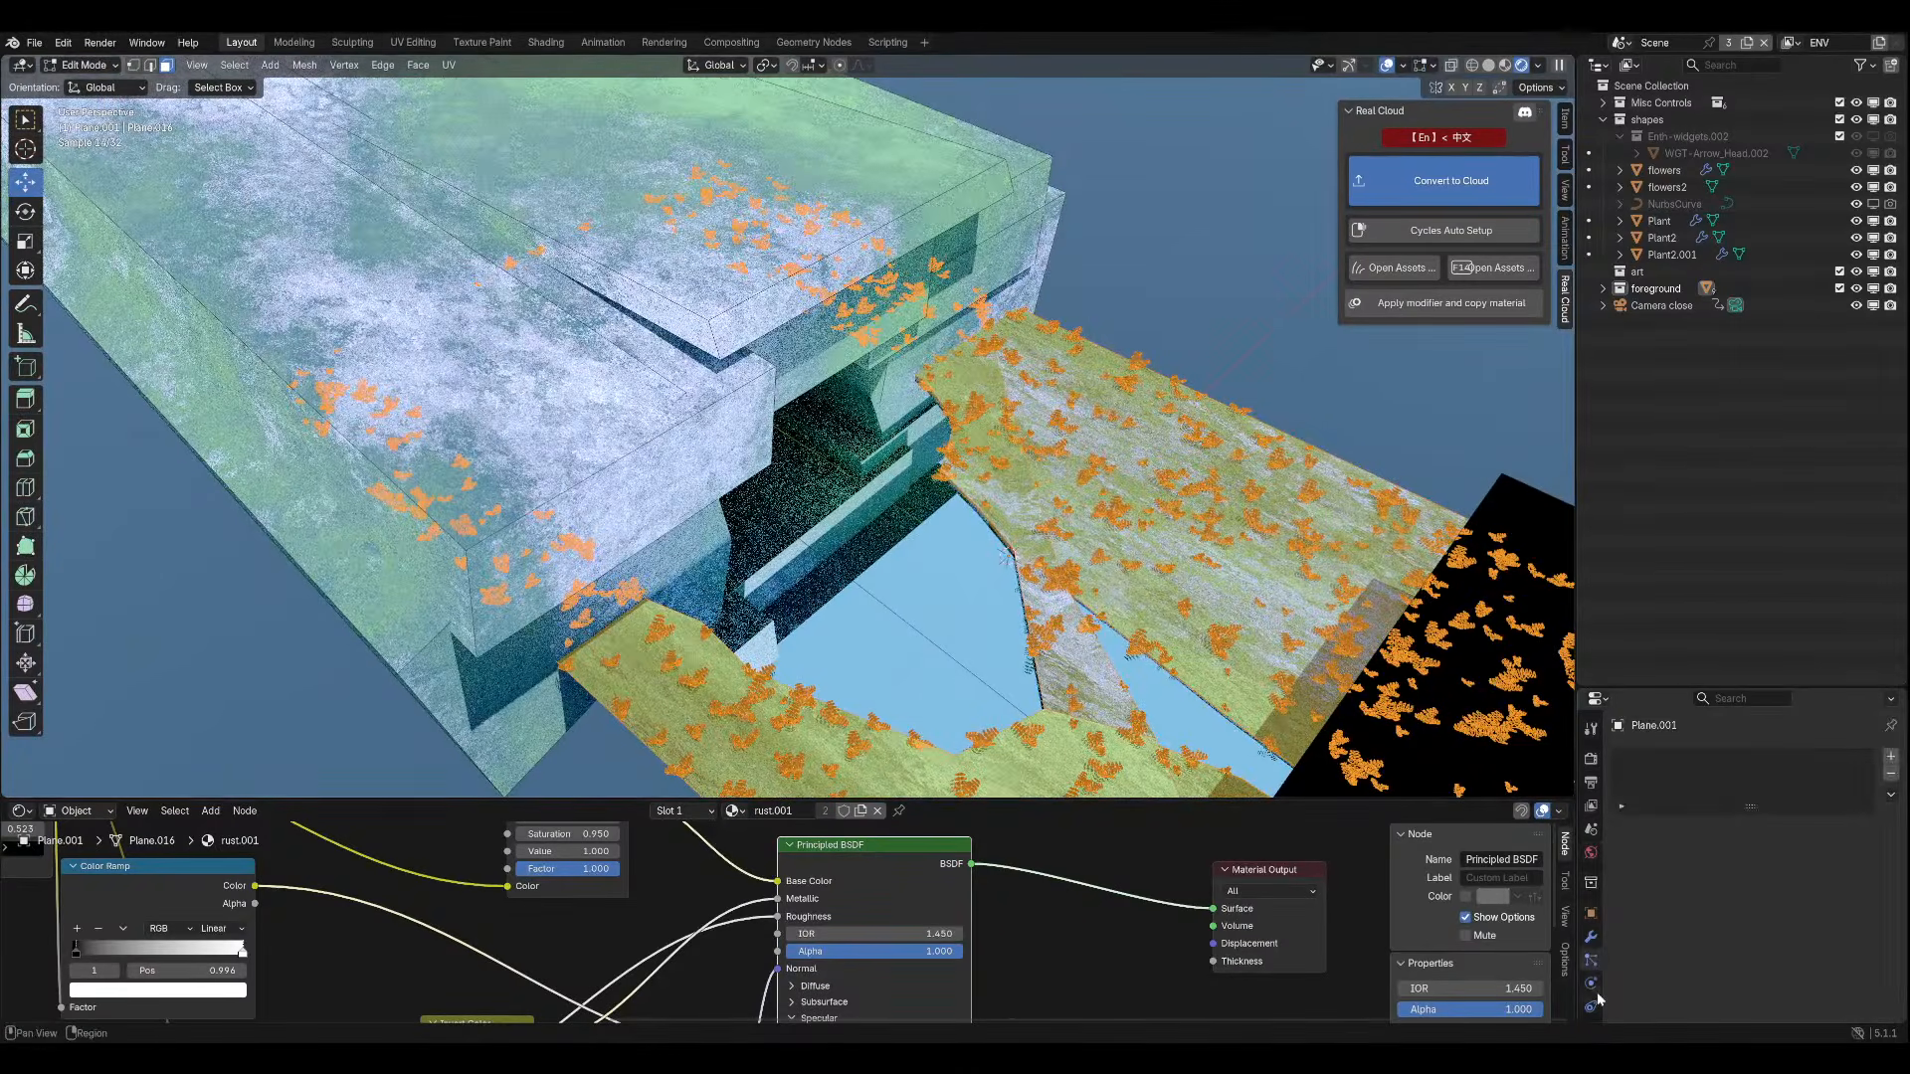
left_click(1590, 936)
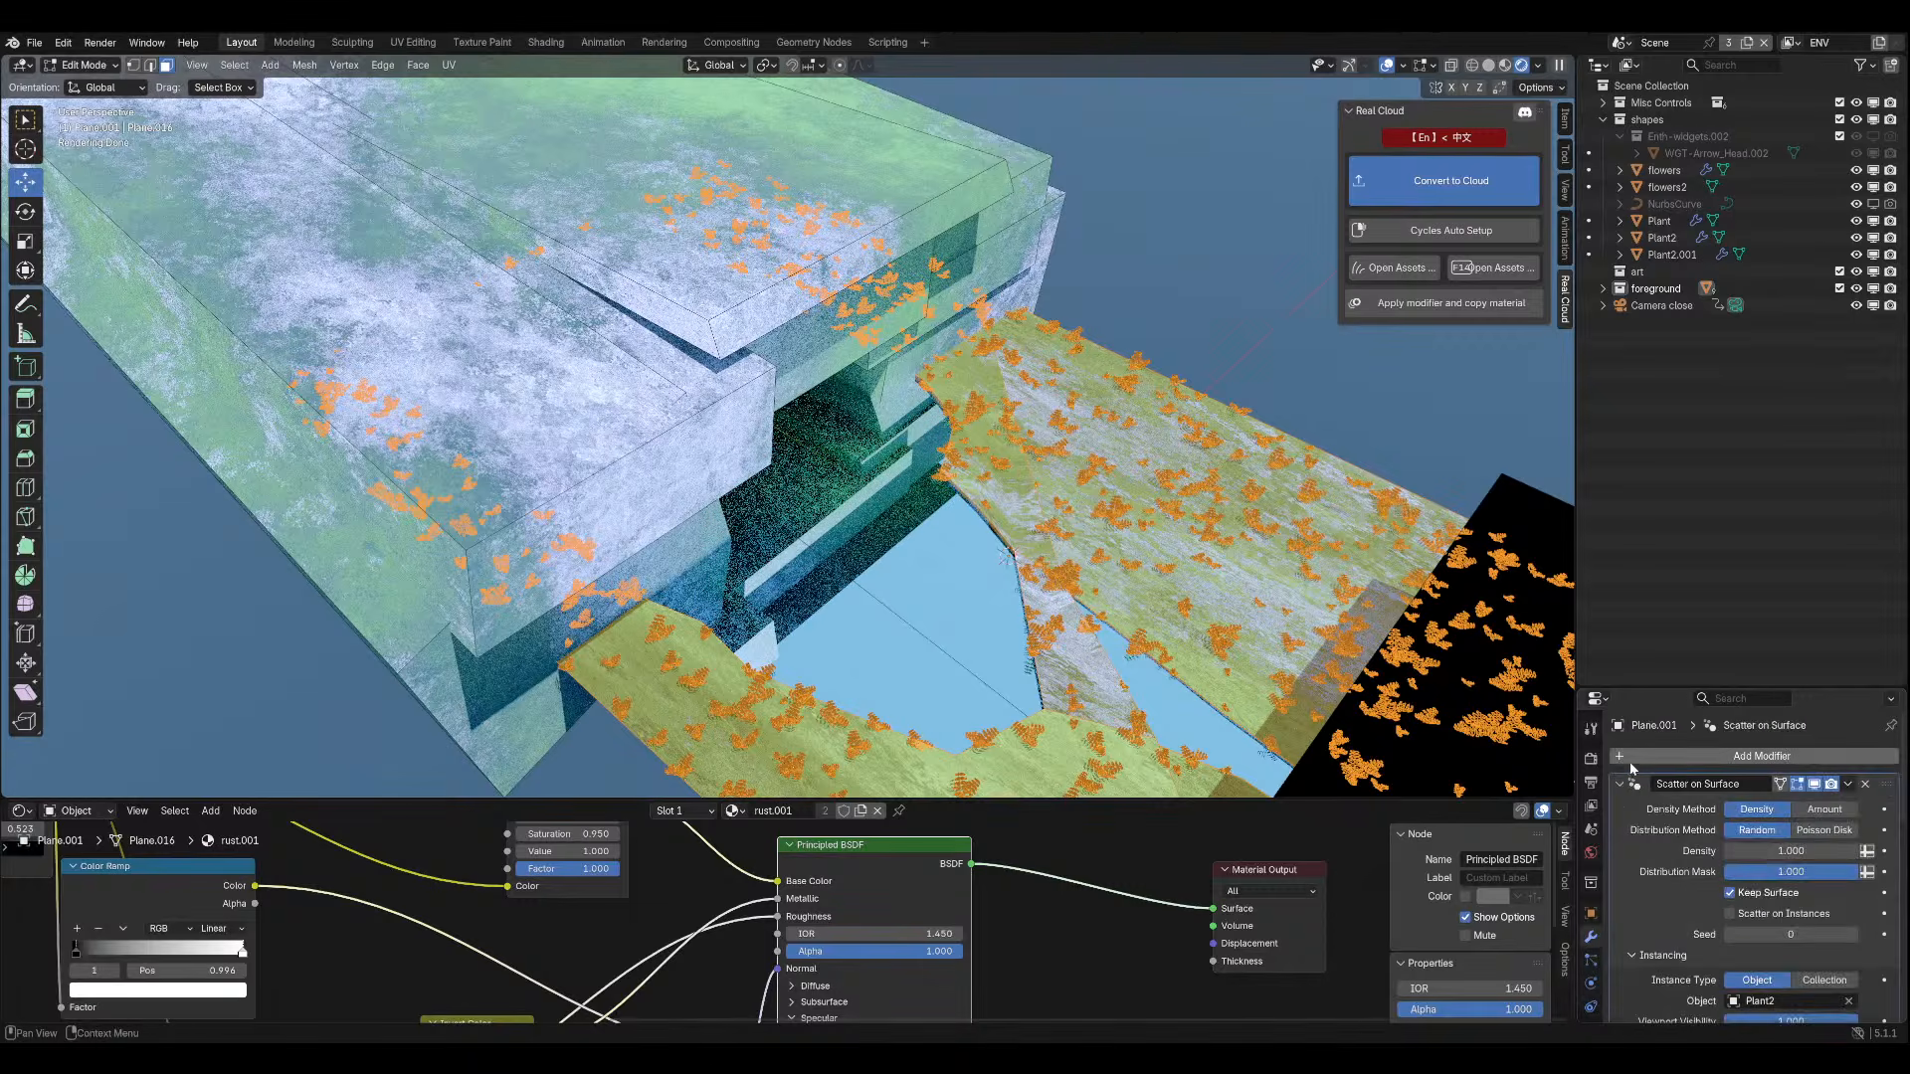
left_click(1618, 784)
scroll(1590, 945, "down", 3)
left_click(1590, 956)
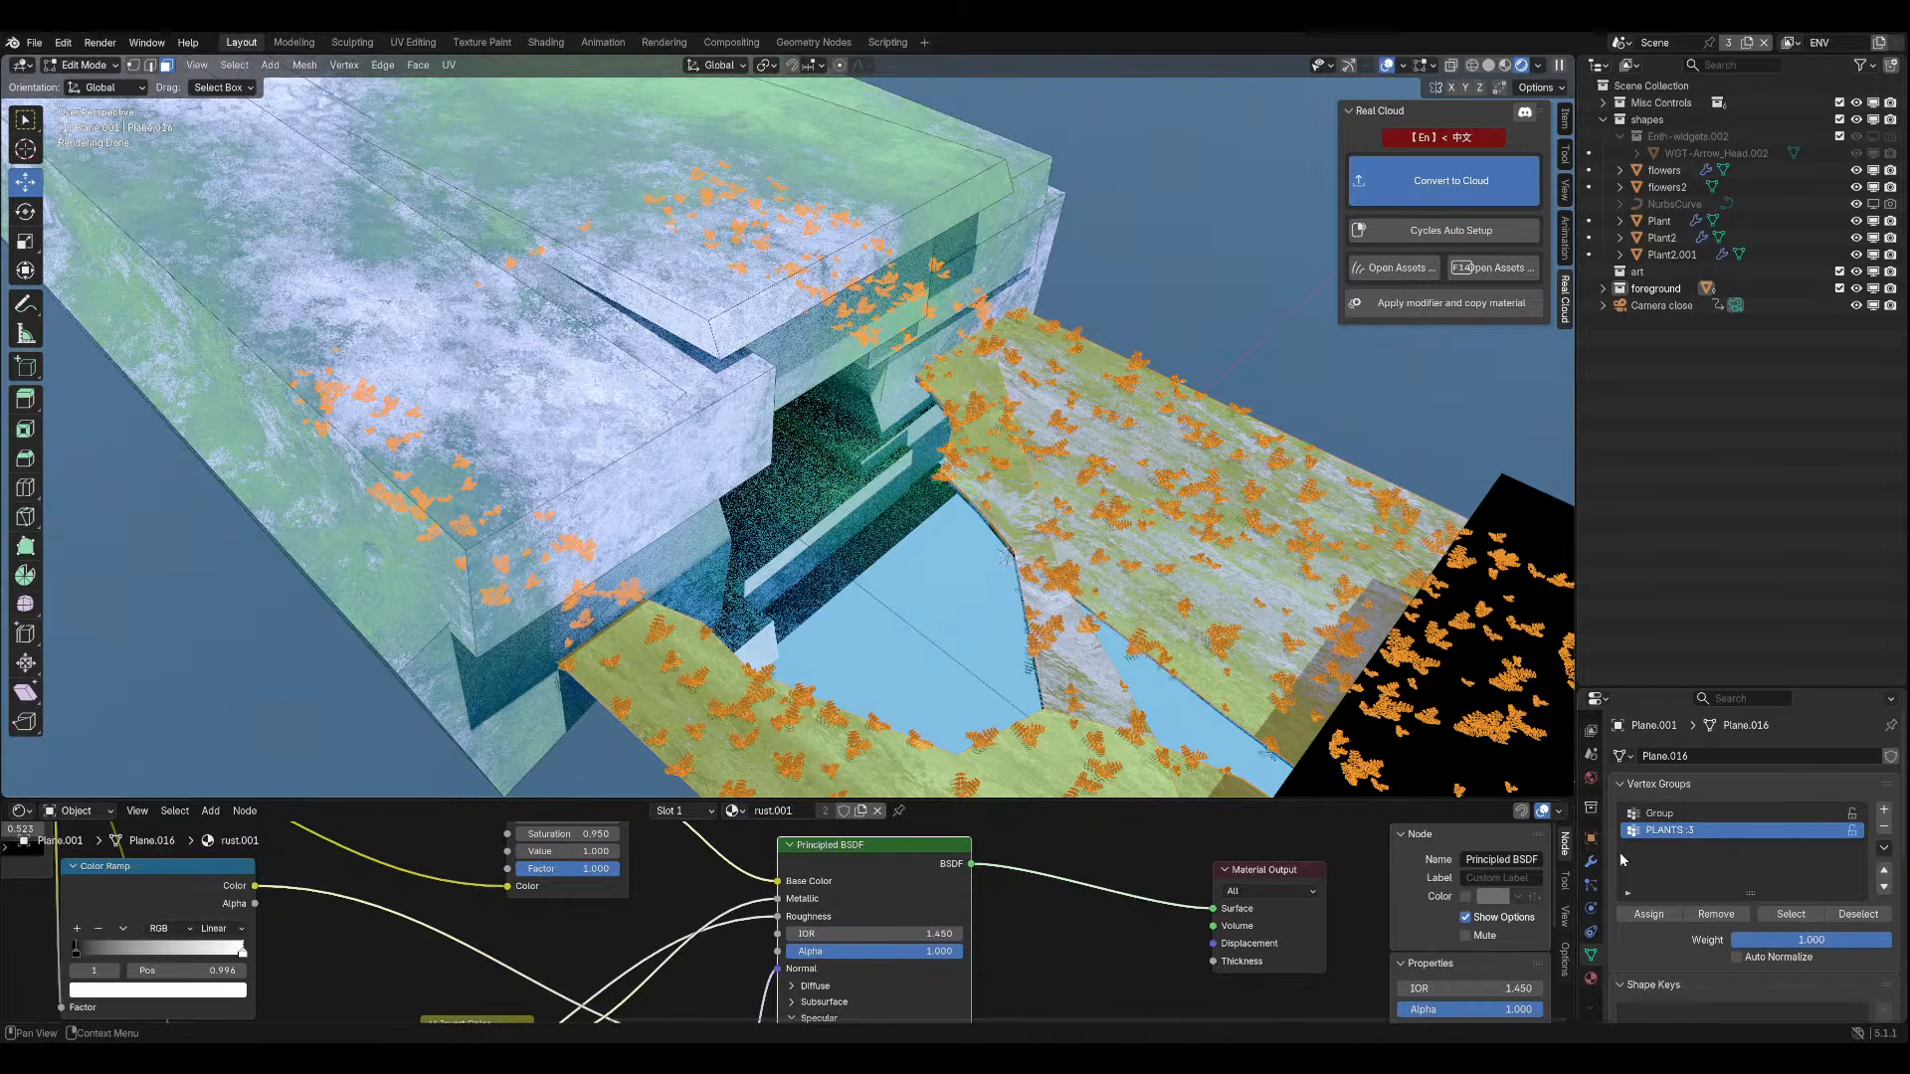
Select only the ground faces, assign them to the PLANTS :3 vertex group and return to Object Mode.
left_click(1649, 913)
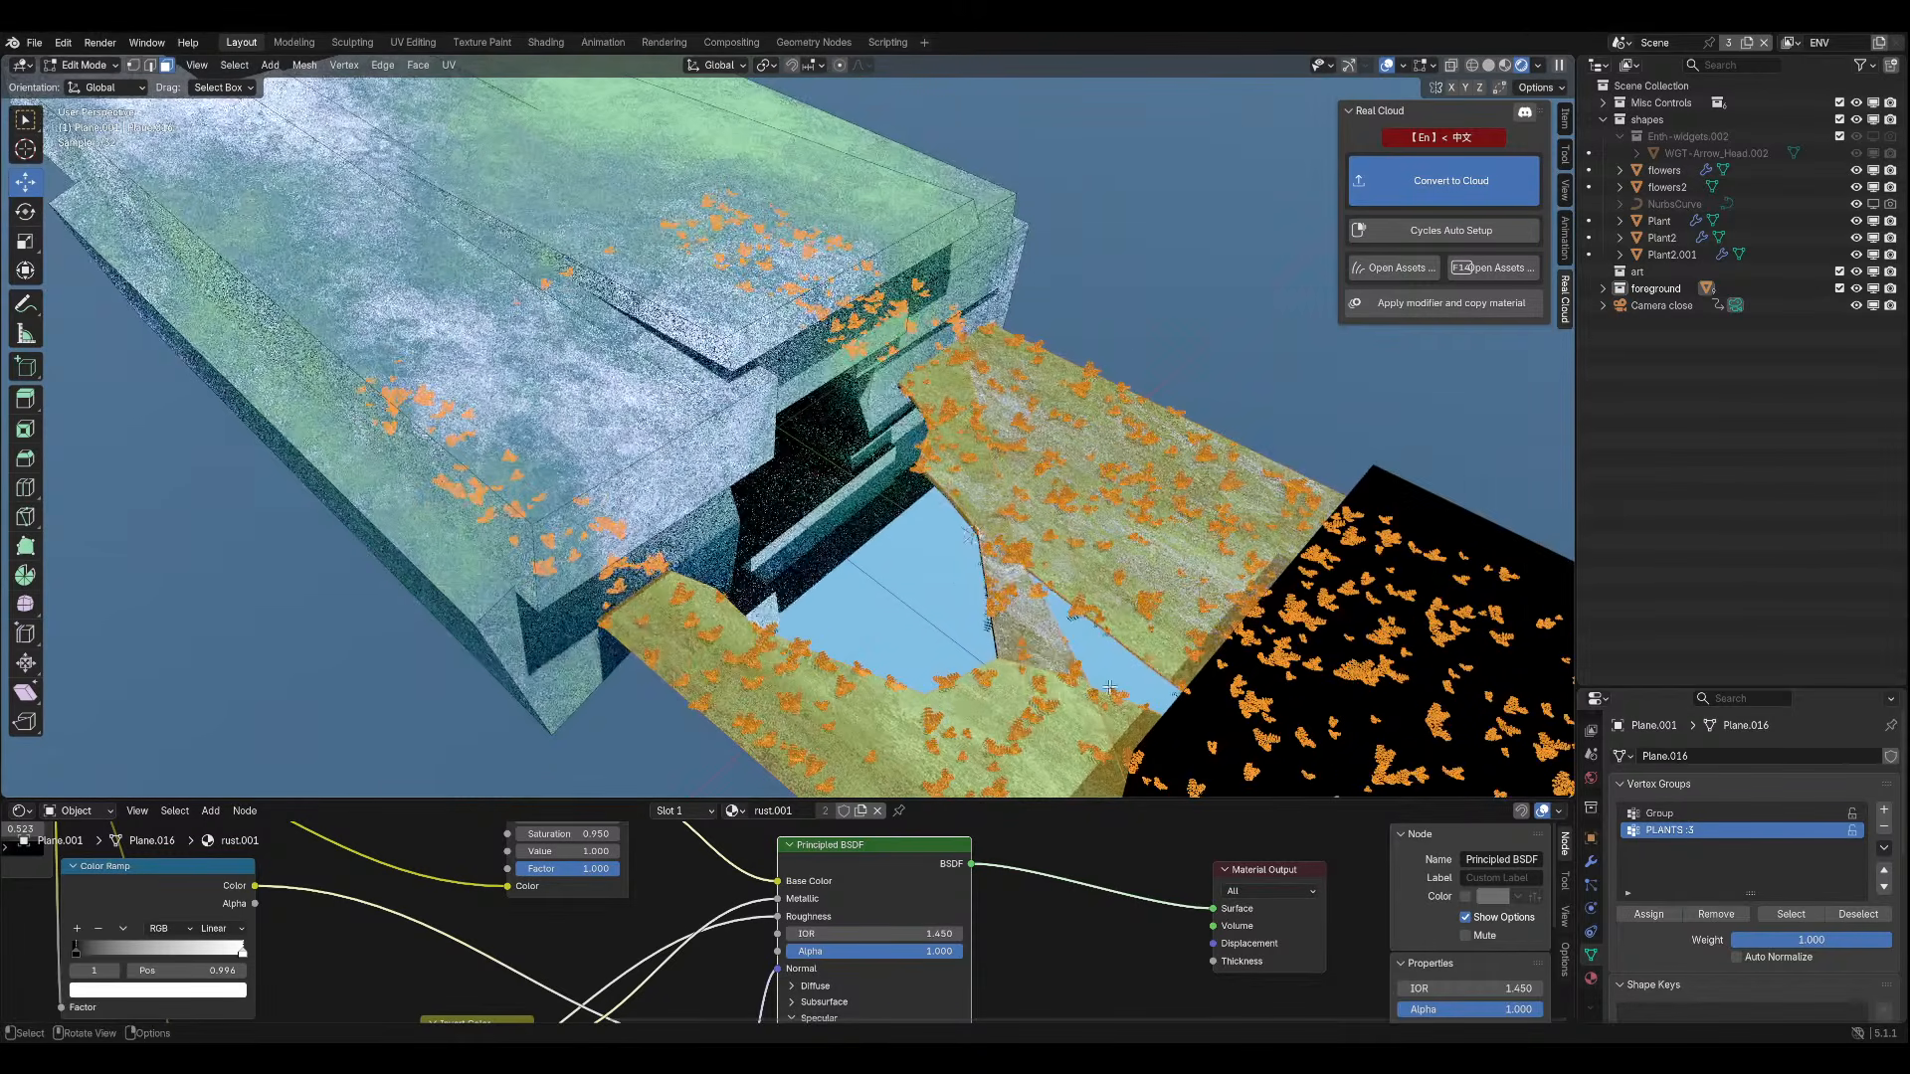
left_click(1848, 913)
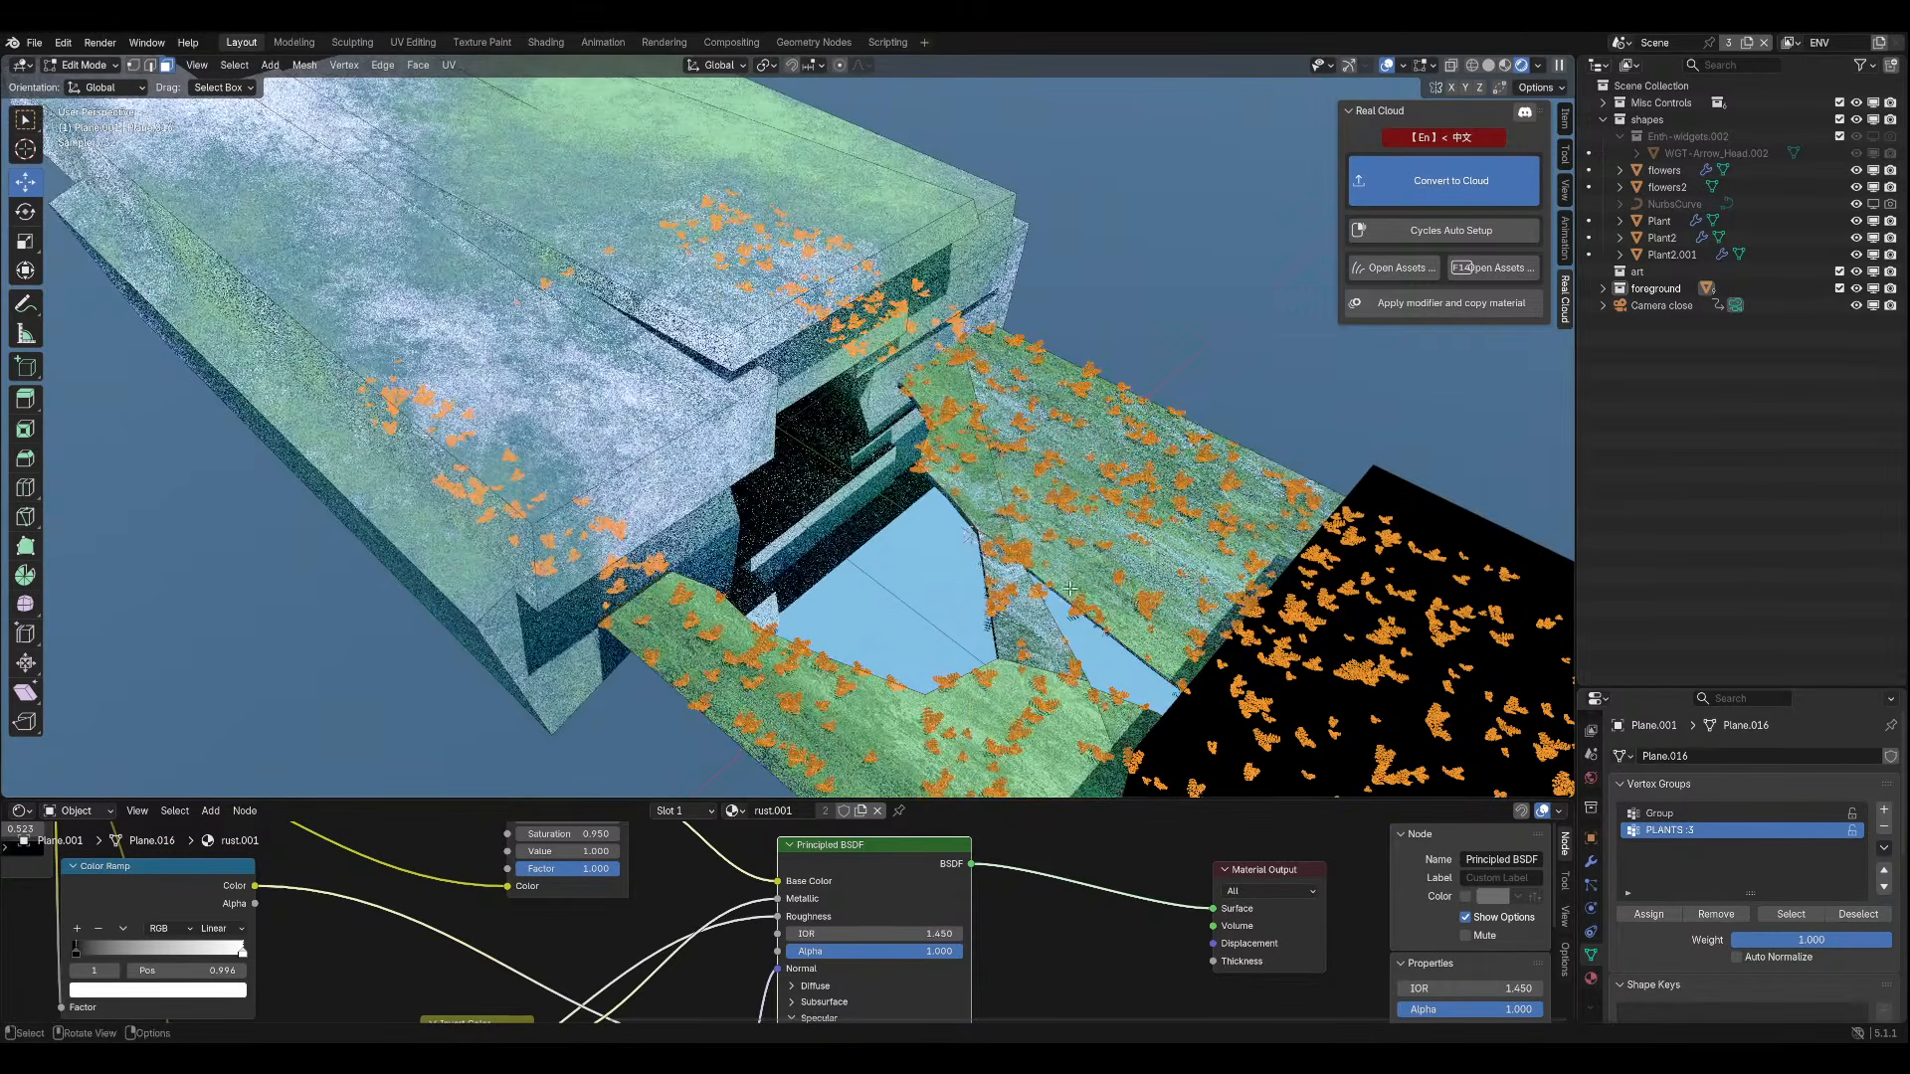
left_click(1663, 917)
left_click(1025, 736)
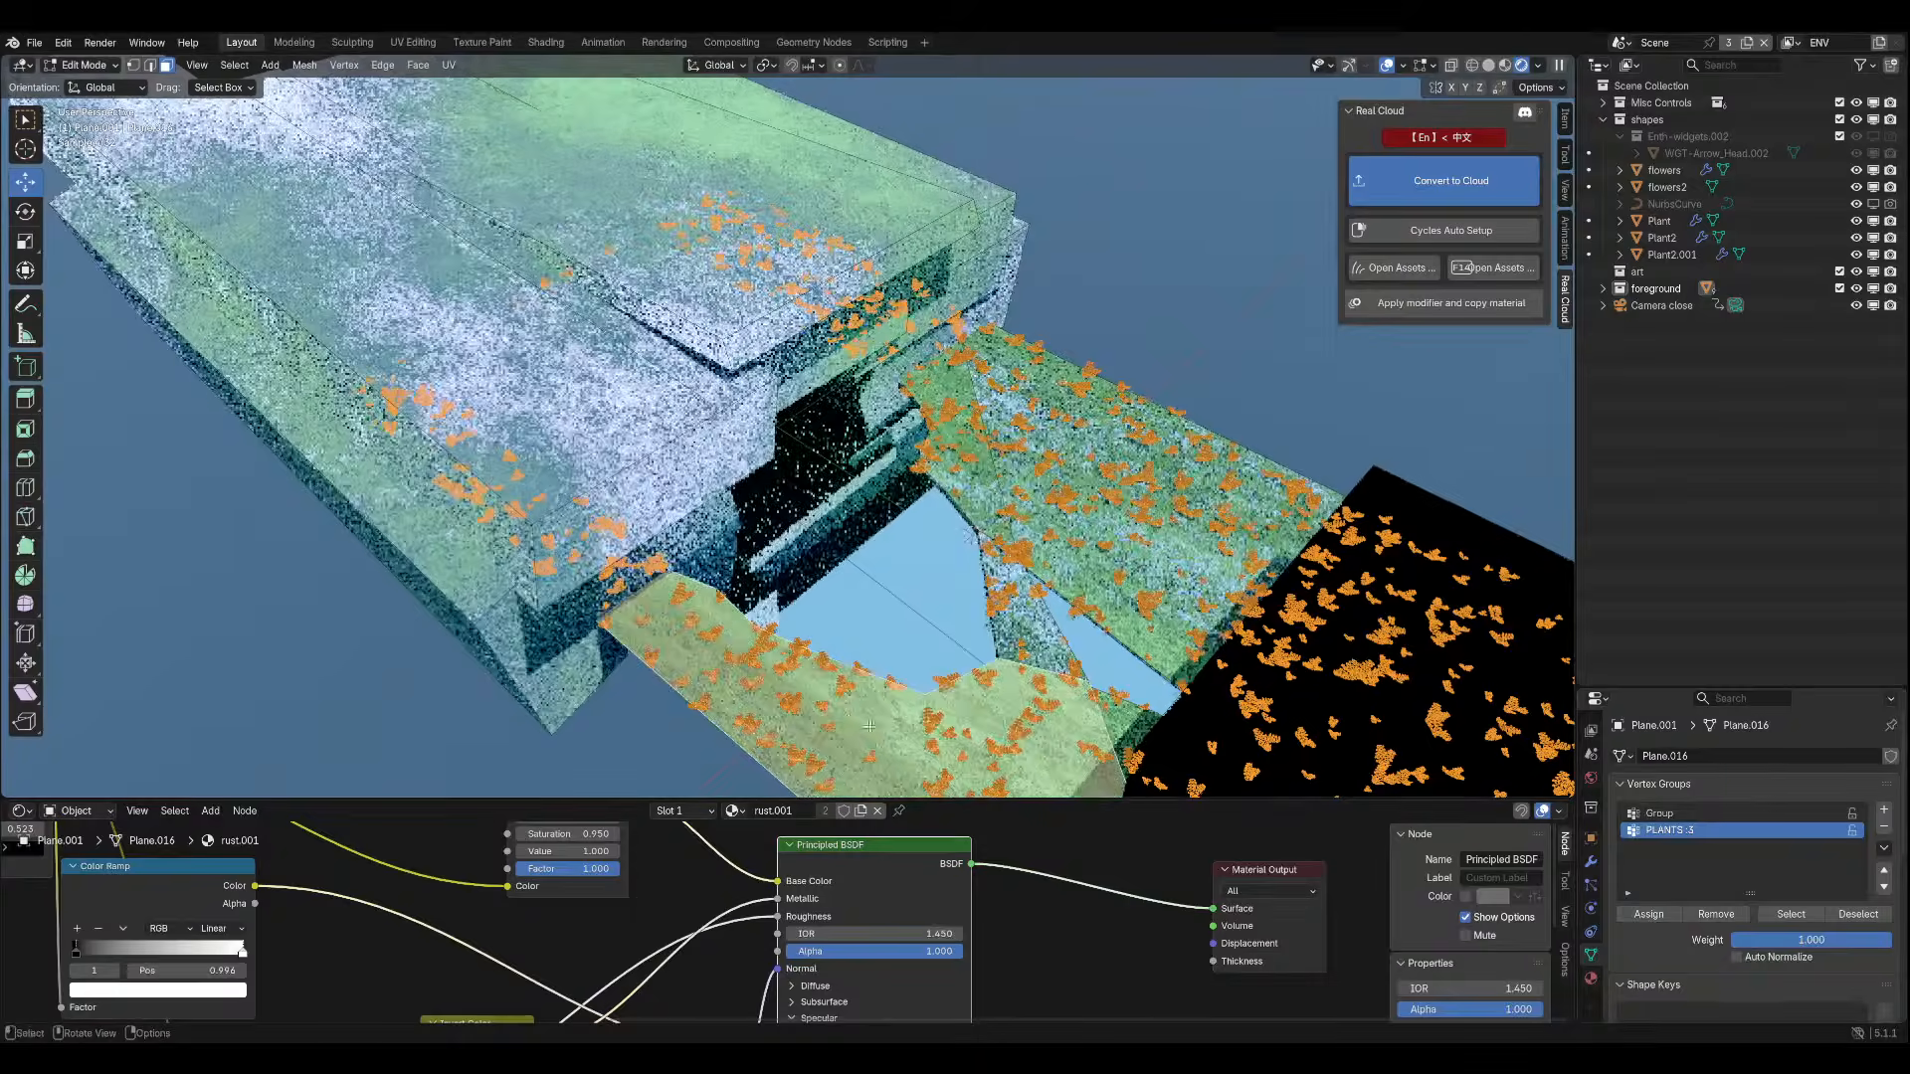
left_click(1083, 456, "shift")
middle_click_drag(1083, 456, 1190, 551)
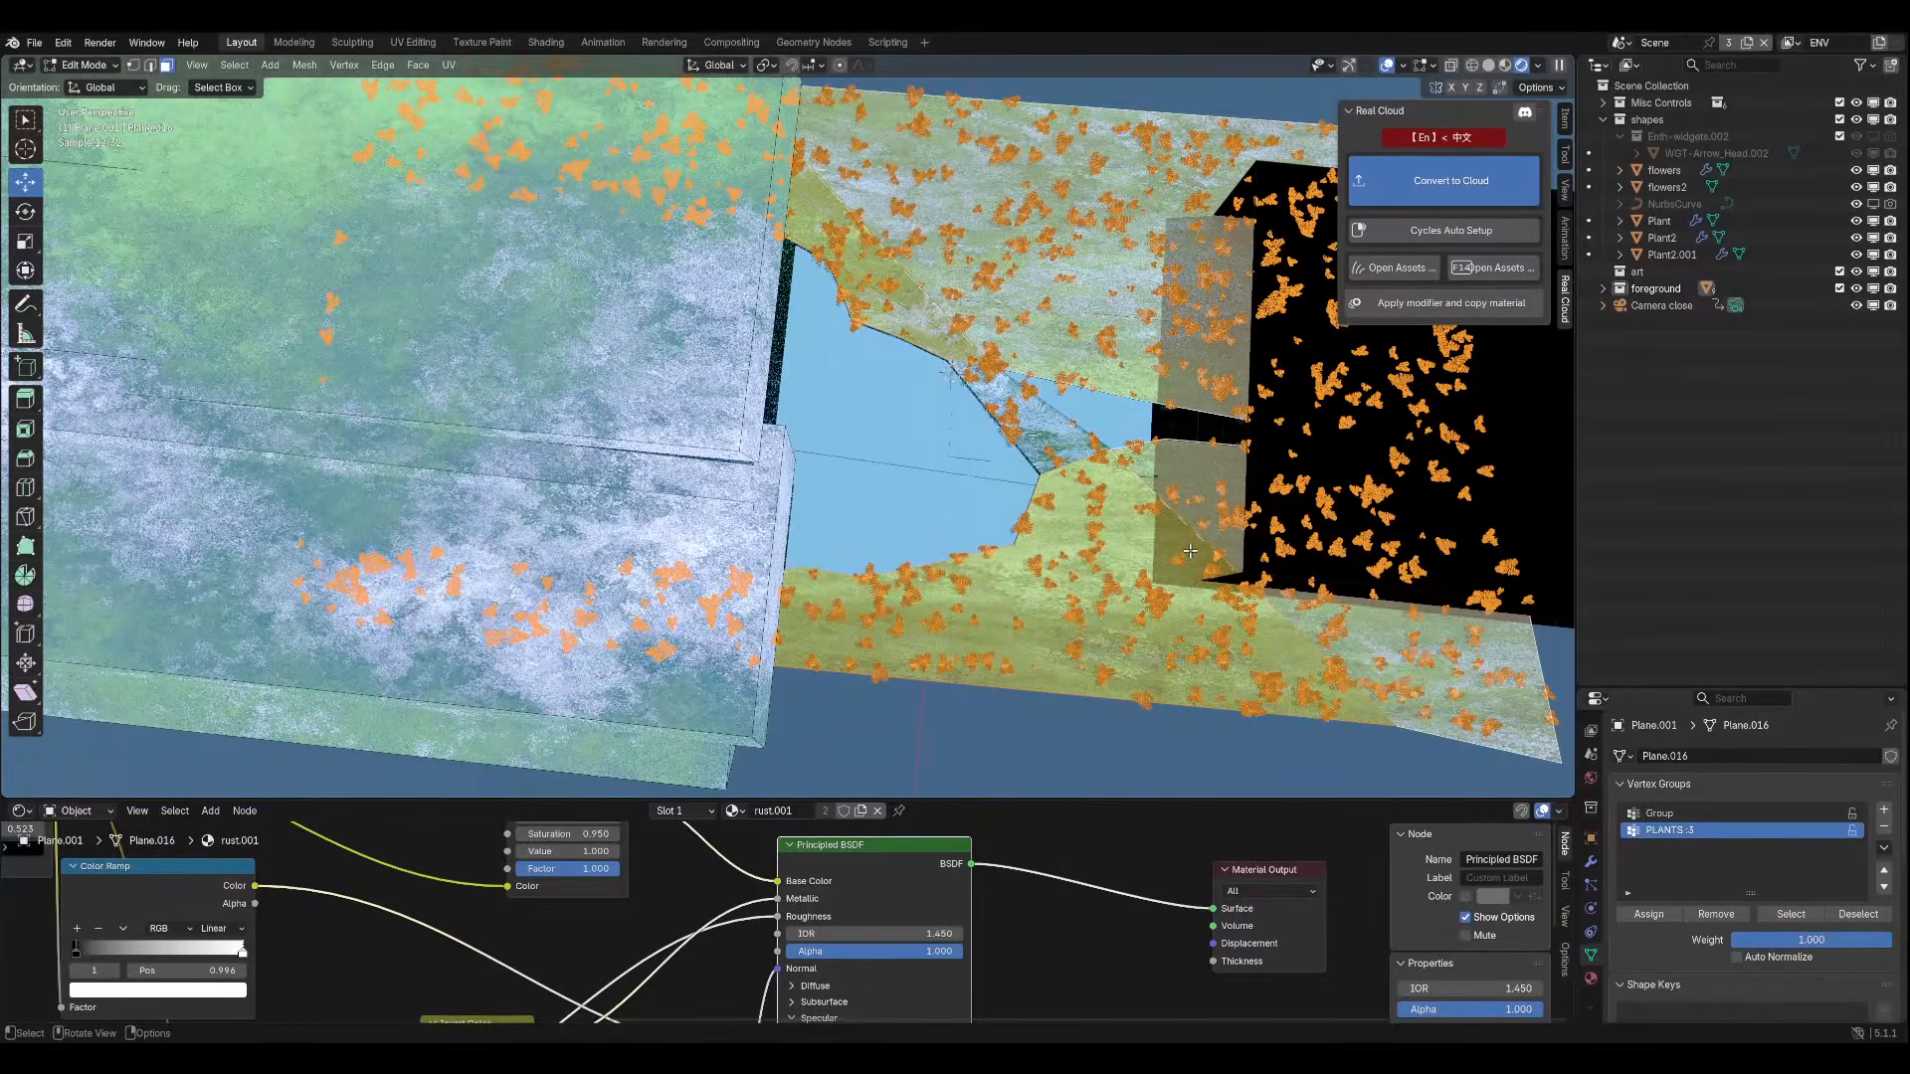
key("KP_0")
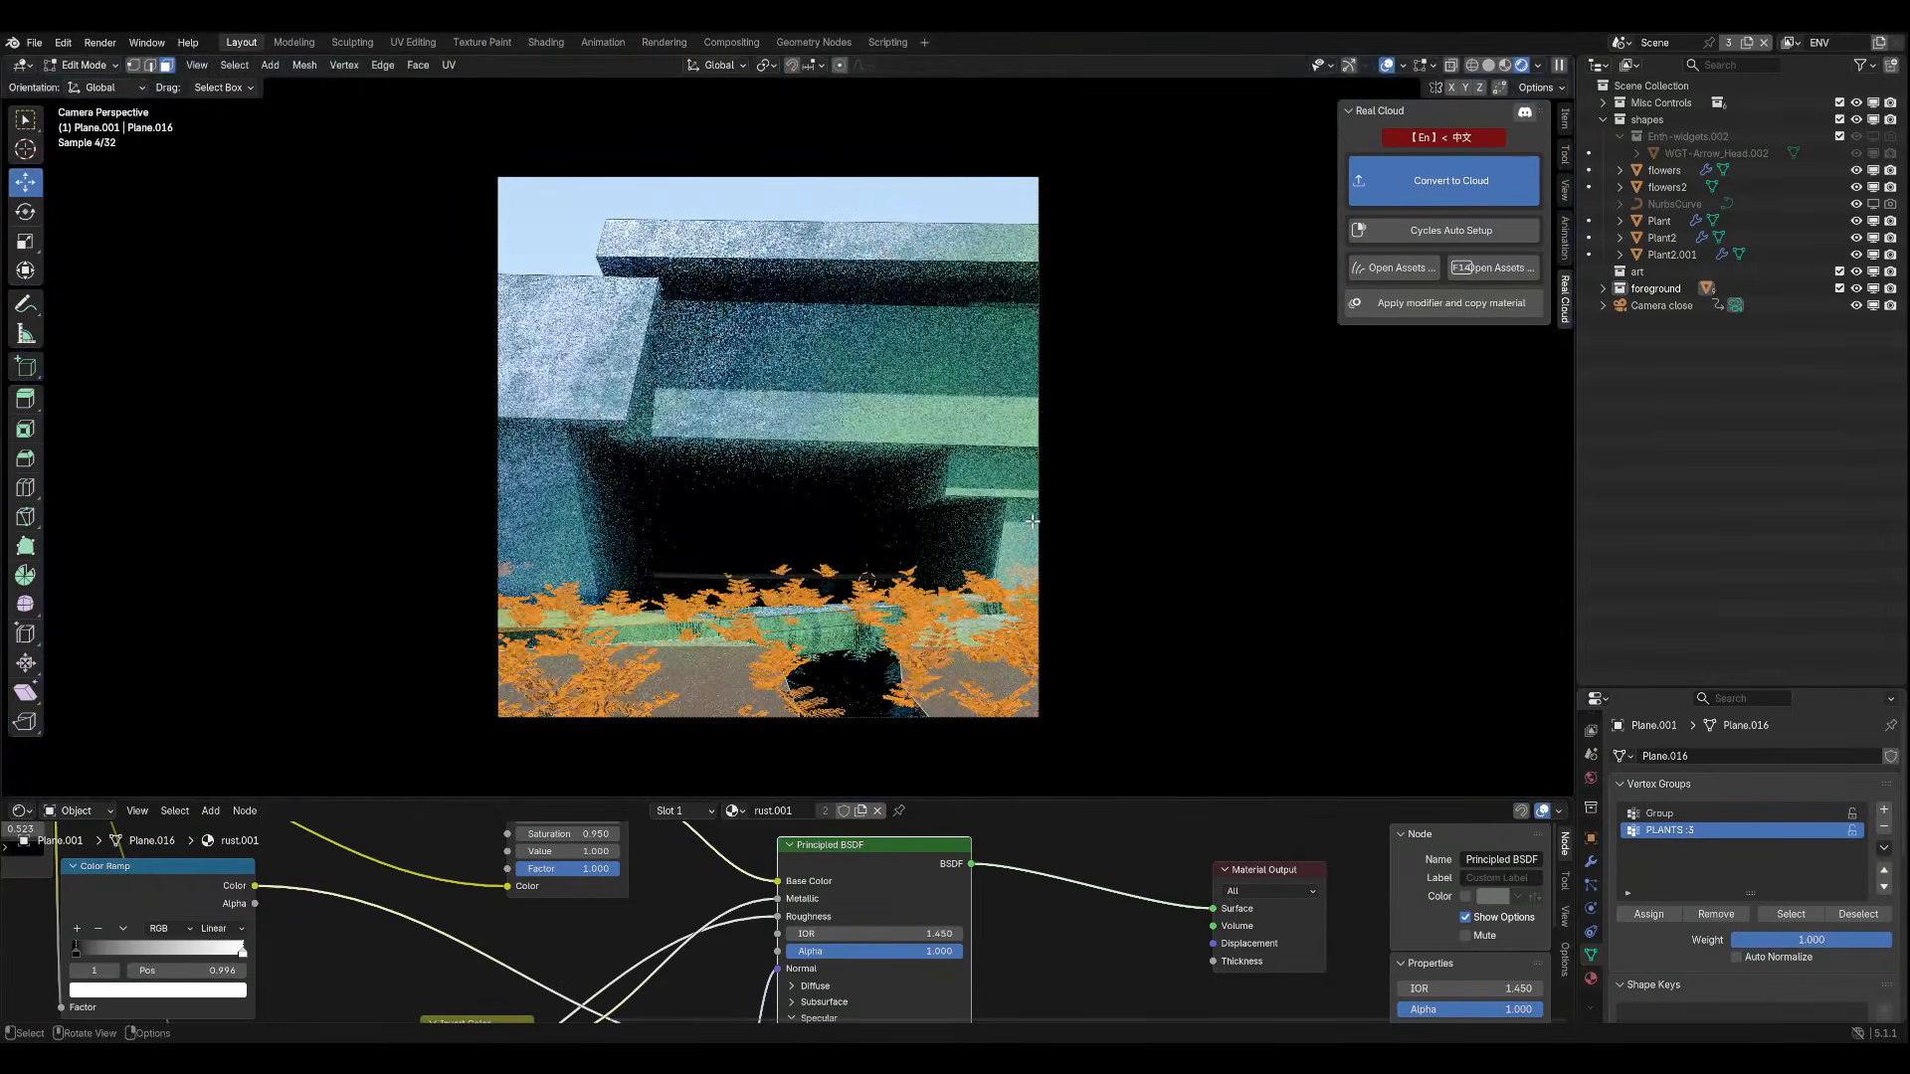
left_click(1649, 914)
key("Tab")
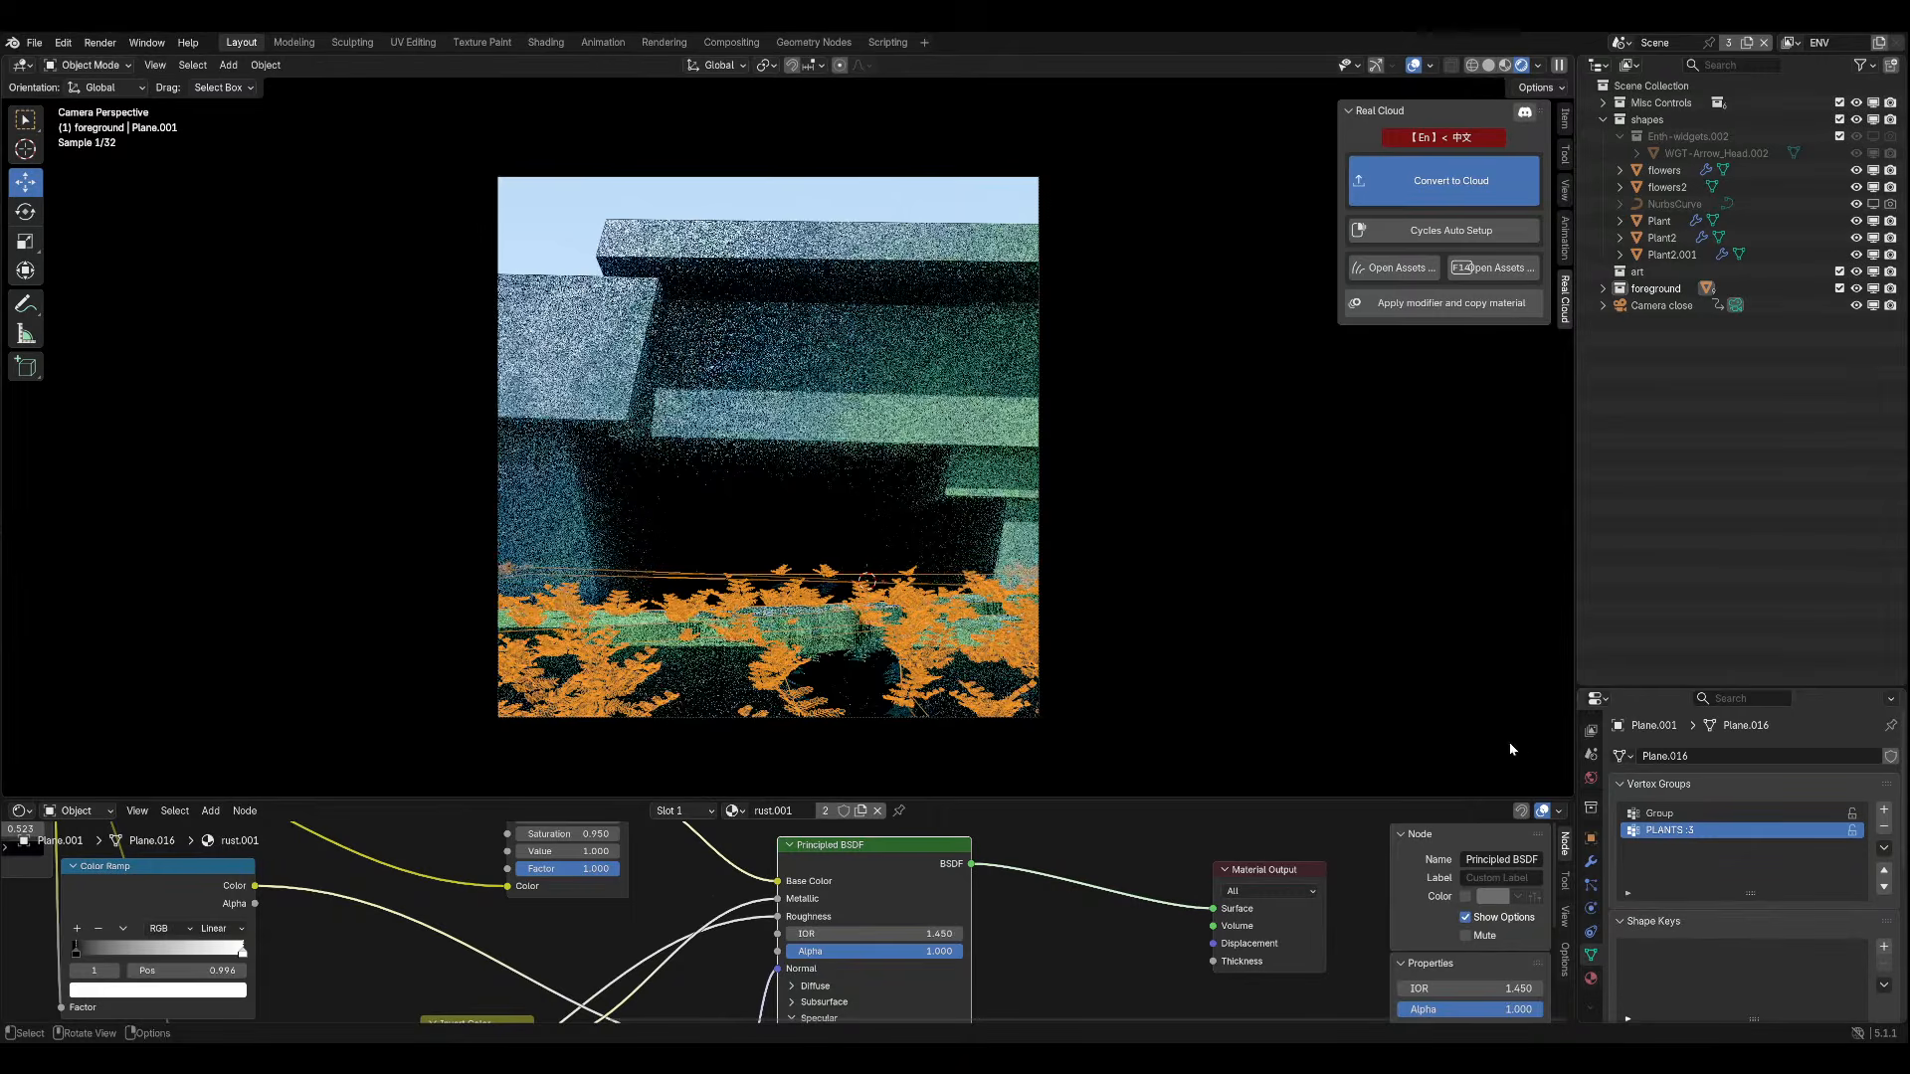
Try driving the Distribution Mask of the ground's Scatter on Surface modifier with the PLANTS :3 attribute.
left_click(1592, 979)
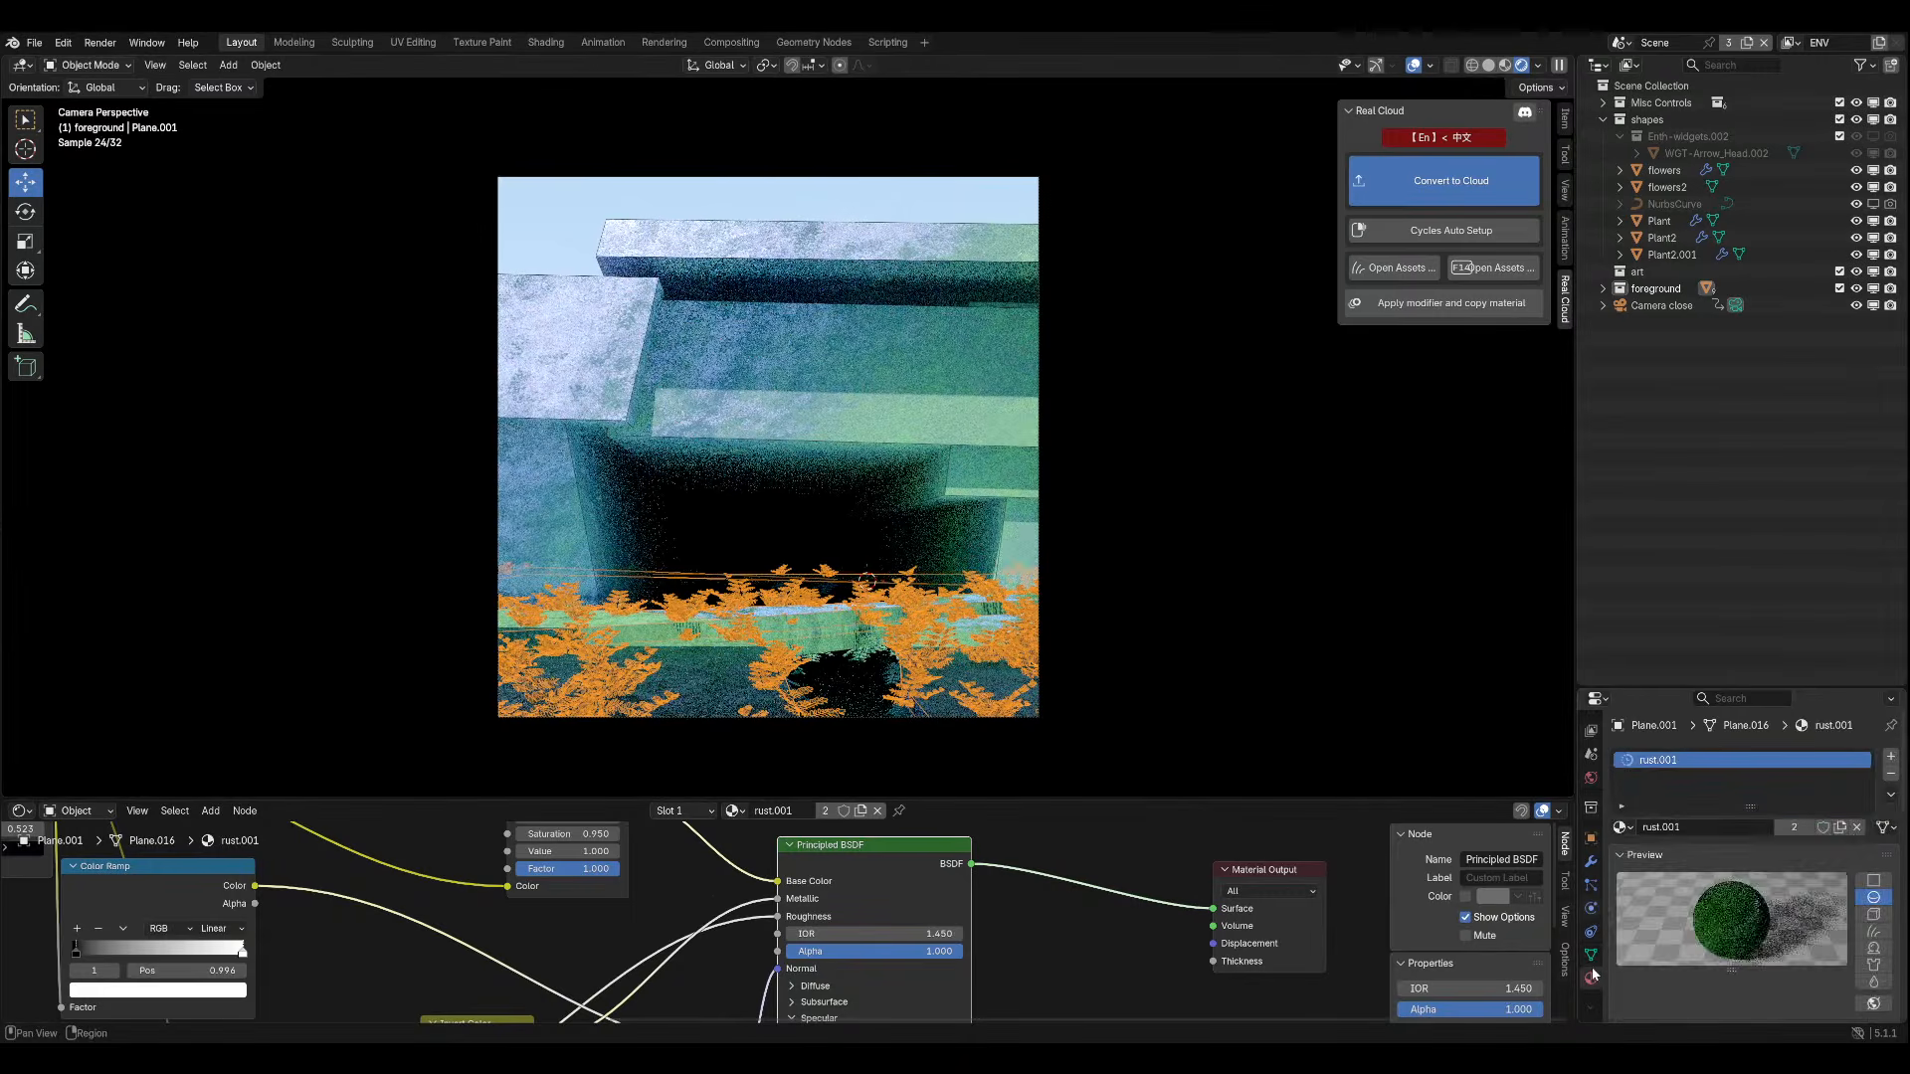
left_click(1593, 886)
left_click(1591, 864)
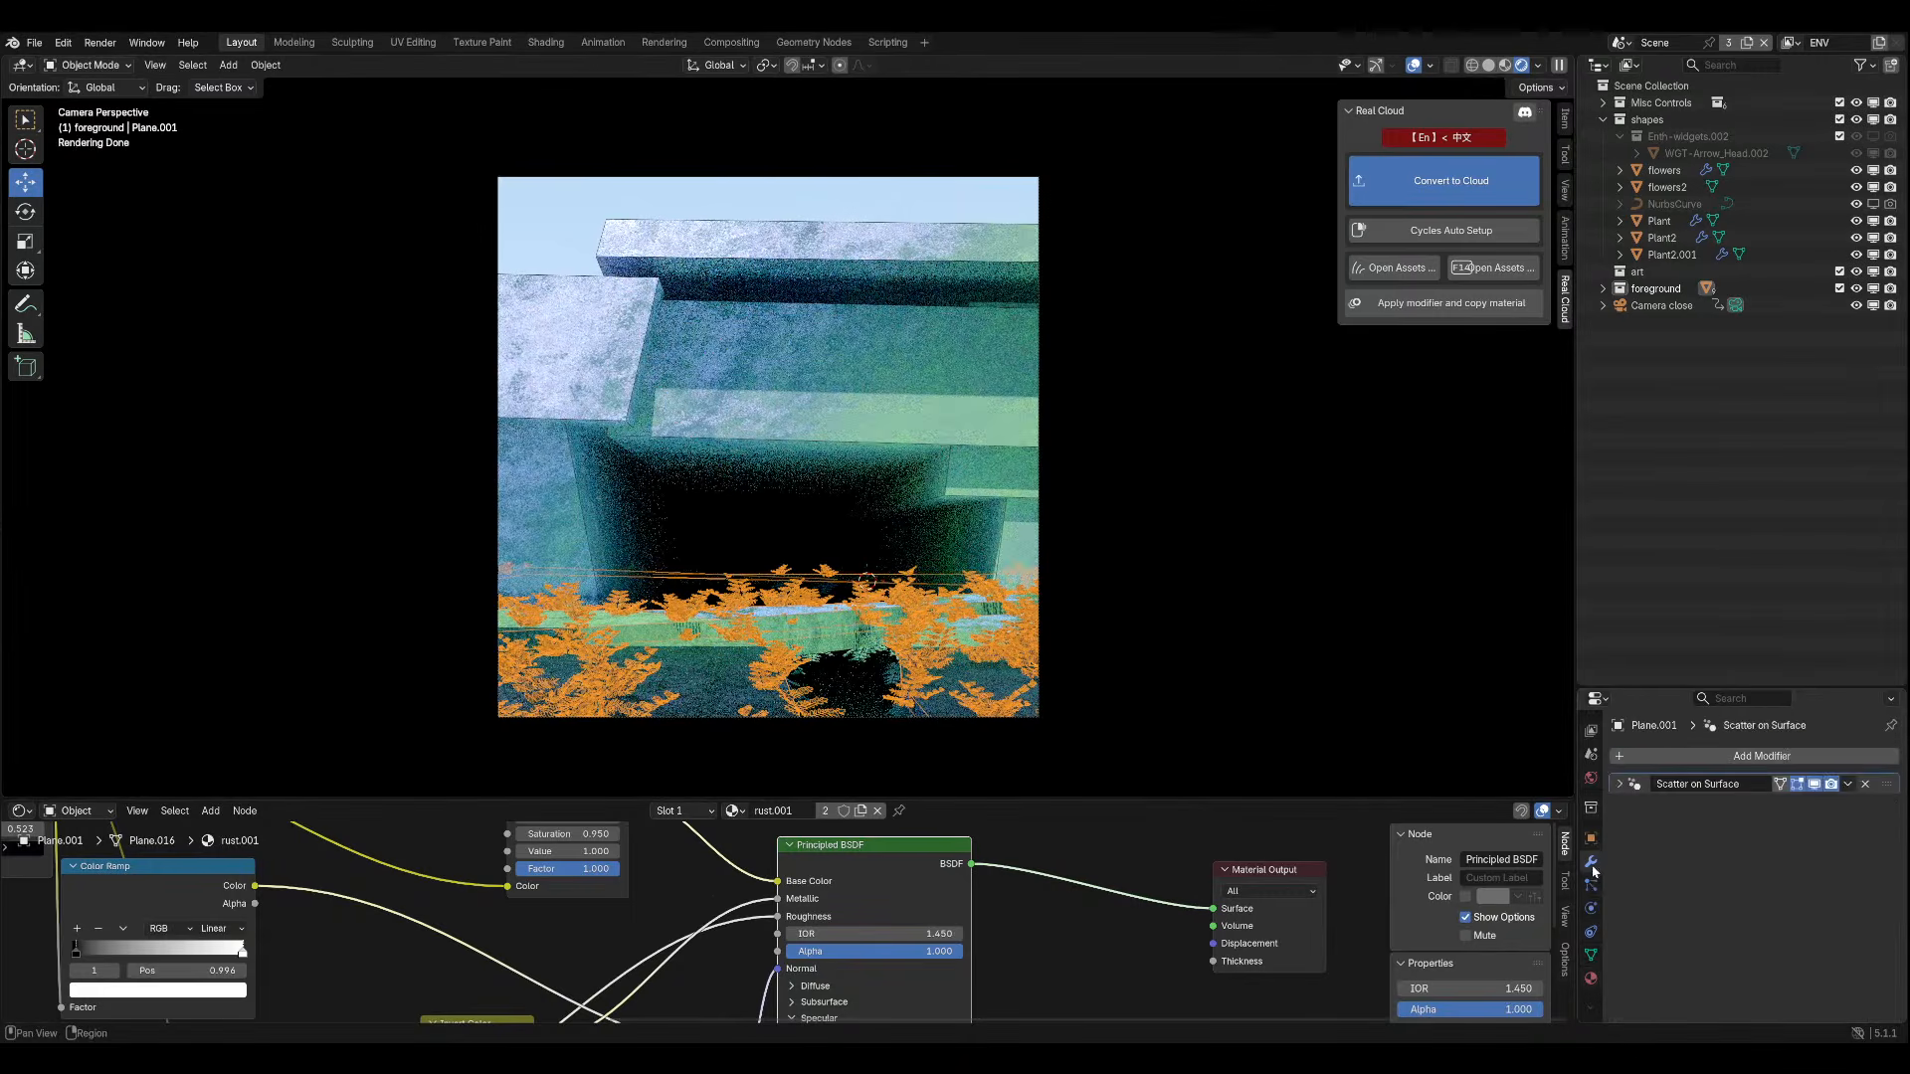
left_click(1620, 784)
left_click(1868, 872)
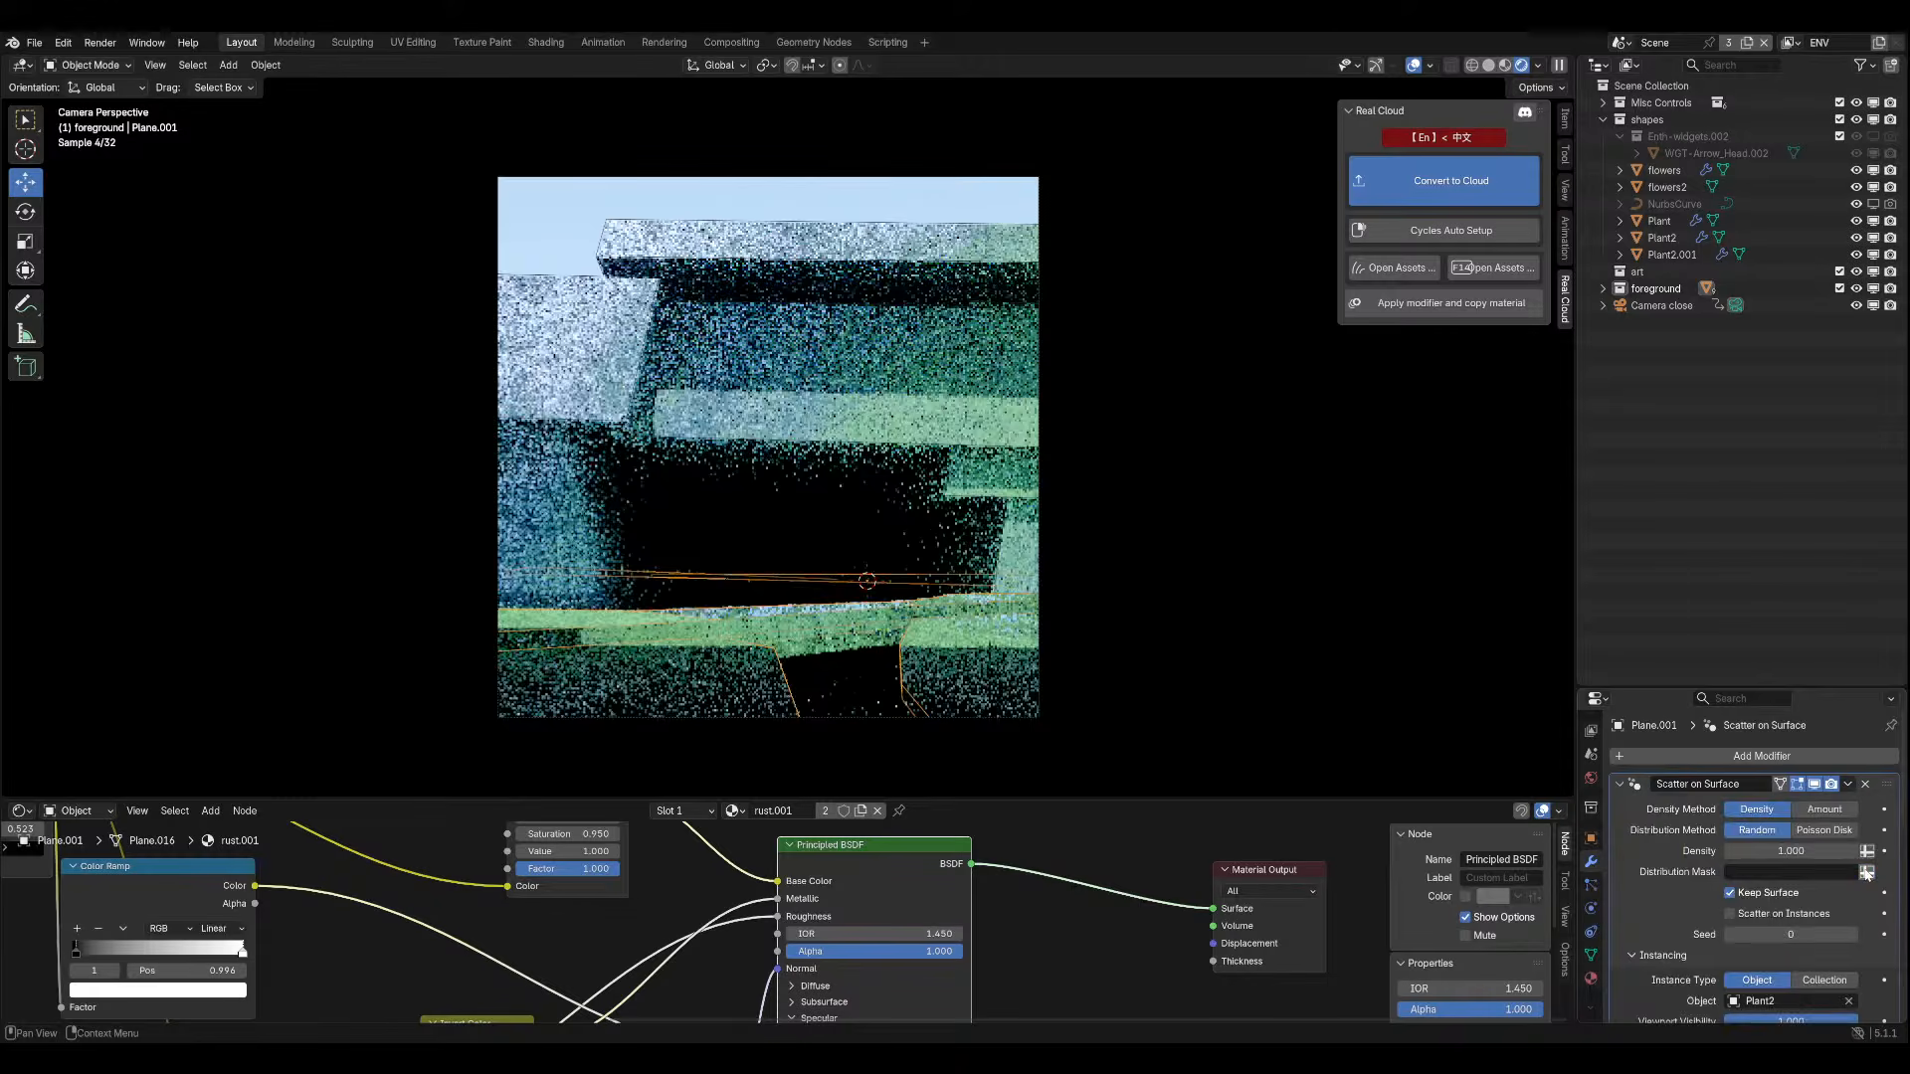
left_click(1791, 872)
left_click(1767, 710)
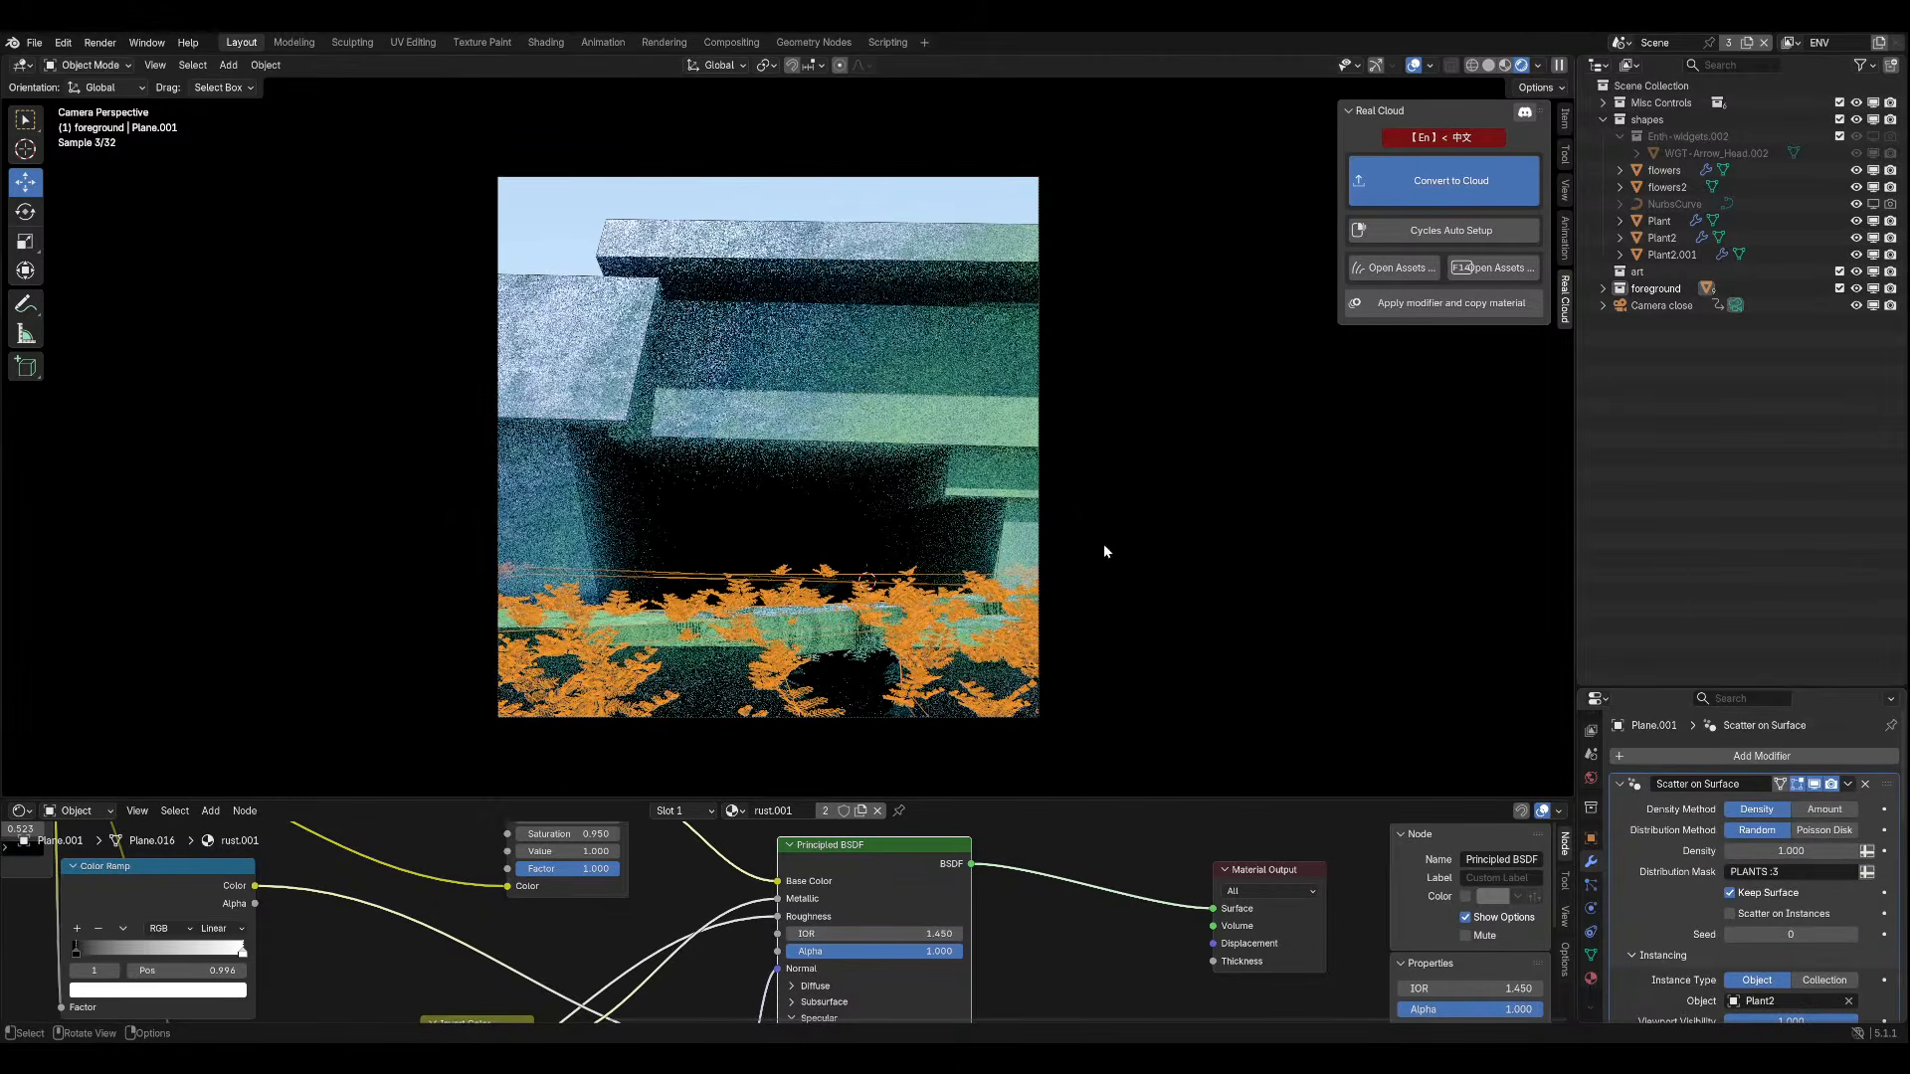
Check the masked scatter in the camera view without overlays and switch the Distribution Mask back to a plain value.
left_click(1413, 64)
scroll(775, 418, "up", 3)
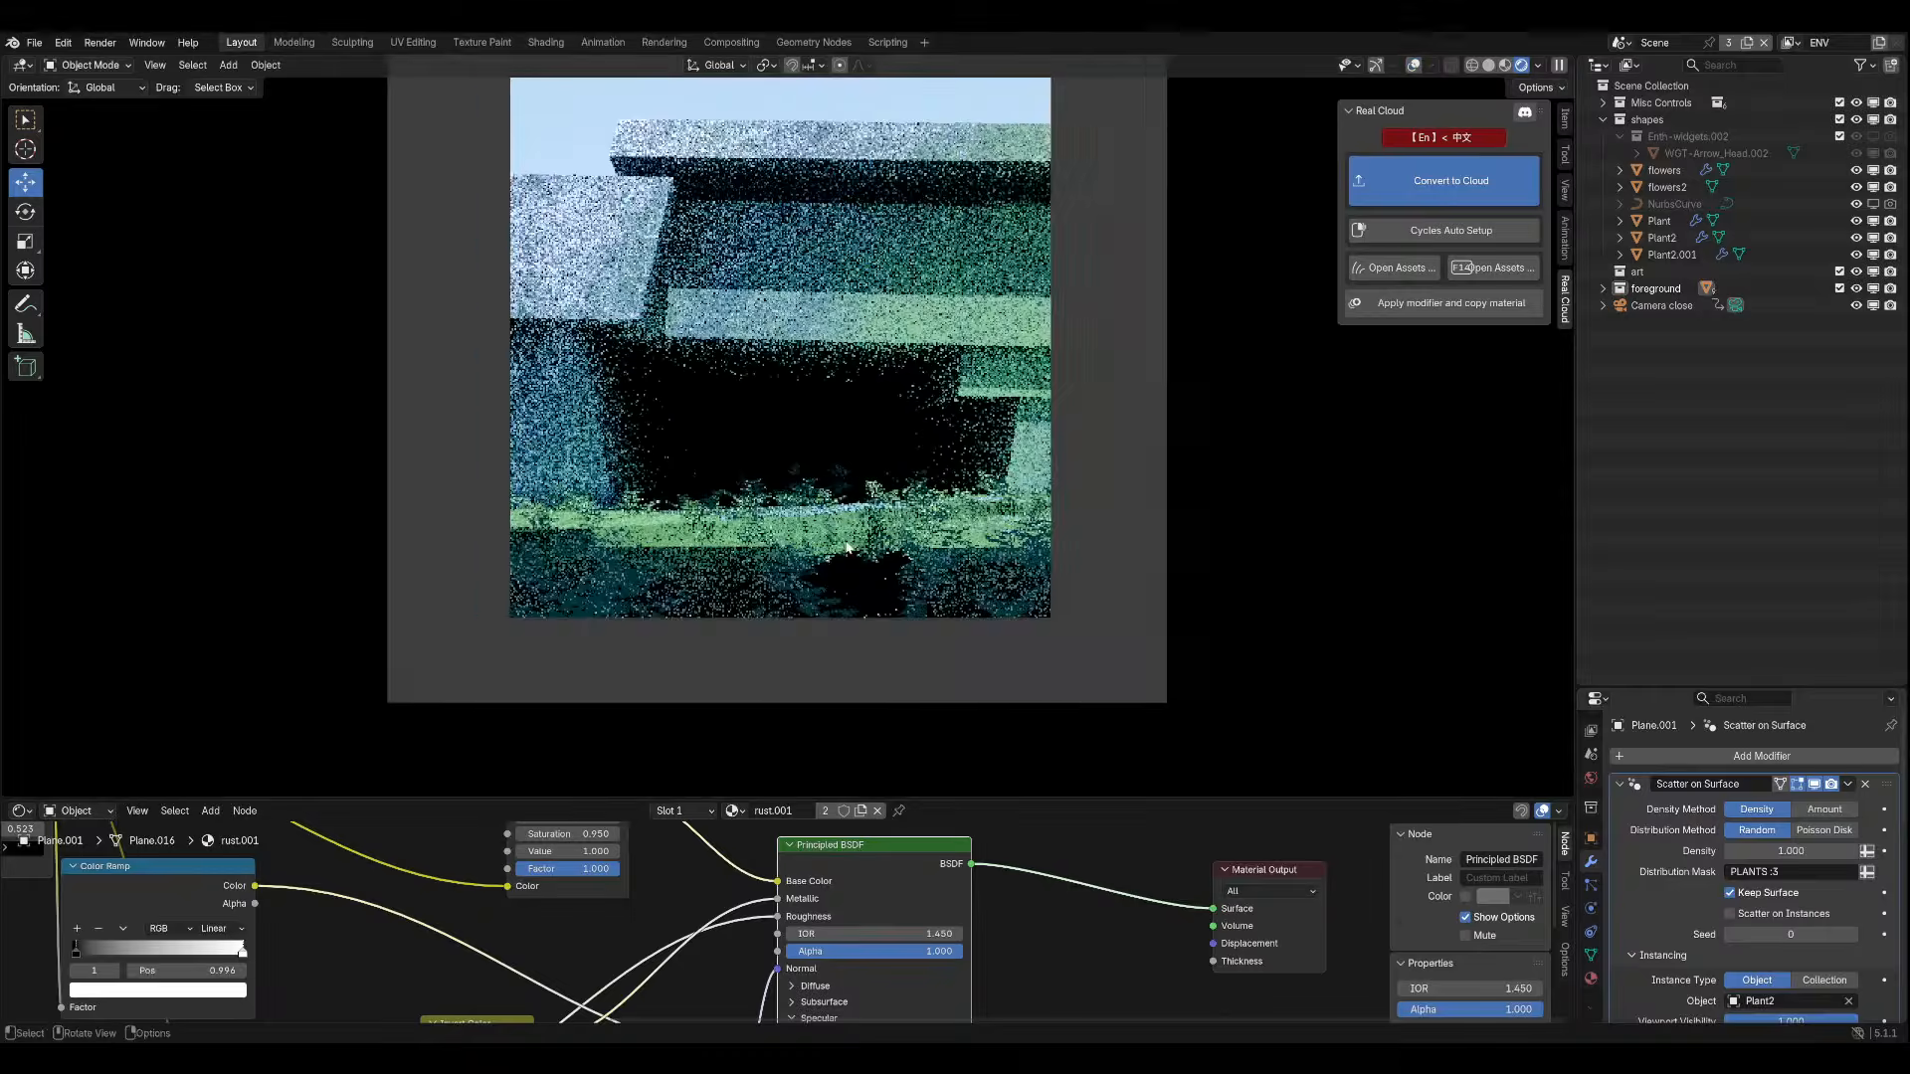
left_click(1817, 875)
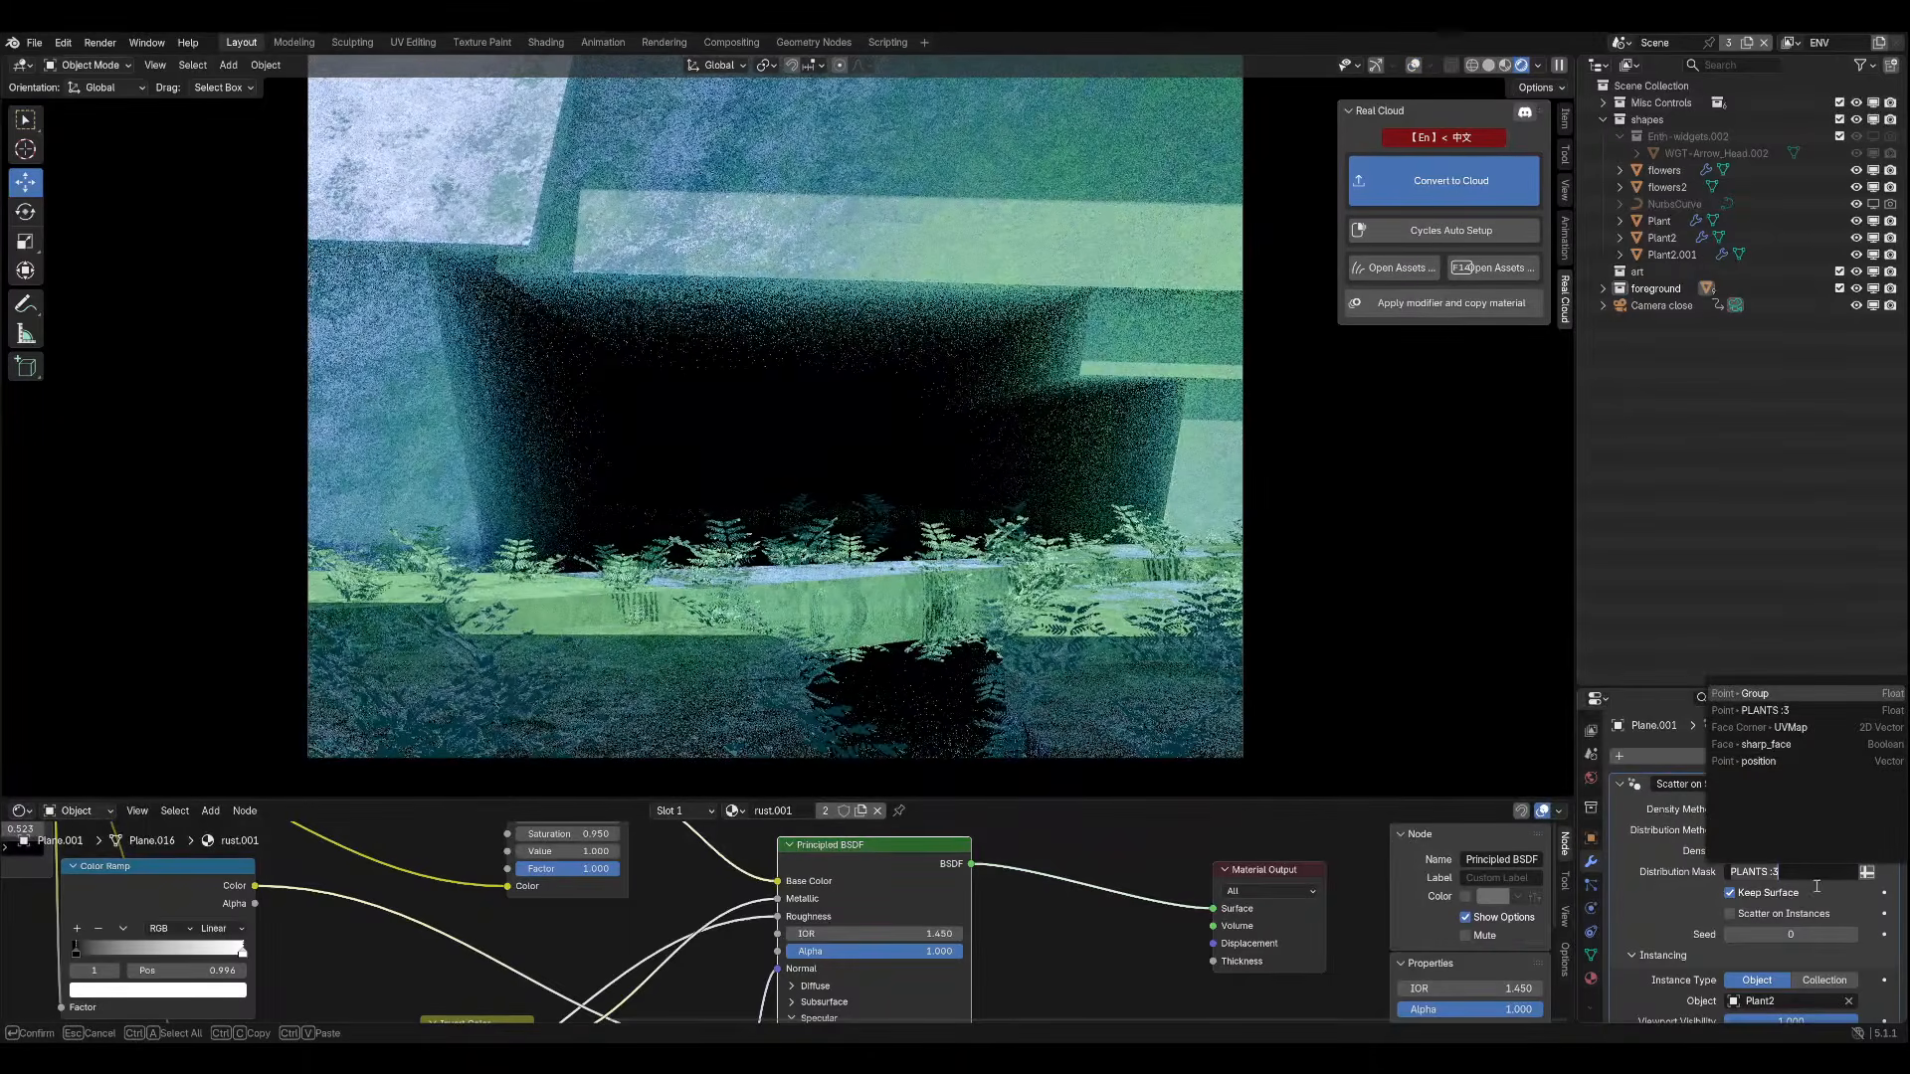
key("Escape")
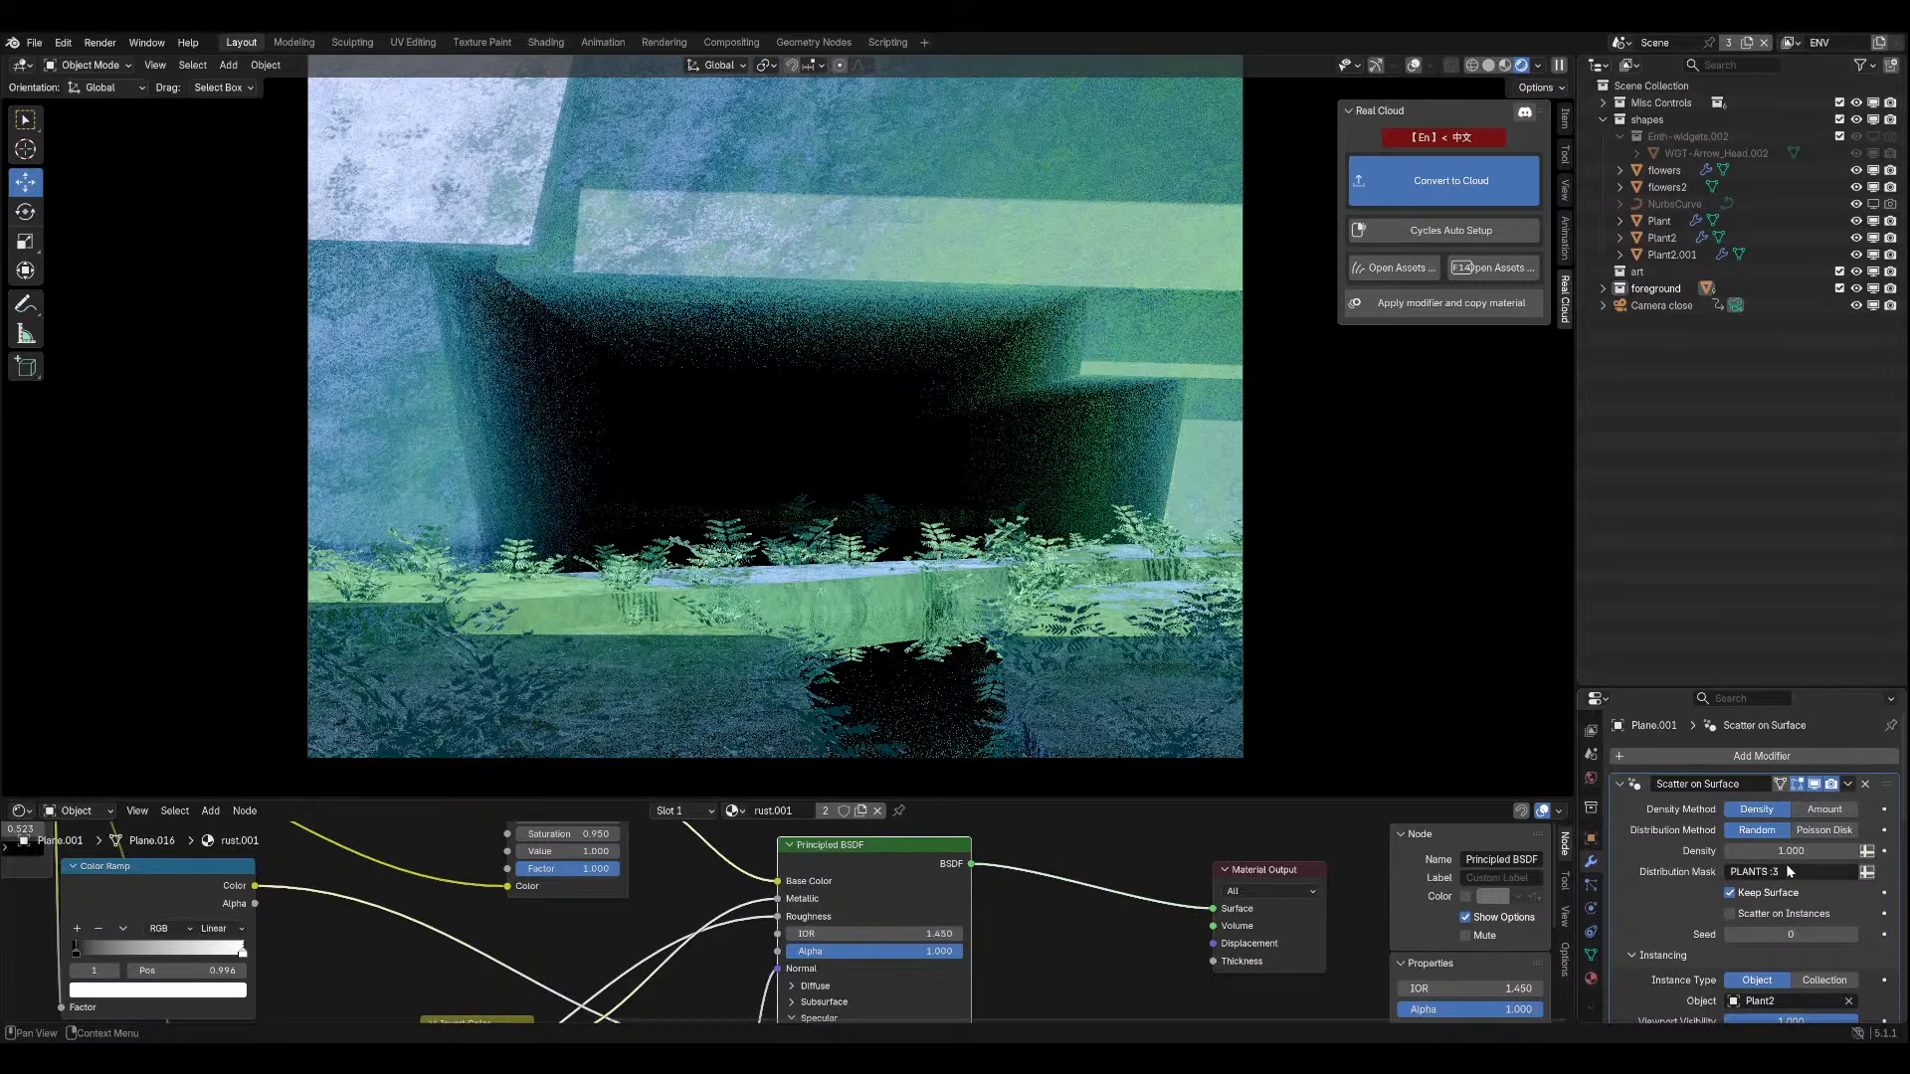
left_click(1865, 872)
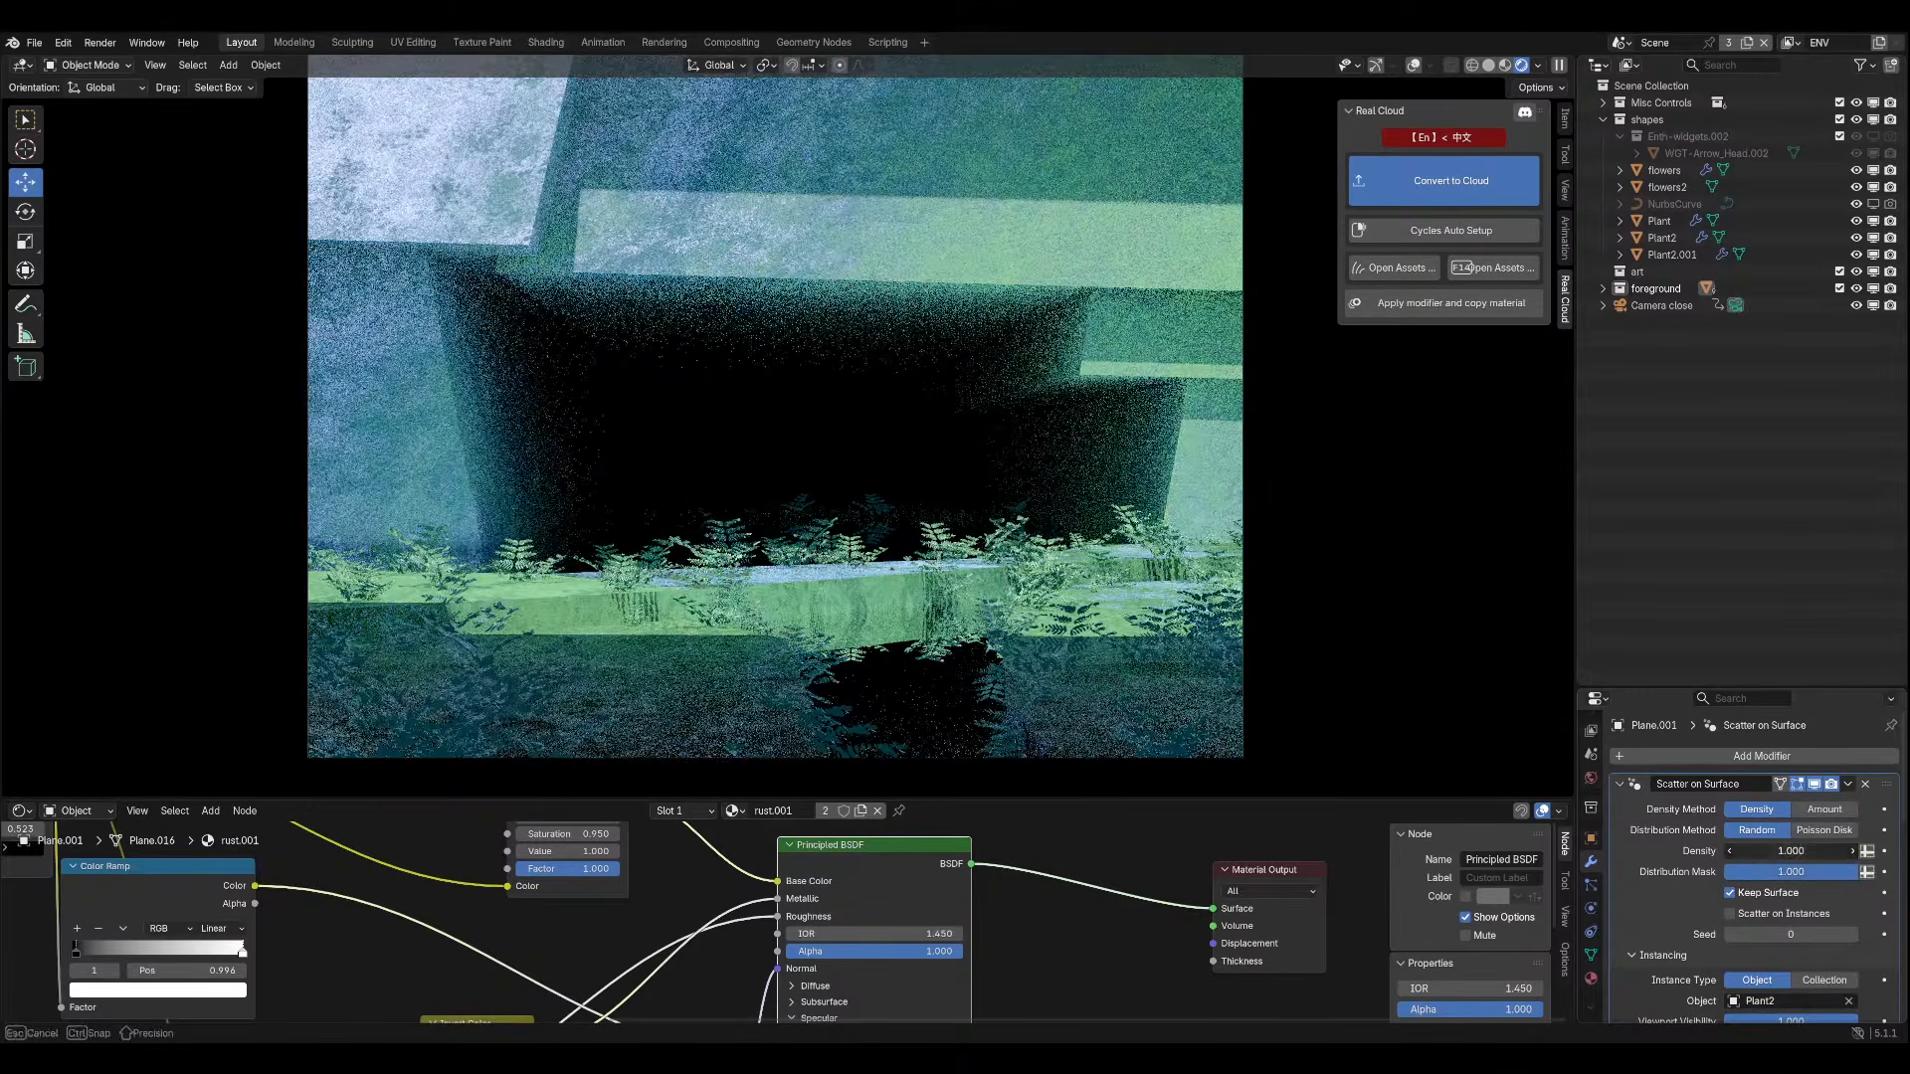
Try driving the scatter's Density with an attribute and undo the change.
left_click_drag(1792, 852, 1805, 852)
left_click(1866, 852)
left_click(1793, 852)
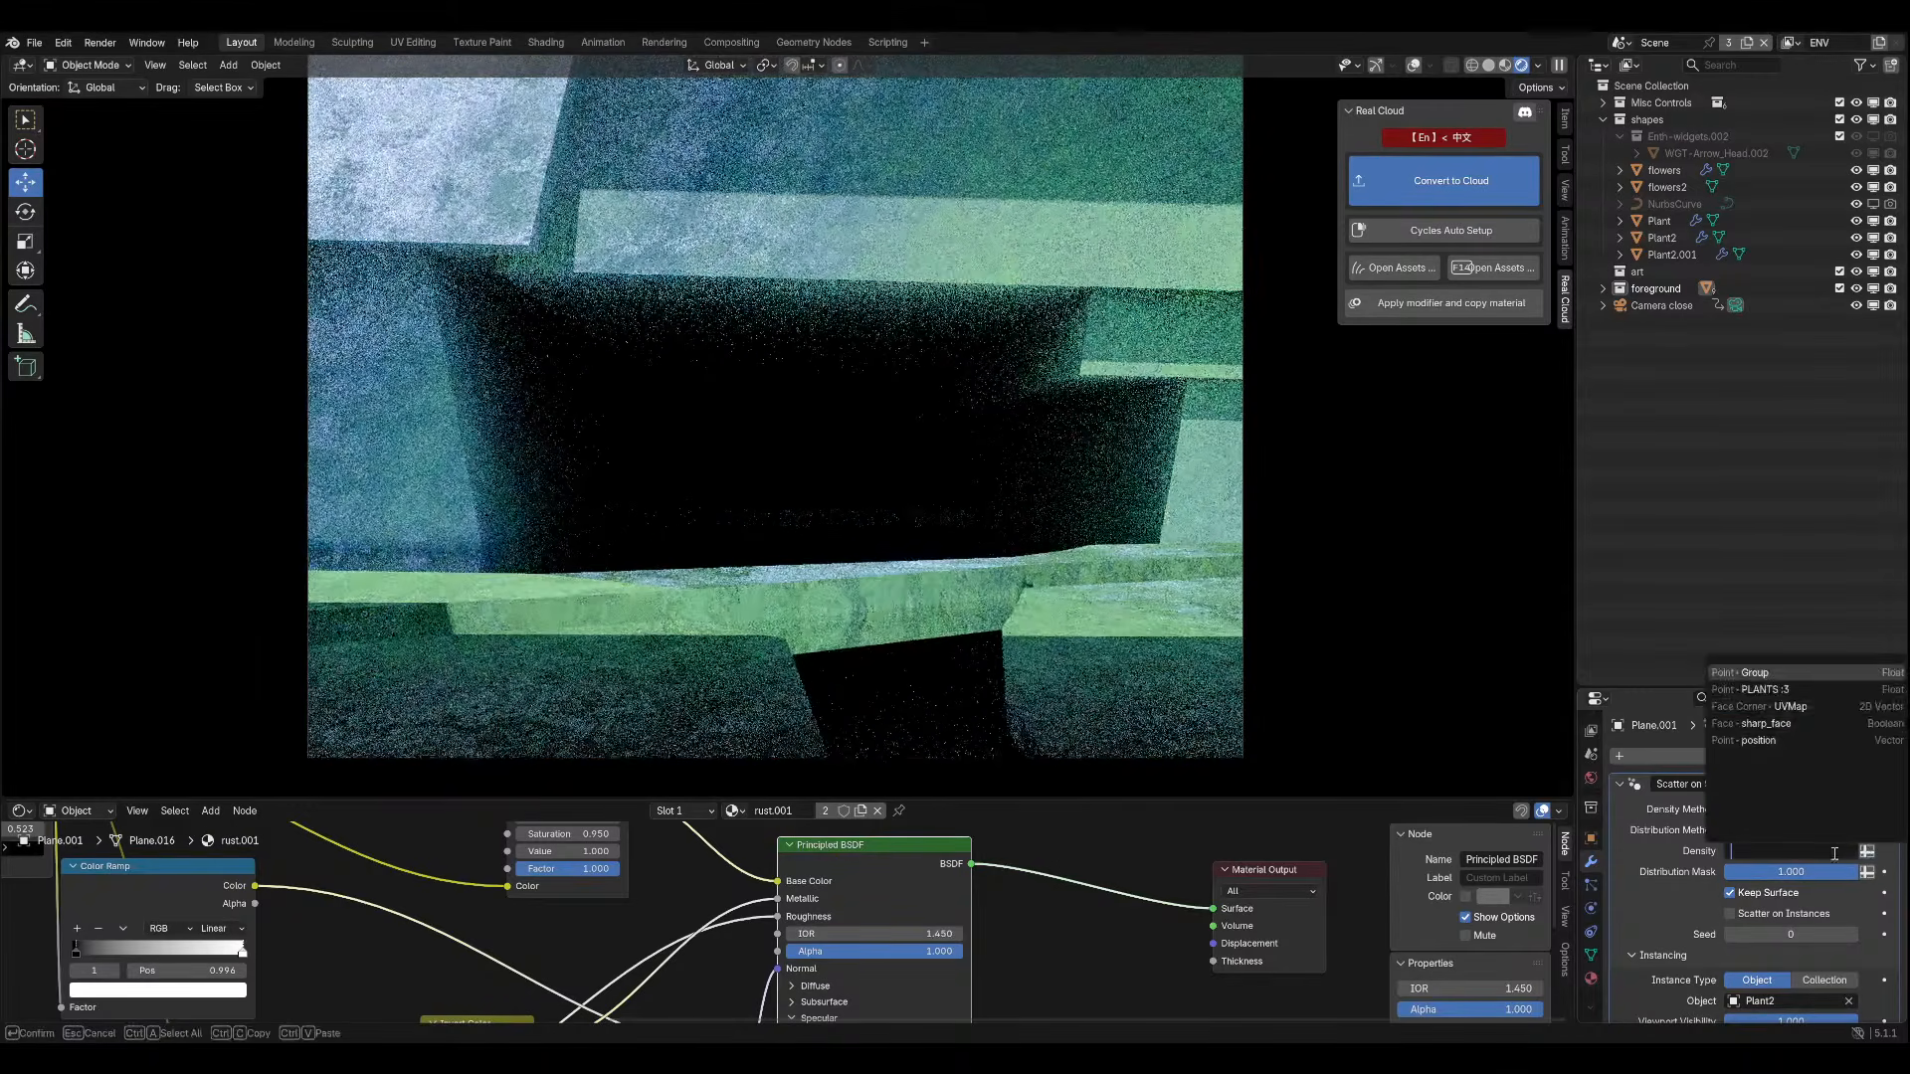
left_click(1791, 686)
key("ctrl+z")
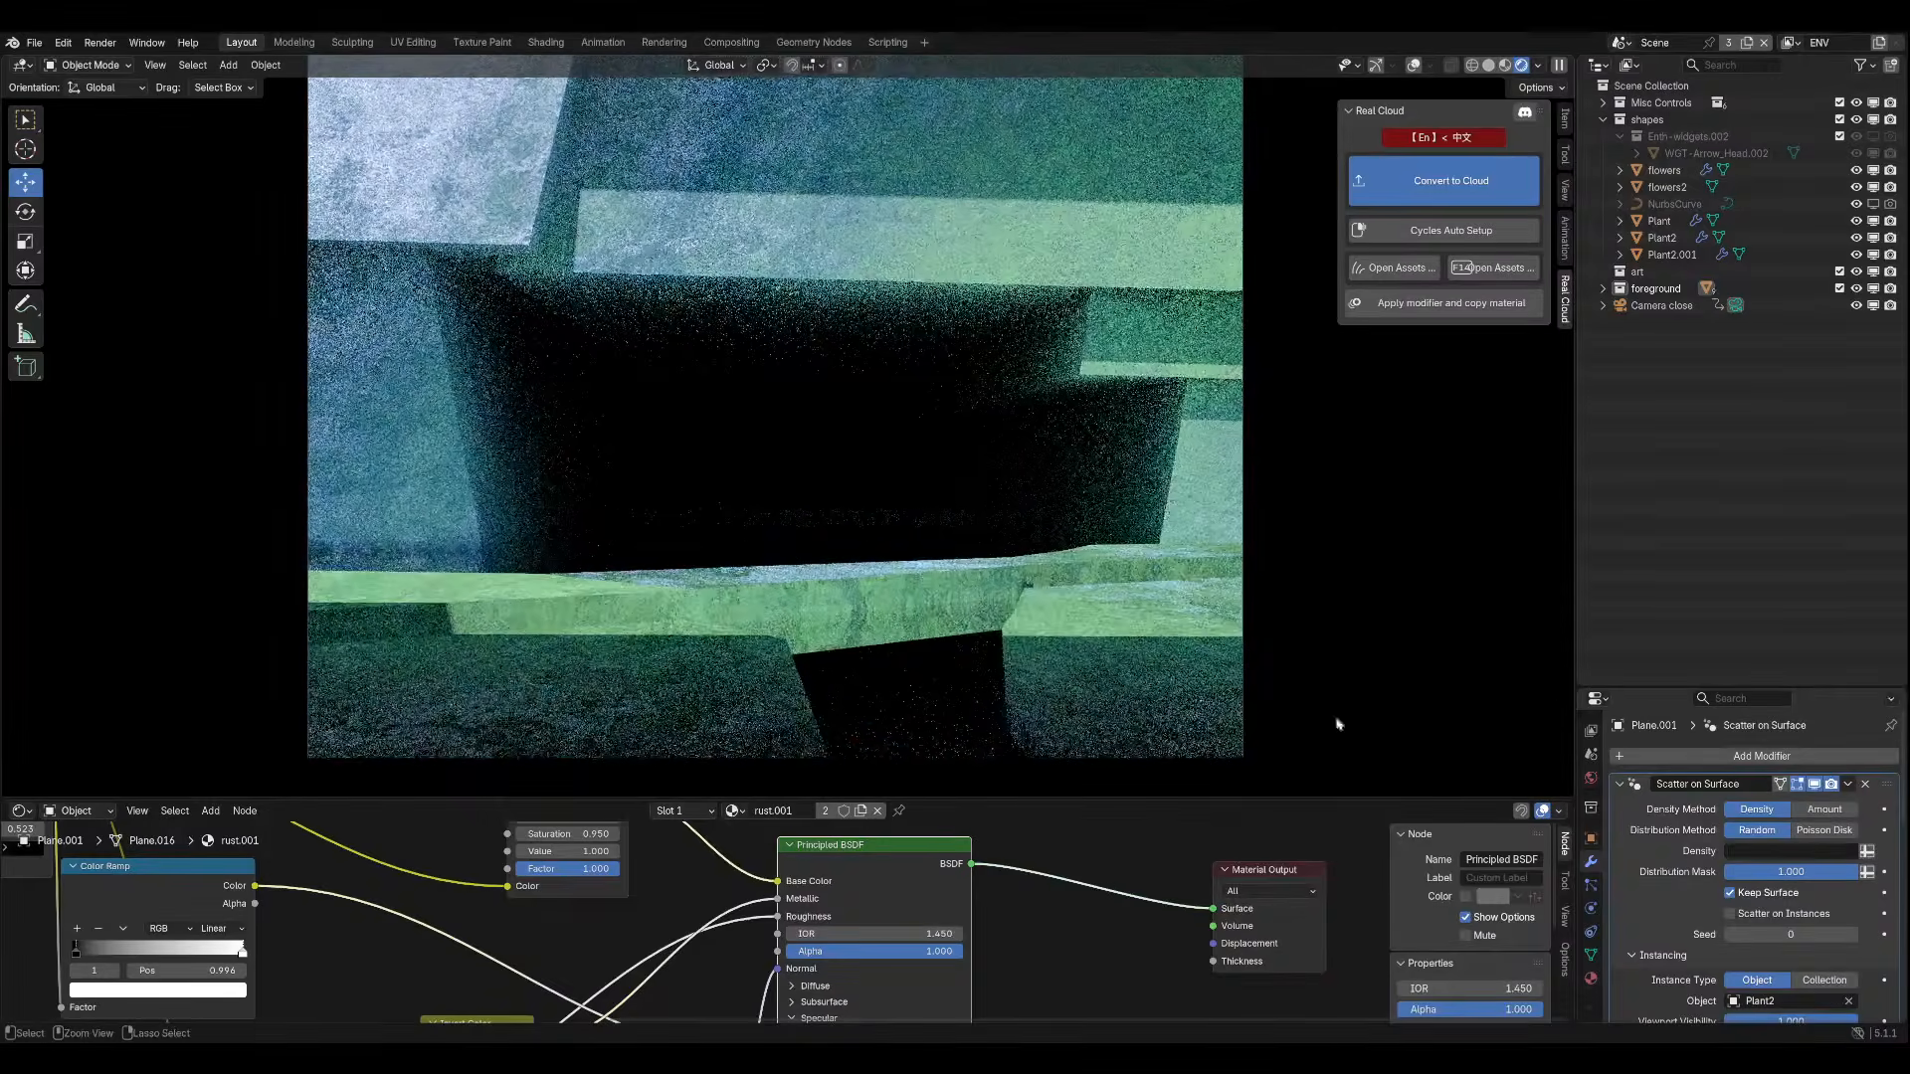
key("ctrl+z")
Show the viewport overlays and examine the plant distribution over the ground plane from outside and through the camera.
middle_click_drag(1005, 597, 953, 609)
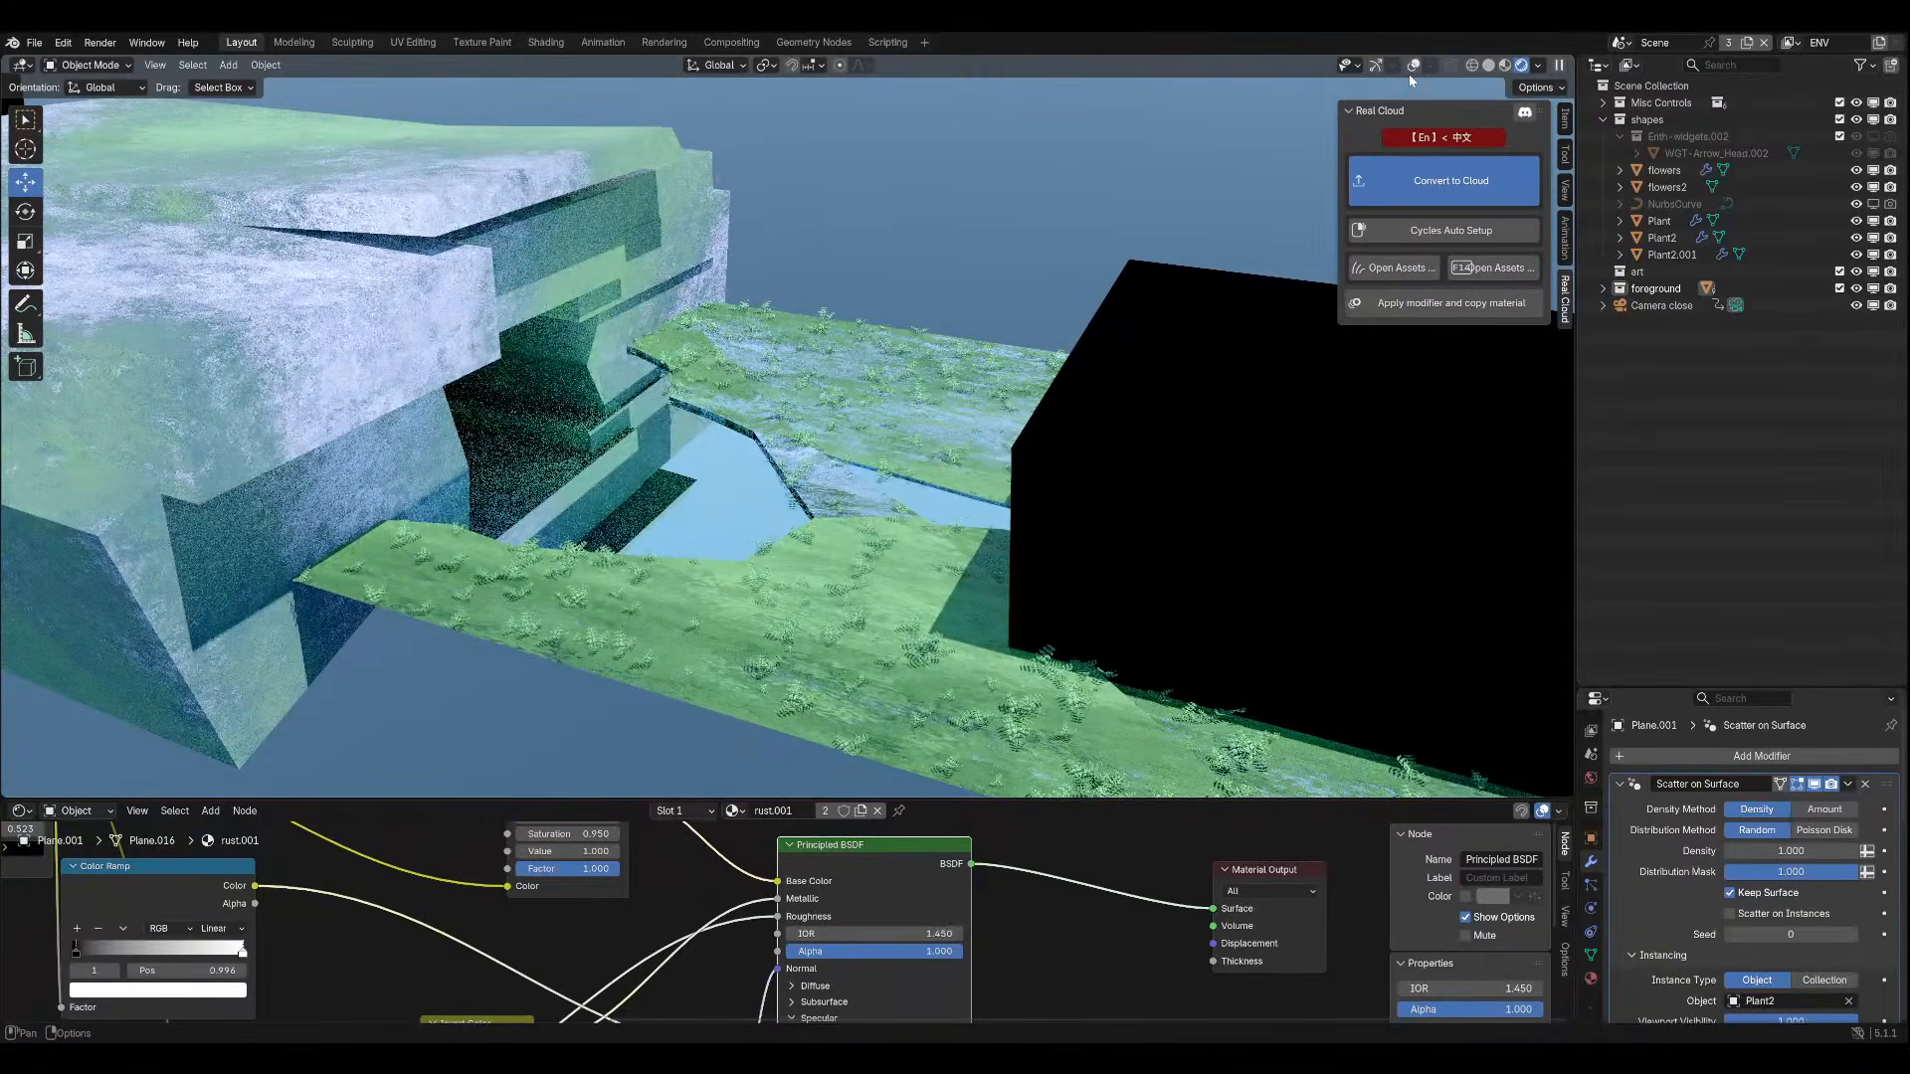
left_click(1413, 66)
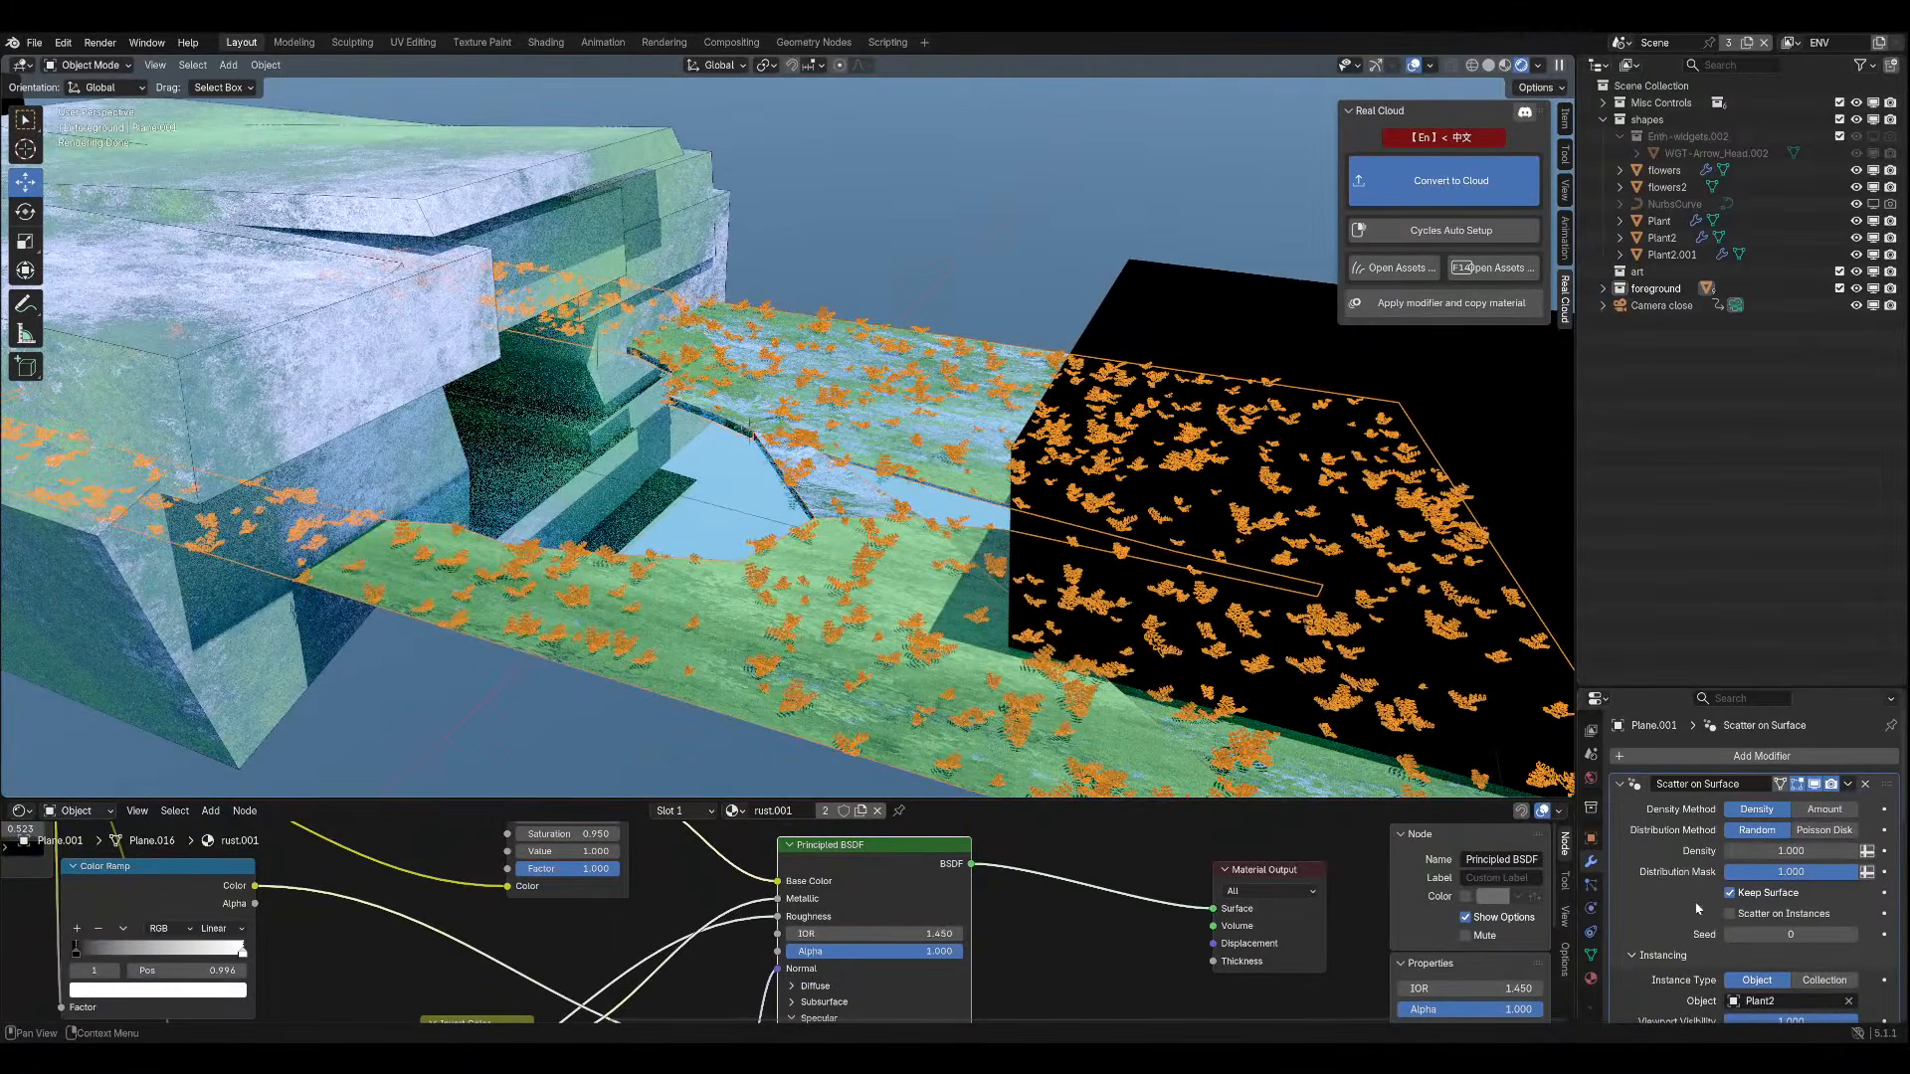
left_click(1631, 786)
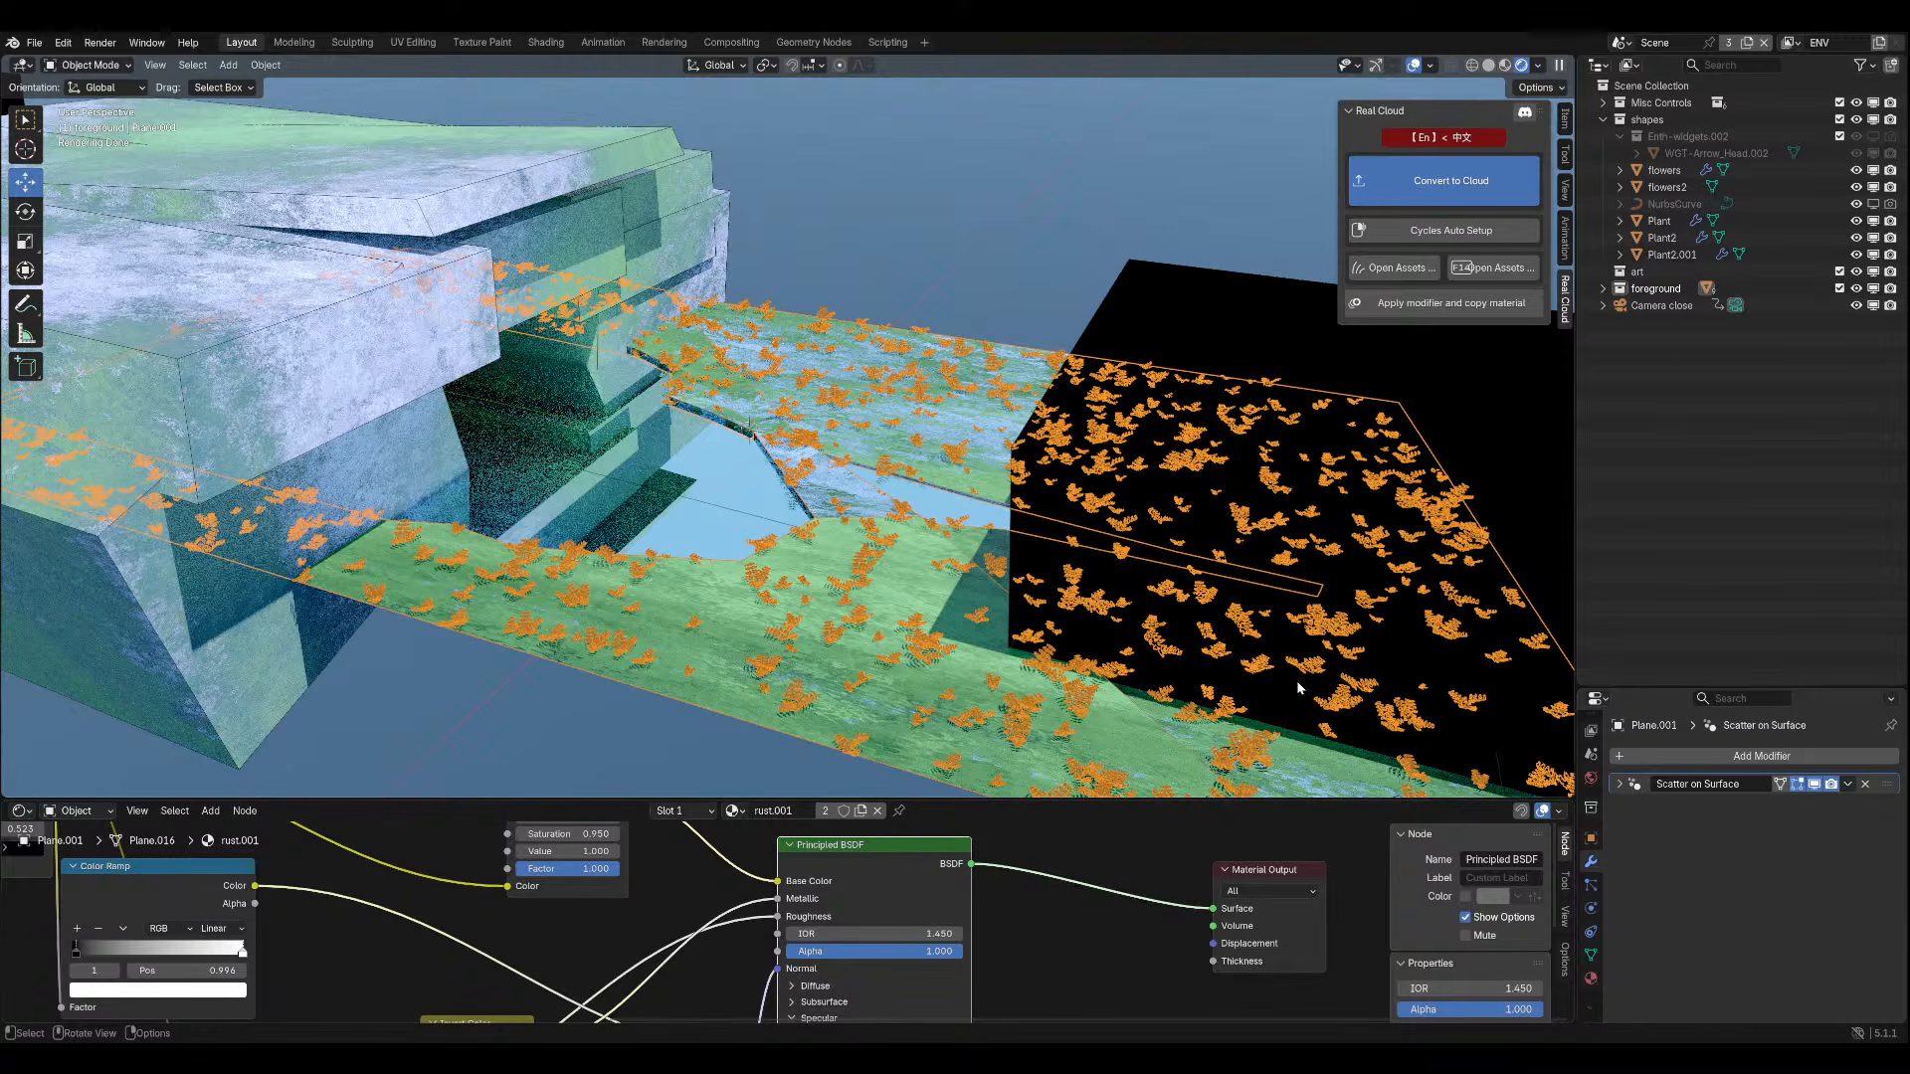
key("KP_0")
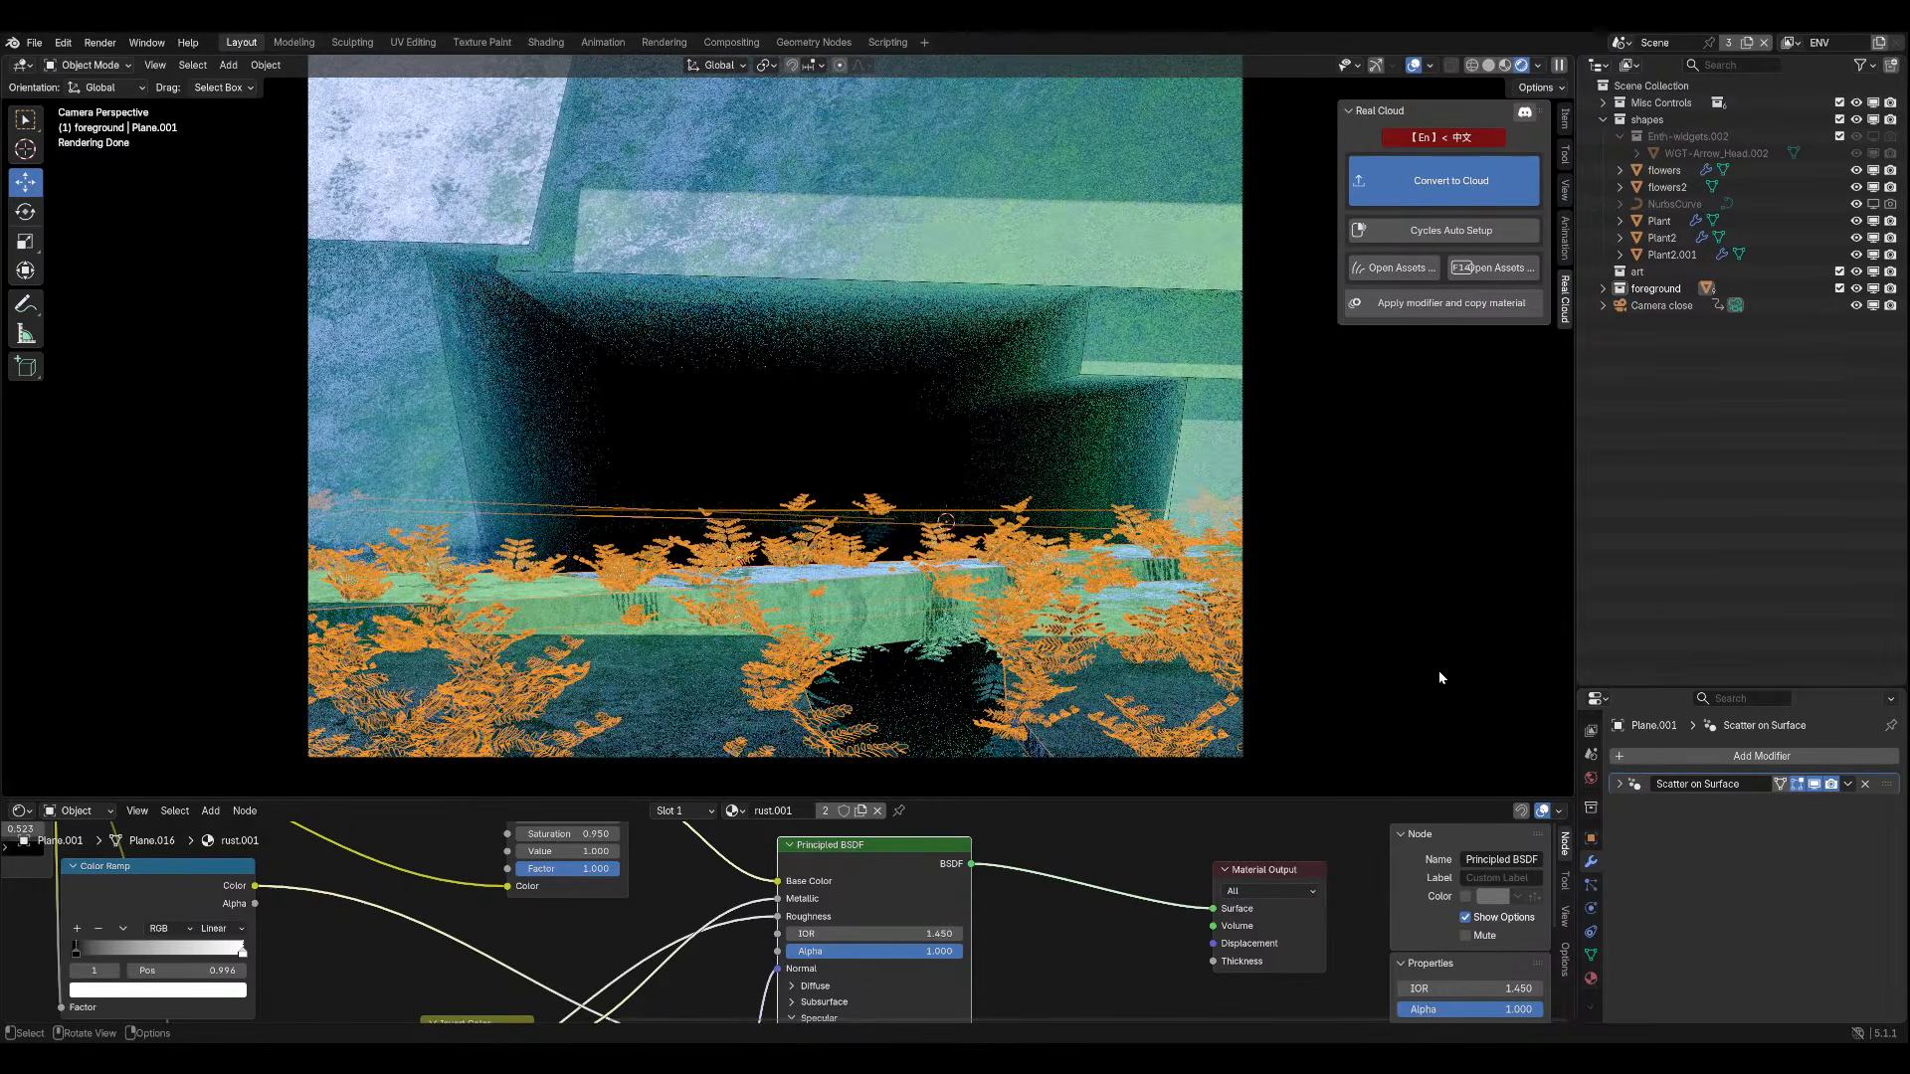
Set the Z scale of the scattered Plant2 instances to 0.02 and check them in the camera view without overlays.
left_click(1590, 884)
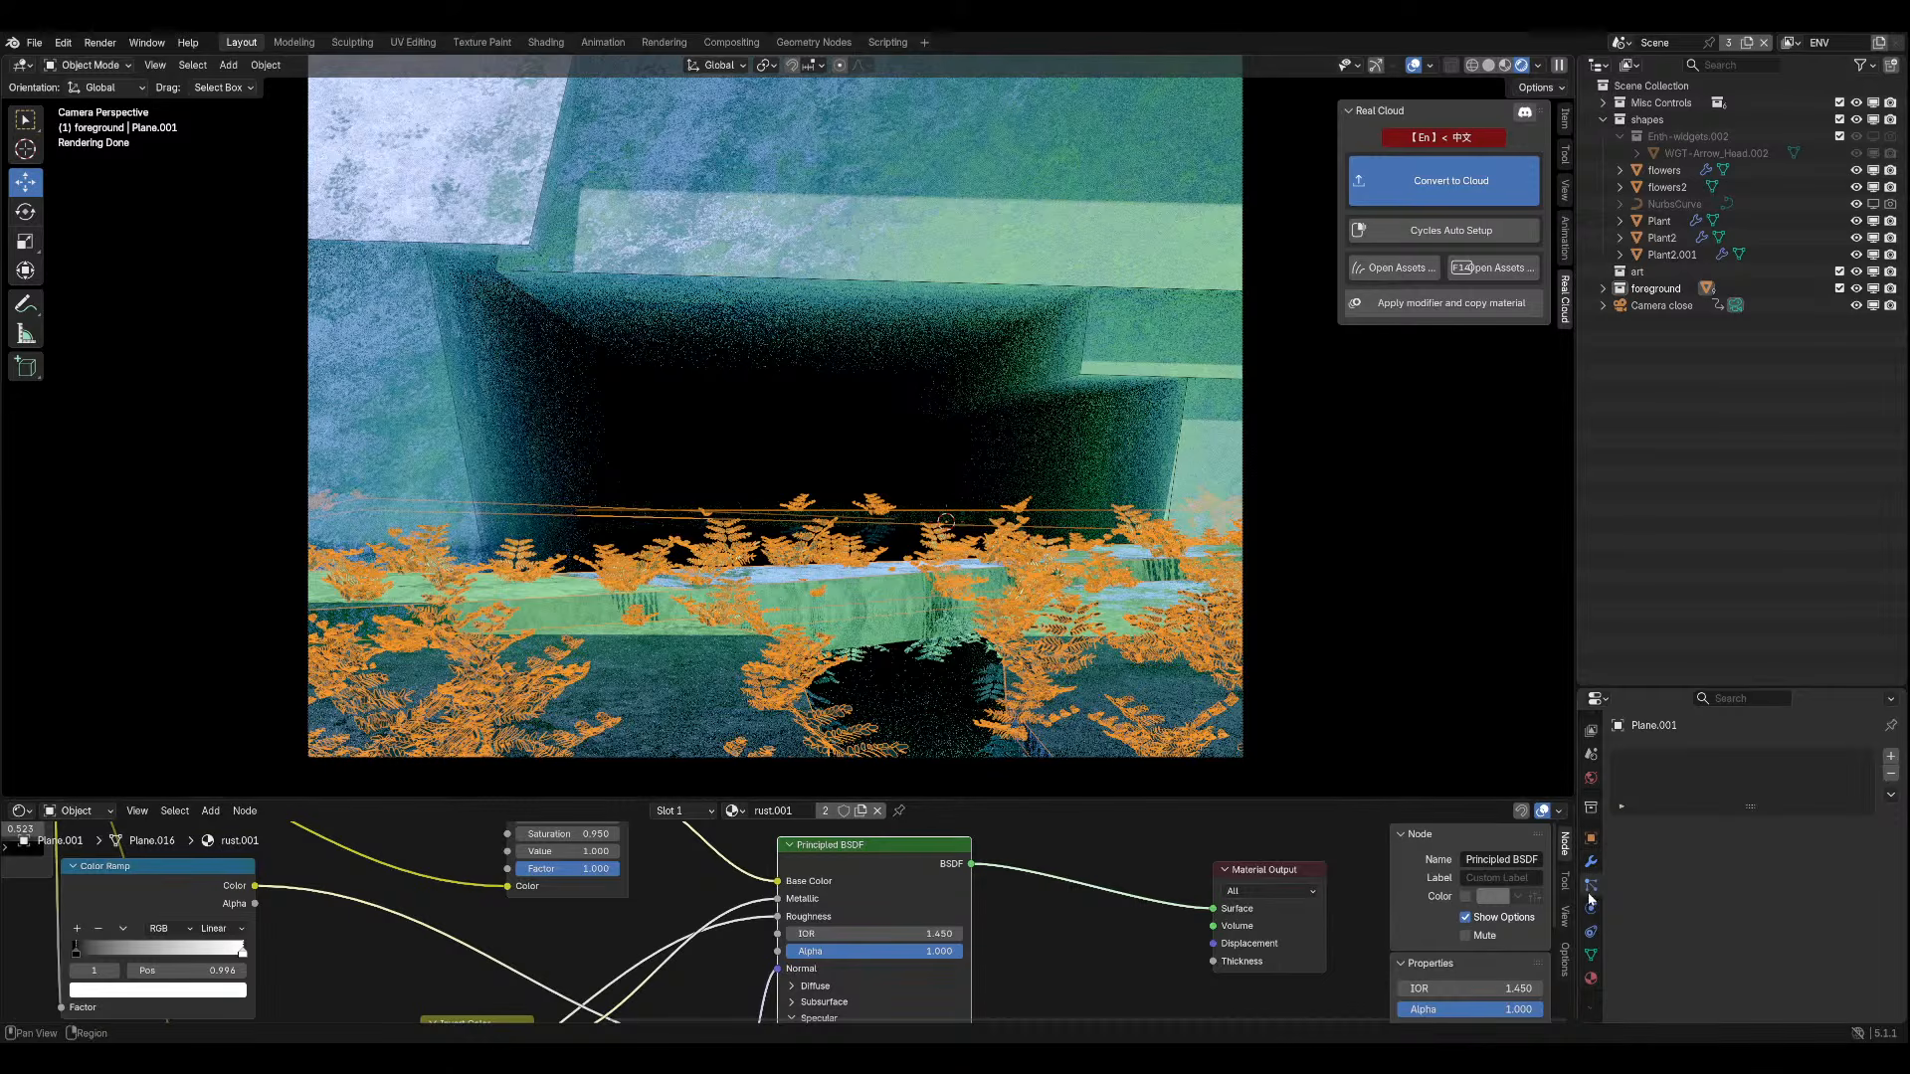
left_click(1591, 978)
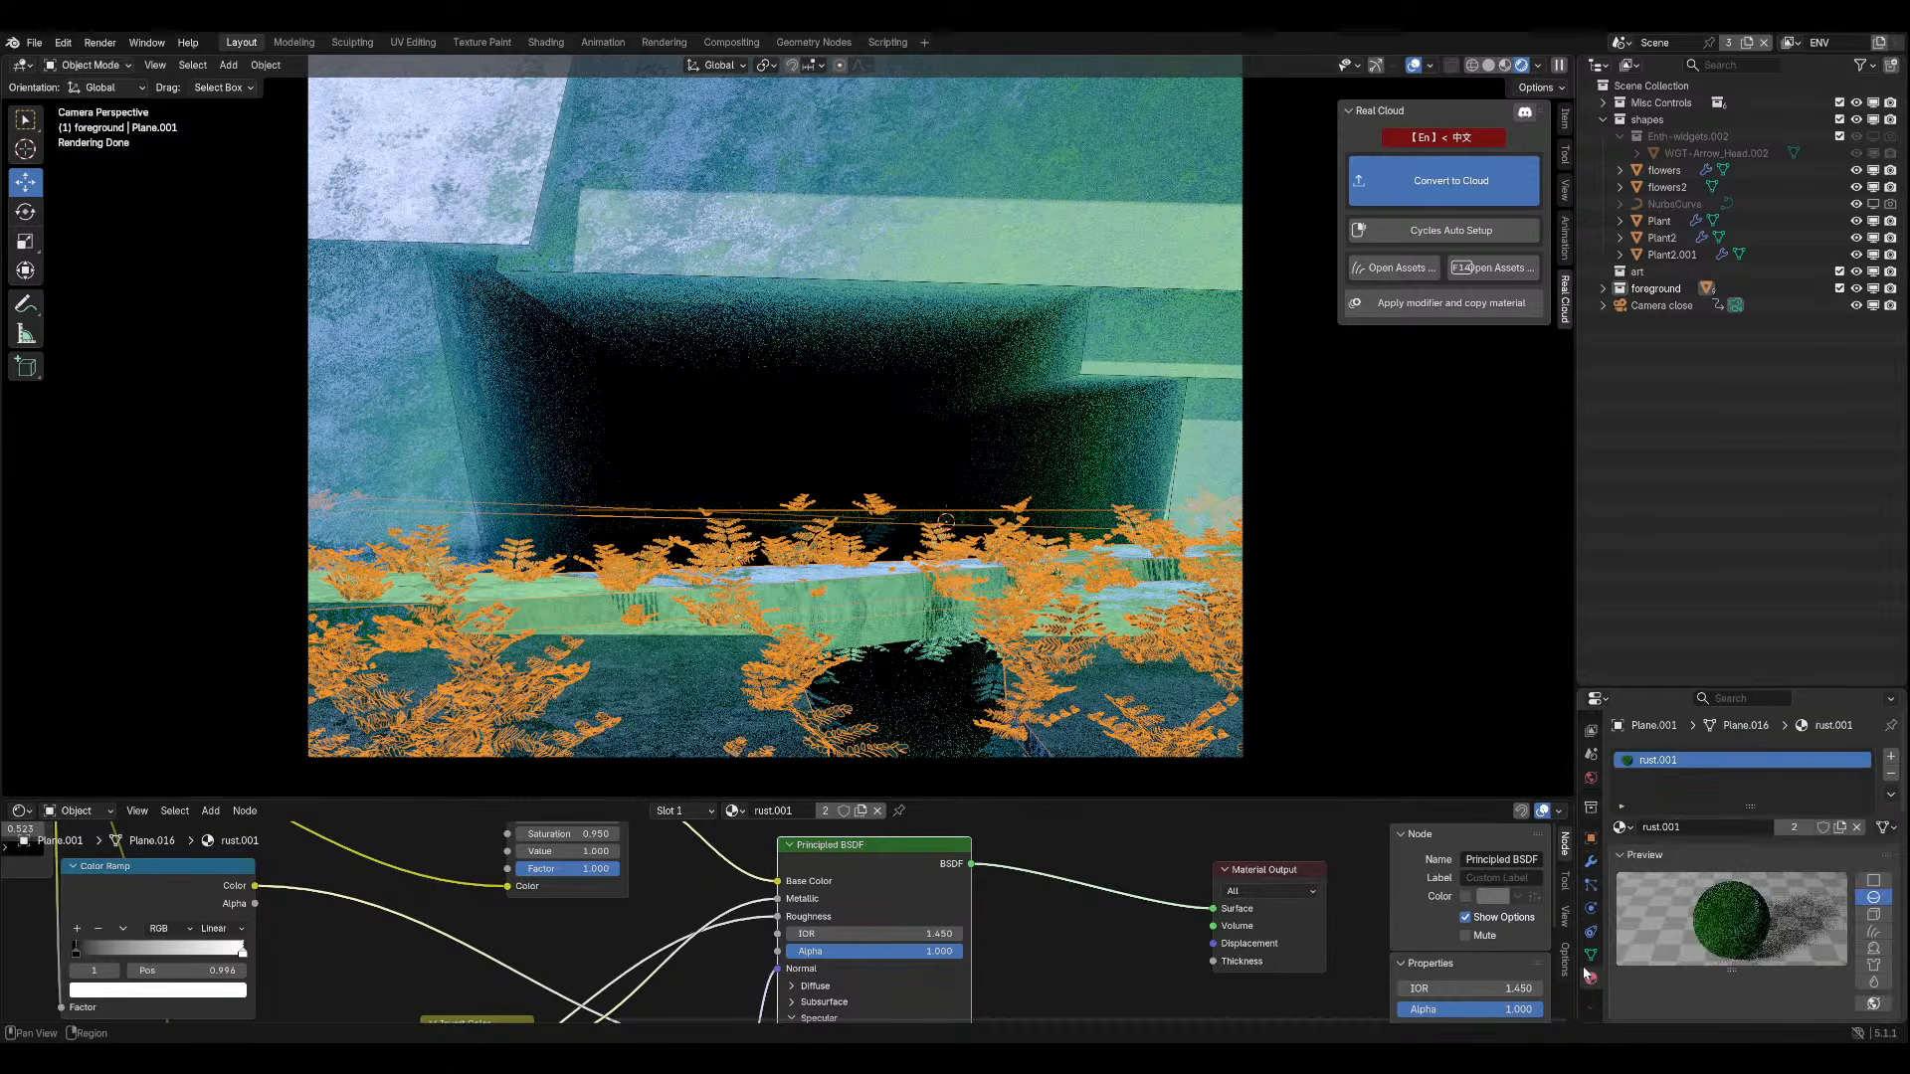
left_click(1590, 861)
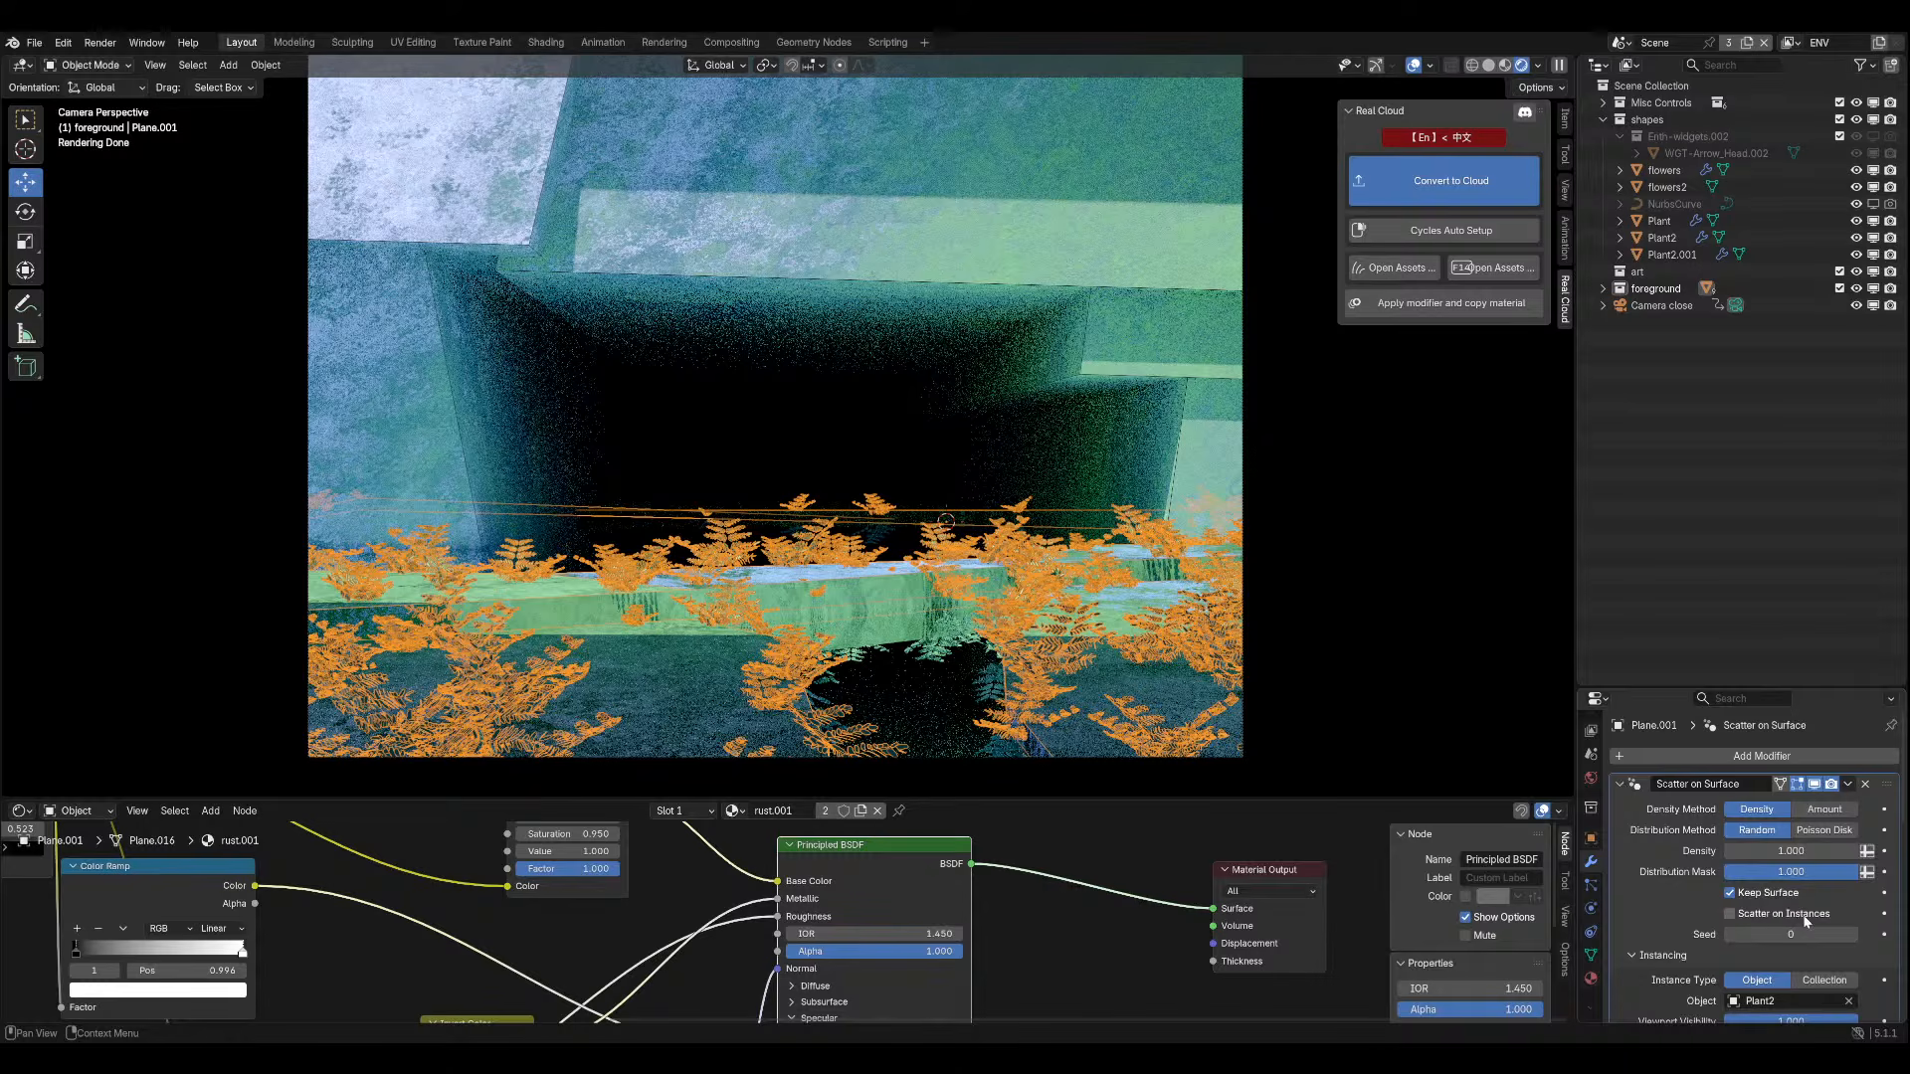
scroll(1805, 922, "down", 6)
double_click(1790, 941)
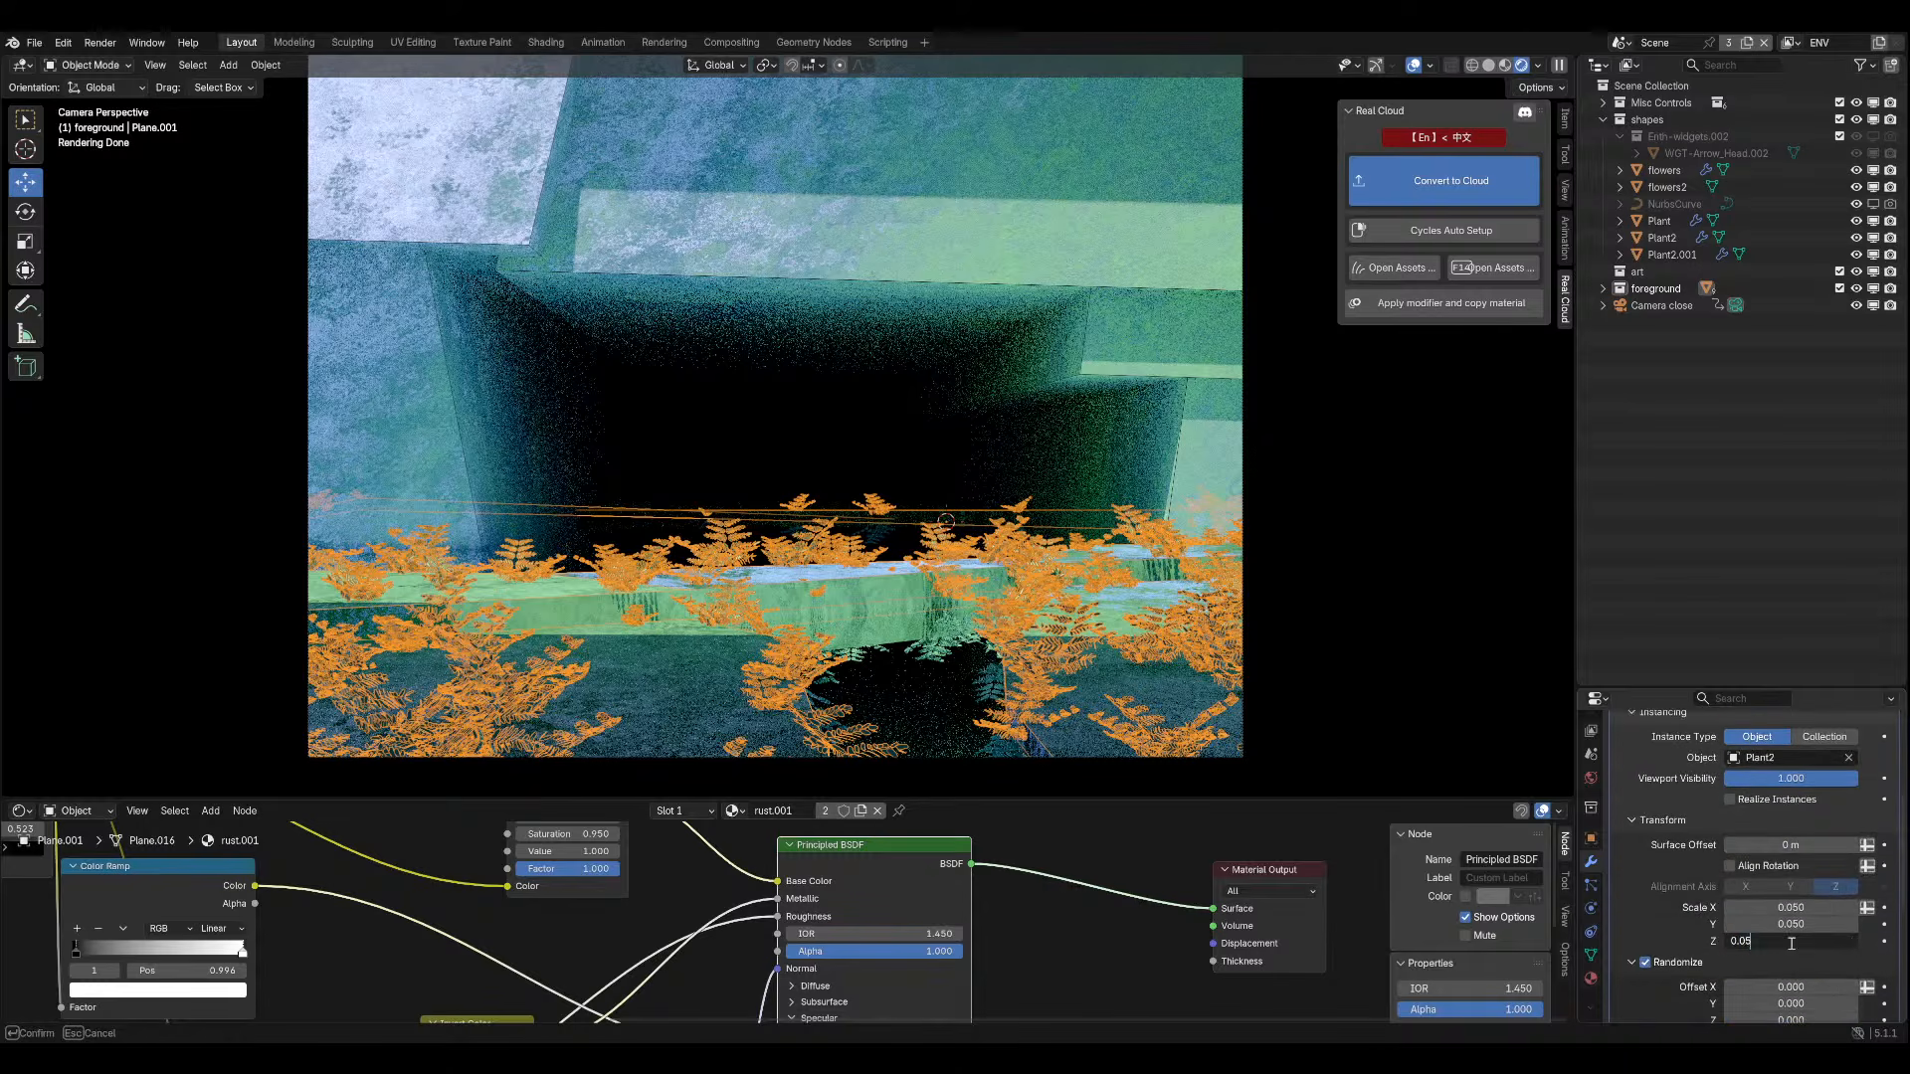
type("20")
key("Return")
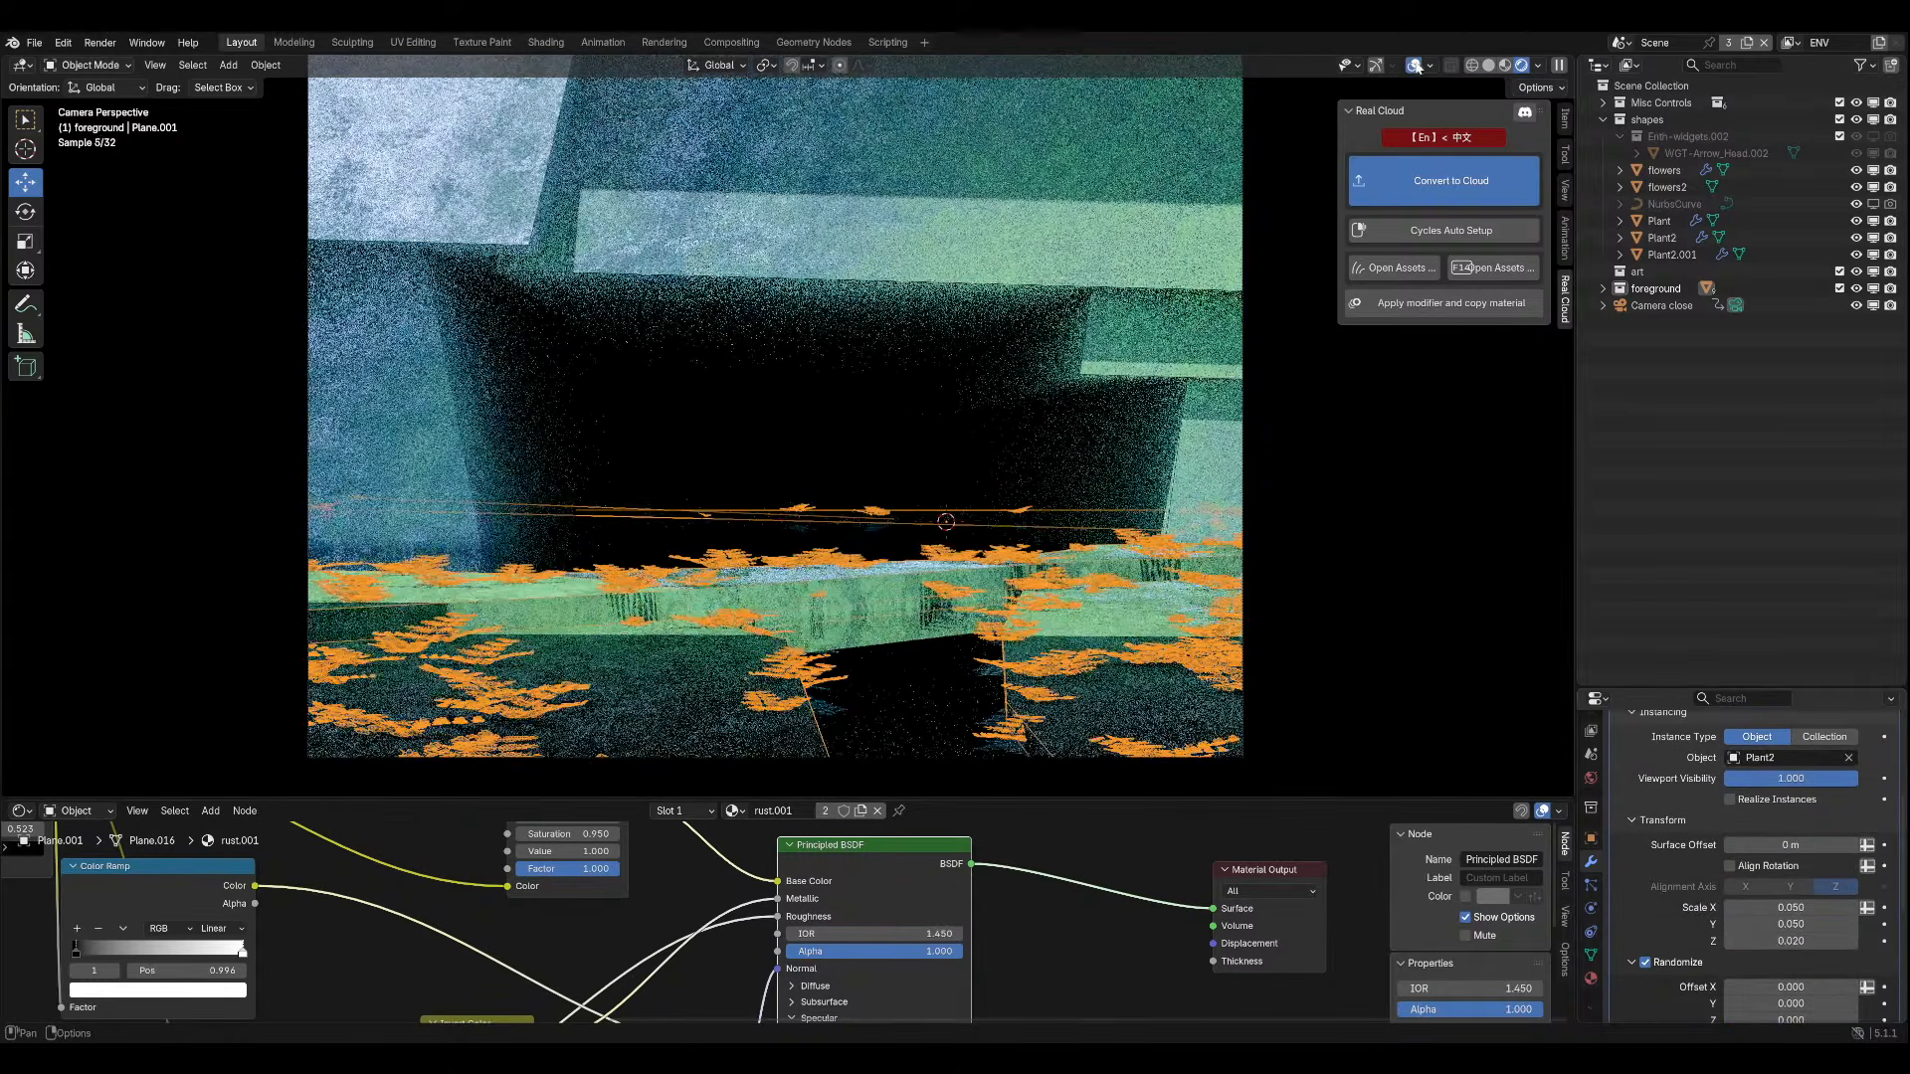
scroll(910, 494, "down", 1)
scroll(911, 494, "down", 1)
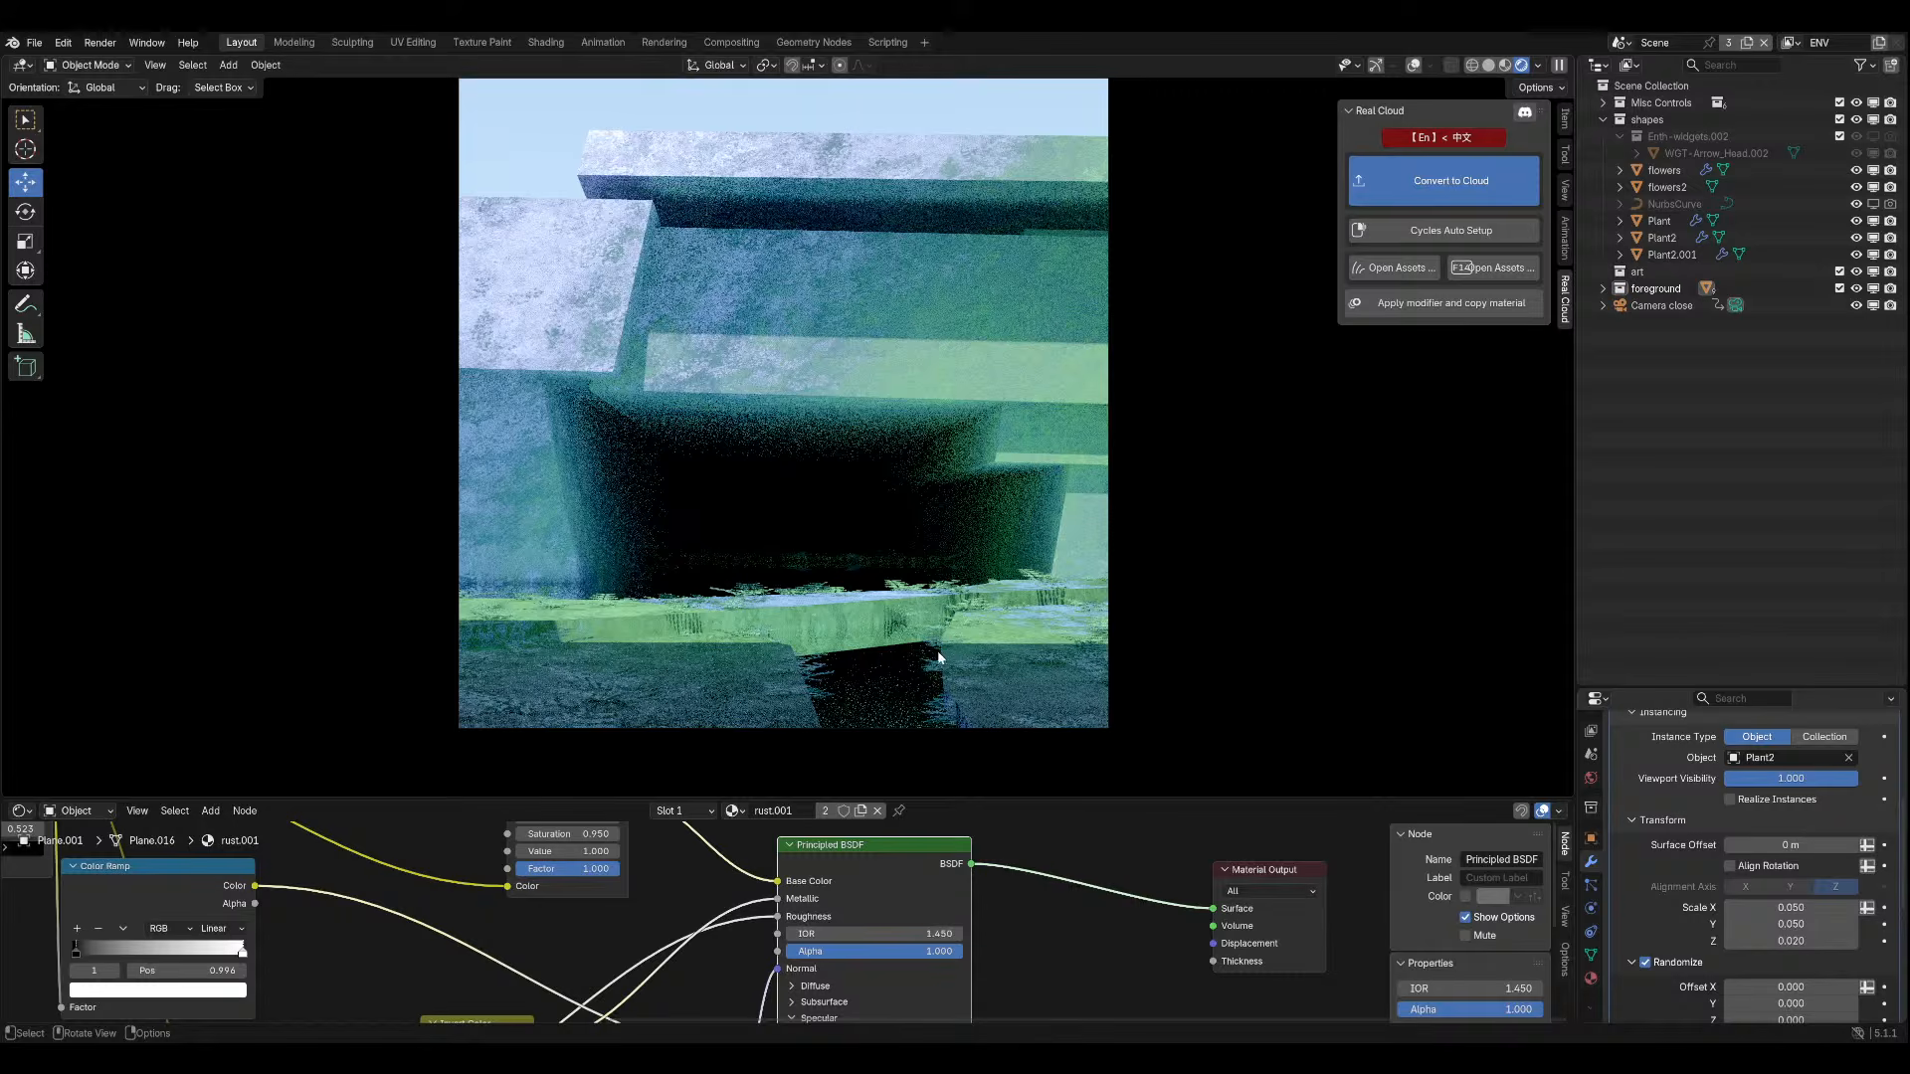
scroll(933, 629, "down", 1)
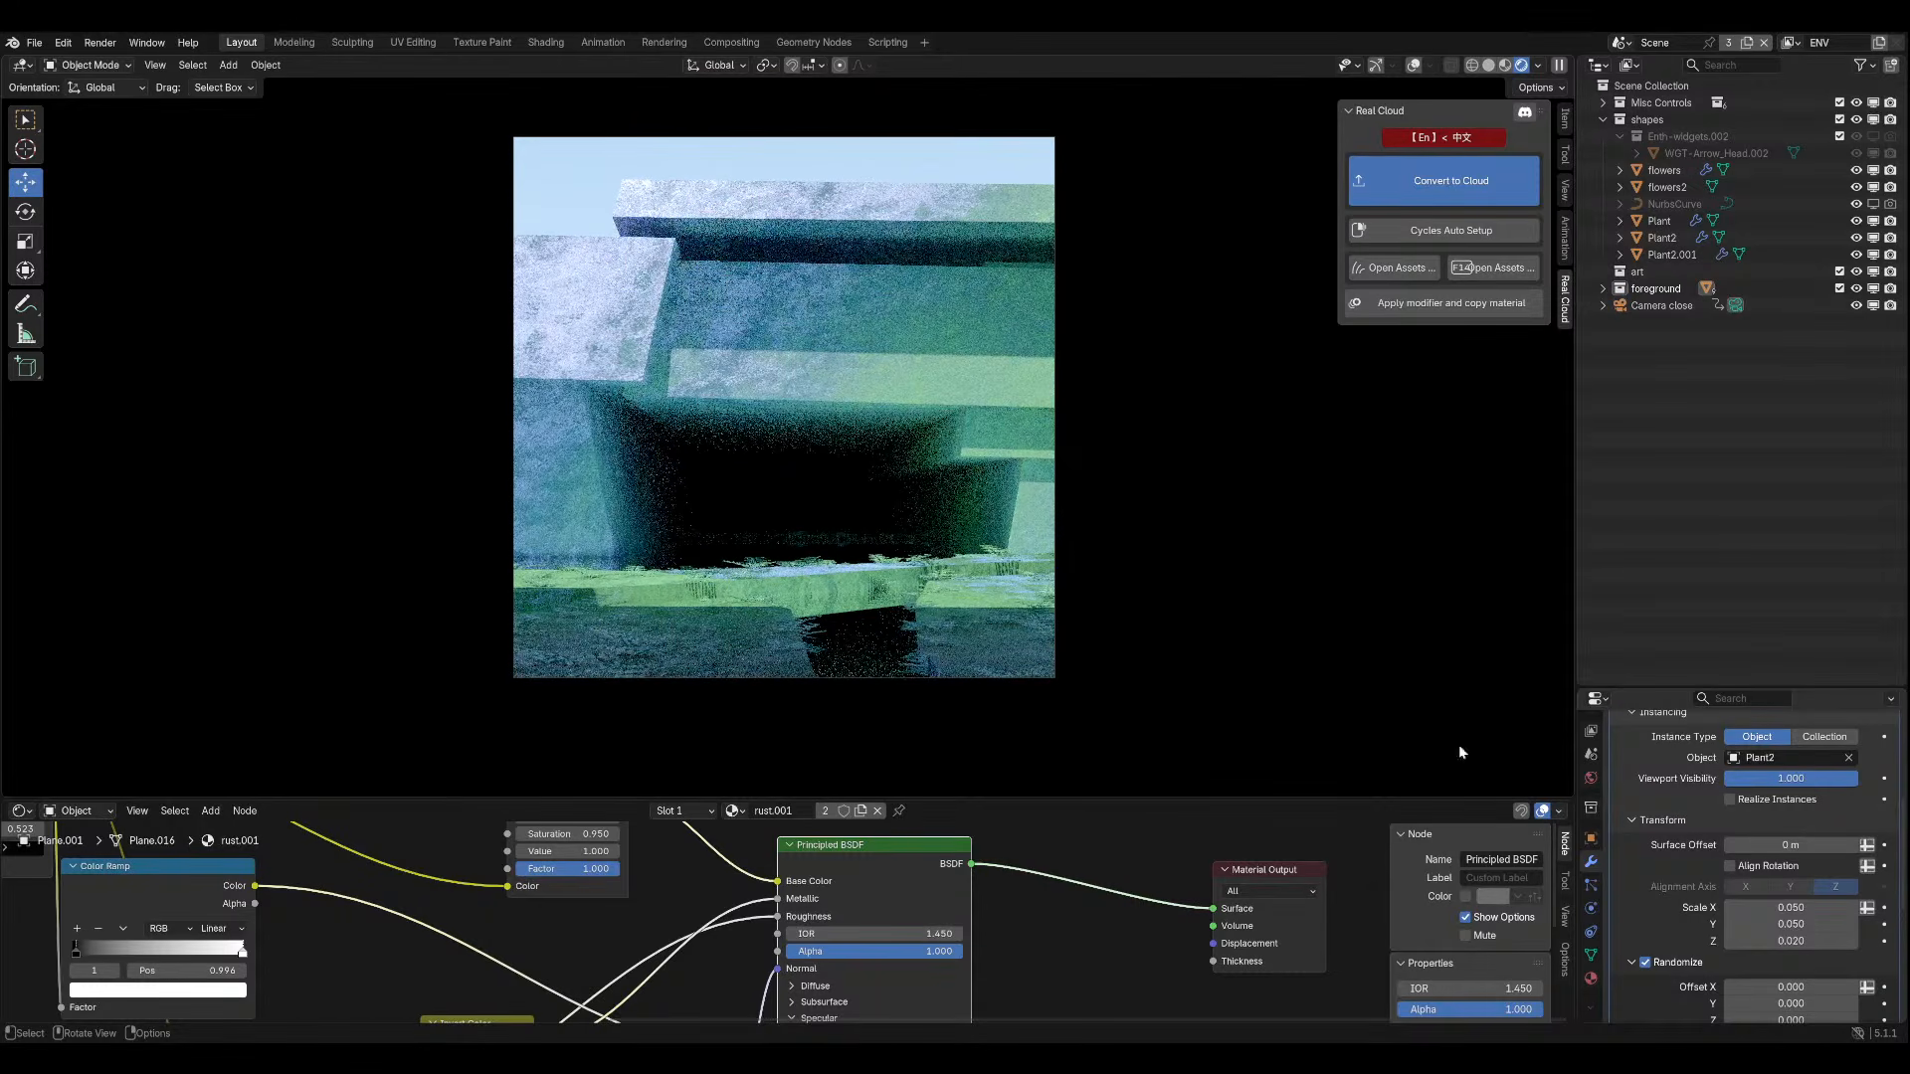
Try other values for the scatter's randomized Scale, cancel the change and save the file.
scroll(1671, 851, "down", 5)
scroll(1661, 850, "down", 3)
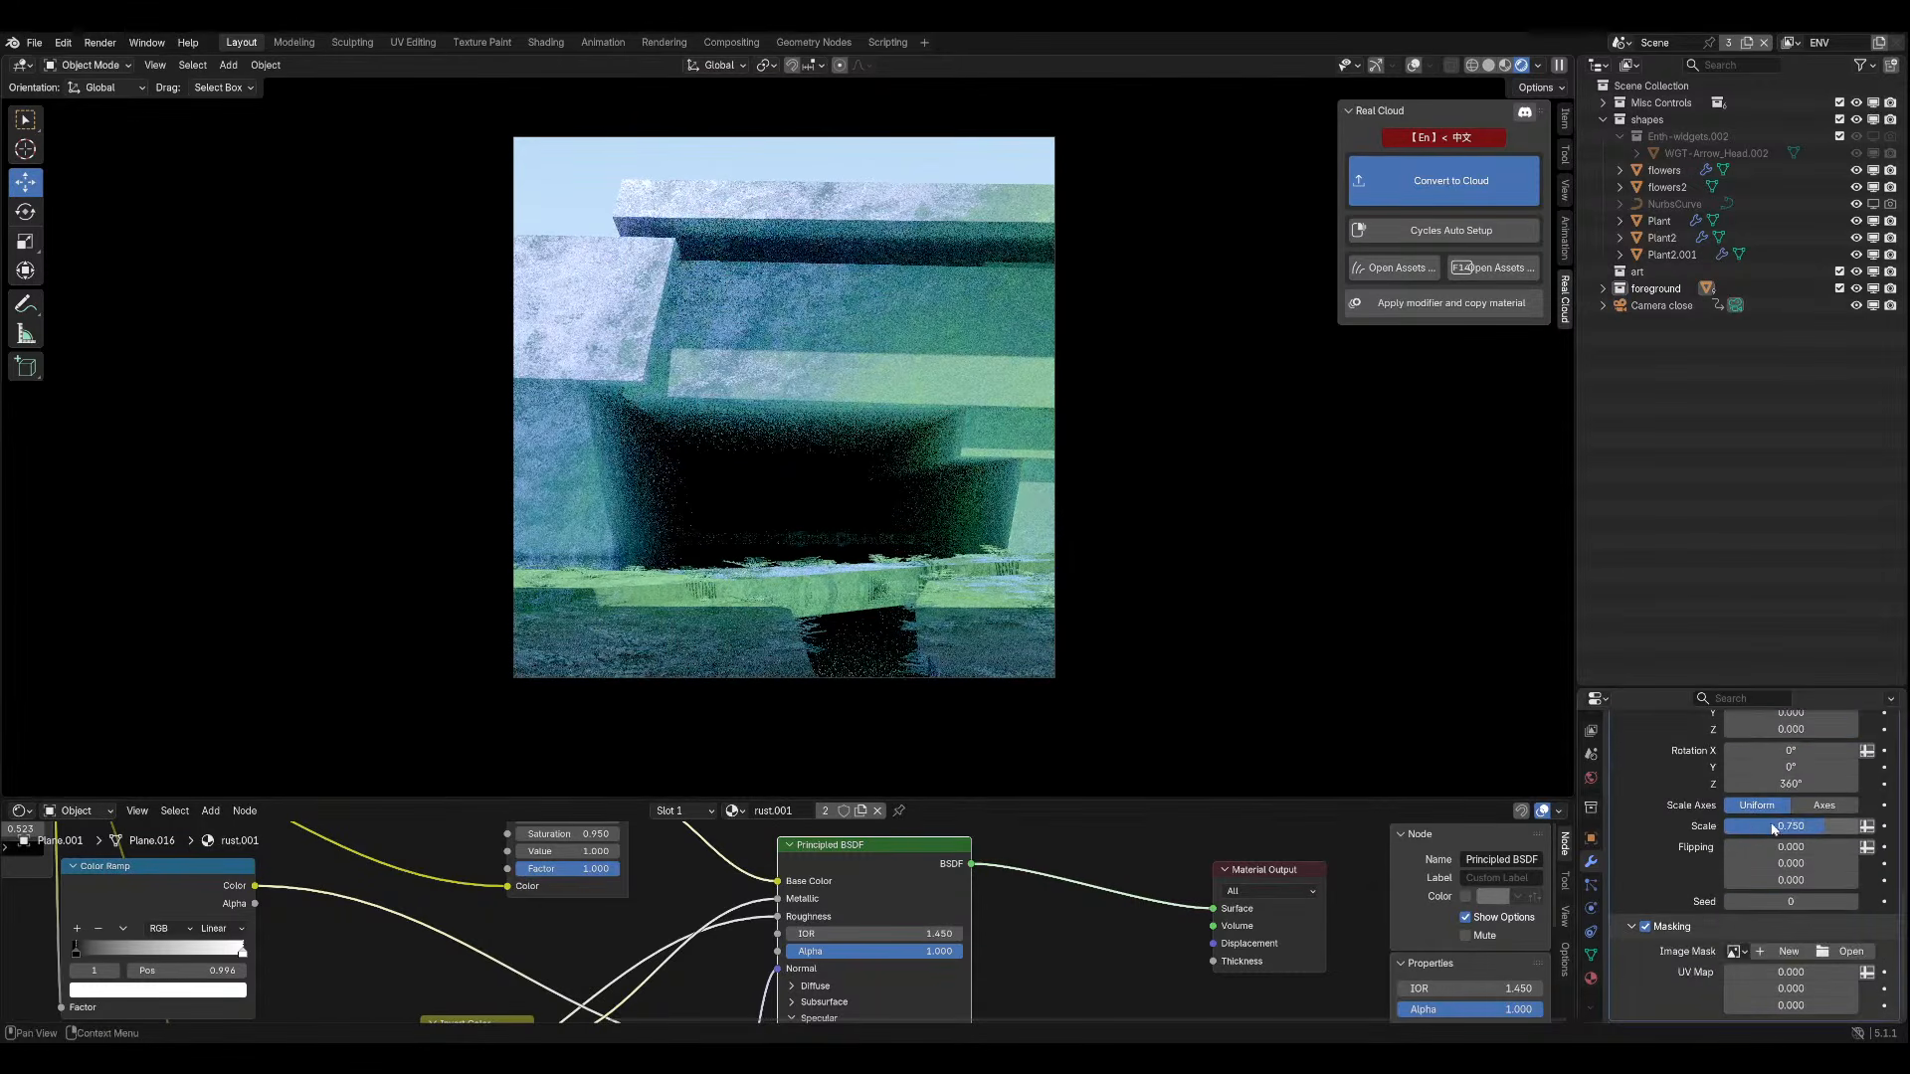
left_click_drag(1840, 826, 1736, 826)
key("Escape")
key("ctrl+s")
Try the rust.001 material's Principled BSDF without its Metallic link and with Metallic at 1.000, then restore the link.
left_click_drag(779, 900, 641, 892)
key("ctrl+z")
key("ctrl+shift+z")
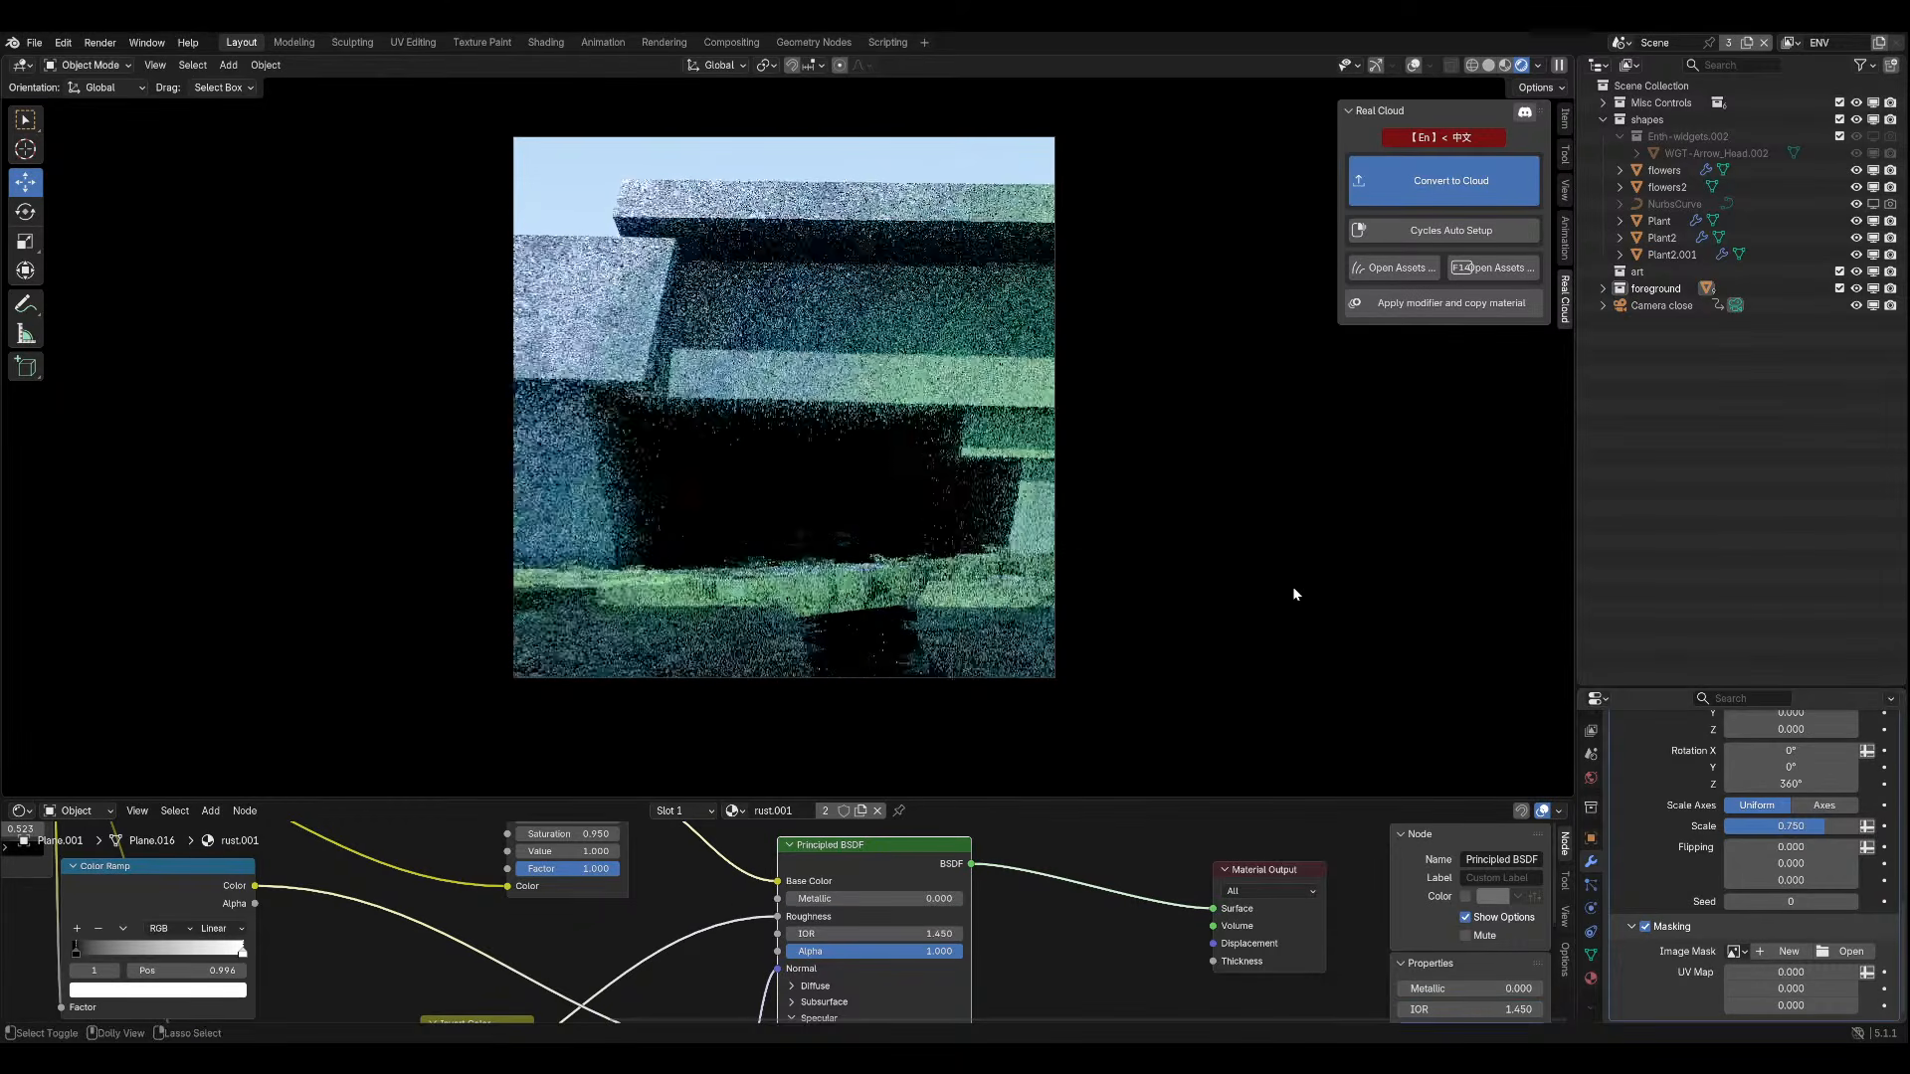
left_click_drag(866, 898, 955, 898)
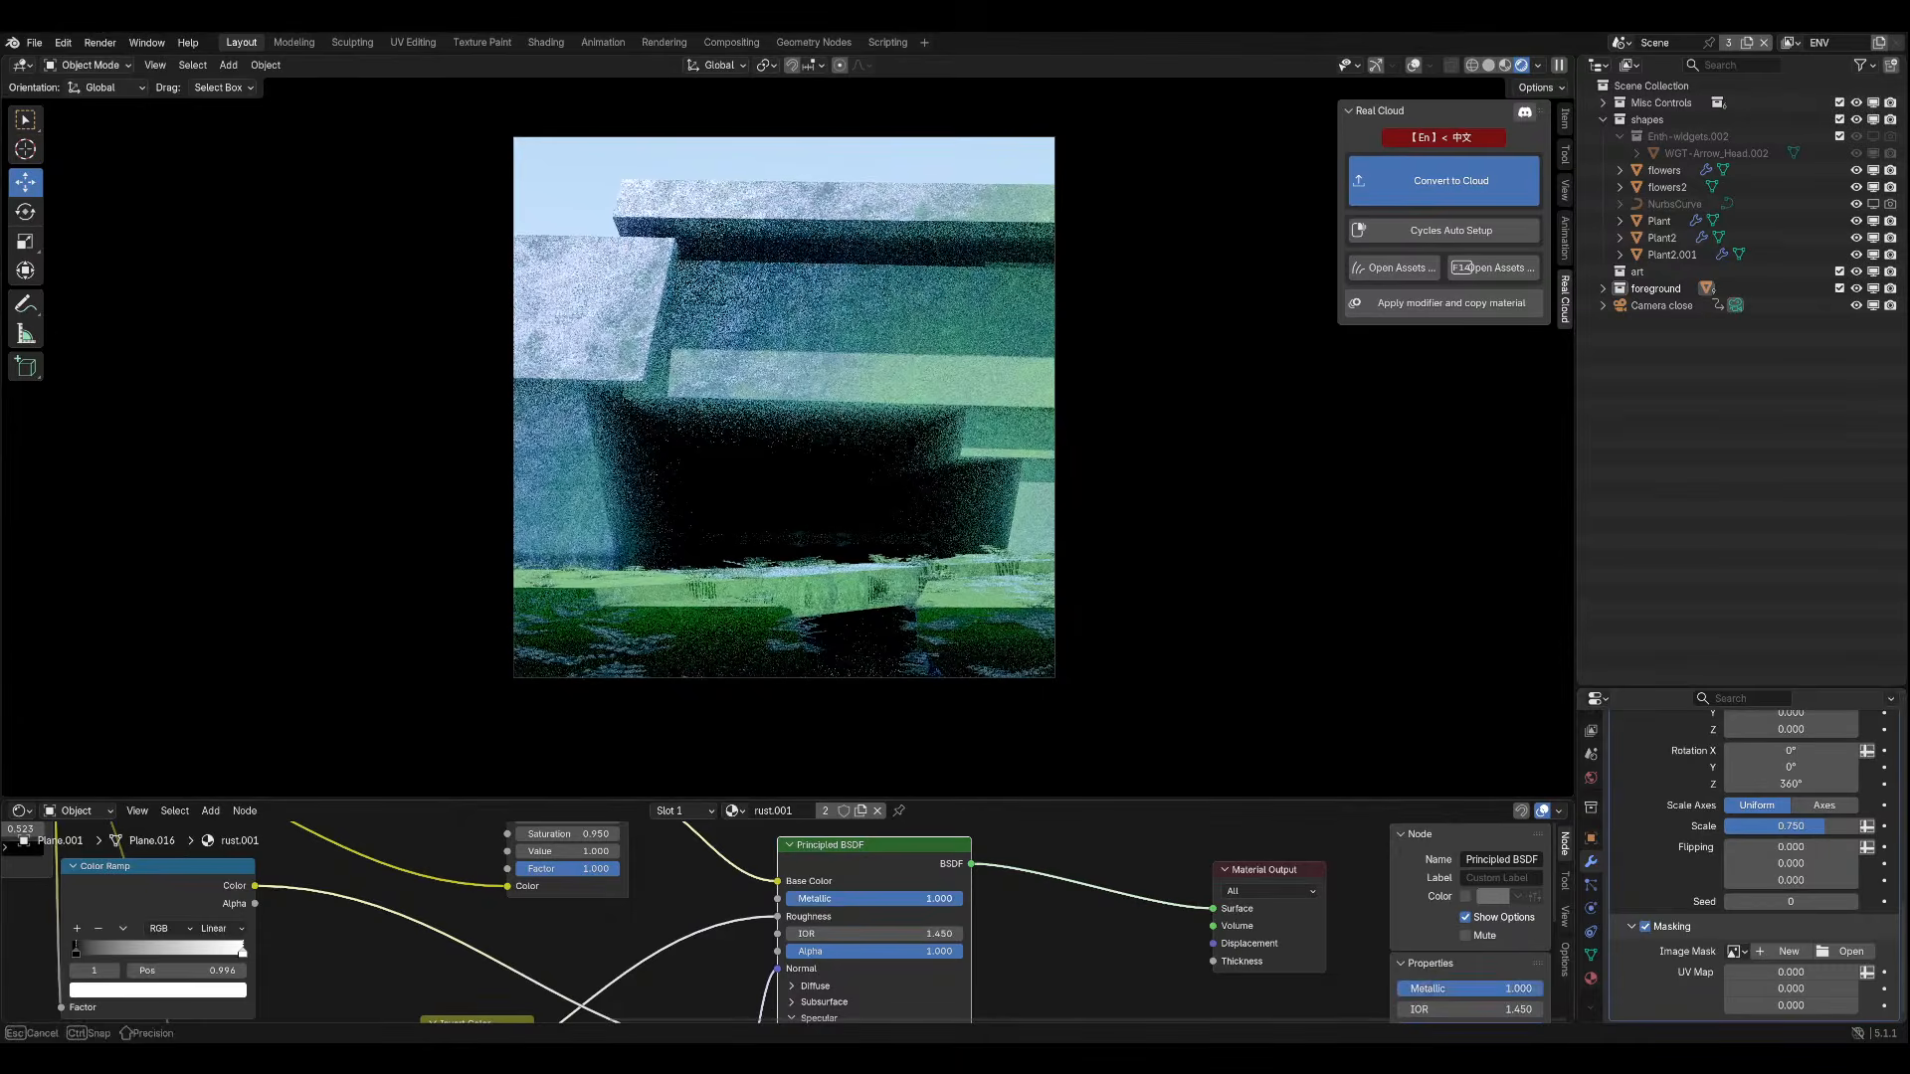
key("ctrl+z")
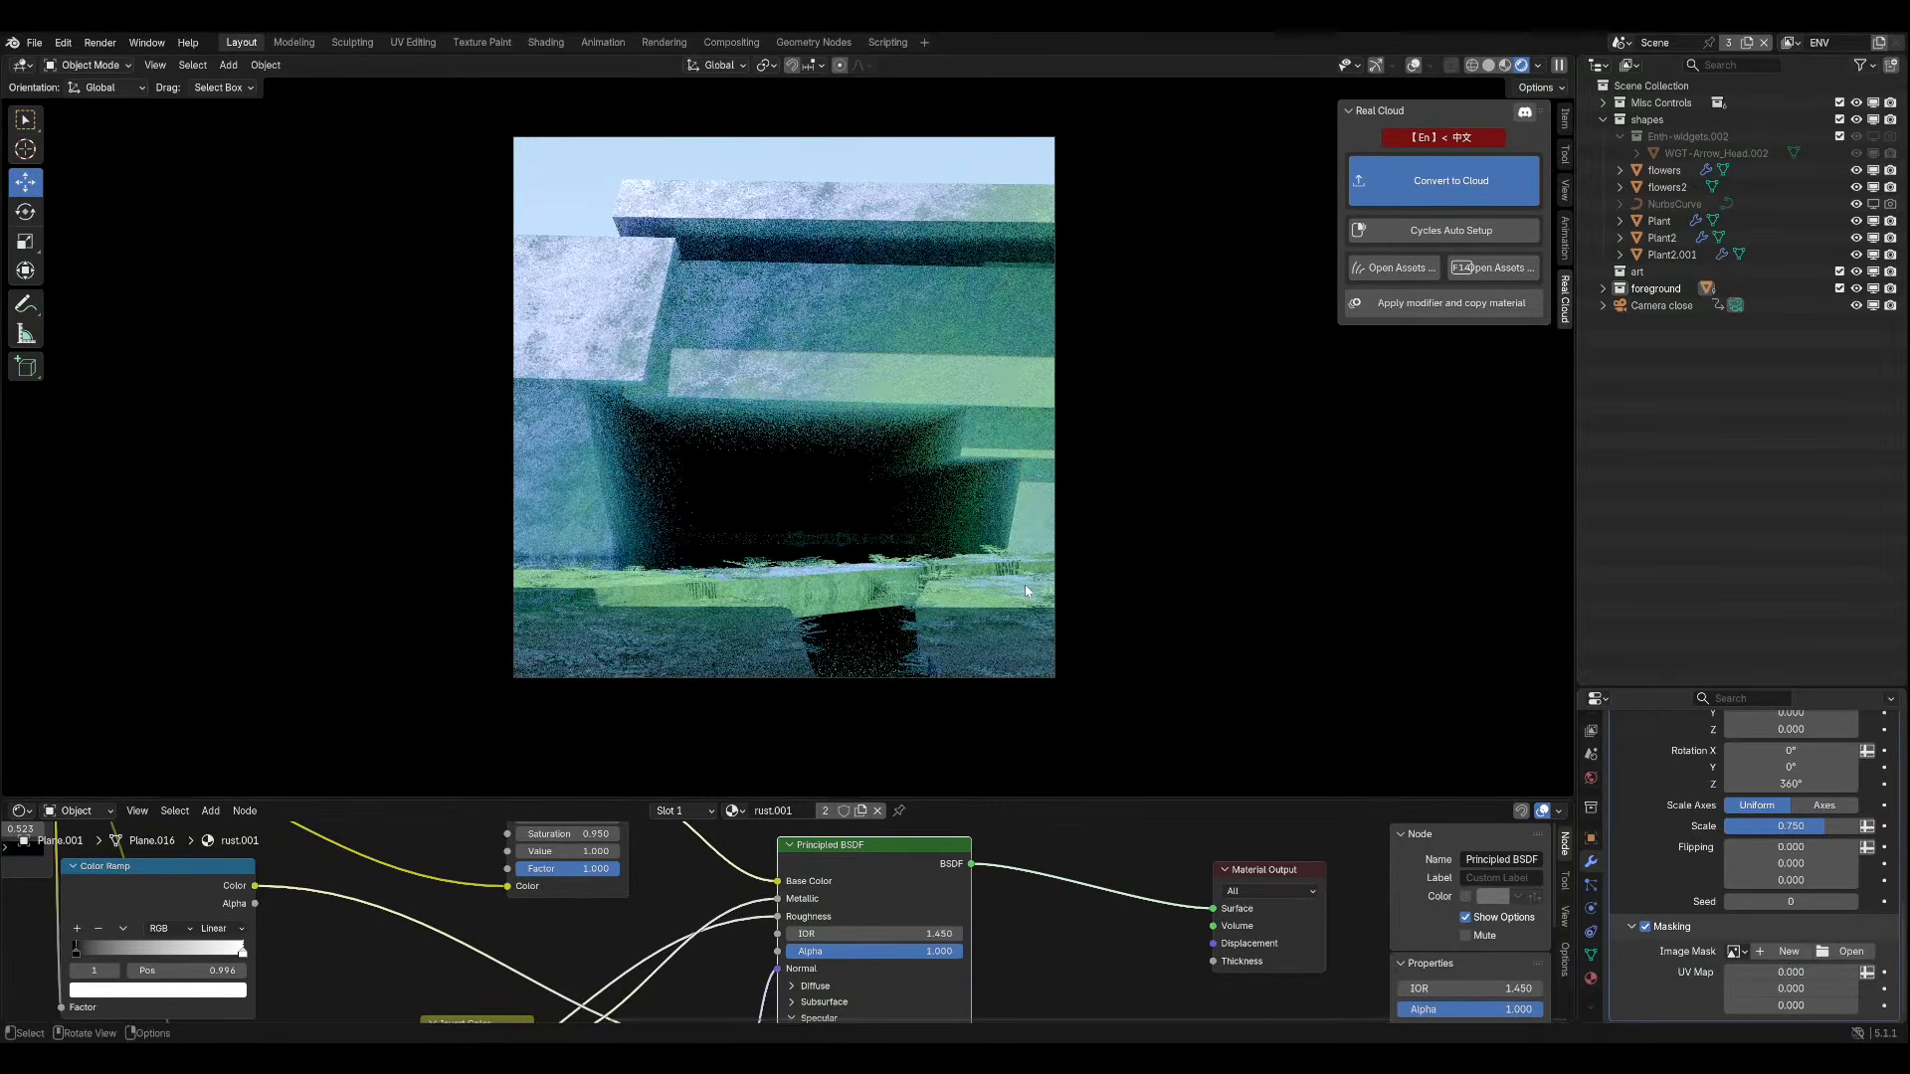
Show the viewport overlays, compare the materials of Plant2 and the ground plane from outside, and return to the camera view with Plant2 selected.
left_click(1415, 69)
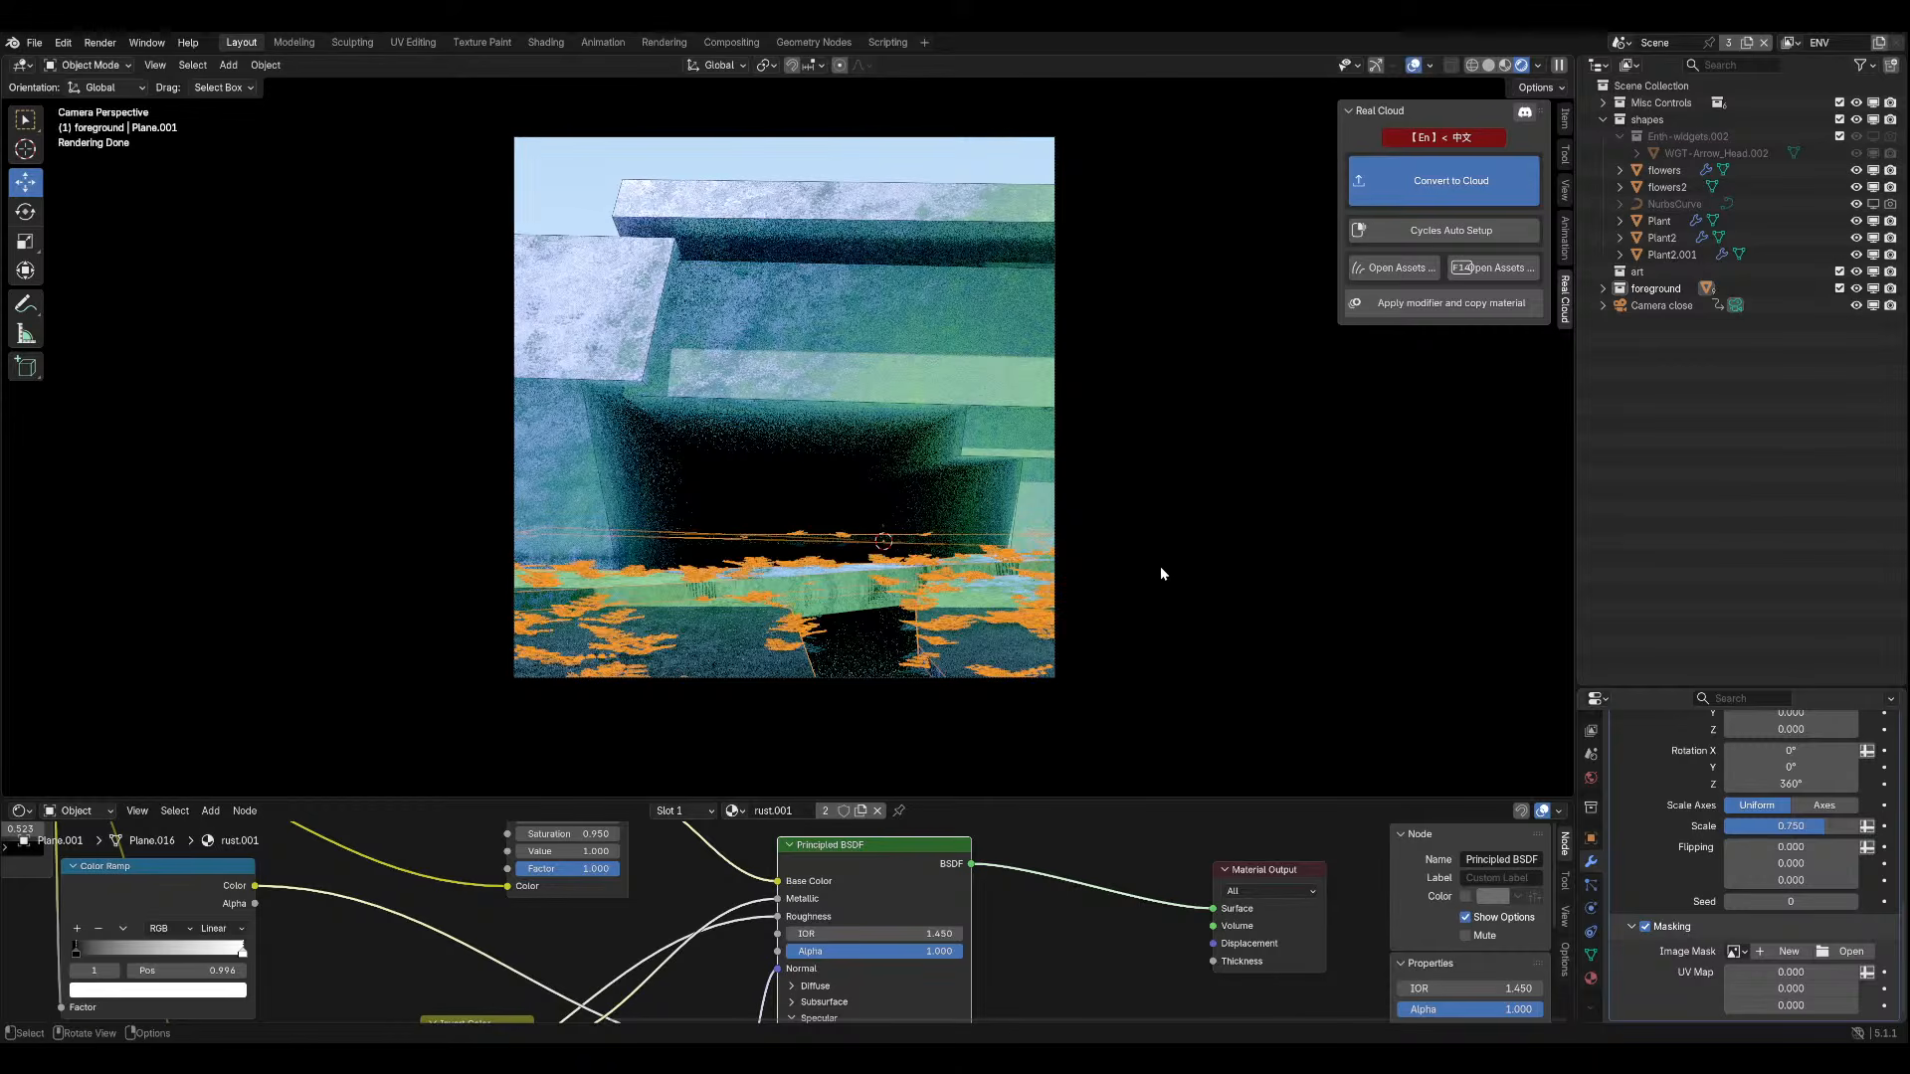
middle_click_drag(1122, 567, 481, 559)
left_click(428, 488)
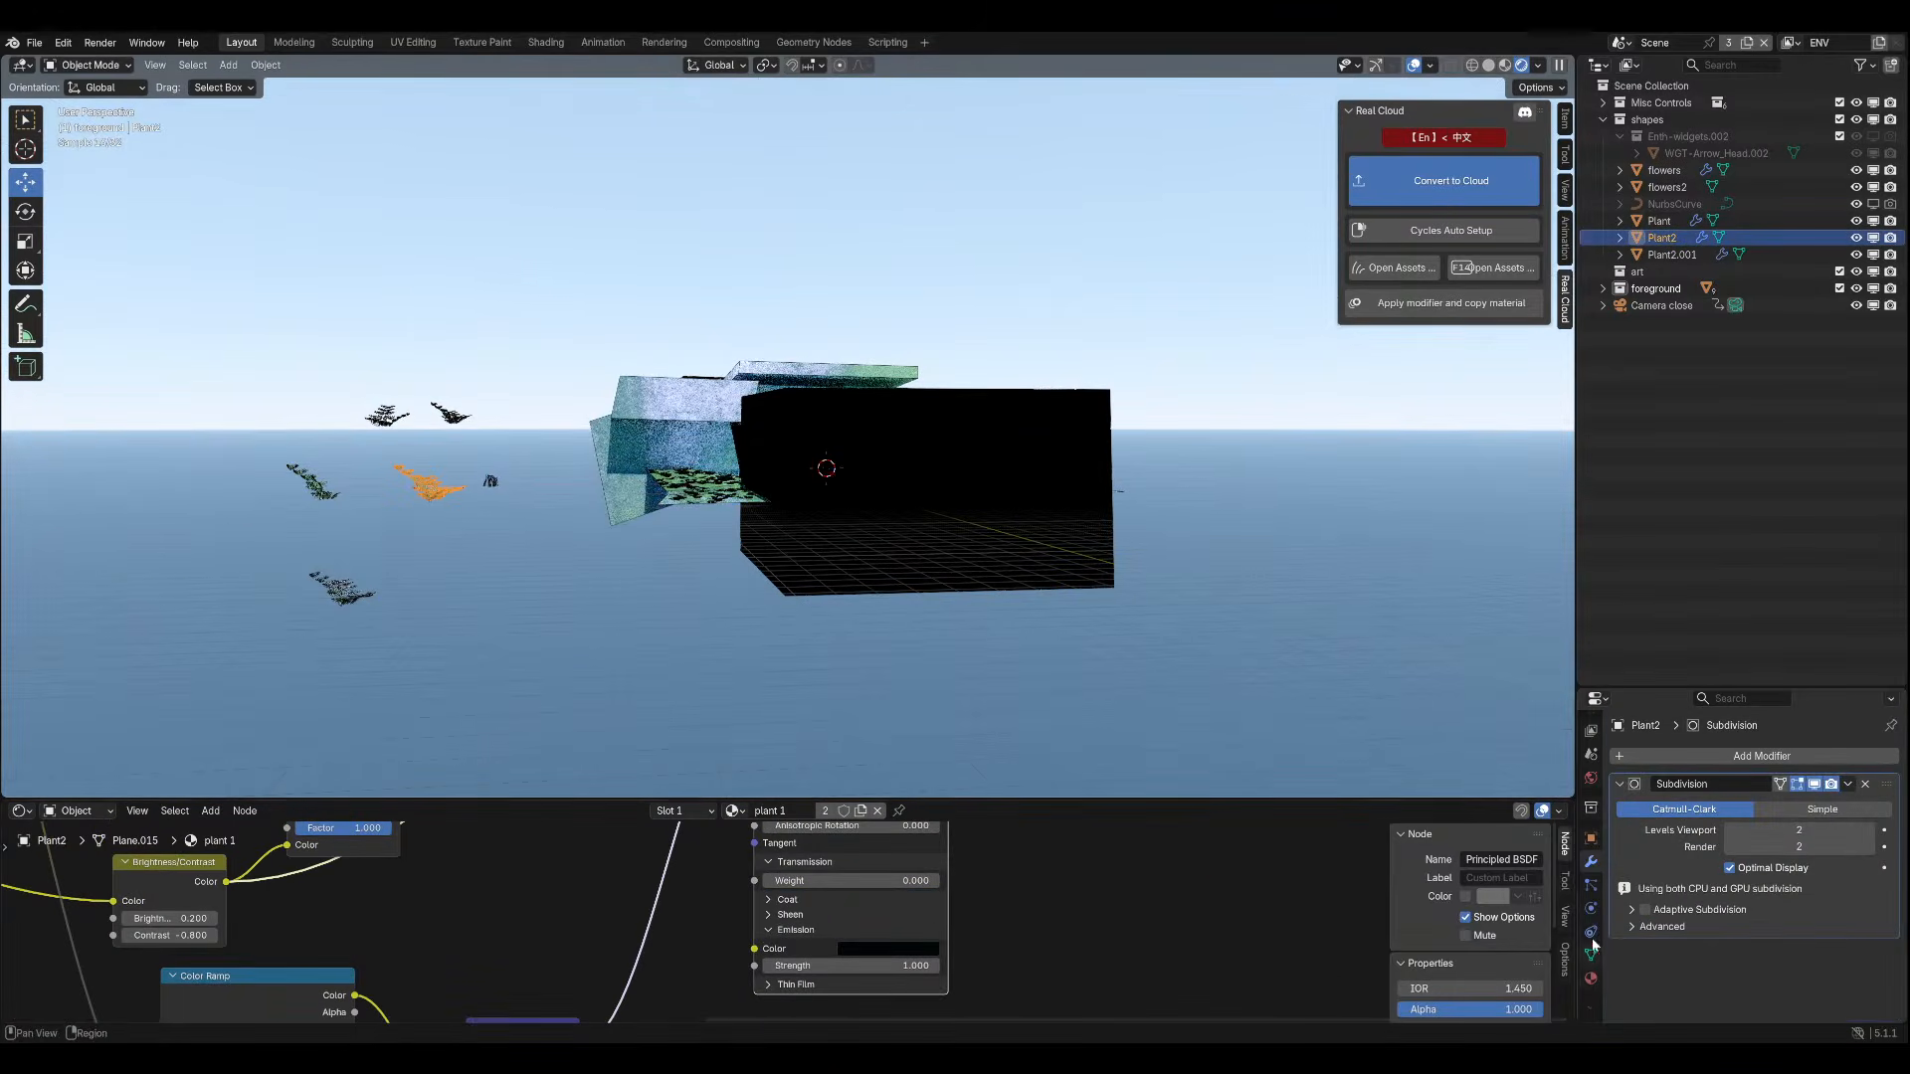
left_click(1591, 979)
middle_click_drag(686, 444, 781, 598)
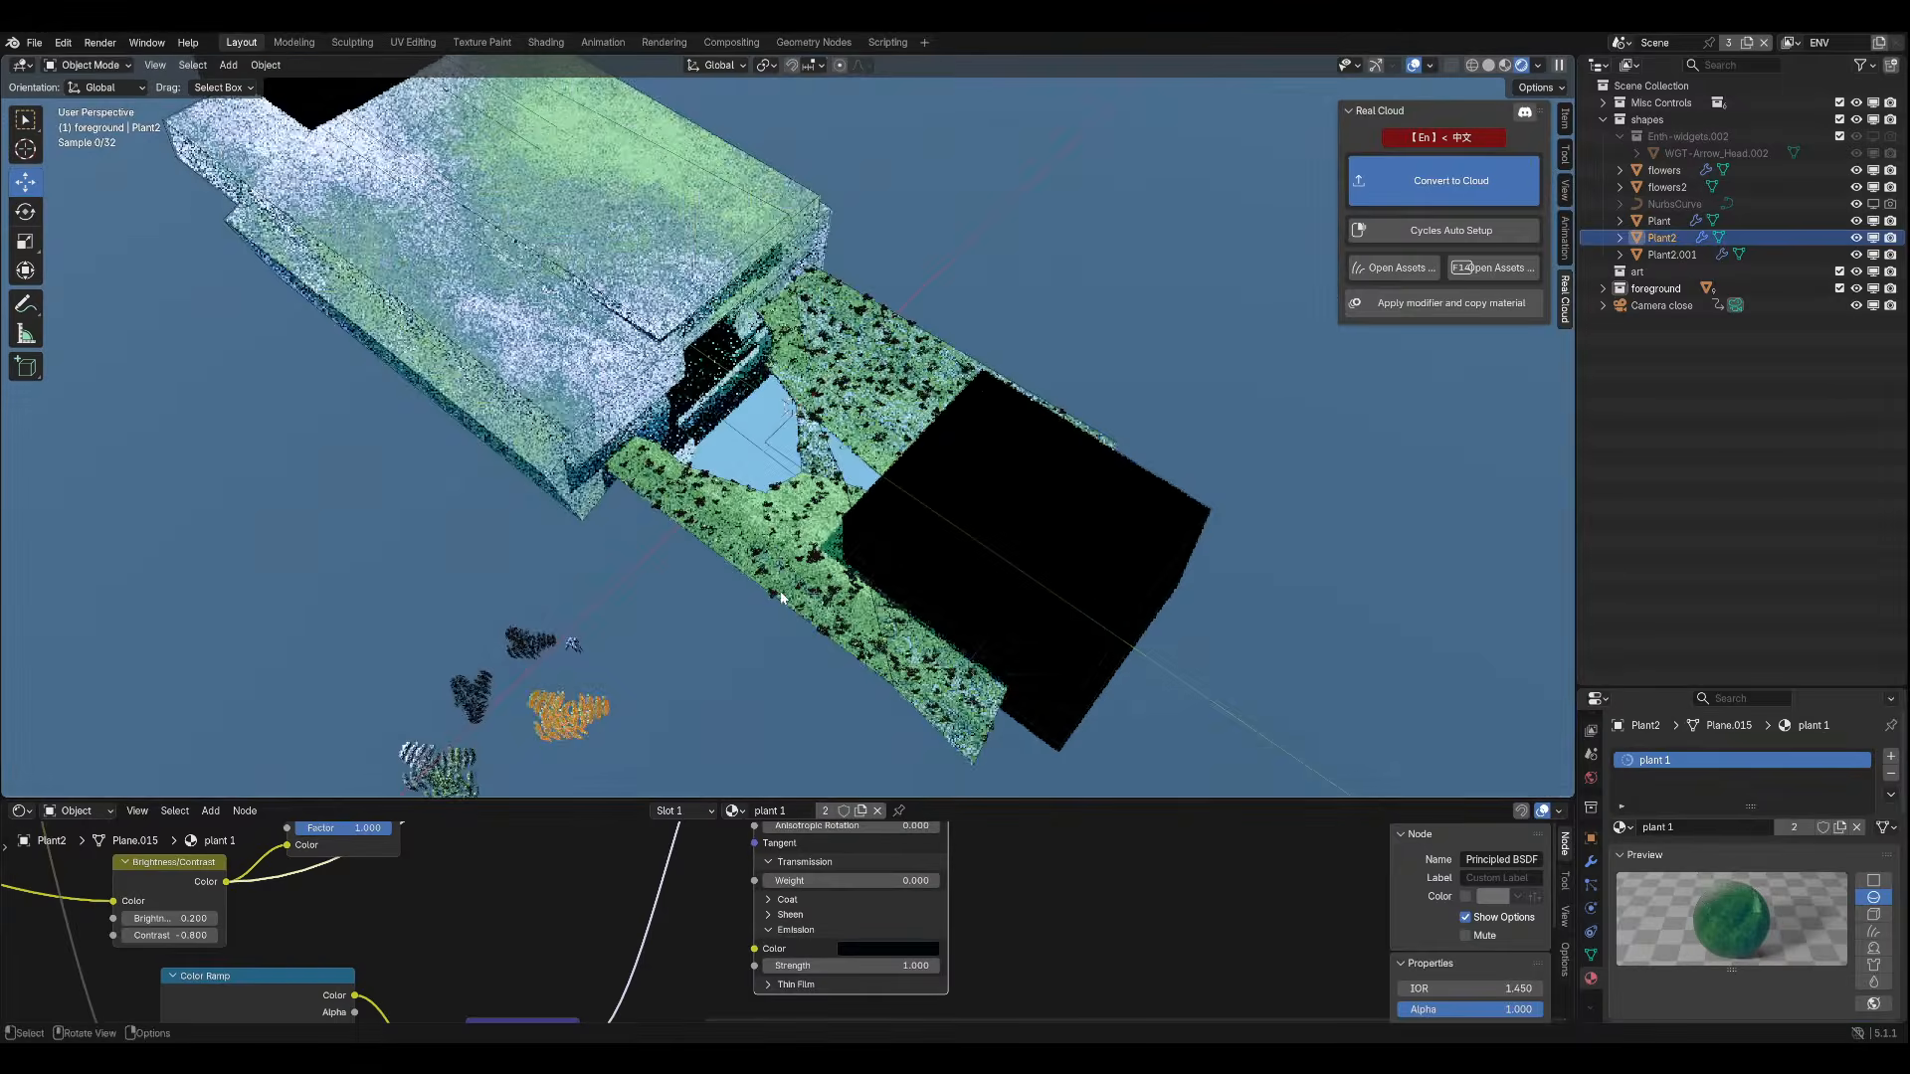
left_click(757, 565)
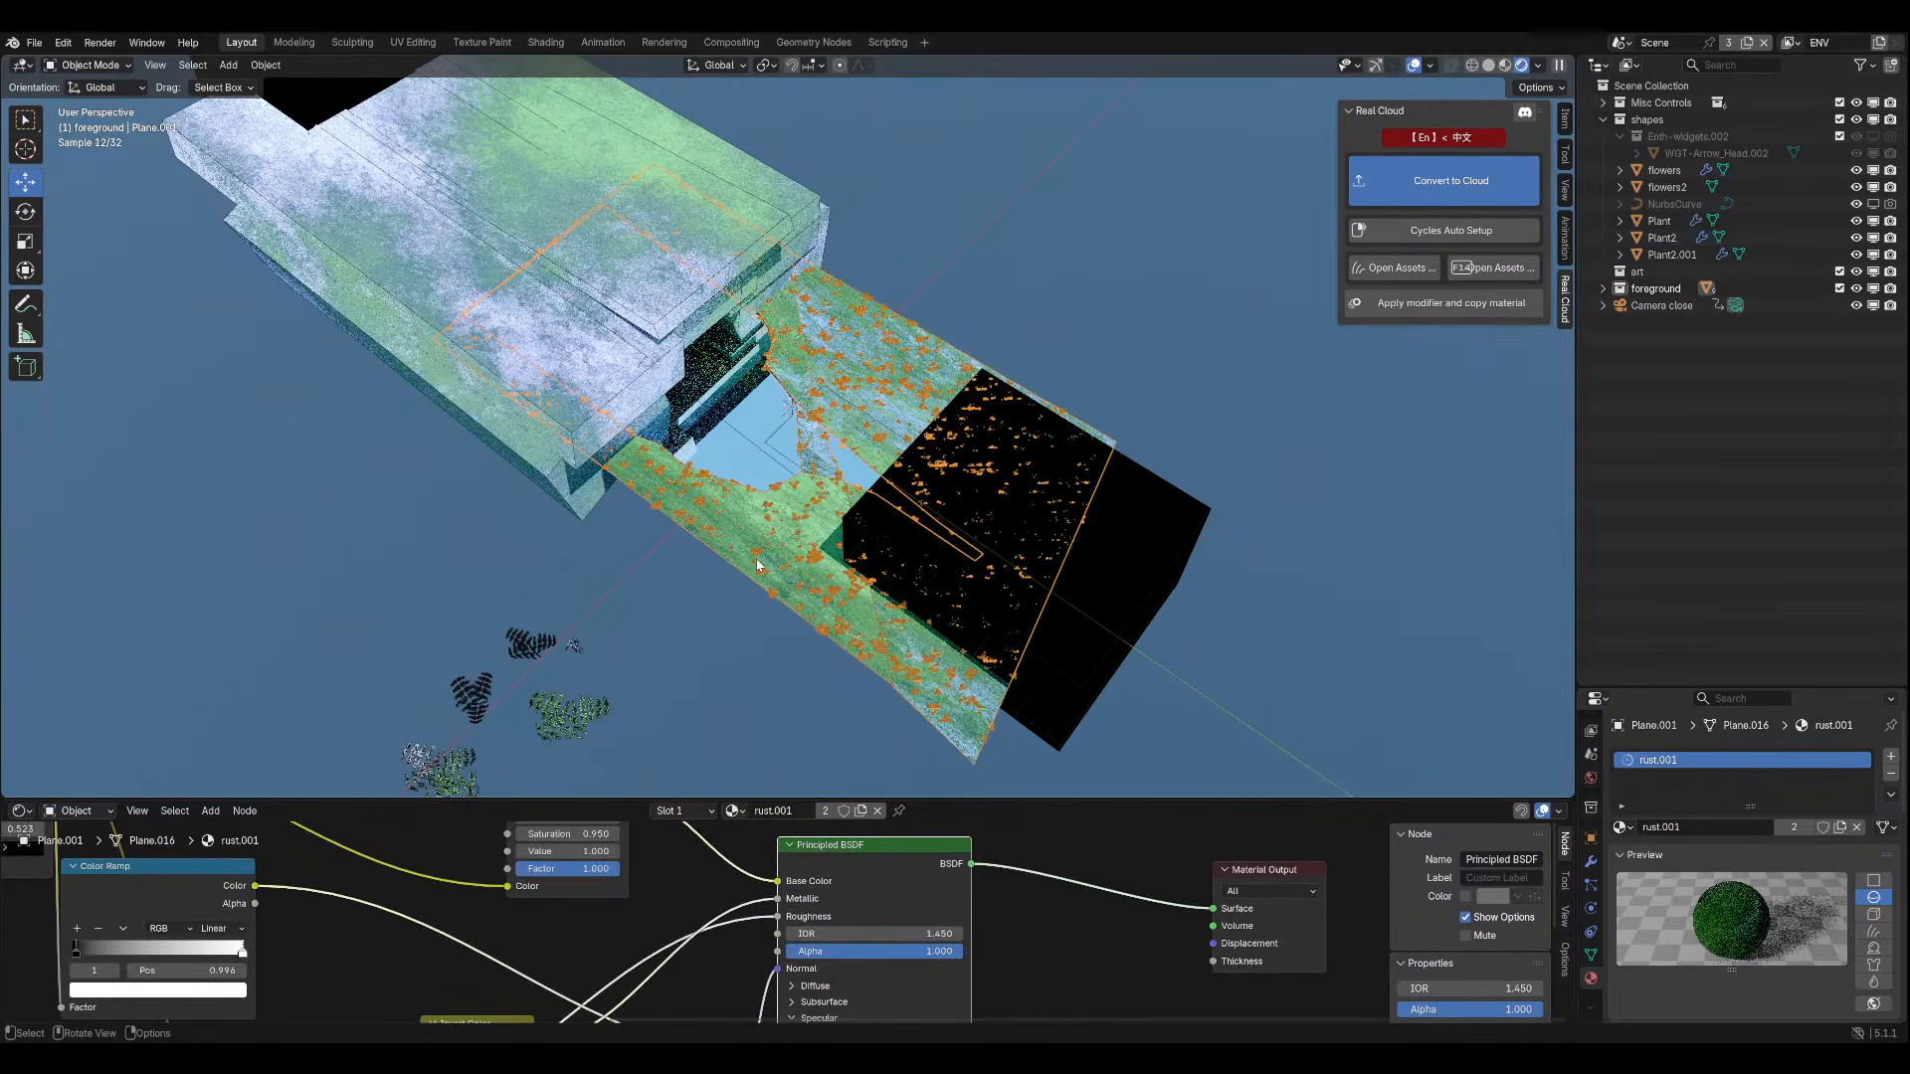
left_click(595, 709)
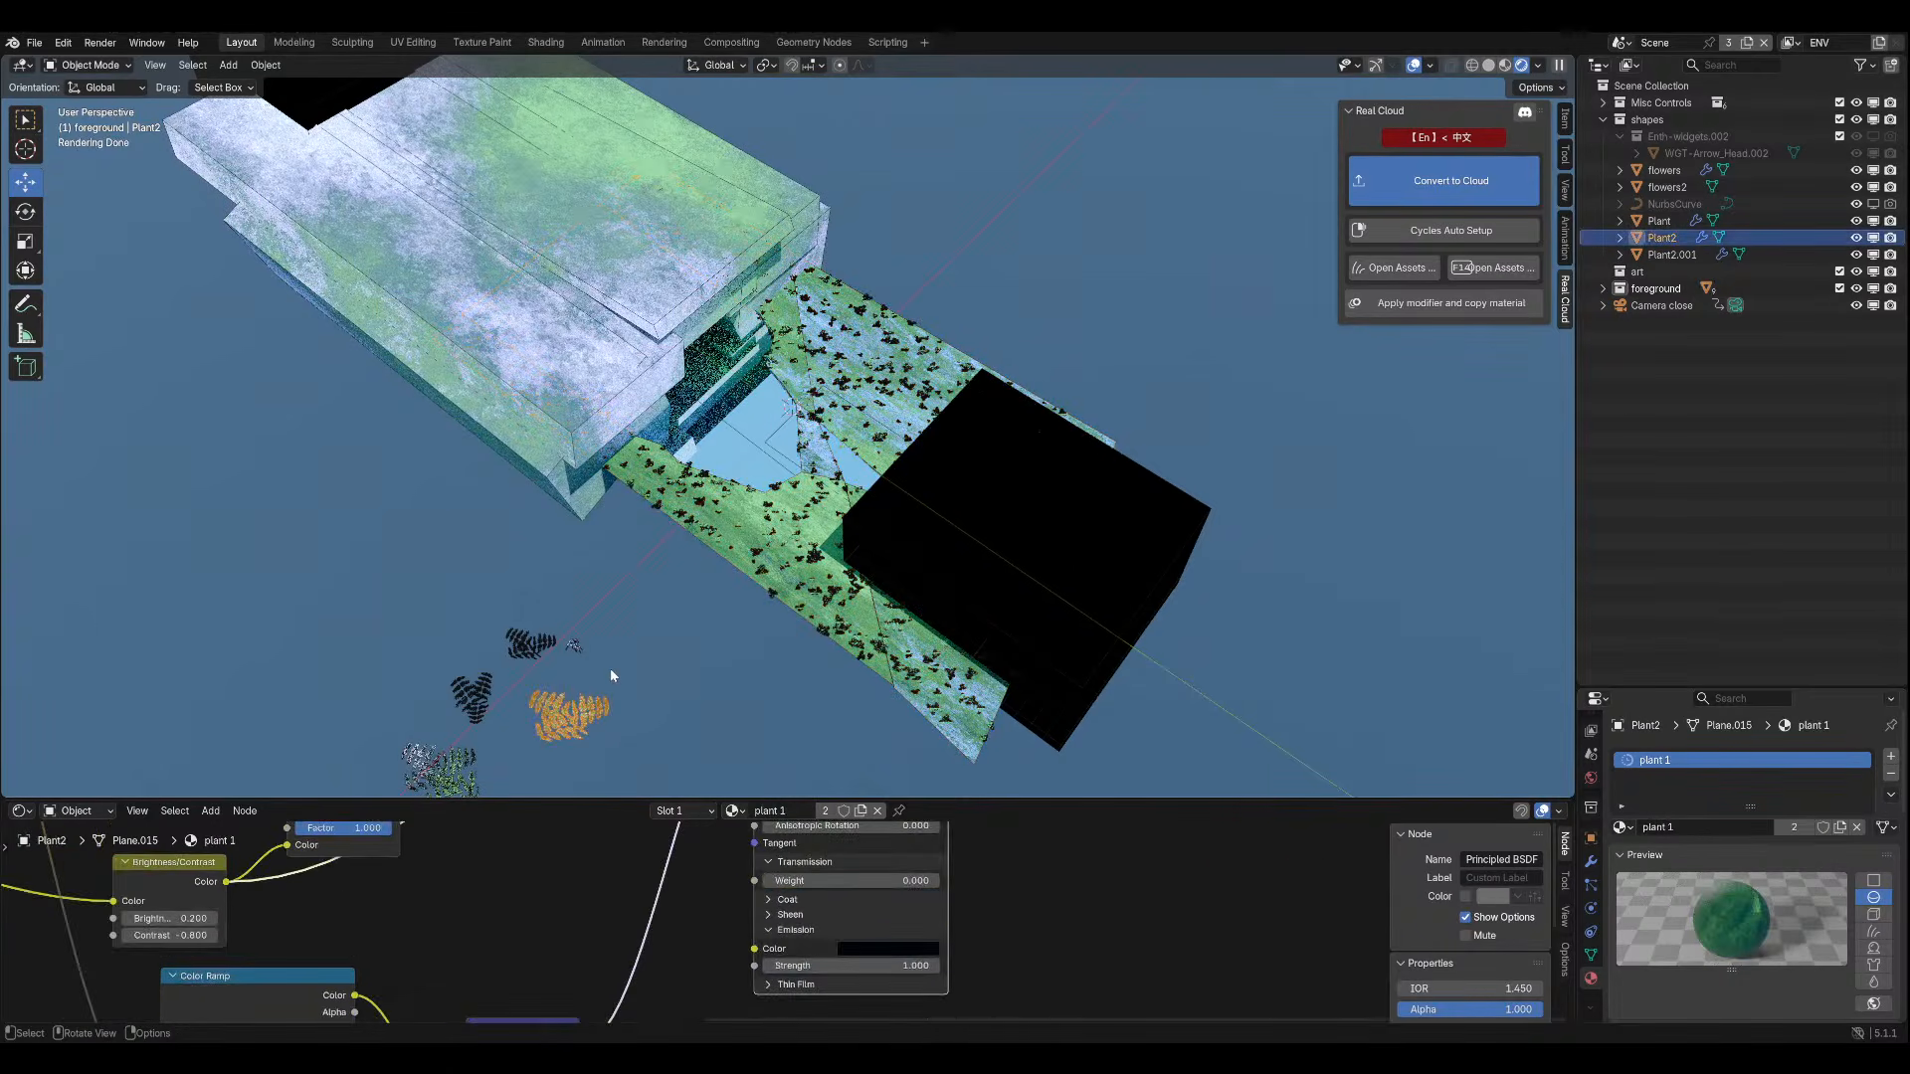
key("KP_0")
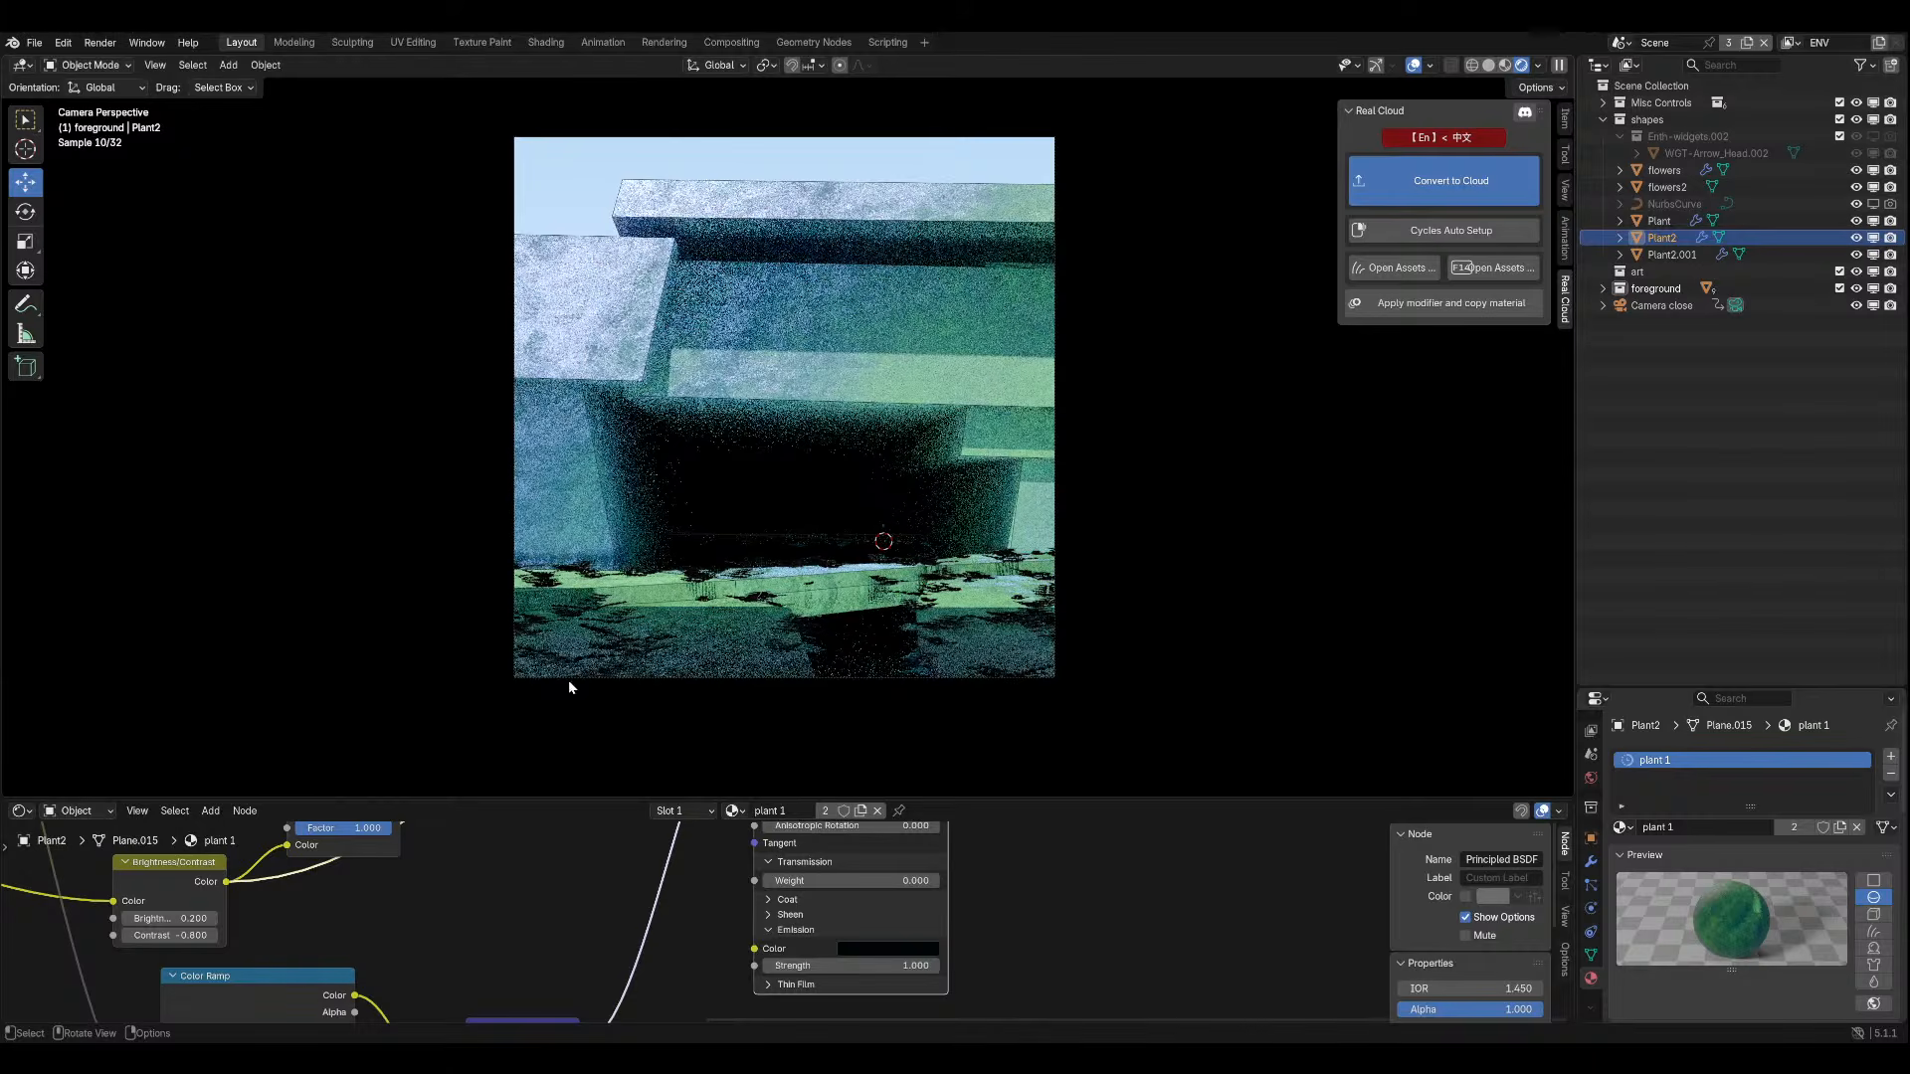
Try the plant 1 material with its Metallic input disconnected, compare the render without overlays, and restore the link.
middle_click_drag(656, 829, 632, 906)
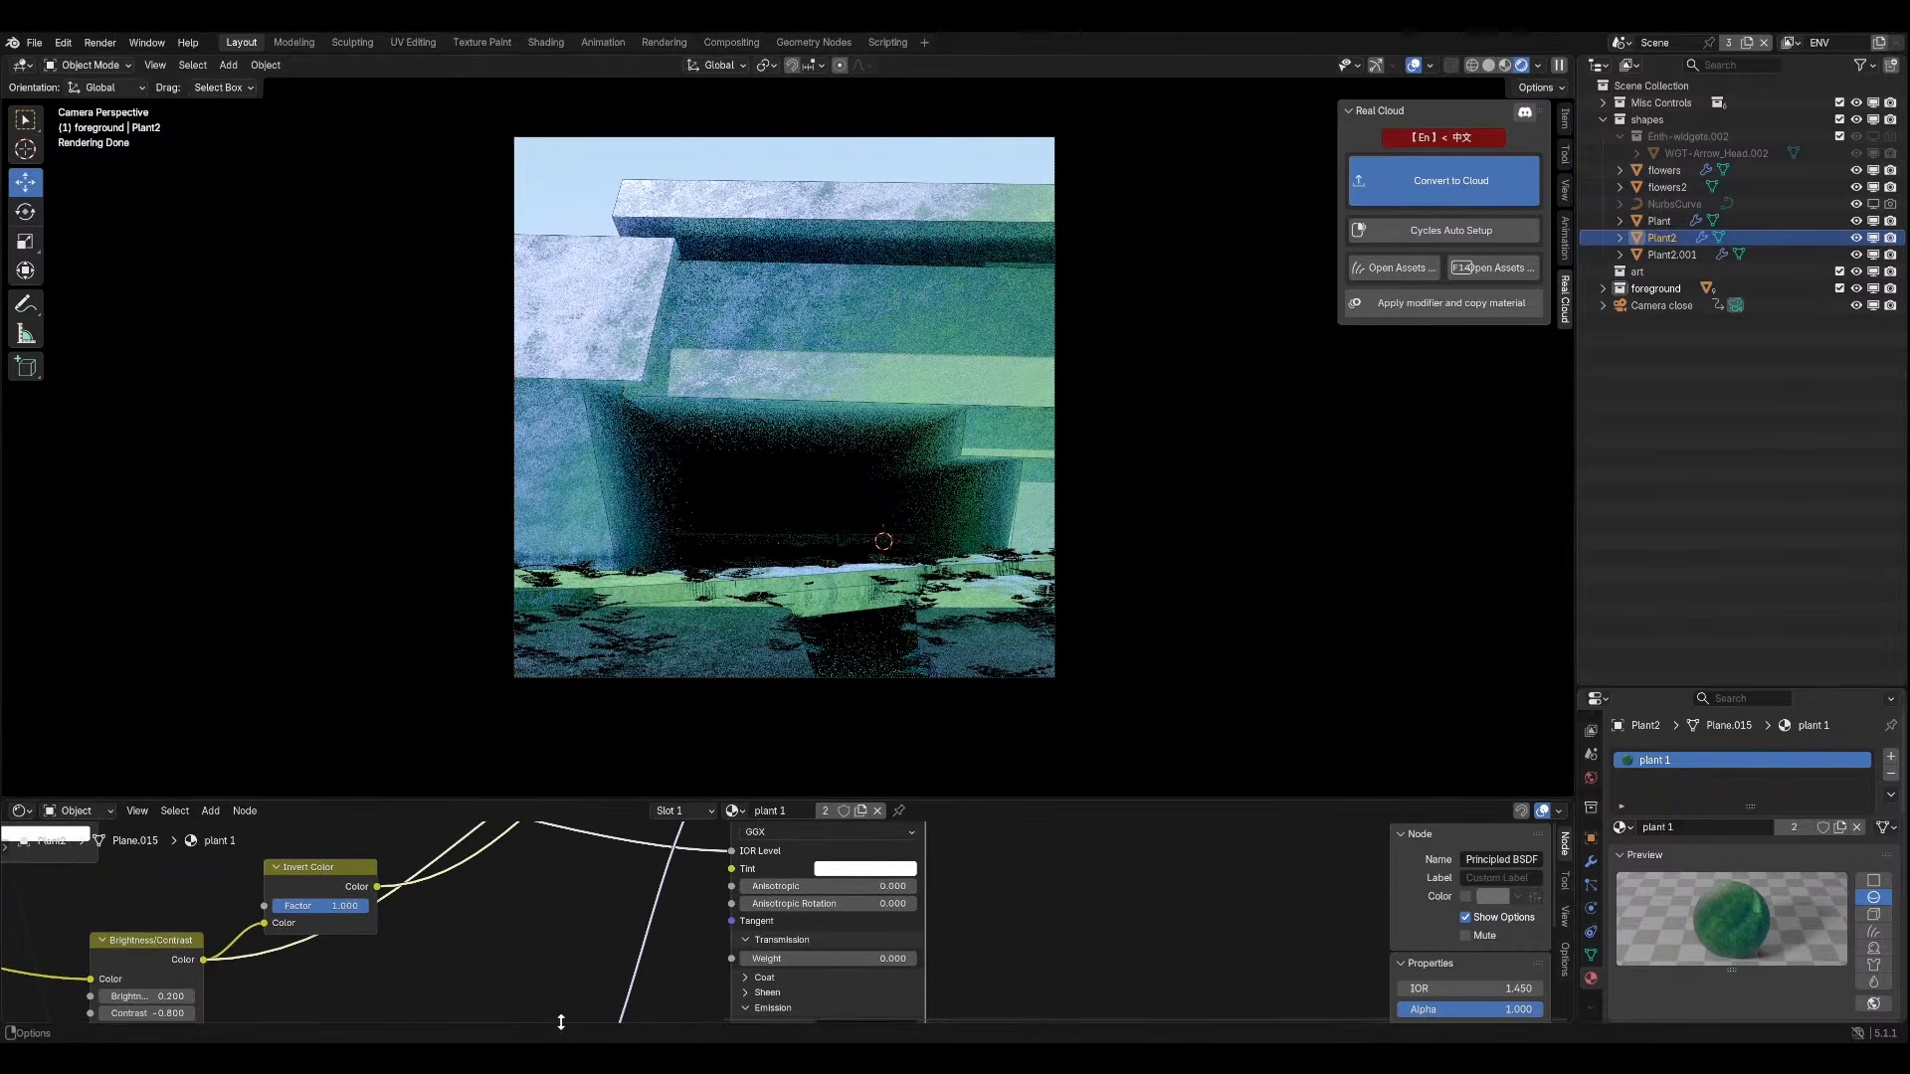
left_click(1405, 110)
middle_click_drag(979, 847, 939, 998)
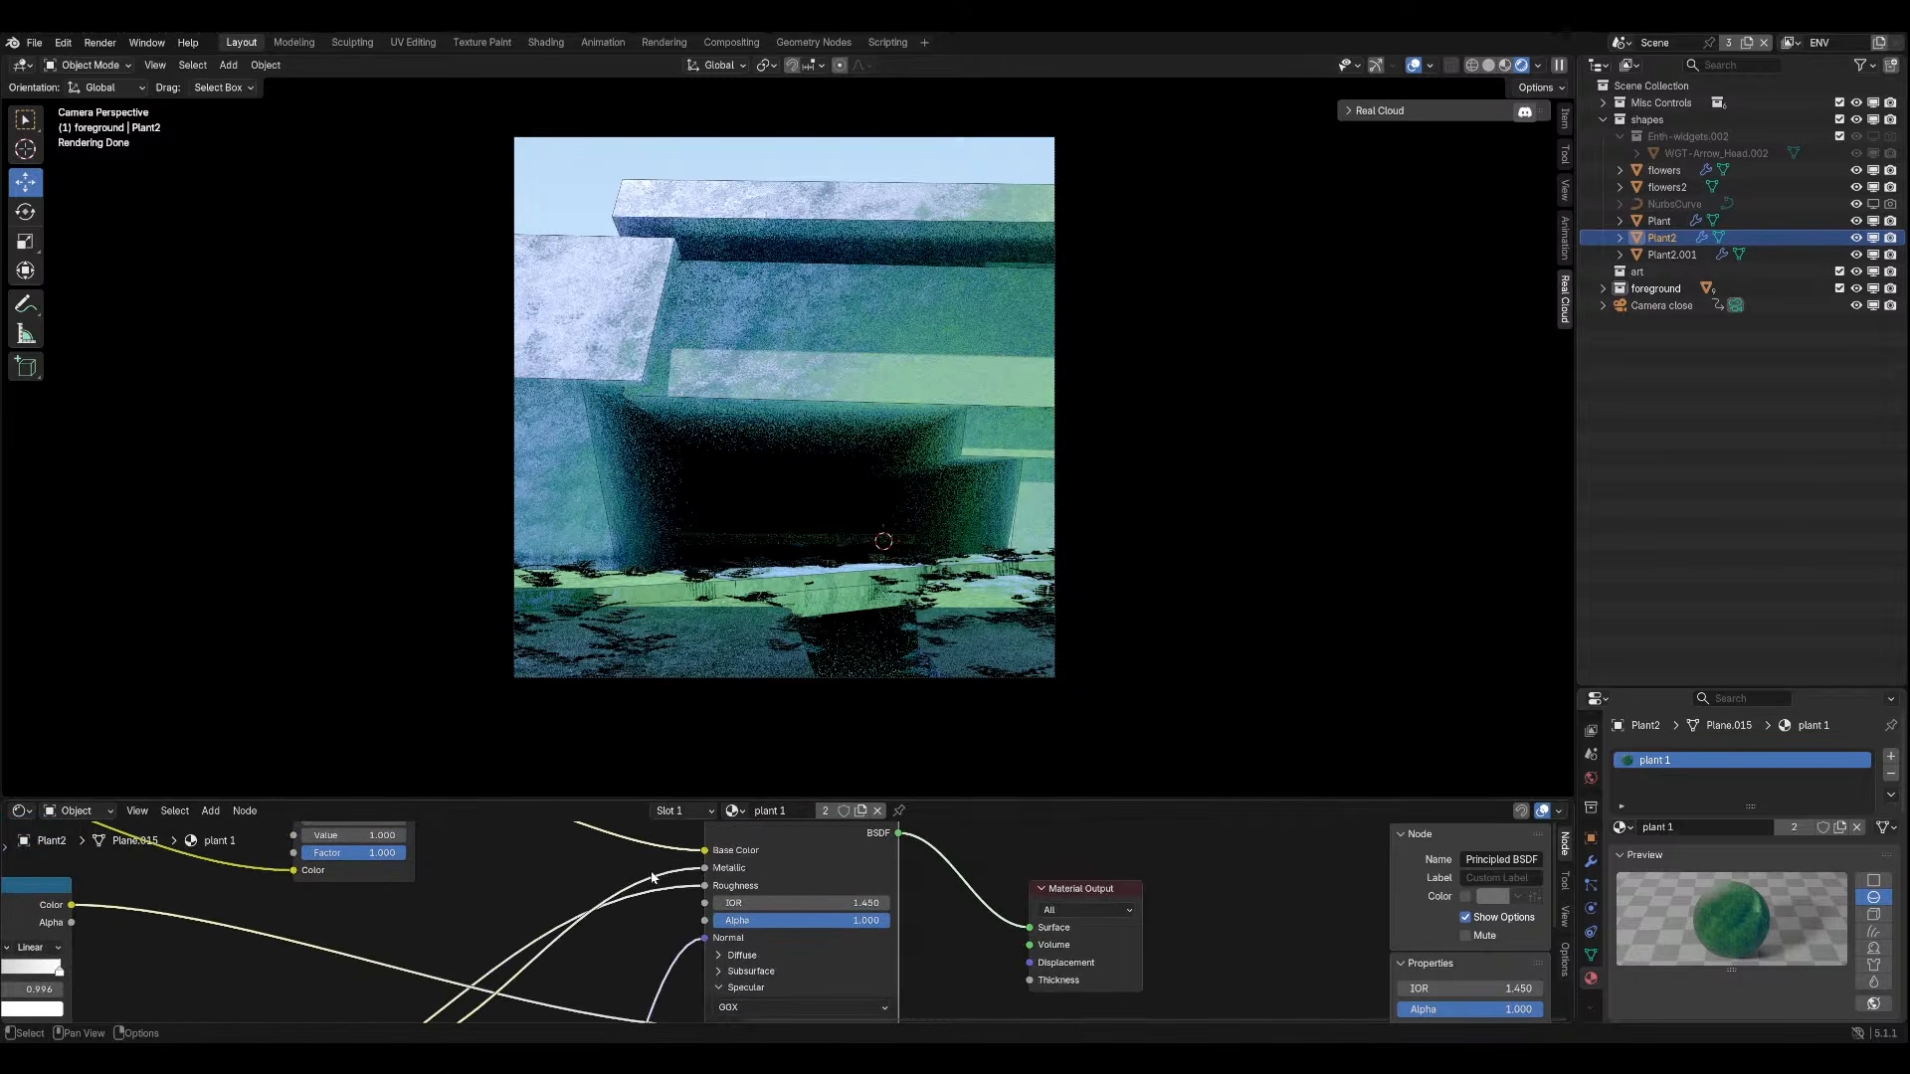
left_click_drag(704, 868, 611, 882)
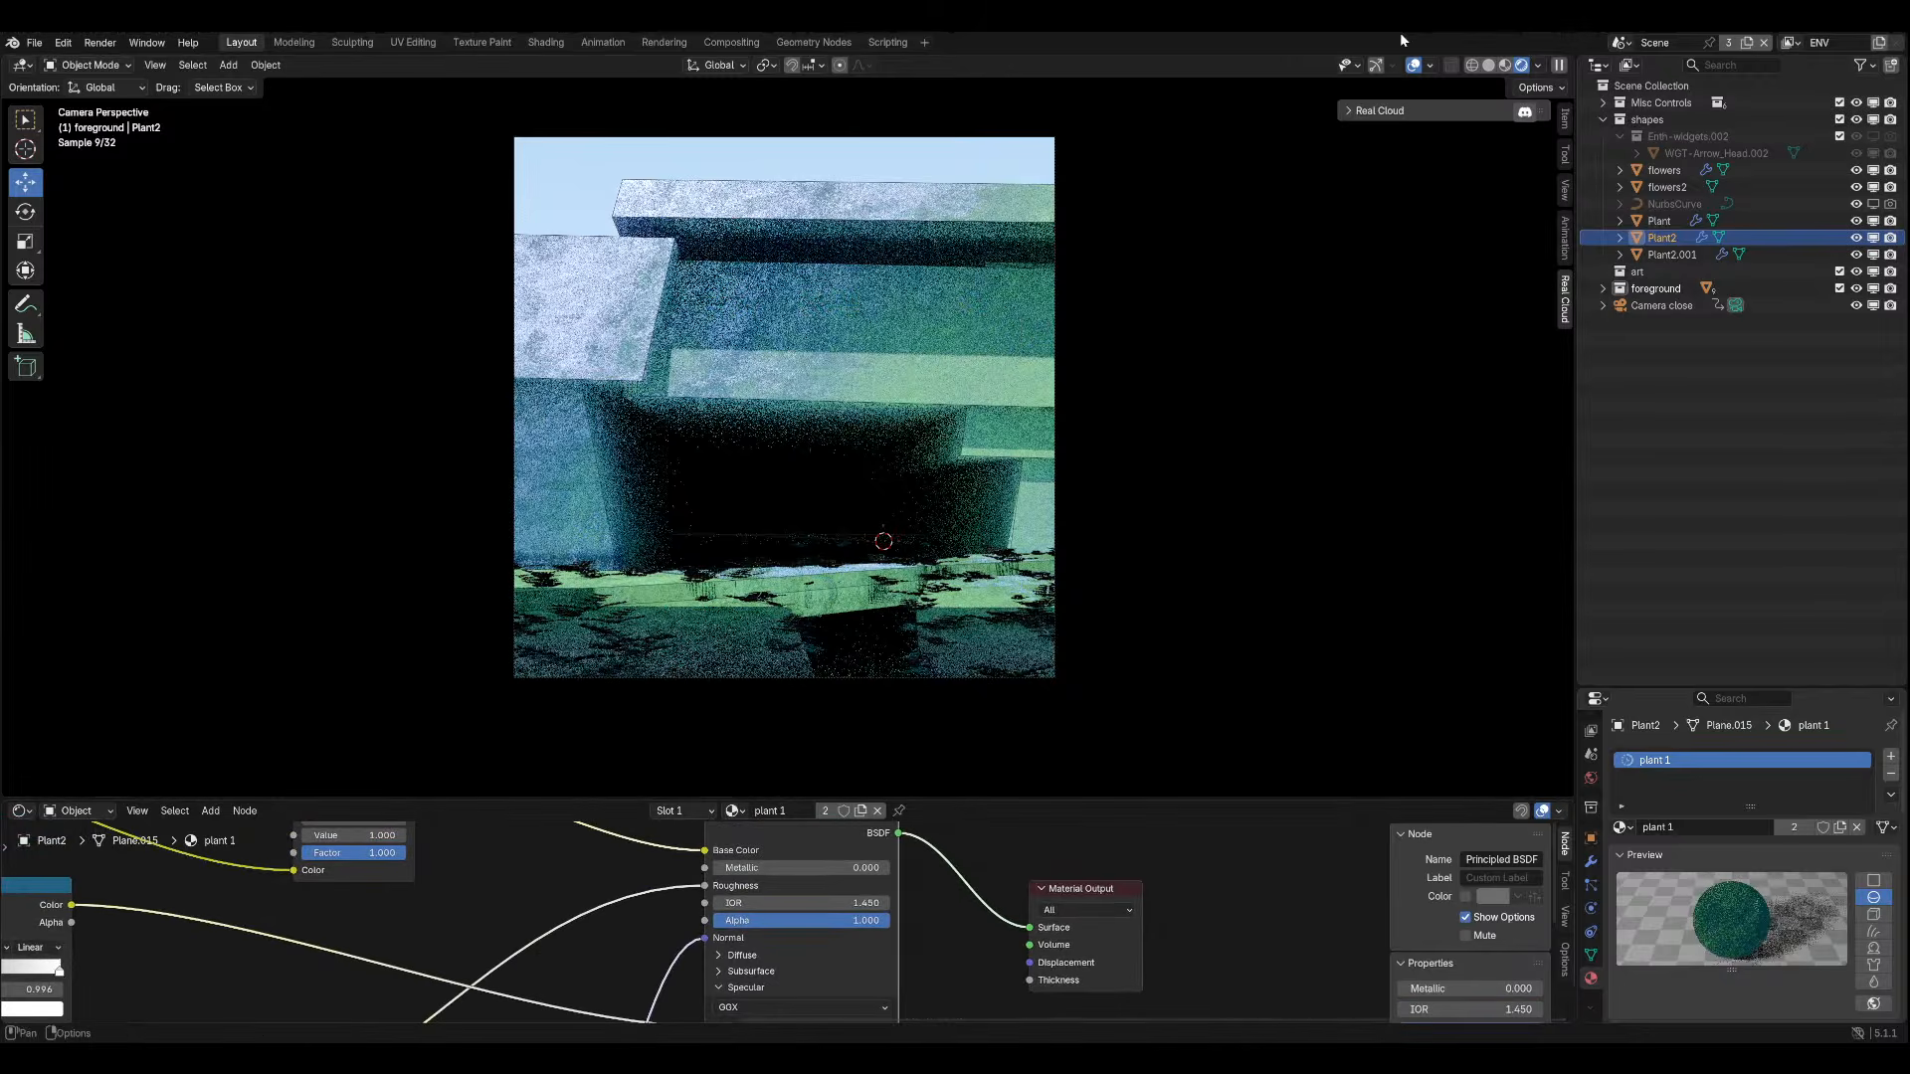
key("ctrl+z")
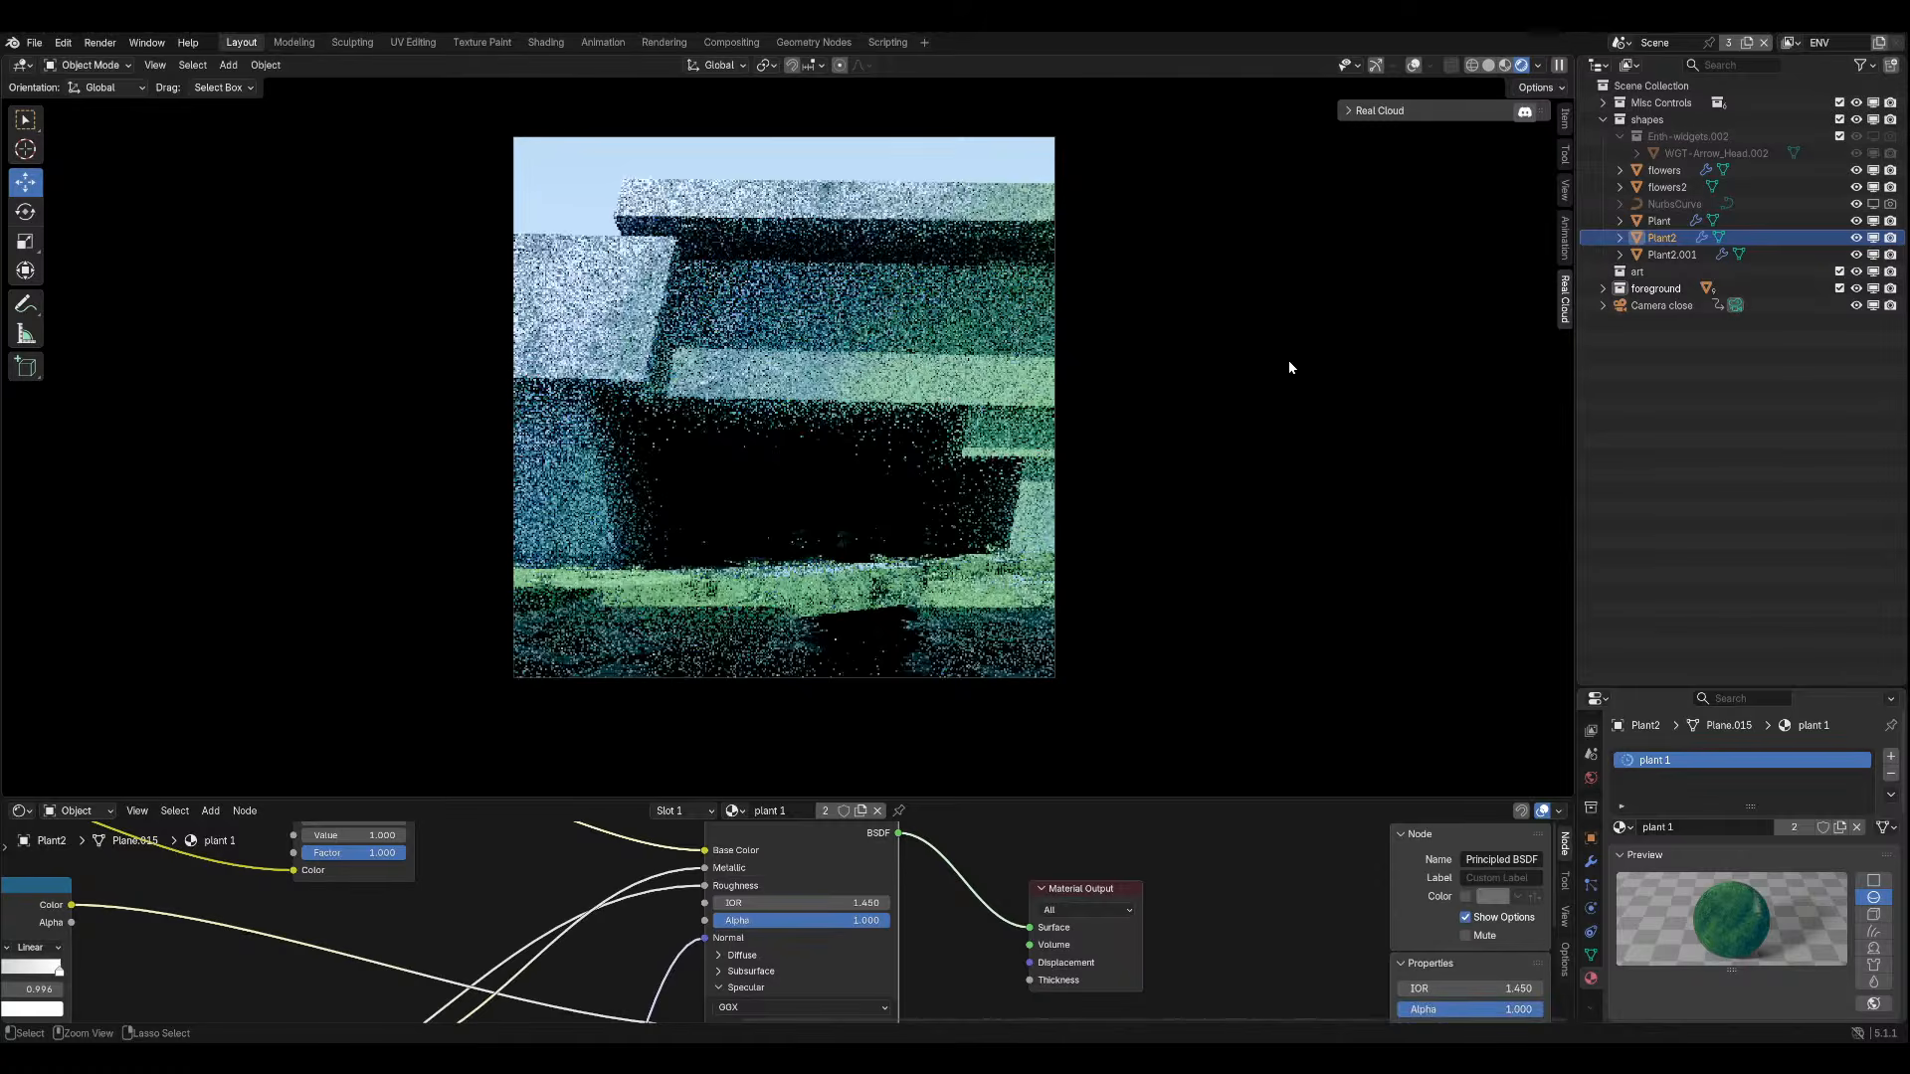
key("ctrl+shift+z")
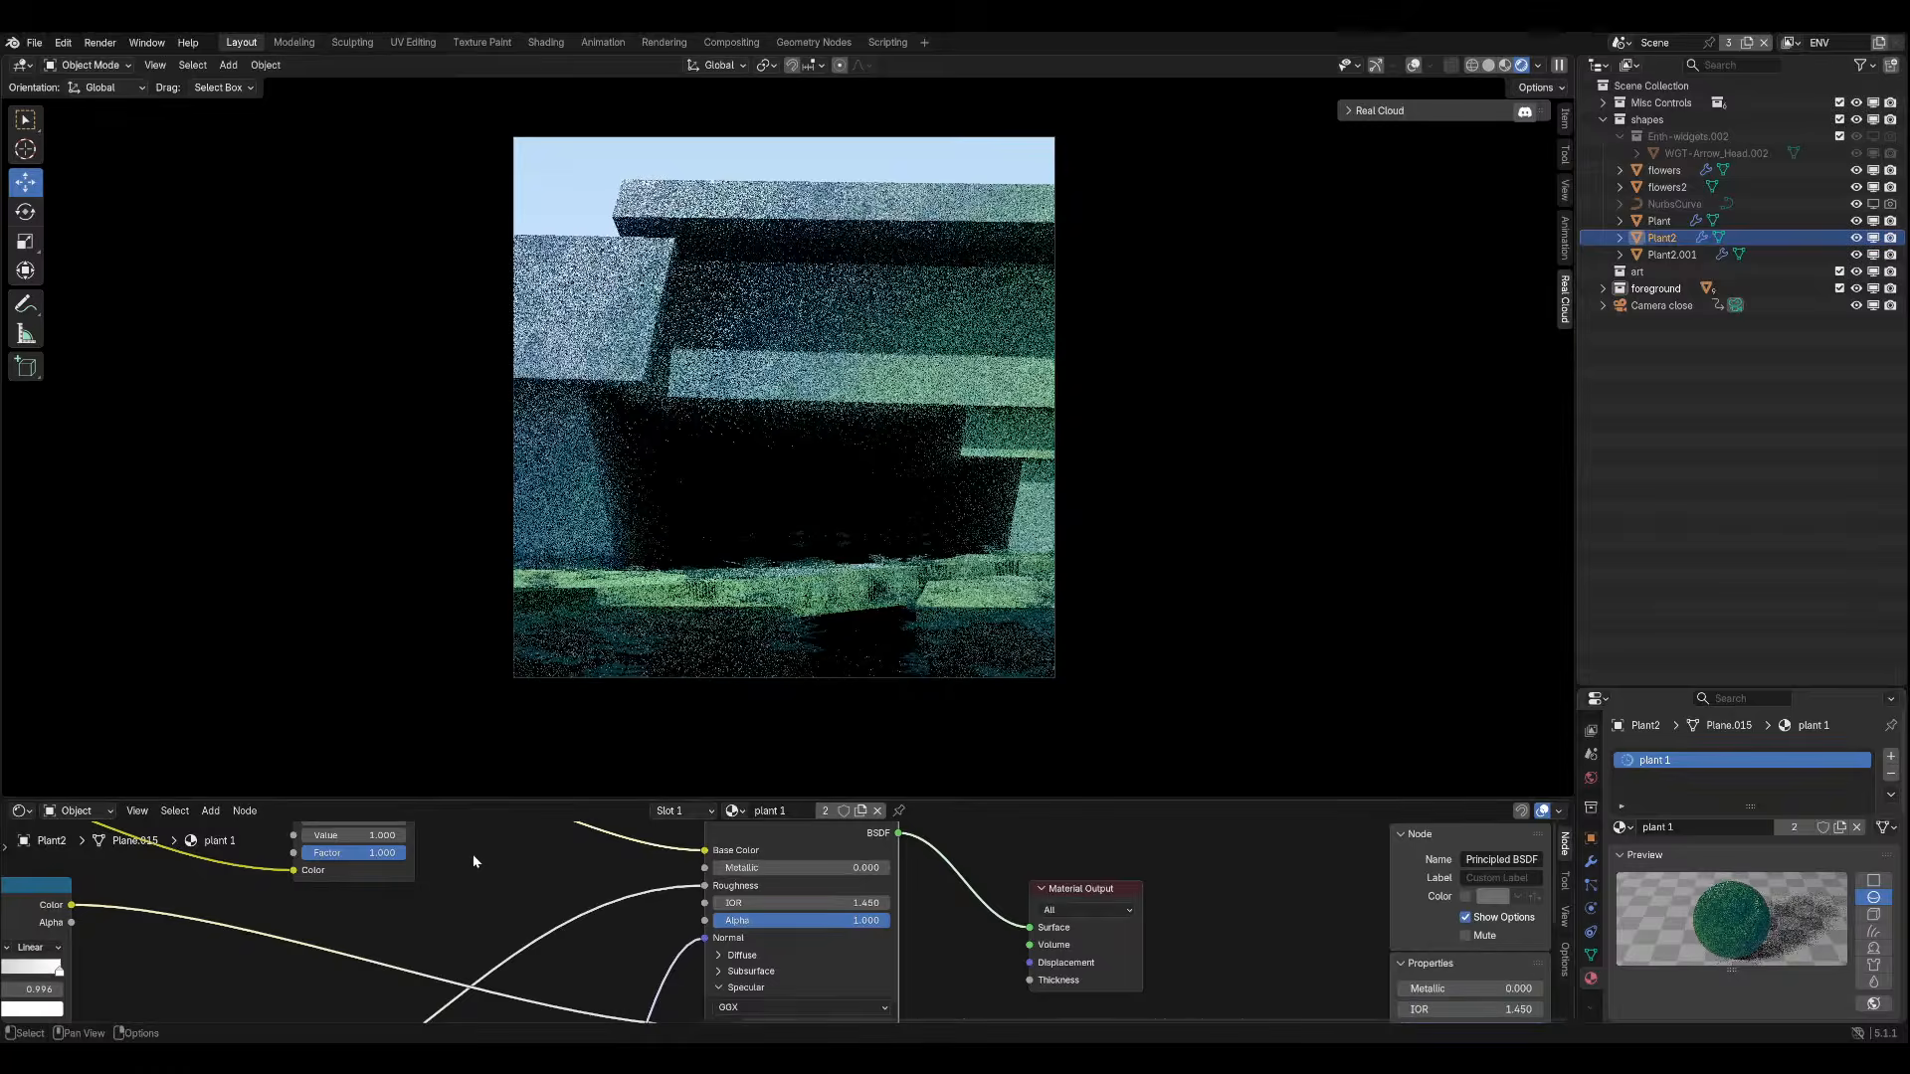
key("ctrl+z")
Examine the rendered ground plants up close in the camera view and look through Plant2's properties.
scroll(838, 584, "up", 1)
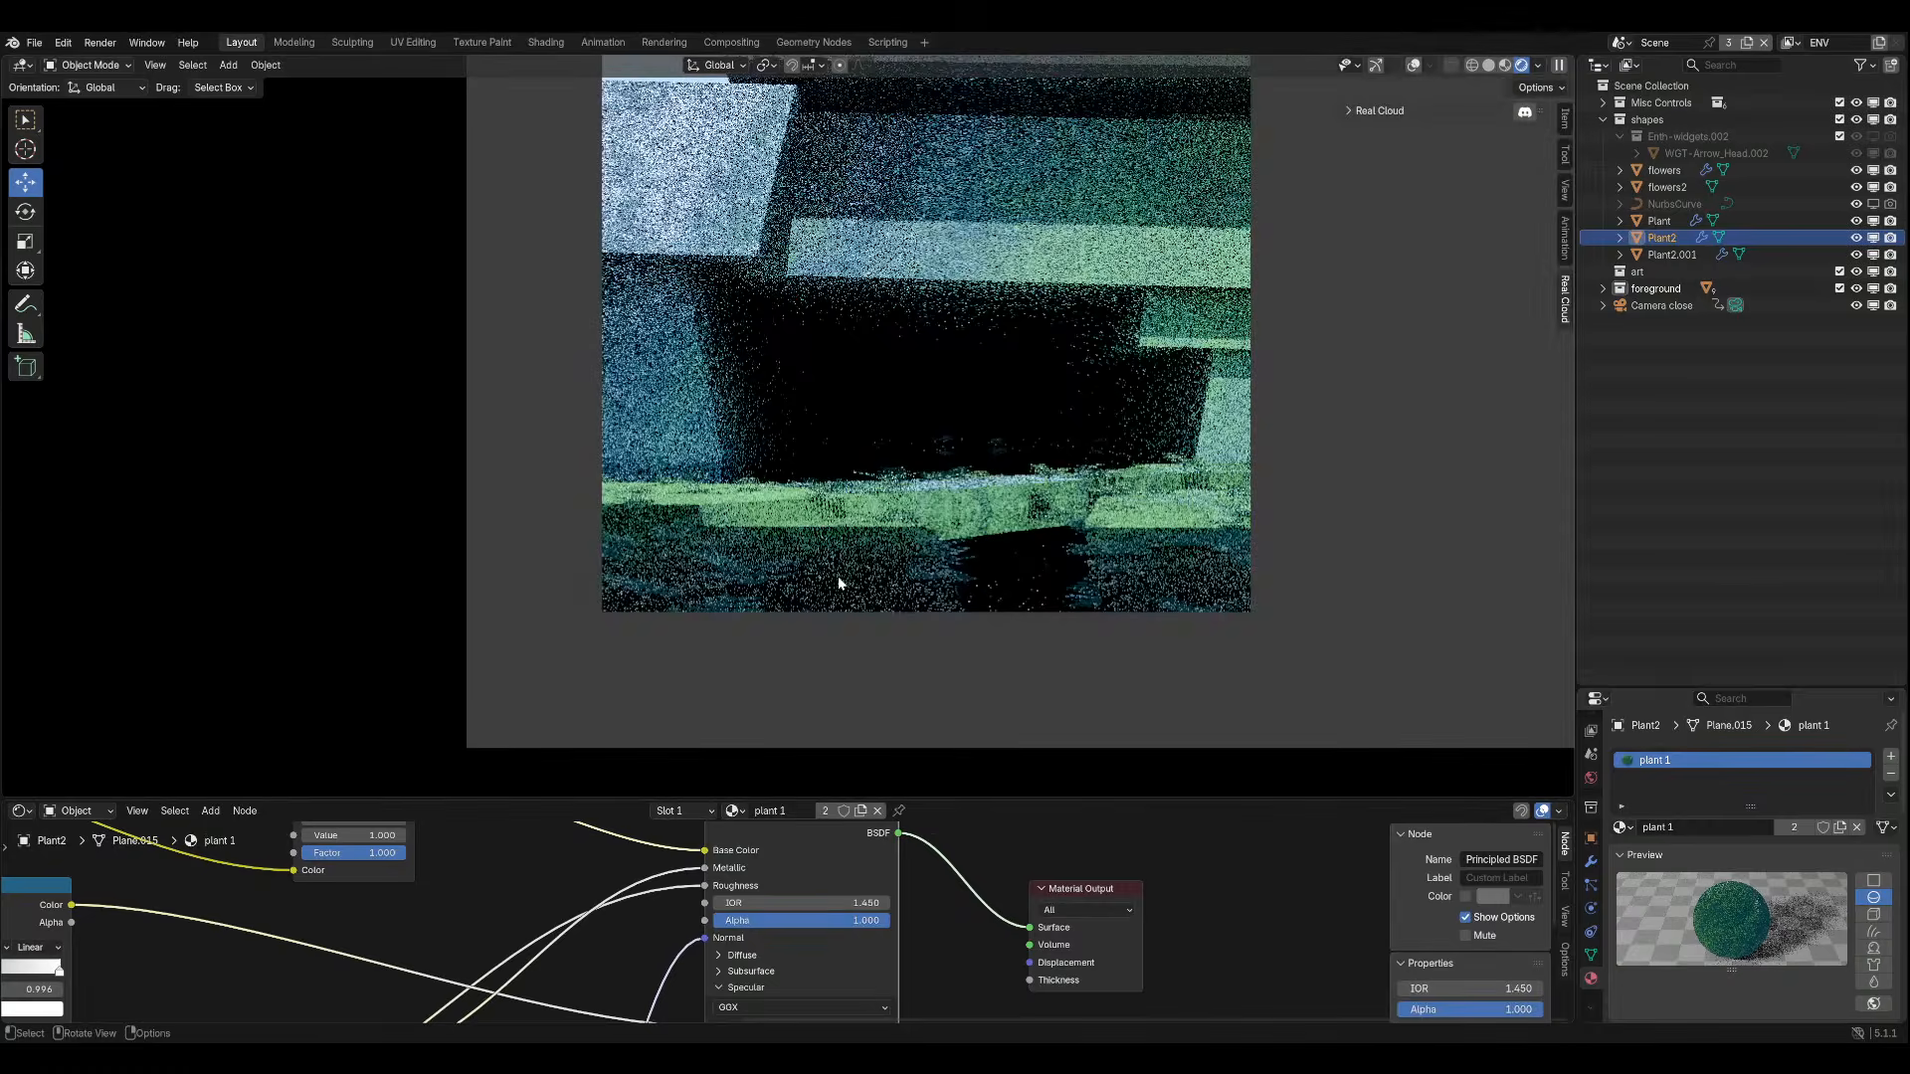
scroll(739, 653, "up", 2)
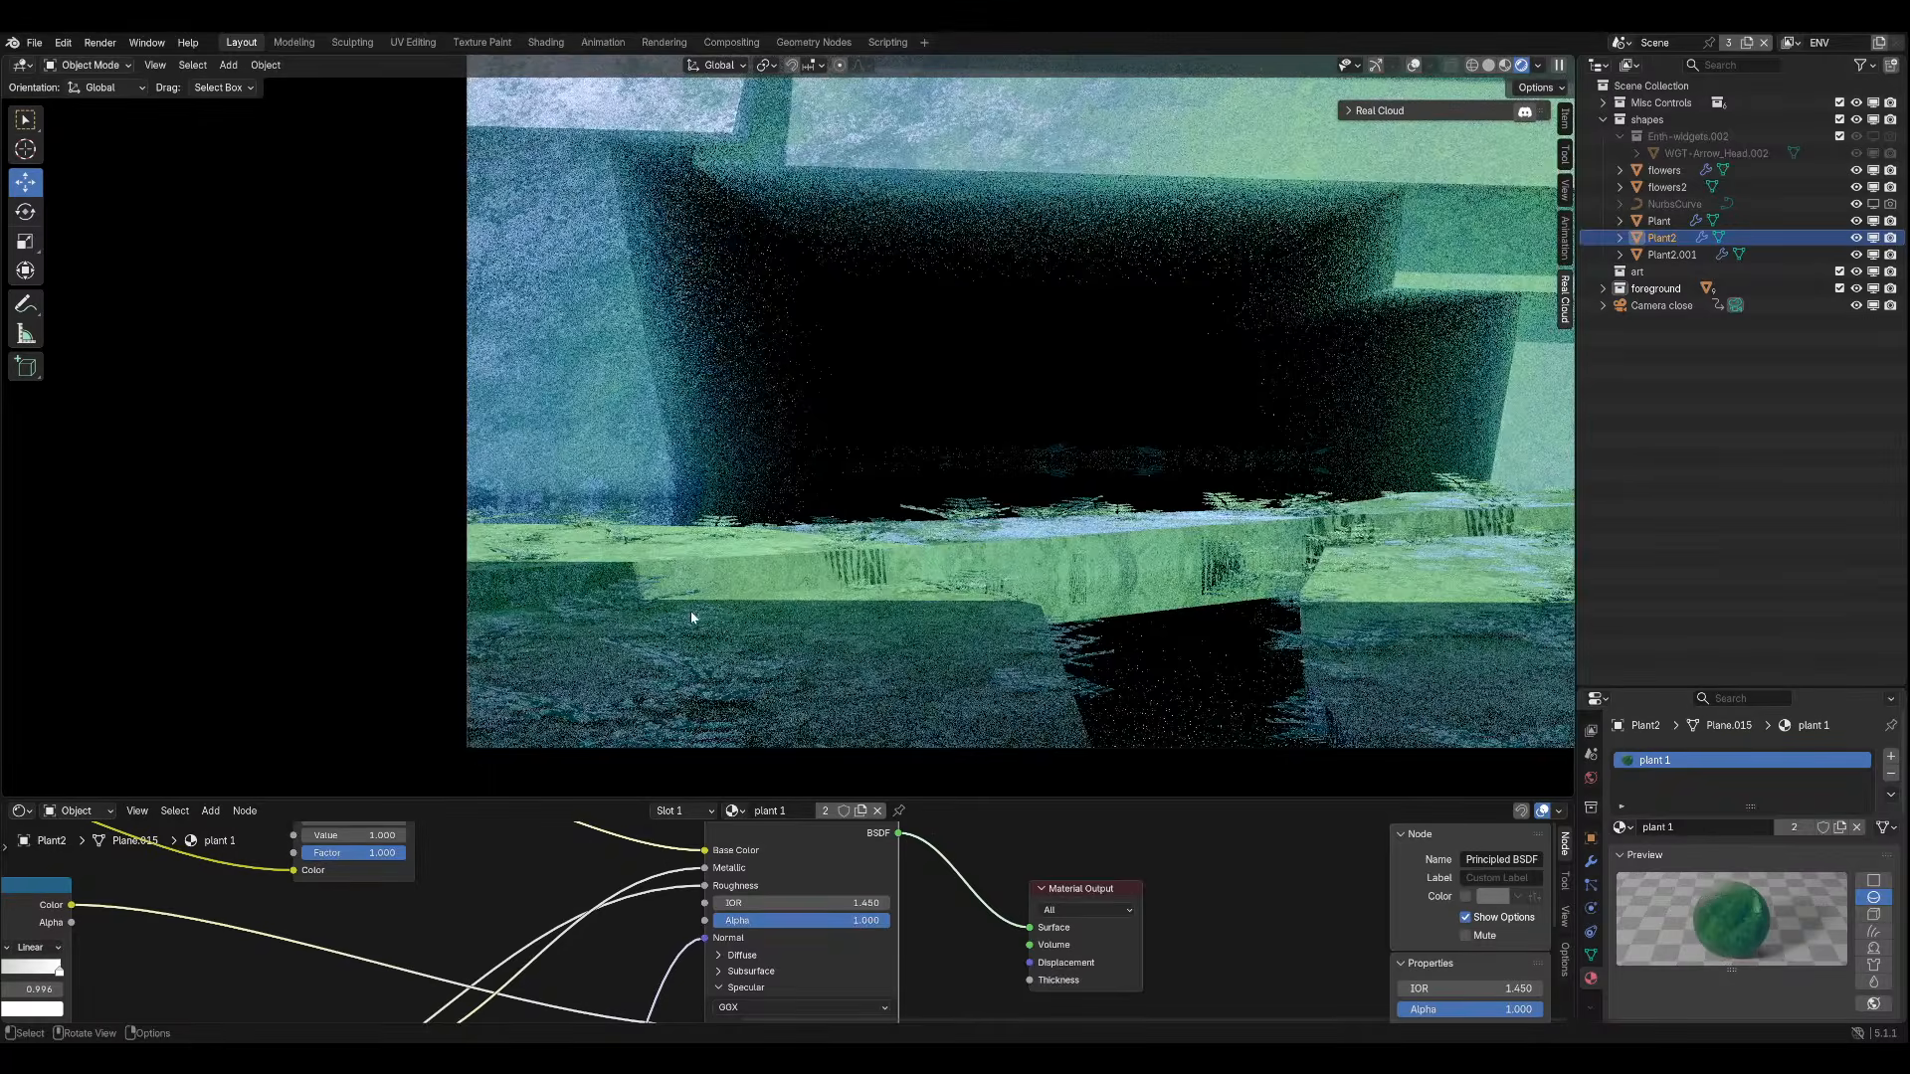
scroll(690, 610, "down", 2)
middle_click_drag(902, 607, 827, 674, "shift")
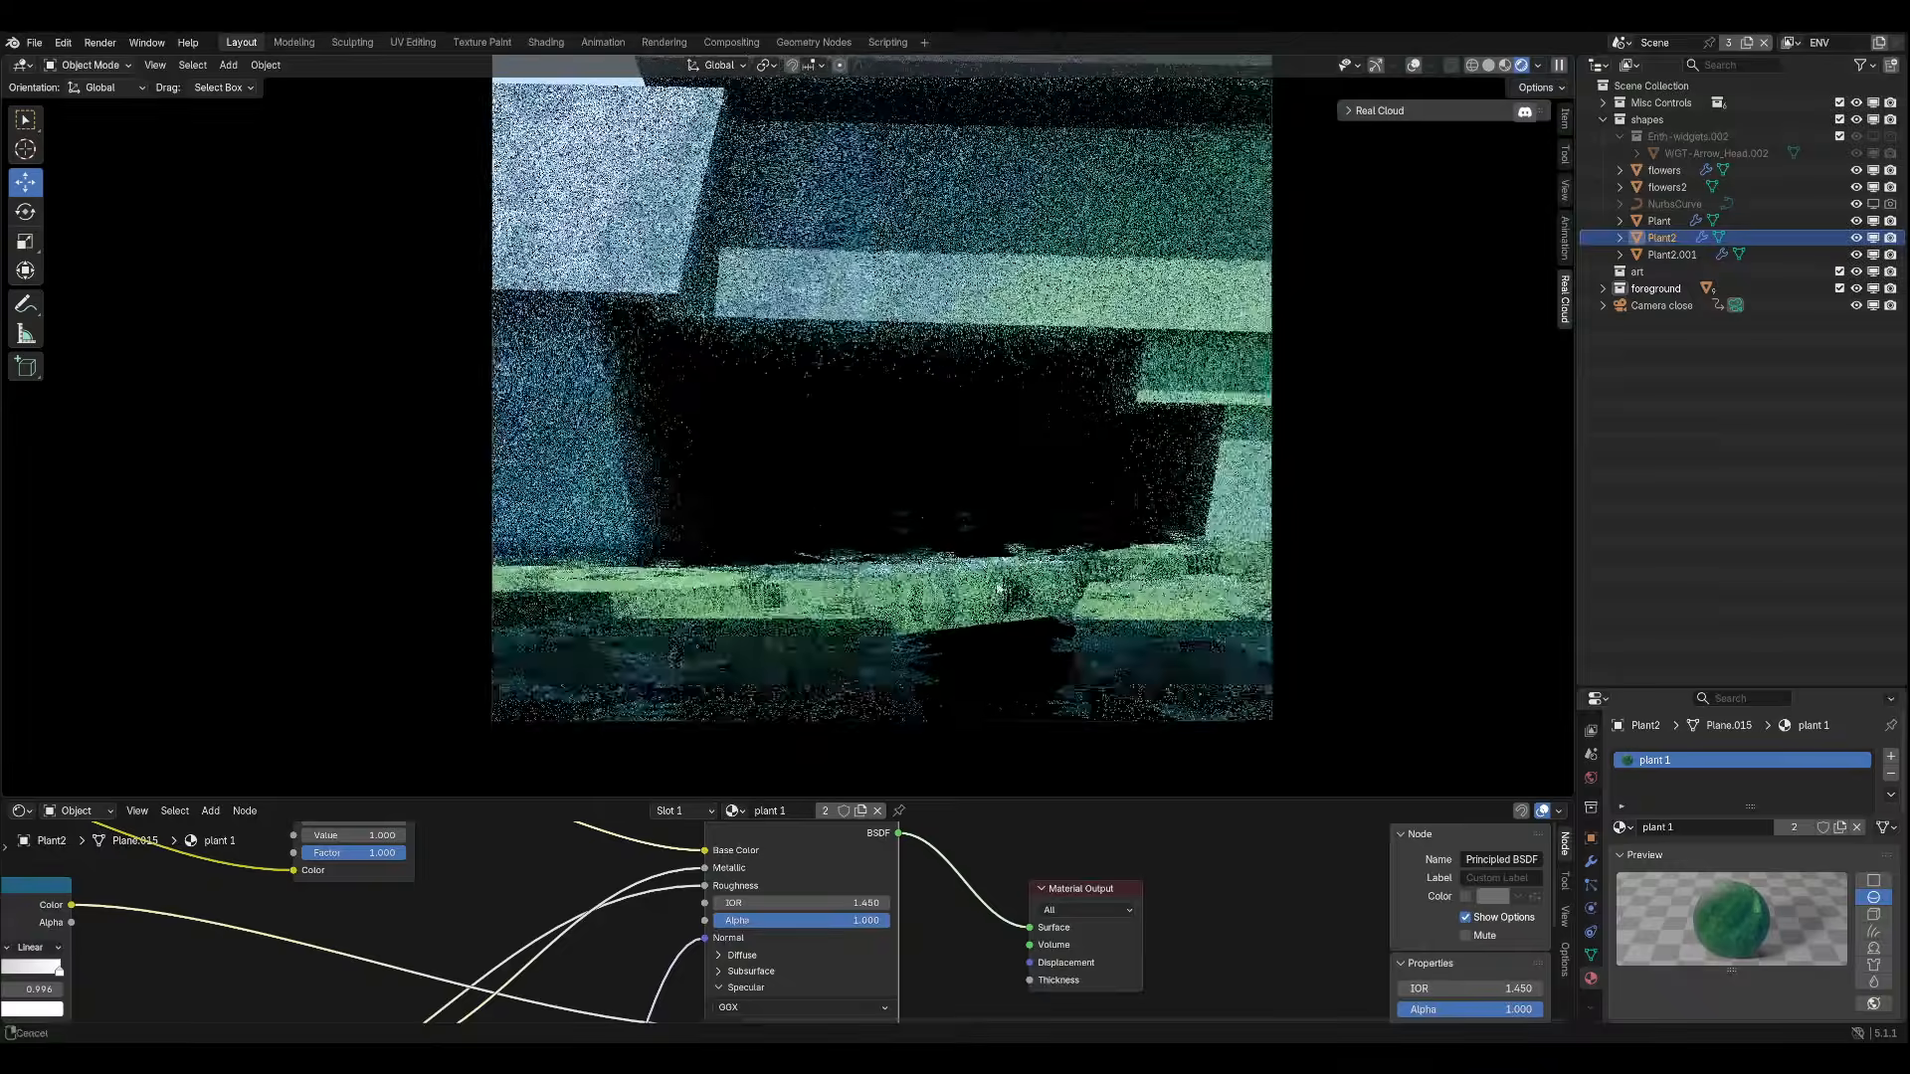
middle_click_drag(1006, 568, 975, 595, "shift")
scroll(982, 603, "down", 3)
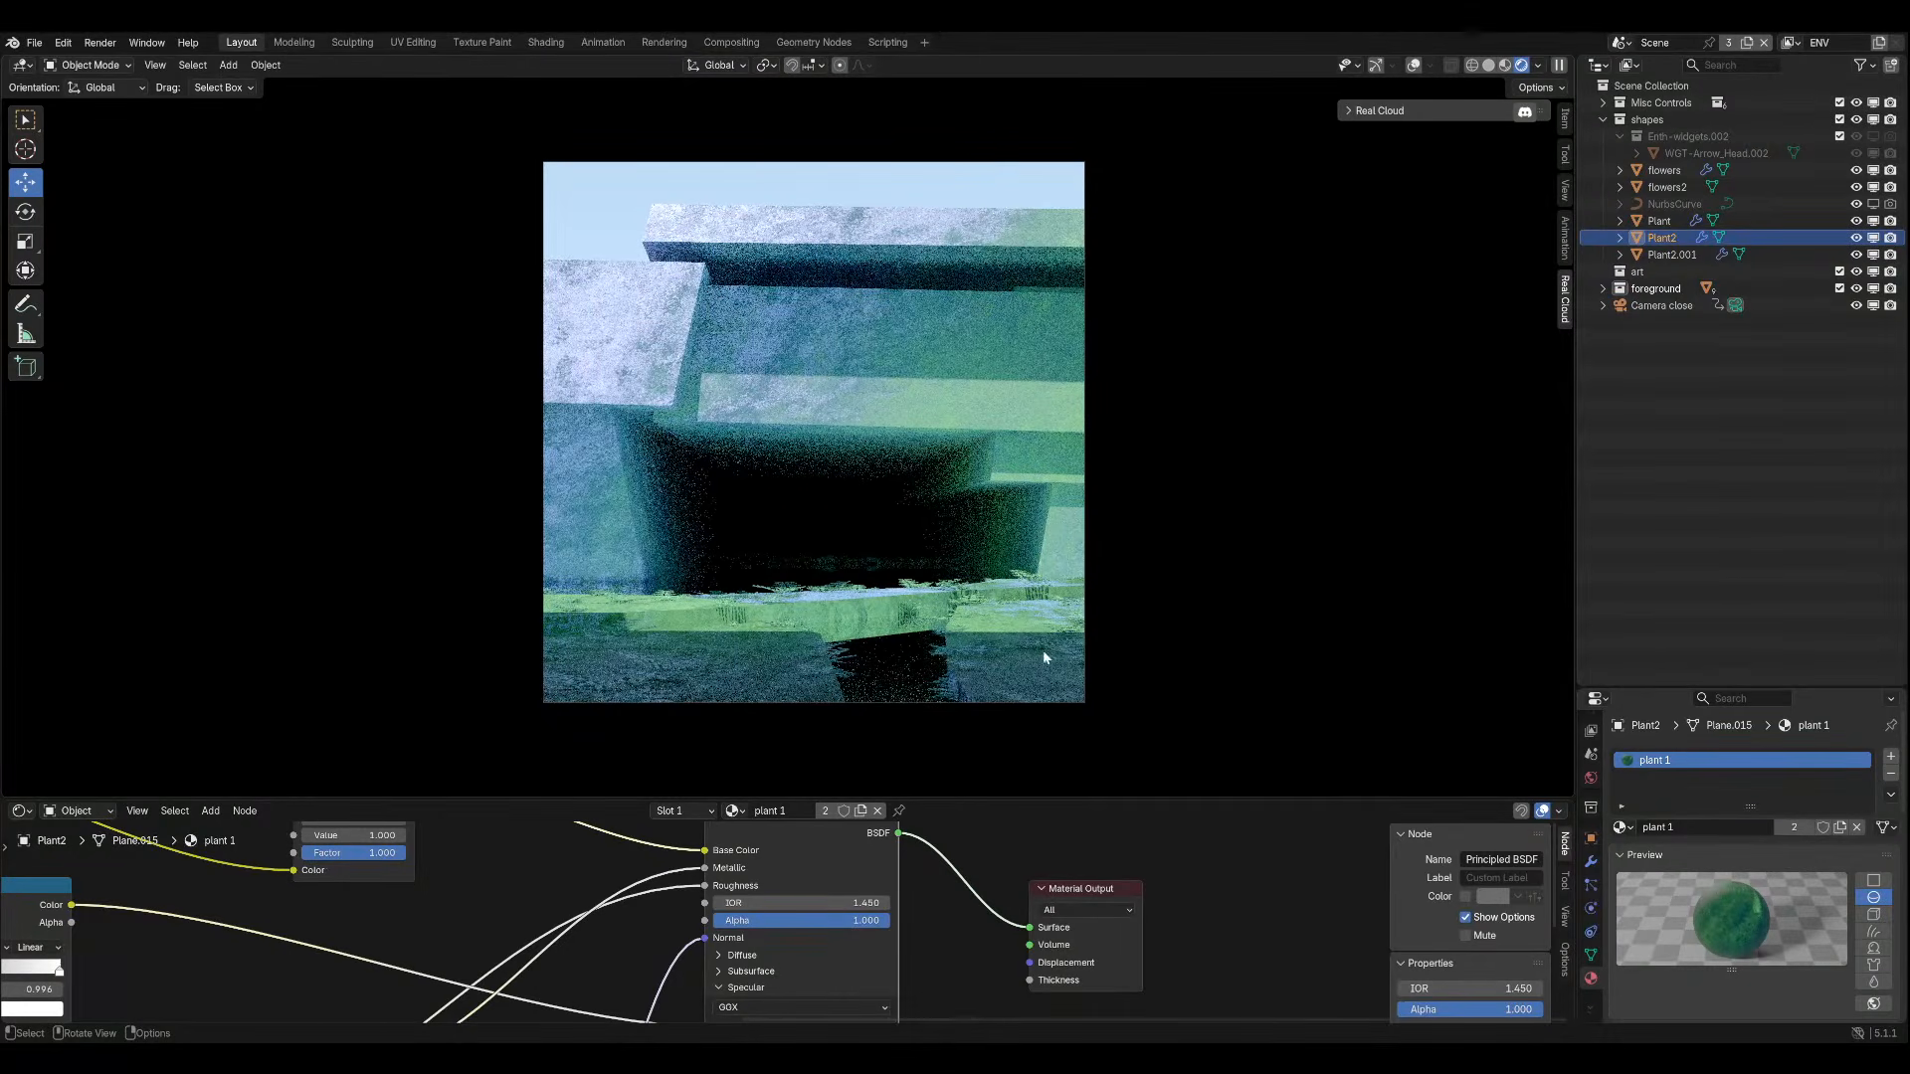
middle_click_drag(955, 935, 1006, 783)
left_click(1593, 955)
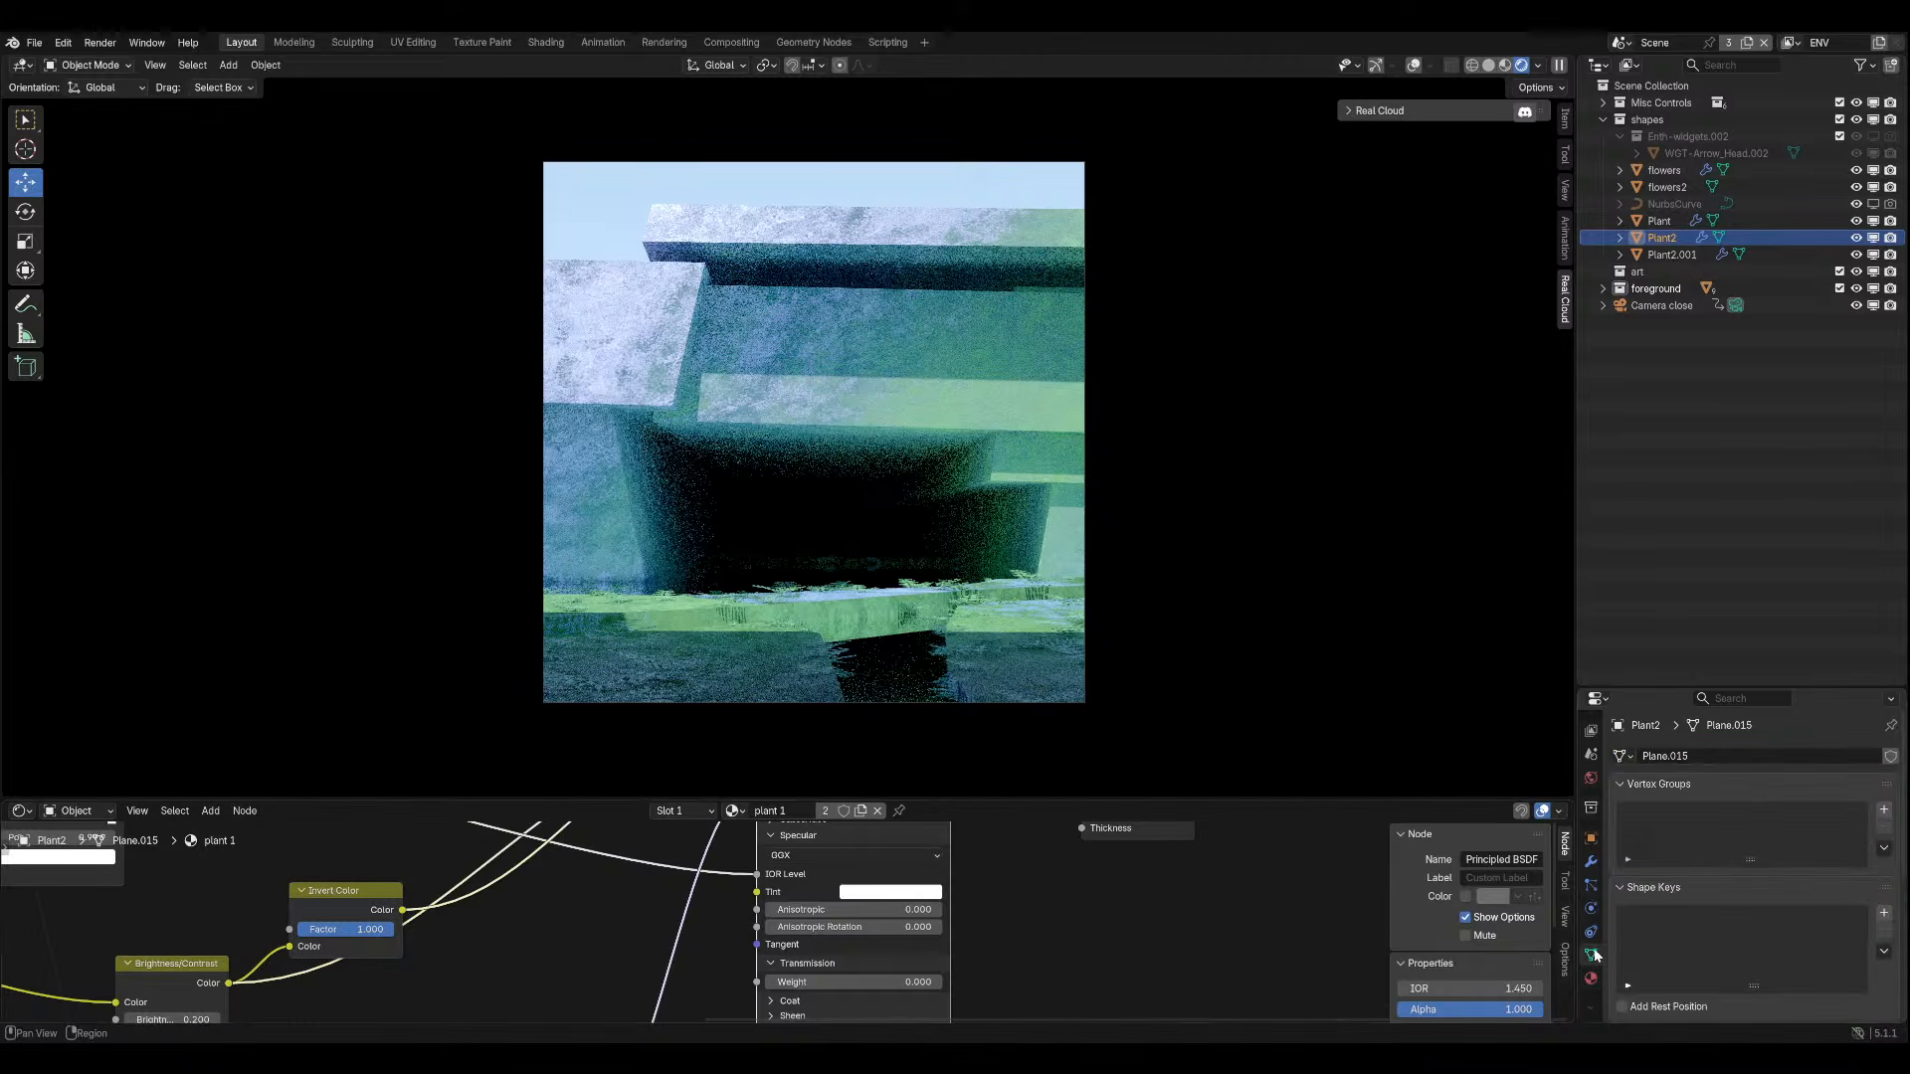
left_click(1592, 862)
left_click(1591, 909)
left_click(1592, 886)
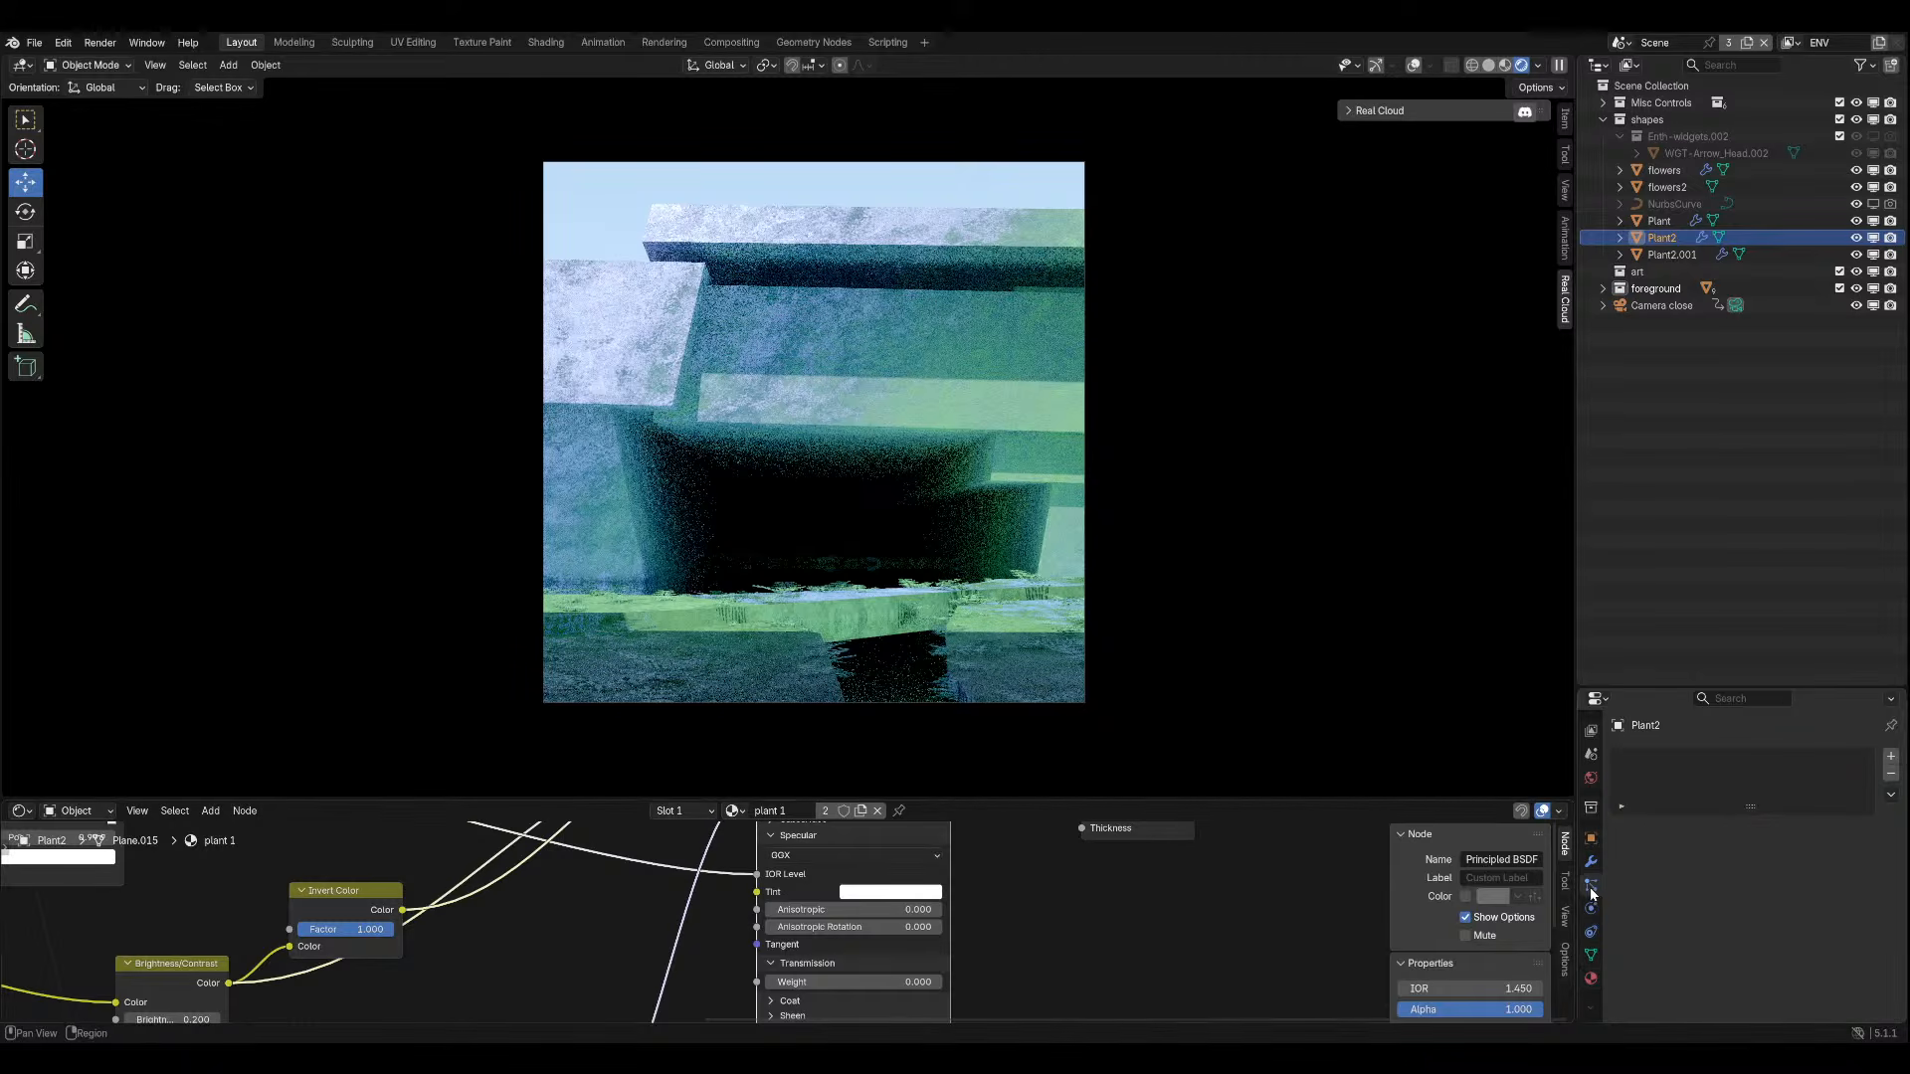
Select the ground plane, save the file and briefly check the plant instances with the overlays shown.
left_click(707, 682)
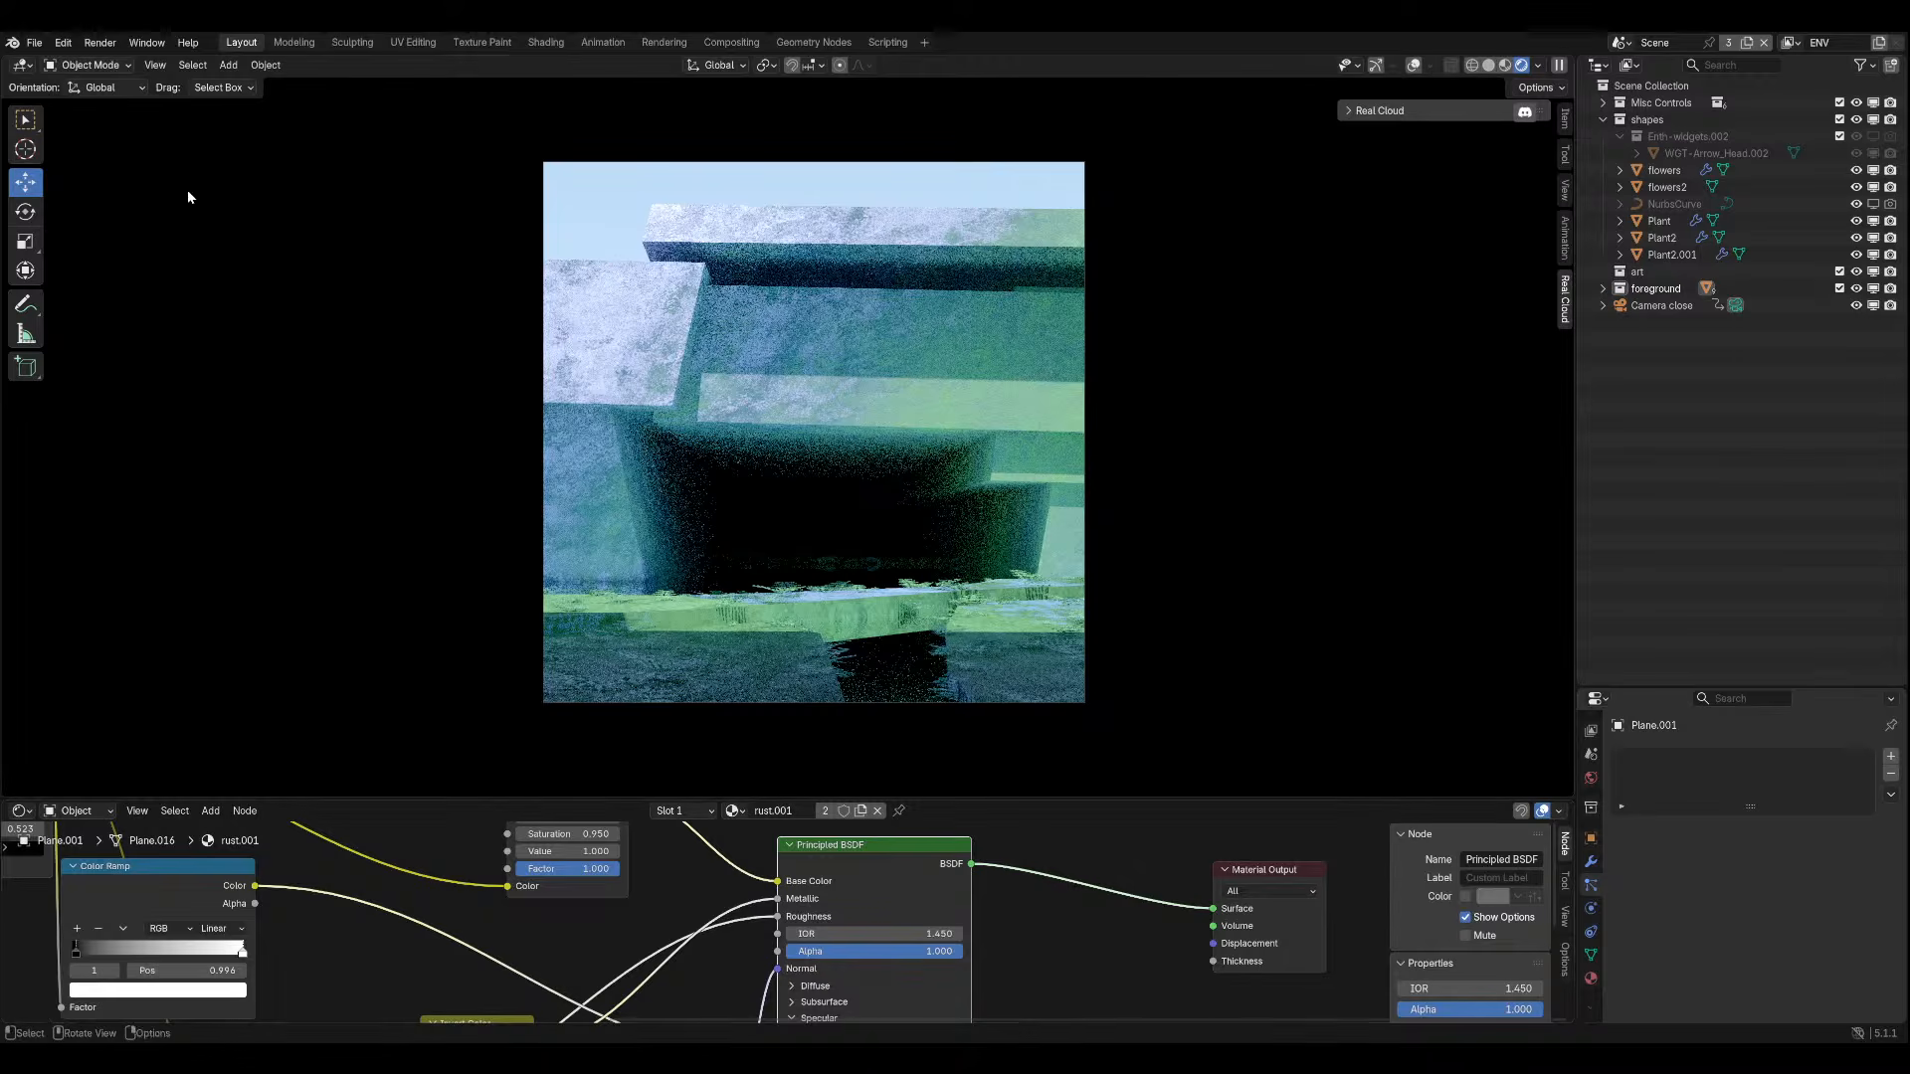
key("ctrl+s")
left_click(1413, 65)
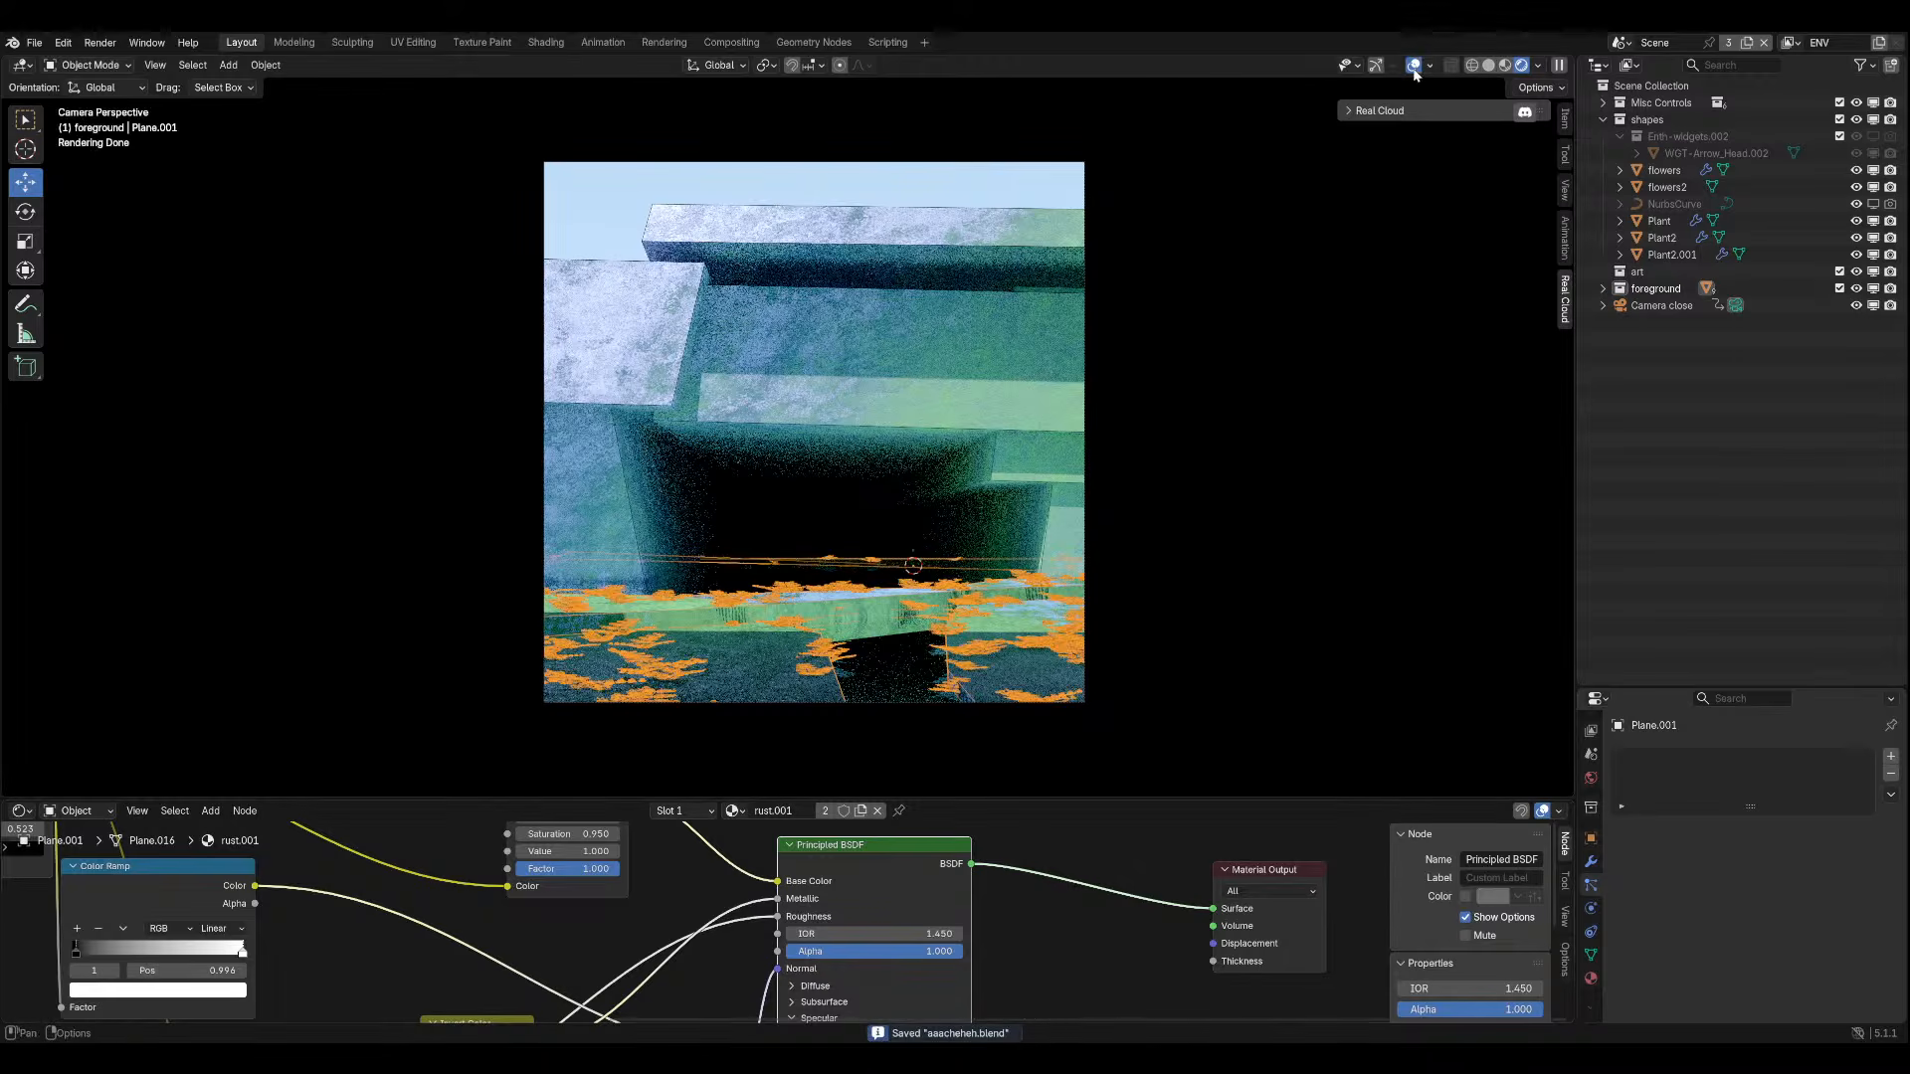
left_click(1413, 64)
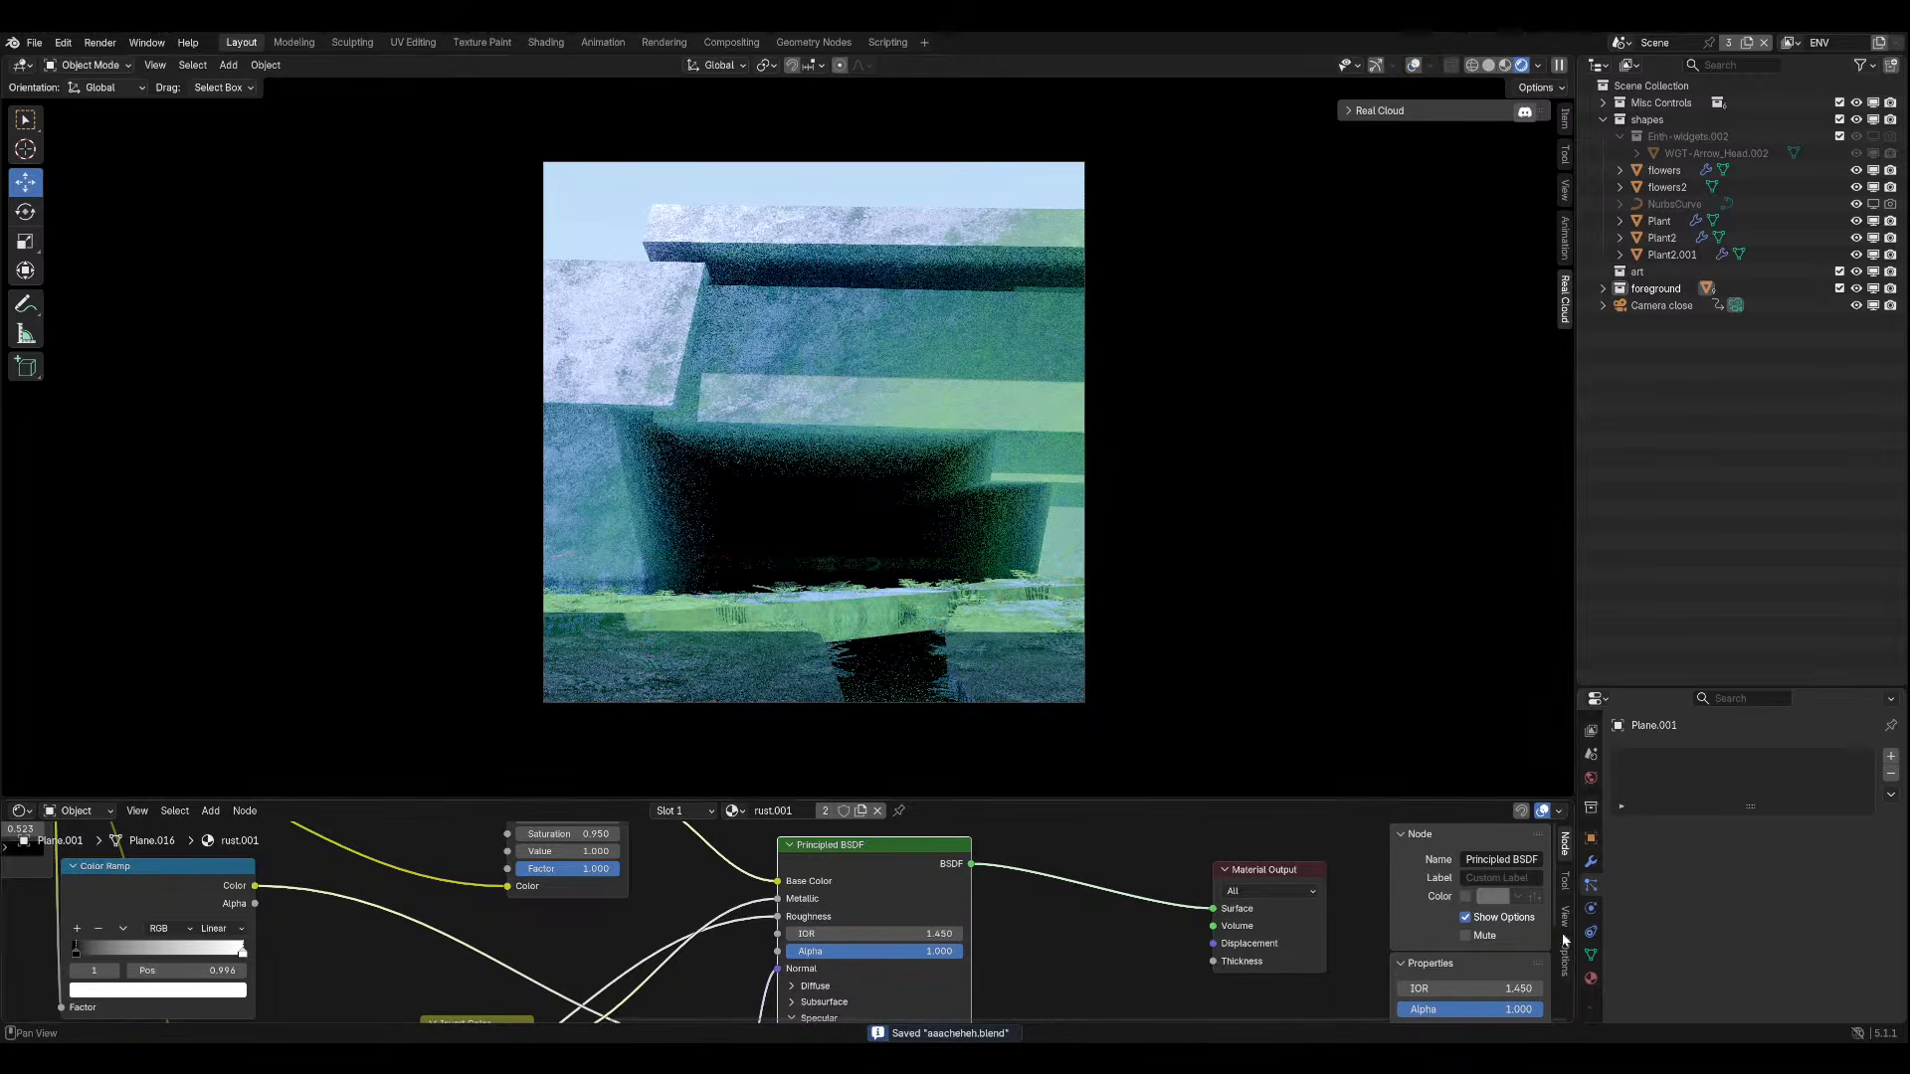
Try setting the X and Y scale of the scattered Plant2 instances to 1, then undo it.
left_click(1589, 863)
scroll(1659, 933, "down", 7)
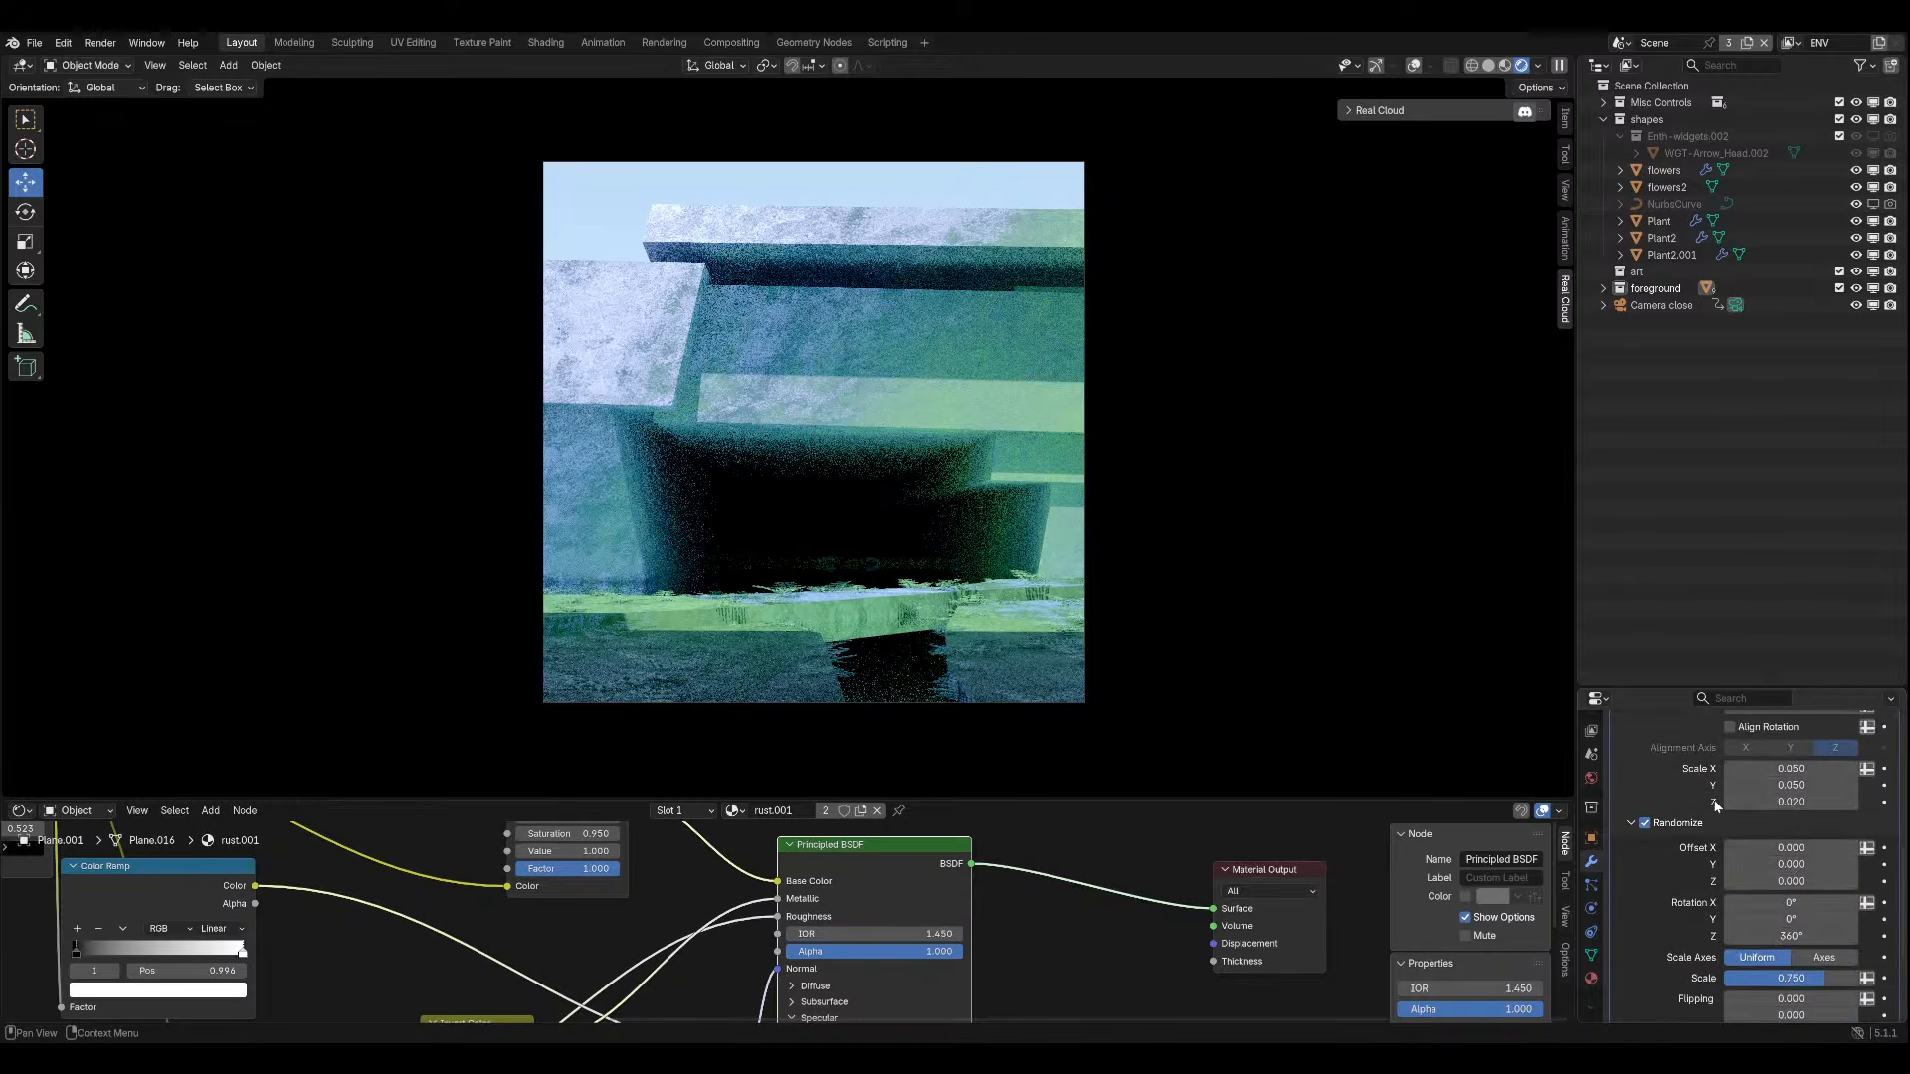
scroll(1717, 856, "up", 2)
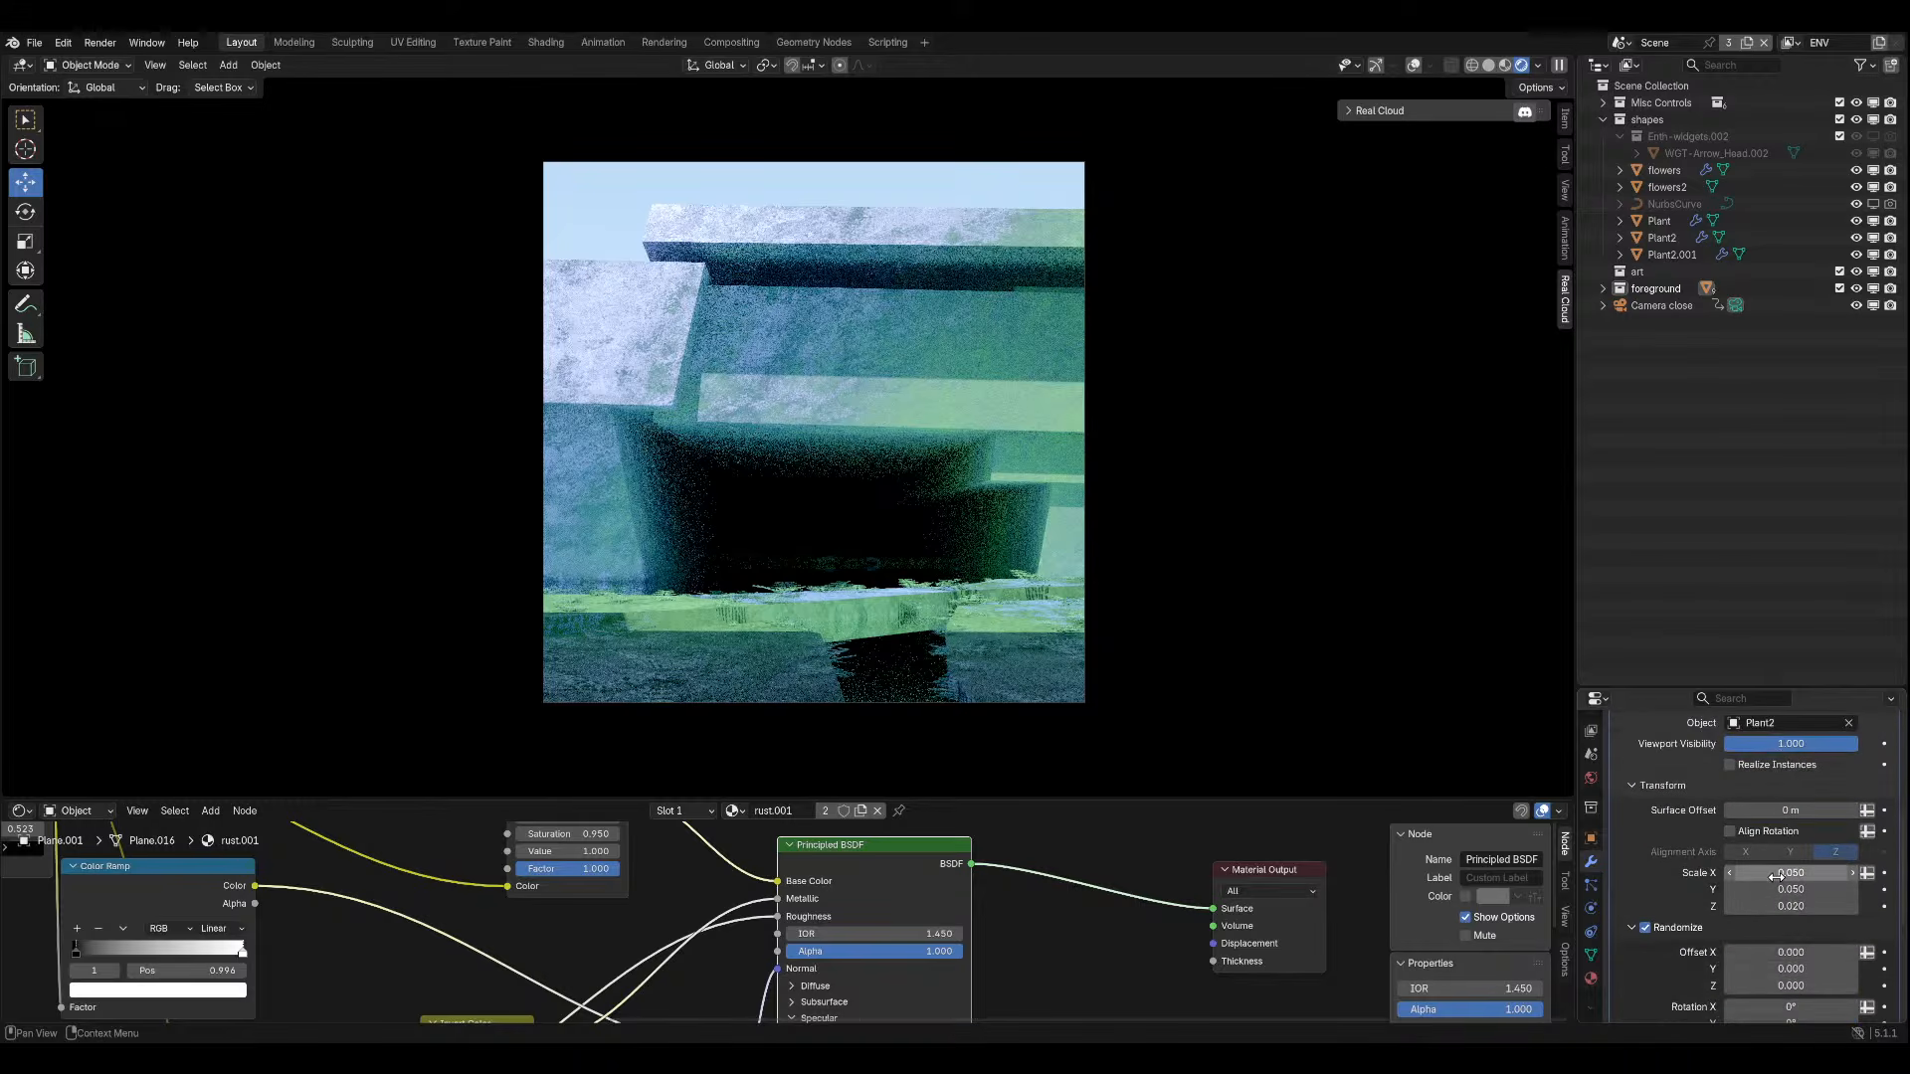
left_click_drag(1772, 875, 1773, 888)
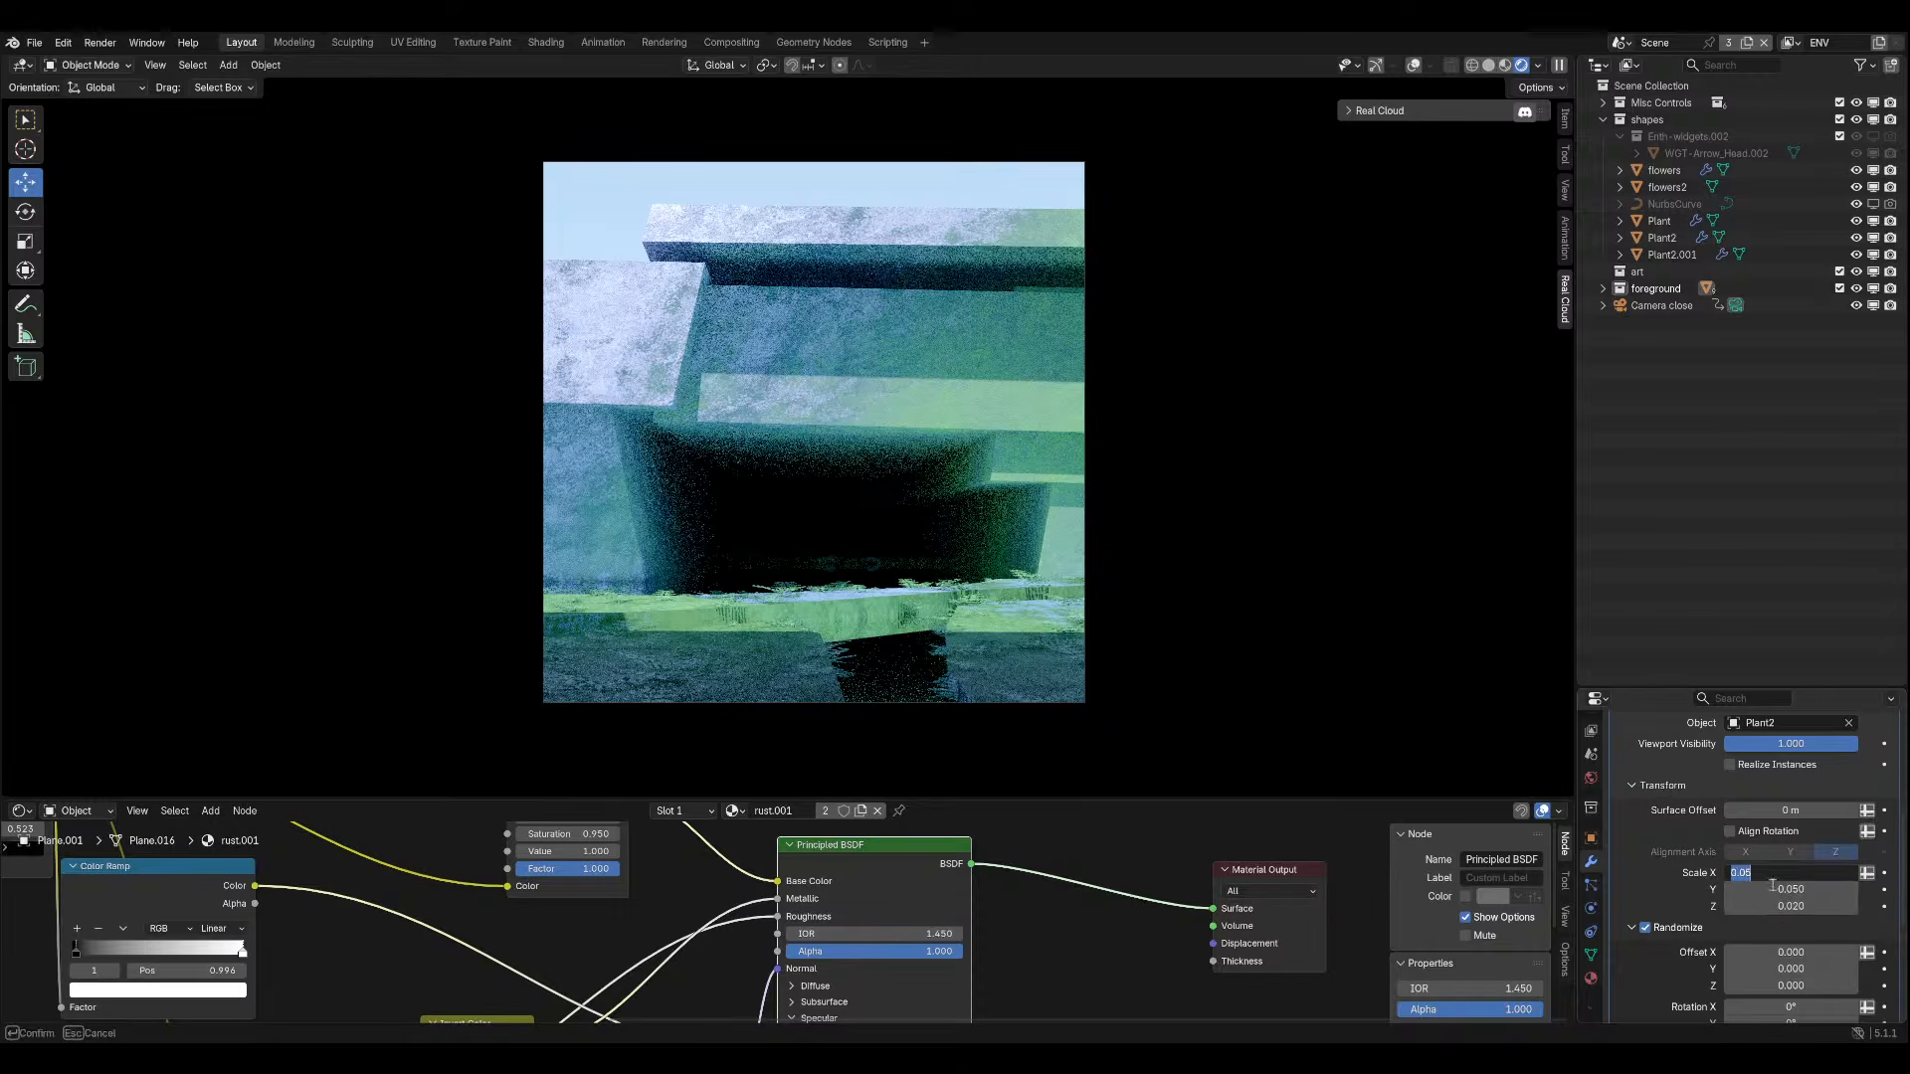
type("1")
key("Return")
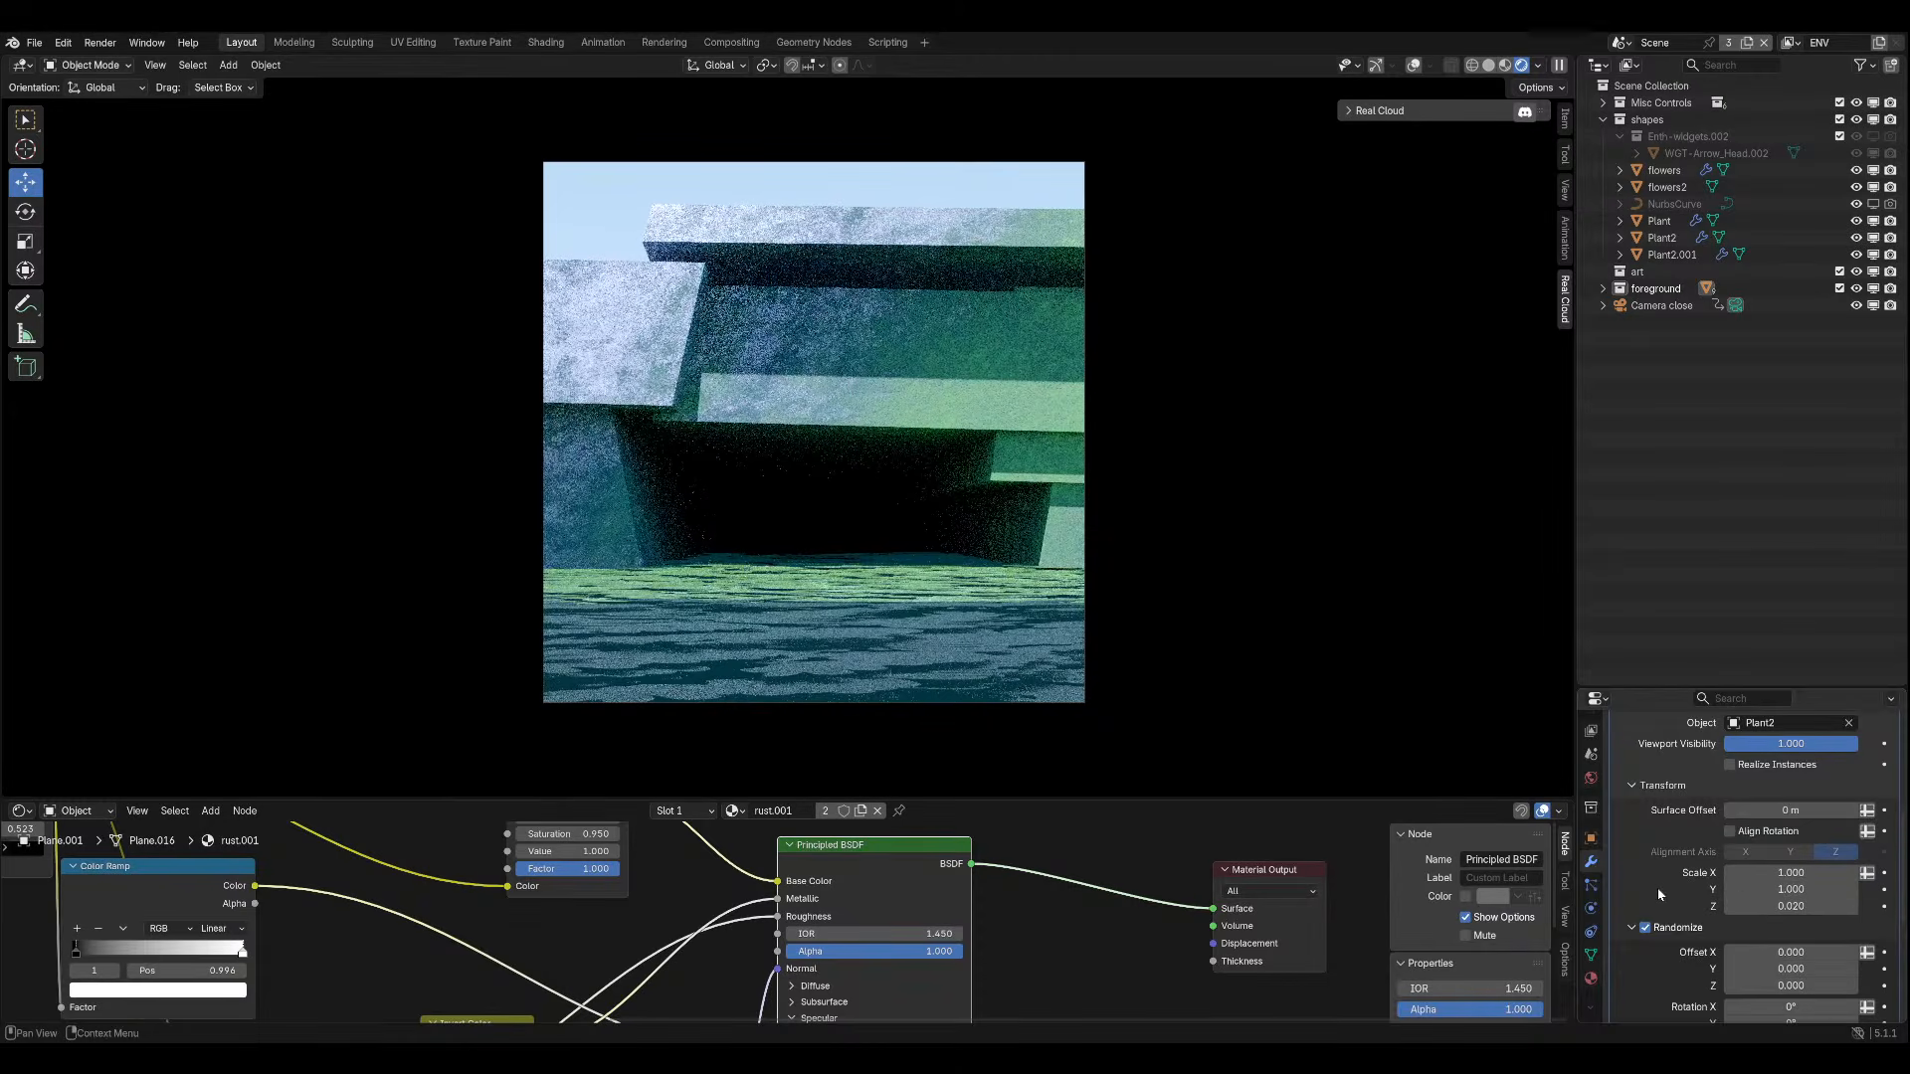
key("ctrl+z")
Try a scale of 0.1 in X and Y for the scattered Plant2 instances, then undo the changes.
left_click(1827, 875)
left_click(1827, 876)
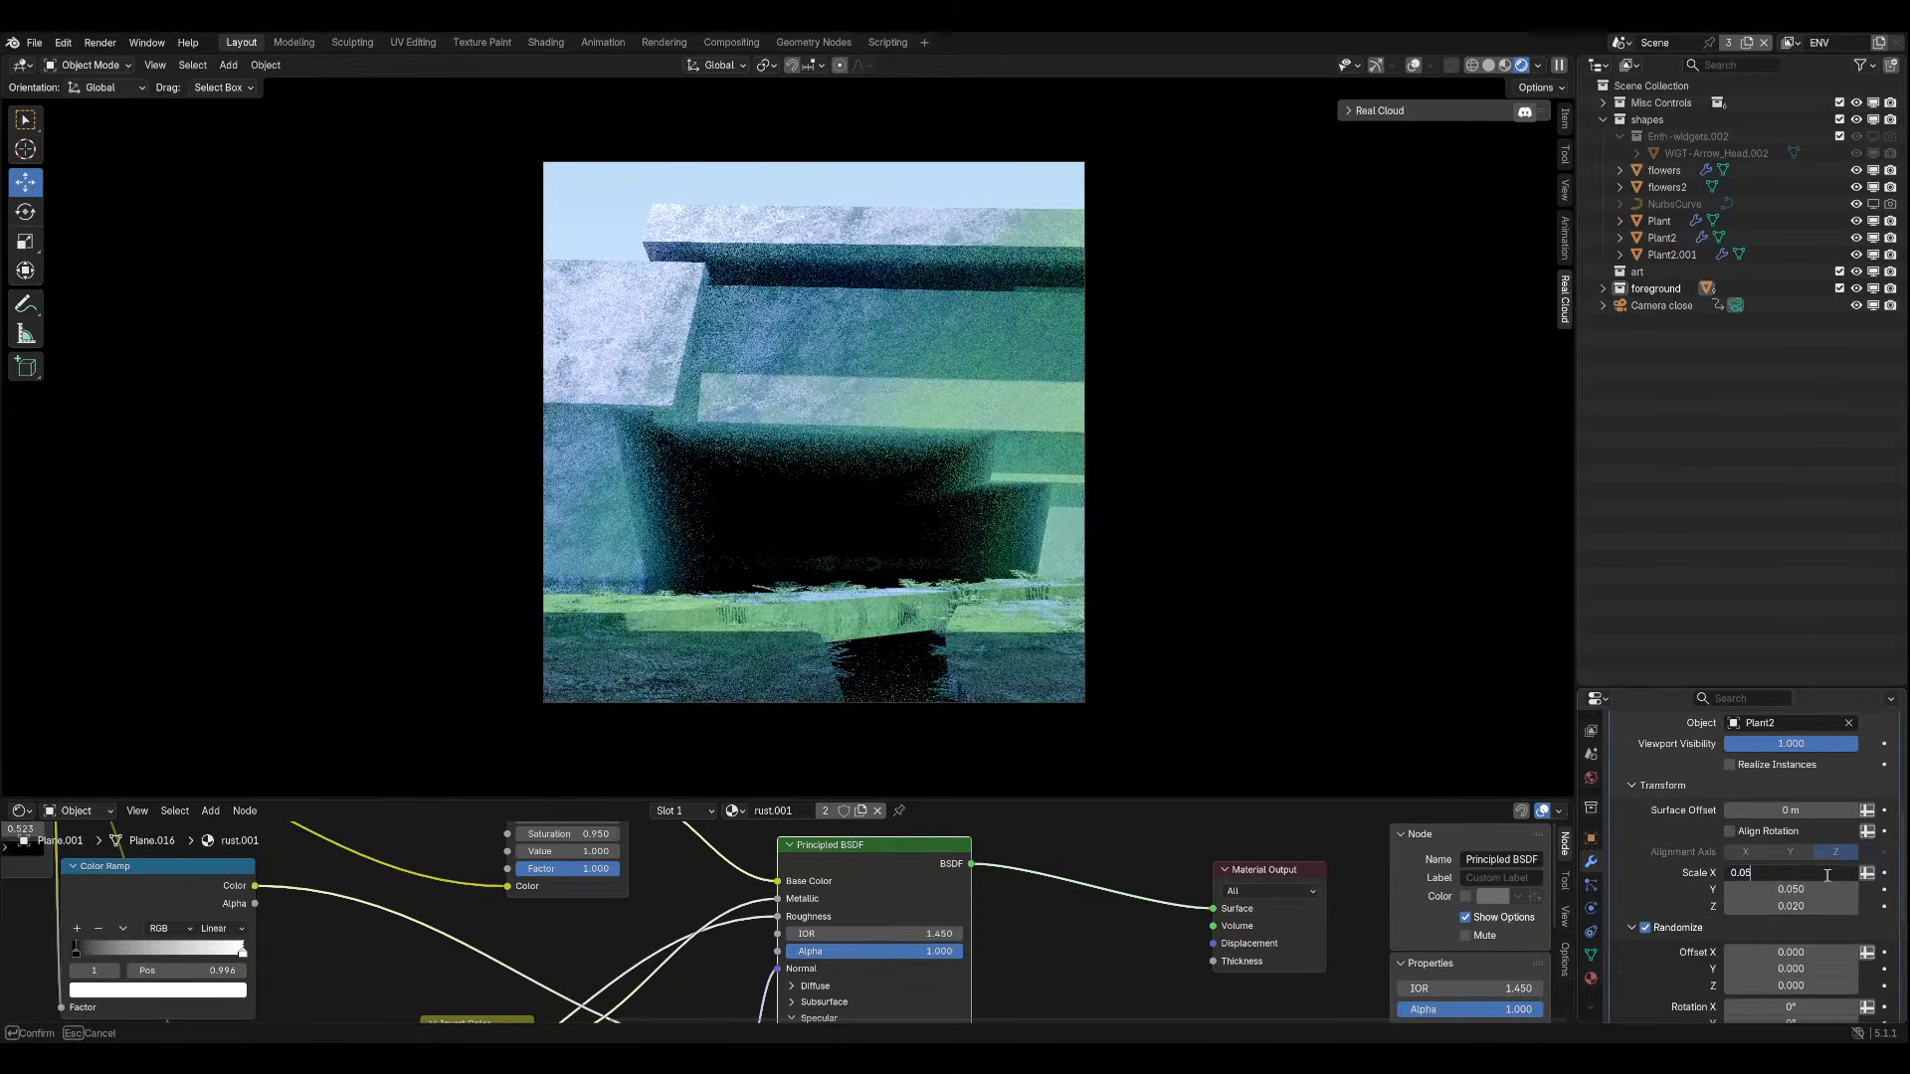
type(".1")
key("Return")
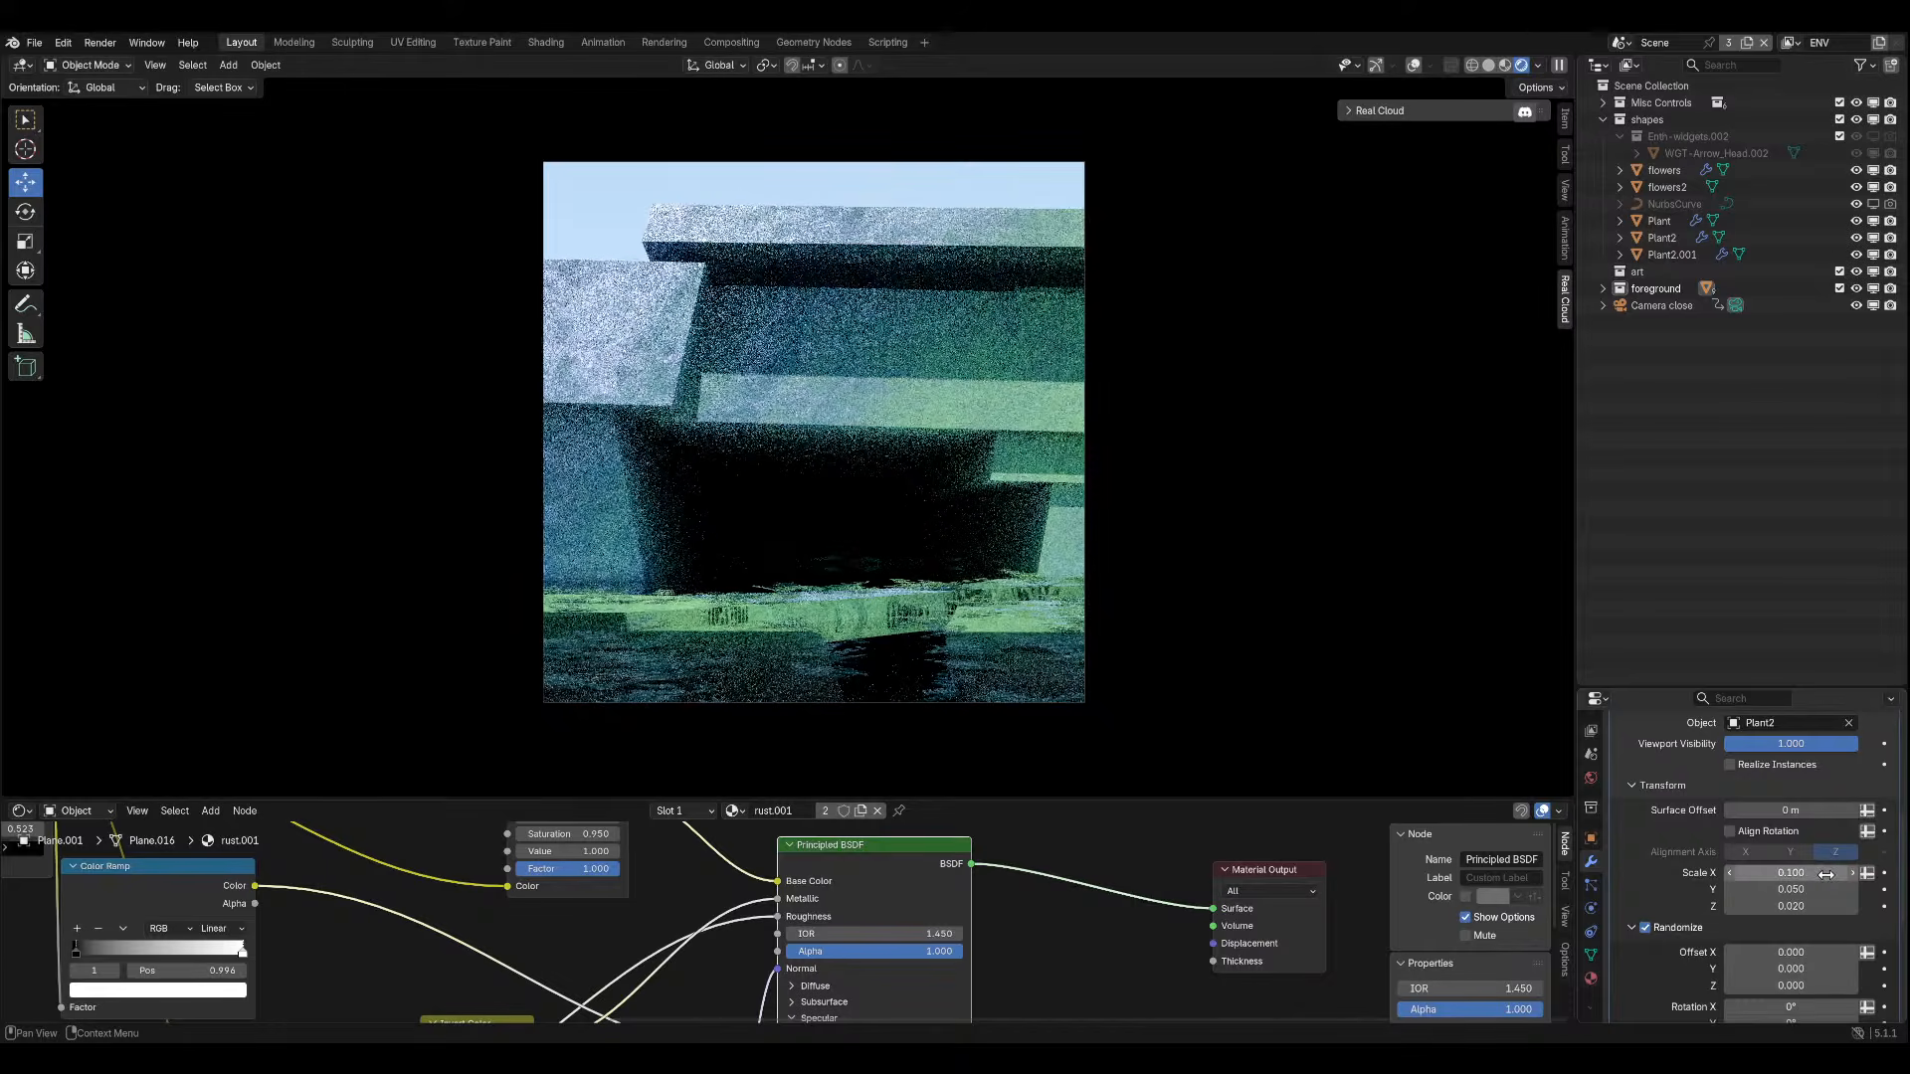
left_click(1810, 888)
left_click(1810, 888)
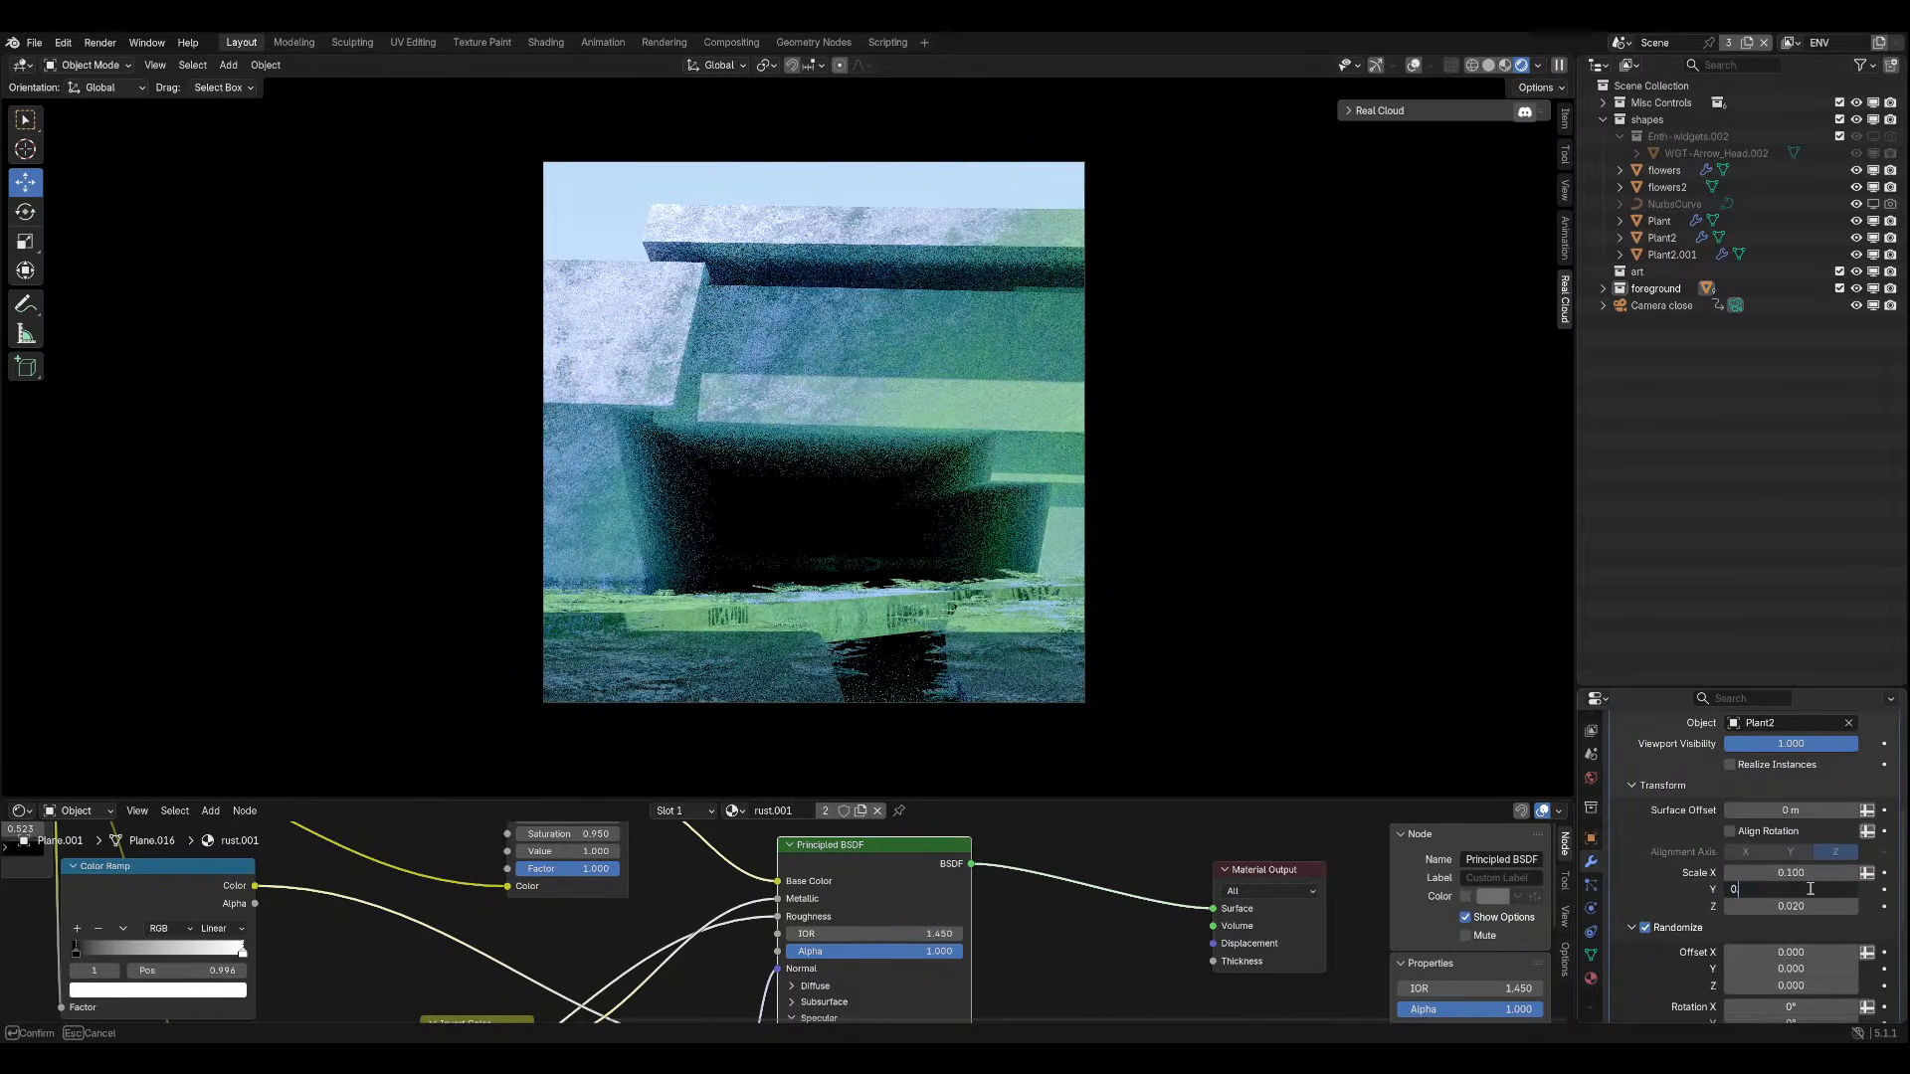
type(".1")
key("Return")
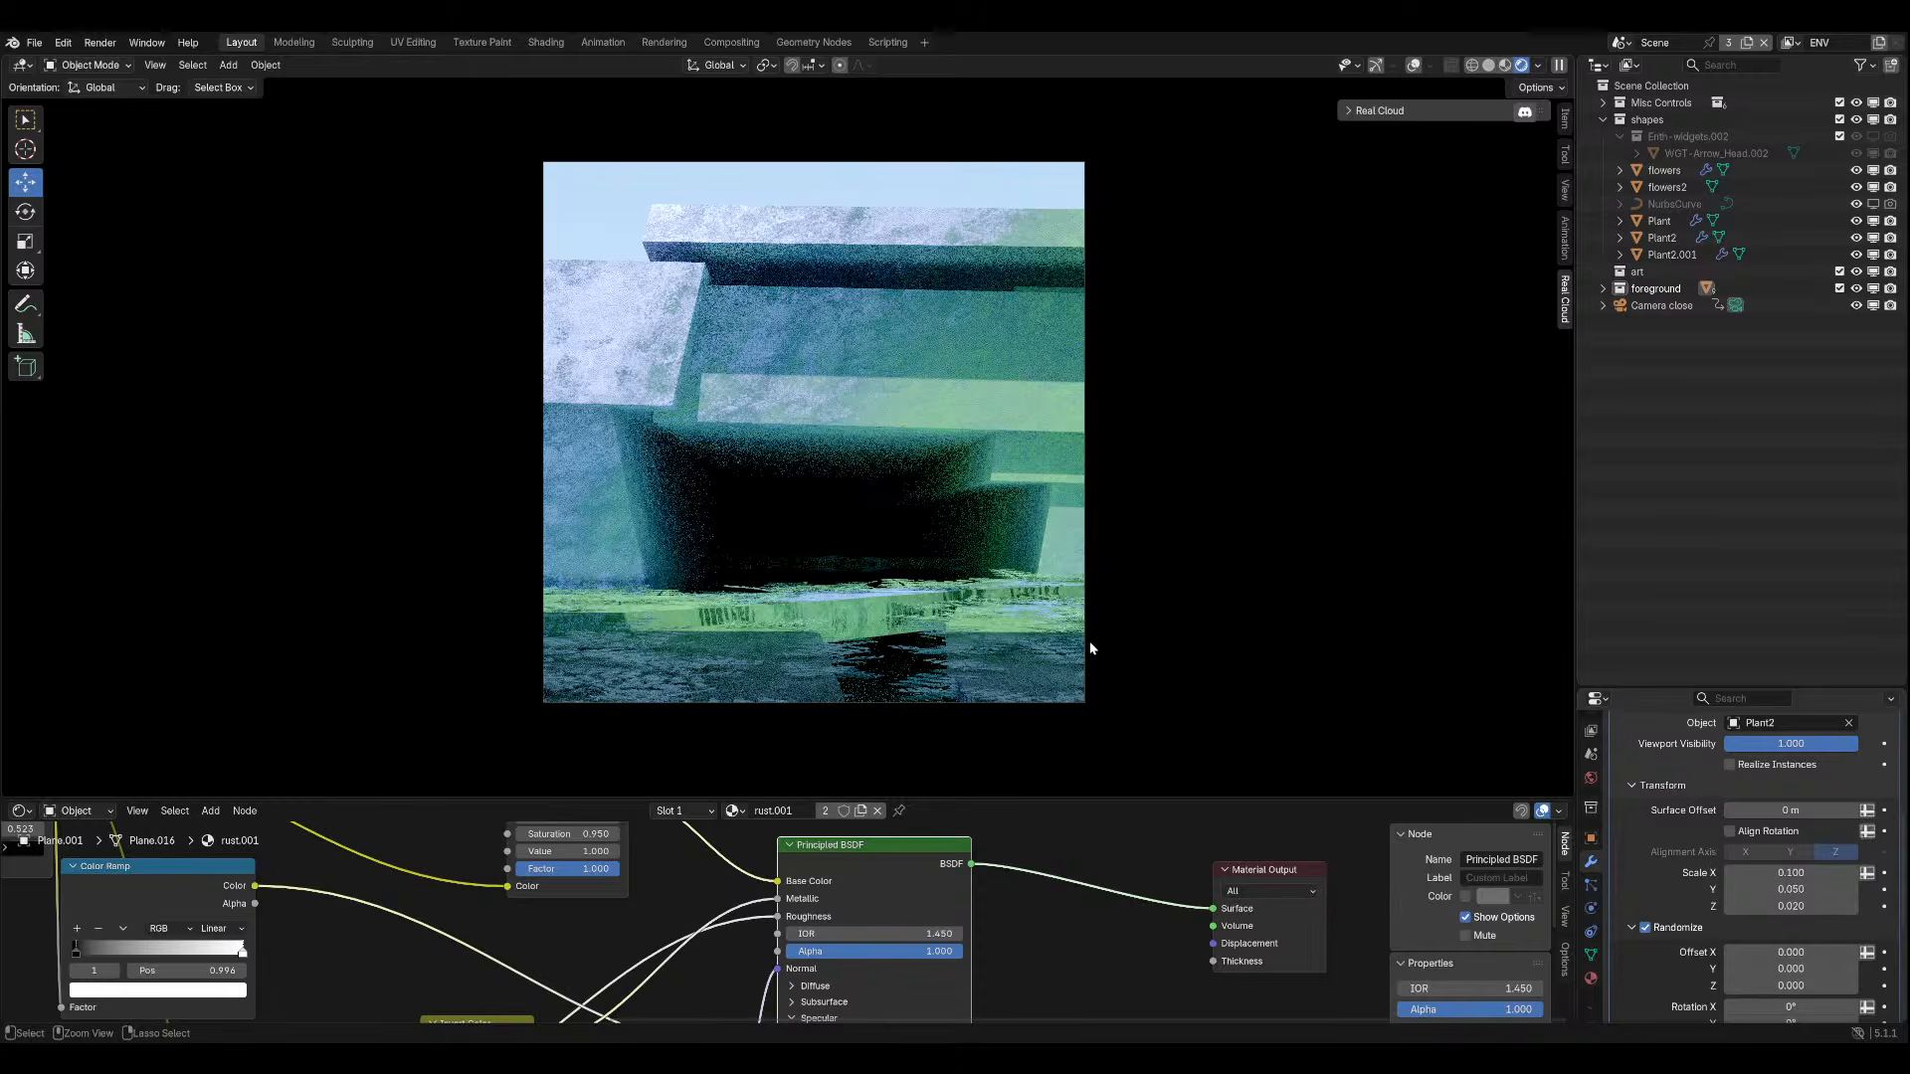
key("ctrl+z")
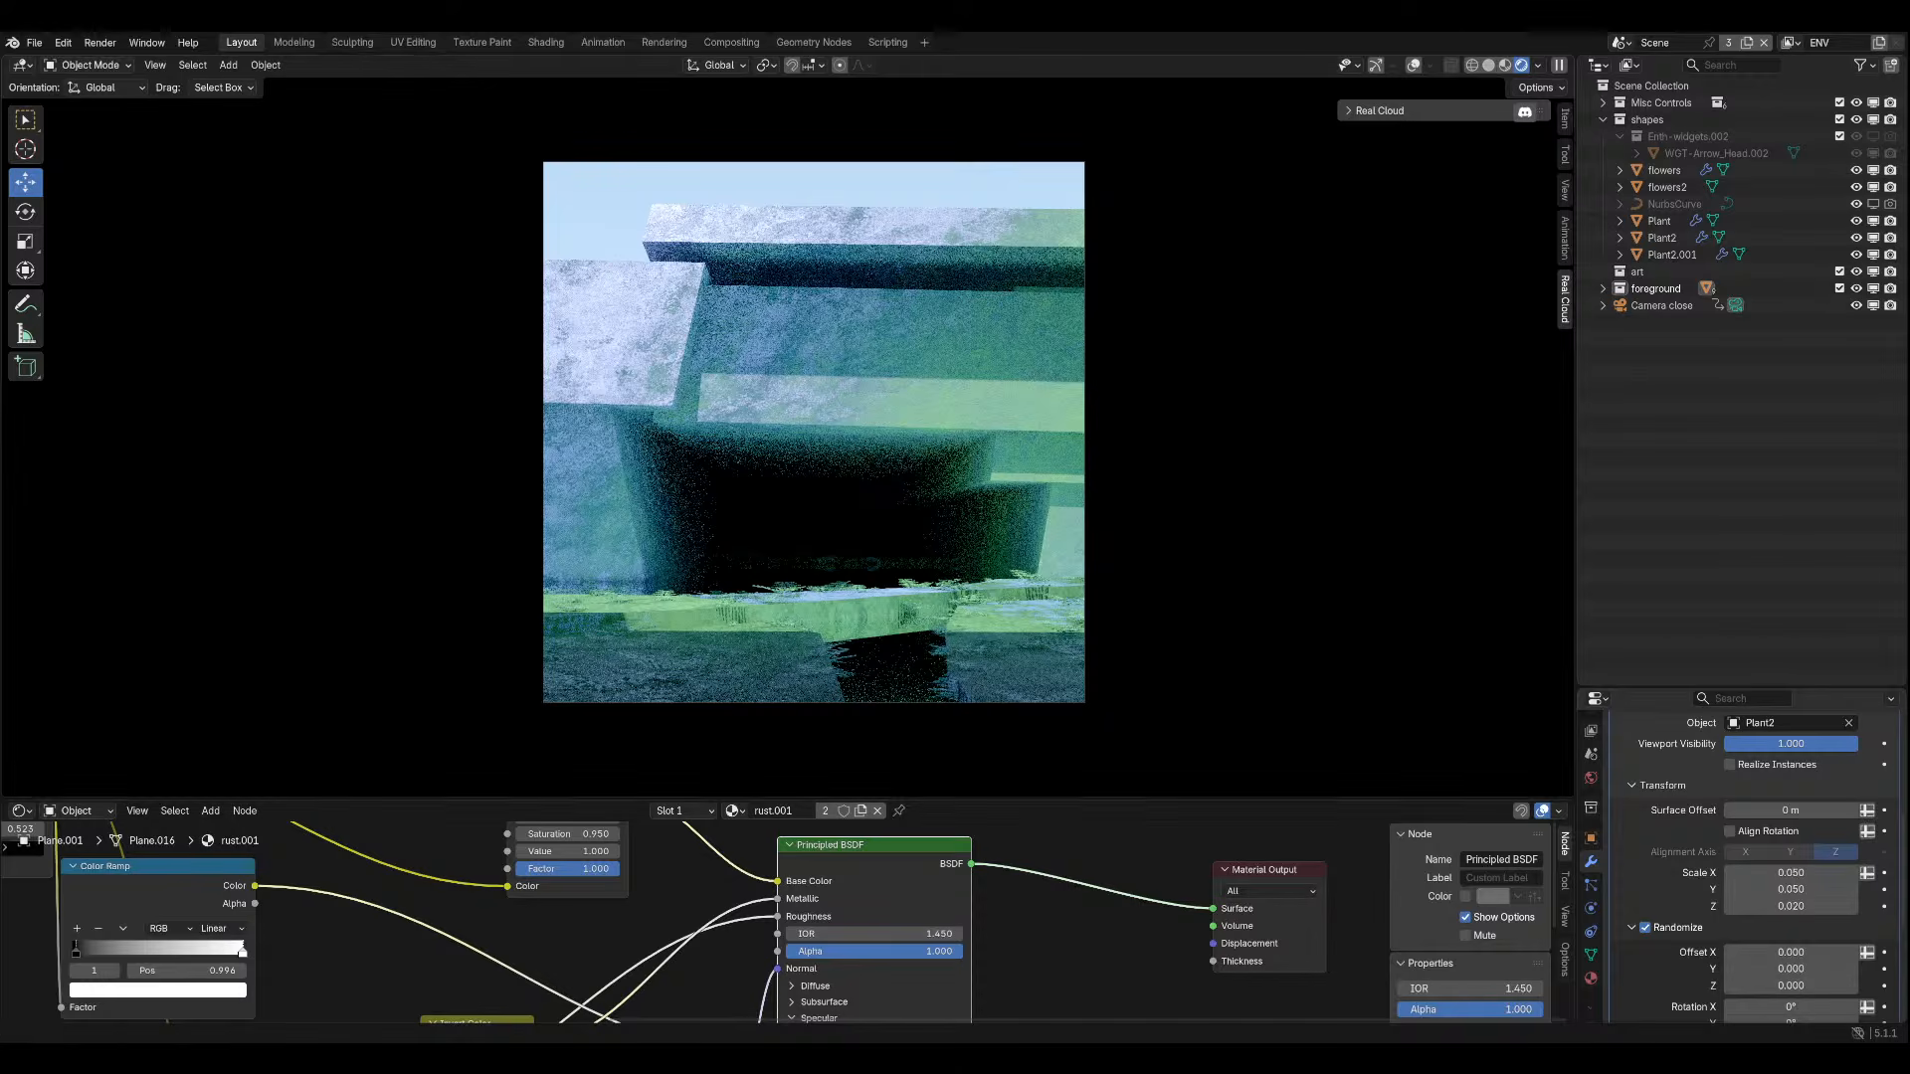
Switch the viewport to solid shading and save the file.
left_click(1476, 67)
left_click(1509, 65)
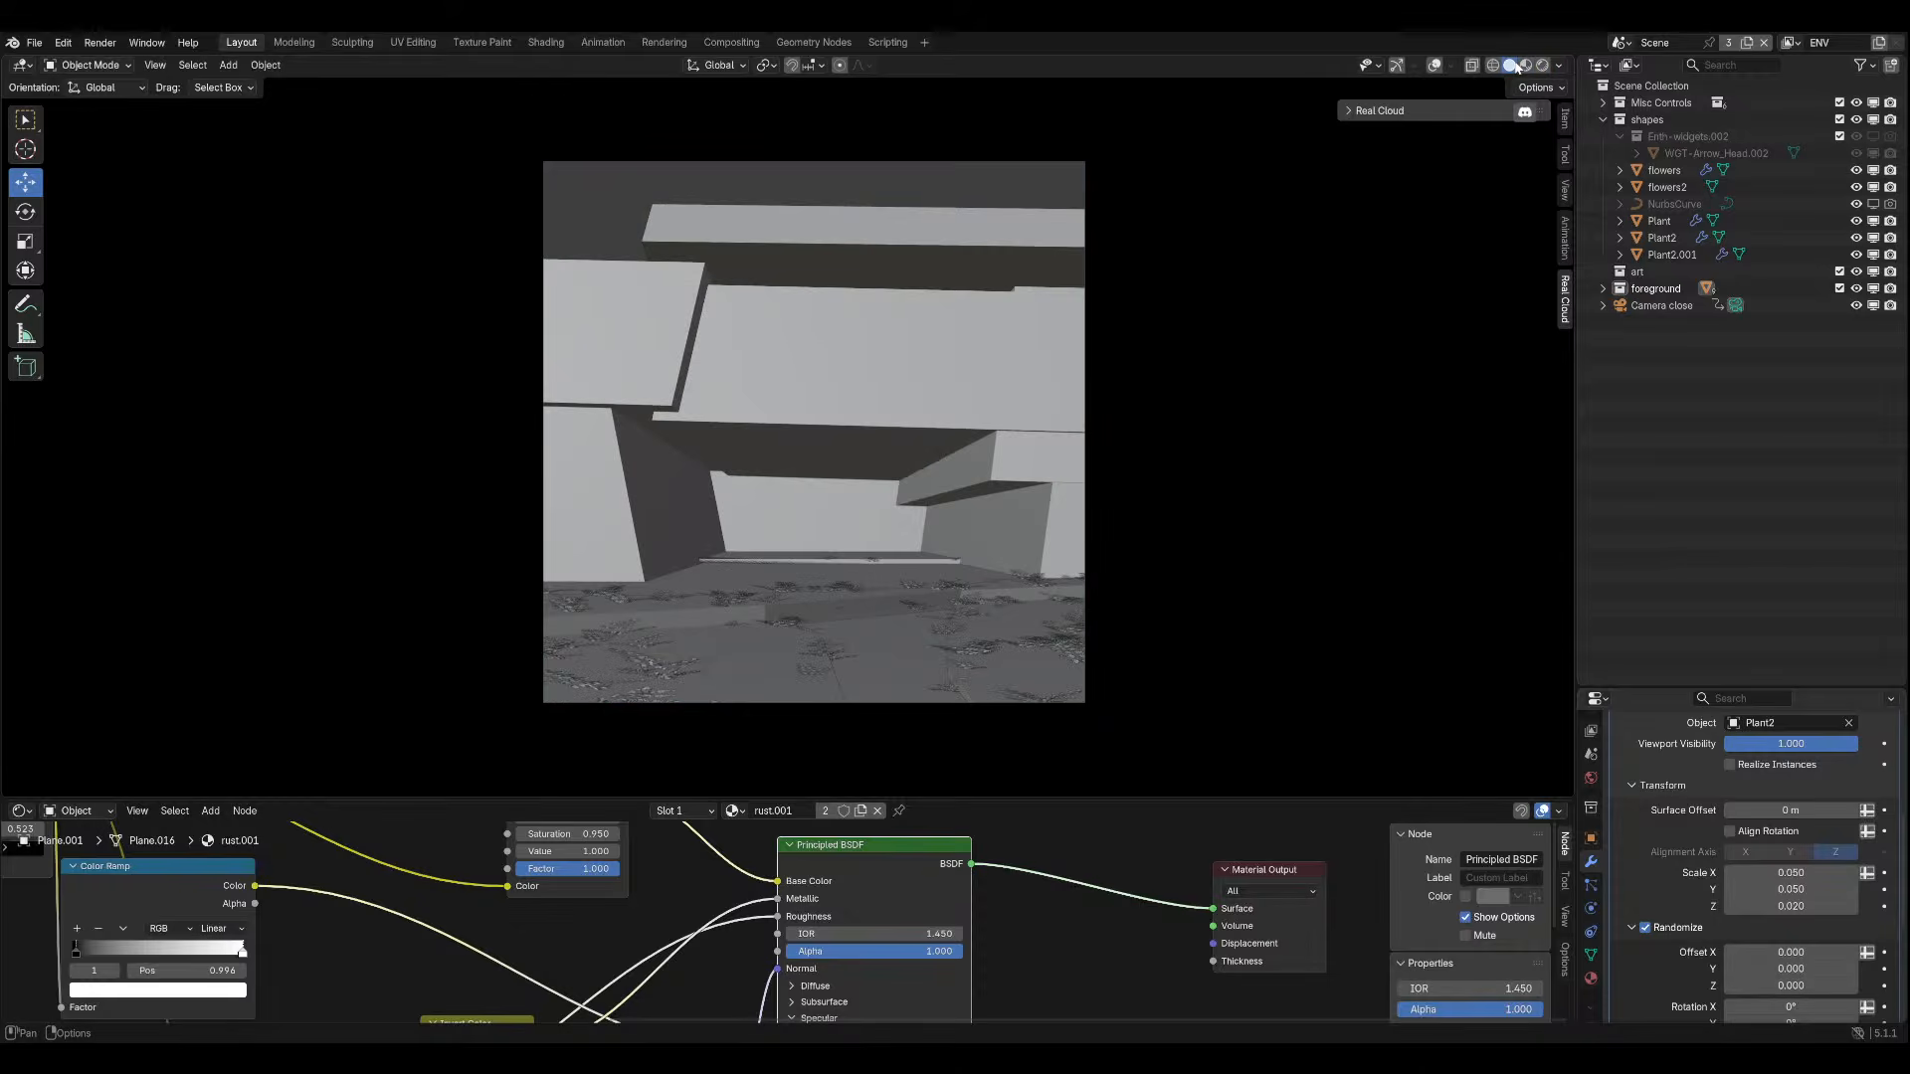
key("ctrl+s")
Leave the camera view, show the viewport overlays and select the Cube structure beside the plant-covered ground.
mouse_move(868, 458)
middle_mouse_down()
mouse_move(793, 575)
mouse_move(618, 443)
middle_mouse_up()
scroll(618, 444, "up", 3)
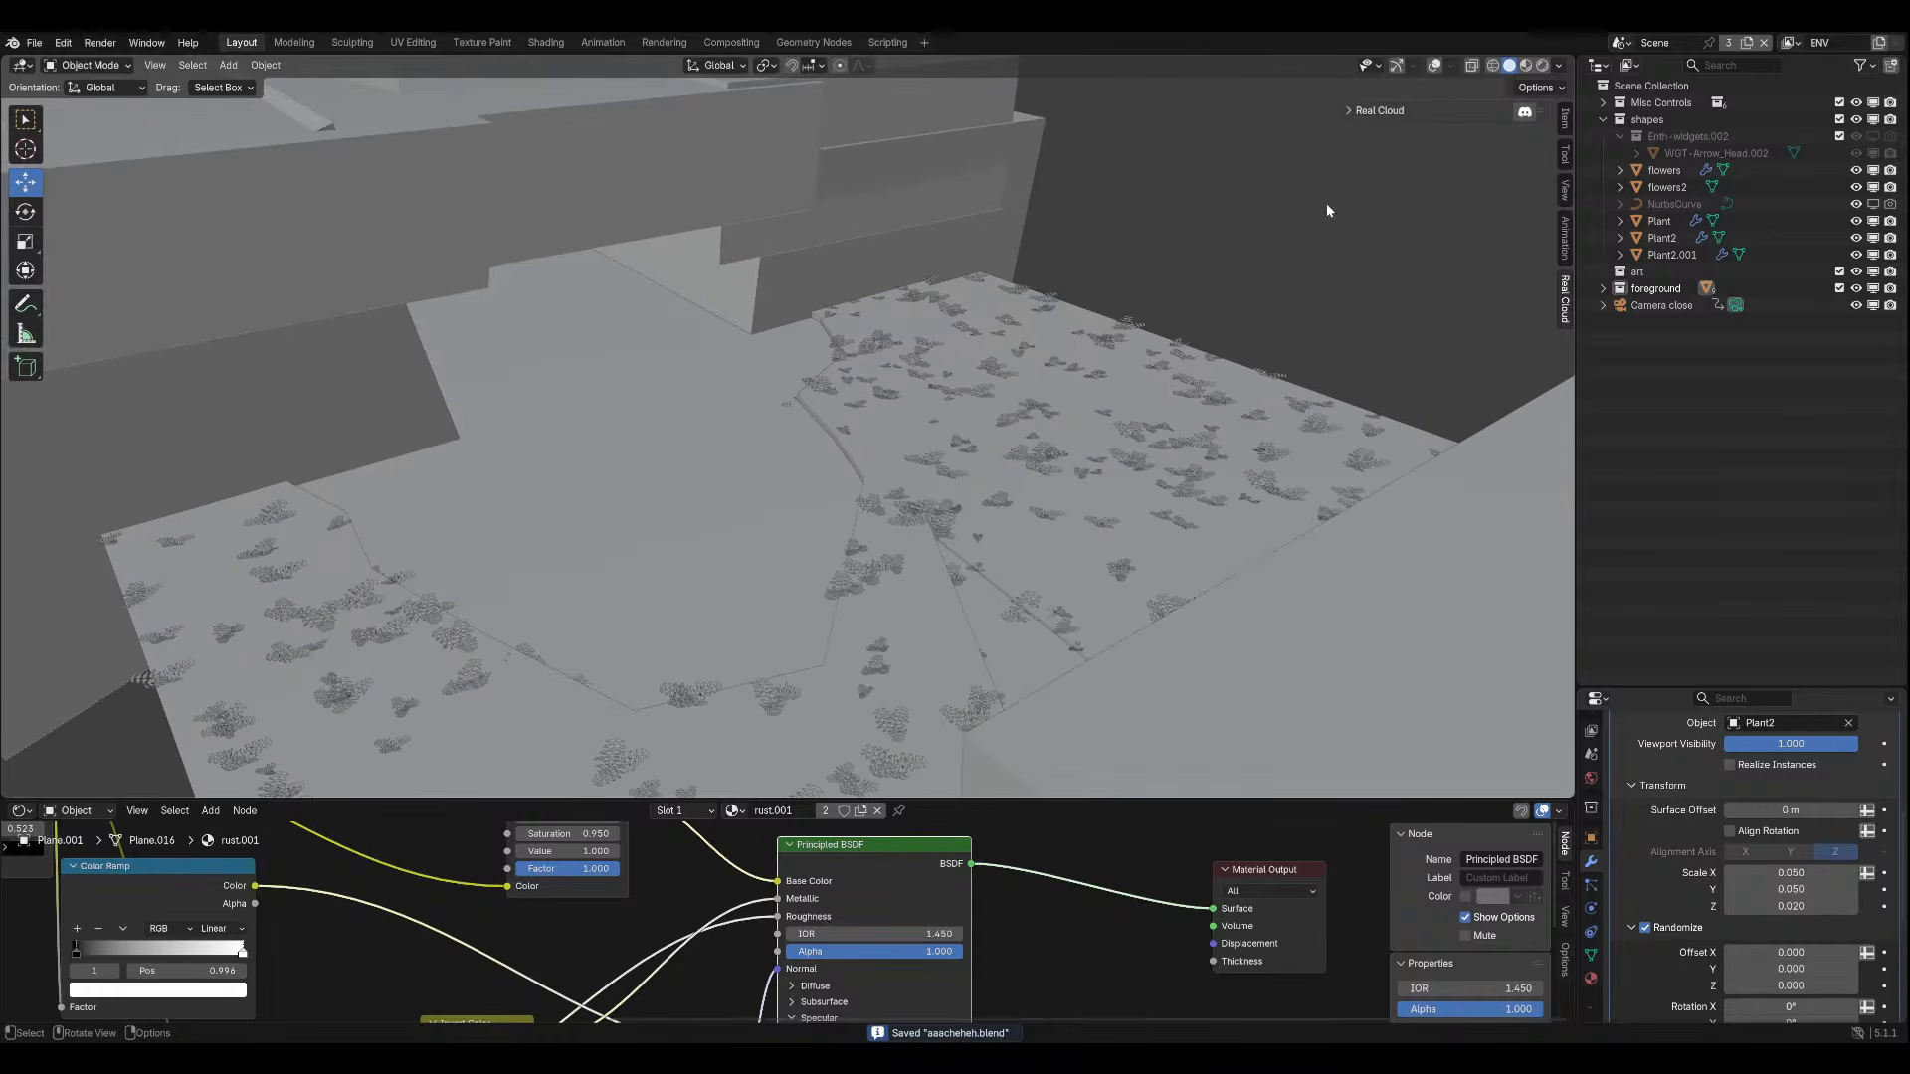
left_click(1433, 66)
middle_click_drag(855, 333, 730, 276)
left_click(898, 188)
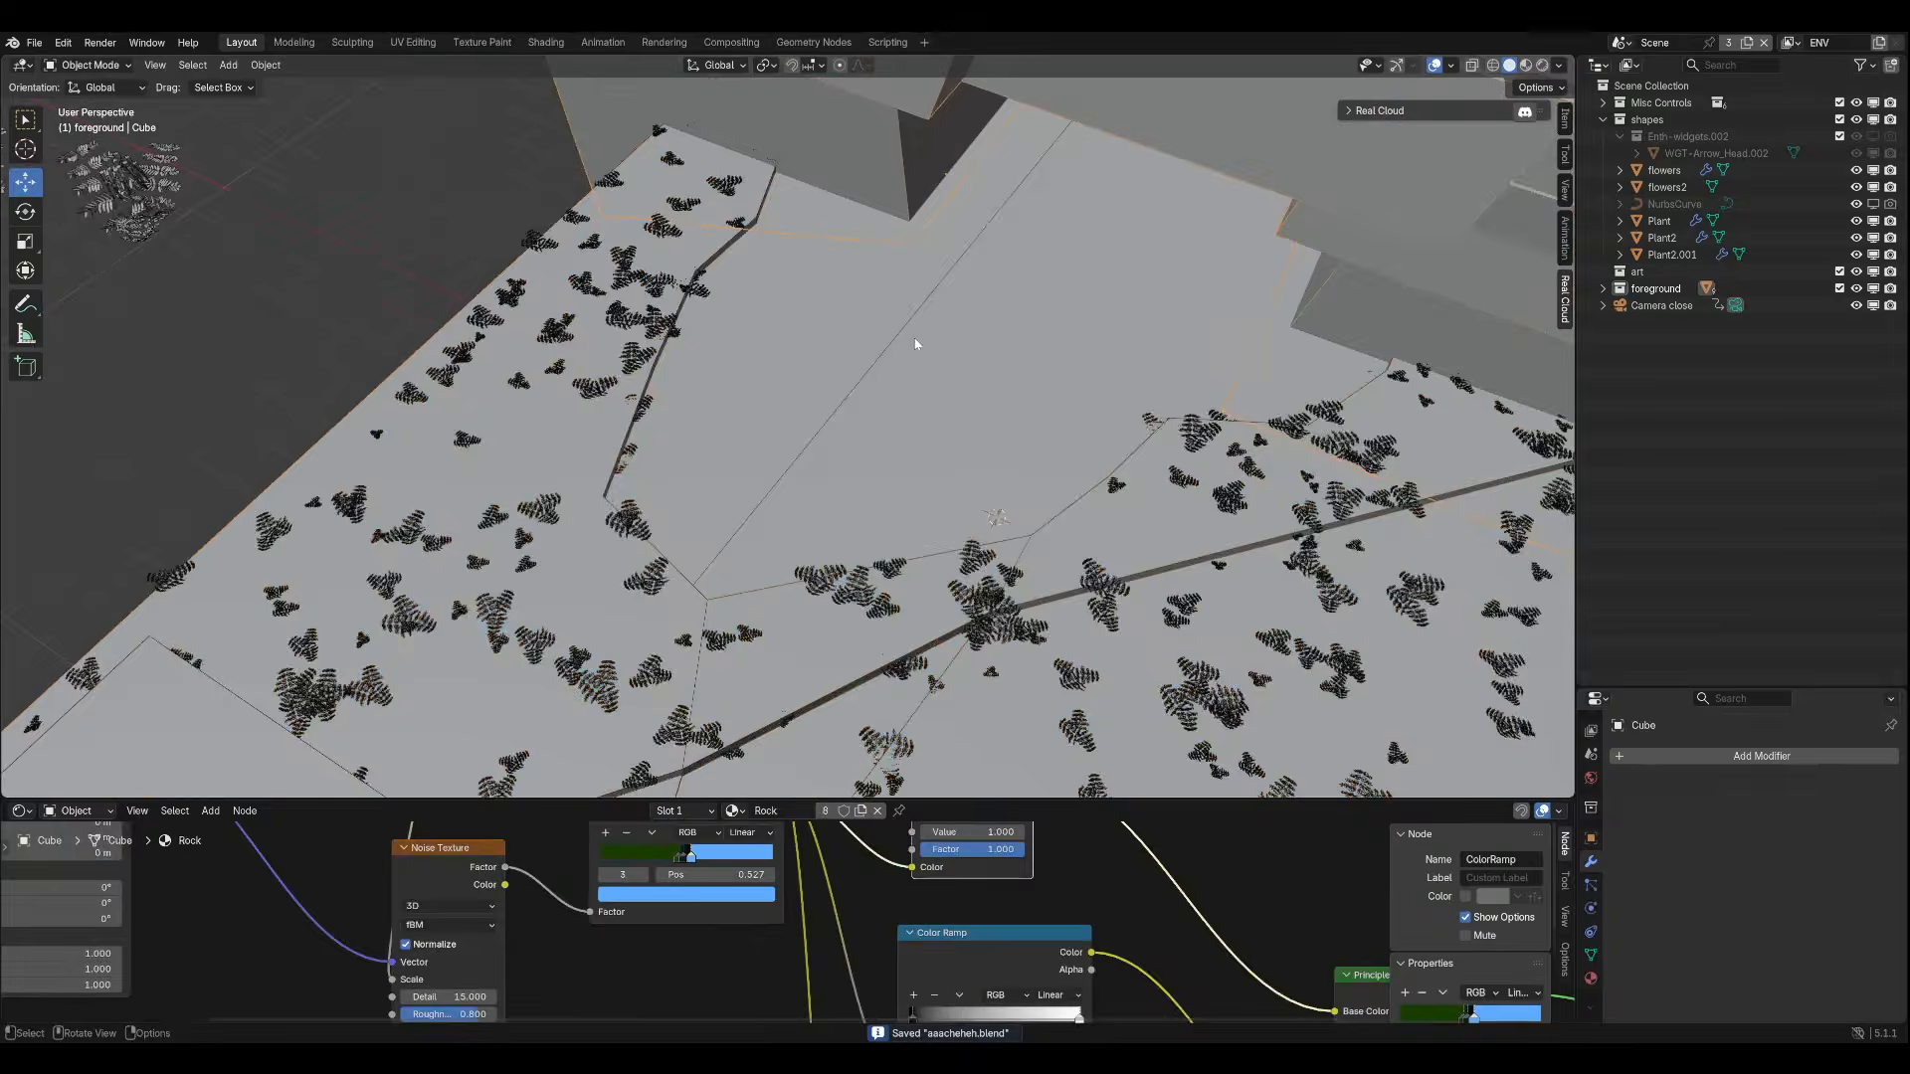
middle_click_drag(916, 341, 685, 497)
key("shift+d")
right_click(888, 587)
key("ctrl+z")
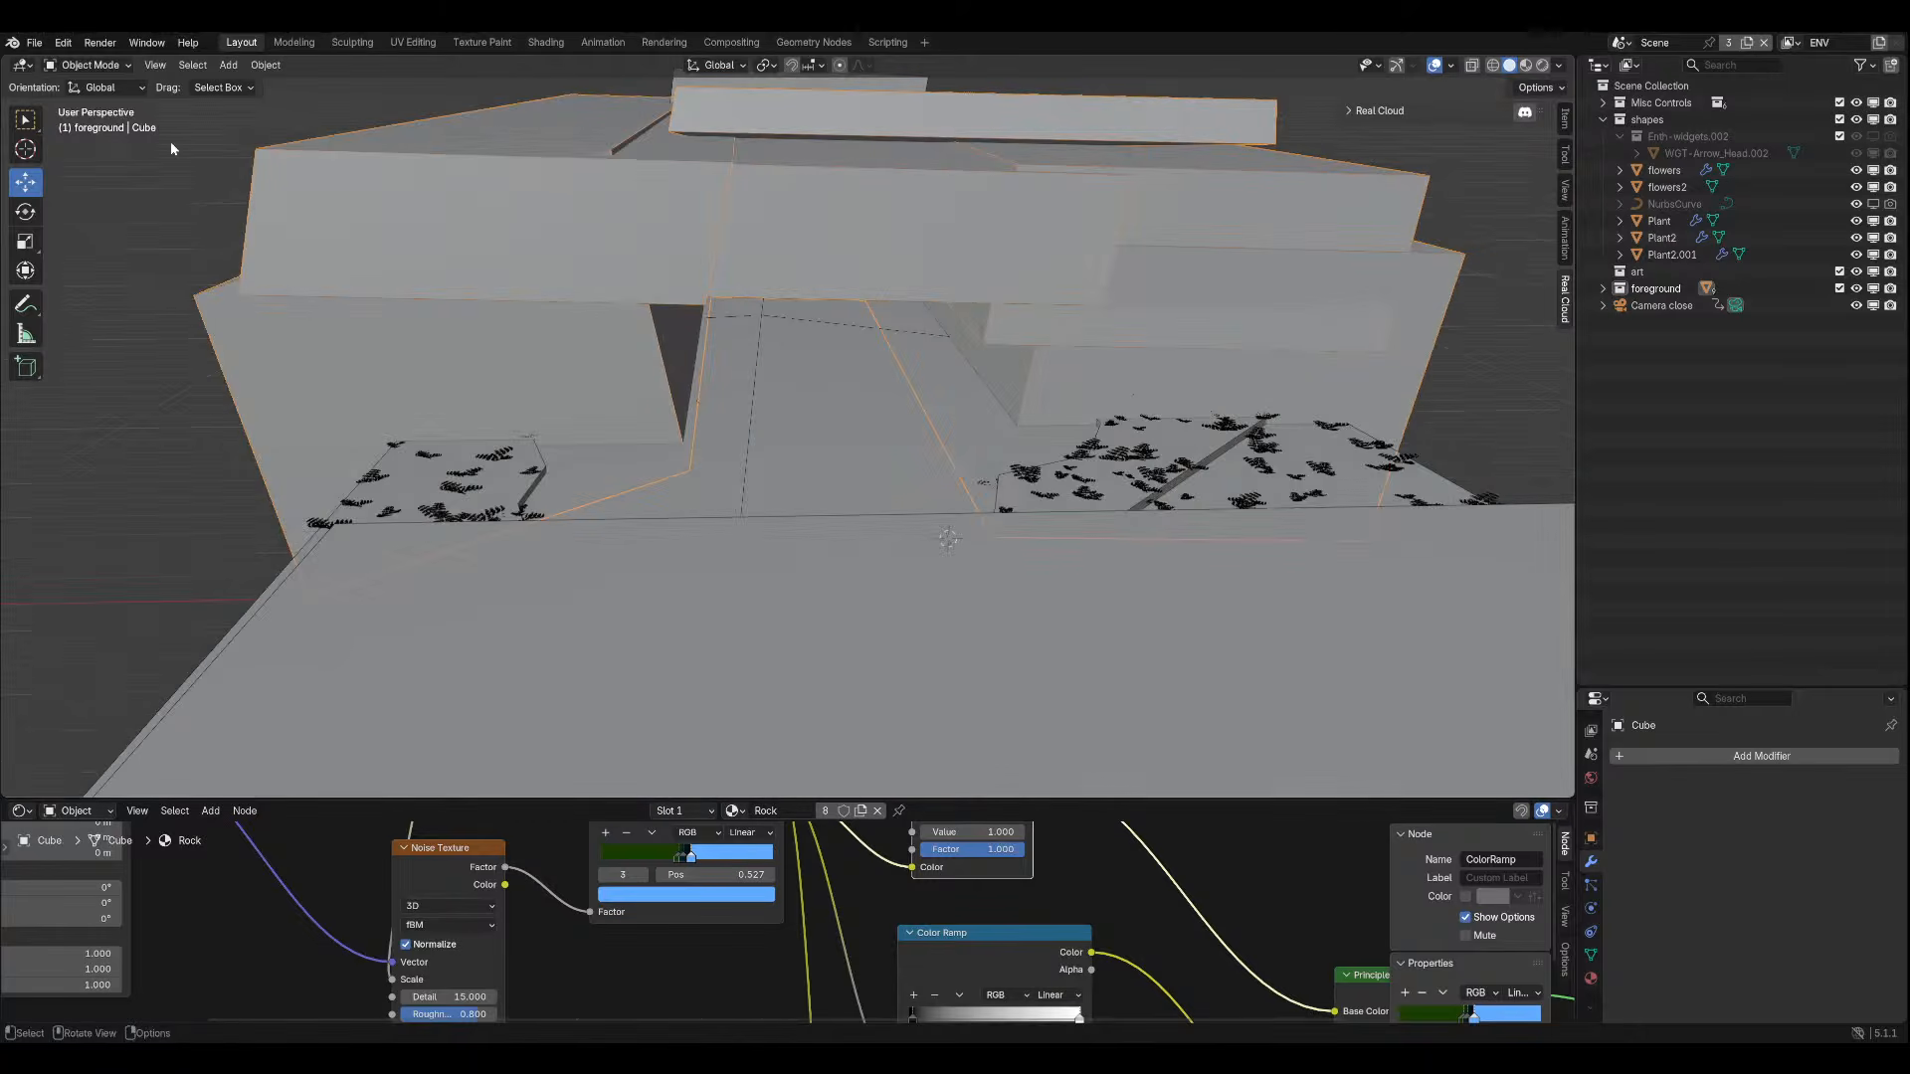
Try duplicating the left side block inside the Cube mesh, delete the copy and return to Object Mode.
left_click(66, 62)
left_click(85, 99)
left_click(395, 346)
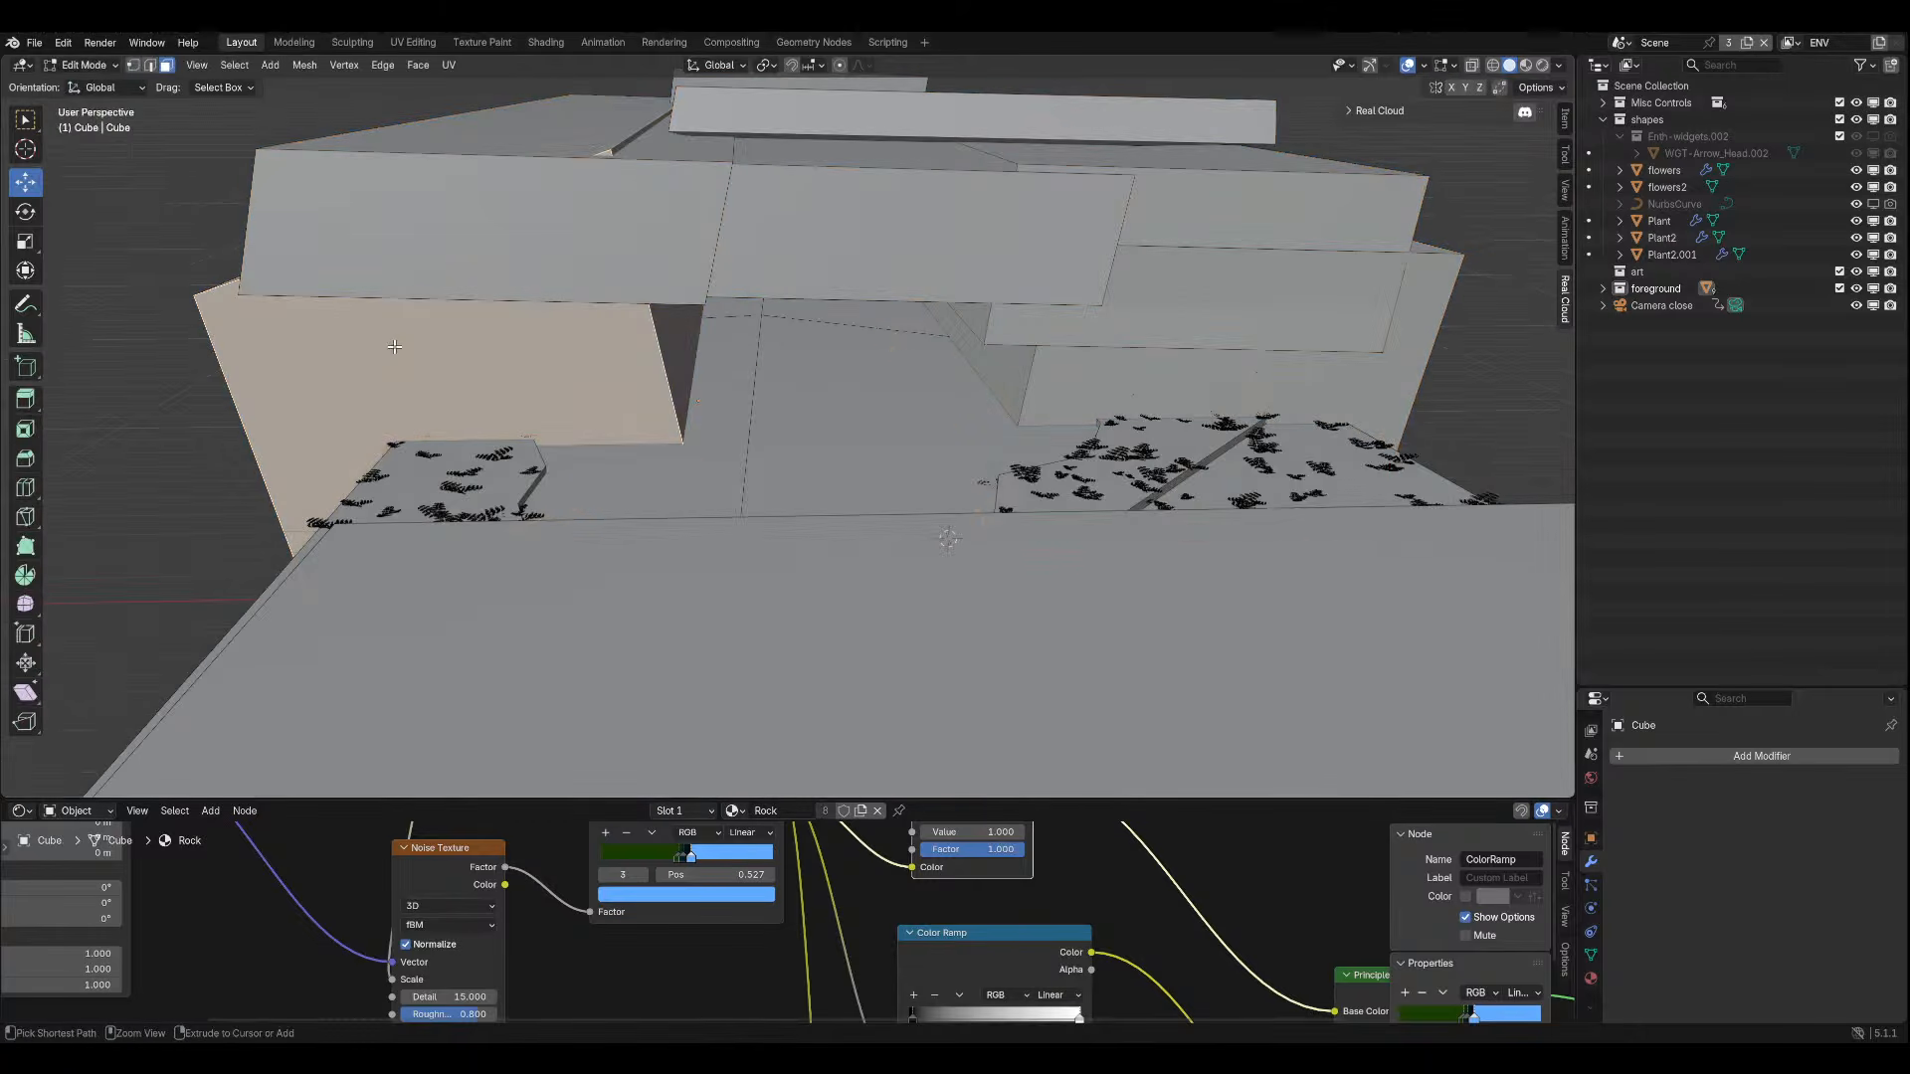
key("ctrl+l")
key("shift+d")
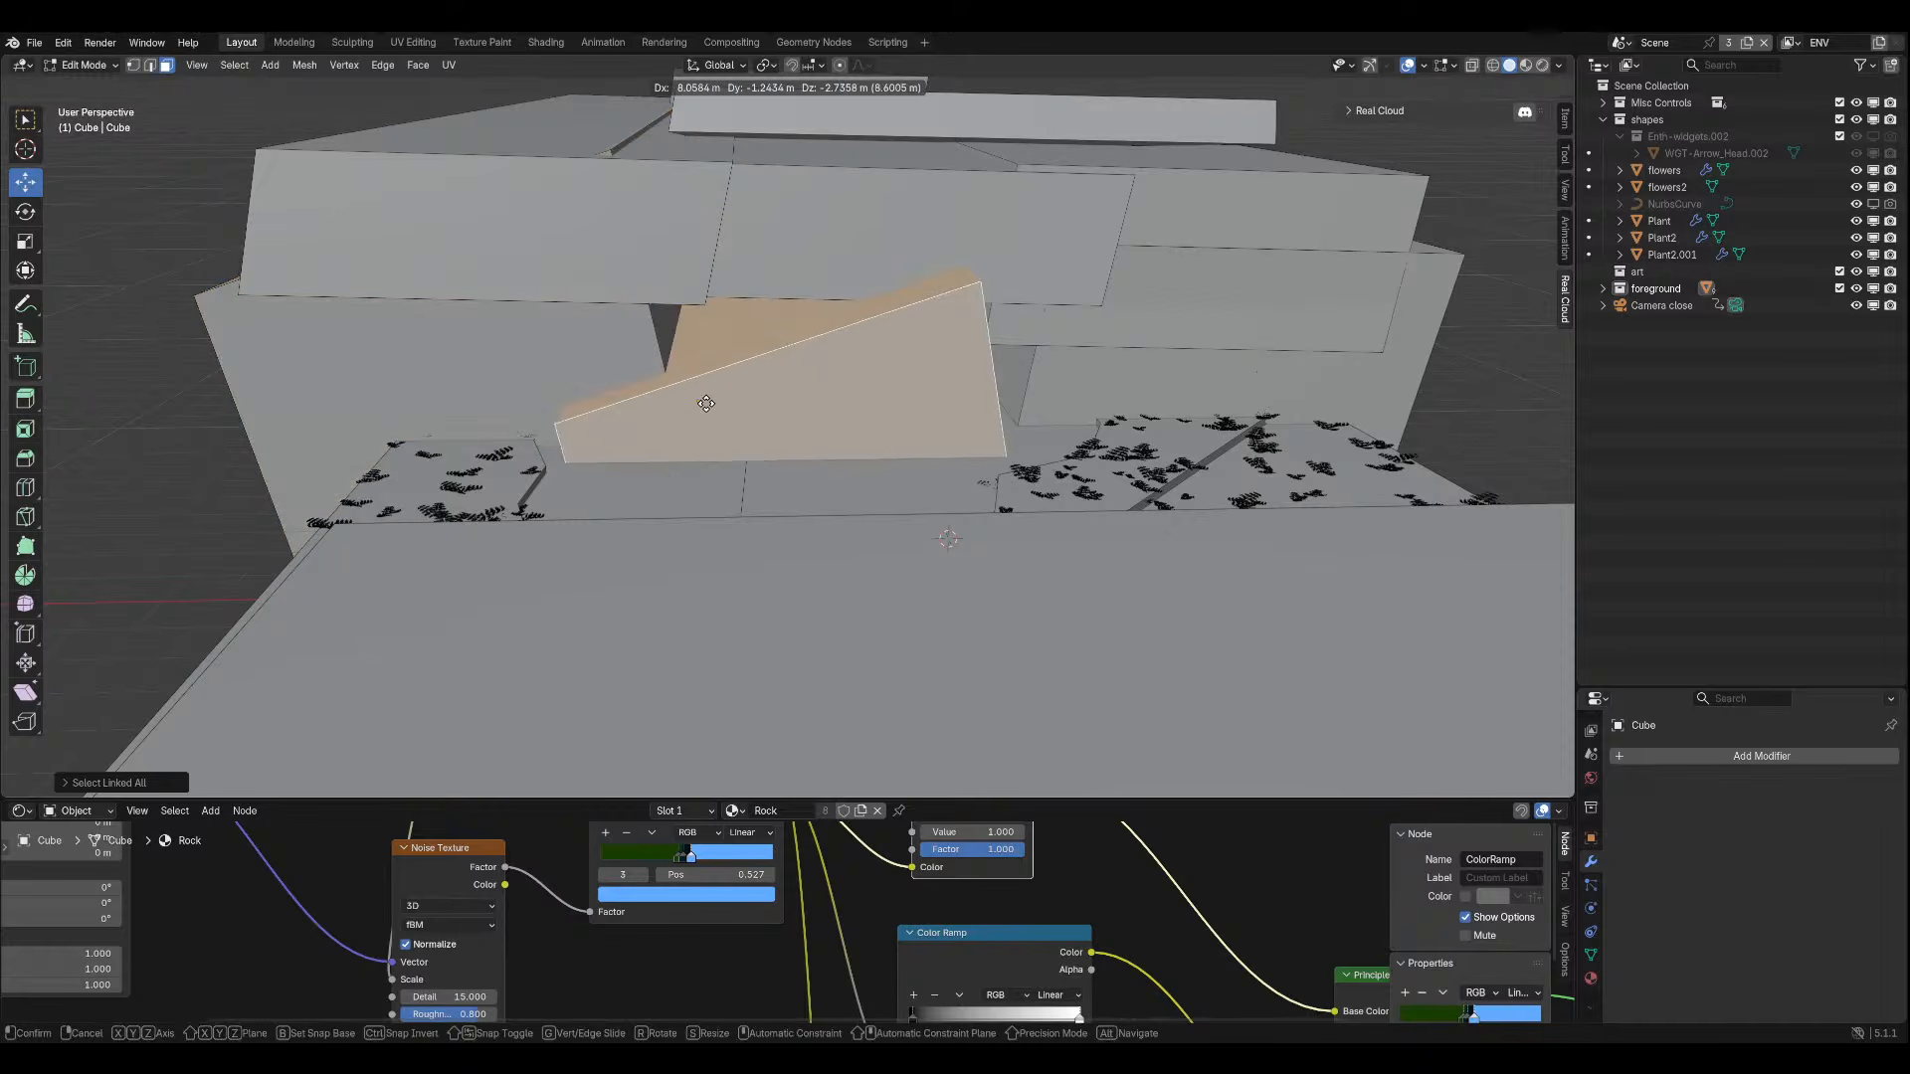
left_click(1047, 353)
key("x")
left_click(1047, 353)
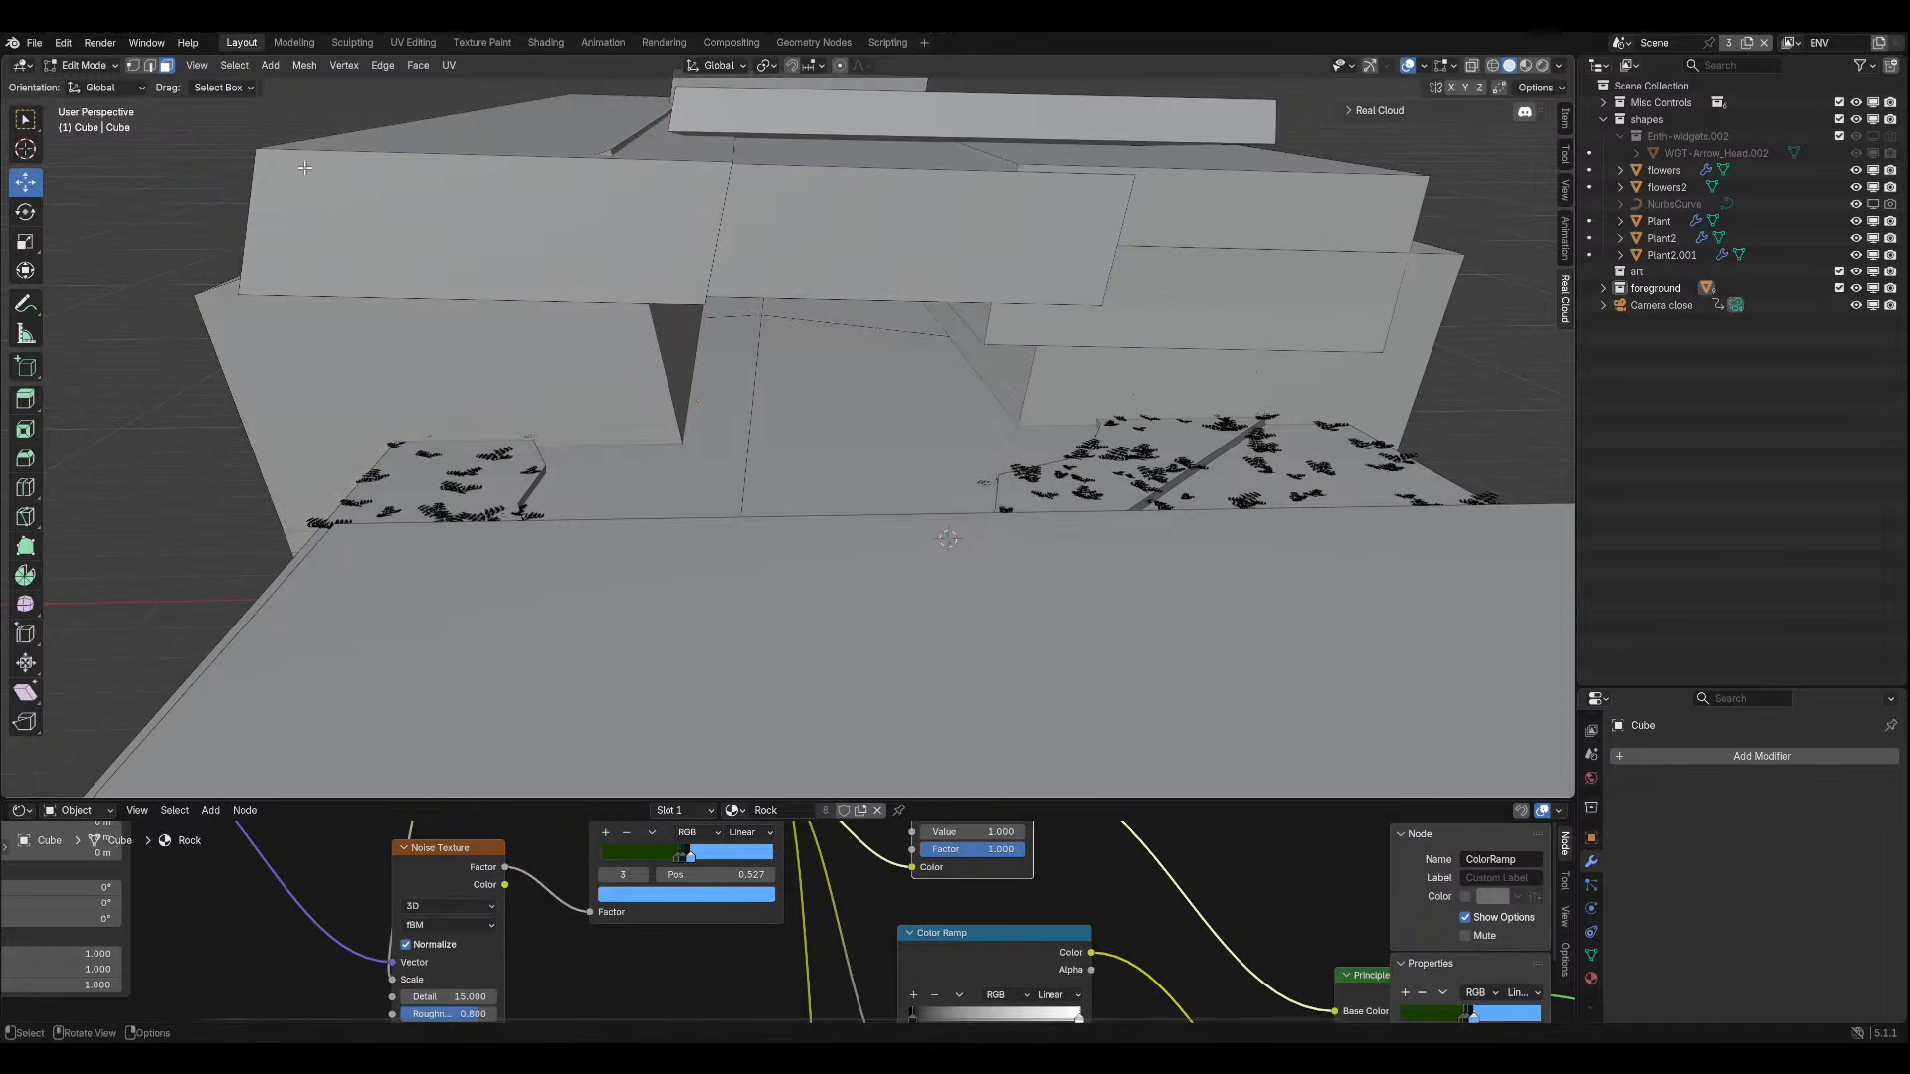
left_click(79, 65)
left_click(96, 85)
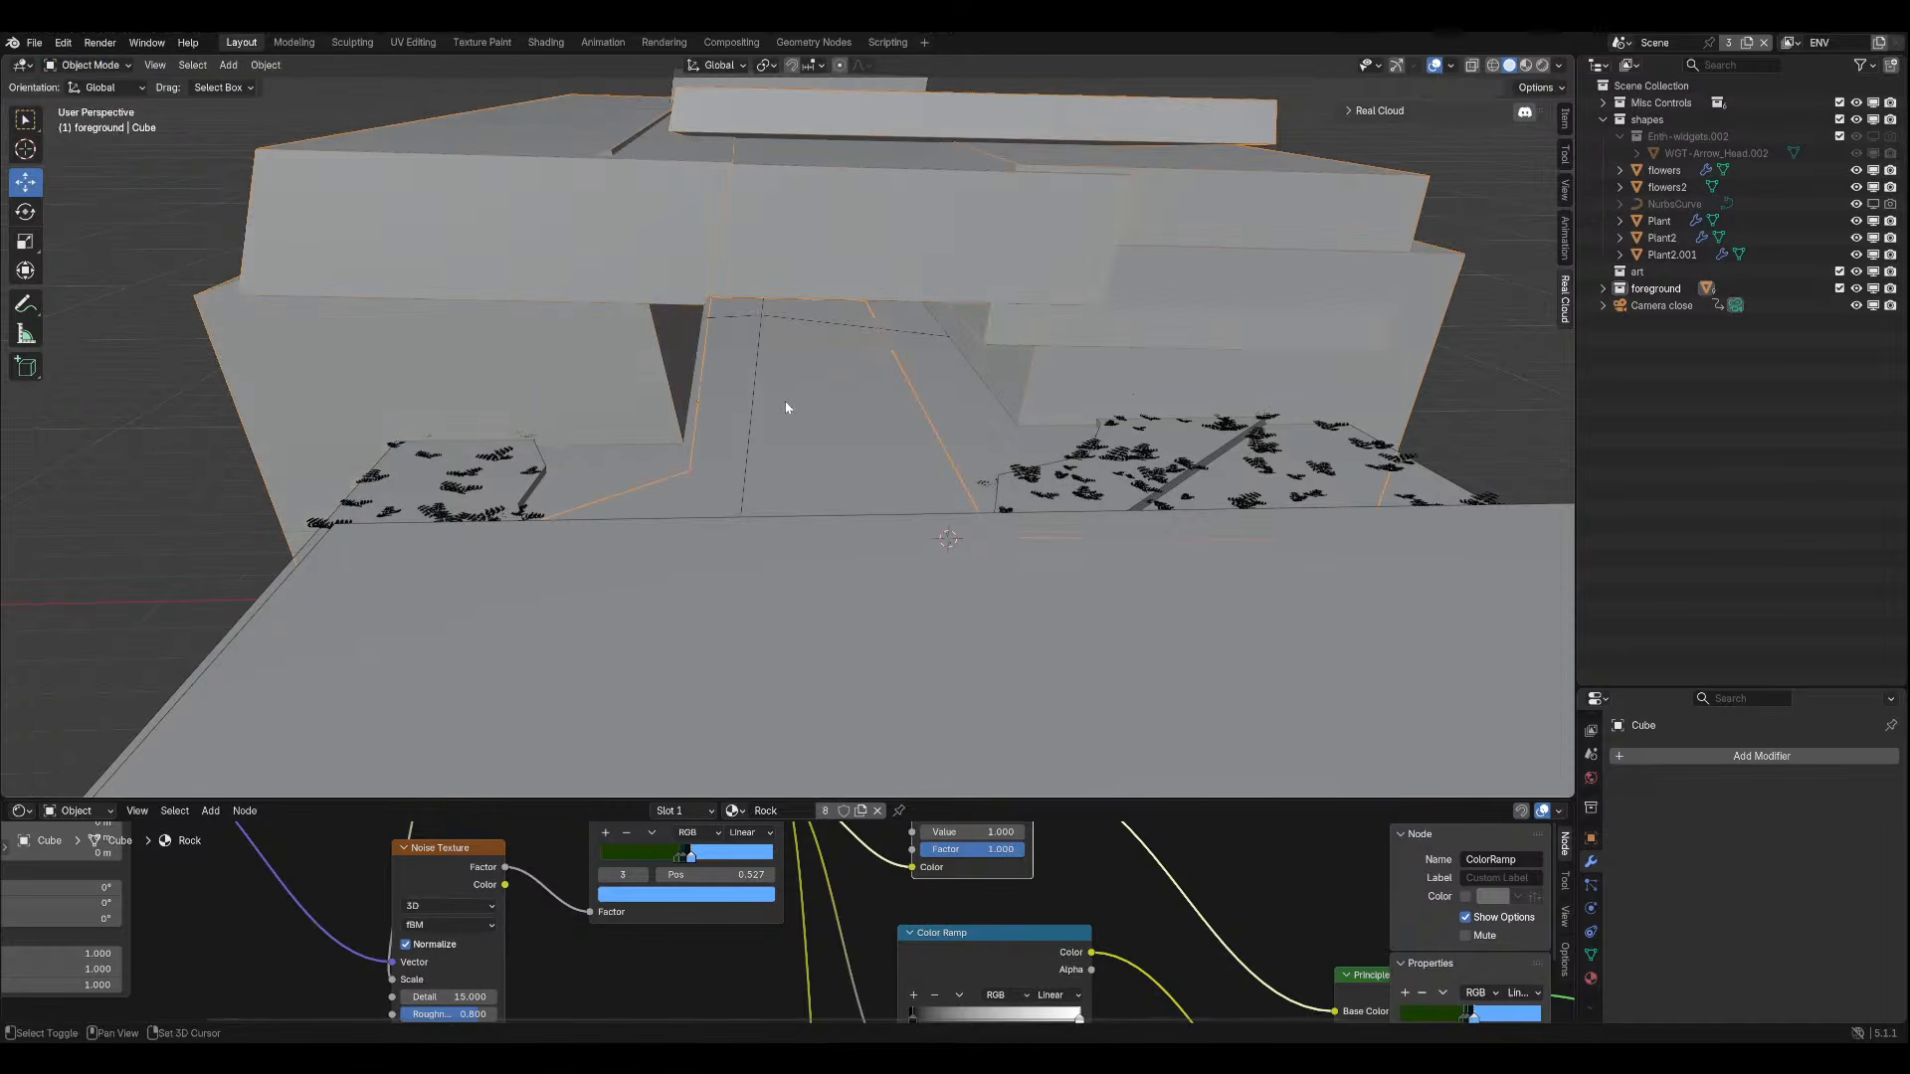
Add a cube mesh to the scene and move it along the global Y axis toward the passage opening.
key("shift+s")
key("shift+a")
mouse_move(786, 407)
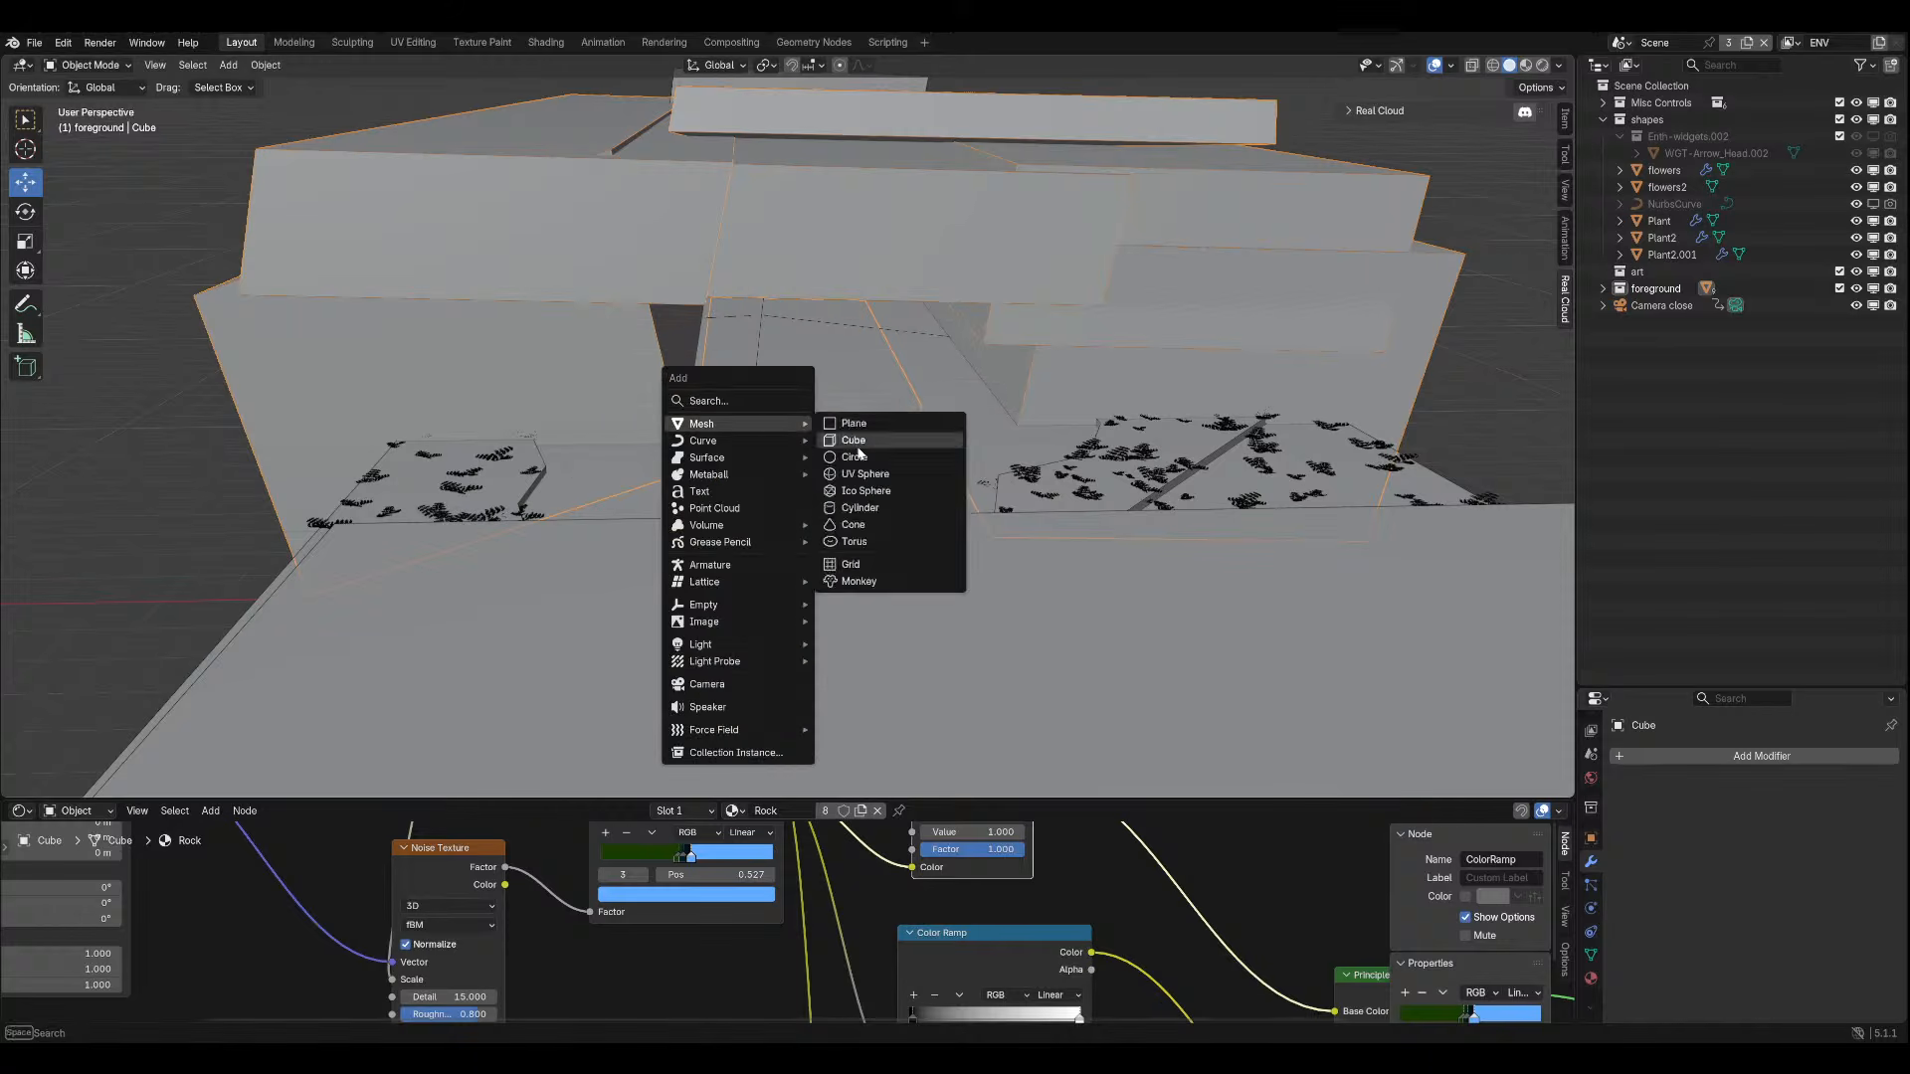
left_click(875, 435)
scroll(766, 372, "up", 4)
key("g")
key("y")
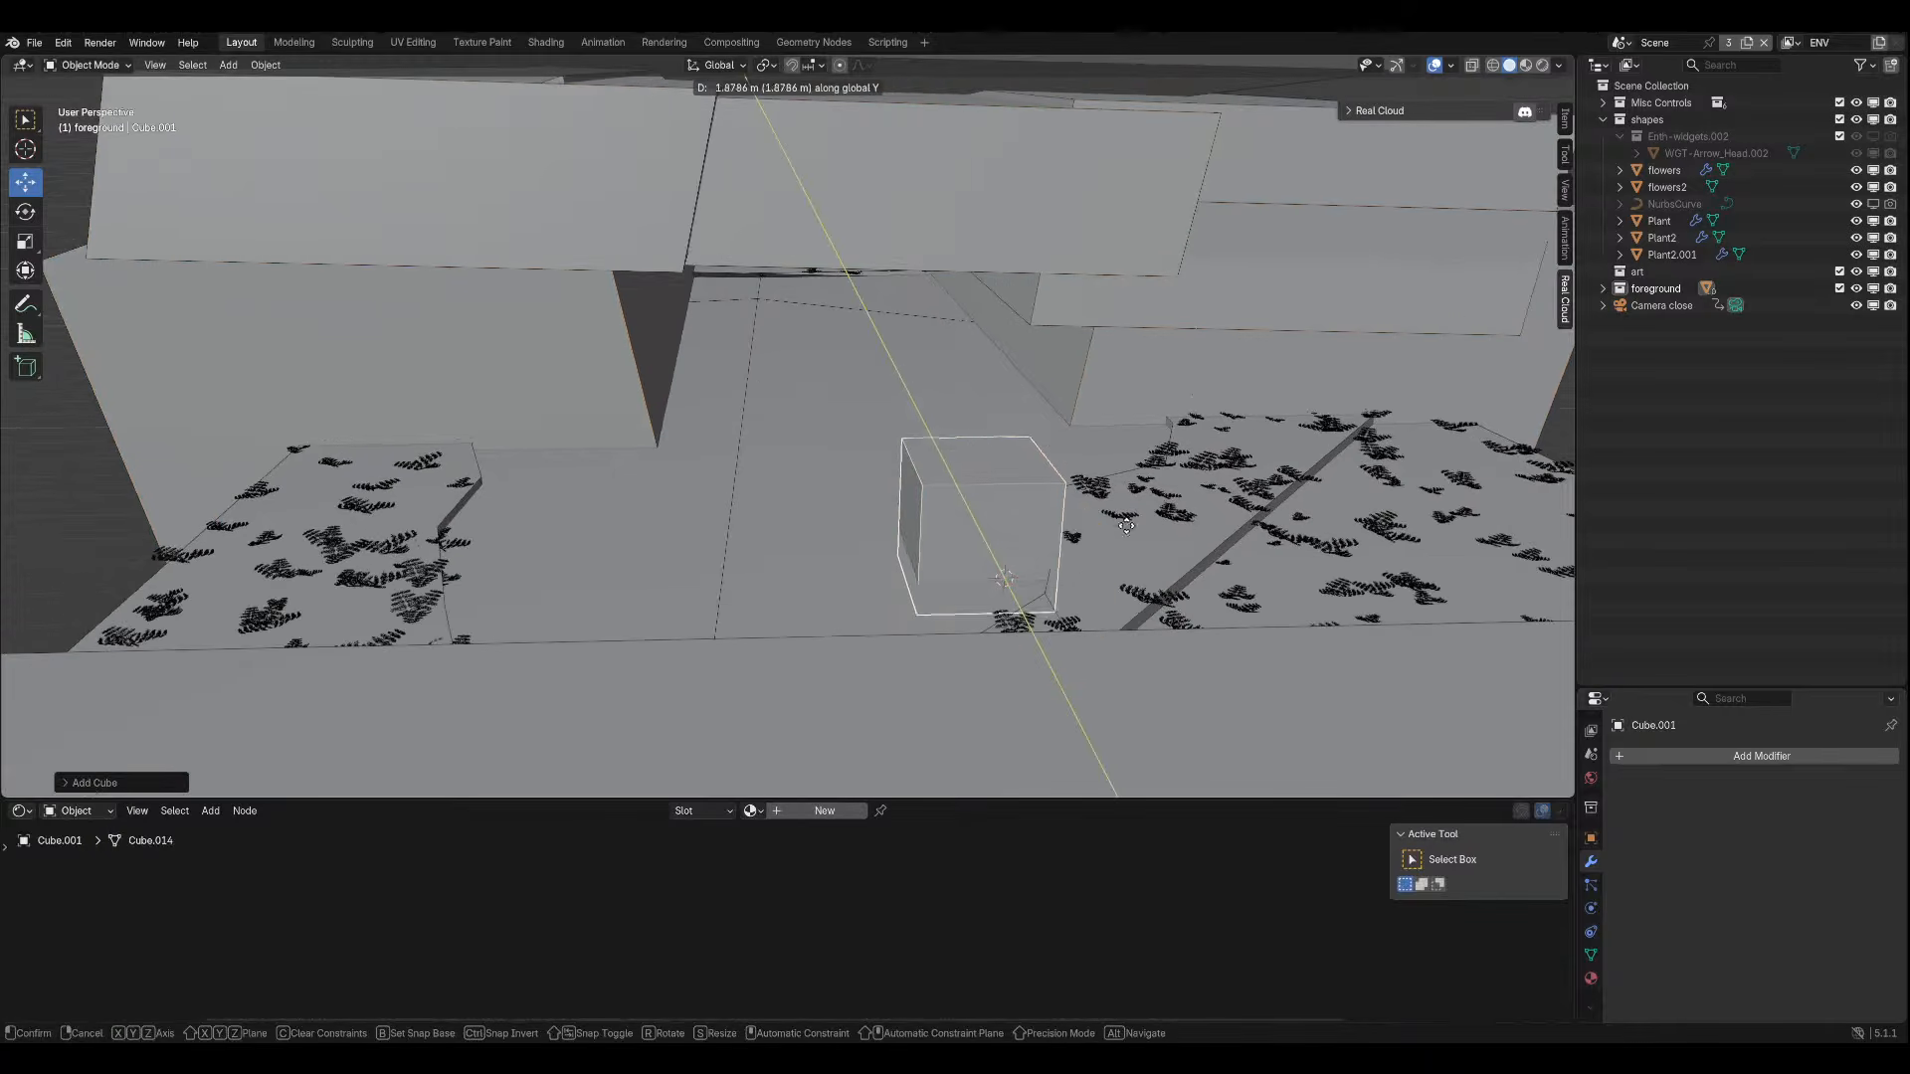
left_click(1098, 419)
Position the new cube along X, Z and Y at the passage's left wall corner, sunk so it barely rises above the ground.
key("g")
key("x")
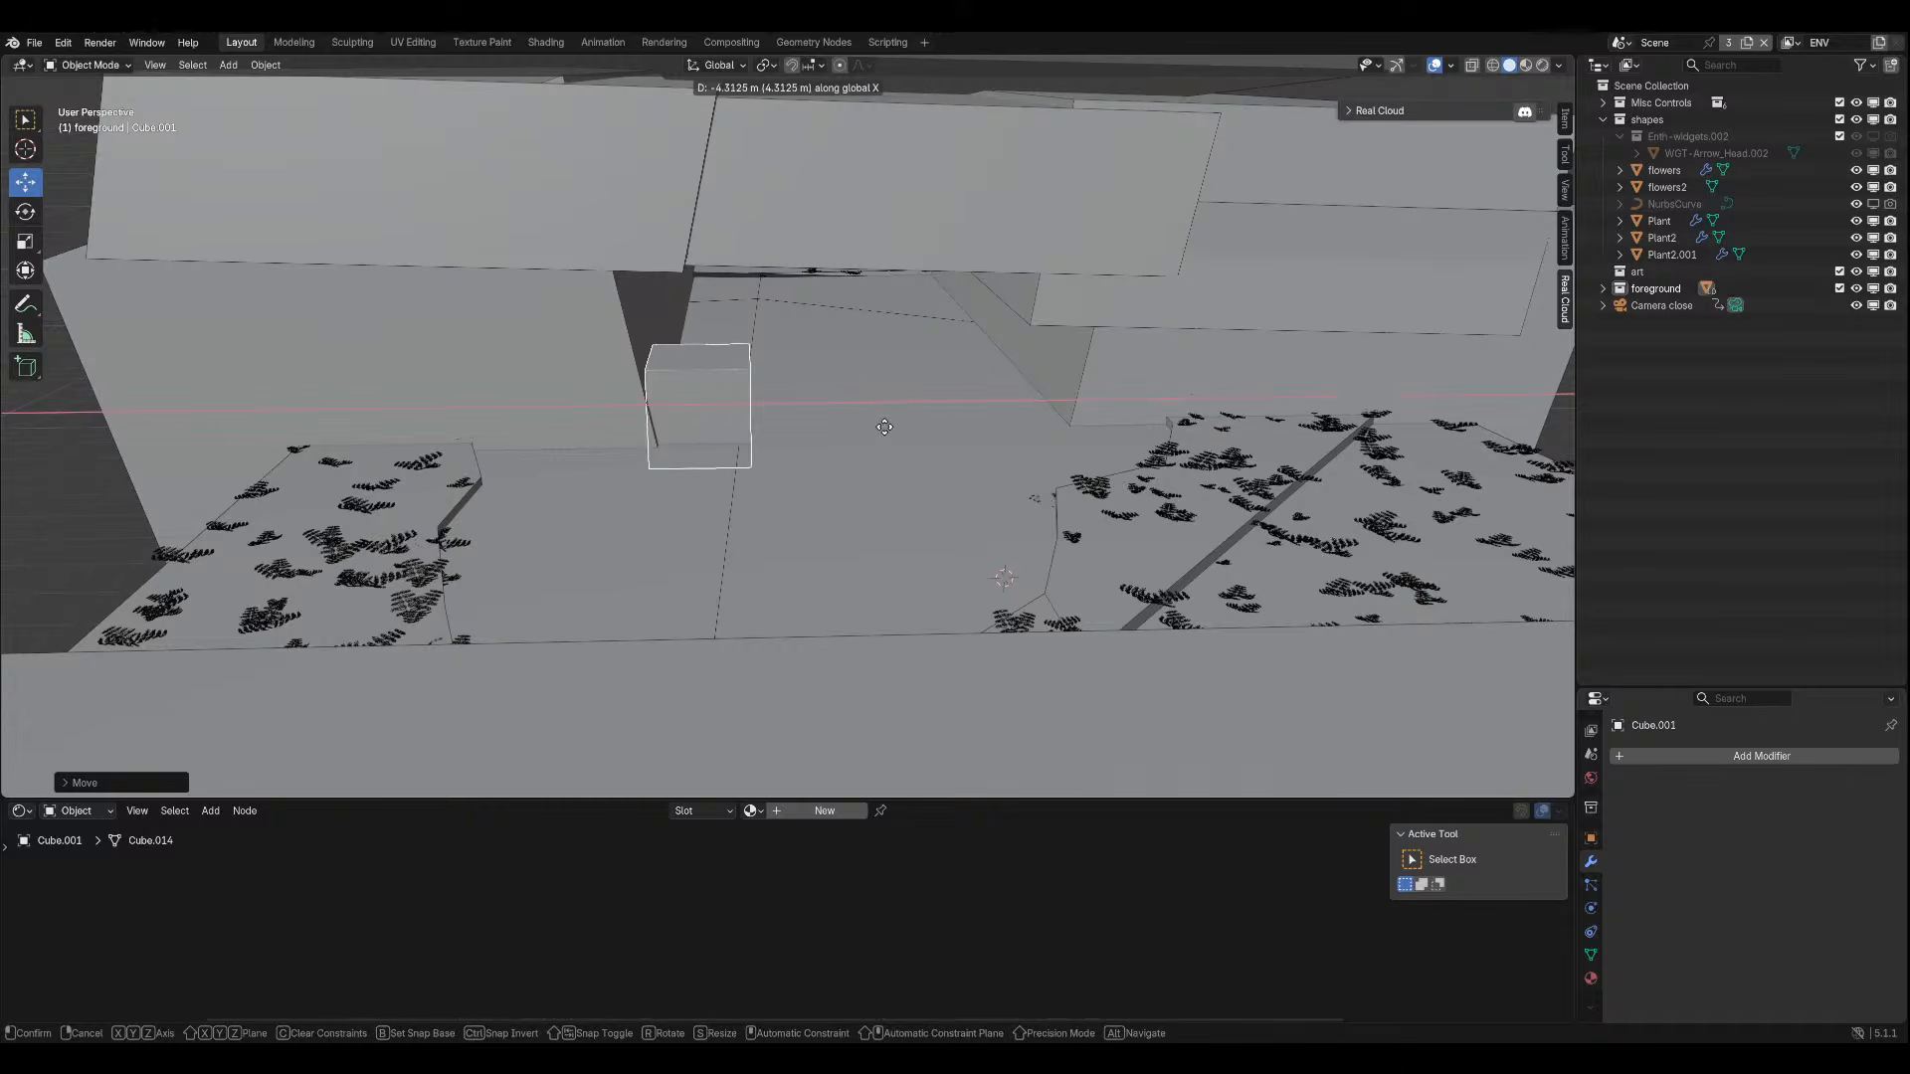
key("z")
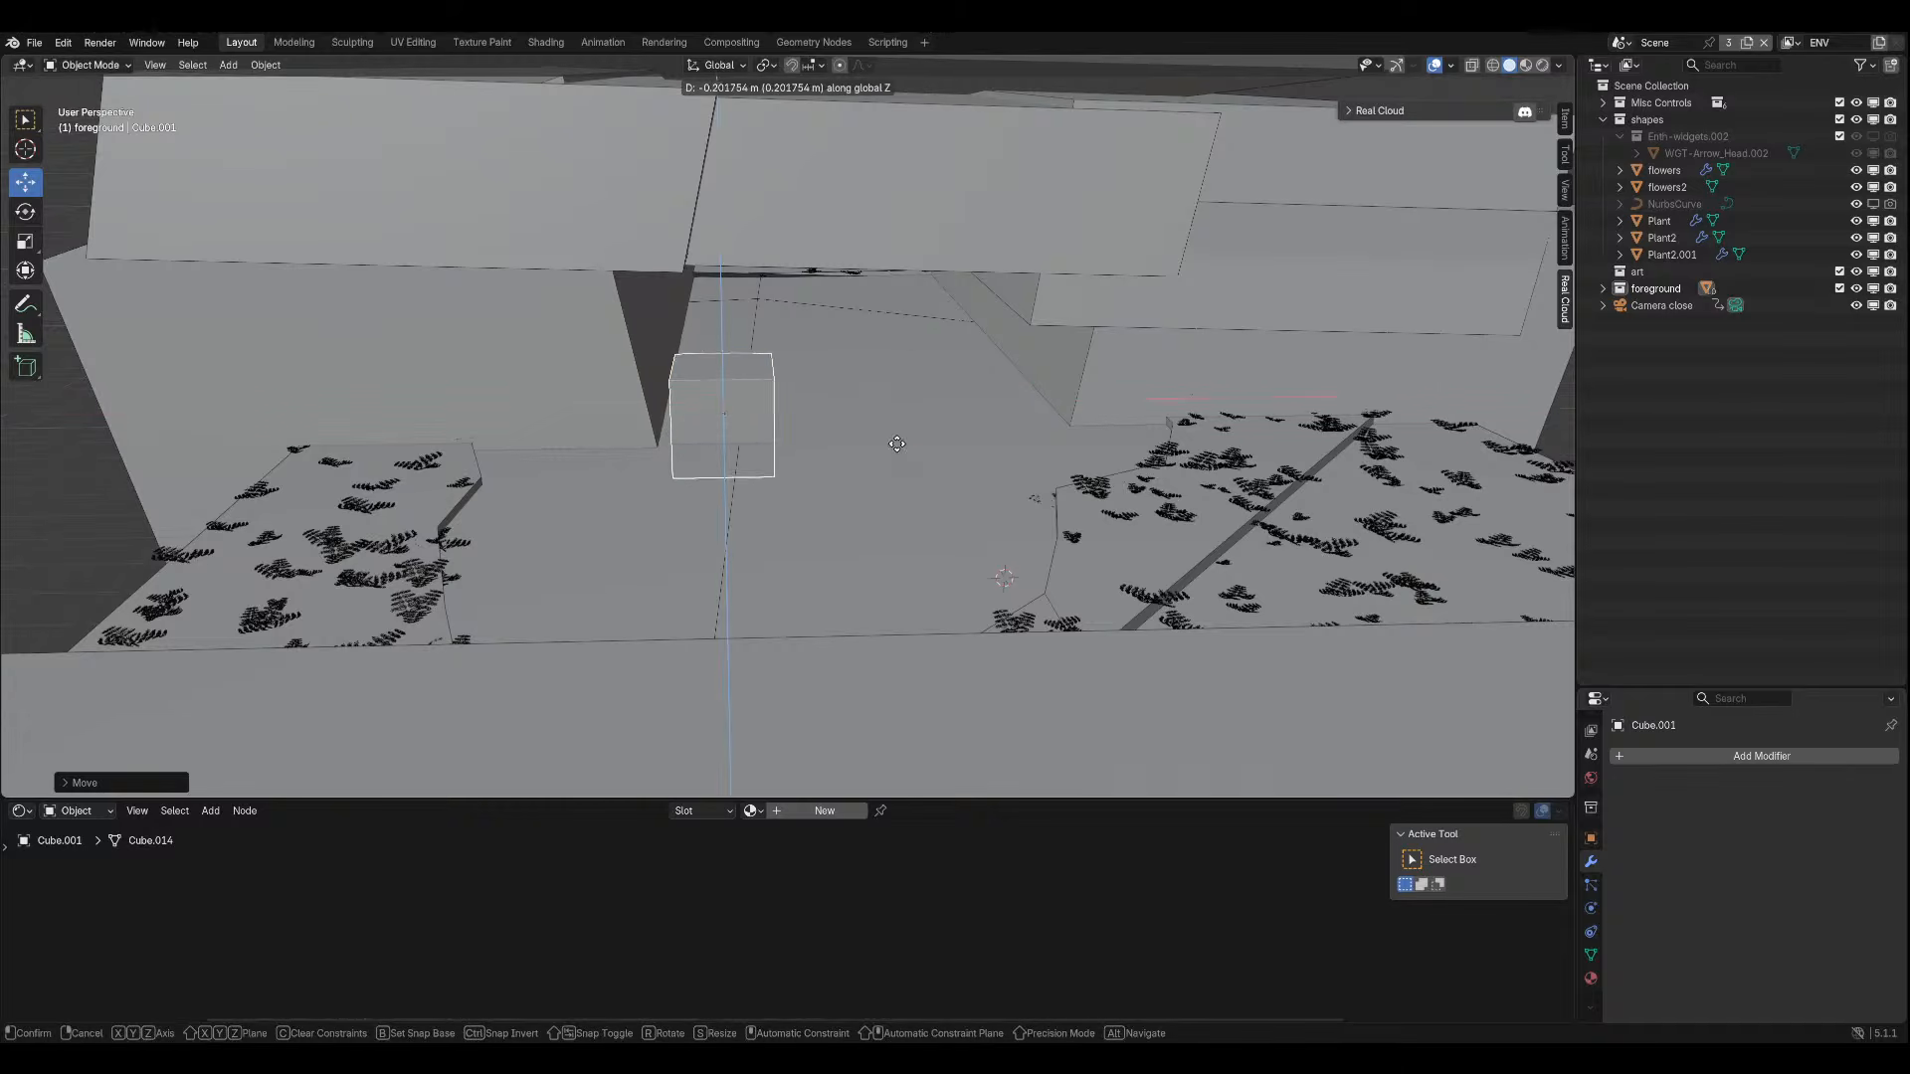
left_click(838, 289)
key("g")
key("y")
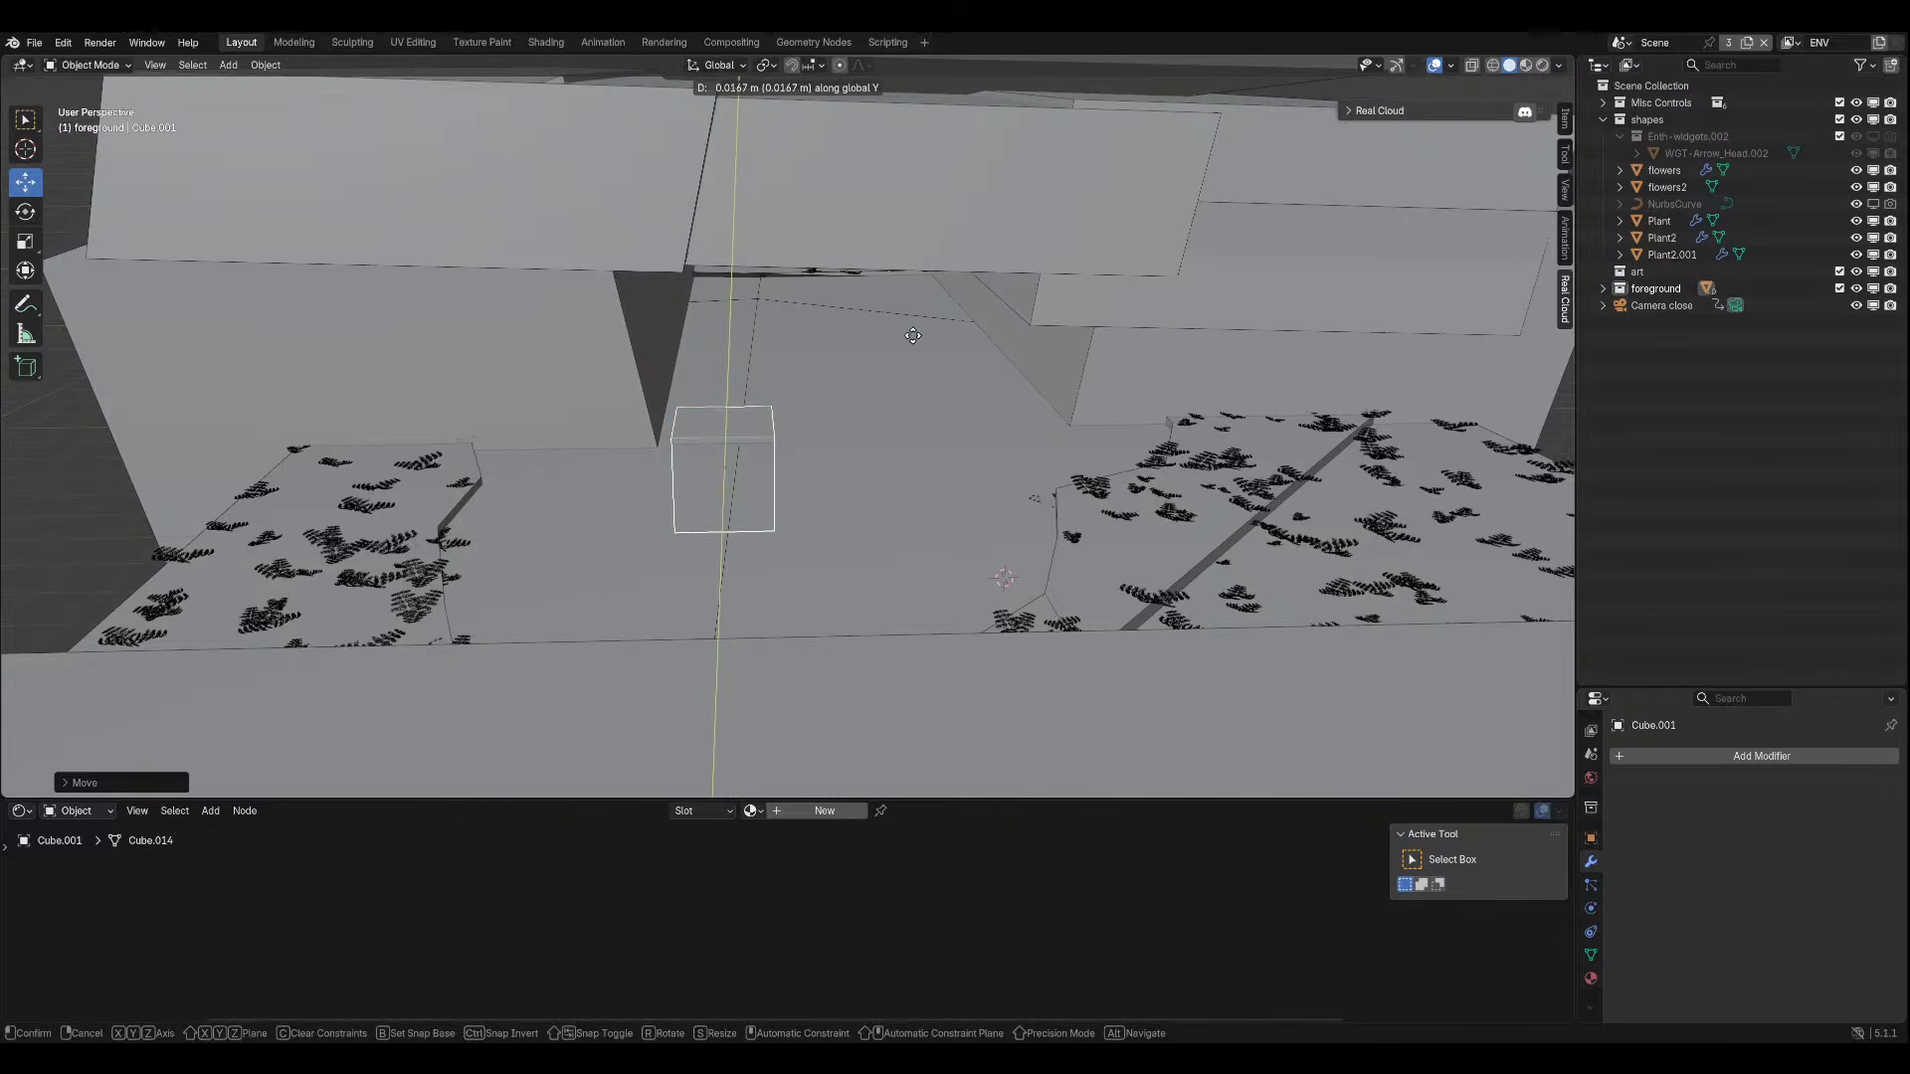
key("x")
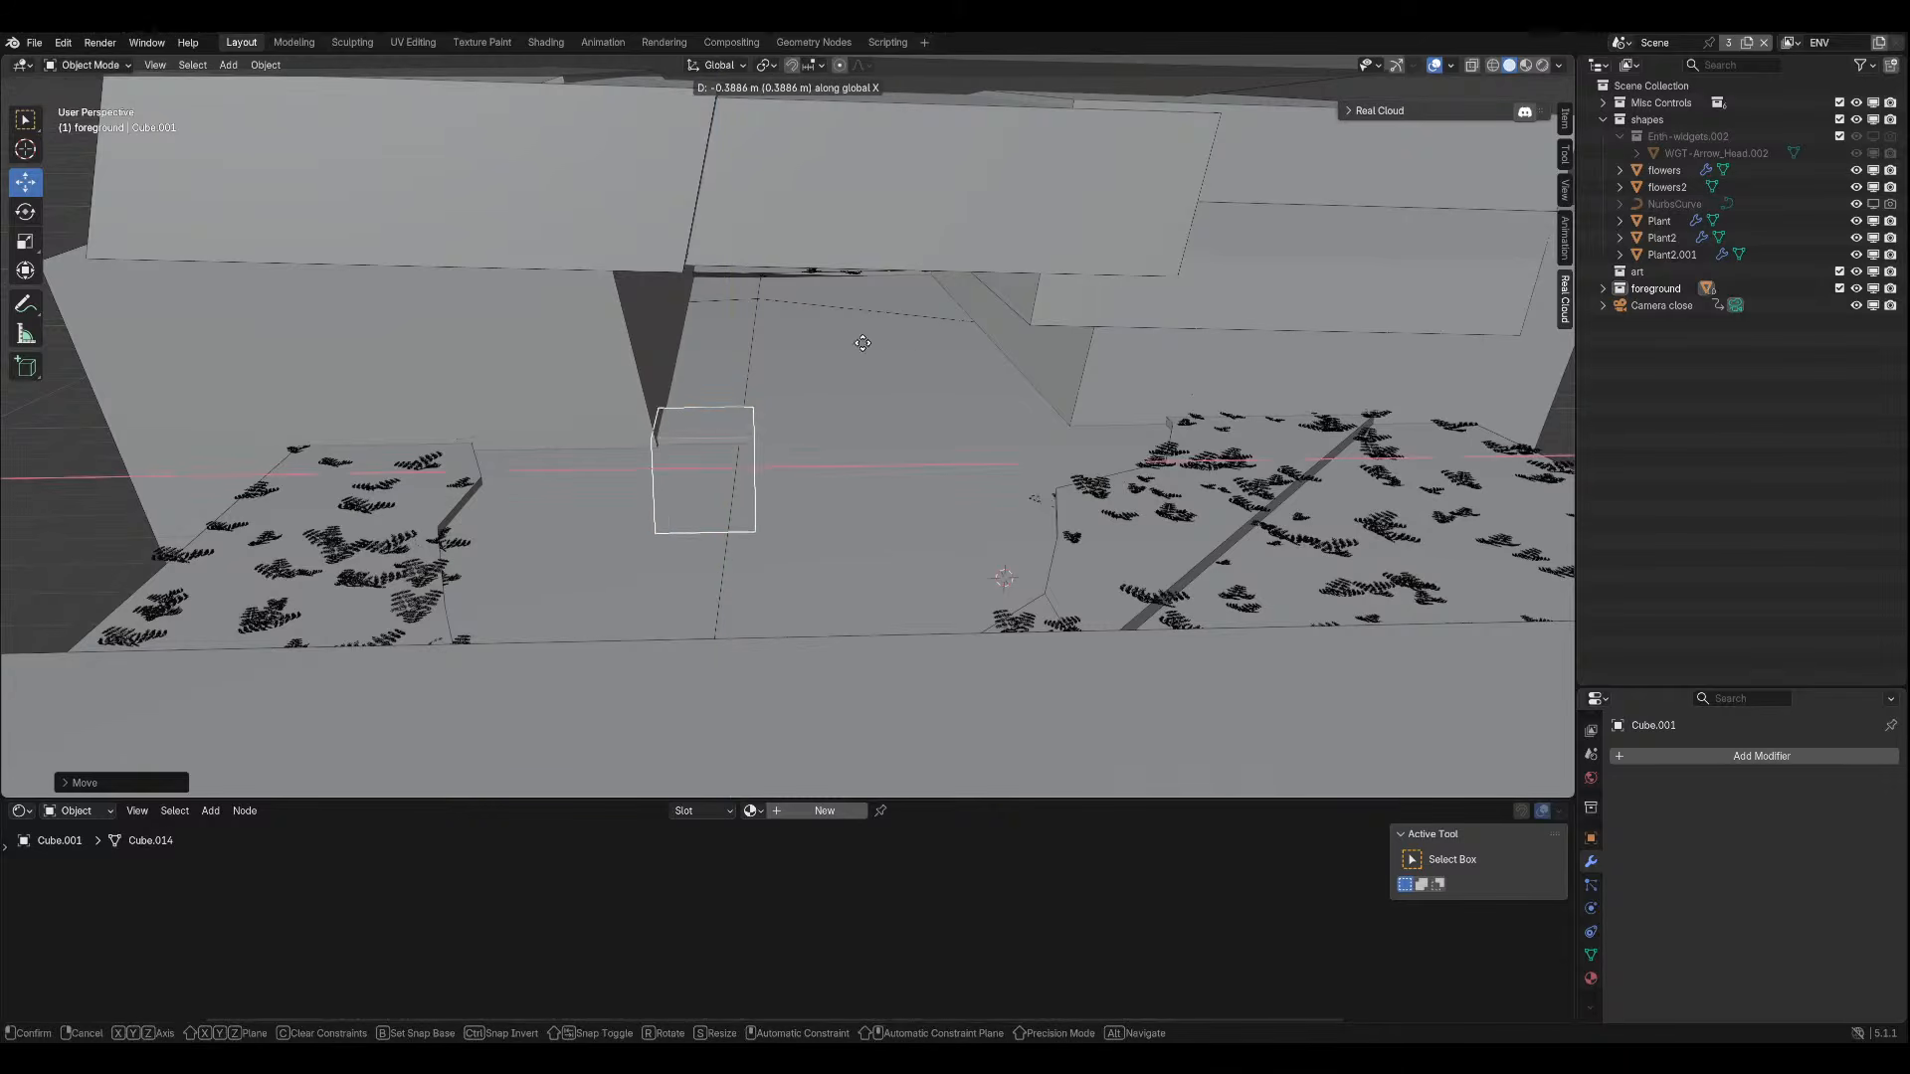
left_click(774, 379)
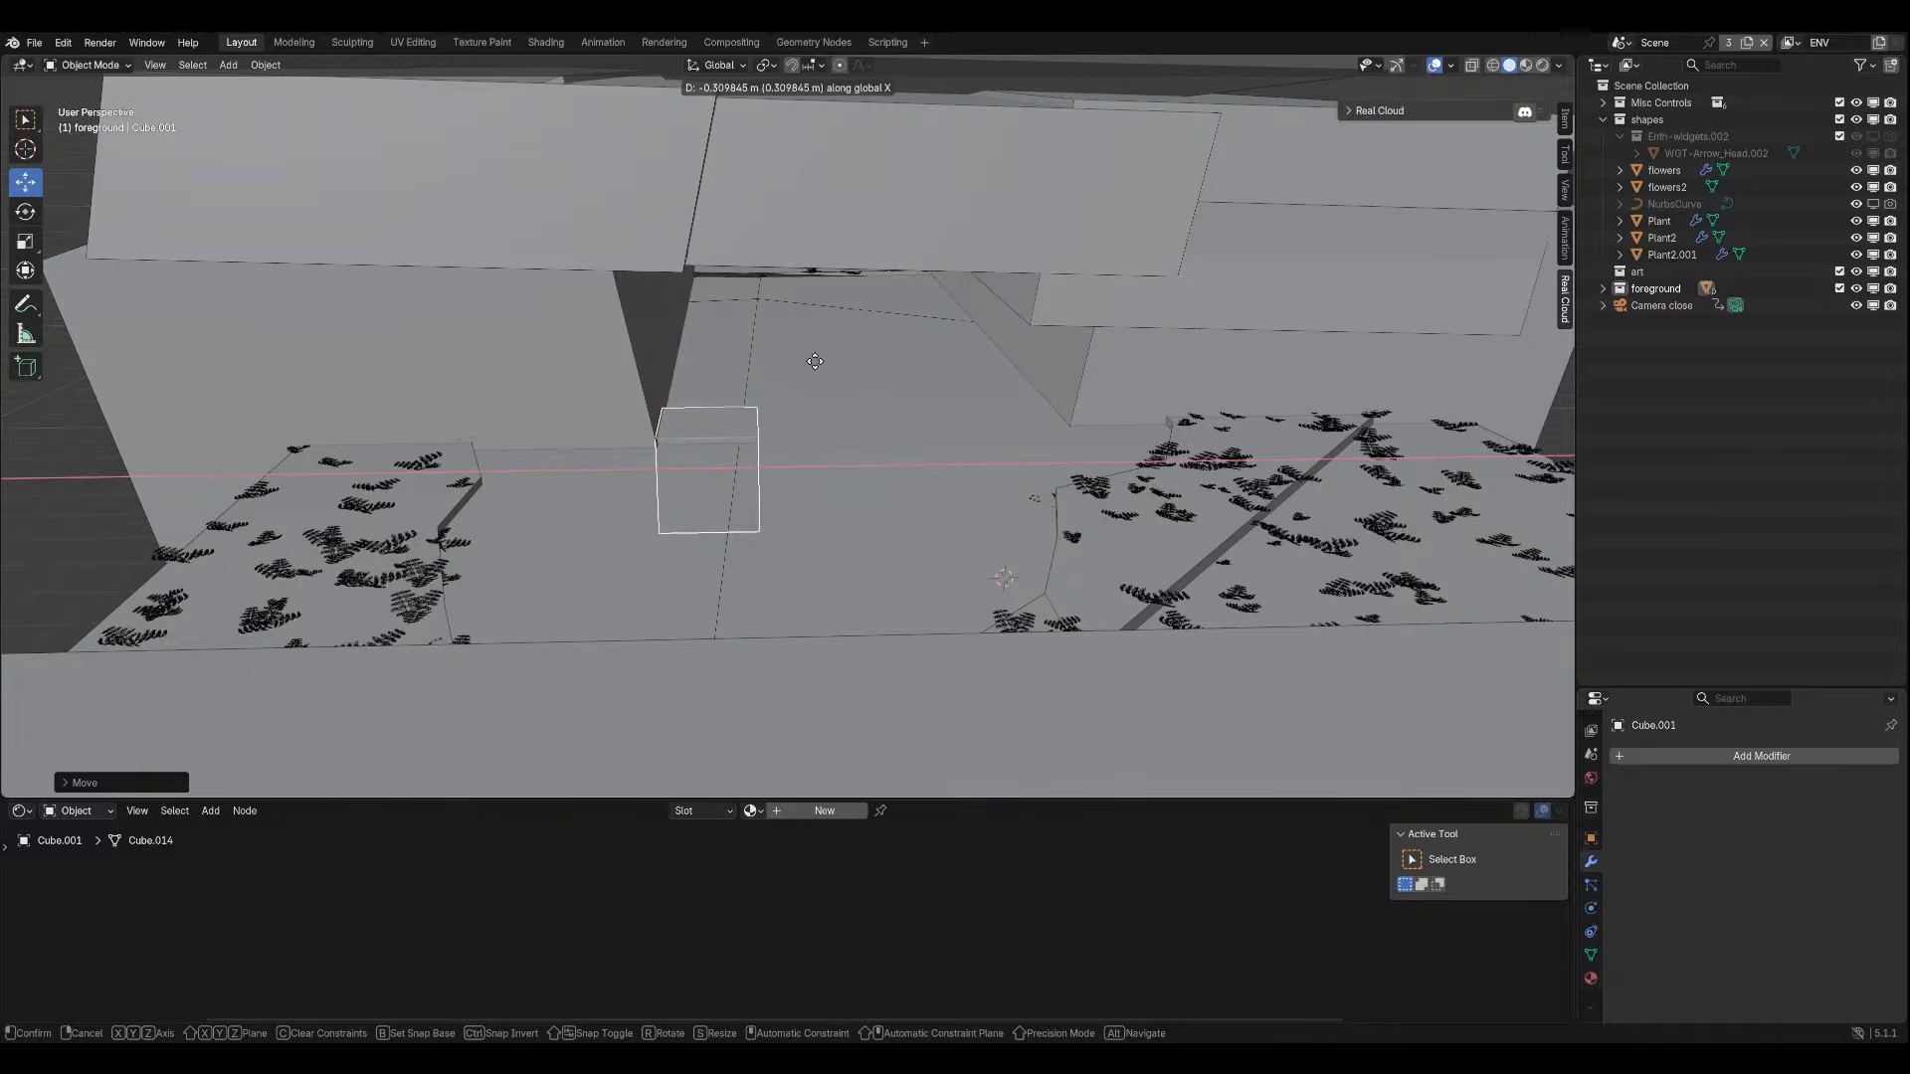
In Edit Mode, select the cube's front face and shift it slightly along Y at the passage entrance.
key("Tab")
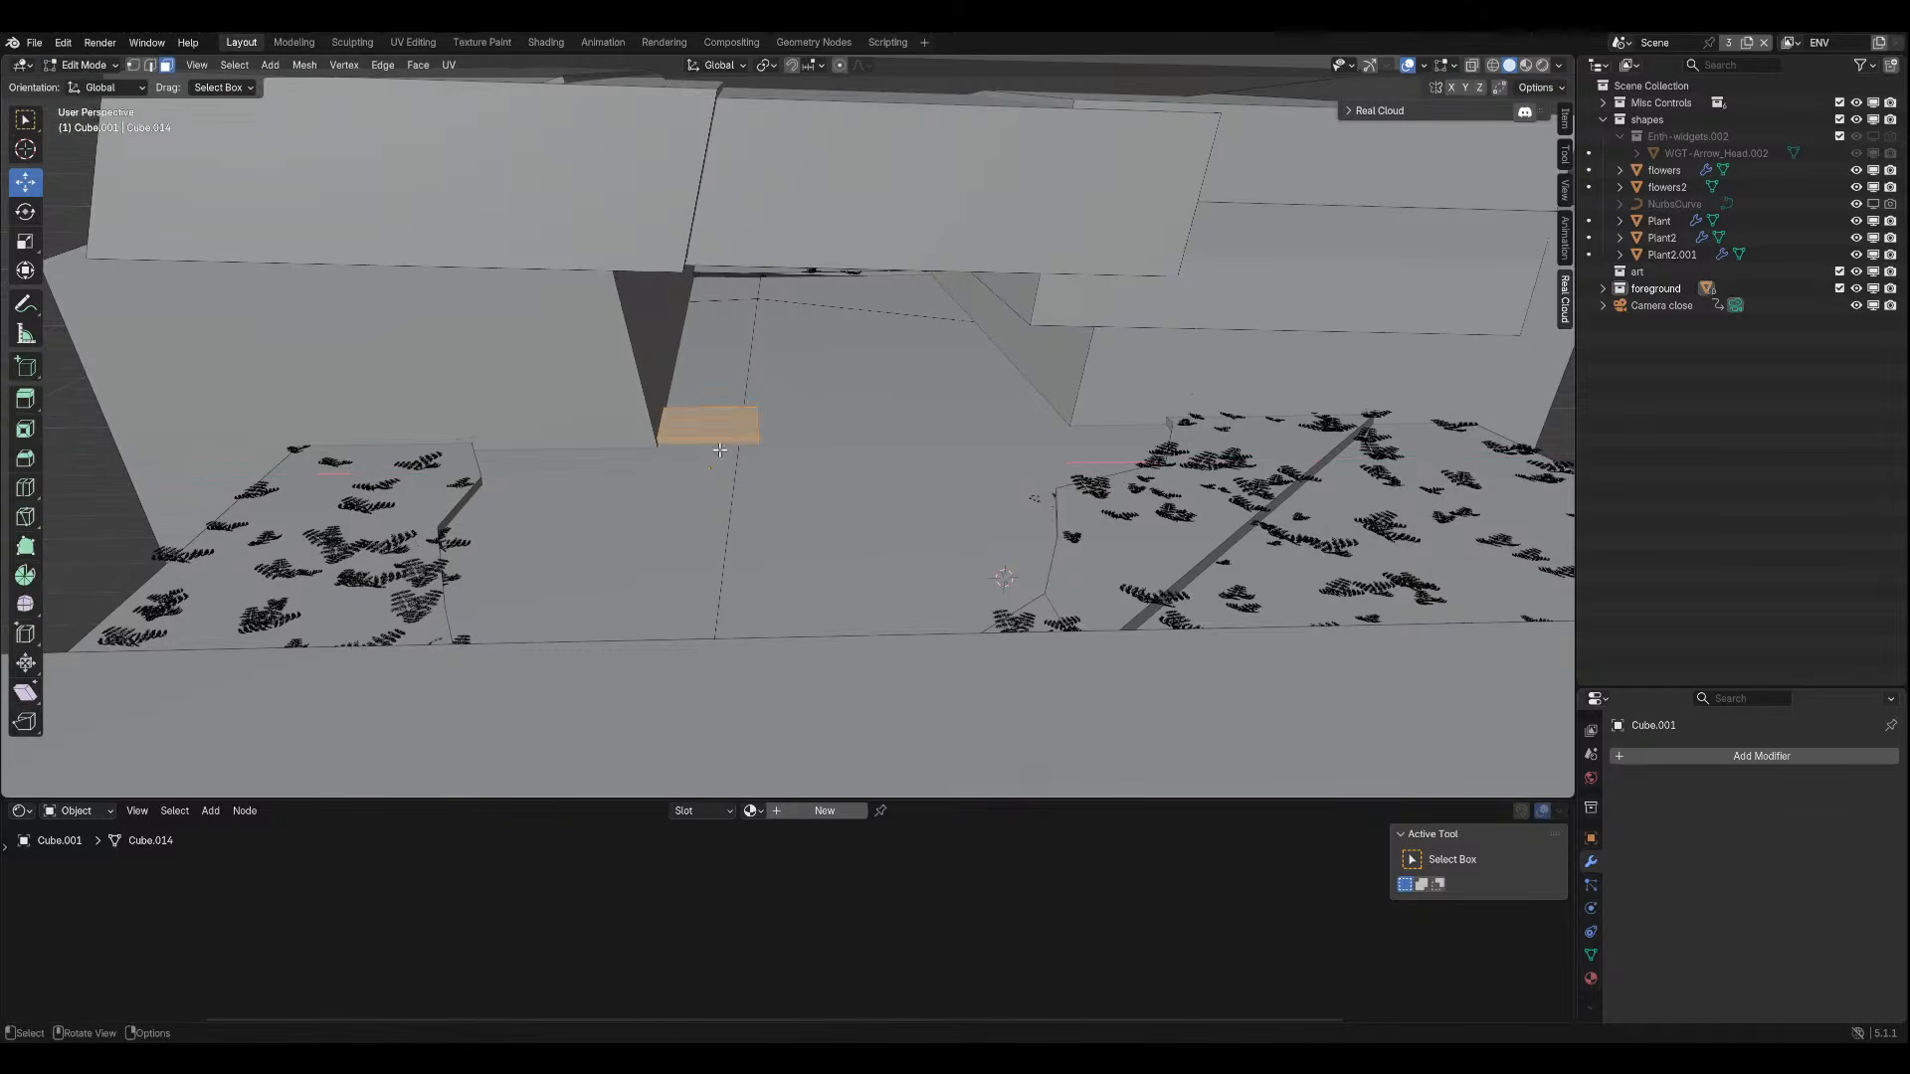
left_click(719, 450)
middle_click_drag(719, 449, 548, 587)
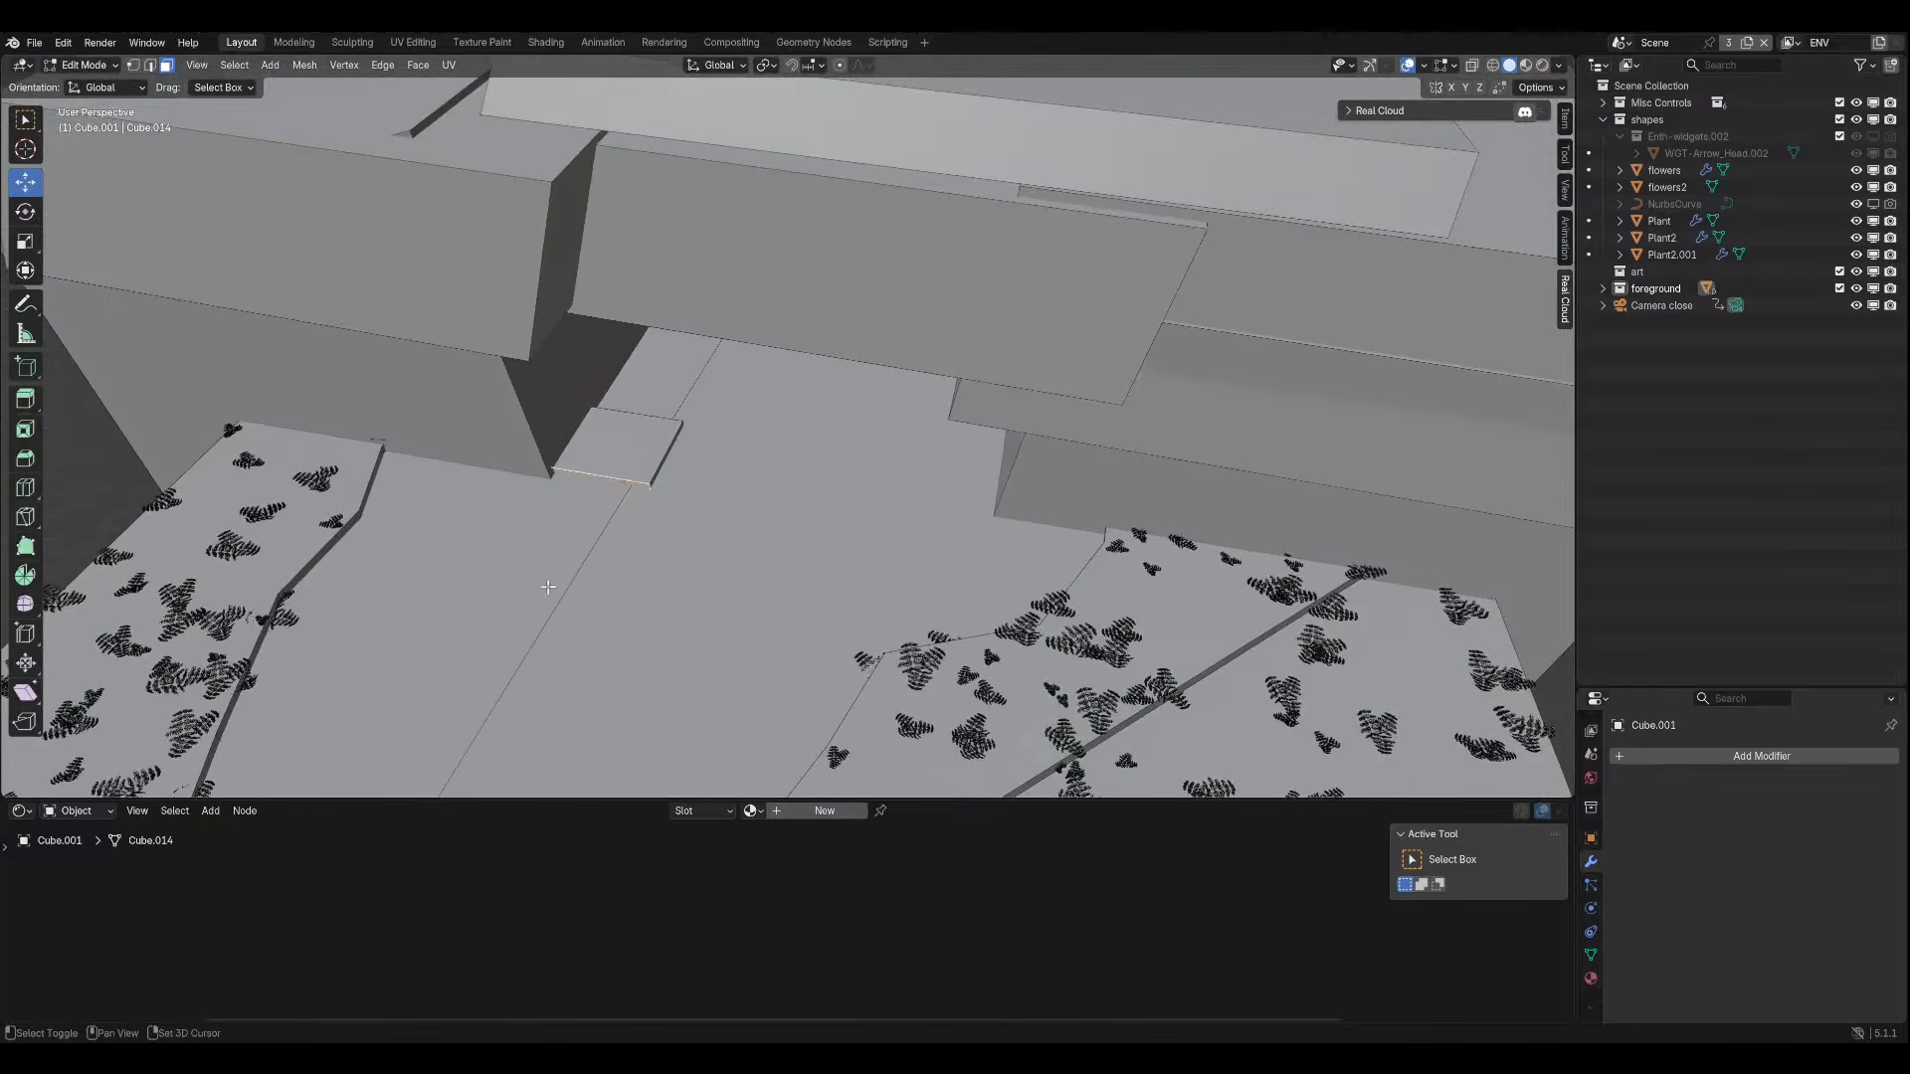
key("g")
key("y")
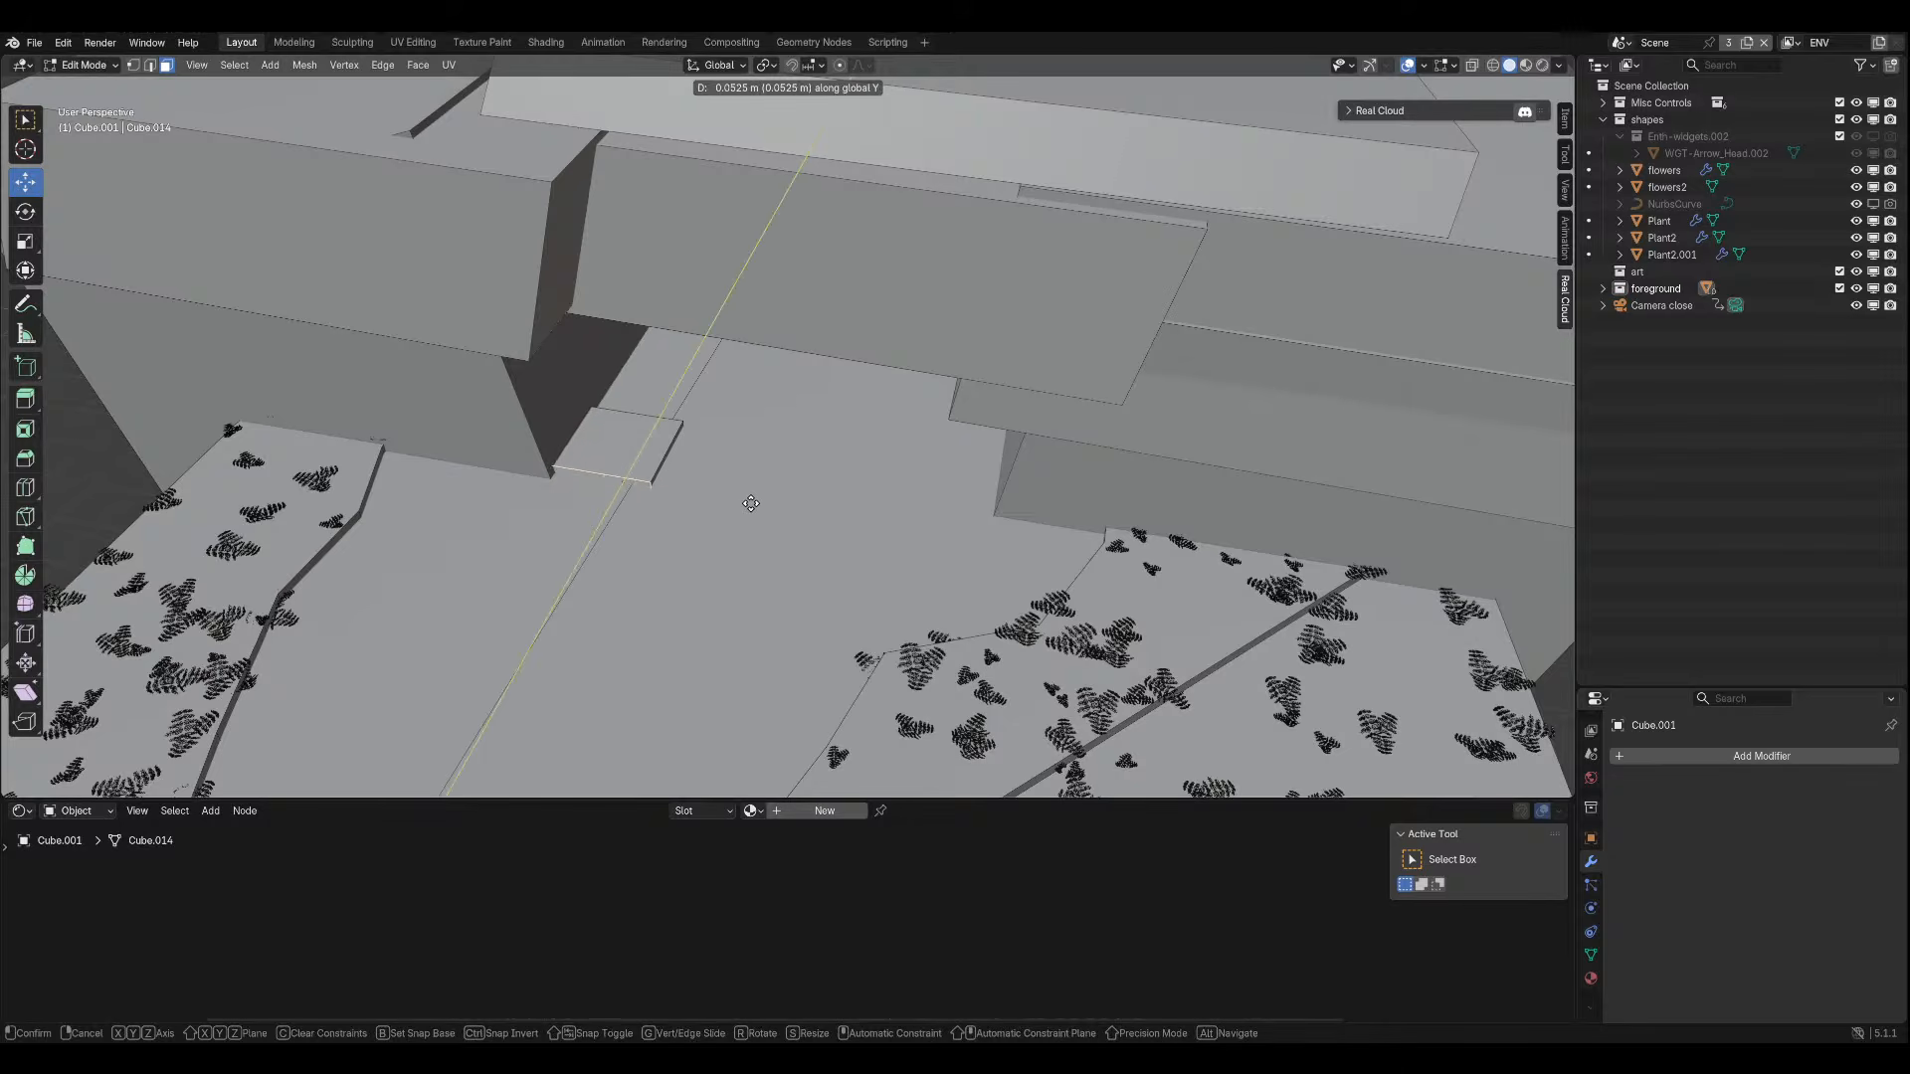
left_click(744, 521)
Select the cube's back face and move it about 15.9 m along Y to form a long slab through the passage.
middle_click_drag(744, 521, 1151, 576)
scroll(861, 442, "down", 1)
mouse_move(860, 443)
middle_mouse_down()
mouse_move(1009, 512)
mouse_move(873, 430)
middle_mouse_up()
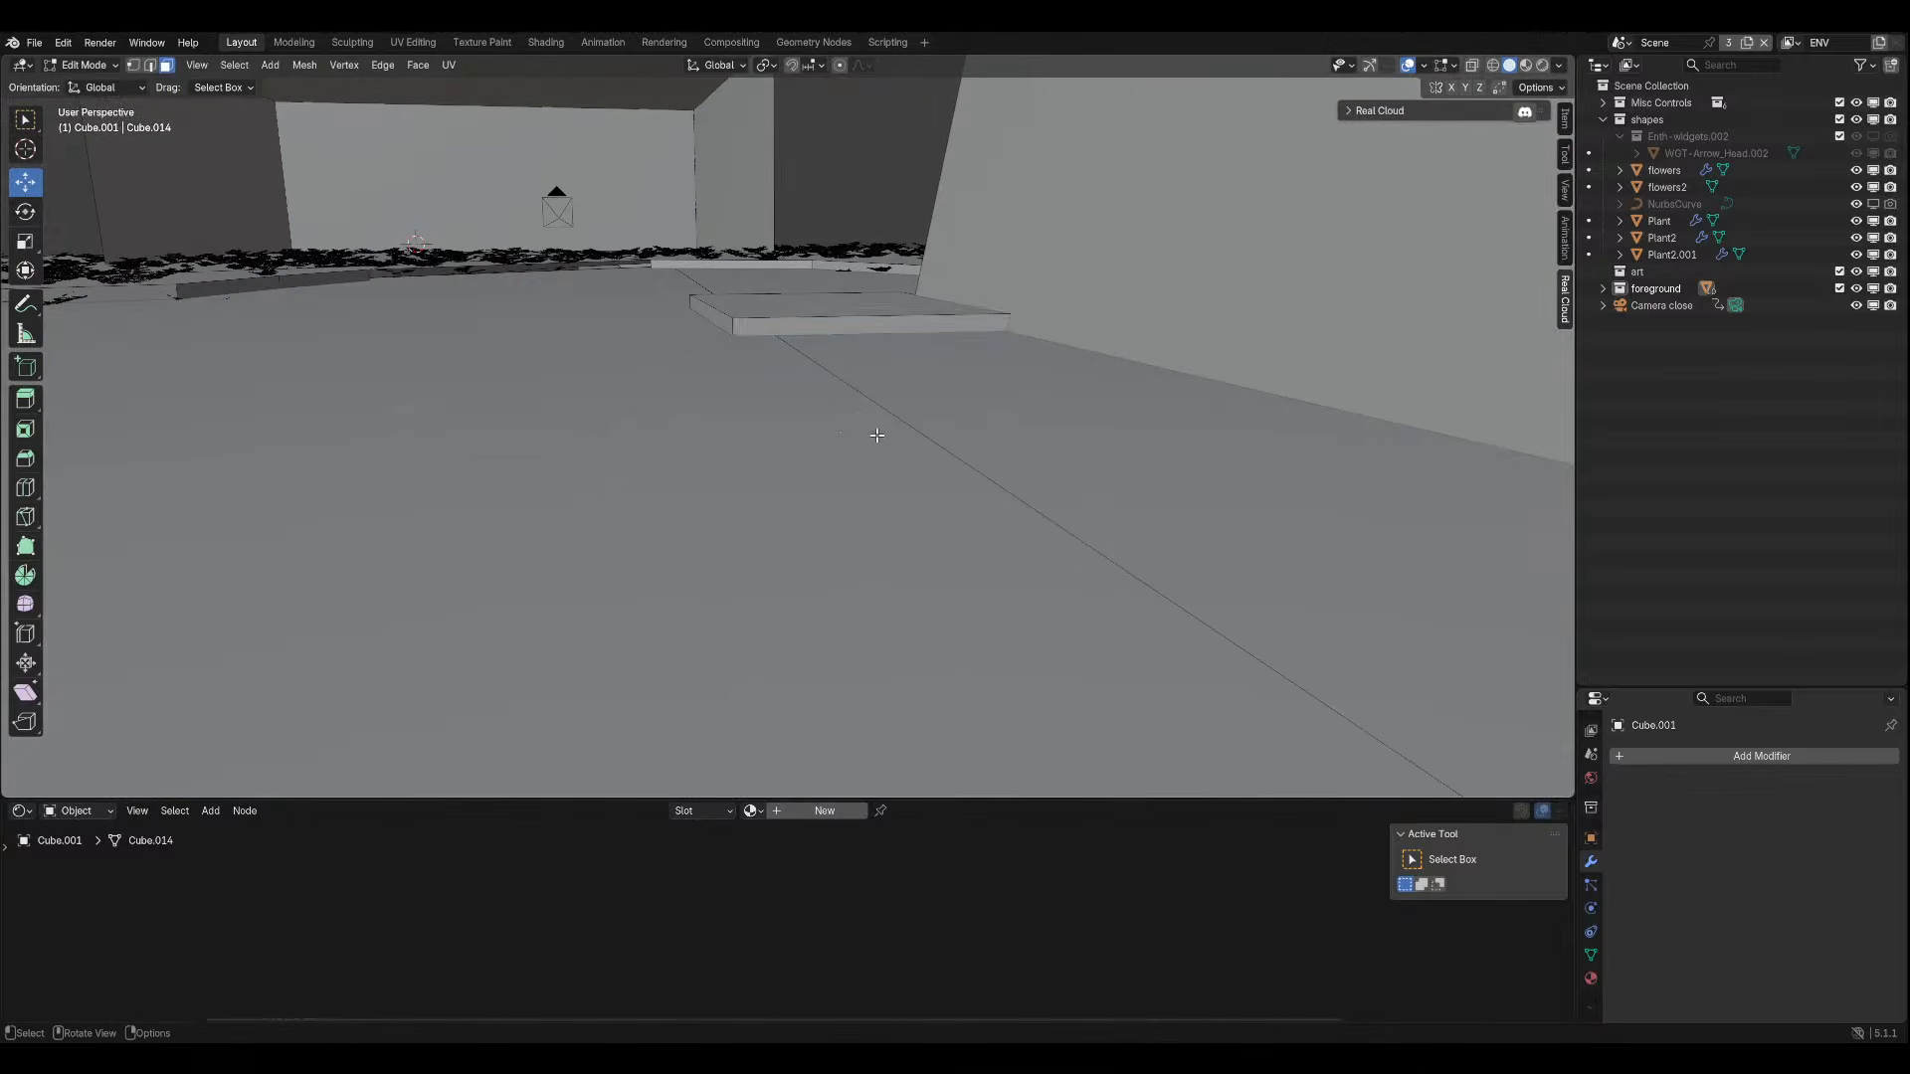
middle_click_drag(839, 366, 660, 375)
scroll(711, 392, "up", 3)
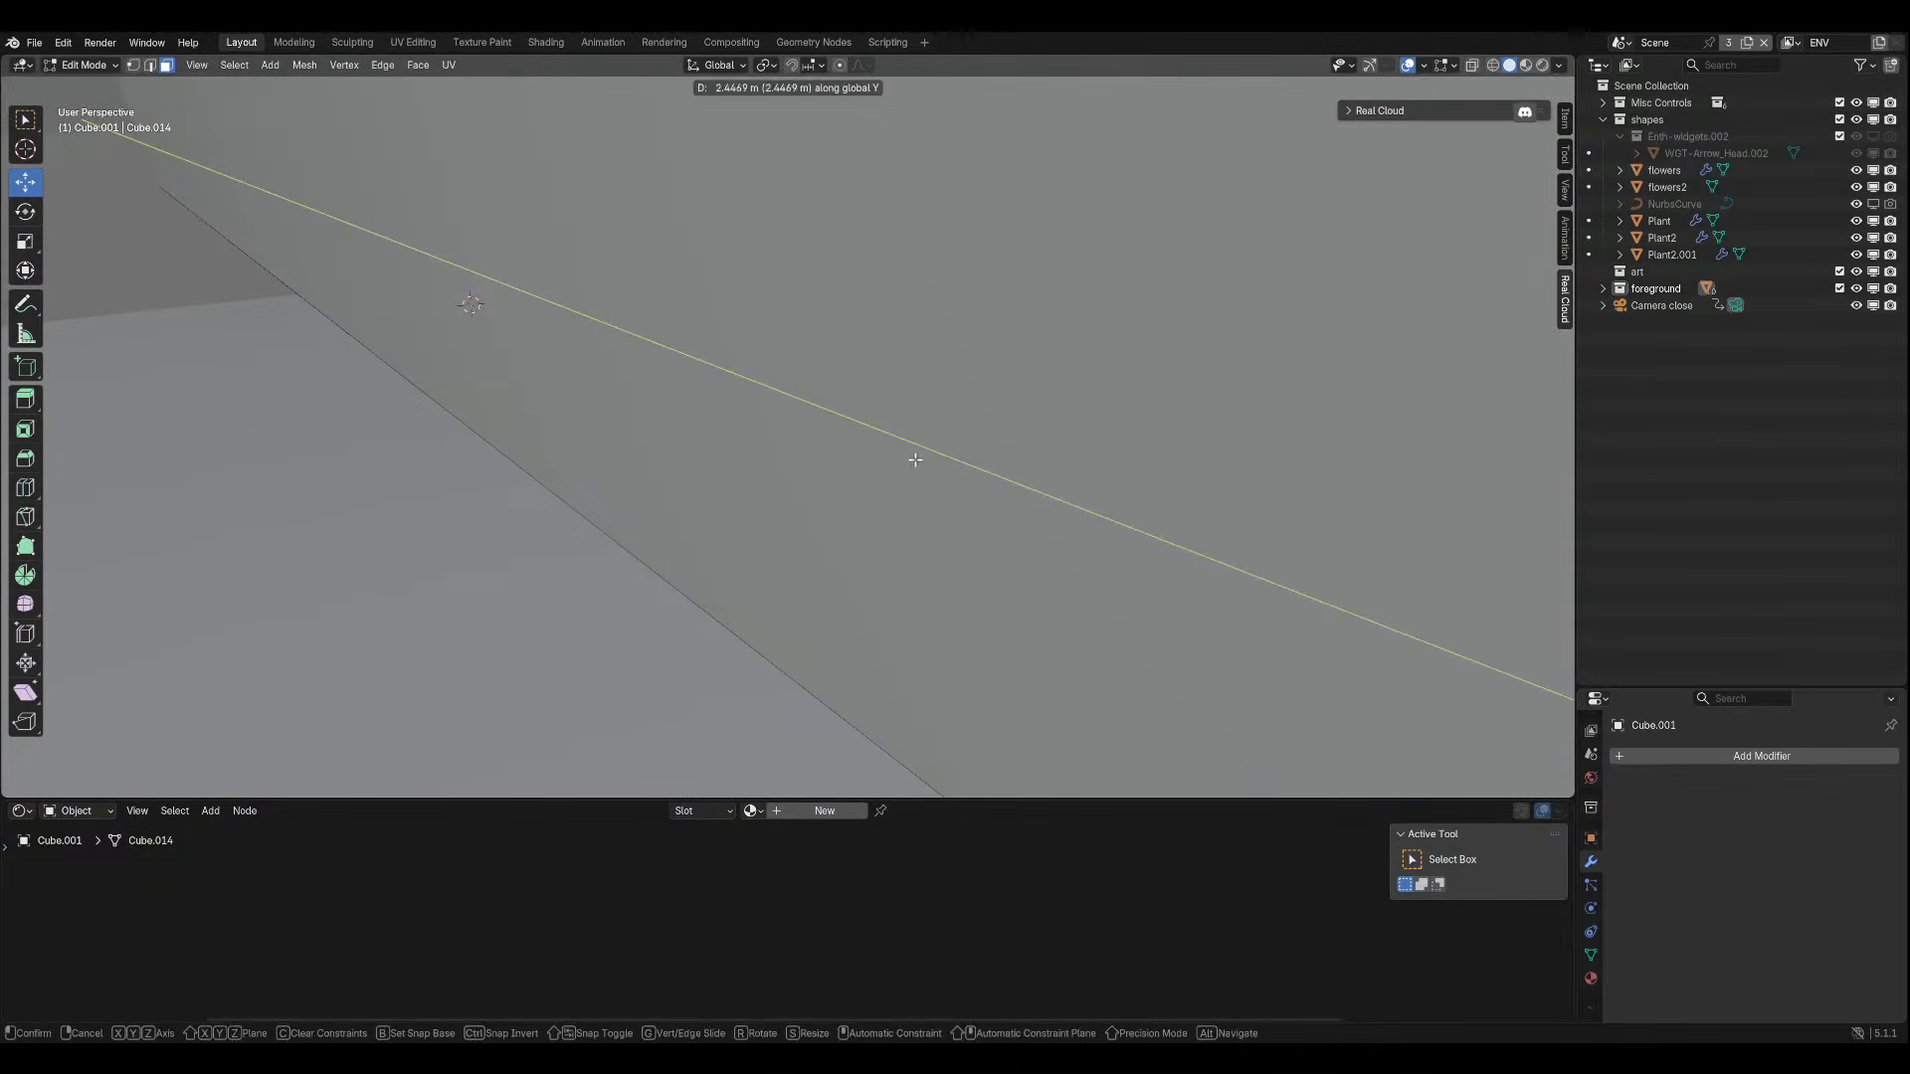
middle_click_drag(908, 456, 1023, 468)
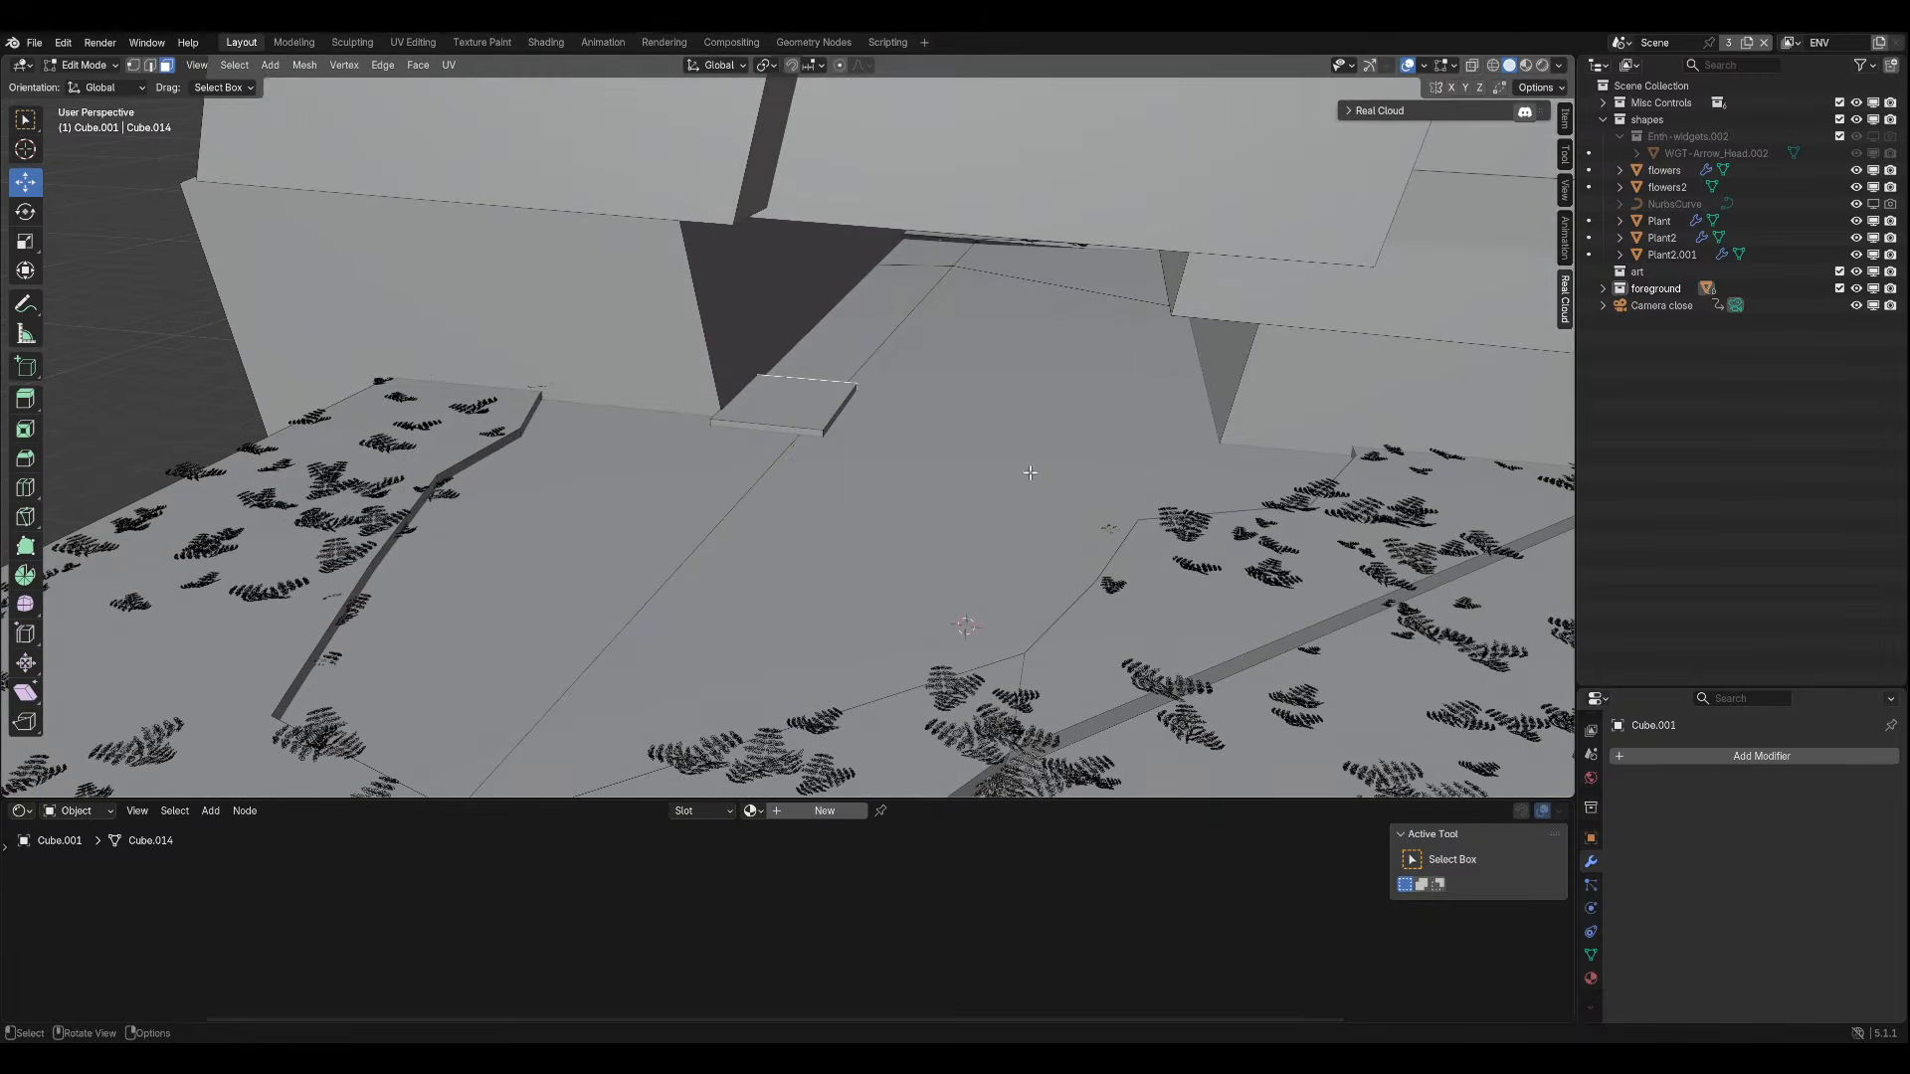
key("g")
key("y")
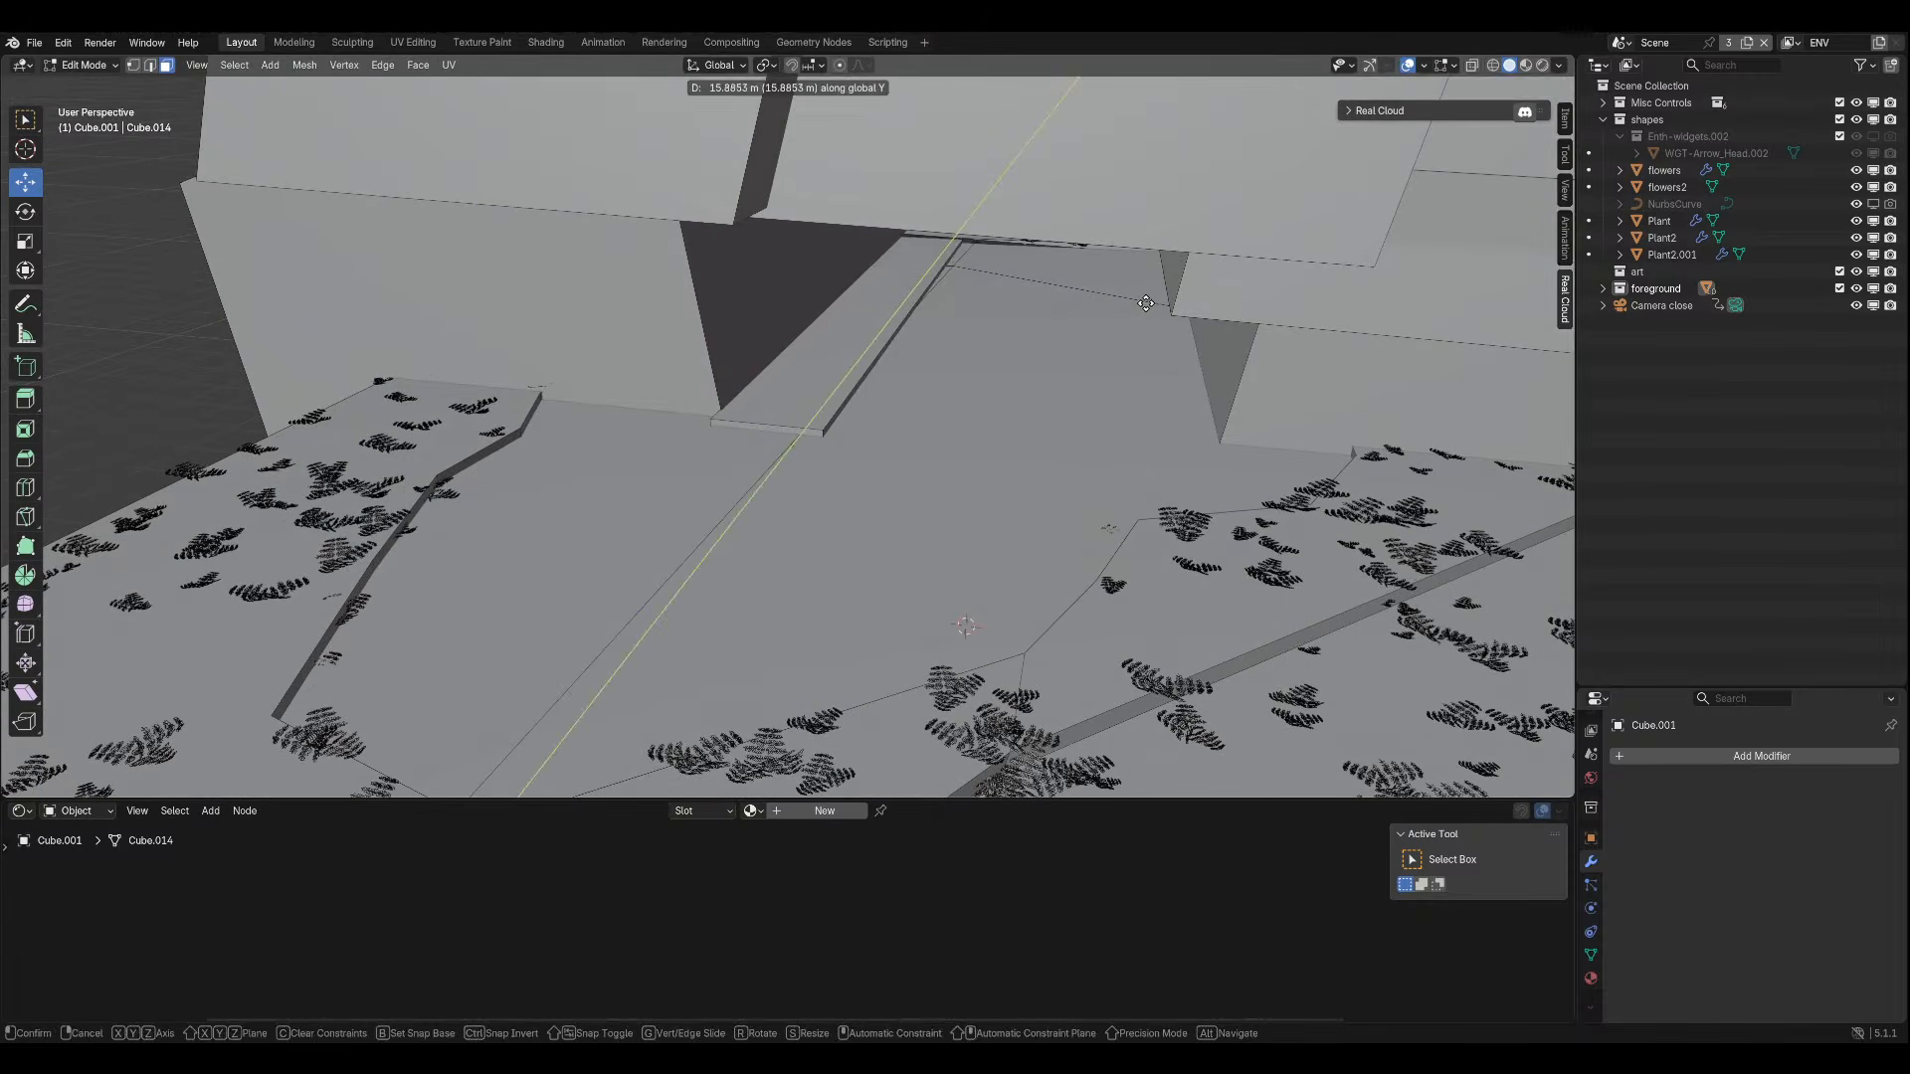
left_click(1146, 304)
middle_click_drag(1027, 342, 1037, 324)
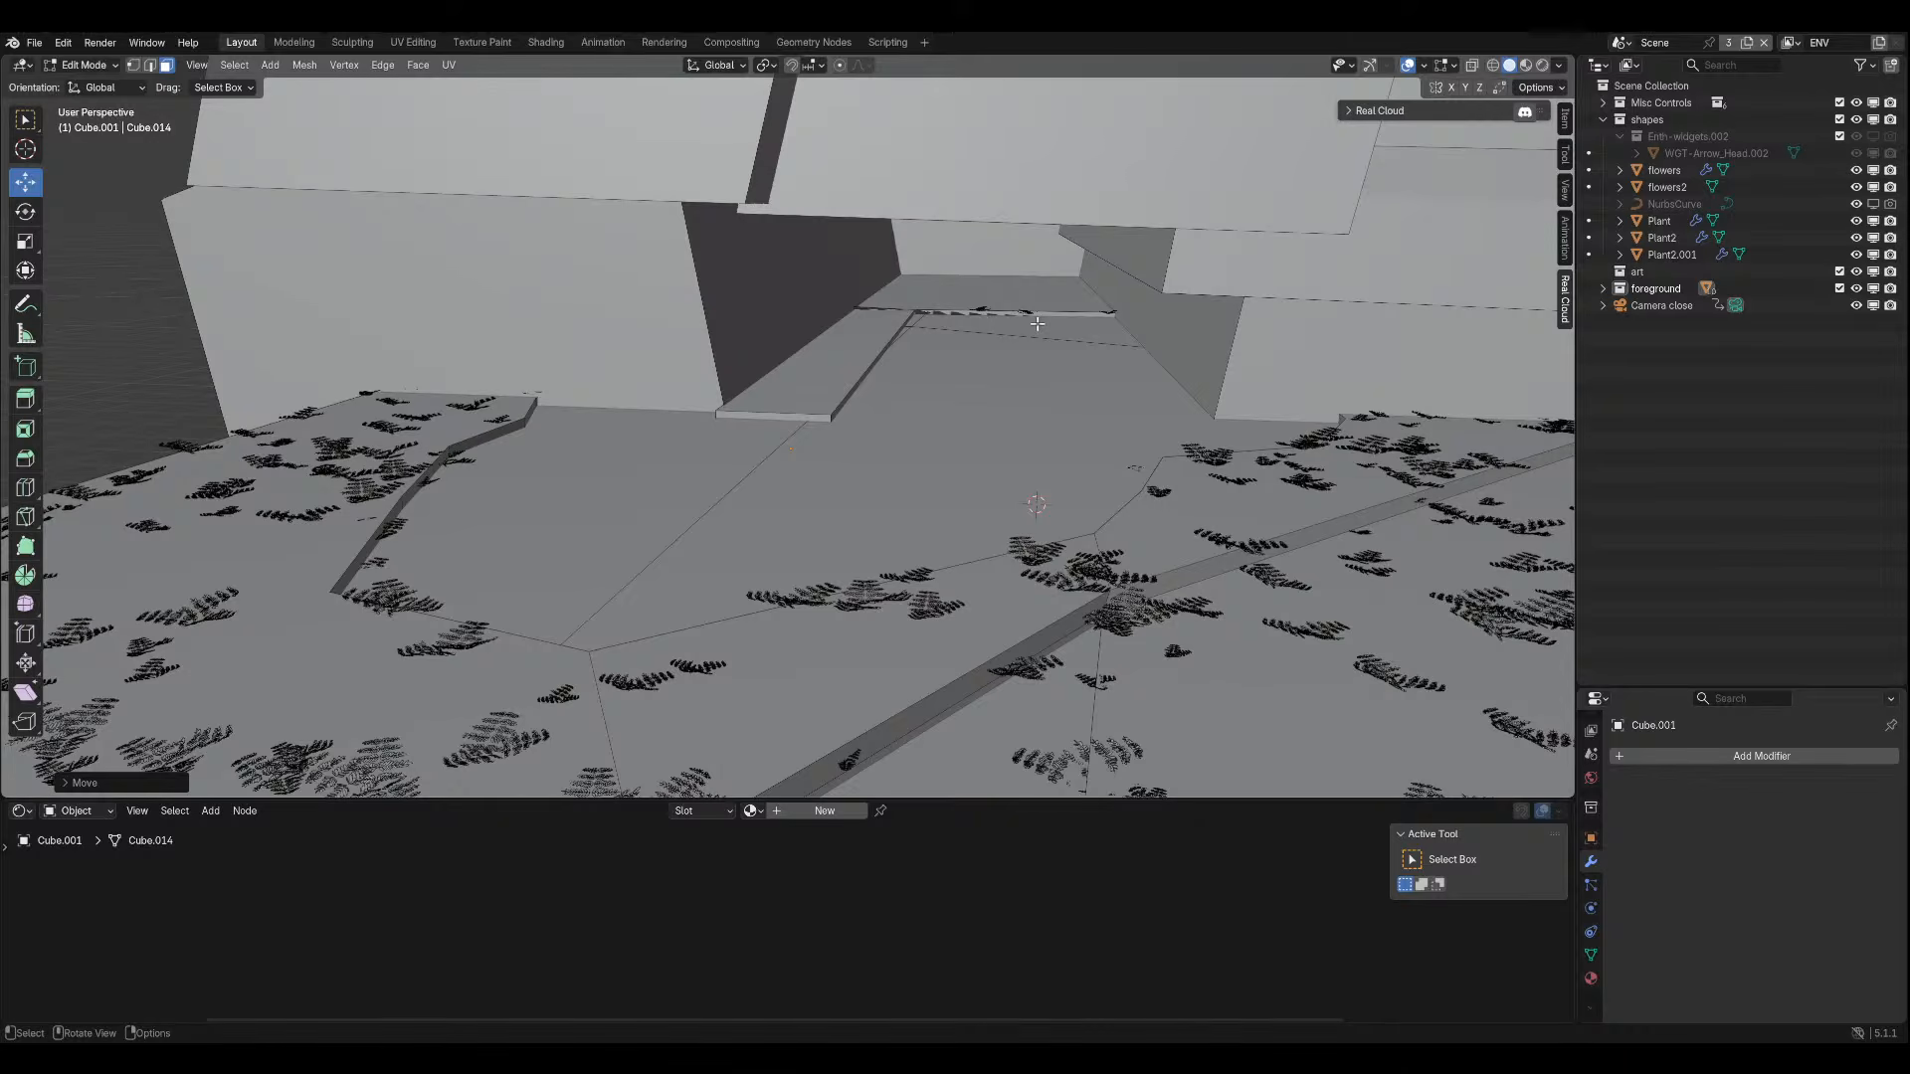
Leave Edit Mode, show the rendered camera view and assign the existing Rock material to the slab.
key("Tab")
key("KP_0")
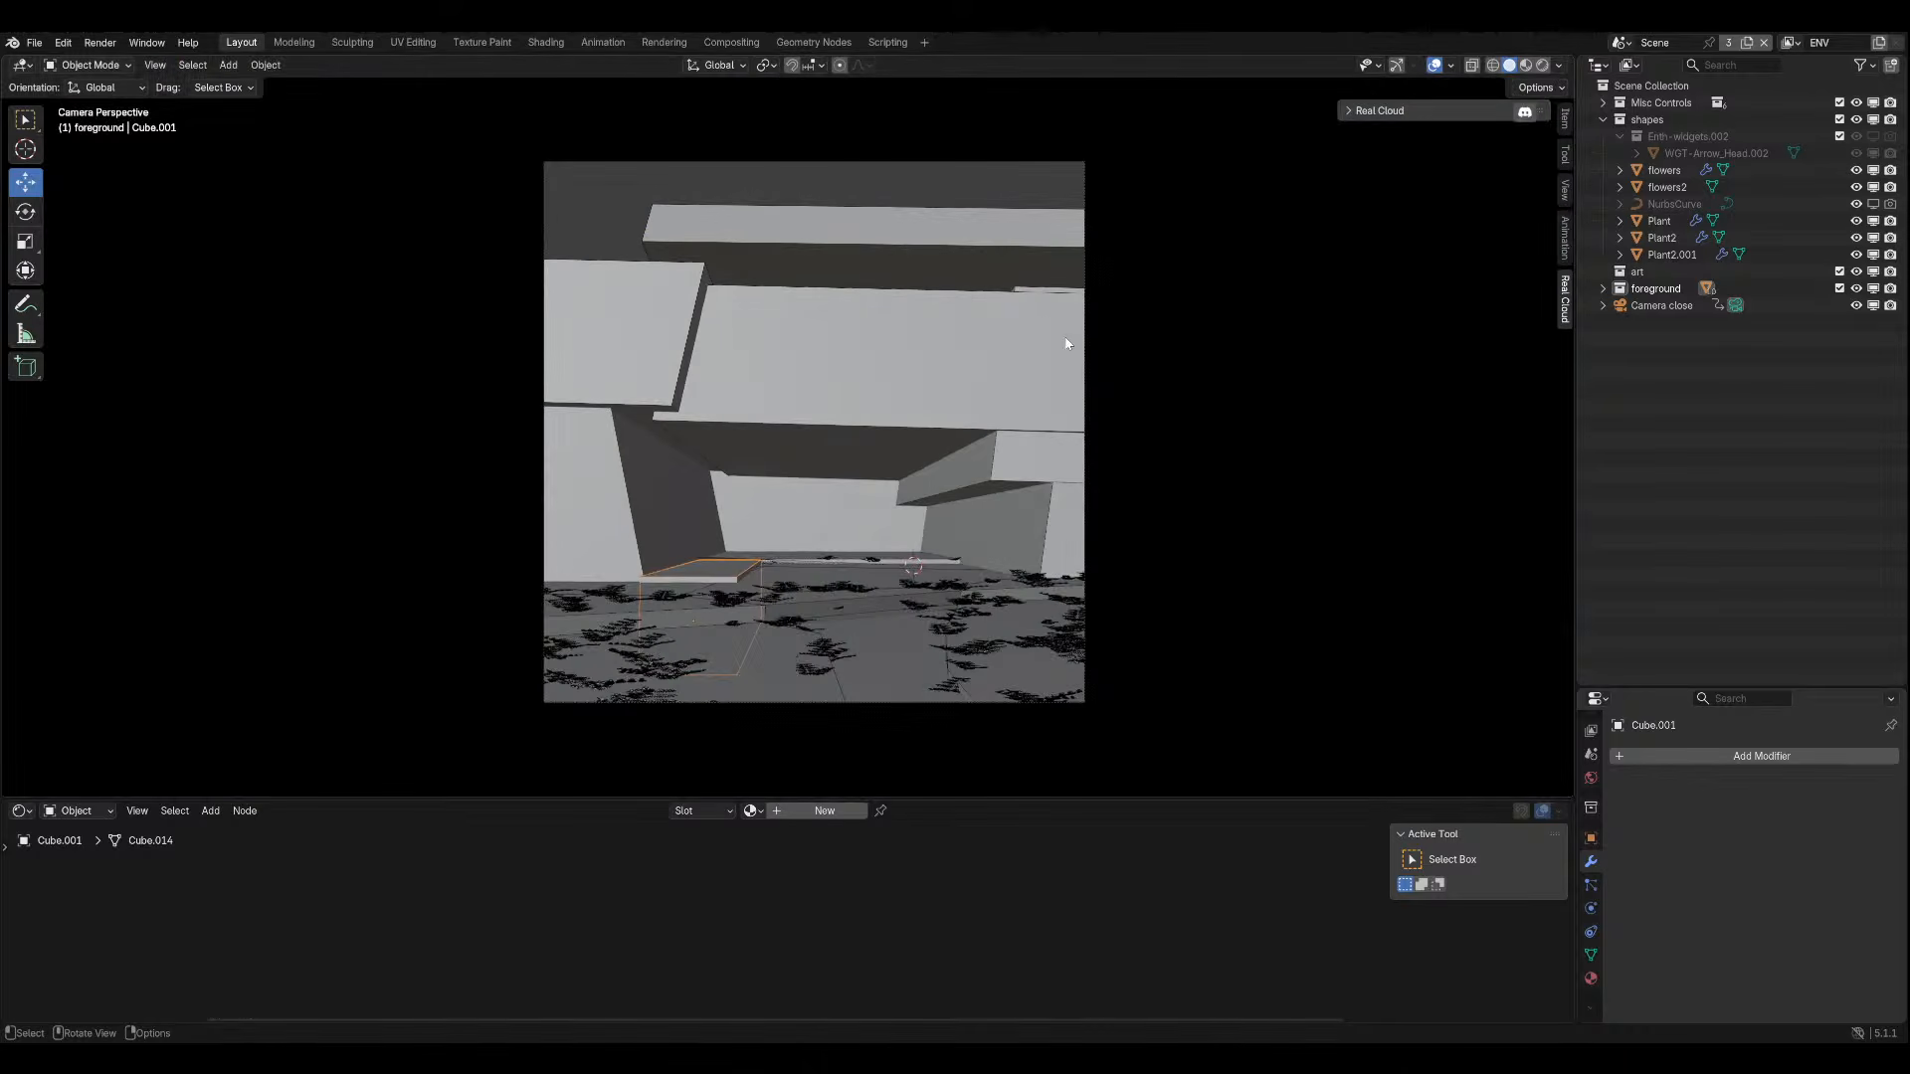
left_click(1542, 65)
left_click(1412, 65)
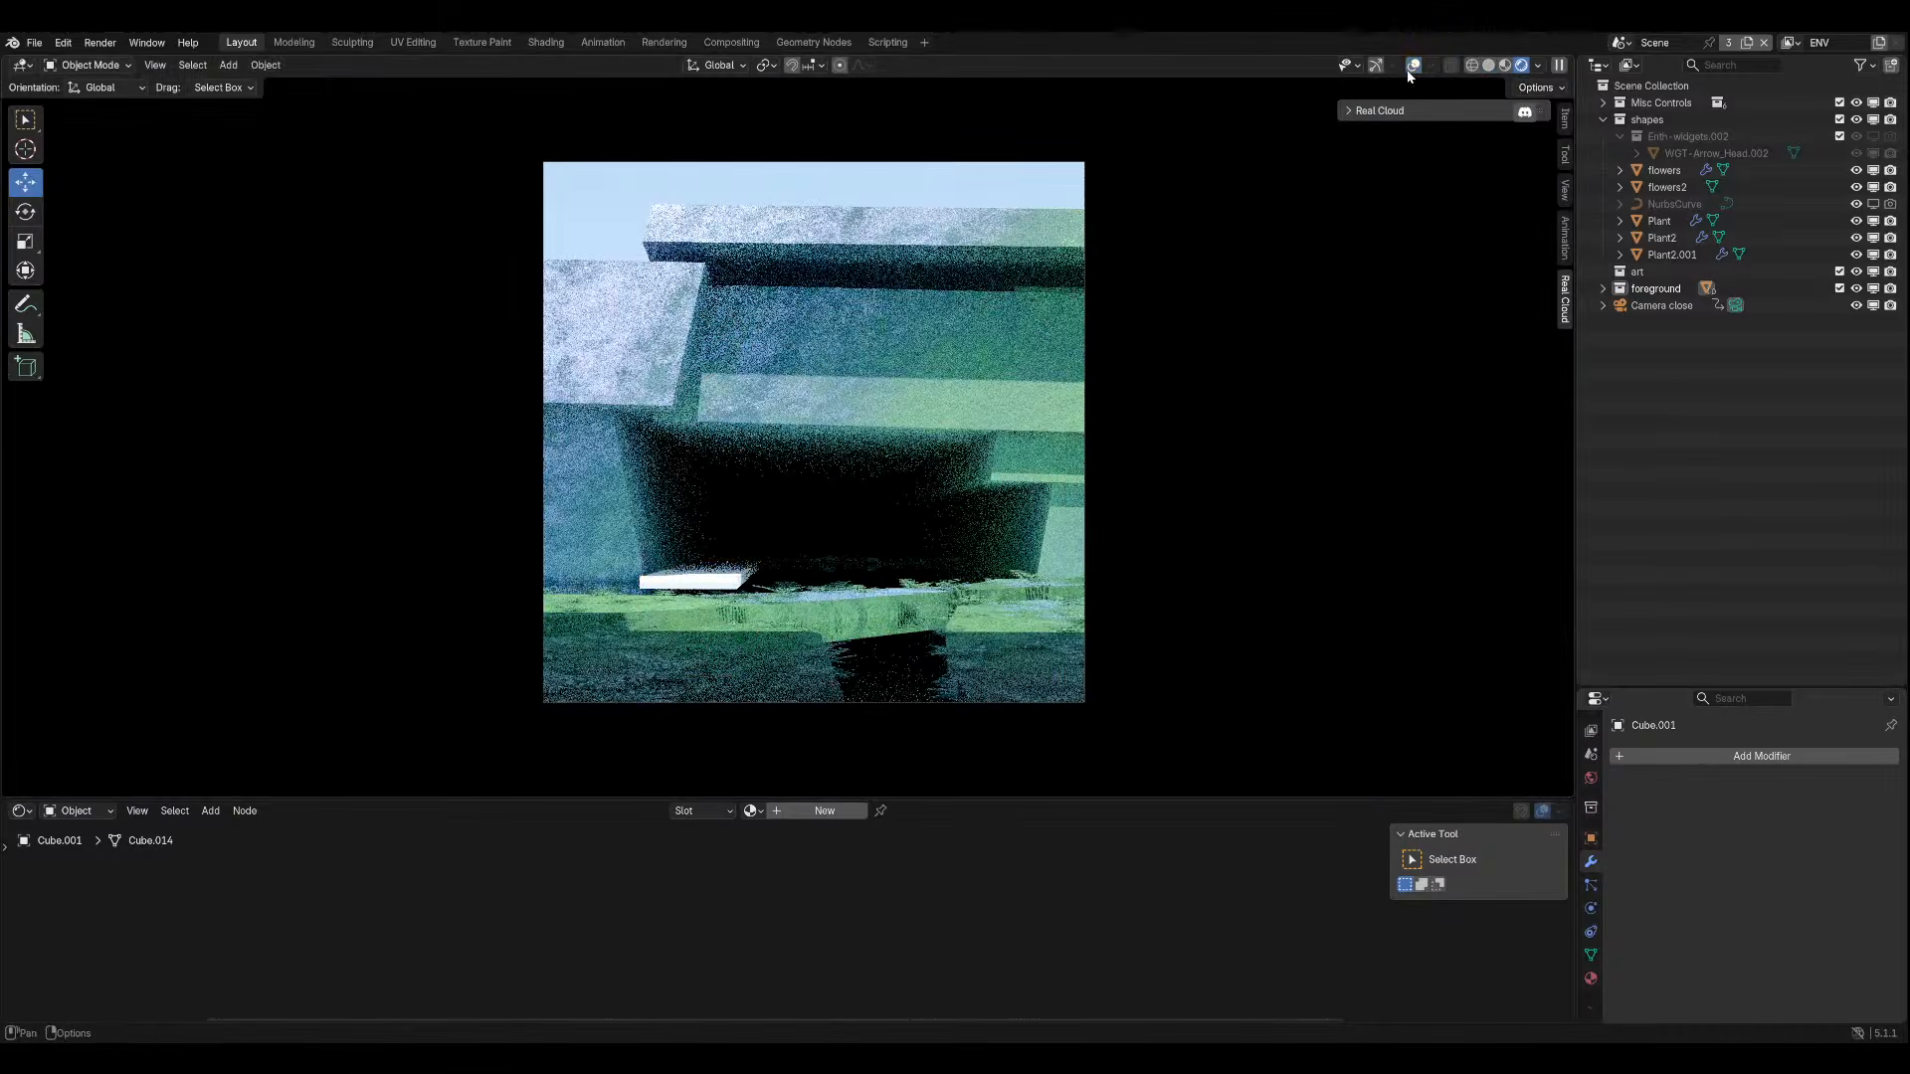
left_click(1590, 978)
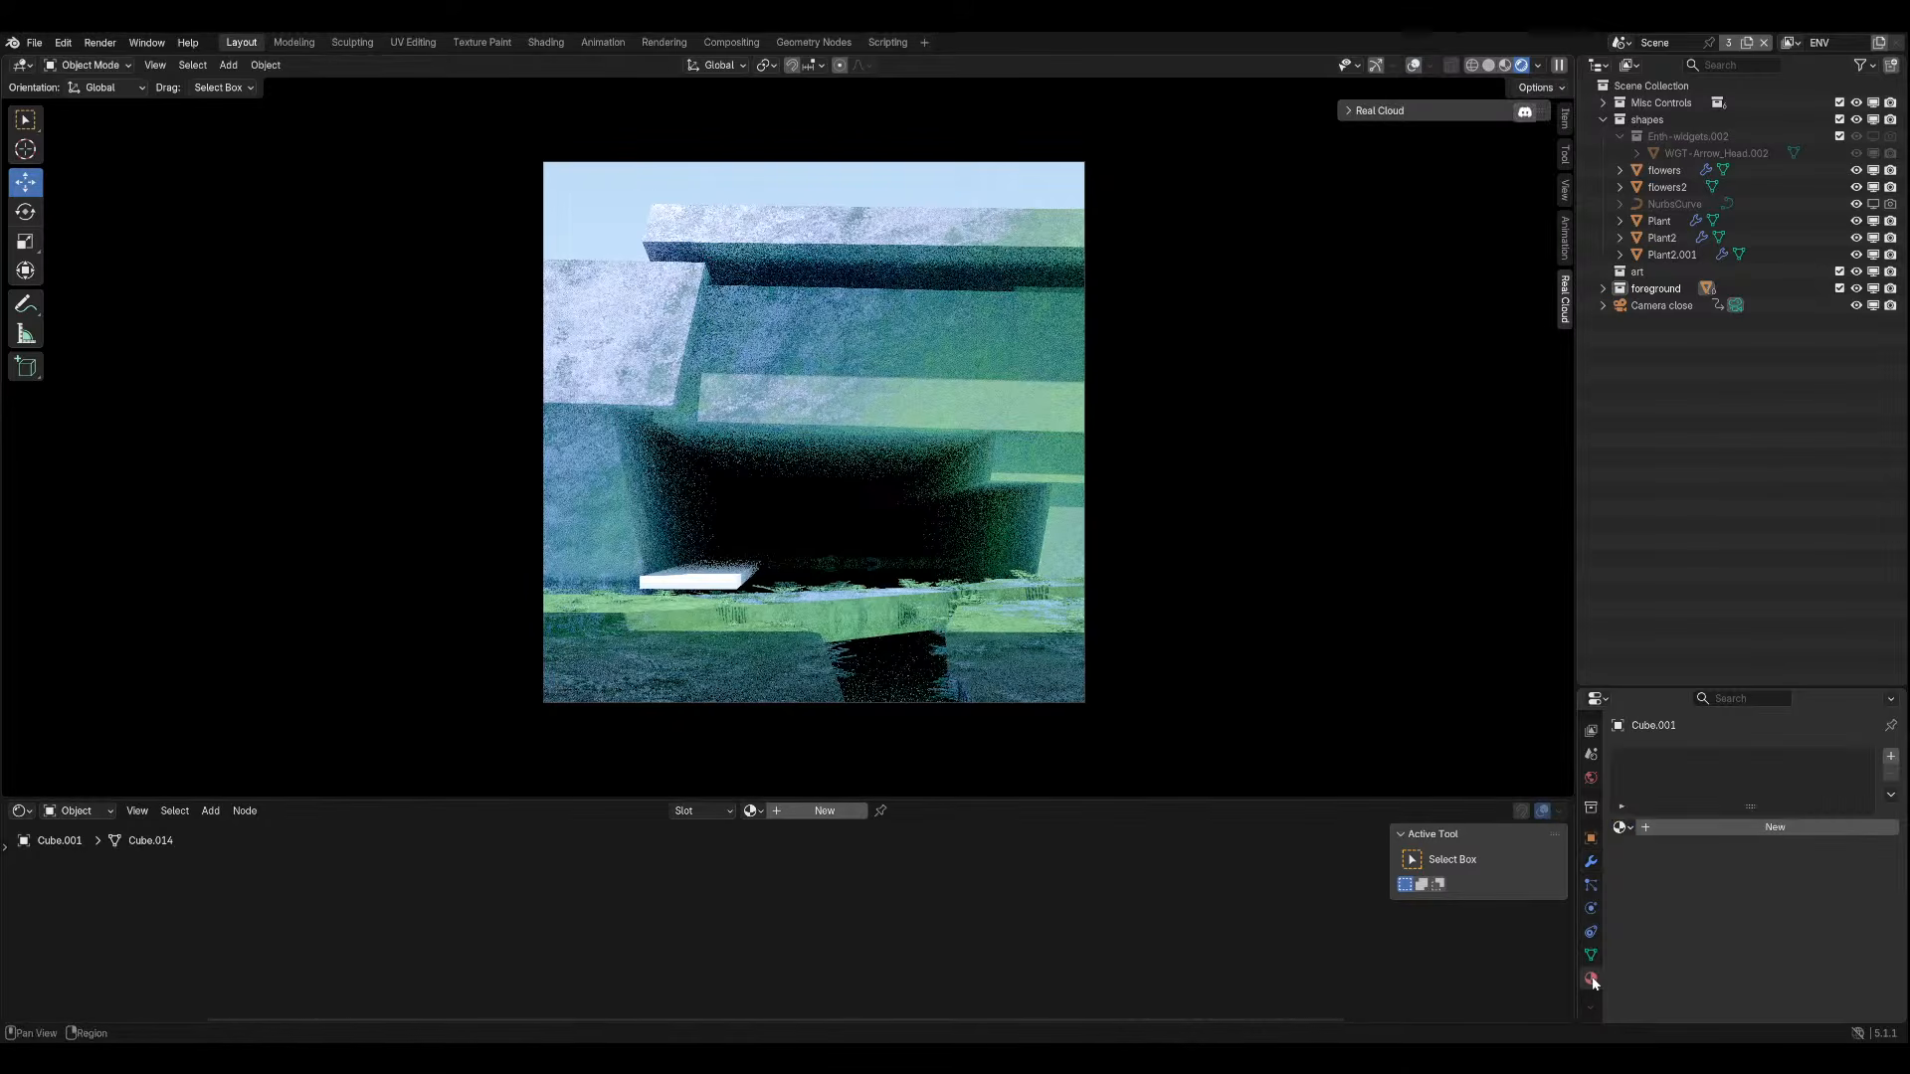
left_click(1621, 826)
type("rock")
key("Return")
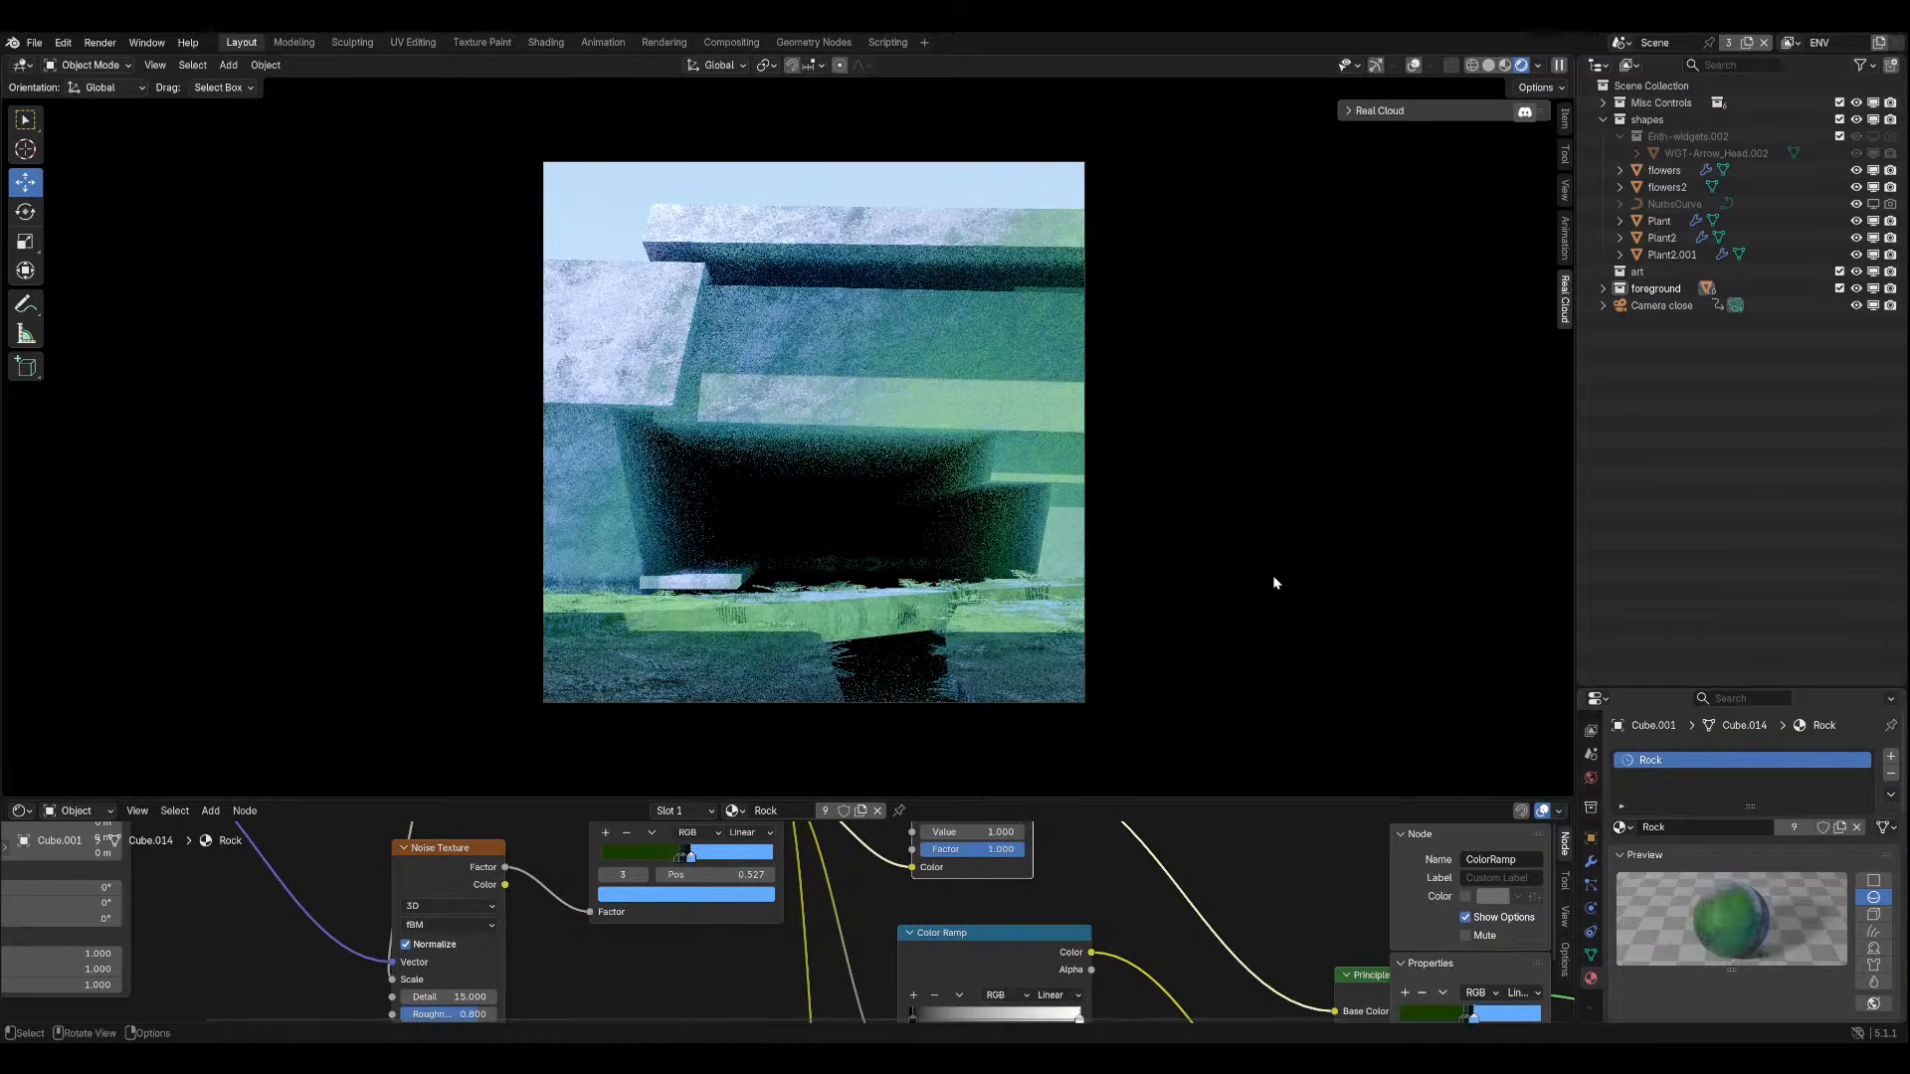
Lower the slab about 0.07 m along the global Z axis.
key("g")
key("z")
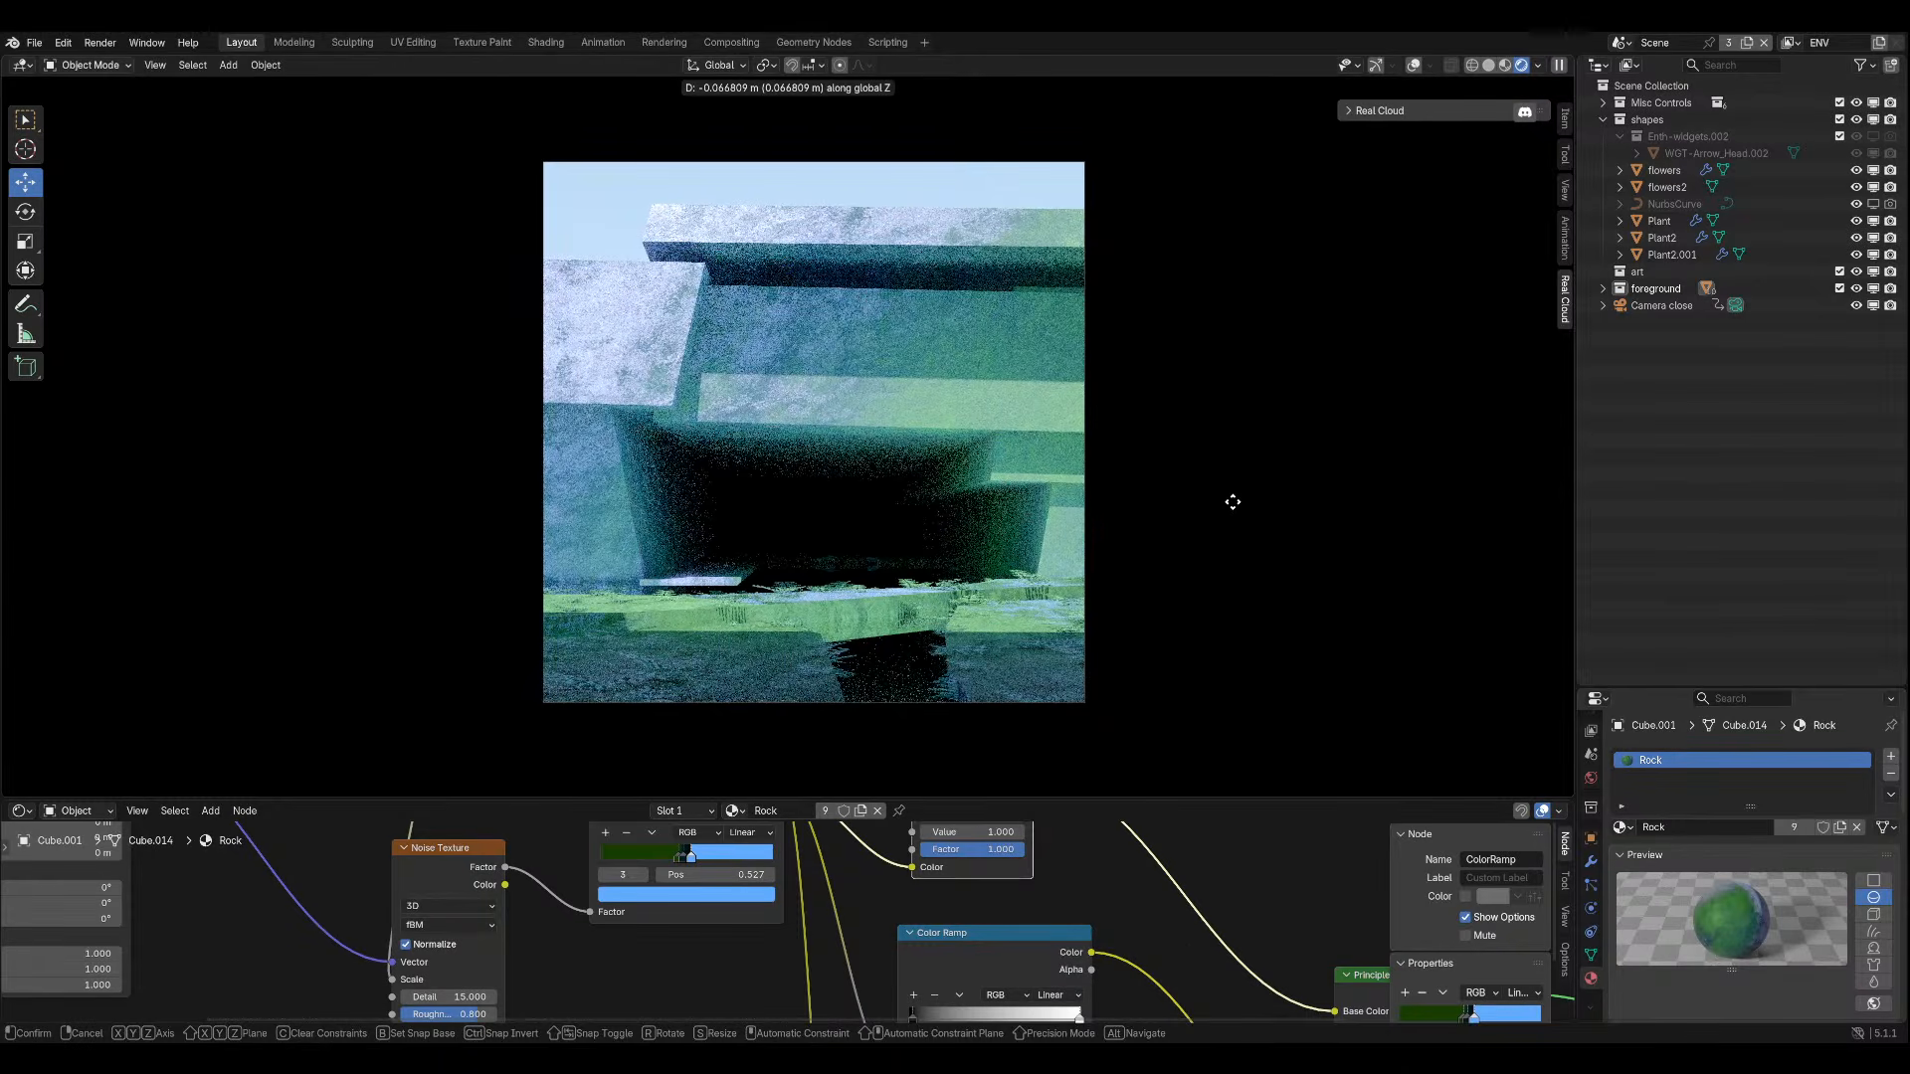
left_click(1233, 502)
Switch to solid shading, shift the slab slightly along Y and preview it in the rendered camera view.
left_click(1509, 65)
middle_click_drag(895, 537, 911, 543)
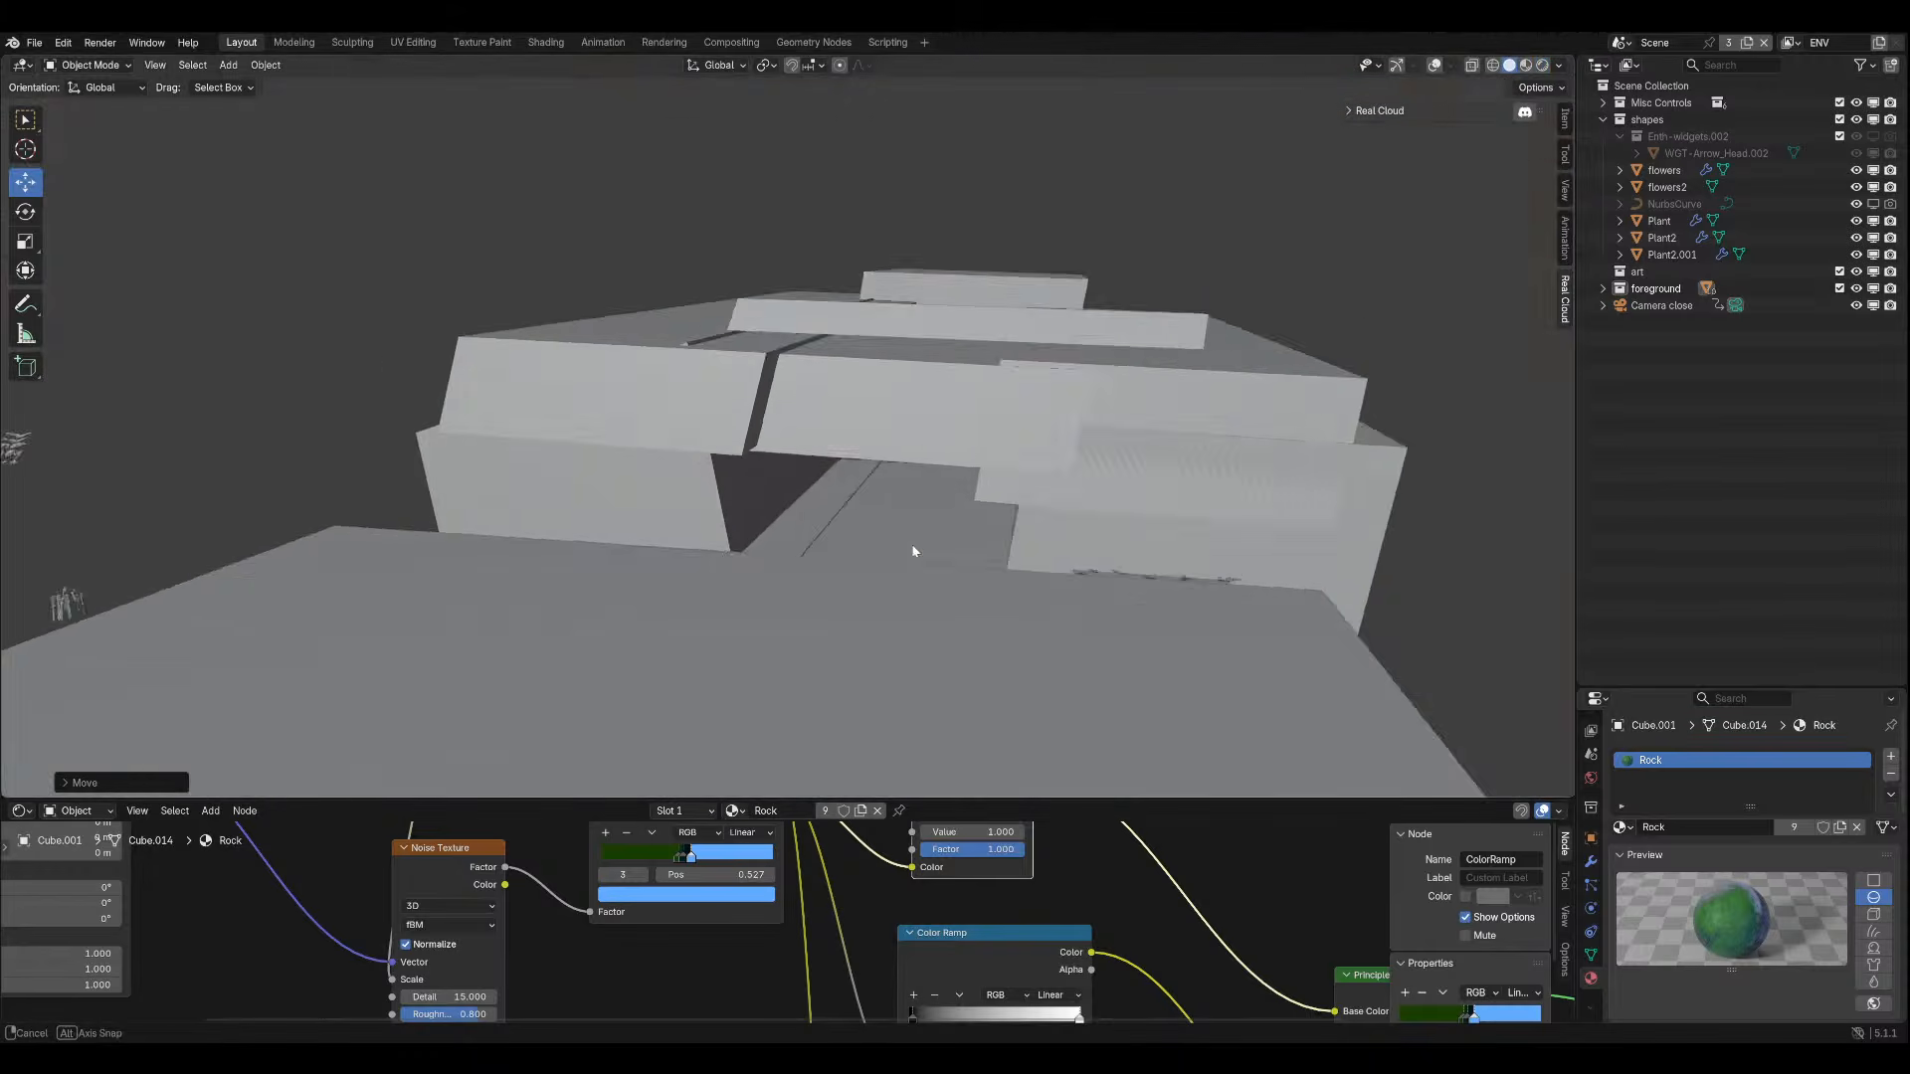
scroll(913, 550, "up", 4)
key("g")
key("y")
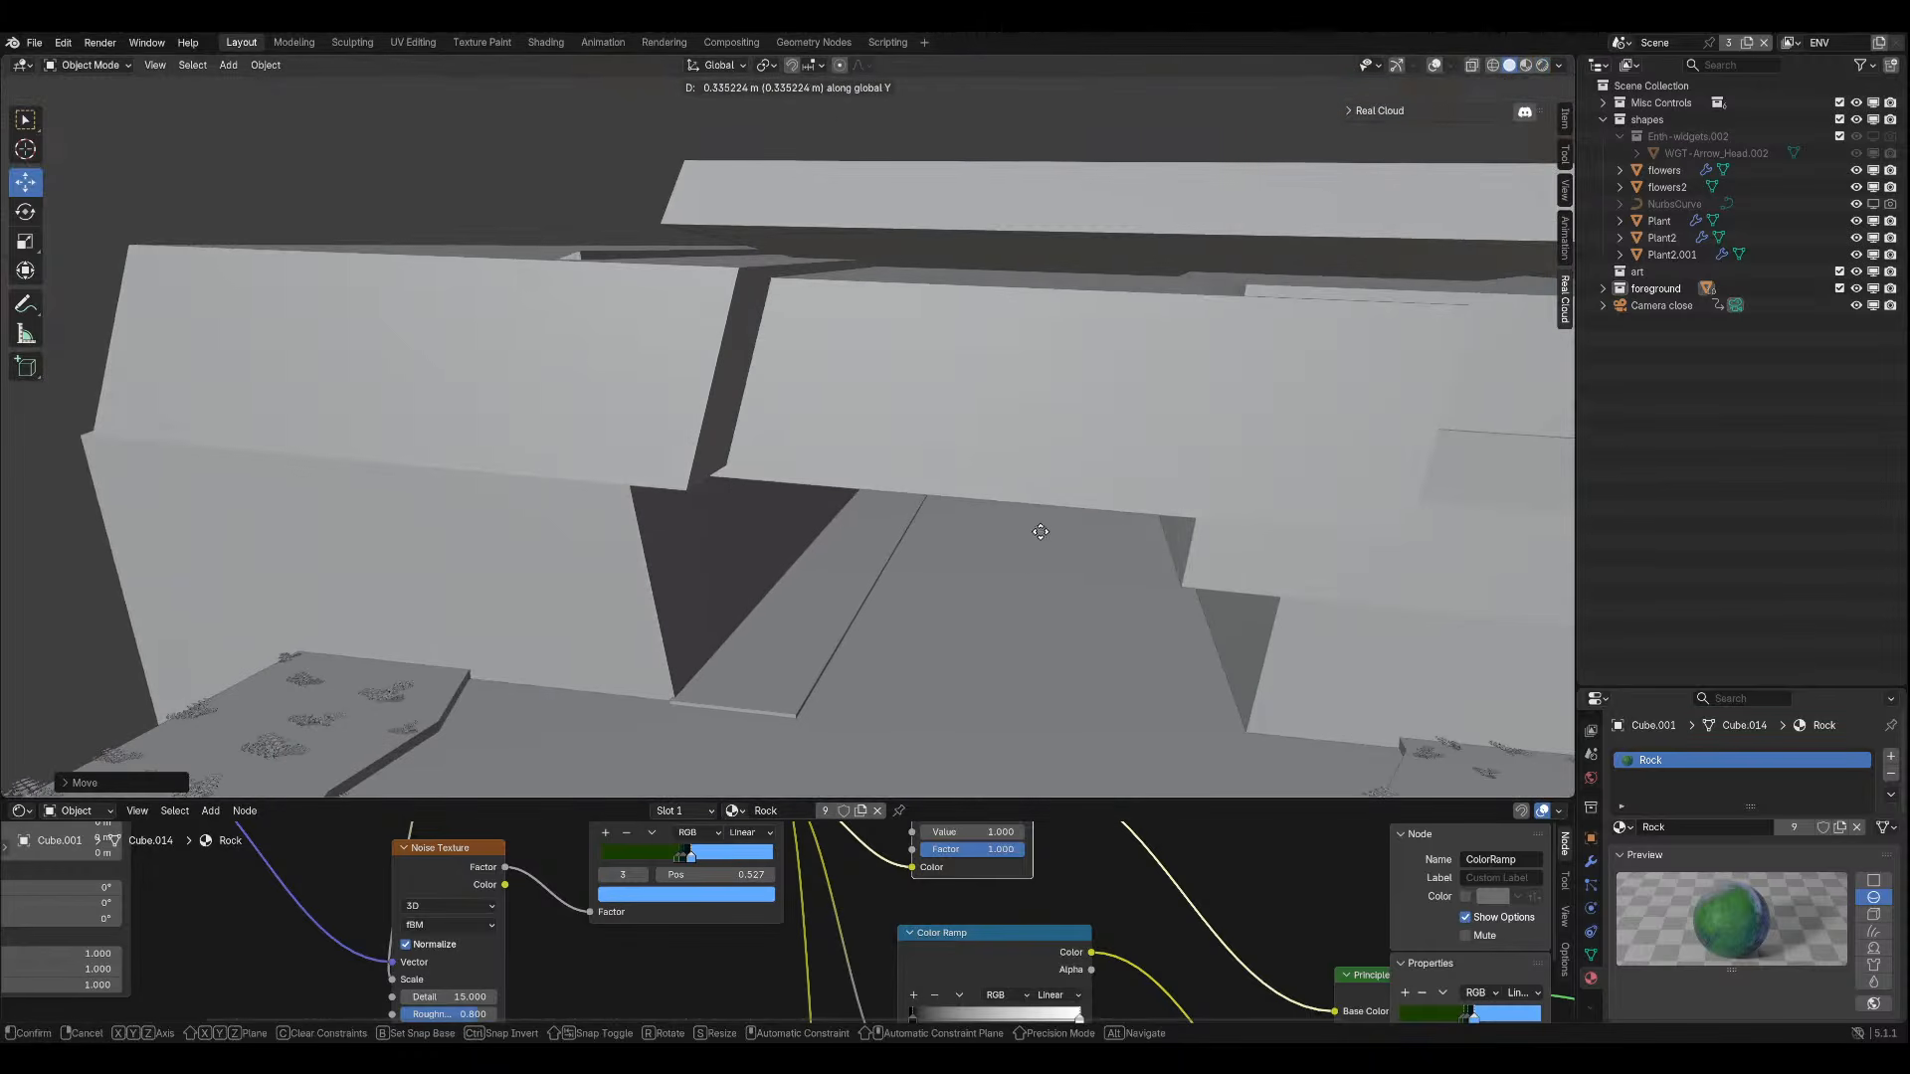
left_click(1060, 489)
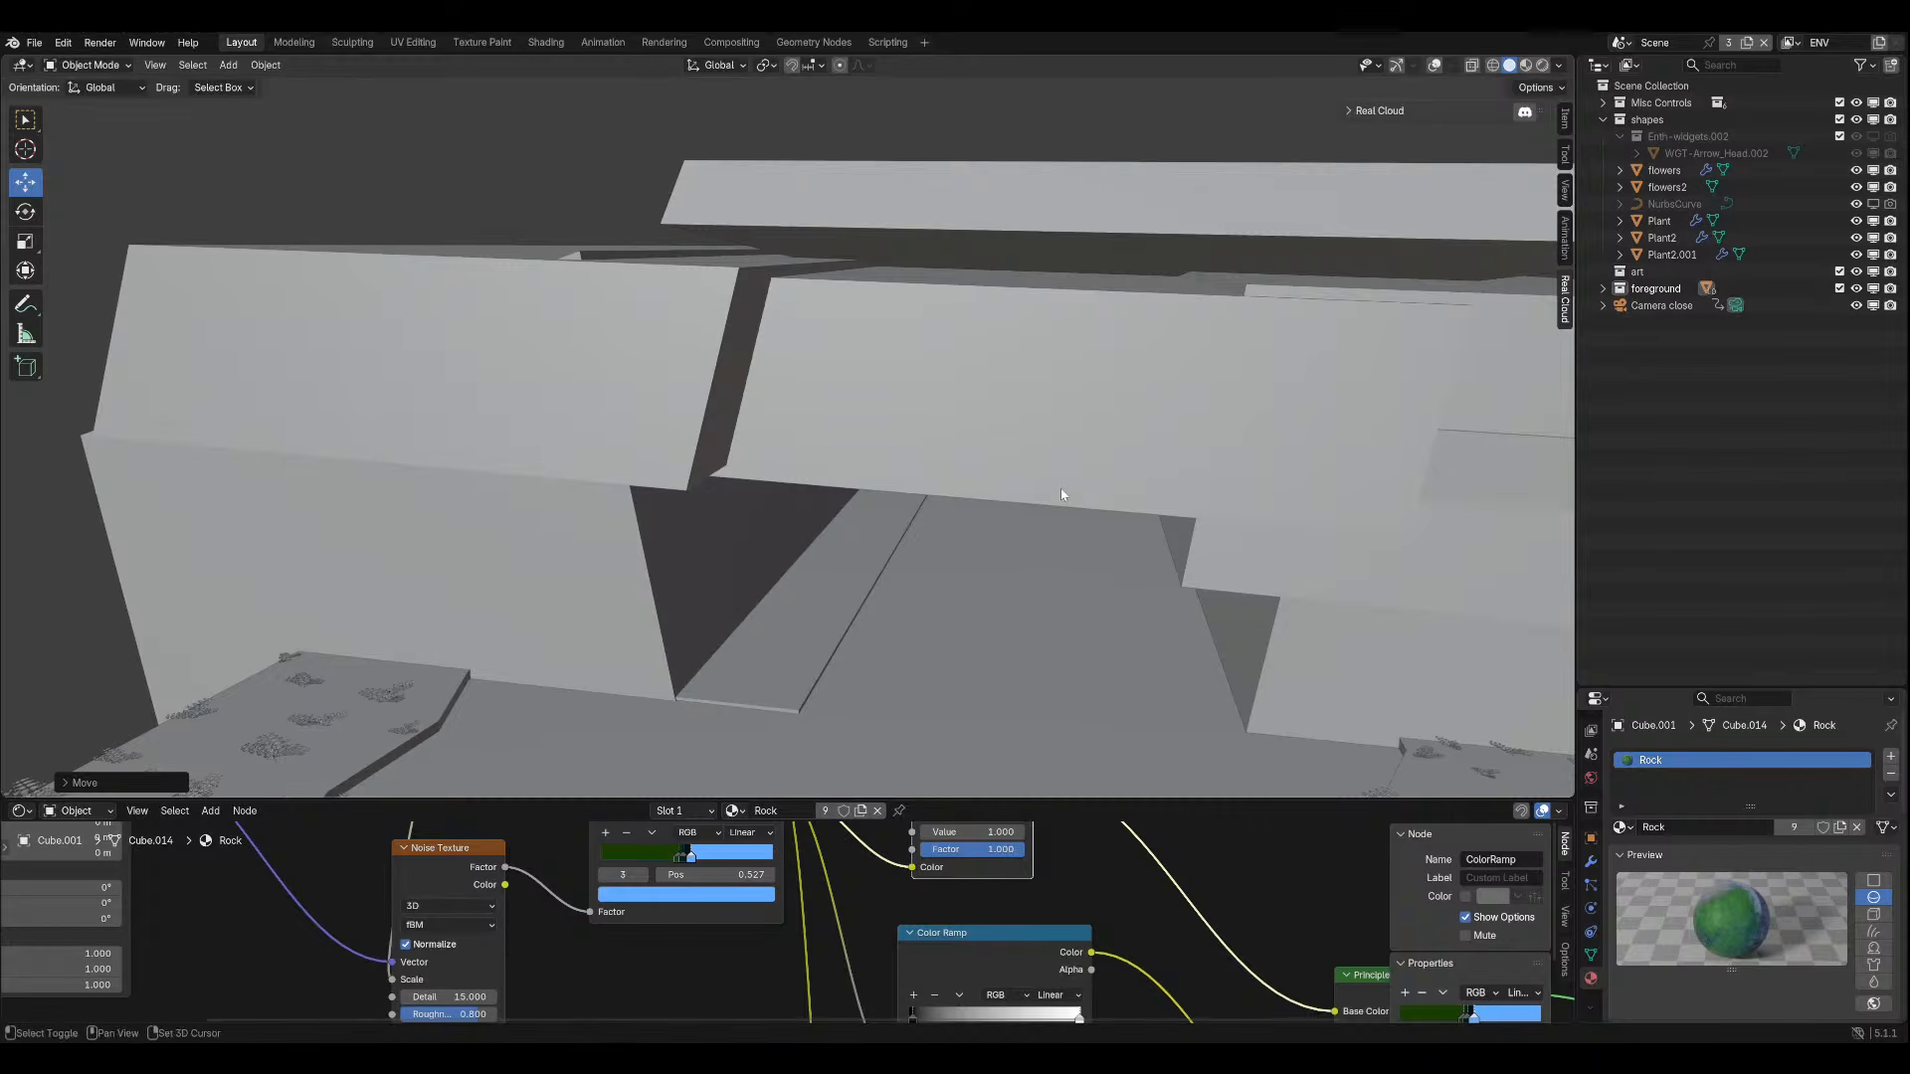
key("KP_0")
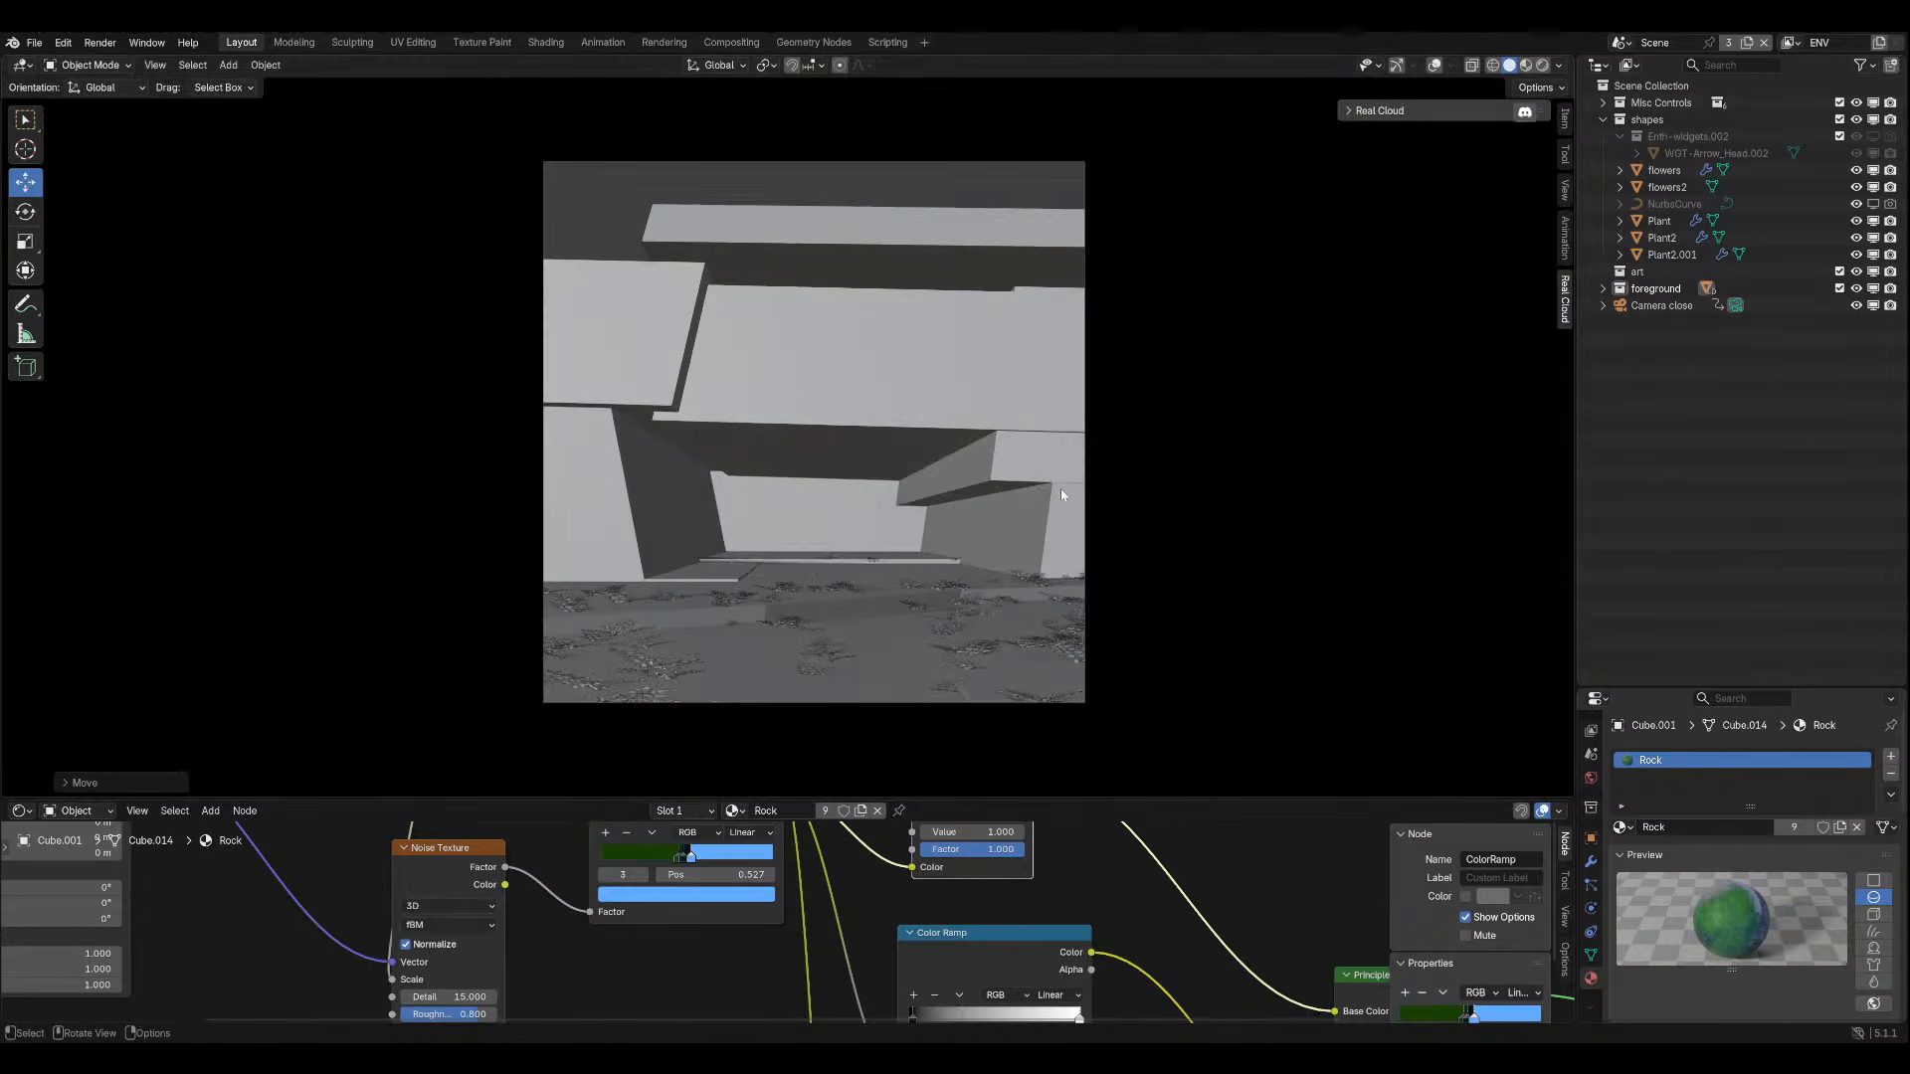
left_click(1540, 66)
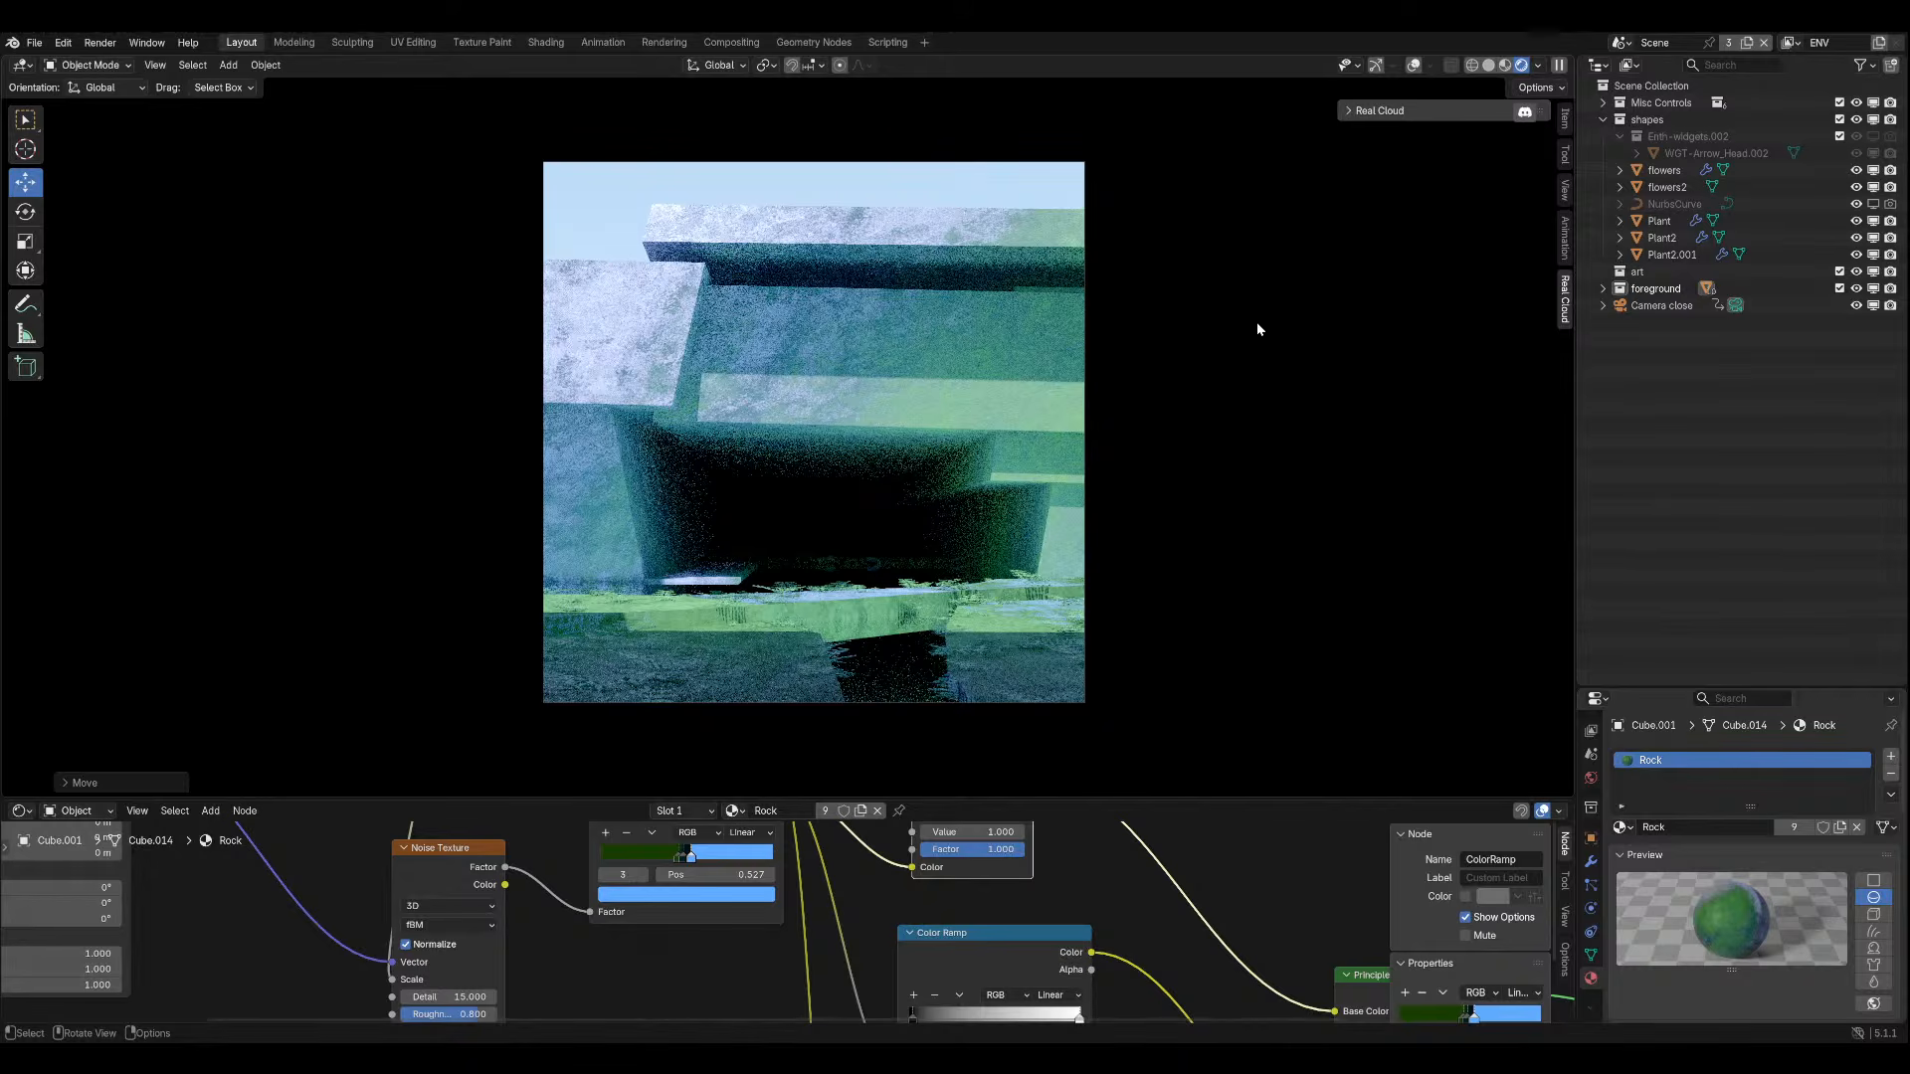
In solid shading, duplicate the slab and move the copy along Y and X toward the passage's right wall.
left_click(1486, 65)
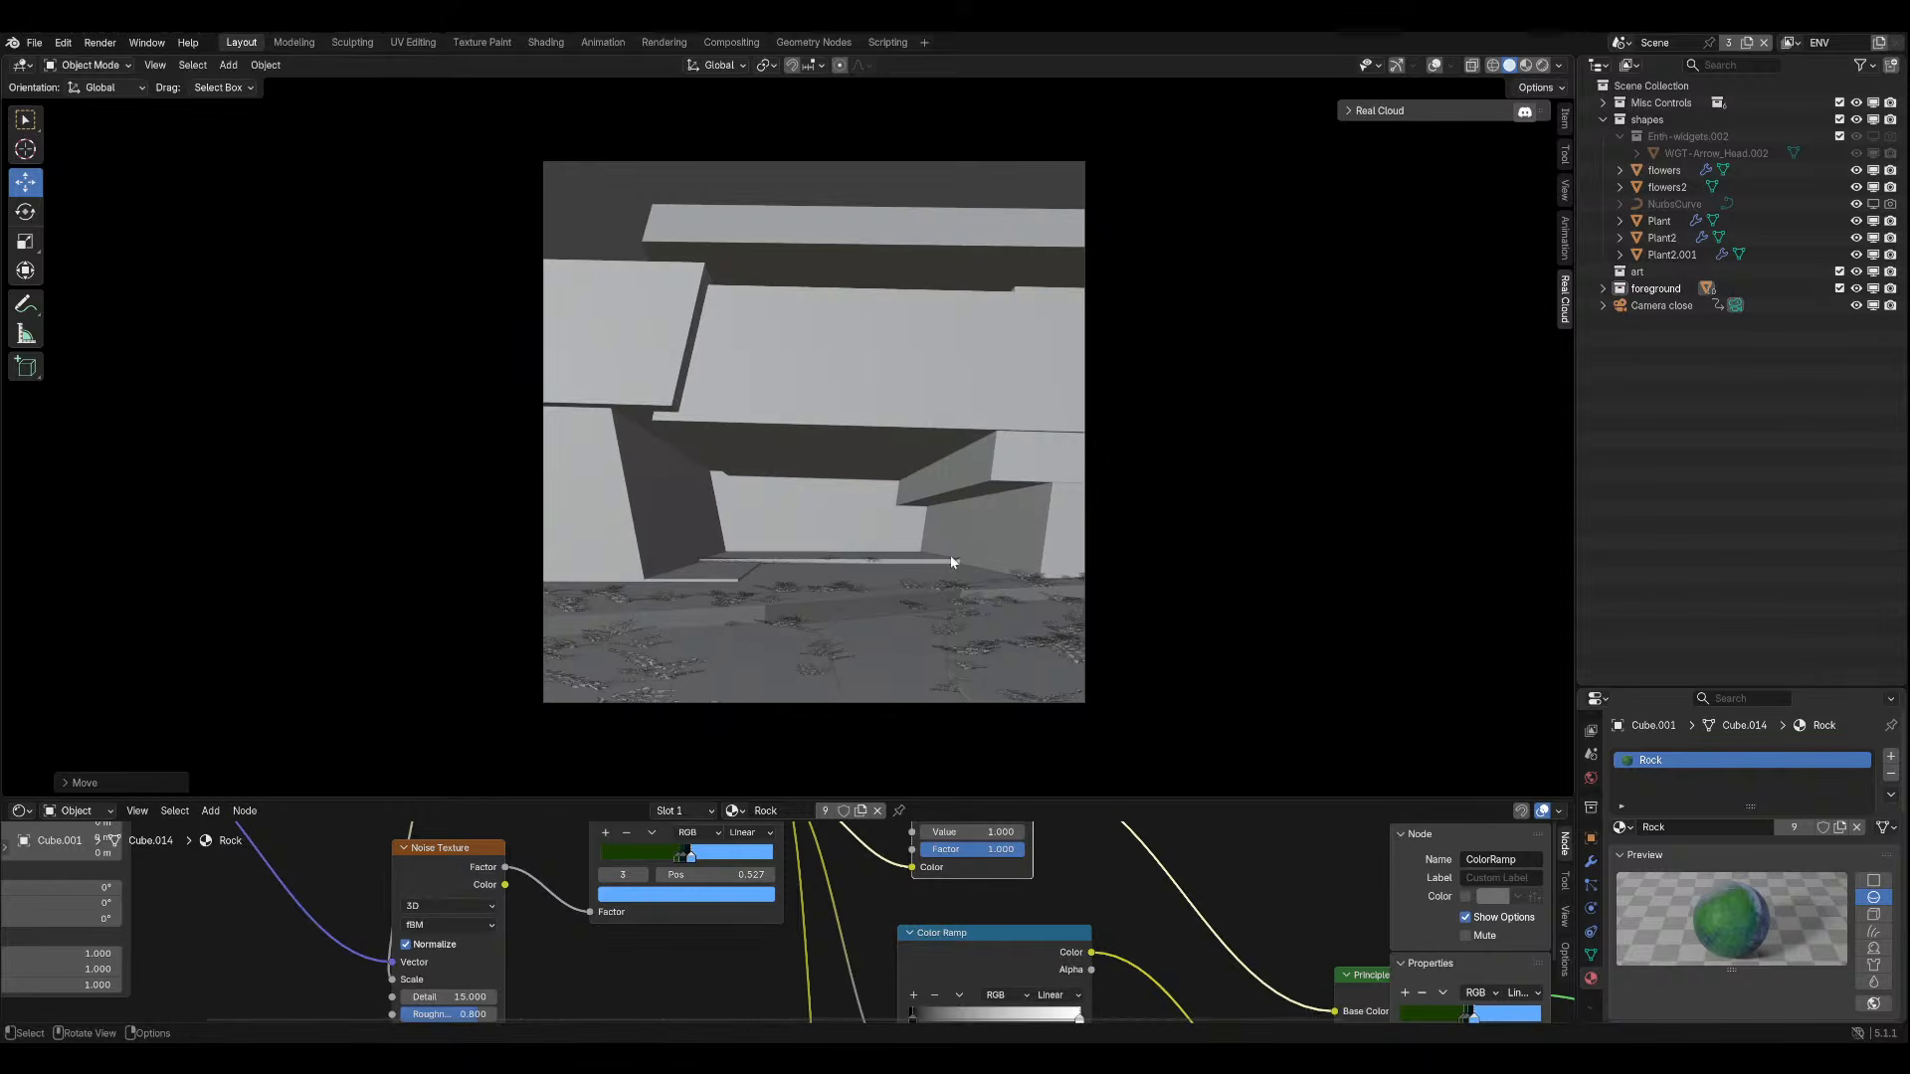
key("shift+d")
key("y")
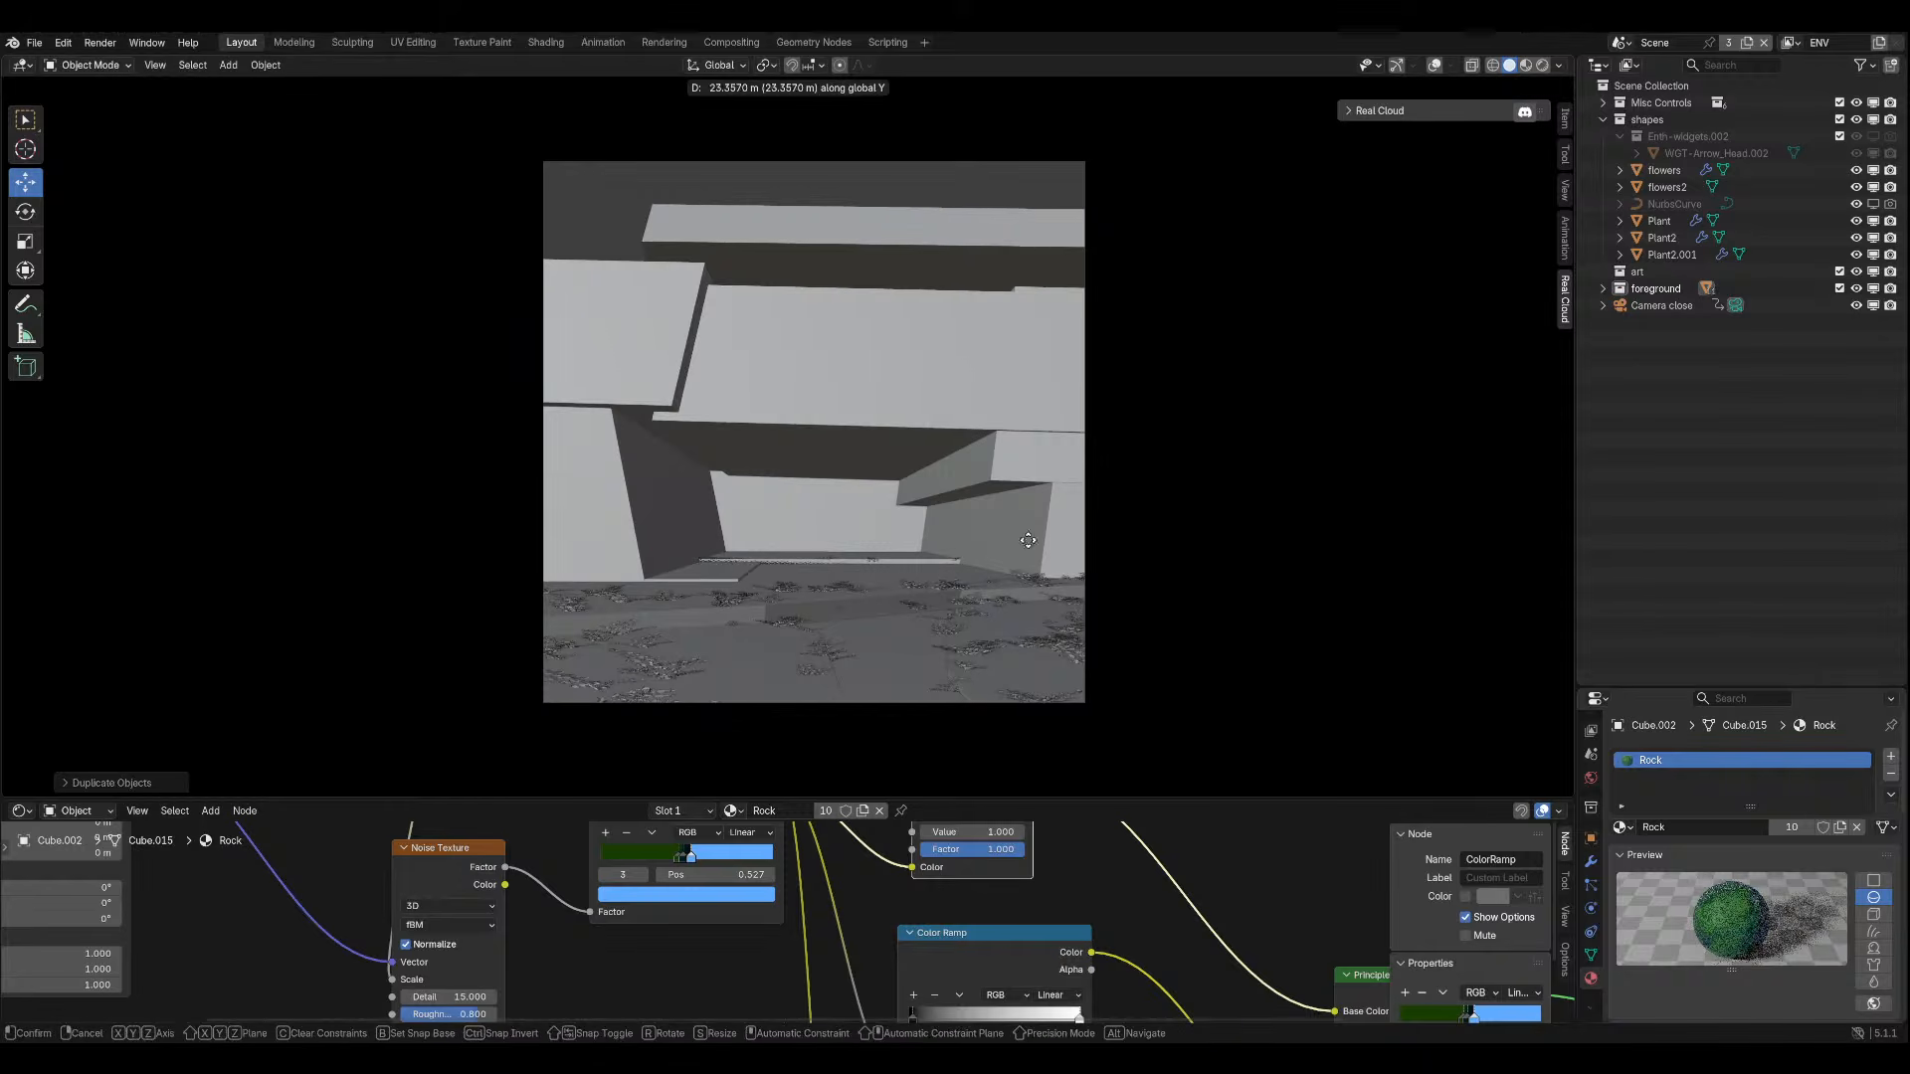
key("x")
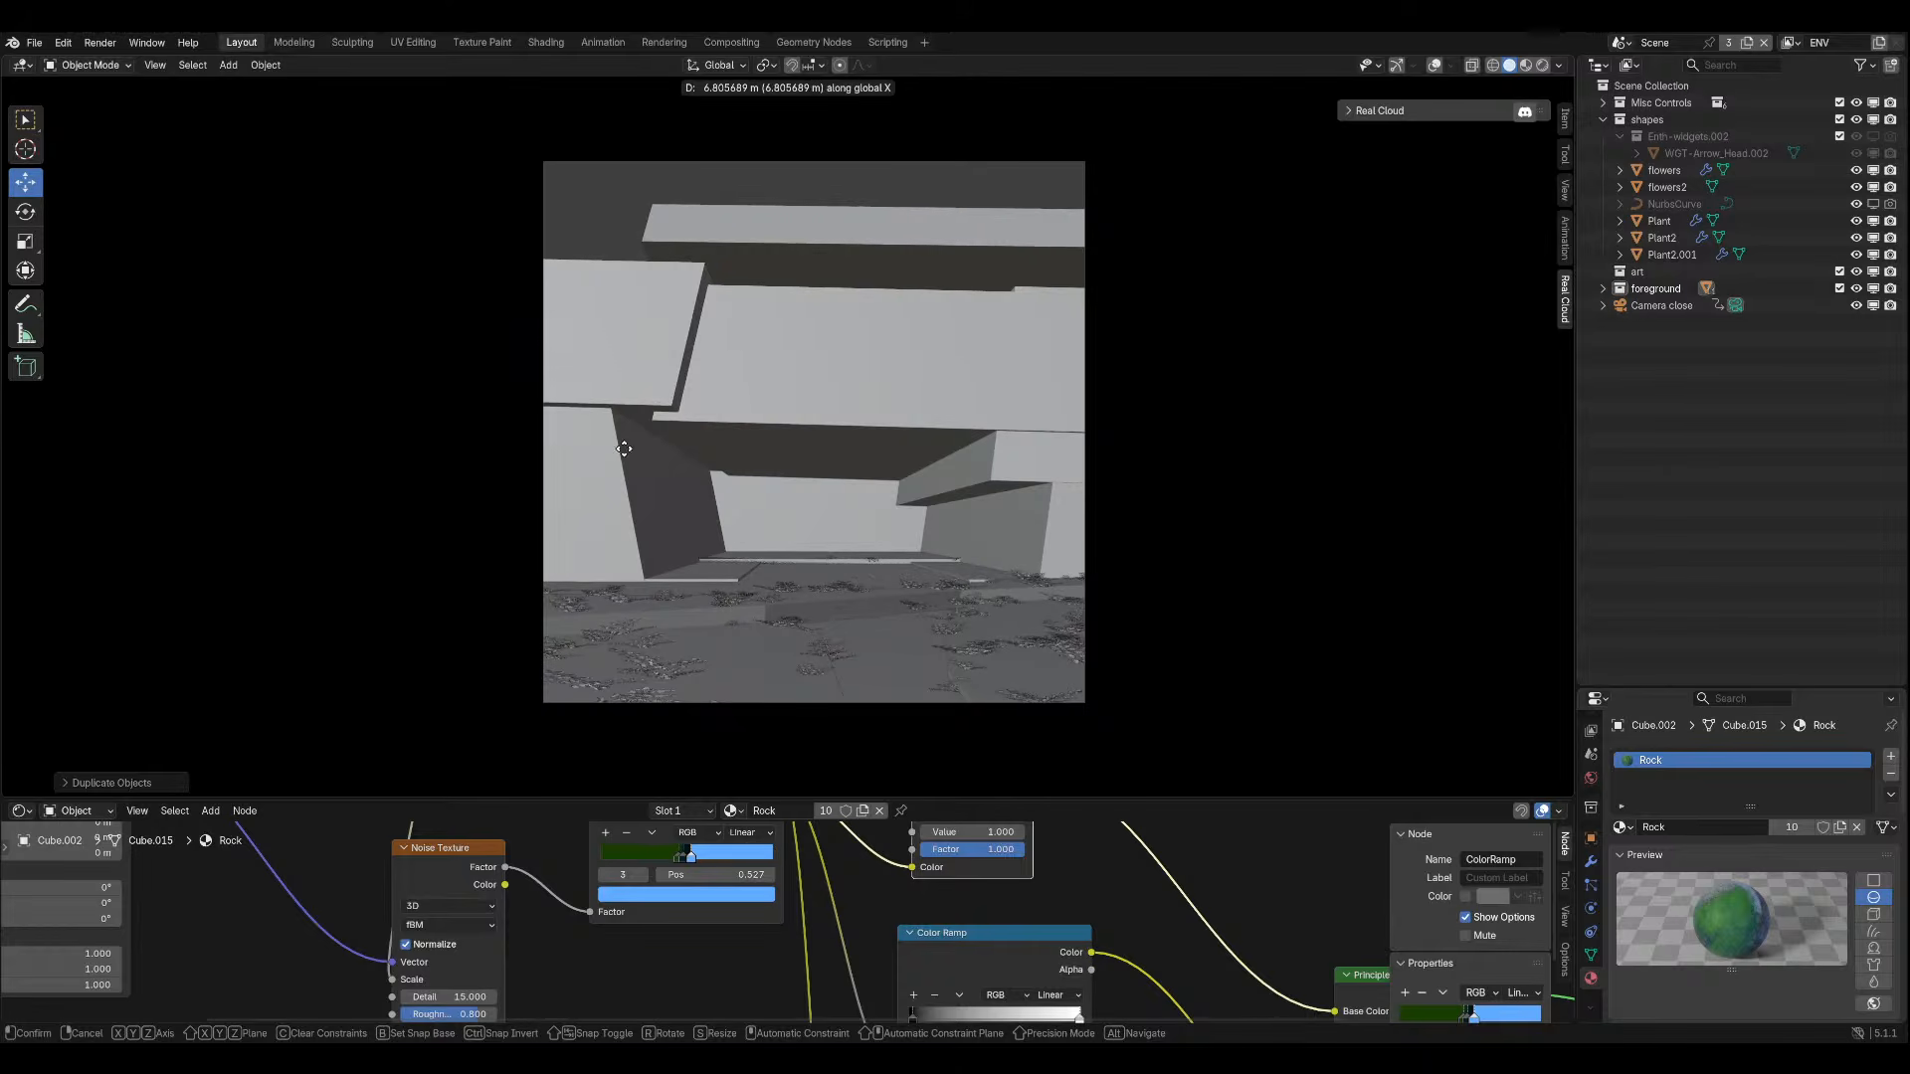
left_click(558, 439)
Save the file and preview the camera view with rendered shading.
key("ctrl+s")
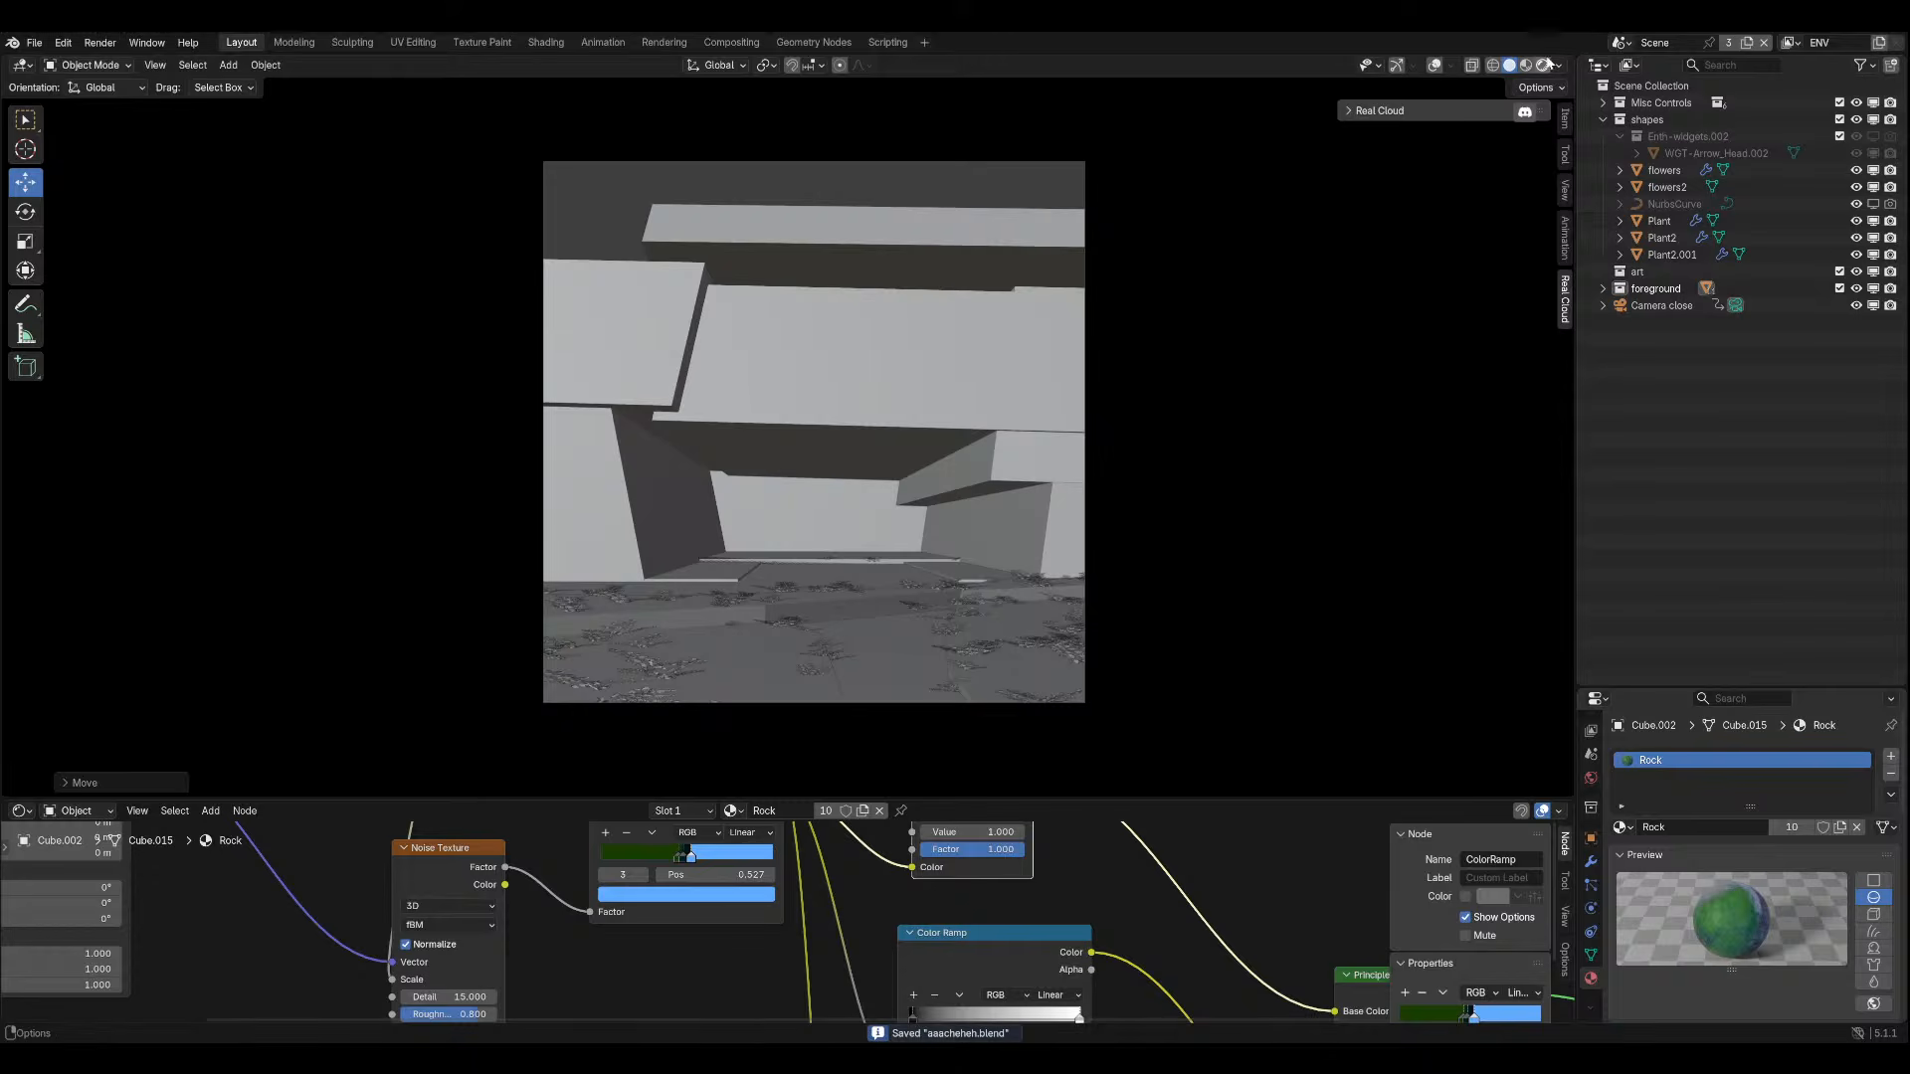
left_click(1542, 66)
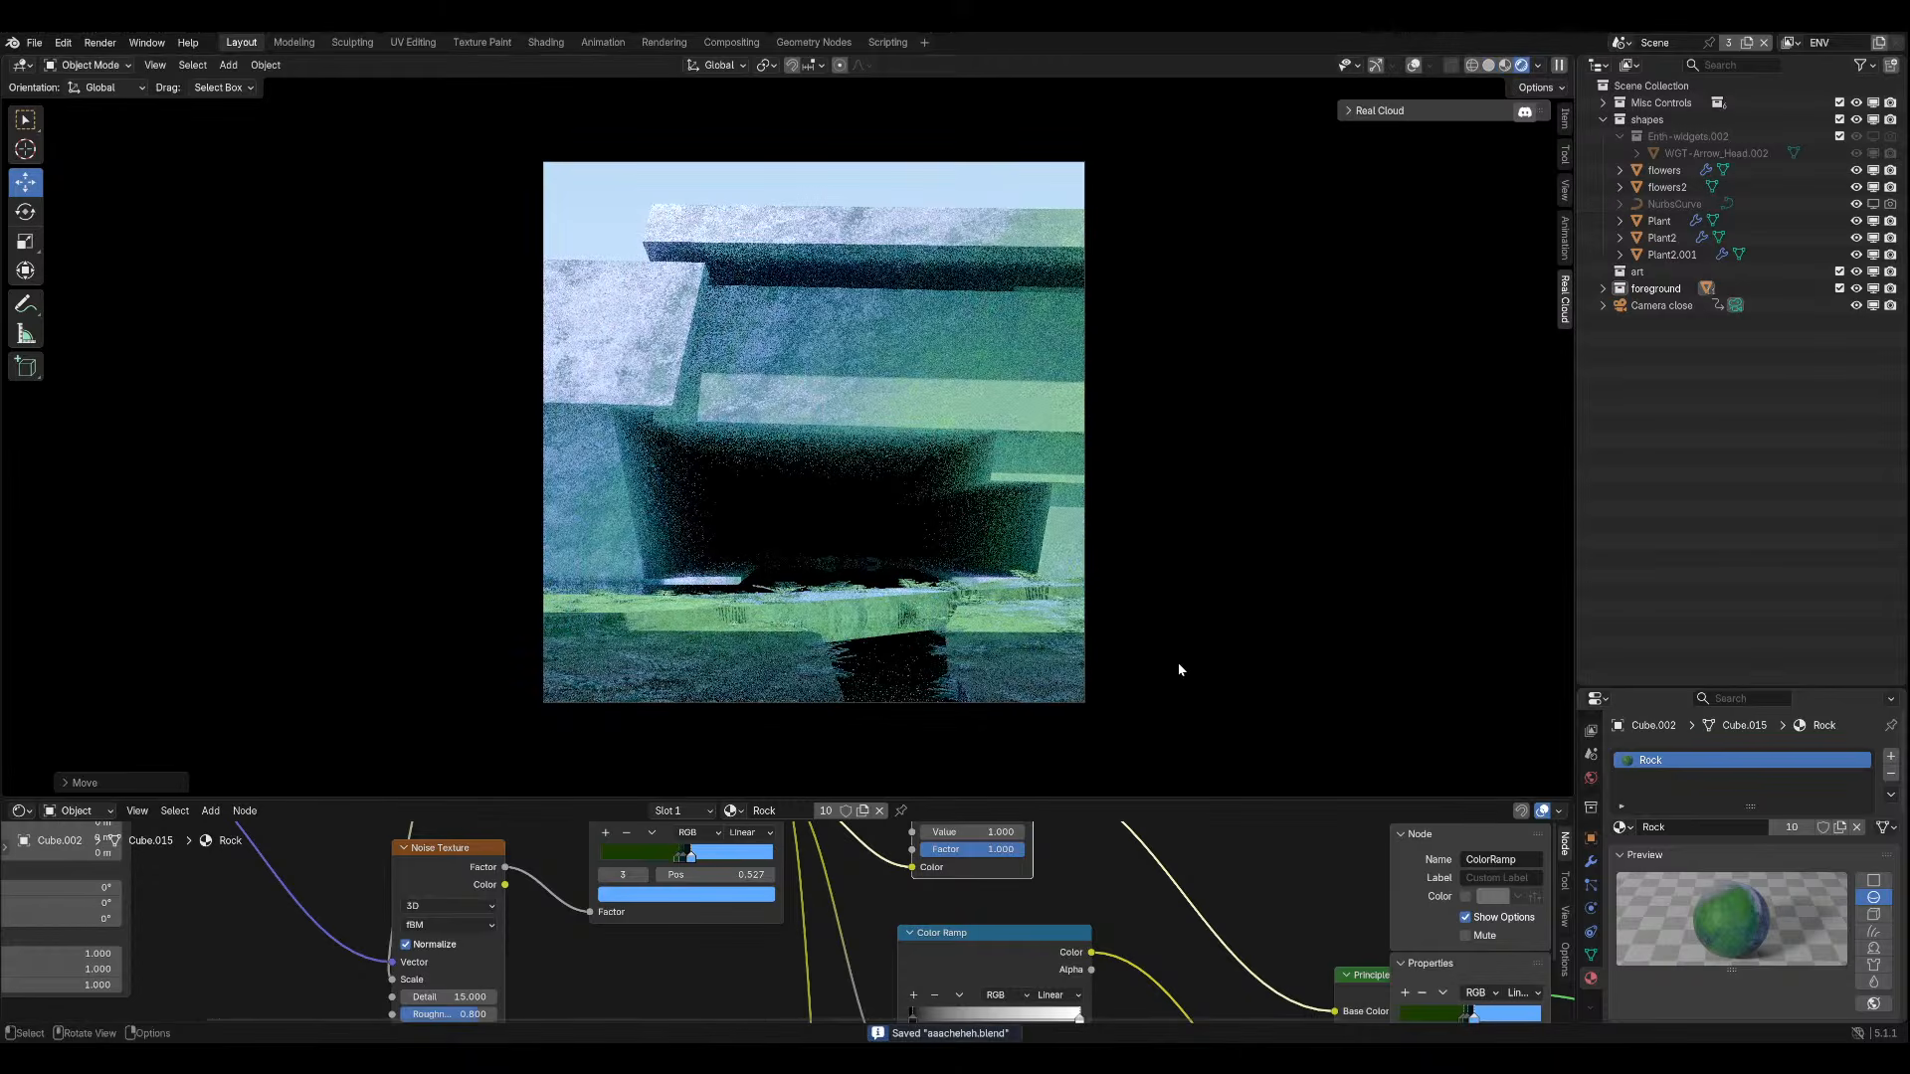
Raise the slab copy at the passage's right wall along global Z, then shift it along global Y.
key("g")
key("z")
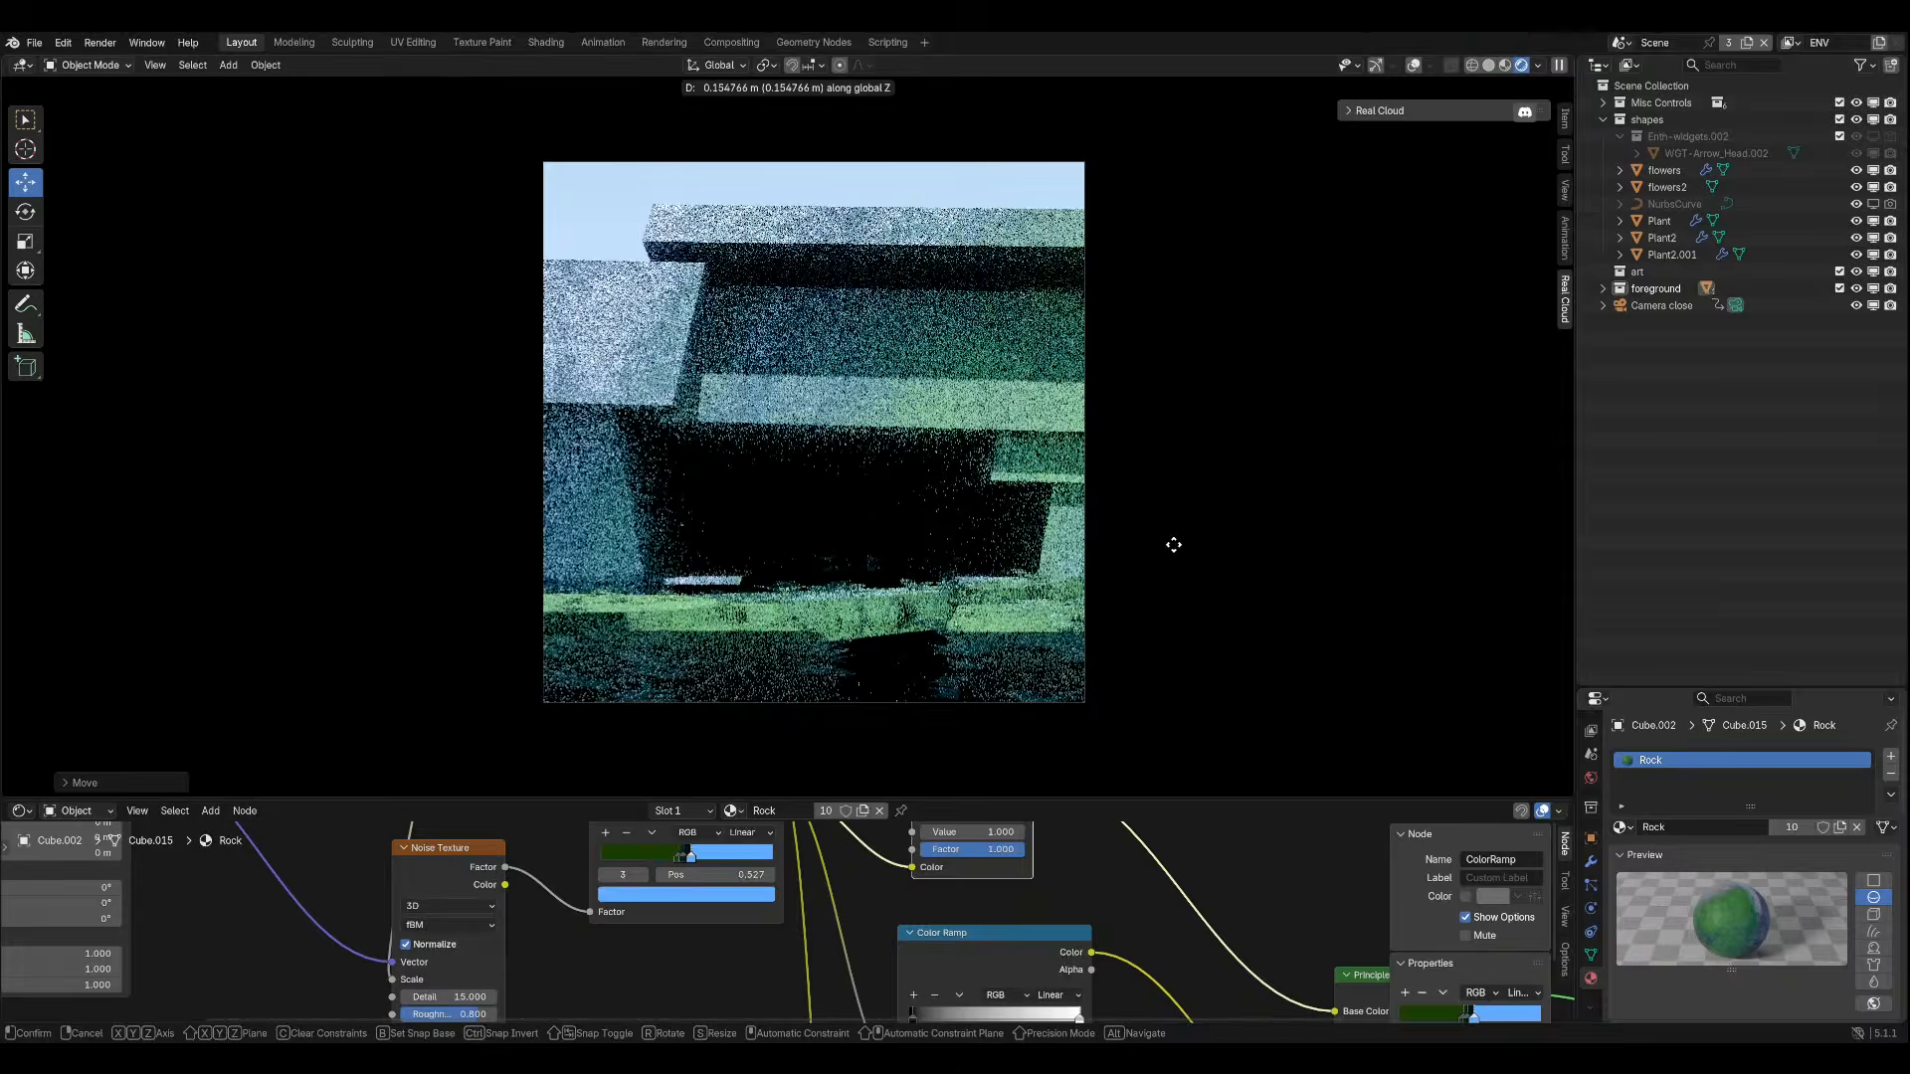
left_click(1159, 290)
key("g")
key("y")
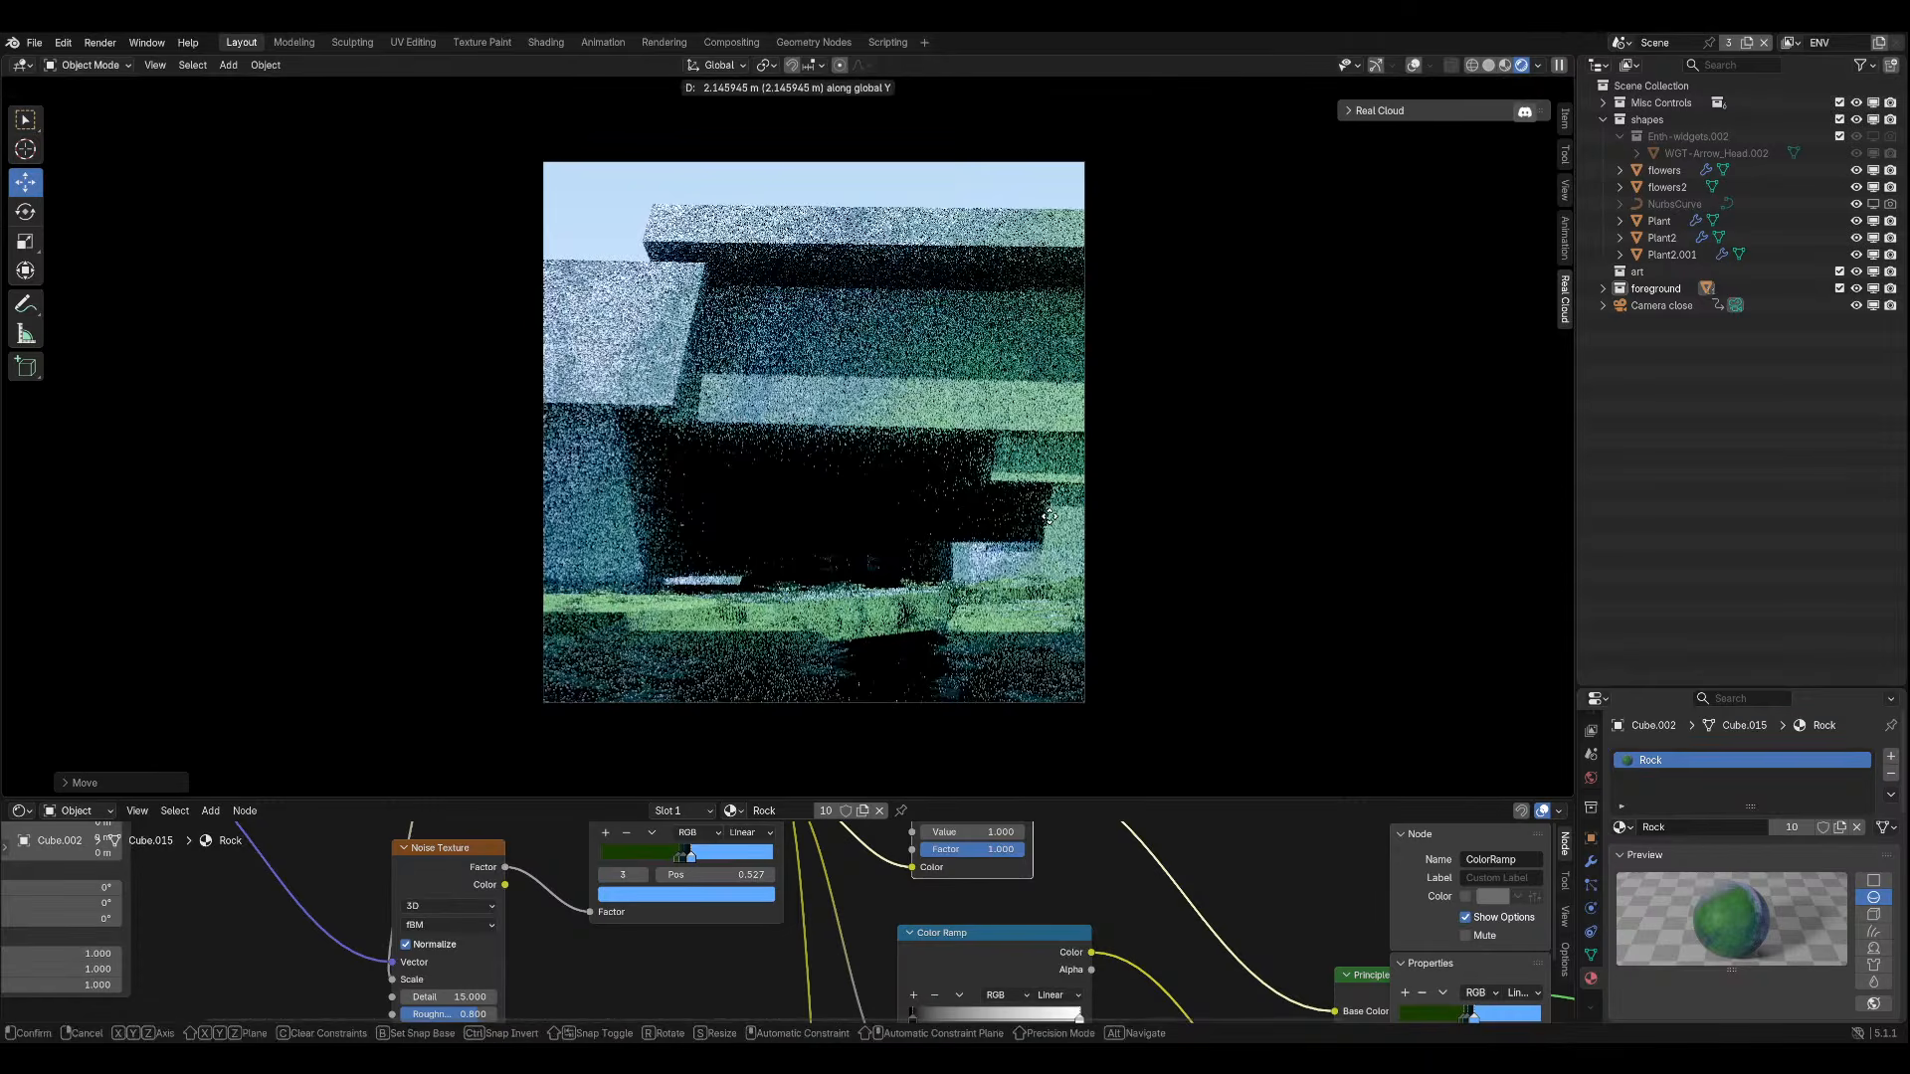
left_click(1071, 517)
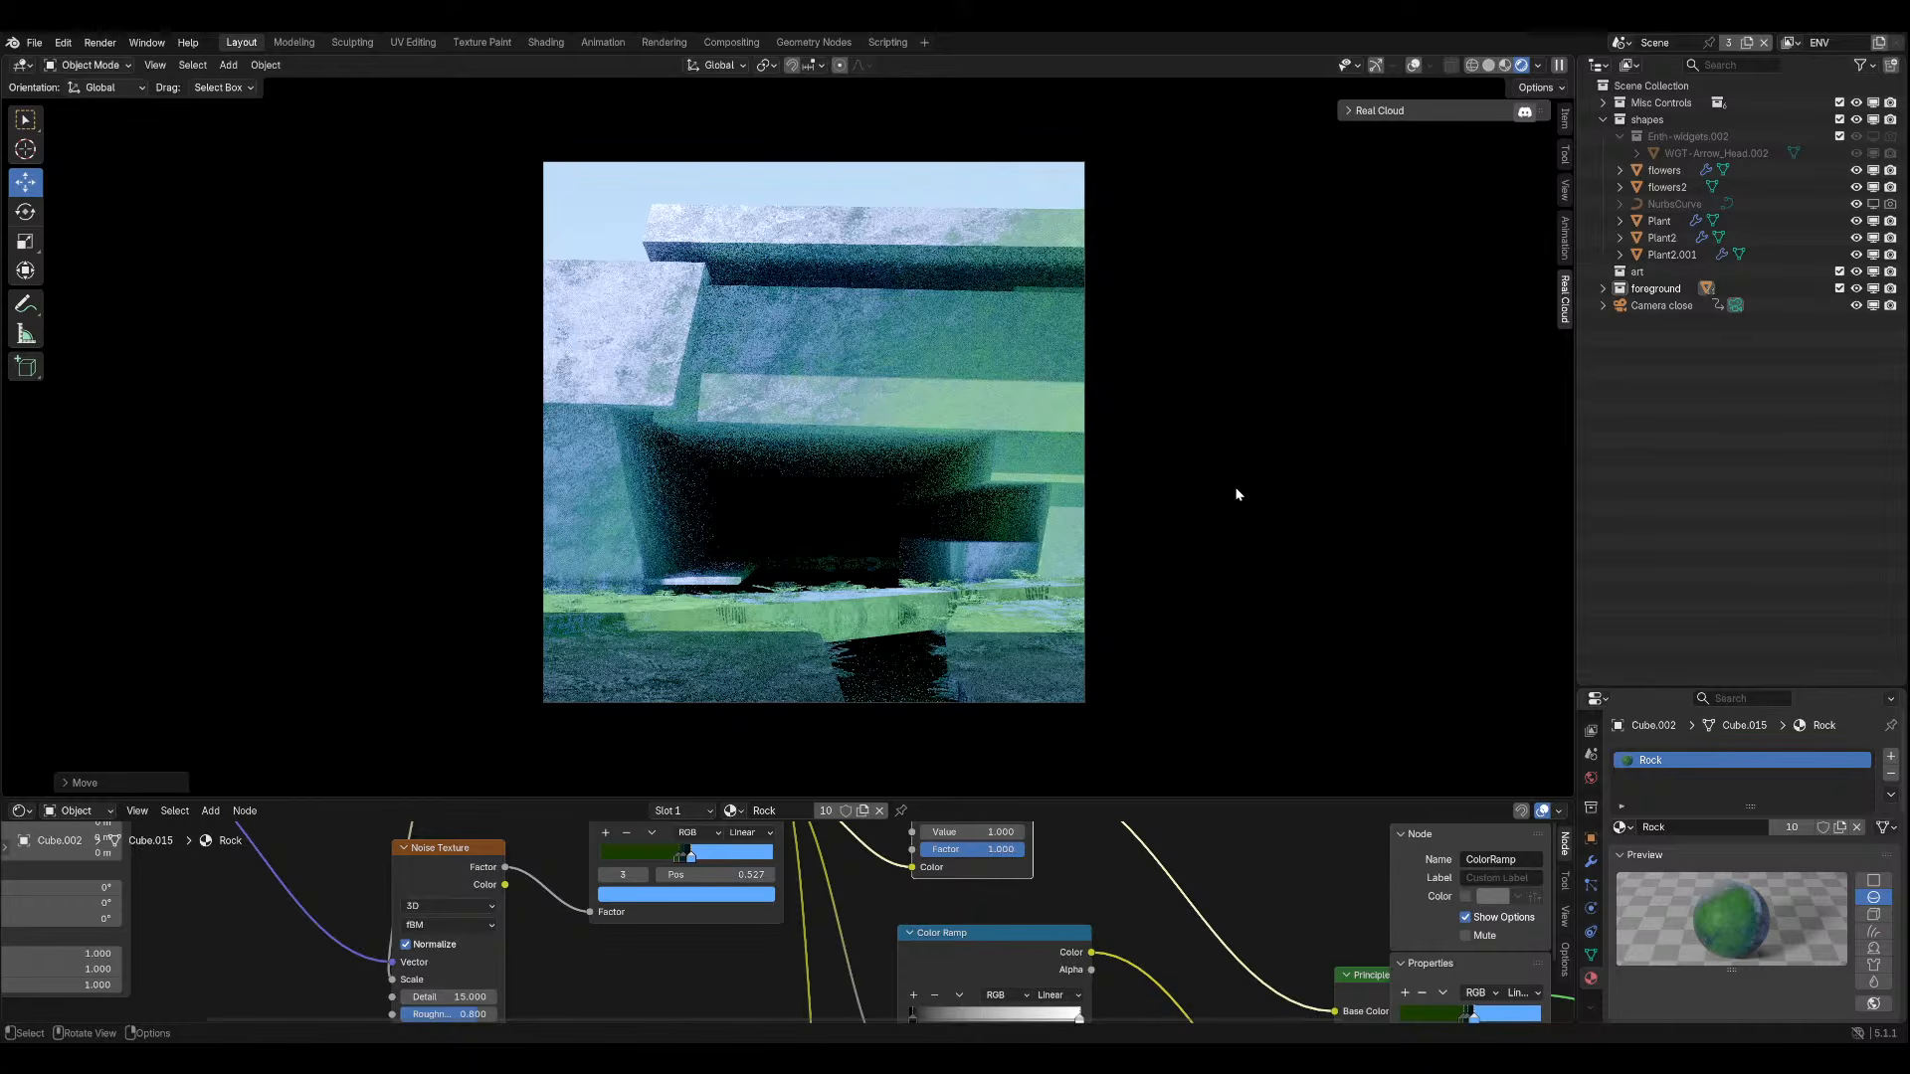
Lower the right-hand slab along the global Z axis.
key("g")
key("z")
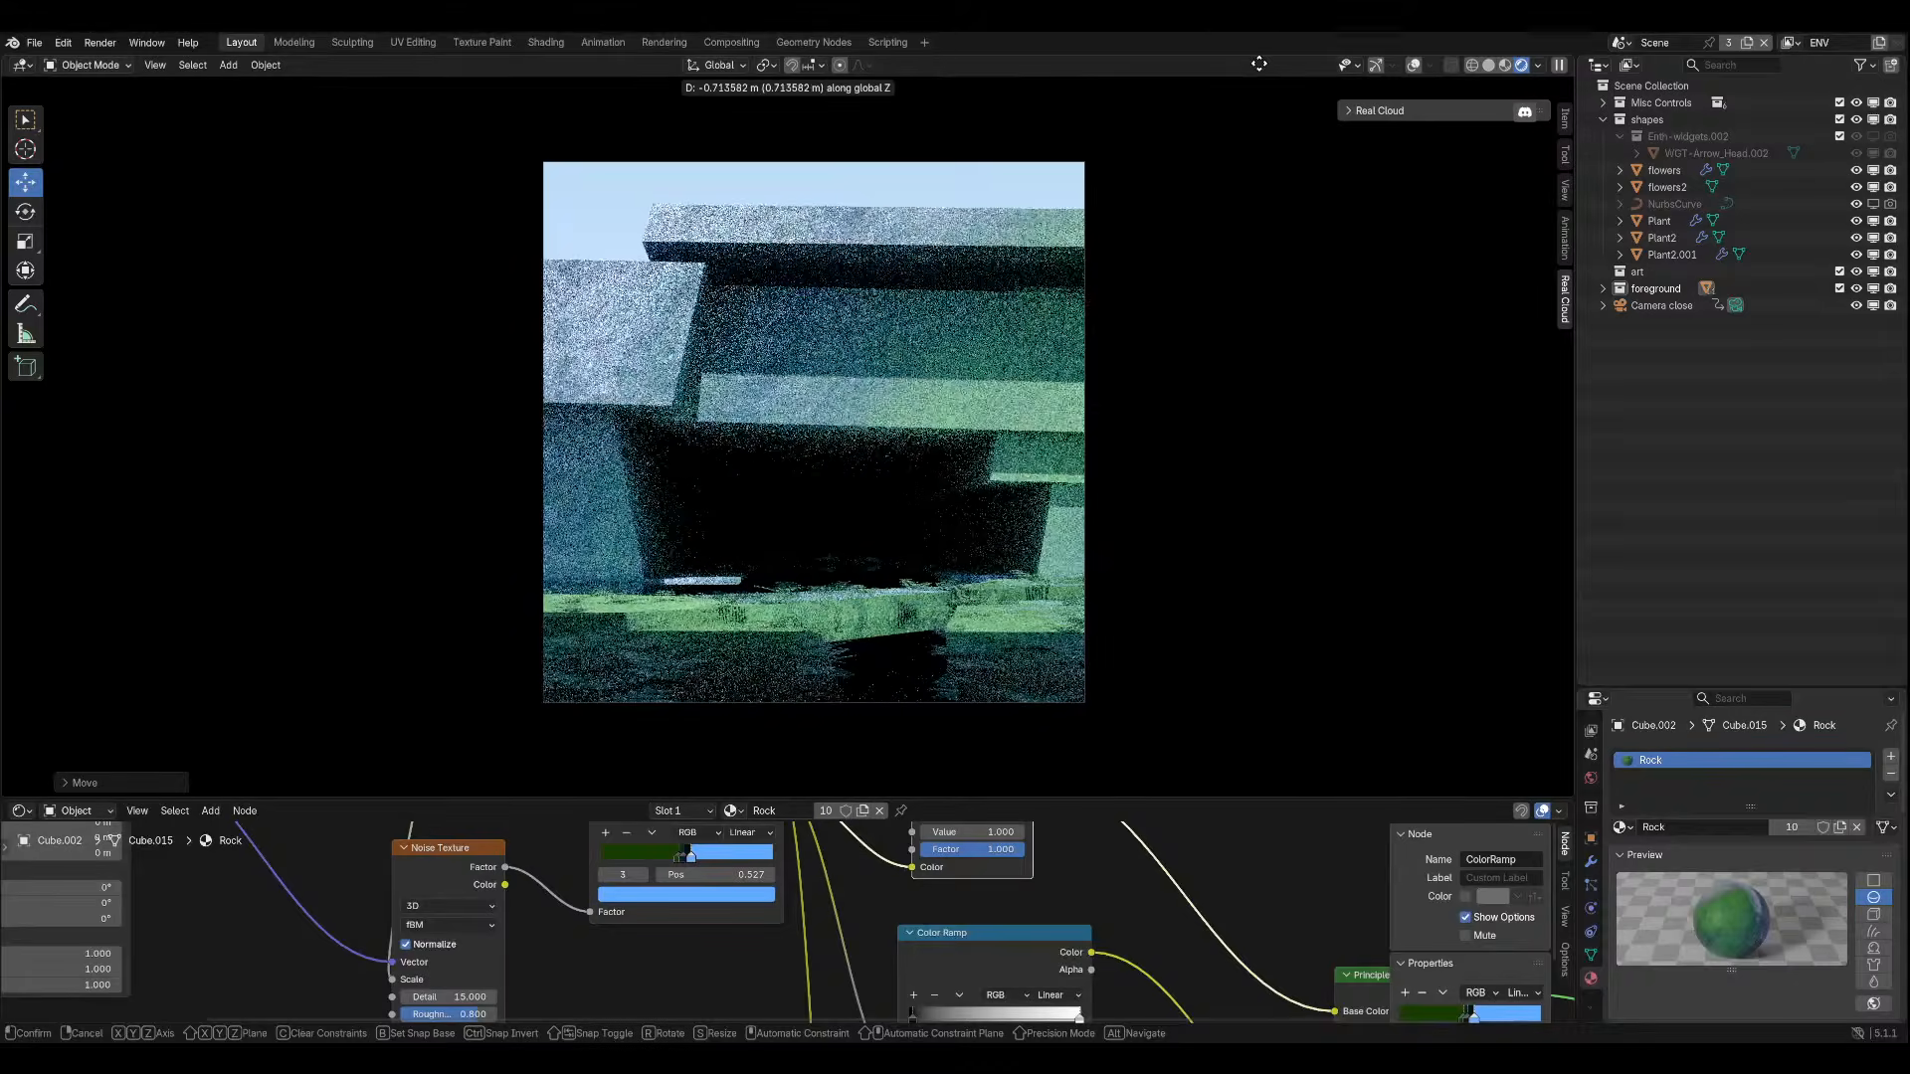
left_click(1233, 249)
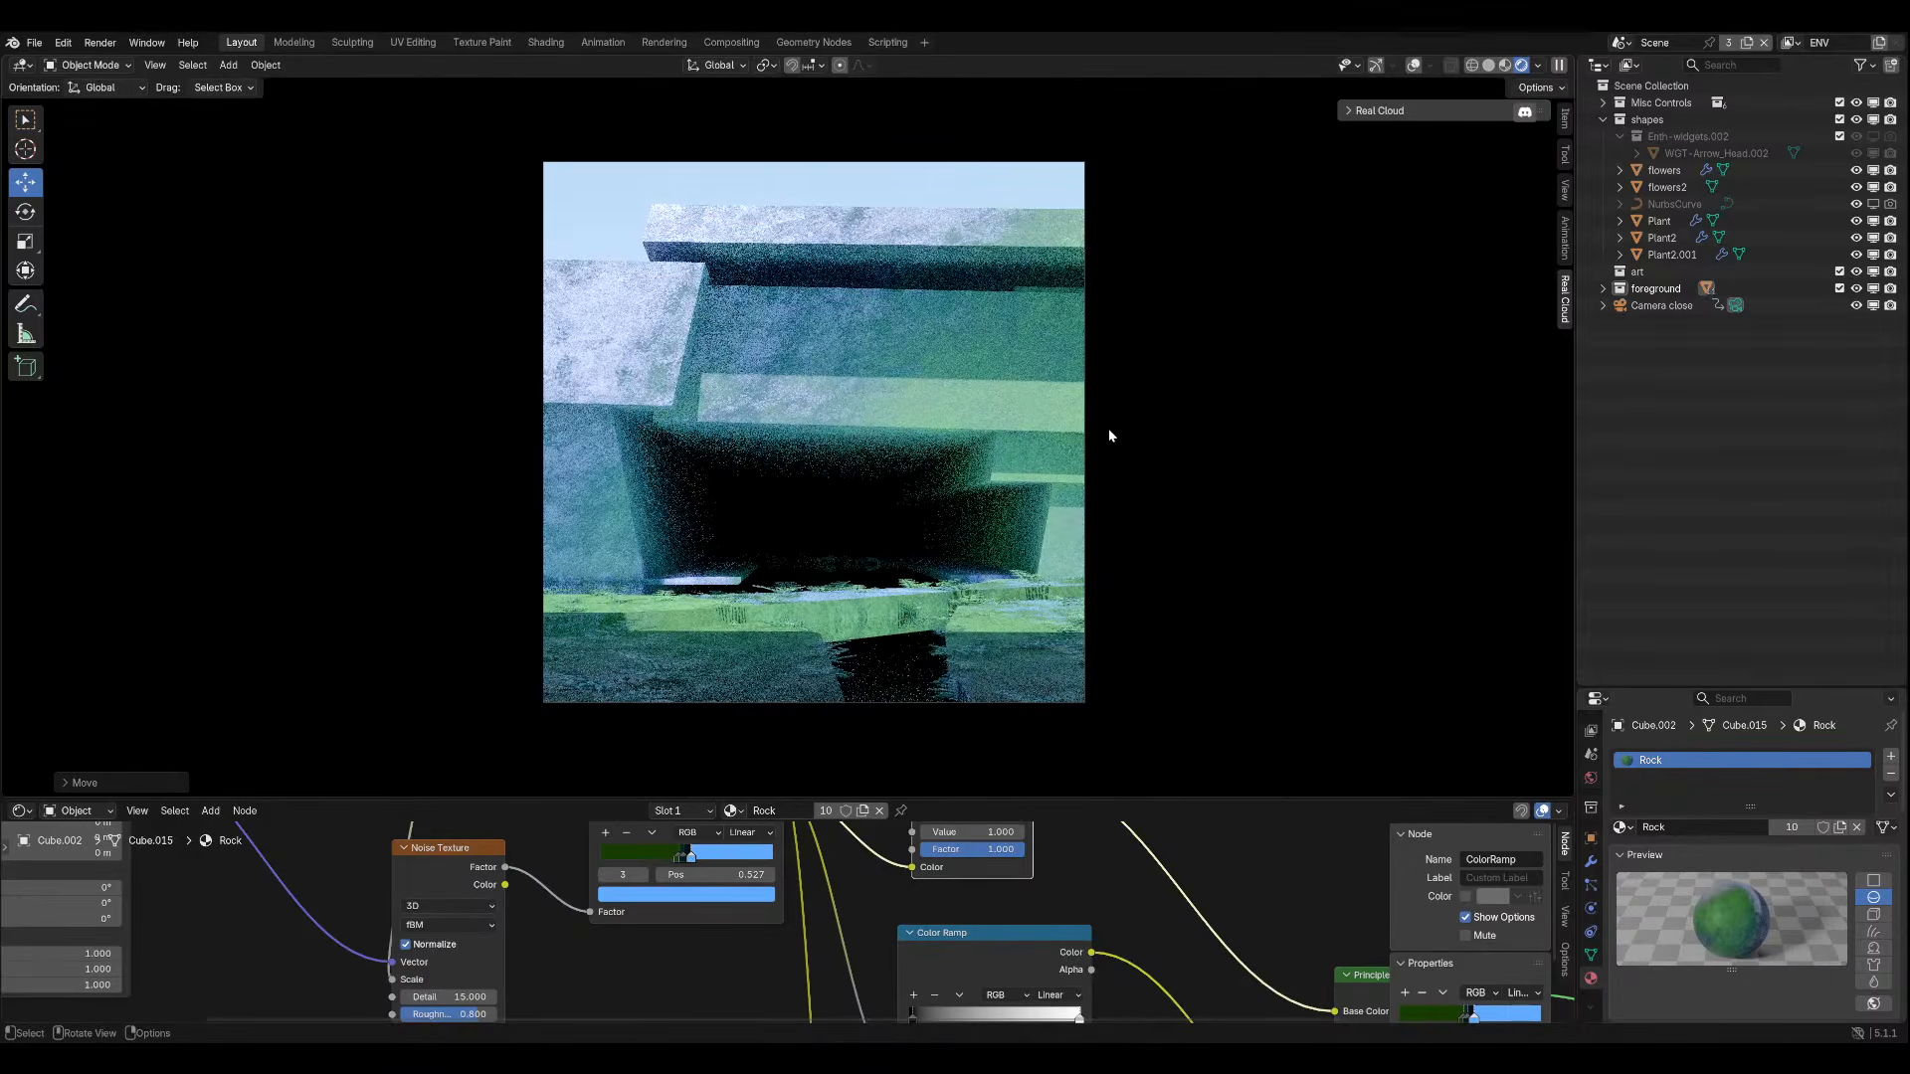
left_click(1047, 531)
key("g")
key("x")
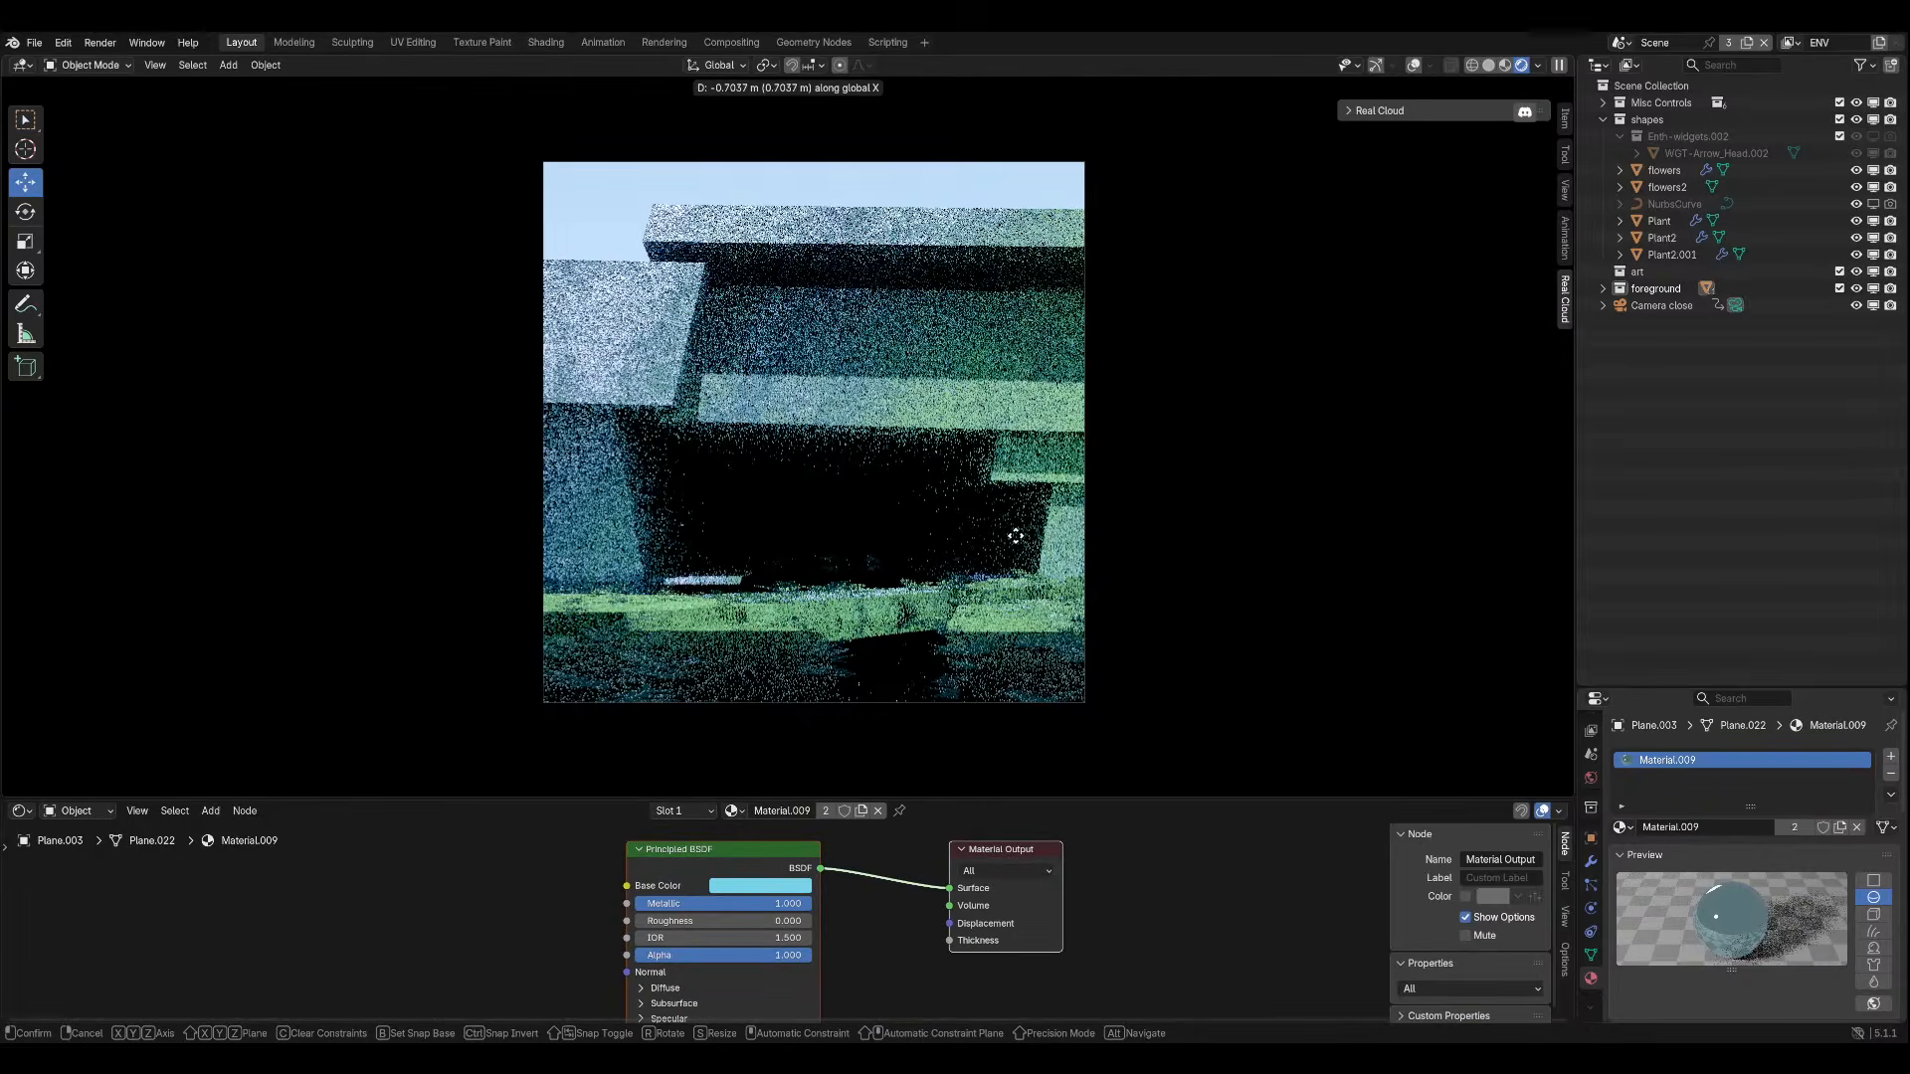
left_click(1015, 536)
Select the slab at the passage's left wall and move it about -0.59 m along global X.
left_click(984, 543)
key("g")
key("y")
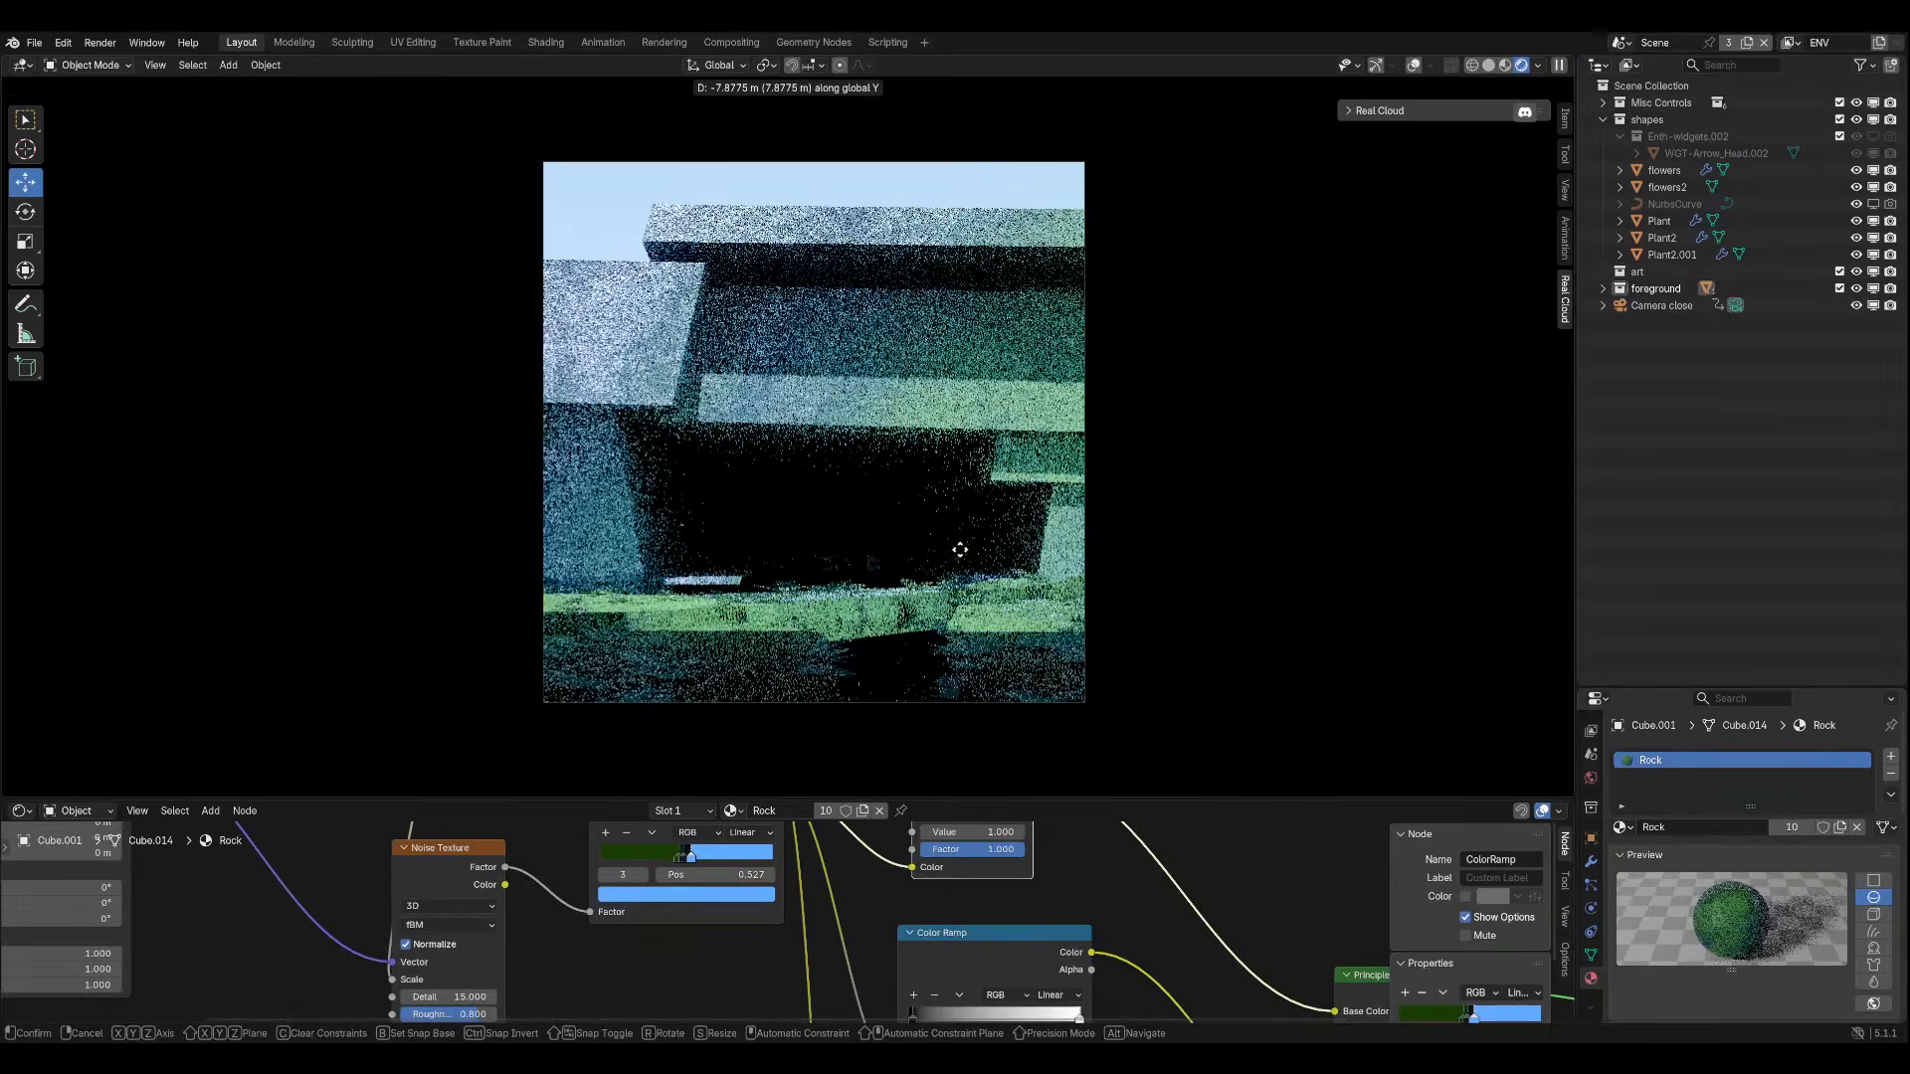
key("x")
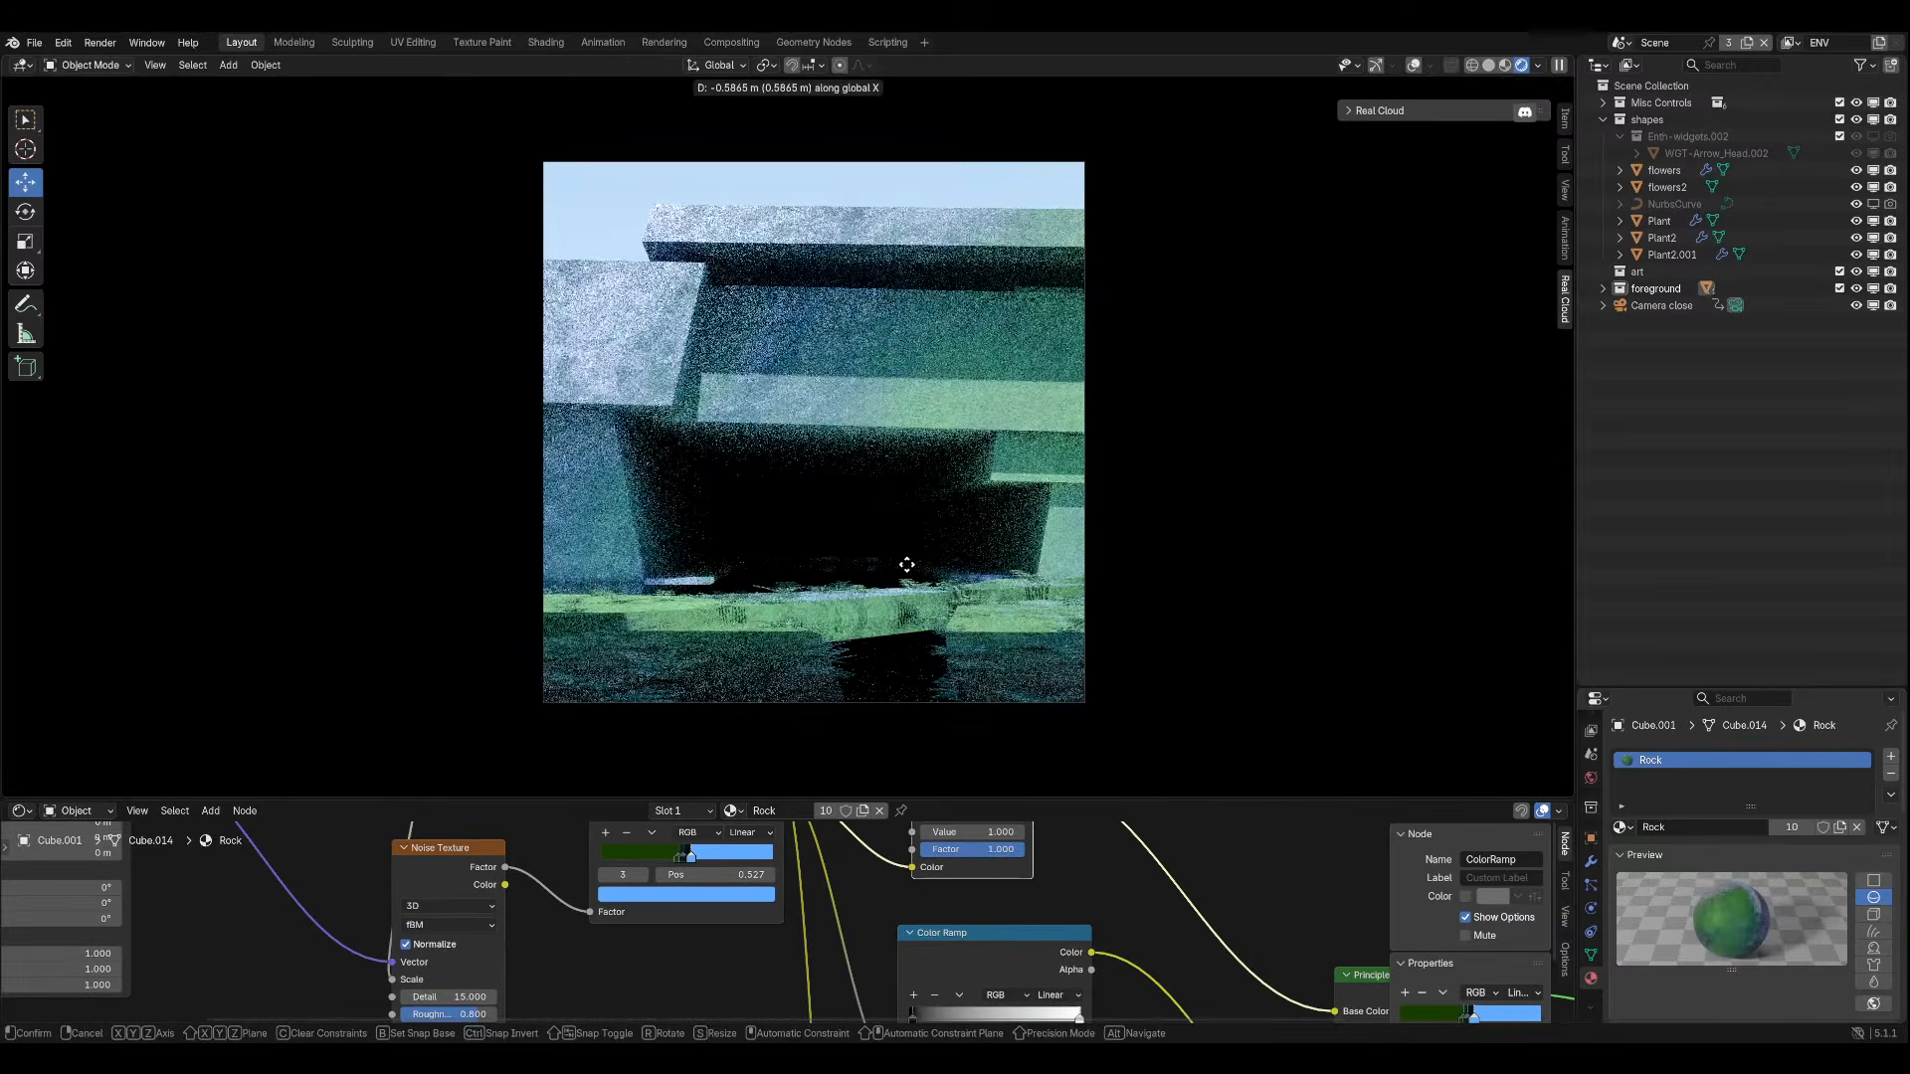
left_click(906, 564)
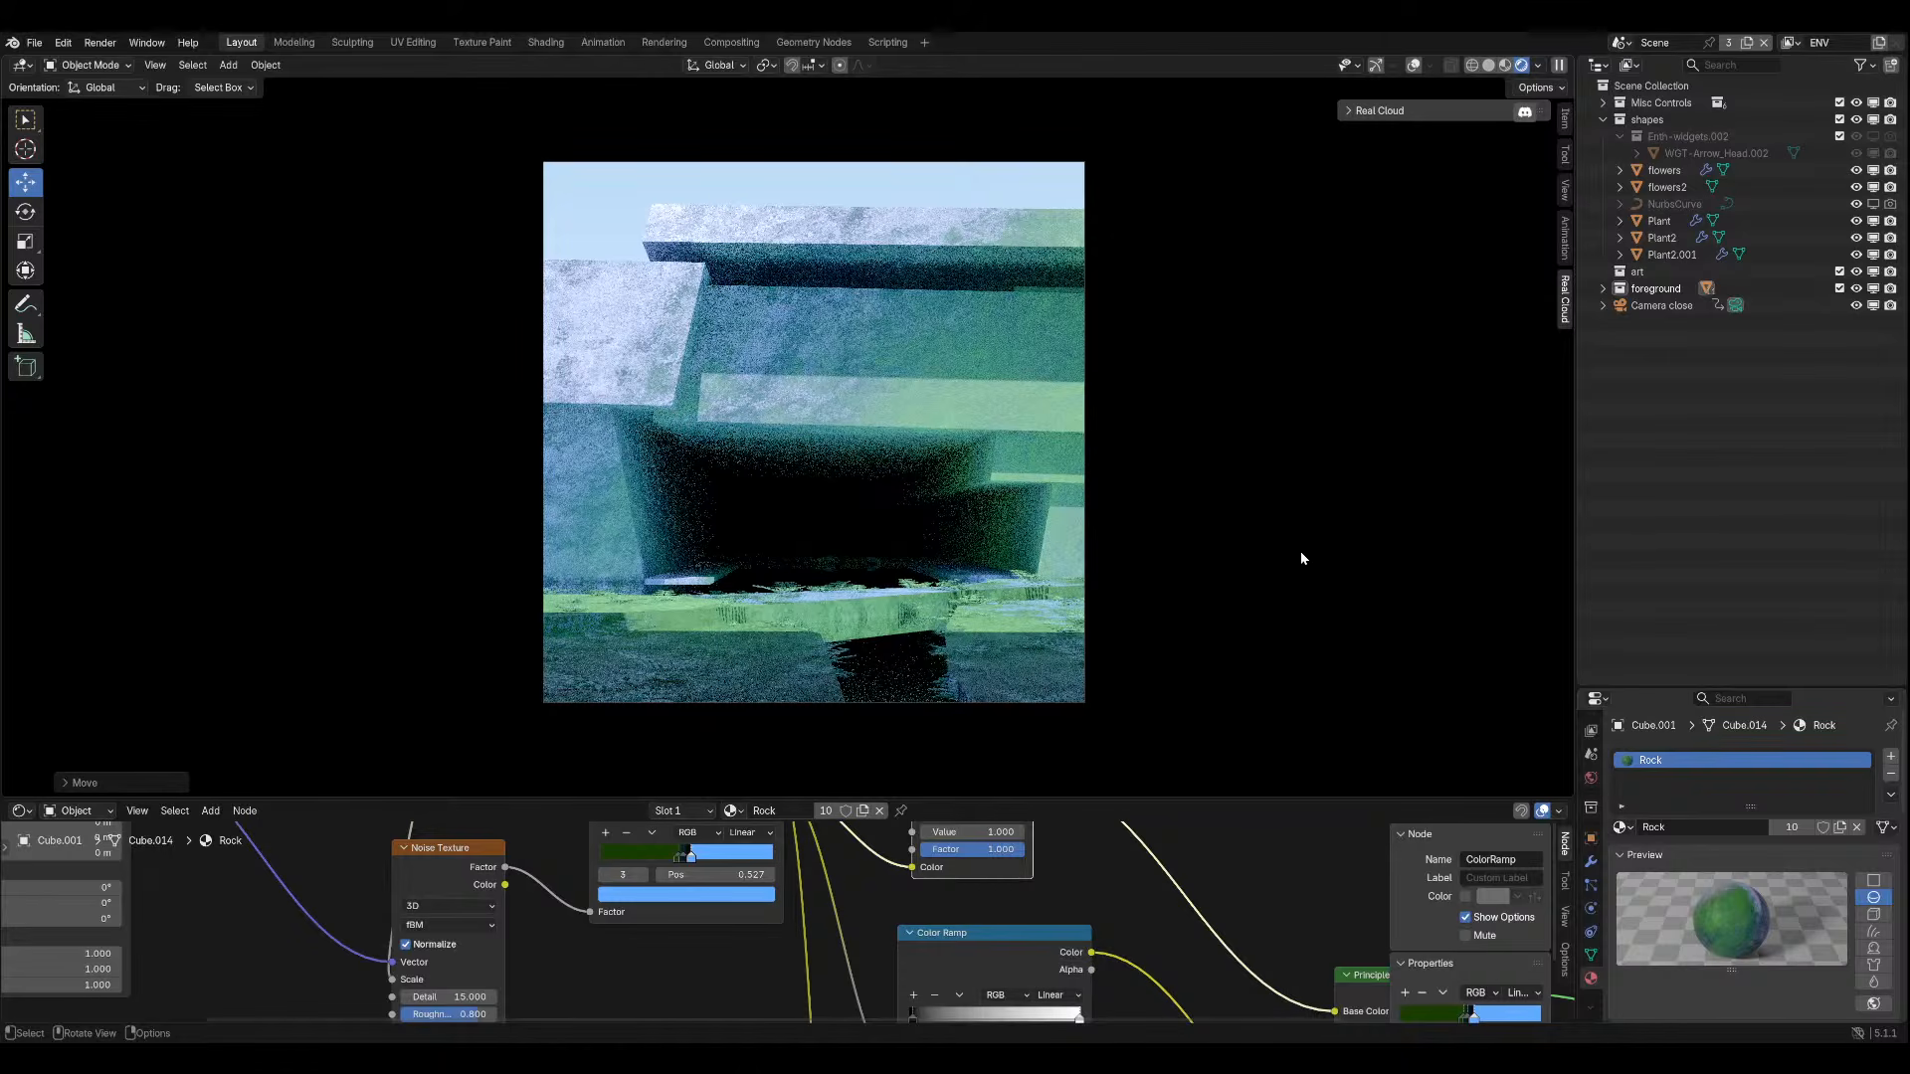
Fine-tune the left slab's position along the global X axis and save the file.
key("g")
key("y")
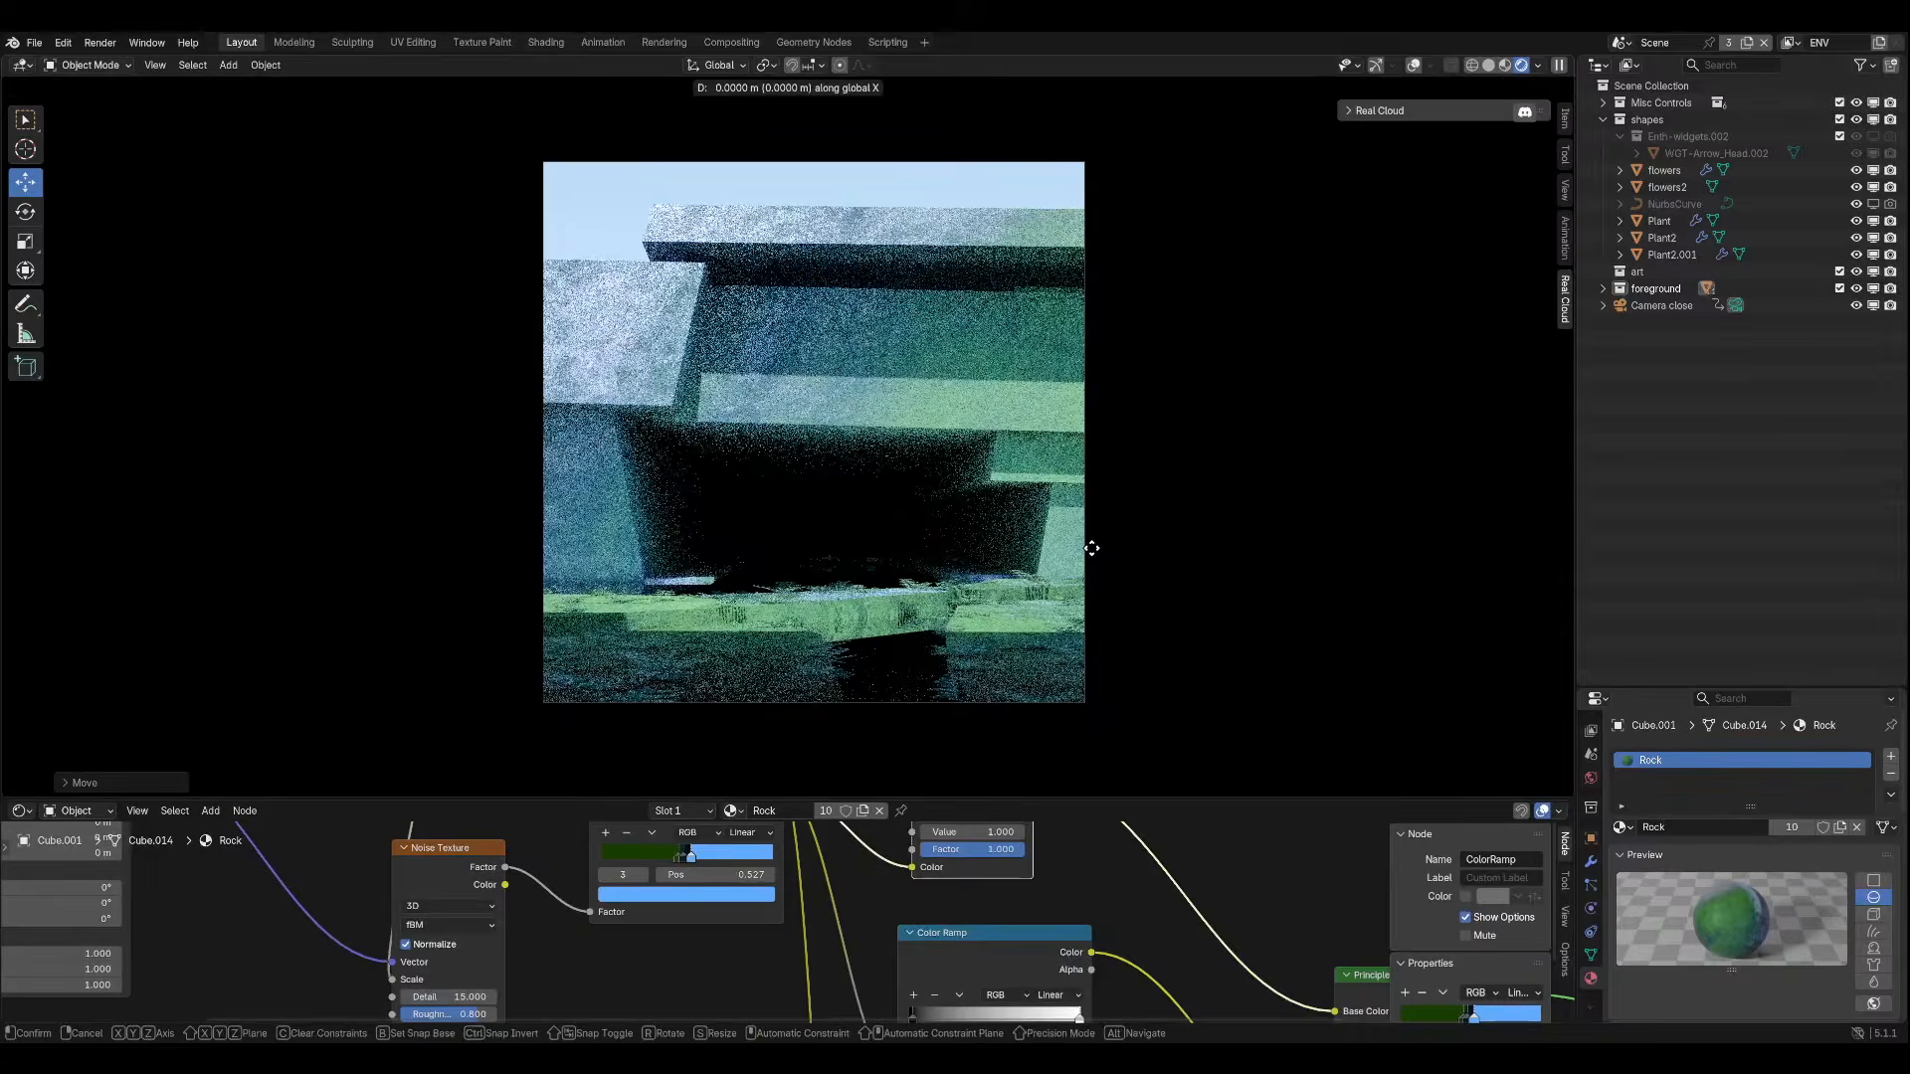
left_click(1091, 548)
key("g")
key("x")
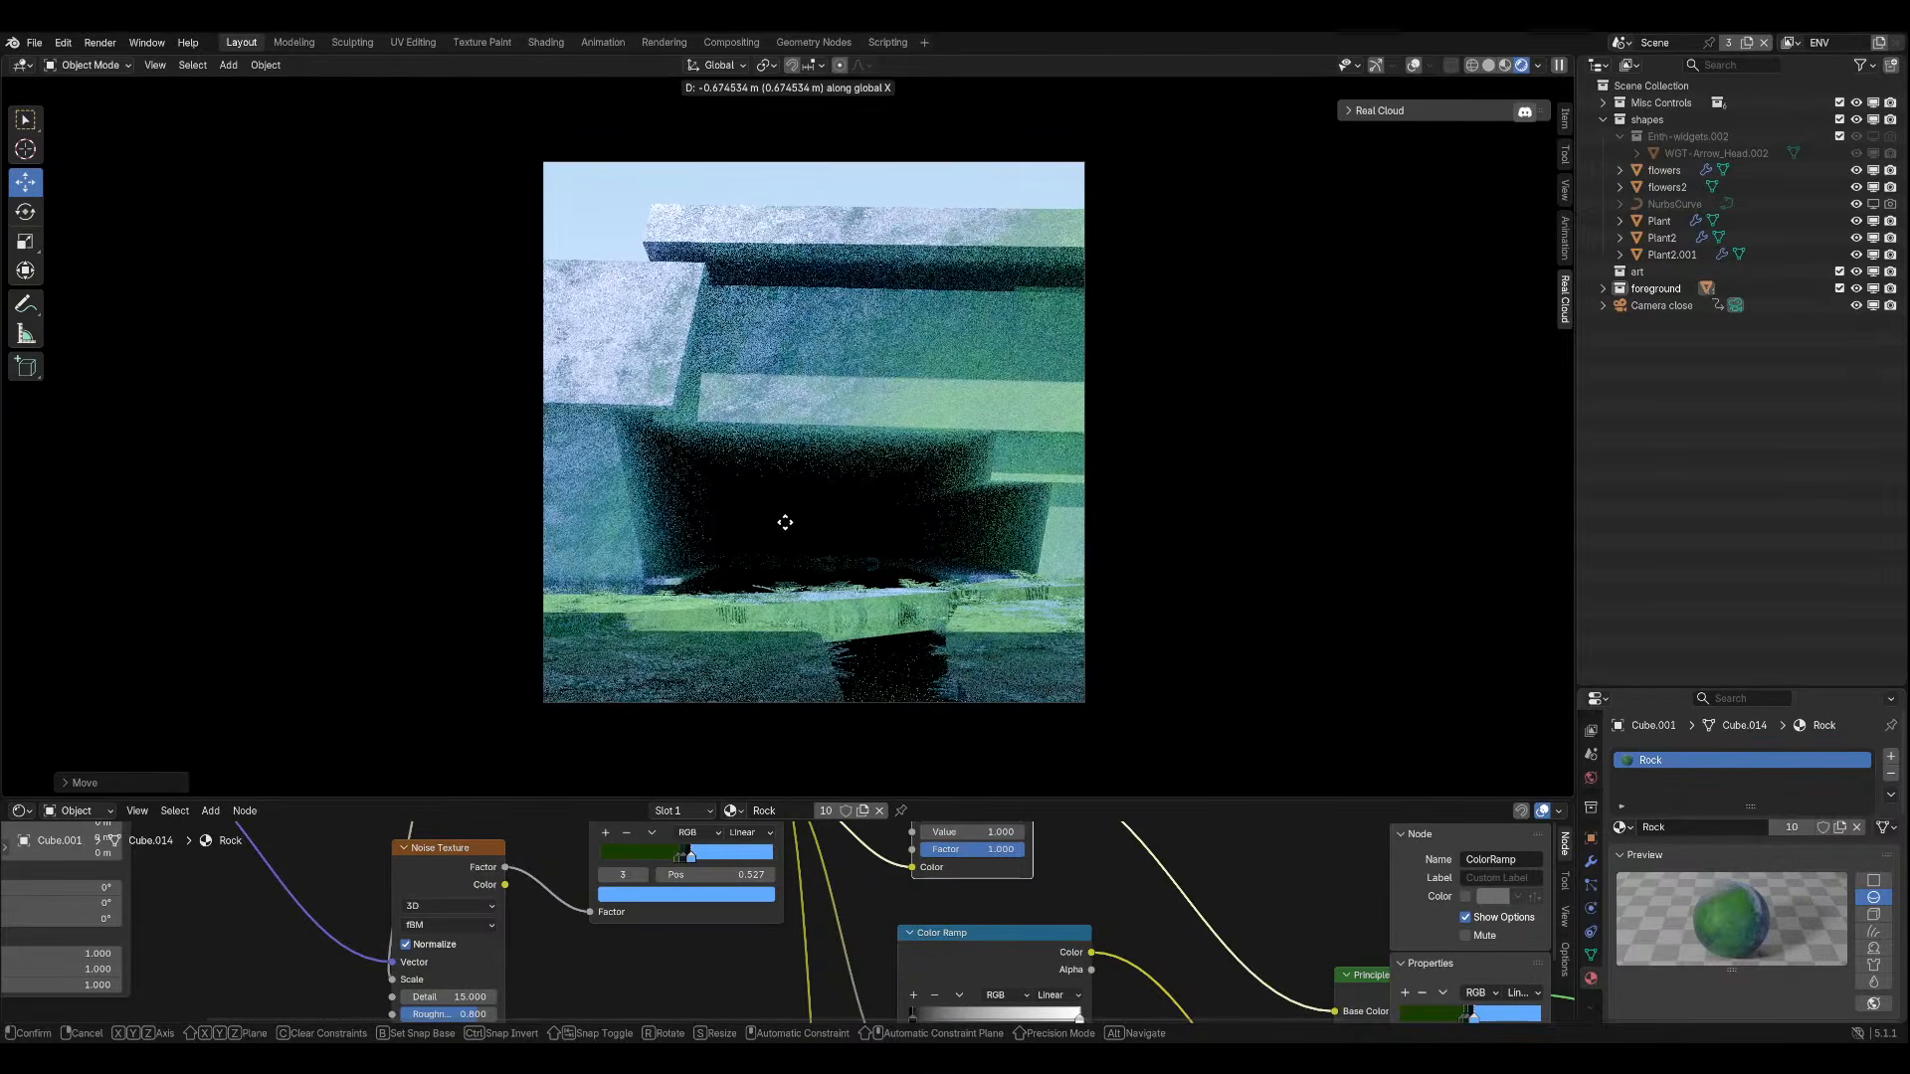
left_click(838, 511)
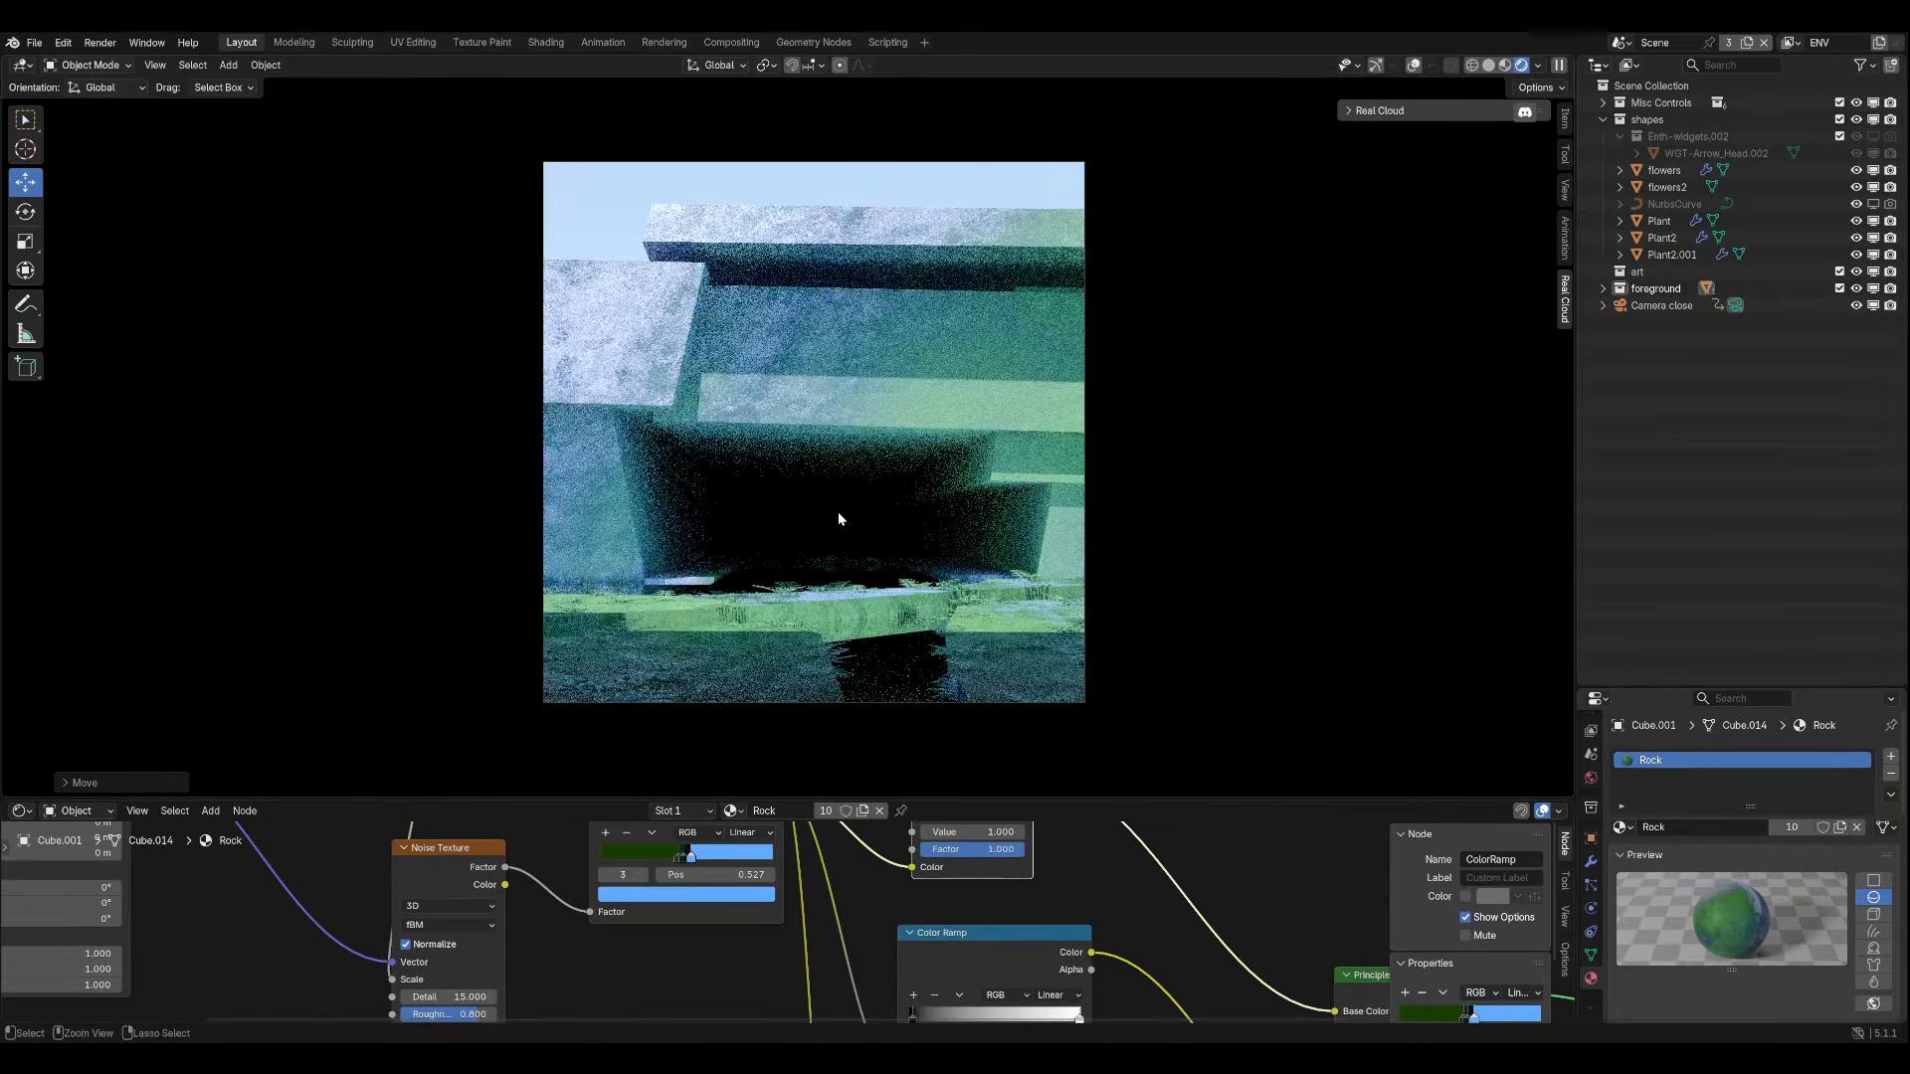
key("ctrl+s")
key("g")
key("x")
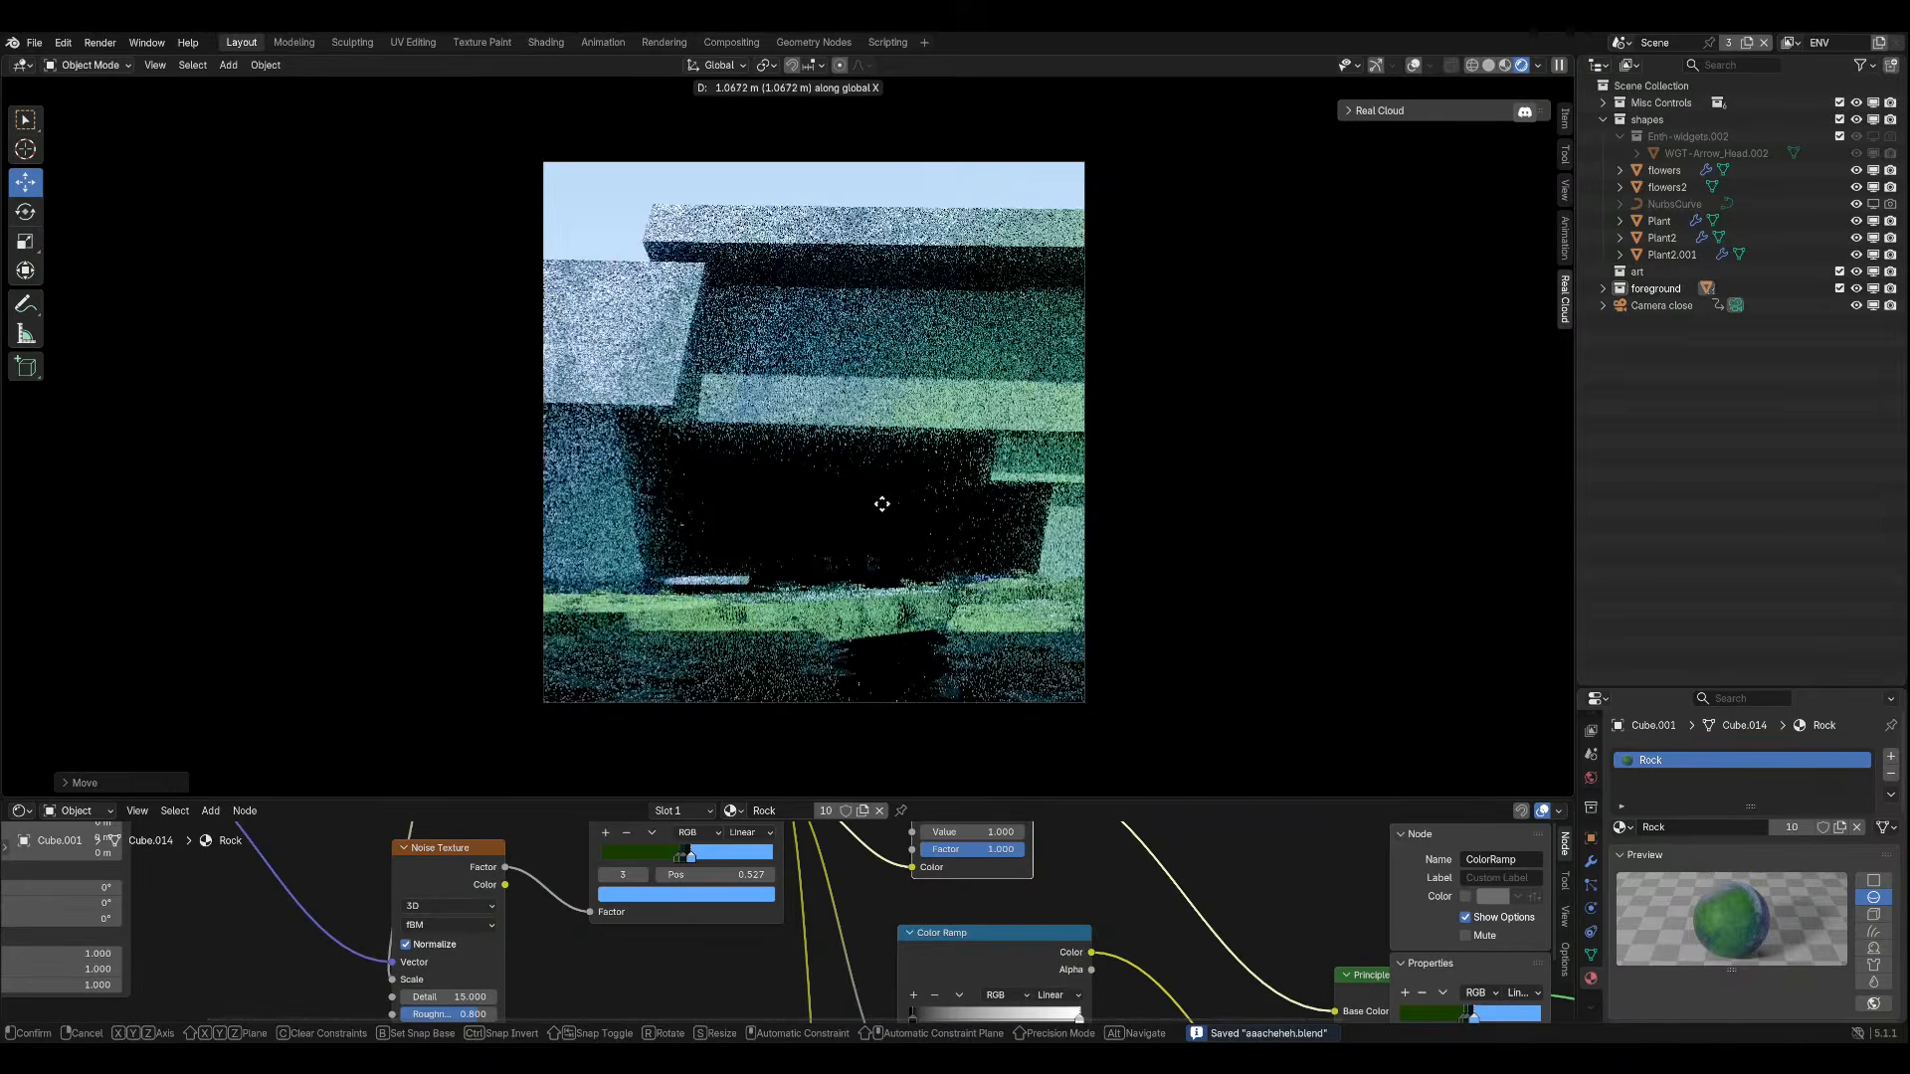
left_click(826, 494)
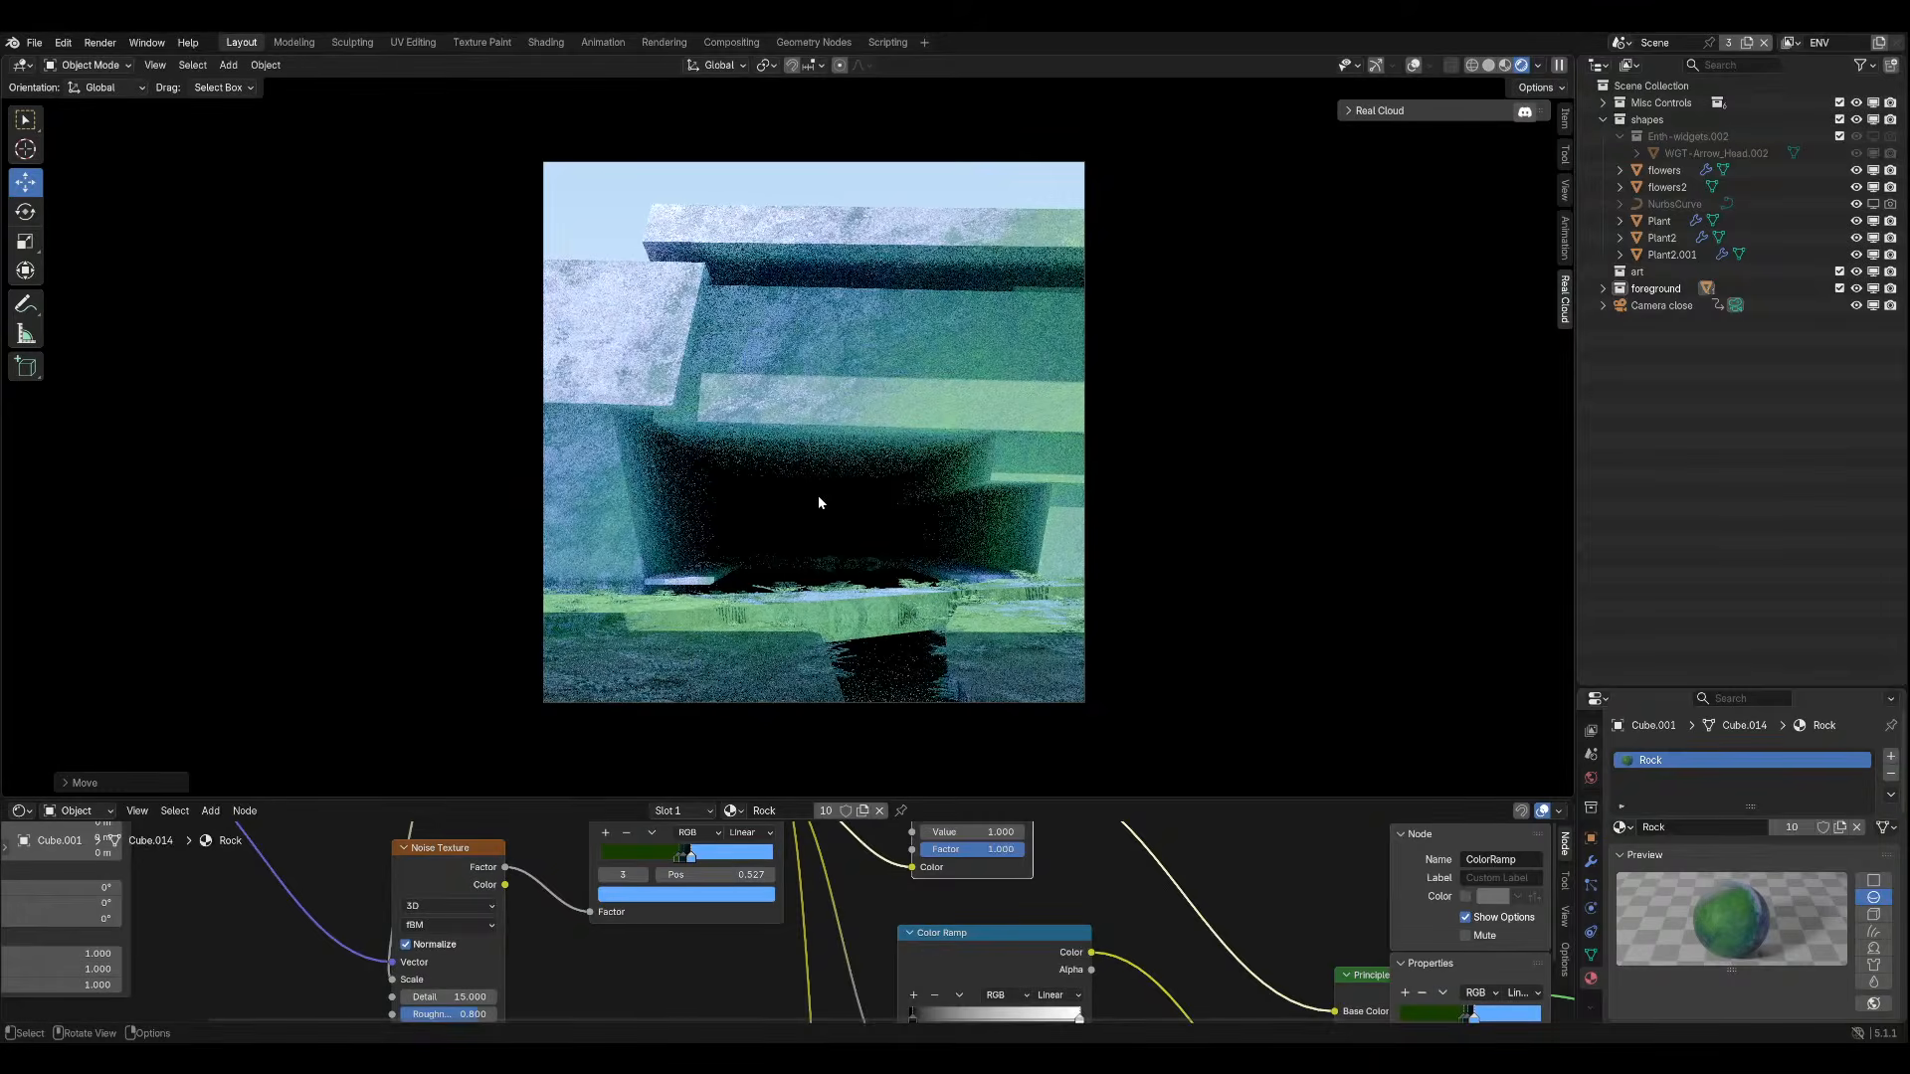
Try raising the left slab along global Z in a close-up and check it in the camera view.
middle_click_drag(818, 496, 798, 523)
scroll(763, 633, "up", 4)
middle_click_drag(762, 637, 946, 428)
scroll(822, 571, "up", 6)
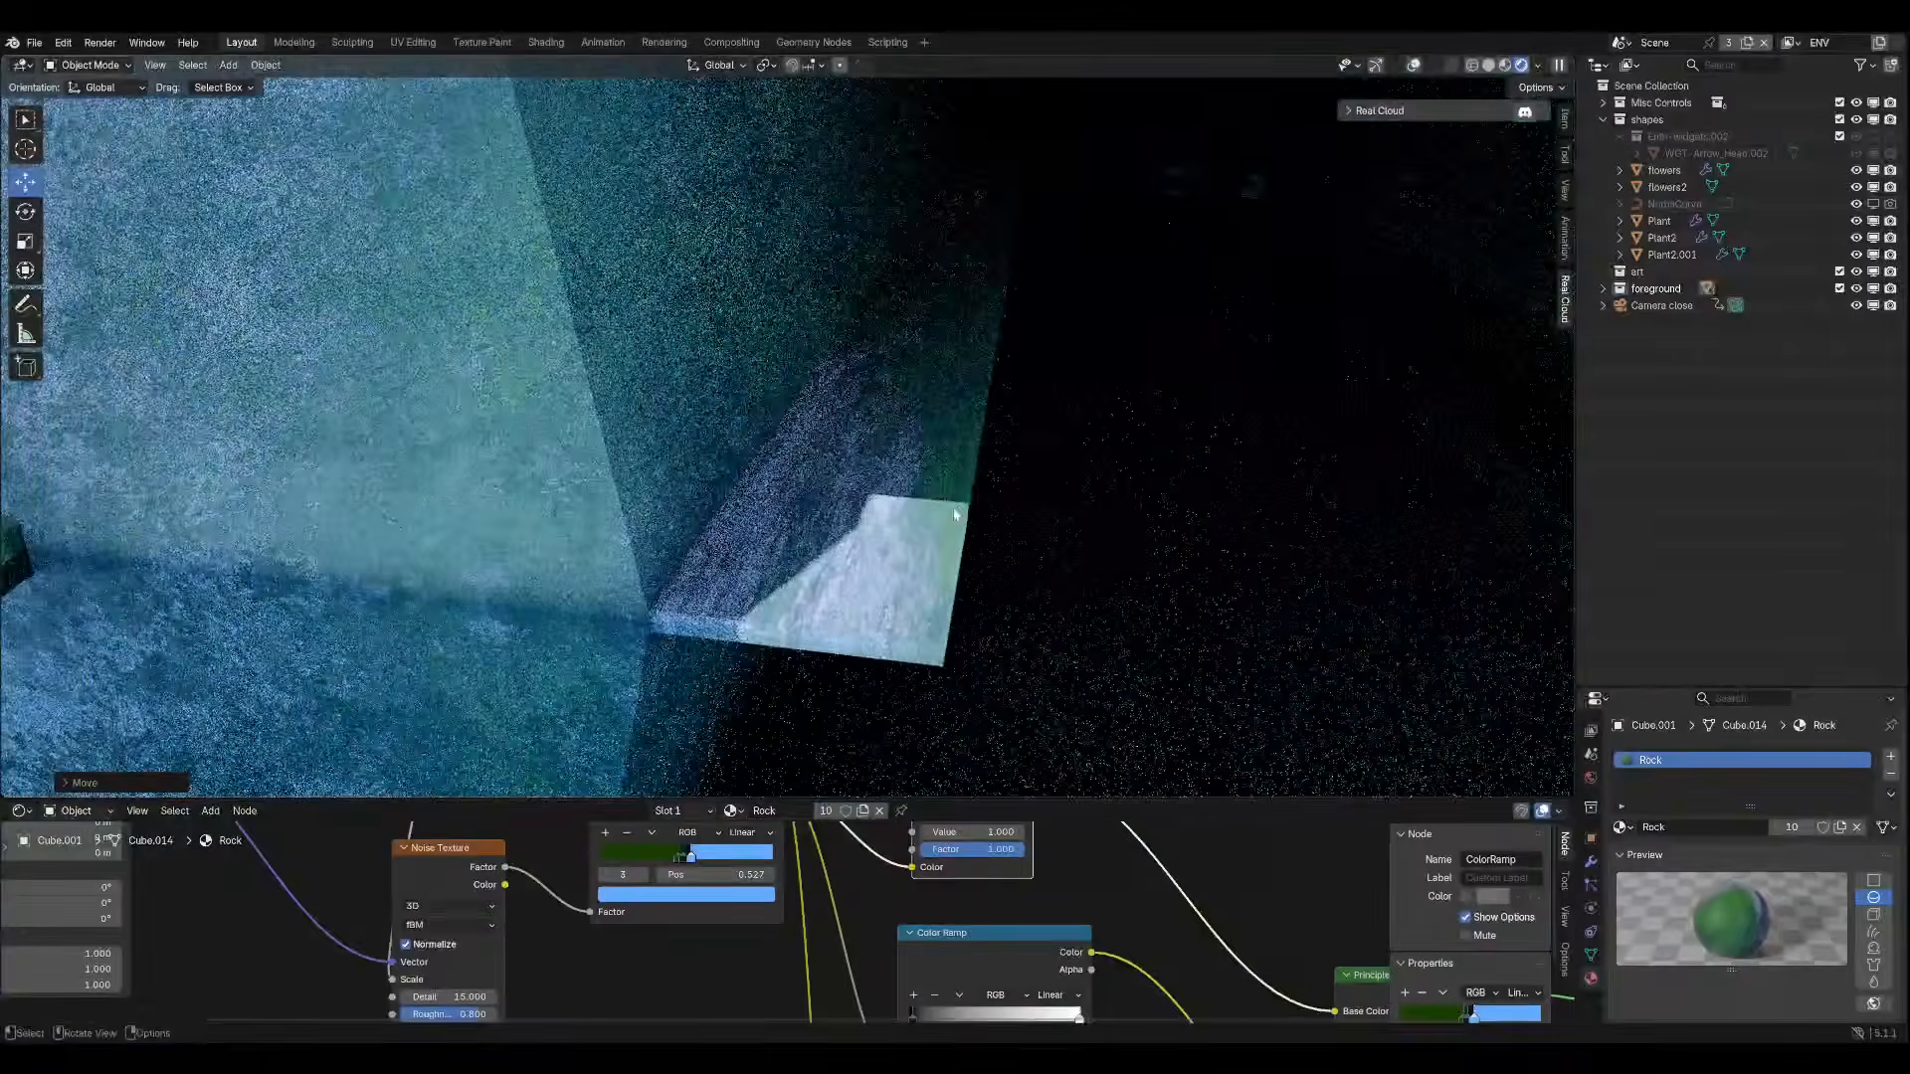
key("g")
key("z")
left_click(845, 251)
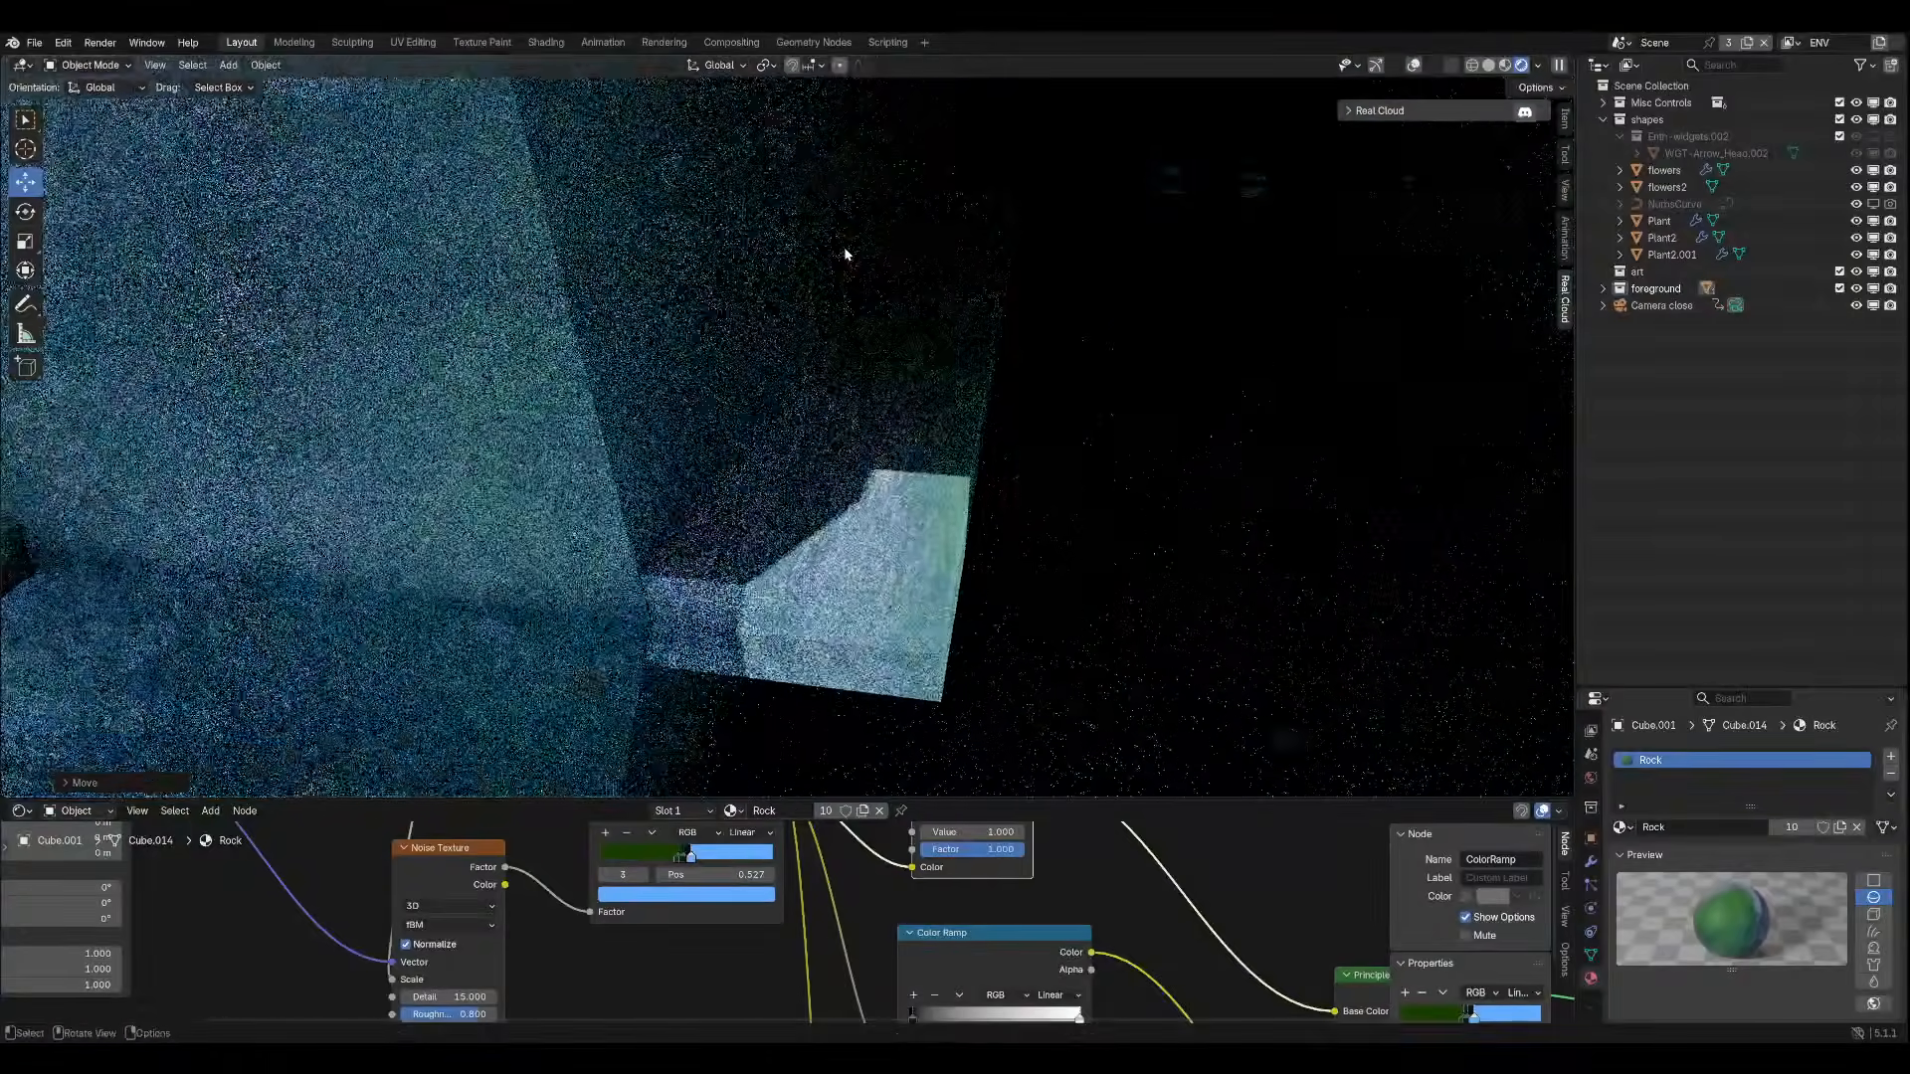
key("KP_0")
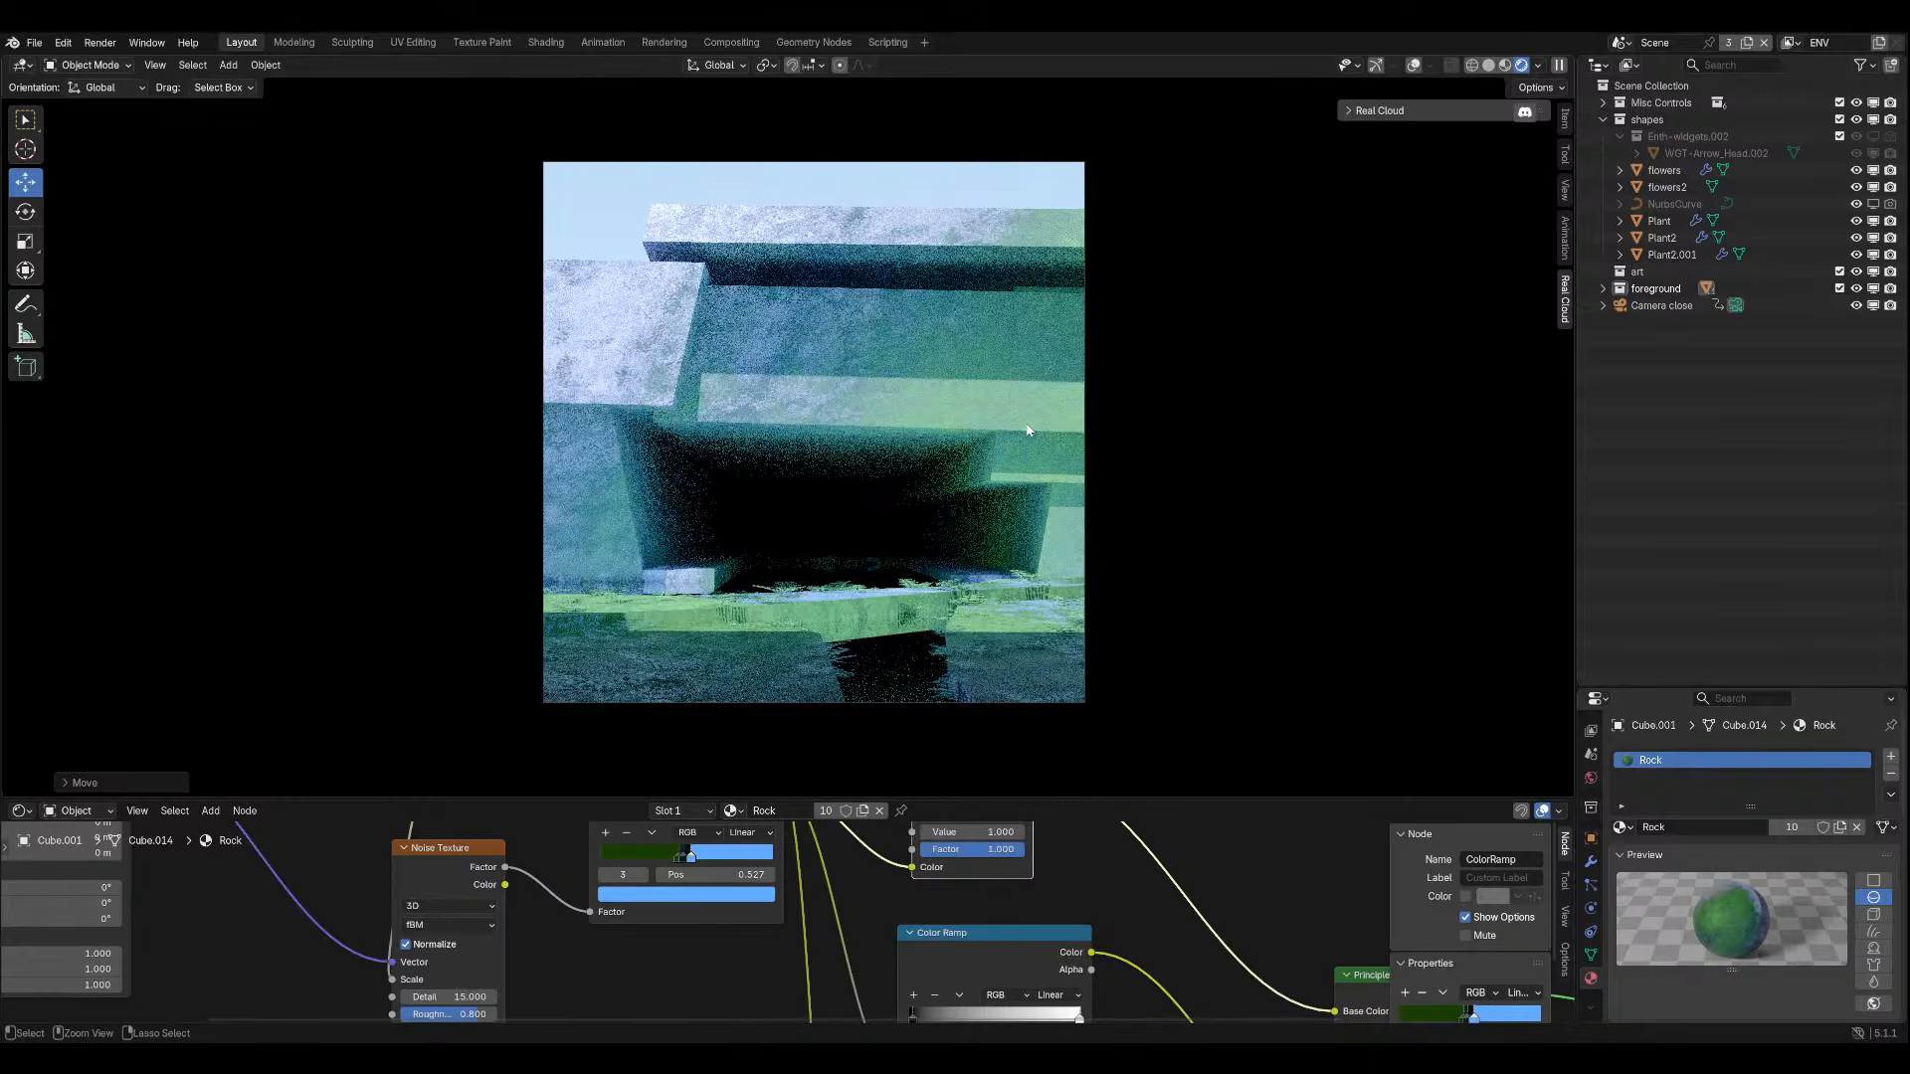
Adjust the left slab's height along the global Z axis from the camera view and save the file.
key("g")
key("z")
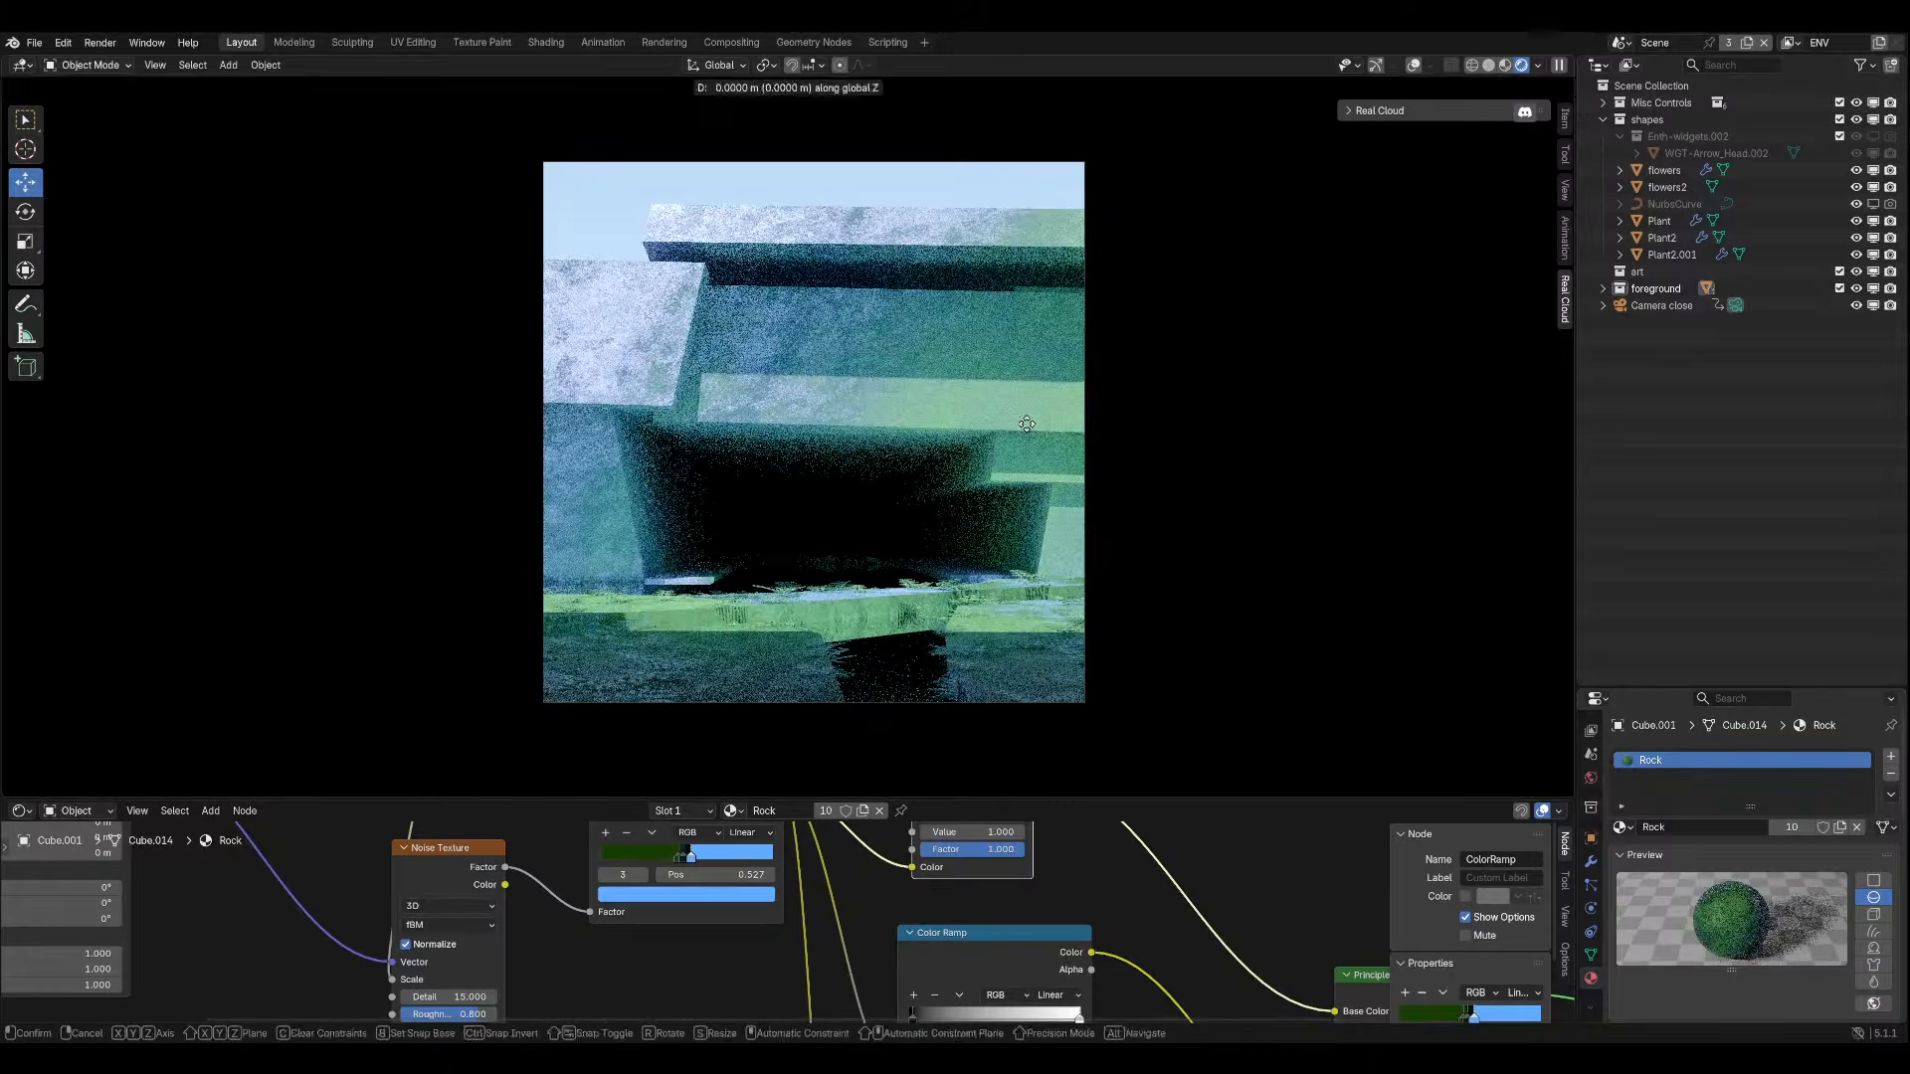
left_click(1022, 375)
scroll(1021, 375, "down", 2)
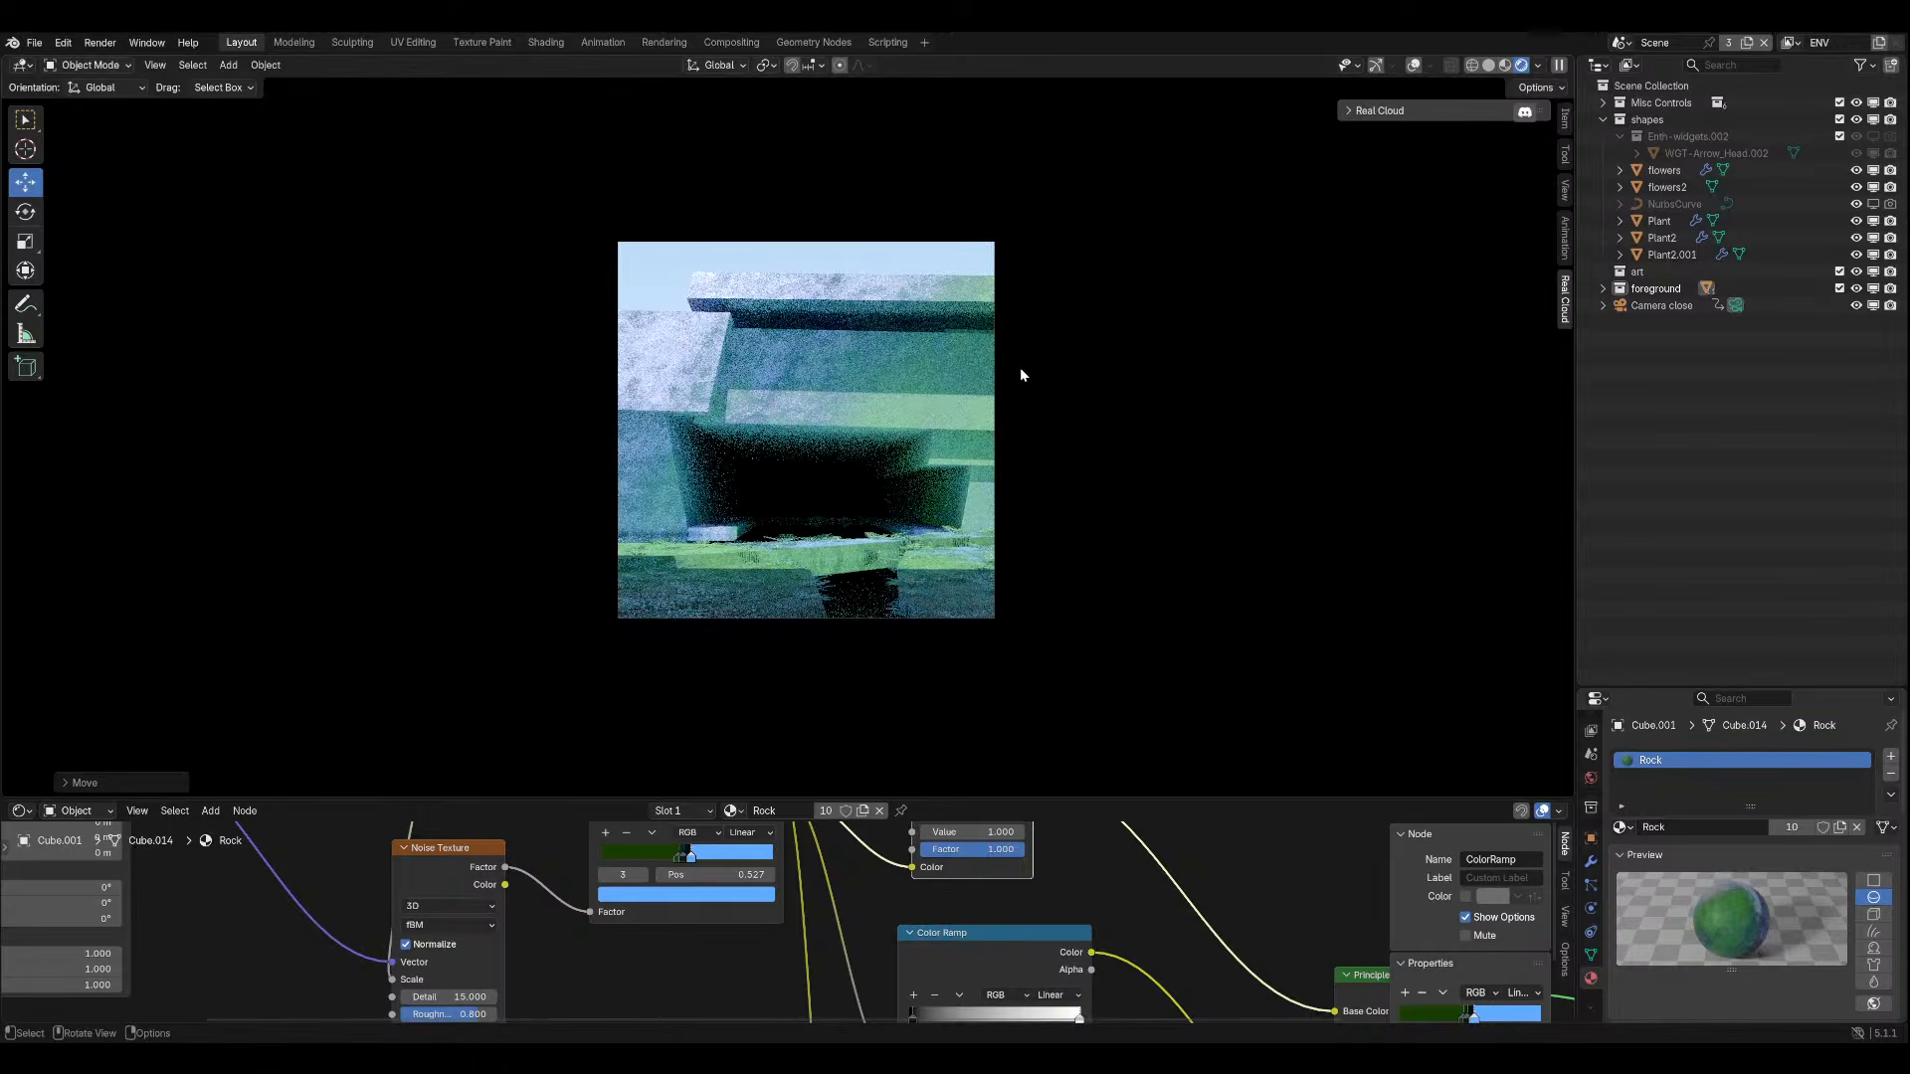
scroll(1021, 375, "down", 2)
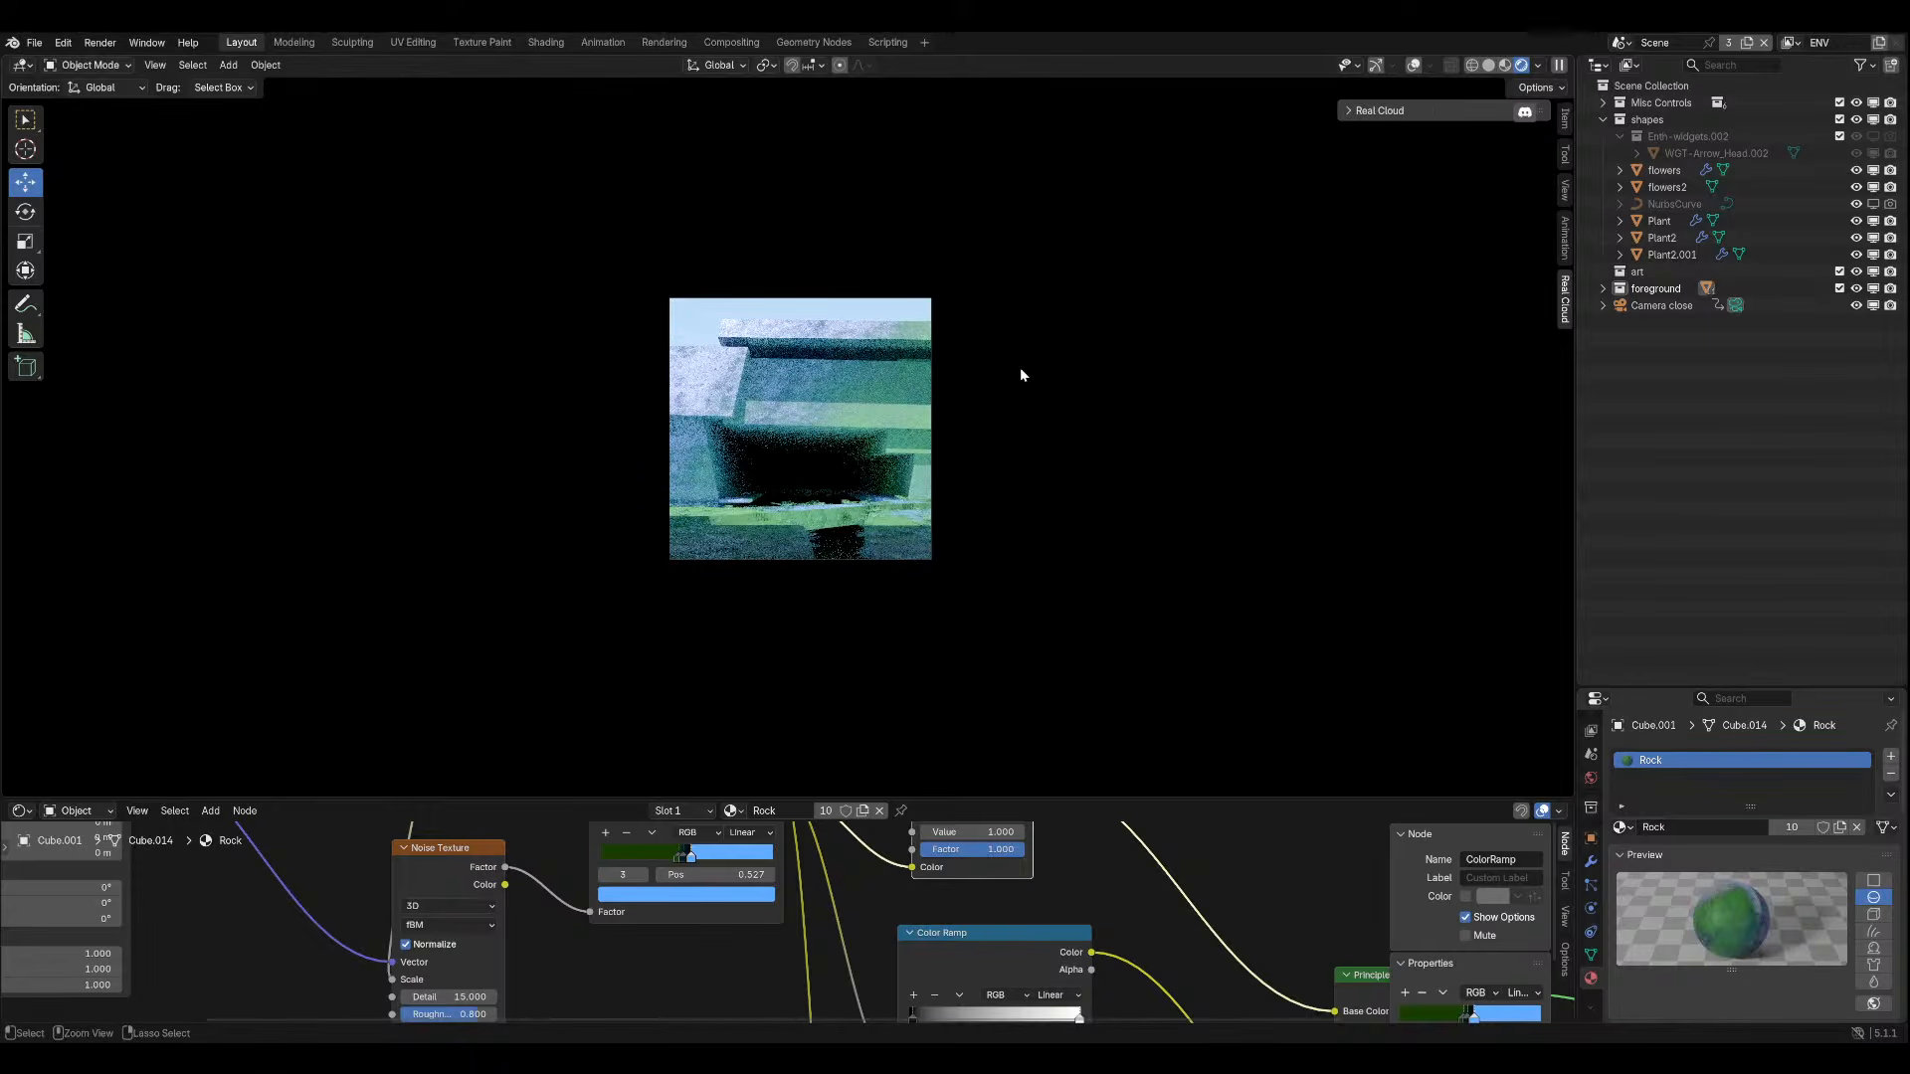
key("ctrl+s")
scroll(780, 510, "up", 5)
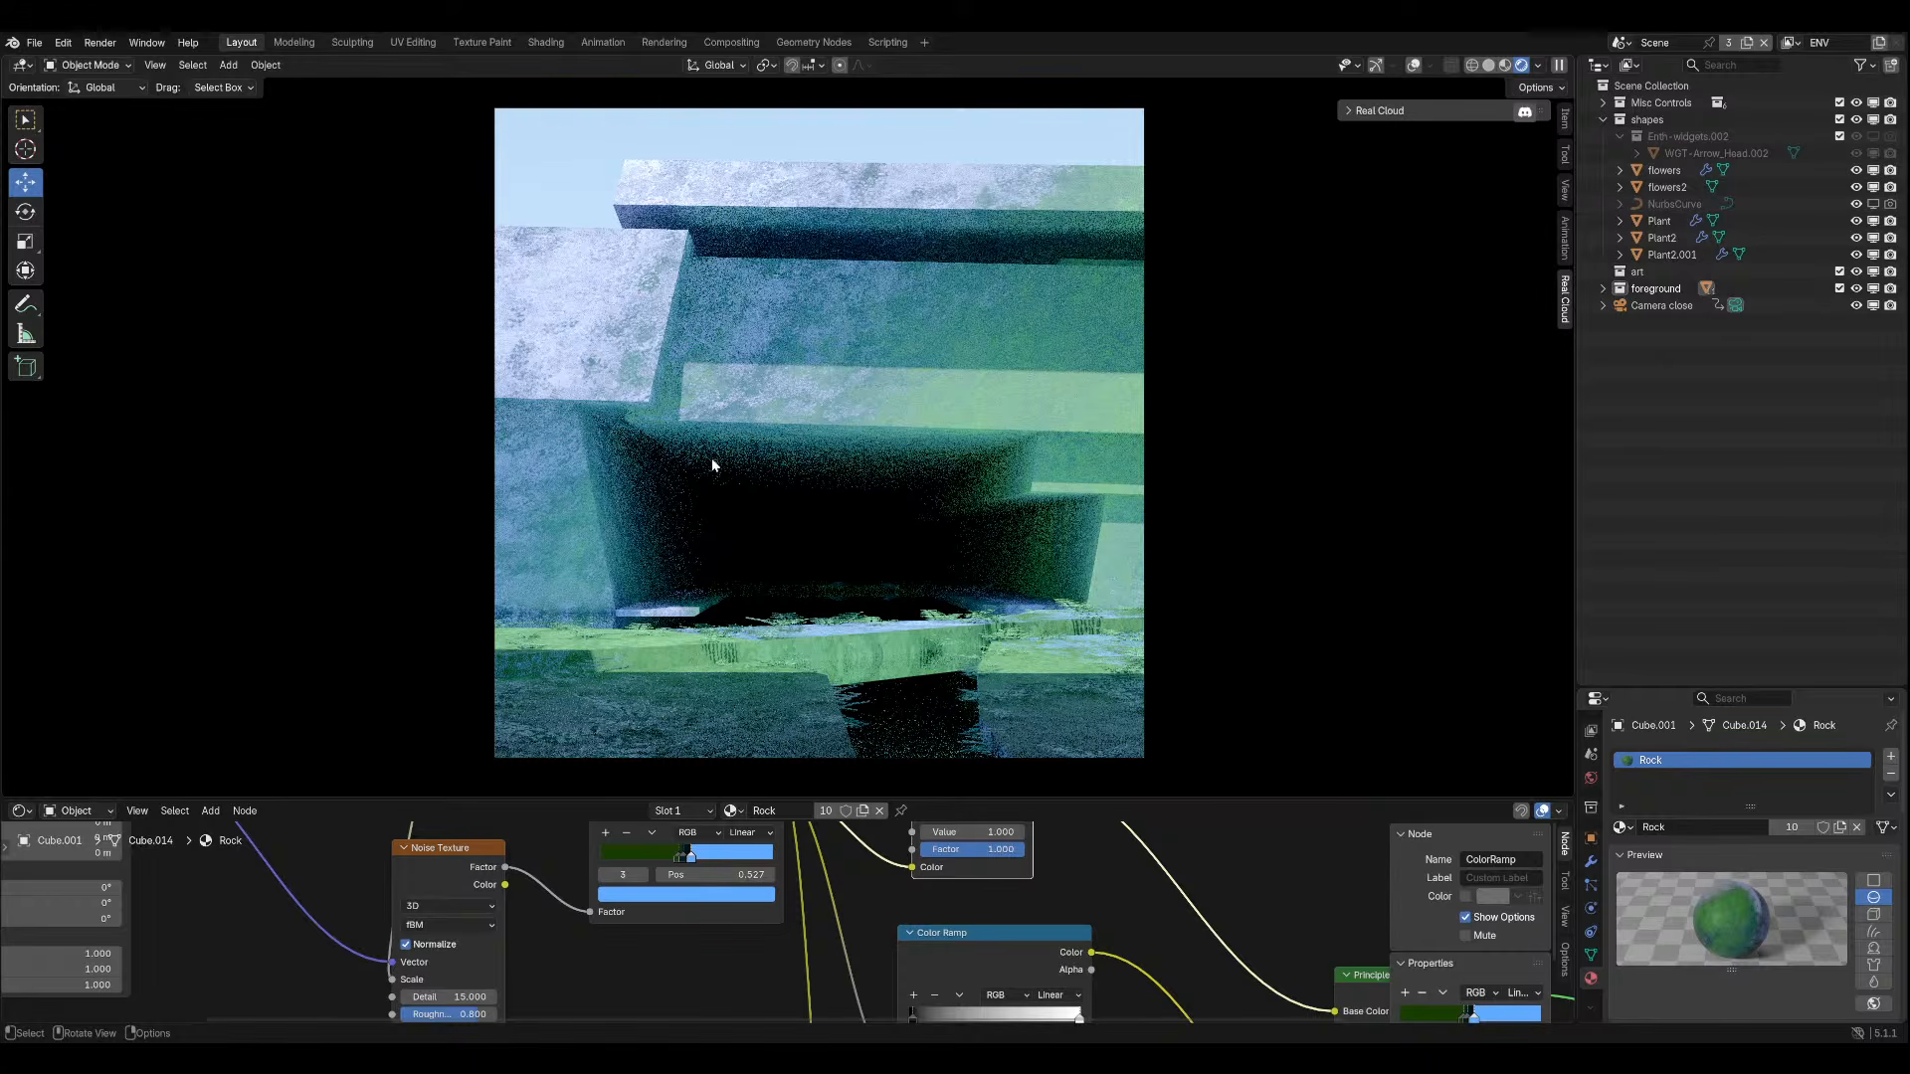
Move the left slab about -2.4 m along the global Y axis toward the passage entrance.
key("g")
key("y")
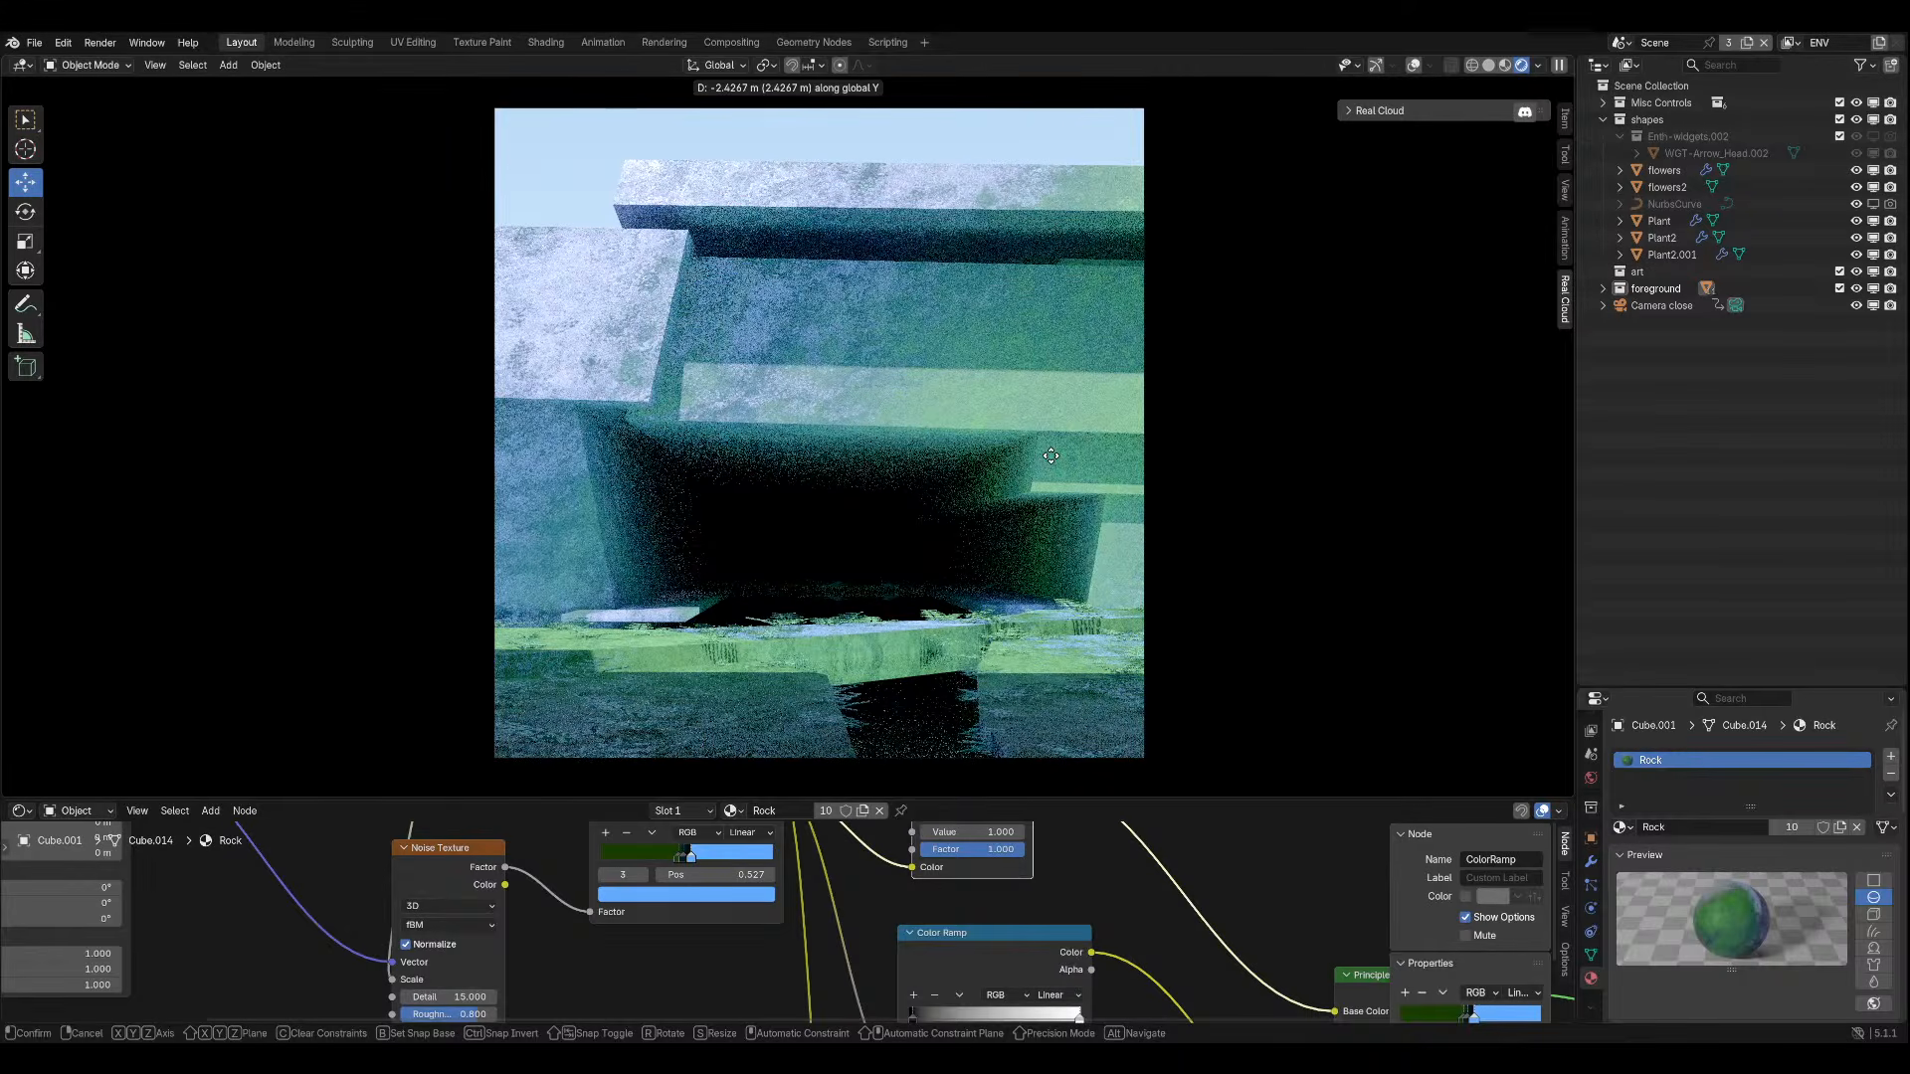
left_click(1050, 455)
Pull the left slab roughly another metre out along negative Y and check it in the camera view.
middle_click_drag(1050, 459, 857, 590)
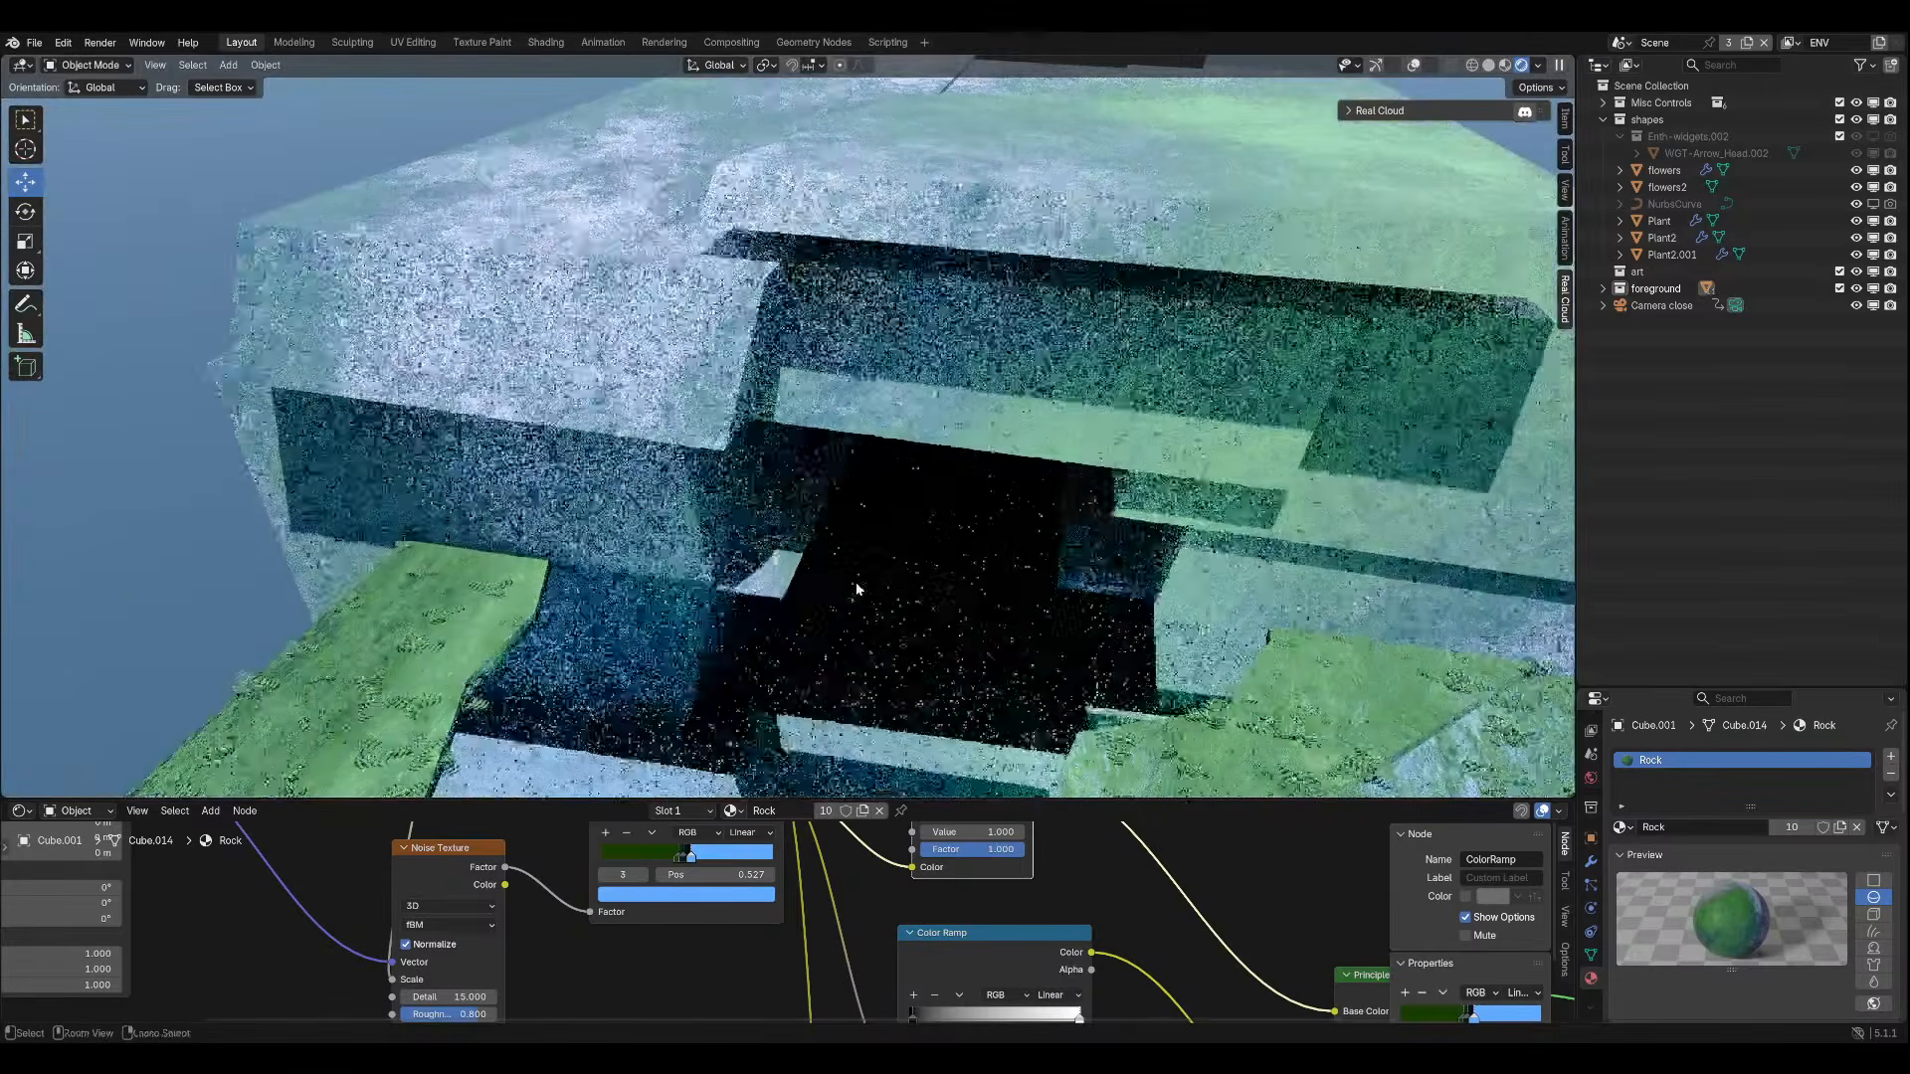
key("g")
key("x")
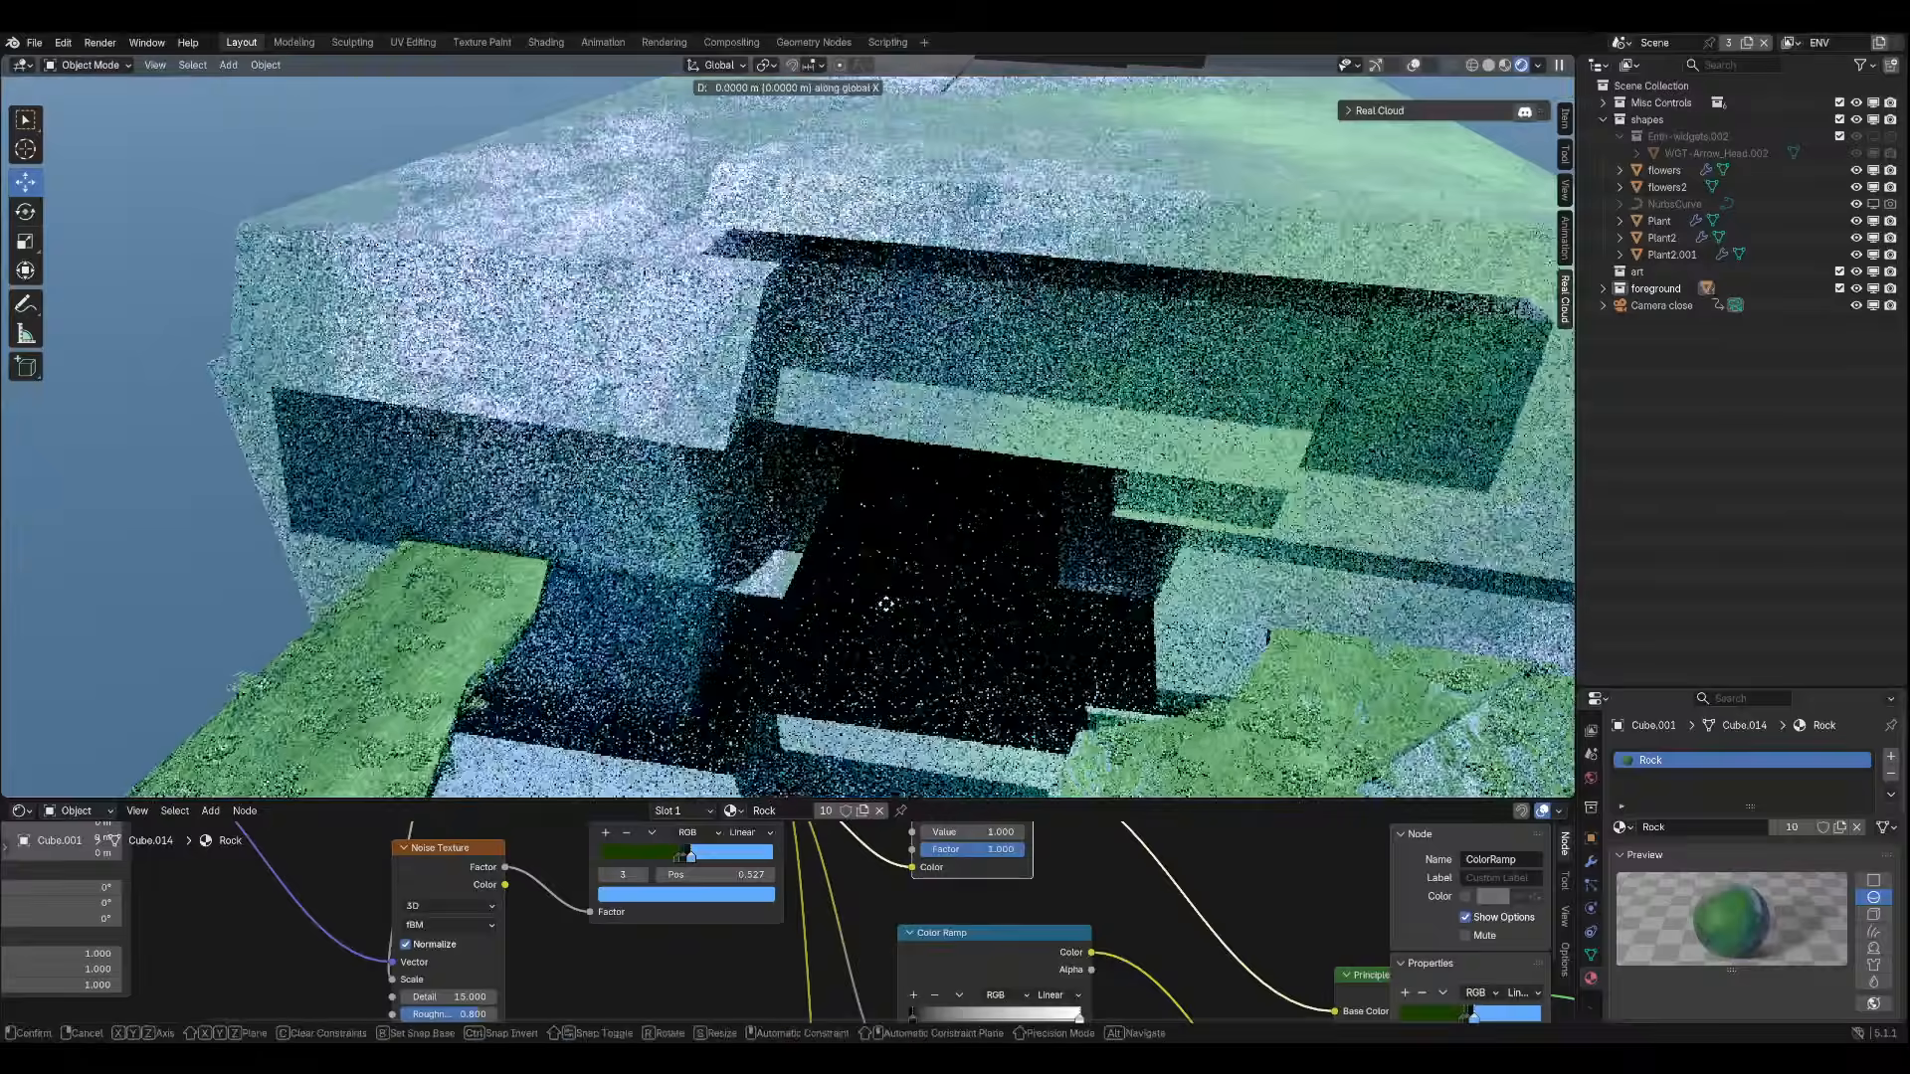
key("y")
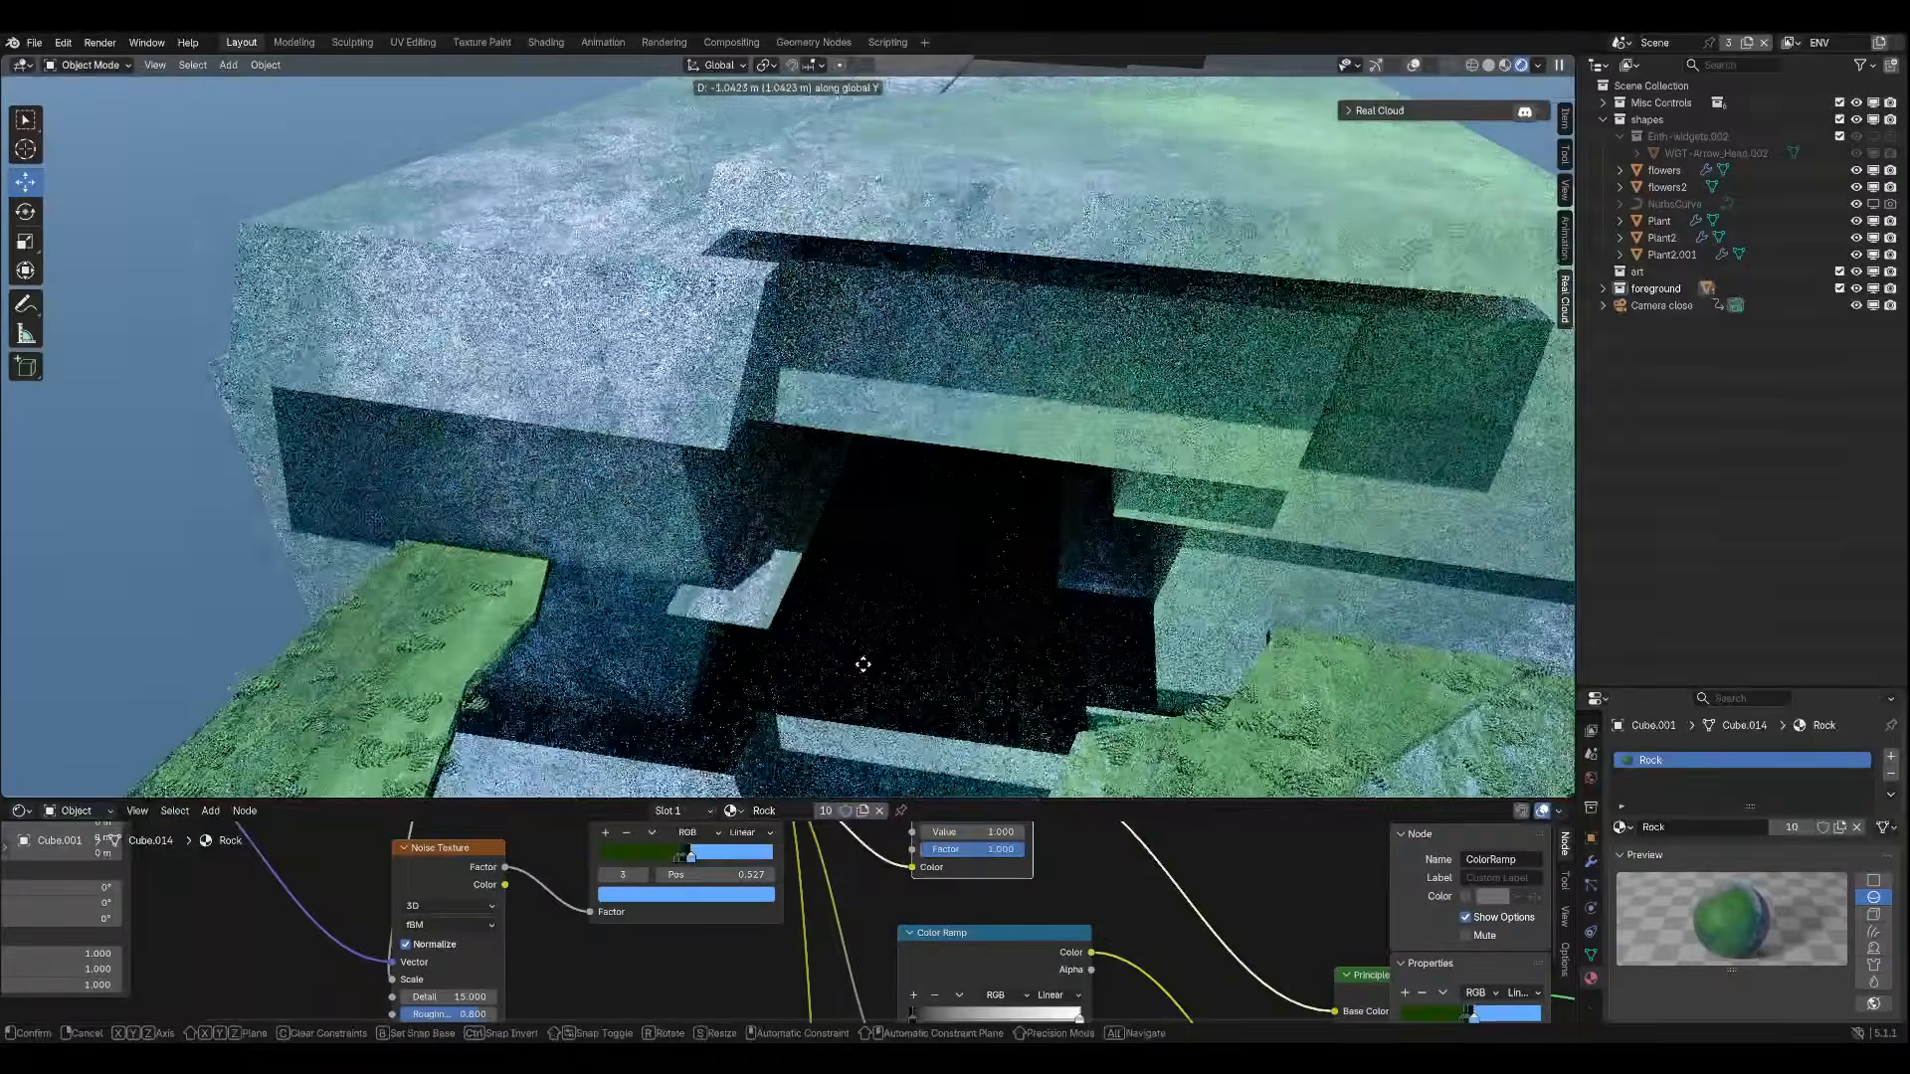
left_click(862, 680)
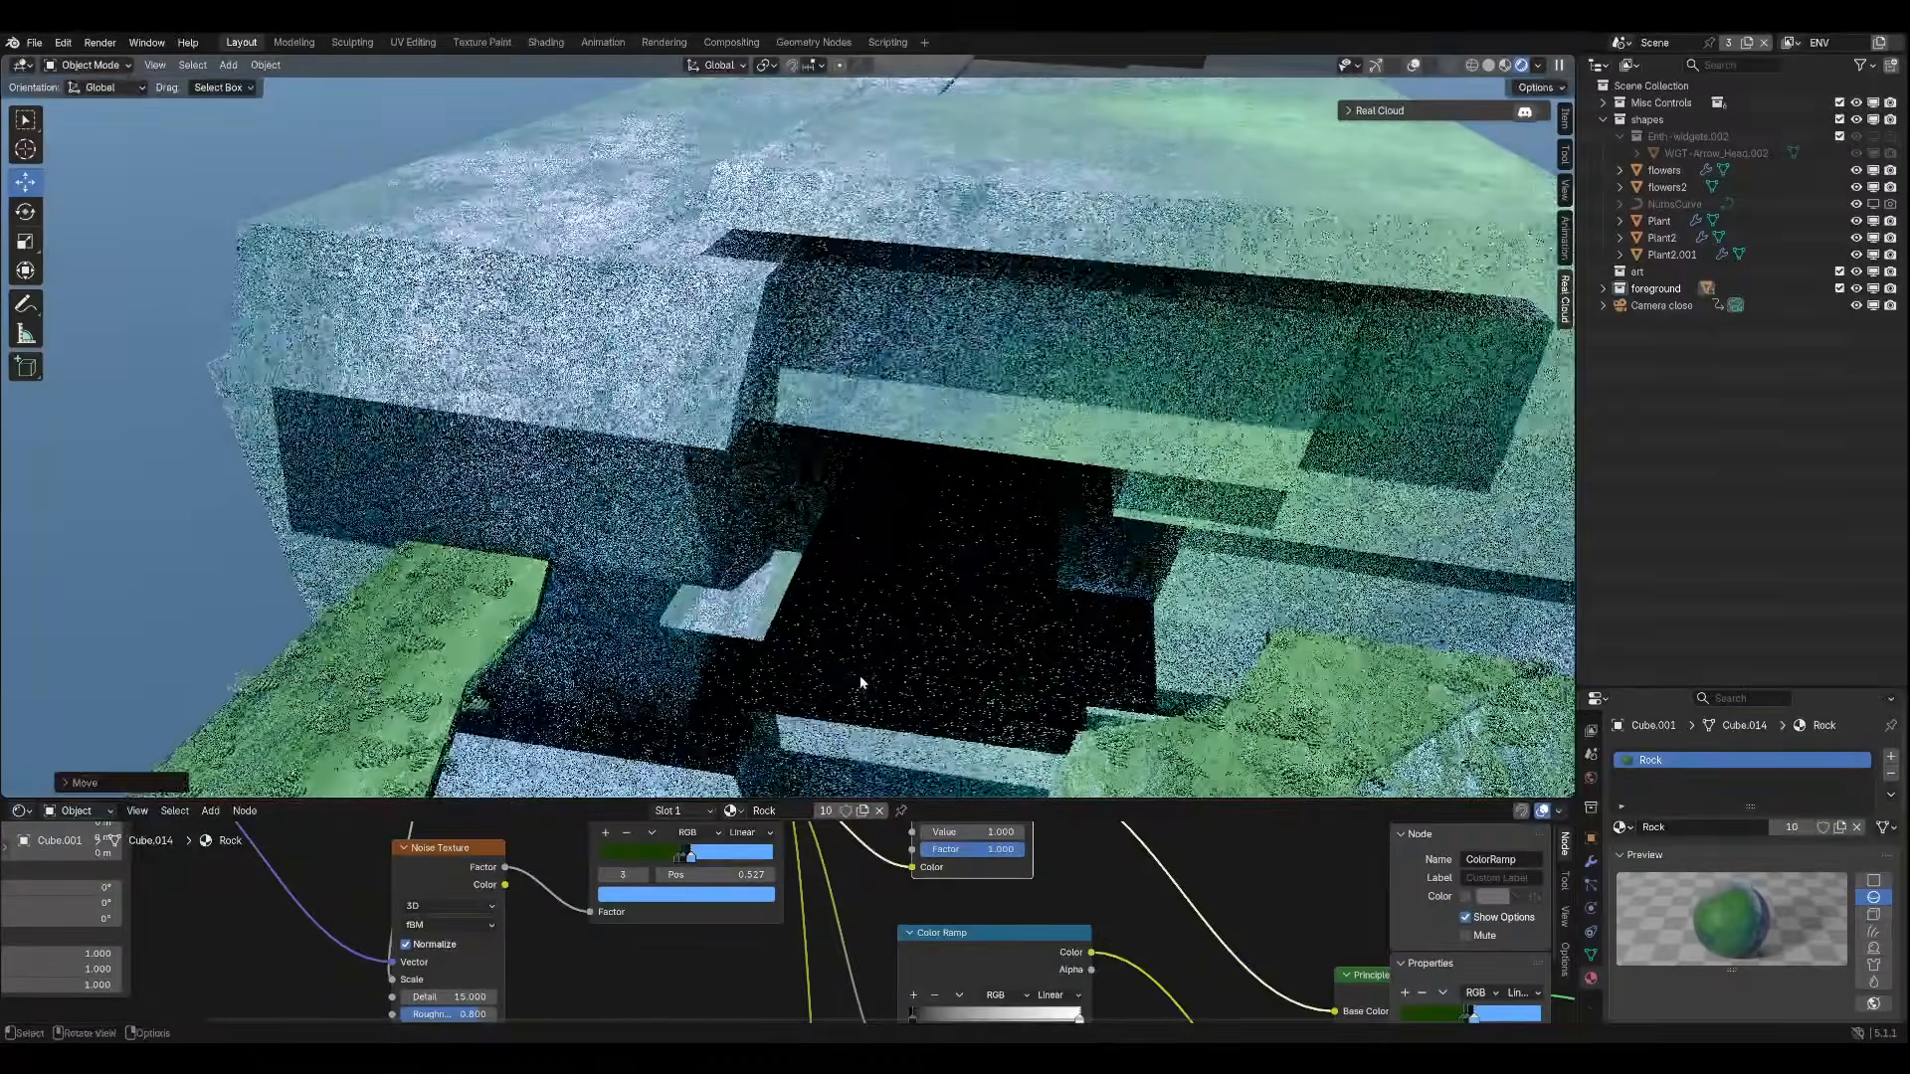
key("KP_0")
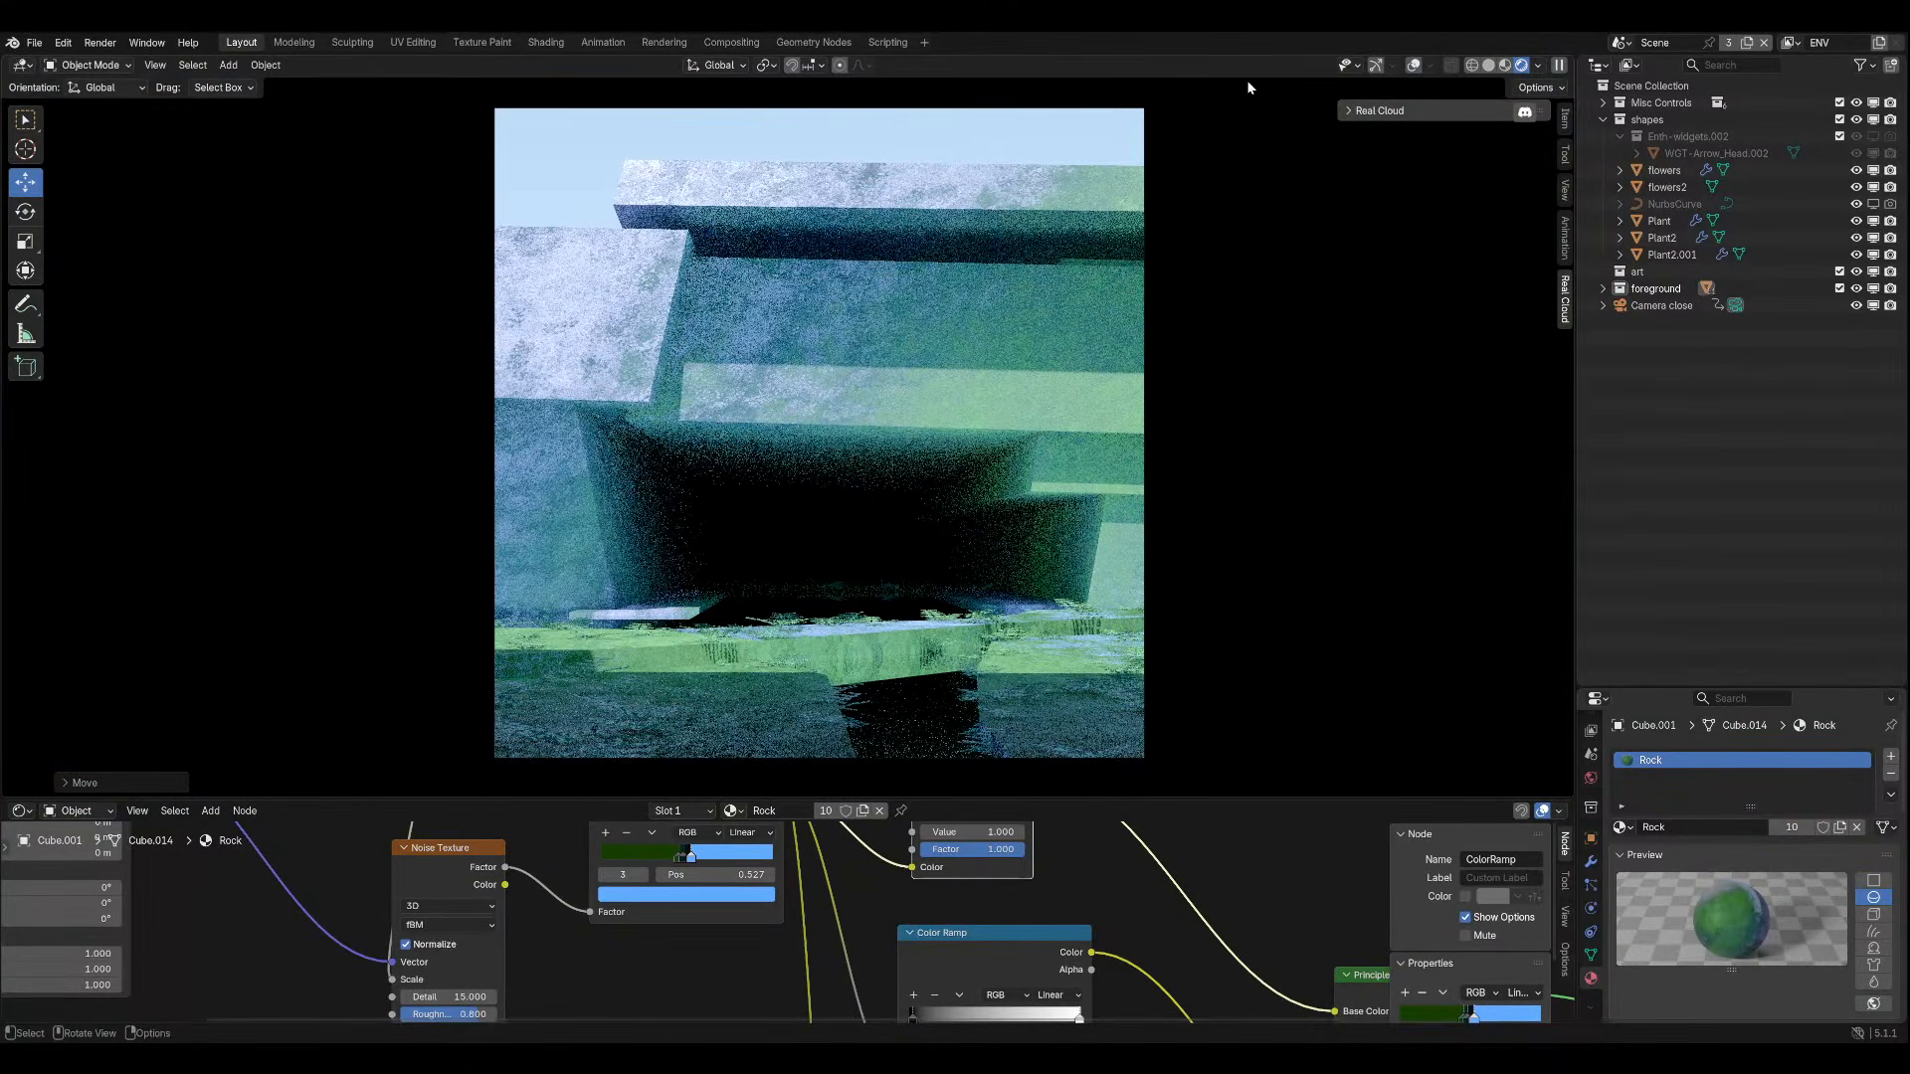
Show the overlays and, in Edit Mode, move the left slab's side face along X to extend it into the left wall.
left_click(1414, 65)
middle_click_drag(607, 487, 731, 565)
left_click(90, 66)
left_click(92, 103)
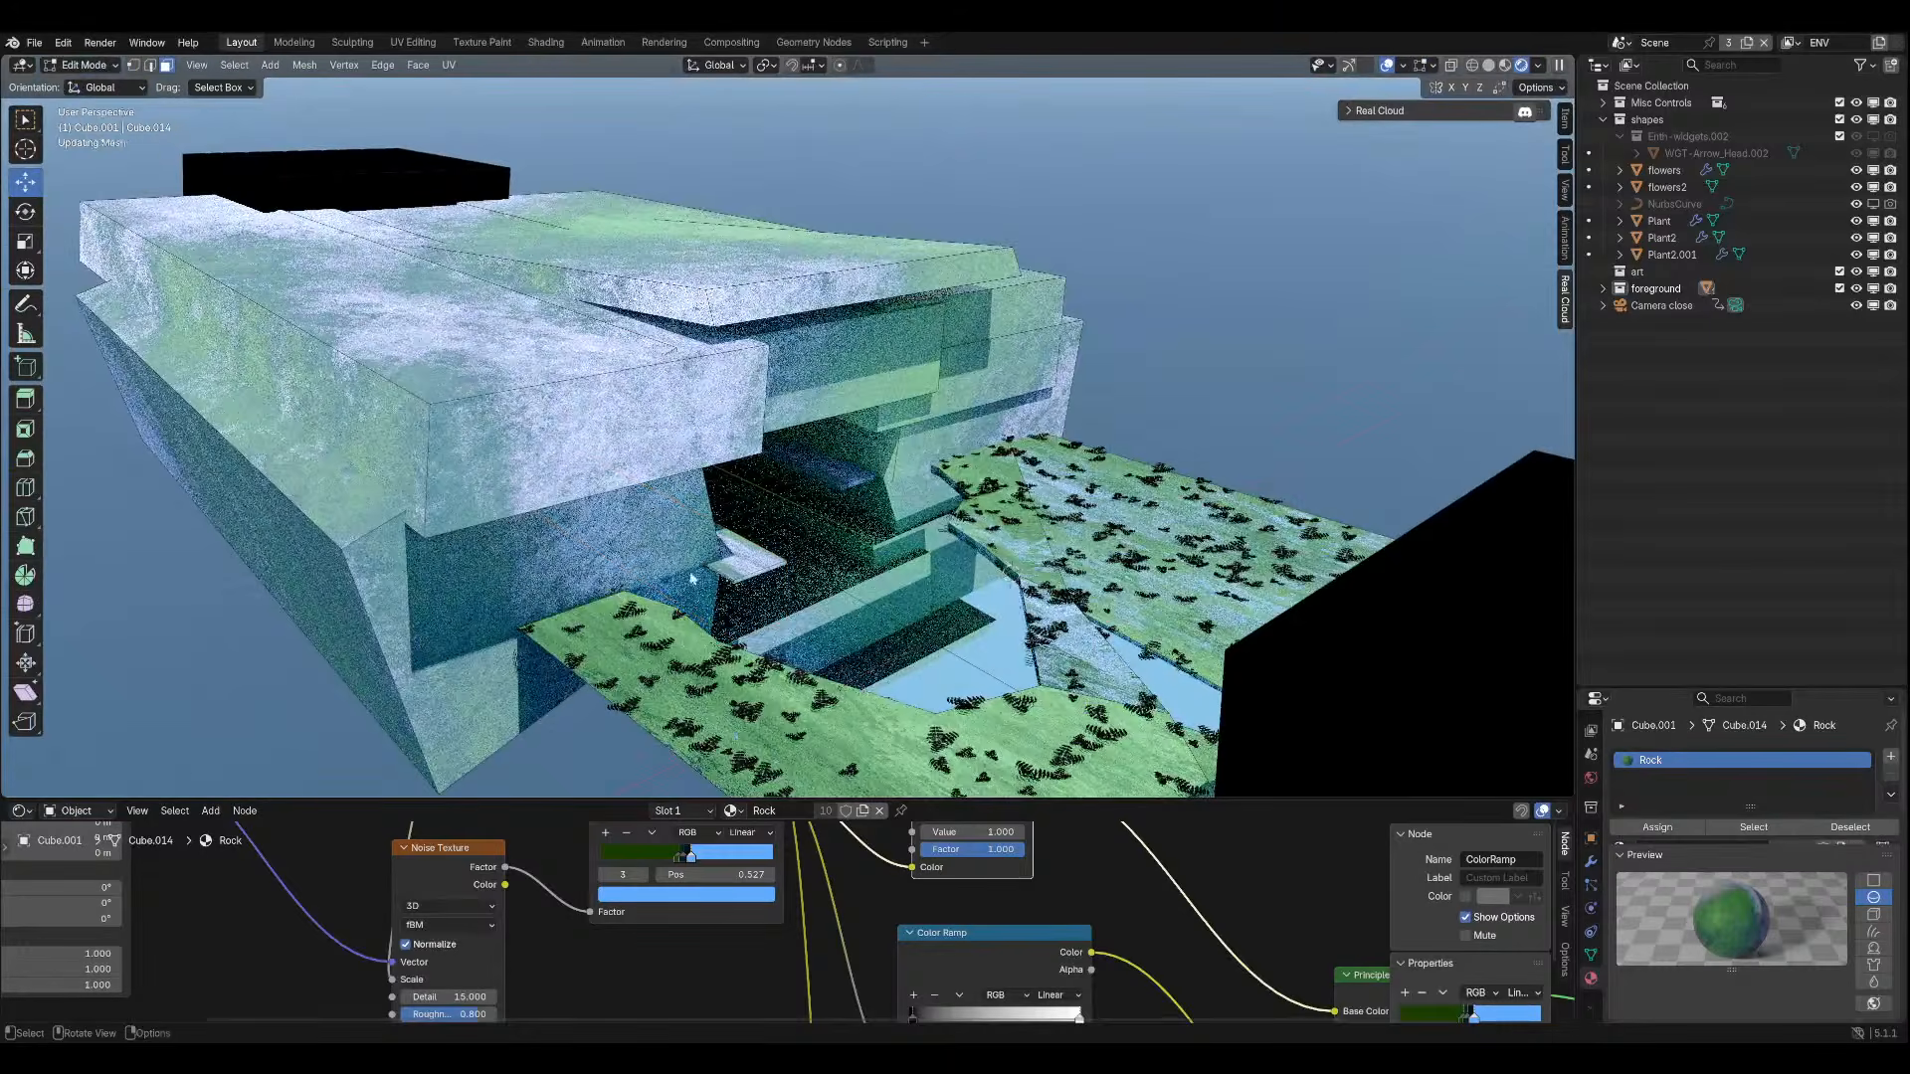
key("g")
key("z")
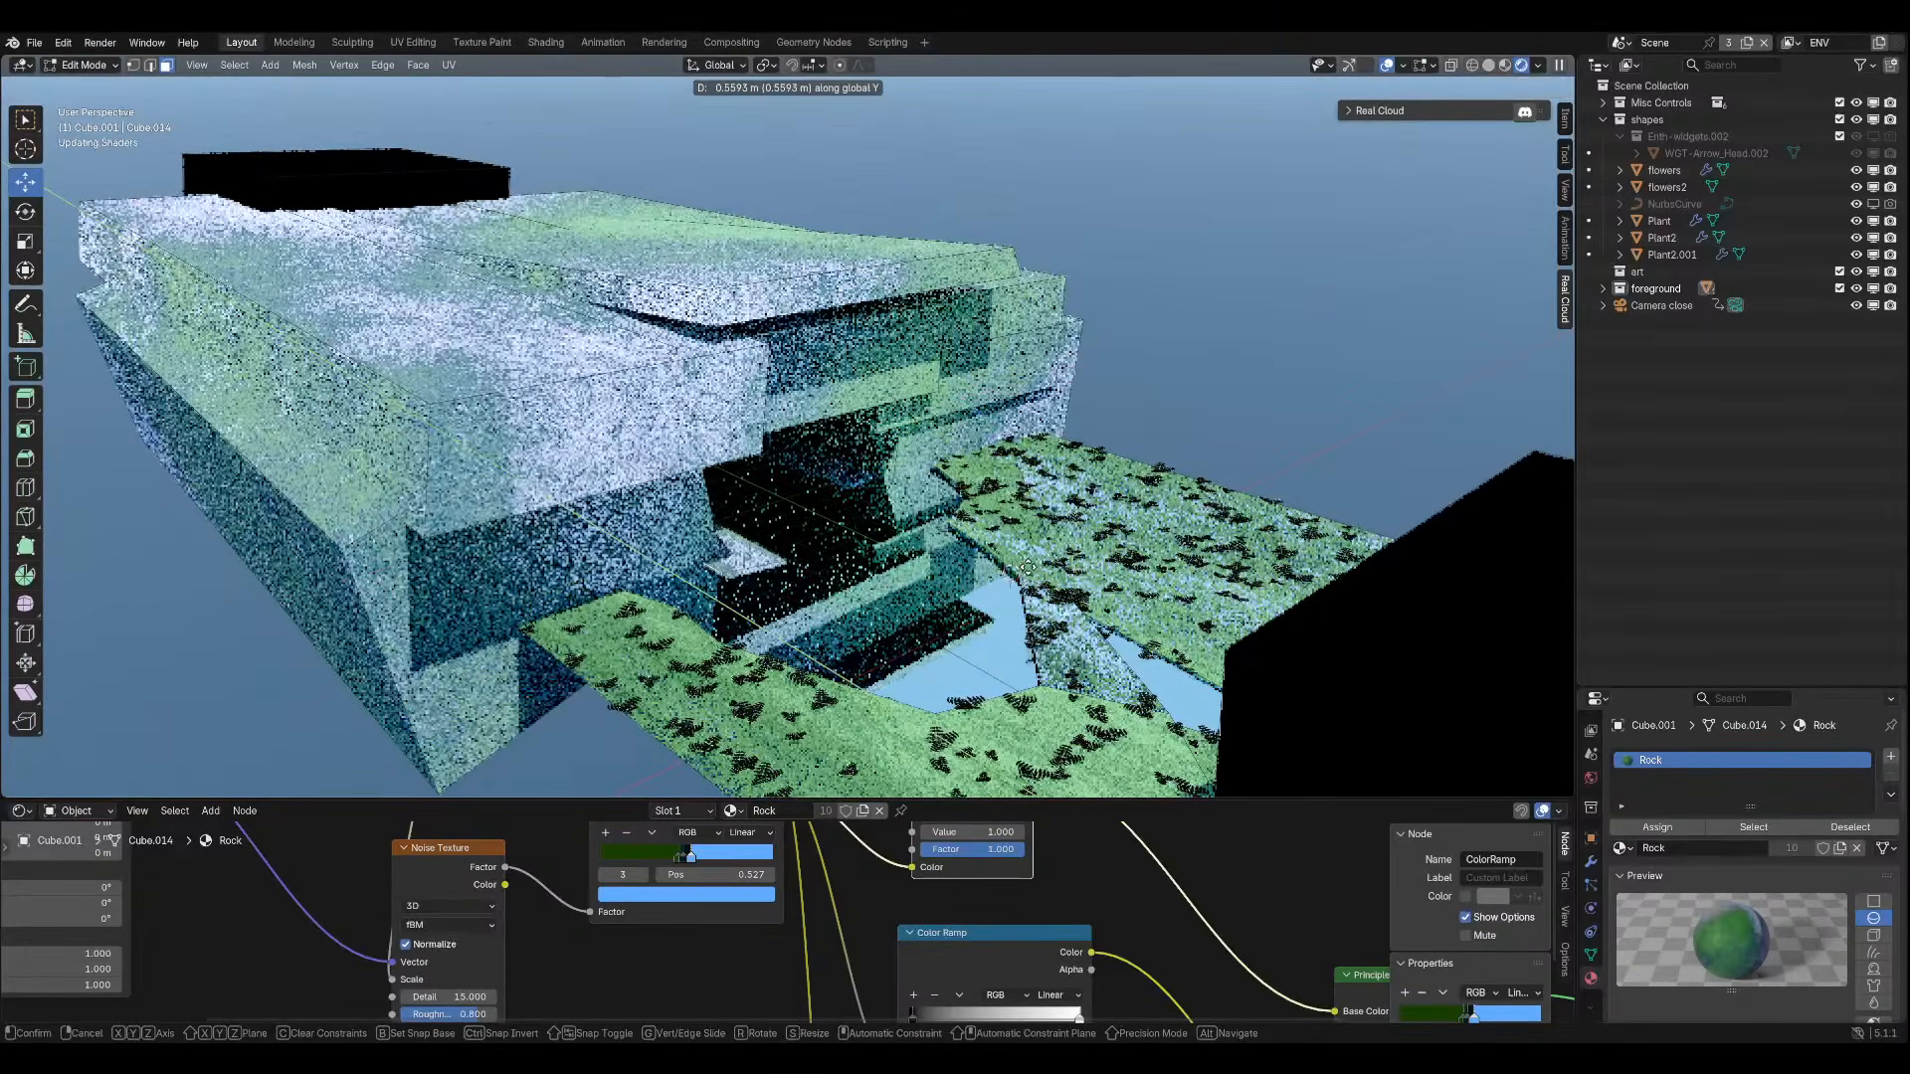
key("x")
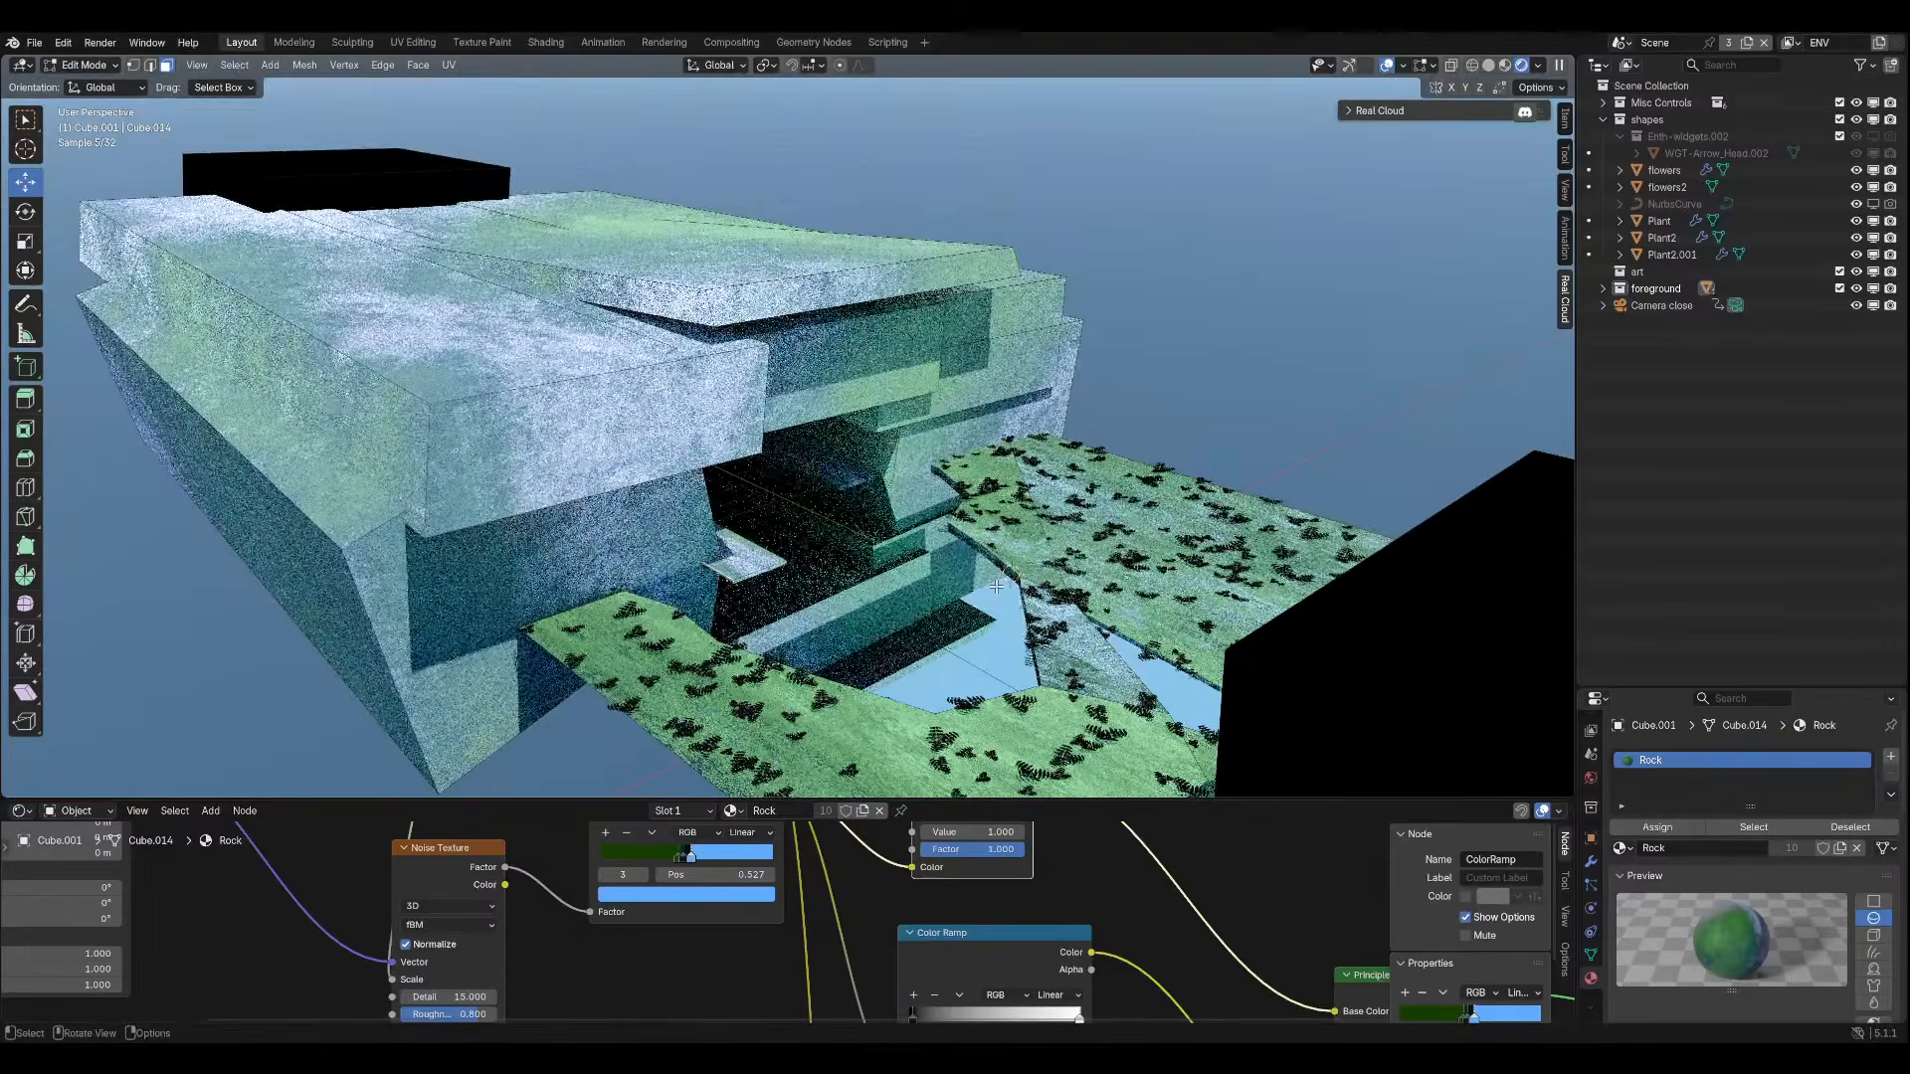
left_click(928, 629)
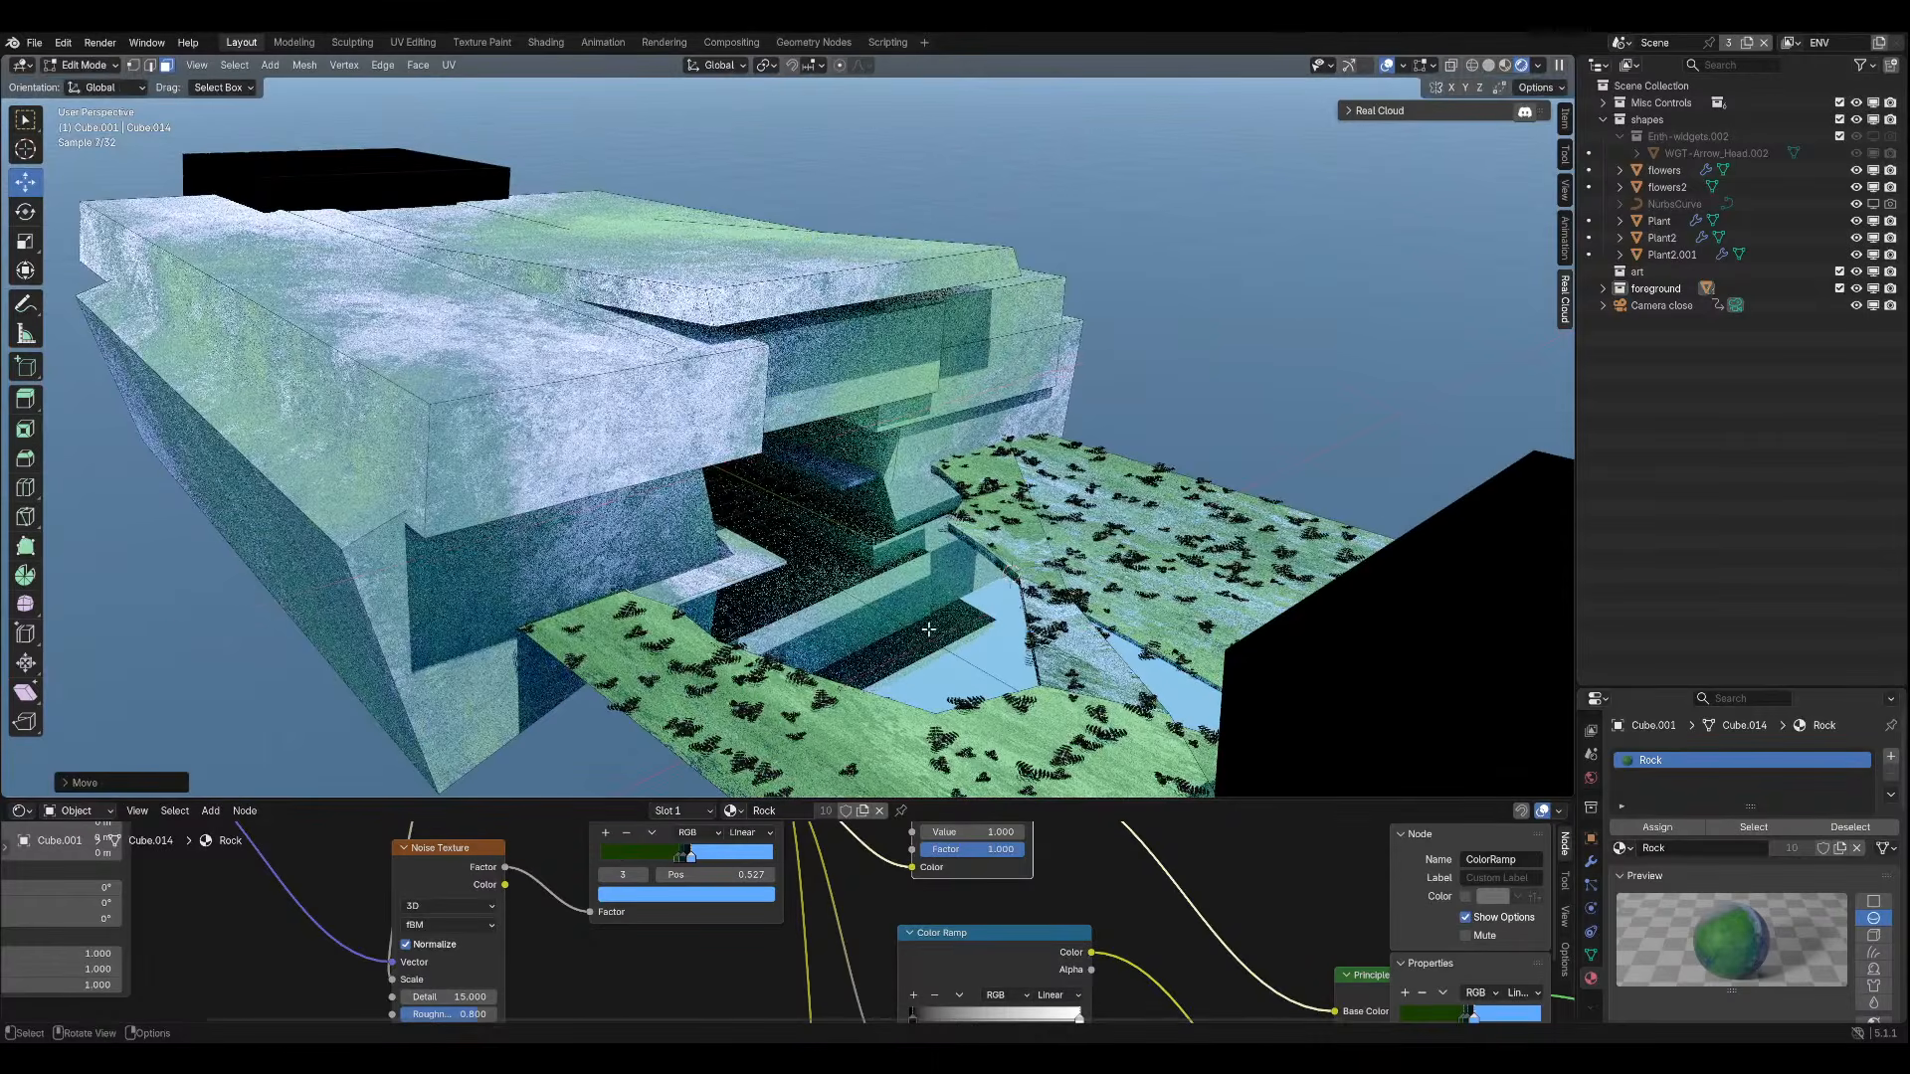
Return to Object Mode in the camera view, hide the overlays and save the file.
key("KP_0")
key("Tab")
key("ctrl+s")
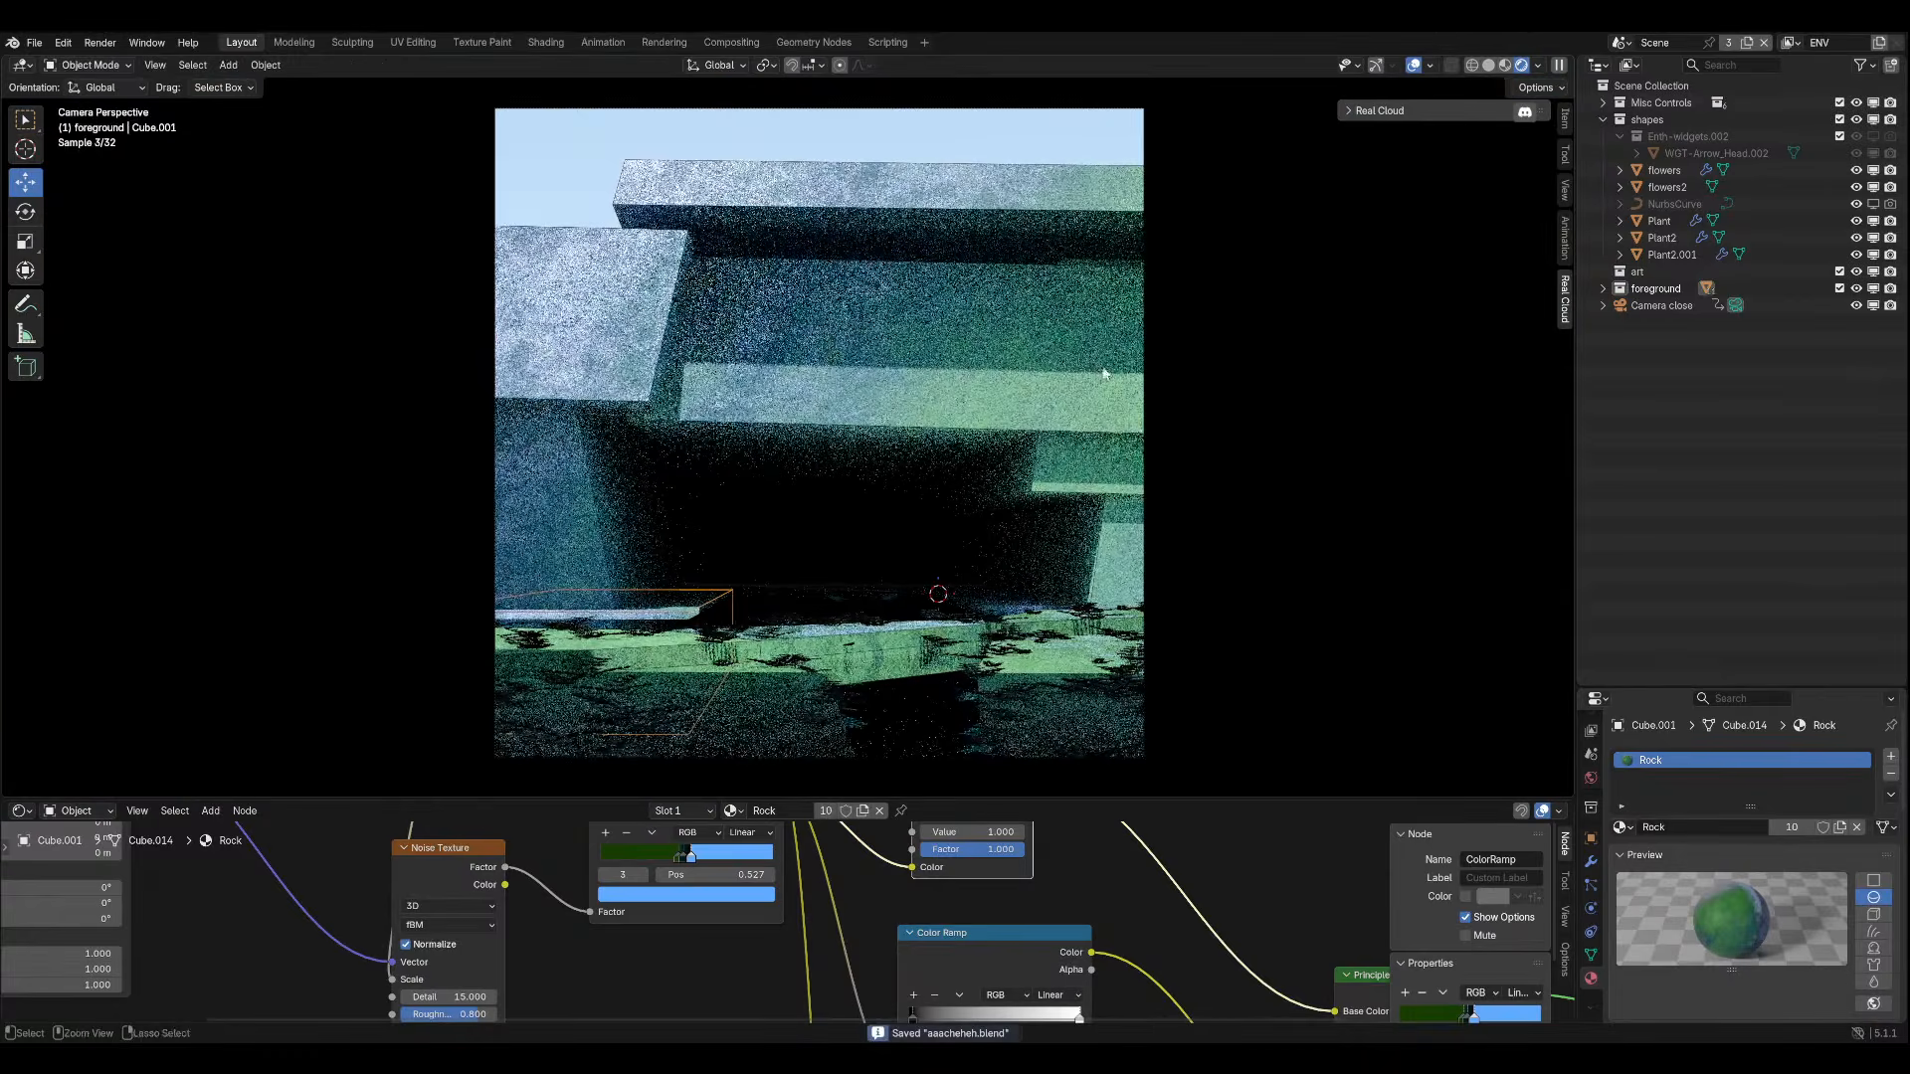
left_click(1413, 66)
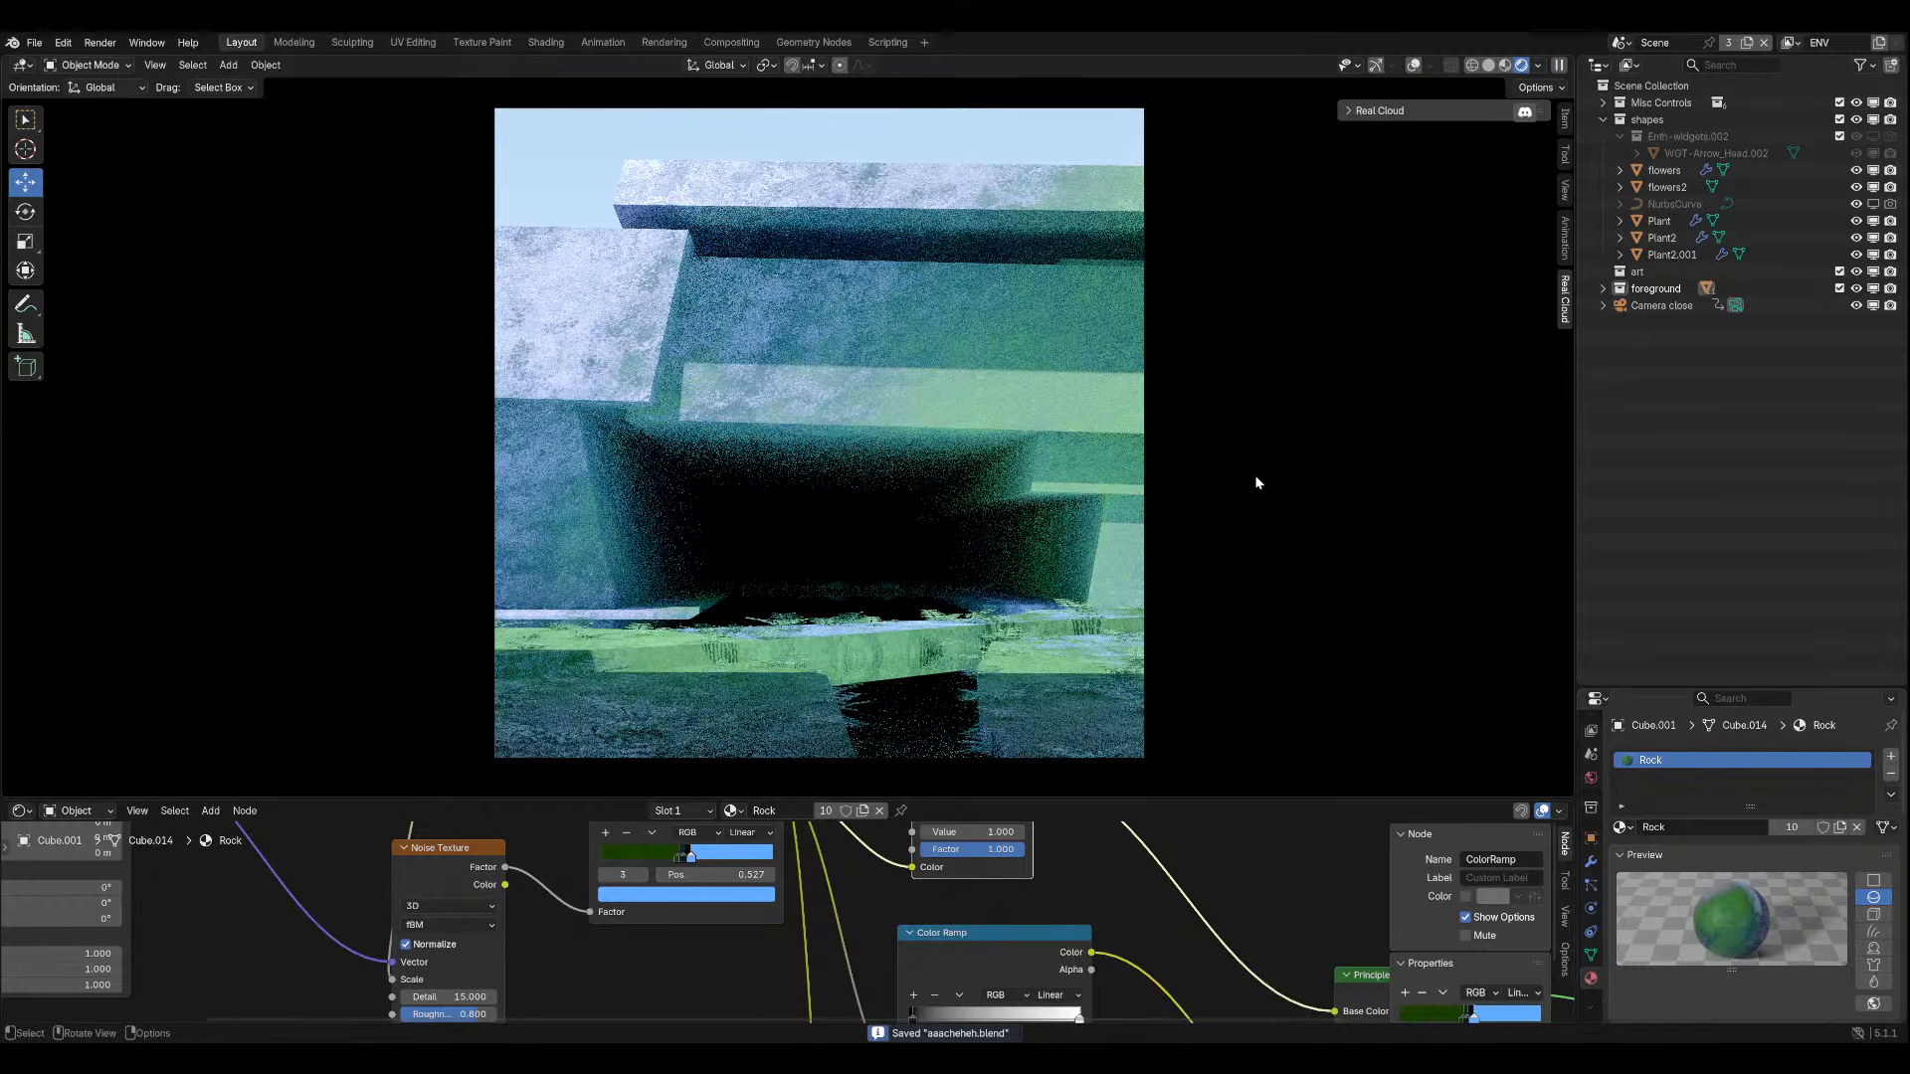
scroll(945, 481, "down", 1)
scroll(1011, 450, "down", 1)
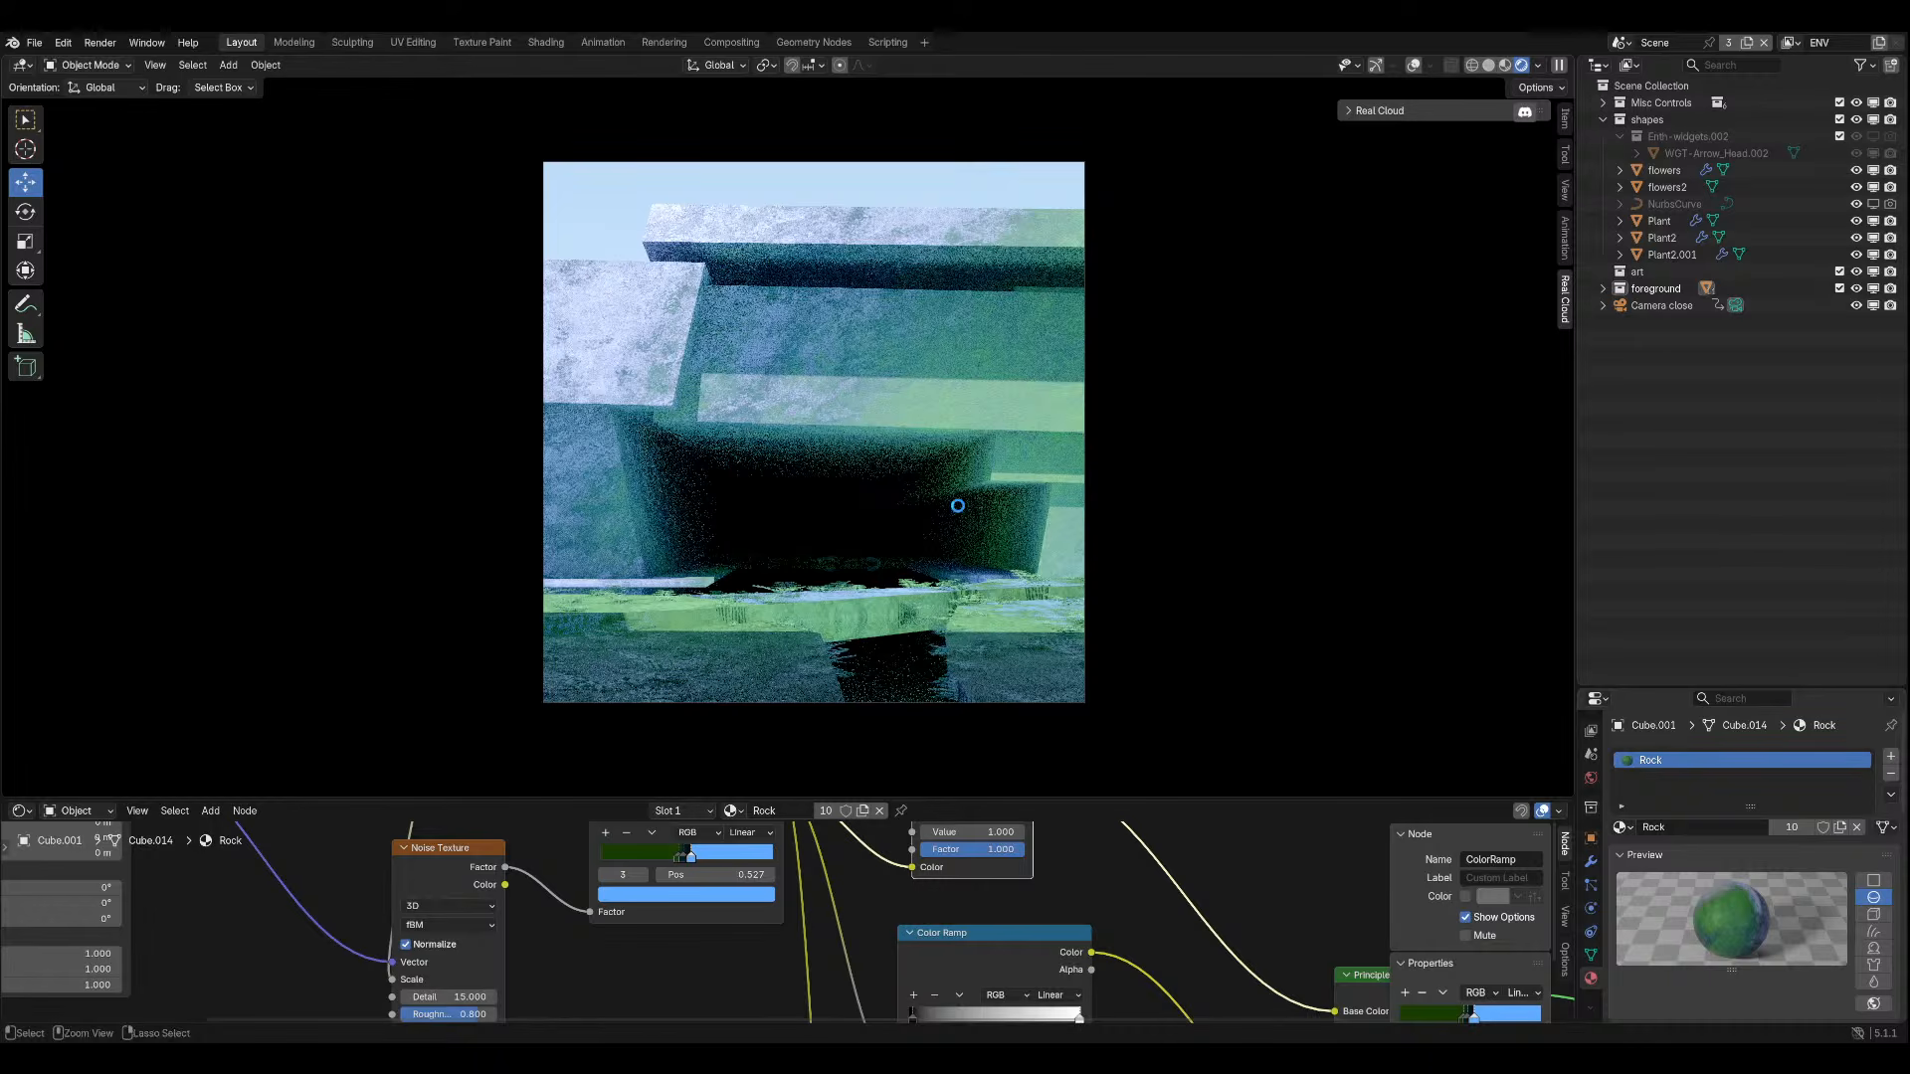
key("ctrl+s")
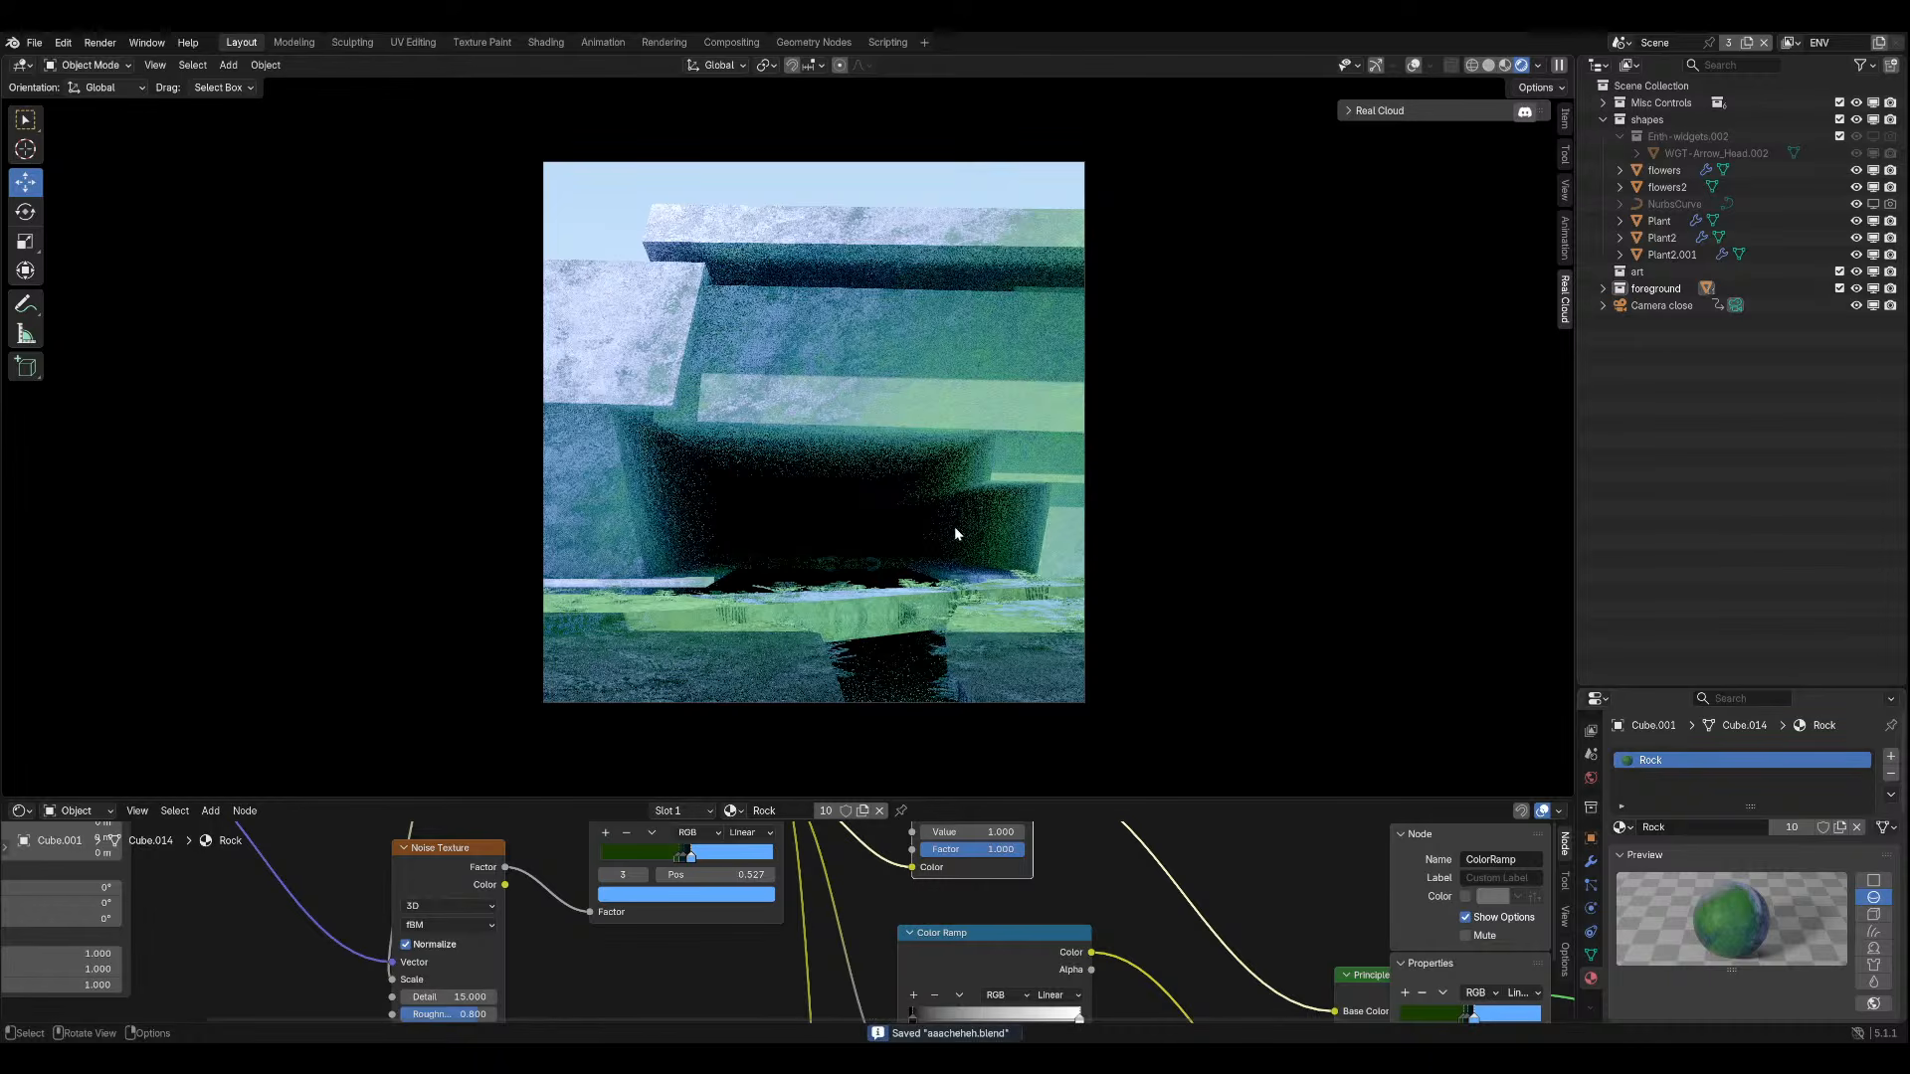
Select the slab on the passage's right wall and move it along the global Y axis toward the entrance.
key("KP_0")
left_click(943, 499)
middle_click_drag(943, 499, 1001, 546)
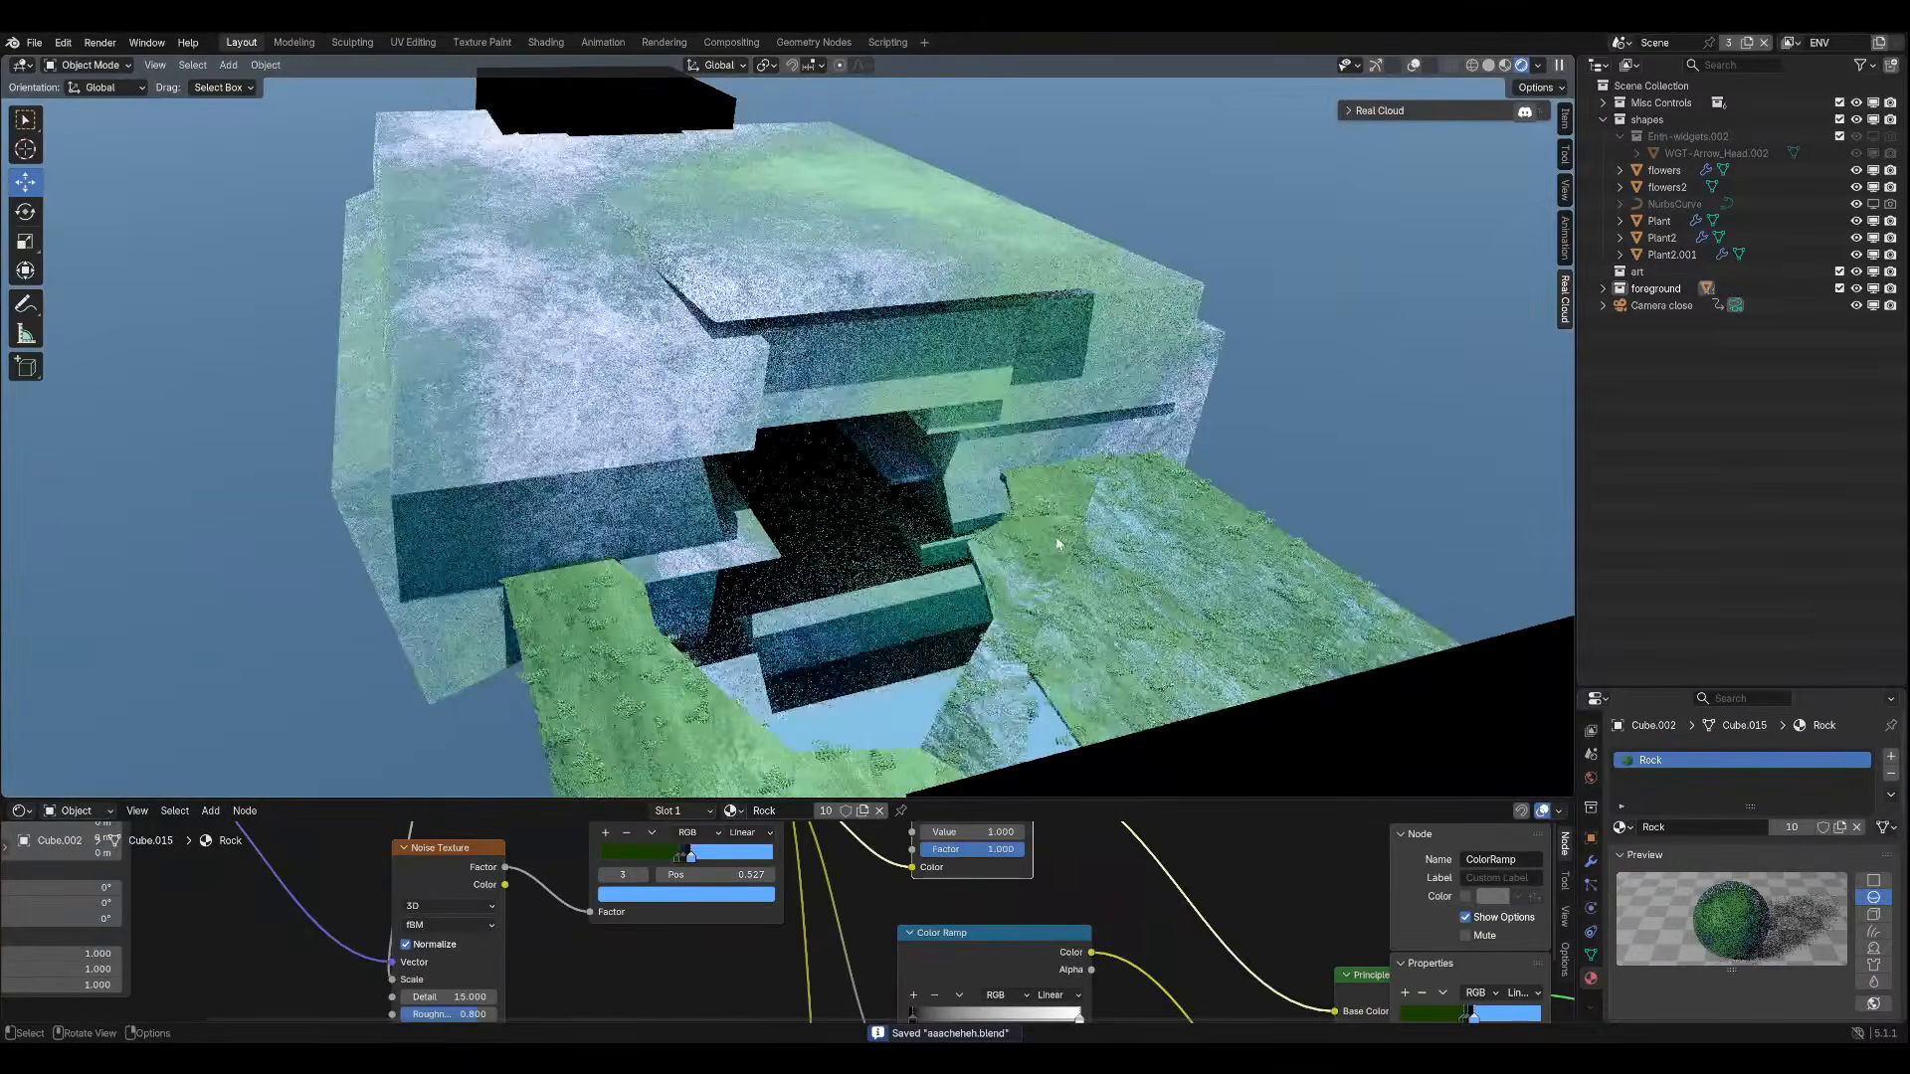
key("g")
key("y")
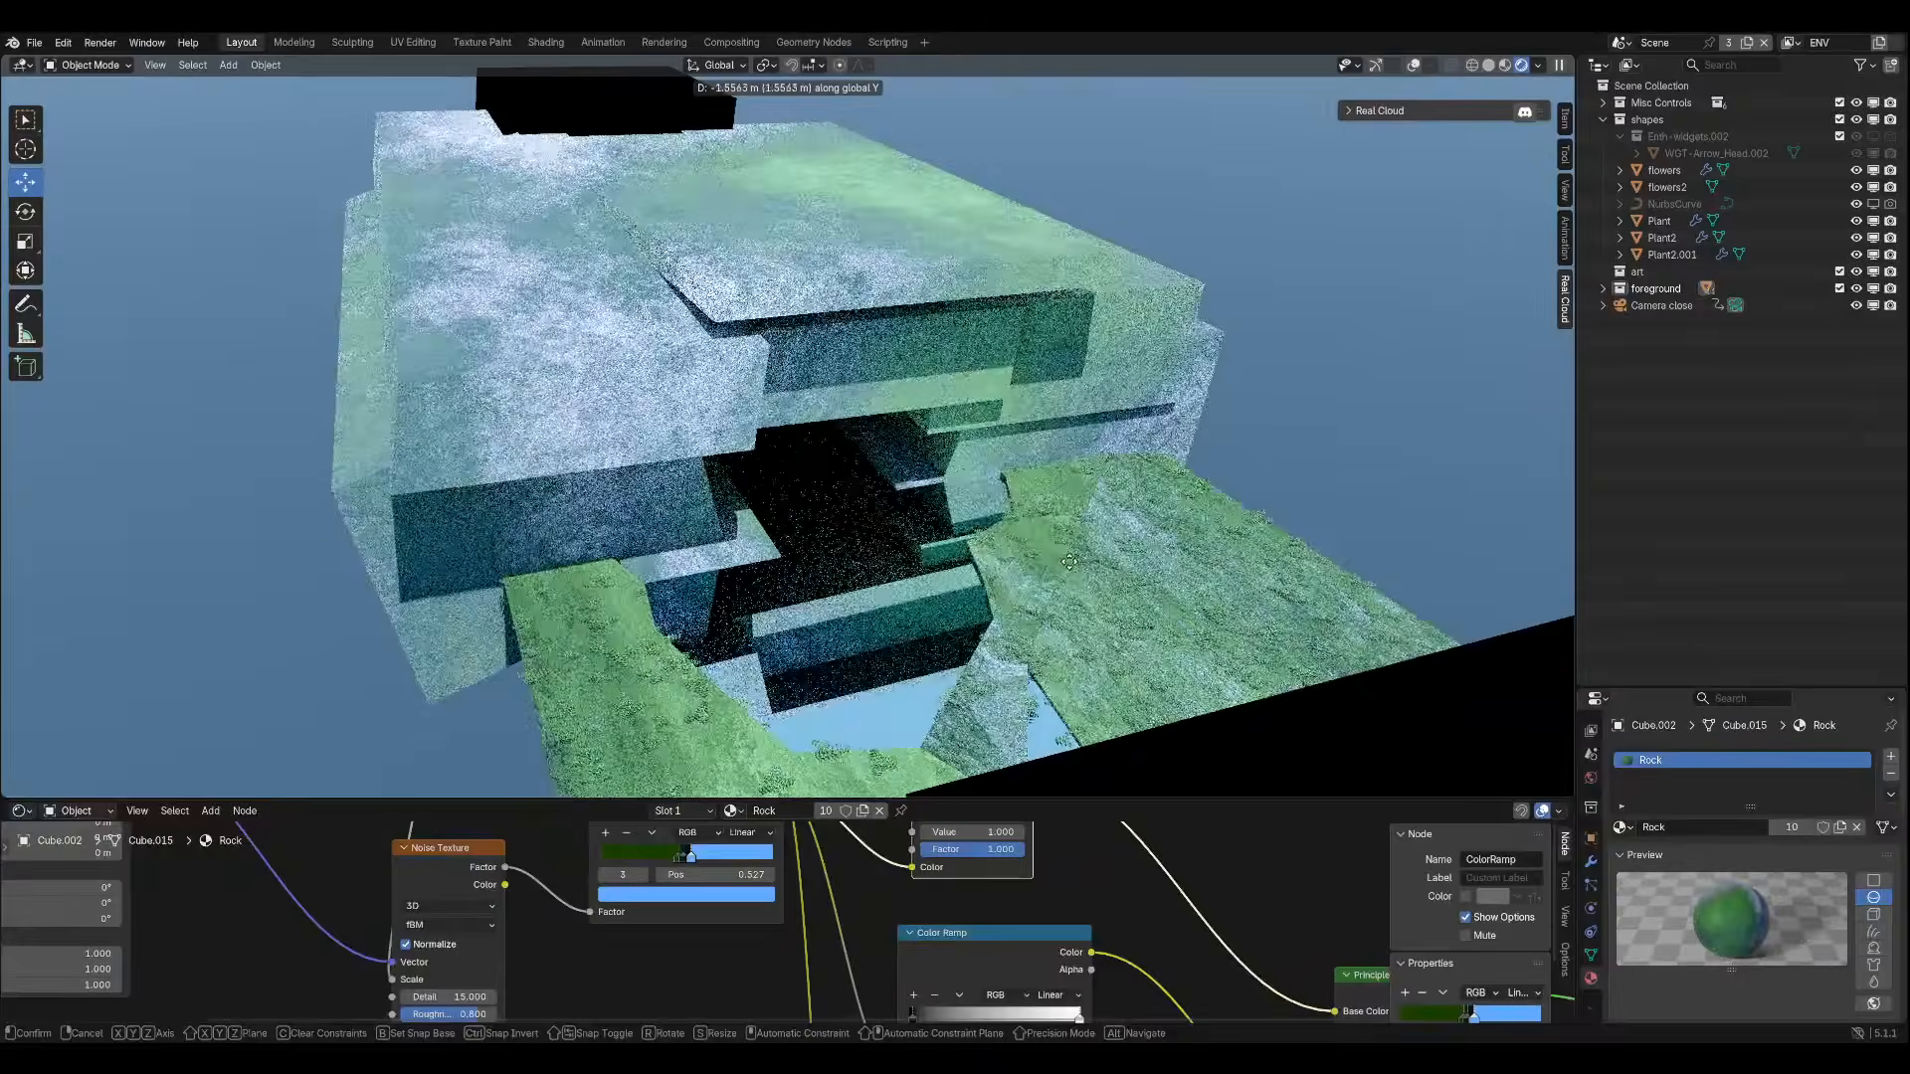
left_click(1034, 532)
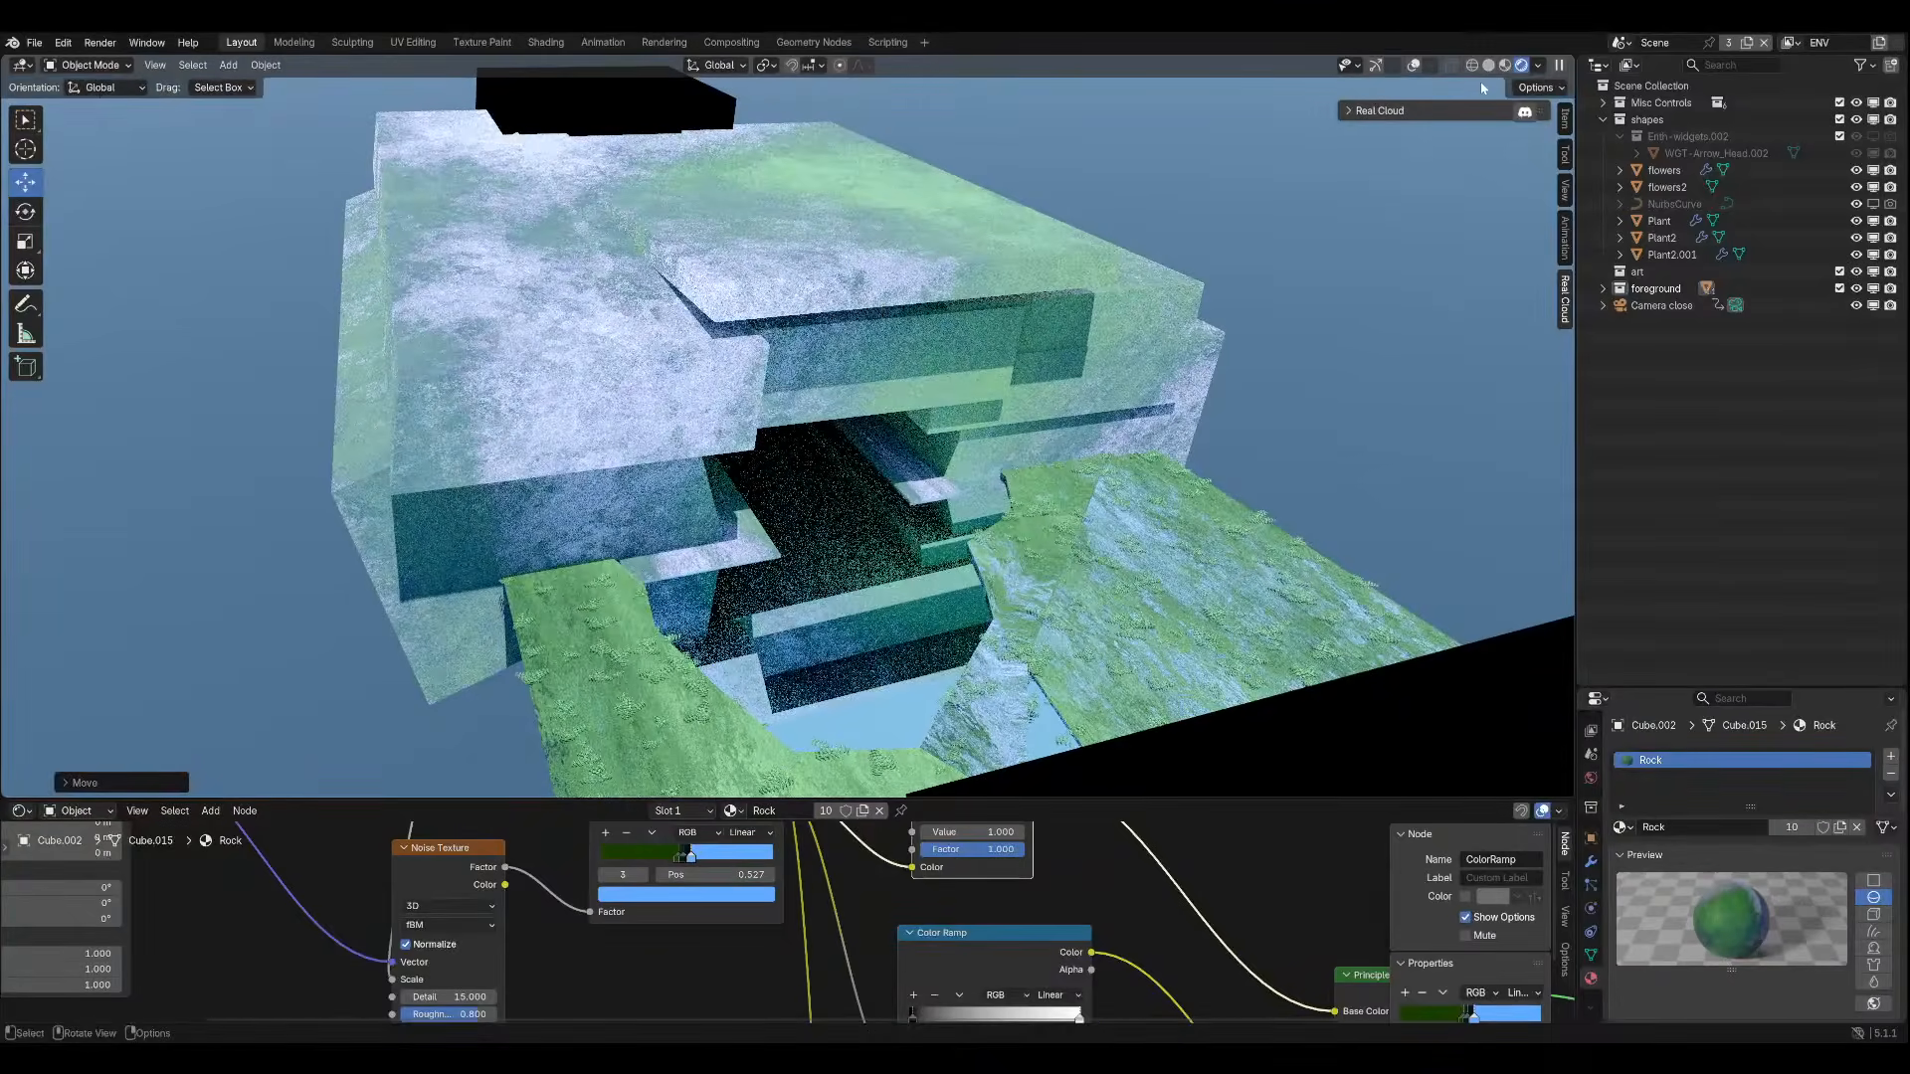
Check the slab arrangement from the camera in solid shading and return to rendered shading.
key("z")
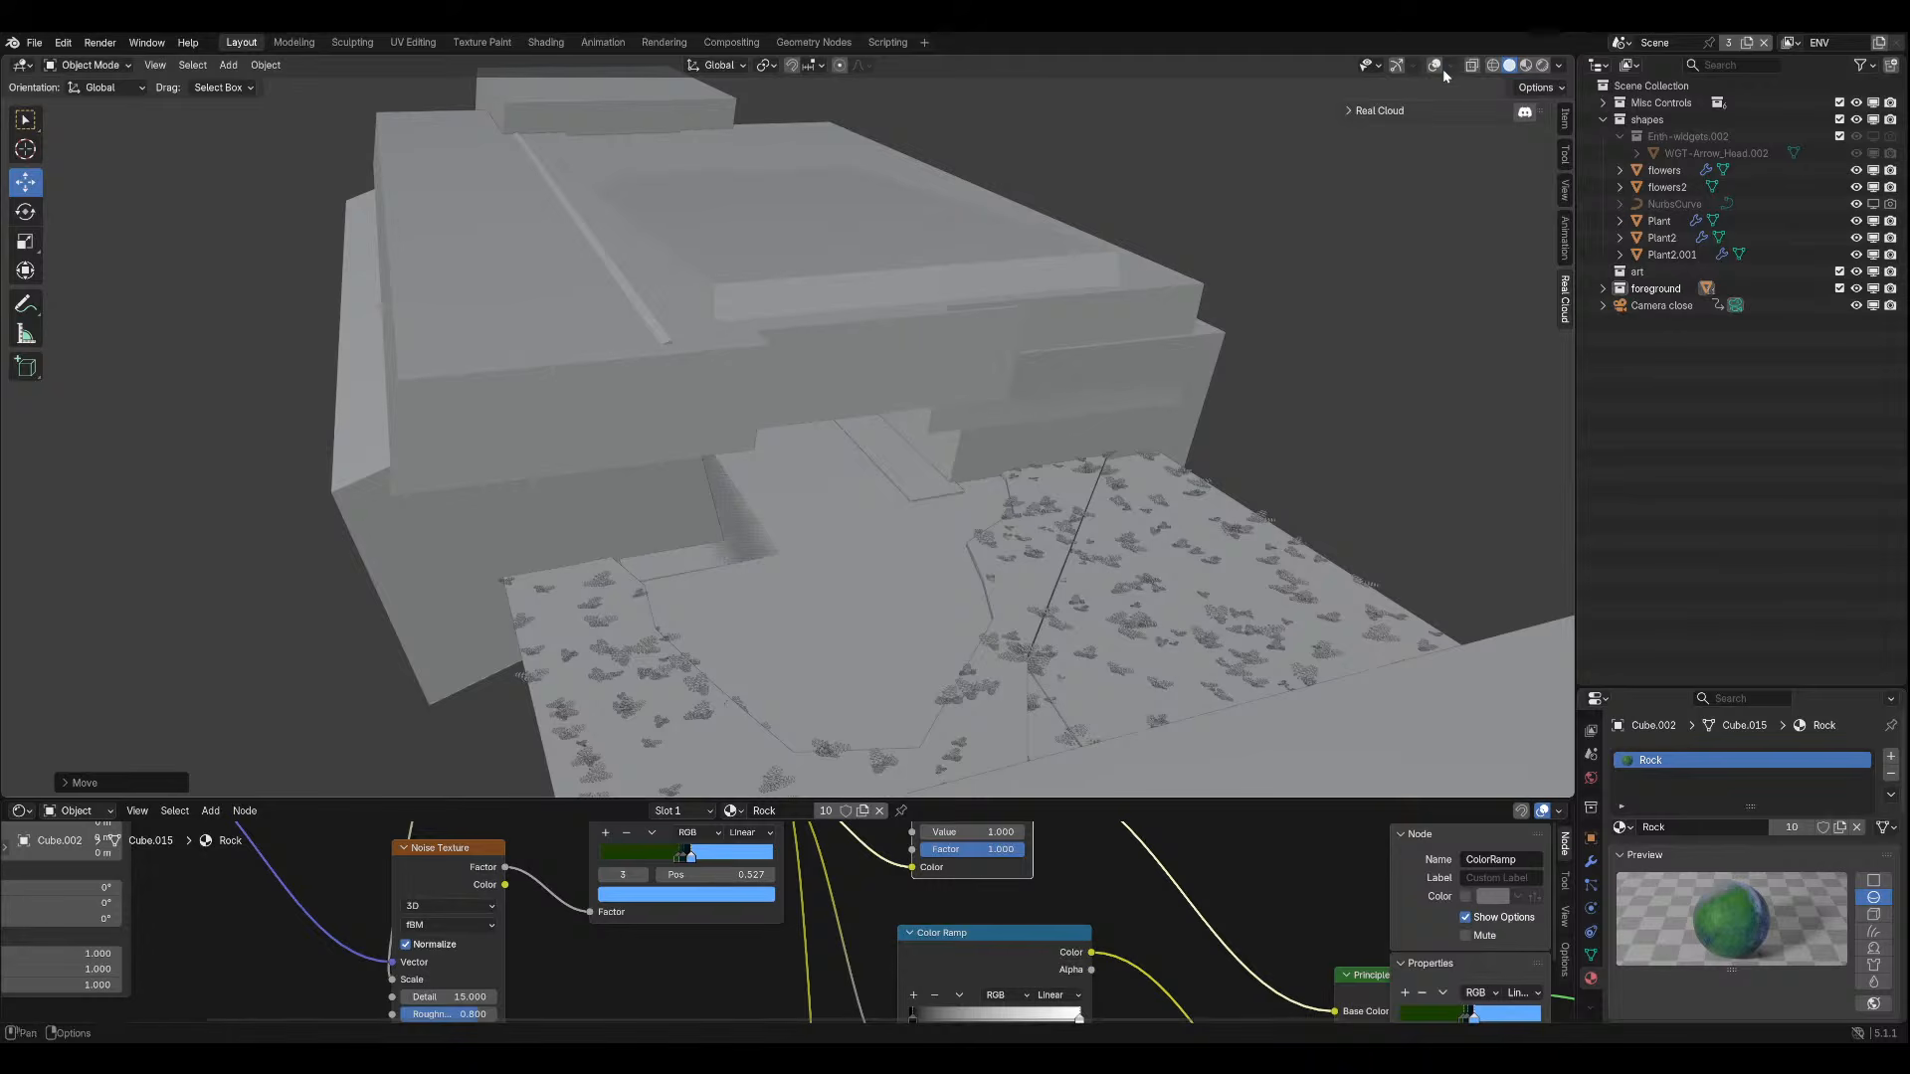
left_click(1442, 68)
scroll(1202, 419, "up", 5)
key("KP_0")
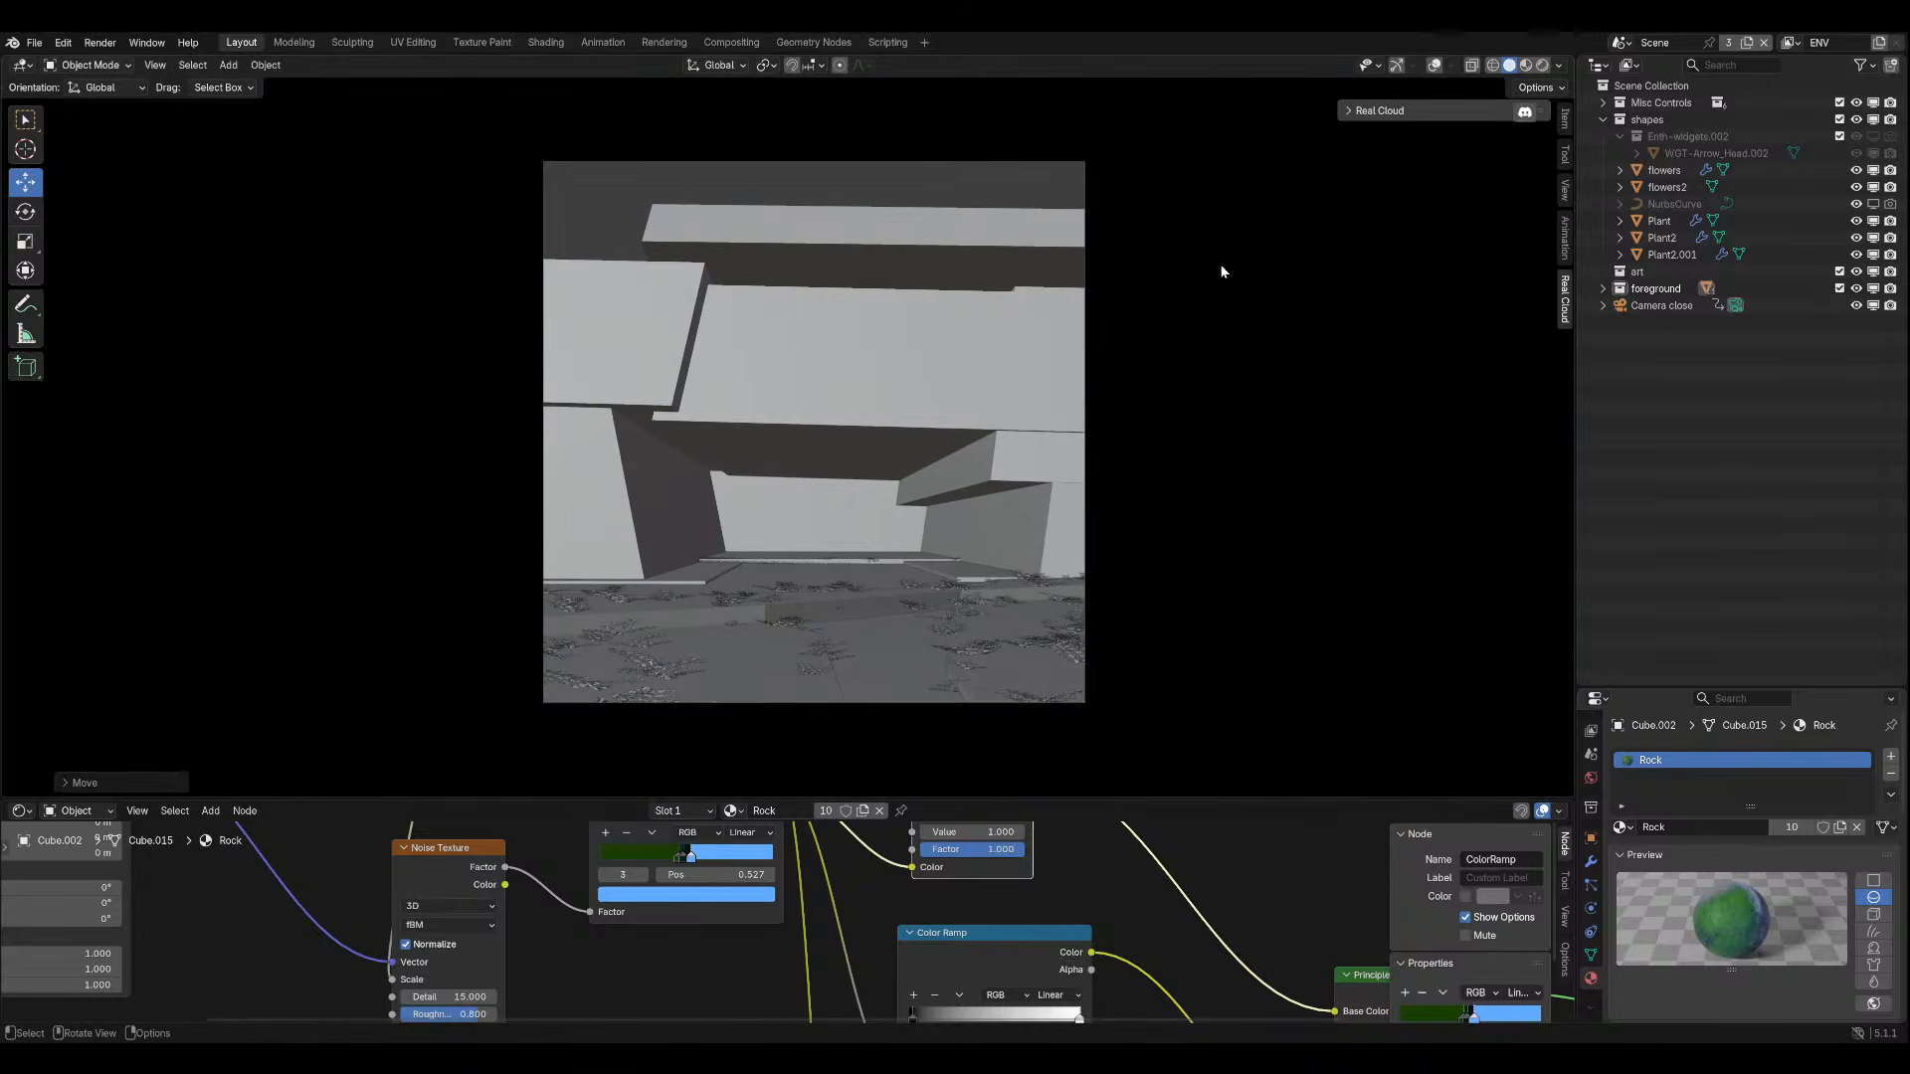
left_click(1543, 65)
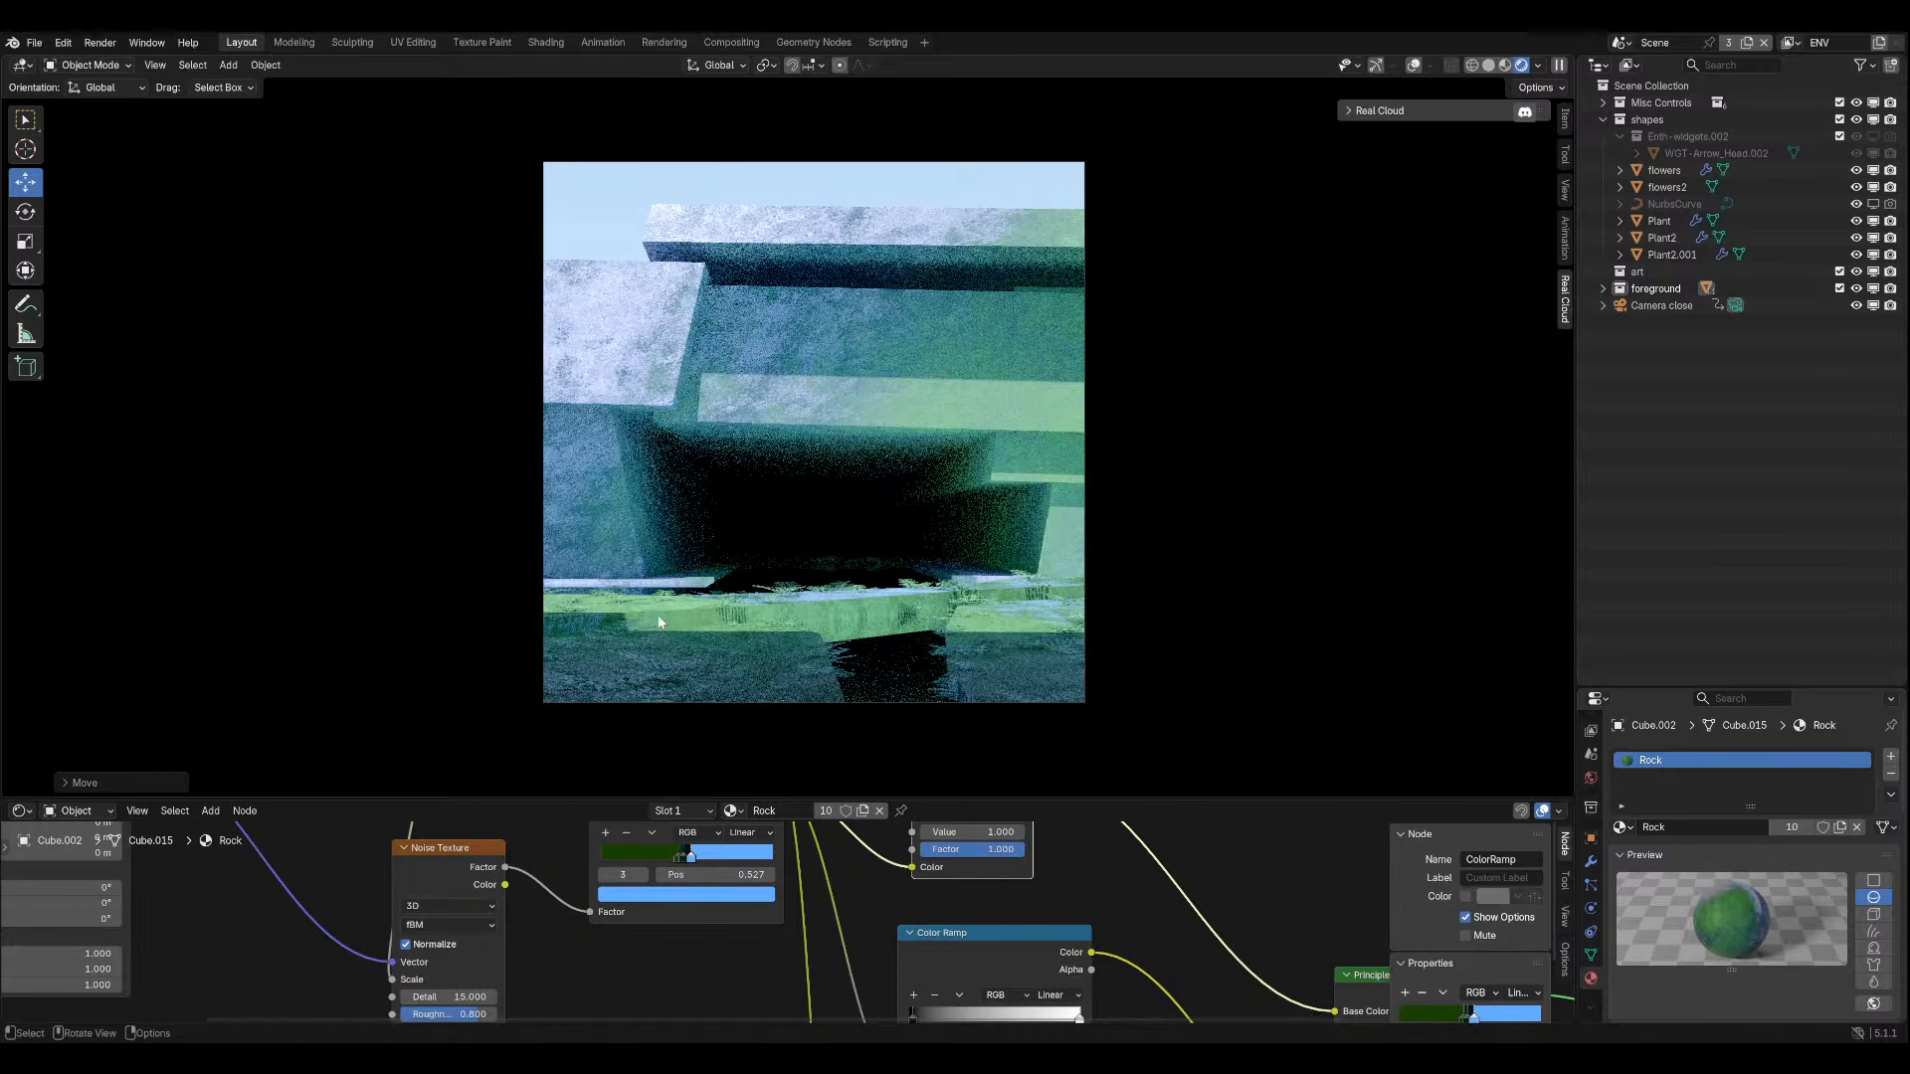
Try the composition without the left slab and without the right slab, undoing each deletion.
left_click(749, 617)
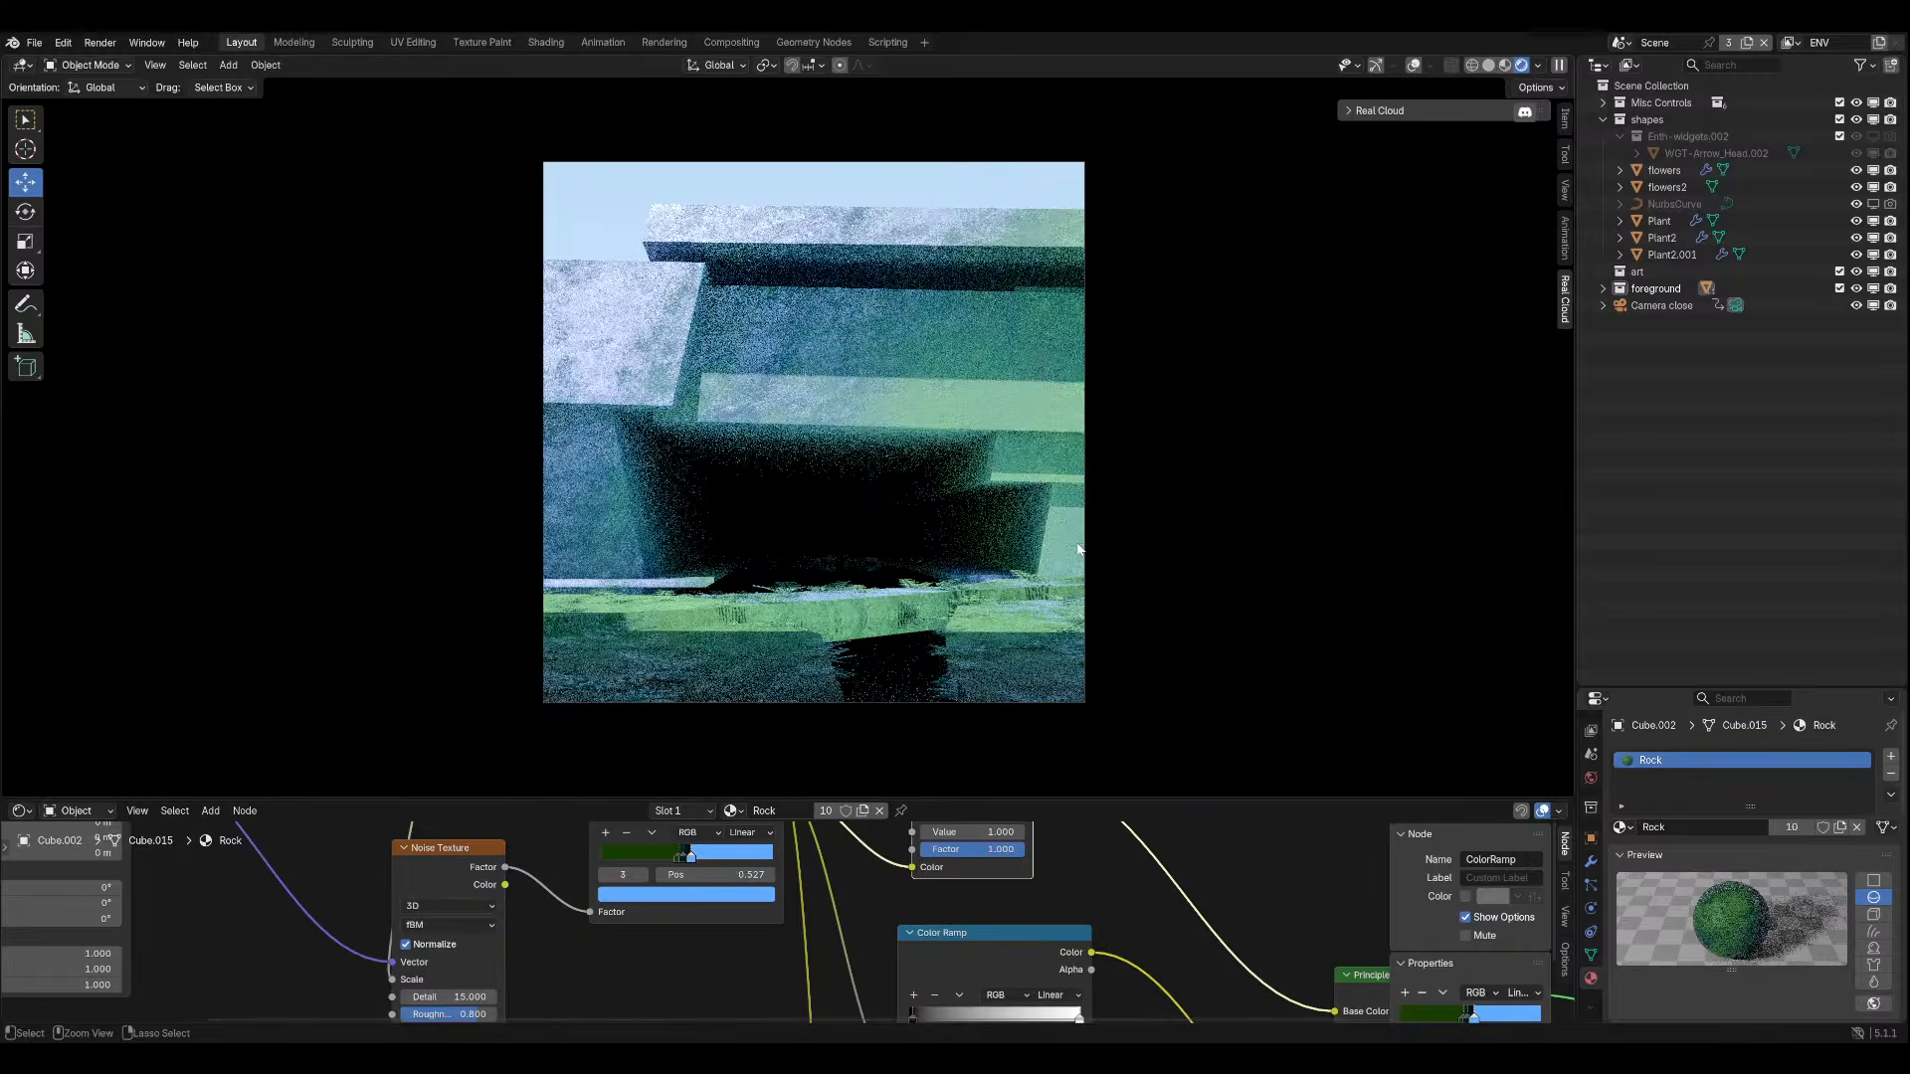
key("x")
left_click(1079, 548)
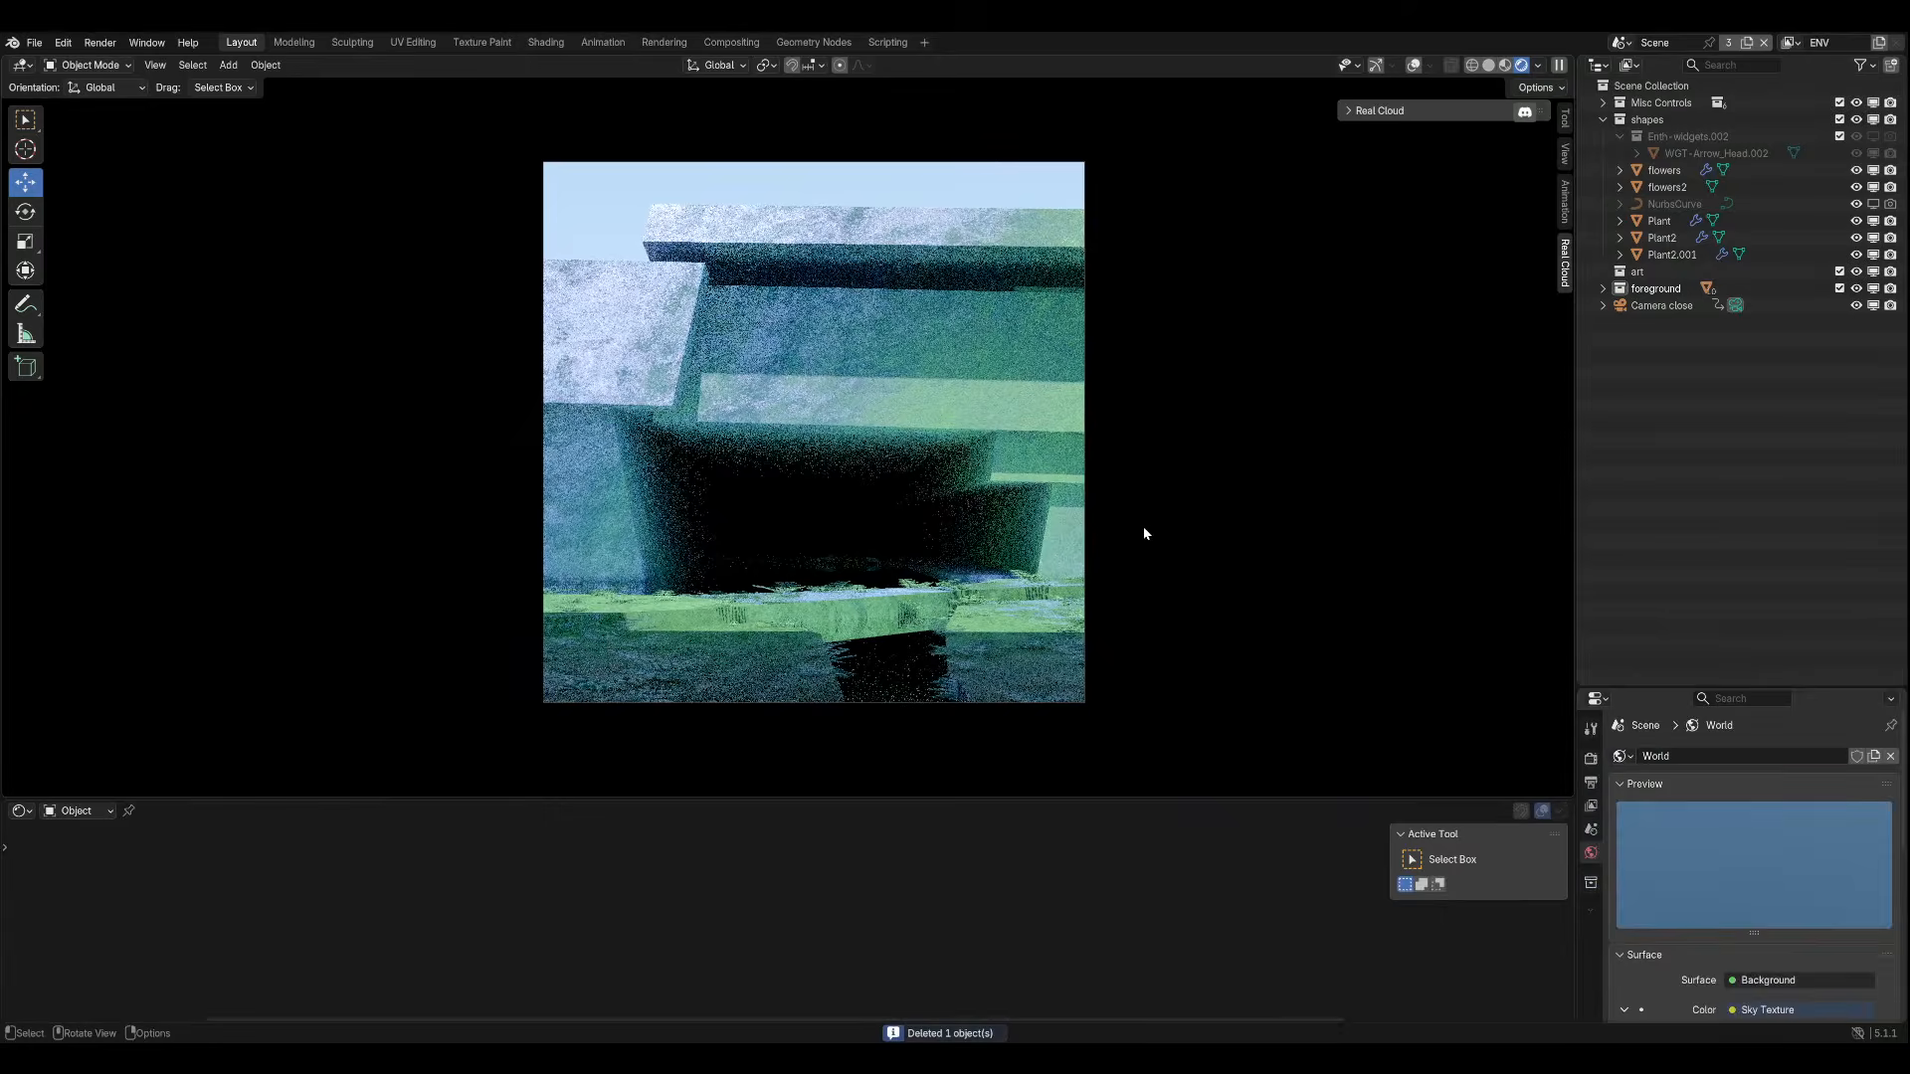
left_click(957, 559)
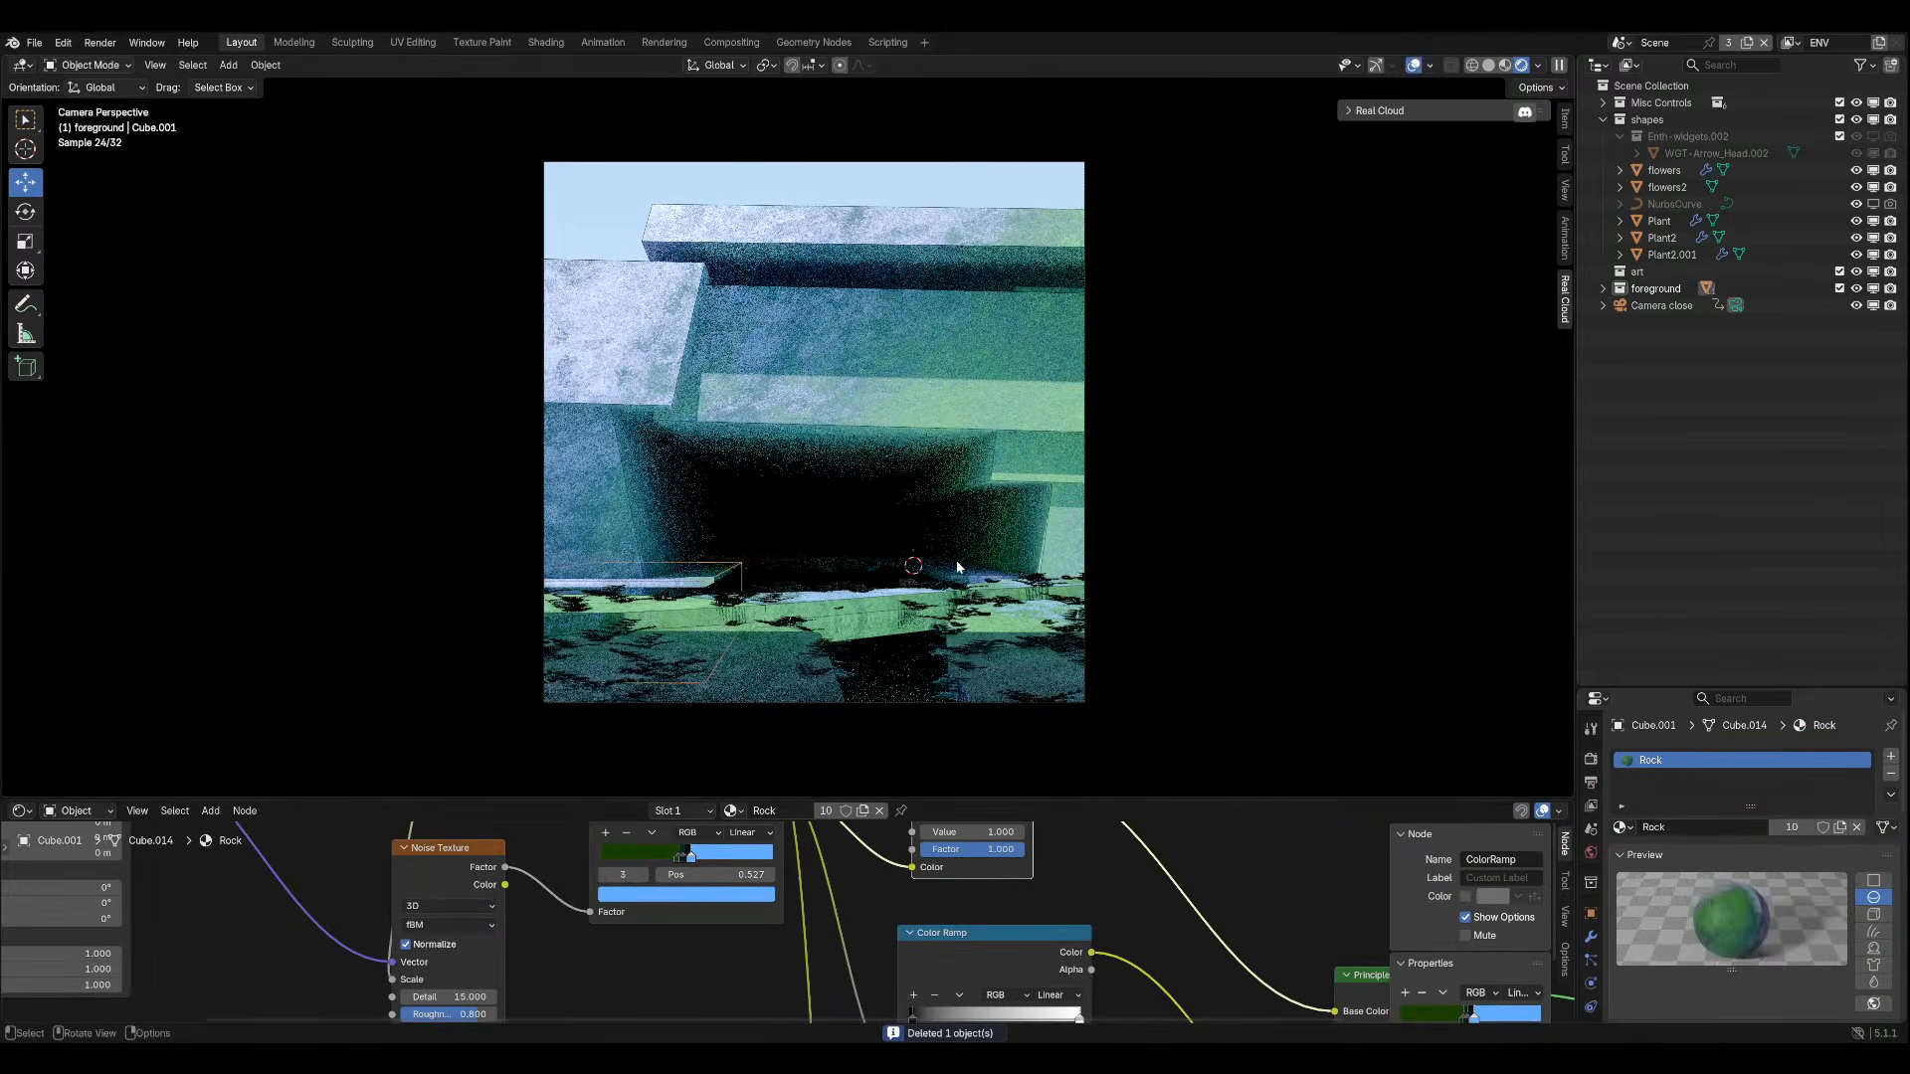
key("Delete")
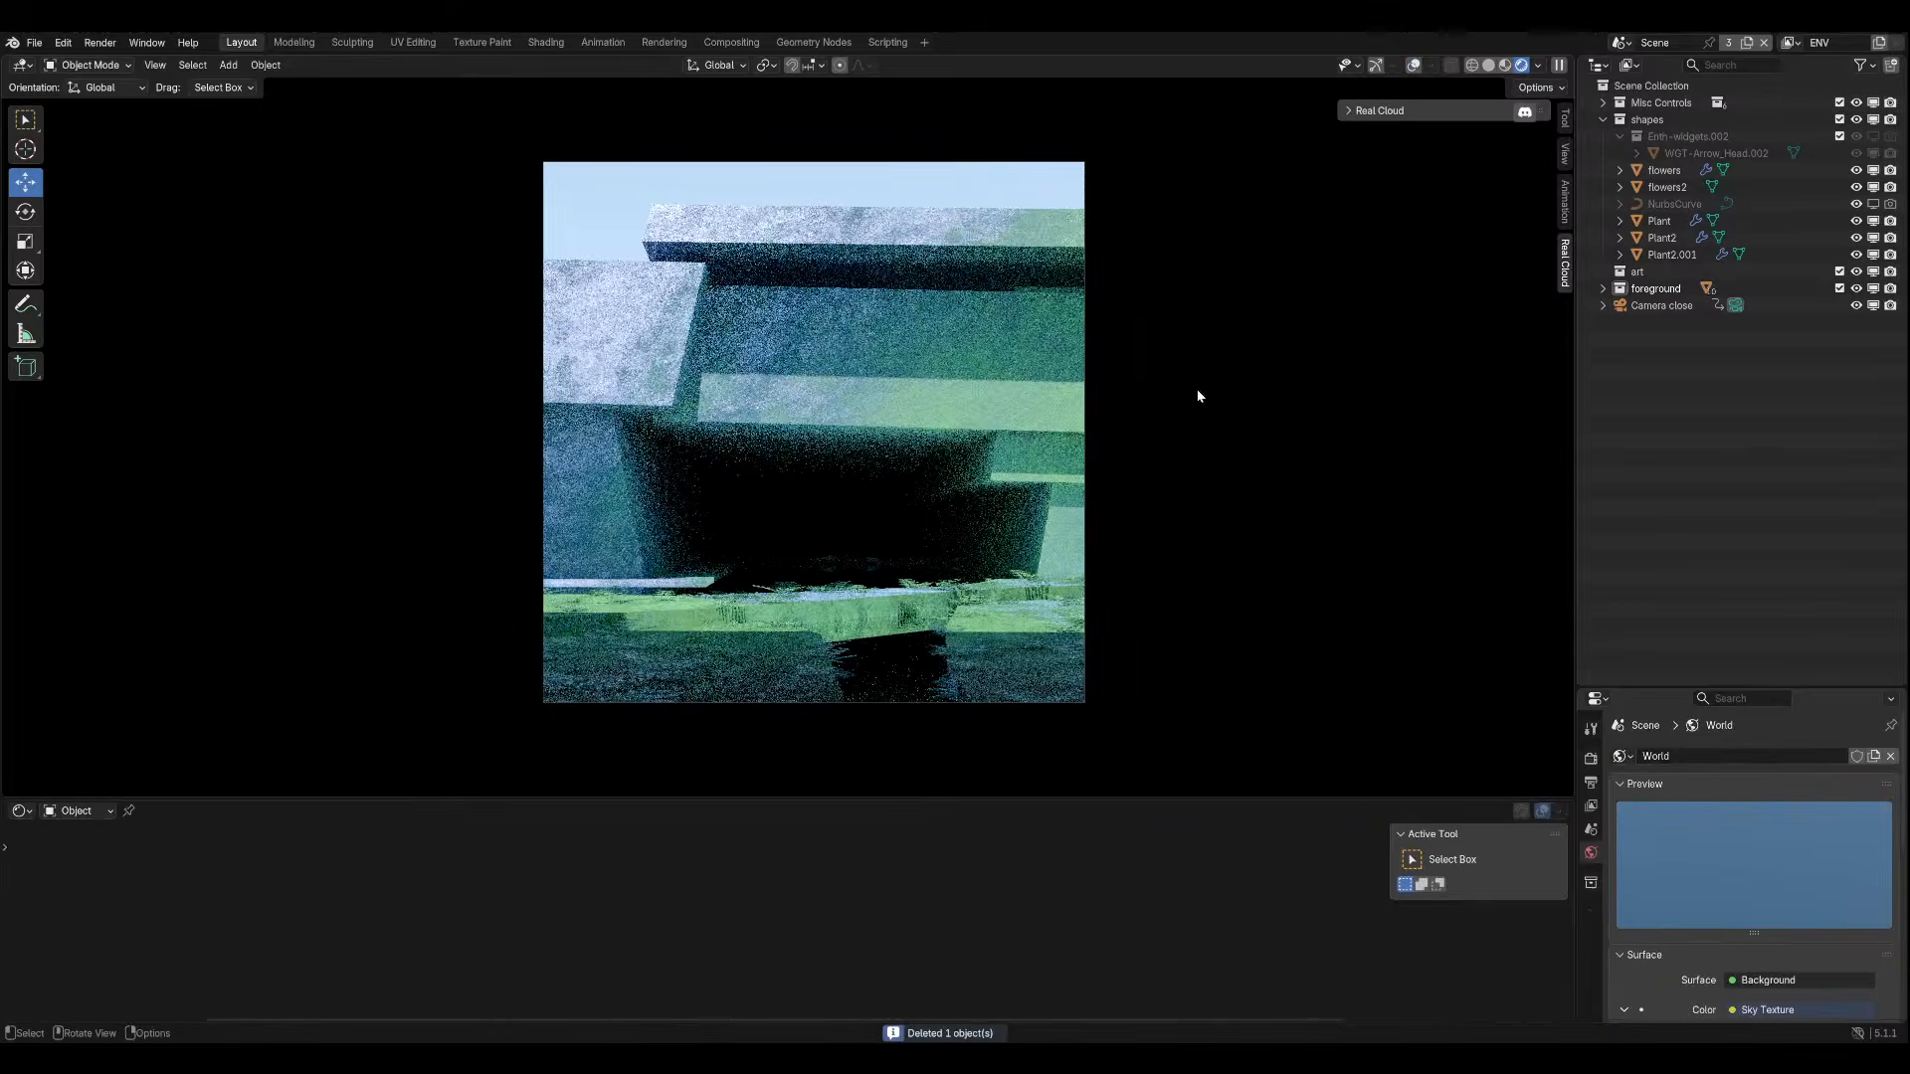
key("ctrl+z")
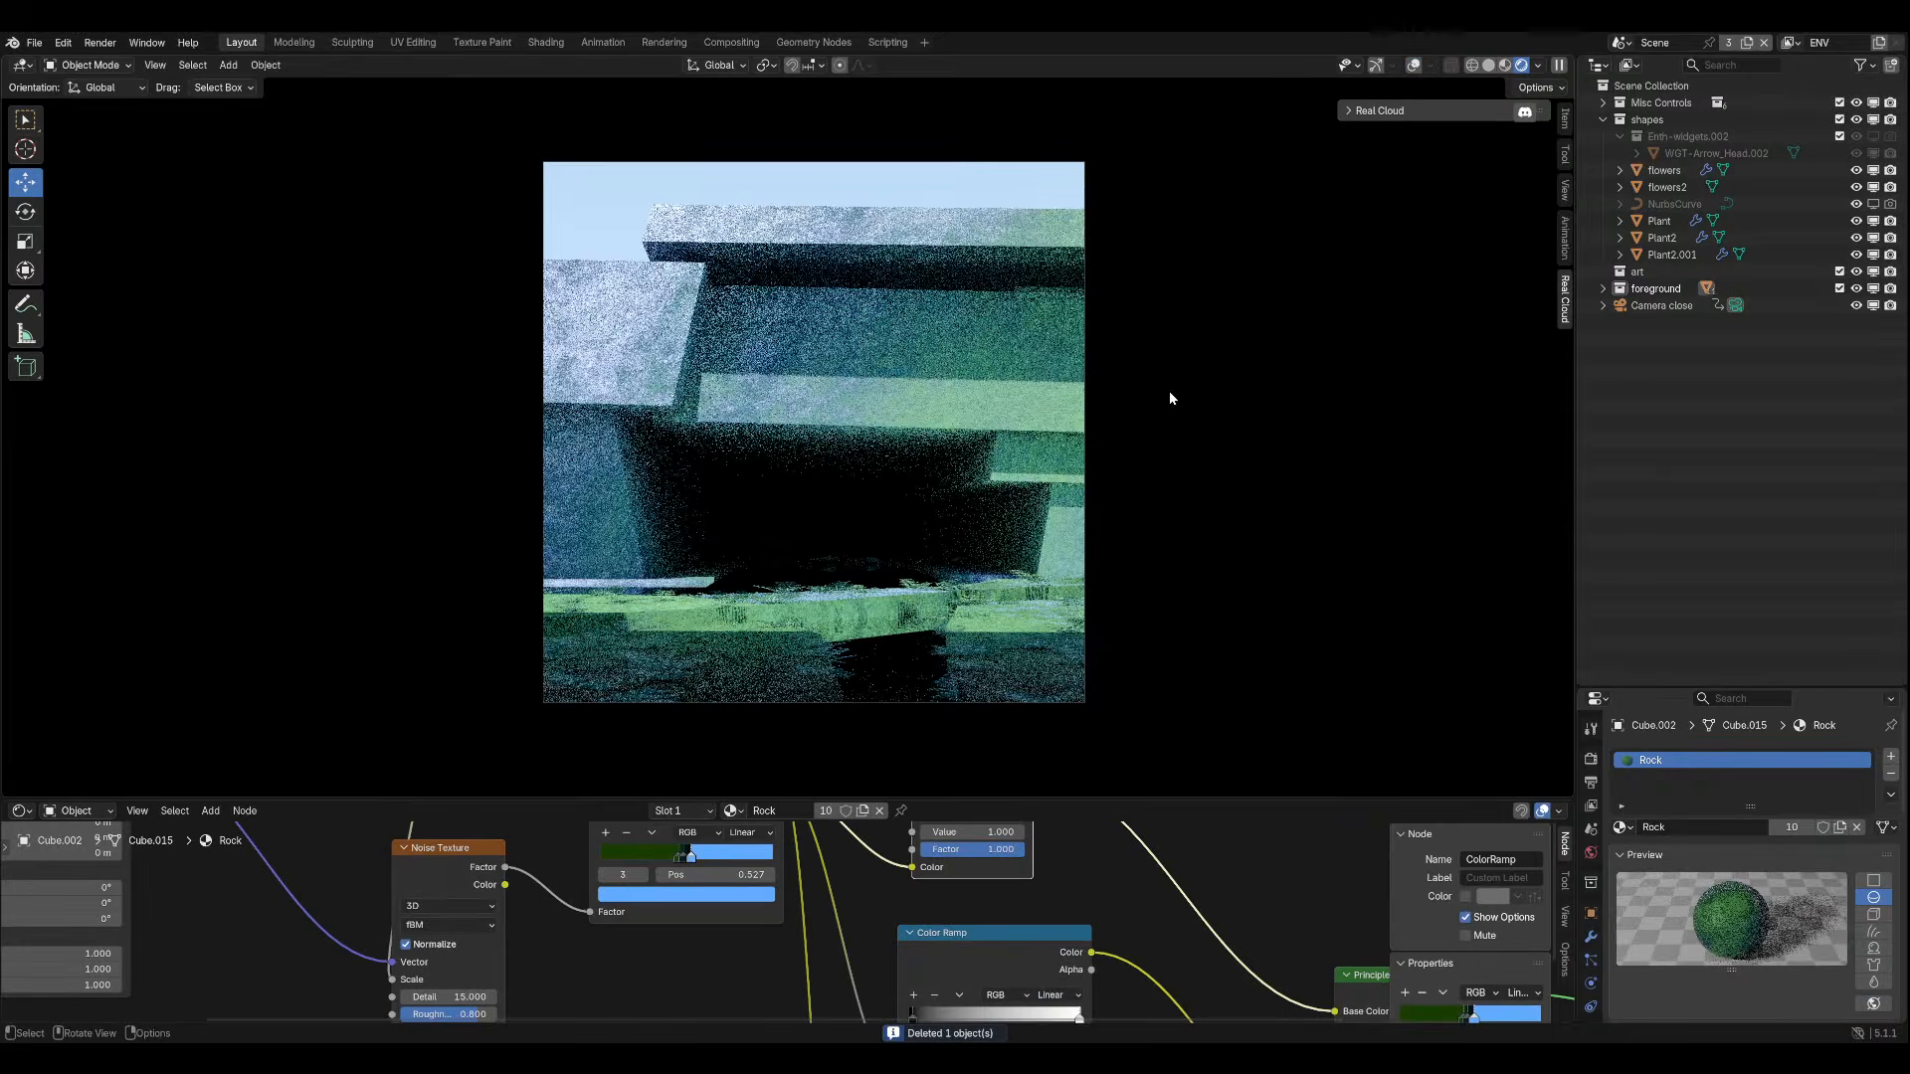
Save the file, inspect the structure from above the passage, and save again from the camera view.
key("ctrl+s")
middle_click_drag(1165, 377, 1220, 462)
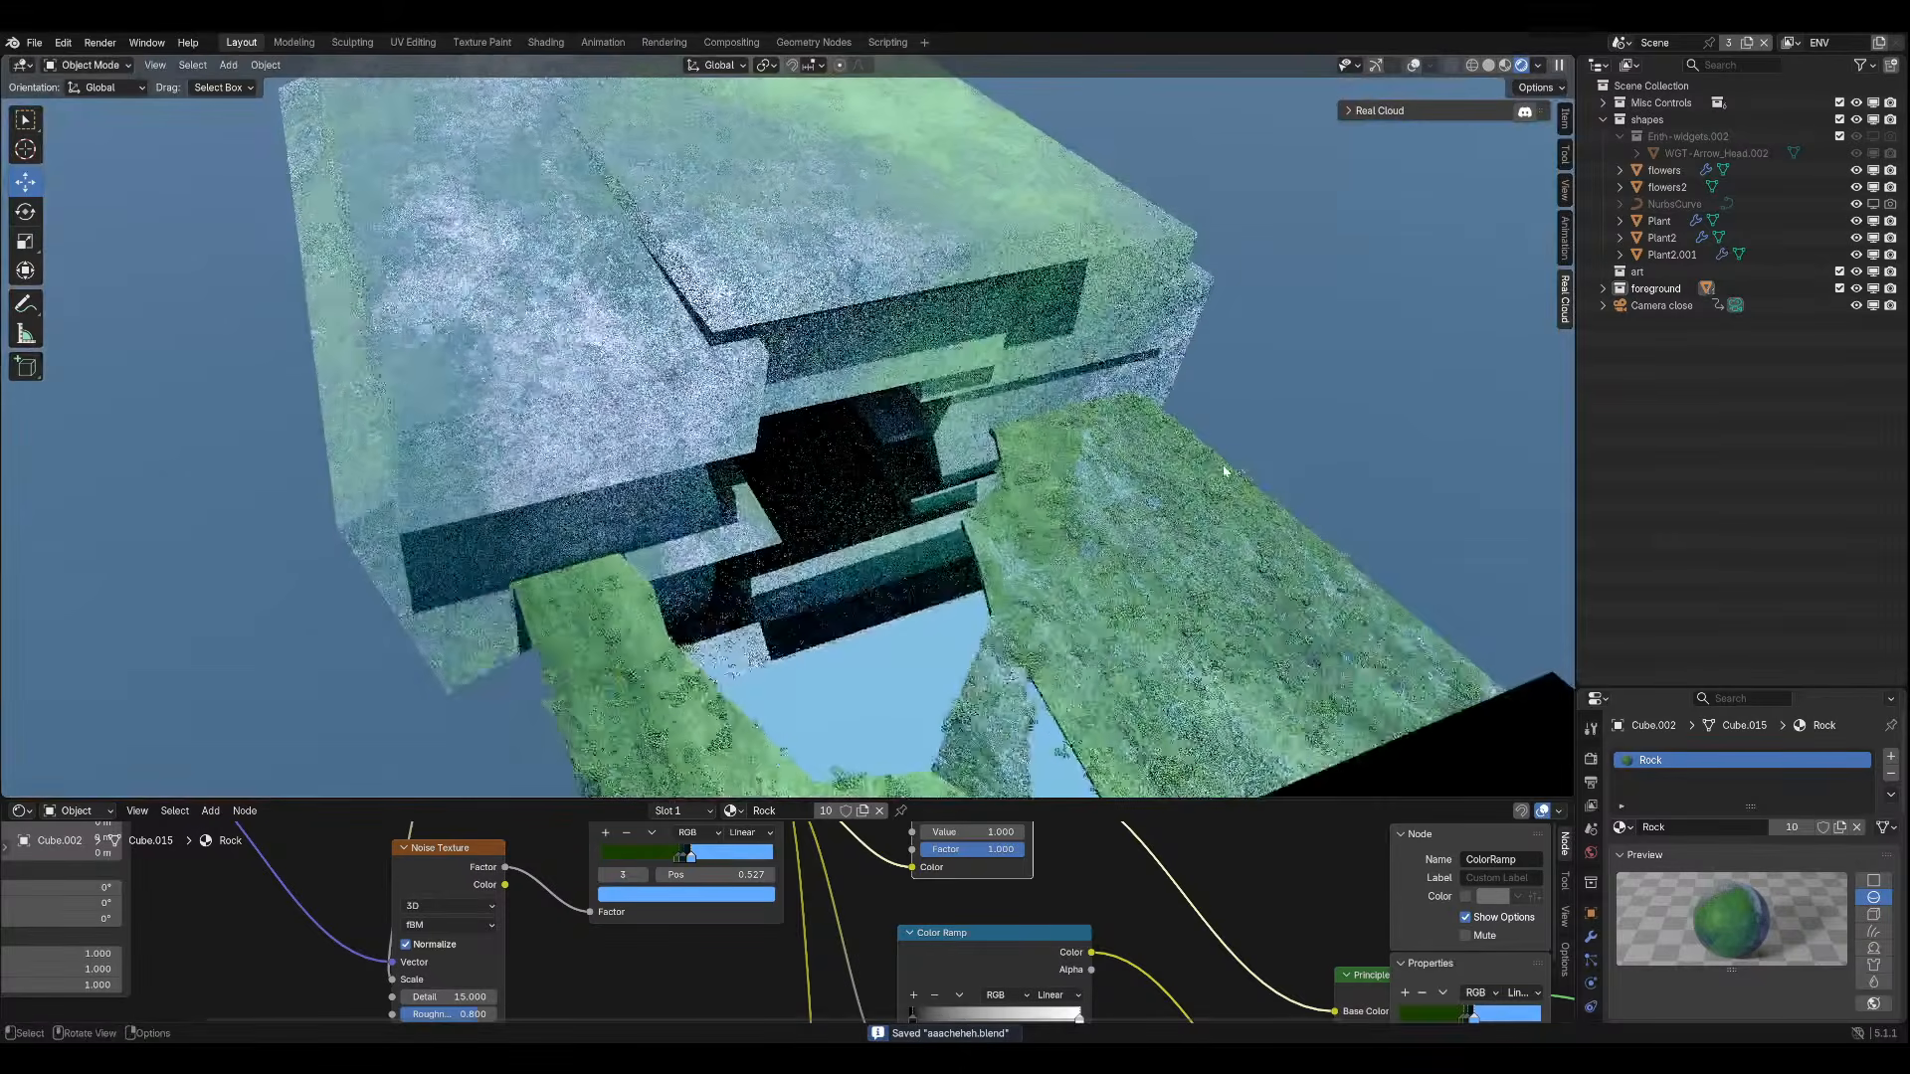
key("KP_0")
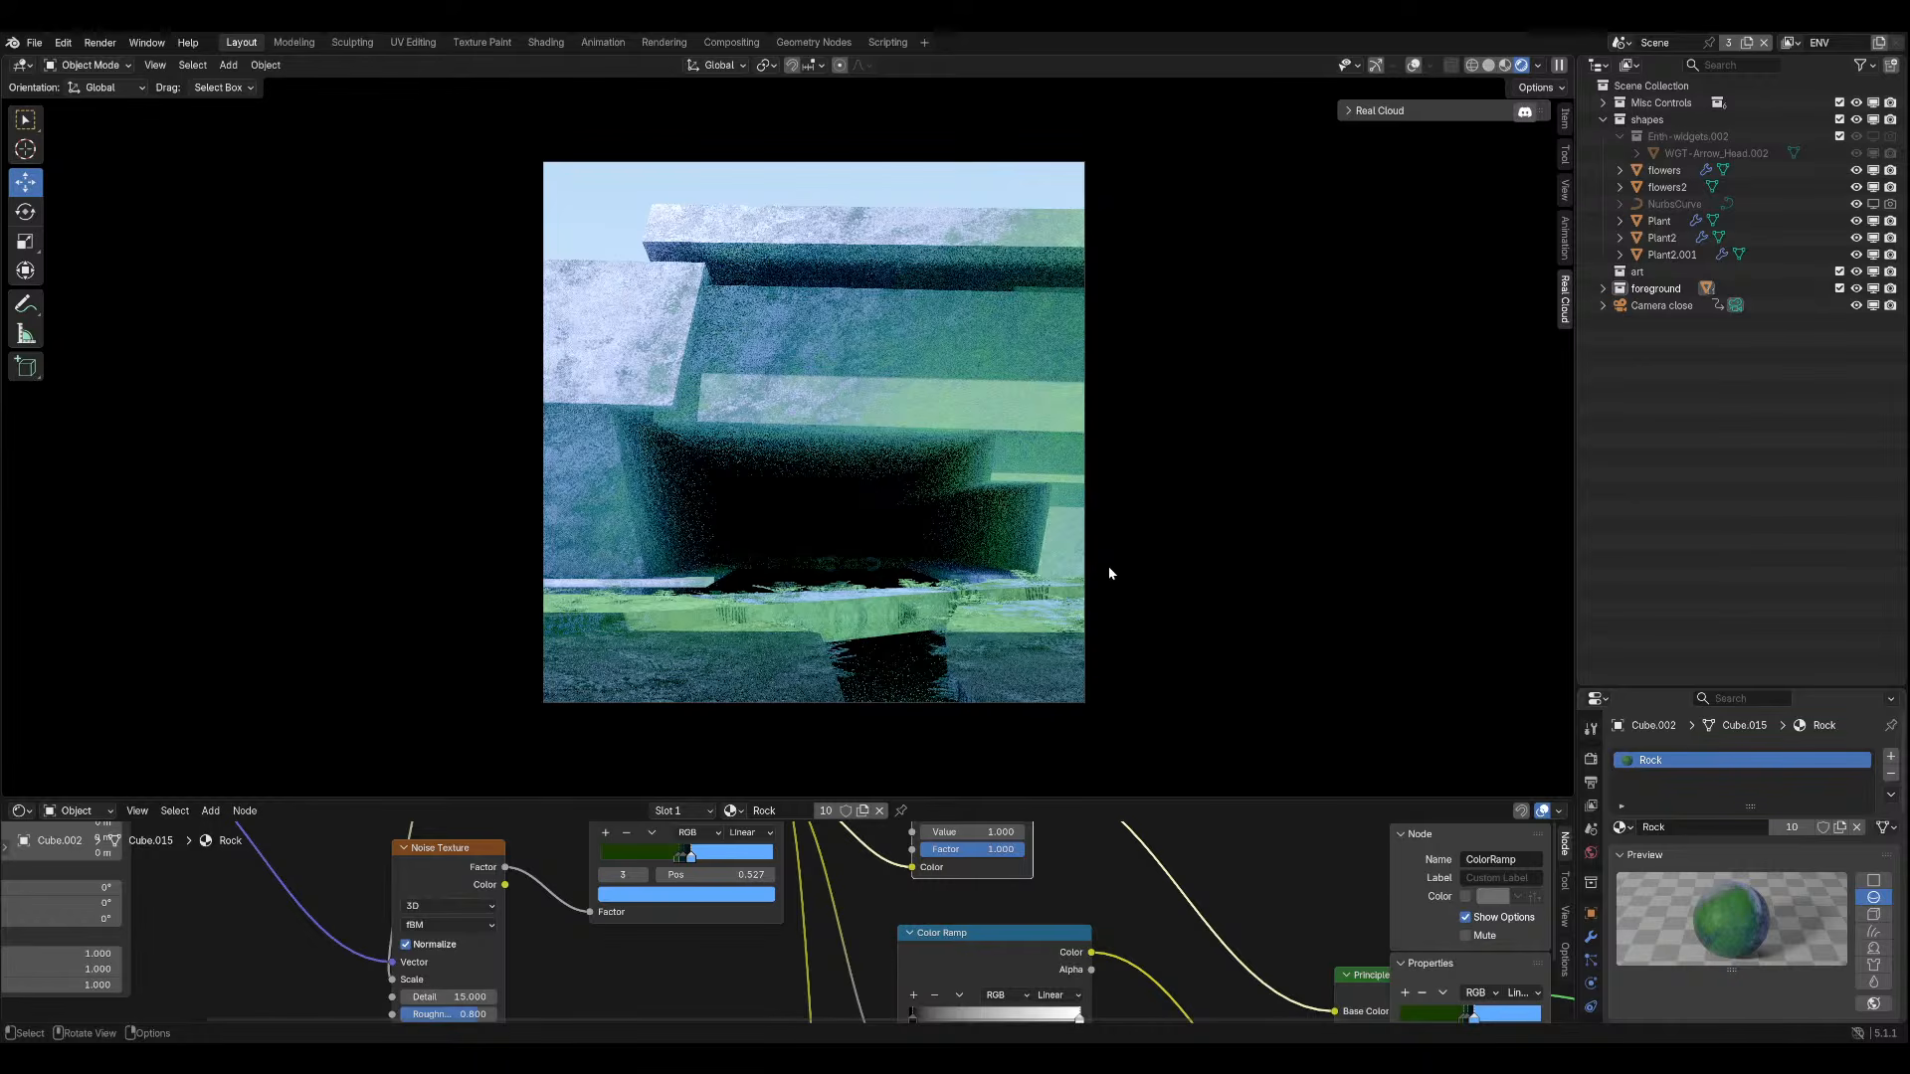
key("ctrl+s")
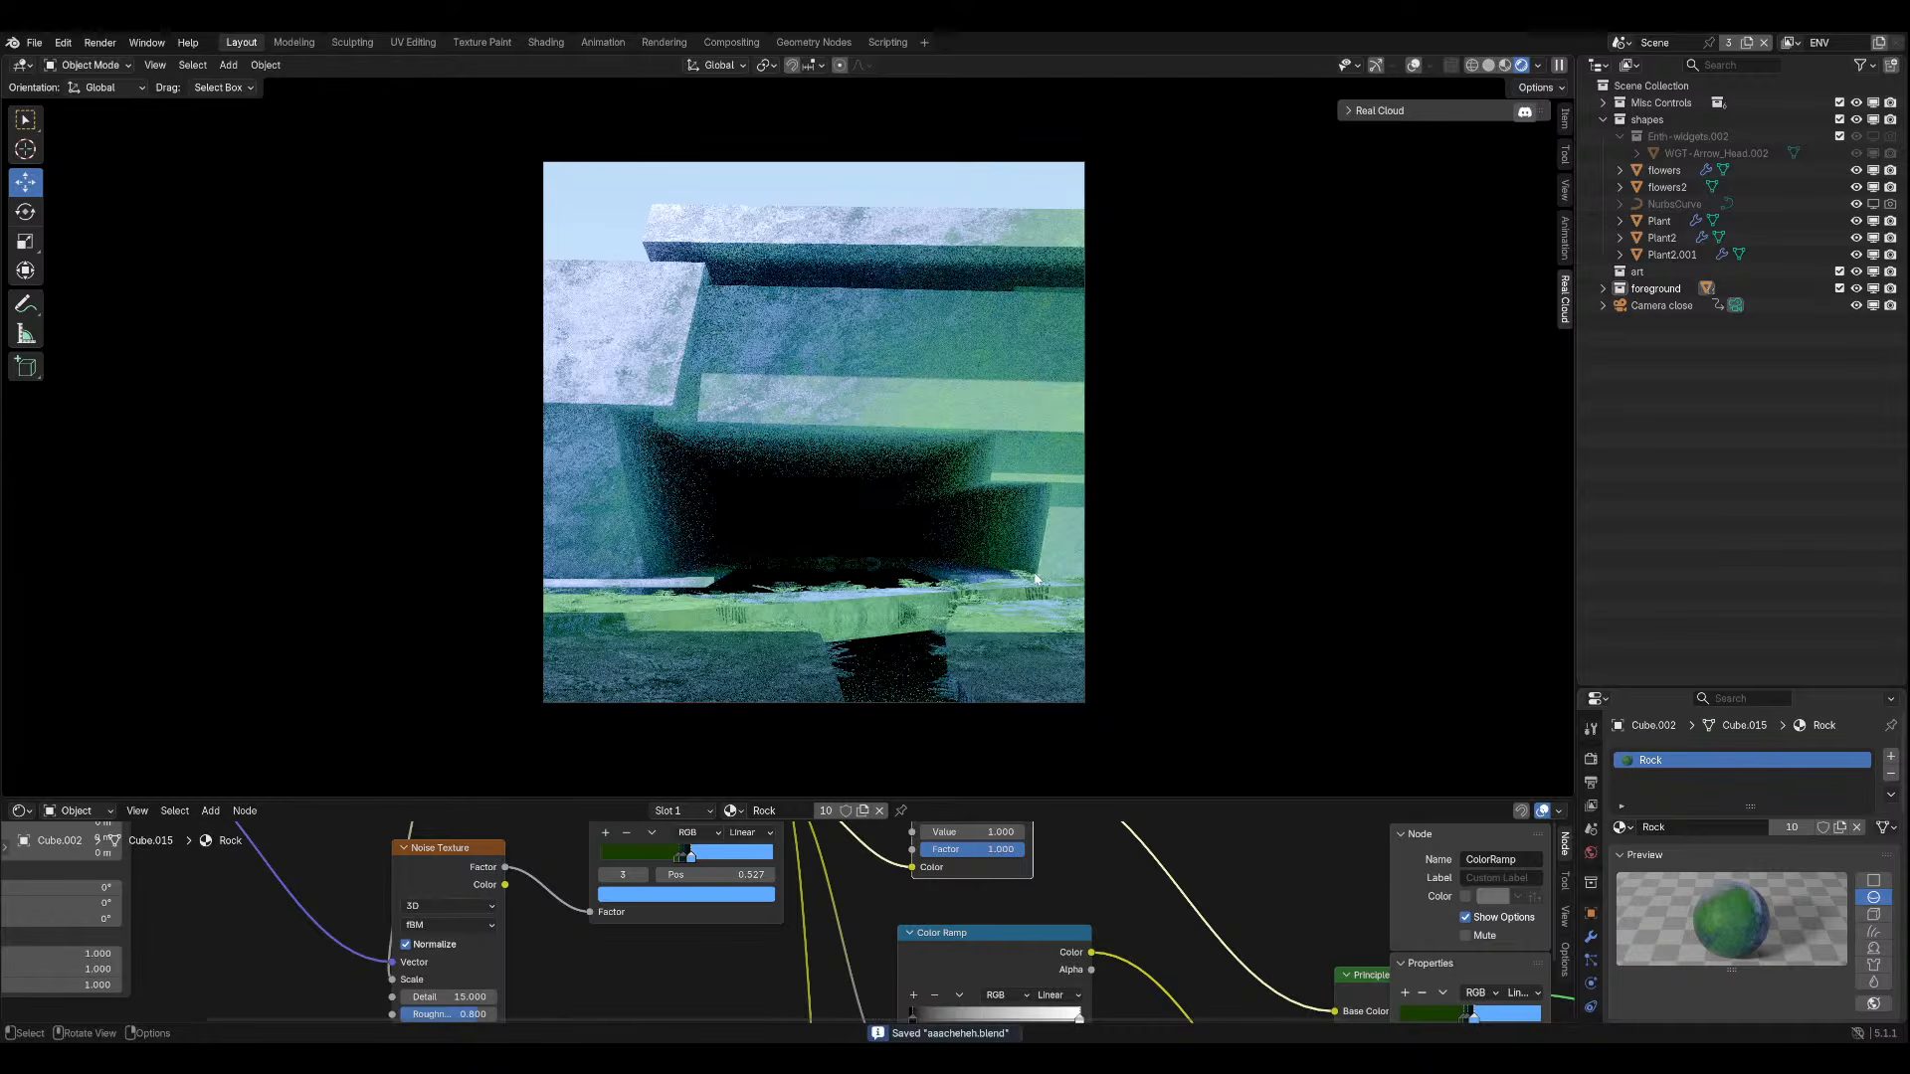
Show the overlays, select the plant-covered ground plane and examine its faces in Edit Mode, ending in Object Mode.
left_click(1414, 66)
left_click(785, 610)
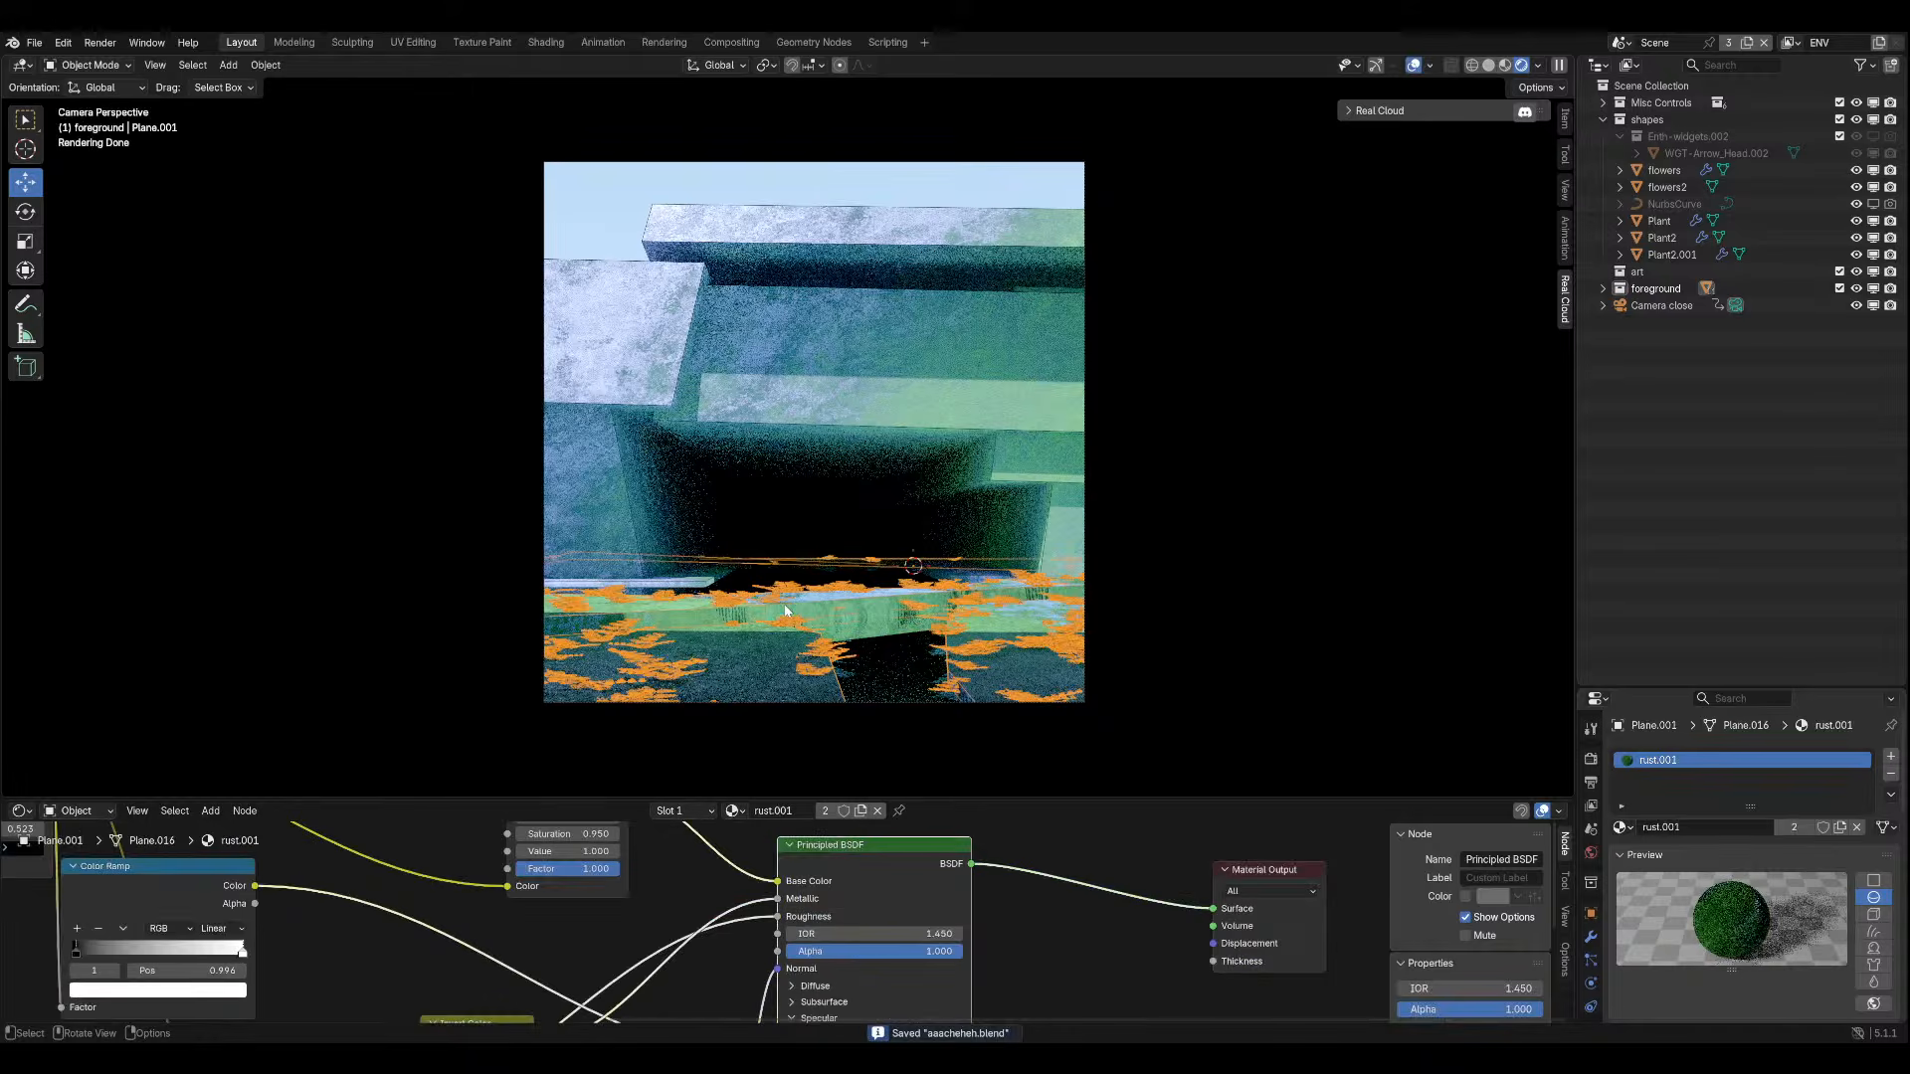
middle_click_drag(785, 610, 1122, 594)
key("Tab")
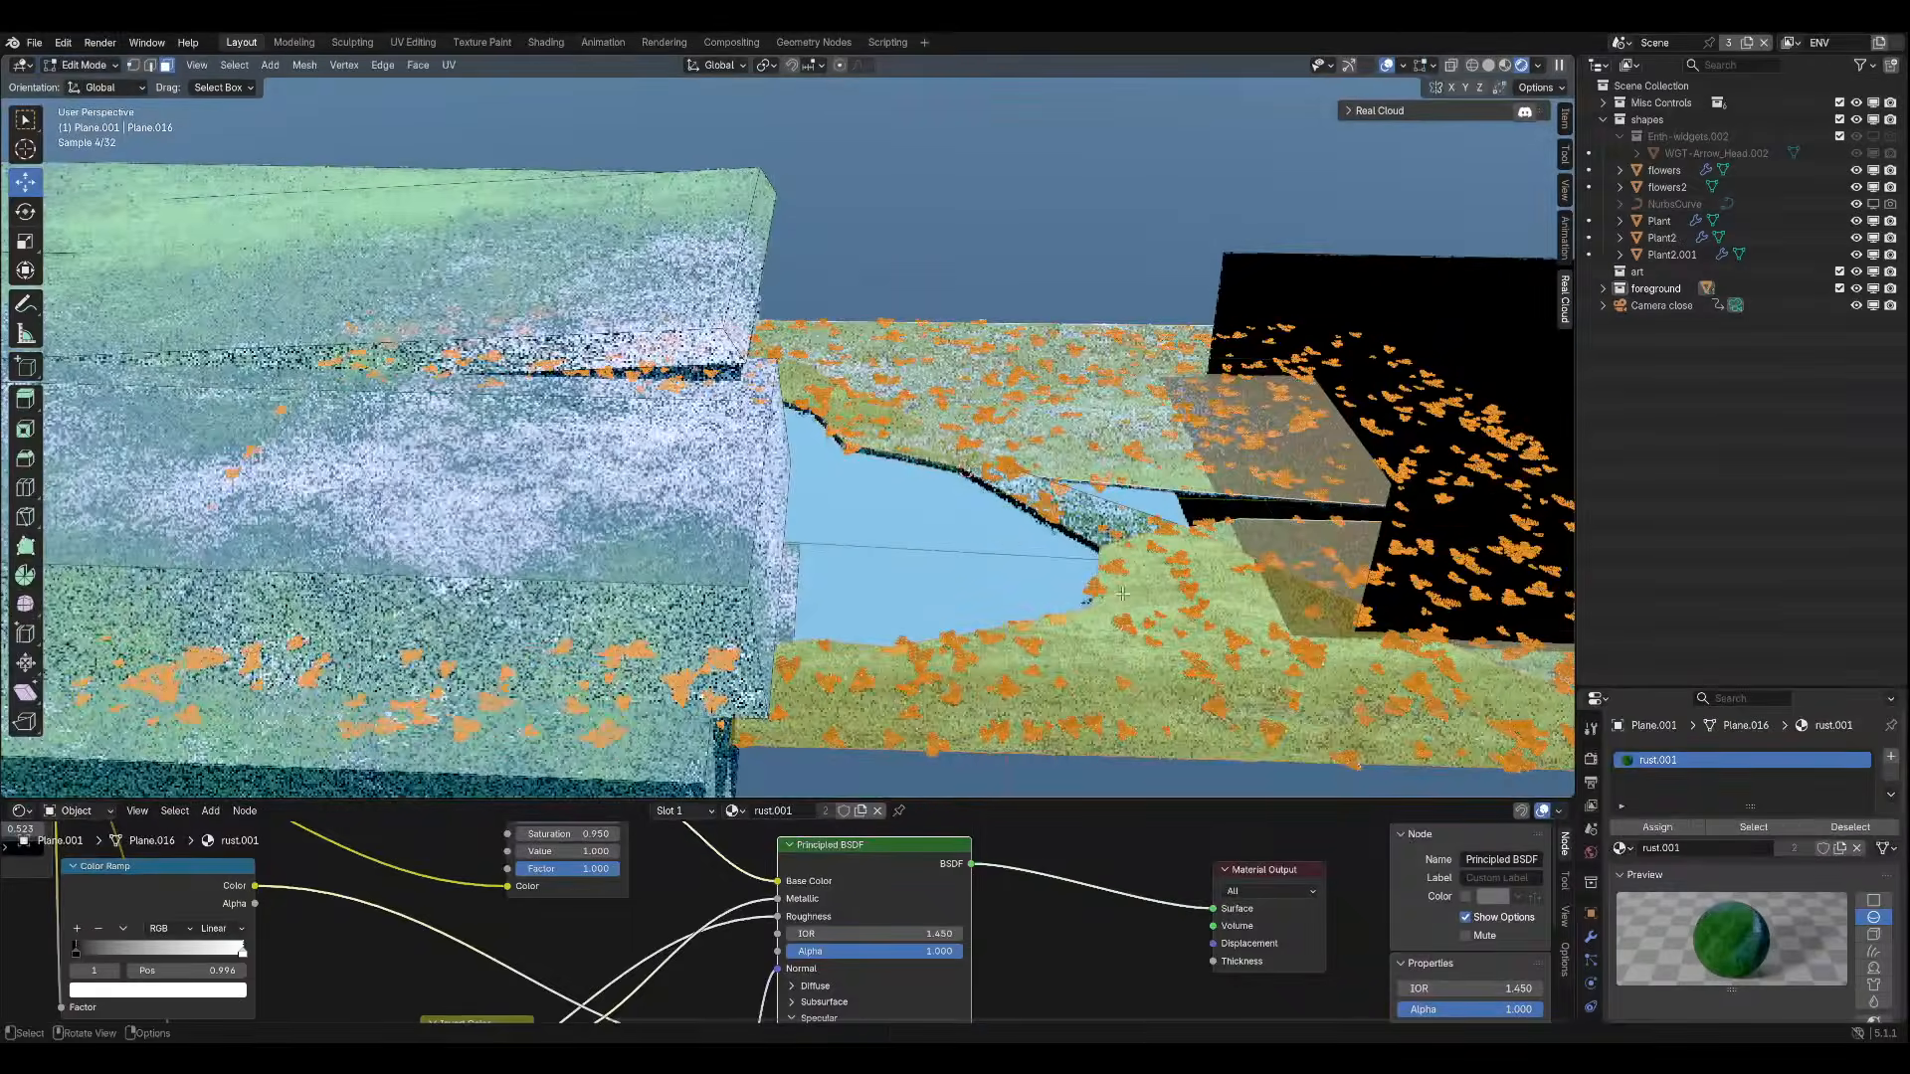
left_click(1122, 594)
left_click(1281, 545)
middle_click_drag(1281, 545, 1206, 523)
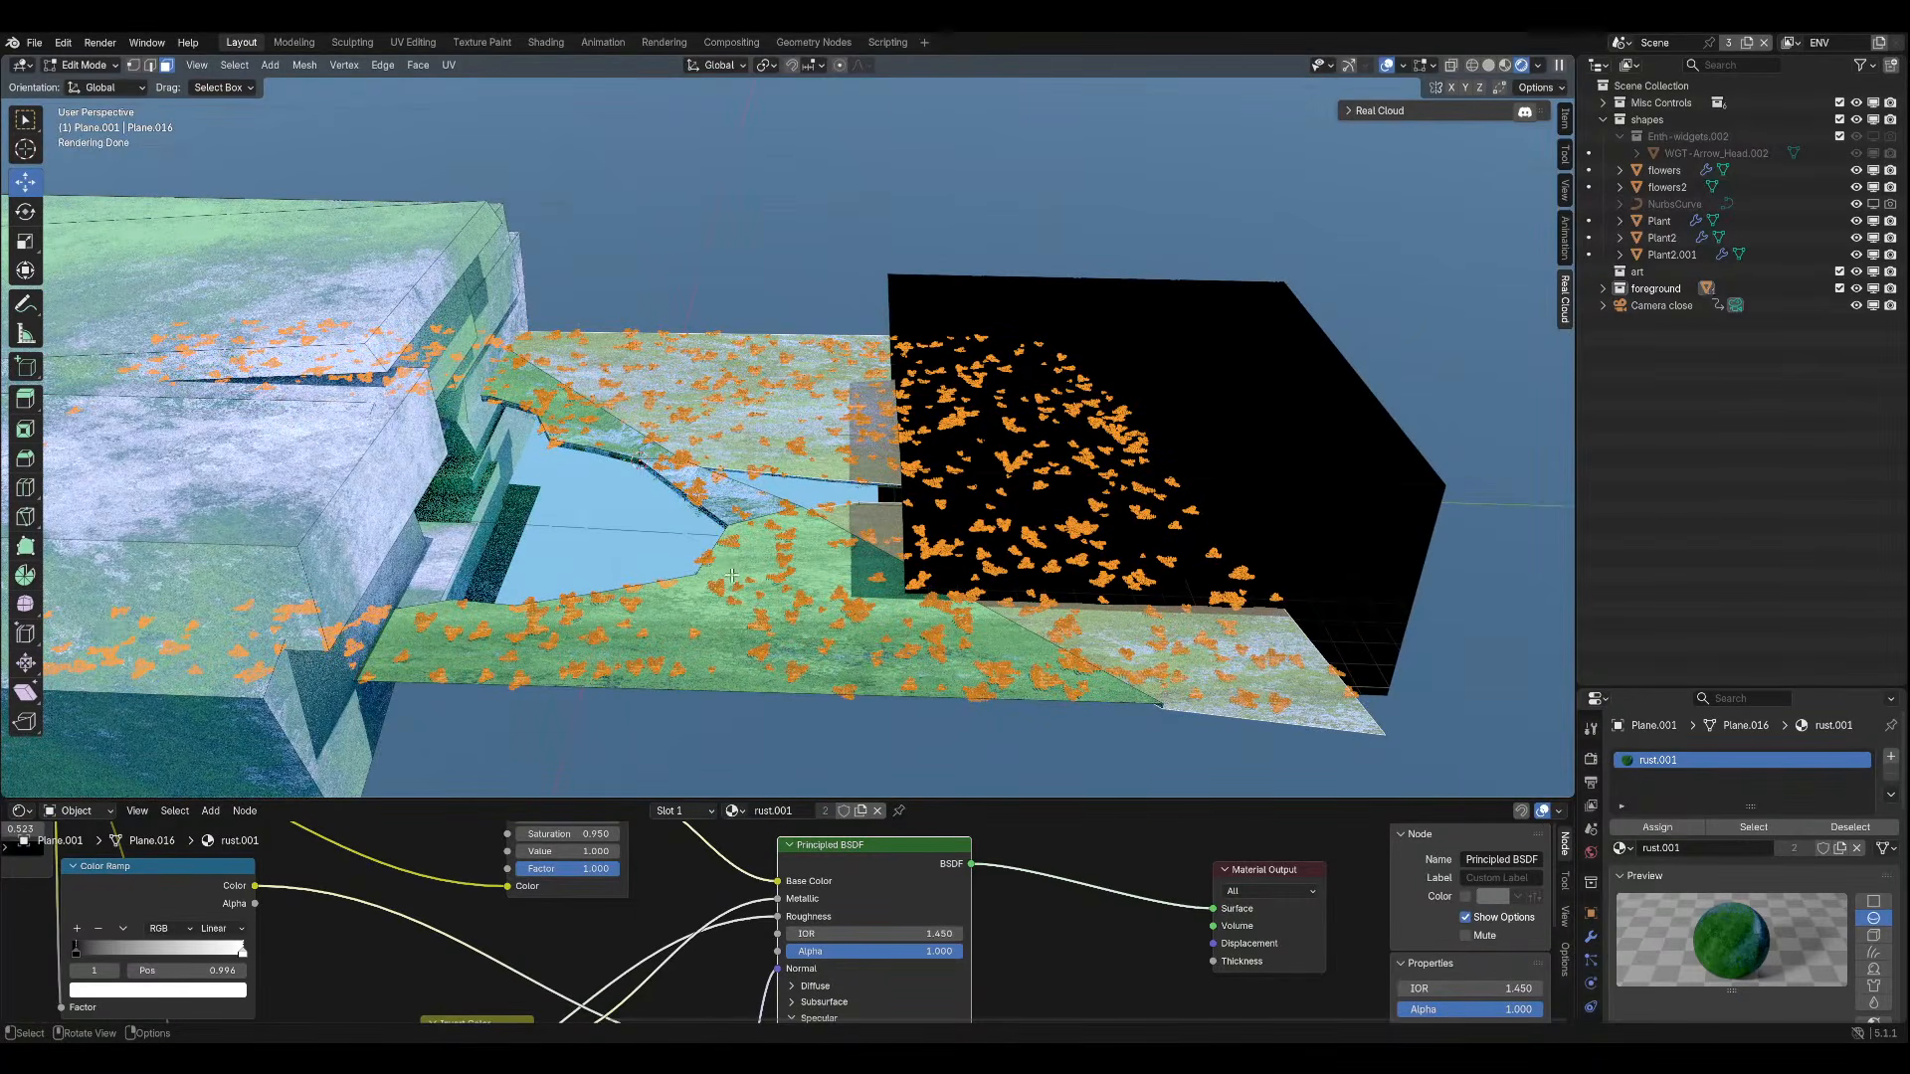
left_click(84, 64)
left_click(80, 94)
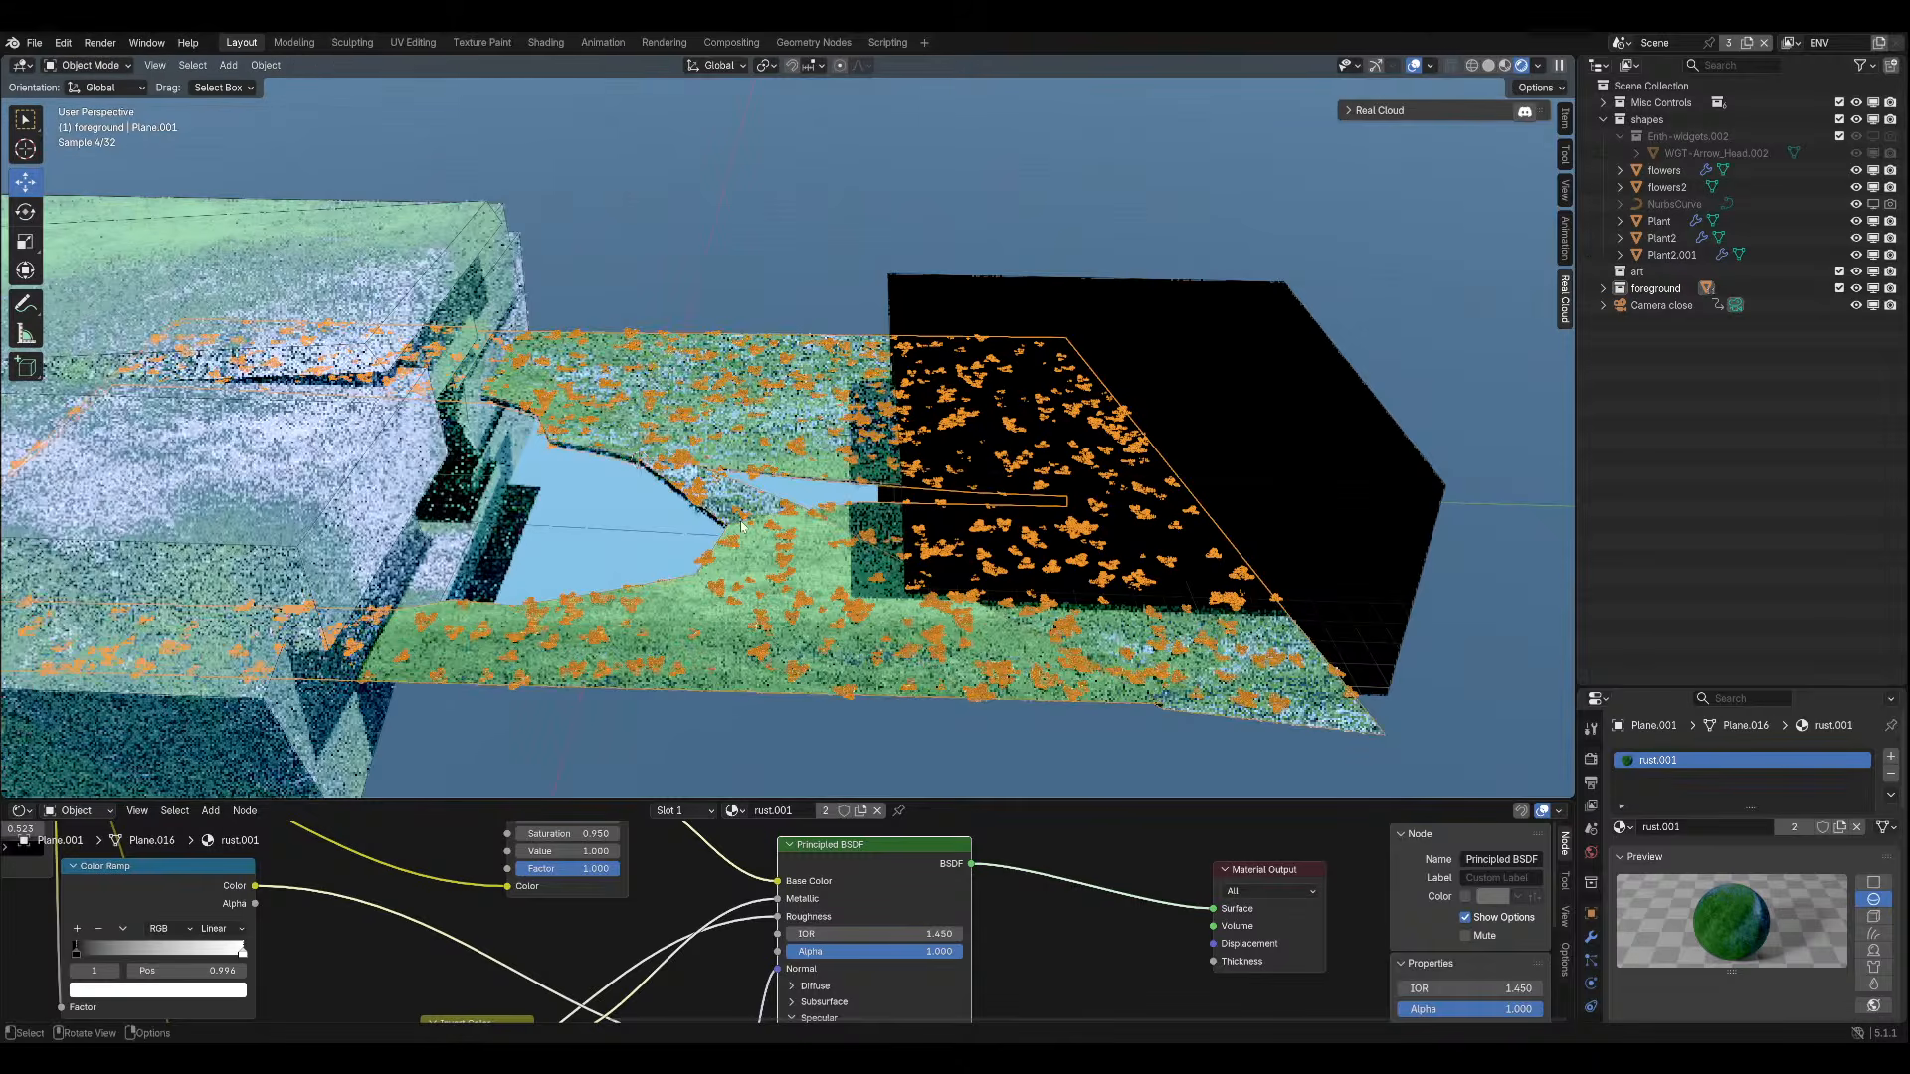
Review the ground plane's Scatter on Surface density, instancing, transform and randomize settings, including with the plane in Edit Mode.
left_click(1591, 937)
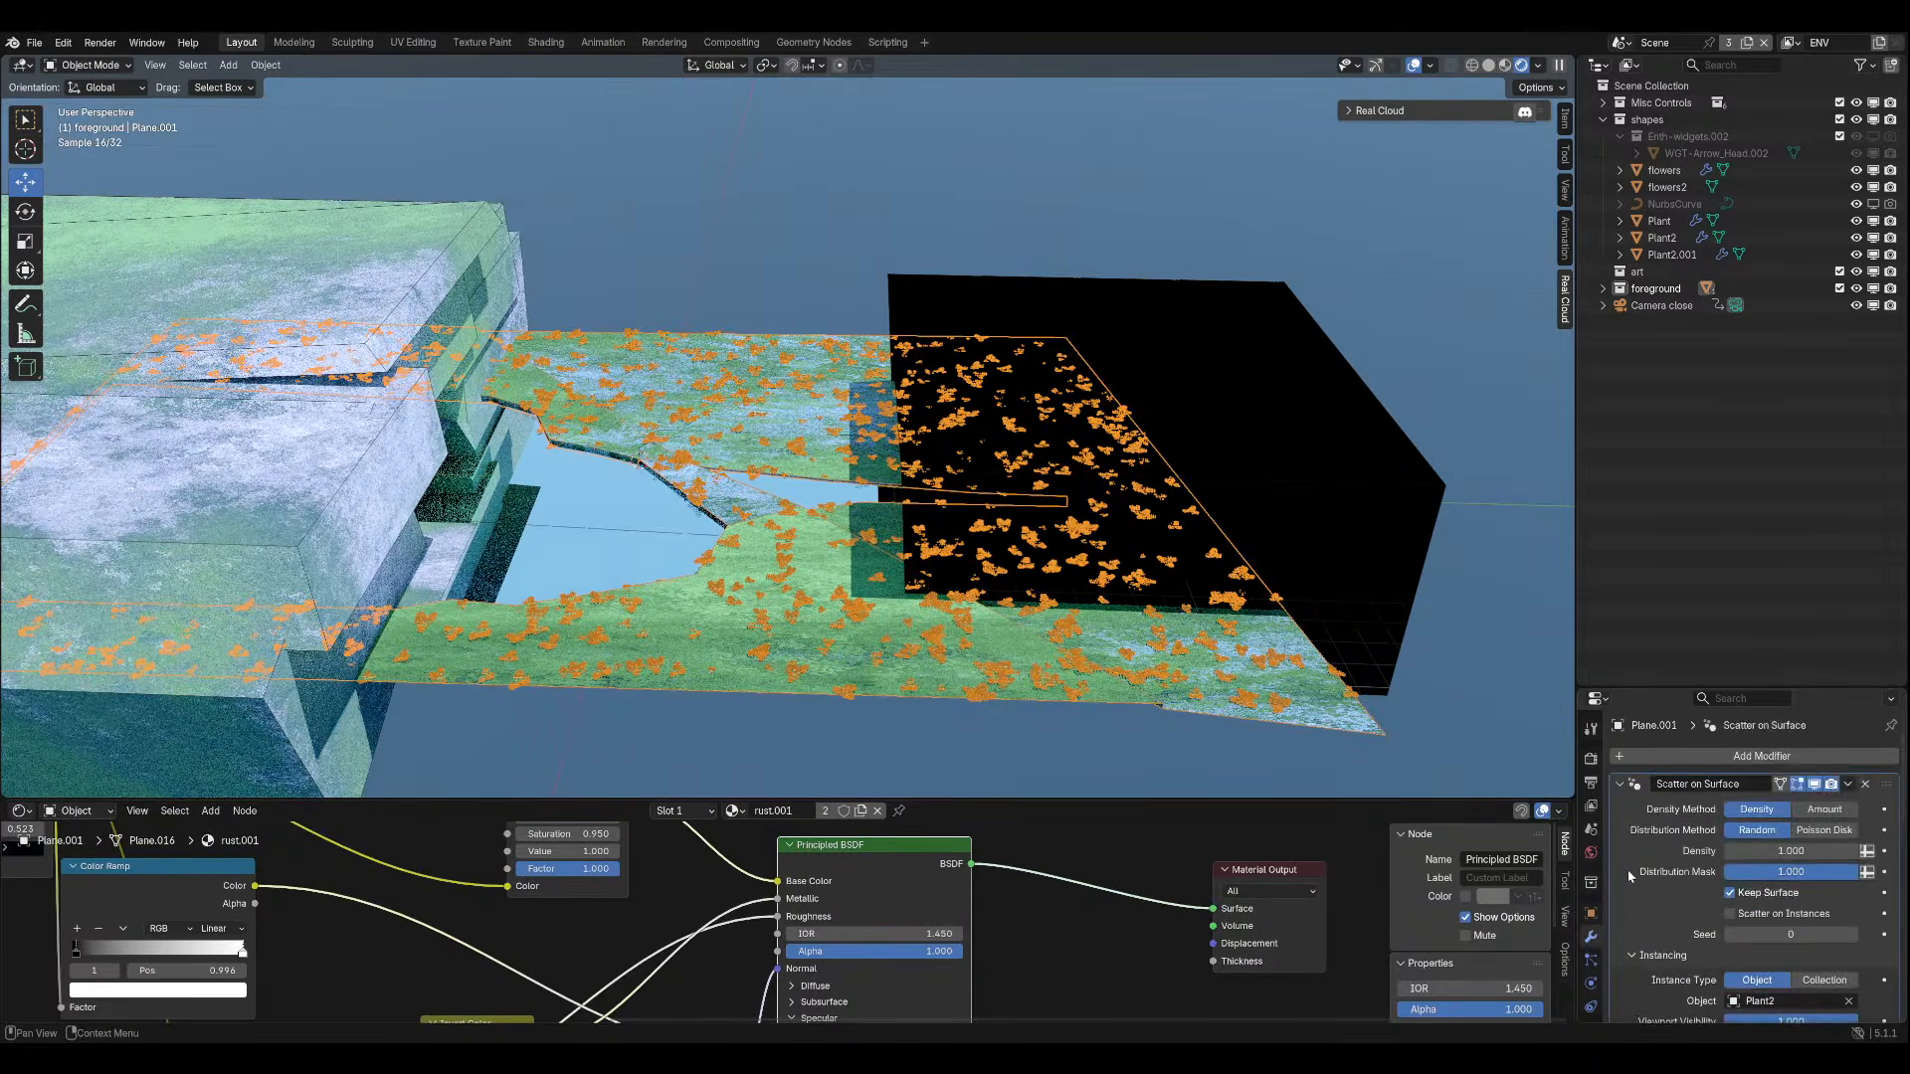
scroll(1627, 867, "down", 3)
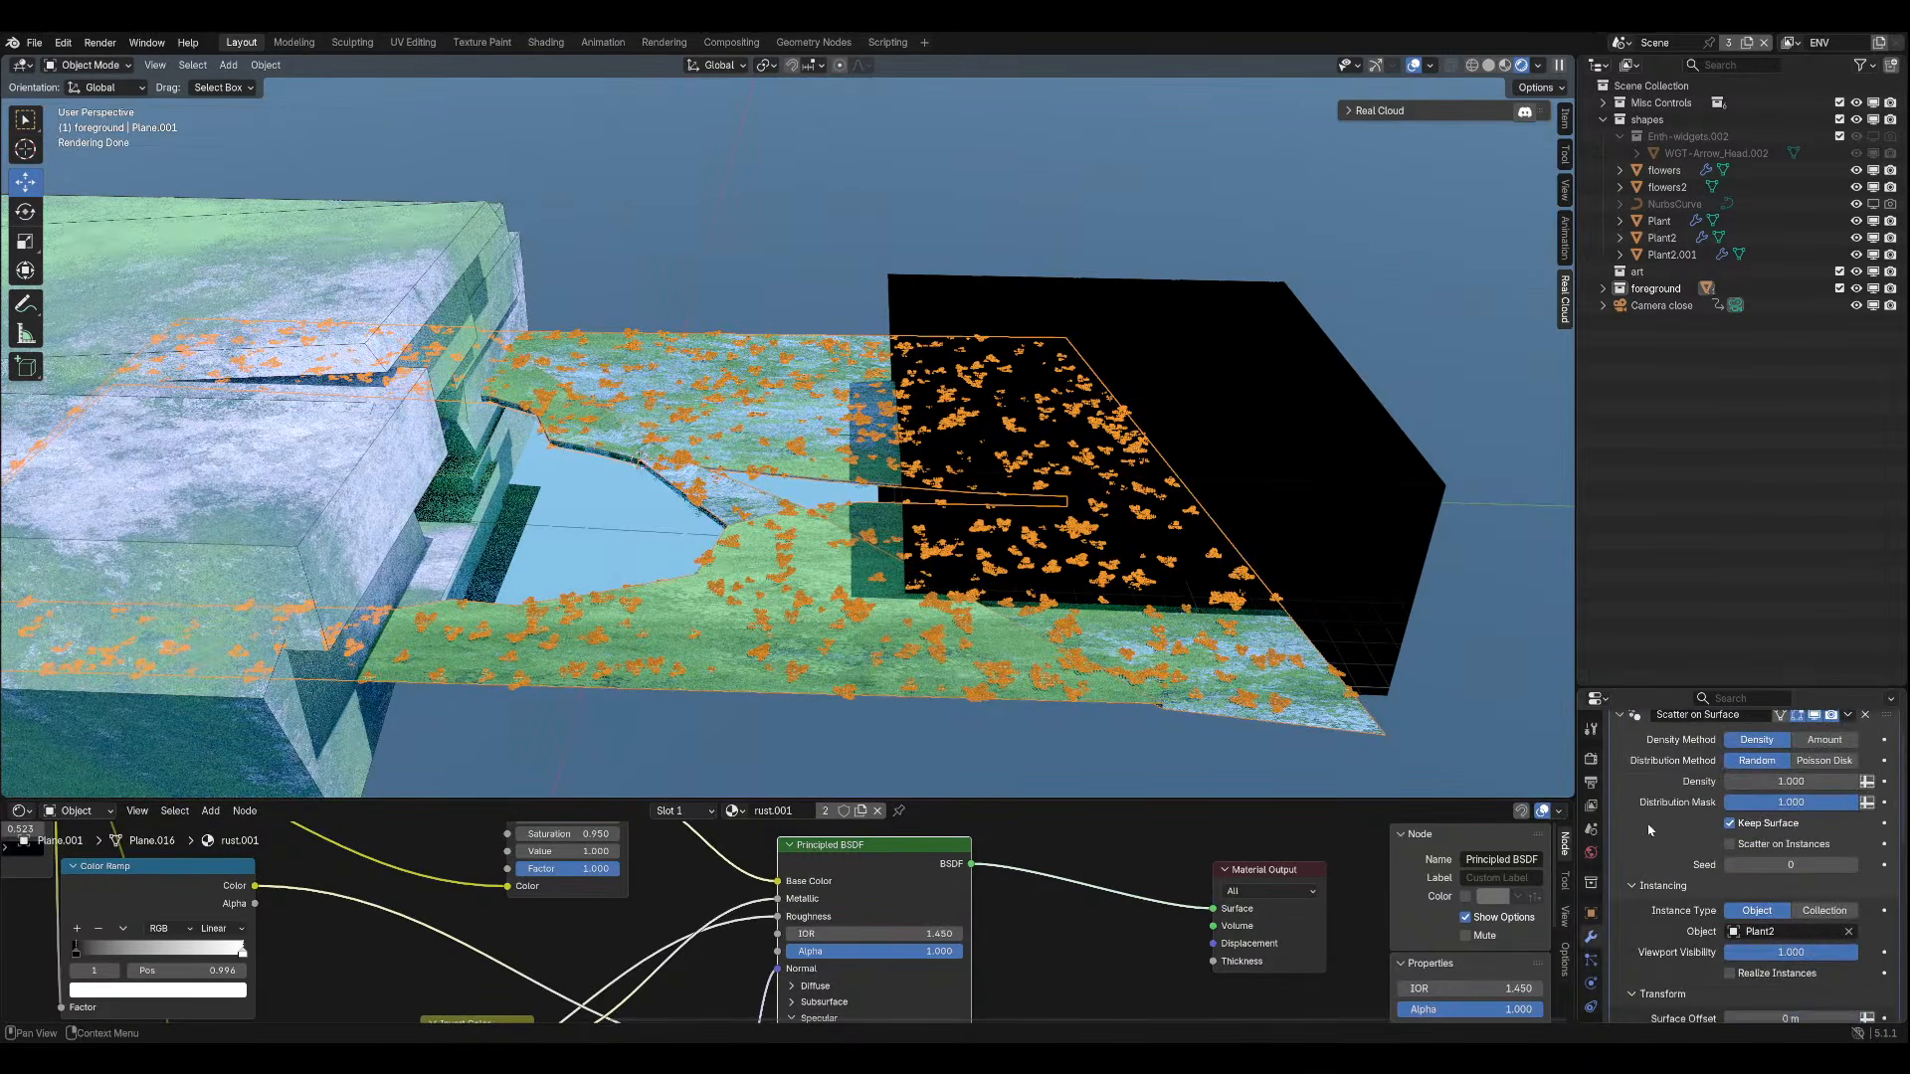
scroll(1652, 796, "down", 5)
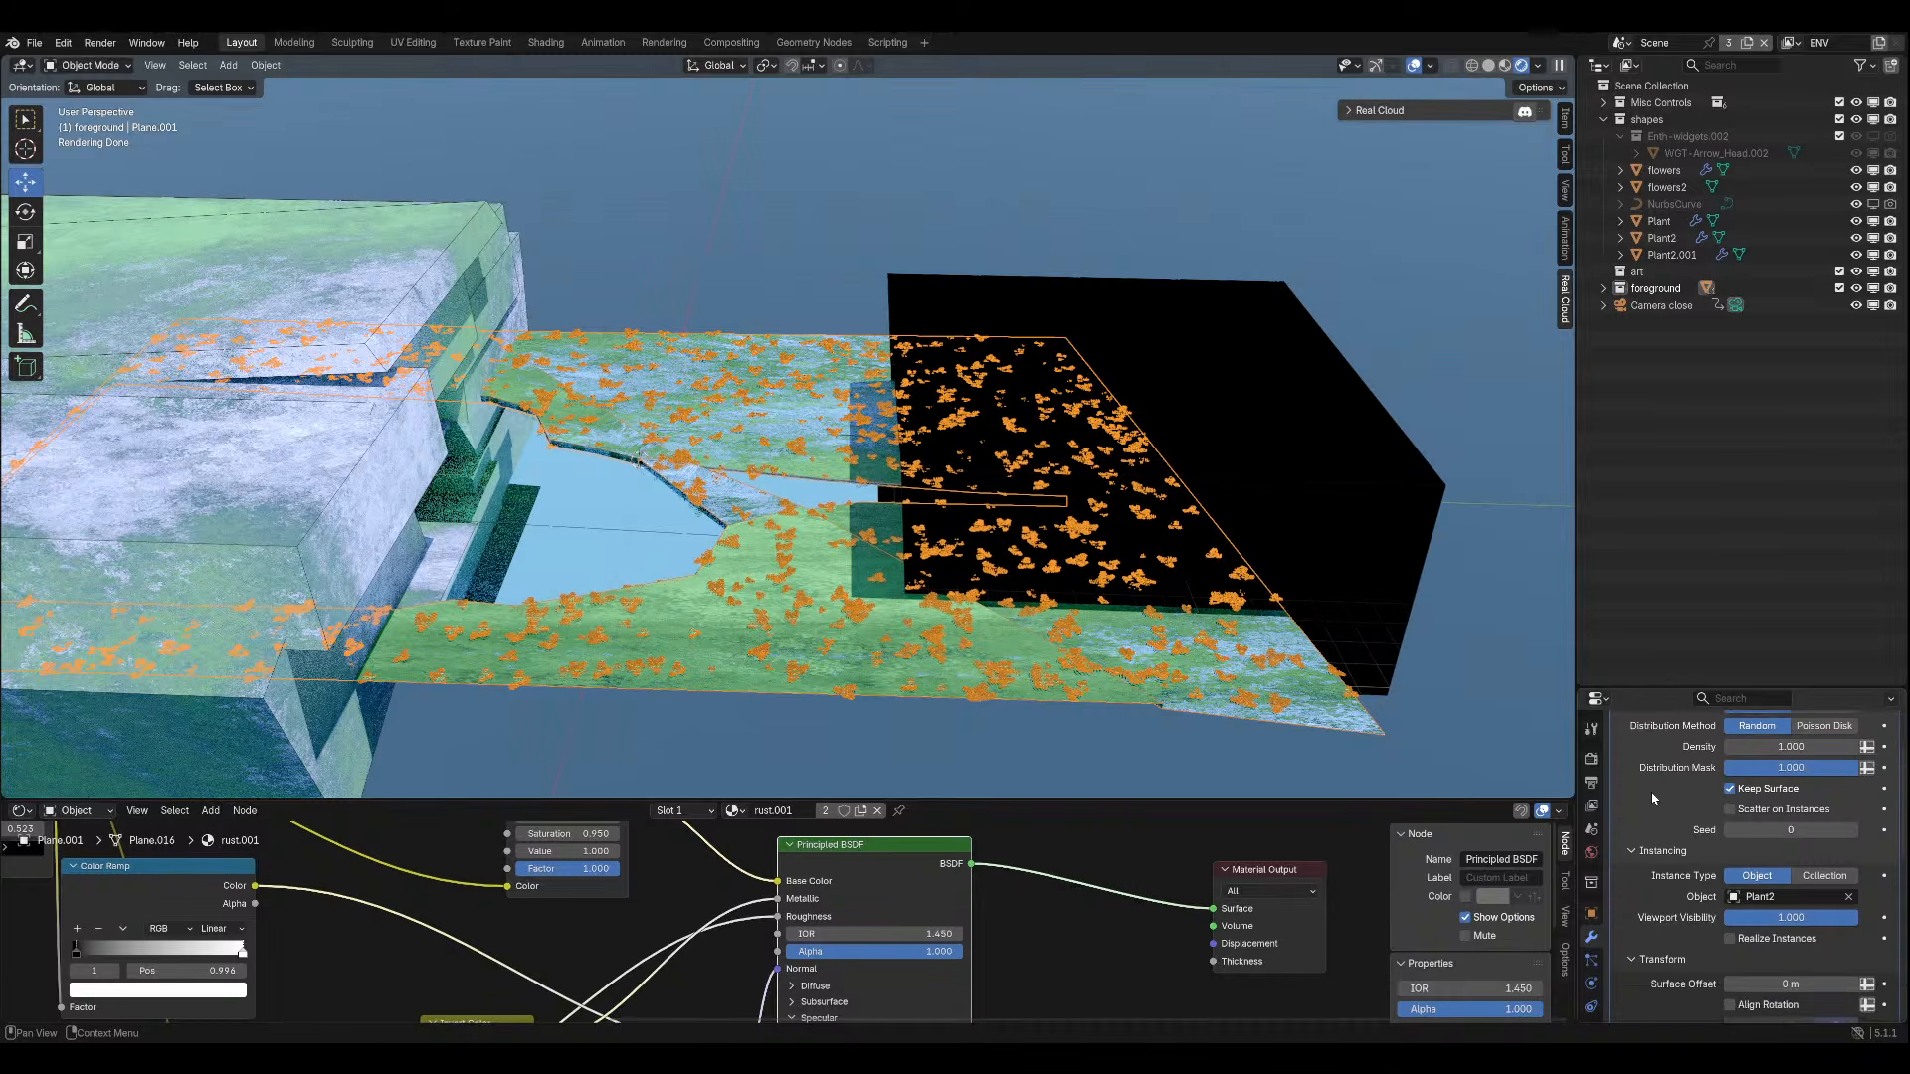
scroll(1640, 823, "down", 2)
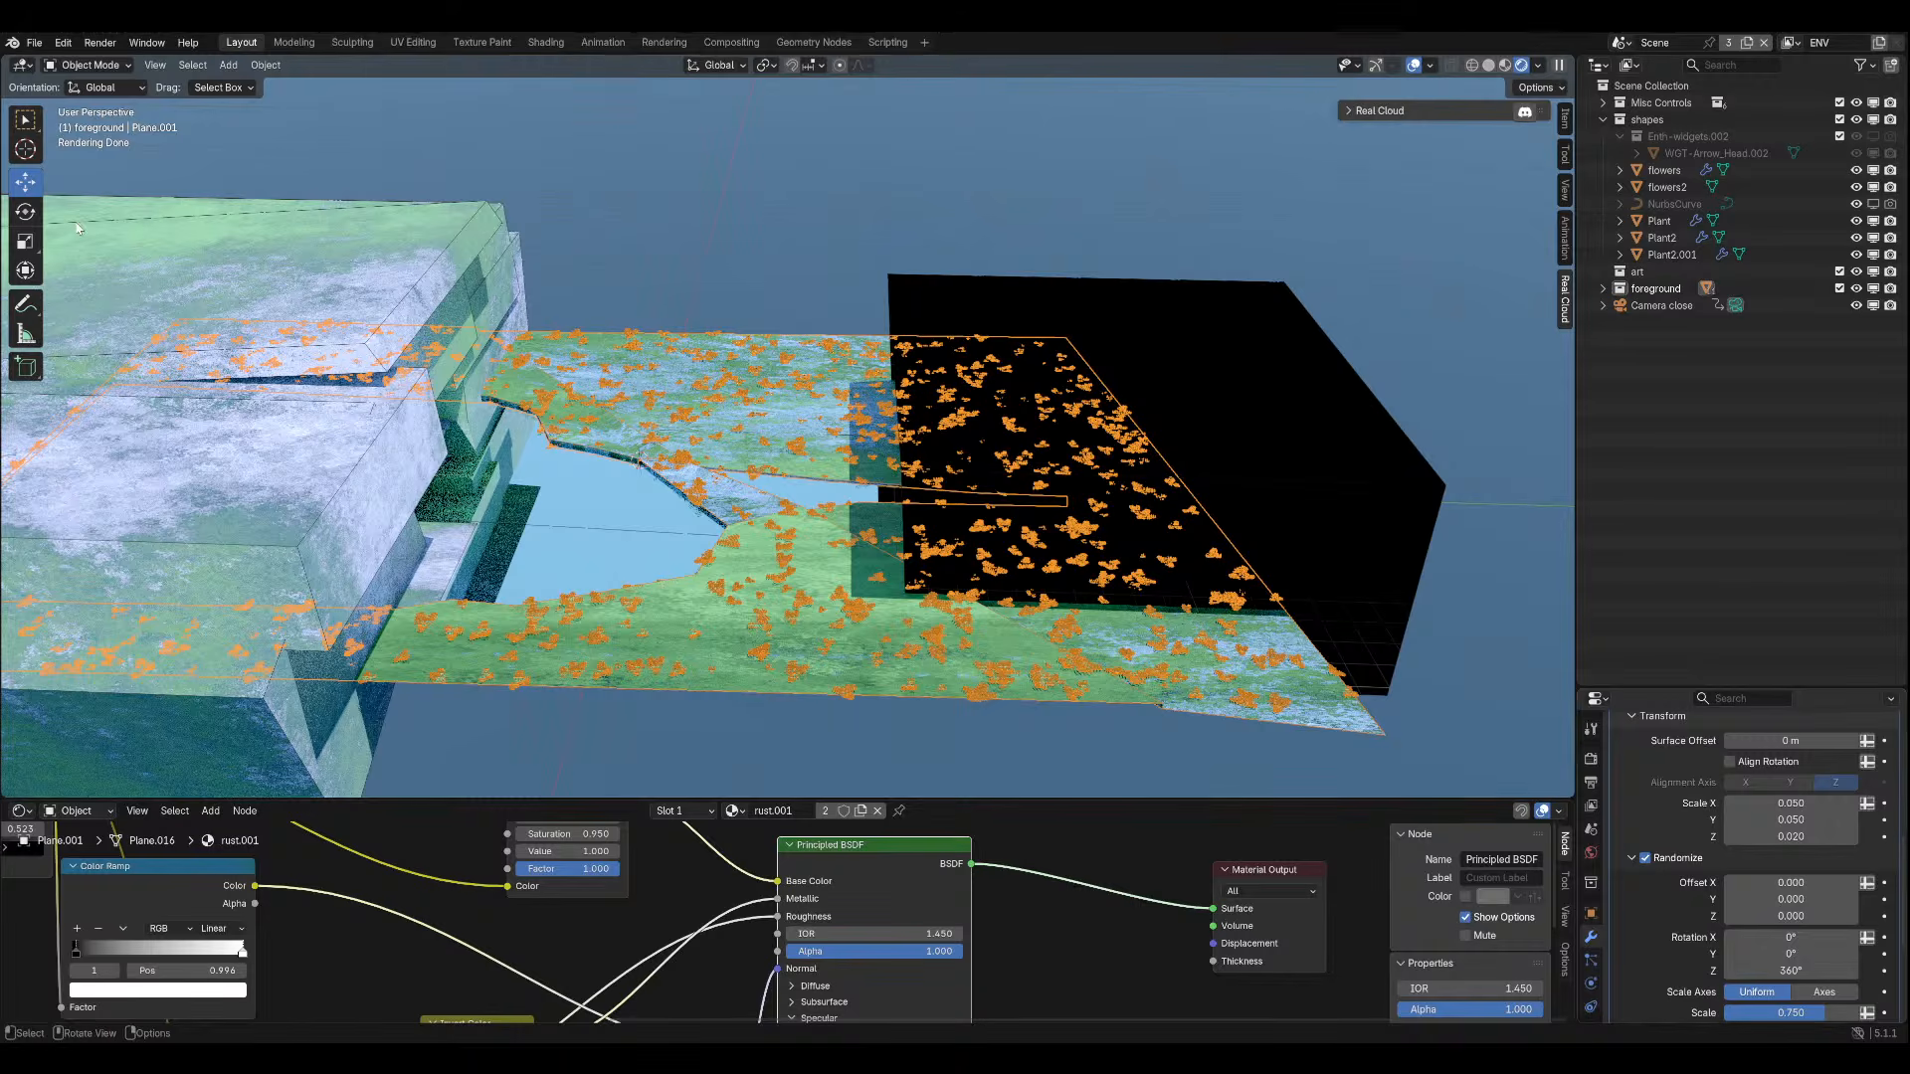
left_click(90, 65)
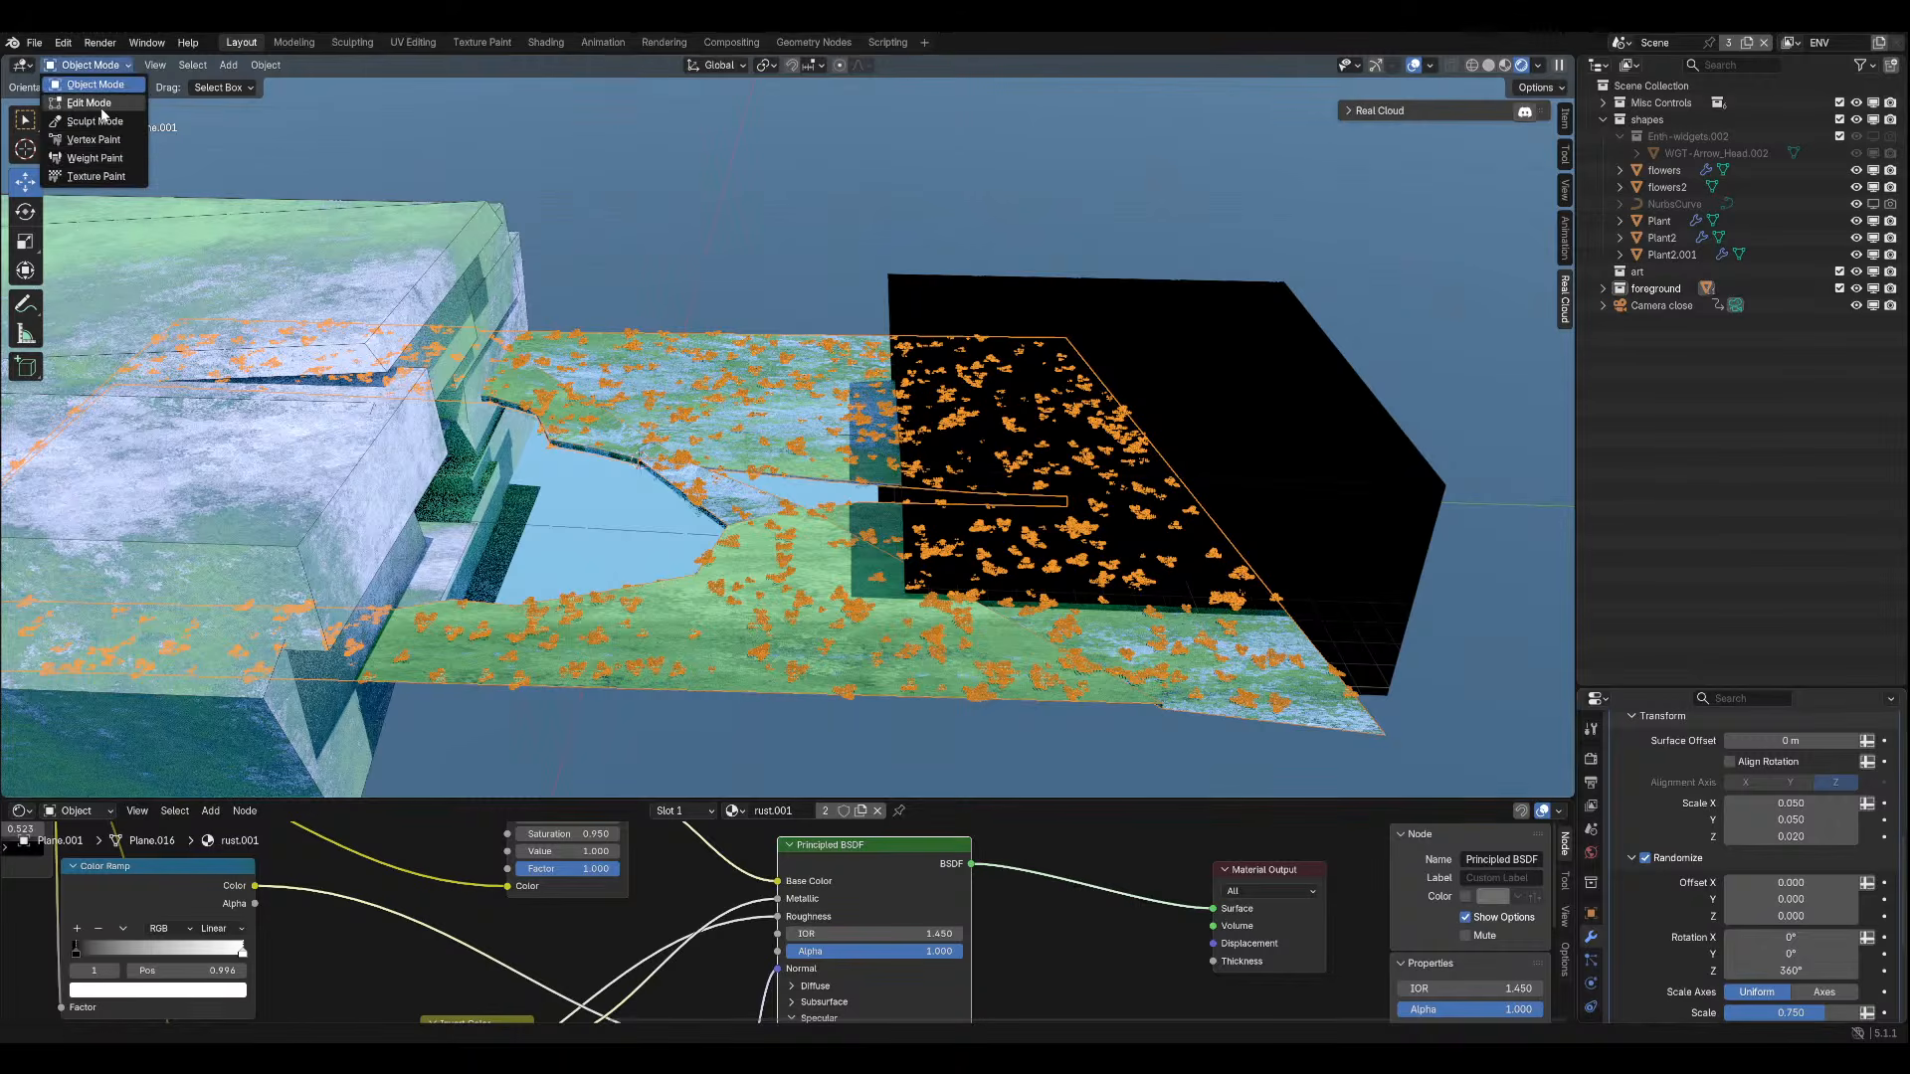
left_click(89, 102)
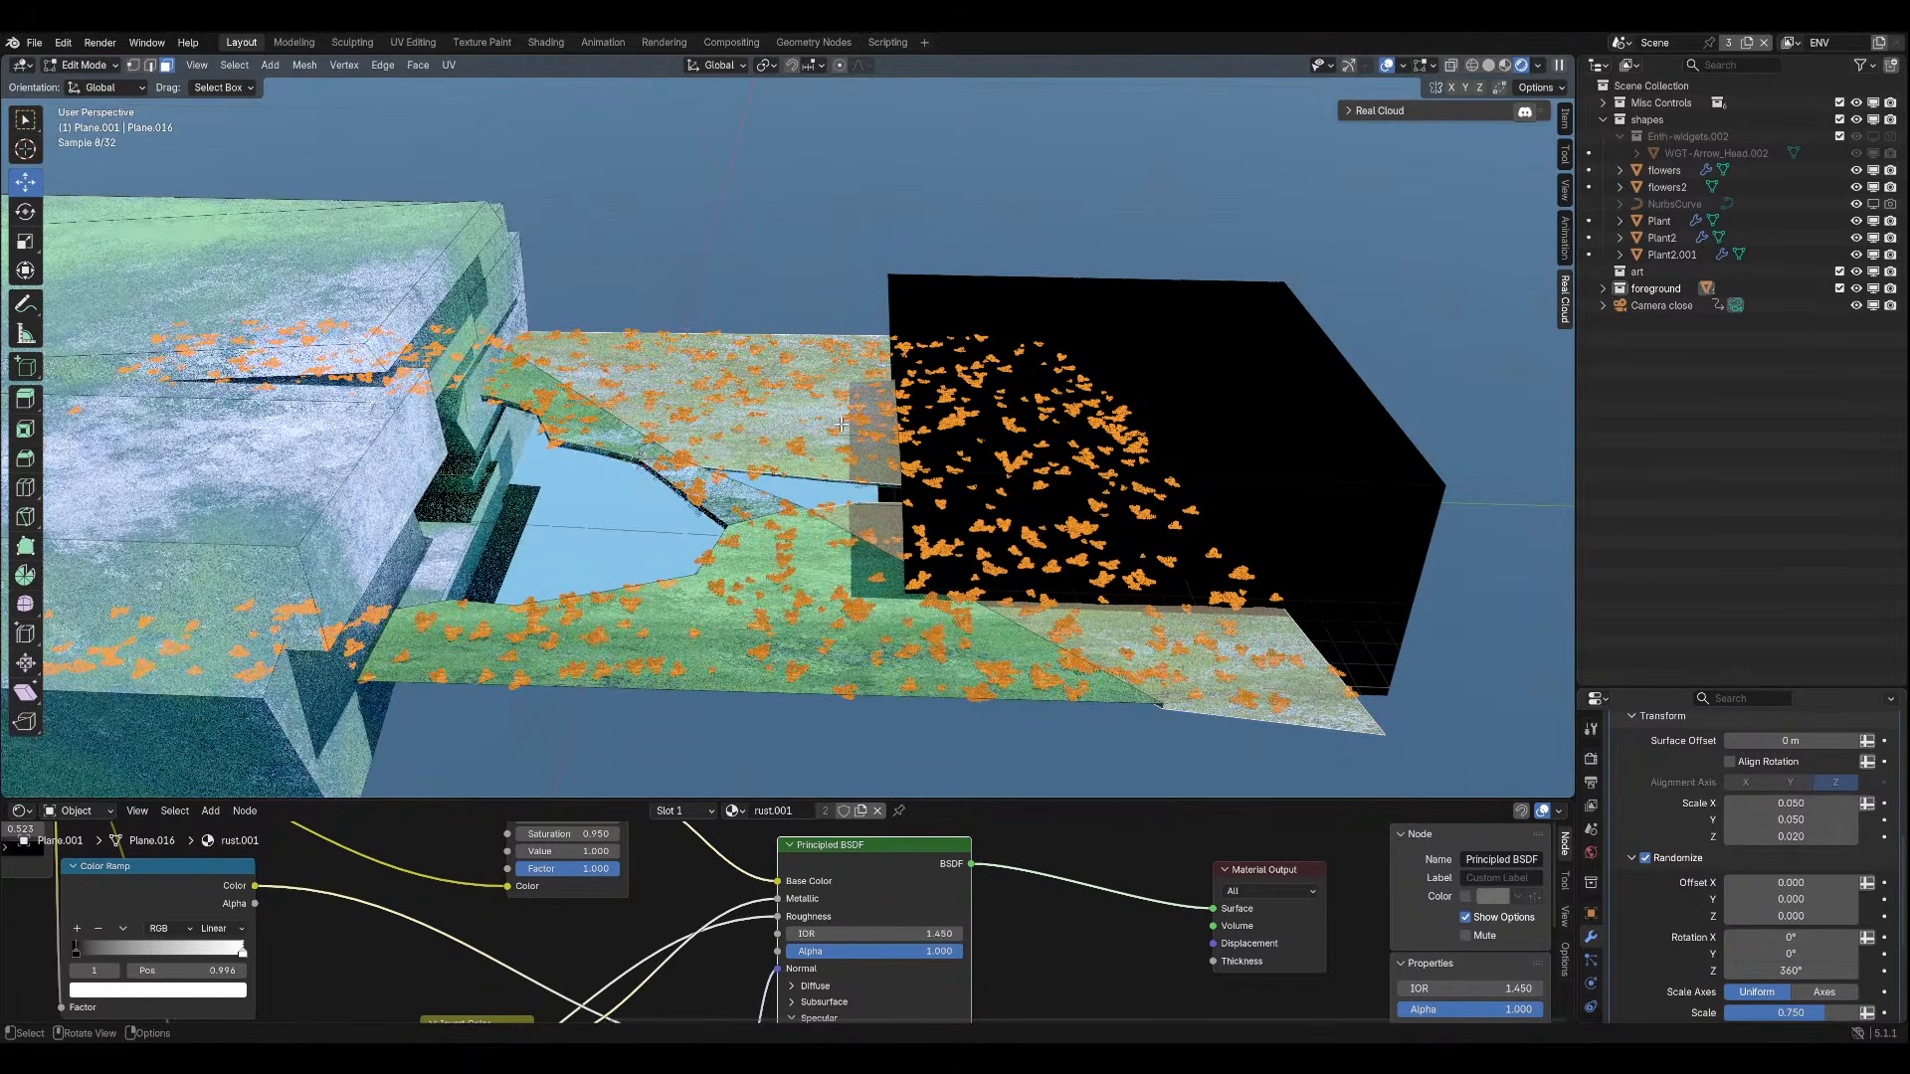
left_click(1591, 935)
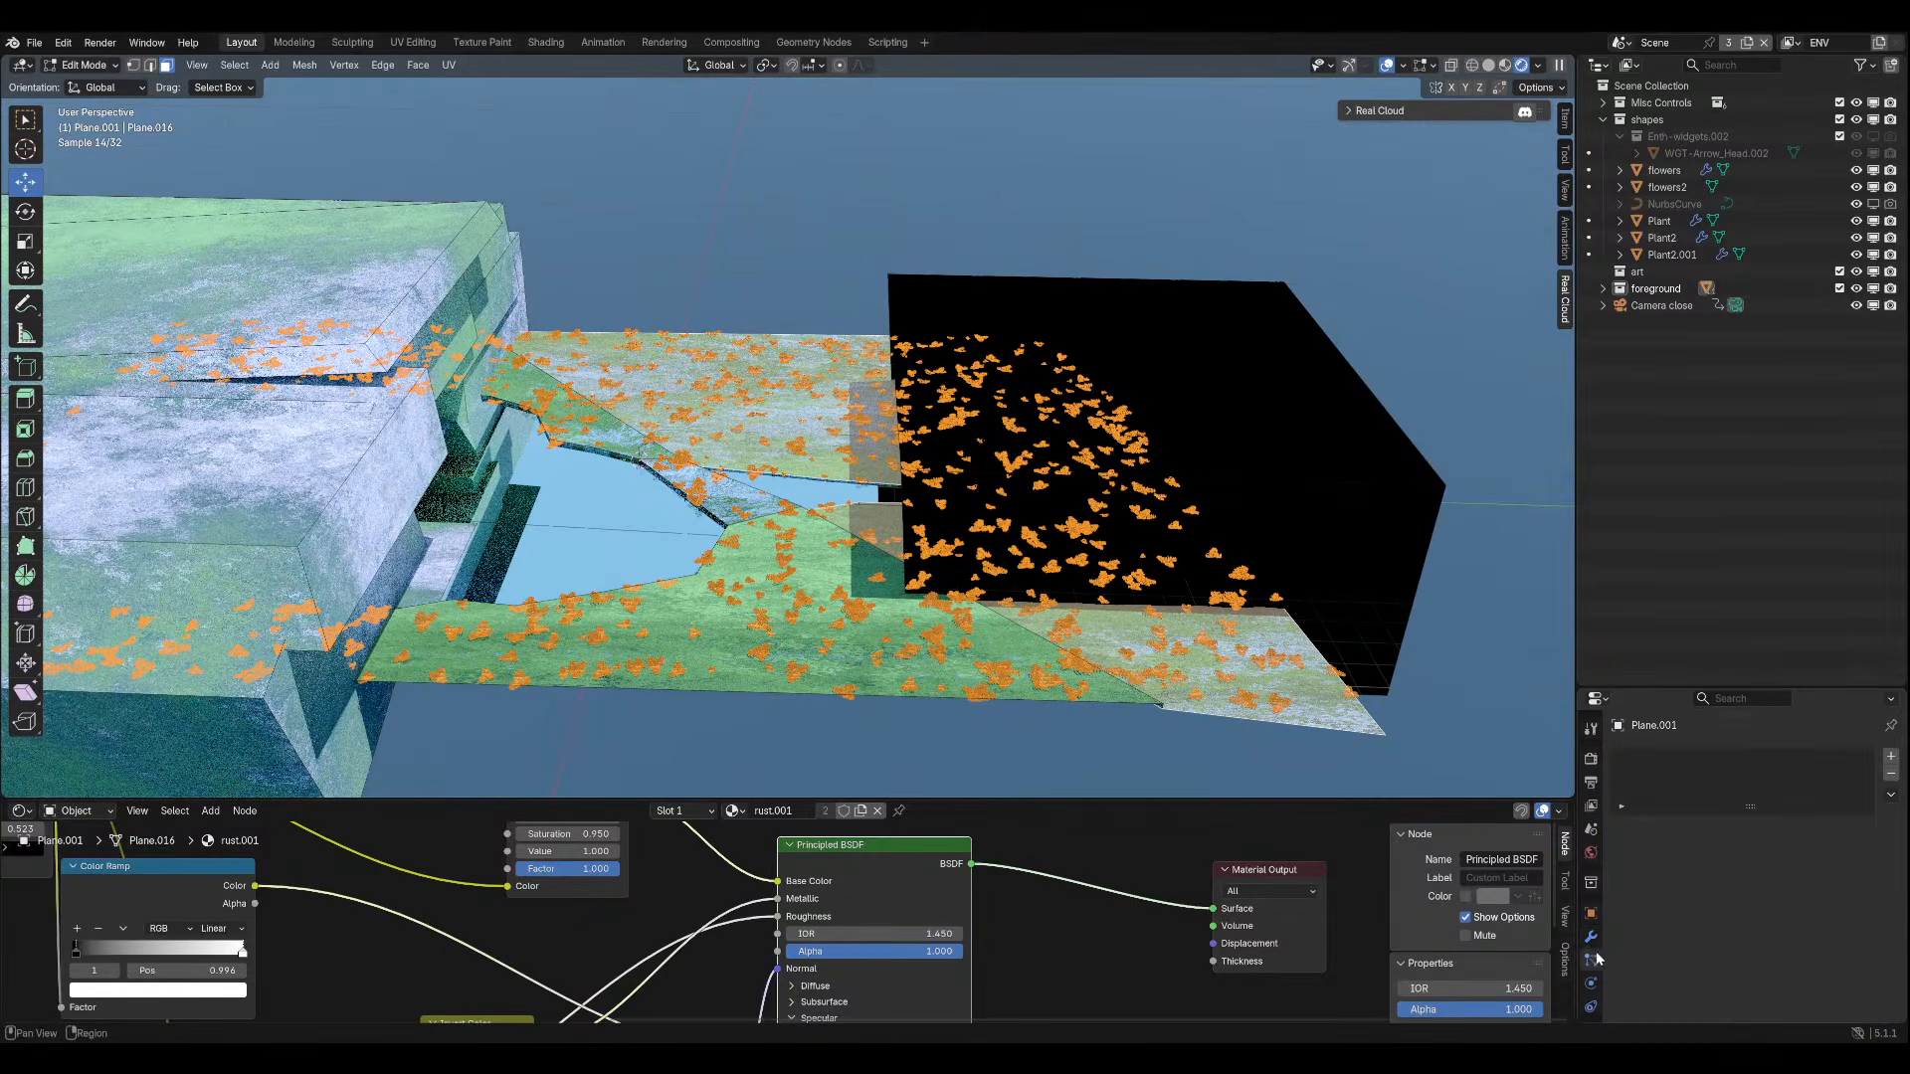
left_click(85, 66)
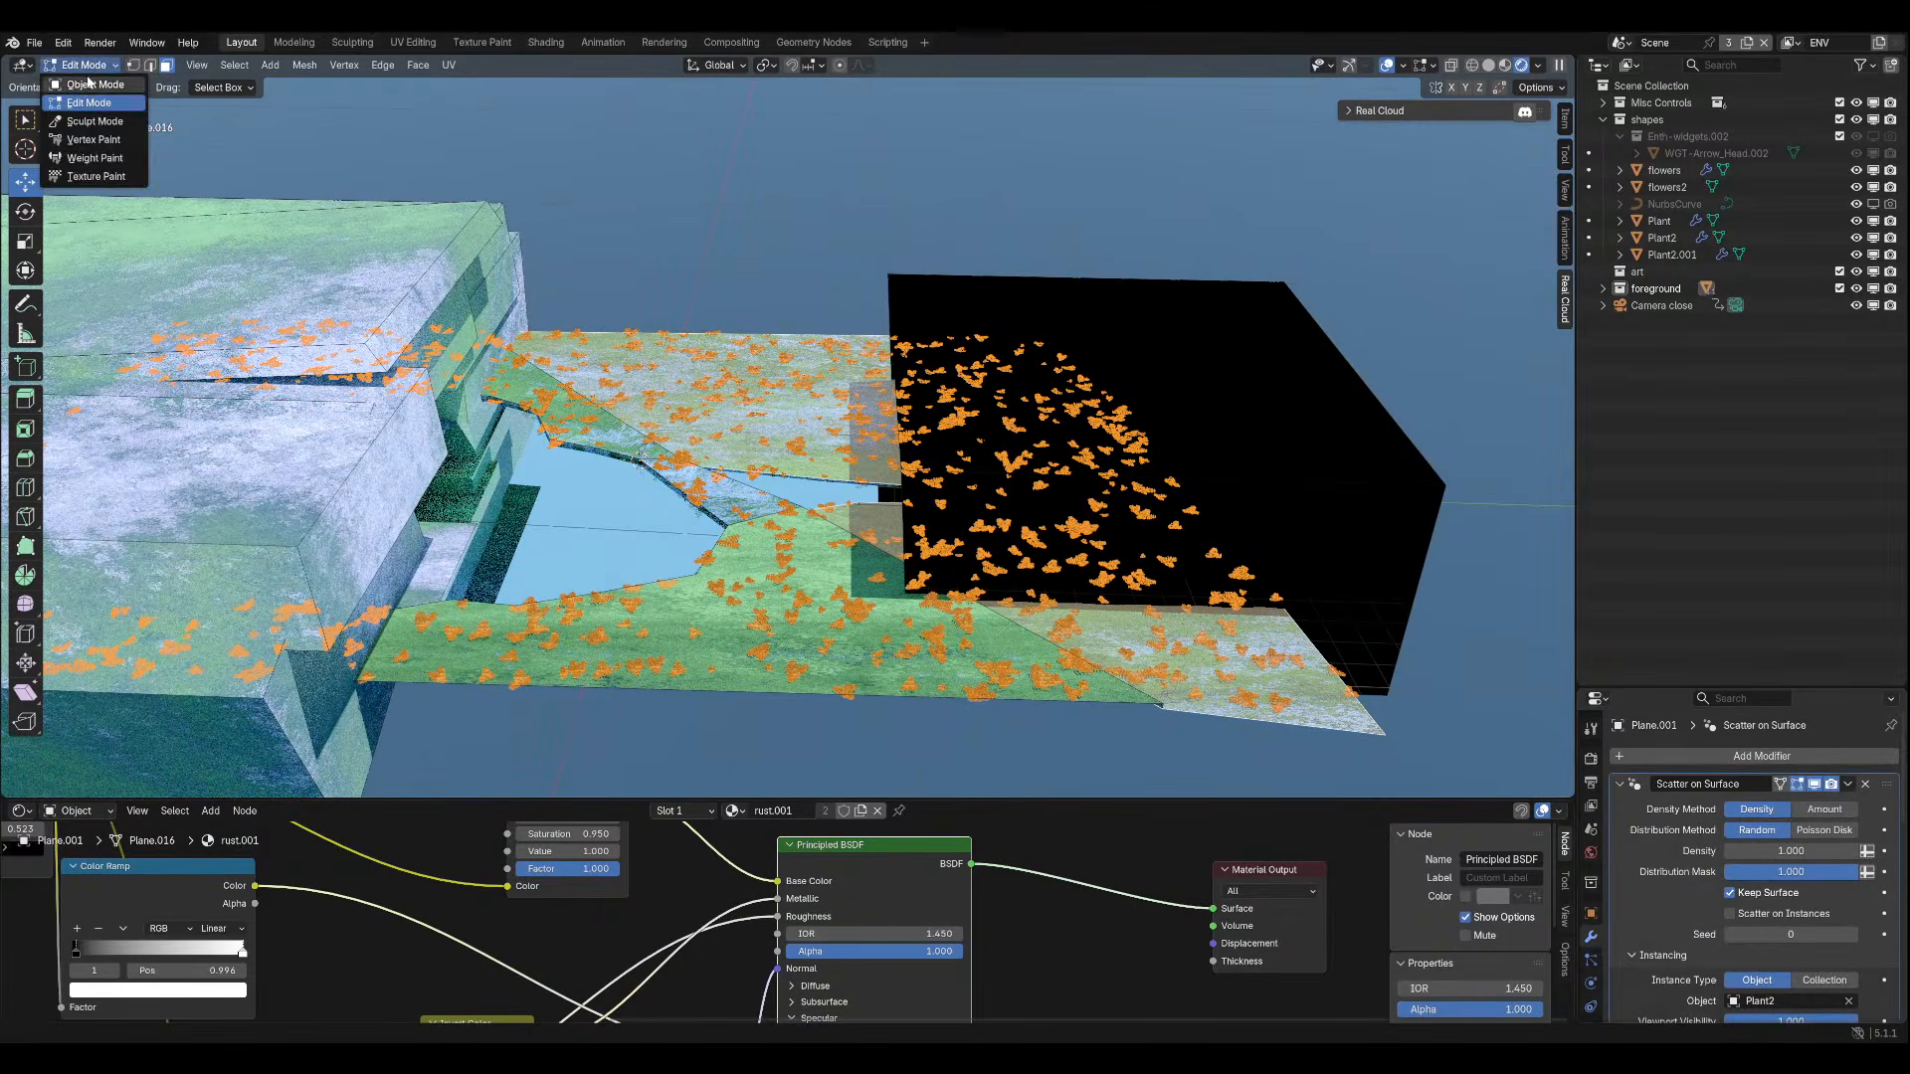
left_click(93, 85)
Try a Triangulate modifier above Scatter on Surface on the ground plane and remove it again.
left_click(1696, 756)
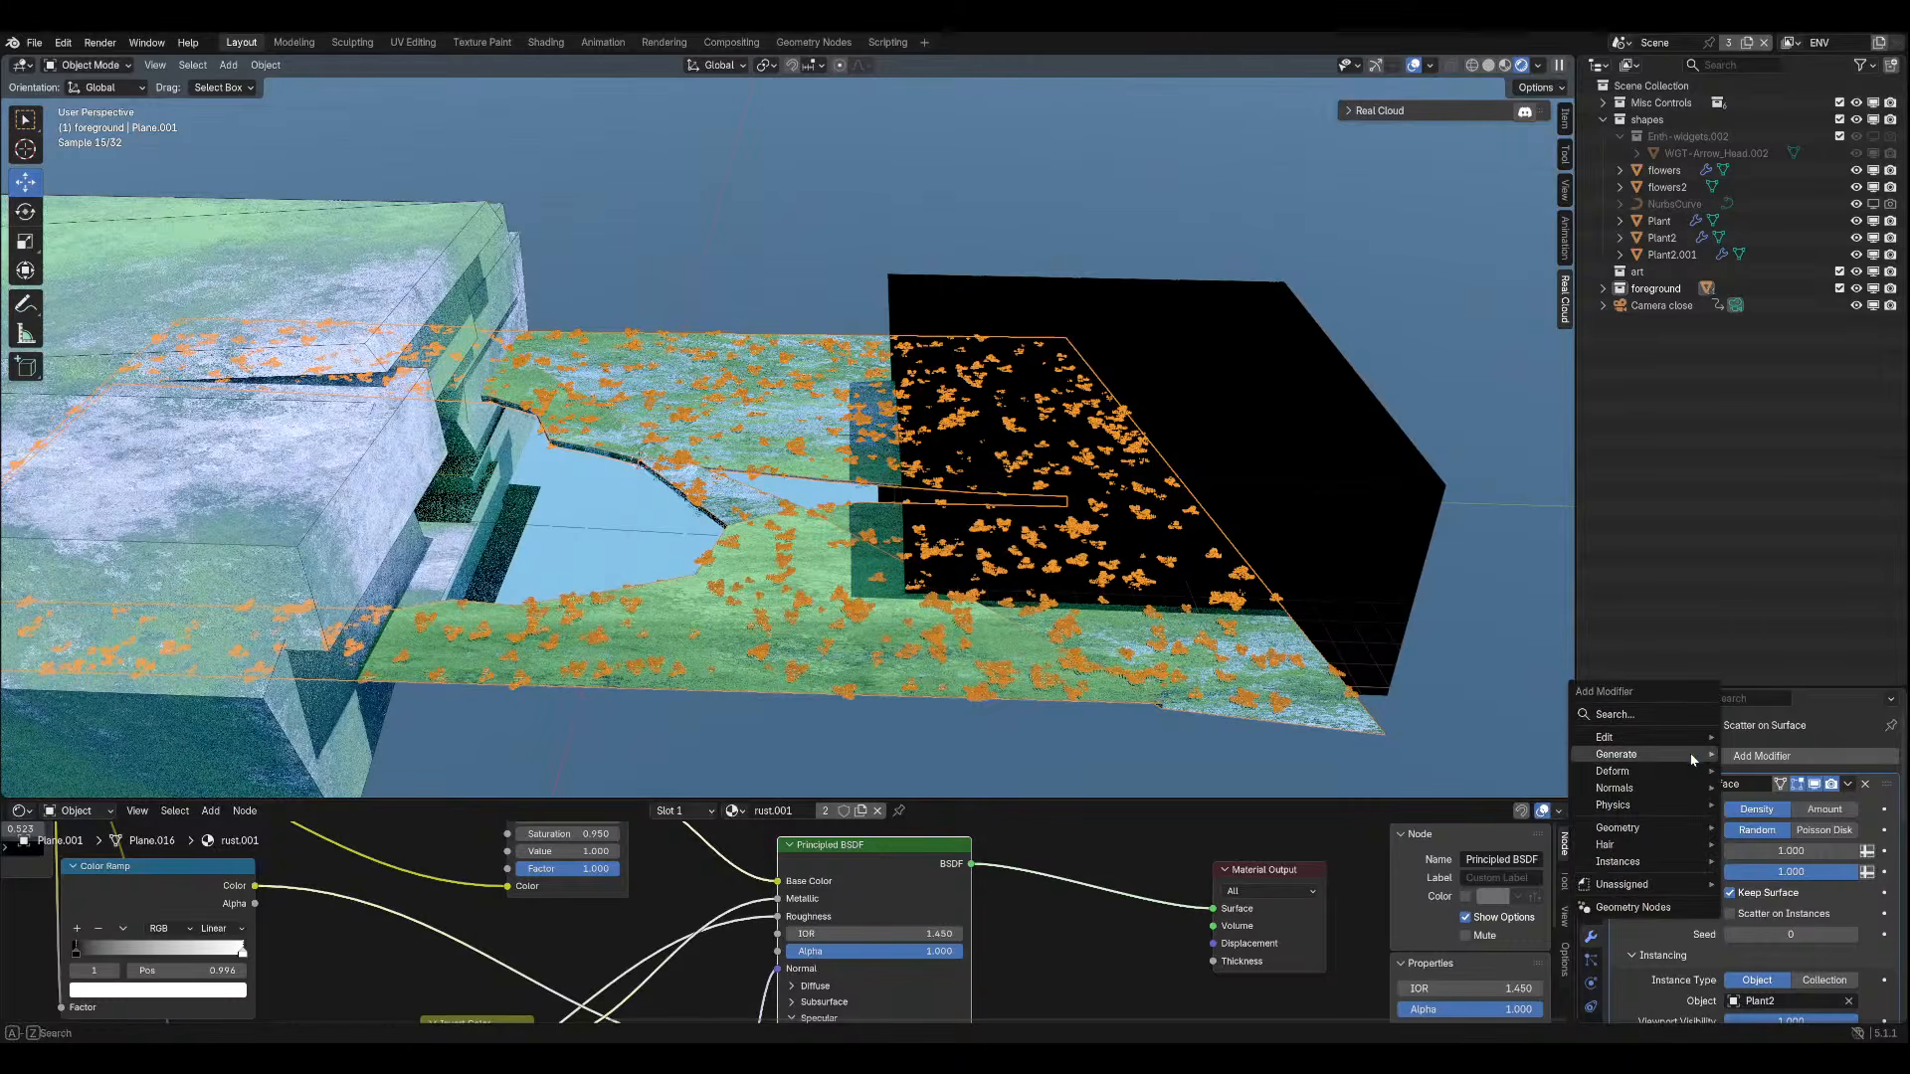
type("TR")
key("Return")
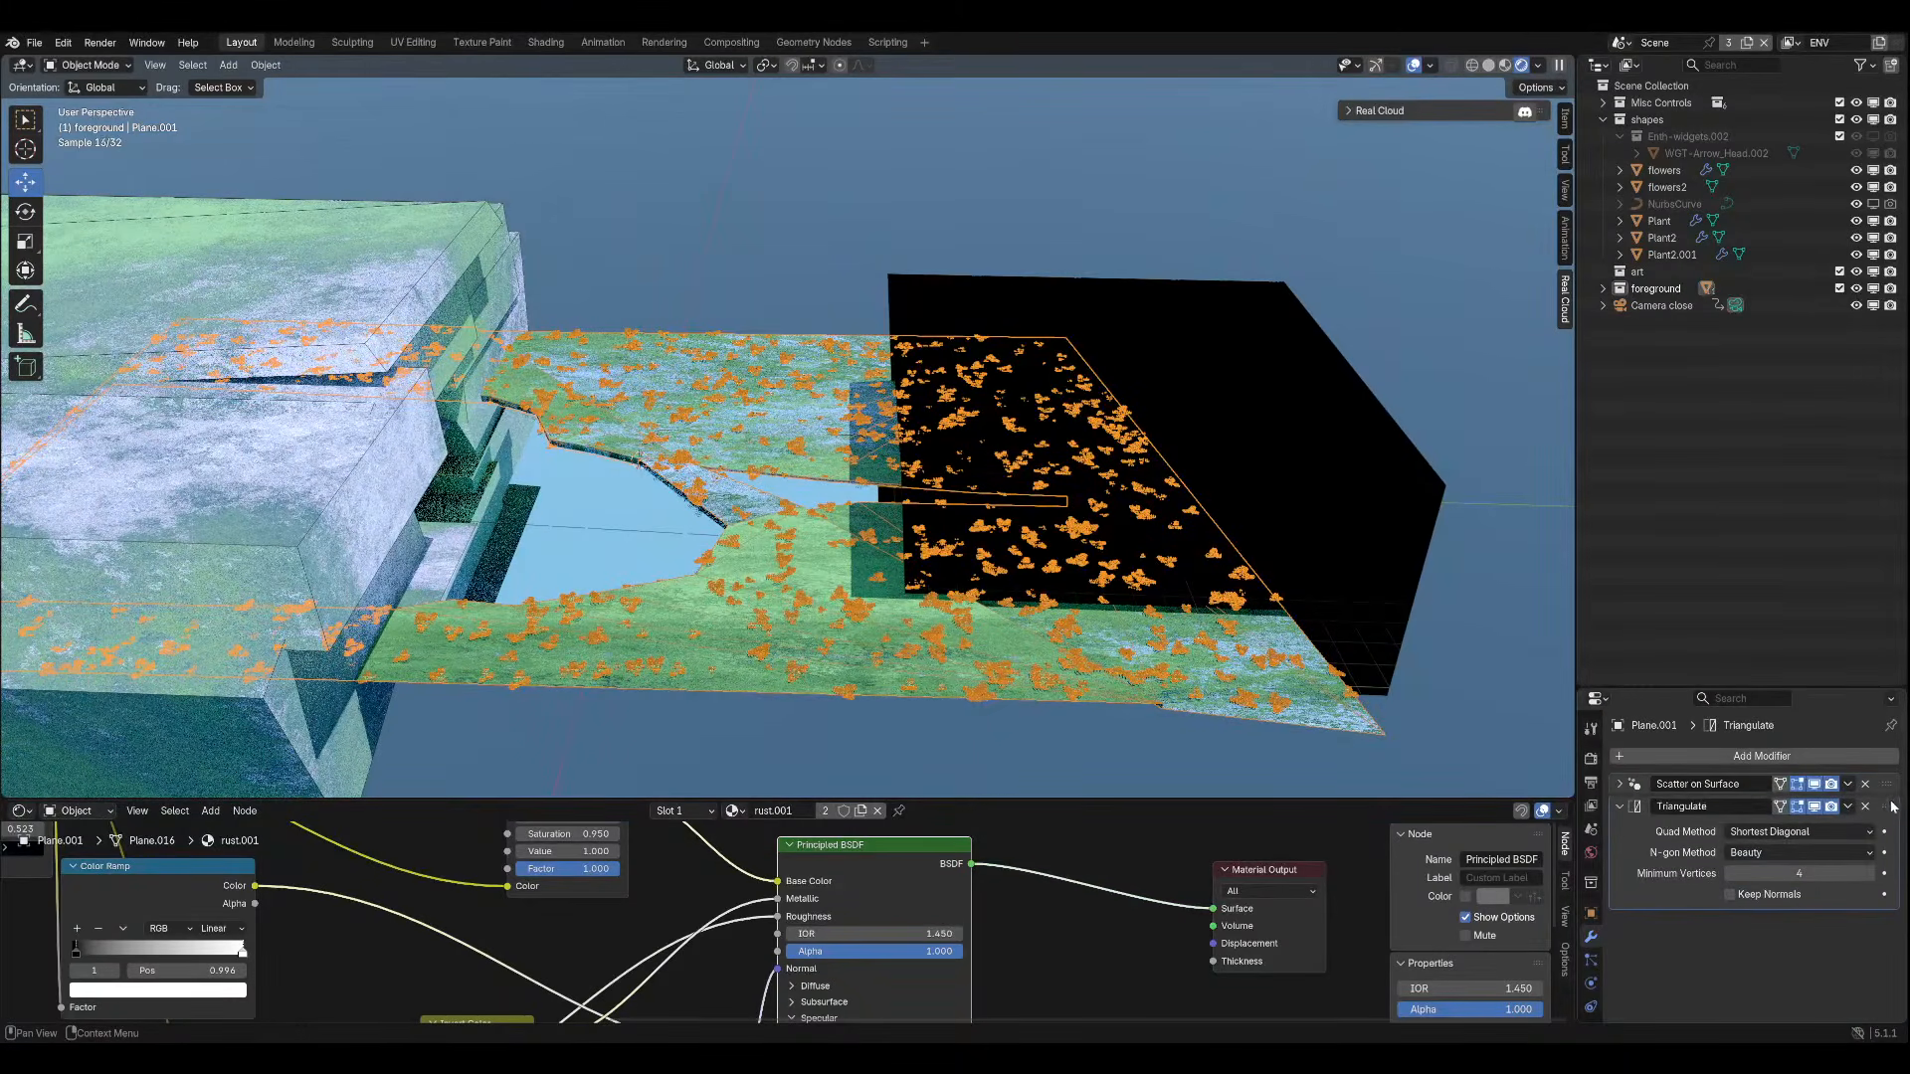
left_click_drag(1886, 806, 1884, 756)
middle_click_drag(1085, 562, 1075, 647)
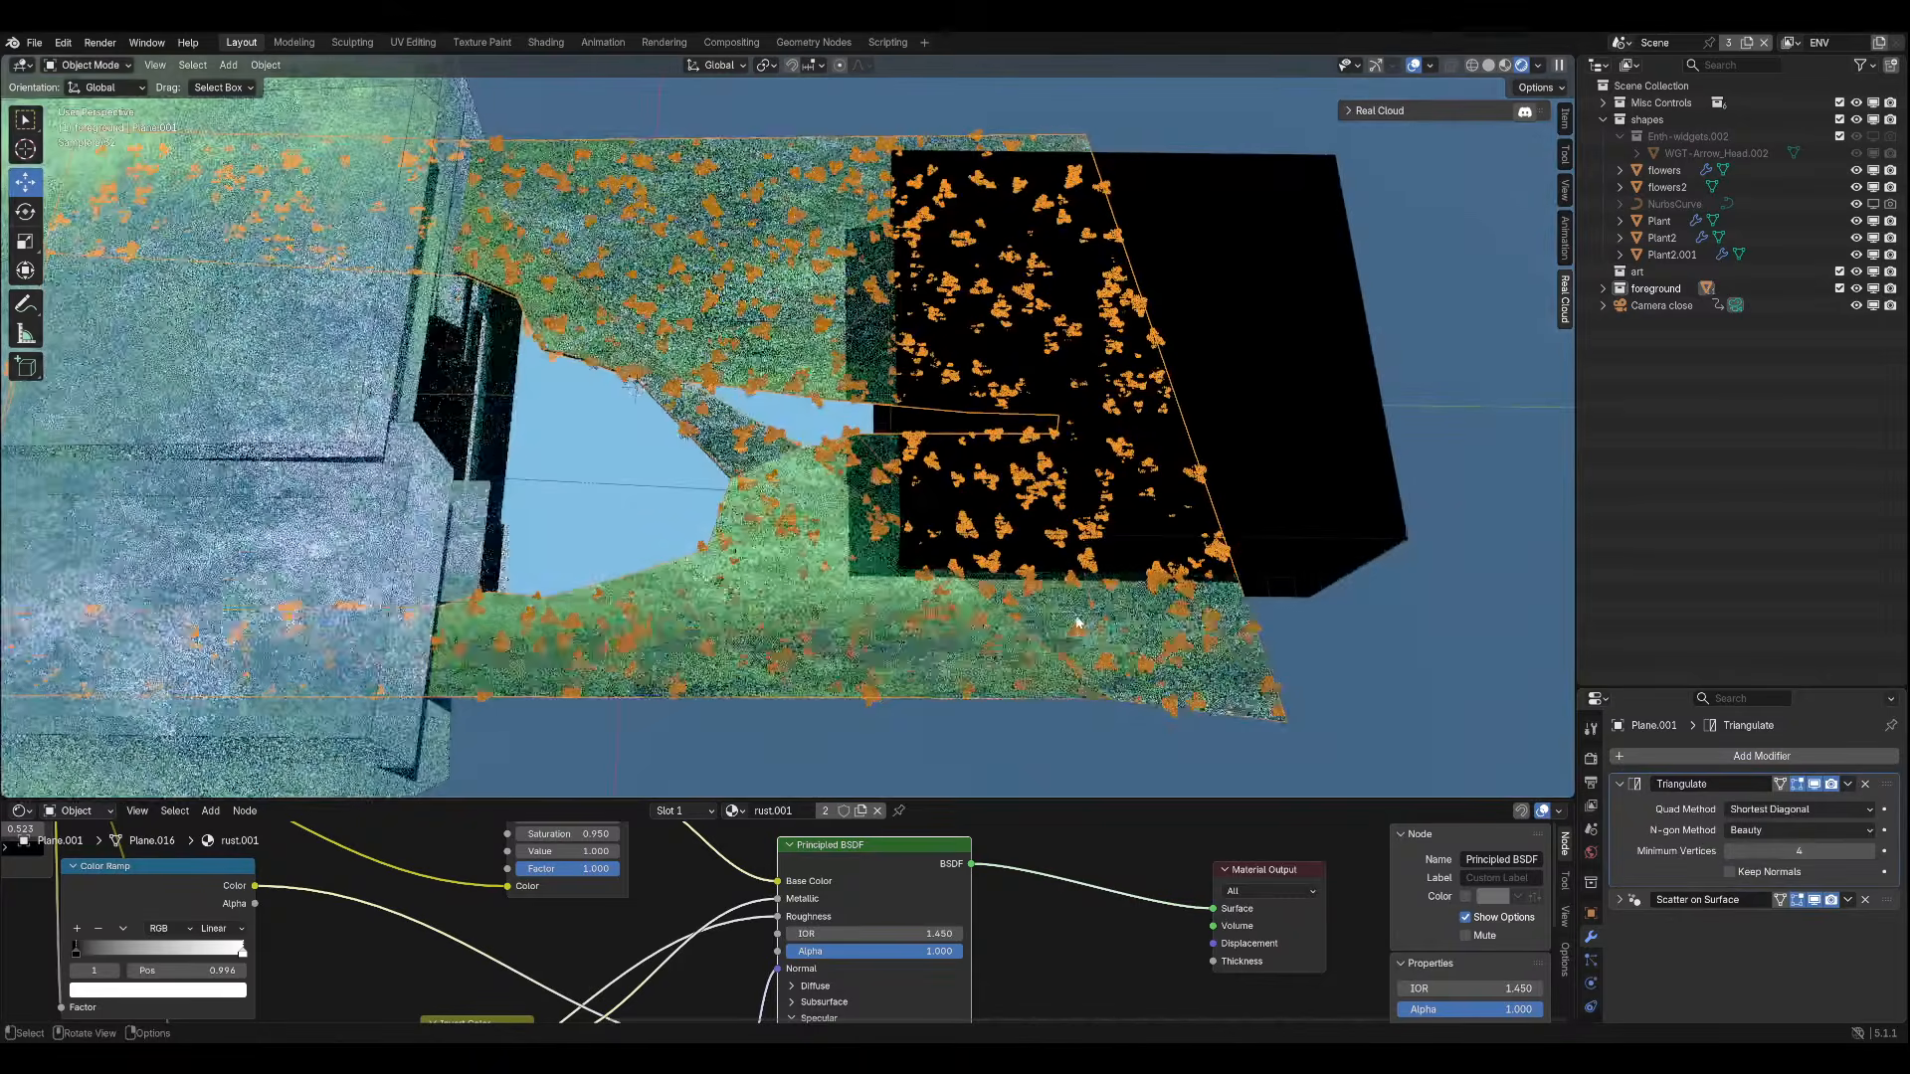
left_click(1865, 784)
In Edit Mode, remove the ground plane's selected vertices from the PLANTS :1 vertex group.
left_click(1591, 962)
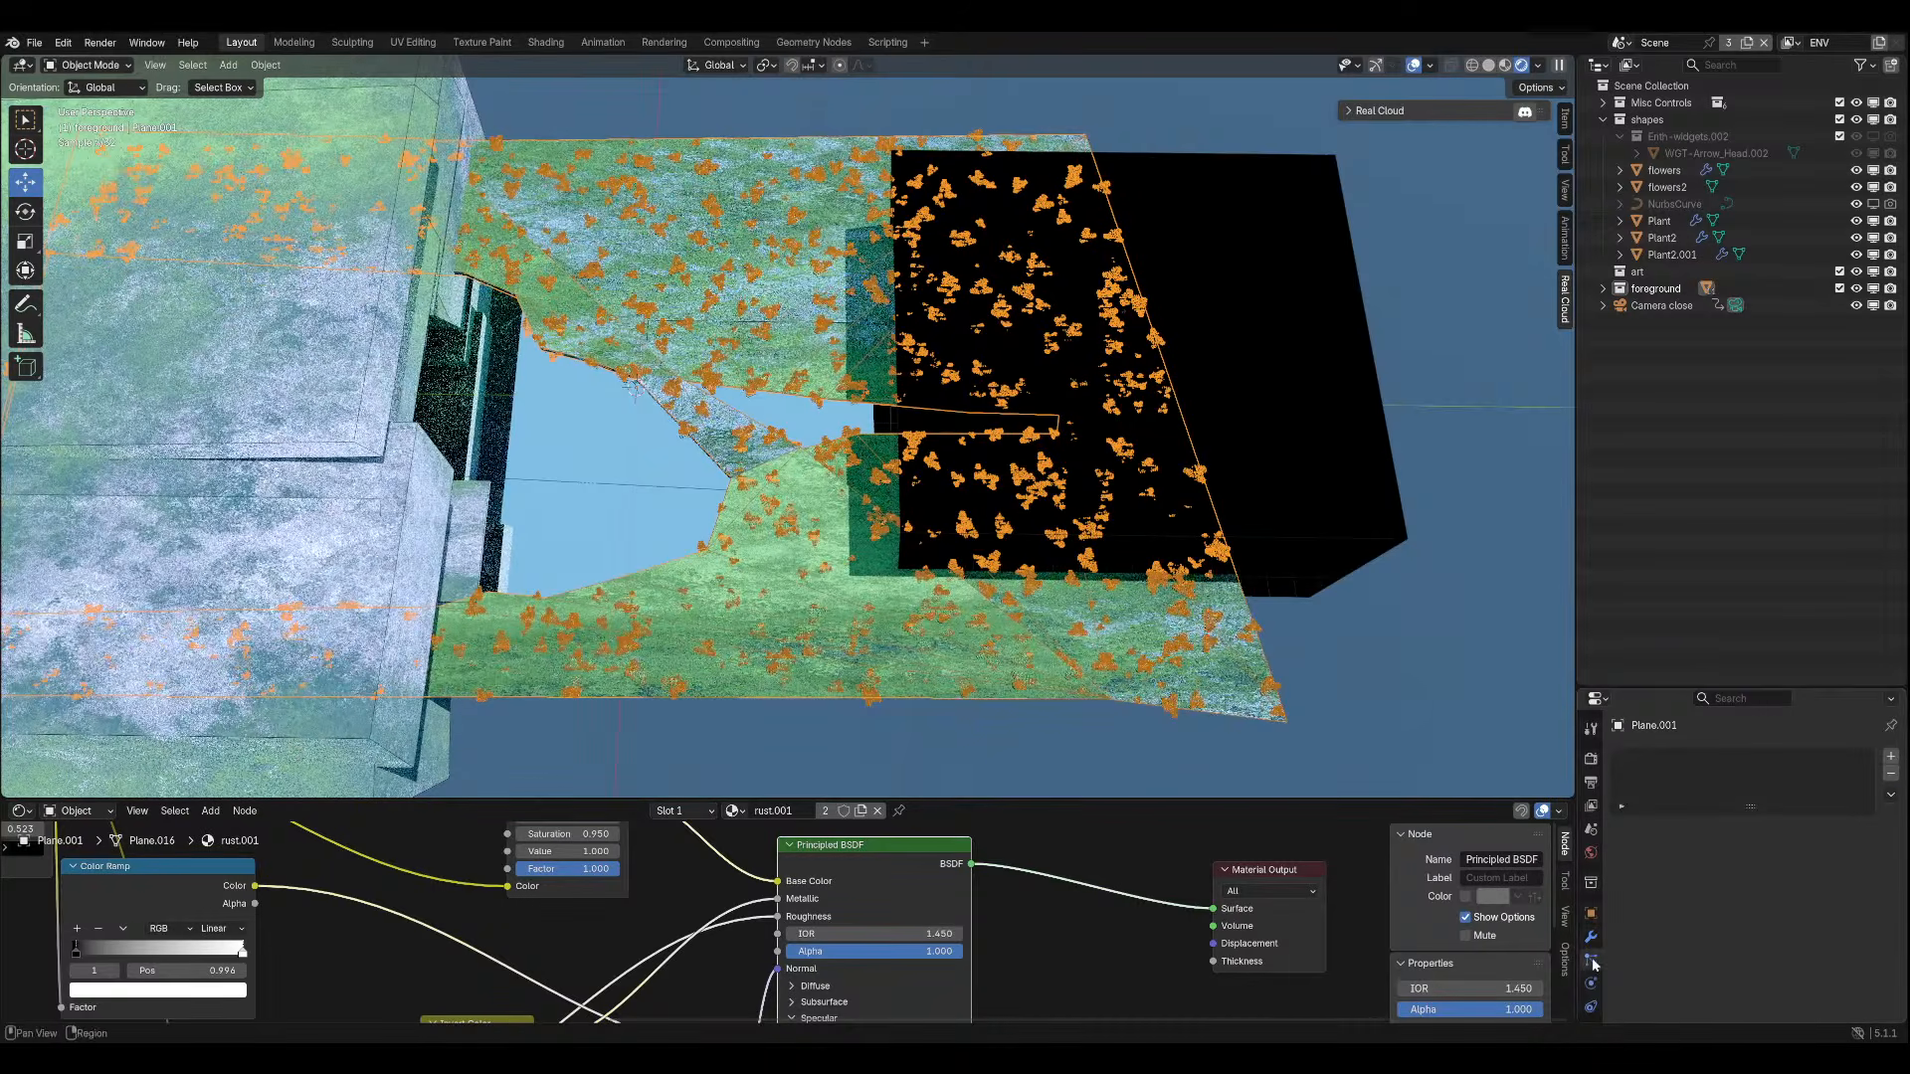
left_click(1590, 986)
left_click(1590, 1018)
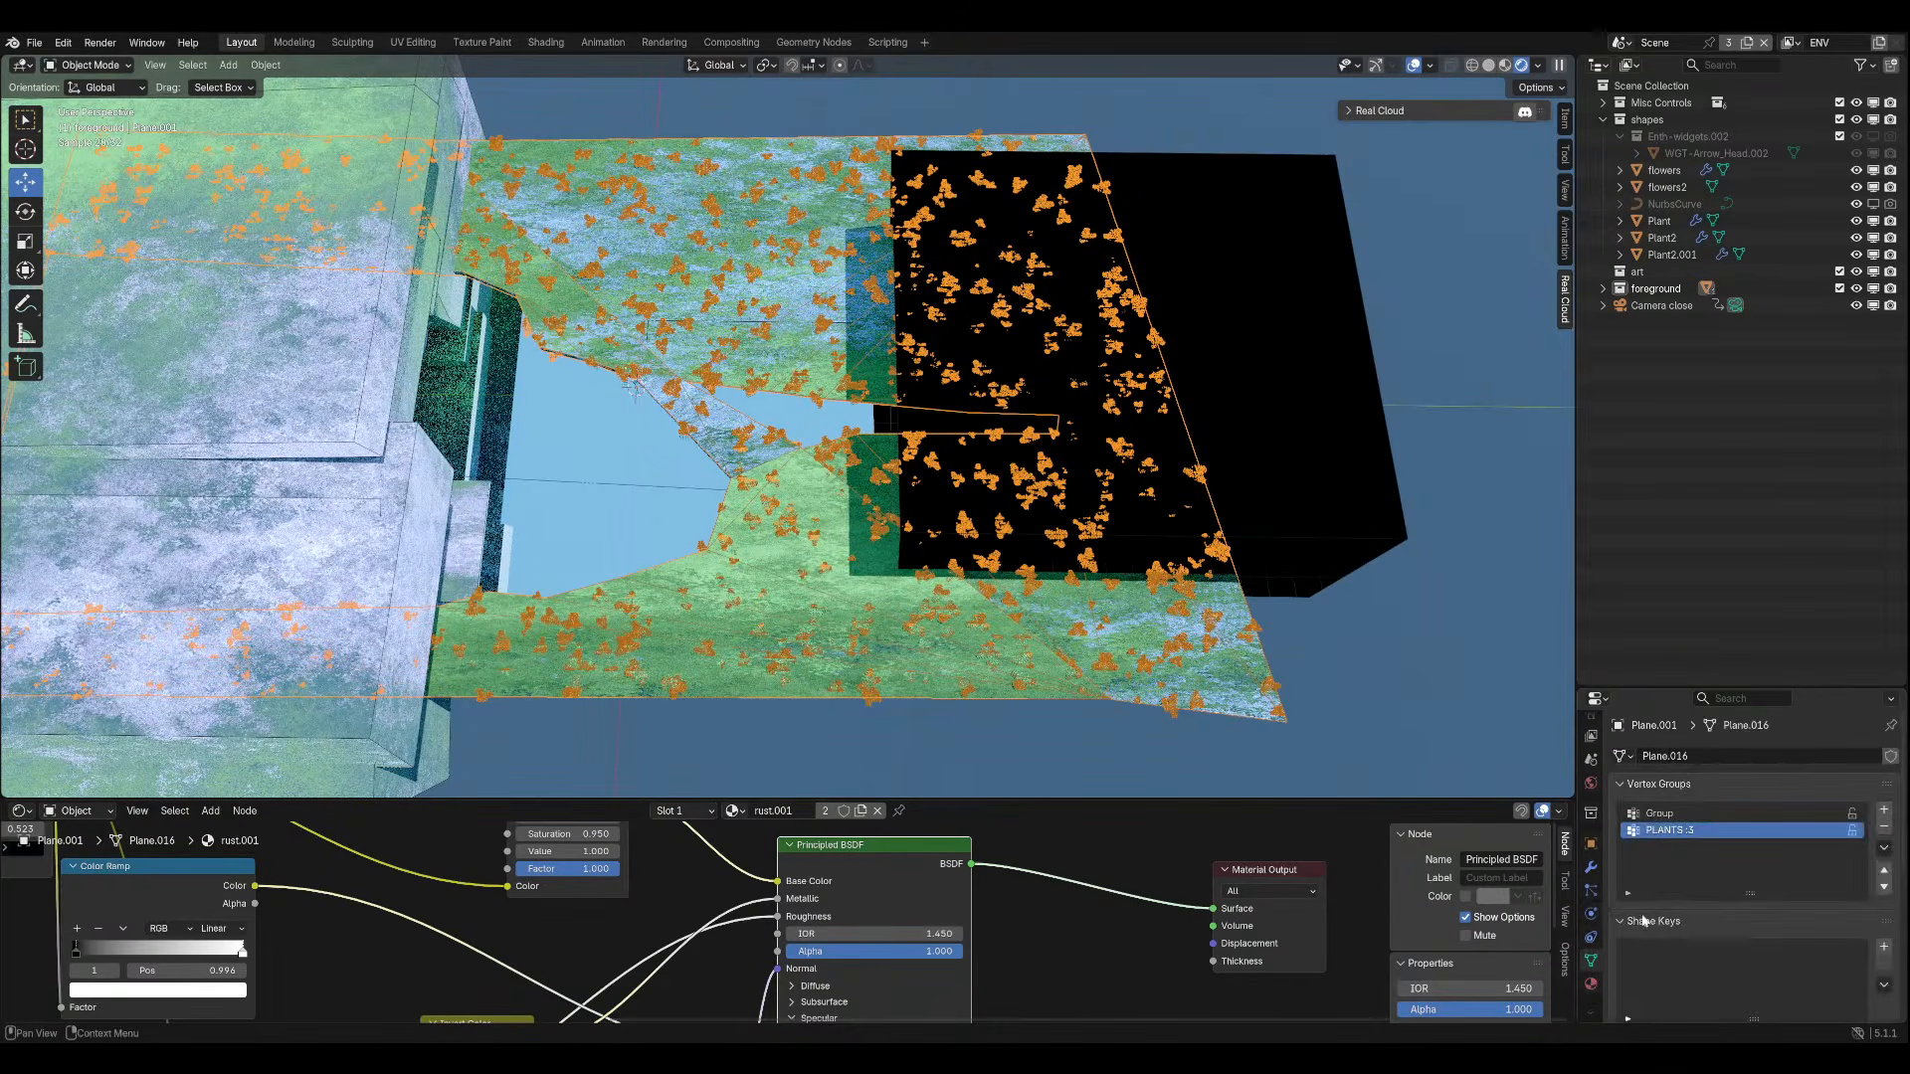
left_click(89, 64)
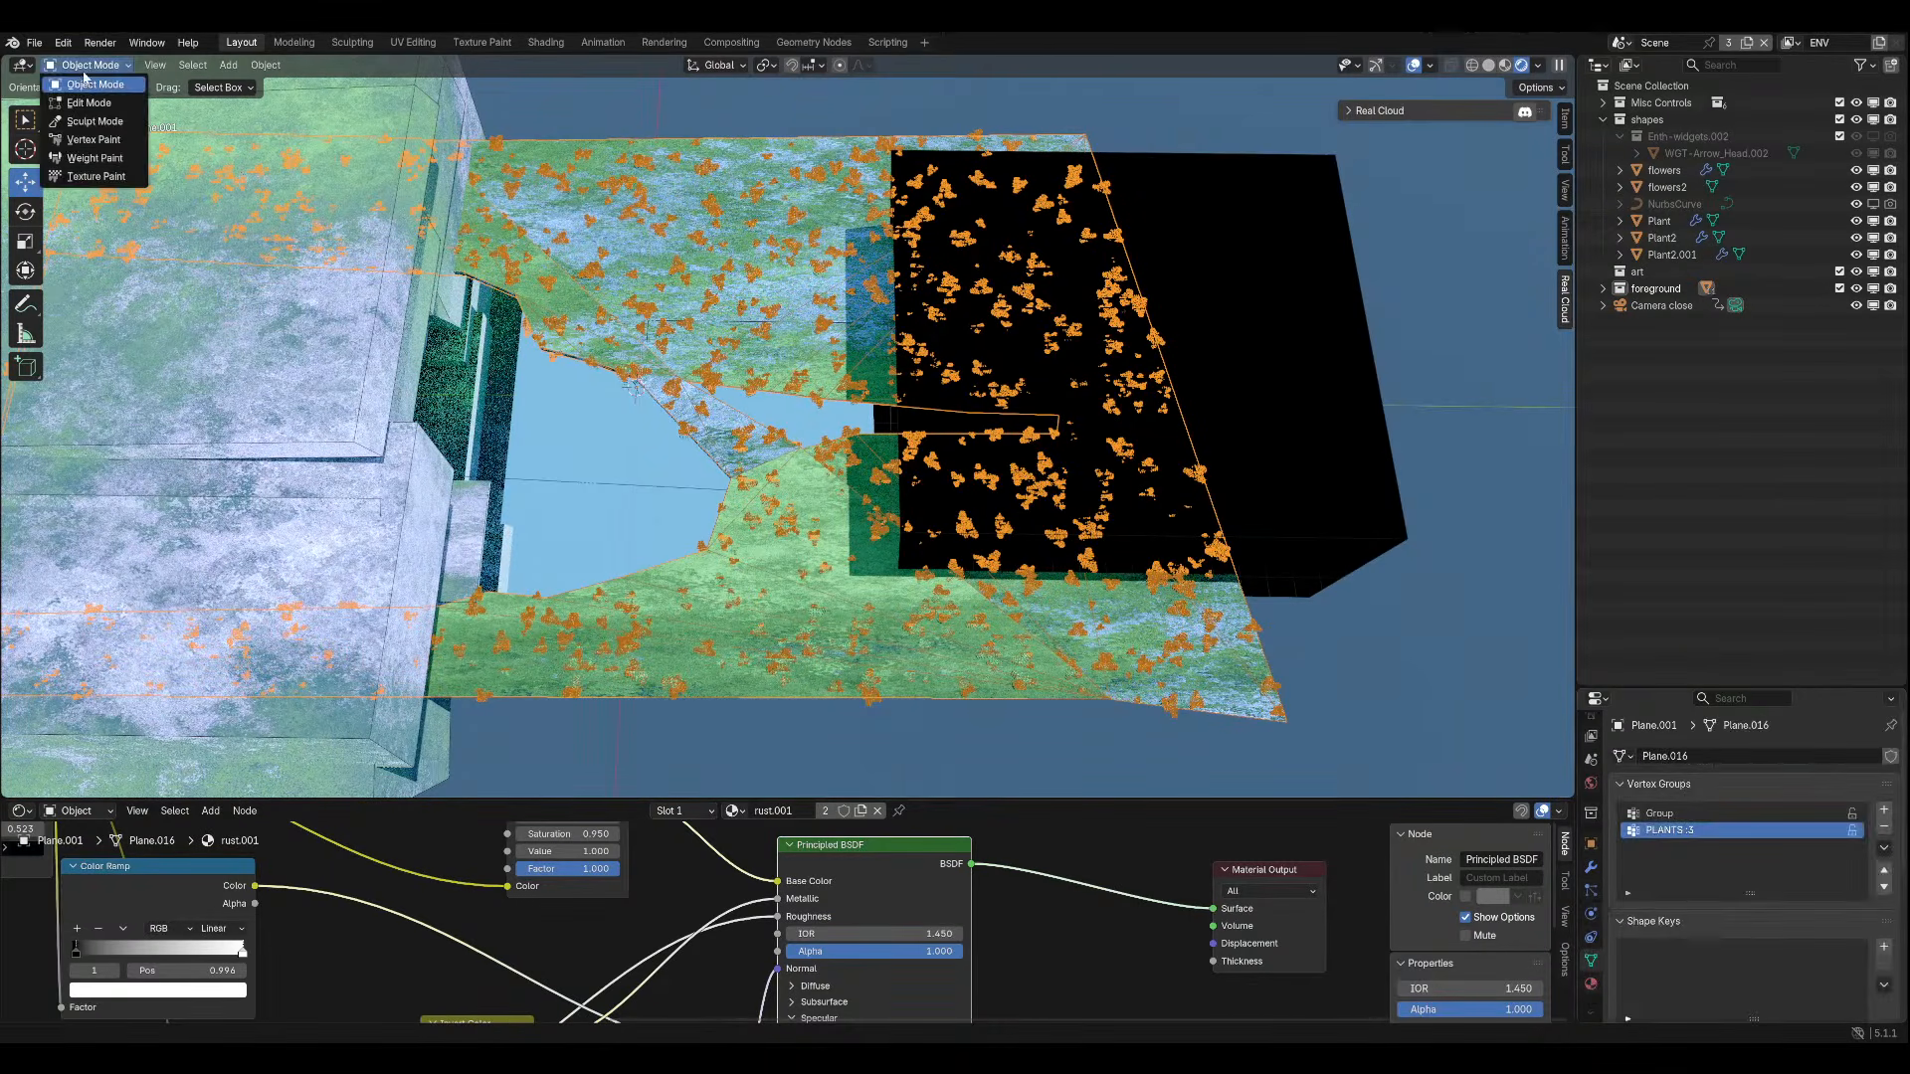
left_click(85, 106)
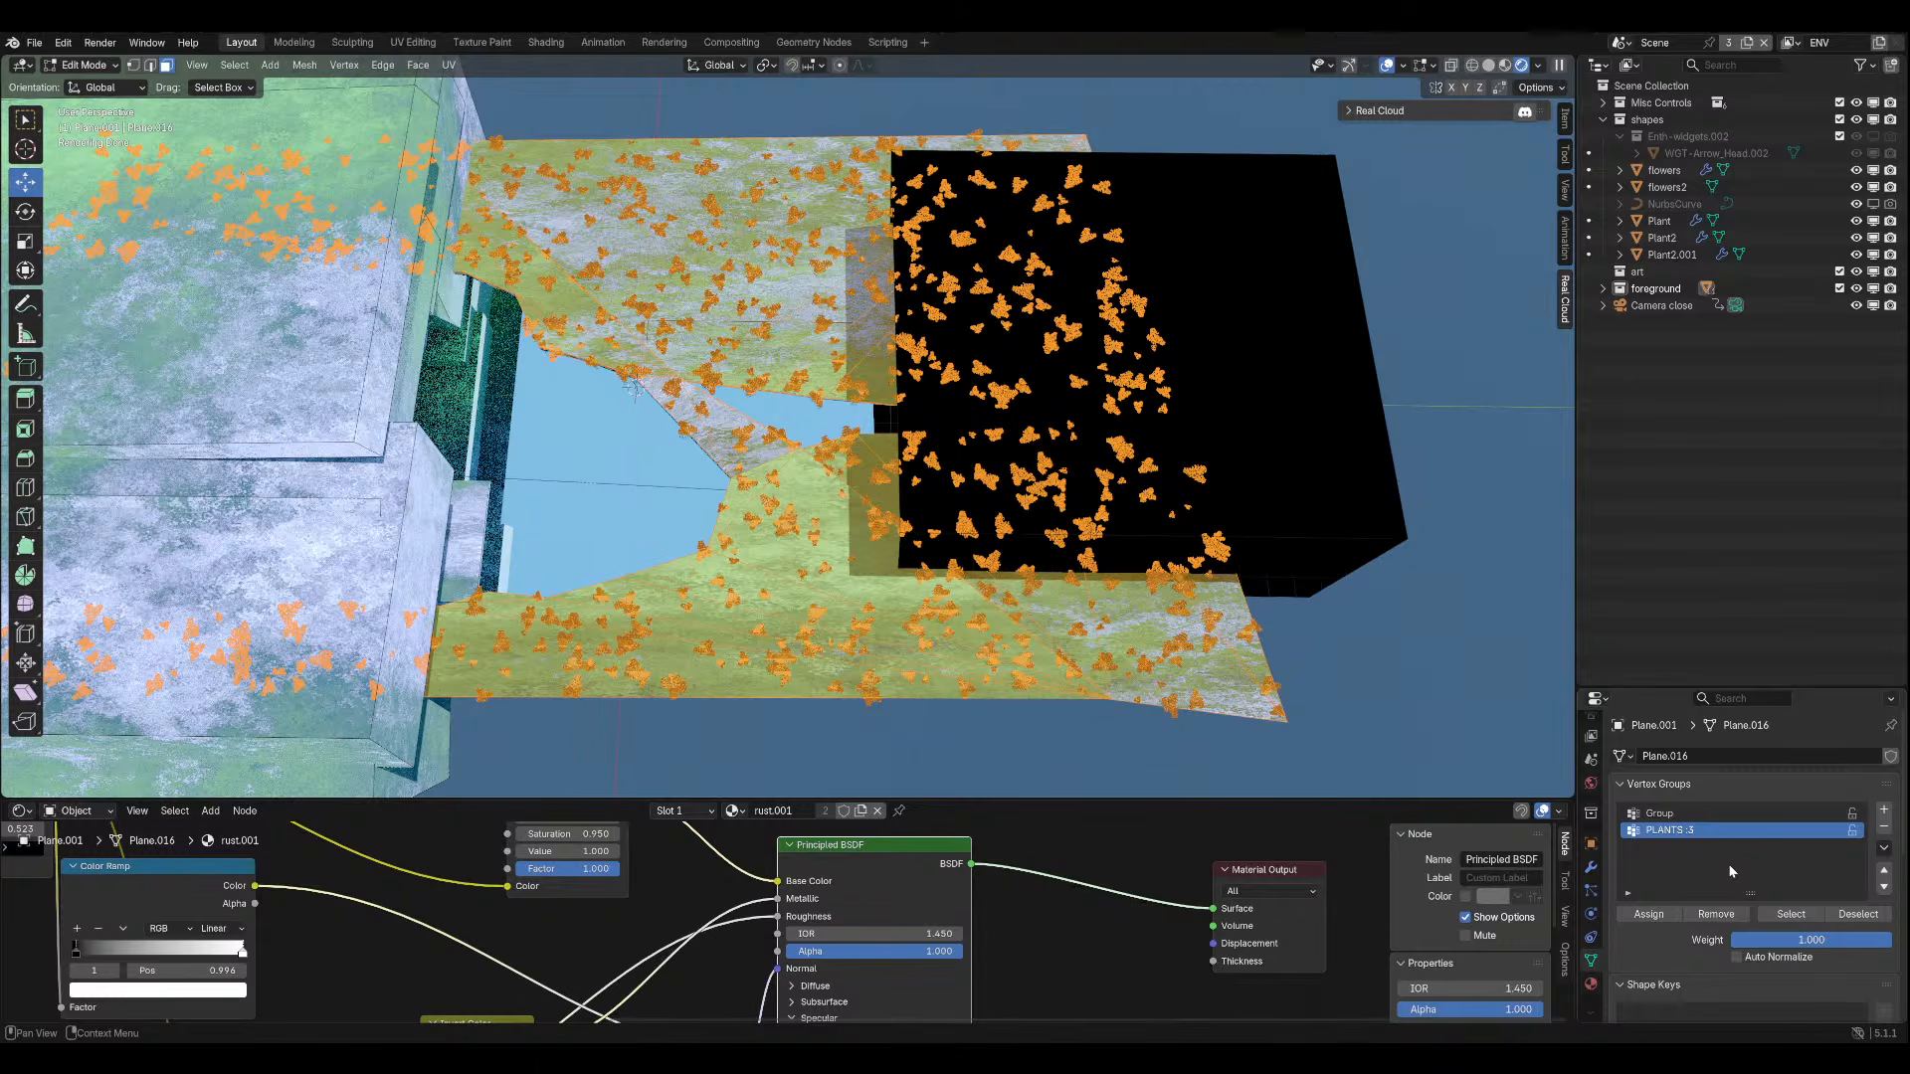
left_click(1732, 919)
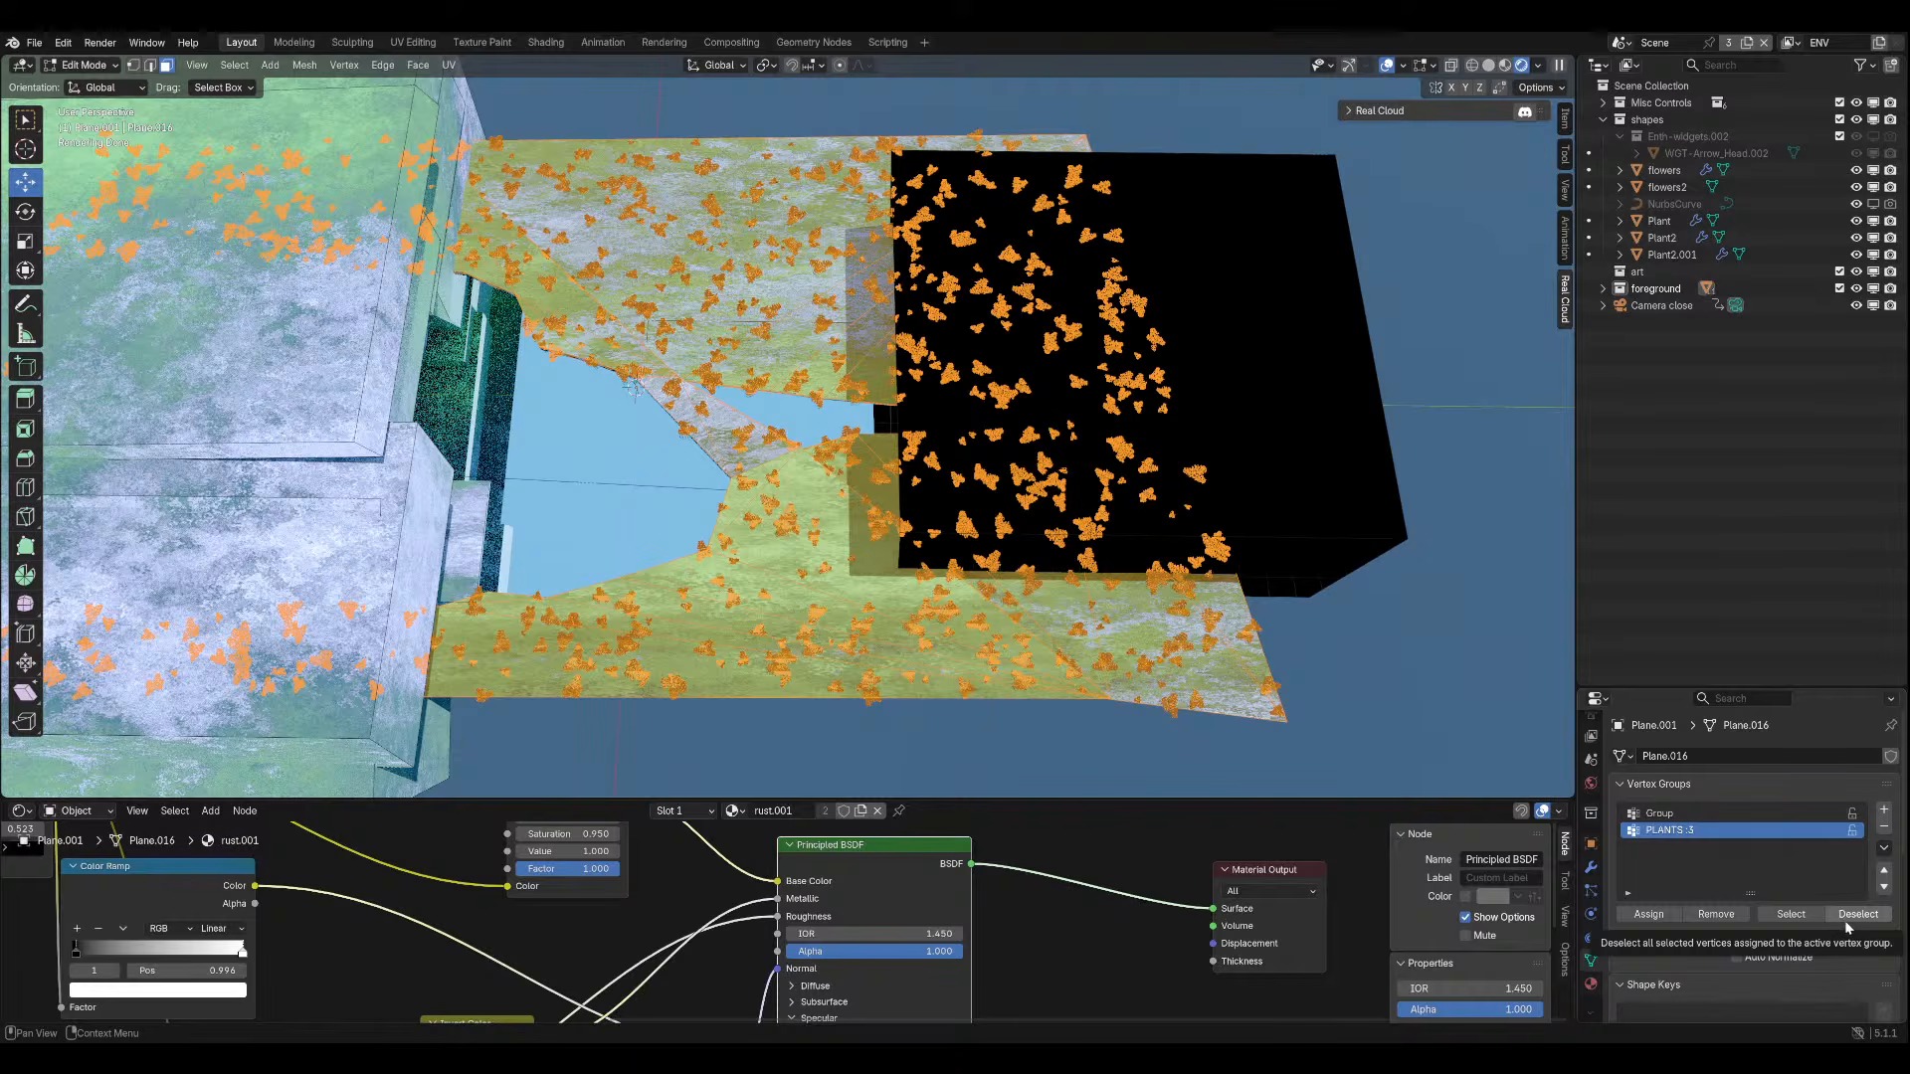
left_click(1711, 914)
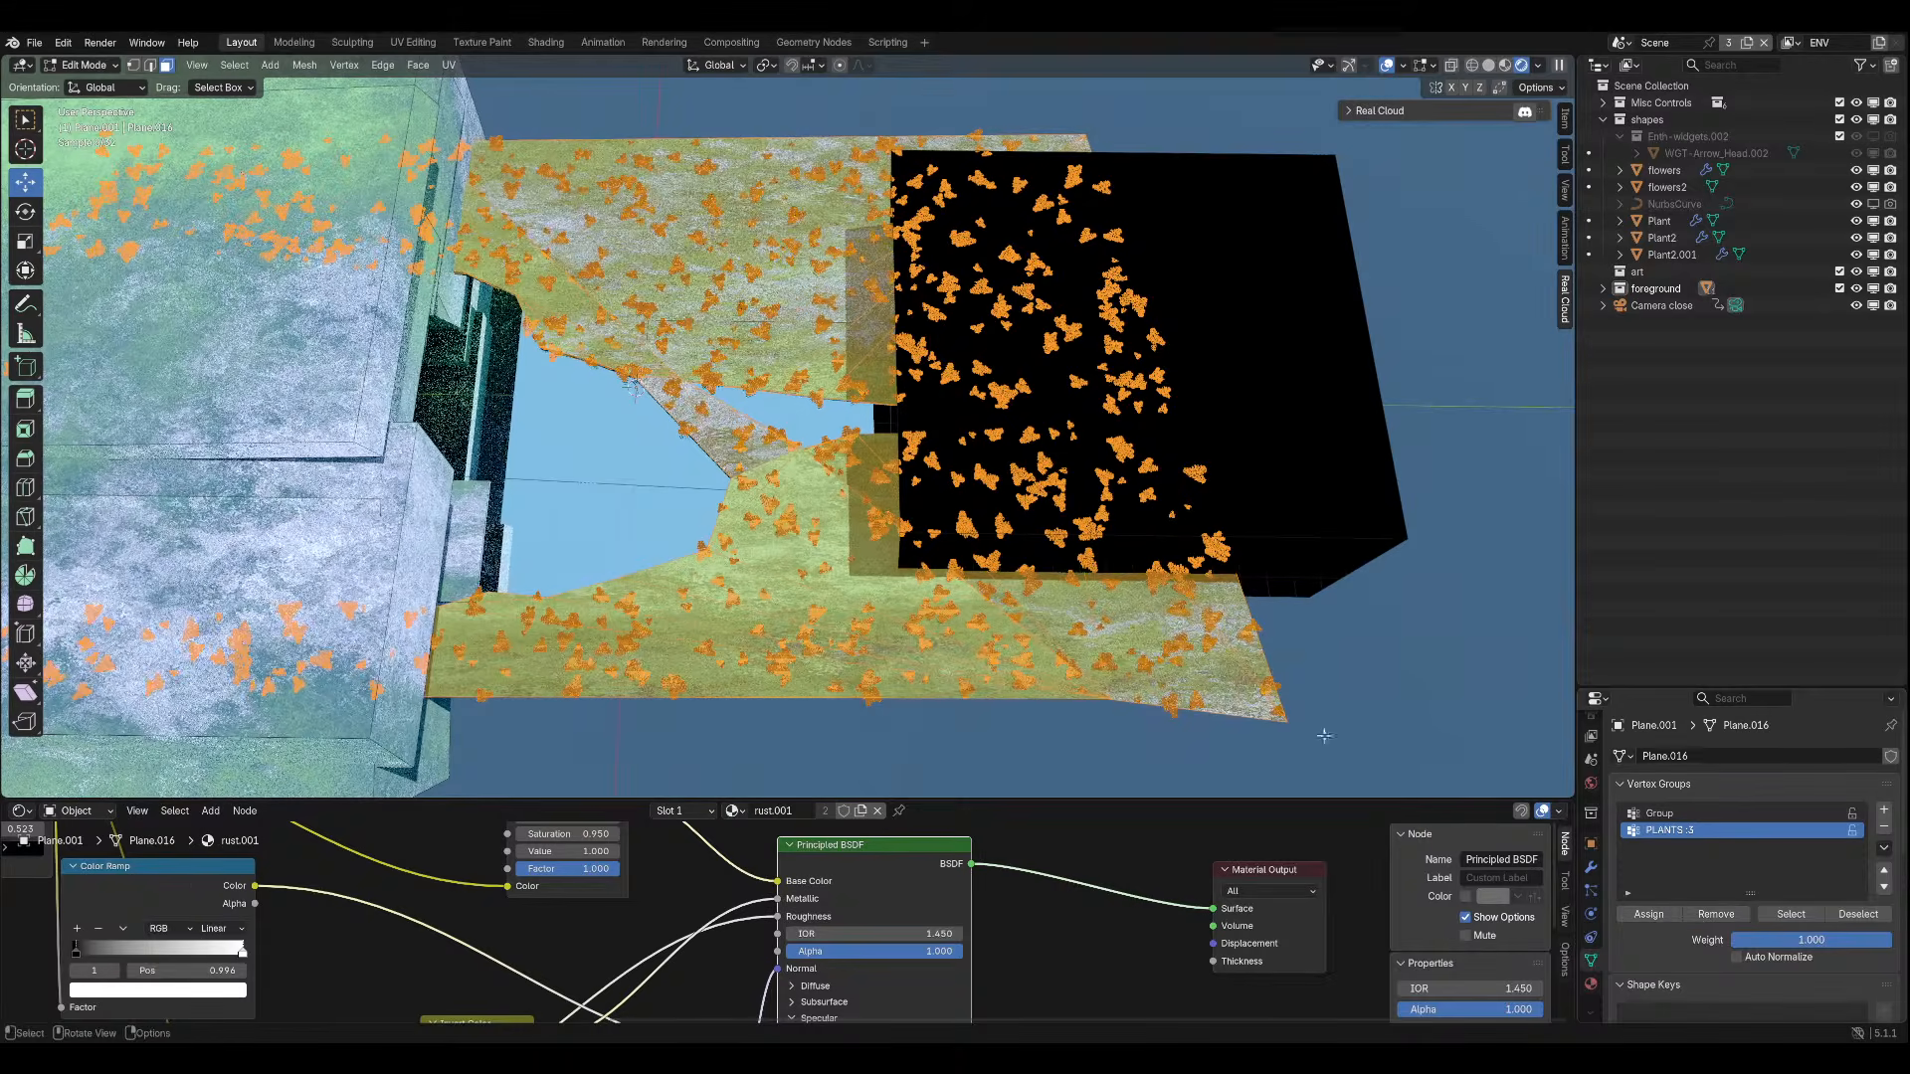
Select the ground plane's faces near the camera, assign them to the PLANTS :3 vertex group, and save from Object Mode.
left_click(1321, 733)
left_click(1239, 647)
left_click(1154, 637, "shift")
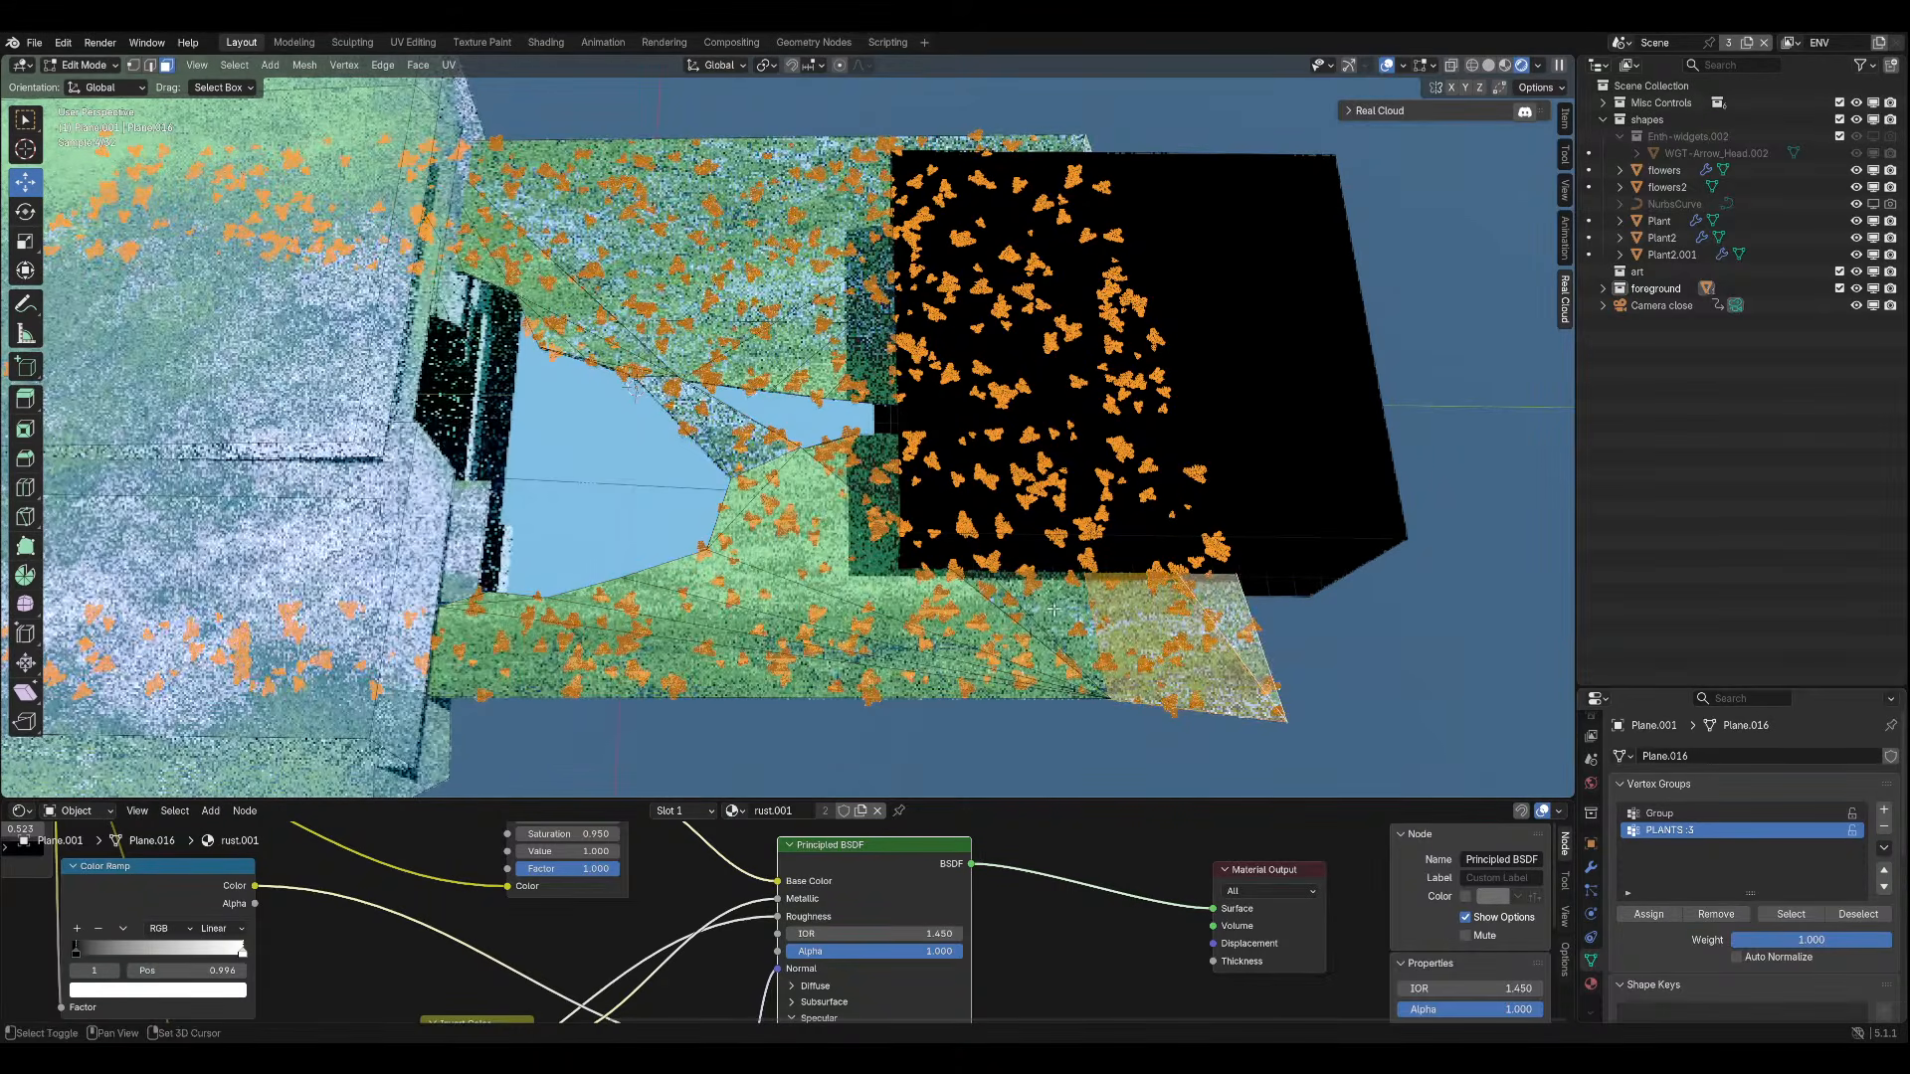
left_click(1004, 612, "shift")
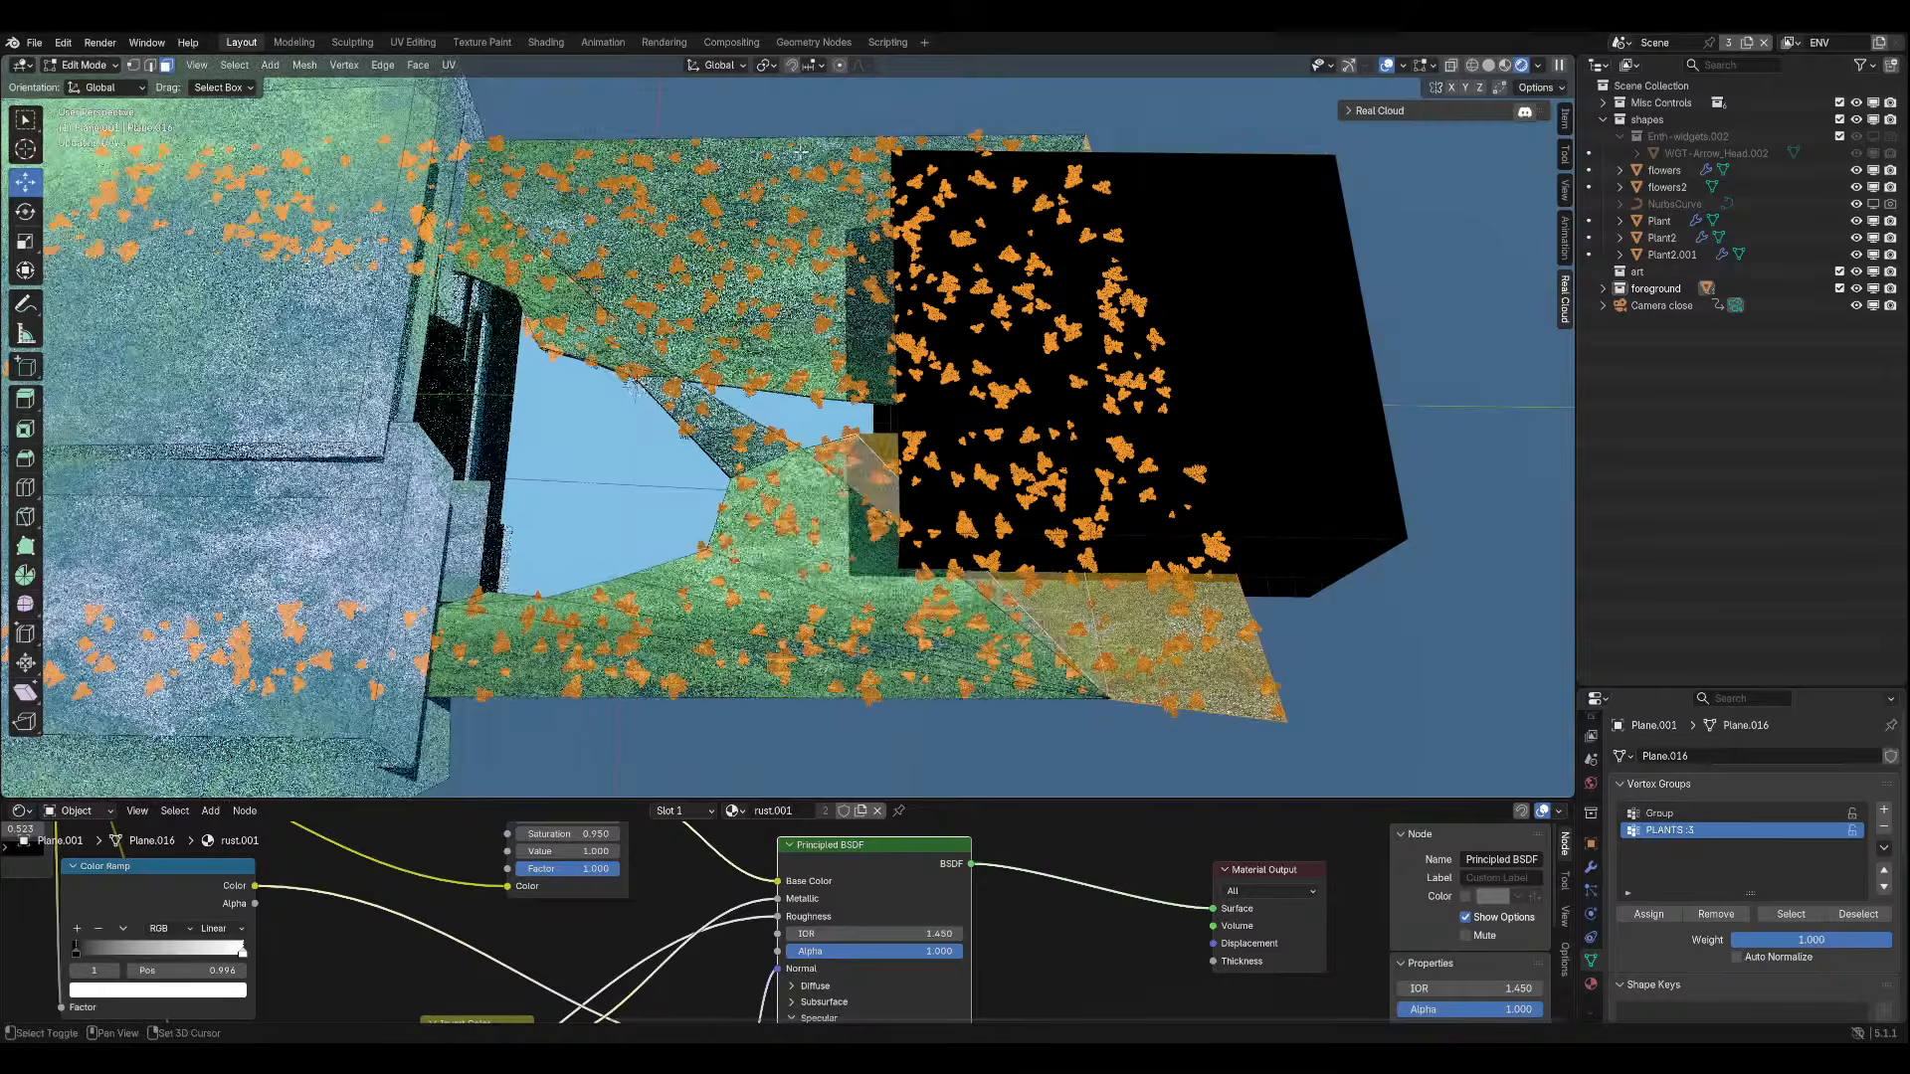
middle_click_drag(1000, 601, 778, 302)
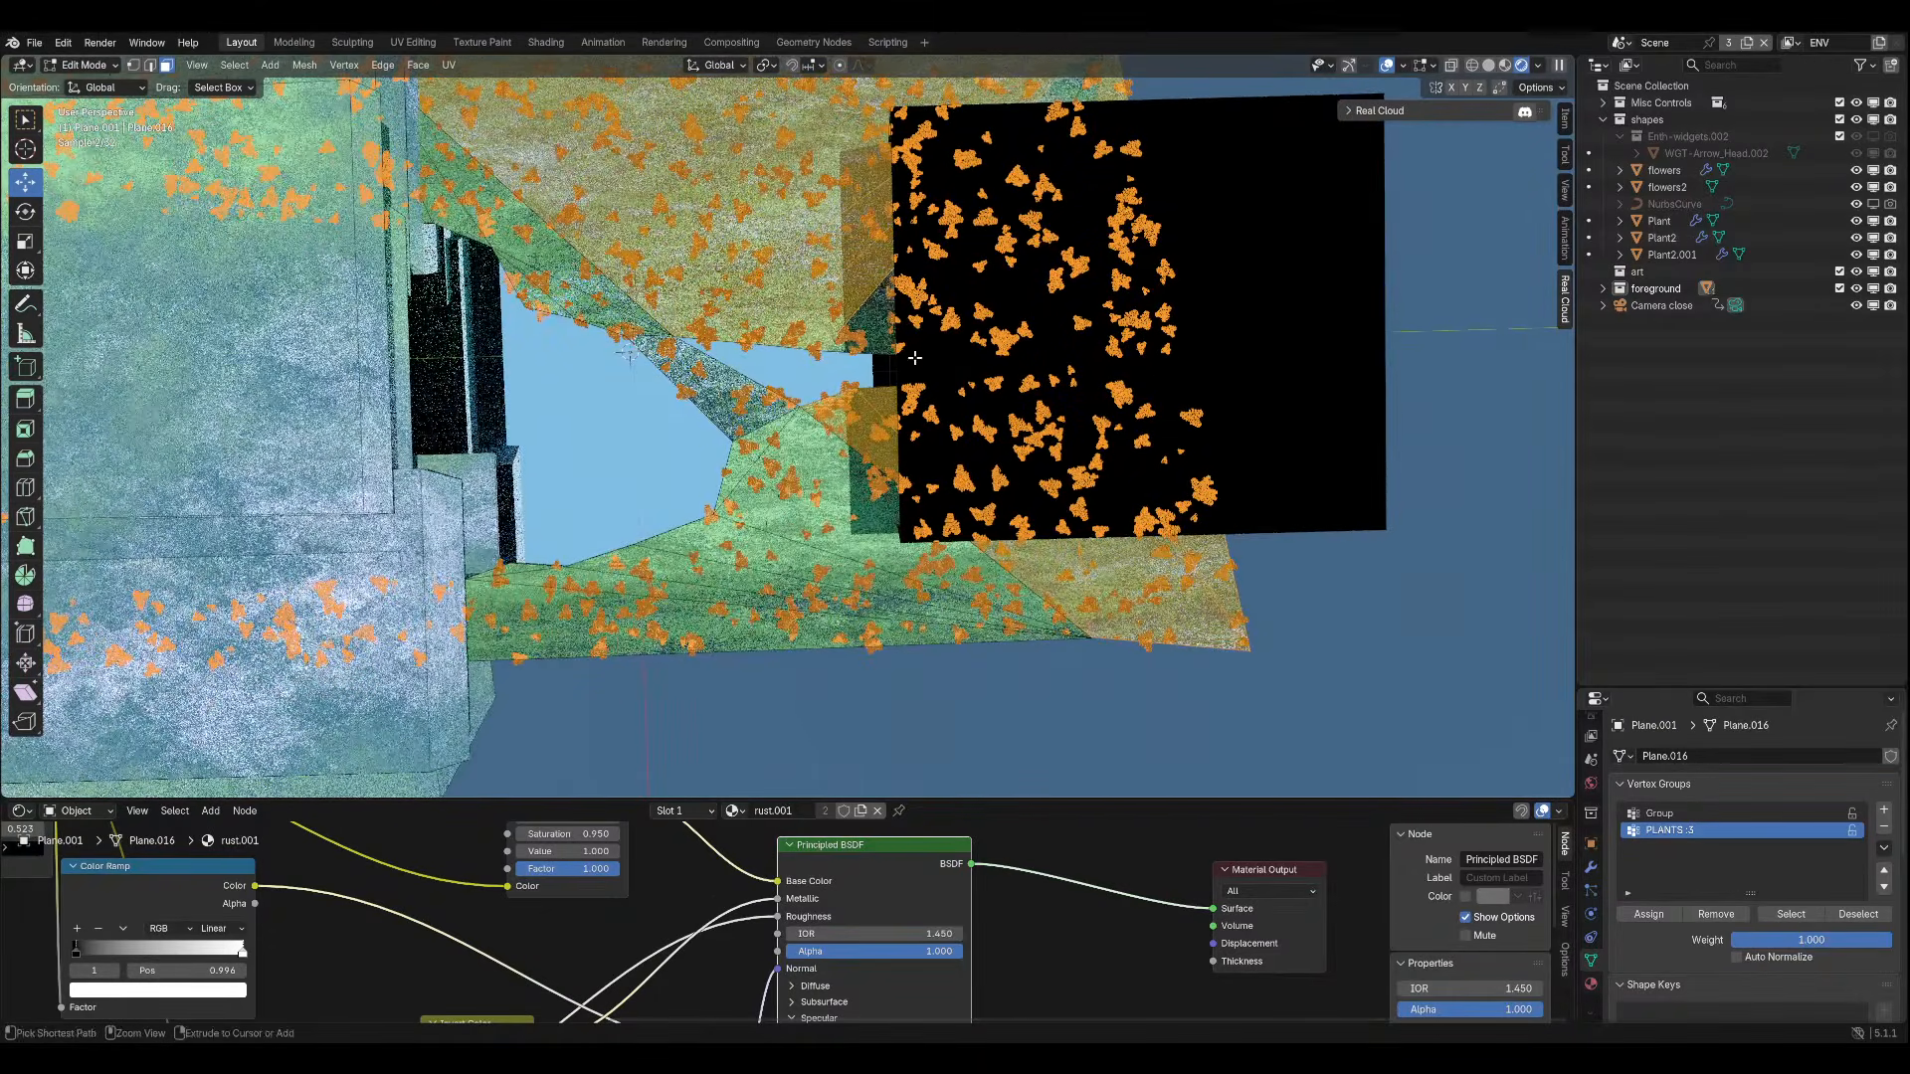
key("KP_0")
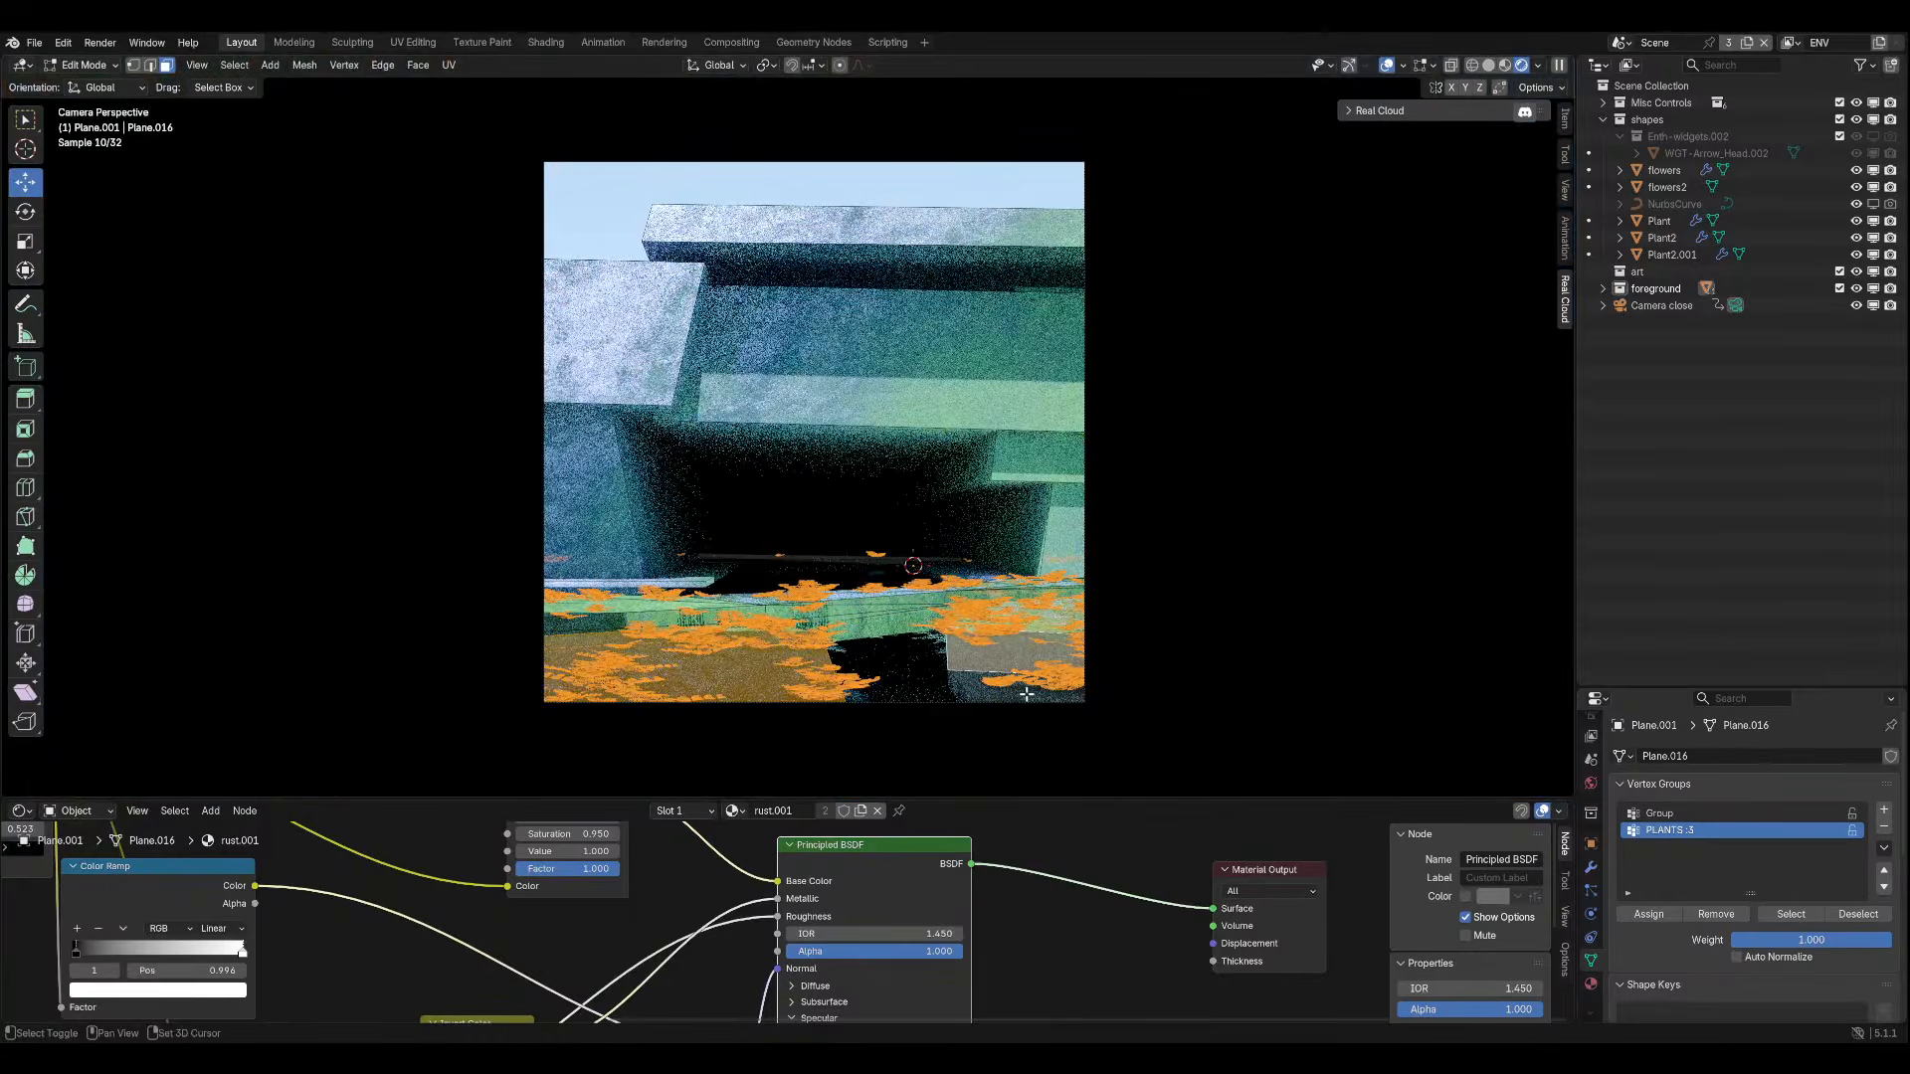
left_click(1713, 915)
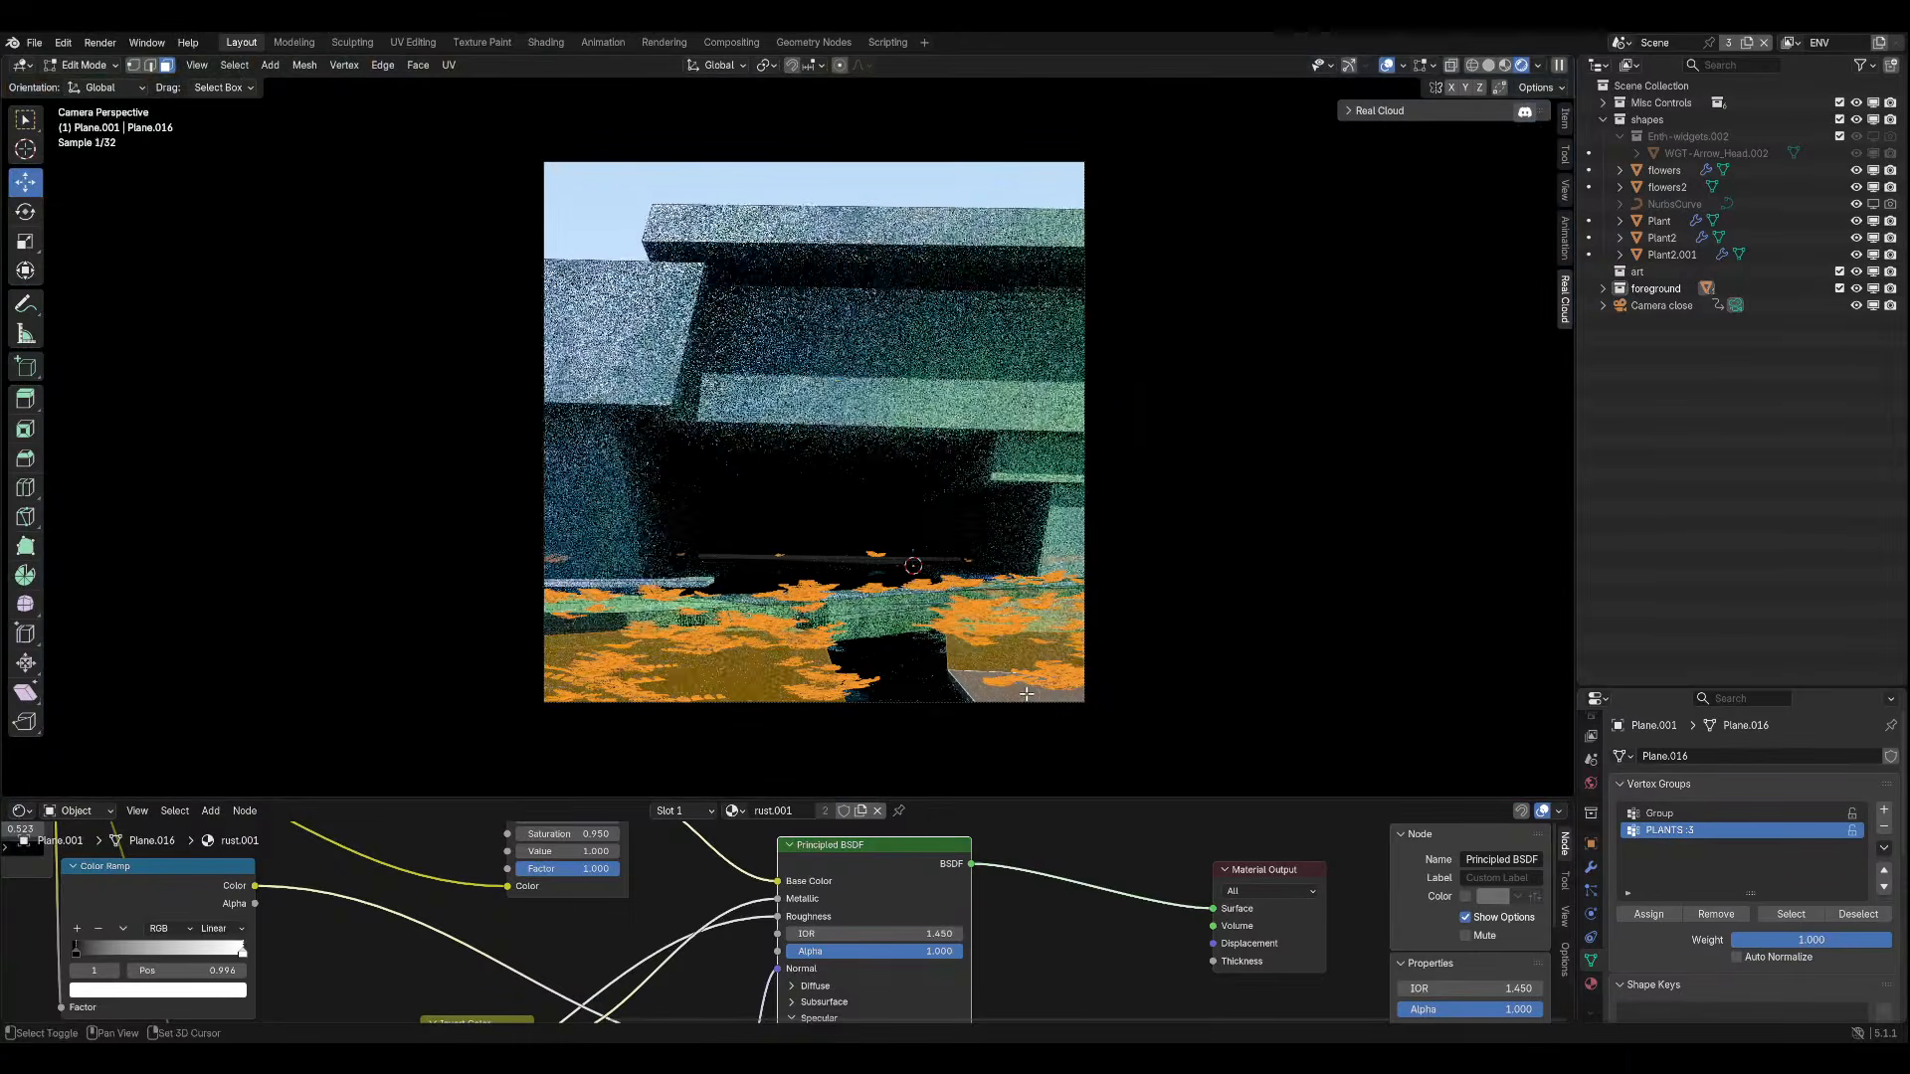
left_click(1648, 914)
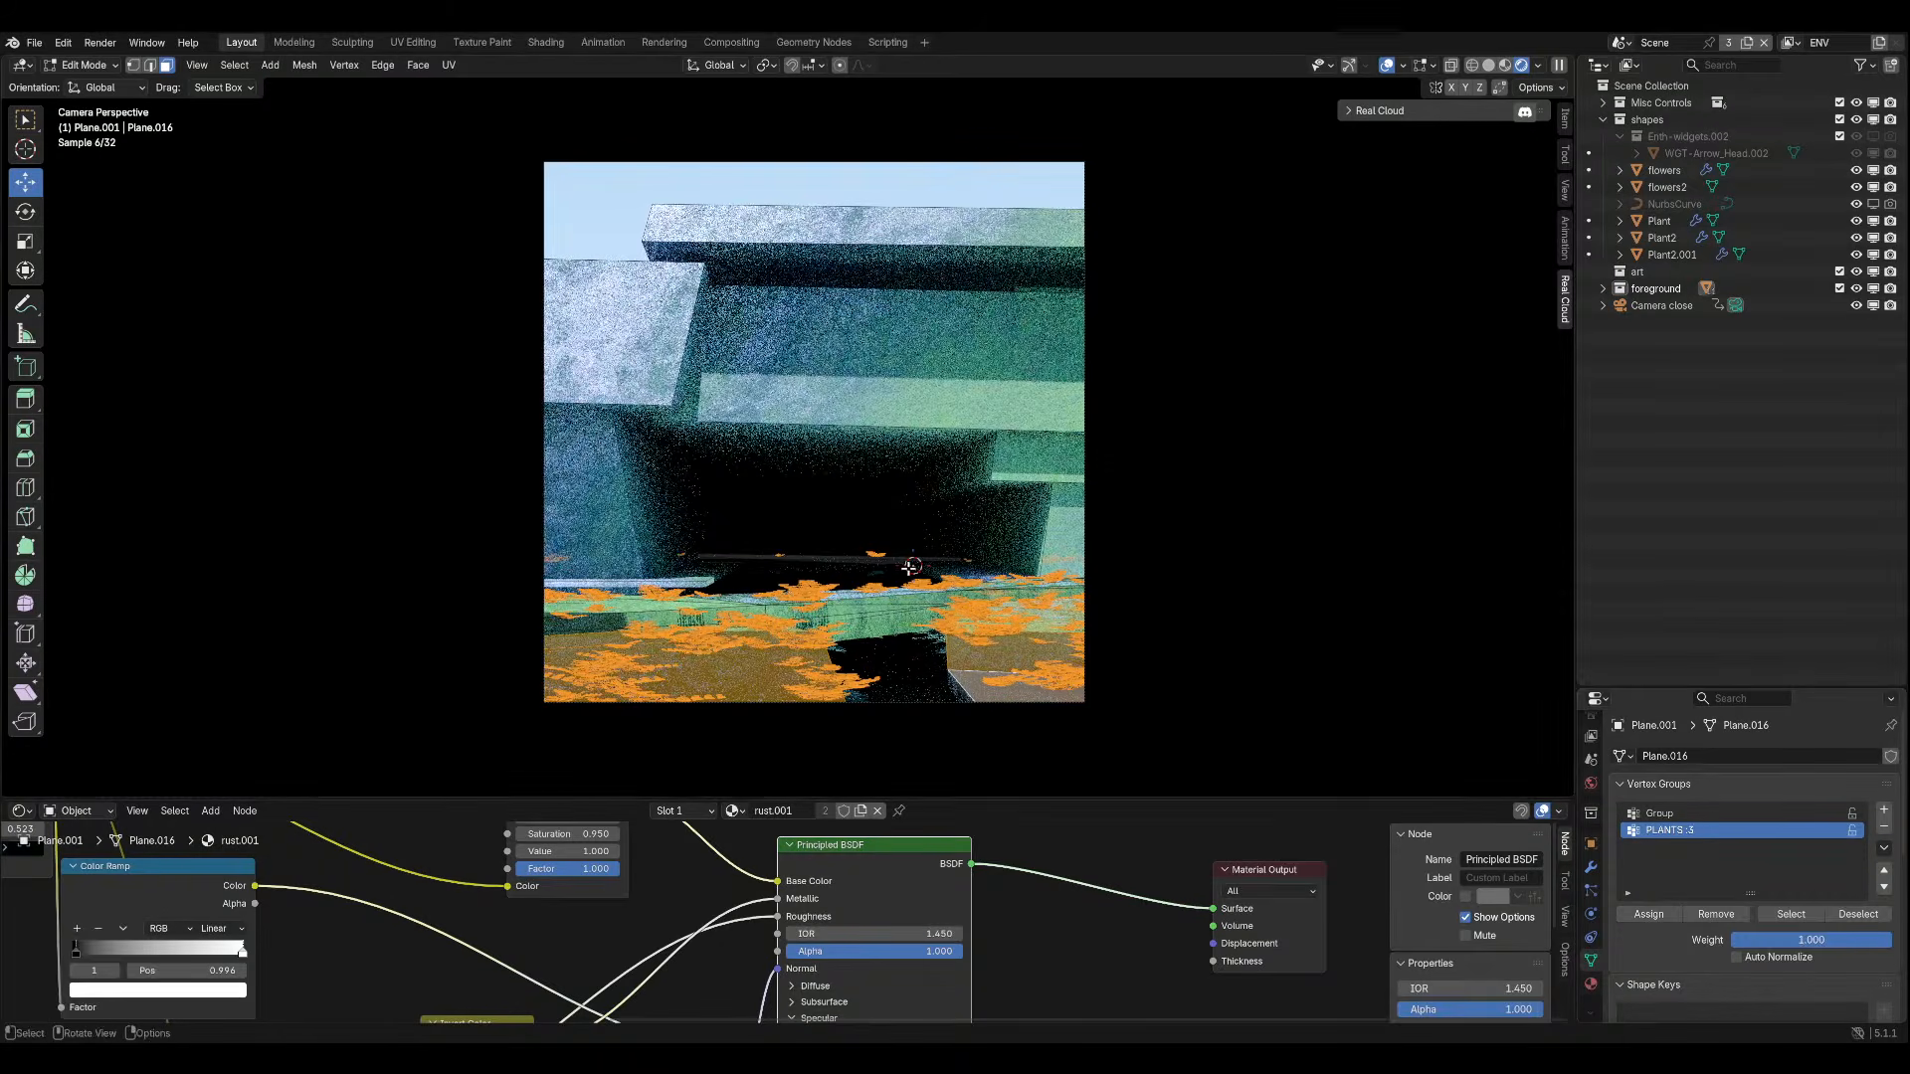
left_click(1788, 915)
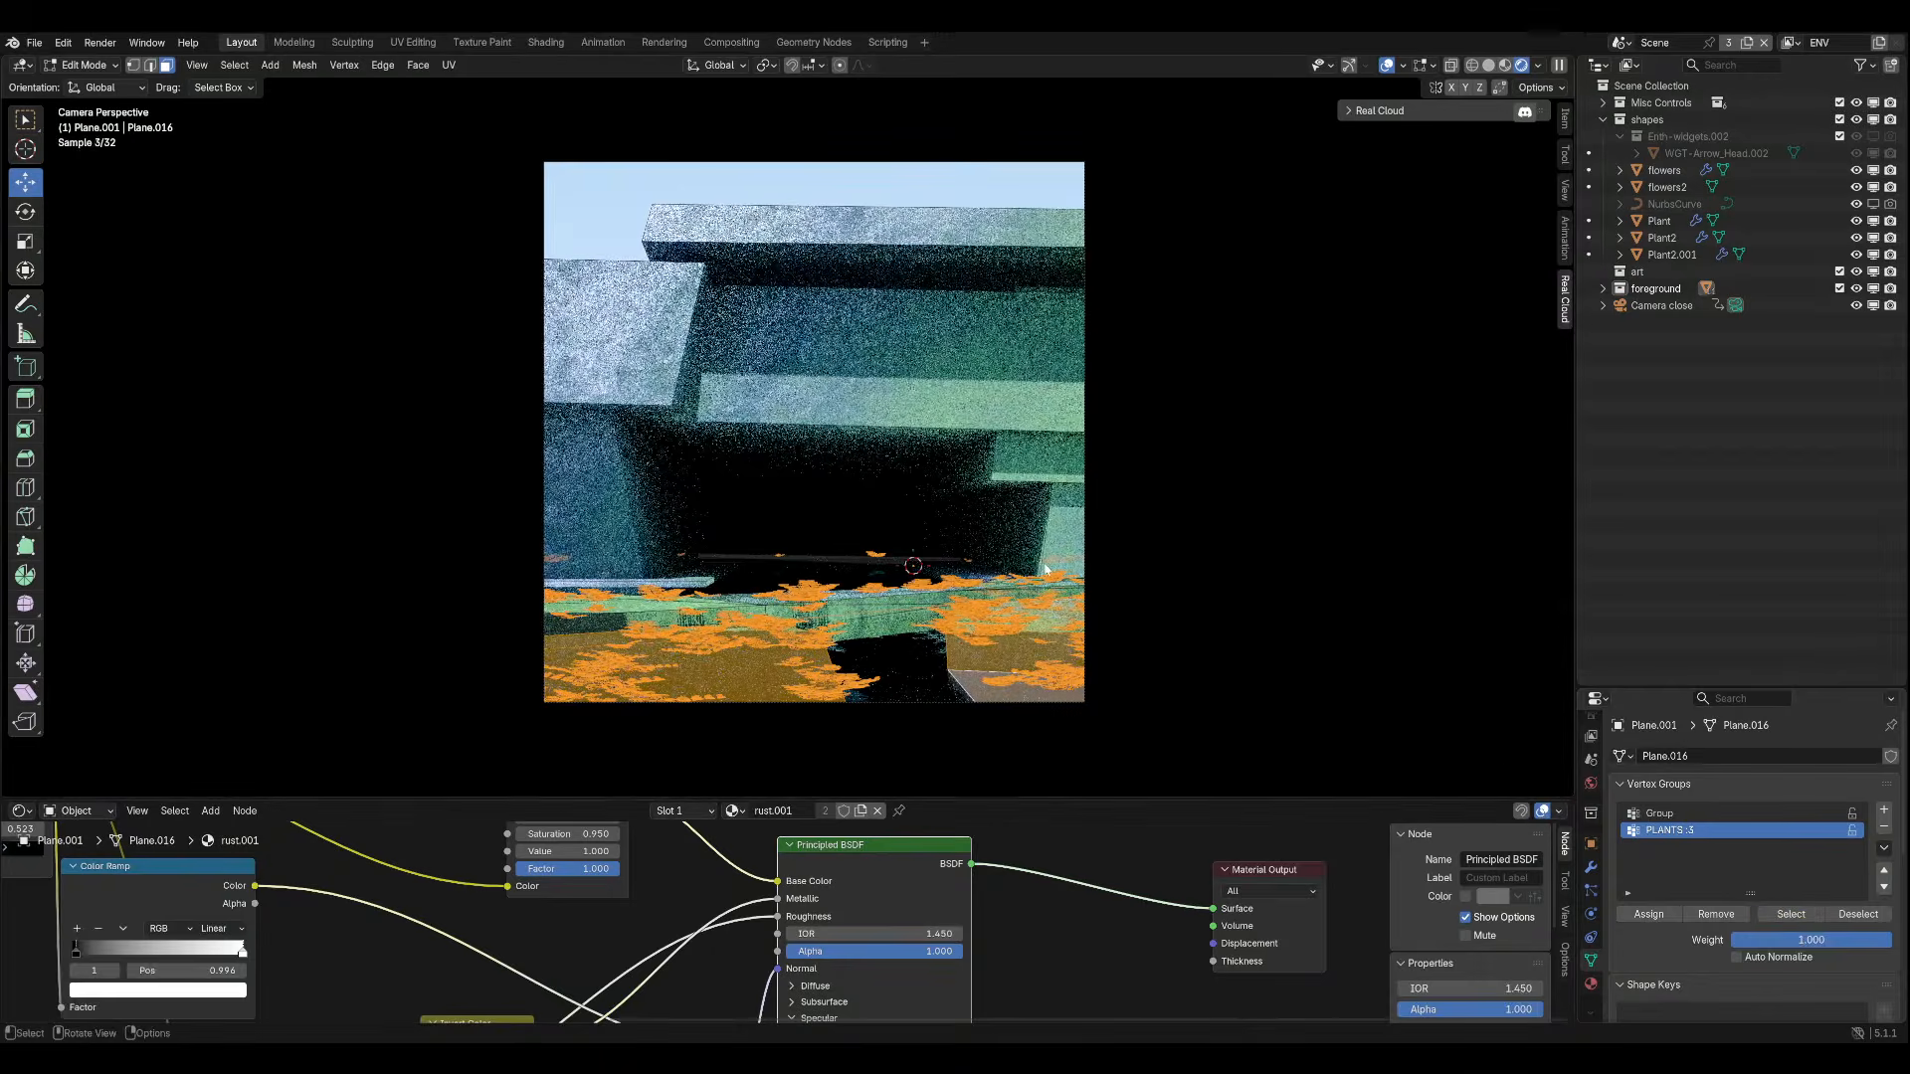
key("Tab")
key("ctrl+s")
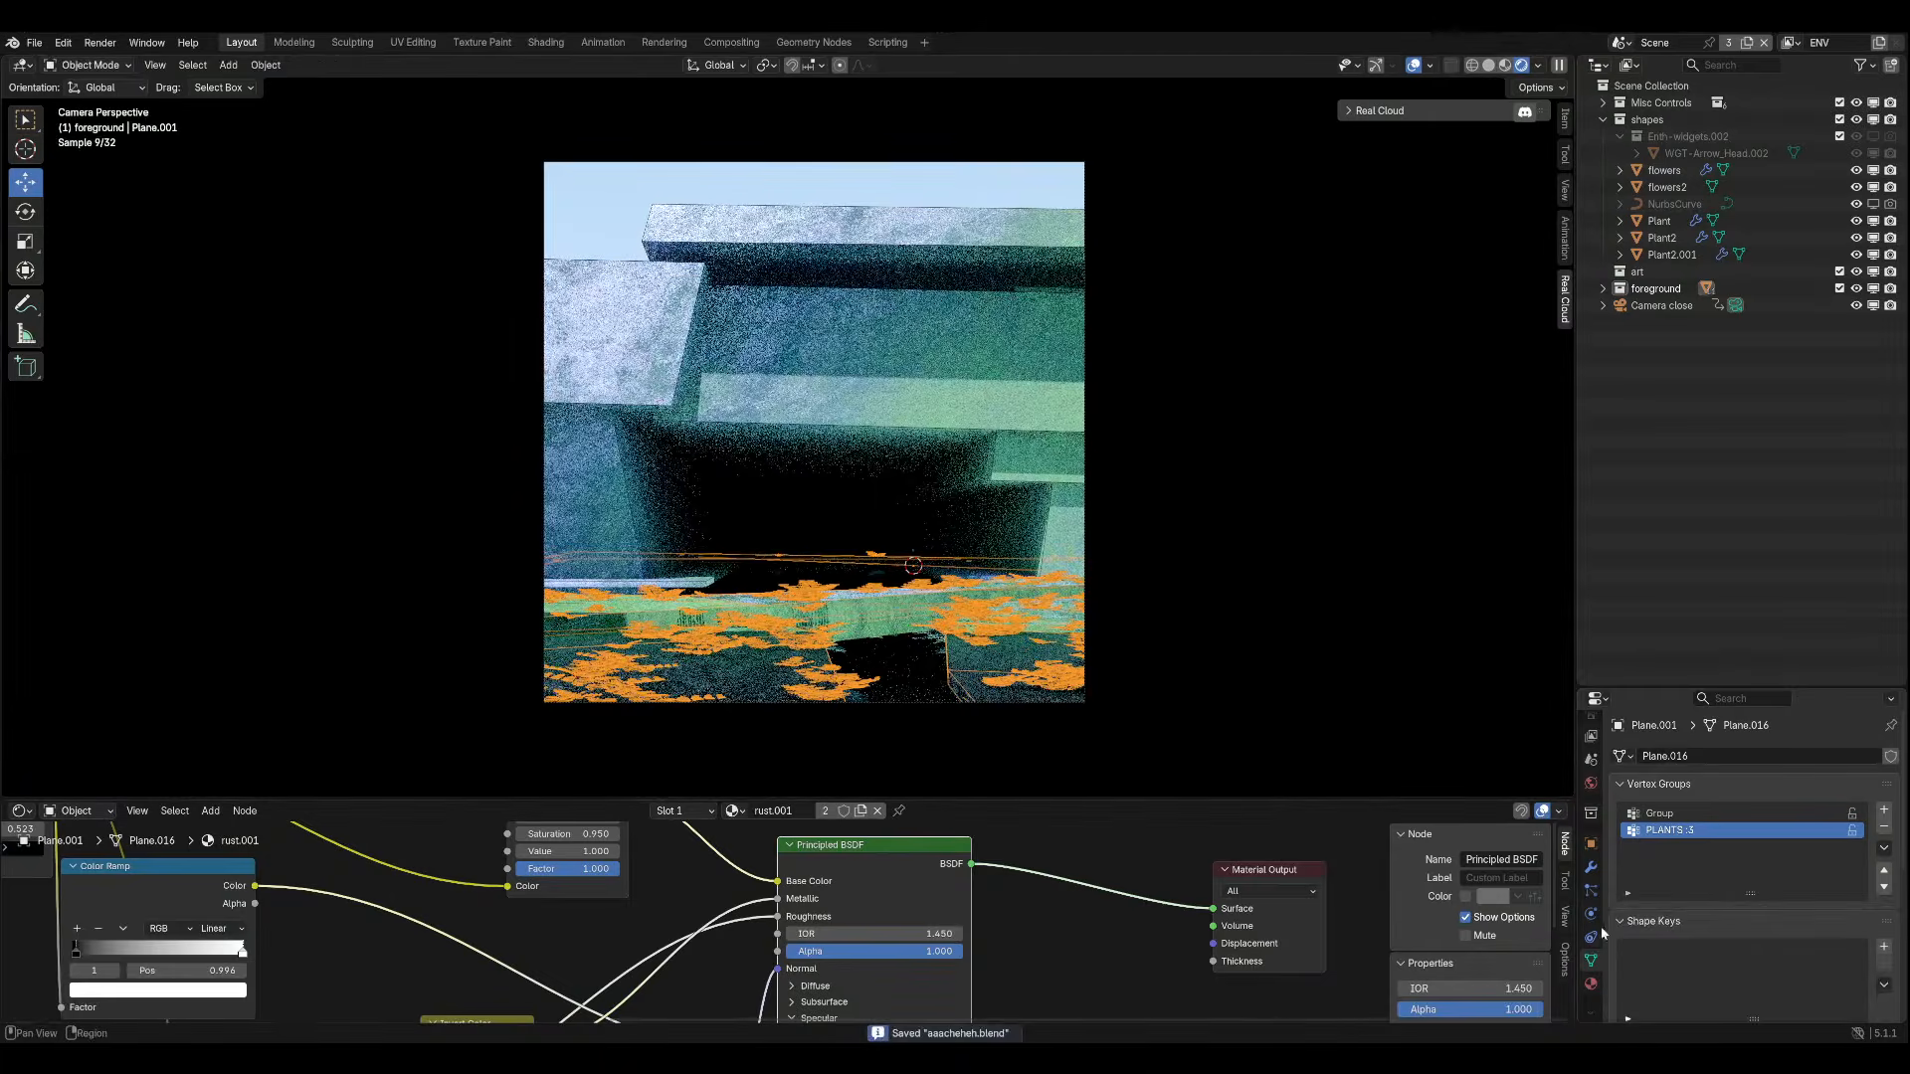
Review the ground plane's mesh data properties, including its vertex groups, Shape Keys and UV Maps sections.
left_click(1590, 891)
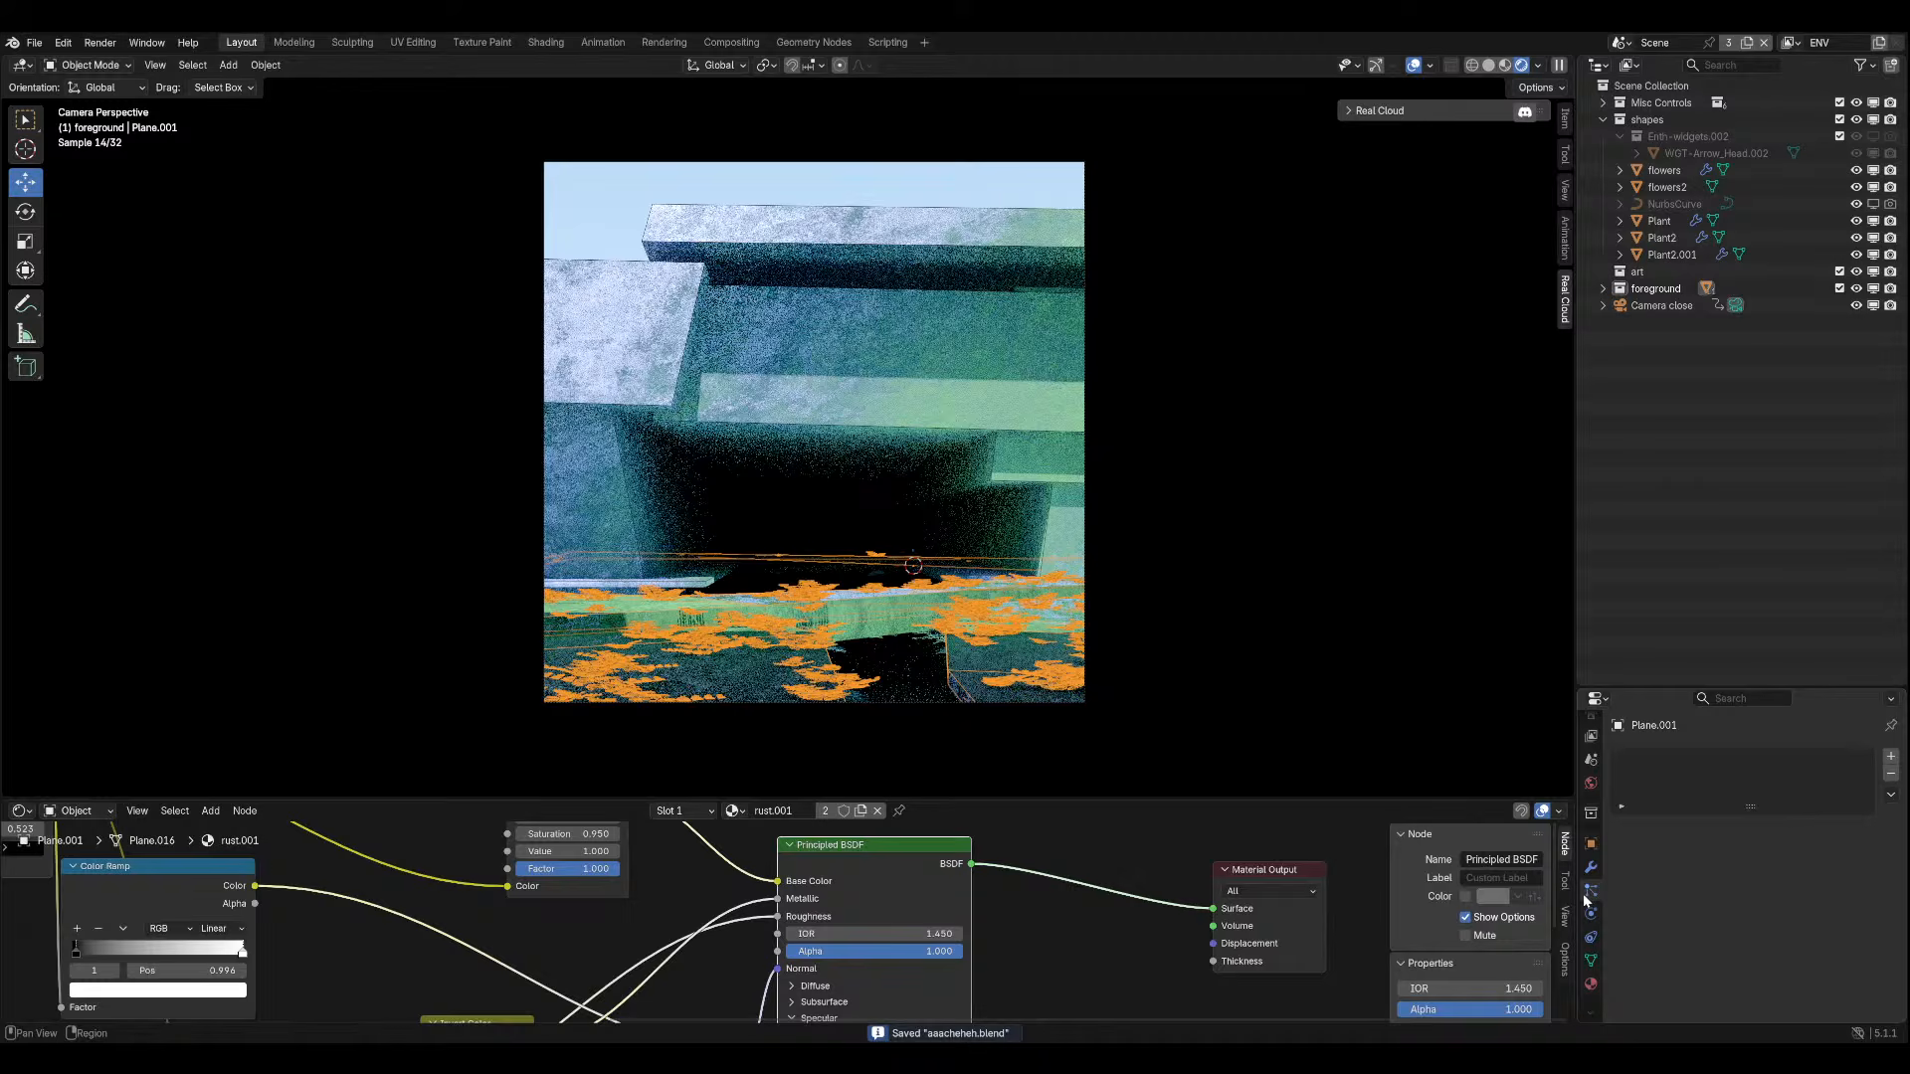
left_click(1590, 960)
scroll(1704, 915, "down", 5)
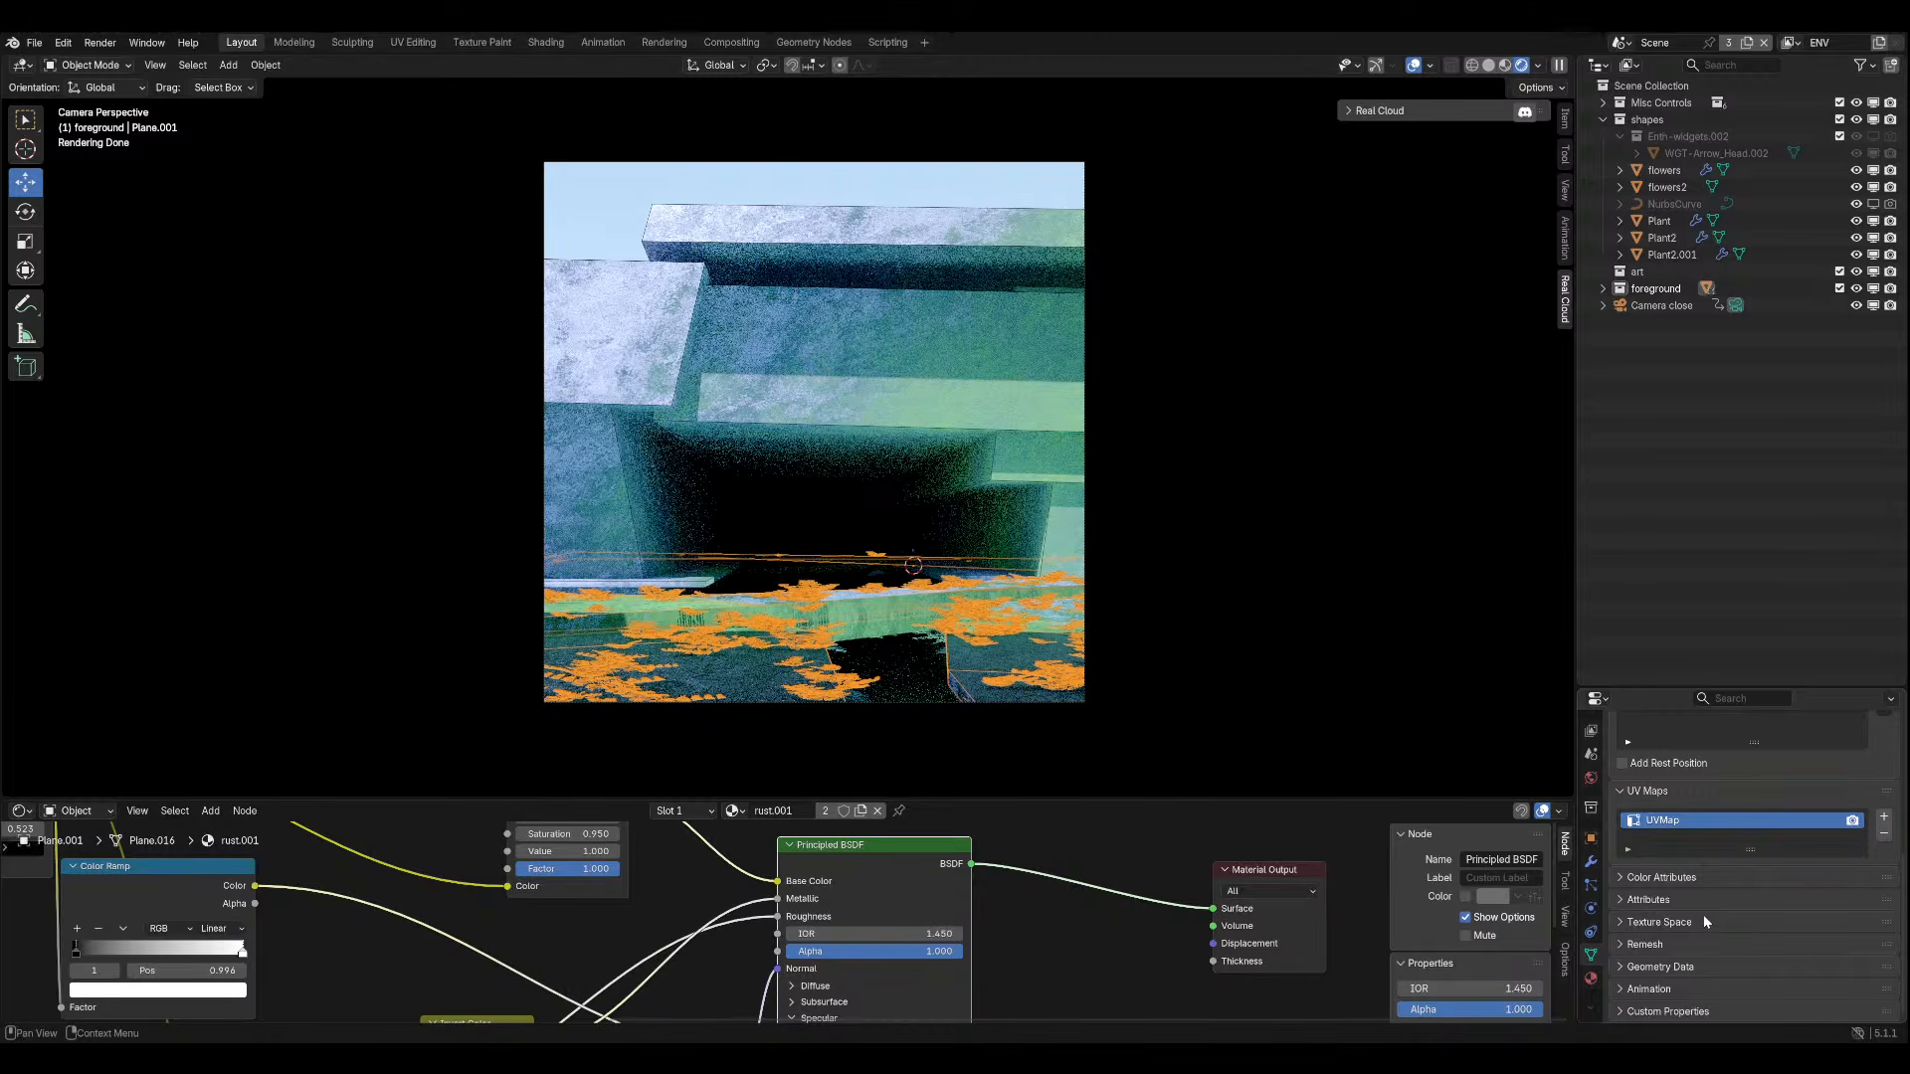
scroll(1703, 915, "up", 6)
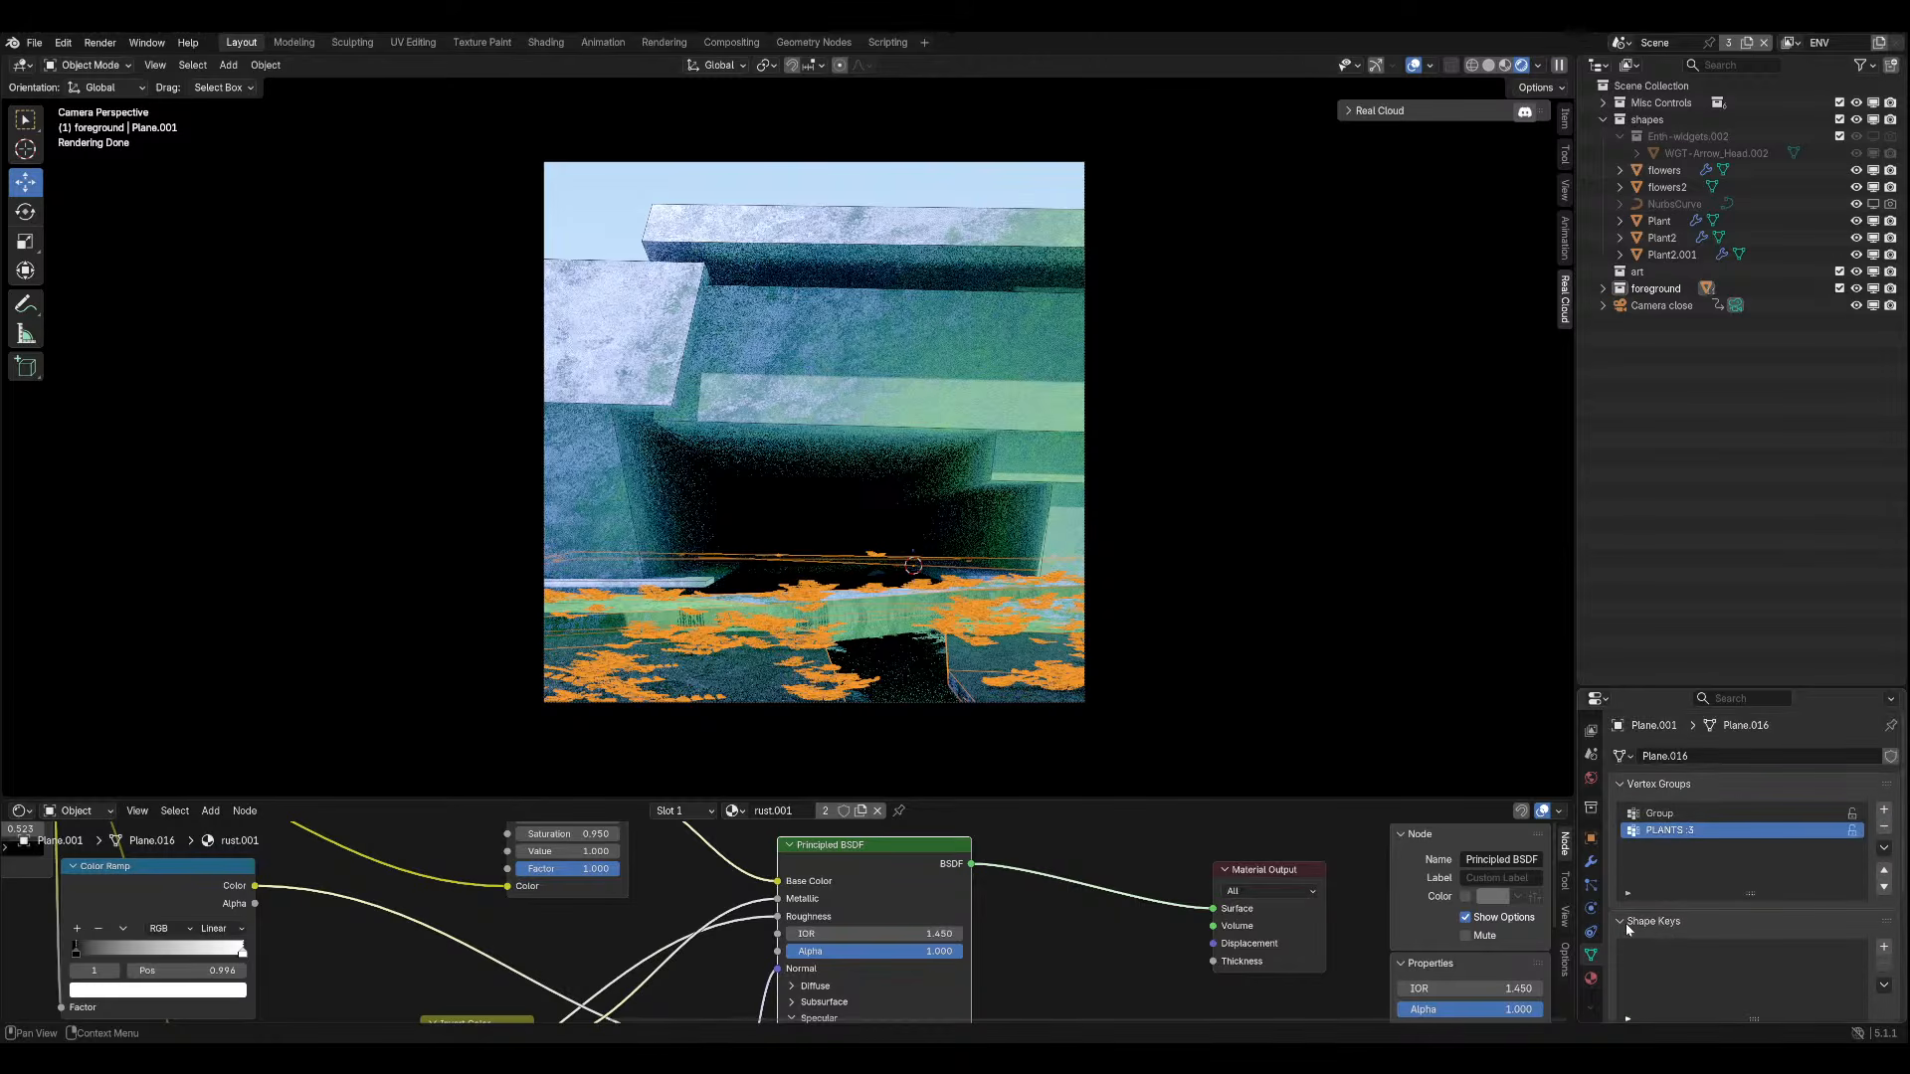
left_click(1689, 917)
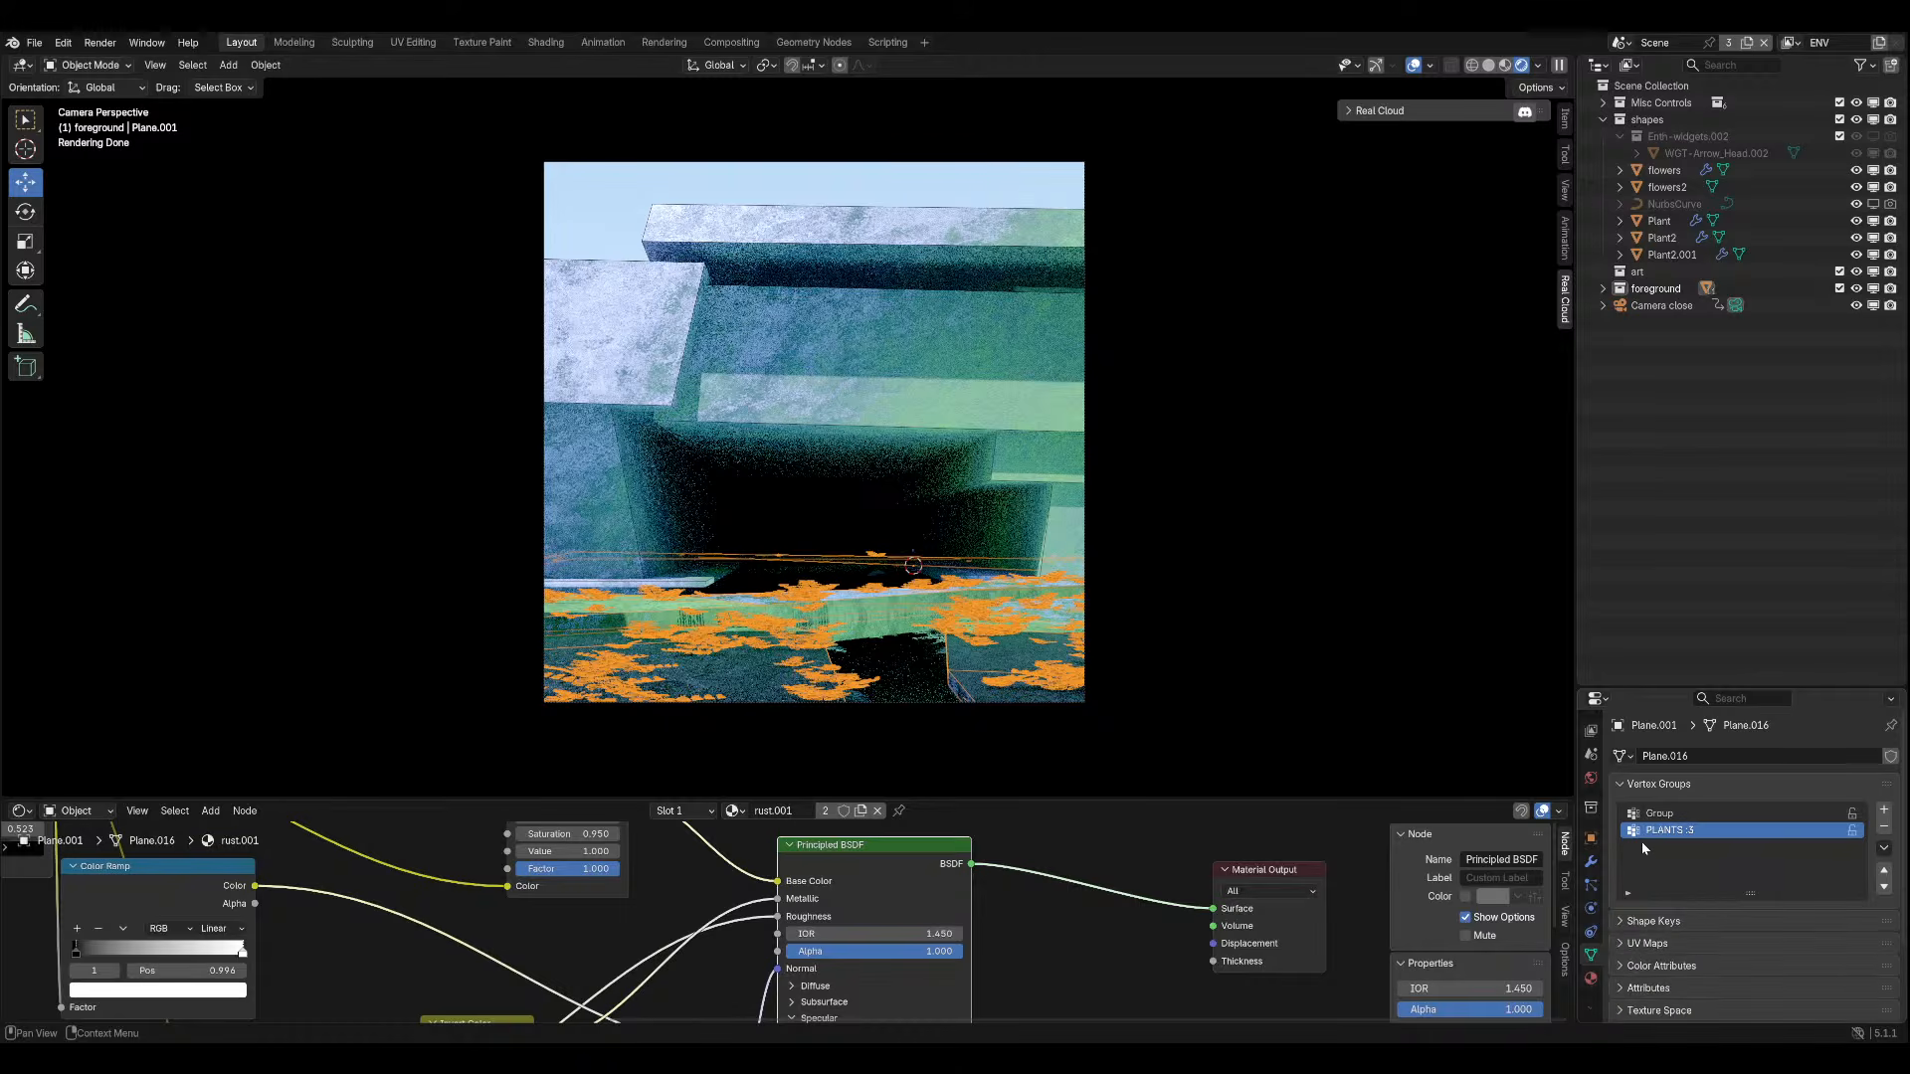
scroll(1647, 920, "down", 2)
scroll(1648, 925, "up", 2)
left_click(1649, 923)
scroll(1652, 915, "down", 2)
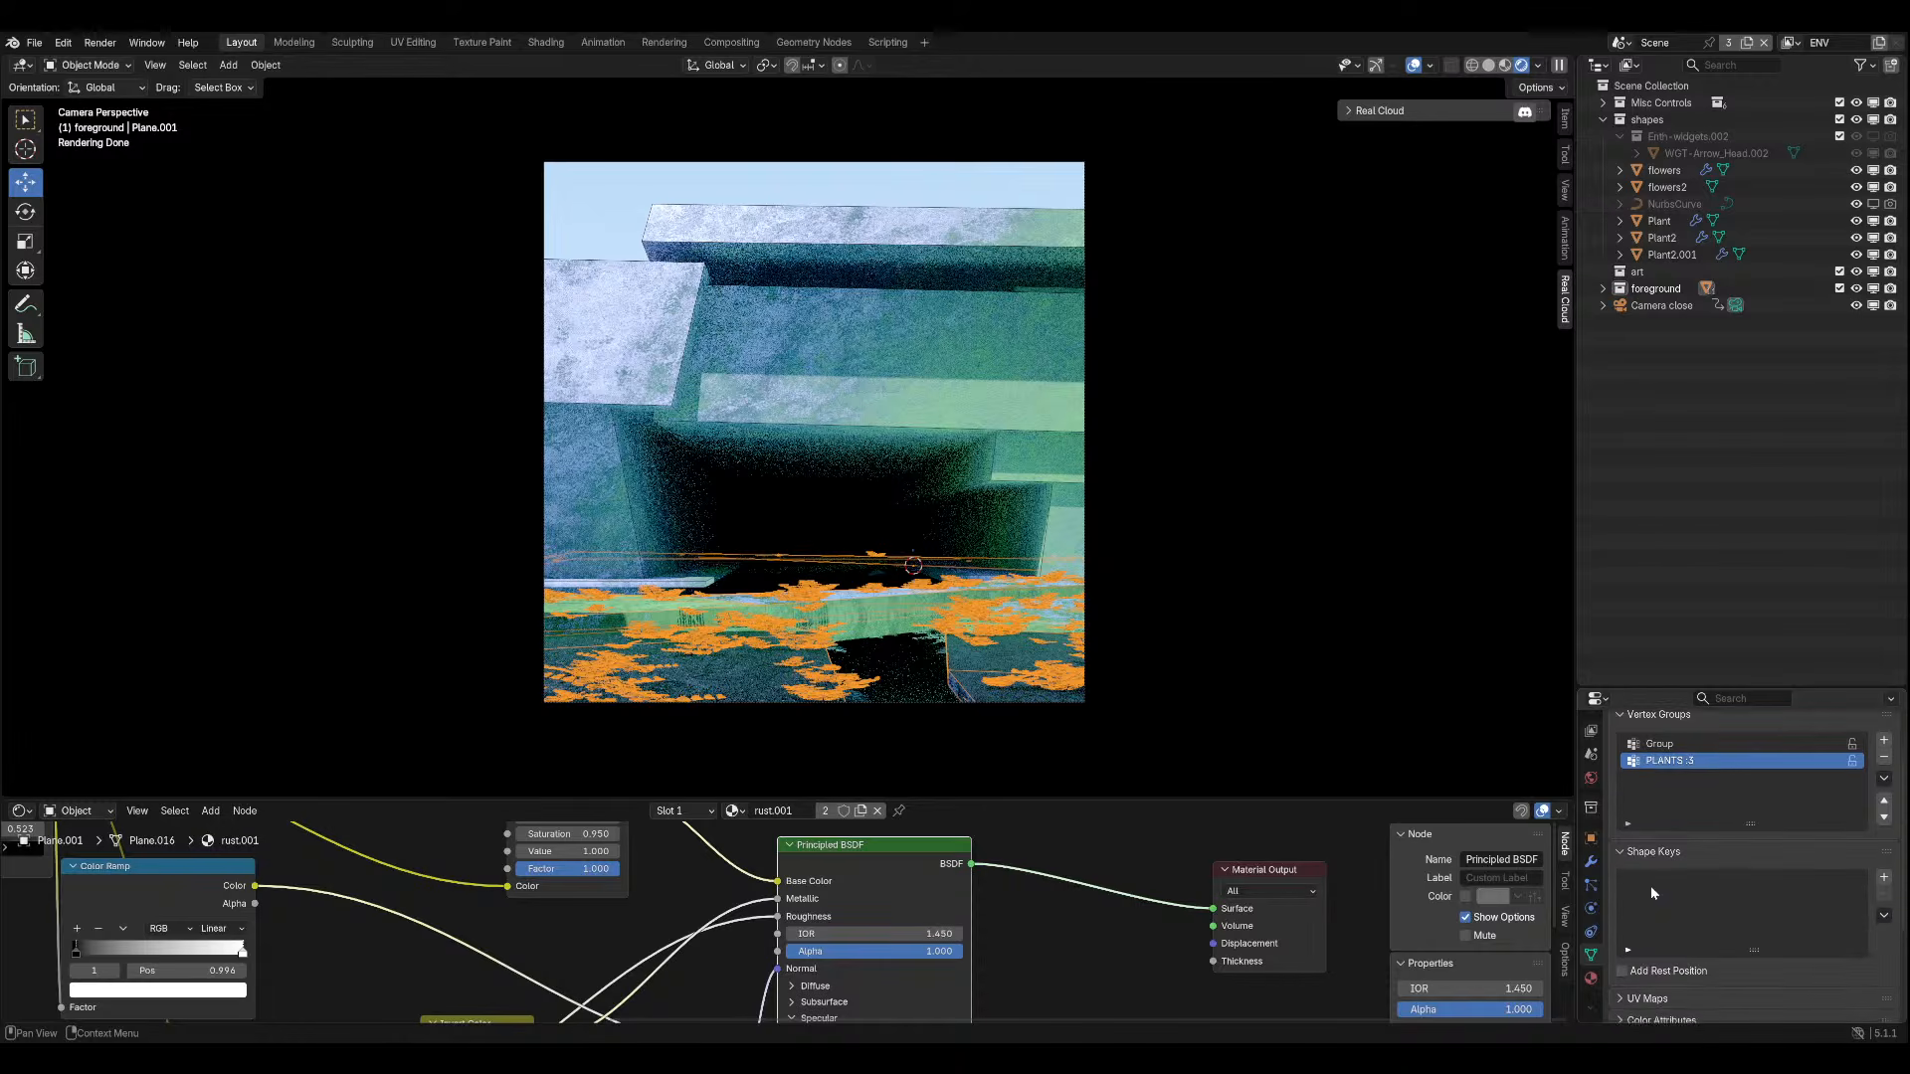
scroll(1652, 887, "up", 1)
left_click(1652, 887)
scroll(1653, 889, "up", 1)
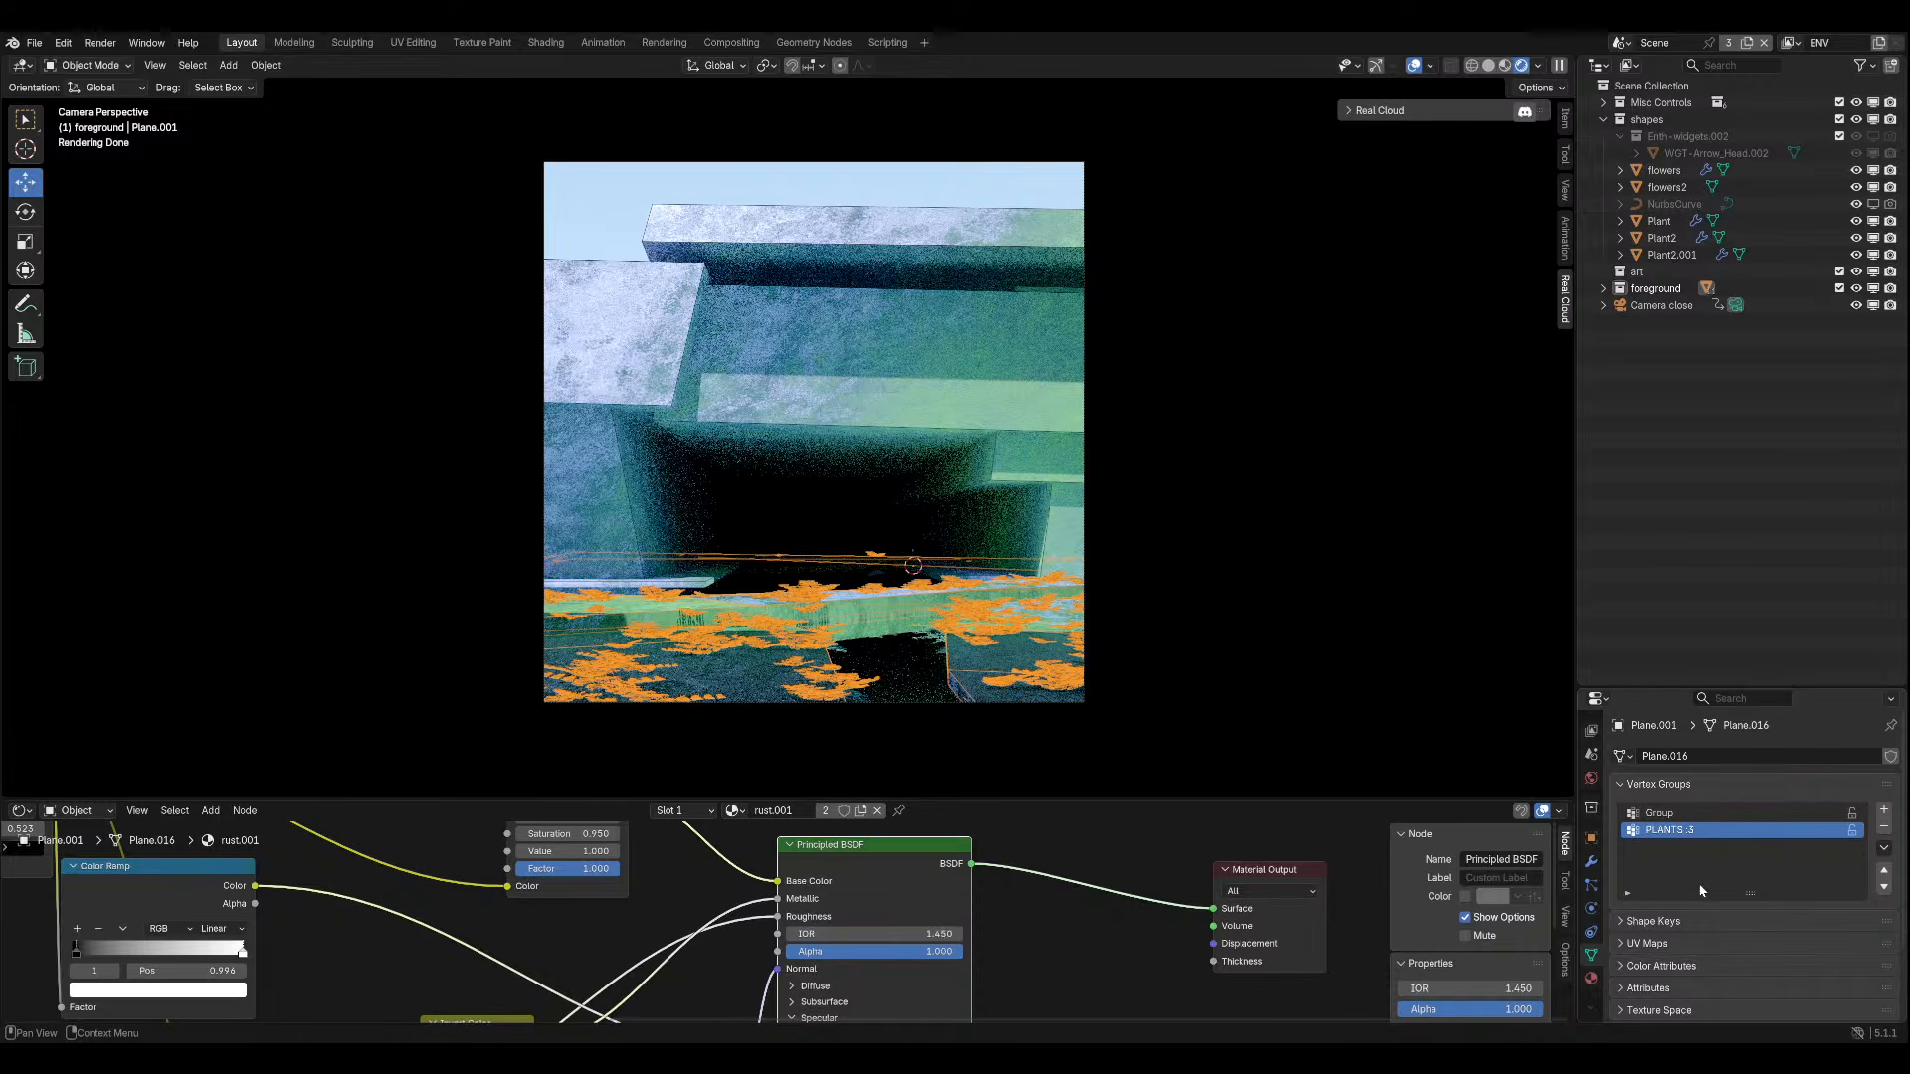
scroll(1700, 890, "down", 3)
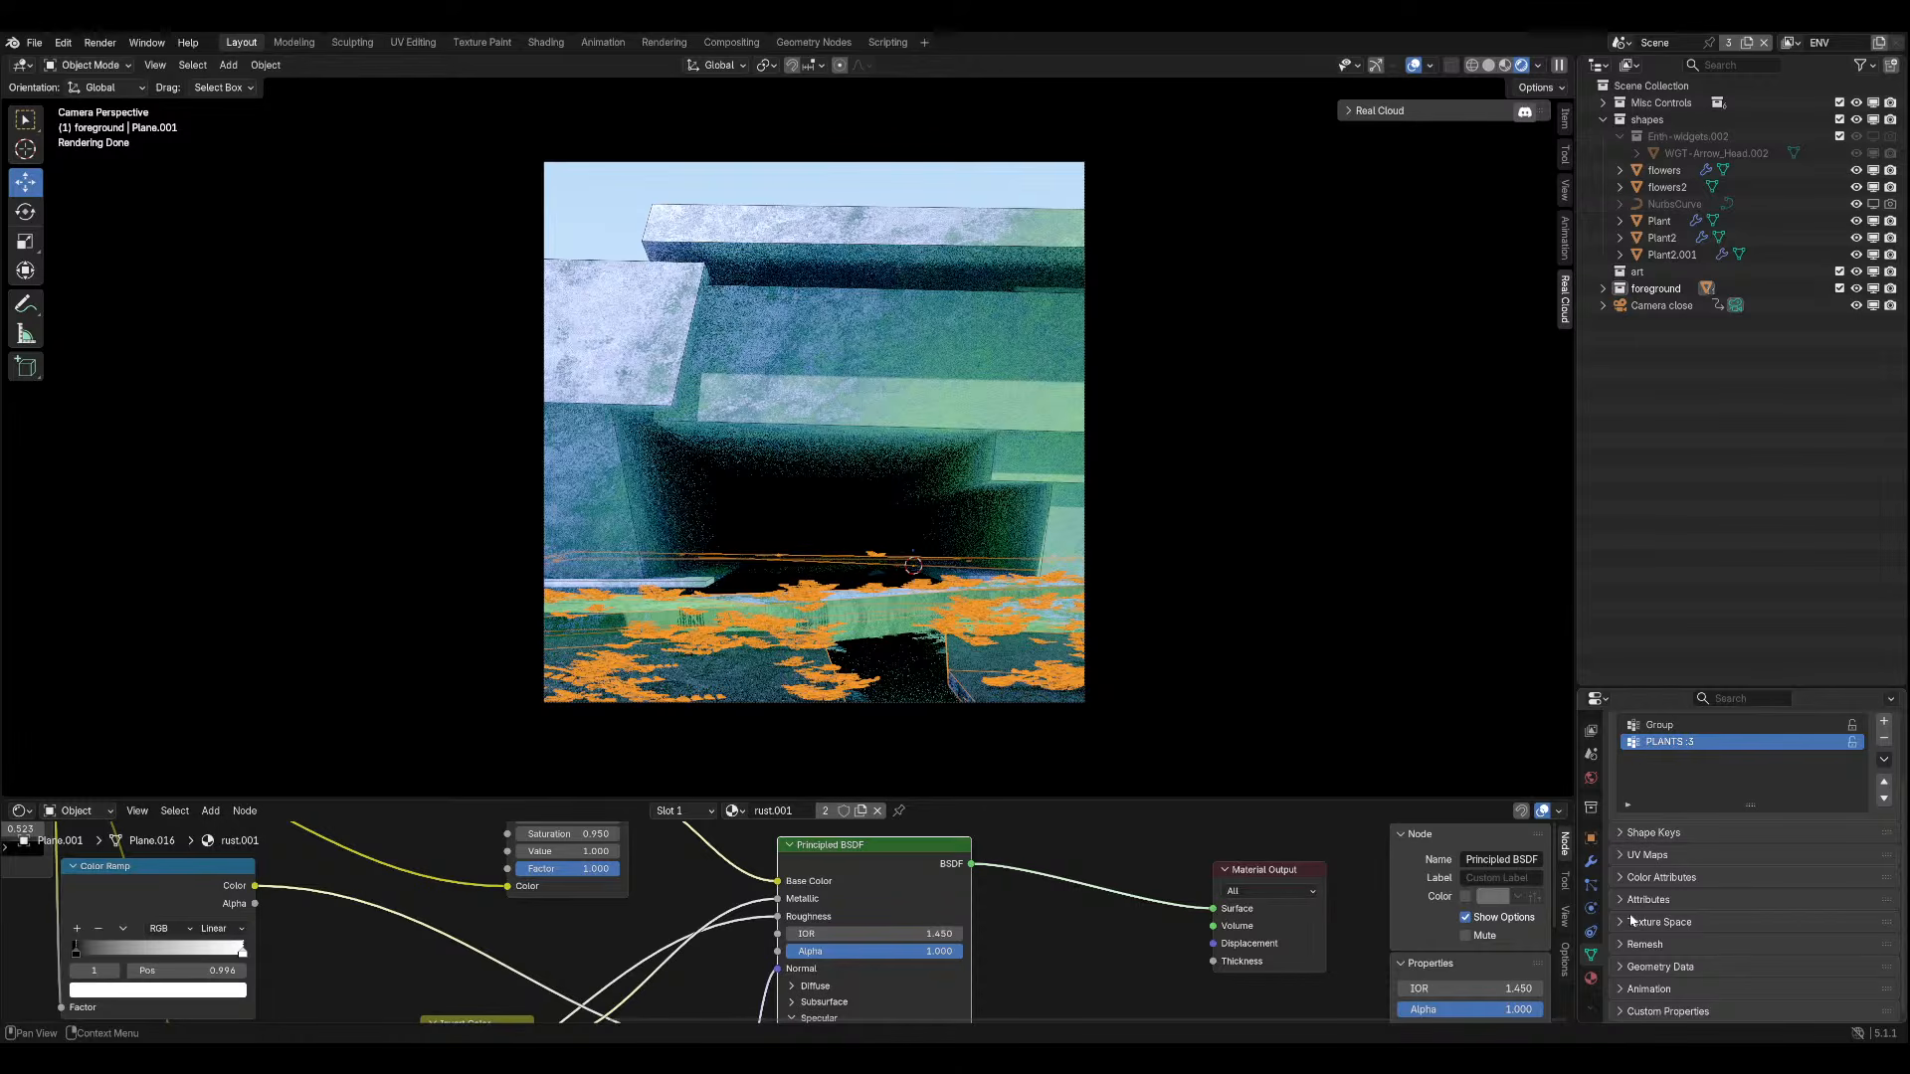
Drive the Scatter on Surface Distribution Mask with the PLANTS :3 attribute, hide the viewport overlays and save the file.
left_click(1590, 862)
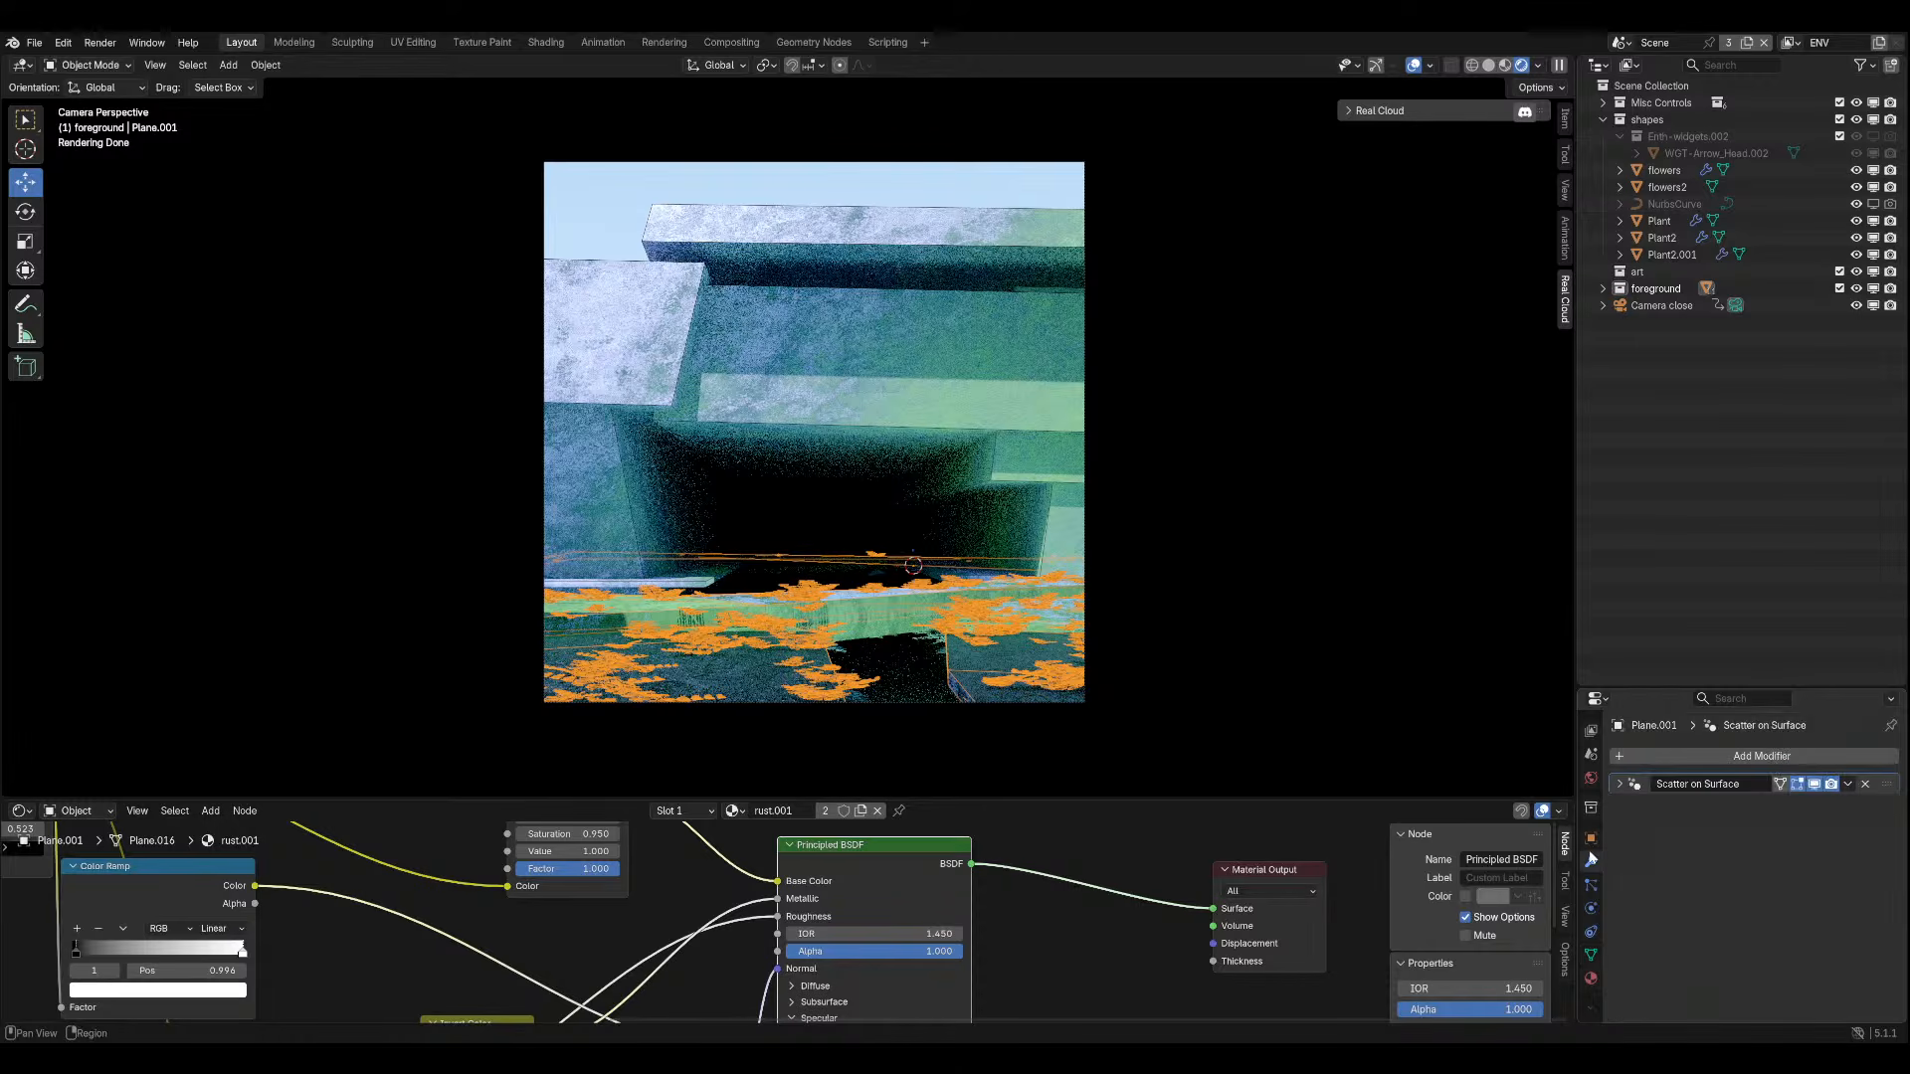
left_click(1619, 784)
scroll(1765, 884, "down", 5)
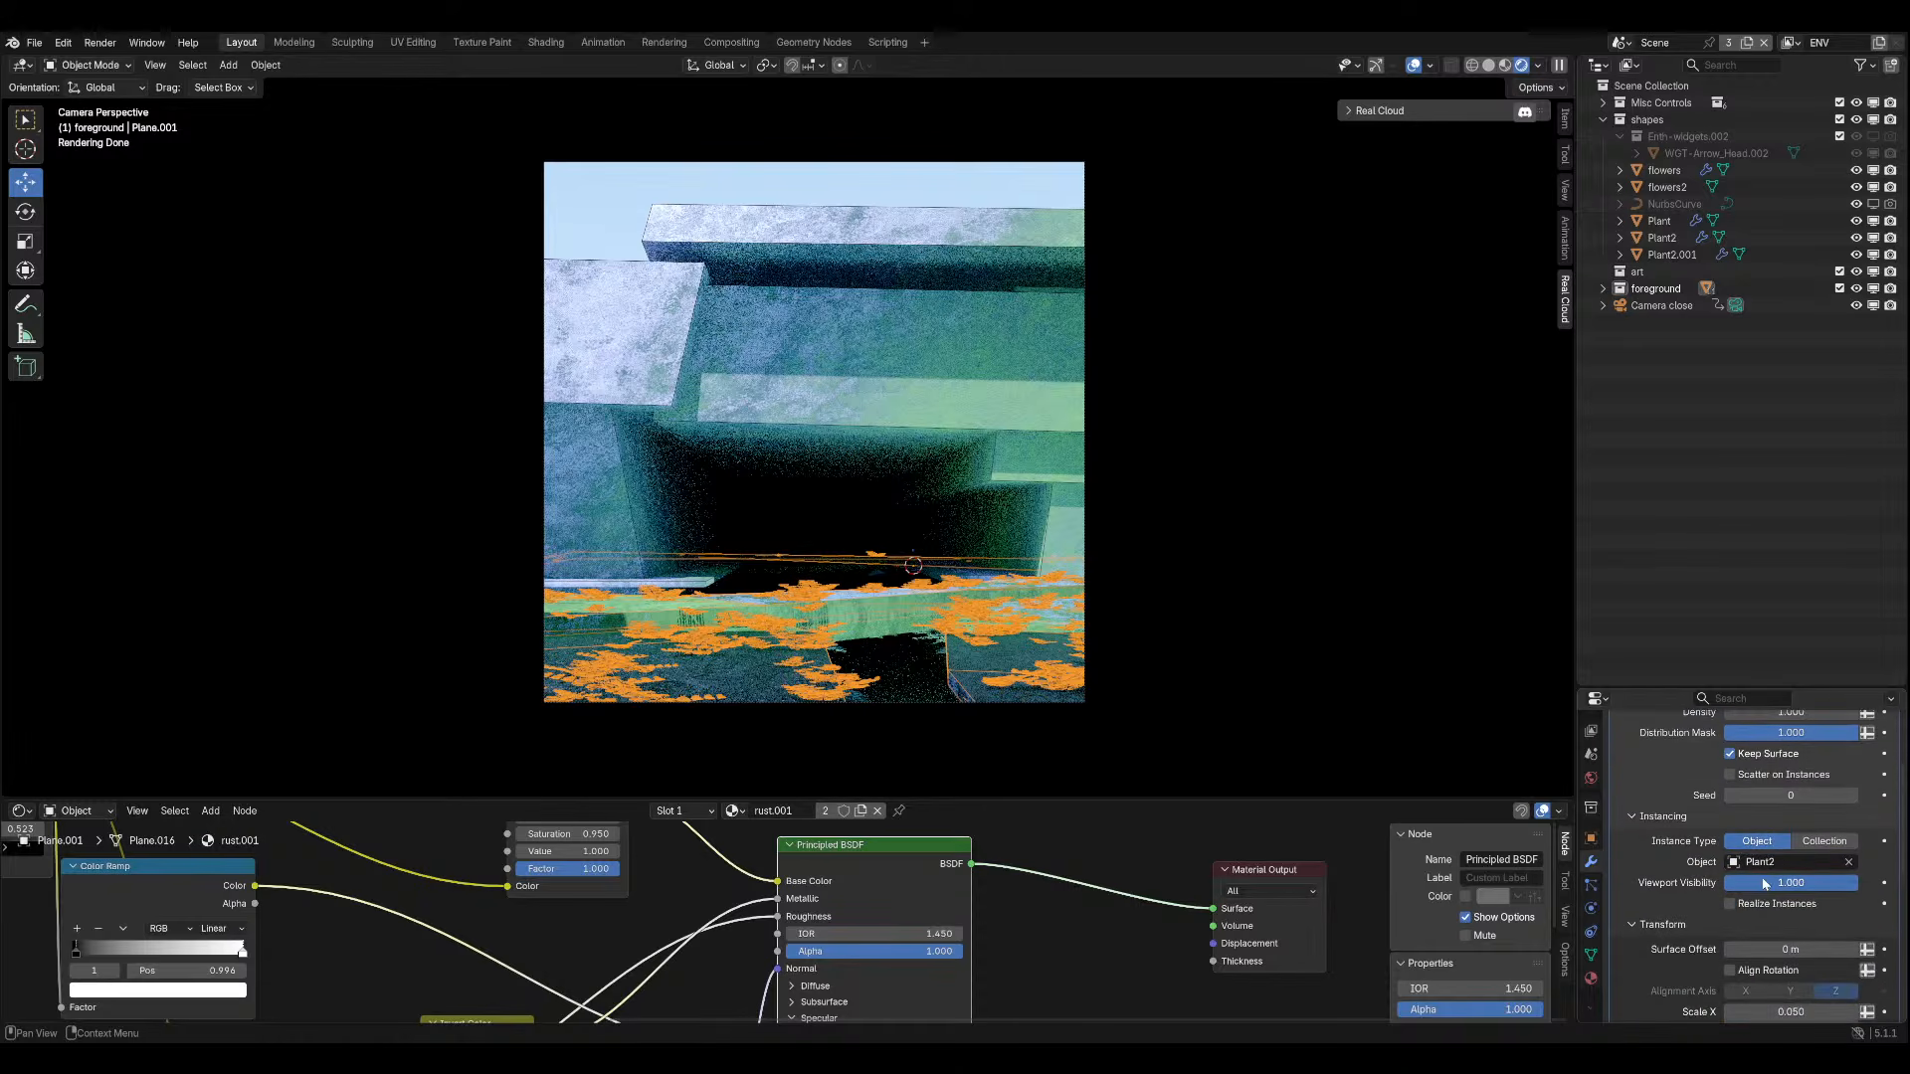
scroll(1791, 875, "up", 3)
left_click(1867, 837)
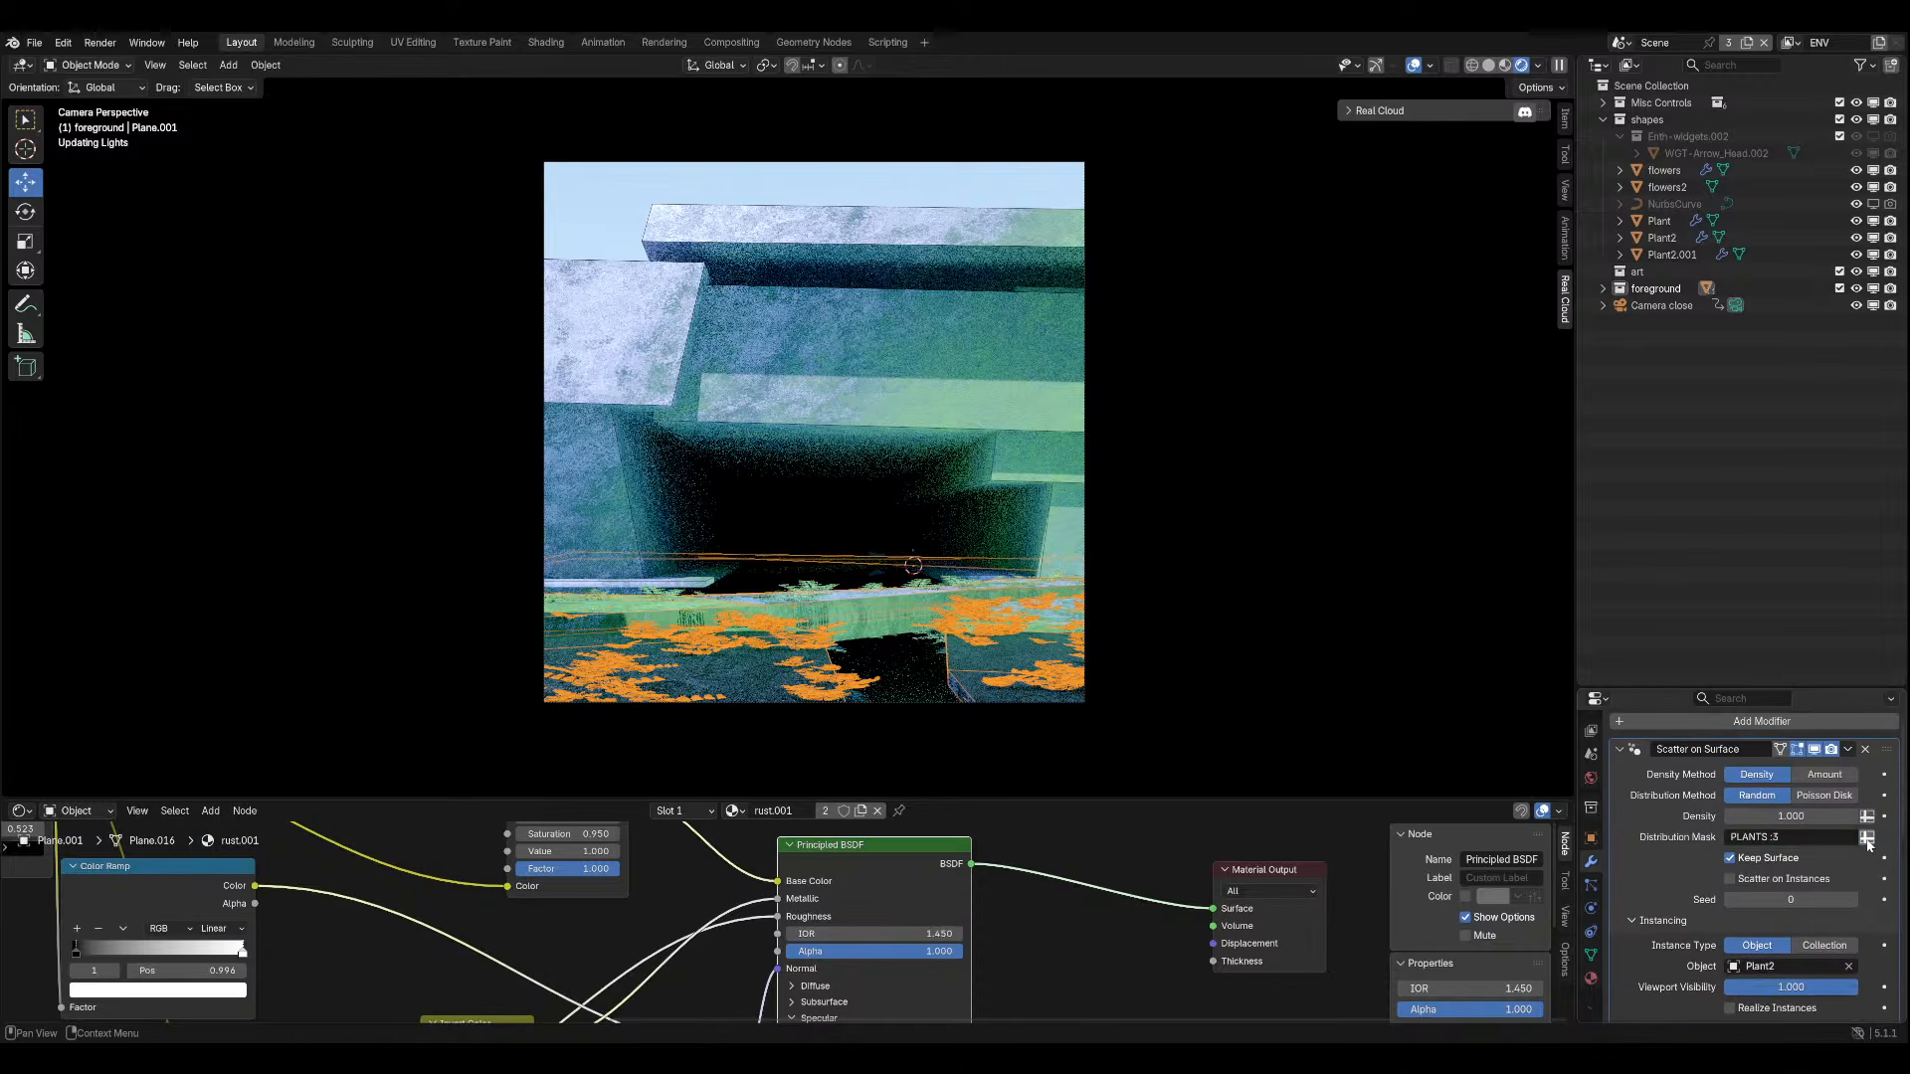
left_click(1414, 66)
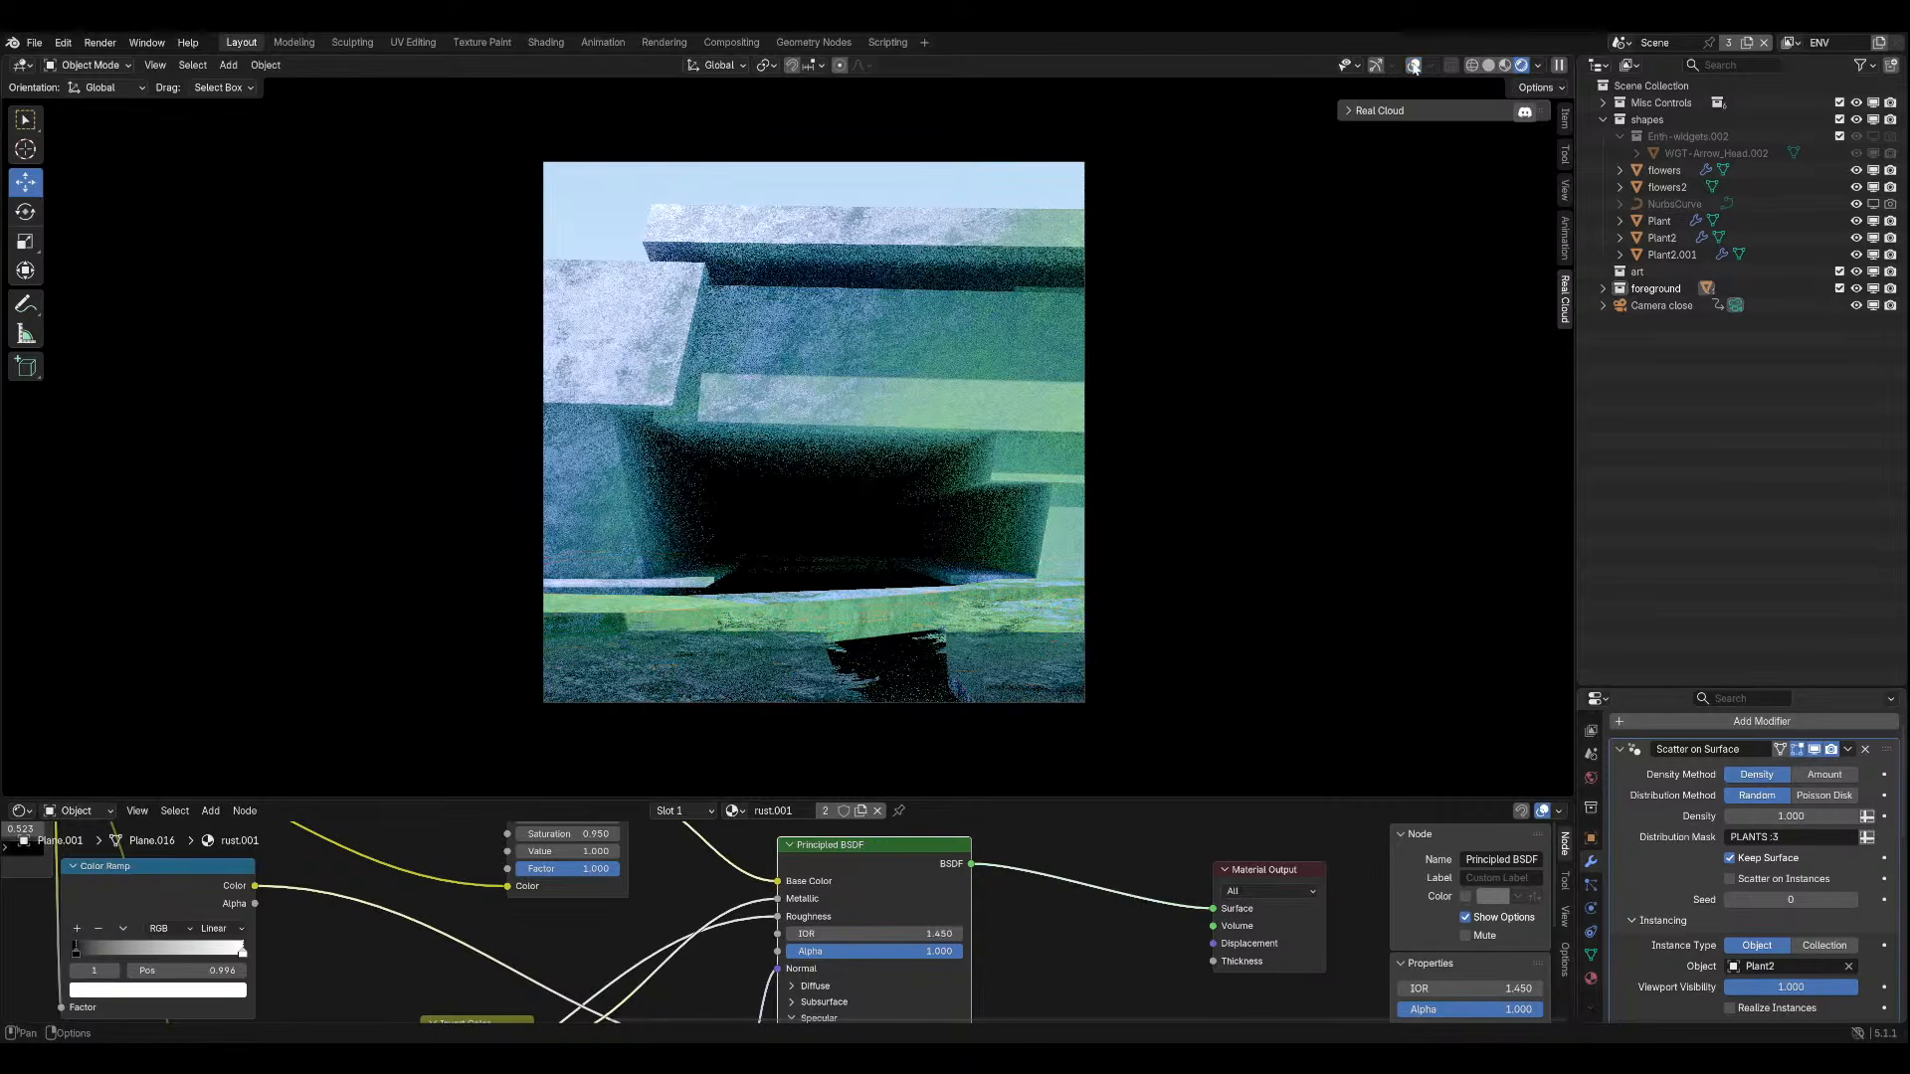
key("ctrl+s")
Clear the Distribution Mask's attribute name, switch the mask back to a plain value and save the file.
left_click(1819, 840)
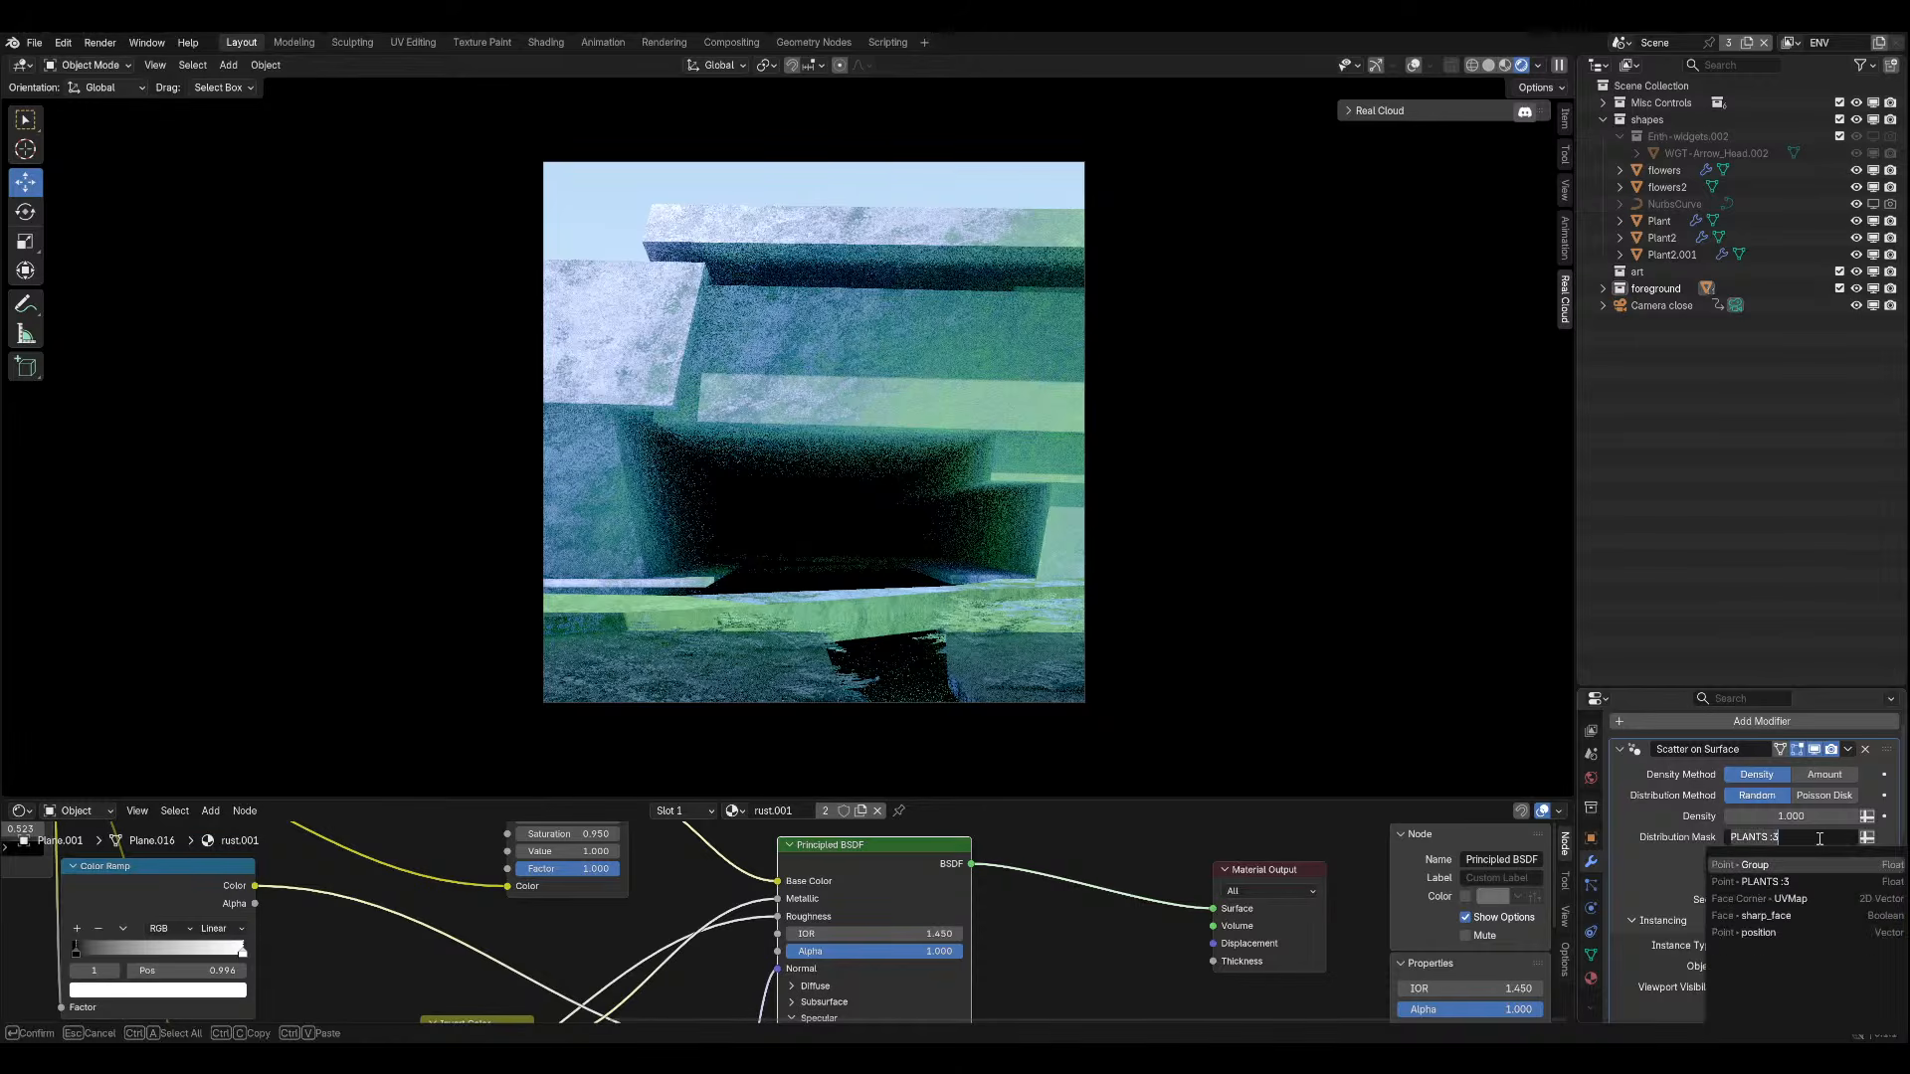
key("BackSpace")
key("Return")
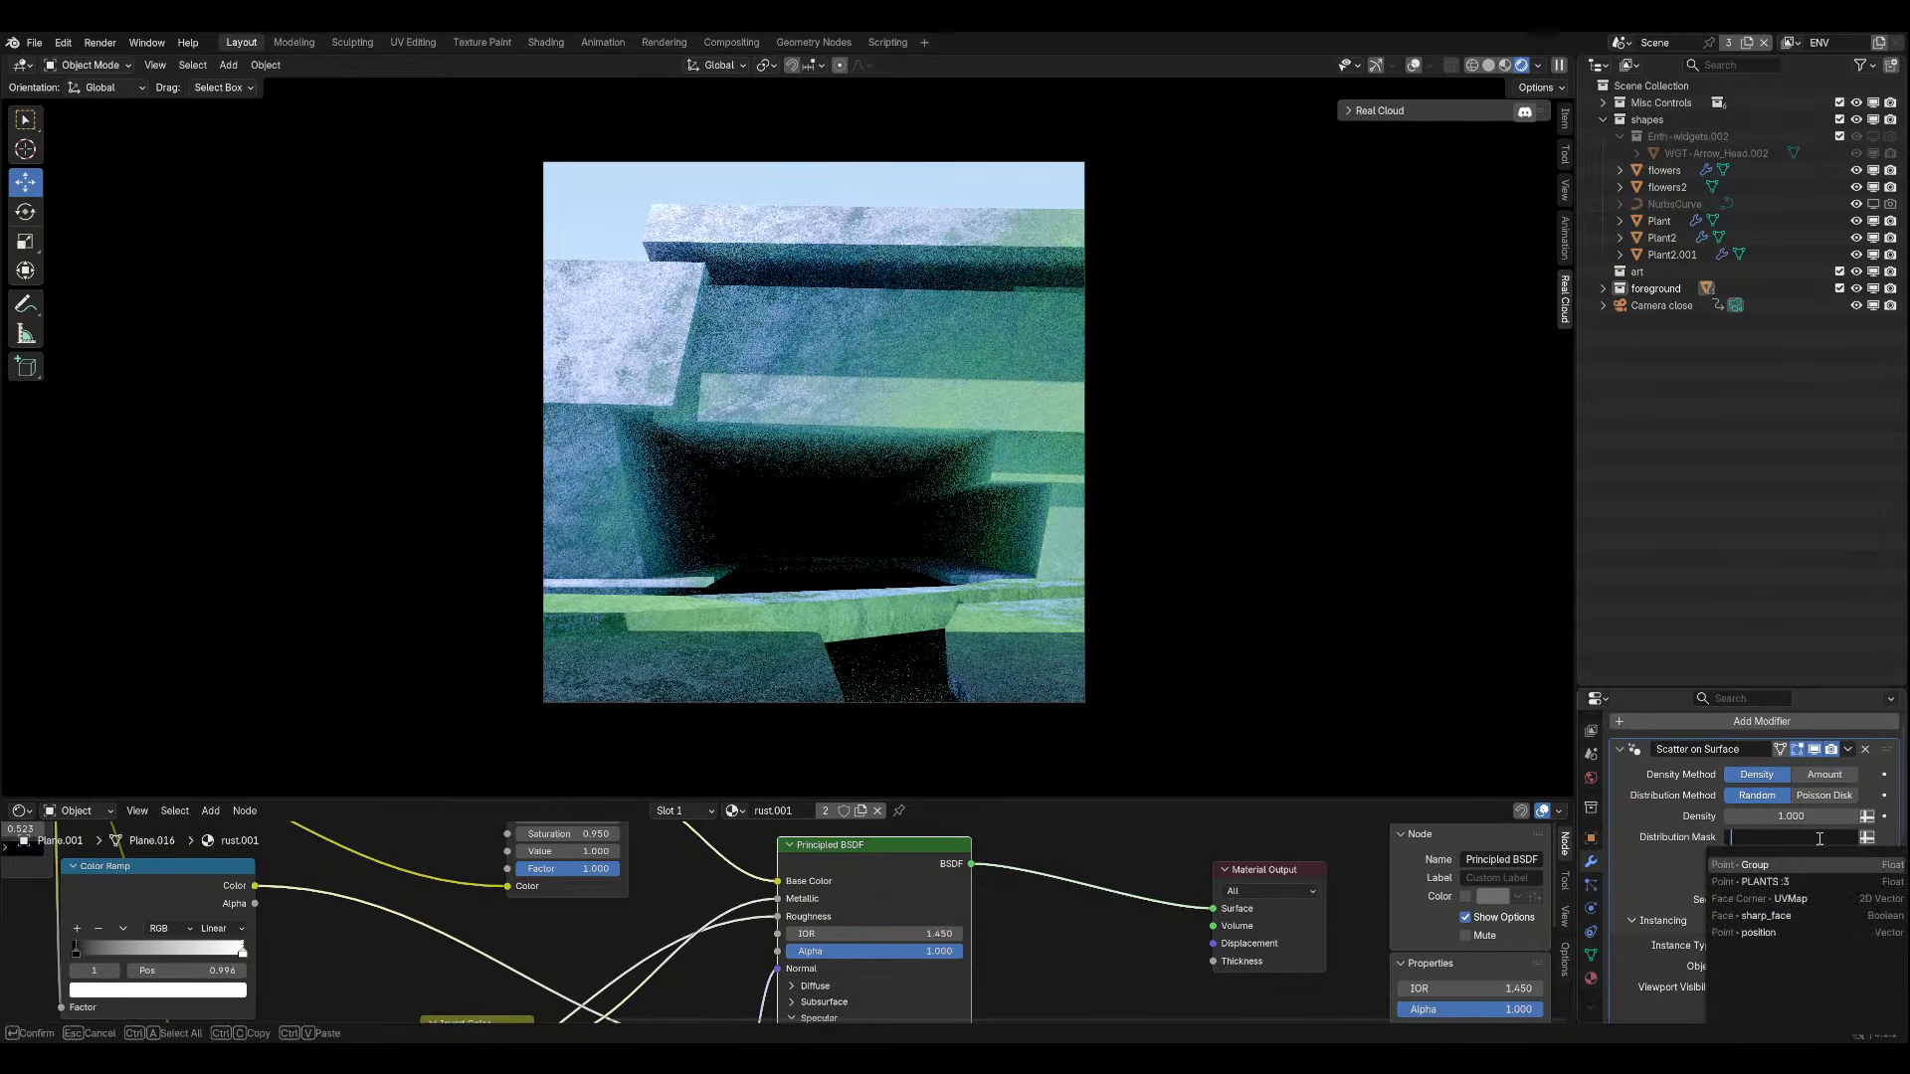
left_click(1867, 838)
key("ctrl+s")
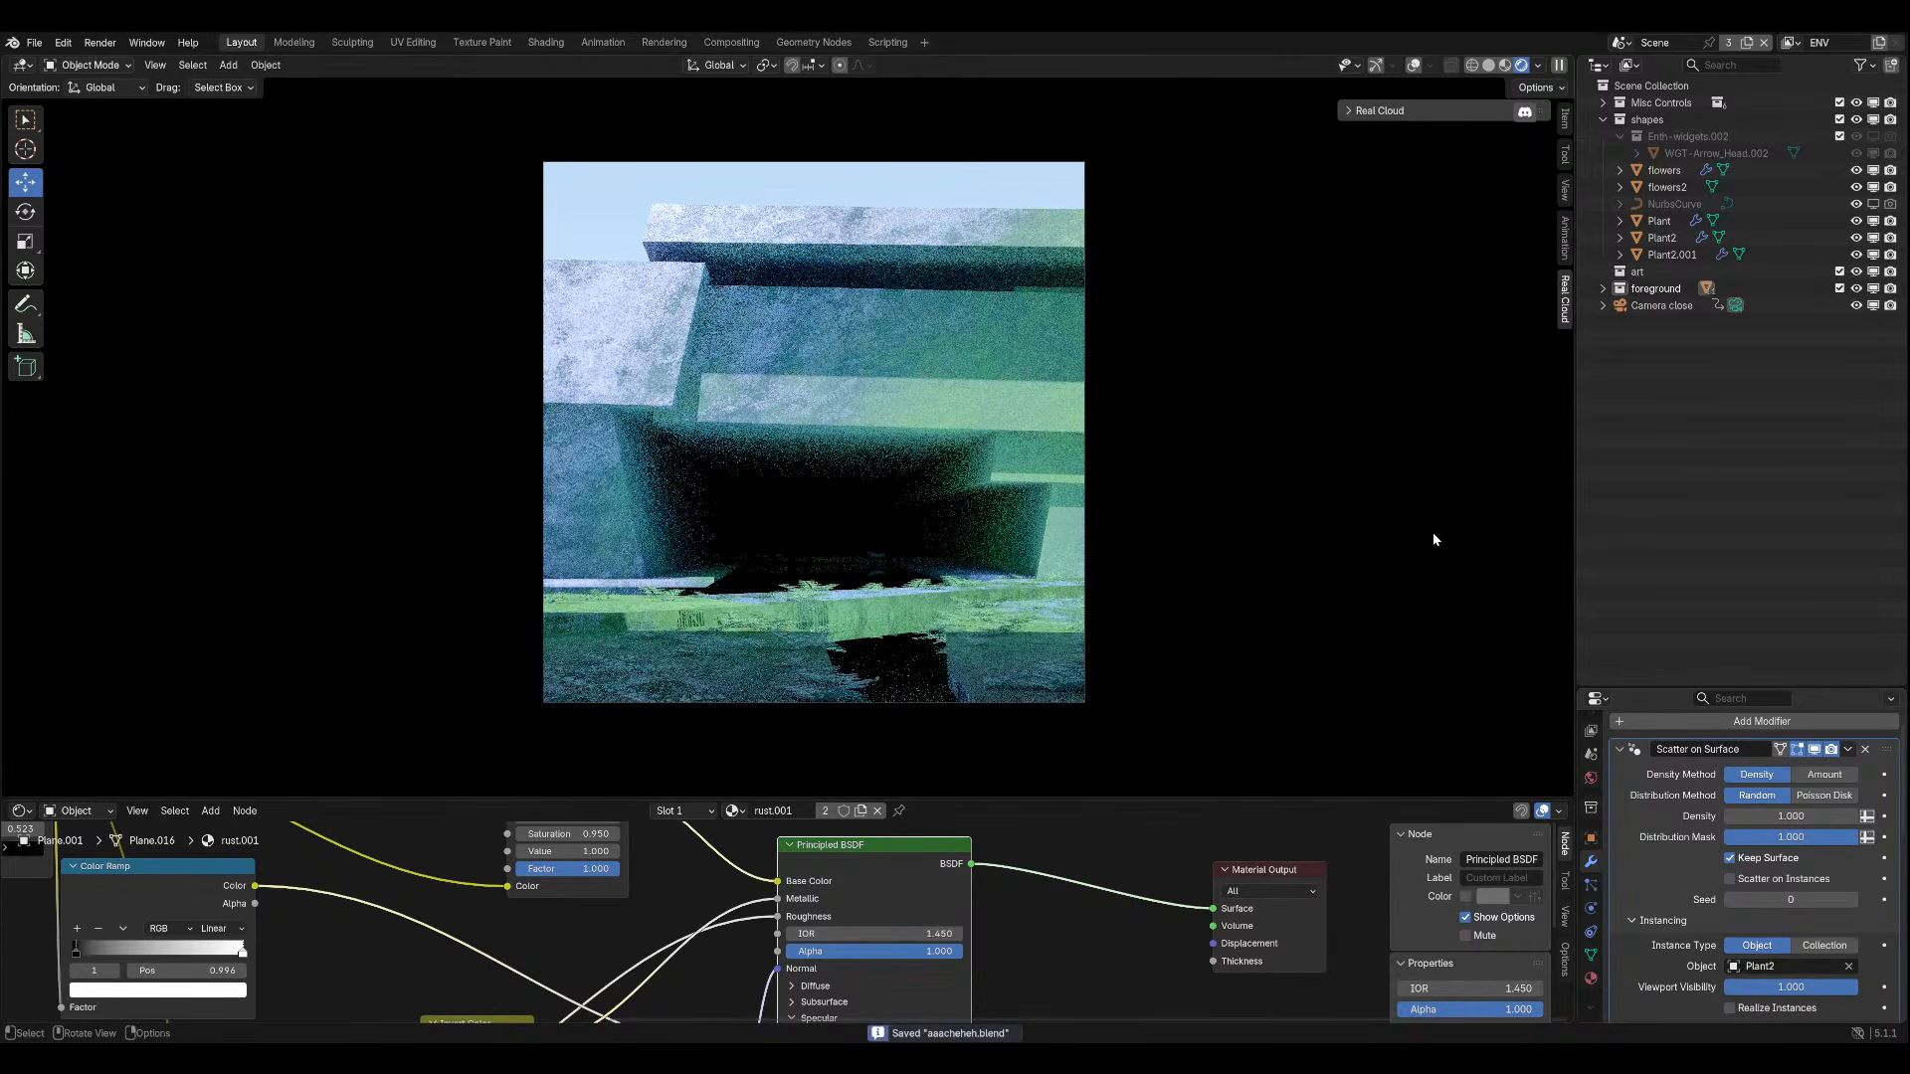
Select the Plant2 source object and compare the camera view with its Shadow ray visibility off and on, leaving Shadow enabled.
middle_click_drag(1465, 494, 878, 623)
left_click(164, 676)
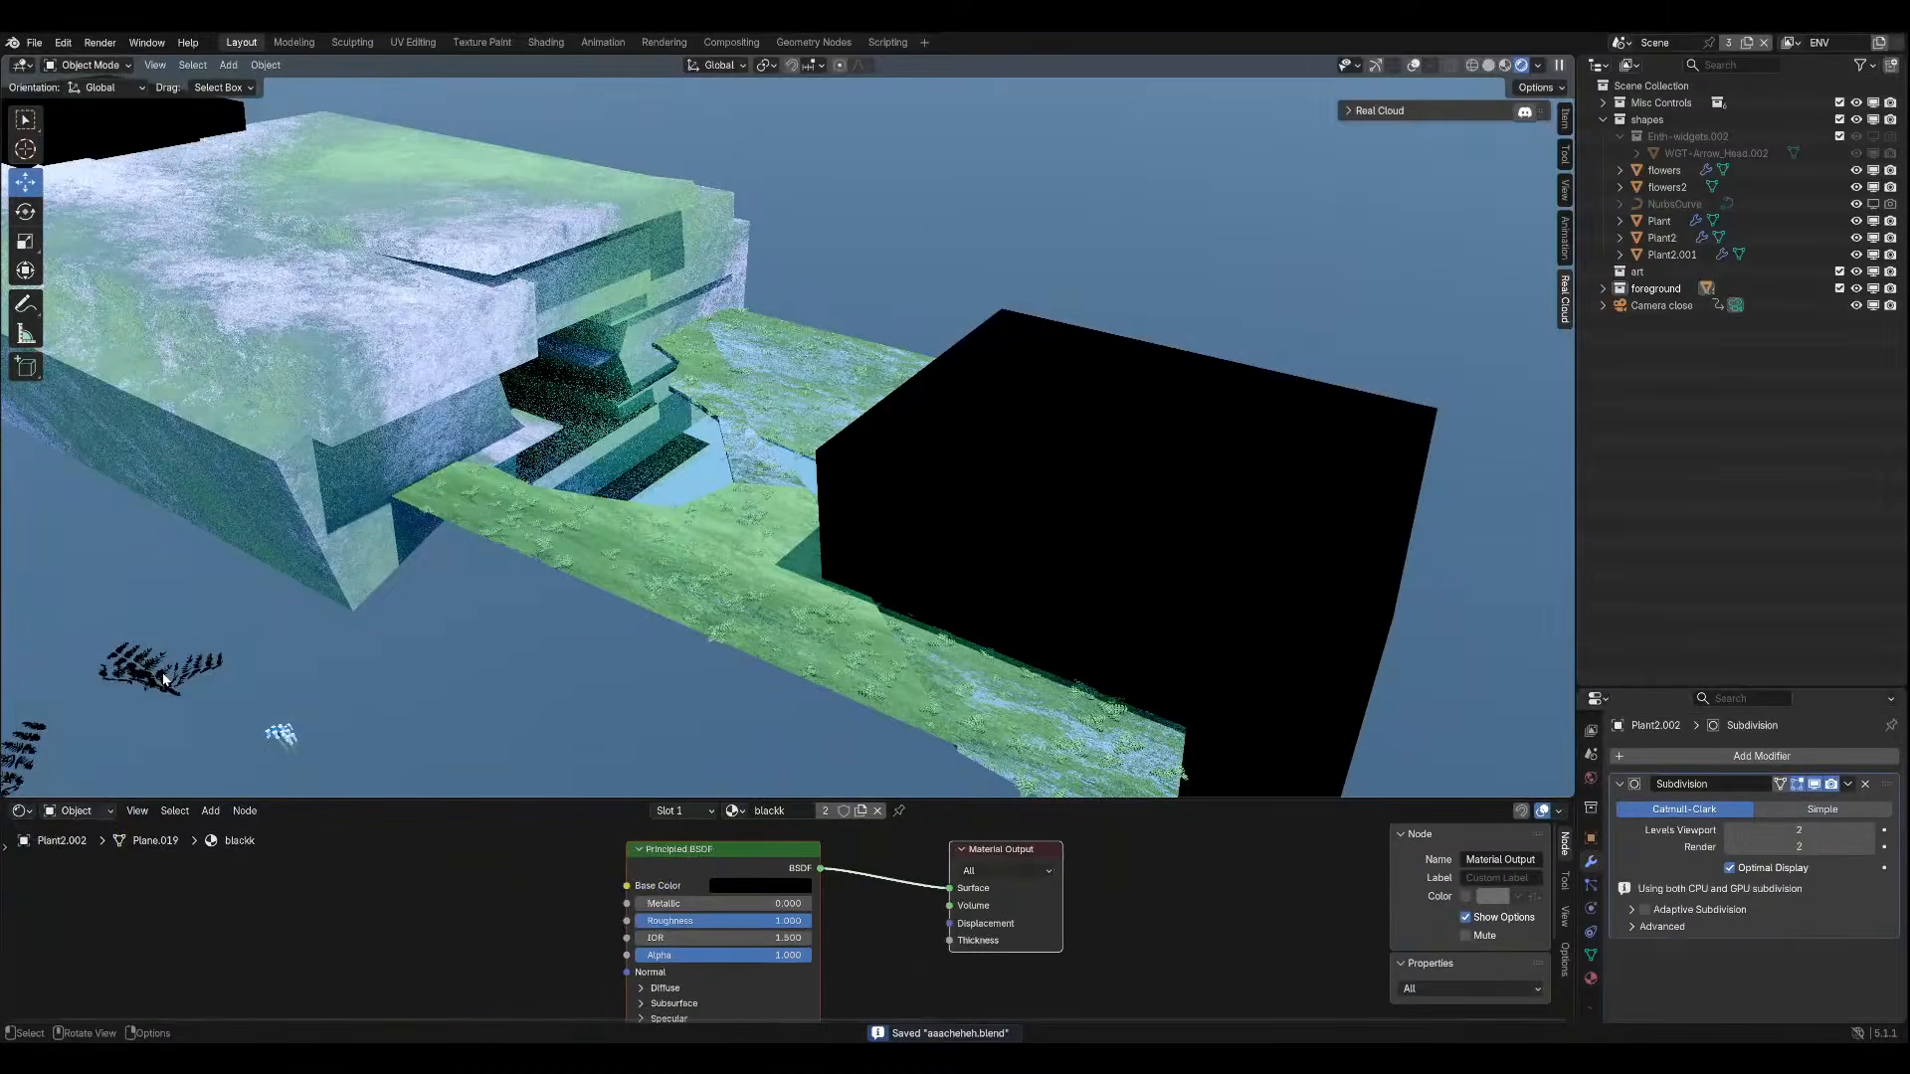
scroll(585, 636, "down", 4)
left_click(608, 601)
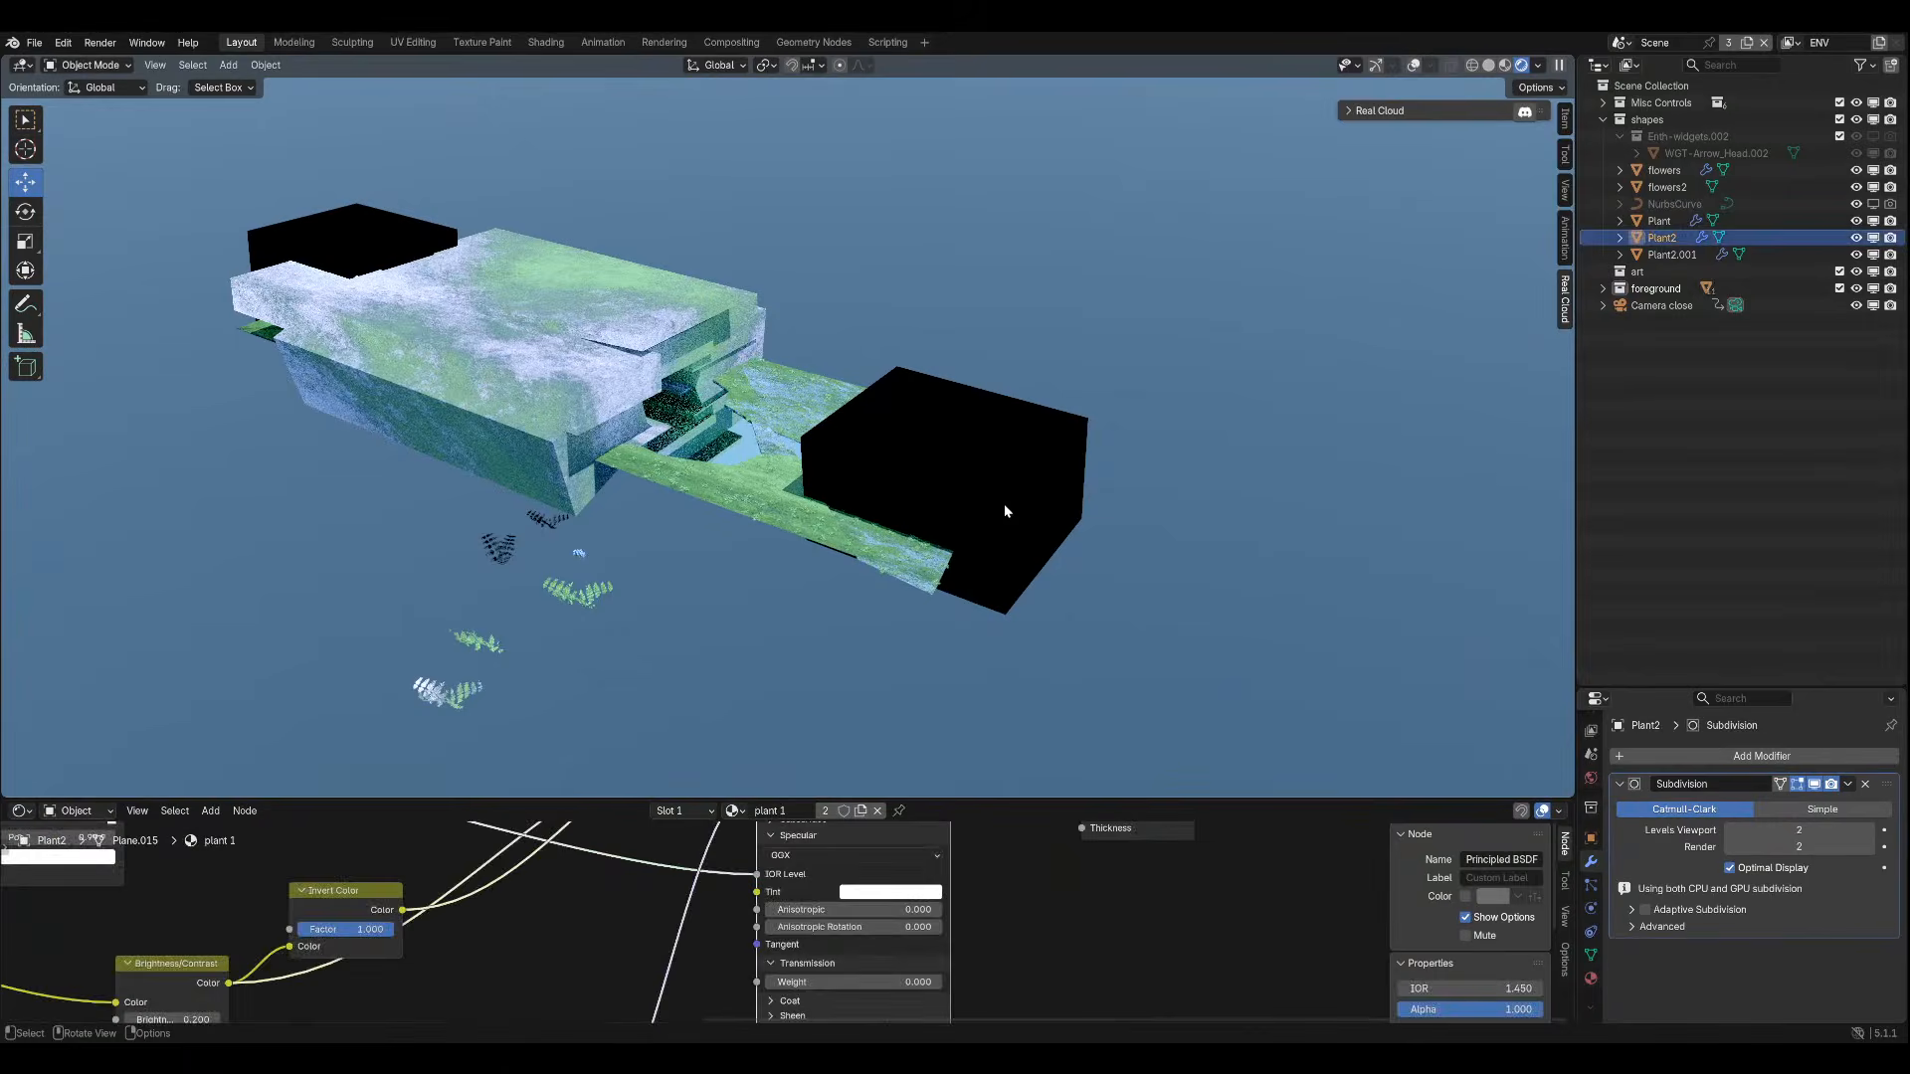
key("KP_0")
left_click(1590, 838)
scroll(1633, 852, "down", 8)
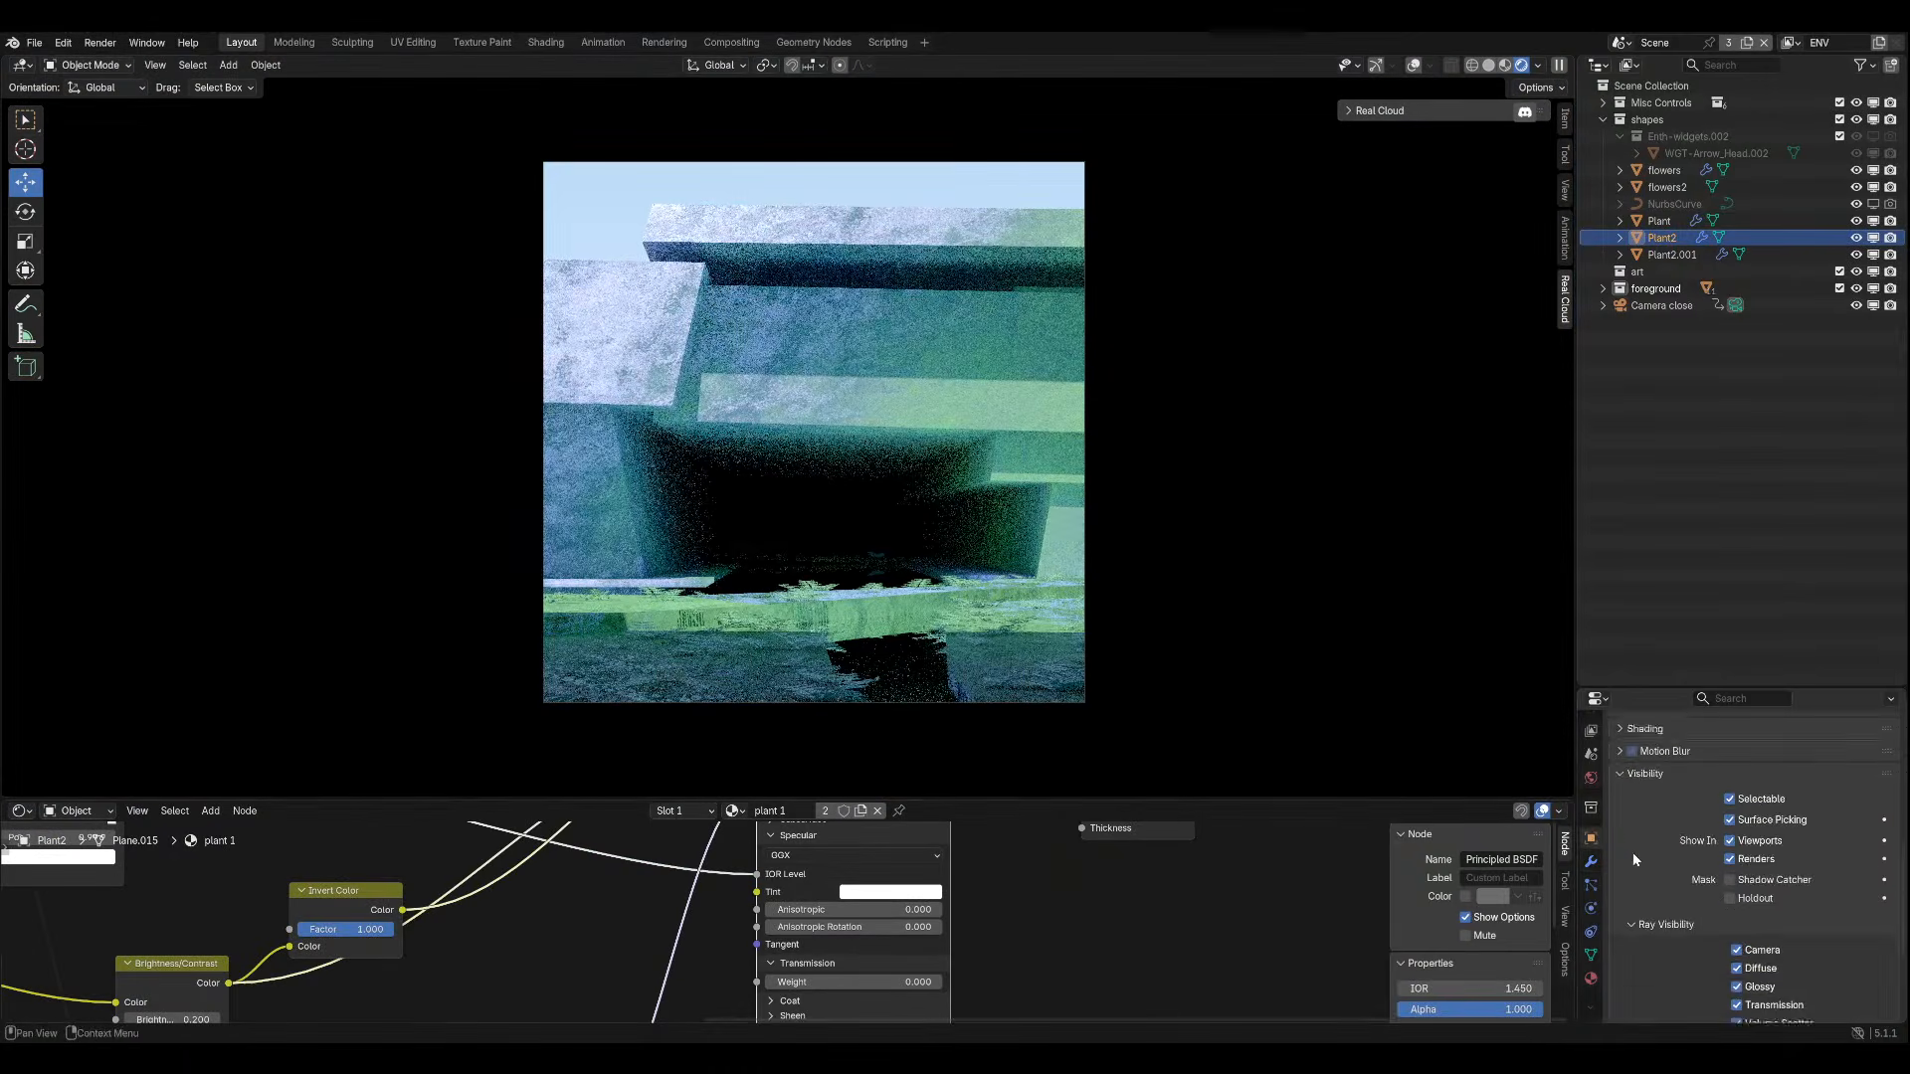
left_click(1762, 940)
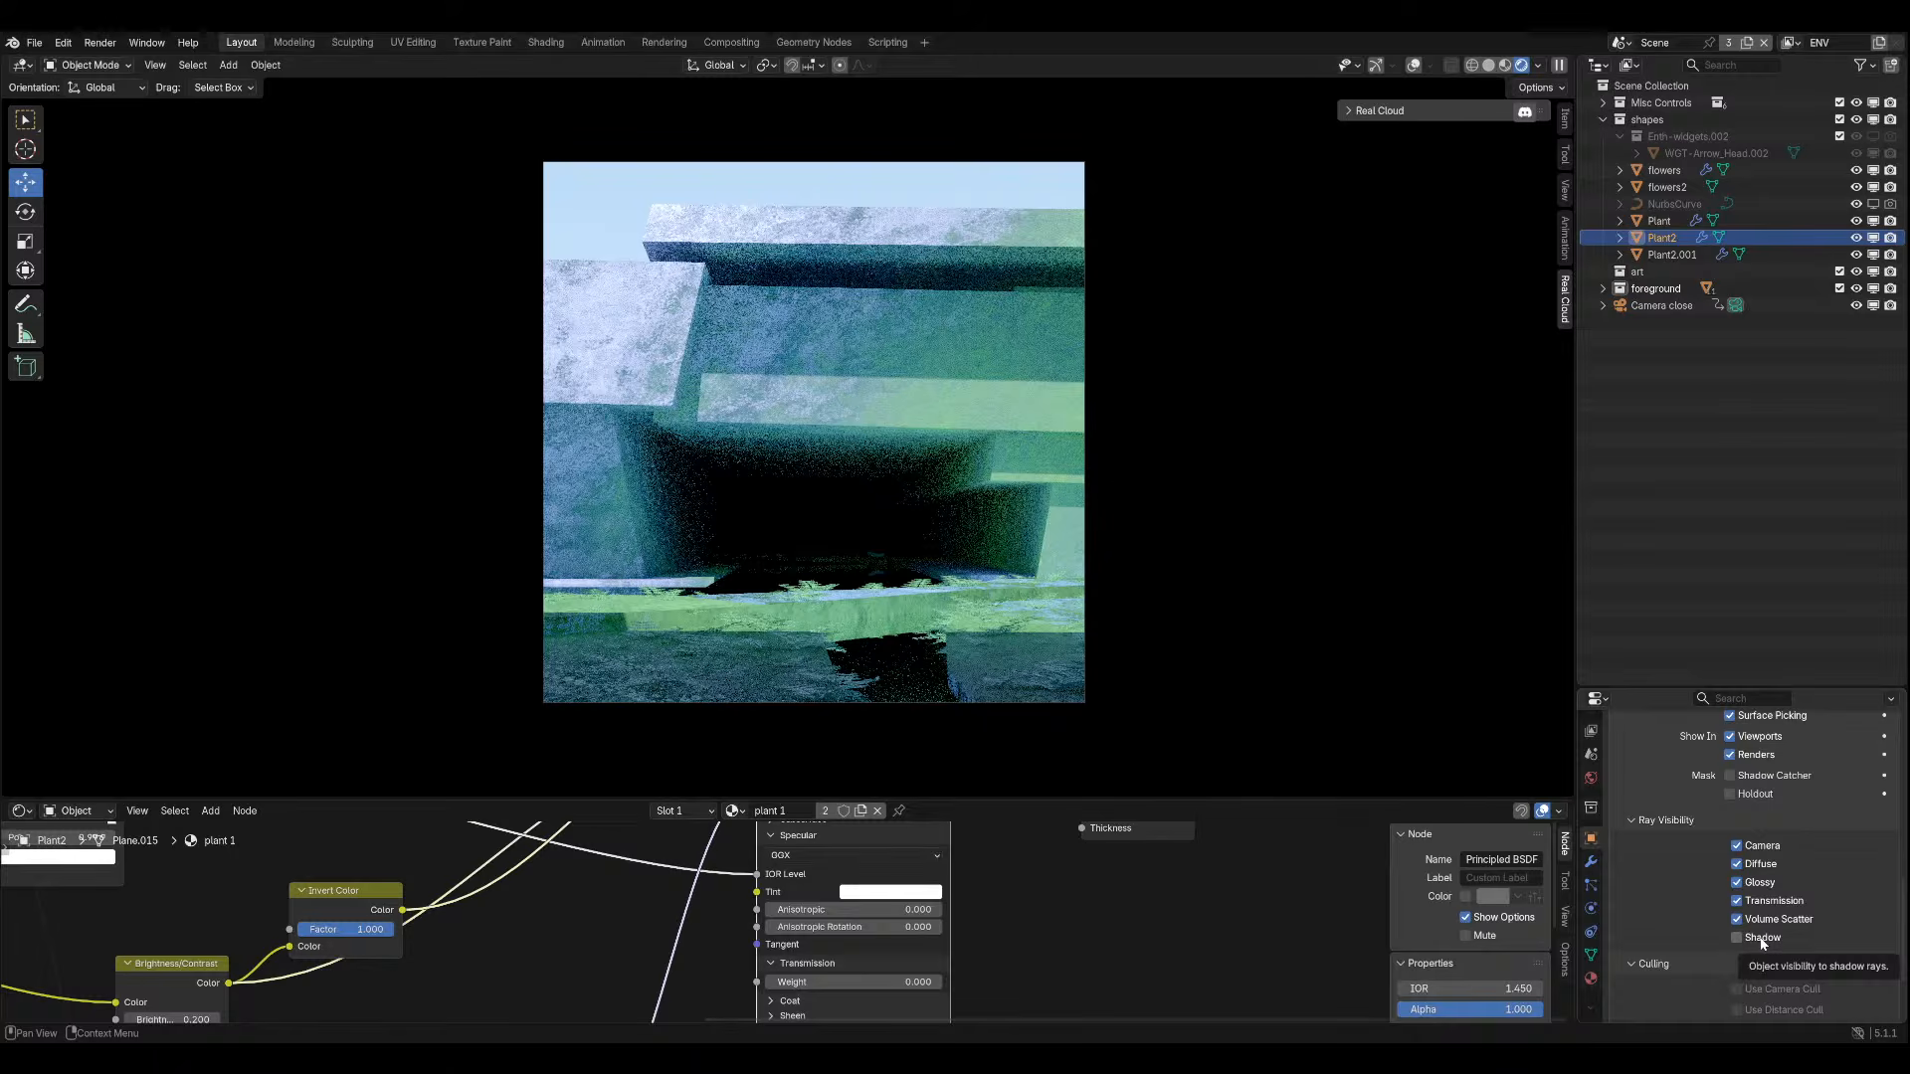
left_click(1763, 940)
left_click(1762, 940)
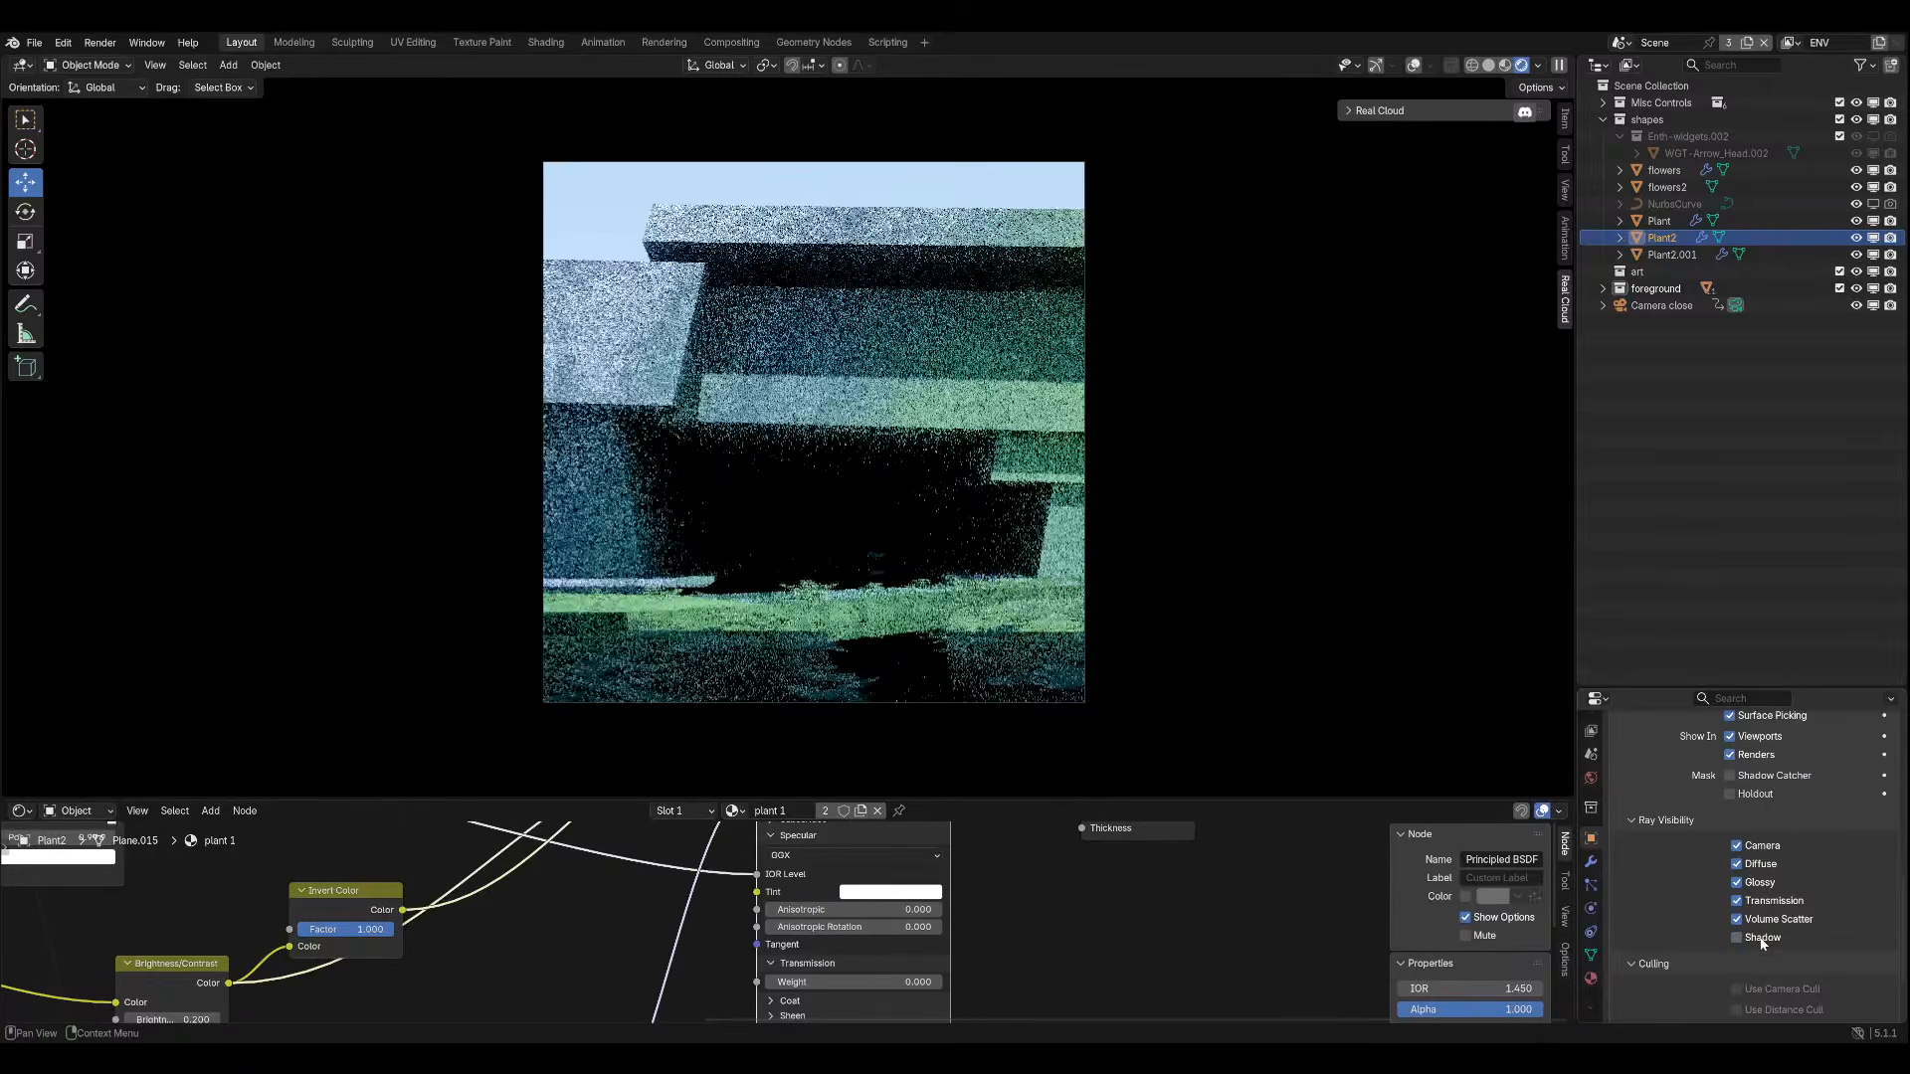
left_click(1762, 940)
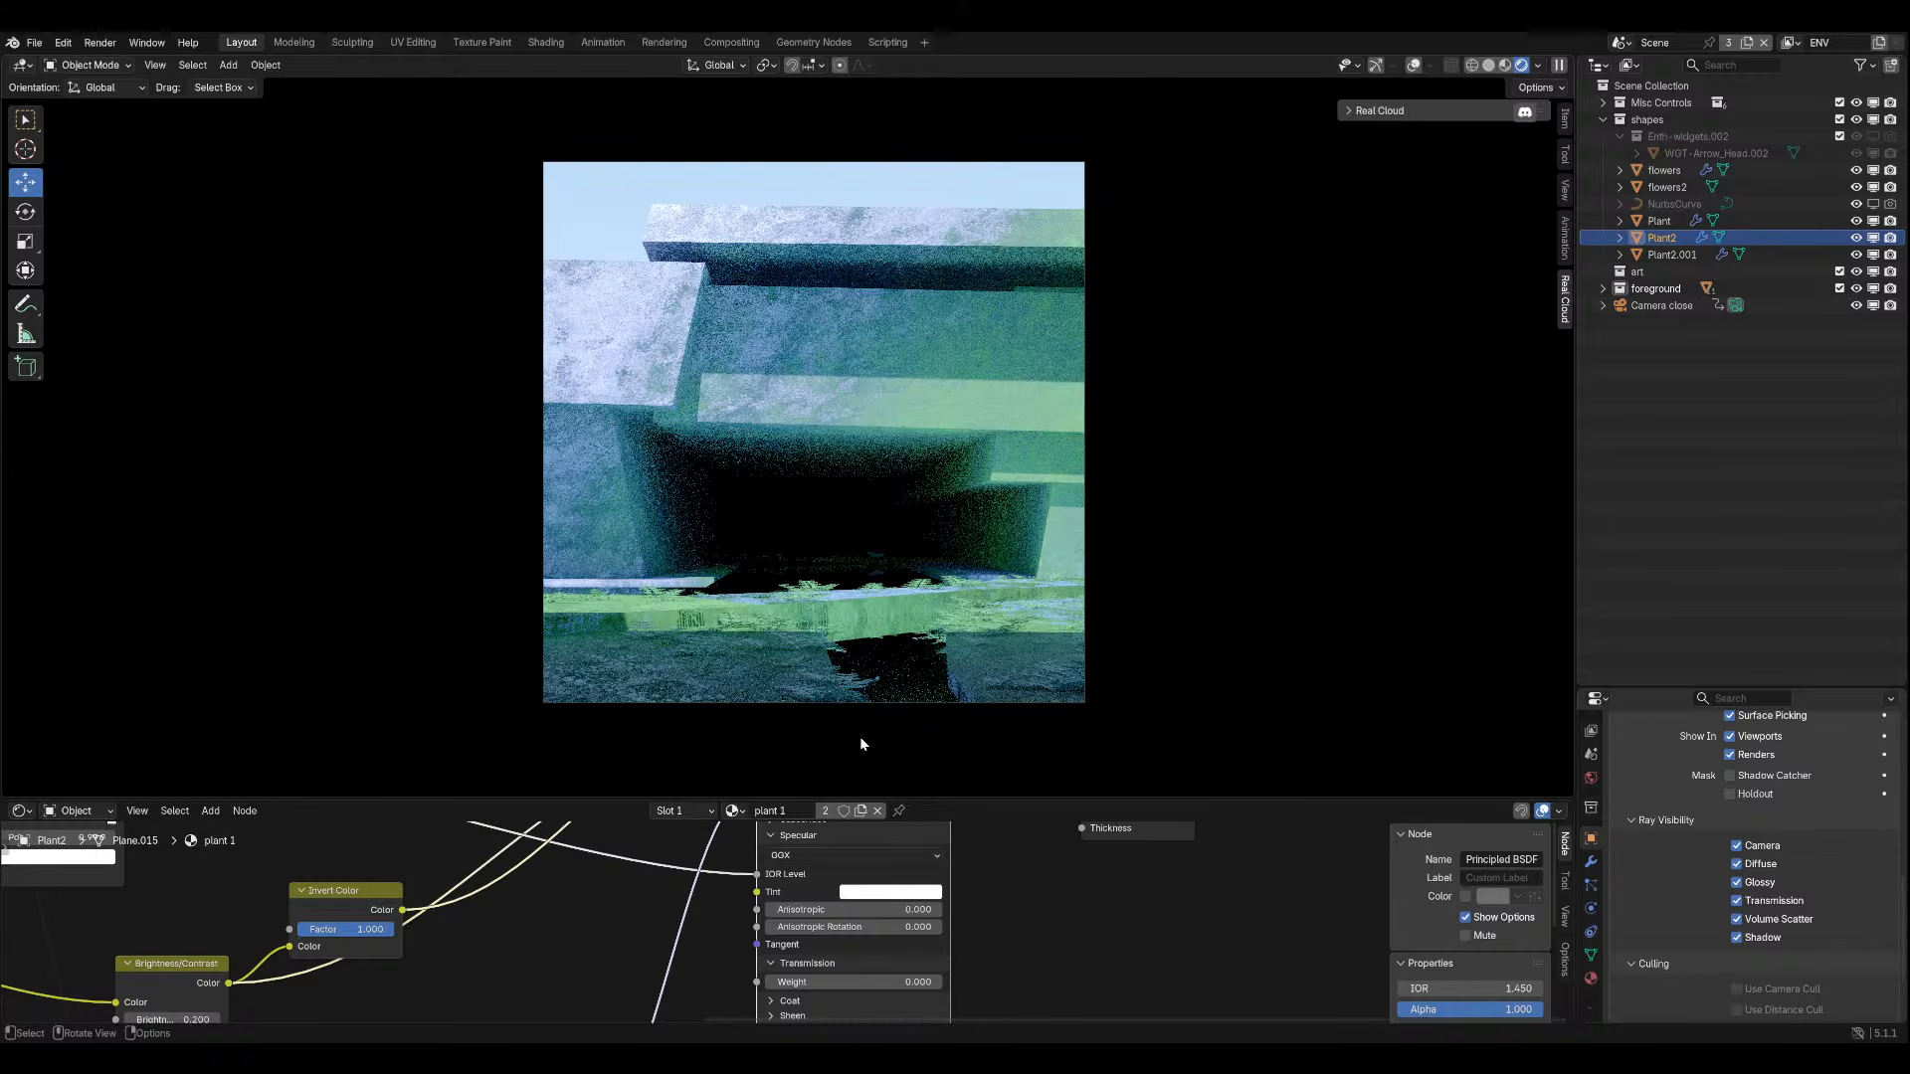
Check the scene inside and outside the camera view with the camera frame slightly enlarged, and save the file.
key("ctrl+s")
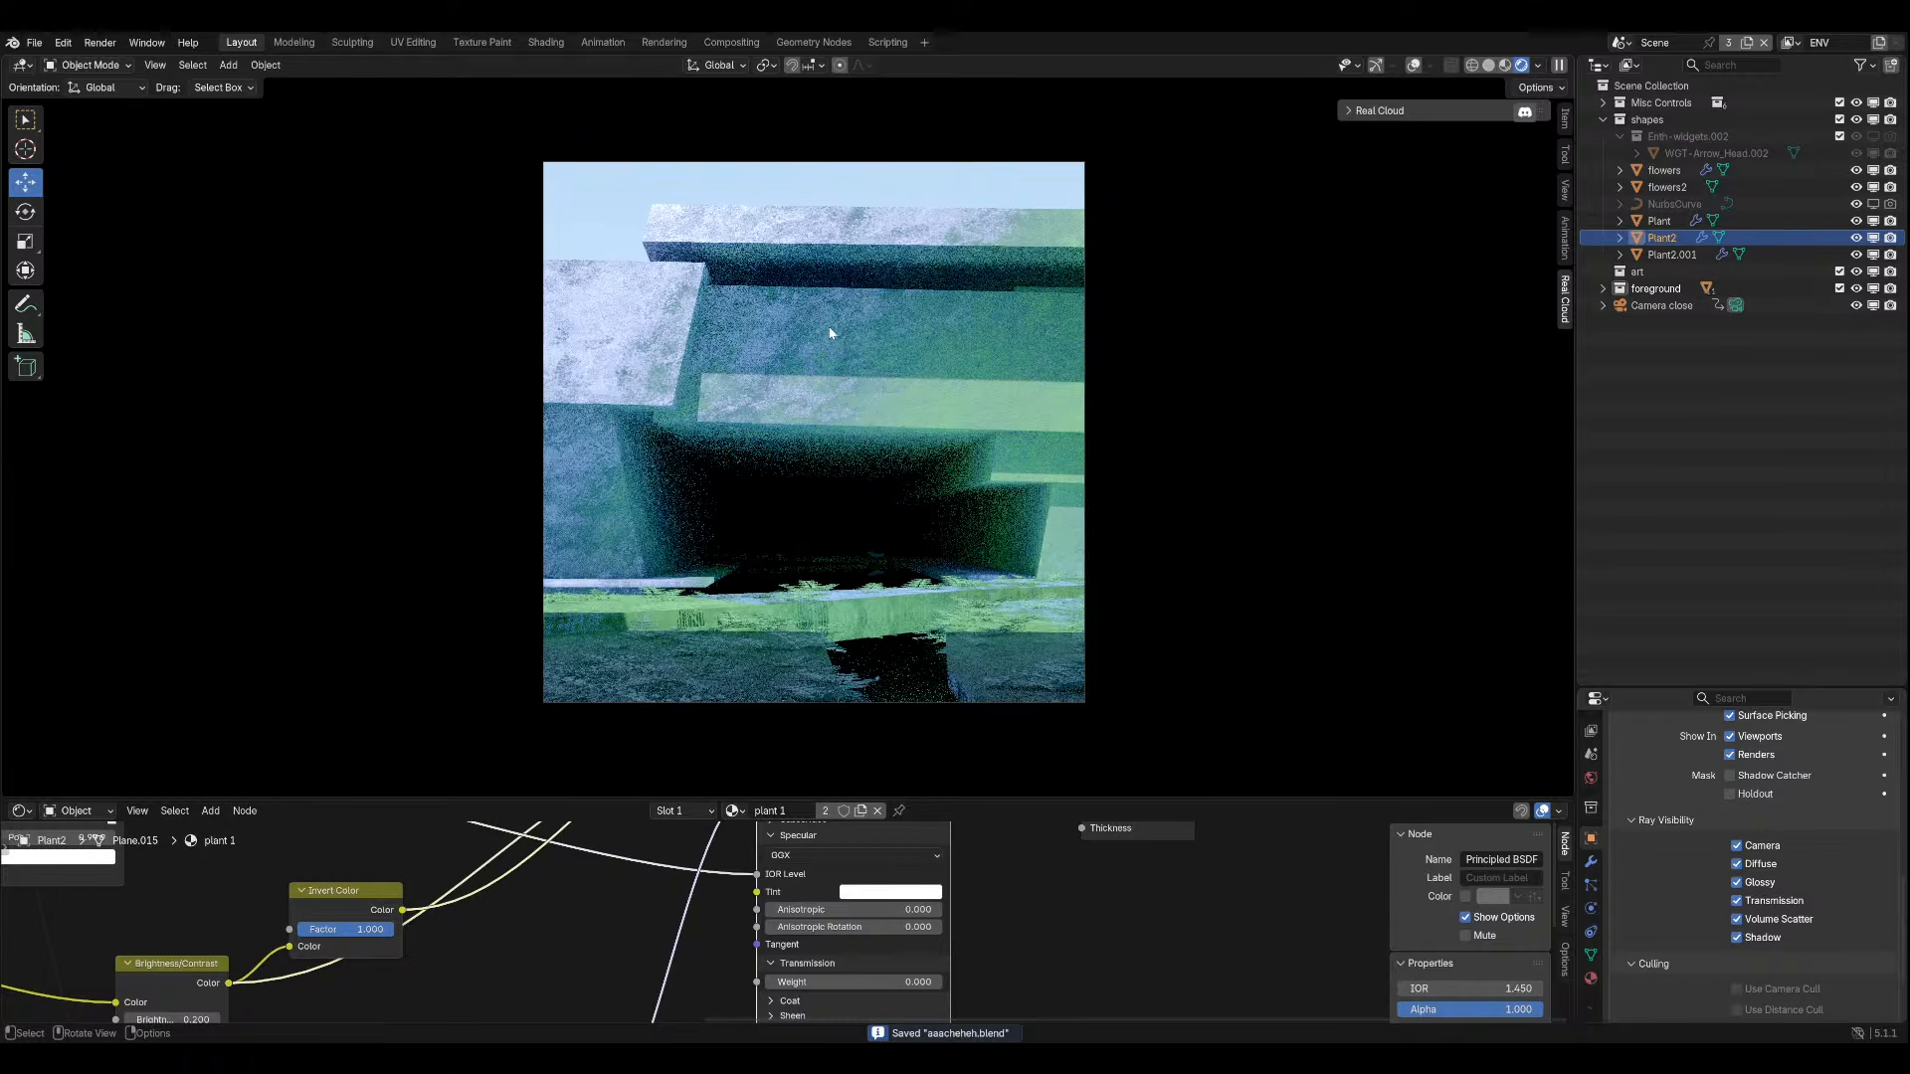
key("KP_0")
key("KP_0")
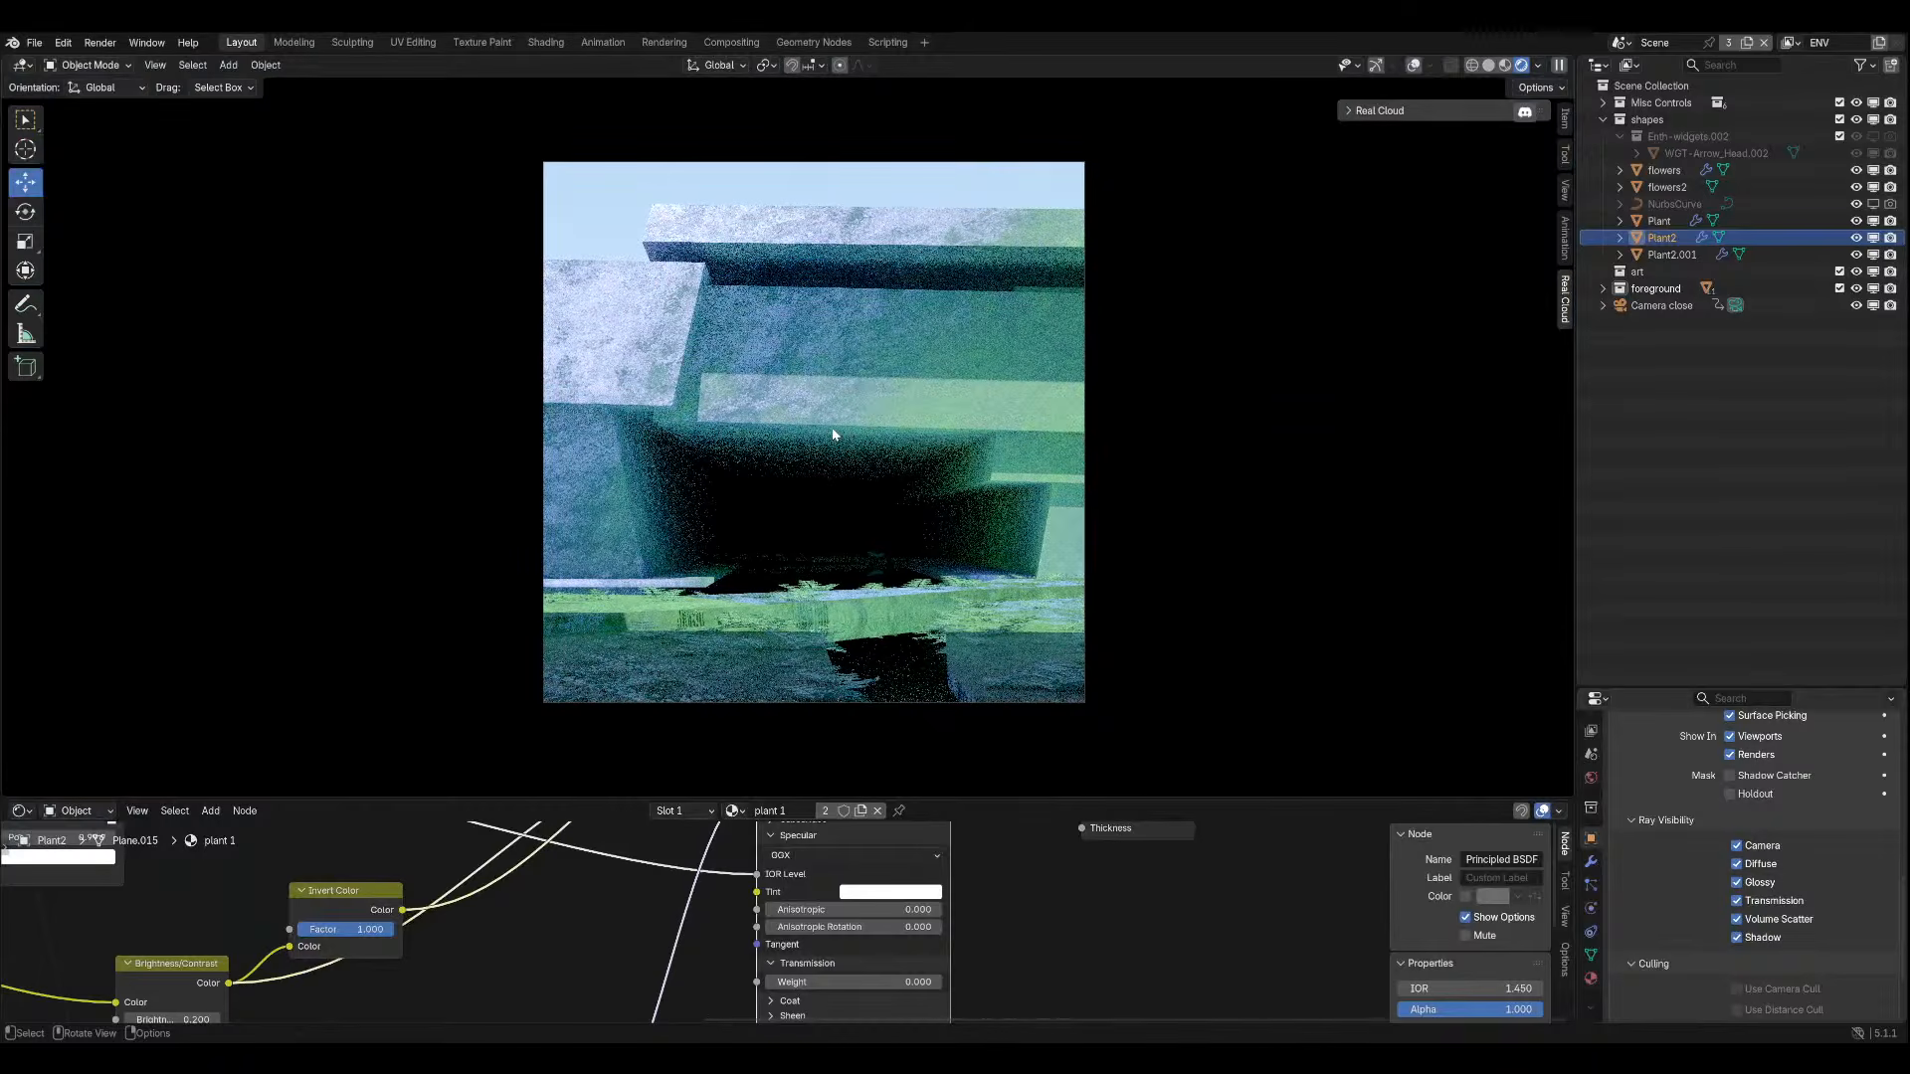
scroll(836, 444, "down", 1)
scroll(835, 443, "up", 2)
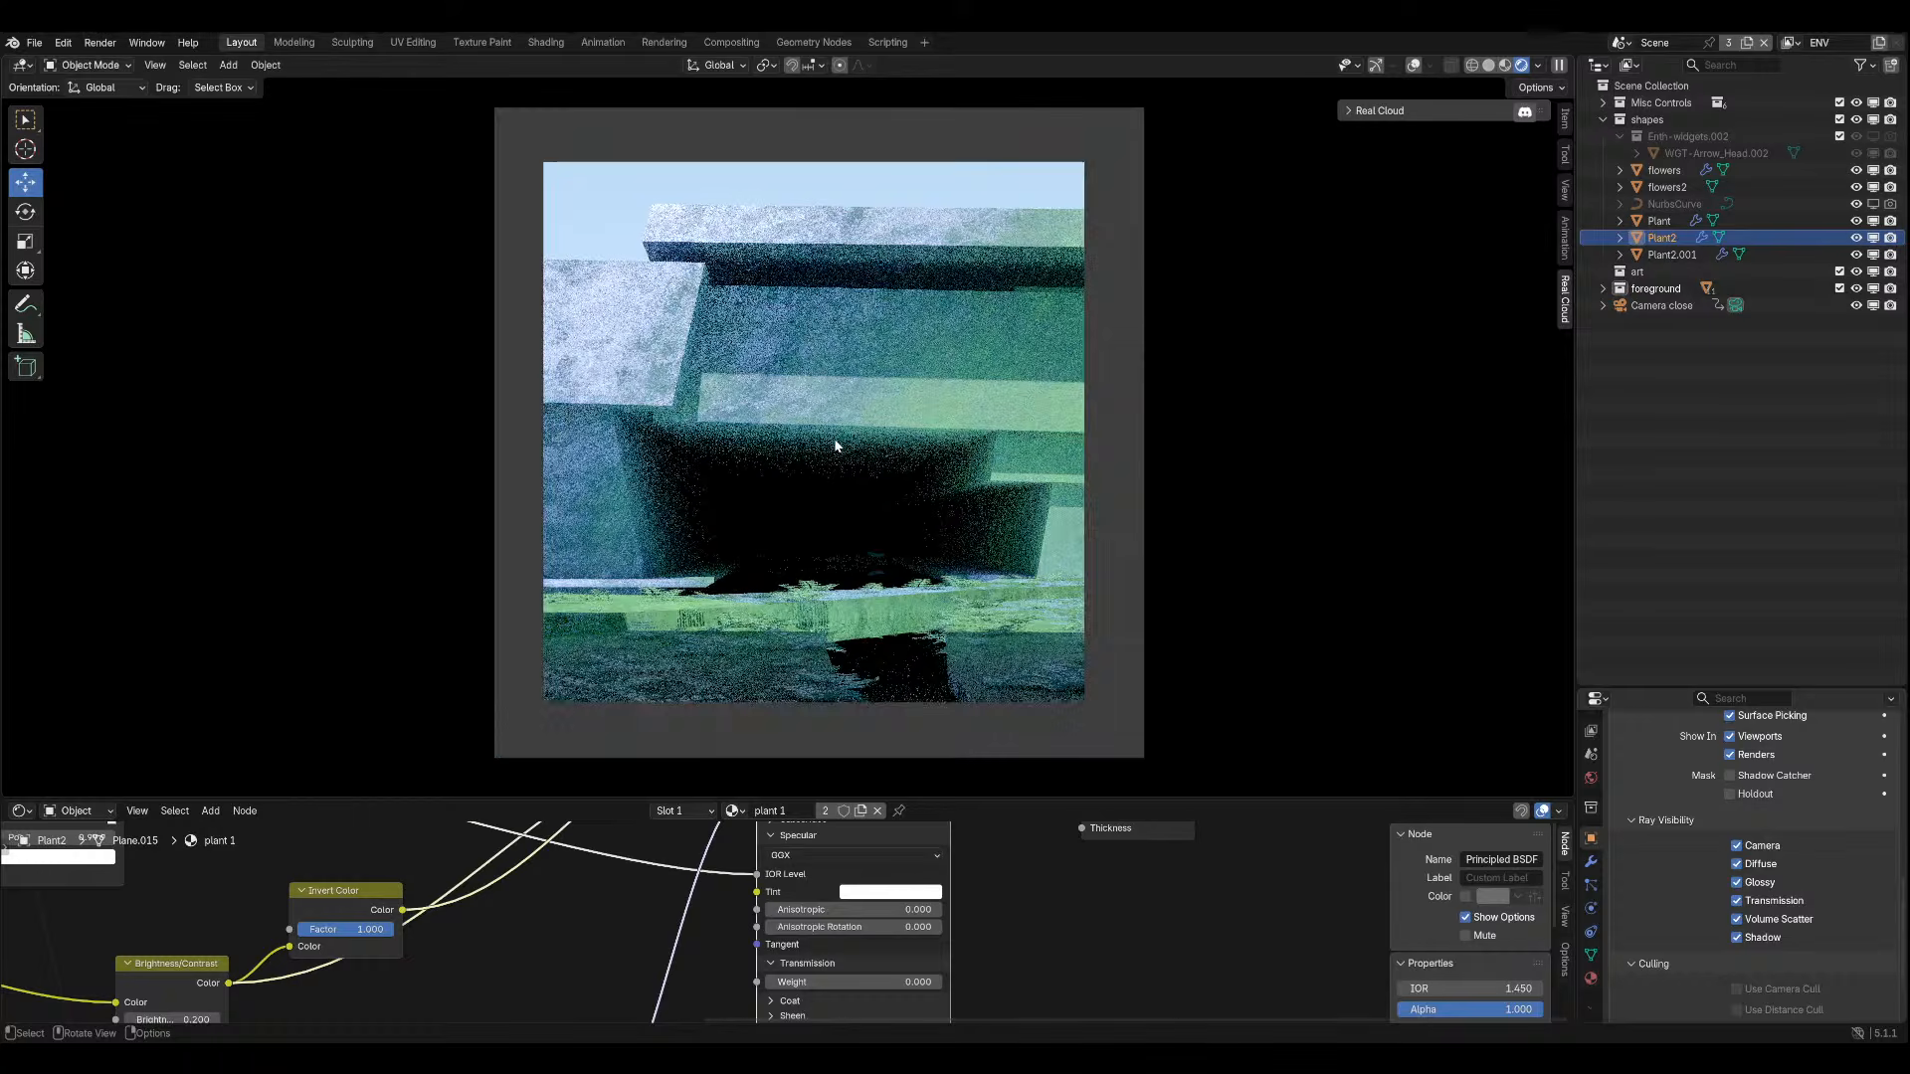
key("ctrl+s")
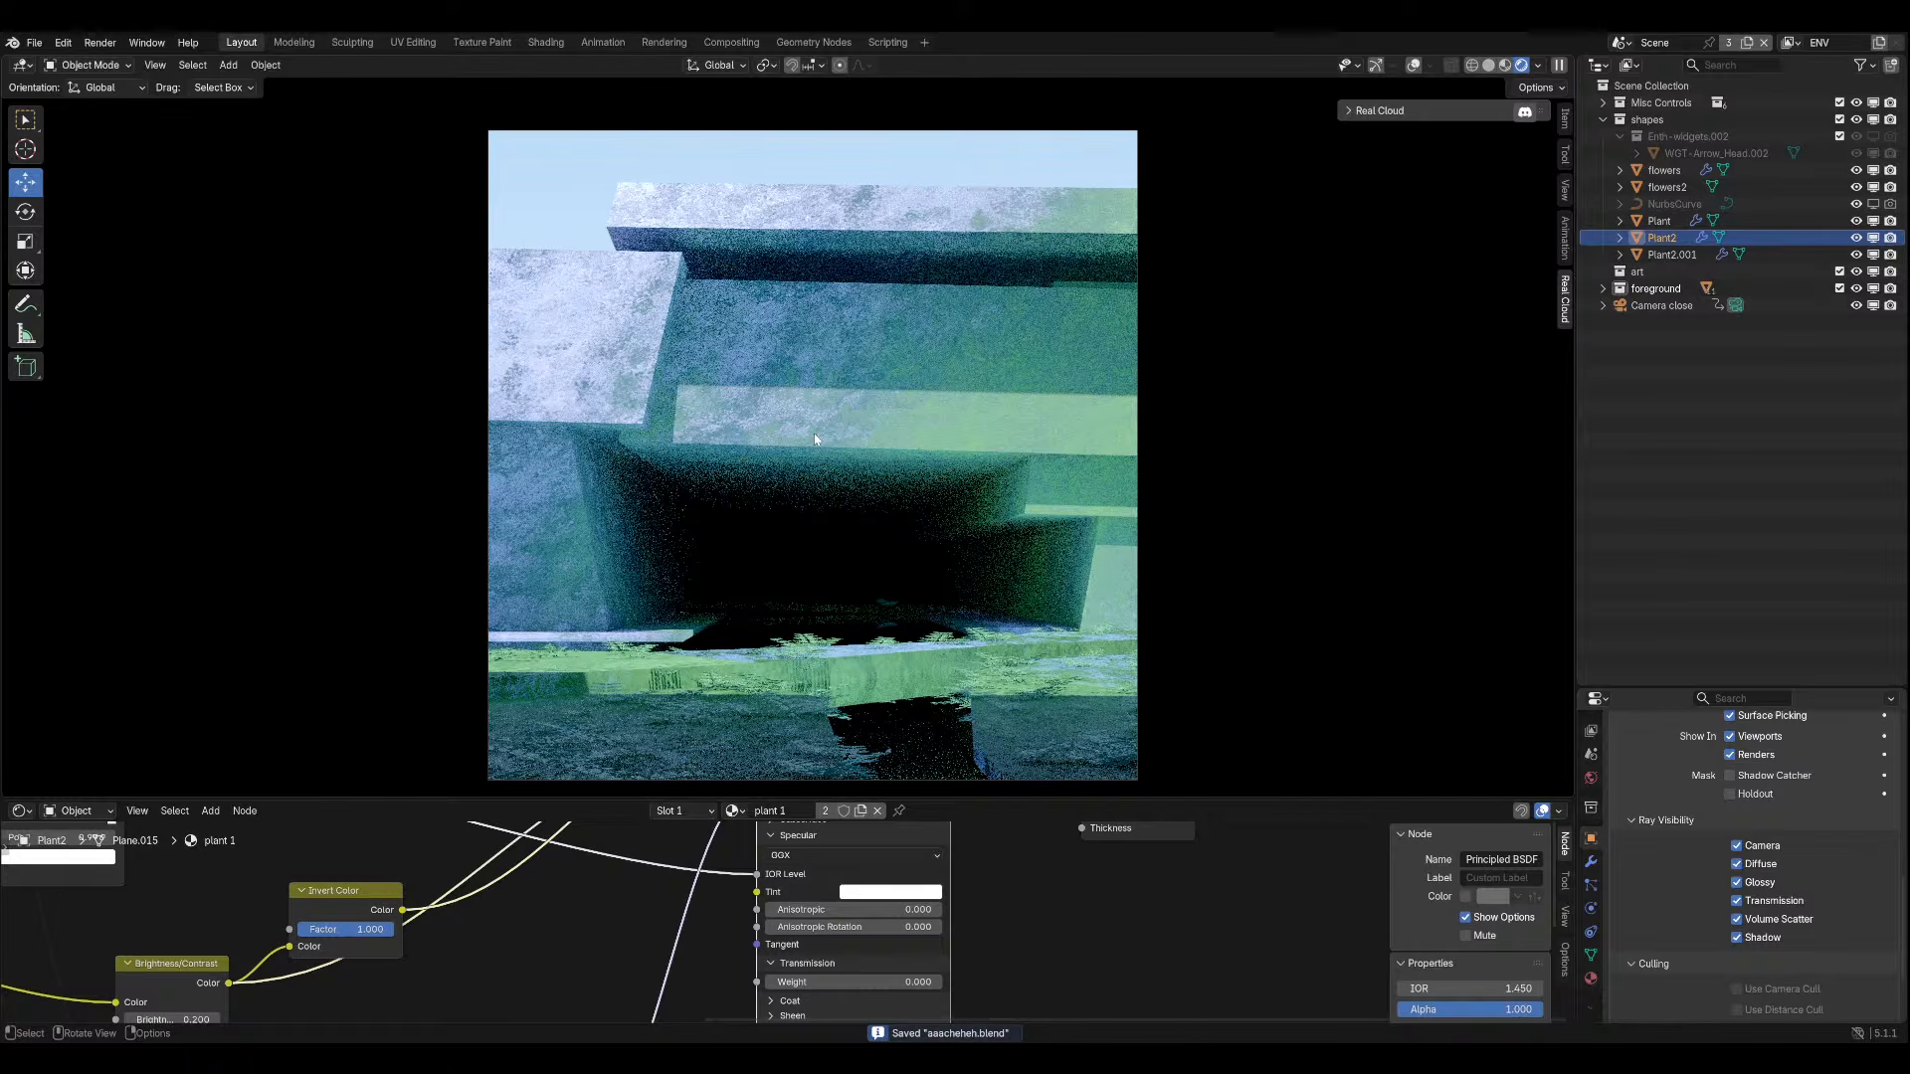
key("KP_0")
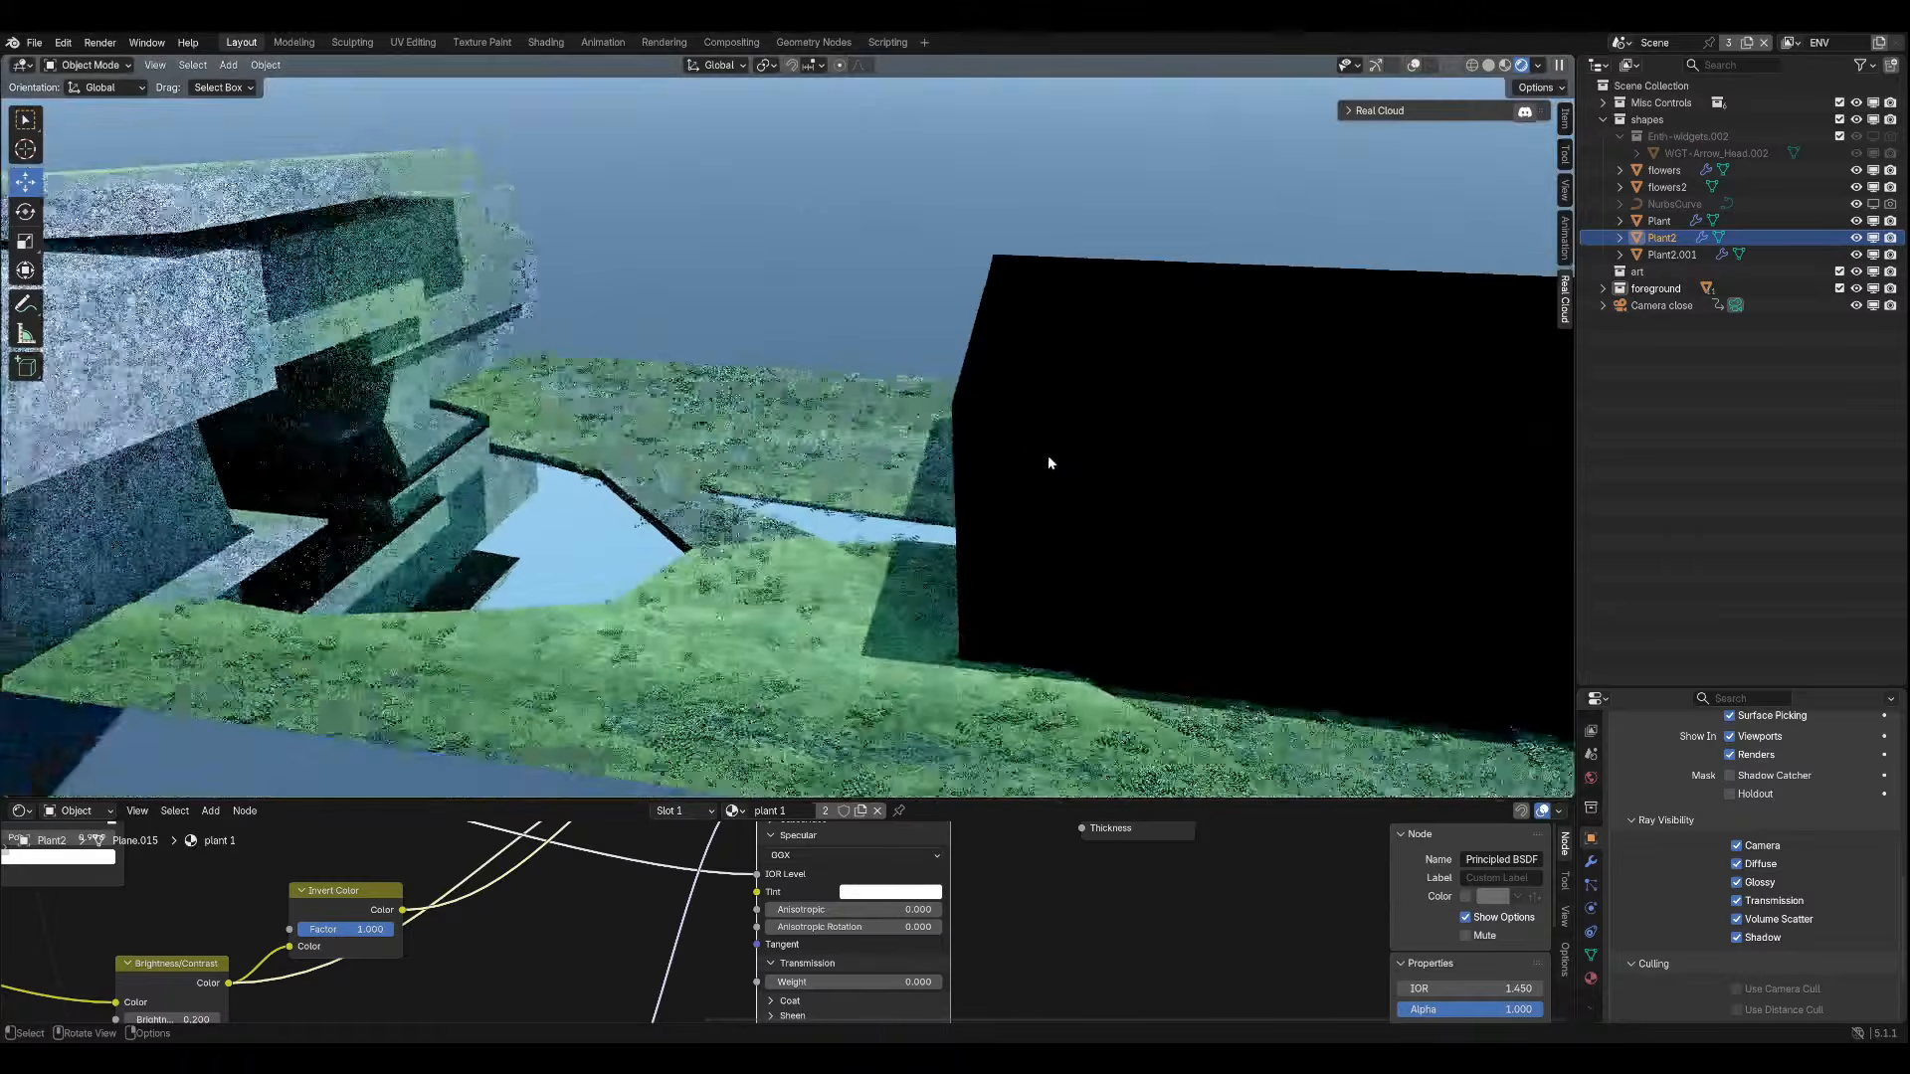
key("KP_0")
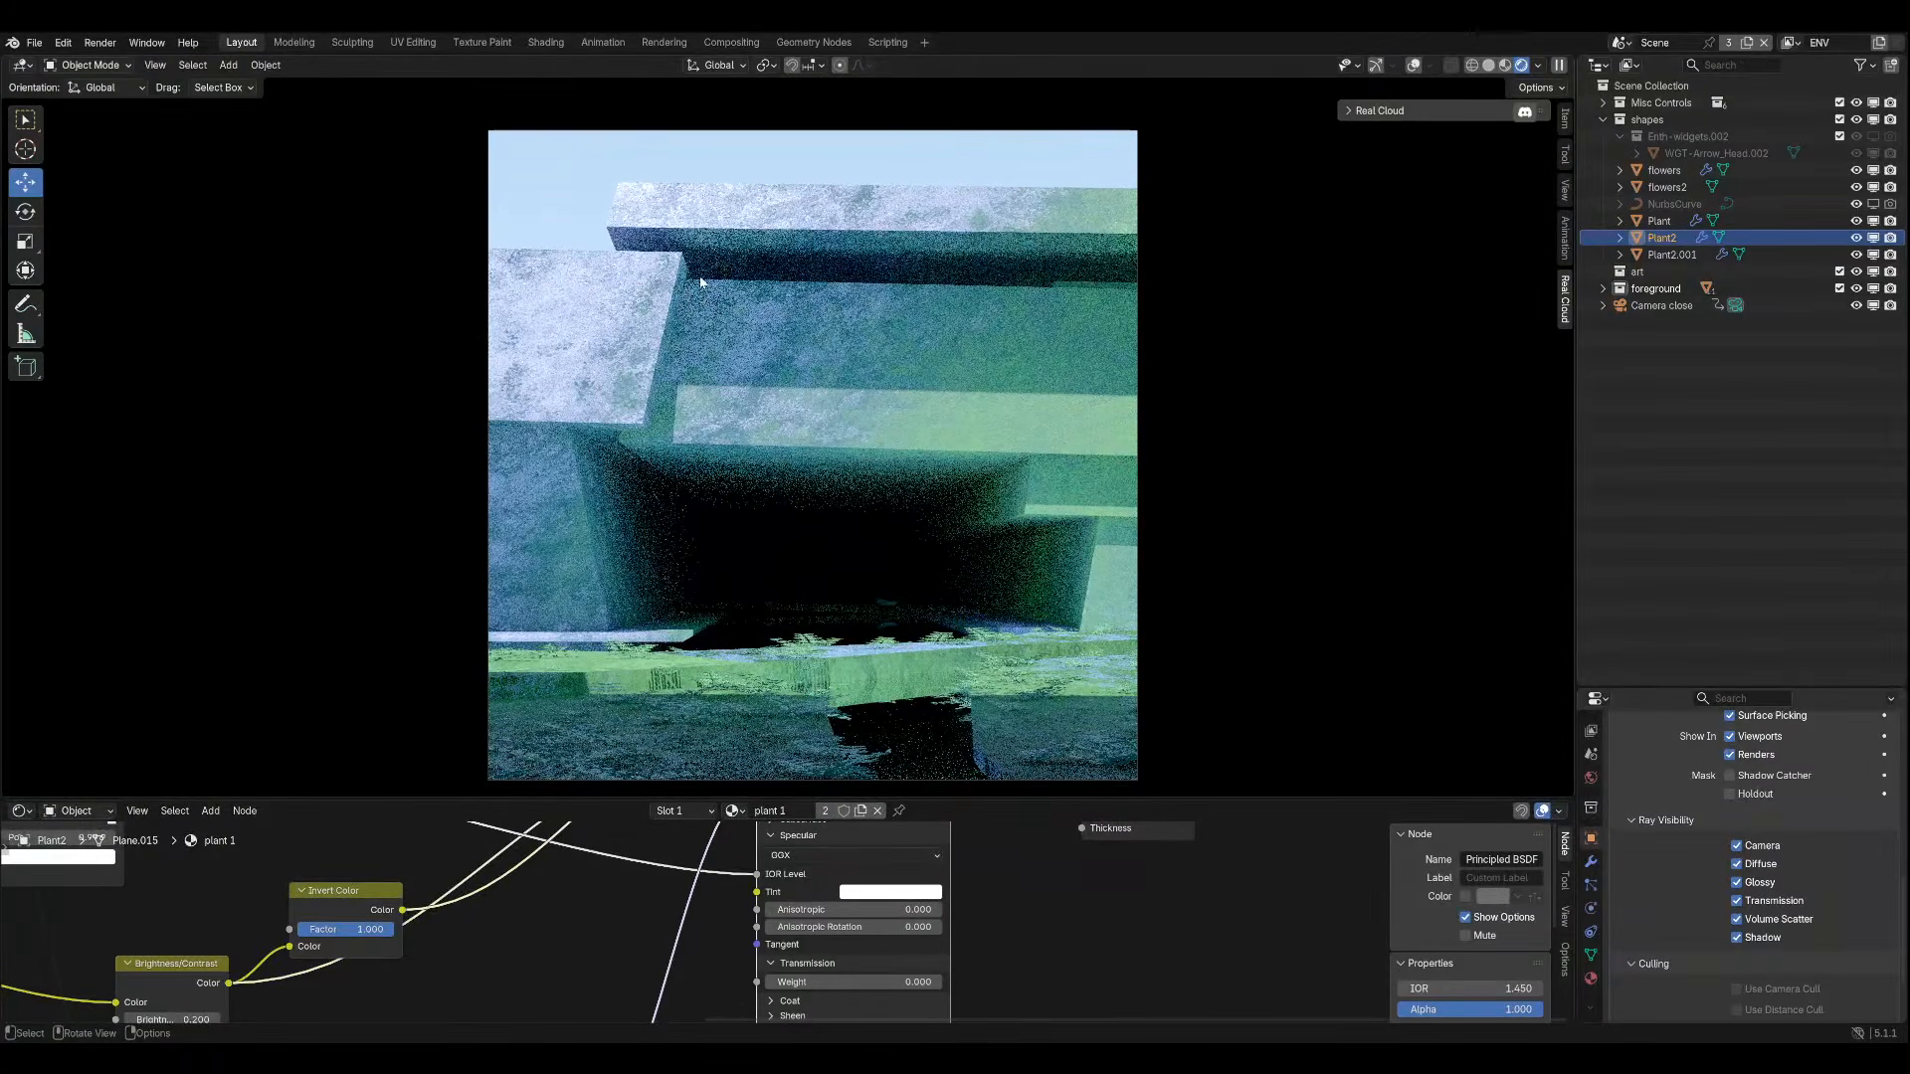
key("ctrl+s")
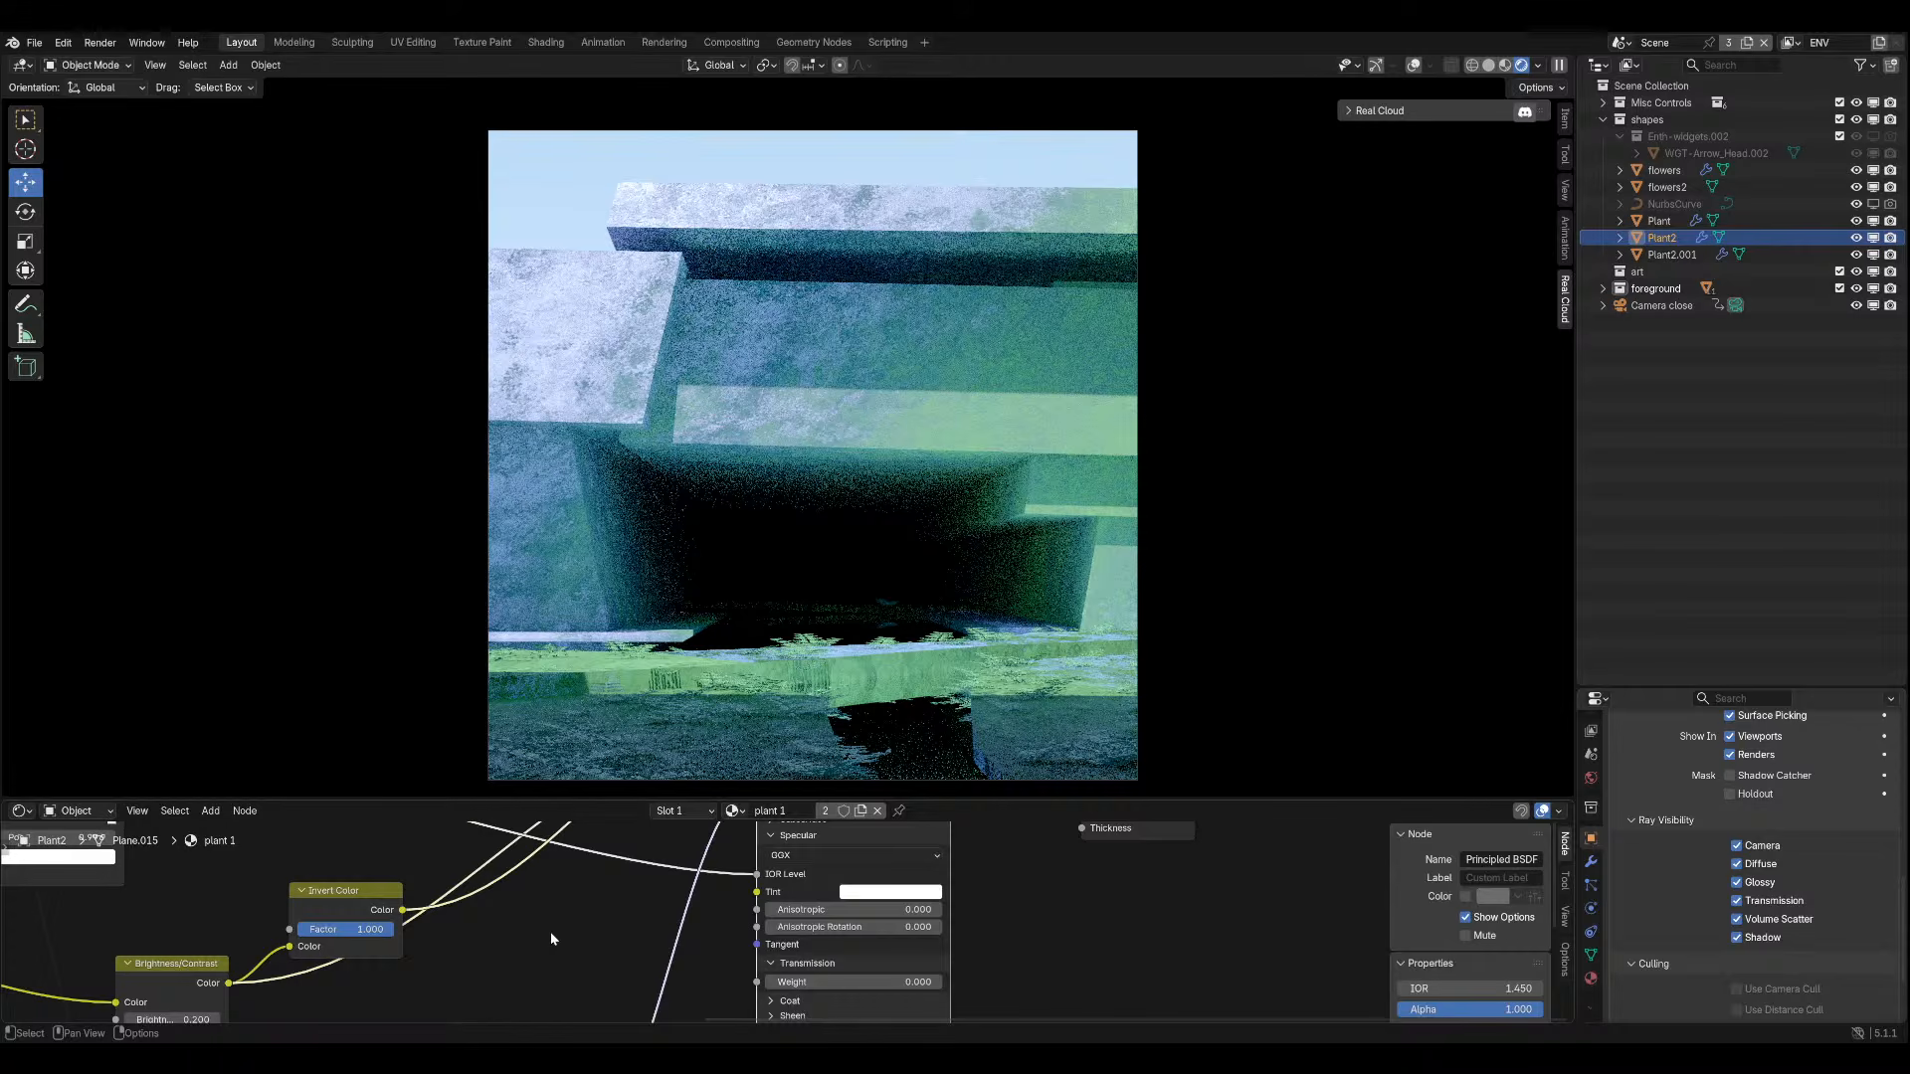
Move the Invert Color node closer to the Principled BSDF in the plant 1 material and save the file.
scroll(551, 931, "down", 3)
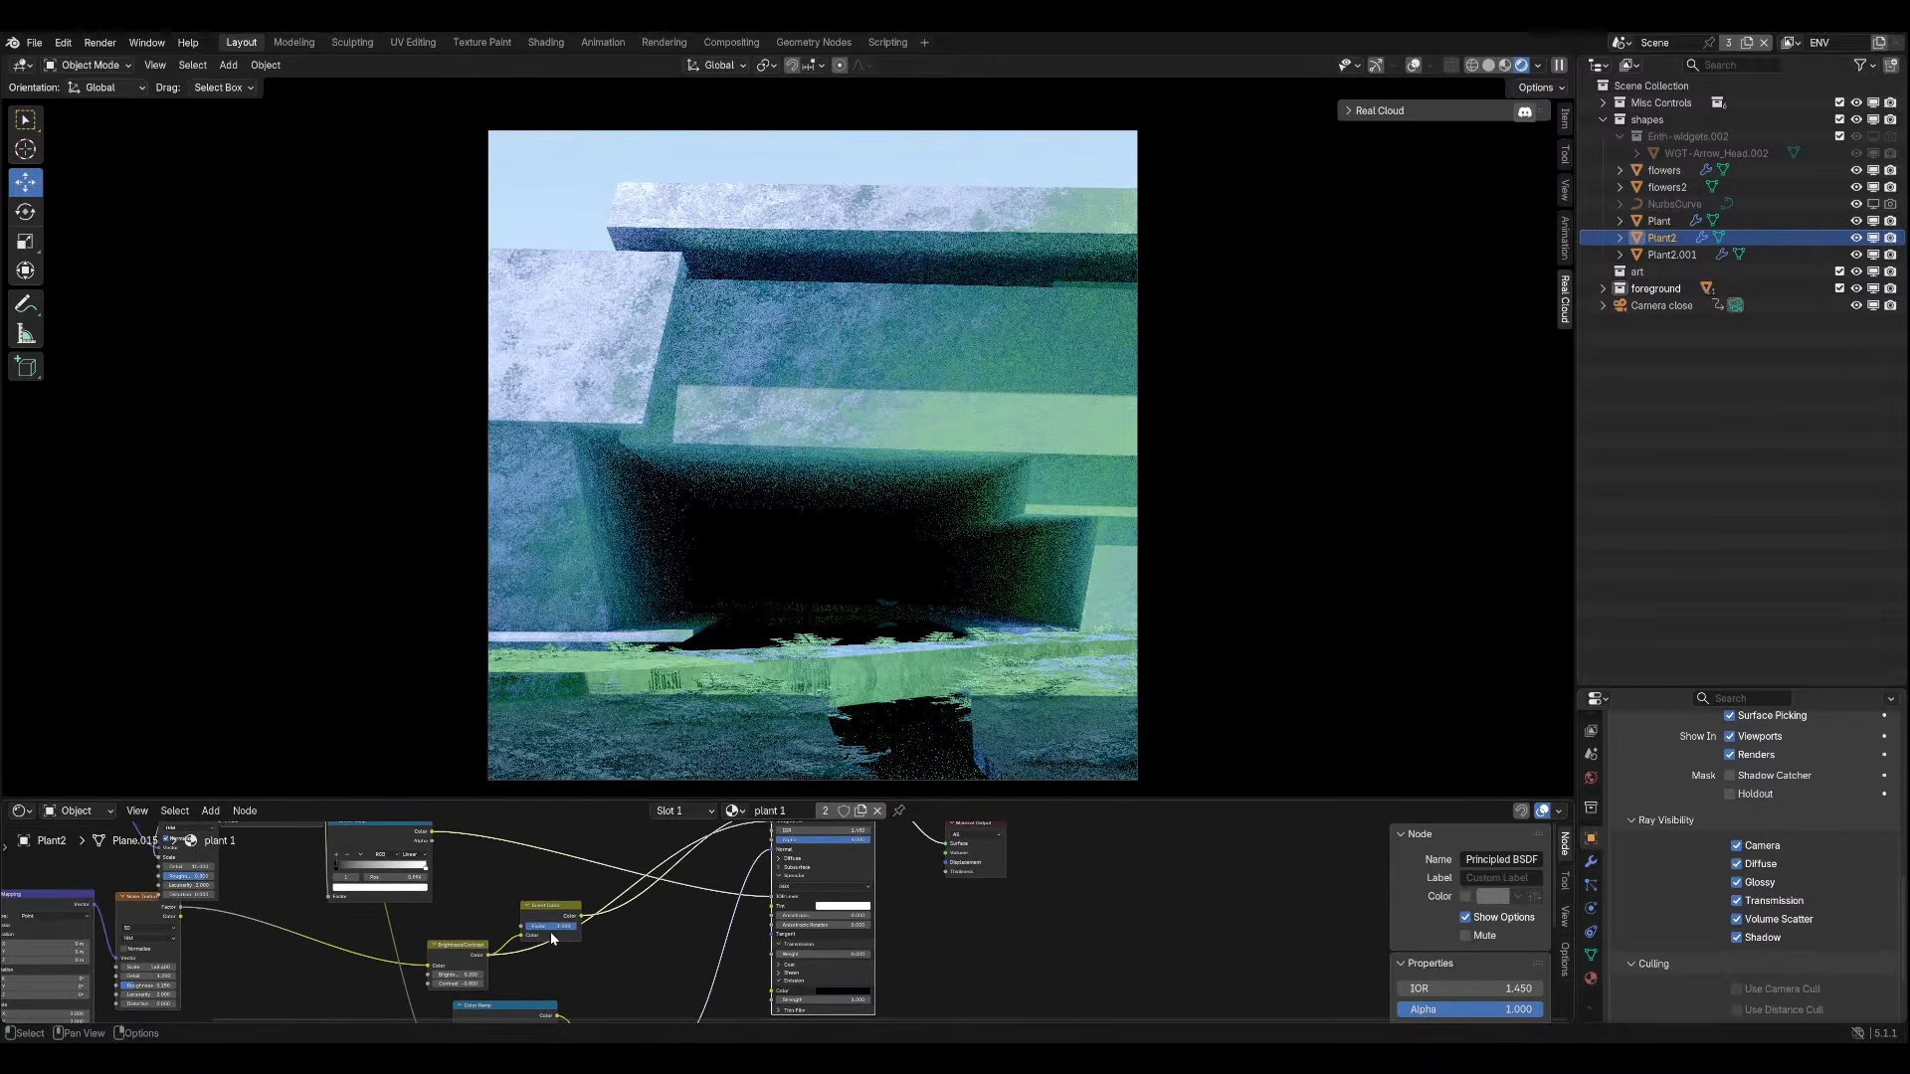
left_click(560, 917)
left_click_drag(560, 917, 648, 925)
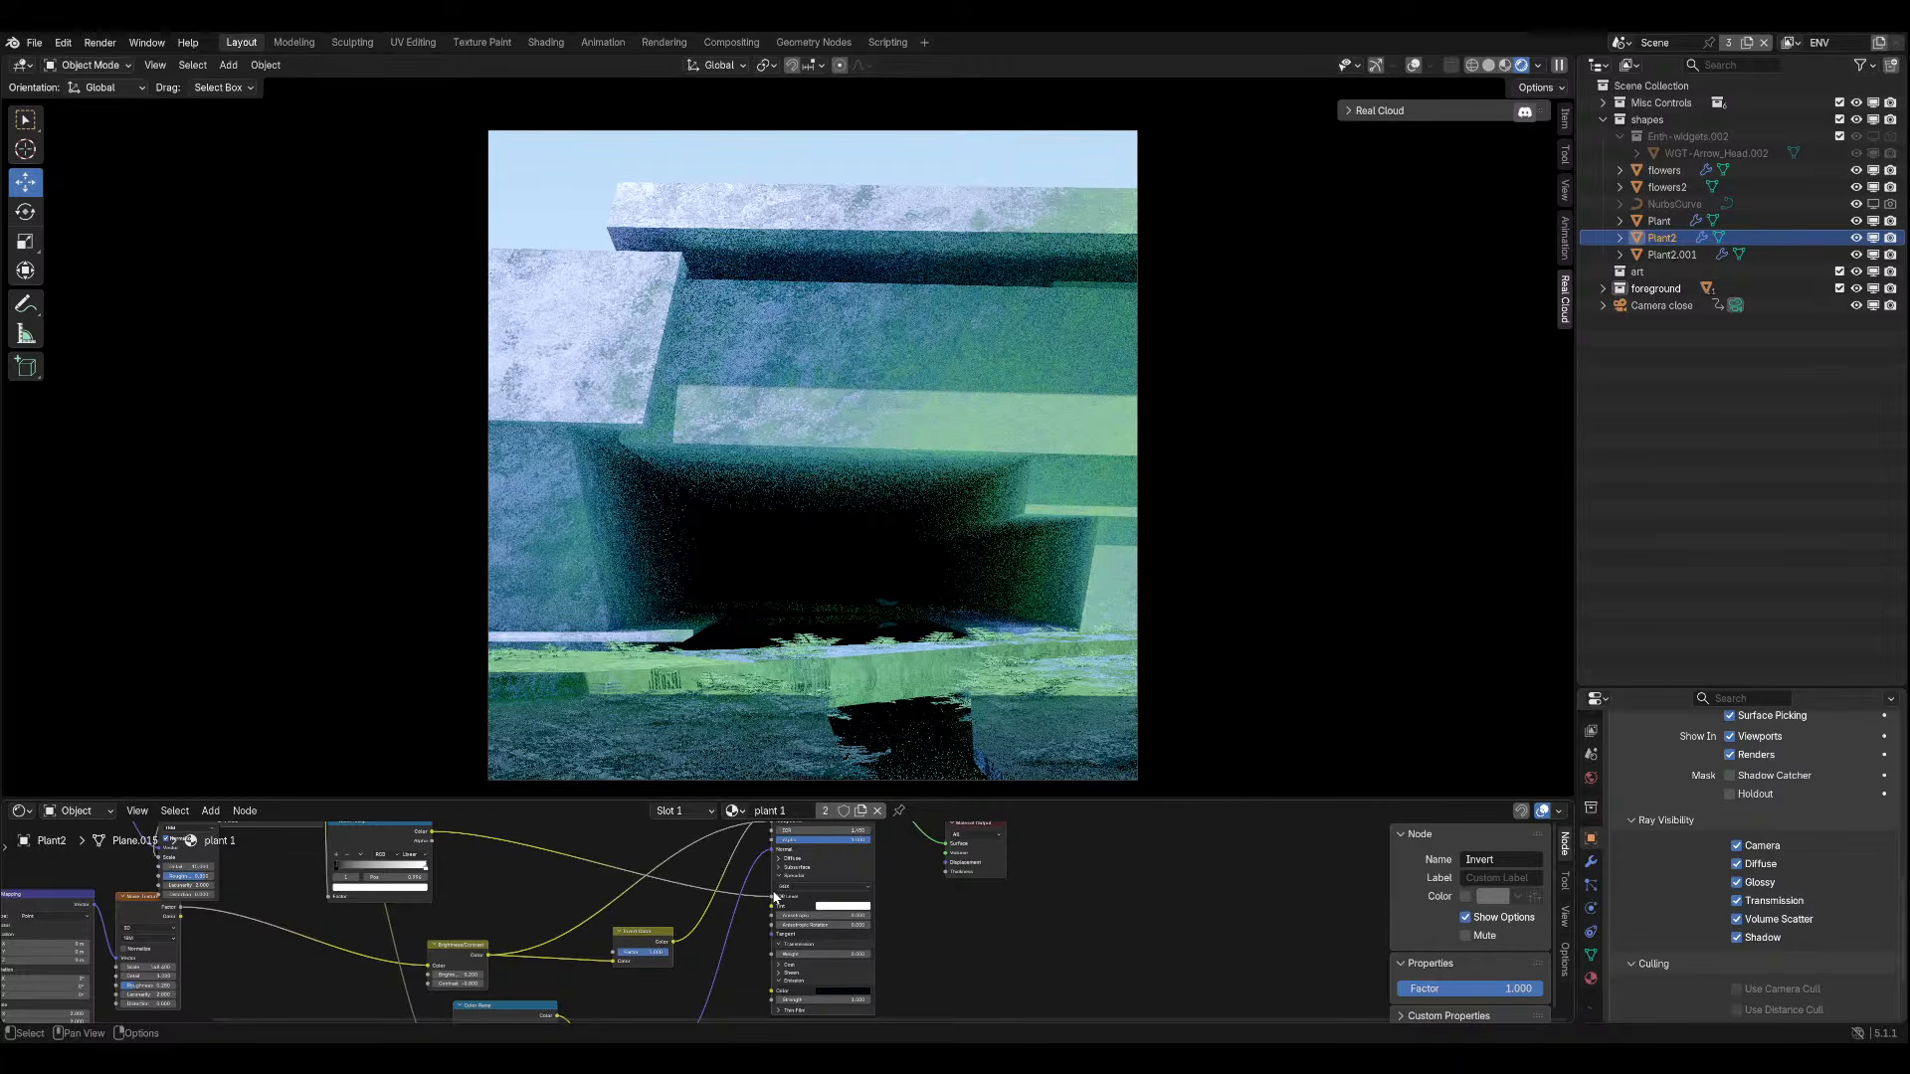
scroll(775, 895, "up", 2)
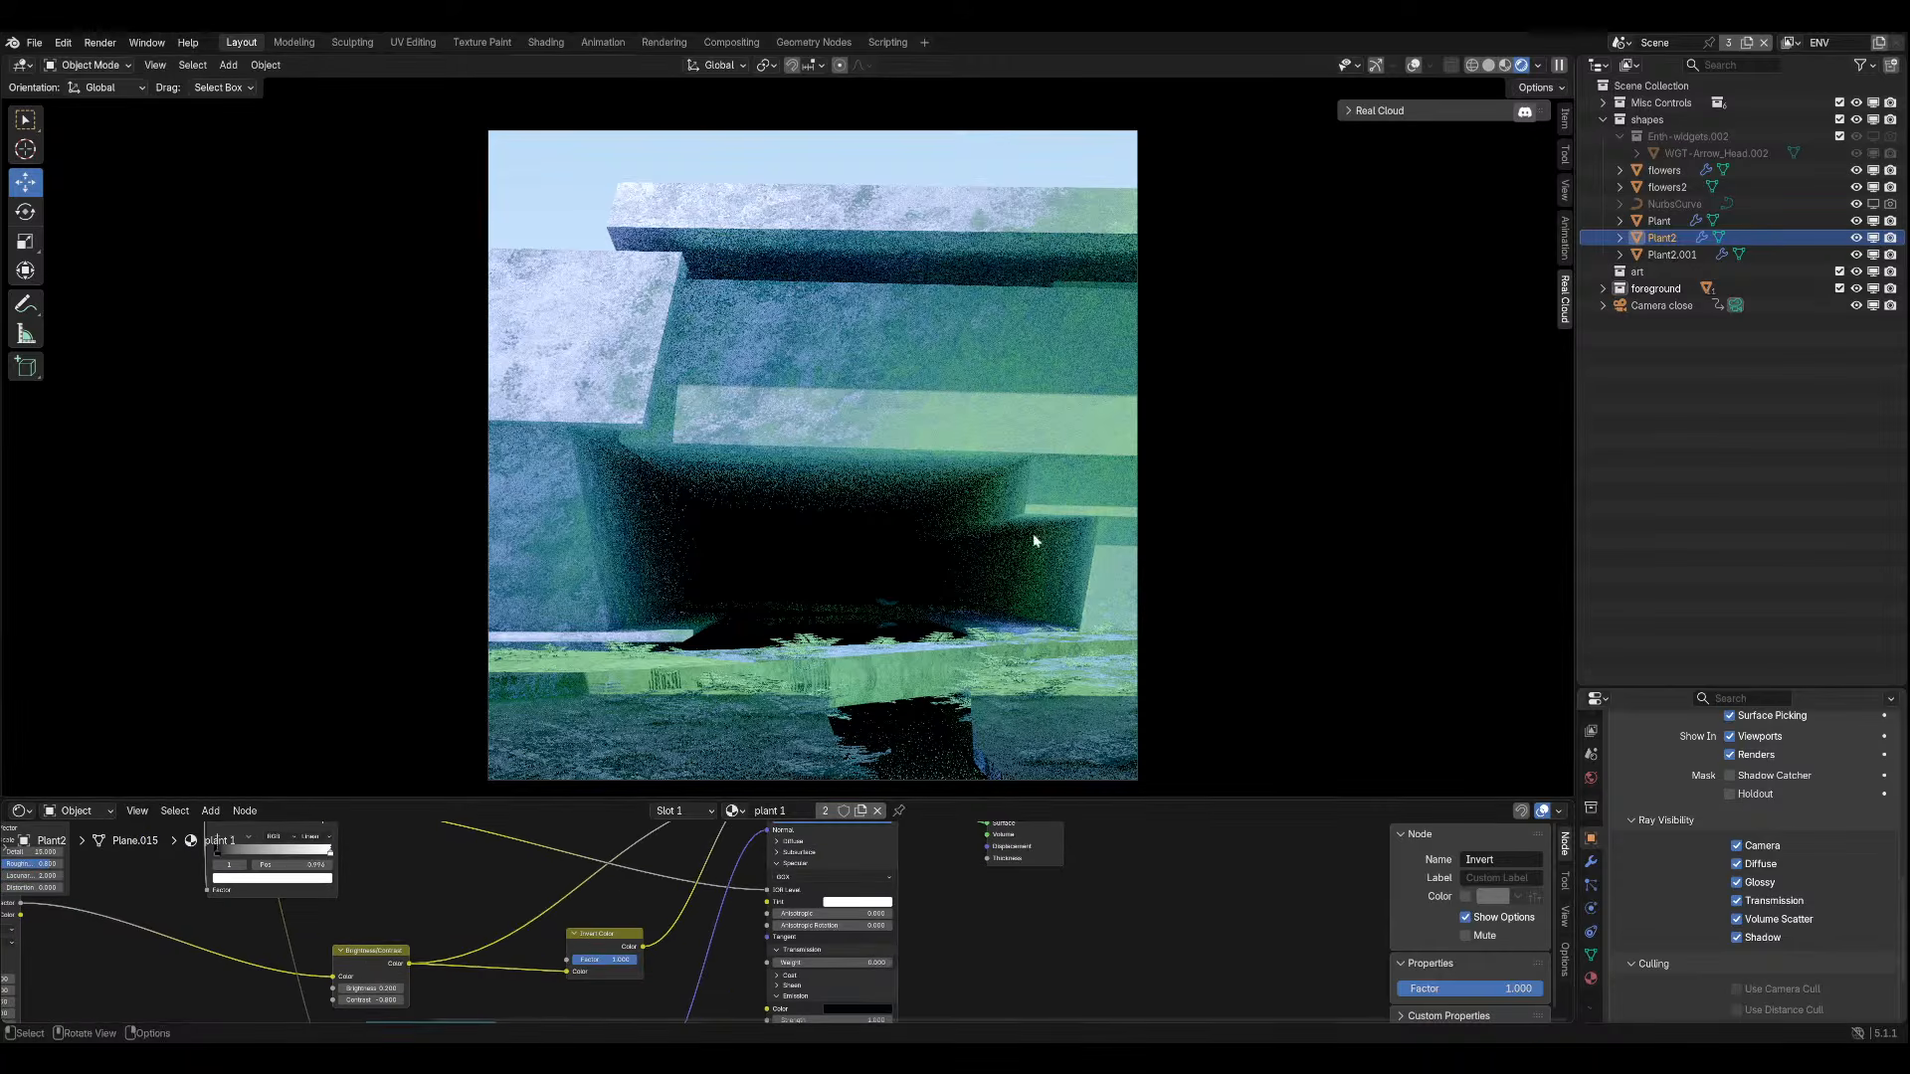
key("ctrl+s")
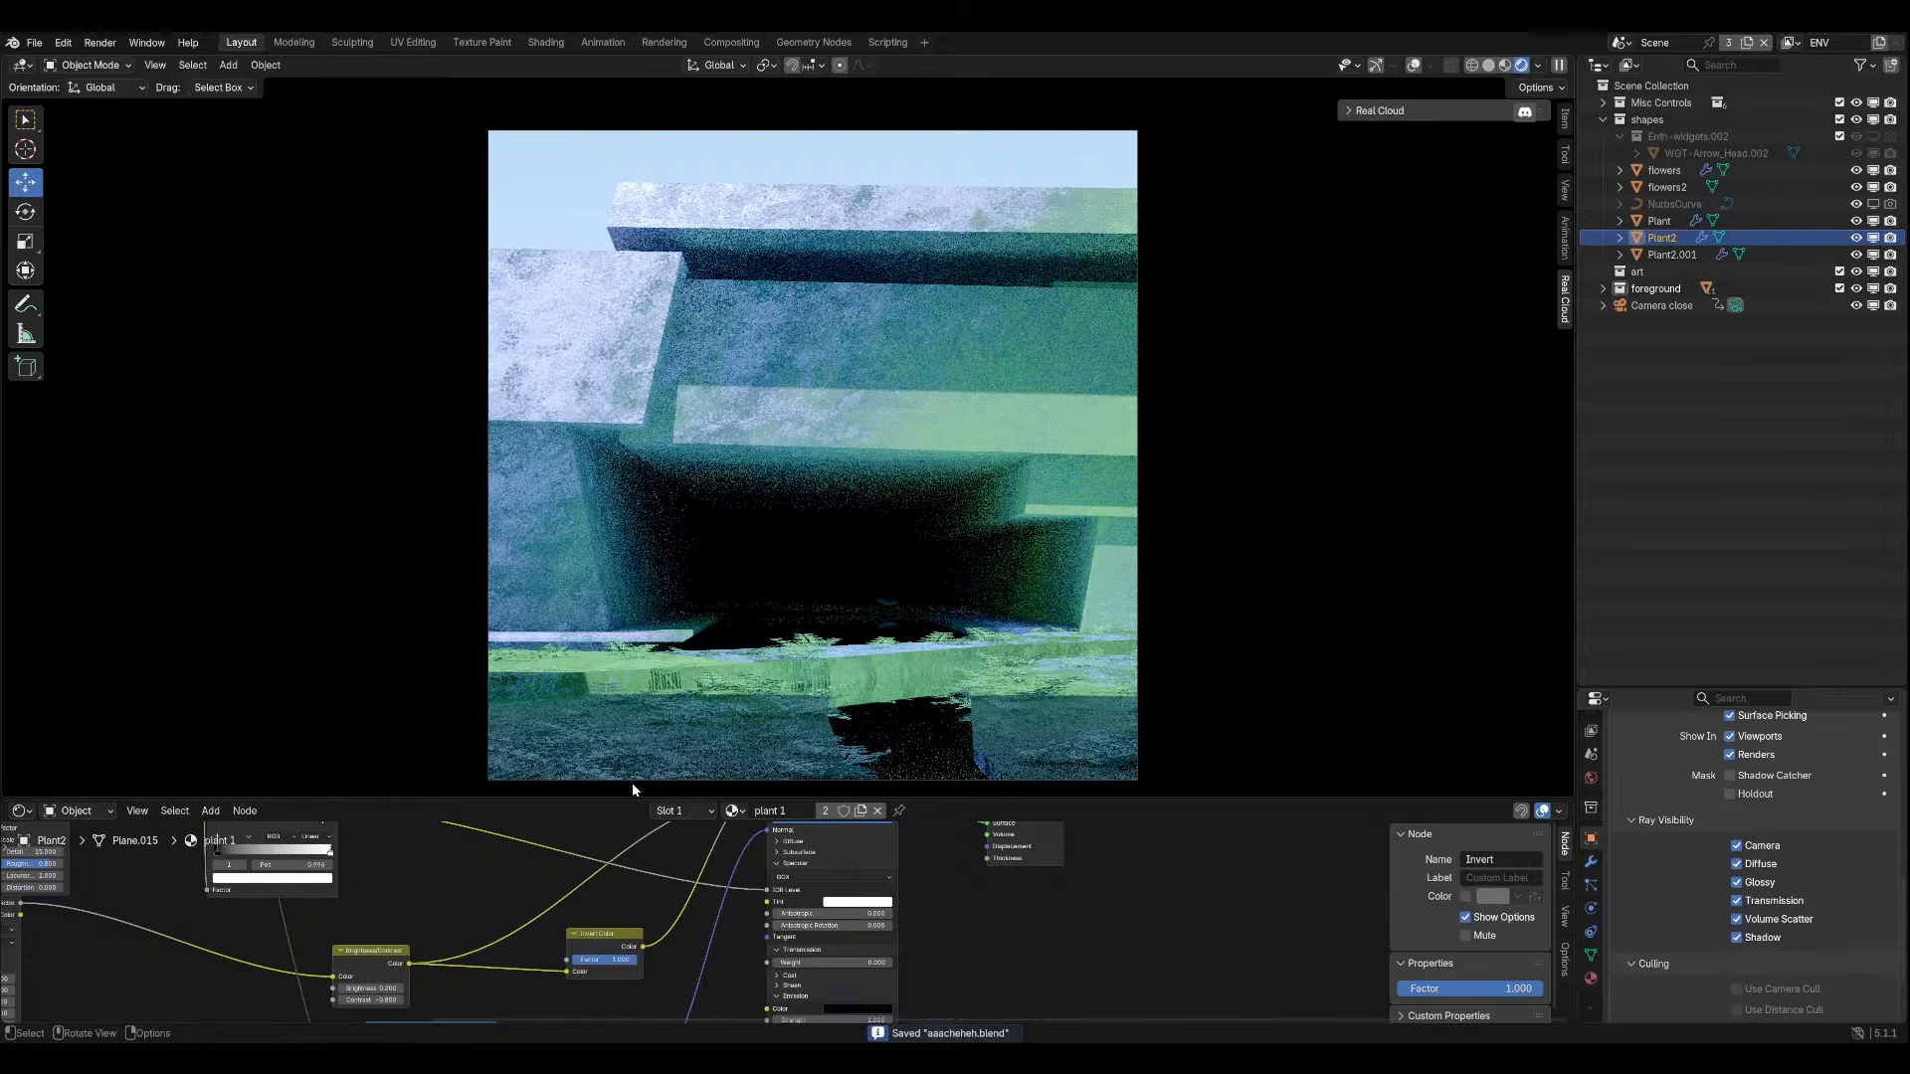
Examine the Specular and Transmission settings of the plant 1 material's Principled BSDF.
middle_click_drag(702, 946, 621, 799)
scroll(726, 922, "up", 1)
scroll(724, 899, "up", 3)
middle_click_drag(726, 842, 683, 973)
left_click(699, 899)
scroll(650, 947, "up", 1)
left_click(703, 870)
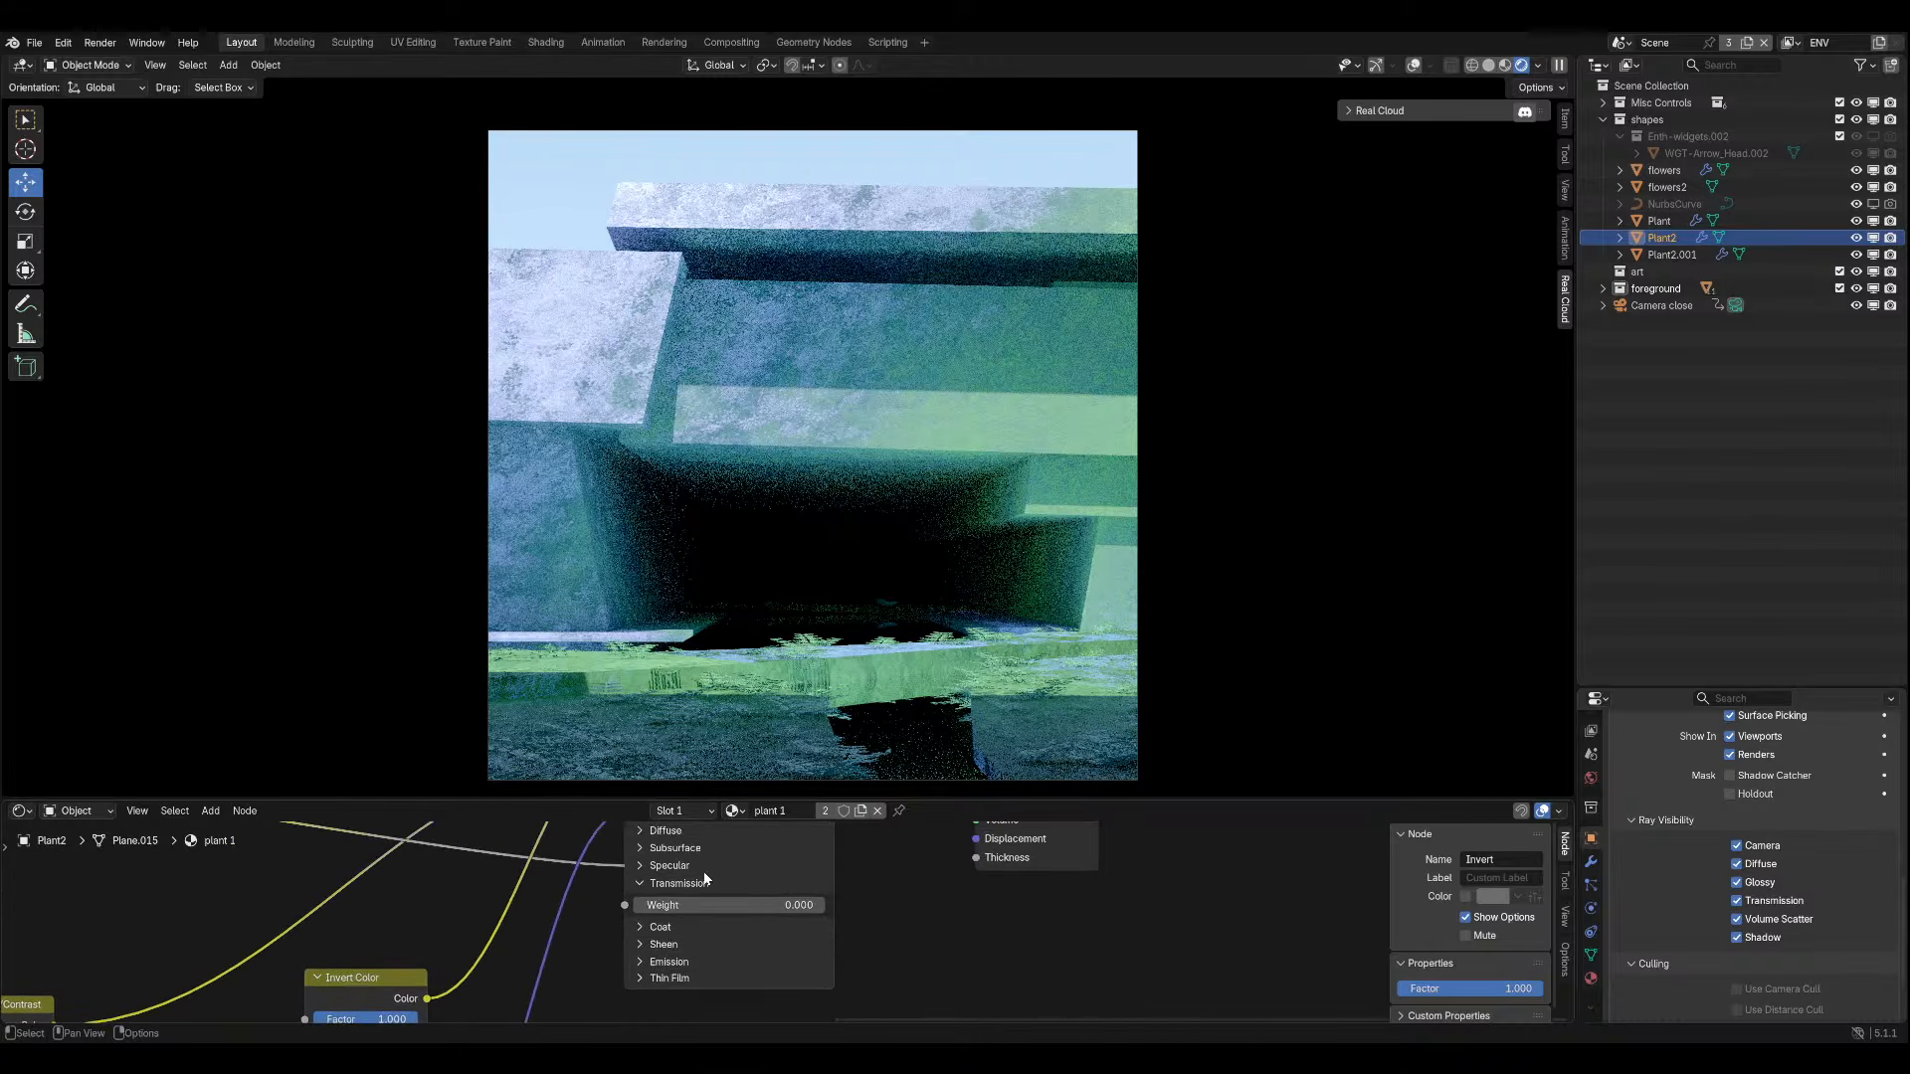
mouse_move(704, 891)
middle_mouse_down()
mouse_move(706, 934)
mouse_move(703, 907)
middle_mouse_up()
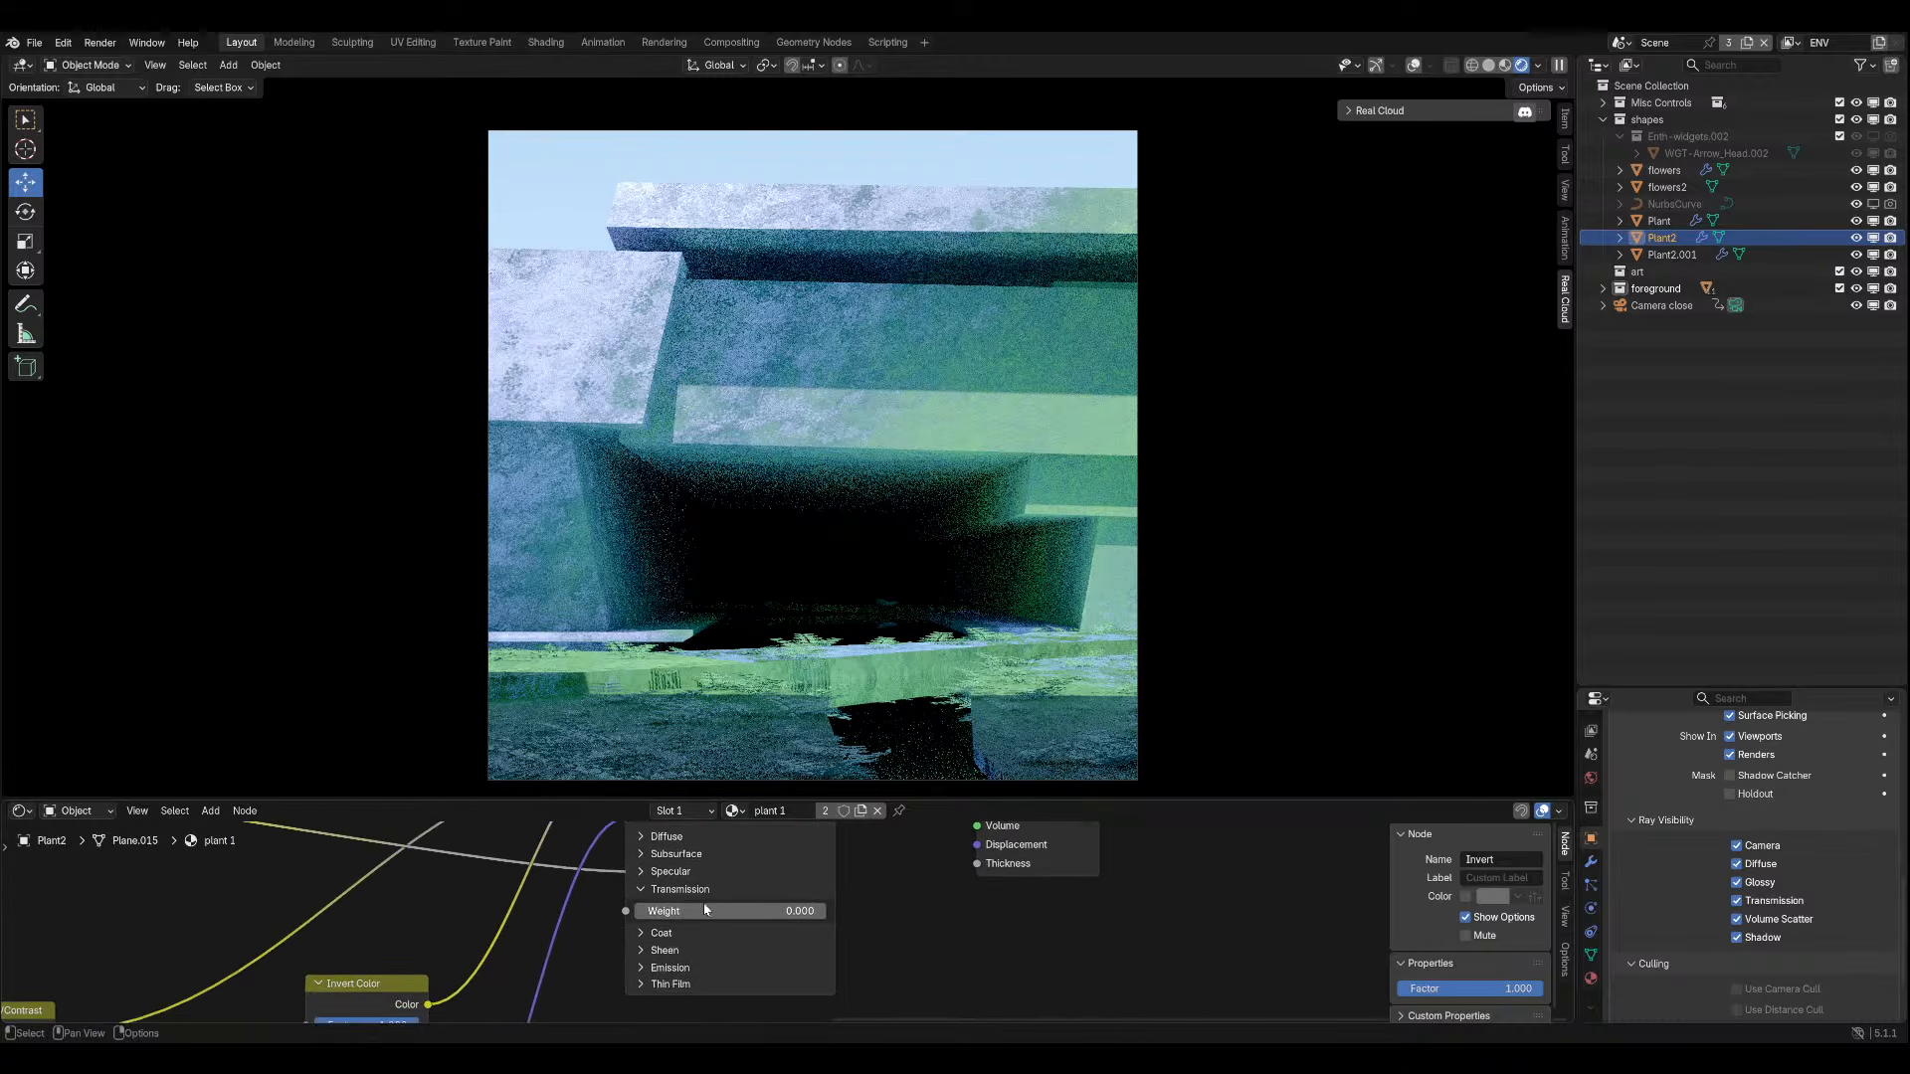
middle_click_drag(994, 904, 970, 967)
middle_click_drag(866, 938, 852, 965)
left_click(654, 961)
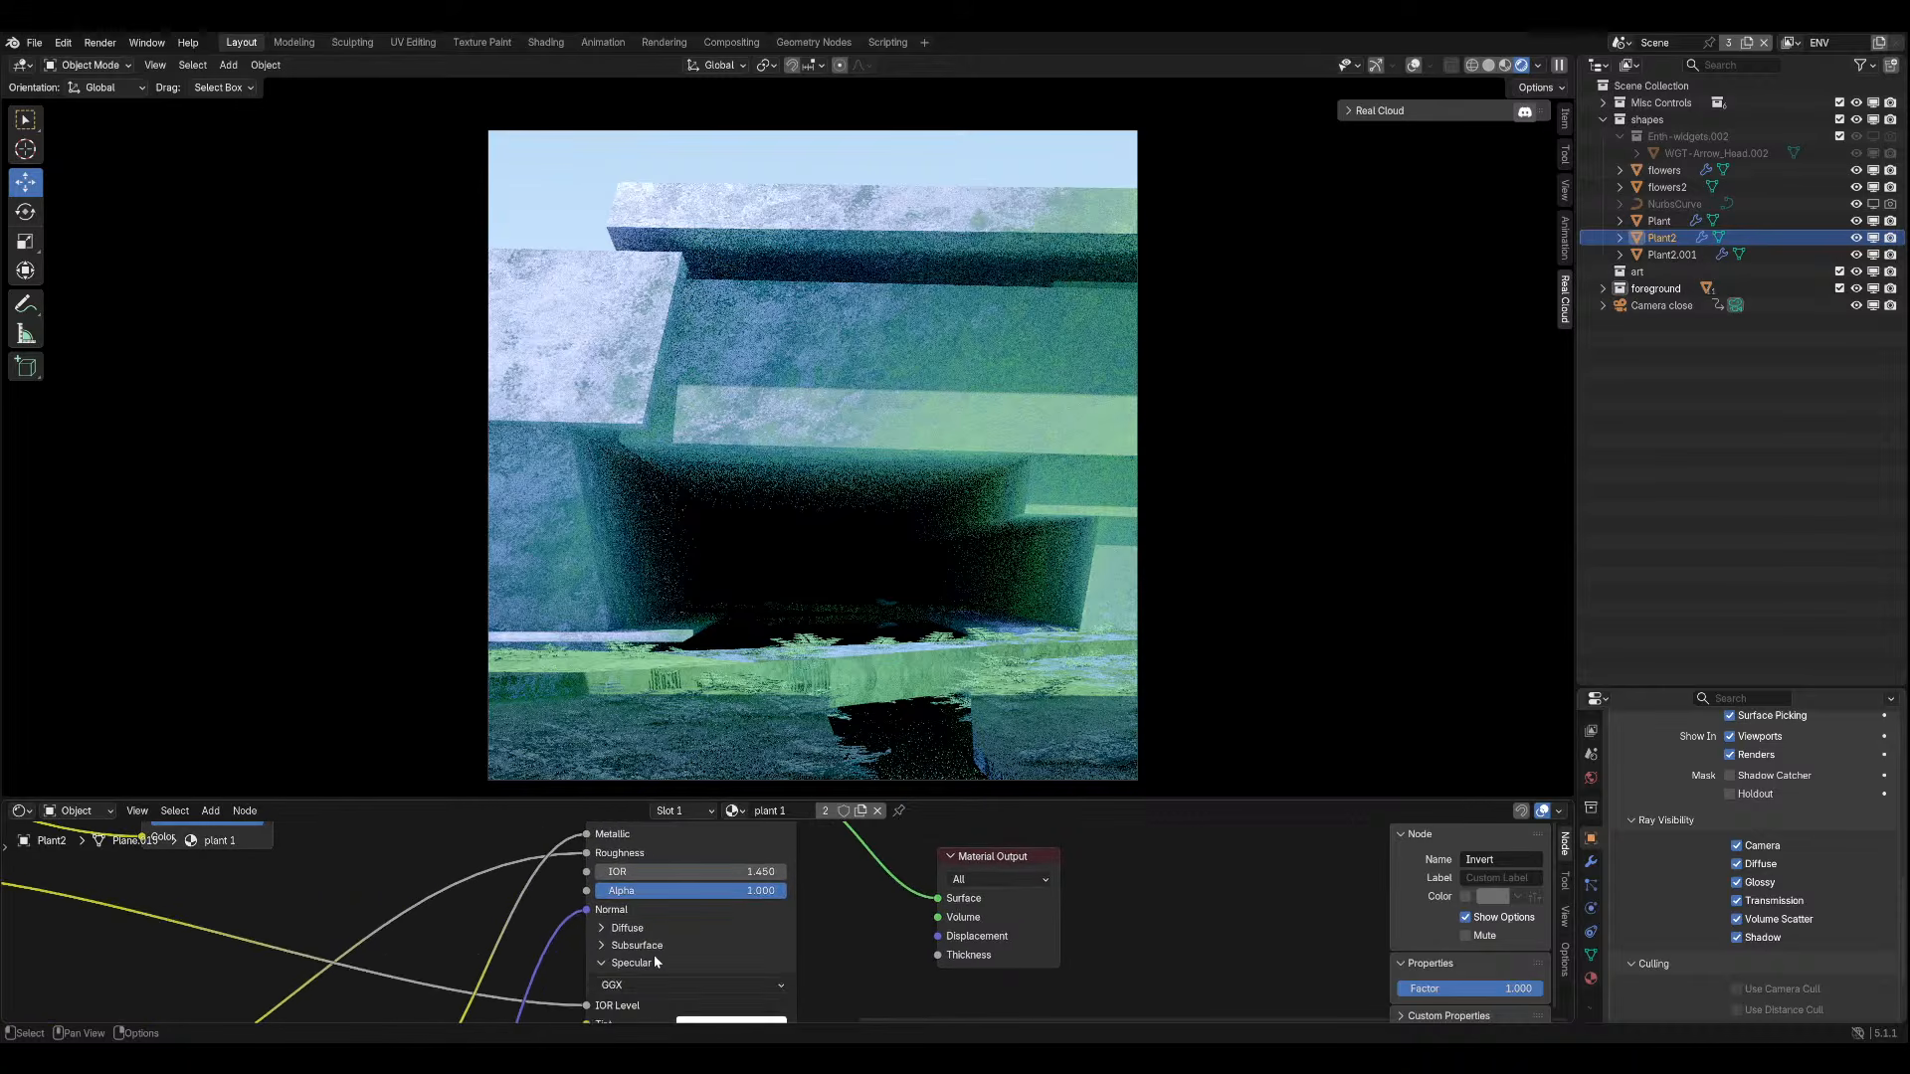
left_click(655, 961)
left_click(654, 961)
left_click(655, 961)
Try several lower Alpha values on the plant 1 material's Principled BSDF, ending with Alpha at 0.75.
middle_click_drag(696, 900, 733, 960)
left_click_drag(733, 960, 661, 960)
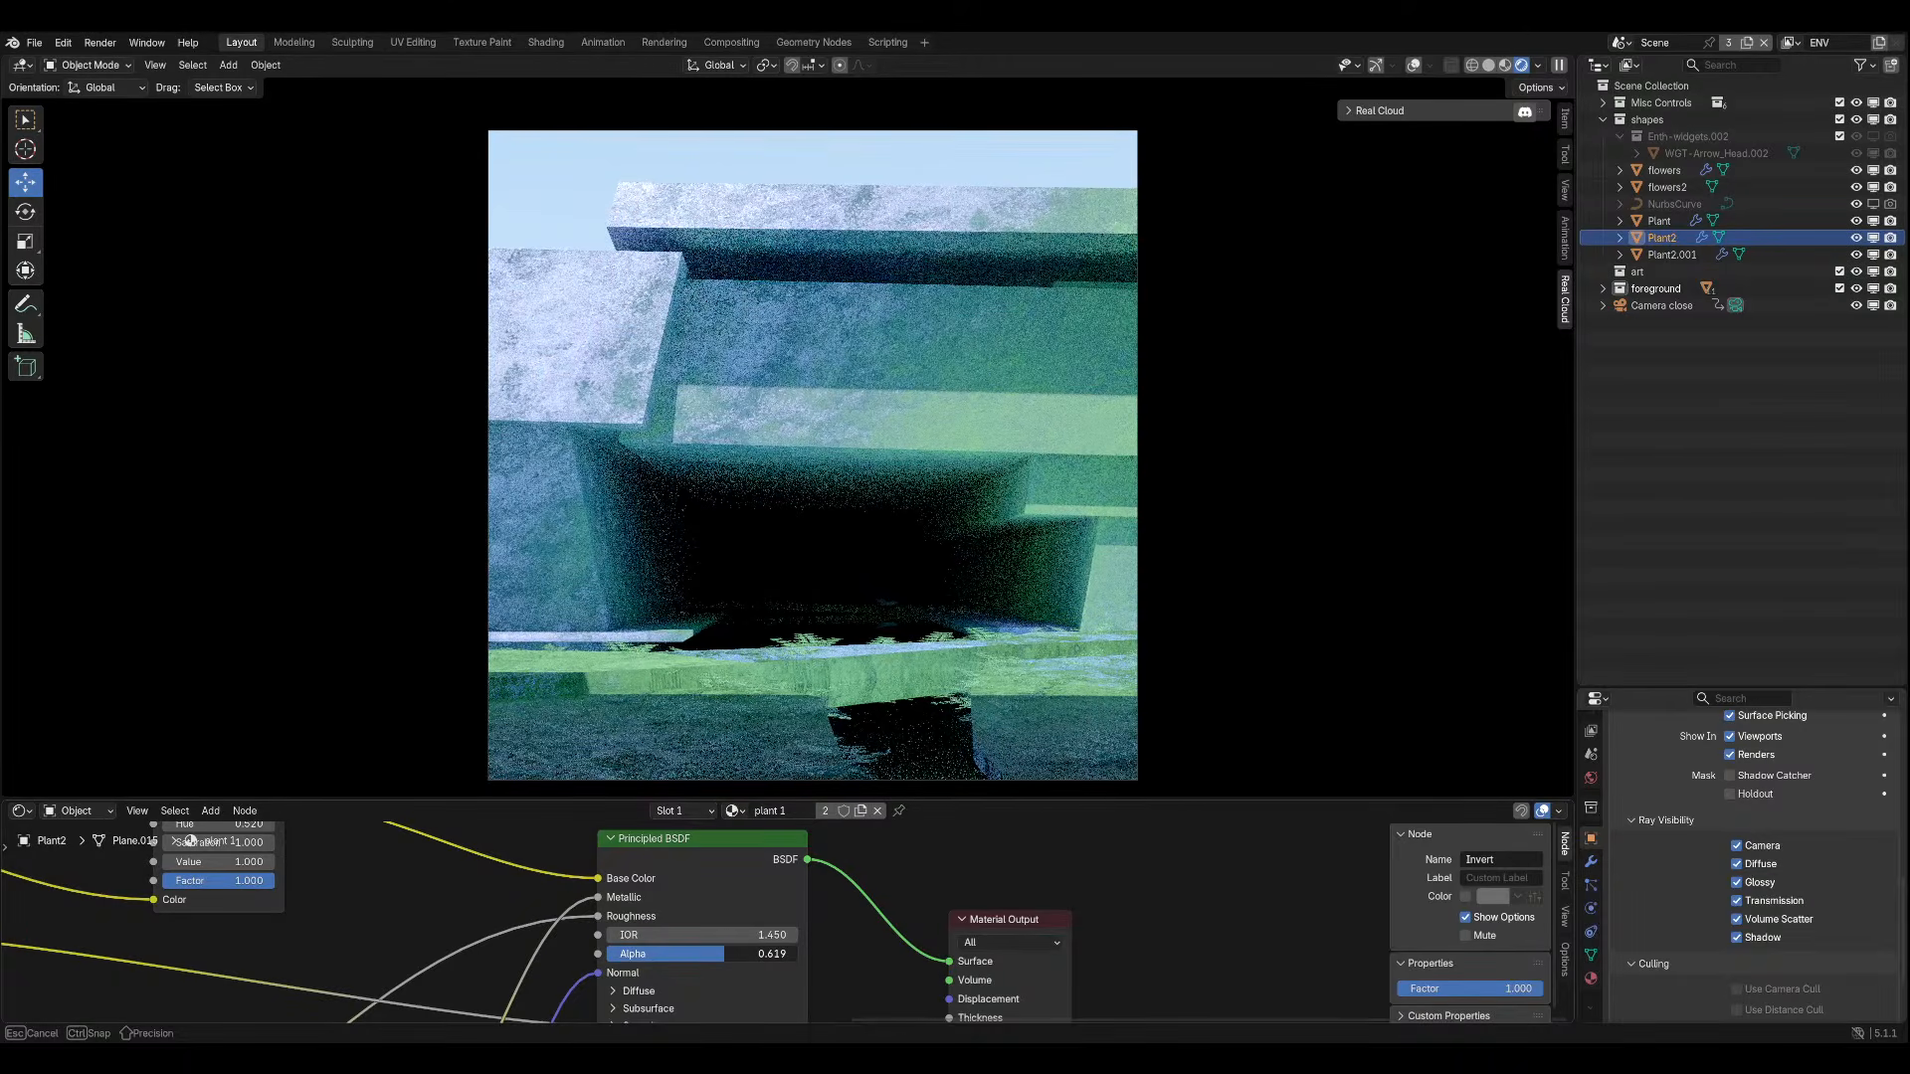
left_click_drag(660, 960, 707, 961)
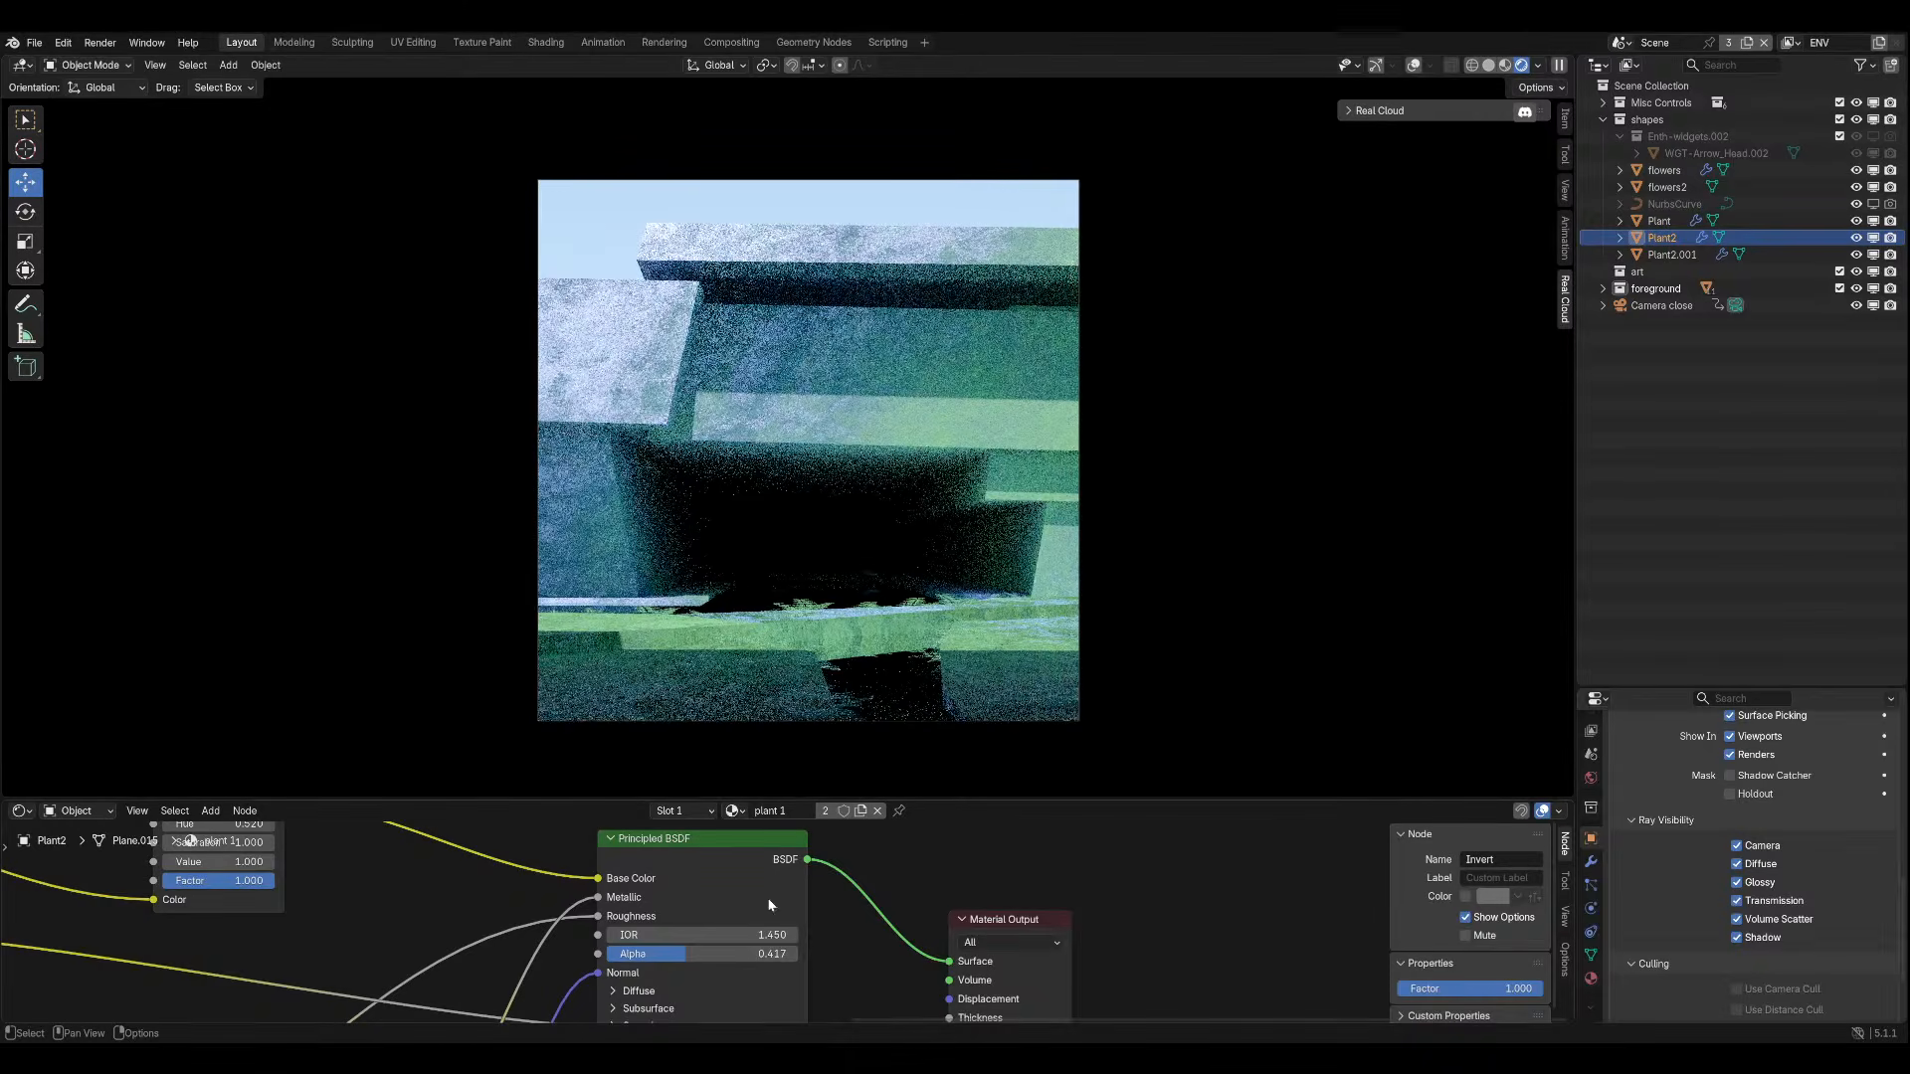
mouse_move(741, 953)
left_mouse_down()
mouse_move(855, 953)
mouse_move(771, 960)
left_mouse_up()
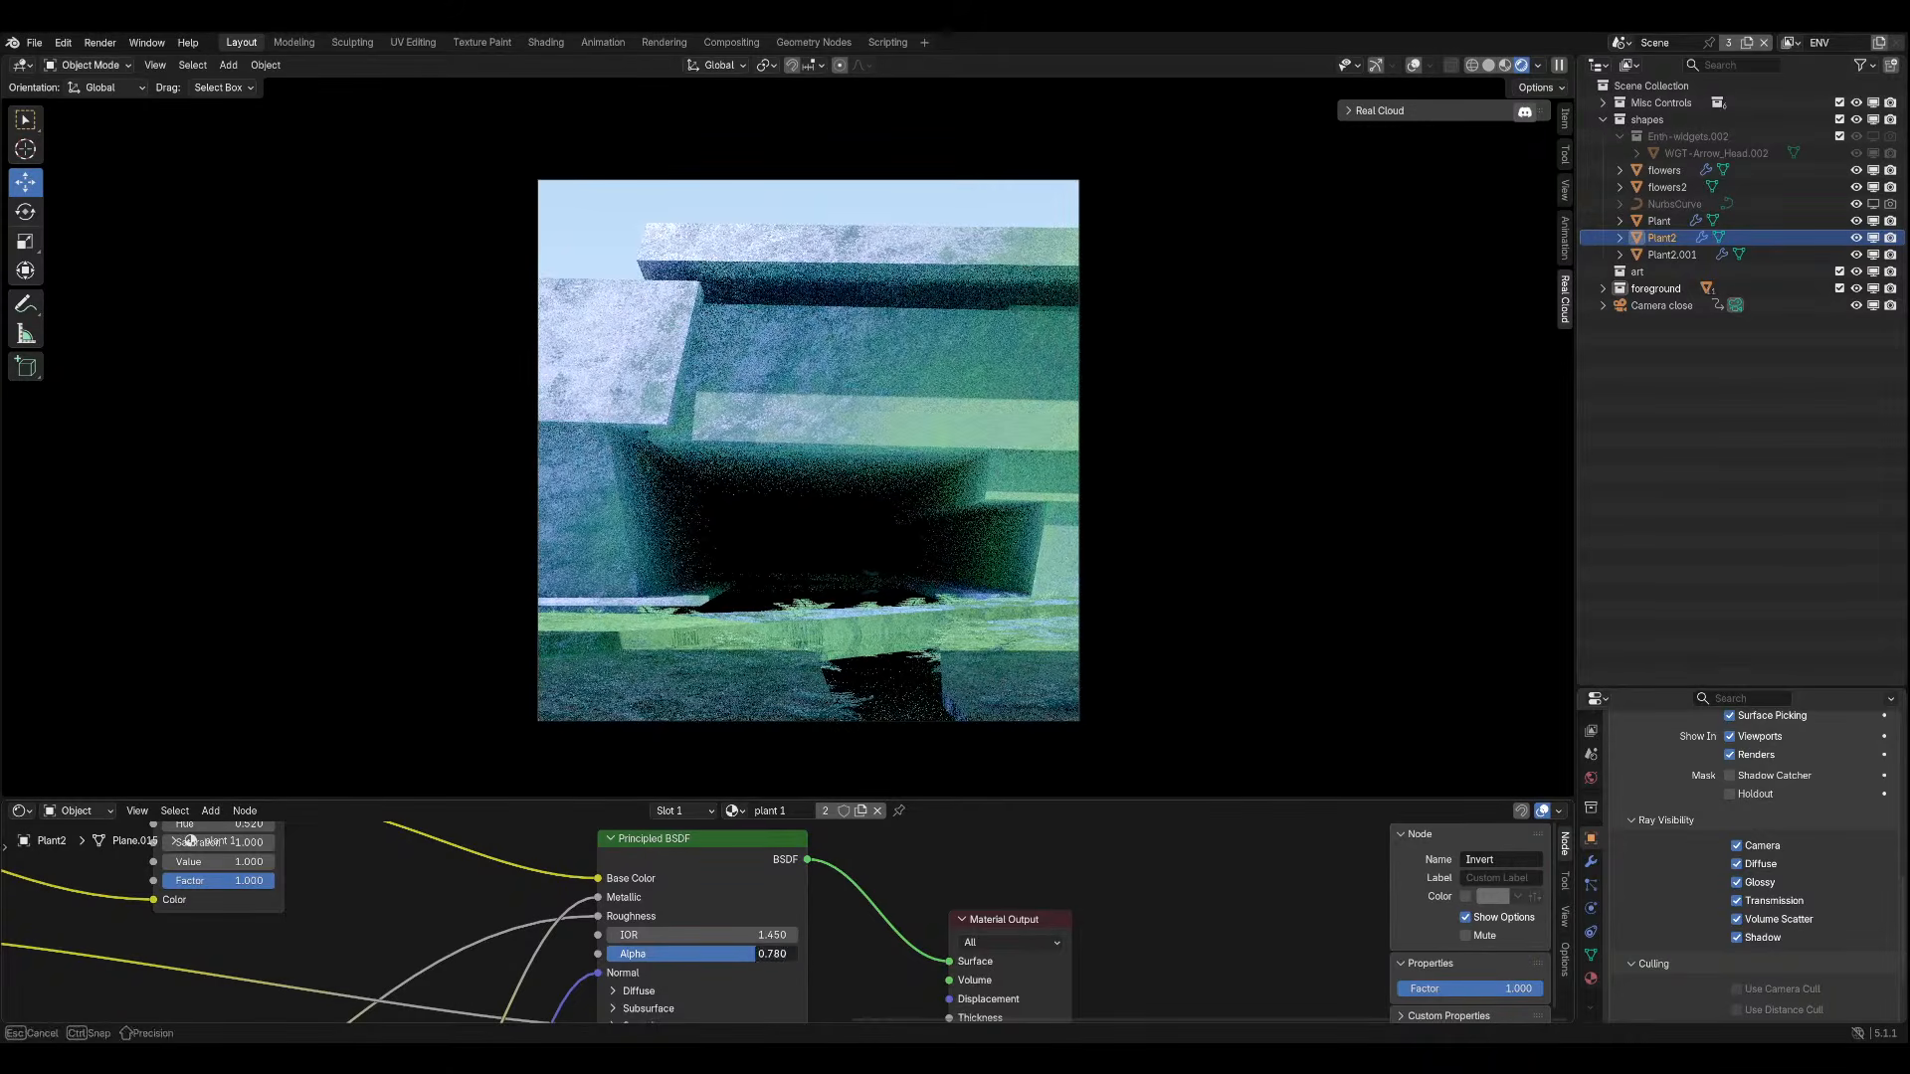
left_click(780, 955)
type("0.75")
key("Return")
Look through Plant2's modifier, particle, physics, constraint and mesh data properties.
left_click(1591, 861)
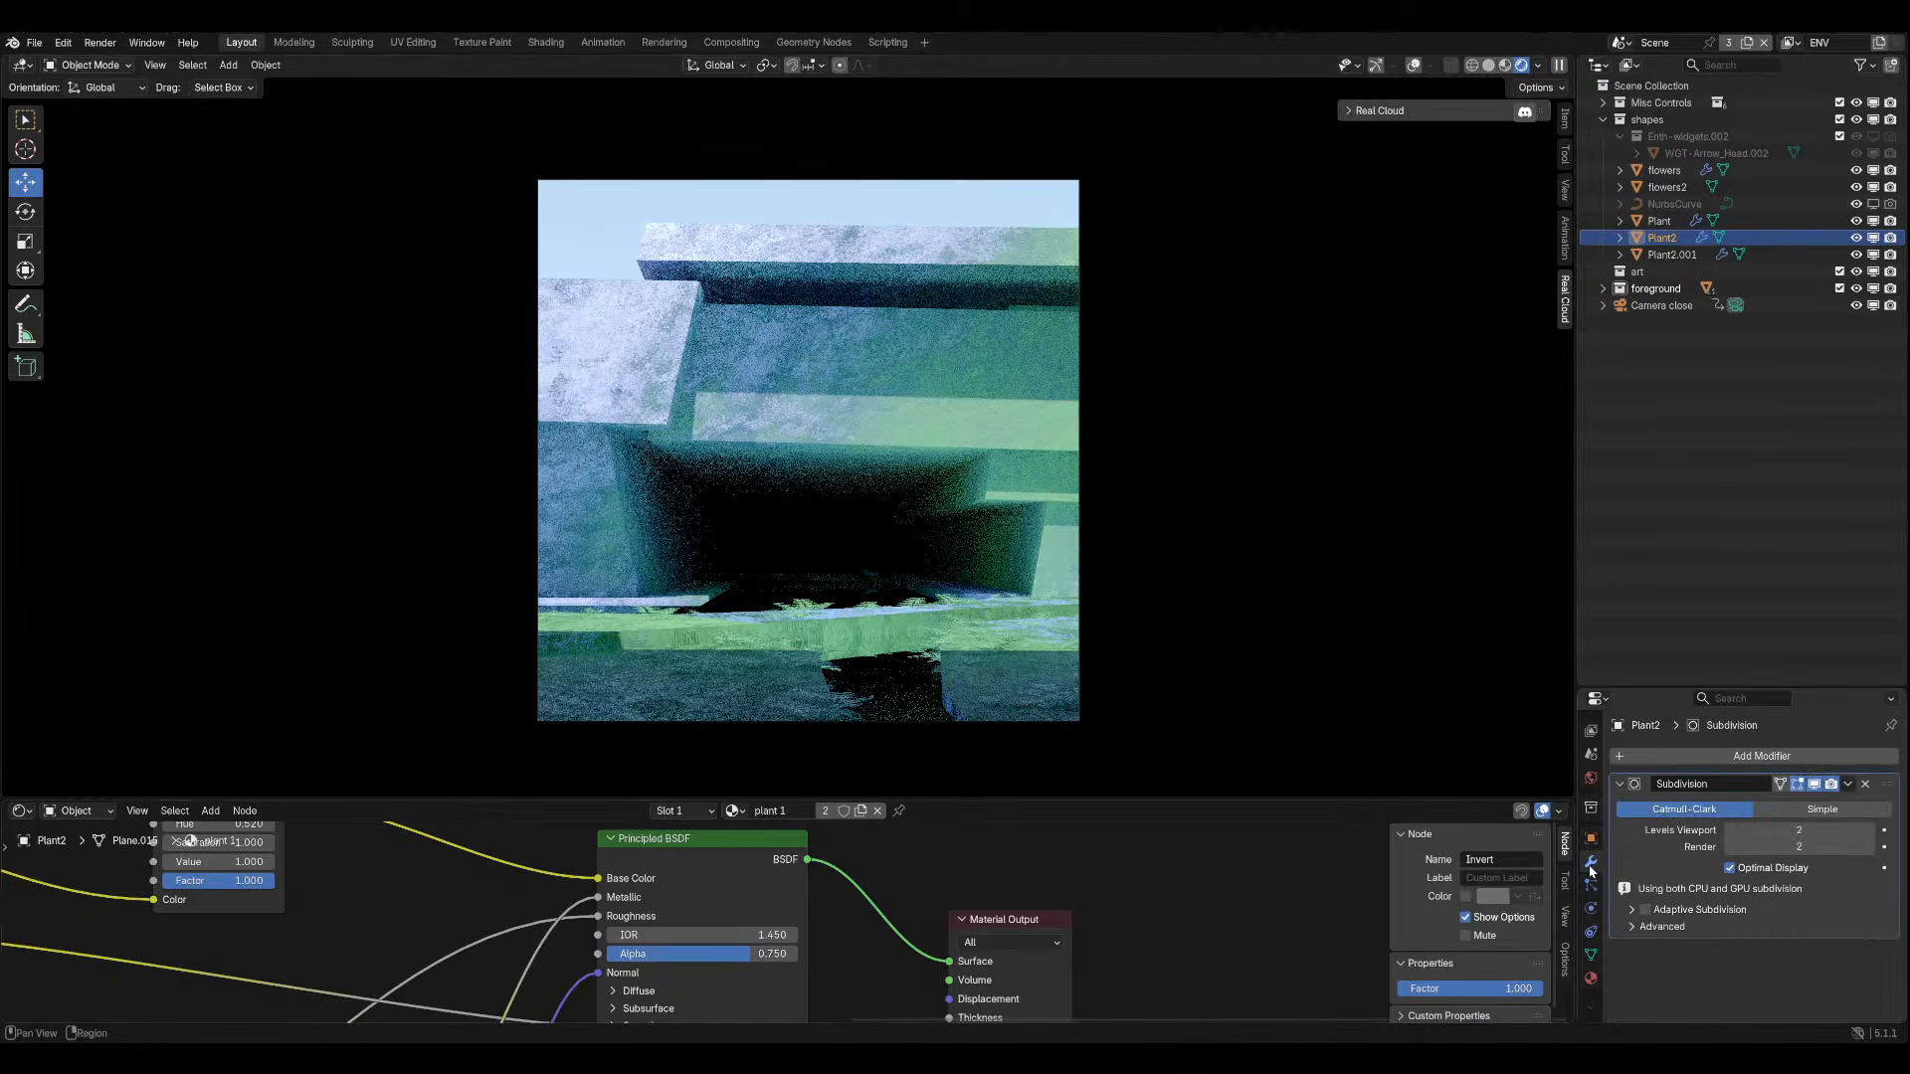
left_click(1593, 885)
left_click(1591, 908)
left_click(1591, 933)
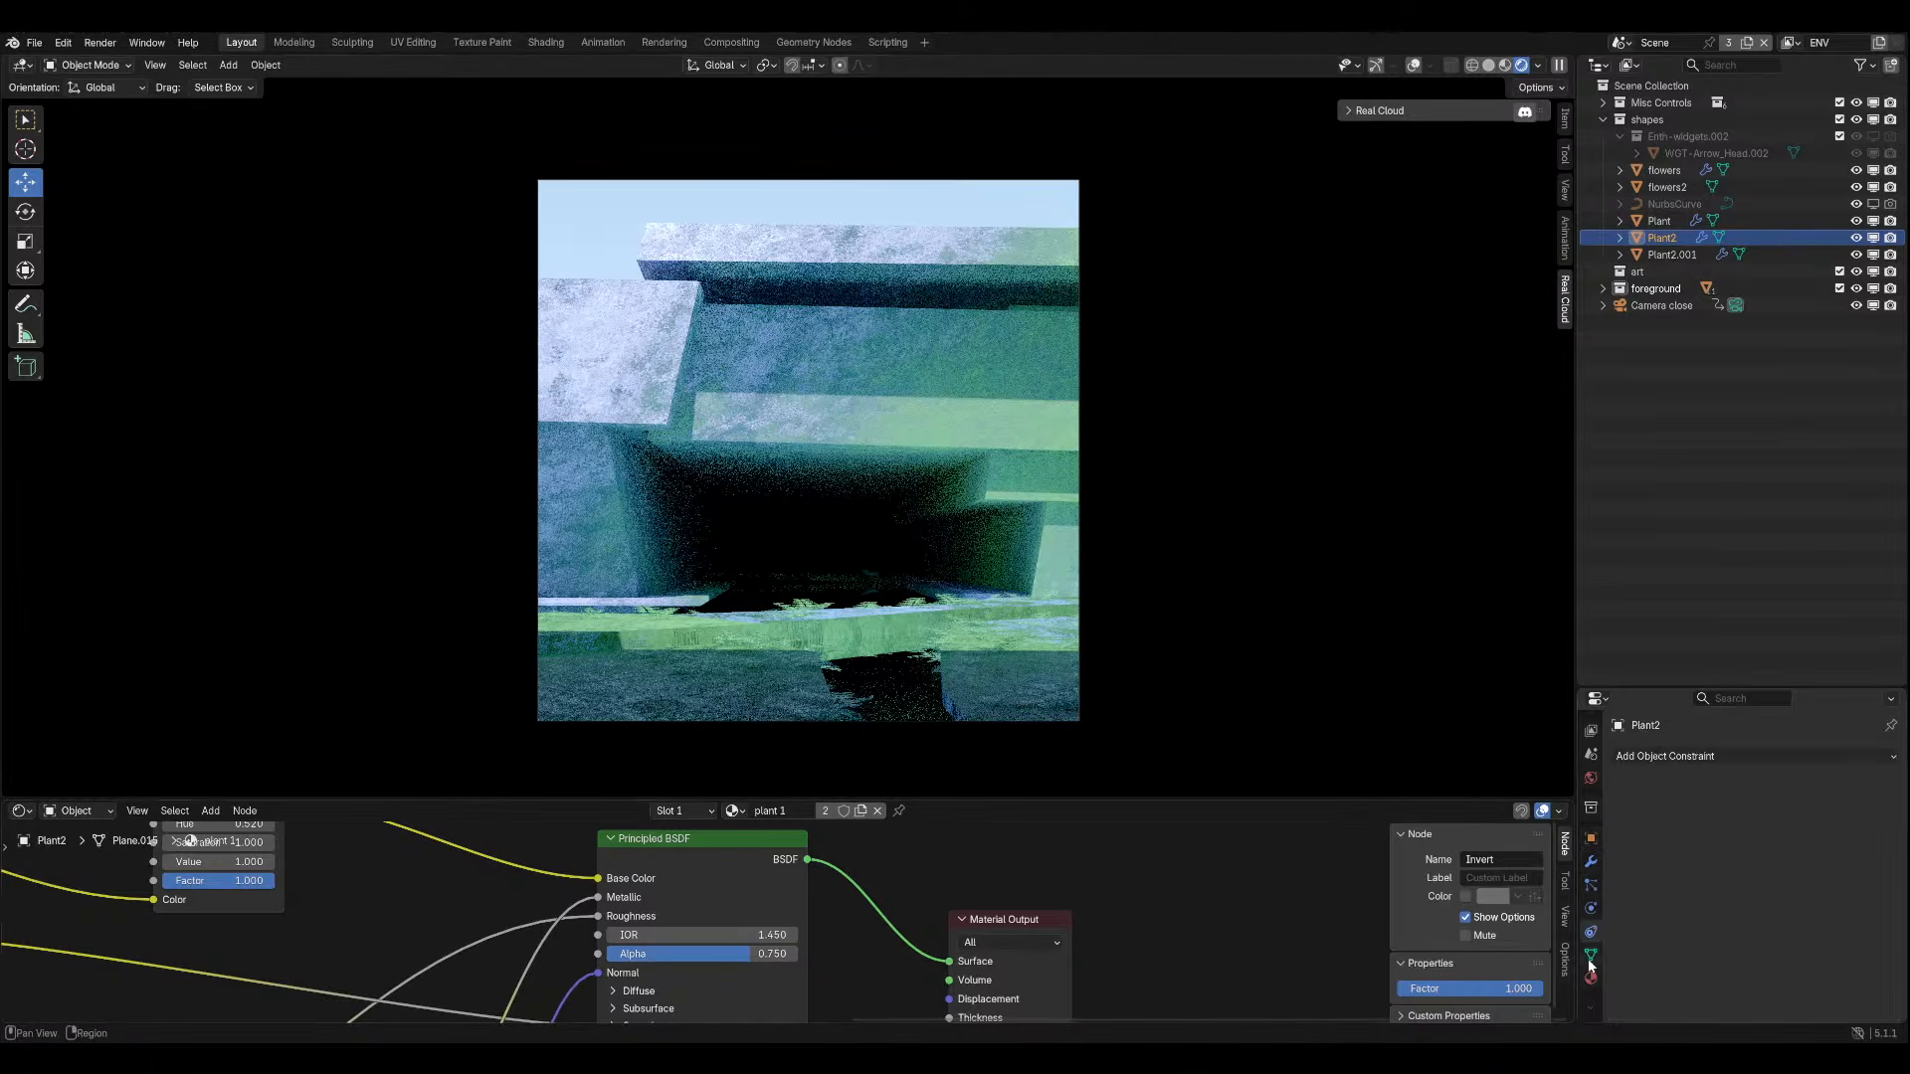
left_click(1588, 957)
scroll(1645, 934, "down", 2)
left_click(1592, 884)
left_click(1591, 862)
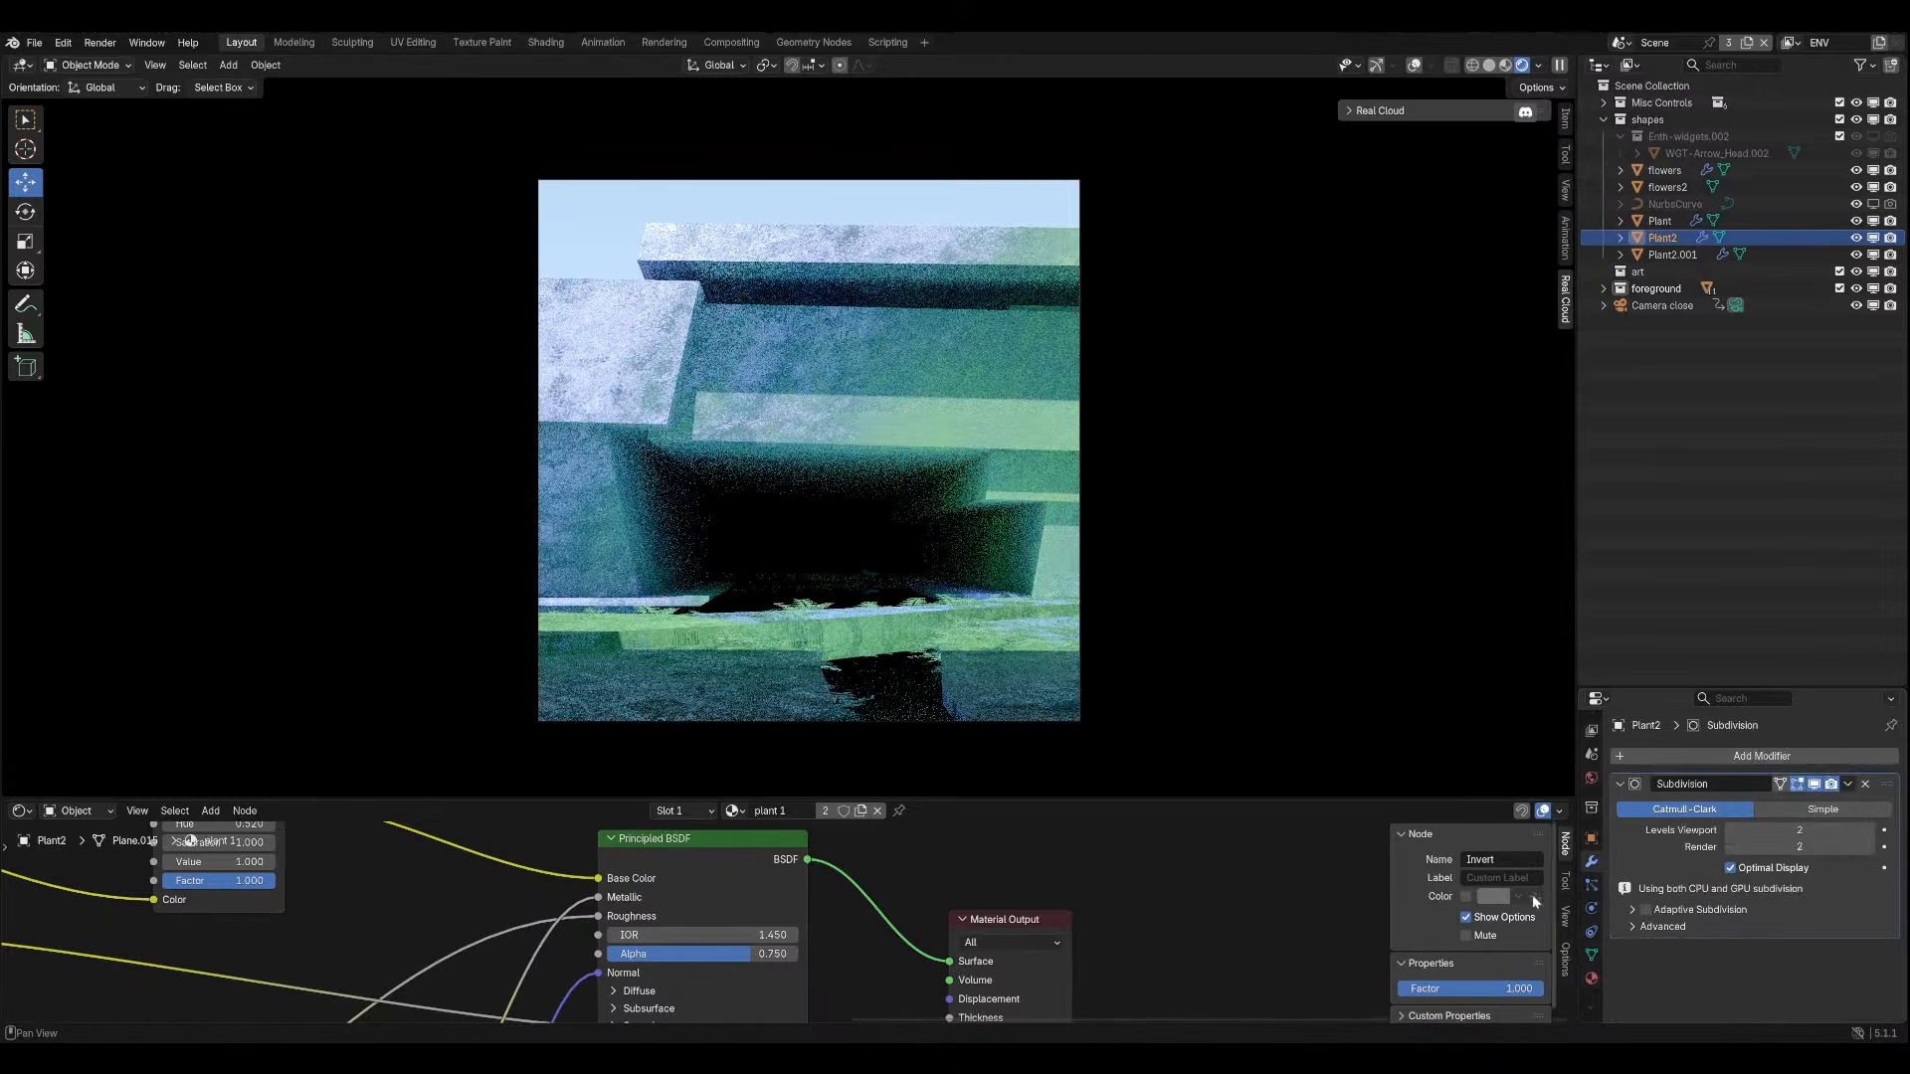
Select the ground plane, try a higher random Scale in its Scatter on Surface modifier and undo it.
left_click(741, 672)
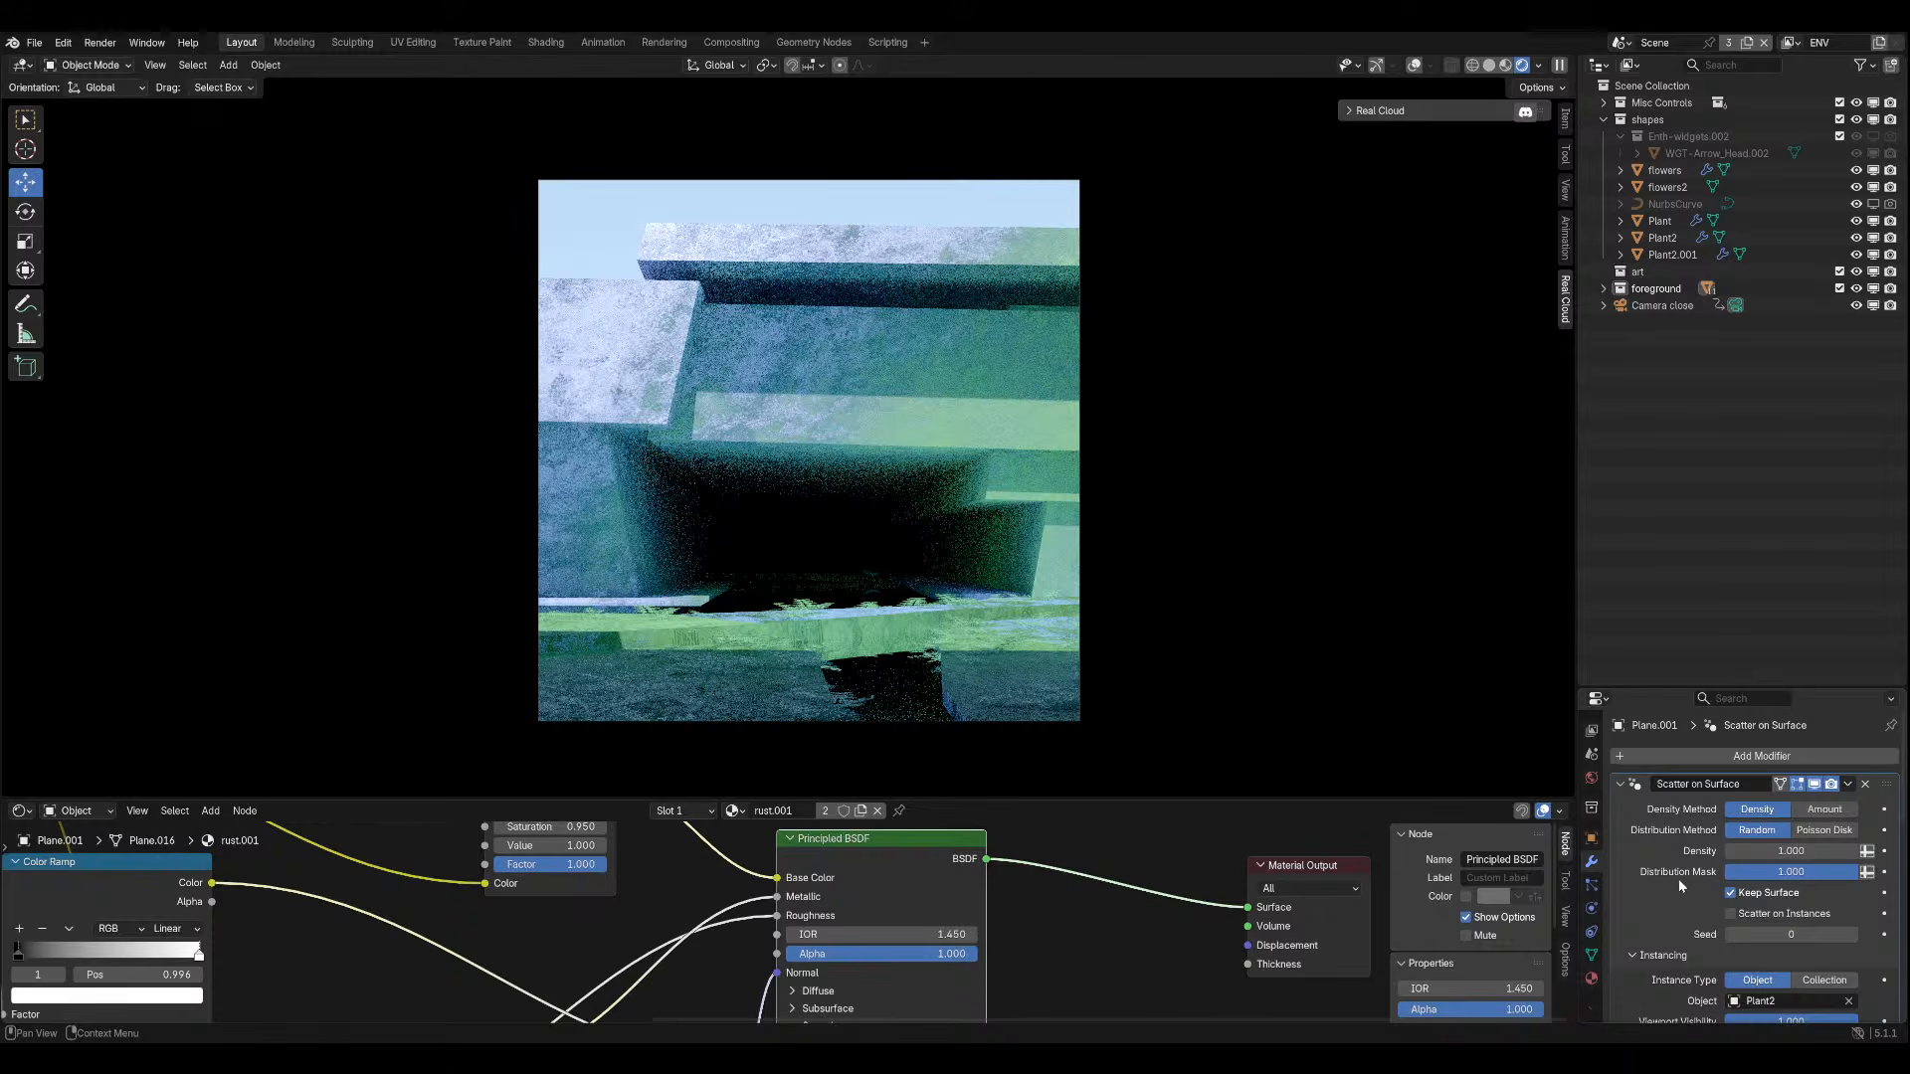
scroll(1679, 880, "down", 5)
scroll(1667, 858, "down", 10)
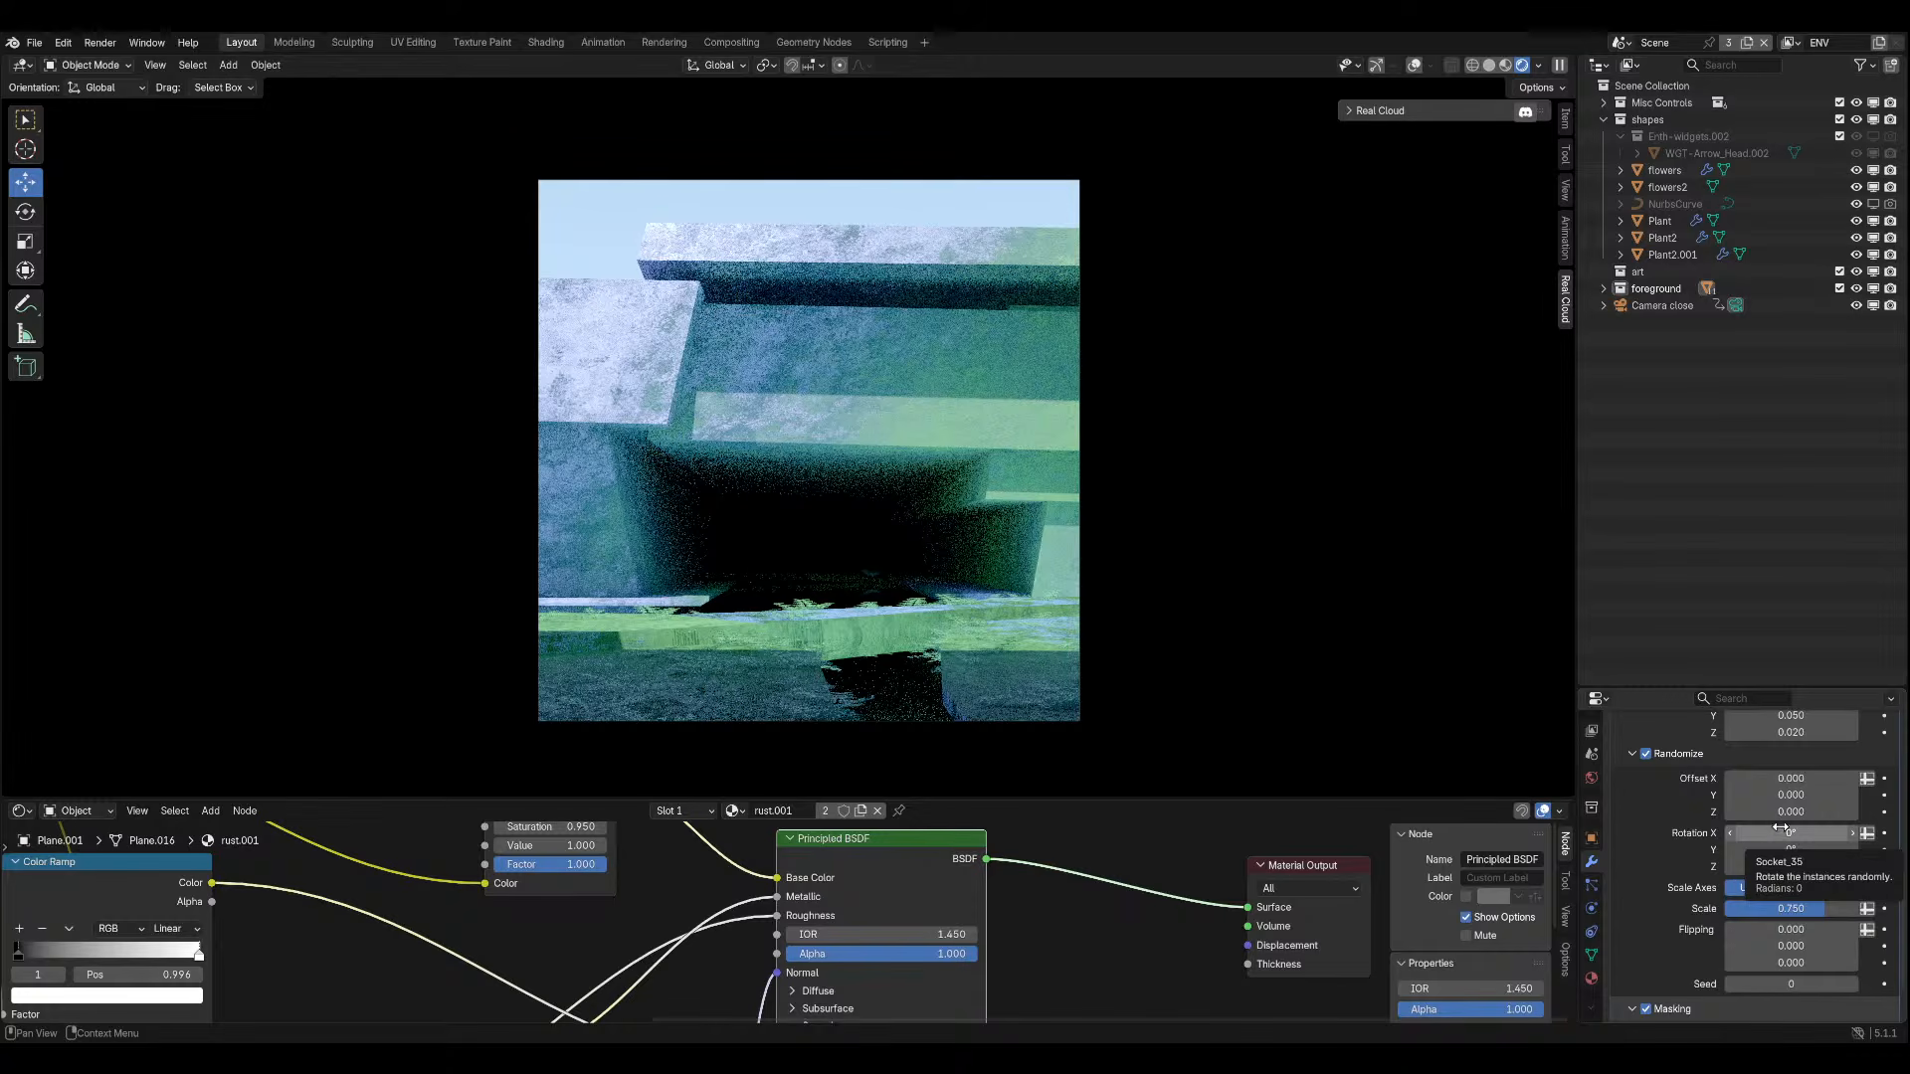
scroll(1714, 873, "down", 2)
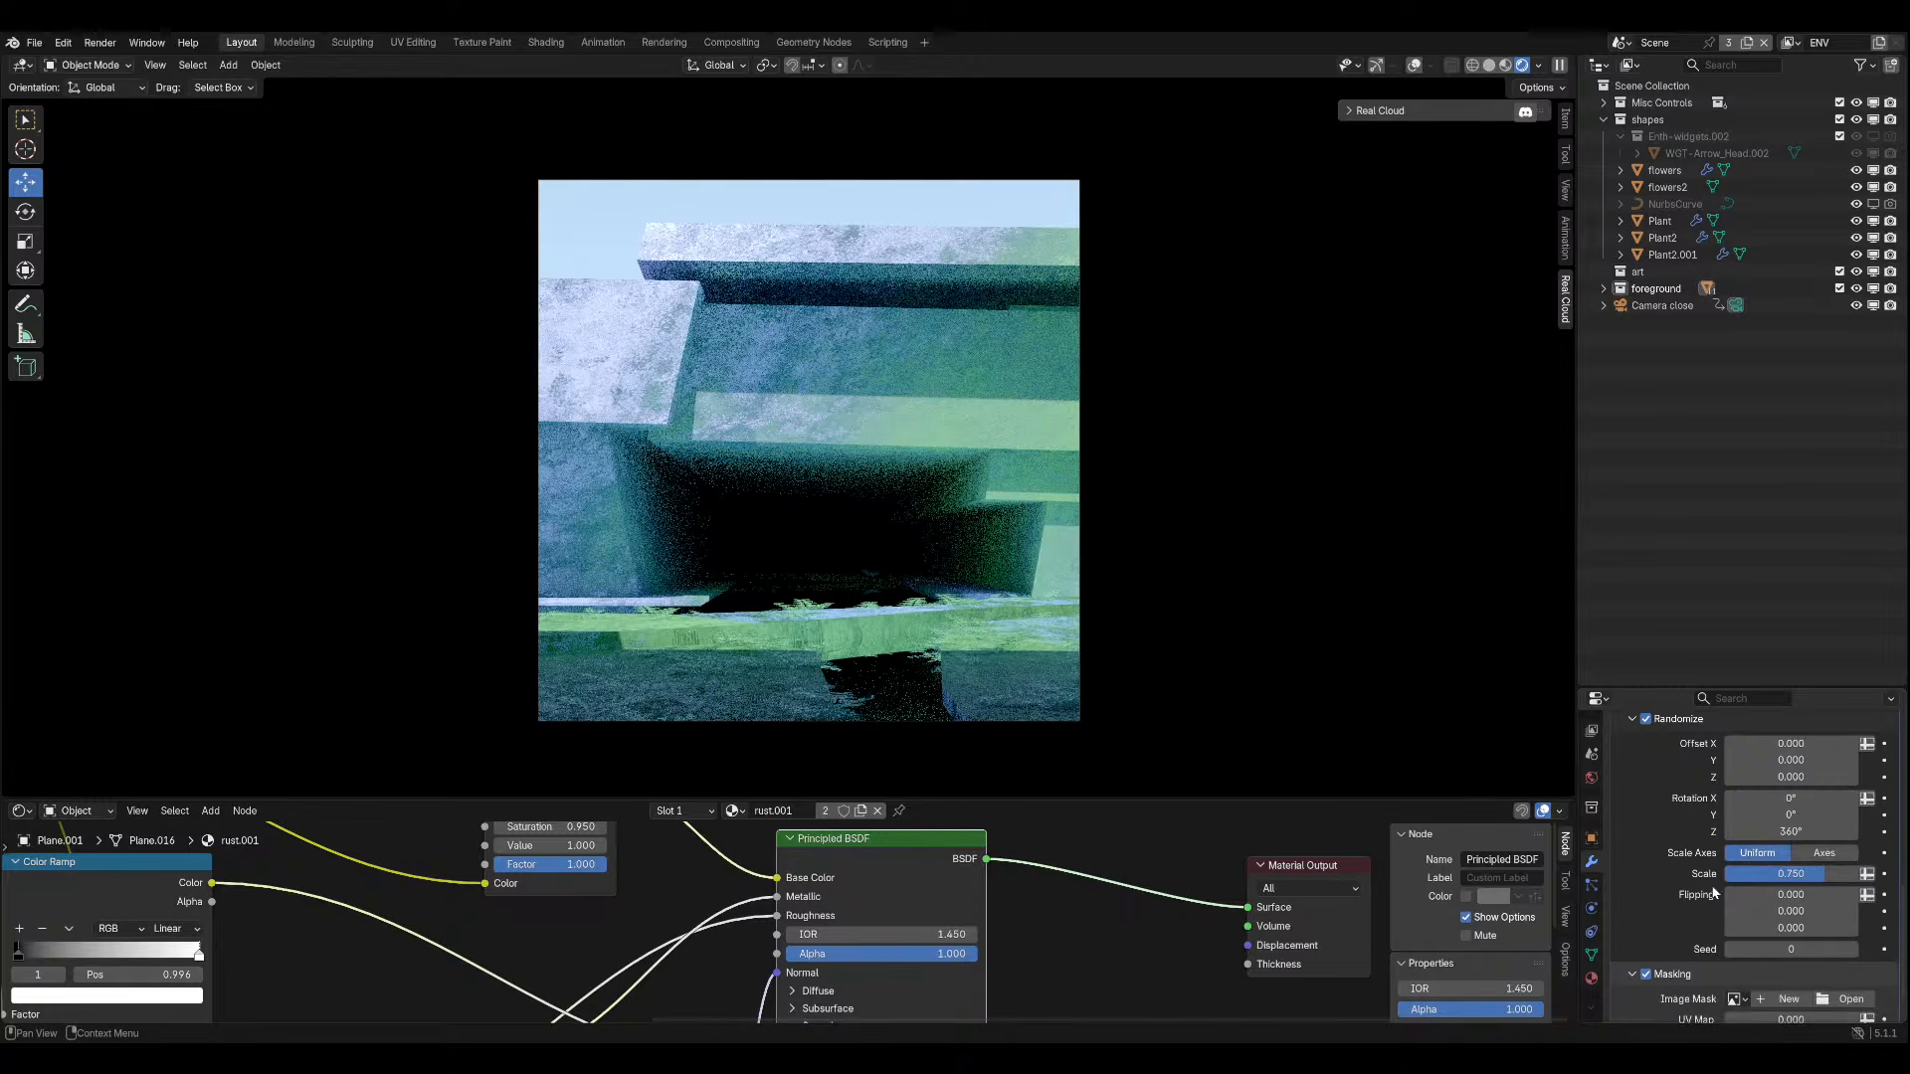
scroll(1659, 887, "up", 2)
left_click_drag(1827, 909, 1864, 909)
key("ctrl+z")
Set the scattered instances' Scale Z to 0.050 in the ground plane's Scatter on Surface modifier.
scroll(1819, 855, "up", 2)
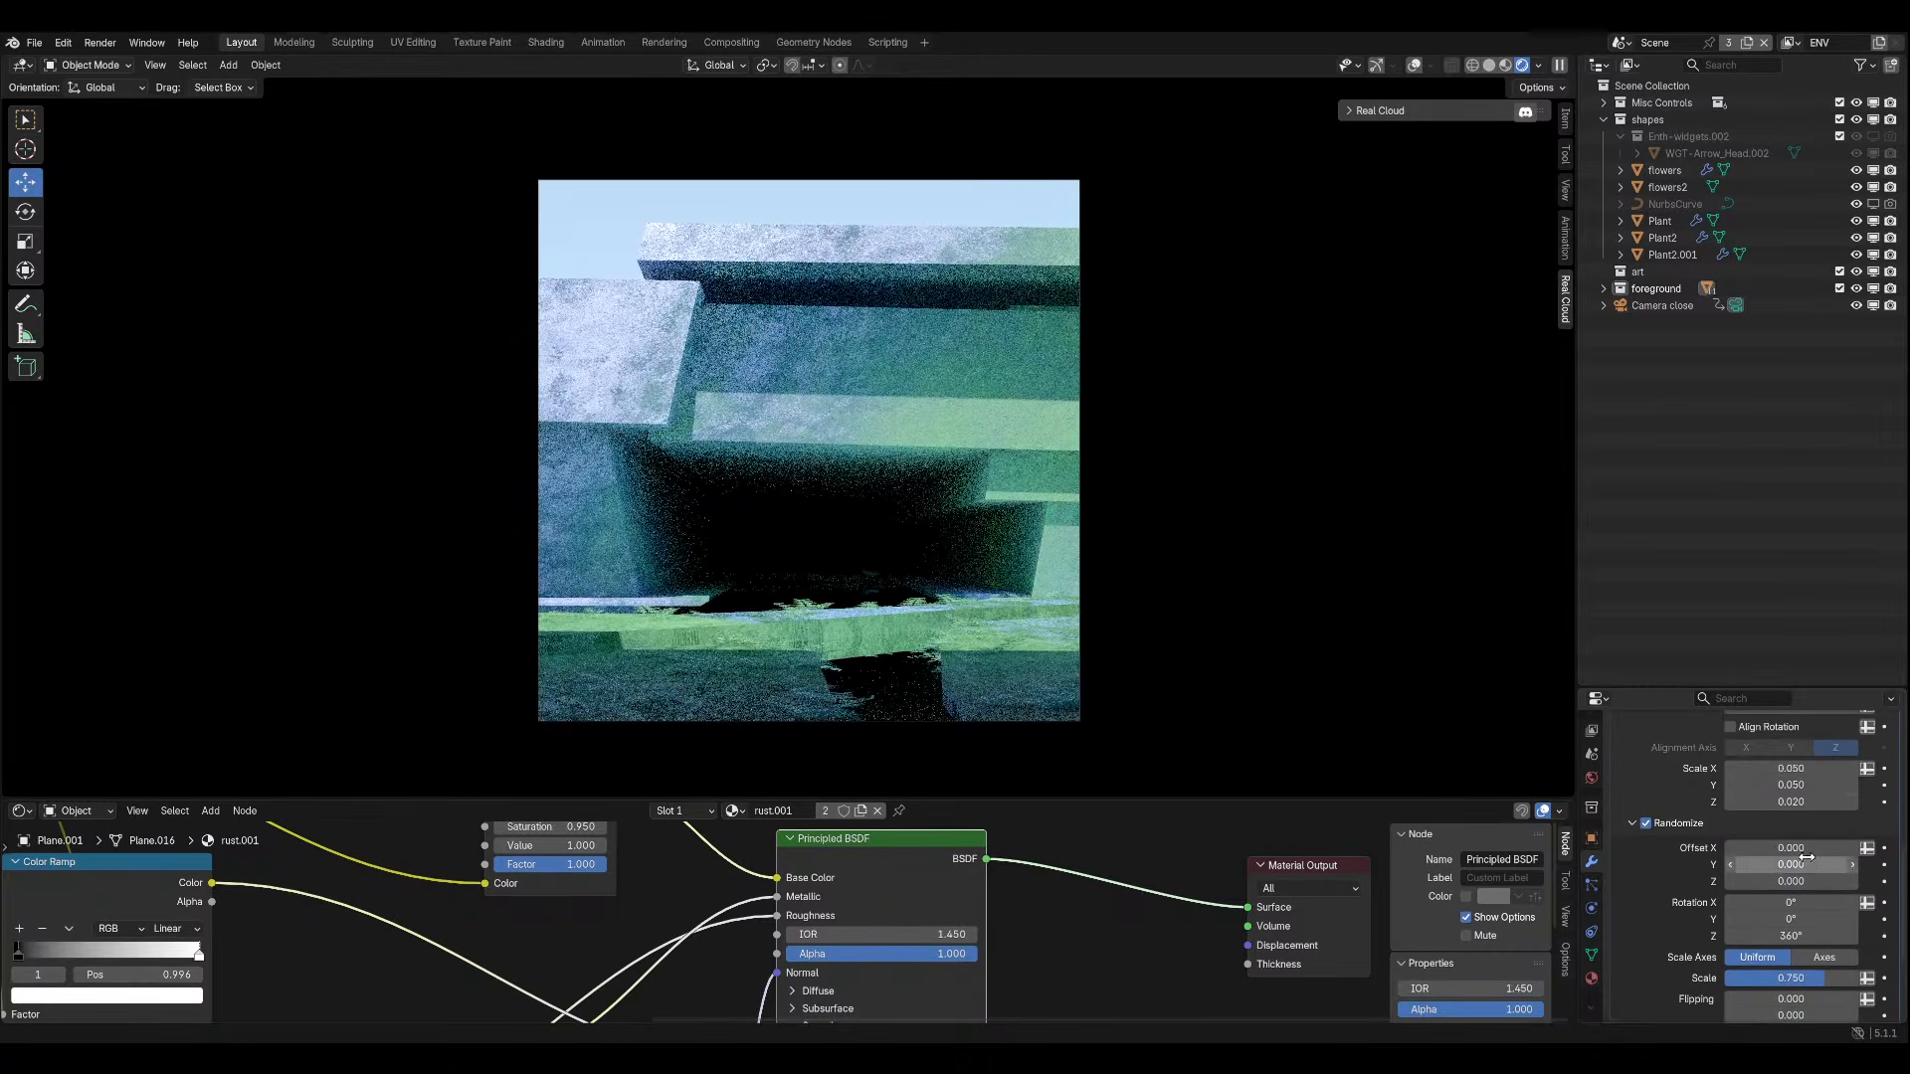
left_click(1808, 803)
key("BackSpace")
type("5")
key("Return")
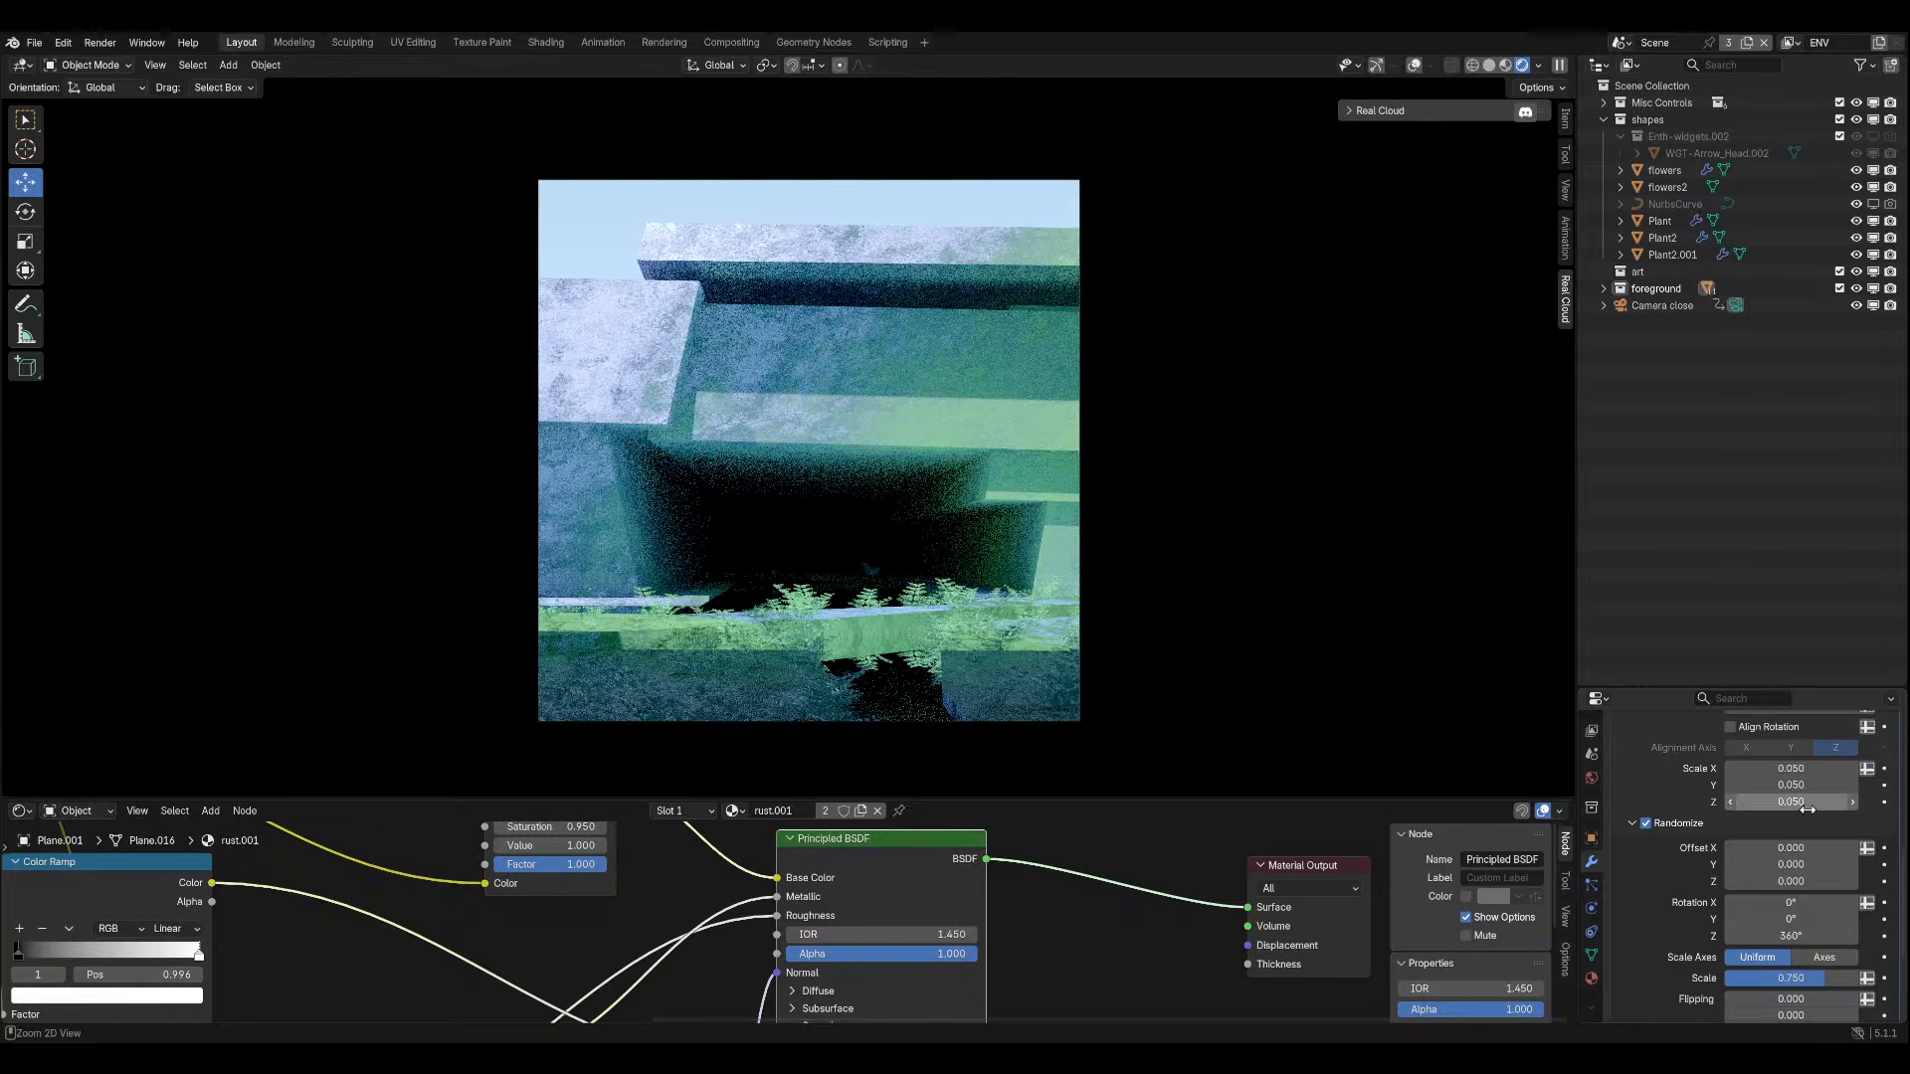
Undo the Scale Z change, the ground plane selection and the plant 1 material's Alpha change.
key("ctrl+z")
key("ctrl+z")
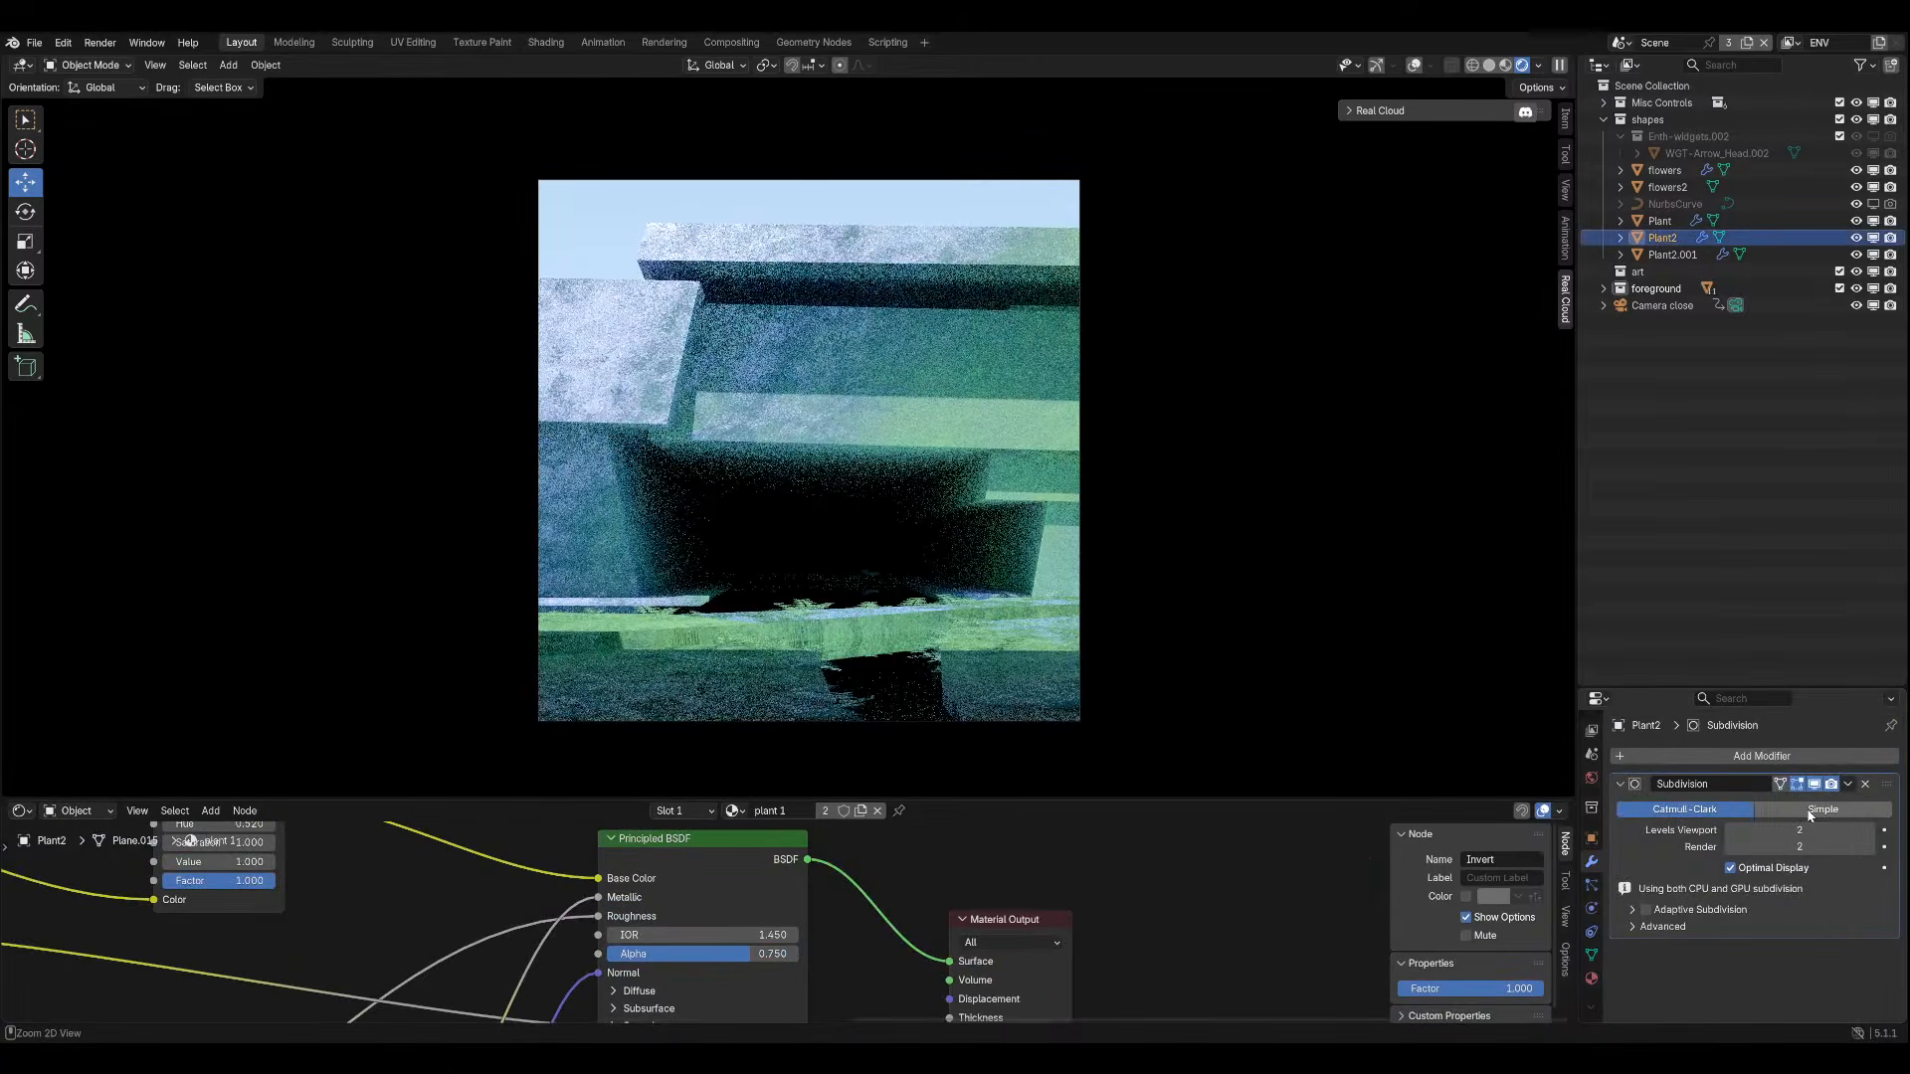
key("ctrl+z")
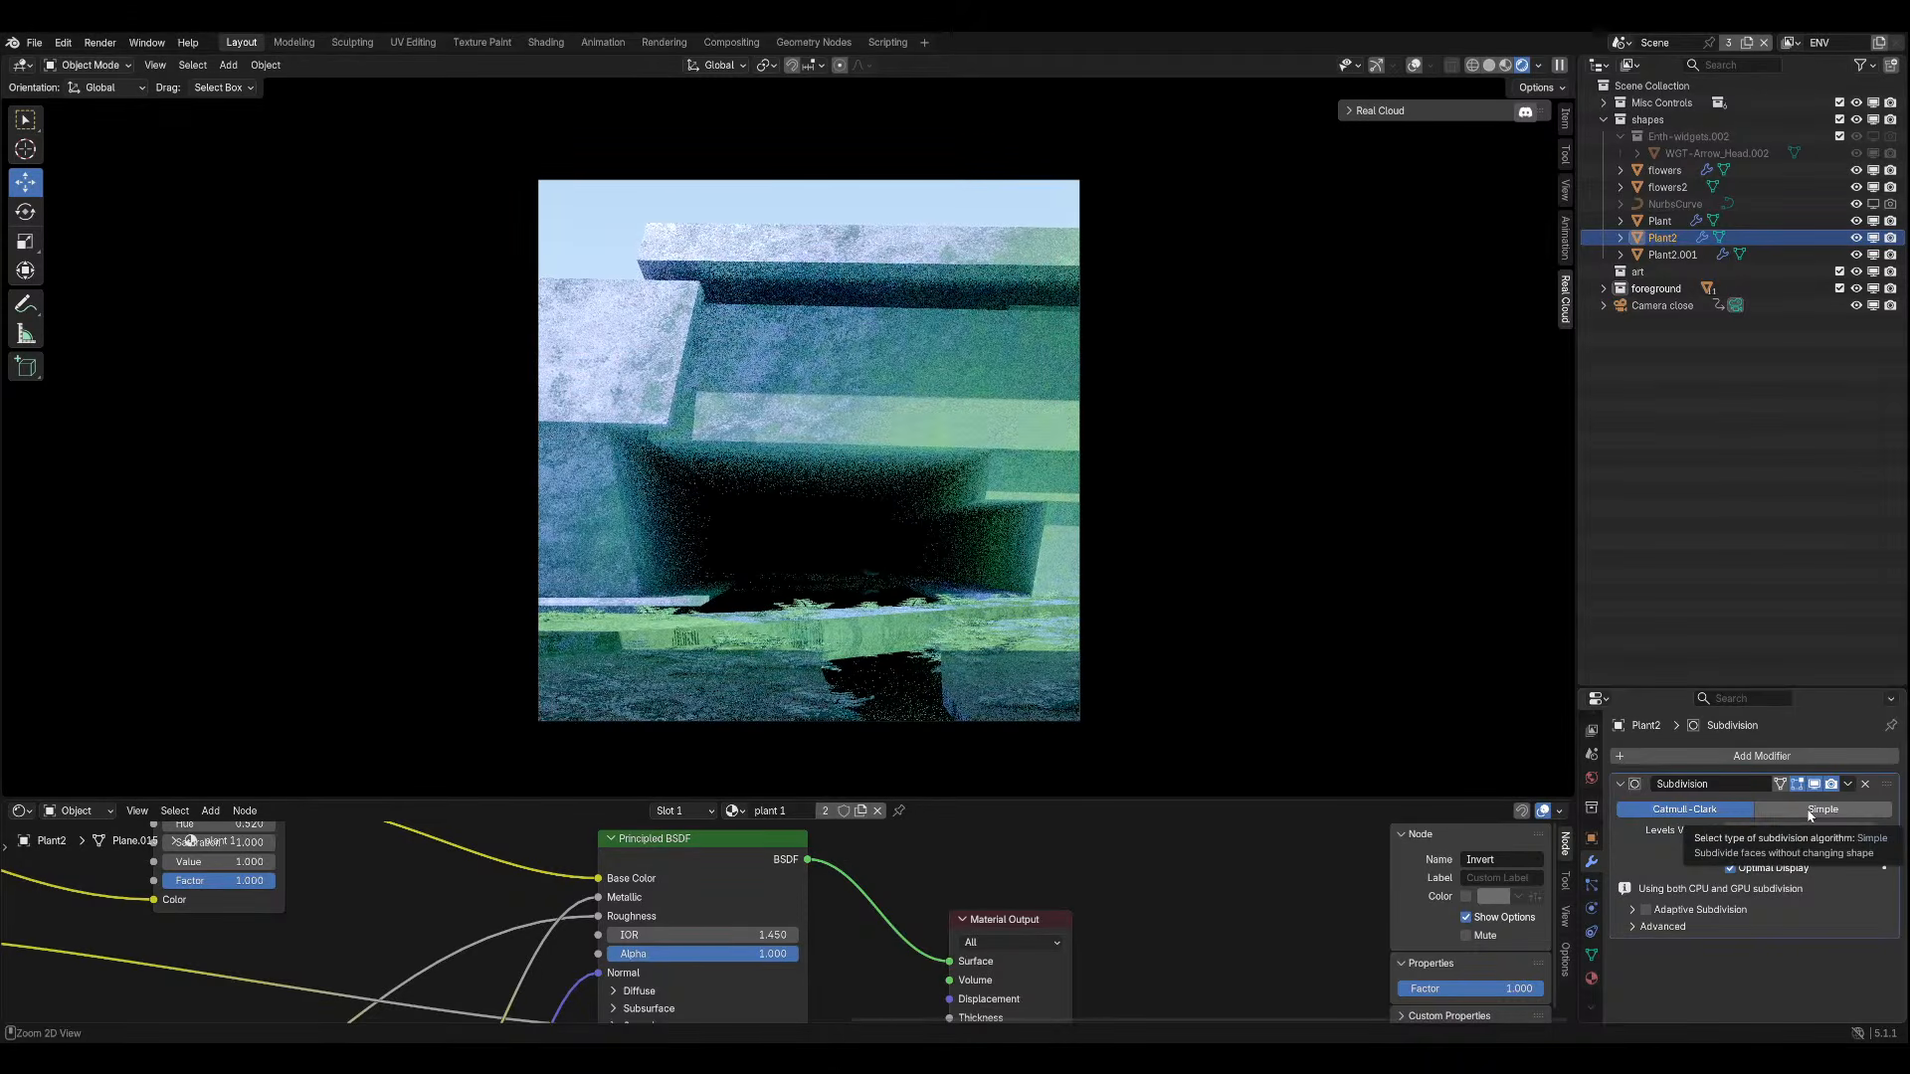
Save the file and review the scene's render settings, output format, resolution, frame range and file output options.
key("ctrl+s")
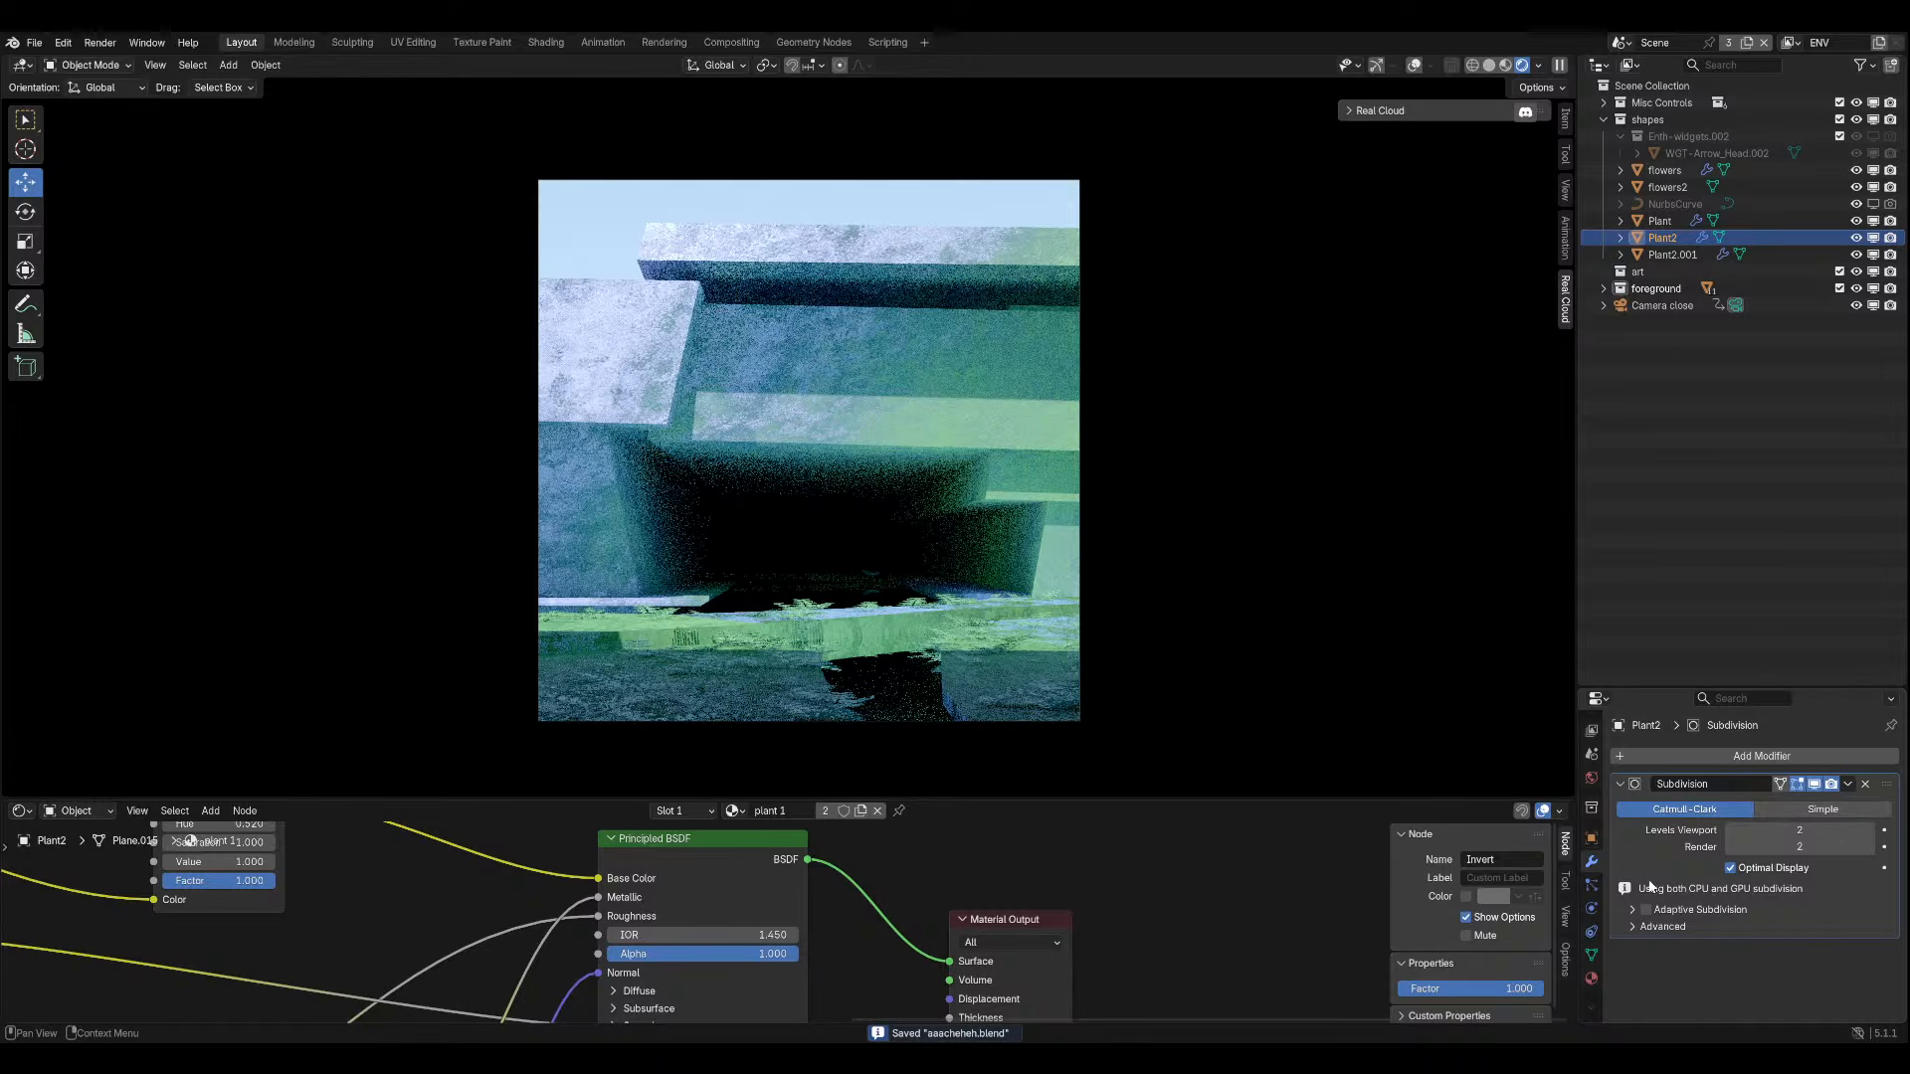
left_click(1591, 755)
left_click(1589, 779)
left_click(1590, 760)
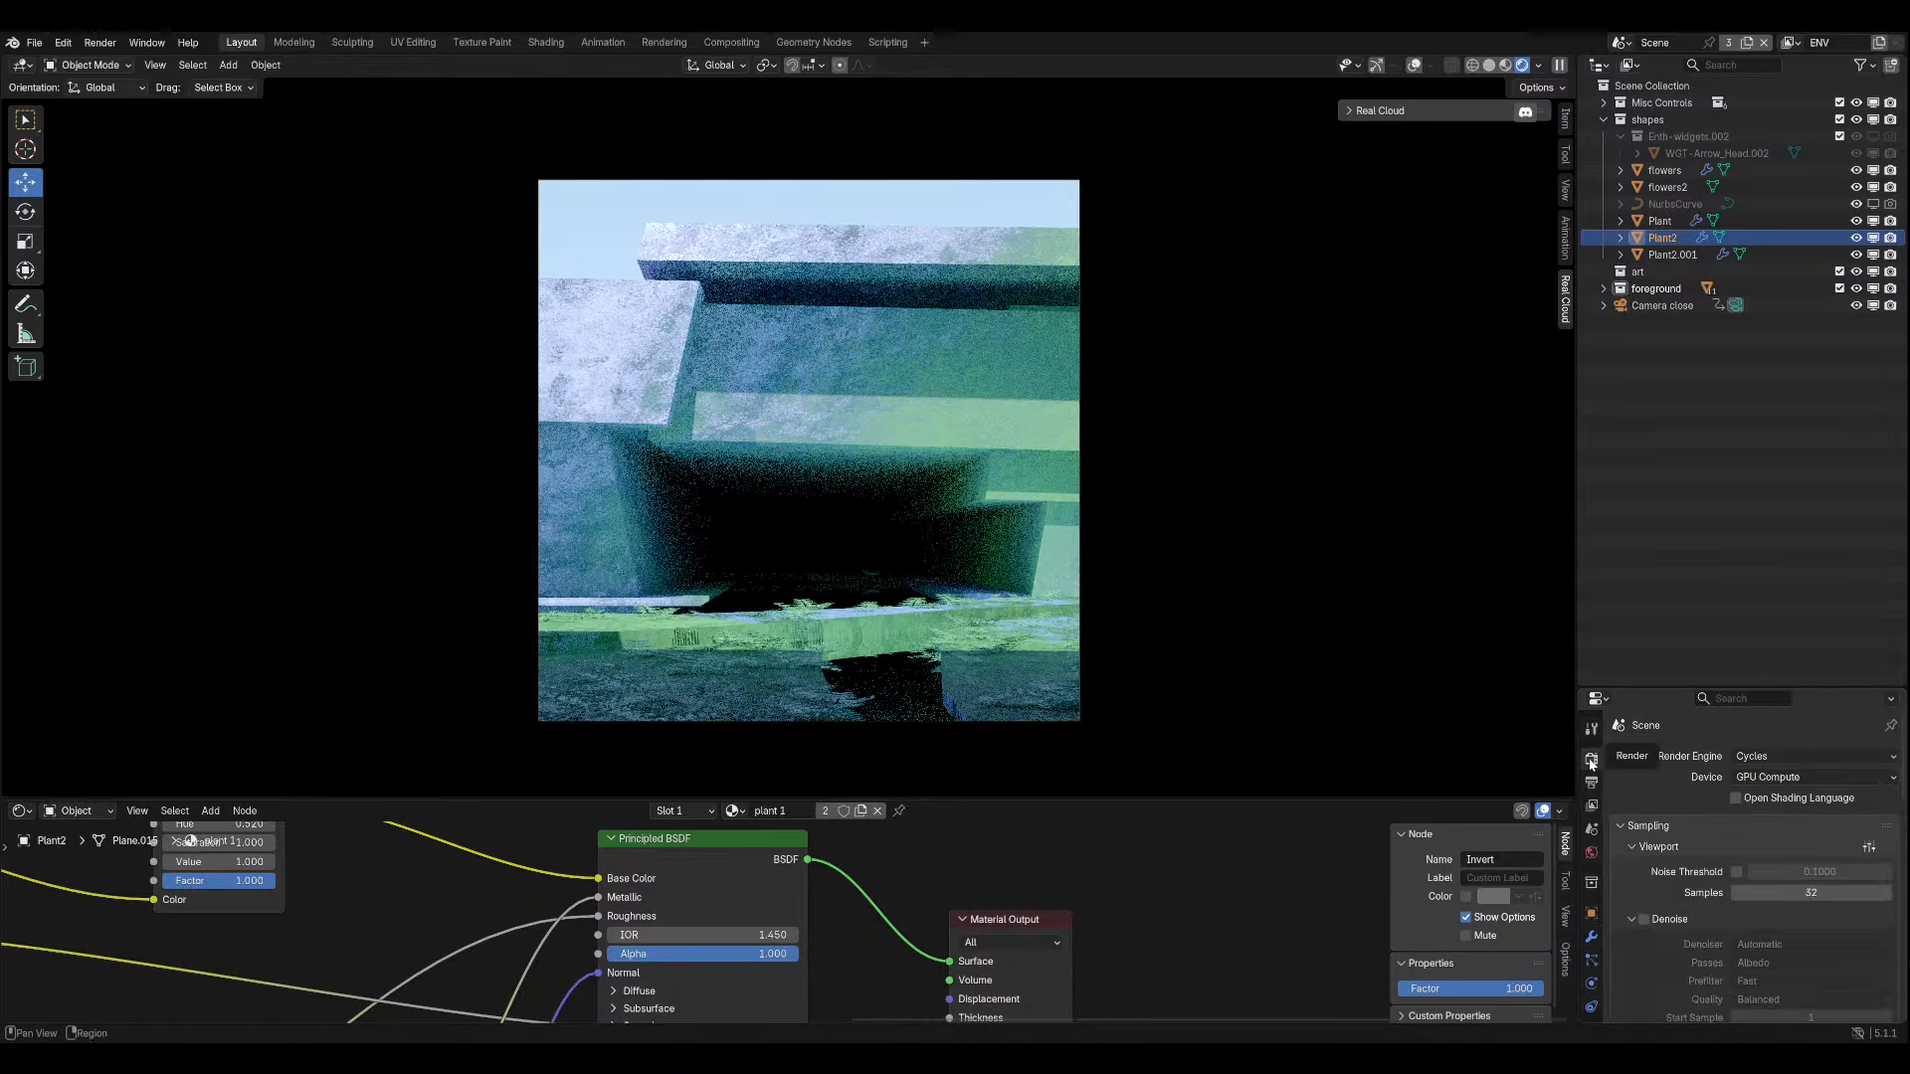
left_click(1590, 782)
scroll(1634, 845, "down", 4)
scroll(1636, 843, "down", 6)
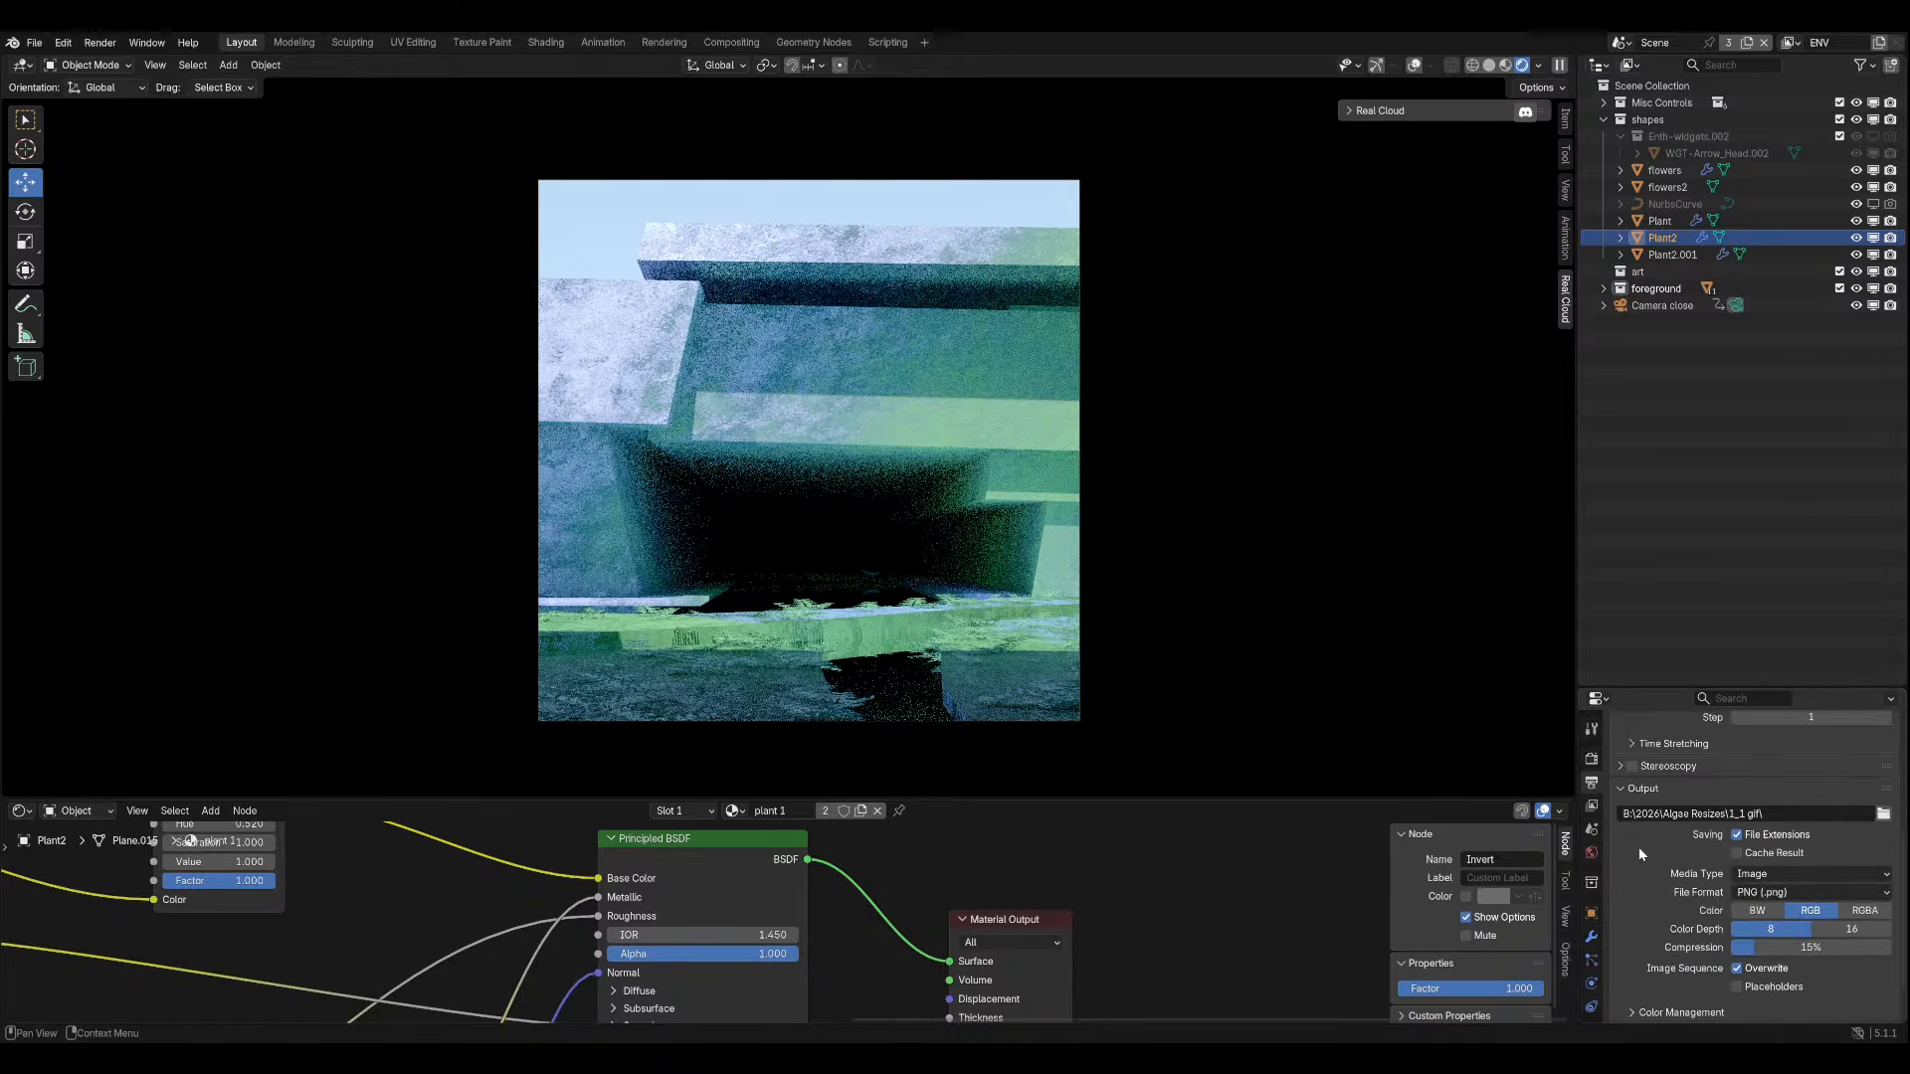
left_click(1669, 968)
left_click(1669, 968)
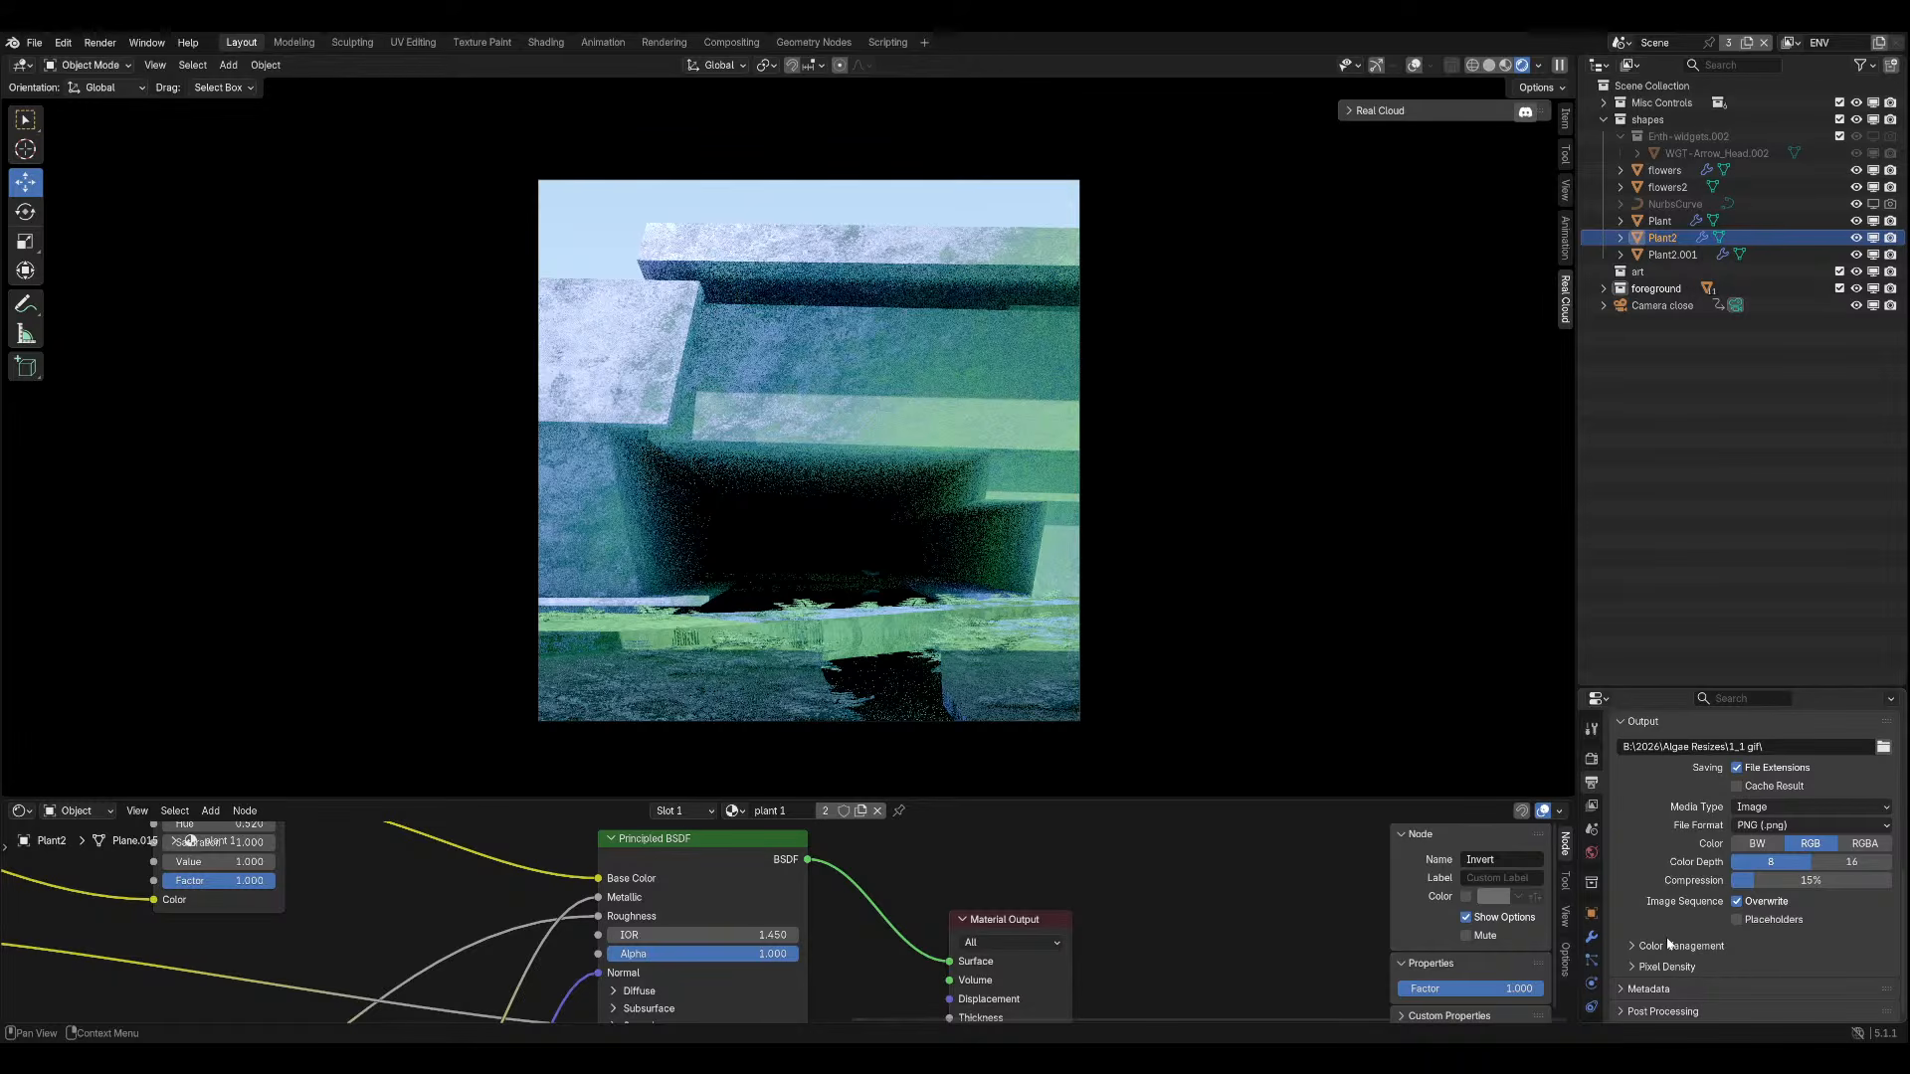
scroll(1661, 939, "up", 1)
scroll(1661, 939, "up", 3)
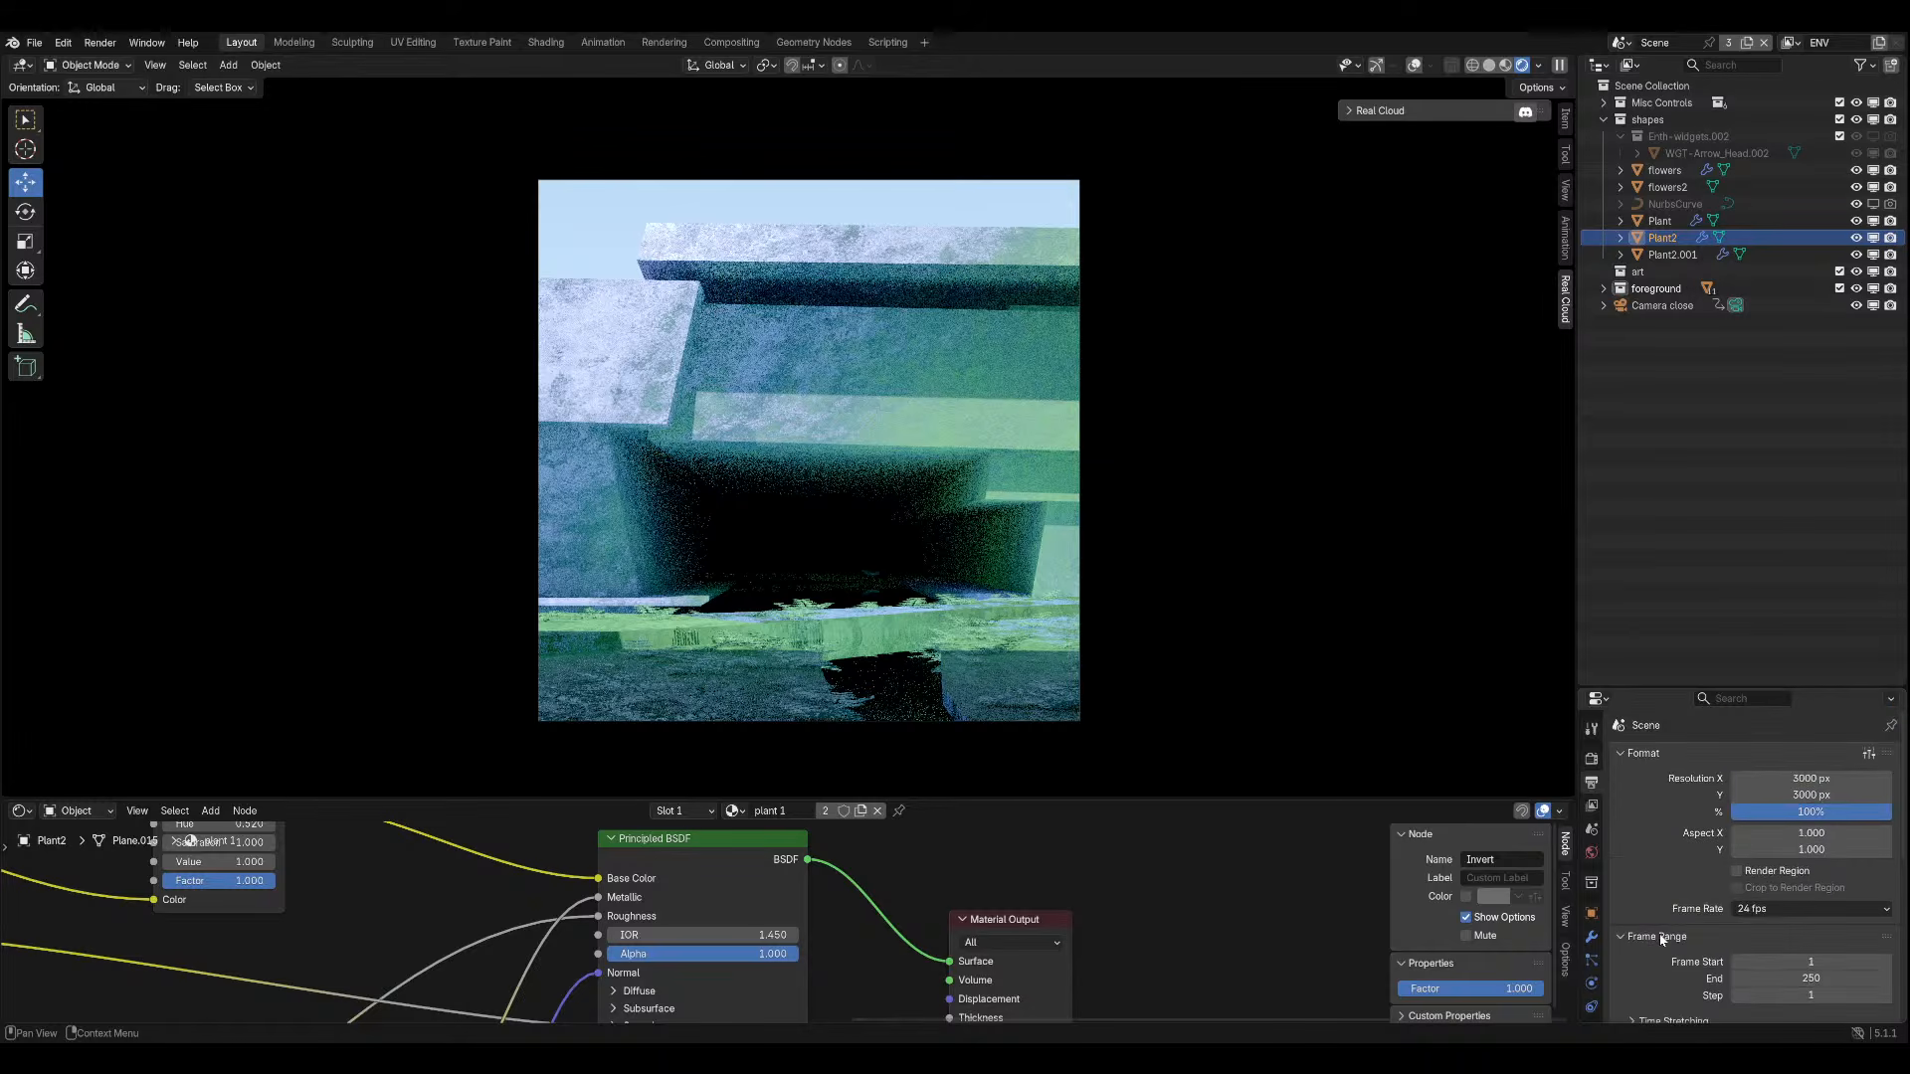
Inspect the scene at different zooms and from outside the camera, save the file and return to the camera view.
scroll(1006, 642, "down", 1)
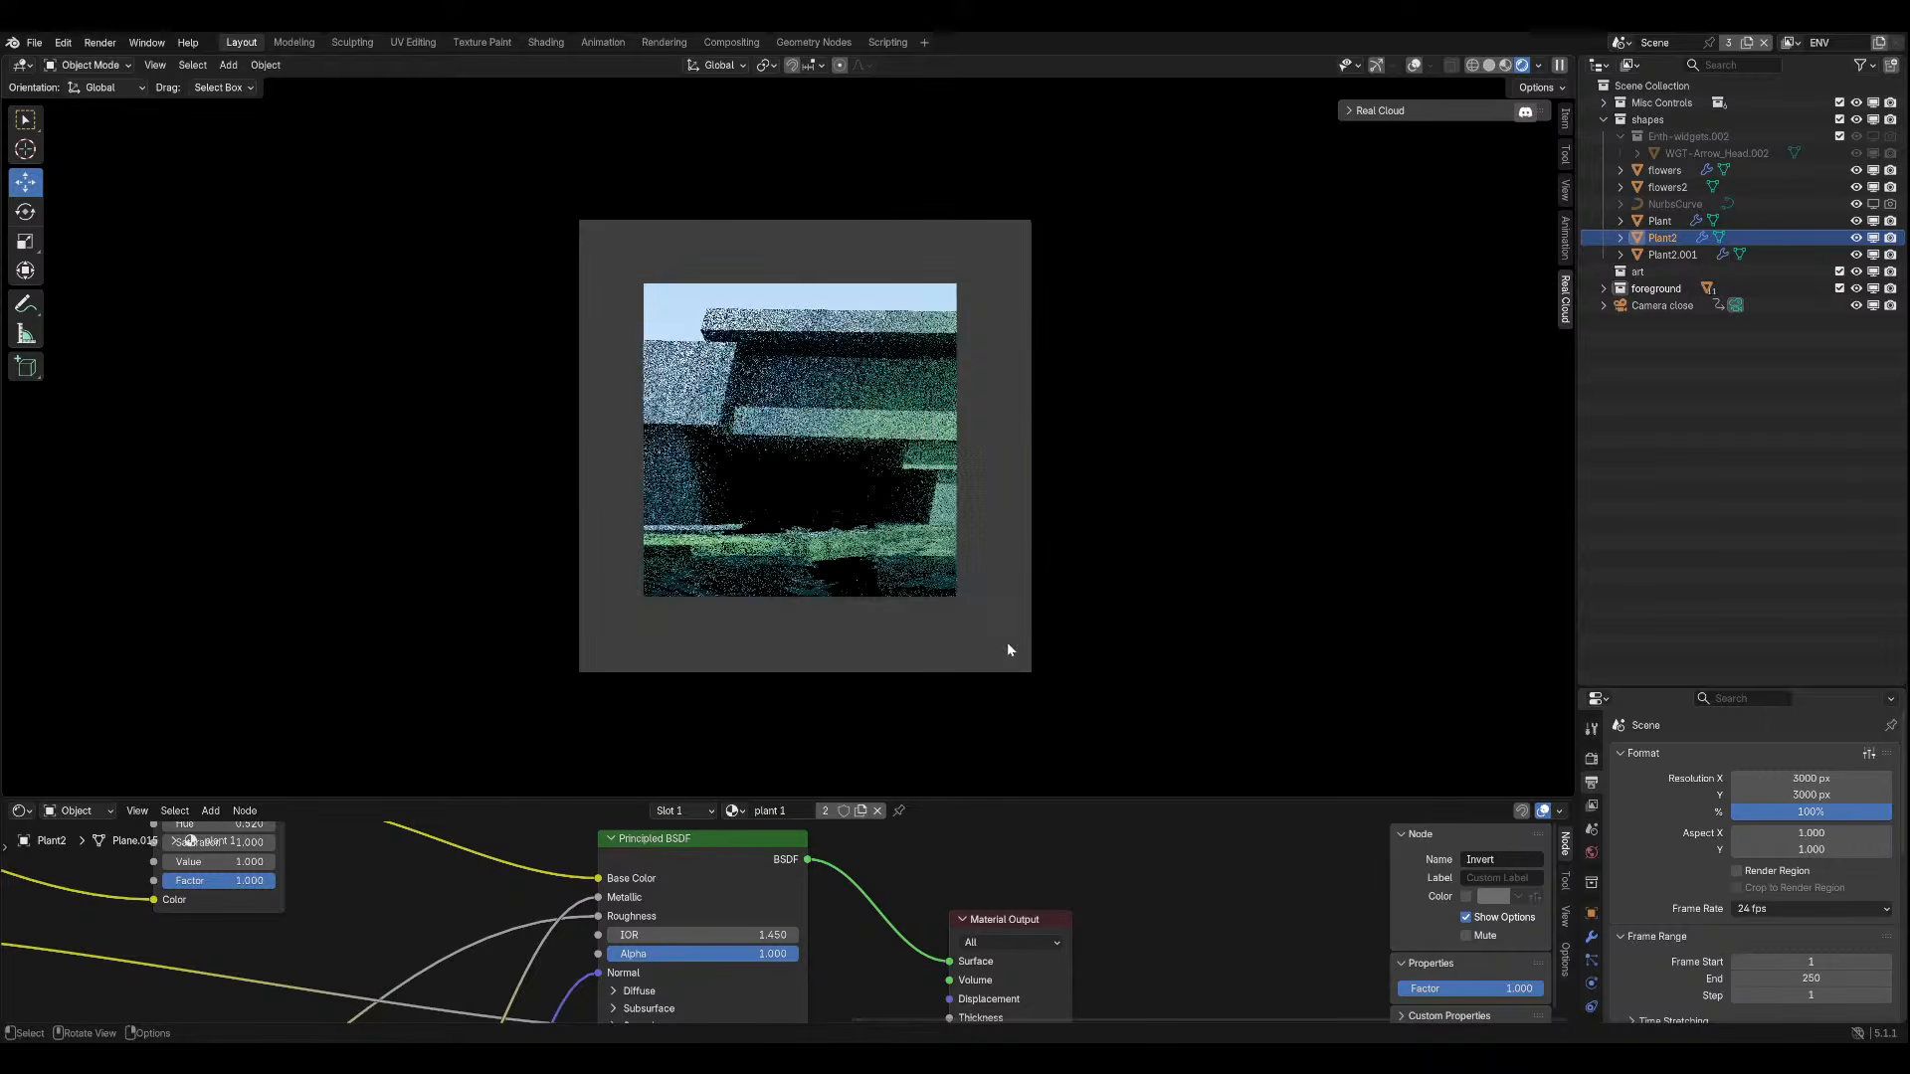
scroll(1007, 649, "up", 4)
key("ctrl+s")
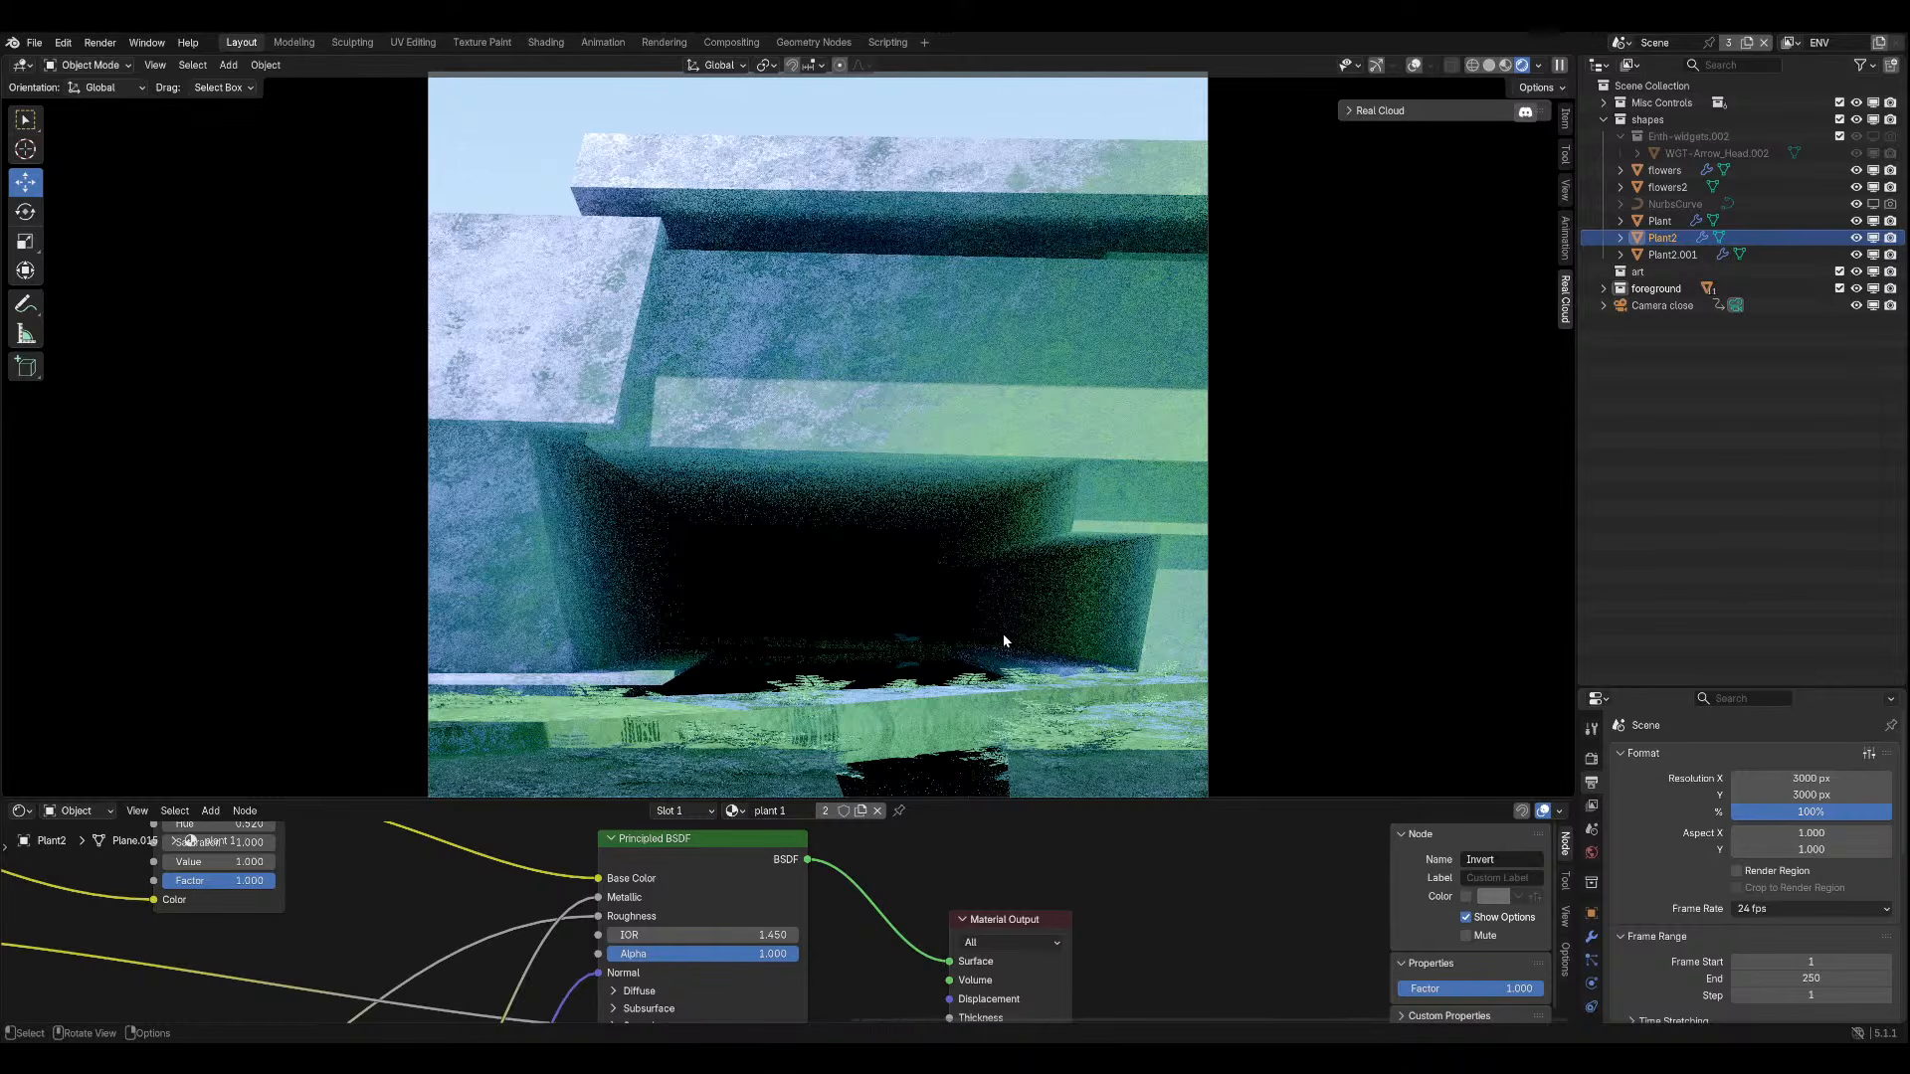
scroll(988, 588, "down", 1)
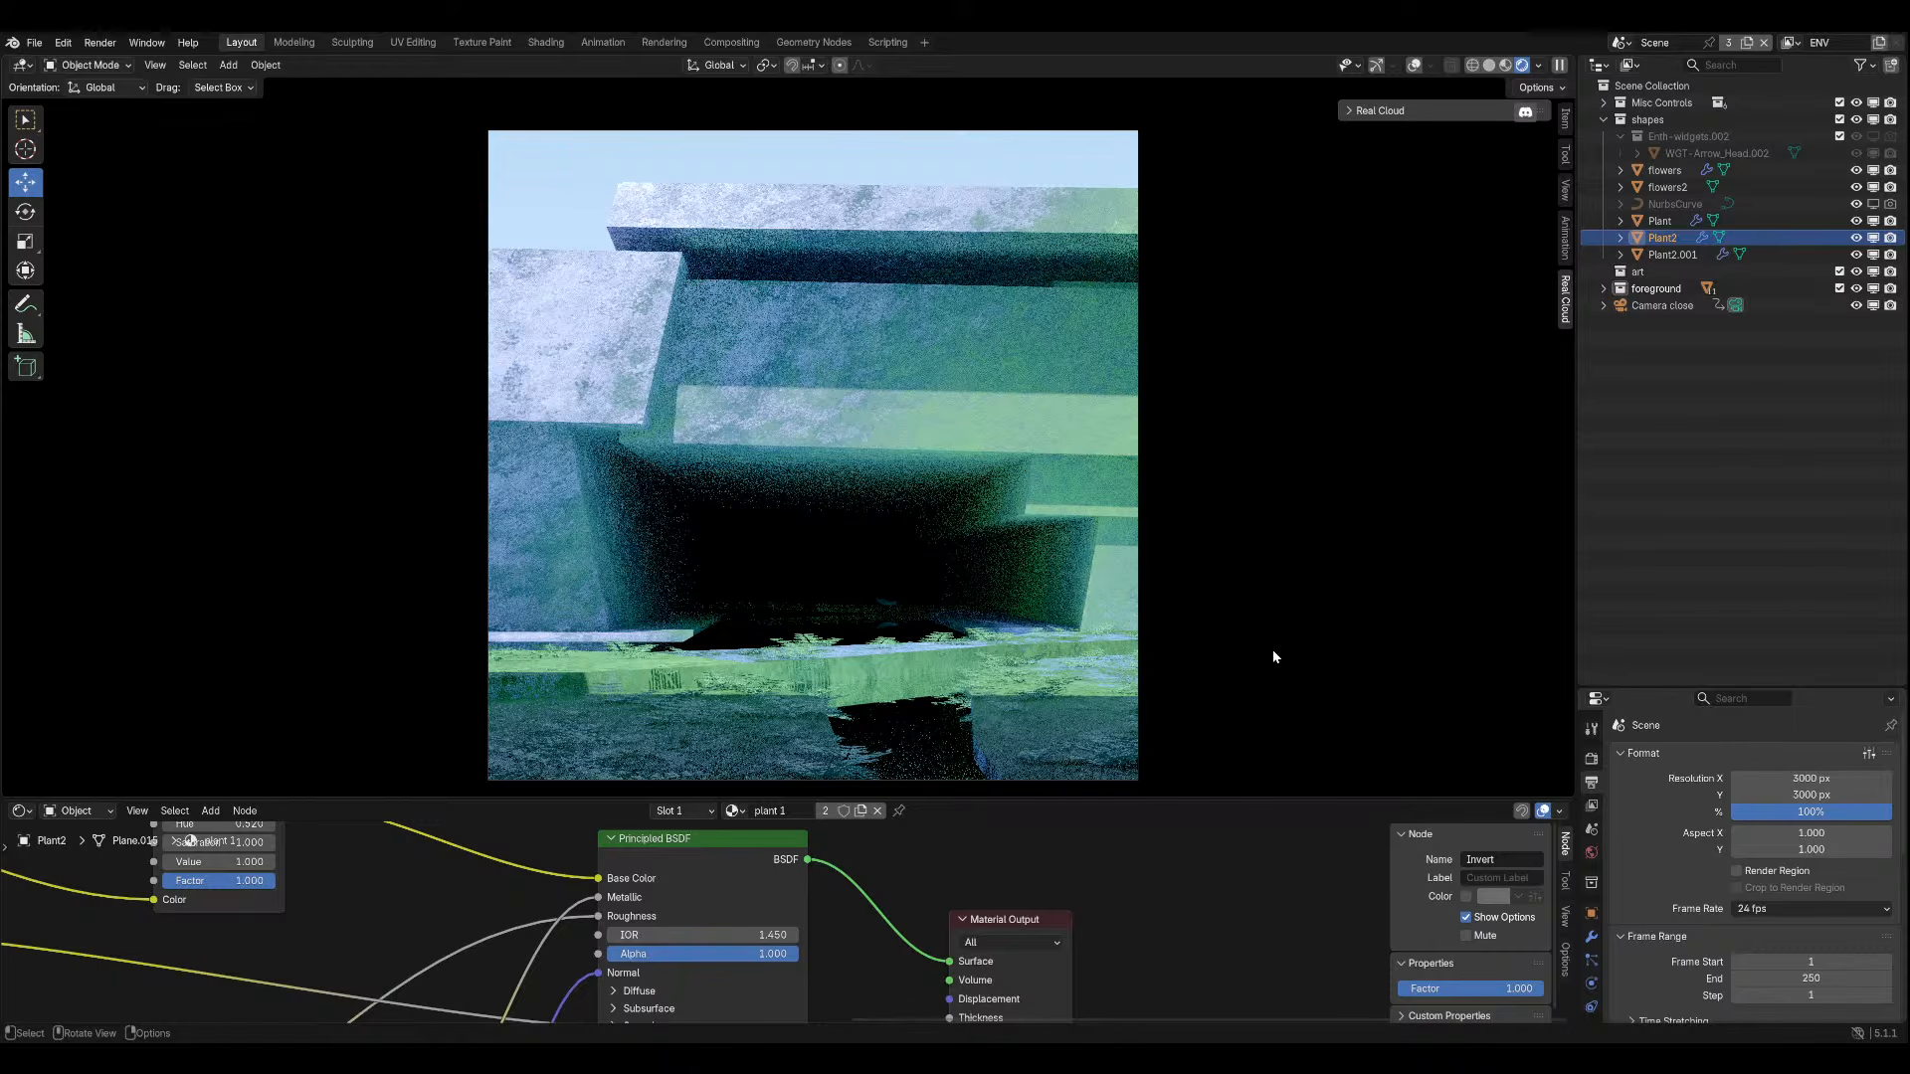
scroll(1268, 909, "down", 2)
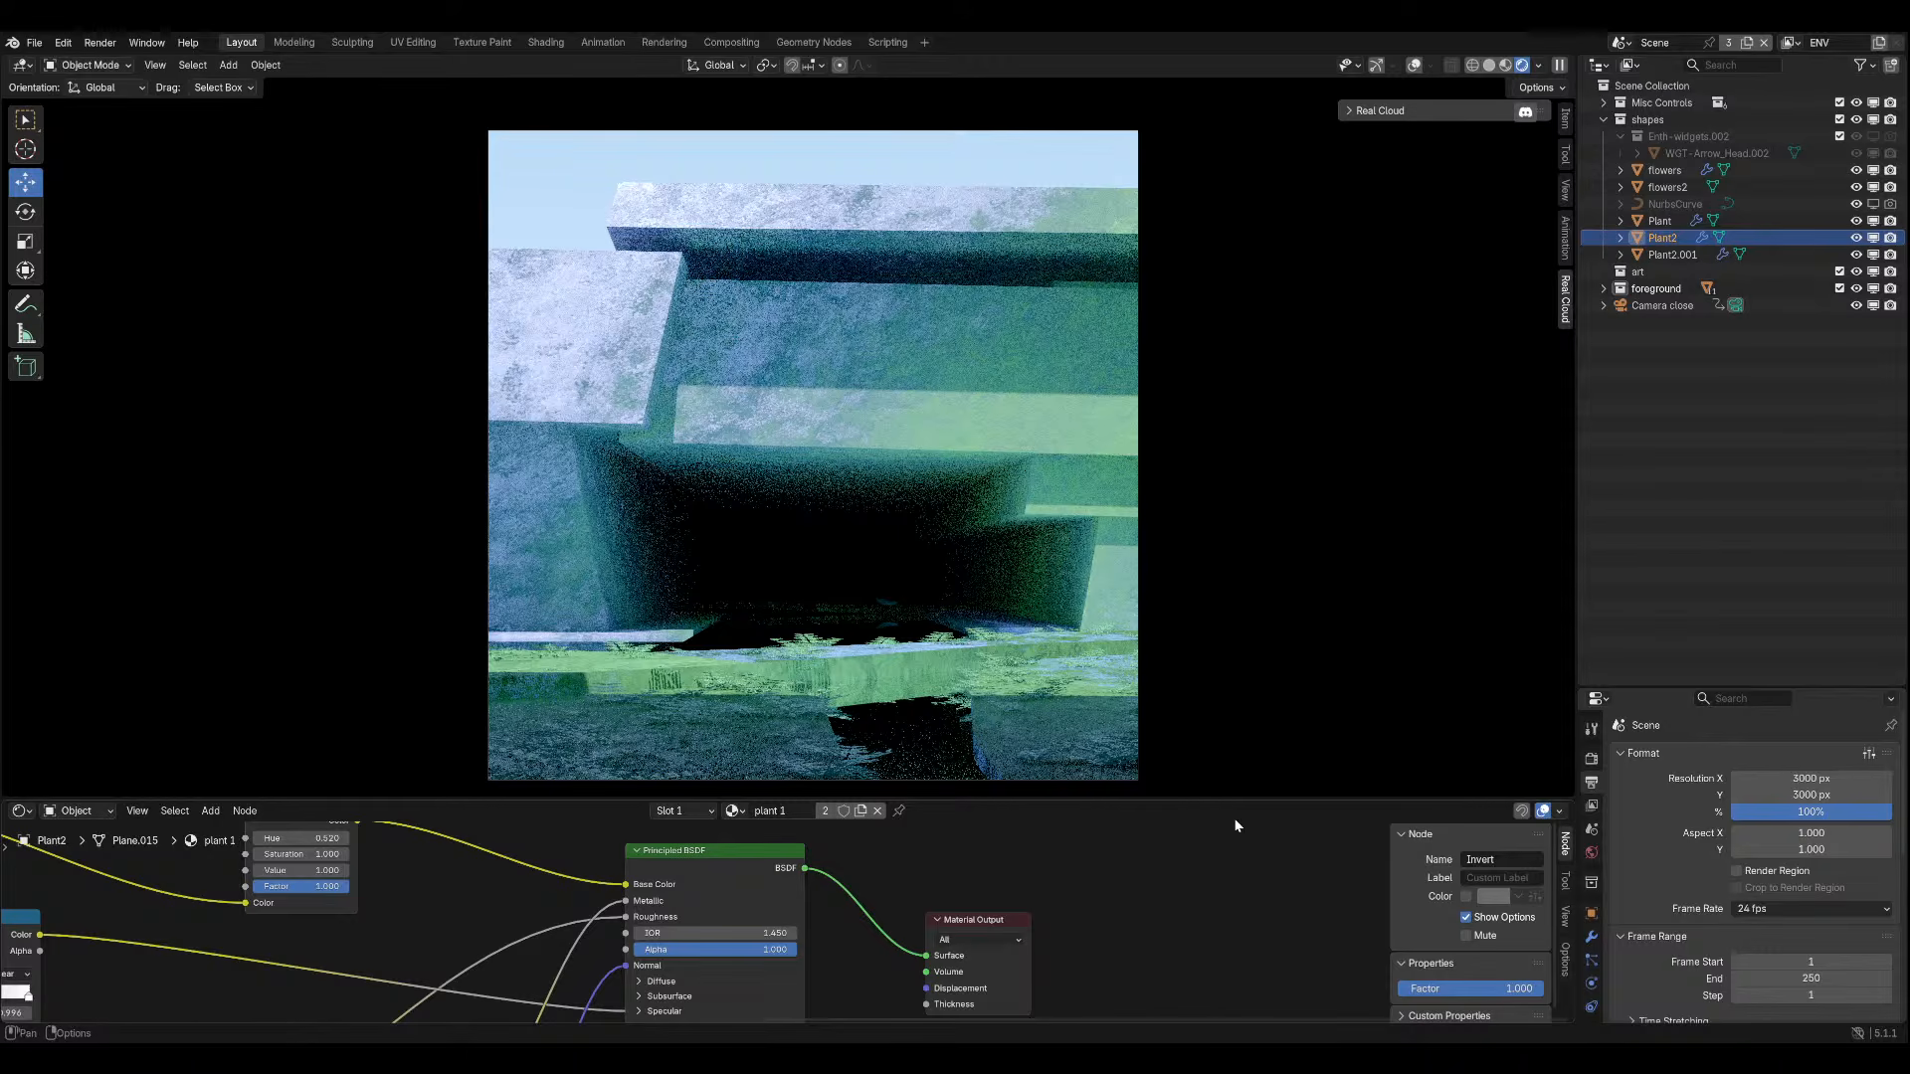
scroll(1234, 826, "down", 2, "ctrl")
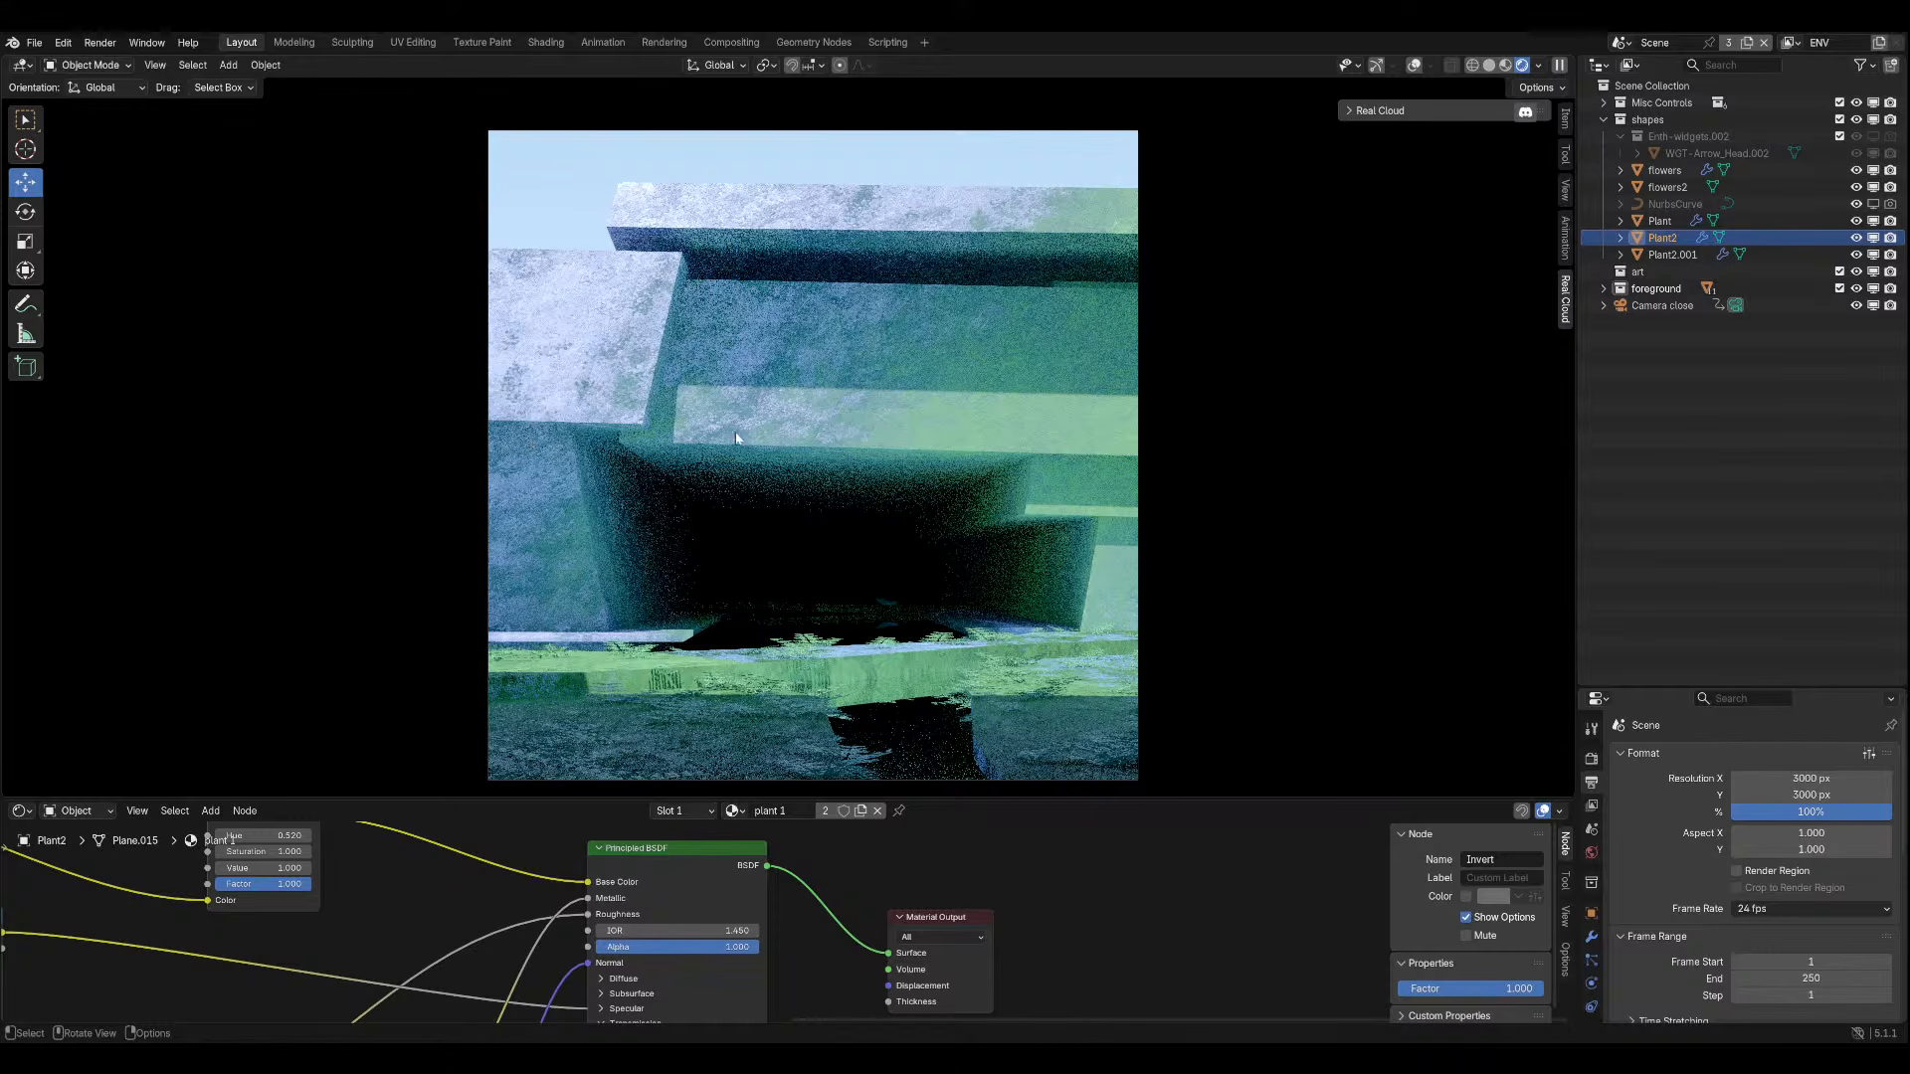
middle_click_drag(1187, 326, 857, 485)
key("ctrl+s")
key("KP_0")
scroll(845, 155, "down", 2)
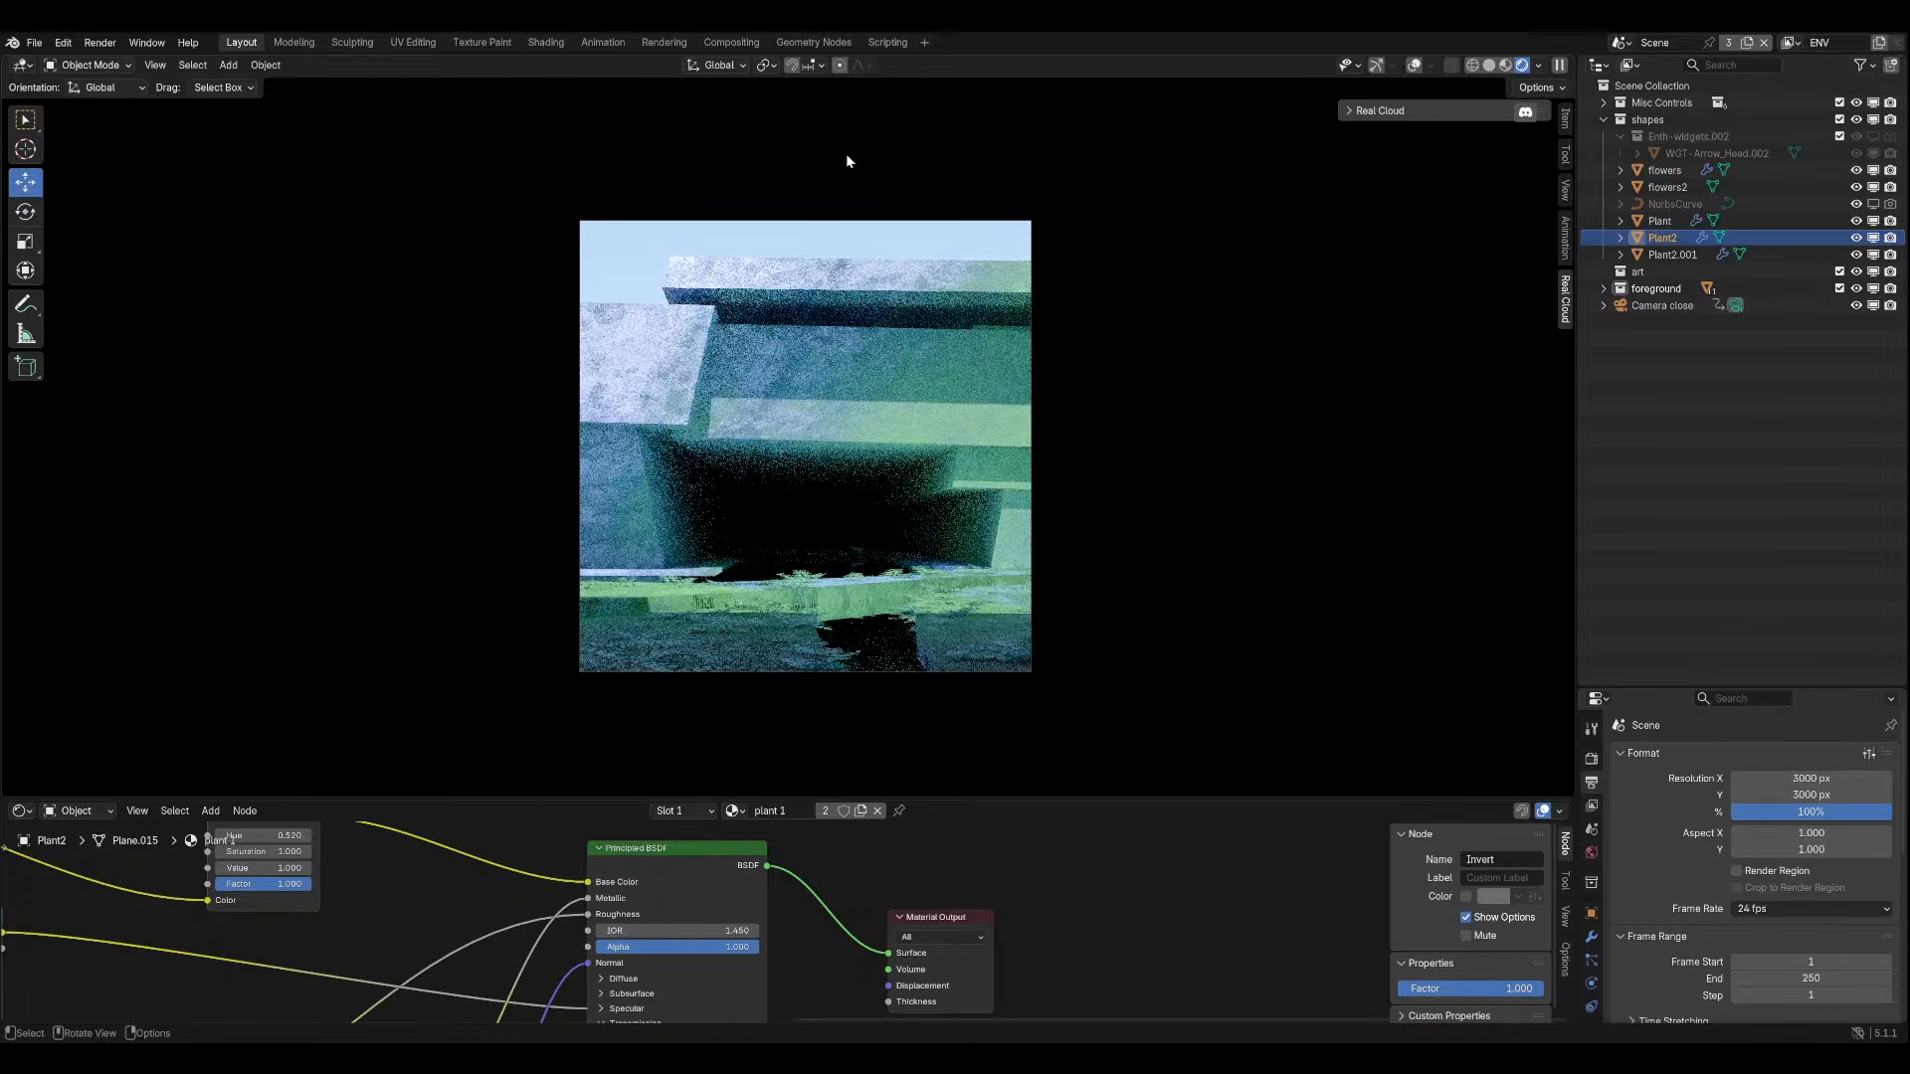